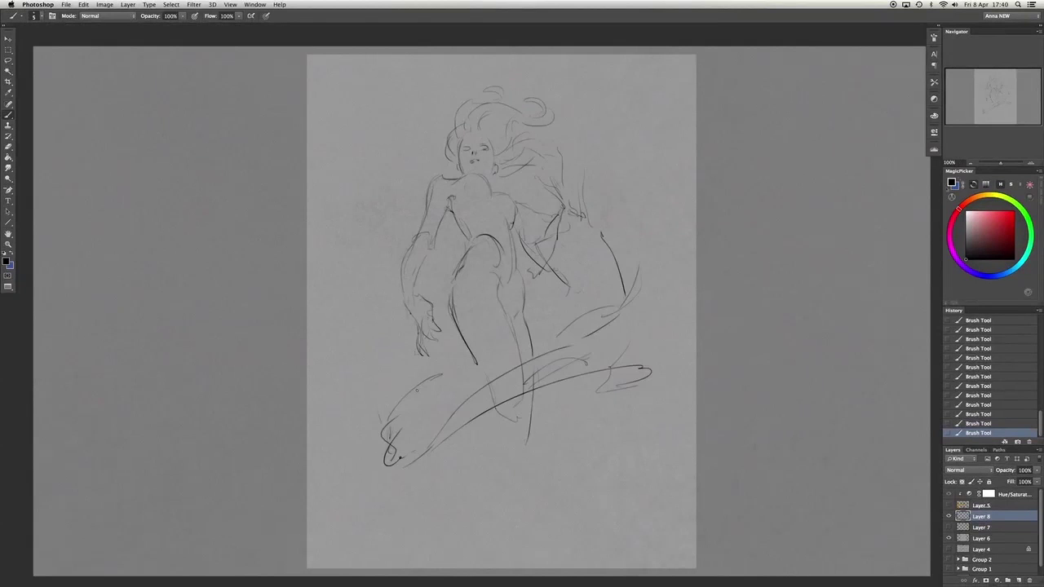
# Sketch long water lines along the bottom and loose squiggles and diagonals around the grey figure.
pyautogui.moveTo(452, 298); pyautogui.dragTo(480, 344)
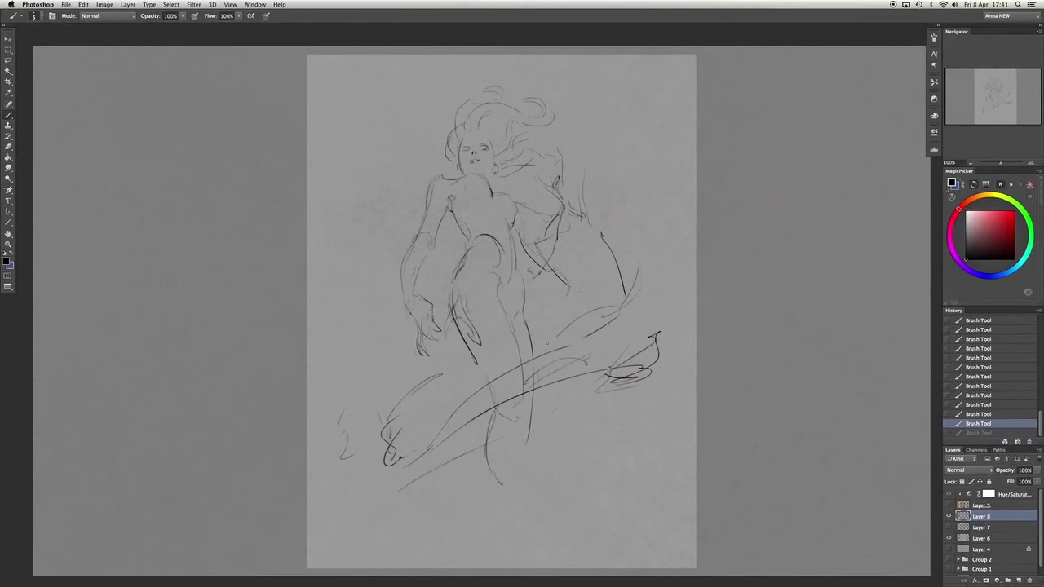
pyautogui.moveTo(355, 482); pyautogui.dragTo(396, 488)
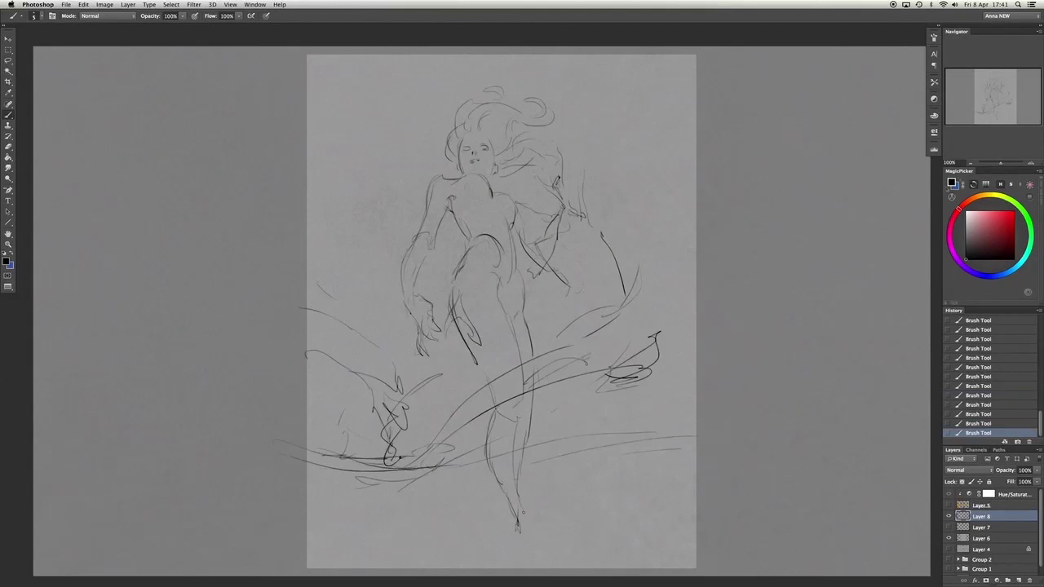
pyautogui.moveTo(343, 508); pyautogui.dragTo(614, 473)
pyautogui.moveTo(306, 481); pyautogui.dragTo(413, 465)
pyautogui.moveTo(396, 355); pyautogui.dragTo(343, 309)
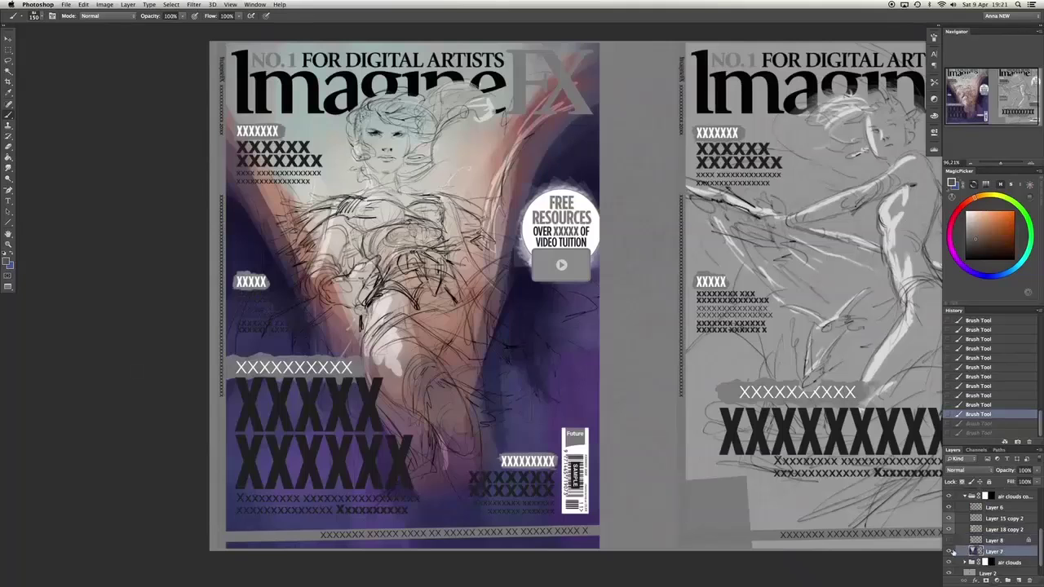
# On Layer 8, block dark tones and broad blue strokes over the figure and background.
pyautogui.hotkey('alt', '[')
pyautogui.moveTo(330, 285); pyautogui.dragTo(341, 294)
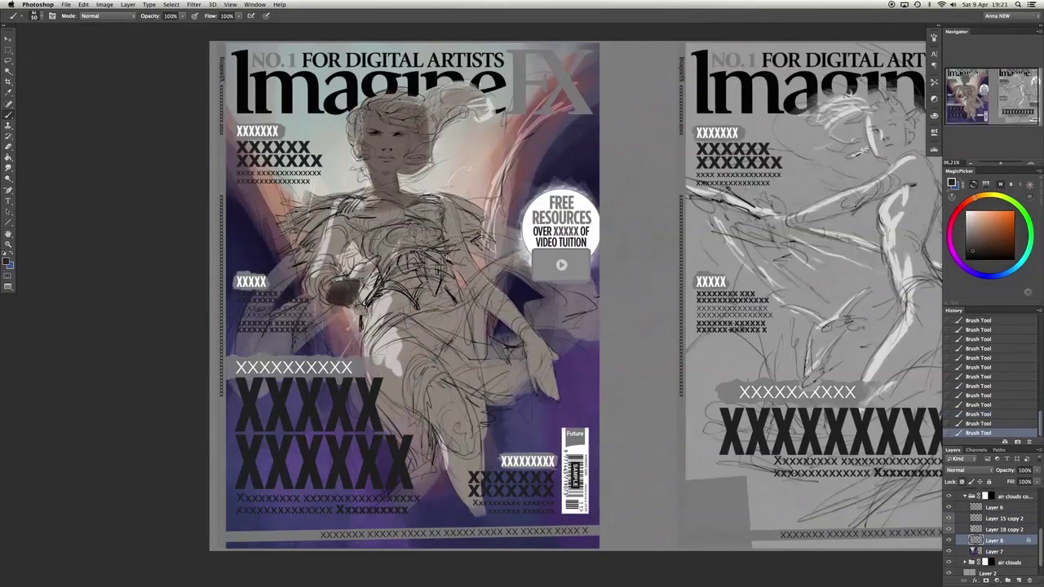
pyautogui.moveTo(358, 212); pyautogui.dragTo(449, 367)
pyautogui.moveTo(375, 310); pyautogui.dragTo(538, 539)
pyautogui.click(983, 245)
pyautogui.press(']')
pyautogui.press(']')
pyautogui.moveTo(278, 195)
pyautogui.mouseDown()
pyautogui.moveTo(351, 261)
pyautogui.moveTo(514, 261)
pyautogui.mouseUp()
pyautogui.moveTo(489, 228); pyautogui.dragTo(530, 286)
pyautogui.moveTo(245, 269); pyautogui.dragTo(310, 342)
# Paint red strokes over the figure and a large blue stroke across face and chest.
pyautogui.click(967, 200)
pyautogui.click(979, 244)
pyautogui.press(']')
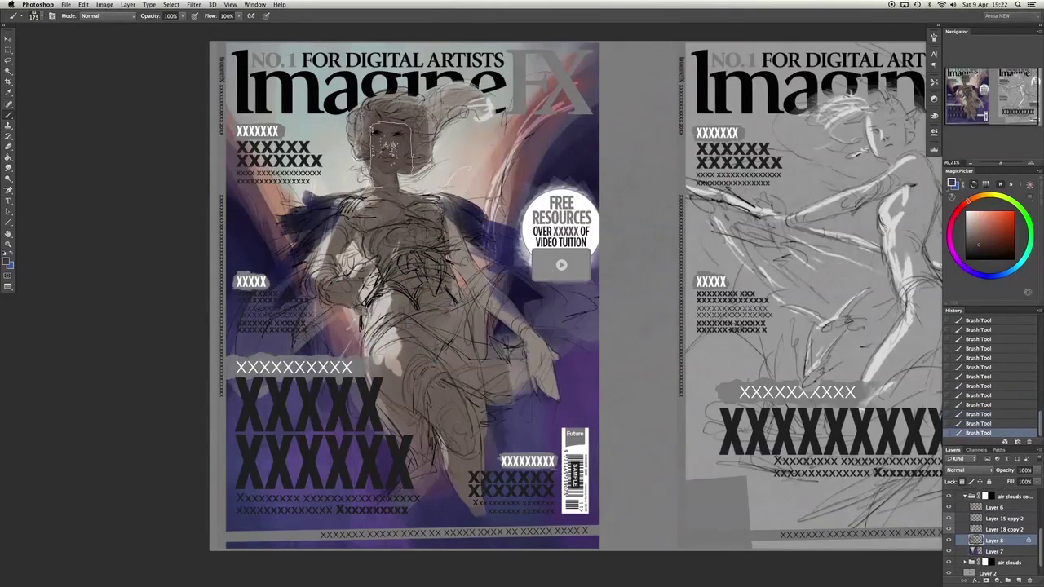
pyautogui.moveTo(383, 106); pyautogui.dragTo(400, 252)
pyautogui.moveTo(400, 294); pyautogui.dragTo(471, 334)
pyautogui.press('x')
pyautogui.press(']')
pyautogui.press(']')
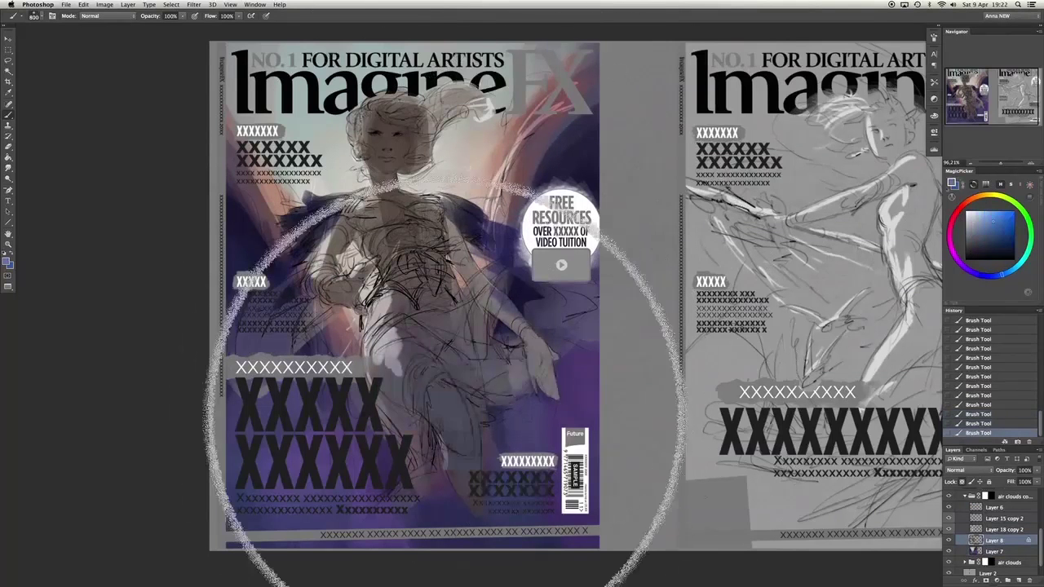
pyautogui.press('super+z')
pyautogui.moveTo(392, 146); pyautogui.dragTo(382, 200)
# Switch to a different brush preset and deepen the chest with dark purple strokes.
pyautogui.rightClick(384, 163)
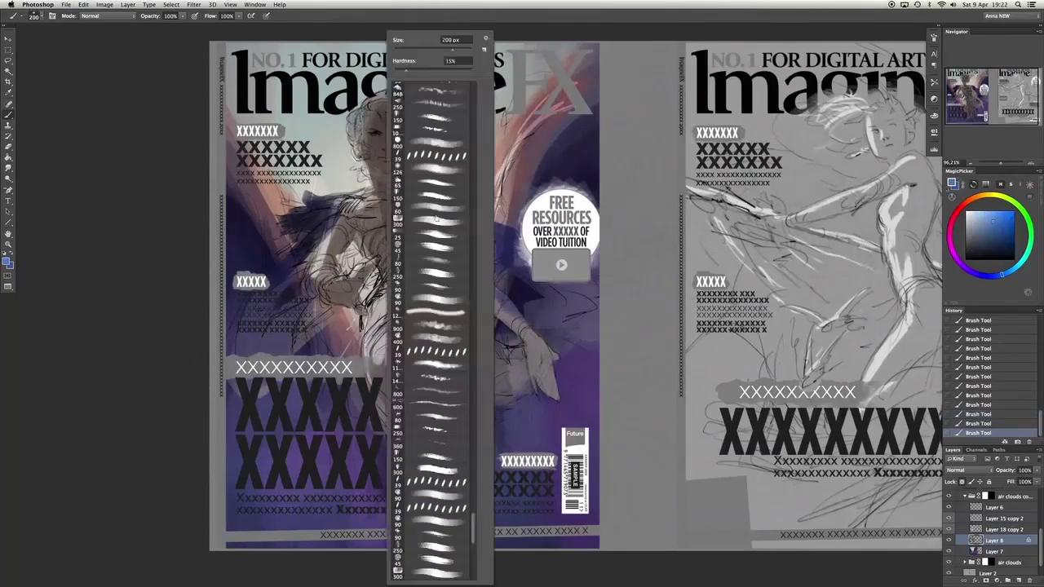
pyautogui.doubleClick(432, 245)
pyautogui.press('x')
pyautogui.press(']')
pyautogui.press(']')
pyautogui.keyDown('alt'); pyautogui.click(423, 233); pyautogui.keyUp('alt')
pyautogui.moveTo(359, 204); pyautogui.dragTo(432, 245)
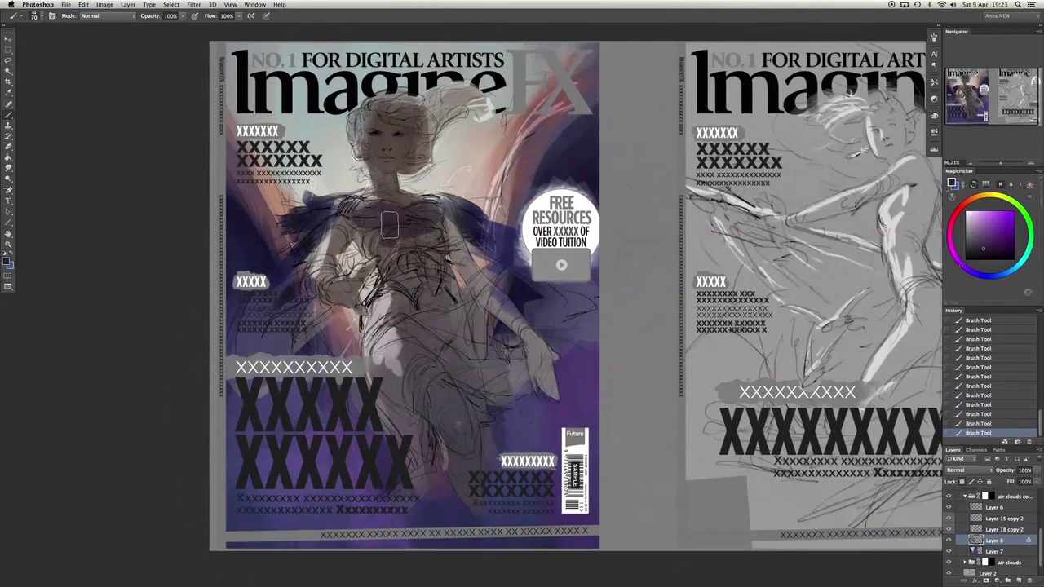
pyautogui.moveTo(384, 220)
pyautogui.mouseDown()
pyautogui.moveTo(411, 272)
pyautogui.moveTo(400, 326)
pyautogui.moveTo(461, 359)
pyautogui.moveTo(485, 387)
pyautogui.mouseUp()
# Paint light pink strokes over the hair and left arm using sampled warm colours.
pyautogui.keyDown('alt'); pyautogui.click(351, 285); pyautogui.keyUp('alt')
pyautogui.moveTo(352, 287); pyautogui.dragTo(326, 245)
pyautogui.keyDown('alt'); pyautogui.click(343, 236); pyautogui.keyUp('alt')
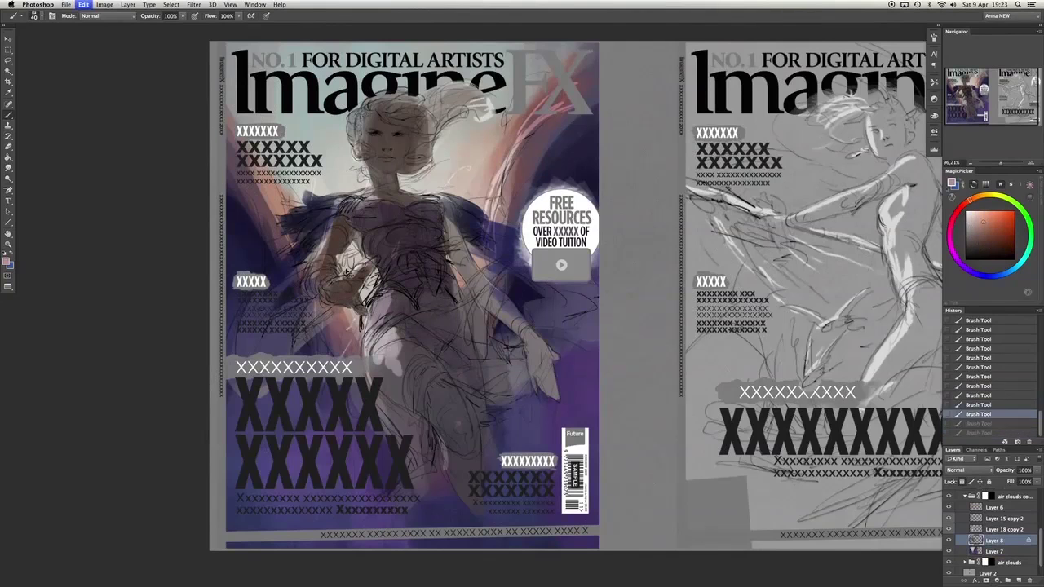
pyautogui.moveTo(367, 163); pyautogui.dragTo(359, 106)
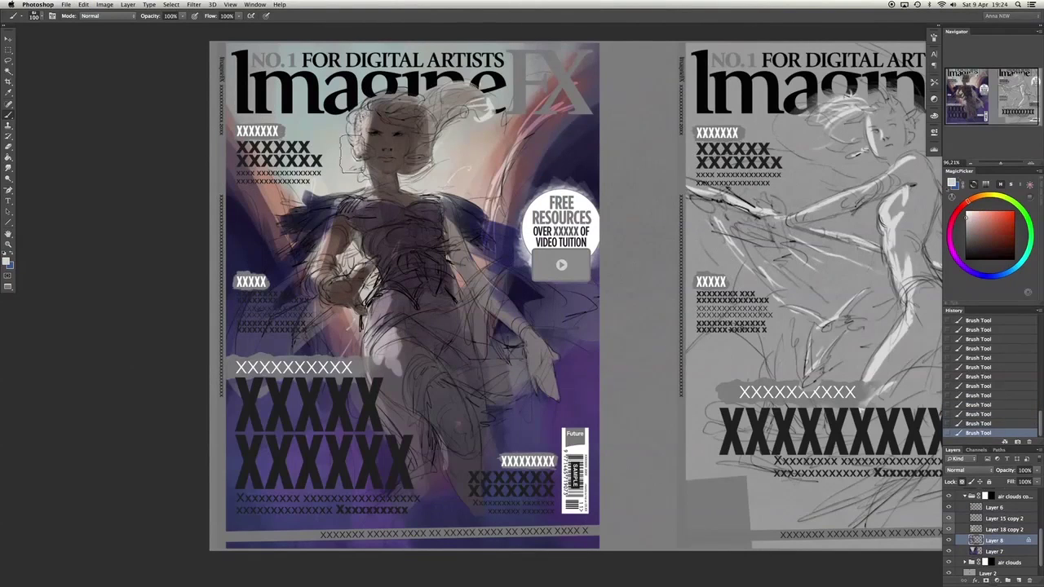
pyautogui.keyDown('alt'); pyautogui.click(349, 178); pyautogui.keyUp('alt')
pyautogui.keyDown('alt'); pyautogui.click(463, 245); pyautogui.keyUp('alt')
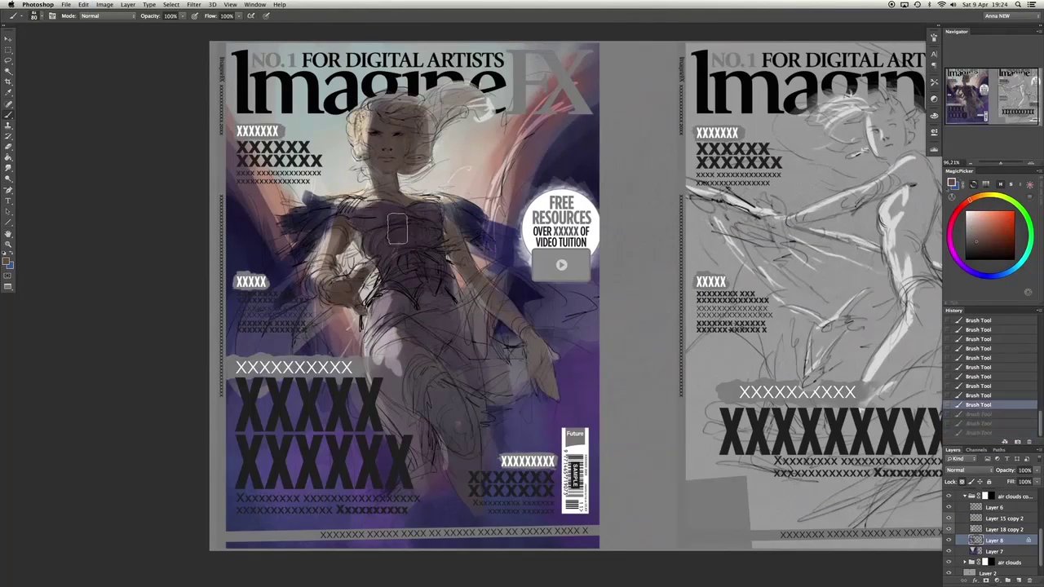
# Paint dark blue-violet over the lower body with a 150 brush.
pyautogui.click(984, 276)
pyautogui.click(991, 249)
pyautogui.press(']')
pyautogui.press(']')
pyautogui.press(']')
pyautogui.press(']')
pyautogui.press(']')
pyautogui.moveTo(424, 383)
pyautogui.mouseDown()
pyautogui.moveTo(463, 482)
pyautogui.moveTo(493, 476)
pyautogui.moveTo(558, 403)
pyautogui.moveTo(503, 304)
pyautogui.mouseUp()
# Try warm orange-brown strokes around the face, undoing each attempt.
pyautogui.click(976, 202)
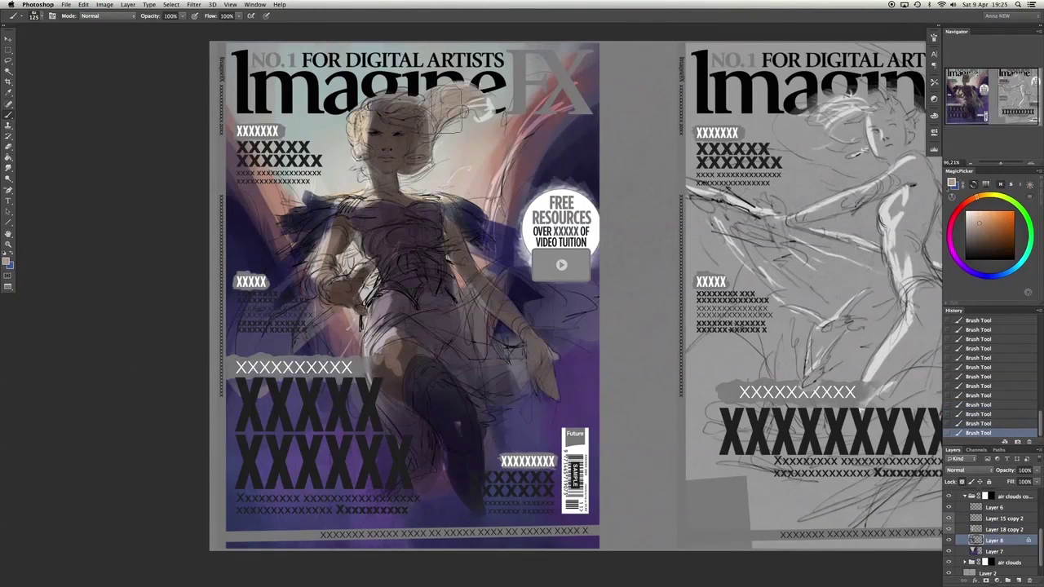
pyautogui.moveTo(384, 106); pyautogui.dragTo(420, 135)
pyautogui.hotkey('ctrl', 'z')
pyautogui.hotkey('ctrl', 'z')
pyautogui.moveTo(434, 97); pyautogui.dragTo(480, 124)
pyautogui.hotkey('ctrl', 'z')
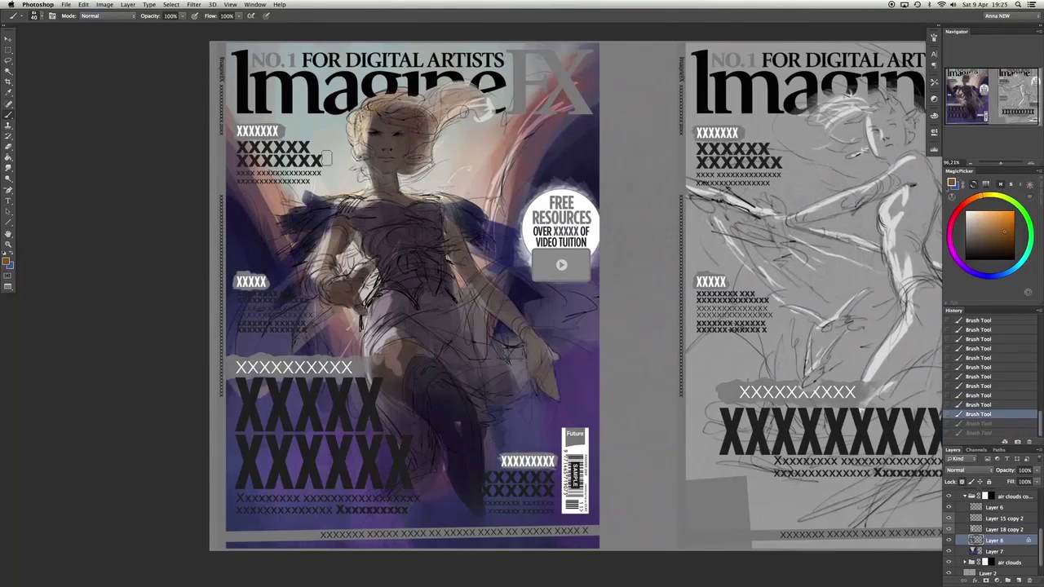
pyautogui.moveTo(351, 137); pyautogui.dragTo(363, 157)
pyautogui.hotkey('ctrl', 'z')
pyautogui.hotkey('ctrl', 'z')
pyautogui.hotkey('ctrl', 'z')
pyautogui.hotkey('ctrl', 'z')
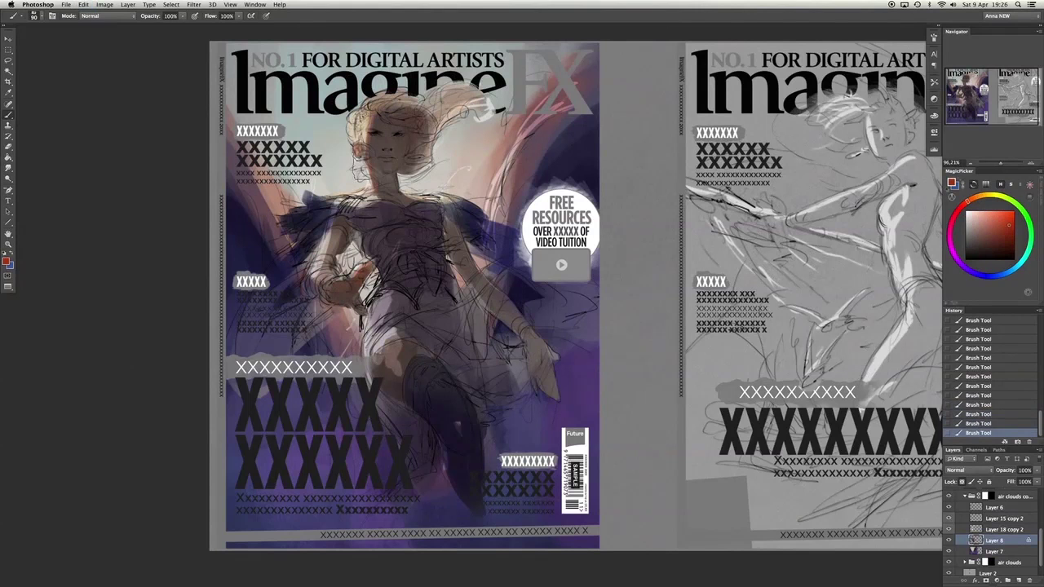
# Test a dark blue chest stroke, undo it, and pick purple with a 175 brush.
pyautogui.keyDown('alt'); pyautogui.click(341, 206); pyautogui.keyUp('alt')
pyautogui.press('[')
pyautogui.press('[')
pyautogui.press('[')
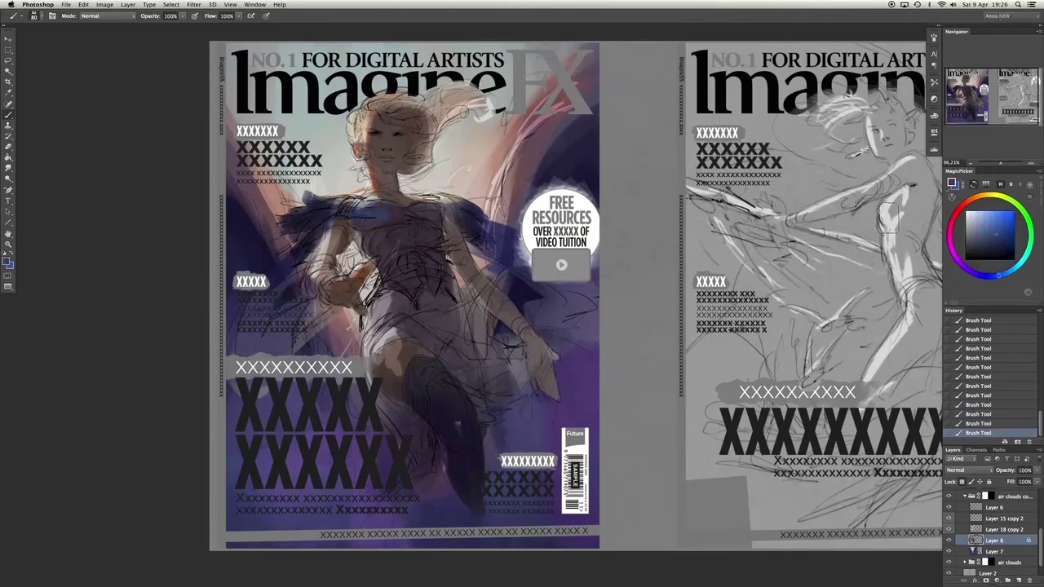
pyautogui.moveTo(368, 212); pyautogui.dragTo(440, 294)
pyautogui.hotkey('ctrl', 'z')
pyautogui.hotkey('ctrl', 'z')
pyautogui.hotkey('ctrl', 'z')
pyautogui.hotkey('ctrl', 'z')
pyautogui.hotkey('ctrl', 'z')
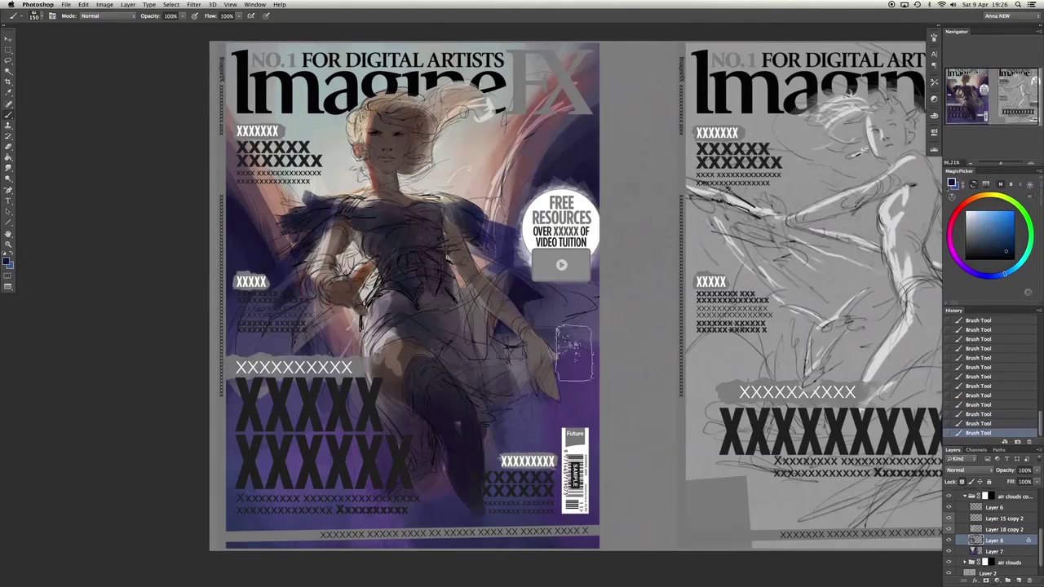
pyautogui.keyDown('alt'); pyautogui.click(510, 368); pyautogui.keyUp('alt')
pyautogui.press(']')
pyautogui.press(']')
pyautogui.press(']')
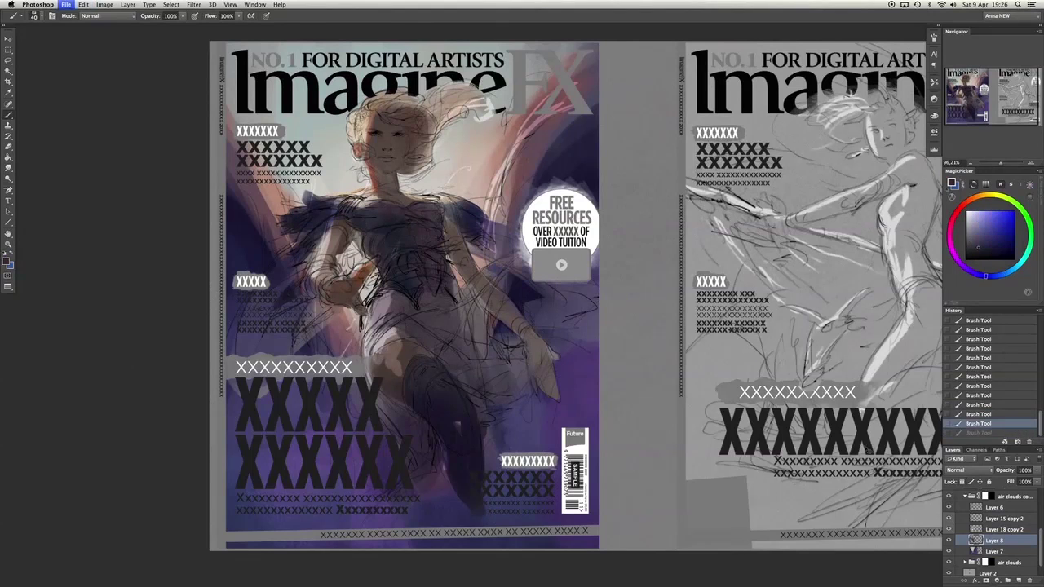
# Darken the figure's legs after sampling orange and pink tones and undoing a trial stroke.
pyautogui.keyDown('alt'); pyautogui.click(341, 275); pyautogui.keyUp('alt')
pyautogui.keyDown('alt'); pyautogui.click(327, 274); pyautogui.keyUp('alt')
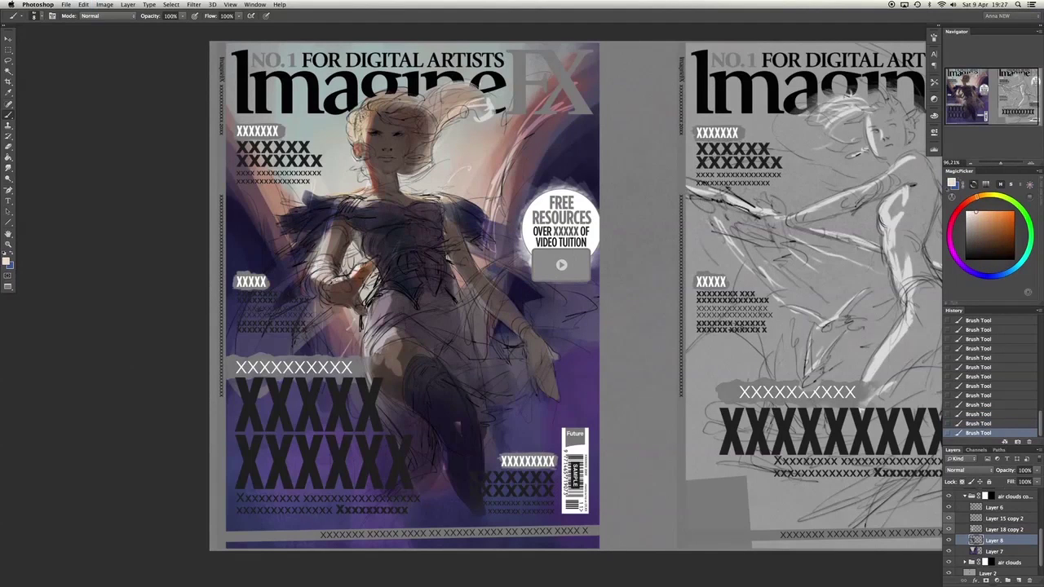
pyautogui.keyDown('alt'); pyautogui.click(337, 285); pyautogui.keyUp('alt')
pyautogui.keyDown('alt'); pyautogui.click(688, 210); pyautogui.keyUp('alt')
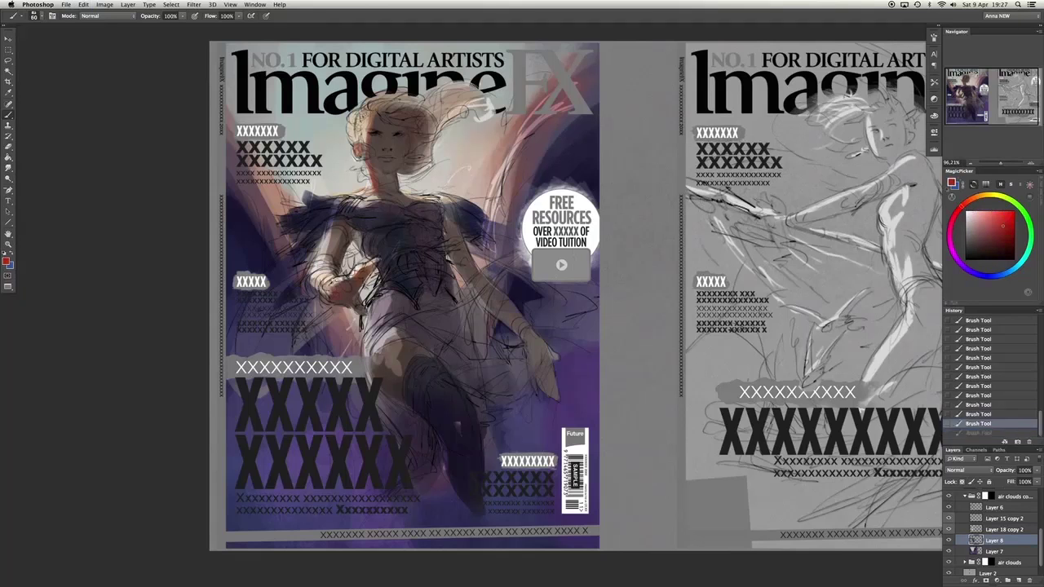
pyautogui.moveTo(453, 242)
pyautogui.mouseDown()
pyautogui.moveTo(522, 322)
pyautogui.moveTo(556, 396)
pyautogui.mouseUp()
pyautogui.press('x')
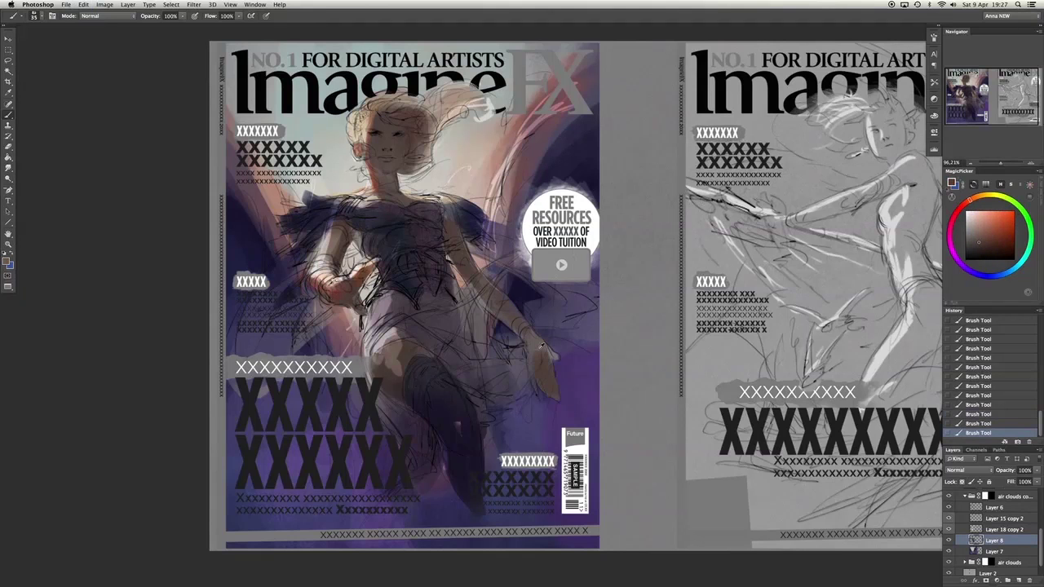
pyautogui.press('super+z')
pyautogui.moveTo(423, 373); pyautogui.dragTo(444, 412)
pyautogui.moveTo(401, 343); pyautogui.dragTo(419, 450)
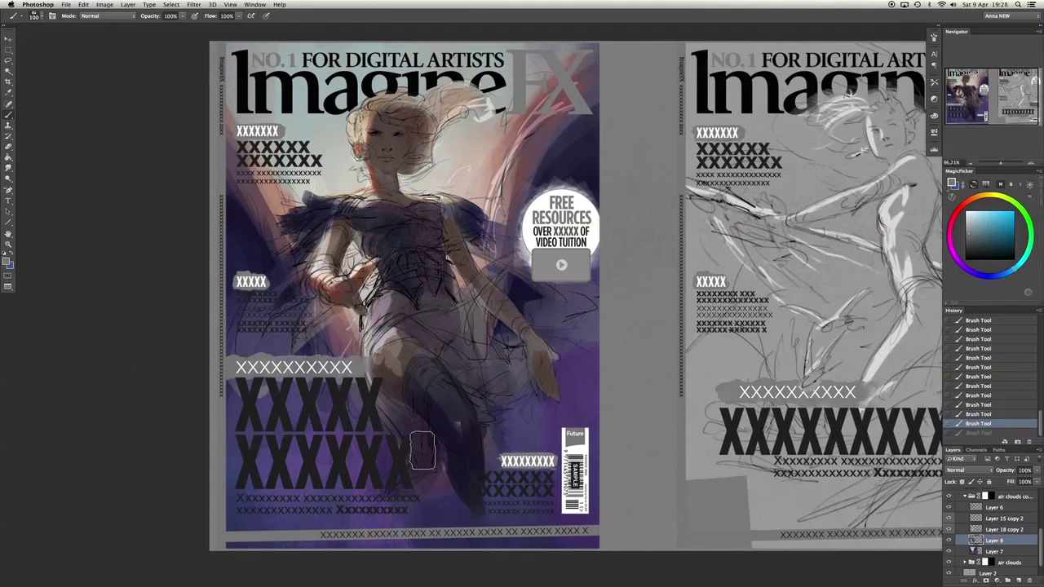
# Paint light orange-beige strokes over the dress and torso.
pyautogui.keyDown('alt'); pyautogui.click(476, 220); pyautogui.keyUp('alt')
pyautogui.keyDown('alt'); pyautogui.click(412, 319); pyautogui.keyUp('alt')
pyautogui.moveTo(404, 333); pyautogui.dragTo(384, 374)
pyautogui.moveTo(382, 282); pyautogui.dragTo(371, 326)
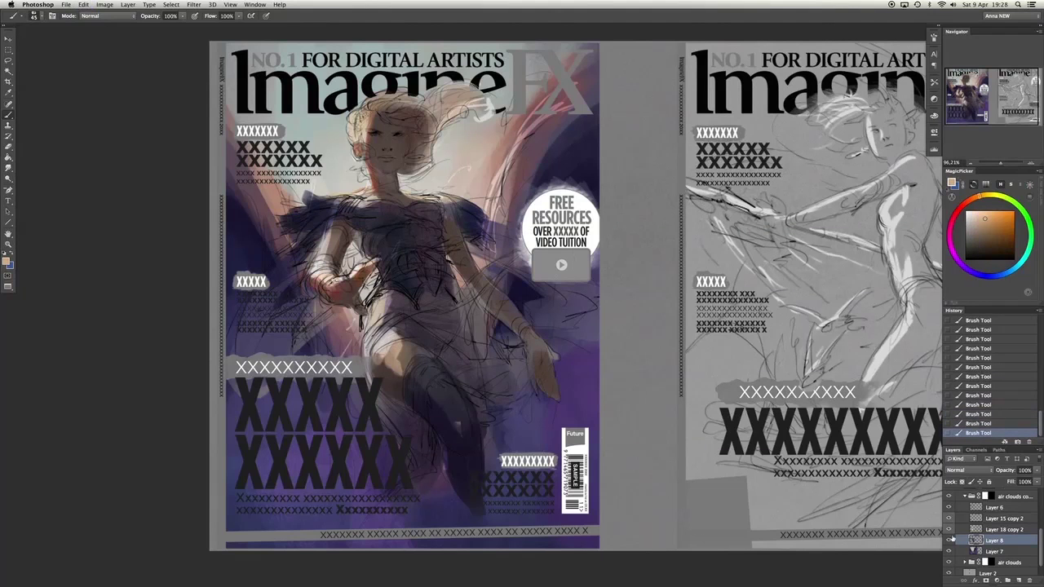
# Hide the cover text overlay, add Layer 9, and paint dark strokes on the legs.
pyautogui.click(949, 540)
pyautogui.click(1018, 580)
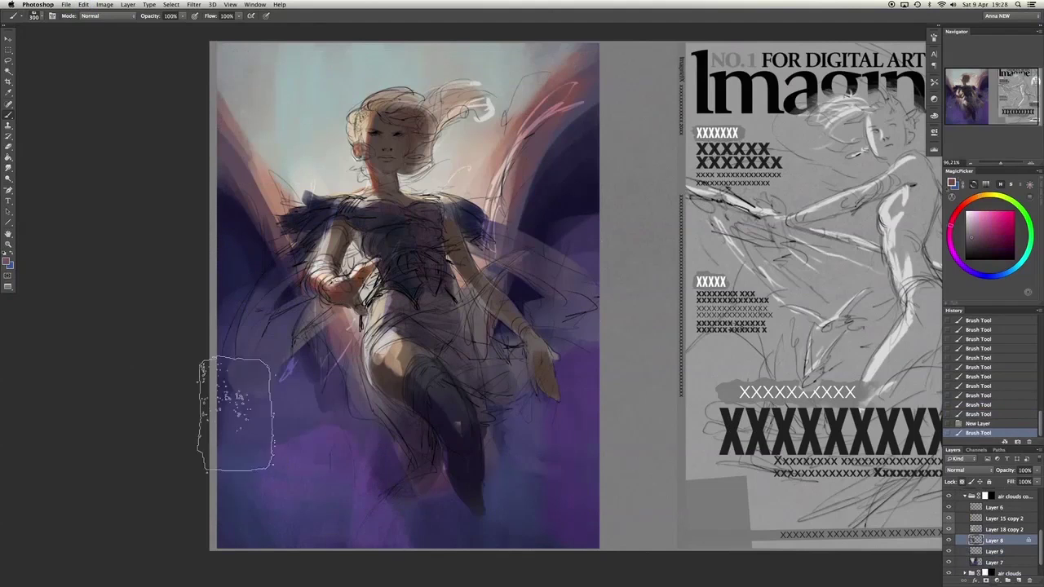
pyautogui.press('[')
pyautogui.press('[')
pyautogui.press('[')
pyautogui.press('[')
pyautogui.press('[')
pyautogui.press('[')
pyautogui.keyDown('alt'); pyautogui.click(417, 293); pyautogui.keyUp('alt')
pyautogui.moveTo(383, 351)
pyautogui.mouseDown()
pyautogui.moveTo(375, 392)
pyautogui.moveTo(386, 428)
pyautogui.mouseUp()
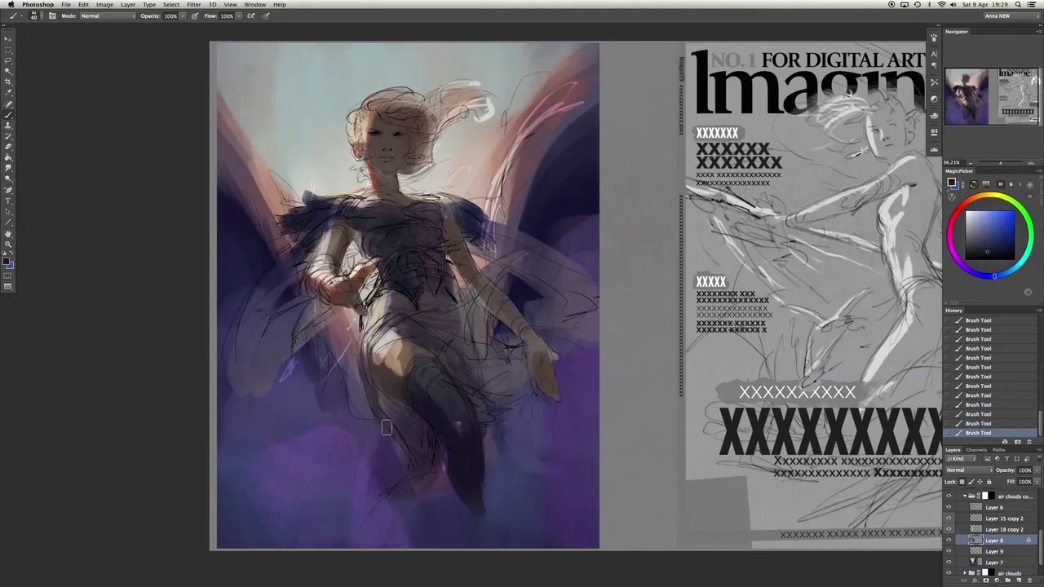
pyautogui.hotkey('ctrl', 'z')
pyautogui.hotkey('ctrl', 'z')
pyautogui.hotkey('ctrl', 'z')
pyautogui.hotkey('alt', '[')
pyautogui.hotkey('ctrl', 'z')
pyautogui.keyDown('alt'); pyautogui.click(294, 414); pyautogui.keyUp('alt')
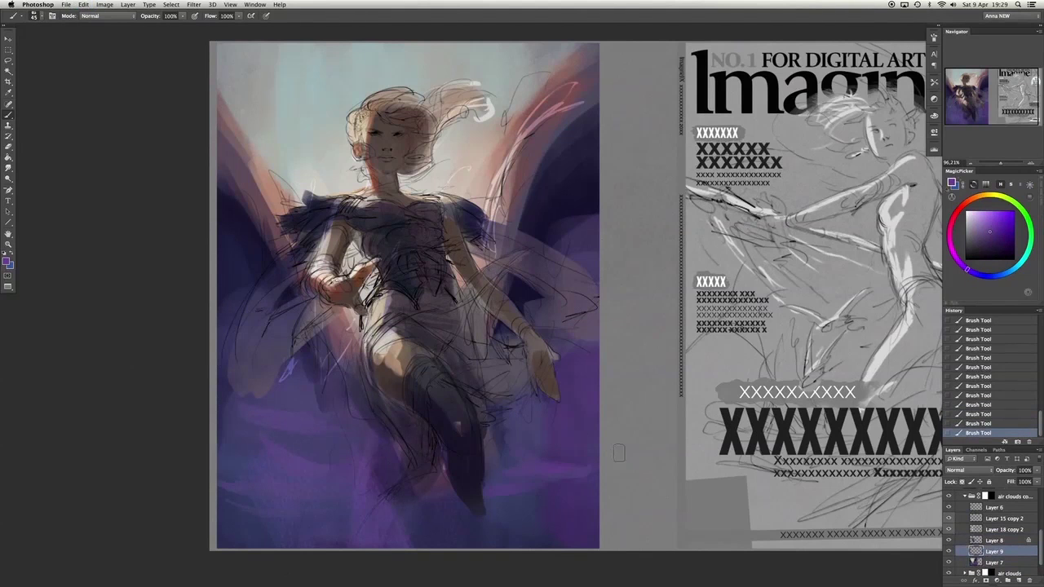
# On Layer 9, paint dark purple over the upper left wing and lower left.
pyautogui.moveTo(542, 529); pyautogui.dragTo(411, 535)
pyautogui.press(']')
pyautogui.press(']')
pyautogui.press(']')
pyautogui.press(']')
pyautogui.press(']')
pyautogui.press(']')
pyautogui.press(']')
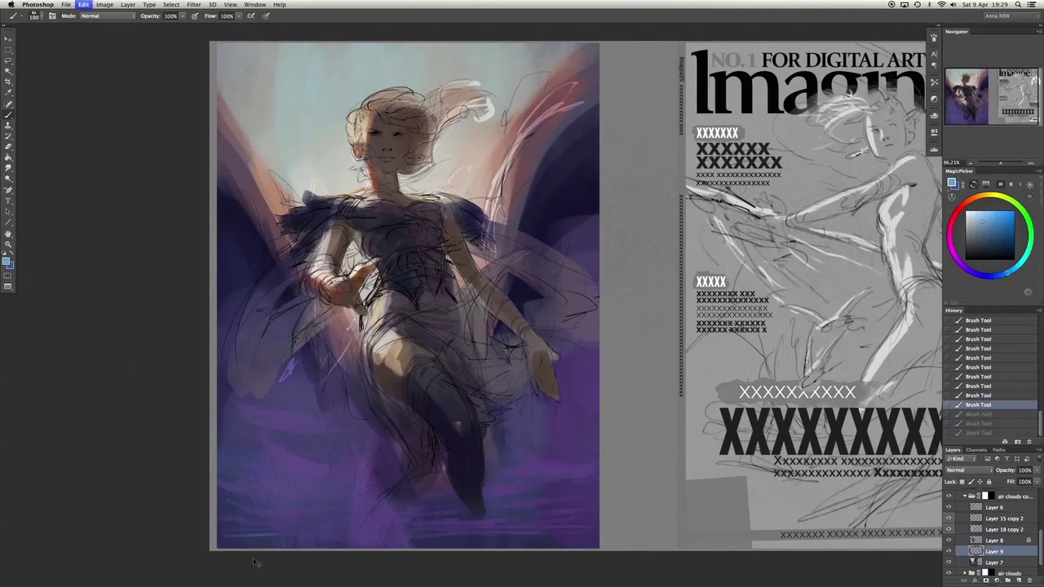
pyautogui.hotkey('ctrl', 'z')
pyautogui.keyDown('alt'); pyautogui.click(255, 239); pyautogui.keyUp('alt')
pyautogui.moveTo(256, 238); pyautogui.dragTo(236, 155)
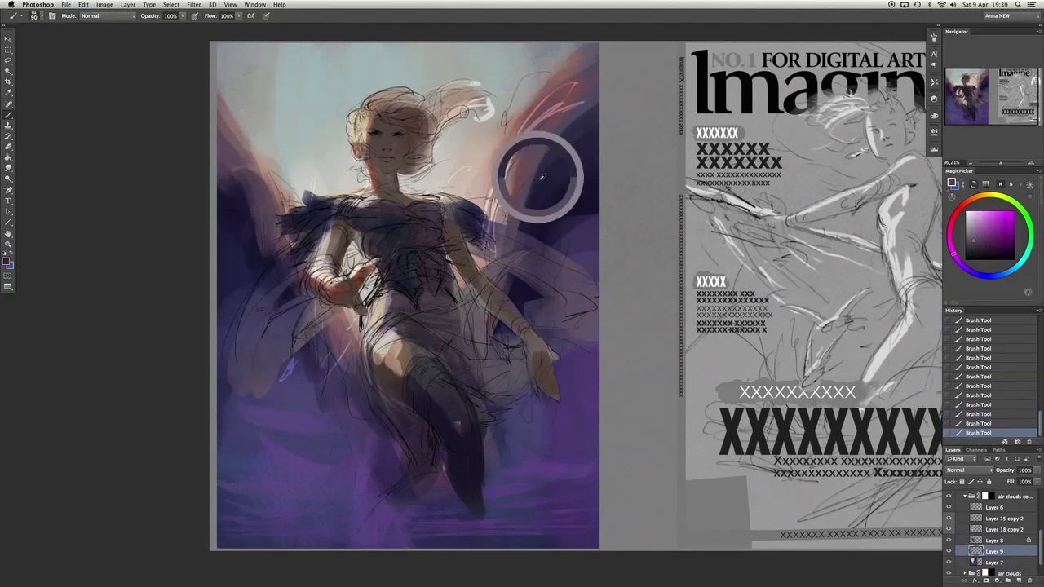
pyautogui.press(']')
pyautogui.press(']')
pyautogui.press(']')
pyautogui.moveTo(343, 367); pyautogui.dragTo(261, 456)
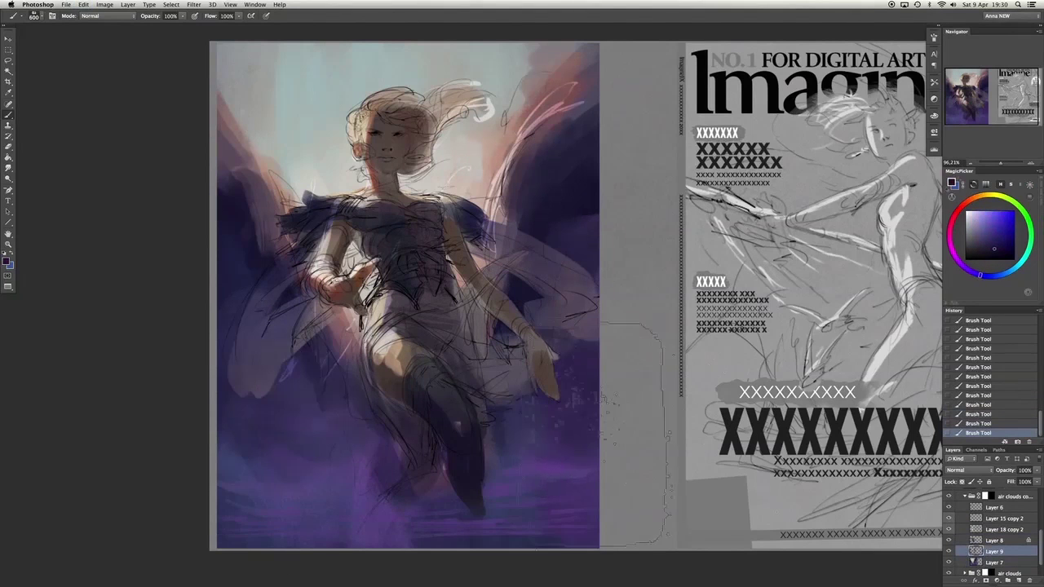
pyautogui.keyDown('alt'); pyautogui.click(230, 218); pyautogui.keyUp('alt')
pyautogui.hotkey('ctrl', 'z')
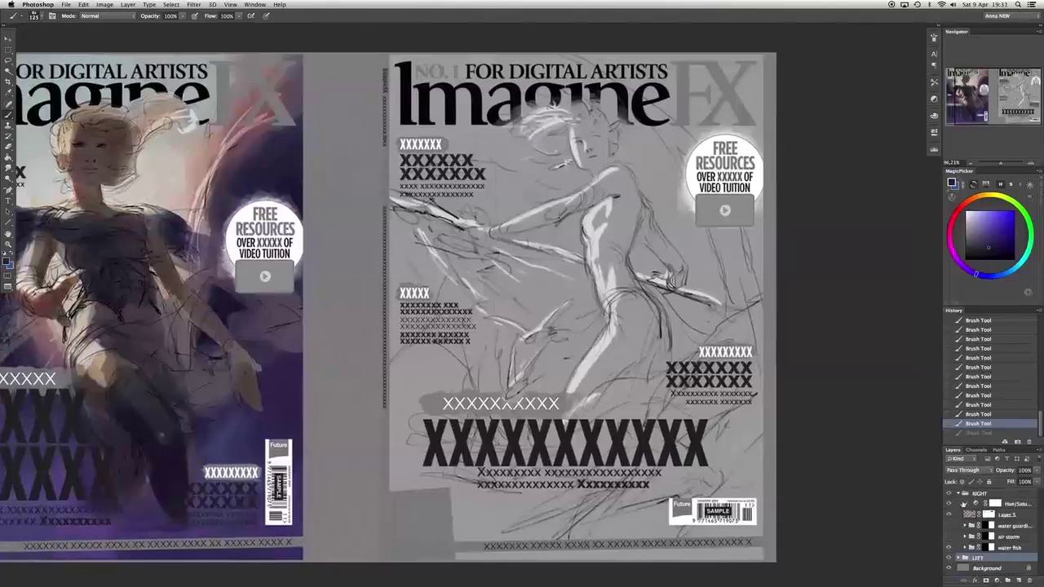
# In the water fish group, select Layer 31 copy and add a new layer above it.
pyautogui.click(965, 547)
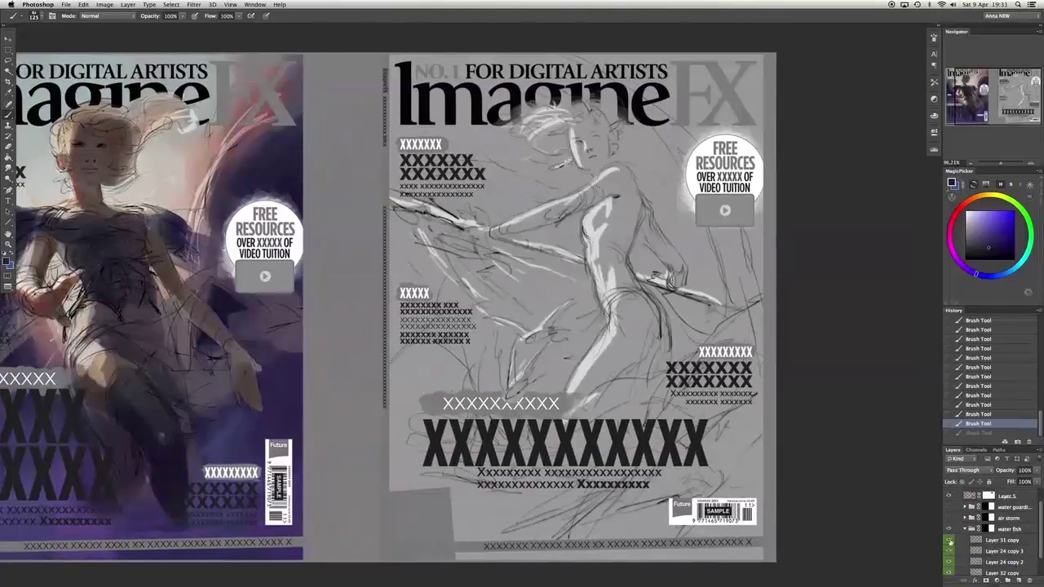
pyautogui.click(1001, 540)
pyautogui.scroll(-1, 950, 543)
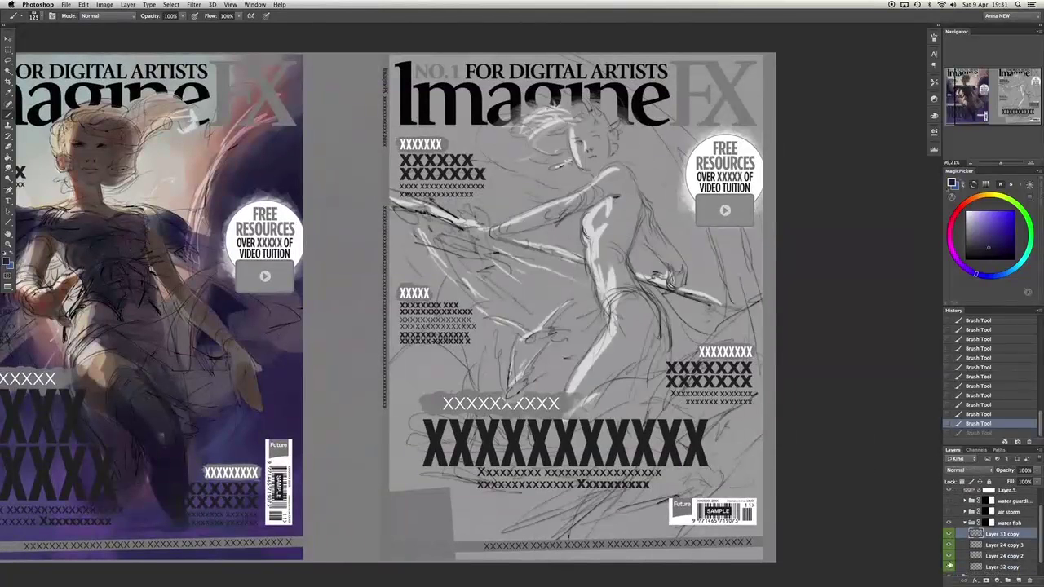
pyautogui.press('F2')
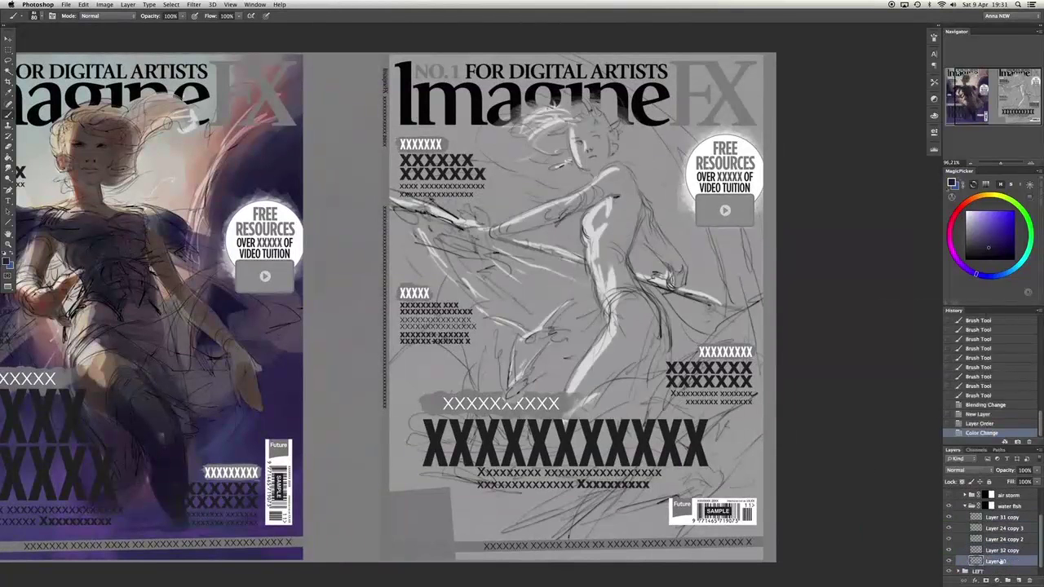
pyautogui.hscroll(5, 655, 392)
# Wash the background blue and block skin tone over the figure, legs and spear.
pyautogui.moveTo(457, 343)
pyautogui.mouseDown()
pyautogui.moveTo(367, 245)
pyautogui.moveTo(171, 335)
pyautogui.mouseUp()
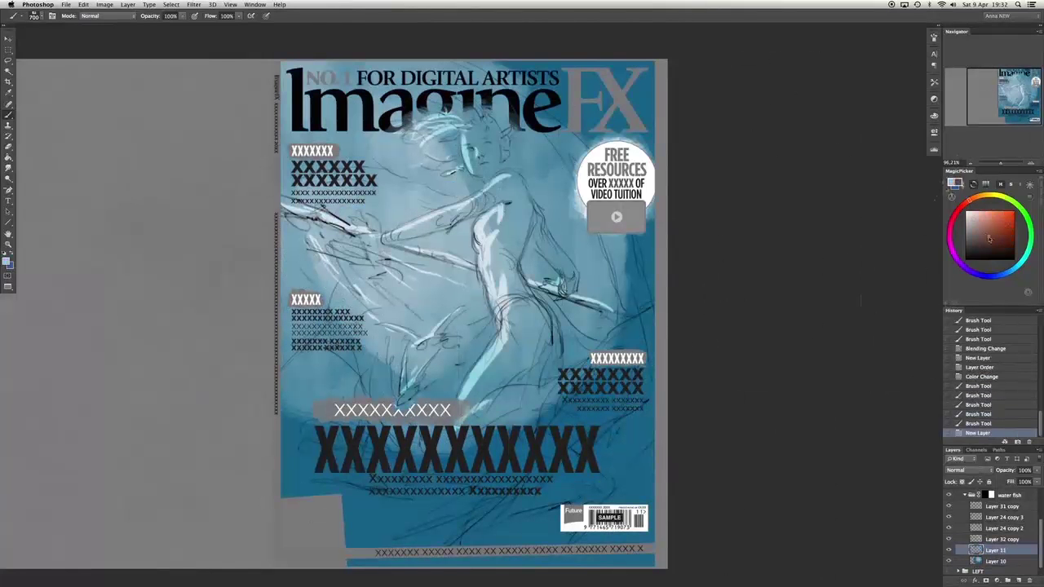
pyautogui.moveTo(490, 204)
pyautogui.mouseDown()
pyautogui.moveTo(514, 261)
pyautogui.moveTo(522, 326)
pyautogui.moveTo(489, 391)
pyautogui.mouseUp()
pyautogui.moveTo(457, 213); pyautogui.dragTo(473, 139)
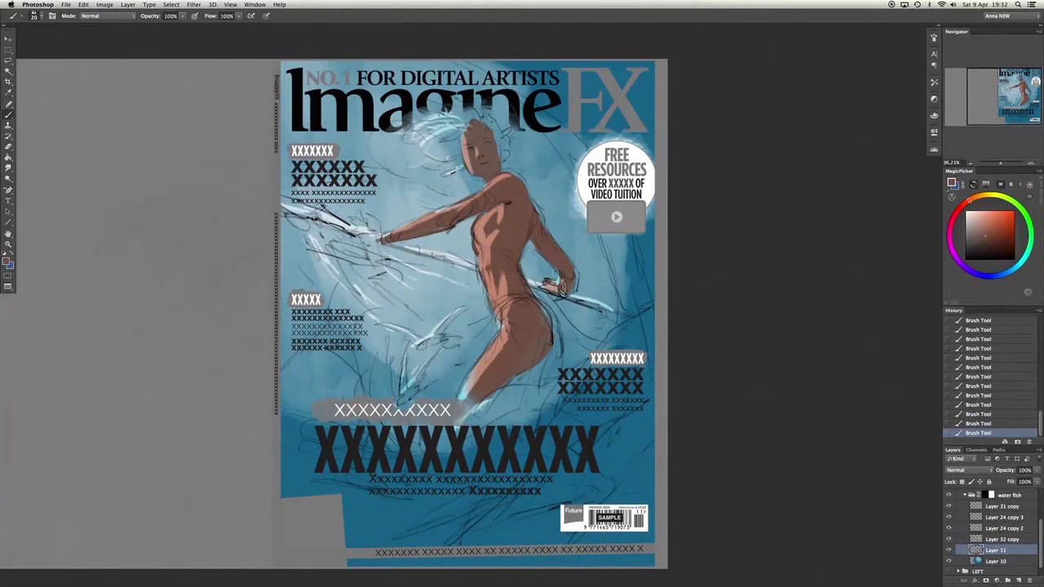
pyautogui.moveTo(327, 220); pyautogui.dragTo(482, 269)
pyautogui.moveTo(457, 383)
pyautogui.mouseDown()
pyautogui.moveTo(497, 432)
pyautogui.moveTo(551, 350)
pyautogui.moveTo(541, 443)
pyautogui.mouseUp()
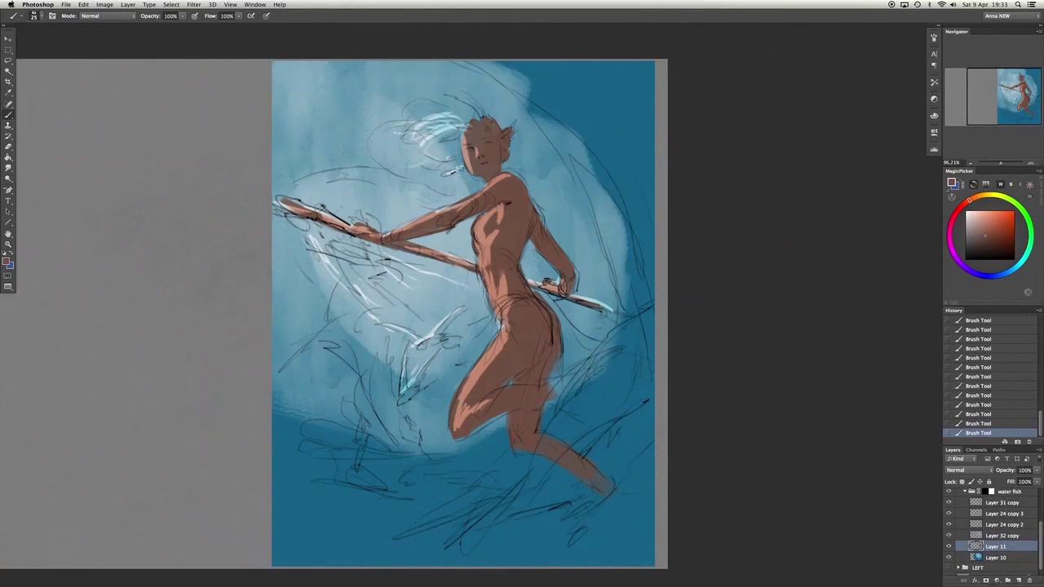
# Sweep orange and cream strokes through the hair and paint the fish and legs purple.
pyautogui.moveTo(473, 106)
pyautogui.mouseDown()
pyautogui.moveTo(449, 97)
pyautogui.moveTo(414, 134)
pyautogui.mouseUp()
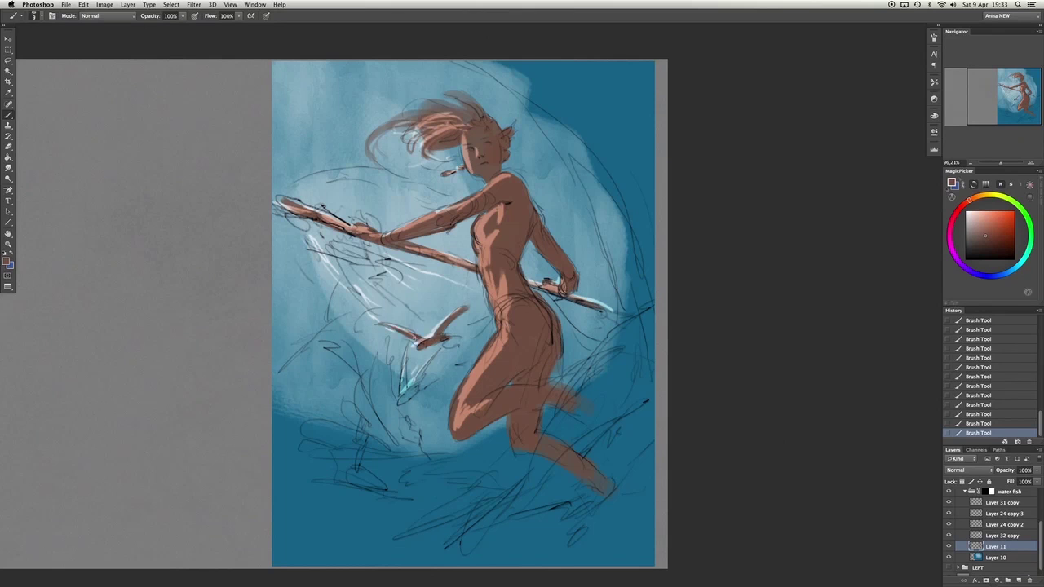
pyautogui.press('x')
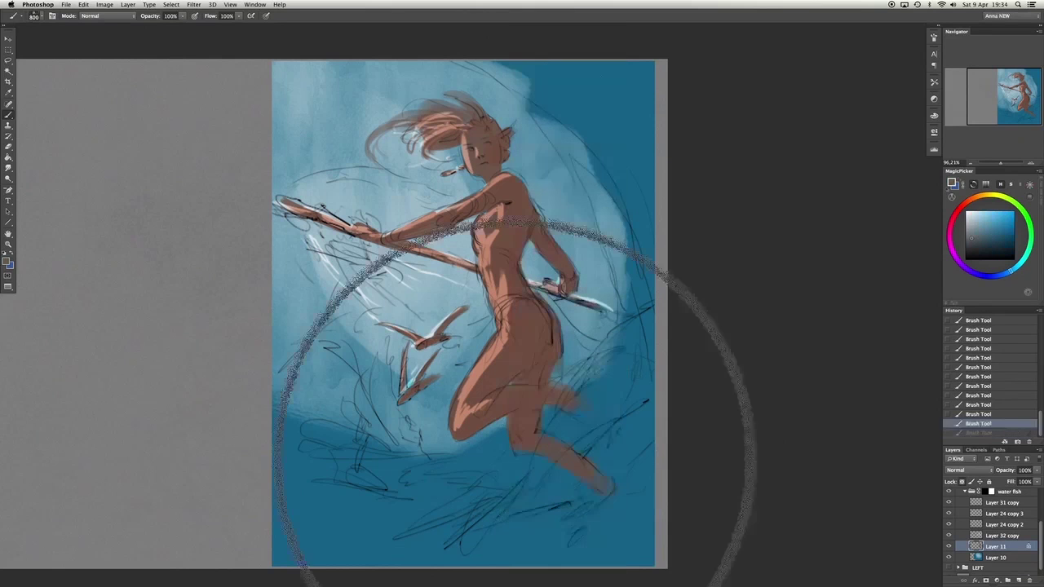
pyautogui.press('[')
pyautogui.press('[')
pyautogui.press('[')
pyautogui.press('[')
pyautogui.press('[')
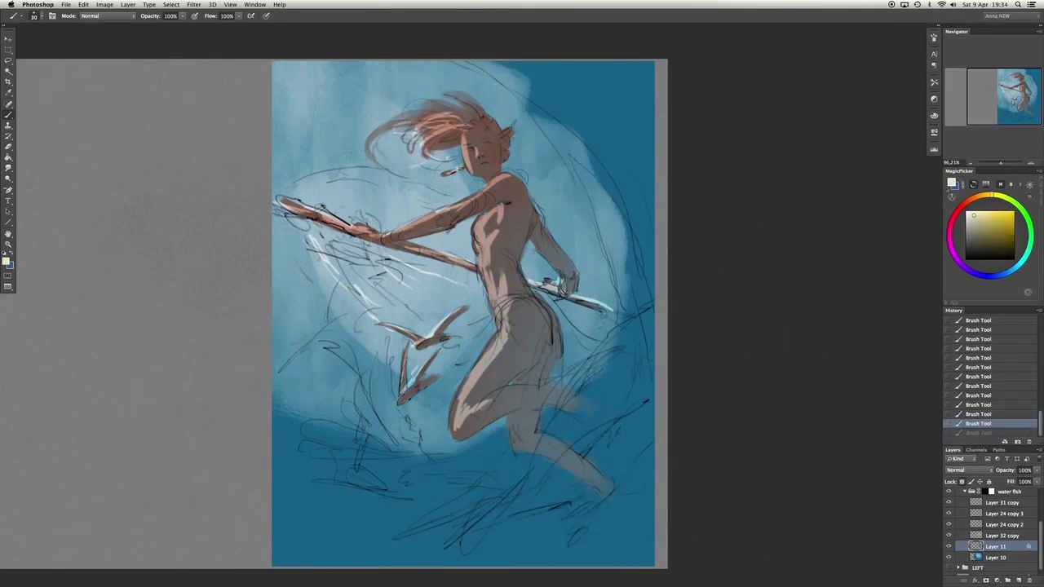
pyautogui.moveTo(481, 110); pyautogui.dragTo(403, 142)
pyautogui.moveTo(441, 334); pyautogui.dragTo(404, 398)
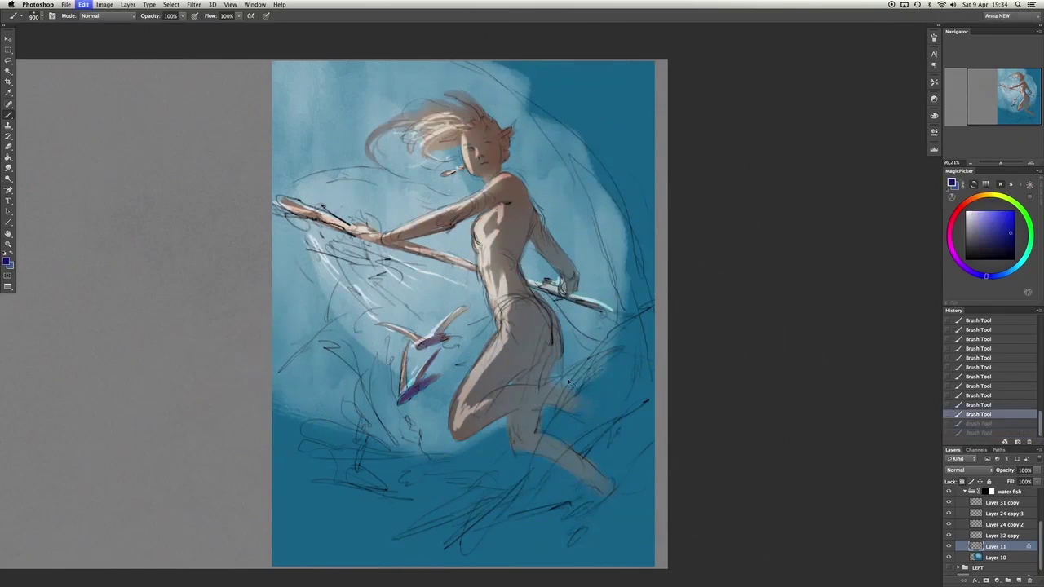
pyautogui.moveTo(530, 319); pyautogui.dragTo(481, 408)
# Recolour the hair with teal and pink-purple strokes.
pyautogui.moveTo(457, 123); pyautogui.dragTo(424, 140)
pyautogui.click(1002, 269)
pyautogui.moveTo(1002, 269); pyautogui.dragTo(985, 275)
pyautogui.moveTo(457, 114); pyautogui.dragTo(392, 147)
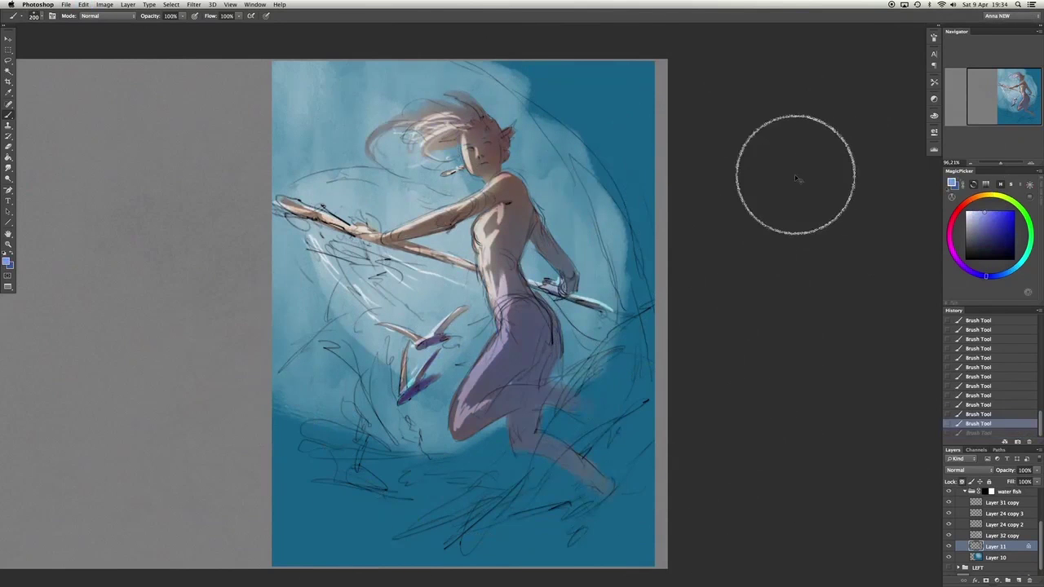
pyautogui.moveTo(473, 106); pyautogui.dragTo(383, 155)
pyautogui.press('[')
pyautogui.press('[')
pyautogui.press('[')
# Hide the cover layout and paint teal and dark blue strokes along the bottom.
pyautogui.scroll(3, 991, 530)
pyautogui.click(948, 493)
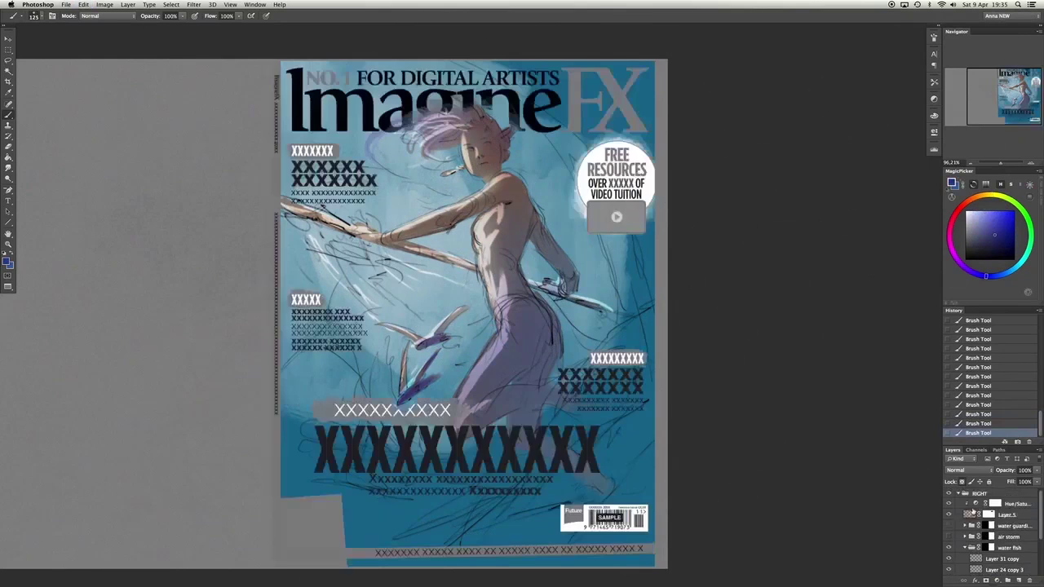
pyautogui.click(948, 494)
pyautogui.moveTo(457, 522); pyautogui.dragTo(620, 424)
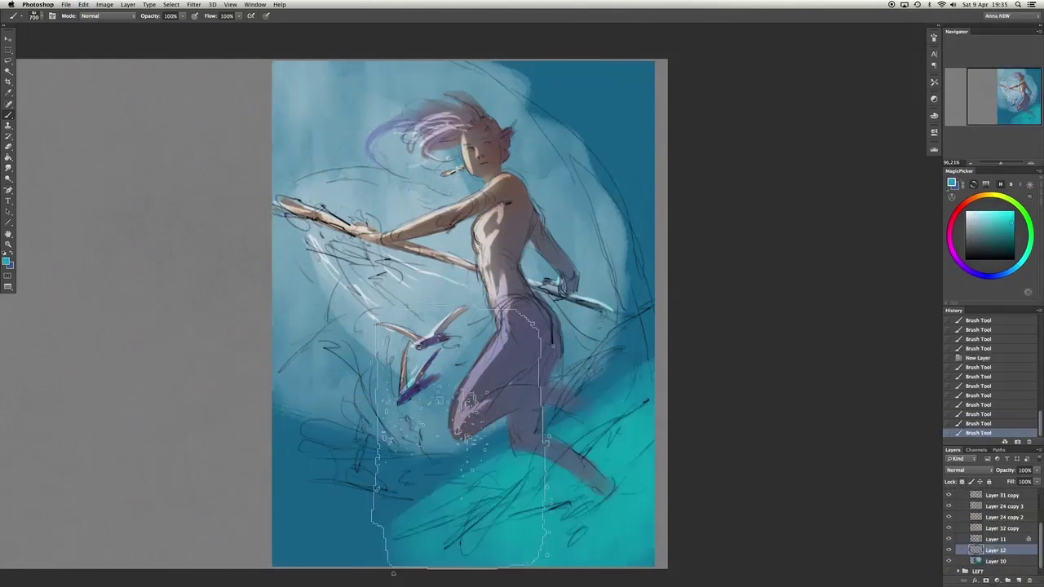
pyautogui.moveTo(407, 457); pyautogui.dragTo(636, 343)
pyautogui.press('[')
pyautogui.press('[')
pyautogui.press('[')
pyautogui.moveTo(641, 77); pyautogui.dragTo(595, 105)
pyautogui.moveTo(293, 490); pyautogui.dragTo(432, 478)
pyautogui.moveTo(277, 424); pyautogui.dragTo(432, 457)
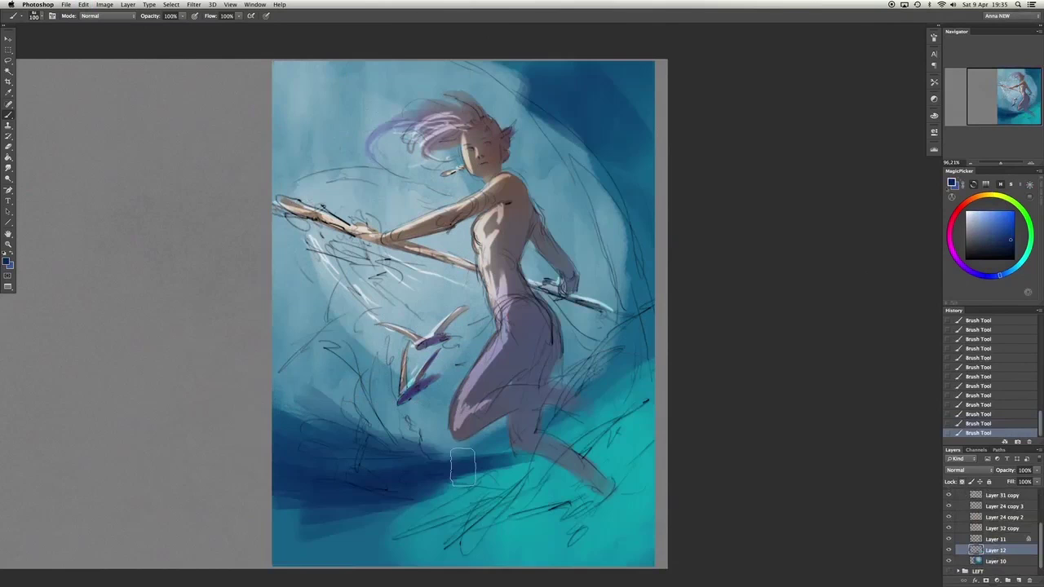
pyautogui.moveTo(285, 522)
pyautogui.mouseDown()
pyautogui.moveTo(420, 555)
pyautogui.moveTo(490, 506)
pyautogui.mouseUp()
pyautogui.hotkey('ctrl', 'z')
# Sweep pale blue water curves down the right side and across the lower right.
pyautogui.keyDown('alt'); pyautogui.click(413, 516); pyautogui.keyUp('alt')
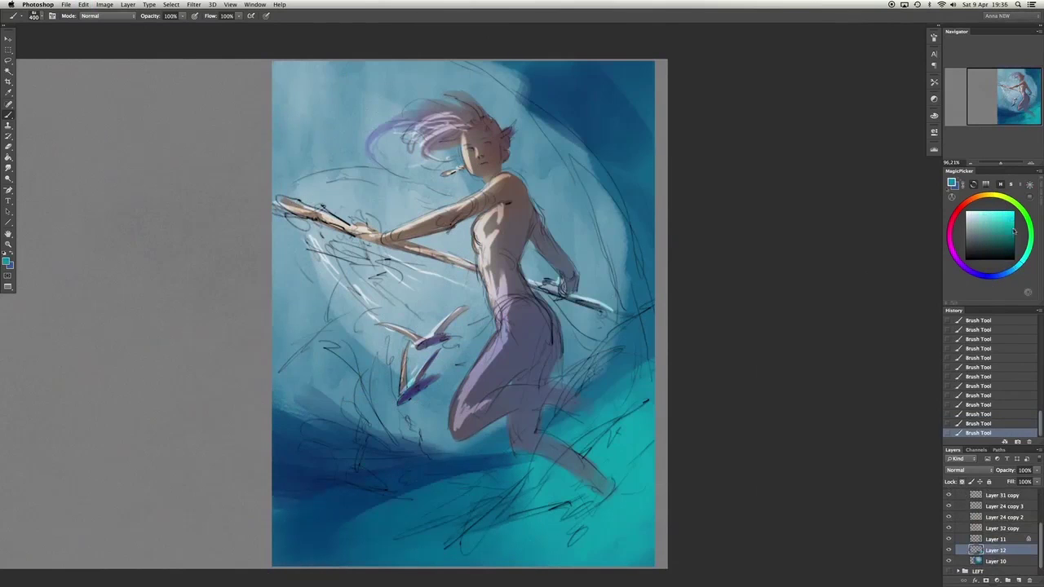
pyautogui.press(']')
pyautogui.moveTo(497, 73)
pyautogui.mouseDown()
pyautogui.moveTo(596, 147)
pyautogui.moveTo(628, 261)
pyautogui.mouseUp()
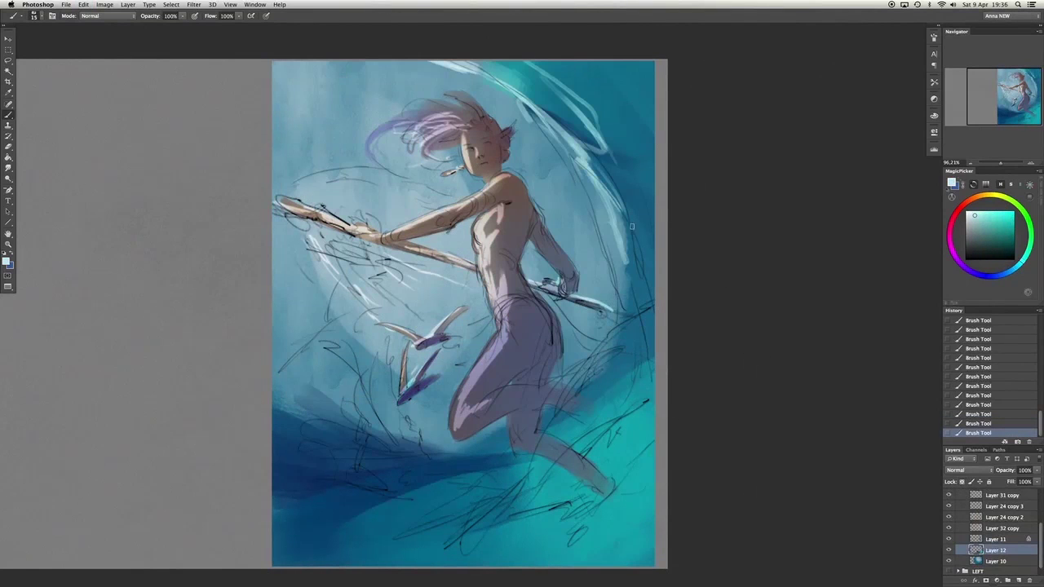
pyautogui.moveTo(555, 65); pyautogui.dragTo(653, 196)
pyautogui.moveTo(653, 310); pyautogui.dragTo(497, 506)
pyautogui.moveTo(644, 400); pyautogui.dragTo(383, 555)
pyautogui.moveTo(653, 375)
pyautogui.mouseDown()
pyautogui.moveTo(522, 506)
pyautogui.moveTo(277, 554)
pyautogui.mouseUp()
# Mask Layer 11, then paint pale blue splashes at the lower left and around the fish.
pyautogui.click(996, 539)
pyautogui.click(986, 580)
pyautogui.hotkey('alt', '[')
pyautogui.moveTo(489, 501); pyautogui.dragTo(281, 514)
pyautogui.moveTo(420, 457); pyautogui.dragTo(322, 494)
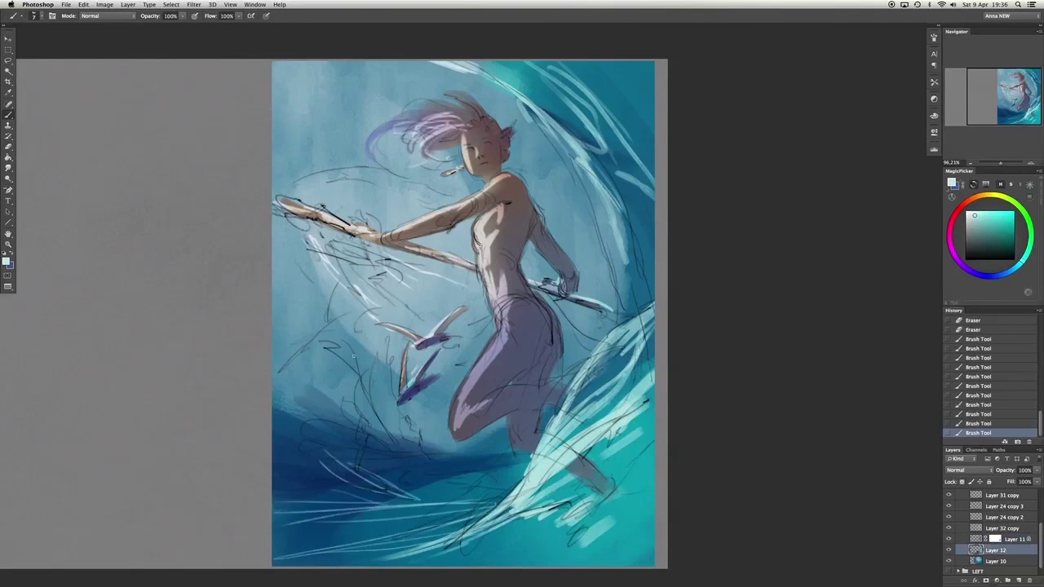
pyautogui.moveTo(383, 330); pyautogui.dragTo(371, 396)
pyautogui.moveTo(390, 379); pyautogui.dragTo(326, 444)
pyautogui.moveTo(359, 326); pyautogui.dragTo(343, 366)
pyautogui.moveTo(341, 445); pyautogui.dragTo(330, 455)
pyautogui.moveTo(347, 398); pyautogui.dragTo(362, 424)
pyautogui.moveTo(389, 362); pyautogui.dragTo(449, 466)
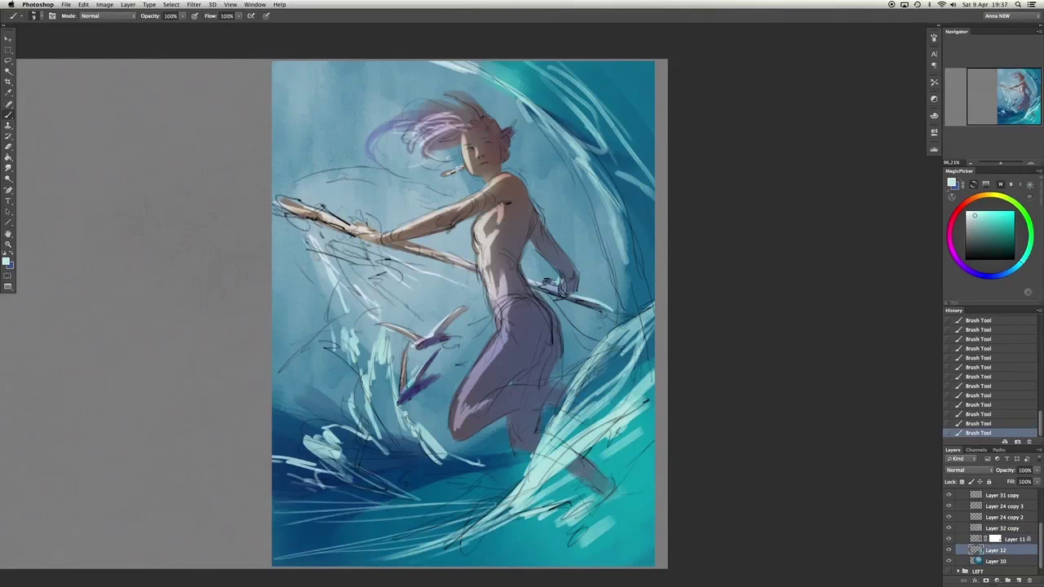
# Arc pale blue splashes left of and above the arm, darkening the left one.
pyautogui.moveTo(359, 317); pyautogui.dragTo(347, 248)
pyautogui.moveTo(372, 250); pyautogui.dragTo(425, 328)
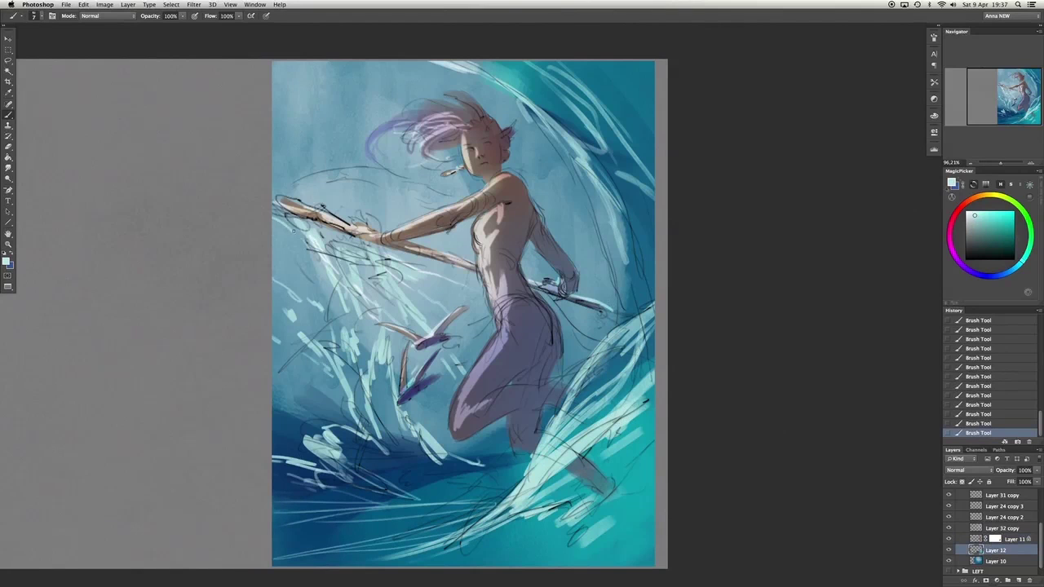
pyautogui.moveTo(285, 201); pyautogui.dragTo(383, 169)
pyautogui.moveTo(326, 189); pyautogui.dragTo(453, 176)
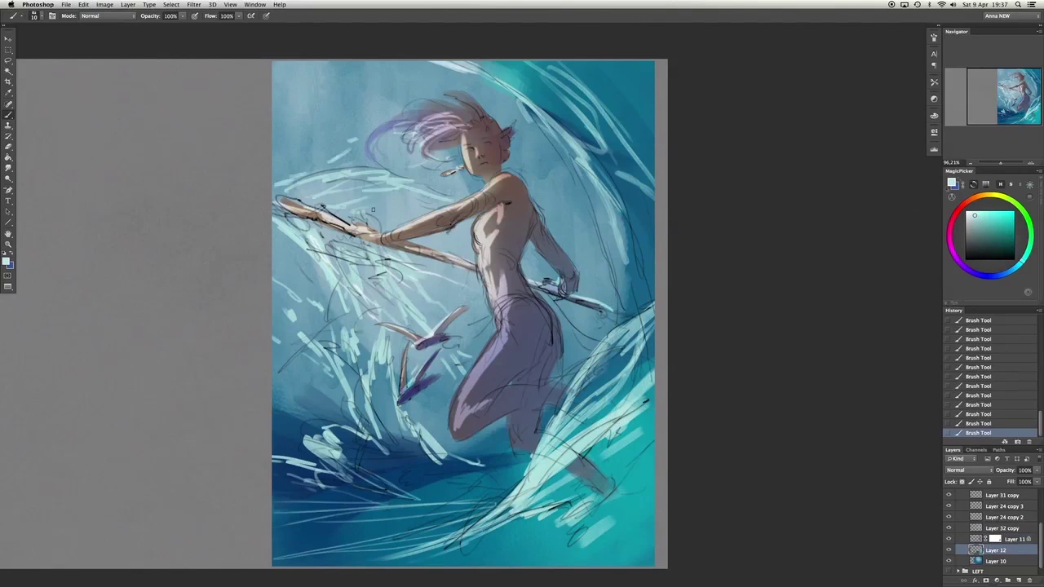
pyautogui.moveTo(300, 224)
pyautogui.mouseDown()
pyautogui.moveTo(323, 251)
pyautogui.moveTo(377, 277)
pyautogui.mouseUp()
pyautogui.moveTo(295, 197); pyautogui.dragTo(346, 176)
pyautogui.moveTo(289, 215); pyautogui.dragTo(381, 177)
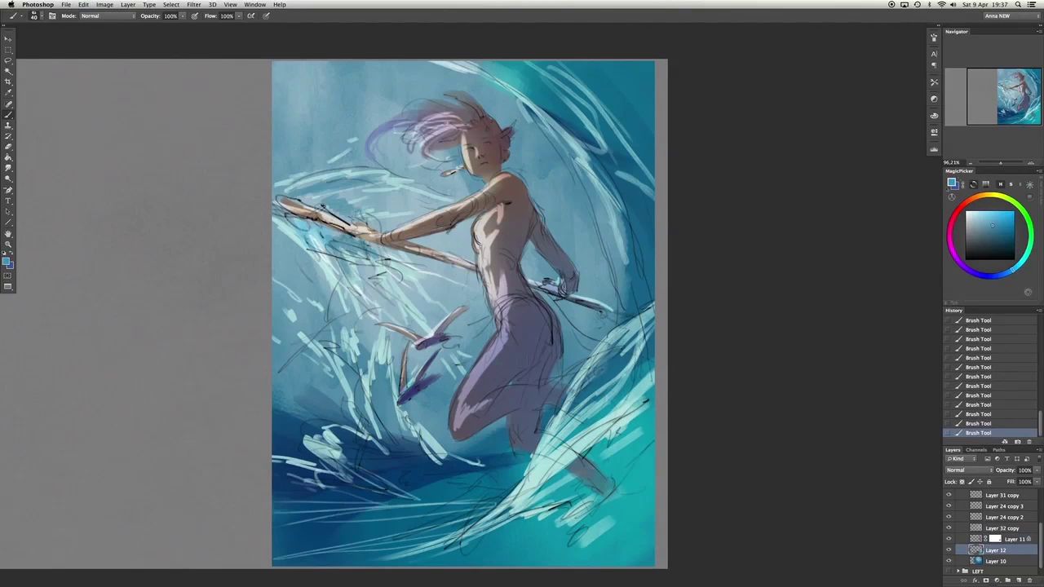
# Add a new empty layer and greatly enlarge the brush.
pyautogui.click(974, 217)
pyautogui.hotkey('ctrl', 'shift', 'alt', 'n')
pyautogui.hotkey('ctrl', '[')
# Place the new layer beneath Layer 12 and paint a soft pale glow behind the figure.
pyautogui.press(']')
pyautogui.press(']')
pyautogui.press(']')
pyautogui.press(']')
pyautogui.press(']')
pyautogui.press(']')
pyautogui.press(']')
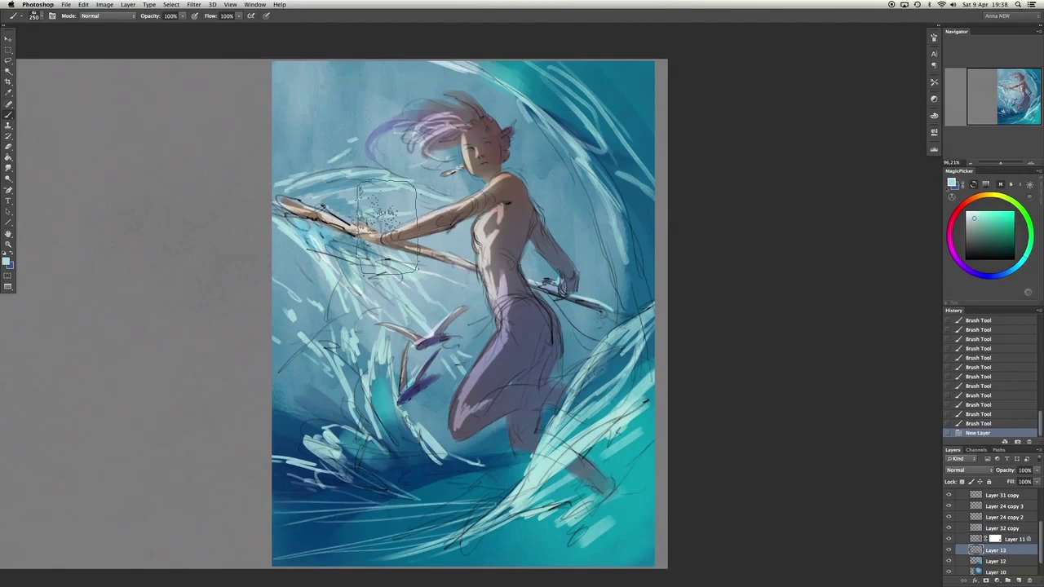
pyautogui.click(405, 317)
pyautogui.moveTo(408, 343); pyautogui.dragTo(441, 262)
pyautogui.moveTo(375, 261)
pyautogui.mouseDown()
pyautogui.moveTo(327, 163)
pyautogui.moveTo(571, 261)
pyautogui.mouseUp()
pyautogui.press(']')
pyautogui.press(']')
pyautogui.press(']')
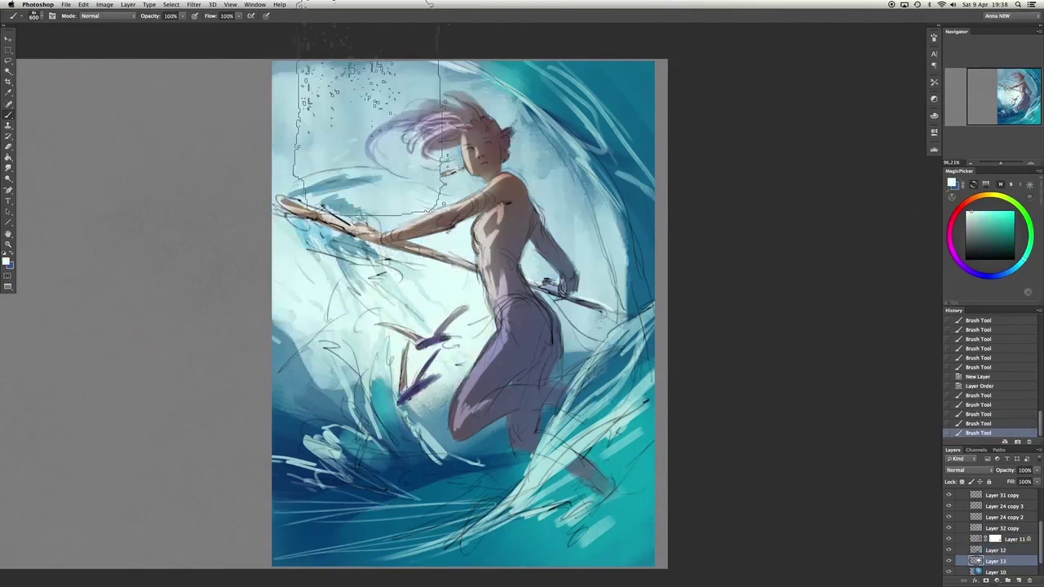
pyautogui.moveTo(376, 376); pyautogui.dragTo(327, 270)
# Switch brushes, repaint the background darker blue and erase the scattered dotted marks.
pyautogui.rightClick(408, 174)
pyautogui.click(457, 245)
pyautogui.moveTo(384, 174)
pyautogui.mouseDown()
pyautogui.moveTo(384, 326)
pyautogui.moveTo(268, 210)
pyautogui.mouseUp()
pyautogui.press('e')
pyautogui.moveTo(326, 146); pyautogui.dragTo(384, 171)
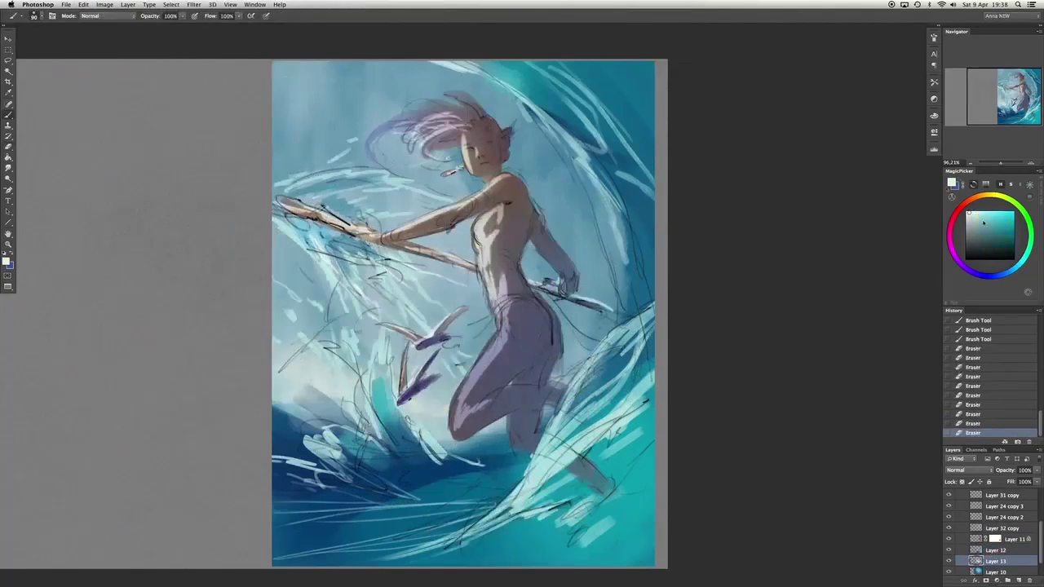
pyautogui.press('b')
pyautogui.press('[')
pyautogui.press('[')
pyautogui.press('[')
pyautogui.moveTo(326, 245); pyautogui.dragTo(294, 327)
# Try strokes left of the fish, undo them, and lighten the lower-left area.
pyautogui.press('[')
pyautogui.press('[')
pyautogui.press('[')
pyautogui.moveTo(293, 375); pyautogui.dragTo(285, 342)
pyautogui.moveTo(351, 383)
pyautogui.mouseDown()
pyautogui.moveTo(359, 359)
pyautogui.moveTo(334, 343)
pyautogui.mouseUp()
pyautogui.hotkey('ctrl', 'alt', 'z')
pyautogui.hotkey('ctrl', 'alt', 'z')
pyautogui.hotkey('ctrl', 'alt', 'z')
pyautogui.hotkey('ctrl', 'alt', 'z')
pyautogui.moveTo(310, 310); pyautogui.dragTo(293, 384)
pyautogui.press(']')
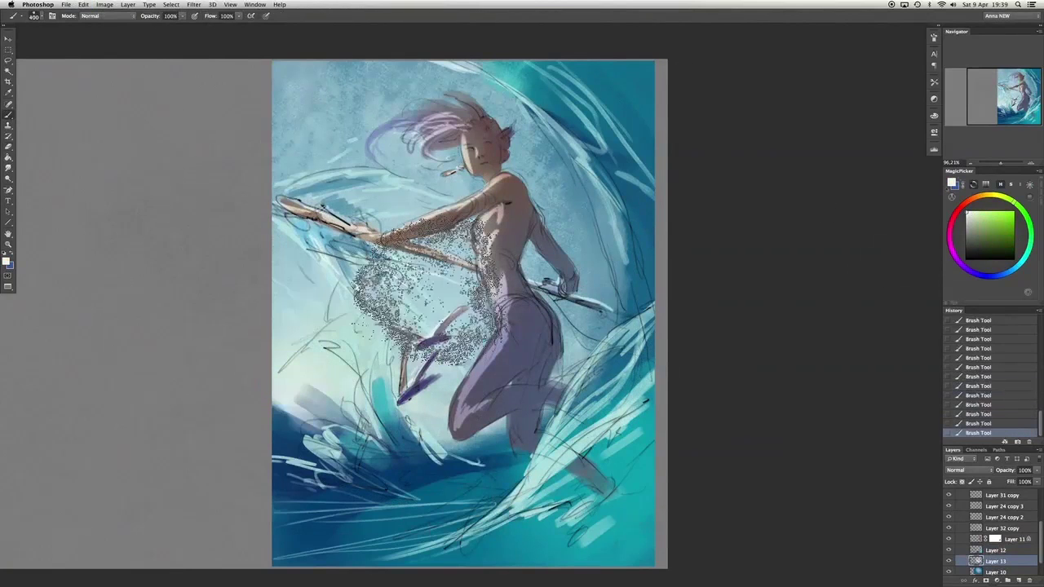
pyautogui.press('[')
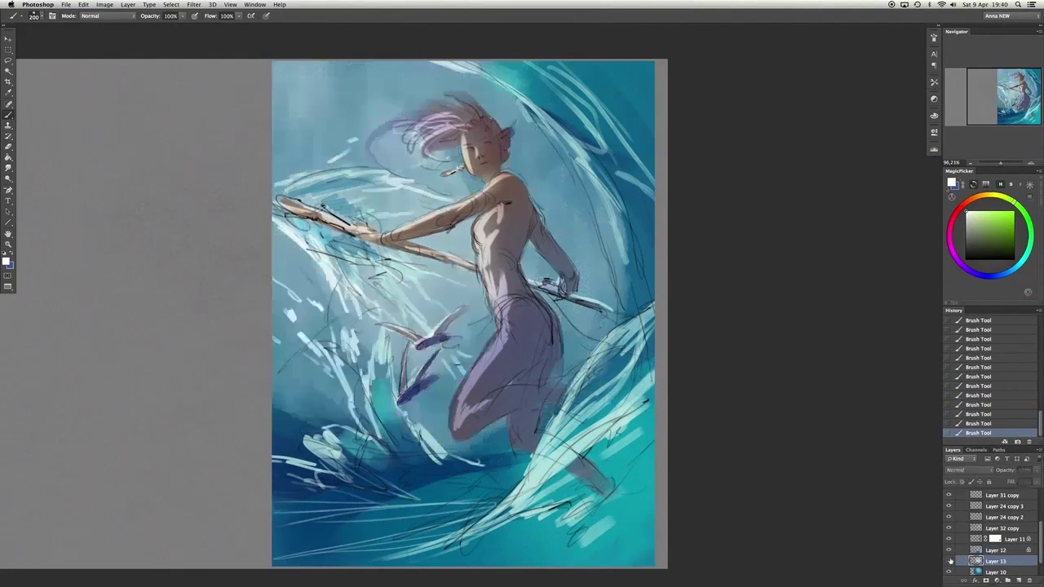
# Group the colour layers into a group named 'col' and hide it.
pyautogui.rightClick(518, 281)
pyautogui.doubleClick(465, 274)
pyautogui.scroll(-1, 991, 538)
pyautogui.click(967, 539)
pyautogui.hotkey('ctrl', 'g')
pyautogui.doubleClick(989, 552)
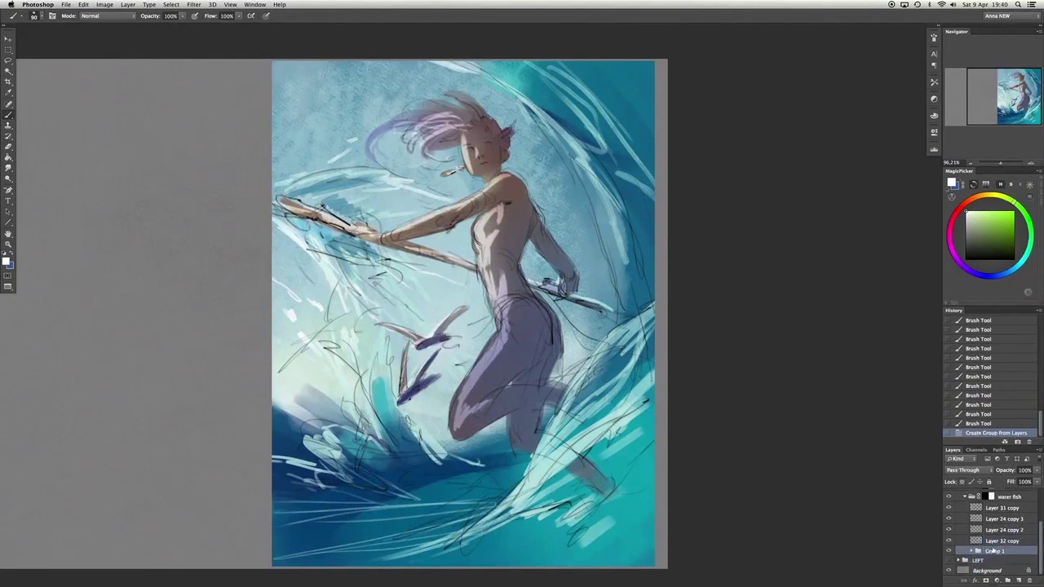
pyautogui.write('col')
pyautogui.press('Return')
pyautogui.click(950, 551)
# Reorder the layers in the stack and show the colour painting again.
pyautogui.scroll(5, 954, 538)
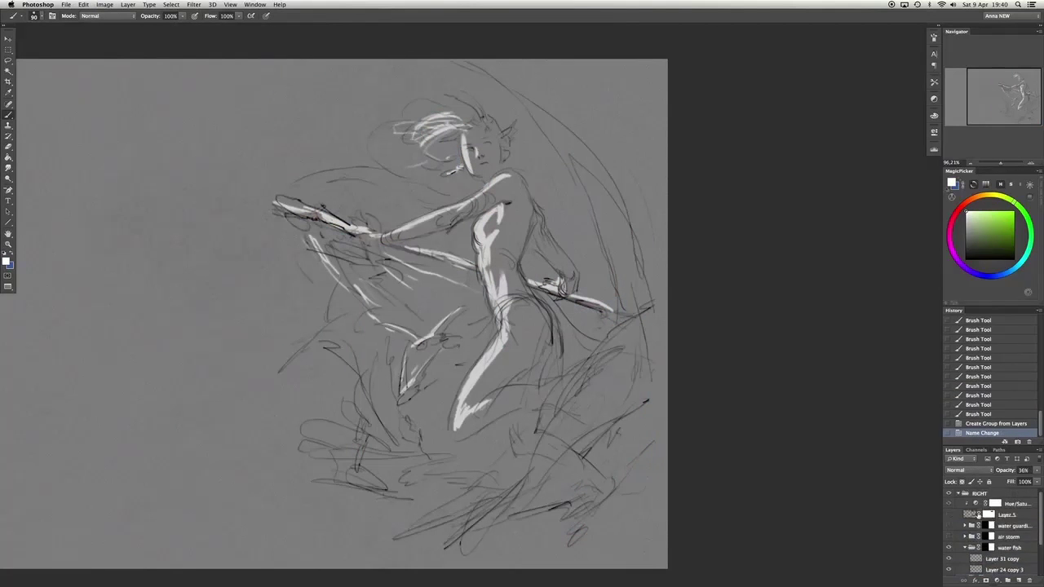
pyautogui.hotkey('ctrl', ']')
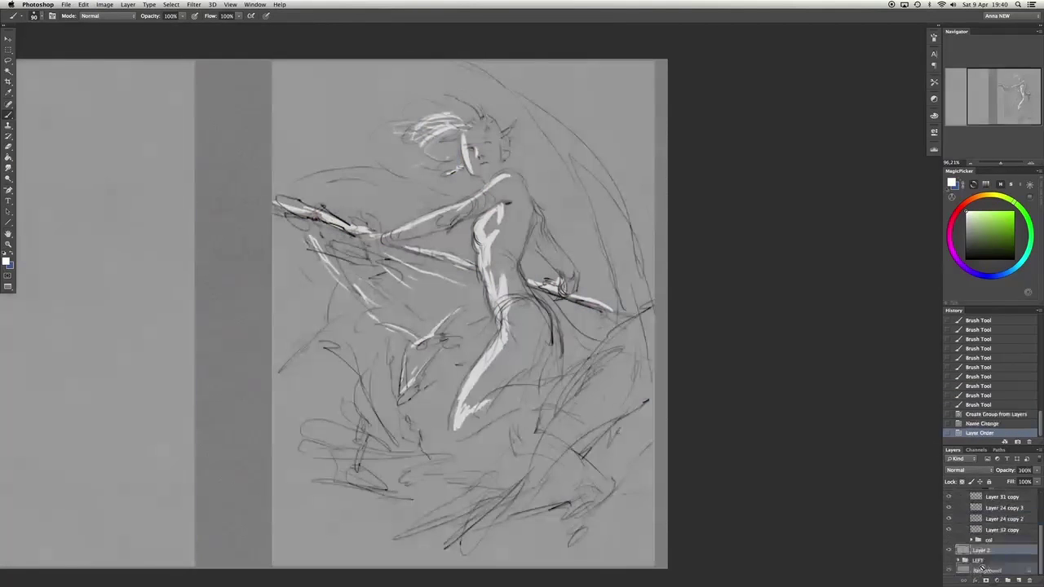
pyautogui.hotkey('ctrl', ']')
pyautogui.click(948, 540)
# On a new layer, sketch black costume lines on the torso, then hide the col group.
pyautogui.hotkey('ctrl', 'shift', 'alt', 'n')
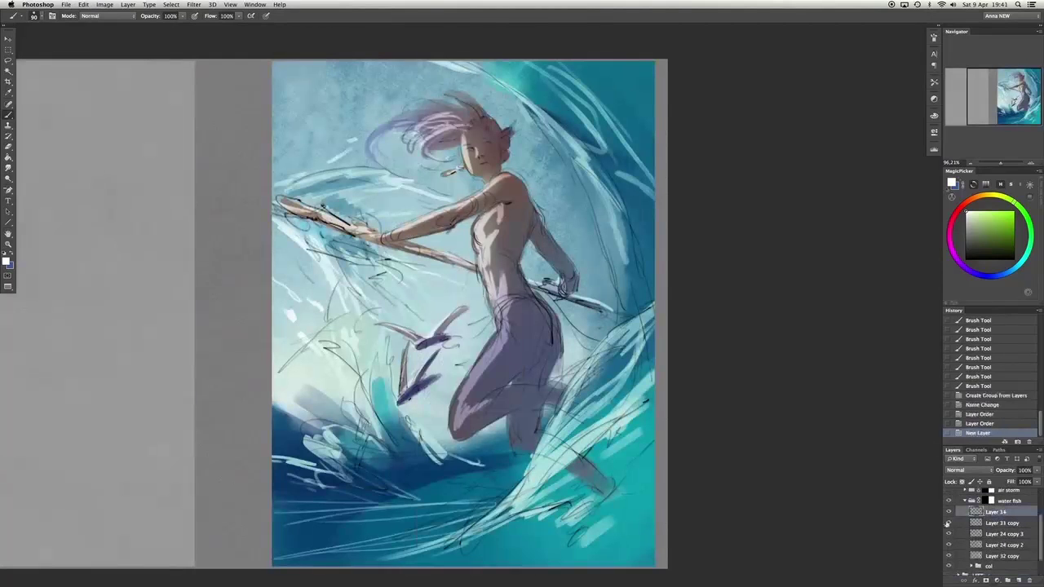
pyautogui.press('d')
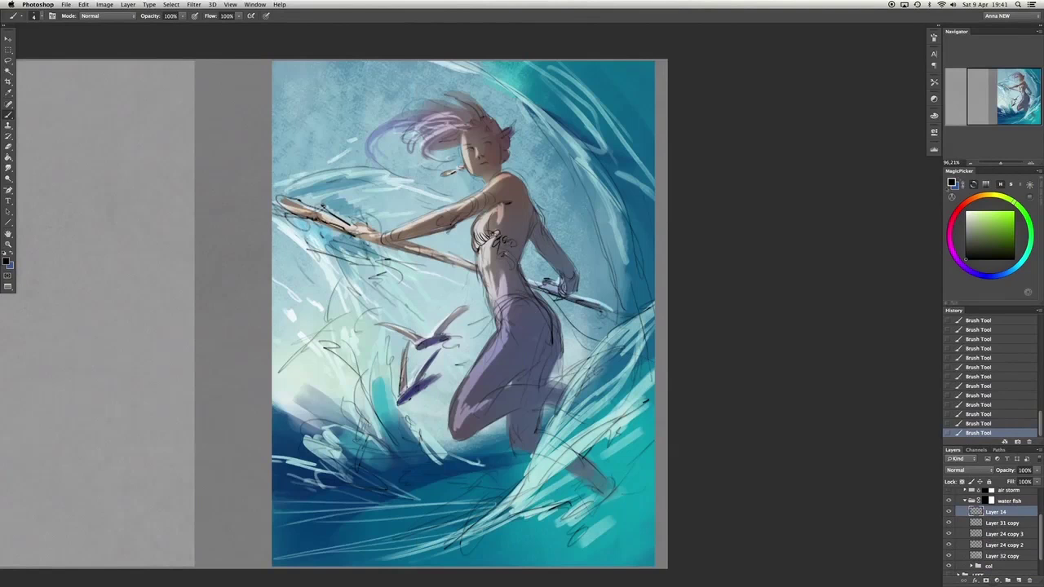
pyautogui.moveTo(496, 237); pyautogui.dragTo(517, 246)
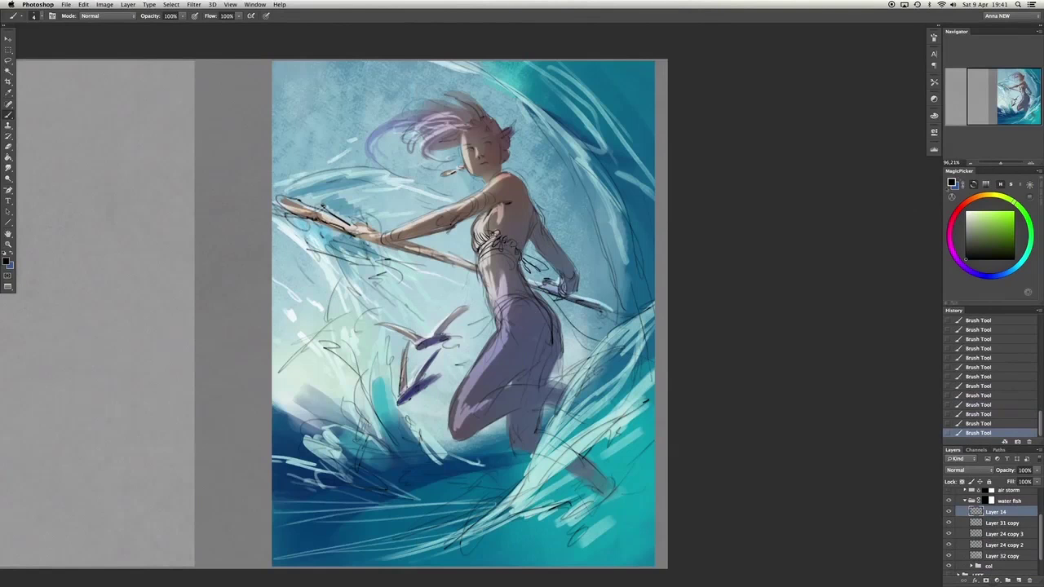
pyautogui.hotkey('ctrl', 'z')
pyautogui.hotkey('ctrl', 'z')
pyautogui.hotkey('ctrl', 'z')
pyautogui.hotkey('ctrl', 'z')
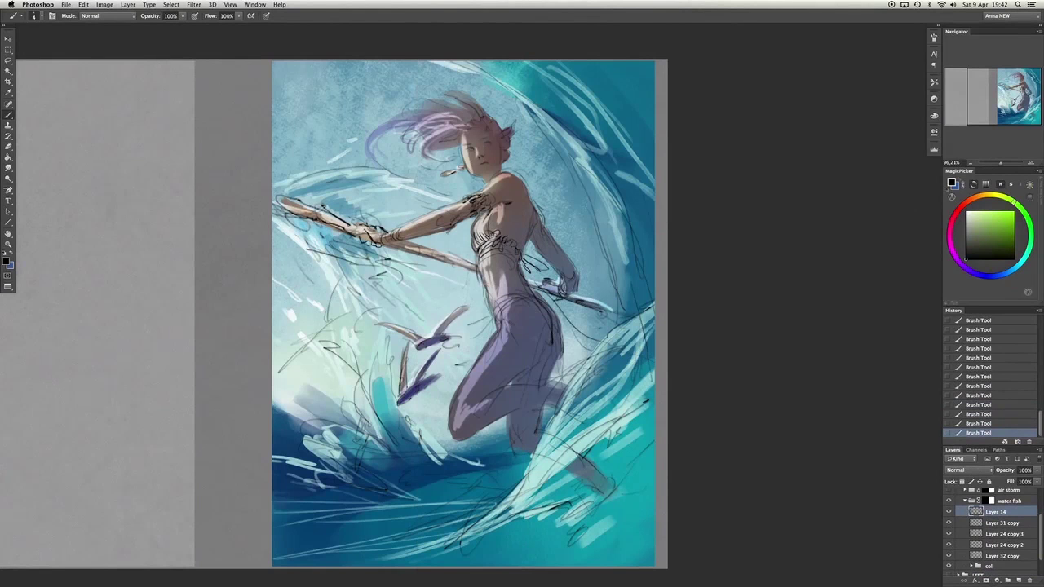
pyautogui.click(949, 566)
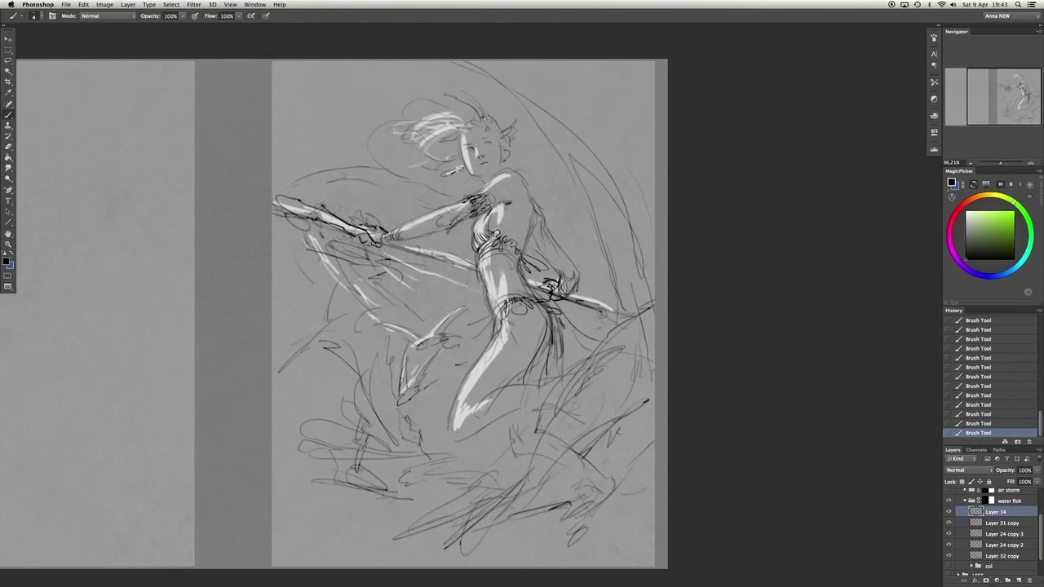
# Undo and redo the latest sketch strokes to compare them.
pyautogui.hotkey('ctrl', 'z')
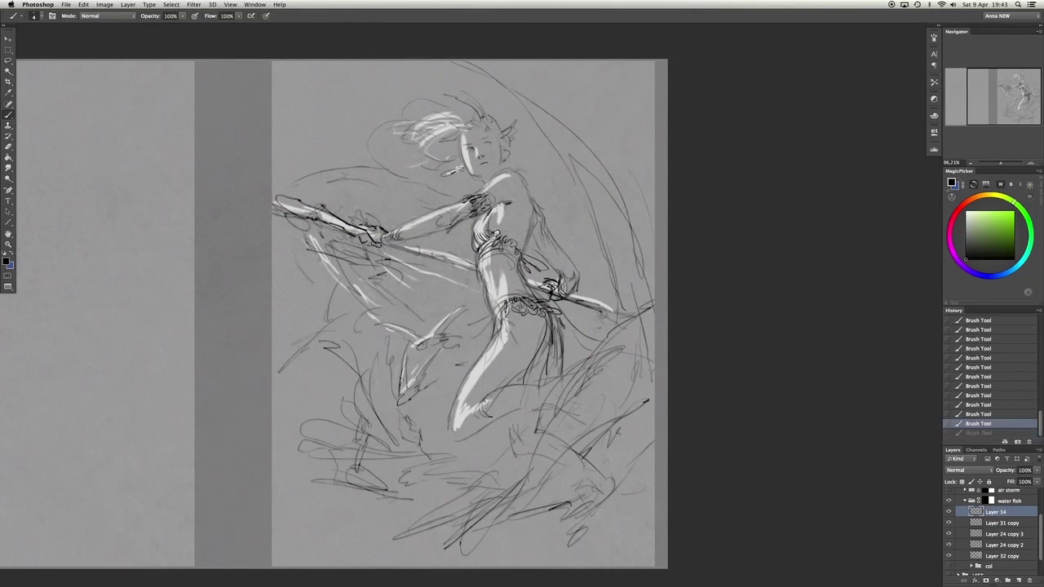
pyautogui.hotkey('ctrl', 'z')
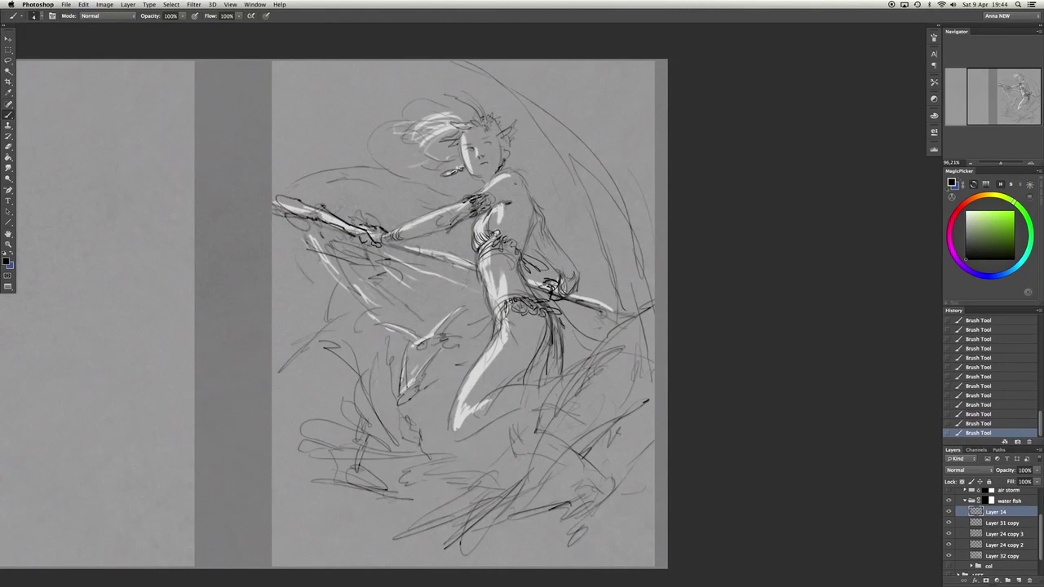
pyautogui.hotkey('ctrl', 'alt', 'z')
pyautogui.hotkey('ctrl', 'alt', 'z')
pyautogui.hotkey('ctrl', 'shift', 'z')
pyautogui.hotkey('ctrl', 'alt', 'z')
pyautogui.hotkey('ctrl', 'shift', 'z')
pyautogui.hotkey('ctrl', 'shift', 'z')
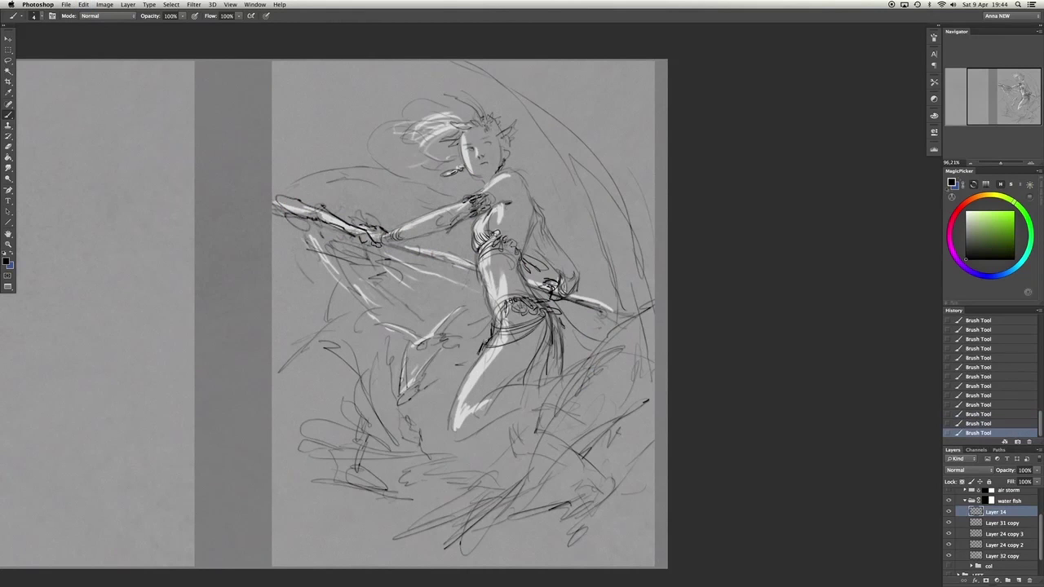
# Toggle recent strokes off and on, stepping back about twelve, then return to the latest state.
pyautogui.hotkey('ctrl', 'alt', 'z')
pyautogui.hotkey('ctrl', 'shift', 'z')
pyautogui.hotkey('ctrl', 'alt', 'z')
pyautogui.hotkey('ctrl', 'alt', 'z')
pyautogui.hotkey('ctrl', 'alt', 'z')
pyautogui.hotkey('ctrl', 'shift', 'z')
pyautogui.hotkey('ctrl', 'shift', 'z')
pyautogui.hotkey('ctrl', 'shift', 'z')
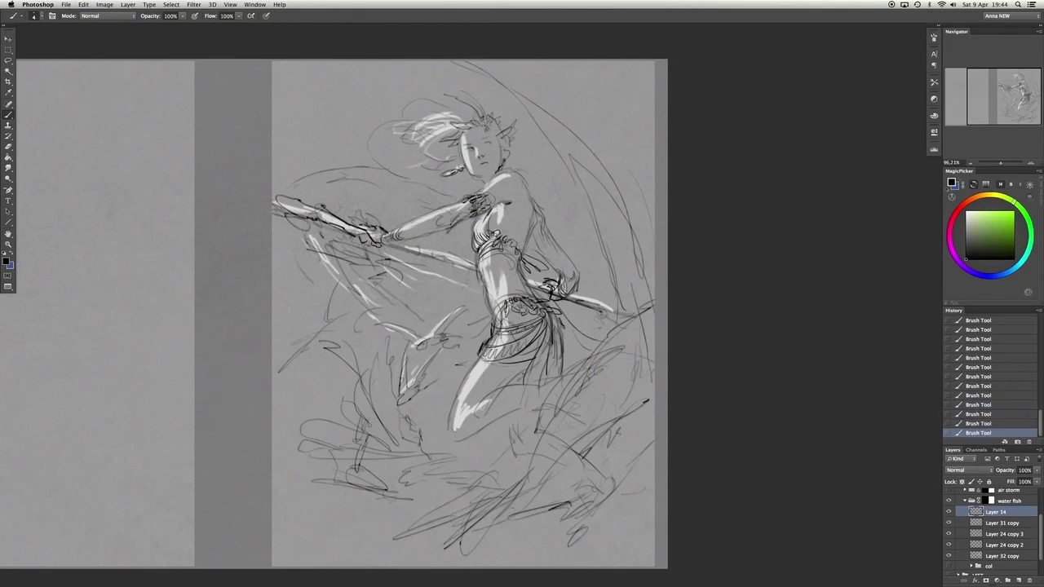
pyautogui.hotkey('ctrl', 'alt', 'z')
pyautogui.hotkey('ctrl', 'alt', 'z')
pyautogui.hotkey('ctrl', 'alt', 'z')
pyautogui.hotkey('ctrl', 'shift', 'z')
pyautogui.hotkey('ctrl', 'shift', 'z')
pyautogui.hotkey('ctrl', 'shift', 'z')
pyautogui.hotkey('ctrl', 'alt', 'z')
pyautogui.hotkey('ctrl', 'alt', 'z')
pyautogui.hotkey('ctrl', 'alt', 'z')
pyautogui.hotkey('ctrl', 'alt', 'z')
pyautogui.hotkey('ctrl', 'alt', 'z')
pyautogui.hotkey('ctrl', 'alt', 'z')
pyautogui.hotkey('ctrl', 'alt', 'z')
pyautogui.hotkey('ctrl', 'alt', 'z')
pyautogui.hotkey('ctrl', 'alt', 'z')
pyautogui.hotkey('ctrl', 'alt', 'z')
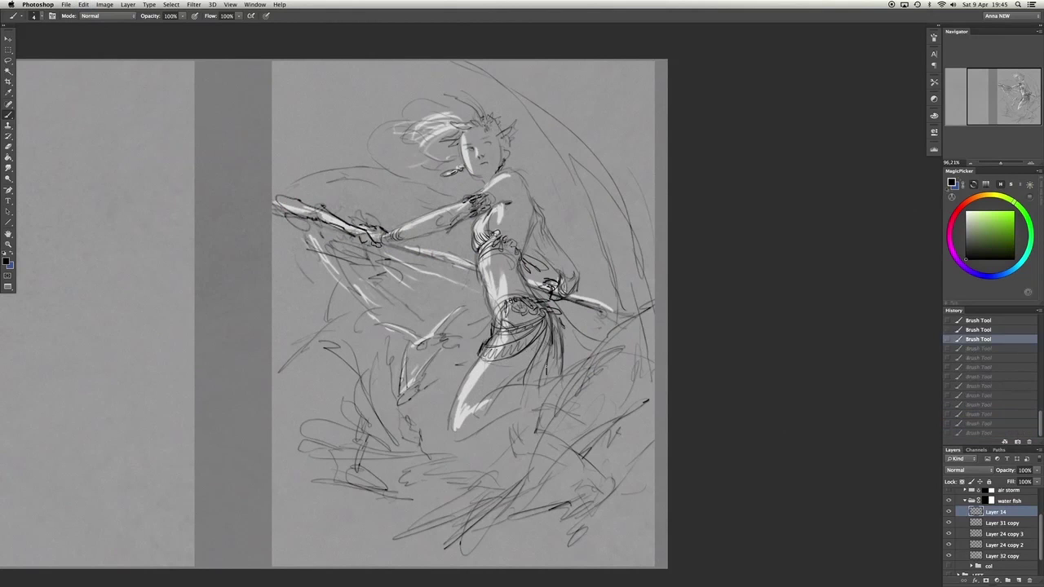
pyautogui.hotkey('ctrl', 'alt', 'z')
pyautogui.hotkey('ctrl', 'alt', 'z')
pyautogui.hotkey('ctrl', 'shift', 'z')
pyautogui.hotkey('ctrl', 'shift', 'z')
pyautogui.hotkey('ctrl', 'shift', 'z')
pyautogui.hotkey('ctrl', 'shift', 'z')
pyautogui.hotkey('ctrl', 'shift', 'z')
pyautogui.hotkey('ctrl', 'shift', 'z')
pyautogui.hotkey('ctrl', 'shift', 'z')
pyautogui.hotkey('ctrl', 'shift', 'z')
pyautogui.hotkey('ctrl', 'shift', 'z')
pyautogui.hotkey('ctrl', 'shift', 'z')
pyautogui.hotkey('ctrl', 'shift', 'z')
pyautogui.hotkey('ctrl', 'shift', 'z')
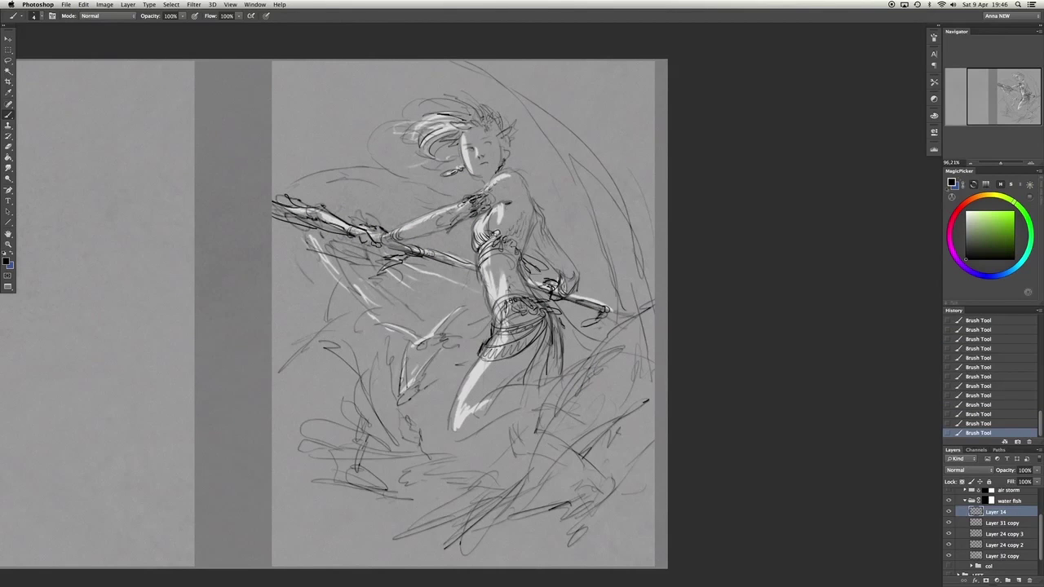
pyautogui.hotkey('ctrl', 'z')
pyautogui.hotkey('ctrl', 'z')
pyautogui.hotkey('ctrl', 'z')
pyautogui.hotkey('ctrl', 'z')
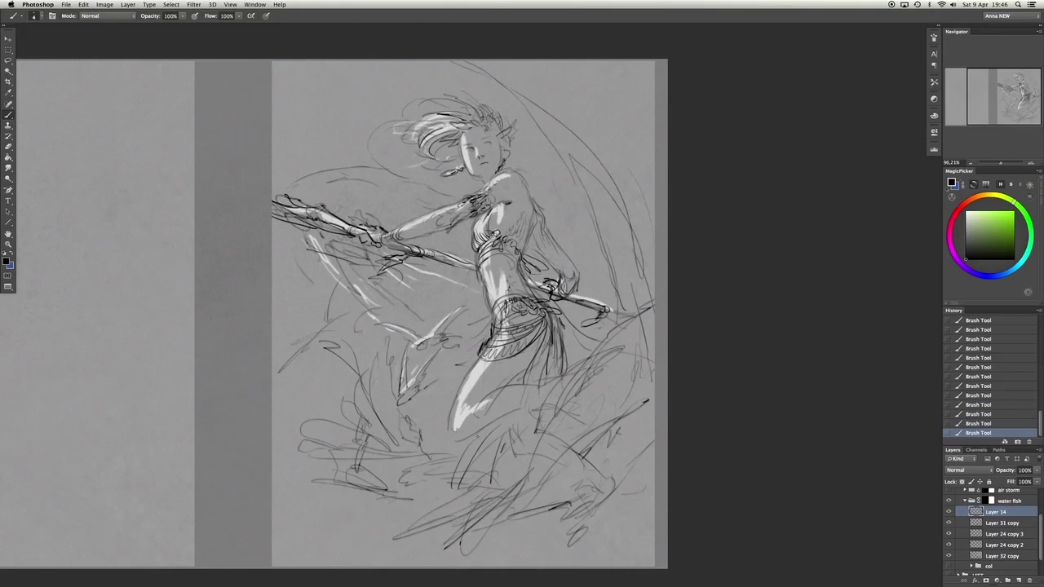
# Show and expand the col group and add a new layer inside it.
pyautogui.click(948, 566)
pyautogui.click(970, 566)
pyautogui.click(1018, 580)
# With a new brush, paint a golden belt and skirt plus gold strokes below the leg.
pyautogui.rightClick(534, 245)
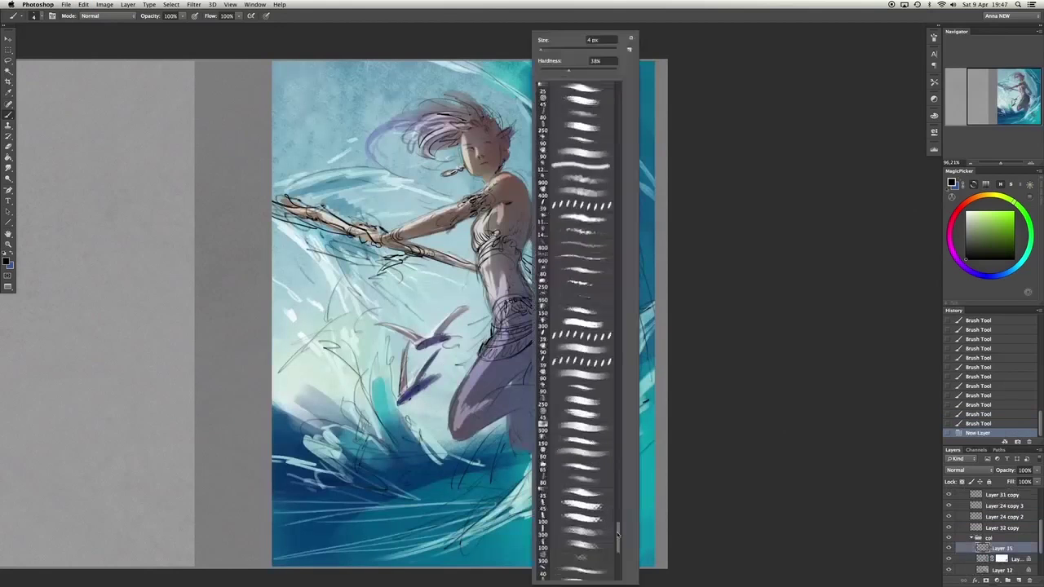
pyautogui.moveTo(424, 359); pyautogui.dragTo(506, 465)
pyautogui.hotkey('ctrl', 'z')
pyautogui.moveTo(496, 308); pyautogui.dragTo(539, 310)
pyautogui.moveTo(544, 361)
pyautogui.mouseDown()
pyautogui.moveTo(576, 333)
pyautogui.moveTo(565, 367)
pyautogui.mouseUp()
pyautogui.moveTo(535, 417); pyautogui.dragTo(447, 509)
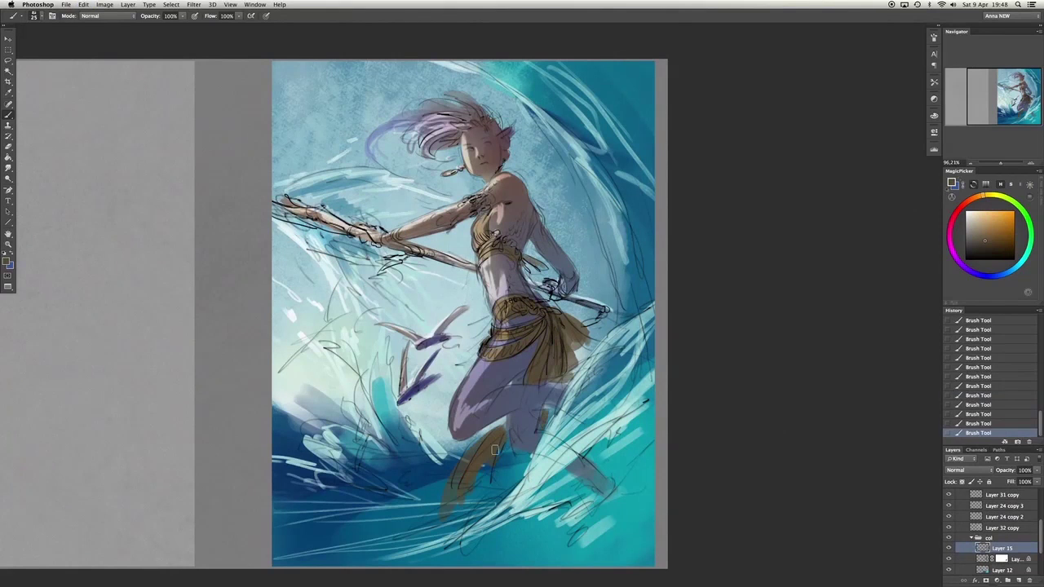
pyautogui.moveTo(512, 461); pyautogui.dragTo(420, 529)
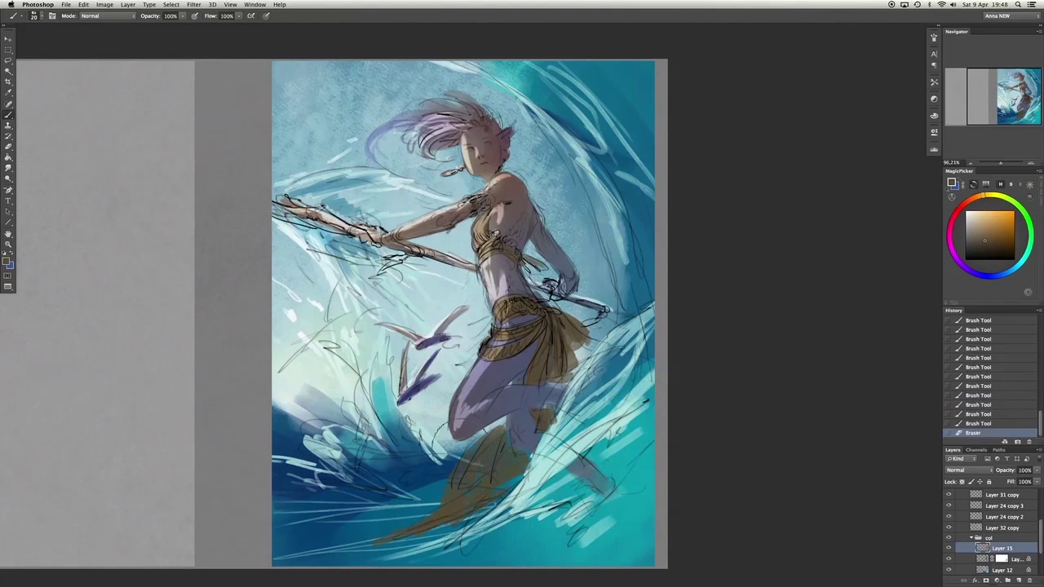
pyautogui.hotkey('ctrl', 'z')
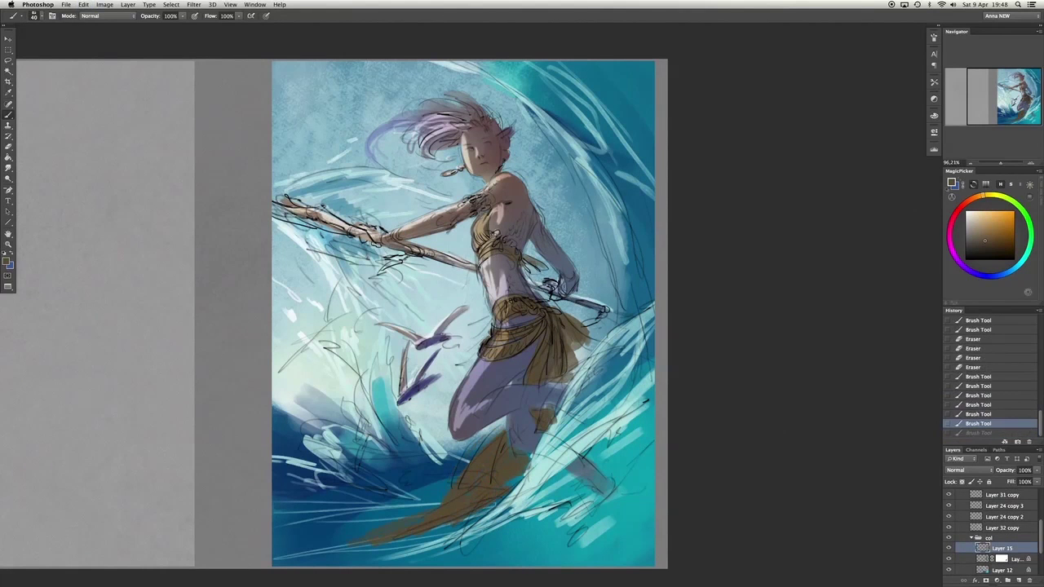
# On a new layer paint black leg shading and gloves, then merge it down into Layer 15.
pyautogui.click(1018, 580)
pyautogui.press('d')
pyautogui.moveTo(455, 369)
pyautogui.mouseDown()
pyautogui.moveTo(455, 408)
pyautogui.moveTo(499, 388)
pyautogui.moveTo(563, 395)
pyautogui.mouseUp()
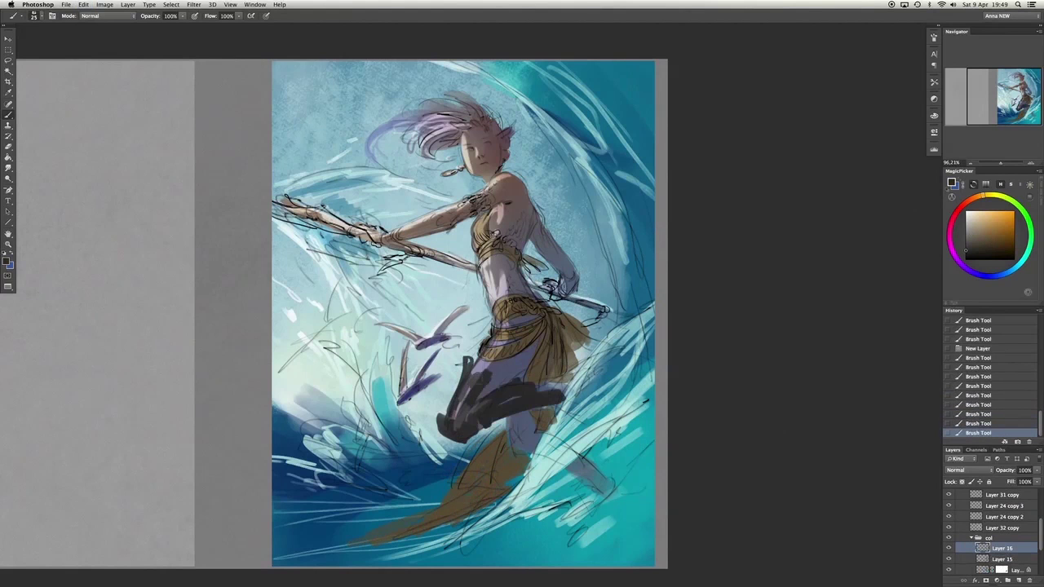
pyautogui.moveTo(485, 382); pyautogui.dragTo(564, 397)
pyautogui.moveTo(510, 455); pyautogui.dragTo(526, 425)
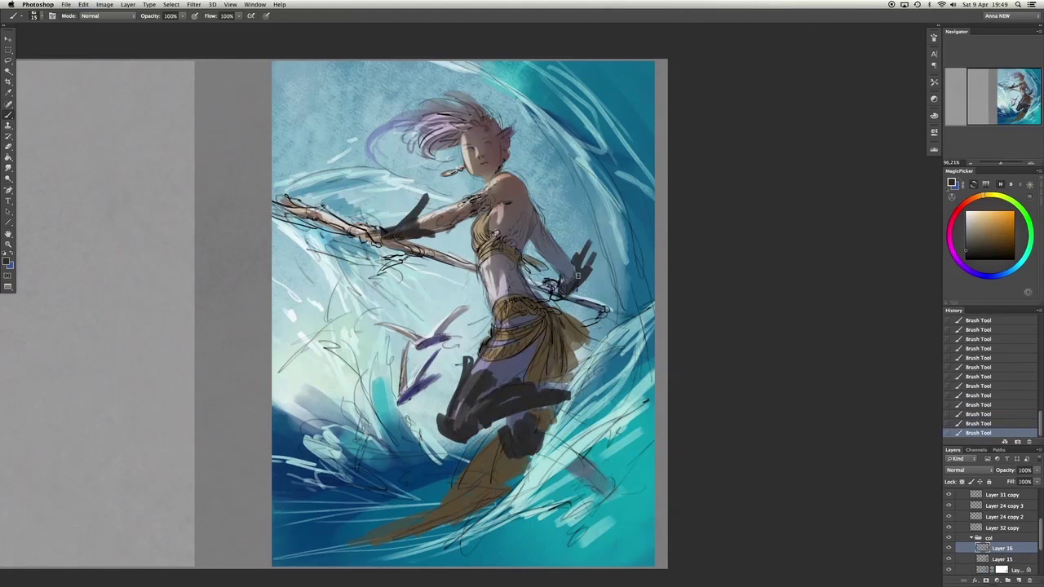
pyautogui.hotkey('ctrl', 'z')
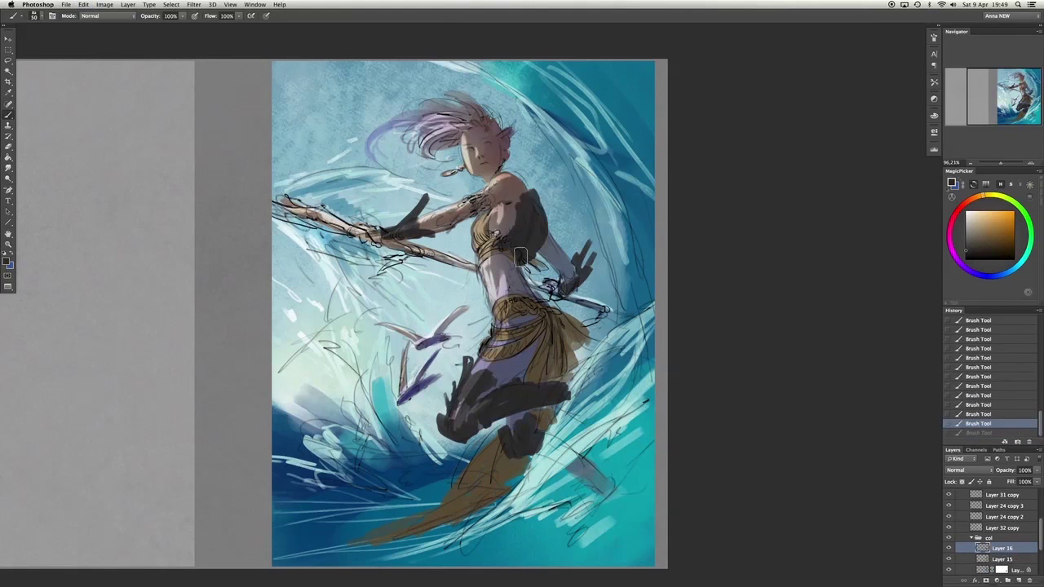
pyautogui.hotkey('ctrl', 'z')
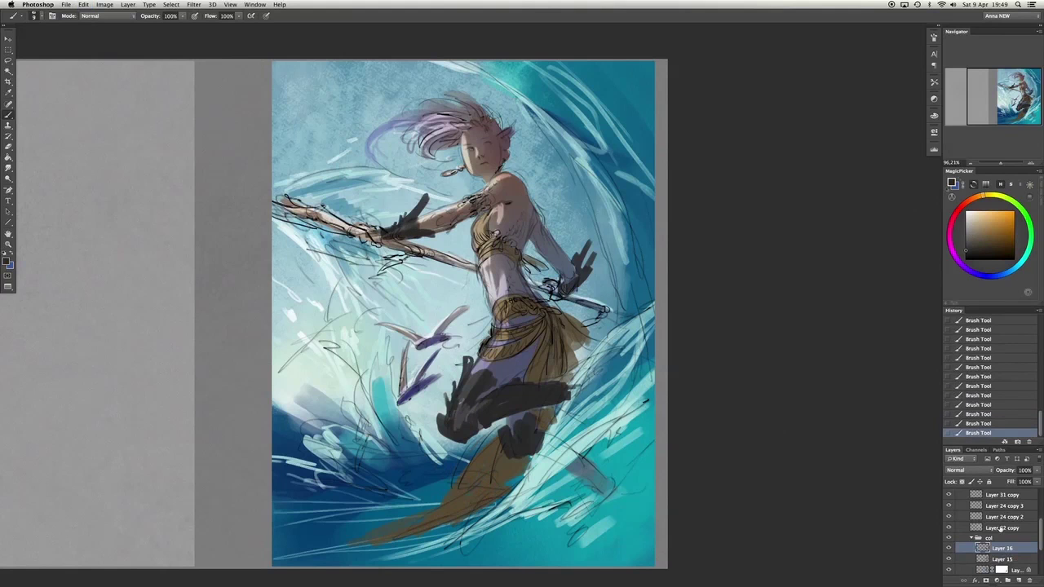
pyautogui.hotkey('ctrl', 'e')
pyautogui.moveTo(424, 522); pyautogui.dragTo(495, 456)
# Undo the recent lower-leg strokes, stepping back through the last changes.
pyautogui.hotkey('ctrl', 'z')
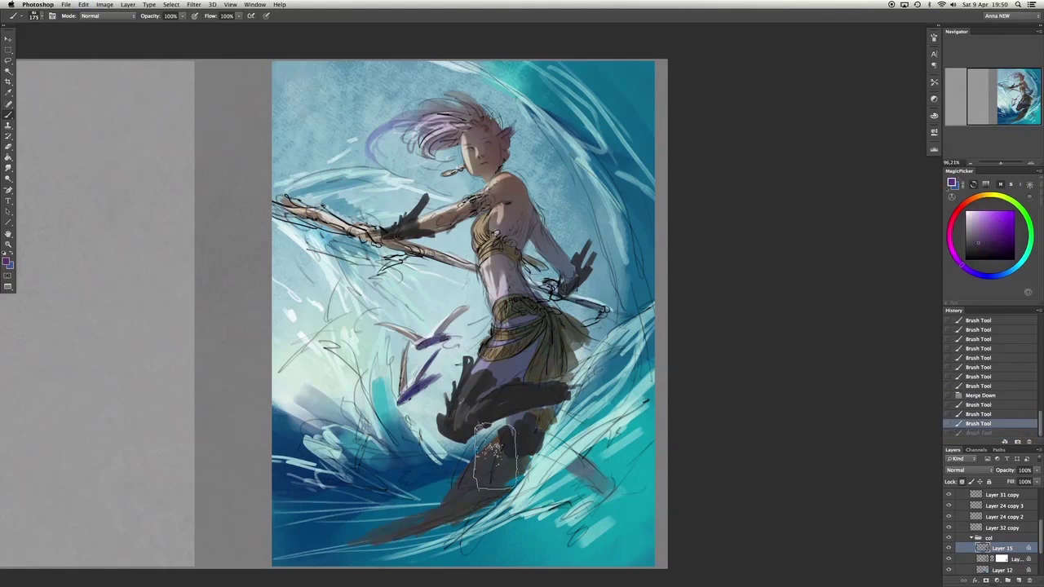
pyautogui.hotkey('ctrl', 'z')
pyautogui.hotkey('ctrl', 'z')
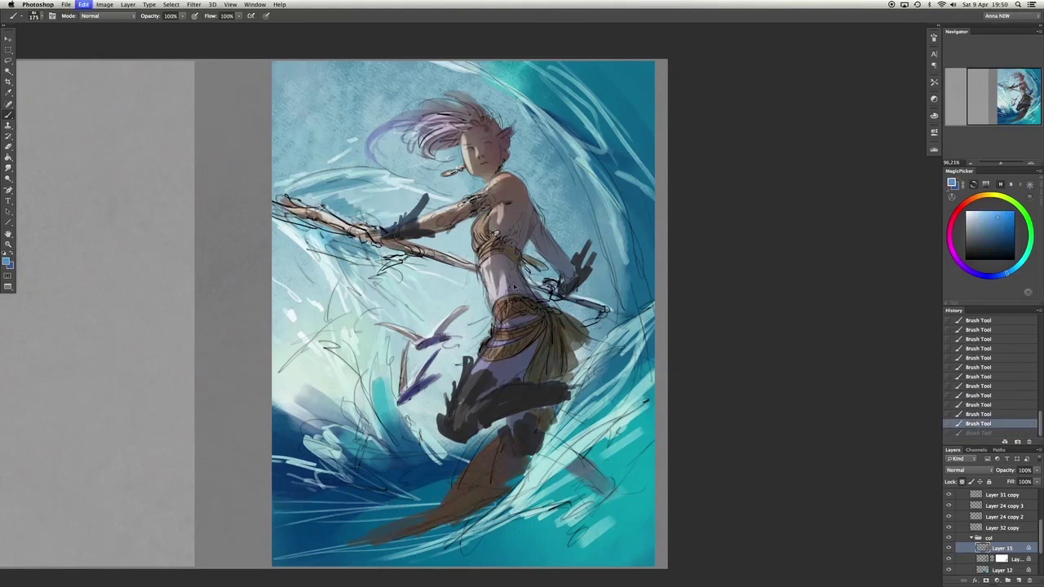
pyautogui.hotkey('ctrl', 'z')
pyautogui.hotkey('ctrl', 'z')
pyautogui.hotkey('ctrl', 'z')
pyautogui.hotkey('ctrl', 'z')
pyautogui.hotkey('ctrl', 'z')
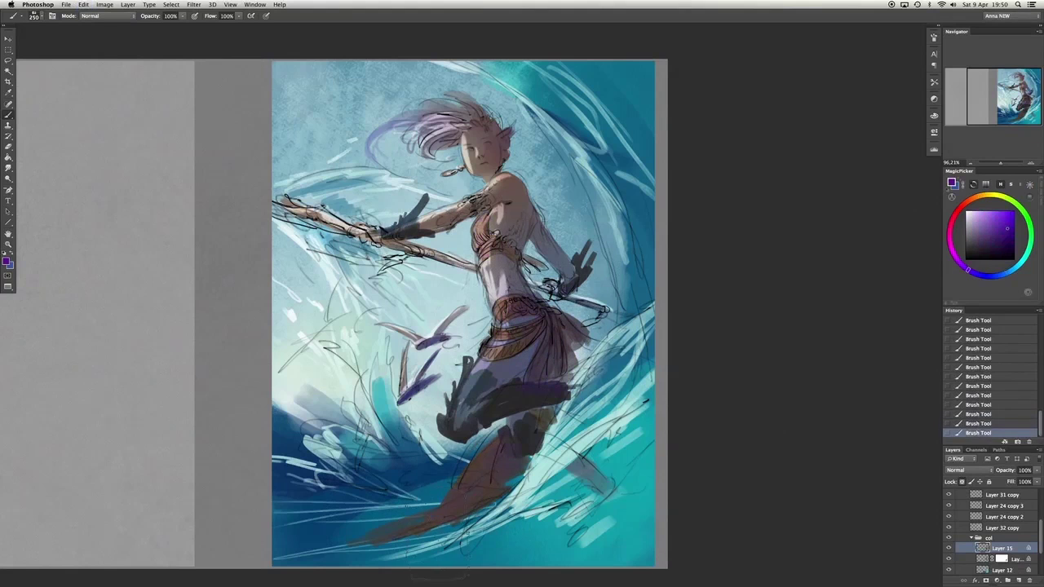
pyautogui.hotkey('ctrl', 'z')
pyautogui.hotkey('ctrl', 'z')
pyautogui.hotkey('ctrl', 'z')
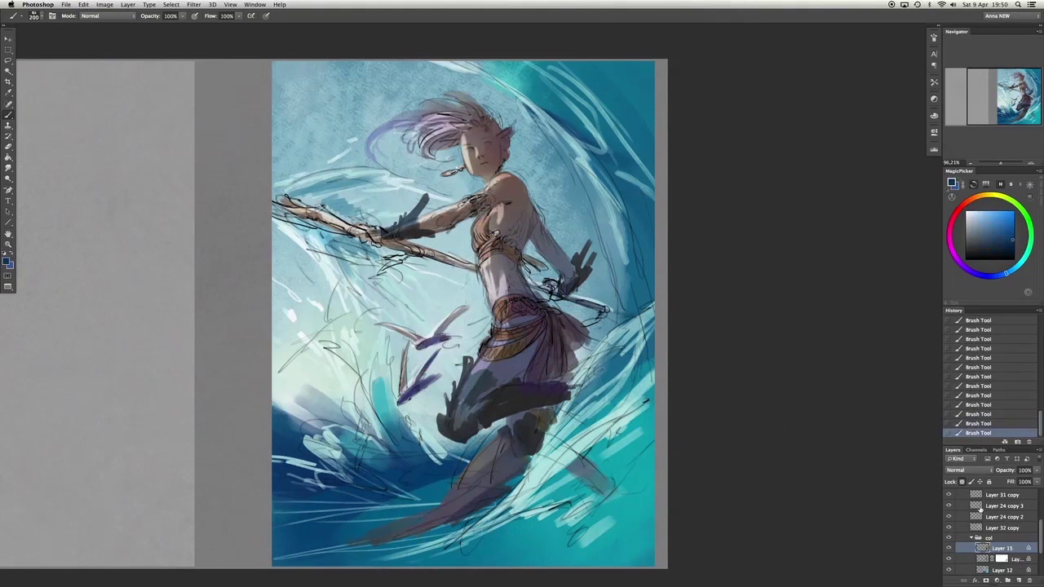
# On Layer 11, paint dark blue streaks through the lower-right and lower-left water.
pyautogui.scroll(-1, 978, 570)
pyautogui.click(1011, 531)
pyautogui.moveTo(641, 487)
pyautogui.mouseDown()
pyautogui.moveTo(601, 522)
pyautogui.moveTo(538, 547)
pyautogui.mouseUp()
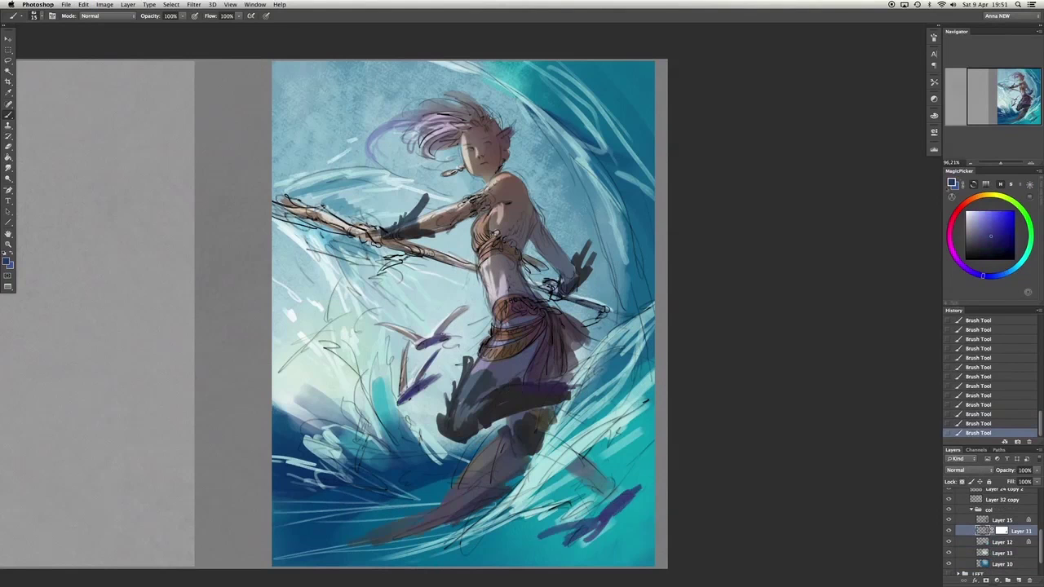
pyautogui.moveTo(653, 416); pyautogui.dragTo(506, 561)
pyautogui.moveTo(392, 478); pyautogui.dragTo(359, 512)
pyautogui.moveTo(325, 480)
pyautogui.mouseDown()
pyautogui.moveTo(272, 501)
pyautogui.moveTo(313, 498)
pyautogui.mouseUp()
# Sample the dark purple from the canvas and start renaming the clothing layer.
pyautogui.keyDown('alt'); pyautogui.click(277, 548); pyautogui.keyUp('alt')
pyautogui.keyDown('alt'); pyautogui.click(431, 403); pyautogui.keyUp('alt')
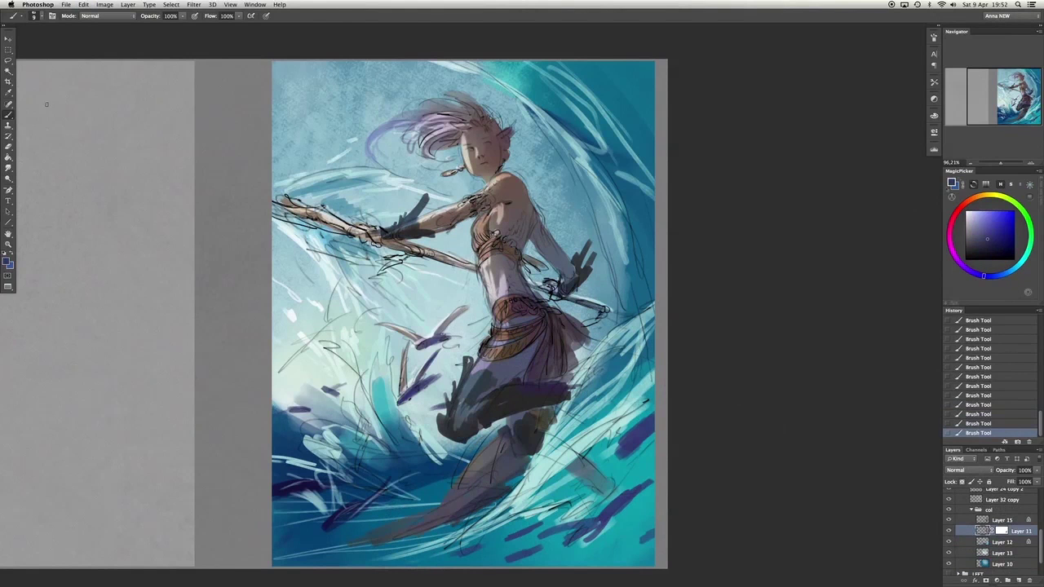
pyautogui.doubleClick(1001, 531)
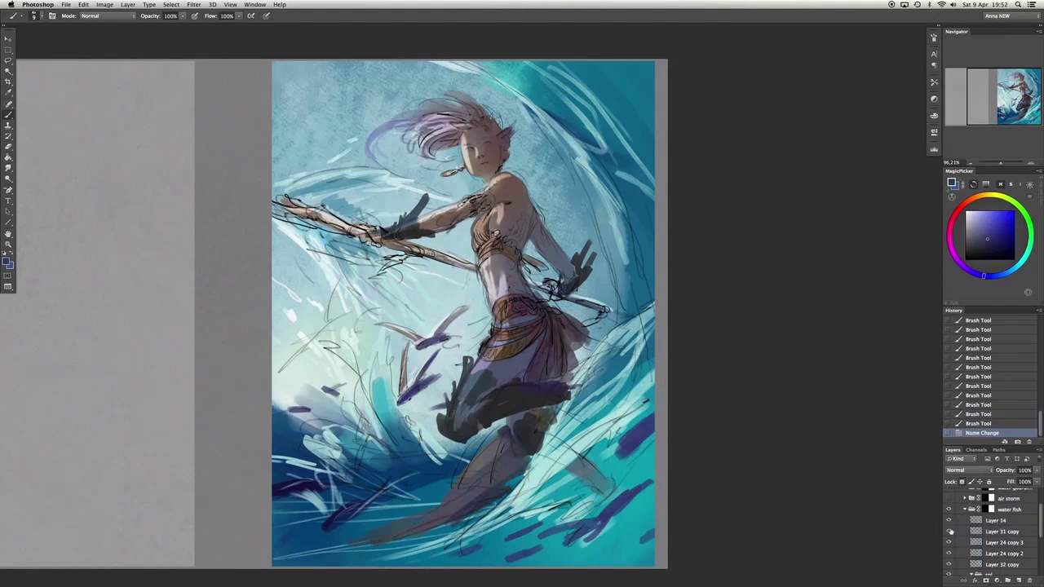
# Name the layer 'clothes' and show the ImagineFX cover overlay.
pyautogui.press('Return')
pyautogui.click(948, 509)
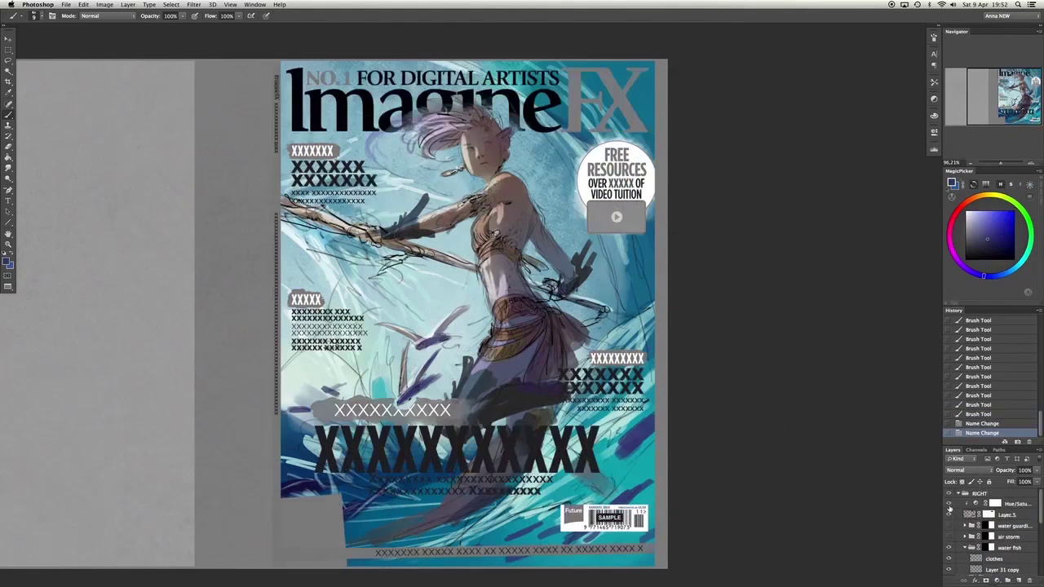
pyautogui.scroll(-2, 991, 530)
# Add a layer mask to the clothes layer and erase parts of the clothes on it.
pyautogui.click(948, 537)
pyautogui.click(948, 536)
pyautogui.click(996, 580)
pyautogui.press('e')
pyautogui.moveTo(440, 359); pyautogui.dragTo(510, 434)
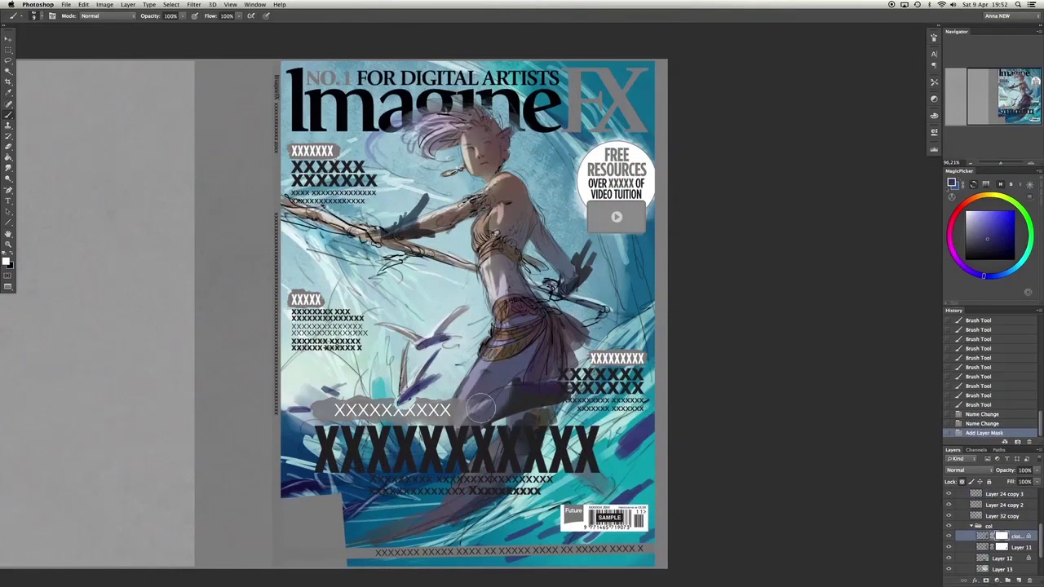
pyautogui.moveTo(469, 382); pyautogui.dragTo(529, 421)
pyautogui.moveTo(494, 377); pyautogui.dragTo(571, 452)
pyautogui.moveTo(475, 425); pyautogui.dragTo(510, 412)
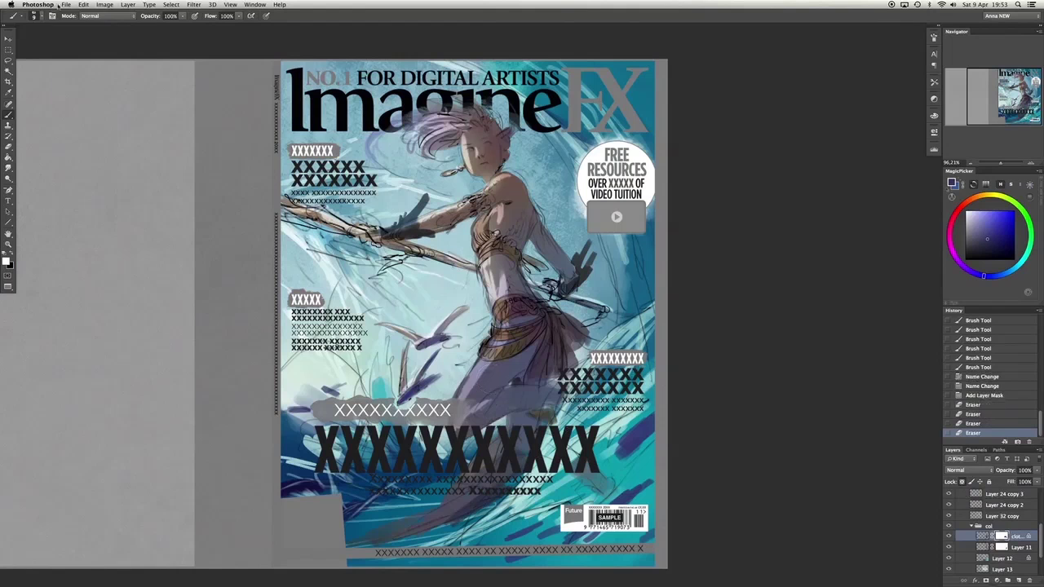
# Bring up the options menu for the clothes layer thumbnail.
pyautogui.rightClick(1001, 535)
pyautogui.click(946, 506)
pyautogui.click(974, 424)
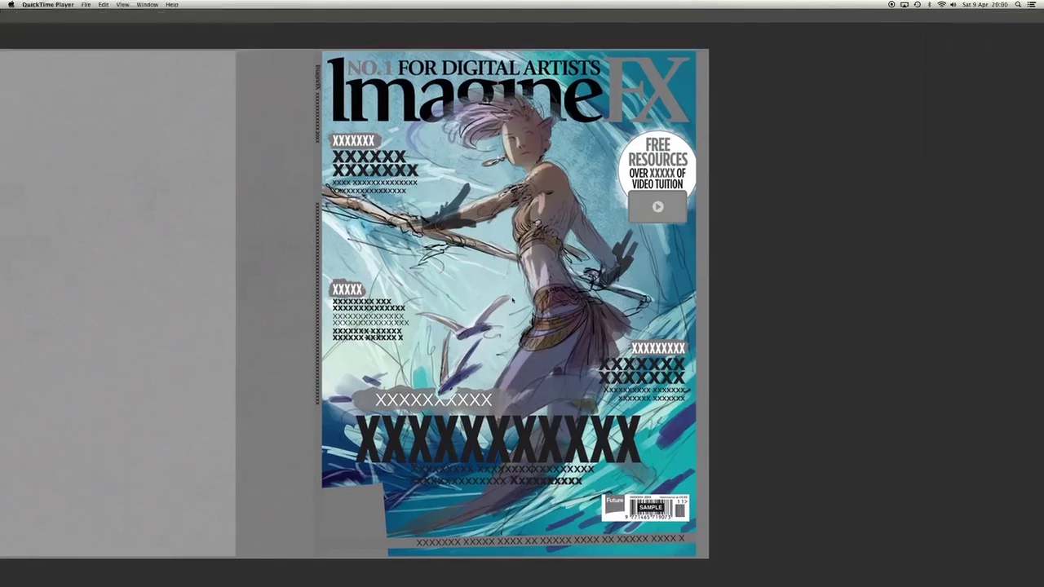
pyautogui.scroll(-2, 961, 555)
pyautogui.scroll(2, 982, 531)
# Load the figure's outline as a selection and paint a red test on a new layer.
pyautogui.rightClick(982, 531)
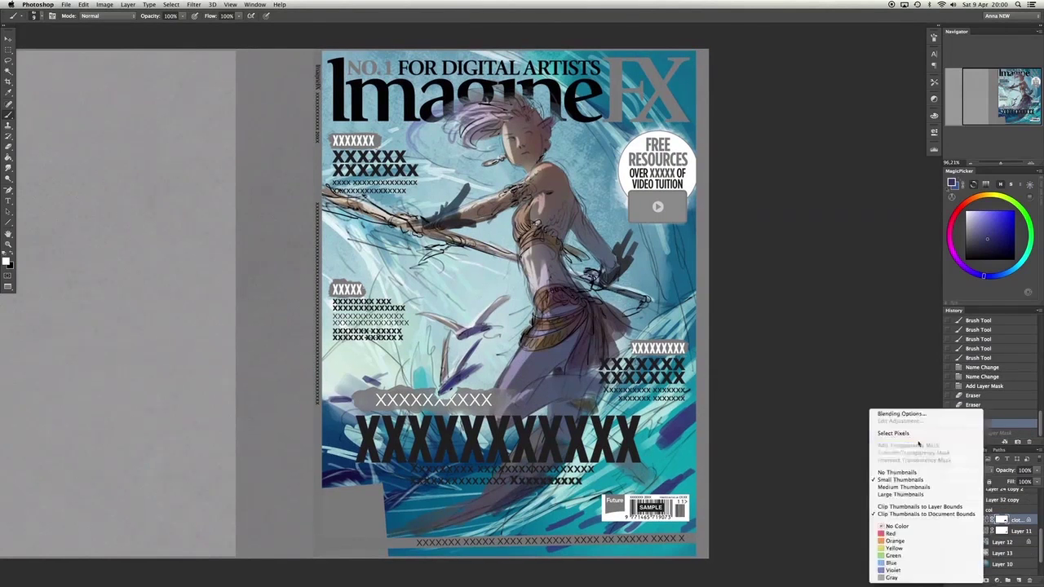
pyautogui.click(897, 320)
pyautogui.hotkey('ctrl', 'shift', 'n')
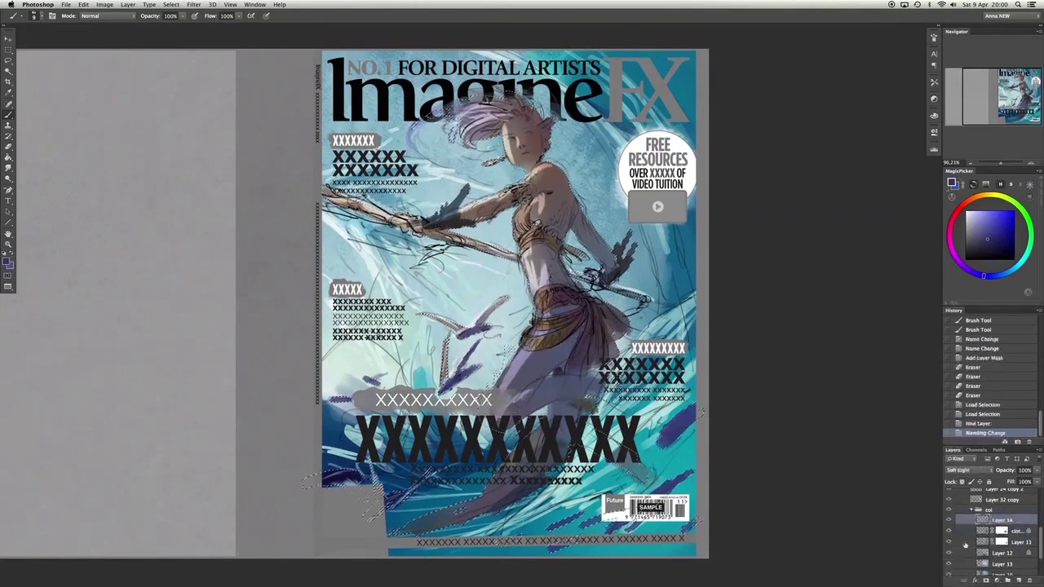
pyautogui.rightClick(595, 163)
pyautogui.moveTo(489, 245); pyautogui.dragTo(714, 291)
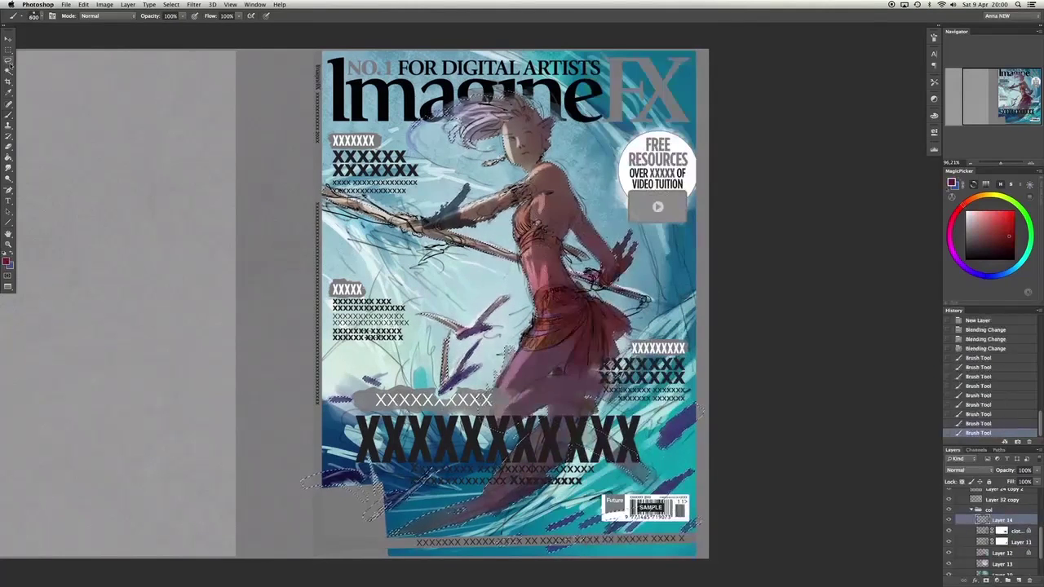
# Delete the red test layer, try scatter strokes on Layer 11, then undo and deselect.
pyautogui.press('l')
pyautogui.click(1029, 580)
pyautogui.press('b')
pyautogui.moveTo(586, 350)
pyautogui.mouseDown()
pyautogui.moveTo(560, 308)
pyautogui.moveTo(454, 214)
pyautogui.mouseUp()
pyautogui.click(989, 530)
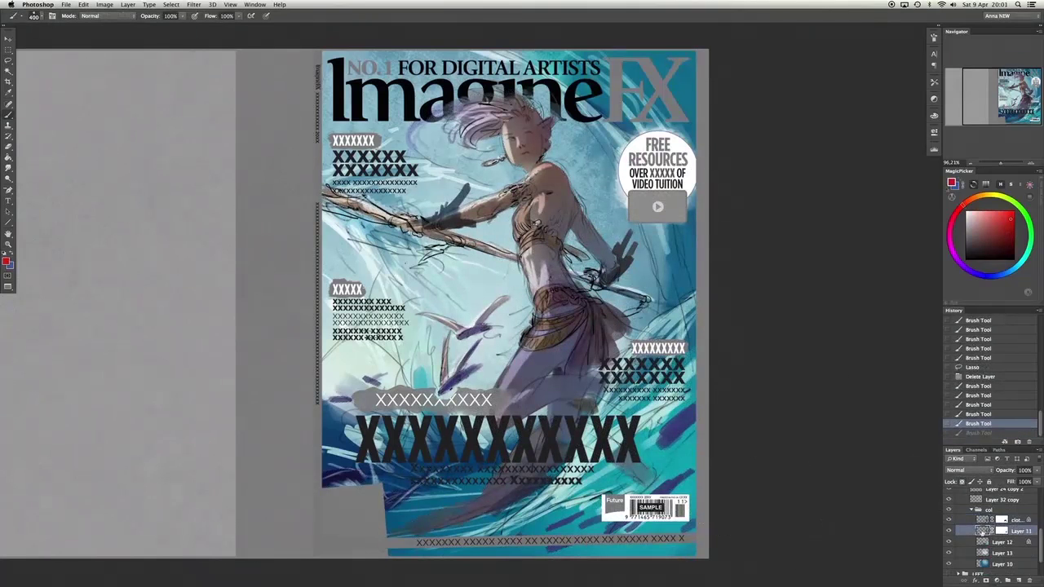
pyautogui.press('super+alt+z')
pyautogui.press('super+alt+z')
pyautogui.press('super+alt+z')
pyautogui.press('super+alt+z')
pyautogui.press('super+alt+z')
pyautogui.press('super+d')
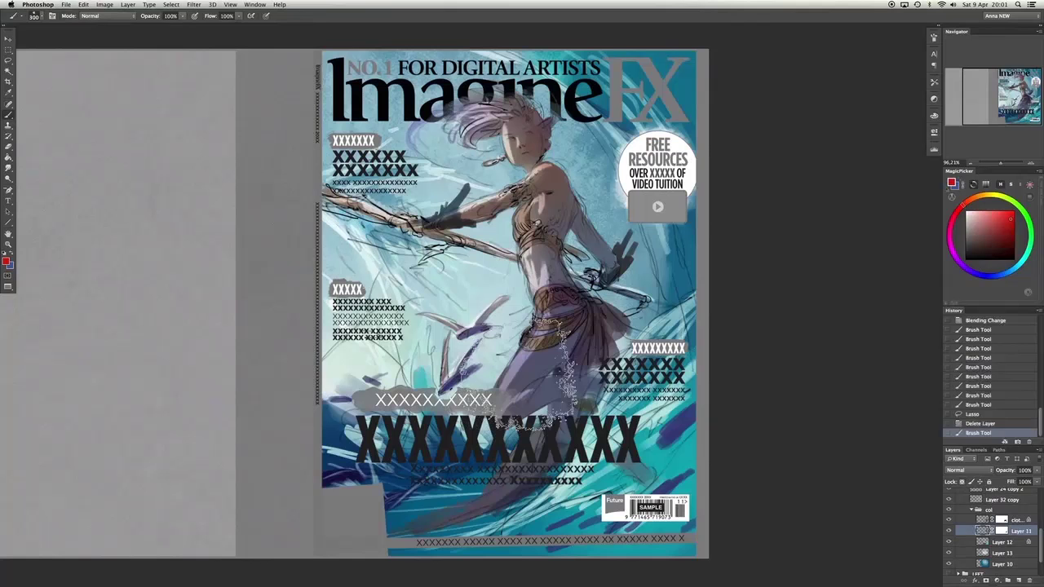
# Paint pink and red accents on the chest and skirt with a 900 brush, then group as water fish.
pyautogui.press(']')
pyautogui.press(']')
pyautogui.moveTo(457, 285); pyautogui.dragTo(563, 383)
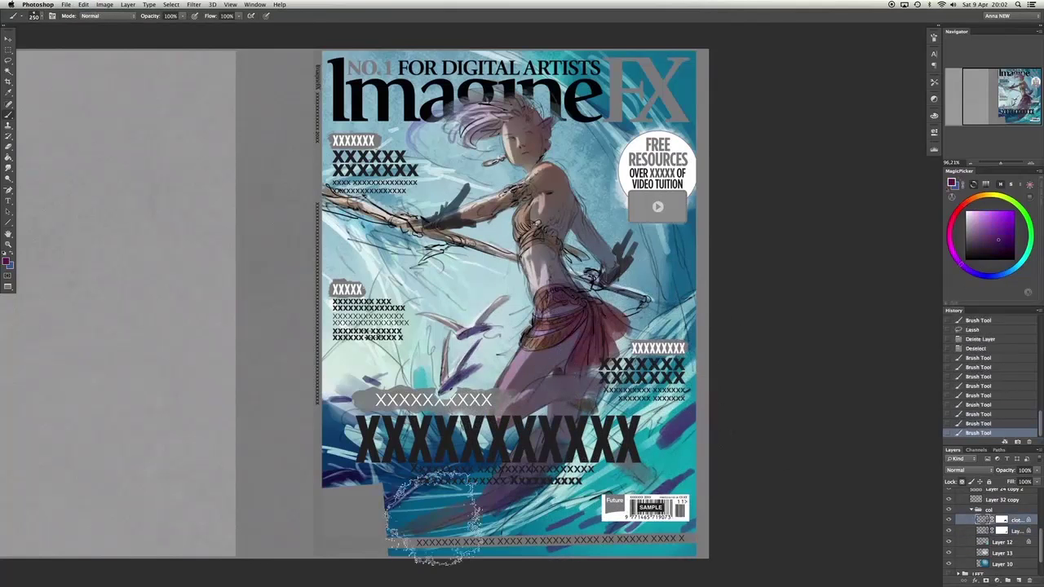
pyautogui.moveTo(522, 221); pyautogui.dragTo(563, 233)
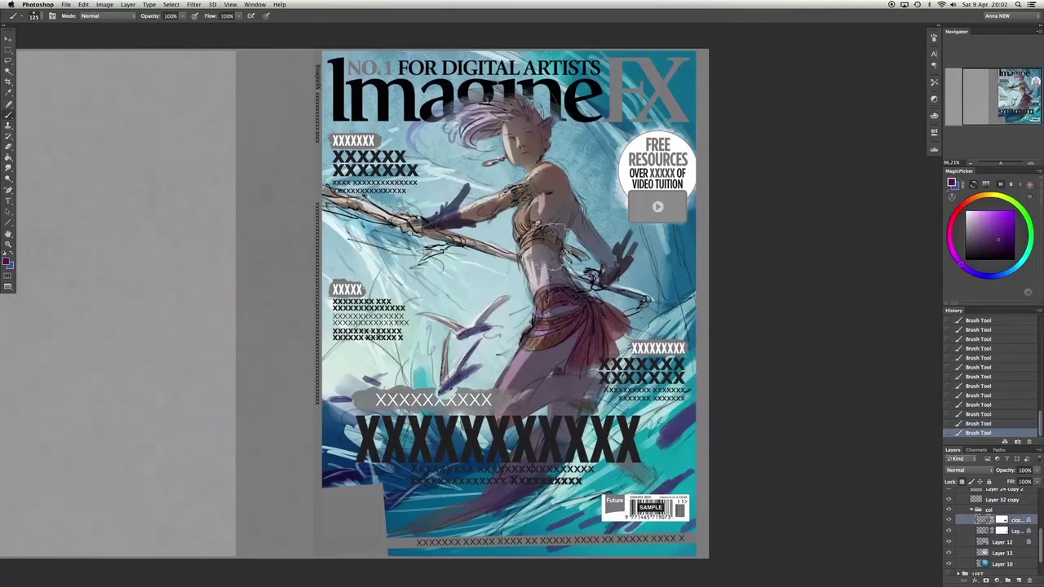
pyautogui.press('super+z')
pyautogui.press(']')
pyautogui.click(971, 531)
pyautogui.press('super+shift+z')
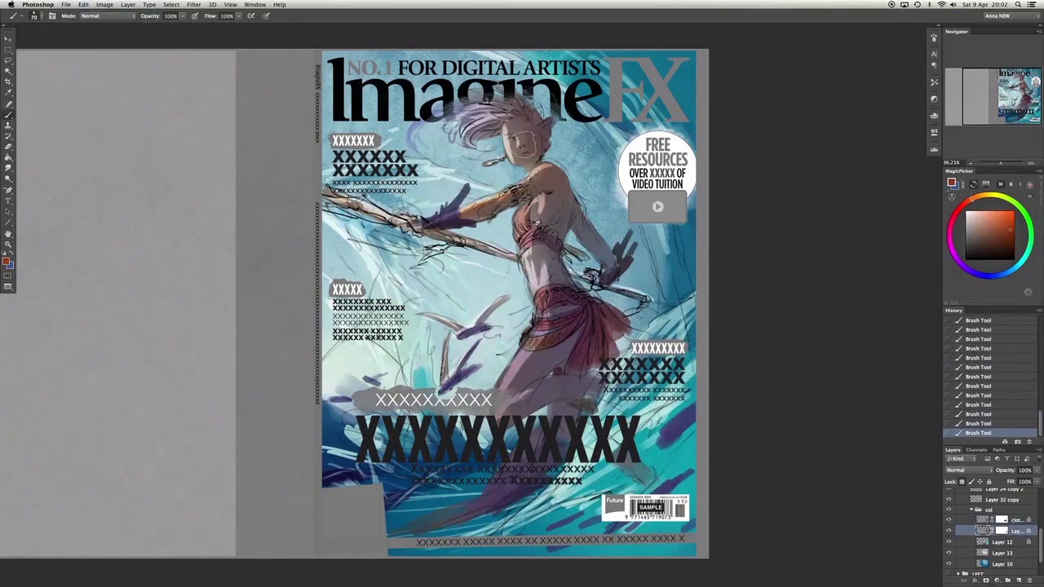
pyautogui.press('[')
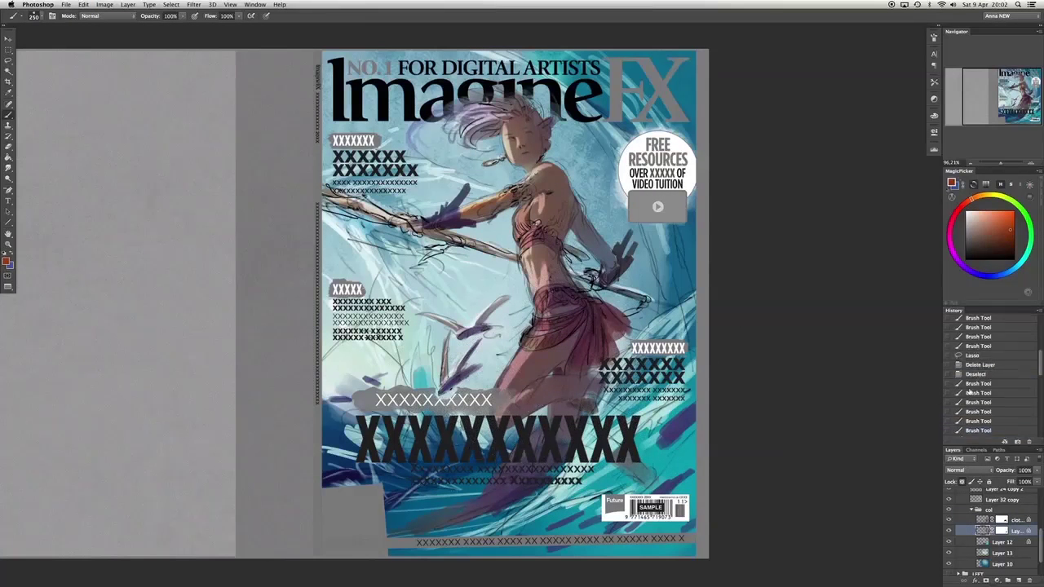
pyautogui.press('[')
pyautogui.press('[')
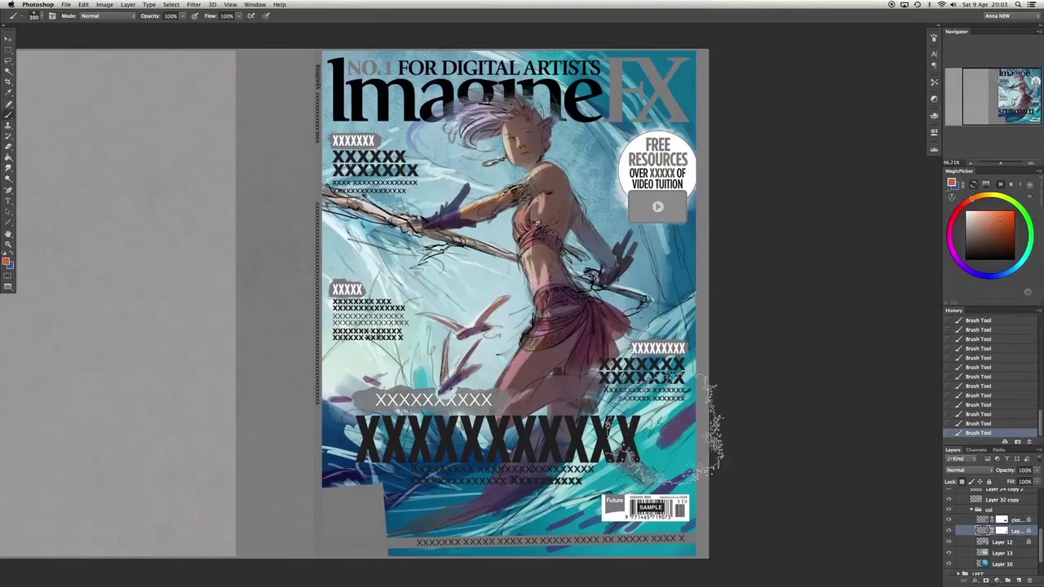
pyautogui.press(']')
pyautogui.press(']')
pyautogui.press(']')
pyautogui.click(950, 540)
# Hide the water fish painting and wash navy blue over the cover on a new blended layer.
pyautogui.click(949, 539)
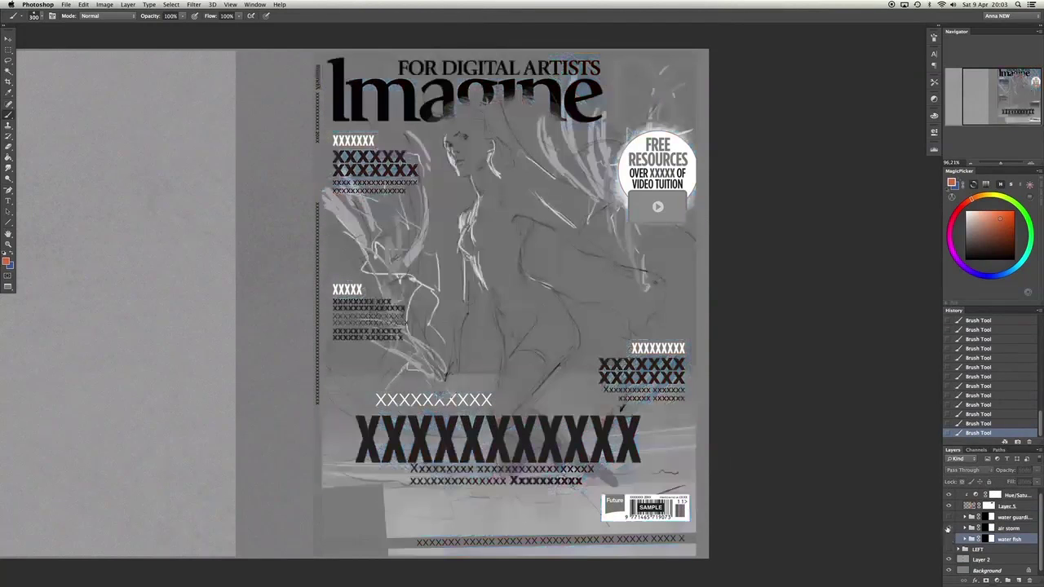
pyautogui.click(989, 548)
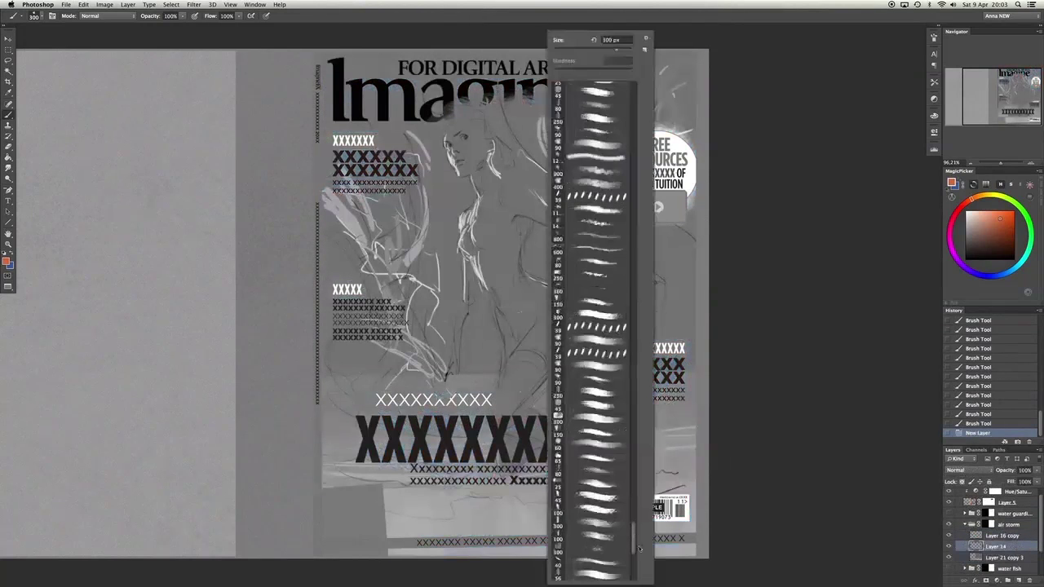
pyautogui.hotkey('ctrl', 'shift', 'alt', 'n')
pyautogui.click(999, 547)
pyautogui.press('x')
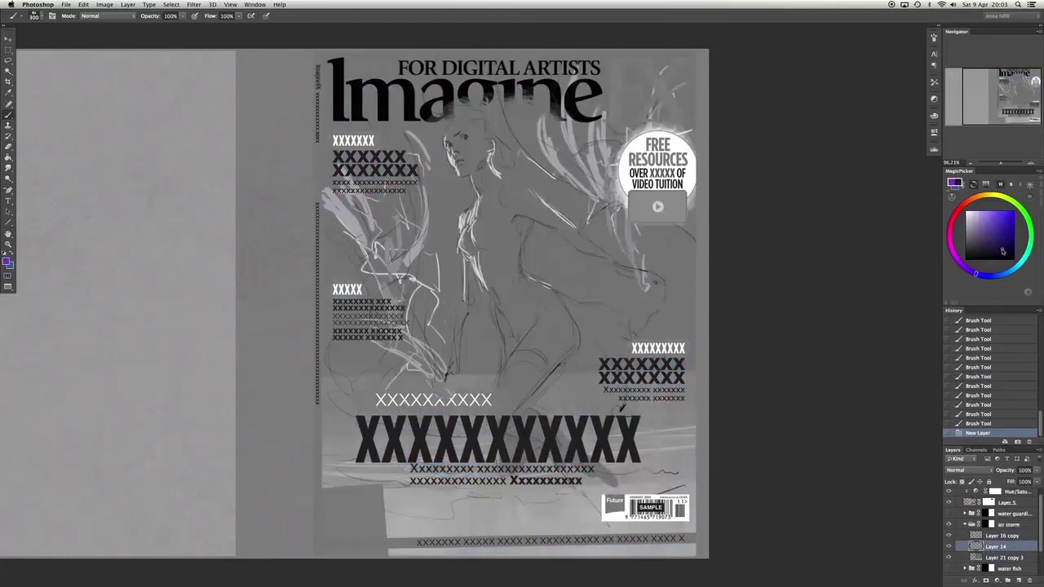
pyautogui.press(']')
pyautogui.press(']')
pyautogui.press(']')
pyautogui.press(']')
pyautogui.press(']')
pyautogui.press(']')
pyautogui.press(']')
pyautogui.moveTo(578, 282)
pyautogui.mouseDown()
pyautogui.moveTo(624, 130)
pyautogui.moveTo(675, 405)
pyautogui.moveTo(447, 259)
pyautogui.moveTo(647, 563)
pyautogui.moveTo(490, 457)
pyautogui.moveTo(359, 343)
pyautogui.mouseUp()
pyautogui.hotkey('ctrl', '[')
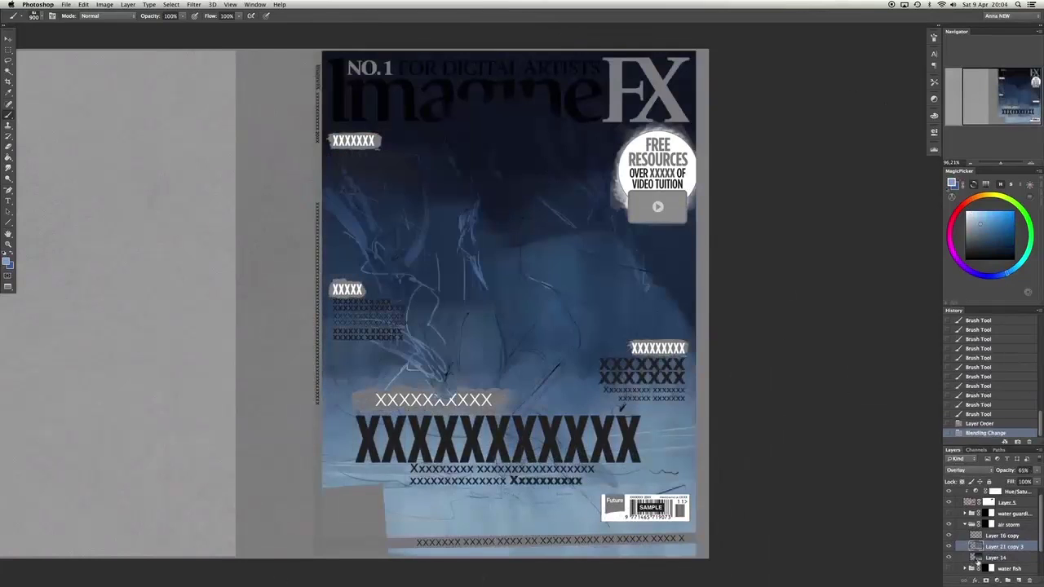
pyautogui.hotkey('ctrl', 'shift', 'alt', 'n')
# Block in the figure's face, neck, torso, hips and legs in skin orange on a new layer.
pyautogui.press('x')
pyautogui.moveTo(455, 126); pyautogui.dragTo(496, 208)
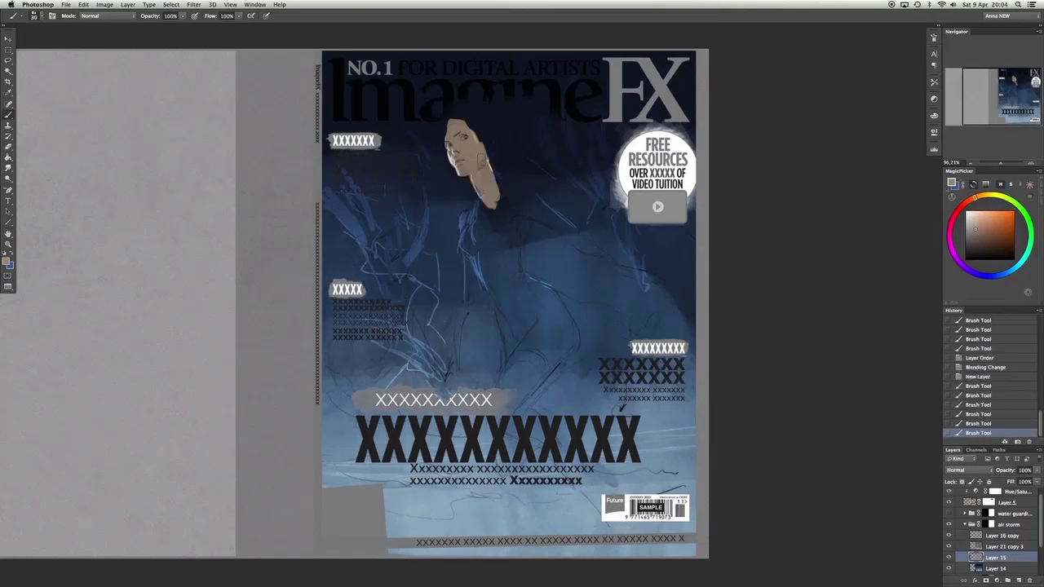
pyautogui.moveTo(481, 147); pyautogui.dragTo(494, 204)
pyautogui.moveTo(465, 114); pyautogui.dragTo(490, 286)
pyautogui.moveTo(522, 195); pyautogui.dragTo(506, 310)
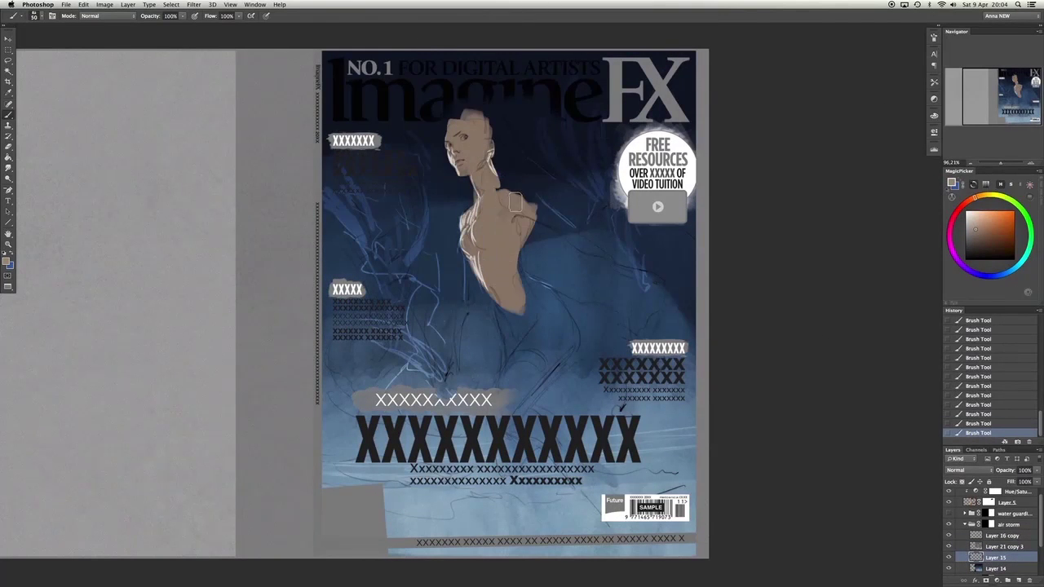
pyautogui.moveTo(501, 175)
pyautogui.mouseDown()
pyautogui.moveTo(560, 340)
pyautogui.moveTo(506, 408)
pyautogui.mouseUp()
pyautogui.moveTo(469, 257); pyautogui.dragTo(471, 314)
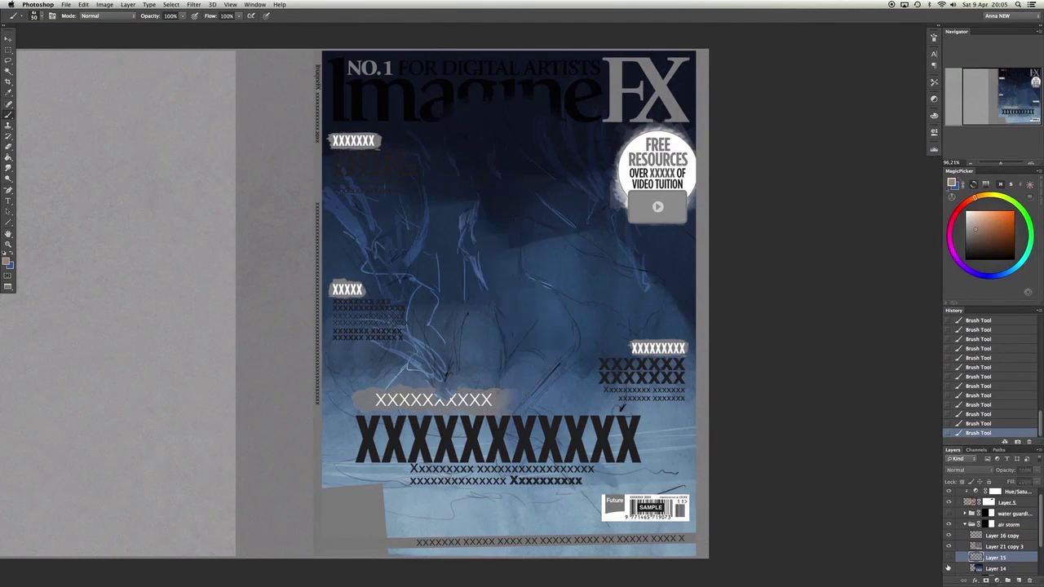
# Paint purple and cyan strokes around the figure on the background layer.
pyautogui.click(957, 260)
pyautogui.moveTo(408, 277); pyautogui.dragTo(461, 310)
pyautogui.moveTo(339, 204); pyautogui.dragTo(408, 318)
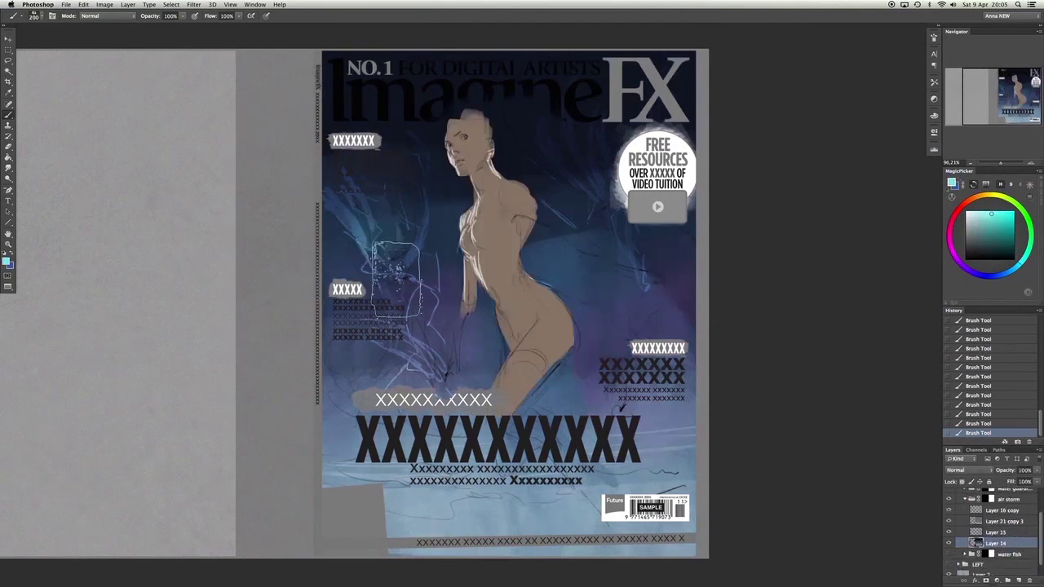
pyautogui.moveTo(367, 131); pyautogui.dragTo(441, 371)
pyautogui.click(991, 214)
pyautogui.moveTo(432, 106)
pyautogui.mouseDown()
pyautogui.moveTo(482, 301)
pyautogui.moveTo(505, 269)
pyautogui.moveTo(465, 334)
pyautogui.mouseUp()
# Wash pale cyan and darker blue over the background around the figure with a larger brush.
pyautogui.press(']')
pyautogui.press(']')
pyautogui.press(']')
pyautogui.press(']')
pyautogui.press(']')
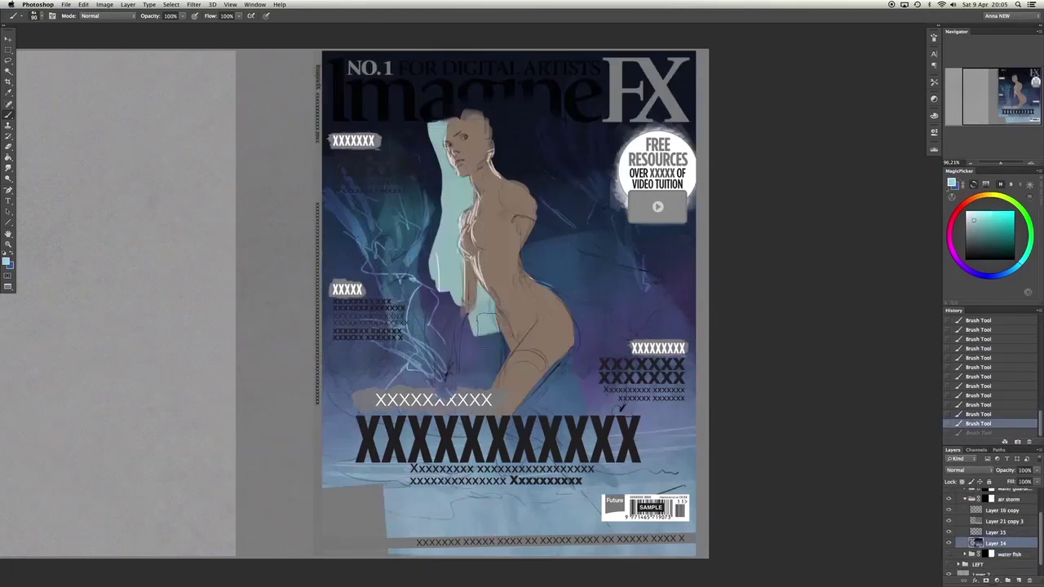
pyautogui.moveTo(530, 212); pyautogui.dragTo(489, 383)
pyautogui.moveTo(424, 73); pyautogui.dragTo(522, 220)
pyautogui.moveTo(384, 16); pyautogui.dragTo(481, 179)
pyautogui.moveTo(538, 220); pyautogui.dragTo(628, 376)
pyautogui.moveTo(571, 270); pyautogui.dragTo(489, 457)
pyautogui.moveTo(424, 98); pyautogui.dragTo(571, 376)
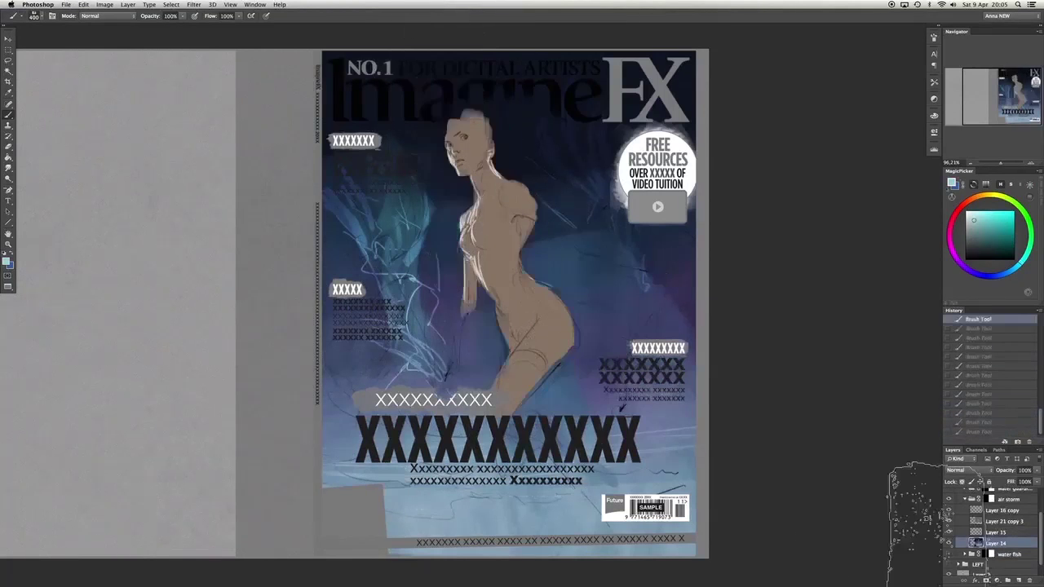
pyautogui.press(']')
pyautogui.press(']')
pyautogui.moveTo(486, 233); pyautogui.dragTo(571, 368)
pyautogui.moveTo(424, 82); pyautogui.dragTo(571, 269)
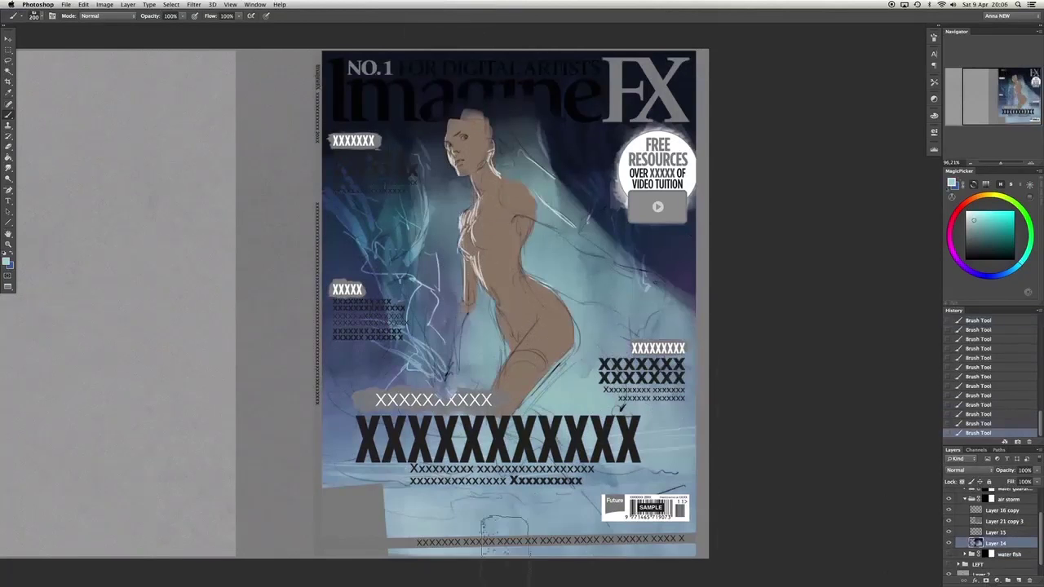
pyautogui.moveTo(391, 489); pyautogui.dragTo(693, 530)
# Pick dark blue, compare earlier background states by undoing, then redo all strokes.
pyautogui.press('[')
pyautogui.keyDown('alt'); pyautogui.click(489, 355); pyautogui.keyUp('alt')
pyautogui.hotkey('ctrl', 'z')
pyautogui.press('x')
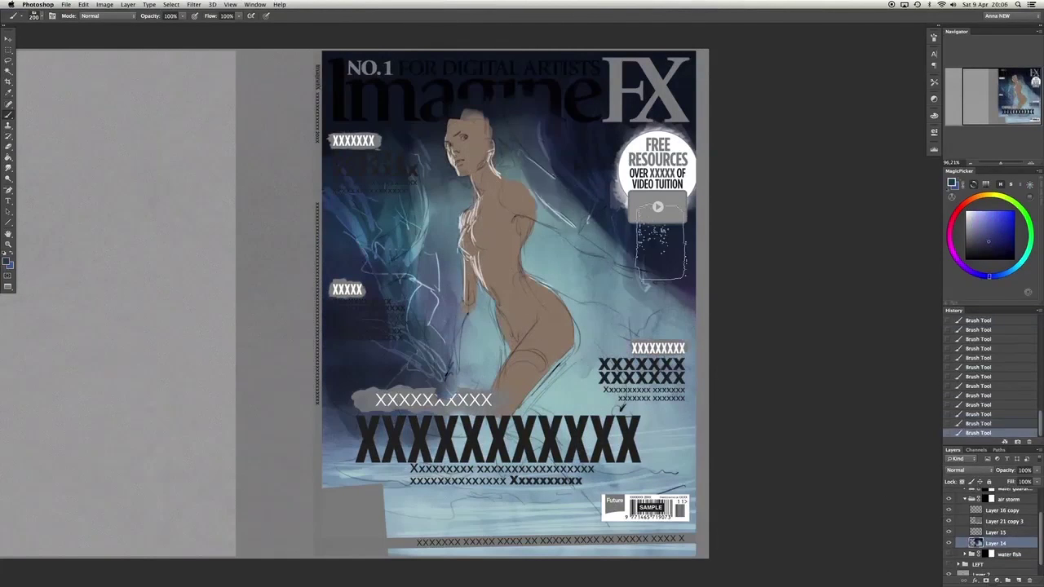
pyautogui.press(']')
pyautogui.press(']')
pyautogui.hotkey('ctrl', 'alt', 'z')
pyautogui.hotkey('ctrl', 'alt', 'z')
pyautogui.hotkey('ctrl', 'alt', 'z')
pyautogui.hotkey('ctrl', 'alt', 'z')
pyautogui.hotkey('ctrl', 'alt', 'z')
pyautogui.hotkey('ctrl', 'alt', 'z')
pyautogui.hotkey('ctrl', 'alt', 'z')
pyautogui.hotkey('ctrl', 'alt', 'z')
pyautogui.hotkey('ctrl', 'alt', 'z')
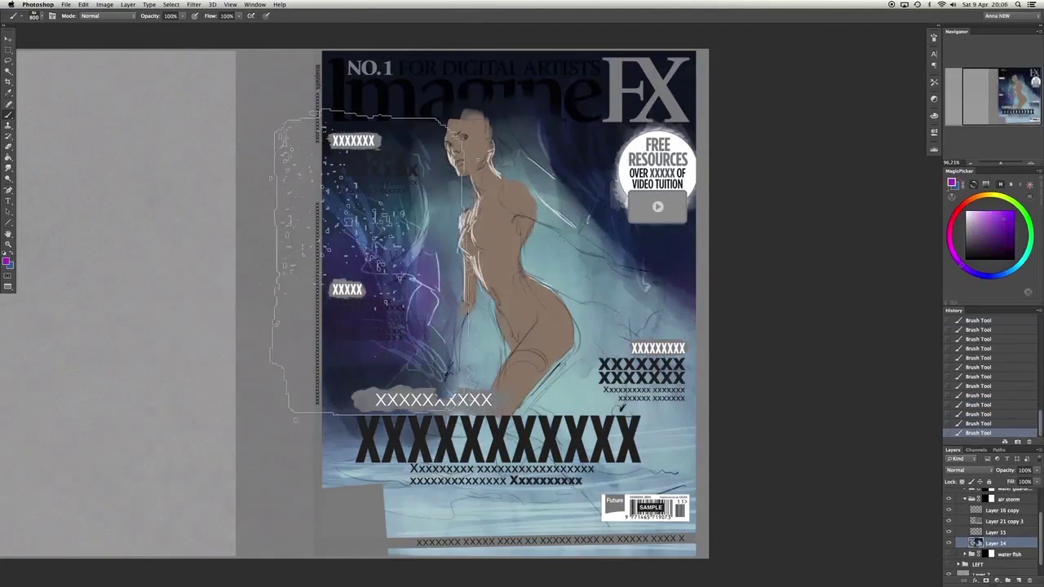
pyautogui.press('x')
pyautogui.press(']')
pyautogui.hotkey('ctrl', 'shift', 'z')
pyautogui.hotkey('ctrl', 'shift', 'z')
pyautogui.hotkey('ctrl', 'shift', 'z')
pyautogui.hotkey('ctrl', 'shift', 'z')
pyautogui.hotkey('ctrl', 'shift', 'z')
pyautogui.hotkey('ctrl', 'shift', 'z')
pyautogui.hotkey('ctrl', 'shift', 'z')
pyautogui.hotkey('ctrl', 'shift', 'z')
pyautogui.hotkey('ctrl', 'shift', 'z')
pyautogui.hotkey('ctrl', 'shift', 'z')
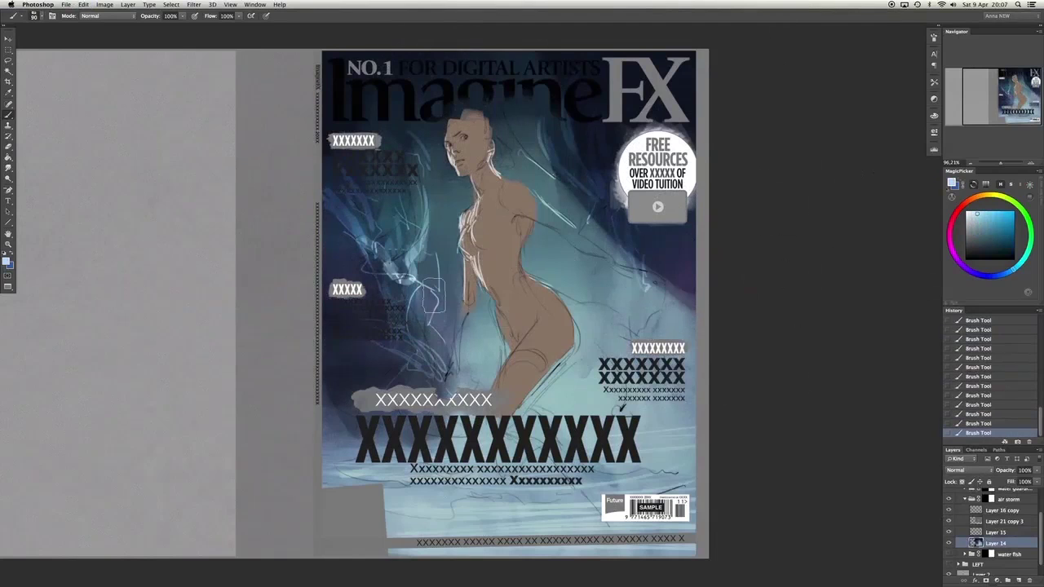
# Hide the cover text overlay and paint the legs in sampled skin orange on the skin layer.
pyautogui.keyDown('alt'); pyautogui.click(454, 343); pyautogui.keyUp('alt')
pyautogui.hotkey('alt', ']')
pyautogui.hotkey('ctrl', ',')
pyautogui.moveTo(522, 383); pyautogui.dragTo(543, 473)
pyautogui.moveTo(530, 359); pyautogui.dragTo(554, 424)
pyautogui.press(']')
pyautogui.press(']')
# Finish the torso in skin tone and paint a light teal rim along the left arm.
pyautogui.moveTo(506, 261); pyautogui.dragTo(522, 196)
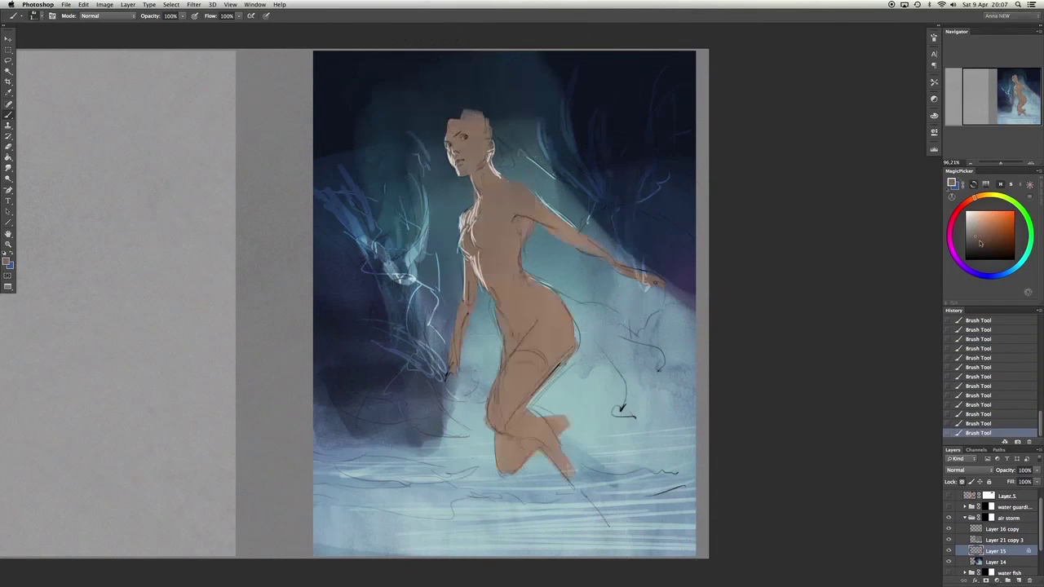
pyautogui.keyDown('alt'); pyautogui.click(530, 171); pyautogui.keyUp('alt')
pyautogui.keyDown('alt'); pyautogui.click(473, 159); pyautogui.keyUp('alt')
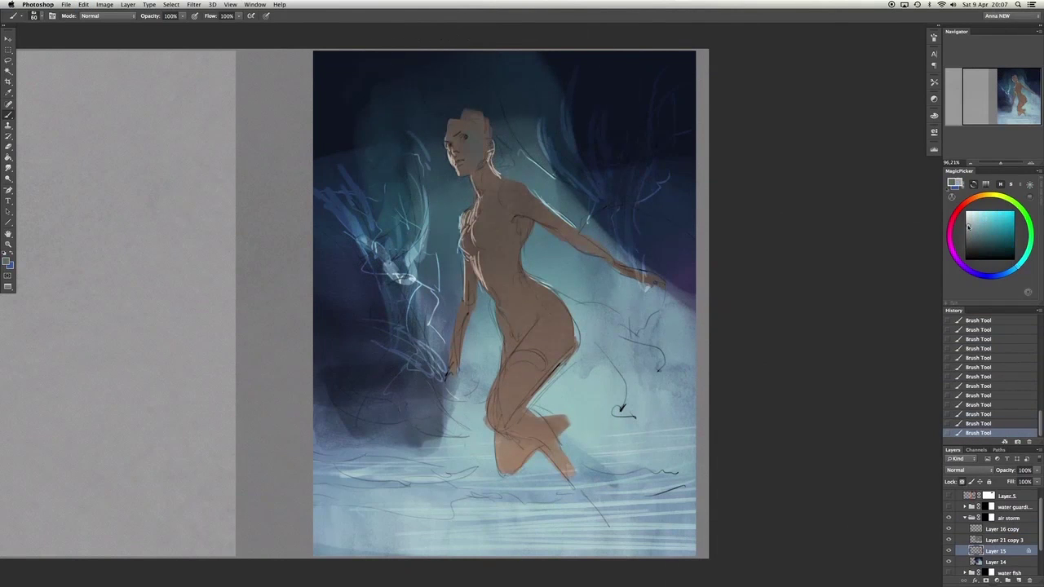
pyautogui.press('[')
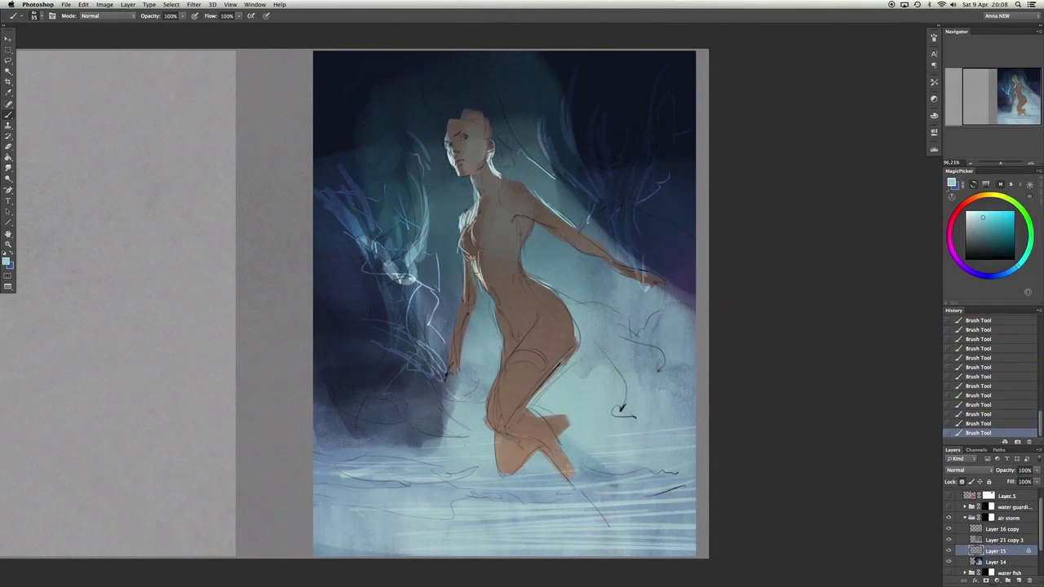
pyautogui.moveTo(459, 302); pyautogui.dragTo(453, 375)
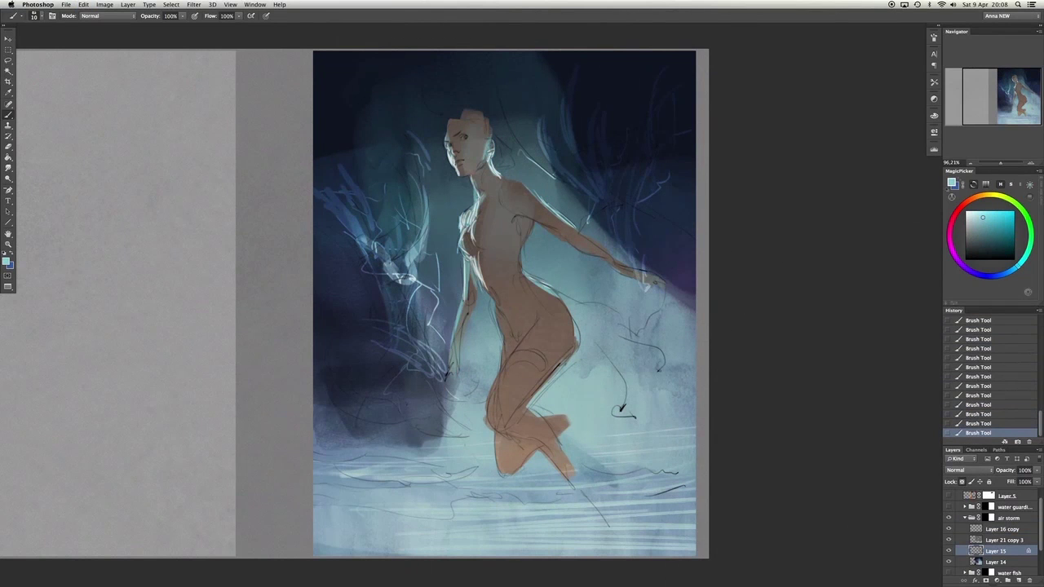
# Adjust the teal, step back through and redo recent strokes, then add a layer for line work.
pyautogui.keyDown('alt'); pyautogui.click(454, 126); pyautogui.keyUp('alt')
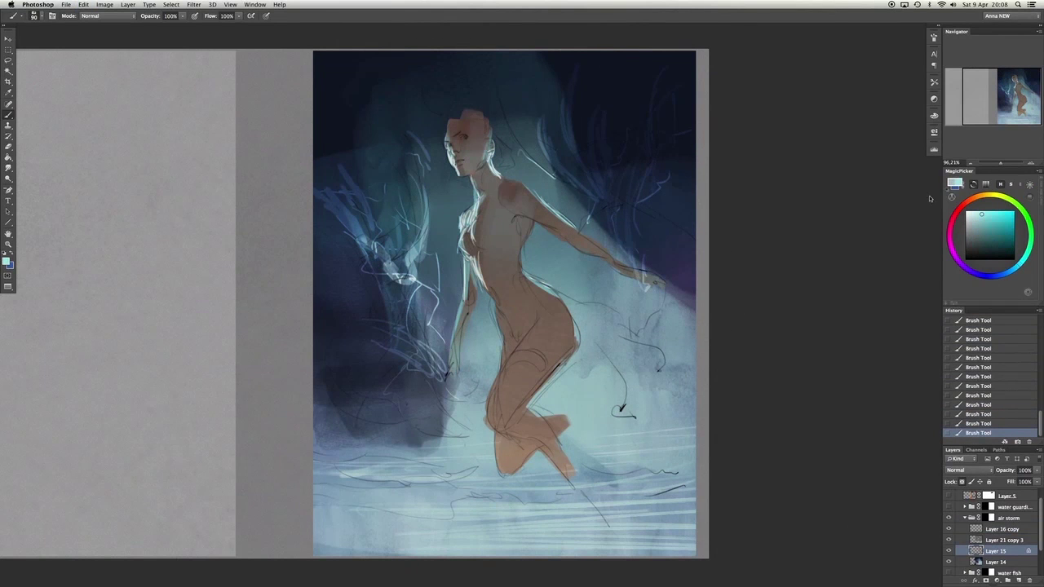
pyautogui.press('super+z')
pyautogui.press('alt+super+z')
pyautogui.press('alt+super+z')
pyautogui.press('alt+super+z')
pyautogui.press('alt+super+z')
pyautogui.press('alt+super+z')
pyautogui.press('alt+super+z')
pyautogui.press('alt+super+z')
pyautogui.press('alt+super+z')
pyautogui.press('alt+super+z')
pyautogui.press('alt+super+z')
pyautogui.press('alt+super+z')
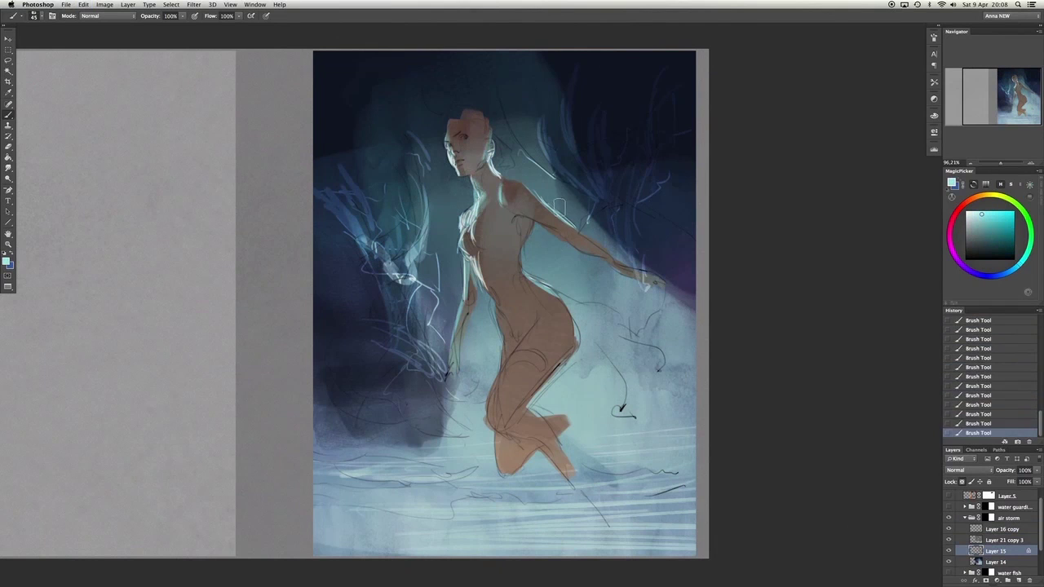
pyautogui.press('x')
pyautogui.press('shift+super+z')
pyautogui.press('shift+super+z')
pyautogui.press('shift+super+z')
pyautogui.press('shift+super+z')
pyautogui.press('shift+super+z')
pyautogui.press('shift+super+z')
pyautogui.press('shift+super+z')
pyautogui.press('shift+super+z')
pyautogui.press('shift+super+z')
pyautogui.press('shift+super+z')
pyautogui.press('shift+super+z')
pyautogui.press('shift+super+z')
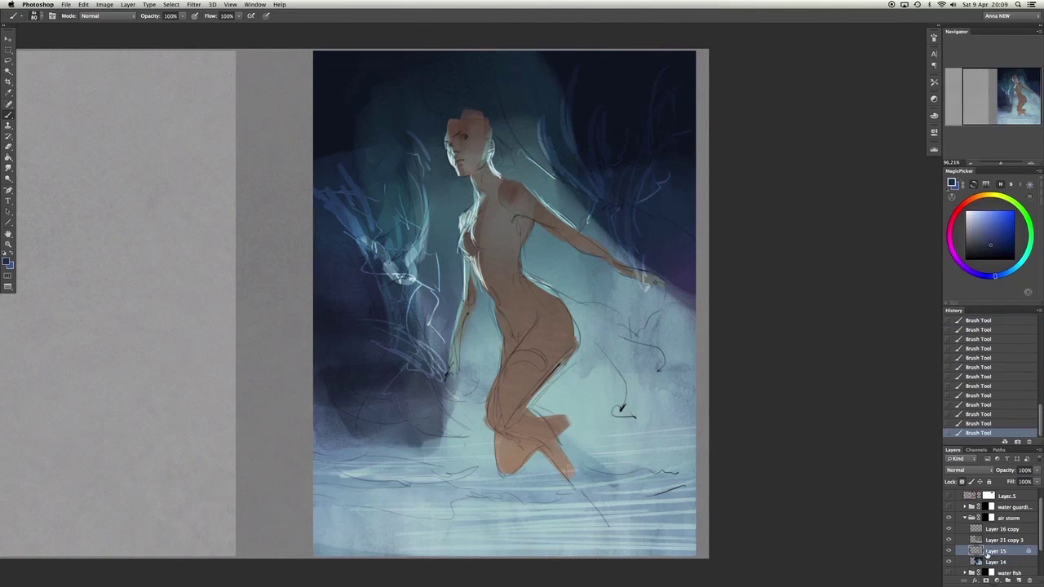
pyautogui.press('alt+super+z')
pyautogui.press('alt+super+z')
pyautogui.press('alt+super+z')
pyautogui.press('alt+super+z')
pyautogui.press('alt+super+z')
pyautogui.press('alt+super+z')
pyautogui.press('alt+super+z')
pyautogui.press('alt+super+z')
pyautogui.press('alt+super+z')
pyautogui.press('alt+super+z')
pyautogui.press('alt+super+z')
pyautogui.press('alt+super+z')
pyautogui.press('alt+super+z')
# Pick a sketching brush preset and review the sketch strokes near the face with undo and redo.
pyautogui.rightClick(549, 299)
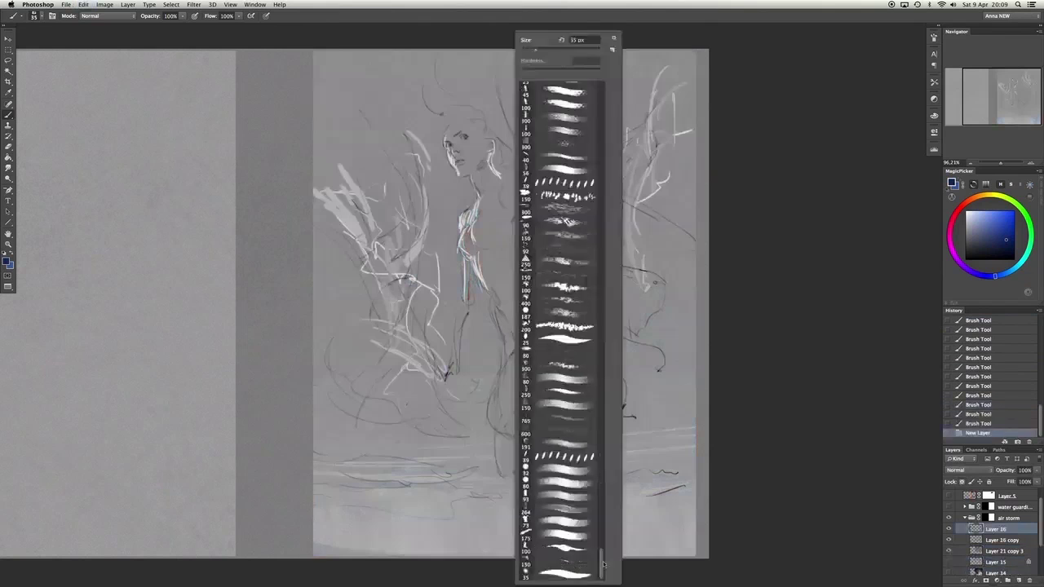
pyautogui.press('Escape')
pyautogui.press('shift+super+z')
pyautogui.press('shift+super+z')
pyautogui.press('shift+super+z')
pyautogui.press('shift+super+z')
pyautogui.press('shift+super+z')
pyautogui.press('shift+super+z')
pyautogui.press('shift+super+z')
pyautogui.press('shift+super+z')
pyautogui.press('shift+super+z')
pyautogui.press('shift+super+z')
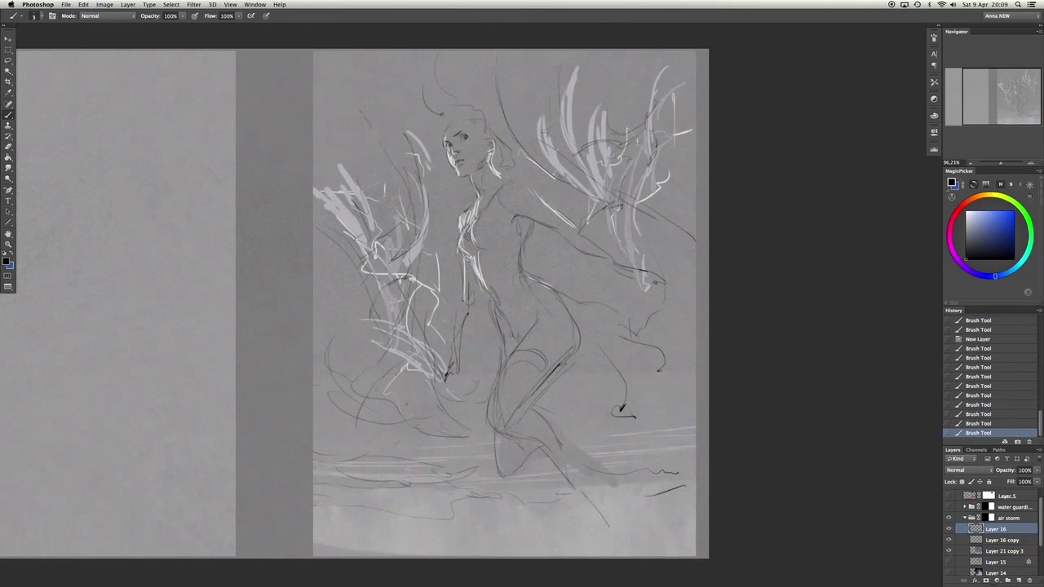
pyautogui.press('shift+super+z')
pyautogui.press('shift+super+z')
pyautogui.press('shift+super+z')
pyautogui.press('shift+super+z')
pyautogui.press('alt+super+z')
pyautogui.press('shift+super+z')
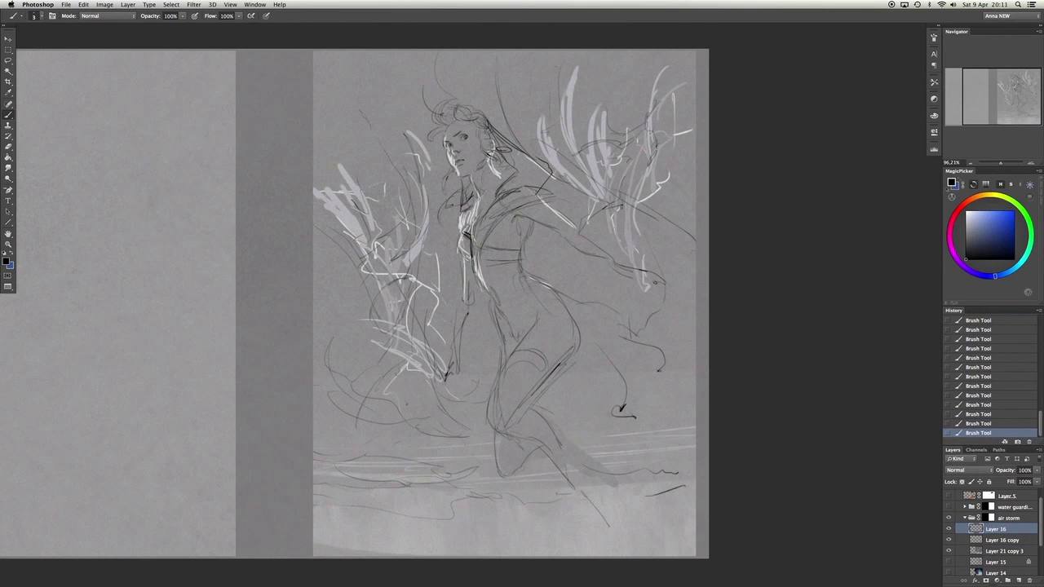
pyautogui.press('alt+super+z')
pyautogui.press('shift+super+z')
# Sketch dark cloak lines over the chest, shoulder and left of the torso on Layer 16.
pyautogui.moveTo(513, 213); pyautogui.dragTo(487, 253)
pyautogui.moveTo(539, 202); pyautogui.dragTo(588, 193)
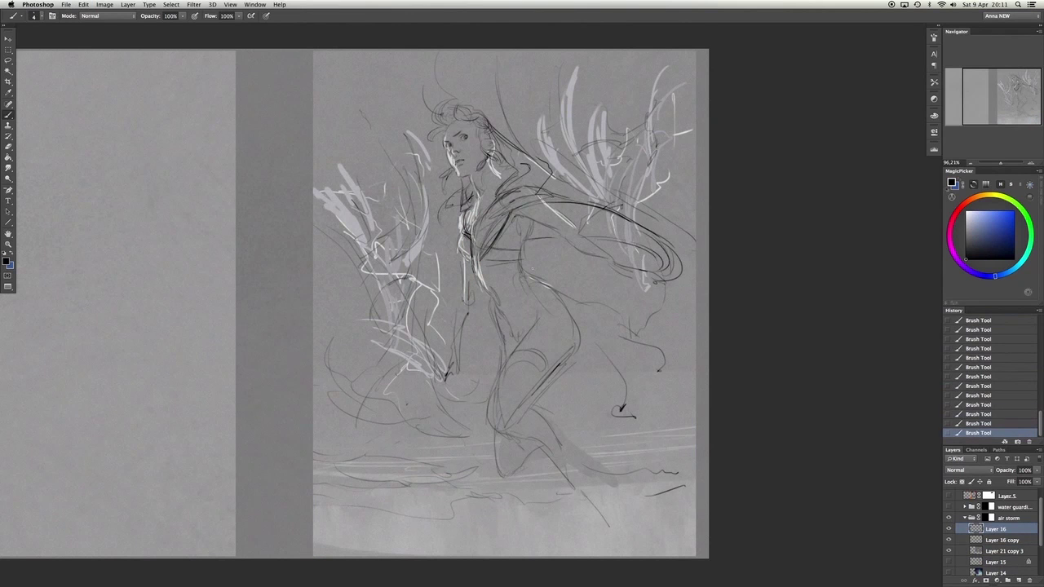
pyautogui.press('alt+super+z')
pyautogui.press('shift+super+z')
pyautogui.moveTo(437, 251)
pyautogui.mouseDown()
pyautogui.moveTo(412, 358)
pyautogui.moveTo(441, 374)
pyautogui.mouseUp()
pyautogui.press('alt+super+z')
pyautogui.press('alt+super+z')
pyautogui.press('shift+super+z')
pyautogui.press('shift+super+z')
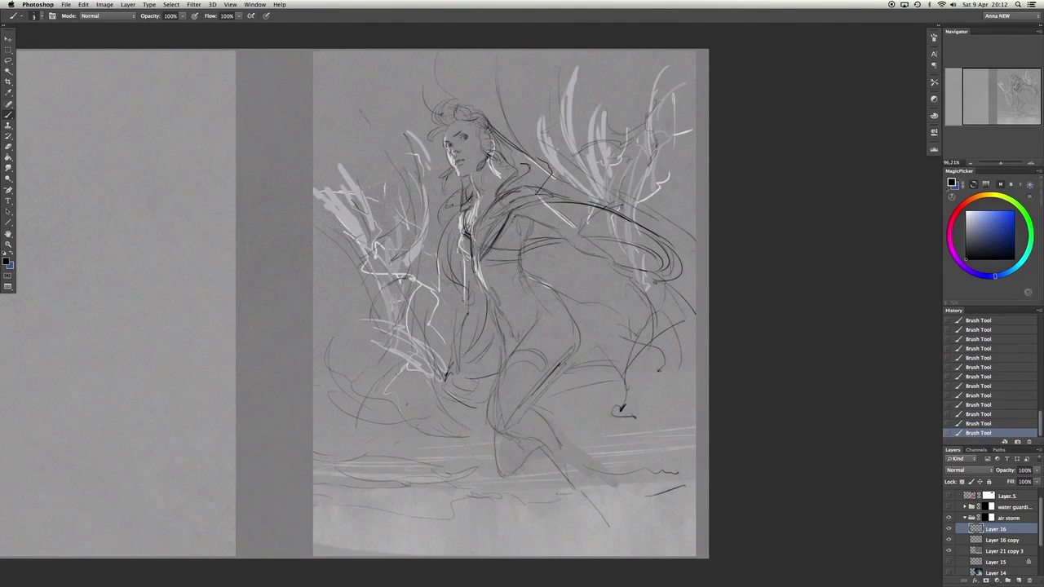
pyautogui.press('shift+super+z')
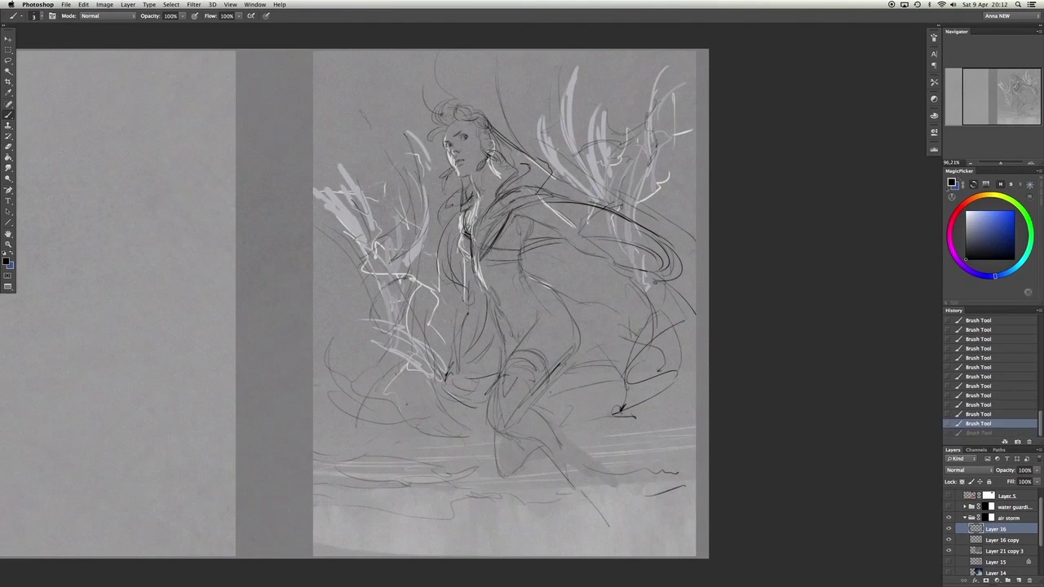
pyautogui.press('alt+super+z')
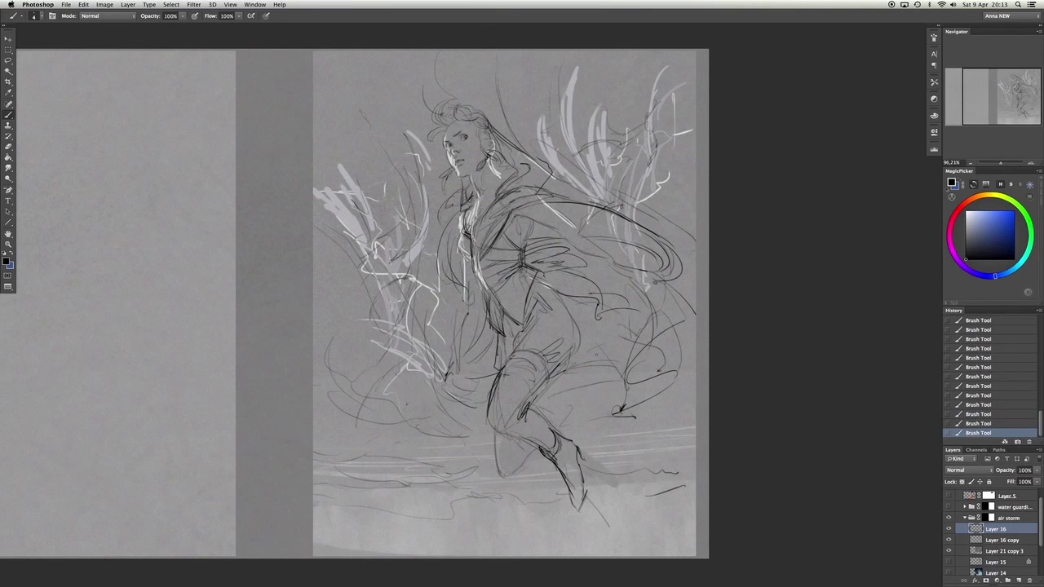
# Compare the feet and knee strokes by toggling them off and back on.
pyautogui.press('alt+super+z')
pyautogui.press('shift+super+z')
pyautogui.press('alt+super+z')
pyautogui.press('shift+super+z')
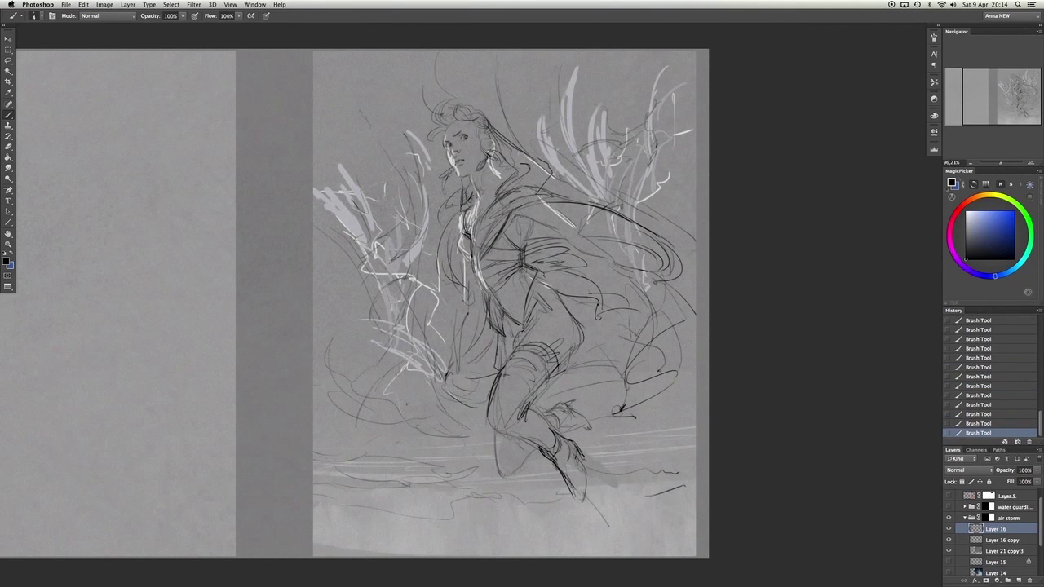
pyautogui.press('alt+super+z')
pyautogui.press('alt+super+z')
pyautogui.press('alt+super+z')
pyautogui.press('shift+super+z')
pyautogui.press('shift+super+z')
pyautogui.press('shift+super+z')
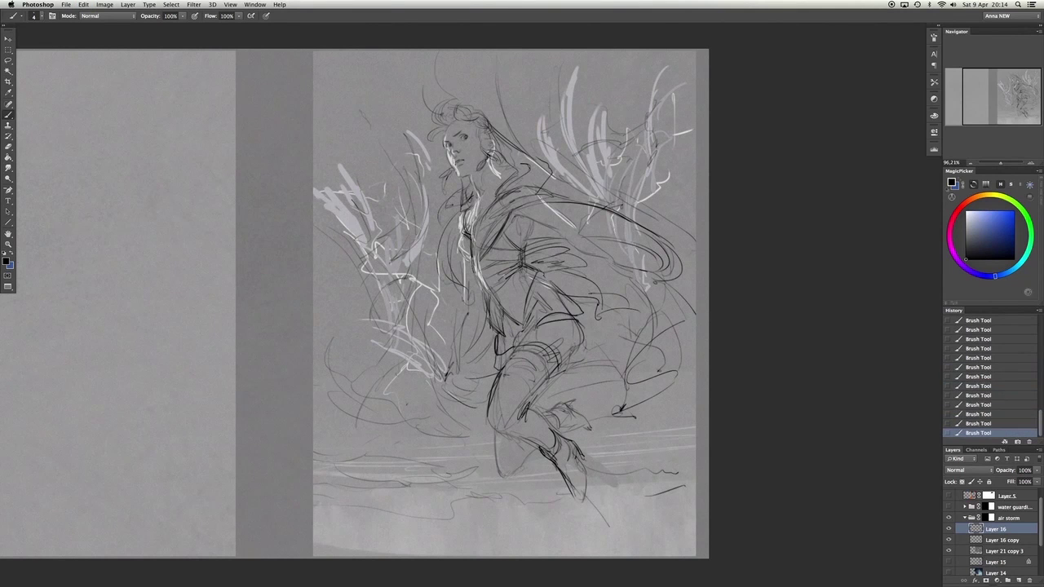
pyautogui.press('alt+super+z')
pyautogui.press('alt+super+z')
pyautogui.press('alt+super+z')
pyautogui.press('alt+super+z')
pyautogui.press('alt+super+z')
pyautogui.press('alt+super+z')
pyautogui.press('alt+super+z')
pyautogui.press('shift+super+z')
pyautogui.press('shift+super+z')
pyautogui.press('shift+super+z')
pyautogui.press('shift+super+z')
pyautogui.press('shift+super+z')
pyautogui.press('shift+super+z')
pyautogui.press('shift+super+z')
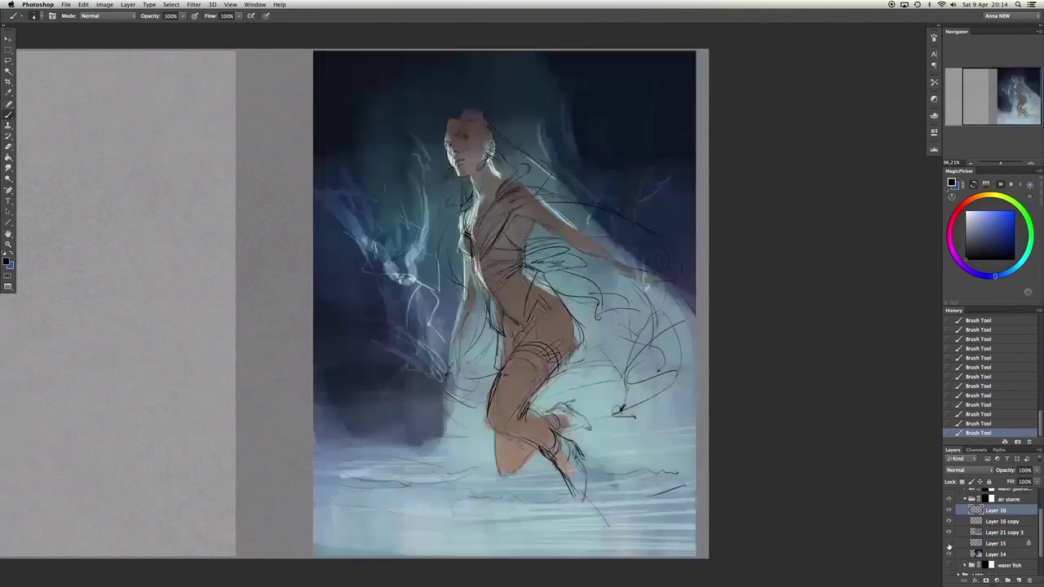
# Paint the figure's hair red with a new brush, adding darker red behind the neck.
pyautogui.rightClick(477, 245)
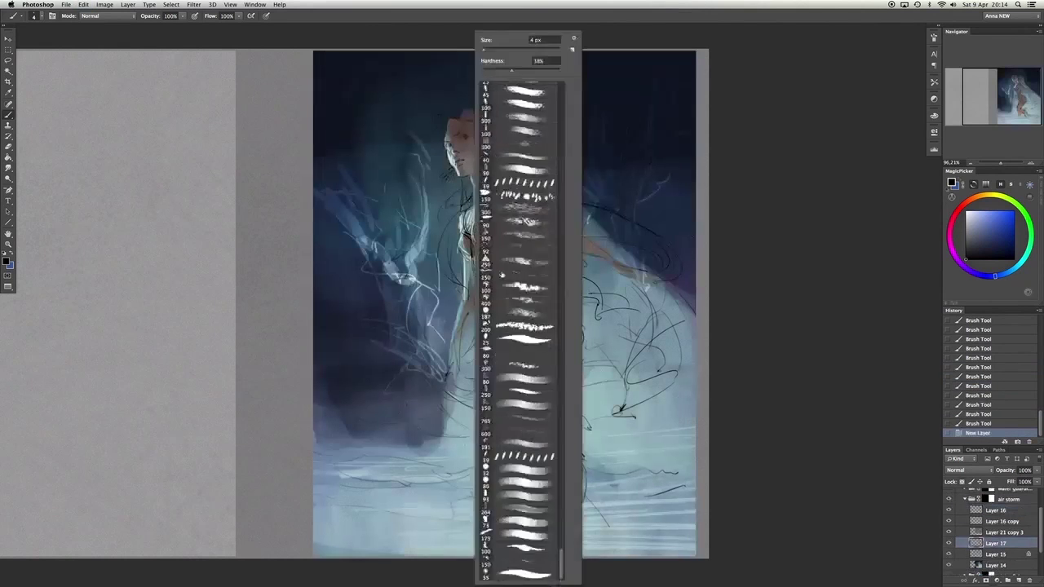
pyautogui.click(972, 222)
pyautogui.click(960, 211)
pyautogui.moveTo(457, 104); pyautogui.dragTo(432, 138)
pyautogui.press('super+z')
pyautogui.press('super+z')
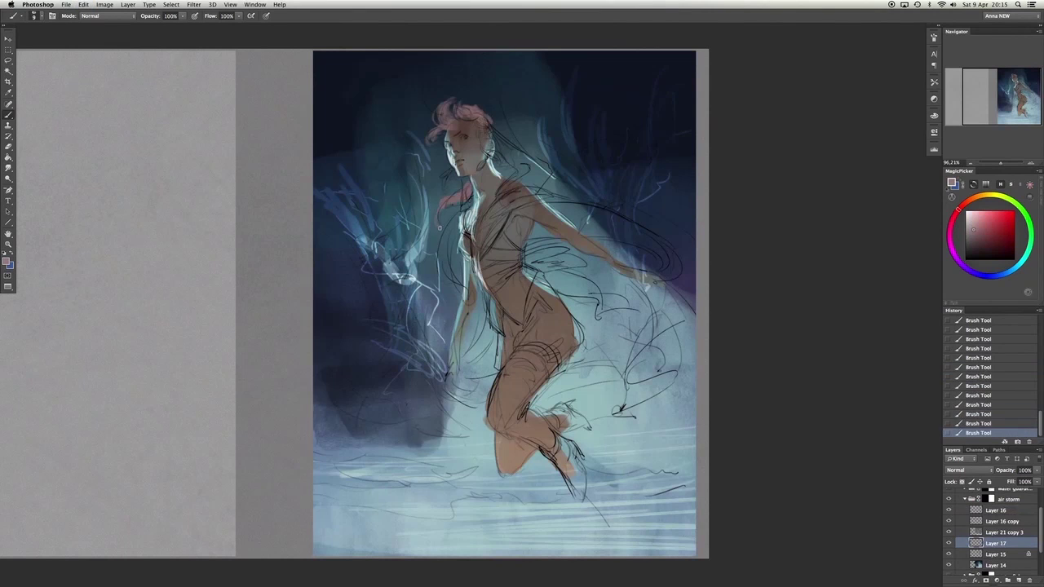
pyautogui.click(1001, 239)
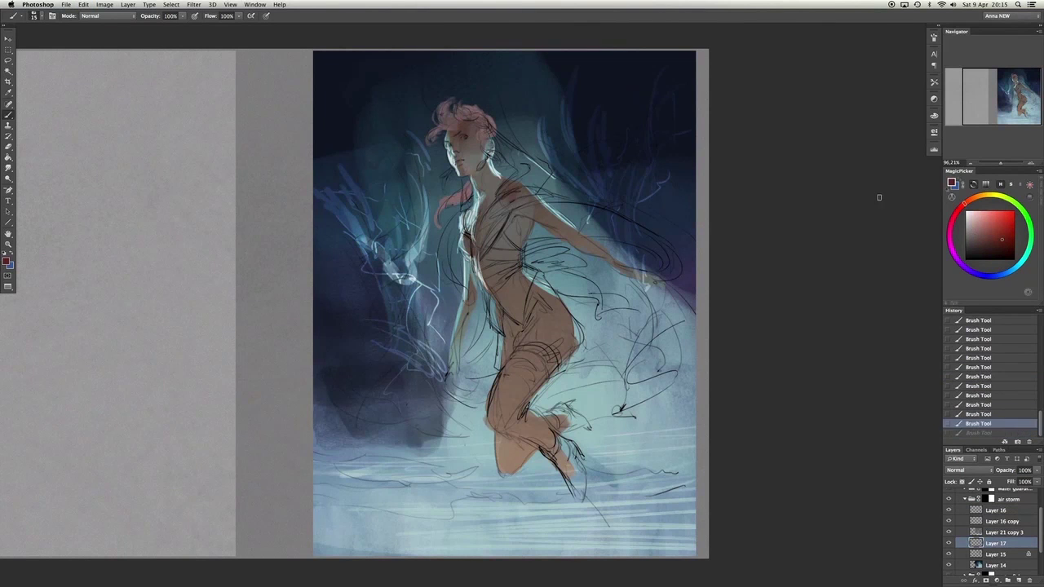
pyautogui.moveTo(522, 170)
pyautogui.mouseDown()
pyautogui.moveTo(547, 195)
pyautogui.moveTo(477, 255)
pyautogui.mouseUp()
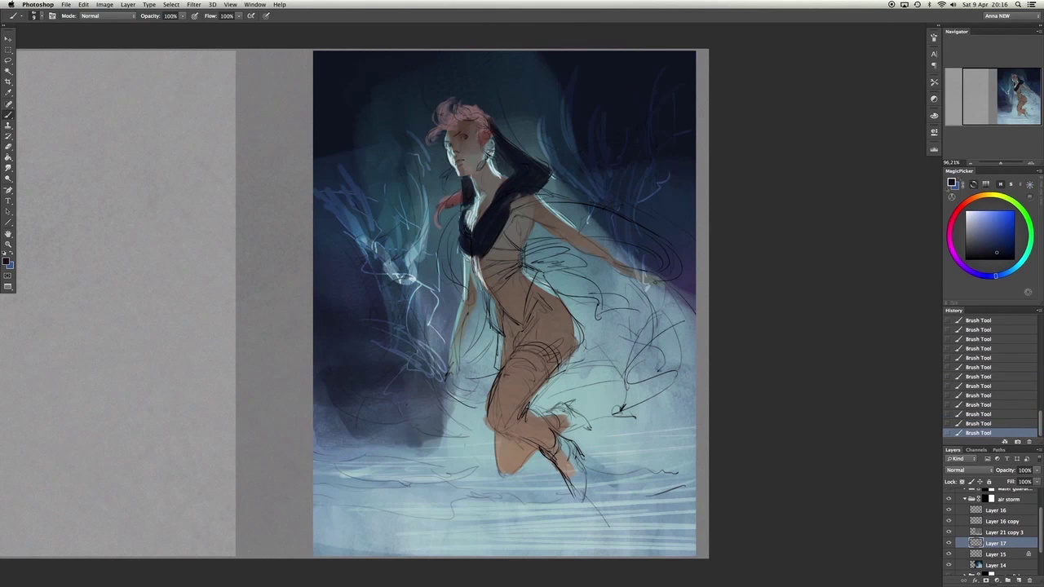
# Sample the background's dark blue and block in a dark vest down the chest and torso.
pyautogui.keyDown('alt'); pyautogui.click(490, 130); pyautogui.keyUp('alt')
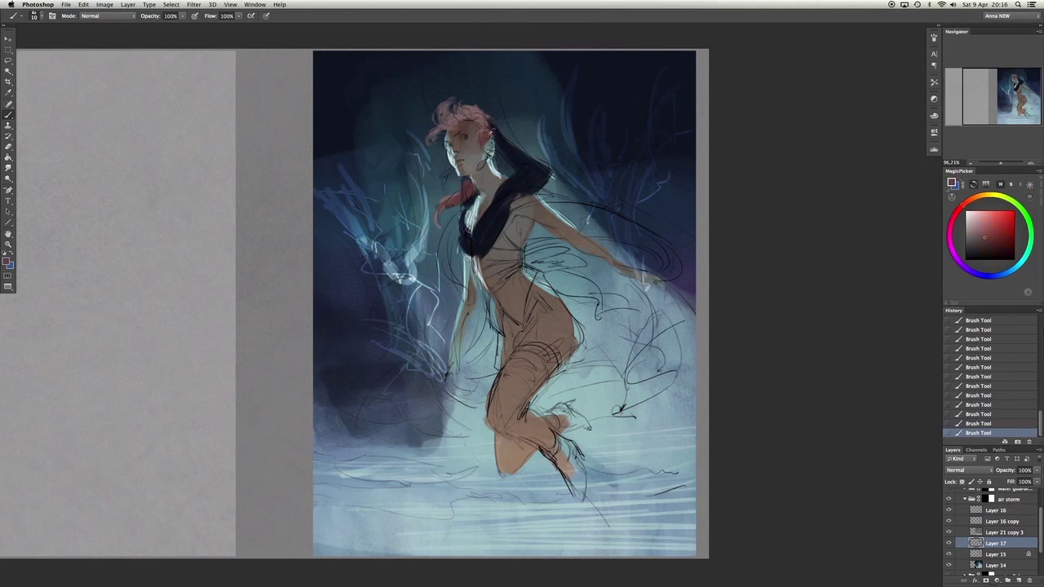
pyautogui.keyDown('alt'); pyautogui.click(525, 96); pyautogui.keyUp('alt')
pyautogui.moveTo(516, 231)
pyautogui.mouseDown()
pyautogui.moveTo(488, 277)
pyautogui.moveTo(496, 310)
pyautogui.mouseUp()
pyautogui.moveTo(522, 276); pyautogui.dragTo(494, 328)
pyautogui.moveTo(554, 189)
pyautogui.mouseDown()
pyautogui.moveTo(509, 217)
pyautogui.moveTo(529, 194)
pyautogui.mouseUp()
# With the brush enlarged to 125 then 150, paint a dark navy cloak billowing around the arm and legs.
pyautogui.press(']')
pyautogui.press(']')
pyautogui.press(']')
pyautogui.press(']')
pyautogui.press(']')
pyautogui.press(']')
pyautogui.press(']')
pyautogui.press(']')
pyautogui.press(']')
pyautogui.press(']')
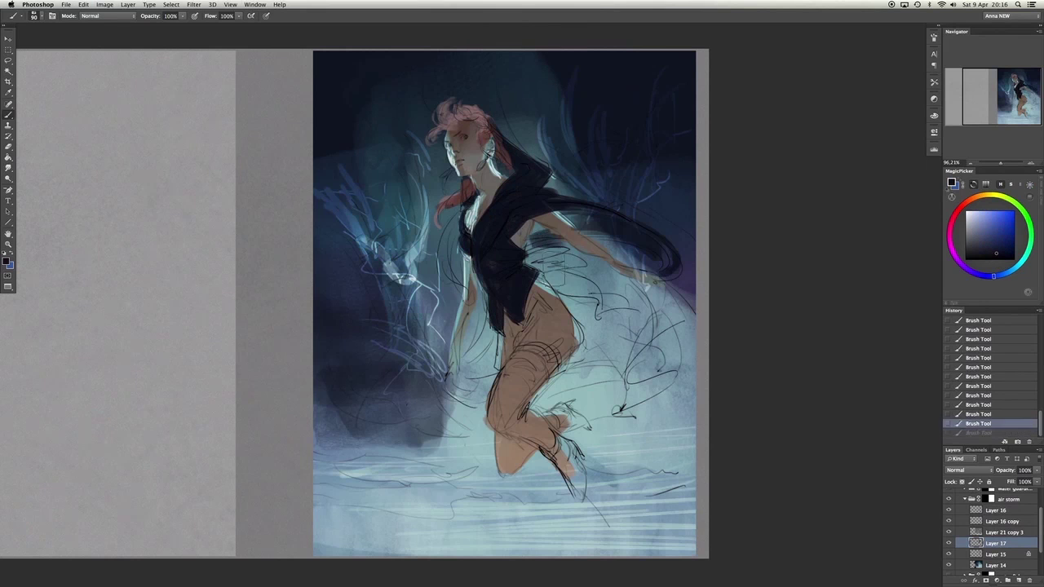
pyautogui.moveTo(543, 241)
pyautogui.mouseDown()
pyautogui.moveTo(669, 269)
pyautogui.moveTo(689, 326)
pyautogui.mouseUp()
pyautogui.moveTo(571, 269)
pyautogui.mouseDown()
pyautogui.moveTo(545, 249)
pyautogui.moveTo(661, 384)
pyautogui.mouseUp()
pyautogui.press(']')
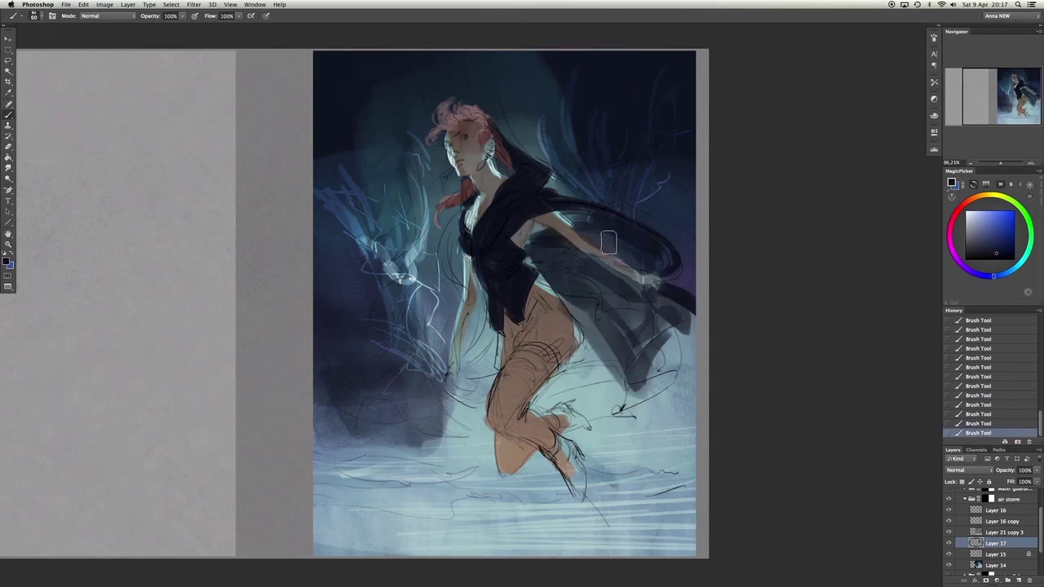
pyautogui.moveTo(571, 221); pyautogui.dragTo(571, 391)
pyautogui.moveTo(489, 306); pyautogui.dragTo(465, 392)
pyautogui.moveTo(486, 335); pyautogui.dragTo(457, 404)
pyautogui.moveTo(669, 339)
pyautogui.mouseDown()
pyautogui.moveTo(625, 363)
pyautogui.moveTo(677, 424)
pyautogui.moveTo(644, 416)
pyautogui.mouseUp()
# Paint pale cyan highlights down the chest with a 300 brush.
pyautogui.press(']')
pyautogui.press(']')
pyautogui.press(']')
pyautogui.press(']')
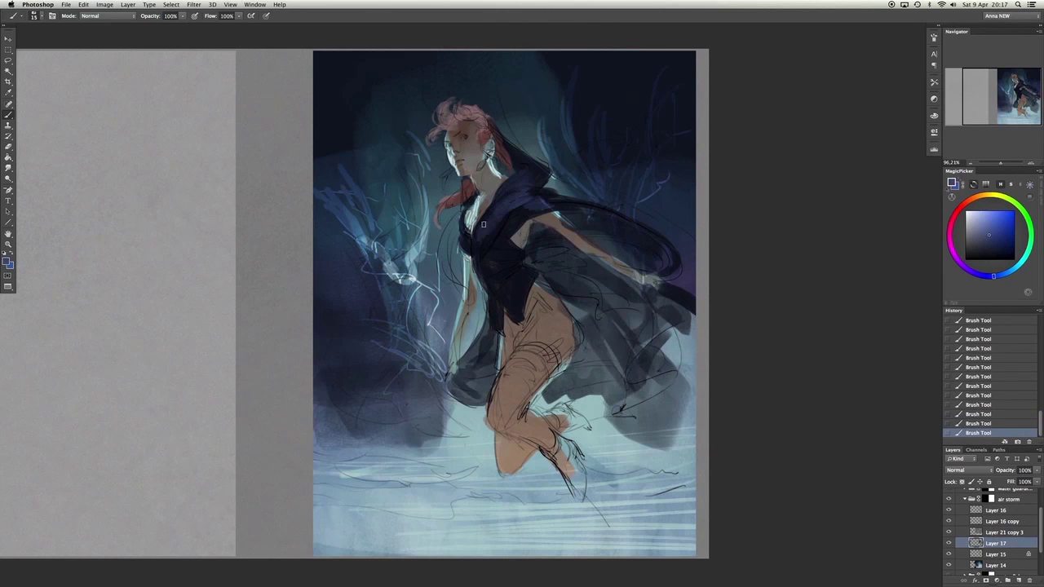
pyautogui.keyDown('alt'); pyautogui.click(478, 245); pyautogui.keyUp('alt')
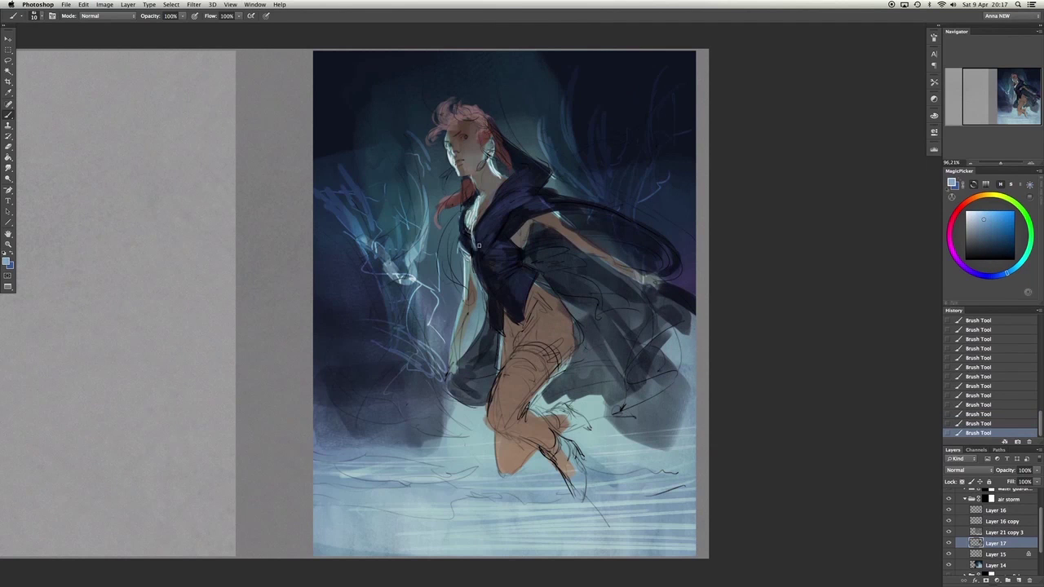
pyautogui.keyDown('alt'); pyautogui.click(466, 239); pyautogui.keyUp('alt')
pyautogui.moveTo(462, 218); pyautogui.dragTo(491, 299)
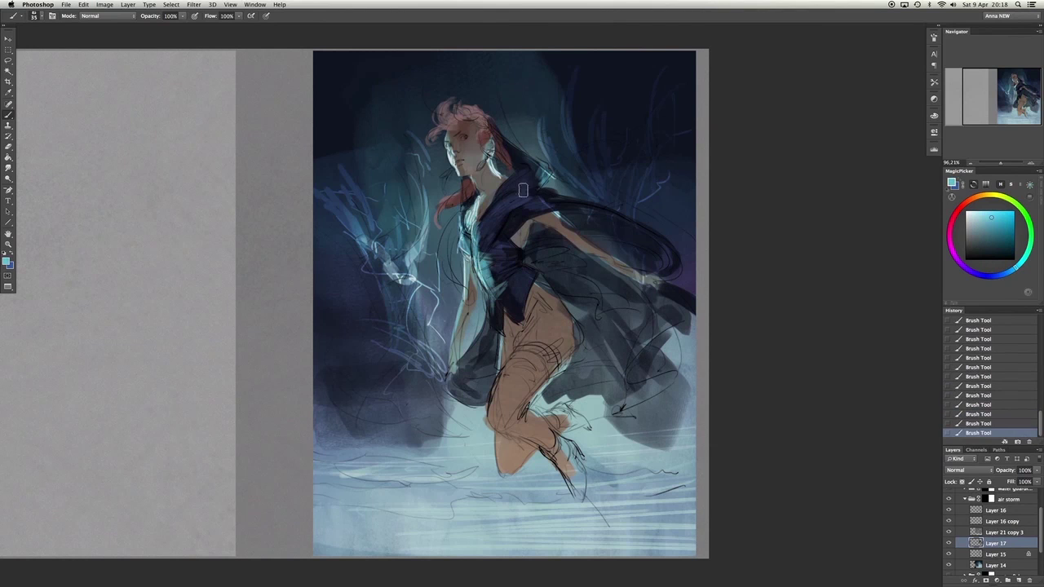
# Touch up the hair with sampled red and orange tones and clean up strokes around the arm.
pyautogui.keyDown('alt'); pyautogui.click(515, 161); pyautogui.keyUp('alt')
pyautogui.moveTo(499, 146); pyautogui.dragTo(513, 155)
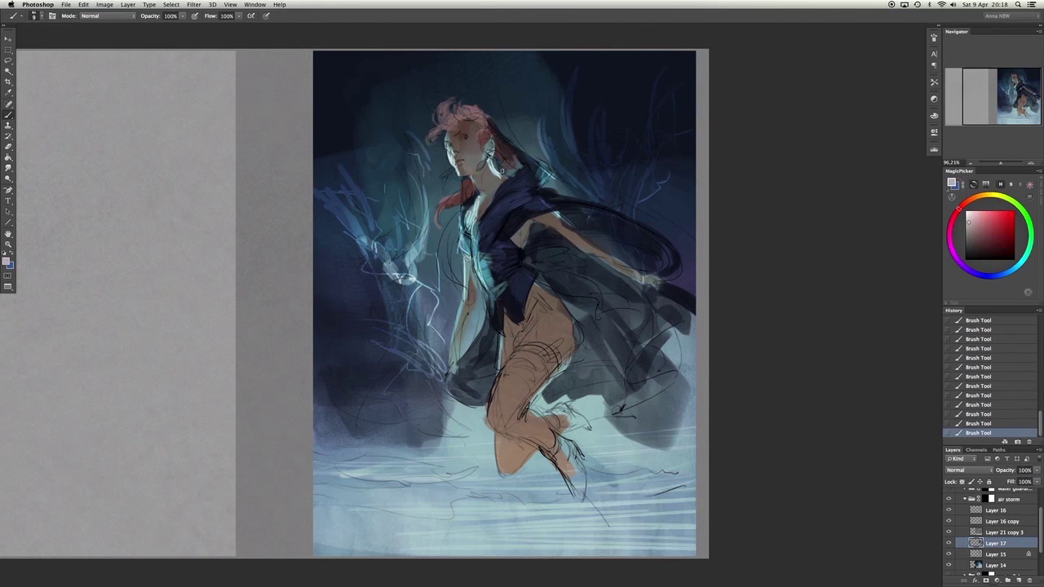
pyautogui.keyDown('alt'); pyautogui.click(448, 122); pyautogui.keyUp('alt')
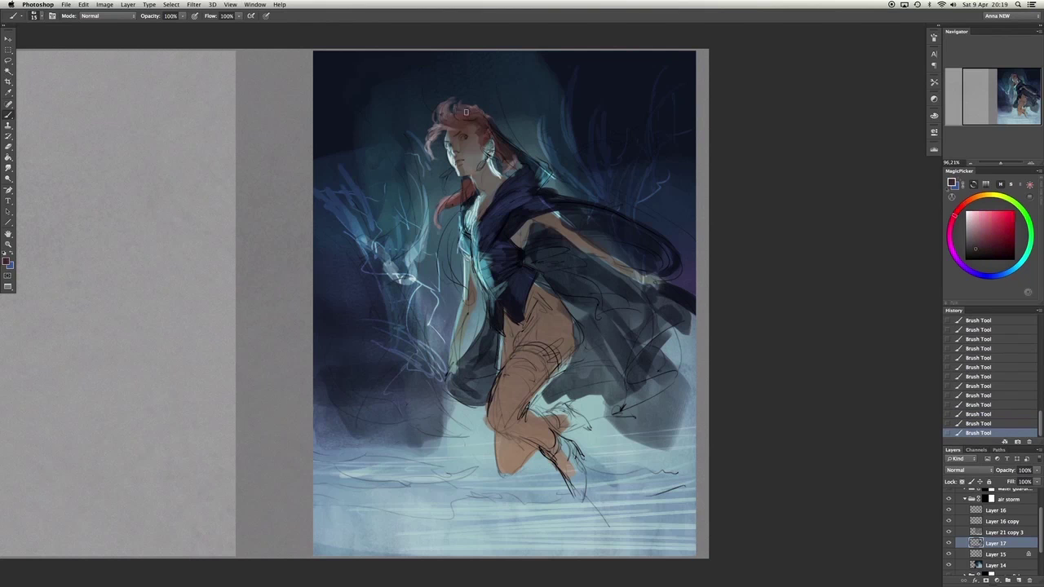
pyautogui.moveTo(499, 130); pyautogui.dragTo(495, 139)
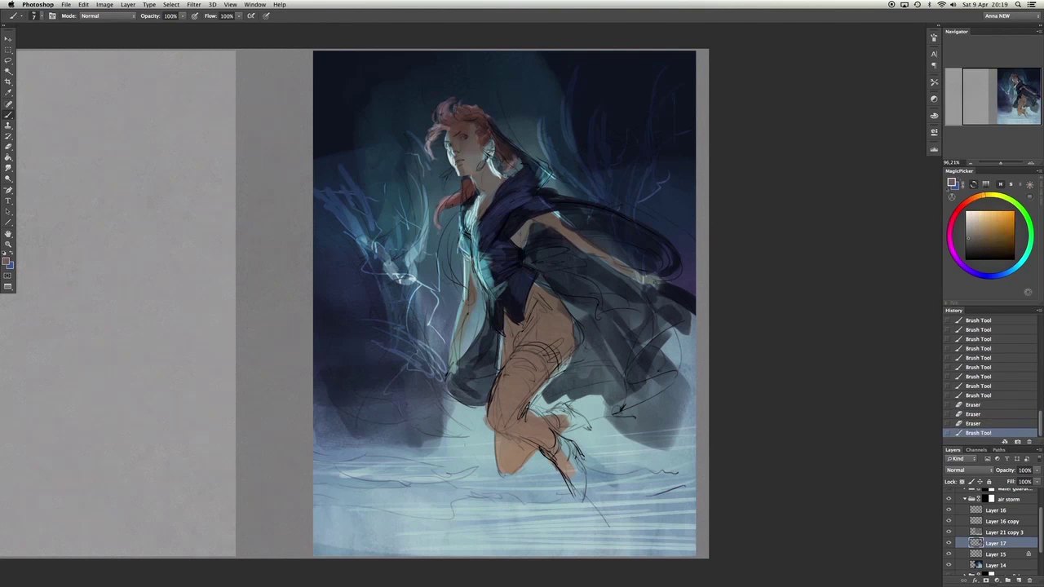
pyautogui.hotkey('ctrl', 'z')
pyautogui.keyDown('alt'); pyautogui.click(492, 127); pyautogui.keyUp('alt')
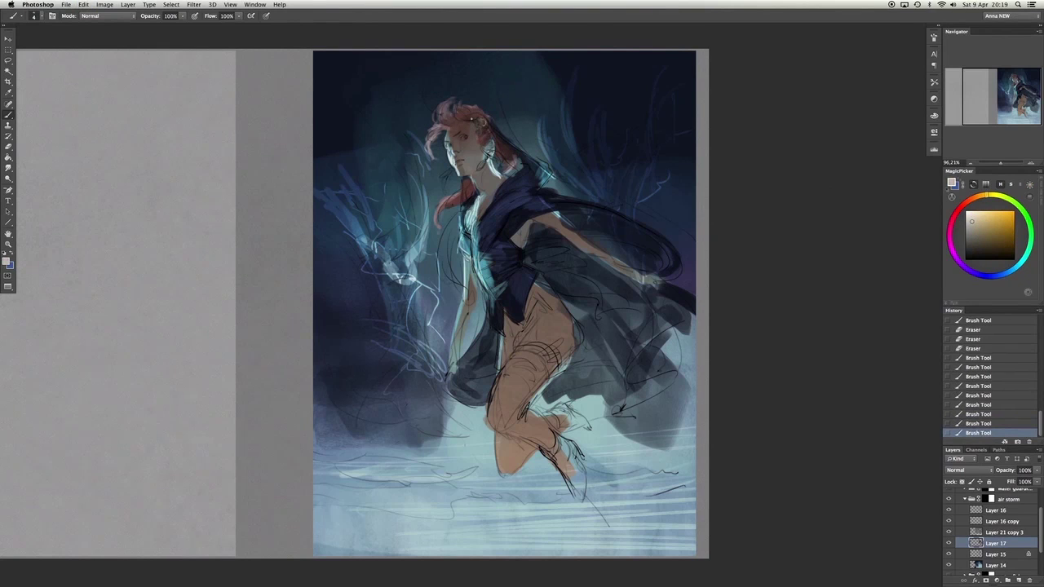
pyautogui.moveTo(551, 220); pyautogui.dragTo(677, 235)
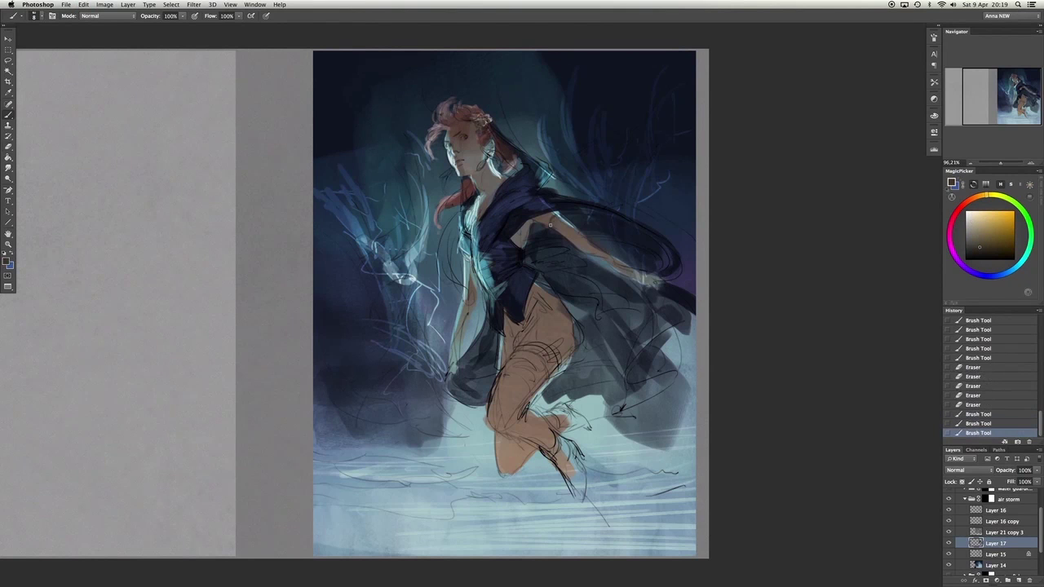
pyautogui.moveTo(563, 218); pyautogui.dragTo(556, 223)
# Paint dark navy over the thigh, shin and boot, comparing with undo and redo.
pyautogui.press('x')
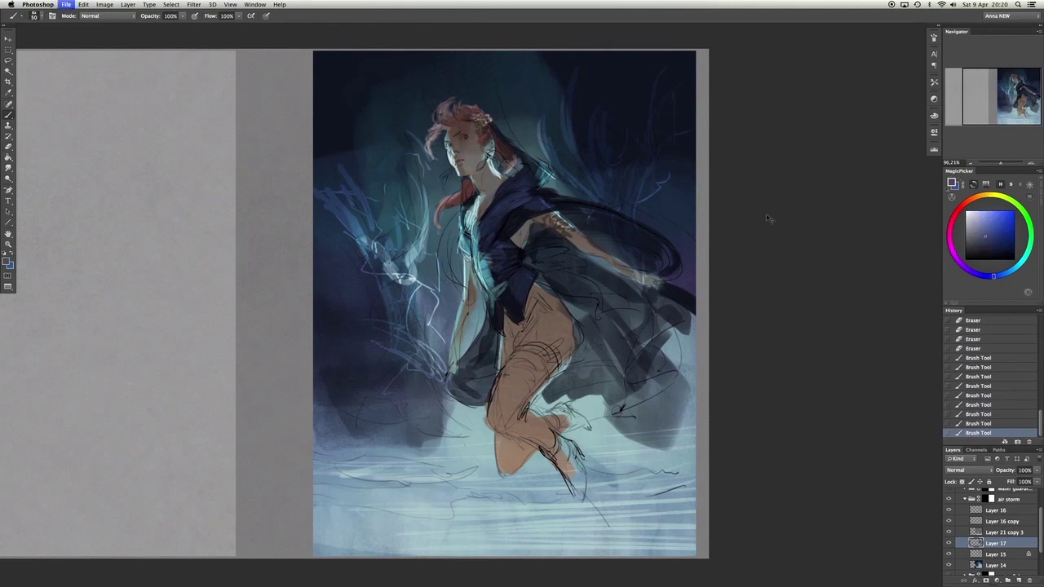
pyautogui.moveTo(558, 329)
pyautogui.mouseDown()
pyautogui.moveTo(508, 348)
pyautogui.moveTo(499, 411)
pyautogui.mouseUp()
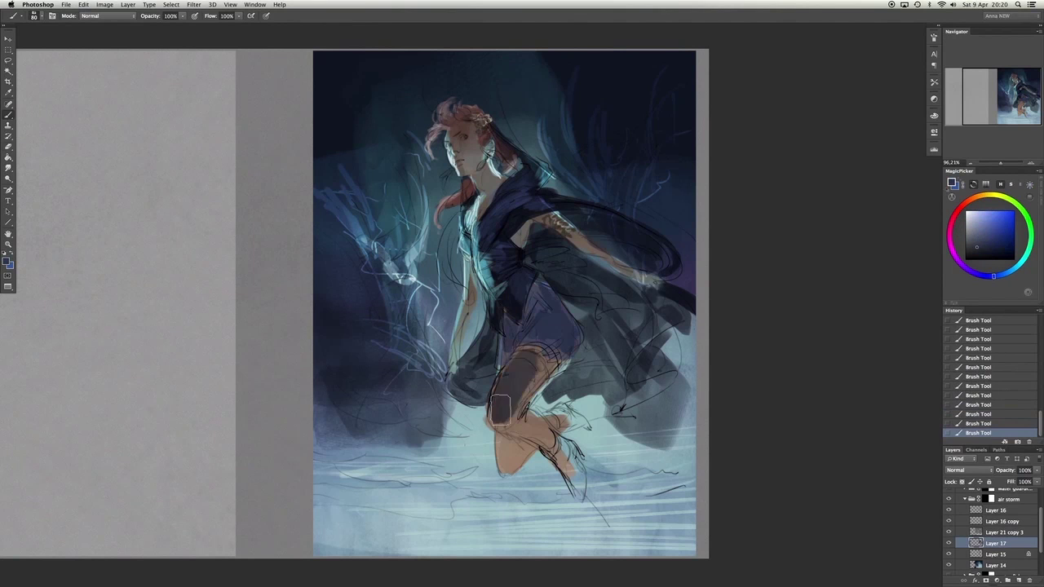
pyautogui.moveTo(539, 349)
pyautogui.mouseDown()
pyautogui.moveTo(495, 417)
pyautogui.moveTo(548, 445)
pyautogui.moveTo(580, 496)
pyautogui.mouseUp()
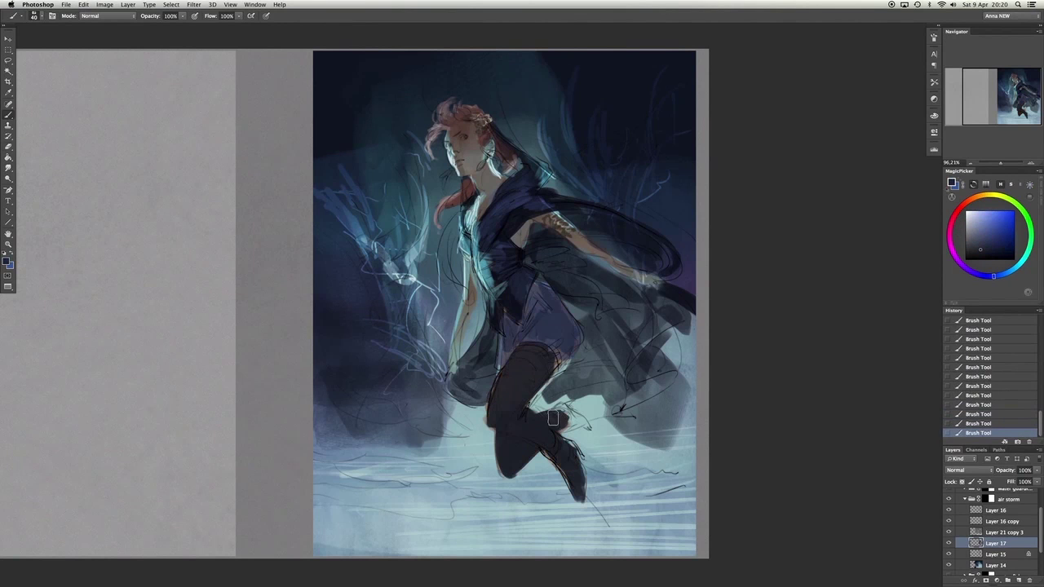
pyautogui.hotkey('ctrl', 'alt', 'z')
pyautogui.hotkey('ctrl', 'alt', 'z')
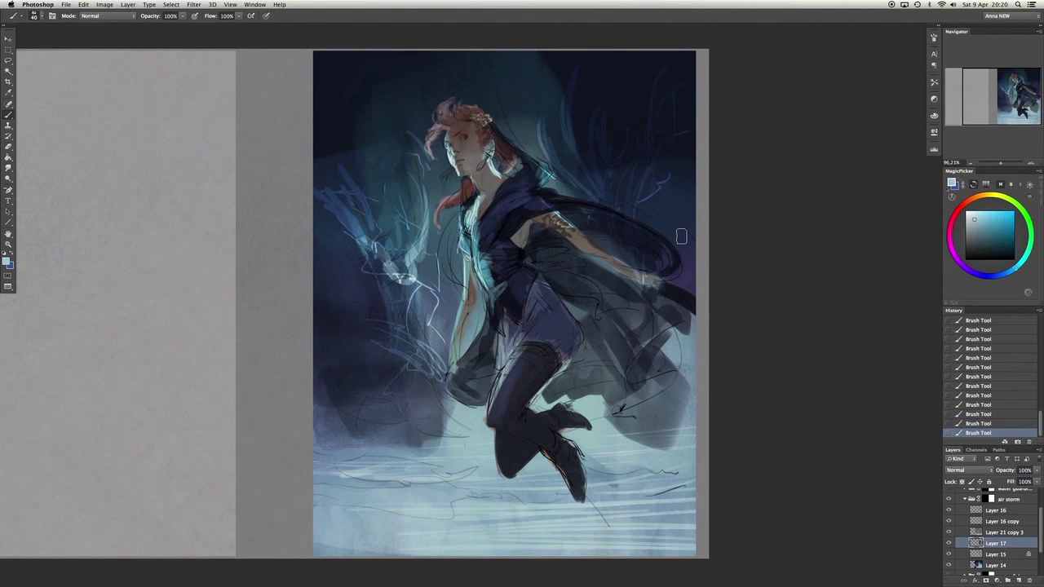
pyautogui.hotkey('ctrl', 'shift', 'z')
pyautogui.press('x')
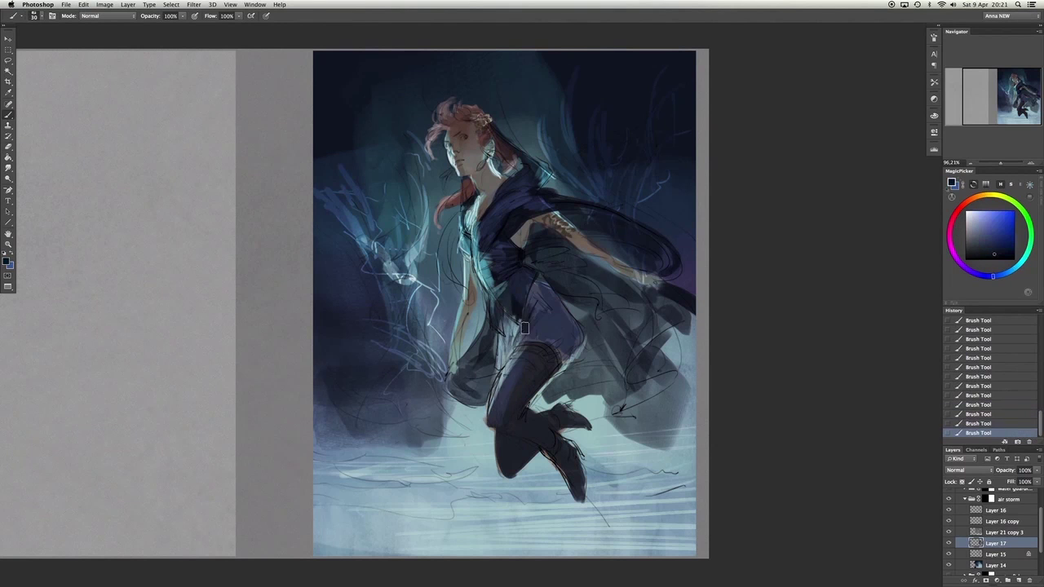
pyautogui.hotkey('ctrl', 'shift', 'z')
# Refine the hip with sampled skin and dark tones, then add a new empty Layer 18.
pyautogui.keyDown('alt'); pyautogui.click(519, 197); pyautogui.keyUp('alt')
pyautogui.moveTo(526, 276)
pyautogui.mouseDown()
pyautogui.moveTo(515, 315)
pyautogui.moveTo(524, 332)
pyautogui.mouseUp()
pyautogui.keyDown('alt'); pyautogui.click(550, 295); pyautogui.keyUp('alt')
pyautogui.hotkey('ctrl', 'alt', 'z')
pyautogui.hotkey('ctrl', 'alt', 'z')
pyautogui.hotkey('ctrl', 'alt', 'z')
pyautogui.hotkey('ctrl', 'alt', 'z')
pyautogui.hotkey('ctrl', 'alt', 'z')
pyautogui.hotkey('ctrl', 'alt', 'z')
pyautogui.hotkey('ctrl', 'alt', 'z')
pyautogui.hotkey('ctrl', 'alt', 'z')
pyautogui.hotkey('ctrl', 'alt', 'z')
pyautogui.hotkey('ctrl', 'alt', 'z')
pyautogui.hotkey('ctrl', 'alt', 'z')
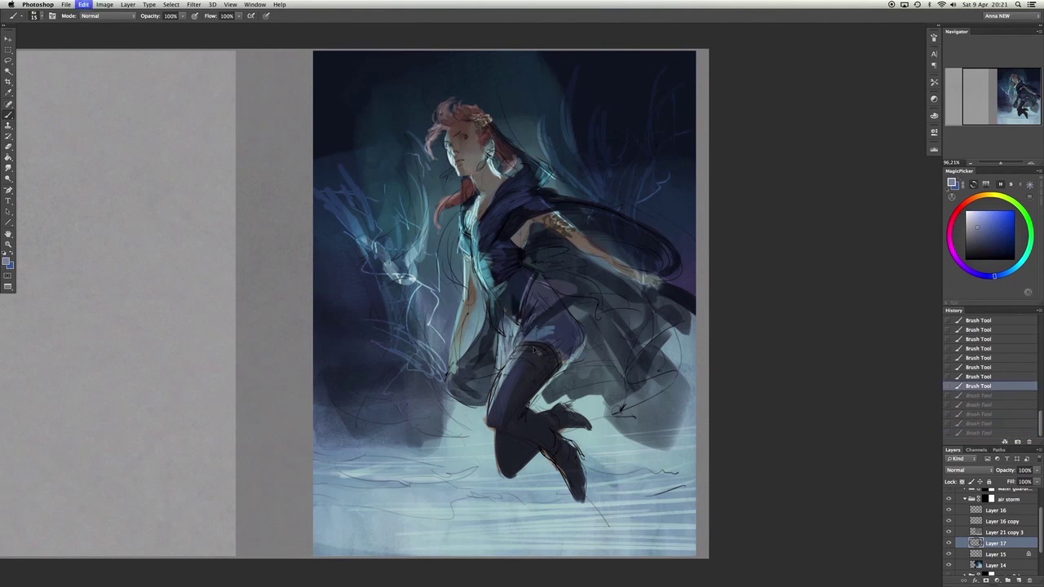
pyautogui.hotkey('ctrl', 'shift', 'z')
pyautogui.hotkey('ctrl', 'shift', 'z')
pyautogui.hotkey('ctrl', 'shift', 'z')
pyautogui.hotkey('ctrl', 'shift', 'z')
pyautogui.hotkey('ctrl', 'shift', 'z')
pyautogui.hotkey('ctrl', 'shift', 'z')
pyautogui.hotkey('ctrl', 'shift', 'z')
pyautogui.hotkey('ctrl', 'shift', 'z')
pyautogui.hotkey('ctrl', 'shift', 'z')
pyautogui.hotkey('ctrl', 'shift', 'z')
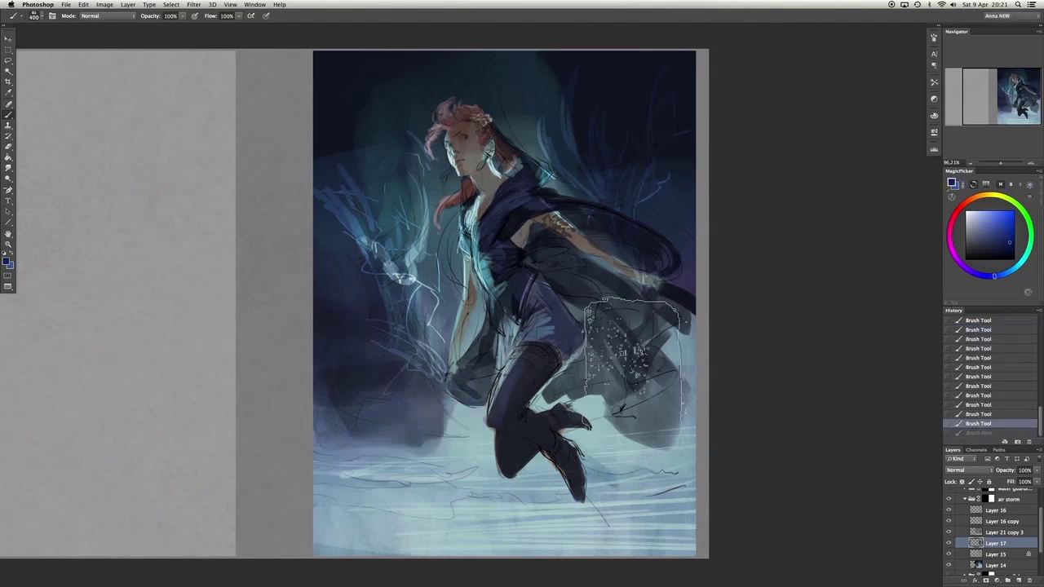
pyautogui.click(995, 565)
pyautogui.hotkey('ctrl', 'shift', 'alt', 'n')
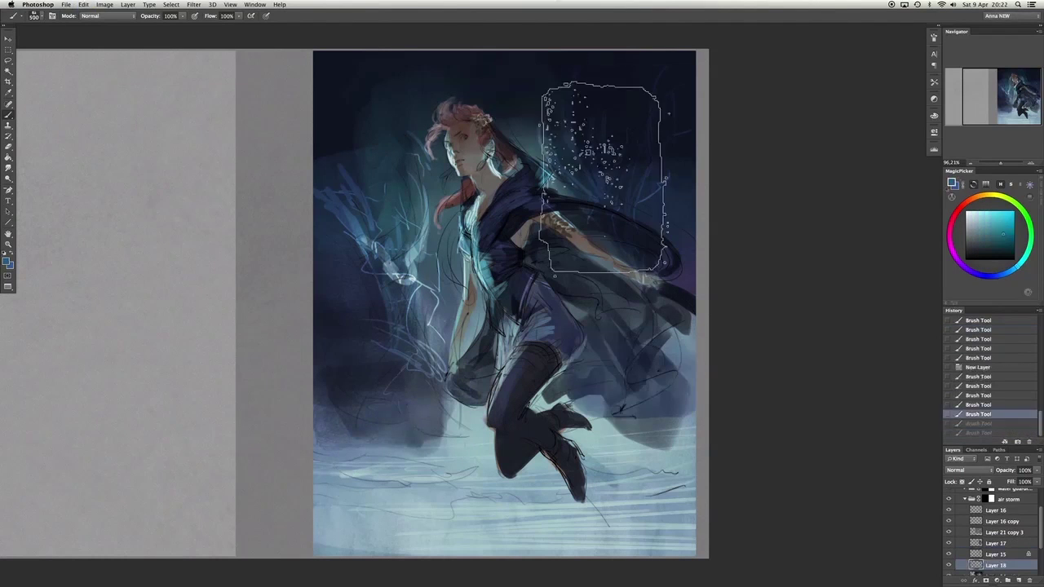
# Darken the lower canvas bands with a 250 brush and paint cyan streaks behind the figure.
pyautogui.press('[')
pyautogui.press('[')
pyautogui.press('[')
pyautogui.press('[')
pyautogui.press('[')
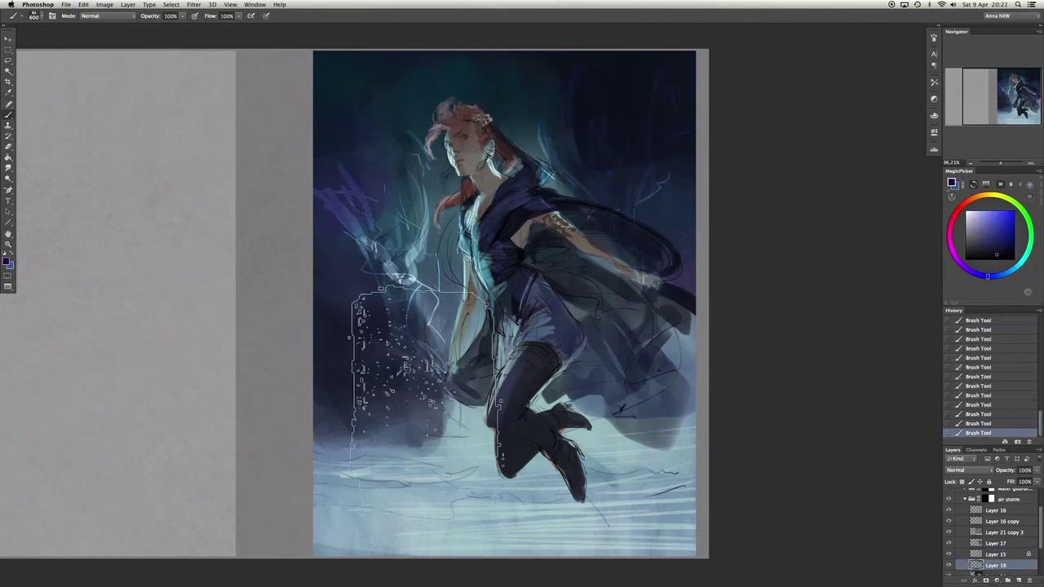
pyautogui.moveTo(361, 379); pyautogui.dragTo(367, 392)
pyautogui.hotkey('ctrl', 'alt', 'z')
pyautogui.hotkey('ctrl', 'alt', 'z')
pyautogui.hotkey('ctrl', 'alt', 'z')
pyautogui.moveTo(489, 407)
pyautogui.mouseDown()
pyautogui.moveTo(636, 457)
pyautogui.moveTo(407, 489)
pyautogui.moveTo(571, 509)
pyautogui.moveTo(278, 526)
pyautogui.moveTo(685, 489)
pyautogui.mouseUp()
pyautogui.moveTo(327, 457); pyautogui.dragTo(644, 433)
pyautogui.keyDown('alt'); pyautogui.click(394, 263); pyautogui.keyUp('alt')
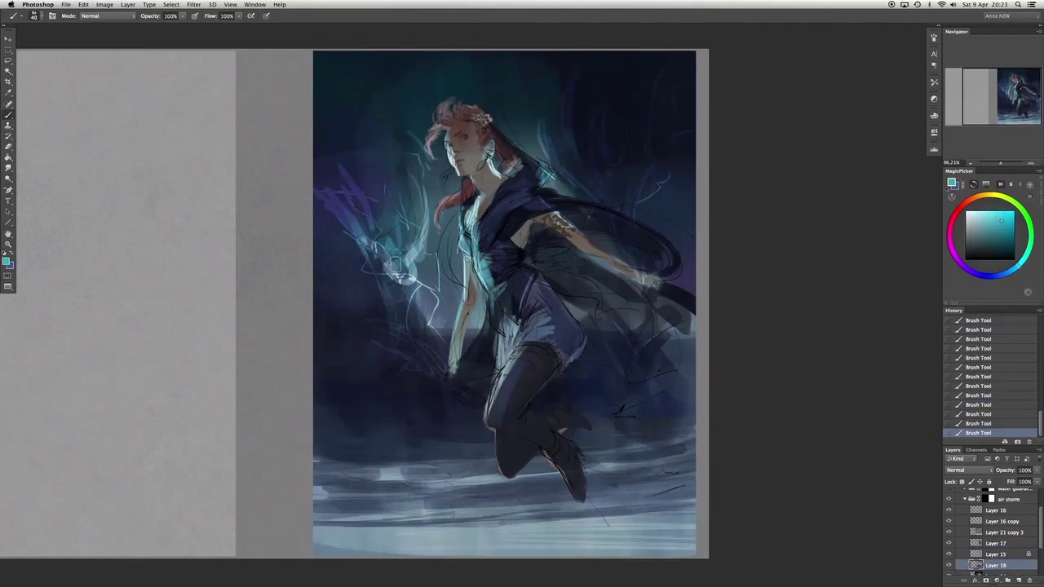
pyautogui.moveTo(375, 122); pyautogui.dragTo(416, 277)
pyautogui.moveTo(571, 81)
pyautogui.mouseDown()
pyautogui.moveTo(604, 212)
pyautogui.moveTo(628, 212)
pyautogui.mouseUp()
# Paint a wide brown floor band with a 500 brush, then cover it in blue.
pyautogui.moveTo(563, 57); pyautogui.dragTo(579, 139)
pyautogui.keyDown('alt'); pyautogui.click(563, 222); pyautogui.keyUp('alt')
pyautogui.press(']')
pyautogui.press(']')
pyautogui.press(']')
pyautogui.moveTo(334, 408); pyautogui.dragTo(489, 465)
pyautogui.keyDown('alt'); pyautogui.click(416, 454); pyautogui.keyUp('alt')
pyautogui.moveTo(326, 457); pyautogui.dragTo(416, 453)
pyautogui.press('[')
pyautogui.press('[')
pyautogui.press('[')
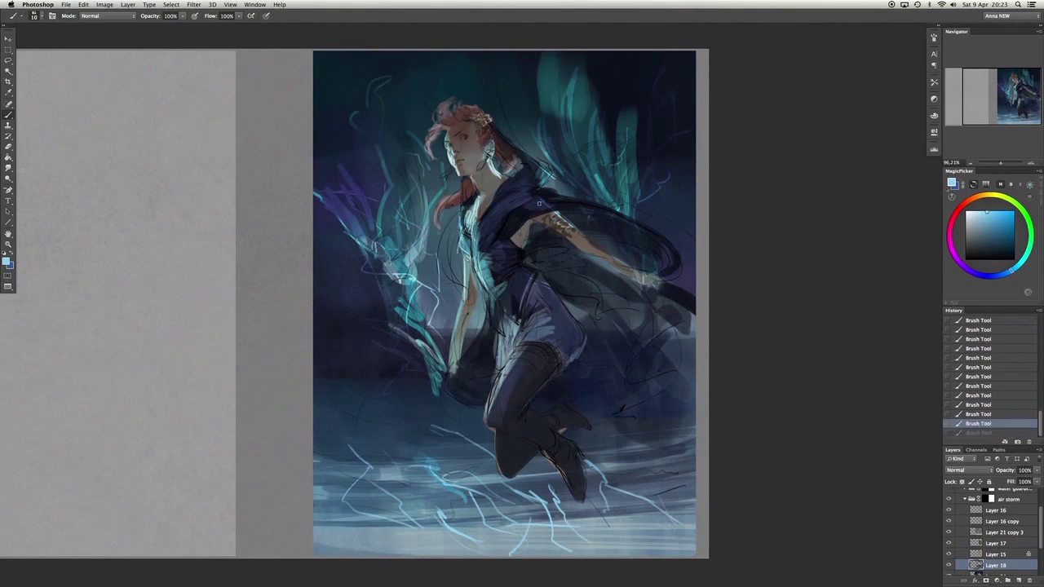
# Paint dark purple left of the figure with a 700 brush, undoing the final stroke.
pyautogui.keyDown('alt'); pyautogui.click(539, 203); pyautogui.keyUp('alt')
pyautogui.press(']')
pyautogui.press(']')
pyautogui.press(']')
pyautogui.press(']')
pyautogui.press(']')
pyautogui.press(']')
pyautogui.moveTo(408, 244)
pyautogui.mouseDown()
pyautogui.moveTo(359, 504)
pyautogui.moveTo(397, 457)
pyautogui.moveTo(718, 269)
pyautogui.moveTo(677, 326)
pyautogui.mouseUp()
pyautogui.press('x')
pyautogui.press('[')
pyautogui.press('[')
pyautogui.press('[')
pyautogui.press('[')
pyautogui.press('[')
pyautogui.press('[')
pyautogui.press('[')
pyautogui.press('[')
pyautogui.press('[')
pyautogui.press('[')
pyautogui.press('[')
pyautogui.press('[')
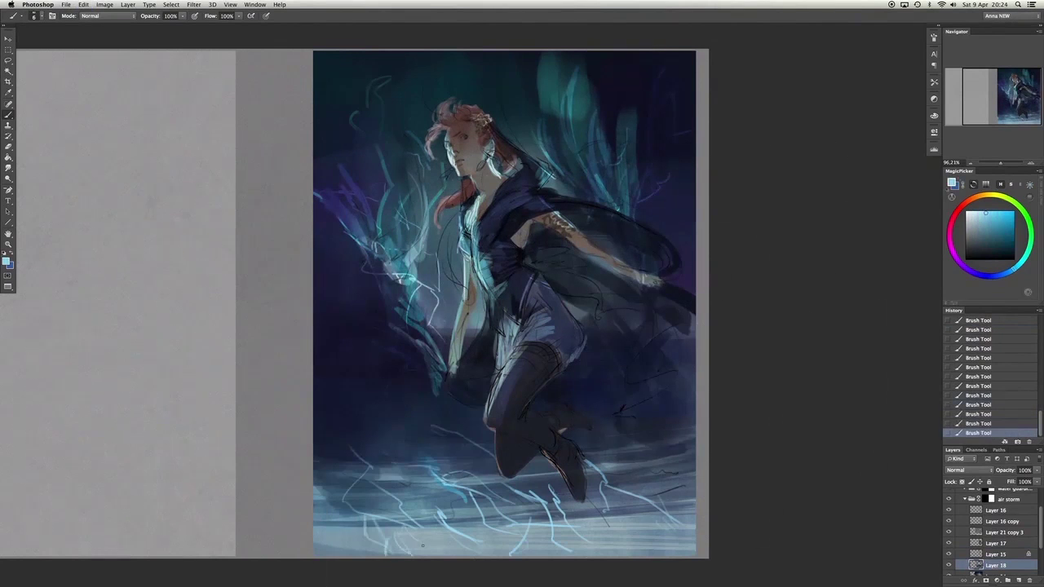
pyautogui.press(']')
pyautogui.press(']')
pyautogui.press(']')
pyautogui.press(']')
pyautogui.press(']')
pyautogui.press(']')
pyautogui.press(']')
pyautogui.press(']')
pyautogui.press(']')
pyautogui.press(']')
pyautogui.press(']')
pyautogui.press(']')
pyautogui.press(']')
pyautogui.press(']')
pyautogui.press(']')
pyautogui.press(']')
pyautogui.press(']')
pyautogui.press(']')
pyautogui.press(']')
pyautogui.press(']')
pyautogui.press('x')
pyautogui.hotkey('ctrl', 'z')
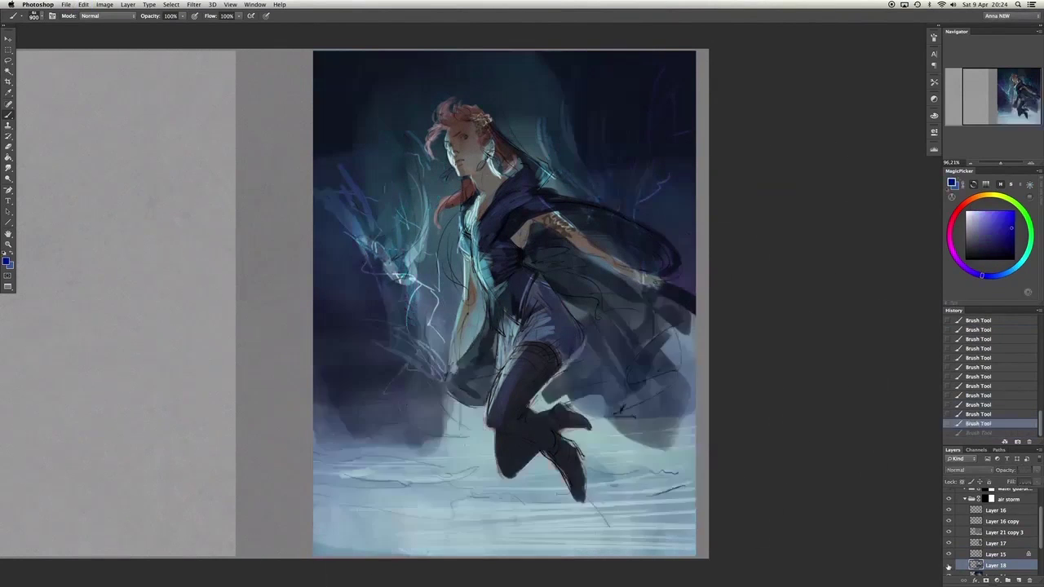
# Add a new Overlay-blended layer and paint a cyan glow over the figure.
pyautogui.scroll(-3, 506, 302)
pyautogui.hotkey('ctrl', 'shift', 'alt', 'n')
pyautogui.hotkey('shift', 'alt', 'o')
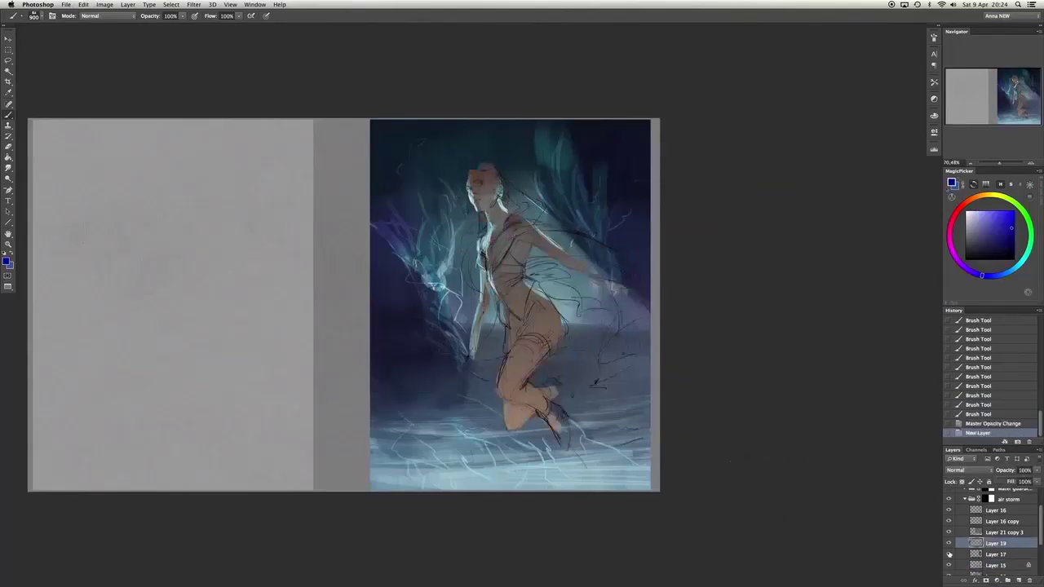
pyautogui.scroll(1, 343, 310)
pyautogui.rightClick(571, 32)
pyautogui.press('x')
pyautogui.moveTo(440, 245); pyautogui.dragTo(571, 489)
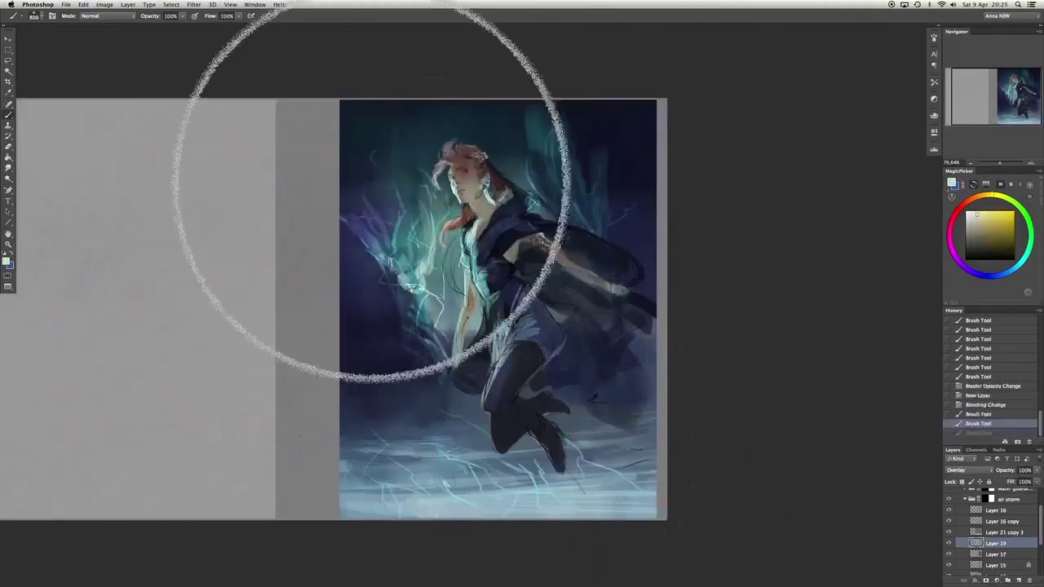
# Paint broad dark blue strokes, then cyan strokes over the figure with a 400 brush.
pyautogui.moveTo(372, 187)
pyautogui.mouseDown()
pyautogui.moveTo(764, 355)
pyautogui.moveTo(768, 326)
pyautogui.moveTo(443, 303)
pyautogui.mouseUp()
pyautogui.press(']')
pyautogui.press(']')
pyautogui.click(994, 246)
pyautogui.keyDown('alt'); pyautogui.click(438, 199); pyautogui.keyUp('alt')
pyautogui.press('[')
pyautogui.press('[')
pyautogui.press('[')
pyautogui.press('[')
pyautogui.press('[')
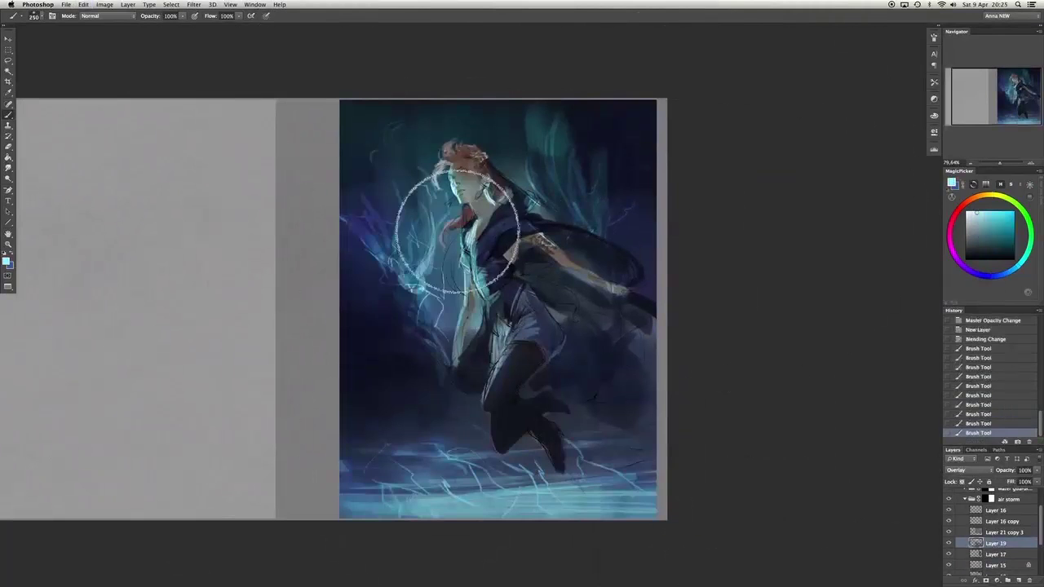
pyautogui.moveTo(438, 199); pyautogui.dragTo(489, 245)
pyautogui.moveTo(392, 163); pyautogui.dragTo(407, 244)
# Set layer opacity to 41%, delete Layer 19, and swap the air storm group for the figure sketch.
pyautogui.press('4')
pyautogui.press('1')
pyautogui.press('Delete')
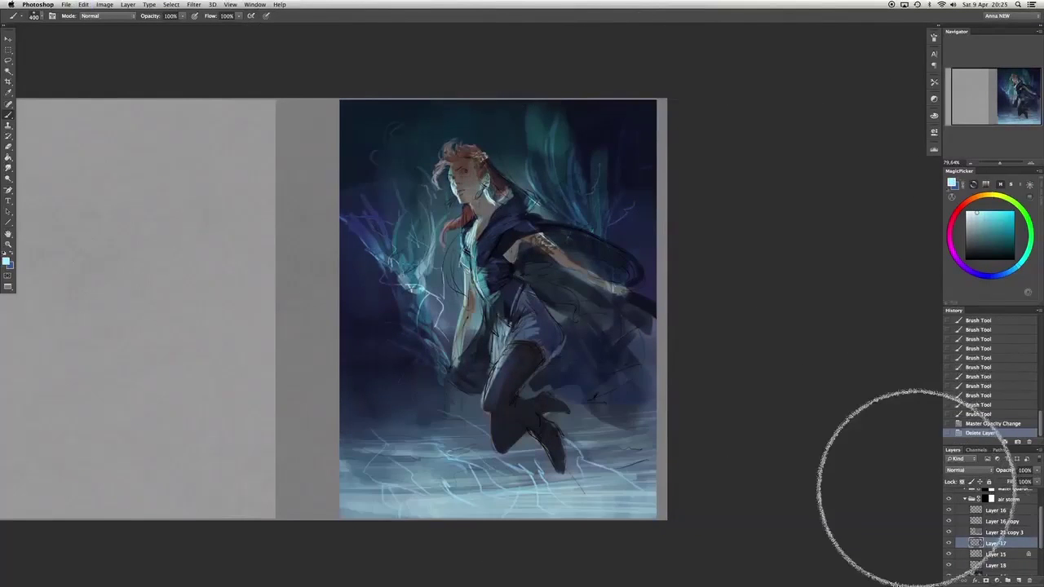
pyautogui.click(965, 498)
pyautogui.click(949, 526)
pyautogui.click(949, 527)
# Create a new layer beneath the sketch lines and wash the canvas in blue-teal.
pyautogui.click(949, 537)
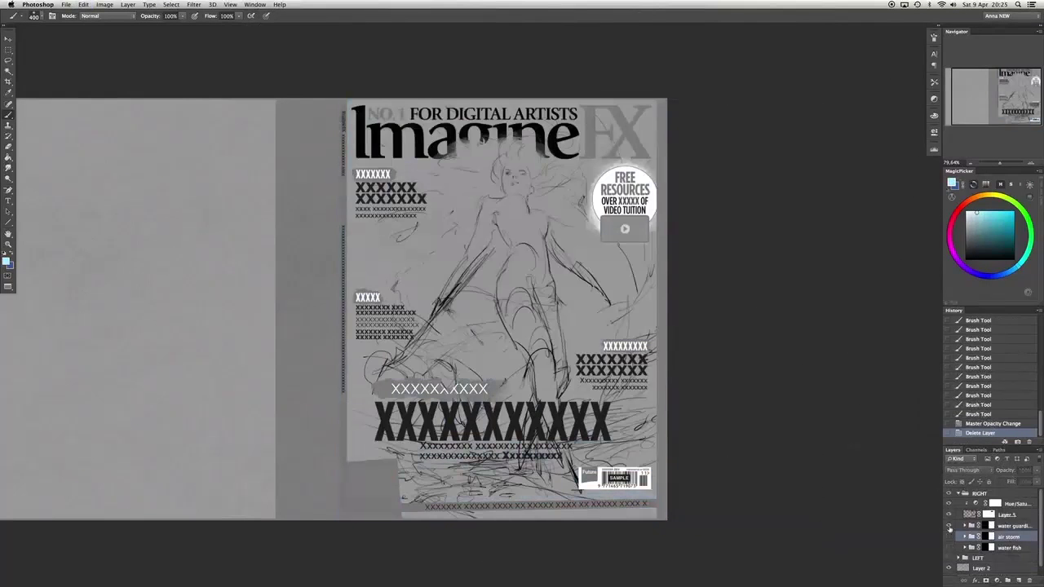
pyautogui.hotkey('ctrl', 'shift', 'alt', 'n')
pyautogui.hotkey('ctrl', '[')
pyautogui.moveTo(408, 204); pyautogui.dragTo(571, 408)
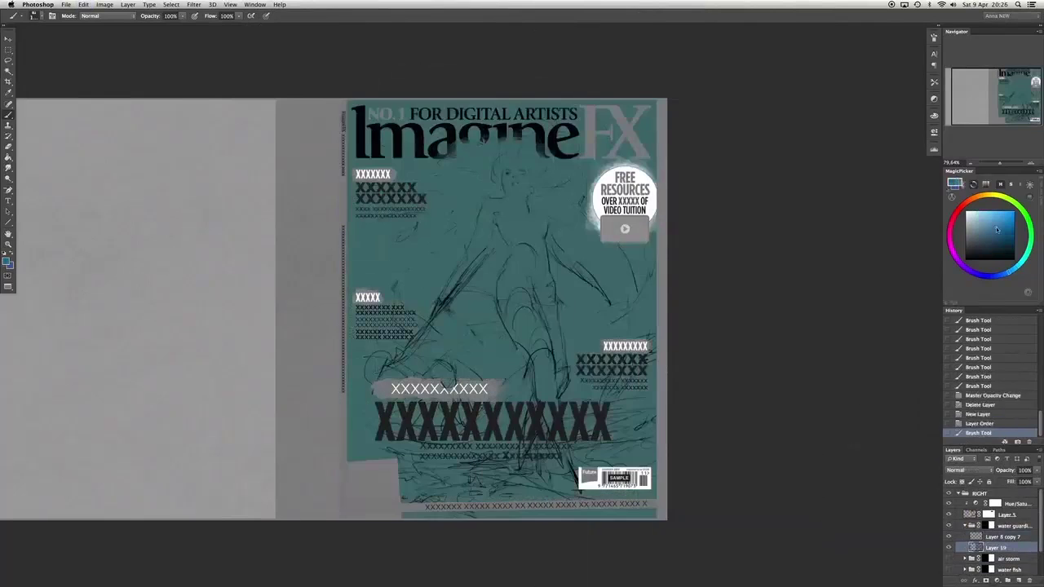
pyautogui.moveTo(522, 163); pyautogui.dragTo(571, 327)
pyautogui.moveTo(367, 391); pyautogui.dragTo(636, 490)
pyautogui.moveTo(343, 252); pyautogui.dragTo(652, 425)
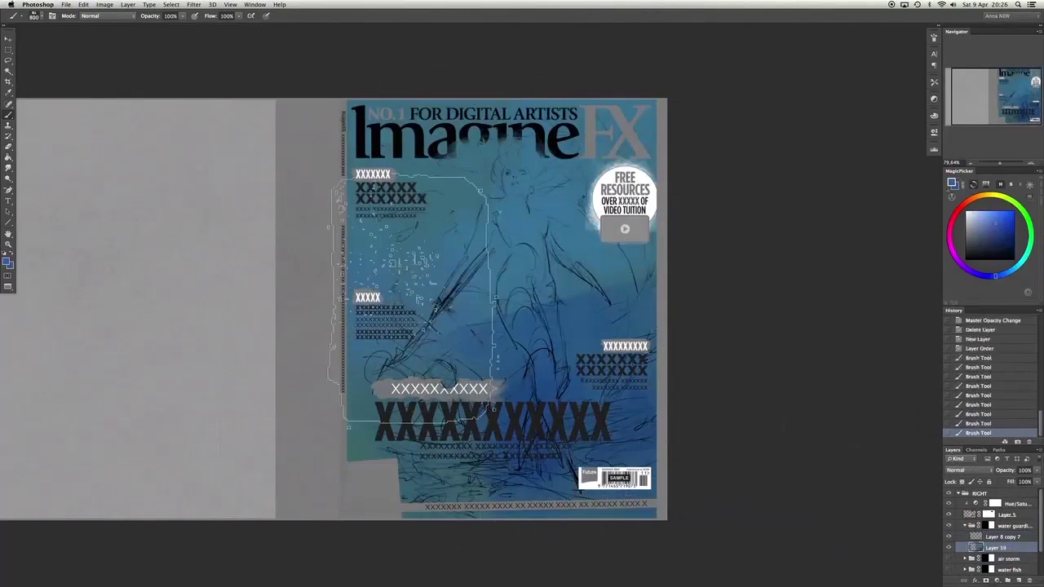
# Layer lighter teal washes around the figure and darken the lower left in dark blue.
pyautogui.click(1013, 272)
pyautogui.moveTo(351, 228); pyautogui.dragTo(522, 384)
pyautogui.moveTo(375, 195); pyautogui.dragTo(636, 400)
pyautogui.moveTo(351, 252); pyautogui.dragTo(522, 457)
pyautogui.moveTo(571, 489); pyautogui.dragTo(652, 444)
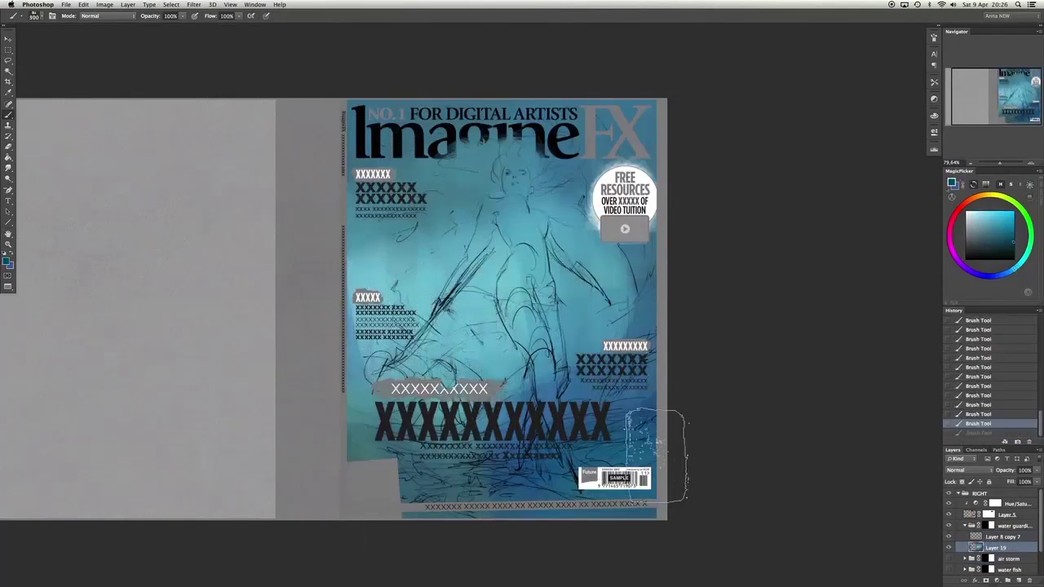
pyautogui.keyDown('alt'); pyautogui.click(653, 448); pyautogui.keyUp('alt')
pyautogui.moveTo(587, 506)
pyautogui.mouseDown()
pyautogui.moveTo(359, 465)
pyautogui.moveTo(522, 424)
pyautogui.mouseUp()
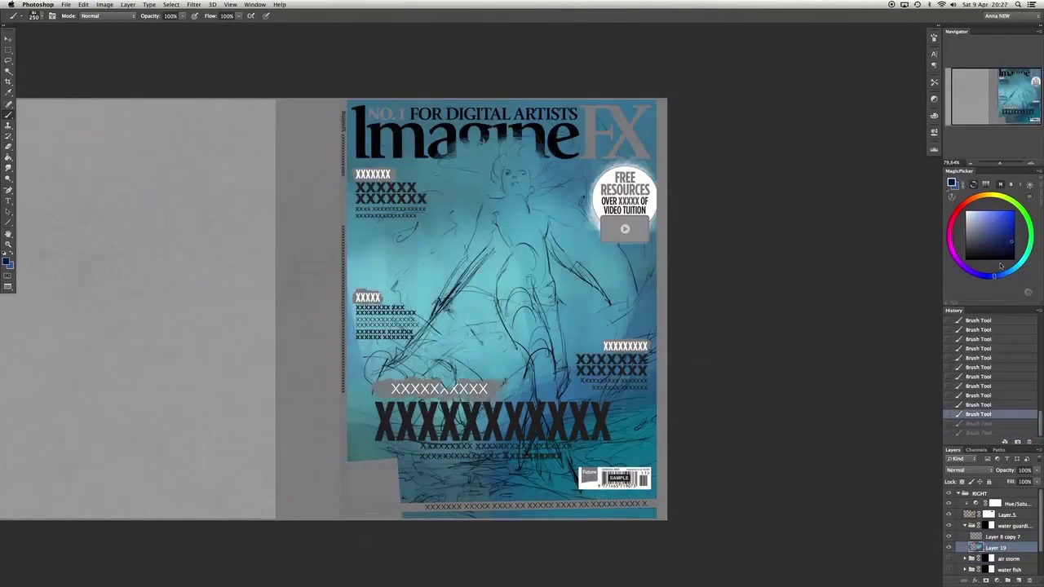
# Paint light cyan bubbly strokes across the centre with a 700 brush.
pyautogui.press(']')
pyautogui.press(']')
pyautogui.press(']')
pyautogui.click(970, 217)
pyautogui.moveTo(407, 269); pyautogui.dragTo(538, 424)
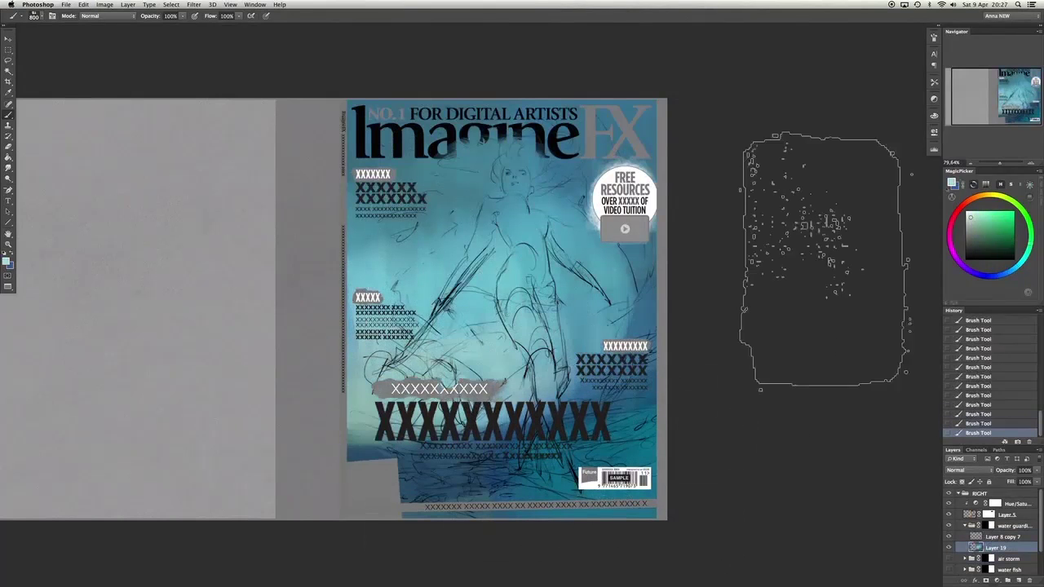
pyautogui.press('[')
pyautogui.press('[')
pyautogui.press('[')
pyautogui.press('[')
pyautogui.press('[')
pyautogui.keyDown('alt'); pyautogui.click(407, 510); pyautogui.keyUp('alt')
pyautogui.keyDown('alt'); pyautogui.click(652, 342); pyautogui.keyUp('alt')
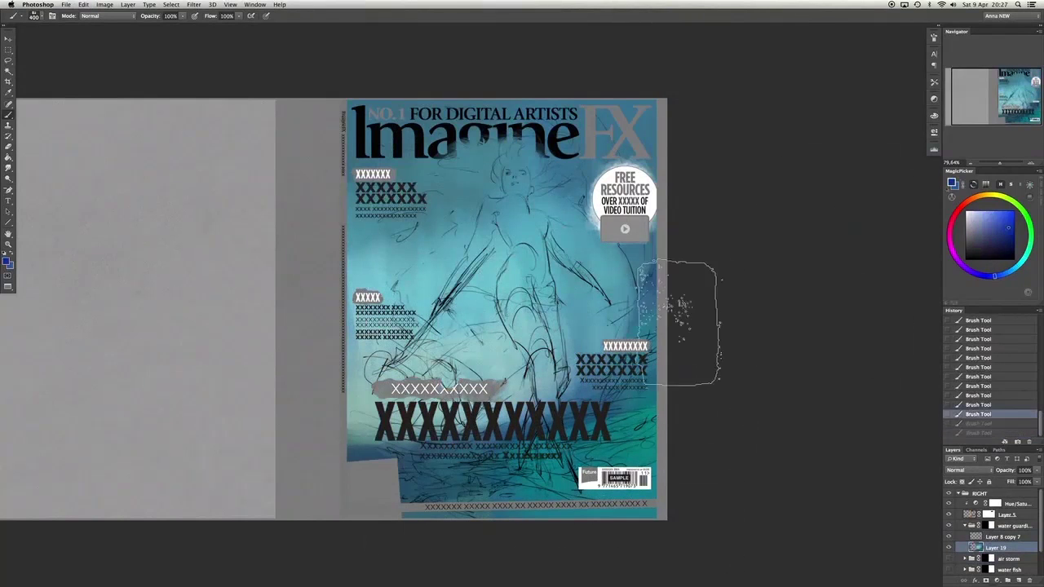
pyautogui.hotkey('ctrl', 'z')
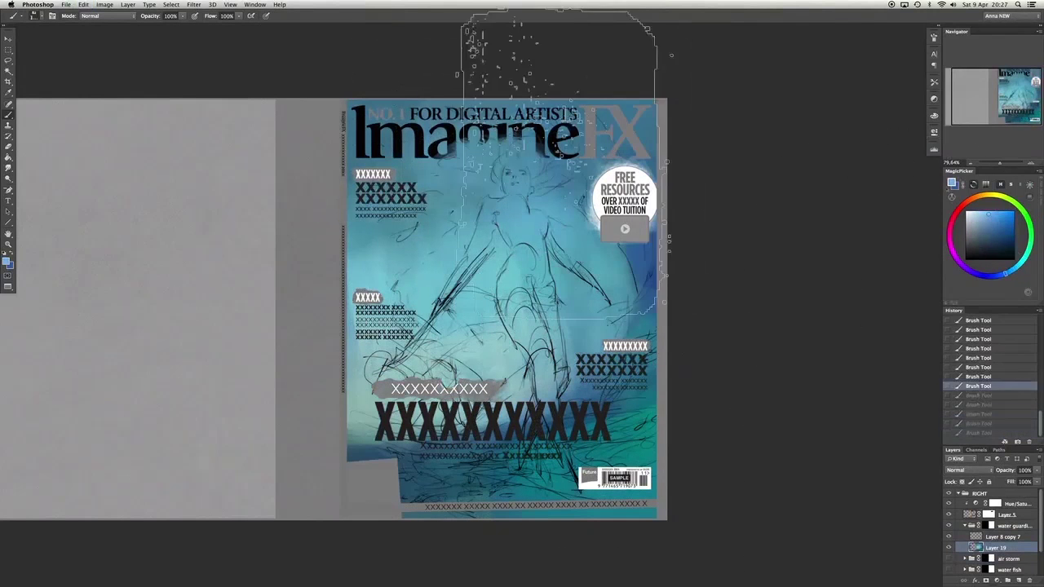
# Add strokes with colours sampled from the canvas, brush reduced to 600, and hide the cover layout.
pyautogui.keyDown('alt'); pyautogui.click(653, 280); pyautogui.keyUp('alt')
pyautogui.moveTo(644, 269); pyautogui.dragTo(522, 138)
pyautogui.keyDown('alt'); pyautogui.click(501, 175); pyautogui.keyUp('alt')
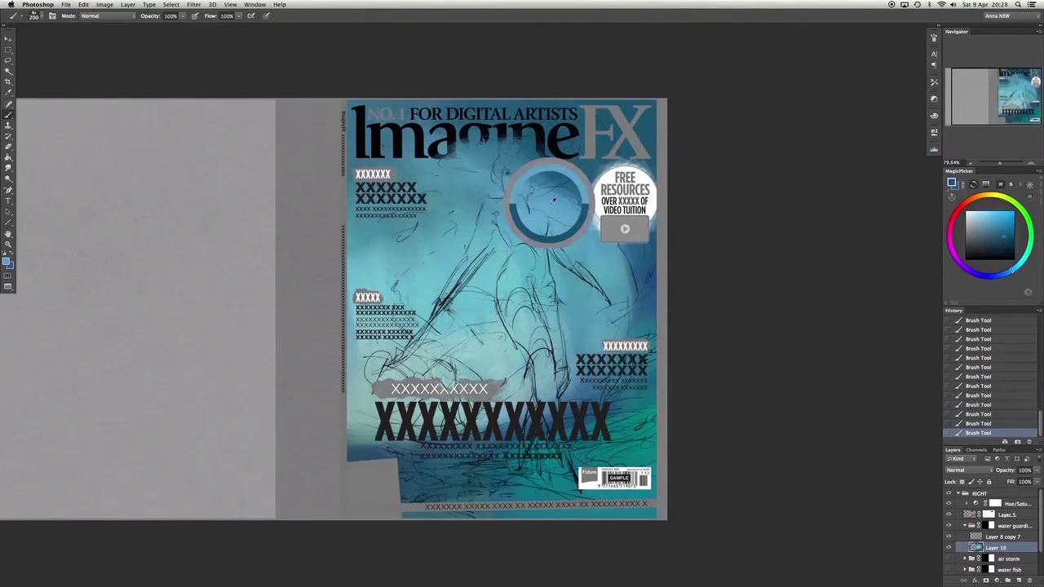
pyautogui.press('[')
pyautogui.keyDown('alt'); pyautogui.click(469, 366); pyautogui.keyUp('alt')
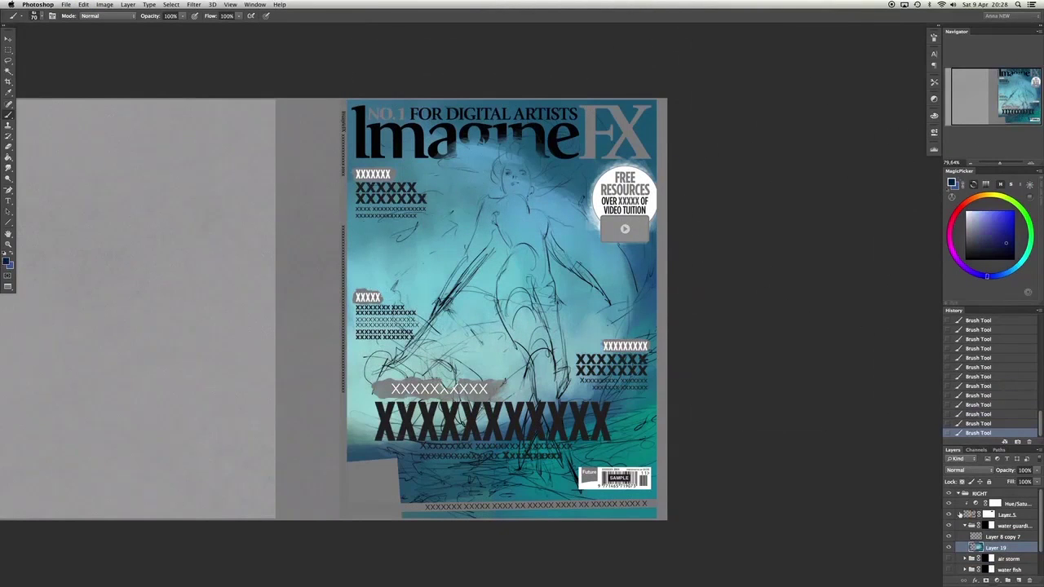
pyautogui.press('[')
pyautogui.press('[')
pyautogui.press('[')
pyautogui.press('[')
pyautogui.press('[')
pyautogui.press('[')
pyautogui.press('[')
pyautogui.press('[')
pyautogui.press('[')
pyautogui.hotkey('ctrl', 'z')
# Paint dark blue and light cyan strokes along the lower canvas and a lighter blue band at upper right.
pyautogui.moveTo(351, 425); pyautogui.dragTo(481, 441)
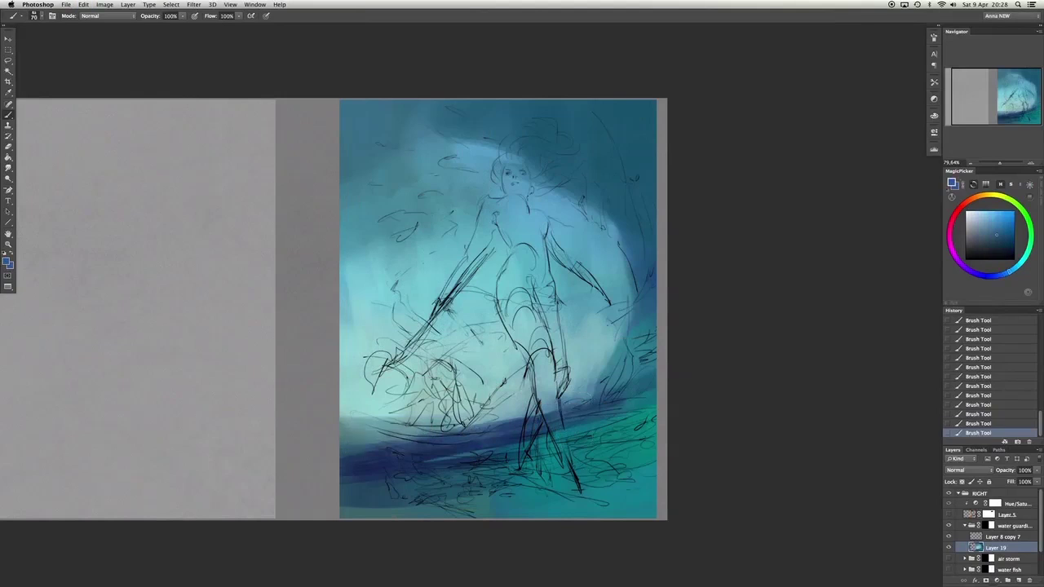
pyautogui.moveTo(359, 432); pyautogui.dragTo(522, 432)
pyautogui.press(']')
pyautogui.press(']')
pyautogui.press(']')
pyautogui.press(']')
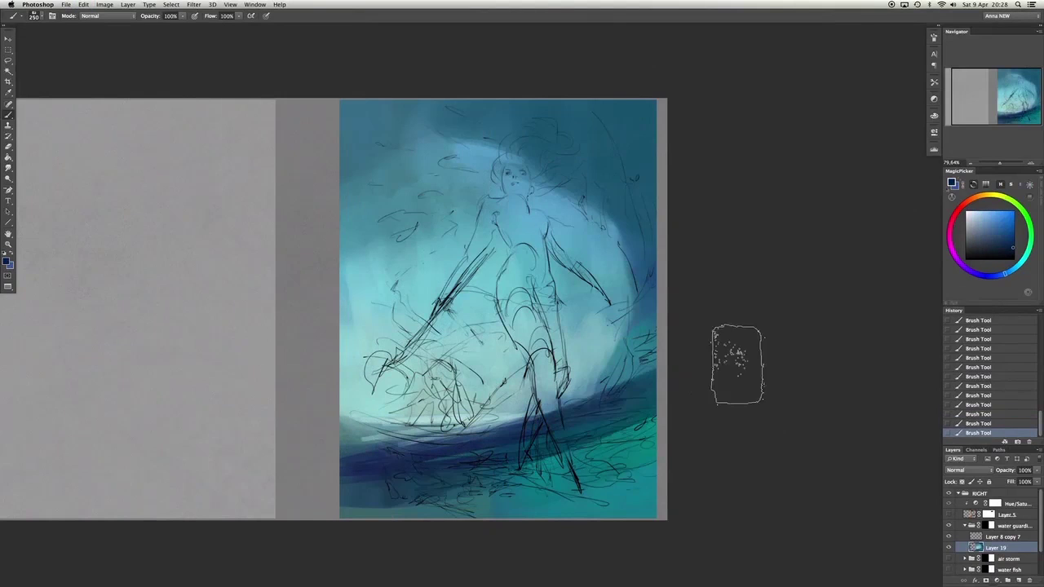
pyautogui.moveTo(601, 131)
pyautogui.mouseDown()
pyautogui.moveTo(621, 159)
pyautogui.moveTo(497, 135)
pyautogui.mouseUp()
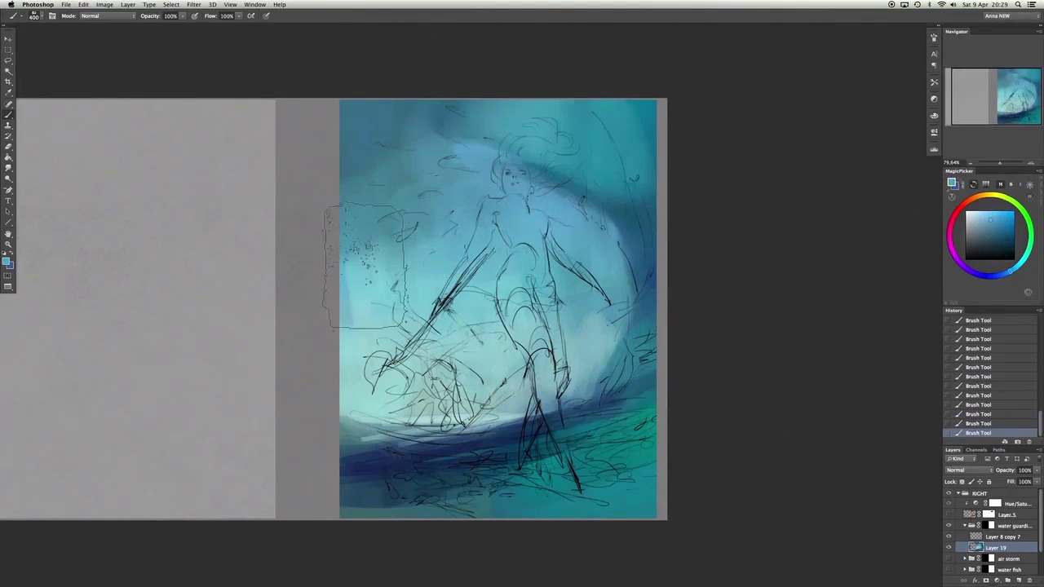
pyautogui.press('super+alt+z')
pyautogui.press('super+alt+z')
pyautogui.press('[')
pyautogui.press('[')
pyautogui.press('[')
pyautogui.press('[')
pyautogui.press('[')
pyautogui.press('[')
pyautogui.press('[')
pyautogui.press('[')
pyautogui.press('[')
pyautogui.press('[')
pyautogui.press('[')
pyautogui.press('[')
pyautogui.press('[')
pyautogui.keyDown('alt'); pyautogui.click(601, 368); pyautogui.keyUp('alt')
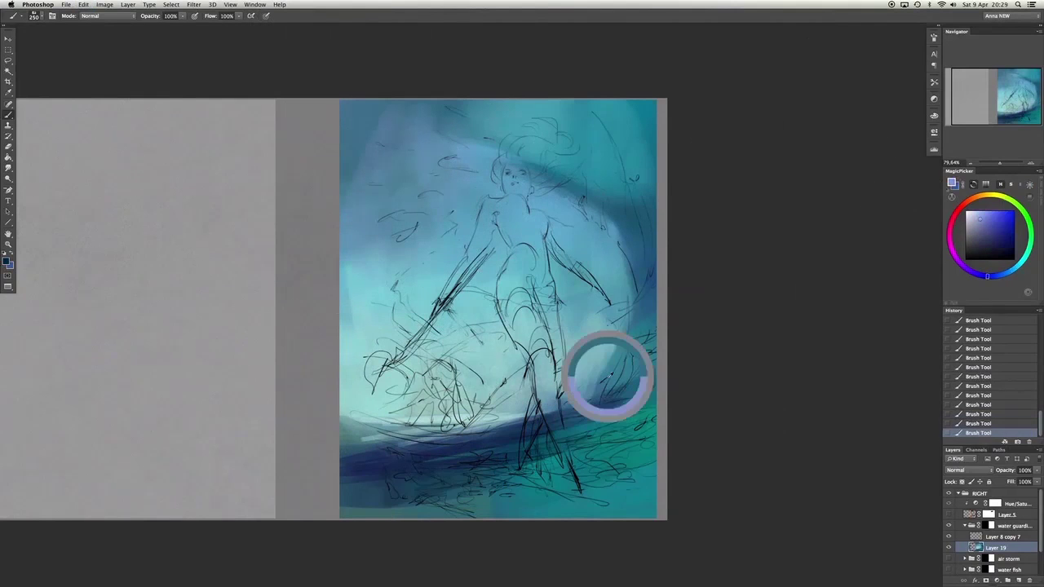
pyautogui.moveTo(526, 430); pyautogui.dragTo(359, 457)
pyautogui.keyDown('alt'); pyautogui.click(628, 412); pyautogui.keyUp('alt')
pyautogui.moveTo(506, 449); pyautogui.dragTo(652, 412)
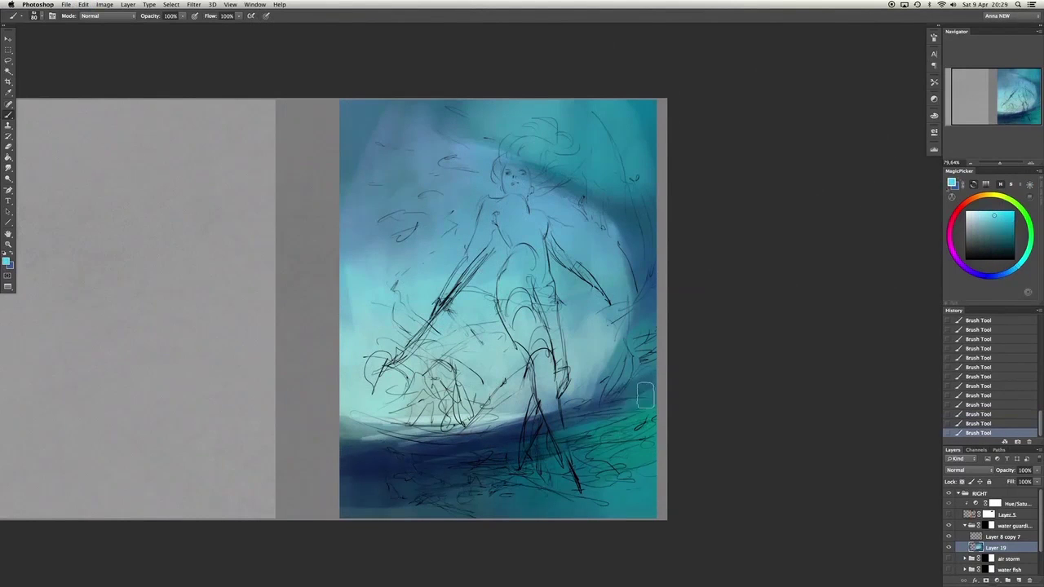
pyautogui.moveTo(618, 212); pyautogui.dragTo(571, 147)
pyautogui.press(']')
pyautogui.press(']')
pyautogui.press(']')
pyautogui.press(']')
pyautogui.press(']')
pyautogui.press(']')
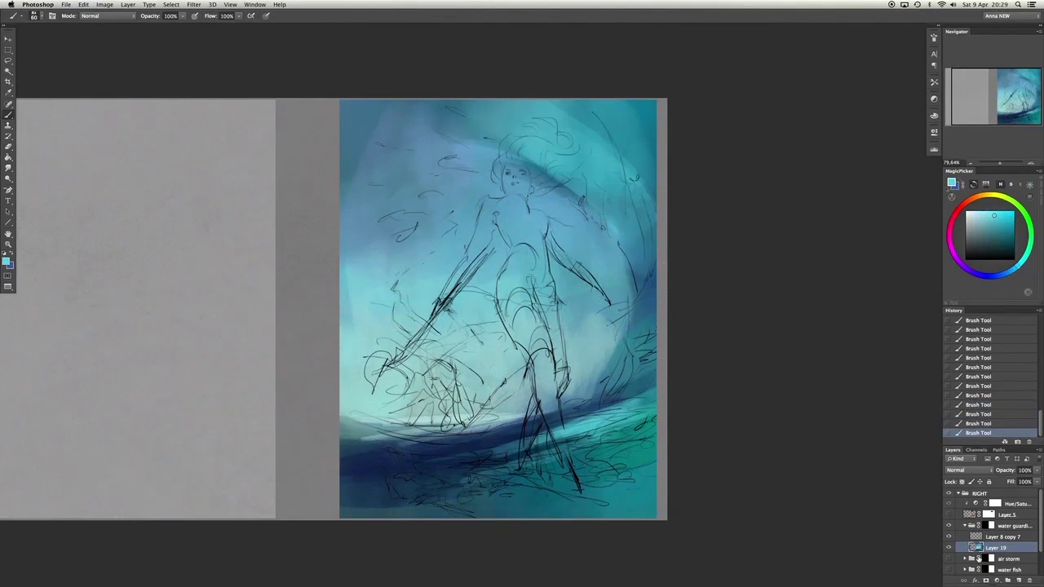
# Block in a grey wave at lower left, reshape its edge with the Eraser, and add a white crest.
pyautogui.moveTo(387, 416); pyautogui.dragTo(432, 355)
pyautogui.moveTo(363, 302); pyautogui.dragTo(452, 407)
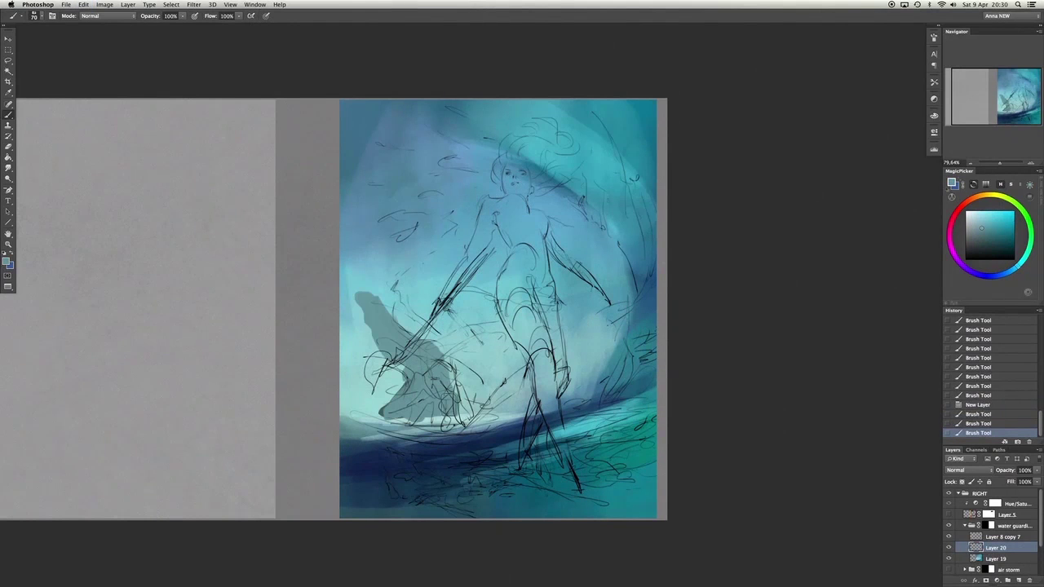
pyautogui.moveTo(343, 286); pyautogui.dragTo(481, 392)
pyautogui.press('e')
pyautogui.moveTo(412, 367); pyautogui.dragTo(448, 416)
pyautogui.moveTo(343, 294); pyautogui.dragTo(494, 416)
pyautogui.press('super+z')
pyautogui.moveTo(375, 418)
pyautogui.mouseDown()
pyautogui.moveTo(456, 422)
pyautogui.moveTo(502, 407)
pyautogui.mouseUp()
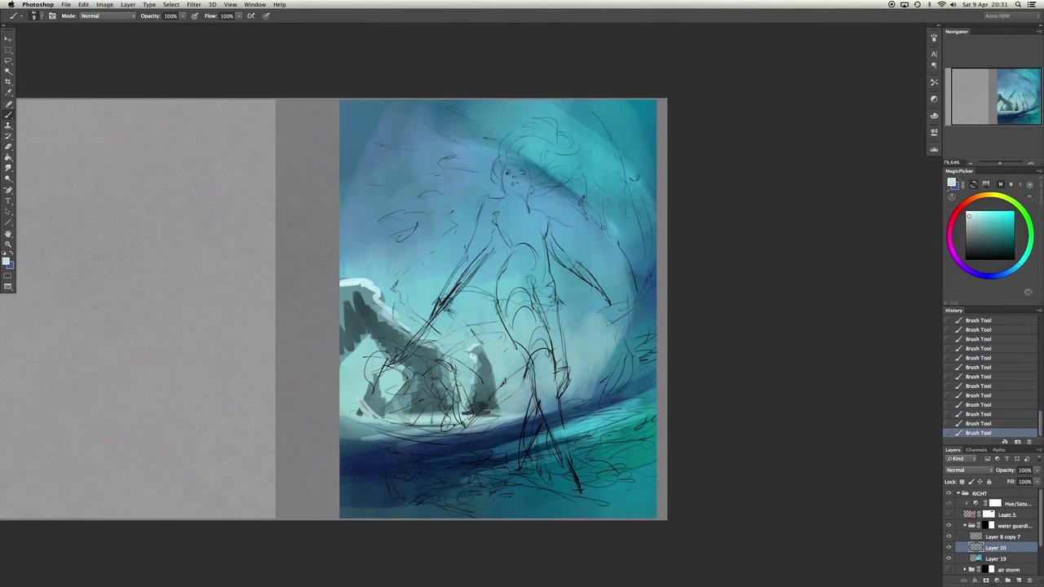
pyautogui.moveTo(342, 416); pyautogui.dragTo(399, 380)
pyautogui.moveTo(387, 424); pyautogui.dragTo(514, 383)
# Dab red and orange at the bottom right, then paint light blue over part of the red patch.
pyautogui.moveTo(644, 424)
pyautogui.mouseDown()
pyautogui.moveTo(628, 497)
pyautogui.moveTo(505, 490)
pyautogui.mouseUp()
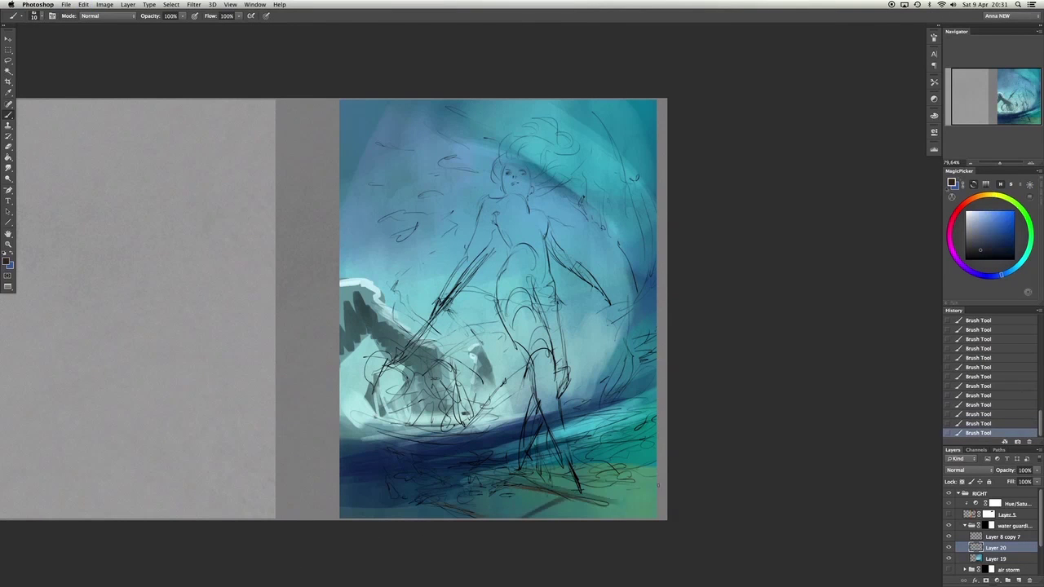
pyautogui.hotkey('ctrl', 'z')
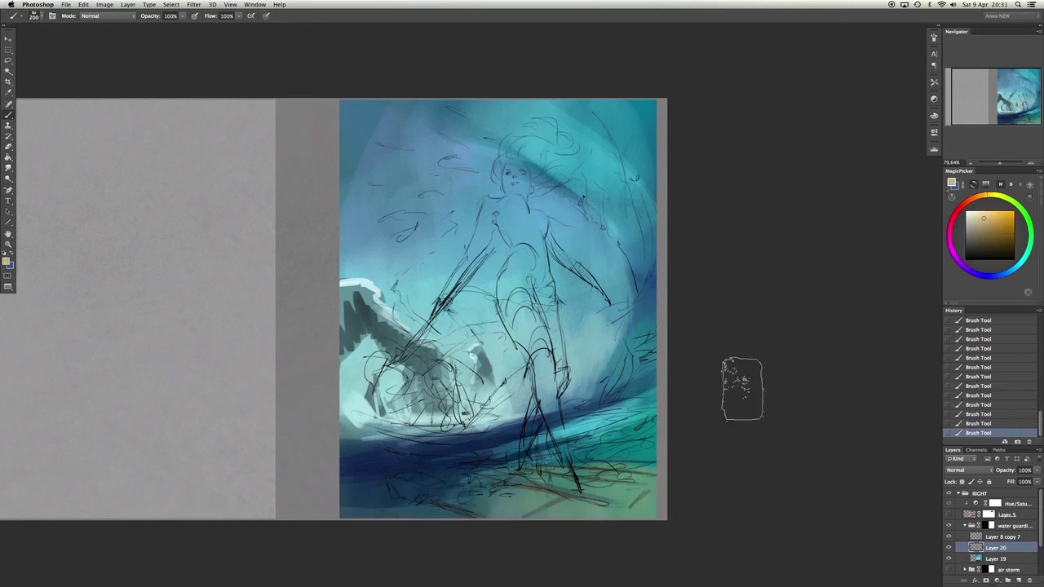
pyautogui.keyDown('alt'); pyautogui.click(512, 499); pyautogui.keyUp('alt')
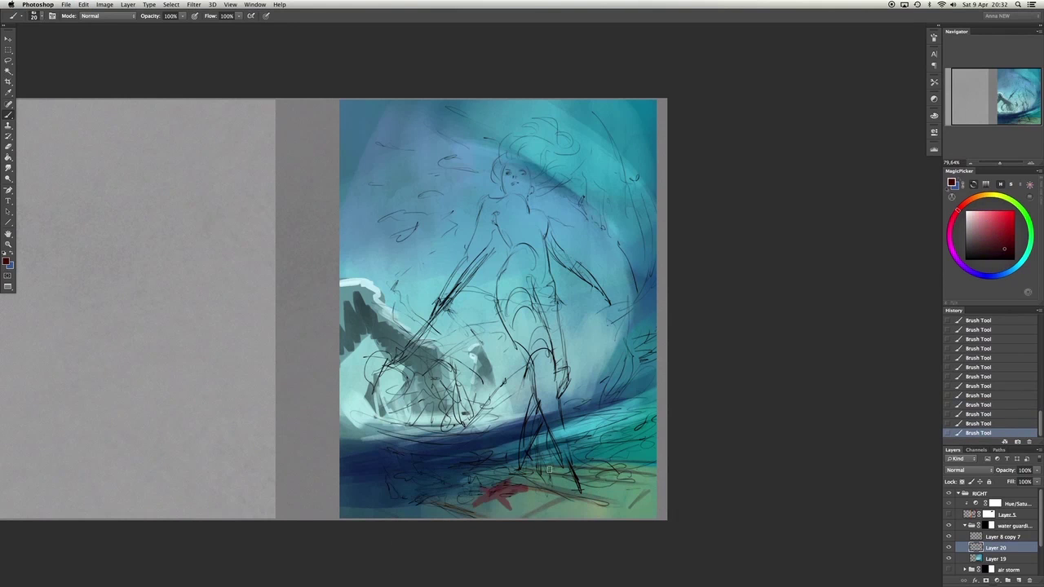
pyautogui.moveTo(604, 471); pyautogui.dragTo(649, 458)
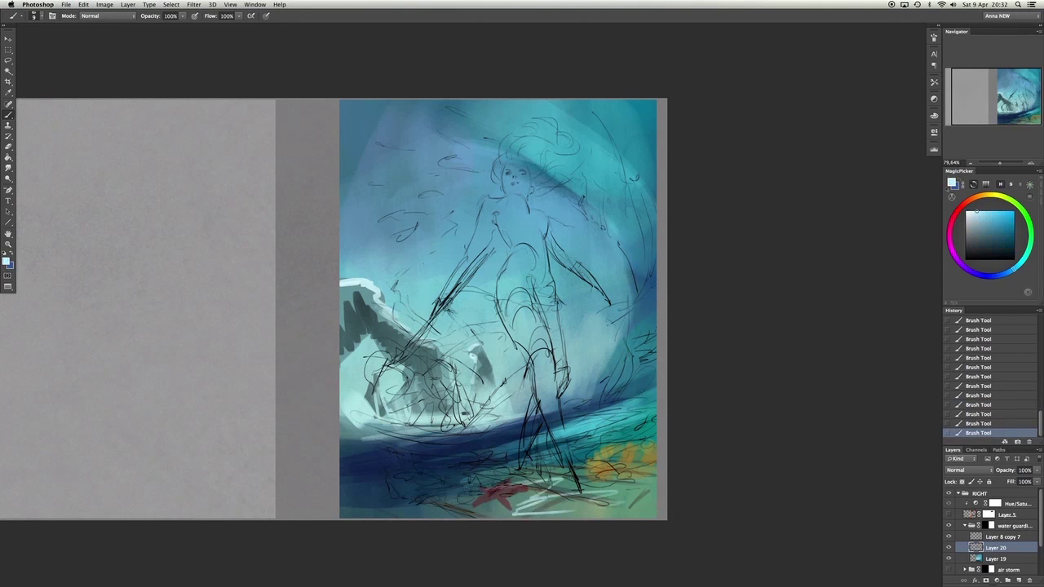
pyautogui.keyDown('alt'); pyautogui.click(506, 500); pyautogui.keyUp('alt')
pyautogui.moveTo(505, 500); pyautogui.dragTo(438, 506)
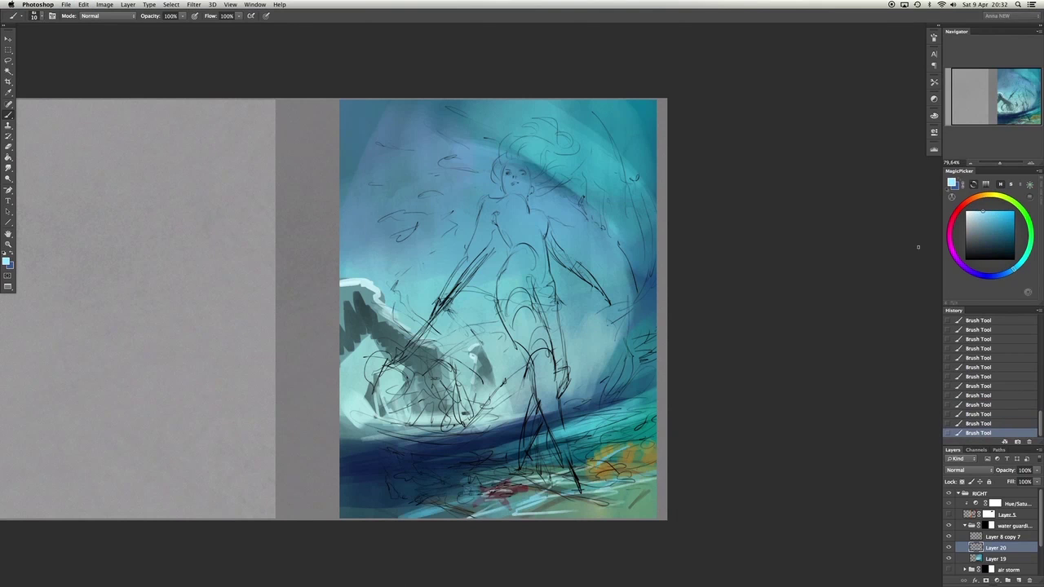
# Sweep small light cyan swirling water strokes across the lower canvas below the figure.
pyautogui.keyDown('alt'); pyautogui.click(538, 504); pyautogui.keyUp('alt')
pyautogui.moveTo(510, 516); pyautogui.dragTo(567, 500)
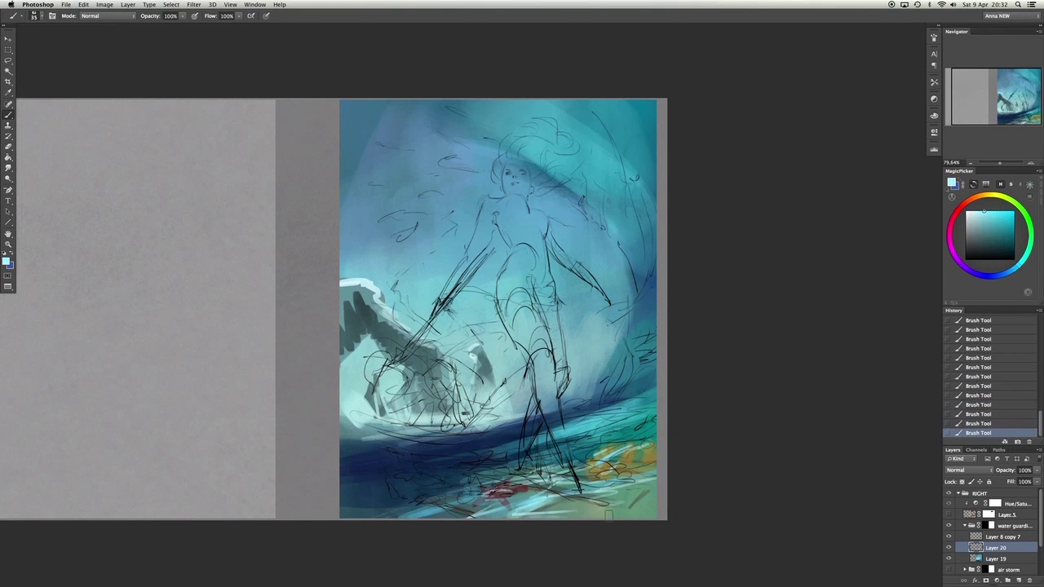
pyautogui.moveTo(392, 504); pyautogui.dragTo(522, 438)
pyautogui.moveTo(456, 491); pyautogui.dragTo(657, 363)
pyautogui.moveTo(343, 481); pyautogui.dragTo(512, 421)
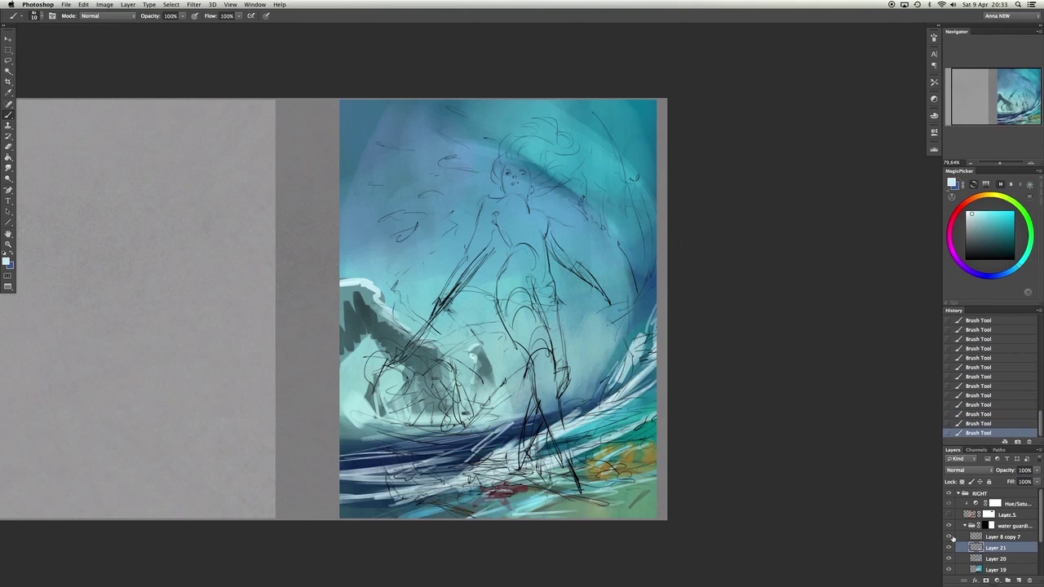
# Block in the figure's torso up to the neck in orange-brown with a larger brush.
pyautogui.moveTo(514, 213); pyautogui.dragTo(528, 279)
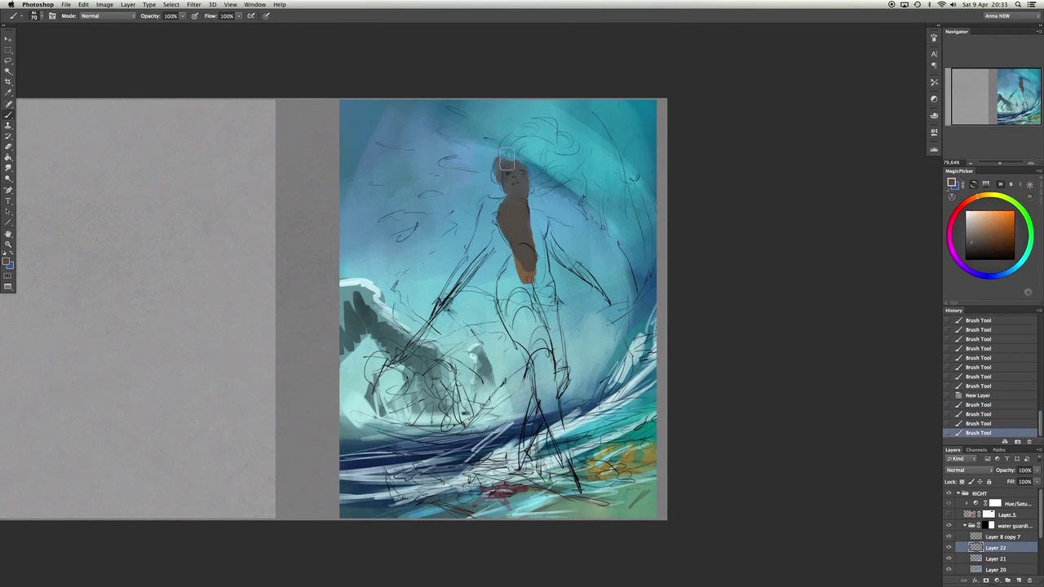
pyautogui.moveTo(392, 369)
pyautogui.mouseDown()
pyautogui.moveTo(498, 242)
pyautogui.moveTo(563, 416)
pyautogui.moveTo(580, 507)
pyautogui.mouseUp()
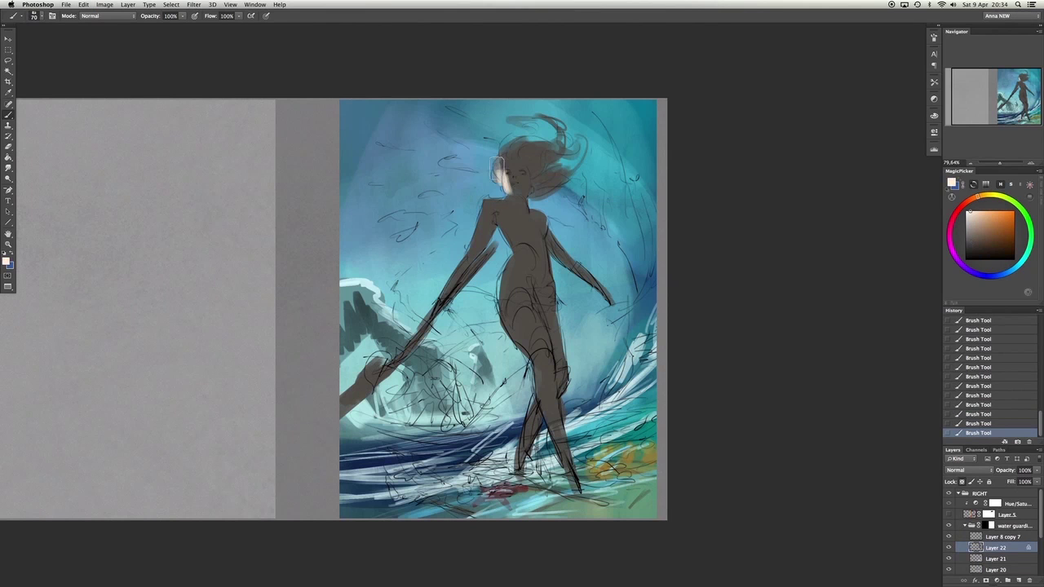
pyautogui.hotkey('ctrl', 'alt', 'z')
pyautogui.hotkey('ctrl', 'alt', 'z')
pyautogui.hotkey('ctrl', 'alt', 'z')
pyautogui.hotkey('ctrl', 'alt', 'z')
pyautogui.hotkey('ctrl', 'alt', 'z')
pyautogui.hotkey('ctrl', 'alt', 'z')
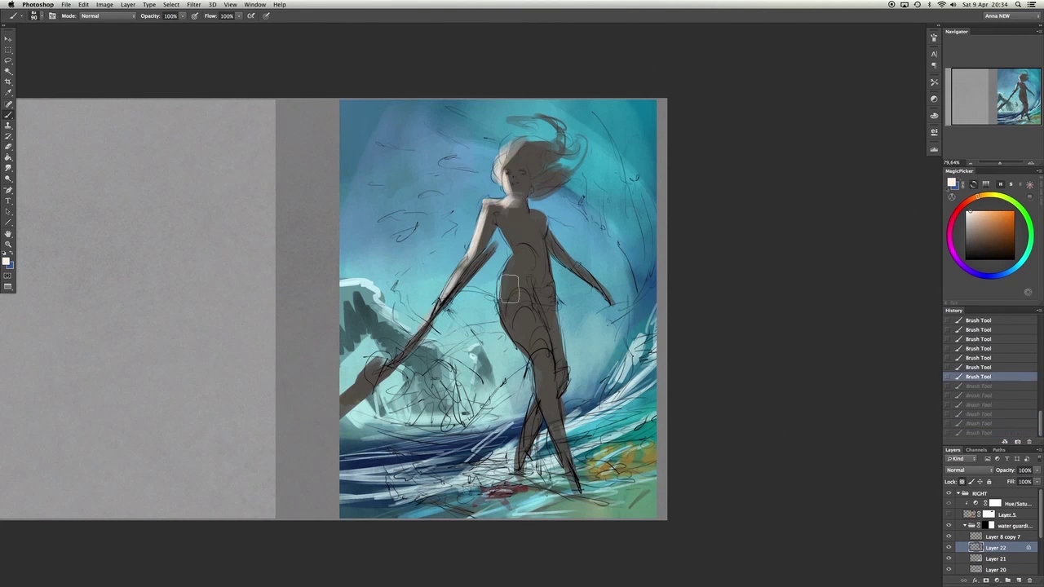
pyautogui.moveTo(518, 351); pyautogui.dragTo(507, 196)
pyautogui.press(']')
pyautogui.press(']')
pyautogui.press(']')
pyautogui.press(']')
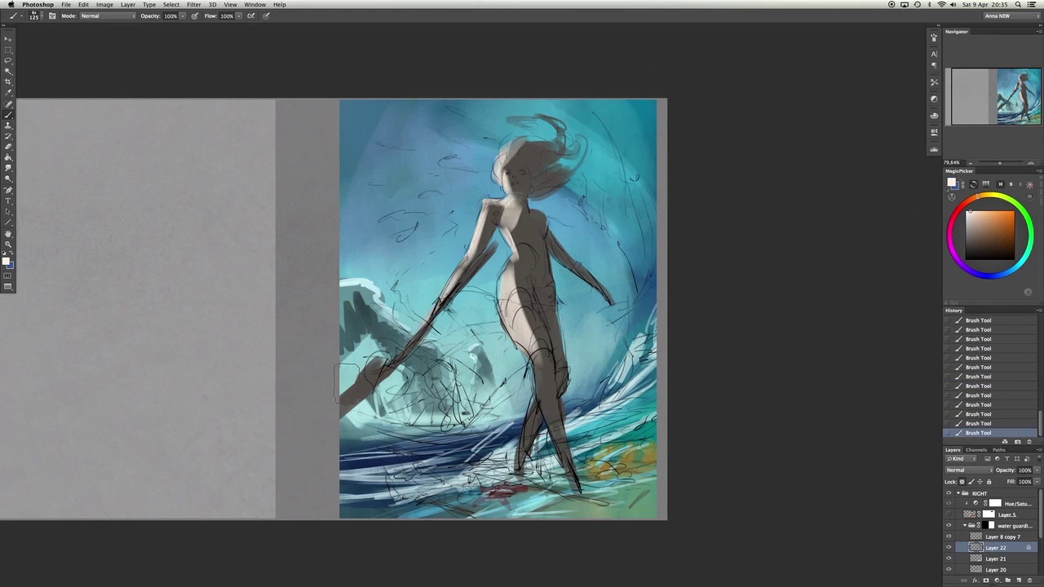
pyautogui.moveTo(514, 233); pyautogui.dragTo(512, 200)
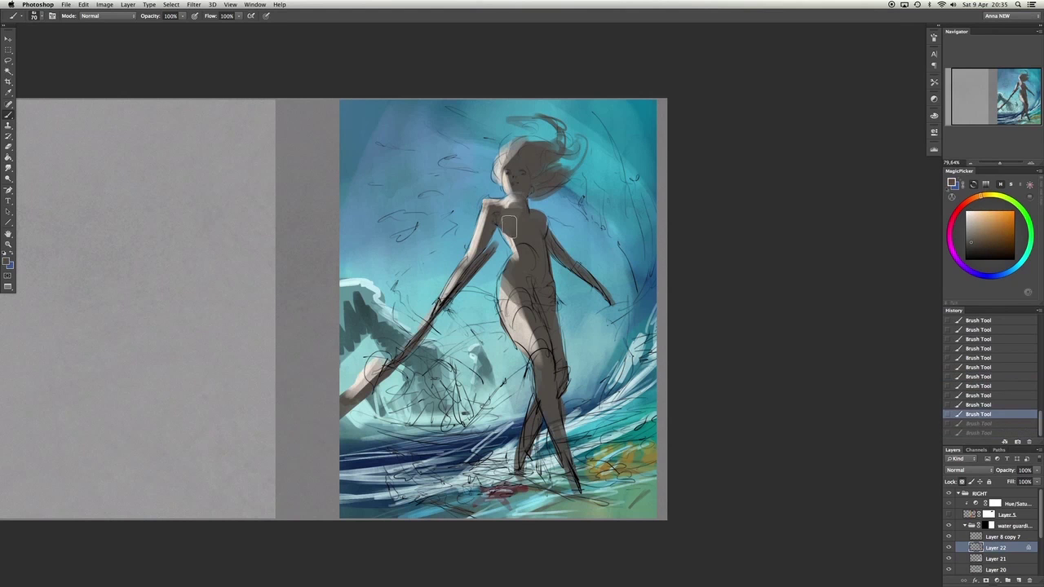
# Sample a light skin tone, then pick a purple in MagicPicker to tint the torso.
pyautogui.keyDown('alt'); pyautogui.click(507, 201); pyautogui.keyUp('alt')
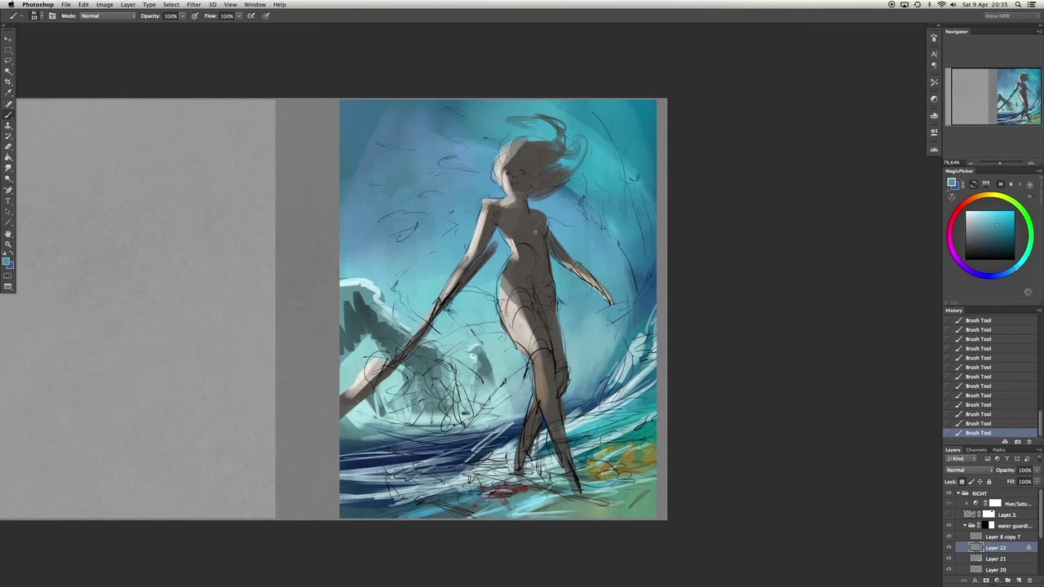
pyautogui.click(959, 260)
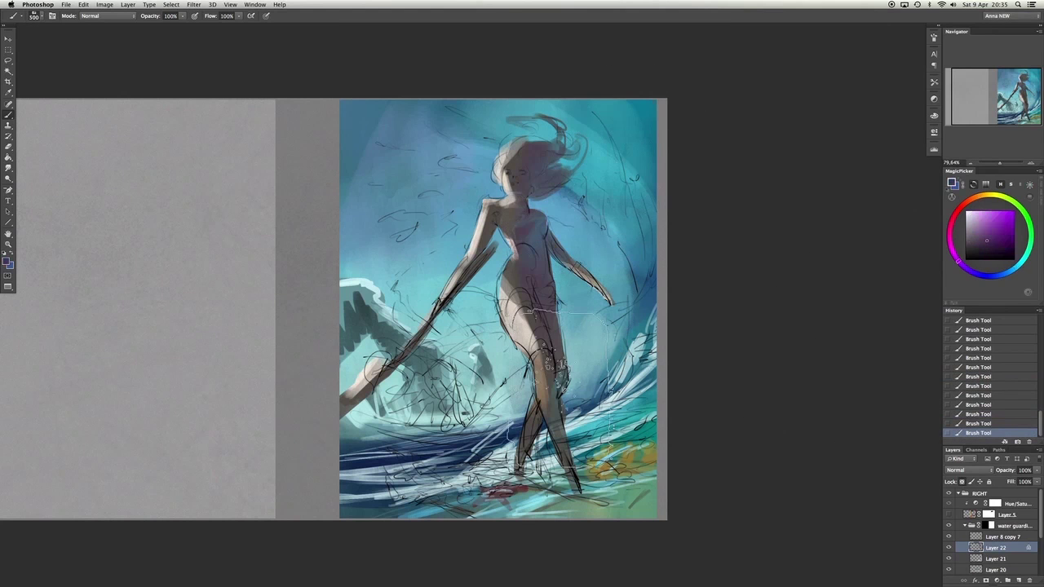
pyautogui.moveTo(798, 563)
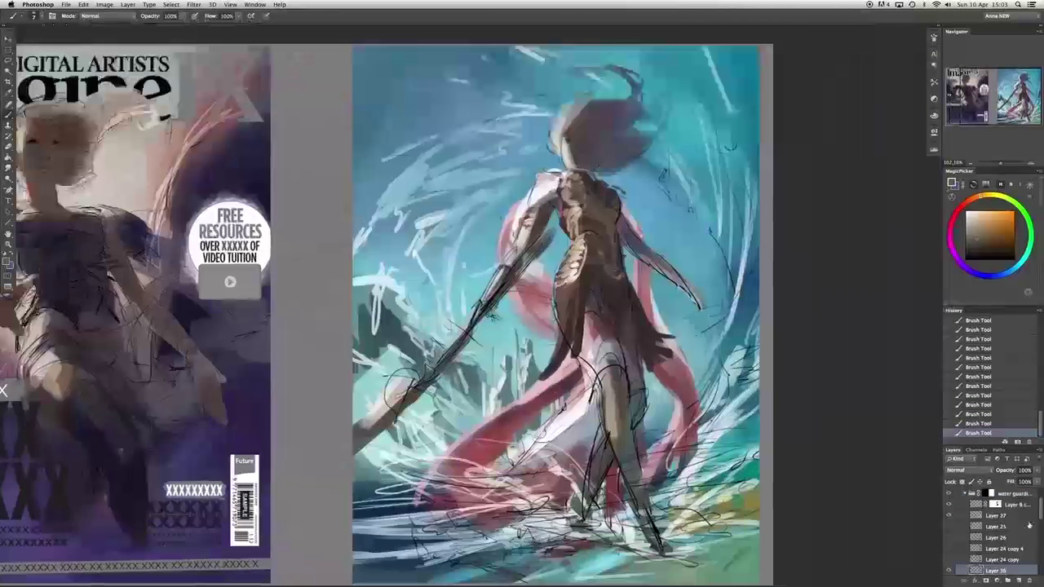
# Duplicate the figure group, erase the torso's pink, repaint it red and brown, and Merge Down.
pyautogui.hotkey('ctrl', 'j')
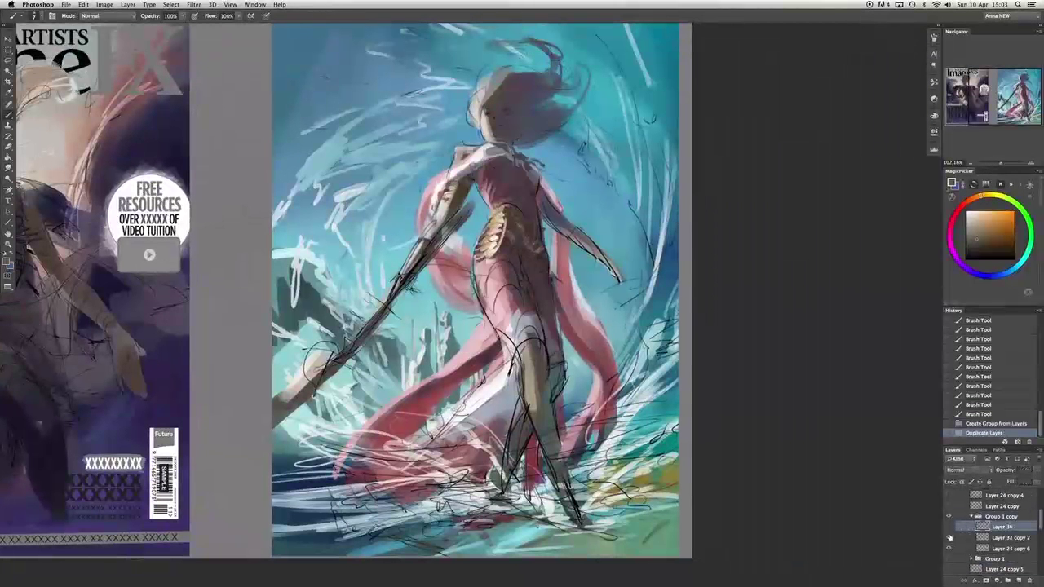
pyautogui.press('e')
pyautogui.moveTo(394, 250)
pyautogui.mouseDown()
pyautogui.moveTo(489, 187)
pyautogui.moveTo(490, 294)
pyautogui.moveTo(525, 198)
pyautogui.mouseUp()
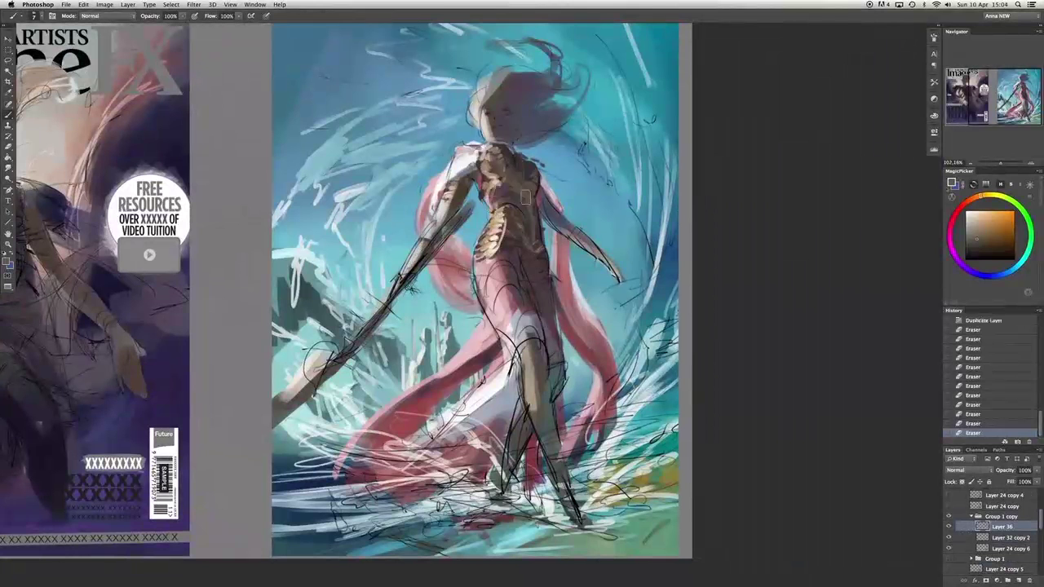
pyautogui.moveTo(533, 115)
pyautogui.mouseDown()
pyautogui.moveTo(461, 168)
pyautogui.moveTo(475, 163)
pyautogui.mouseUp()
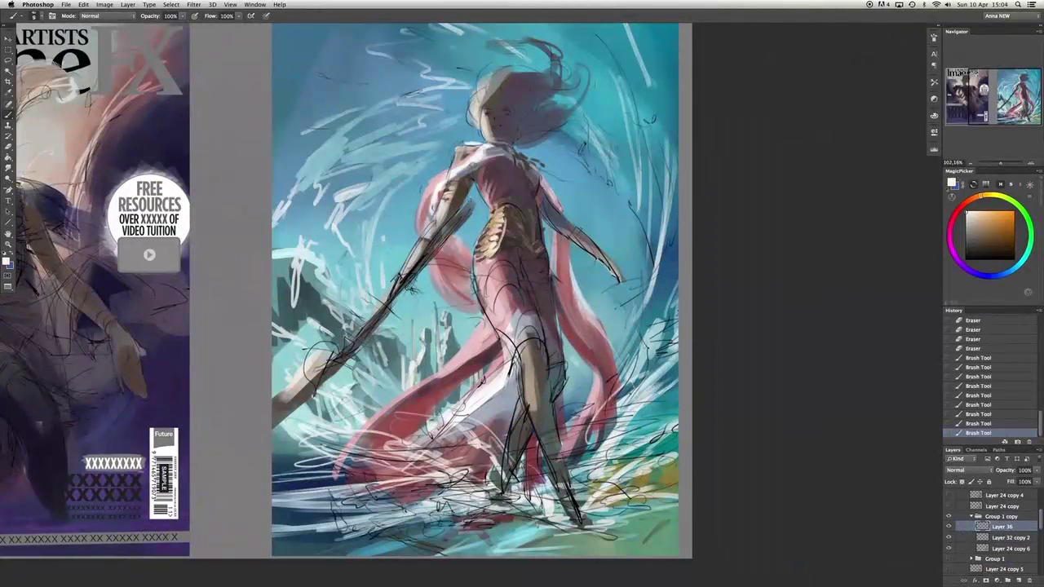
pyautogui.keyDown('alt'); pyautogui.click(467, 203); pyautogui.keyUp('alt')
pyautogui.moveTo(467, 204); pyautogui.dragTo(467, 233)
pyautogui.moveTo(522, 322); pyautogui.dragTo(554, 477)
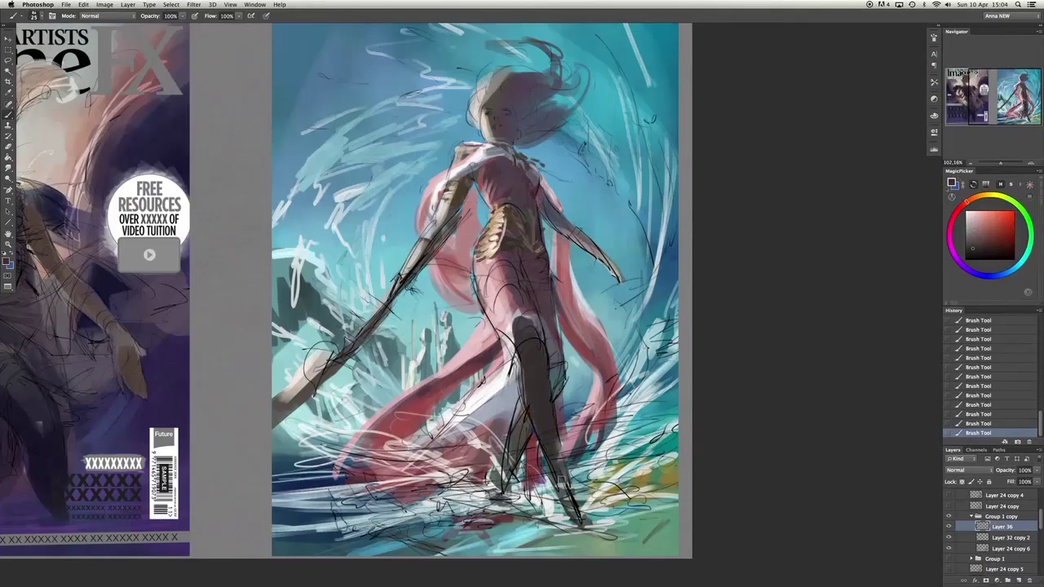
pyautogui.hotkey('ctrl', 'e')
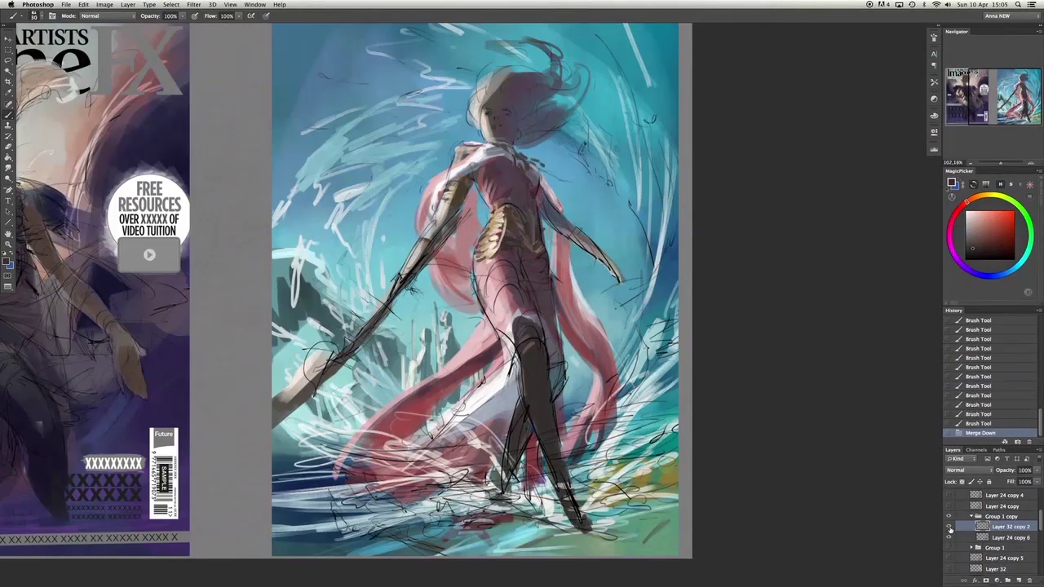
# Darken the waist, torso and left arm with sampled dark brown strokes, comparing versions with undo.
pyautogui.keyDown('alt'); pyautogui.click(501, 253); pyautogui.keyUp('alt')
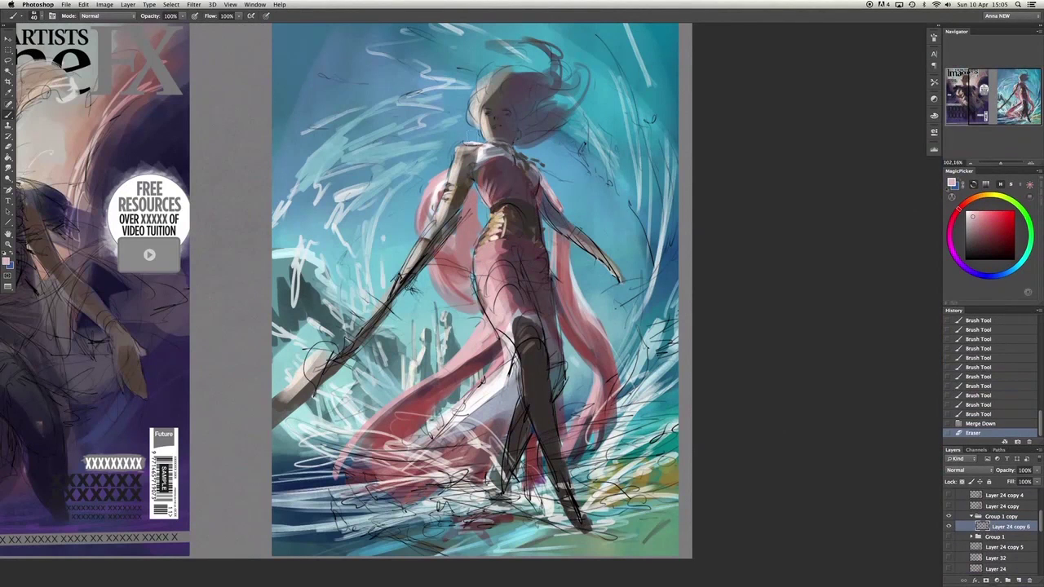
pyautogui.hotkey('ctrl', 'alt', 'z')
pyautogui.hotkey('ctrl', 'alt', 'z')
pyautogui.hotkey('ctrl', 'shift', 'z')
pyautogui.hotkey('ctrl', 'shift', 'z')
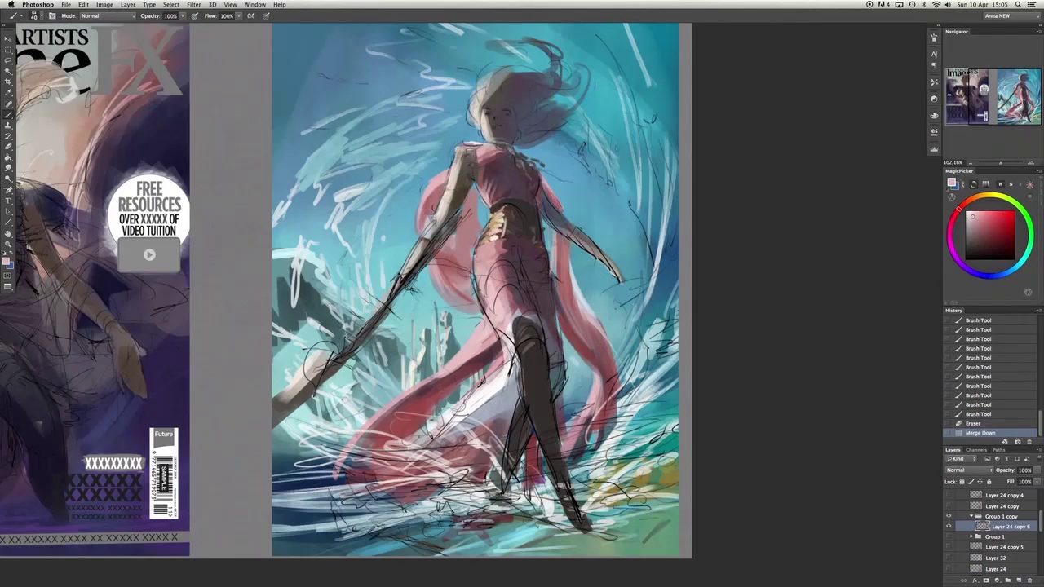
pyautogui.moveTo(501, 205)
pyautogui.mouseDown()
pyautogui.moveTo(488, 264)
pyautogui.moveTo(501, 214)
pyautogui.mouseUp()
pyautogui.keyDown('alt'); pyautogui.click(491, 248); pyautogui.keyUp('alt')
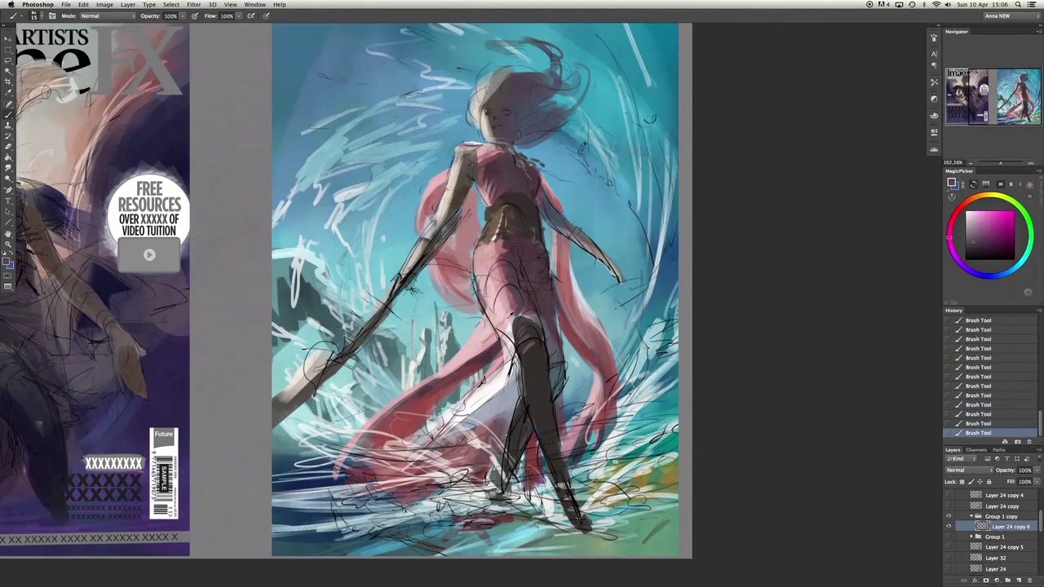
pyautogui.keyDown('alt'); pyautogui.click(517, 302); pyautogui.keyUp('alt')
pyautogui.moveTo(457, 175); pyautogui.dragTo(395, 281)
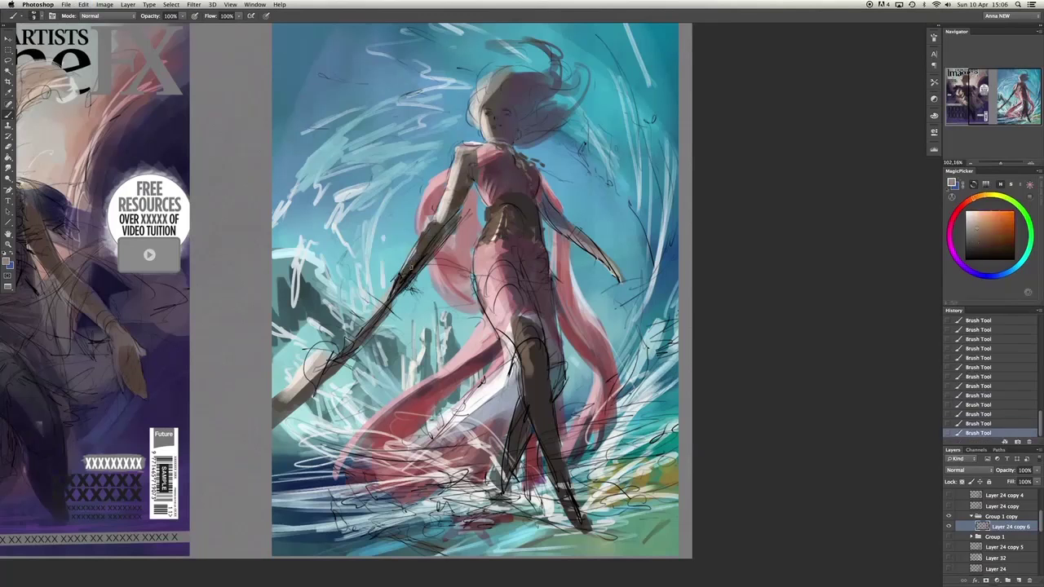
pyautogui.moveTo(512, 253); pyautogui.dragTo(498, 249)
pyautogui.keyDown('alt'); pyautogui.click(486, 246); pyautogui.keyUp('alt')
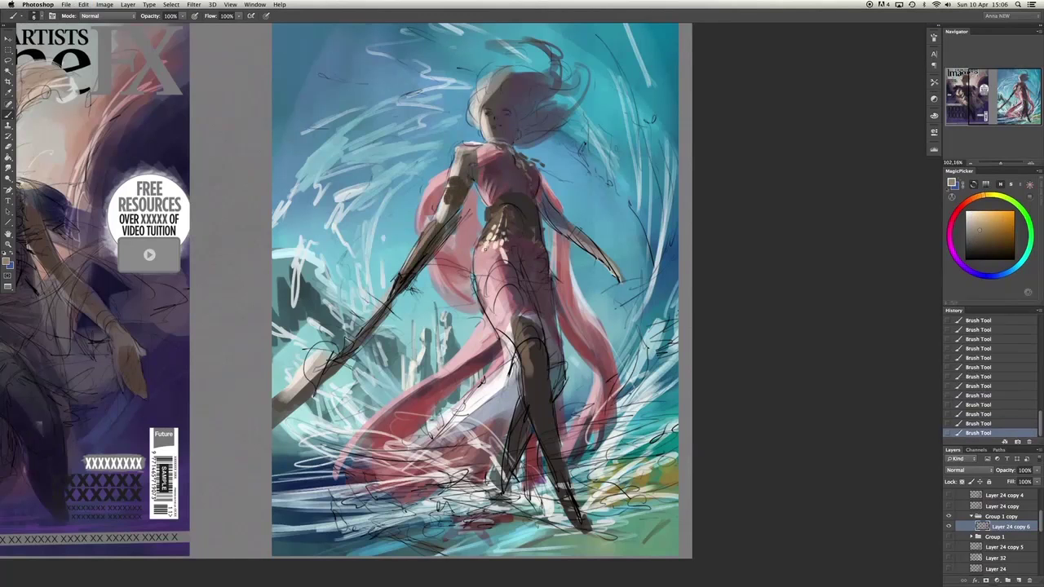
pyautogui.hotkey('ctrl', 'z')
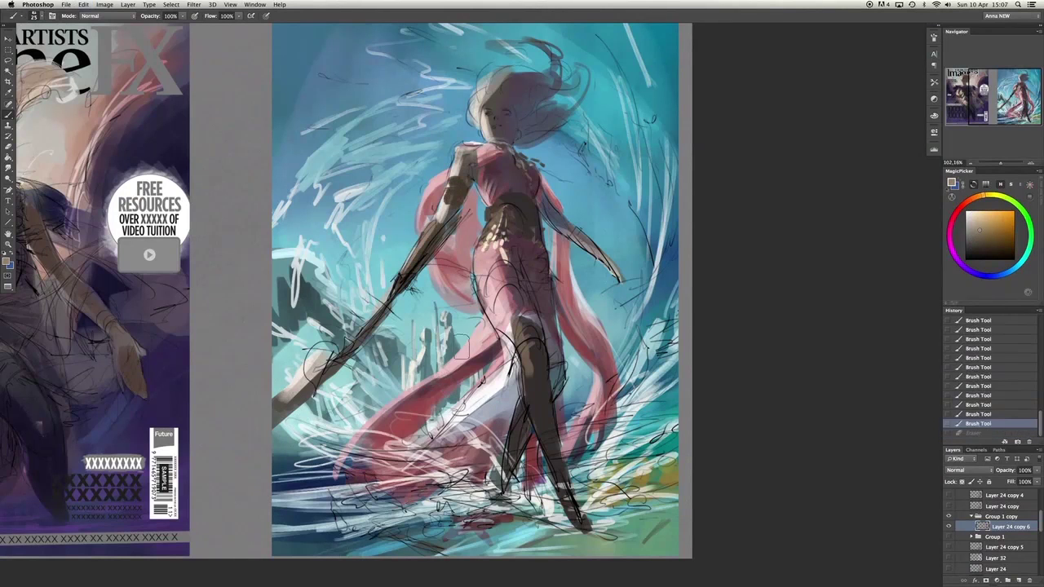
pyautogui.hotkey('ctrl', 'z')
pyautogui.hotkey('ctrl', 'z')
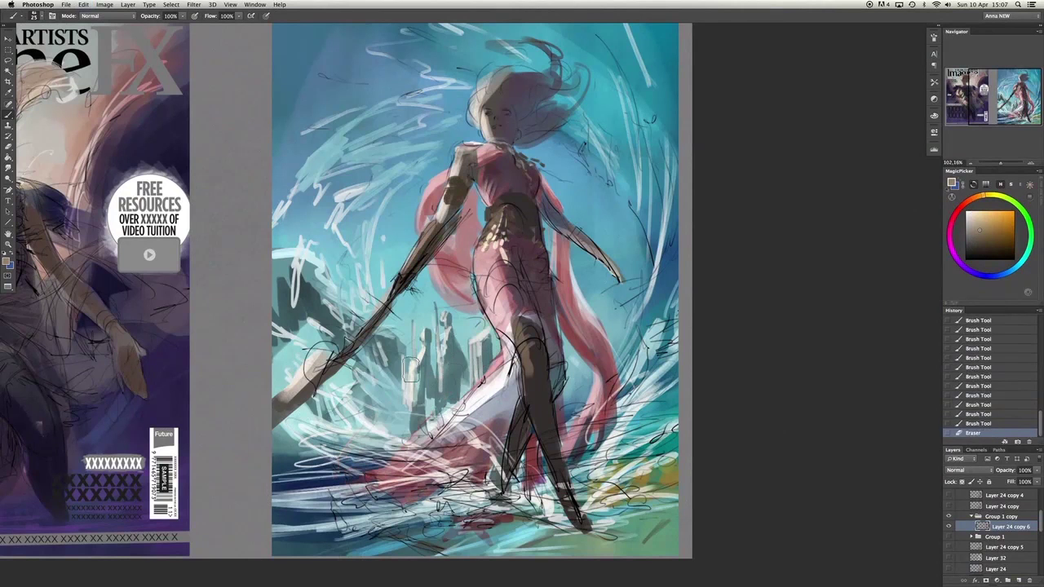
pyautogui.hotkey('ctrl', 'z')
# Sample pink from the dress and partly erase the trailing pink hair strands.
pyautogui.keyDown('alt'); pyautogui.click(491, 160); pyautogui.keyUp('alt')
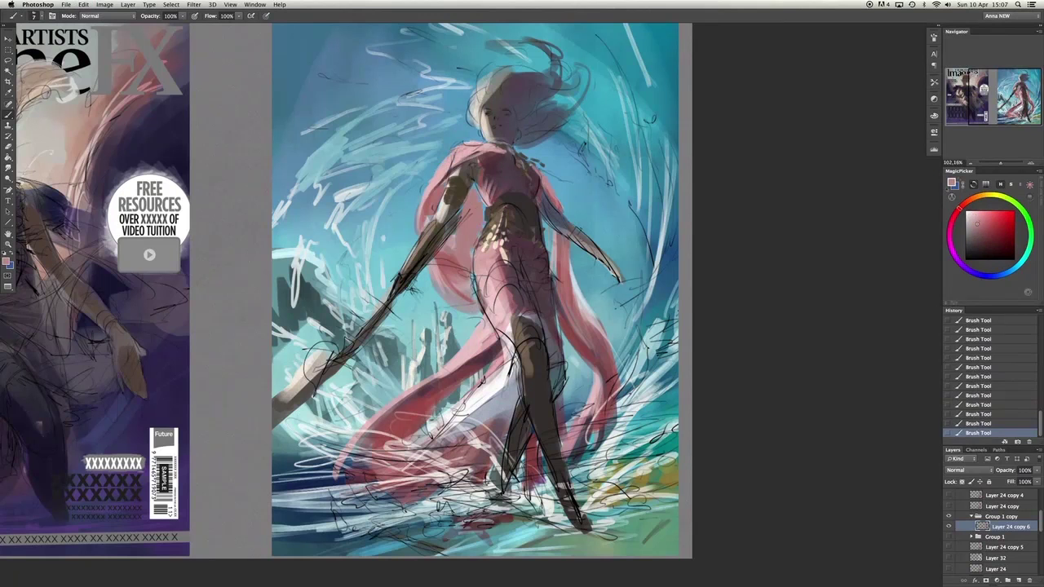
pyautogui.press('e')
pyautogui.moveTo(608, 440); pyautogui.dragTo(578, 351)
# Try a clipped Color layer and a Hue/Saturation shift on the dress, then delete that layer.
pyautogui.press('super+alt+g')
pyautogui.hotkey('shift', 'alt', 'c')
pyautogui.click(1000, 230)
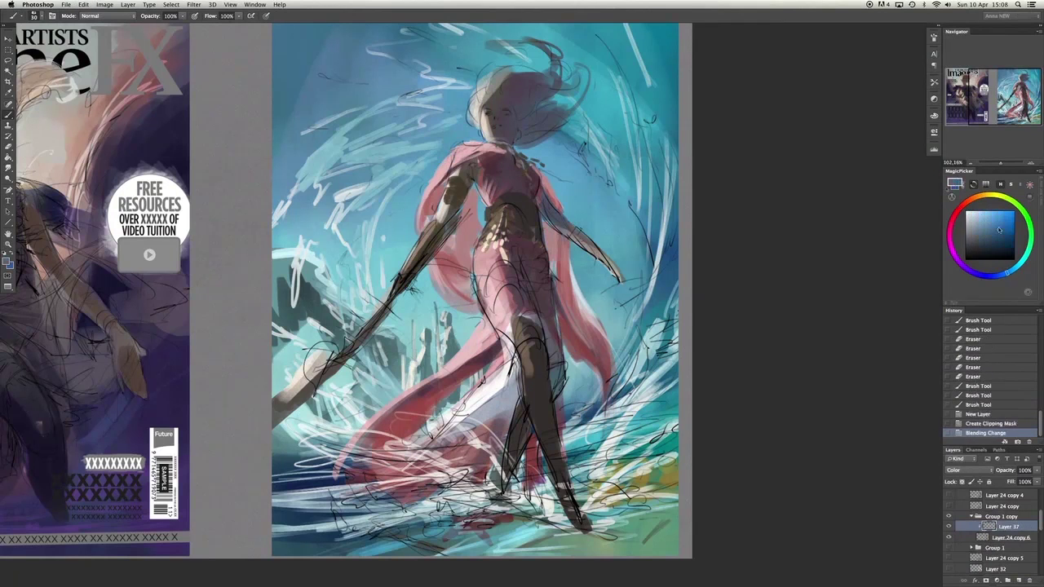
pyautogui.moveTo(456, 490); pyautogui.dragTo(530, 481)
pyautogui.moveTo(473, 457); pyautogui.dragTo(538, 506)
pyautogui.click(104, 4)
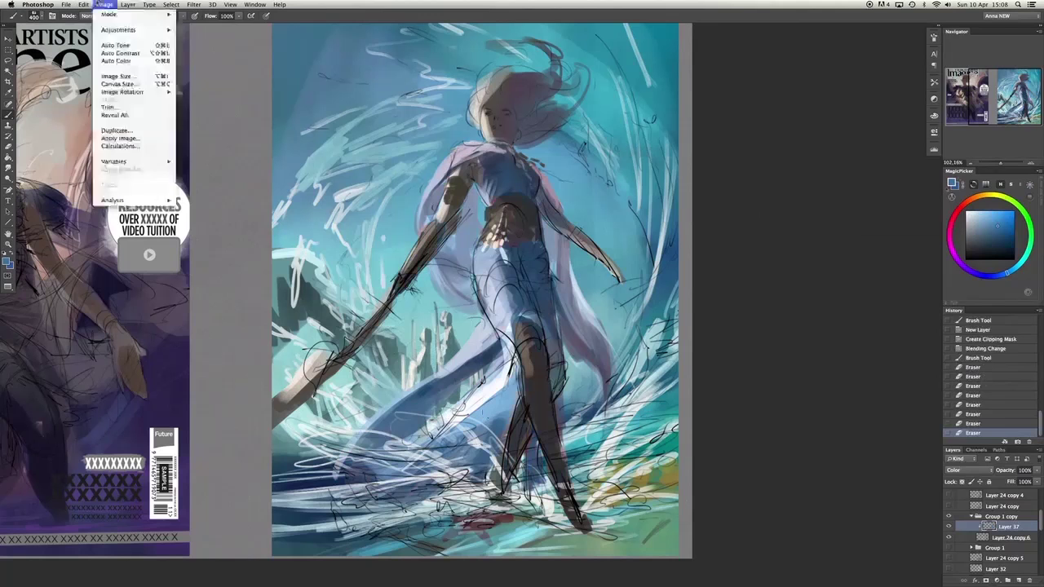
pyautogui.click(237, 135)
pyautogui.moveTo(836, 131); pyautogui.dragTo(847, 131)
pyautogui.press('Return')
pyautogui.moveTo(1008, 527); pyautogui.dragTo(1030, 580)
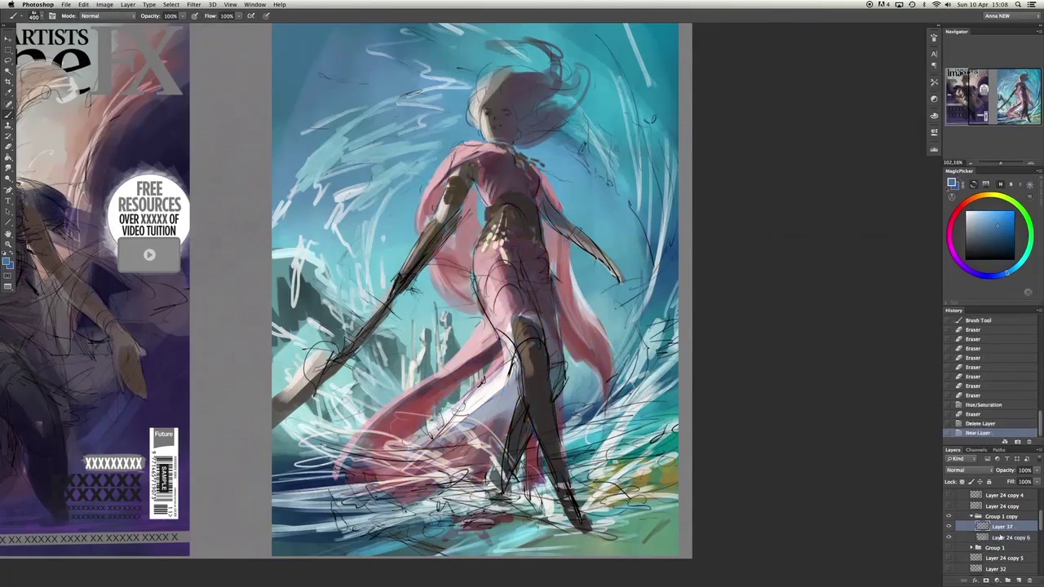
# Glaze the dress deep purple on a clipped Multiply layer, erasing it from the arm and chest.
pyautogui.press('super+alt+g')
pyautogui.click(969, 470)
pyautogui.click(970, 458)
pyautogui.click(994, 276)
pyautogui.click(1002, 243)
pyautogui.moveTo(424, 490)
pyautogui.mouseDown()
pyautogui.moveTo(538, 188)
pyautogui.moveTo(591, 383)
pyautogui.mouseUp()
pyautogui.press('e')
pyautogui.moveTo(408, 237); pyautogui.dragTo(445, 282)
pyautogui.moveTo(485, 204); pyautogui.dragTo(498, 236)
pyautogui.moveTo(526, 176)
pyautogui.mouseDown()
pyautogui.moveTo(555, 241)
pyautogui.moveTo(566, 227)
pyautogui.mouseUp()
pyautogui.press('[')
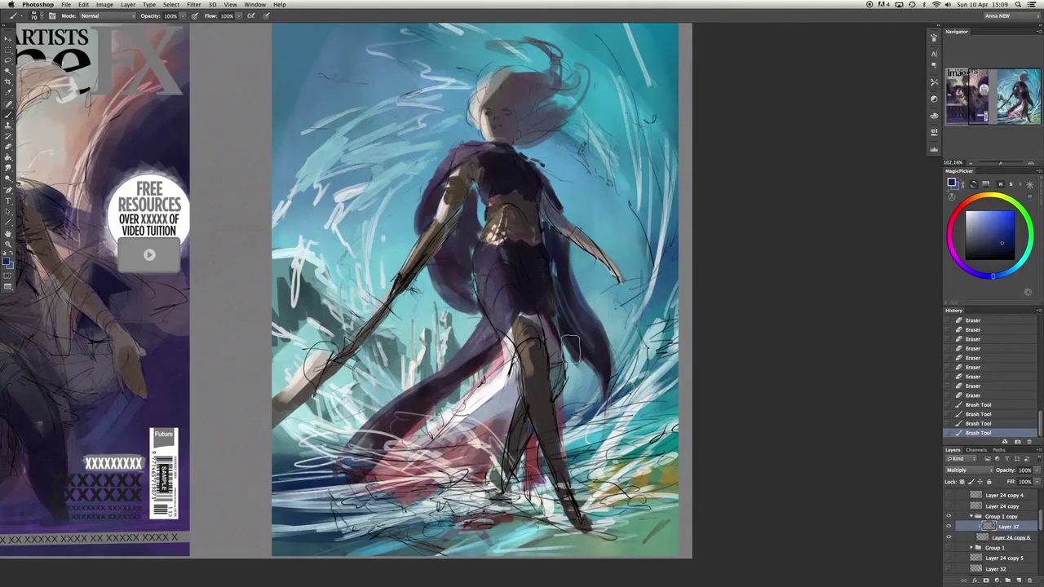
pyautogui.moveTo(569, 349)
pyautogui.mouseDown()
pyautogui.moveTo(440, 457)
pyautogui.moveTo(489, 359)
pyautogui.mouseUp()
# Test shifting the Multiply layer, undo it, and add a new layer above the purple glaze.
pyautogui.press('[')
pyautogui.press('[')
pyautogui.press('v')
pyautogui.moveTo(457, 269); pyautogui.dragTo(469, 240)
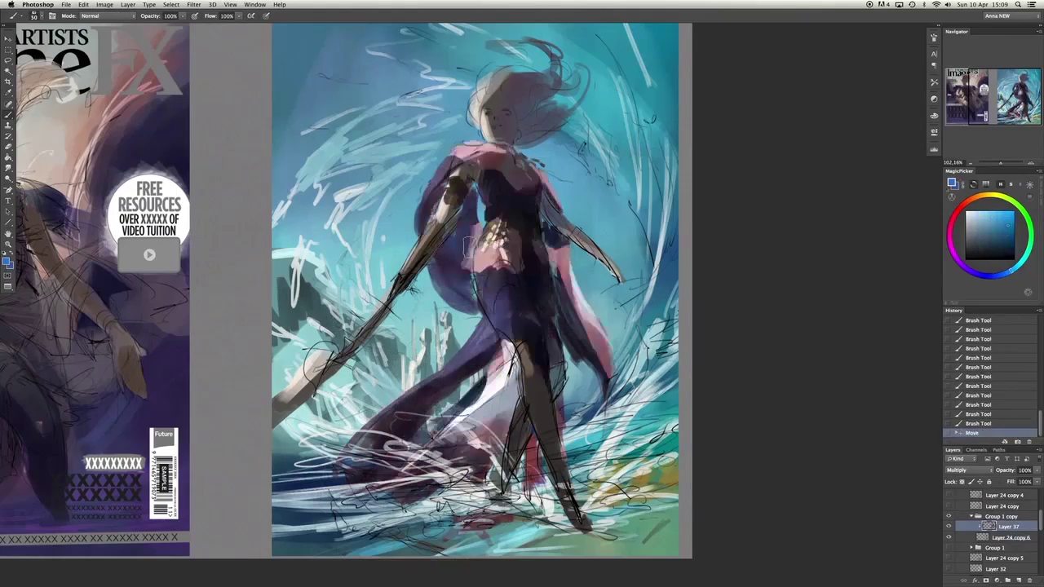
pyautogui.press('super+z')
pyautogui.click(1018, 580)
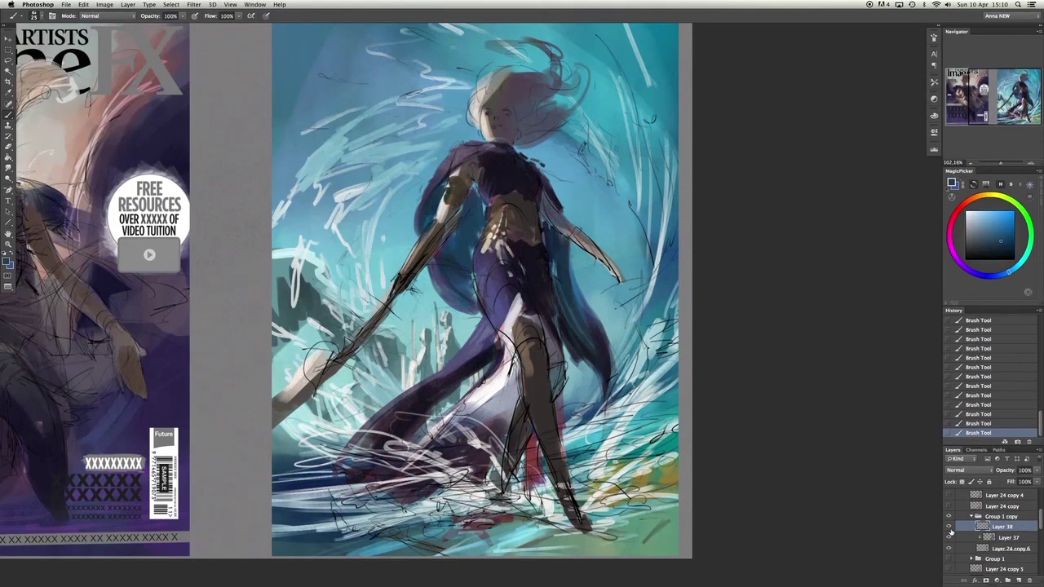
pyautogui.keyDown('alt'); pyautogui.click(523, 174); pyautogui.keyUp('alt')
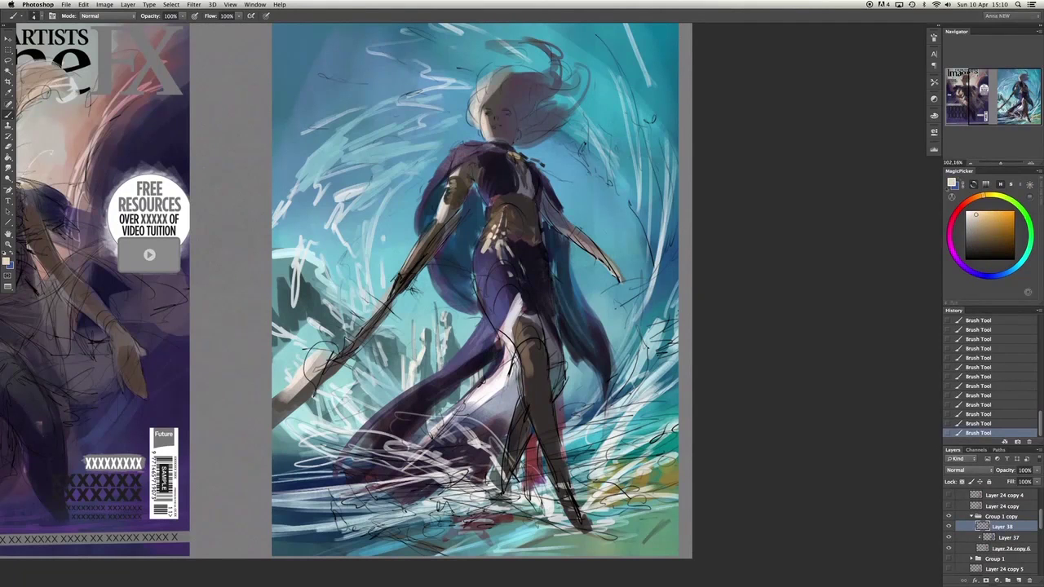
# On Layer 38, paint dark purple chest details and light blue shoulder strokes, comparing with undo and redo.
pyautogui.click(949, 510)
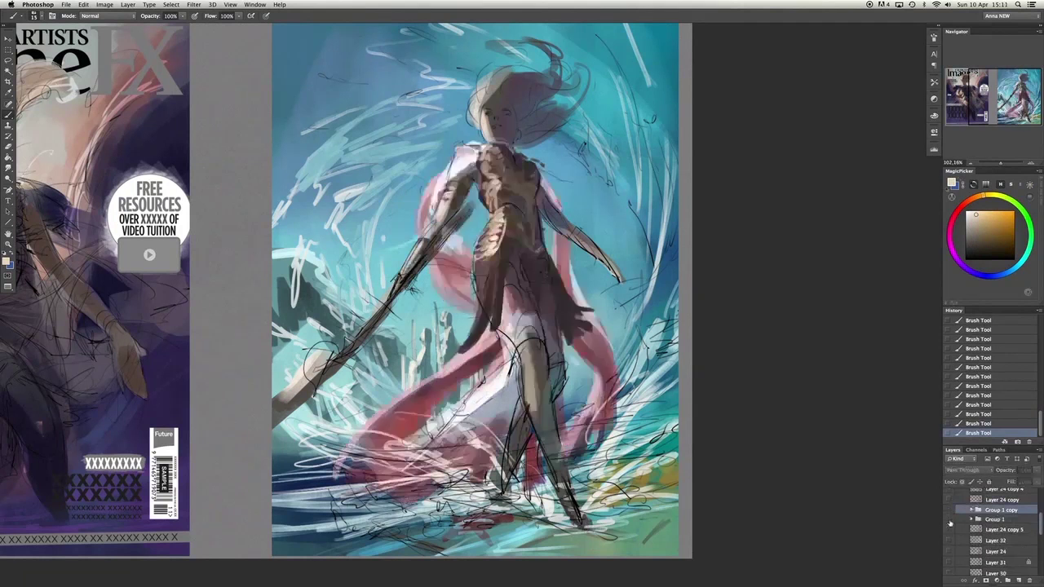
pyautogui.click(973, 424)
pyautogui.keyDown('alt'); pyautogui.click(495, 191); pyautogui.keyUp('alt')
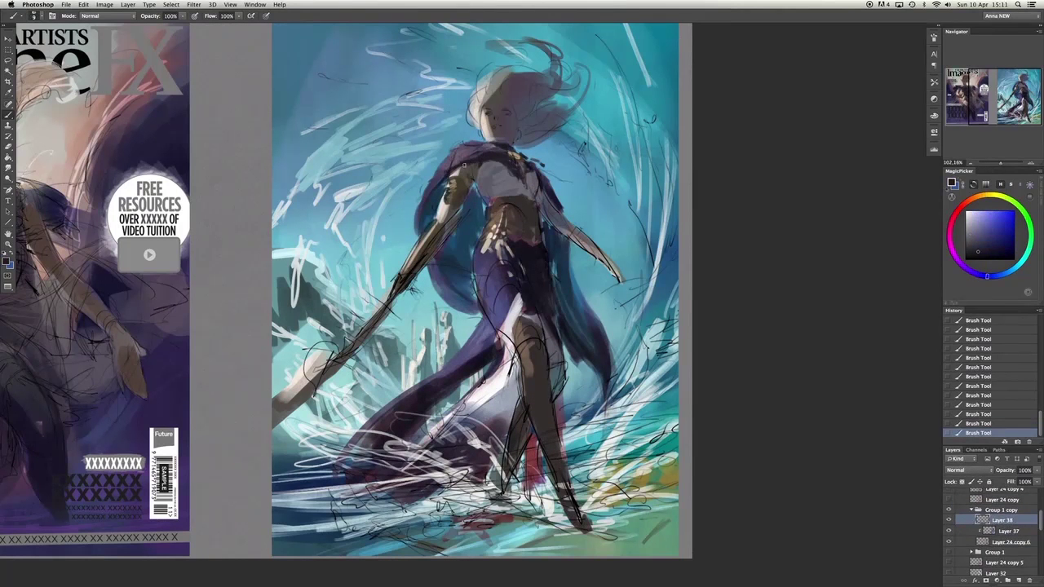
pyautogui.hotkey('ctrl', 'alt', 'z')
pyautogui.hotkey('ctrl', 'alt', 'z')
pyautogui.hotkey('ctrl', 'alt', 'z')
pyautogui.hotkey('ctrl', 'alt', 'z')
pyautogui.hotkey('ctrl', 'shift', 'z')
pyautogui.hotkey('ctrl', 'shift', 'z')
pyautogui.hotkey('ctrl', 'shift', 'z')
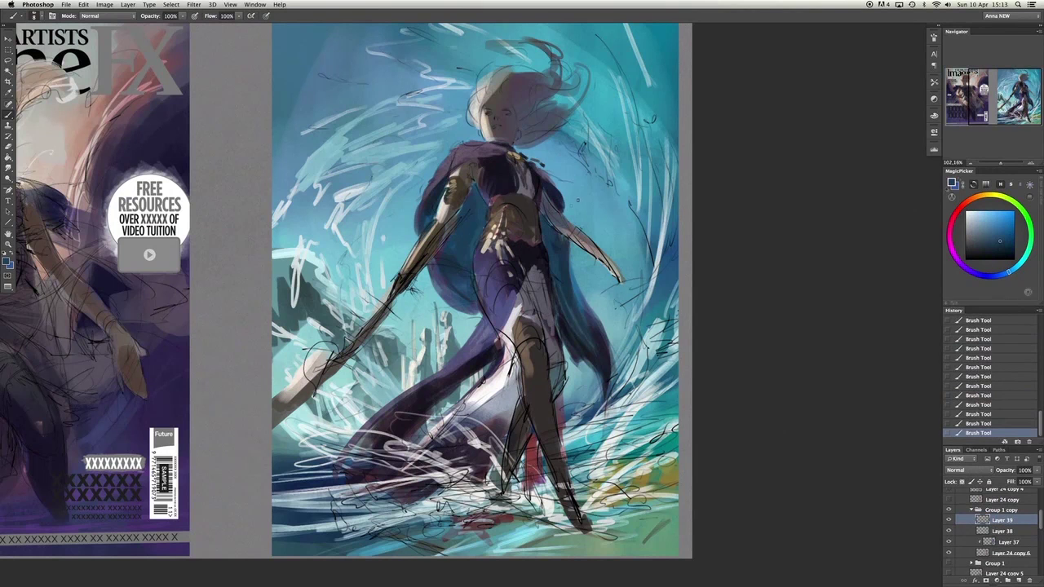
pyautogui.hotkey('ctrl', 'alt', 'z')
pyautogui.moveTo(513, 171); pyautogui.dragTo(502, 191)
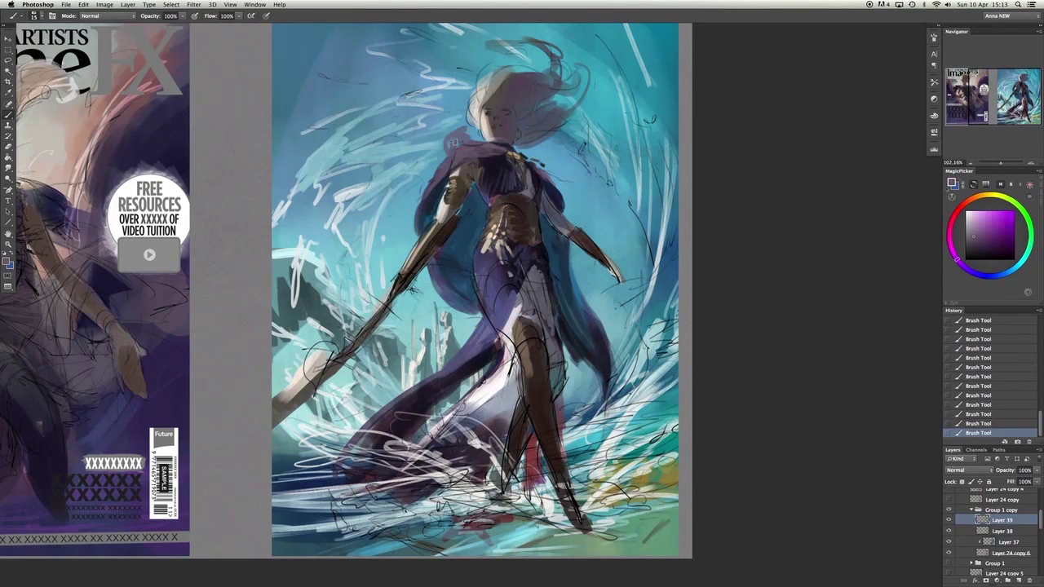
pyautogui.keyDown('alt'); pyautogui.click(451, 226); pyautogui.keyUp('alt')
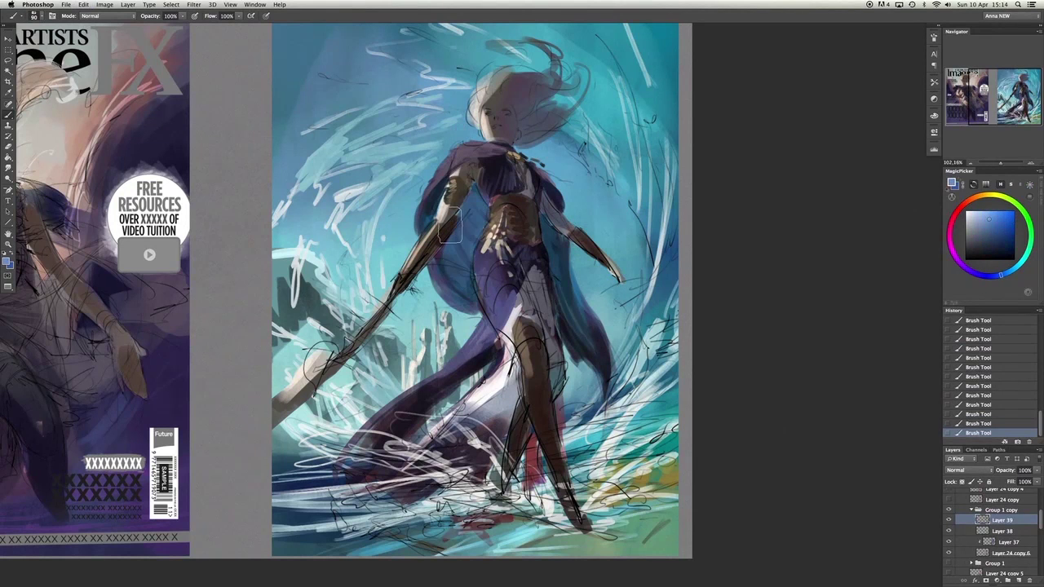
pyautogui.hotkey('ctrl', 'alt', 'z')
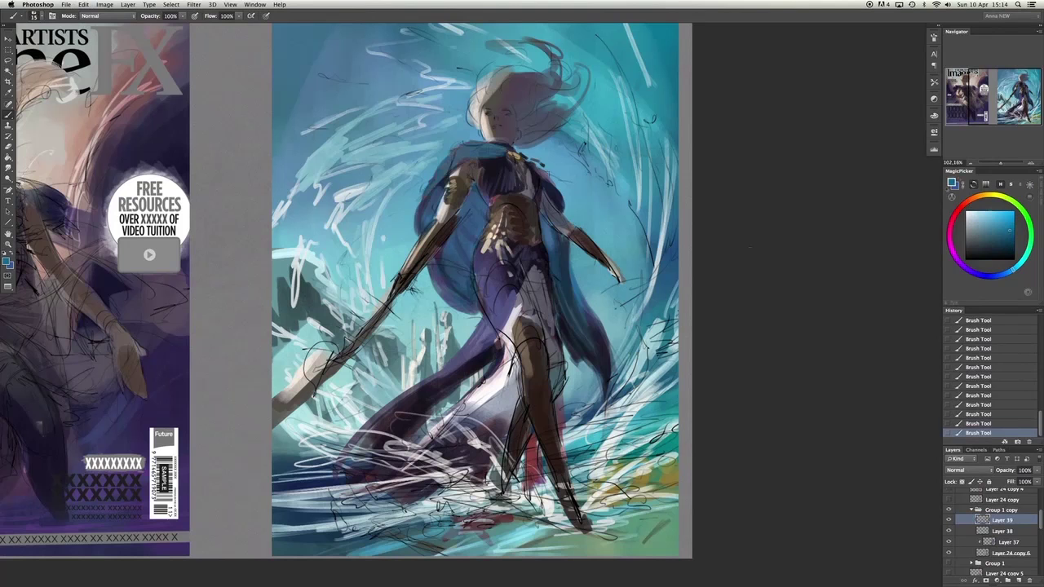
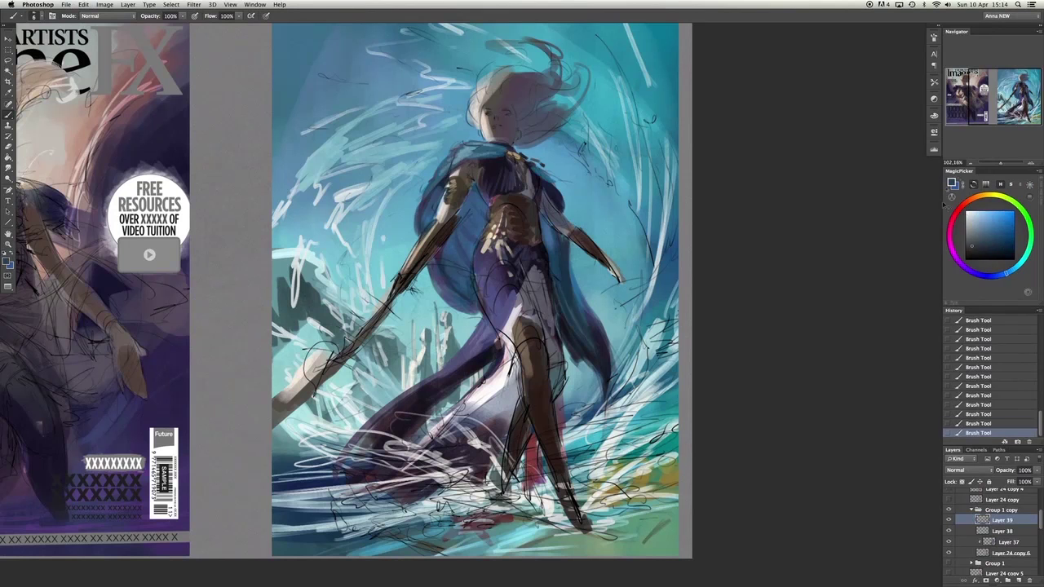
# Lighten the lower skirt with a pale yellow stroke and show the rendered cloaked figure.
pyautogui.press('x')
pyautogui.moveTo(575, 349)
pyautogui.mouseDown()
pyautogui.moveTo(506, 404)
pyautogui.moveTo(440, 481)
pyautogui.mouseUp()
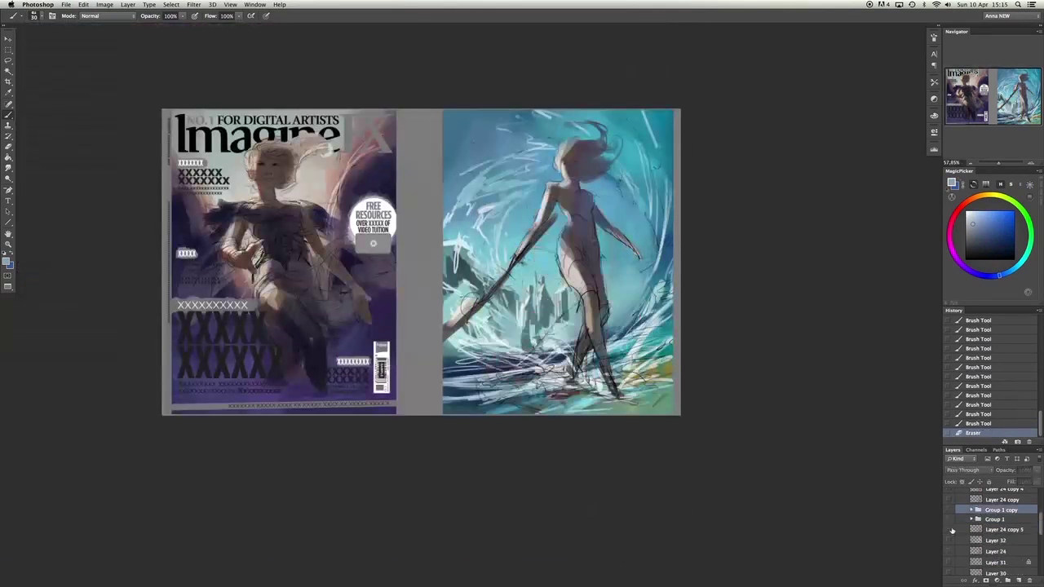
pyautogui.click(949, 528)
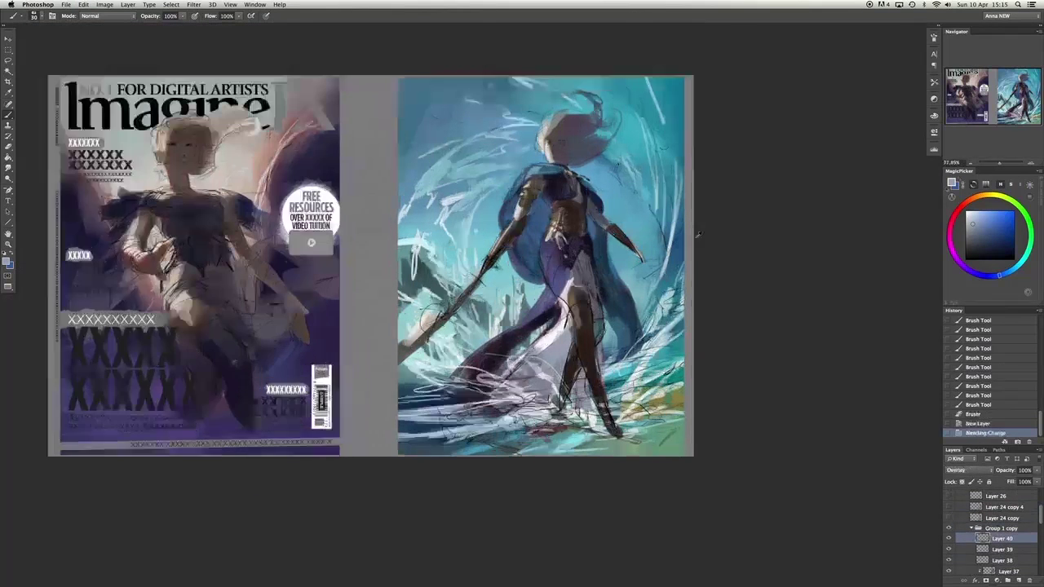
# Toggle the new overlay Layer 40 off and on to judge its effect.
pyautogui.scroll(2, 514, 269)
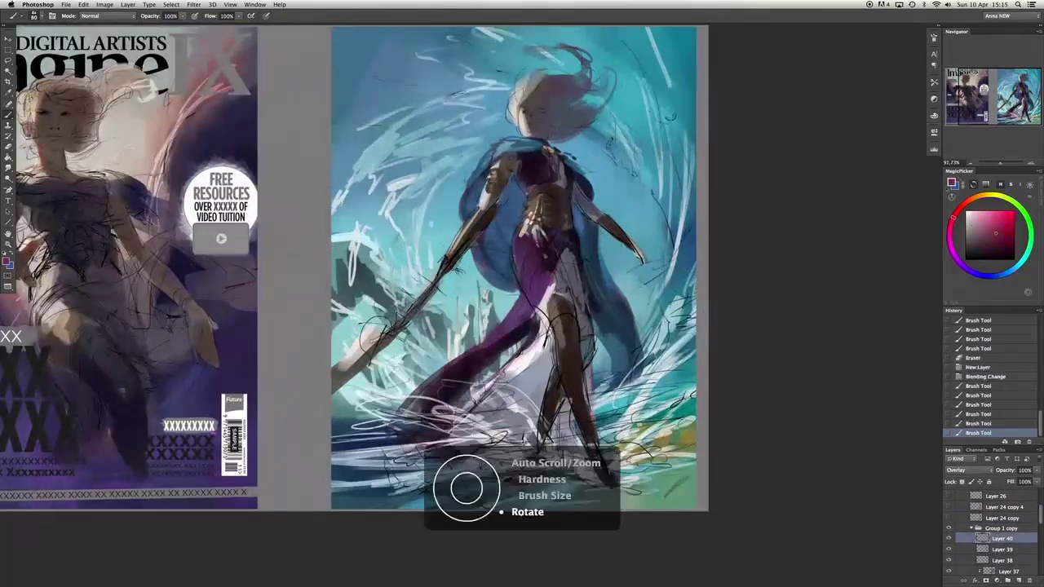
pyautogui.scroll(-2, 513, 270)
pyautogui.click(949, 539)
pyautogui.click(948, 538)
pyautogui.click(949, 538)
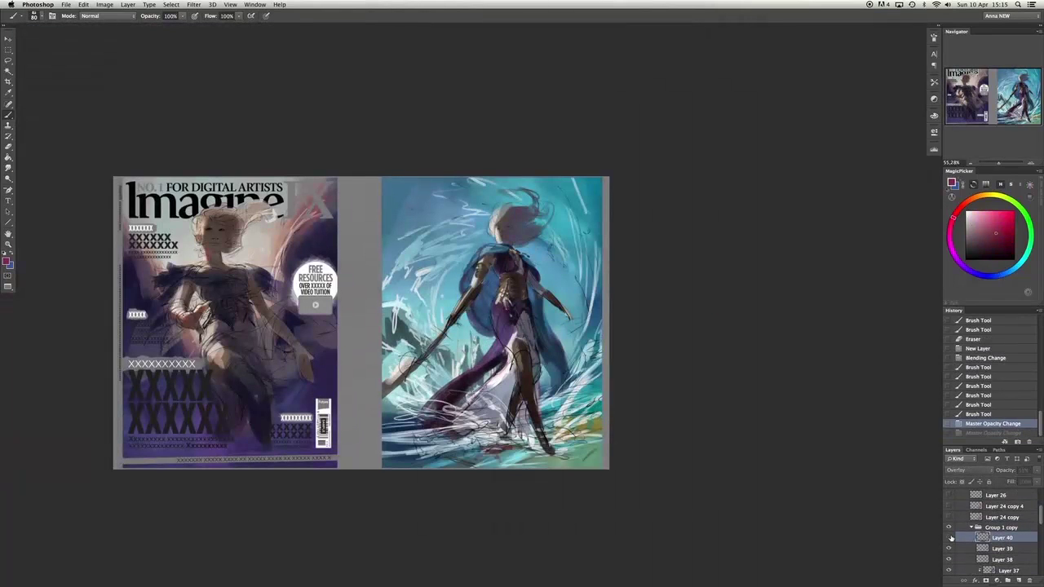
pyautogui.scroll(2, 513, 269)
pyautogui.scroll(-2, 514, 269)
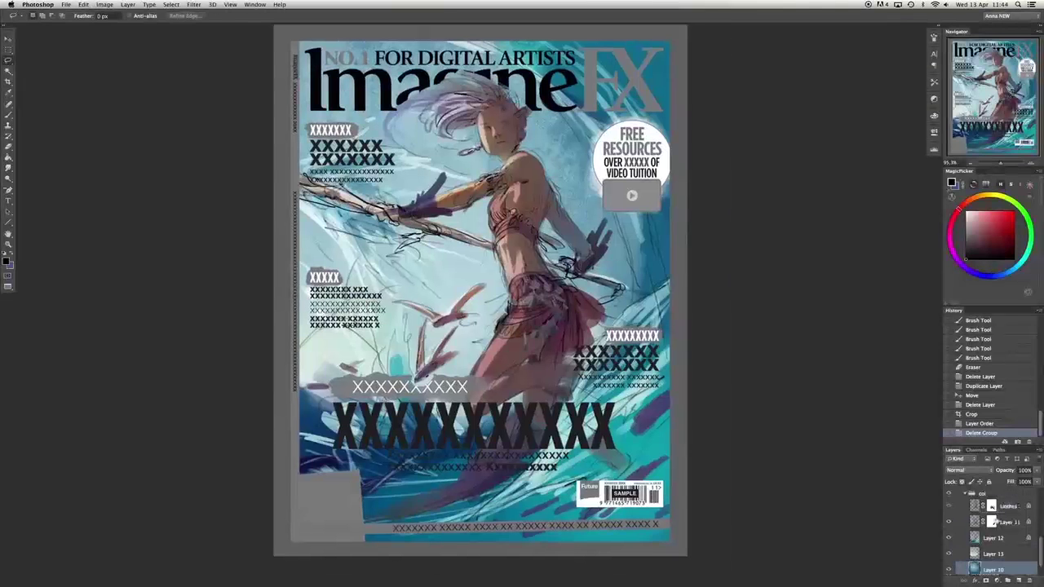
# Add a clipped Overlay colour layer and tint the hair pink.
pyautogui.press('super+alt+shift+n')
pyautogui.press('super+alt+g')
pyautogui.hotkey('shift', 'alt', 'o')
pyautogui.scroll(-1, 481, 294)
pyautogui.rightClick(617, 37)
pyautogui.click(653, 122)
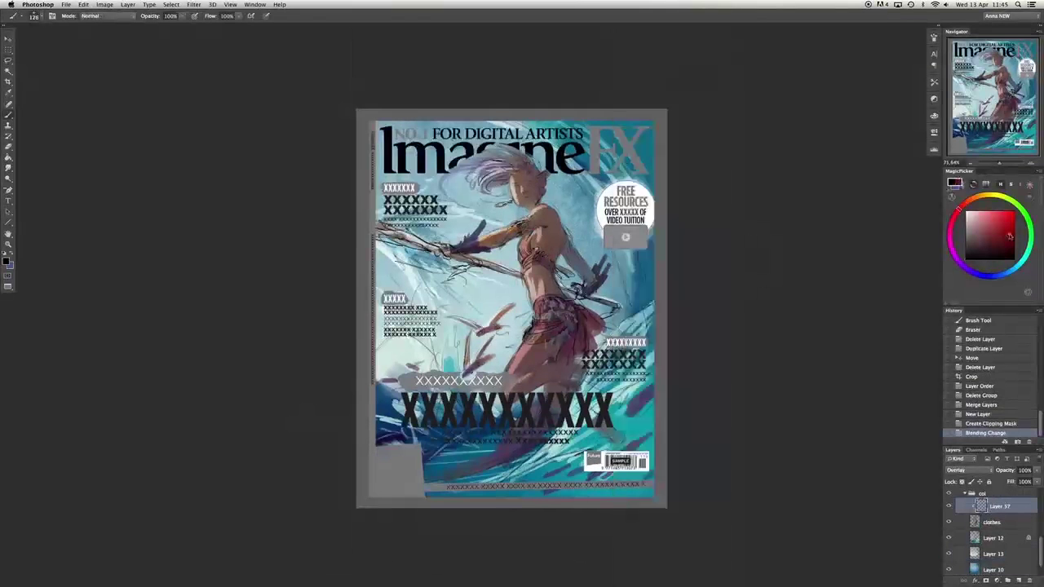
pyautogui.moveTo(571, 310)
pyautogui.mouseDown()
pyautogui.moveTo(652, 326)
pyautogui.moveTo(579, 350)
pyautogui.mouseUp()
pyautogui.press('[')
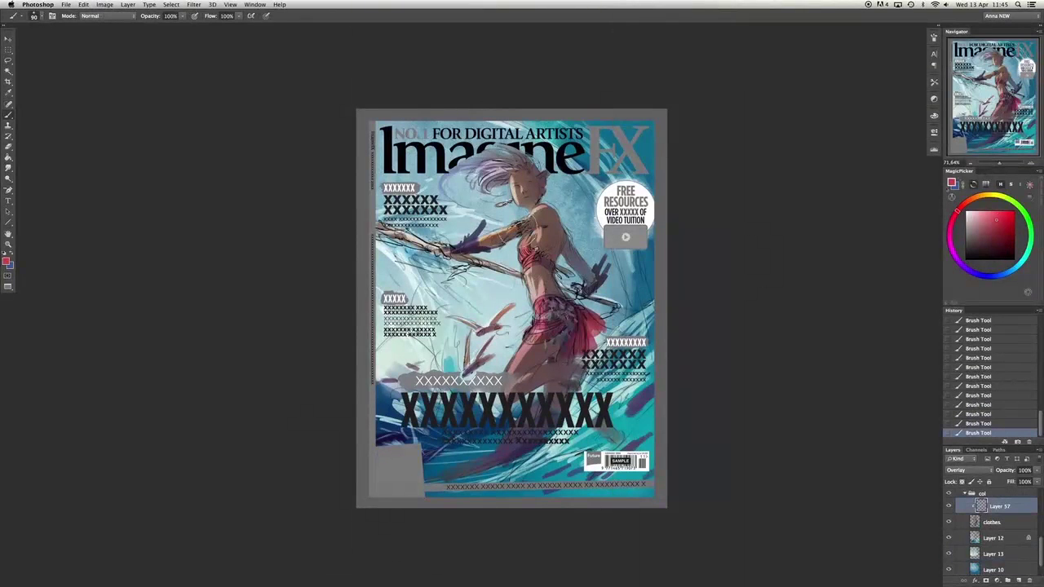
pyautogui.scroll(2, 991, 530)
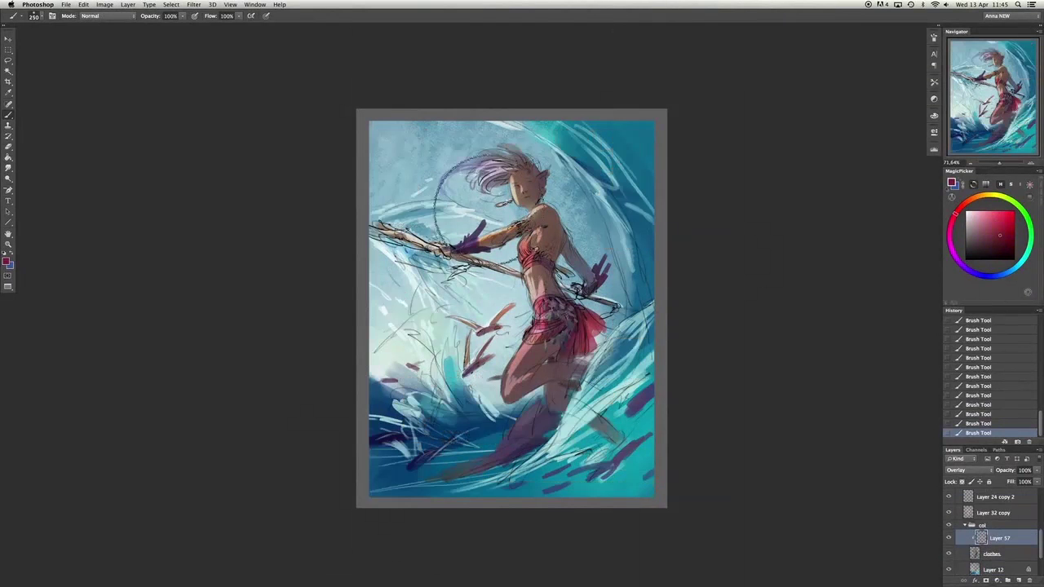
pyautogui.click(973, 214)
pyautogui.moveTo(443, 98); pyautogui.dragTo(490, 122)
# On a new Overlay Layer 58 above Layer 12, paint green and teal glows into the water.
pyautogui.press('super+alt+shift+n')
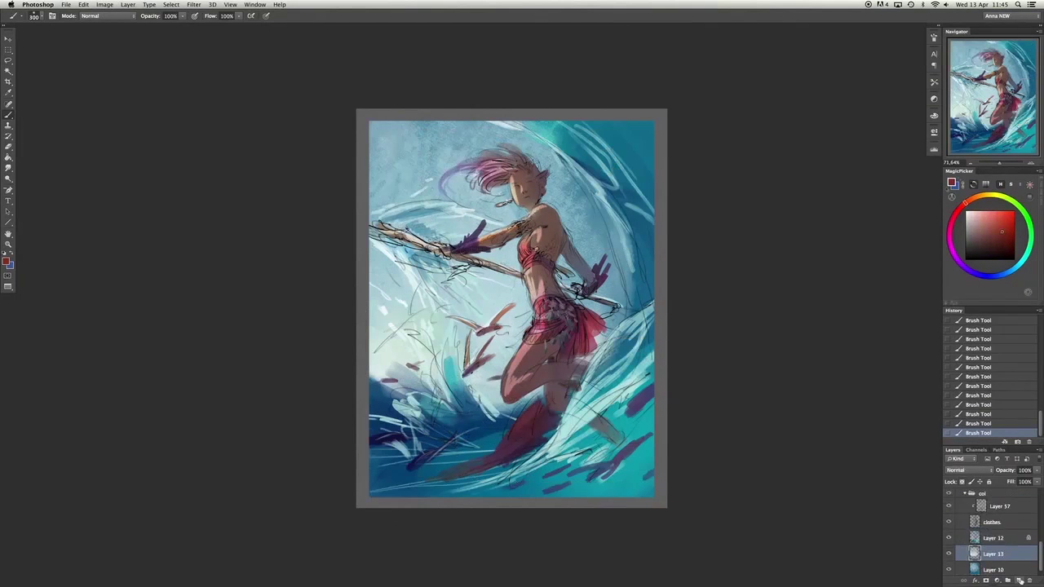
pyautogui.hotkey('shift', 'alt', 'o')
pyautogui.moveTo(392, 351)
pyautogui.mouseDown()
pyautogui.moveTo(464, 410)
pyautogui.moveTo(441, 350)
pyautogui.mouseUp()
pyautogui.press('super+bracketright')
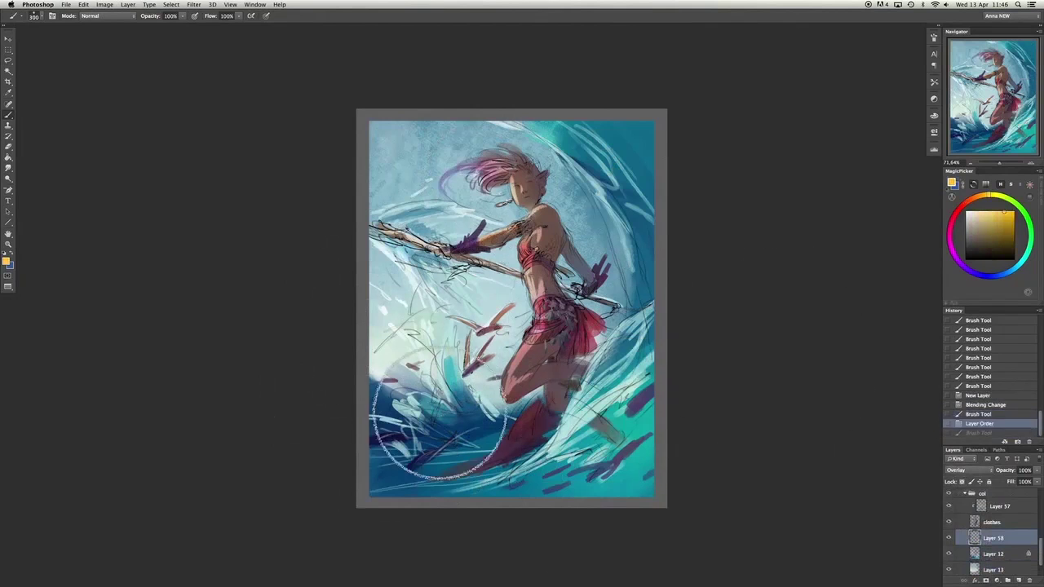
pyautogui.moveTo(424, 424); pyautogui.dragTo(457, 392)
pyautogui.press('[')
pyautogui.press('[')
pyautogui.press('[')
pyautogui.press('[')
pyautogui.press(']')
pyautogui.press(']')
pyautogui.press(']')
pyautogui.press(']')
pyautogui.press(']')
pyautogui.press(']')
pyautogui.press(']')
pyautogui.press(']')
pyautogui.press(']')
pyautogui.press(']')
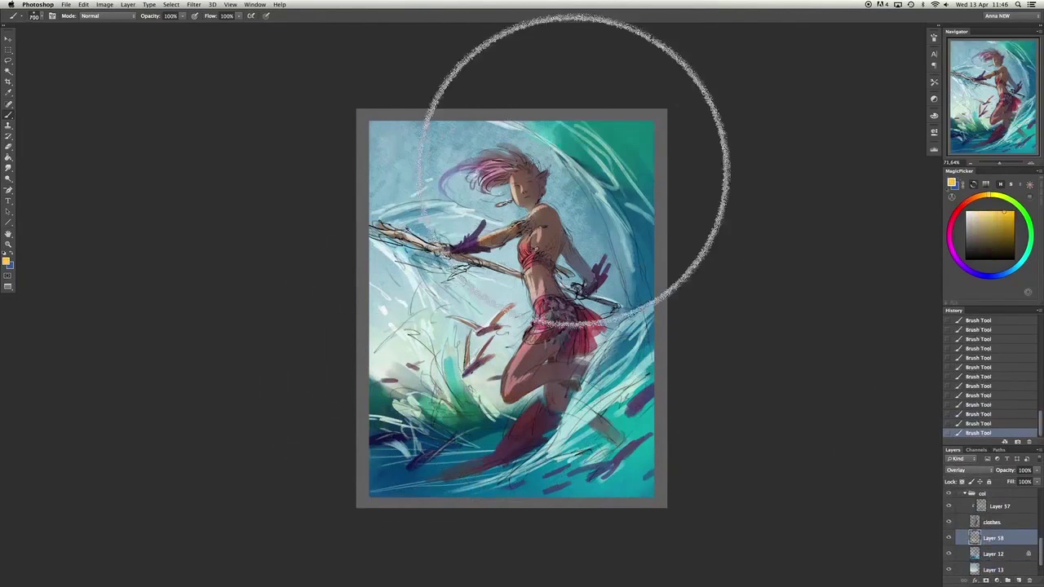
pyautogui.press('[')
pyautogui.press('[')
pyautogui.press('[')
pyautogui.press('[')
pyautogui.press('[')
pyautogui.press('[')
pyautogui.press('[')
pyautogui.press('[')
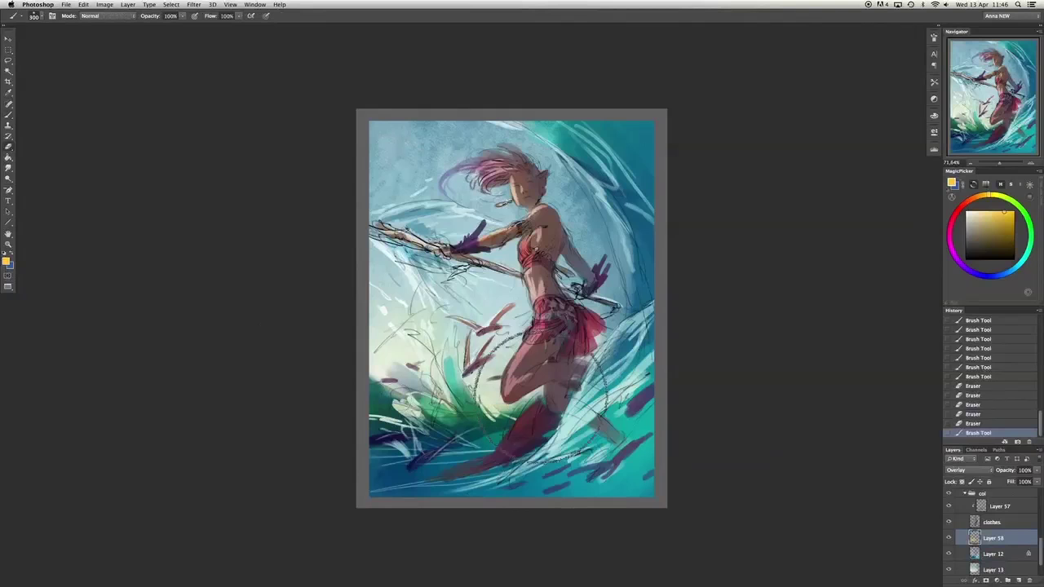
pyautogui.press(']')
pyautogui.press(']')
pyautogui.press(']')
pyautogui.keyDown('alt'); pyautogui.click(676, 338); pyautogui.keyUp('alt')
pyautogui.moveTo(676, 338)
pyautogui.mouseDown()
pyautogui.moveTo(676, 199)
pyautogui.moveTo(681, 282)
pyautogui.mouseUp()
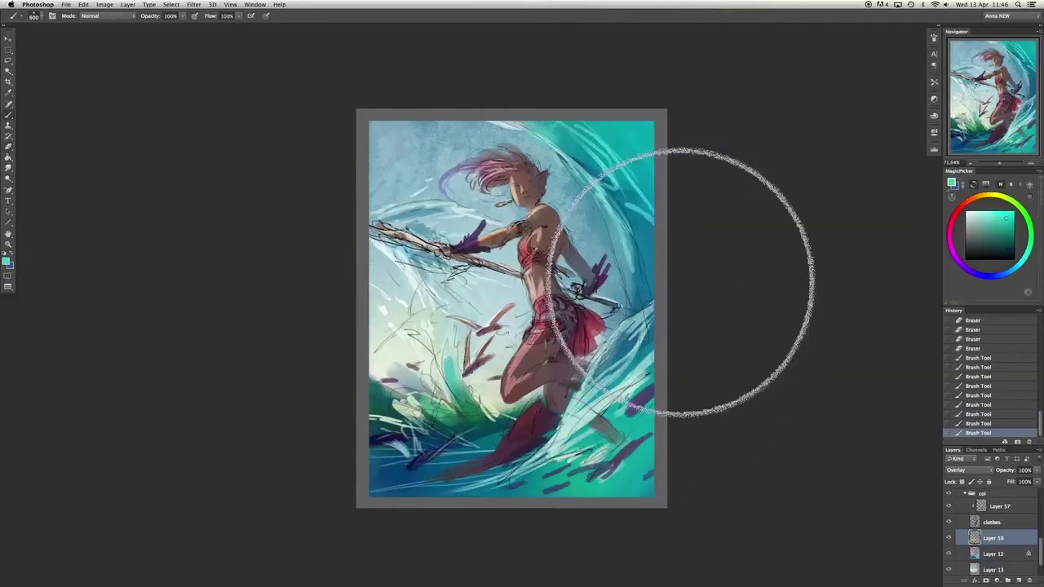
pyautogui.moveTo(326, 280); pyautogui.dragTo(559, 315)
pyautogui.press('[')
pyautogui.press('[')
pyautogui.press('[')
pyautogui.press('[')
pyautogui.press('[')
pyautogui.press('[')
pyautogui.press('[')
# On Layer 57, paint warm orange-tan light onto the figure, undoing one overly bright stroke.
pyautogui.keyDown('alt'); pyautogui.click(457, 314); pyautogui.keyUp('alt')
pyautogui.hotkey('alt', ']')
pyautogui.hotkey('alt', ']')
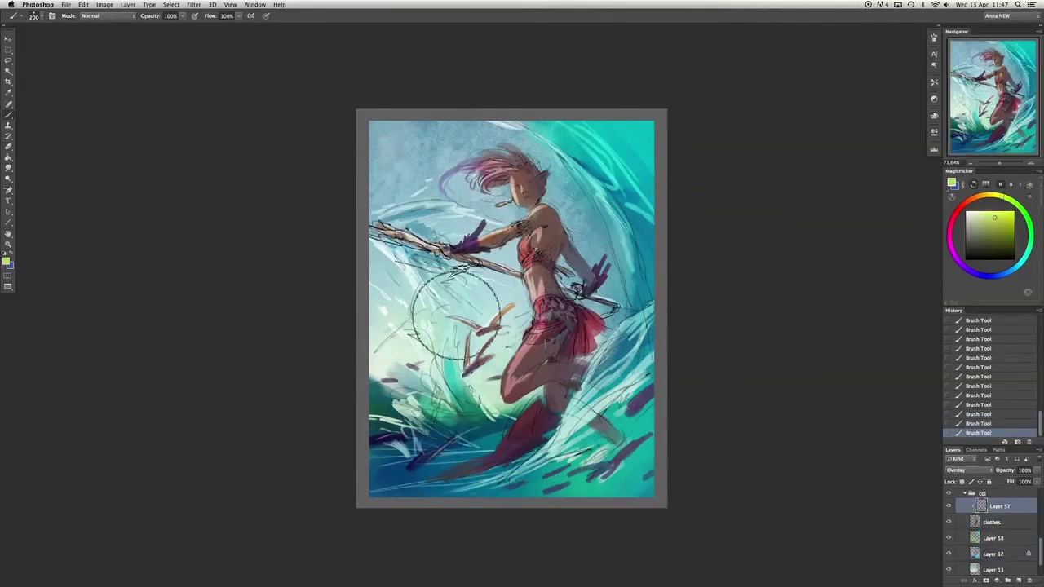
pyautogui.keyDown('alt'); pyautogui.click(457, 314); pyautogui.keyUp('alt')
pyautogui.press('[')
pyautogui.press('[')
pyautogui.press('[')
pyautogui.press('[')
pyautogui.press('[')
pyautogui.press('[')
pyautogui.moveTo(489, 277)
pyautogui.mouseDown()
pyautogui.moveTo(391, 391)
pyautogui.moveTo(506, 294)
pyautogui.mouseUp()
pyautogui.press(']')
pyautogui.press(']')
pyautogui.press(']')
pyautogui.moveTo(489, 338); pyautogui.dragTo(514, 367)
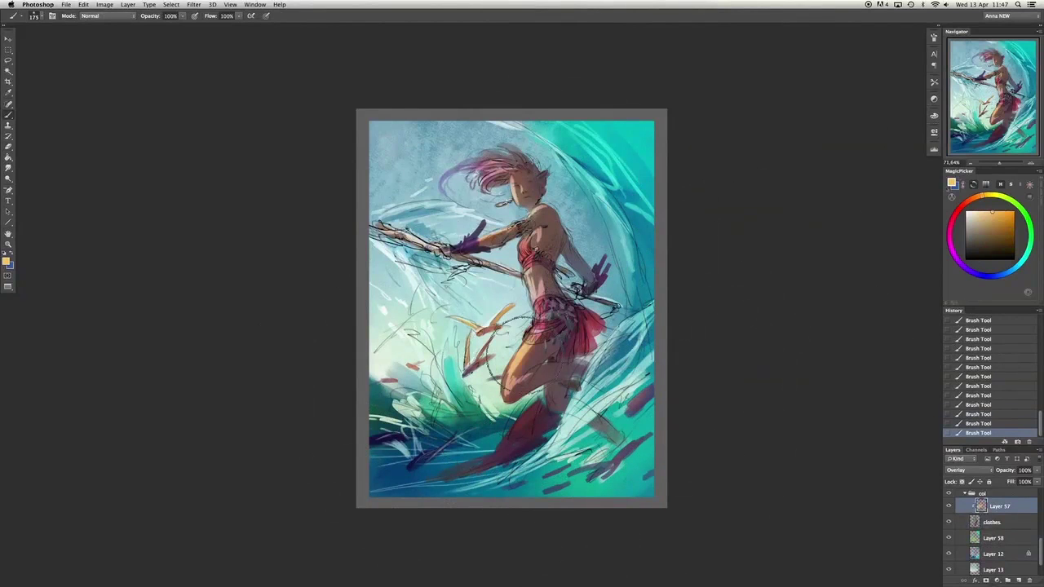
pyautogui.hotkey('ctrl', 'z')
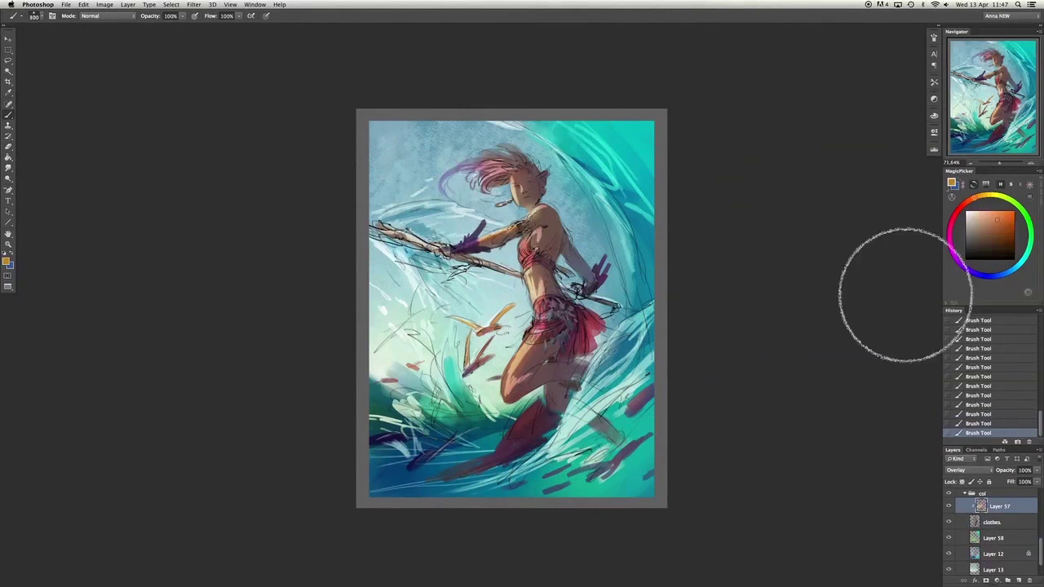
pyautogui.hotkey('alt', '[')
pyautogui.hotkey('alt', '[')
# Try a sampled blue and a darker orange on the glow layer, undoing trial strokes.
pyautogui.keyDown('alt'); pyautogui.click(457, 184); pyautogui.keyUp('alt')
pyautogui.press(']')
pyautogui.press(']')
pyautogui.press(']')
pyautogui.press(']')
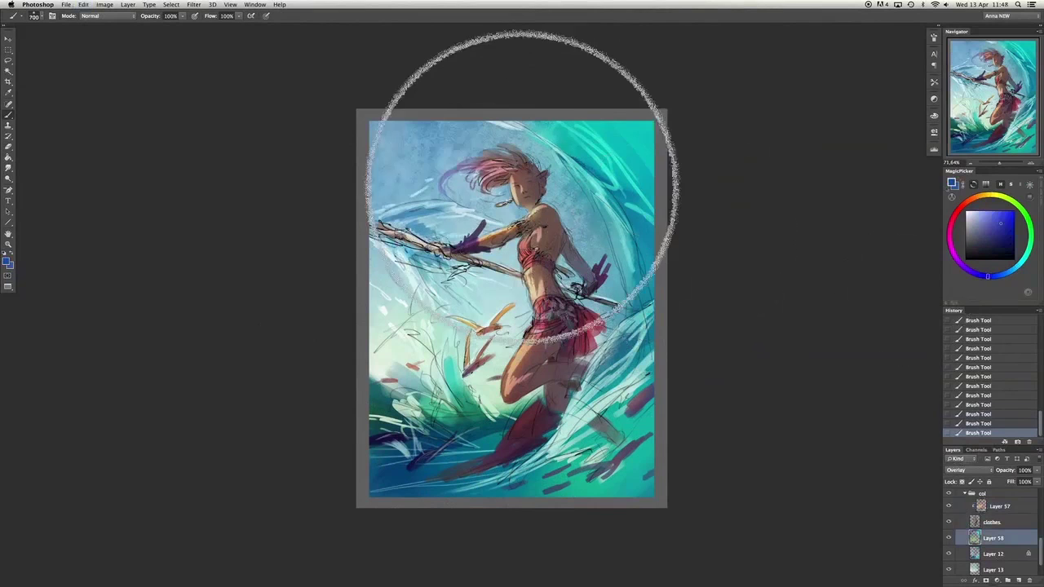
pyautogui.hotkey('alt', ']')
pyautogui.hotkey('ctrl', 'z')
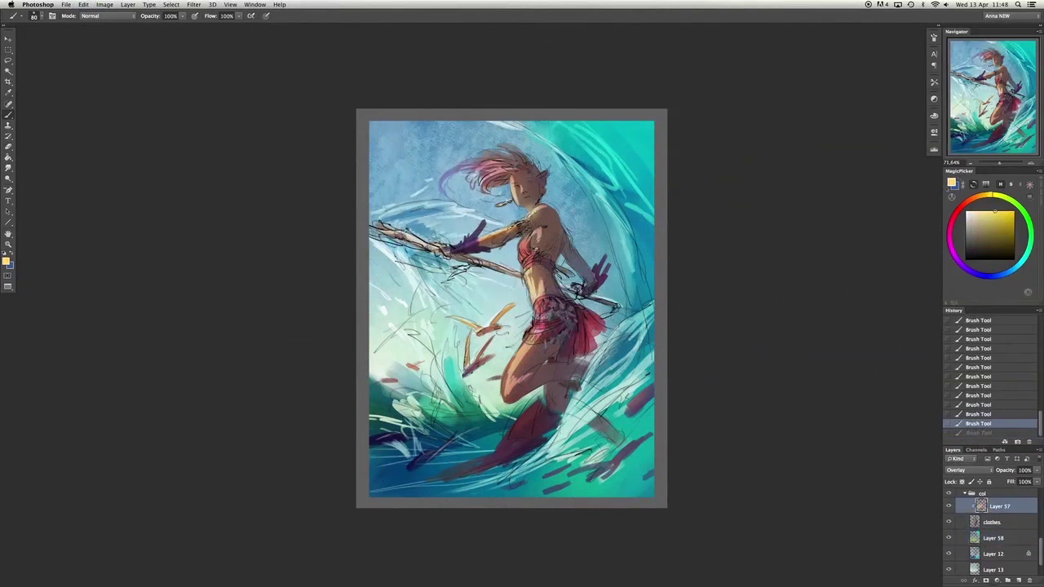
pyautogui.hotkey('ctrl', 'z')
pyautogui.click(994, 220)
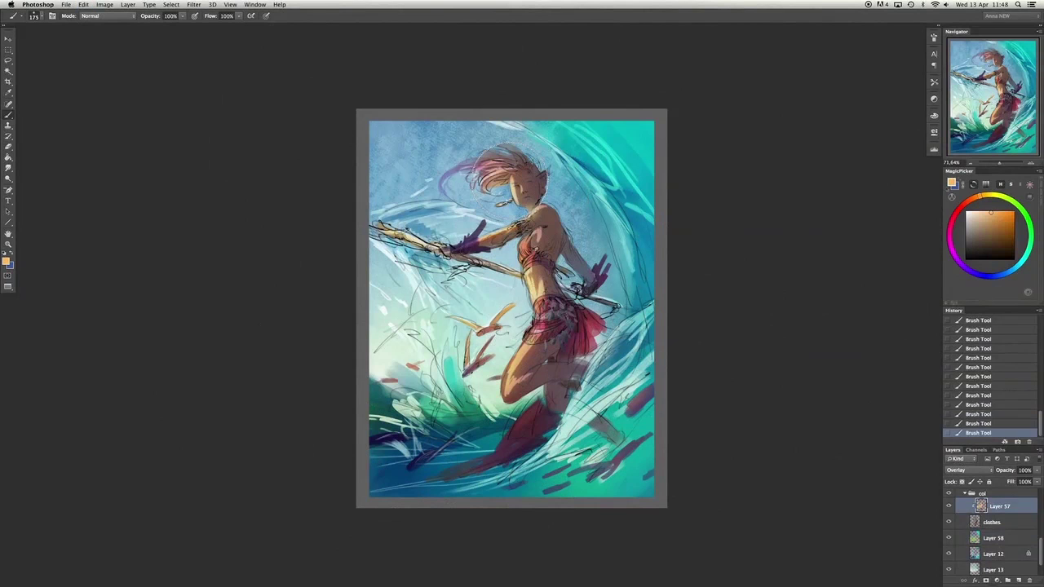
pyautogui.hotkey('ctrl', 'z')
# Refine the water glow on Layer 58 with a sampled green and light blue.
pyautogui.hotkey('ctrl', 'z')
pyautogui.hotkey('alt', '[')
pyautogui.hotkey('alt', '[')
pyautogui.press(']')
pyautogui.press(']')
pyautogui.press(']')
pyautogui.press(']')
pyautogui.press(']')
pyautogui.press(']')
pyautogui.press(']')
pyautogui.hotkey('ctrl', 'z')
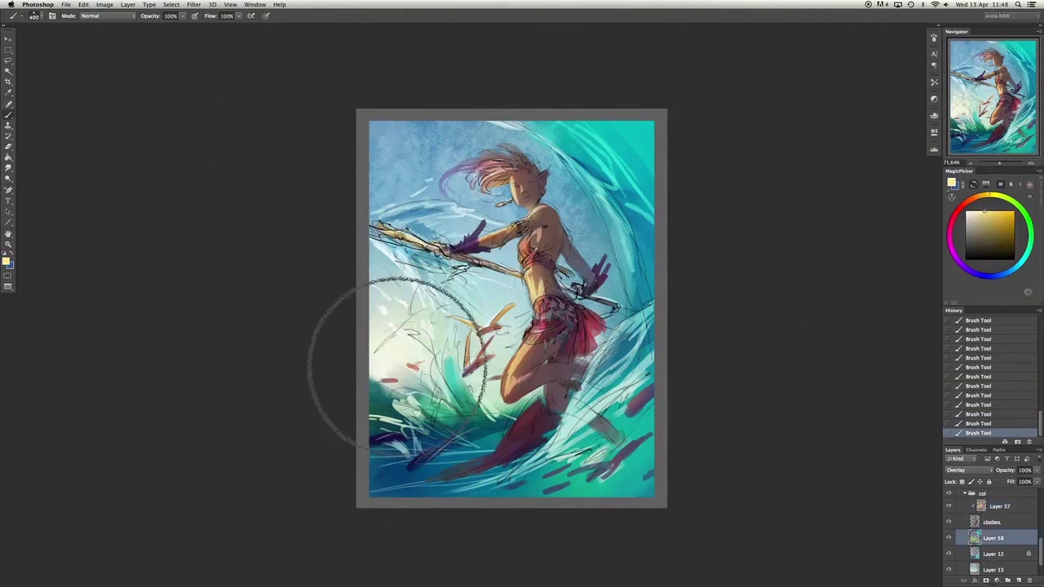
pyautogui.hotkey('ctrl', 'z')
pyautogui.keyDown('alt'); pyautogui.click(371, 395); pyautogui.keyUp('alt')
pyautogui.press('[')
pyautogui.press('[')
pyautogui.press(']')
pyautogui.press(']')
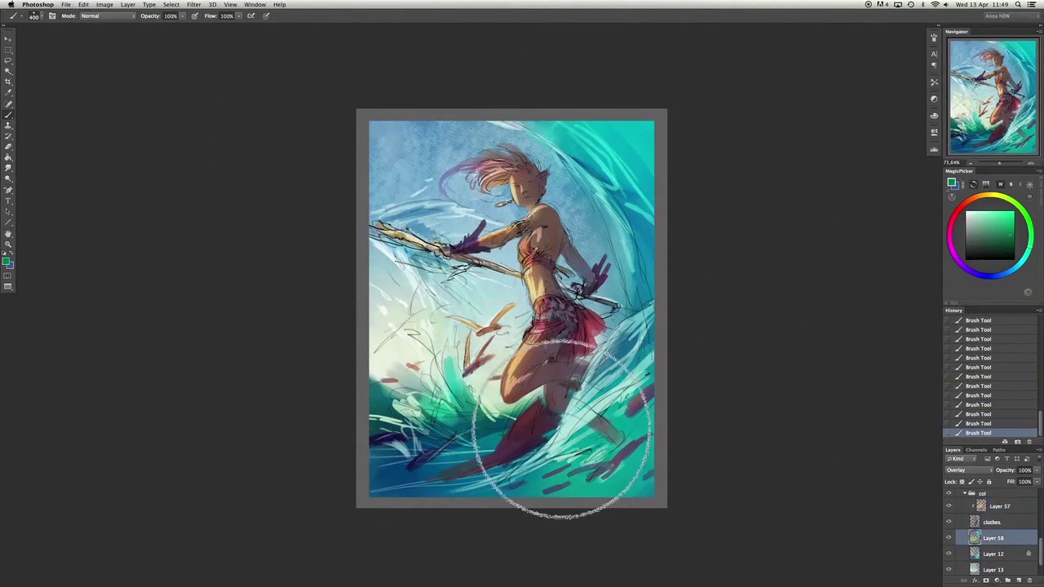
pyautogui.keyDown('alt'); pyautogui.click(604, 269); pyautogui.keyUp('alt')
pyautogui.hotkey('ctrl', 'z')
pyautogui.press('[')
pyautogui.press('[')
pyautogui.press('[')
pyautogui.press('[')
pyautogui.press('[')
pyautogui.press('[')
pyautogui.press('[')
pyautogui.press('[')
pyautogui.hotkey('ctrl', 'z')
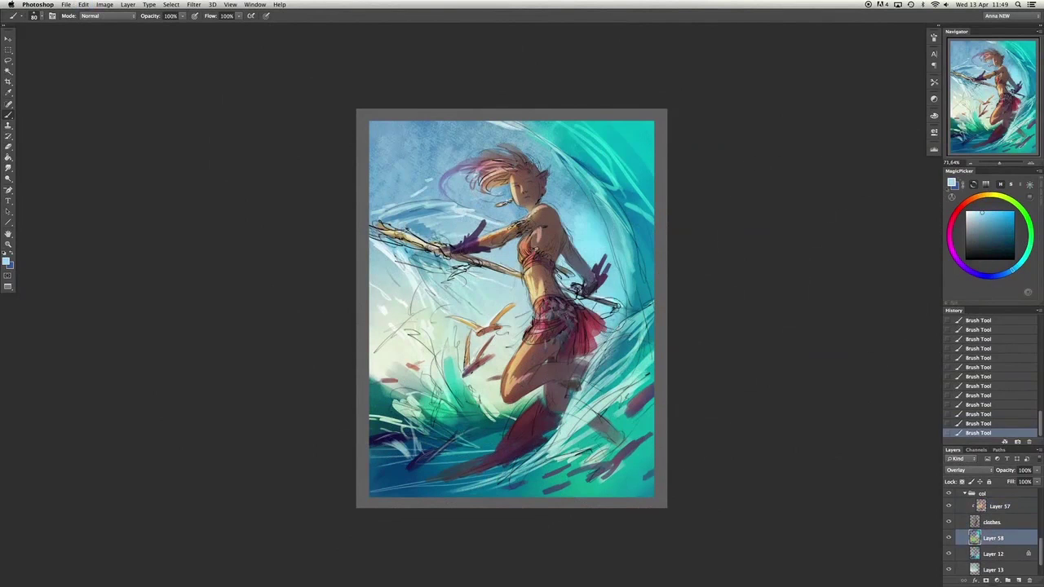
pyautogui.press(']')
pyautogui.press(']')
pyautogui.press(']')
pyautogui.press(']')
pyautogui.press(']')
pyautogui.press(']')
pyautogui.press(']')
pyautogui.press(']')
pyautogui.press(']')
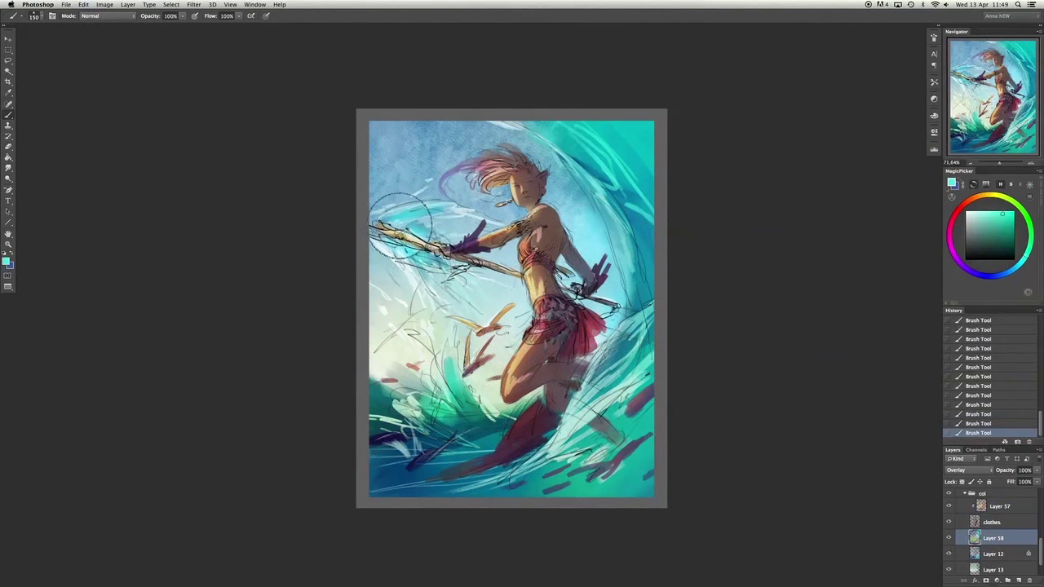
# Check values in greyscale, then paint warm orange highlights on the figure, undoing the last four strokes.
pyautogui.press('Delete')
pyautogui.hotkey('ctrl', 'alt', 'z')
pyautogui.hotkey('ctrl', 'alt', 'z')
pyautogui.hotkey('ctrl', 'alt', 'z')
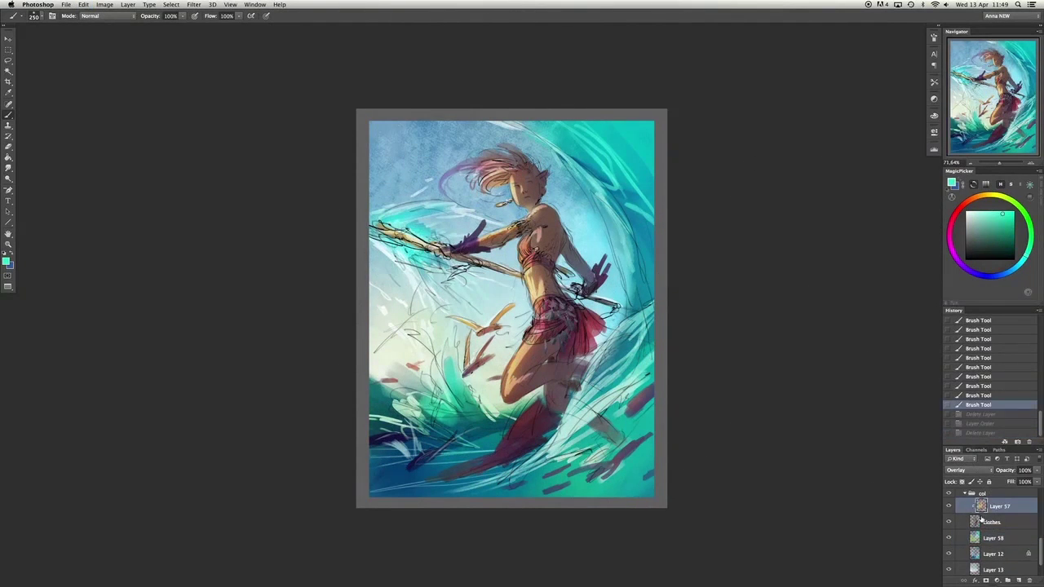
pyautogui.press('[')
pyautogui.press('[')
pyautogui.press('[')
pyautogui.keyDown('alt'); pyautogui.click(522, 335); pyautogui.keyUp('alt')
pyautogui.moveTo(802, 259); pyautogui.dragTo(521, 335)
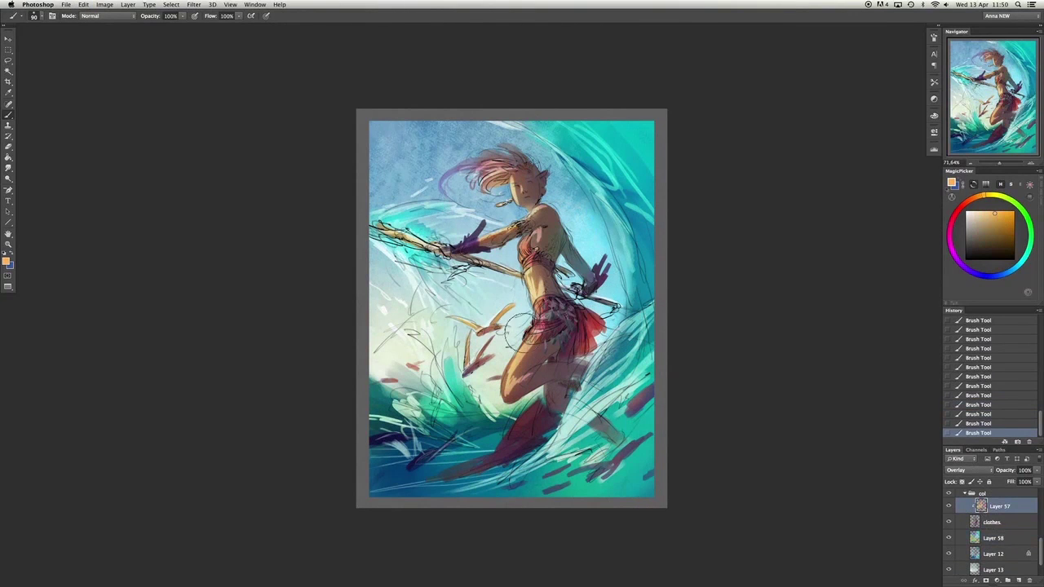
pyautogui.hotkey('ctrl', 'shift', 'z')
pyautogui.keyDown('alt'); pyautogui.click(500, 175); pyautogui.keyUp('alt')
pyautogui.press(']')
pyautogui.press(']')
pyautogui.press(']')
pyautogui.press(']')
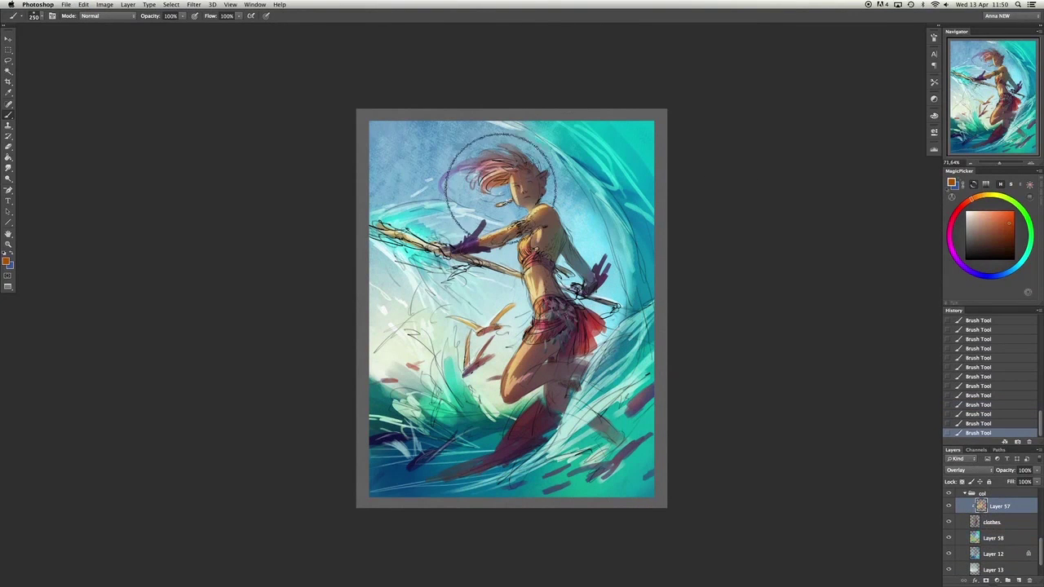
pyautogui.hotkey('ctrl', 'alt', 'z')
pyautogui.hotkey('ctrl', 'alt', 'z')
pyautogui.hotkey('ctrl', 'alt', 'z')
pyautogui.hotkey('ctrl', 'alt', 'z')
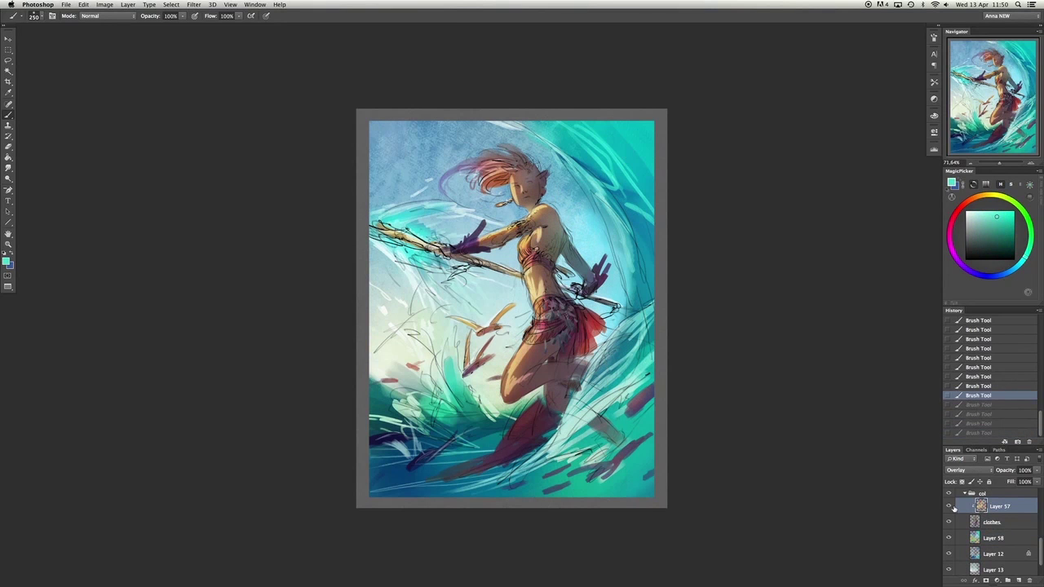
# Paint the lower leg darker red and mirror the canvas horizontally.
pyautogui.keyDown('alt'); pyautogui.click(587, 326); pyautogui.keyUp('alt')
pyautogui.press('[')
pyautogui.press('[')
pyautogui.press('[')
pyautogui.press('h')
pyautogui.moveTo(490, 400)
pyautogui.mouseDown()
pyautogui.moveTo(522, 432)
pyautogui.moveTo(498, 412)
pyautogui.moveTo(514, 445)
pyautogui.mouseUp()
pyautogui.press('[')
# Repaint the hair pinker and trial light orange and purple colours, undoing the test strokes.
pyautogui.moveTo(502, 153); pyautogui.dragTo(530, 173)
pyautogui.press(']')
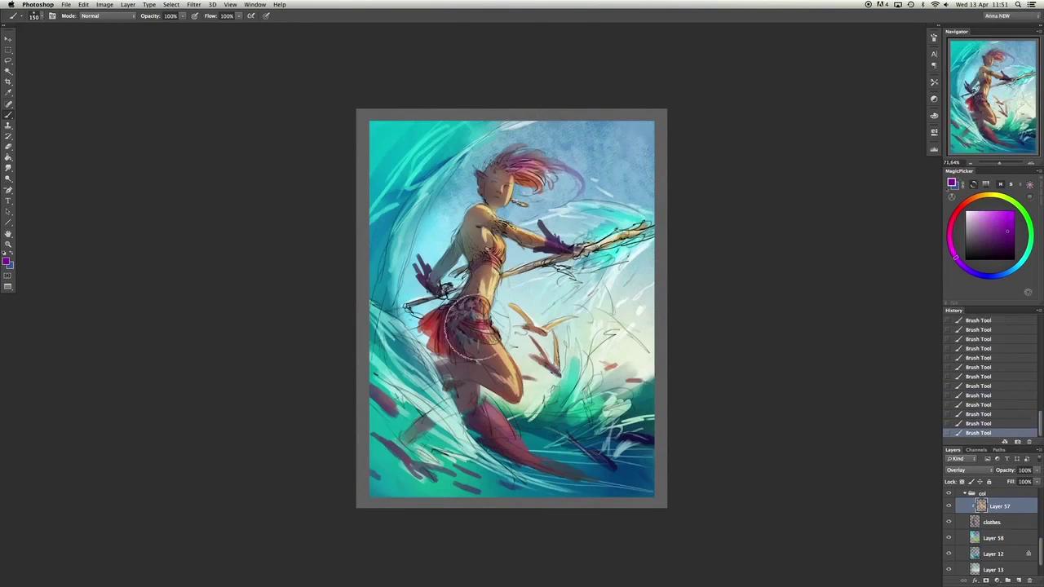
pyautogui.press('x')
pyautogui.hotkey('ctrl', 'alt', 'z')
pyautogui.hotkey('ctrl', 'alt', 'z')
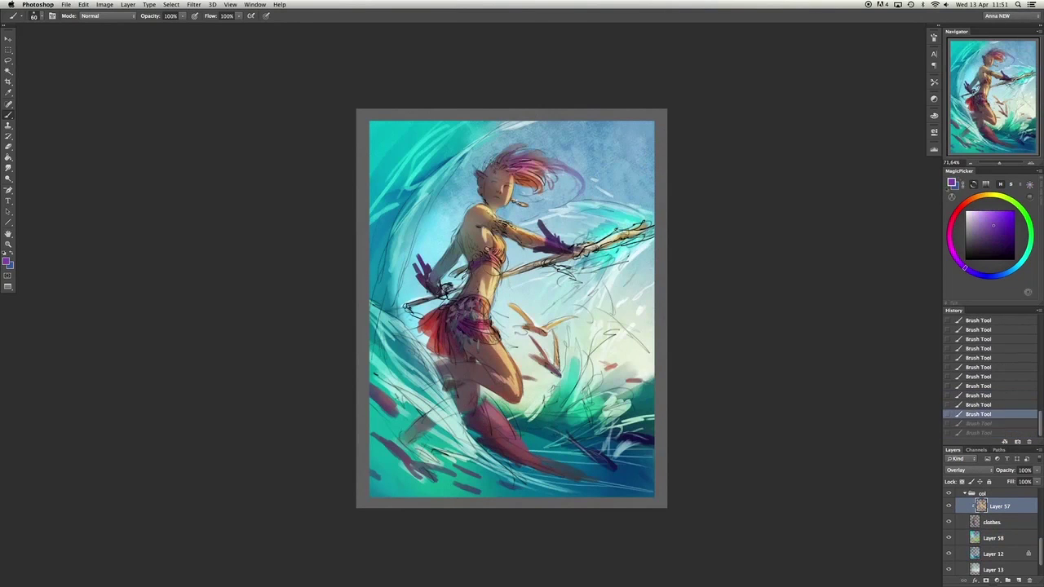
pyautogui.press(']')
pyautogui.press(']')
pyautogui.press(']')
pyautogui.press(']')
pyautogui.press(']')
pyautogui.press(']')
pyautogui.press(']')
pyautogui.press(']')
pyautogui.press(']')
pyautogui.click(987, 214)
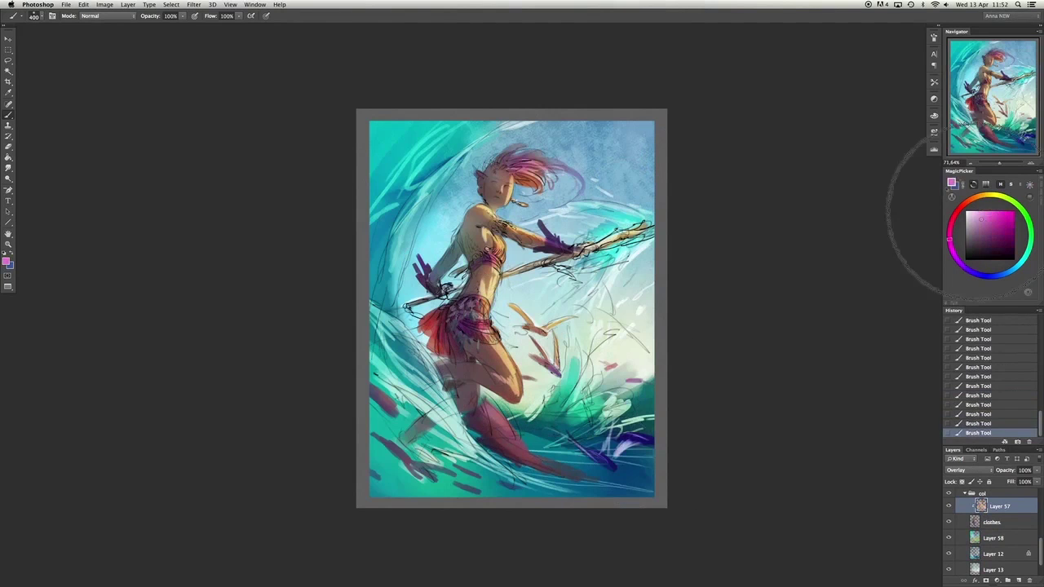
pyautogui.press('x')
pyautogui.press('[')
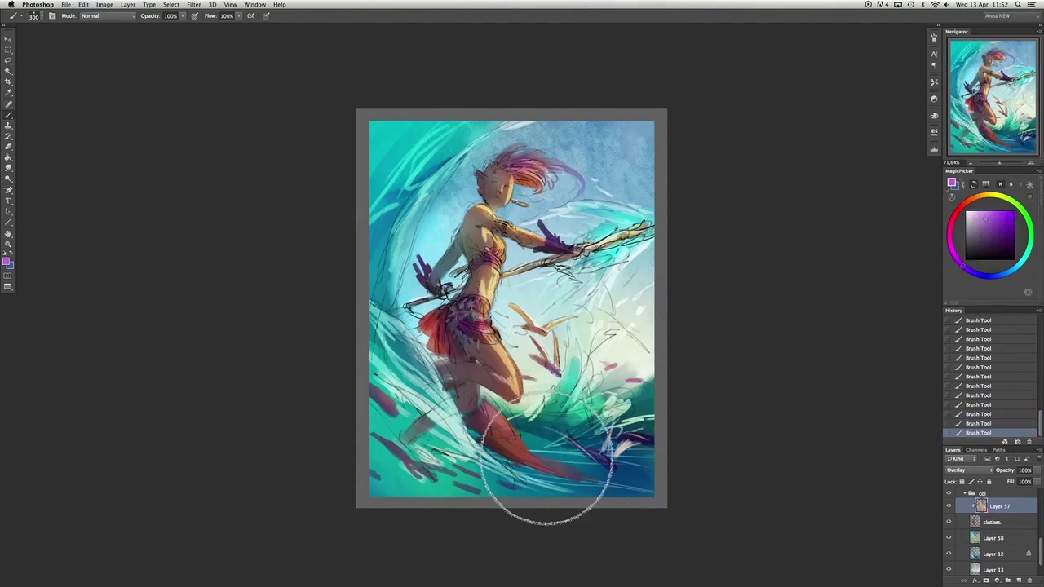
pyautogui.press('x')
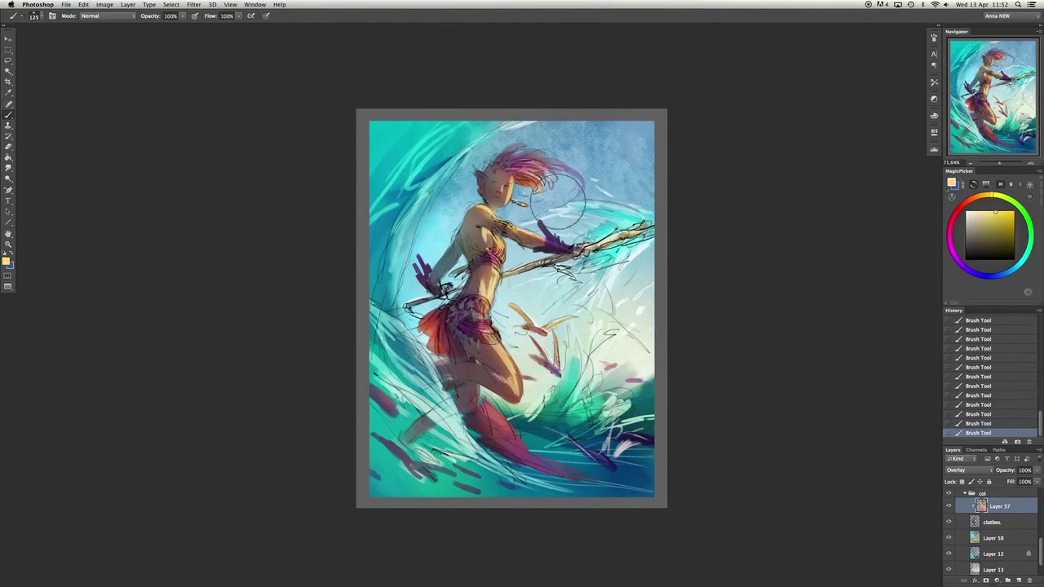
pyautogui.press(']')
pyautogui.press(']')
pyautogui.press(']')
pyautogui.press('x')
pyautogui.press('super+alt+z')
pyautogui.press('super+alt+z')
pyautogui.press(']')
pyautogui.press(']')
pyautogui.press(']')
pyautogui.press(']')
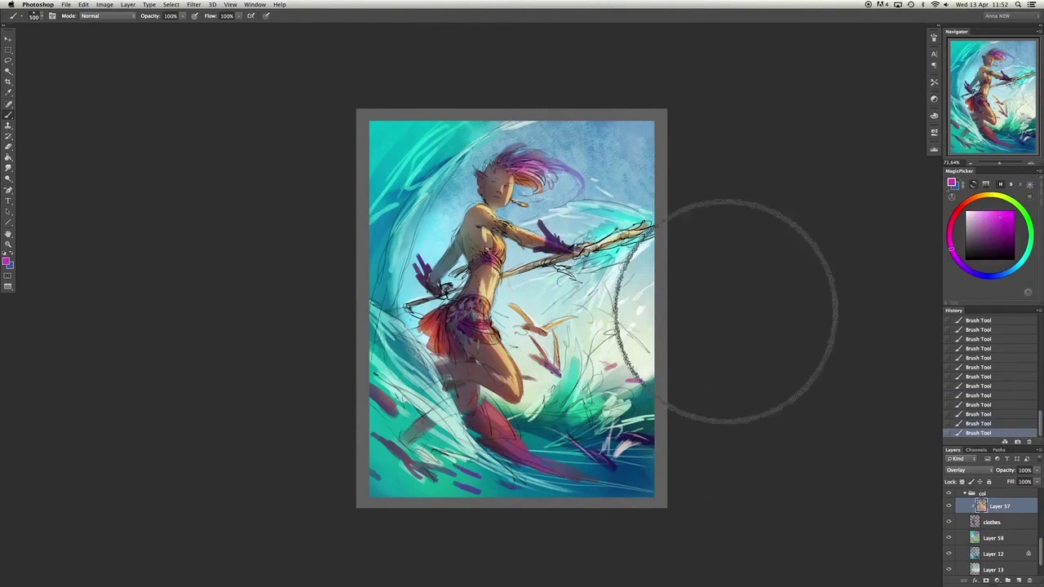
# Sample the pink, delete Layer 57, then restore it and switch to Layer 12.
pyautogui.keyDown('alt'); pyautogui.click(476, 467); pyautogui.keyUp('alt')
pyautogui.press('x')
pyautogui.press('BackSpace')
pyautogui.press('[')
pyautogui.press('[')
pyautogui.press('[')
pyautogui.press('[')
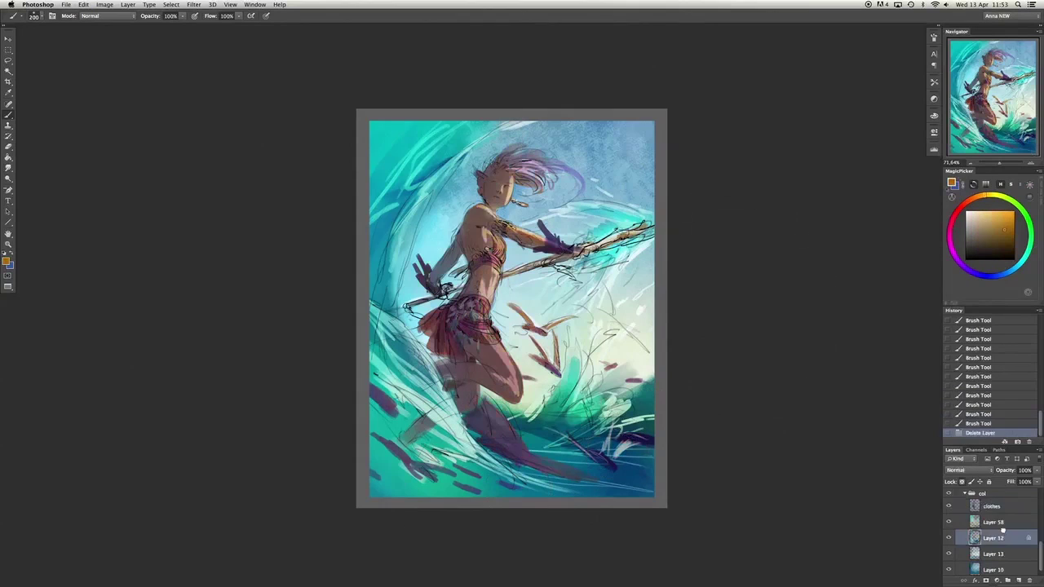
pyautogui.press('super+bracketleft')
pyautogui.press('super+alt+z')
pyautogui.press('super+alt+z')
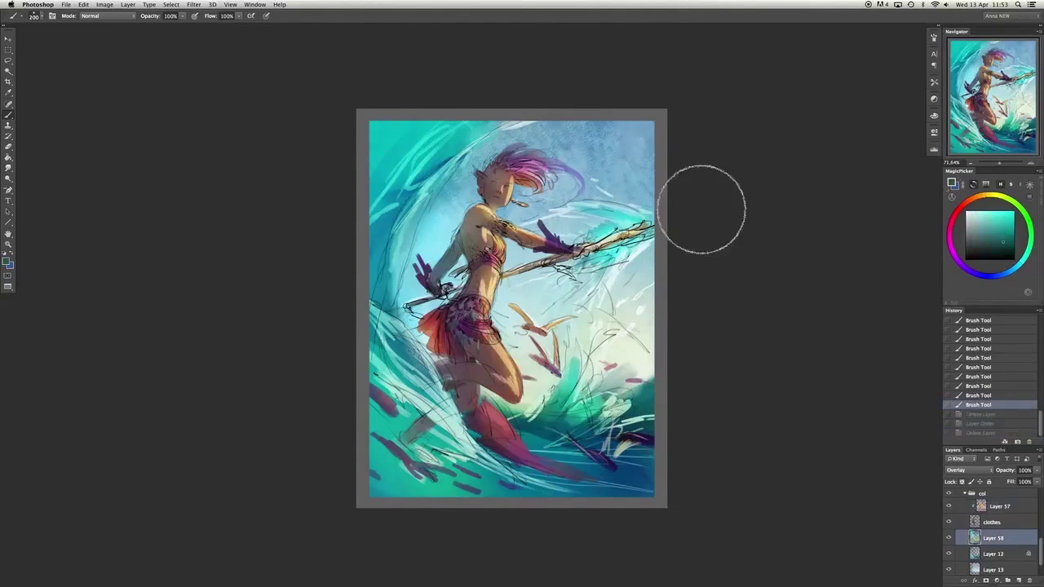
pyautogui.press(']')
pyautogui.press(']')
pyautogui.press(']')
pyautogui.press(']')
# Brighten the lower-left water with sampled light cyan and light green strokes.
pyautogui.keyDown('alt'); pyautogui.click(438, 207); pyautogui.keyUp('alt')
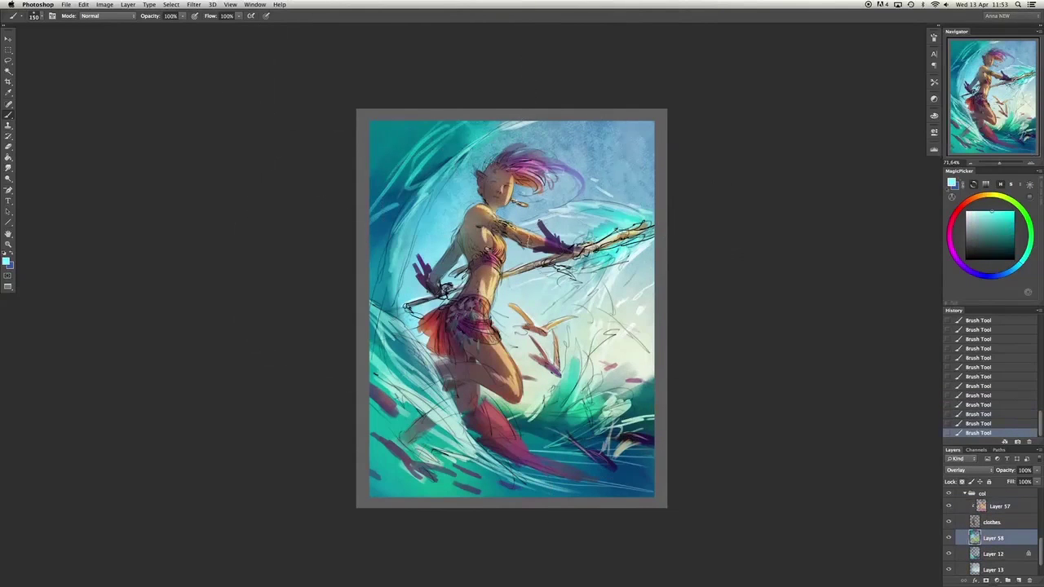
pyautogui.moveTo(372, 430); pyautogui.dragTo(477, 351)
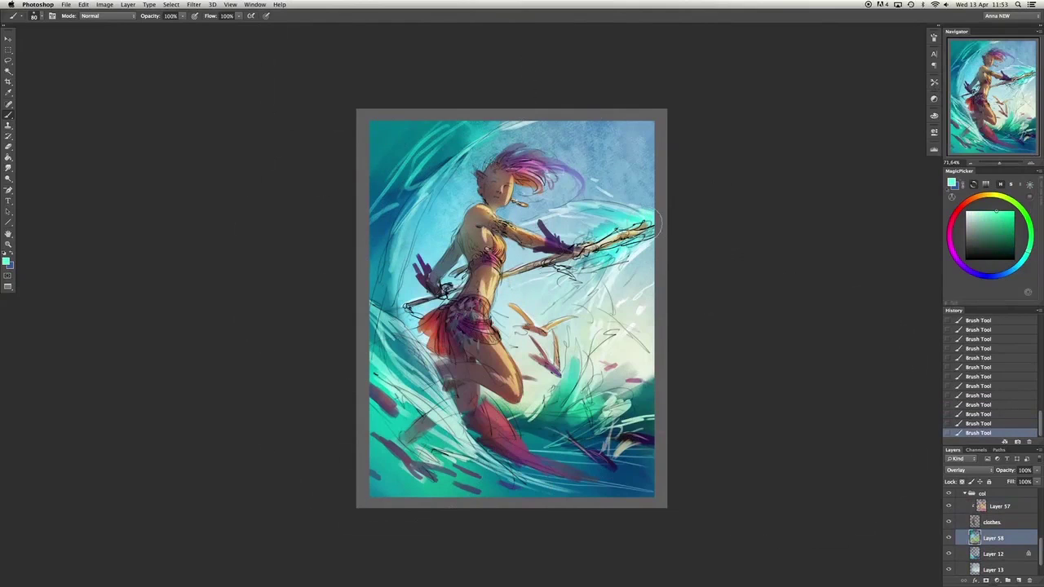
pyautogui.moveTo(538, 424)
pyautogui.mouseDown()
pyautogui.moveTo(664, 431)
pyautogui.moveTo(587, 392)
pyautogui.mouseUp()
pyautogui.press('[')
pyautogui.press('[')
pyautogui.press('[')
pyautogui.keyDown('alt'); pyautogui.click(644, 408); pyautogui.keyUp('alt')
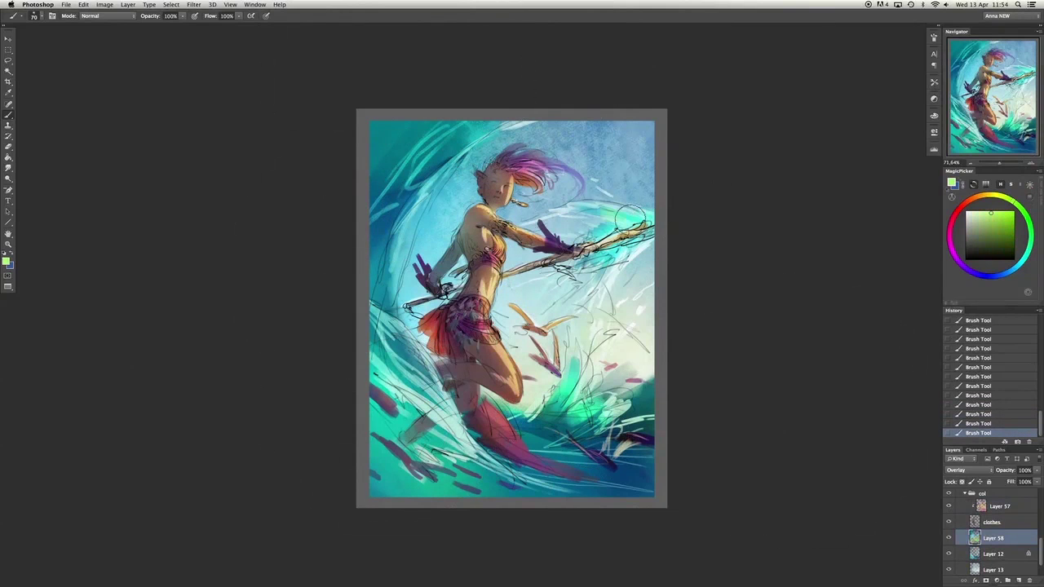
pyautogui.moveTo(372, 325); pyautogui.dragTo(429, 391)
pyautogui.moveTo(459, 453); pyautogui.dragTo(536, 498)
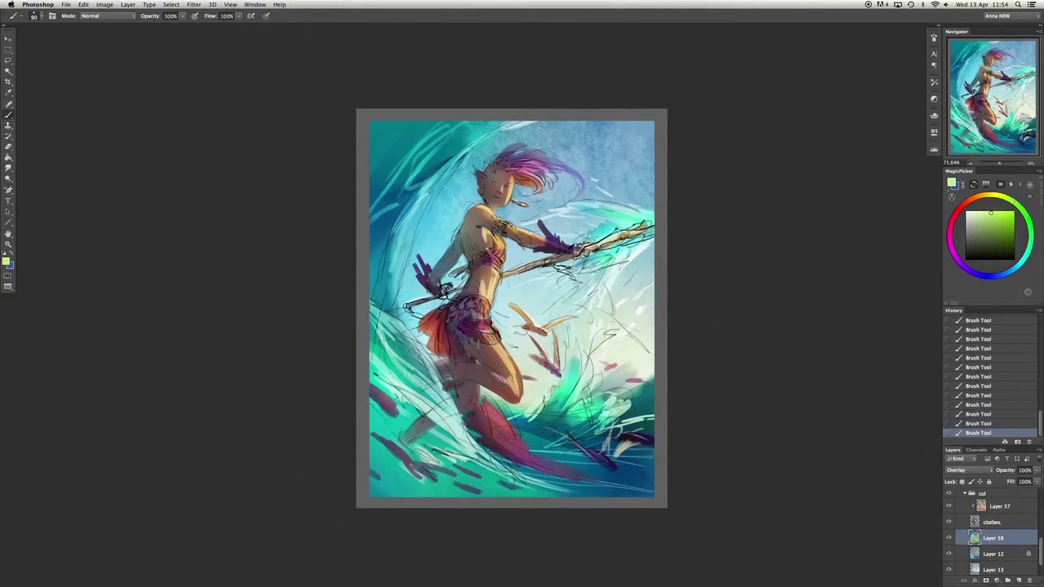
# After trying cyan, green and yellow, lighten the figure's chest and shoulder with salmon on Layer 57.
pyautogui.press(']')
pyautogui.press(']')
pyautogui.press(']')
pyautogui.press(']')
pyautogui.press(']')
pyautogui.press(']')
pyautogui.press(']')
pyautogui.keyDown('alt'); pyautogui.click(560, 462); pyautogui.keyUp('alt')
pyautogui.press(']')
pyautogui.press(']')
pyautogui.press(']')
pyautogui.press(']')
pyautogui.press(']')
pyautogui.keyDown('alt'); pyautogui.click(373, 156); pyautogui.keyUp('alt')
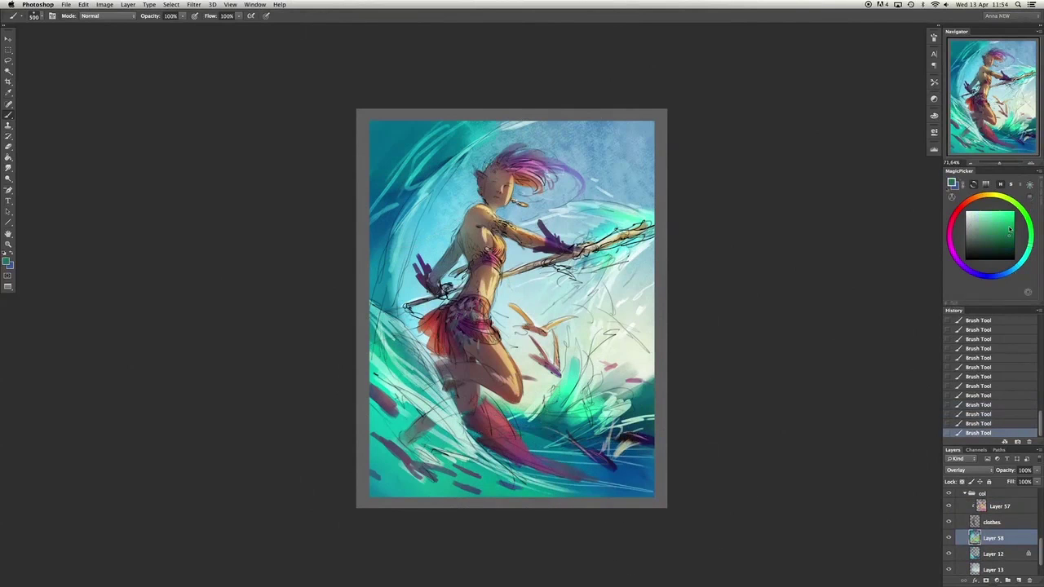
pyautogui.press('[')
pyautogui.press('[')
pyautogui.press('[')
pyautogui.press('[')
pyautogui.press('[')
pyautogui.press('[')
pyautogui.press('[')
pyautogui.press('[')
pyautogui.press('[')
pyautogui.press('[')
pyautogui.press('[')
pyautogui.press('[')
pyautogui.keyDown('alt'); pyautogui.click(642, 209); pyautogui.keyUp('alt')
pyautogui.hotkey('ctrl', 'z')
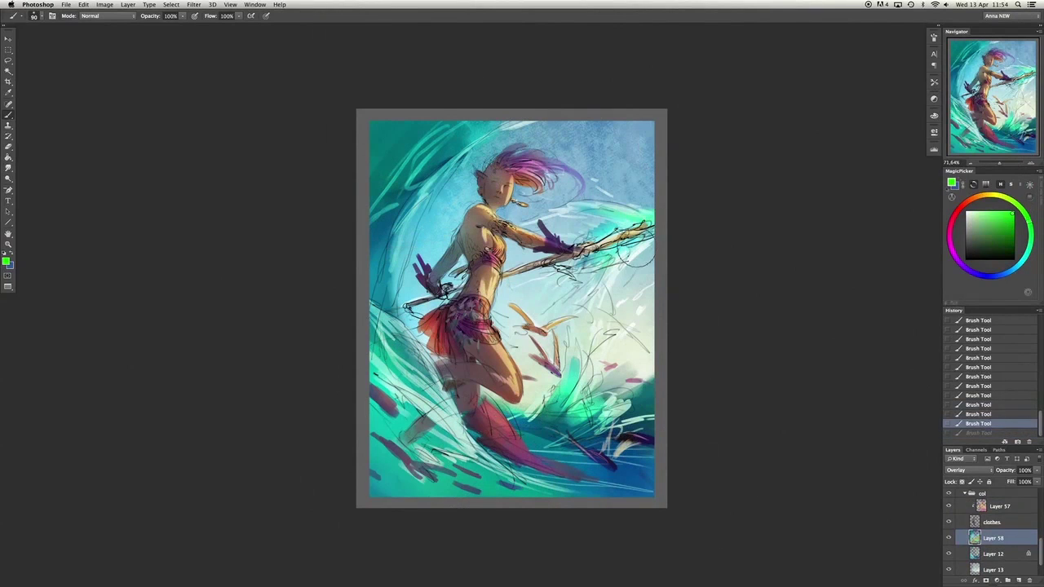
pyautogui.hotkey('ctrl', 'z')
pyautogui.keyDown('alt'); pyautogui.click(508, 321); pyautogui.keyUp('alt')
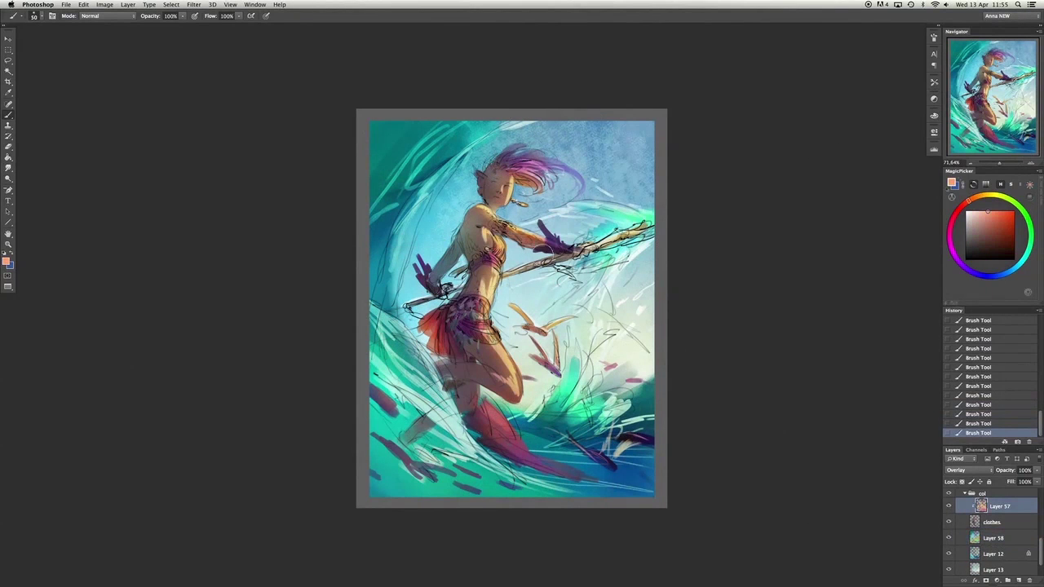
pyautogui.moveTo(522, 236); pyautogui.dragTo(469, 245)
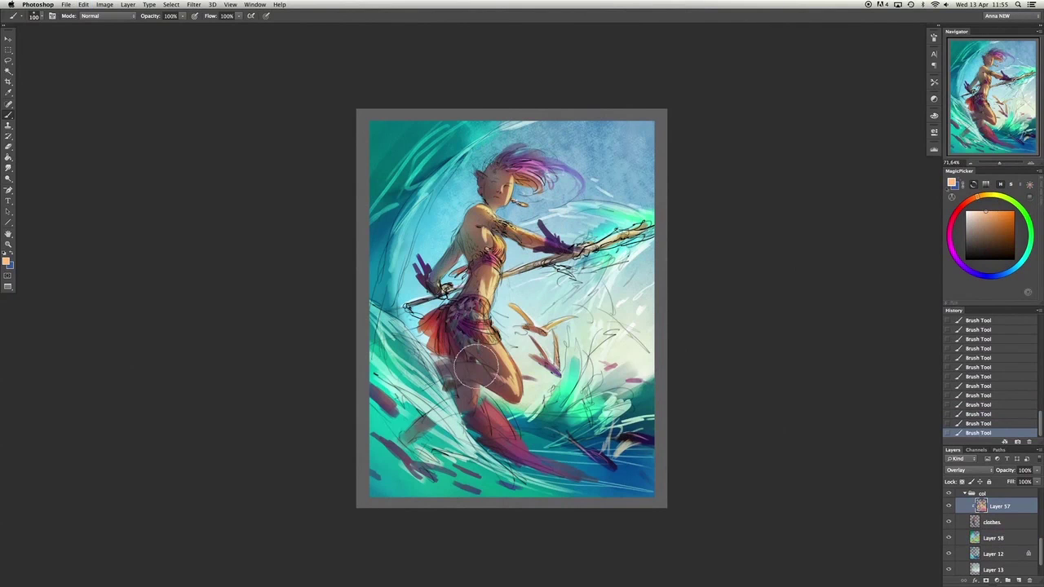
# Mirror the canvas horizontally and temporarily delete layers to compare the result.
pyautogui.press('h')
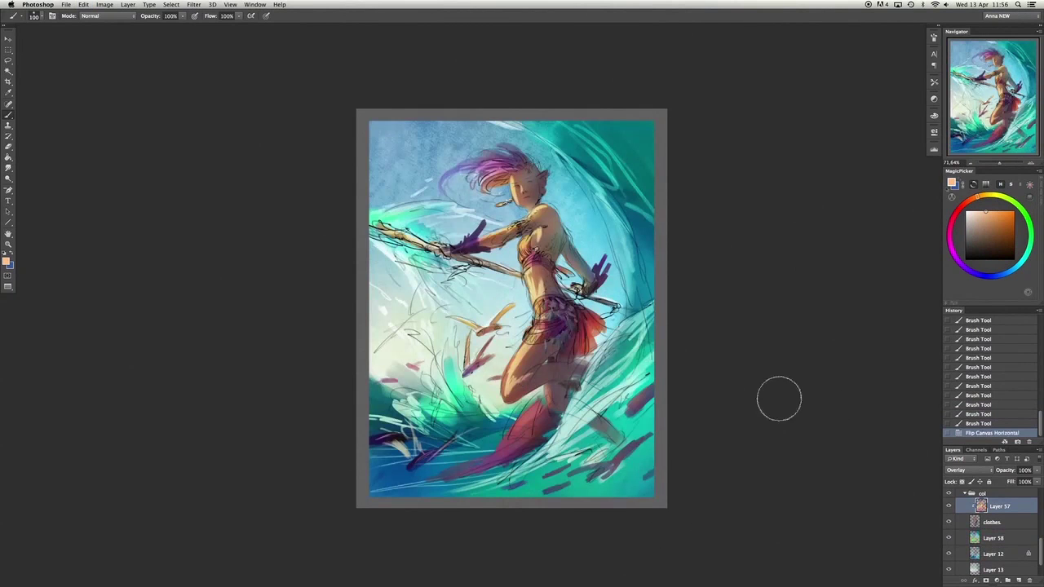
pyautogui.press('Delete')
pyautogui.press('Delete')
pyautogui.hotkey('ctrl', 'alt', 'z')
pyautogui.hotkey('ctrl', 'alt', 'z')
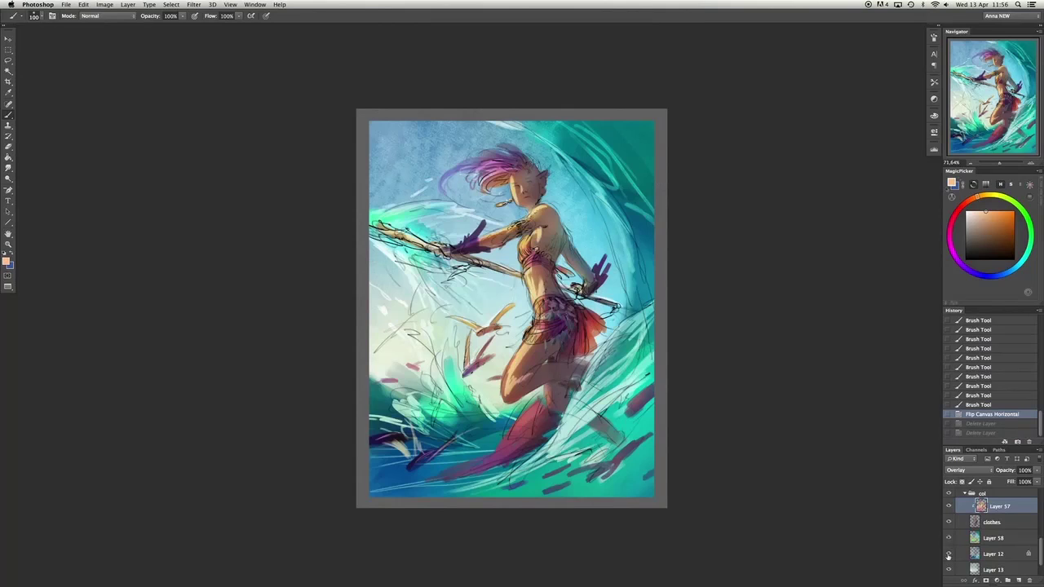
pyautogui.scroll(-2, 949, 550)
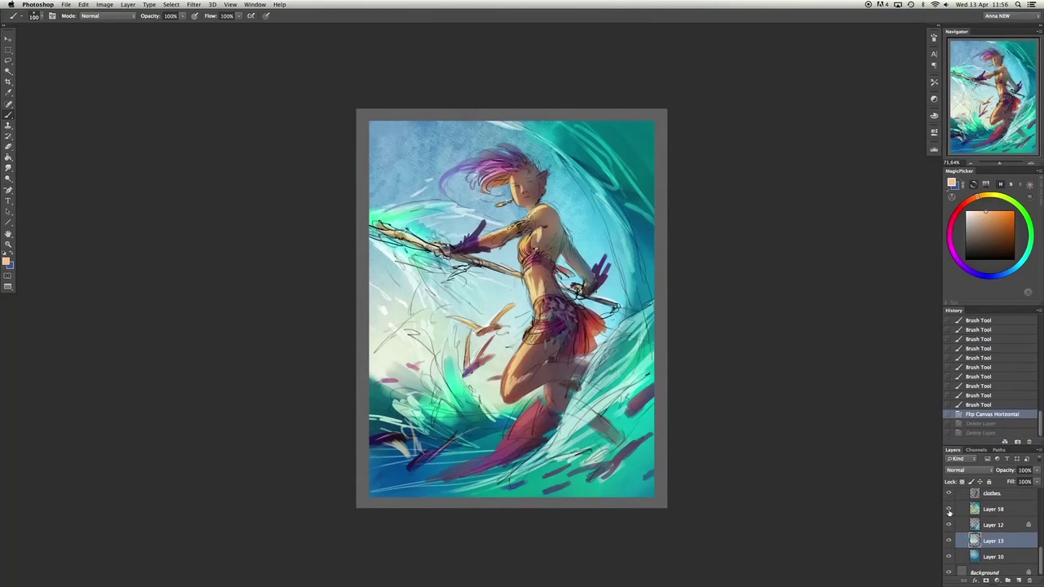
pyautogui.scroll(3, 949, 522)
# Move Layer 32 copy into the col group, clip it, and merge the copies into clothes.
pyautogui.moveTo(991, 499); pyautogui.dragTo(955, 543)
pyautogui.press('super+alt+g')
pyautogui.scroll(5, 961, 510)
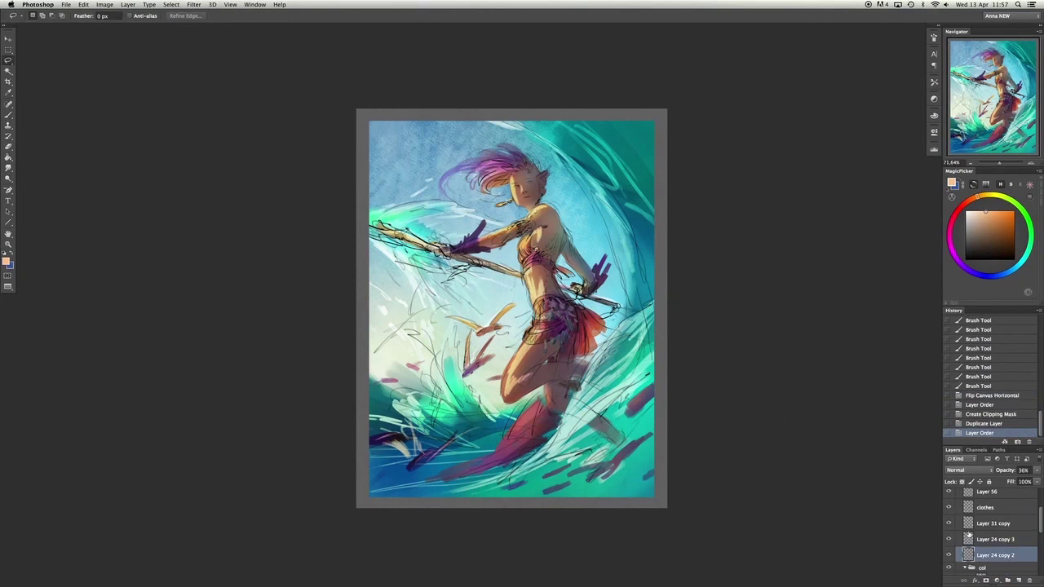
pyautogui.press('super+e')
pyautogui.press('super+e')
pyautogui.press('super+e')
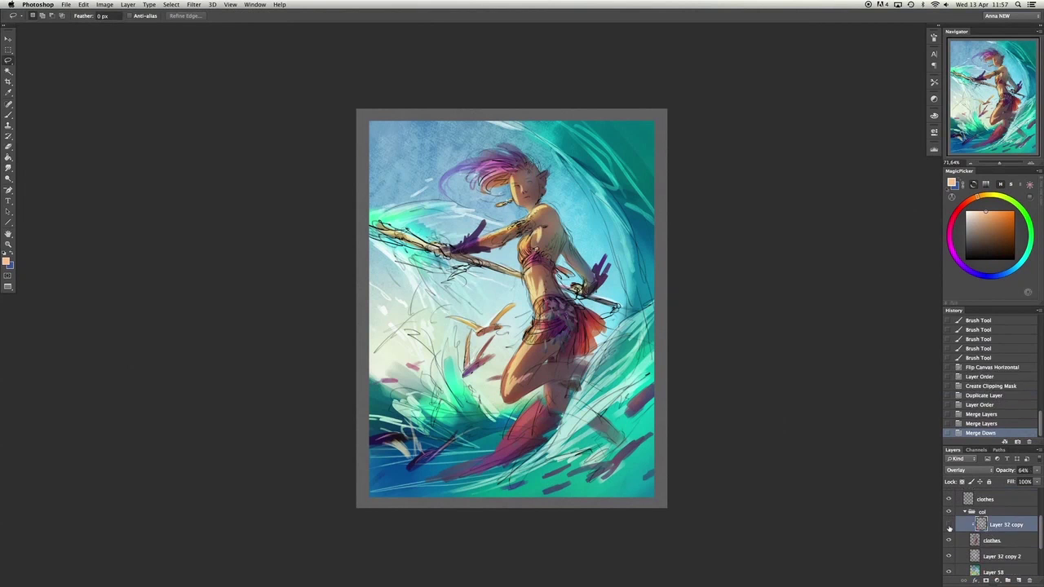
pyautogui.press('super+e')
pyautogui.press('super+e')
pyautogui.keyDown('super'); pyautogui.click(974, 536); pyautogui.keyUp('super')
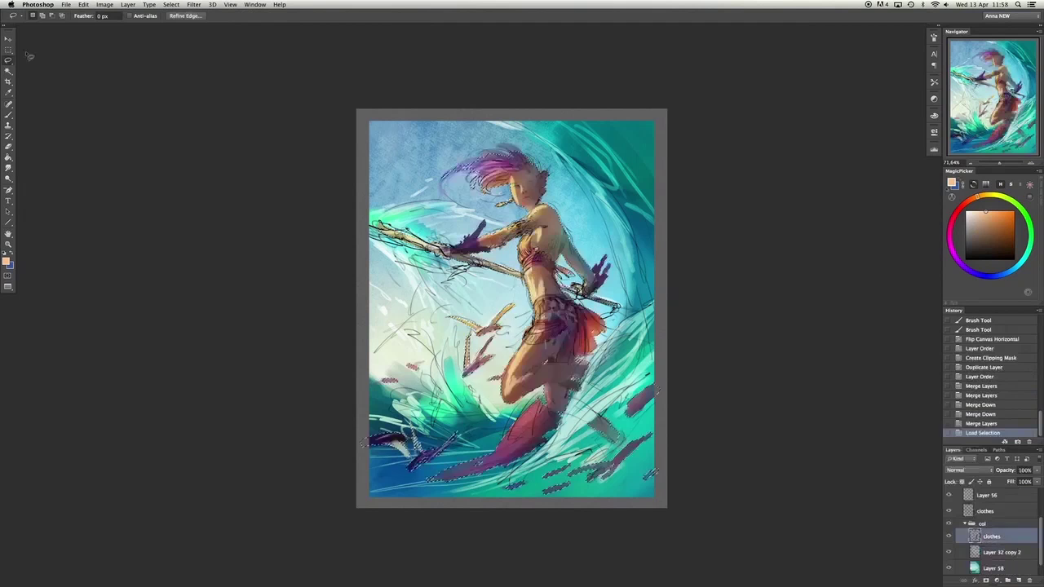
pyautogui.press('Delete')
pyautogui.press('super+d')
pyautogui.click(997, 552)
pyautogui.press('super+e')
# Paint pink strokes in the lower-left water on a clipped layer and merge it into clothes.
pyautogui.click(1019, 581)
pyautogui.press('alt+super+g')
pyautogui.press('b')
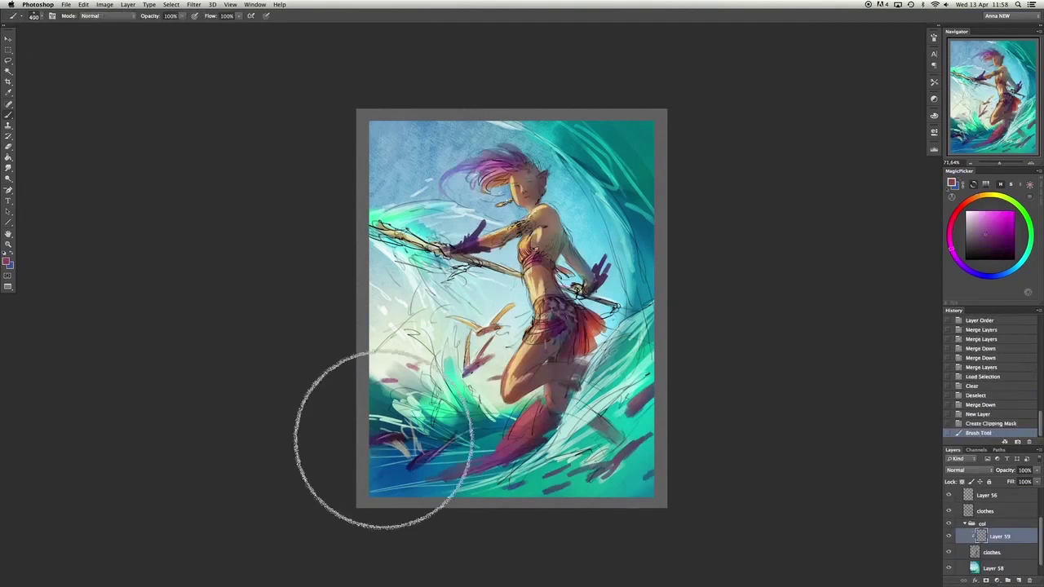
pyautogui.moveTo(384, 431); pyautogui.dragTo(414, 458)
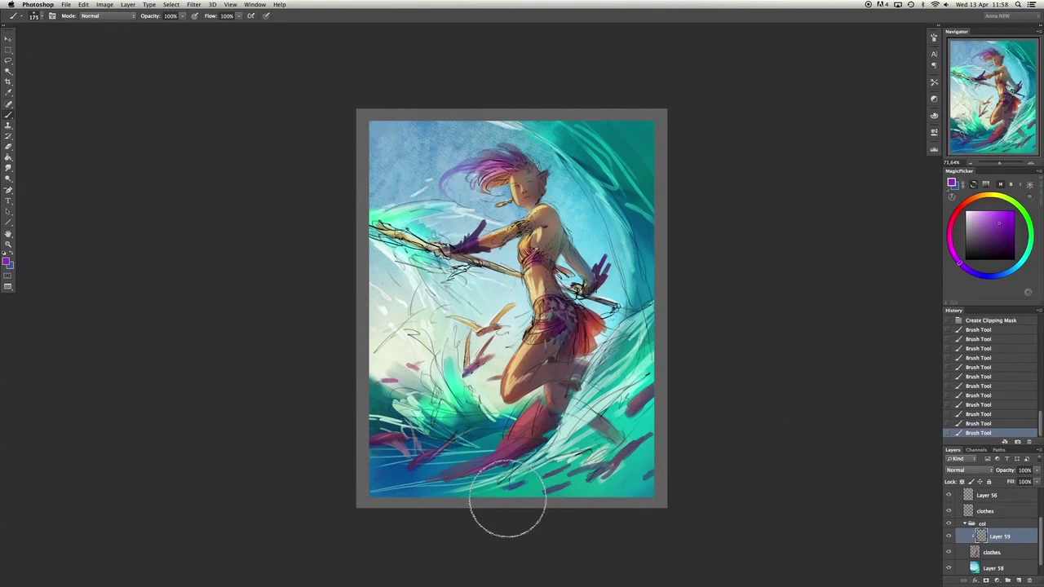
pyautogui.press('super+e')
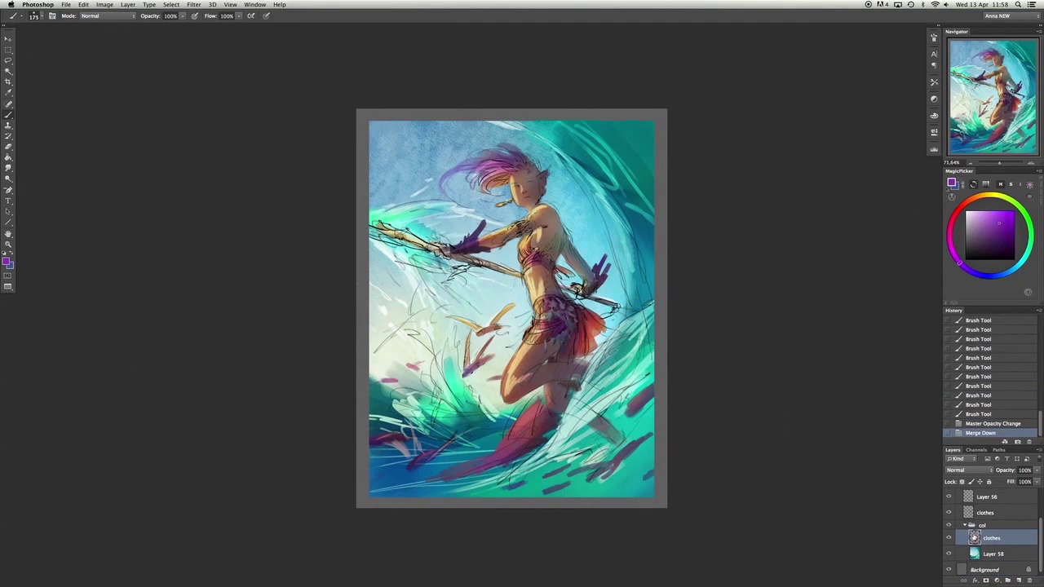
pyautogui.rightClick(526, 423)
pyautogui.press('super+z')
# Rename the layers to 'sketch', 'details' and 'chara'.
pyautogui.click(986, 528)
pyautogui.write('sketch')
pyautogui.press('Return')
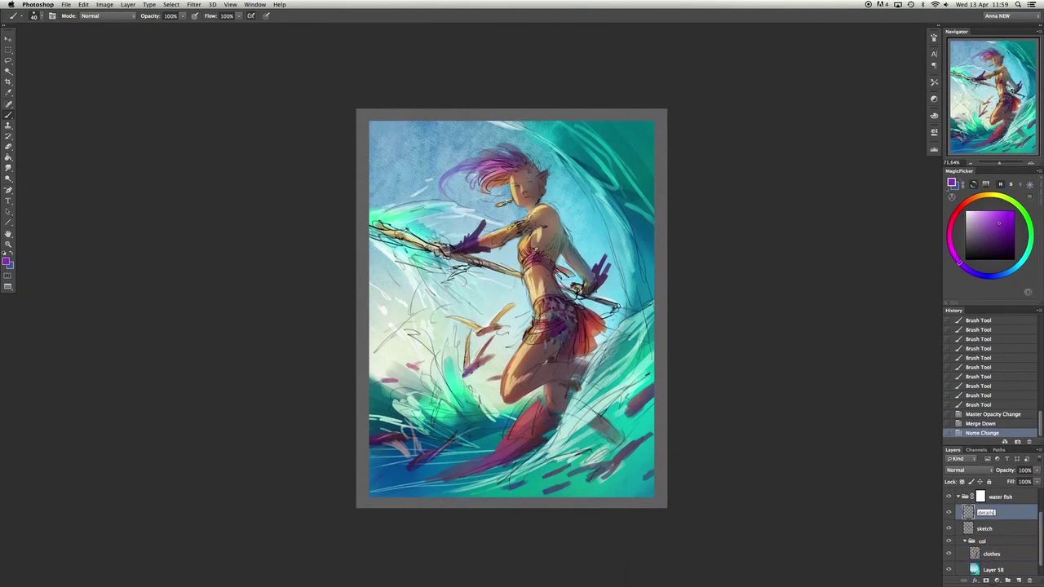
pyautogui.doubleClick(987, 513)
pyautogui.write('details')
pyautogui.press('Return')
pyautogui.doubleClick(991, 554)
pyautogui.write('chara')
pyautogui.press('Return')
# Duplicate bg, clear everything outside the artwork on bg copy, and move it below bg.
pyautogui.moveTo(975, 553); pyautogui.dragTo(977, 540)
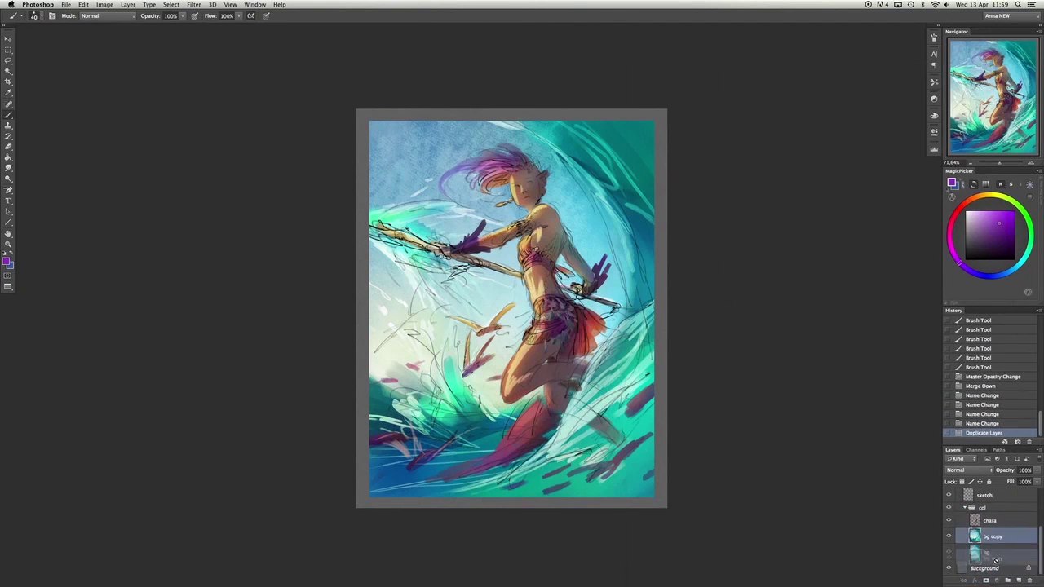
pyautogui.press('l')
pyautogui.keyDown('ctrl'); pyautogui.click(976, 541); pyautogui.keyUp('ctrl')
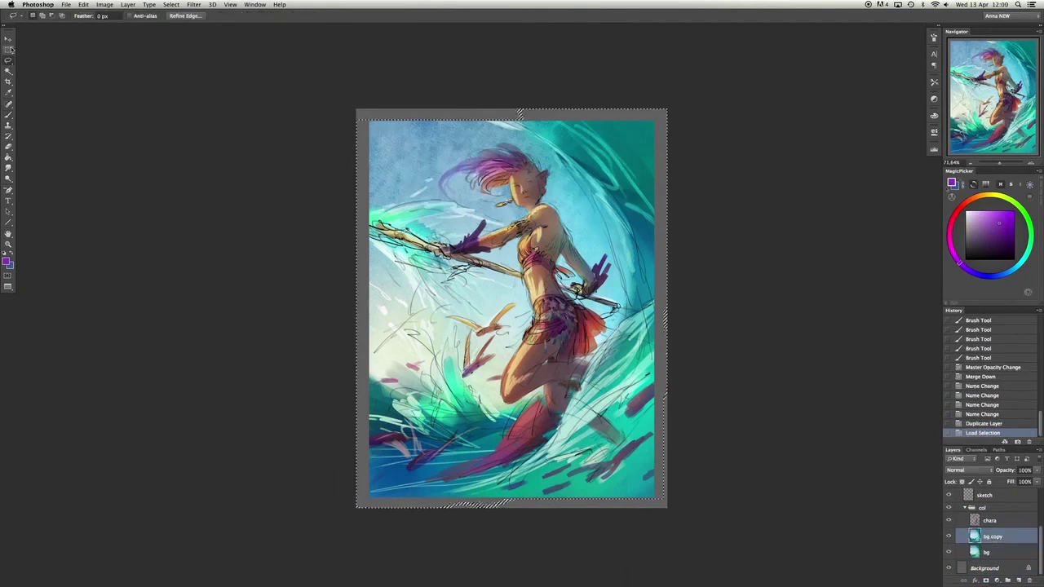
pyautogui.press('m')
pyautogui.click(591, 392)
pyautogui.rightClick(550, 365)
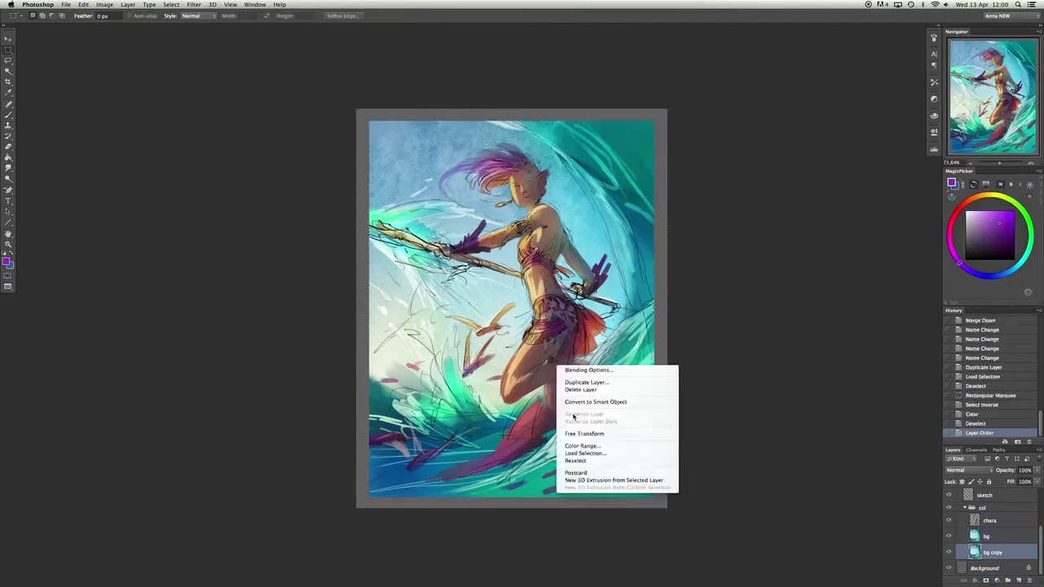
pyautogui.click(576, 379)
pyautogui.press('Delete')
pyautogui.hotkey('ctrl', 'd')
pyautogui.hotkey('ctrl', ']')
pyautogui.hotkey('ctrl', 't')
pyautogui.press('Return')
# Delete bg copy's mask and load the bg pixels as a selection.
pyautogui.scroll(-4, 1041, 495)
pyautogui.rightClick(987, 552)
pyautogui.click(922, 512)
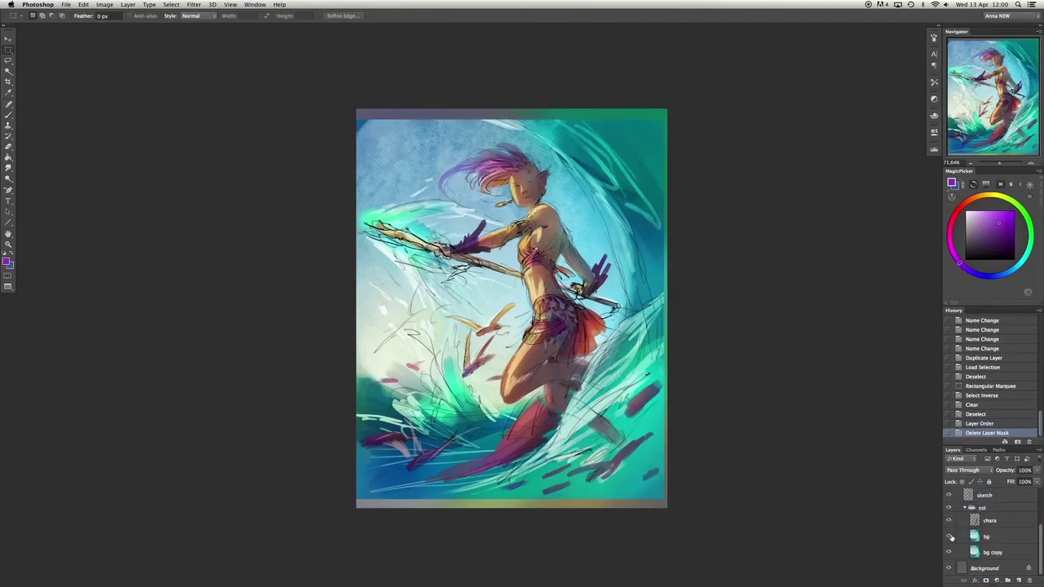
pyautogui.rightClick(975, 536)
pyautogui.click(889, 432)
pyautogui.click(985, 537)
# Fill the grey strips at the canvas top and bottom and heal the dark bottom stripe.
pyautogui.moveTo(357, 70); pyautogui.dragTo(664, 533)
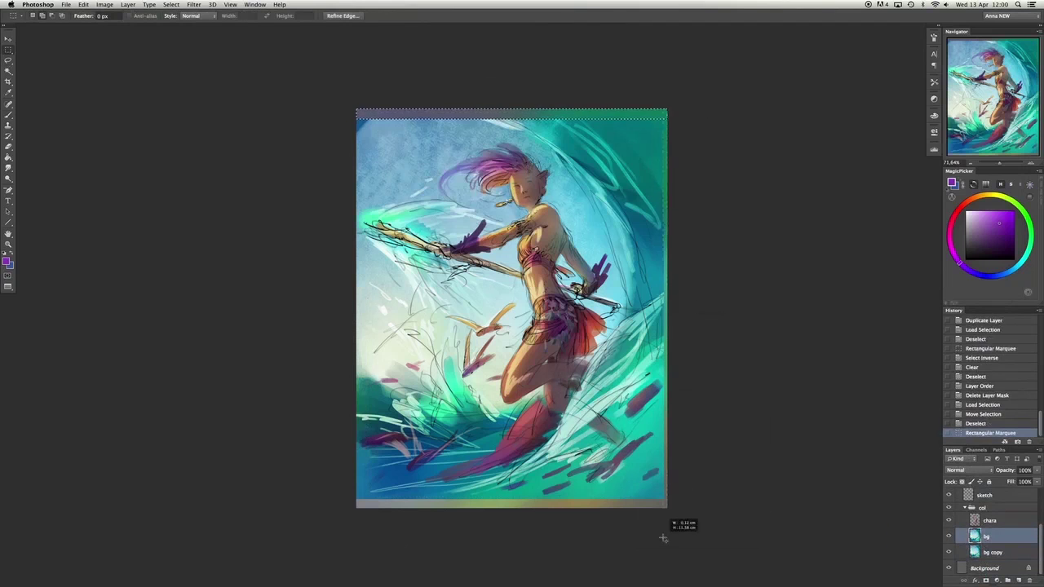
pyautogui.moveTo(356, 119); pyautogui.dragTo(667, 497)
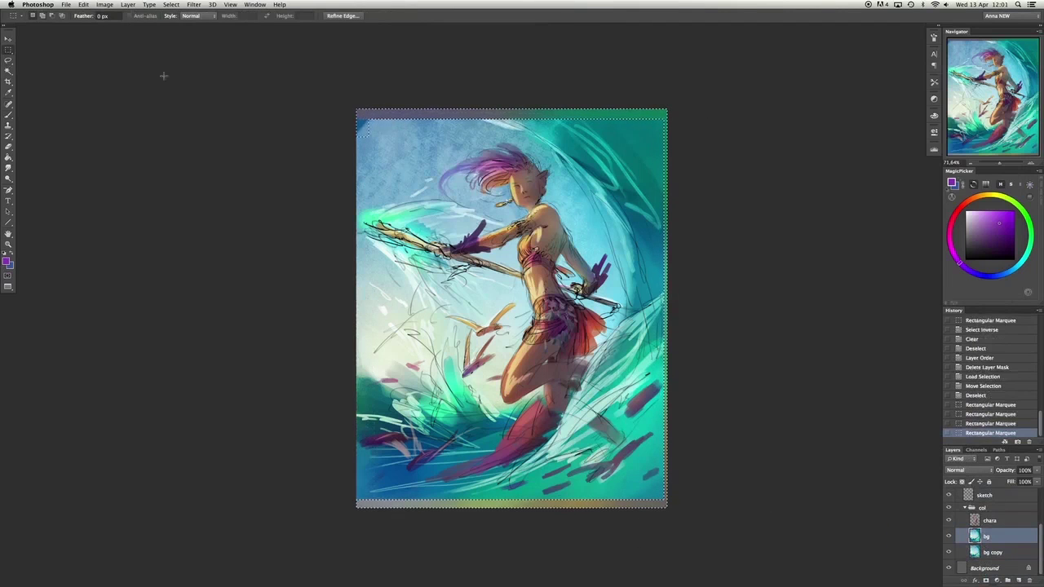
pyautogui.click(84, 4)
pyautogui.click(106, 152)
pyautogui.press('Return')
pyautogui.hotkey('ctrl', 'd')
pyautogui.moveTo(646, 113); pyautogui.dragTo(648, 114)
pyautogui.hotkey('ctrl', 'd')
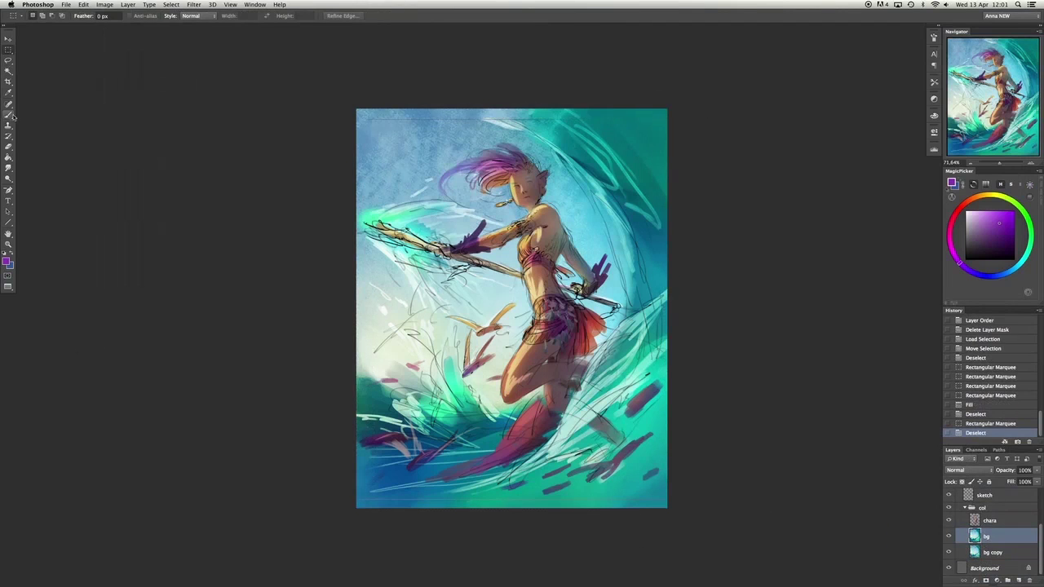
pyautogui.keyDown('shift'); pyautogui.click(687, 491); pyautogui.keyUp('shift')
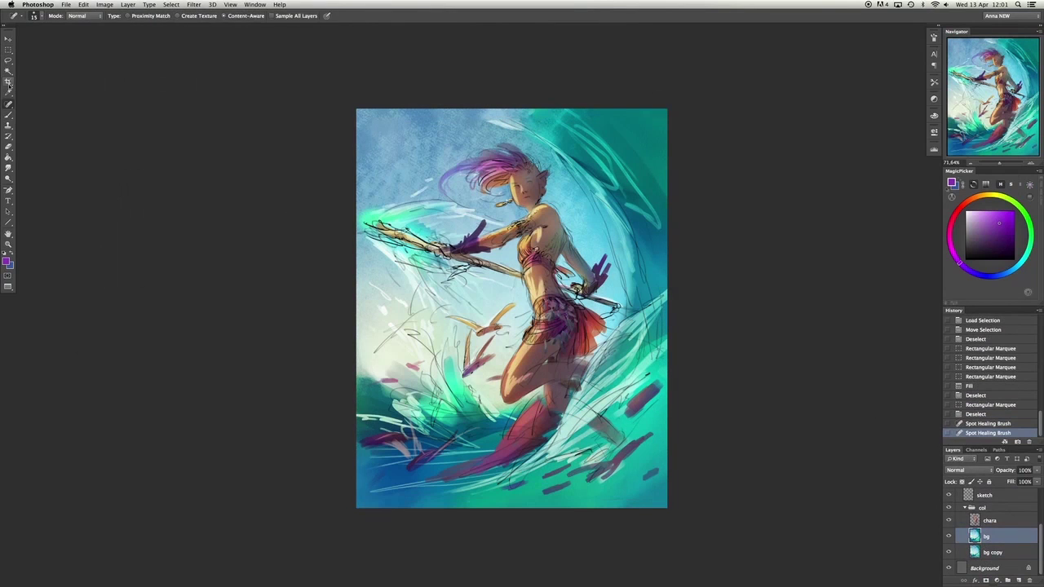
# Delete the bg copy layer and load the water fish mask as a selection on a new layer.
pyautogui.click(1029, 581)
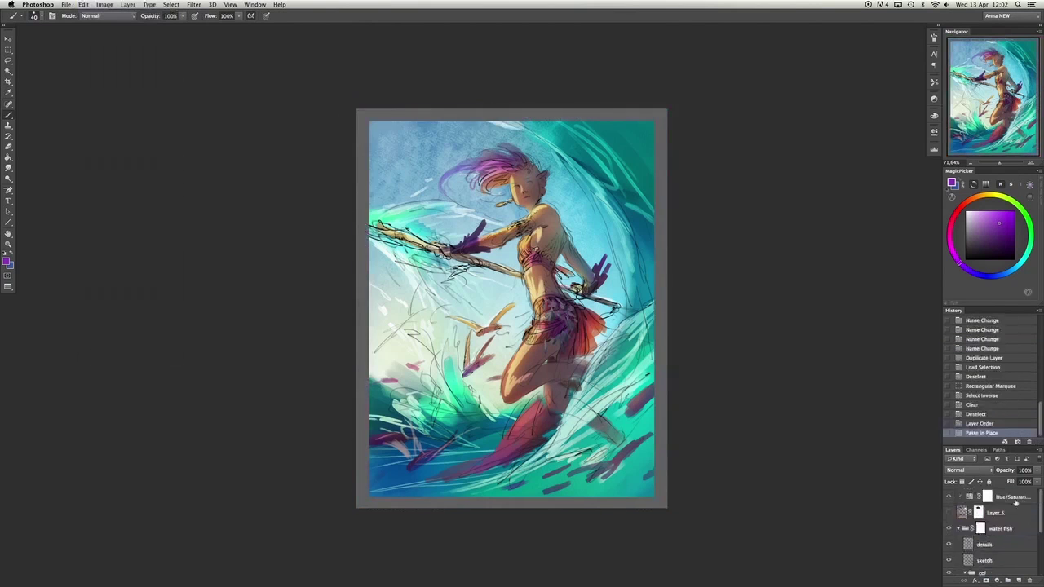
pyautogui.keyDown('shift'); pyautogui.click(980, 528); pyautogui.keyUp('shift')
pyautogui.rightClick(980, 529)
pyautogui.click(922, 490)
pyautogui.click(1018, 580)
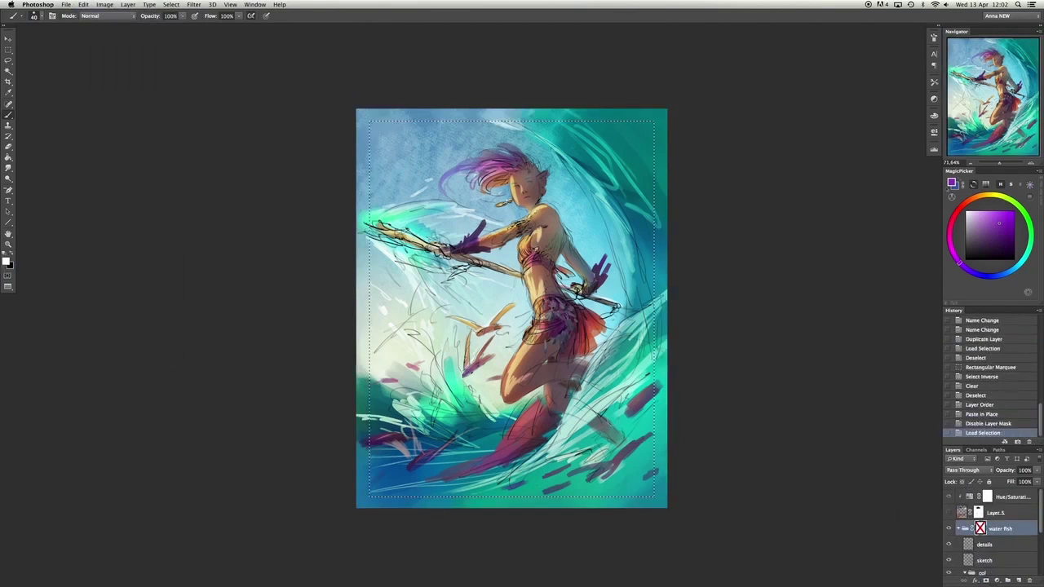
pyautogui.hotkey('ctrl', '[')
pyautogui.press('l')
# Delete the remaining layer mask, the leftover Layer 6 and the duplicate bg layer.
pyautogui.rightClick(502, 177)
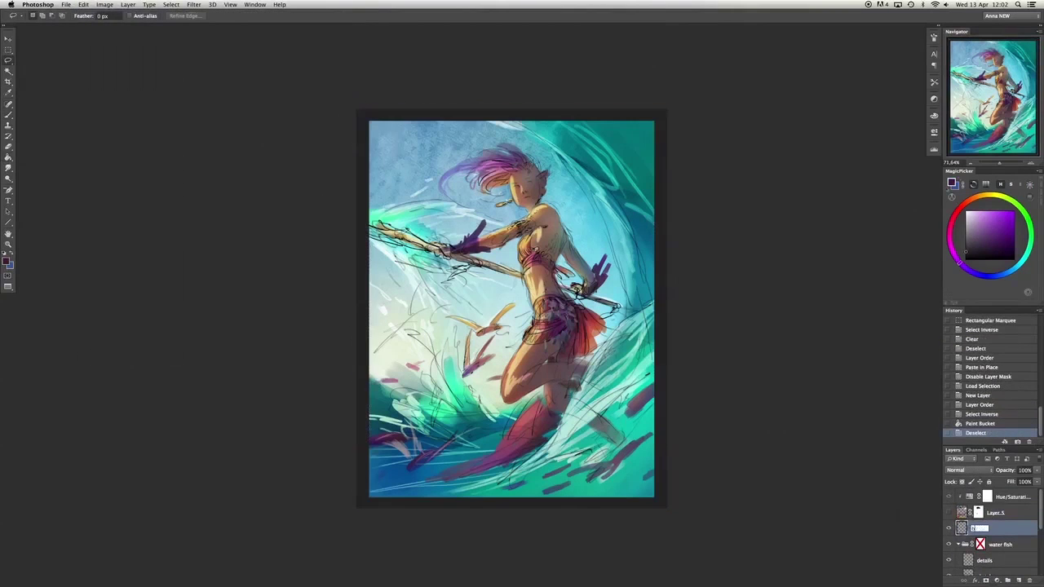
pyautogui.rightClick(1020, 545)
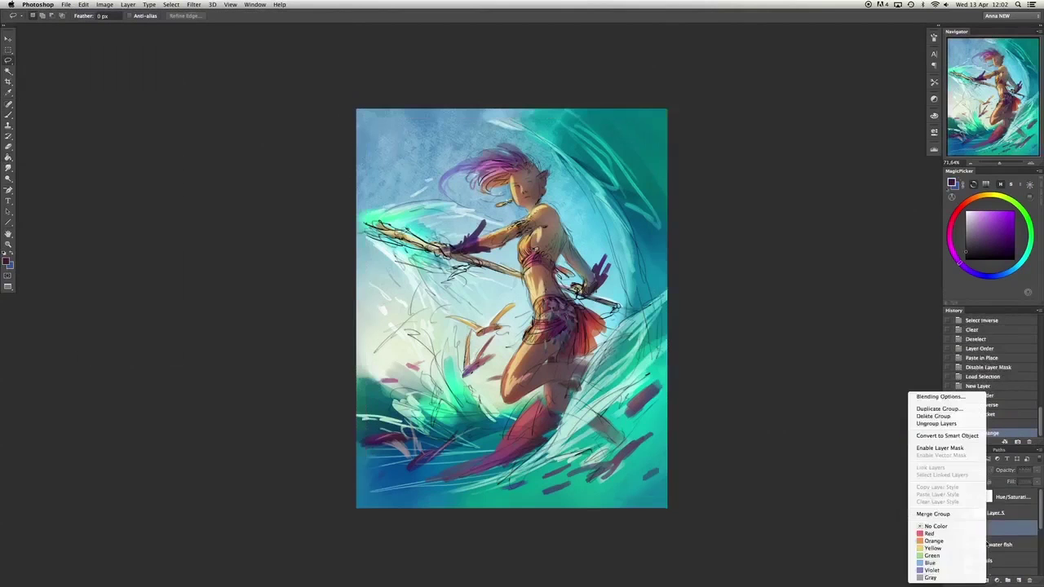
pyautogui.rightClick(982, 544)
pyautogui.click(917, 519)
pyautogui.scroll(-3, 949, 531)
pyautogui.press('Delete')
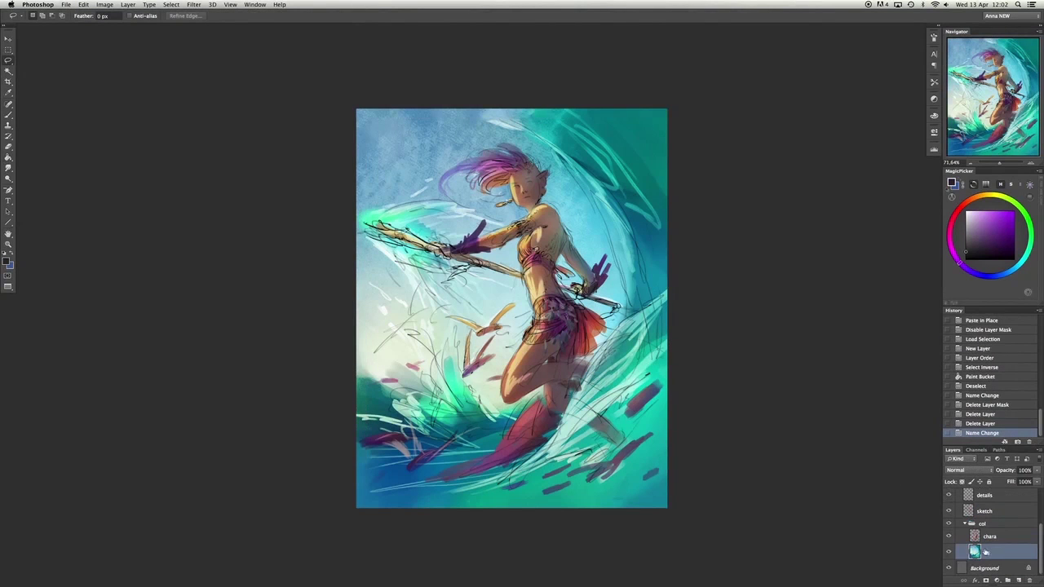
pyautogui.press('Delete')
# Rename the remaining layer 'bg', ungroup the layers, and merge bg down into Background.
pyautogui.doubleClick(986, 553)
pyautogui.write('bg')
pyautogui.press('Return')
pyautogui.moveTo(983, 554)
pyautogui.mouseDown()
pyautogui.moveTo(985, 542)
pyautogui.moveTo(984, 563)
pyautogui.mouseUp()
pyautogui.hotkey('ctrl', 'shift', 'g')
pyautogui.hotkey('ctrl', 'shift', 'g')
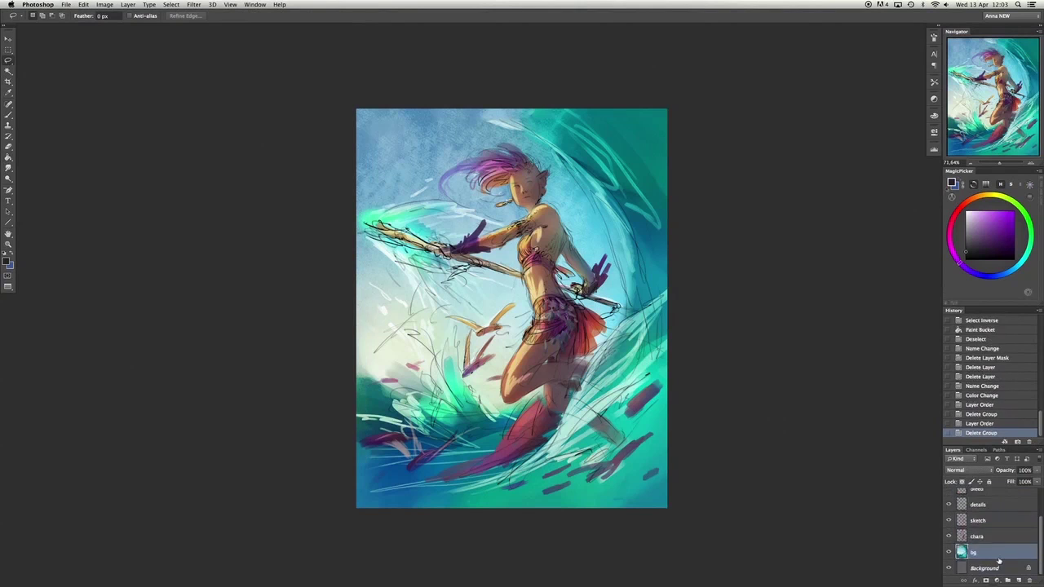
pyautogui.hotkey('ctrl', 'e')
# Rename Layer 5 to 'text' and toggle the magazine-cover text overlay to check it.
pyautogui.rightClick(952, 554)
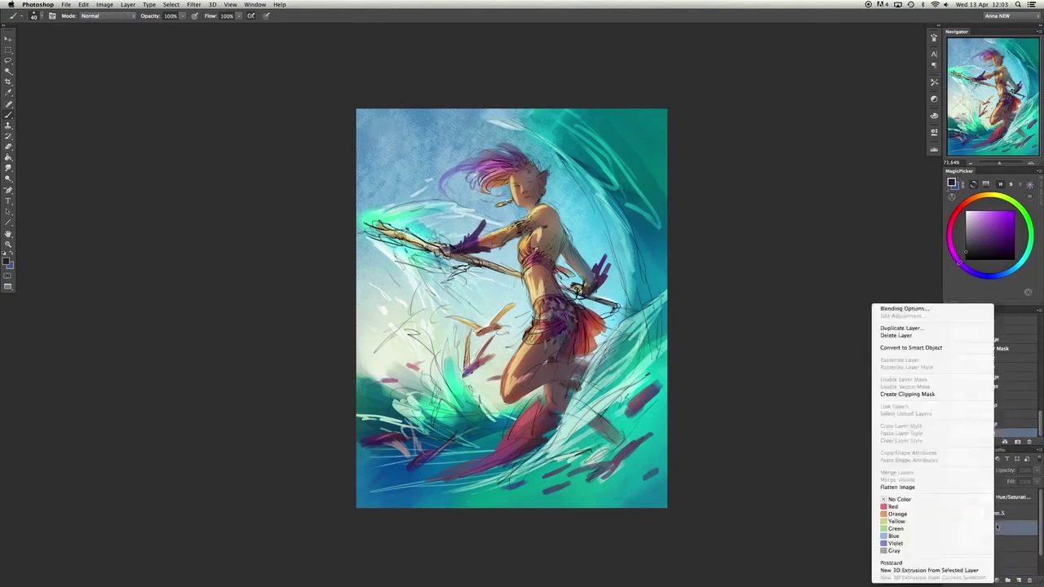
pyautogui.click(1000, 504)
pyautogui.write('text')
pyautogui.press('Return')
pyautogui.click(948, 512)
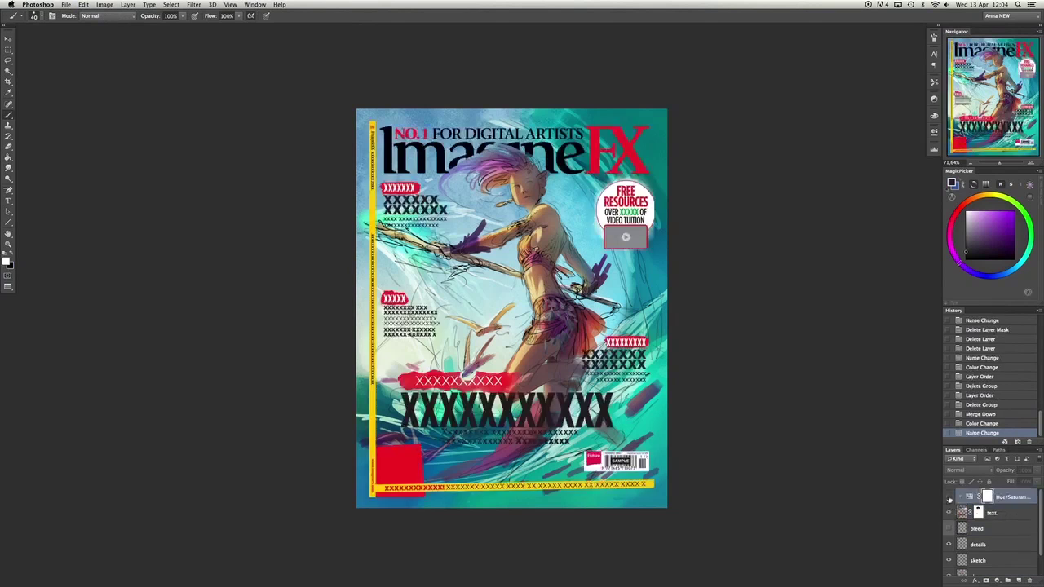
pyautogui.click(949, 512)
# Try and discard a Brightness/Contrast adjustment, then add a new empty layer.
pyautogui.click(128, 5)
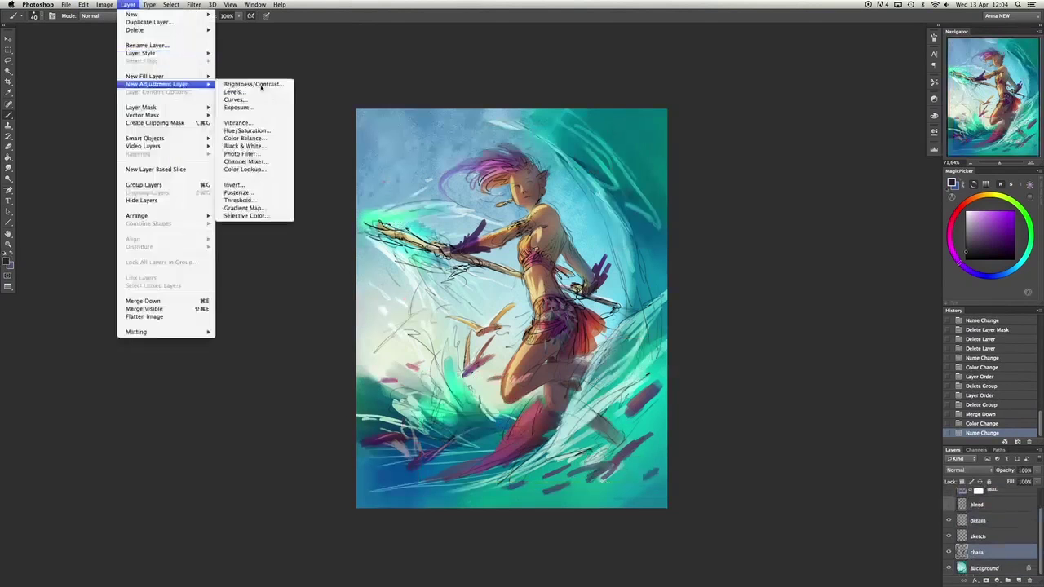
pyautogui.click(245, 84)
pyautogui.click(905, 152)
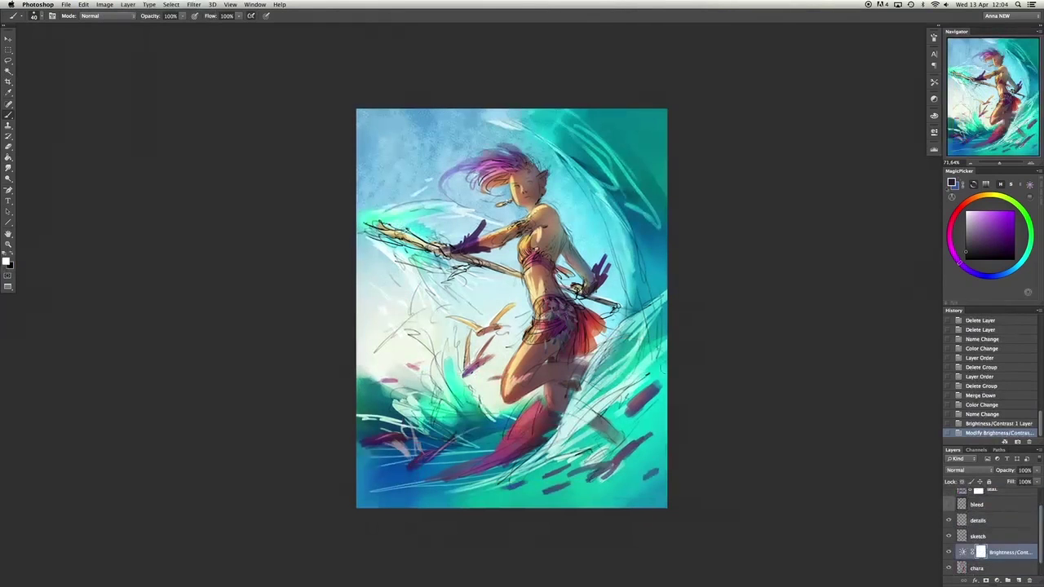
pyautogui.press('Delete')
pyautogui.click(1017, 580)
pyautogui.click(969, 470)
# Set the new layer to Overlay and paint large soft teal dabs over the water and background.
pyautogui.click(963, 522)
pyautogui.keyDown('alt'); pyautogui.click(454, 420); pyautogui.keyUp('alt')
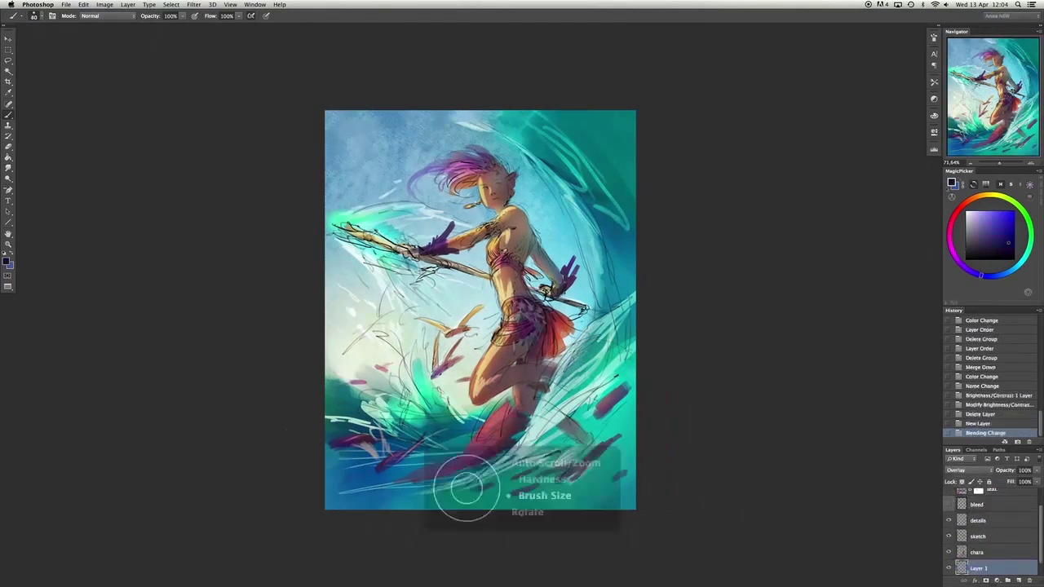
pyautogui.rightClick(483, 424)
pyautogui.scroll(-1, 530, 327)
pyautogui.doubleClick(522, 244)
pyautogui.moveTo(399, 471)
pyautogui.mouseDown()
pyautogui.moveTo(536, 489)
pyautogui.moveTo(641, 280)
pyautogui.moveTo(629, 376)
pyautogui.mouseUp()
pyautogui.press('super+z')
pyautogui.keyDown('alt'); pyautogui.click(629, 376); pyautogui.keyUp('alt')
pyautogui.click(338, 478)
pyautogui.keyDown('alt'); pyautogui.click(337, 436); pyautogui.keyUp('alt')
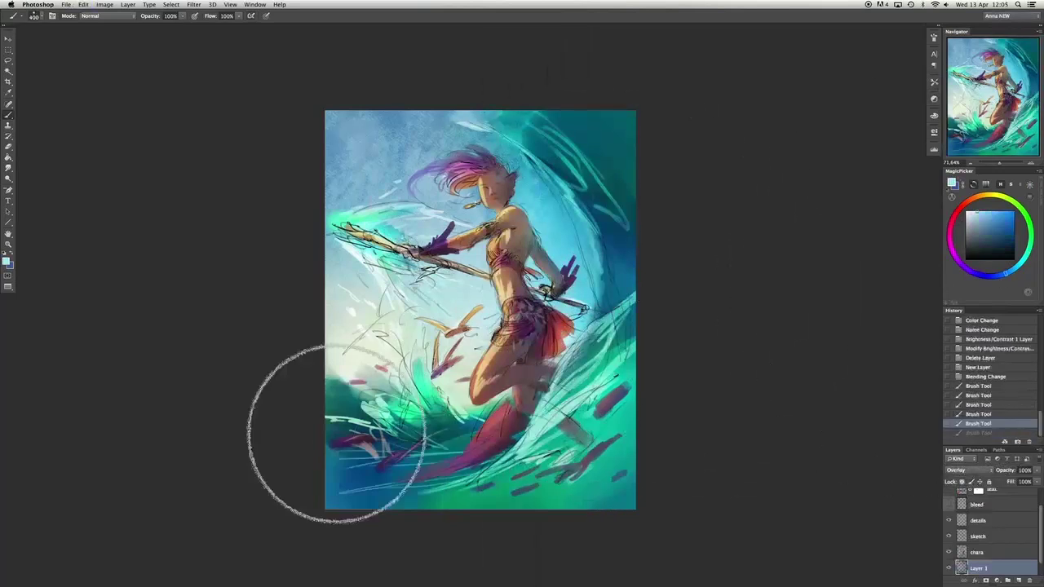
pyautogui.click(338, 435)
pyautogui.click(473, 355)
# Add soft blue glow across the background, mirror the canvas to check, and merge into Background.
pyautogui.keyDown('alt'); pyautogui.click(424, 171); pyautogui.keyUp('alt')
pyautogui.press('[')
pyautogui.press('[')
pyautogui.press('[')
pyautogui.press('[')
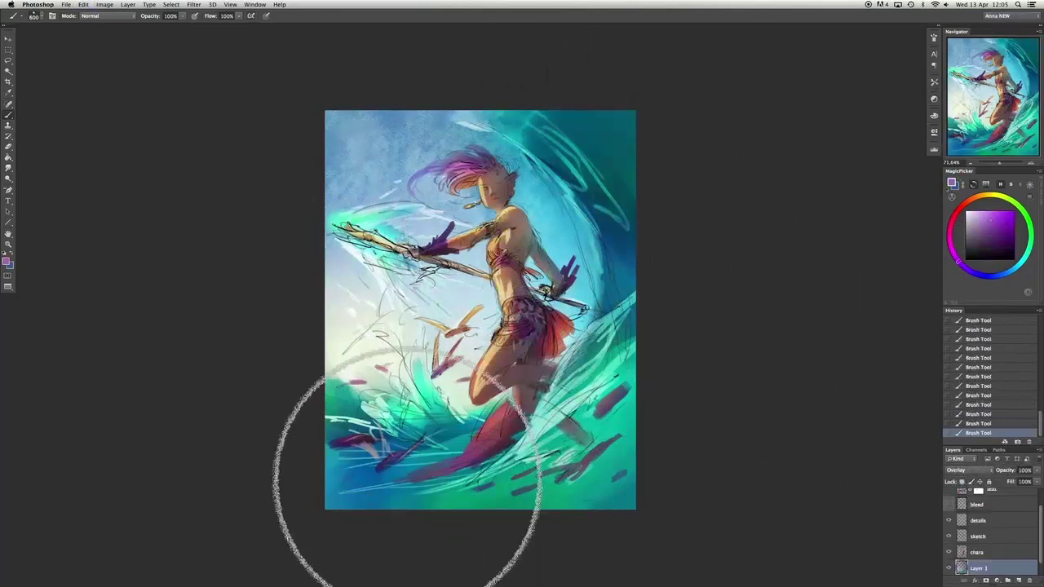
pyautogui.click(349, 315)
pyautogui.keyDown('alt'); pyautogui.click(522, 362); pyautogui.keyUp('alt')
pyautogui.press('super+z')
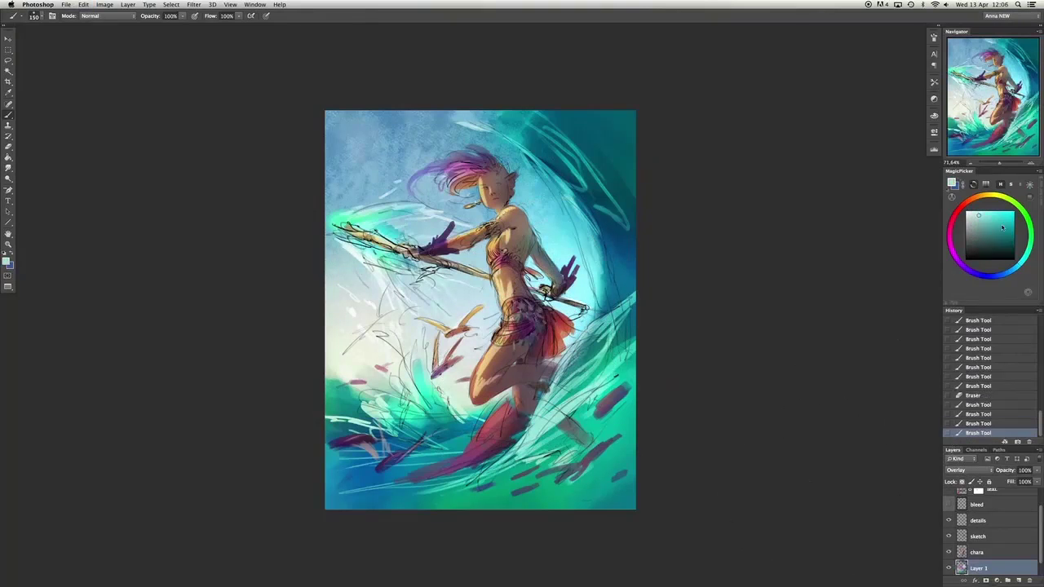
pyautogui.click(988, 227)
pyautogui.moveTo(571, 204); pyautogui.dragTo(567, 134)
pyautogui.click(1006, 223)
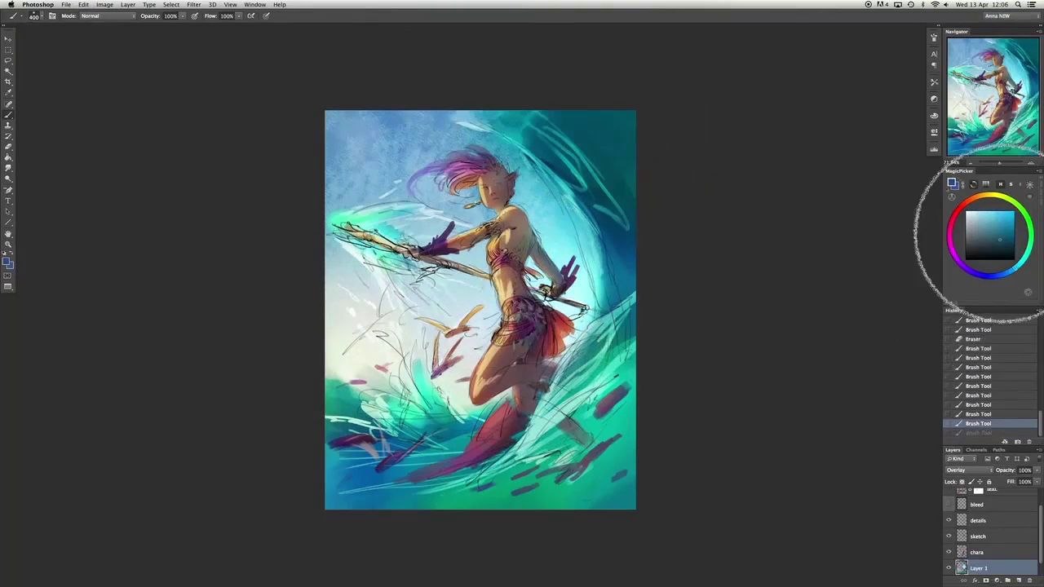
pyautogui.press(']')
pyautogui.press(']')
pyautogui.press(']')
pyautogui.press(']')
pyautogui.press(']')
pyautogui.press('h')
pyautogui.press('h')
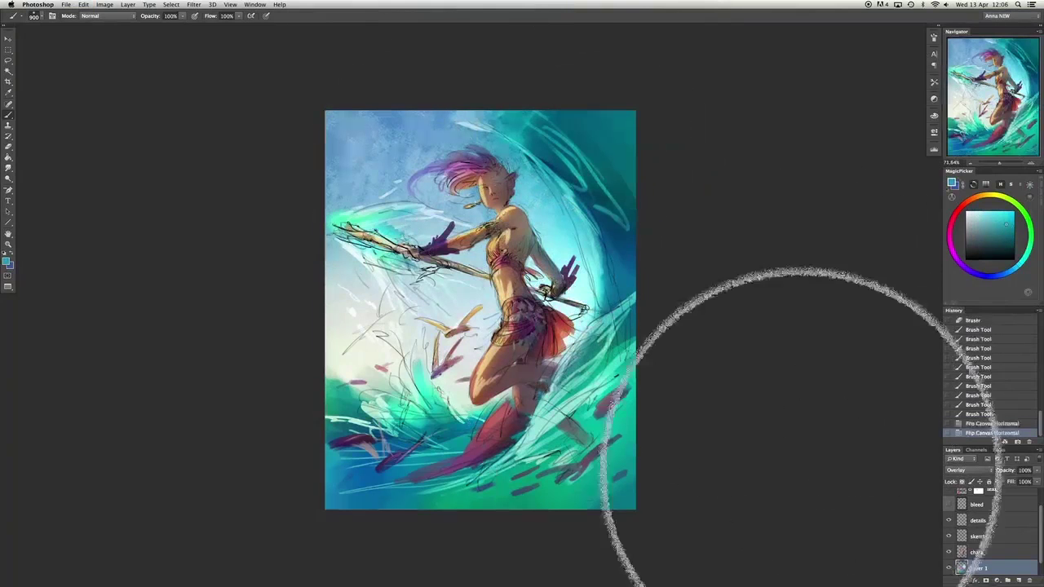
pyautogui.scroll(-1, 949, 561)
pyautogui.press('super+e')
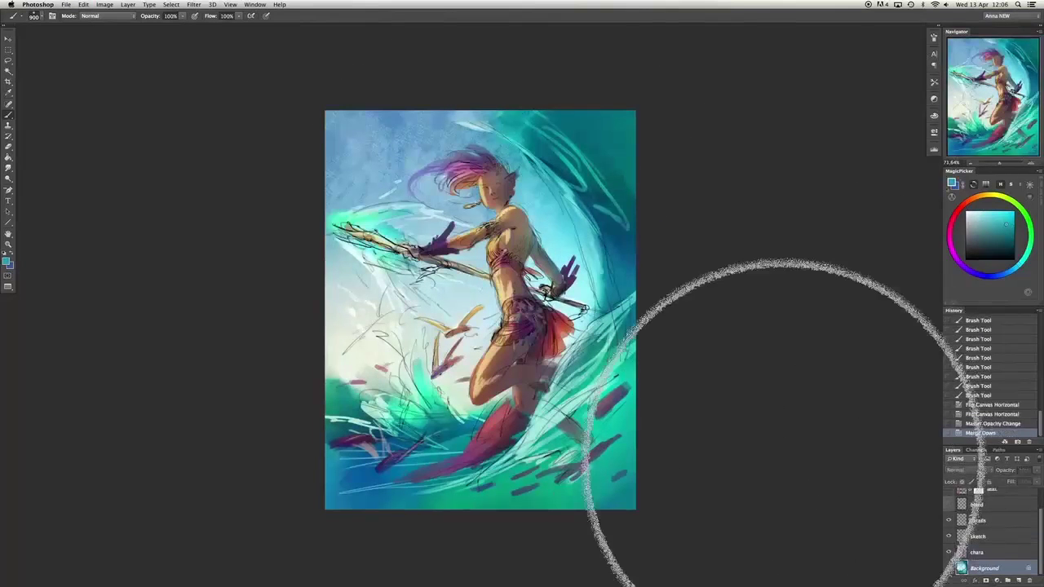
# Choose a smaller brush preset, select the chara layer, and zoom in on the figure.
pyautogui.rightClick(652, 461)
pyautogui.click(643, 515)
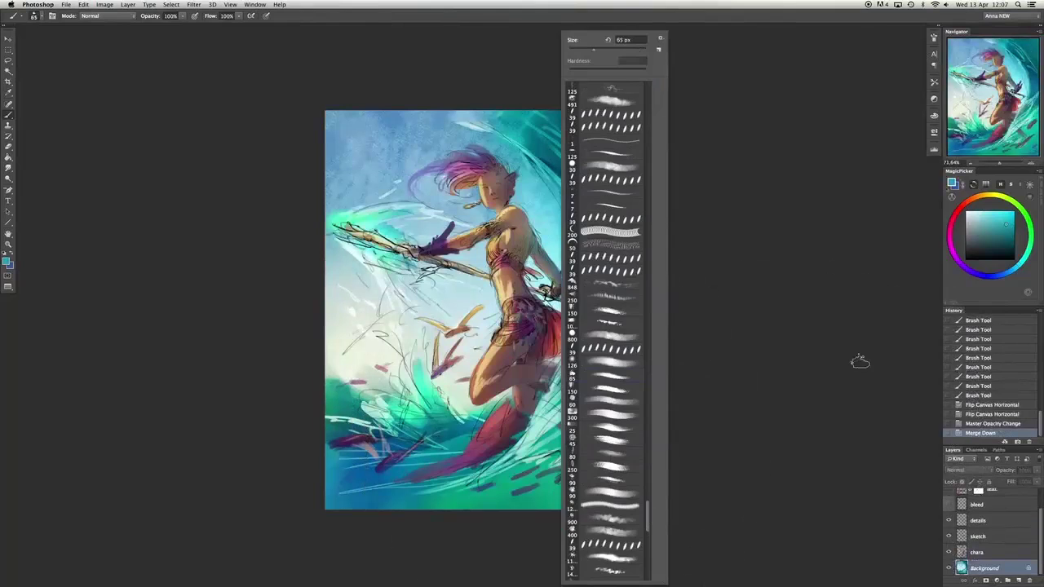
pyautogui.click(949, 554)
pyautogui.rightClick(491, 349)
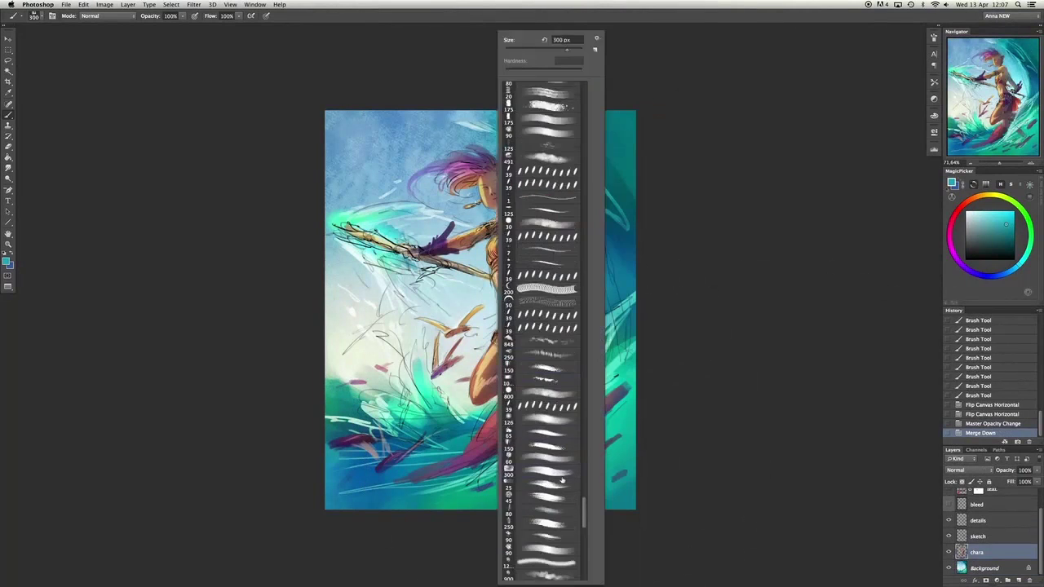
pyautogui.press('Escape')
pyautogui.scroll(2, 491, 349)
pyautogui.press('super+alt+z')
pyautogui.press('super+alt+z')
pyautogui.press('super+alt+z')
pyautogui.press('super+alt+z')
pyautogui.scroll(3, 506, 214)
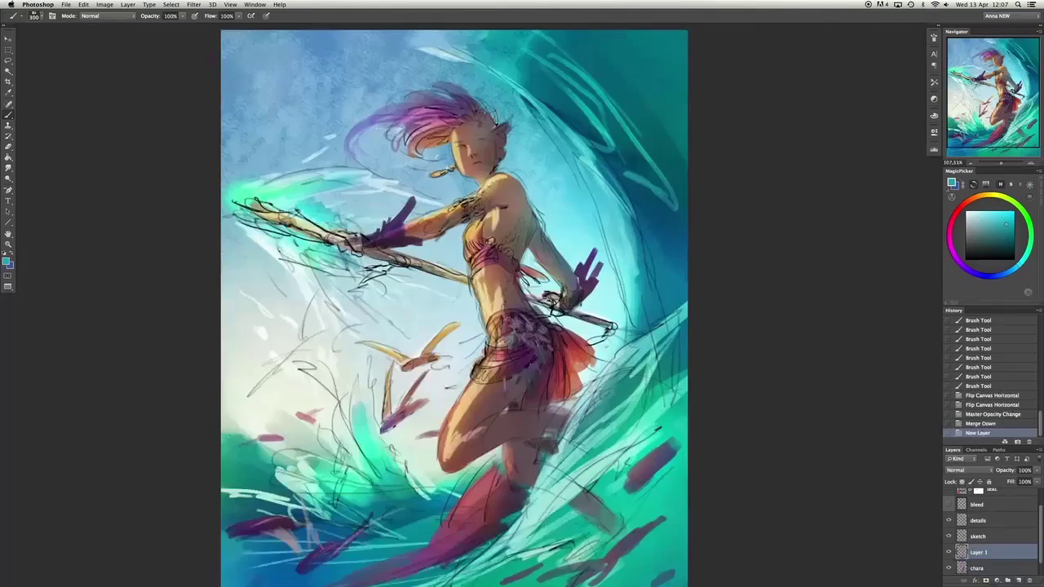
# Sample the pale torso skin, add a new painting layer and disable the chara layer mask.
pyautogui.keyDown('alt'); pyautogui.click(535, 270); pyautogui.keyUp('alt')
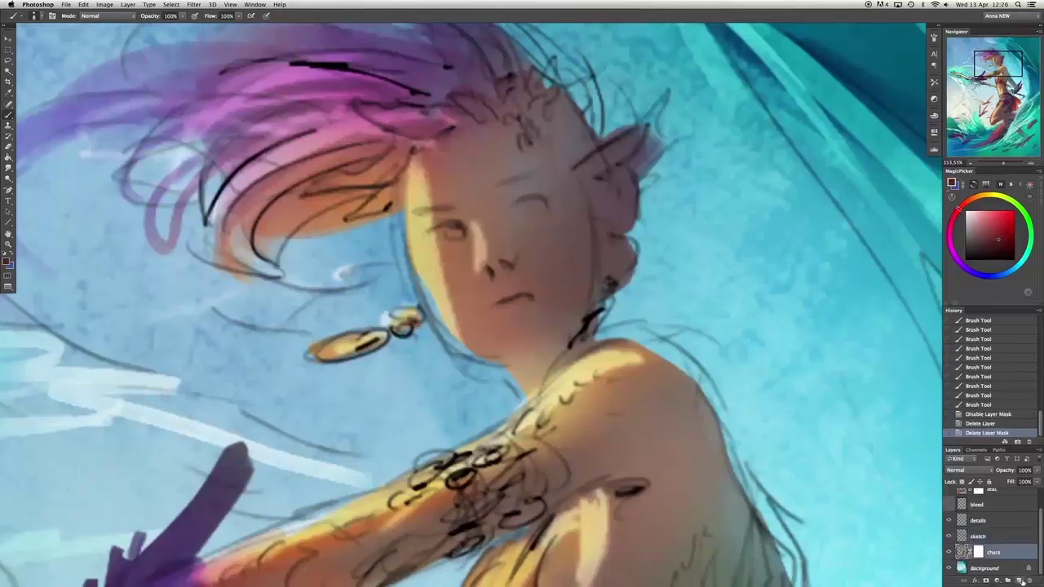
pyautogui.click(1018, 581)
pyautogui.rightClick(978, 567)
pyautogui.click(918, 501)
# Open a second window of the image in full-screen view and select Layer 1 for face painting.
pyautogui.click(254, 4)
pyautogui.moveTo(269, 13)
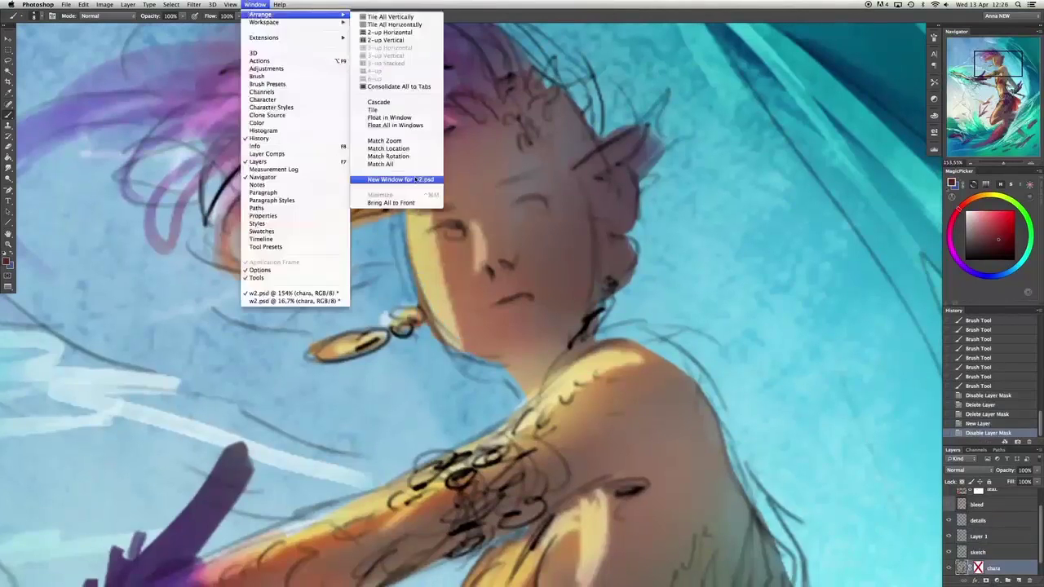
pyautogui.click(416, 178)
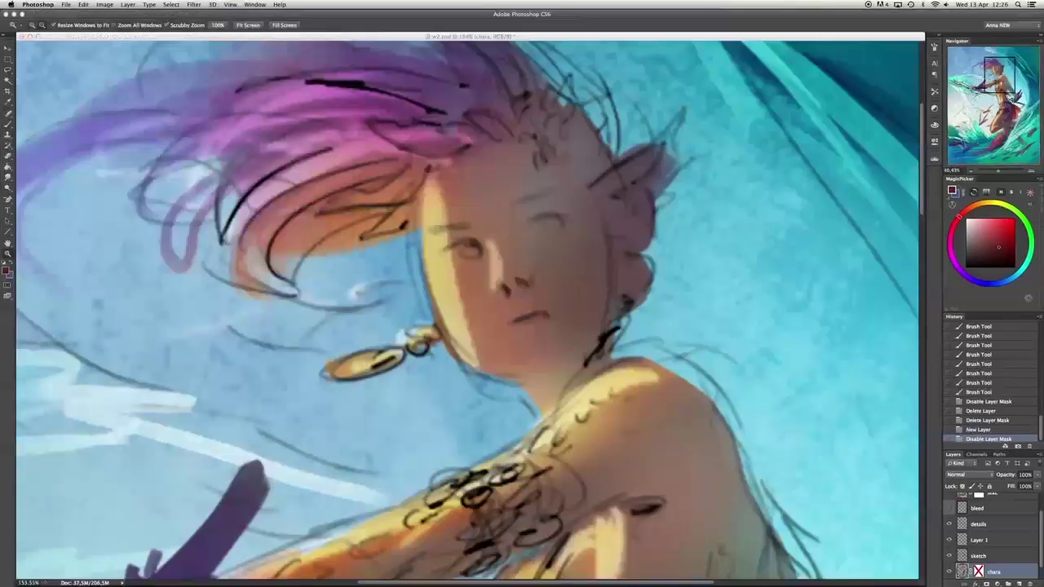
pyautogui.press('f')
pyautogui.press('b')
pyautogui.keyDown('shift'); pyautogui.click(978, 560); pyautogui.keyUp('shift')
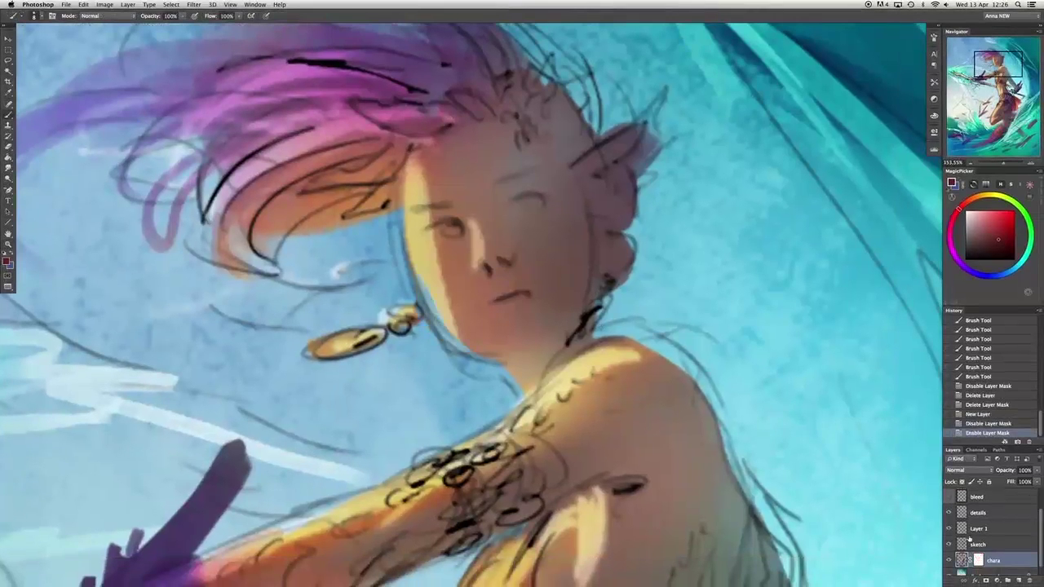
pyautogui.hotkey('ctrl', 'z')
pyautogui.click(978, 529)
# Shade around the eye, nose, chin and jaw with a picked skin colour.
pyautogui.scroll(2, 462, 484)
pyautogui.click(880, 237)
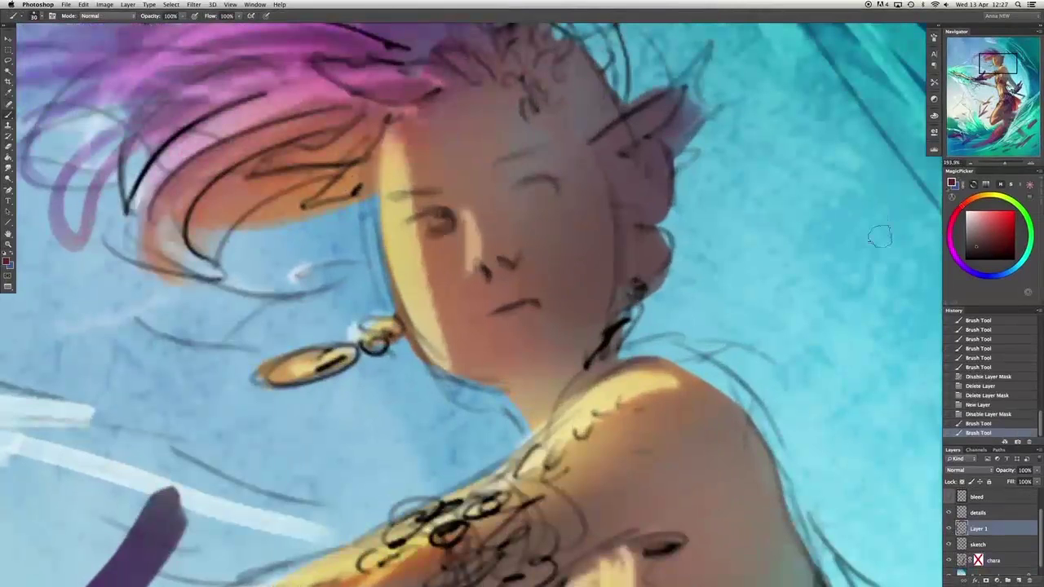
pyautogui.moveTo(516, 192); pyautogui.dragTo(558, 195)
pyautogui.moveTo(499, 227); pyautogui.dragTo(507, 247)
pyautogui.moveTo(535, 293); pyautogui.dragTo(562, 319)
pyautogui.rightClick(577, 277)
pyautogui.press('Escape')
pyautogui.moveTo(470, 244); pyautogui.dragTo(489, 245)
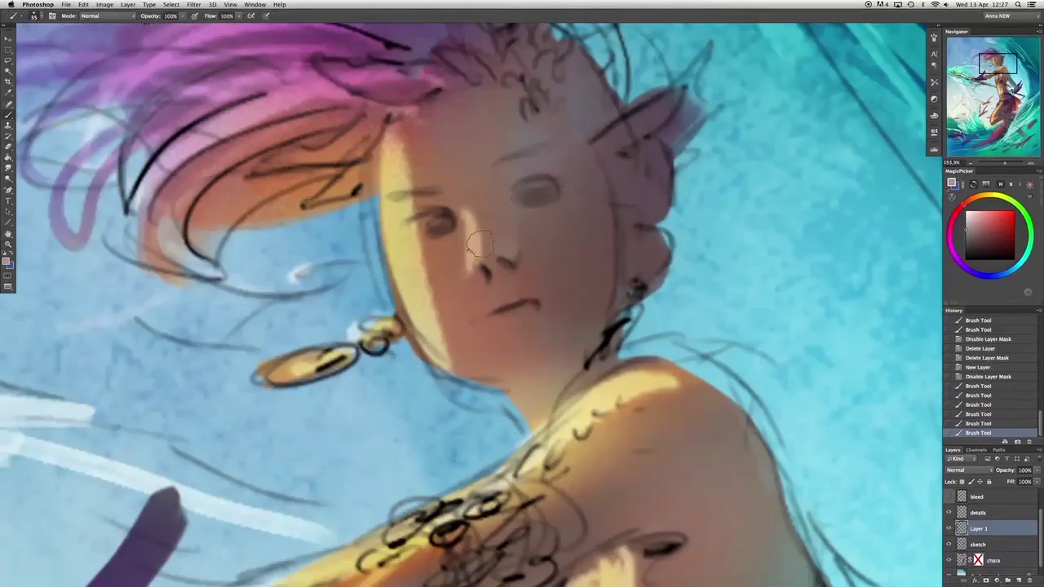
pyautogui.moveTo(420, 248)
pyautogui.mouseDown()
pyautogui.moveTo(429, 320)
pyautogui.moveTo(424, 304)
pyautogui.moveTo(449, 353)
pyautogui.moveTo(428, 314)
pyautogui.moveTo(447, 332)
pyautogui.moveTo(472, 325)
pyautogui.moveTo(418, 258)
pyautogui.mouseUp()
pyautogui.press(']')
pyautogui.press(']')
pyautogui.hotkey('ctrl', 'z')
# Reshape the lips in a redder tone and repaint the skin under the nose and upper lip.
pyautogui.moveTo(535, 301); pyautogui.dragTo(473, 323)
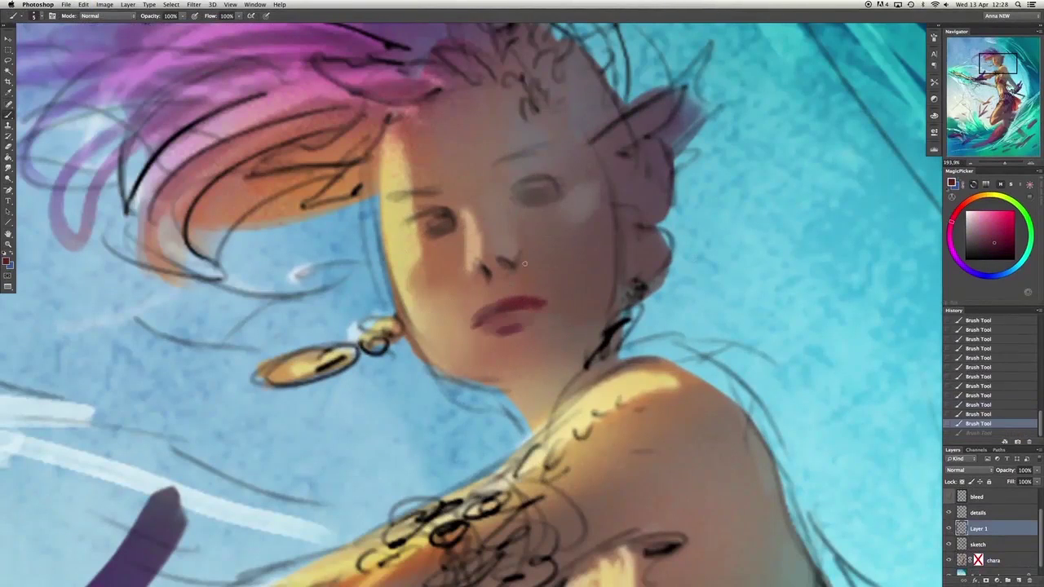
pyautogui.keyDown('alt'); pyautogui.click(482, 245); pyautogui.keyUp('alt')
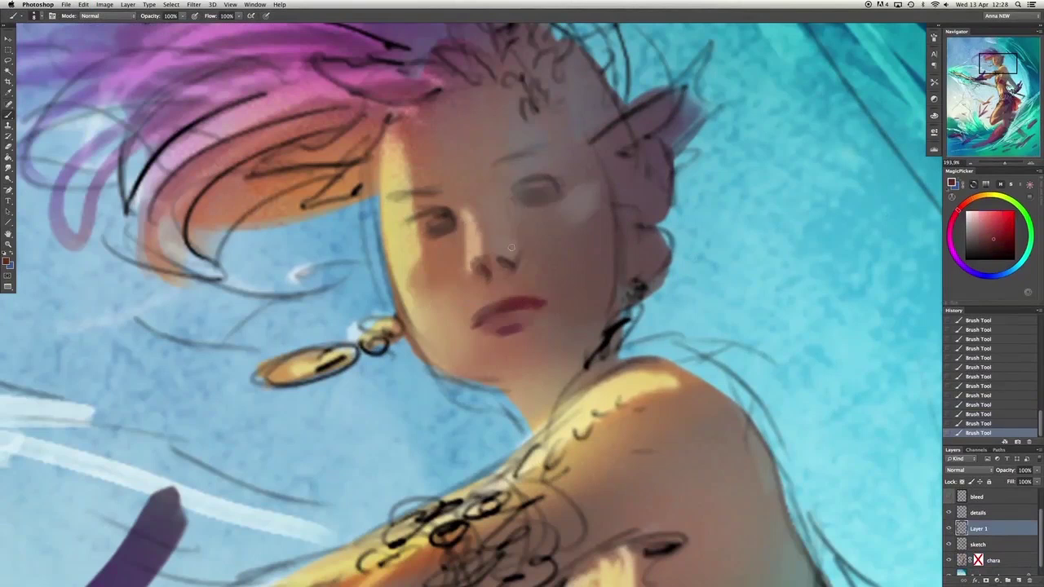
pyautogui.keyDown('alt'); pyautogui.click(516, 269); pyautogui.keyUp('alt')
pyautogui.moveTo(531, 281)
pyautogui.mouseDown()
pyautogui.moveTo(514, 274)
pyautogui.moveTo(525, 306)
pyautogui.mouseUp()
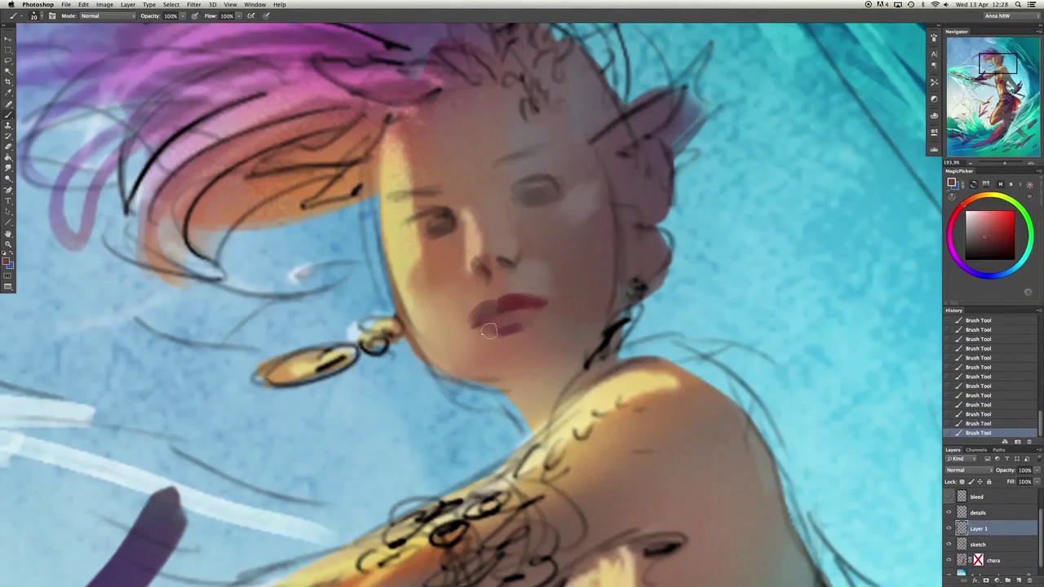
pyautogui.click(954, 217)
pyautogui.keyDown('alt'); pyautogui.click(481, 322); pyautogui.keyUp('alt')
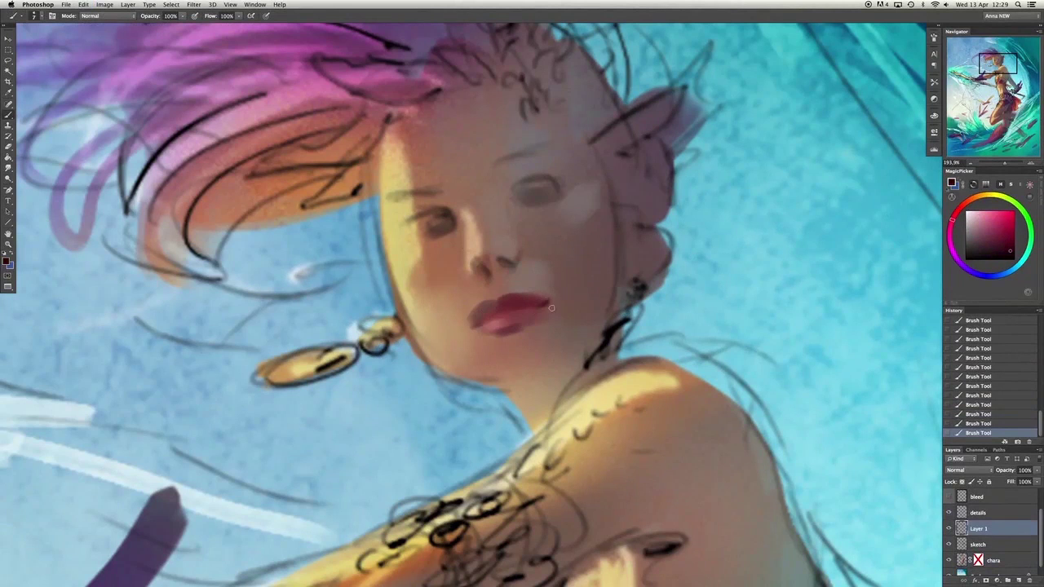
pyautogui.moveTo(571, 301)
pyautogui.mouseDown()
pyautogui.moveTo(526, 324)
pyautogui.moveTo(489, 303)
pyautogui.mouseUp()
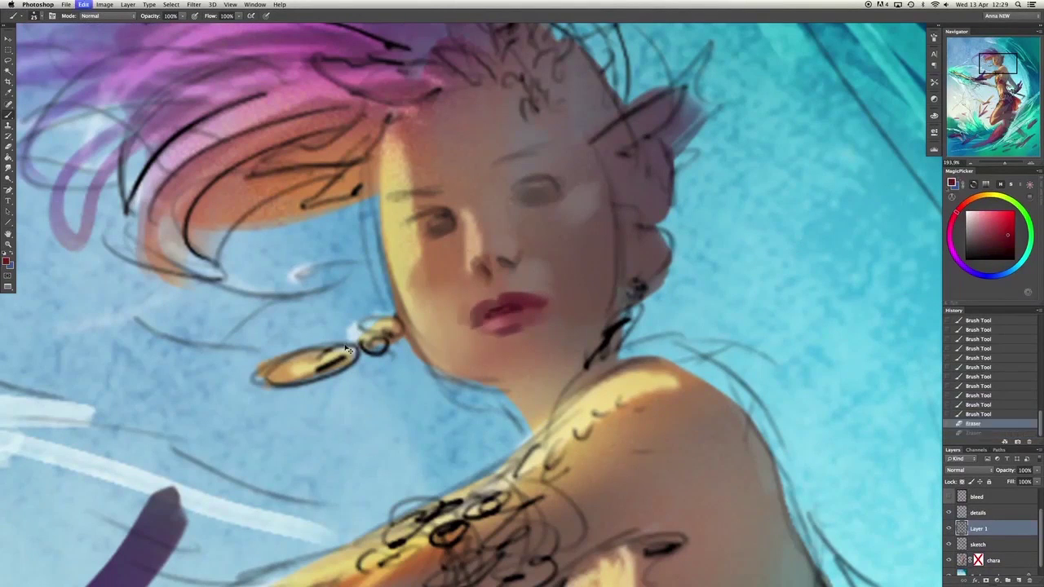
pyautogui.keyDown('alt'); pyautogui.click(471, 309); pyautogui.keyUp('alt')
# Lighten the chin, darken the shadow beneath it, and edge the jaw and neck with background blue.
pyautogui.keyDown('alt'); pyautogui.click(402, 258); pyautogui.keyUp('alt')
pyautogui.moveTo(493, 359); pyautogui.dragTo(451, 346)
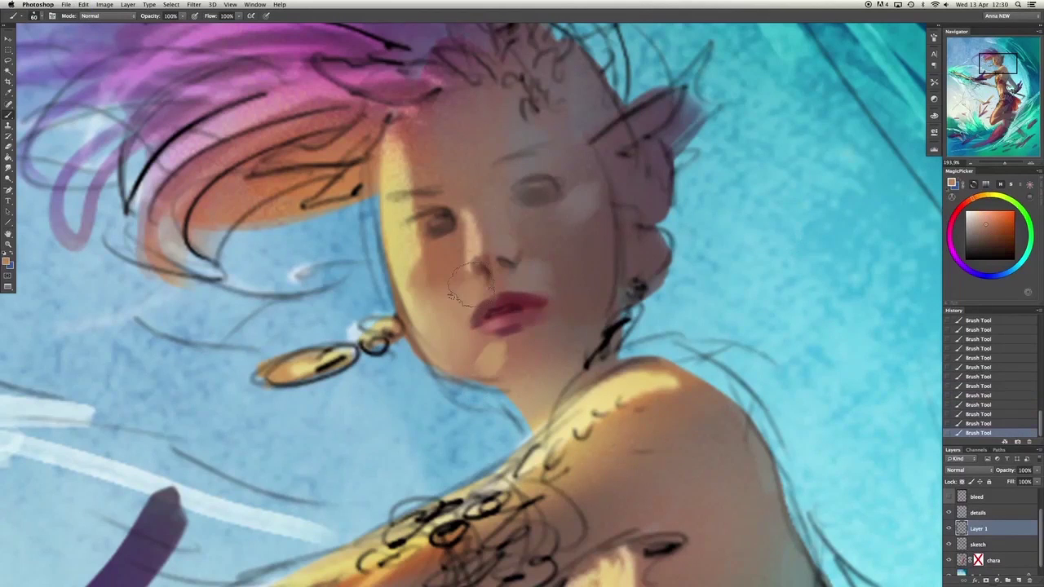
pyautogui.keyDown('alt'); pyautogui.click(492, 380); pyautogui.keyUp('alt')
pyautogui.moveTo(493, 380); pyautogui.dragTo(535, 371)
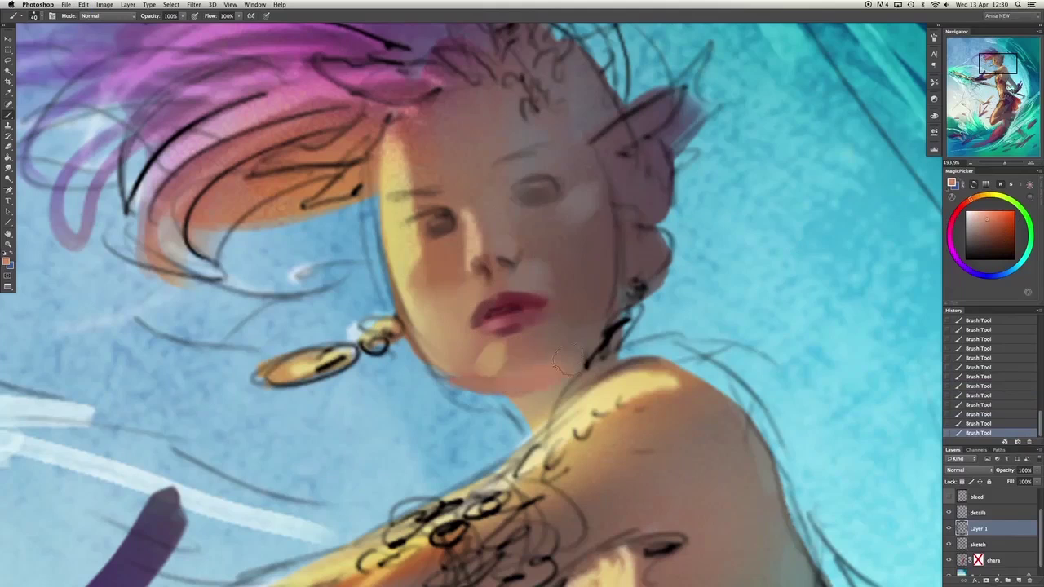
pyautogui.keyDown('alt'); pyautogui.click(440, 400); pyautogui.keyUp('alt')
pyautogui.moveTo(447, 377); pyautogui.dragTo(389, 286)
pyautogui.moveTo(453, 395); pyautogui.dragTo(390, 313)
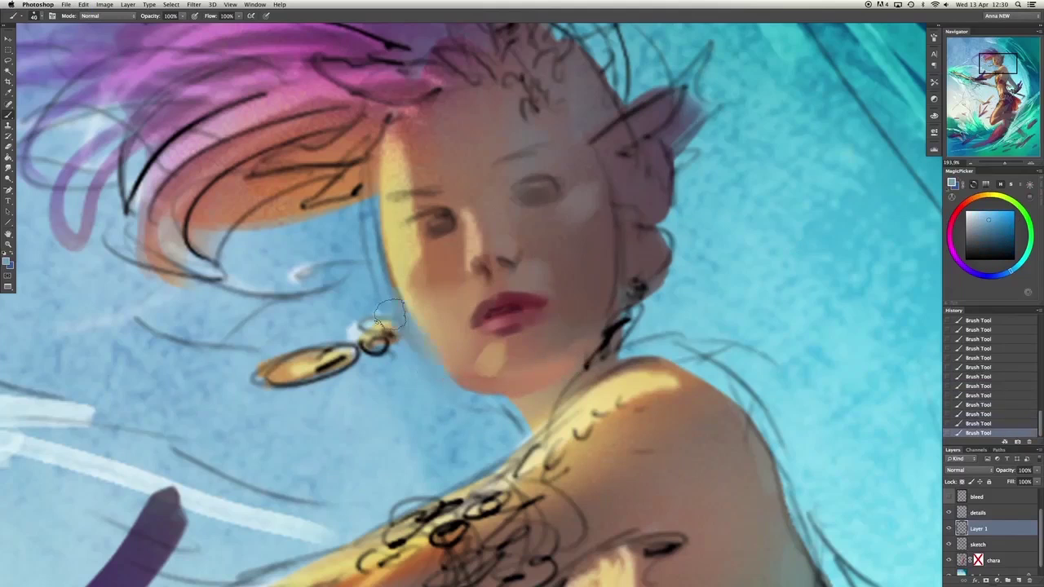
pyautogui.keyDown('alt'); pyautogui.click(445, 322); pyautogui.keyUp('alt')
# Restore the lips after a trial erase, then darken the brows and refine both eyes.
pyautogui.hotkey('ctrl', 'z')
pyautogui.press('e')
pyautogui.moveTo(477, 315); pyautogui.dragTo(534, 303)
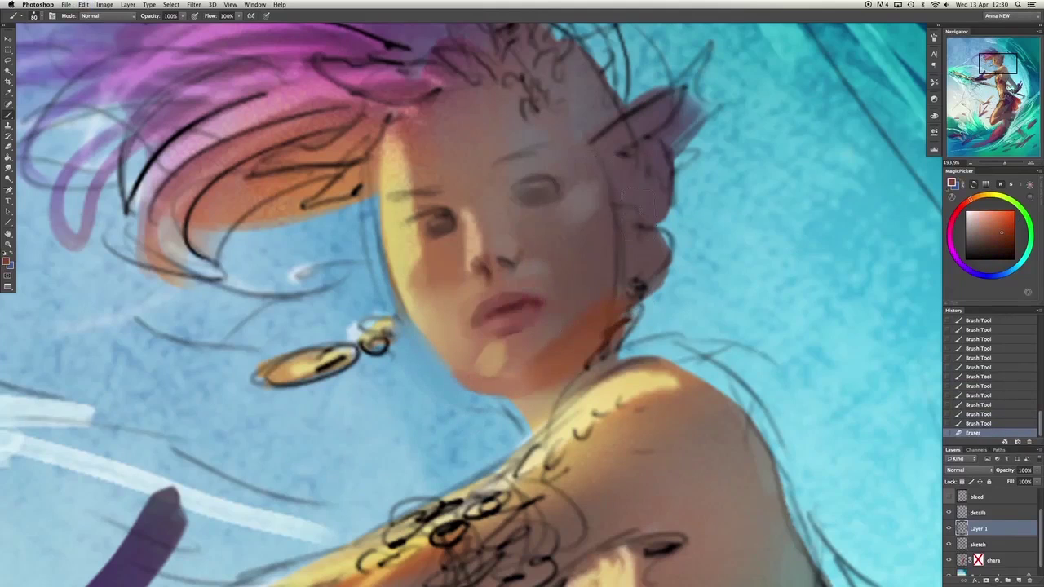
pyautogui.hotkey('ctrl', 'z')
pyautogui.moveTo(565, 184); pyautogui.dragTo(535, 194)
pyautogui.moveTo(539, 188); pyautogui.dragTo(555, 195)
pyautogui.keyDown('alt'); pyautogui.click(440, 204); pyautogui.keyUp('alt')
pyautogui.moveTo(392, 197); pyautogui.dragTo(441, 194)
pyautogui.moveTo(444, 195)
pyautogui.mouseDown()
pyautogui.moveTo(465, 198)
pyautogui.moveTo(439, 223)
pyautogui.mouseUp()
pyautogui.moveTo(501, 203)
pyautogui.mouseDown()
pyautogui.moveTo(525, 221)
pyautogui.moveTo(522, 233)
pyautogui.moveTo(566, 221)
pyautogui.moveTo(561, 230)
pyautogui.mouseUp()
pyautogui.keyDown('alt'); pyautogui.click(522, 219); pyautogui.keyUp('alt')
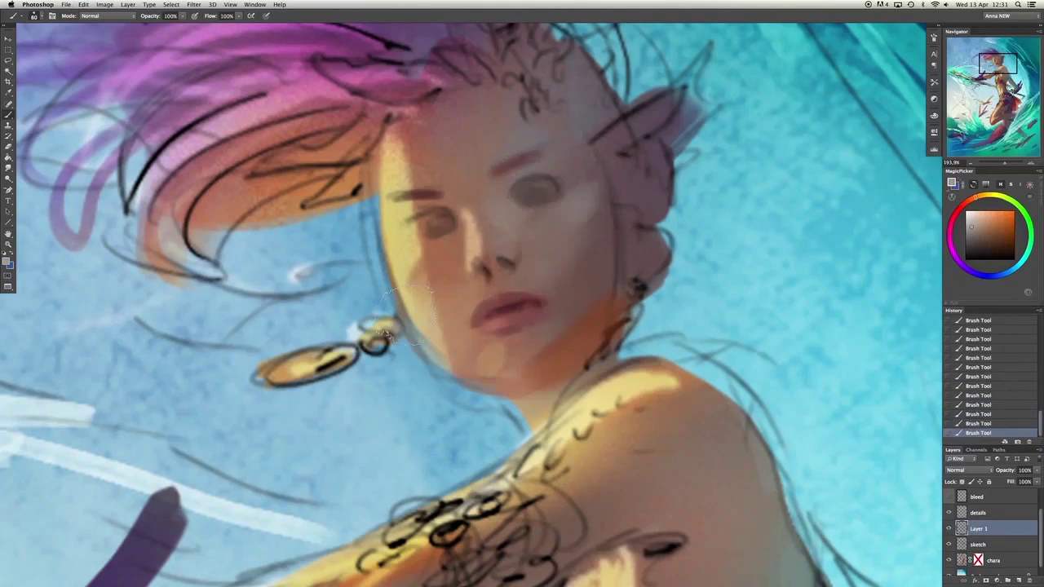
# Paint a rosy cheek blush and warm orange-red shading on the chin, jaw and neck.
pyautogui.moveTo(425, 280); pyautogui.dragTo(416, 262)
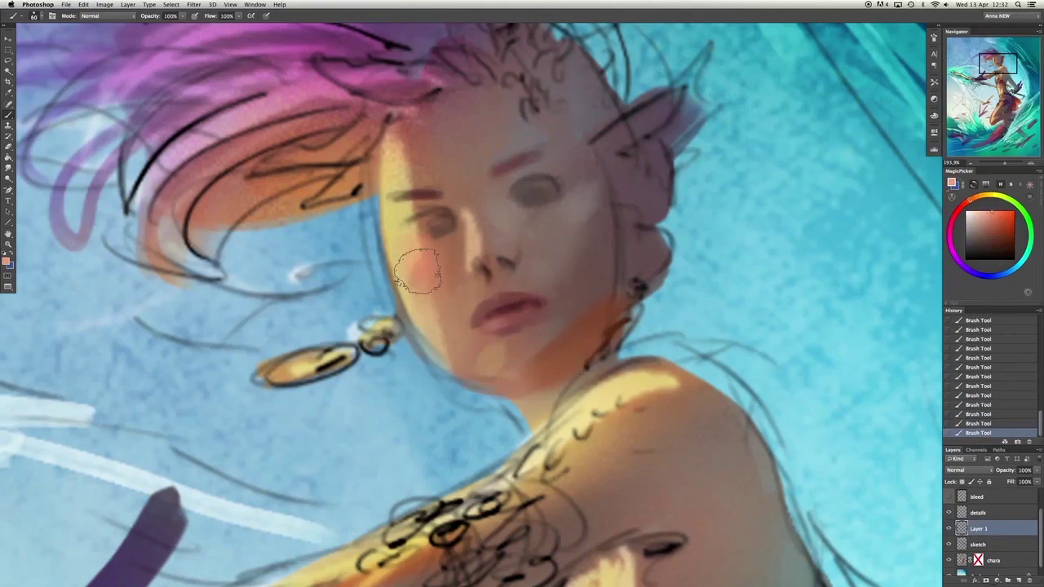
pyautogui.keyDown('alt'); pyautogui.click(457, 359); pyautogui.keyUp('alt')
pyautogui.hotkey('ctrl', 'alt', 'z')
pyautogui.hotkey('ctrl', 'alt', 'z')
pyautogui.moveTo(469, 380)
pyautogui.mouseDown()
pyautogui.moveTo(416, 471)
pyautogui.moveTo(454, 395)
pyautogui.moveTo(563, 326)
pyautogui.moveTo(514, 416)
pyautogui.mouseUp()
pyautogui.keyDown('alt'); pyautogui.click(490, 384); pyautogui.keyUp('alt')
pyautogui.keyDown('alt'); pyautogui.click(620, 356); pyautogui.keyUp('alt')
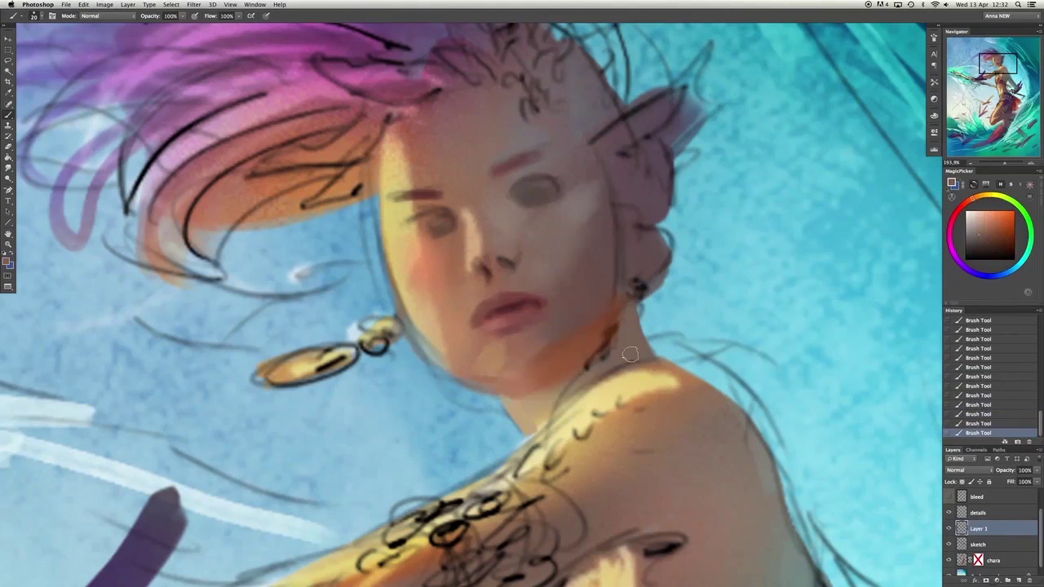
pyautogui.moveTo(596, 355)
pyautogui.mouseDown()
pyautogui.moveTo(457, 417)
pyautogui.moveTo(565, 254)
pyautogui.moveTo(645, 221)
pyautogui.moveTo(571, 347)
pyautogui.mouseUp()
pyautogui.keyDown('alt'); pyautogui.click(566, 249); pyautogui.keyUp('alt')
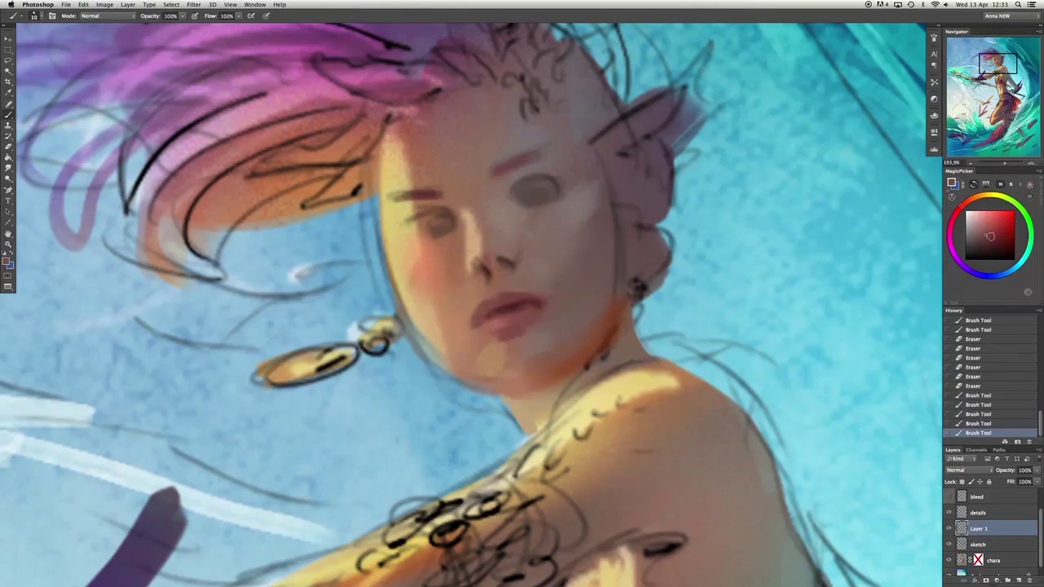
# Touch up the skin around both eyes with sampled orange and lighter skin tones.
pyautogui.keyDown('alt'); pyautogui.click(546, 138); pyautogui.keyUp('alt')
pyautogui.moveTo(571, 245); pyautogui.dragTo(555, 265)
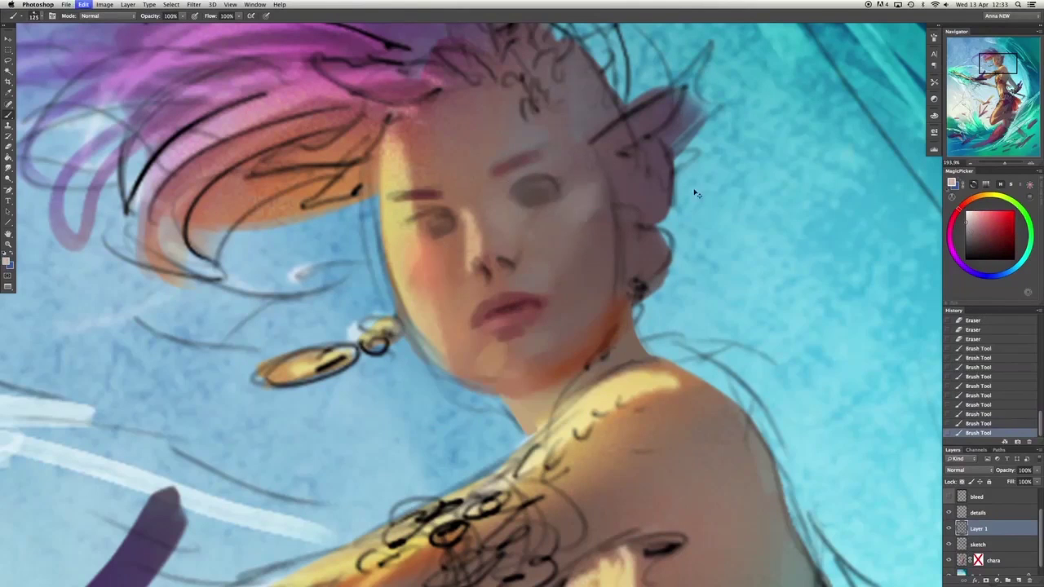
pyautogui.moveTo(482, 216); pyautogui.dragTo(473, 241)
pyautogui.keyDown('alt'); pyautogui.click(454, 206); pyautogui.keyUp('alt')
pyautogui.moveTo(412, 205)
pyautogui.mouseDown()
pyautogui.moveTo(405, 216)
pyautogui.moveTo(444, 225)
pyautogui.moveTo(424, 228)
pyautogui.moveTo(440, 239)
pyautogui.mouseUp()
pyautogui.keyDown('alt'); pyautogui.click(433, 235); pyautogui.keyUp('alt')
pyautogui.keyDown('alt'); pyautogui.click(433, 236); pyautogui.keyUp('alt')
pyautogui.keyDown('alt'); pyautogui.click(515, 181); pyautogui.keyUp('alt')
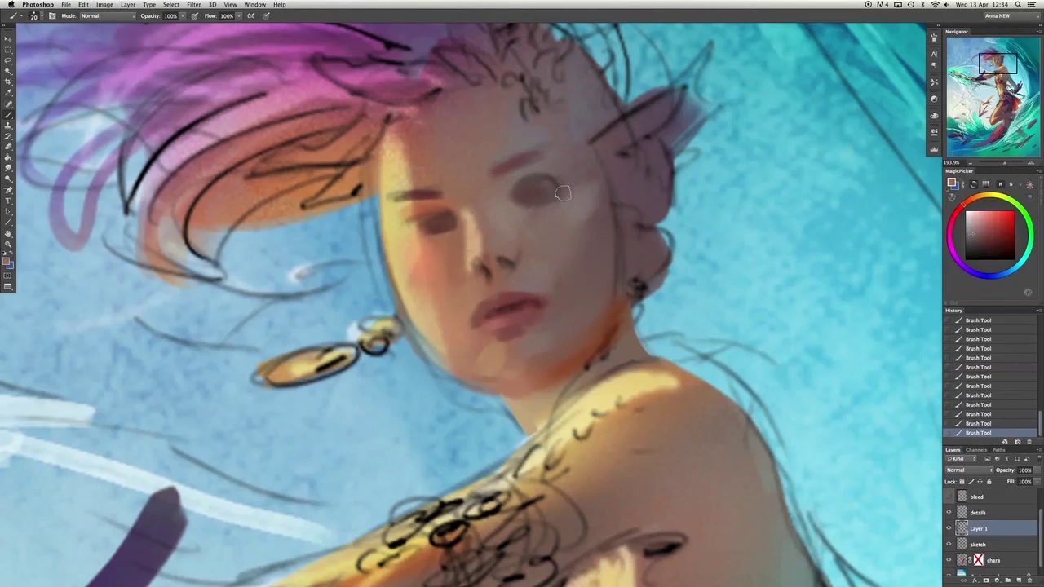
pyautogui.keyDown('alt'); pyautogui.click(433, 236); pyautogui.keyUp('alt')
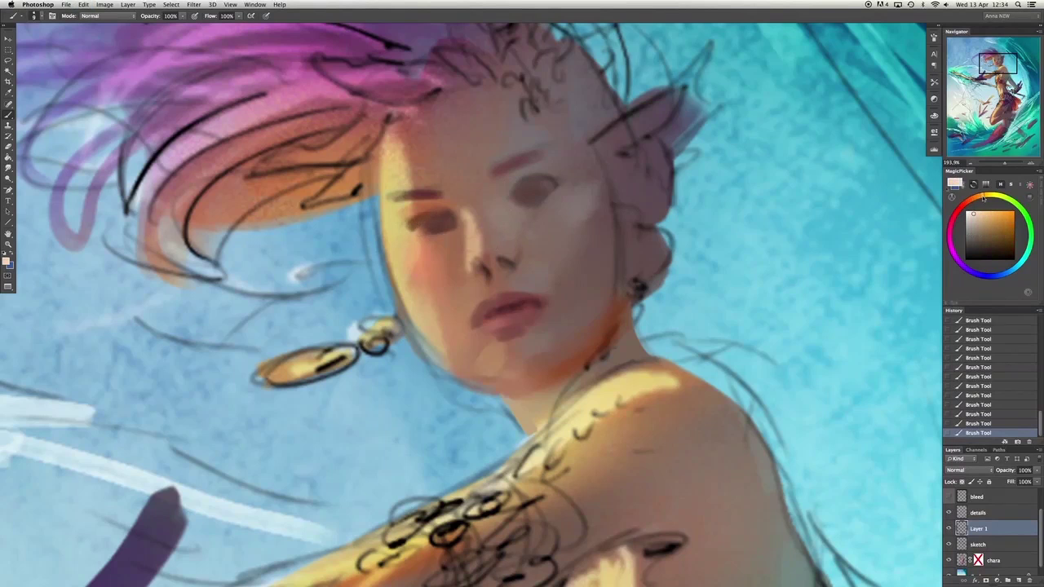
pyautogui.moveTo(418, 225); pyautogui.dragTo(440, 230)
# Lighten both eye areas, then darken the eyes with a greyish dark purple.
pyautogui.keyDown('alt'); pyautogui.click(384, 306); pyautogui.keyUp('alt')
pyautogui.keyDown('alt'); pyautogui.click(433, 225); pyautogui.keyUp('alt')
pyautogui.keyDown('alt'); pyautogui.click(522, 188); pyautogui.keyUp('alt')
pyautogui.moveTo(519, 189); pyautogui.dragTo(543, 190)
pyautogui.click(959, 261)
pyautogui.click(1002, 243)
pyautogui.moveTo(422, 220); pyautogui.dragTo(445, 222)
# Paint lighter strokes along the jaw, then step back the last two strokes.
pyautogui.keyDown('alt'); pyautogui.click(432, 255); pyautogui.keyUp('alt')
pyautogui.keyDown('alt'); pyautogui.click(535, 189); pyautogui.keyUp('alt')
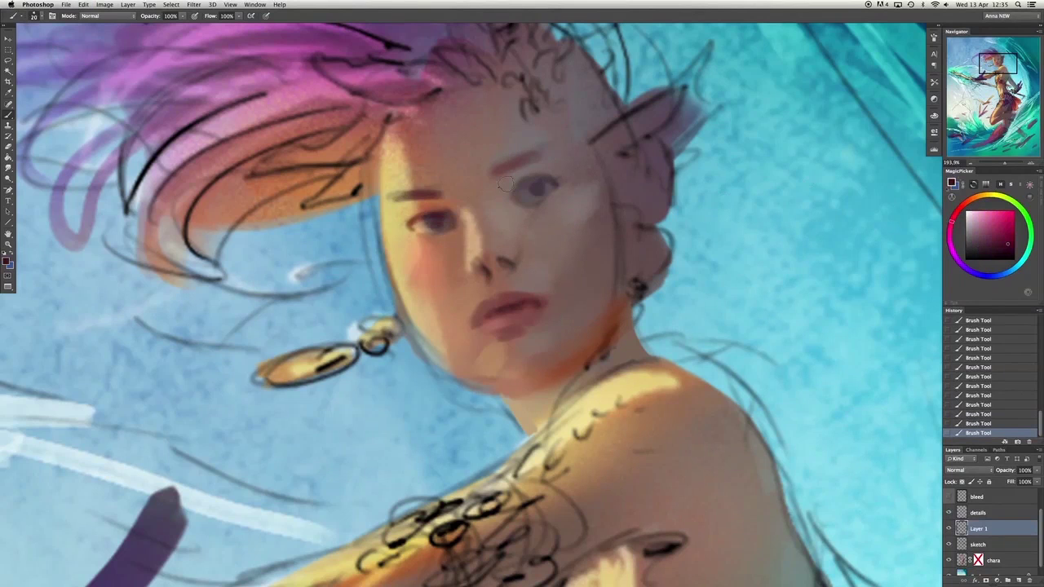
pyautogui.keyDown('alt'); pyautogui.click(530, 186); pyautogui.keyUp('alt')
pyautogui.keyDown('alt'); pyautogui.click(451, 246); pyautogui.keyUp('alt')
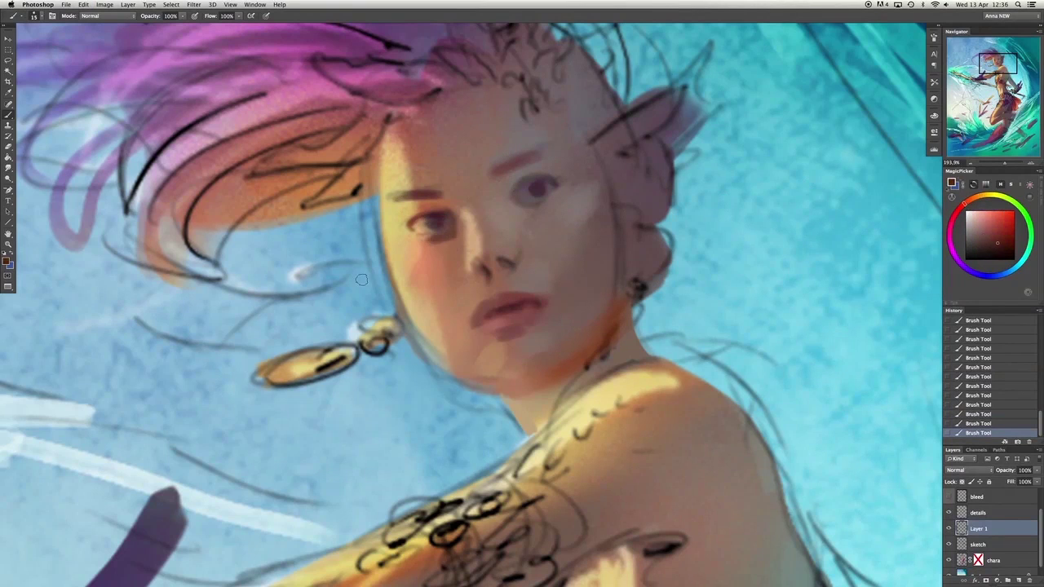
pyautogui.keyDown('alt'); pyautogui.click(397, 244); pyautogui.keyUp('alt')
pyautogui.keyDown('alt'); pyautogui.click(432, 312); pyautogui.keyUp('alt')
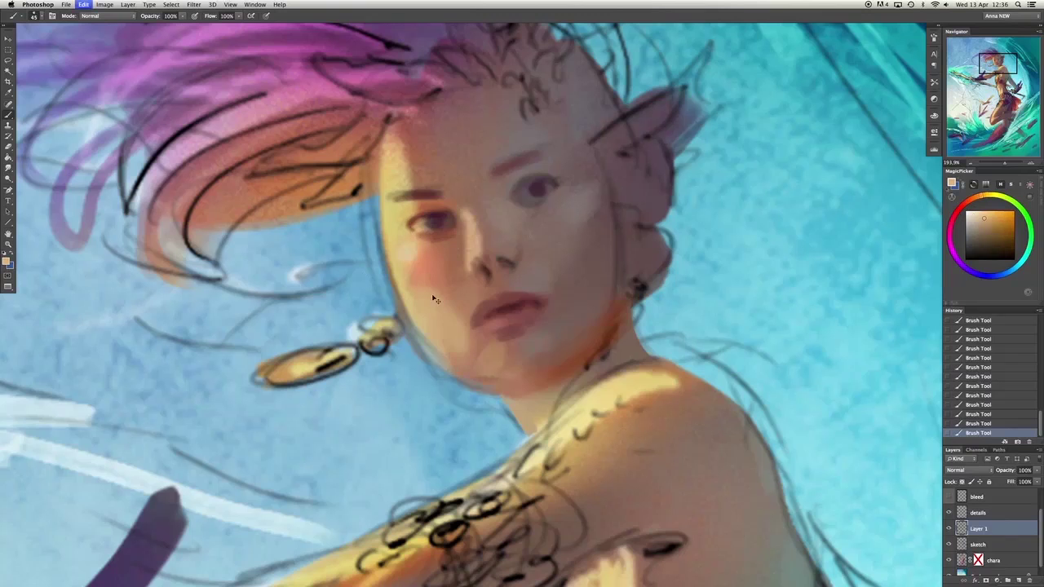
pyautogui.moveTo(445, 304); pyautogui.dragTo(465, 363)
pyautogui.hotkey('ctrl', 'z')
pyautogui.hotkey('ctrl', 'z')
pyautogui.hotkey('ctrl', 'z')
pyautogui.hotkey('ctrl', 'z')
pyautogui.hotkey('ctrl', 'z')
pyautogui.hotkey('ctrl', 'z')
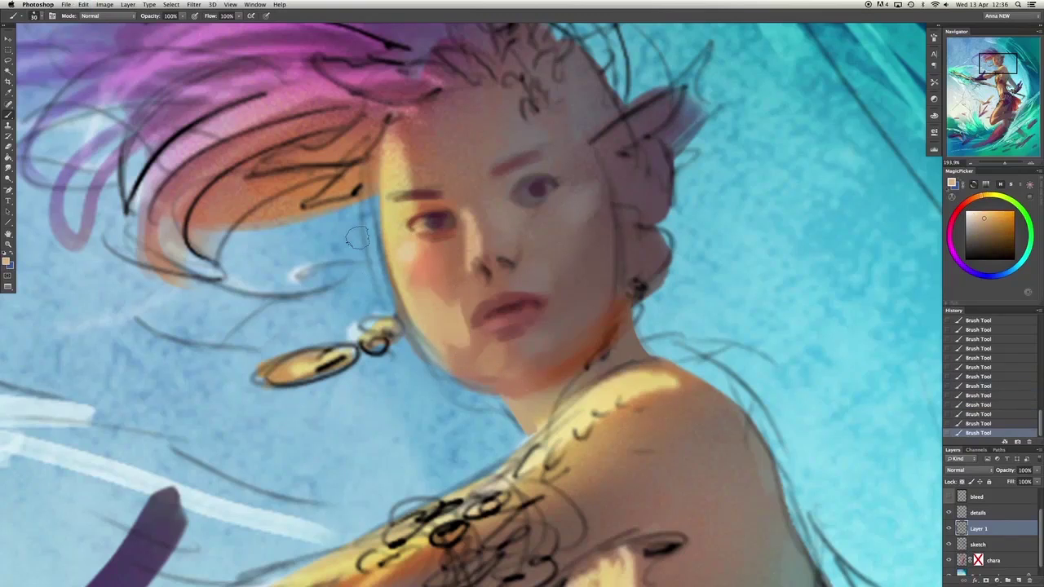
pyautogui.keyDown('alt'); pyautogui.click(475, 211); pyautogui.keyUp('alt')
pyautogui.hotkey('ctrl', 'alt', 'z')
pyautogui.hotkey('ctrl', 'alt', 'z')
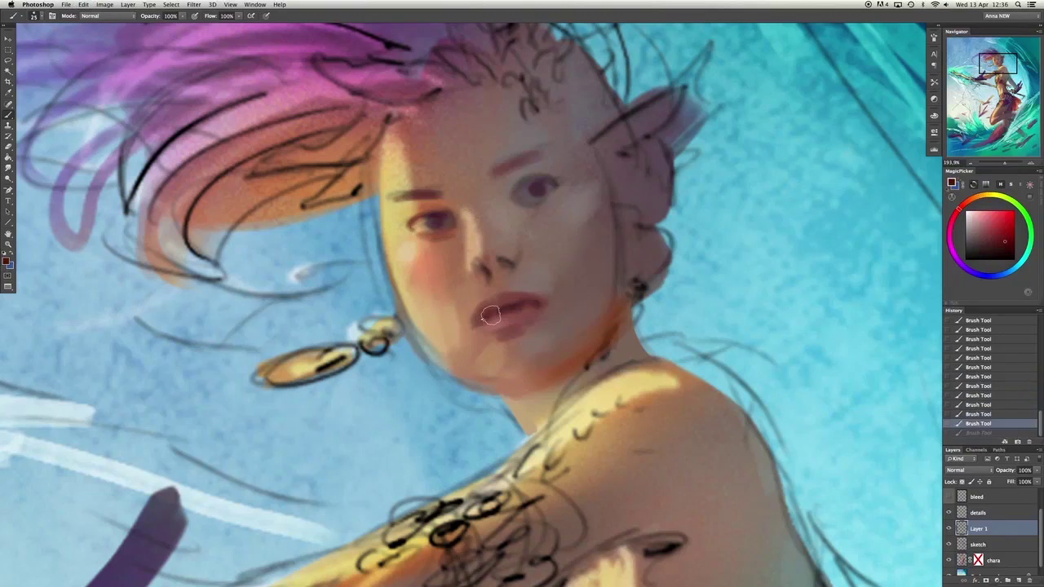
# Add small strokes near the eyebrow, temple and eye using a forehead colour.
pyautogui.keyDown('alt'); pyautogui.click(500, 151); pyautogui.keyUp('alt')
pyautogui.press('e')
pyautogui.moveTo(501, 57); pyautogui.dragTo(514, 74)
pyautogui.press('b')
pyautogui.moveTo(398, 197); pyautogui.dragTo(437, 196)
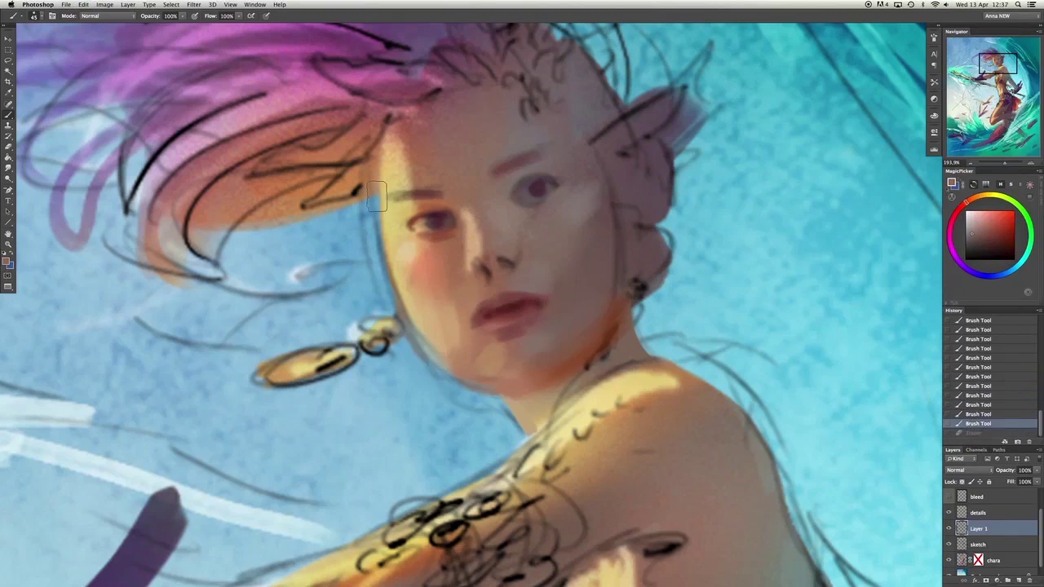
pyautogui.moveTo(377, 184); pyautogui.dragTo(381, 209)
pyautogui.moveTo(516, 195); pyautogui.dragTo(550, 177)
pyautogui.moveTo(610, 206); pyautogui.dragTo(617, 198)
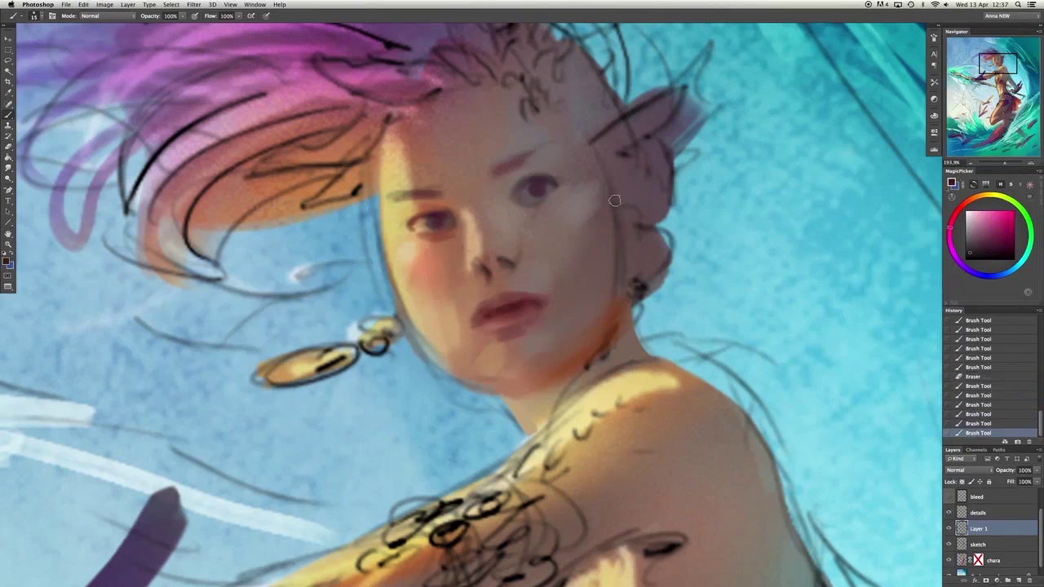
# Test salmon pink and red lip colours with a larger brush, undoing the trial strokes.
pyautogui.keyDown('alt'); pyautogui.click(566, 227); pyautogui.keyUp('alt')
pyautogui.keyDown('alt'); pyautogui.click(732, 187); pyautogui.keyUp('alt')
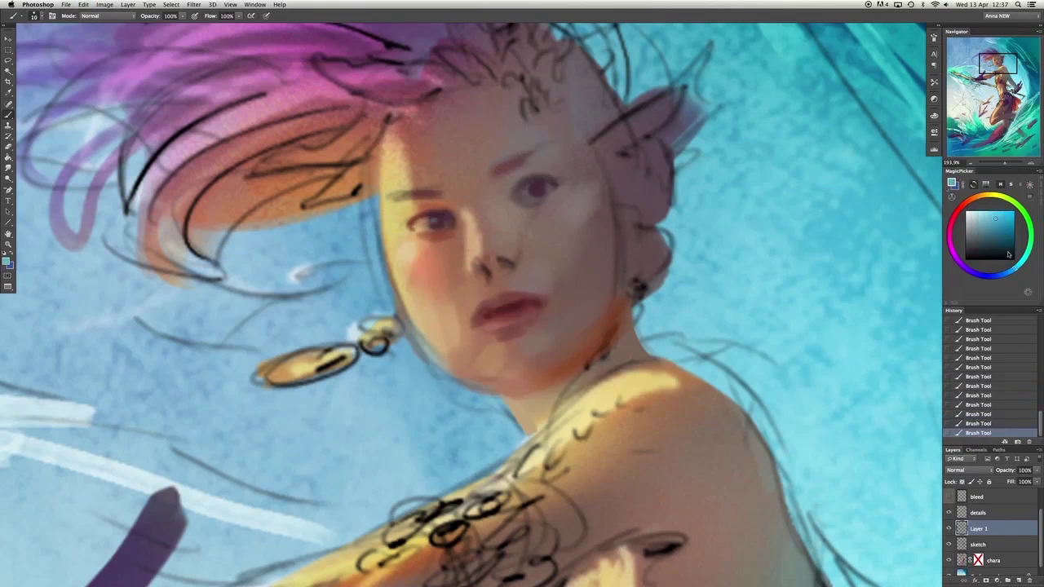
pyautogui.keyDown('alt'); pyautogui.click(632, 214); pyautogui.keyUp('alt')
pyautogui.keyDown('alt'); pyautogui.click(425, 195); pyautogui.keyUp('alt')
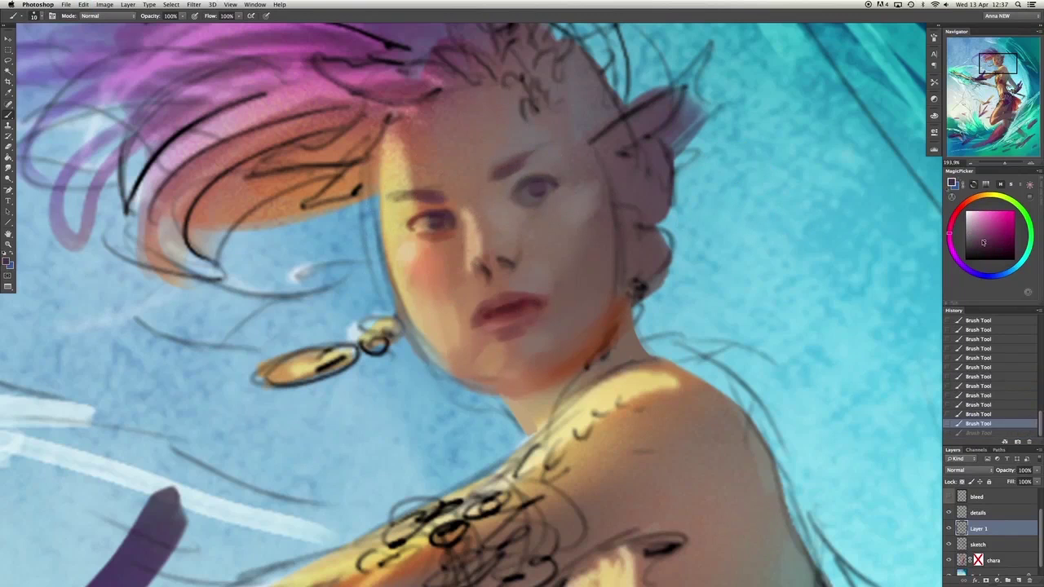
pyautogui.keyDown('alt'); pyautogui.click(581, 140); pyautogui.keyUp('alt')
pyautogui.hotkey('ctrl', 'z')
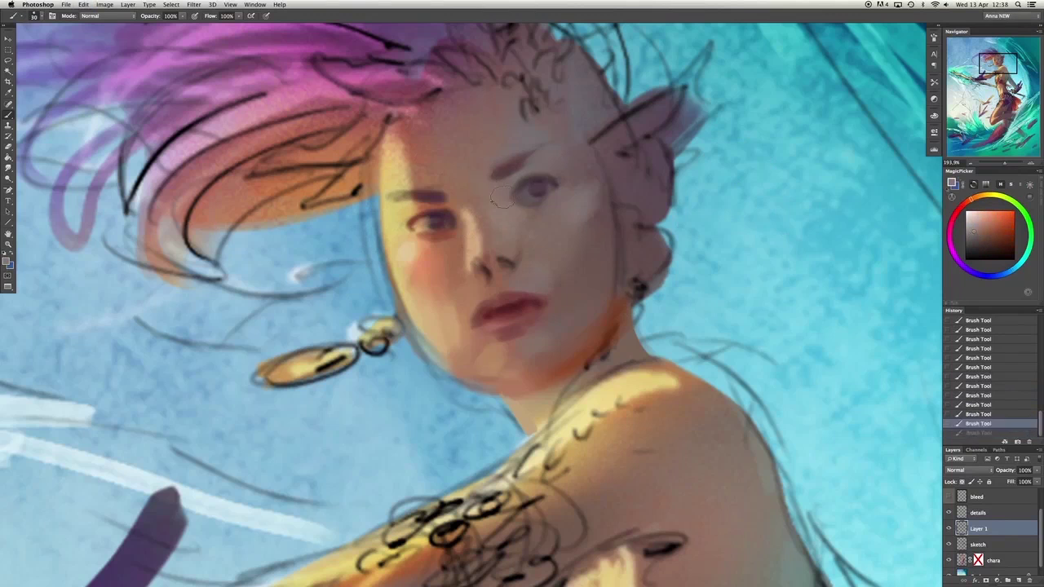
pyautogui.press(']')
pyautogui.press(']')
pyautogui.press(']')
pyautogui.click(508, 326)
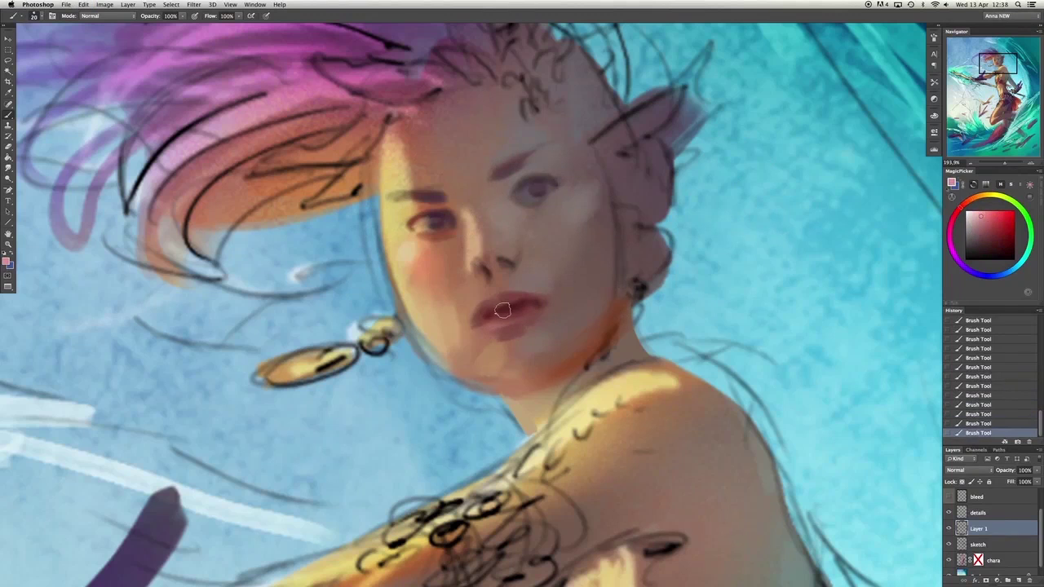
pyautogui.click(987, 217)
pyautogui.hotkey('ctrl', 'z')
pyautogui.click(951, 254)
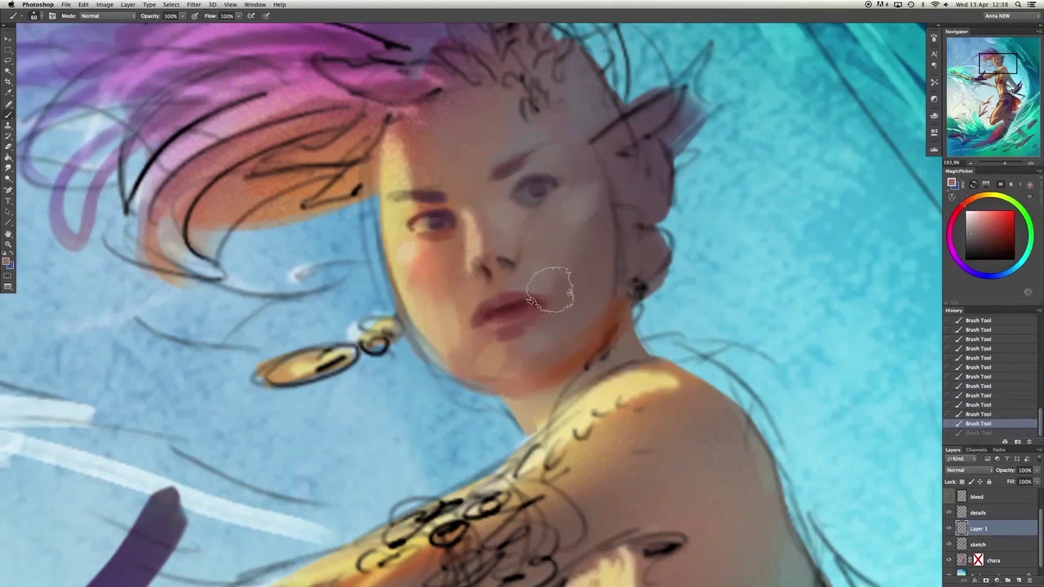
# Darken the jaw edge and smooth the cheek and jaw below the lips in lighter brown.
pyautogui.keyDown('alt'); pyautogui.click(456, 371); pyautogui.keyUp('alt')
pyautogui.moveTo(436, 335); pyautogui.dragTo(500, 371)
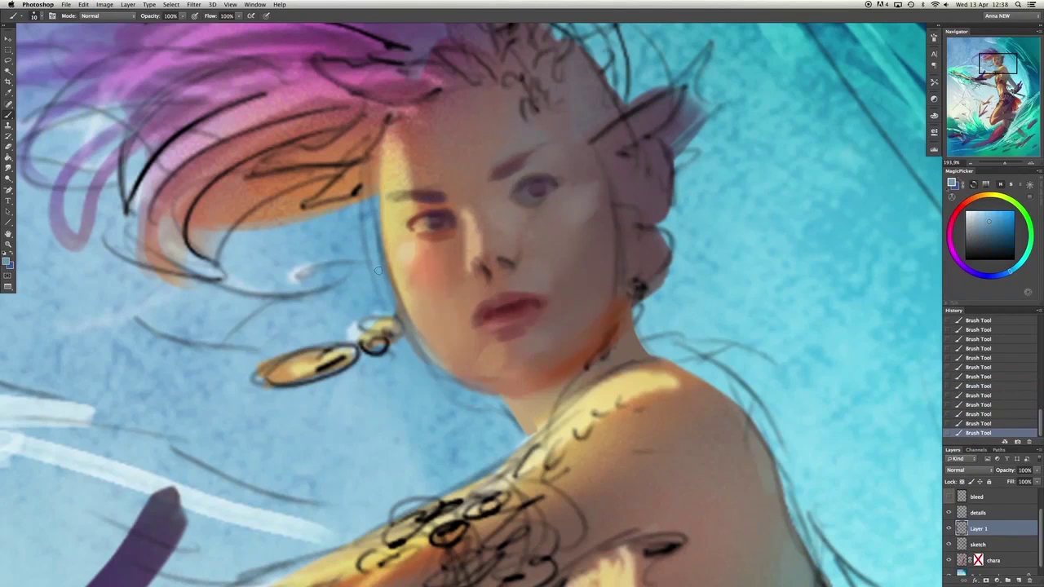
pyautogui.press(']')
pyautogui.keyDown('alt'); pyautogui.click(408, 255); pyautogui.keyUp('alt')
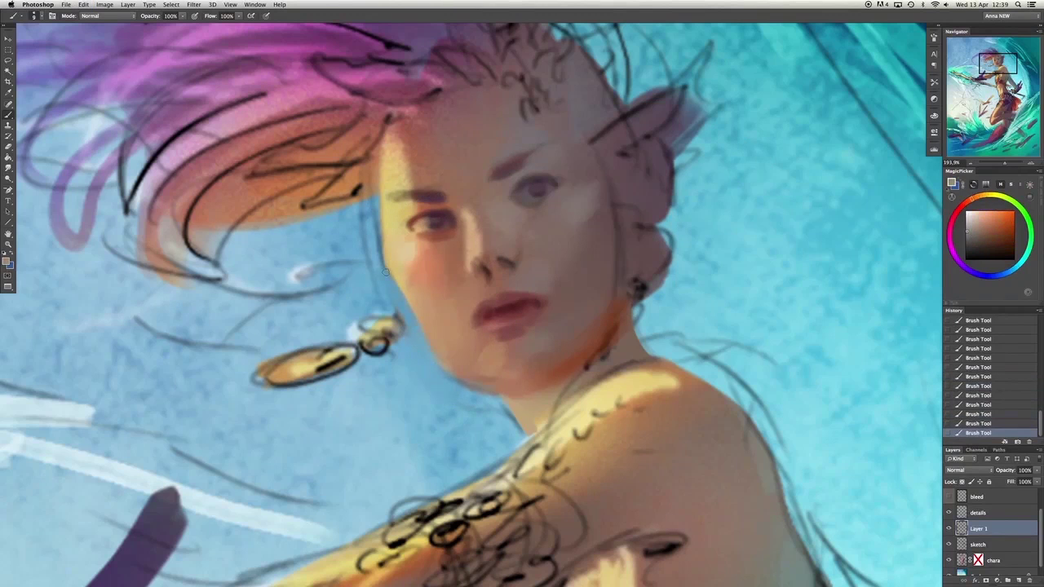
pyautogui.moveTo(386, 272); pyautogui.dragTo(416, 317)
pyautogui.keyDown('alt'); pyautogui.click(456, 323); pyautogui.keyUp('alt')
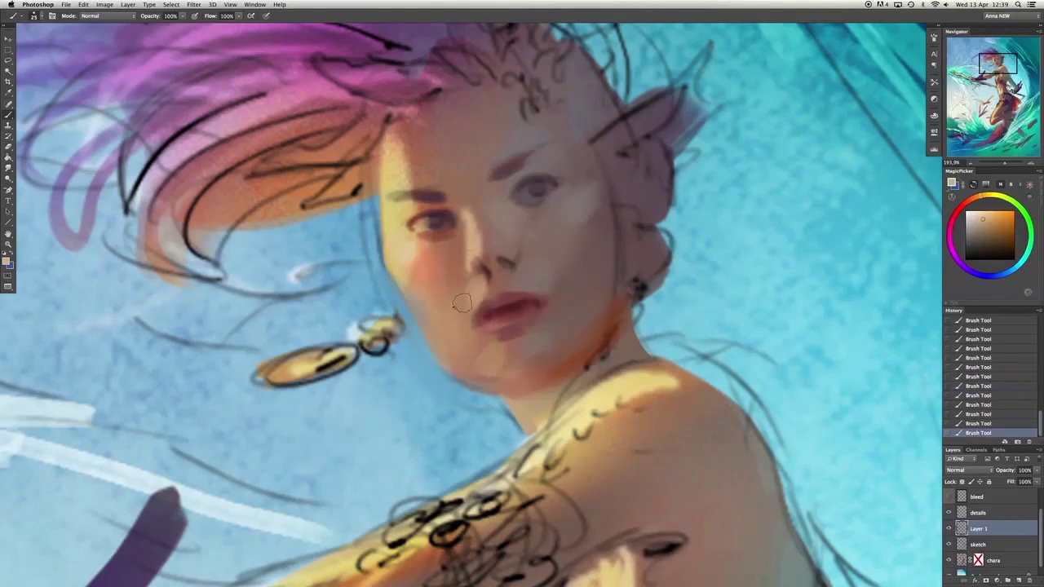
pyautogui.moveTo(444, 329)
pyautogui.mouseDown()
pyautogui.moveTo(443, 362)
pyautogui.moveTo(473, 383)
pyautogui.mouseUp()
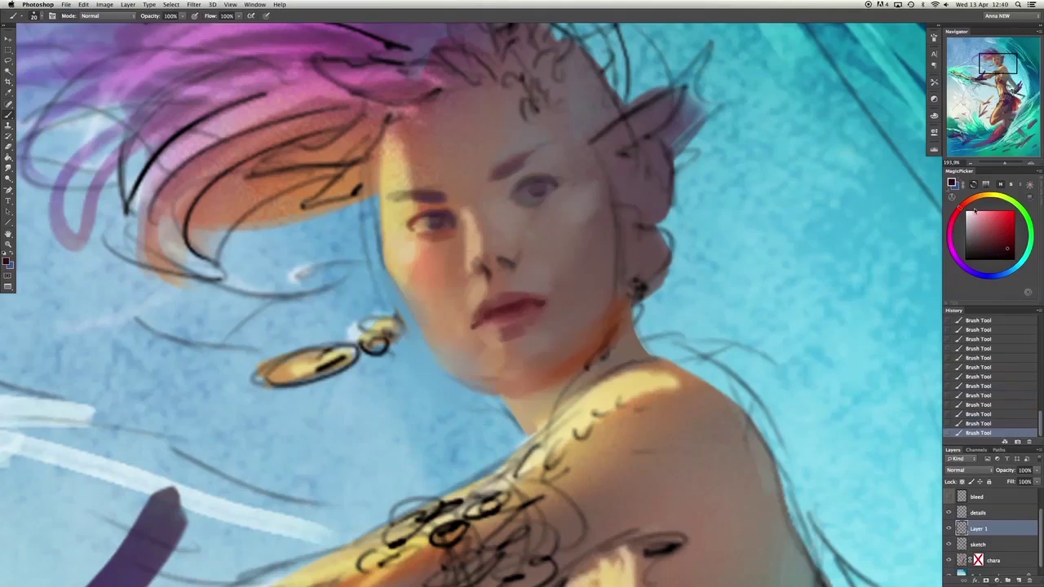
# Toggle the last jaw stroke on and off to compare while sampling face colours.
pyautogui.press('super+z')
pyautogui.press('super+z')
pyautogui.press('super+z')
pyautogui.keyDown('alt'); pyautogui.click(528, 206); pyautogui.keyUp('alt')
pyautogui.press('super+z')
pyautogui.keyDown('alt'); pyautogui.click(414, 225); pyautogui.keyUp('alt')
pyautogui.press('super+z')
pyautogui.press('super+z')
pyautogui.keyDown('alt'); pyautogui.click(408, 218); pyautogui.keyUp('alt')
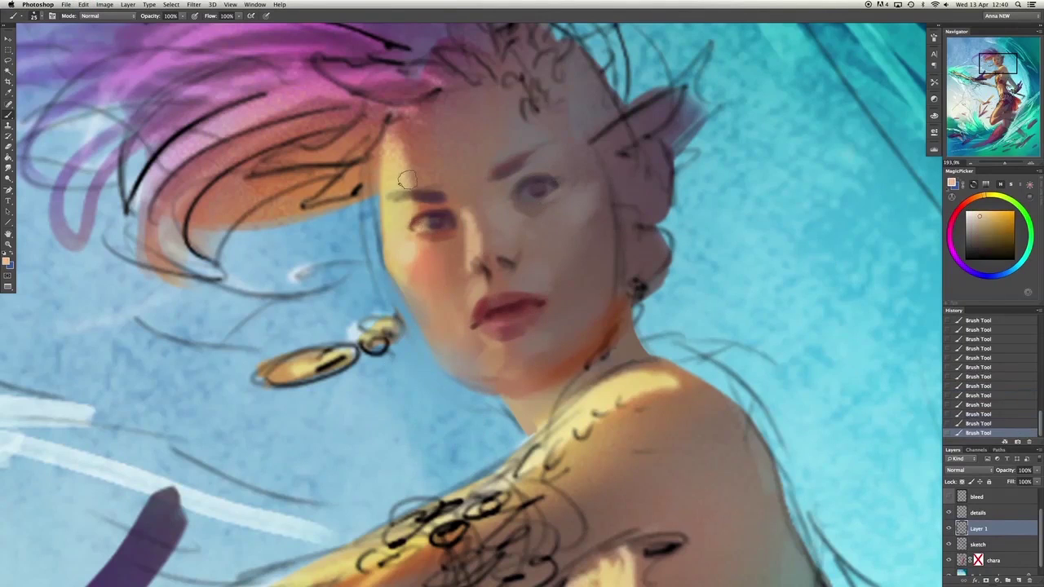
pyautogui.keyDown('alt'); pyautogui.click(406, 180); pyautogui.keyUp('alt')
pyautogui.press('super+z')
pyautogui.press('super+z')
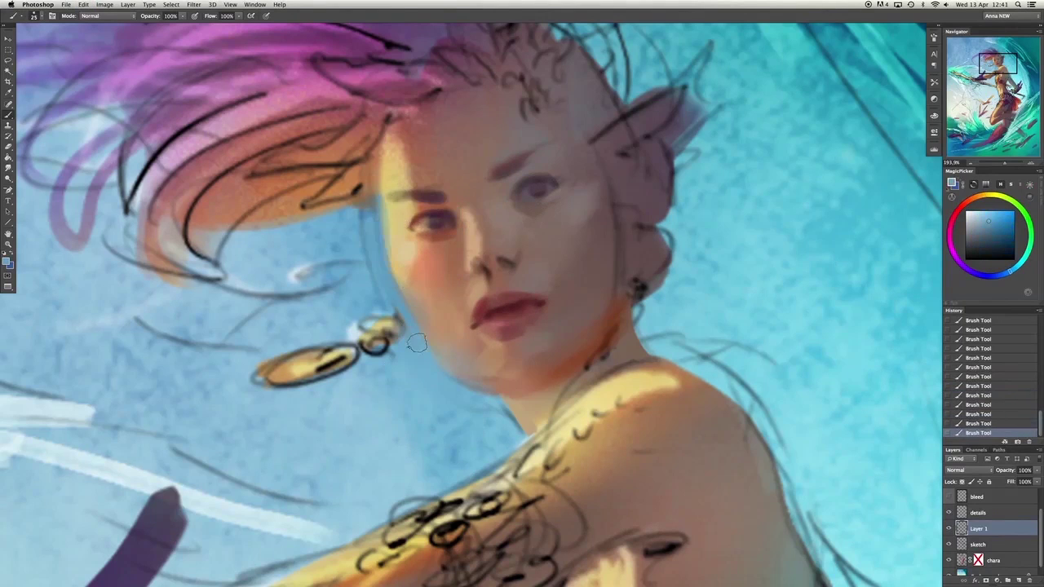
# With the canvas mirrored, broadly repaint the ear and add shading strokes around the nose.
pyautogui.press('h')
pyautogui.press(']')
pyautogui.press(']')
pyautogui.press(']')
pyautogui.press(']')
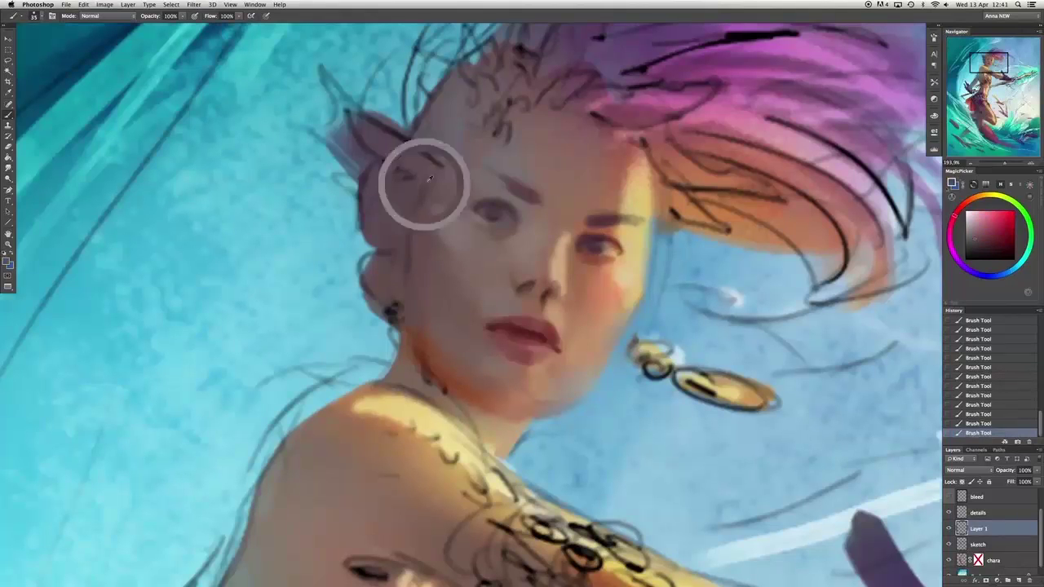
pyautogui.moveTo(425, 181); pyautogui.dragTo(431, 140)
pyautogui.keyDown('alt'); pyautogui.click(661, 200); pyautogui.keyUp('alt')
pyautogui.keyDown('alt'); pyautogui.click(482, 141); pyautogui.keyUp('alt')
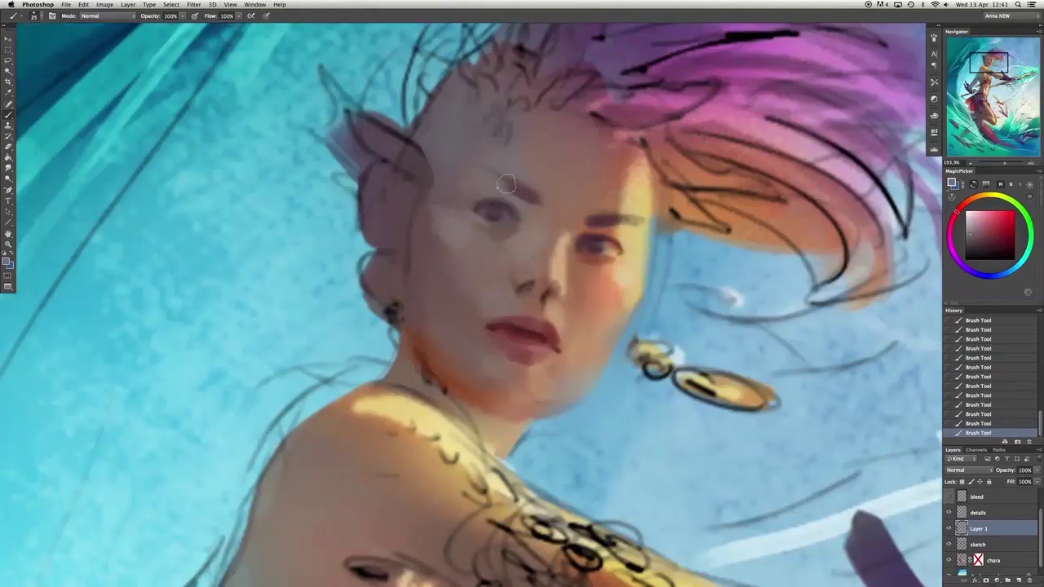
pyautogui.keyDown('alt'); pyautogui.click(496, 326); pyautogui.keyUp('alt')
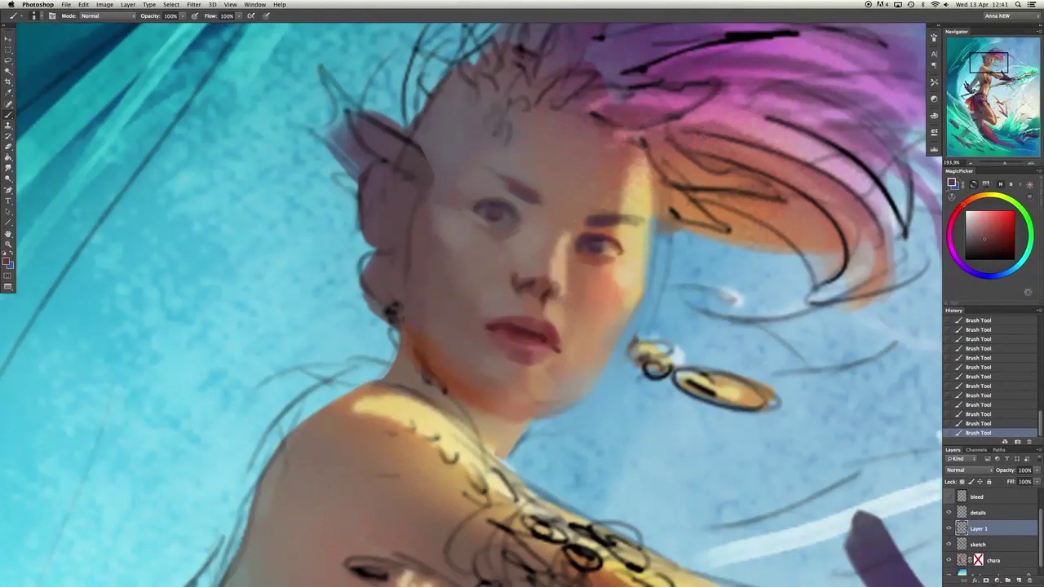
pyautogui.moveTo(552, 301)
pyautogui.mouseDown()
pyautogui.moveTo(552, 253)
pyautogui.moveTo(627, 260)
pyautogui.moveTo(545, 282)
pyautogui.mouseUp()
pyautogui.keyDown('alt'); pyautogui.click(555, 281); pyautogui.keyUp('alt')
pyautogui.keyDown('alt'); pyautogui.click(507, 303); pyautogui.keyUp('alt')
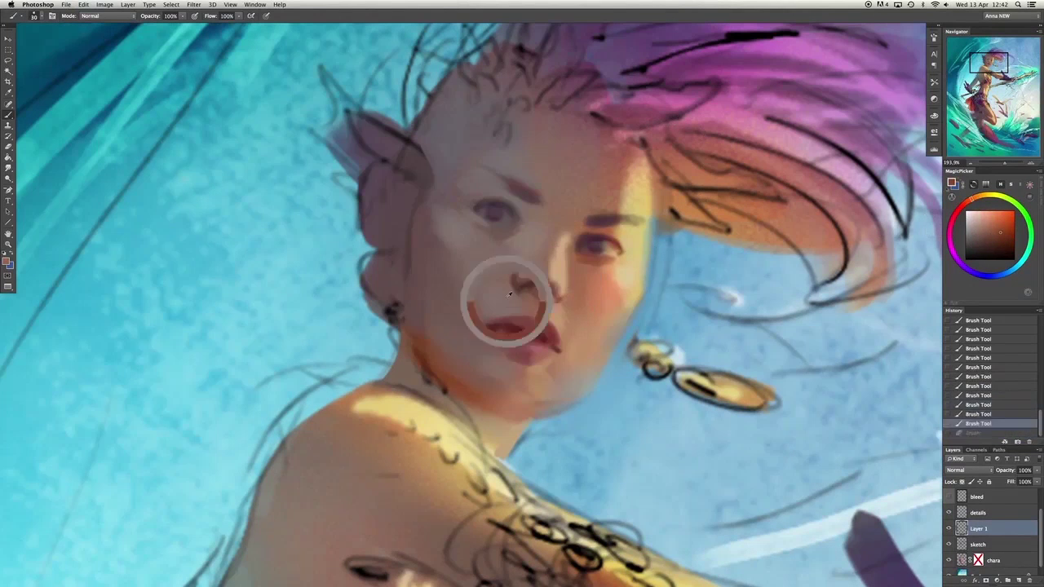
# Pick a saturated red, compare the painted face layer on and off, and undo two strokes.
pyautogui.click(1006, 221)
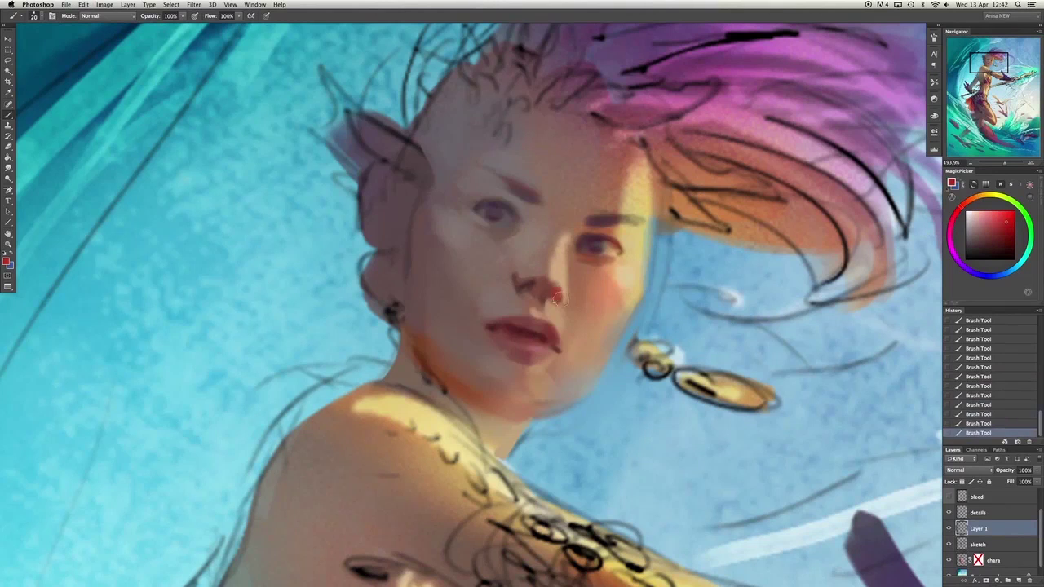
pyautogui.click(950, 529)
pyautogui.click(949, 528)
pyautogui.click(949, 528)
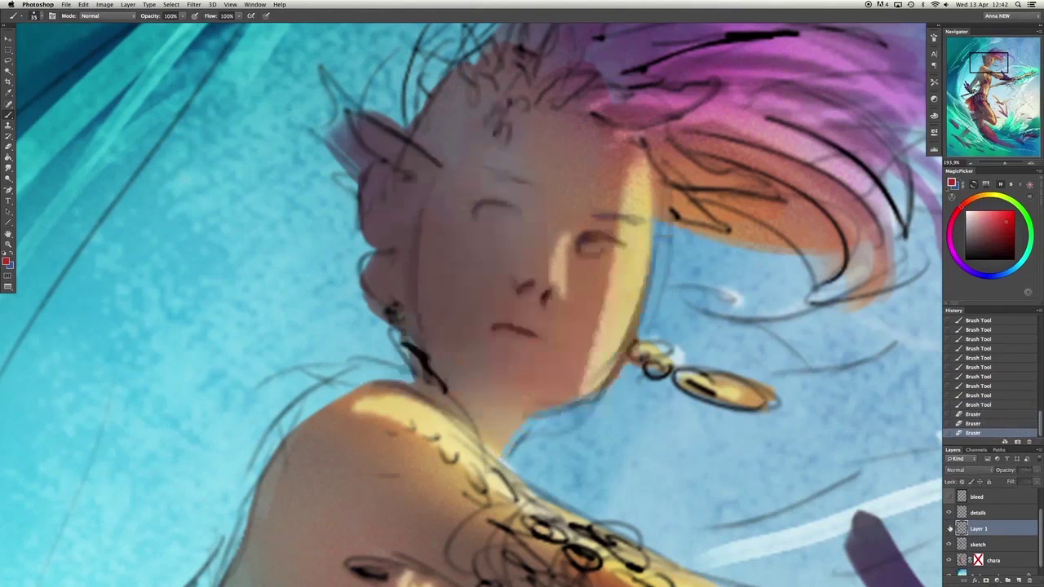
pyautogui.click(949, 528)
pyautogui.keyDown('alt'); pyautogui.click(414, 296); pyautogui.keyUp('alt')
pyautogui.hotkey('ctrl', 'alt', 'z')
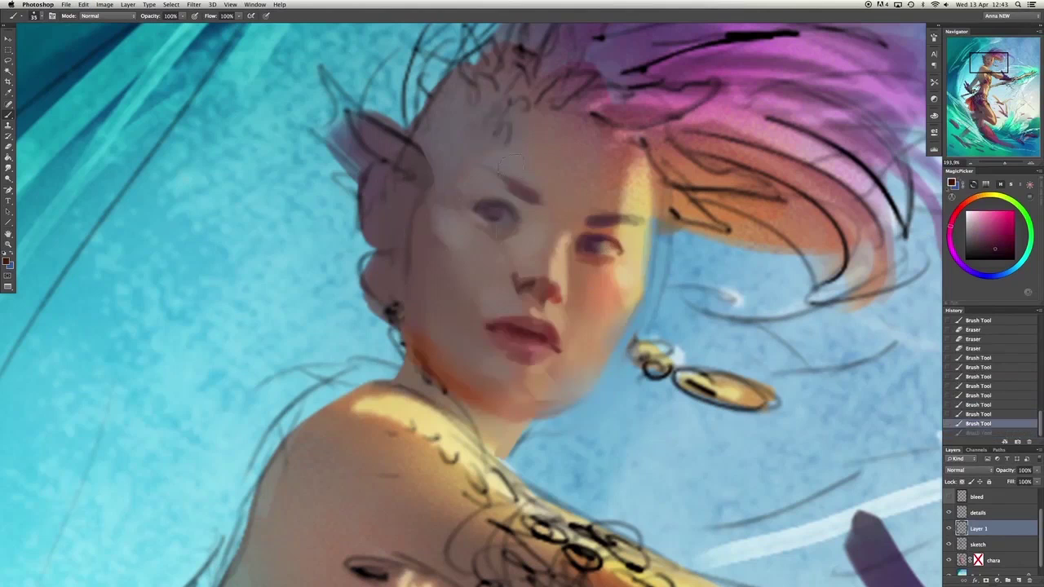
pyautogui.hotkey('ctrl', 'alt', 'z')
# Repaint the face, dab a lighter tone onto the chin and darken the upper lip.
pyautogui.moveTo(645, 188); pyautogui.dragTo(657, 171)
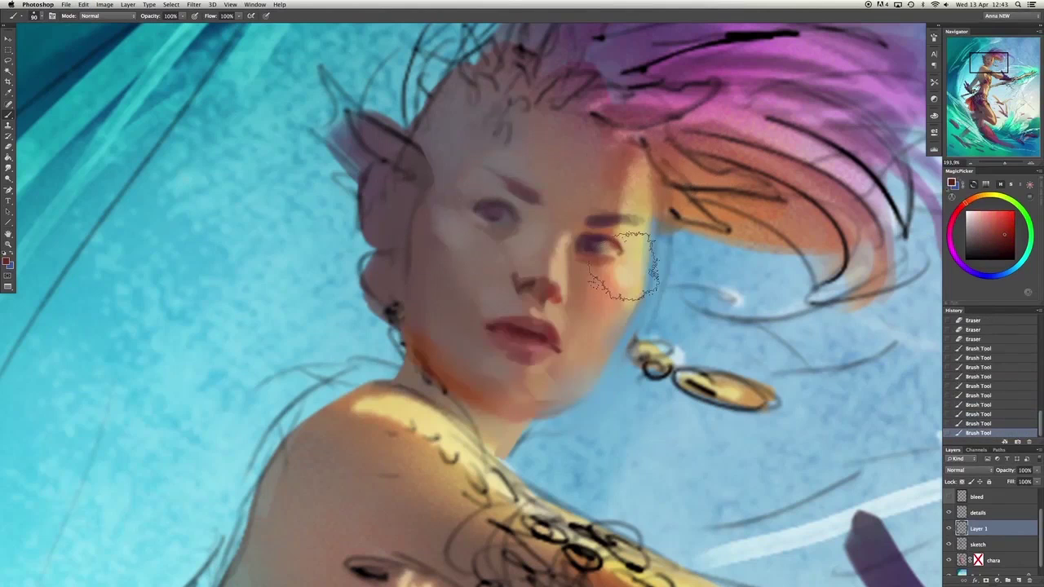
pyautogui.click(981, 222)
pyautogui.click(976, 217)
pyautogui.click(545, 381)
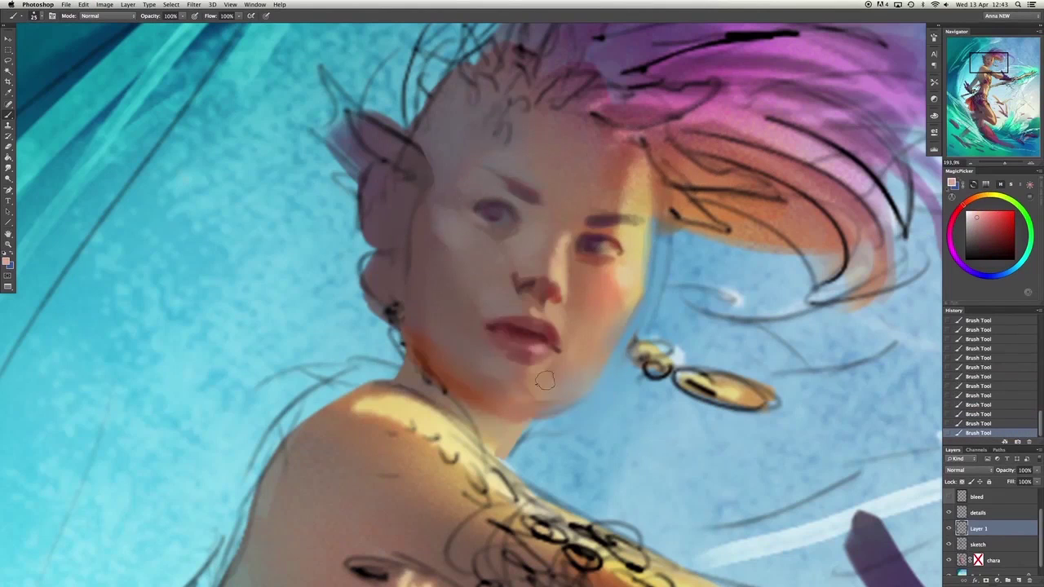
pyautogui.keyDown('alt'); pyautogui.click(505, 338); pyautogui.keyUp('alt')
pyautogui.moveTo(501, 327)
pyautogui.mouseDown()
pyautogui.moveTo(628, 296)
pyautogui.moveTo(551, 320)
pyautogui.moveTo(590, 322)
pyautogui.moveTo(492, 324)
pyautogui.moveTo(445, 347)
pyautogui.moveTo(498, 325)
pyautogui.mouseUp()
pyautogui.keyDown('alt'); pyautogui.click(514, 323); pyautogui.keyUp('alt')
pyautogui.keyDown('alt'); pyautogui.click(540, 373); pyautogui.keyUp('alt')
# Compare the face layer on and off, undo an erase, and flip the canvas back.
pyautogui.click(949, 529)
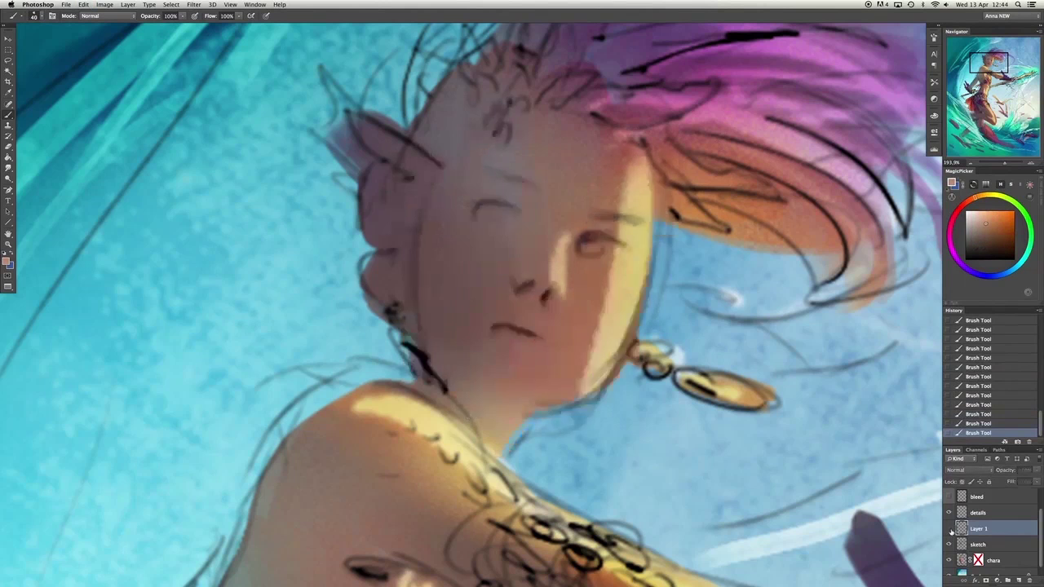
pyautogui.click(949, 529)
pyautogui.moveTo(587, 310); pyautogui.dragTo(620, 384)
pyautogui.click(949, 529)
pyautogui.hotkey('ctrl', 'z')
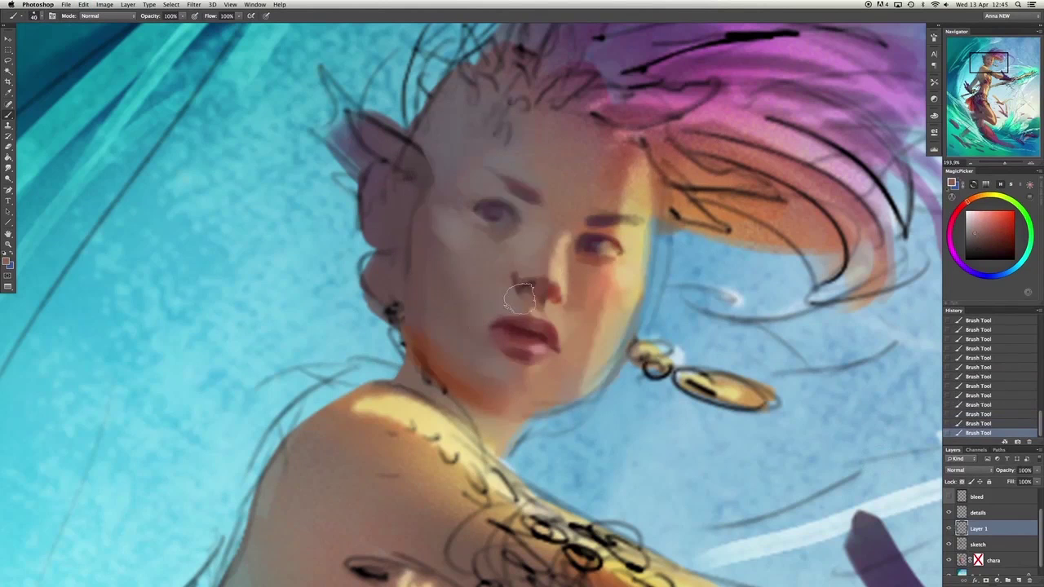
pyautogui.hotkey('ctrl', 'shift', 'h')
# Repaint the nose with a larger brush, undo a stroke, and repaint the brow and eye area.
pyautogui.press(']')
pyautogui.press(']')
pyautogui.press(']')
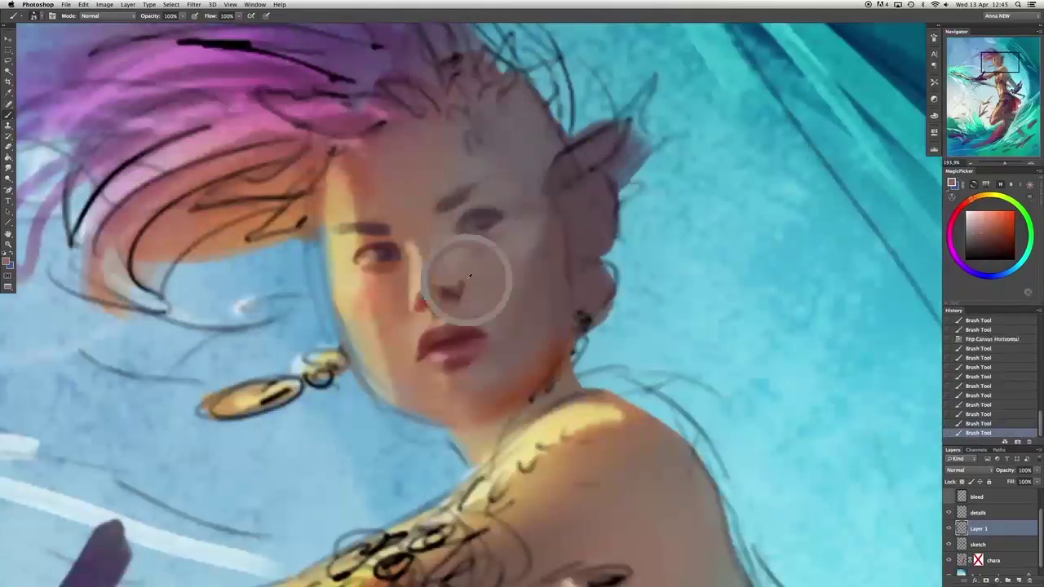
pyautogui.moveTo(466, 278); pyautogui.dragTo(431, 299)
pyautogui.press('[')
pyautogui.press('[')
pyautogui.press('[')
pyautogui.keyDown('alt'); pyautogui.click(423, 314); pyautogui.keyUp('alt')
pyautogui.keyDown('alt'); pyautogui.click(450, 294); pyautogui.keyUp('alt')
pyautogui.hotkey('ctrl', 'z')
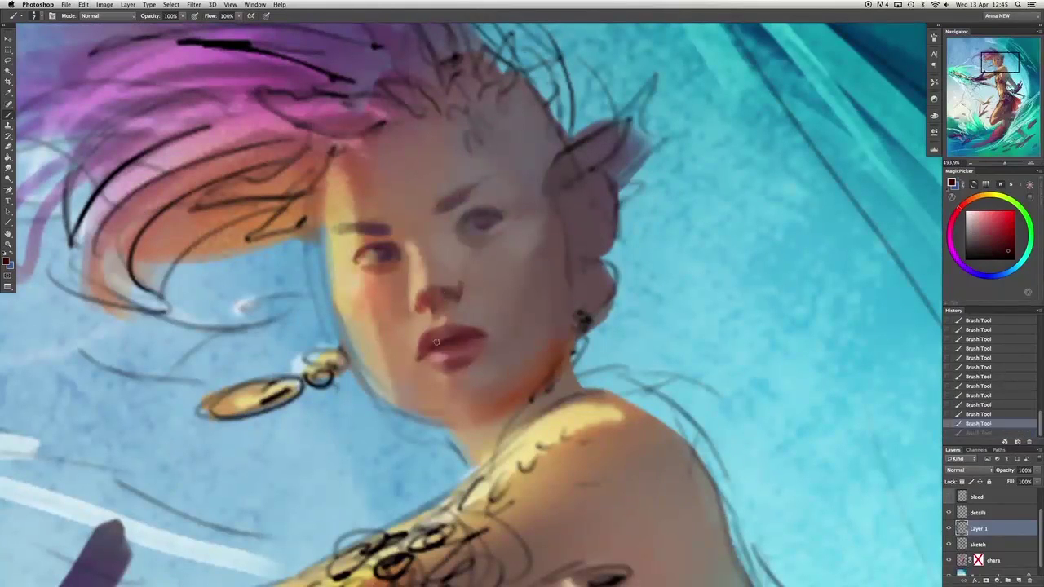
pyautogui.moveTo(445, 204)
pyautogui.mouseDown()
pyautogui.moveTo(481, 194)
pyautogui.moveTo(499, 220)
pyautogui.mouseUp()
# Lighten the cheek beside the mouth with warm orange and refine the jaw edge left of it.
pyautogui.keyDown('alt'); pyautogui.click(386, 243); pyautogui.keyUp('alt')
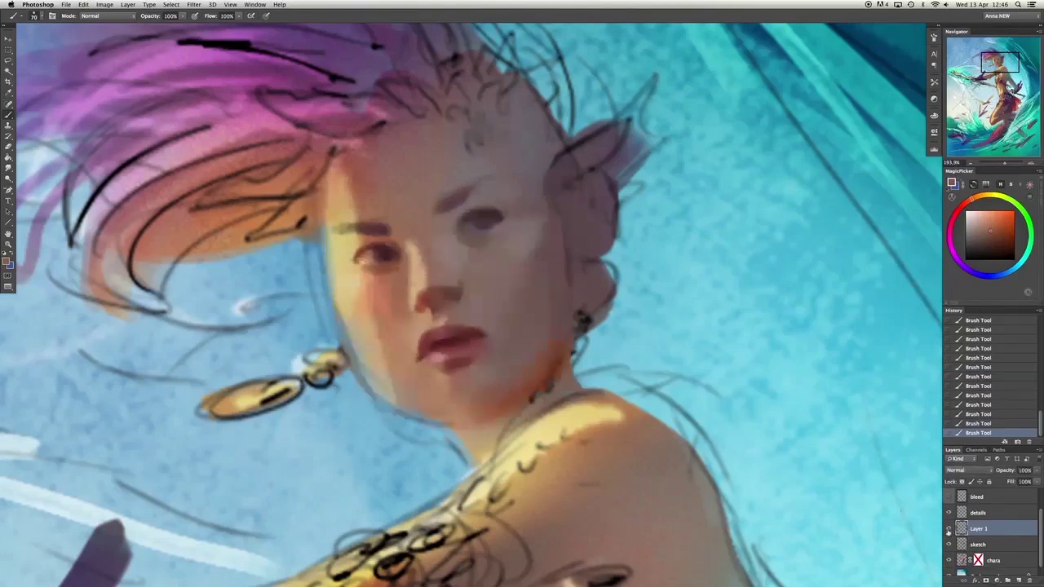
pyautogui.keyDown('alt'); pyautogui.click(375, 359); pyautogui.keyUp('alt')
pyautogui.moveTo(367, 335)
pyautogui.mouseDown()
pyautogui.moveTo(407, 408)
pyautogui.moveTo(441, 424)
pyautogui.moveTo(408, 347)
pyautogui.mouseUp()
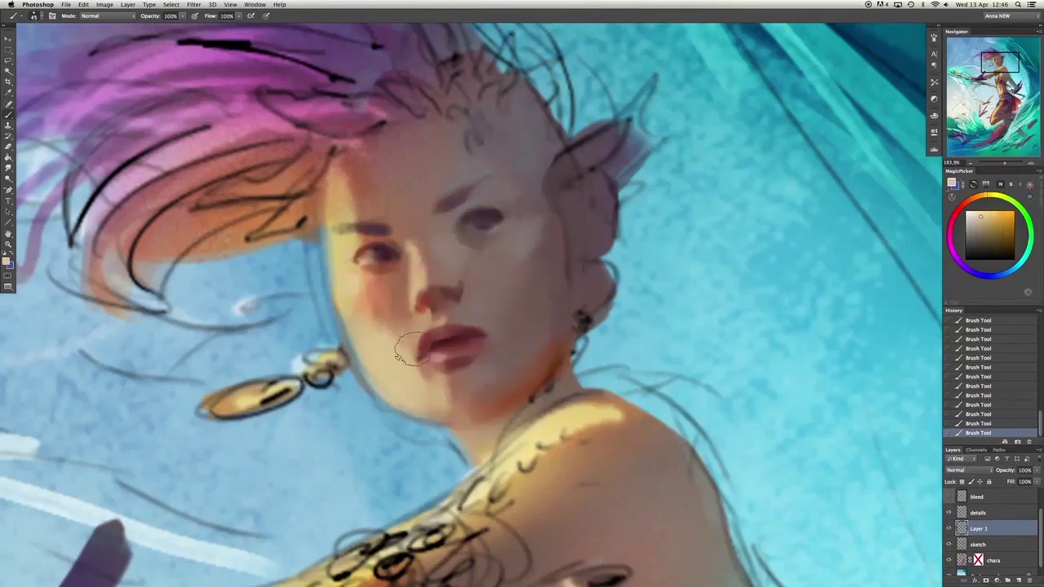
pyautogui.keyDown('alt'); pyautogui.click(456, 391); pyautogui.keyUp('alt')
pyautogui.moveTo(351, 326); pyautogui.dragTo(361, 384)
pyautogui.moveTo(367, 343); pyautogui.dragTo(412, 334)
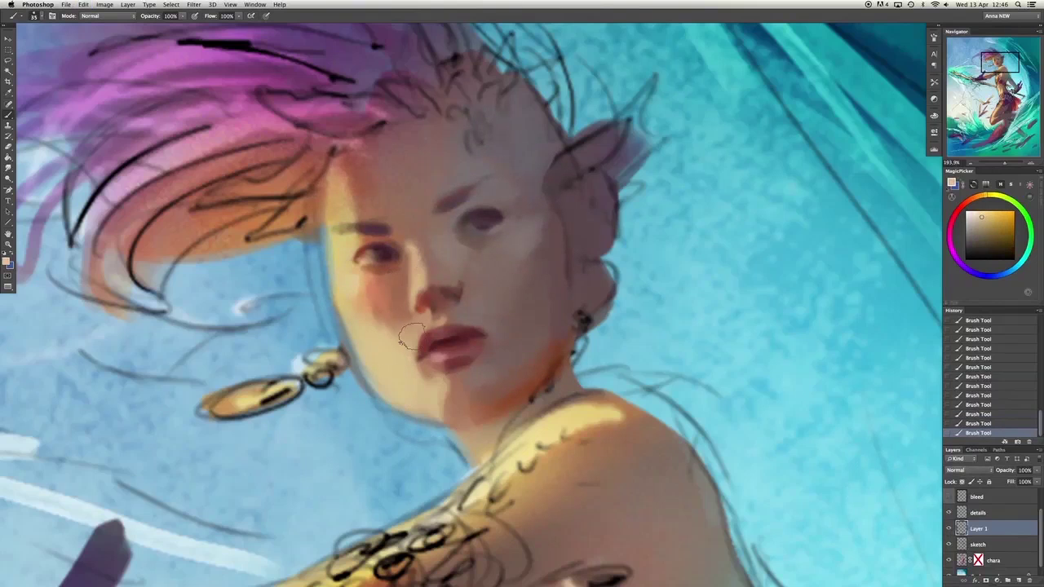
pyautogui.press('[')
pyautogui.press('[')
pyautogui.press('[')
pyautogui.press('super+alt+z')
pyautogui.press('super+alt+z')
pyautogui.press('super+alt+z')
pyautogui.press('super+alt+z')
pyautogui.press('super+alt+z')
pyautogui.press('super+alt+z')
pyautogui.press('super+alt+z')
pyautogui.press('super+alt+z')
pyautogui.press('super+alt+z')
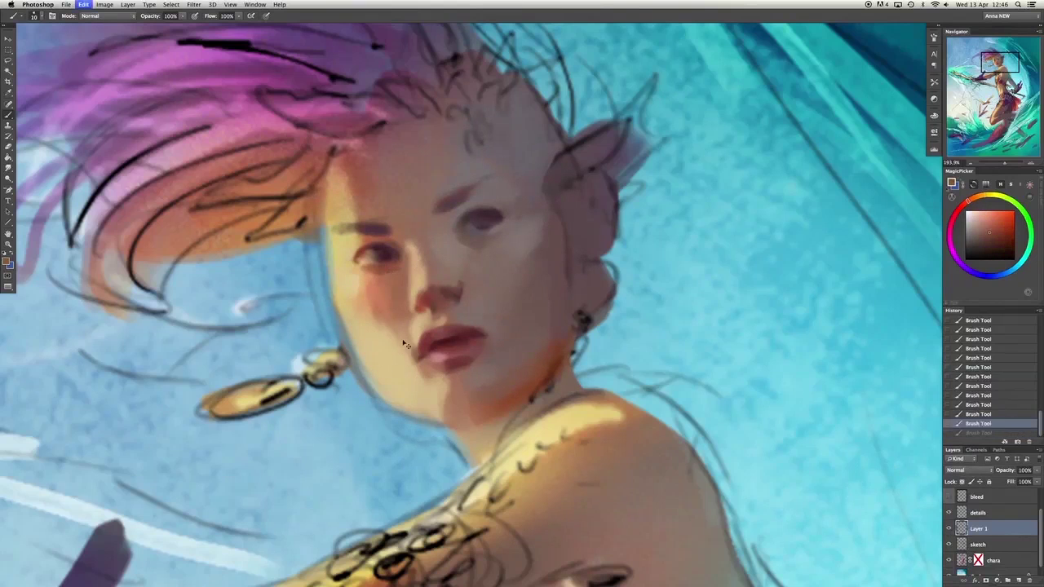
pyautogui.press('super+shift+z')
pyautogui.press('super+shift+z')
pyautogui.press('super+shift+z')
pyautogui.press('super+shift+z')
pyautogui.press('super+shift+z')
pyautogui.press('super+shift+z')
pyautogui.press('super+shift+z')
pyautogui.press('super+shift+z')
pyautogui.press('super+shift+z')
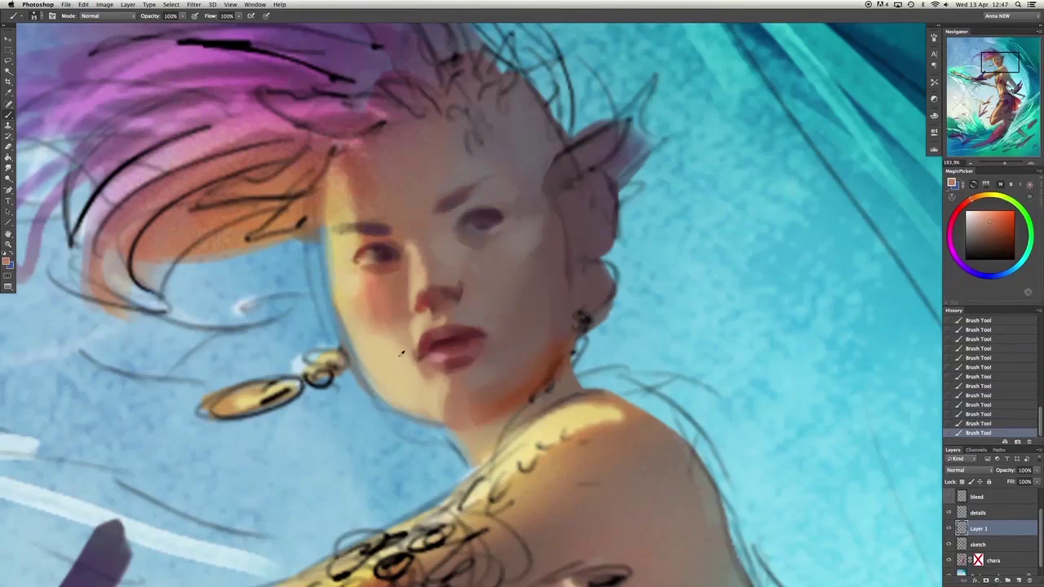
# Sample chin and lip tones and paint a redder shadow stroke below the chin.
pyautogui.keyDown('alt'); pyautogui.click(405, 348); pyautogui.keyUp('alt')
pyautogui.keyDown('alt'); pyautogui.click(439, 395); pyautogui.keyUp('alt')
pyautogui.keyDown('alt'); pyautogui.click(437, 371); pyautogui.keyUp('alt')
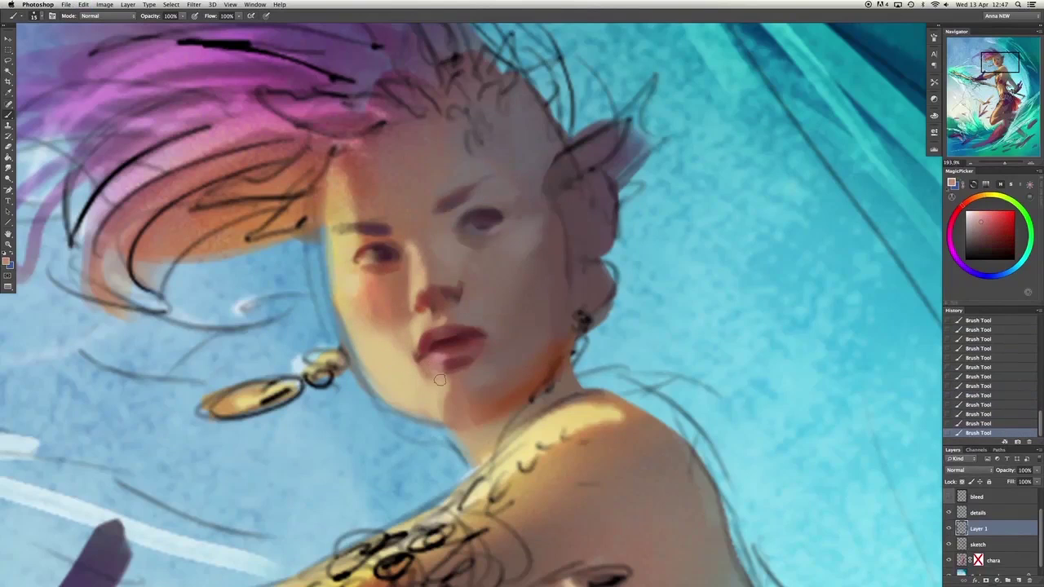
pyautogui.keyDown('alt'); pyautogui.click(436, 379); pyautogui.keyUp('alt')
pyautogui.keyDown('alt'); pyautogui.click(448, 330); pyautogui.keyUp('alt')
pyautogui.moveTo(432, 384); pyautogui.dragTo(408, 414)
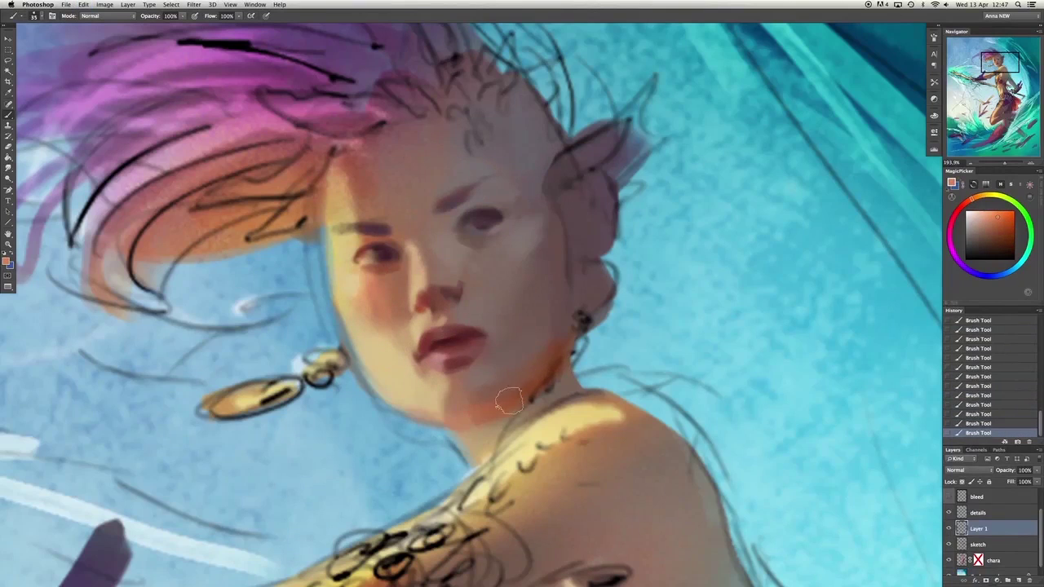
pyautogui.press('super+z')
pyautogui.press('super+z')
# Sample darker and pale tones around the eye and eyebrow, toggling the last stroke to compare.
pyautogui.keyDown('alt'); pyautogui.click(505, 342); pyautogui.keyUp('alt')
pyautogui.keyDown('alt'); pyautogui.click(432, 308); pyautogui.keyUp('alt')
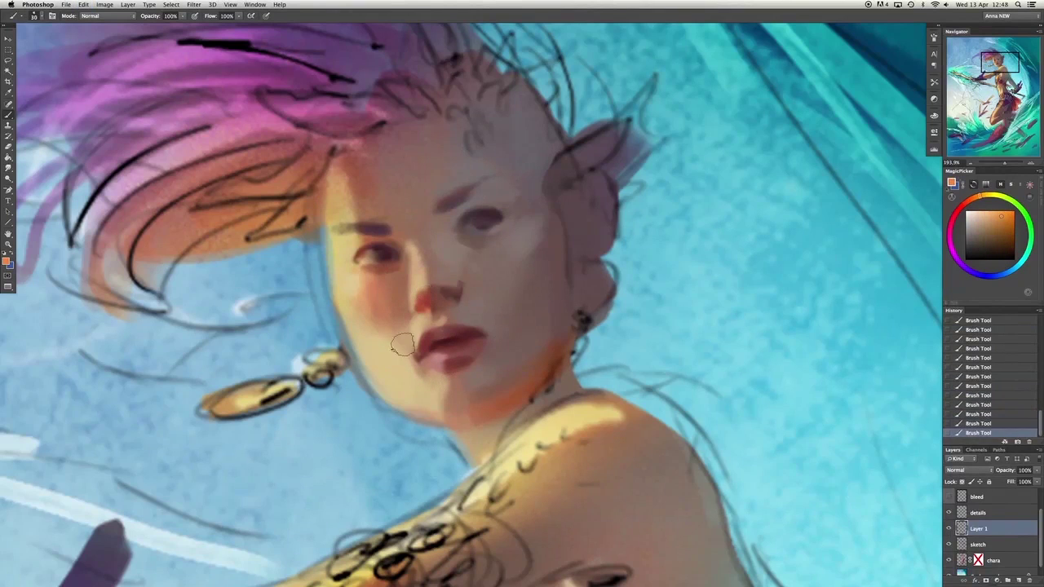
pyautogui.keyDown('alt'); pyautogui.click(365, 245); pyautogui.keyUp('alt')
pyautogui.keyDown('alt'); pyautogui.click(362, 268); pyautogui.keyUp('alt')
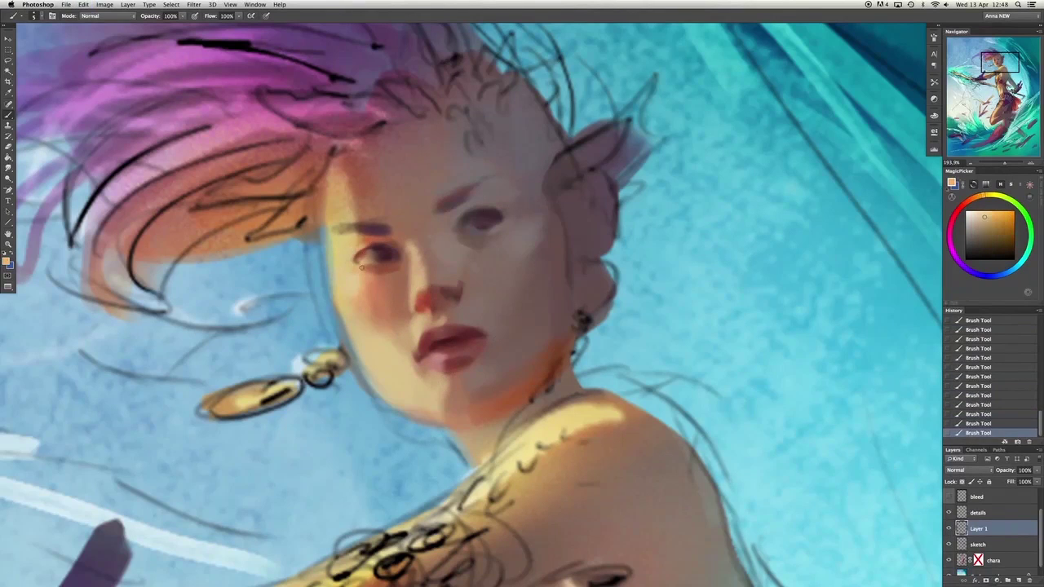
pyautogui.press('super+z')
pyautogui.keyDown('alt'); pyautogui.click(424, 233); pyautogui.keyUp('alt')
pyautogui.press('super+z')
pyautogui.keyDown('alt'); pyautogui.click(477, 208); pyautogui.keyUp('alt')
pyautogui.press('super+z')
pyautogui.press('super+z')
pyautogui.press('super+z')
pyautogui.press('super+z')
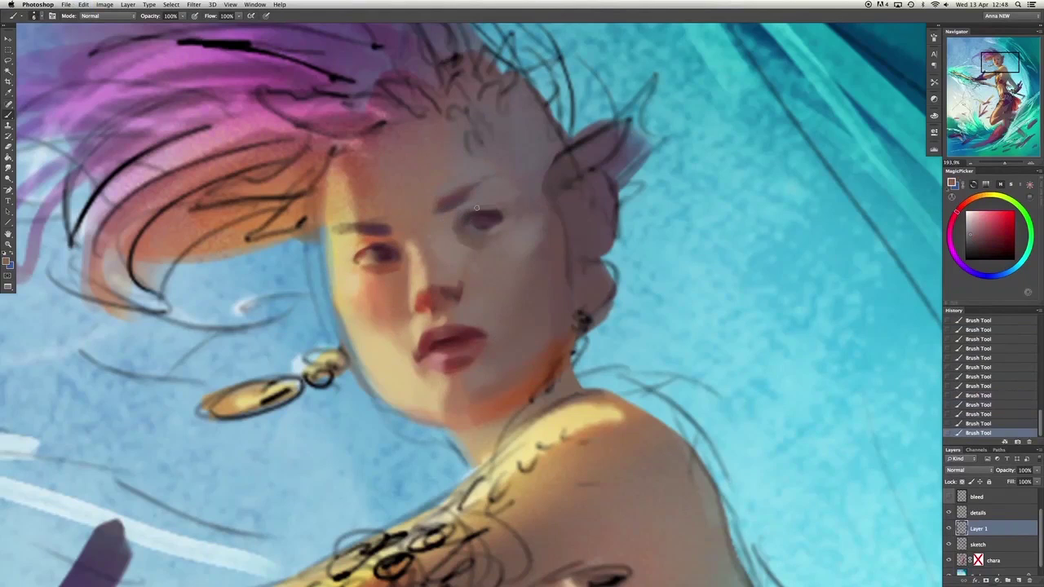
pyautogui.press('super+z')
pyautogui.press('super+z')
pyautogui.press('super+z')
pyautogui.press('super+z')
# Sample warm orange from the neck and an orange-red from the chin, comparing strokes with undo/redo.
pyautogui.press('super+z')
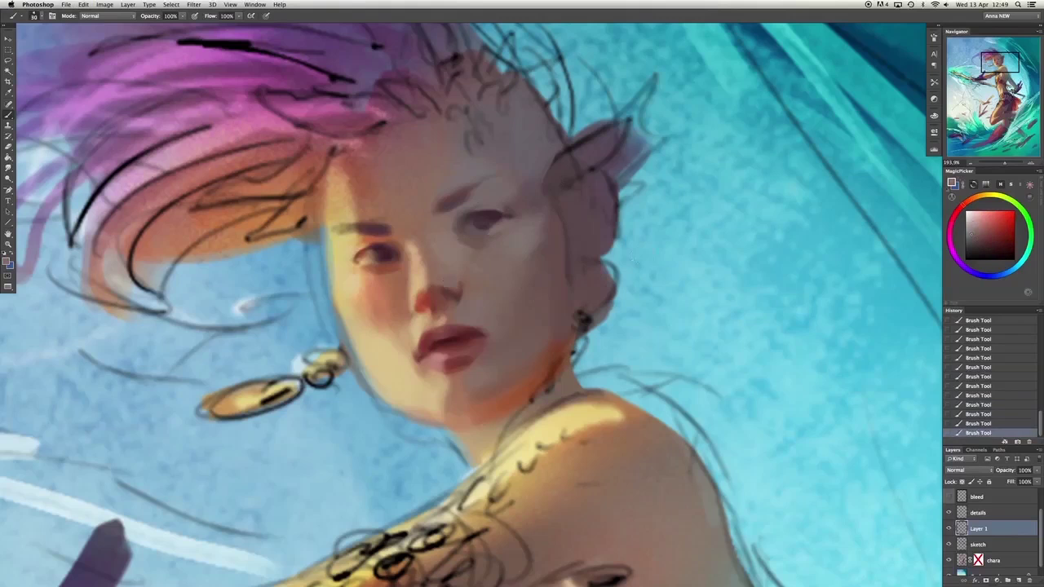
pyautogui.press('super+z')
pyautogui.keyDown('alt'); pyautogui.click(458, 270); pyautogui.keyUp('alt')
pyautogui.press('super+z')
pyautogui.press('super+z')
pyautogui.keyDown('alt'); pyautogui.click(550, 369); pyautogui.keyUp('alt')
pyautogui.press('super+z')
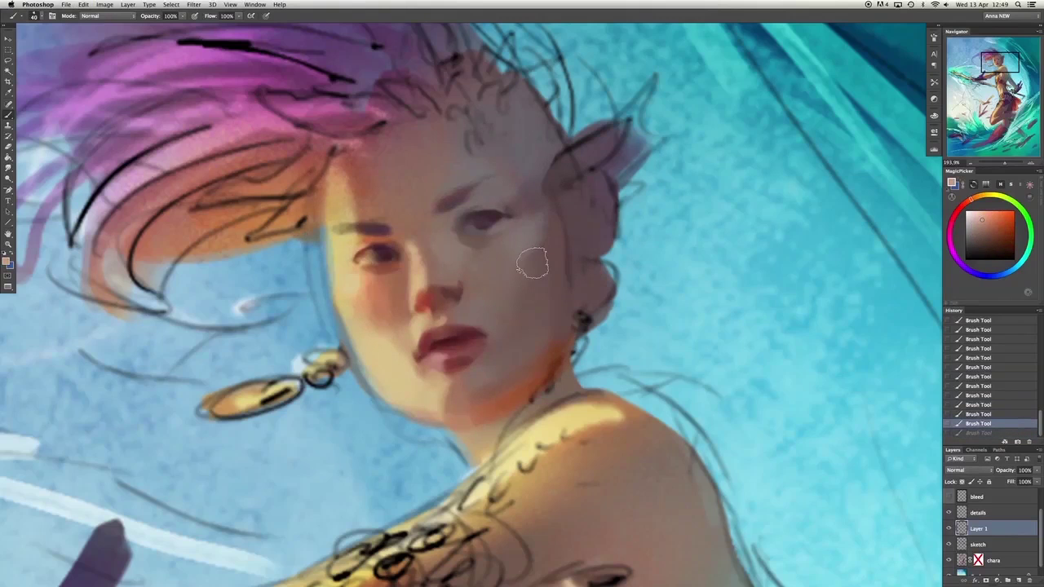
pyautogui.keyDown('alt'); pyautogui.click(556, 256); pyautogui.keyUp('alt')
pyautogui.press('super+z')
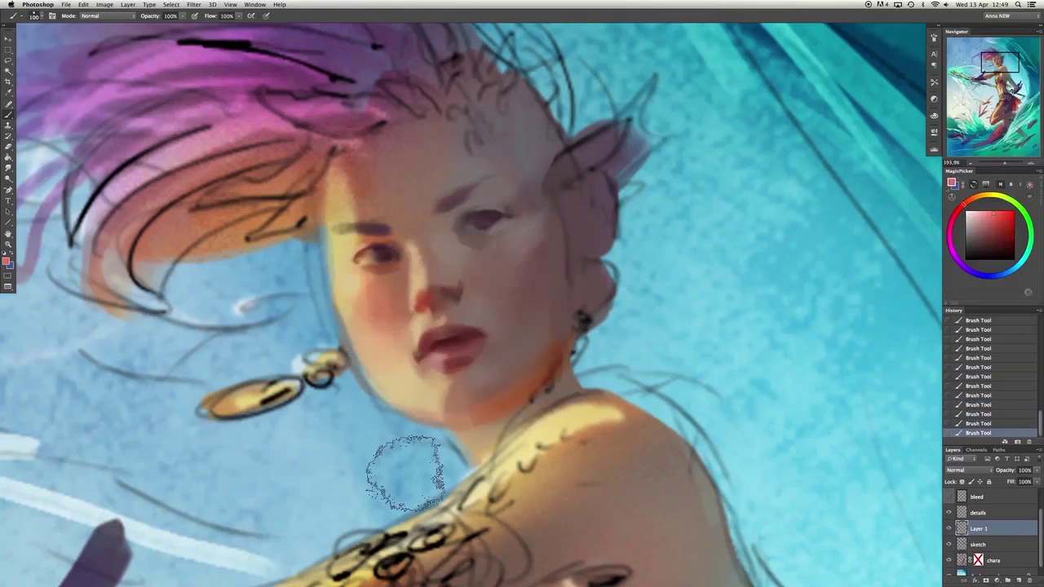
pyautogui.press('super+z')
pyautogui.press('super+z')
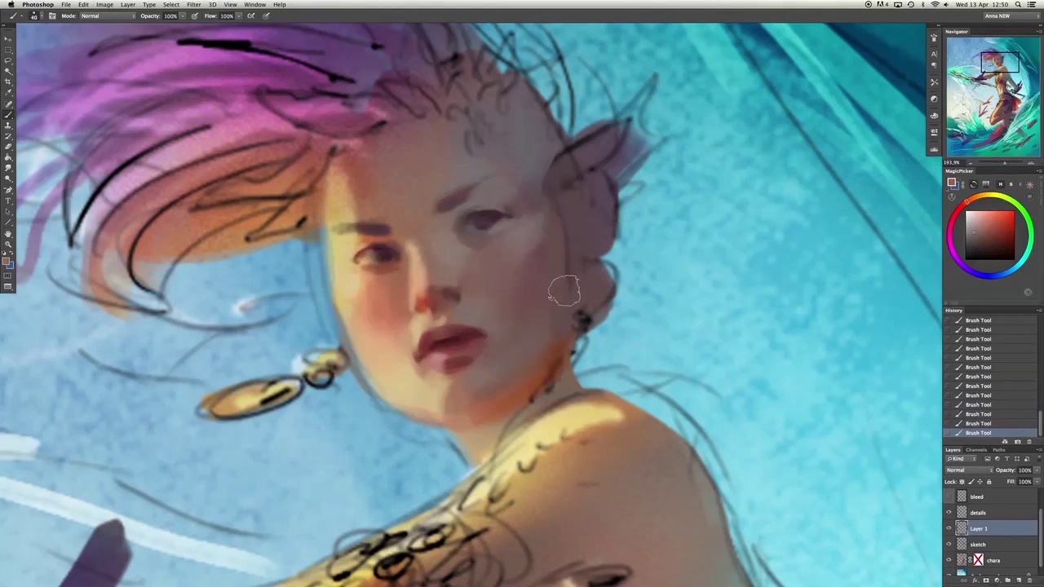
pyautogui.press('super+z')
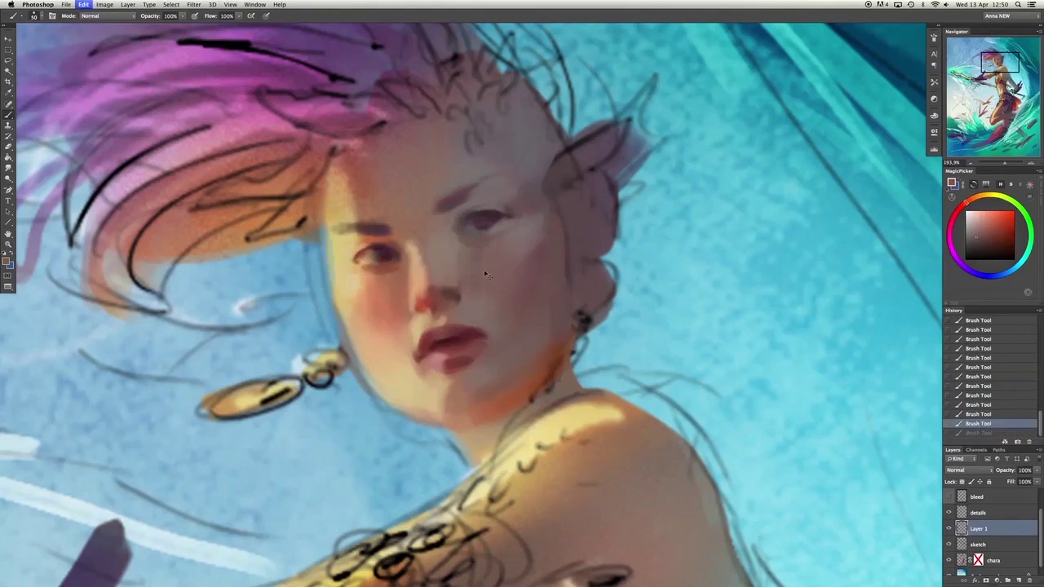
pyautogui.keyDown('alt'); pyautogui.click(460, 223); pyautogui.keyUp('alt')
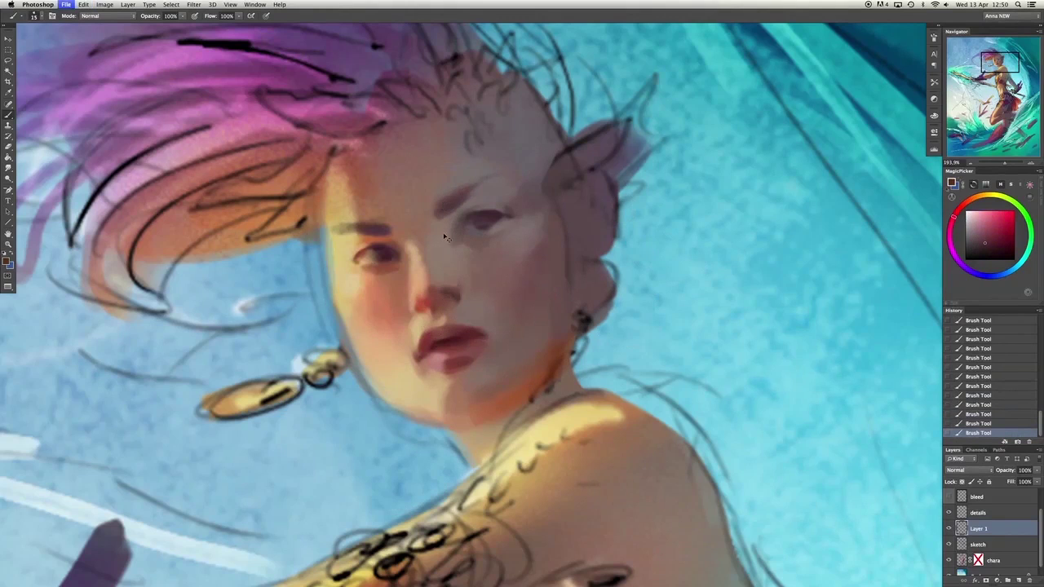
pyautogui.keyDown('alt'); pyautogui.click(469, 388); pyautogui.keyUp('alt')
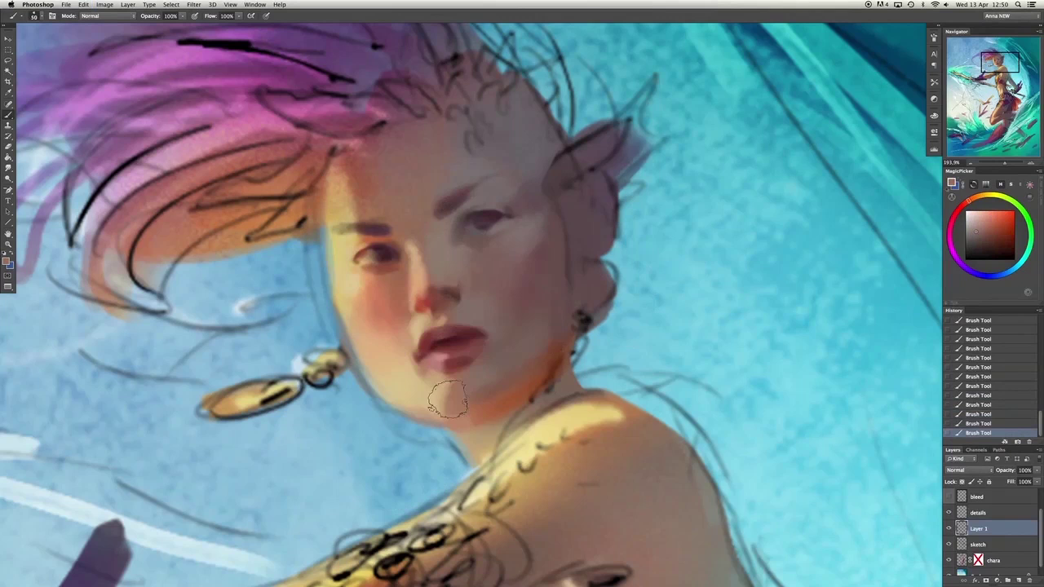
# Paint a darker red shadow along the jaw and dab bright red onto the nose tip.
pyautogui.keyDown('alt'); pyautogui.click(489, 415); pyautogui.keyUp('alt')
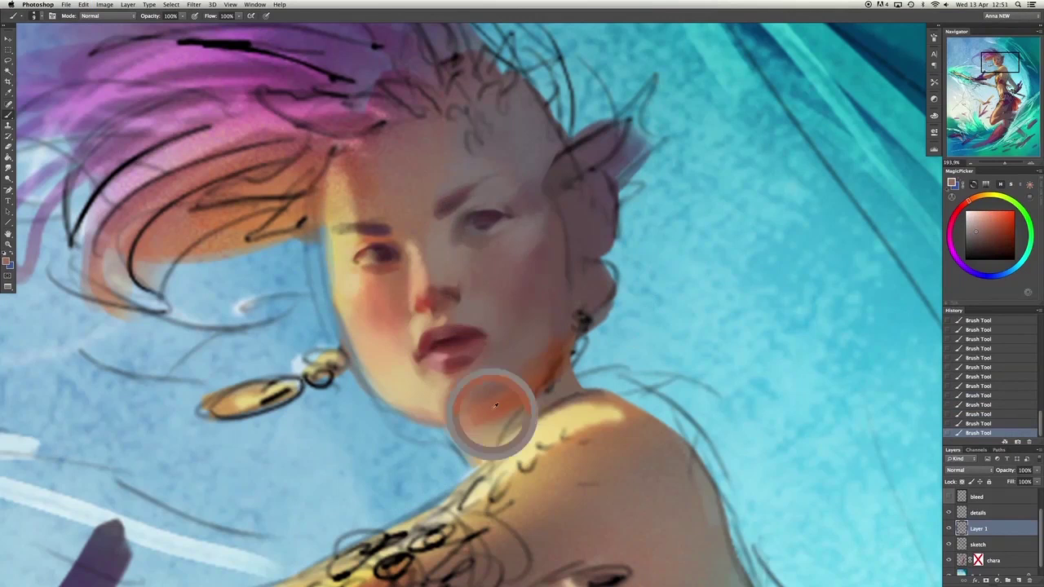
pyautogui.moveTo(408, 416); pyautogui.dragTo(473, 420)
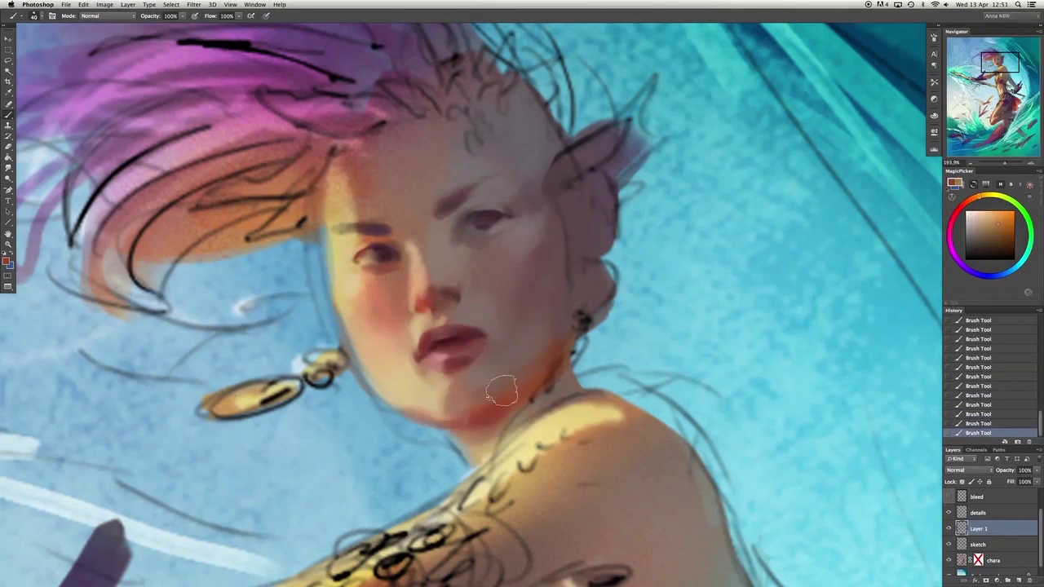
pyautogui.click(997, 222)
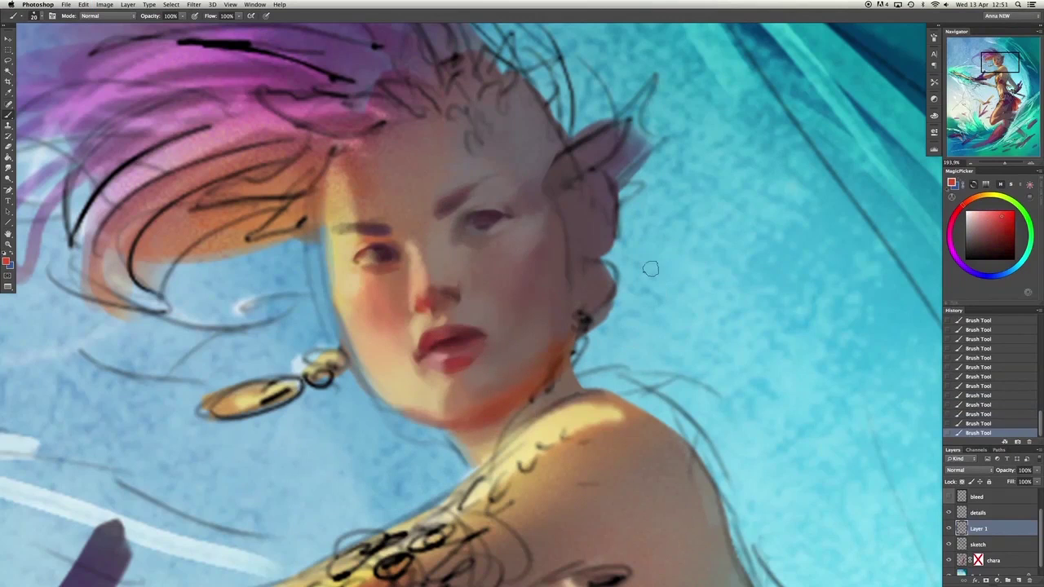
pyautogui.click(388, 400)
pyautogui.click(420, 308)
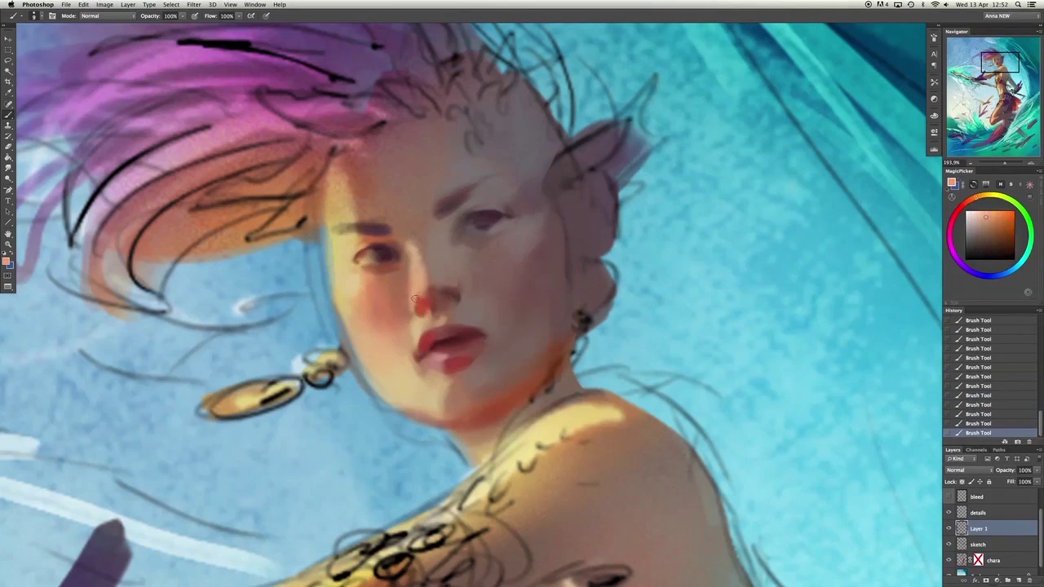
# Cycle the paint colour through peach, salmon and darker reds sampled from the face.
pyautogui.keyDown('alt'); pyautogui.click(408, 317); pyautogui.keyUp('alt')
pyautogui.click(983, 218)
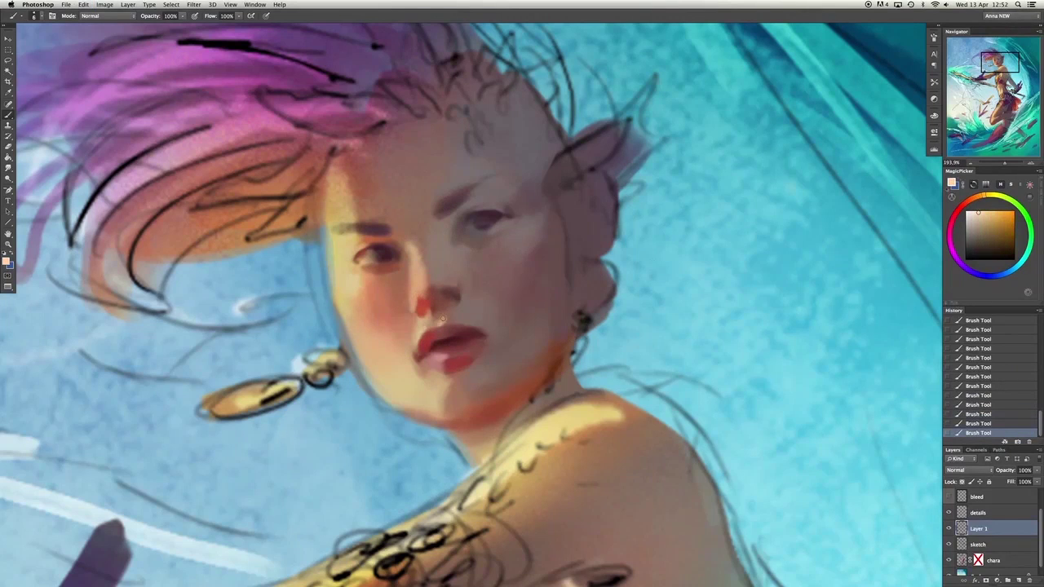
pyautogui.keyDown('alt'); pyautogui.click(450, 271); pyautogui.keyUp('alt')
pyautogui.click(973, 234)
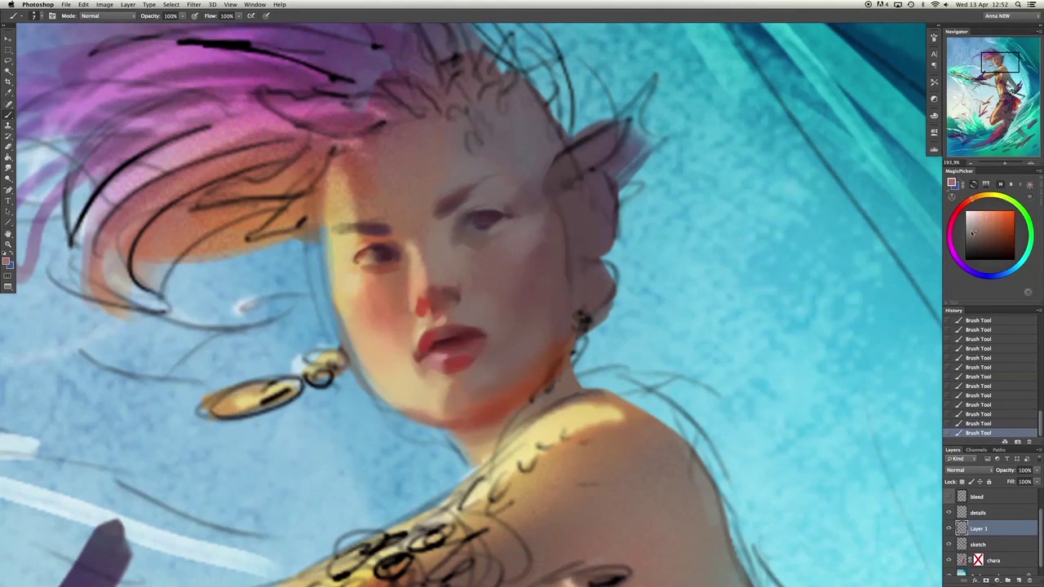
pyautogui.click(480, 295)
pyautogui.keyDown('alt'); pyautogui.click(441, 289); pyautogui.keyUp('alt')
pyautogui.keyDown('alt'); pyautogui.click(439, 284); pyautogui.keyUp('alt')
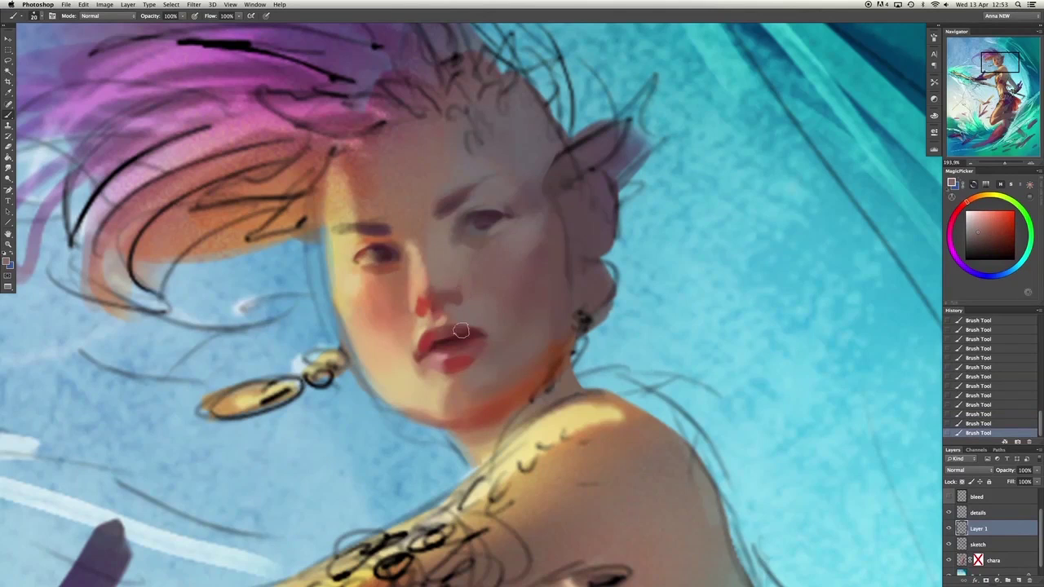
pyautogui.keyDown('alt'); pyautogui.click(450, 311); pyautogui.keyUp('alt')
pyautogui.keyDown('alt'); pyautogui.click(441, 312); pyautogui.keyUp('alt')
pyautogui.keyDown('alt'); pyautogui.click(436, 312); pyautogui.keyUp('alt')
# Try pink and dark magenta lip tones, toggling the last stroke to compare.
pyautogui.hotkey('ctrl', 'z')
pyautogui.hotkey('ctrl', 'z')
pyautogui.keyDown('alt'); pyautogui.click(437, 313); pyautogui.keyUp('alt')
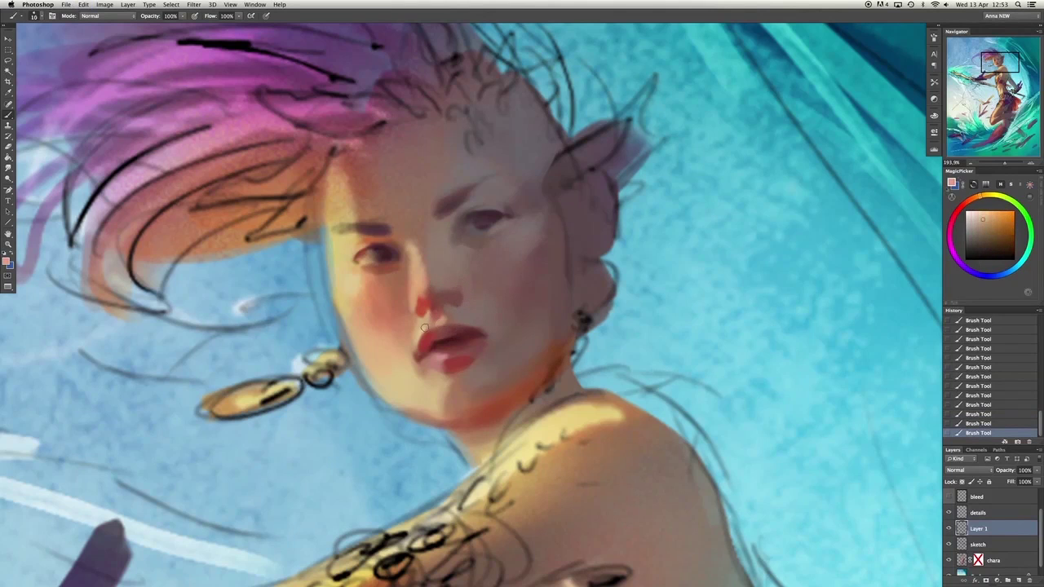
pyautogui.keyDown('alt'); pyautogui.click(425, 328); pyautogui.keyUp('alt')
pyautogui.hotkey('ctrl', 'z')
pyautogui.hotkey('ctrl', 'z')
pyautogui.click(963, 213)
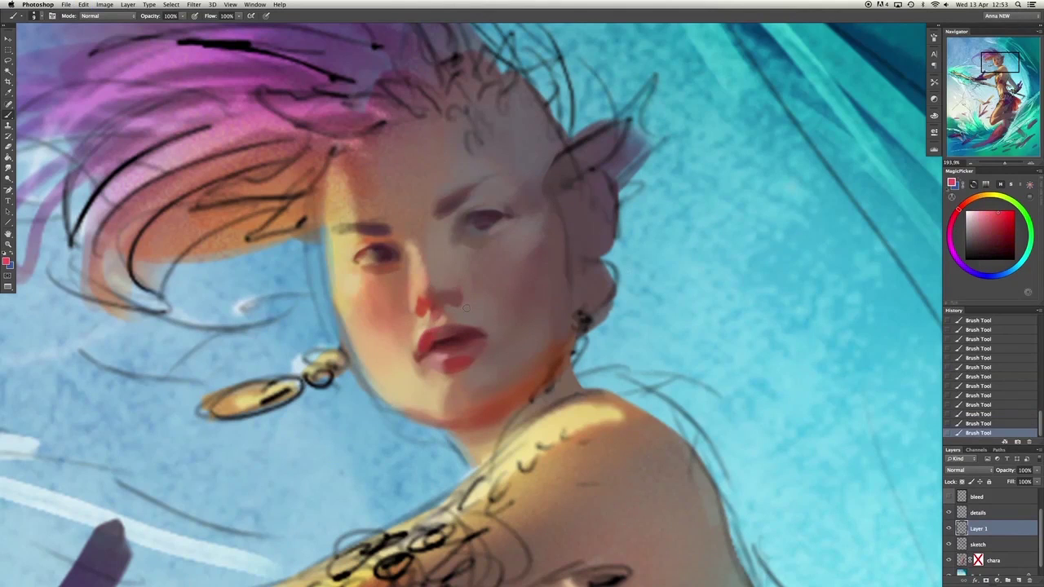
pyautogui.hotkey('ctrl', 'z')
pyautogui.click(1004, 234)
pyautogui.hotkey('ctrl', 'z')
pyautogui.hotkey('ctrl', 'z')
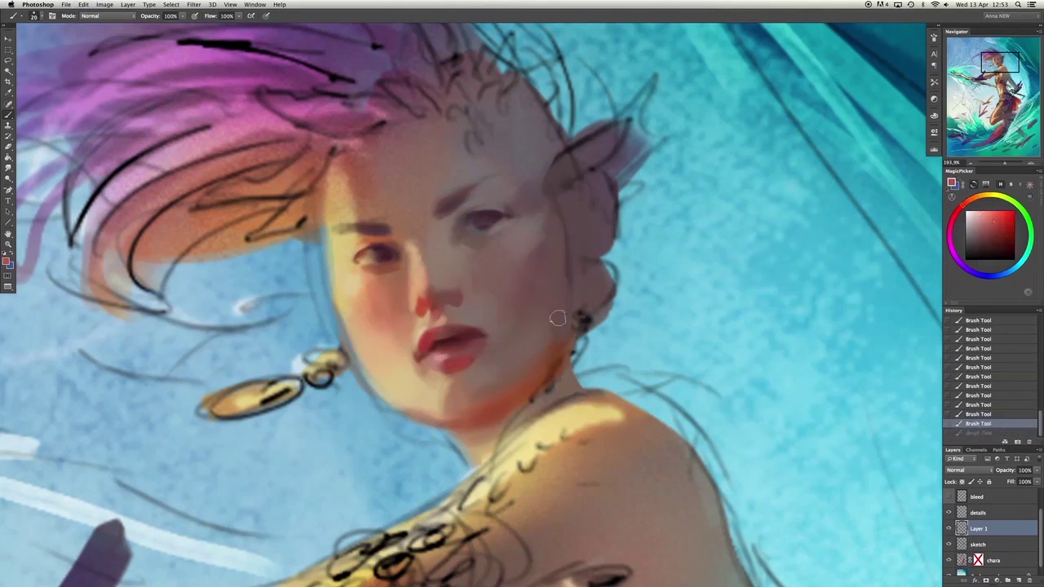
pyautogui.hotkey('ctrl', 'z')
# Touch up the mouth corner in muted dark red, stepping strokes back and forward to compare.
pyautogui.hotkey('ctrl', 'z')
pyautogui.hotkey('ctrl', 'z')
pyautogui.keyDown('alt'); pyautogui.click(442, 382); pyautogui.keyUp('alt')
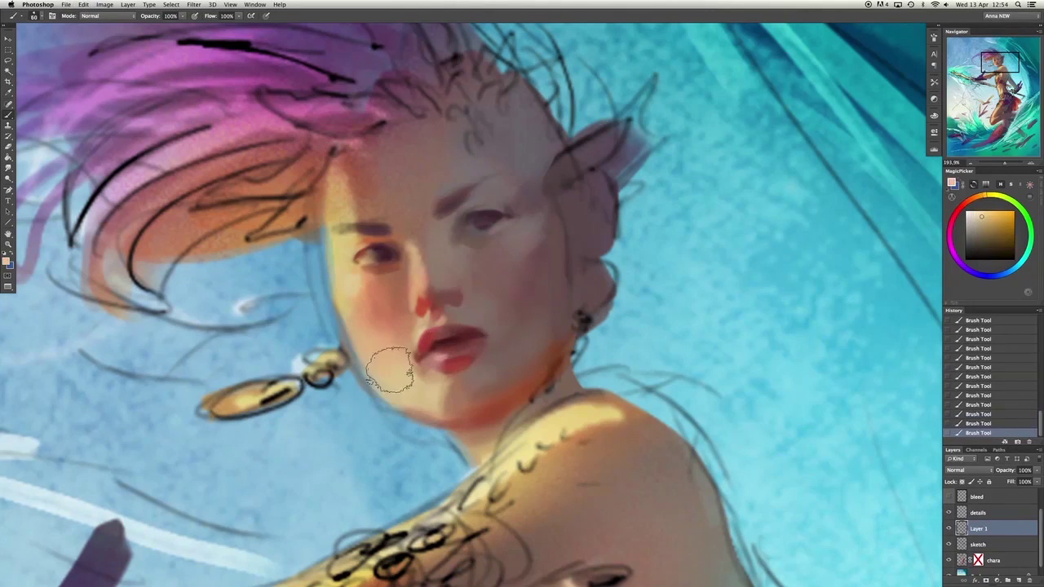
pyautogui.hotkey('ctrl', 'z')
pyautogui.hotkey('ctrl', 'z')
pyautogui.hotkey('ctrl', 'z')
pyautogui.hotkey('ctrl', 'z')
pyautogui.keyDown('alt'); pyautogui.click(430, 358); pyautogui.keyUp('alt')
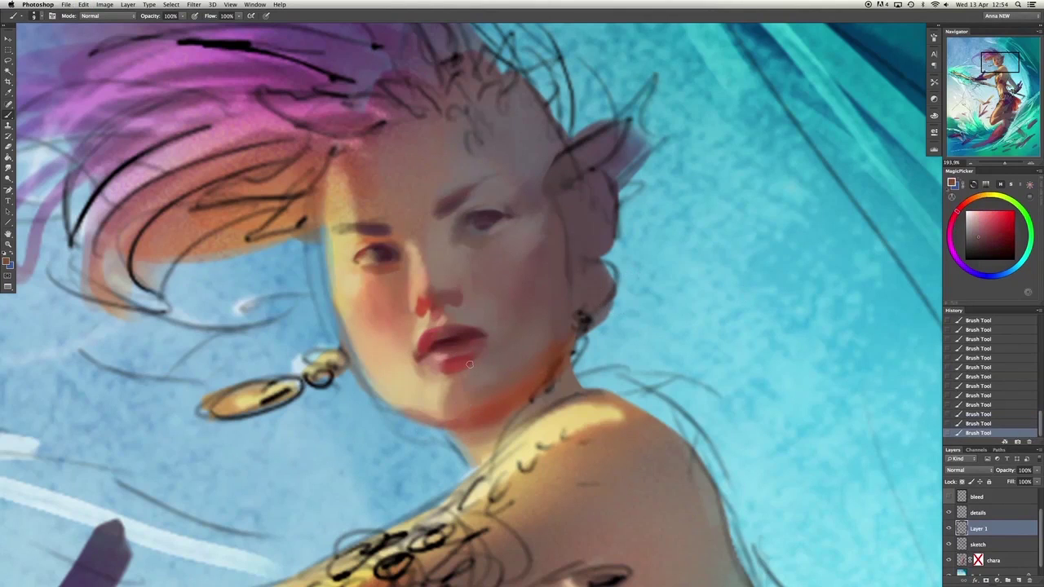
pyautogui.hotkey('ctrl', 'z')
pyautogui.keyDown('alt'); pyautogui.click(510, 346); pyautogui.keyUp('alt')
pyautogui.hotkey('ctrl', 'z')
pyautogui.keyDown('alt'); pyautogui.click(446, 398); pyautogui.keyUp('alt')
pyautogui.hotkey('ctrl', 'z')
pyautogui.hotkey('ctrl', 'z')
pyautogui.keyDown('alt'); pyautogui.click(559, 326); pyautogui.keyUp('alt')
pyautogui.hotkey('ctrl', 'alt', 'z')
pyautogui.hotkey('ctrl', 'alt', 'z')
pyautogui.hotkey('ctrl', 'alt', 'z')
pyautogui.hotkey('ctrl', 'shift', 'z')
pyautogui.hotkey('ctrl', 'shift', 'z')
pyautogui.hotkey('ctrl', 'shift', 'z')
# Darken the shadow at the side of the face and sample greyish purple, cyan-blue and dark red.
pyautogui.keyDown('alt'); pyautogui.click(504, 356); pyautogui.keyUp('alt')
pyautogui.moveTo(494, 236); pyautogui.dragTo(488, 222)
pyautogui.keyDown('alt'); pyautogui.click(410, 323); pyautogui.keyUp('alt')
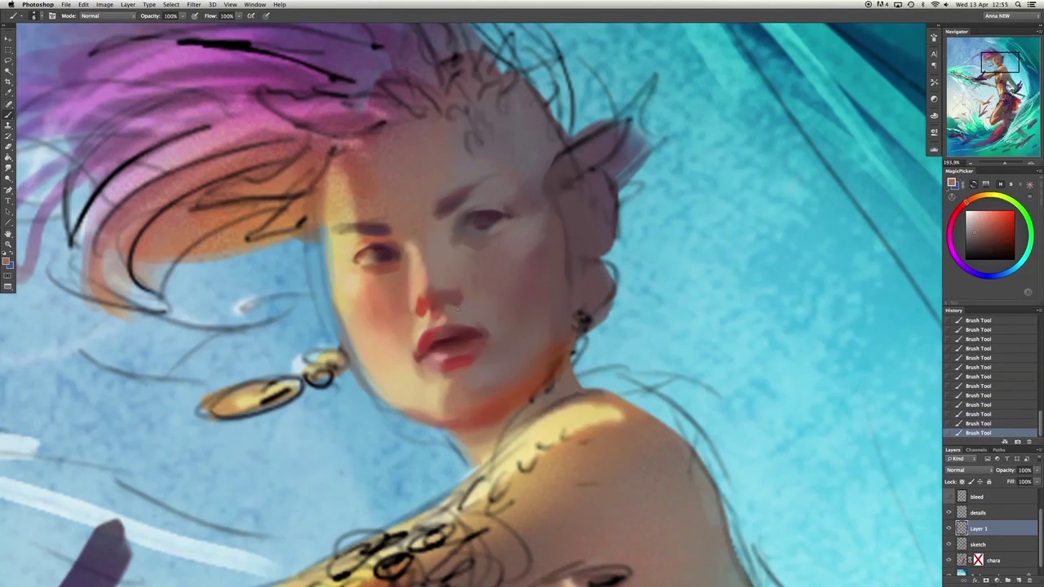
pyautogui.keyDown('alt'); pyautogui.click(663, 210); pyautogui.keyUp('alt')
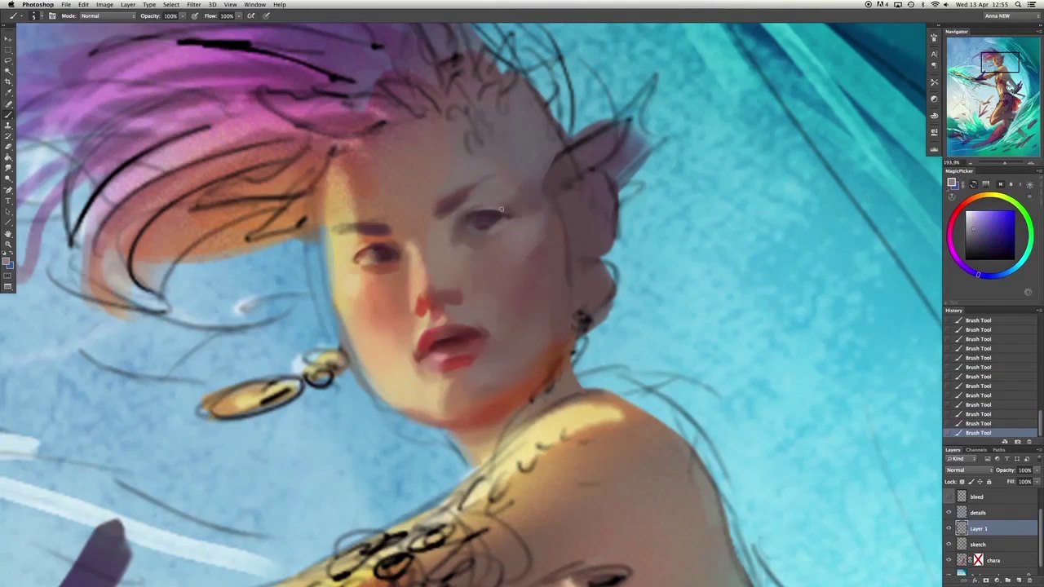
pyautogui.click(1012, 274)
pyautogui.keyDown('alt'); pyautogui.click(506, 209); pyautogui.keyUp('alt')
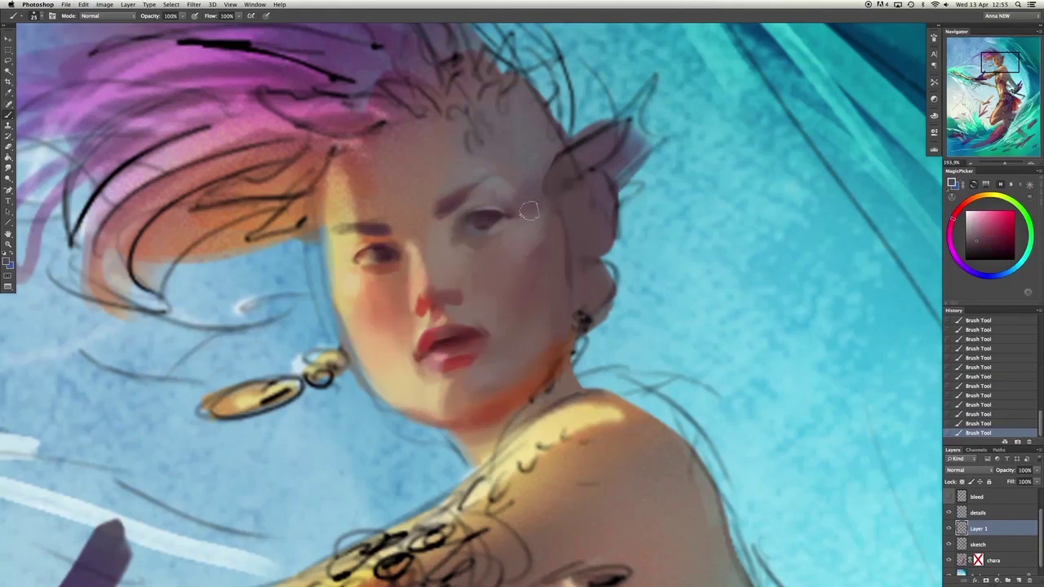
# Lighten the top of the head and paint the ear purple down its side.
pyautogui.moveTo(571, 114)
pyautogui.mouseDown()
pyautogui.moveTo(512, 119)
pyautogui.moveTo(496, 81)
pyautogui.mouseUp()
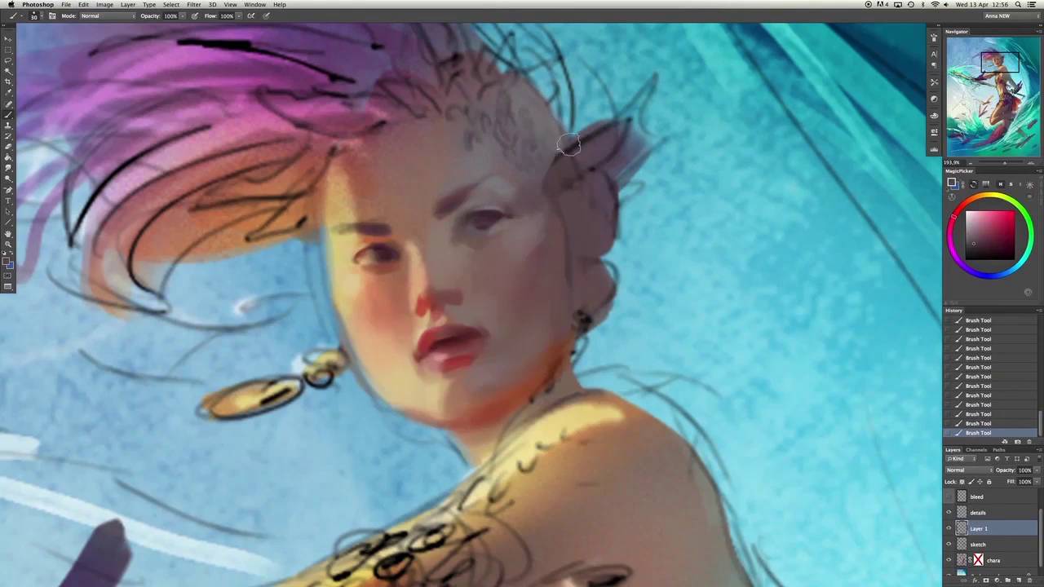
pyautogui.moveTo(568, 145)
pyautogui.mouseDown()
pyautogui.moveTo(502, 190)
pyautogui.moveTo(558, 258)
pyautogui.moveTo(594, 191)
pyautogui.mouseUp()
pyautogui.press('super+z')
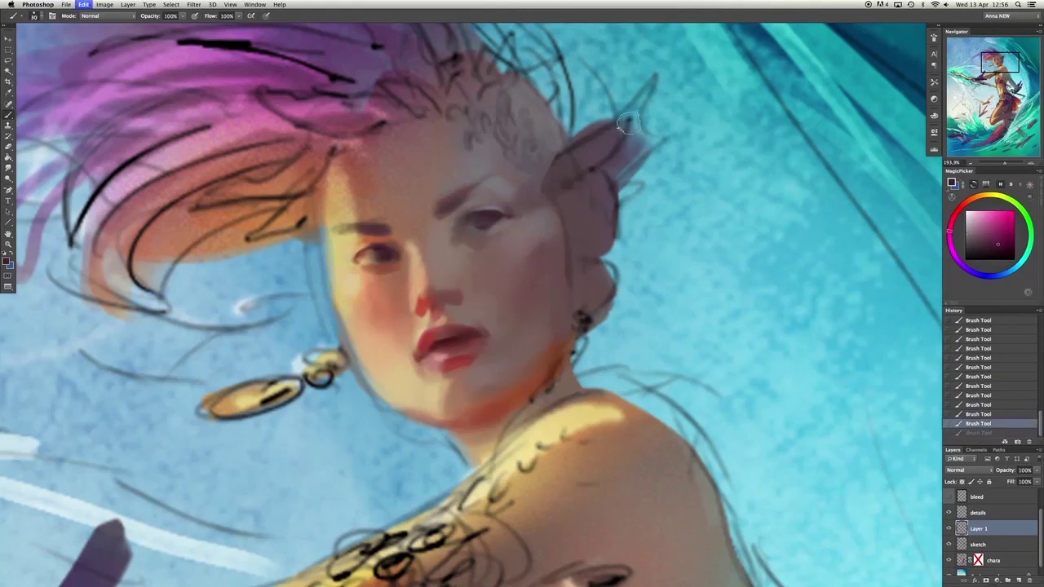
pyautogui.moveTo(625, 124)
pyautogui.mouseDown()
pyautogui.moveTo(598, 163)
pyautogui.moveTo(600, 255)
pyautogui.moveTo(587, 258)
pyautogui.moveTo(606, 278)
pyautogui.moveTo(597, 319)
pyautogui.moveTo(658, 224)
pyautogui.moveTo(618, 256)
pyautogui.moveTo(669, 217)
pyautogui.moveTo(654, 248)
pyautogui.moveTo(648, 189)
pyautogui.moveTo(619, 249)
pyautogui.moveTo(633, 218)
pyautogui.mouseUp()
# Erase and repaint the ear edge, add reddish pink to the ear tip, and sample orange for the earring.
pyautogui.keyDown('alt'); pyautogui.click(602, 179); pyautogui.keyUp('alt')
pyautogui.press('e')
pyautogui.press('b')
pyautogui.keyDown('alt'); pyautogui.click(636, 212); pyautogui.keyUp('alt')
pyautogui.keyDown('alt'); pyautogui.click(593, 220); pyautogui.keyUp('alt')
pyautogui.hotkey('ctrl', 'alt', 'z')
pyautogui.hotkey('ctrl', 'alt', 'z')
pyautogui.hotkey('ctrl', 'alt', 'z')
pyautogui.hotkey('ctrl', 'alt', 'z')
pyautogui.hotkey('ctrl', 'alt', 'z')
pyautogui.hotkey('ctrl', 'alt', 'z')
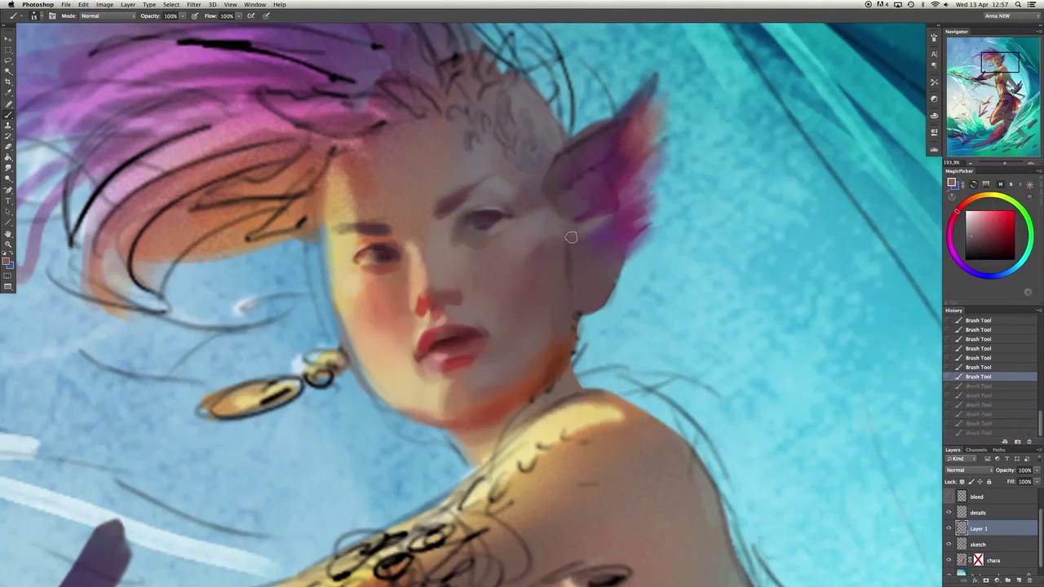
pyautogui.hotkey('ctrl', 'shift', 'z')
pyautogui.hotkey('ctrl', 'shift', 'z')
pyautogui.hotkey('ctrl', 'shift', 'z')
pyautogui.hotkey('ctrl', 'shift', 'z')
pyautogui.hotkey('ctrl', 'shift', 'z')
pyautogui.hotkey('ctrl', 'shift', 'z')
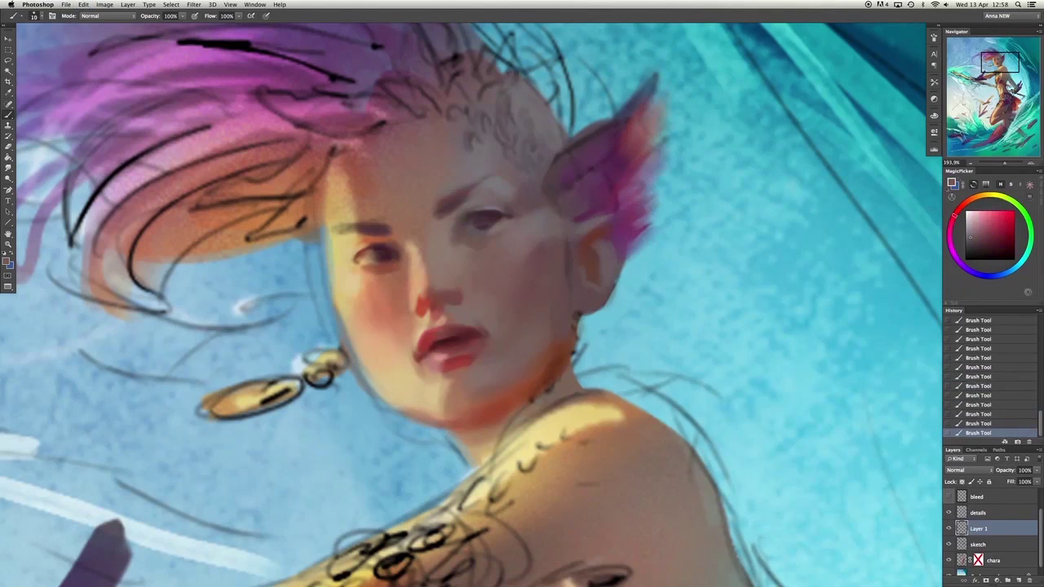
pyautogui.keyDown('alt'); pyautogui.click(588, 328); pyautogui.keyUp('alt')
# Paint a red oval earring below the ear on a new layer, then undo its pink highlight.
pyautogui.hotkey('ctrl', 'alt', 'shift', 'n')
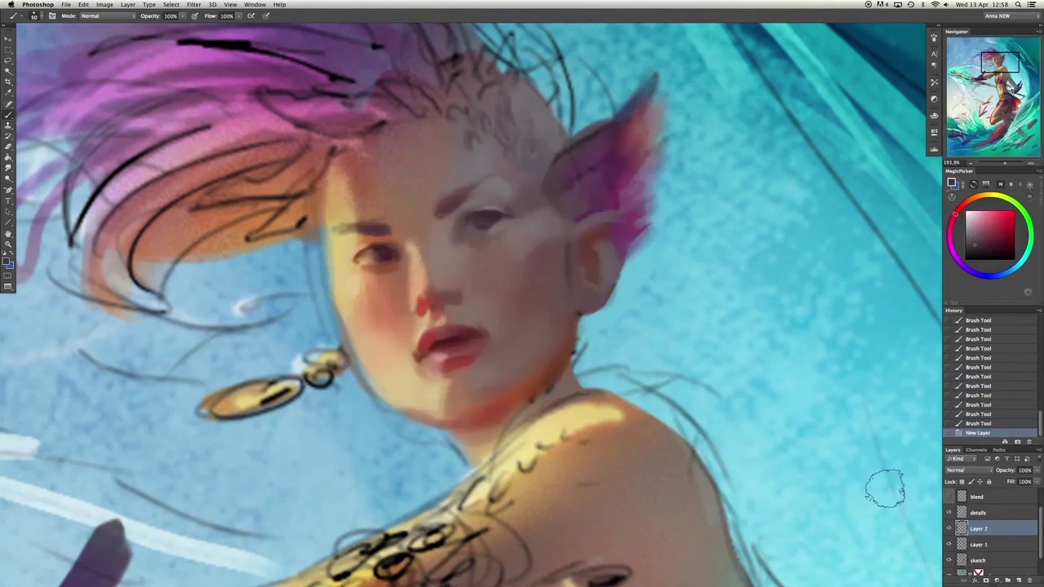
pyautogui.moveTo(558, 350); pyautogui.dragTo(529, 387)
pyautogui.click(586, 323)
pyautogui.moveTo(567, 338)
pyautogui.mouseDown()
pyautogui.moveTo(576, 334)
pyautogui.moveTo(520, 404)
pyautogui.mouseUp()
pyautogui.keyDown('alt'); pyautogui.click(444, 347); pyautogui.keyUp('alt')
pyautogui.click(987, 236)
pyautogui.moveTo(548, 355); pyautogui.dragTo(531, 391)
pyautogui.keyDown('alt'); pyautogui.click(606, 404); pyautogui.keyUp('alt')
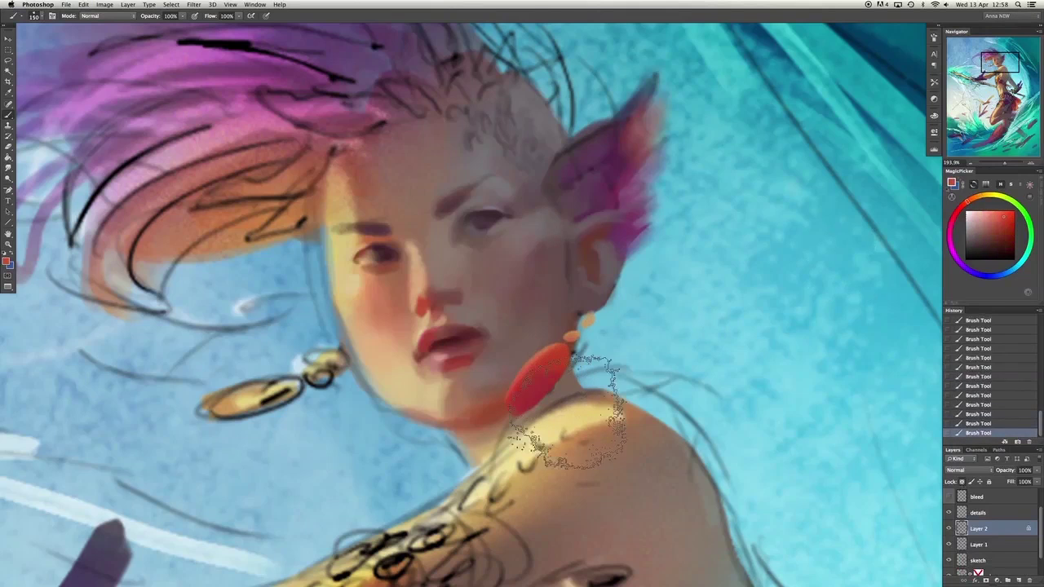
pyautogui.moveTo(548, 355); pyautogui.dragTo(519, 401)
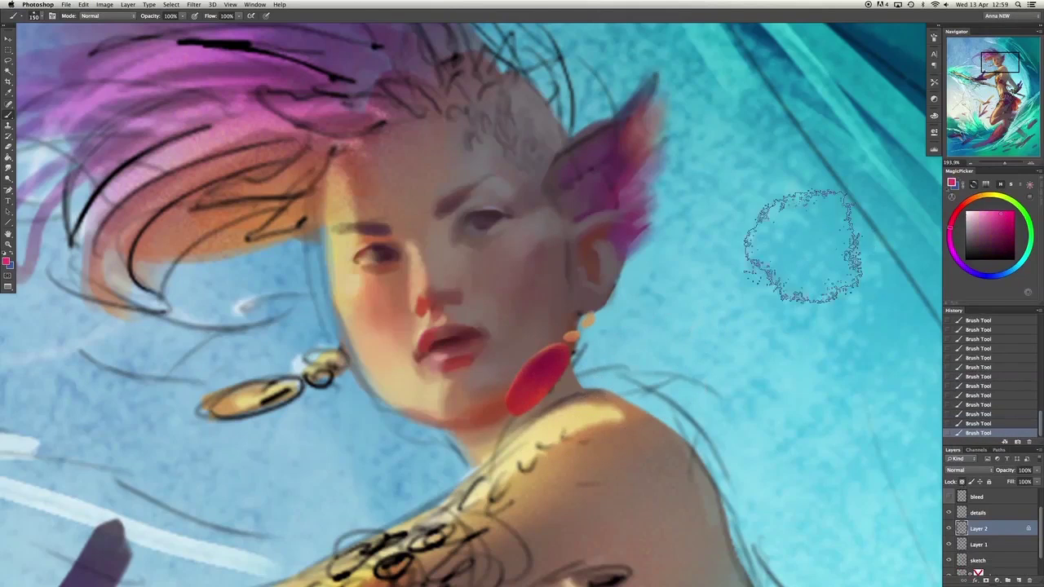
pyautogui.click(949, 233)
pyautogui.hotkey('ctrl', 'alt', 'z')
pyautogui.hotkey('ctrl', 'alt', 'z')
# Add Layer 3 and paint a golden beaded earring hanging at the neck.
pyautogui.hotkey('ctrl', 'shift', 'alt', 'n')
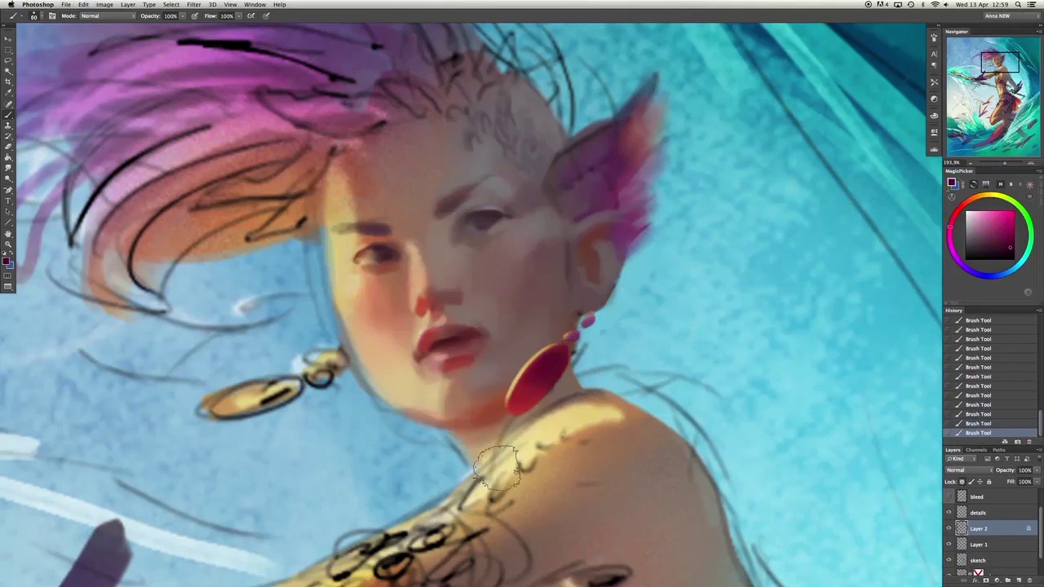
pyautogui.keyDown('alt'); pyautogui.click(557, 381); pyautogui.keyUp('alt')
pyautogui.moveTo(575, 353); pyautogui.dragTo(543, 408)
pyautogui.keyDown('alt'); pyautogui.click(587, 408); pyautogui.keyUp('alt')
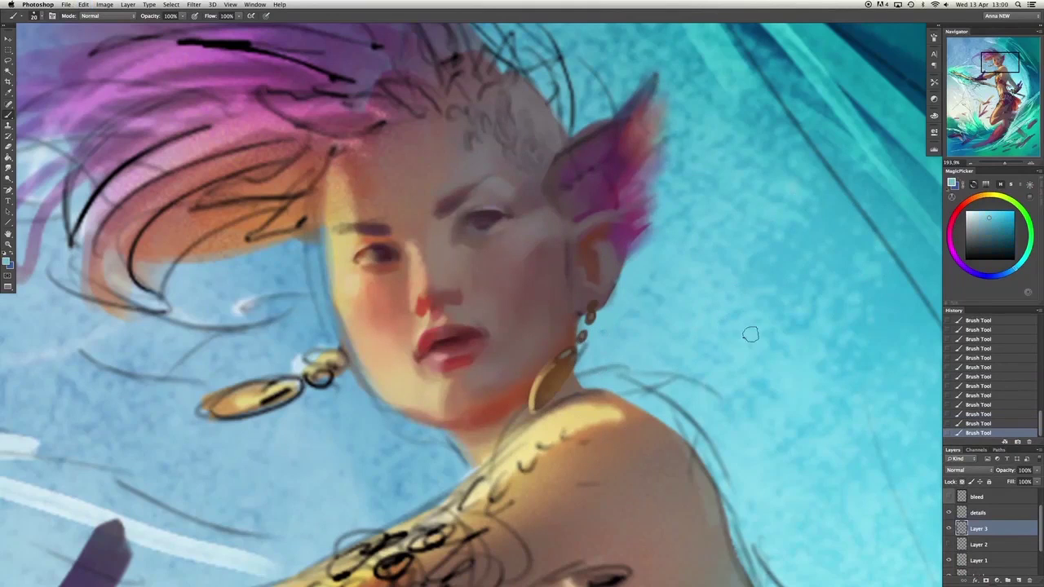
pyautogui.press('x')
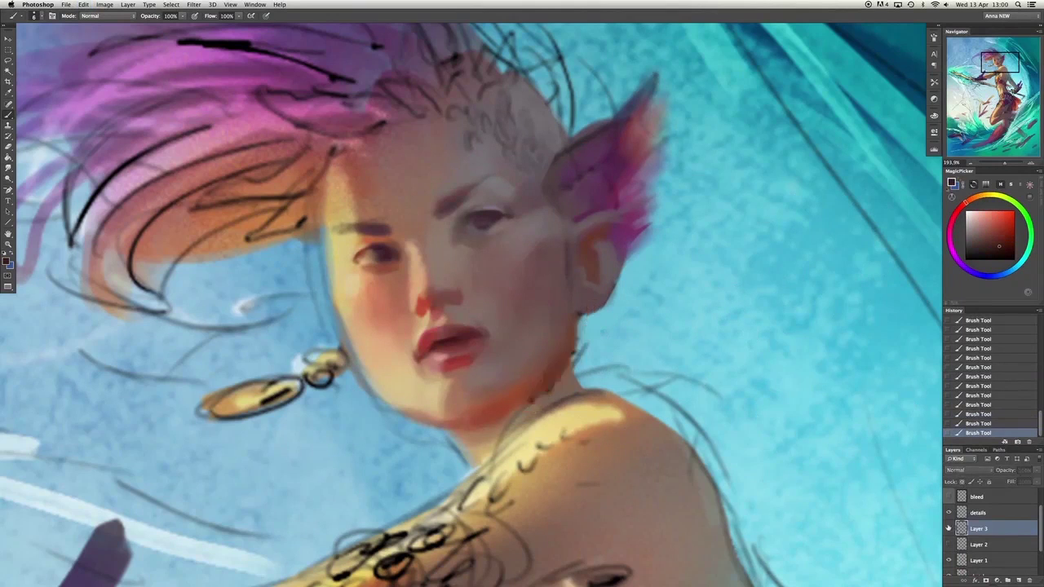
# Flip the canvas horizontally and repaint the face around the nose on Layer 1.
pyautogui.hotkey('alt', '[')
pyautogui.hotkey('alt', '[')
pyautogui.hotkey('ctrl', 'shift', 'h')
pyautogui.moveTo(375, 319)
pyautogui.mouseDown()
pyautogui.moveTo(361, 326)
pyautogui.moveTo(372, 312)
pyautogui.mouseUp()
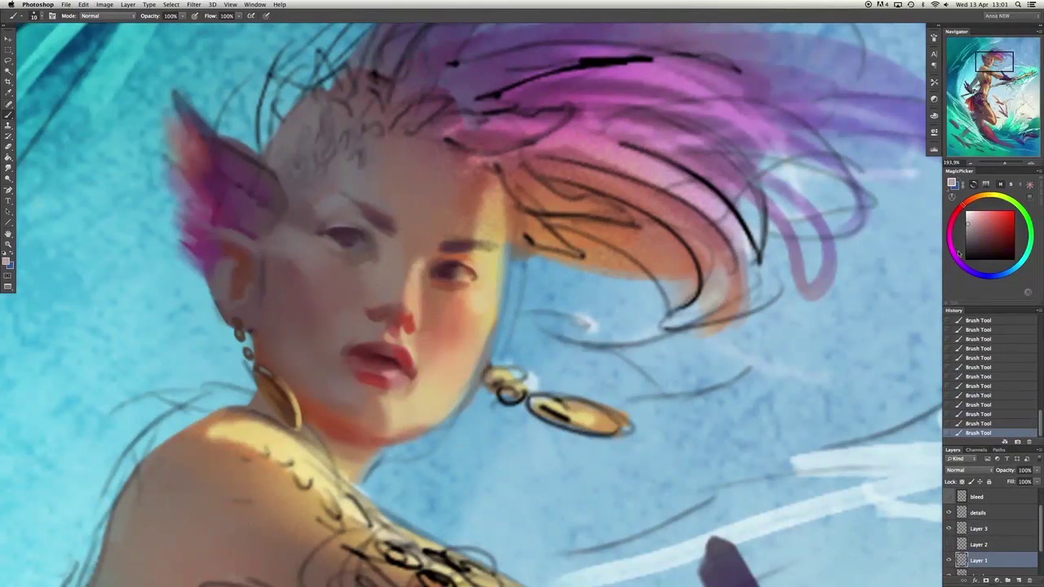
# Soften the lower lip and chin with sampled magenta and lighter red tones.
pyautogui.keyDown('alt'); pyautogui.click(384, 280); pyautogui.keyUp('alt')
pyautogui.moveTo(341, 336); pyautogui.dragTo(348, 334)
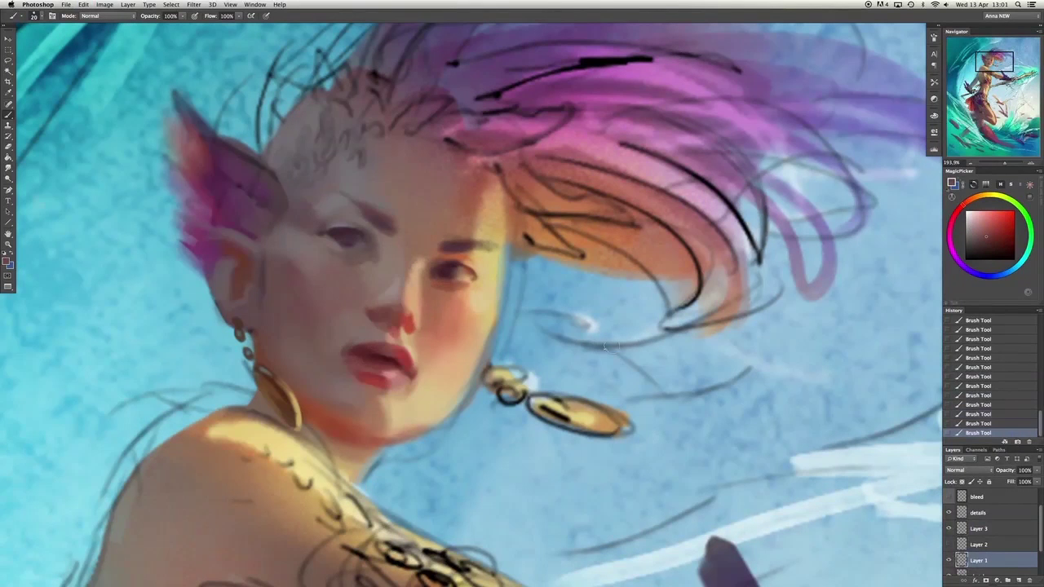
pyautogui.press('super+z')
pyautogui.keyDown('alt'); pyautogui.click(363, 371); pyautogui.keyUp('alt')
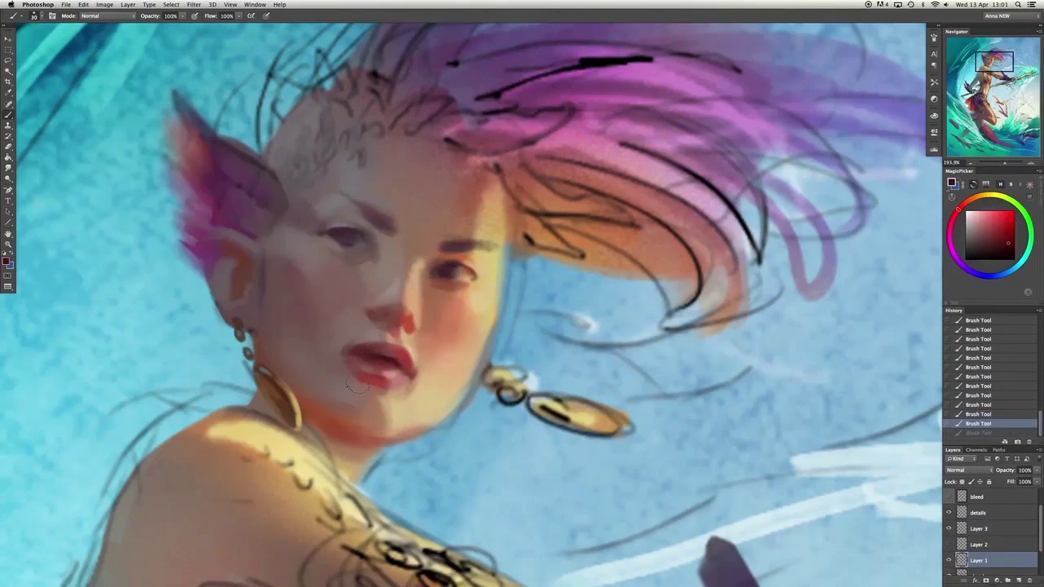
pyautogui.keyDown('alt'); pyautogui.click(356, 377); pyautogui.keyUp('alt')
pyautogui.moveTo(350, 372)
pyautogui.mouseDown()
pyautogui.moveTo(339, 381)
pyautogui.moveTo(346, 360)
pyautogui.moveTo(352, 381)
pyautogui.mouseUp()
pyautogui.keyDown('alt'); pyautogui.click(340, 355); pyautogui.keyUp('alt')
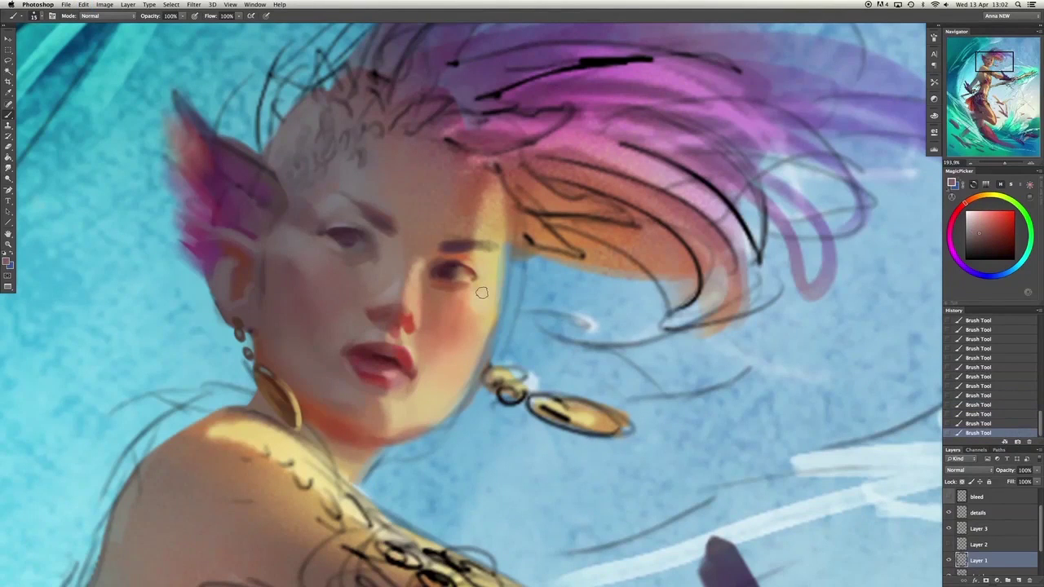
# Try orange, deep red and pale peach skin tones, keeping an orange-brown face stroke.
pyautogui.keyDown('alt'); pyautogui.click(426, 313); pyautogui.keyUp('alt')
pyautogui.keyDown('alt'); pyautogui.click(334, 376); pyautogui.keyUp('alt')
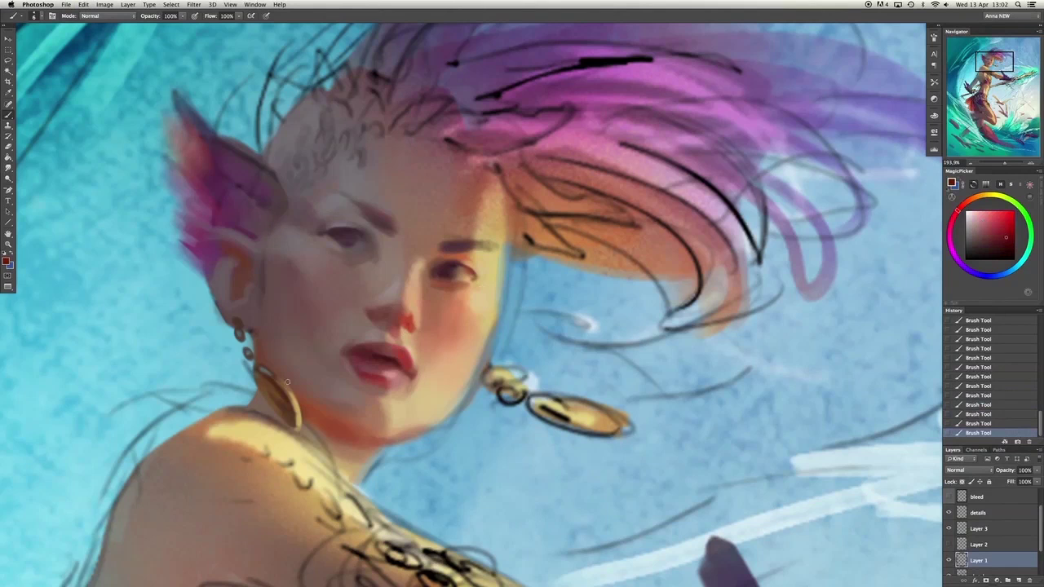
pyautogui.keyDown('alt'); pyautogui.click(402, 404); pyautogui.keyUp('alt')
pyautogui.press('super+z')
pyautogui.press('super+z')
pyautogui.press('super+z')
pyautogui.press('super+z')
pyautogui.press('super+z')
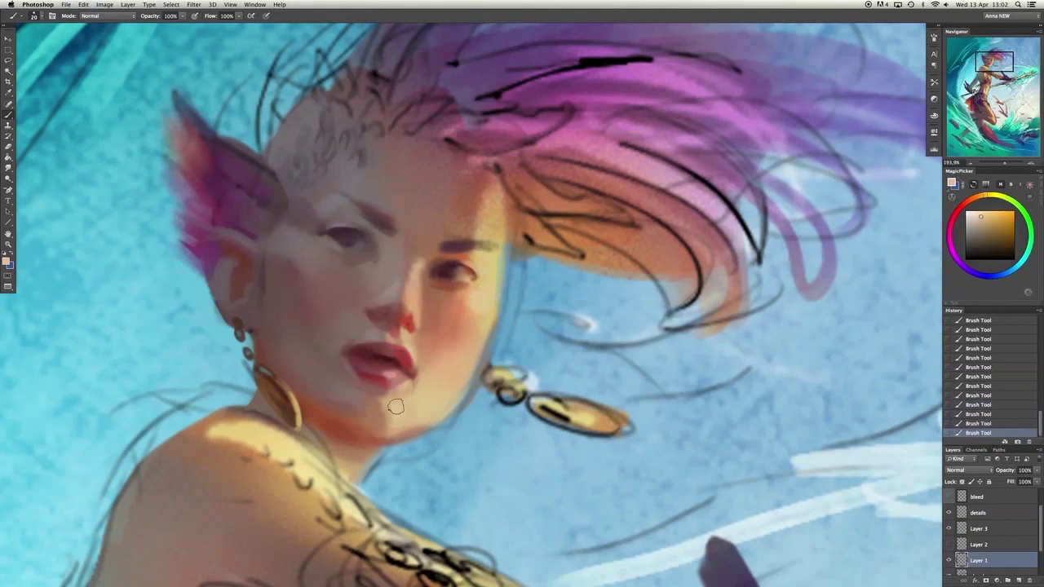
pyautogui.press('x')
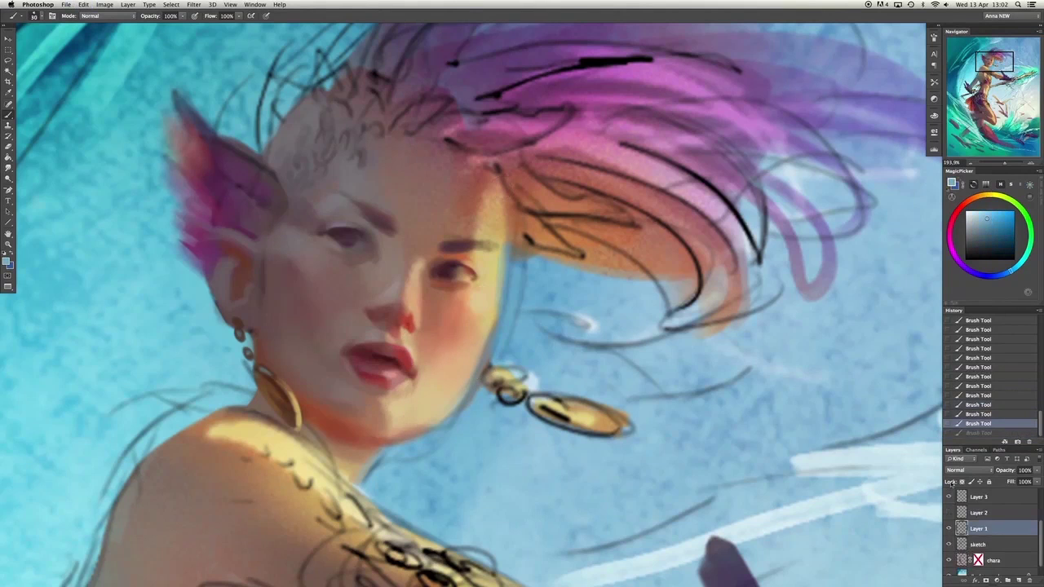
pyautogui.keyDown('alt'); pyautogui.click(493, 275); pyautogui.keyUp('alt')
pyautogui.click(492, 275)
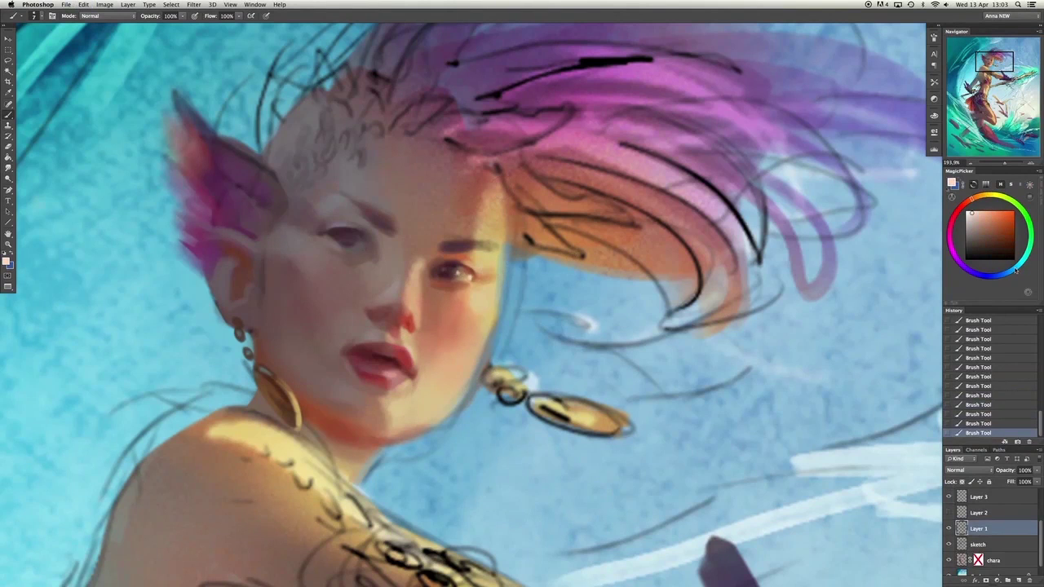
# Undo two red strokes and repaint the face shading around the nose in muted pinkish red.
pyautogui.keyDown('alt'); pyautogui.click(389, 328); pyautogui.keyUp('alt')
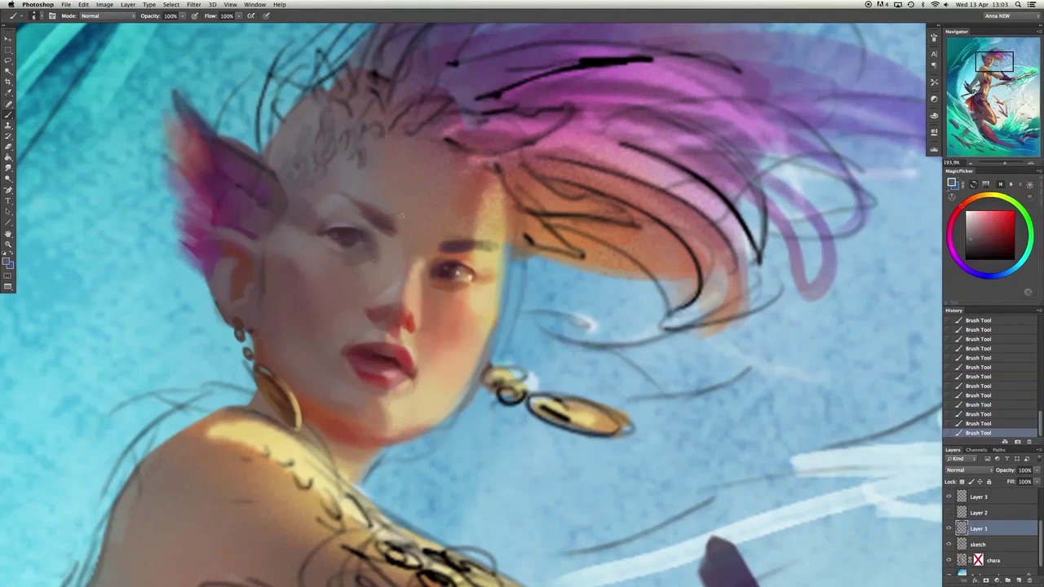
pyautogui.keyDown('alt'); pyautogui.click(378, 316); pyautogui.keyUp('alt')
pyautogui.press('super+z')
pyautogui.press('alt+super+z')
pyautogui.keyDown('alt'); pyautogui.click(351, 207); pyautogui.keyUp('alt')
pyautogui.moveTo(380, 238); pyautogui.dragTo(405, 225)
pyautogui.keyDown('alt'); pyautogui.click(405, 224); pyautogui.keyUp('alt')
pyautogui.keyDown('alt'); pyautogui.click(367, 343); pyautogui.keyUp('alt')
# Paint warm shading across the cheek and lips with sampled cheek tones.
pyautogui.keyDown('alt'); pyautogui.click(375, 351); pyautogui.keyUp('alt')
pyautogui.moveTo(351, 318); pyautogui.dragTo(408, 375)
pyautogui.keyDown('alt'); pyautogui.click(316, 332); pyautogui.keyUp('alt')
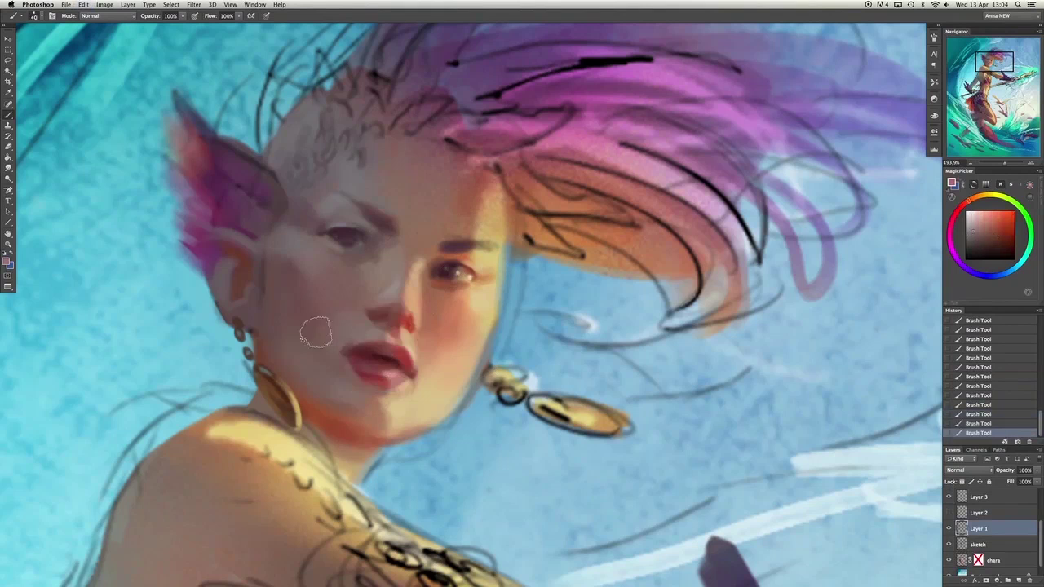
pyautogui.keyDown('alt'); pyautogui.click(395, 318); pyautogui.keyUp('alt')
pyautogui.keyDown('alt'); pyautogui.click(452, 345); pyautogui.keyUp('alt')
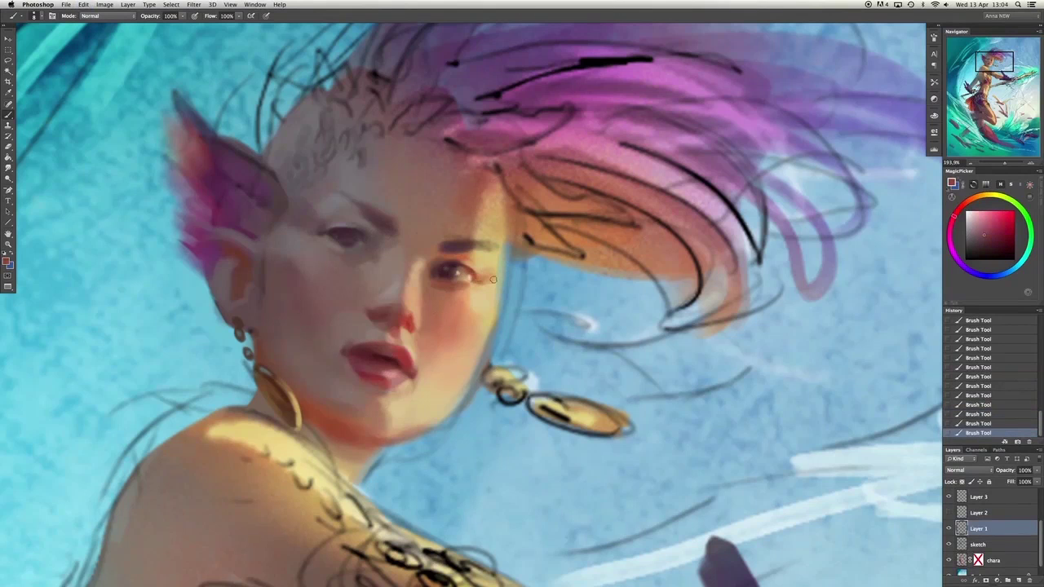
pyautogui.hotkey('ctrl', 'z')
pyautogui.hotkey('ctrl', 'z')
pyautogui.hotkey('ctrl', 'z')
pyautogui.hotkey('ctrl', 'z')
# Compare the latest eye-area stroke, mirror the canvas, and dab a lip tone near the mouth.
pyautogui.keyDown('alt'); pyautogui.click(346, 253); pyautogui.keyUp('alt')
pyautogui.keyDown('alt'); pyautogui.click(345, 253); pyautogui.keyUp('alt')
pyautogui.hotkey('ctrl', 'z')
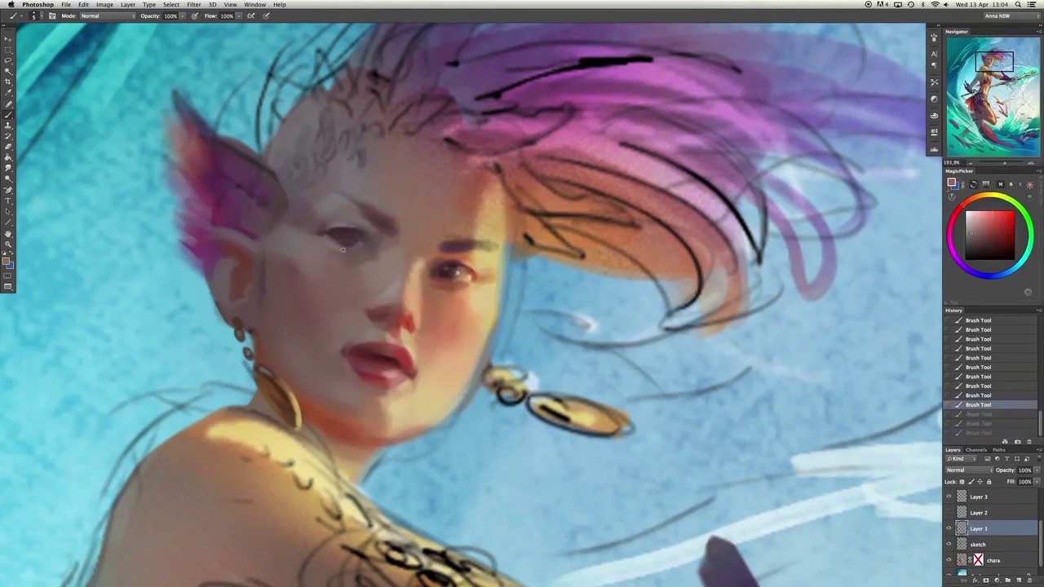
pyautogui.hotkey('ctrl', 'z')
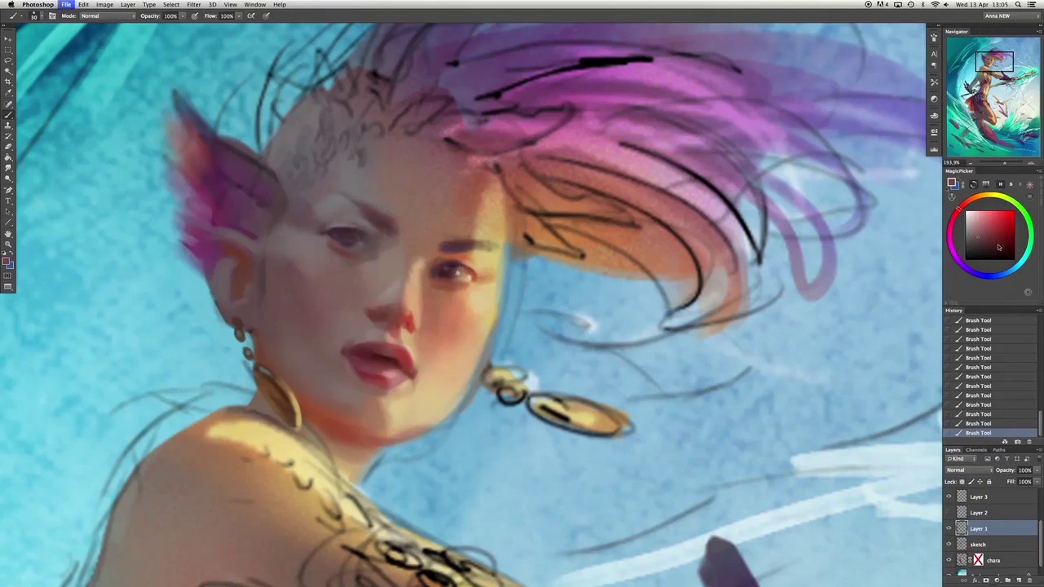
pyautogui.hotkey('ctrl', 'shift', 'h')
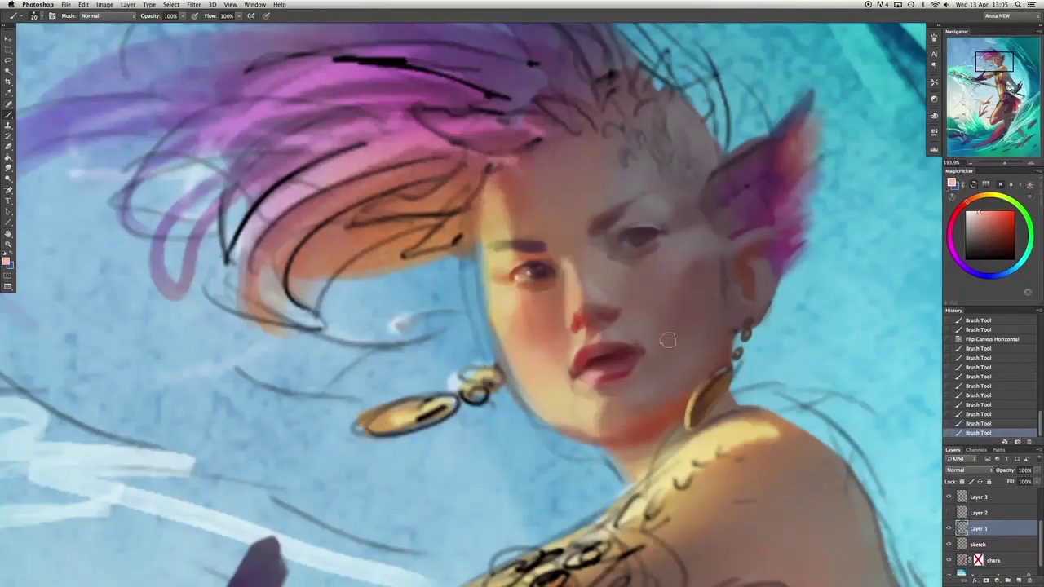
pyautogui.keyDown('alt'); pyautogui.click(590, 361); pyautogui.keyUp('alt')
pyautogui.click(623, 337)
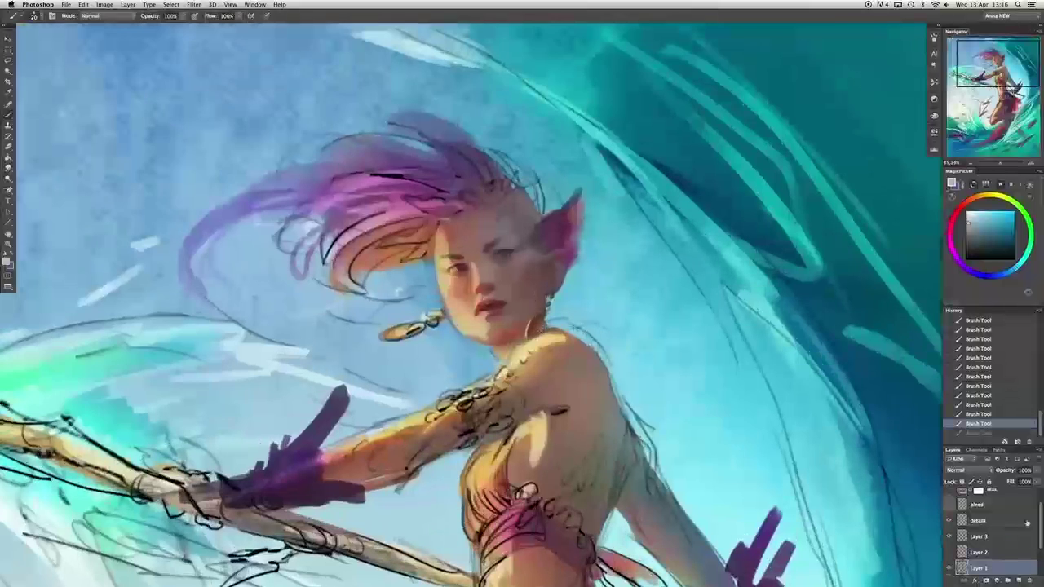
# Duplicate the face layer to Layer 1 copy and apply a warp transform to it.
pyautogui.hotkey('ctrl', 'j')
pyautogui.scroll(2, 523, 294)
pyautogui.hotkey('ctrl', 't')
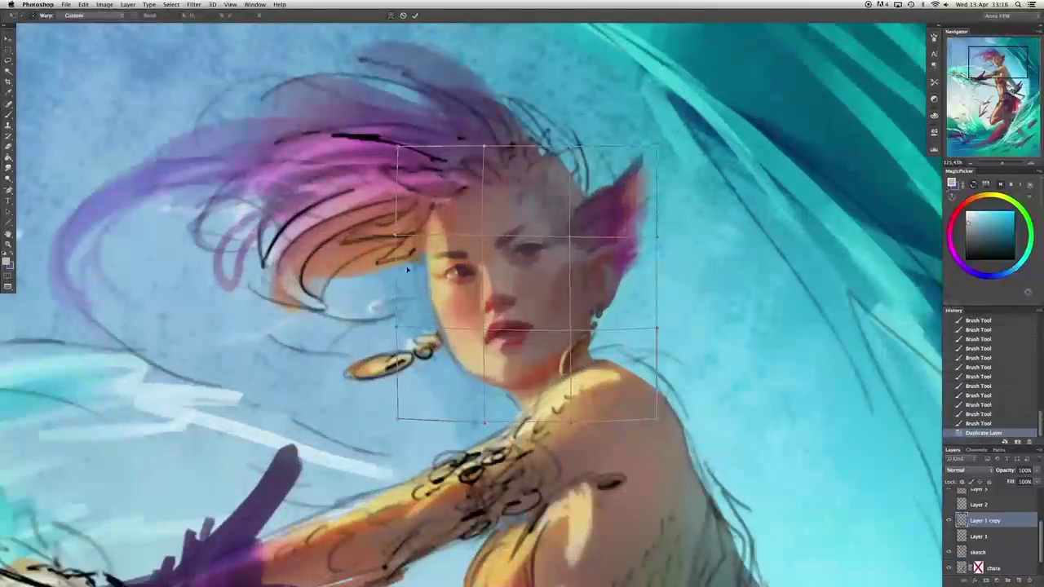
pyautogui.press('Return')
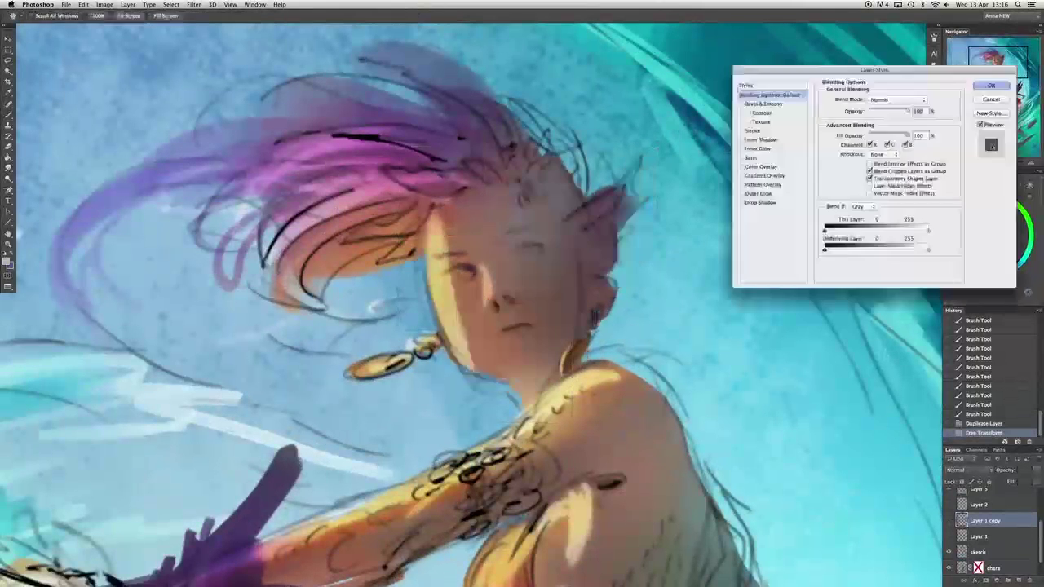
# Lasso and warp the mouth area, then the nose and eye area, then deselect.
pyautogui.press('l')
pyautogui.moveTo(523, 314); pyautogui.dragTo(497, 312)
pyautogui.hotkey('ctrl', 't')
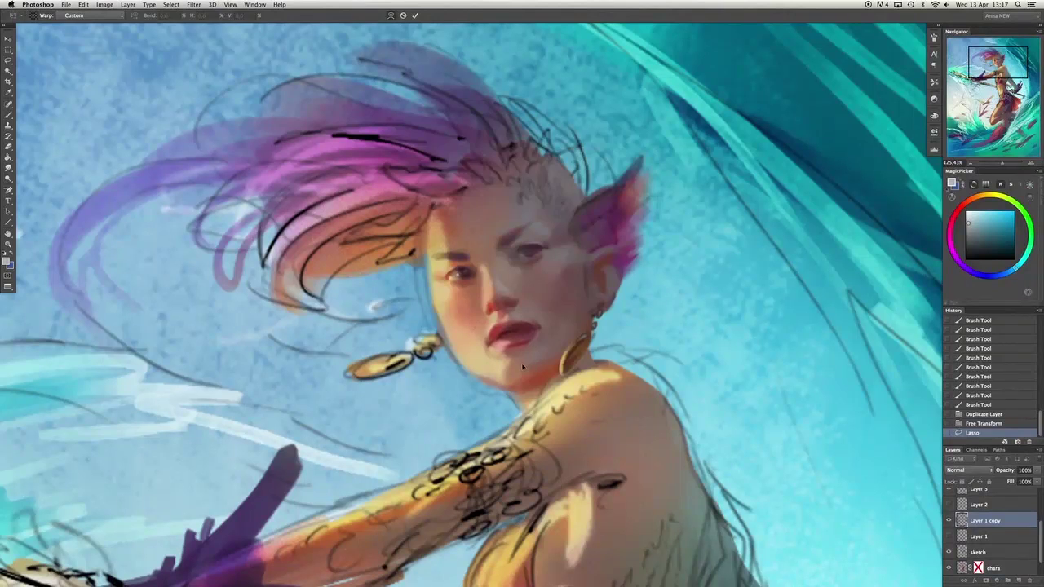
pyautogui.press('Return')
pyautogui.moveTo(526, 259); pyautogui.dragTo(527, 269)
pyautogui.hotkey('ctrl', 't')
pyautogui.press('Return')
pyautogui.hotkey('ctrl', 'd')
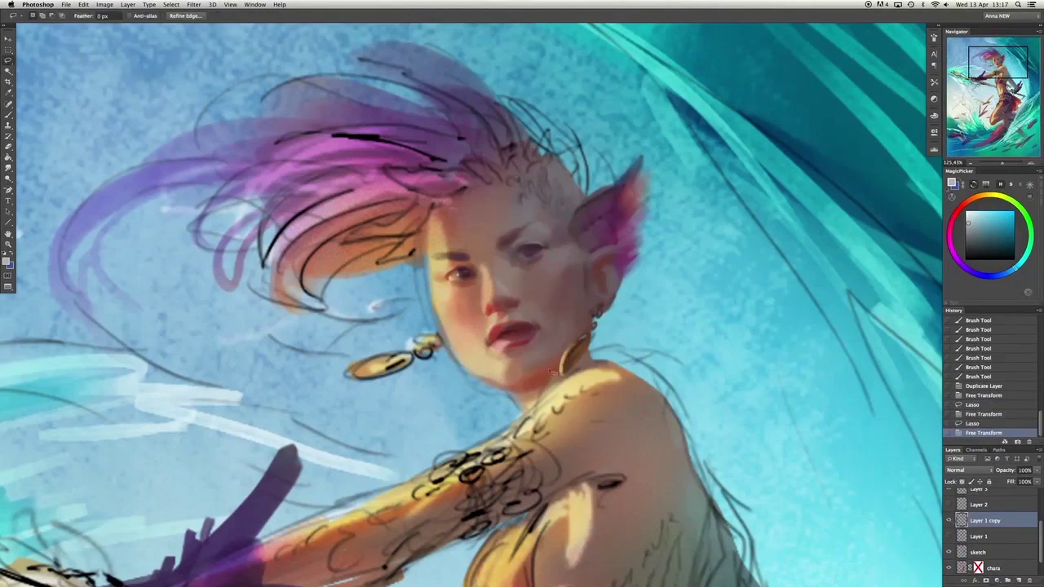
# Warp the whole face layer, pulling the right side inward, and apply it.
pyautogui.hotkey('ctrl', 't')
pyautogui.moveTo(464, 406); pyautogui.dragTo(601, 334)
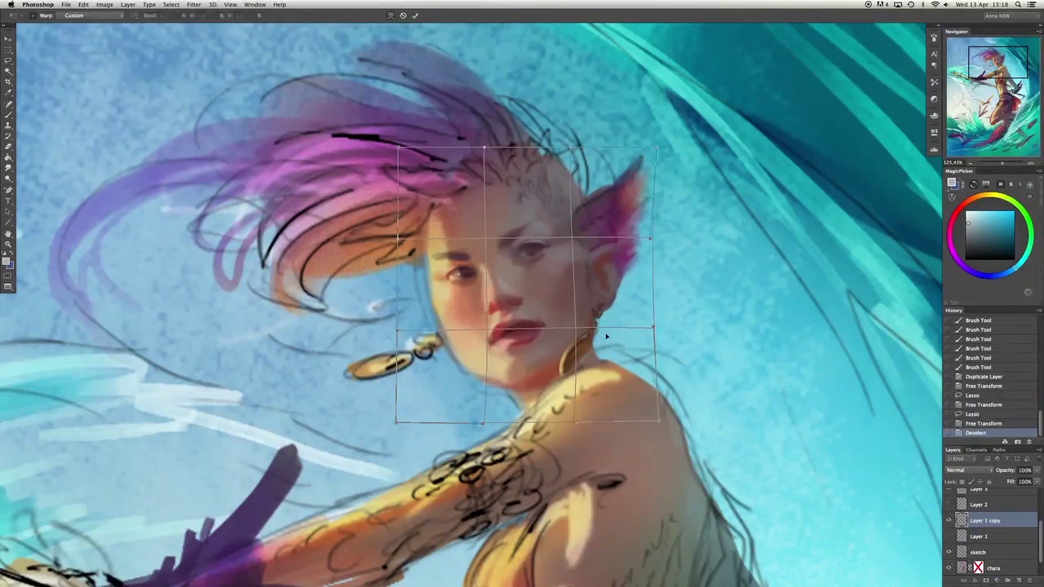
pyautogui.moveTo(408, 416); pyautogui.dragTo(414, 427)
pyautogui.press('l')
pyautogui.click(591, 188)
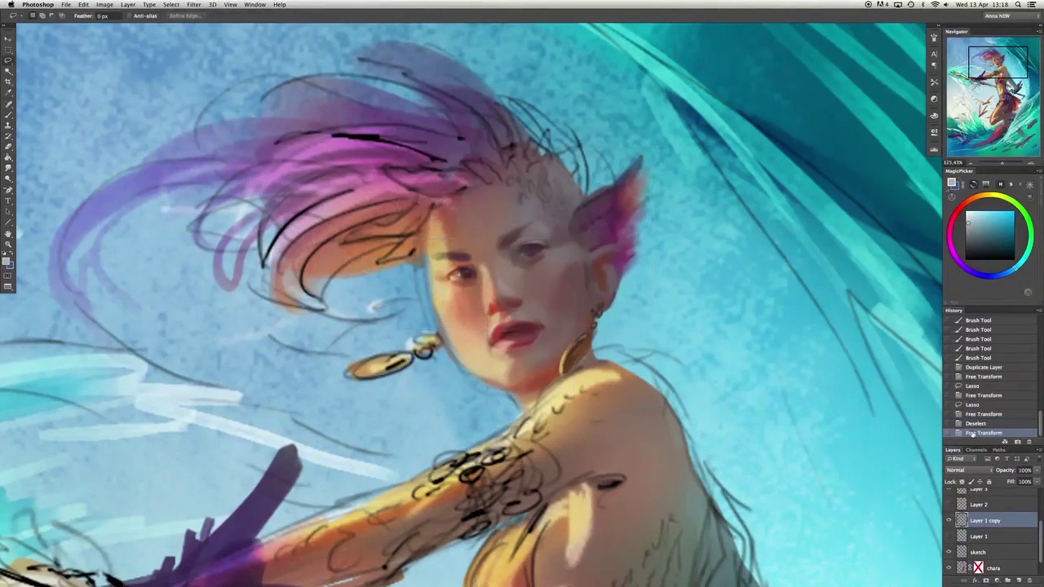
# Brush fresh paint over the reshaped lower face.
pyautogui.press('b')
pyautogui.scroll(2, 523, 326)
pyautogui.moveTo(433, 522); pyautogui.dragTo(612, 457)
# Refine the face shading, redden the cheek and shape the upper lip with small strokes.
pyautogui.moveTo(775, 122); pyautogui.dragTo(856, 245)
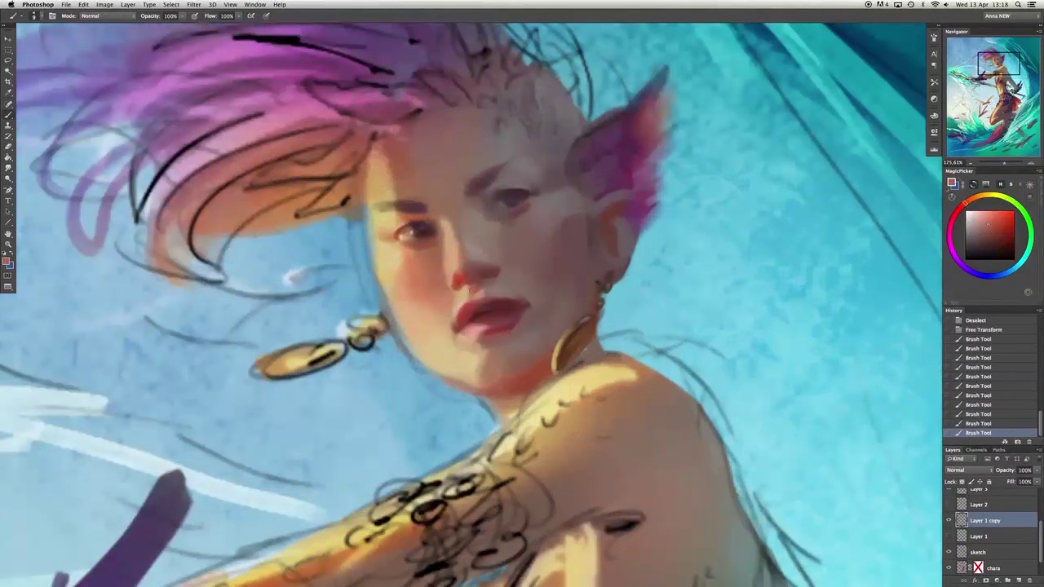
pyautogui.moveTo(734, 163); pyautogui.dragTo(815, 285)
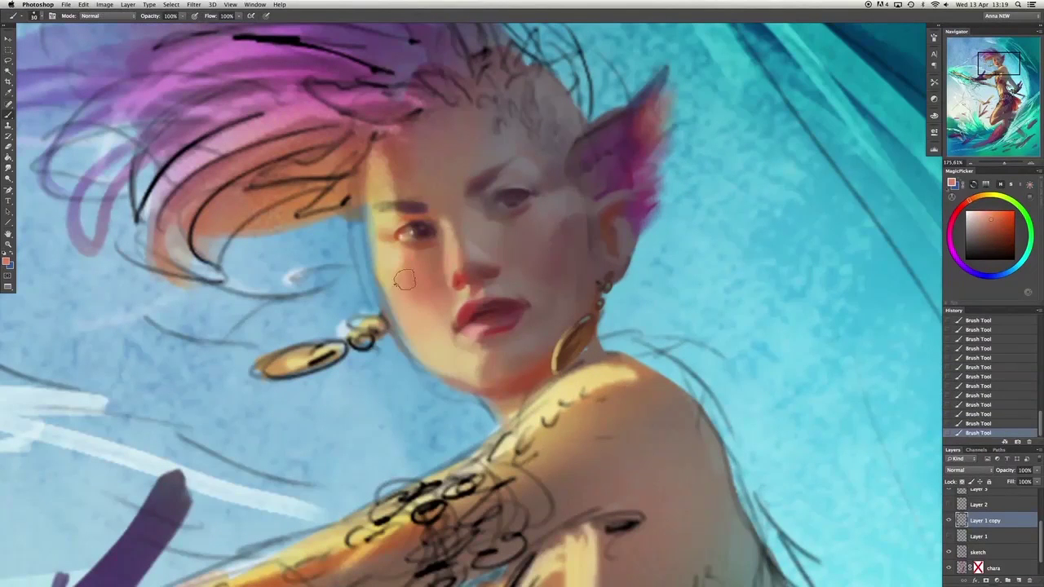
pyautogui.moveTo(406, 281); pyautogui.dragTo(432, 342)
pyautogui.keyDown('alt'); pyautogui.click(481, 314); pyautogui.keyUp('alt')
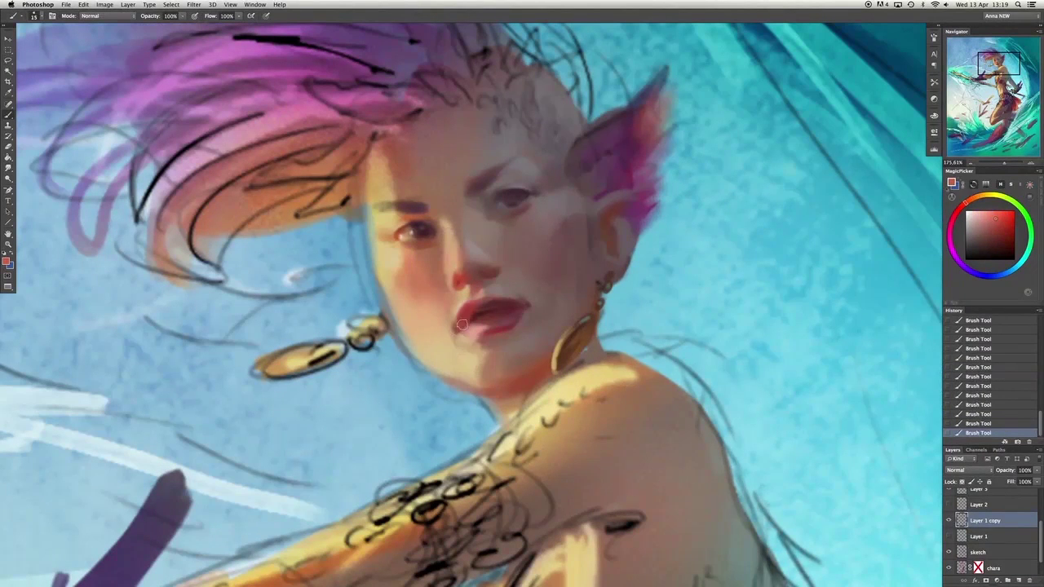
pyautogui.moveTo(505, 325)
pyautogui.mouseDown()
pyautogui.moveTo(486, 333)
pyautogui.moveTo(522, 294)
pyautogui.mouseUp()
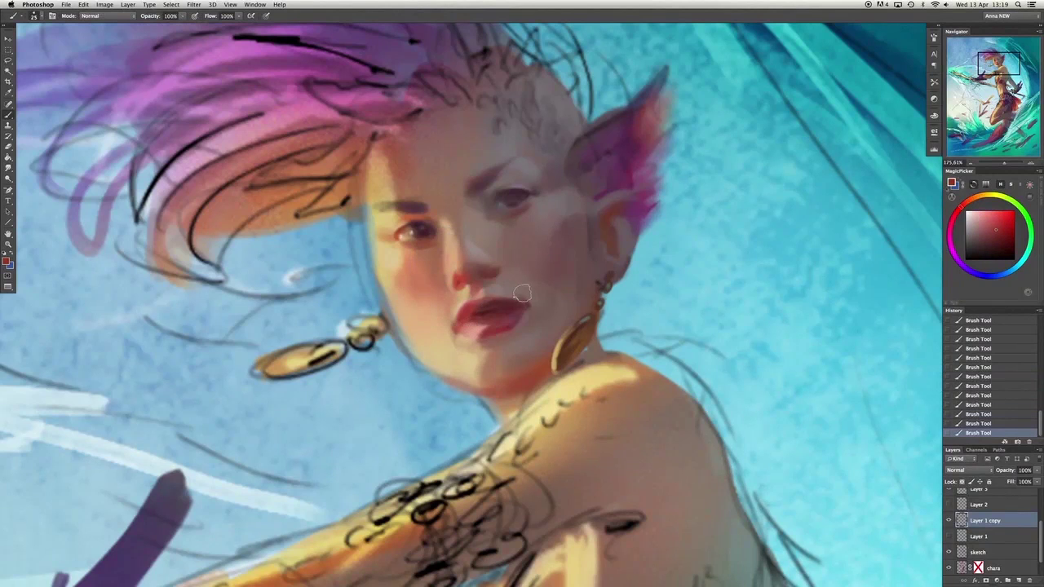
pyautogui.moveTo(485, 322)
pyautogui.mouseDown()
pyautogui.moveTo(516, 307)
pyautogui.moveTo(463, 320)
pyautogui.mouseUp()
# Darken the lips with sampled lip colours and touch up the brow near the eye.
pyautogui.keyDown('alt'); pyautogui.click(469, 310); pyautogui.keyUp('alt')
pyautogui.keyDown('alt'); pyautogui.click(515, 305); pyautogui.keyUp('alt')
pyautogui.keyDown('alt'); pyautogui.click(473, 314); pyautogui.keyUp('alt')
pyautogui.moveTo(531, 189)
pyautogui.mouseDown()
pyautogui.moveTo(498, 193)
pyautogui.moveTo(498, 166)
pyautogui.mouseUp()
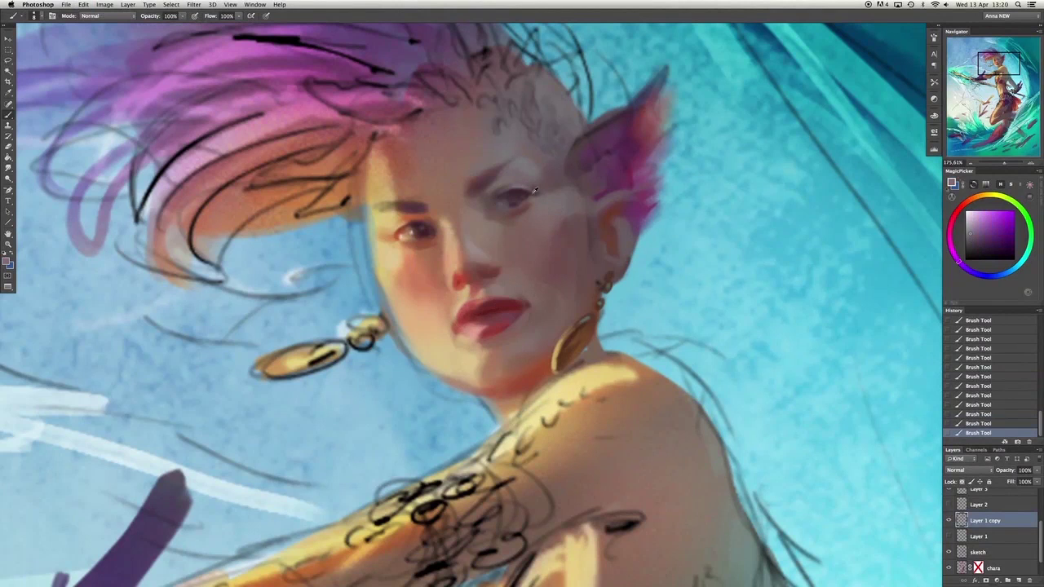
# Paint sampled reds and ochre around the left eye and repaint the temple edge.
pyautogui.keyDown('alt'); pyautogui.click(409, 227); pyautogui.keyUp('alt')
pyautogui.moveTo(408, 228)
pyautogui.mouseDown()
pyautogui.moveTo(475, 220)
pyautogui.moveTo(373, 281)
pyautogui.moveTo(479, 156)
pyautogui.moveTo(415, 229)
pyautogui.mouseUp()
pyautogui.keyDown('alt'); pyautogui.click(416, 232); pyautogui.keyUp('alt')
pyautogui.keyDown('alt'); pyautogui.click(391, 214); pyautogui.keyUp('alt')
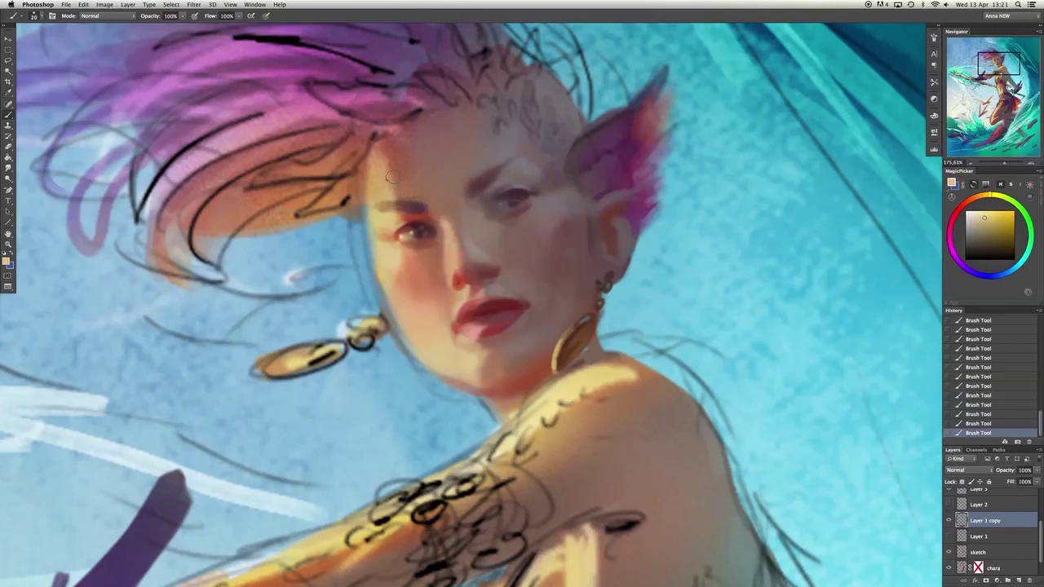
pyautogui.keyDown('alt'); pyautogui.click(392, 177); pyautogui.keyUp('alt')
pyautogui.moveTo(387, 163)
pyautogui.mouseDown()
pyautogui.moveTo(362, 217)
pyautogui.moveTo(376, 163)
pyautogui.moveTo(421, 145)
pyautogui.moveTo(370, 197)
pyautogui.moveTo(376, 240)
pyautogui.moveTo(397, 168)
pyautogui.moveTo(369, 183)
pyautogui.mouseUp()
# Undo the neck strokes and touch up the neck edge with sampled colour.
pyautogui.keyDown('alt'); pyautogui.click(470, 361); pyautogui.keyUp('alt')
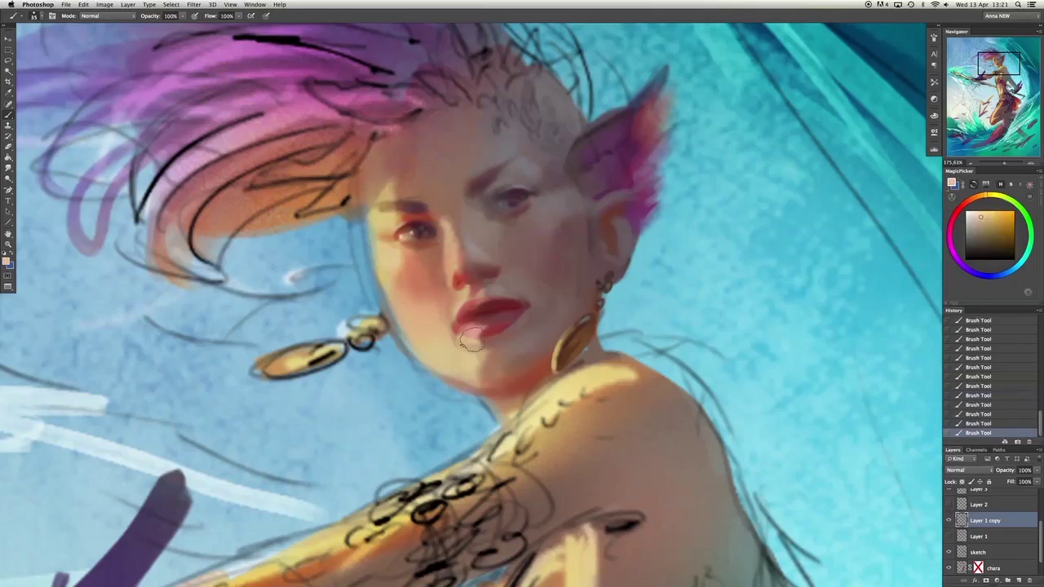
pyautogui.keyDown('alt'); pyautogui.click(408, 336); pyautogui.keyUp('alt')
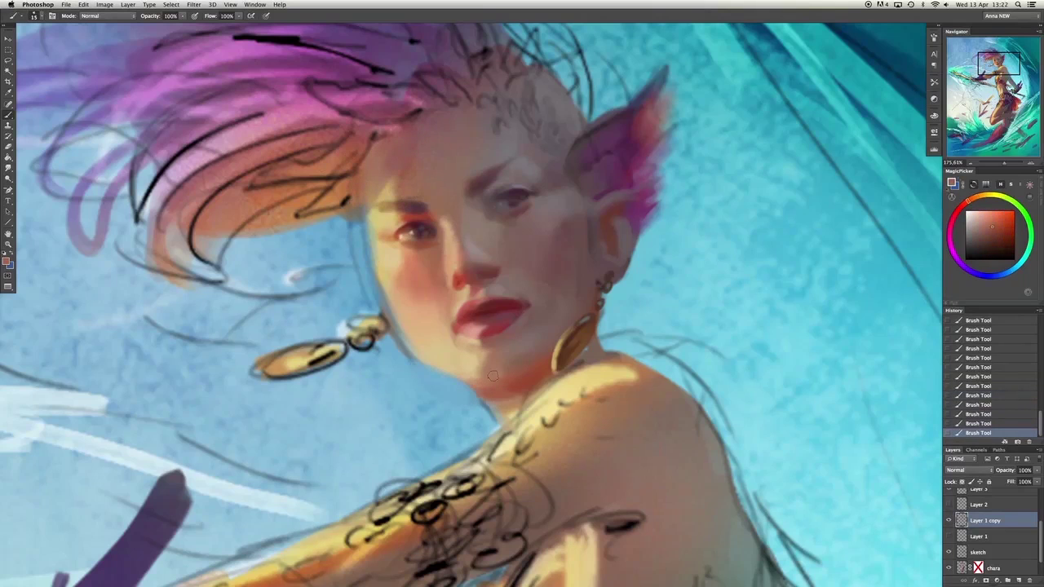
pyautogui.press('super+alt+z')
pyautogui.press('super+alt+z')
pyautogui.press('super+alt+z')
pyautogui.press('super+alt+z')
pyautogui.moveTo(492, 400); pyautogui.dragTo(502, 416)
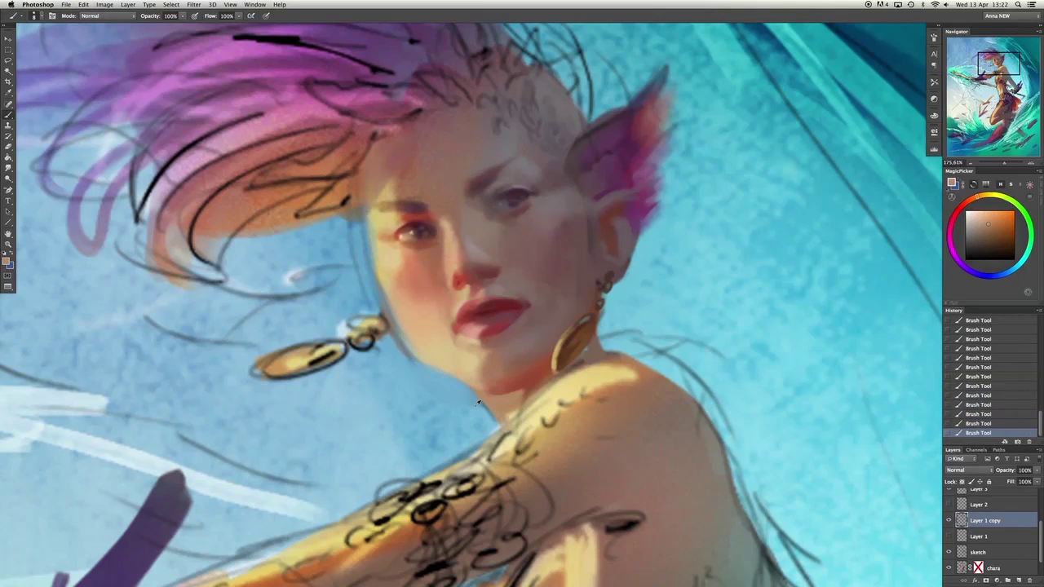
pyautogui.keyDown('alt'); pyautogui.click(492, 412); pyautogui.keyUp('alt')
pyautogui.keyDown('alt'); pyautogui.click(492, 399); pyautogui.keyUp('alt')
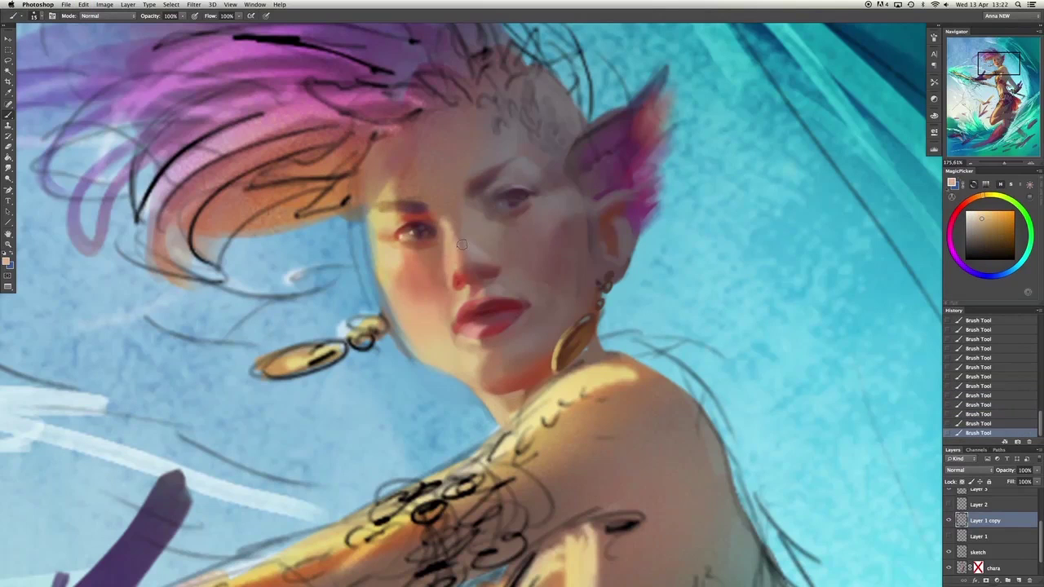
pyautogui.keyDown('alt'); pyautogui.click(417, 372); pyautogui.keyUp('alt')
# Paint light skin tone up toward the cheek and warm orange strokes around the chin.
pyautogui.keyDown('alt'); pyautogui.click(349, 257); pyautogui.keyUp('alt')
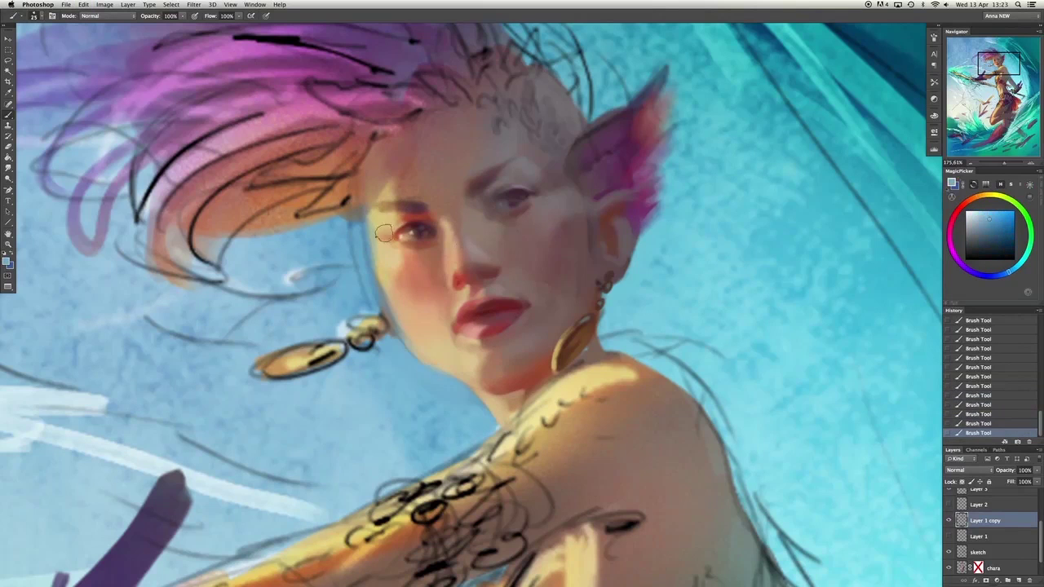
pyautogui.keyDown('alt'); pyautogui.click(383, 233); pyautogui.keyUp('alt')
pyautogui.moveTo(385, 373); pyautogui.dragTo(430, 316)
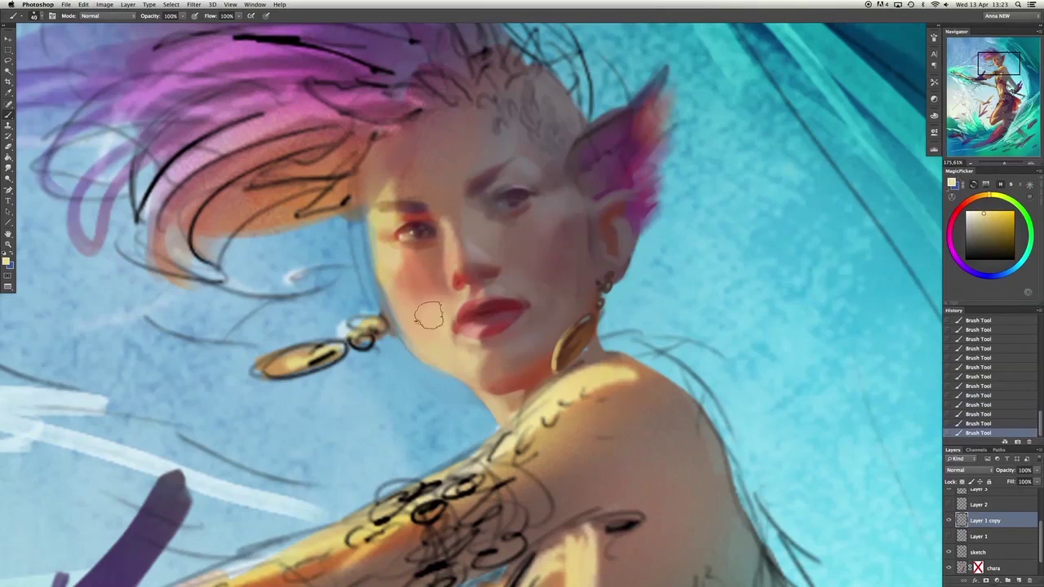
pyautogui.keyDown('alt'); pyautogui.click(425, 301); pyautogui.keyUp('alt')
pyautogui.moveTo(438, 354)
pyautogui.mouseDown()
pyautogui.moveTo(429, 317)
pyautogui.moveTo(490, 328)
pyautogui.mouseUp()
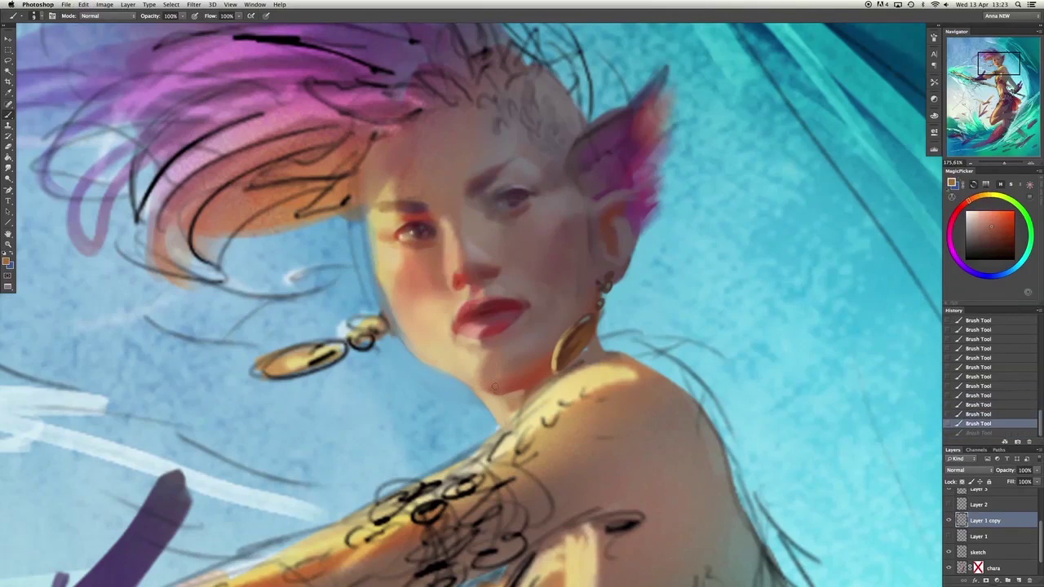
pyautogui.moveTo(464, 376); pyautogui.dragTo(505, 381)
# Deepen the chin shadow below the lips and along the jaw, undoing the last two strokes.
pyautogui.keyDown('alt'); pyautogui.click(504, 381); pyautogui.keyUp('alt')
pyautogui.keyDown('alt'); pyautogui.click(512, 393); pyautogui.keyUp('alt')
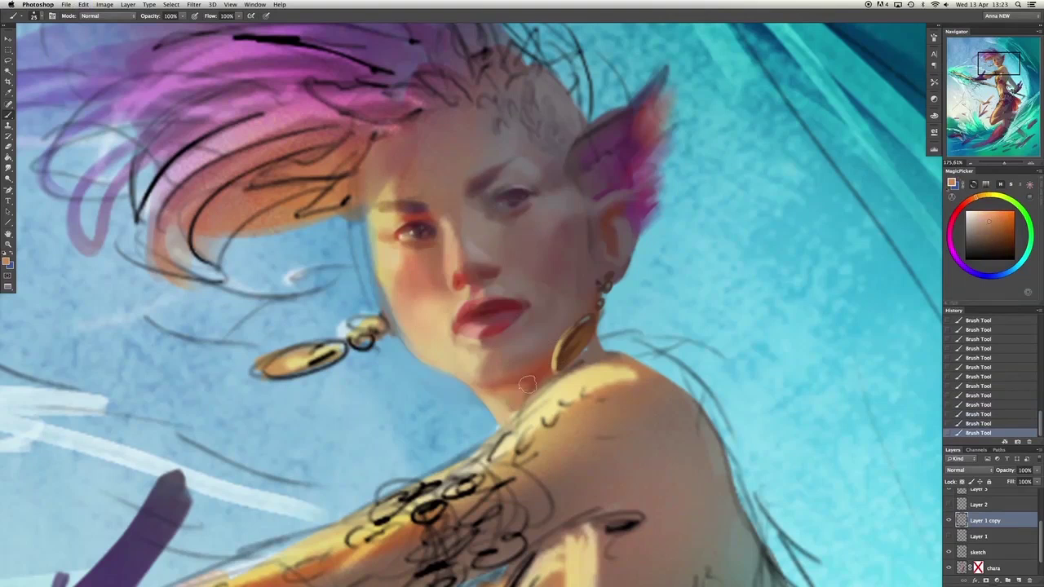
pyautogui.moveTo(522, 372)
pyautogui.mouseDown()
pyautogui.moveTo(542, 349)
pyautogui.moveTo(507, 386)
pyautogui.moveTo(494, 387)
pyautogui.moveTo(547, 366)
pyautogui.moveTo(466, 385)
pyautogui.moveTo(536, 385)
pyautogui.moveTo(504, 387)
pyautogui.moveTo(592, 351)
pyautogui.mouseUp()
pyautogui.keyDown('alt'); pyautogui.click(530, 368); pyautogui.keyUp('alt')
pyautogui.keyDown('alt'); pyautogui.click(503, 387); pyautogui.keyUp('alt')
pyautogui.keyDown('alt'); pyautogui.click(510, 400); pyautogui.keyUp('alt')
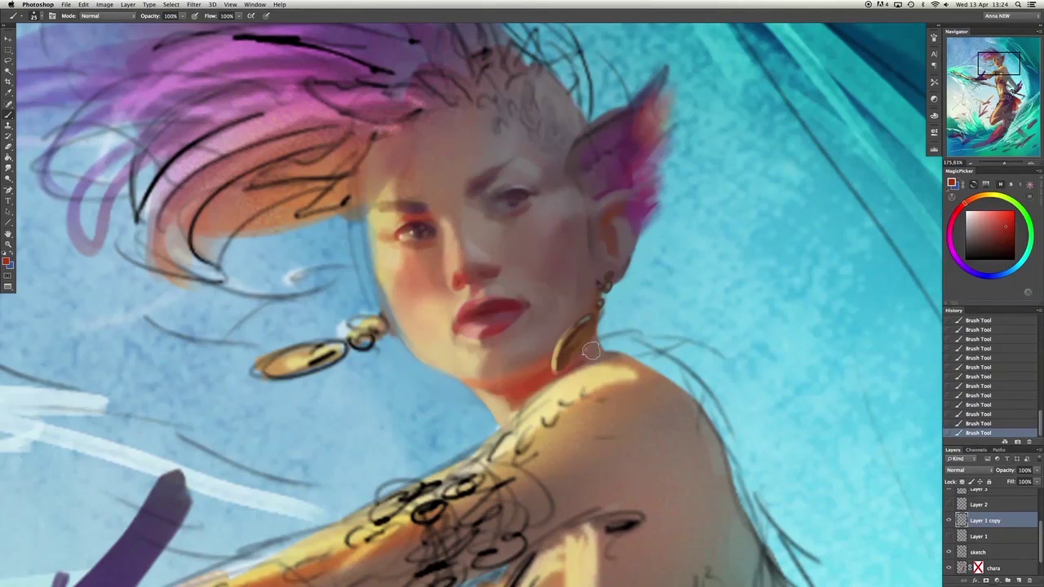
pyautogui.hotkey('ctrl', 'alt', 'z')
pyautogui.hotkey('ctrl', 'alt', 'z')
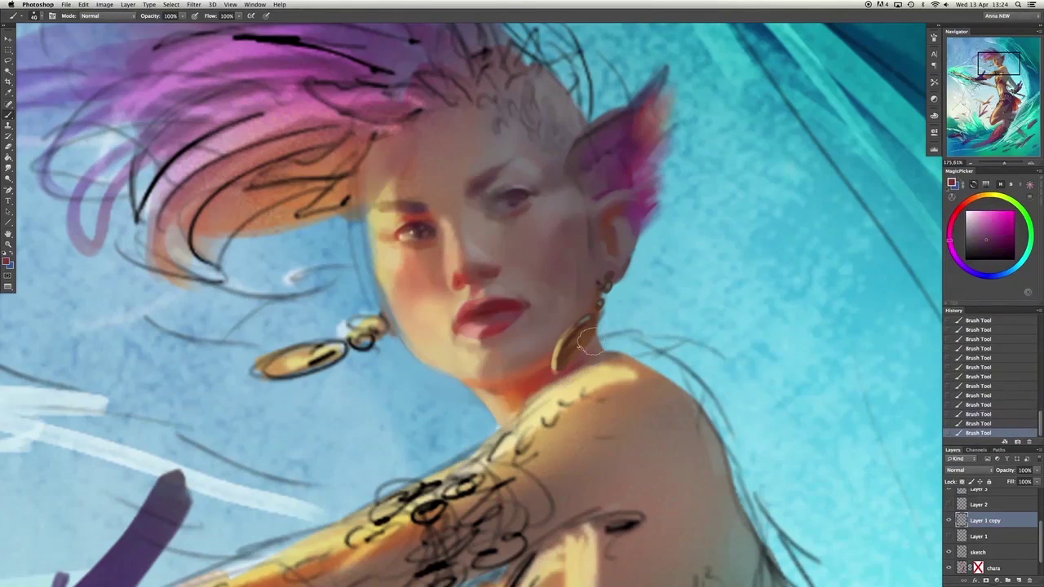
# Lighten the shoulder with yellow-orange skin-tone strokes.
pyautogui.keyDown('alt'); pyautogui.click(524, 419); pyautogui.keyUp('alt')
pyautogui.moveTo(525, 419); pyautogui.dragTo(600, 371)
pyautogui.moveTo(457, 489); pyautogui.dragTo(604, 367)
pyautogui.scroll(-5, 459, 358)
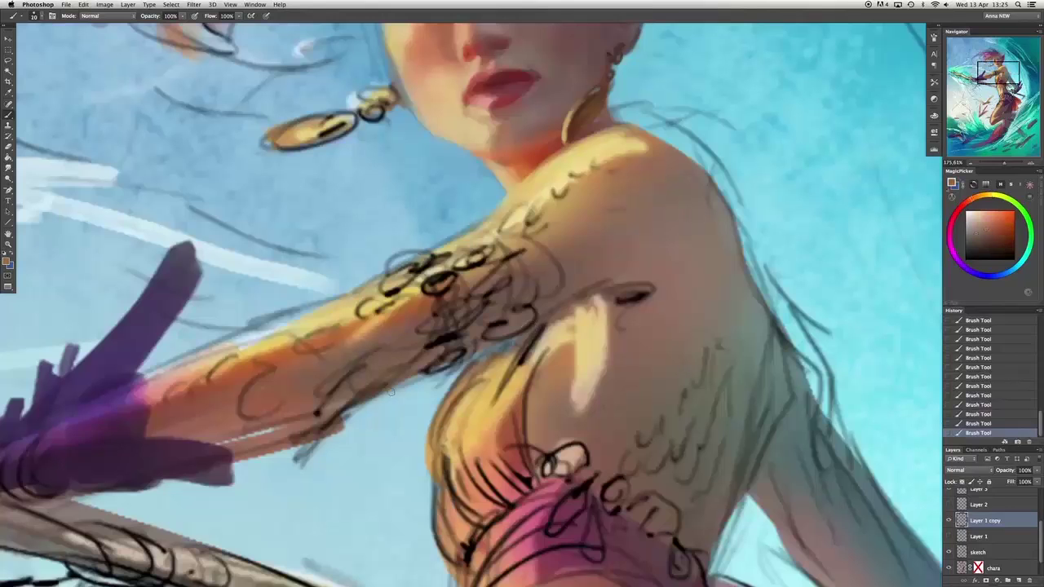
pyautogui.scroll(5, 459, 359)
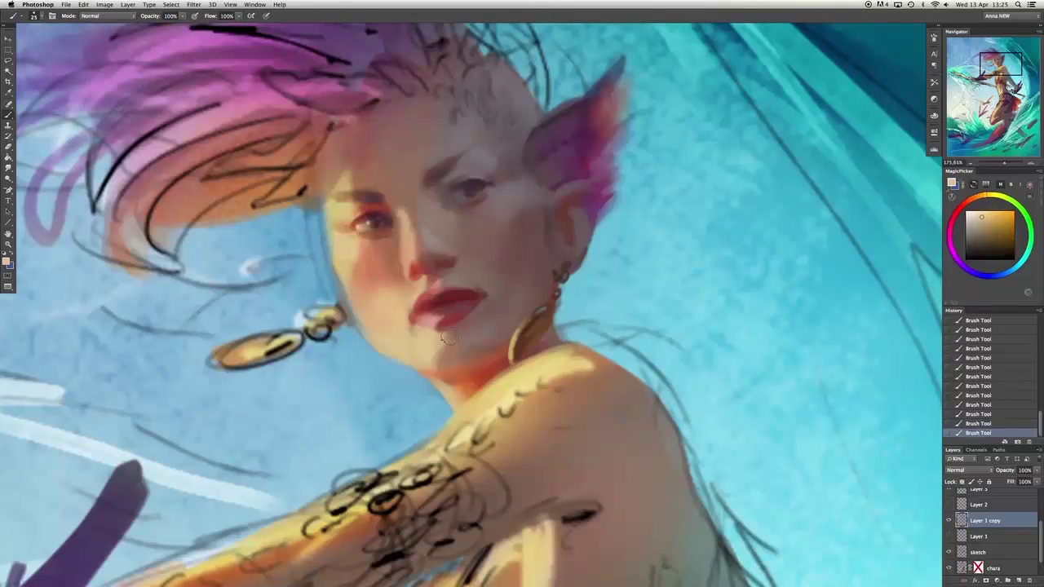
# Dab red onto the lips, undoing and comparing the brighter lip stroke.
pyautogui.keyDown('alt'); pyautogui.click(426, 354); pyautogui.keyUp('alt')
pyautogui.keyDown('alt'); pyautogui.click(419, 330); pyautogui.keyUp('alt')
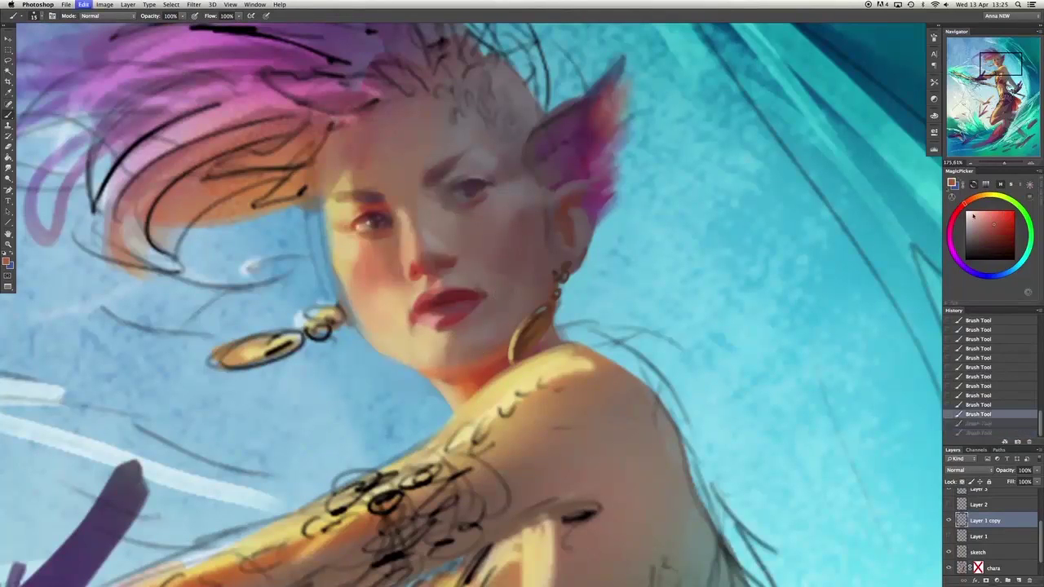
pyautogui.click(437, 296)
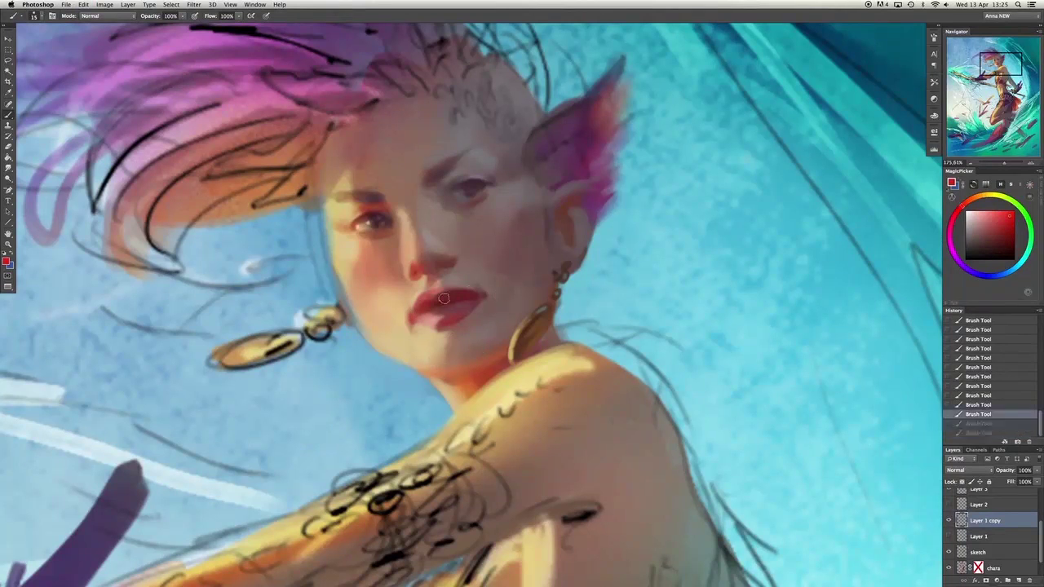
pyautogui.click(997, 212)
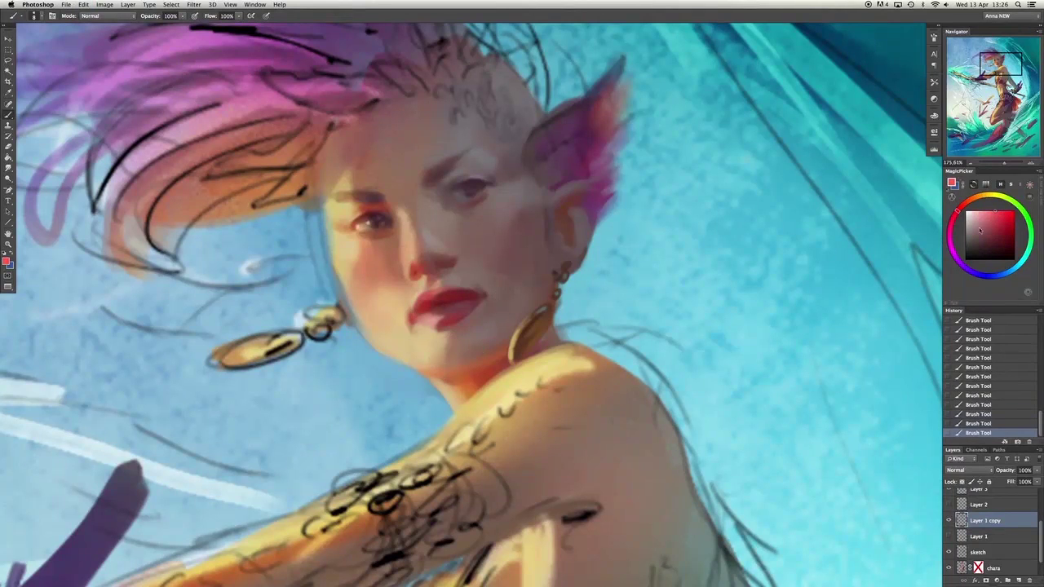
pyautogui.press('super+z')
pyautogui.keyDown('alt'); pyautogui.click(474, 296); pyautogui.keyUp('alt')
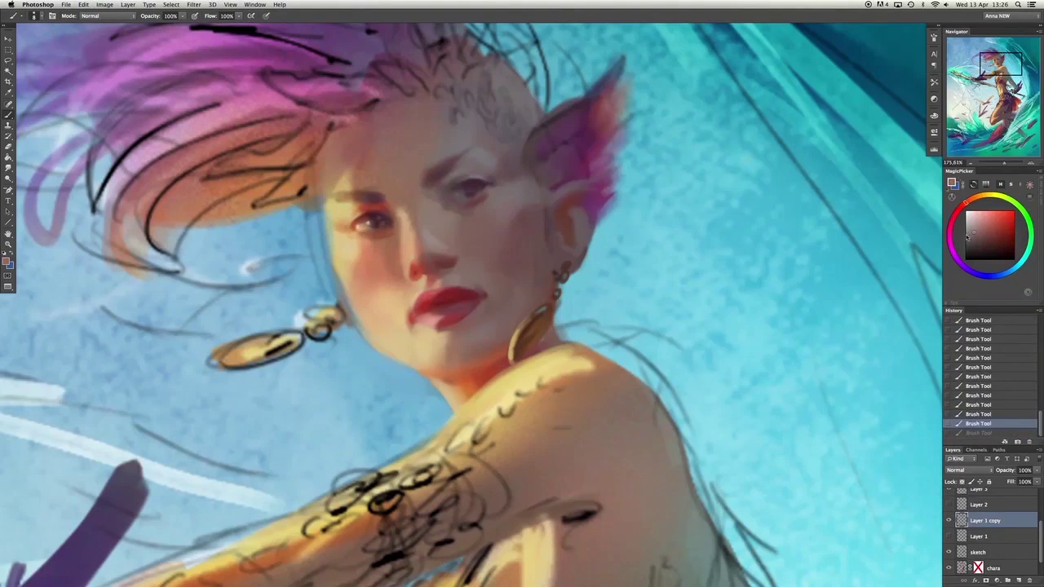
pyautogui.press('x')
pyautogui.press('super+z')
pyautogui.press('super+z')
pyautogui.press('super+z')
pyautogui.press('super+z')
pyautogui.press('super+z')
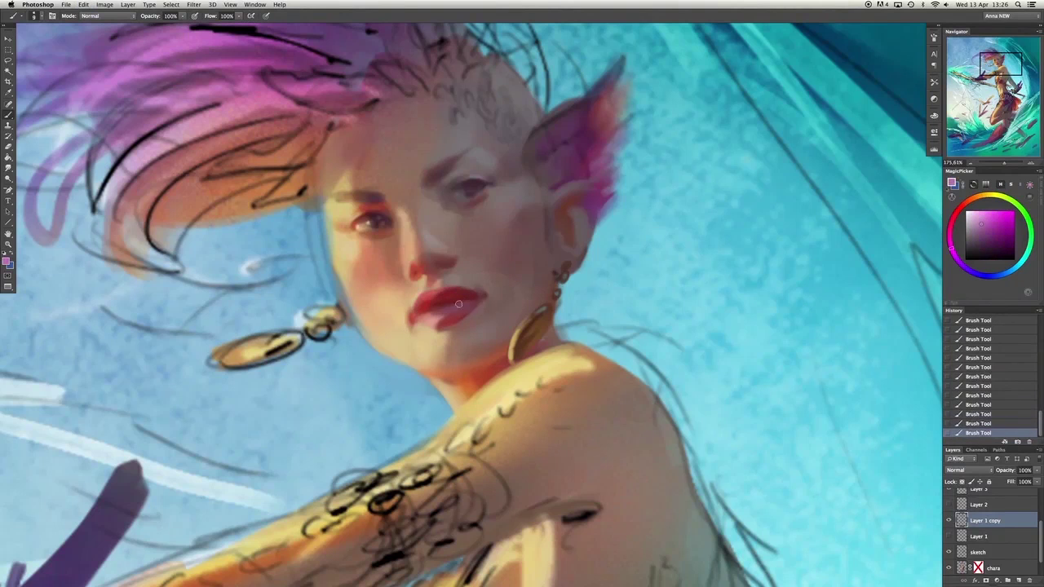
# Paint warm tan on the forehead and dark red strokes into the hair.
pyautogui.keyDown('alt'); pyautogui.click(366, 208); pyautogui.keyUp('alt')
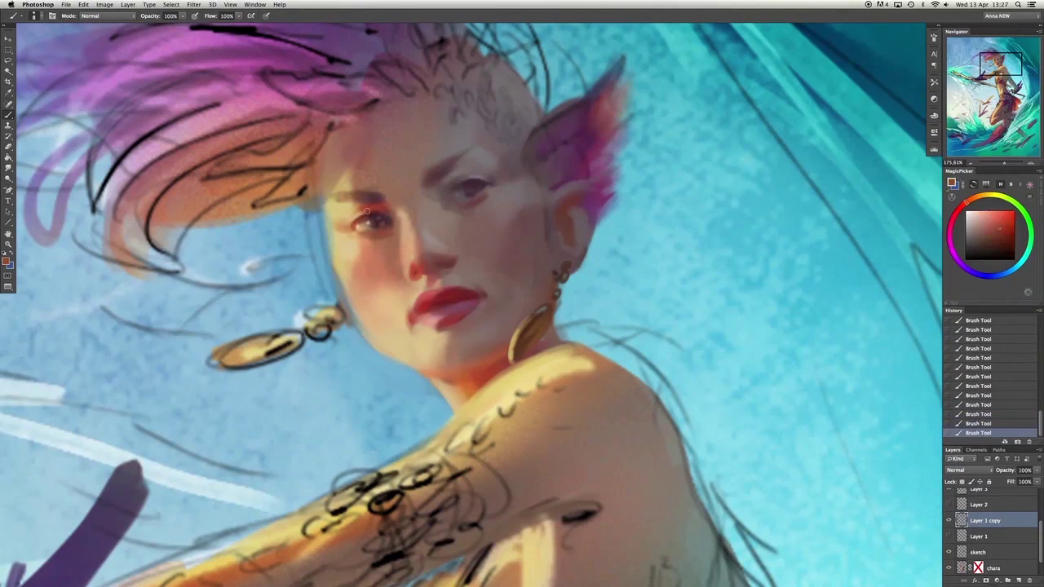
pyautogui.moveTo(353, 184); pyautogui.dragTo(366, 155)
pyautogui.keyDown('alt'); pyautogui.click(339, 194); pyautogui.keyUp('alt')
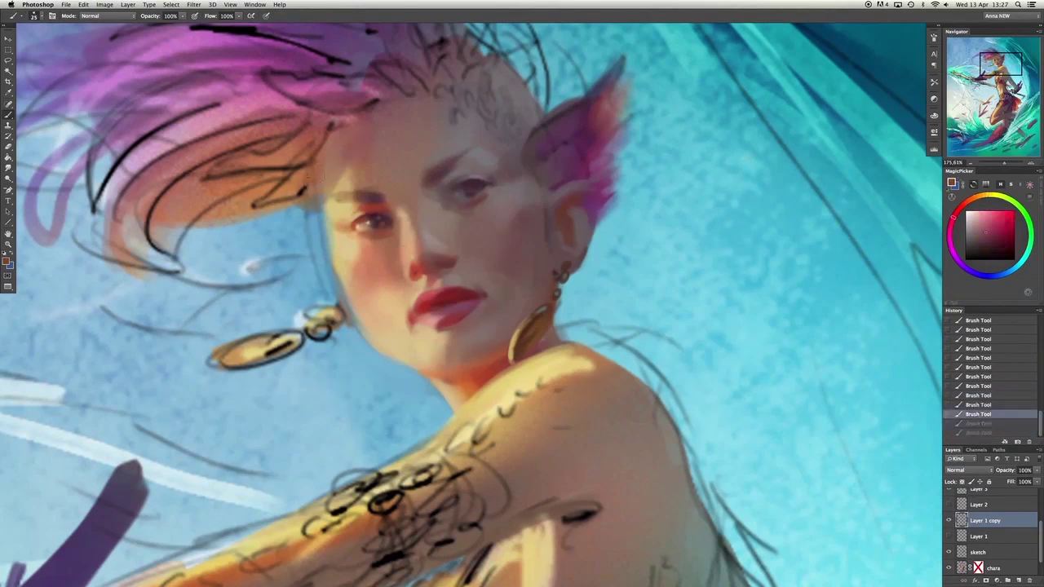
pyautogui.moveTo(281, 196); pyautogui.dragTo(330, 126)
pyautogui.moveTo(277, 192); pyautogui.dragTo(332, 161)
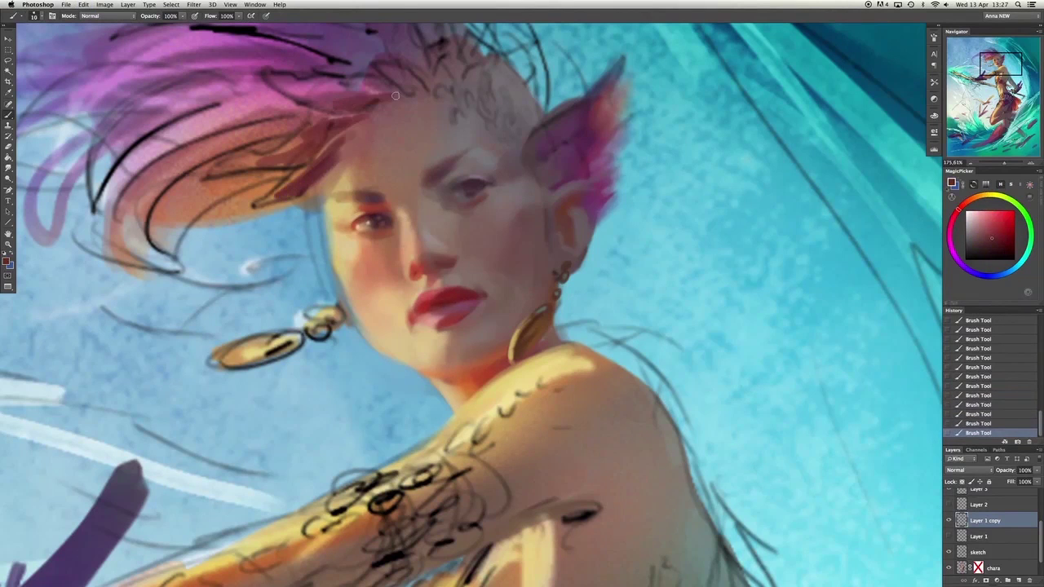
# Try an orange stroke below the hair, erase it, then revert the erasing.
pyautogui.press('b')
pyautogui.keyDown('alt'); pyautogui.click(294, 192); pyautogui.keyUp('alt')
pyautogui.moveTo(287, 208); pyautogui.dragTo(284, 252)
pyautogui.press('e')
pyautogui.moveTo(359, 163); pyautogui.dragTo(310, 106)
pyautogui.moveTo(457, 245); pyautogui.dragTo(489, 130)
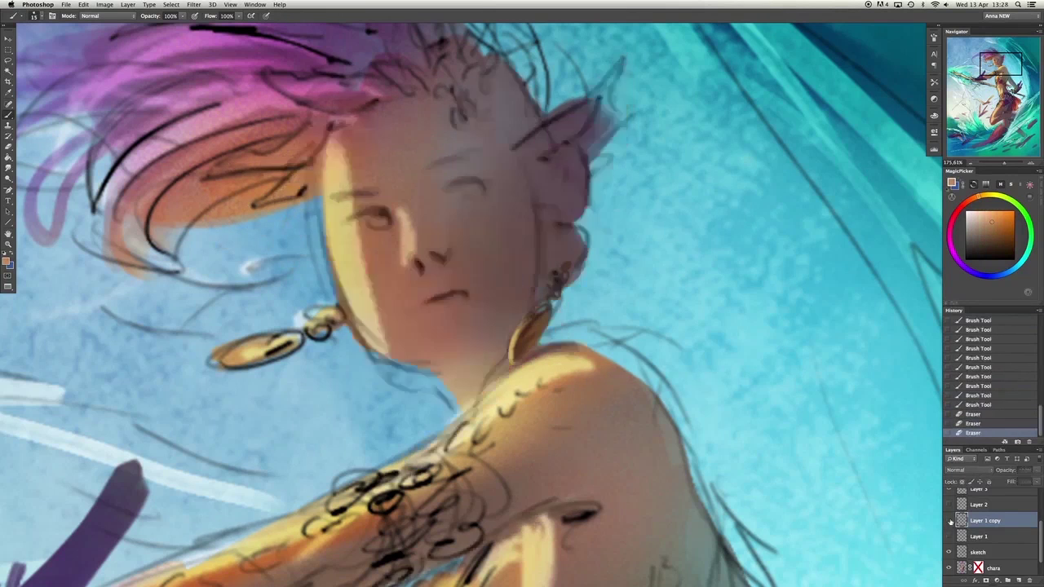
pyautogui.press('super+alt+z')
pyautogui.press('super+alt+z')
pyautogui.press('super+alt+z')
pyautogui.press('super+alt+z')
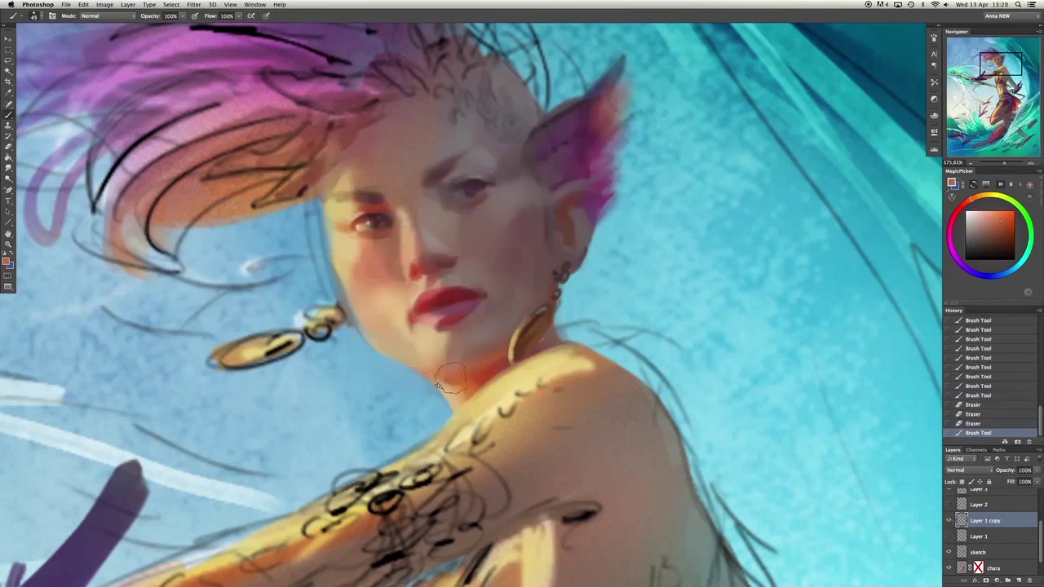
pyautogui.press('super+shift+z')
pyautogui.press('super+shift+z')
pyautogui.press('super+shift+z')
pyautogui.press('super+shift+z')
# Add deeper red shading strokes near the chin and face, and highlight the nose tip.
pyautogui.keyDown('alt'); pyautogui.click(466, 343); pyautogui.keyUp('alt')
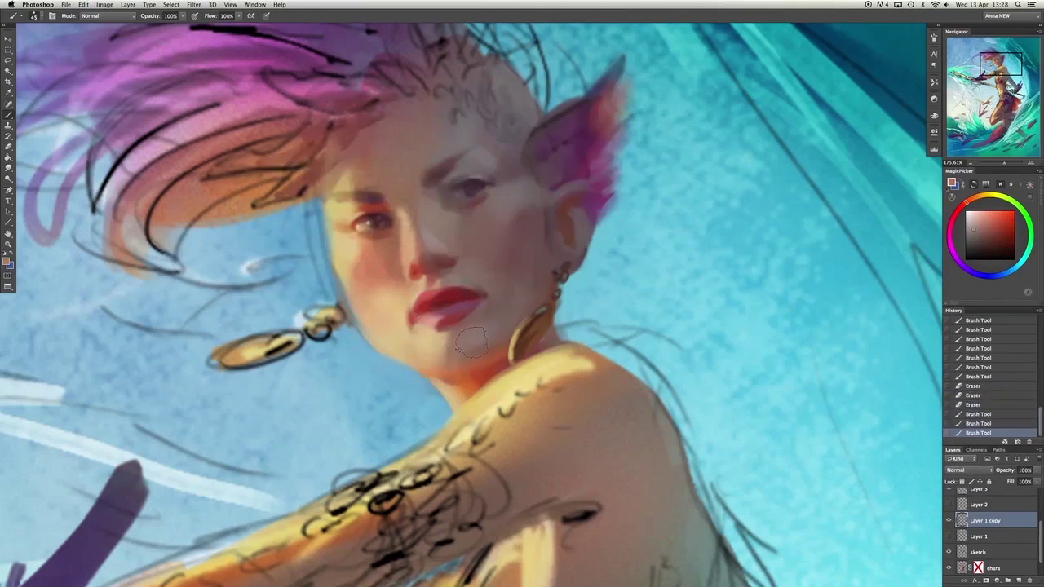
pyautogui.moveTo(478, 381); pyautogui.dragTo(489, 371)
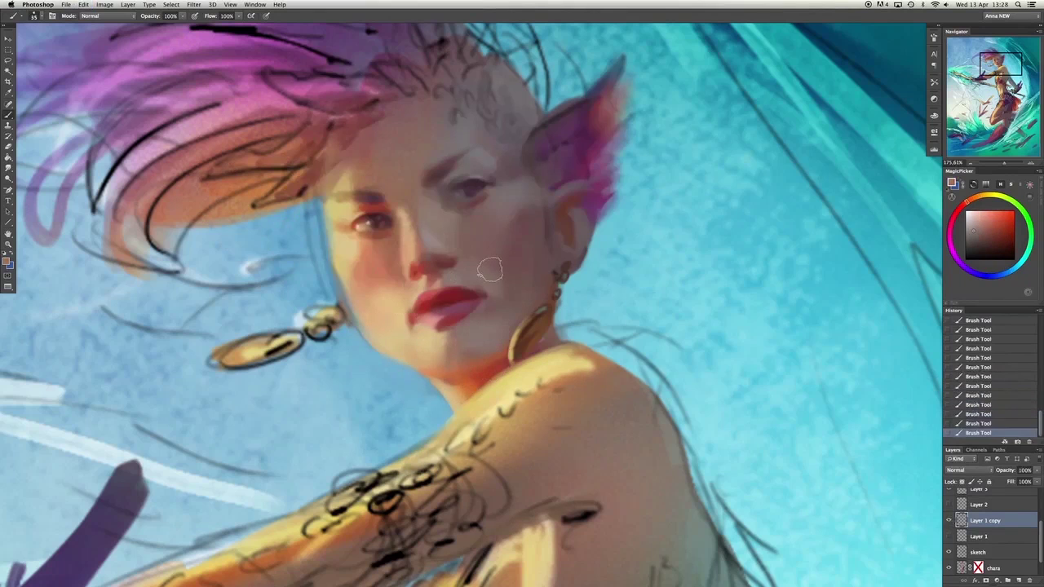
pyautogui.moveTo(491, 270)
pyautogui.mouseDown()
pyautogui.moveTo(542, 246)
pyautogui.moveTo(535, 254)
pyautogui.moveTo(519, 233)
pyautogui.mouseUp()
pyautogui.moveTo(534, 195); pyautogui.dragTo(489, 242)
pyautogui.click(992, 243)
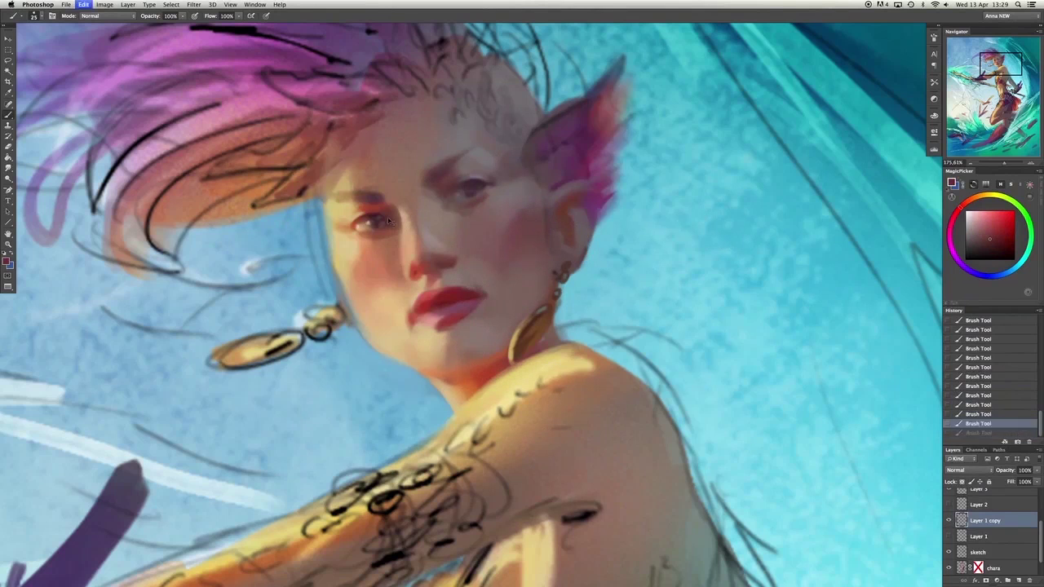
pyautogui.keyDown('alt'); pyautogui.click(487, 248); pyautogui.keyUp('alt')
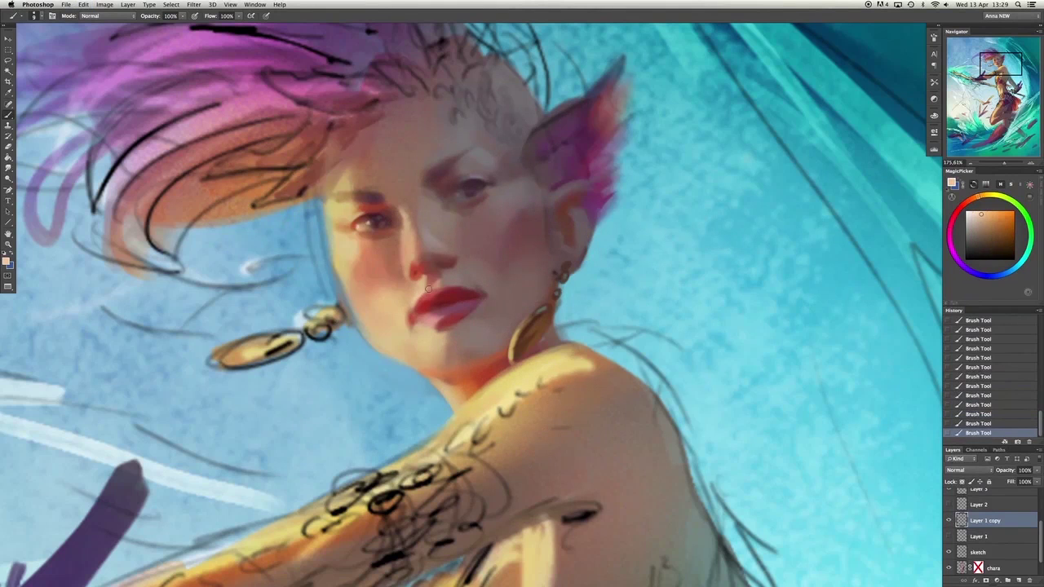
pyautogui.moveTo(434, 263); pyautogui.dragTo(438, 281)
# Warm the neck under the chin and smooth it with a larger brush.
pyautogui.keyDown('alt'); pyautogui.click(496, 362); pyautogui.keyUp('alt')
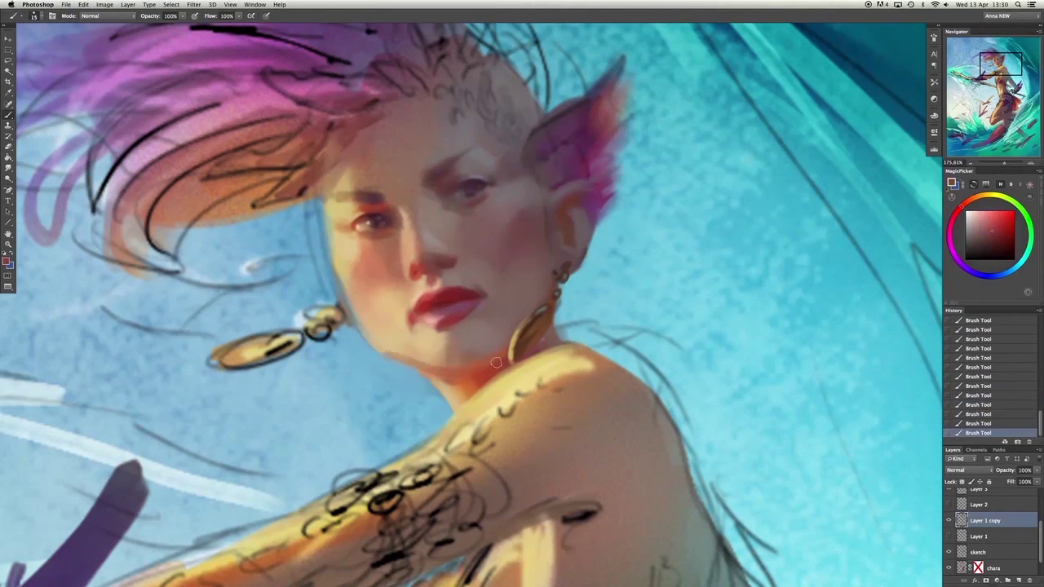
pyautogui.moveTo(449, 359); pyautogui.dragTo(436, 367)
pyautogui.keyDown('alt'); pyautogui.click(436, 367); pyautogui.keyUp('alt')
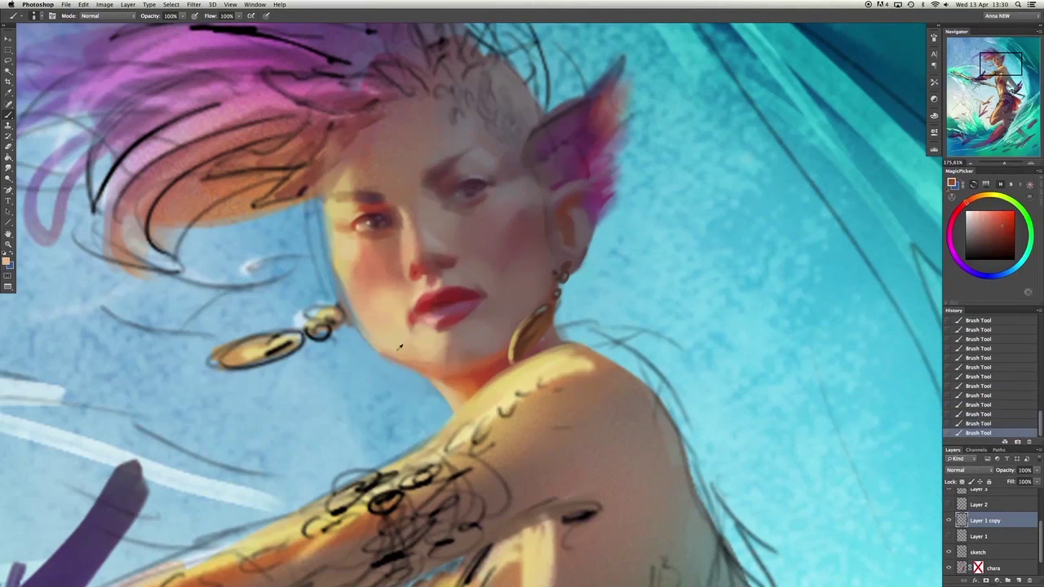
pyautogui.keyDown('alt'); pyautogui.click(400, 346); pyautogui.keyUp('alt')
pyautogui.hotkey('ctrl', 'z')
pyautogui.press(']')
pyautogui.press(']')
pyautogui.press(']')
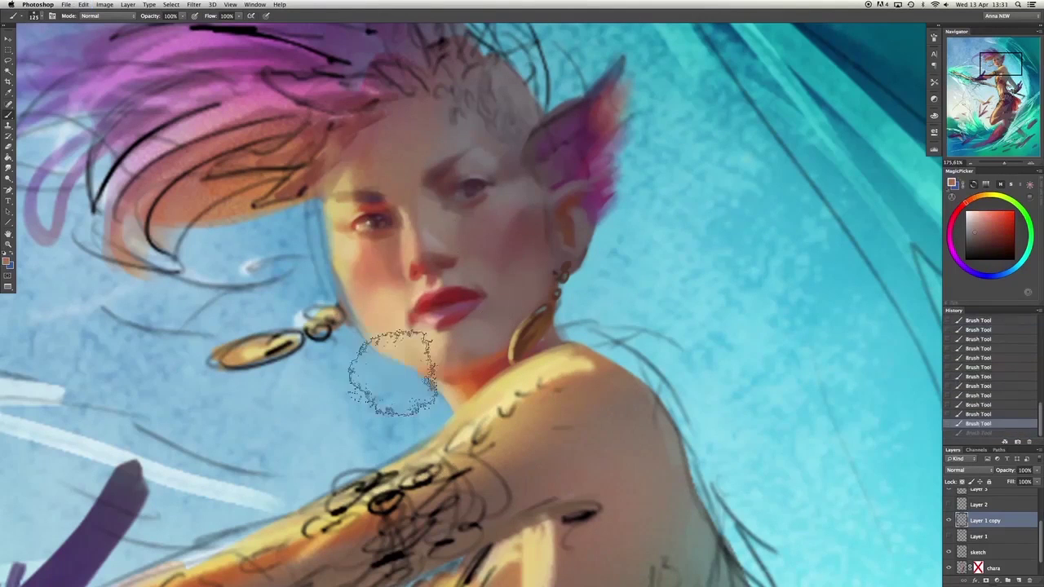
pyautogui.moveTo(393, 373)
pyautogui.mouseDown()
pyautogui.moveTo(383, 382)
pyautogui.moveTo(399, 367)
pyautogui.mouseUp()
# Add a softened, duller red blush on the left cheek with a smaller brush.
pyautogui.keyDown('alt'); pyautogui.click(364, 335); pyautogui.keyUp('alt')
pyautogui.press('[')
pyautogui.press('[')
pyautogui.press('[')
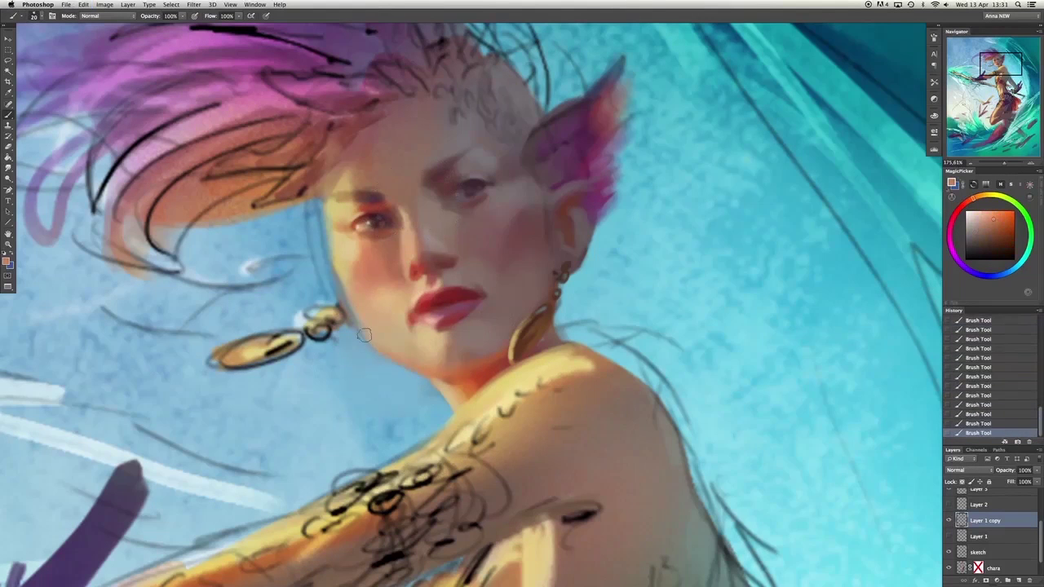
pyautogui.keyDown('alt'); pyautogui.click(432, 304); pyautogui.keyUp('alt')
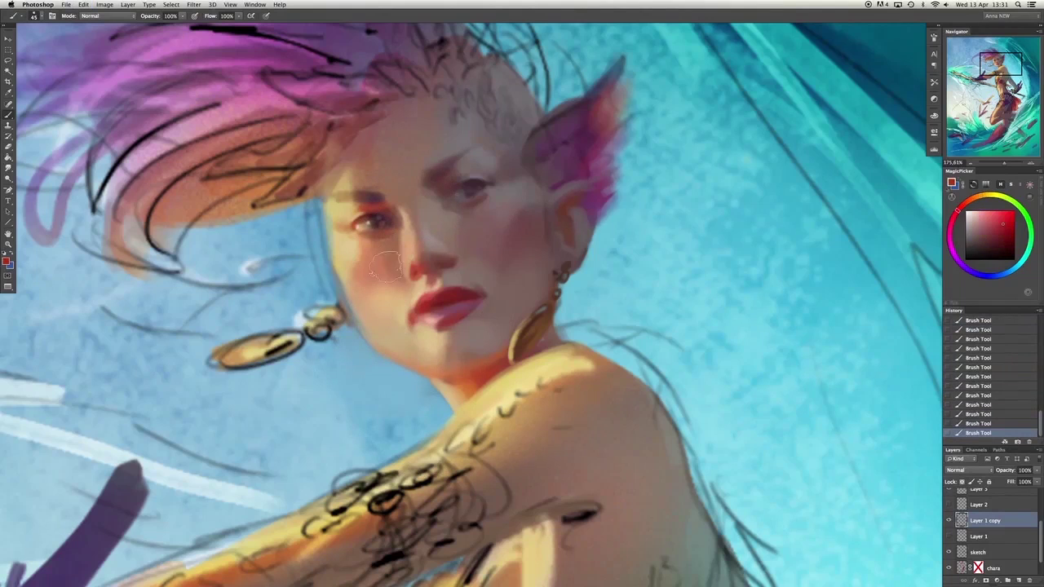
pyautogui.moveTo(392, 277)
pyautogui.mouseDown()
pyautogui.moveTo(382, 260)
pyautogui.moveTo(343, 279)
pyautogui.mouseUp()
pyautogui.hotkey('ctrl', 'z')
pyautogui.keyDown('alt'); pyautogui.click(350, 265); pyautogui.keyUp('alt')
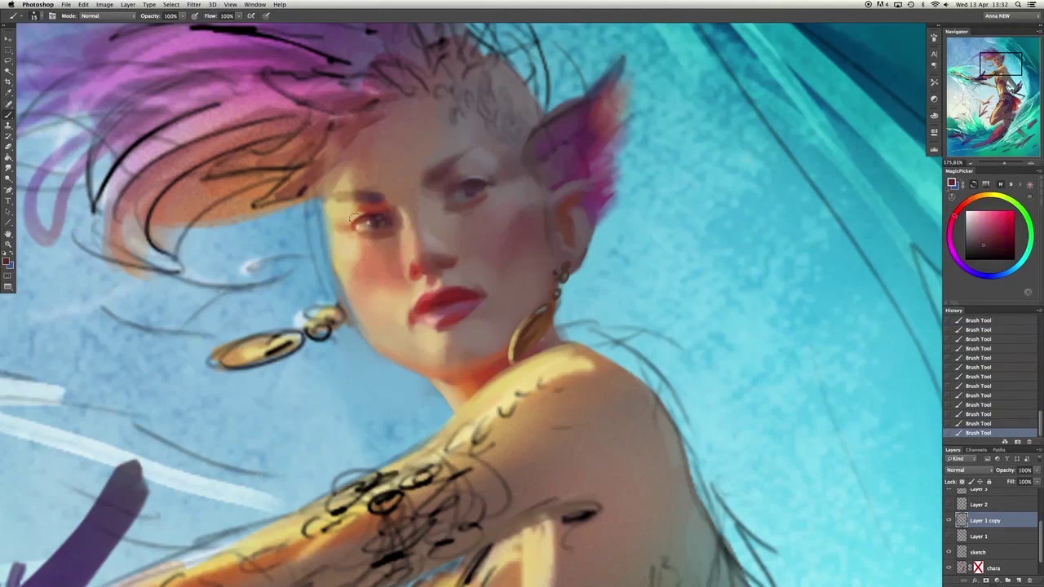
# Sample face and lip colours and paint a small stroke near the lips.
pyautogui.keyDown('alt'); pyautogui.click(469, 227); pyautogui.keyUp('alt')
pyautogui.keyDown('alt'); pyautogui.click(345, 203); pyautogui.keyUp('alt')
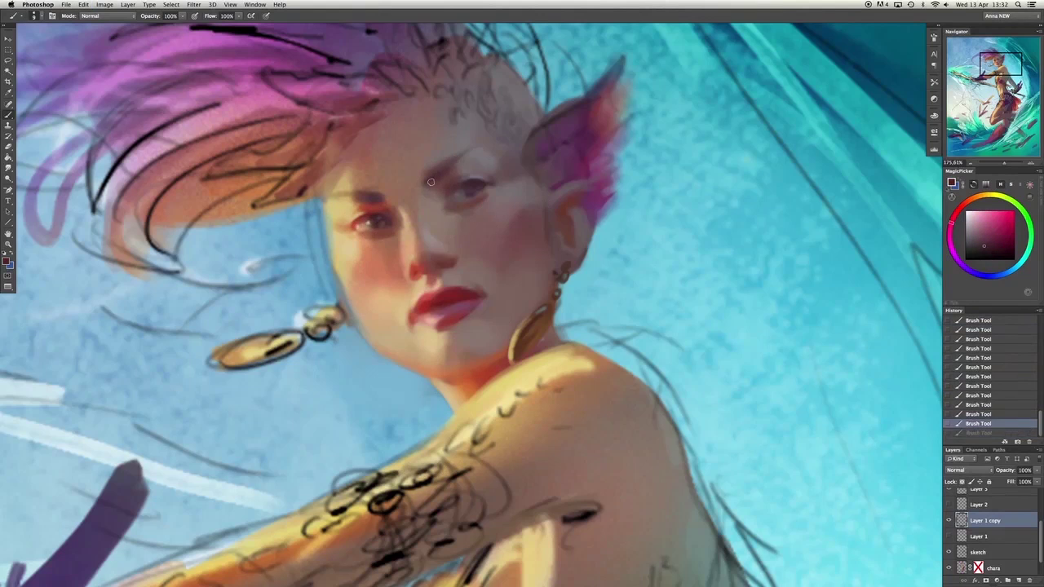
pyautogui.keyDown('alt'); pyautogui.click(465, 182); pyautogui.keyUp('alt')
pyautogui.keyDown('alt'); pyautogui.click(460, 305); pyautogui.keyUp('alt')
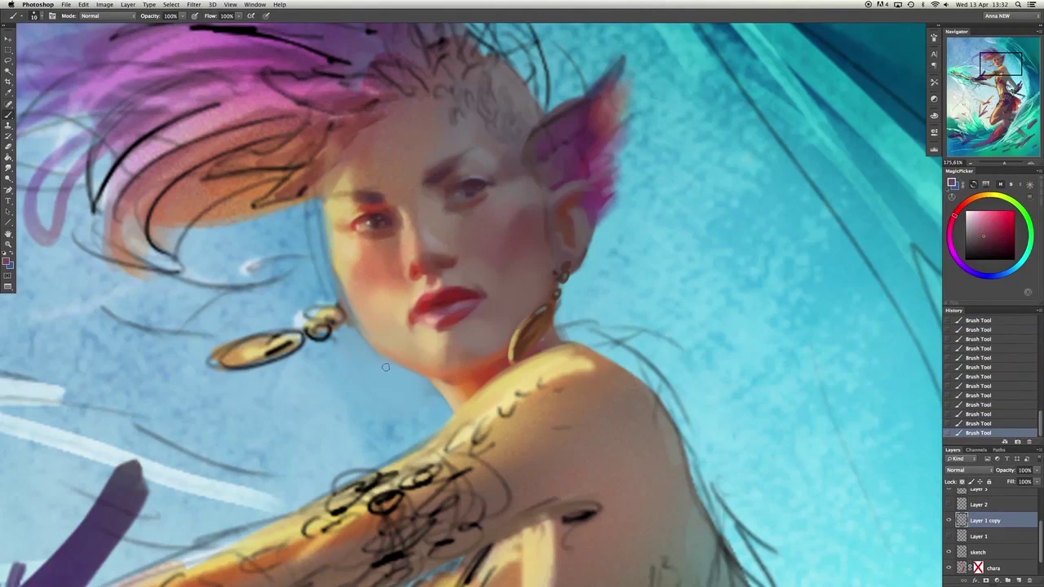
pyautogui.hotkey('ctrl', 'z')
pyautogui.hotkey('ctrl', 'z')
pyautogui.hotkey('ctrl', 'z')
pyautogui.hotkey('ctrl', 'z')
pyautogui.hotkey('ctrl', 'z')
pyautogui.keyDown('alt'); pyautogui.click(479, 308); pyautogui.keyUp('alt')
pyautogui.click(464, 287)
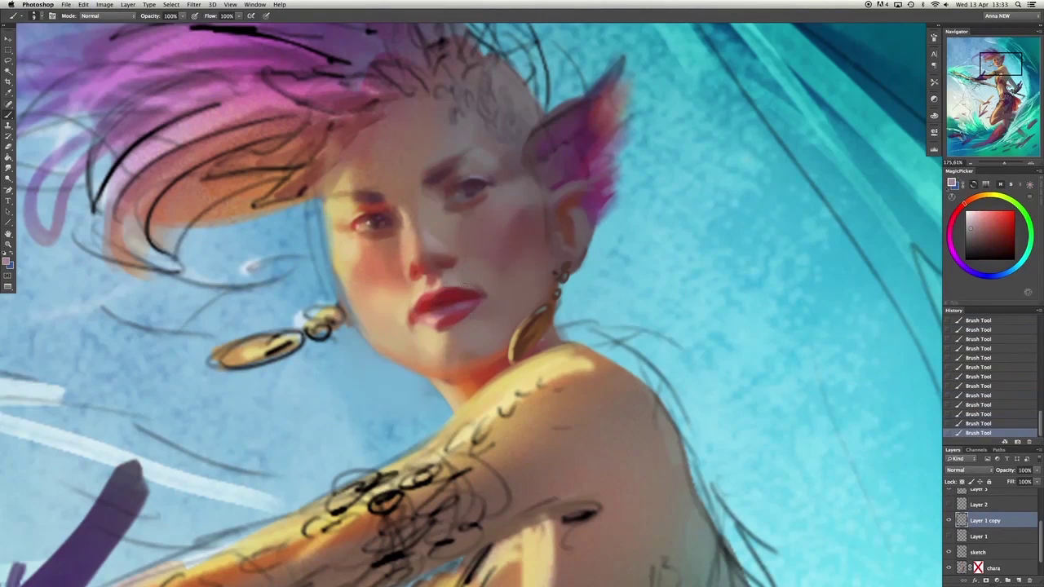
# Dab skin tone and shading around the nose, eye and brow.
pyautogui.click(450, 251)
pyautogui.click(444, 217)
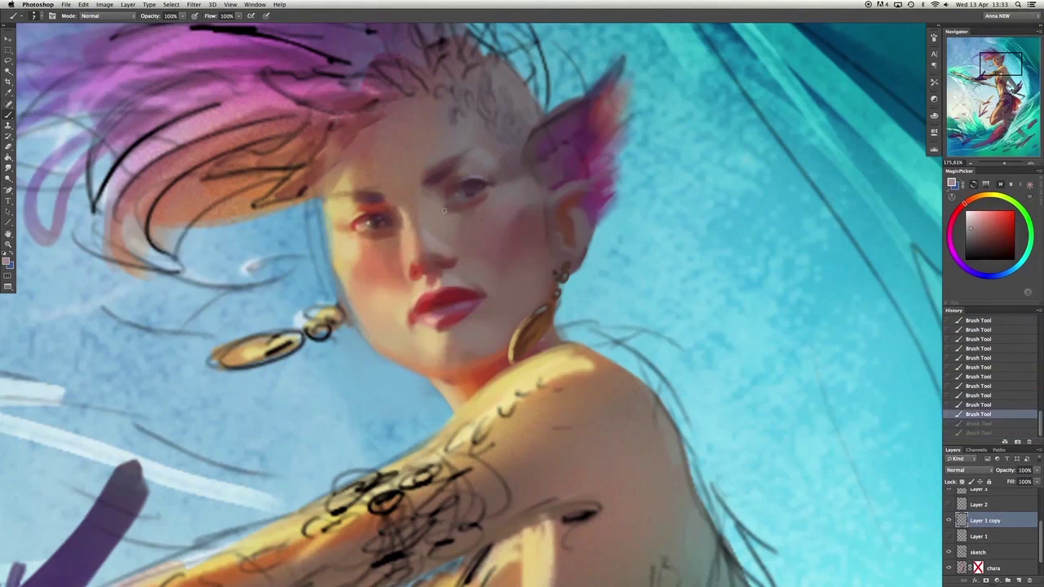
pyautogui.click(438, 209)
pyautogui.click(447, 183)
pyautogui.click(479, 163)
pyautogui.click(438, 201)
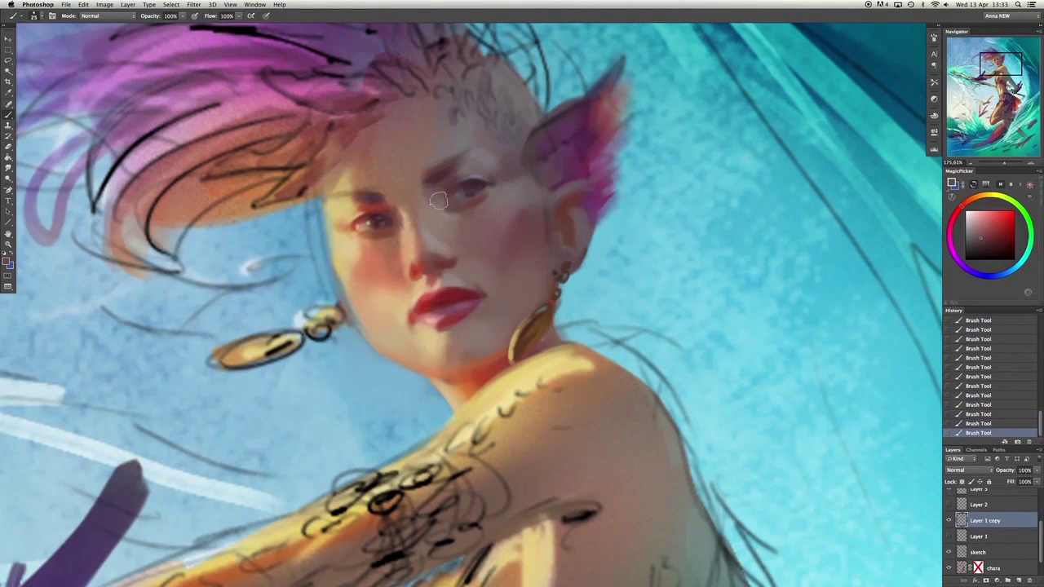
# Paint sampled face colour near the earring and neck.
pyautogui.keyDown('alt'); pyautogui.click(421, 179); pyautogui.keyUp('alt')
pyautogui.hotkey('ctrl', 'z')
pyautogui.keyDown('alt'); pyautogui.click(389, 202); pyautogui.keyUp('alt')
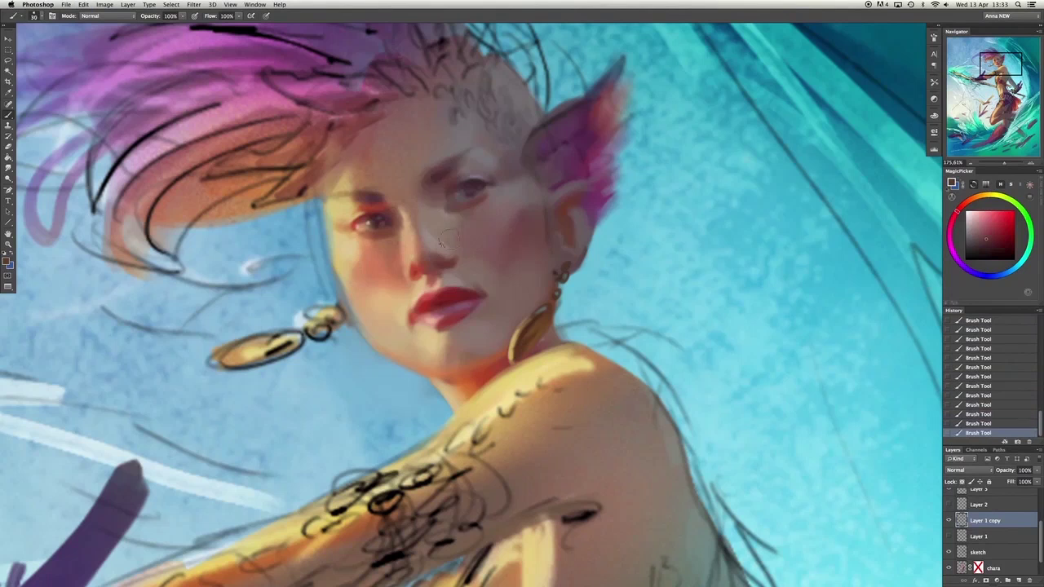
pyautogui.click(519, 318)
pyautogui.keyDown('alt'); pyautogui.click(536, 294); pyautogui.keyUp('alt')
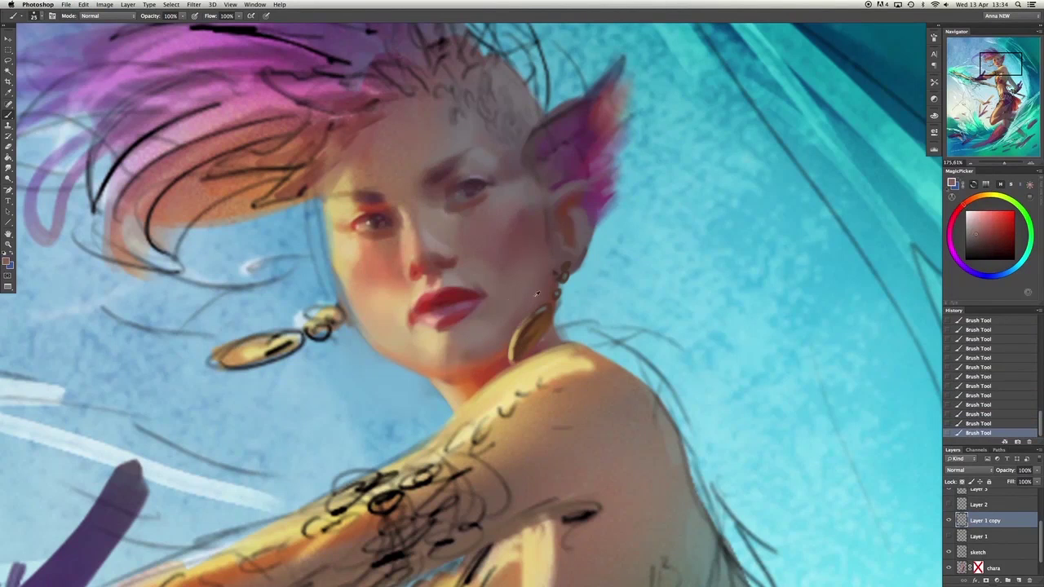
# Paint a lighter pink stroke up the ear.
pyautogui.keyDown('alt'); pyautogui.click(580, 257); pyautogui.keyUp('alt')
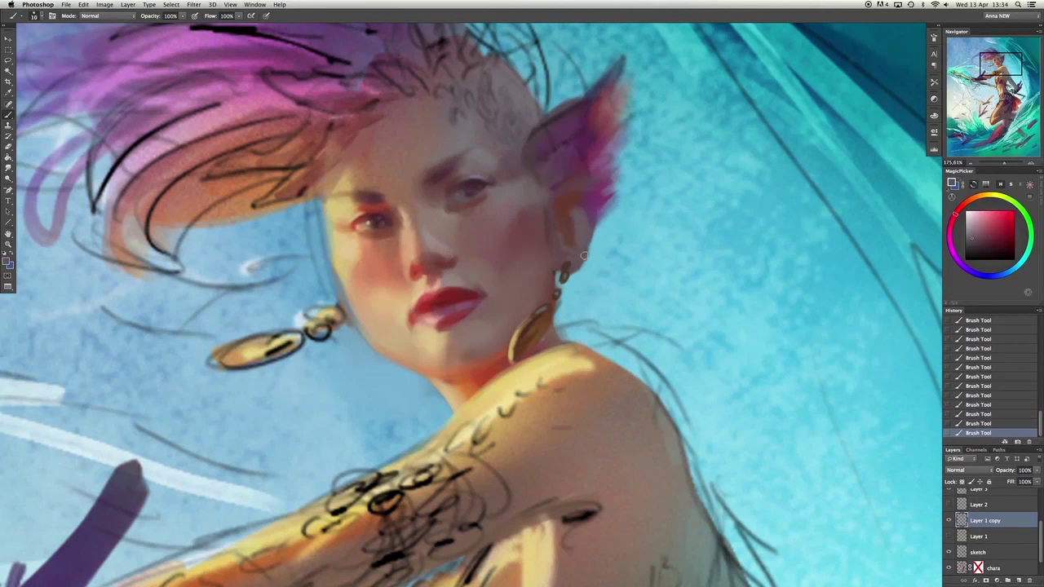
pyautogui.moveTo(581, 186)
pyautogui.mouseDown()
pyautogui.moveTo(600, 164)
pyautogui.moveTo(604, 107)
pyautogui.mouseUp()
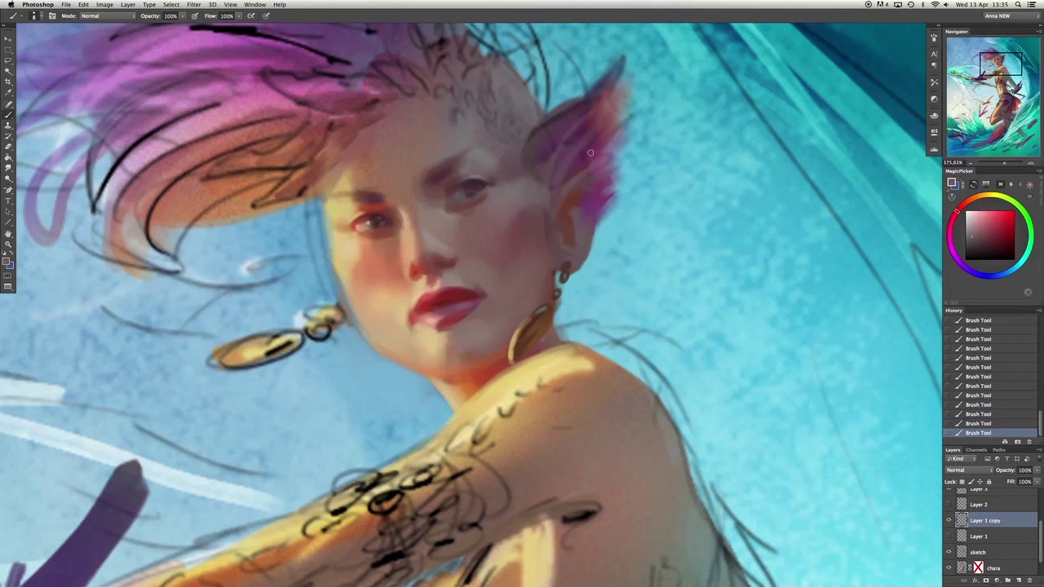
pyautogui.click(978, 218)
pyautogui.hotkey('ctrl', 'z')
pyautogui.hotkey('ctrl', 'z')
pyautogui.hotkey('ctrl', 'z')
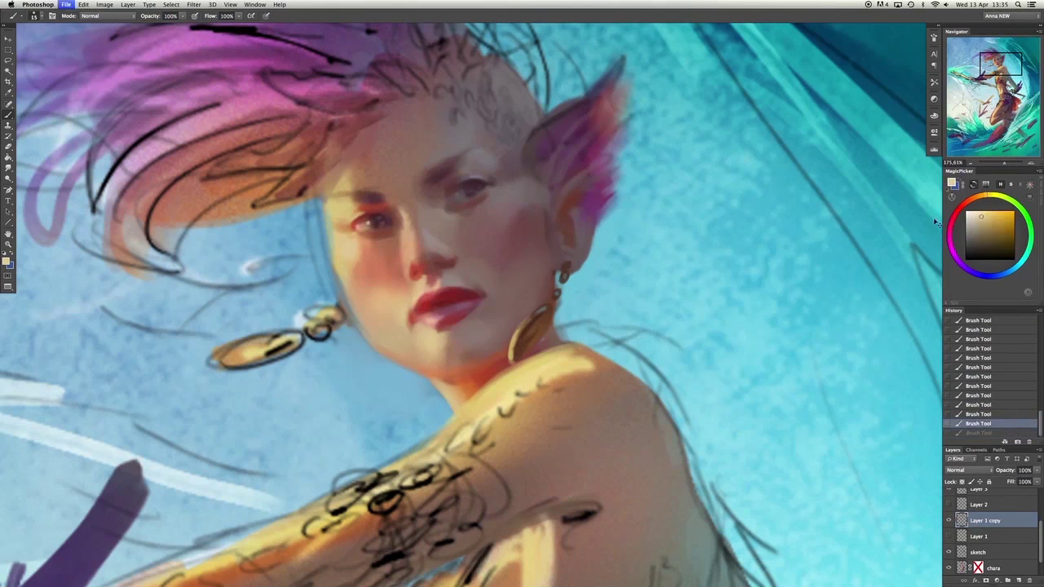
# Compare strokes near the lip and add a shading stroke near the chin.
pyautogui.keyDown('alt'); pyautogui.click(439, 325); pyautogui.keyUp('alt')
pyautogui.hotkey('ctrl', 'z')
pyautogui.hotkey('ctrl', 'z')
pyautogui.hotkey('ctrl', 'z')
pyautogui.keyDown('alt'); pyautogui.click(439, 326); pyautogui.keyUp('alt')
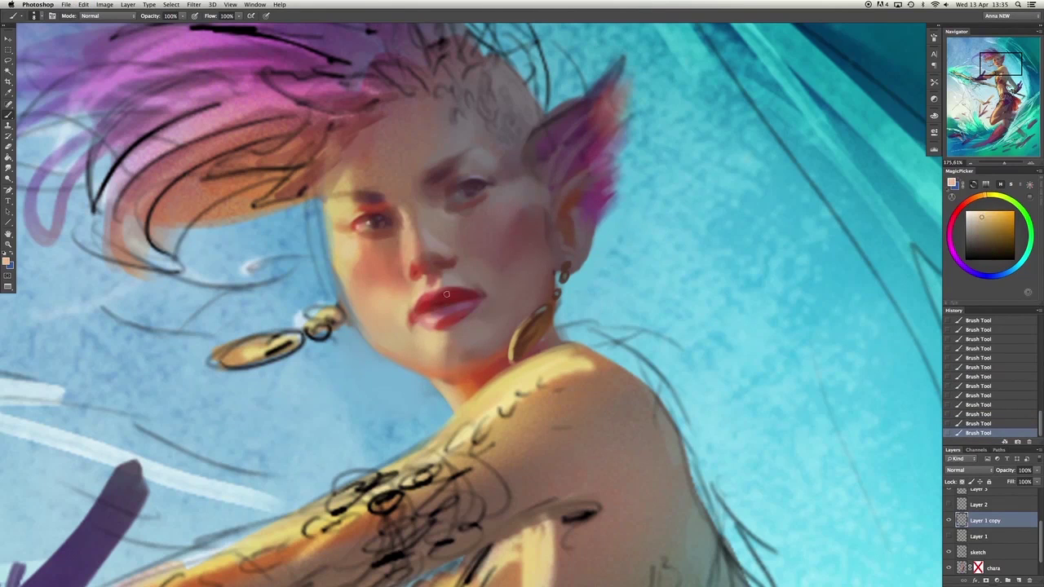
pyautogui.keyDown('alt'); pyautogui.click(433, 323); pyautogui.keyUp('alt')
pyautogui.hotkey('ctrl', 'z')
pyautogui.hotkey('ctrl', 'z')
pyautogui.keyDown('alt'); pyautogui.click(416, 320); pyautogui.keyUp('alt')
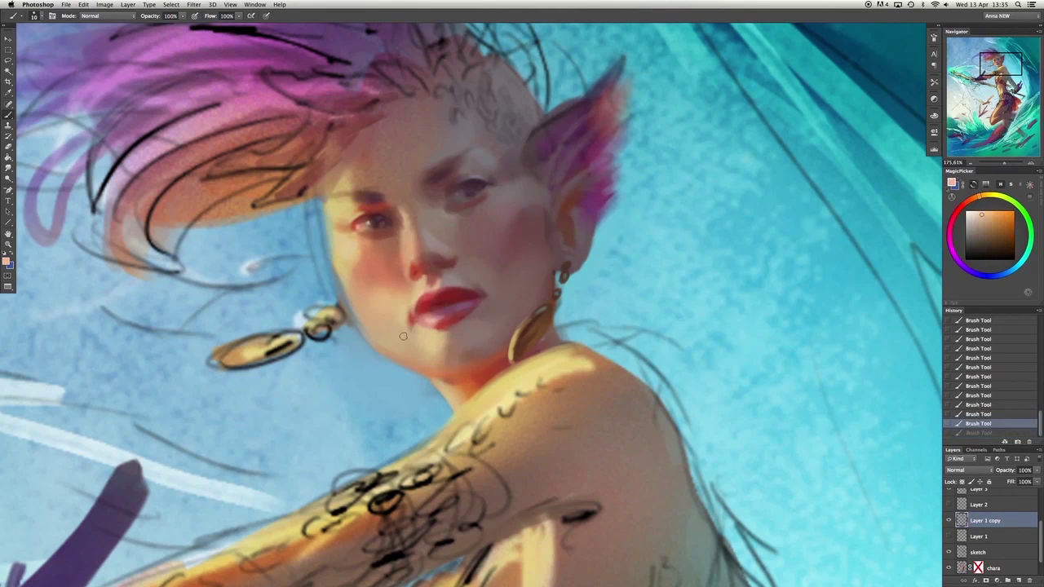
pyautogui.keyDown('alt'); pyautogui.click(403, 336); pyautogui.keyUp('alt')
pyautogui.moveTo(405, 325); pyautogui.dragTo(411, 337)
pyautogui.hotkey('ctrl', 'z')
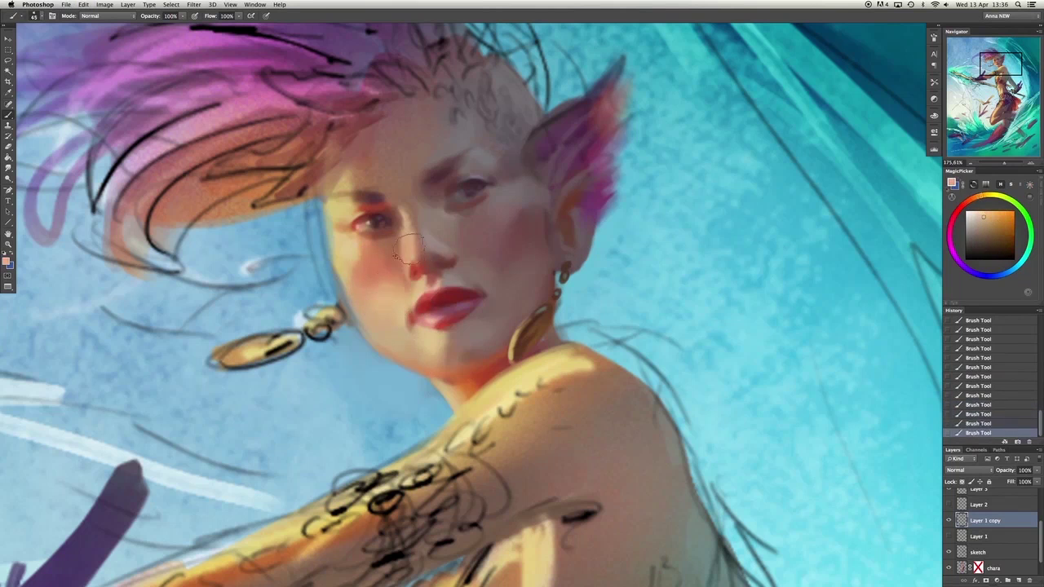
pyautogui.keyDown('alt'); pyautogui.click(563, 294); pyautogui.keyUp('alt')
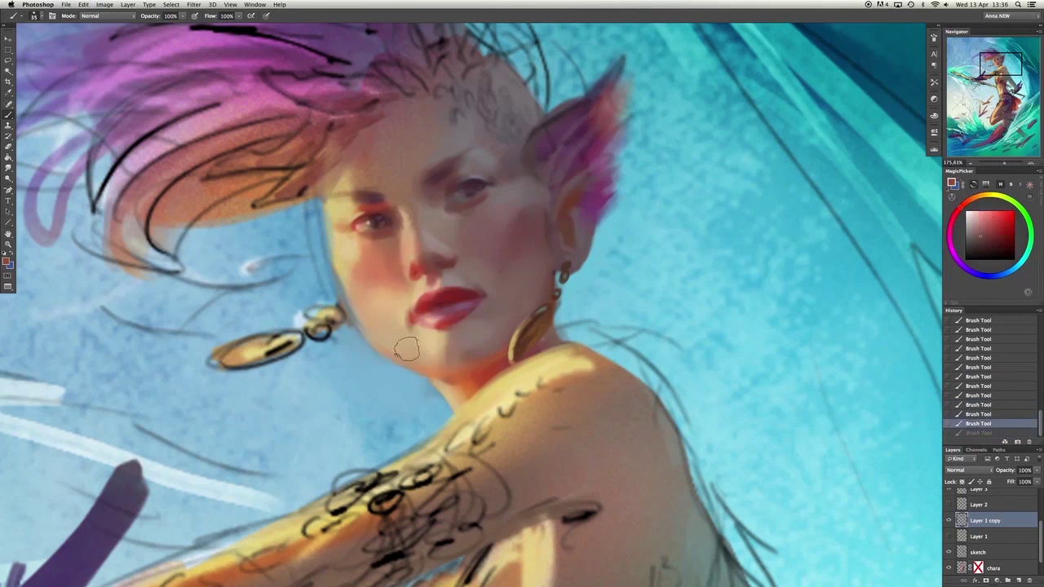
# Paint a darker red shadow under the chin, add a new layer, and flip the canvas horizontally.
pyautogui.keyDown('alt'); pyautogui.click(449, 376); pyautogui.keyUp('alt')
pyautogui.moveTo(400, 352); pyautogui.dragTo(478, 357)
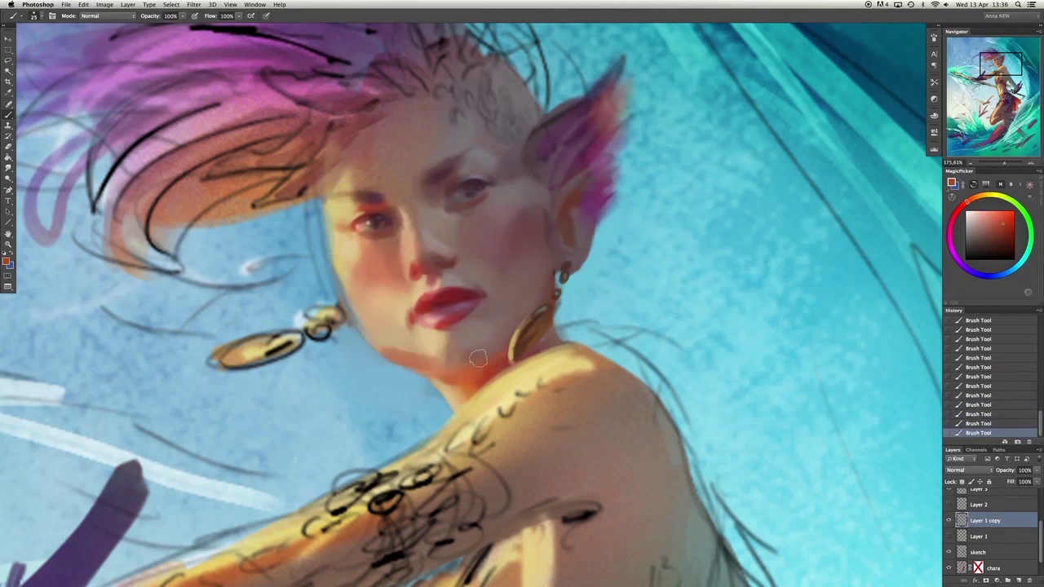
pyautogui.keyDown('alt'); pyautogui.click(446, 385); pyautogui.keyUp('alt')
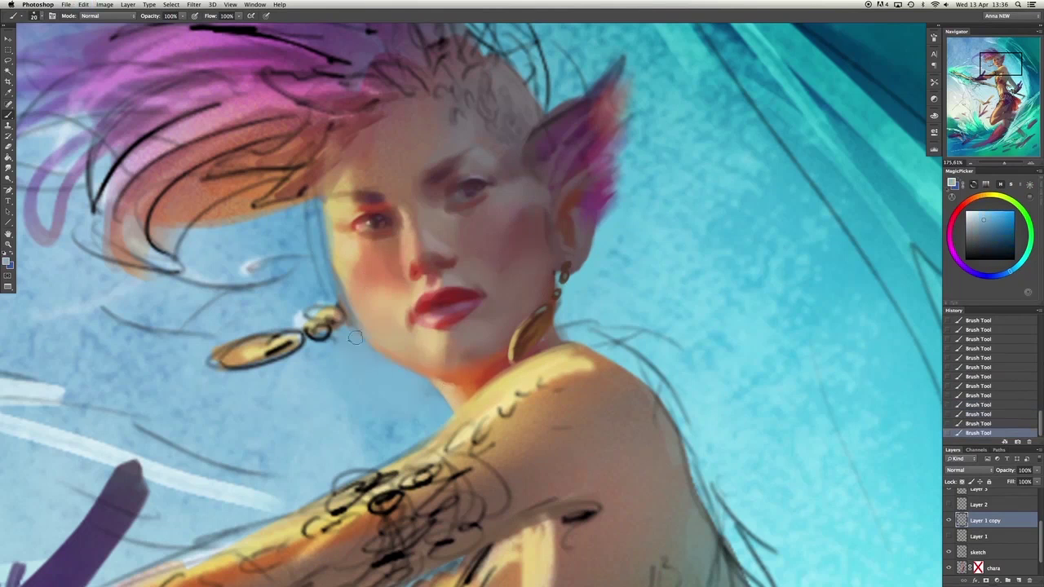
pyautogui.press('super+shift+alt+n')
pyautogui.press('h')
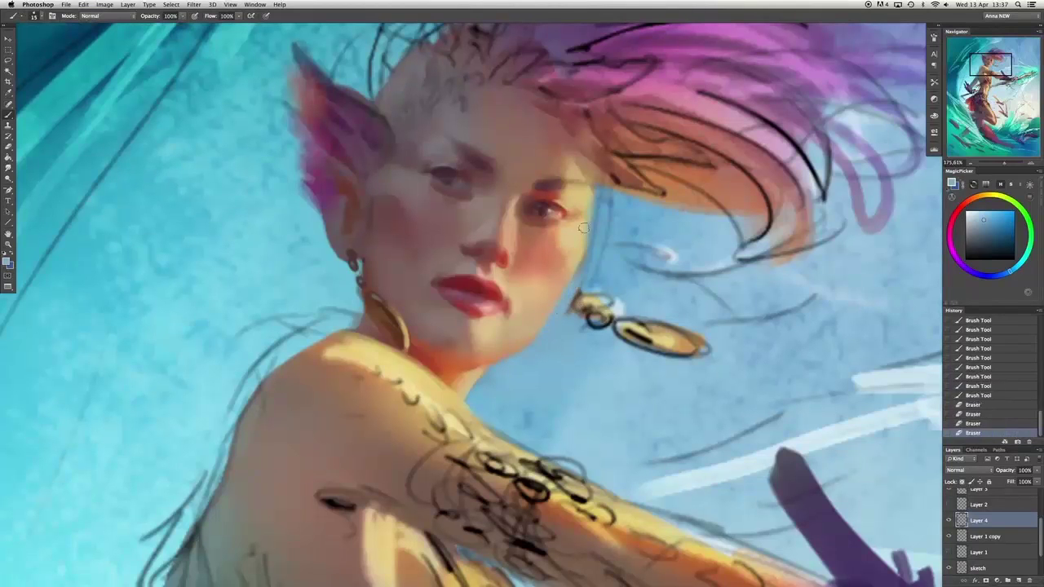
# Soften the cheek under the eye with sampled skin colour and paint over the head top.
pyautogui.keyDown('alt'); pyautogui.click(386, 182); pyautogui.keyUp('alt')
pyautogui.moveTo(412, 230); pyautogui.dragTo(431, 233)
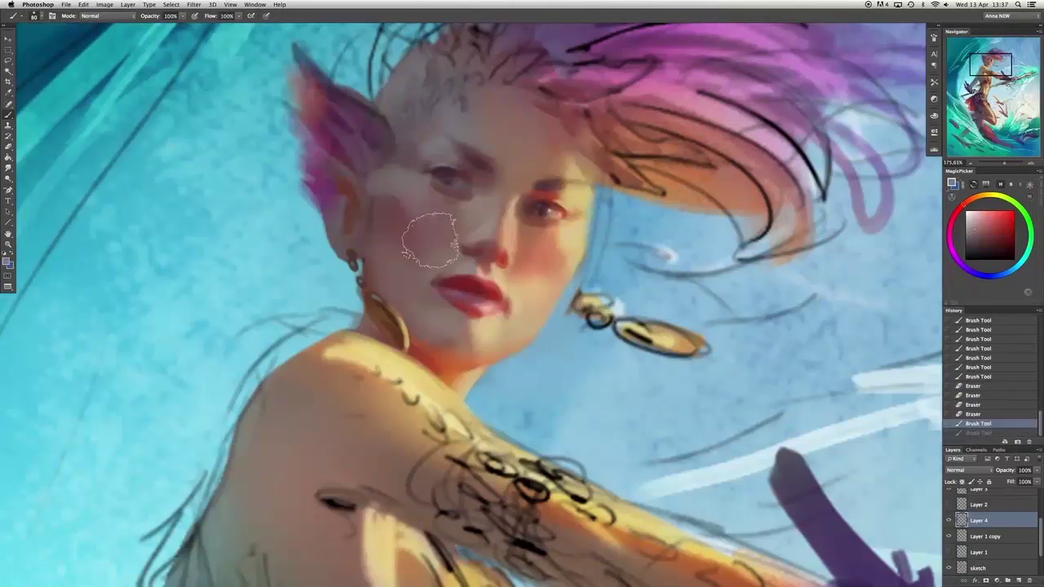
pyautogui.moveTo(399, 269)
pyautogui.mouseDown()
pyautogui.moveTo(438, 249)
pyautogui.moveTo(413, 315)
pyautogui.moveTo(384, 285)
pyautogui.mouseUp()
pyautogui.keyDown('alt'); pyautogui.click(333, 261); pyautogui.keyUp('alt')
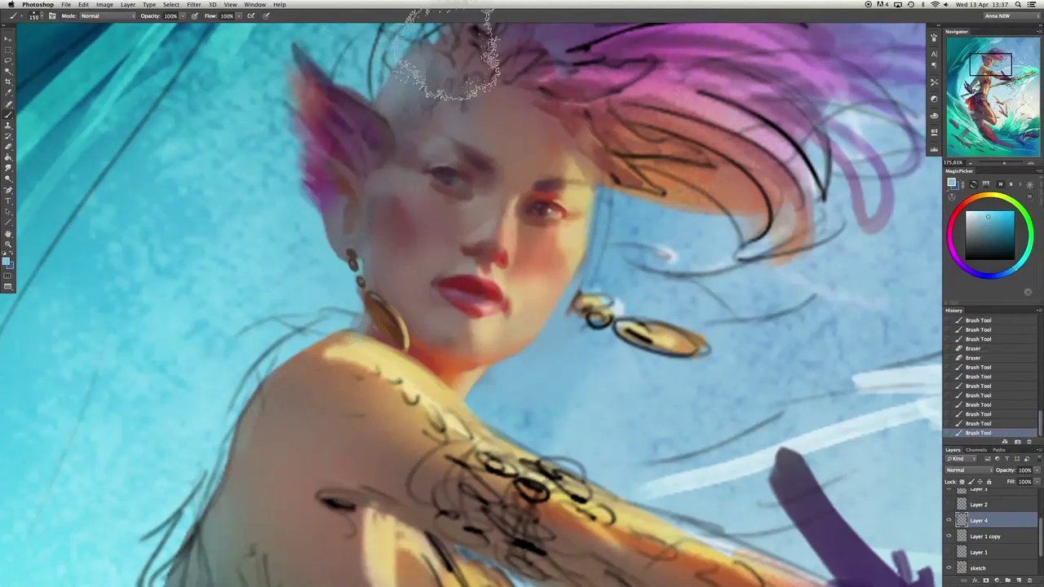
pyautogui.moveTo(432, 145); pyautogui.dragTo(437, 198)
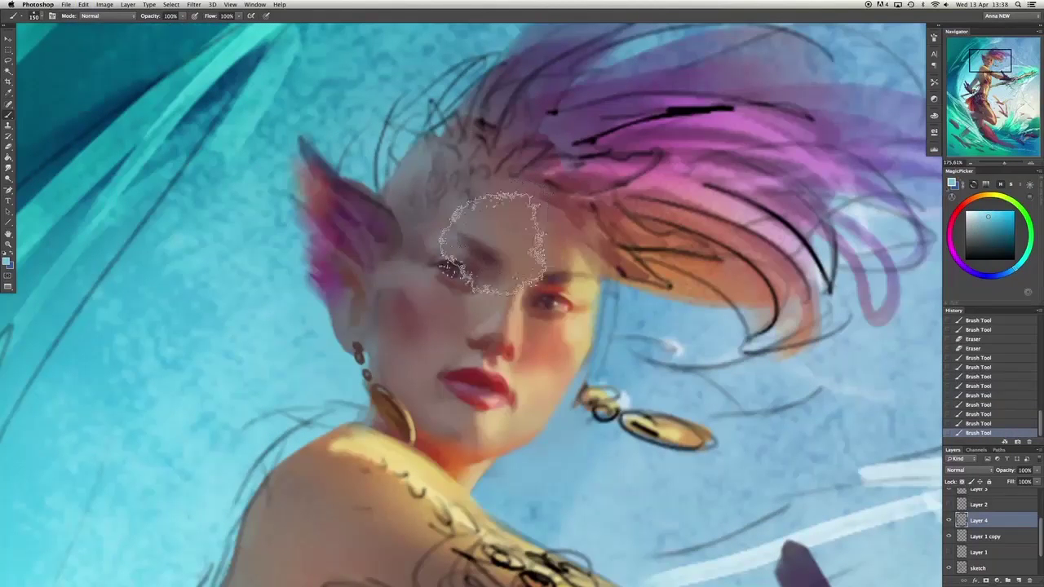
# Paint light skin orange around the nose, brow and eye with a smaller brush.
pyautogui.press('[')
pyautogui.press('[')
pyautogui.press('[')
pyautogui.keyDown('alt'); pyautogui.click(538, 304); pyautogui.keyUp('alt')
pyautogui.moveTo(523, 294); pyautogui.dragTo(542, 314)
pyautogui.hotkey('ctrl', 'z')
pyautogui.keyDown('alt'); pyautogui.click(517, 319); pyautogui.keyUp('alt')
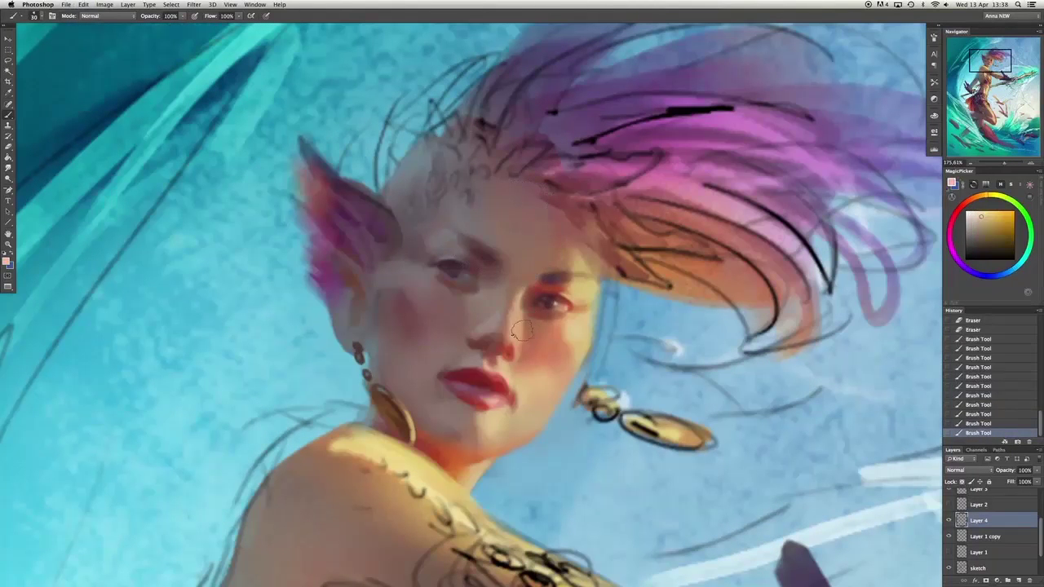
pyautogui.moveTo(477, 323)
pyautogui.mouseDown()
pyautogui.moveTo(490, 341)
pyautogui.moveTo(461, 358)
pyautogui.mouseUp()
pyautogui.moveTo(431, 442); pyautogui.dragTo(434, 447)
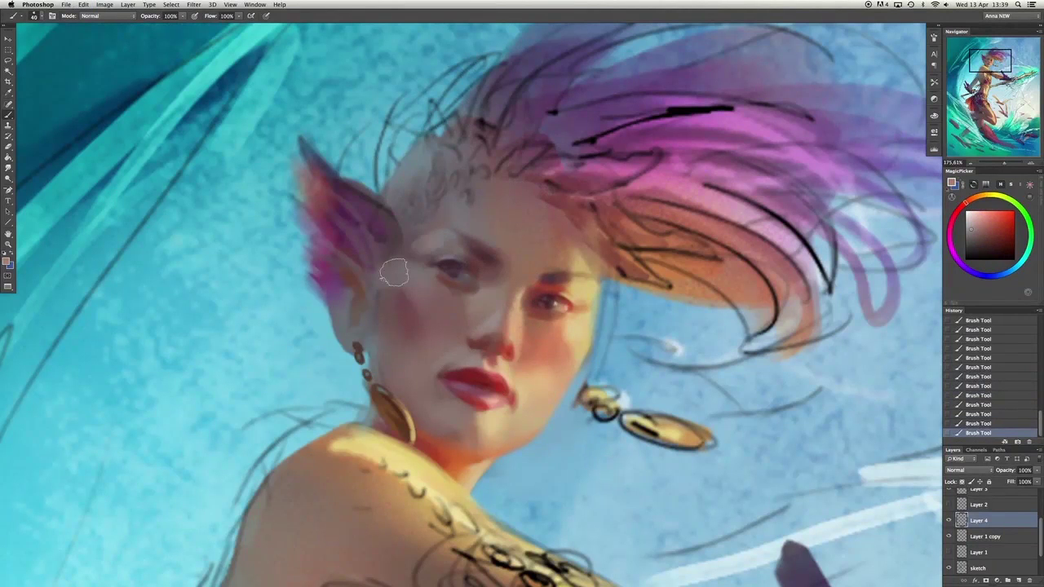
pyautogui.moveTo(490, 338); pyautogui.dragTo(498, 343)
pyautogui.press(']')
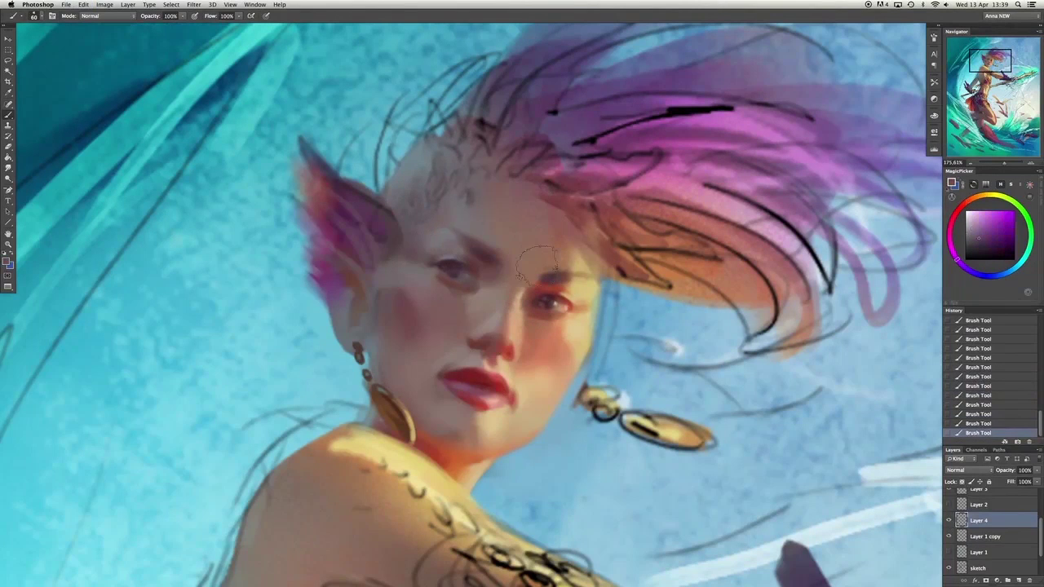
# Flip the canvas back and set Layer 1 copy opacity to 87%.
pyautogui.press('super+shift+h')
pyautogui.click(984, 536)
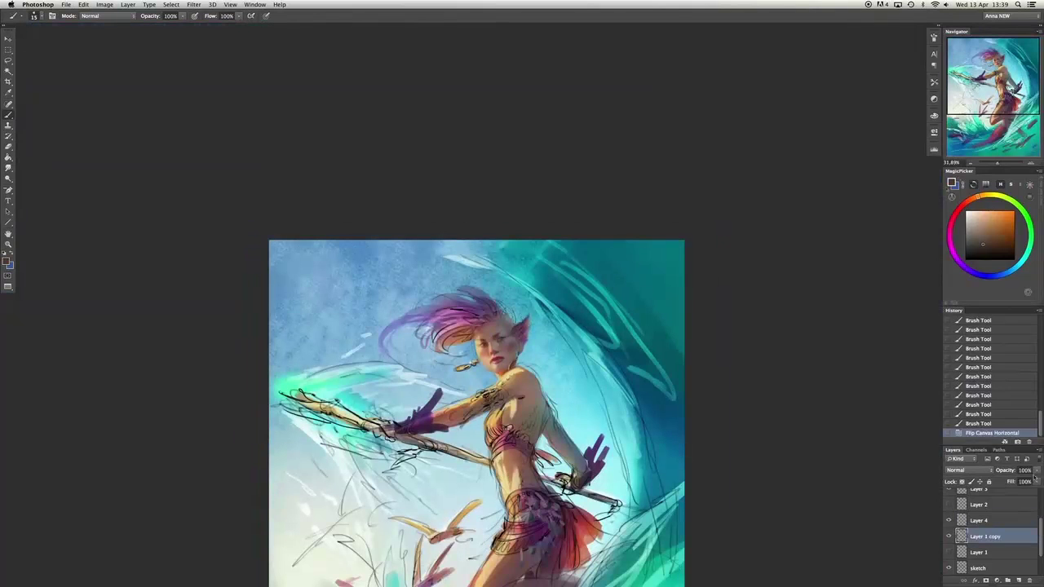
pyautogui.press('8')
pyautogui.press('7')
pyautogui.scroll(3, 563, 339)
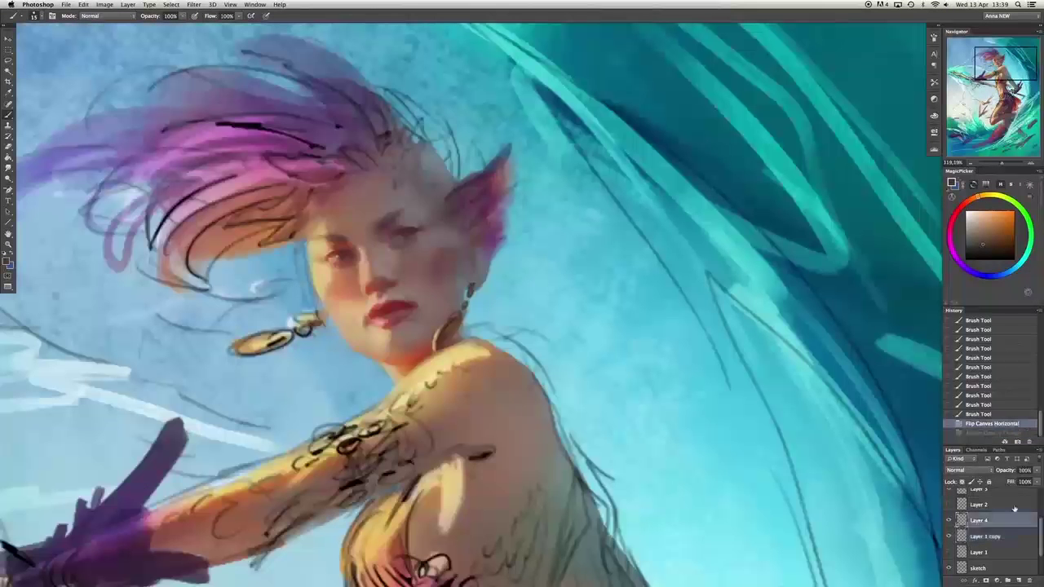
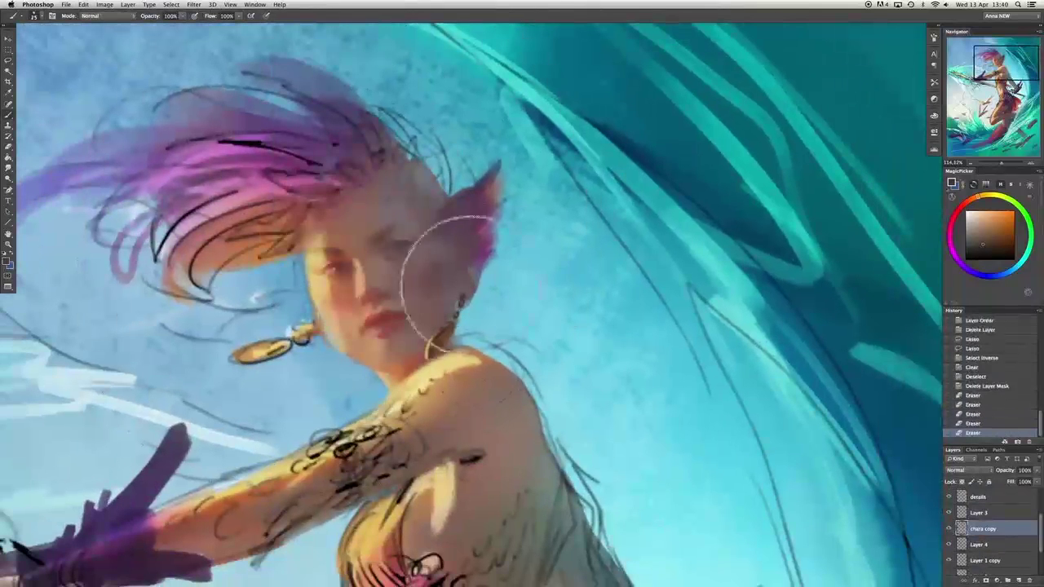
# Erase to soften the forehead, hairline, chin and cheek shading, undoing a stray earring stroke.
pyautogui.moveTo(450, 283); pyautogui.dragTo(429, 190)
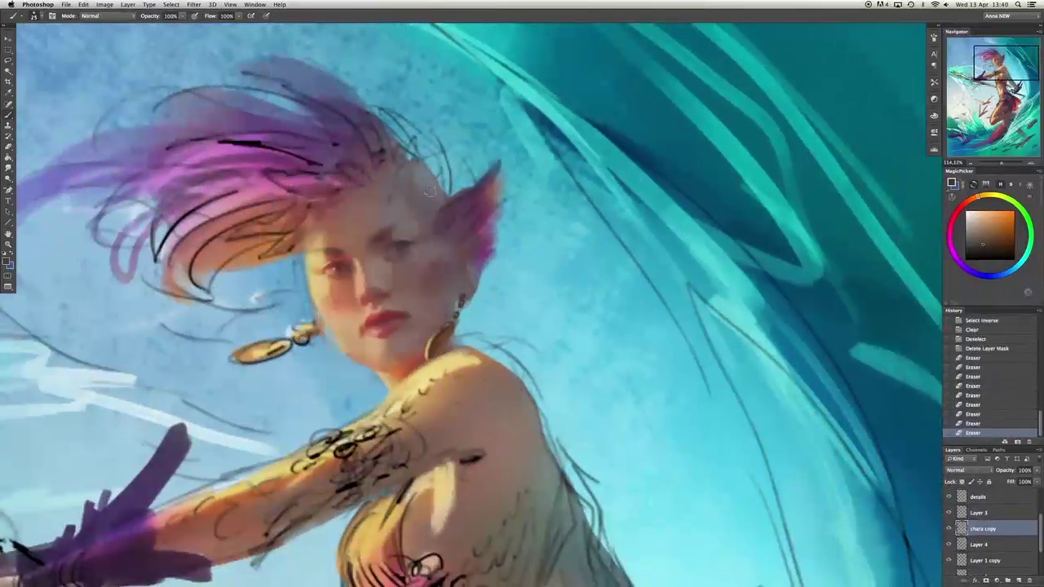
pyautogui.moveTo(379, 323)
pyautogui.mouseDown()
pyautogui.moveTo(475, 300)
pyautogui.moveTo(414, 260)
pyautogui.moveTo(445, 335)
pyautogui.moveTo(440, 363)
pyautogui.mouseUp()
pyautogui.click(1017, 580)
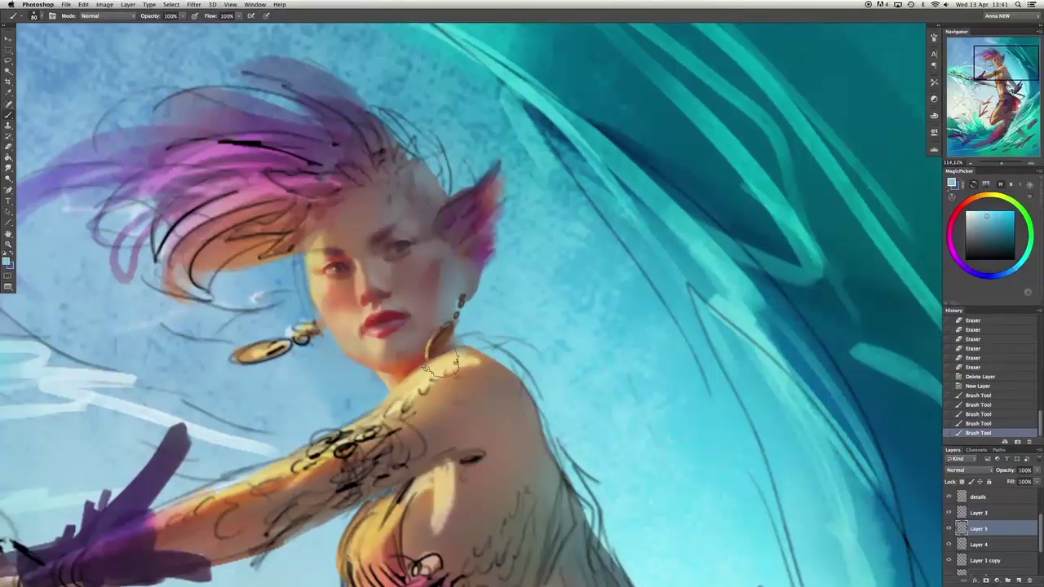
pyautogui.hotkey('ctrl', 'z')
pyautogui.hotkey('ctrl', 'z')
pyautogui.hotkey('ctrl', 'z')
pyautogui.hotkey('ctrl', 'z')
pyautogui.hotkey('ctrl', 'z')
pyautogui.hotkey('ctrl', 'z')
pyautogui.hotkey('ctrl', 'z')
pyautogui.press('x')
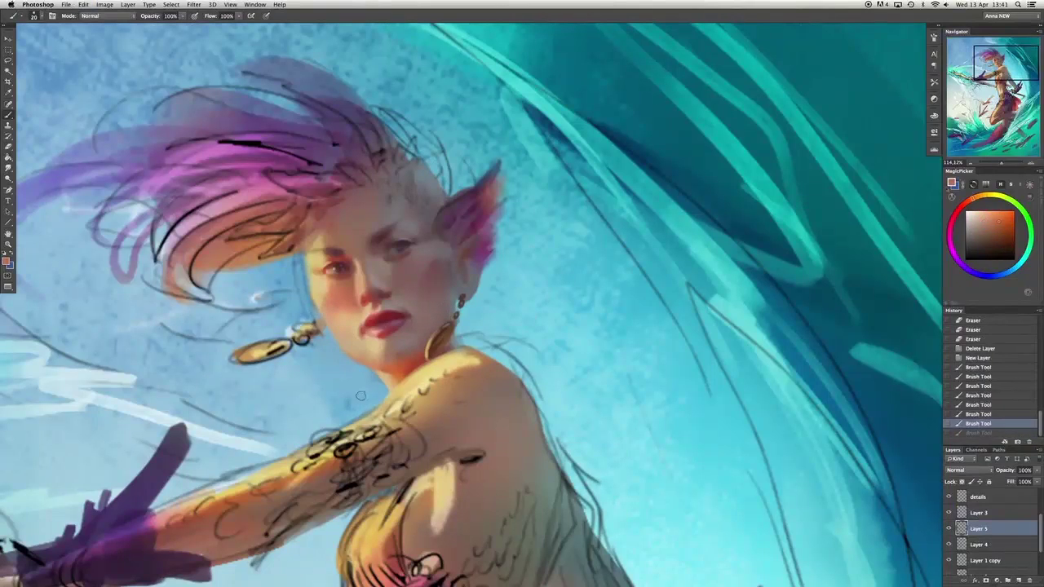
# Duplicate Layer 5, clear everything outside the face area on the copy, and nudge it left.
pyautogui.hotkey('ctrl', 'j')
pyautogui.press('l')
pyautogui.moveTo(408, 212); pyautogui.dragTo(530, 391)
pyautogui.rightClick(410, 231)
pyautogui.click(443, 242)
pyautogui.press('Delete')
pyautogui.hotkey('ctrl', 'd')
pyautogui.press('v')
pyautogui.press('Left')
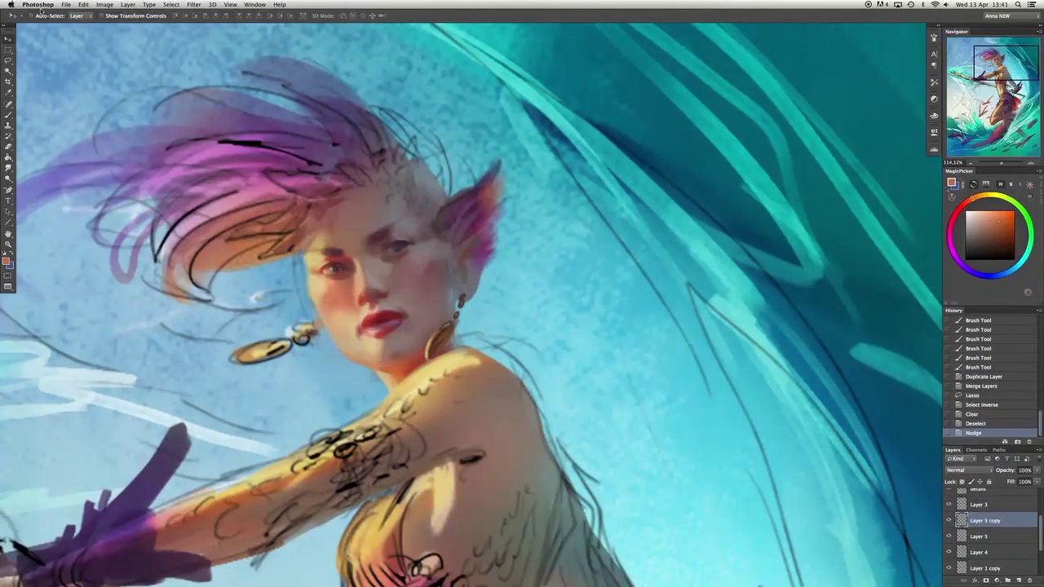
# Erase part of the copy near the forehead and paint hair strands beside the face.
pyautogui.press('e')
pyautogui.moveTo(413, 175); pyautogui.dragTo(440, 220)
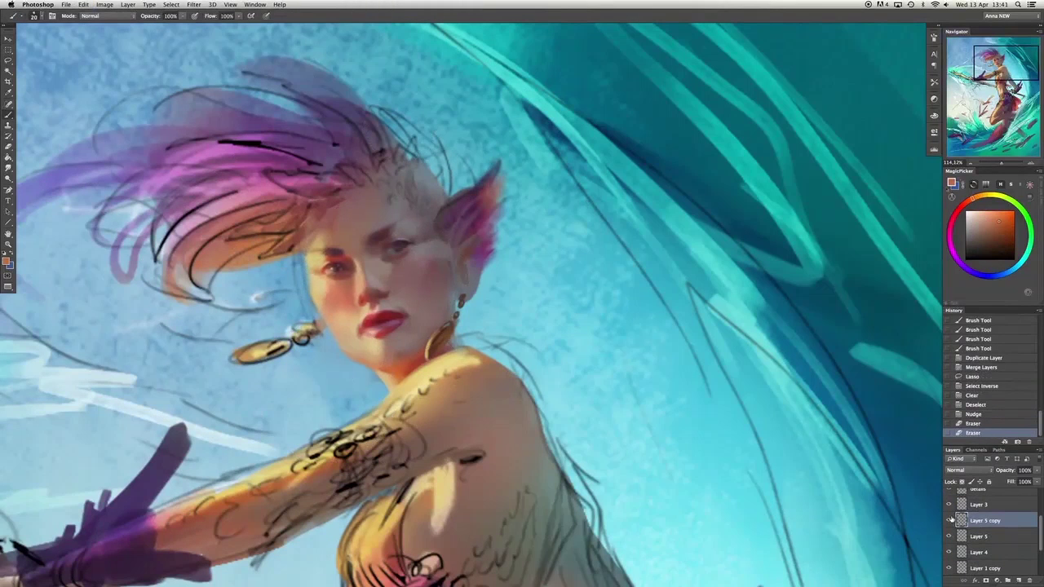
pyautogui.moveTo(294, 277)
pyautogui.mouseDown()
pyautogui.moveTo(321, 246)
pyautogui.moveTo(322, 324)
pyautogui.mouseUp()
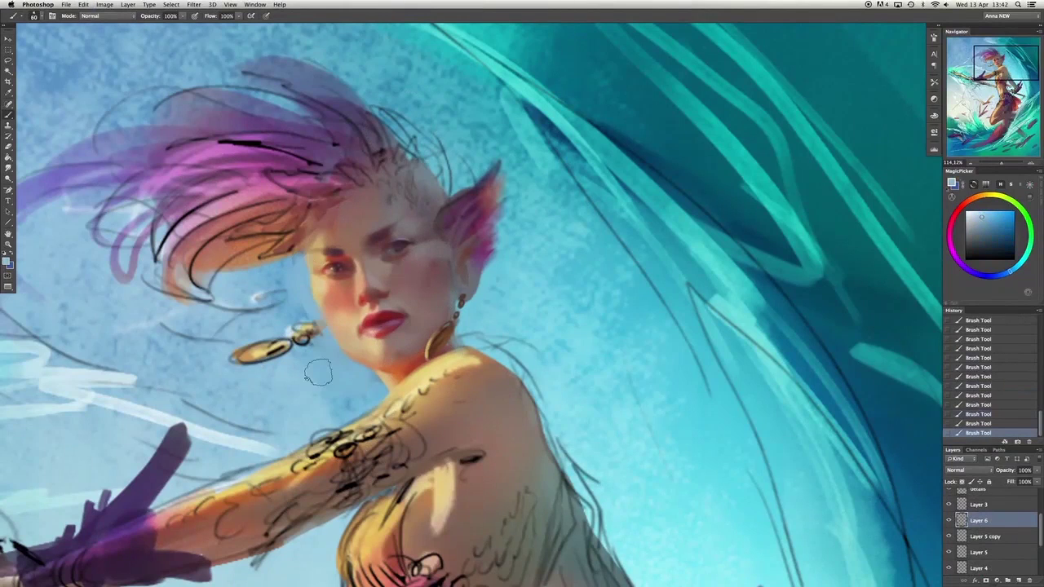
pyautogui.press('b')
pyautogui.moveTo(324, 234); pyautogui.dragTo(391, 342)
# Choose a large soft brush and erase to fade the area around the face.
pyautogui.rightClick(440, 310)
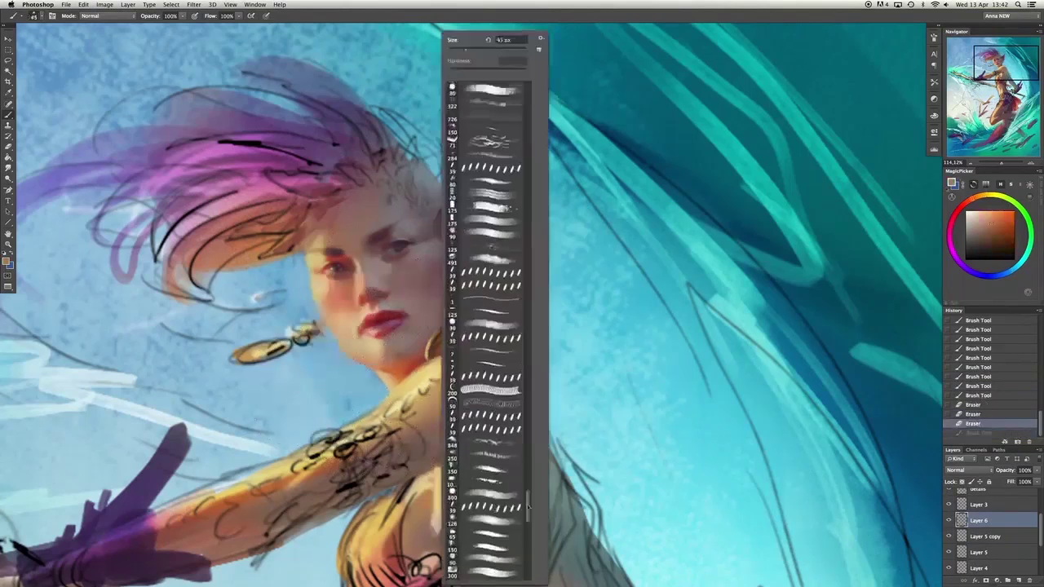
pyautogui.click(489, 245)
pyautogui.press('e')
pyautogui.moveTo(620, 383); pyautogui.dragTo(636, 391)
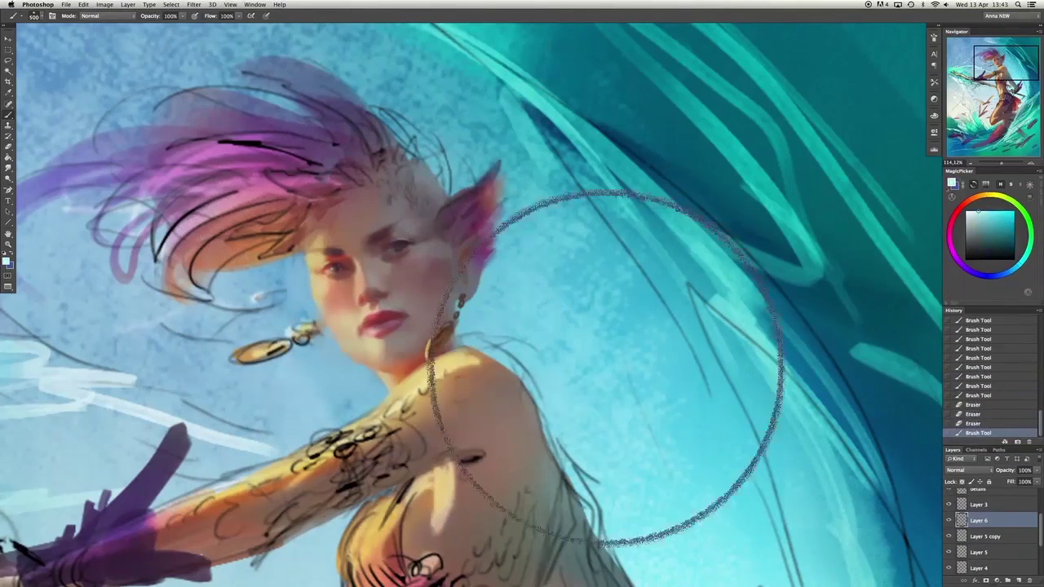
pyautogui.moveTo(457, 358); pyautogui.dragTo(443, 362)
pyautogui.moveTo(351, 245); pyautogui.dragTo(339, 229)
# On a new layer, paint orange strands into the hair with a small brush.
pyautogui.click(1018, 580)
pyautogui.press('b')
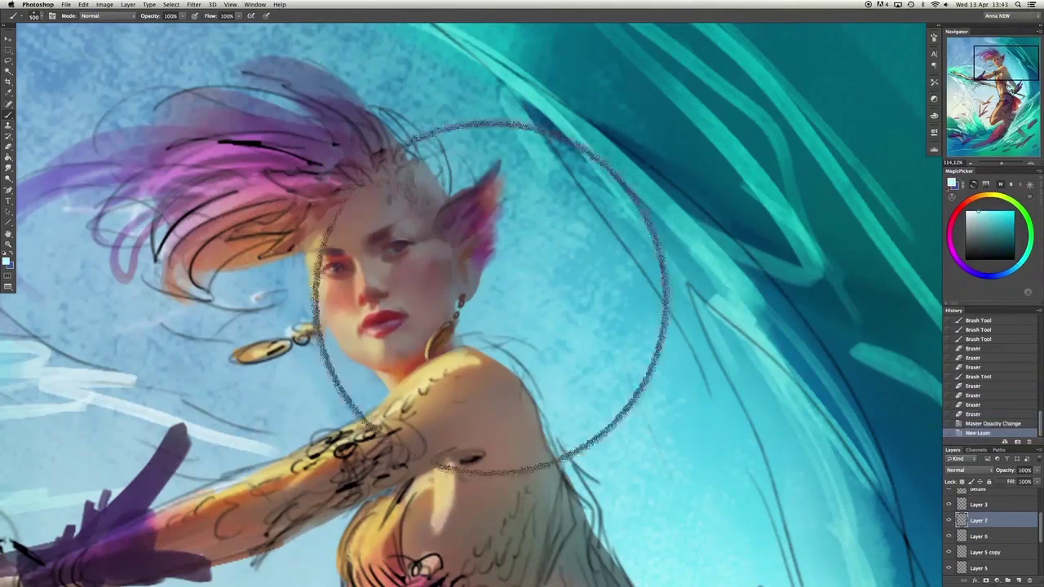
pyautogui.rightClick(490, 221)
pyautogui.click(530, 122)
pyautogui.keyDown('alt'); pyautogui.click(304, 282); pyautogui.keyUp('alt')
pyautogui.moveTo(236, 273)
pyautogui.mouseDown()
pyautogui.moveTo(304, 288)
pyautogui.moveTo(319, 245)
pyautogui.mouseUp()
# Erase part of the left hair, then add purple strokes and pale strands at the crown.
pyautogui.press('e')
pyautogui.moveTo(245, 269)
pyautogui.mouseDown()
pyautogui.moveTo(195, 291)
pyautogui.moveTo(225, 259)
pyautogui.moveTo(303, 244)
pyautogui.moveTo(274, 263)
pyautogui.mouseUp()
pyautogui.press('b')
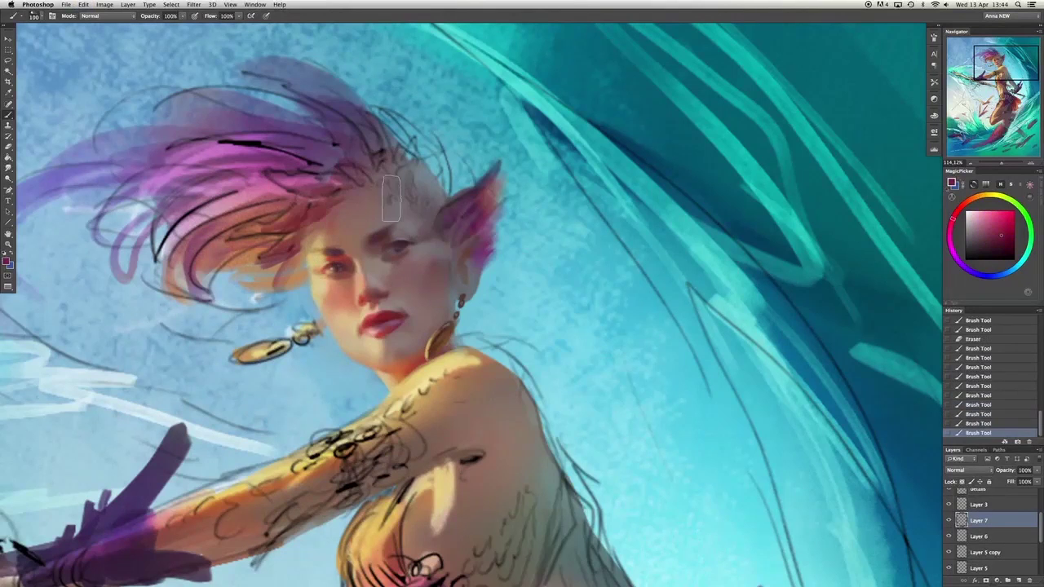
pyautogui.keyDown('alt'); pyautogui.click(391, 198); pyautogui.keyUp('alt')
pyautogui.moveTo(391, 197)
pyautogui.mouseDown()
pyautogui.moveTo(383, 163)
pyautogui.moveTo(390, 189)
pyautogui.moveTo(427, 194)
pyautogui.mouseUp()
pyautogui.keyDown('alt'); pyautogui.click(423, 186); pyautogui.keyUp('alt')
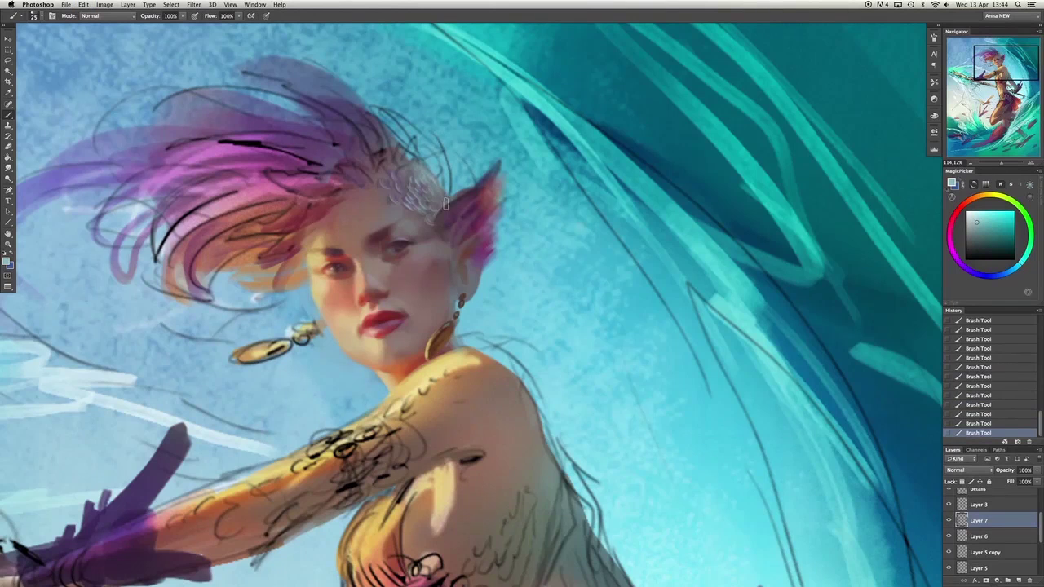
pyautogui.moveTo(380, 172); pyautogui.dragTo(383, 155)
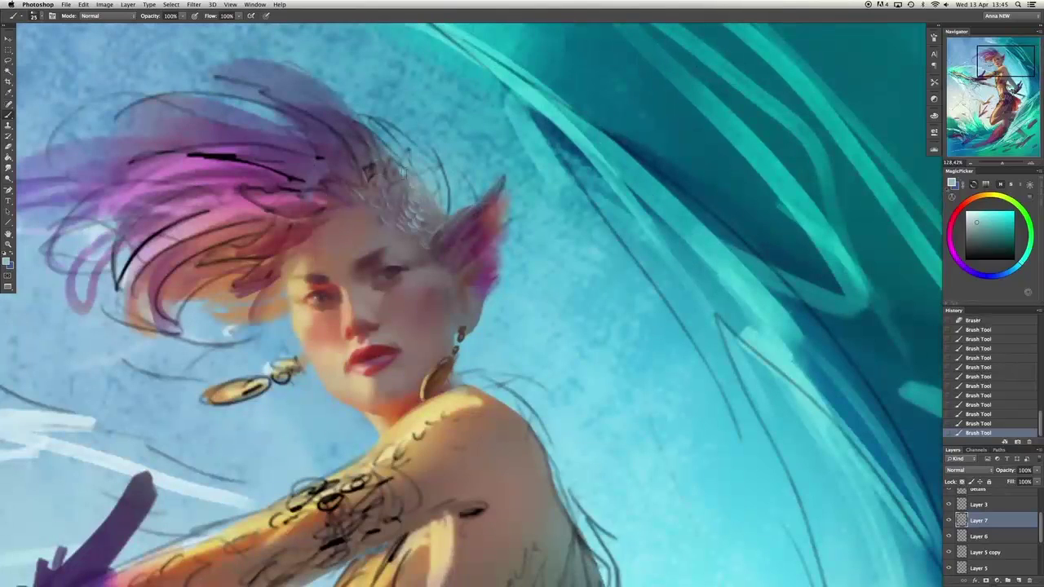
# Paint dark purple strands into the crown with a larger brush, then sample magenta from the hair.
pyautogui.press('h')
pyautogui.moveTo(401, 172); pyautogui.dragTo(443, 347)
pyautogui.keyDown('alt'); pyautogui.click(443, 348); pyautogui.keyUp('alt')
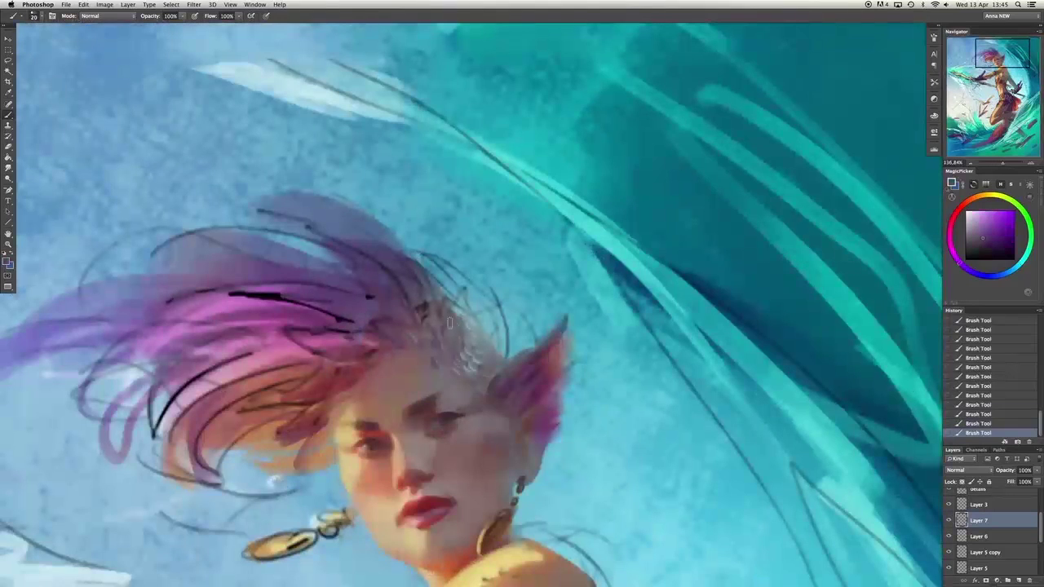
pyautogui.press(']')
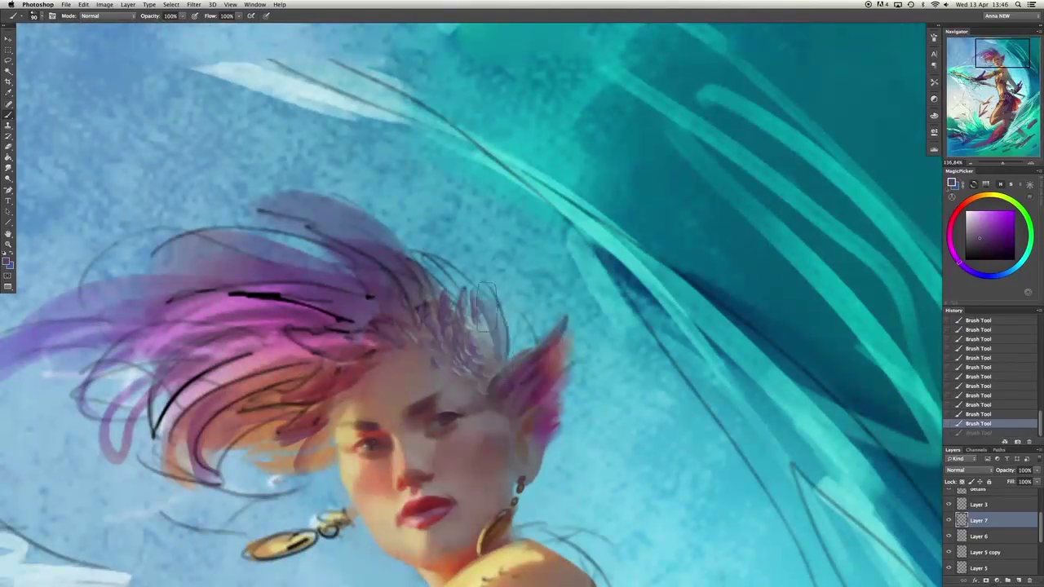
pyautogui.moveTo(482, 285); pyautogui.dragTo(498, 351)
pyautogui.moveTo(457, 261); pyautogui.dragTo(487, 302)
pyautogui.press('[')
pyautogui.press('[')
pyautogui.press('[')
pyautogui.keyDown('alt'); pyautogui.click(401, 328); pyautogui.keyUp('alt')
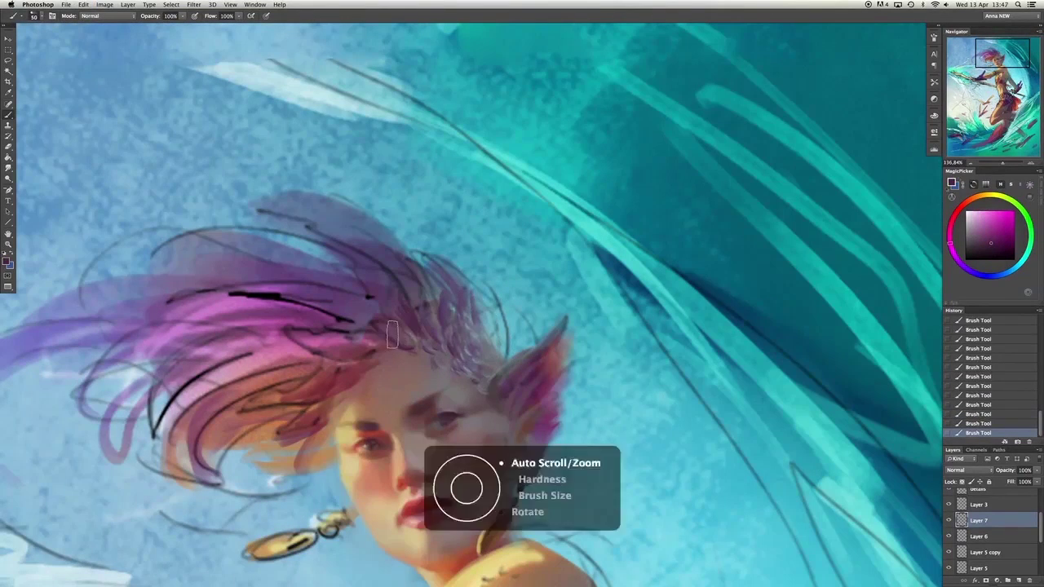
pyautogui.hotkey('ctrl', '0')
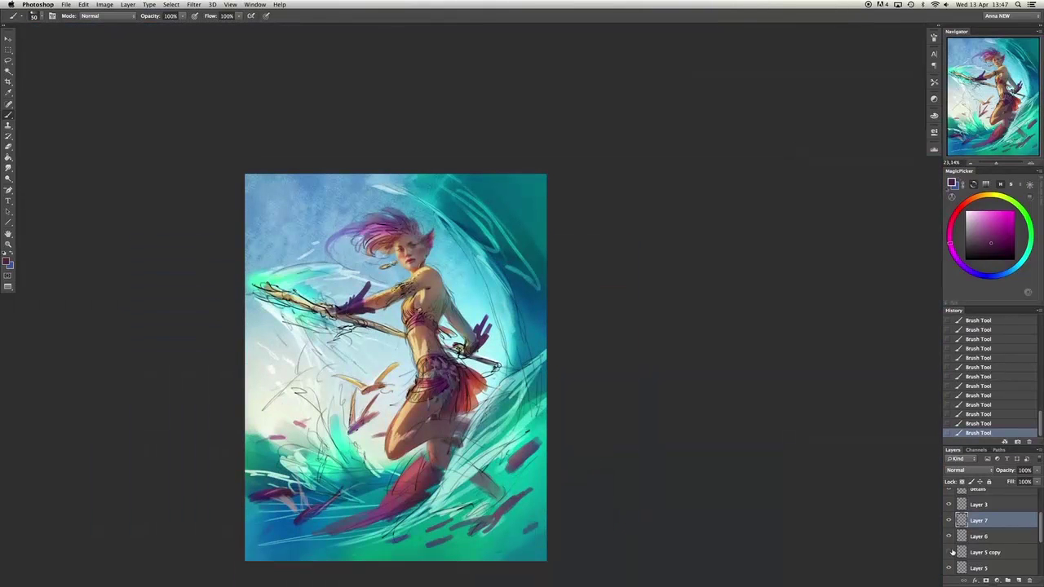
# Merge the recent painting layers and erase rough strokes around the face and shoulder.
pyautogui.hotkey('ctrl', 'e')
pyautogui.scroll(3, 395, 367)
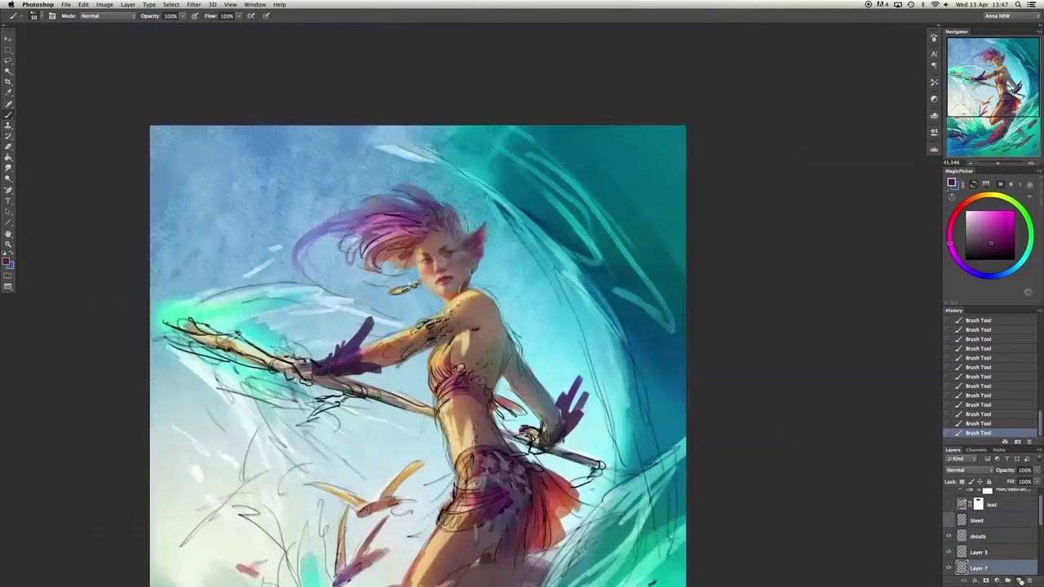
pyautogui.scroll(3, 396, 367)
pyautogui.press('Escape')
pyautogui.scroll(-1, 683, 233)
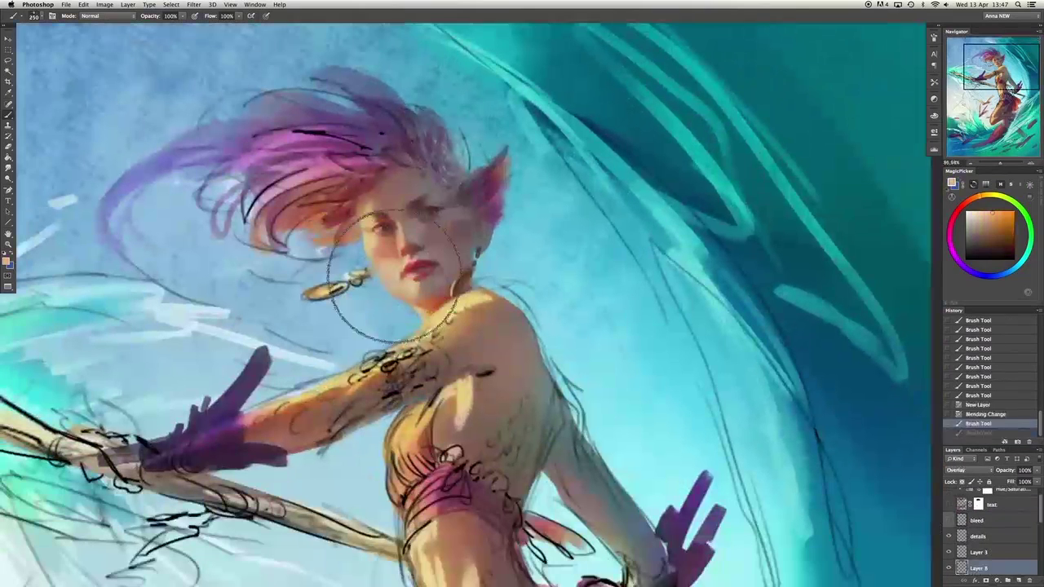
pyautogui.press('e')
pyautogui.moveTo(384, 384); pyautogui.dragTo(408, 326)
pyautogui.moveTo(457, 245)
pyautogui.mouseDown()
pyautogui.moveTo(425, 260)
pyautogui.moveTo(404, 289)
pyautogui.mouseUp()
pyautogui.press('b')
pyautogui.press('x')
pyautogui.hotkey('ctrl', 'z')
# On Layer 7, sample the face's skin tone and repaint the jaw shading down onto the neck.
pyautogui.hotkey('alt', '[')
pyautogui.scroll(3, 465, 488)
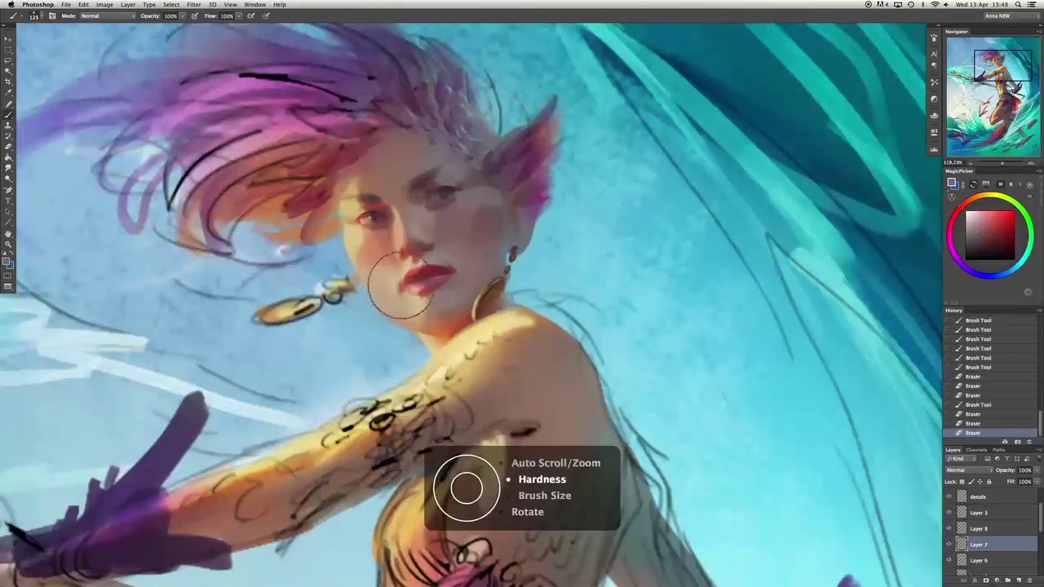
pyautogui.hotkey('ctrl', 'alt', 'z')
pyautogui.hotkey('ctrl', 'alt', 'z')
pyautogui.hotkey('ctrl', 'alt', 'z')
pyautogui.keyDown('alt'); pyautogui.click(382, 303); pyautogui.keyUp('alt')
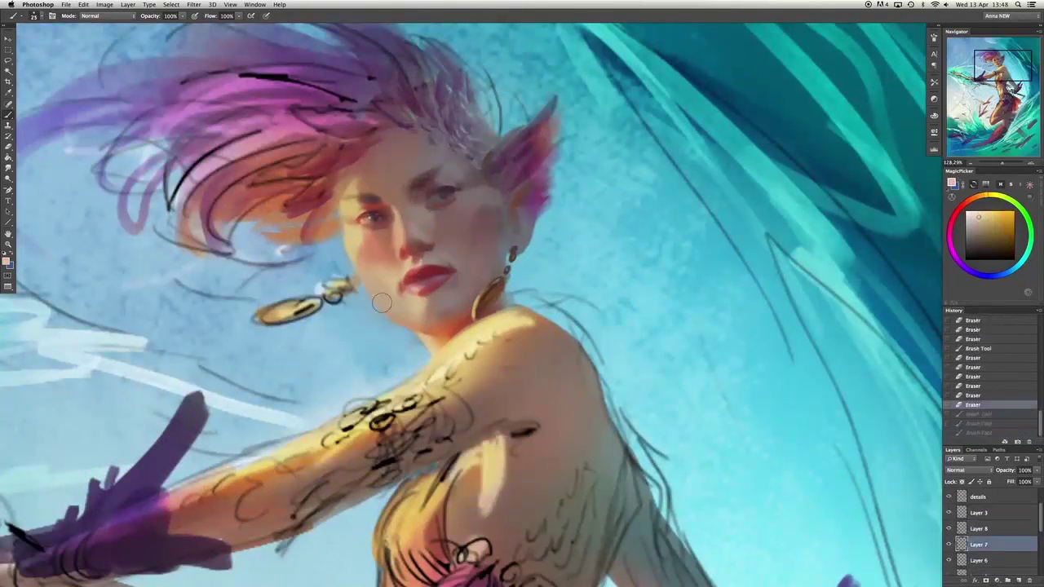
pyautogui.moveTo(382, 303)
pyautogui.mouseDown()
pyautogui.moveTo(375, 274)
pyautogui.moveTo(391, 300)
pyautogui.moveTo(428, 314)
pyautogui.moveTo(432, 345)
pyautogui.moveTo(398, 294)
pyautogui.mouseUp()
pyautogui.hotkey('ctrl', 'alt', 'z')
pyautogui.hotkey('ctrl', 'alt', 'z')
pyautogui.hotkey('ctrl', 'alt', 'z')
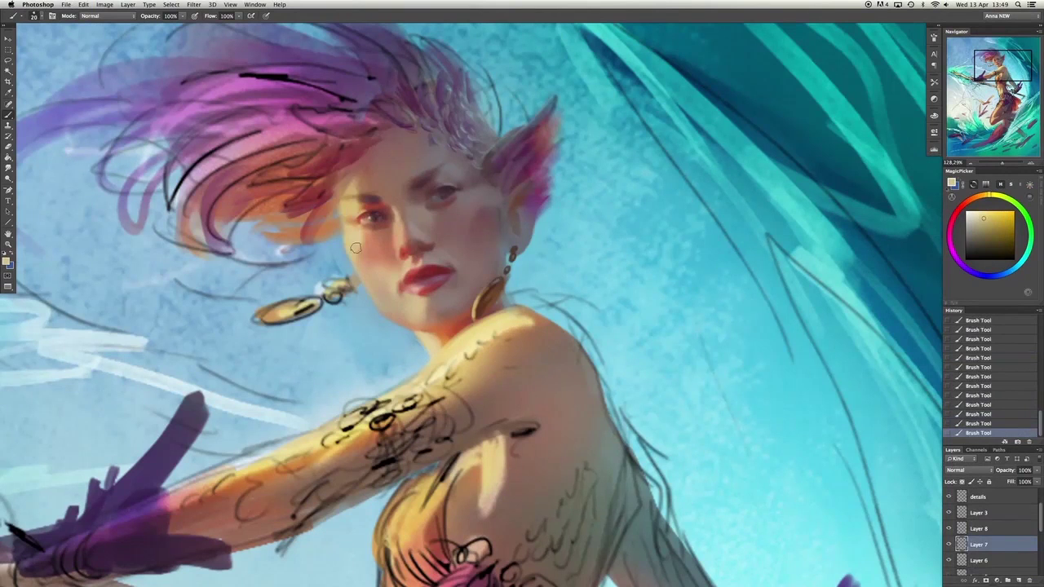
pyautogui.moveTo(418, 333); pyautogui.dragTo(425, 341)
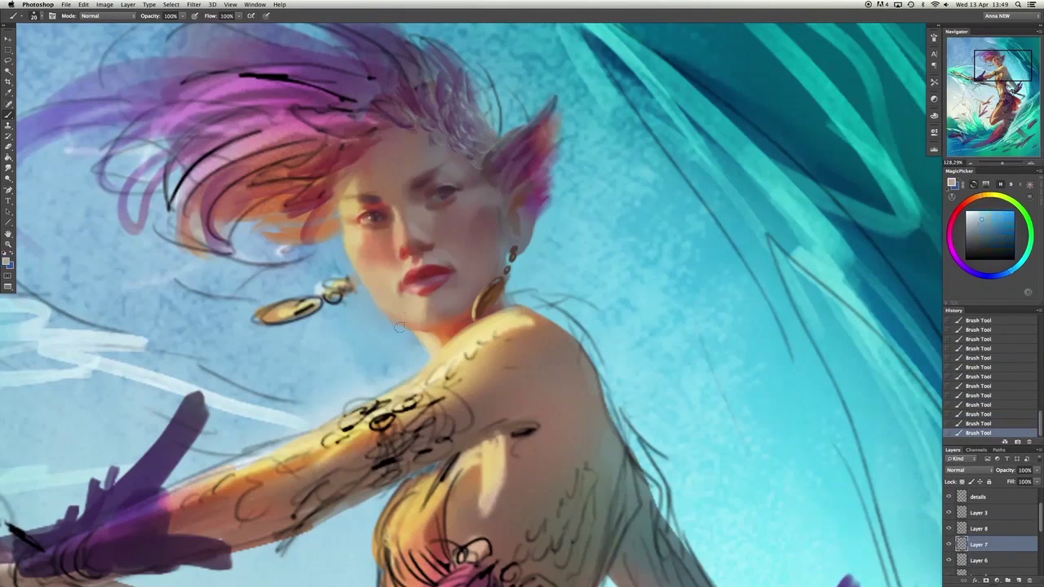
# Blend the face and neck with an orange skin tone, undoing trial cheek strokes in a cooler tone.
pyautogui.keyDown('alt'); pyautogui.click(390, 288); pyautogui.keyUp('alt')
pyautogui.moveTo(390, 286); pyautogui.dragTo(420, 317)
pyautogui.moveTo(359, 248); pyautogui.dragTo(383, 303)
pyautogui.keyDown('alt'); pyautogui.click(366, 255); pyautogui.keyUp('alt')
pyautogui.press('x')
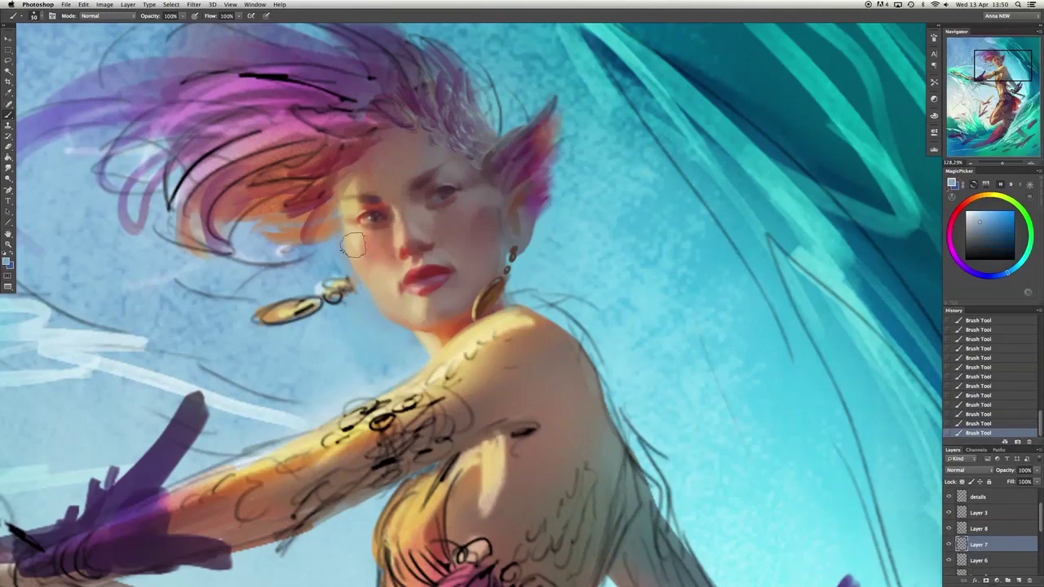
pyautogui.hotkey('ctrl', 'alt', 'z')
pyautogui.hotkey('ctrl', 'alt', 'z')
pyautogui.hotkey('ctrl', 'alt', 'z')
pyautogui.scroll(-5, 465, 482)
# Erase parts of the face shading.
pyautogui.scroll(4, 278, 270)
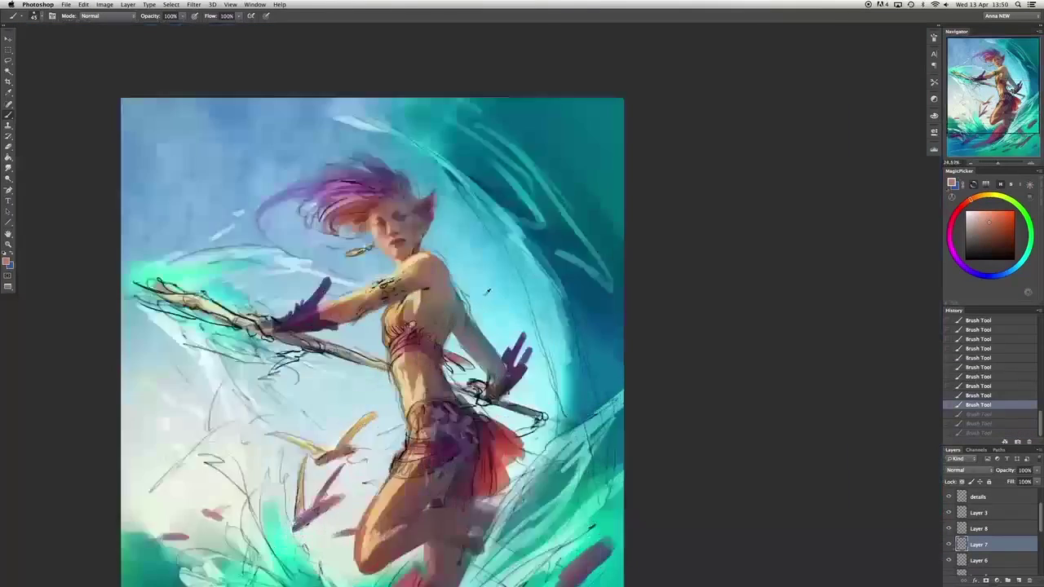
pyautogui.press('e')
pyautogui.moveTo(359, 237); pyautogui.dragTo(408, 270)
pyautogui.scroll(-5, 466, 484)
pyautogui.scroll(4, 465, 485)
pyautogui.scroll(-4, 466, 484)
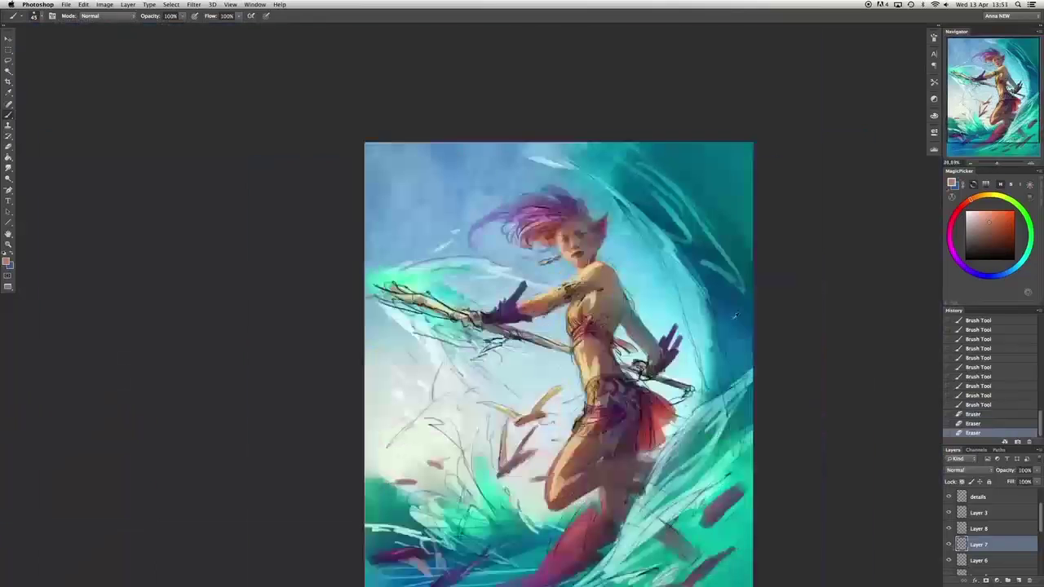
pyautogui.scroll(-3, 951, 539)
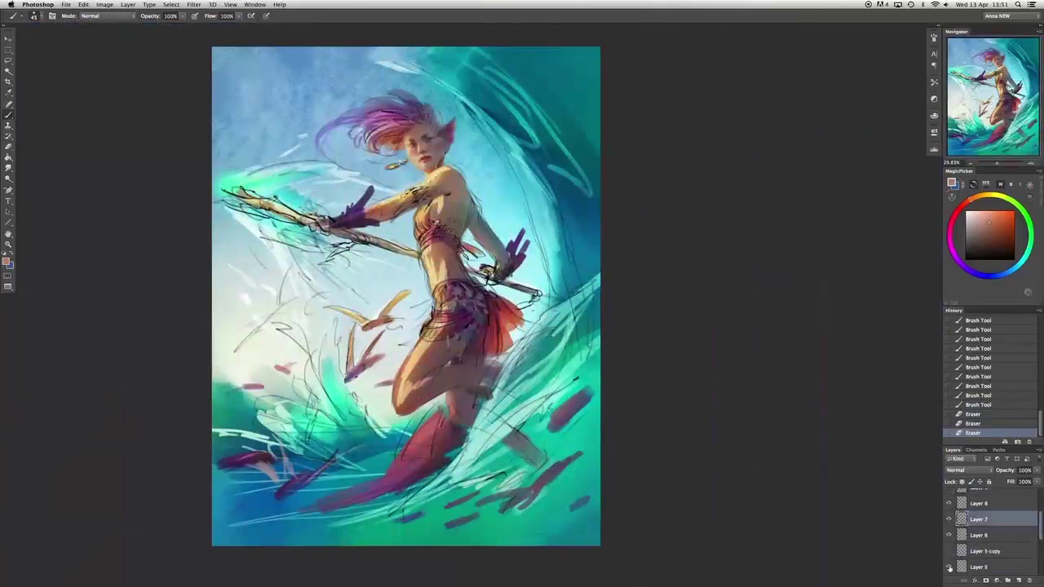
pyautogui.scroll(3, 951, 557)
pyautogui.scroll(4, 466, 485)
# Paint pale yellow strokes along the spear shaft.
pyautogui.rightClick(465, 485)
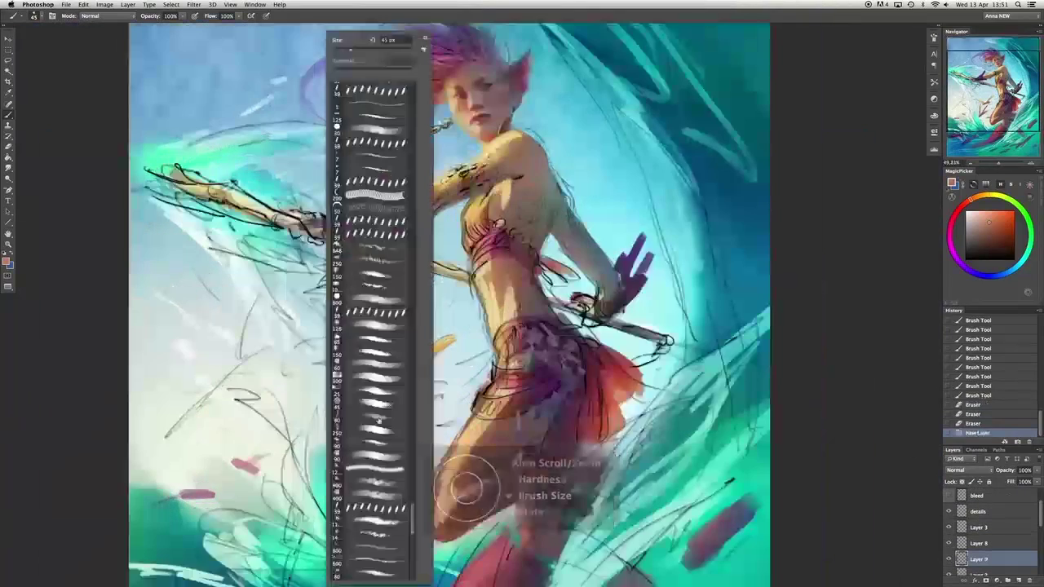
pyautogui.moveTo(319, 225); pyautogui.dragTo(265, 243)
pyautogui.moveTo(172, 173); pyautogui.dragTo(243, 229)
pyautogui.moveTo(326, 242); pyautogui.dragTo(268, 244)
pyautogui.moveTo(135, 155)
pyautogui.mouseDown()
pyautogui.moveTo(204, 212)
pyautogui.moveTo(204, 192)
pyautogui.mouseUp()
pyautogui.keyDown('alt'); pyautogui.click(228, 216); pyautogui.keyUp('alt')
pyautogui.moveTo(217, 204); pyautogui.dragTo(307, 236)
pyautogui.keyDown('alt'); pyautogui.click(236, 208); pyautogui.keyUp('alt')
pyautogui.moveTo(254, 213)
pyautogui.mouseDown()
pyautogui.moveTo(306, 232)
pyautogui.moveTo(236, 224)
pyautogui.mouseUp()
# Clean up strokes near the spear and add light highlights toward the spear tip.
pyautogui.press('e')
pyautogui.moveTo(349, 250); pyautogui.dragTo(339, 258)
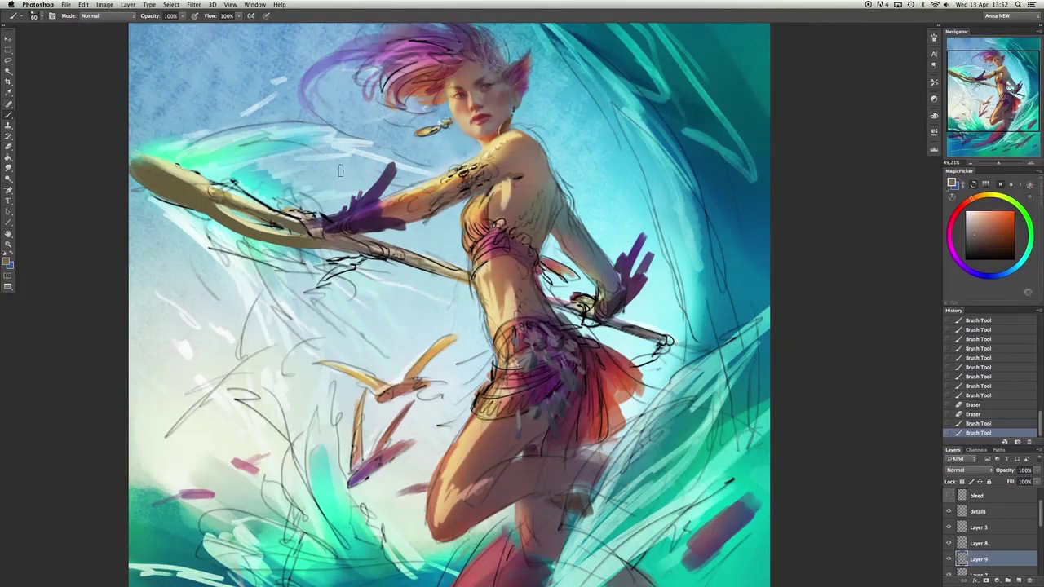
pyautogui.press('b')
pyautogui.moveTo(342, 164); pyautogui.dragTo(339, 177)
pyautogui.keyDown('alt'); pyautogui.click(220, 204); pyautogui.keyUp('alt')
pyautogui.moveTo(195, 180)
pyautogui.mouseDown()
pyautogui.moveTo(243, 248)
pyautogui.moveTo(184, 186)
pyautogui.mouseUp()
pyautogui.keyDown('alt'); pyautogui.click(220, 204); pyautogui.keyUp('alt')
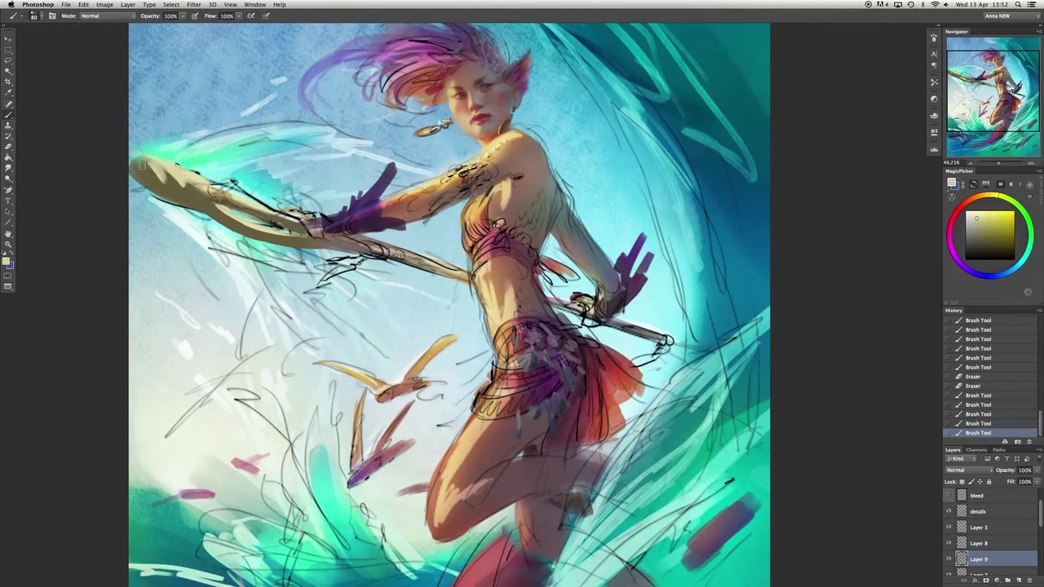
pyautogui.keyDown('alt'); pyautogui.click(228, 214); pyautogui.keyUp('alt')
pyautogui.moveTo(138, 160); pyautogui.dragTo(157, 179)
pyautogui.moveTo(199, 185); pyautogui.dragTo(245, 214)
# Paint ochre over the teal patch on the spear, then resample teal with a much larger brush.
pyautogui.keyDown('alt'); pyautogui.click(248, 218); pyautogui.keyUp('alt')
pyautogui.keyDown('alt'); pyautogui.click(249, 214); pyautogui.keyUp('alt')
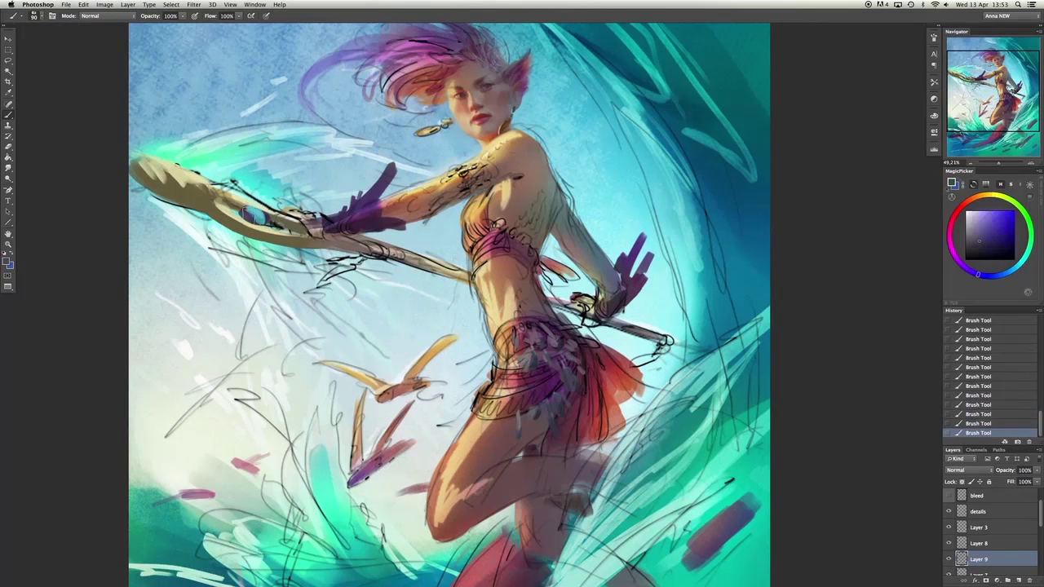
pyautogui.keyDown('alt'); pyautogui.click(269, 229); pyautogui.keyUp('alt')
pyautogui.press('super+z')
pyautogui.keyDown('alt'); pyautogui.click(250, 209); pyautogui.keyUp('alt')
pyautogui.press(']')
pyautogui.press(']')
pyautogui.press(']')
pyautogui.press(']')
pyautogui.press(']')
pyautogui.press(']')
pyautogui.press(']')
pyautogui.press(']')
pyautogui.press(']')
pyautogui.keyDown('alt'); pyautogui.click(284, 227); pyautogui.keyUp('alt')
# Undo a bad stroke and repaint it on the spear, dabbing in dark red and sampled spear tones.
pyautogui.scroll(-2, 1003, 529)
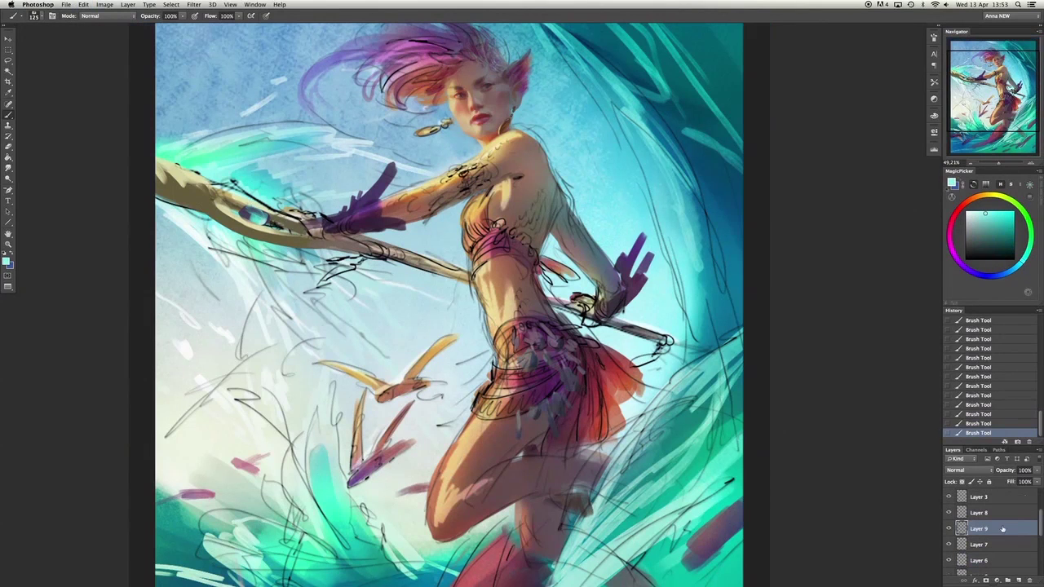
pyautogui.keyDown('alt'); pyautogui.click(163, 196); pyautogui.keyUp('alt')
pyautogui.keyDown('alt'); pyautogui.click(198, 205); pyautogui.keyUp('alt')
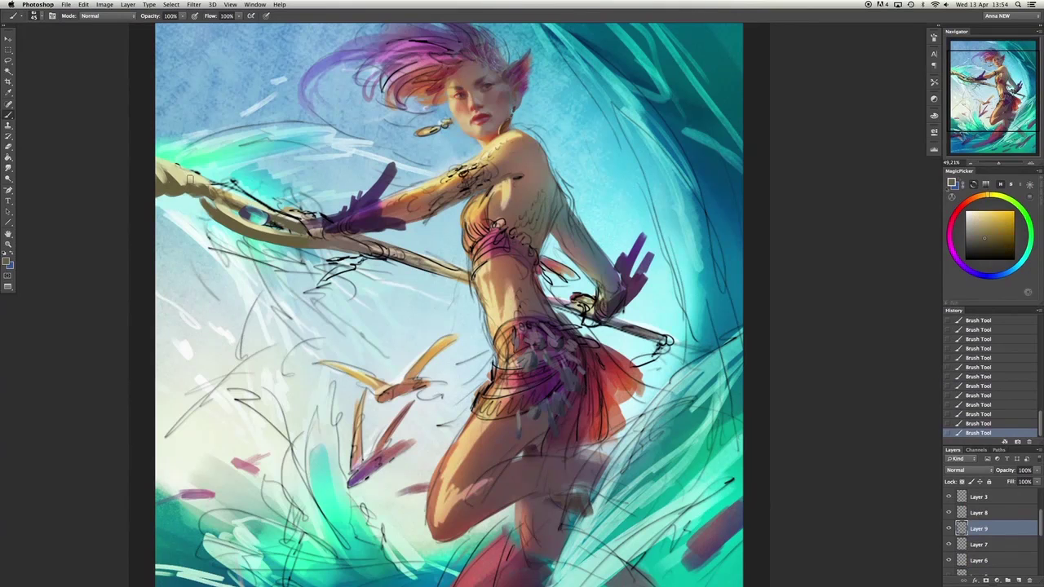
pyautogui.hotkey('ctrl', 'z')
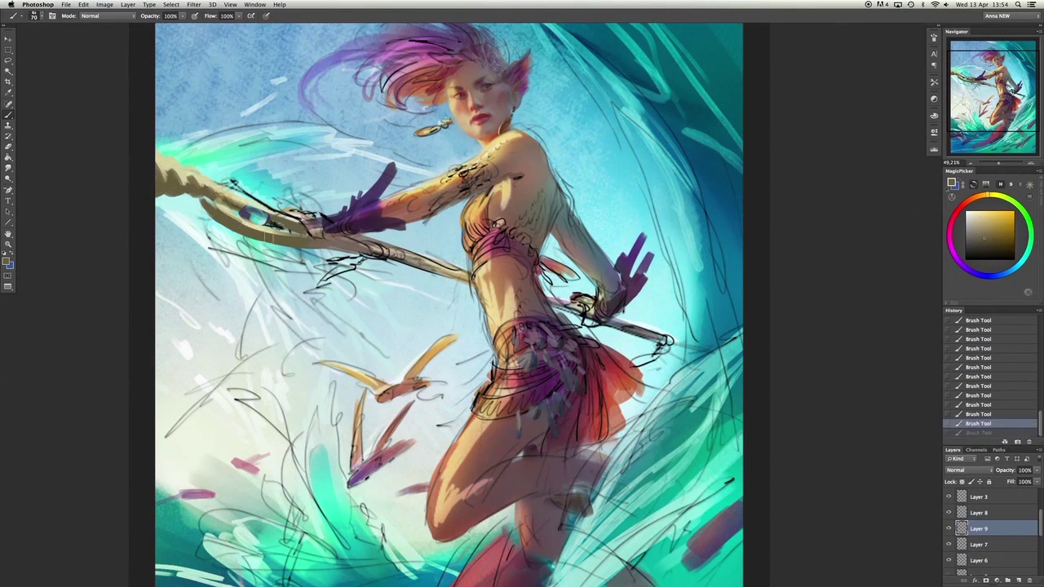
pyautogui.moveTo(259, 238); pyautogui.dragTo(342, 218)
pyautogui.keyDown('alt'); pyautogui.click(278, 233); pyautogui.keyUp('alt')
pyautogui.keyDown('alt'); pyautogui.click(285, 216); pyautogui.keyUp('alt')
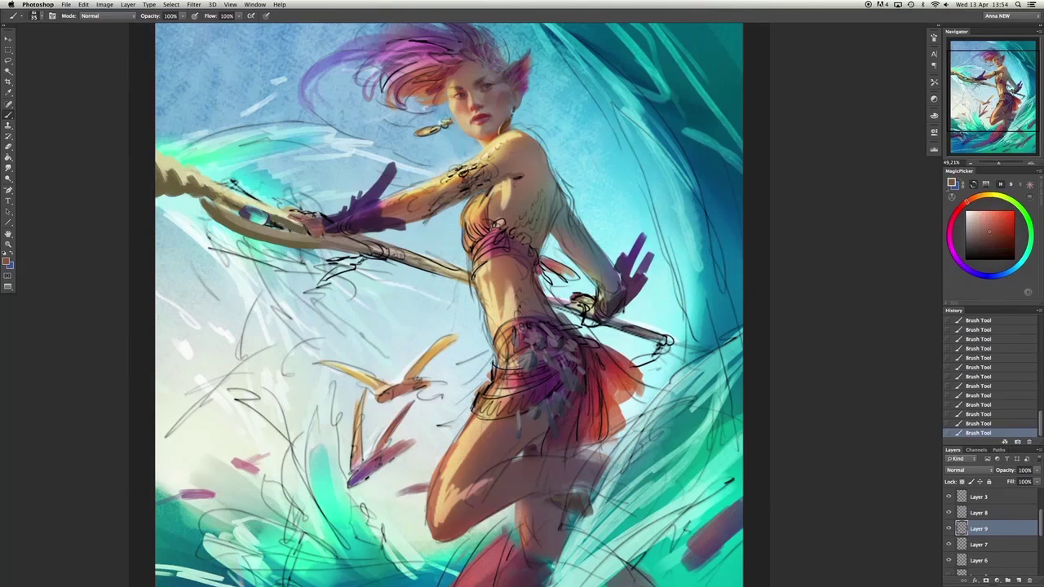
pyautogui.keyDown('alt'); pyautogui.click(292, 214); pyautogui.keyUp('alt')
pyautogui.keyDown('alt'); pyautogui.click(298, 216); pyautogui.keyUp('alt')
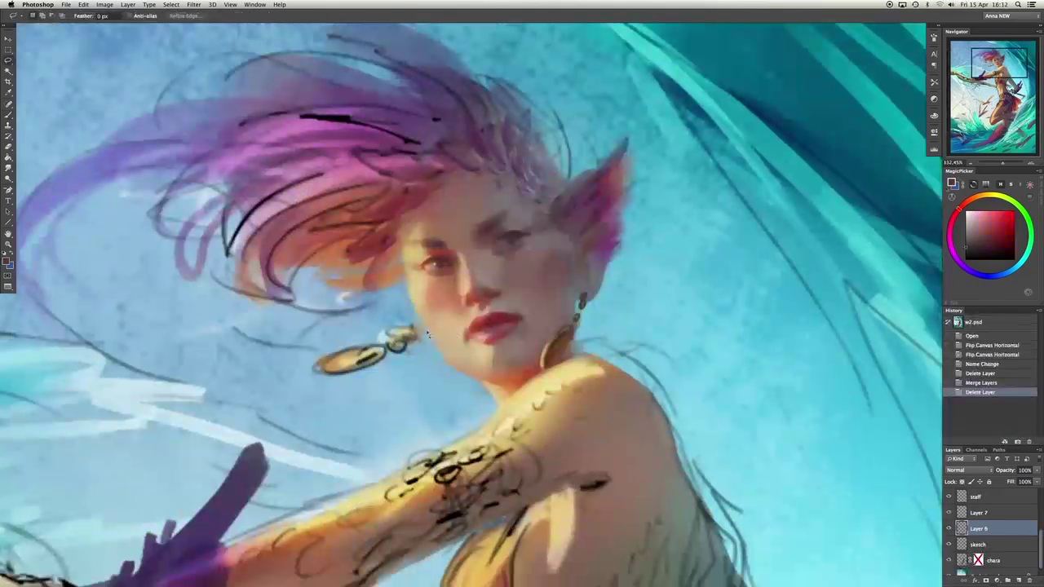
# Reorder, clip and duplicate the layer, then merge the clipped layers down into Layer 6.
pyautogui.scroll(2, 950, 513)
pyautogui.press('super+bracketright')
pyautogui.press('super+alt+g')
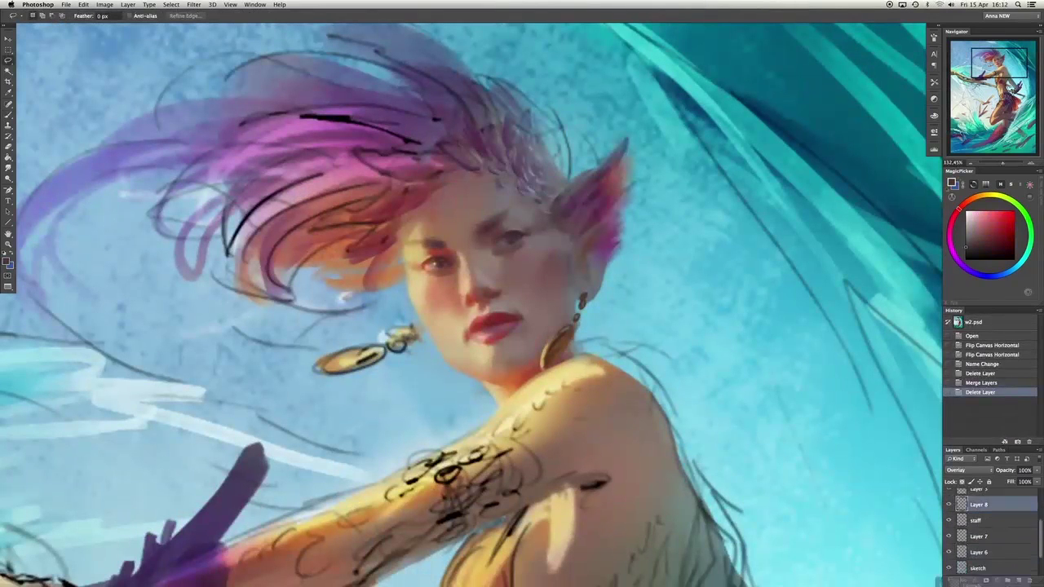
pyautogui.press('super+j')
pyautogui.press('super+bracketright')
pyautogui.press('super+alt+g')
pyautogui.press('super+e')
pyautogui.press('super+e')
pyautogui.click(979, 520)
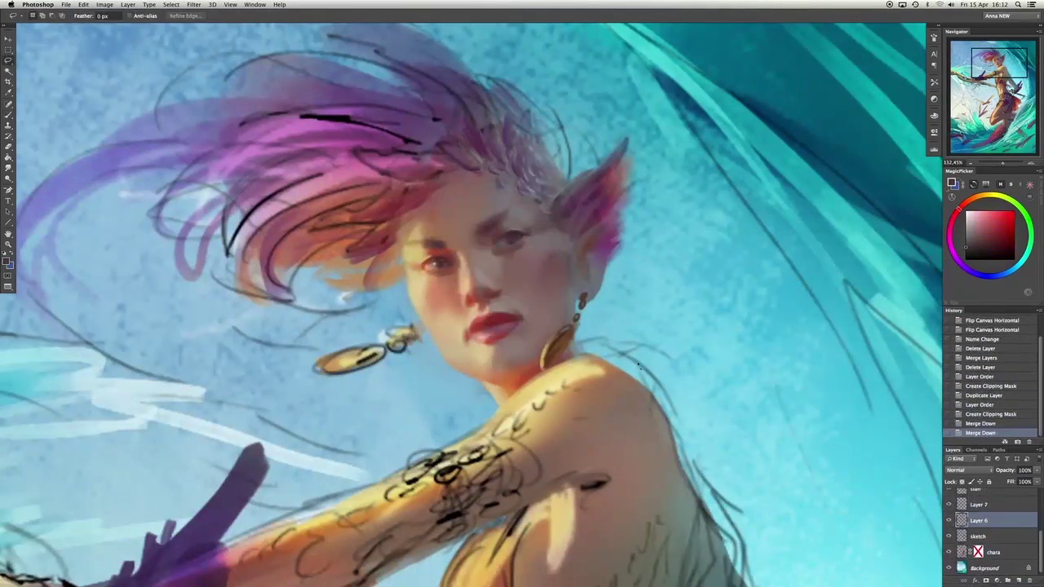
# Lasso around the face on Layer 6 and clear the selected area.
pyautogui.moveTo(402, 200)
pyautogui.mouseDown()
pyautogui.moveTo(457, 409)
pyautogui.moveTo(402, 198)
pyautogui.moveTo(490, 416)
pyautogui.mouseUp()
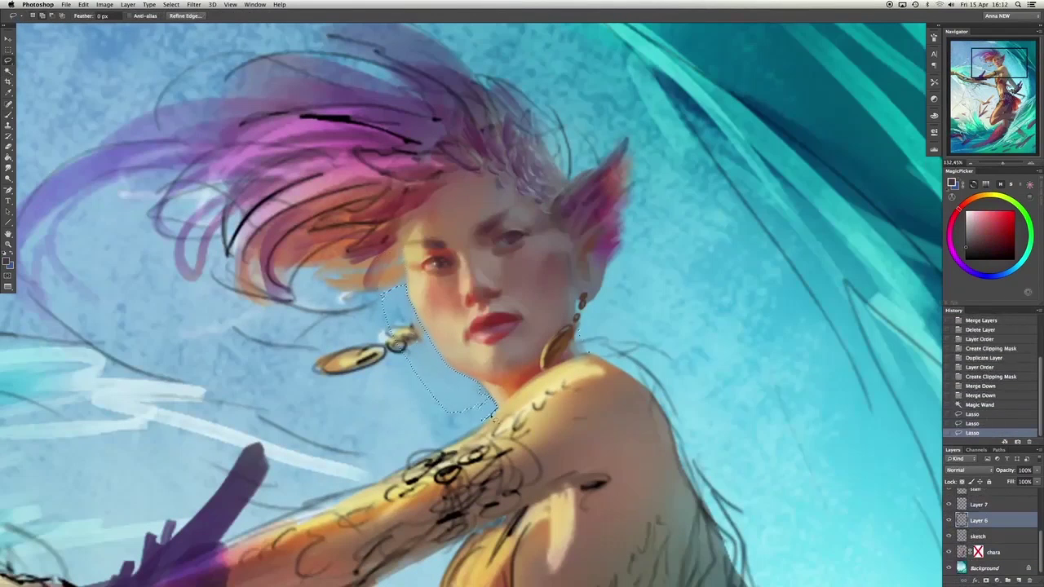
pyautogui.moveTo(408, 286); pyautogui.dragTo(391, 375)
pyautogui.press('Delete')
# Add a mask to the chara layer and invert it to reveal the hair and arm.
pyautogui.moveTo(978, 552); pyautogui.dragTo(1028, 580)
pyautogui.click(1004, 580)
pyautogui.press('super+i')
pyautogui.rightClick(979, 552)
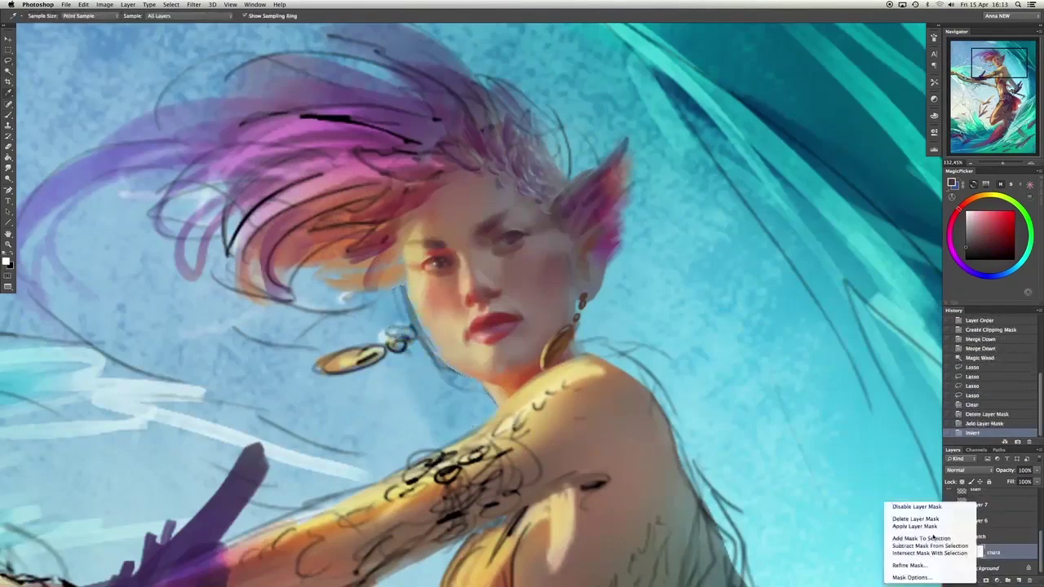
pyautogui.click(862, 478)
pyautogui.press('b')
pyautogui.press('super+d')
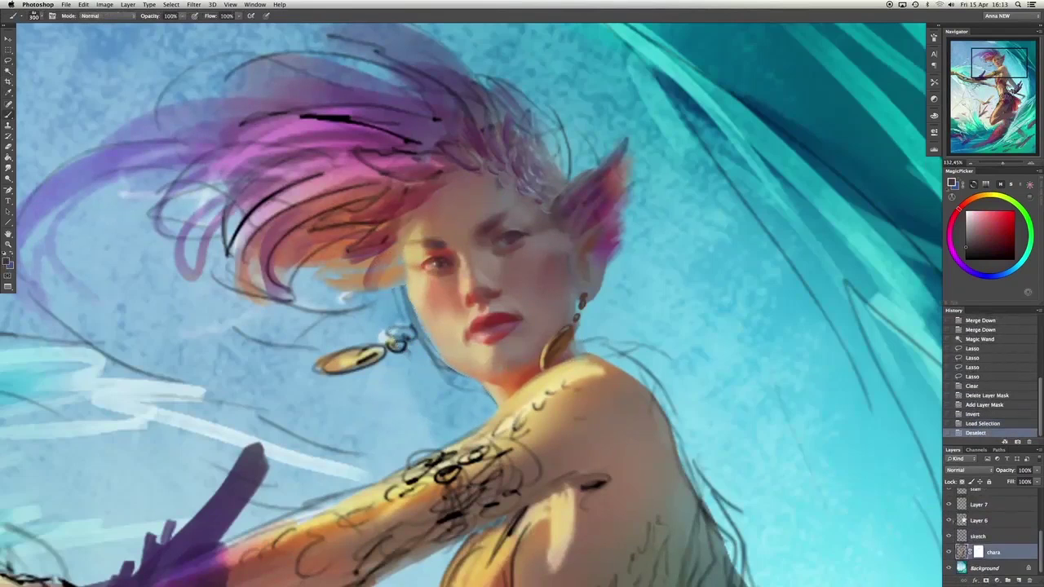
# Mask the sketch layer and erase the stray sketch lines over the face and jaw.
pyautogui.scroll(-1, 462, 485)
pyautogui.click(994, 535)
pyautogui.click(987, 580)
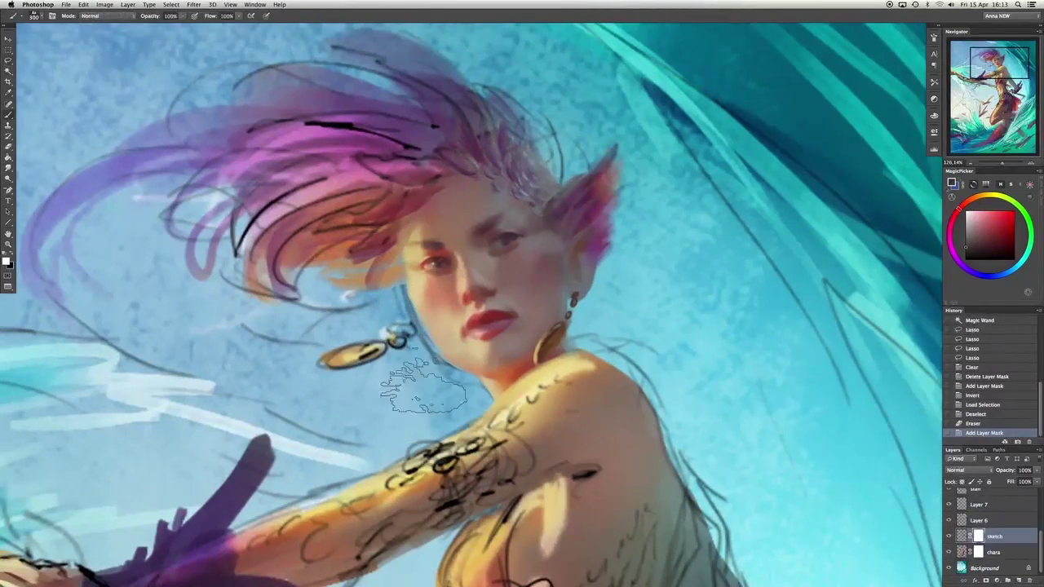
pyautogui.moveTo(423, 389); pyautogui.dragTo(400, 298)
pyautogui.moveTo(587, 336); pyautogui.dragTo(664, 245)
pyautogui.click(949, 521)
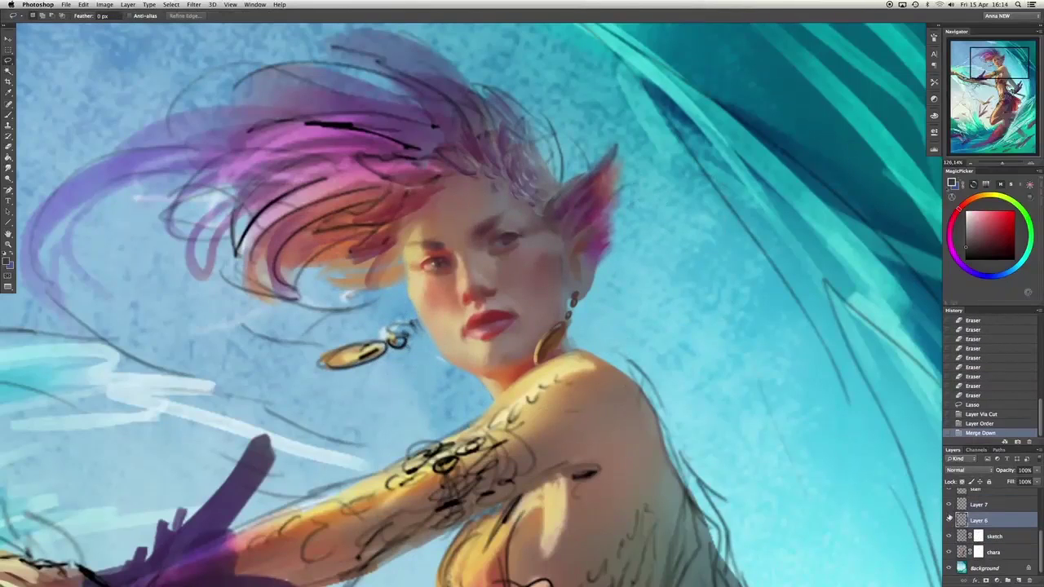
pyautogui.scroll(2, 478, 368)
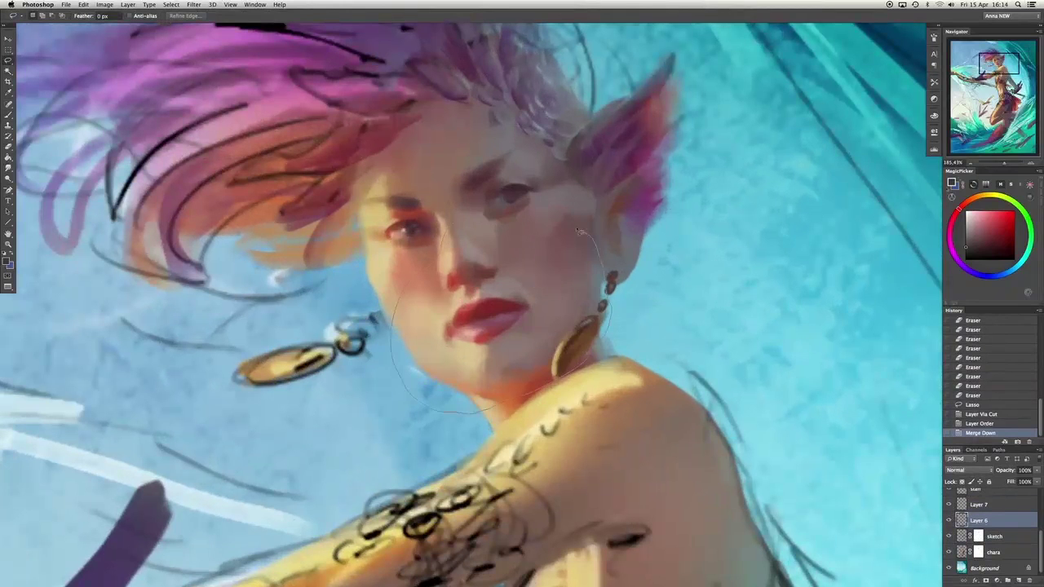
# Warp the lasso-selected lower face, pushing the cheek, jaw and chin slightly.
pyautogui.moveTo(577, 231); pyautogui.dragTo(574, 230)
pyautogui.hotkey('ctrl', 't')
pyautogui.rightClick(560, 326)
pyautogui.click(581, 371)
pyautogui.moveTo(591, 326)
pyautogui.mouseDown()
pyautogui.moveTo(598, 251)
pyautogui.moveTo(433, 347)
pyautogui.moveTo(621, 340)
pyautogui.moveTo(559, 292)
pyautogui.mouseUp()
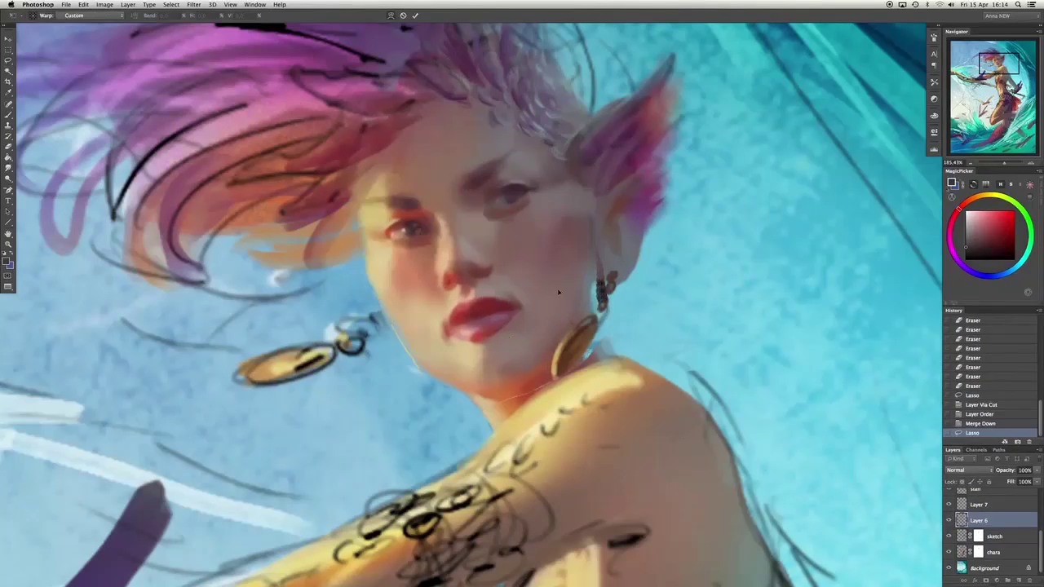
pyautogui.moveTo(466, 351); pyautogui.dragTo(479, 397)
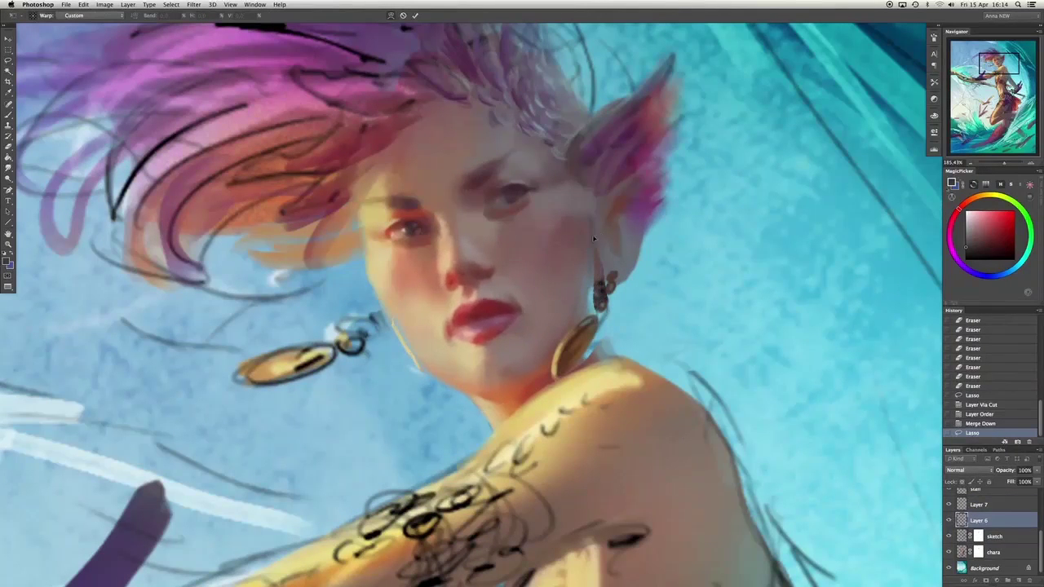
pyautogui.press('Return')
# Try a second warp pulling the face outward and leftward, then undo it.
pyautogui.hotkey('ctrl', 't')
pyautogui.rightClick(529, 315)
pyautogui.click(543, 368)
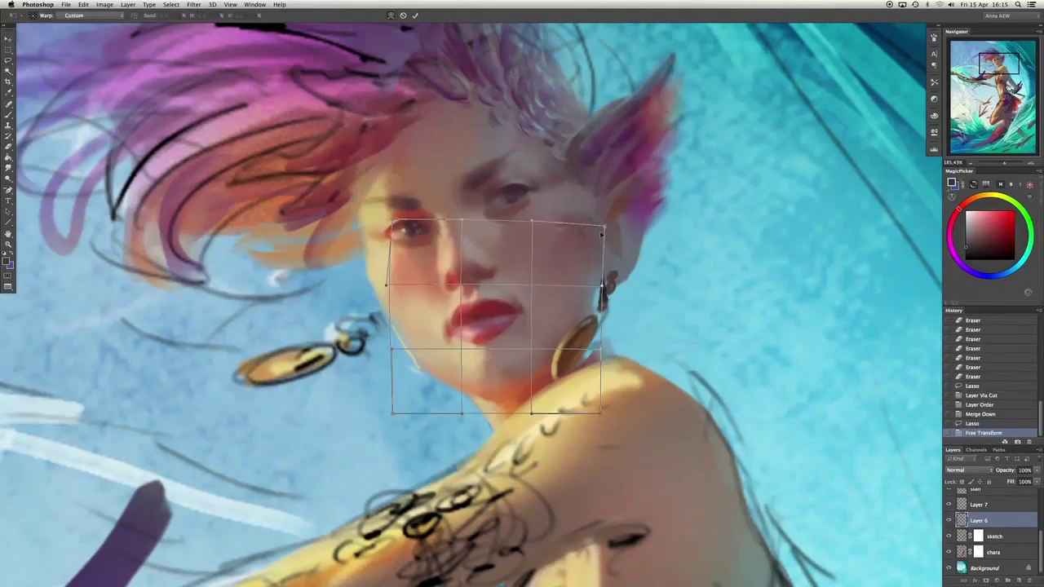
pyautogui.moveTo(602, 233); pyautogui.dragTo(614, 225)
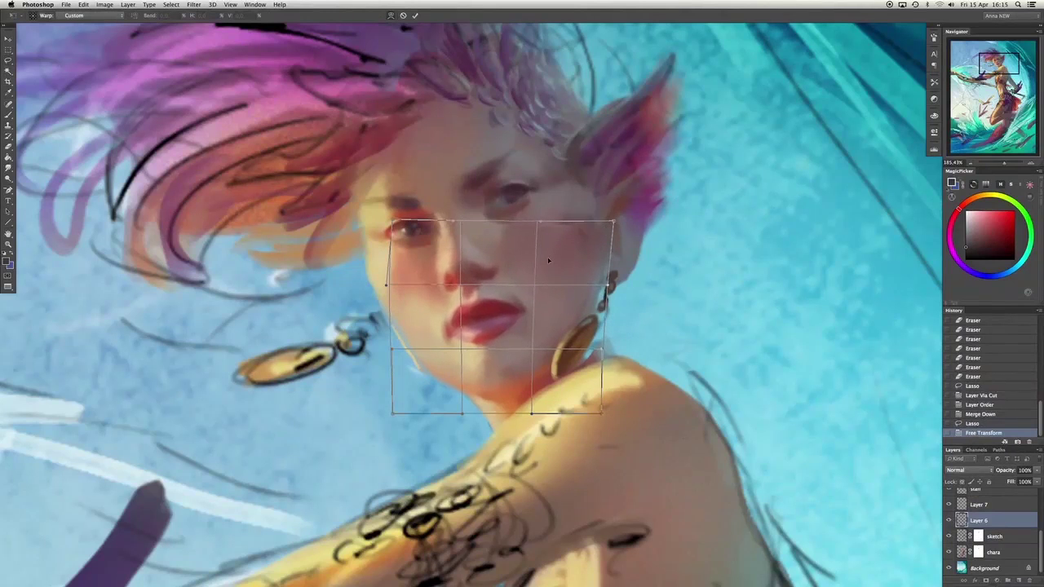
pyautogui.moveTo(447, 336); pyautogui.dragTo(430, 346)
pyautogui.press('Return')
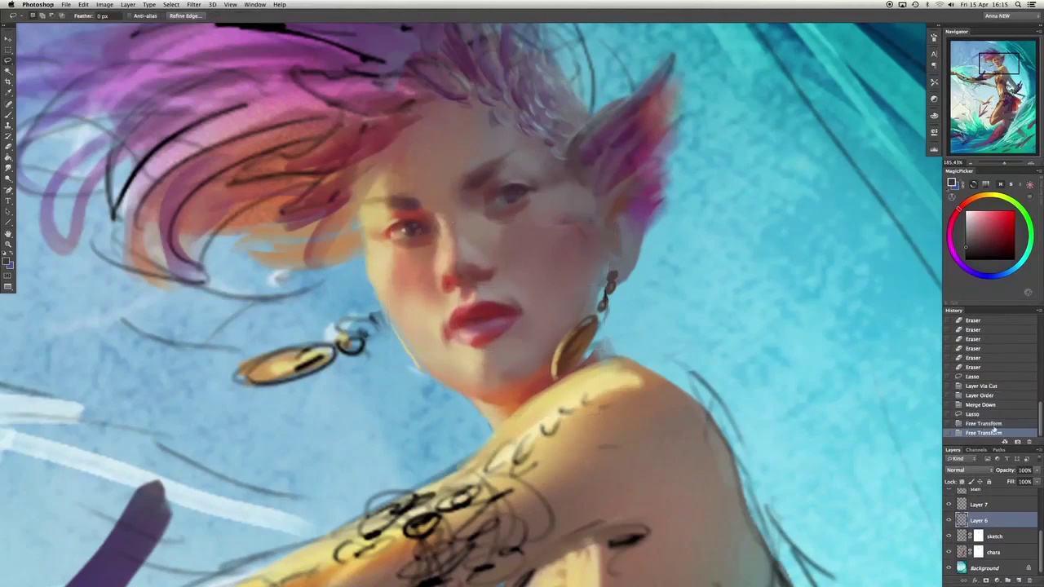
pyautogui.hotkey('ctrl', 'z')
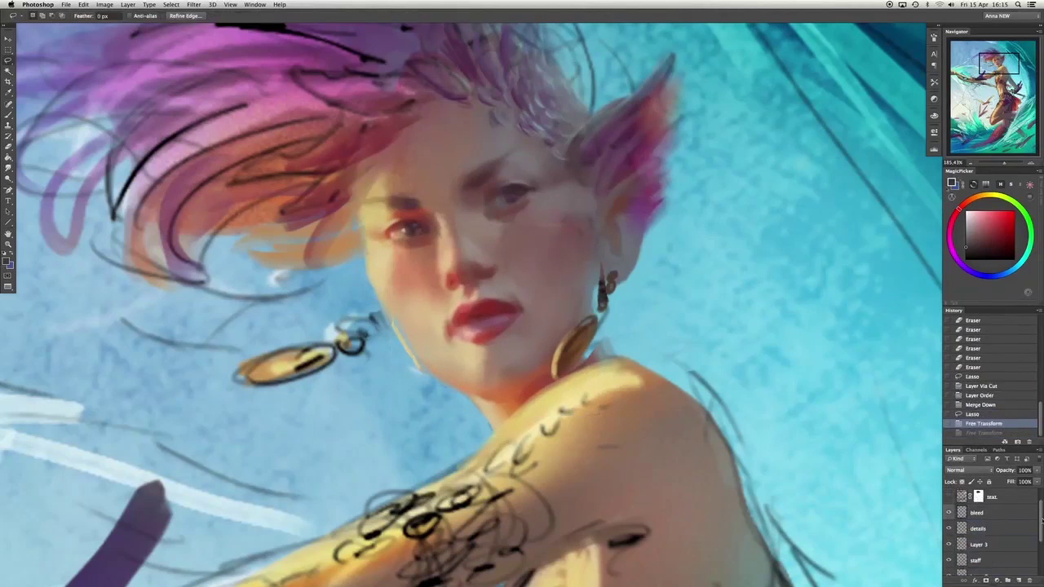
# Deselect and toggle Layer 6 off and on to compare the face.
pyautogui.click(8, 106)
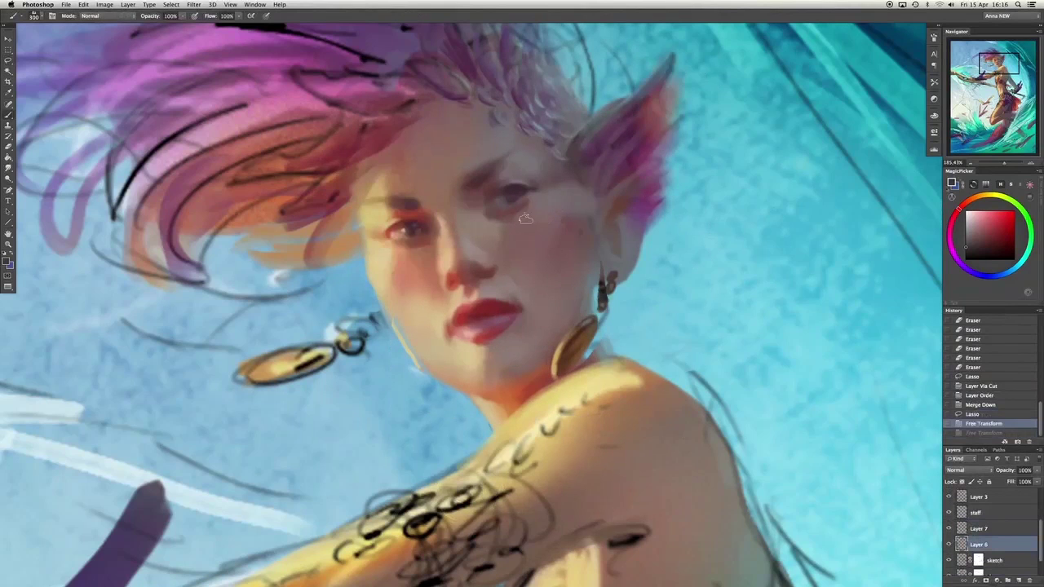
pyautogui.hotkey('ctrl', 'd')
pyautogui.press('l')
pyautogui.press('b')
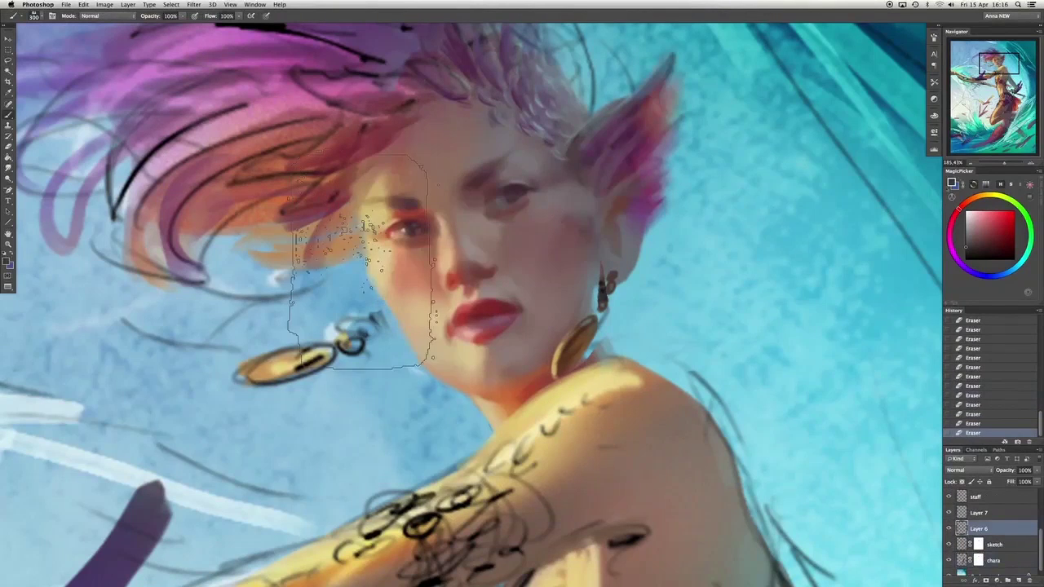
pyautogui.click(949, 529)
pyautogui.click(949, 529)
pyautogui.click(950, 530)
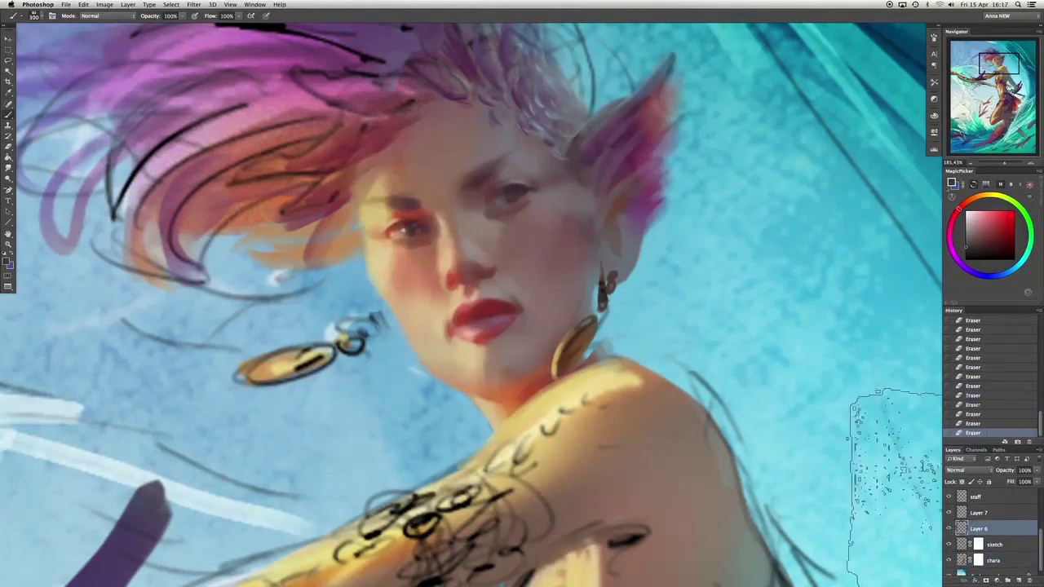
# Lasso the face and nudge it with Free Transform, then revert to the earlier eraser state in History.
pyautogui.press('l')
pyautogui.moveTo(351, 131); pyautogui.dragTo(359, 139)
pyautogui.hotkey('ctrl', 't')
pyautogui.moveTo(507, 304); pyautogui.dragTo(515, 305)
pyautogui.press('Return')
pyautogui.hotkey('ctrl', 'd')
pyautogui.click(973, 405)
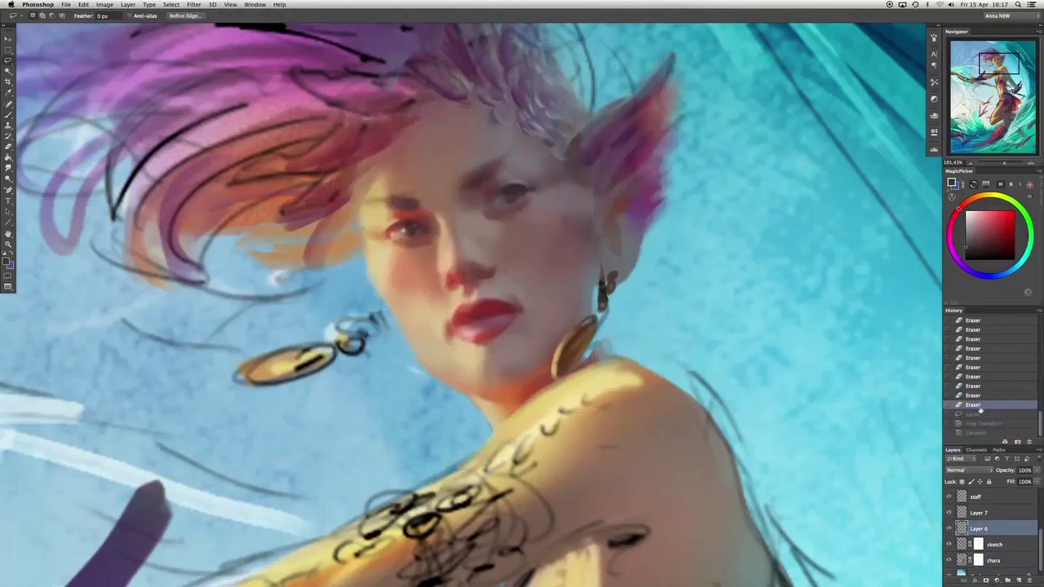
# Paint and erase small skin touch-ups near the earring.
pyautogui.press('e')
pyautogui.click(464, 398)
pyautogui.press('b')
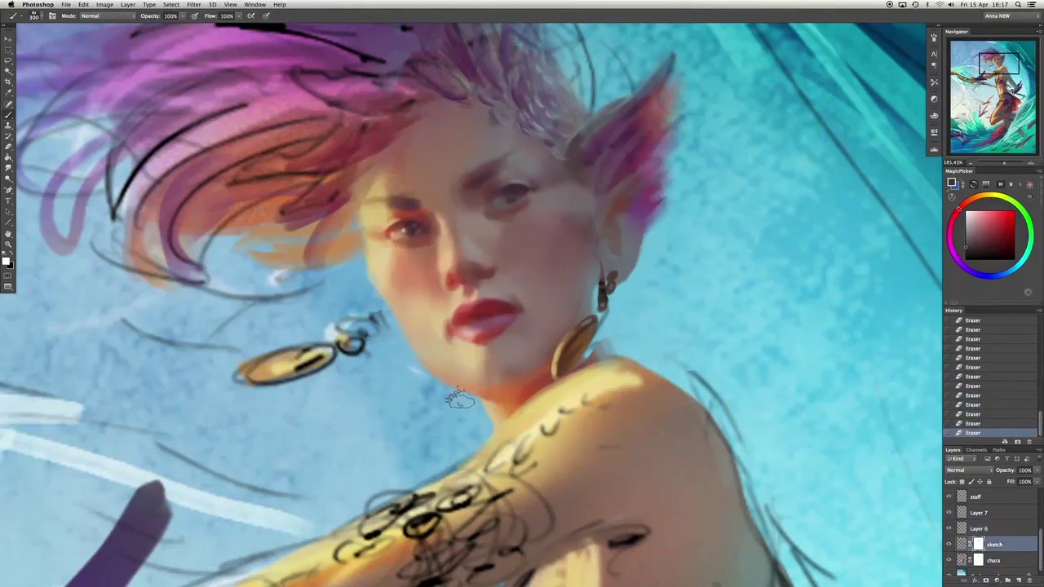
pyautogui.moveTo(600, 298); pyautogui.dragTo(608, 287)
pyautogui.moveTo(599, 326); pyautogui.dragTo(633, 351)
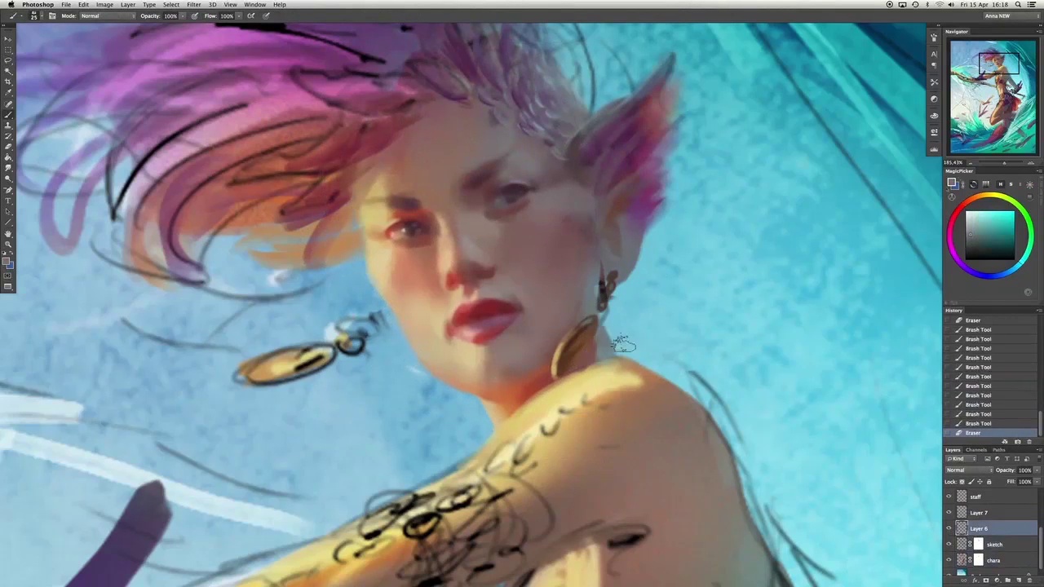
pyautogui.press('e')
pyautogui.moveTo(595, 380); pyautogui.dragTo(489, 342)
# Add a new Layer 8 above Layer 6 and choose a different brush.
pyautogui.scroll(-3, 471, 332)
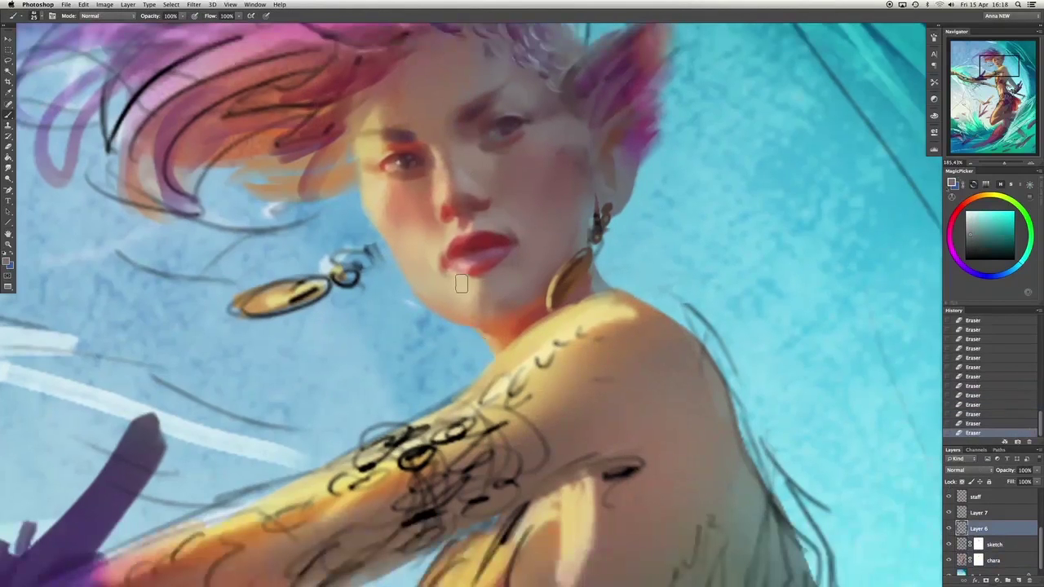
pyautogui.hotkey('alt', '[')
pyautogui.hotkey('alt', '[')
pyautogui.hotkey('alt', ']')
pyautogui.hotkey('alt', ']')
pyautogui.hotkey('ctrl', 'alt', 'shift', 'n')
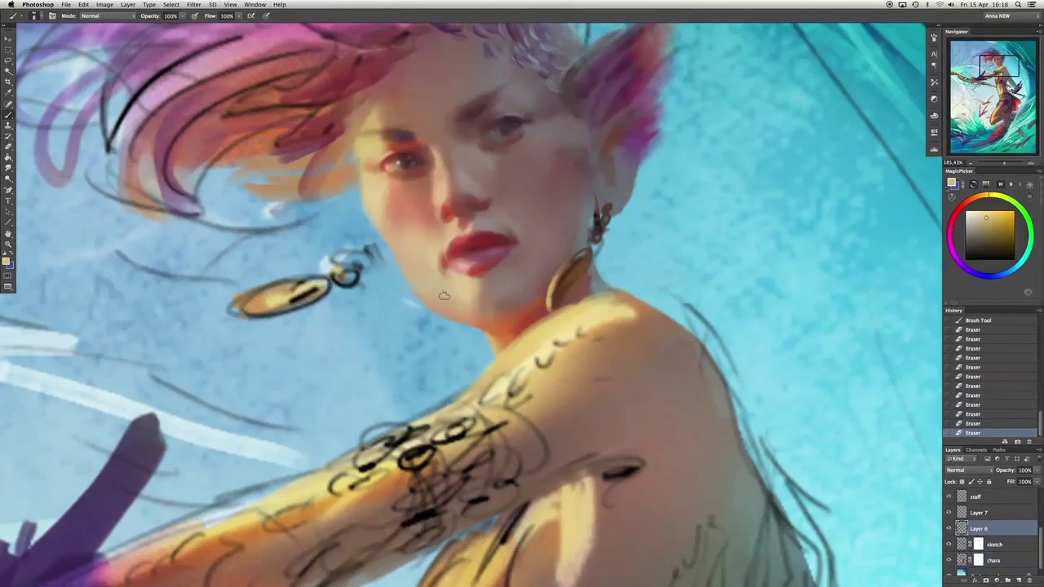
pyautogui.rightClick(579, 187)
pyautogui.press('Return')
# Paint soft skin strokes on the cheek and chin, undoing and restoring chin strokes to compare.
pyautogui.moveTo(440, 245)
pyautogui.mouseDown()
pyautogui.moveTo(396, 205)
pyautogui.moveTo(430, 247)
pyautogui.moveTo(427, 210)
pyautogui.mouseUp()
pyautogui.keyDown('alt'); pyautogui.click(436, 288); pyautogui.keyUp('alt')
pyautogui.keyDown('alt'); pyautogui.click(416, 269); pyautogui.keyUp('alt')
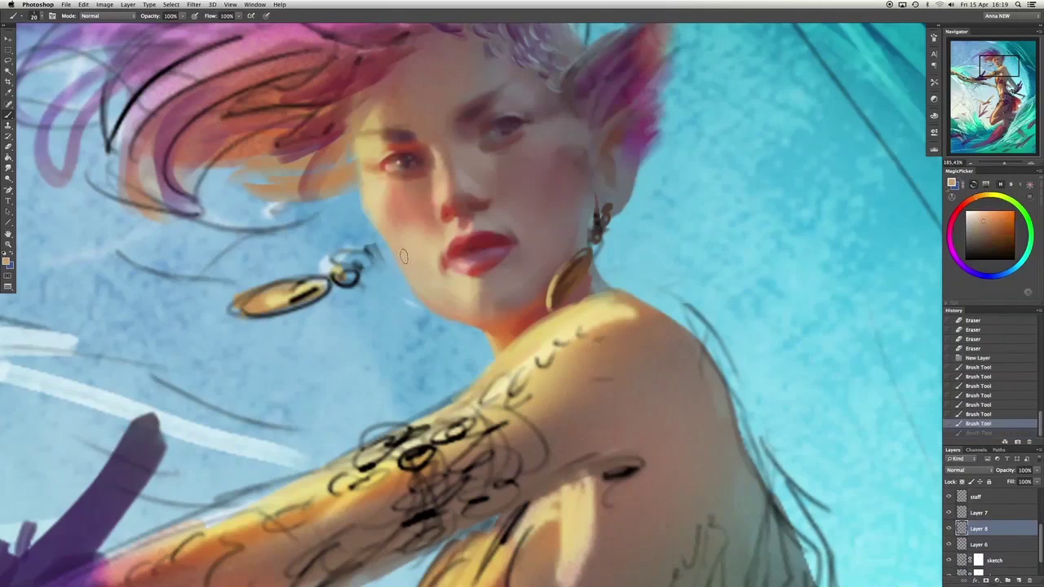
pyautogui.press('[')
pyautogui.press('[')
pyautogui.press('[')
pyautogui.moveTo(429, 297)
pyautogui.mouseDown()
pyautogui.moveTo(449, 310)
pyautogui.moveTo(432, 298)
pyautogui.mouseUp()
pyautogui.hotkey('ctrl', 'z')
pyautogui.hotkey('ctrl', 'alt', 'z')
pyautogui.keyDown('alt'); pyautogui.click(574, 166); pyautogui.keyUp('alt')
pyautogui.hotkey('ctrl', 'alt', 'z')
pyautogui.hotkey('ctrl', 'shift', 'z')
pyautogui.hotkey('ctrl', 'shift', 'z')
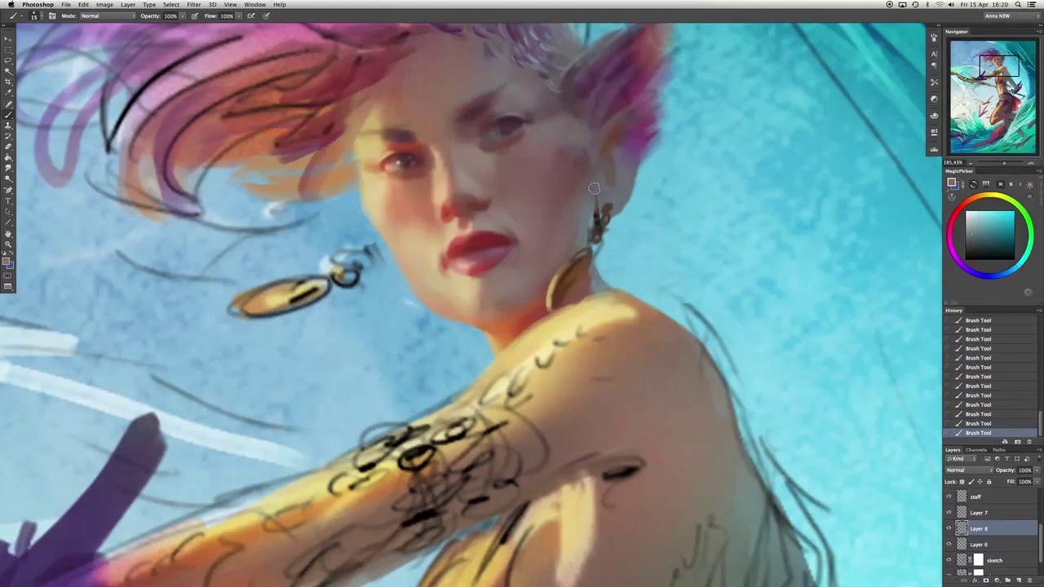
pyautogui.keyDown('alt'); pyautogui.click(589, 181); pyautogui.keyUp('alt')
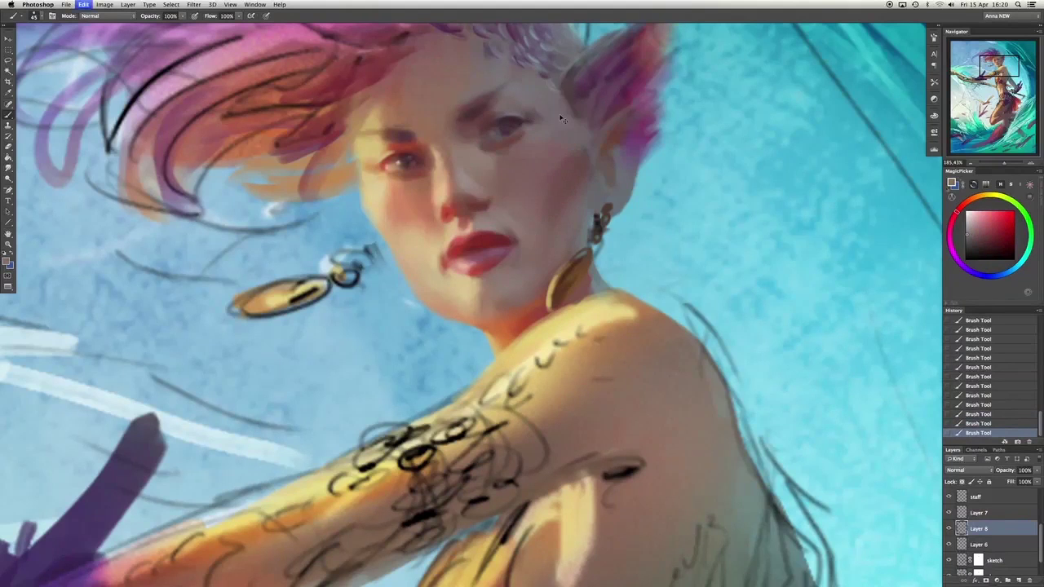
# Flip the canvas horizontally to check the face, then flip it back and recentre.
pyautogui.press('h')
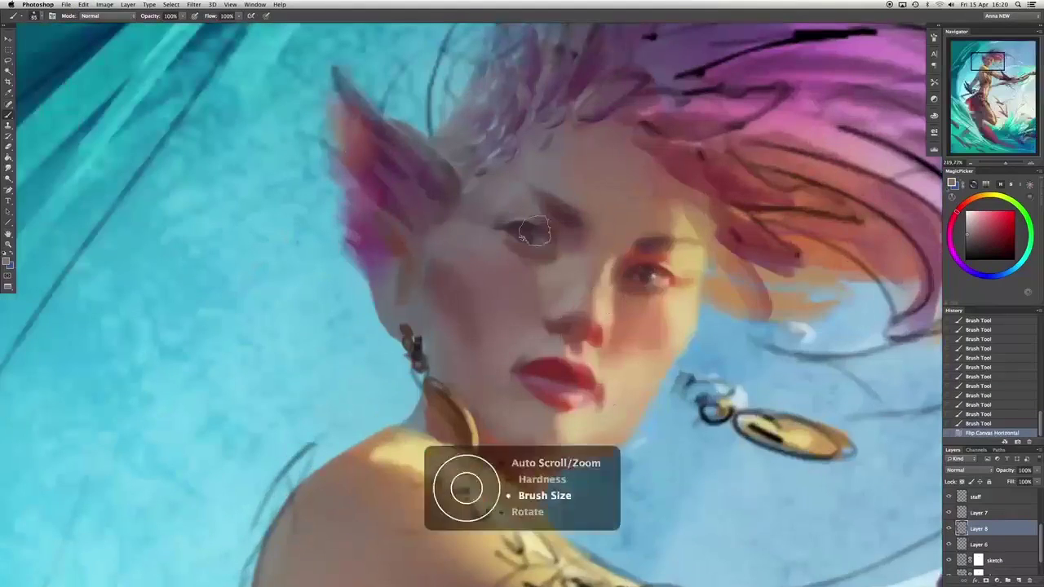
pyautogui.keyDown('alt'); pyautogui.click(609, 406); pyautogui.keyUp('alt')
pyautogui.press('h')
pyautogui.moveTo(569, 359); pyautogui.dragTo(522, 355)
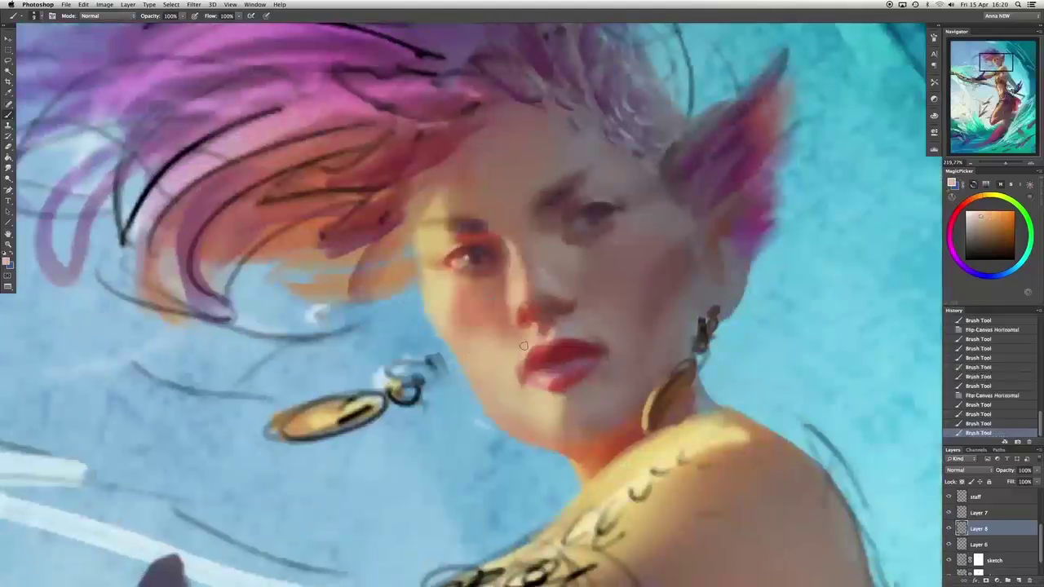
# Sample several peach, orange and red skin tones and blend soft paint beside the chin.
pyautogui.keyDown('alt'); pyautogui.click(520, 355); pyautogui.keyUp('alt')
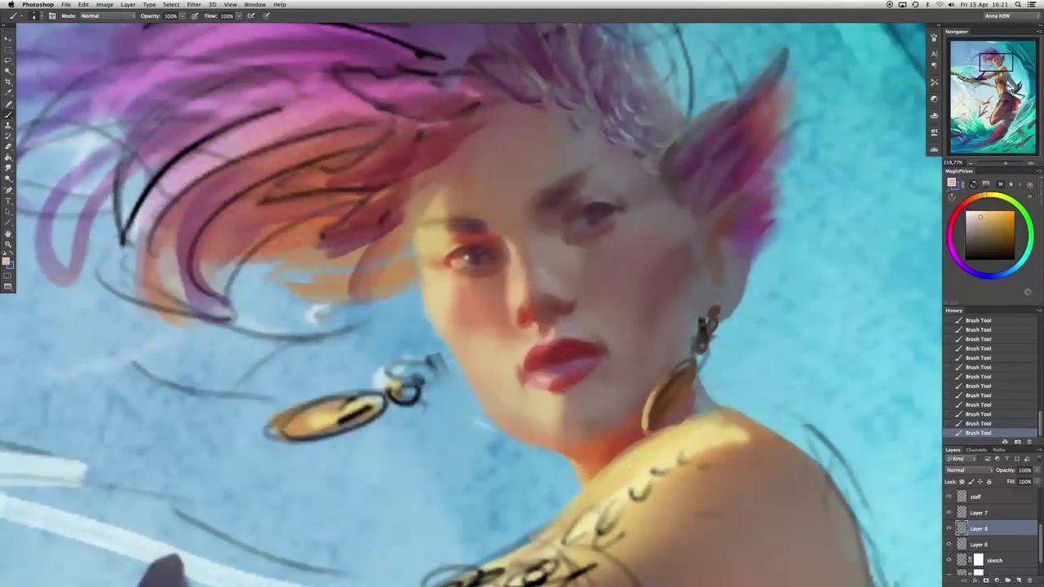
pyautogui.keyDown('alt'); pyautogui.click(491, 313); pyautogui.keyUp('alt')
pyautogui.keyDown('alt'); pyautogui.click(698, 239); pyautogui.keyUp('alt')
pyautogui.keyDown('alt'); pyautogui.click(555, 397); pyautogui.keyUp('alt')
pyautogui.keyDown('alt'); pyautogui.click(567, 392); pyautogui.keyUp('alt')
pyautogui.keyDown('alt'); pyautogui.click(523, 395); pyautogui.keyUp('alt')
pyautogui.keyDown('alt'); pyautogui.click(552, 403); pyautogui.keyUp('alt')
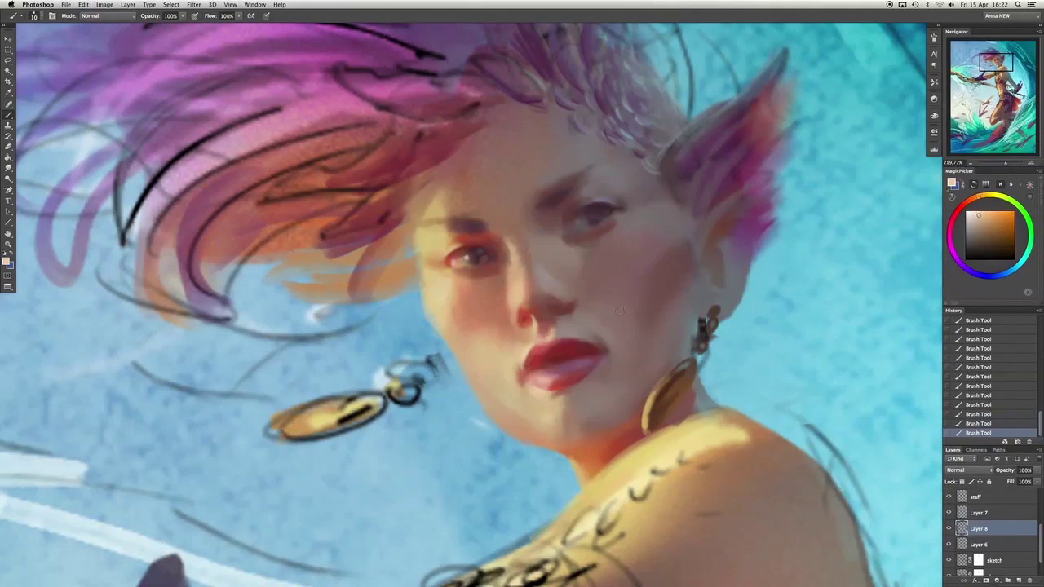
pyautogui.keyDown('alt'); pyautogui.click(547, 396); pyautogui.keyUp('alt')
pyautogui.keyDown('alt'); pyautogui.click(546, 392); pyautogui.keyUp('alt')
pyautogui.moveTo(546, 391); pyautogui.dragTo(501, 368)
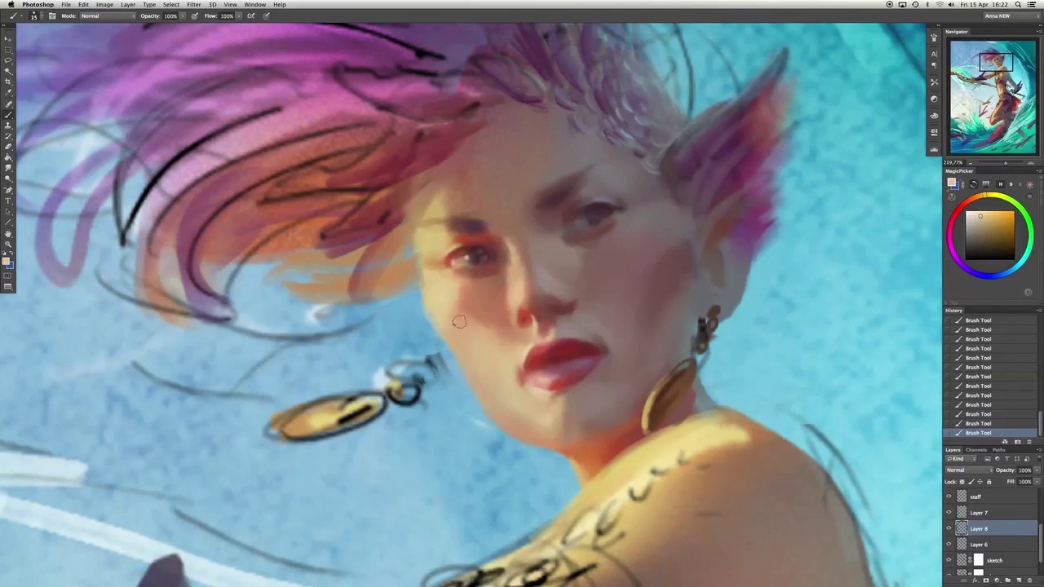
pyautogui.keyDown('alt'); pyautogui.click(559, 286); pyautogui.keyUp('alt')
# Sample reds from the nostril and lips, comparing the lip strokes with undo and redo.
pyautogui.keyDown('alt'); pyautogui.click(574, 306); pyautogui.keyUp('alt')
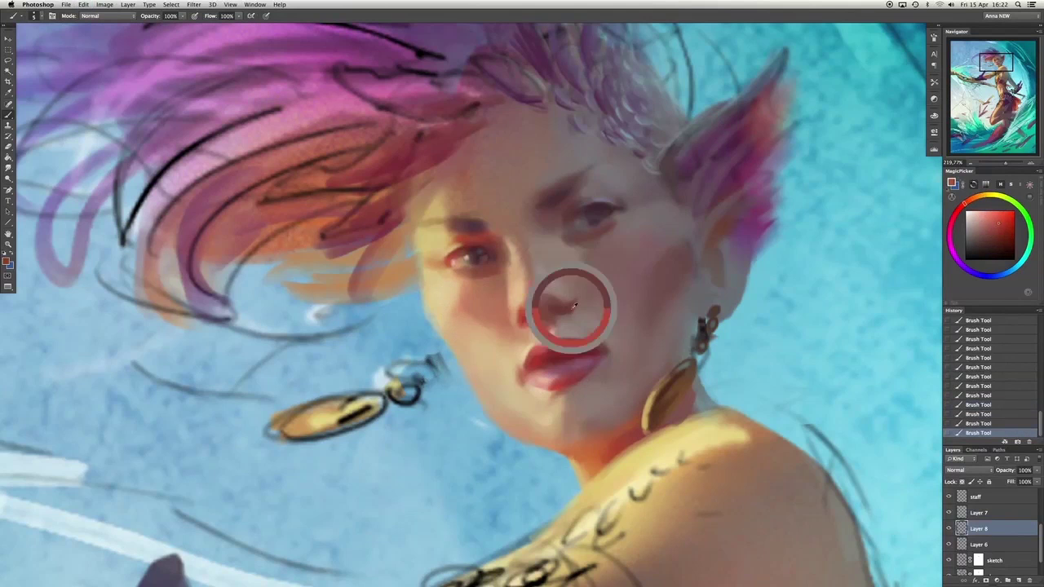
pyautogui.press('super+z')
pyautogui.press('super+z')
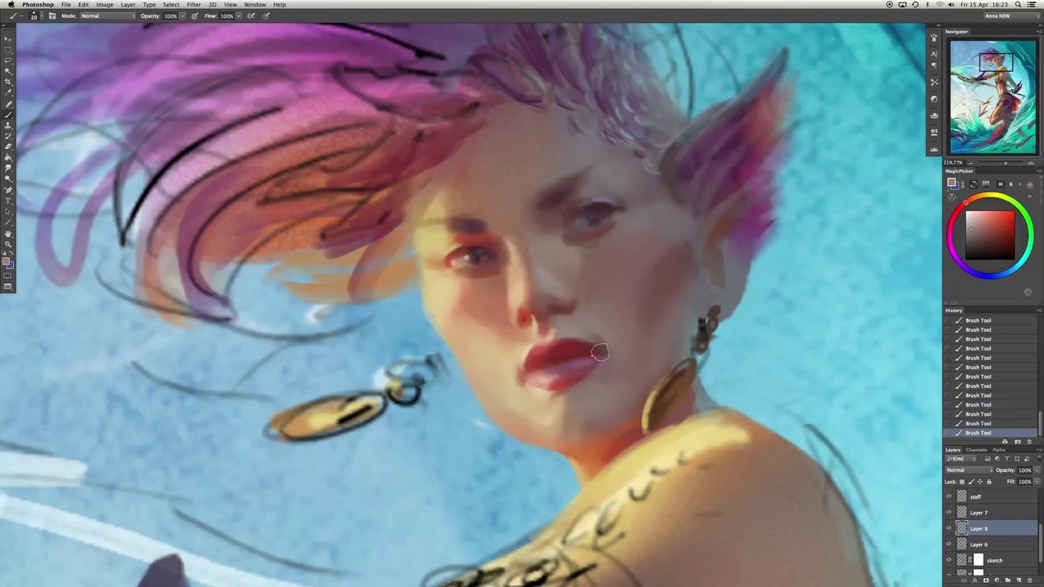
pyautogui.press('super+z')
pyautogui.press('super+z')
pyautogui.press('super+z')
pyautogui.keyDown('alt'); pyautogui.click(543, 360); pyautogui.keyUp('alt')
pyautogui.press('super+z')
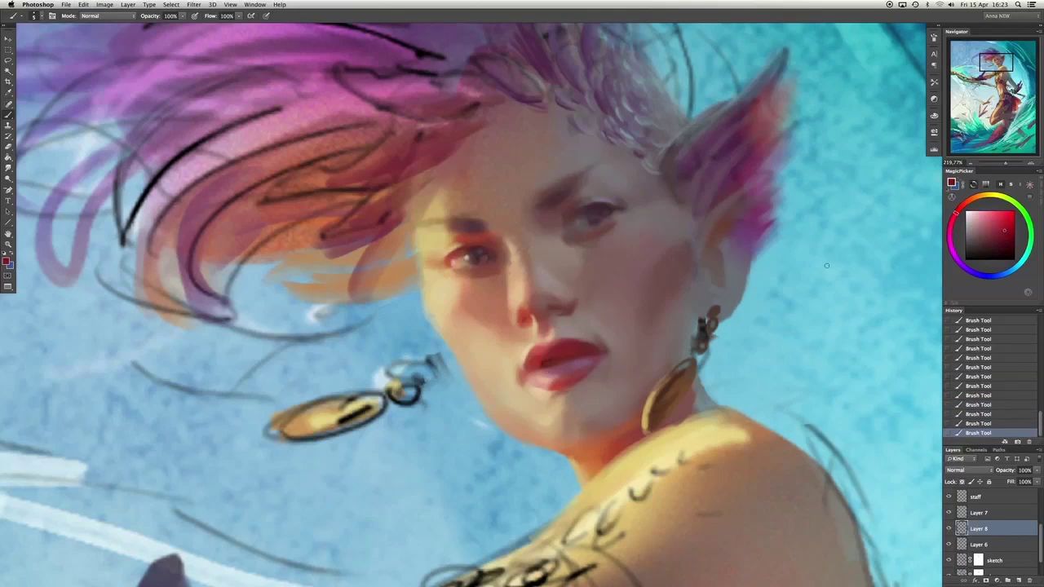
pyautogui.keyDown('alt'); pyautogui.click(527, 368); pyautogui.keyUp('alt')
# Try lighter pinkish-red and peach tones around the lips, toggling each stroke to compare.
pyautogui.press('super+z')
pyautogui.press('super+z')
pyautogui.keyDown('alt'); pyautogui.click(534, 351); pyautogui.keyUp('alt')
pyautogui.press('super+z')
pyautogui.press('super+z')
pyautogui.press('super+z')
pyautogui.keyDown('alt'); pyautogui.click(530, 331); pyautogui.keyUp('alt')
pyautogui.press('super+z')
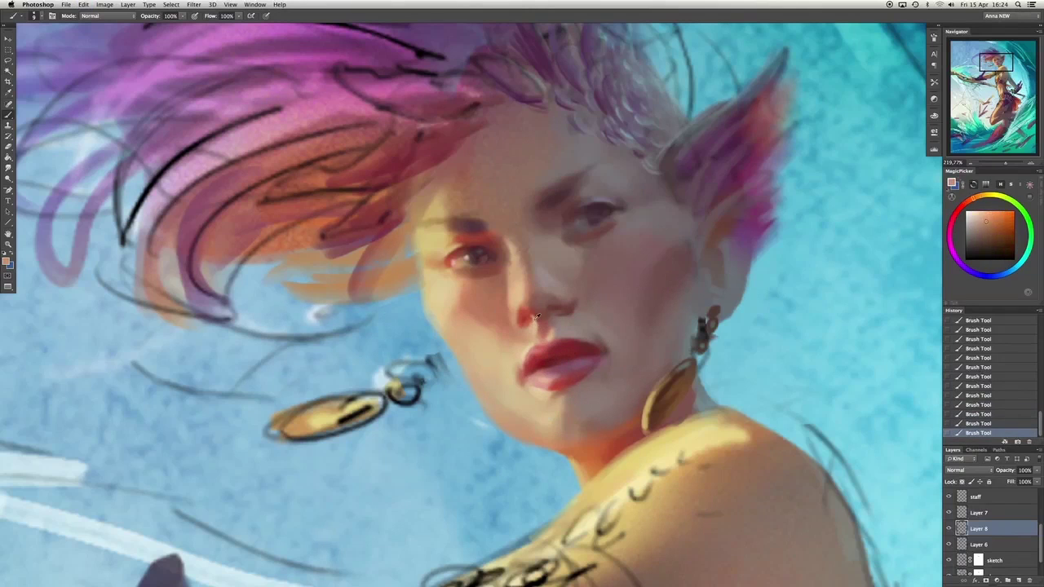
pyautogui.keyDown('alt'); pyautogui.click(526, 348); pyautogui.keyUp('alt')
# Test darker reds on the lips, toggling each stroke off and on to compare.
pyautogui.press('super+z')
pyautogui.keyDown('alt'); pyautogui.click(534, 345); pyautogui.keyUp('alt')
pyautogui.press('super+z')
pyautogui.keyDown('alt'); pyautogui.click(546, 340); pyautogui.keyUp('alt')
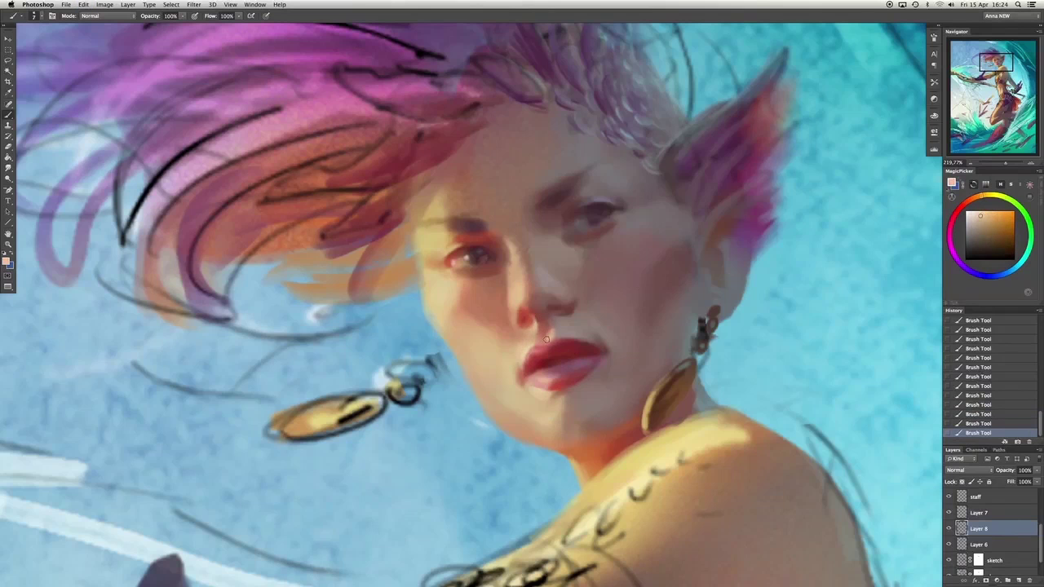
pyautogui.keyDown('alt'); pyautogui.click(598, 342); pyautogui.keyUp('alt')
pyautogui.press('super+z')
pyautogui.press('super+z')
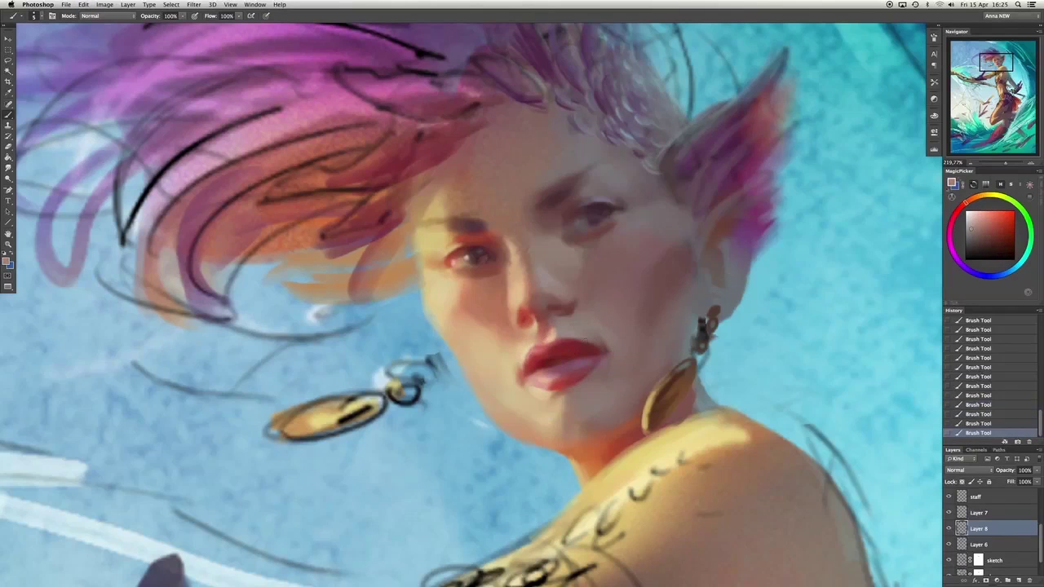
pyautogui.press('super+z')
pyautogui.press('super+z')
pyautogui.keyDown('alt'); pyautogui.click(676, 230); pyautogui.keyUp('alt')
pyautogui.keyDown('alt'); pyautogui.click(623, 320); pyautogui.keyUp('alt')
pyautogui.press('super+z')
pyautogui.press('super+z')
pyautogui.keyDown('alt'); pyautogui.click(581, 322); pyautogui.keyUp('alt')
pyautogui.press('super+z')
pyautogui.press('super+z')
pyautogui.press('super+z')
pyautogui.press('super+z')
pyautogui.keyDown('alt'); pyautogui.click(608, 366); pyautogui.keyUp('alt')
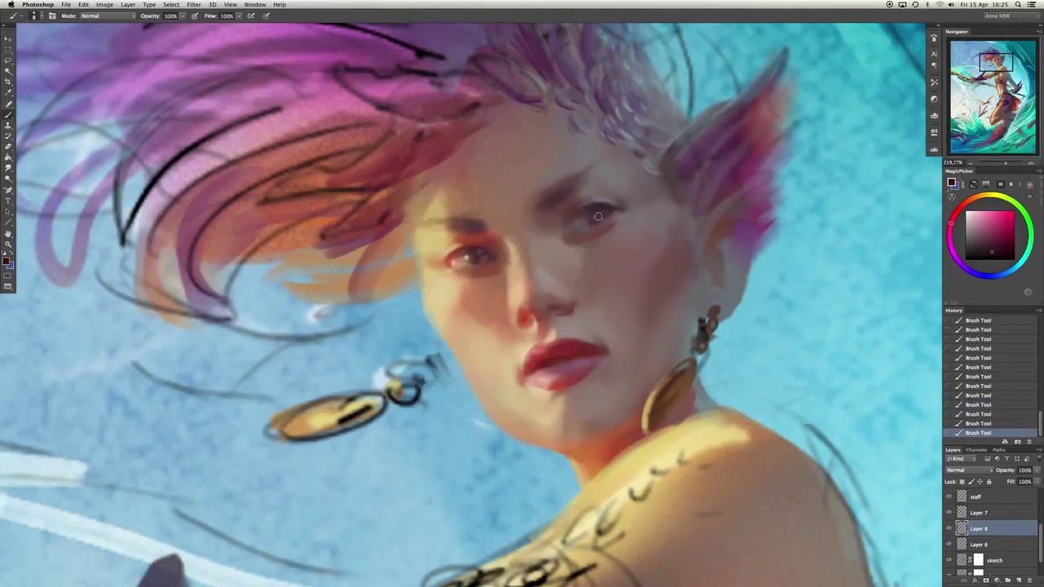
pyautogui.press('super+z')
pyautogui.press('super+z')
# Sample orange and lighter skin tones and paint a light stroke beside the nose.
pyautogui.keyDown('alt'); pyautogui.click(459, 237); pyautogui.keyUp('alt')
pyautogui.press('super+z')
pyautogui.press('super+z')
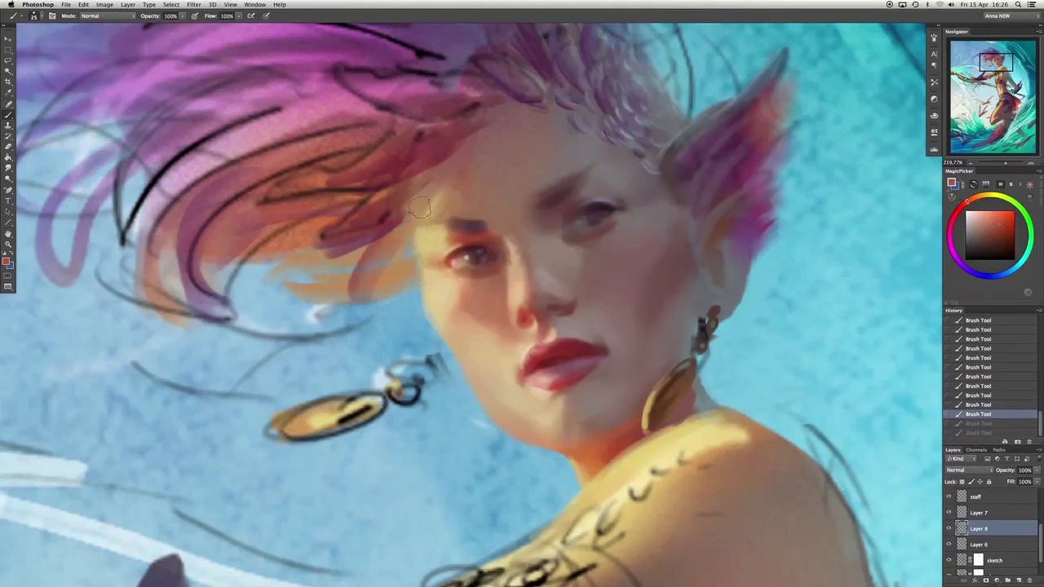
pyautogui.click(998, 242)
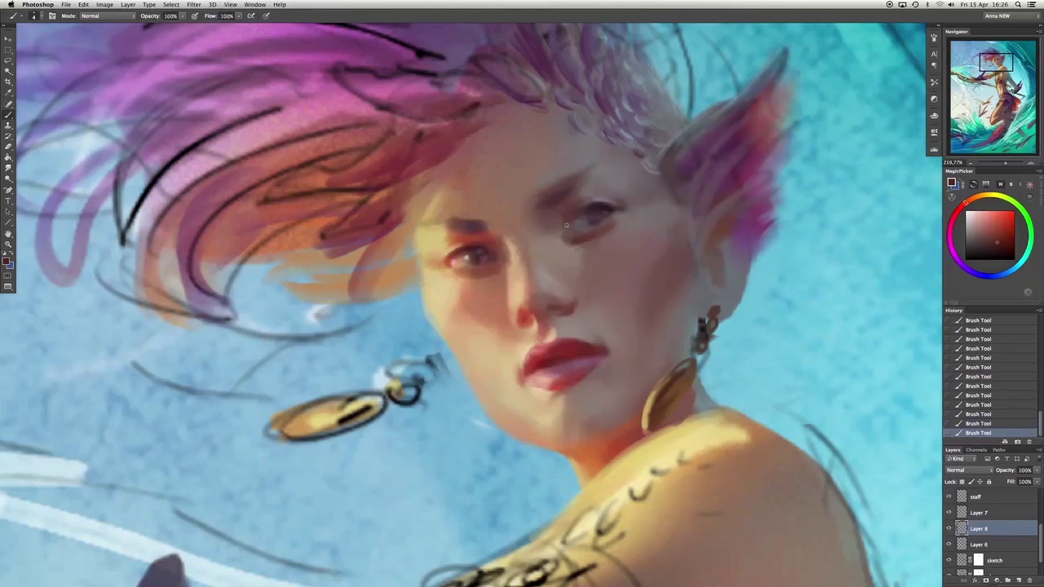
pyautogui.keyDown('alt'); pyautogui.click(580, 242); pyautogui.keyUp('alt')
pyautogui.moveTo(557, 242); pyautogui.dragTo(584, 261)
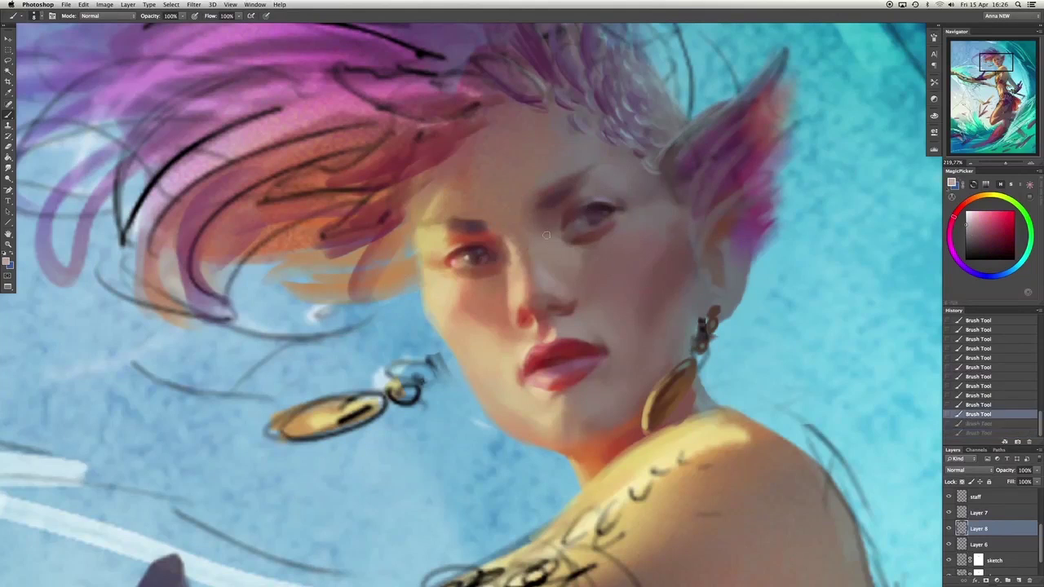
pyautogui.press('super+z')
pyautogui.press('super+z')
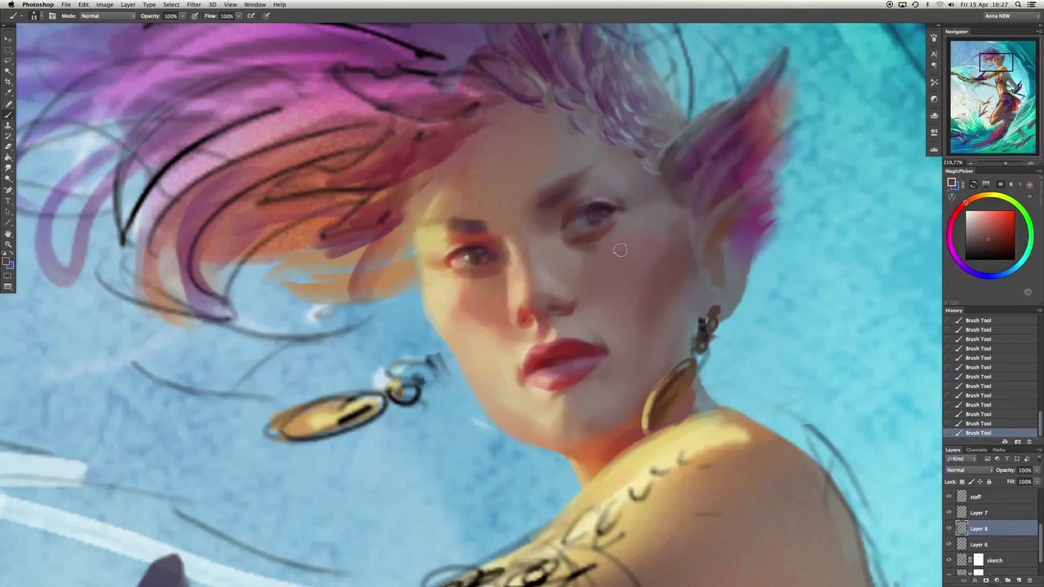
pyautogui.keyDown('alt'); pyautogui.click(547, 199); pyautogui.keyUp('alt')
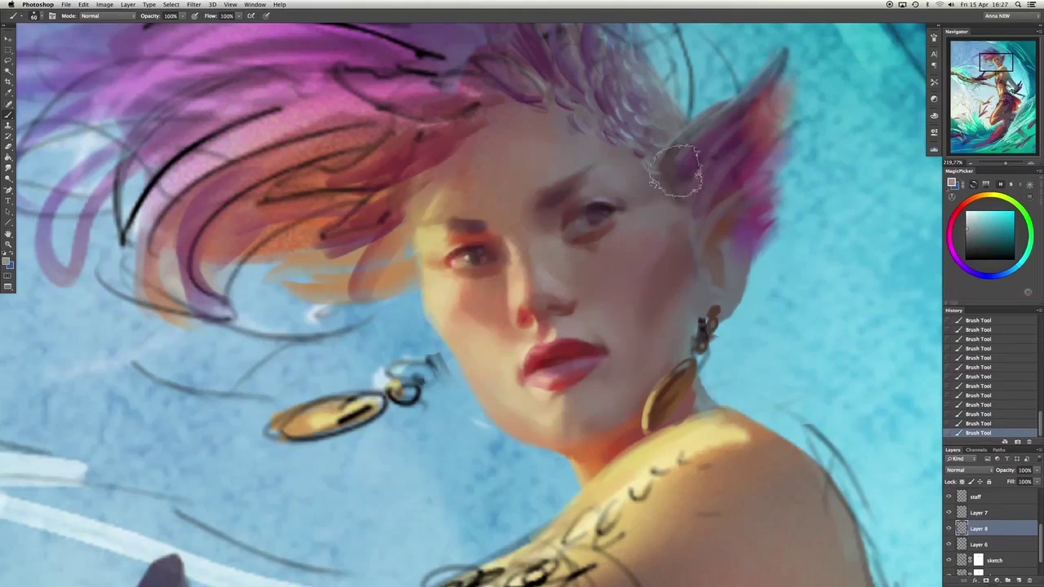
# Re-sample warm orange, dark red and peach tones around the nose and cheek.
pyautogui.press('super+alt+z')
pyautogui.press('super+alt+z')
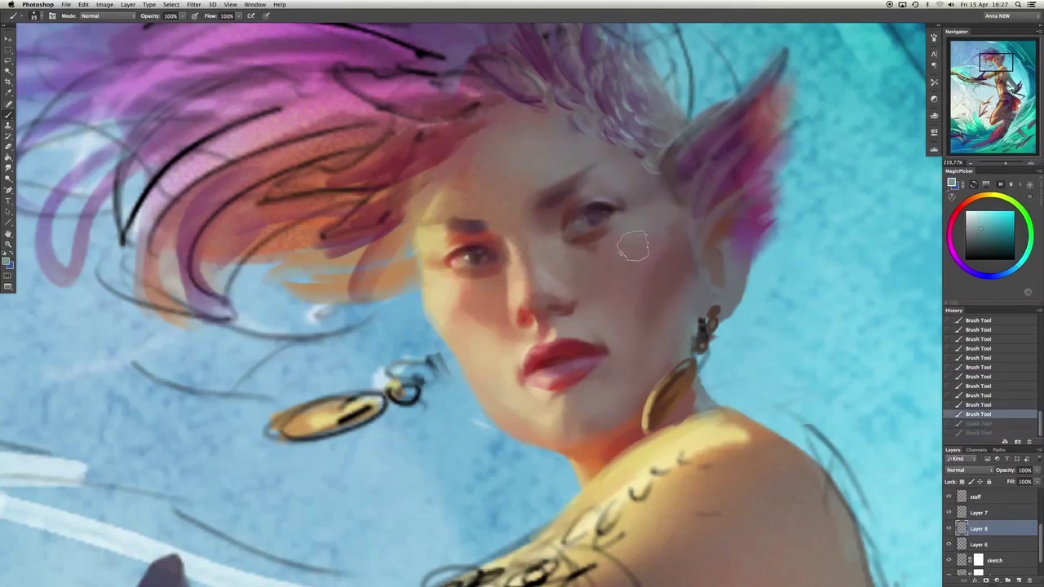
pyautogui.press('super+shift+z')
pyautogui.press('super+shift+z')
pyautogui.keyDown('alt'); pyautogui.click(735, 196); pyautogui.keyUp('alt')
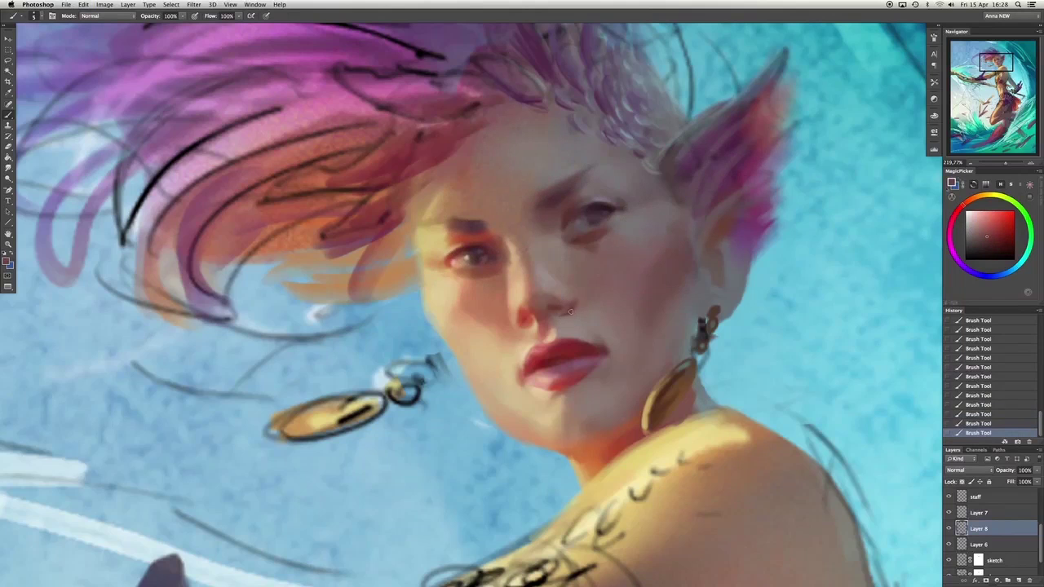
pyautogui.keyDown('alt'); pyautogui.click(514, 316); pyautogui.keyUp('alt')
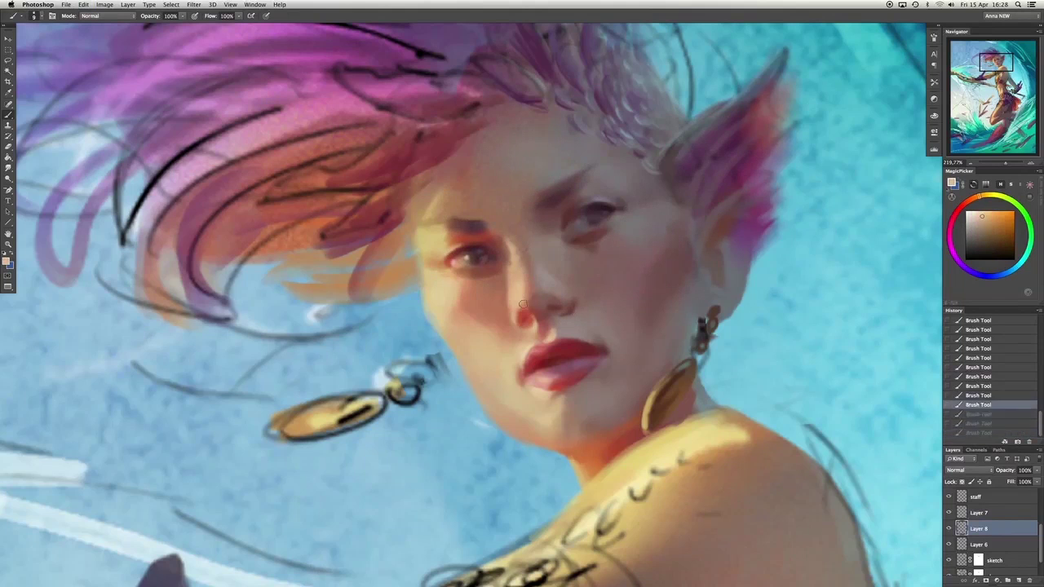
pyautogui.keyDown('alt'); pyautogui.click(523, 319); pyautogui.keyUp('alt')
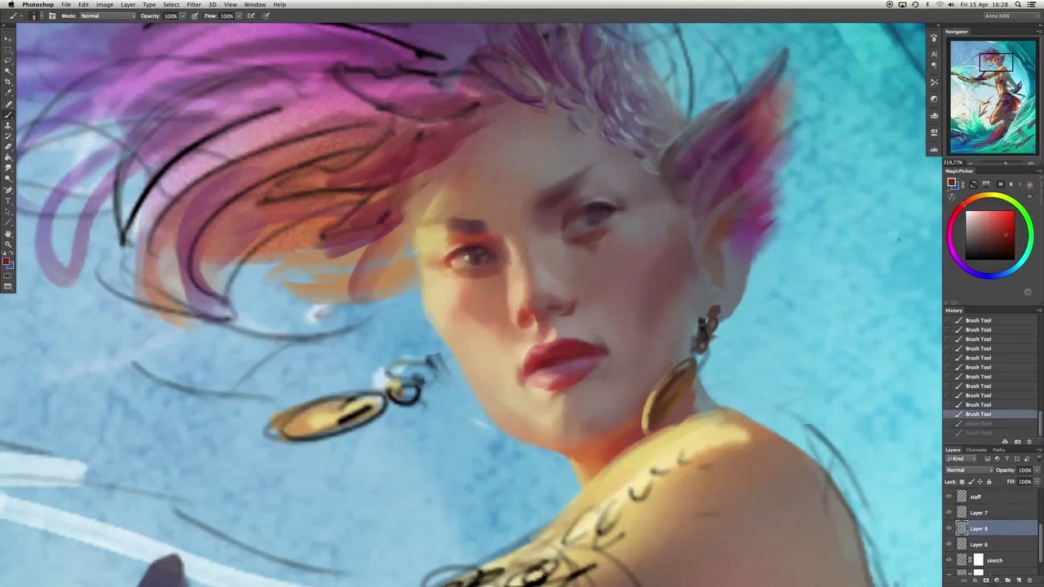
pyautogui.click(1007, 235)
pyautogui.keyDown('alt'); pyautogui.click(528, 332); pyautogui.keyUp('alt')
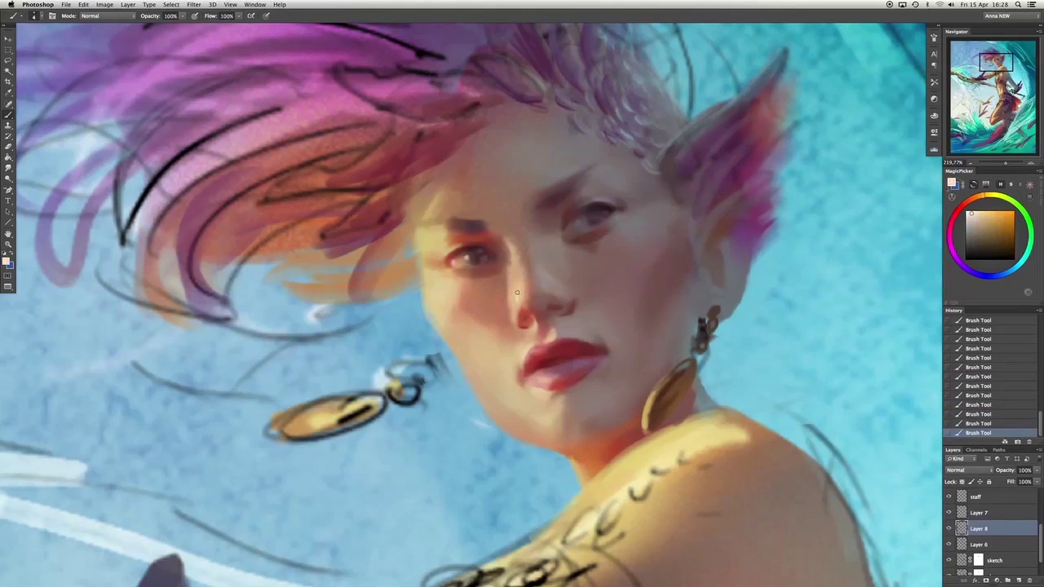
pyautogui.keyDown('alt'); pyautogui.click(511, 341); pyautogui.keyUp('alt')
# Enlarge the brush and blend the lips, nose and cheek skin with broad strokes.
pyautogui.press(']')
pyautogui.press(']')
pyautogui.press(']')
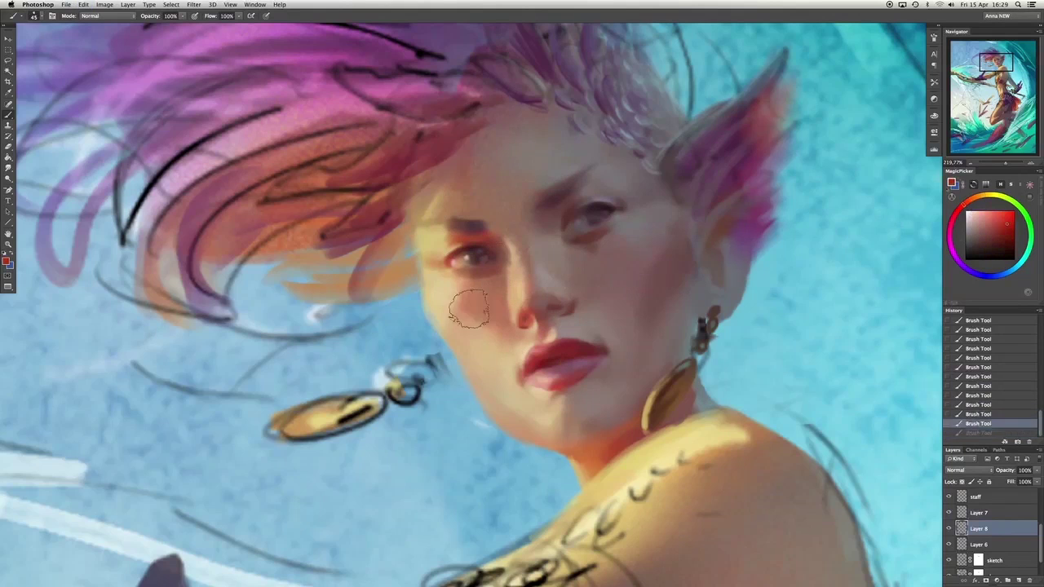
pyautogui.keyDown('alt'); pyautogui.click(531, 392); pyautogui.keyUp('alt')
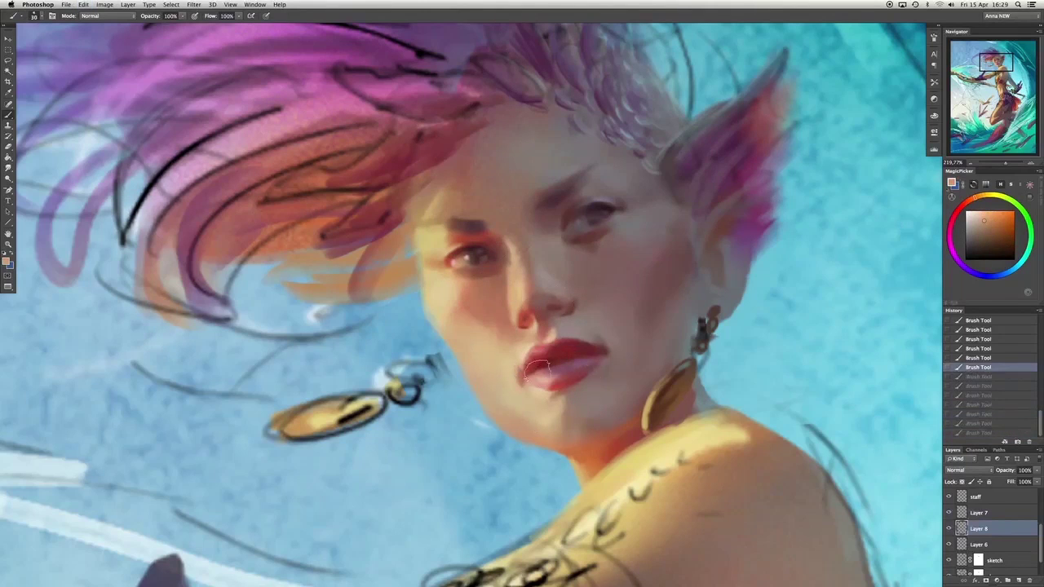
pyautogui.keyDown('alt'); pyautogui.click(525, 318); pyautogui.keyUp('alt')
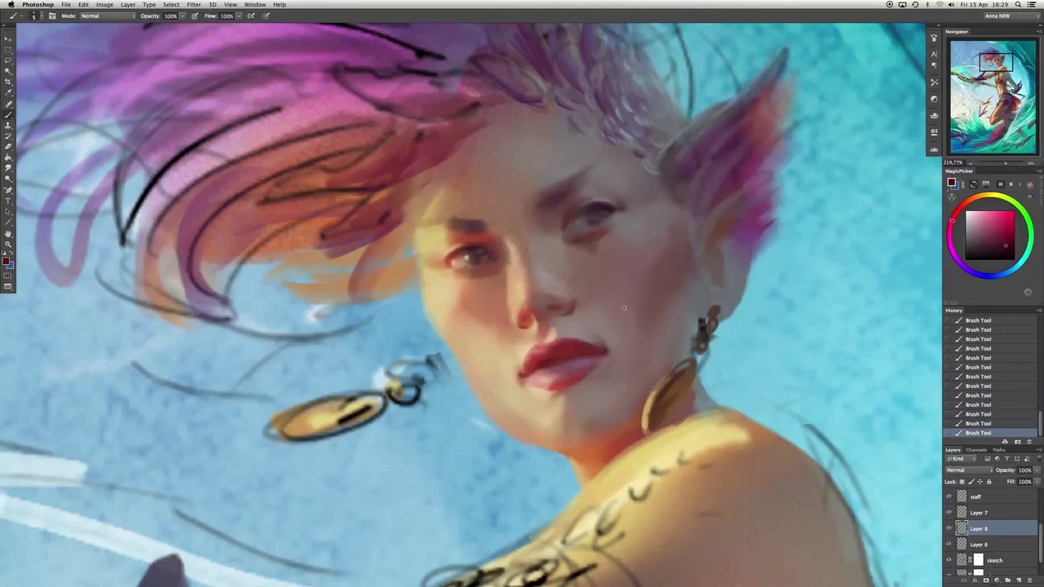
pyautogui.keyDown('alt'); pyautogui.click(608, 353); pyautogui.keyUp('alt')
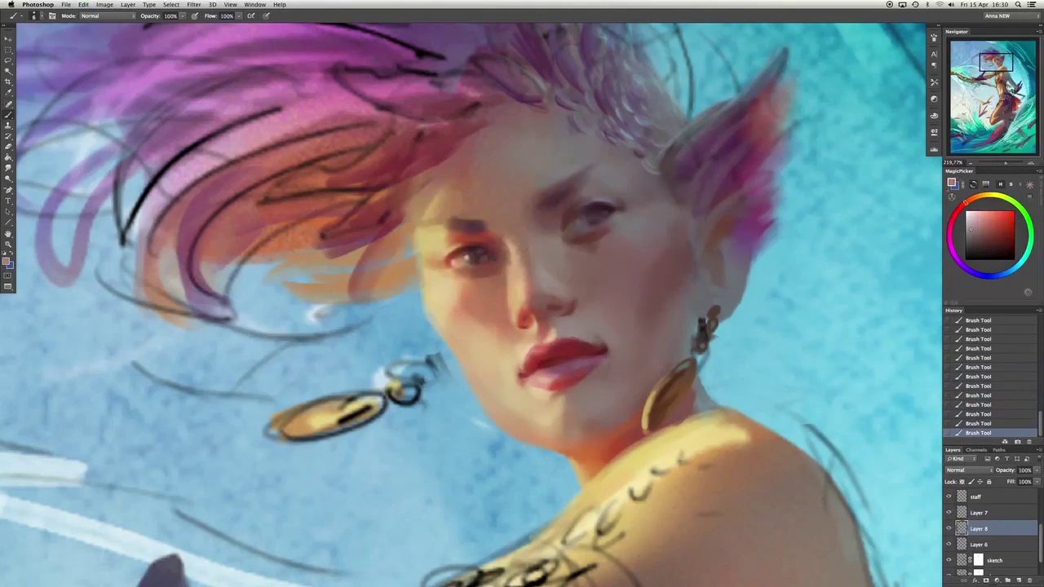
pyautogui.keyDown('alt'); pyautogui.click(602, 348); pyautogui.keyUp('alt')
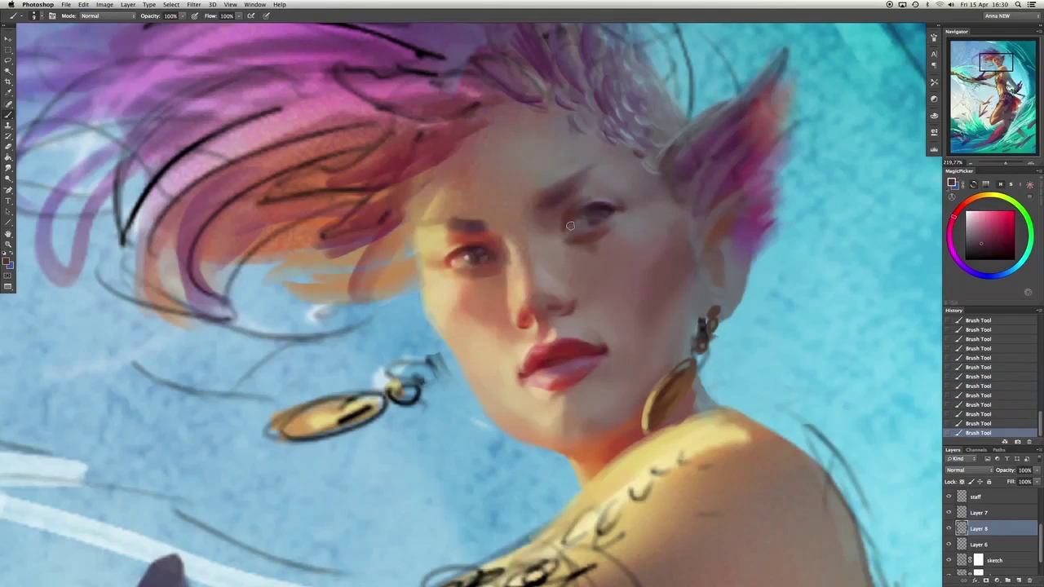
pyautogui.click(984, 248)
pyautogui.keyDown('alt'); pyautogui.click(627, 208); pyautogui.keyUp('alt')
pyautogui.press('super+alt+z')
pyautogui.press('super+alt+z')
pyautogui.press('super+alt+z')
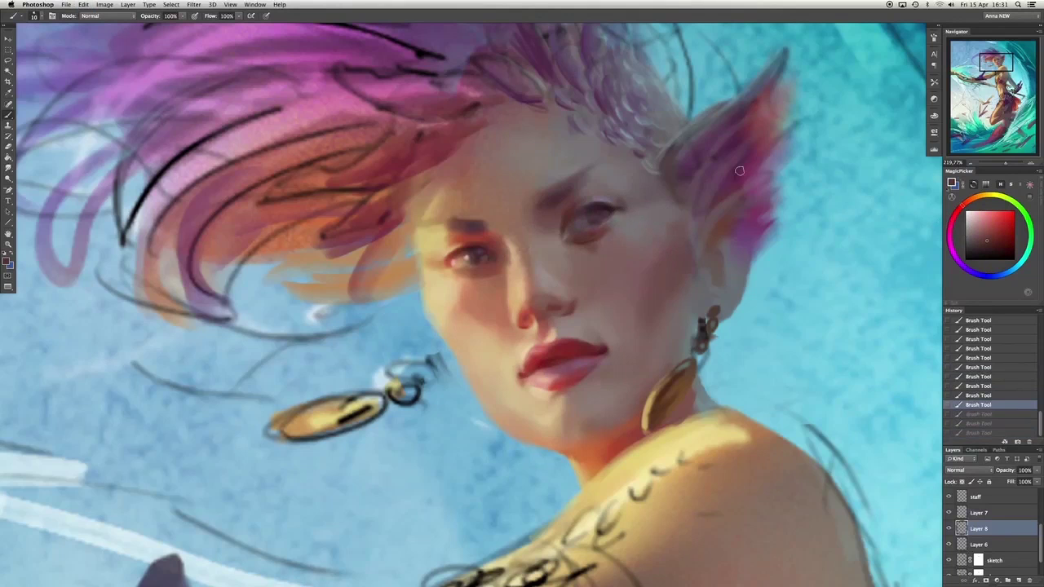
pyautogui.press('super+shift+z')
pyautogui.press('super+shift+z')
pyautogui.press('super+shift+z')
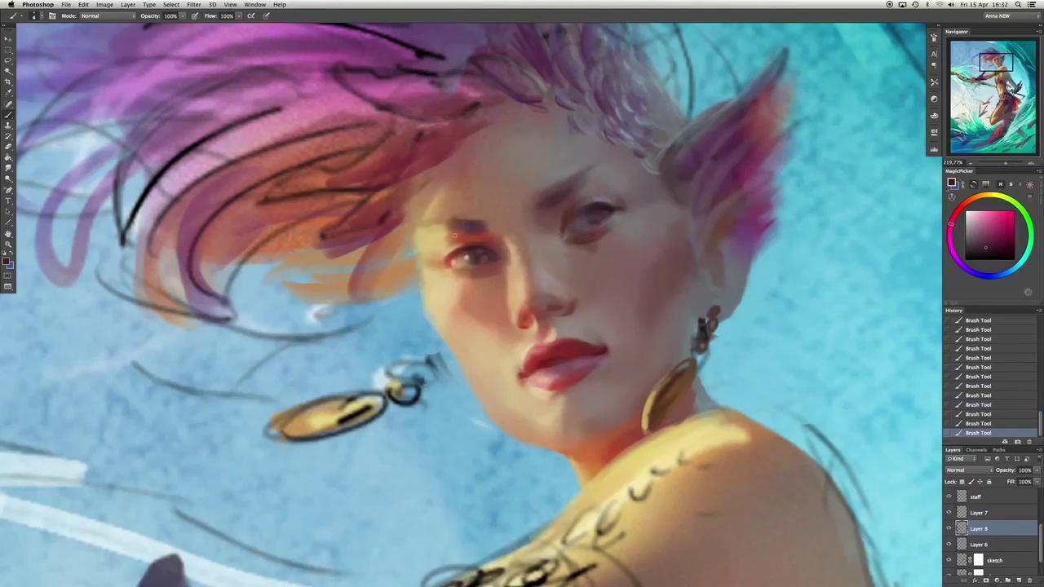
# Repaint the lower lip in a lighter pink.
pyautogui.keyDown('alt'); pyautogui.click(551, 376); pyautogui.keyUp('alt')
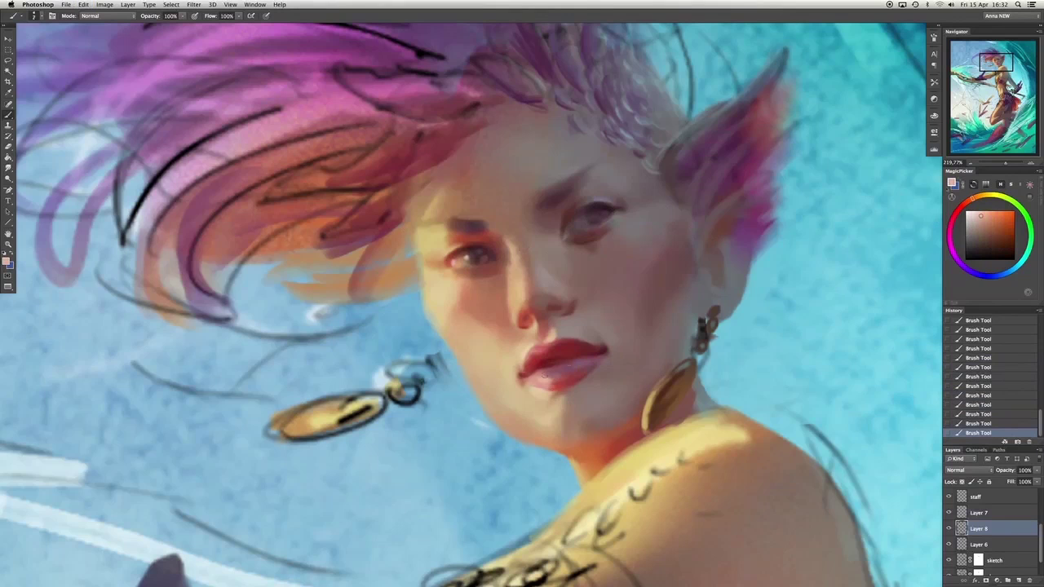
pyautogui.press('x')
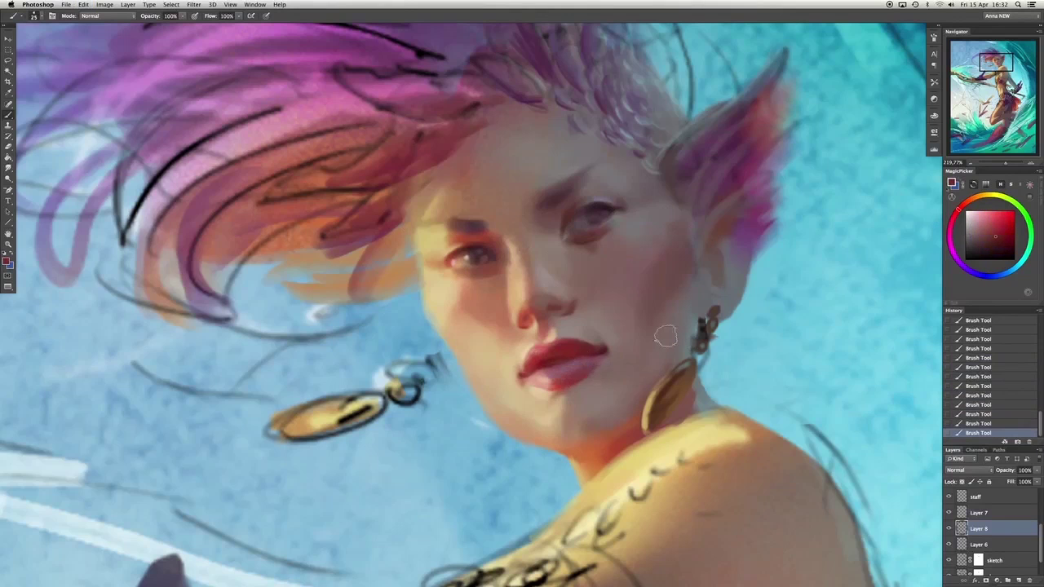
pyautogui.press('super+z')
pyautogui.keyDown('alt'); pyautogui.click(565, 382); pyautogui.keyUp('alt')
pyautogui.keyDown('alt'); pyautogui.click(569, 386); pyautogui.keyUp('alt')
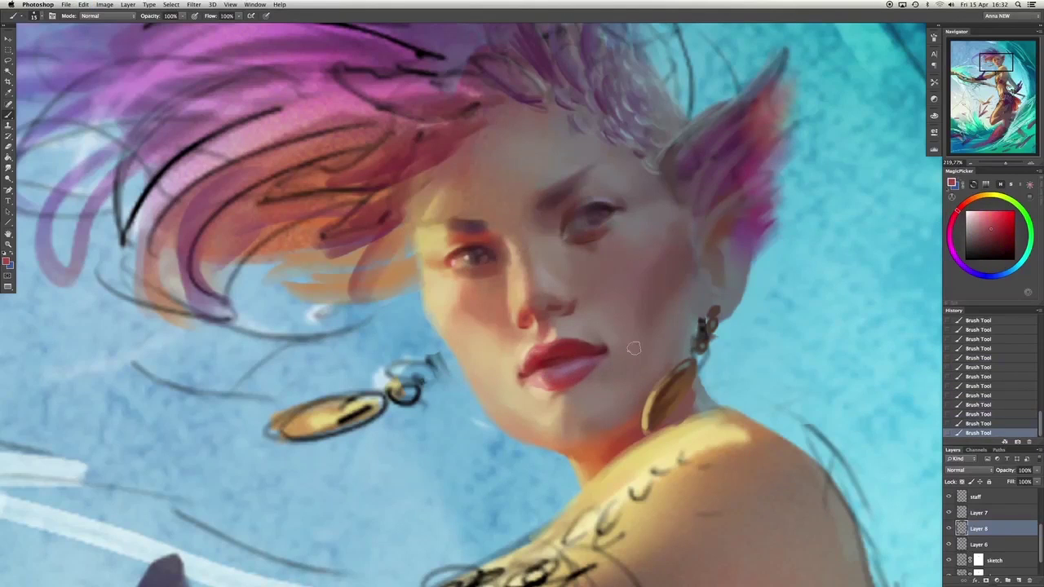
pyautogui.moveTo(563, 381); pyautogui.dragTo(547, 378)
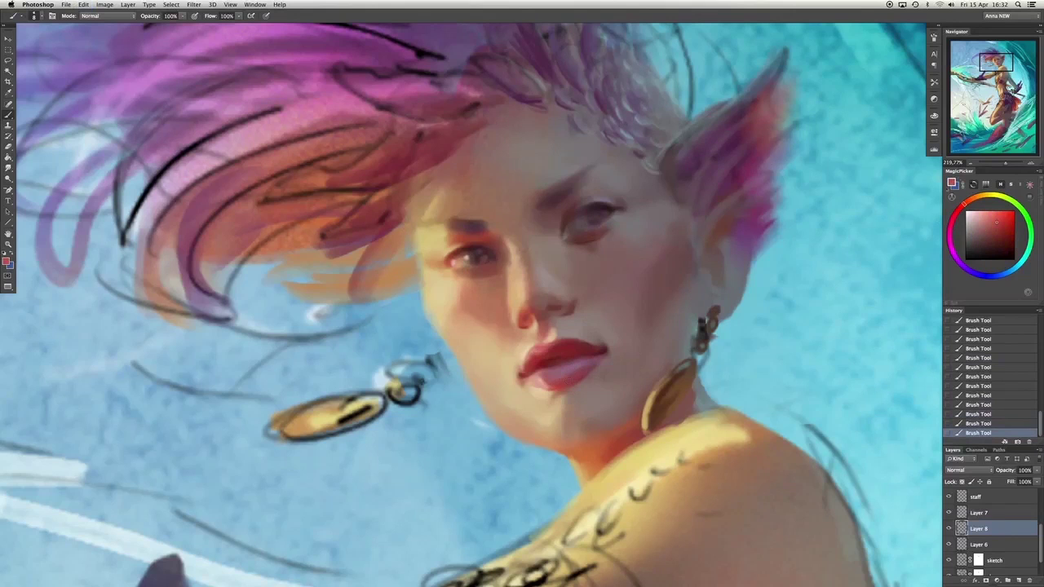
# Darken the shadow beneath the nose and refine the surrounding cheek shading.
pyautogui.keyDown('alt'); pyautogui.click(514, 268); pyautogui.keyUp('alt')
pyautogui.press('super+z')
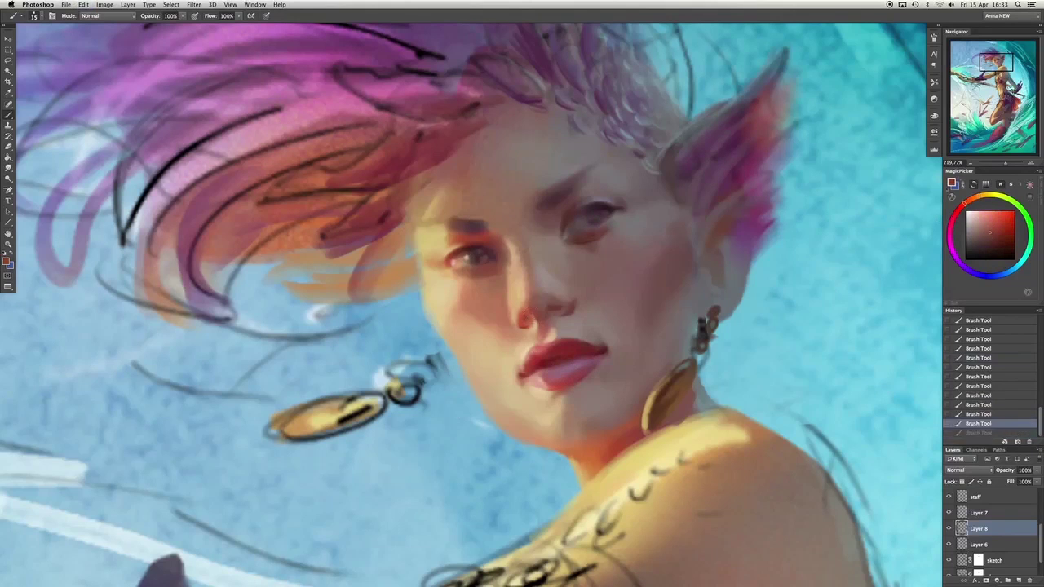
pyautogui.moveTo(529, 307)
pyautogui.mouseDown()
pyautogui.moveTo(550, 252)
pyautogui.moveTo(469, 353)
pyautogui.mouseUp()
pyautogui.keyDown('alt'); pyautogui.click(493, 269); pyautogui.keyUp('alt')
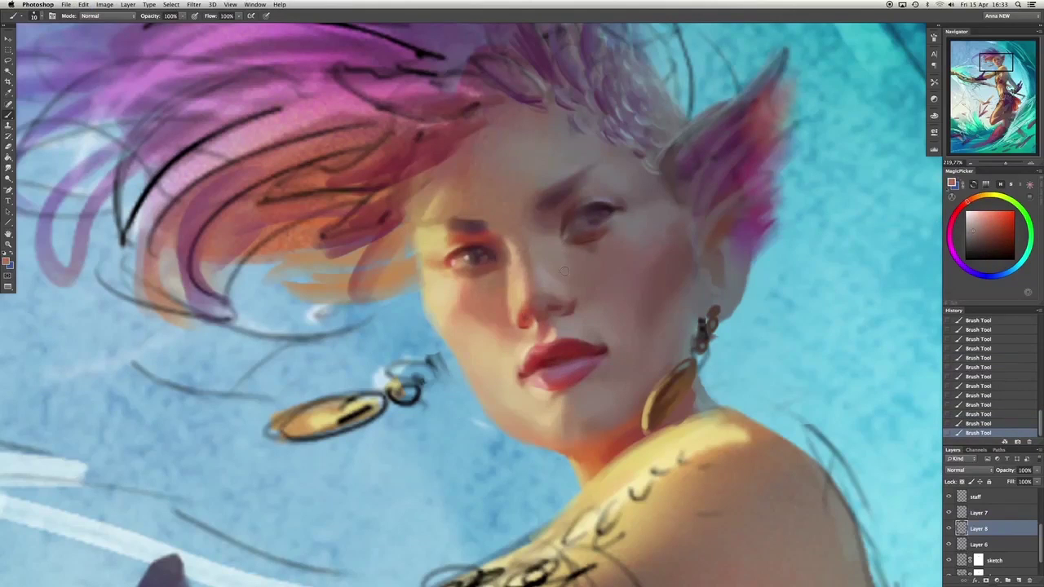
pyautogui.keyDown('alt'); pyautogui.click(498, 278); pyautogui.keyUp('alt')
pyautogui.keyDown('alt'); pyautogui.click(482, 274); pyautogui.keyUp('alt')
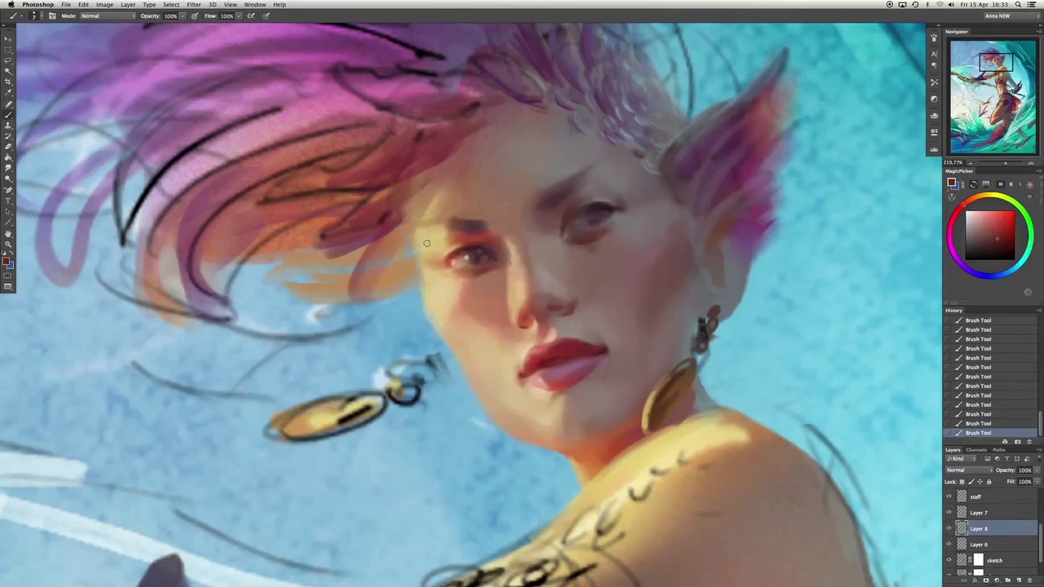
pyautogui.keyDown('alt'); pyautogui.click(429, 202); pyautogui.keyUp('alt')
pyautogui.keyDown('alt'); pyautogui.click(498, 318); pyautogui.keyUp('alt')
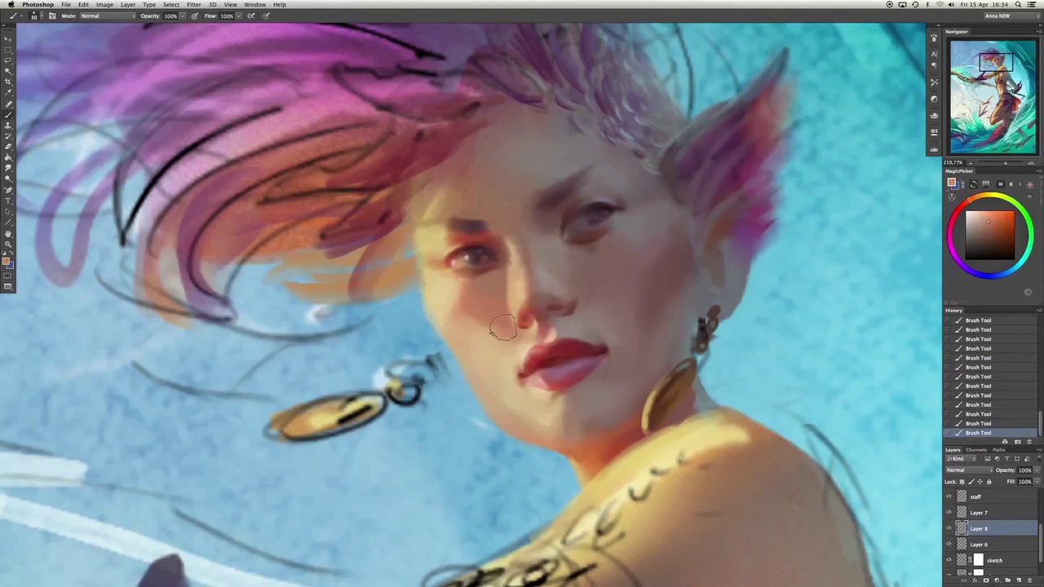
pyautogui.keyDown('alt'); pyautogui.click(505, 330); pyautogui.keyUp('alt')
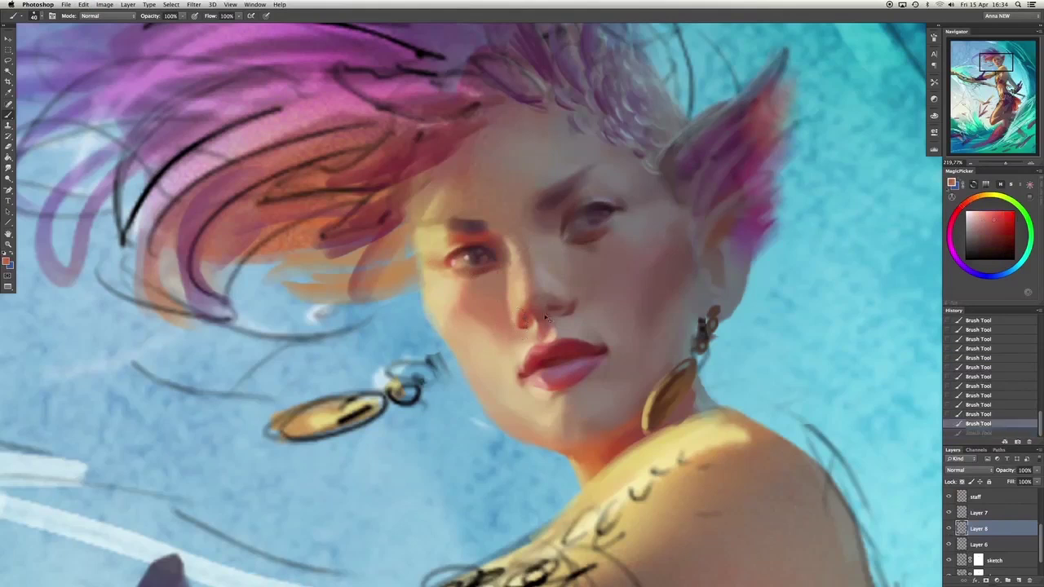
pyautogui.keyDown('alt'); pyautogui.click(551, 420); pyautogui.keyUp('alt')
pyautogui.hotkey('alt', '[')
# Remove the gold earring below the ear and shade the neck beneath it in red.
pyautogui.hotkey('ctrl', 'alt', 'z')
pyautogui.hotkey('ctrl', 'alt', 'z')
pyautogui.hotkey('ctrl', 'alt', 'z')
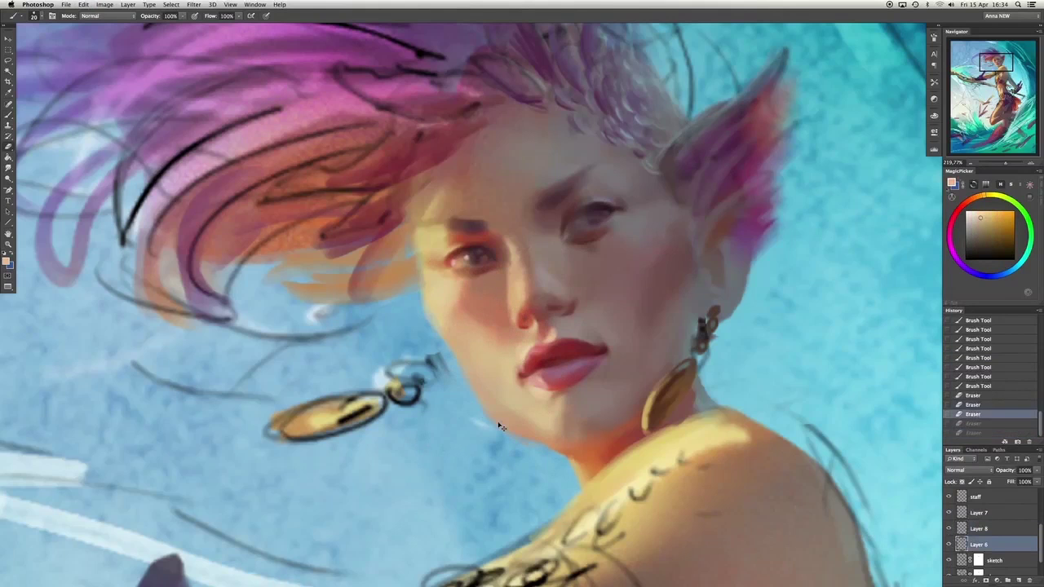
pyautogui.click(481, 410)
pyautogui.click(949, 546)
pyautogui.keyDown('alt'); pyautogui.click(663, 361); pyautogui.keyUp('alt')
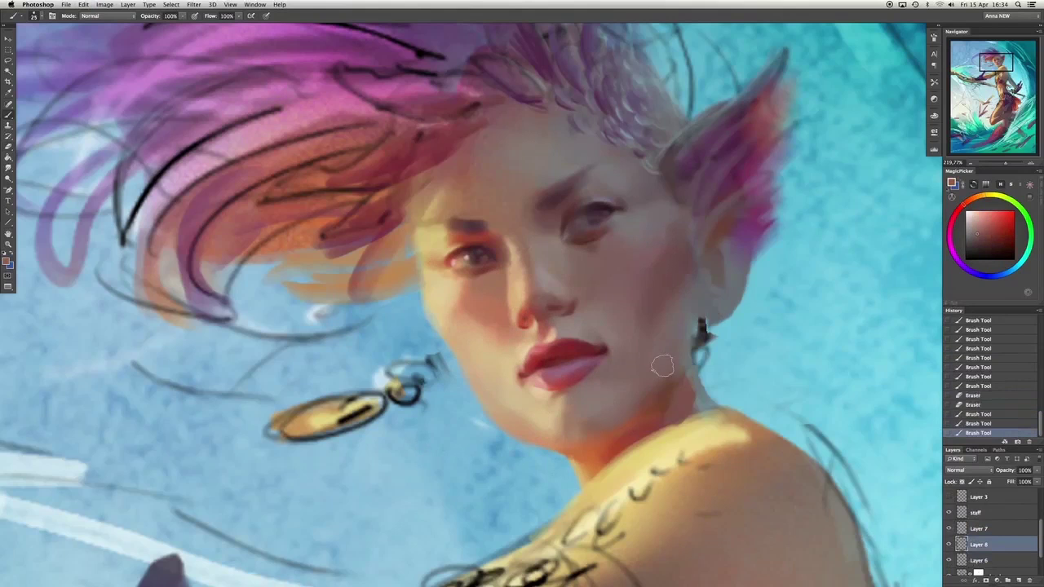
pyautogui.moveTo(664, 361)
pyautogui.mouseDown()
pyautogui.moveTo(634, 372)
pyautogui.moveTo(696, 385)
pyautogui.mouseUp()
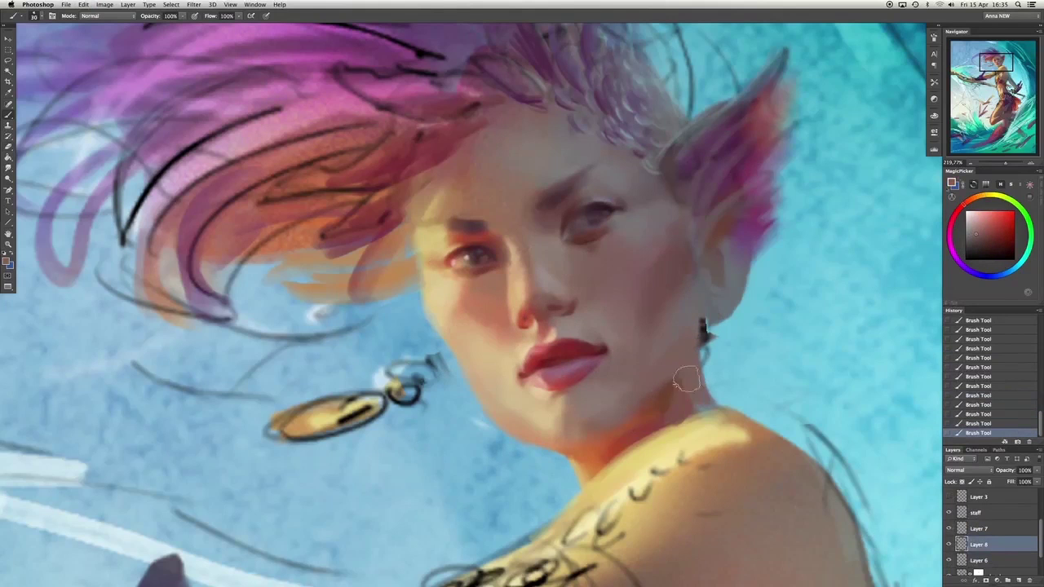
pyautogui.click(950, 530)
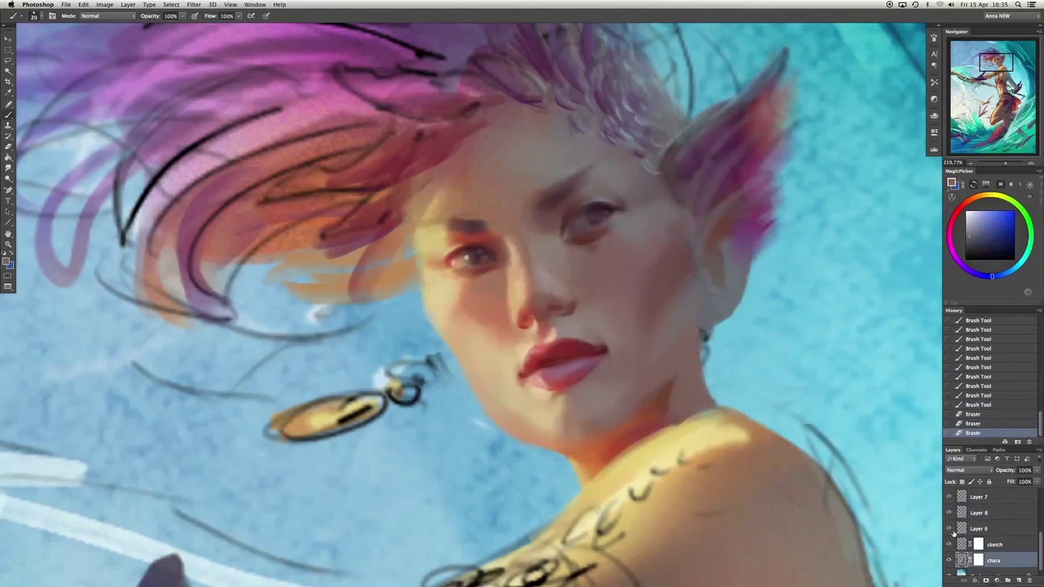
pyautogui.hotkey('ctrl', 'alt', 'z')
pyautogui.hotkey('ctrl', 'alt', 'z')
pyautogui.hotkey('ctrl', 'alt', 'z')
pyautogui.hotkey('ctrl', 'alt', 'z')
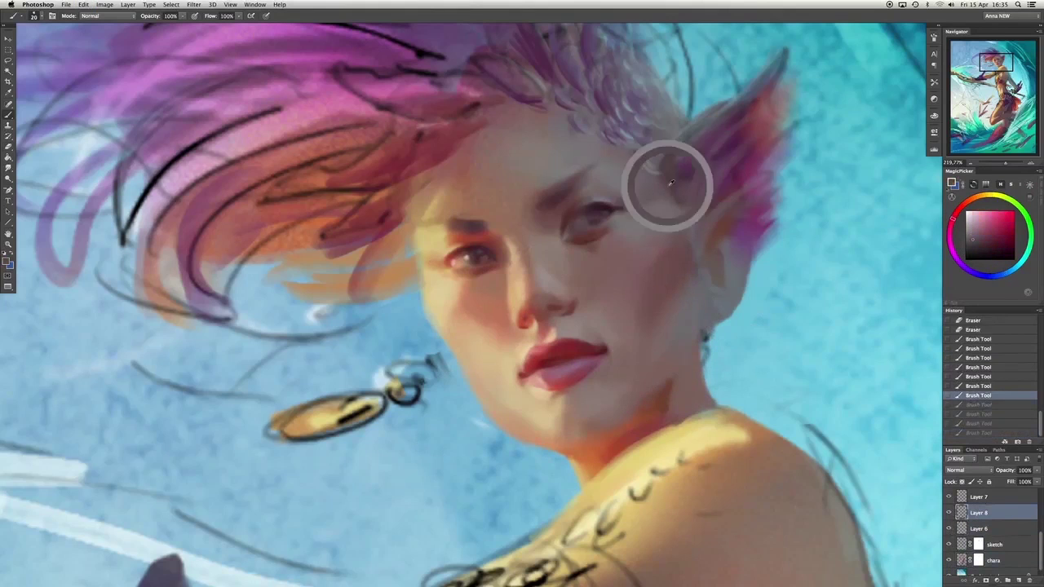
# Paint peach skin tone across the cheek and blend it beside the nose and chin.
pyautogui.moveTo(669, 184); pyautogui.dragTo(664, 196)
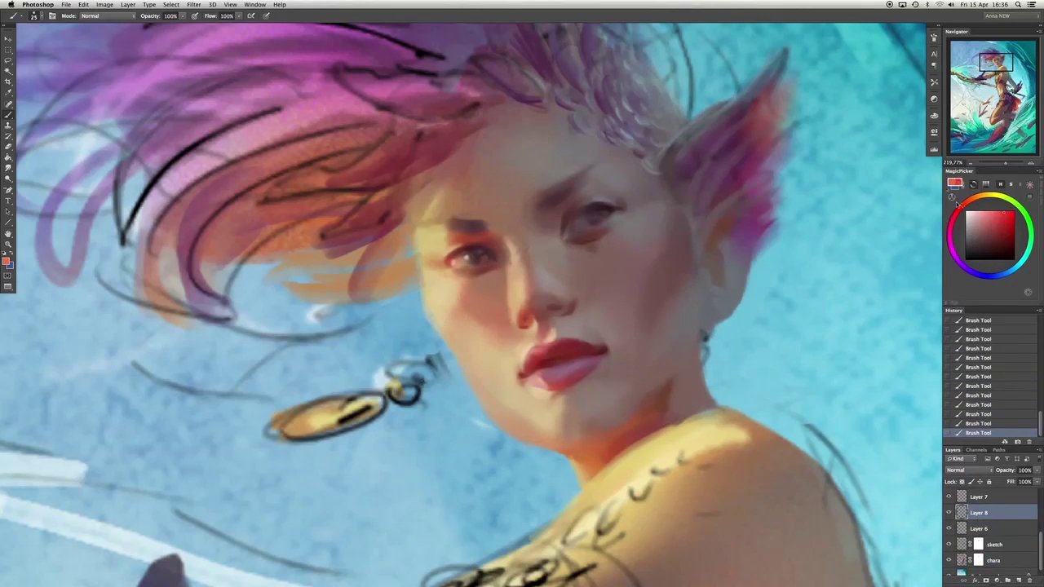
pyautogui.keyDown('alt'); pyautogui.click(464, 283); pyautogui.keyUp('alt')
pyautogui.keyDown('alt'); pyautogui.click(545, 388); pyautogui.keyUp('alt')
pyautogui.moveTo(420, 362)
pyautogui.mouseDown()
pyautogui.moveTo(417, 290)
pyautogui.moveTo(537, 356)
pyautogui.mouseUp()
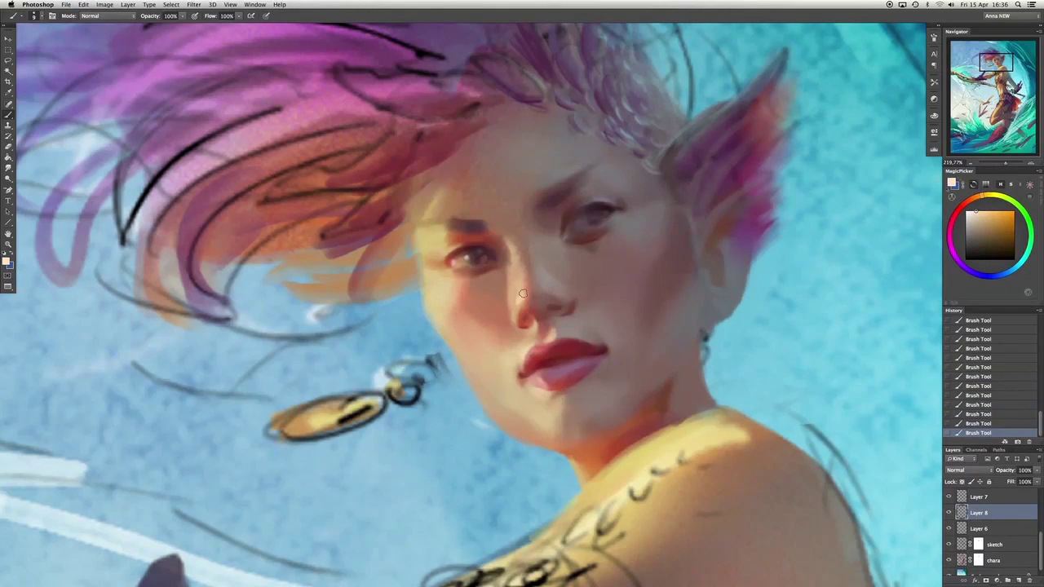
pyautogui.moveTo(460, 331); pyautogui.dragTo(522, 300)
pyautogui.moveTo(460, 368); pyautogui.dragTo(454, 375)
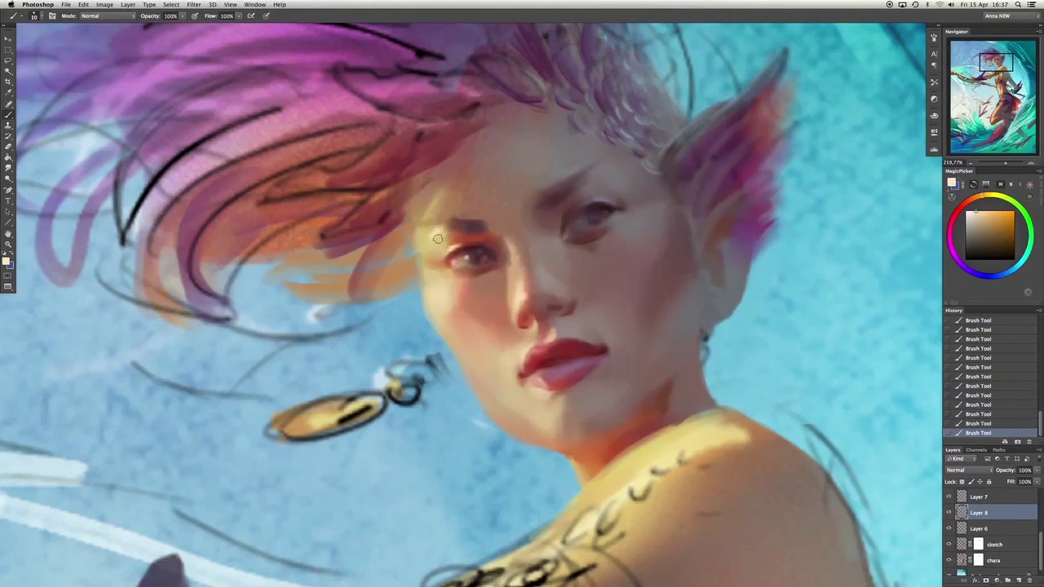
# Add red-orange tones around the left eye, toggling the strokes to compare.
pyautogui.keyDown('alt'); pyautogui.click(465, 271); pyautogui.keyUp('alt')
pyautogui.keyDown('alt'); pyautogui.click(439, 261); pyautogui.keyUp('alt')
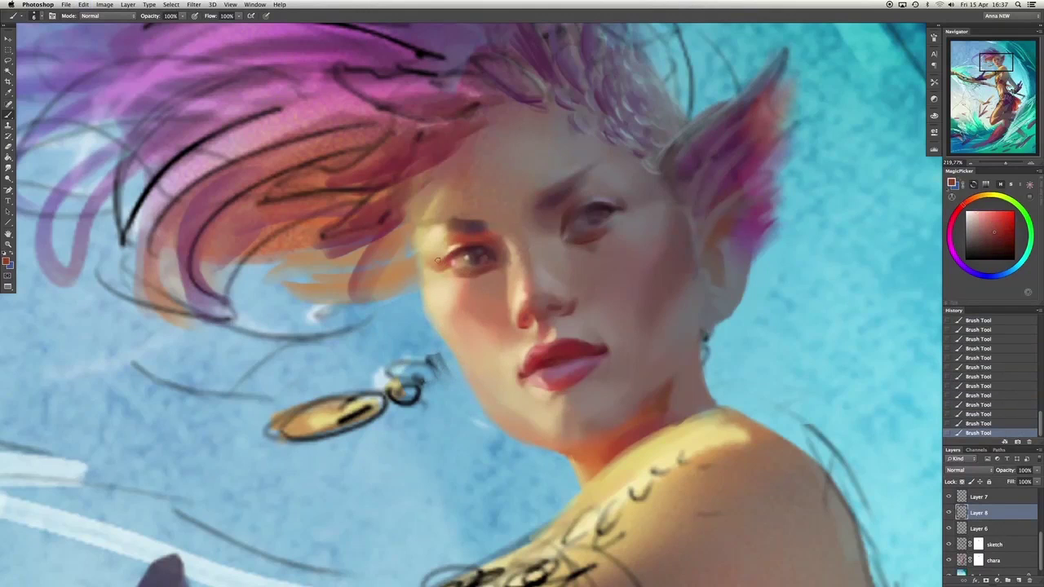
pyautogui.press('super+z')
pyautogui.press('super+z')
pyautogui.press('super+z')
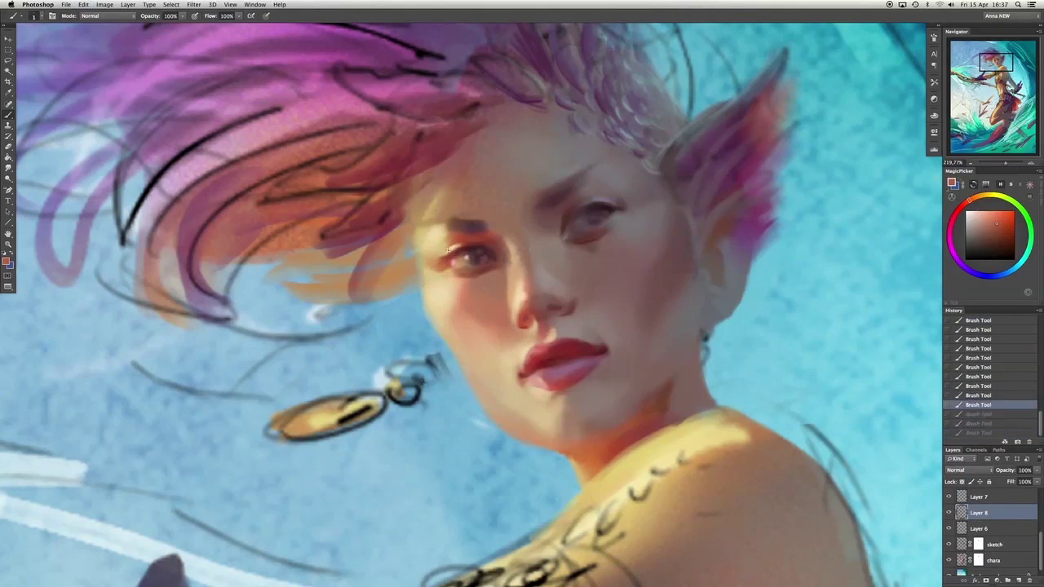
pyautogui.press('super+z')
pyautogui.keyDown('alt'); pyautogui.click(449, 249); pyautogui.keyUp('alt')
pyautogui.press('super+z')
pyautogui.press('super+z')
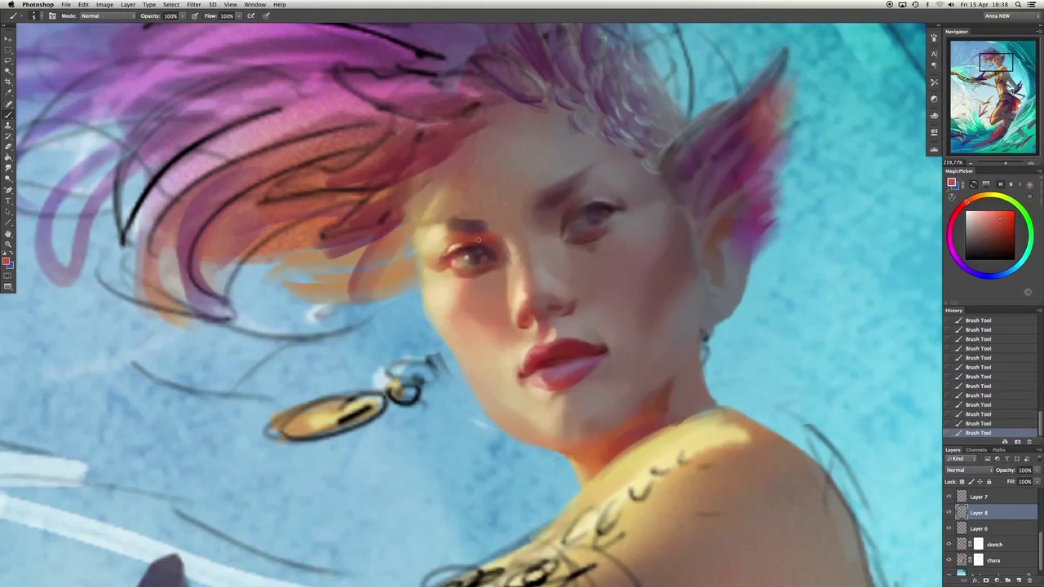
pyautogui.press('super+z')
pyautogui.keyDown('alt'); pyautogui.click(612, 208); pyautogui.keyUp('alt')
pyautogui.press('super+z')
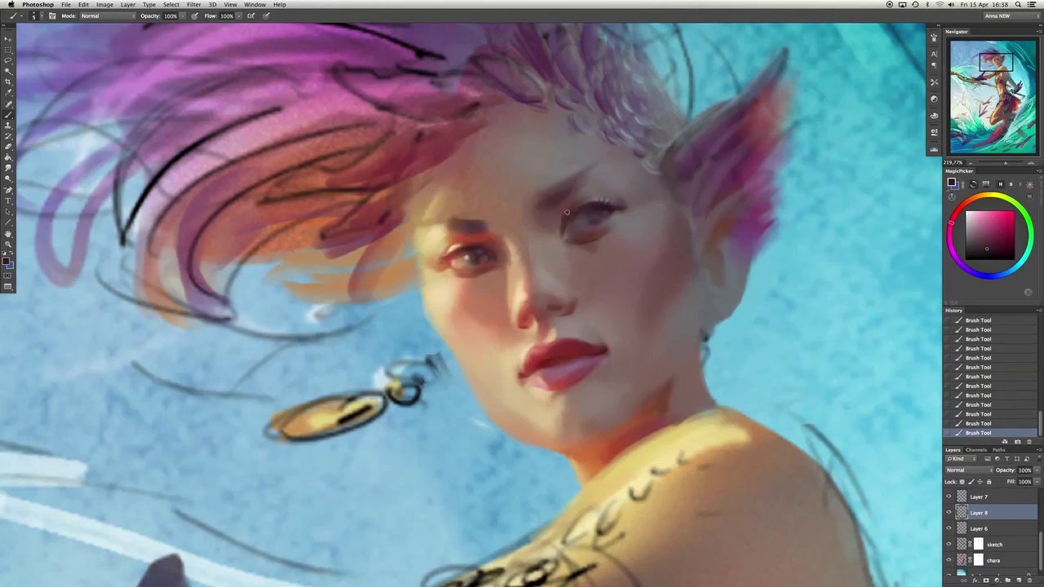
# Re-sample face and rose tones, comparing recent strokes with undo and redo.
pyautogui.press('super+z')
pyautogui.press('super+z')
pyautogui.keyDown('alt'); pyautogui.click(574, 222); pyautogui.keyUp('alt')
pyautogui.press('super+z')
pyautogui.press('super+z')
pyautogui.press('super+z')
pyautogui.press('super+z')
pyautogui.keyDown('alt'); pyautogui.click(528, 244); pyautogui.keyUp('alt')
pyautogui.keyDown('alt'); pyautogui.click(539, 209); pyautogui.keyUp('alt')
pyautogui.press('super+z')
pyautogui.press('super+z')
pyautogui.press('super+z')
pyautogui.press('super+z')
pyautogui.keyDown('alt'); pyautogui.click(545, 208); pyautogui.keyUp('alt')
pyautogui.press('x')
pyautogui.press('super+z')
pyautogui.press('super+z')
pyautogui.press('super+z')
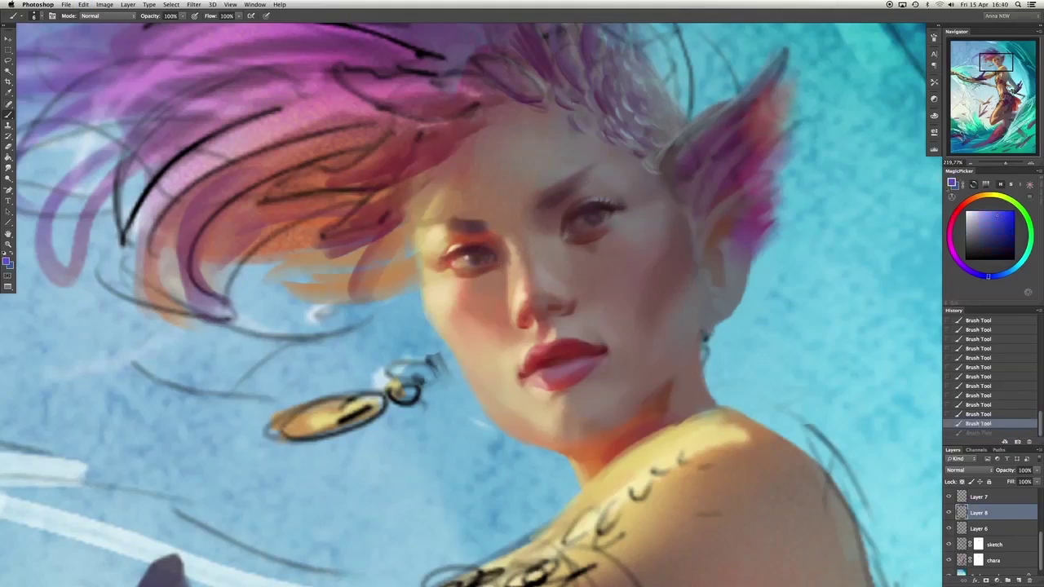
pyautogui.press('shift+super+z')
pyautogui.press('x')
pyautogui.keyDown('alt'); pyautogui.click(594, 213); pyautogui.keyUp('alt')
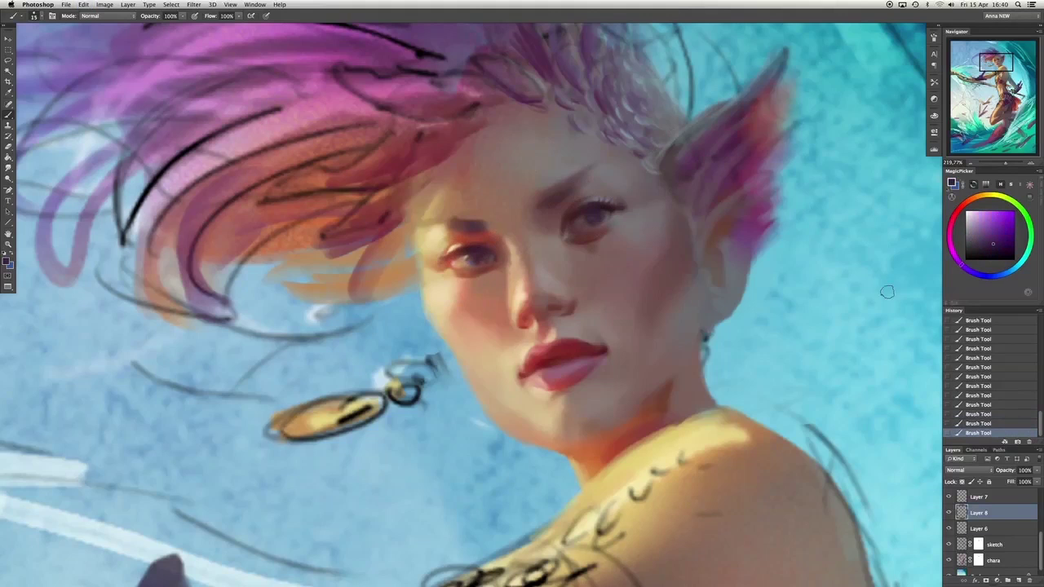
# Pick dark red and magenta tones from the right eye, chin and left eye.
pyautogui.keyDown('alt'); pyautogui.click(594, 210); pyautogui.keyUp('alt')
pyautogui.keyDown('alt'); pyautogui.click(568, 405); pyautogui.keyUp('alt')
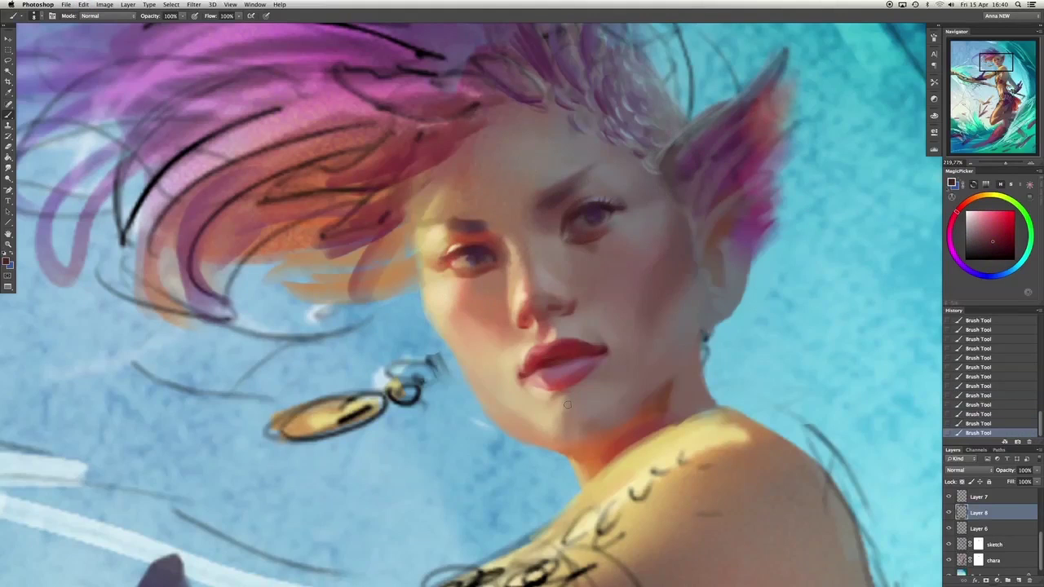
pyautogui.keyDown('alt'); pyautogui.click(490, 252); pyautogui.keyUp('alt')
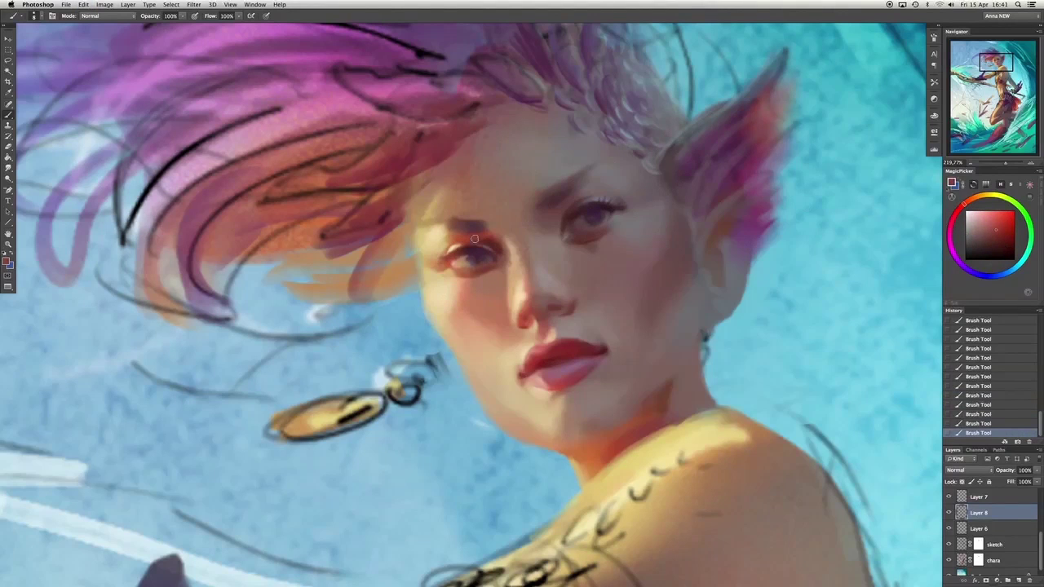
pyautogui.keyDown('alt'); pyautogui.click(487, 253); pyautogui.keyUp('alt')
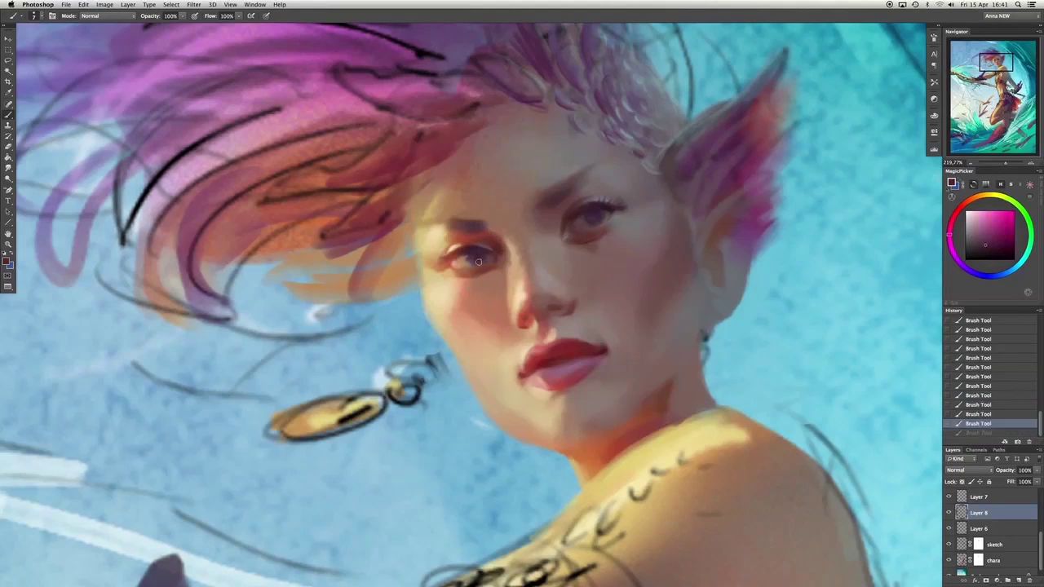
pyautogui.keyDown('alt'); pyautogui.click(462, 243); pyautogui.keyUp('alt')
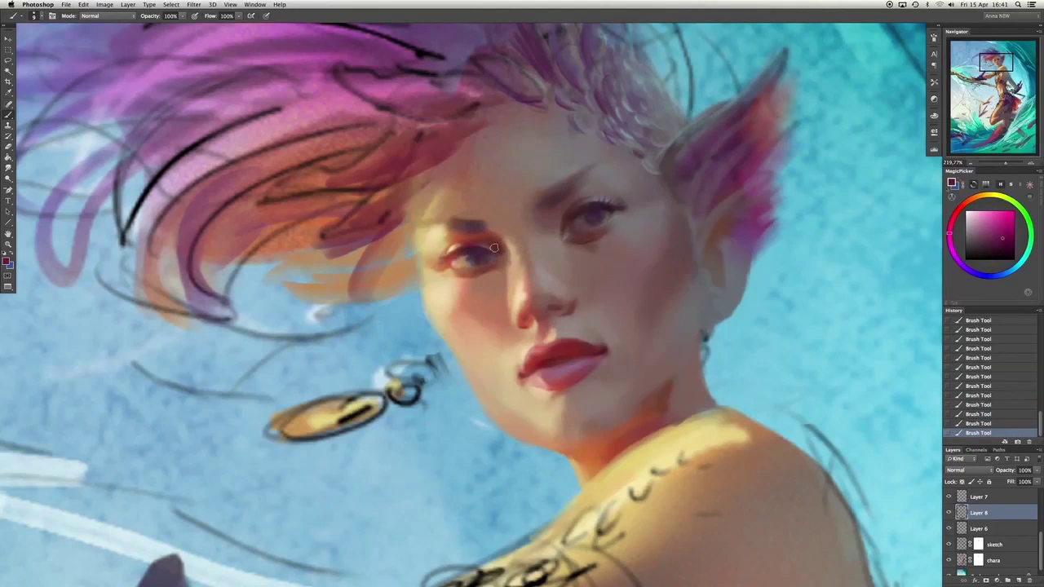
pyautogui.keyDown('alt'); pyautogui.click(562, 218); pyautogui.keyUp('alt')
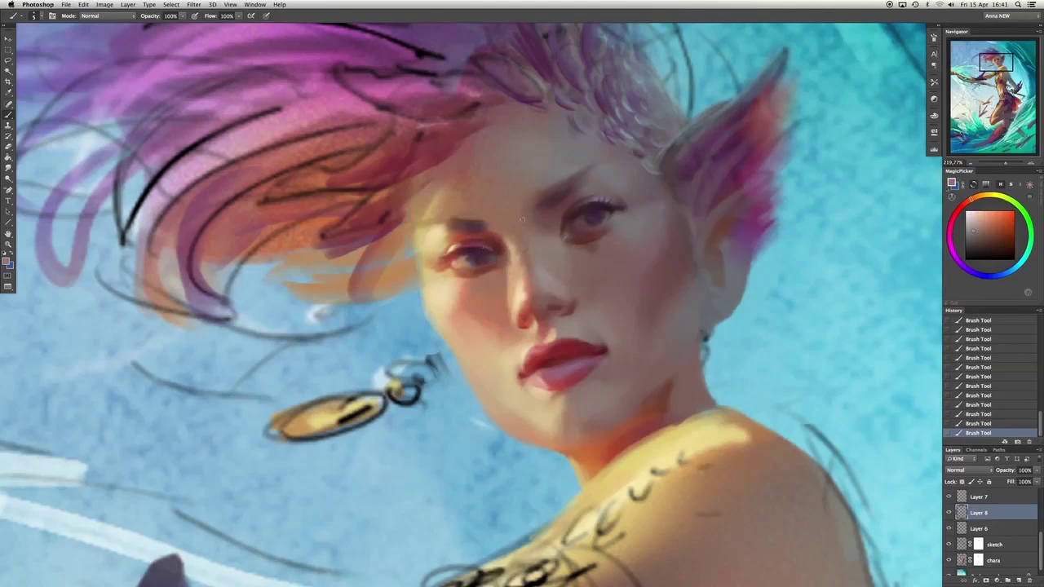
# Dab darker reds around the left eye, resampling between touches.
pyautogui.keyDown('alt'); pyautogui.click(478, 265); pyautogui.keyUp('alt')
pyautogui.keyDown('alt'); pyautogui.click(482, 265); pyautogui.keyUp('alt')
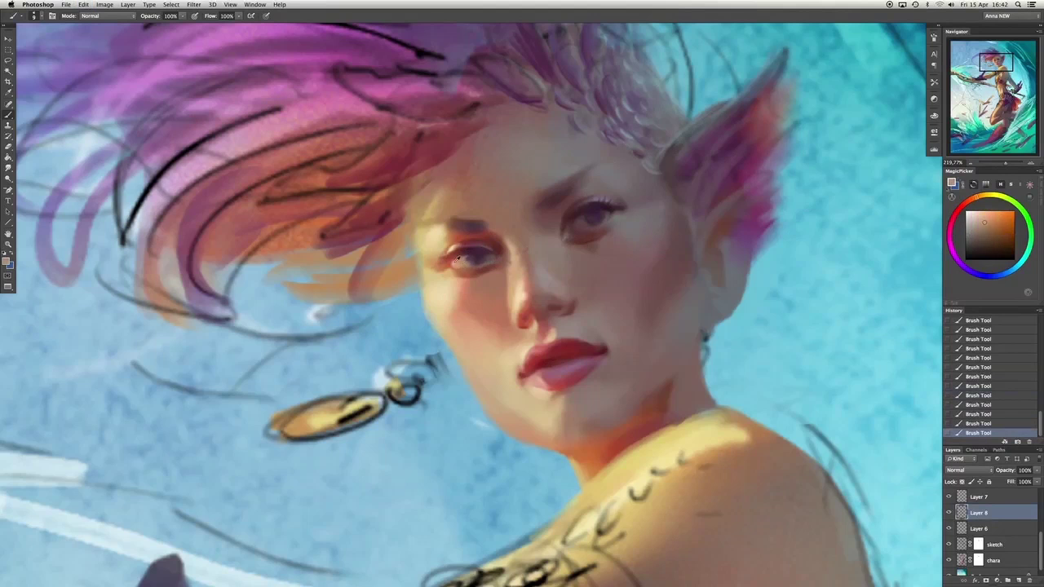
pyautogui.keyDown('alt'); pyautogui.click(458, 266); pyautogui.keyUp('alt')
pyautogui.keyDown('alt'); pyautogui.click(458, 269); pyautogui.keyUp('alt')
pyautogui.keyDown('alt'); pyautogui.click(463, 261); pyautogui.keyUp('alt')
pyautogui.keyDown('alt'); pyautogui.click(471, 256); pyautogui.keyUp('alt')
pyautogui.keyDown('alt'); pyautogui.click(470, 257); pyautogui.keyUp('alt')
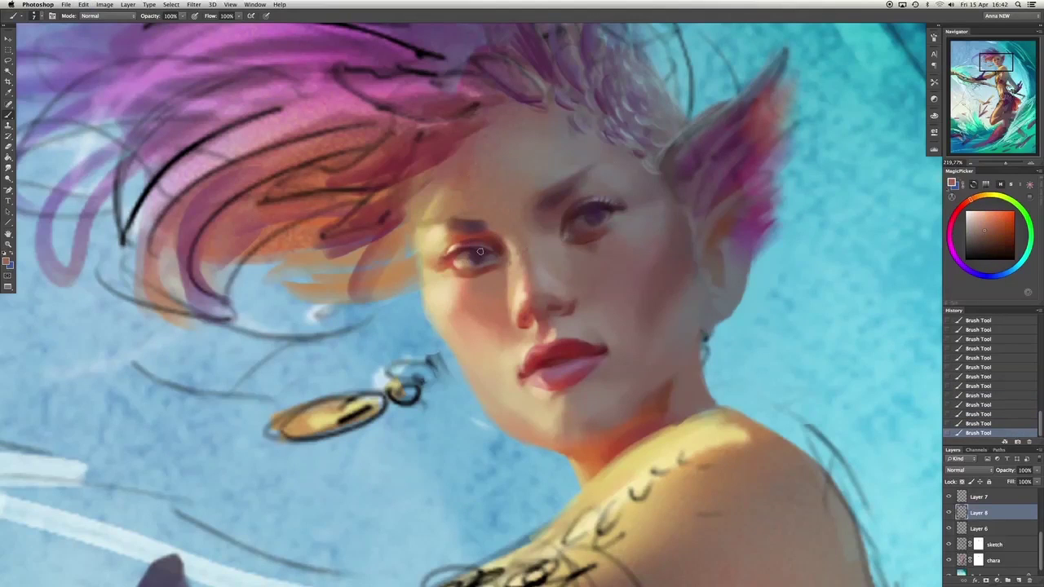
pyautogui.keyDown('alt'); pyautogui.click(470, 257); pyautogui.keyUp('alt')
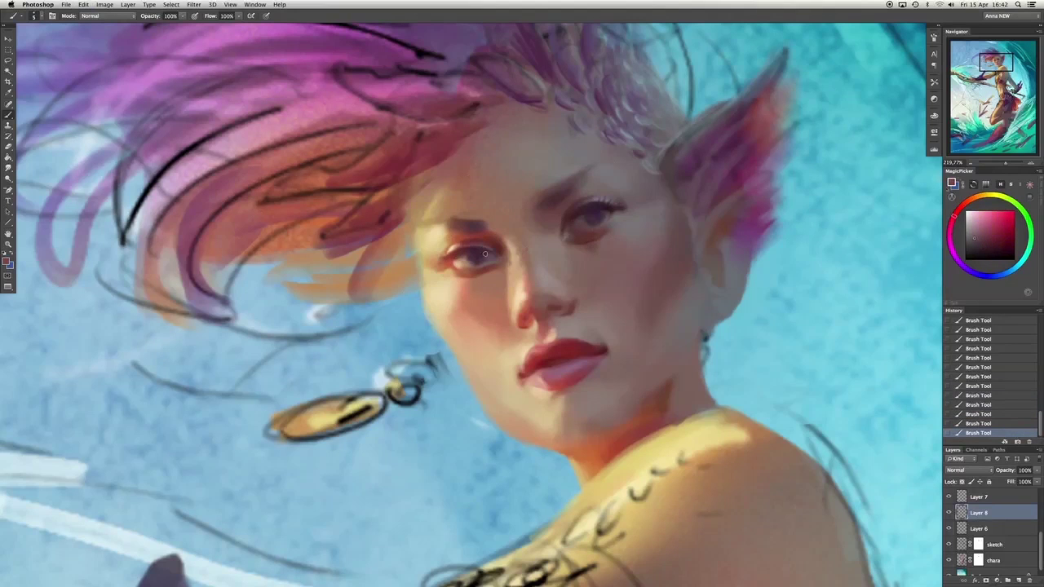
pyautogui.keyDown('alt'); pyautogui.click(464, 261); pyautogui.keyUp('alt')
# Undo a stray stroke near the eye and dab duller red onto the nose tip.
pyautogui.hotkey('ctrl', 'z')
pyautogui.click(1001, 243)
pyautogui.moveTo(564, 315); pyautogui.dragTo(578, 315)
pyautogui.keyDown('alt'); pyautogui.click(528, 319); pyautogui.keyUp('alt')
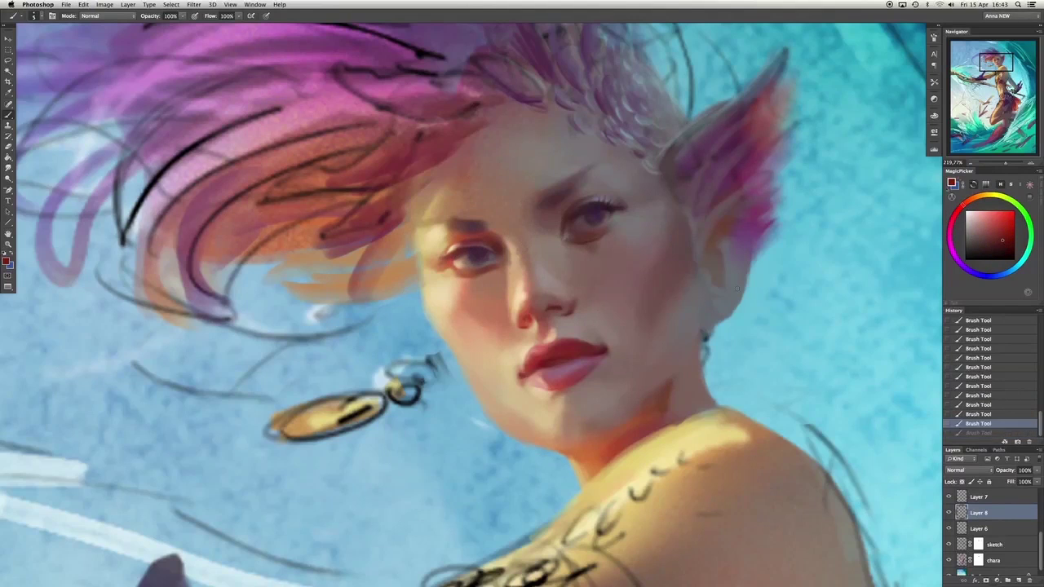
pyautogui.click(527, 319)
pyautogui.click(527, 319)
# Add red-brown touches along the eyebrow and sample pale blue-grey from the forehead.
pyautogui.keyDown('alt'); pyautogui.click(515, 266); pyautogui.keyUp('alt')
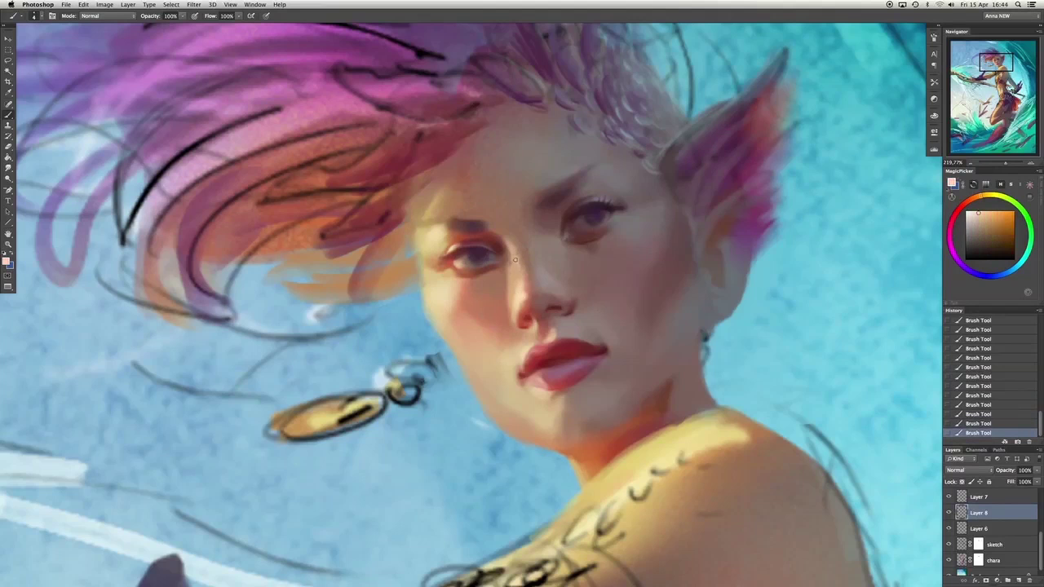
pyautogui.keyDown('alt'); pyautogui.click(504, 241); pyautogui.keyUp('alt')
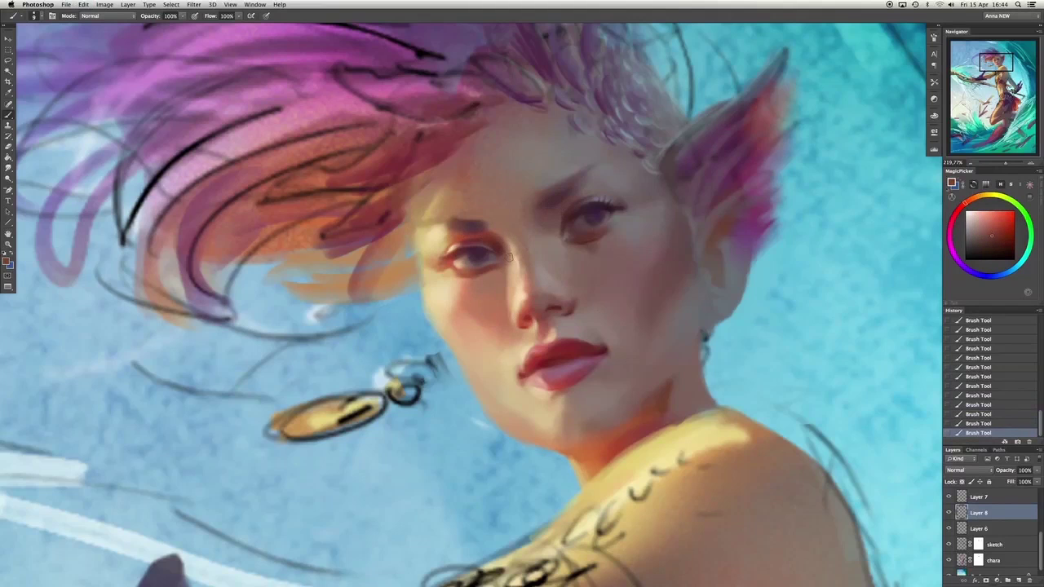
pyautogui.click(508, 237)
pyautogui.click(510, 234)
pyautogui.click(513, 231)
pyautogui.keyDown('alt'); pyautogui.click(537, 191); pyautogui.keyUp('alt')
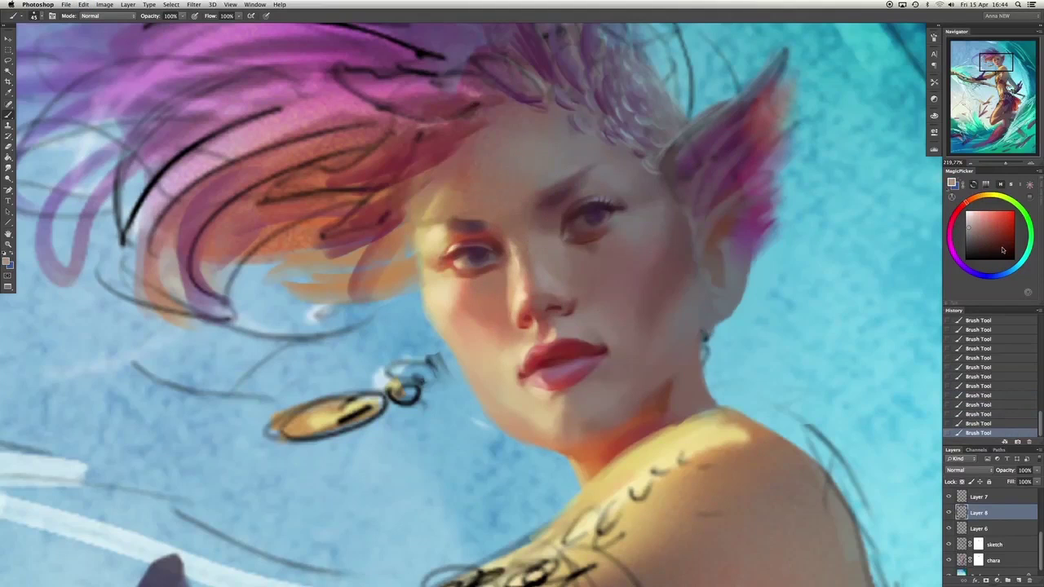
pyautogui.keyDown('alt'); pyautogui.click(571, 180); pyautogui.keyUp('alt')
# Brighten the forehead with light strokes, then sample lip red and peach skin tones.
pyautogui.click(619, 155)
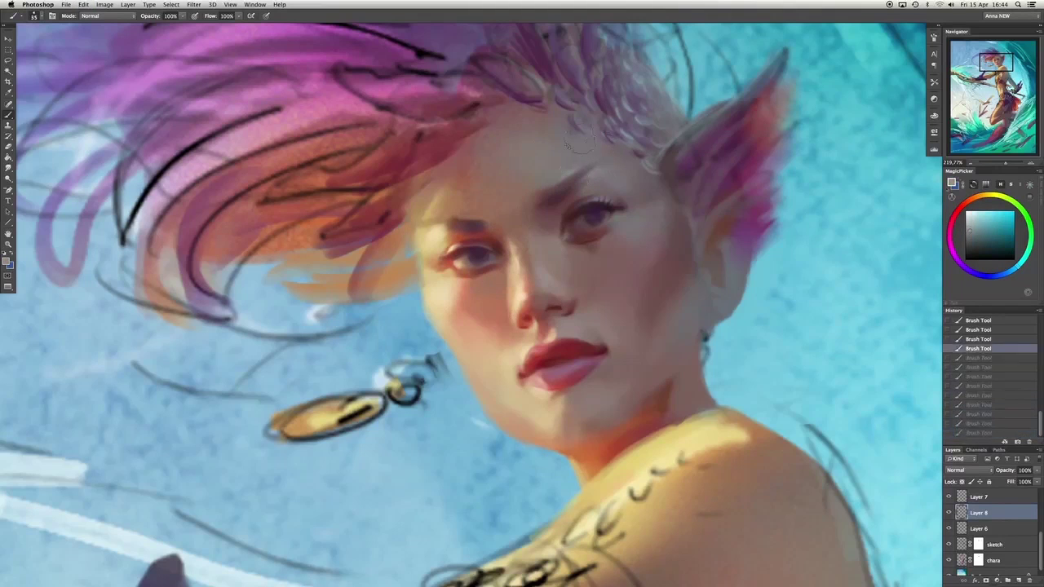
pyautogui.click(571, 182)
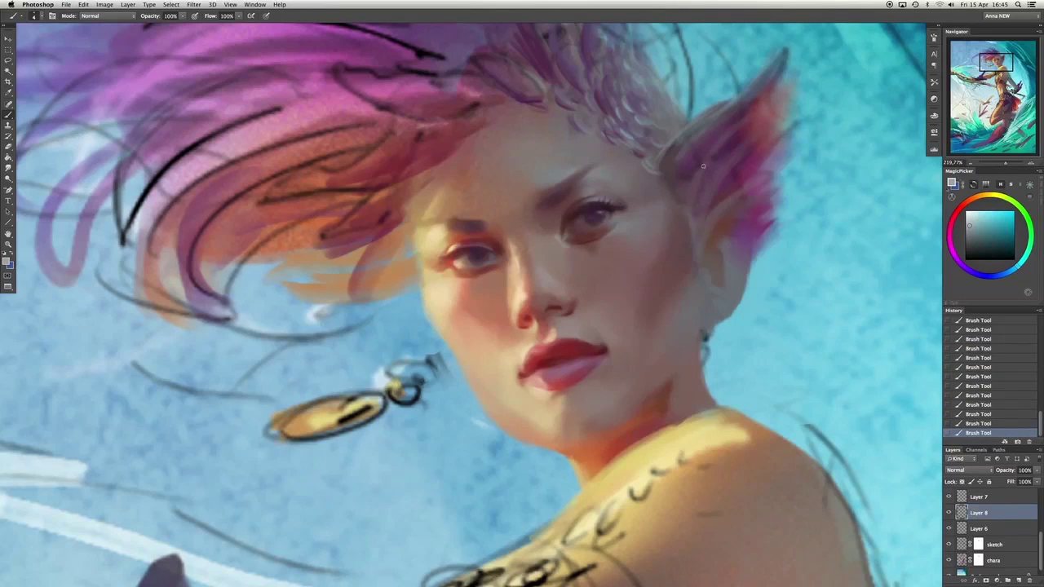
pyautogui.press('x')
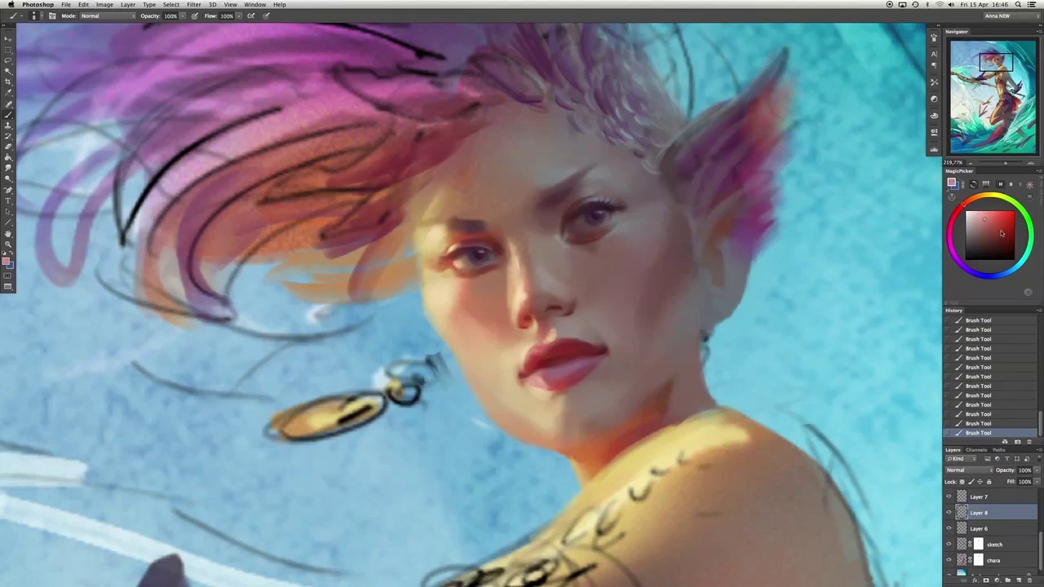
pyautogui.keyDown('alt'); pyautogui.click(557, 343); pyautogui.keyUp('alt')
pyautogui.keyDown('alt'); pyautogui.click(557, 350); pyautogui.keyUp('alt')
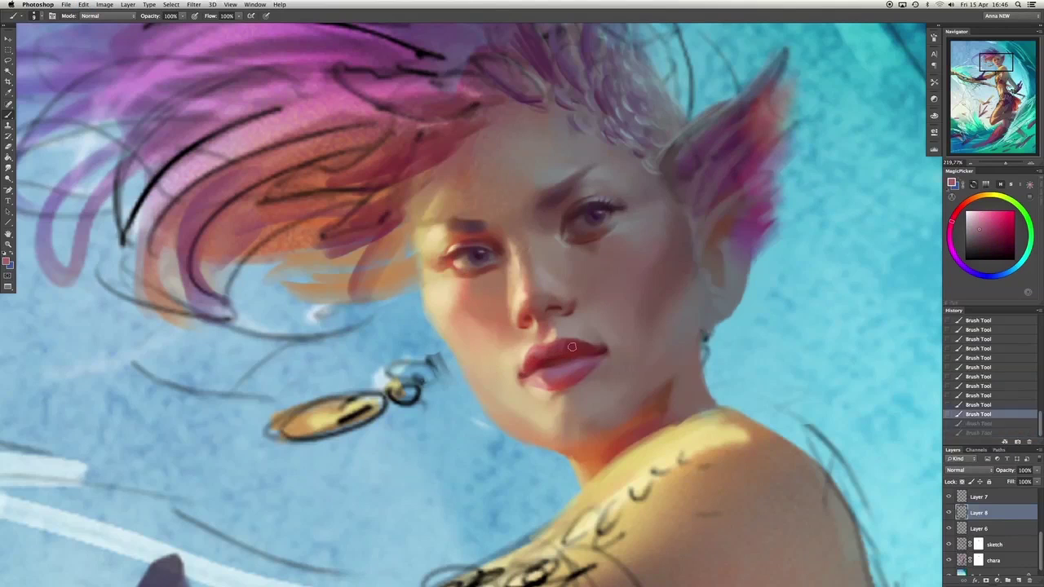
pyautogui.keyDown('alt'); pyautogui.click(531, 349); pyautogui.keyUp('alt')
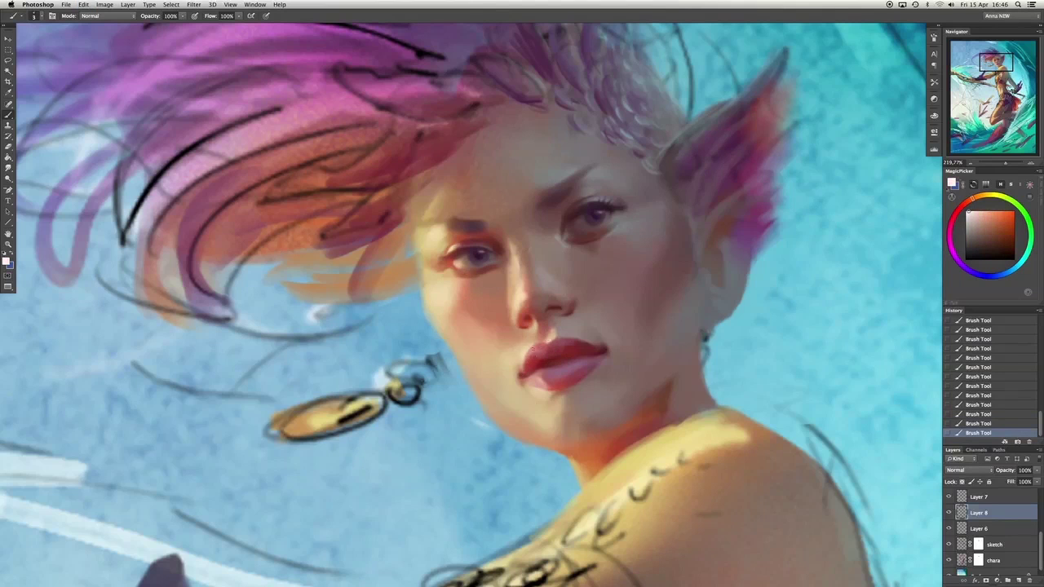
pyautogui.keyDown('alt'); pyautogui.click(554, 359); pyautogui.keyUp('alt')
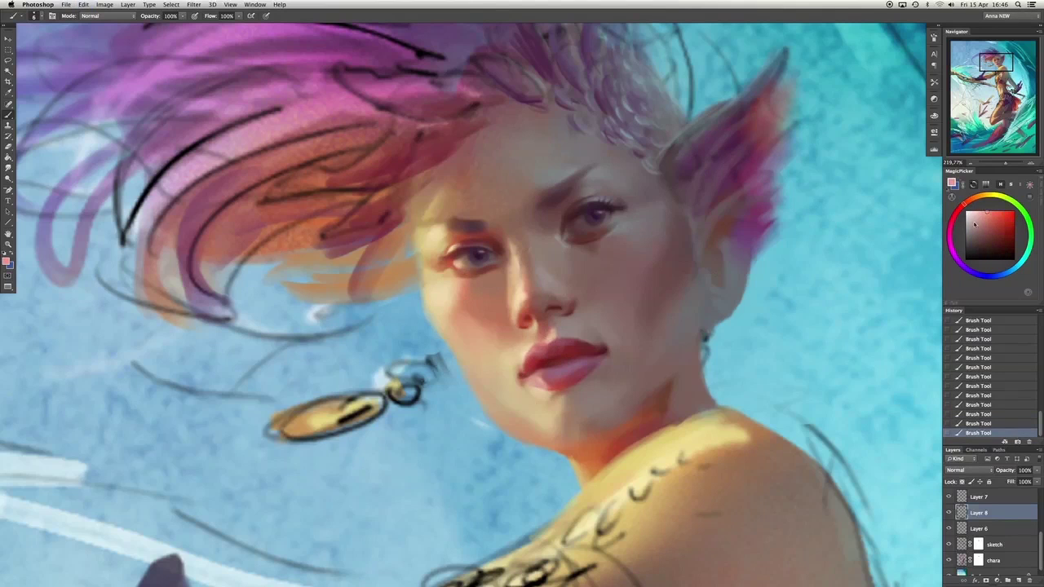
pyautogui.press('super+z')
pyautogui.press('super+z')
pyautogui.press('x')
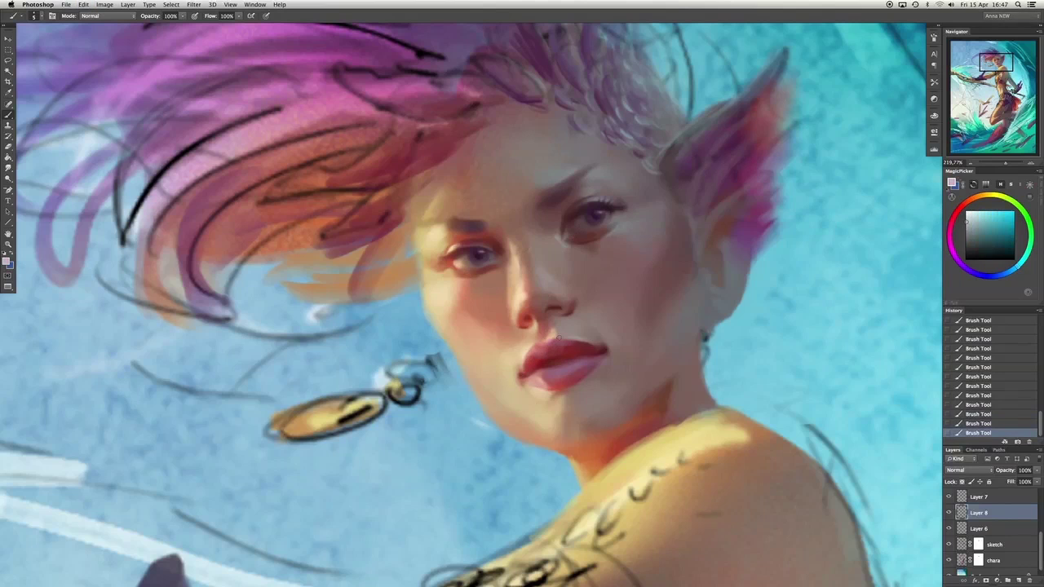
pyautogui.press('x')
pyautogui.press('alt+super+z')
pyautogui.press('alt+super+z')
pyautogui.press('alt+super+z')
pyautogui.press('shift+super+z')
pyautogui.press('shift+super+z')
pyautogui.press('shift+super+z')
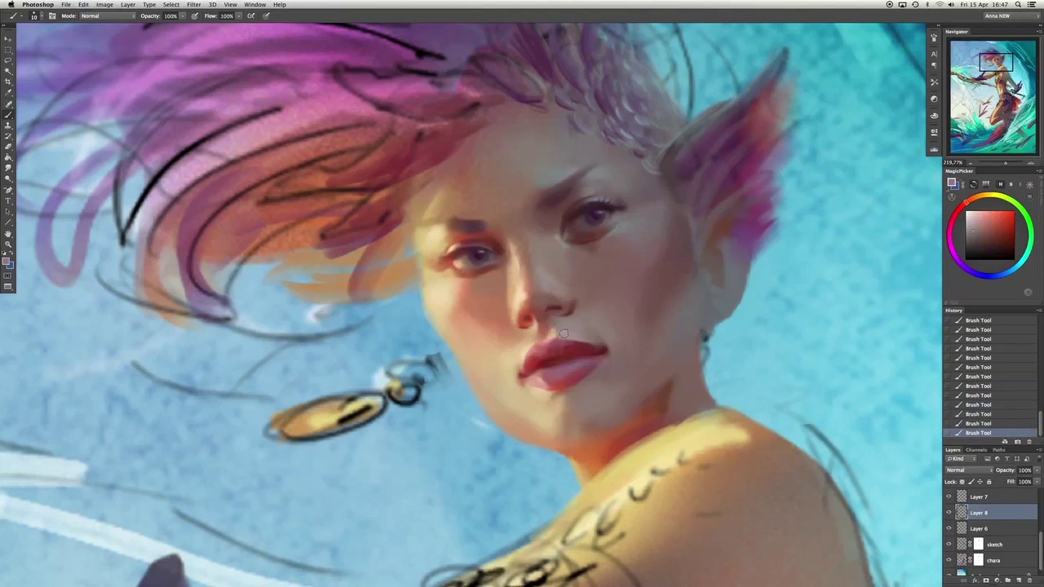
# Enlarge the brush to about 45 px and try strokes near the ear and cheek, undoing the dark ones.
pyautogui.press(']')
pyautogui.press(']')
pyautogui.press(']')
pyautogui.press(']')
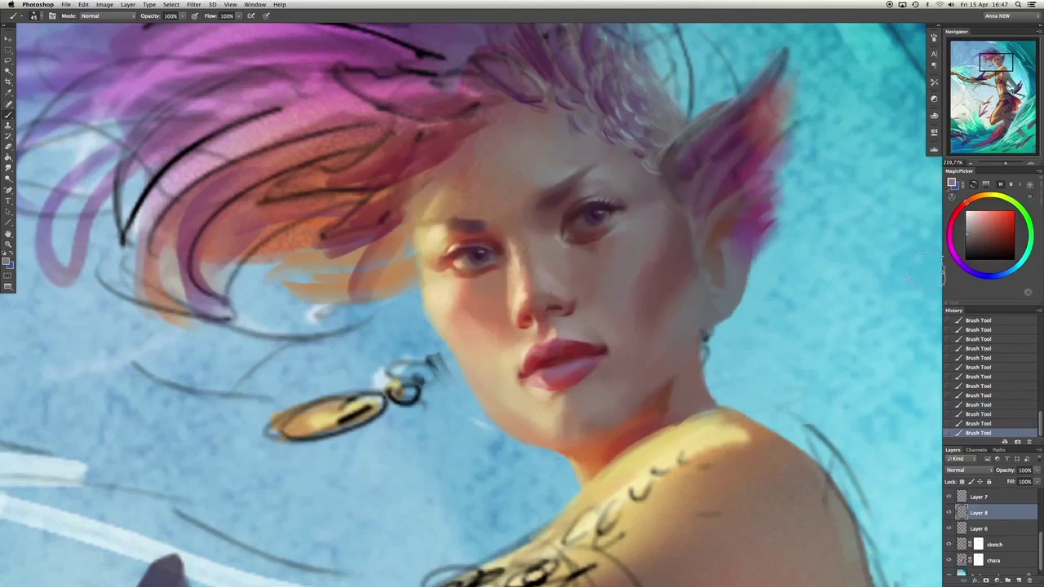
pyautogui.keyDown('alt'); pyautogui.click(696, 261); pyautogui.keyUp('alt')
pyautogui.moveTo(675, 186); pyautogui.dragTo(683, 314)
pyautogui.press('super+z')
pyautogui.keyDown('alt'); pyautogui.click(680, 243); pyautogui.keyUp('alt')
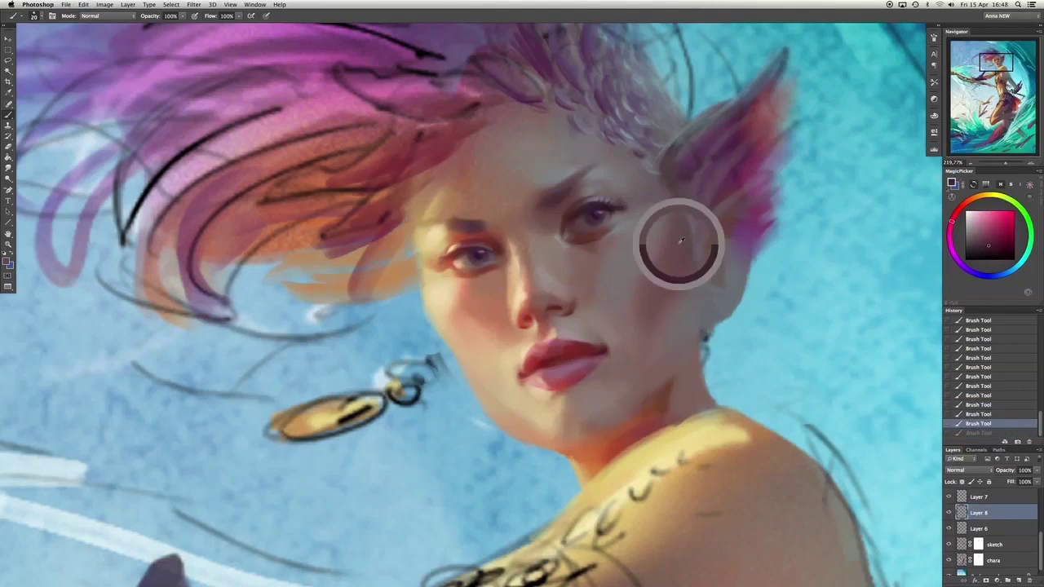
pyautogui.moveTo(679, 243)
pyautogui.mouseDown()
pyautogui.moveTo(658, 274)
pyautogui.moveTo(657, 198)
pyautogui.mouseUp()
pyautogui.keyDown('alt'); pyautogui.click(673, 242); pyautogui.keyUp('alt')
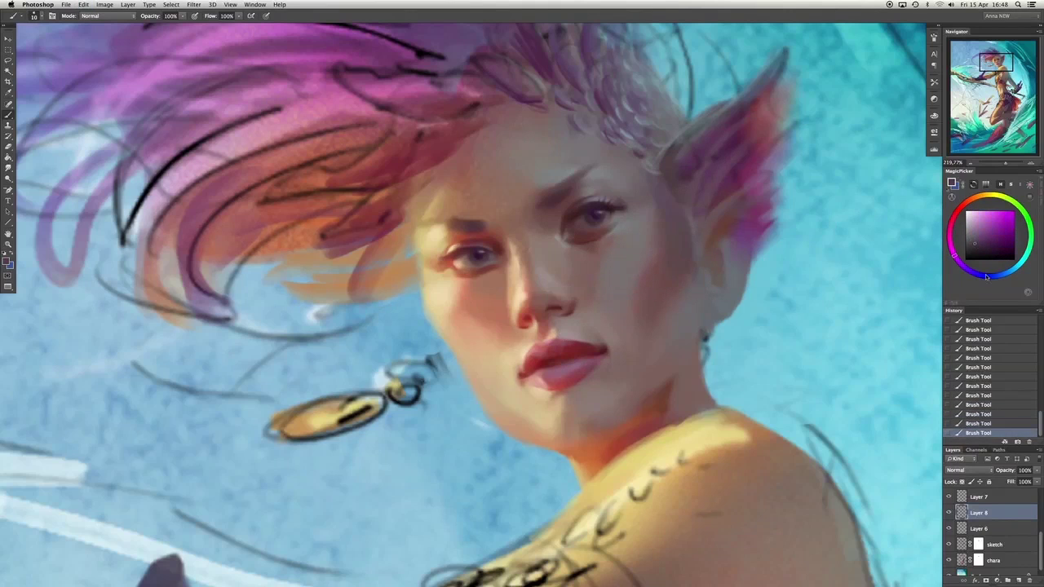
pyautogui.keyDown('alt'); pyautogui.click(648, 176); pyautogui.keyUp('alt')
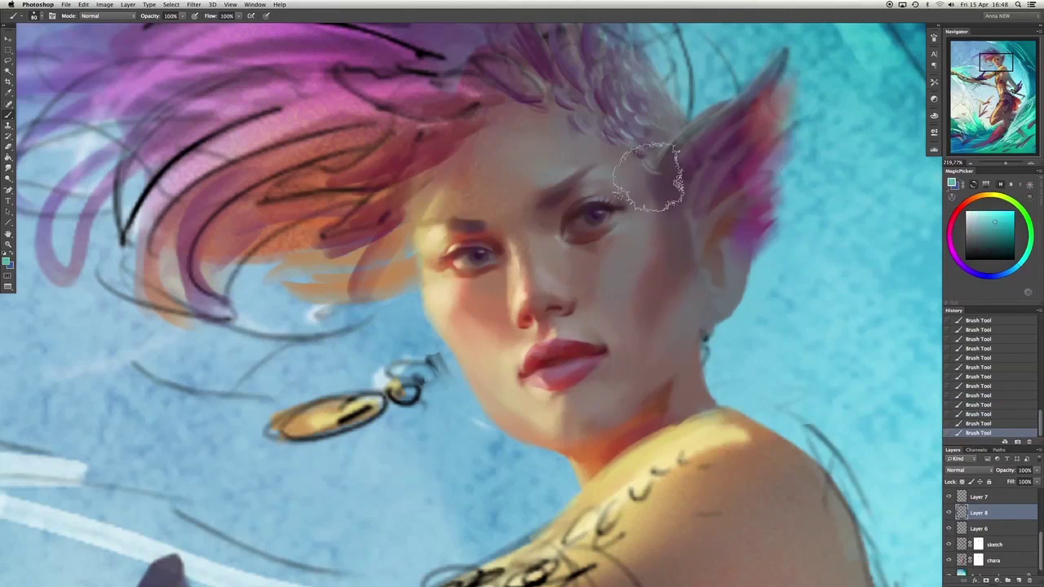
pyautogui.press('super+z')
# Undo the orange skin-tone stroke painted over the earring so it stays intact.
pyautogui.keyDown('alt'); pyautogui.click(374, 278); pyautogui.keyUp('alt')
pyautogui.moveTo(379, 392); pyautogui.dragTo(373, 302)
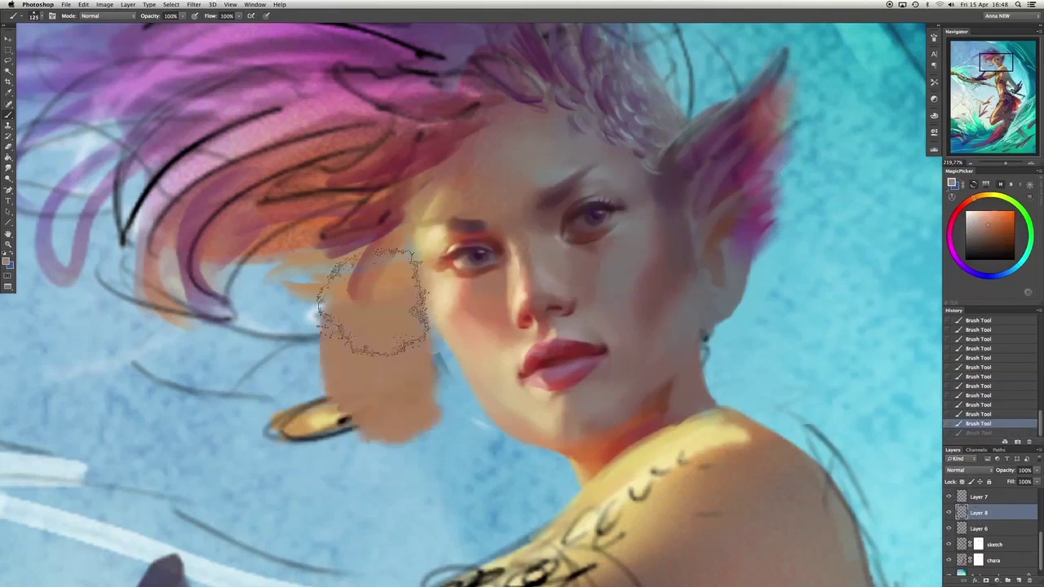
pyautogui.press('super+z')
pyautogui.press('x')
pyautogui.press('super+z')
pyautogui.press('super+z')
pyautogui.press('super+z')
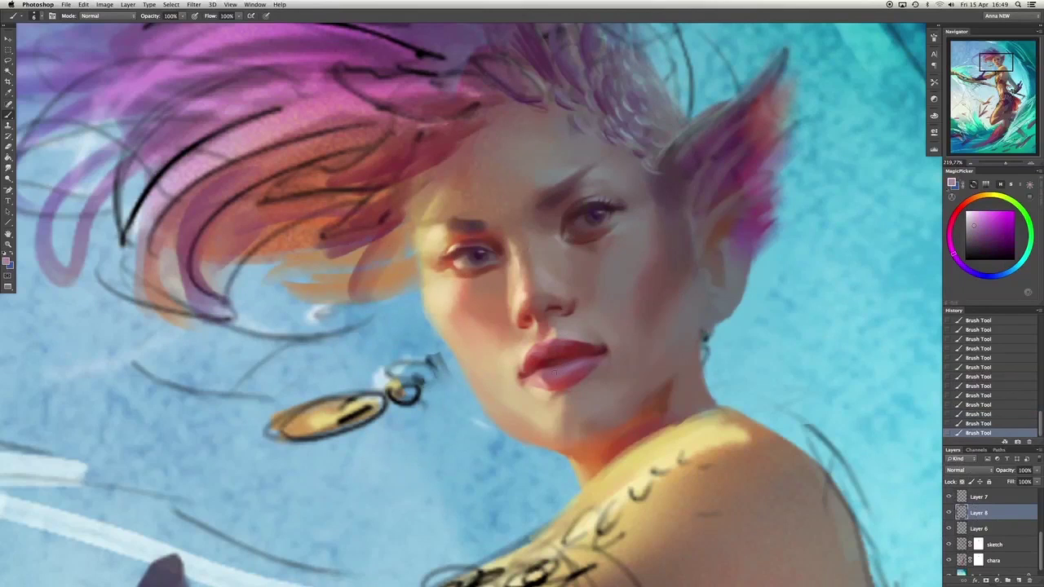
pyautogui.press('super+z')
pyautogui.press('super+z')
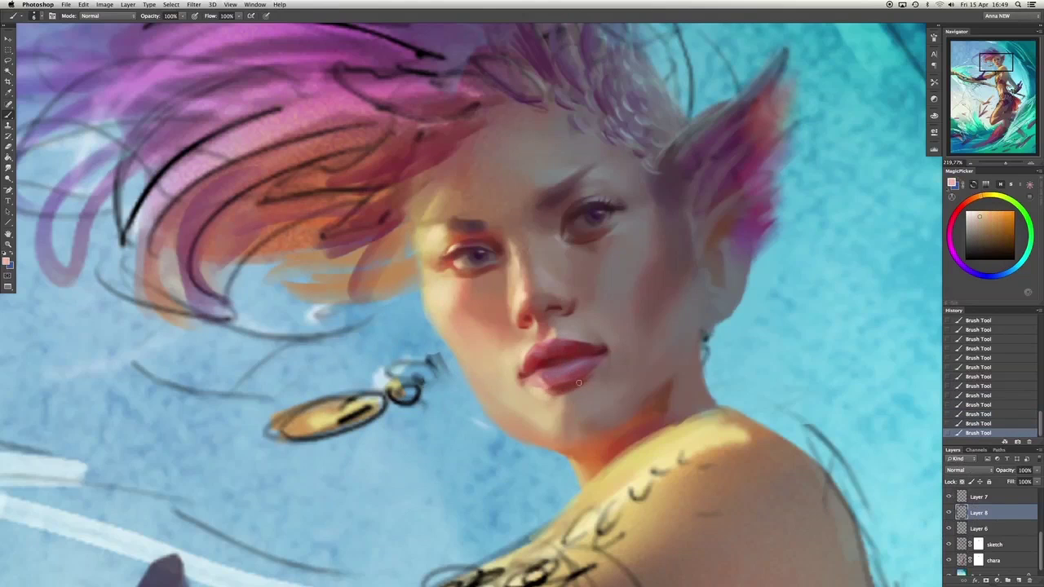
# Shade the chin down toward the neck with warm orange-brown, then repaint it in a new colour.
pyautogui.keyDown('alt'); pyautogui.click(585, 385); pyautogui.keyUp('alt')
pyautogui.moveTo(585, 385); pyautogui.dragTo(555, 408)
pyautogui.keyDown('alt'); pyautogui.click(542, 391); pyautogui.keyUp('alt')
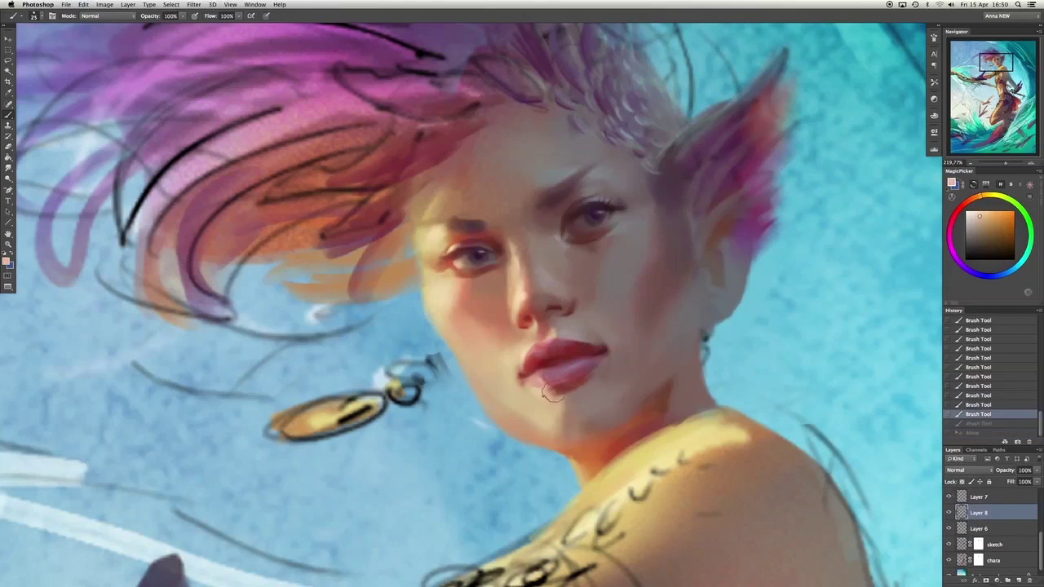
pyautogui.keyDown('alt'); pyautogui.click(574, 445); pyautogui.keyUp('alt')
pyautogui.press('alt+super+z')
pyautogui.press('alt+super+z')
pyautogui.press('alt+super+z')
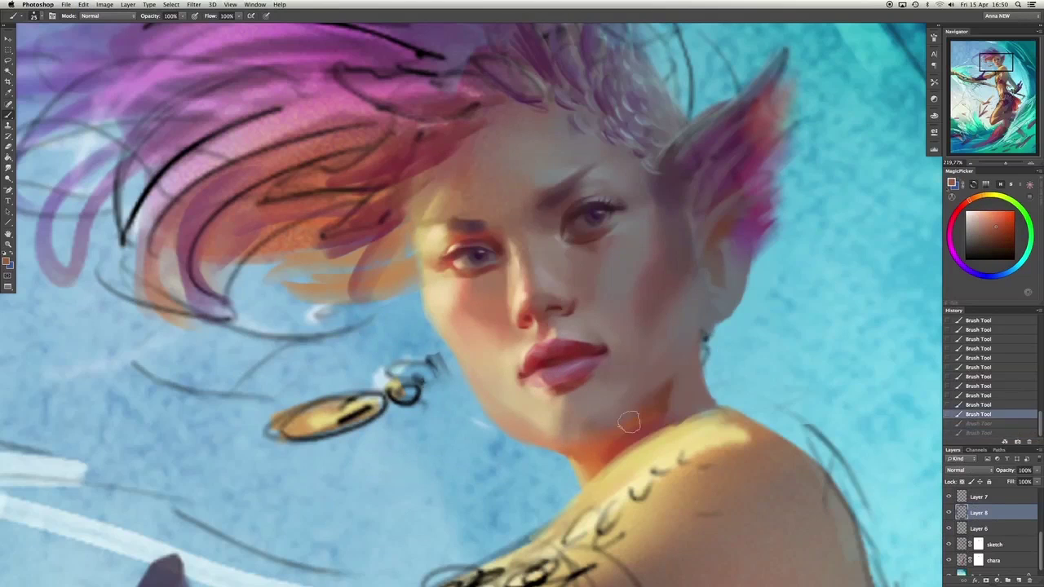
pyautogui.click(988, 245)
pyautogui.moveTo(637, 383)
pyautogui.mouseDown()
pyautogui.moveTo(669, 408)
pyautogui.moveTo(600, 429)
pyautogui.mouseUp()
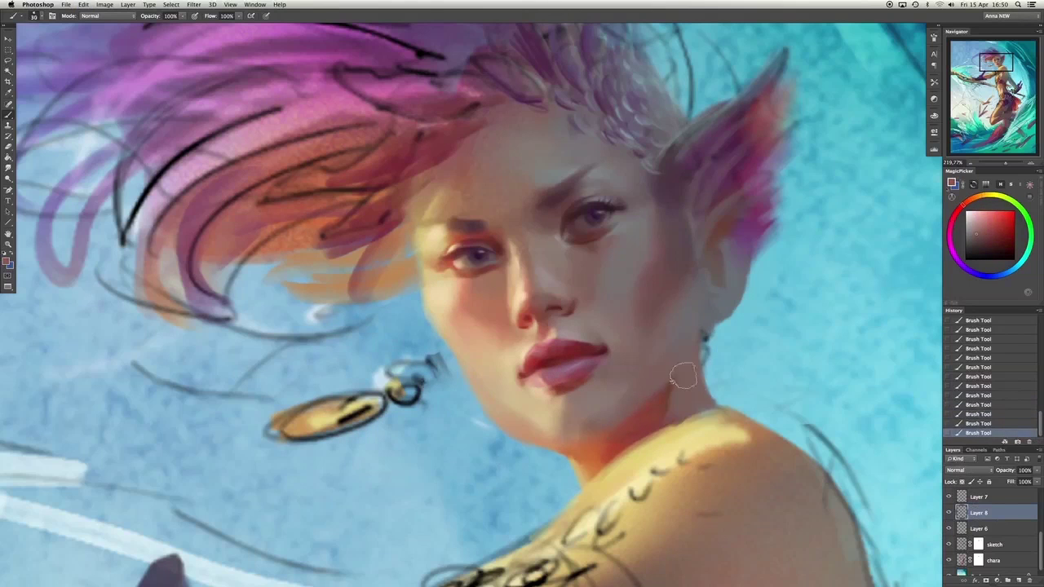
# Add lighter orange to the neck and soften the cheek and jaw edge, undoing the last two strokes.
pyautogui.keyDown('alt'); pyautogui.click(691, 358); pyautogui.keyUp('alt')
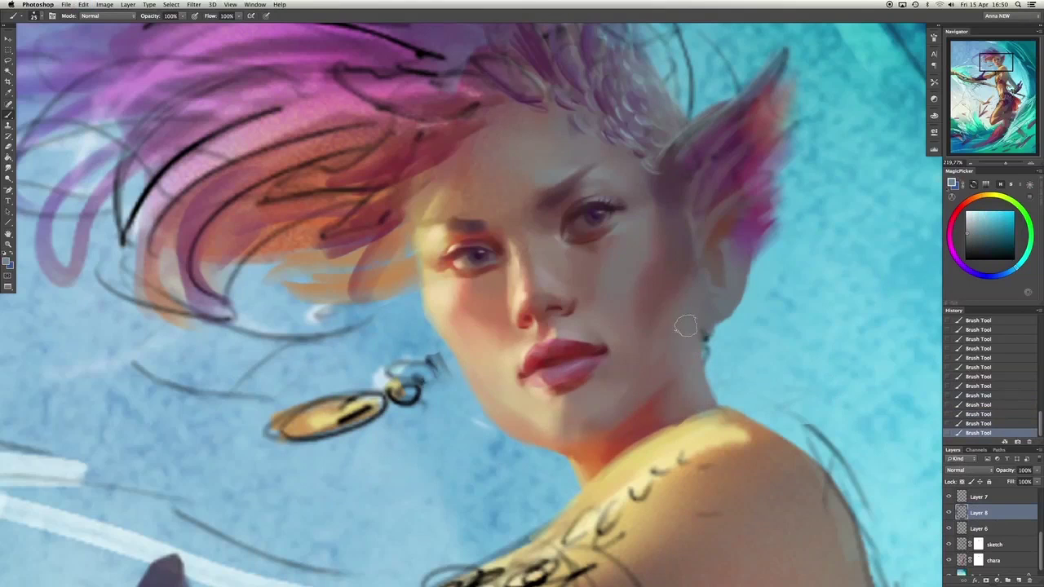
pyautogui.keyDown('alt'); pyautogui.click(575, 471); pyautogui.keyUp('alt')
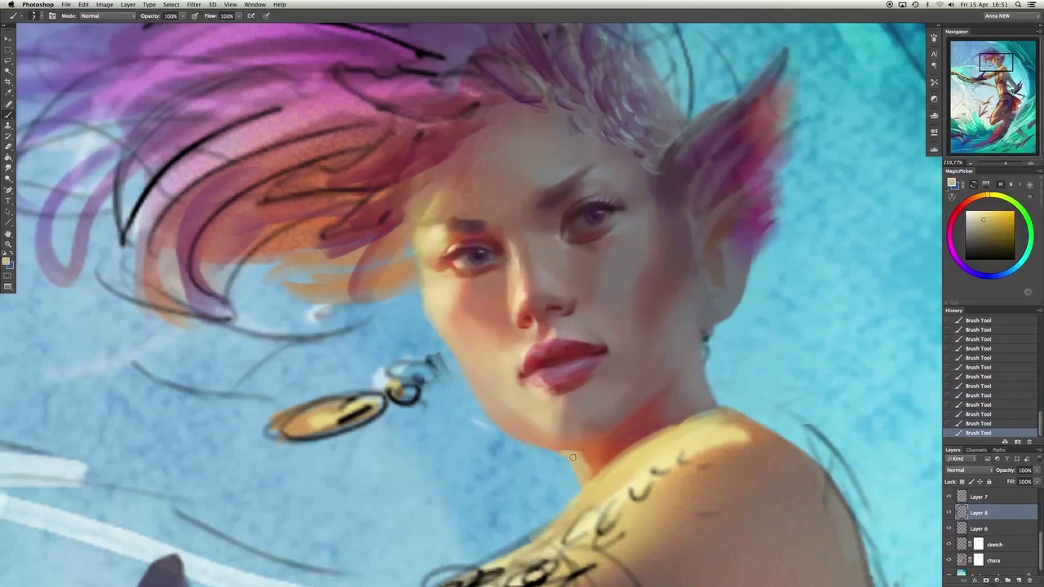
pyautogui.keyDown('alt'); pyautogui.click(526, 323); pyautogui.keyUp('alt')
pyautogui.moveTo(577, 462); pyautogui.dragTo(583, 469)
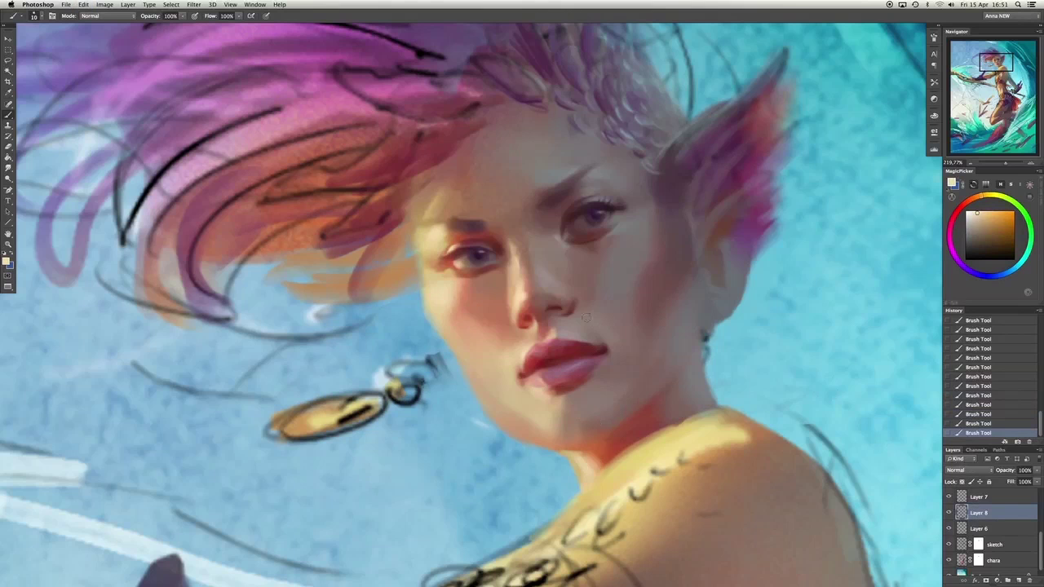
pyautogui.keyDown('alt'); pyautogui.click(446, 317); pyautogui.keyUp('alt')
pyautogui.moveTo(446, 317)
pyautogui.mouseDown()
pyautogui.moveTo(496, 333)
pyautogui.moveTo(496, 383)
pyautogui.moveTo(431, 303)
pyautogui.mouseUp()
pyautogui.keyDown('alt'); pyautogui.click(455, 354); pyautogui.keyUp('alt')
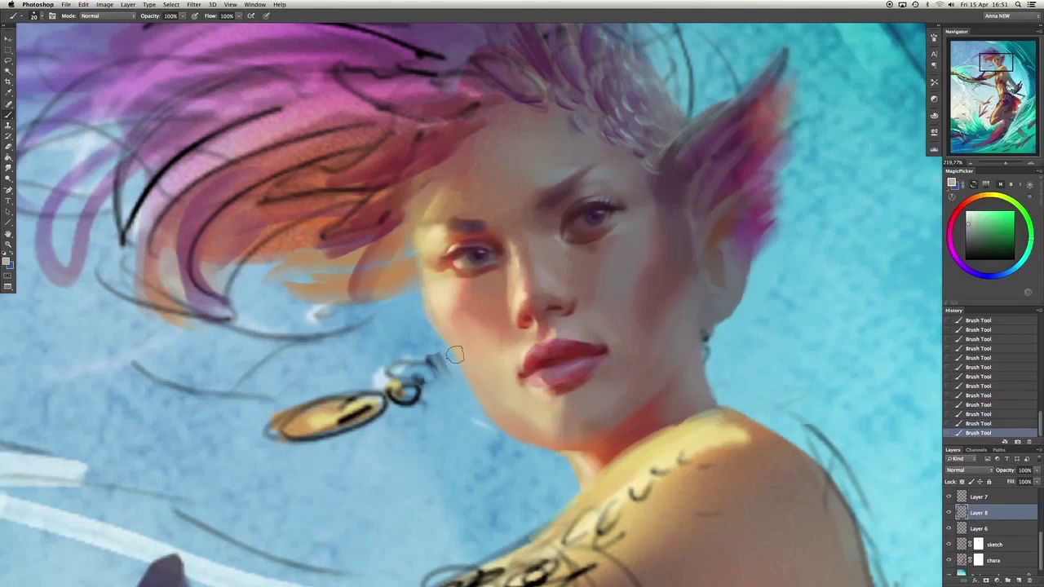
pyautogui.keyDown('alt'); pyautogui.click(429, 236); pyautogui.keyUp('alt')
pyautogui.hotkey('ctrl', 'alt', 'z')
pyautogui.hotkey('ctrl', 'alt', 'z')
pyautogui.scroll(-2, 527, 230)
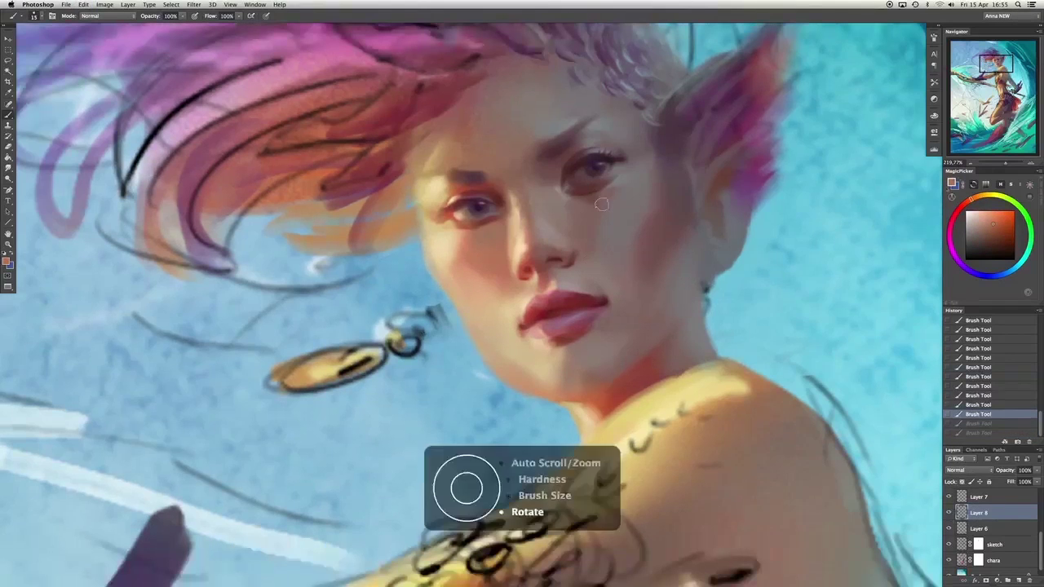
# Restore the undone strokes and paint soft light skin tone between the eyes and down the nose.
pyautogui.hotkey('ctrl', 'shift', 'z')
pyautogui.hotkey('ctrl', 'shift', 'z')
pyautogui.keyDown('alt'); pyautogui.click(539, 214); pyautogui.keyUp('alt')
pyautogui.moveTo(538, 214); pyautogui.dragTo(544, 243)
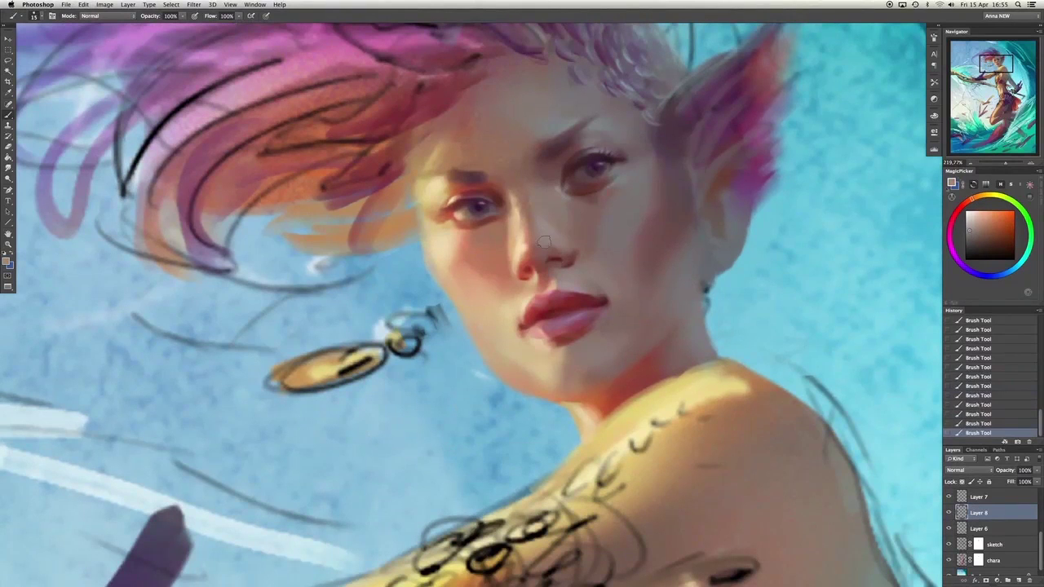
pyautogui.moveTo(551, 191); pyautogui.dragTo(568, 186)
pyautogui.click(568, 122)
pyautogui.keyDown('alt'); pyautogui.click(545, 244); pyautogui.keyUp('alt')
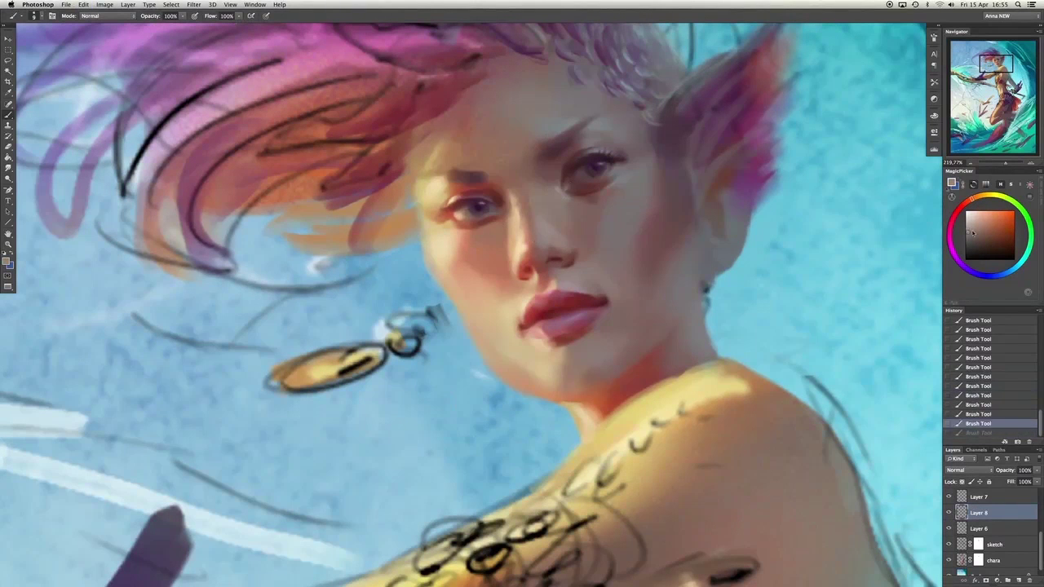
# Refine and brighten the nose shading with sampled skin and redder face tones.
pyautogui.click(544, 243)
pyautogui.keyDown('alt'); pyautogui.click(531, 261); pyautogui.keyUp('alt')
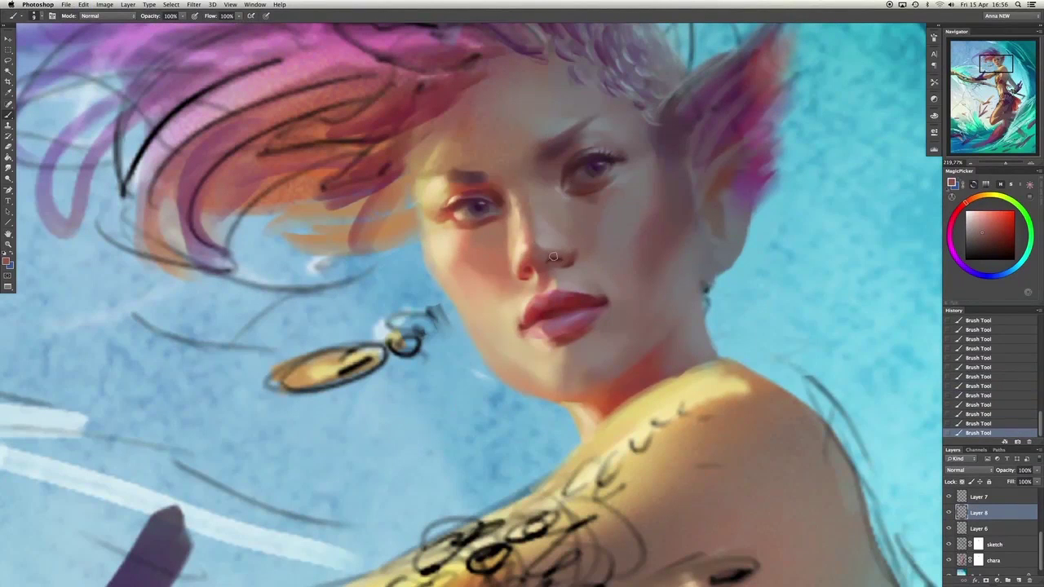
pyautogui.keyDown('alt'); pyautogui.click(553, 257); pyautogui.keyUp('alt')
pyautogui.click(553, 258)
pyautogui.click(561, 276)
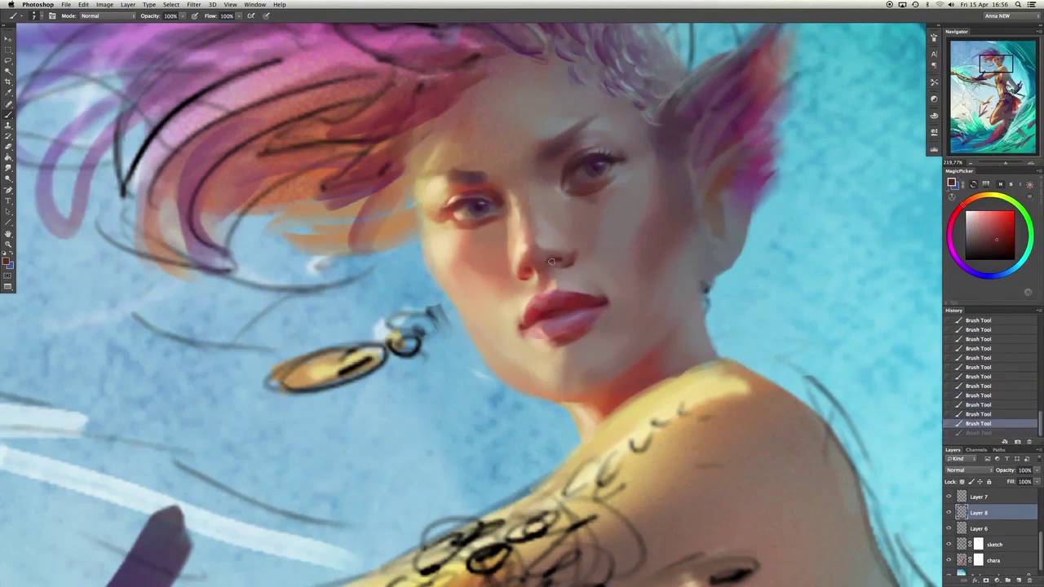
pyautogui.keyDown('alt'); pyautogui.click(579, 234); pyautogui.keyUp('alt')
pyautogui.click(568, 281)
pyautogui.keyDown('alt'); pyautogui.click(538, 259); pyautogui.keyUp('alt')
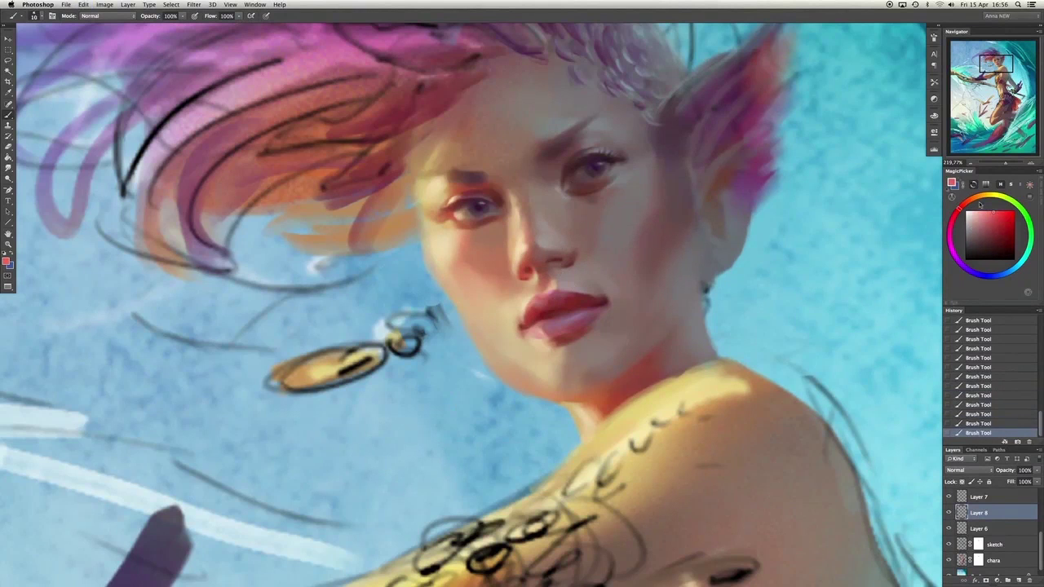
pyautogui.click(520, 276)
# Sample lip reds and cheek tones and lighten the lower lip.
pyautogui.keyDown('alt'); pyautogui.click(514, 310); pyautogui.keyUp('alt')
pyautogui.keyDown('alt'); pyautogui.click(603, 269); pyautogui.keyUp('alt')
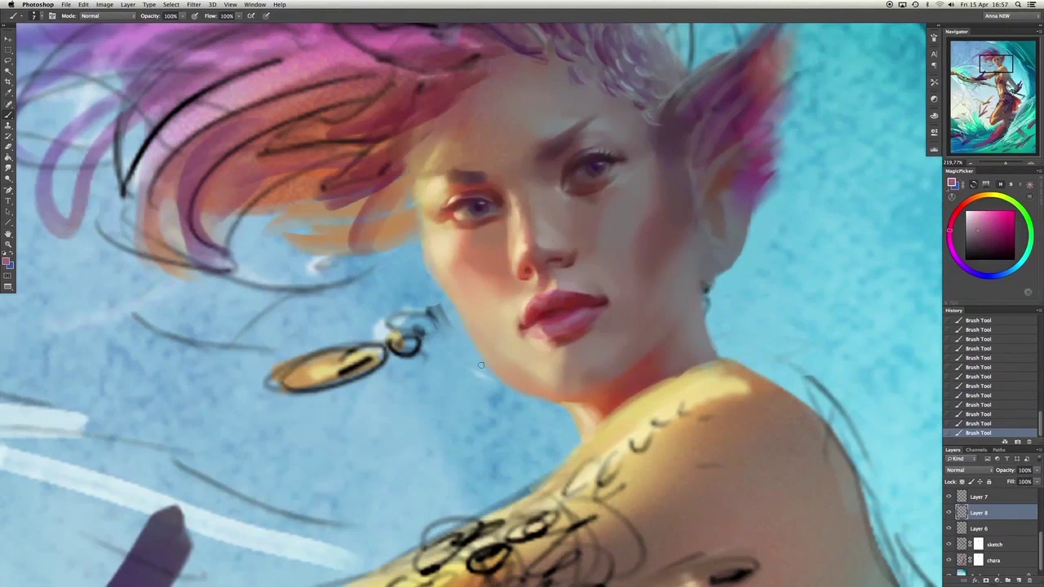
pyautogui.keyDown('alt'); pyautogui.click(542, 326); pyautogui.keyUp('alt')
pyautogui.click(537, 327)
pyautogui.keyDown('alt'); pyautogui.click(531, 328); pyautogui.keyUp('alt')
pyautogui.keyDown('alt'); pyautogui.click(527, 366); pyautogui.keyUp('alt')
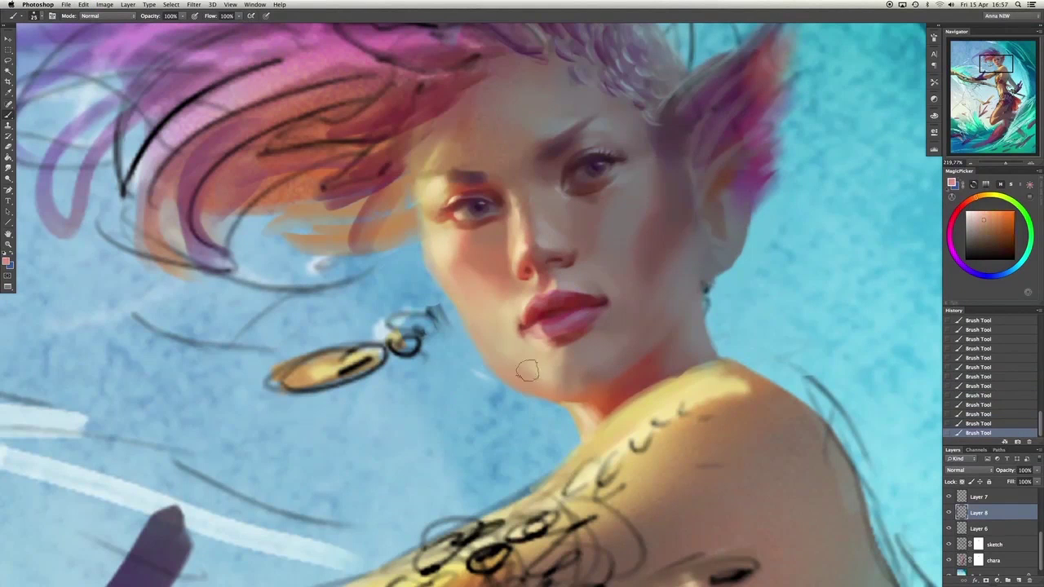
pyautogui.keyDown('alt'); pyautogui.click(515, 310); pyautogui.keyUp('alt')
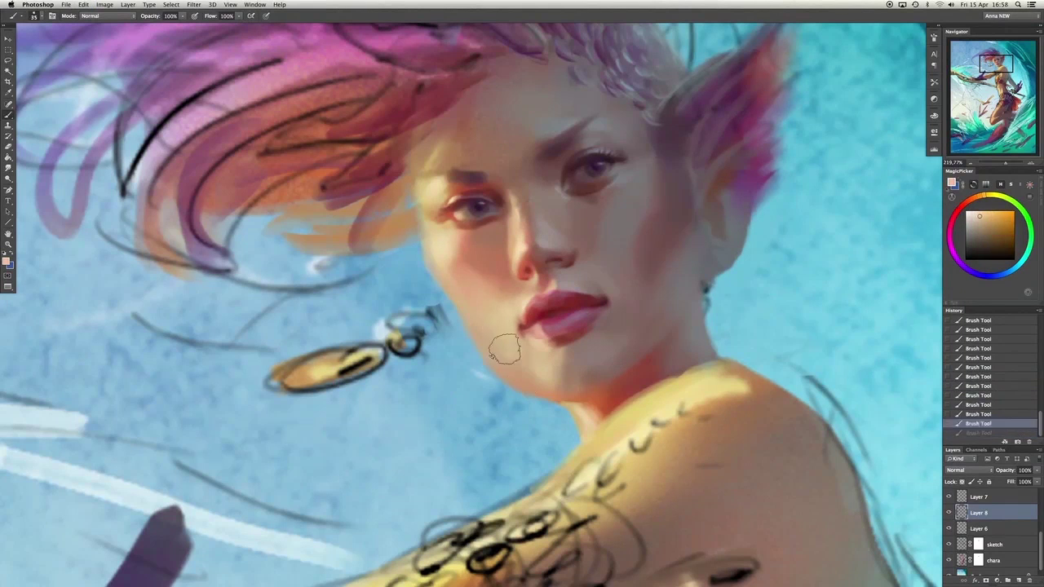
pyautogui.keyDown('alt'); pyautogui.click(534, 285); pyautogui.keyUp('alt')
pyautogui.keyDown('alt'); pyautogui.click(567, 284); pyautogui.keyUp('alt')
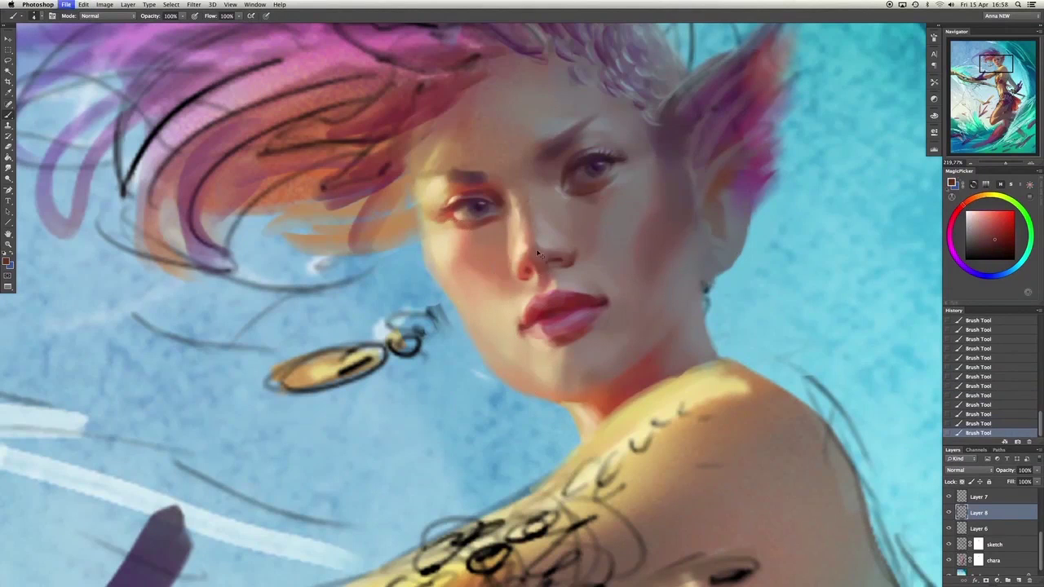
# Undo and redo lip strokes, then paint a new stroke on the lower lip with sampled lip pink.
pyautogui.hotkey('ctrl', 'z')
pyautogui.hotkey('ctrl', 'z')
pyautogui.keyDown('alt'); pyautogui.click(593, 315); pyautogui.keyUp('alt')
pyautogui.hotkey('ctrl', 'z')
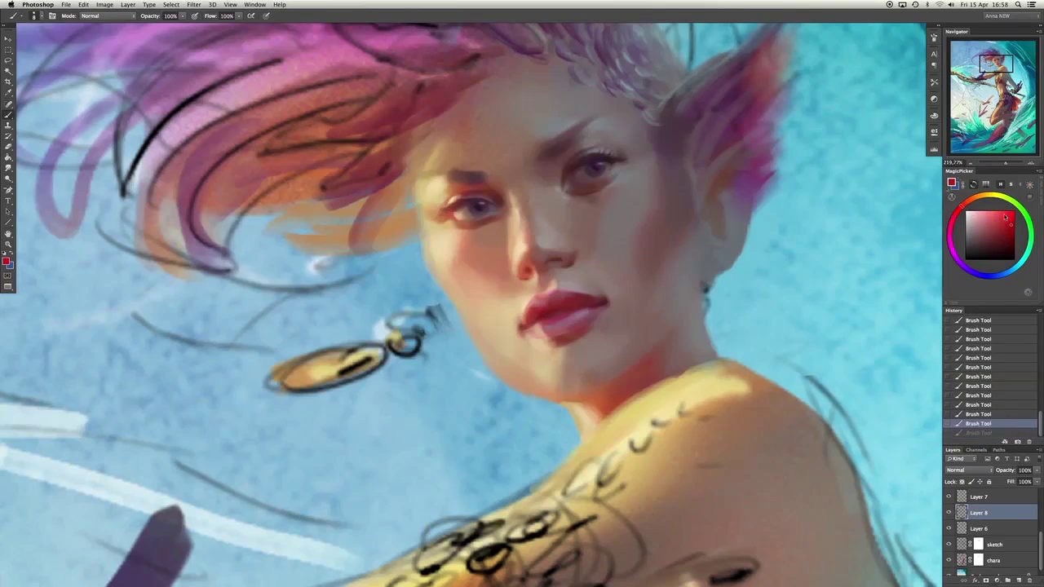
pyautogui.keyDown('alt'); pyautogui.click(531, 318); pyautogui.keyUp('alt')
pyautogui.hotkey('ctrl', 'z')
pyautogui.keyDown('alt'); pyautogui.click(545, 349); pyautogui.keyUp('alt')
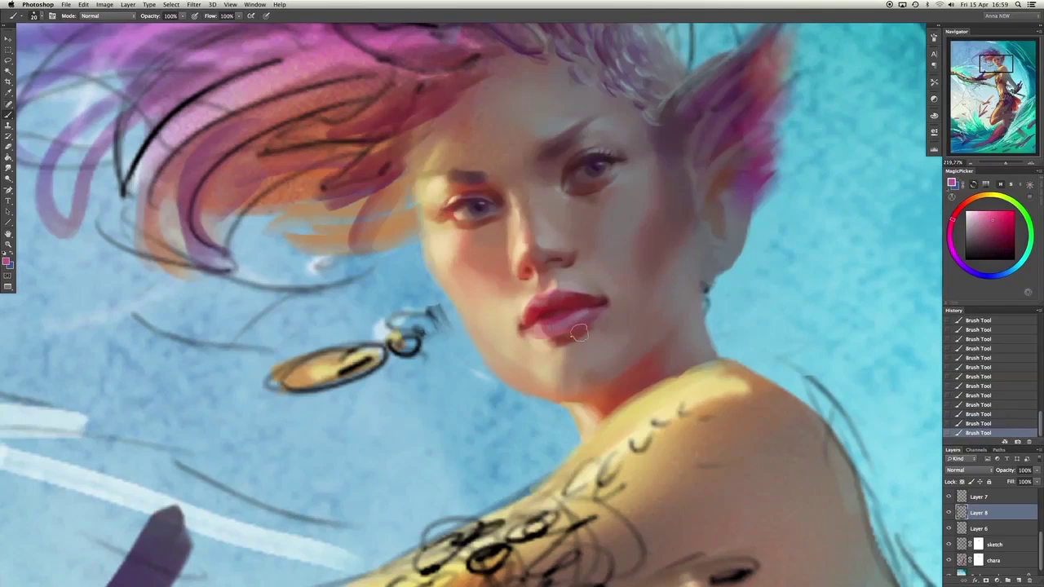
pyautogui.moveTo(579, 333); pyautogui.dragTo(566, 327)
pyautogui.keyDown('alt'); pyautogui.click(566, 327); pyautogui.keyUp('alt')
pyautogui.keyDown('alt'); pyautogui.click(546, 334); pyautogui.keyUp('alt')
pyautogui.keyDown('alt'); pyautogui.click(536, 322); pyautogui.keyUp('alt')
# Drop the deeper red lip strokes and dab paler pink onto the lower lip.
pyautogui.press('super+z')
pyautogui.press('super+z')
pyautogui.keyDown('alt'); pyautogui.click(542, 312); pyautogui.keyUp('alt')
pyautogui.press('super+z')
pyautogui.click(541, 312)
pyautogui.keyDown('alt'); pyautogui.click(542, 313); pyautogui.keyUp('alt')
pyautogui.press('super+z')
pyautogui.click(579, 306)
# Add more pale pink and a lower-lip highlight, comparing versions with undo and redo.
pyautogui.press('super+z')
pyautogui.click(555, 314)
pyautogui.press('alt+super+z')
pyautogui.press('alt+super+z')
pyautogui.press('alt+super+z')
pyautogui.press('alt+super+z')
pyautogui.press('alt+super+z')
pyautogui.press('alt+super+z')
pyautogui.press('alt+super+z')
pyautogui.press('alt+super+z')
pyautogui.press('shift+super+z')
pyautogui.press('shift+super+z')
pyautogui.press('shift+super+z')
pyautogui.press('shift+super+z')
pyautogui.press('shift+super+z')
pyautogui.press('shift+super+z')
pyautogui.press('shift+super+z')
pyautogui.press('shift+super+z')
pyautogui.press('super+z')
pyautogui.click(576, 310)
pyautogui.press('super+z')
pyautogui.press('super+z')
pyautogui.press('super+z')
# Mirror the canvas and clean up small stray marks along the jaw and neck edge.
pyautogui.press('h')
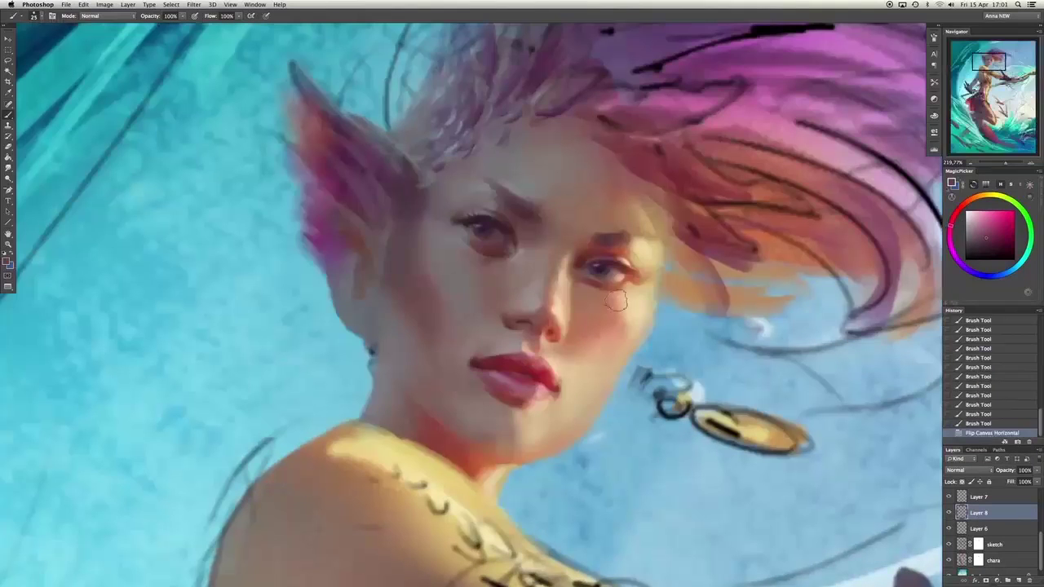
pyautogui.press('super+alt+z')
pyautogui.press('super+alt+z')
pyautogui.press('super+alt+z')
pyautogui.press('super+alt+z')
pyautogui.press('super+alt+z')
pyautogui.press('super+alt+z')
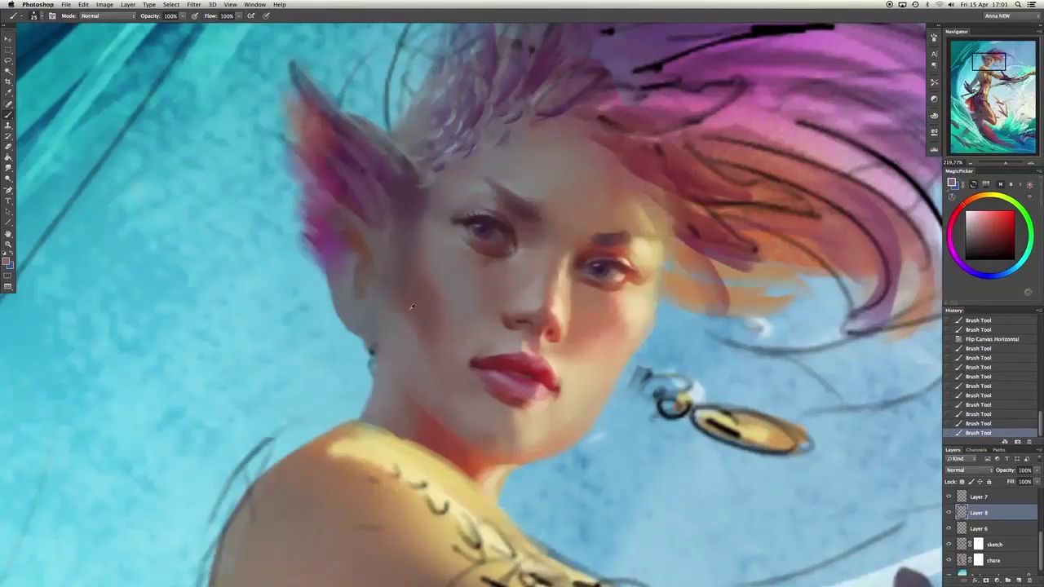
pyautogui.press('super+shift+z')
pyautogui.press('super+shift+z')
pyautogui.press('super+shift+z')
pyautogui.press('super+shift+z')
pyautogui.press('super+shift+z')
pyautogui.press('super+shift+z')
pyautogui.press('super+shift+z')
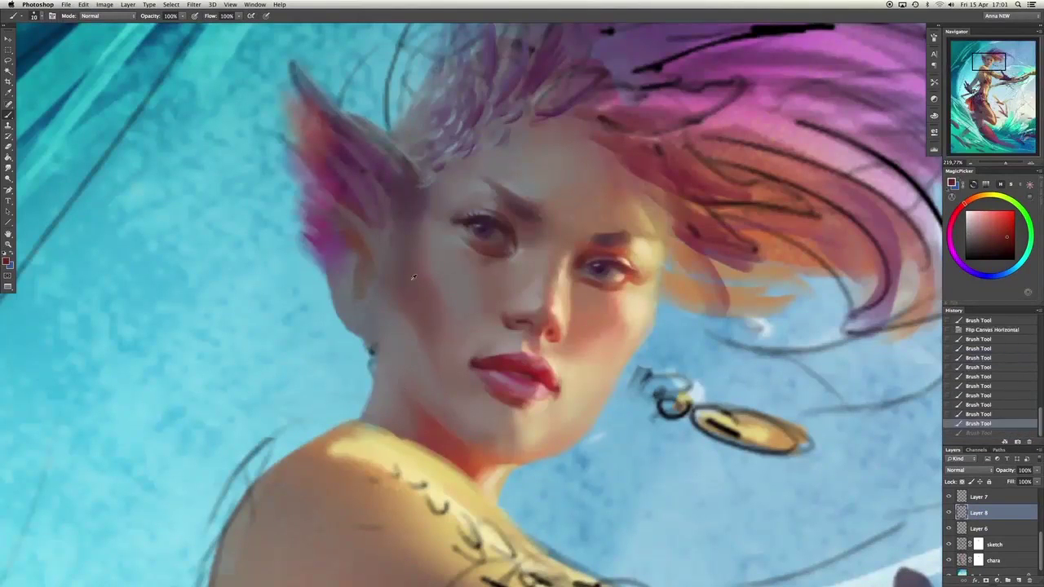
pyautogui.moveTo(336, 307); pyautogui.dragTo(341, 315)
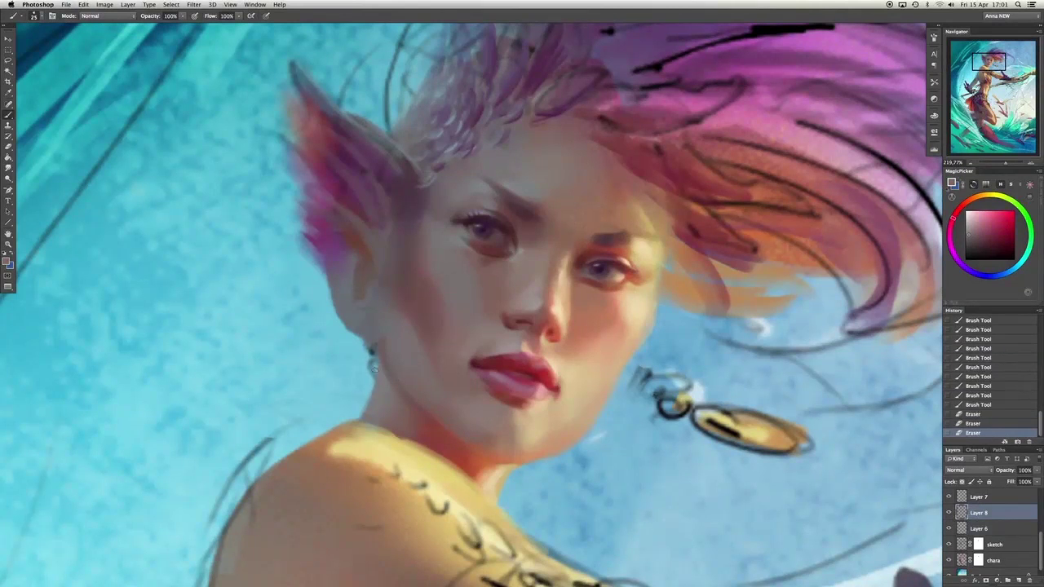
pyautogui.moveTo(363, 383)
pyautogui.mouseDown()
pyautogui.moveTo(479, 402)
pyautogui.moveTo(365, 394)
pyautogui.mouseUp()
pyautogui.keyDown('alt'); pyautogui.click(365, 394); pyautogui.keyUp('alt')
# With a smaller square-tipped brush, paint sampled skin reds over cheek, jaw, neck and near the eye.
pyautogui.rightClick(518, 286)
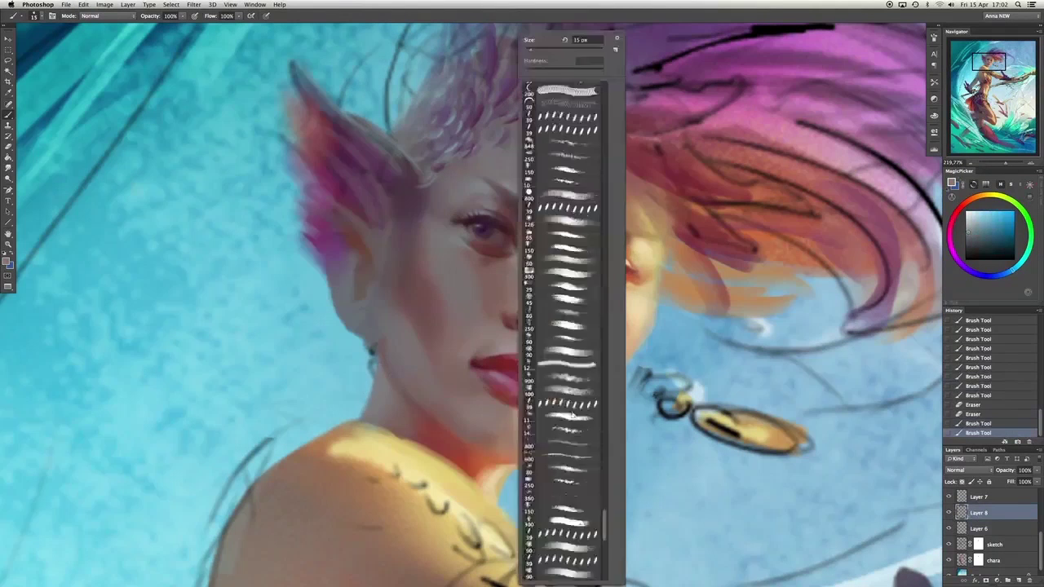
pyautogui.doubleClick(563, 285)
pyautogui.moveTo(519, 286)
pyautogui.mouseDown()
pyautogui.moveTo(466, 308)
pyautogui.moveTo(433, 269)
pyautogui.mouseUp()
pyautogui.keyDown('alt'); pyautogui.click(433, 381); pyautogui.keyUp('alt')
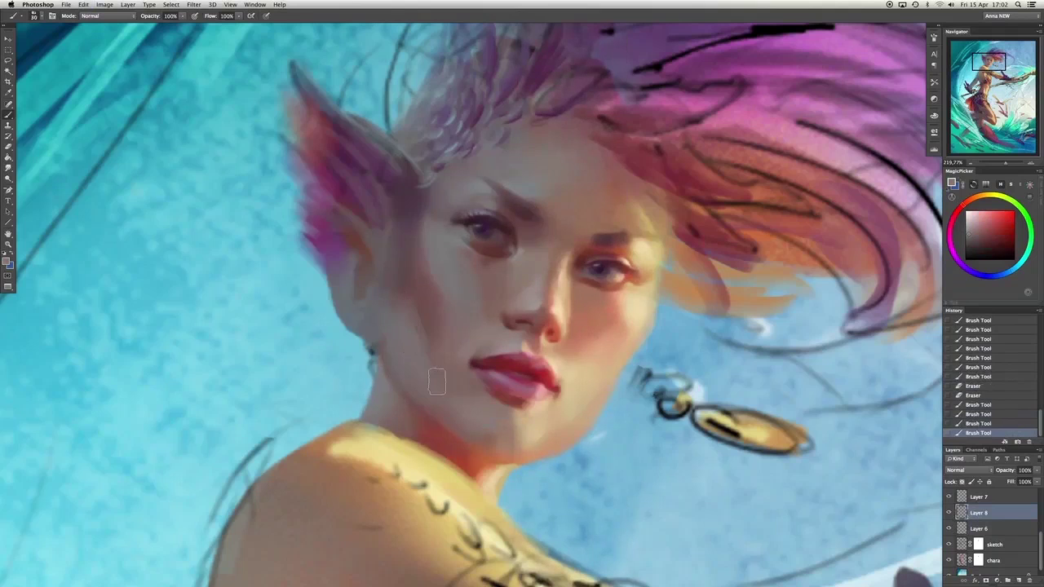
pyautogui.moveTo(433, 381); pyautogui.dragTo(443, 418)
pyautogui.keyDown('alt'); pyautogui.click(427, 348); pyautogui.keyUp('alt')
pyautogui.moveTo(427, 347); pyautogui.dragTo(452, 320)
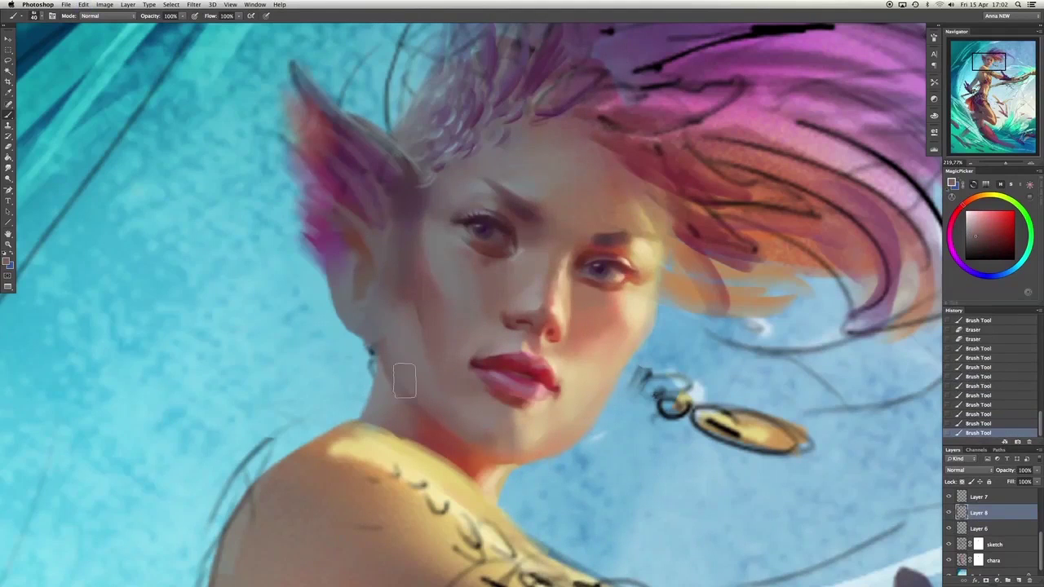
pyautogui.moveTo(404, 380); pyautogui.dragTo(468, 451)
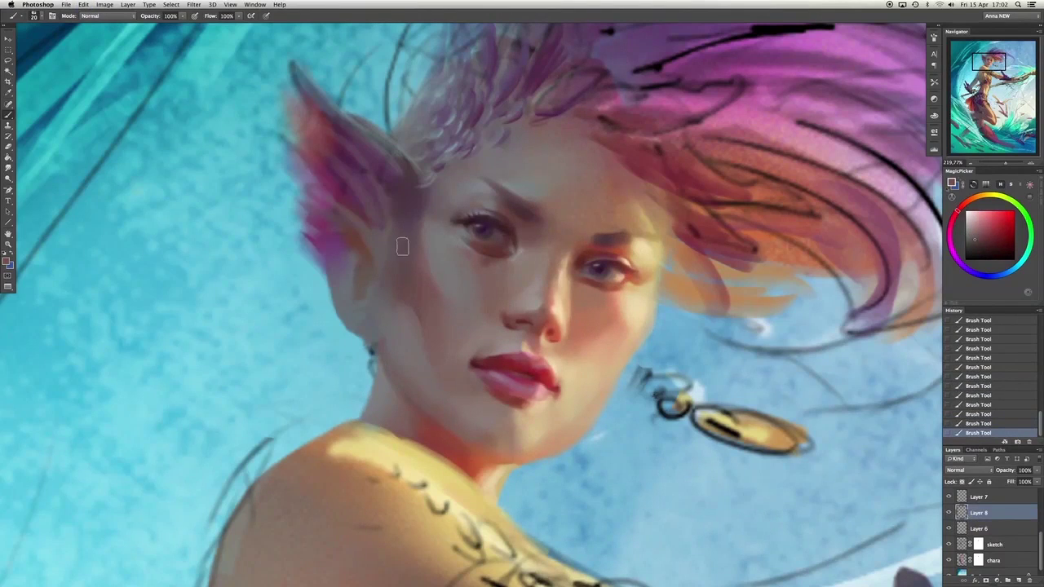
pyautogui.moveTo(390, 332); pyautogui.dragTo(412, 287)
pyautogui.moveTo(432, 245); pyautogui.dragTo(422, 224)
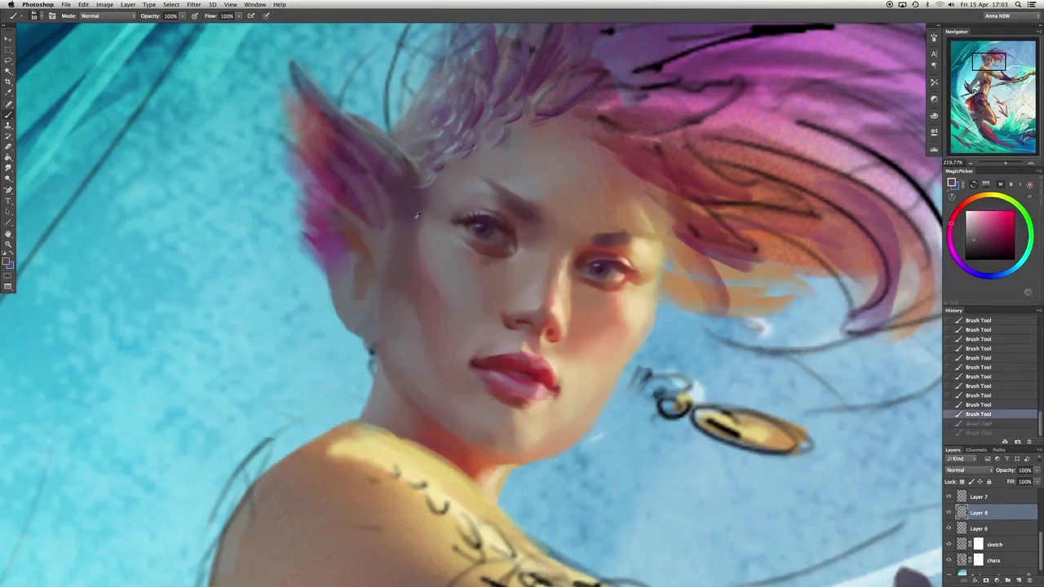
# Flip the canvas back and add soft skin-red strokes on the face and chin.
pyautogui.press('h')
pyautogui.keyDown('alt'); pyautogui.click(685, 302); pyautogui.keyUp('alt')
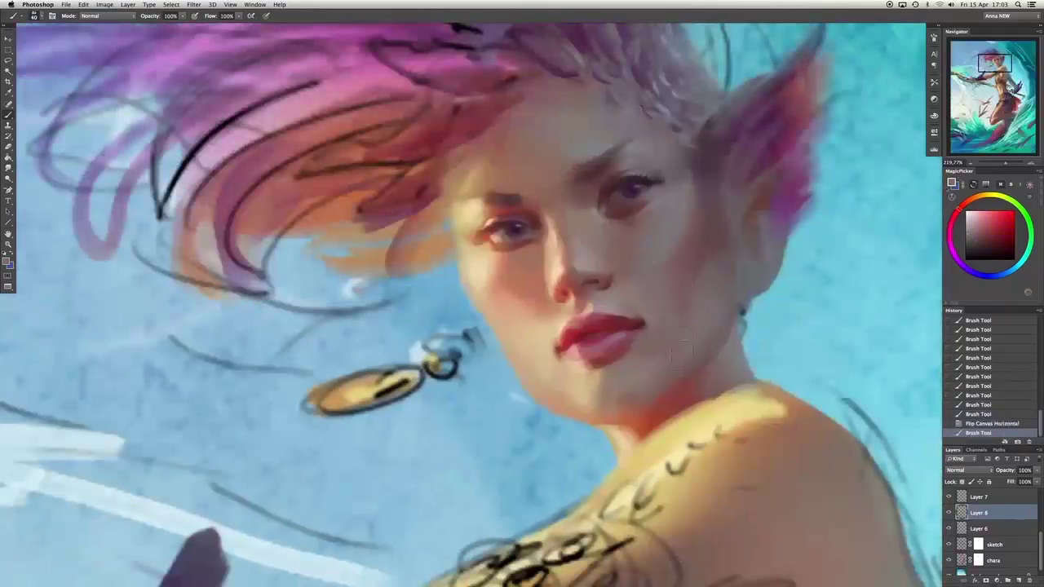
pyautogui.moveTo(685, 363); pyautogui.dragTo(671, 345)
pyautogui.moveTo(676, 240); pyautogui.dragTo(669, 204)
pyautogui.moveTo(653, 351); pyautogui.dragTo(644, 339)
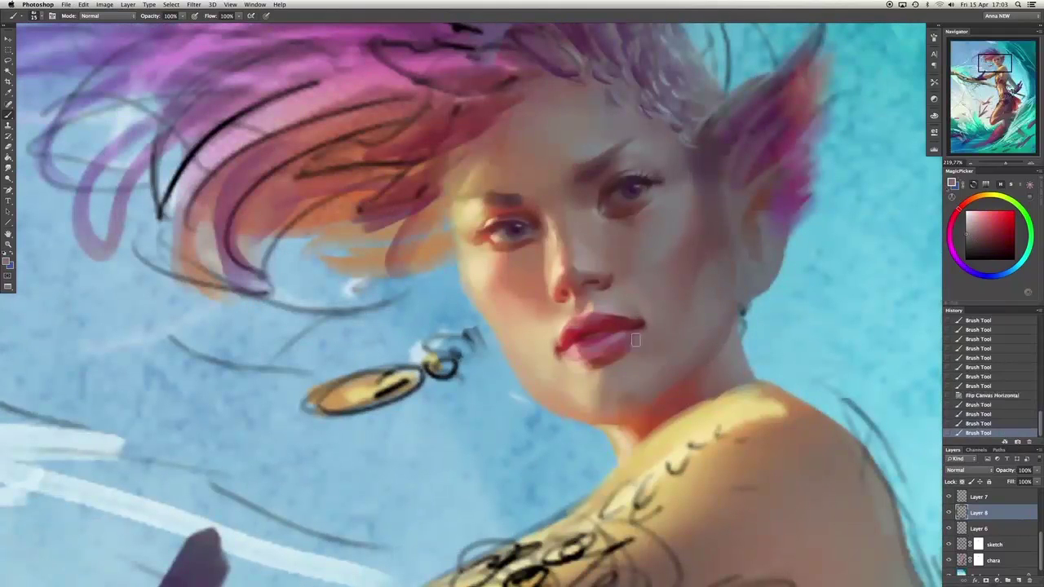
pyautogui.moveTo(632, 383)
pyautogui.mouseDown()
pyautogui.moveTo(628, 355)
pyautogui.moveTo(651, 354)
pyautogui.moveTo(653, 318)
pyautogui.mouseUp()
pyautogui.hotkey('ctrl', 'z')
pyautogui.keyDown('alt'); pyautogui.click(628, 377); pyautogui.keyUp('alt')
pyautogui.keyDown('alt'); pyautogui.click(616, 259); pyautogui.keyUp('alt')
# Compare recent face strokes with undo and redo while sampling reds and magenta near the eye.
pyautogui.hotkey('ctrl', 'alt', 'z')
pyautogui.hotkey('ctrl', 'alt', 'z')
pyautogui.hotkey('ctrl', 'alt', 'z')
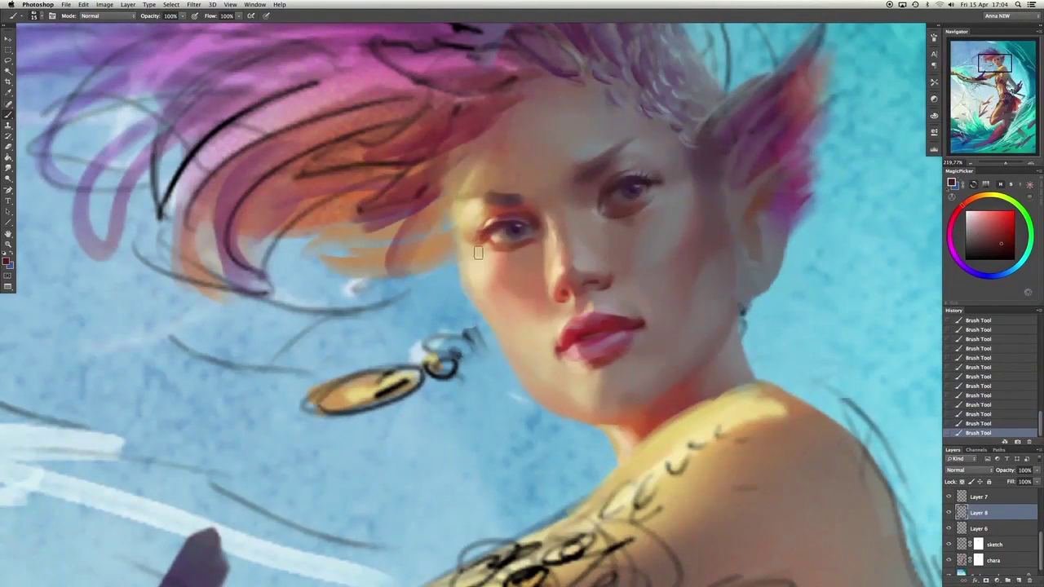
pyautogui.hotkey('ctrl', 'shift', 'z')
pyautogui.hotkey('ctrl', 'shift', 'z')
pyautogui.hotkey('ctrl', 'shift', 'z')
pyautogui.keyDown('alt'); pyautogui.click(517, 224); pyautogui.keyUp('alt')
pyautogui.keyDown('alt'); pyautogui.click(621, 259); pyautogui.keyUp('alt')
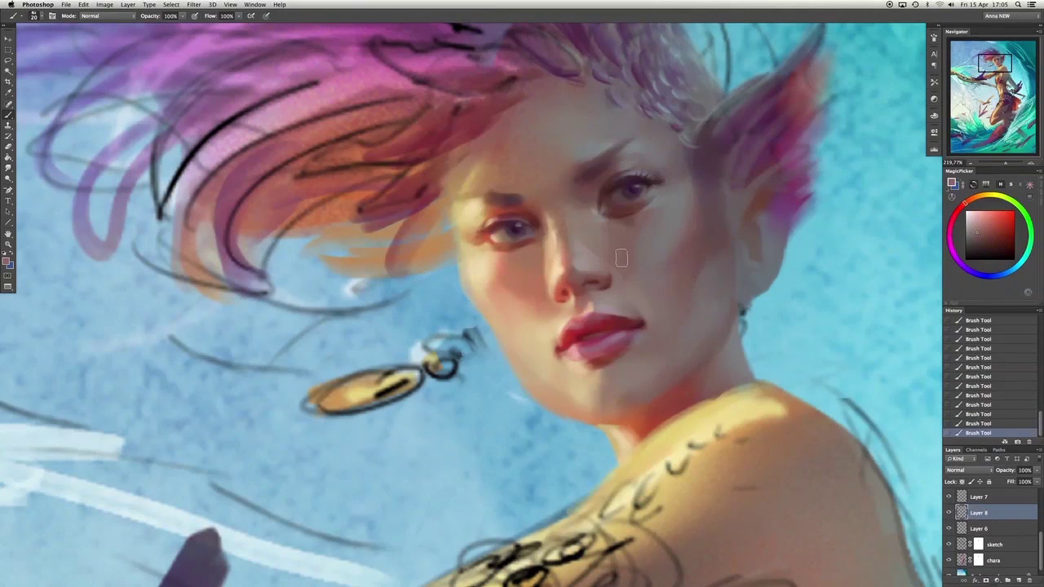
pyautogui.hotkey('ctrl', 'alt', 'z')
pyautogui.keyDown('alt'); pyautogui.click(607, 236); pyautogui.keyUp('alt')
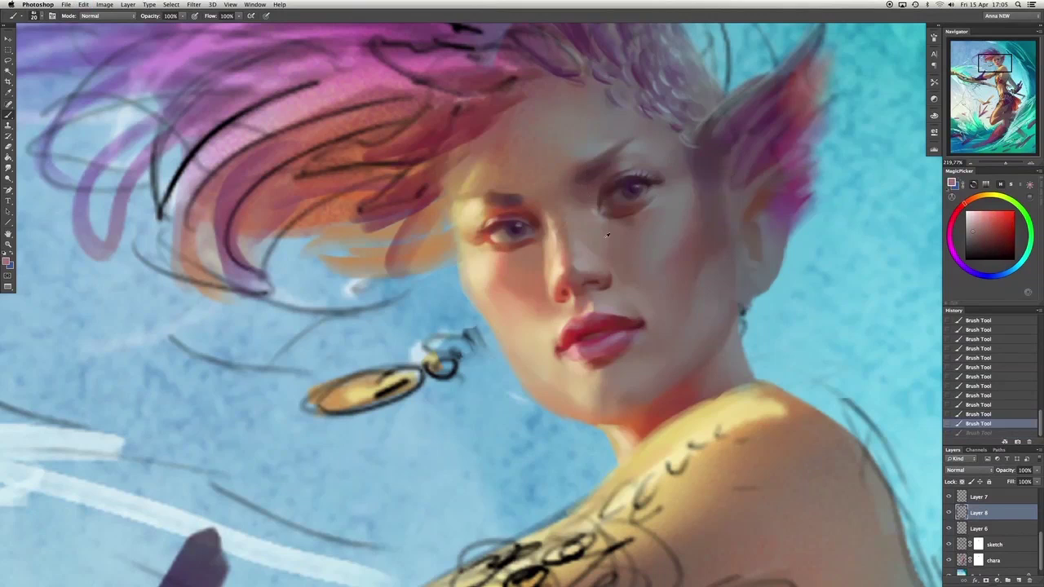
pyautogui.hotkey('ctrl', 'shift', 'z')
pyautogui.hotkey('ctrl', 'alt', 'z')
pyautogui.hotkey('ctrl', 'shift', 'z')
pyautogui.keyDown('alt'); pyautogui.click(618, 209); pyautogui.keyUp('alt')
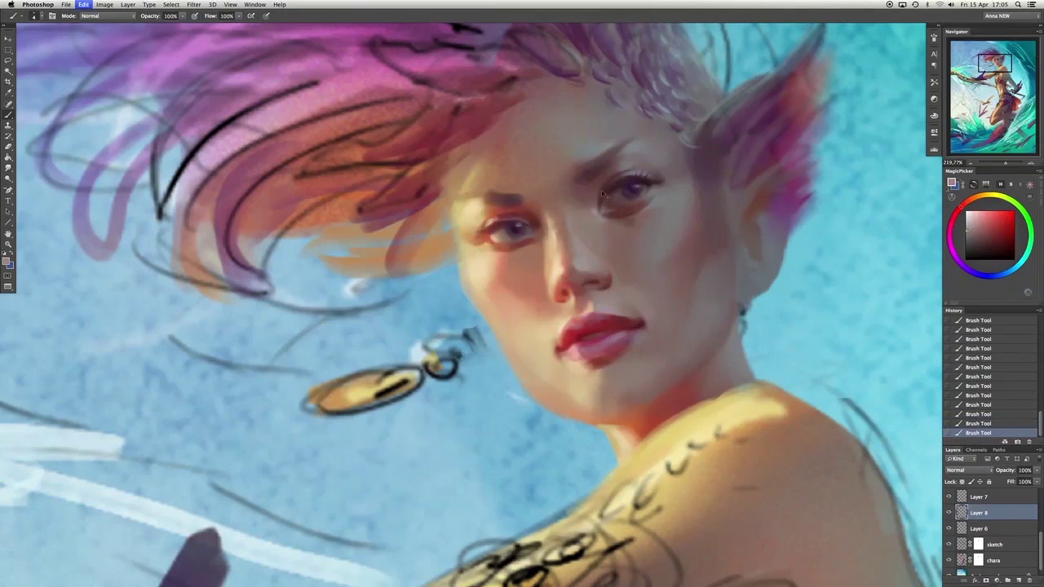
# Step back and forth through the latest strokes, sampling a pinker tone, then restore both strokes.
pyautogui.hotkey('ctrl', 'alt', 'z')
pyautogui.hotkey('ctrl', 'shift', 'z')
pyautogui.hotkey('ctrl', 'alt', 'z')
pyautogui.hotkey('ctrl', 'shift', 'z')
pyautogui.keyDown('alt'); pyautogui.click(595, 205); pyautogui.keyUp('alt')
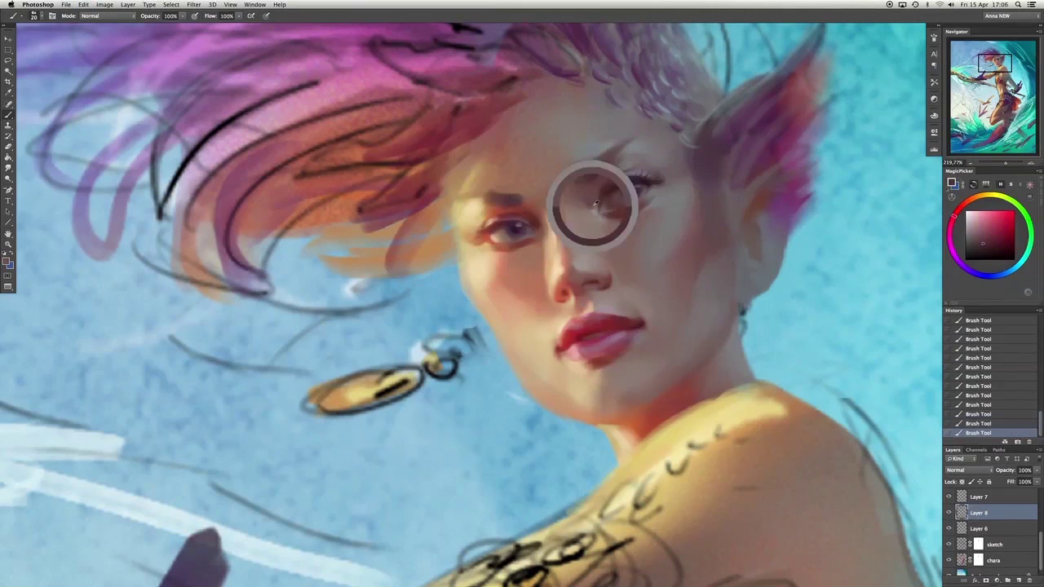
pyautogui.hotkey('ctrl', 'alt', 'z')
pyautogui.hotkey('ctrl', 'alt', 'z')
pyautogui.hotkey('ctrl', 'alt', 'z')
pyautogui.hotkey('ctrl', 'alt', 'z')
pyautogui.hotkey('ctrl', 'alt', 'z')
pyautogui.hotkey('ctrl', 'alt', 'z')
pyautogui.hotkey('ctrl', 'alt', 'z')
pyautogui.hotkey('ctrl', 'alt', 'z')
pyautogui.hotkey('ctrl', 'shift', 'z')
pyautogui.hotkey('ctrl', 'shift', 'z')
pyautogui.hotkey('ctrl', 'shift', 'z')
pyautogui.hotkey('ctrl', 'shift', 'z')
pyautogui.hotkey('ctrl', 'shift', 'z')
pyautogui.hotkey('ctrl', 'shift', 'z')
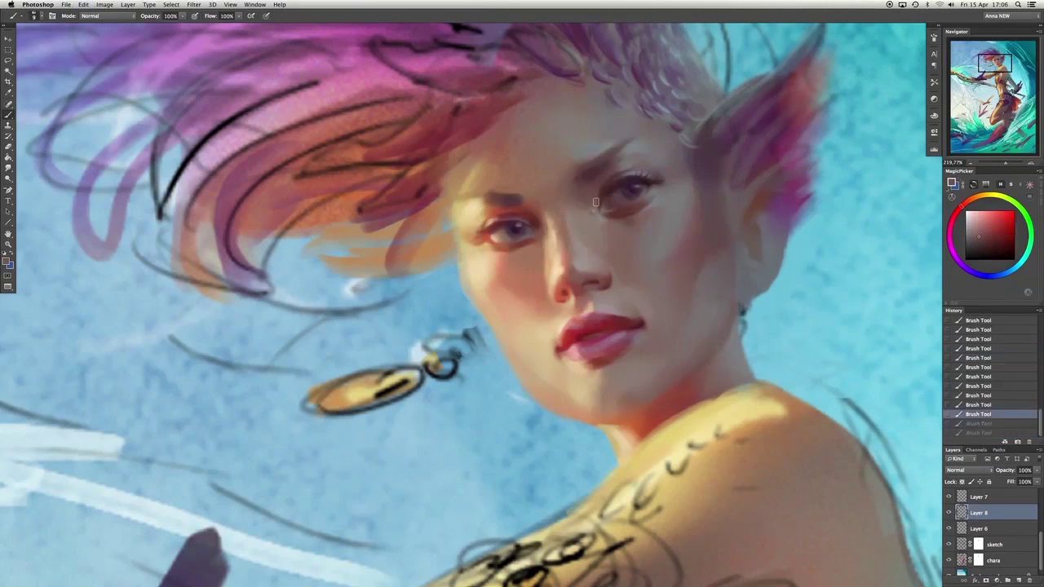
pyautogui.hotkey('ctrl', 'shift', 'z')
pyautogui.hotkey('ctrl', 'shift', 'z')
pyautogui.keyDown('alt'); pyautogui.click(647, 165); pyautogui.keyUp('alt')
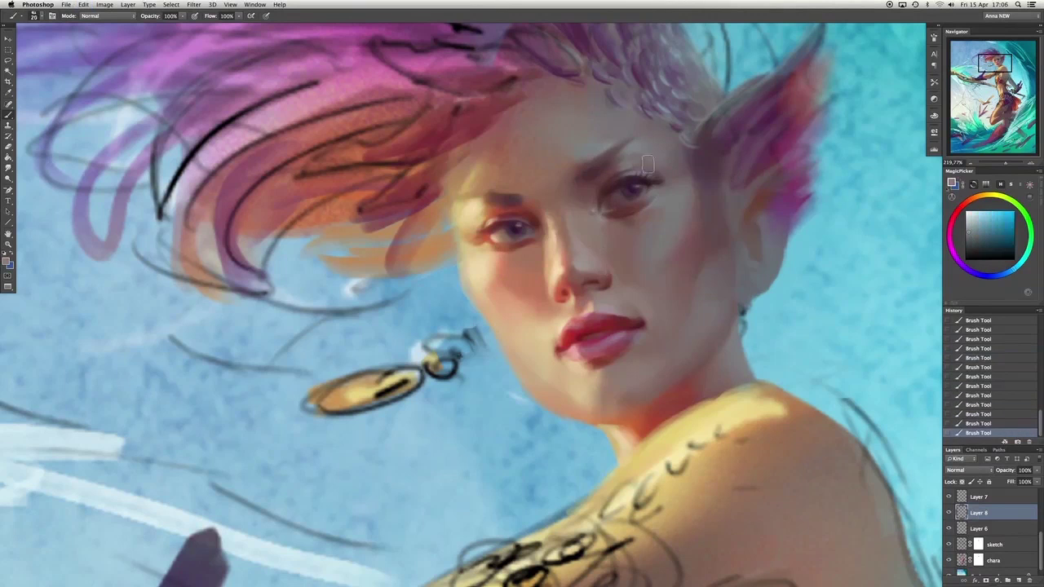
# Try dark red, orange-red and lighter skin colours, toggling the last cheek stroke to compare.
pyautogui.keyDown('alt'); pyautogui.click(538, 192); pyautogui.keyUp('alt')
pyautogui.hotkey('ctrl', 'alt', 'z')
pyautogui.hotkey('ctrl', 'shift', 'z')
pyautogui.hotkey('ctrl', 'alt', 'z')
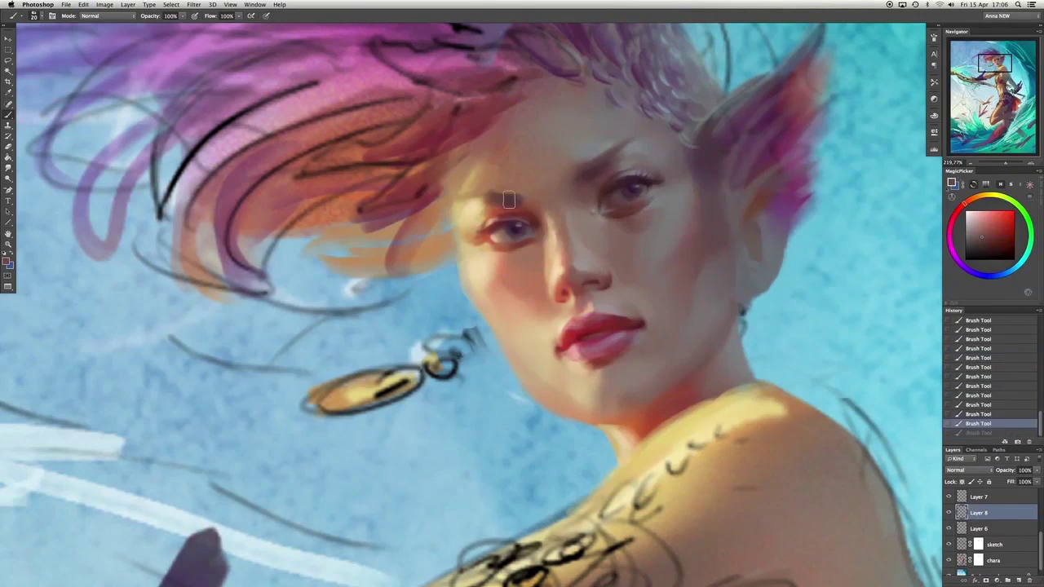
pyautogui.keyDown('alt'); pyautogui.click(524, 258); pyautogui.keyUp('alt')
pyautogui.hotkey('ctrl', 'shift', 'z')
pyautogui.keyDown('alt'); pyautogui.click(539, 243); pyautogui.keyUp('alt')
pyautogui.hotkey('ctrl', 'alt', 'z')
pyautogui.hotkey('ctrl', 'shift', 'z')
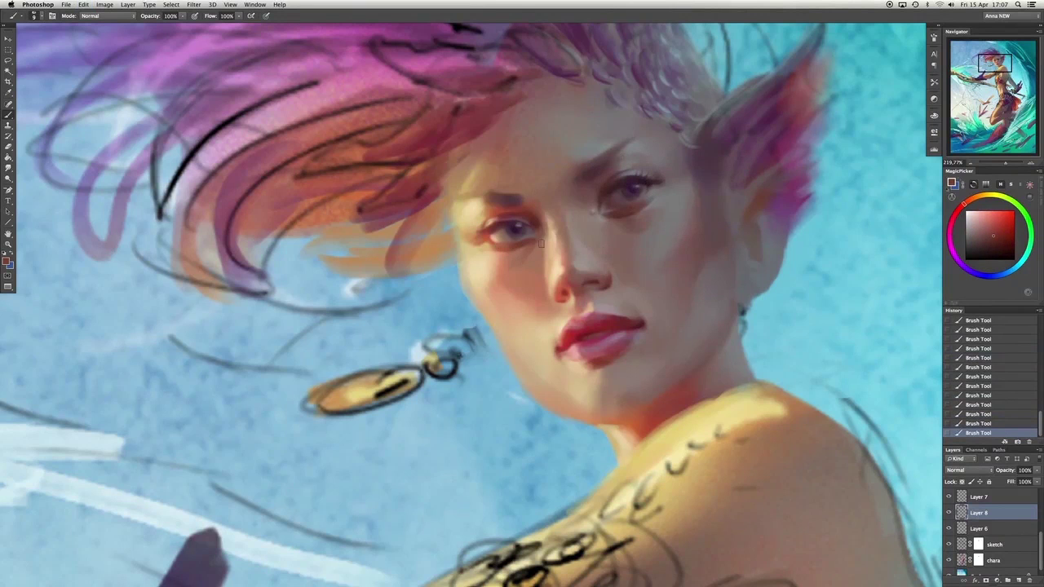
pyautogui.keyDown('alt'); pyautogui.click(516, 247); pyautogui.keyUp('alt')
pyautogui.press('super+z')
pyautogui.press('super+z')
pyautogui.press('super+z')
pyautogui.press('super+z')
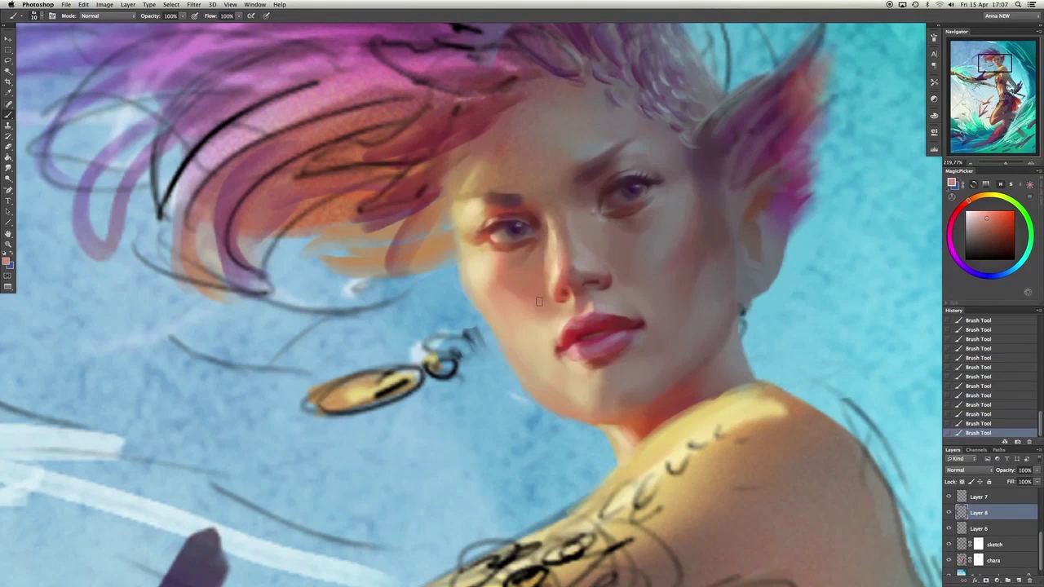
# On a mirrored view, darken the brows above the eyes with brownish-red shading, then flip back.
pyautogui.press('super+shift+h')
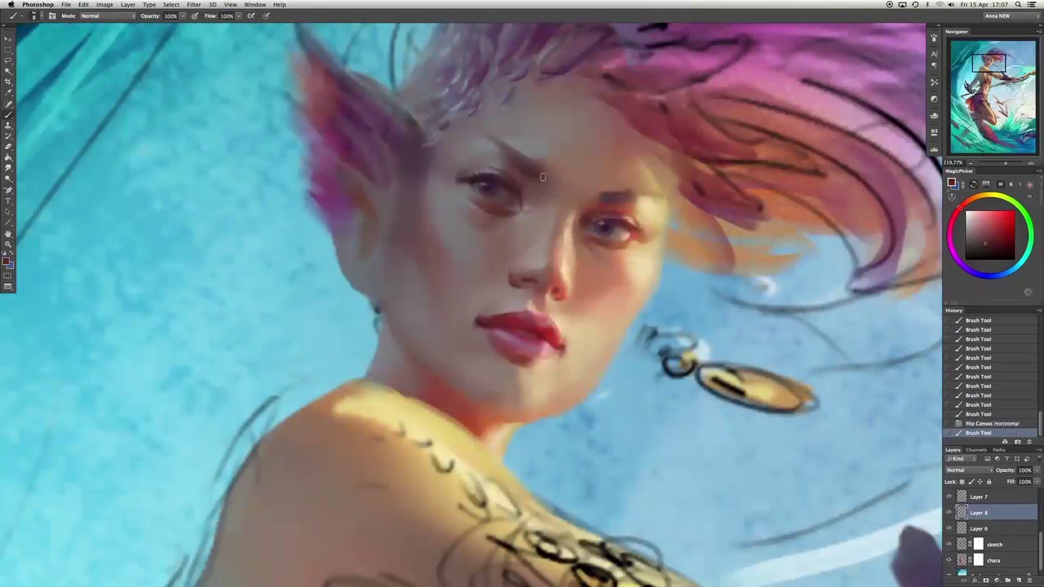
pyautogui.moveTo(542, 177)
pyautogui.mouseDown()
pyautogui.moveTo(497, 155)
pyautogui.moveTo(538, 159)
pyautogui.mouseUp()
pyautogui.keyDown('alt'); pyautogui.click(571, 171); pyautogui.keyUp('alt')
pyautogui.moveTo(604, 184); pyautogui.dragTo(654, 188)
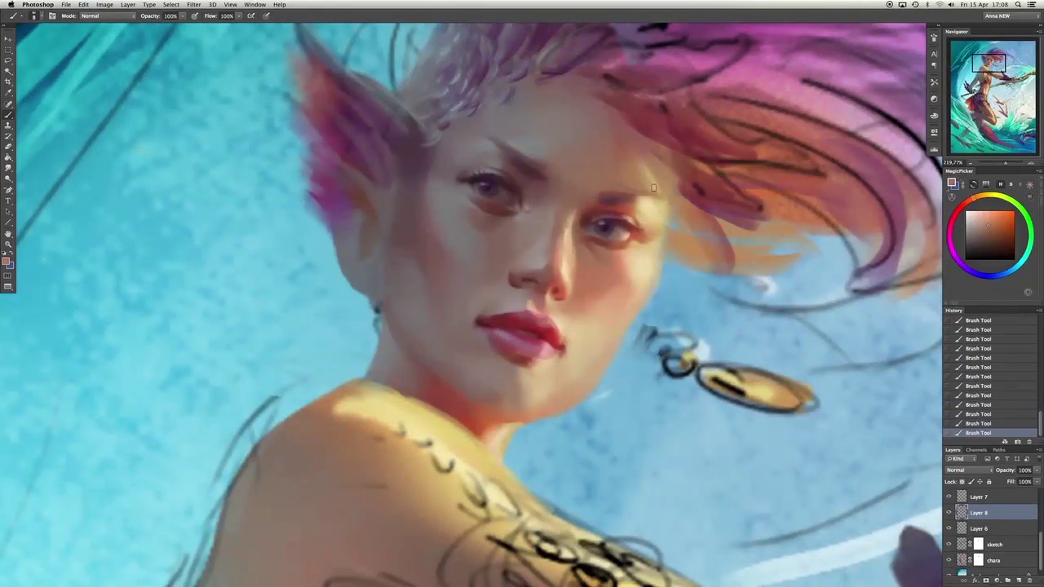
pyautogui.keyDown('alt'); pyautogui.click(624, 190); pyautogui.keyUp('alt')
pyautogui.press('super+shift+h')
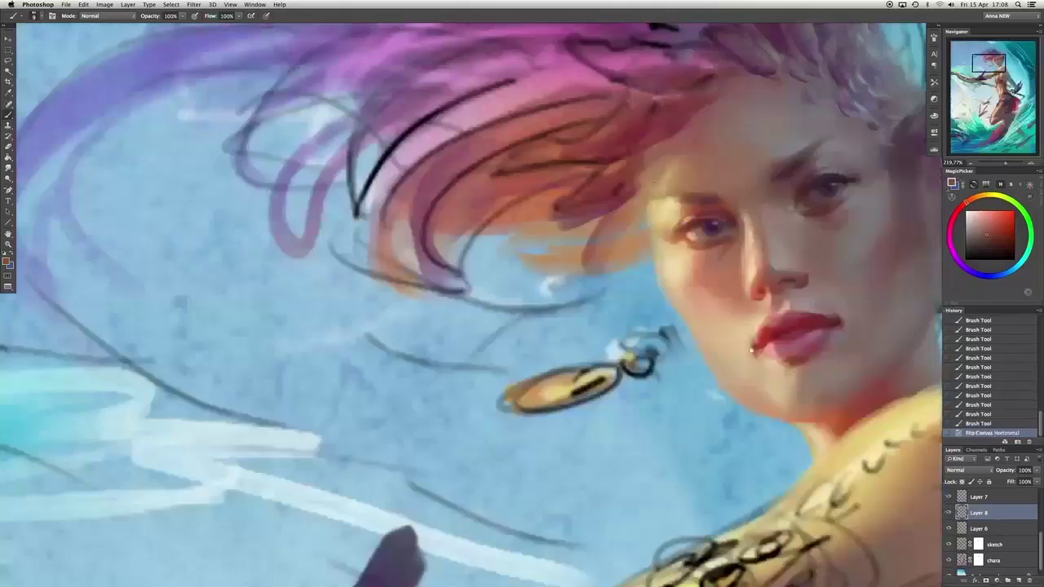
# Undo two strokes, dab more face paint, pick a warmer skin tone, enlarge the brush, select chara.
pyautogui.press('super+alt+z')
pyautogui.press('super+alt+z')
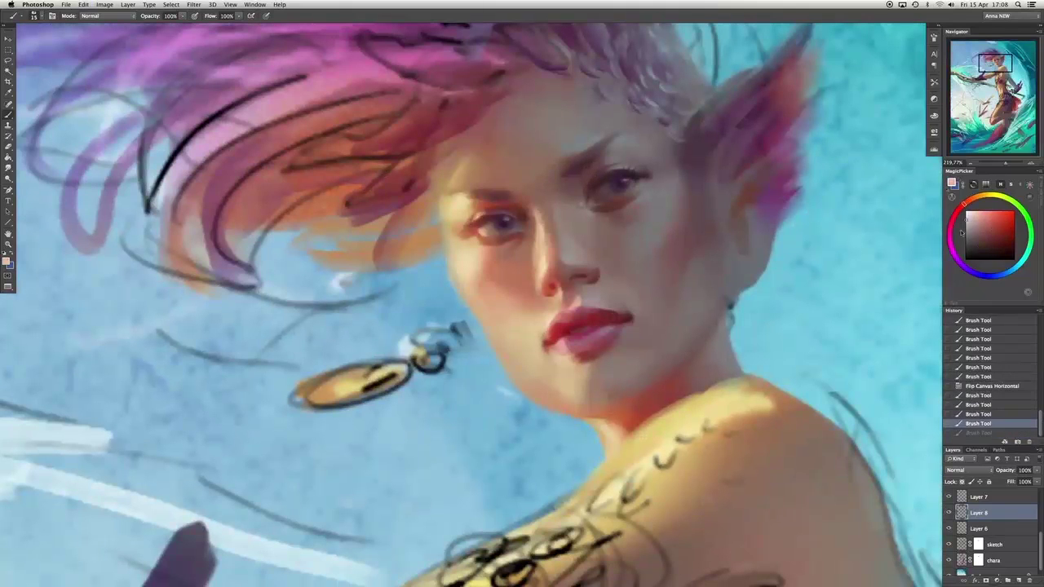
pyautogui.click(719, 359)
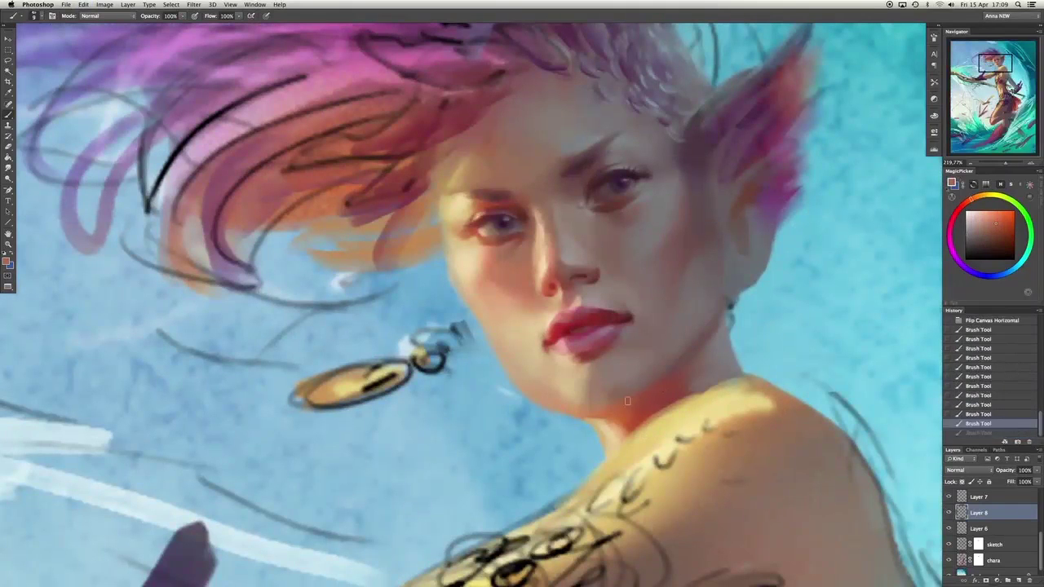
pyautogui.keyDown('alt'); pyautogui.click(588, 346); pyautogui.keyUp('alt')
pyautogui.keyDown('alt'); pyautogui.click(669, 317); pyautogui.keyUp('alt')
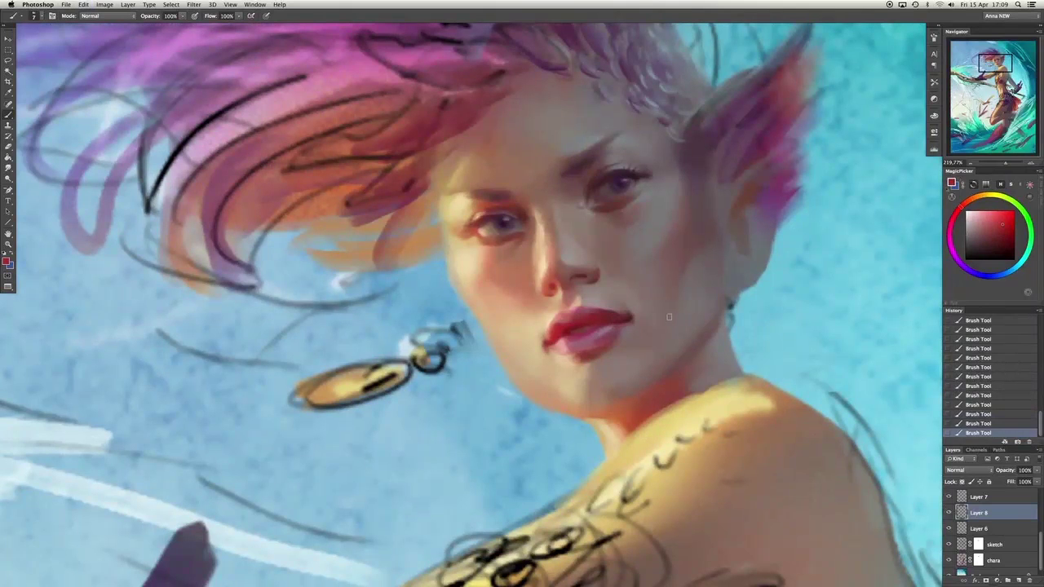
pyautogui.keyDown('alt'); pyautogui.click(510, 236); pyautogui.keyUp('alt')
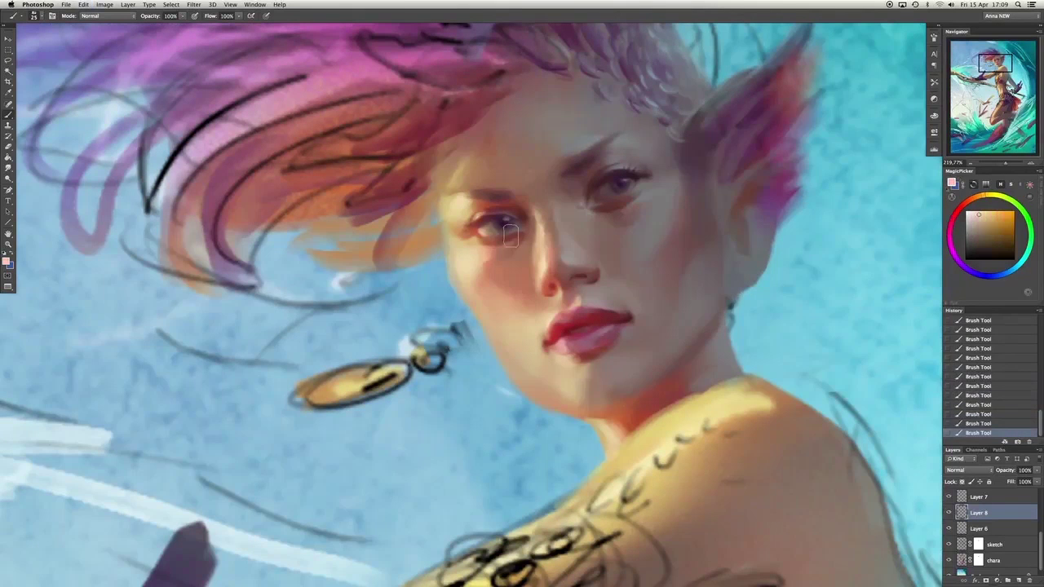
pyautogui.keyDown('alt'); pyautogui.click(482, 254); pyautogui.keyUp('alt')
pyautogui.press(']')
pyautogui.click(962, 560)
# Erase stray hair strokes beside the eye on the chara layer, then return to brushing on Layer 8.
pyautogui.press('e')
pyautogui.moveTo(445, 269); pyautogui.dragTo(419, 172)
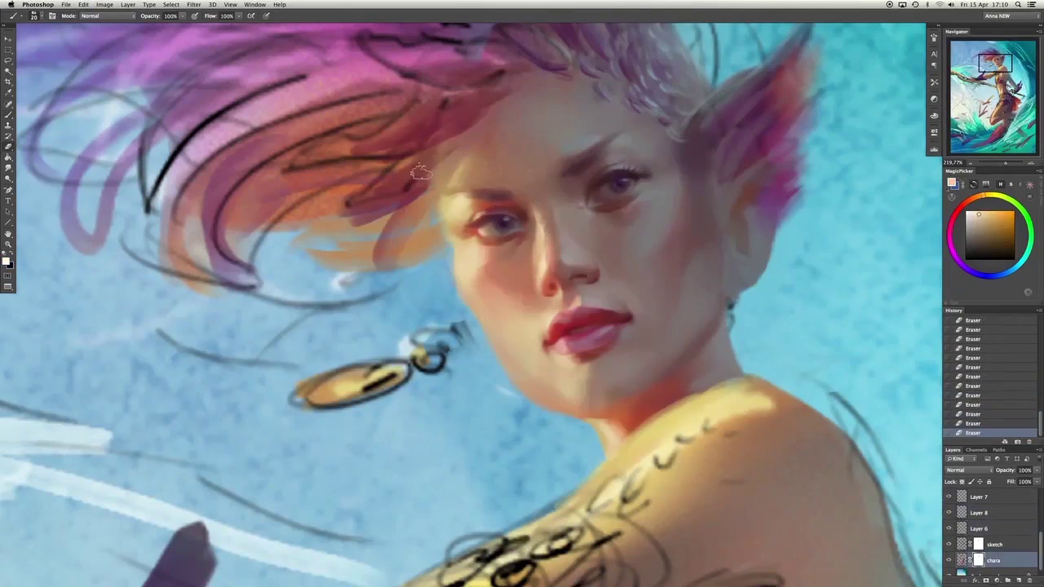
pyautogui.hotkey('alt', ']')
pyautogui.hotkey('alt', ']')
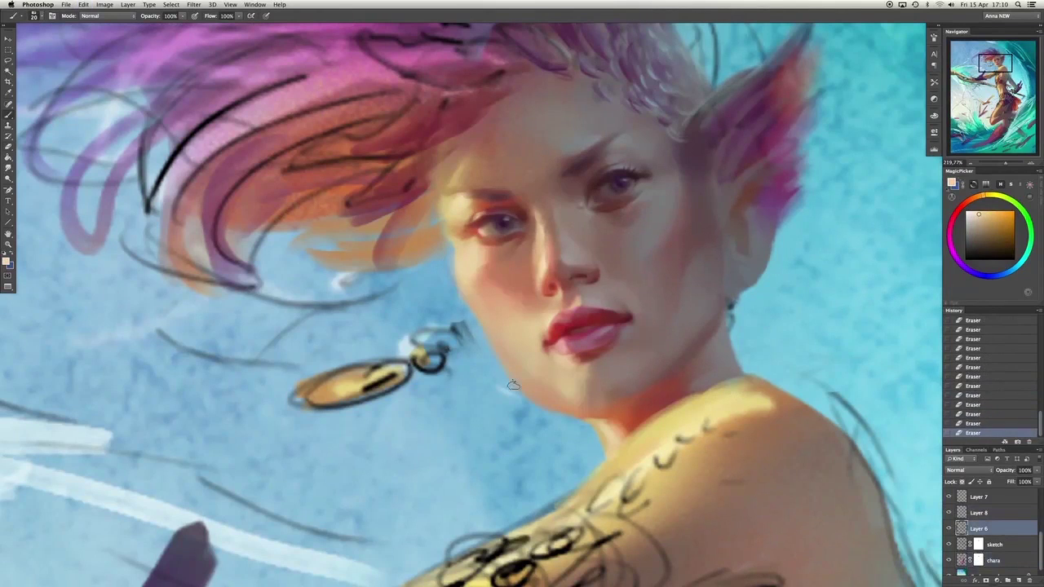
pyautogui.hotkey('alt', '[')
pyautogui.hotkey('alt', '[')
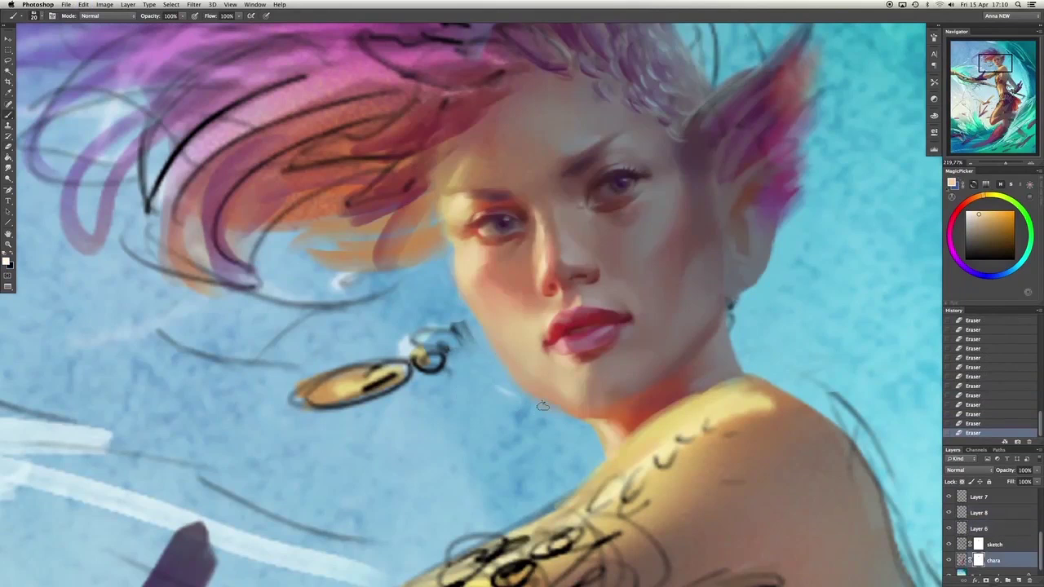
pyautogui.hotkey('alt', ']')
pyautogui.hotkey('alt', ']')
pyautogui.hotkey('alt', ']')
pyautogui.press('b')
# Repaint and blend the cheek and jawline with skin tones sampled from the face.
pyautogui.moveTo(481, 286)
pyautogui.mouseDown()
pyautogui.moveTo(522, 314)
pyautogui.moveTo(526, 322)
pyautogui.moveTo(508, 297)
pyautogui.moveTo(522, 334)
pyautogui.mouseUp()
pyautogui.keyDown('alt'); pyautogui.click(501, 315); pyautogui.keyUp('alt')
pyautogui.moveTo(490, 310); pyautogui.dragTo(526, 360)
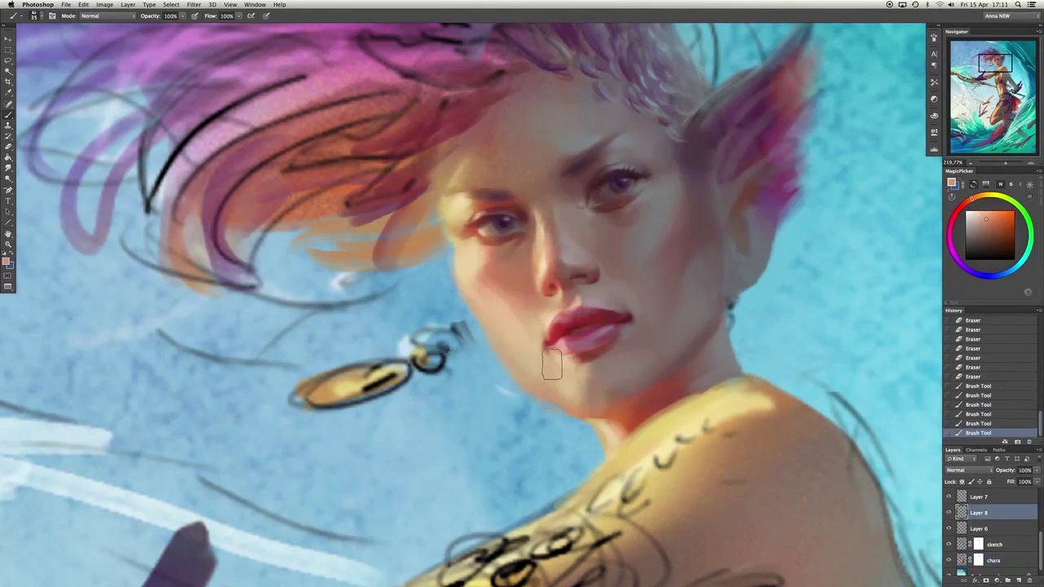
pyautogui.keyDown('alt'); pyautogui.click(515, 320); pyautogui.keyUp('alt')
pyautogui.moveTo(505, 306); pyautogui.dragTo(518, 336)
pyautogui.moveTo(504, 304)
pyautogui.mouseDown()
pyautogui.moveTo(520, 330)
pyautogui.moveTo(493, 306)
pyautogui.mouseUp()
pyautogui.keyDown('alt'); pyautogui.click(487, 301); pyautogui.keyUp('alt')
pyautogui.moveTo(528, 372); pyautogui.dragTo(559, 393)
pyautogui.hotkey('ctrl', 'z')
# Add red and peach strokes at the lips, stepping back through undo to compare.
pyautogui.click(957, 264)
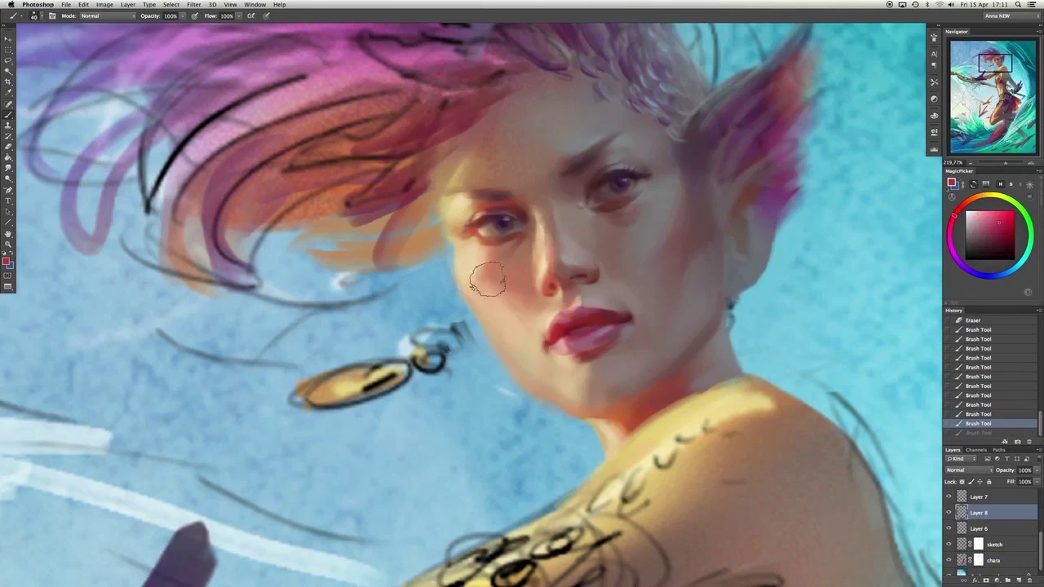
pyautogui.moveTo(543, 343); pyautogui.dragTo(563, 374)
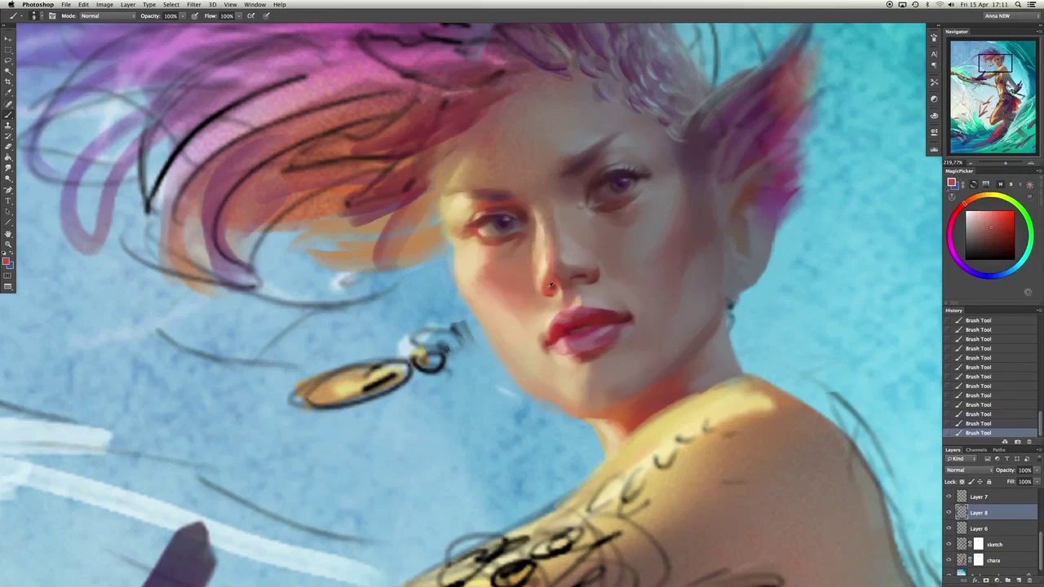
pyautogui.keyDown('alt'); pyautogui.click(543, 333); pyautogui.keyUp('alt')
pyautogui.hotkey('ctrl', 'alt', 'z')
pyautogui.rightClick(555, 392)
pyautogui.press('Escape')
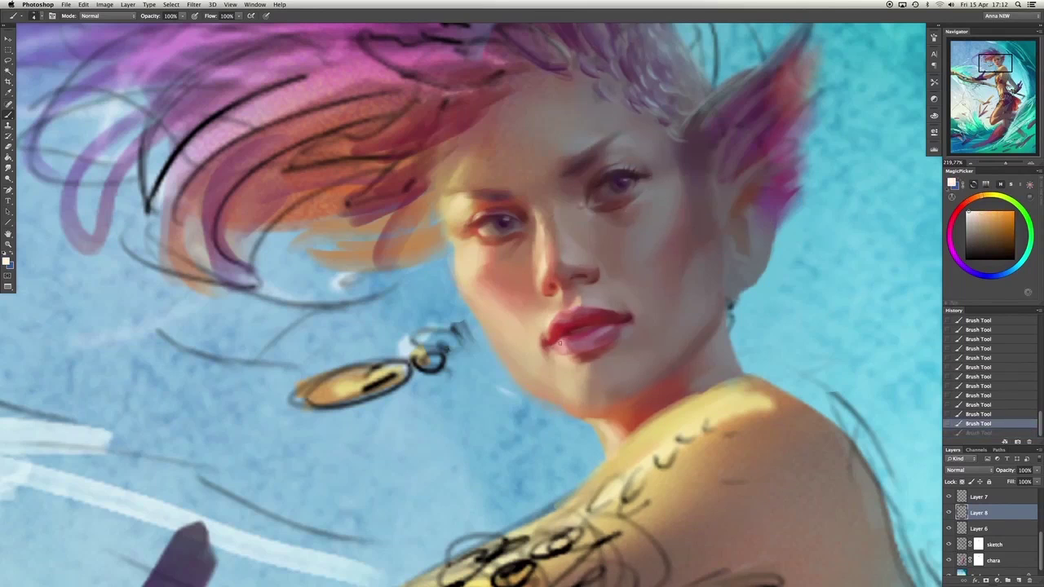
pyautogui.hotkey('ctrl', 'alt', 'z')
pyautogui.hotkey('ctrl', 'alt', 'z')
pyautogui.hotkey('ctrl', 'shift', 'z')
pyautogui.hotkey('ctrl', 'shift', 'z')
pyautogui.hotkey('ctrl', 'shift', 'z')
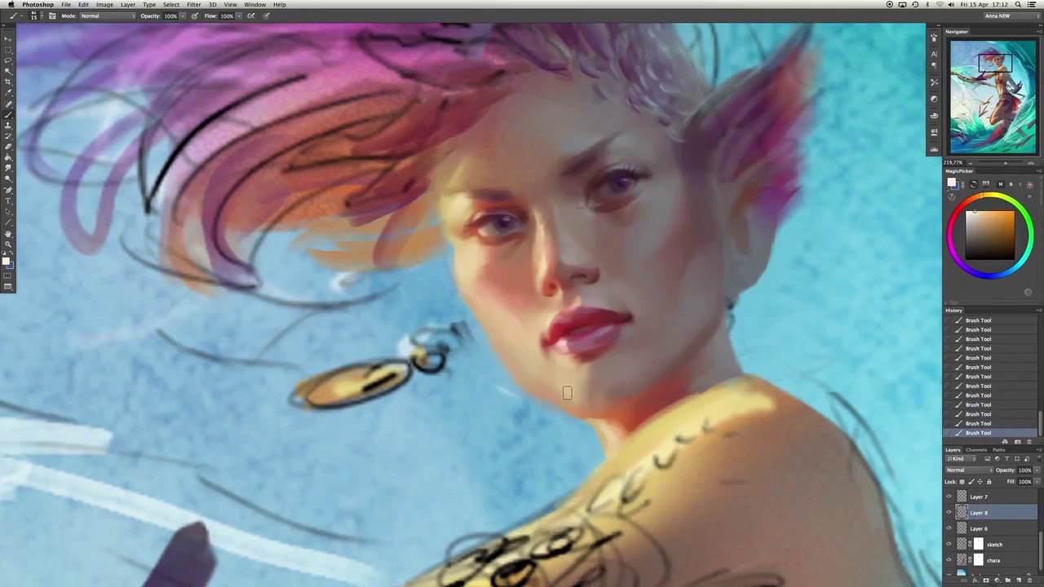
pyautogui.hotkey('ctrl', 'alt', 'z')
pyautogui.hotkey('ctrl', 'alt', 'z')
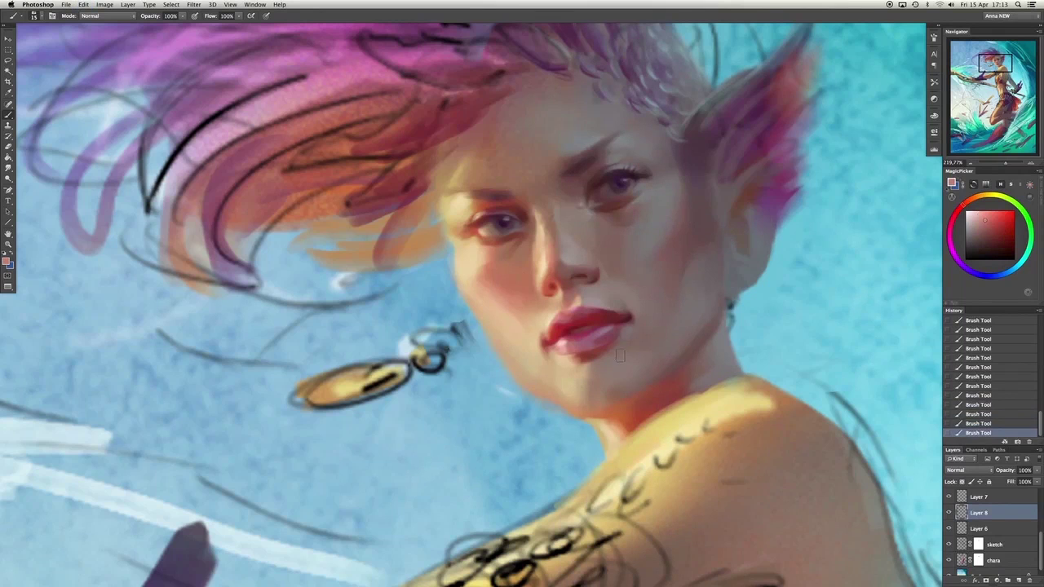
# Refine the lips with sampled red, peach and light pink, comparing before and after states.
pyautogui.keyDown('alt'); pyautogui.click(582, 349); pyautogui.keyUp('alt')
pyautogui.moveTo(583, 349); pyautogui.dragTo(560, 333)
pyautogui.keyDown('alt'); pyautogui.click(549, 298); pyautogui.keyUp('alt')
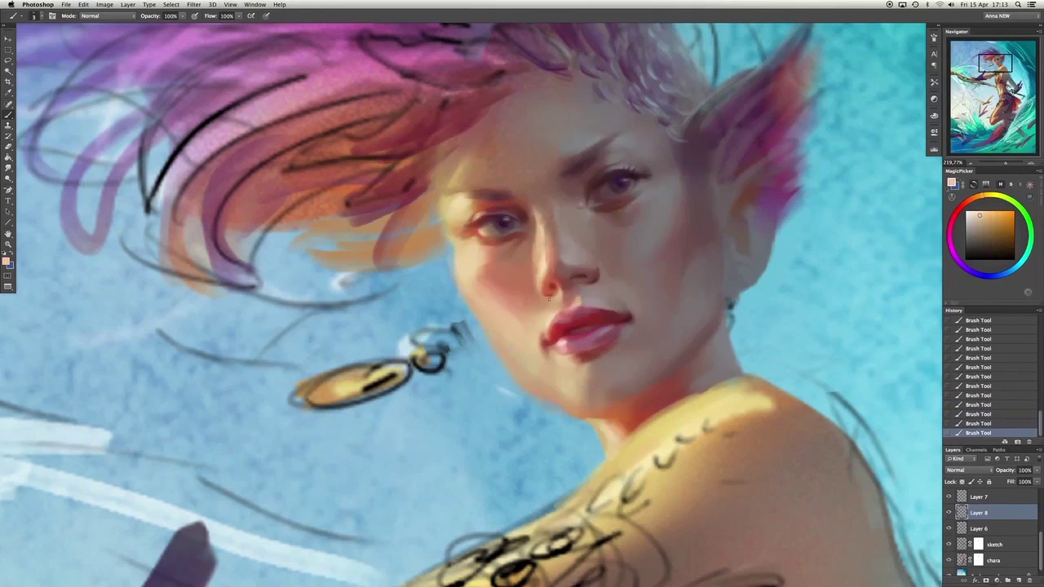
pyautogui.keyDown('alt'); pyautogui.click(612, 318); pyautogui.keyUp('alt')
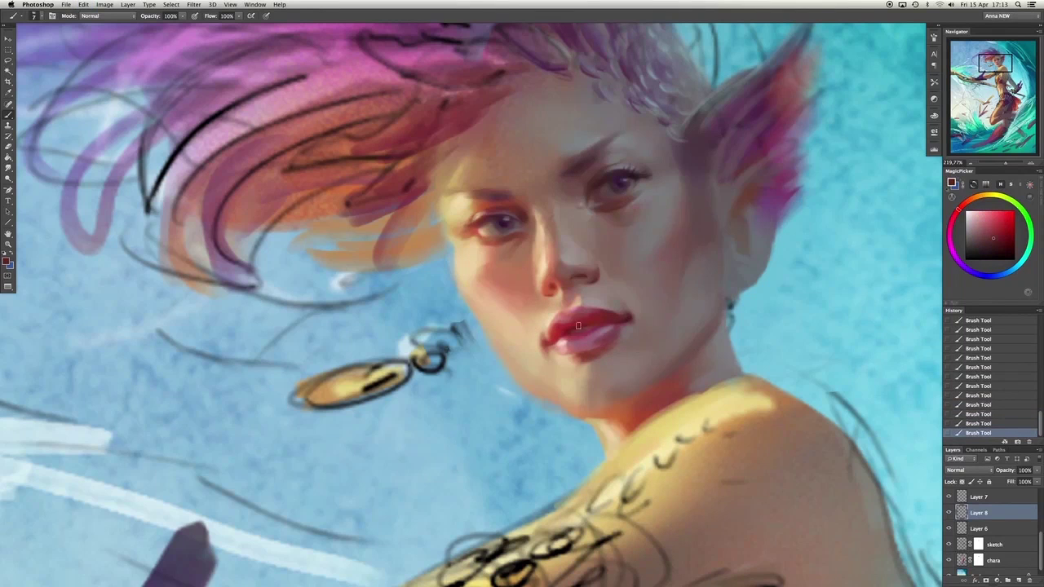
pyautogui.hotkey('ctrl', 'alt', 'z')
pyautogui.hotkey('ctrl', 'alt', 'z')
pyautogui.hotkey('ctrl', 'alt', 'z')
pyautogui.hotkey('ctrl', 'alt', 'z')
pyautogui.hotkey('ctrl', 'alt', 'z')
pyautogui.hotkey('ctrl', 'alt', 'z')
pyautogui.hotkey('ctrl', 'alt', 'z')
pyautogui.hotkey('ctrl', 'alt', 'z')
pyautogui.hotkey('ctrl', 'shift', 'z')
pyautogui.hotkey('ctrl', 'shift', 'z')
pyautogui.hotkey('ctrl', 'shift', 'z')
pyautogui.hotkey('ctrl', 'shift', 'z')
pyautogui.hotkey('ctrl', 'shift', 'z')
pyautogui.hotkey('ctrl', 'shift', 'z')
pyautogui.hotkey('ctrl', 'shift', 'z')
pyautogui.keyDown('alt'); pyautogui.click(614, 334); pyautogui.keyUp('alt')
pyautogui.hotkey('ctrl', 'shift', 'z')
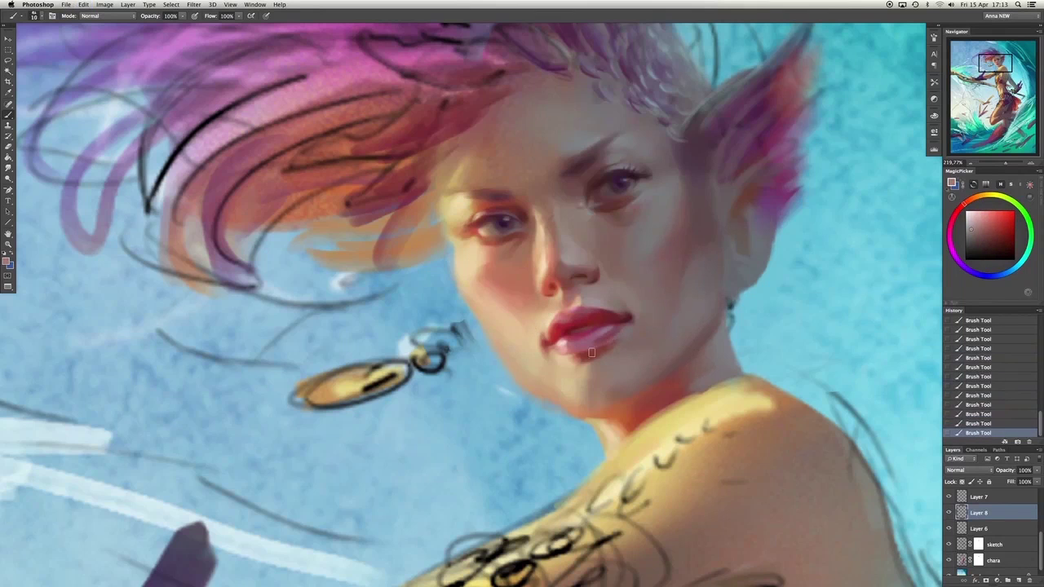
pyautogui.hotkey('ctrl', 'alt', 'z')
pyautogui.hotkey('ctrl', 'alt', 'z')
pyautogui.hotkey('ctrl', 'shift', 'z')
pyautogui.hotkey('ctrl', 'shift', 'z')
# Create a new empty Layer 9.
pyautogui.hotkey('ctrl', 'shift', 'alt', 'n')
pyautogui.rightClick(643, 183)
pyautogui.press('Escape')
# Fill Layer 9 with black, set it to Saturation blend mode, and hide it.
pyautogui.press('g')
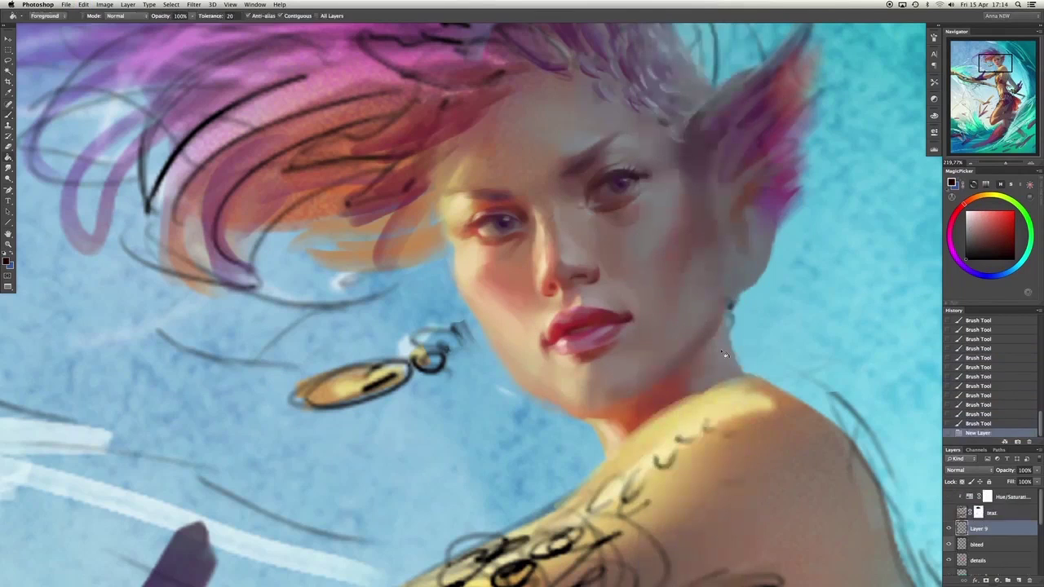
pyautogui.click(724, 354)
pyautogui.hotkey('shift', 'alt', 't')
pyautogui.hscroll(3, 907, 466)
pyautogui.click(949, 528)
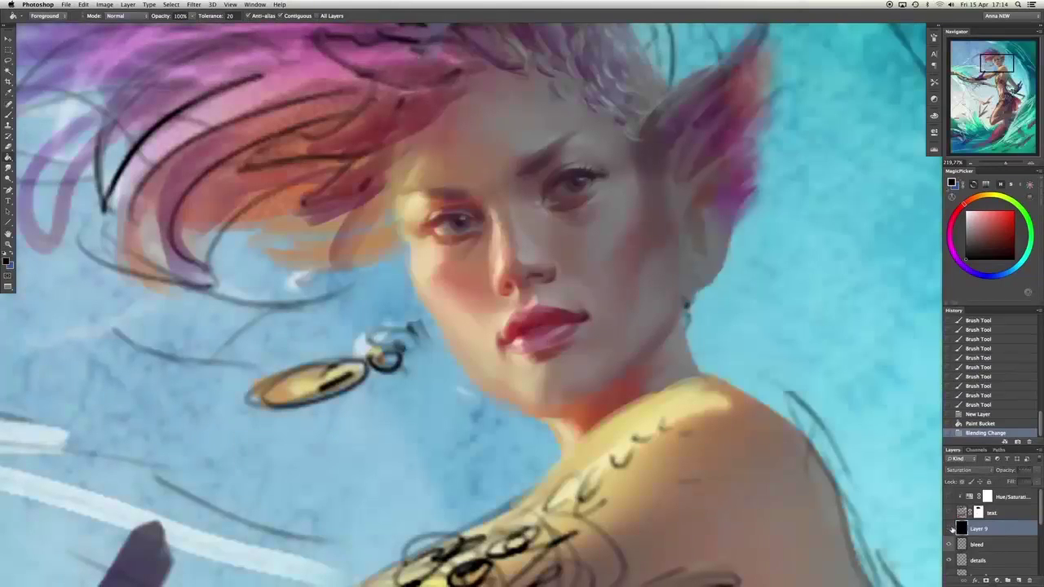
pyautogui.scroll(-5, 960, 522)
# Select Layer 6 and erase the stray paint beside the chin.
pyautogui.click(979, 505)
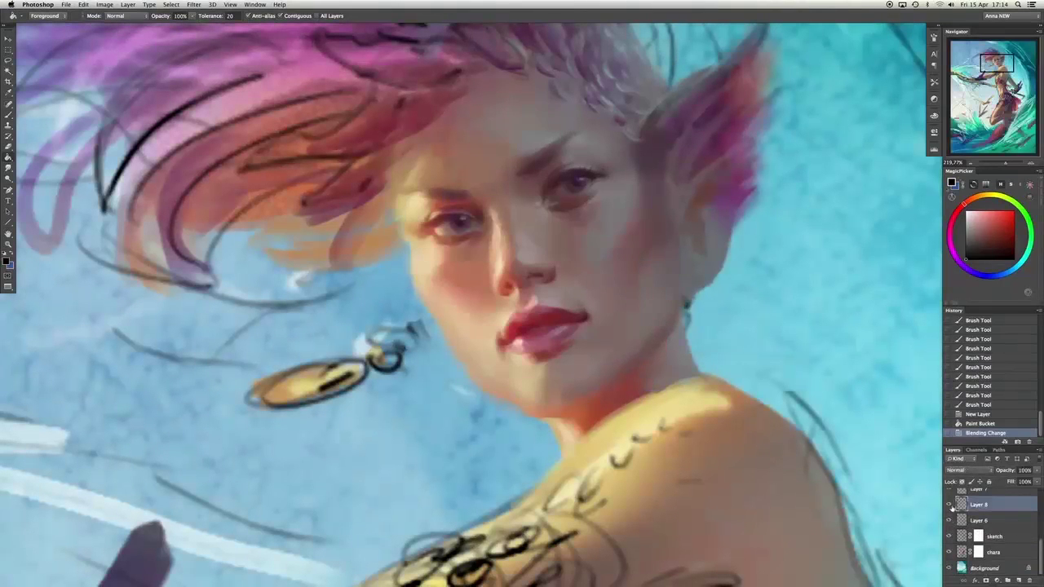
pyautogui.press('b')
pyautogui.rightClick(250, 310)
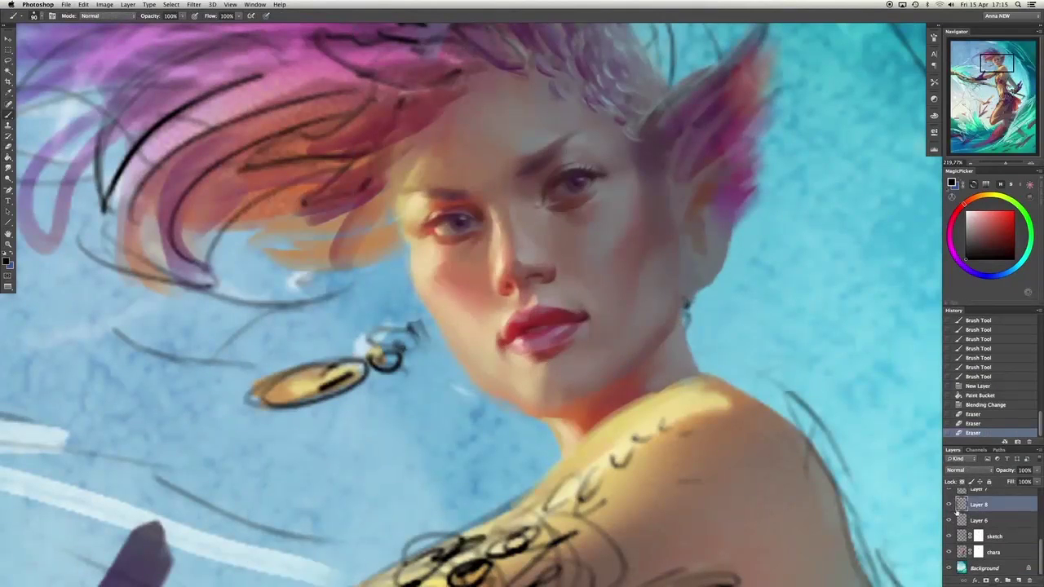
pyautogui.click(979, 520)
pyautogui.moveTo(442, 373); pyautogui.dragTo(481, 391)
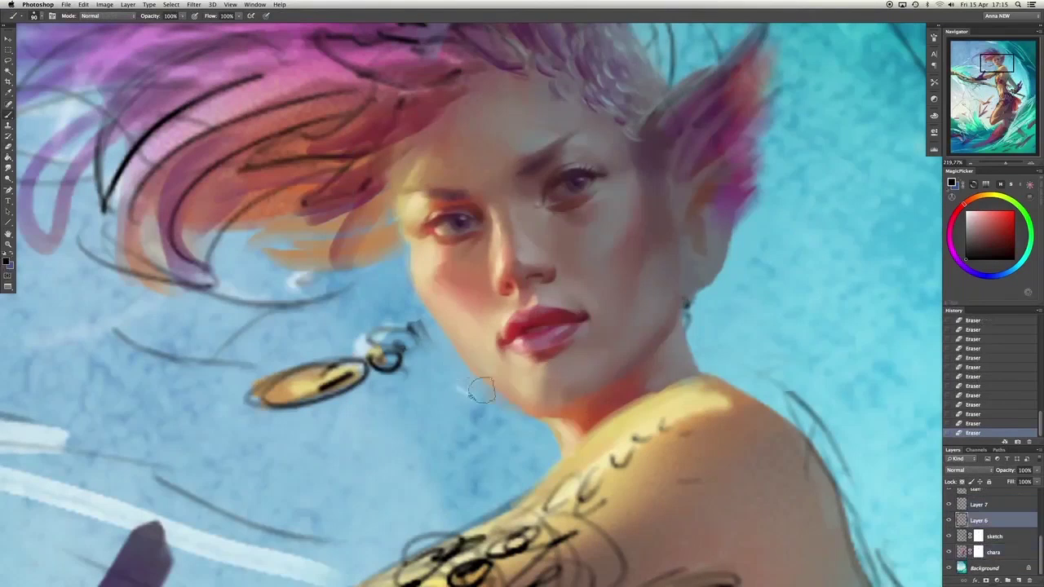
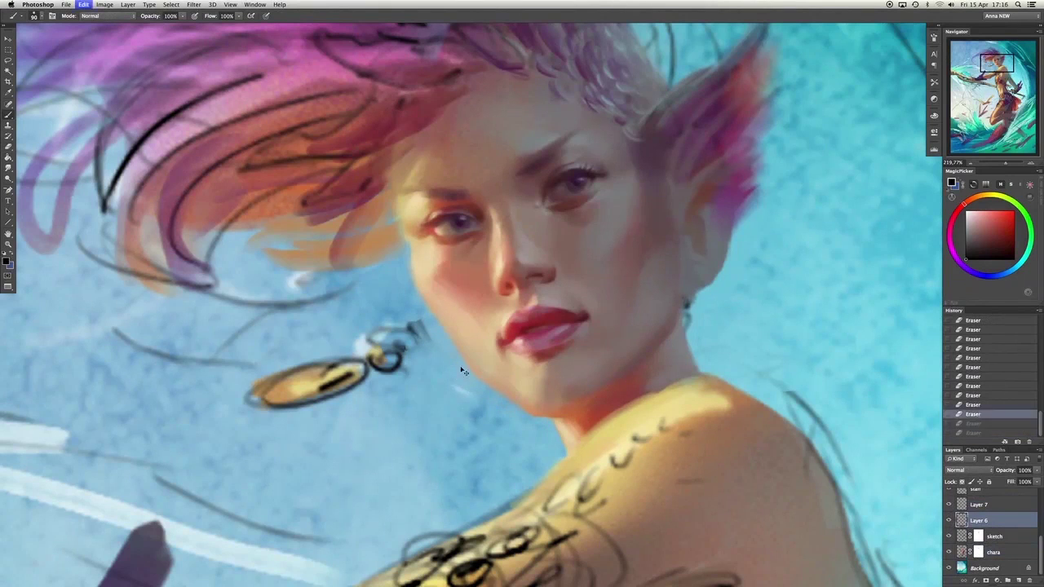
# Sample light skin, blue and dark red tones and lay skin strokes across the upper face, undoing one stroke.
pyautogui.keyDown('alt'); pyautogui.click(440, 326); pyautogui.keyUp('alt')
pyautogui.click(542, 397)
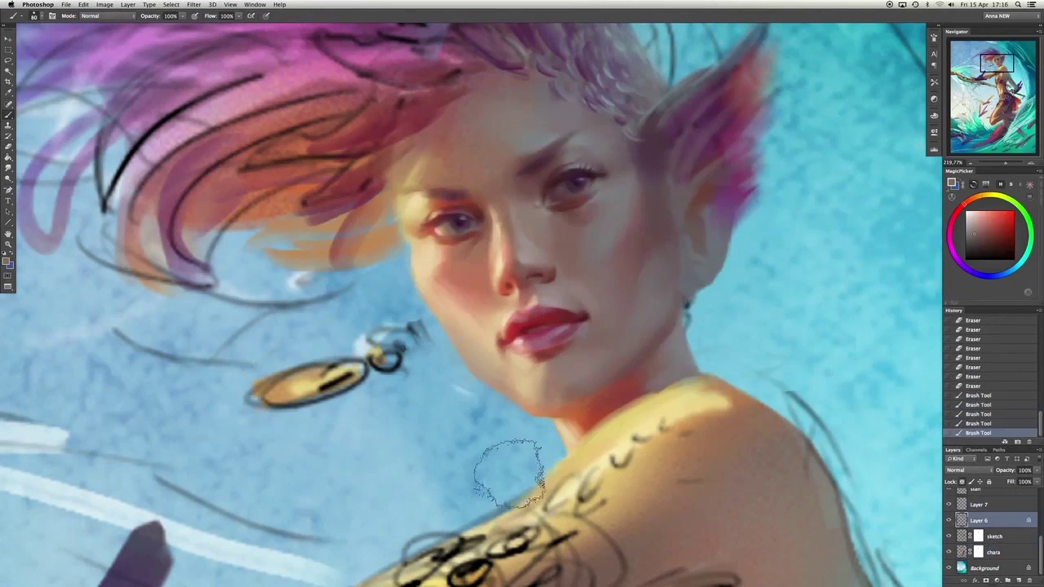
pyautogui.keyDown('alt'); pyautogui.click(407, 412); pyautogui.keyUp('alt')
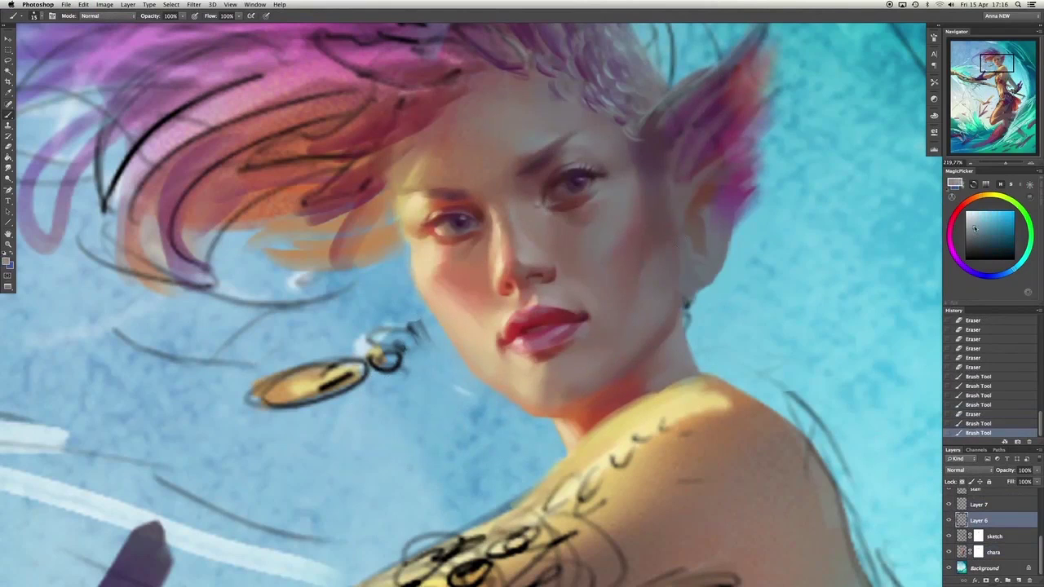
pyautogui.keyDown('alt'); pyautogui.click(558, 277); pyautogui.keyUp('alt')
pyautogui.moveTo(558, 277); pyautogui.dragTo(567, 294)
pyautogui.press('super+z')
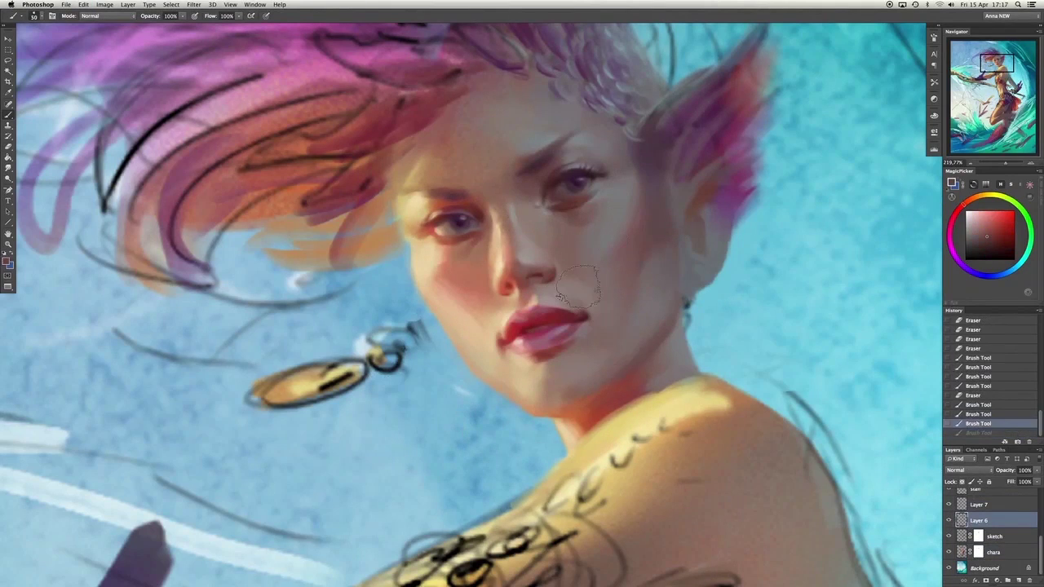
pyautogui.moveTo(601, 226); pyautogui.dragTo(591, 248)
pyautogui.moveTo(579, 208)
pyautogui.mouseDown()
pyautogui.moveTo(583, 271)
pyautogui.moveTo(571, 294)
pyautogui.mouseUp()
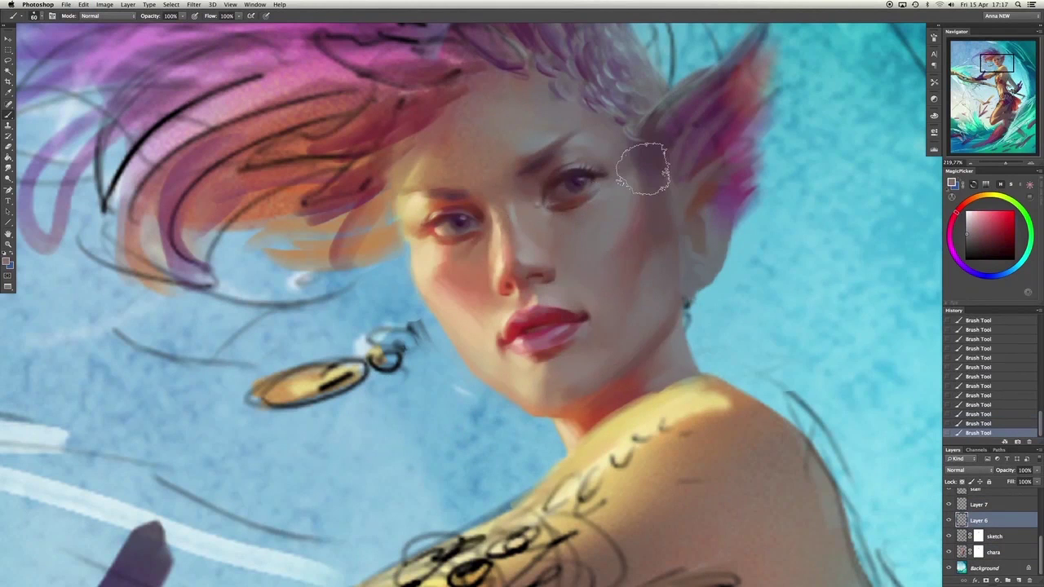
# Paint lighter orange over the nose bridge and darker red between the eyes, undoing the last stroke.
pyautogui.keyDown('alt'); pyautogui.click(568, 233); pyautogui.keyUp('alt')
pyautogui.moveTo(568, 232); pyautogui.dragTo(563, 243)
pyautogui.keyDown('alt'); pyautogui.click(538, 220); pyautogui.keyUp('alt')
pyautogui.moveTo(538, 204)
pyautogui.mouseDown()
pyautogui.moveTo(530, 285)
pyautogui.moveTo(511, 208)
pyautogui.mouseUp()
pyautogui.keyDown('alt'); pyautogui.click(512, 208); pyautogui.keyUp('alt')
pyautogui.press('super+z')
pyautogui.press('super+z')
pyautogui.press('super+z')
# Erase part of the nose bridge shading and repaint the area between the eyes.
pyautogui.keyDown('alt'); pyautogui.click(531, 248); pyautogui.keyUp('alt')
pyautogui.press('e')
pyautogui.moveTo(531, 249); pyautogui.dragTo(518, 212)
pyautogui.press('b')
pyautogui.moveTo(522, 261); pyautogui.dragTo(513, 240)
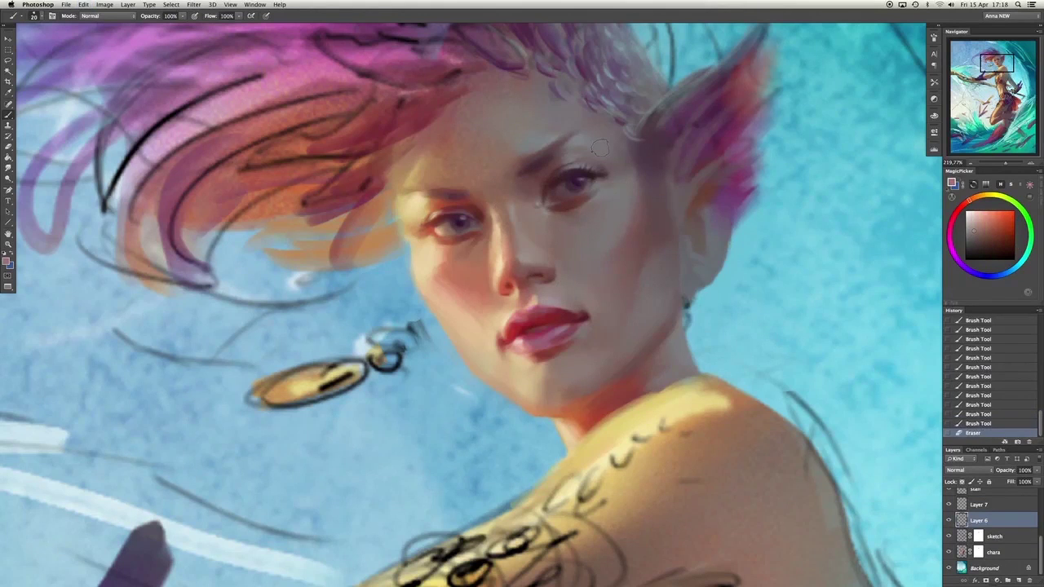
# Add small bright red strokes between the eyes.
pyautogui.keyDown('alt'); pyautogui.click(477, 210); pyautogui.keyUp('alt')
pyautogui.moveTo(476, 210)
pyautogui.mouseDown()
pyautogui.moveTo(452, 196)
pyautogui.moveTo(476, 183)
pyautogui.moveTo(477, 137)
pyautogui.moveTo(521, 156)
pyautogui.moveTo(470, 168)
pyautogui.moveTo(482, 196)
pyautogui.mouseUp()
pyautogui.keyDown('alt'); pyautogui.click(522, 159); pyautogui.keyUp('alt')
pyautogui.moveTo(473, 200)
pyautogui.mouseDown()
pyautogui.moveTo(443, 198)
pyautogui.moveTo(475, 232)
pyautogui.mouseUp()
# Paint muted red strokes across the forehead and sample a light skin tone.
pyautogui.keyDown('alt'); pyautogui.click(455, 204); pyautogui.keyUp('alt')
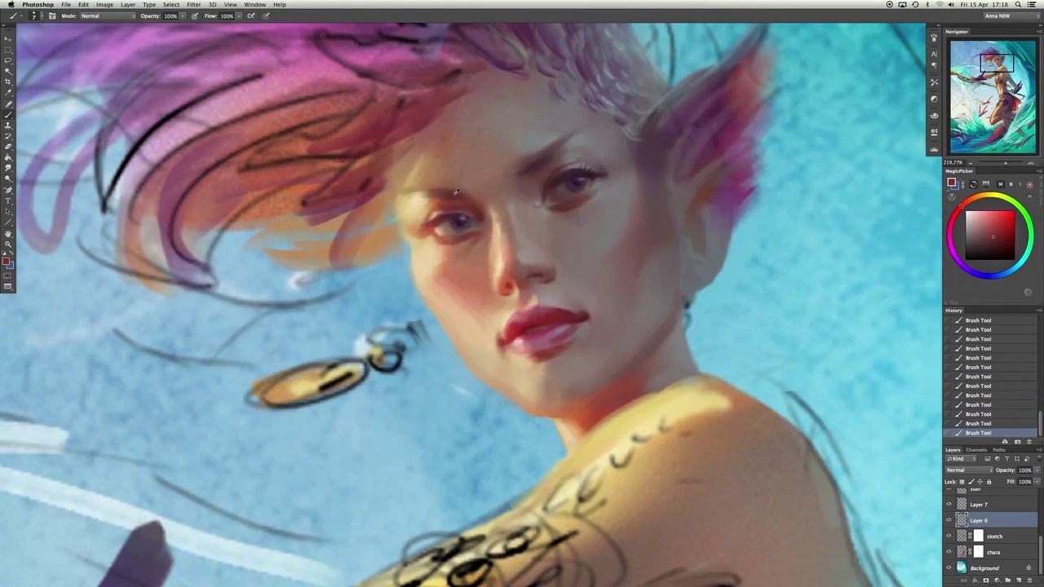
pyautogui.keyDown('alt'); pyautogui.click(447, 175); pyautogui.keyUp('alt')
pyautogui.moveTo(444, 167); pyautogui.dragTo(431, 150)
pyautogui.keyDown('alt'); pyautogui.click(555, 292); pyautogui.keyUp('alt')
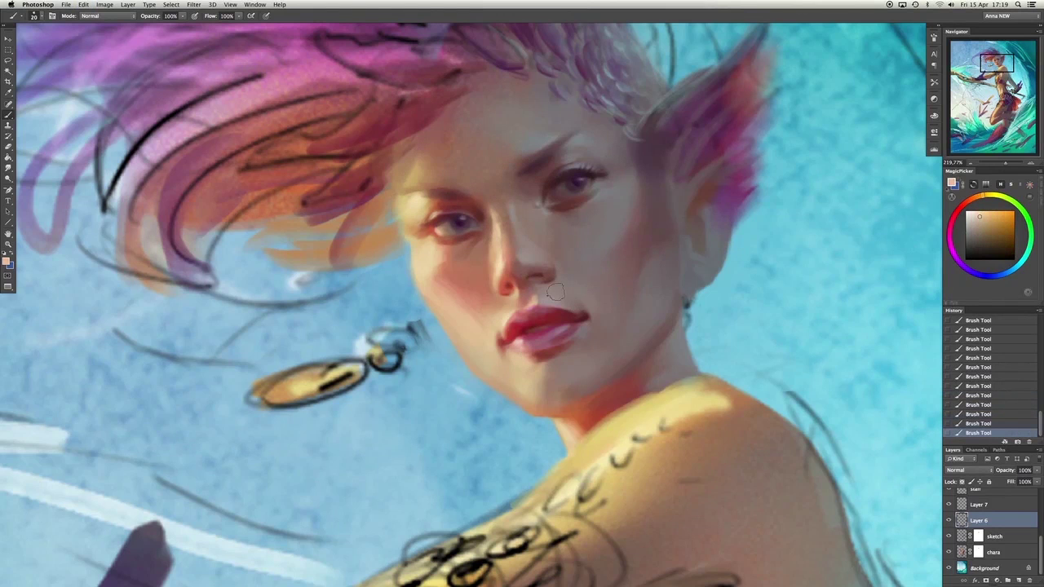
pyautogui.scroll(-2, 789, 365)
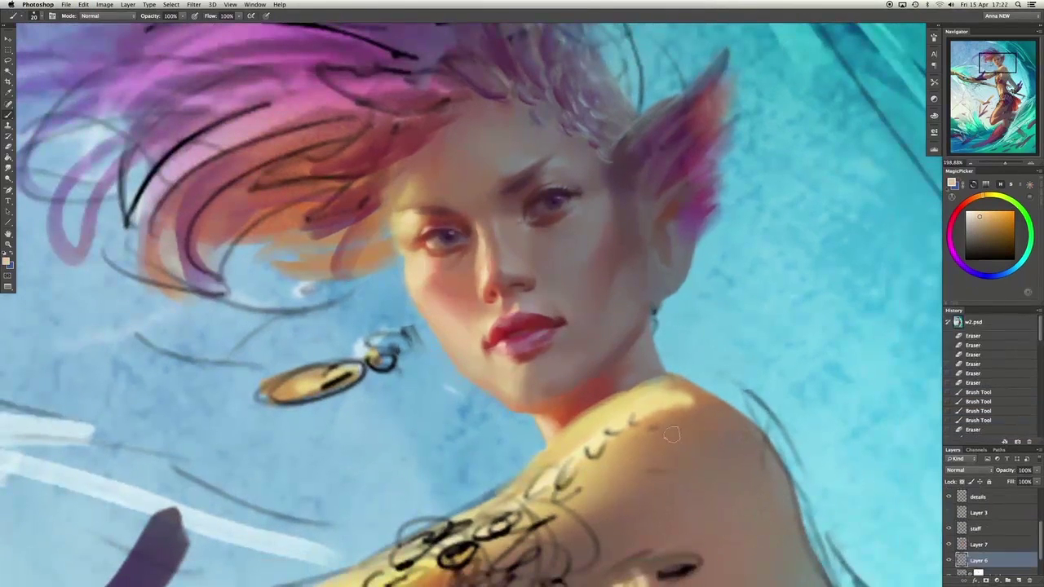
# Select the neck area, warp it into a new neck line and commit the warp.
pyautogui.press('m')
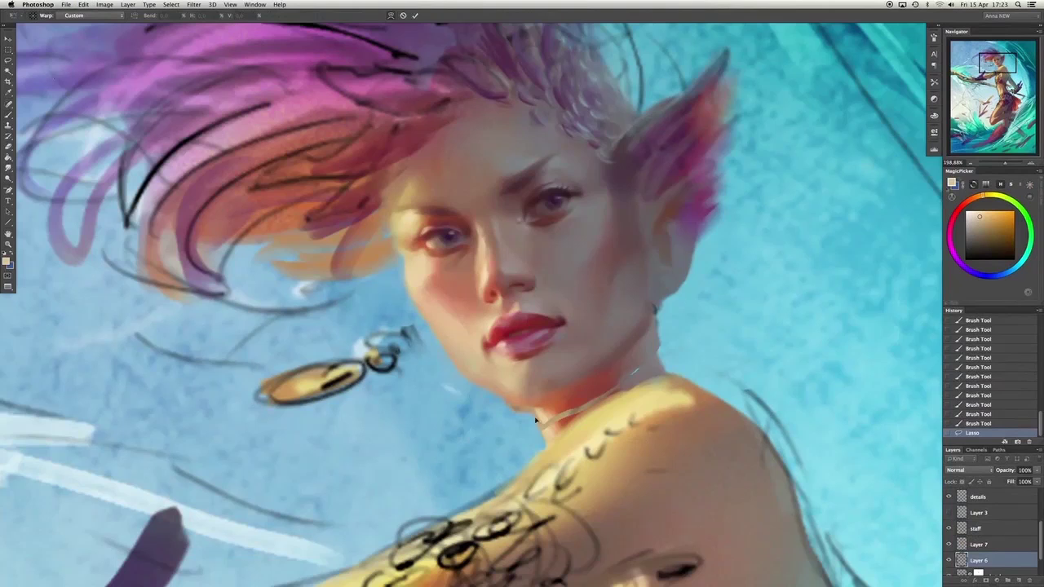
pyautogui.press('Return')
pyautogui.hotkey('ctrl', 't')
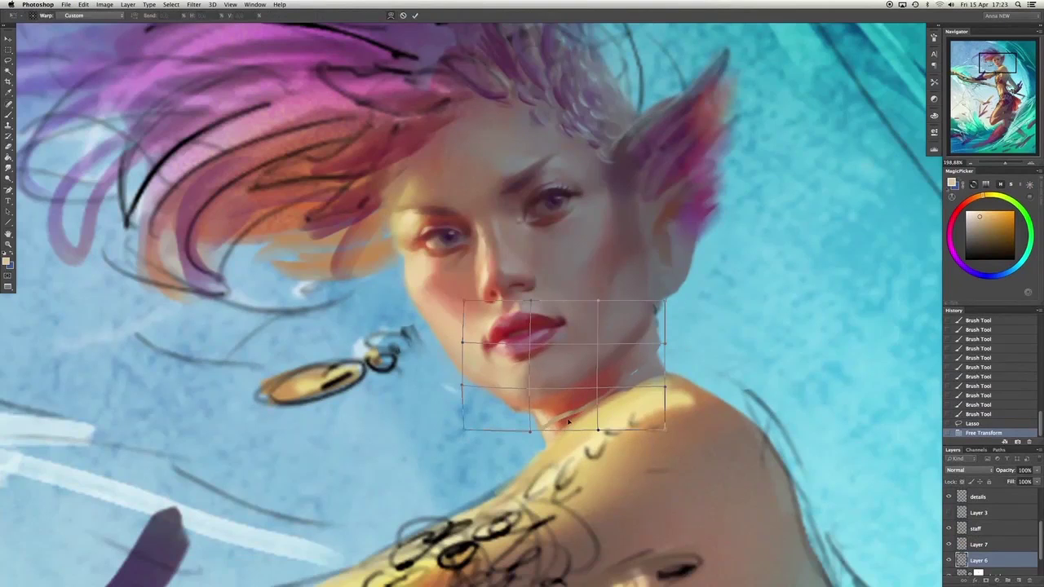
pyautogui.moveTo(568, 421); pyautogui.dragTo(599, 422)
pyautogui.press('Return')
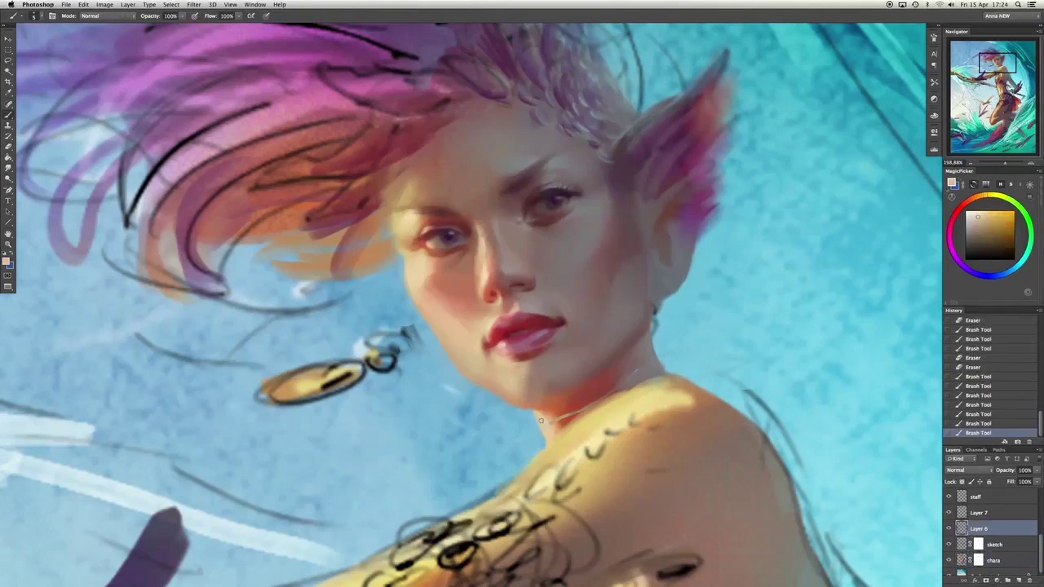
# Paint red tones over the neck and erase the stray mark beside the ear.
pyautogui.moveTo(584, 407); pyautogui.dragTo(571, 414)
pyautogui.keyDown('alt'); pyautogui.click(635, 366); pyautogui.keyUp('alt')
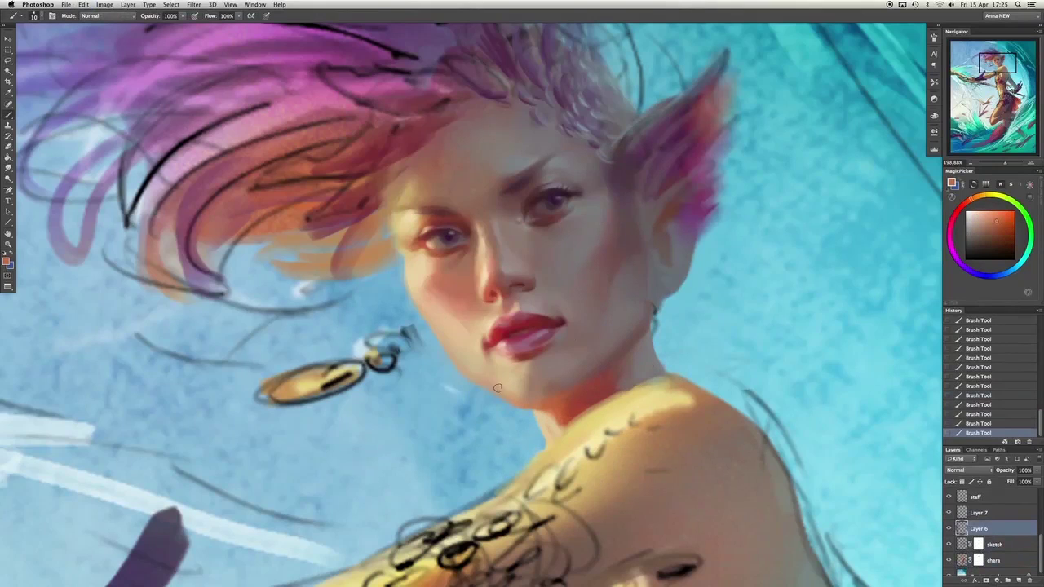
pyautogui.click(653, 294)
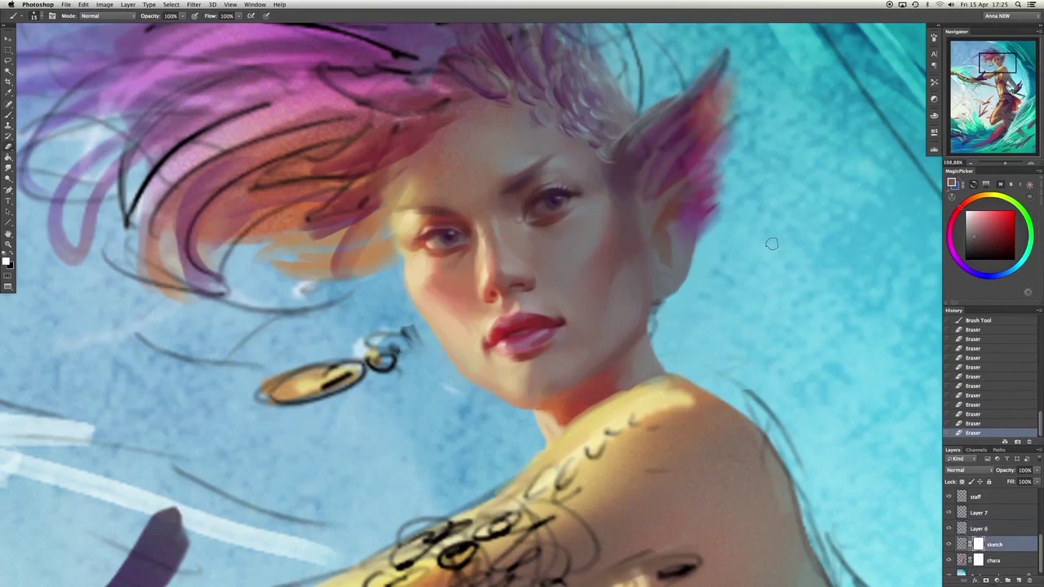
# Try soft paint across the face on Layer 10, then delete that layer.
pyautogui.moveTo(563, 244); pyautogui.dragTo(523, 269)
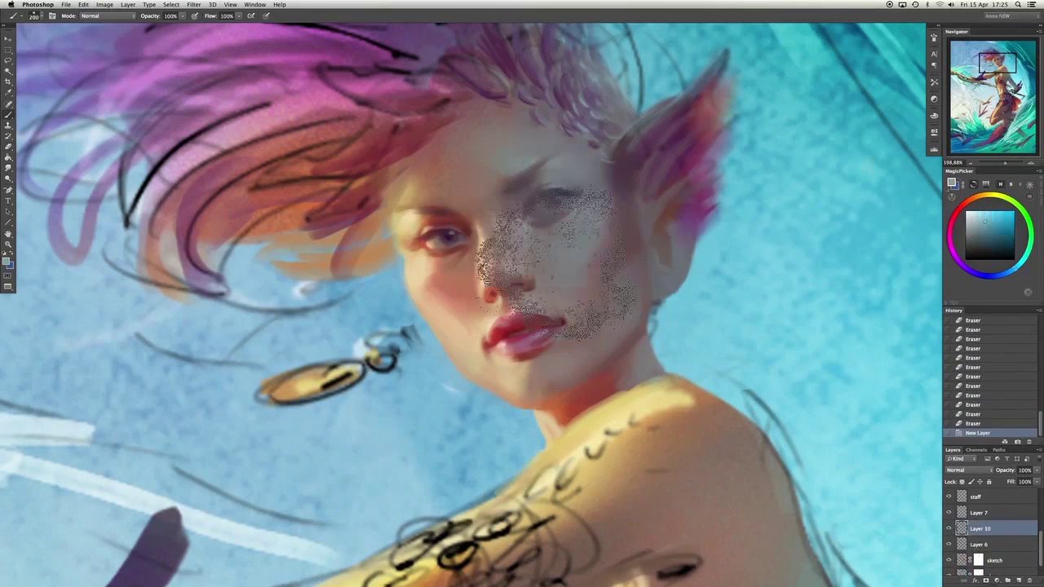
pyautogui.keyDown('alt'); pyautogui.click(548, 186); pyautogui.keyUp('alt')
pyautogui.moveTo(538, 195)
pyautogui.mouseDown()
pyautogui.moveTo(557, 375)
pyautogui.moveTo(520, 106)
pyautogui.moveTo(511, 253)
pyautogui.mouseUp()
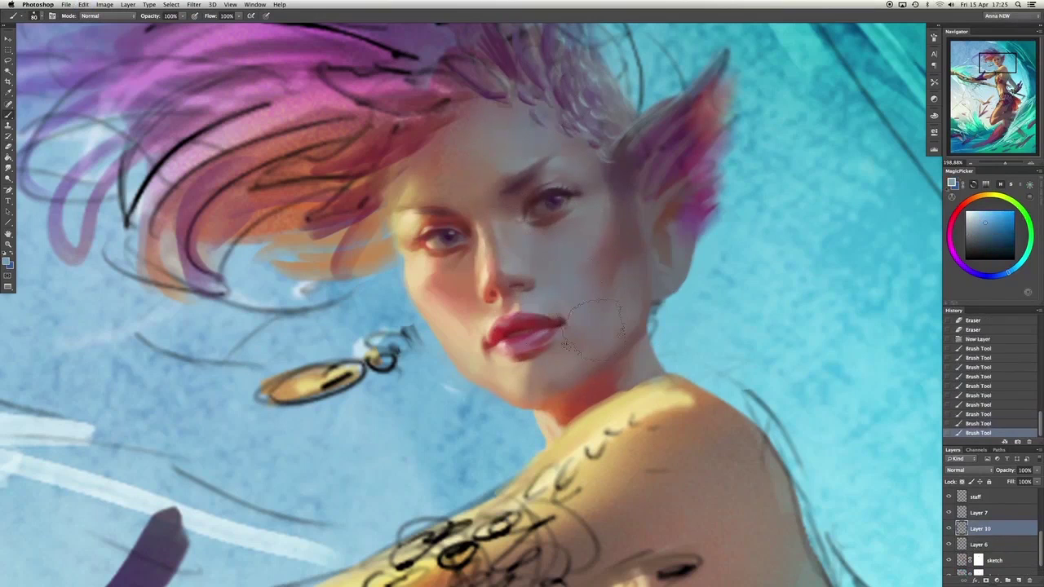
pyautogui.press('Delete')
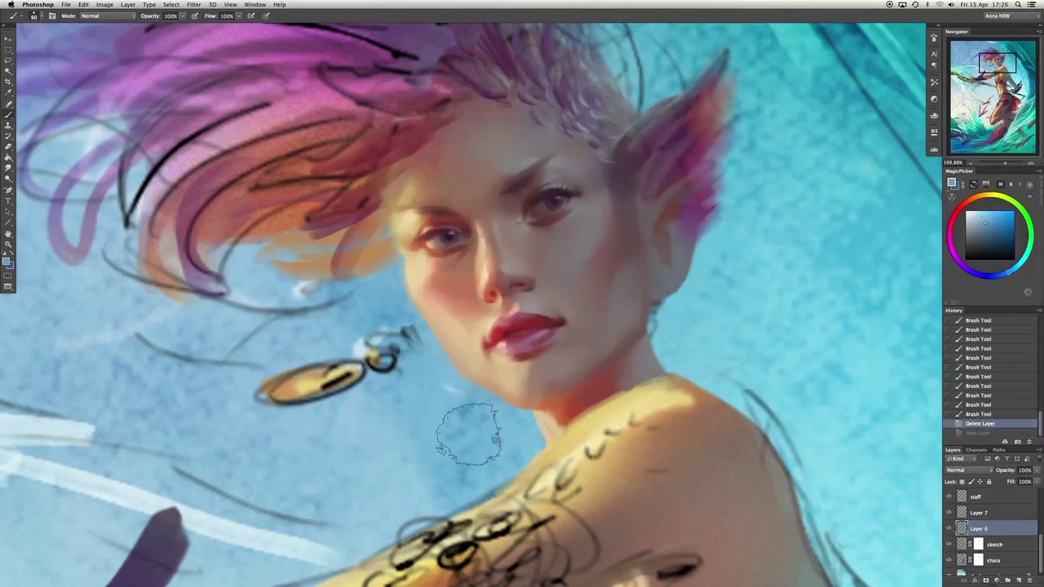
# Touch up the face with sampled reds and paint around the nose, undoing the last stroke.
pyautogui.moveTo(466, 426); pyautogui.dragTo(490, 441)
pyautogui.keyDown('alt'); pyautogui.click(522, 331); pyautogui.keyUp('alt')
pyautogui.moveTo(571, 204); pyautogui.dragTo(588, 214)
pyautogui.keyDown('alt'); pyautogui.click(489, 298); pyautogui.keyUp('alt')
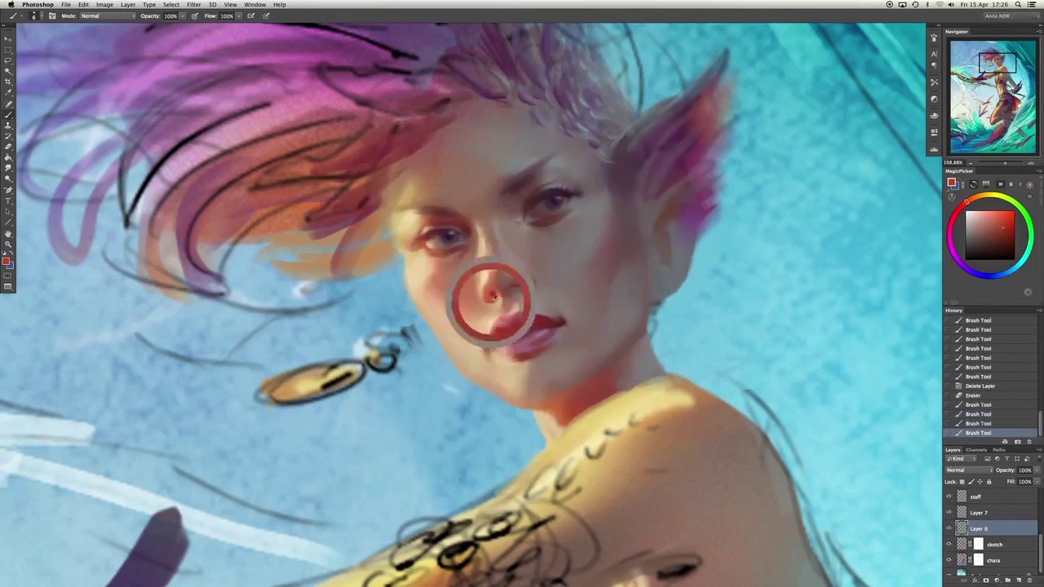
pyautogui.moveTo(490, 294); pyautogui.dragTo(493, 290)
pyautogui.hotkey('ctrl', 'z')
# Darken the nose tip and add small pinker red strokes at the eye.
pyautogui.click(990, 222)
pyautogui.keyDown('alt'); pyautogui.click(455, 247); pyautogui.keyUp('alt')
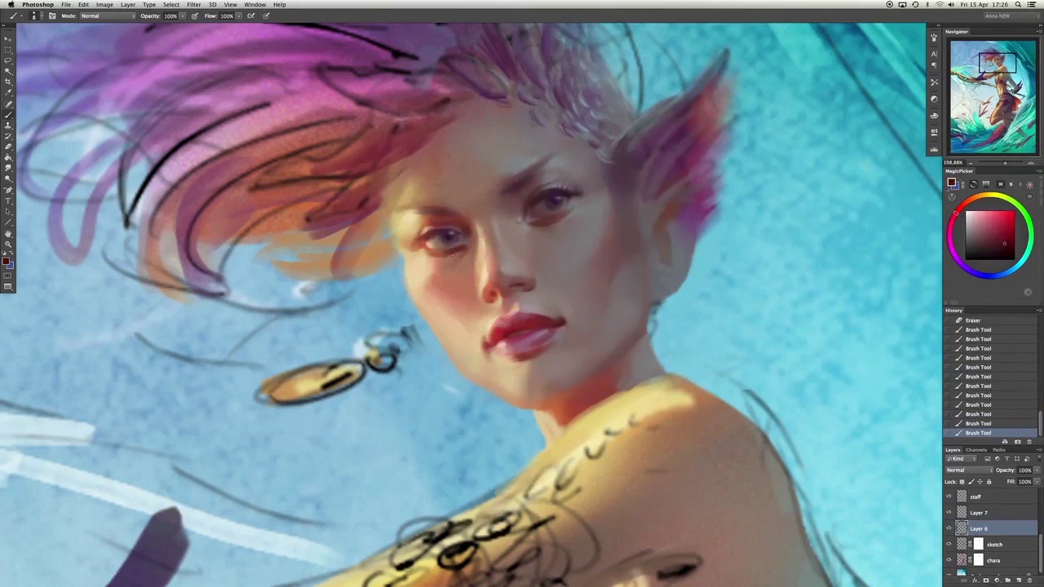
pyautogui.moveTo(454, 246); pyautogui.dragTo(456, 248)
pyautogui.moveTo(454, 246); pyautogui.dragTo(455, 247)
pyautogui.keyDown('alt'); pyautogui.click(426, 267); pyautogui.keyUp('alt')
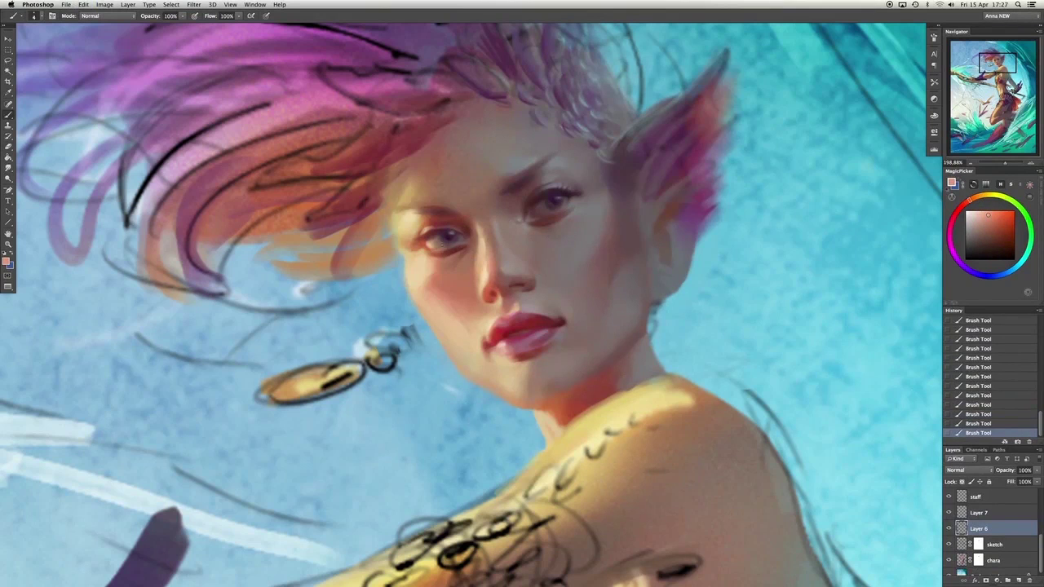
pyautogui.click(984, 217)
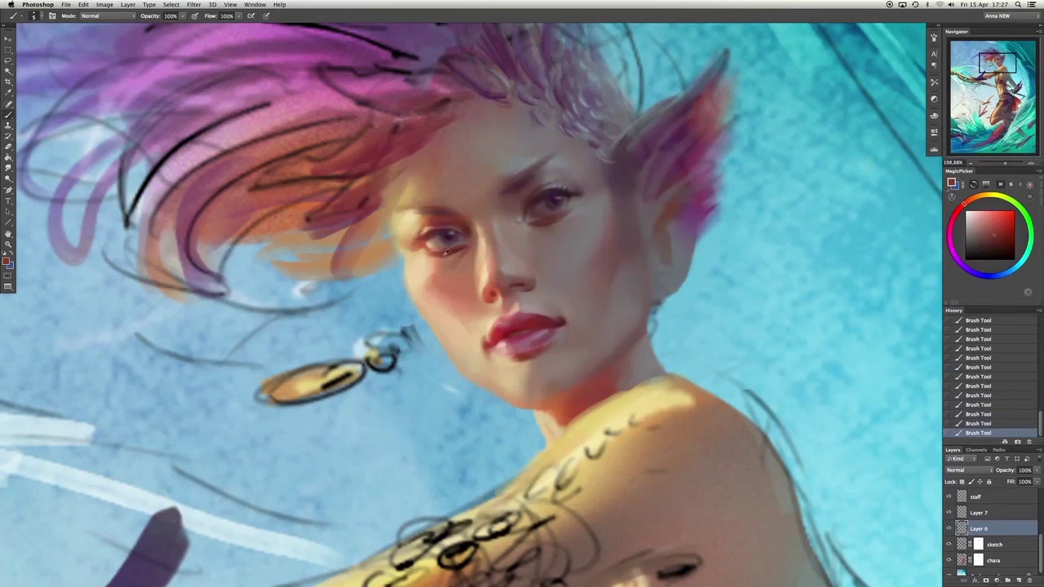
pyautogui.keyDown('alt'); pyautogui.click(470, 235); pyautogui.keyUp('alt')
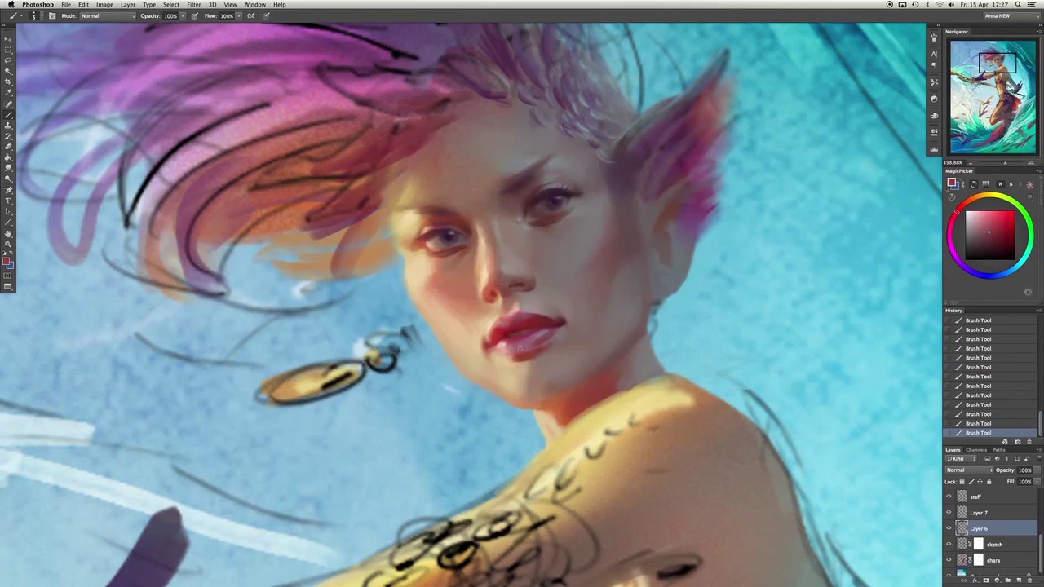
# Undo the nose bridge and eye strokes, then redo the two undone strokes.
pyautogui.keyDown('alt'); pyautogui.click(523, 264); pyautogui.keyUp('alt')
pyautogui.press('super+z')
pyautogui.press('super+z')
pyautogui.press('super+z')
pyautogui.press('super+z')
pyautogui.press('super+z')
pyautogui.keyDown('alt'); pyautogui.click(522, 238); pyautogui.keyUp('alt')
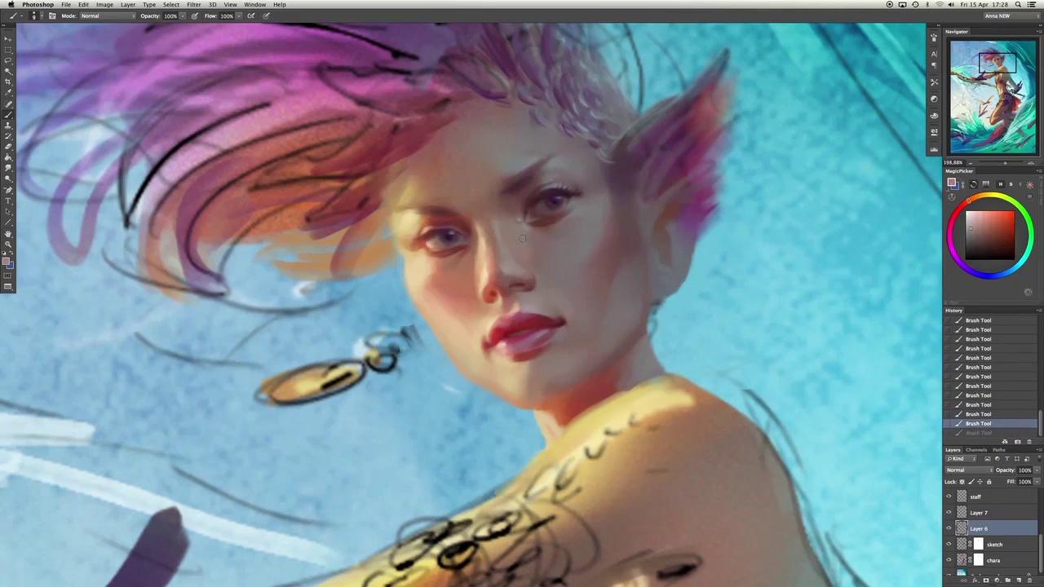
pyautogui.press('super+z')
pyautogui.press('super+z')
pyautogui.press('super+z')
pyautogui.press('super+z')
pyautogui.press('alt+super+z')
pyautogui.keyDown('alt'); pyautogui.click(536, 282); pyautogui.keyUp('alt')
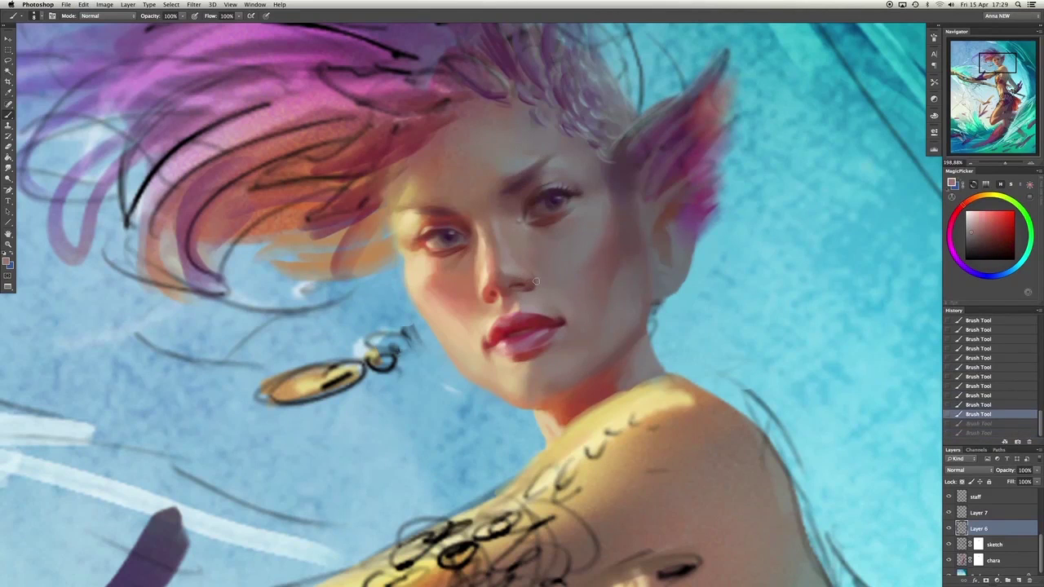
pyautogui.press('shift+super+z')
pyautogui.press('shift+super+z')
# Sample warm reds and paint from the nose down below the lip.
pyautogui.keyDown('alt'); pyautogui.click(497, 311); pyautogui.keyUp('alt')
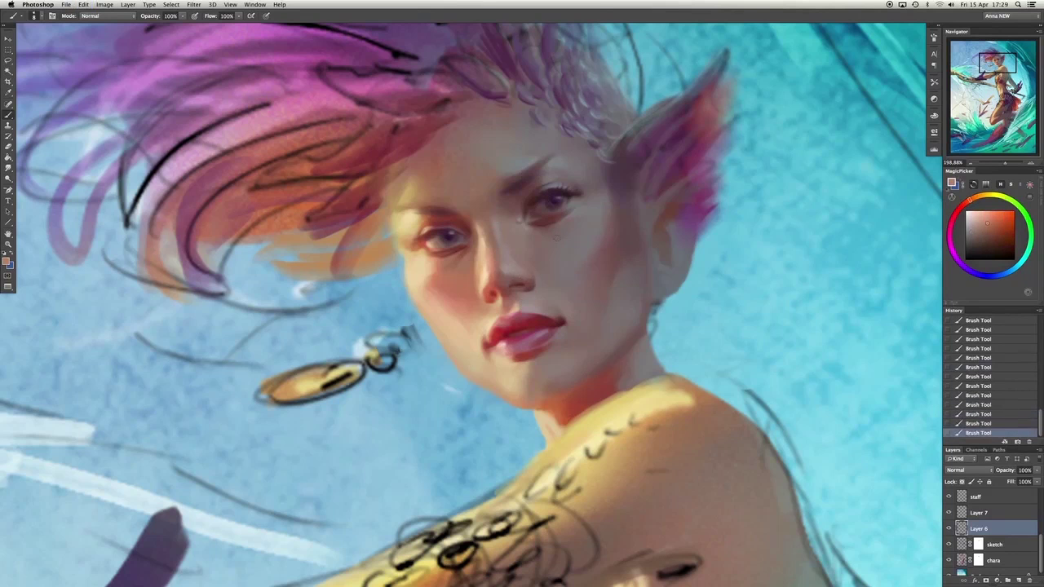
pyautogui.keyDown('alt'); pyautogui.click(537, 418); pyautogui.keyUp('alt')
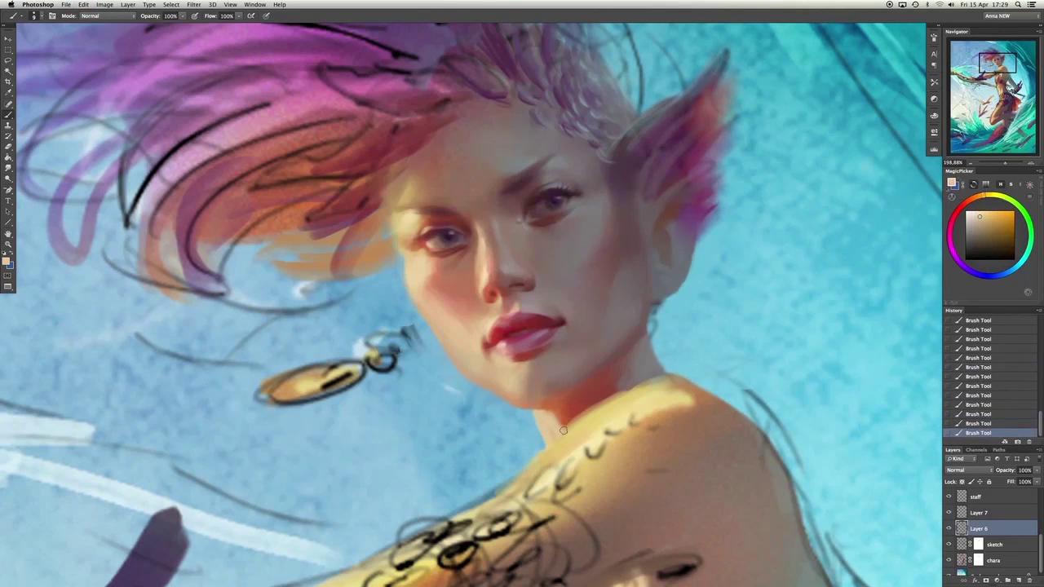
pyautogui.keyDown('alt'); pyautogui.click(583, 384); pyautogui.keyUp('alt')
pyautogui.moveTo(527, 291)
pyautogui.mouseDown()
pyautogui.moveTo(501, 359)
pyautogui.moveTo(498, 350)
pyautogui.moveTo(529, 355)
pyautogui.mouseUp()
# Repaint the lower lip with pink and darker reds, undoing the final stroke.
pyautogui.keyDown('alt'); pyautogui.click(504, 344); pyautogui.keyUp('alt')
pyautogui.keyDown('alt'); pyautogui.click(504, 357); pyautogui.keyUp('alt')
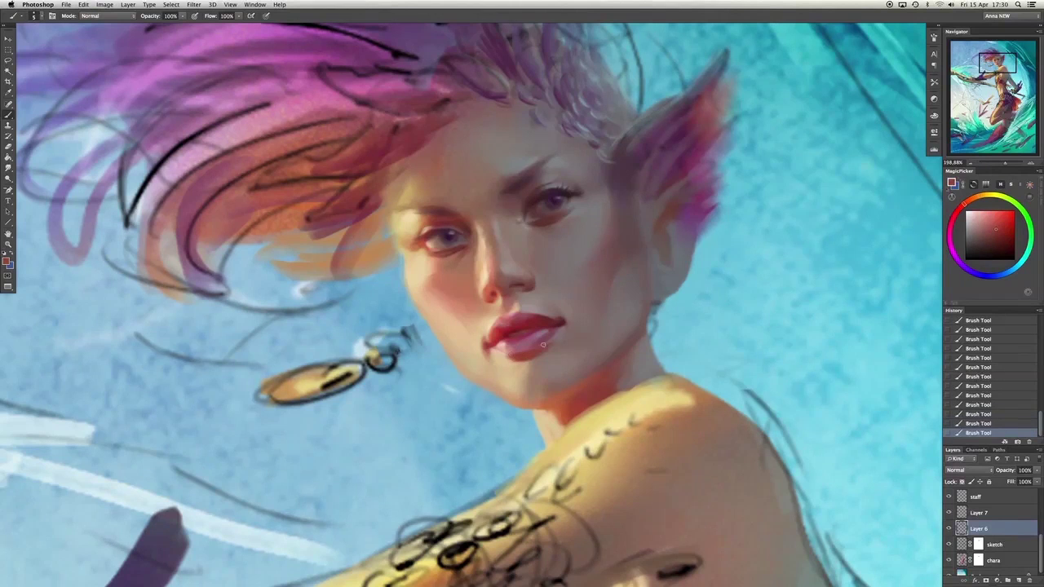
pyautogui.moveTo(583, 329); pyautogui.dragTo(539, 350)
pyautogui.keyDown('alt'); pyautogui.click(527, 352); pyautogui.keyUp('alt')
pyautogui.hotkey('ctrl', 'z')
# Check brush presets, sample a yellow and undo then restore recent face strokes.
pyautogui.scroll(-3, 628, 335)
pyautogui.rightClick(628, 335)
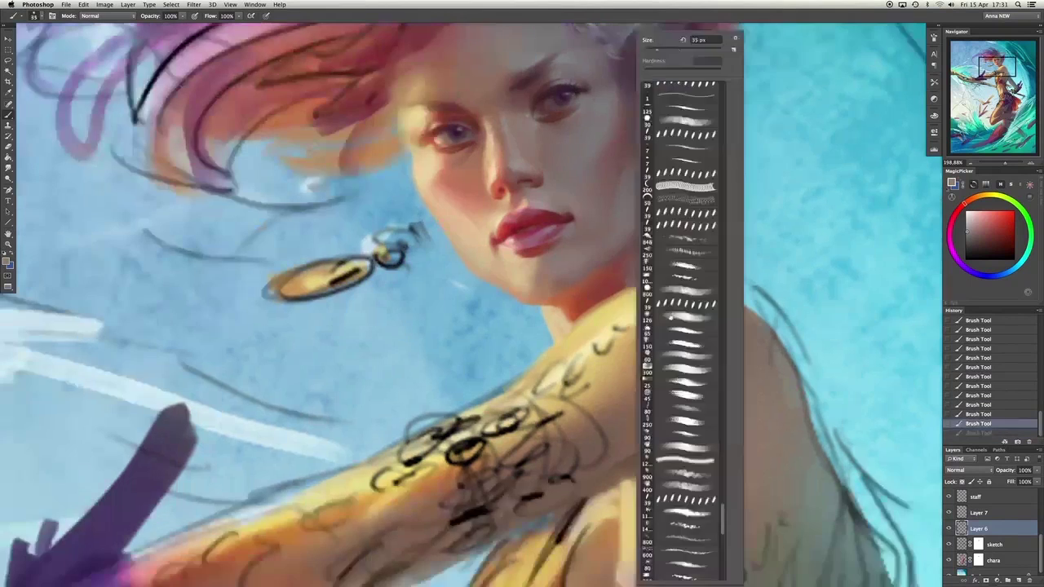
pyautogui.press('Escape')
pyautogui.scroll(-5, 629, 335)
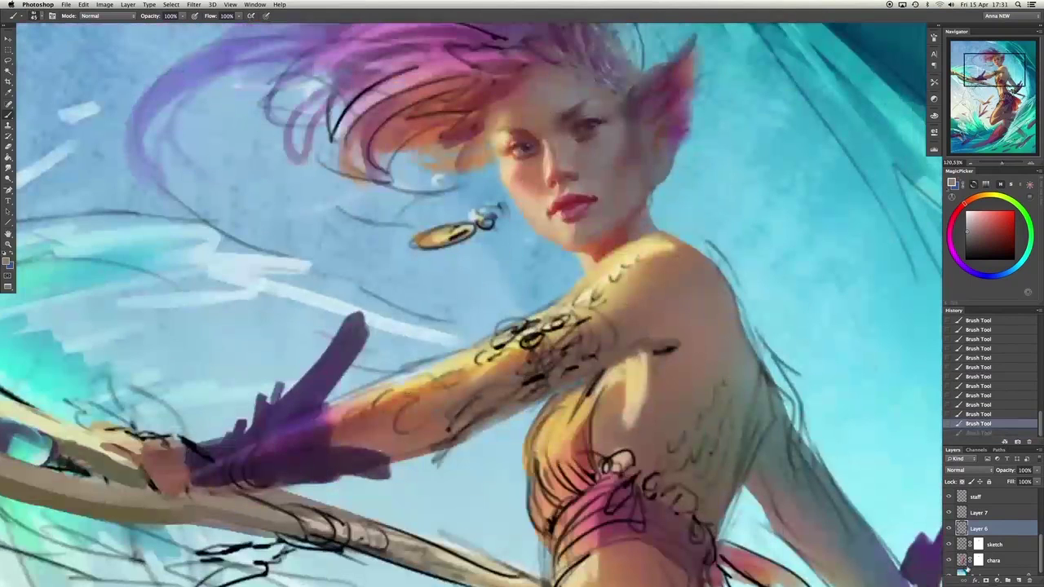
pyautogui.keyDown('alt'); pyautogui.click(432, 368); pyautogui.keyUp('alt')
pyautogui.hotkey('ctrl', 'z')
pyautogui.scroll(-2, 869, 488)
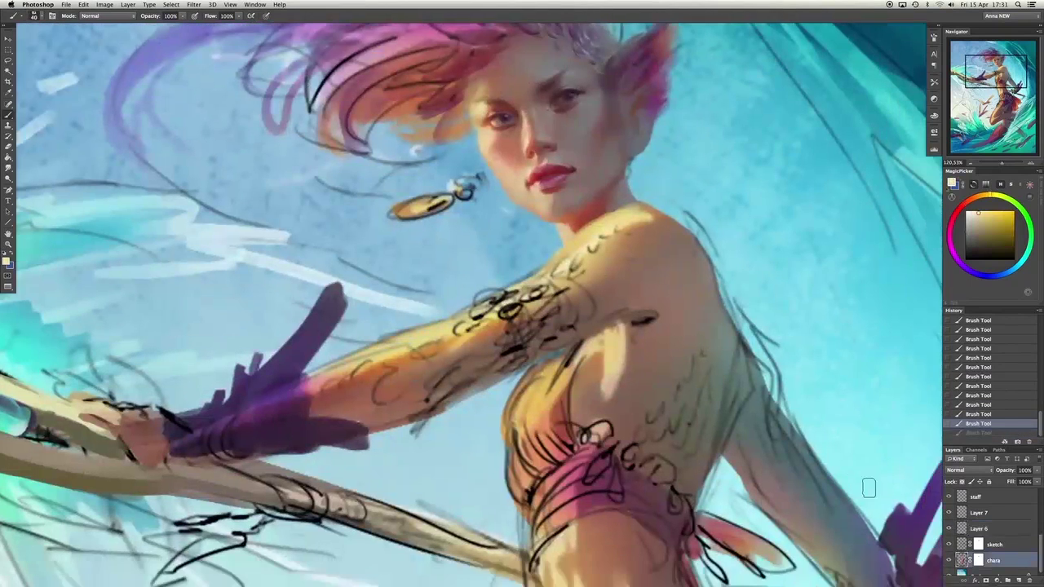
pyautogui.hotkey('ctrl', 'shift', 'z')
pyautogui.scroll(6, 496, 145)
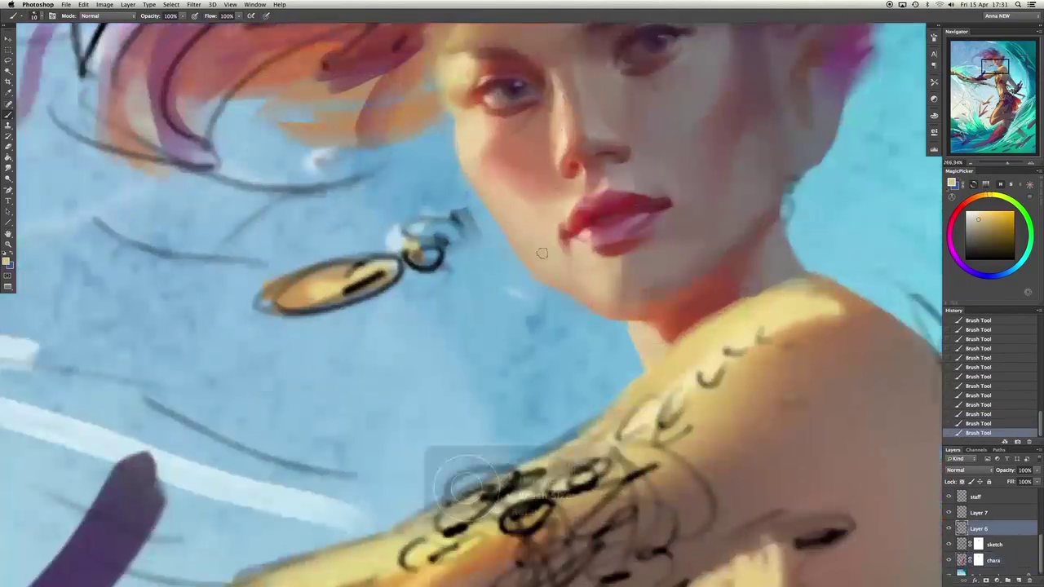
pyautogui.scroll(2, 597, 306)
pyautogui.hscroll(2, 597, 306)
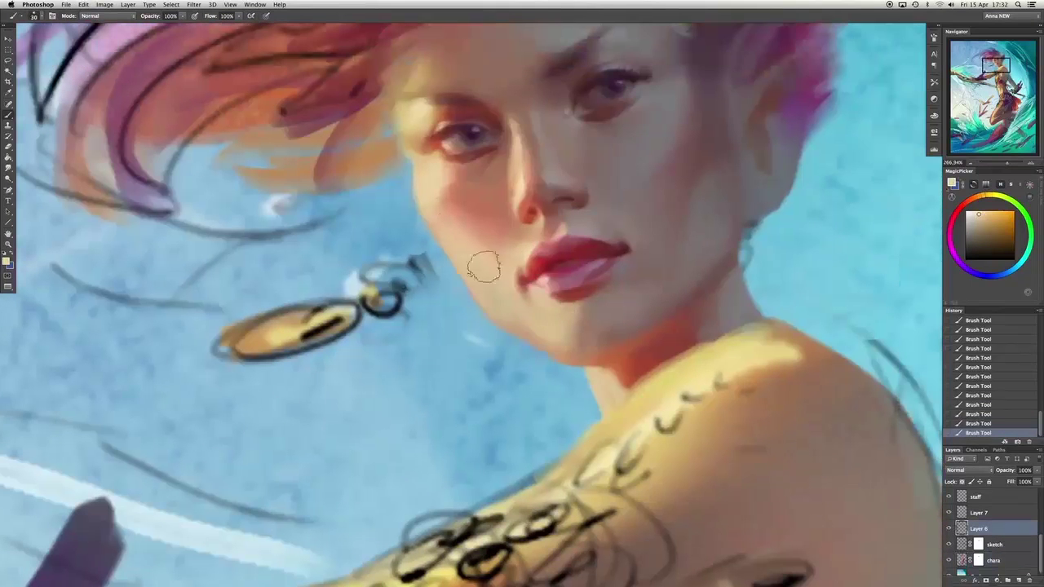
pyautogui.hotkey('ctrl', 'z')
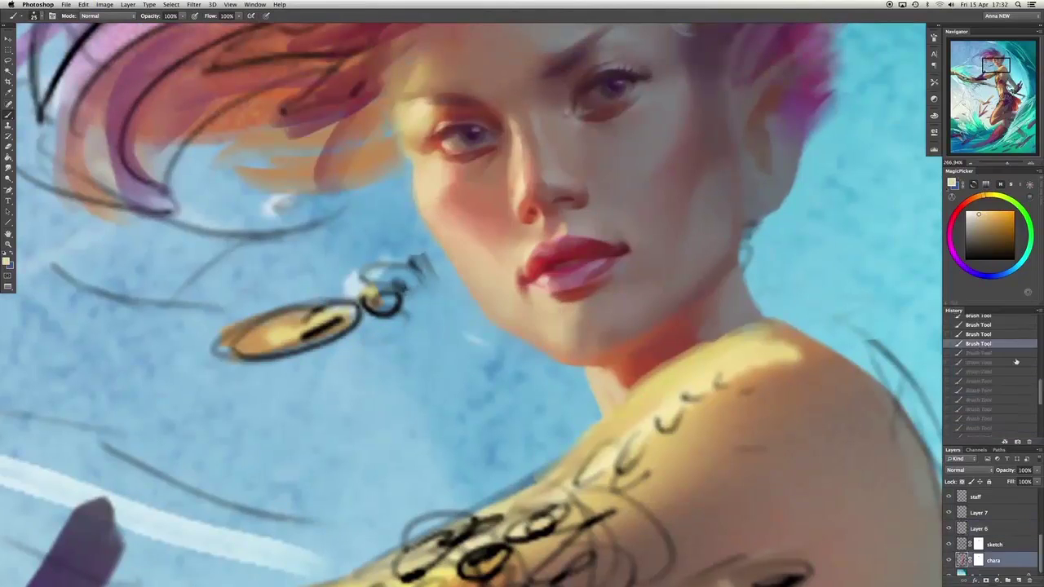
pyautogui.click(983, 433)
# Sample chin and lip reds, undo and redo a stroke, and swap the working colours.
pyautogui.keyDown('alt'); pyautogui.click(617, 299); pyautogui.keyUp('alt')
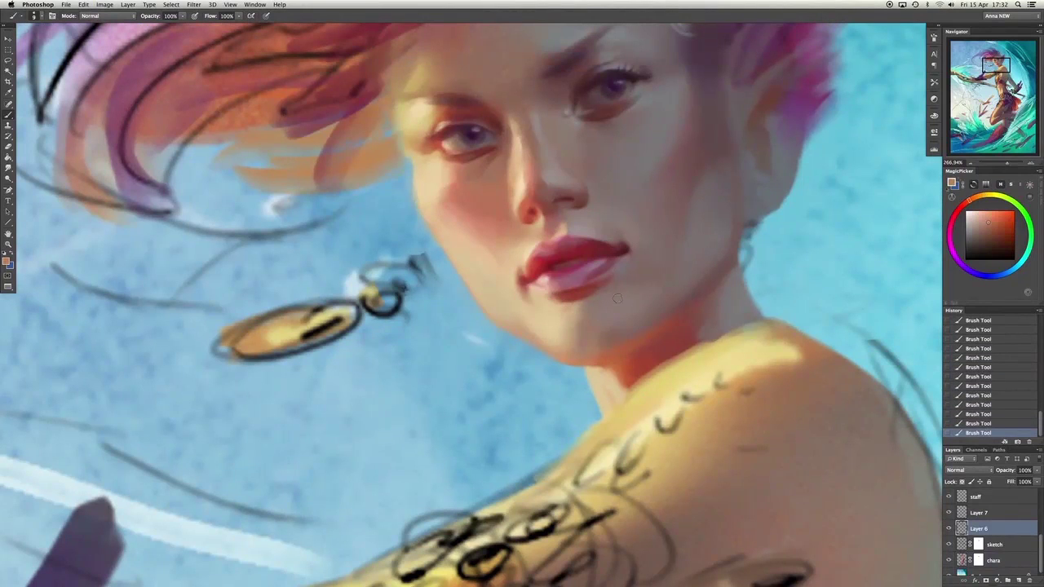
pyautogui.keyDown('alt'); pyautogui.click(607, 263); pyautogui.keyUp('alt')
pyautogui.hotkey('ctrl', 'z')
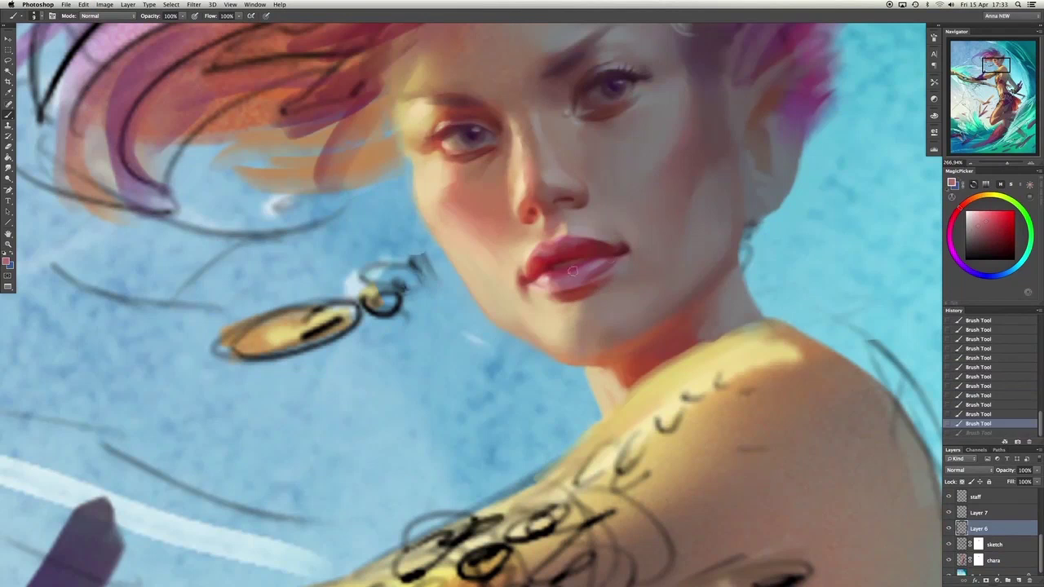
pyautogui.hotkey('ctrl', 'z')
pyautogui.moveTo(624, 122); pyautogui.dragTo(558, 163)
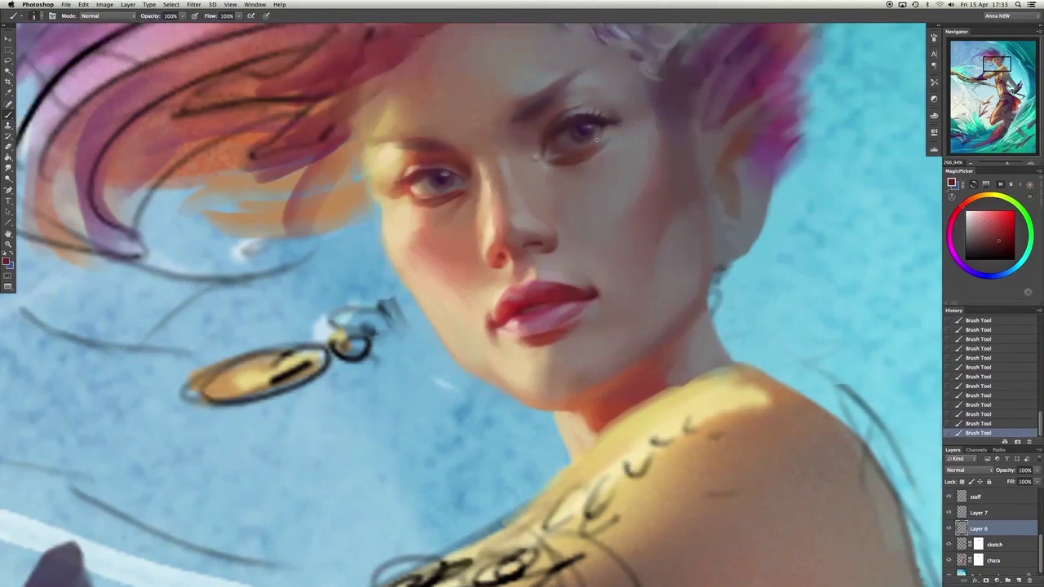
pyautogui.scroll(3, 596, 139)
pyautogui.press('x')
# Sample skin tones around the eyes and nose and paint a light peach stroke with a smaller brush.
pyautogui.keyDown('alt'); pyautogui.click(570, 175); pyautogui.keyUp('alt')
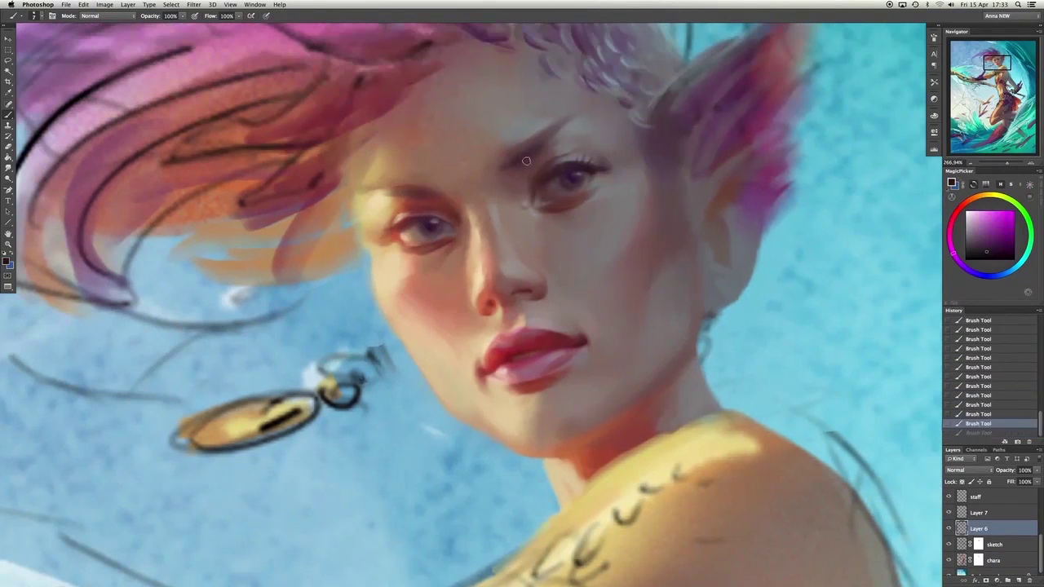
pyautogui.keyDown('alt'); pyautogui.click(412, 187); pyautogui.keyUp('alt')
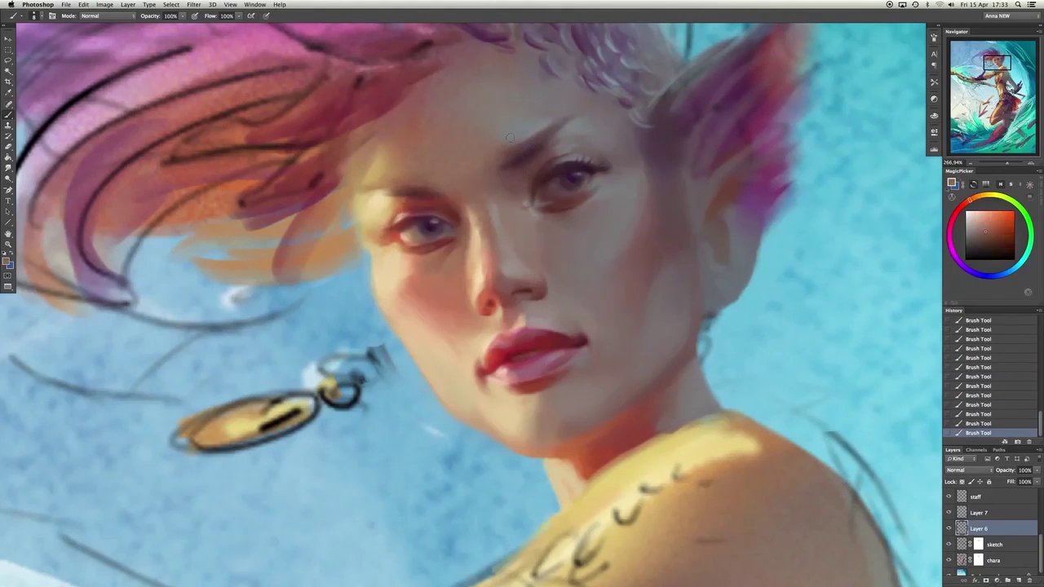
pyautogui.keyDown('alt'); pyautogui.click(390, 194); pyautogui.keyUp('alt')
pyautogui.keyDown('alt'); pyautogui.click(477, 278); pyautogui.keyUp('alt')
pyautogui.moveTo(497, 274); pyautogui.dragTo(515, 271)
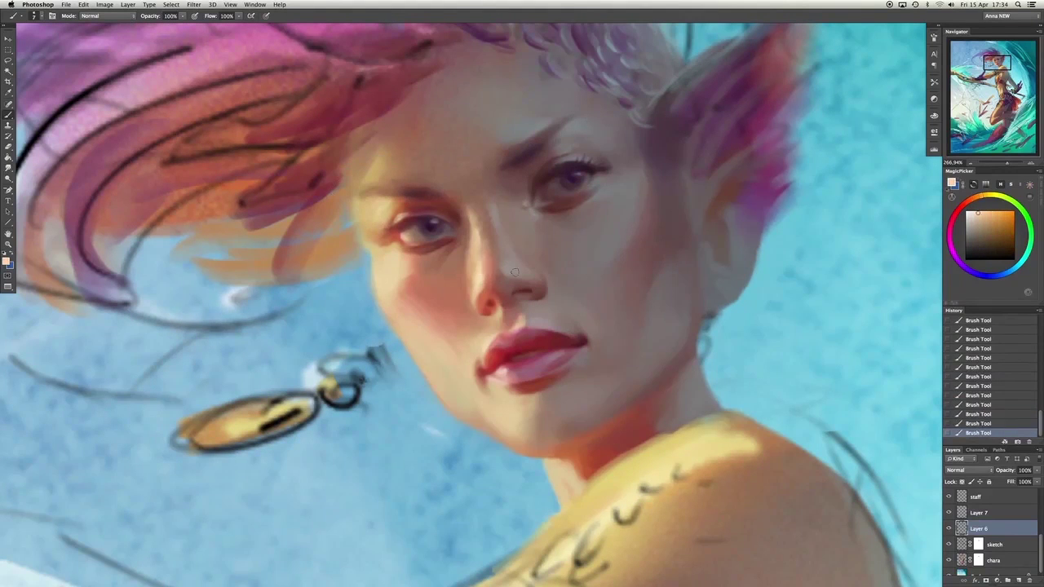
pyautogui.keyDown('alt'); pyautogui.click(645, 240); pyautogui.keyUp('alt')
pyautogui.press('[')
pyautogui.press('[')
pyautogui.hotkey('ctrl', 'alt', 'z')
pyautogui.hotkey('ctrl', 'alt', 'z')
pyautogui.keyDown('alt'); pyautogui.click(522, 367); pyautogui.keyUp('alt')
pyautogui.hotkey('ctrl', 'shift', 'z')
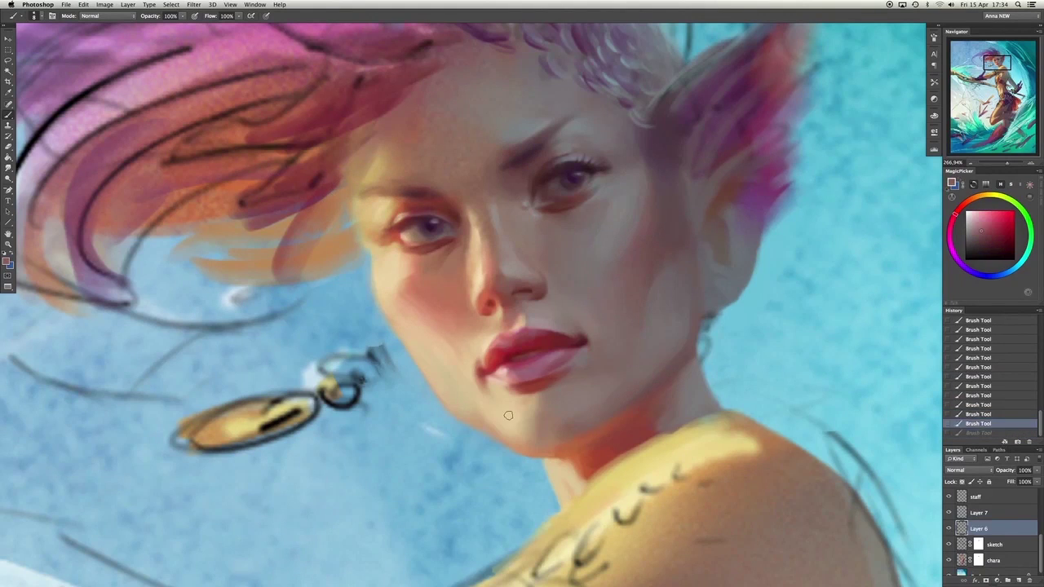
# On a new layer, paint orange-red blush over the left cheek and temple, then lighten the cheek.
pyautogui.hotkey('ctrl', 'shift', 'alt', 'n')
pyautogui.keyDown('alt'); pyautogui.click(385, 259); pyautogui.keyUp('alt')
pyautogui.moveTo(380, 263)
pyautogui.mouseDown()
pyautogui.moveTo(395, 295)
pyautogui.moveTo(377, 274)
pyautogui.mouseUp()
pyautogui.moveTo(408, 245); pyautogui.dragTo(371, 278)
pyautogui.moveTo(390, 179); pyautogui.dragTo(371, 183)
pyautogui.press(']')
pyautogui.press(']')
pyautogui.press(']')
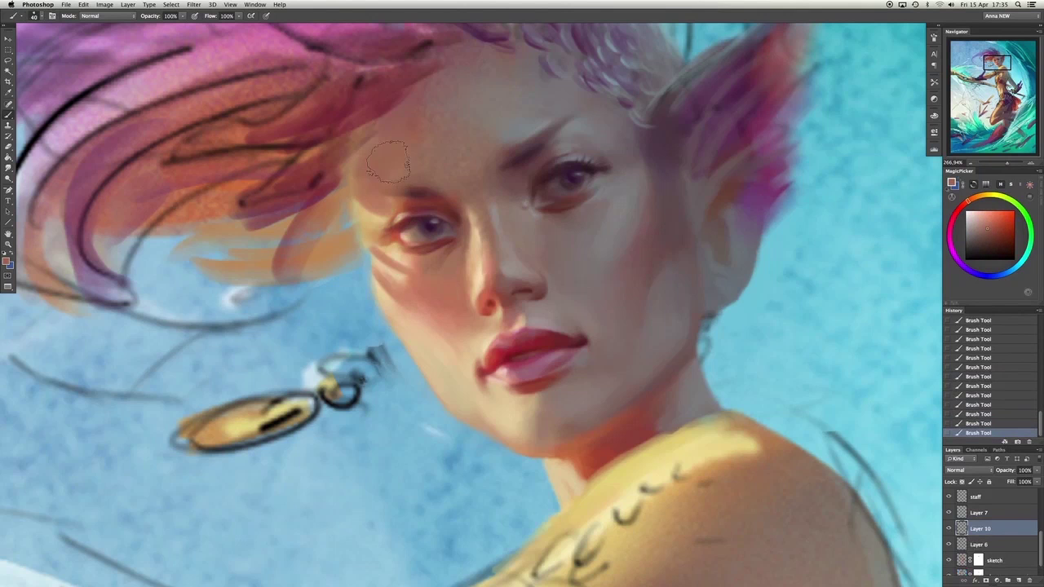
pyautogui.keyDown('alt'); pyautogui.click(385, 288); pyautogui.keyUp('alt')
pyautogui.moveTo(380, 270); pyautogui.dragTo(390, 294)
# Erase stray orange hair strokes by the temple and eye, undoing and redoing the edits.
pyautogui.keyDown('alt'); pyautogui.click(433, 297); pyautogui.keyUp('alt')
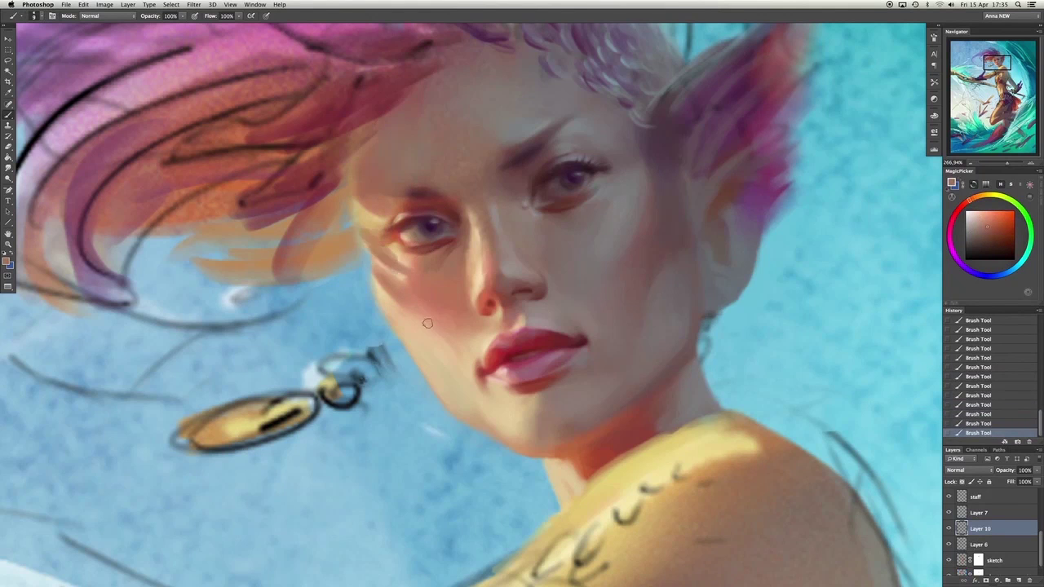
pyautogui.keyDown('alt'); pyautogui.click(413, 188); pyautogui.keyUp('alt')
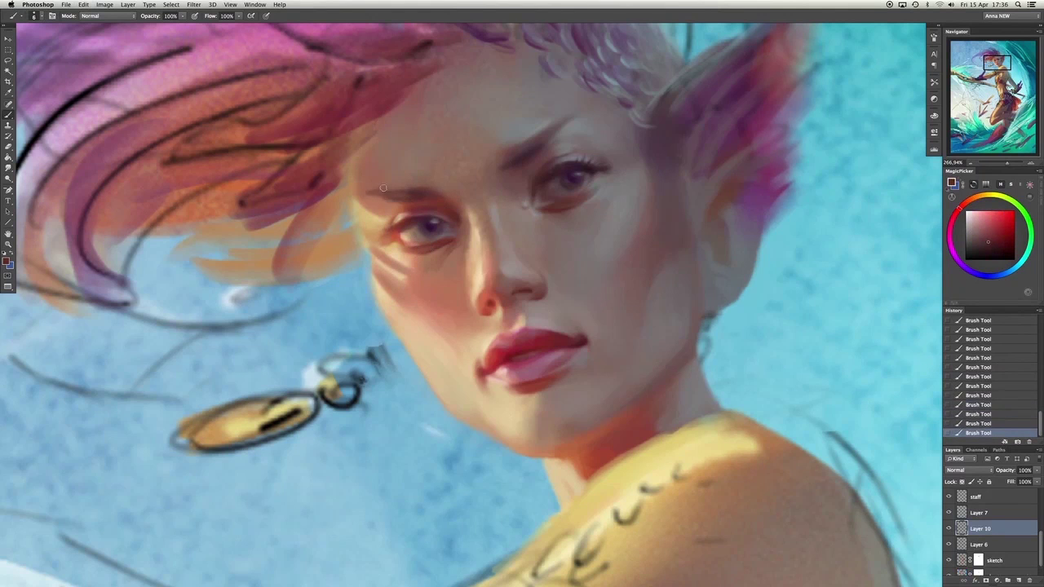
pyautogui.keyDown('alt'); pyautogui.click(408, 155); pyautogui.keyUp('alt')
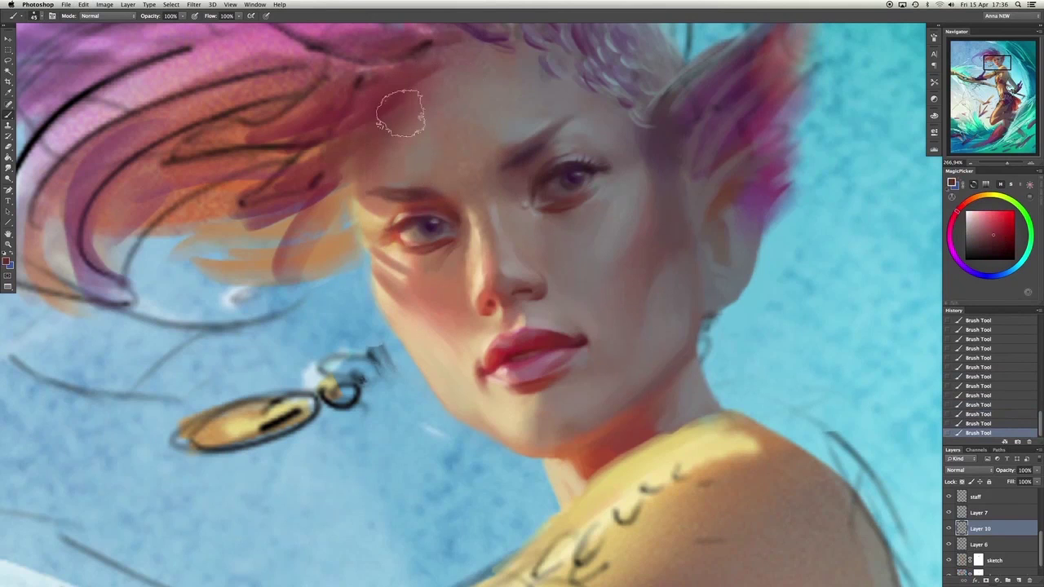
pyautogui.hotkey('alt', ']')
pyautogui.press('e')
pyautogui.moveTo(314, 229)
pyautogui.mouseDown()
pyautogui.moveTo(359, 249)
pyautogui.moveTo(349, 226)
pyautogui.moveTo(302, 250)
pyautogui.mouseUp()
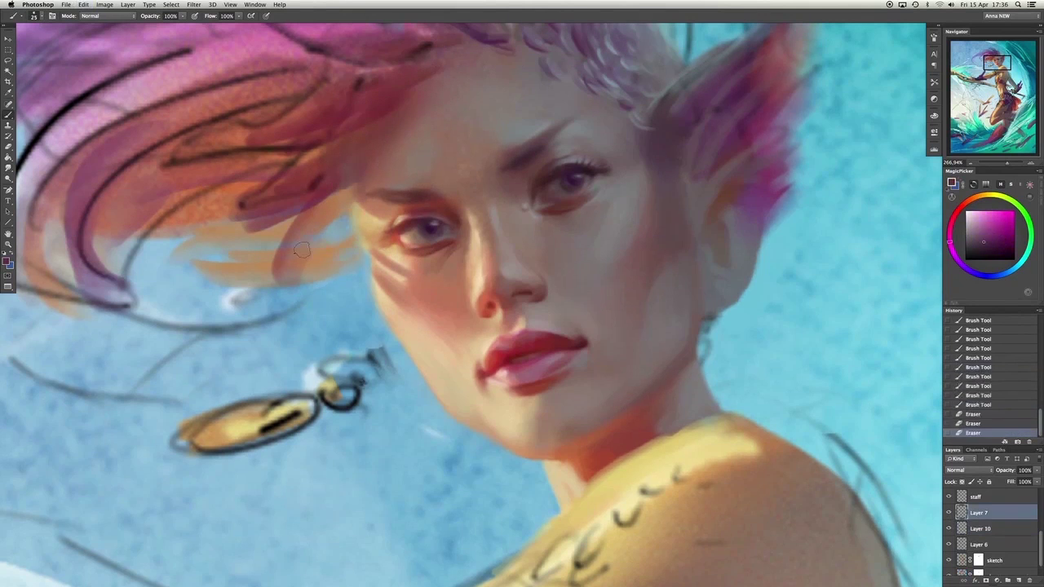
pyautogui.keyDown('alt'); pyautogui.click(377, 213); pyautogui.keyUp('alt')
pyautogui.hotkey('ctrl', 'alt', 'z')
pyautogui.hotkey('ctrl', 'alt', 'z')
pyautogui.hotkey('ctrl', 'alt', 'z')
pyautogui.hotkey('ctrl', 'alt', 'z')
pyautogui.hotkey('ctrl', 'alt', 'z')
pyautogui.hotkey('ctrl', 'alt', 'z')
pyautogui.hotkey('ctrl', 'alt', 'z')
pyautogui.hotkey('ctrl', 'alt', 'z')
pyautogui.hotkey('ctrl', 'alt', 'z')
pyautogui.hotkey('ctrl', 'alt', 'z')
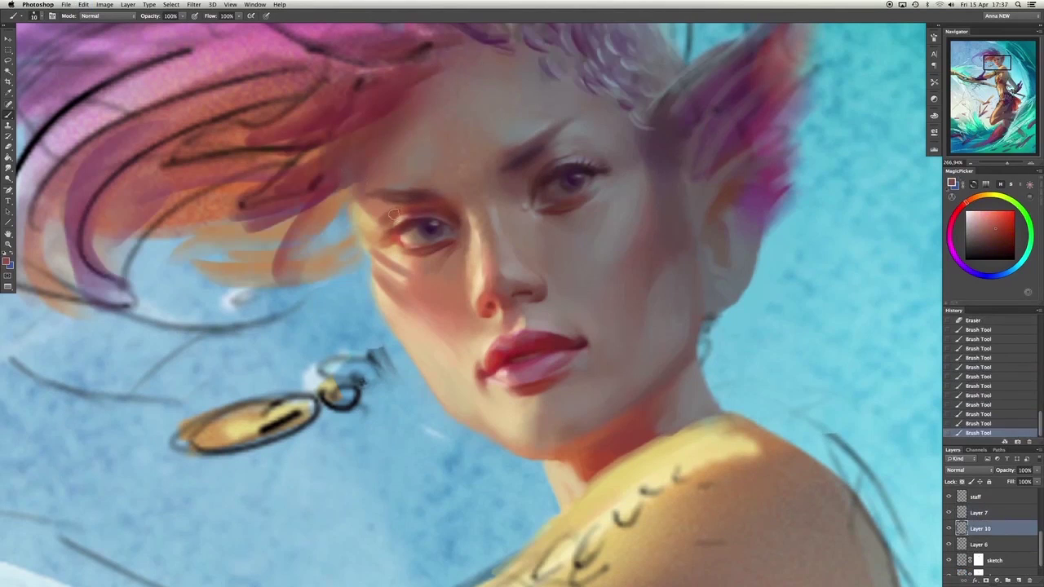
pyautogui.keyDown('alt'); pyautogui.click(364, 207); pyautogui.keyUp('alt')
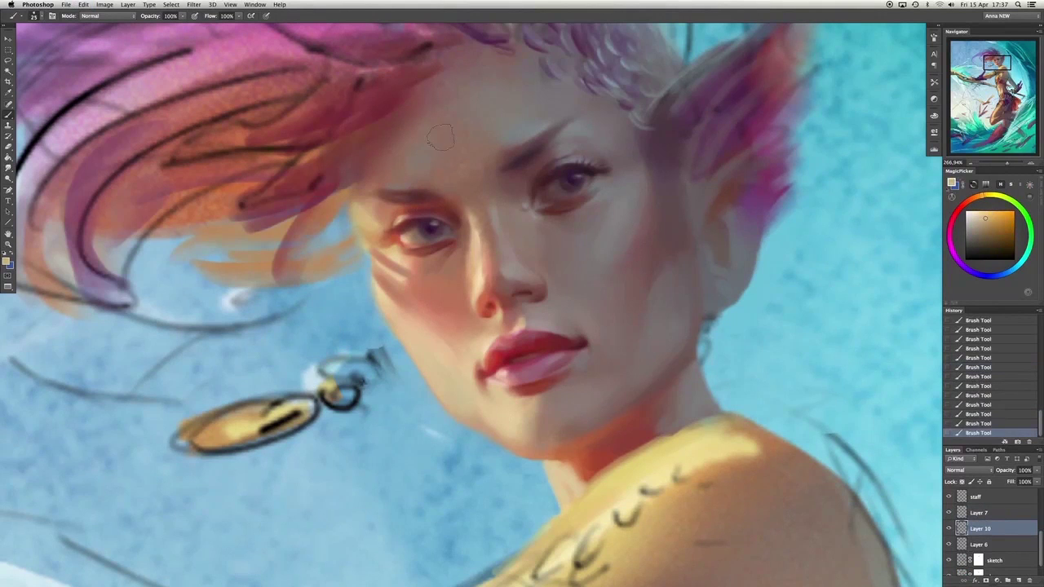
pyautogui.moveTo(343, 237); pyautogui.dragTo(375, 189)
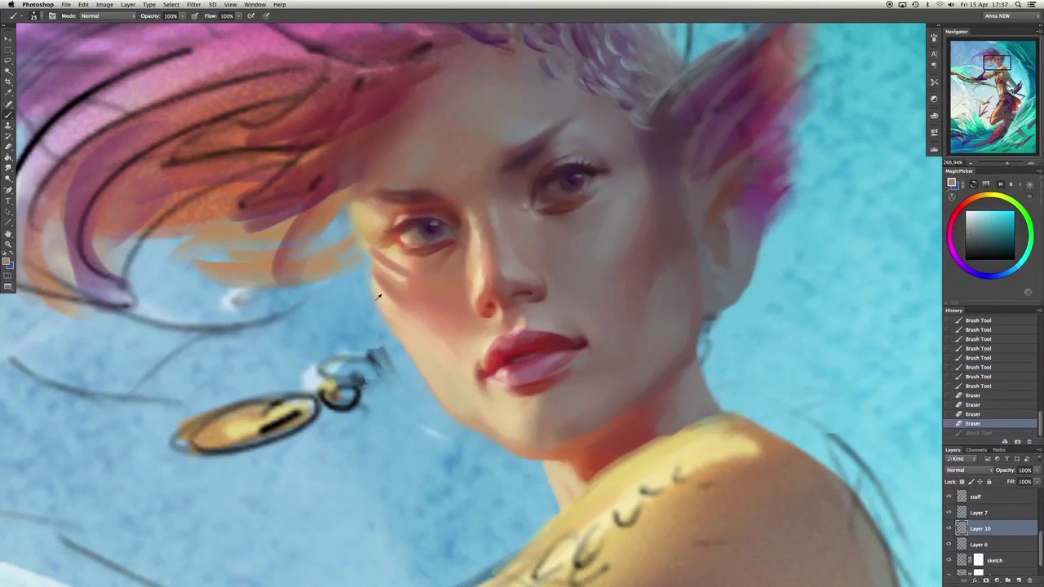
pyautogui.press('super+shift+z')
pyautogui.press('super+shift+z')
pyautogui.press('super+shift+z')
pyautogui.press('super+shift+z')
pyautogui.press('super+shift+z')
pyautogui.press('super+shift+z')
pyautogui.press('super+shift+z')
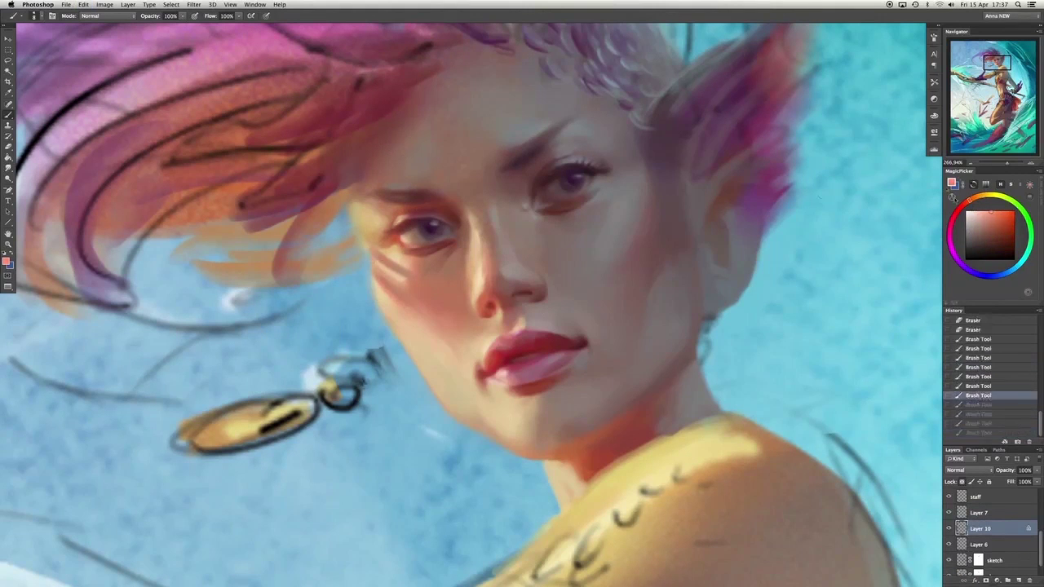
pyautogui.press('super+shift+z')
pyautogui.press('super+shift+z')
pyautogui.press('super+shift+z')
pyautogui.press('super+shift+z')
pyautogui.press('super+shift+z')
pyautogui.press('super+shift+z')
pyautogui.press('super+shift+z')
# Rework the peach strokes around the eye with resized brushes, undoing and redoing edits.
pyautogui.keyDown('alt'); pyautogui.click(364, 264); pyautogui.keyUp('alt')
pyautogui.press(']')
pyautogui.press(']')
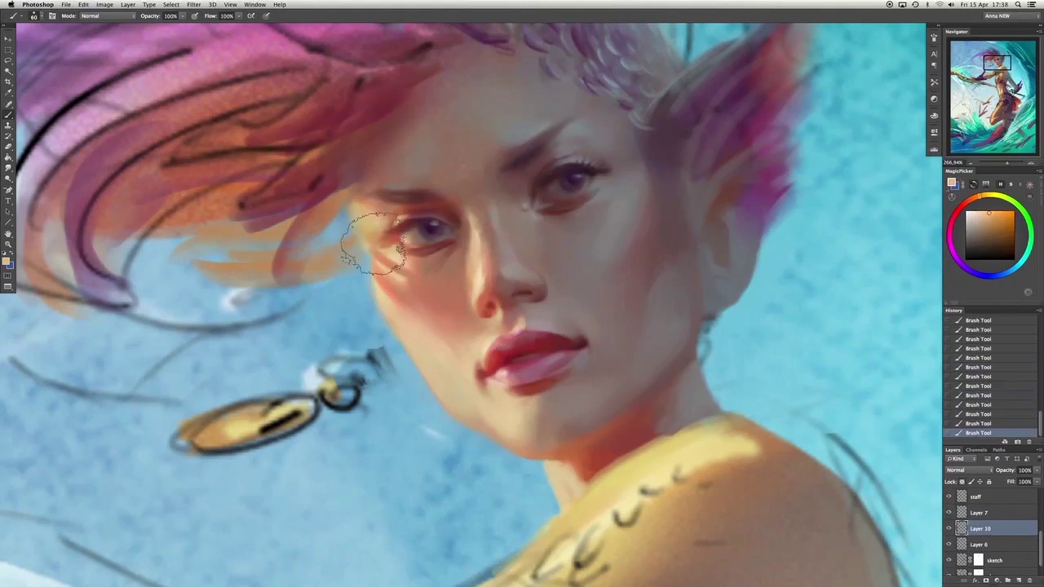
pyautogui.press('alt+super+z')
pyautogui.press('alt+super+z')
pyautogui.press('alt+super+z')
pyautogui.press('alt+super+z')
pyautogui.press('alt+super+z')
pyautogui.press('alt+super+z')
pyautogui.press('alt+super+z')
pyautogui.press('alt+super+z')
pyautogui.press('alt+super+z')
pyautogui.press('alt+super+z')
pyautogui.press('[')
pyautogui.press('[')
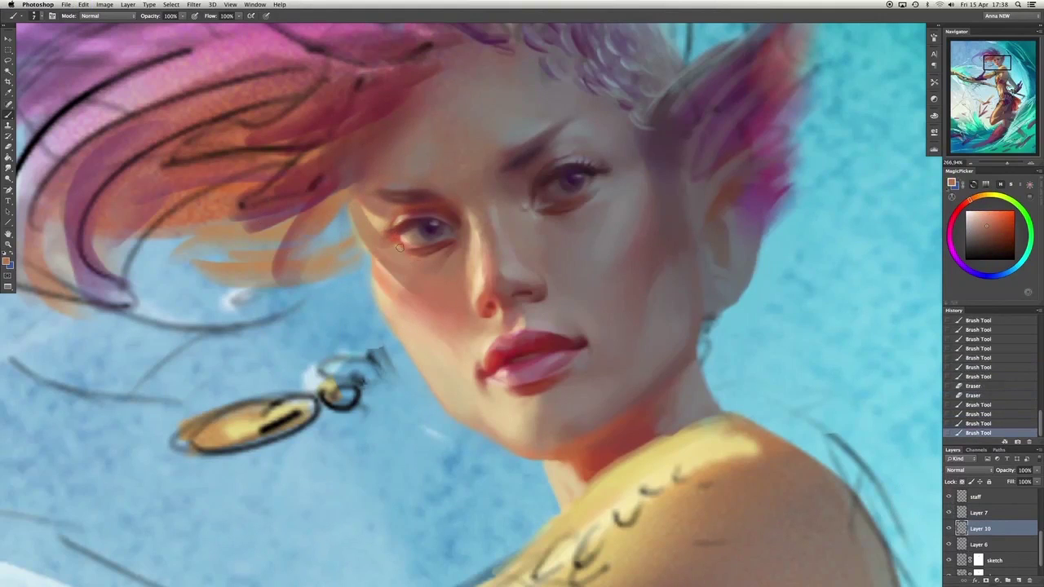
pyautogui.moveTo(400, 247)
pyautogui.mouseDown()
pyautogui.moveTo(386, 239)
pyautogui.moveTo(407, 282)
pyautogui.mouseUp()
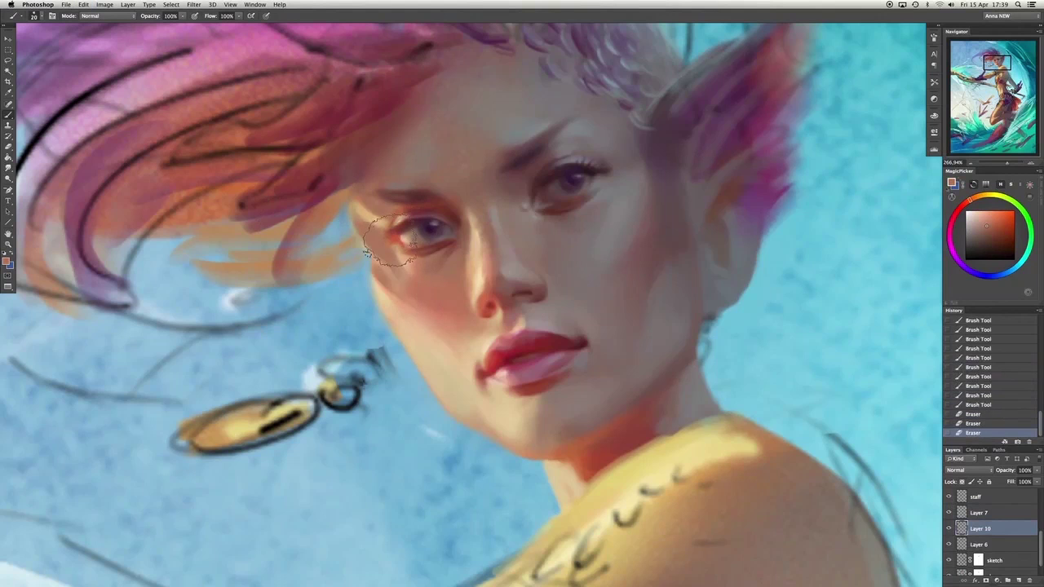
pyautogui.hotkey('ctrl', 'alt', 'z')
pyautogui.hotkey('ctrl', 'alt', 'z')
pyautogui.hotkey('ctrl', 'alt', 'z')
pyautogui.hotkey('ctrl', 'alt', 'z')
pyautogui.hotkey('ctrl', 'alt', 'z')
pyautogui.hotkey('ctrl', 'alt', 'z')
pyautogui.hotkey('ctrl', 'alt', 'z')
pyautogui.hotkey('ctrl', 'alt', 'z')
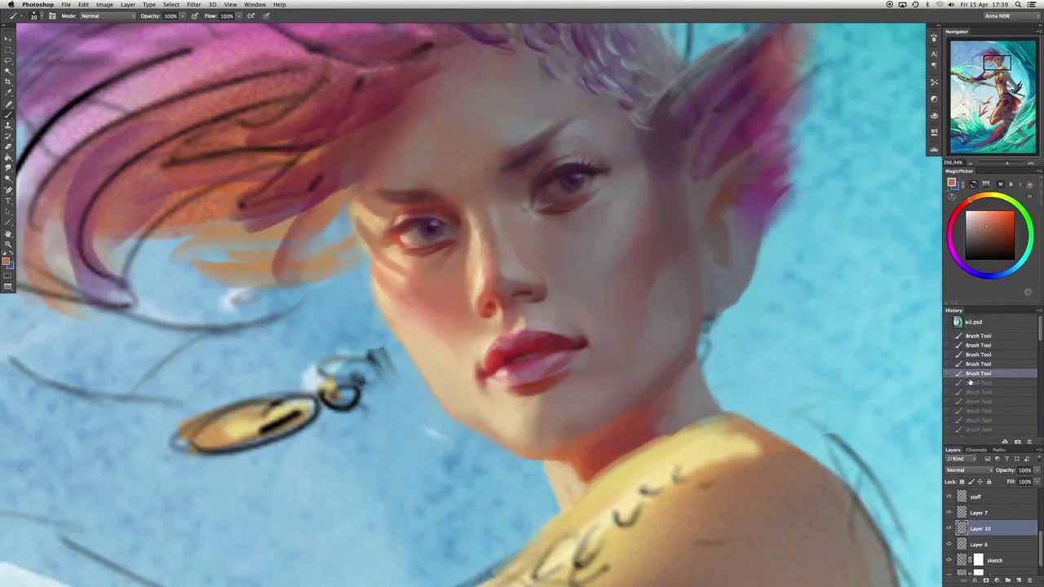
pyautogui.hotkey('ctrl', 'shift', 'z')
pyautogui.hotkey('ctrl', 'shift', 'z')
pyautogui.hotkey('ctrl', 'shift', 'z')
pyautogui.hotkey('ctrl', 'shift', 'z')
pyautogui.hotkey('ctrl', 'shift', 'z')
pyautogui.hotkey('ctrl', 'shift', 'z')
pyautogui.hotkey('ctrl', 'shift', 'z')
pyautogui.hotkey('ctrl', 'shift', 'z')
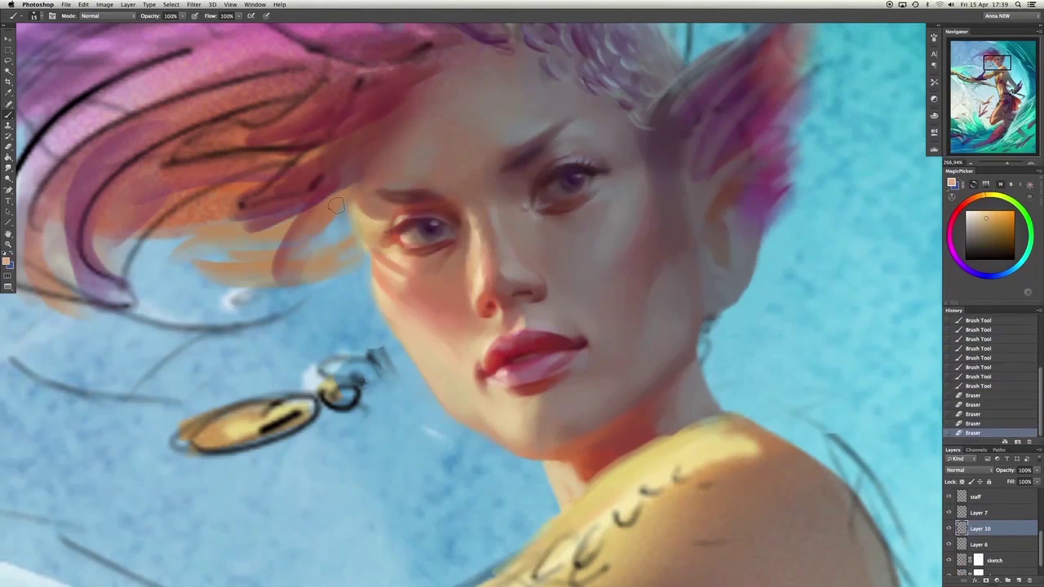
# Paint short red strokes on the left eyelid and soften the cheek under the left eye.
pyautogui.keyDown('alt'); pyautogui.click(336, 206); pyautogui.keyUp('alt')
pyautogui.moveTo(359, 214)
pyautogui.mouseDown()
pyautogui.moveTo(396, 215)
pyautogui.moveTo(433, 208)
pyautogui.moveTo(381, 198)
pyautogui.moveTo(405, 231)
pyautogui.moveTo(377, 211)
pyautogui.moveTo(396, 209)
pyautogui.moveTo(398, 174)
pyautogui.moveTo(357, 209)
pyautogui.moveTo(366, 134)
pyautogui.moveTo(383, 257)
pyautogui.mouseUp()
pyautogui.press('e')
pyautogui.hotkey('ctrl', 'alt', 'z')
pyautogui.hotkey('ctrl', 'alt', 'z')
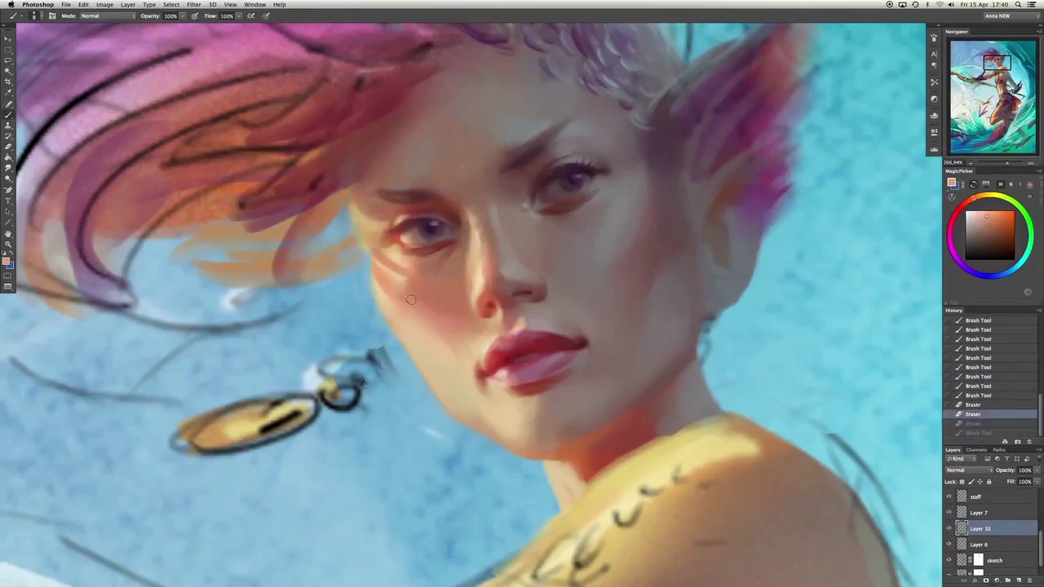
pyautogui.moveTo(410, 299)
pyautogui.mouseDown()
pyautogui.moveTo(383, 252)
pyautogui.moveTo(380, 285)
pyautogui.moveTo(363, 304)
pyautogui.mouseUp()
# Add and disable a mask on Layer 10, revert the cheek retouch and pick a dark red.
pyautogui.hotkey('ctrl', 'alt', 'm')
pyautogui.rightClick(979, 529)
pyautogui.click(932, 441)
pyautogui.hotkey('ctrl', 'z')
pyautogui.click(979, 349)
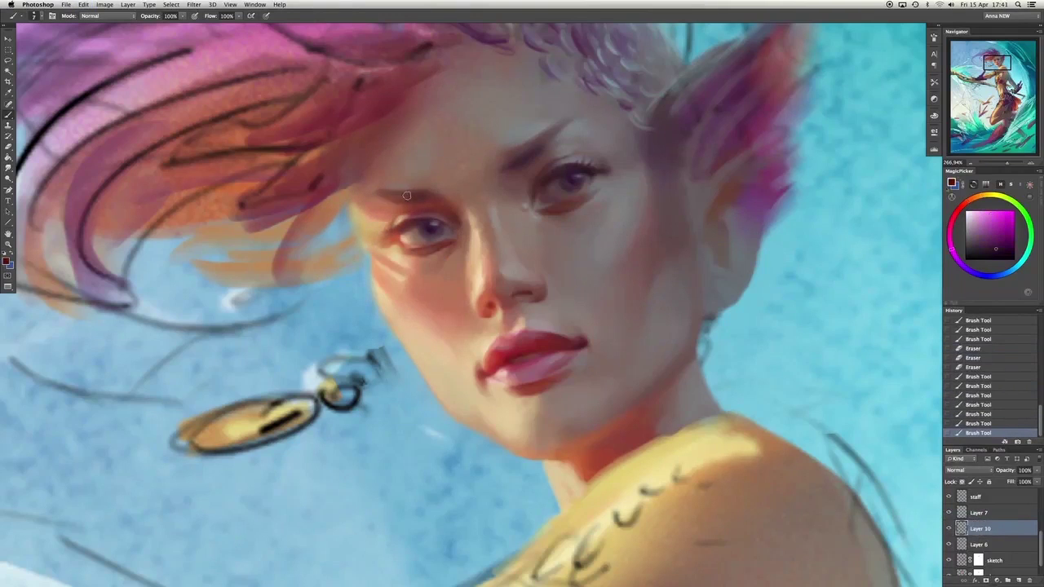
pyautogui.click(997, 239)
pyautogui.hotkey('ctrl', 'alt', 'z')
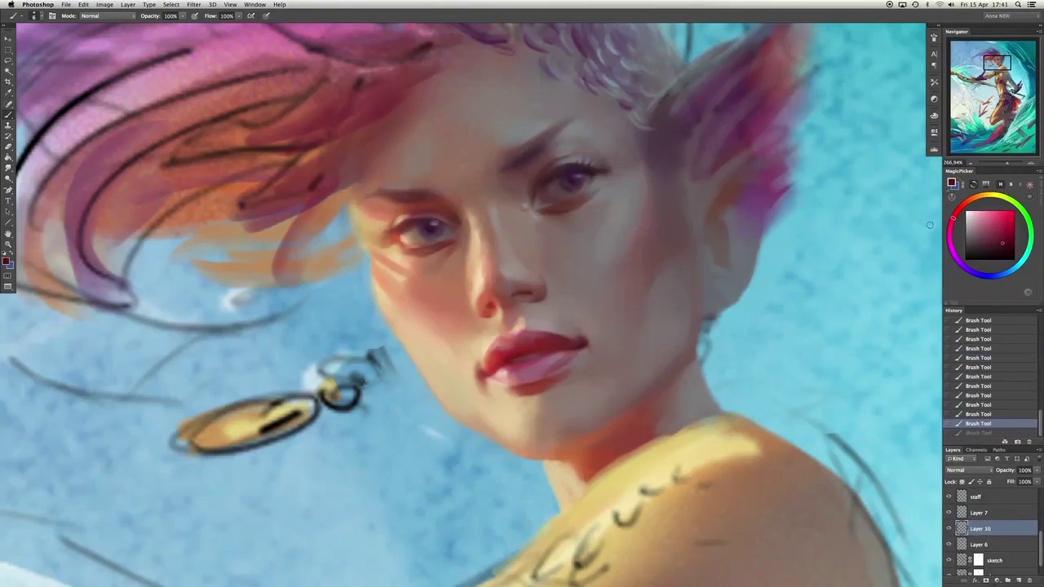
# Undo the last two hair strokes and warp the upswept hair tuft on Layer 7 into a new shape.
pyautogui.hotkey('ctrl', 'alt', 'z')
pyautogui.click(947, 513)
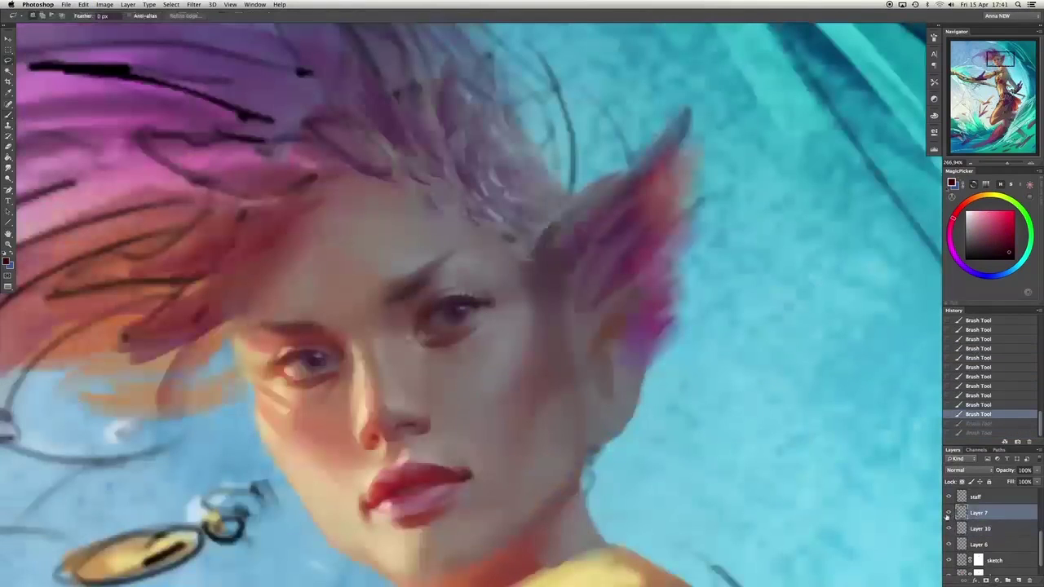
pyautogui.moveTo(452, 41); pyautogui.dragTo(547, 159)
pyautogui.rightClick(546, 160)
pyautogui.click(606, 250)
pyautogui.moveTo(490, 204)
pyautogui.mouseDown()
pyautogui.moveTo(506, 219)
pyautogui.moveTo(507, 115)
pyautogui.mouseUp()
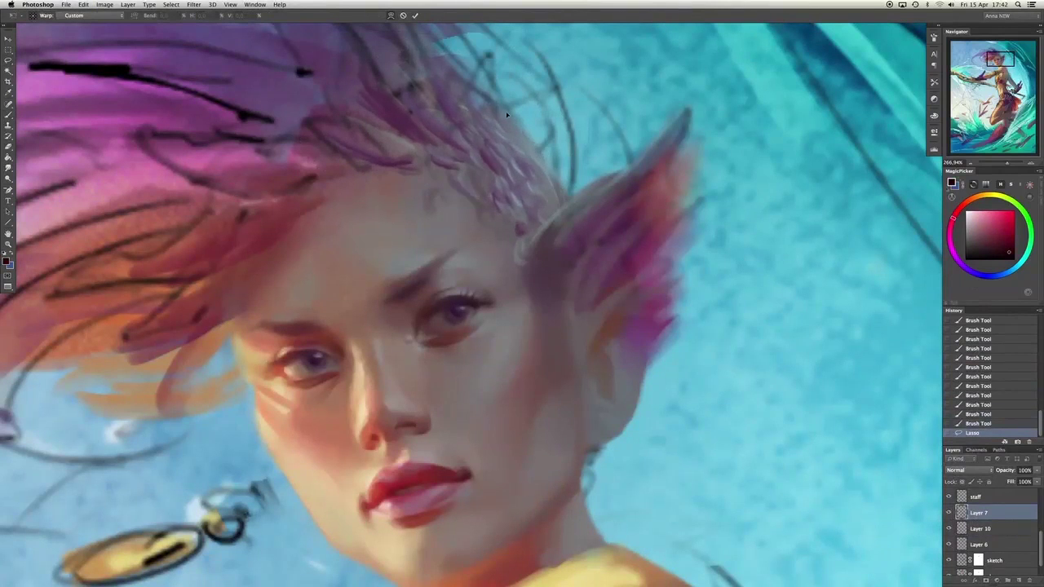
pyautogui.press('super+d')
pyautogui.press('Return')
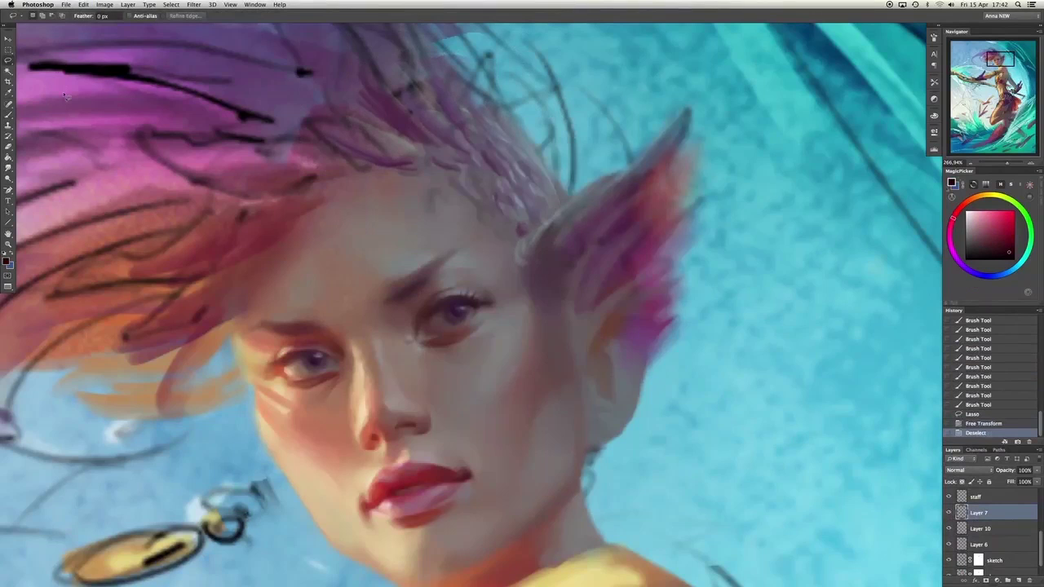
# Repaint the hair edge above the forehead with a sampled darker red.
pyautogui.press('b')
pyautogui.moveTo(286, 232)
pyautogui.mouseDown()
pyautogui.moveTo(416, 203)
pyautogui.moveTo(487, 140)
pyautogui.mouseUp()
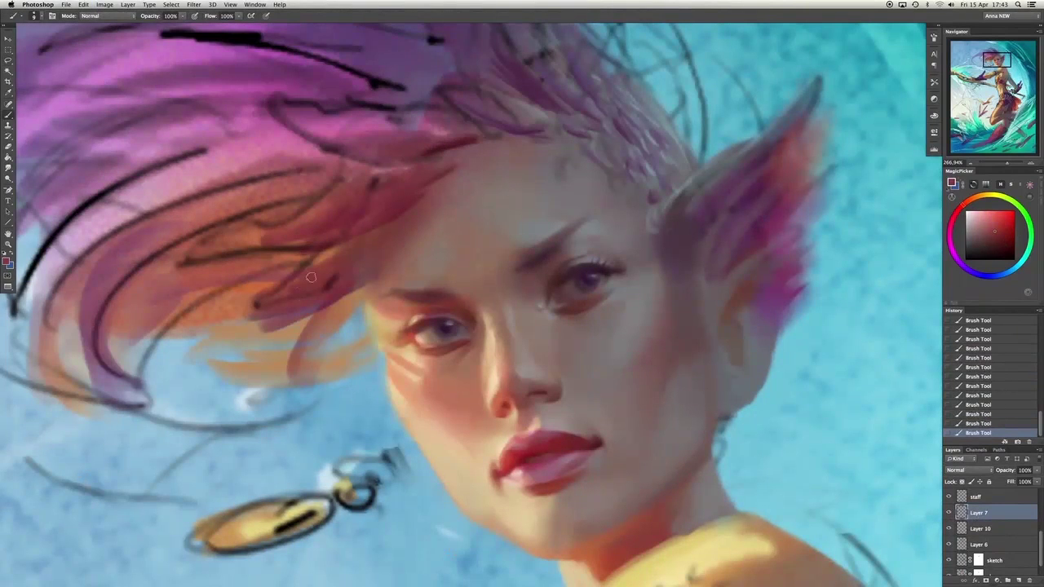
pyautogui.keyDown('alt'); pyautogui.click(333, 297); pyautogui.keyUp('alt')
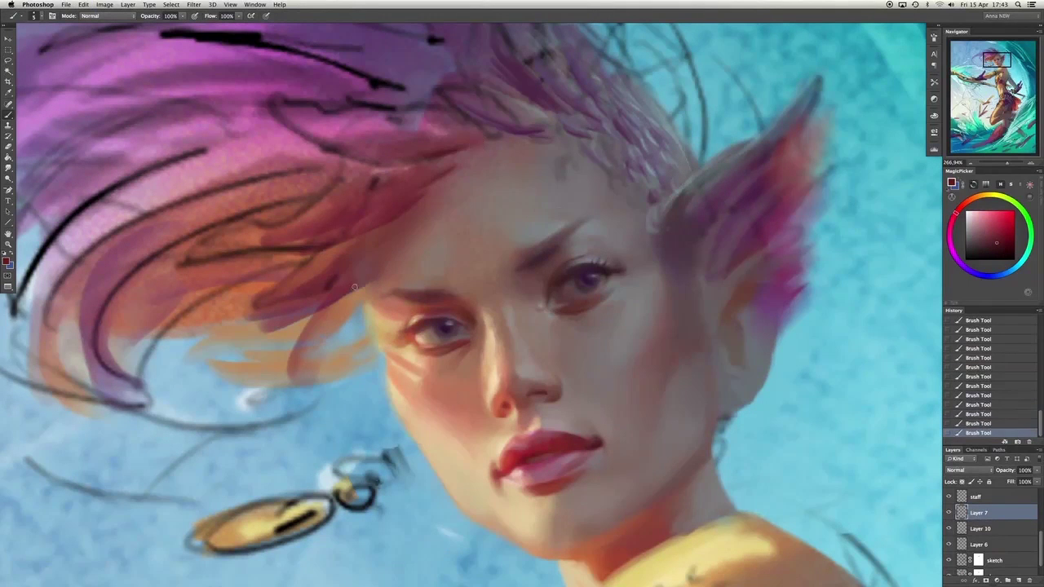
pyautogui.moveTo(354, 287)
pyautogui.mouseDown()
pyautogui.moveTo(367, 265)
pyautogui.moveTo(342, 291)
pyautogui.mouseUp()
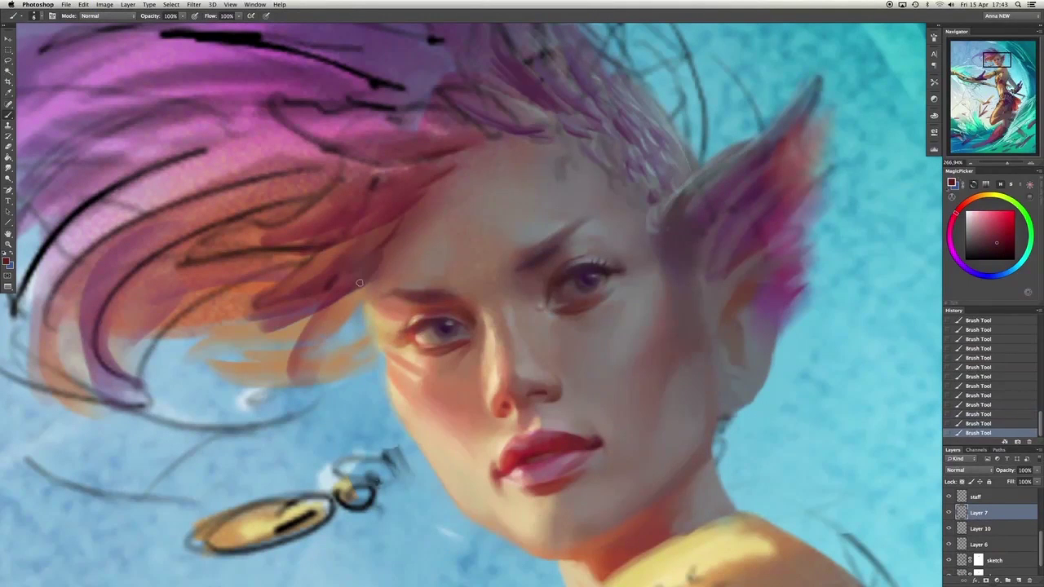
pyautogui.moveTo(414, 202); pyautogui.dragTo(359, 277)
pyautogui.moveTo(384, 228)
pyautogui.mouseDown()
pyautogui.moveTo(376, 273)
pyautogui.moveTo(377, 245)
pyautogui.mouseUp()
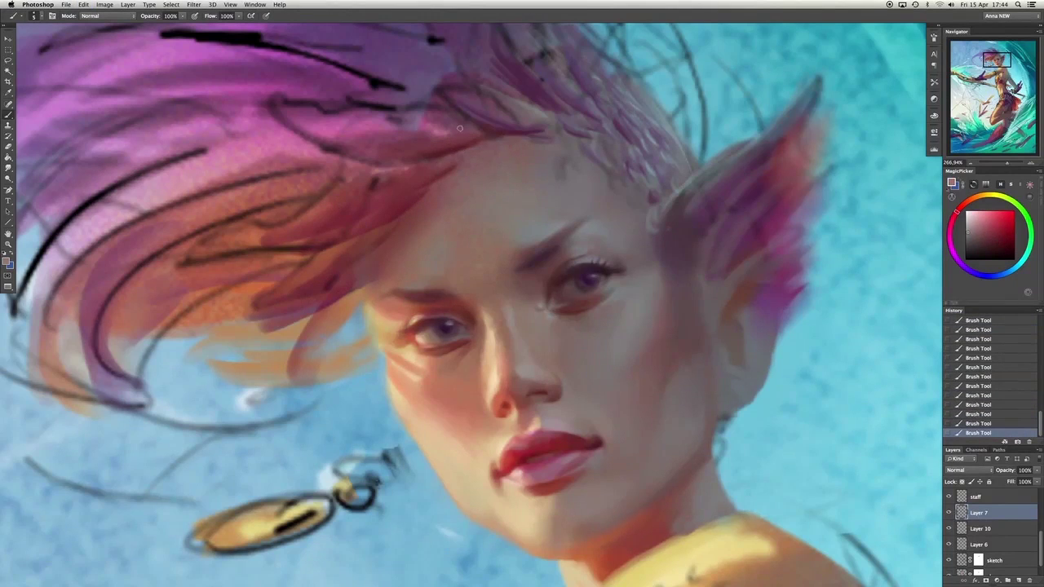
pyautogui.moveTo(459, 128)
pyautogui.mouseDown()
pyautogui.moveTo(477, 139)
pyautogui.moveTo(469, 142)
pyautogui.mouseUp()
# Try a trial hair stroke, undo it, and zoom out to see the whole figure.
pyautogui.scroll(5, 582, 245)
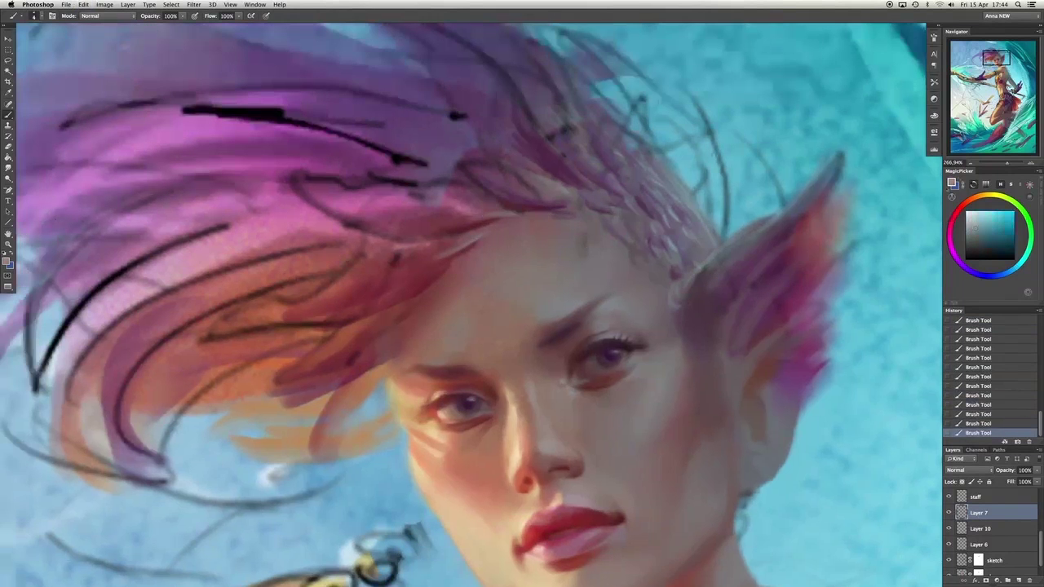
pyautogui.scroll(-3, 392, 282)
pyautogui.scroll(-3, 391, 282)
pyautogui.hscroll(-4, 391, 282)
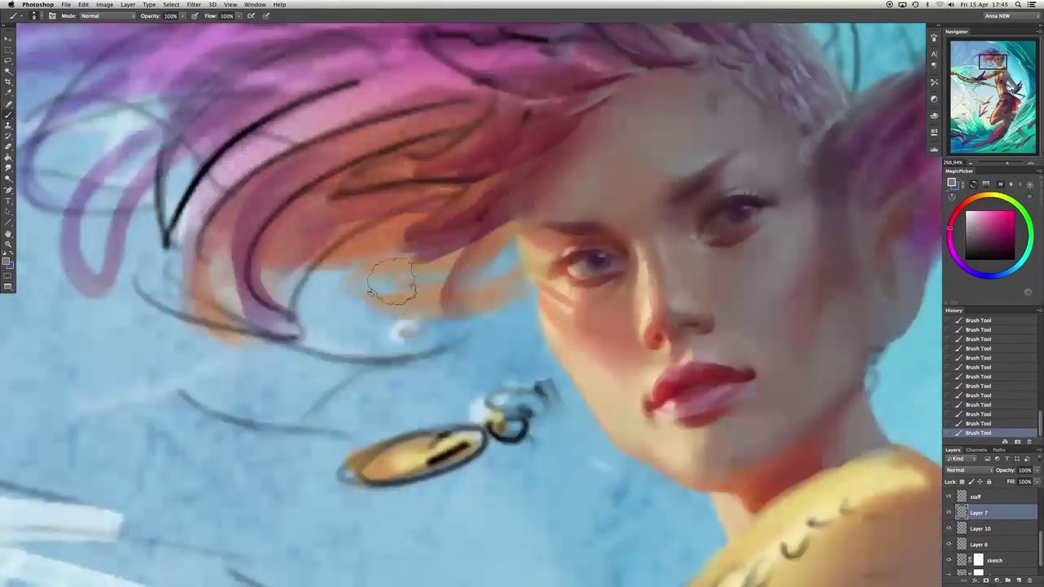
pyautogui.moveTo(444, 306); pyautogui.dragTo(473, 272)
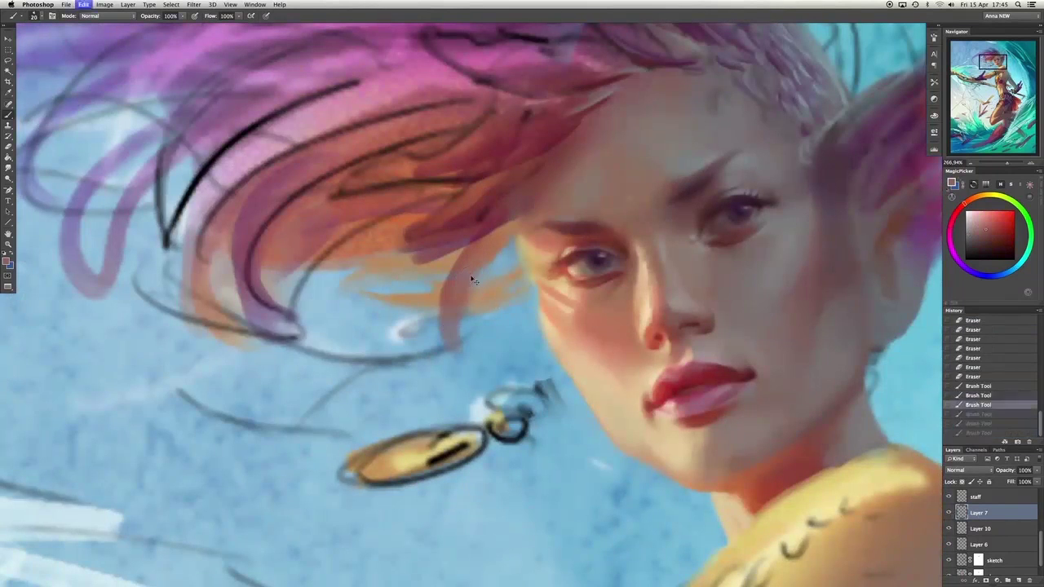
pyautogui.press('super+alt+z')
pyautogui.press('super+alt+z')
pyautogui.press('super+alt+z')
pyautogui.press('super+alt+z')
pyautogui.press('super+minus')
pyautogui.press('super+minus')
pyautogui.press('super+minus')
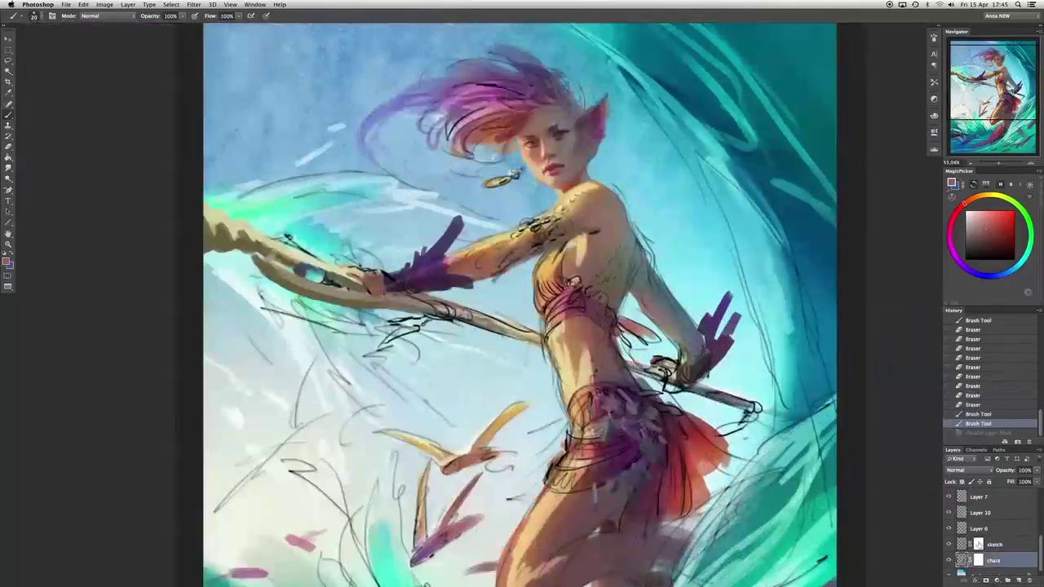
# Paint skin over the right arm and hip sketch lines, then try lighter torso strokes on chara.
pyautogui.press('super+plus')
pyautogui.moveTo(685, 147); pyautogui.dragTo(693, 286)
pyautogui.moveTo(620, 327); pyautogui.dragTo(758, 424)
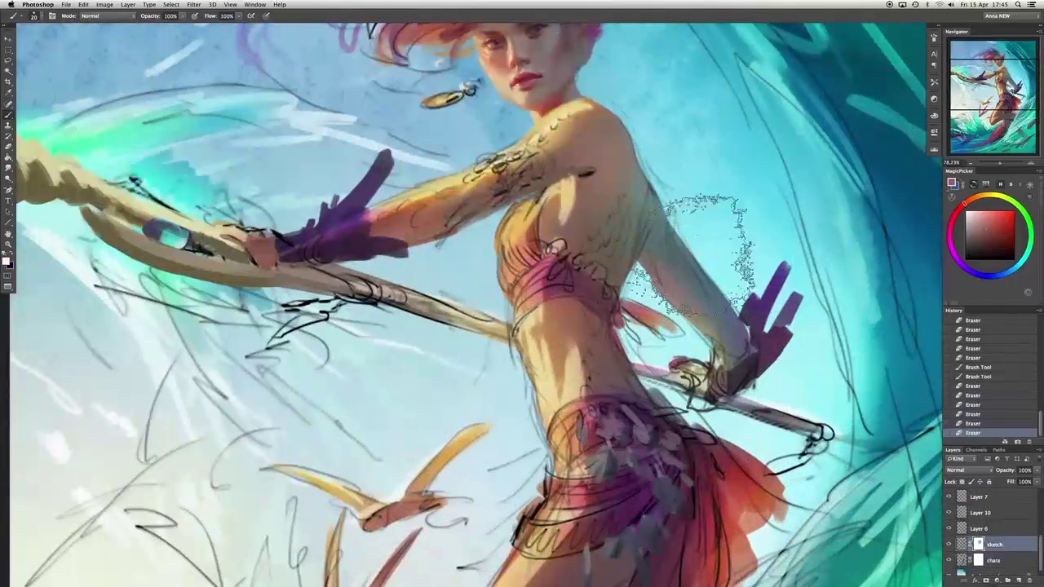
pyautogui.moveTo(668, 204); pyautogui.dragTo(734, 302)
pyautogui.click(993, 560)
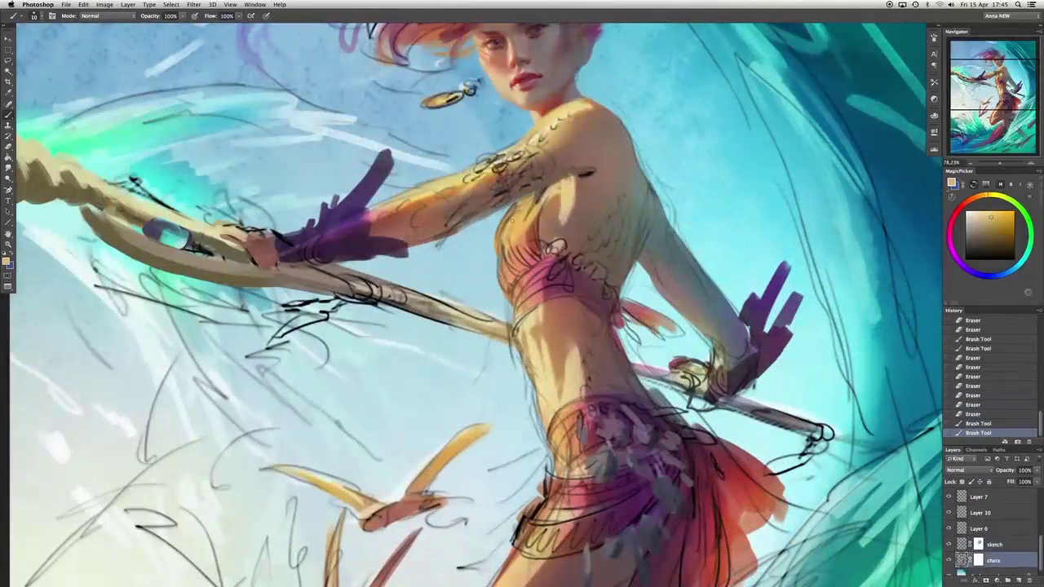
pyautogui.keyDown('alt'); pyautogui.click(553, 191); pyautogui.keyUp('alt')
pyautogui.moveTo(538, 196); pyautogui.dragTo(543, 216)
pyautogui.hotkey('alt', ']')
pyautogui.keyDown('alt'); pyautogui.click(539, 191); pyautogui.keyUp('alt')
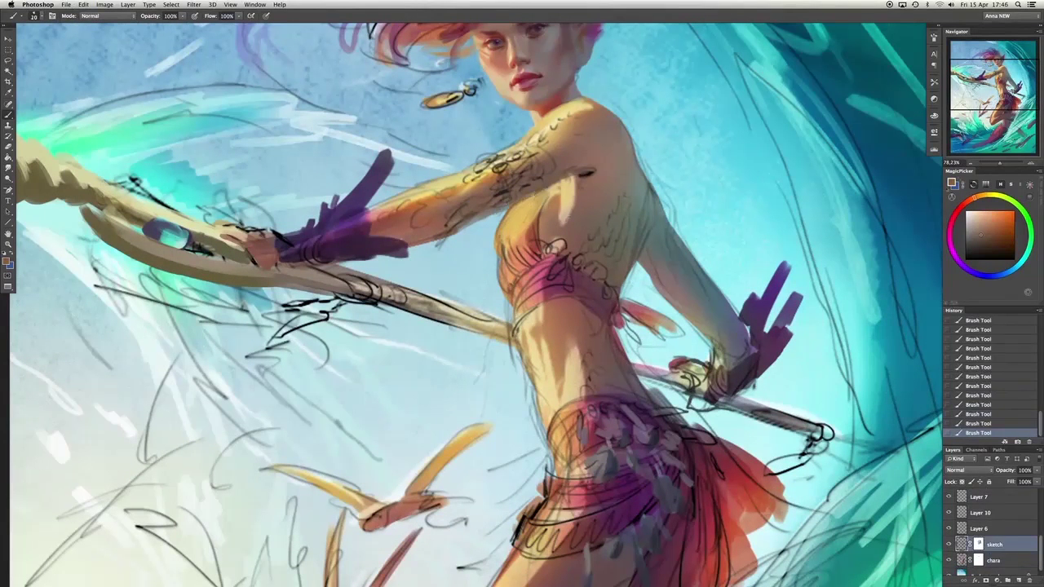
pyautogui.press('super+alt+z')
pyautogui.press('super+alt+z')
pyautogui.press('super+alt+z')
pyautogui.press('super+alt+z')
pyautogui.press('super+alt+z')
pyautogui.press('super+alt+z')
# Add a new layer above Layer 6 and paint the torso, sampling teal, golden yellow, deep red and orange-red.
pyautogui.click(979, 529)
pyautogui.press('super+shift+alt+n')
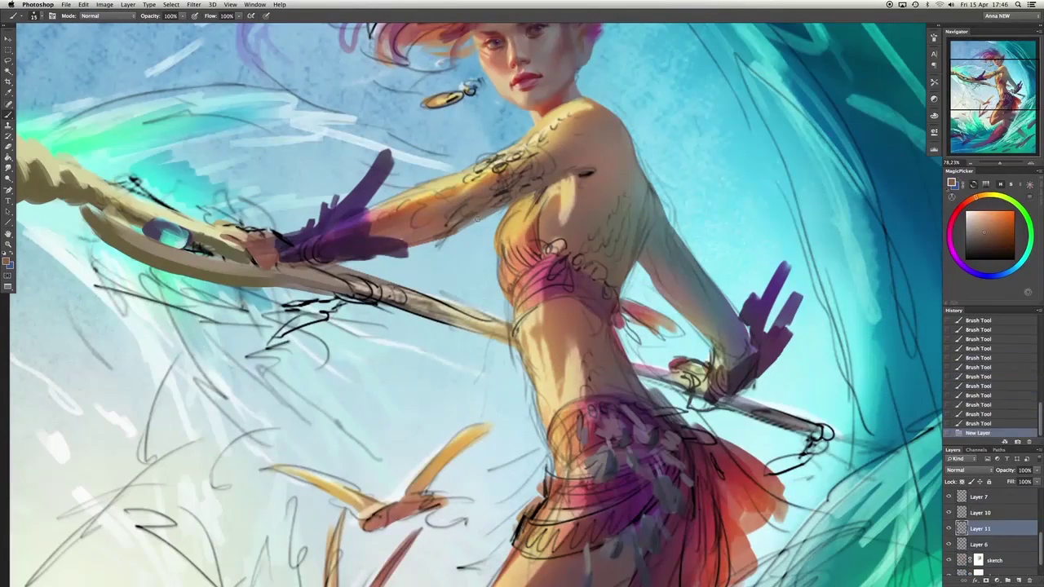
pyautogui.moveTo(461, 224); pyautogui.dragTo(542, 190)
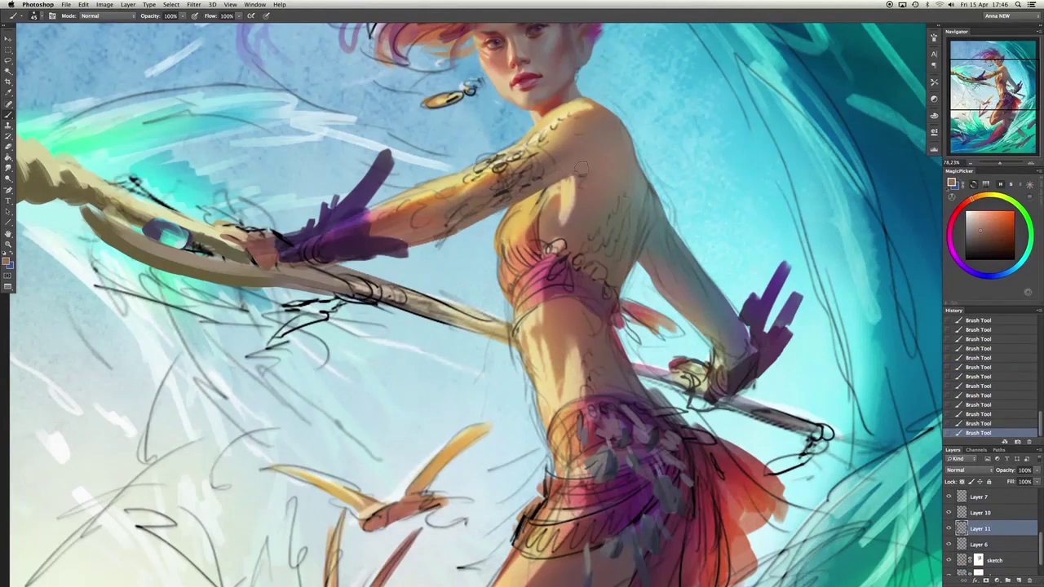
pyautogui.keyDown('alt'); pyautogui.click(645, 174); pyautogui.keyUp('alt')
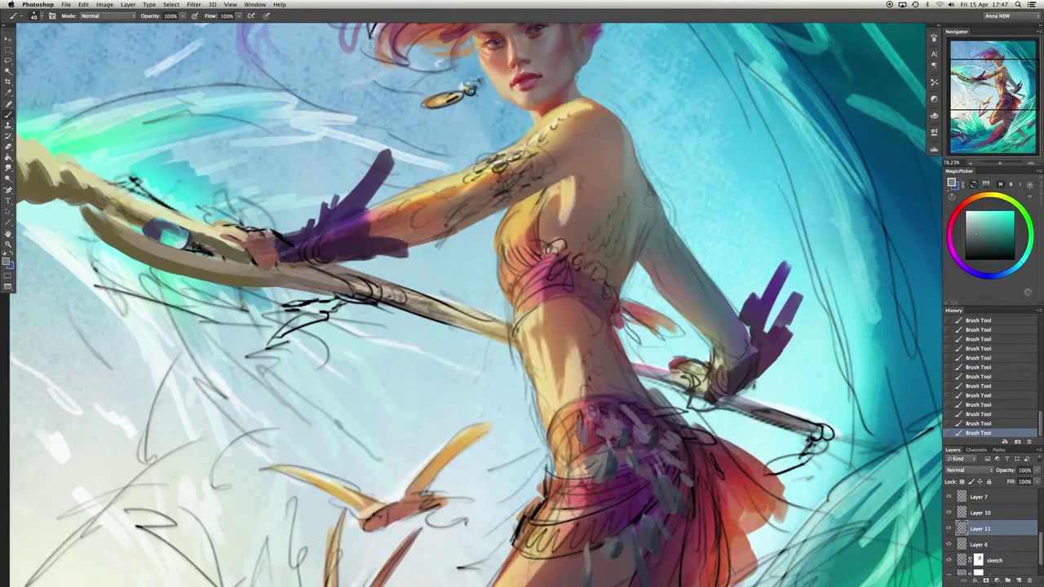
pyautogui.keyDown('alt'); pyautogui.click(610, 148); pyautogui.keyUp('alt')
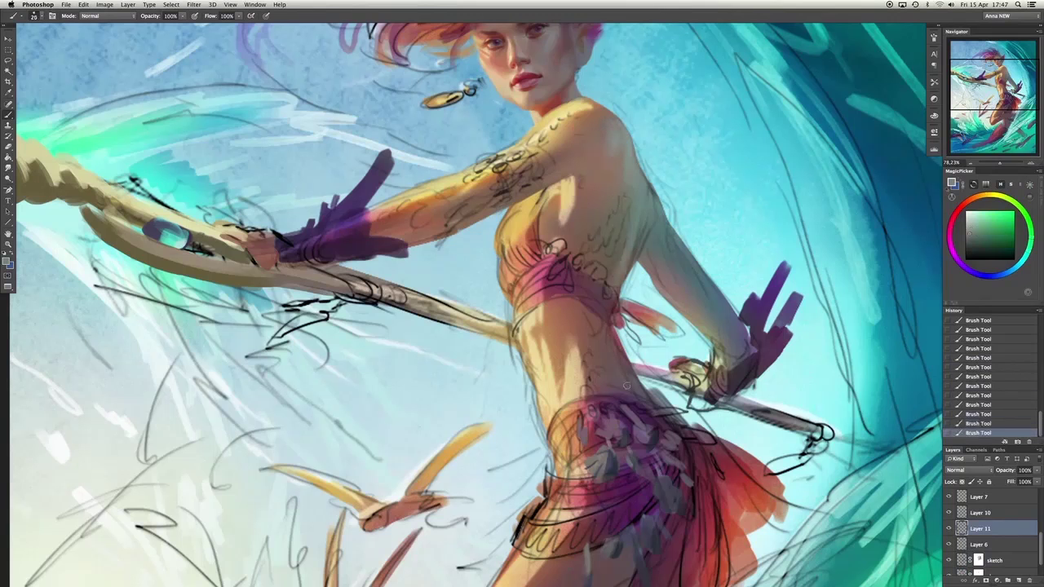
pyautogui.keyDown('alt'); pyautogui.click(550, 395); pyautogui.keyUp('alt')
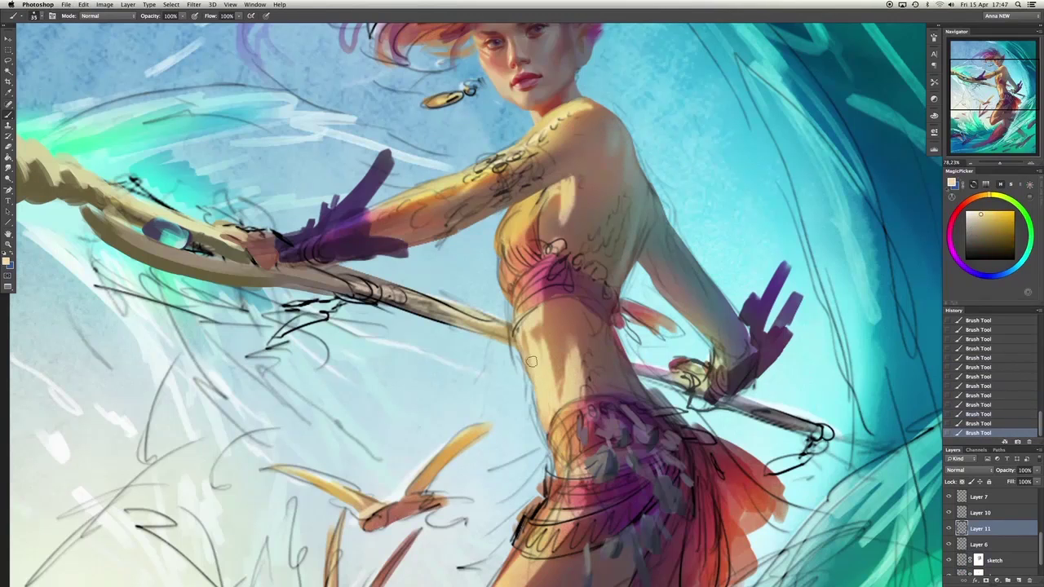
pyautogui.keyDown('alt'); pyautogui.click(624, 339); pyautogui.keyUp('alt')
pyautogui.keyDown('alt'); pyautogui.click(653, 371); pyautogui.keyUp('alt')
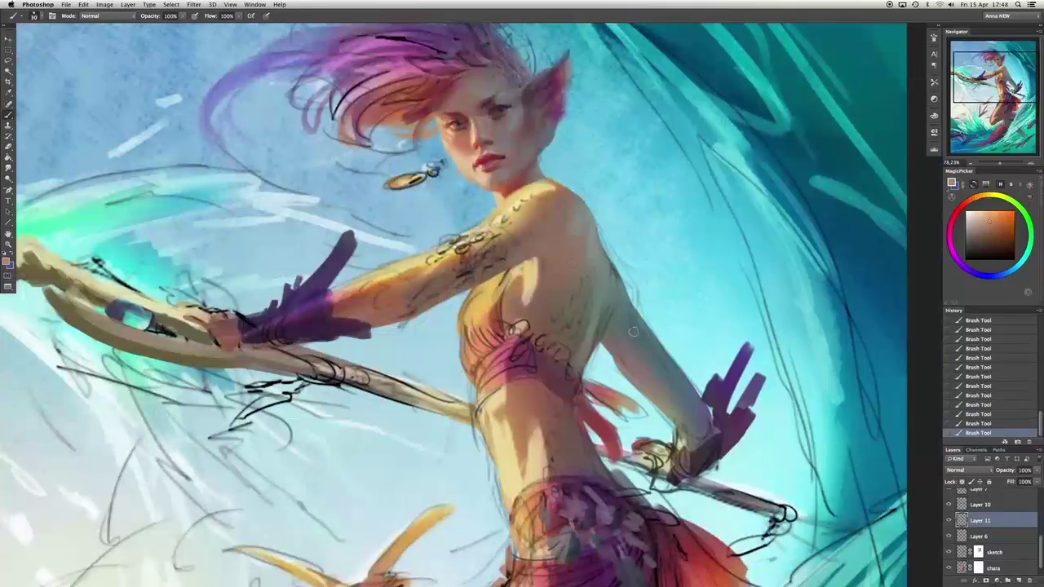
pyautogui.keyDown('alt'); pyautogui.click(676, 419); pyautogui.keyUp('alt')
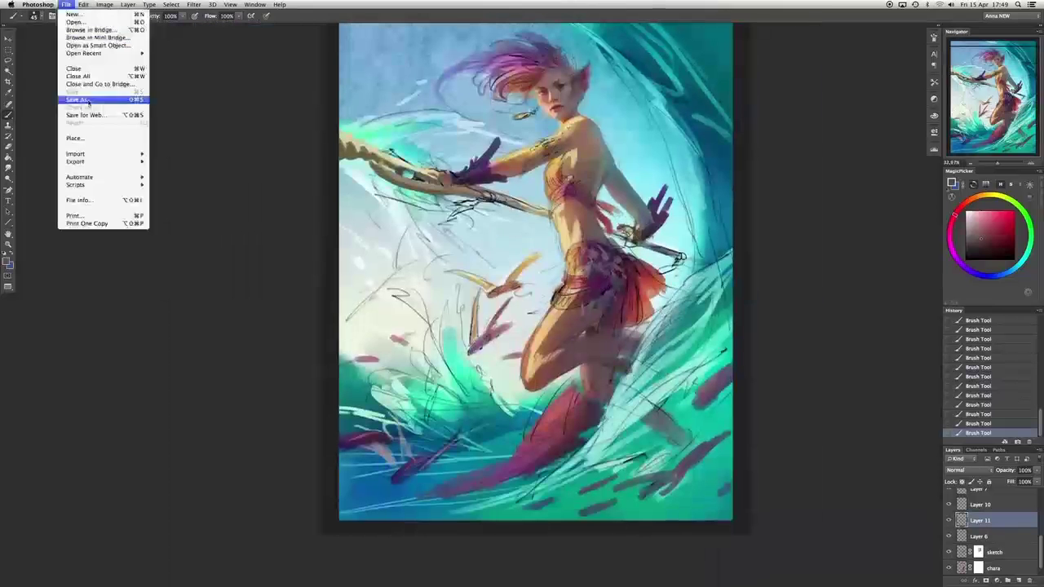
# Merge Layer 11 into Layer 6, after trying and reverting a Layer 10 merge.
pyautogui.hotkey('ctrl', 'alt', 'g')
pyautogui.hotkey('ctrl', 'alt', 'g')
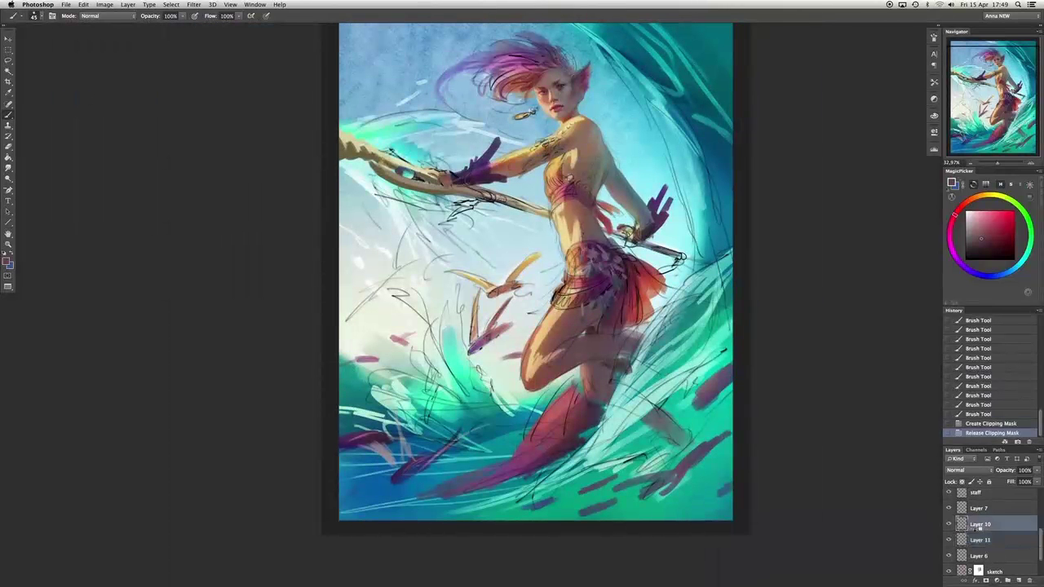
pyautogui.hotkey('ctrl', '[')
pyautogui.hotkey('ctrl', 'e')
pyautogui.click(983, 415)
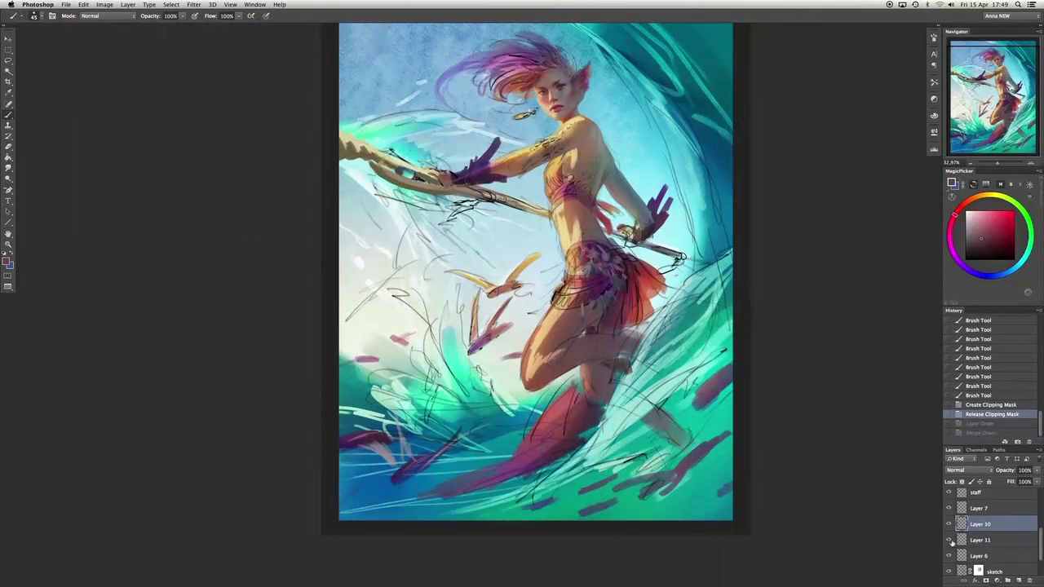
pyautogui.click(951, 540)
pyautogui.hotkey('ctrl', 'e')
# Clear the overlapping area, move Layer 6 below the sketch, and merge chara into Layer 6.
pyautogui.keyDown('ctrl'); pyautogui.click(969, 529); pyautogui.keyUp('ctrl')
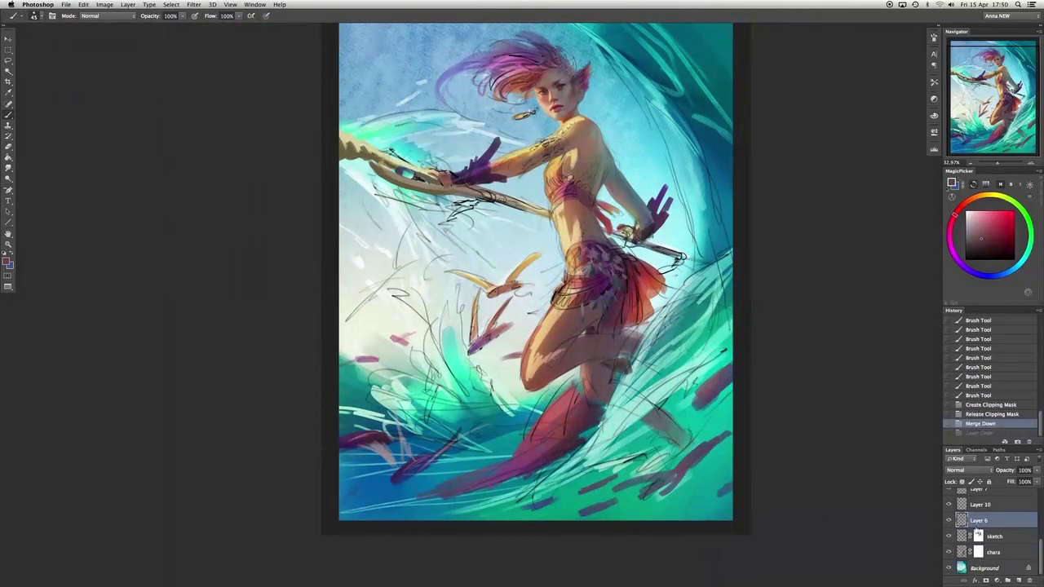
pyautogui.press('Delete')
pyautogui.hotkey('ctrl', 'd')
pyautogui.press('l')
pyautogui.hotkey('ctrl', '[')
pyautogui.keyDown('shift'); pyautogui.click(994, 548); pyautogui.keyUp('shift')
pyautogui.hotkey('ctrl', 'e')
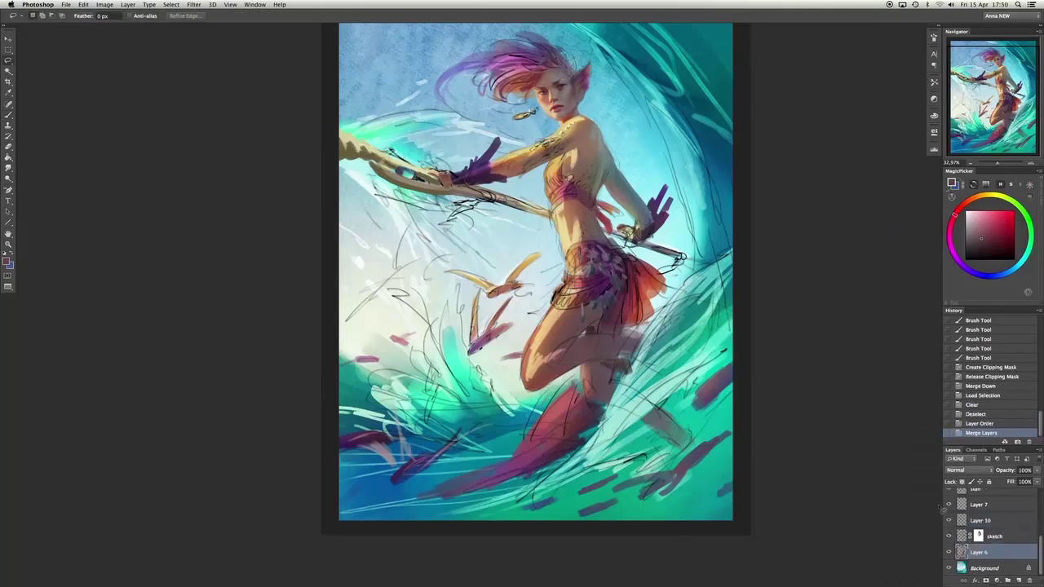
# Load Layer 7's pixels as a selection, reorder it, and delete the overlap.
pyautogui.keyDown('ctrl'); pyautogui.click(962, 505); pyautogui.keyUp('ctrl')
pyautogui.rightClick(962, 505)
pyautogui.click(914, 447)
pyautogui.hotkey('ctrl', '[')
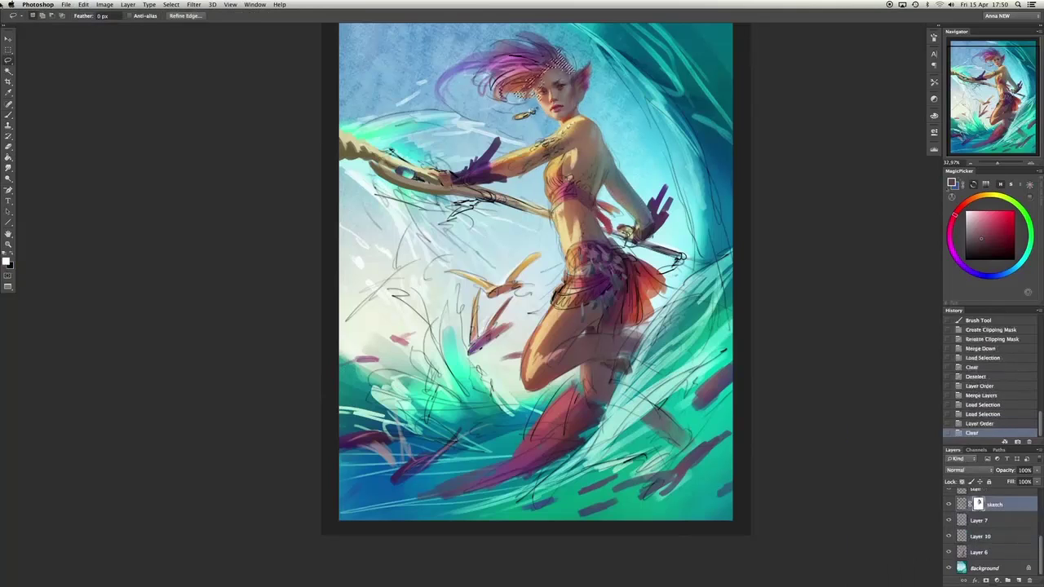
pyautogui.press('Delete')
pyautogui.hotkey('ctrl', 'd')
pyautogui.rightClick(967, 512)
pyautogui.press('Escape')
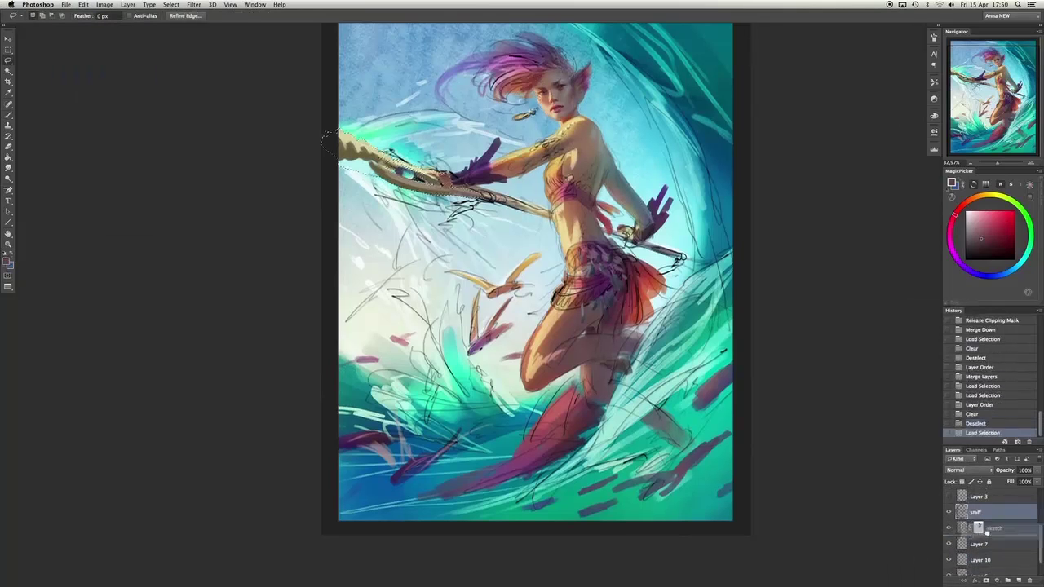
# Rename Layer 3 to 'earring' and target the sketch layer's mask.
pyautogui.doubleClick(980, 510)
pyautogui.press('Return')
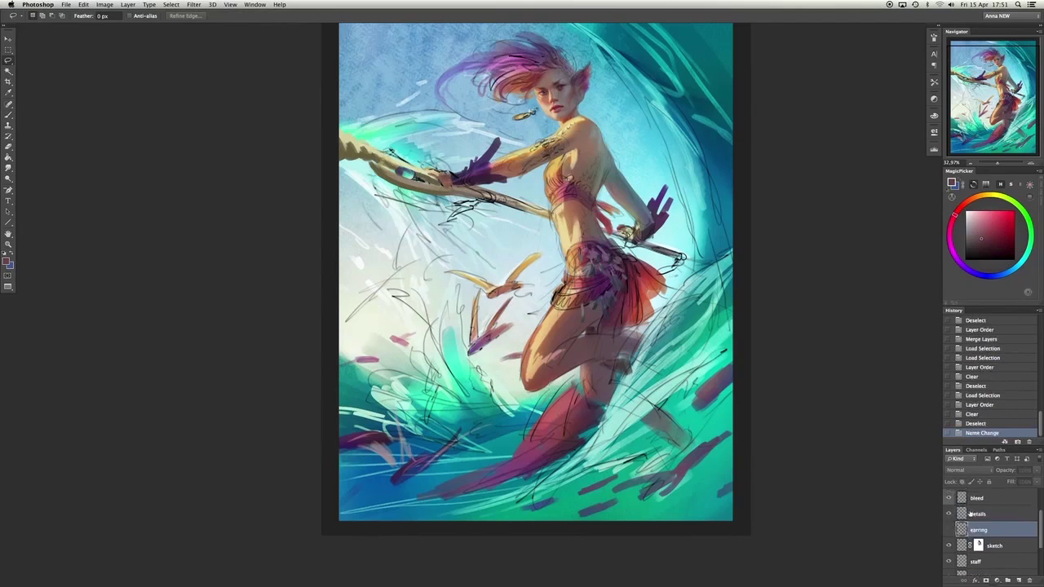
pyautogui.hotkey('alt', '[')
pyautogui.hotkey('alt', '[')
pyautogui.hotkey('alt', '[')
pyautogui.hotkey('alt', '[')
pyautogui.hotkey('alt', '[')
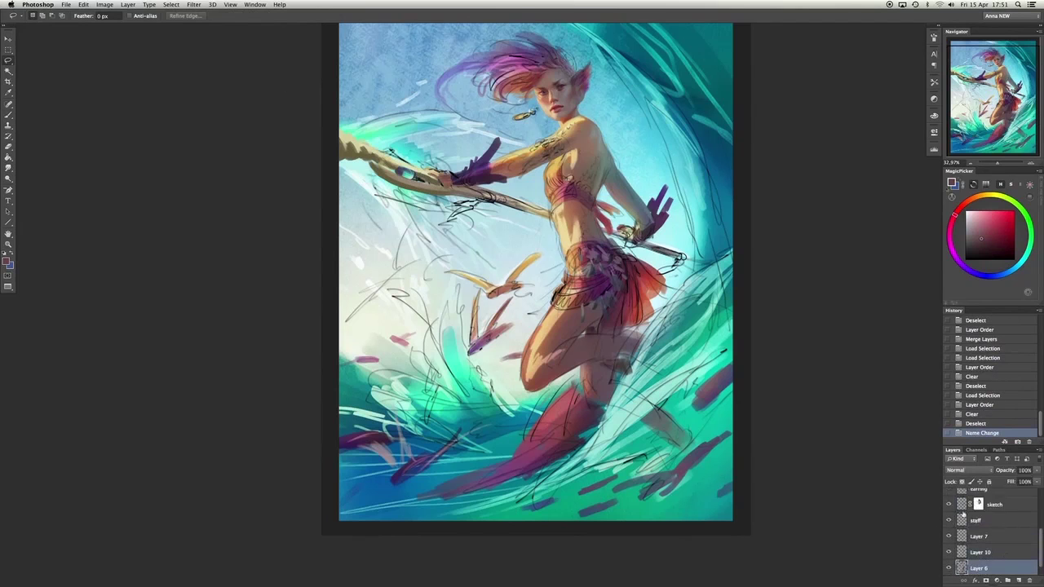
pyautogui.hotkey('ctrl', 'e')
pyautogui.click(979, 536)
# Erase stray sketch lines over the waist and lower-right waves on the mask, and rename the staff layer to chara.
pyautogui.press('e')
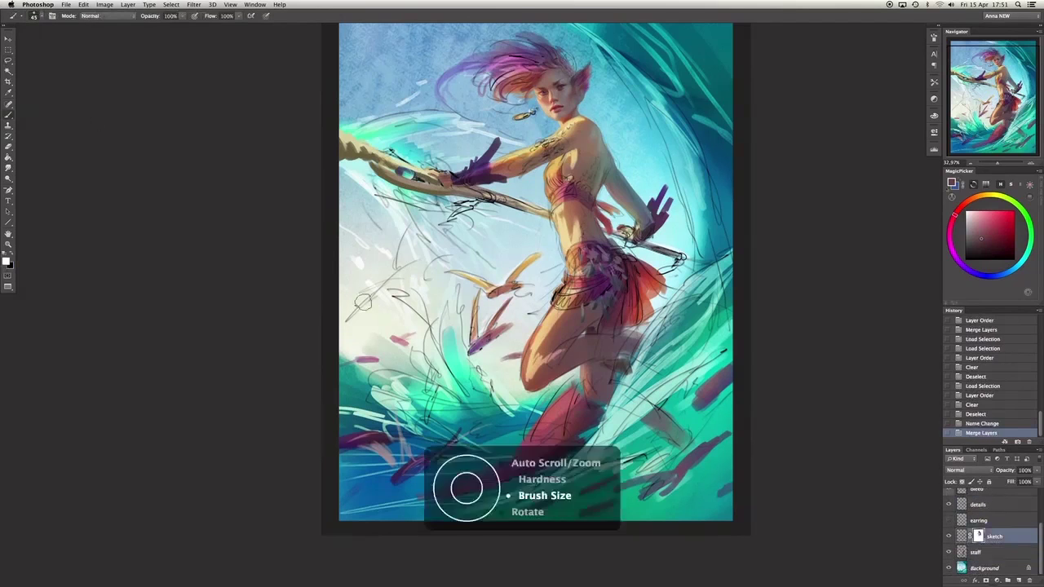
pyautogui.moveTo(367, 302)
pyautogui.mouseDown()
pyautogui.moveTo(427, 234)
pyautogui.moveTo(418, 127)
pyautogui.mouseUp()
pyautogui.moveTo(453, 233); pyautogui.dragTo(494, 265)
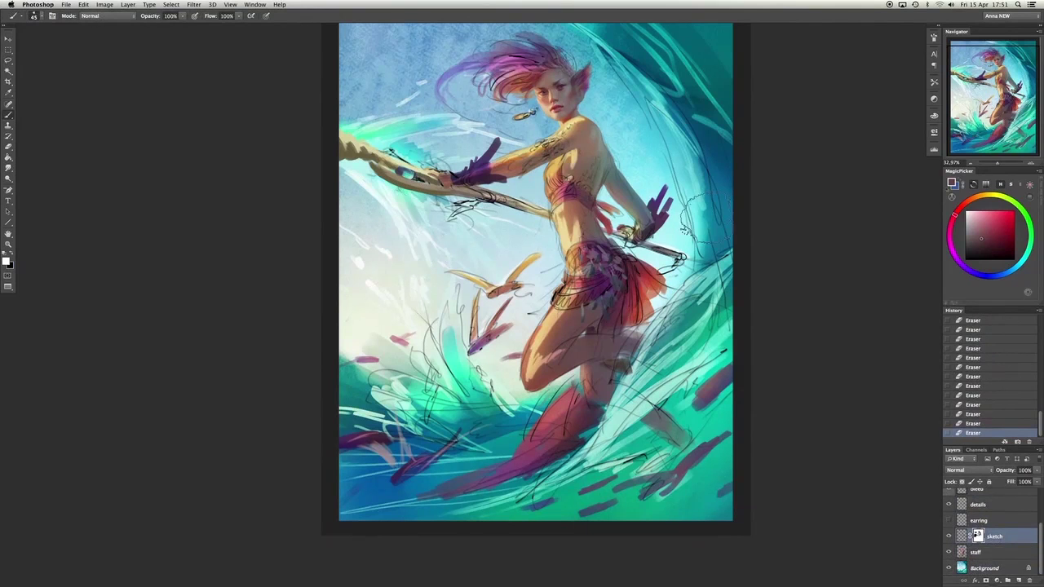
pyautogui.moveTo(681, 377); pyautogui.dragTo(669, 456)
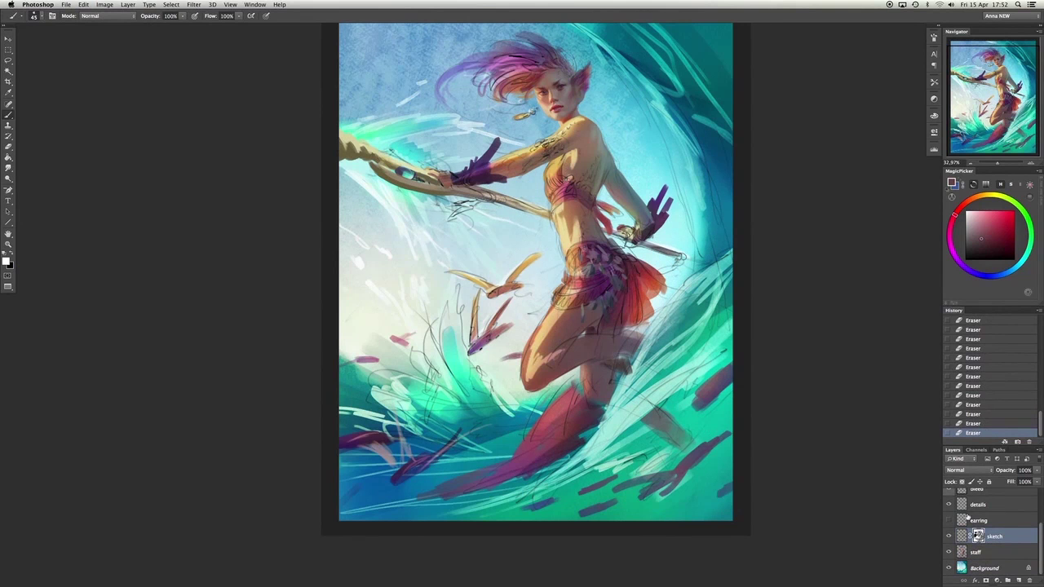
pyautogui.doubleClick(975, 552)
pyautogui.moveTo(466, 485)
pyautogui.mouseDown()
pyautogui.moveTo(571, 326)
pyautogui.moveTo(686, 270)
pyautogui.moveTo(561, 164)
pyautogui.moveTo(568, 16)
pyautogui.mouseUp()
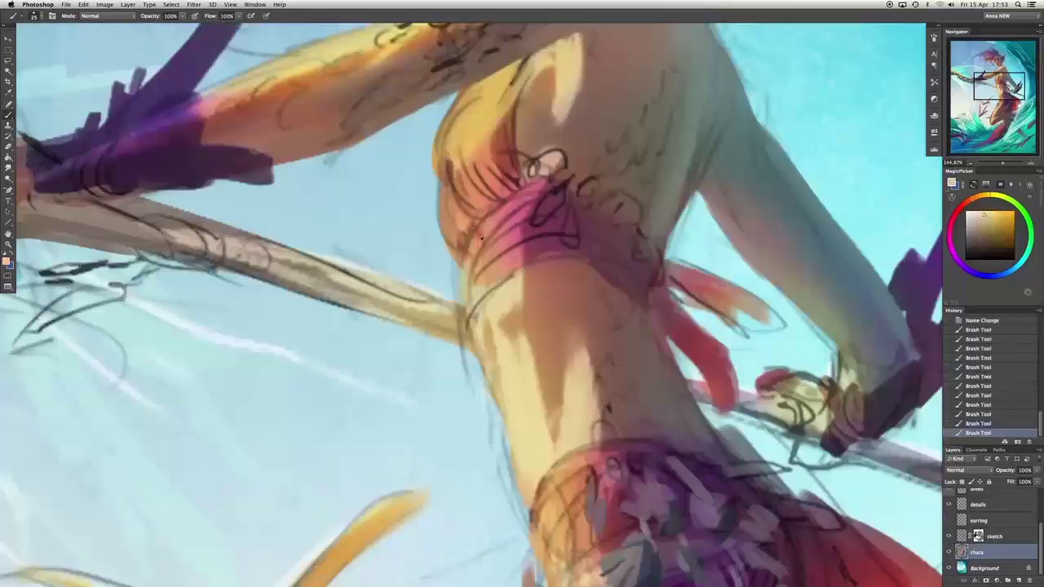
# Paint a light yellow skin highlight on the torso, replacing a dark hip stroke.
pyautogui.moveTo(467, 269)
pyautogui.mouseDown()
pyautogui.moveTo(461, 212)
pyautogui.moveTo(505, 171)
pyautogui.mouseUp()
pyautogui.keyDown('alt'); pyautogui.click(460, 271); pyautogui.keyUp('alt')
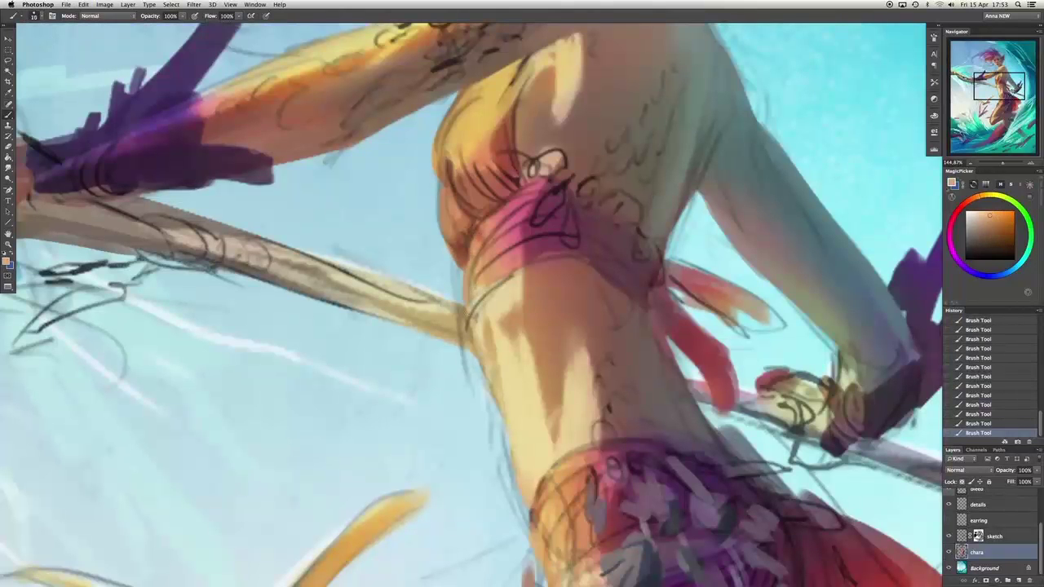
pyautogui.hotkey('ctrl', 'z')
pyautogui.scroll(-3, 527, 355)
pyautogui.moveTo(654, 270); pyautogui.dragTo(652, 295)
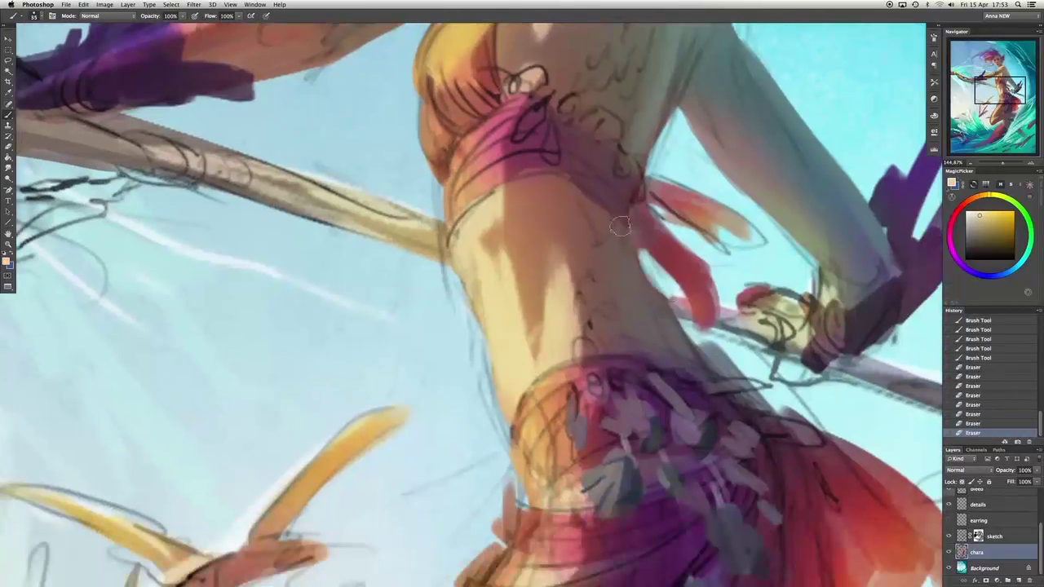
# Undo the recent torso strokes and erase part of the torso painting.
pyautogui.keyDown('alt'); pyautogui.click(620, 226); pyautogui.keyUp('alt')
pyautogui.scroll(5, 620, 244)
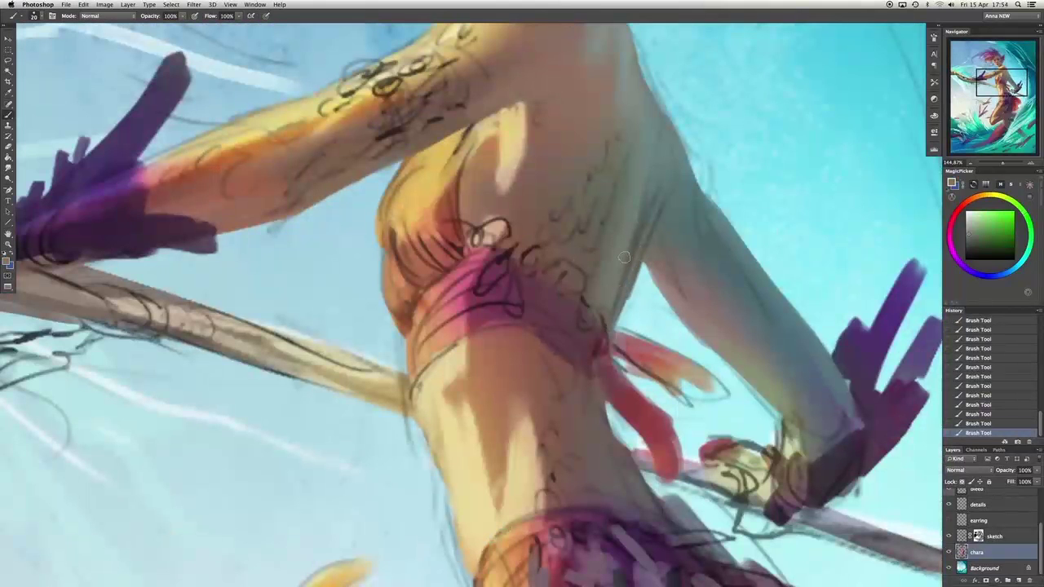
pyautogui.scroll(-3, 653, 326)
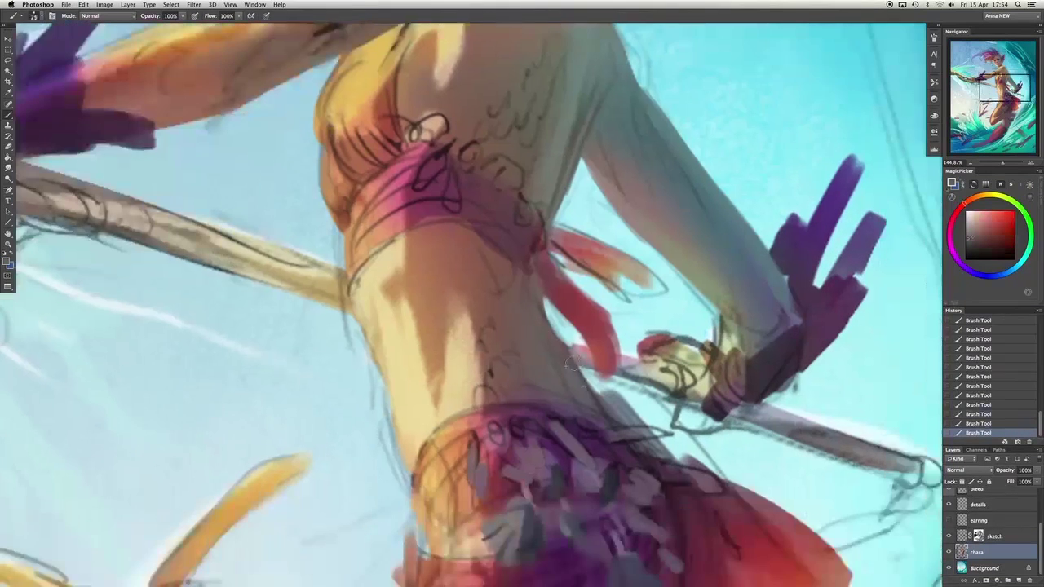
pyautogui.hotkey('ctrl', 'alt', 'z')
pyautogui.hotkey('ctrl', 'alt', 'z')
pyautogui.scroll(-5, 750, 295)
pyautogui.press('e')
pyautogui.moveTo(462, 484); pyautogui.dragTo(464, 339)
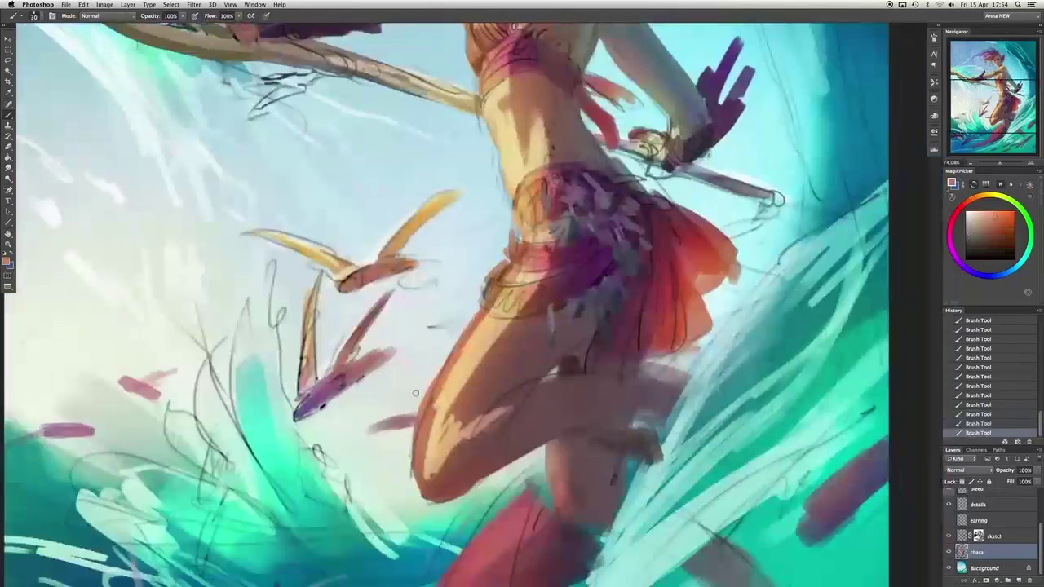
pyautogui.scroll(-3, 348, 246)
# Lasso the flying fish and cut them onto a new layer named 'fish'.
pyautogui.press('l')
pyautogui.moveTo(199, 541); pyautogui.dragTo(693, 343)
pyautogui.hotkey('ctrl', 'shift', 'j')
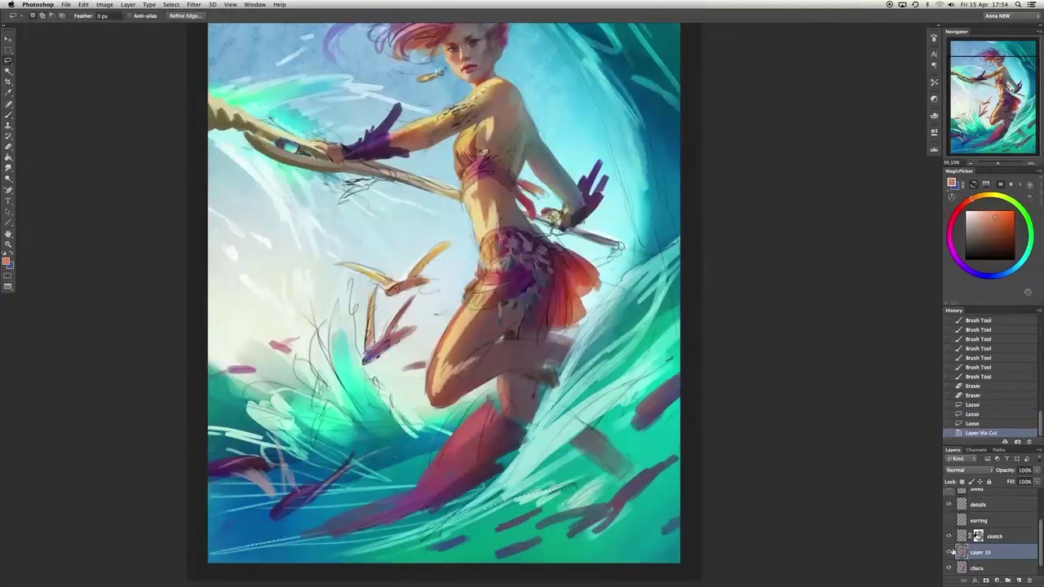
pyautogui.rightClick(408, 267)
pyautogui.click(420, 332)
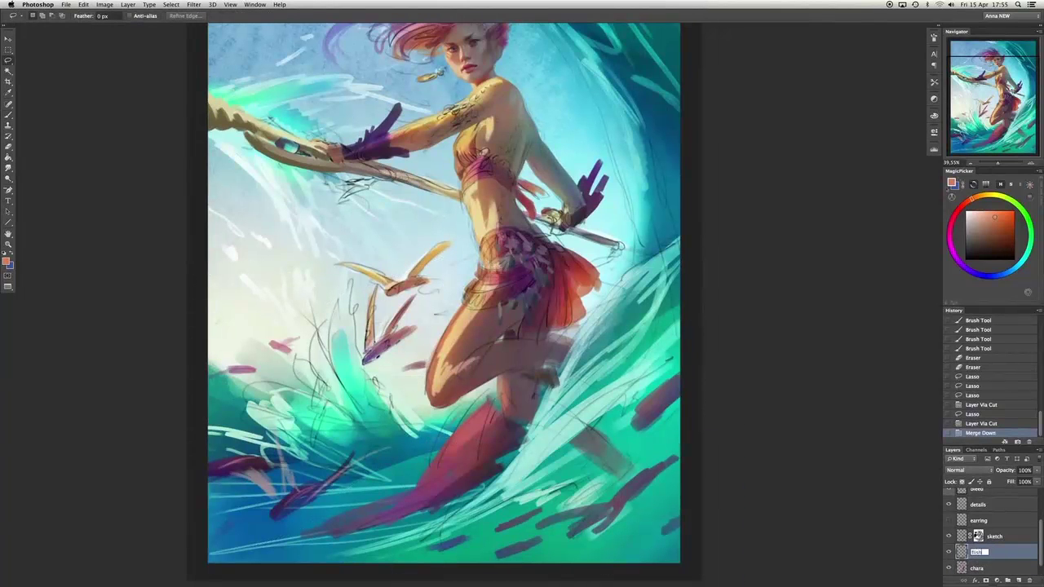
pyautogui.press('Return')
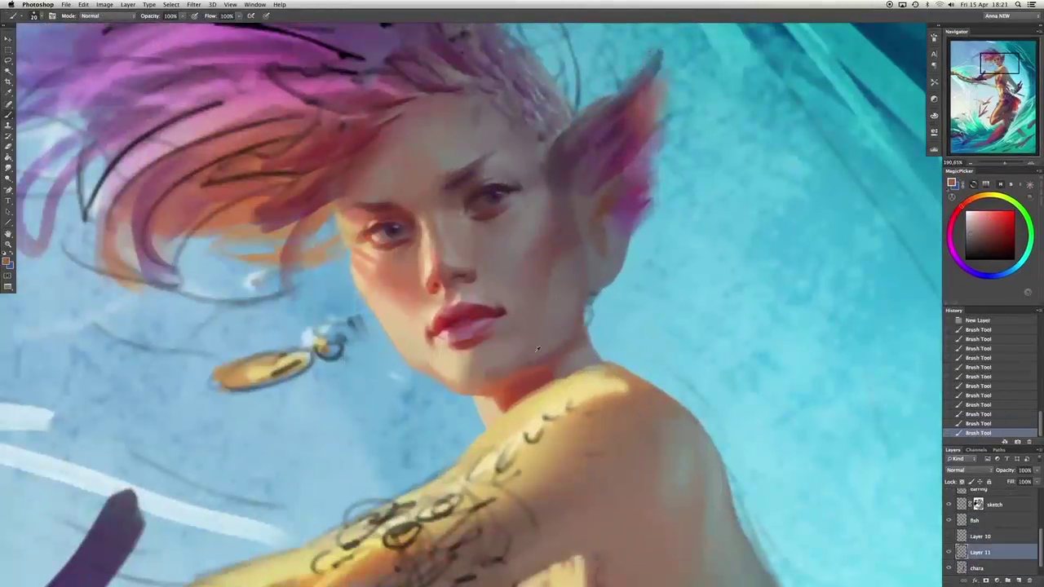
# Add a refinement stroke to the face and erase a small patch.
pyautogui.click(539, 211)
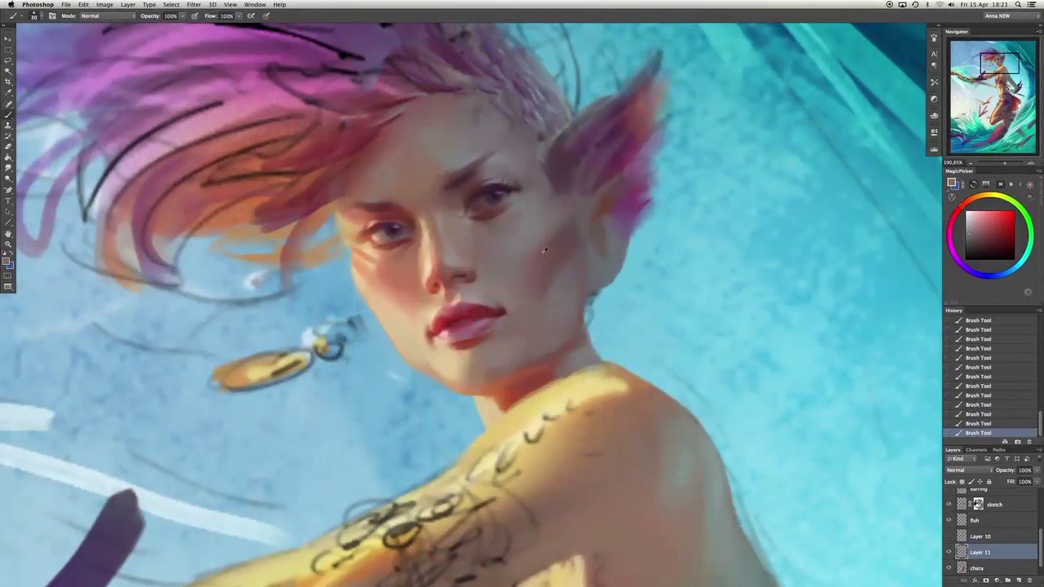
pyautogui.hotkey('alt', '[')
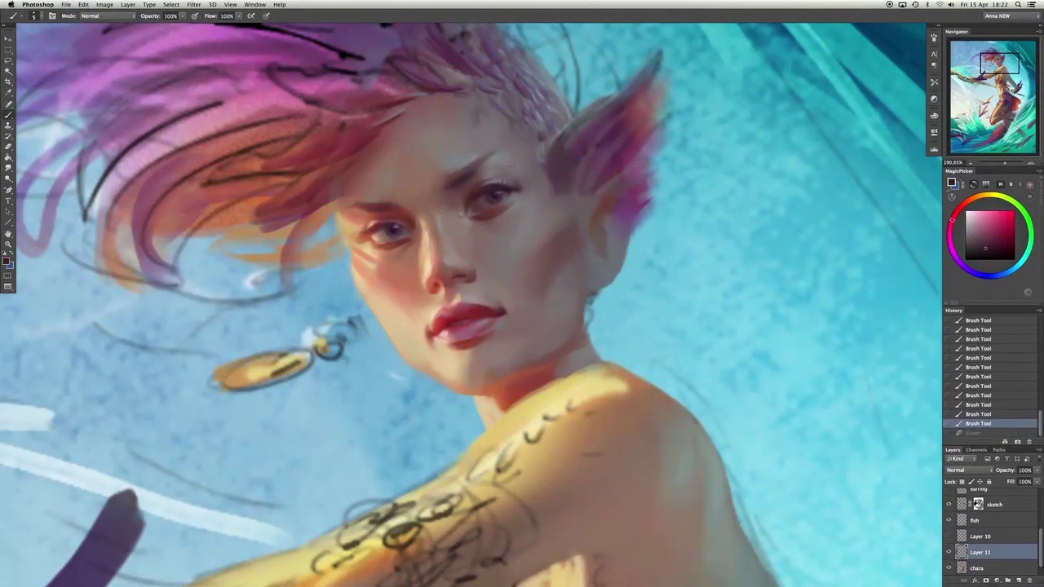
pyautogui.press('e')
# Copy the eye area to a new layer and try a Warp transform on it.
pyautogui.press('l')
pyautogui.moveTo(497, 196)
pyautogui.mouseDown()
pyautogui.moveTo(504, 163)
pyautogui.moveTo(499, 187)
pyautogui.mouseUp()
pyautogui.rightClick(498, 188)
pyautogui.click(530, 247)
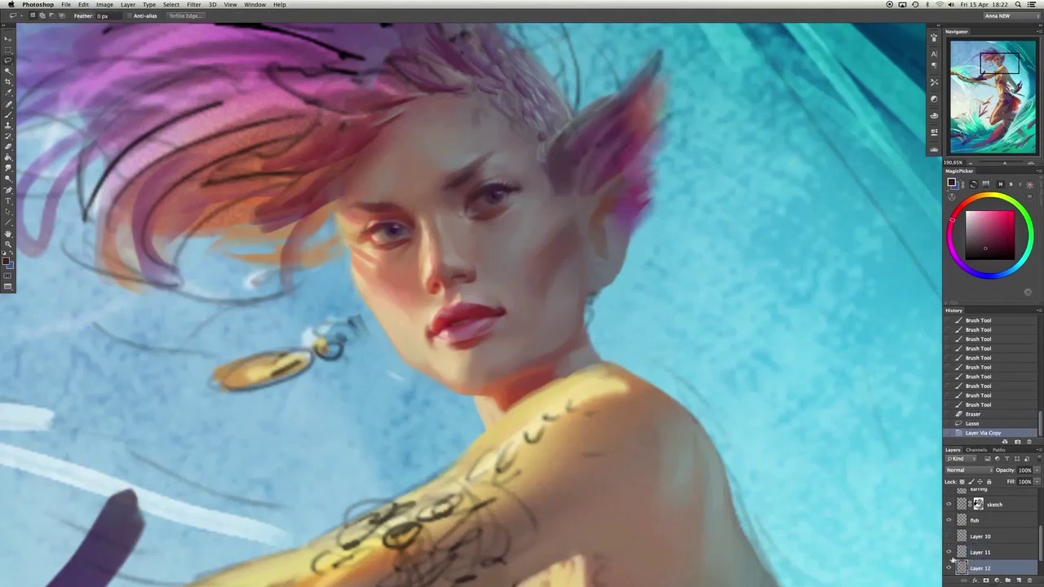
pyautogui.hotkey('ctrl', ']')
pyautogui.hotkey('ctrl', 't')
pyautogui.rightClick(530, 198)
pyautogui.click(540, 236)
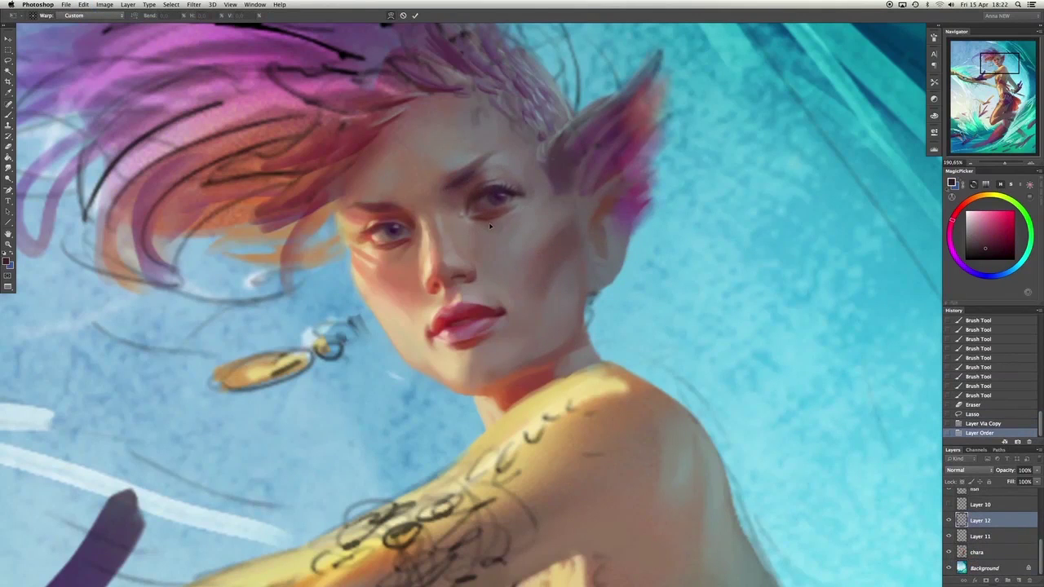
pyautogui.press('b')
pyautogui.press('Return')
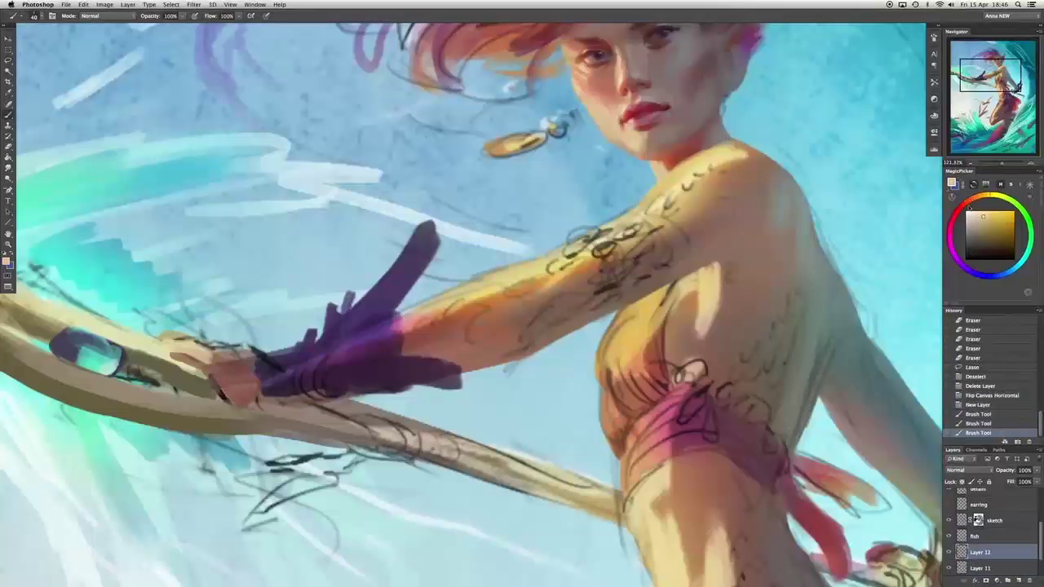
# Repaint the shoulder outline and lighten the torso's left side with sampled orange and yellow skin tones.
pyautogui.moveTo(691, 285); pyautogui.dragTo(708, 269)
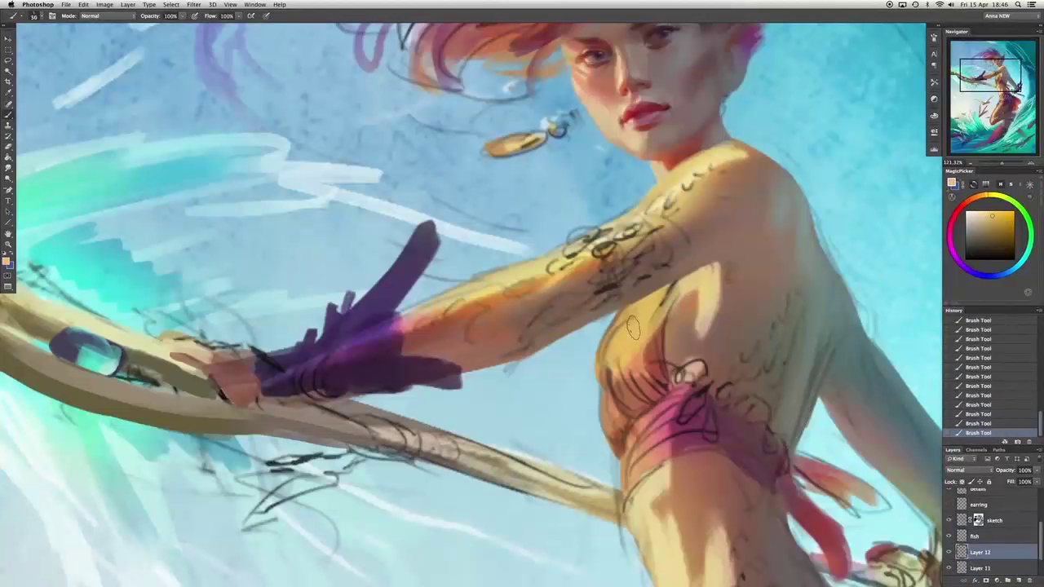
pyautogui.moveTo(633, 328)
pyautogui.mouseDown()
pyautogui.moveTo(608, 360)
pyautogui.moveTo(610, 405)
pyautogui.mouseUp()
pyautogui.moveTo(592, 330)
pyautogui.mouseDown()
pyautogui.moveTo(489, 305)
pyautogui.moveTo(507, 367)
pyautogui.mouseUp()
pyautogui.keyDown('alt'); pyautogui.click(648, 194); pyautogui.keyUp('alt')
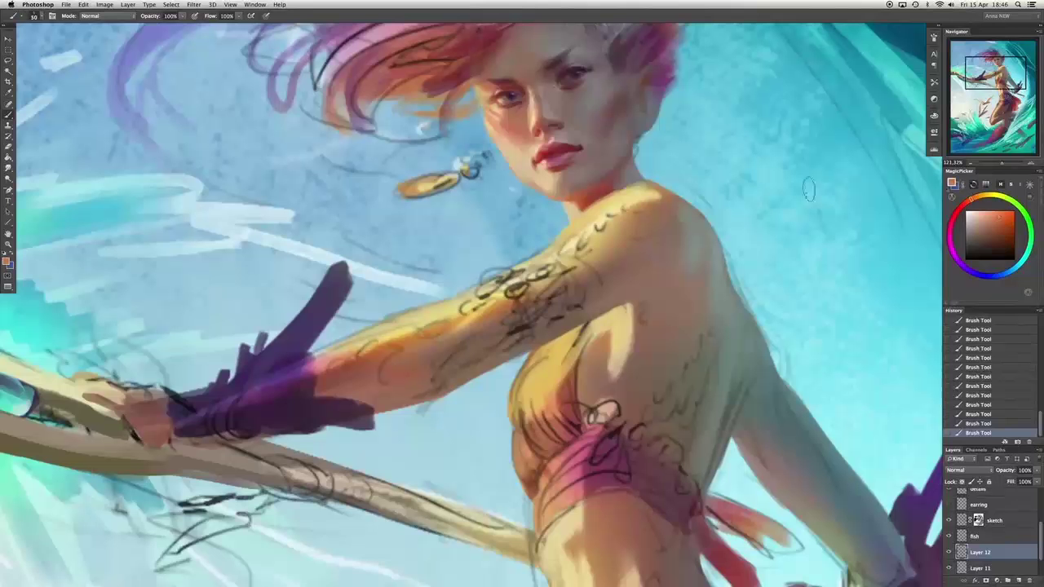
pyautogui.moveTo(653, 192)
pyautogui.mouseDown()
pyautogui.moveTo(606, 210)
pyautogui.moveTo(620, 204)
pyautogui.mouseUp()
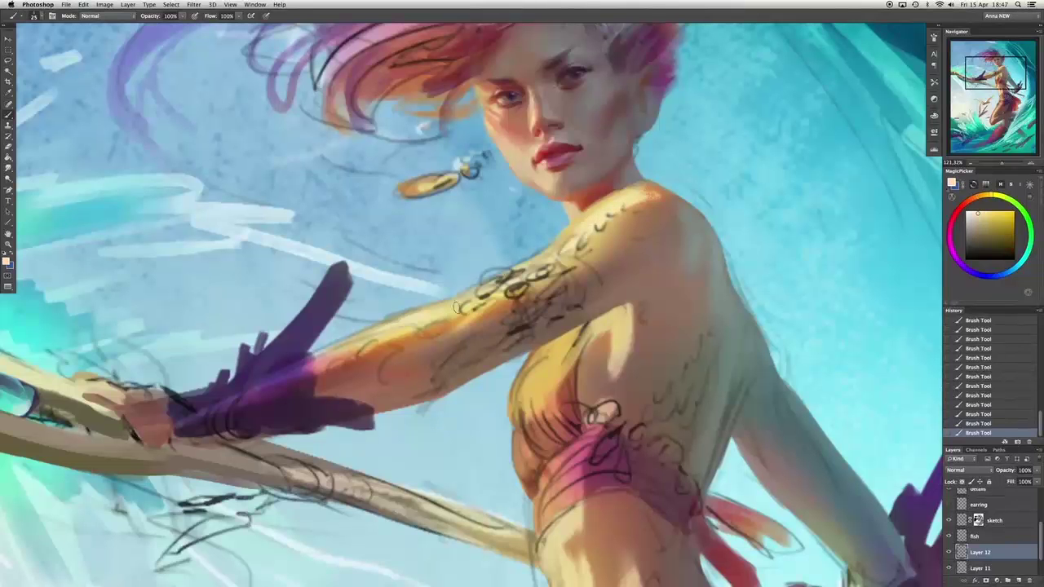
pyautogui.keyDown('alt'); pyautogui.click(657, 202); pyautogui.keyUp('alt')
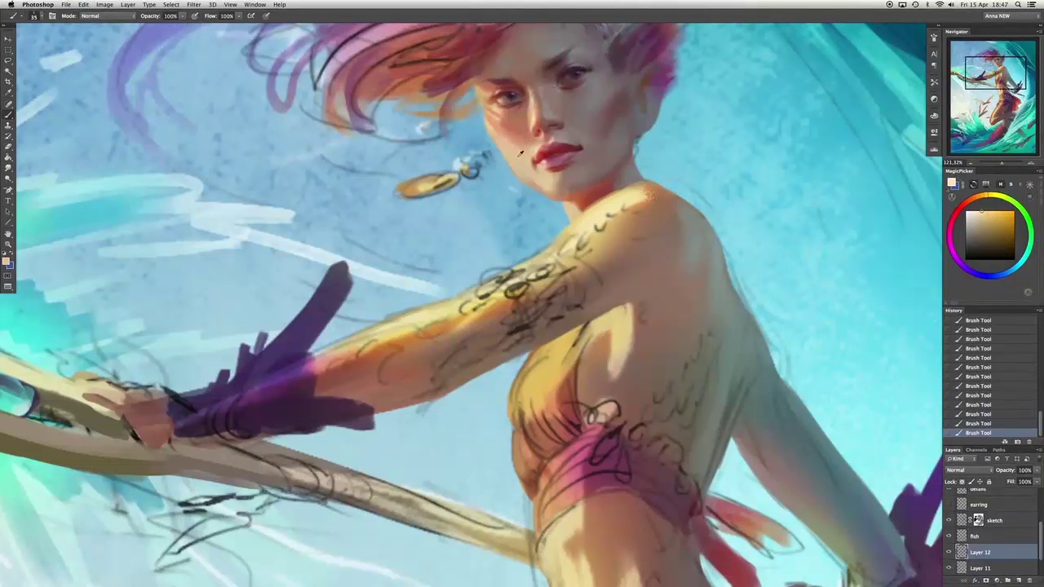
pyautogui.keyDown('alt'); pyautogui.click(615, 209); pyautogui.keyUp('alt')
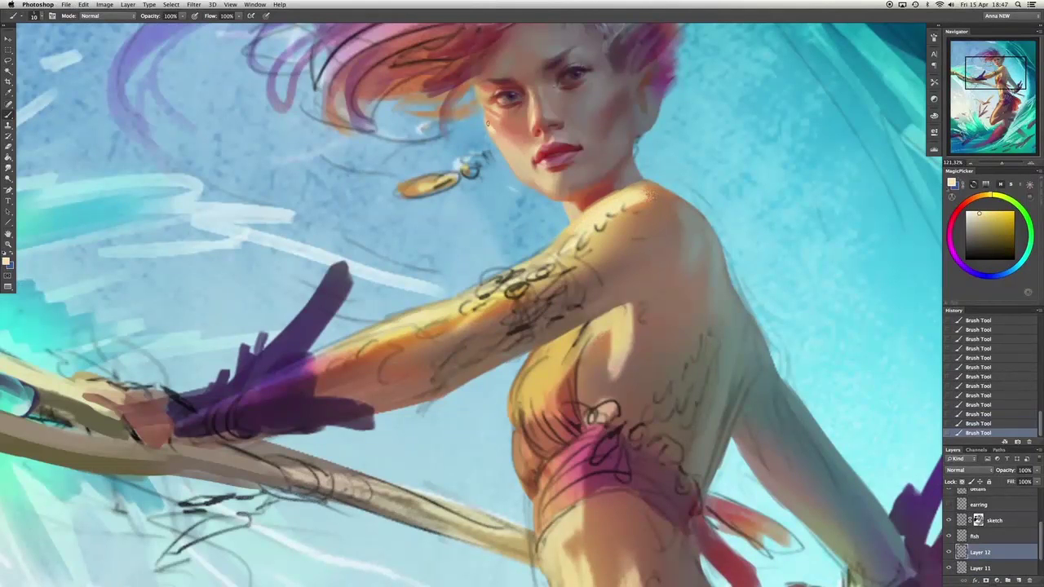
# Erase and repaint small touch-ups around the eye and the side of the nose.
pyautogui.press('e')
pyautogui.moveTo(503, 137); pyautogui.dragTo(528, 167)
pyautogui.moveTo(524, 155); pyautogui.dragTo(530, 164)
pyautogui.press('b')
pyautogui.moveTo(493, 122); pyautogui.dragTo(498, 138)
pyautogui.moveTo(494, 122); pyautogui.dragTo(499, 137)
# Paint strokes on the lower torso and waist, plus a broad torso stroke.
pyautogui.moveTo(621, 451)
pyautogui.mouseDown()
pyautogui.moveTo(519, 322)
pyautogui.moveTo(506, 359)
pyautogui.mouseUp()
pyautogui.moveTo(567, 369); pyautogui.dragTo(551, 247)
pyautogui.moveTo(530, 320); pyautogui.dragTo(545, 351)
pyautogui.scroll(5, 574, 263)
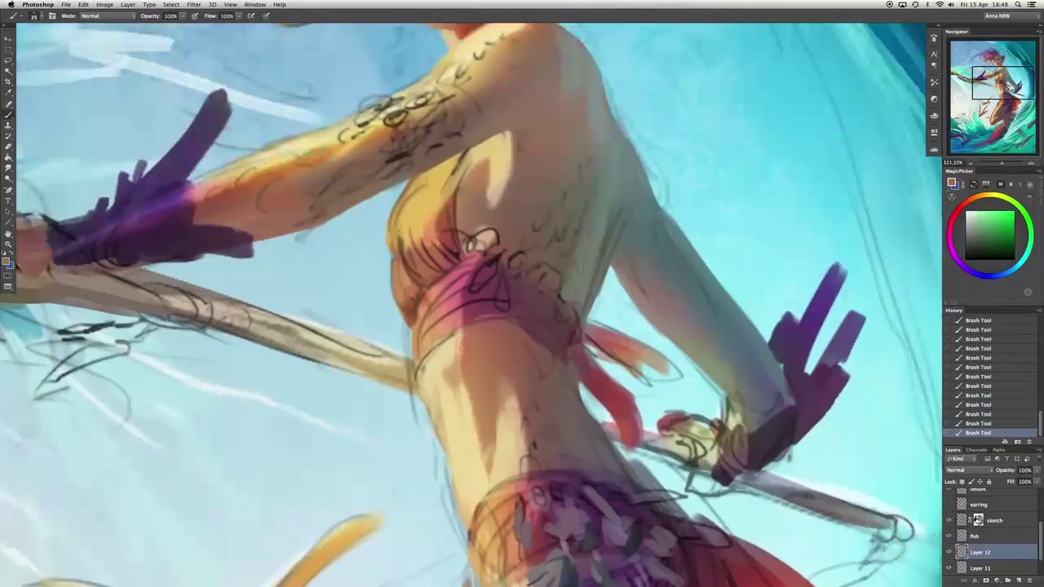
pyautogui.scroll(5, 718, 304)
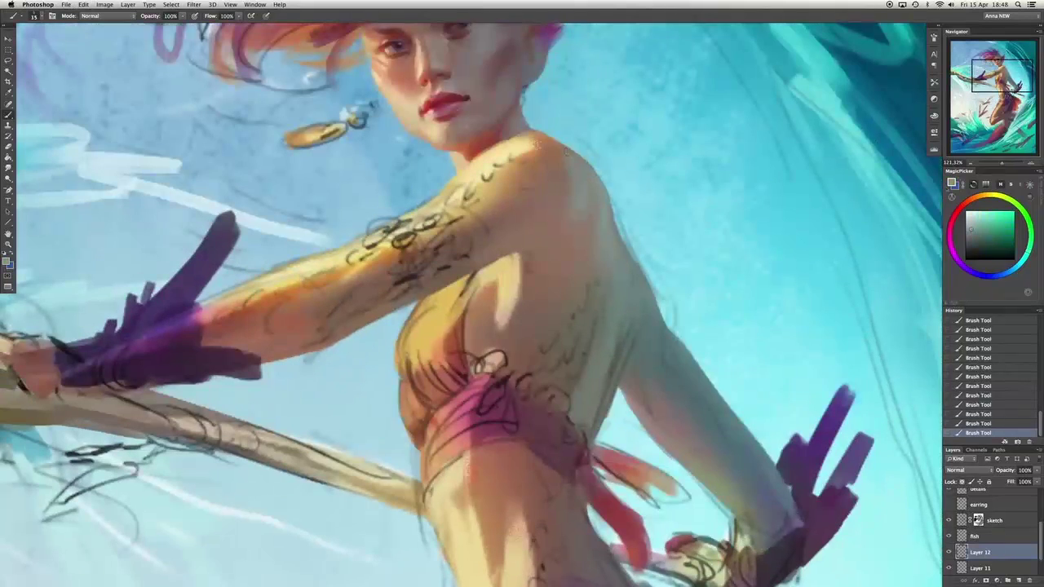
pyautogui.moveTo(587, 179); pyautogui.dragTo(608, 190)
pyautogui.press('super+z')
pyautogui.press('shift+super+z')
# Undo two strokes, then paint dark red shading on the face and skin using sampled colours.
pyautogui.scroll(-5, 472, 305)
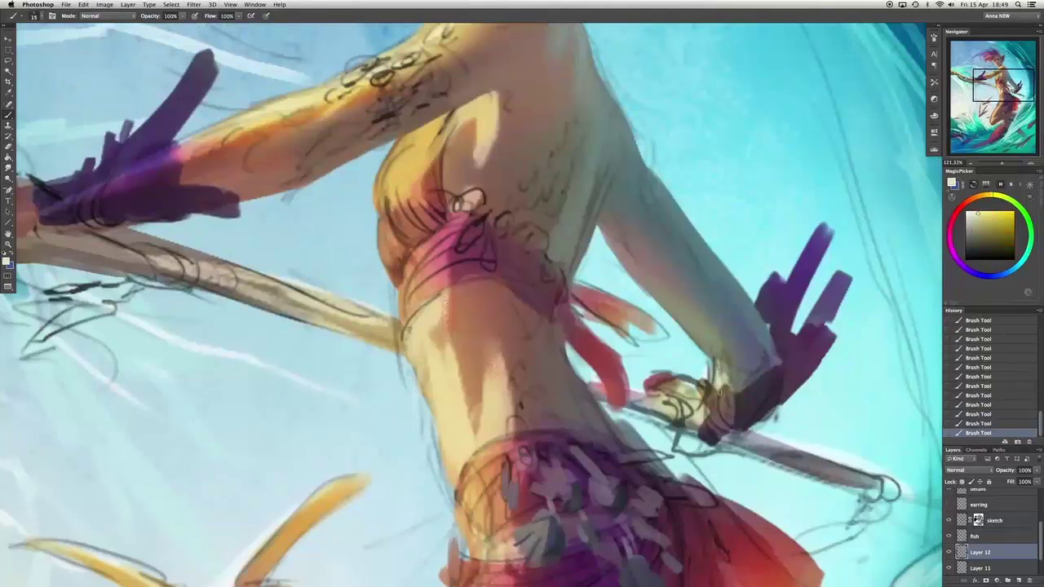
pyautogui.hscroll(-5, 472, 305)
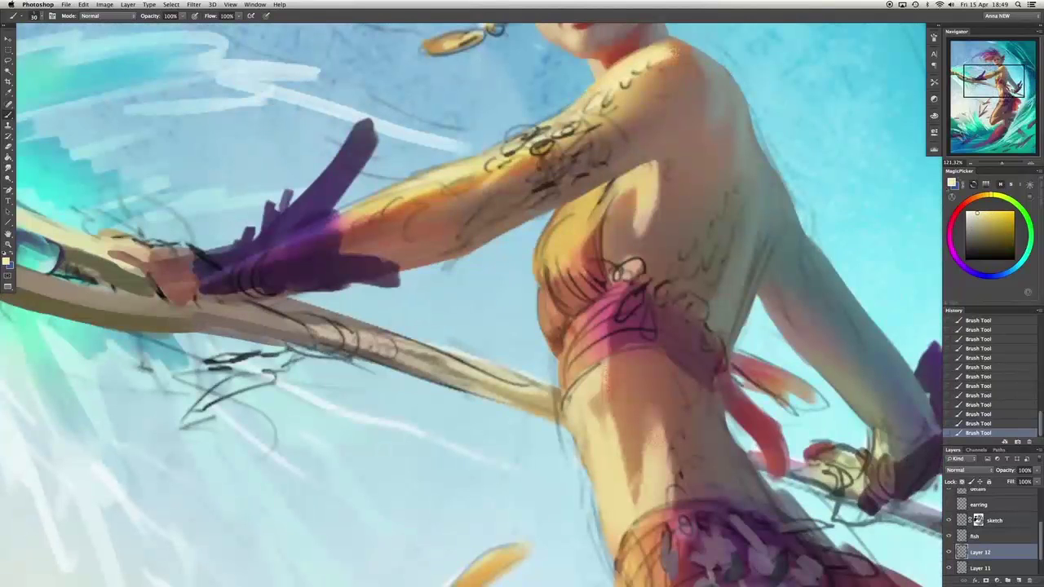
pyautogui.keyDown('alt'); pyautogui.click(564, 259); pyautogui.keyUp('alt')
pyautogui.scroll(8, 564, 259)
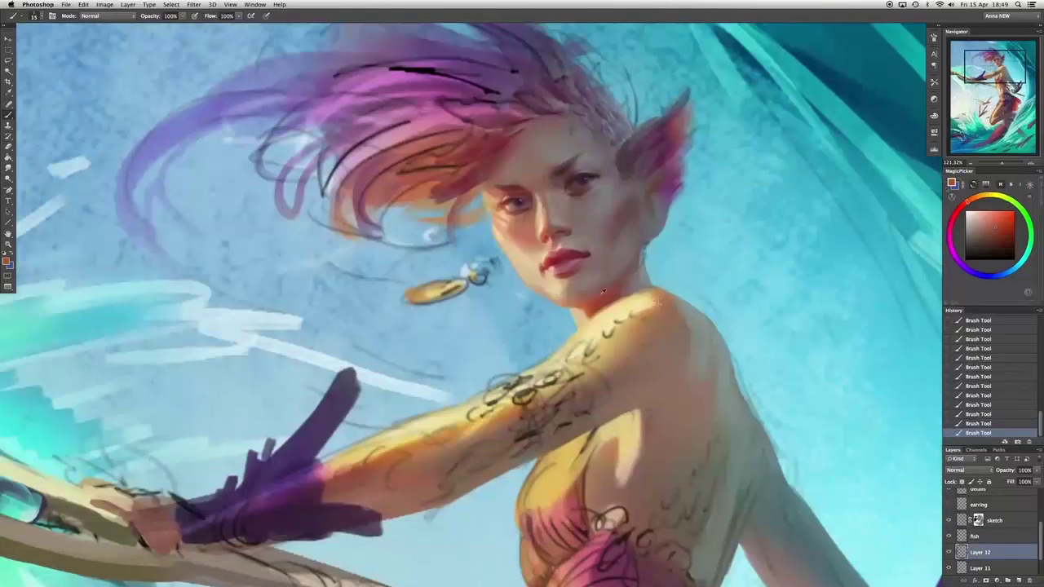
pyautogui.keyDown('alt'); pyautogui.click(509, 247); pyautogui.keyUp('alt')
pyautogui.press('alt+super+z')
pyautogui.press('alt+super+z')
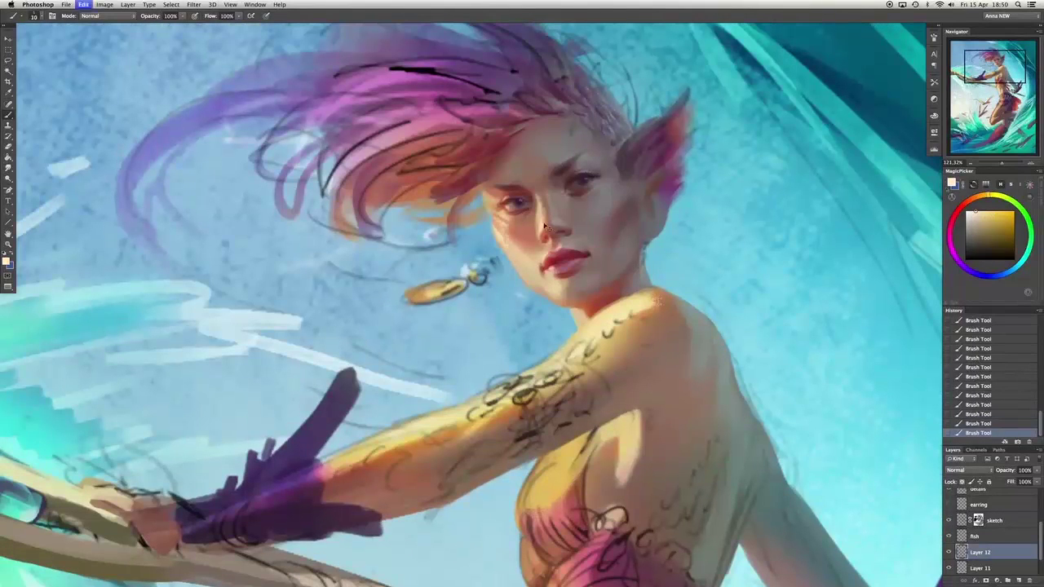
pyautogui.keyDown('alt'); pyautogui.click(563, 260); pyautogui.keyUp('alt')
pyautogui.moveTo(538, 216); pyautogui.dragTo(583, 257)
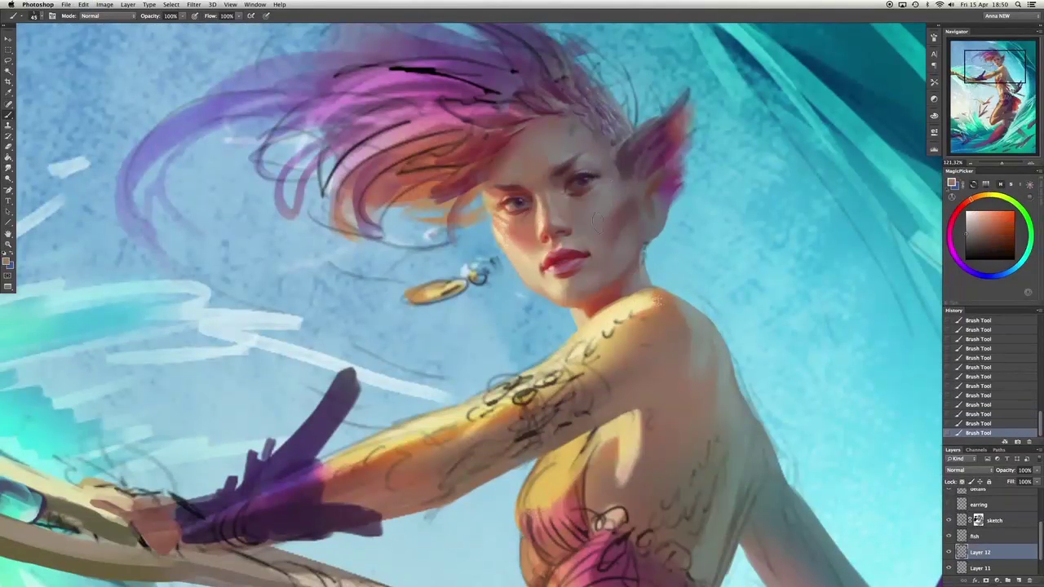
pyautogui.keyDown('alt'); pyautogui.click(593, 263); pyautogui.keyUp('alt')
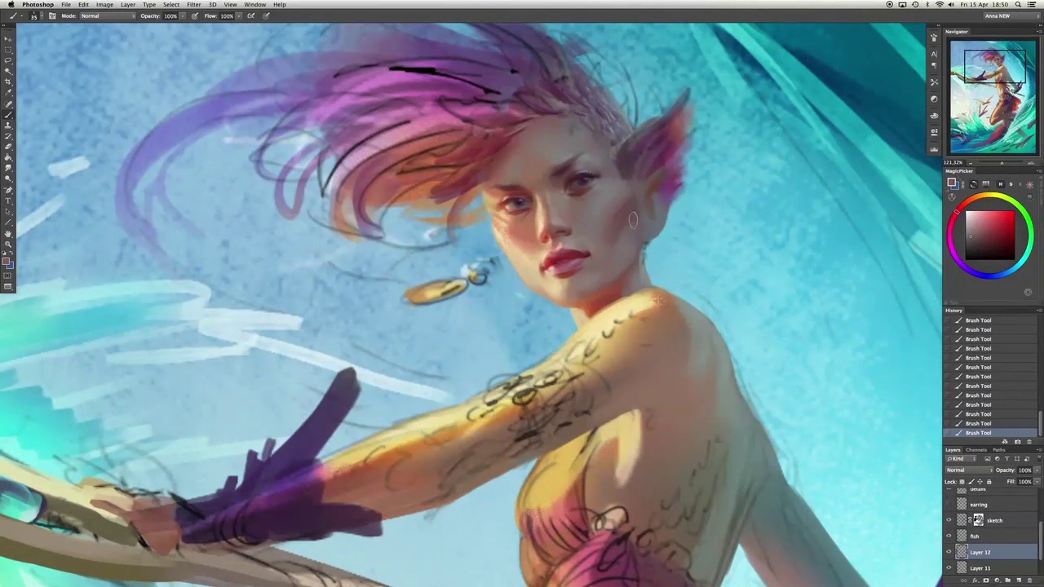
pyautogui.moveTo(613, 241); pyautogui.dragTo(604, 265)
# Paint light yellow-tan strokes onto the torso, then sample darker tan and reddish tones.
pyautogui.keyDown('alt'); pyautogui.click(593, 318); pyautogui.keyUp('alt')
pyautogui.scroll(-10, 583, 208)
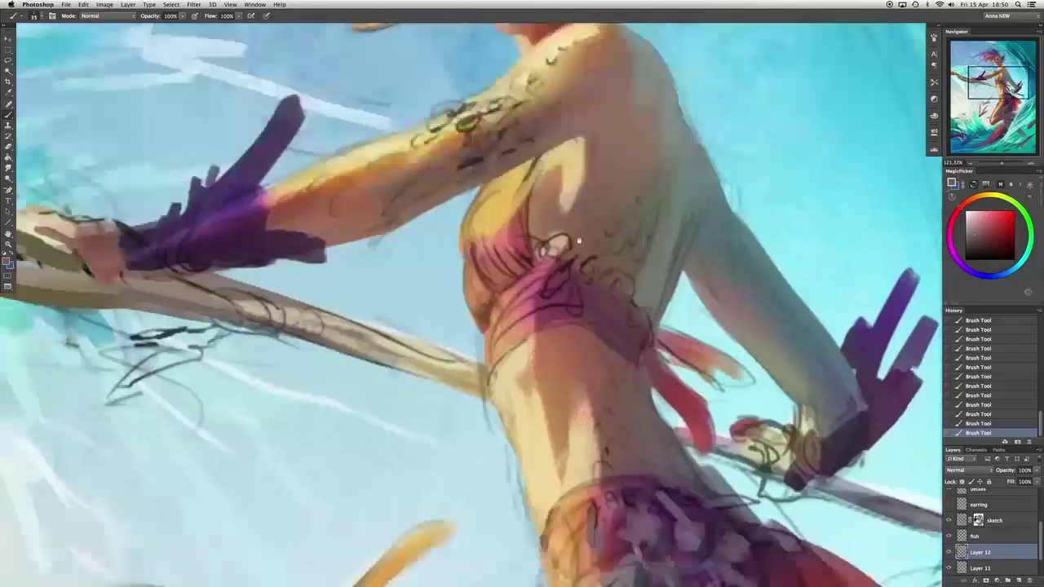
pyautogui.keyDown('alt'); pyautogui.click(535, 277); pyautogui.keyUp('alt')
pyautogui.moveTo(534, 457); pyautogui.dragTo(512, 359)
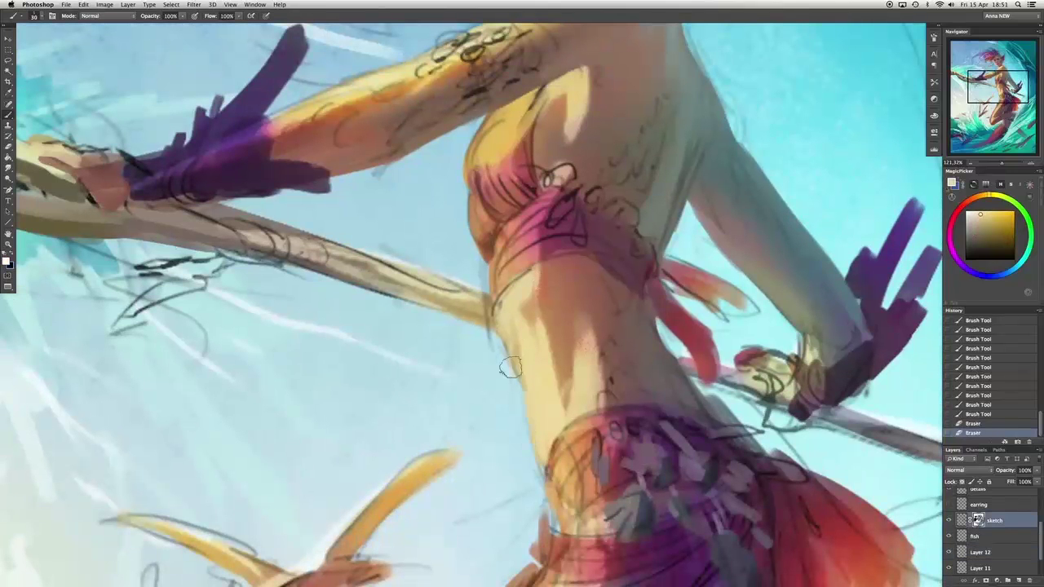
pyautogui.moveTo(490, 294)
pyautogui.mouseDown()
pyautogui.moveTo(530, 375)
pyautogui.moveTo(518, 335)
pyautogui.mouseUp()
pyautogui.keyDown('alt'); pyautogui.click(516, 370); pyautogui.keyUp('alt')
pyautogui.click(996, 221)
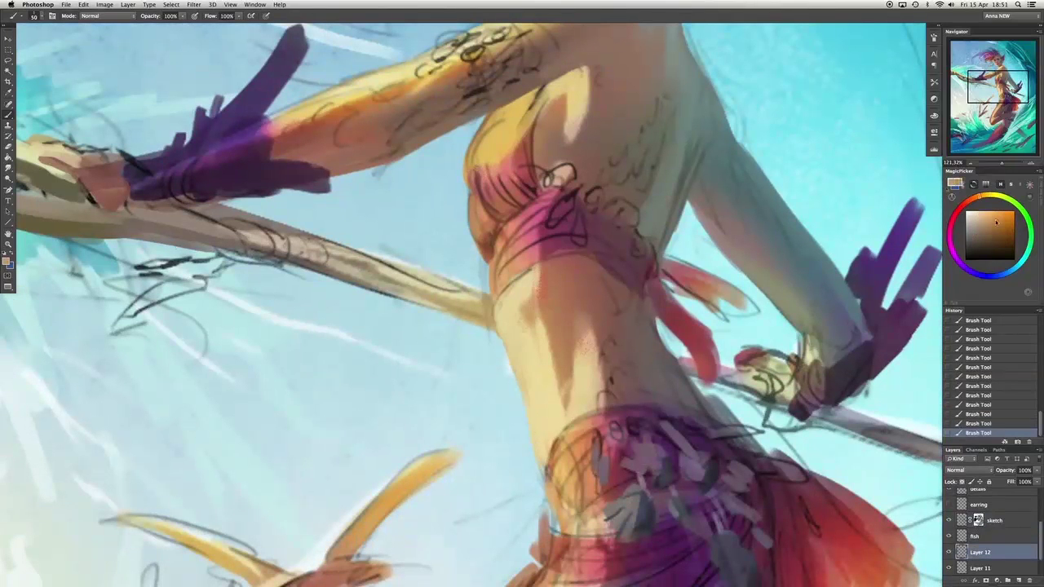
pyautogui.keyDown('alt'); pyautogui.click(531, 275); pyautogui.keyUp('alt')
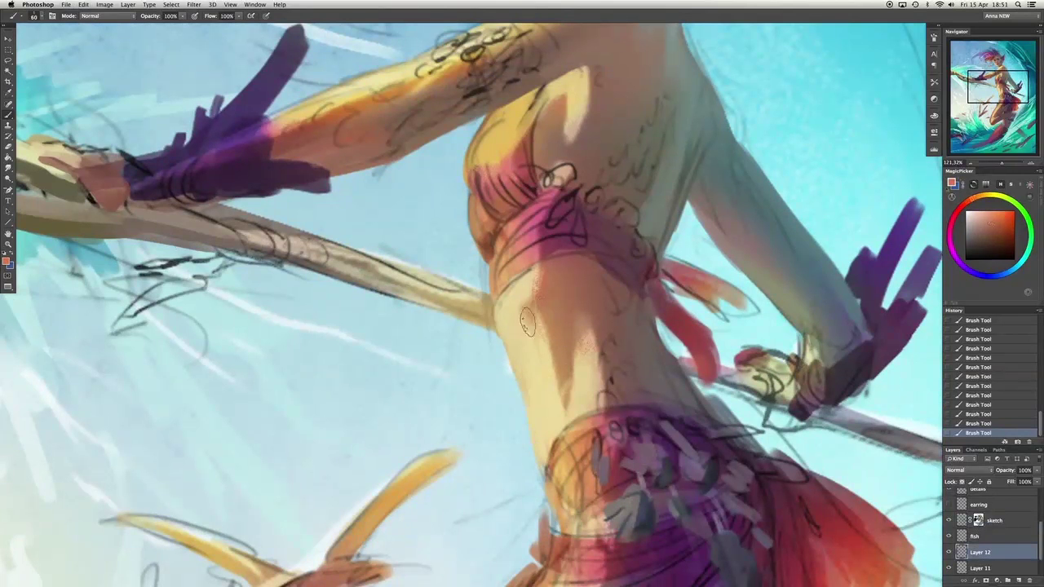
pyautogui.keyDown('alt'); pyautogui.click(555, 367); pyautogui.keyUp('alt')
# Erase stray sketch lines near the waist on the sketch layer, then return to Layer 12.
pyautogui.press('e')
pyautogui.moveTo(562, 416)
pyautogui.mouseDown()
pyautogui.moveTo(567, 127)
pyautogui.moveTo(541, 106)
pyautogui.mouseUp()
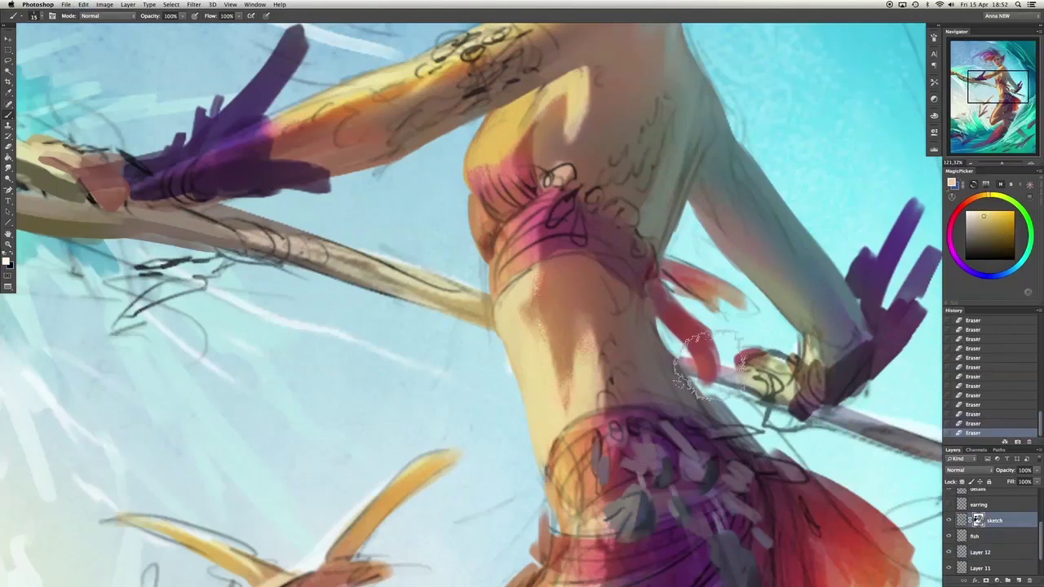
pyautogui.click(979, 552)
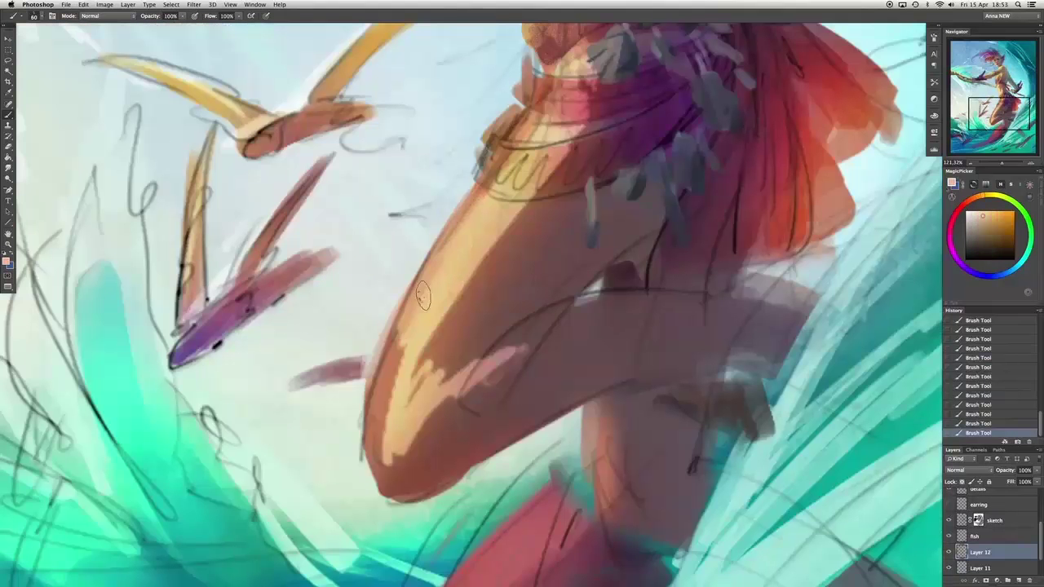
# Paint strokes across the figure, then add muted pink-magenta strokes over the red skirt.
pyautogui.moveTo(470, 370)
pyautogui.mouseDown()
pyautogui.moveTo(399, 395)
pyautogui.moveTo(380, 422)
pyautogui.moveTo(409, 468)
pyautogui.moveTo(474, 341)
pyautogui.moveTo(466, 245)
pyautogui.mouseUp()
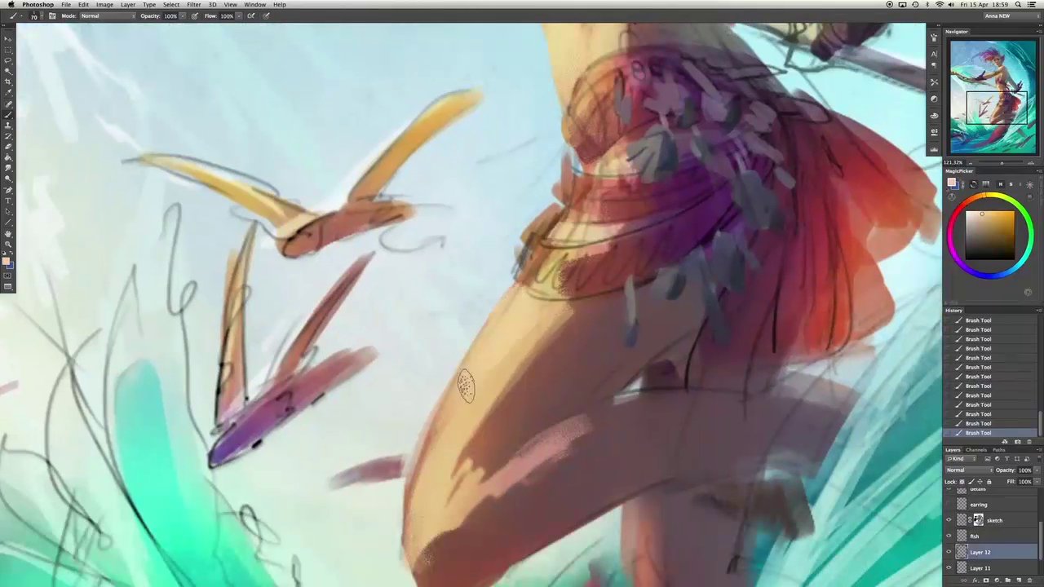
pyautogui.click(995, 521)
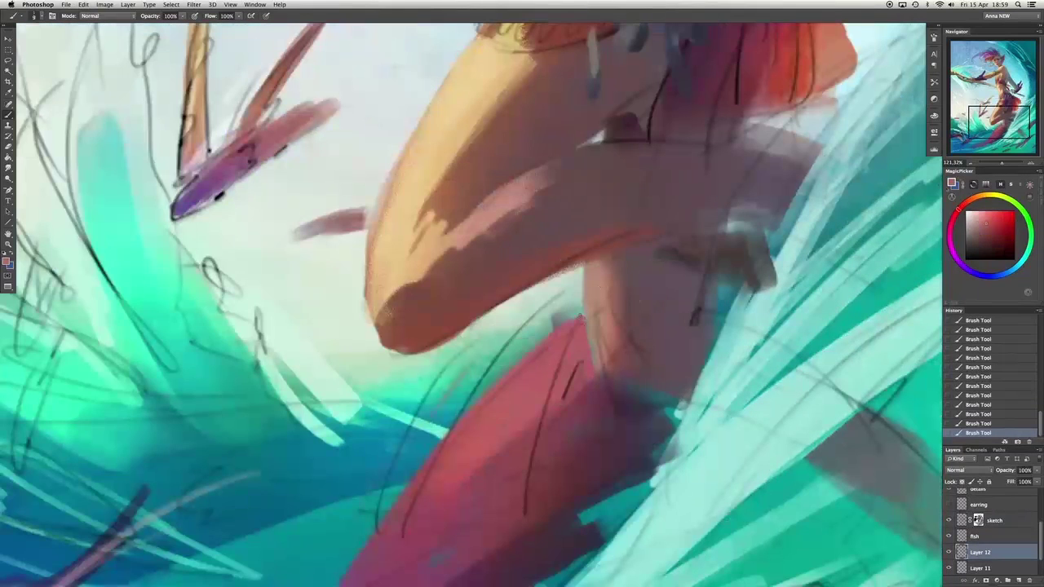
pyautogui.keyDown('alt'); pyautogui.click(625, 400); pyautogui.keyUp('alt')
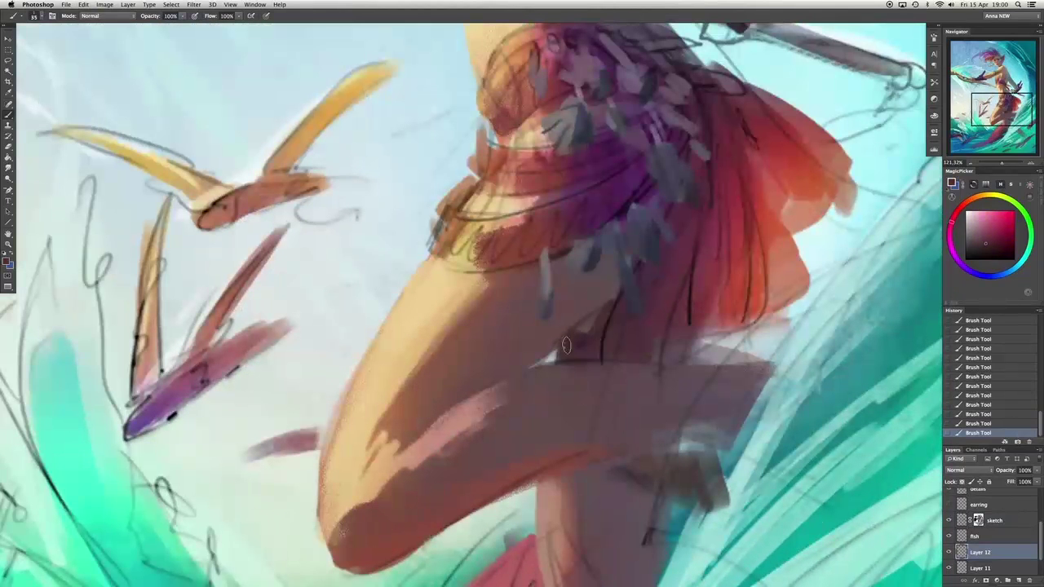
pyautogui.moveTo(652, 359); pyautogui.dragTo(709, 318)
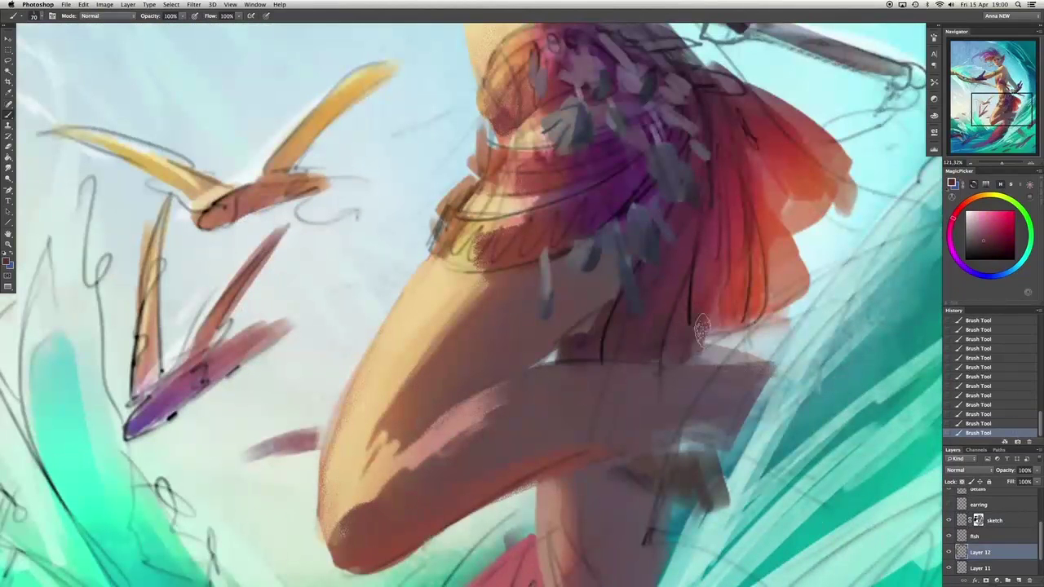
pyautogui.moveTo(693, 359); pyautogui.dragTo(769, 301)
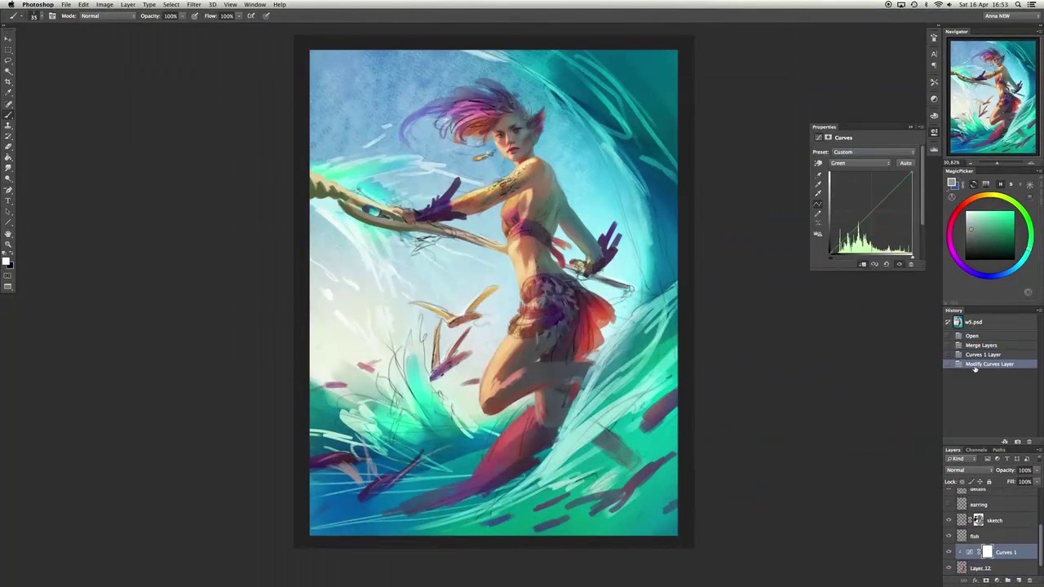
# Raise the Curves Green and Red channel curves, checking the RGB and Green curves.
pyautogui.moveTo(864, 219)
pyautogui.mouseDown()
pyautogui.moveTo(875, 204)
pyautogui.moveTo(862, 217)
pyautogui.mouseUp()
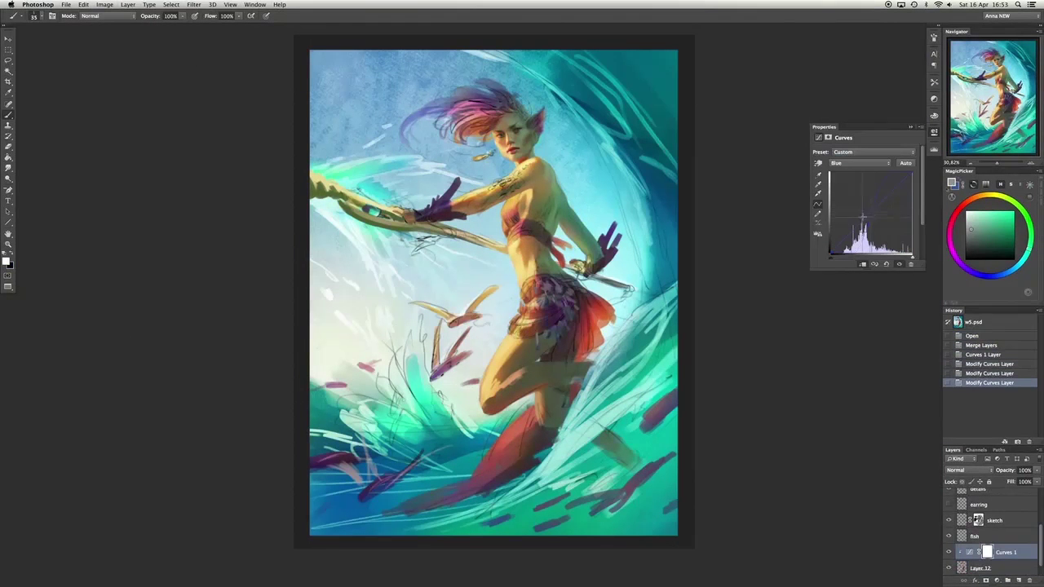
pyautogui.hotkey('alt', '4')
pyautogui.hotkey('alt', '3')
pyautogui.moveTo(849, 236); pyautogui.dragTo(889, 193)
pyautogui.click(861, 162)
pyautogui.click(861, 154)
pyautogui.click(861, 162)
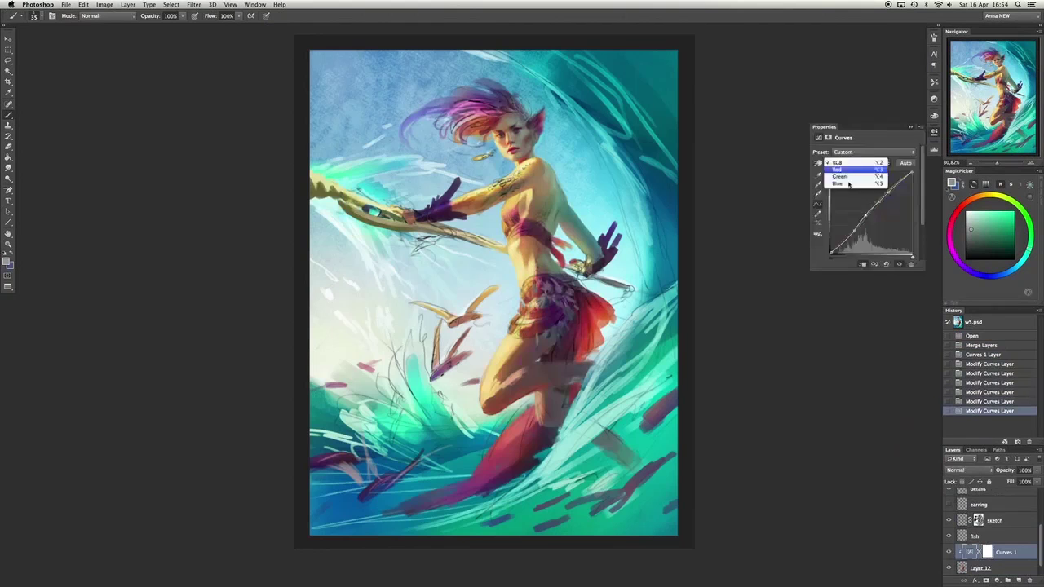
pyautogui.click(860, 181)
pyautogui.click(860, 163)
pyautogui.click(861, 145)
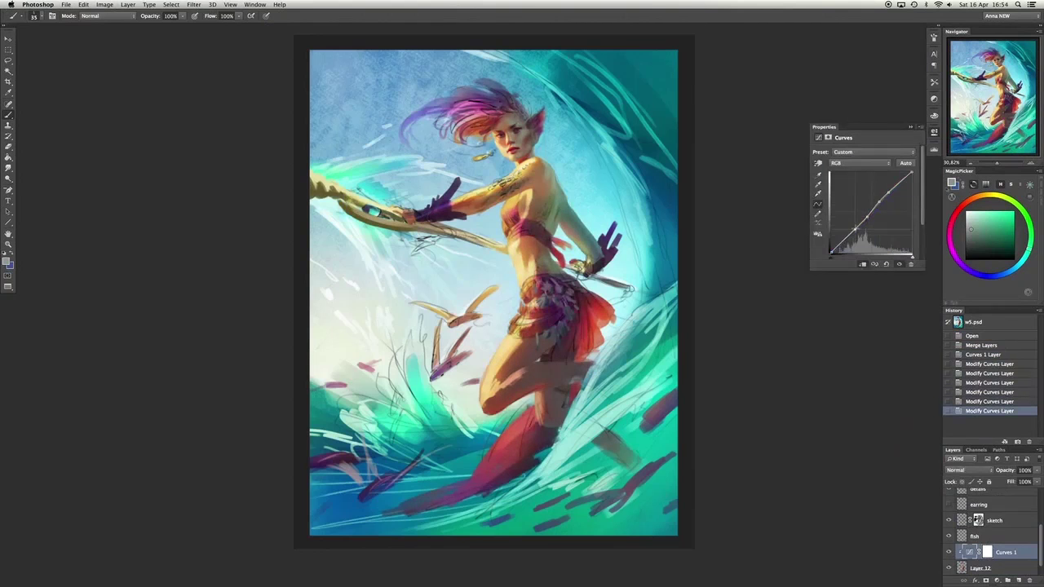
# Add a Levels layer with red levels 48/1.72/255, view the Blue channel, then delete a layer.
pyautogui.keyDown('alt'); pyautogui.click(1005, 580); pyautogui.keyUp('alt')
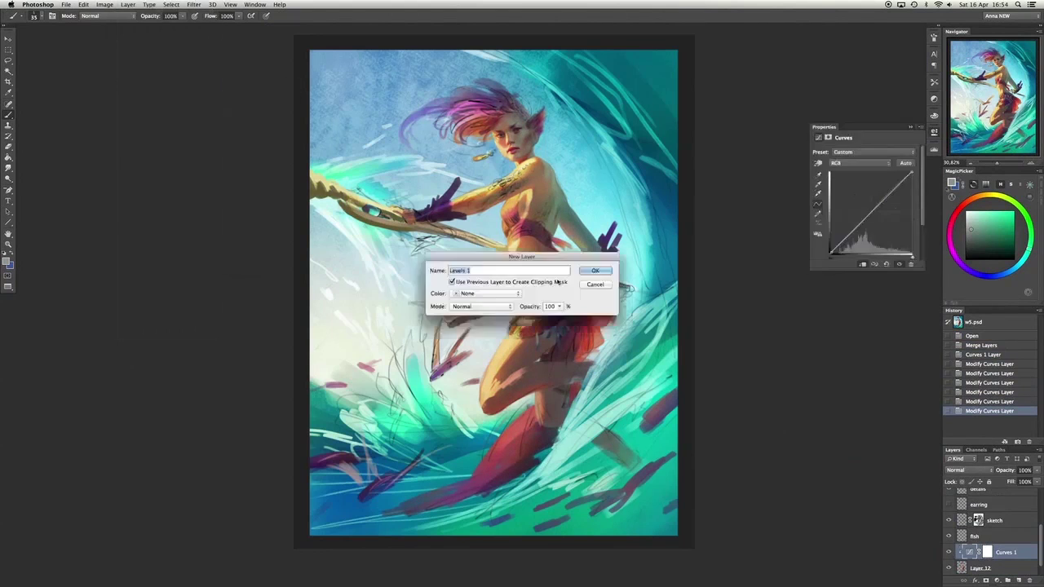
pyautogui.press('Return')
pyautogui.moveTo(845, 214); pyautogui.dragTo(864, 210)
pyautogui.click(858, 168)
pyautogui.click(858, 187)
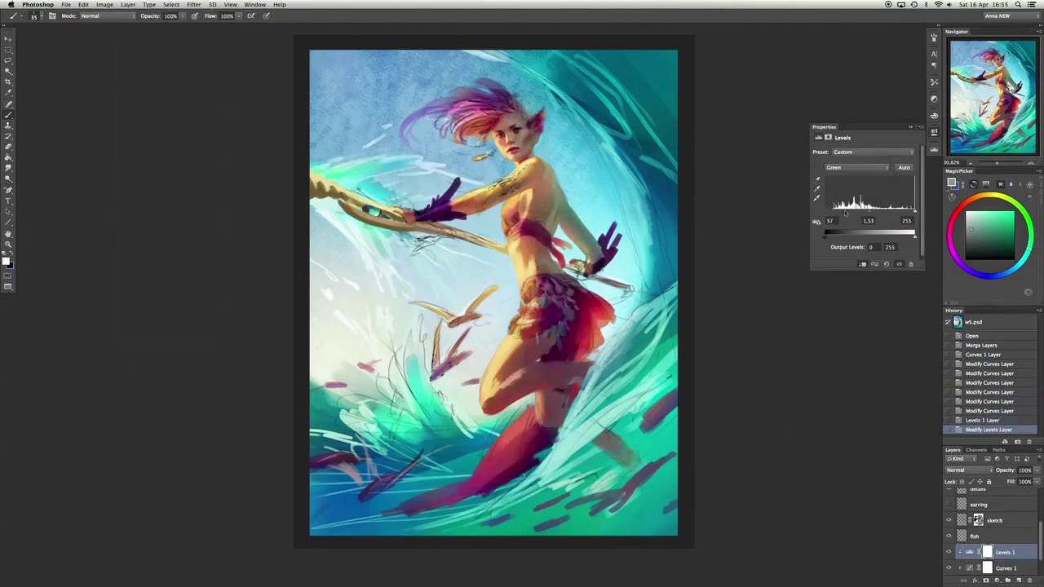
pyautogui.click(950, 551)
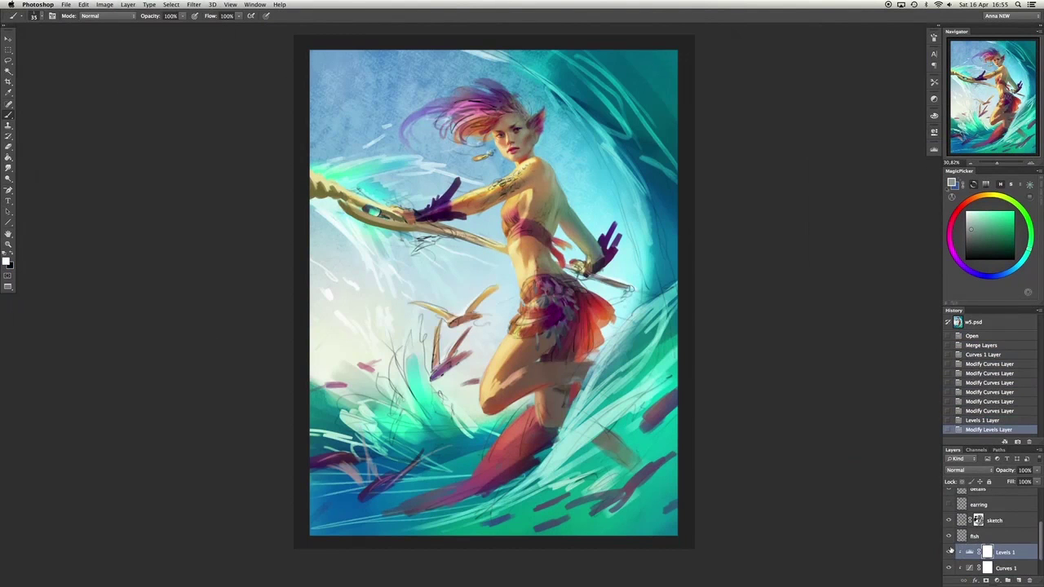
pyautogui.moveTo(1029, 483); pyautogui.dragTo(1017, 483)
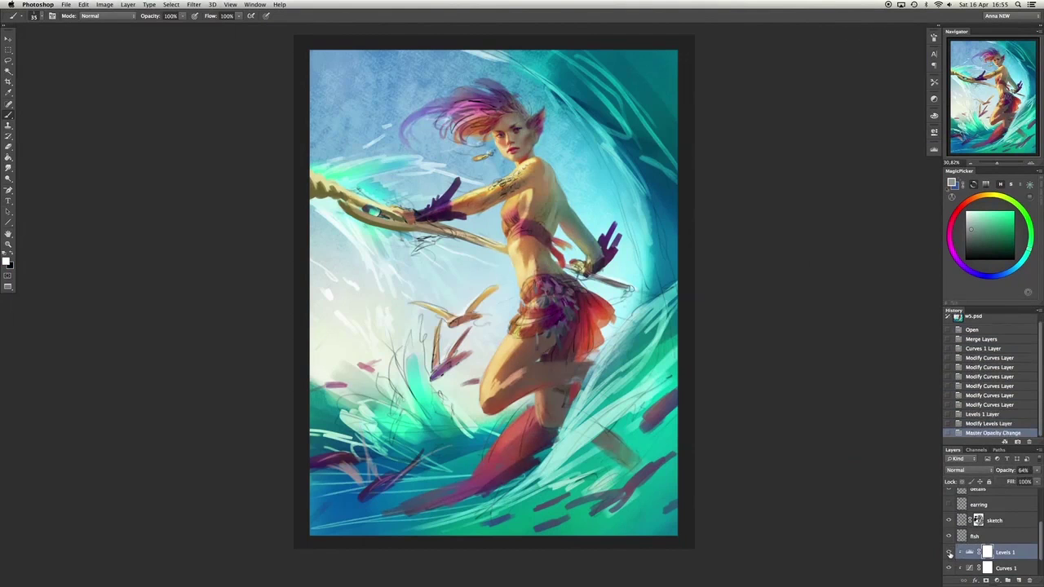
pyautogui.scroll(-1, 950, 557)
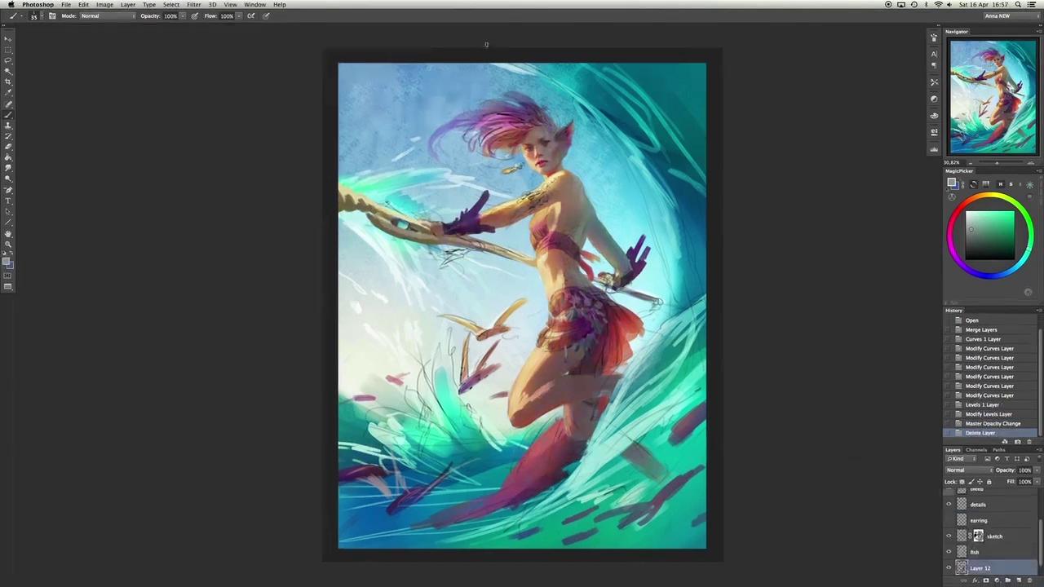
# Choose a brush and add a clipped Overlay layer, darkening the face, torso, arms, skirt and leg.
pyautogui.rightClick(512, 41)
pyautogui.scroll(-5, 569, 341)
pyautogui.click(569, 341)
pyautogui.press('super+alt+shift+n')
pyautogui.press('super+alt+g')
pyautogui.hotkey('shift', 'alt', 'o')
pyautogui.moveTo(582, 244); pyautogui.dragTo(633, 297)
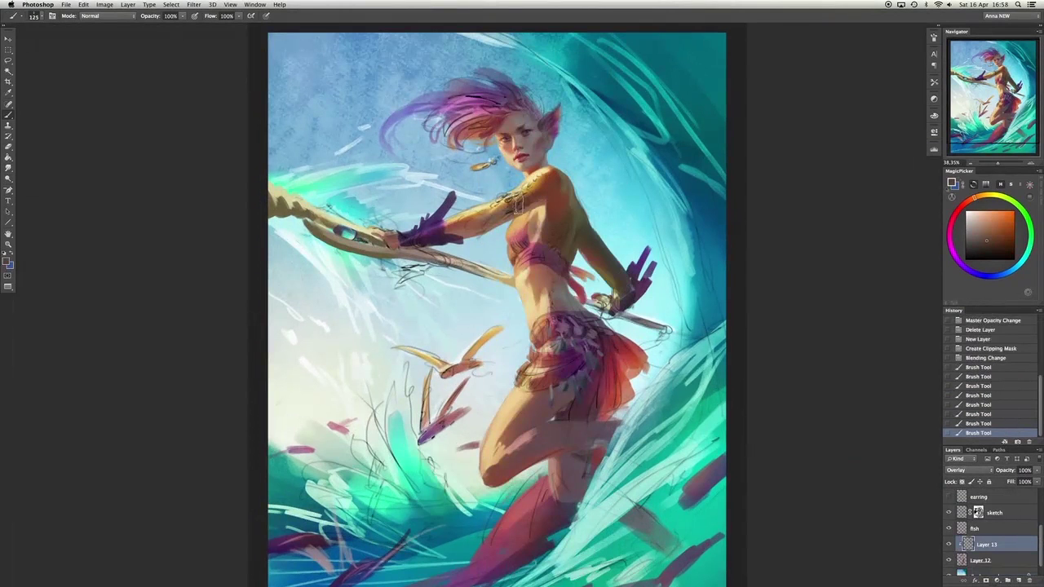
pyautogui.moveTo(454, 196); pyautogui.dragTo(545, 236)
pyautogui.moveTo(553, 183)
pyautogui.mouseDown()
pyautogui.moveTo(547, 281)
pyautogui.moveTo(583, 322)
pyautogui.moveTo(512, 440)
pyautogui.moveTo(540, 436)
pyautogui.moveTo(632, 285)
pyautogui.moveTo(589, 493)
pyautogui.mouseUp()
# Undo a stroke and erase overlay shading from the face, arms, torso and leg.
pyautogui.press(']')
pyautogui.press(']')
pyautogui.press(']')
pyautogui.press(']')
pyautogui.press(']')
pyautogui.press(']')
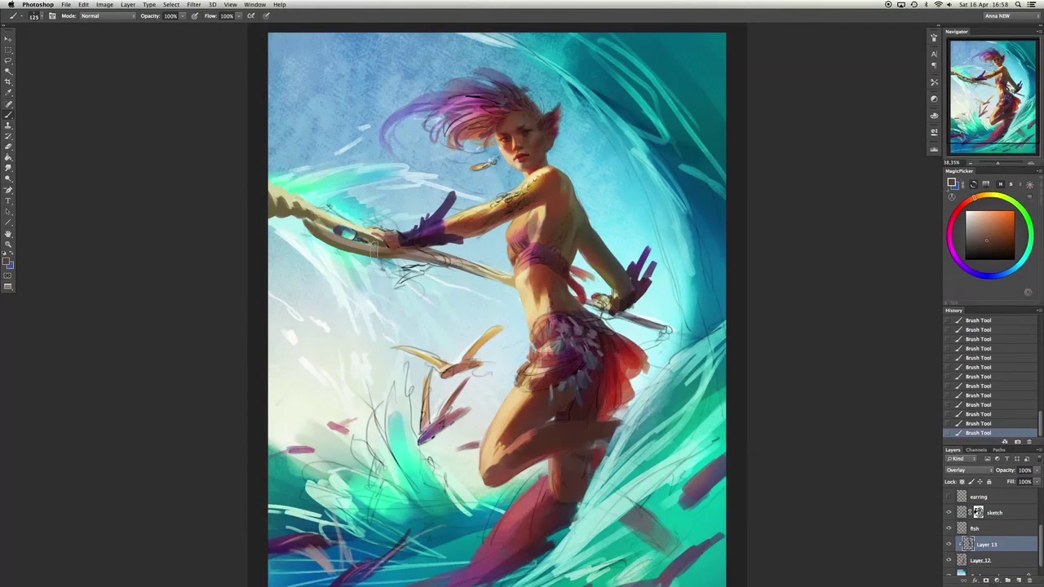
pyautogui.press('super+z')
pyautogui.press('e')
pyautogui.moveTo(603, 237); pyautogui.dragTo(571, 163)
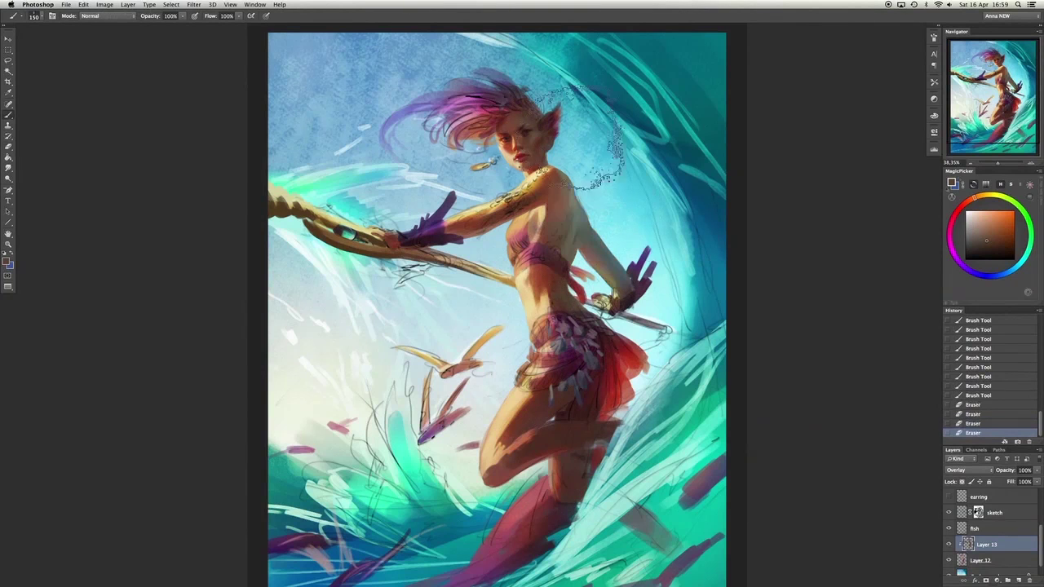
pyautogui.moveTo(522, 89); pyautogui.dragTo(571, 155)
pyautogui.moveTo(489, 204); pyautogui.dragTo(563, 302)
pyautogui.press('b')
pyautogui.moveTo(522, 441)
pyautogui.mouseDown()
pyautogui.moveTo(585, 458)
pyautogui.moveTo(652, 269)
pyautogui.mouseUp()
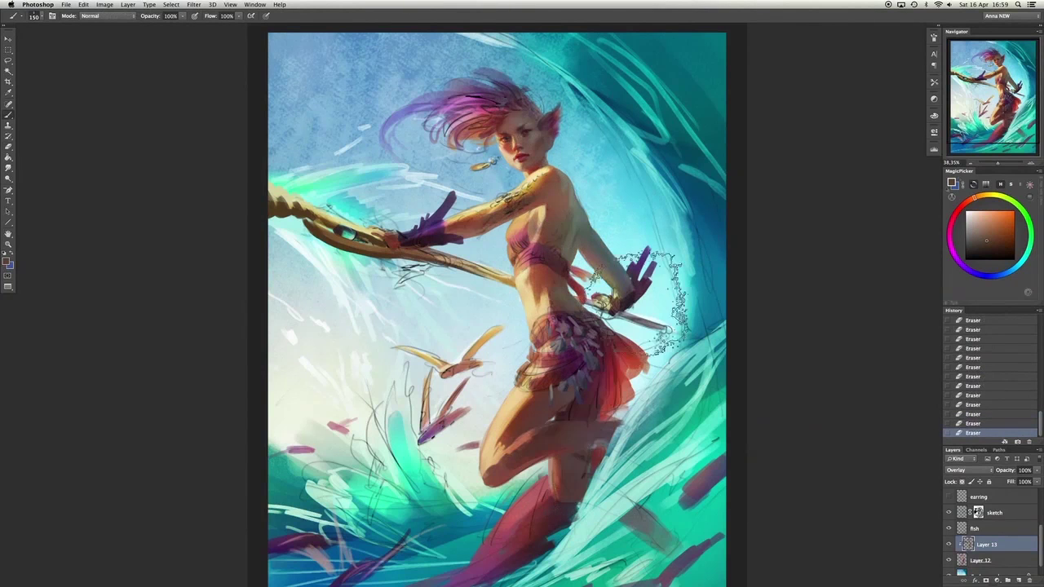
# Lighten the waist, hip, lower leg and upper arm, brighten the torso, and repaint hair strokes.
pyautogui.moveTo(620, 457); pyautogui.dragTo(685, 481)
pyautogui.moveTo(595, 302)
pyautogui.mouseDown()
pyautogui.moveTo(547, 237)
pyautogui.moveTo(583, 282)
pyautogui.mouseUp()
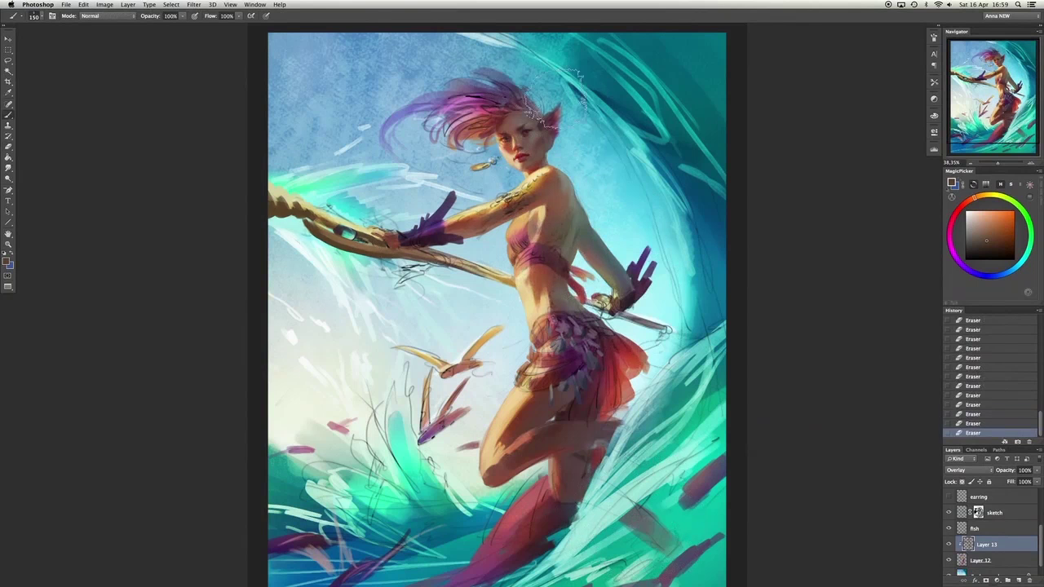
pyautogui.moveTo(581, 90); pyautogui.dragTo(635, 365)
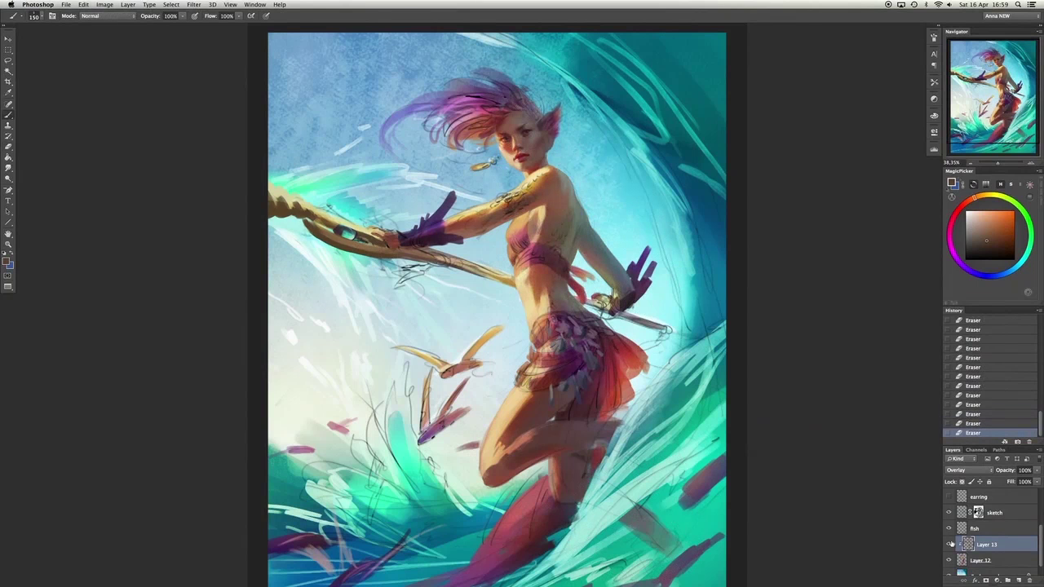
pyautogui.click(972, 214)
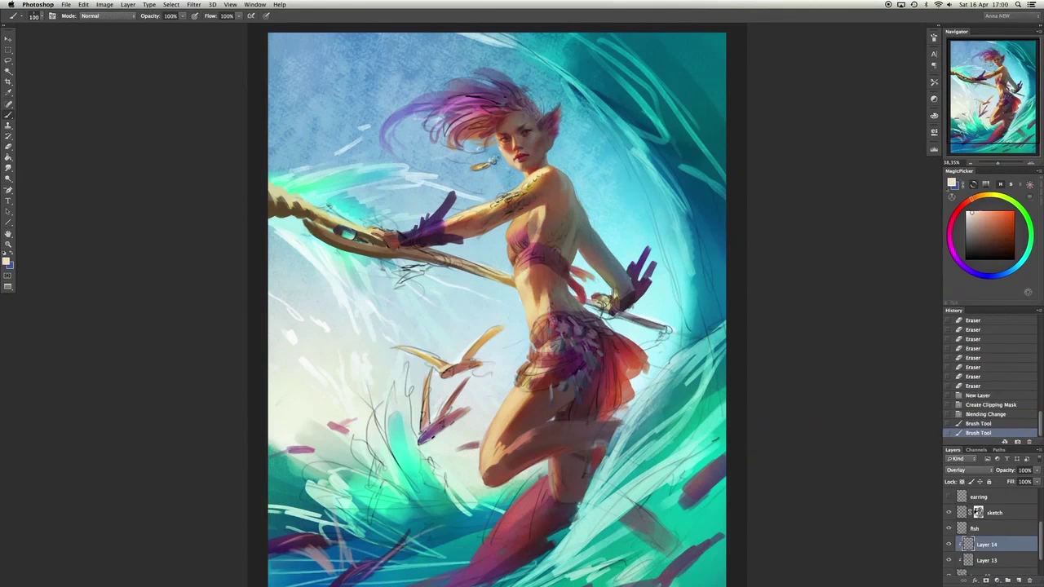
pyautogui.moveTo(489, 147)
pyautogui.mouseDown()
pyautogui.moveTo(522, 237)
pyautogui.moveTo(539, 350)
pyautogui.moveTo(505, 473)
pyautogui.mouseUp()
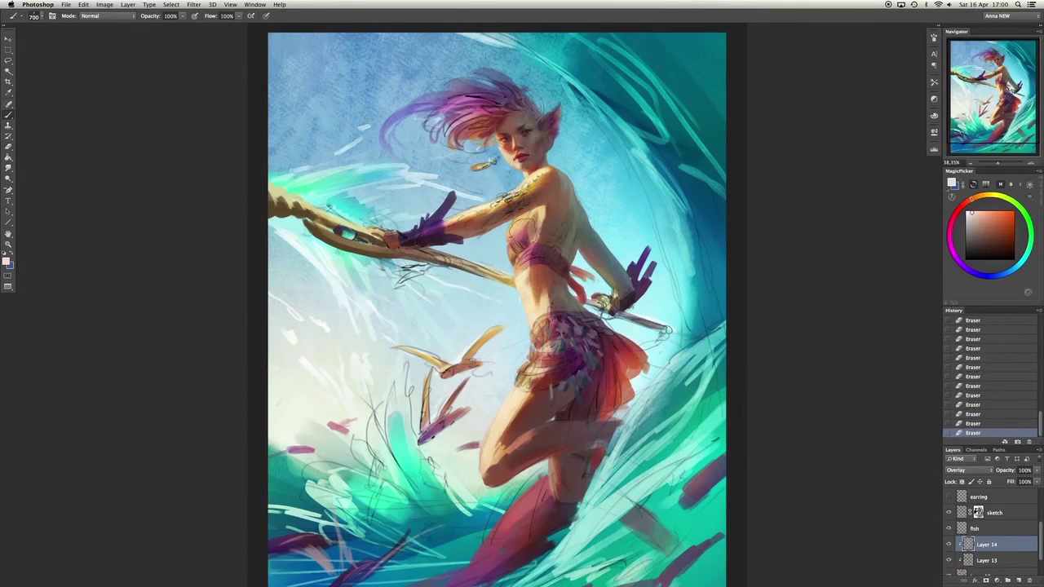
pyautogui.press('[')
pyautogui.press('[')
pyautogui.press('[')
pyautogui.press('[')
pyautogui.press('[')
pyautogui.moveTo(571, 90)
pyautogui.mouseDown()
pyautogui.moveTo(428, 129)
pyautogui.moveTo(434, 86)
pyautogui.moveTo(565, 105)
pyautogui.mouseUp()
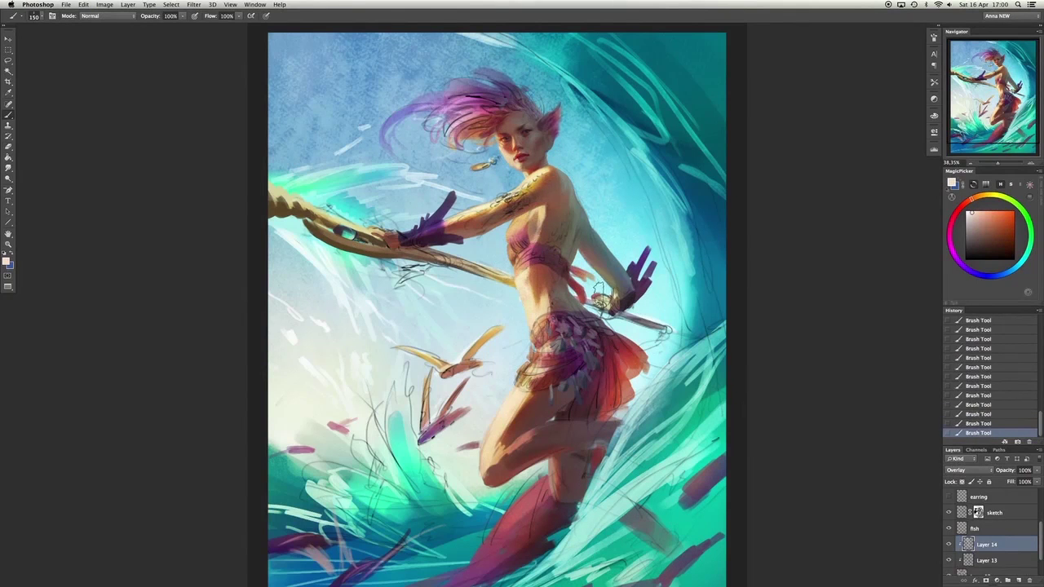
# Set Layer 13's opacity to 68%.
pyautogui.click(953, 558)
pyautogui.press('6')
pyautogui.press('8')
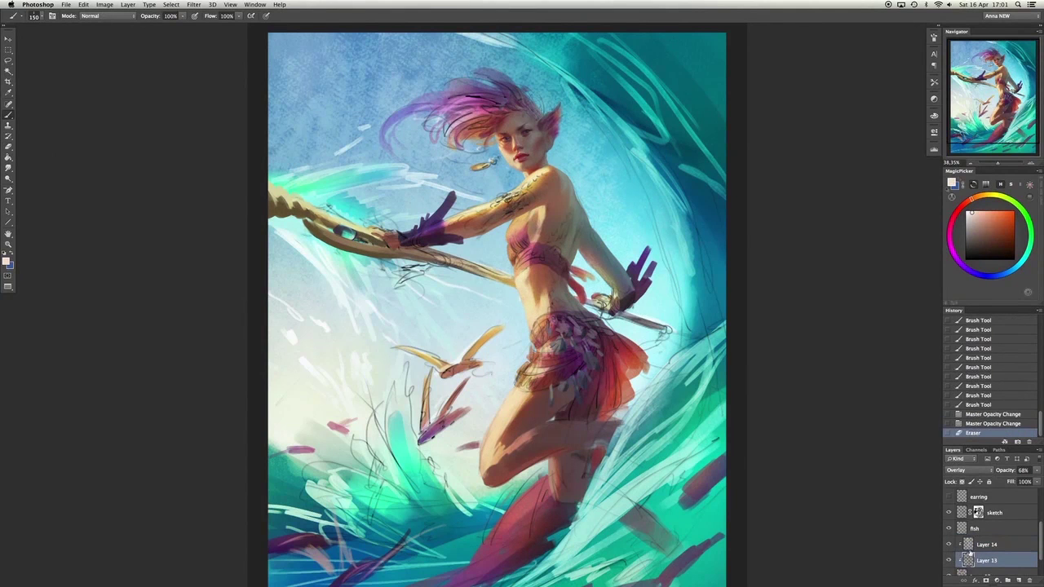
pyautogui.scroll(-1, 969, 554)
# On Layer 14, repaint the hair strokes in a pale peach colour.
pyautogui.click(971, 530)
pyautogui.press('[')
pyautogui.press('[')
pyautogui.press('[')
pyautogui.keyDown('alt'); pyautogui.click(522, 269); pyautogui.keyUp('alt')
pyautogui.press(']')
pyautogui.press(']')
pyautogui.press(']')
pyautogui.press(']')
pyautogui.press(']')
pyautogui.moveTo(522, 269)
pyautogui.mouseDown()
pyautogui.moveTo(497, 155)
pyautogui.moveTo(465, 179)
pyautogui.moveTo(490, 154)
pyautogui.mouseUp()
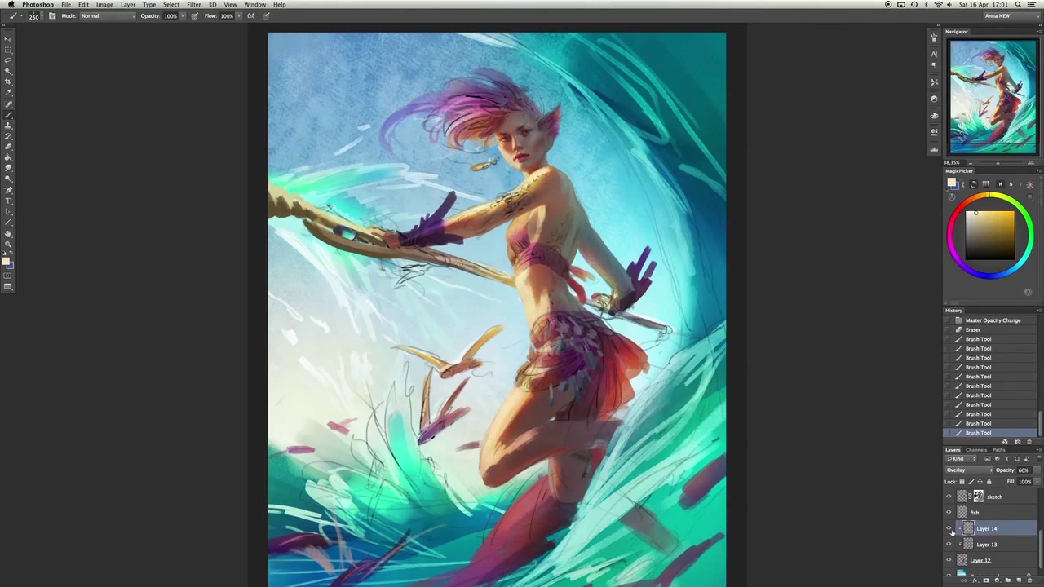
# Revert a trial Merge Down, then add a new layer clipped to Layer 14.
pyautogui.hotkey('ctrl', 'e')
pyautogui.hotkey('ctrl', 'e')
pyautogui.click(979, 414)
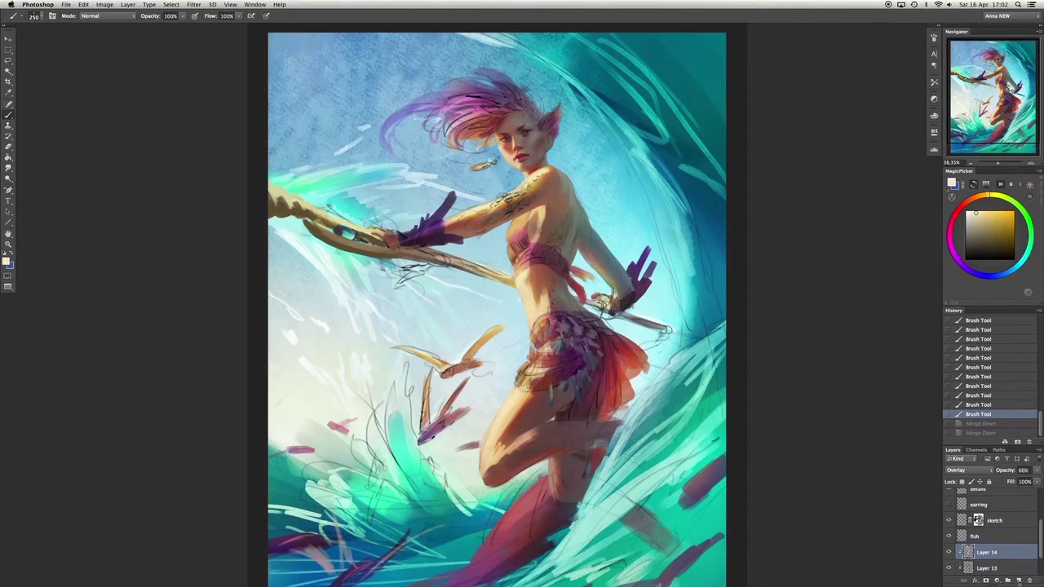
pyautogui.press('super+alt+shift+n')
pyautogui.press('super+alt+g')
pyautogui.scroll(5, 610, 184)
# Paint dark red-brown shading on the cheek near the ear.
pyautogui.scroll(2, 610, 184)
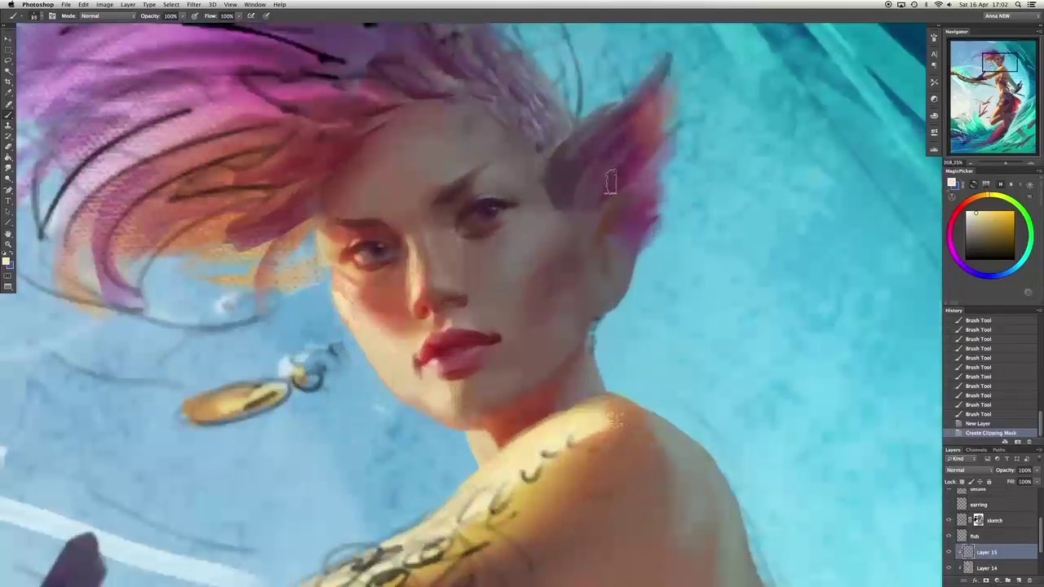
pyautogui.keyDown('alt'); pyautogui.click(555, 221); pyautogui.keyUp('alt')
pyautogui.moveTo(504, 320)
pyautogui.mouseDown()
pyautogui.moveTo(524, 233)
pyautogui.moveTo(571, 233)
pyautogui.mouseUp()
pyautogui.moveTo(644, 224); pyautogui.dragTo(657, 241)
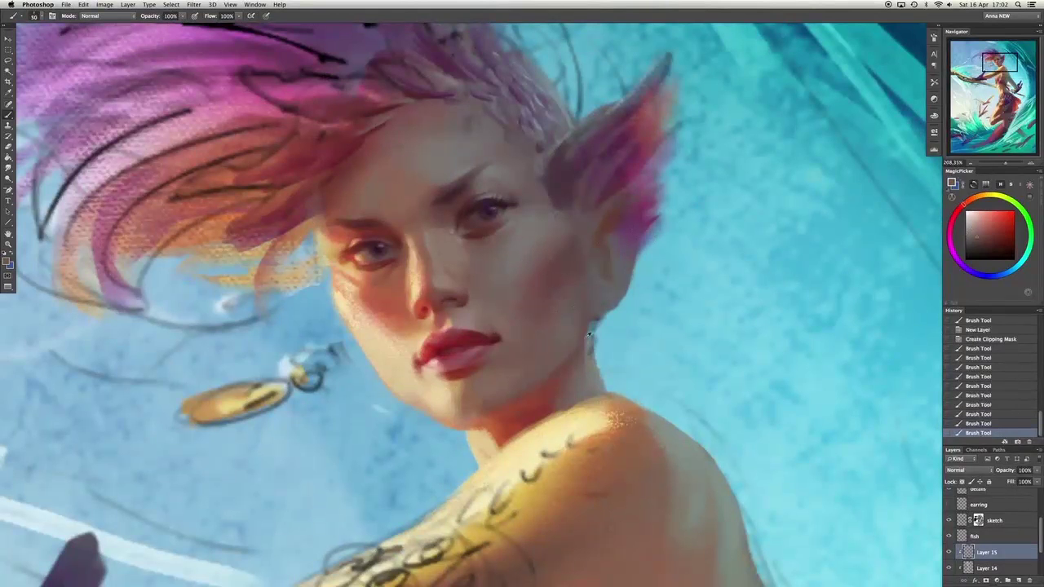
# Sample pale cream and warm orange skin tones and paint short strokes near the shoulder.
pyautogui.press('[')
pyautogui.press('[')
pyautogui.press('[')
pyautogui.press('[')
pyautogui.press('[')
pyautogui.keyDown('alt'); pyautogui.click(356, 311); pyautogui.keyUp('alt')
pyautogui.scroll(-2, 426, 326)
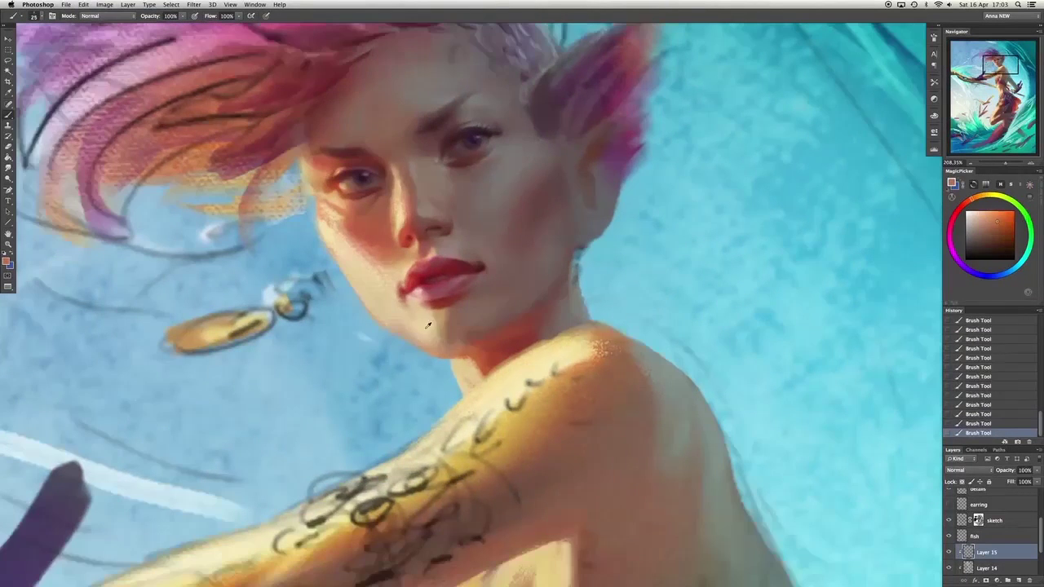
pyautogui.scroll(-4, 465, 487)
pyautogui.moveTo(466, 487); pyautogui.dragTo(449, 407)
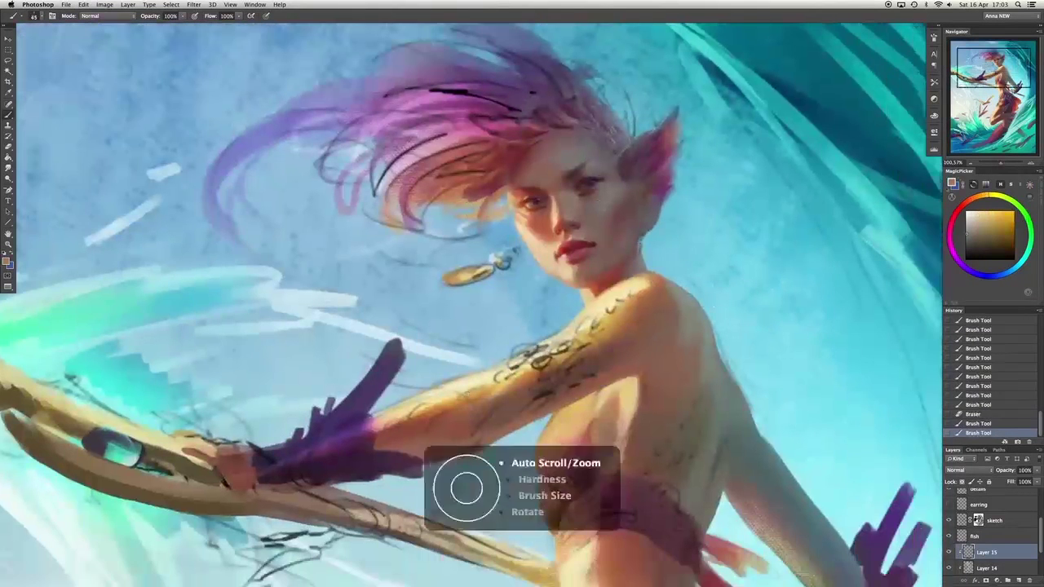
pyautogui.press(']')
pyautogui.press(']')
pyautogui.press(']')
pyautogui.press(']')
pyautogui.press(']')
pyautogui.keyDown('alt'); pyautogui.click(449, 408); pyautogui.keyUp('alt')
pyautogui.moveTo(571, 341)
pyautogui.mouseDown()
pyautogui.moveTo(621, 306)
pyautogui.moveTo(702, 171)
pyautogui.mouseUp()
# Sample shoulder and chin skin tones and paint chest strokes with a 20–25 brush.
pyautogui.press('[')
pyautogui.press('[')
pyautogui.press('[')
pyautogui.keyDown('alt'); pyautogui.click(646, 273); pyautogui.keyUp('alt')
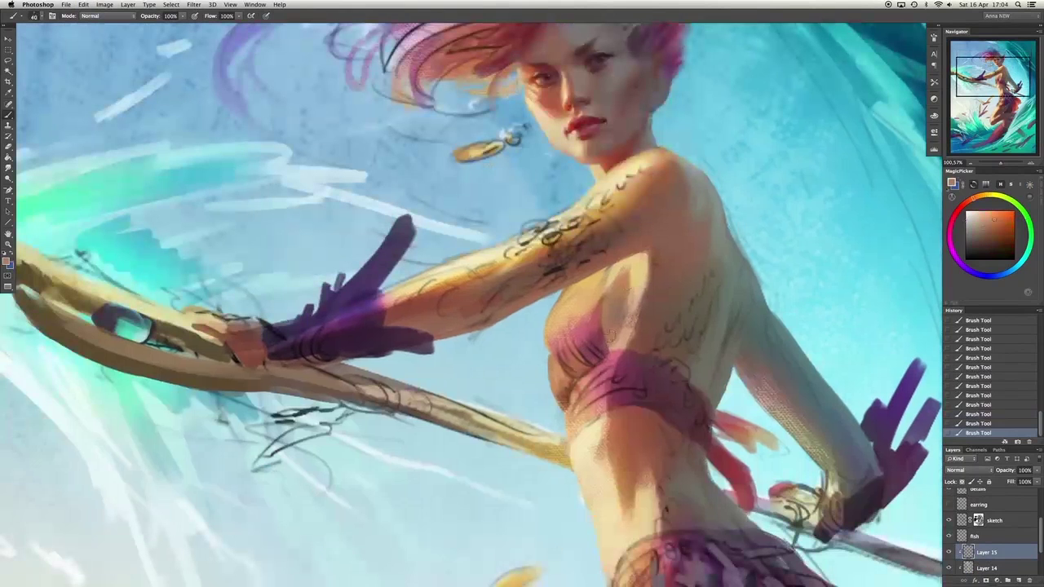
pyautogui.moveTo(710, 282)
pyautogui.mouseDown()
pyautogui.moveTo(637, 318)
pyautogui.moveTo(589, 310)
pyautogui.mouseUp()
pyautogui.keyDown('alt'); pyautogui.click(616, 320); pyautogui.keyUp('alt')
pyautogui.keyDown('alt'); pyautogui.click(577, 145); pyautogui.keyUp('alt')
pyautogui.press('[')
pyautogui.press('[')
pyautogui.press('[')
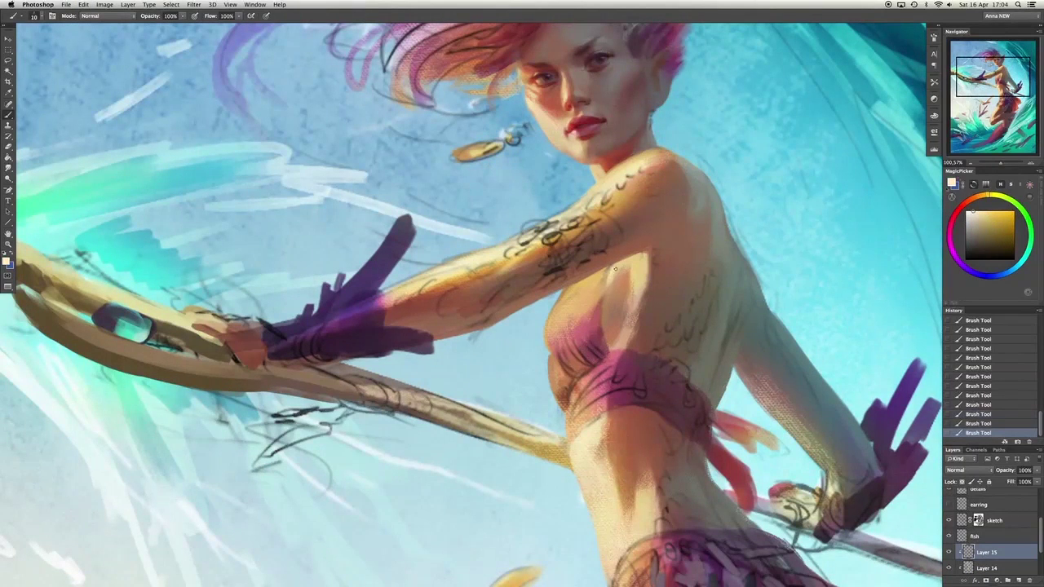
pyautogui.moveTo(618, 270)
pyautogui.mouseDown()
pyautogui.moveTo(637, 287)
pyautogui.moveTo(598, 311)
pyautogui.moveTo(625, 342)
pyautogui.moveTo(607, 351)
pyautogui.moveTo(551, 337)
pyautogui.mouseUp()
# Sample pale orange skin tones at brush sizes 35–40 and paint a belly stroke, redoing it once.
pyautogui.keyDown('alt'); pyautogui.click(628, 277); pyautogui.keyUp('alt')
pyautogui.press(']')
pyautogui.press(']')
pyautogui.keyDown('alt'); pyautogui.click(628, 304); pyautogui.keyUp('alt')
pyautogui.press(']')
pyautogui.keyDown('alt'); pyautogui.click(580, 329); pyautogui.keyUp('alt')
pyautogui.press(']')
pyautogui.scroll(-2, 552, 337)
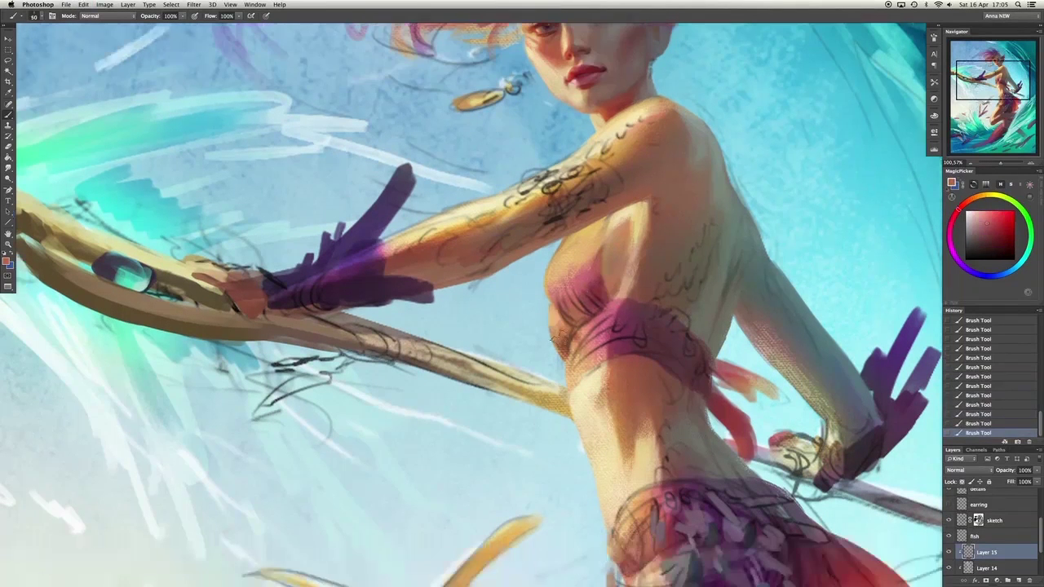
pyautogui.scroll(-4, 607, 296)
pyautogui.keyDown('alt'); pyautogui.click(607, 296); pyautogui.keyUp('alt')
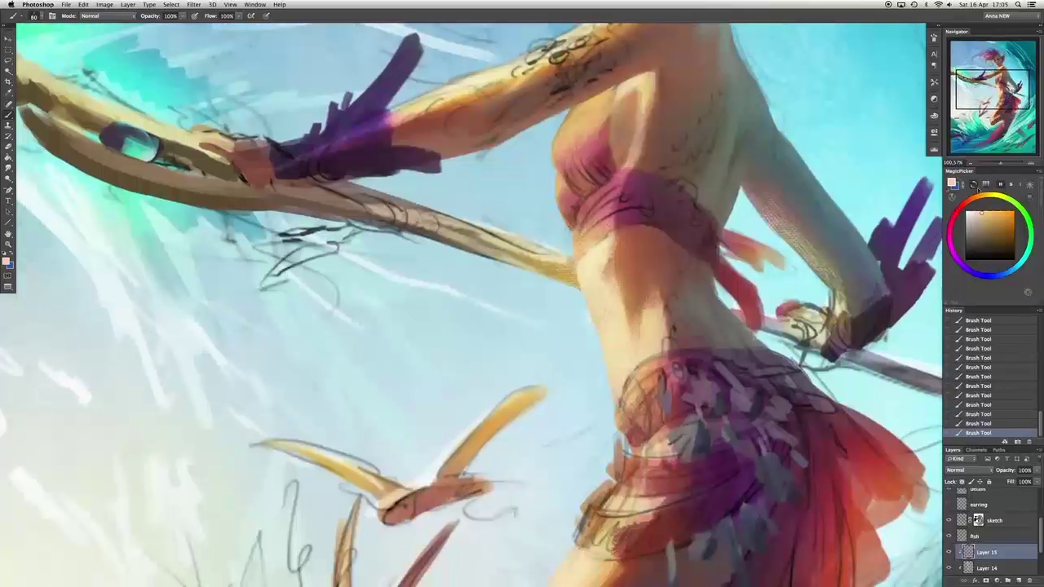
pyautogui.keyDown('alt'); pyautogui.click(609, 323); pyautogui.keyUp('alt')
pyautogui.keyDown('alt'); pyautogui.click(612, 367); pyautogui.keyUp('alt')
pyautogui.moveTo(620, 265); pyautogui.dragTo(620, 295)
pyautogui.hotkey('ctrl', 'z')
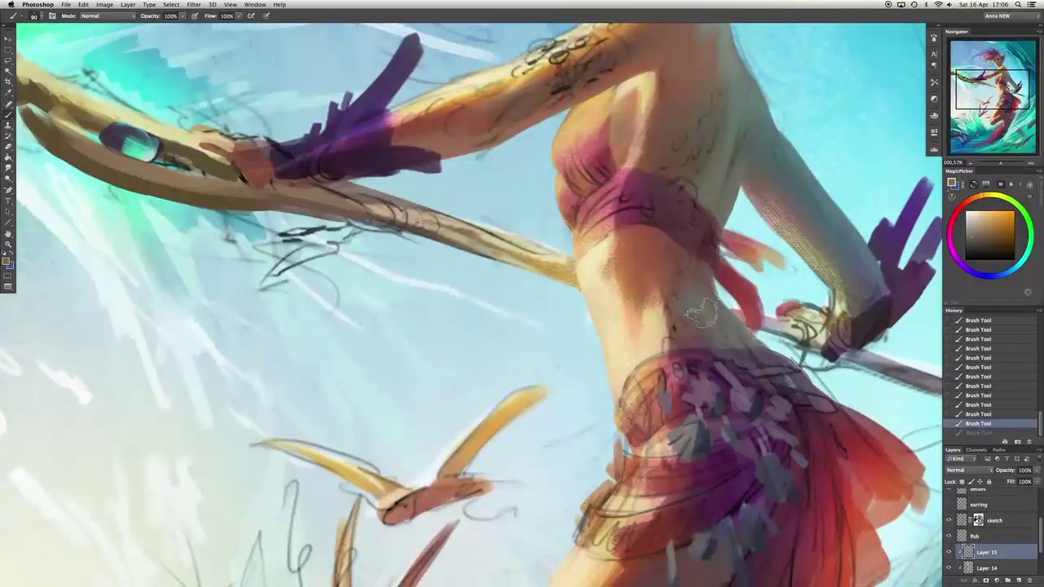
pyautogui.moveTo(698, 311); pyautogui.dragTo(707, 308)
# Sample a yellowish skin tone and touch up the shoulder shading.
pyautogui.scroll(-8, 610, 295)
pyautogui.keyDown('alt'); pyautogui.click(602, 261); pyautogui.keyUp('alt')
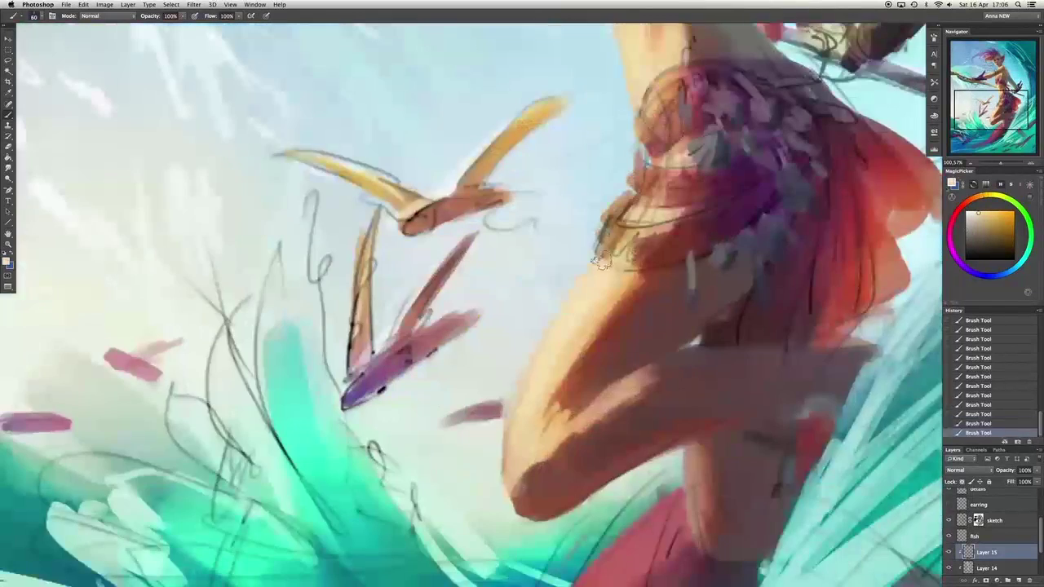
pyautogui.keyDown('alt'); pyautogui.click(613, 389); pyautogui.keyUp('alt')
pyautogui.scroll(10, 571, 417)
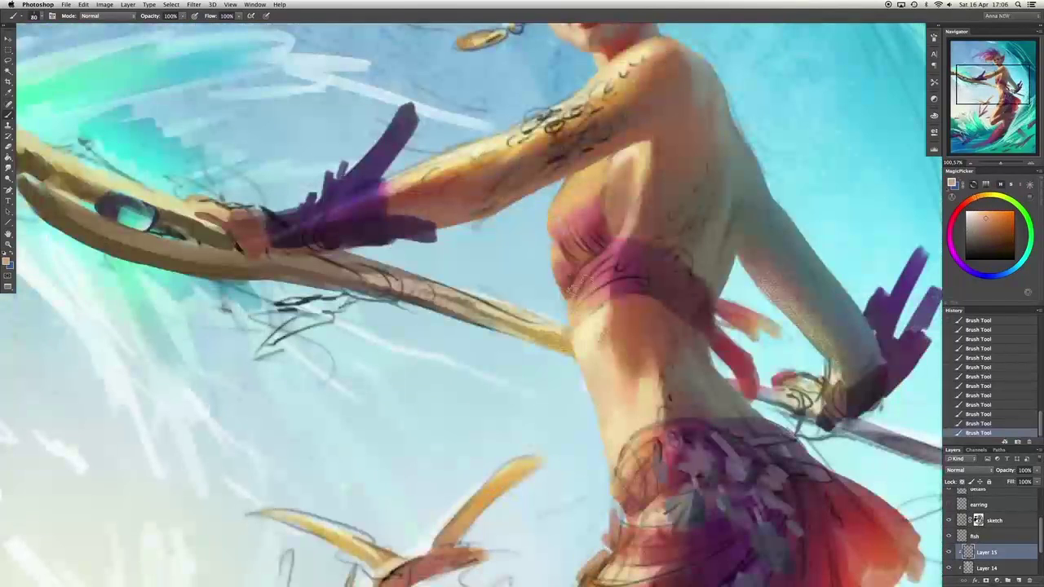
pyautogui.scroll(2, 595, 383)
pyautogui.keyDown('alt'); pyautogui.click(620, 231); pyautogui.keyUp('alt')
pyautogui.keyDown('alt'); pyautogui.click(619, 231); pyautogui.keyUp('alt')
pyautogui.moveTo(620, 231); pyautogui.dragTo(618, 226)
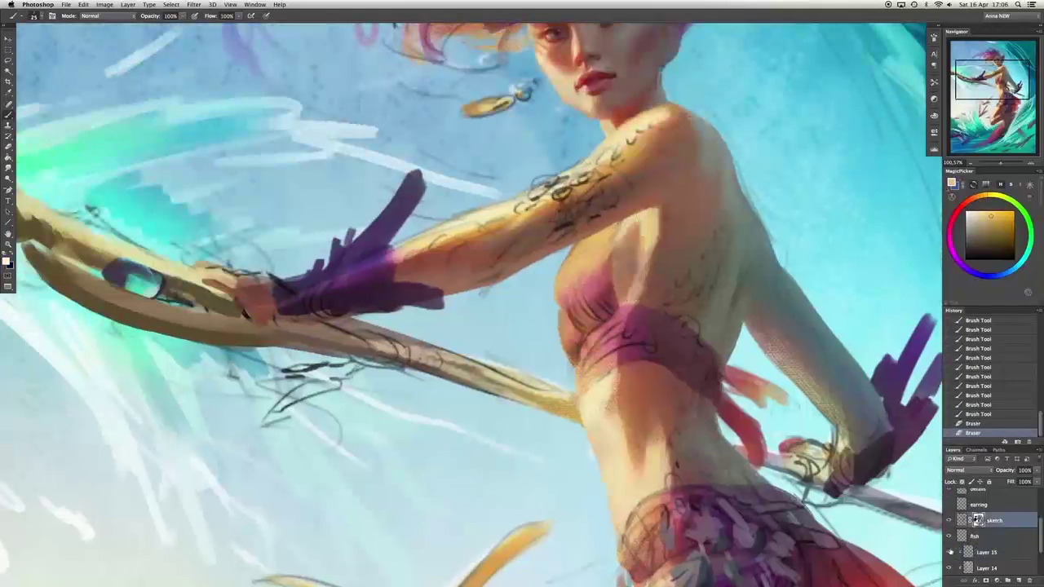
# Add pinkish red and green strokes on the torso and near the shoulder, then sample peach.
pyautogui.keyDown('alt'); pyautogui.click(605, 266); pyautogui.keyUp('alt')
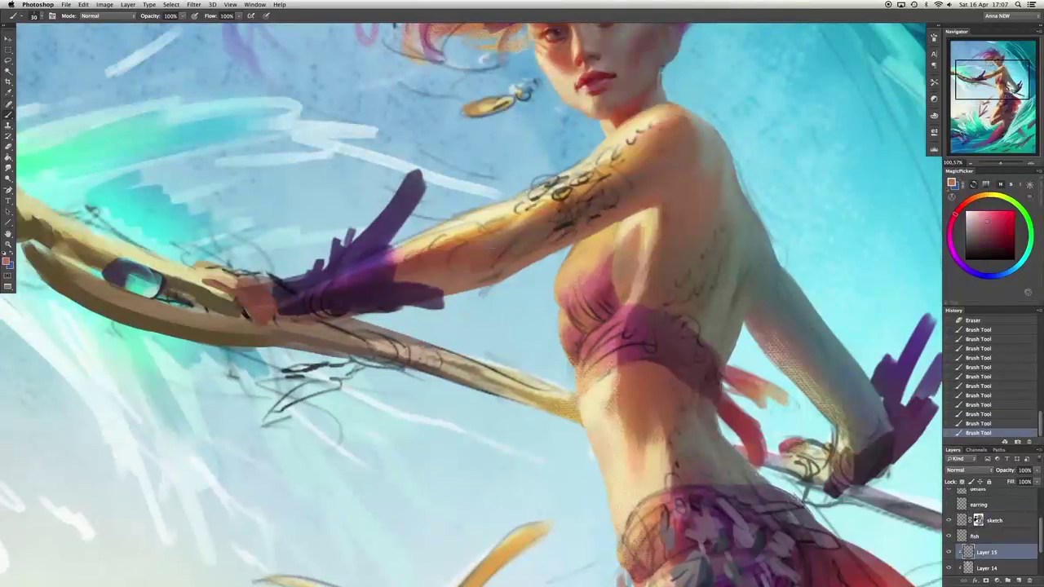
pyautogui.scroll(-3, 702, 324)
pyautogui.hscroll(3, 702, 324)
pyautogui.moveTo(697, 290); pyautogui.dragTo(705, 308)
pyautogui.keyDown('alt'); pyautogui.click(685, 278); pyautogui.keyUp('alt')
pyautogui.moveTo(677, 269); pyautogui.dragTo(695, 287)
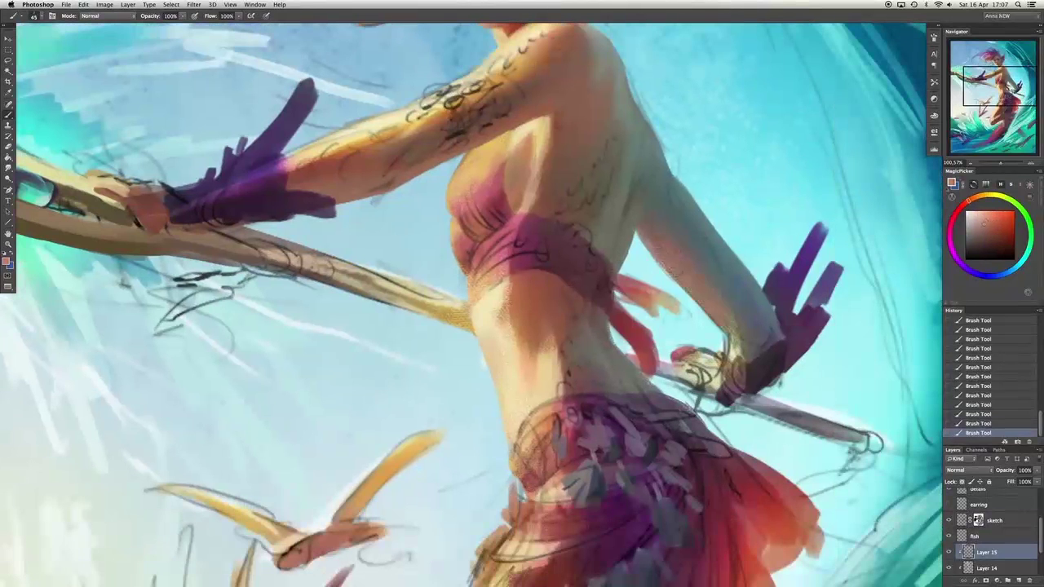
pyautogui.scroll(3, 660, 235)
pyautogui.keyDown('alt'); pyautogui.click(689, 234); pyautogui.keyUp('alt')
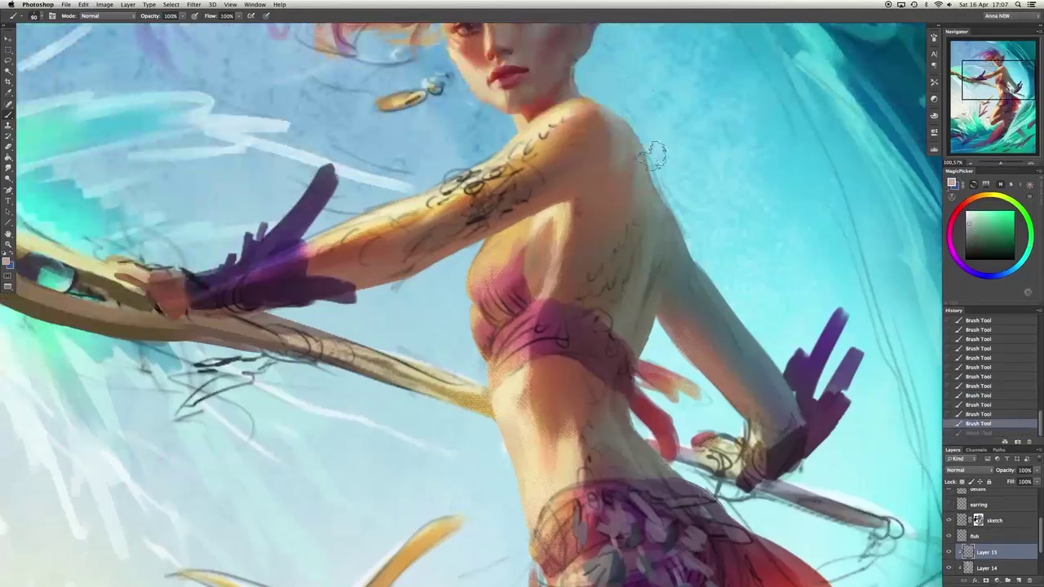
pyautogui.moveTo(652, 196); pyautogui.dragTo(689, 235)
pyautogui.scroll(-2, 689, 234)
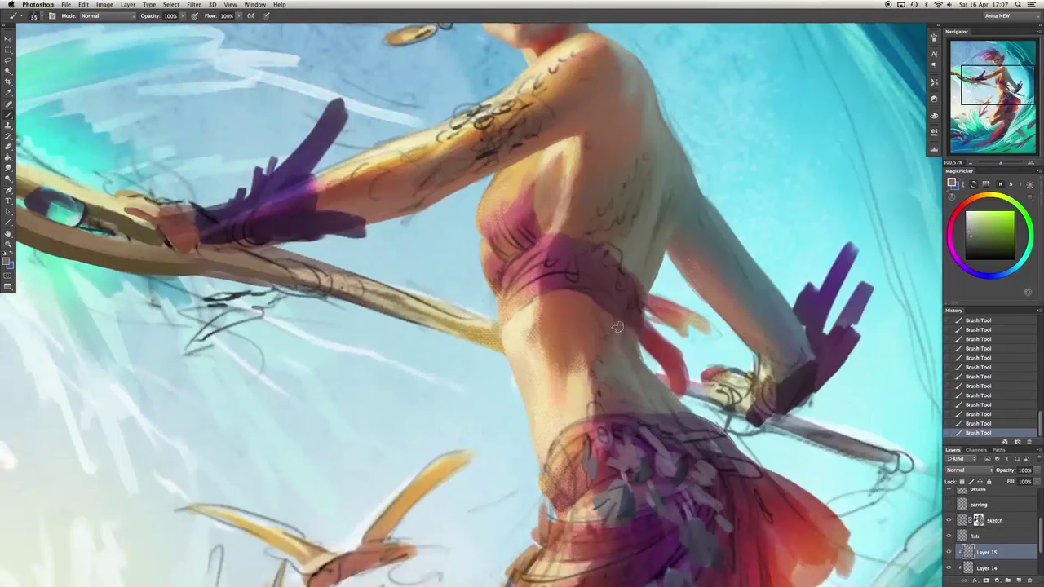
pyautogui.keyDown('alt'); pyautogui.click(632, 352); pyautogui.keyUp('alt')
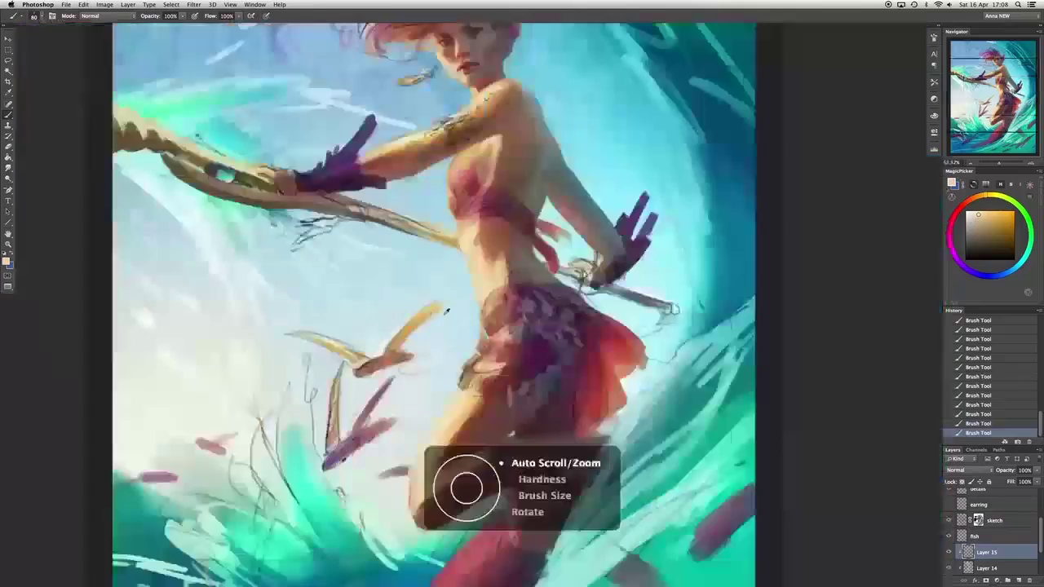
# Return from the sketch layer to Layer 15 and paint red shading on the torso.
pyautogui.click(462, 482)
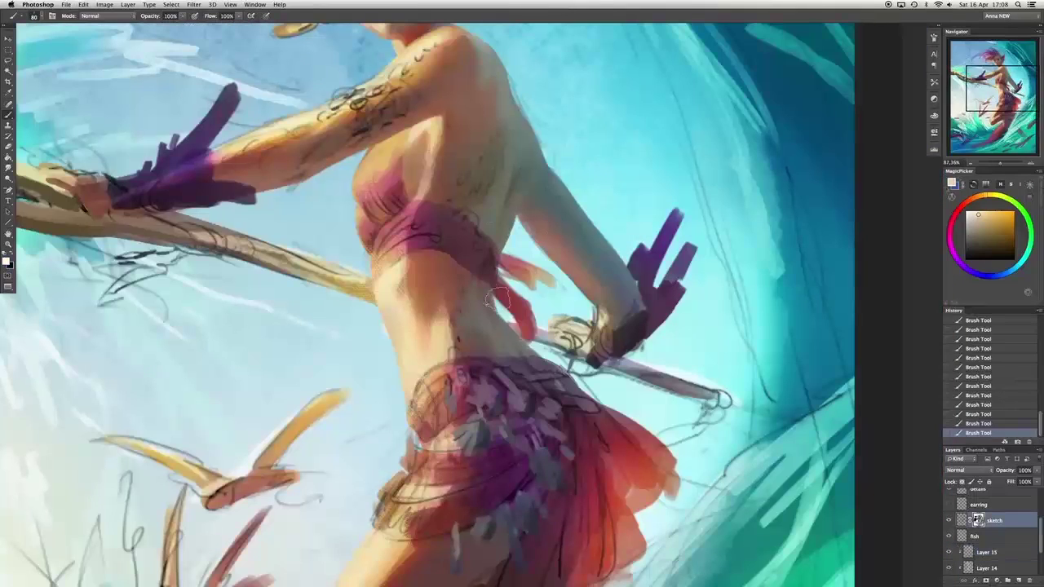
pyautogui.hotkey('alt', '[')
pyautogui.hotkey('alt', '[')
pyautogui.keyDown('alt'); pyautogui.click(476, 268); pyautogui.keyUp('alt')
pyautogui.moveTo(460, 351); pyautogui.dragTo(457, 383)
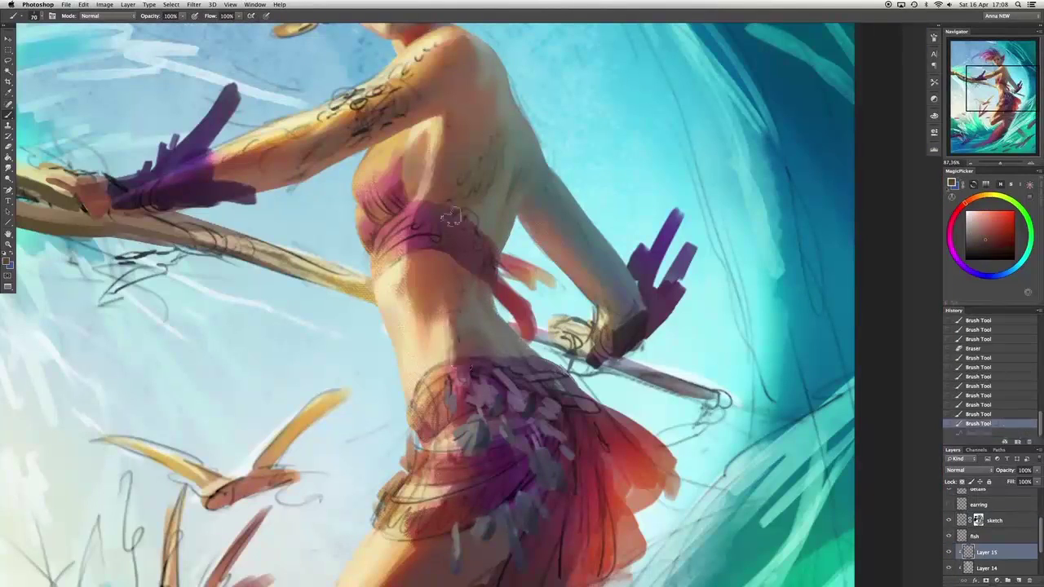
pyautogui.moveTo(503, 569); pyautogui.dragTo(650, 275)
pyautogui.click(66, 4)
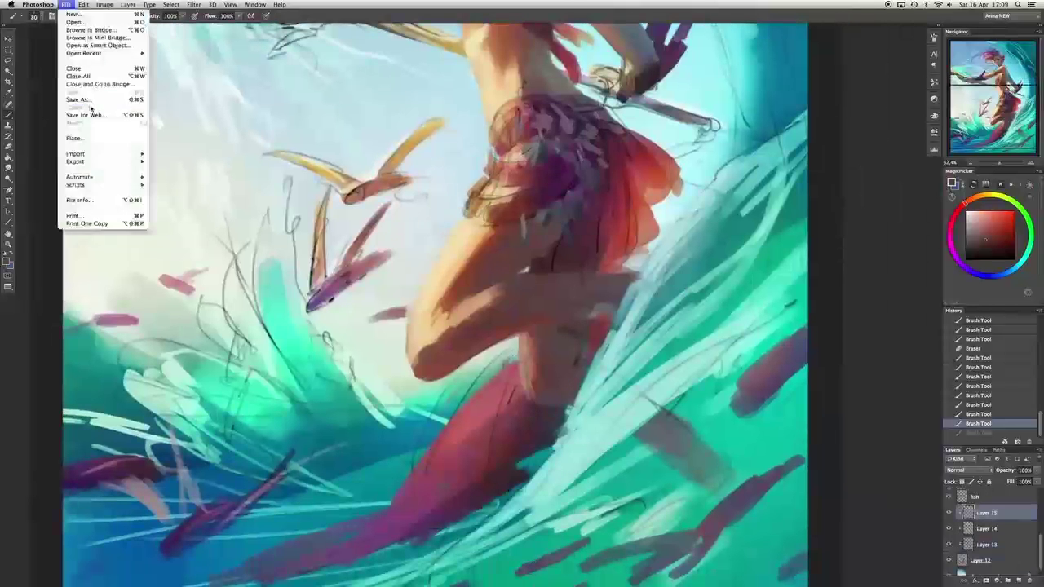
# Erase the dark red patch on the sketch with a 30 eraser, then reselect Layer 15.
pyautogui.click(98, 99)
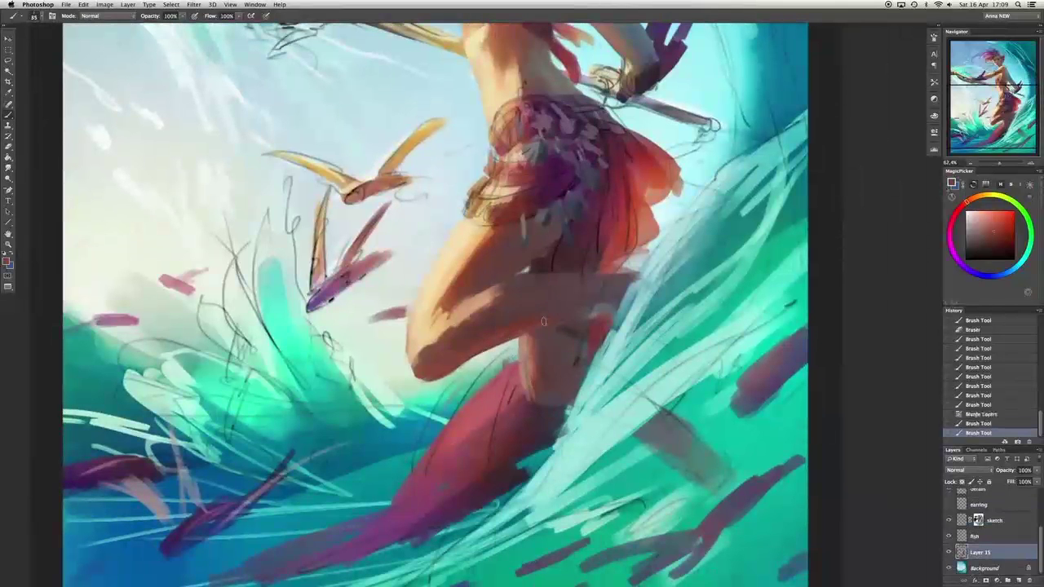
pyautogui.press('e')
pyautogui.moveTo(455, 364); pyautogui.dragTo(489, 342)
pyautogui.hotkey('alt', ']')
pyautogui.hotkey('alt', ']')
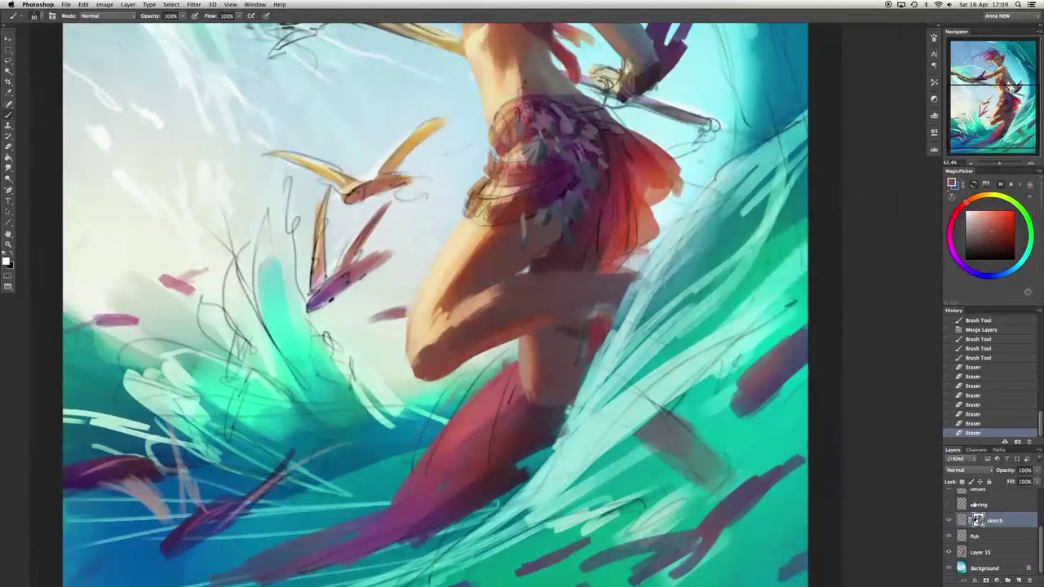
pyautogui.hotkey('alt', '[')
pyautogui.hotkey('alt', '[')
# Paint magenta strokes on the leg, undo one, and repaint the knee in orange skin tone.
pyautogui.moveTo(514, 392); pyautogui.dragTo(530, 416)
pyautogui.moveTo(584, 335); pyautogui.dragTo(526, 421)
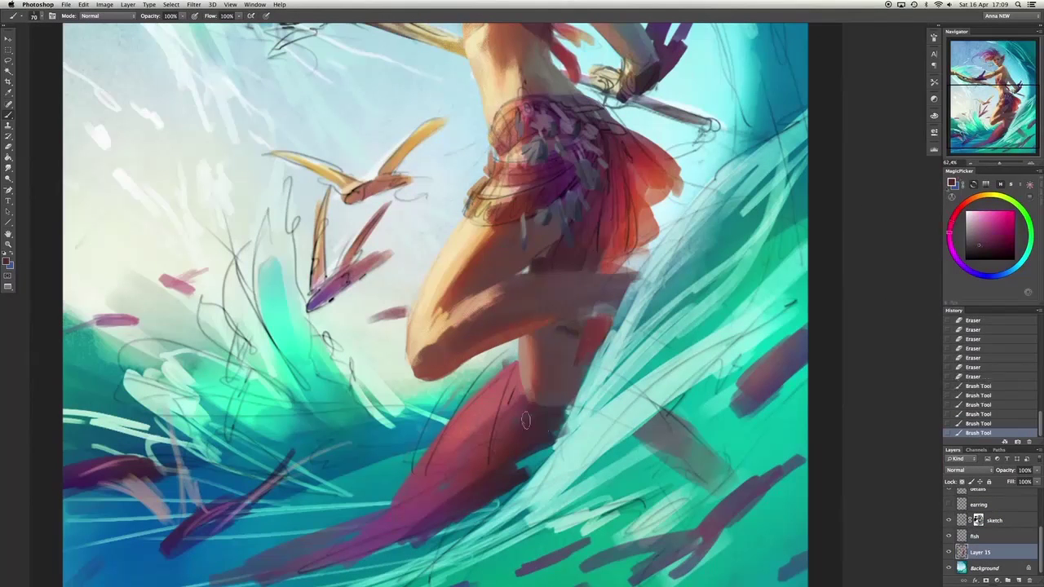
pyautogui.moveTo(517, 379); pyautogui.dragTo(503, 360)
pyautogui.hotkey('ctrl', 'z')
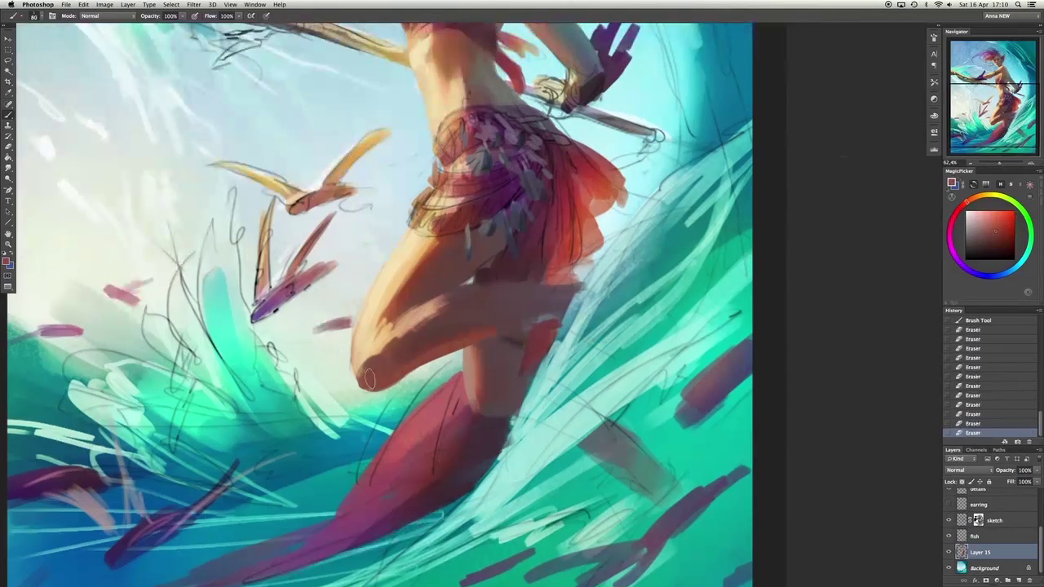
pyautogui.keyDown('alt'); pyautogui.click(369, 379); pyautogui.keyUp('alt')
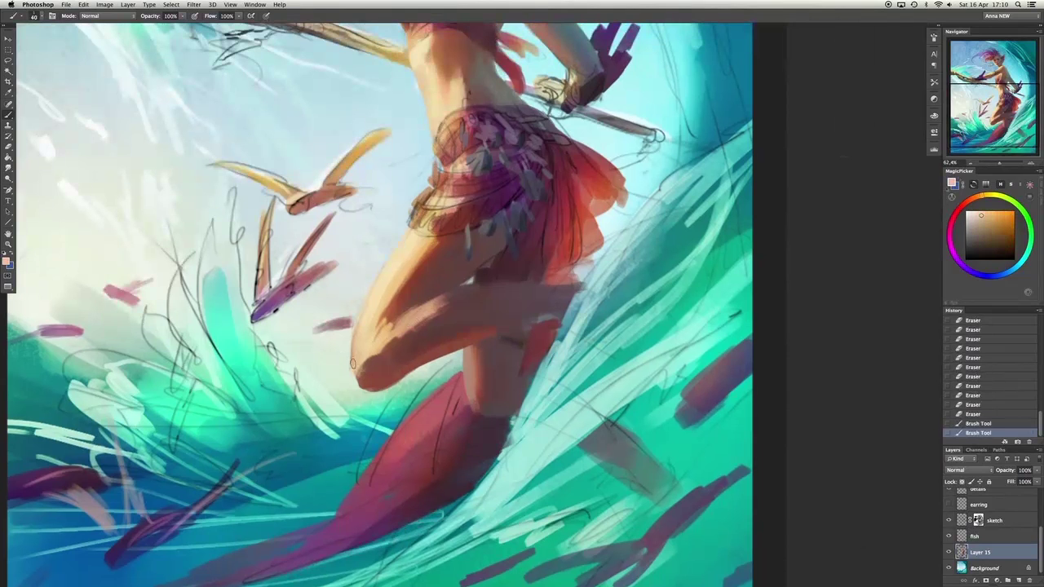
pyautogui.moveTo(359, 384); pyautogui.dragTo(355, 351)
pyautogui.moveTo(473, 314); pyautogui.dragTo(478, 319)
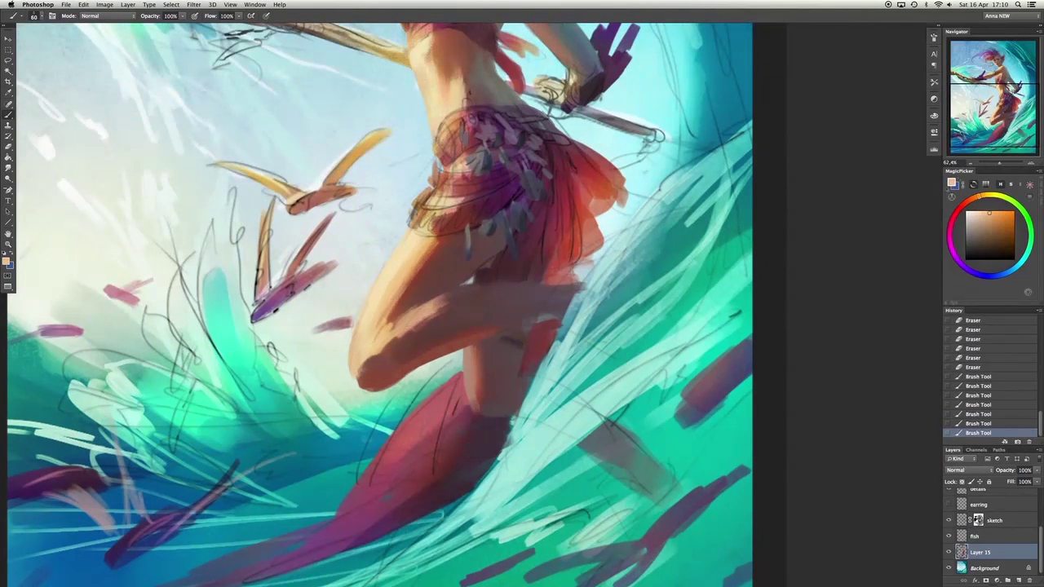
# Try red-orange strokes near the skirt, undoing and redoing them to compare versions.
pyautogui.keyDown('alt'); pyautogui.click(365, 344); pyautogui.keyUp('alt')
pyautogui.press(']')
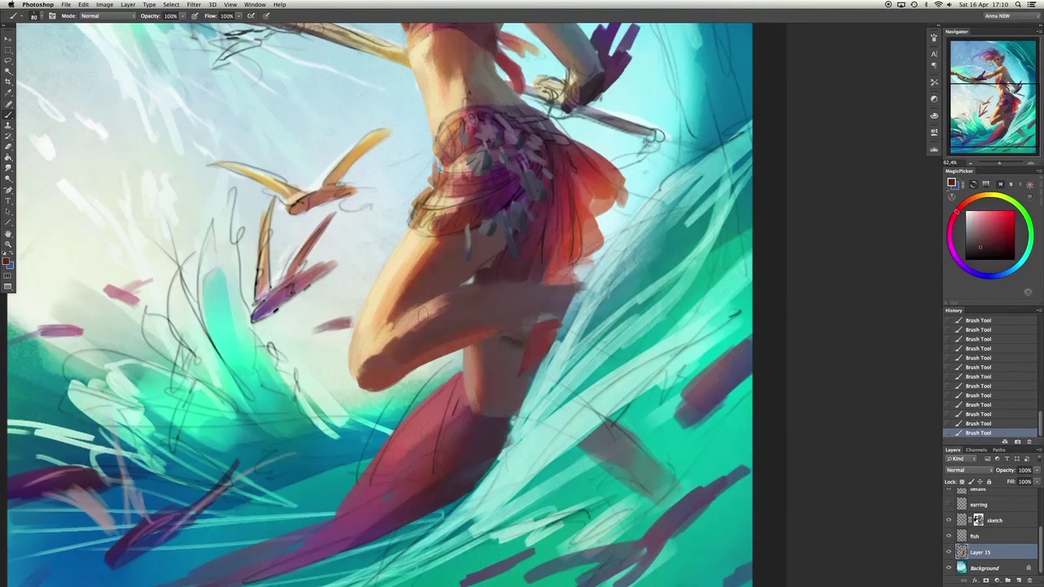
pyautogui.hotkey('ctrl', 'z')
pyautogui.keyDown('alt'); pyautogui.click(456, 258); pyautogui.keyUp('alt')
pyautogui.hotkey('ctrl', 'alt', 'z')
pyautogui.hotkey('ctrl', 'alt', 'z')
pyautogui.hotkey('ctrl', 'alt', 'z')
pyautogui.hotkey('ctrl', 'alt', 'z')
pyautogui.hotkey('ctrl', 'alt', 'z')
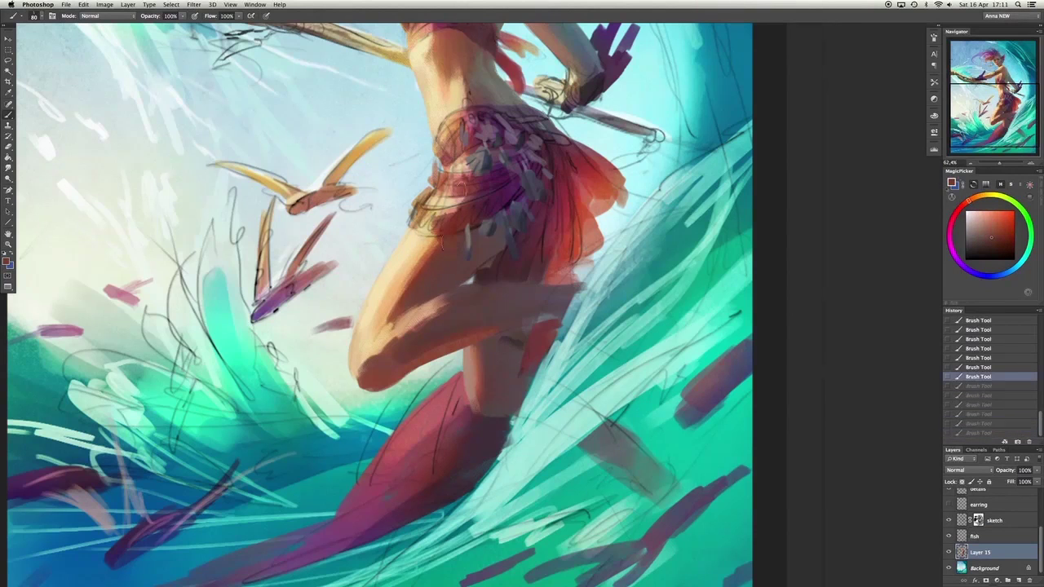
pyautogui.scroll(10, 418, 286)
pyautogui.keyDown('alt'); pyautogui.click(478, 330); pyautogui.keyUp('alt')
pyautogui.hotkey('ctrl', 'shift', 'z')
pyautogui.hotkey('ctrl', 'shift', 'z')
pyautogui.hotkey('ctrl', 'shift', 'z')
pyautogui.hotkey('ctrl', 'shift', 'z')
pyautogui.hotkey('ctrl', 'shift', 'z')
pyautogui.hotkey('ctrl', 'shift', 'z')
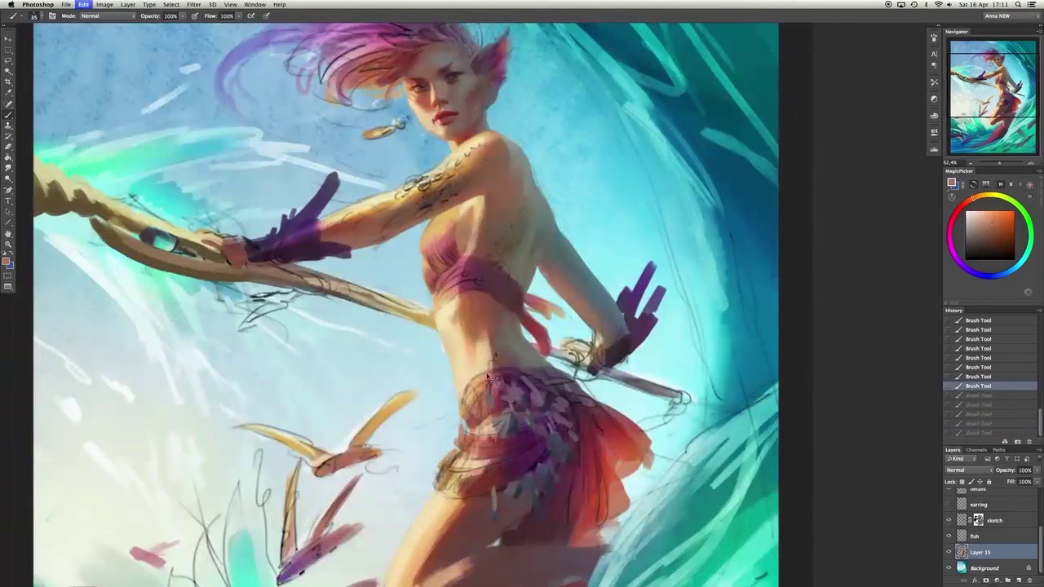
pyautogui.scroll(-5, 531, 191)
pyautogui.scroll(-5, 499, 414)
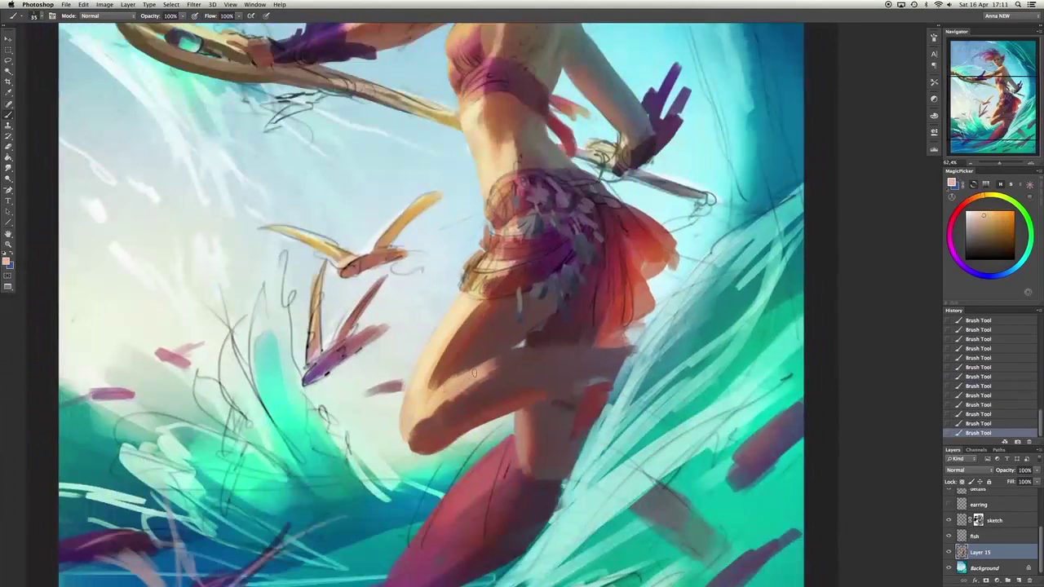
pyautogui.hotkey('ctrl', 'alt', 'z')
pyautogui.hotkey('ctrl', 'alt', 'z')
pyautogui.hotkey('ctrl', 'alt', 'z')
pyautogui.hotkey('ctrl', 'alt', 'z')
pyautogui.hotkey('ctrl', 'alt', 'z')
pyautogui.scroll(6, 508, 133)
pyautogui.keyDown('alt'); pyautogui.click(443, 249); pyautogui.keyUp('alt')
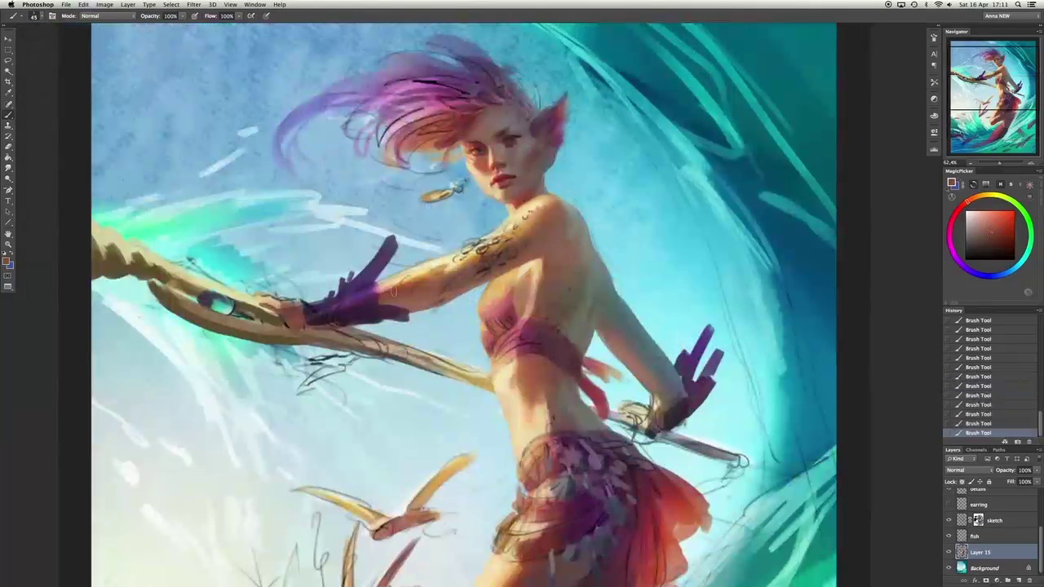
pyautogui.hotkey('ctrl', 'shift', 'z')
pyautogui.hotkey('ctrl', 'shift', 'z')
pyautogui.hotkey('ctrl', 'shift', 'z')
pyautogui.hotkey('ctrl', 'shift', 'z')
pyautogui.hotkey('ctrl', 'shift', 'z')
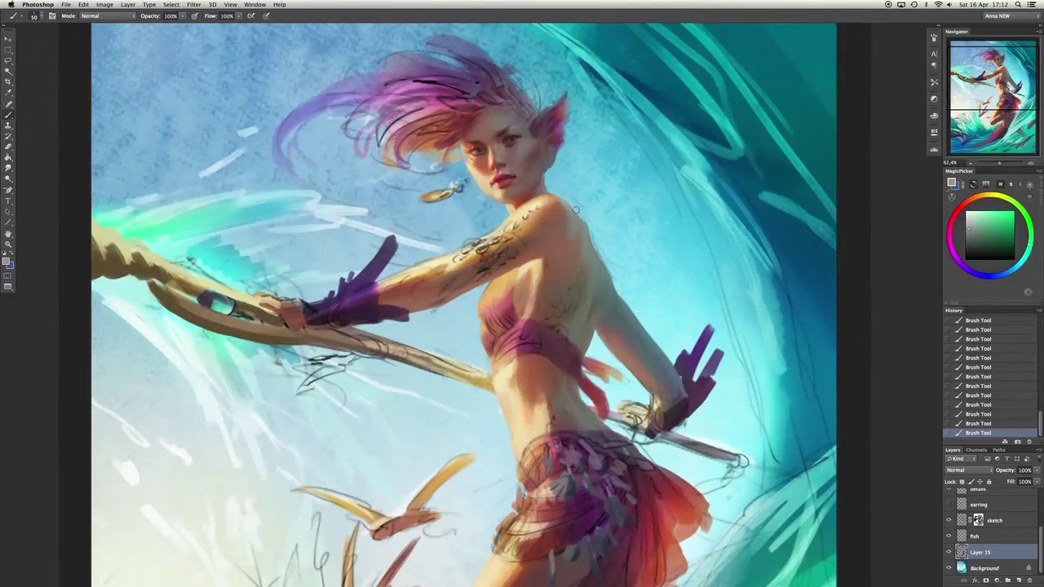
# Flip the canvas horizontally and refine the torso and arm shading.
pyautogui.hotkey('ctrl', 'shift', 'h')
pyautogui.scroll(3, 593, 218)
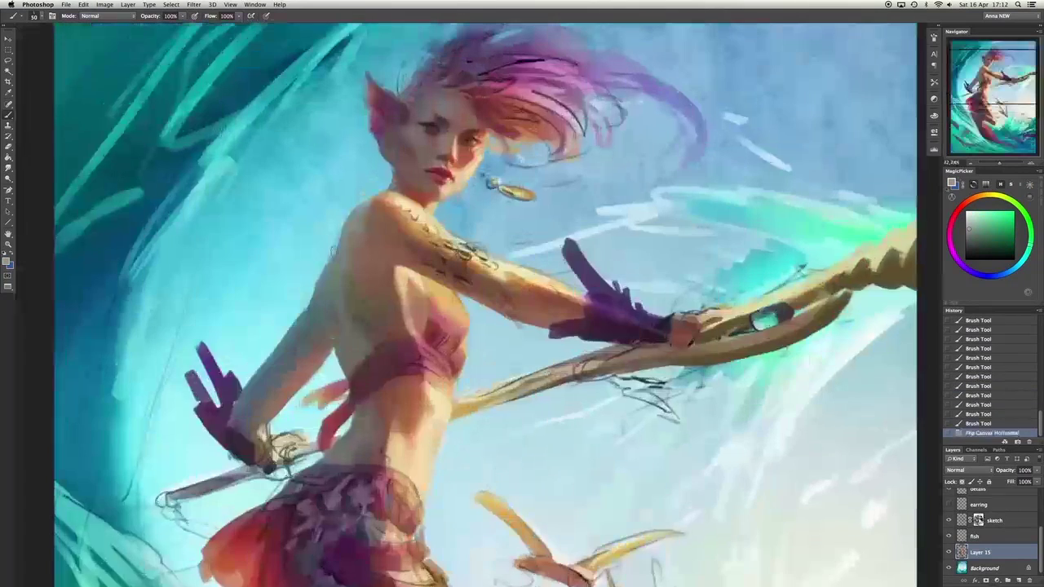
pyautogui.moveTo(527, 202); pyautogui.dragTo(539, 226)
pyautogui.scroll(-3, 490, 327)
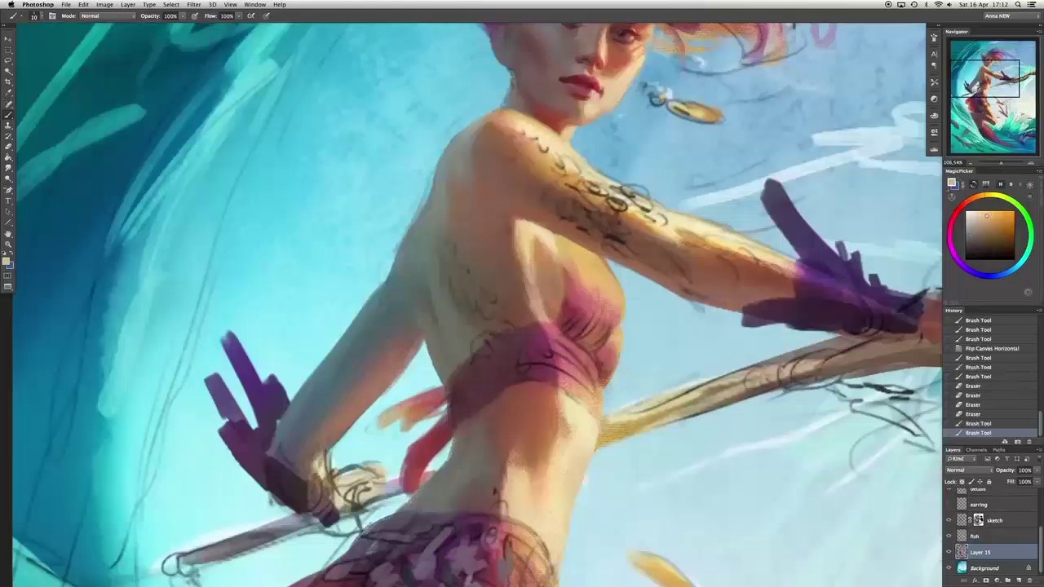
pyautogui.moveTo(522, 327); pyautogui.dragTo(539, 350)
# Add warm orange light on the shoulder and fit the painting on screen.
pyautogui.keyDown('alt'); pyautogui.click(613, 349); pyautogui.keyUp('alt')
pyautogui.moveTo(619, 356); pyautogui.dragTo(607, 383)
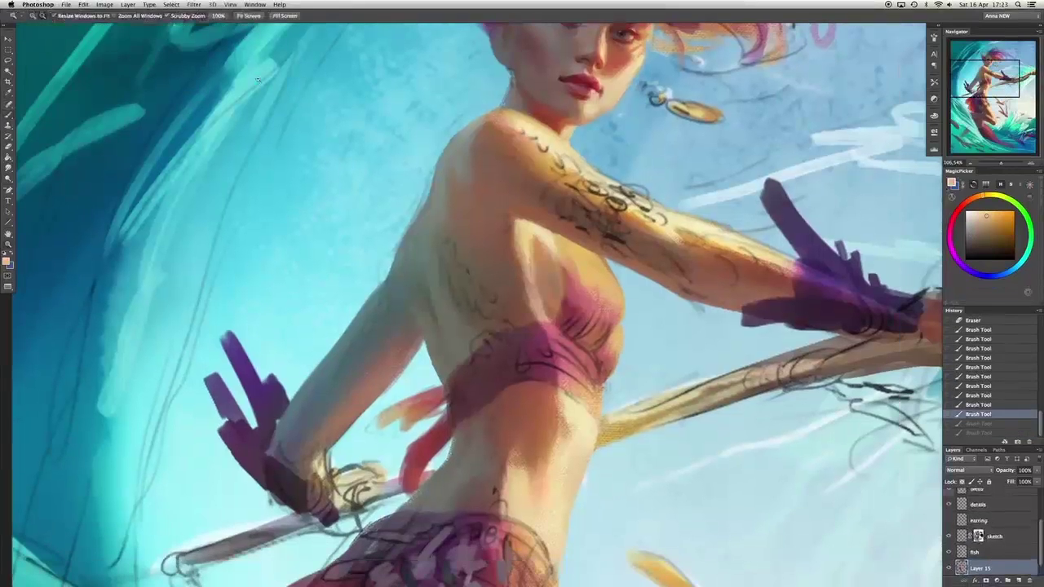
pyautogui.scroll(-5, 257, 79)
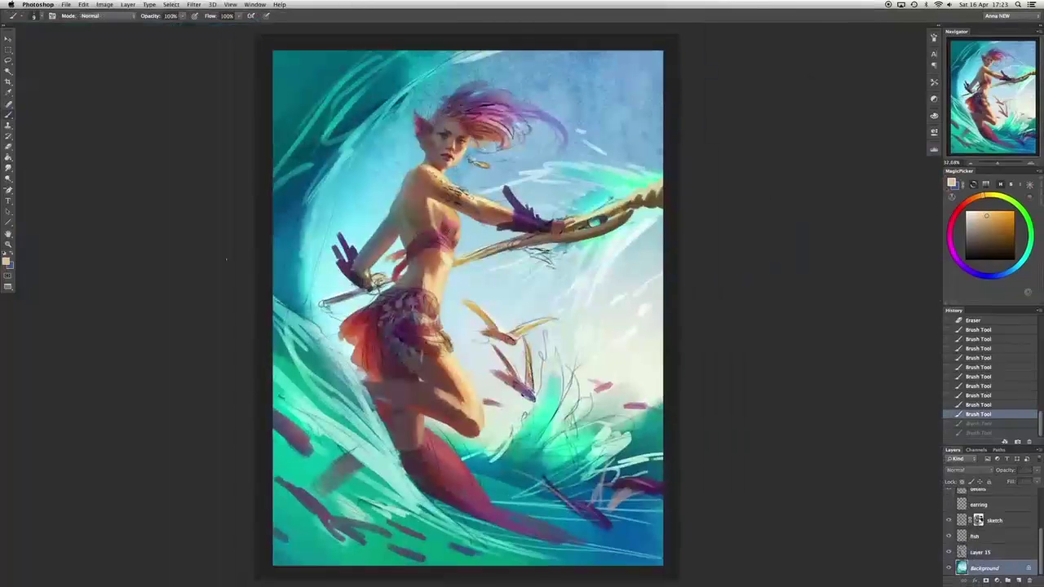
pyautogui.press('super+0')
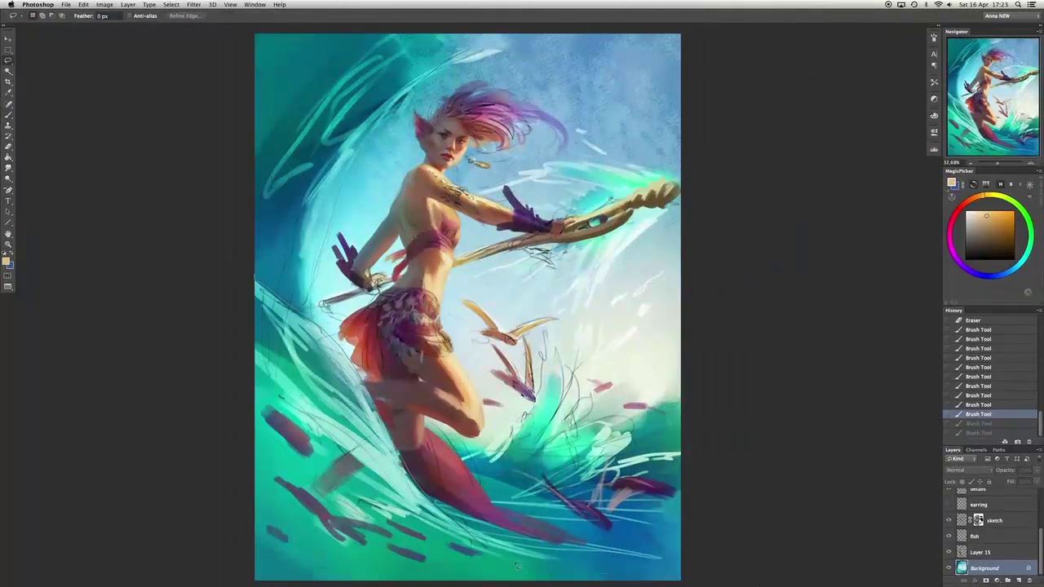
# Copy a lassoed area to a new layer, then replace it with an empty layer.
pyautogui.moveTo(515, 565); pyautogui.dragTo(432, 571)
pyautogui.rightClick(432, 571)
pyautogui.click(457, 481)
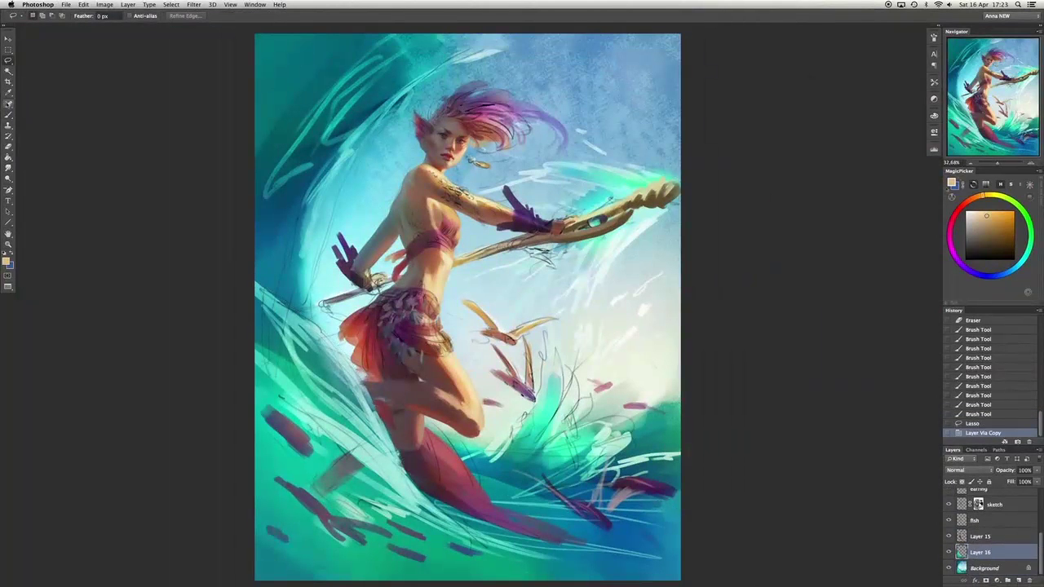
pyautogui.press('b')
pyautogui.press('e')
# Erase stray sketch lines near the raised hand and move Layer 16 above Background.
pyautogui.rightClick(457, 293)
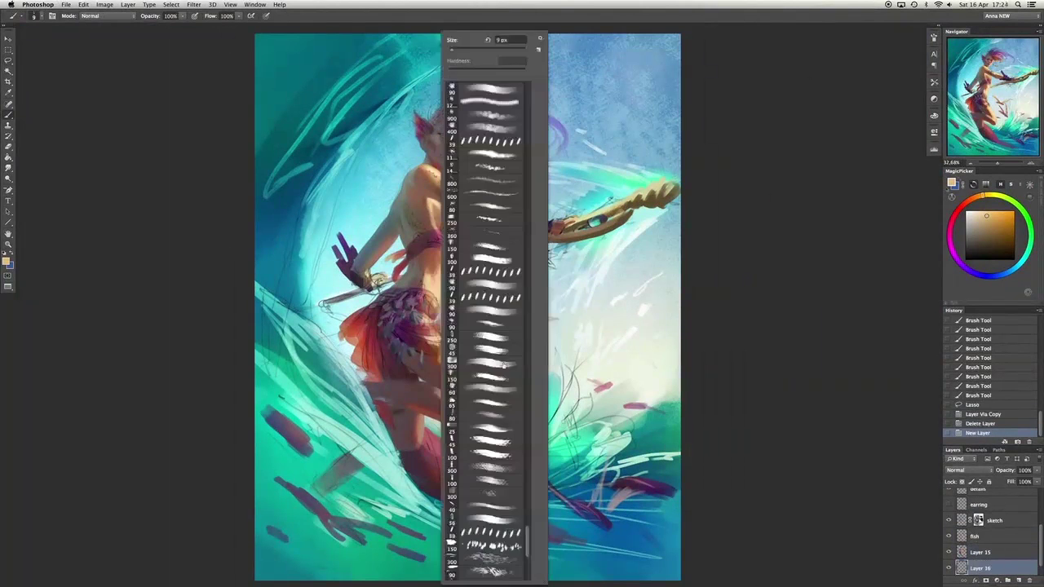
pyautogui.click(489, 245)
pyautogui.moveTo(233, 349)
pyautogui.mouseDown()
pyautogui.moveTo(307, 487)
pyautogui.moveTo(462, 537)
pyautogui.moveTo(580, 384)
pyautogui.mouseUp()
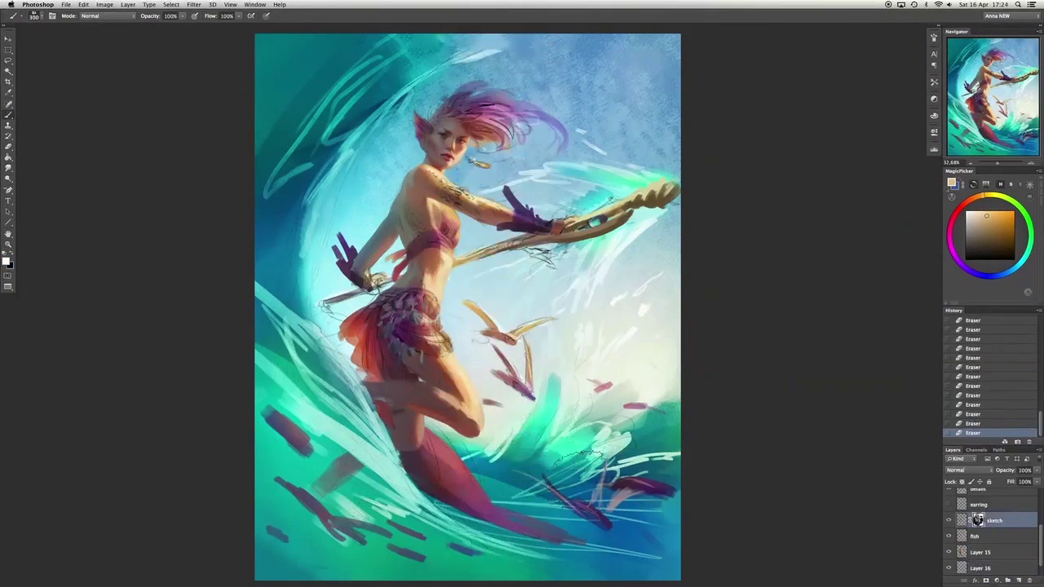
pyautogui.click(987, 568)
pyautogui.moveTo(318, 302); pyautogui.dragTo(347, 367)
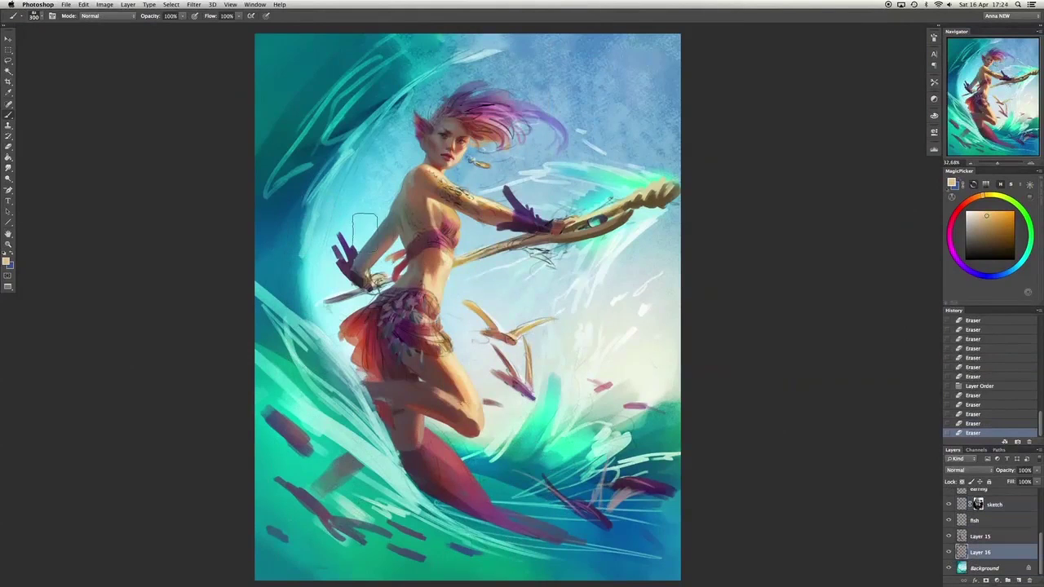
# Paint dark teal and dark blue over the upper-left wave with a large brush.
pyautogui.rightClick(365, 225)
pyautogui.scroll(-5, 384, 326)
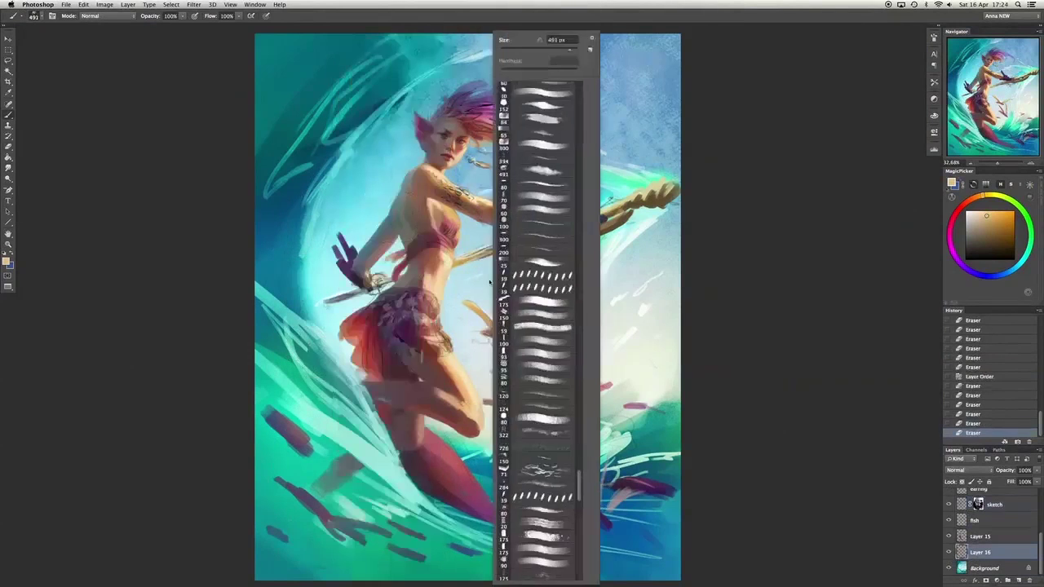
pyautogui.press('Return')
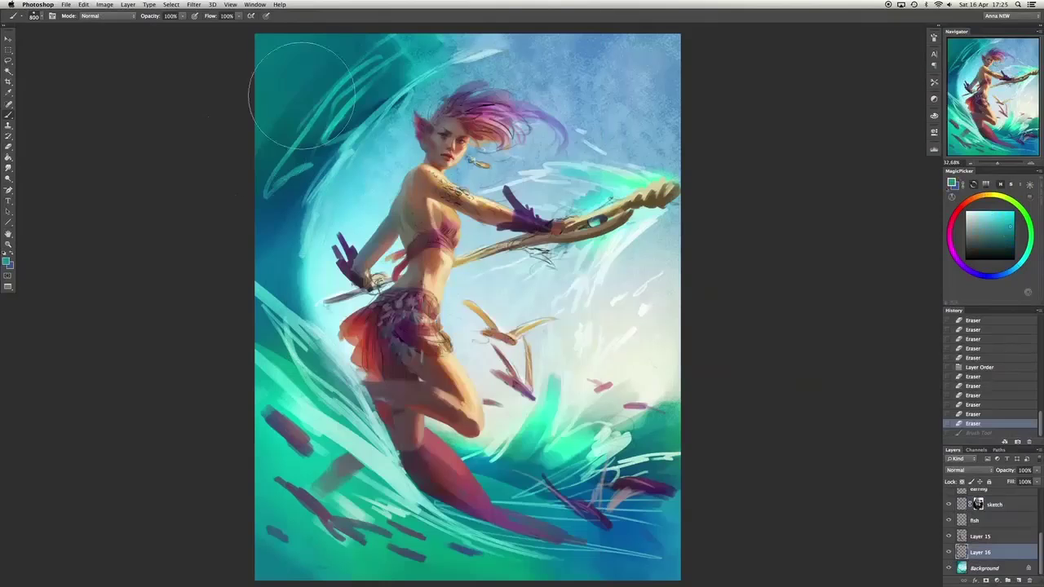
pyautogui.moveTo(302, 94)
pyautogui.mouseDown()
pyautogui.moveTo(252, 221)
pyautogui.moveTo(269, 163)
pyautogui.mouseUp()
pyautogui.keyDown('alt'); pyautogui.click(264, 163); pyautogui.keyUp('alt')
pyautogui.keyDown('alt'); pyautogui.click(252, 221); pyautogui.keyUp('alt')
pyautogui.press('r')
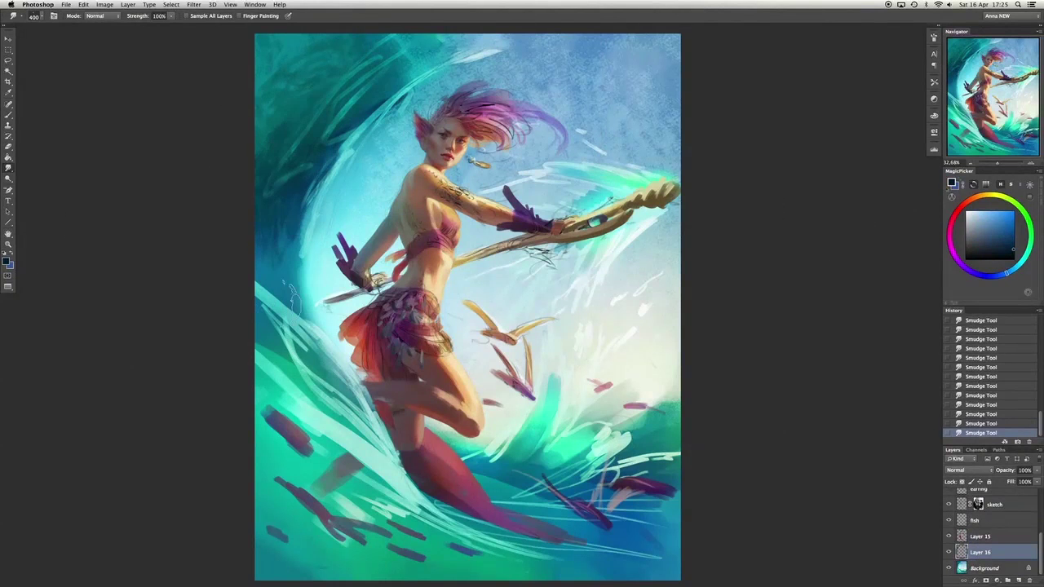
# Paint teal strokes in the lower-left water with a textured brush preset.
pyautogui.press('b')
pyautogui.keyDown('alt'); pyautogui.click(357, 434); pyautogui.keyUp('alt')
pyautogui.rightClick(357, 434)
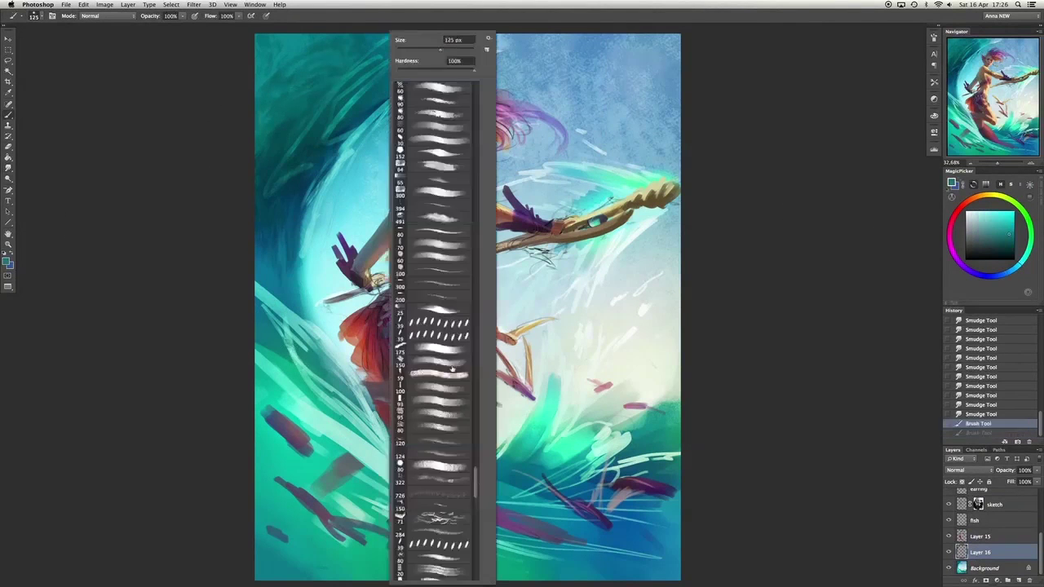
pyautogui.scroll(3, 436, 326)
pyautogui.doubleClick(400, 364)
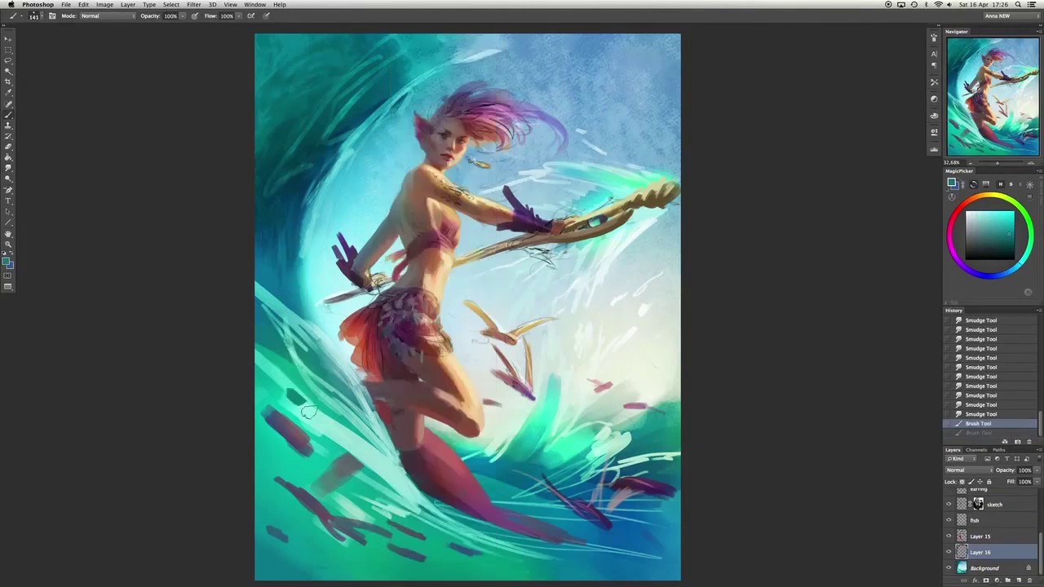
pyautogui.moveTo(359, 506); pyautogui.dragTo(301, 408)
pyautogui.moveTo(342, 490); pyautogui.dragTo(295, 422)
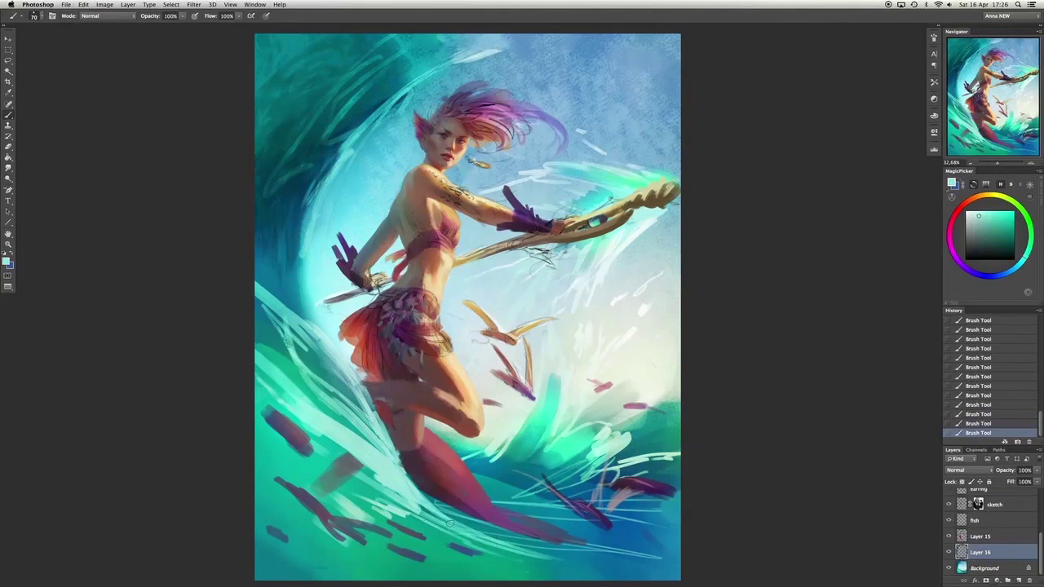
# Add light cyan strokes across the lower-centre and lower-right water at brush size 150.
pyautogui.keyDown('alt'); pyautogui.click(263, 304); pyautogui.keyUp('alt')
pyautogui.moveTo(441, 563); pyautogui.dragTo(487, 543)
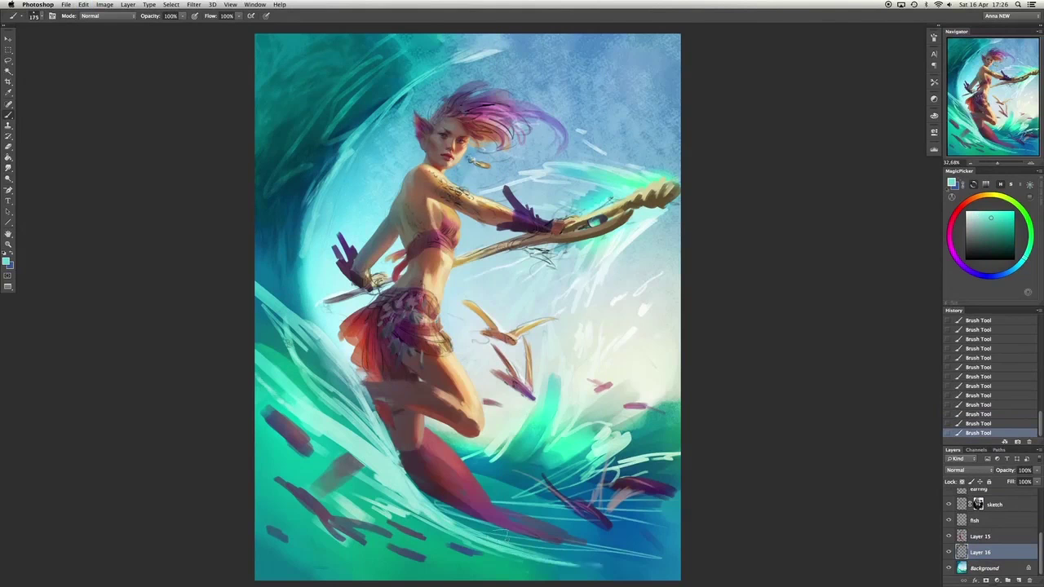
pyautogui.moveTo(616, 550); pyautogui.dragTo(571, 549)
pyautogui.press('[')
pyautogui.press('[')
pyautogui.keyDown('alt'); pyautogui.click(489, 505); pyautogui.keyUp('alt')
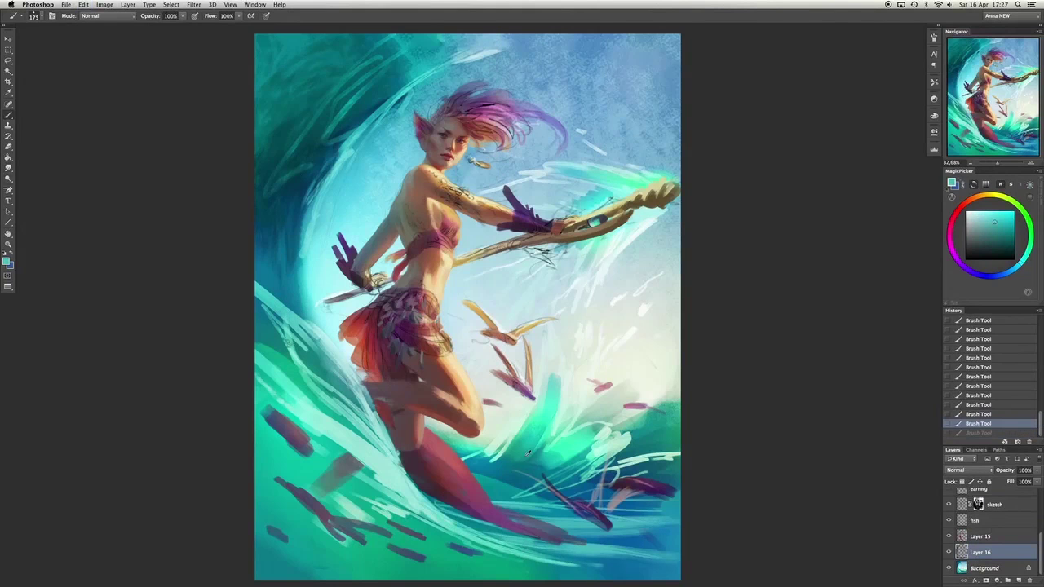
pyautogui.keyDown('alt'); pyautogui.click(527, 453); pyautogui.keyUp('alt')
pyautogui.press('[')
pyautogui.moveTo(534, 428); pyautogui.dragTo(548, 389)
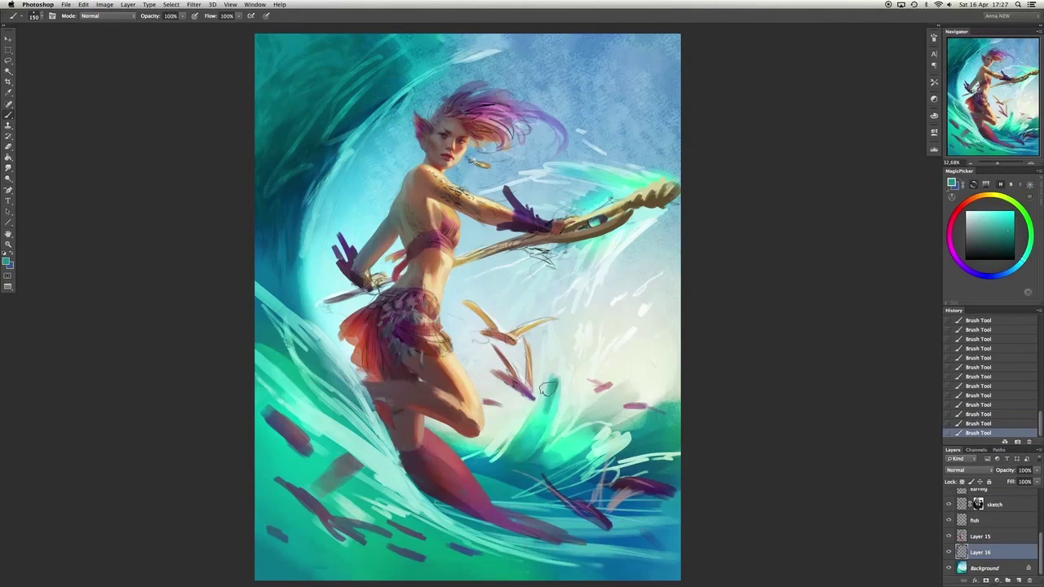
# Try darker and lighter blues, undo a stroke to compare, and paint a light blue stroke.
pyautogui.keyDown('alt'); pyautogui.click(520, 441); pyautogui.keyUp('alt')
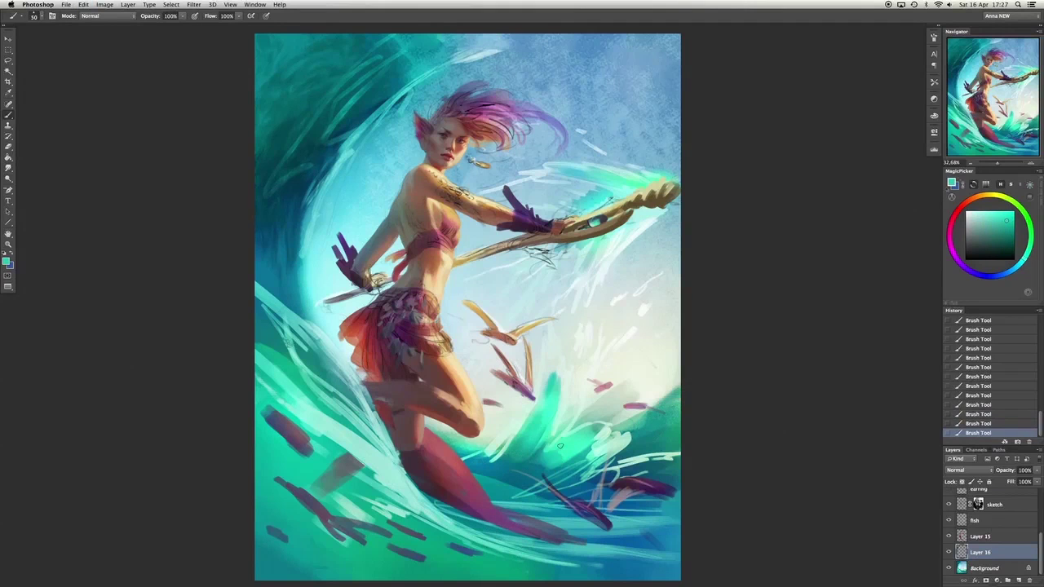
pyautogui.click(1000, 237)
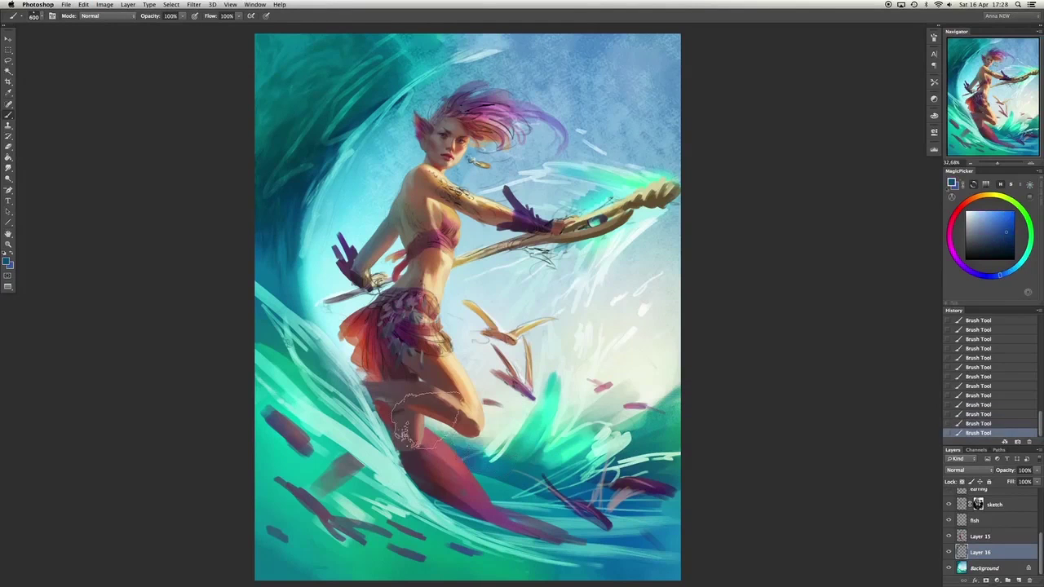
pyautogui.press('[')
pyautogui.keyDown('alt'); pyautogui.click(529, 441); pyautogui.keyUp('alt')
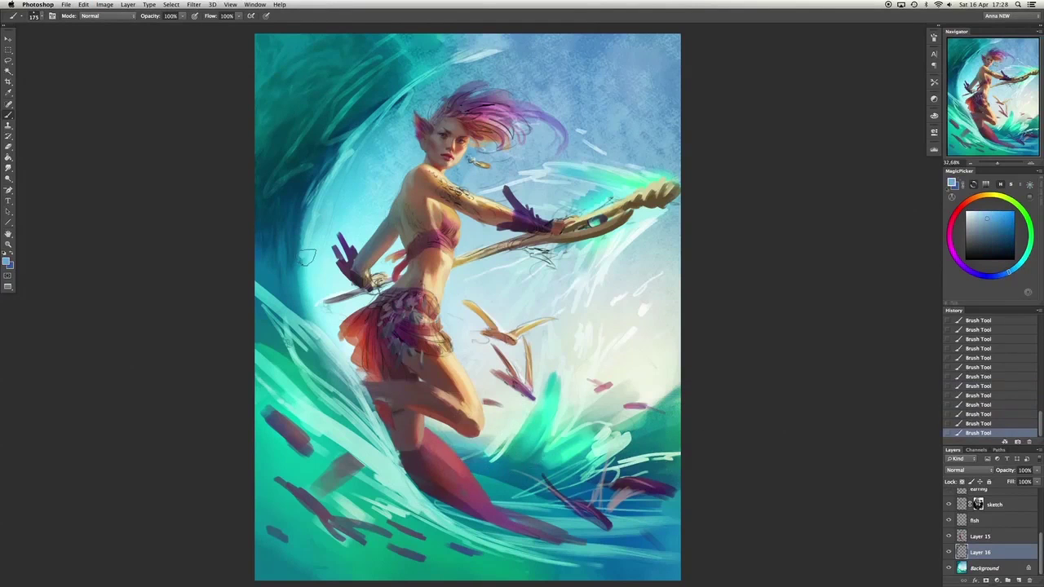
pyautogui.press('super+z')
pyautogui.press('super+z')
pyautogui.press('super+z')
pyautogui.press('super+z')
pyautogui.press('super+z')
pyautogui.press('[')
pyautogui.press('[')
pyautogui.press('[')
pyautogui.press('[')
pyautogui.press('[')
pyautogui.press('[')
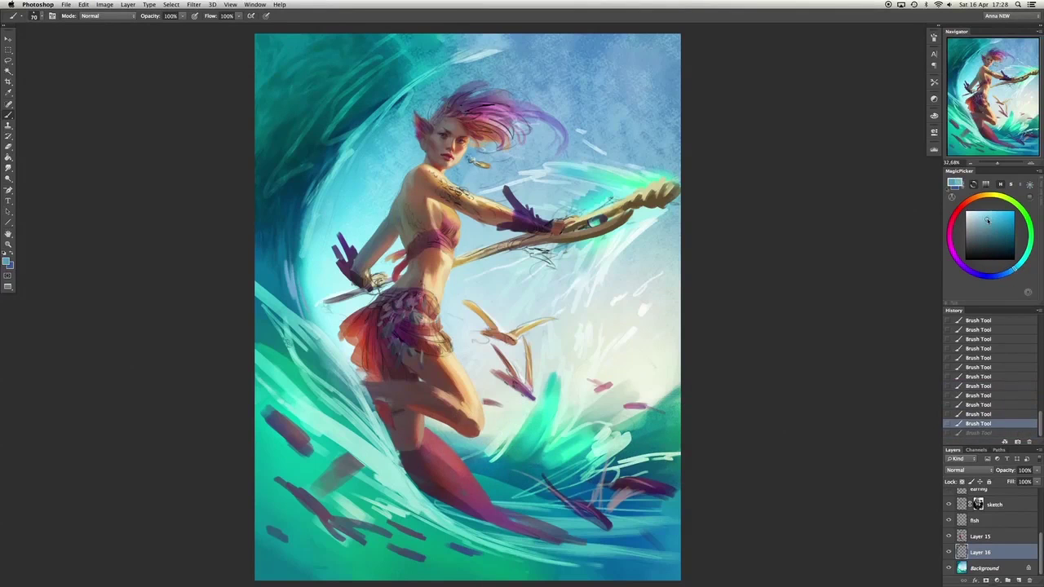
pyautogui.click(990, 214)
pyautogui.click(280, 278)
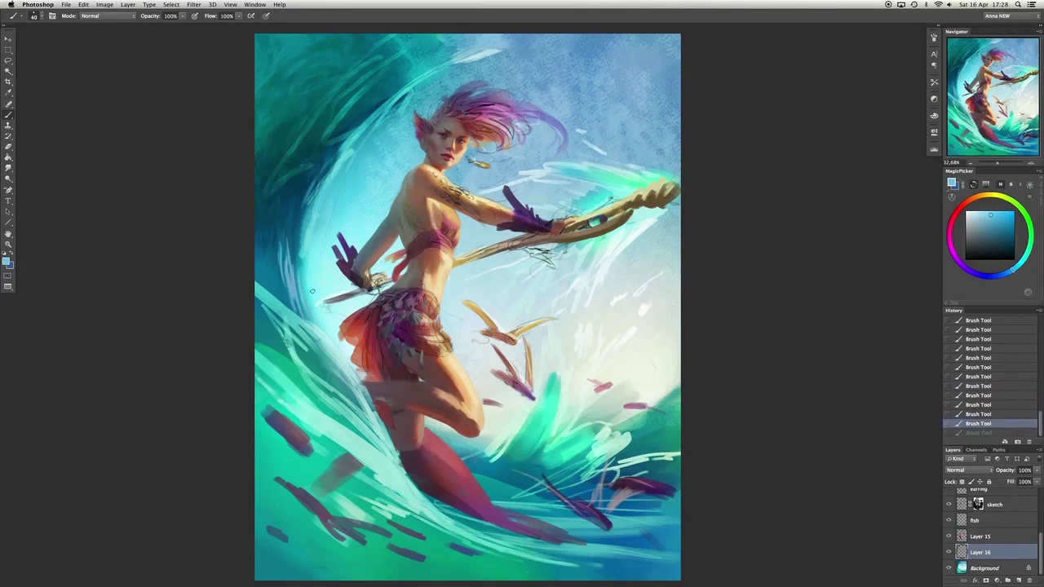
pyautogui.keyDown('alt'); pyautogui.click(302, 303); pyautogui.keyUp('alt')
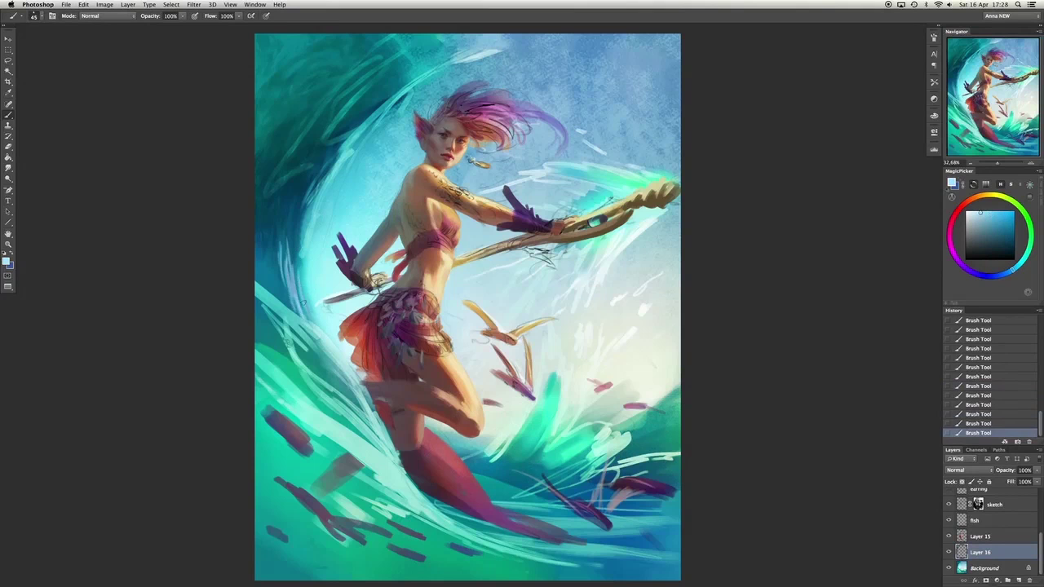
# Sample blues, light cyan and teals from the painting, undoing recent strokes to compare.
pyautogui.keyDown('alt'); pyautogui.click(331, 346); pyautogui.keyUp('alt')
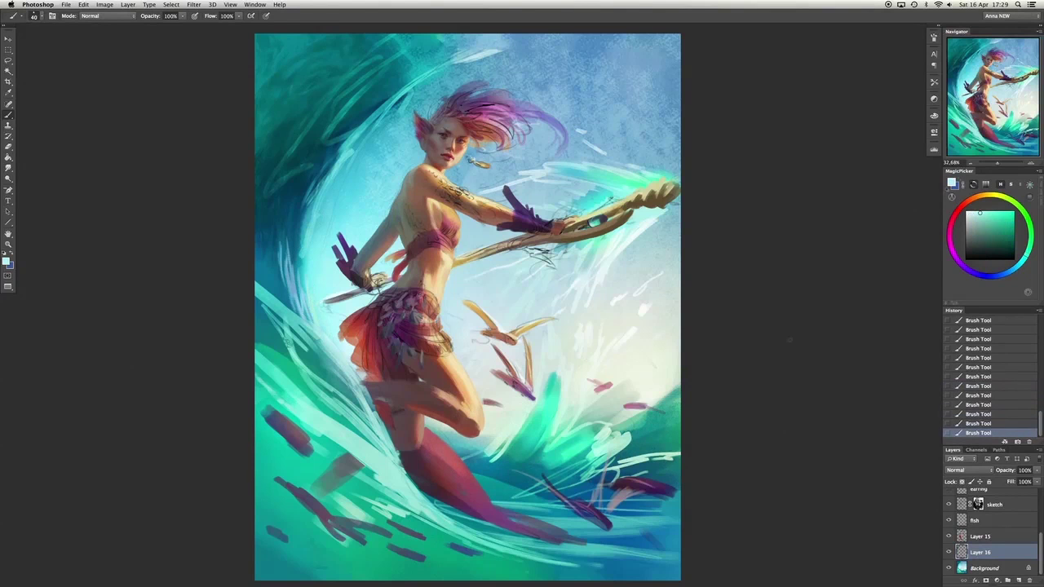
pyautogui.keyDown('alt'); pyautogui.click(310, 193); pyautogui.keyUp('alt')
pyautogui.hotkey('ctrl', 'z')
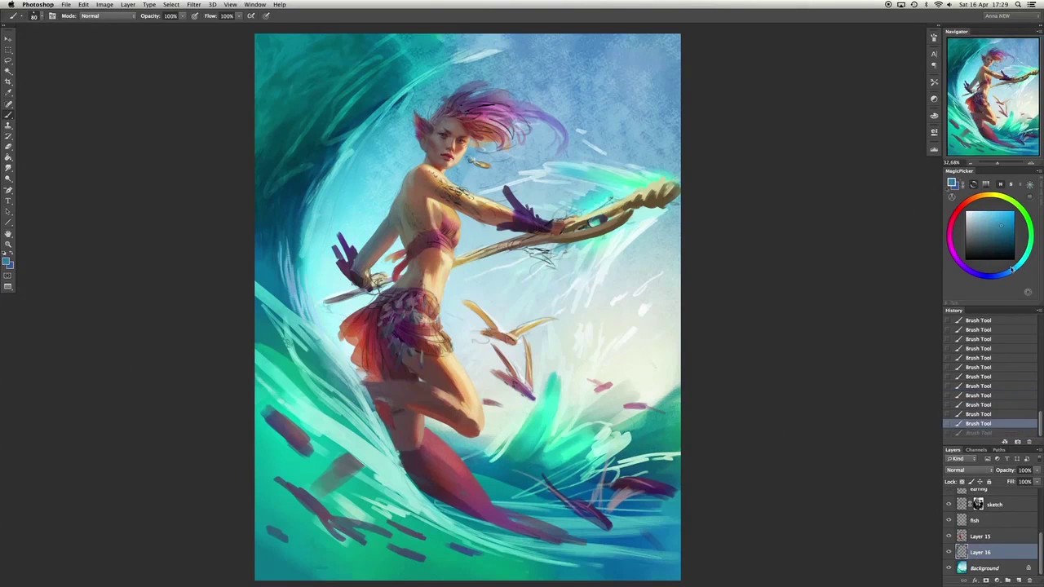
pyautogui.hotkey('ctrl', 'z')
pyautogui.hotkey('ctrl', 'z')
pyautogui.hotkey('ctrl', 'z')
pyautogui.hotkey('ctrl', 'z')
pyautogui.hotkey('ctrl', 'z')
pyautogui.keyDown('alt'); pyautogui.click(326, 186); pyautogui.keyUp('alt')
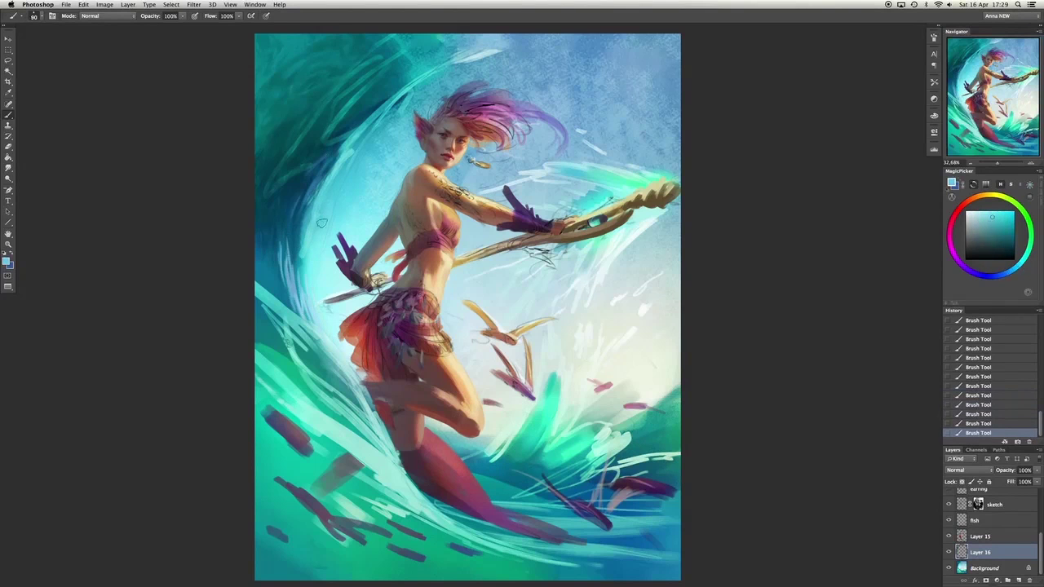
pyautogui.hotkey('ctrl', 'z')
pyautogui.hotkey('ctrl', 'z')
pyautogui.hotkey('ctrl', 'z')
pyautogui.hotkey('ctrl', 'z')
pyautogui.keyDown('alt'); pyautogui.click(322, 223); pyautogui.keyUp('alt')
pyautogui.press(']')
pyautogui.press(']')
pyautogui.press(']')
pyautogui.press(']')
pyautogui.press(']')
pyautogui.press(']')
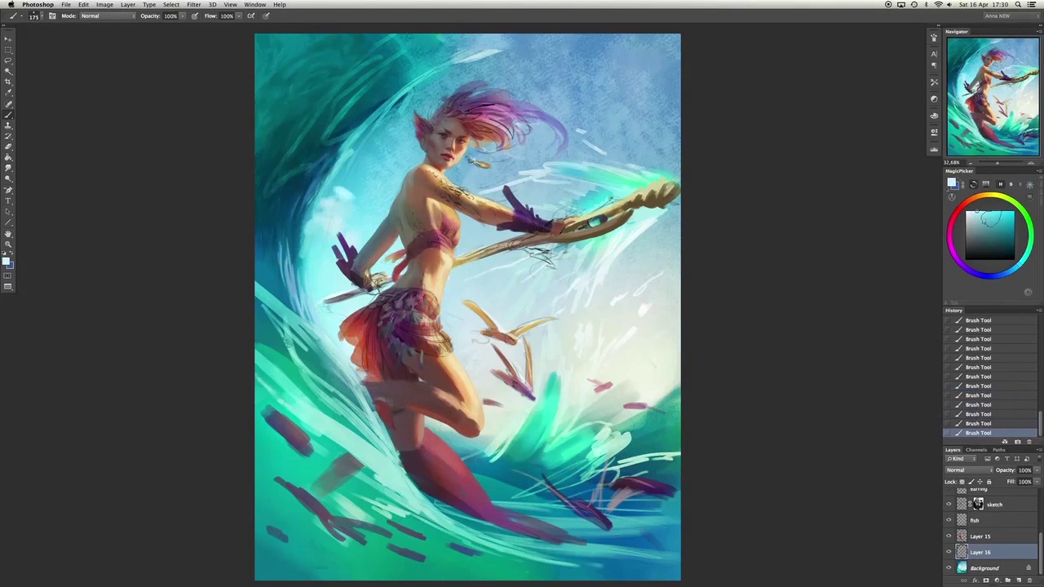
pyautogui.hotkey('ctrl', 'z')
pyautogui.hotkey('ctrl', 'z')
pyautogui.press(']')
pyautogui.press(']')
pyautogui.hotkey('ctrl', 'z')
pyautogui.hotkey('ctrl', 'z')
pyautogui.hotkey('ctrl', 'z')
pyautogui.hotkey('ctrl', 'z')
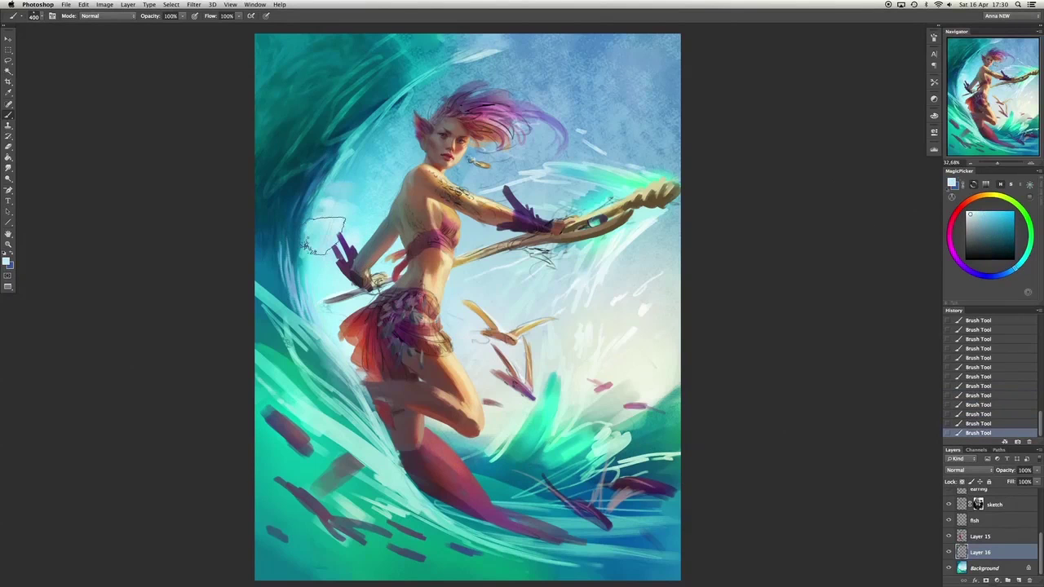
# Paint a soft light-teal cloud across the upper sky.
pyautogui.keyDown('alt'); pyautogui.click(314, 236); pyautogui.keyUp('alt')
pyautogui.press('[')
pyautogui.press('[')
pyautogui.press('[')
pyautogui.press('[')
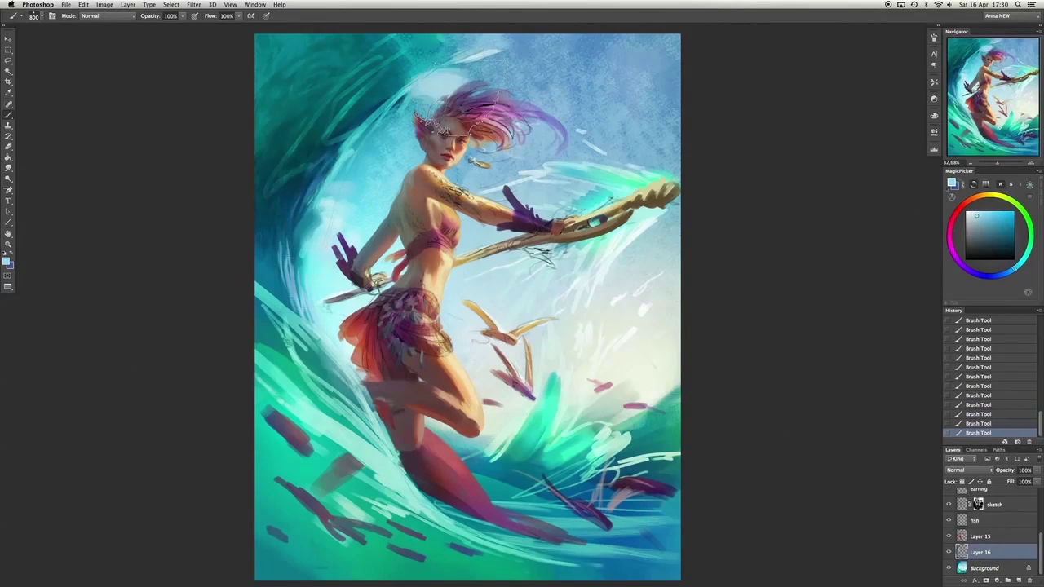
pyautogui.keyDown('alt'); pyautogui.click(506, 82); pyautogui.keyUp('alt')
pyautogui.press(']')
pyautogui.press(']')
pyautogui.press(']')
pyautogui.press(']')
pyautogui.moveTo(583, 77); pyautogui.dragTo(489, 67)
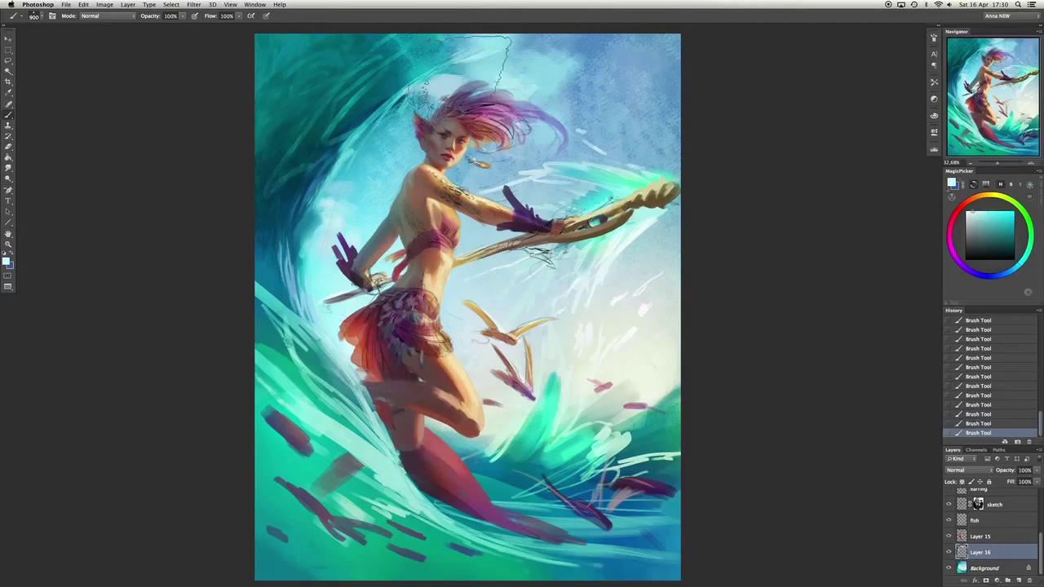
pyautogui.hotkey('ctrl', 'z')
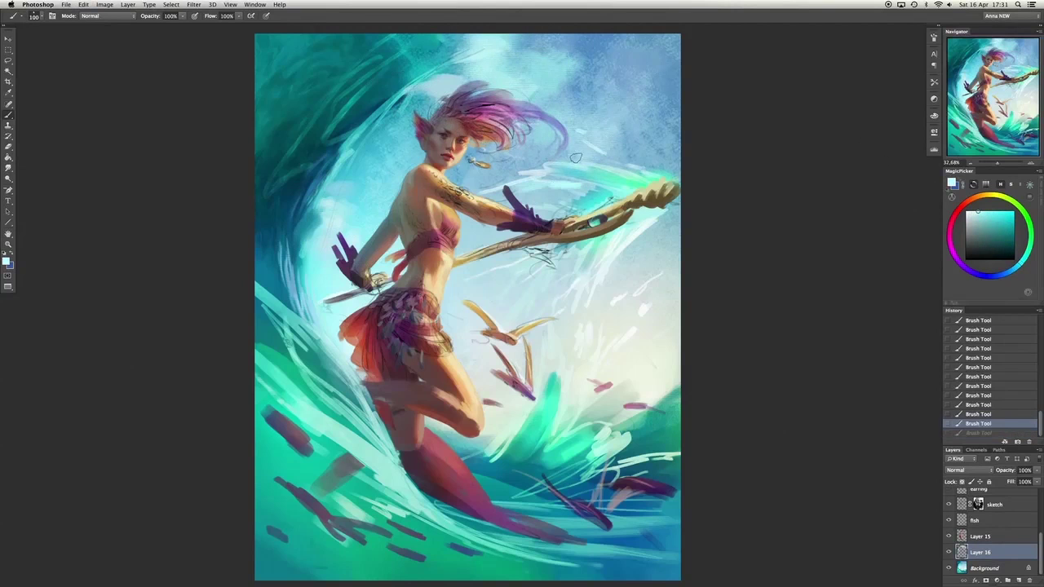
pyautogui.hotkey('ctrl', 'z')
# Deepen the upper left and the left wave edge with dark teal strokes.
pyautogui.keyDown('alt'); pyautogui.click(576, 158); pyautogui.keyUp('alt')
pyautogui.press(']')
pyautogui.press(']')
pyautogui.moveTo(399, 102); pyautogui.dragTo(334, 141)
pyautogui.press('[')
pyautogui.press('[')
pyautogui.press('[')
pyautogui.press('[')
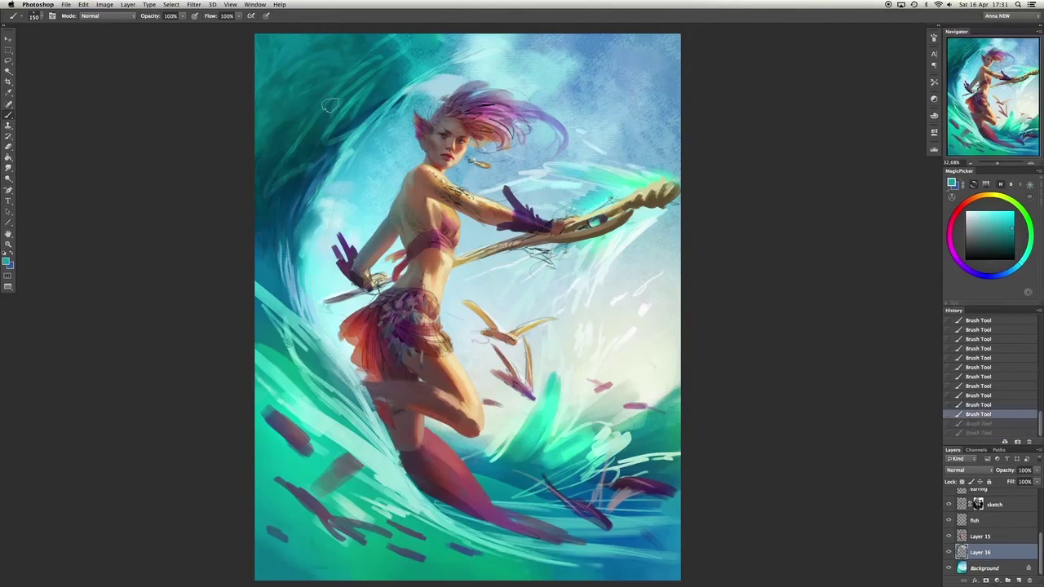
pyautogui.keyDown('alt'); pyautogui.click(257, 226); pyautogui.keyUp('alt')
pyautogui.click(1009, 237)
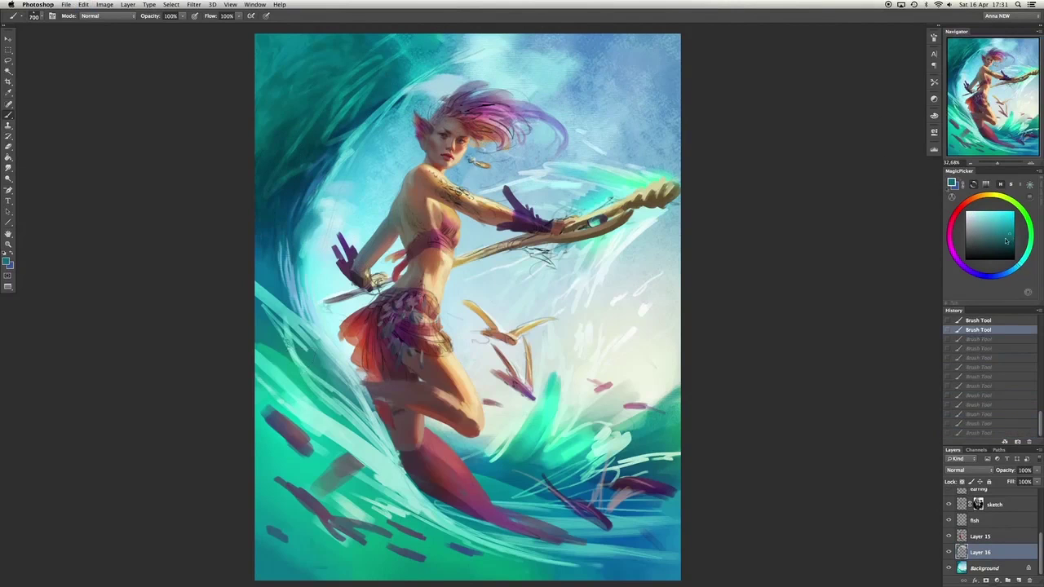
pyautogui.moveTo(322, 379); pyautogui.dragTo(261, 326)
pyautogui.keyDown('alt'); pyautogui.click(257, 330); pyautogui.keyUp('alt')
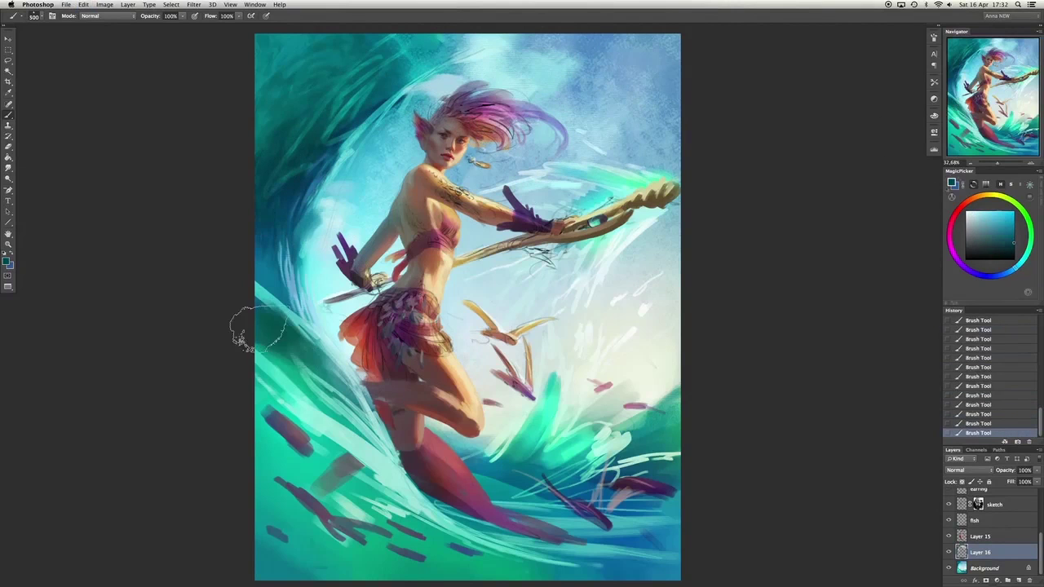
# Mirror the canvas horizontally, then try dark strokes near the bottom and undo them.
pyautogui.press('h')
pyautogui.press(']')
pyautogui.moveTo(334, 571)
pyautogui.mouseDown()
pyautogui.moveTo(489, 543)
pyautogui.moveTo(499, 553)
pyautogui.moveTo(547, 530)
pyautogui.mouseUp()
pyautogui.keyDown('alt'); pyautogui.click(500, 549); pyautogui.keyUp('alt')
pyautogui.hotkey('ctrl', 'z')
pyautogui.hotkey('ctrl', 'z')
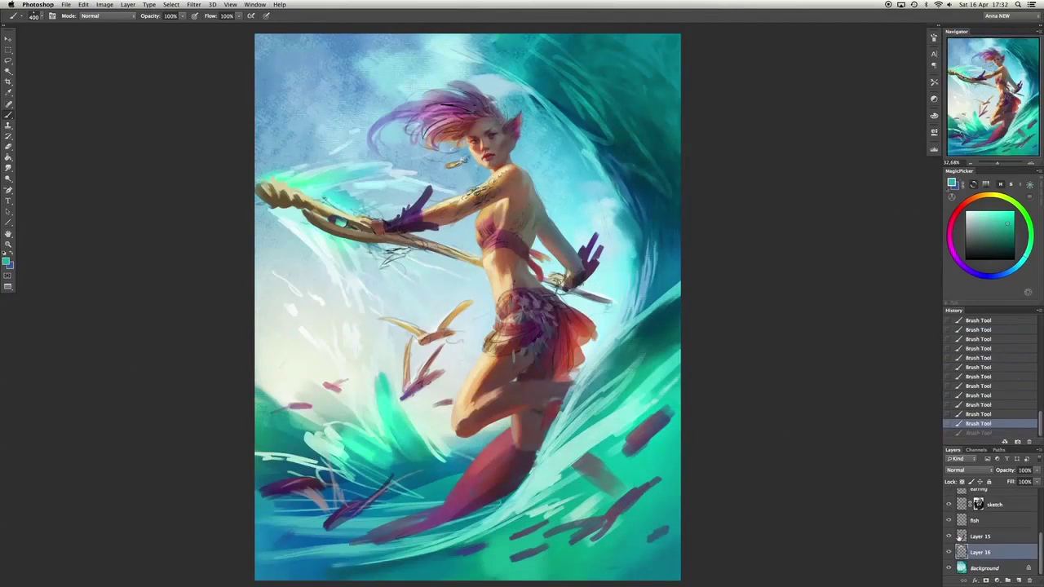
# Paint sampled teal and bluer strokes into the lower-right wave.
pyautogui.scroll(3, 1040, 508)
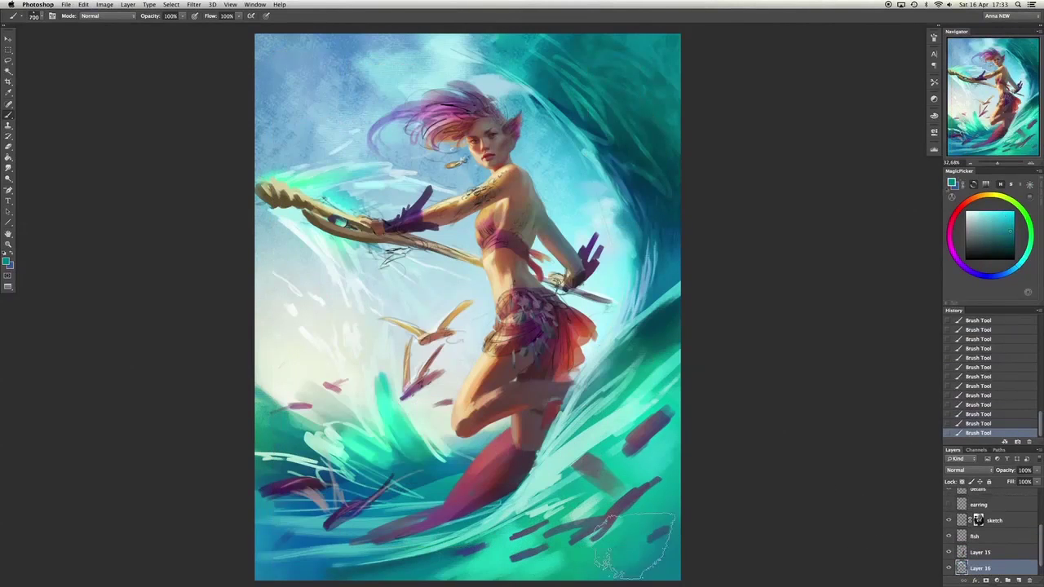
pyautogui.press(']')
pyautogui.press(']')
pyautogui.press(']')
pyautogui.keyDown('alt'); pyautogui.click(632, 552); pyautogui.keyUp('alt')
pyautogui.moveTo(590, 563)
pyautogui.mouseDown()
pyautogui.moveTo(620, 568)
pyautogui.moveTo(651, 553)
pyautogui.mouseUp()
pyautogui.keyDown('alt'); pyautogui.click(610, 559); pyautogui.keyUp('alt')
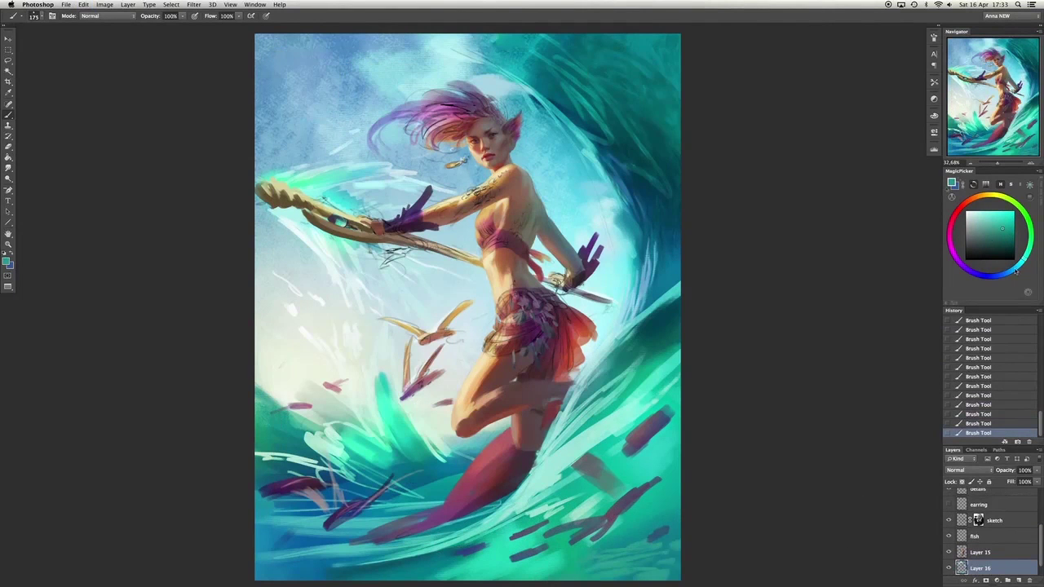
pyautogui.keyDown('alt'); pyautogui.click(604, 522); pyautogui.keyUp('alt')
pyautogui.moveTo(587, 522); pyautogui.dragTo(637, 497)
pyautogui.moveTo(571, 456); pyautogui.dragTo(645, 490)
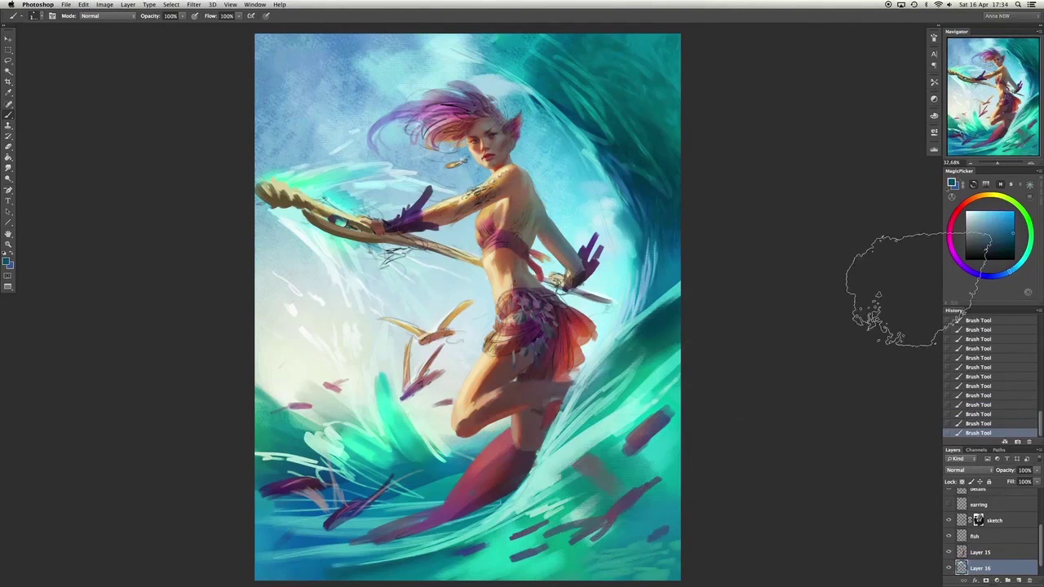
# Undo the last stroke and repaint it in teal on the wave's right side.
pyautogui.press('[')
pyautogui.press('[')
pyautogui.hotkey('ctrl', 'z')
pyautogui.keyDown('alt'); pyautogui.click(653, 408); pyautogui.keyUp('alt')
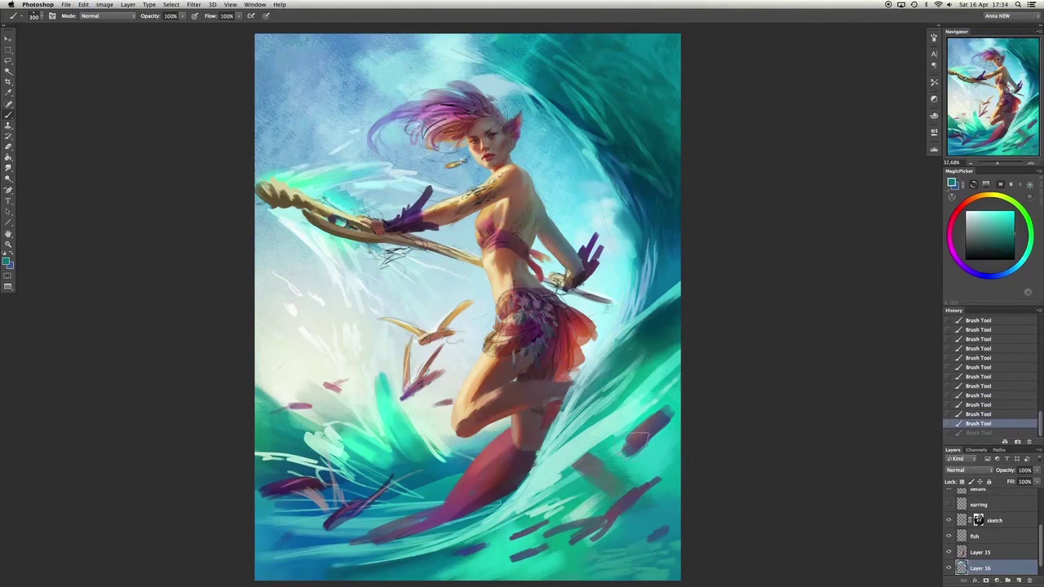
pyautogui.moveTo(640, 440); pyautogui.dragTo(653, 434)
pyautogui.keyDown('alt'); pyautogui.click(636, 498); pyautogui.keyUp('alt')
pyautogui.press(']')
pyautogui.press(']')
pyautogui.press(']')
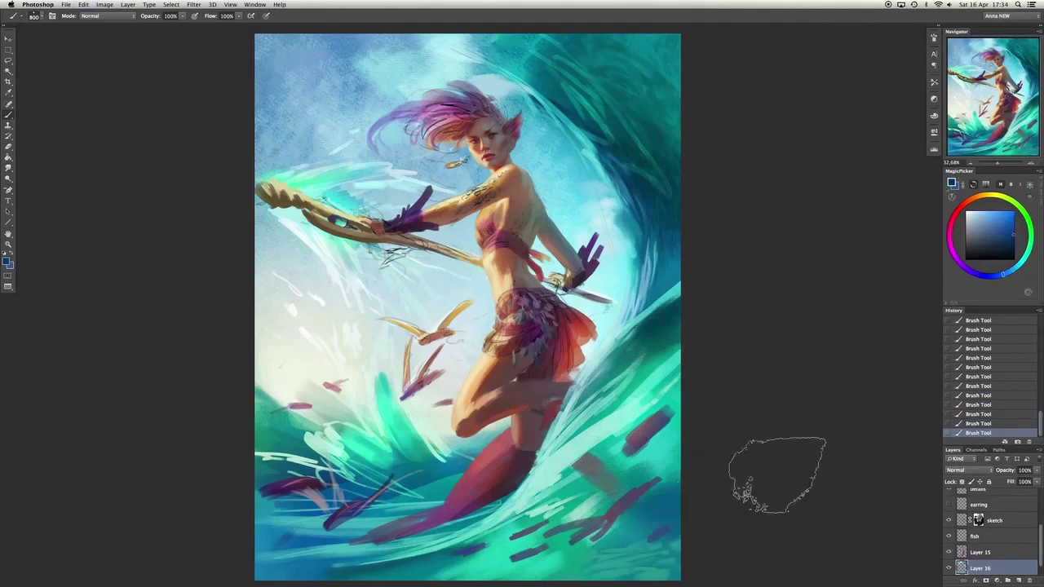
# Add short teal strokes along the bottom of the wave with a smaller brush.
pyautogui.keyDown('alt'); pyautogui.click(555, 567); pyautogui.keyUp('alt')
pyautogui.press('[')
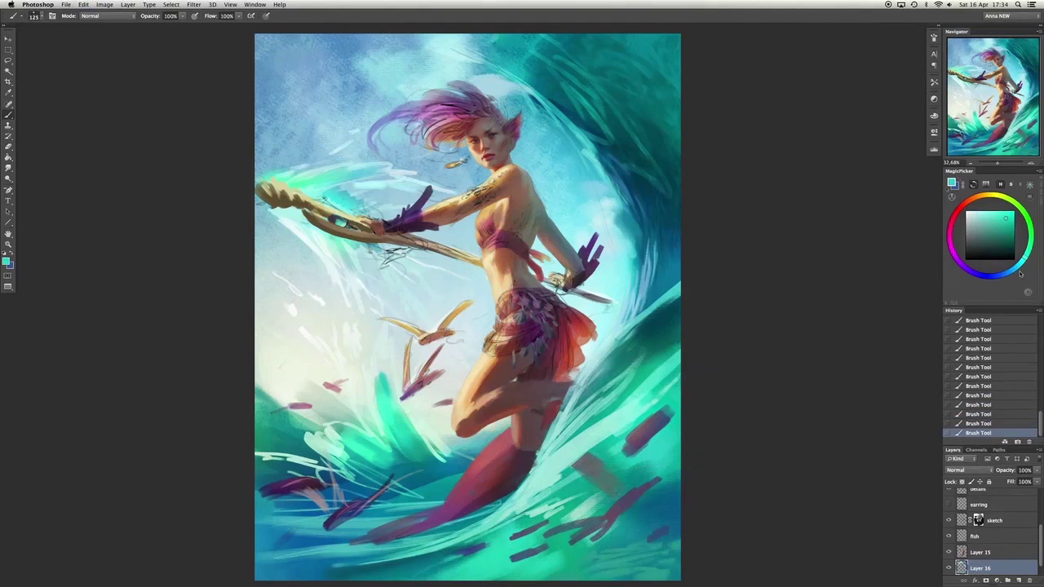
pyautogui.press('[')
pyautogui.moveTo(436, 561); pyautogui.dragTo(465, 556)
pyautogui.moveTo(400, 564); pyautogui.dragTo(473, 554)
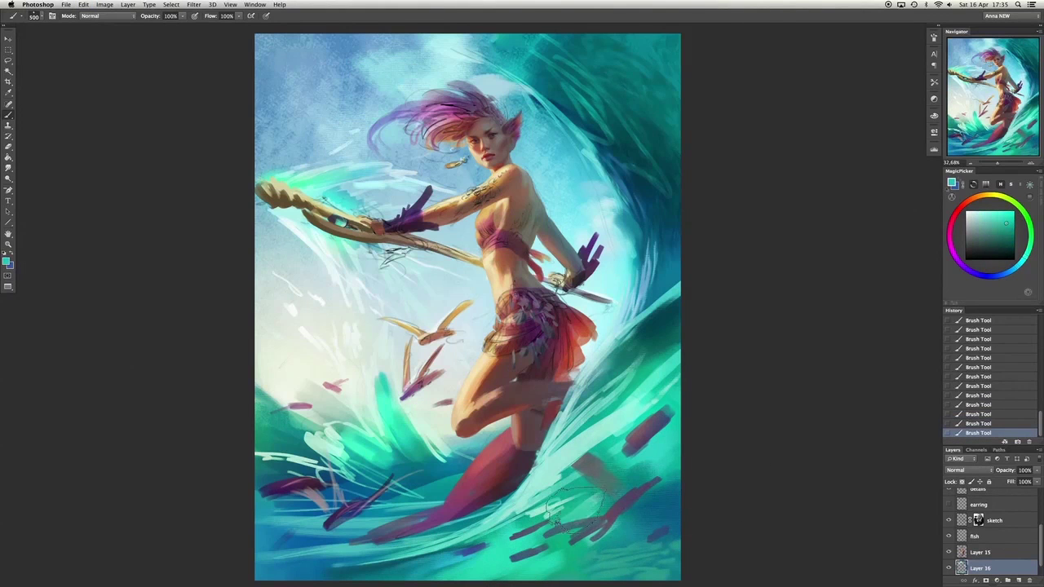
pyautogui.moveTo(575, 508); pyautogui.dragTo(588, 493)
pyautogui.keyDown('alt'); pyautogui.click(653, 440); pyautogui.keyUp('alt')
pyautogui.press('[')
pyautogui.press('[')
pyautogui.press('[')
pyautogui.press('[')
pyautogui.press('[')
pyautogui.keyDown('alt'); pyautogui.click(477, 555); pyautogui.keyUp('alt')
pyautogui.moveTo(457, 558); pyautogui.dragTo(473, 550)
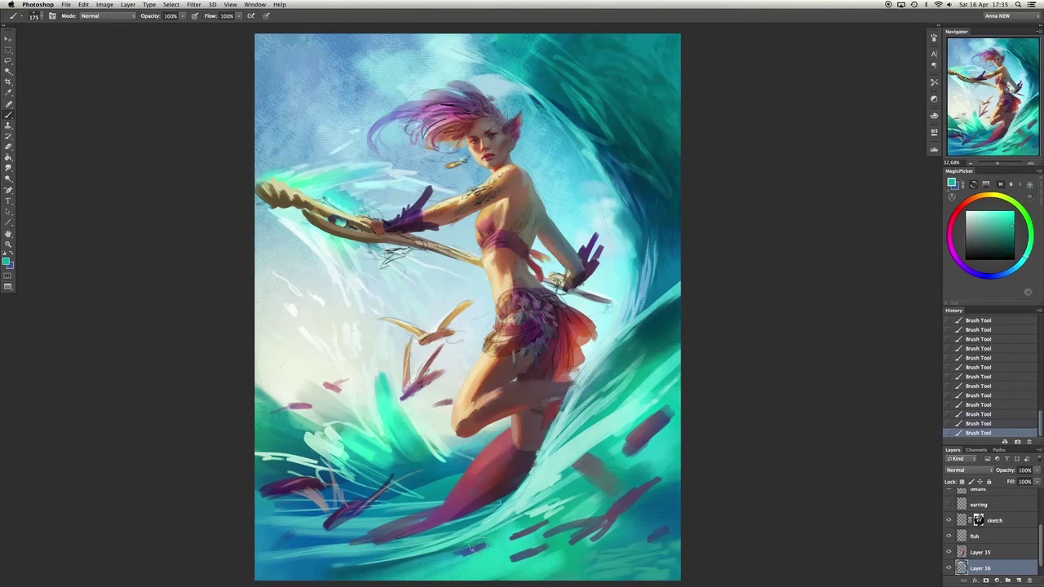
# Erase a spot on the wave's right edge and repaint short strokes in the lower wave.
pyautogui.press('e')
pyautogui.click(667, 349)
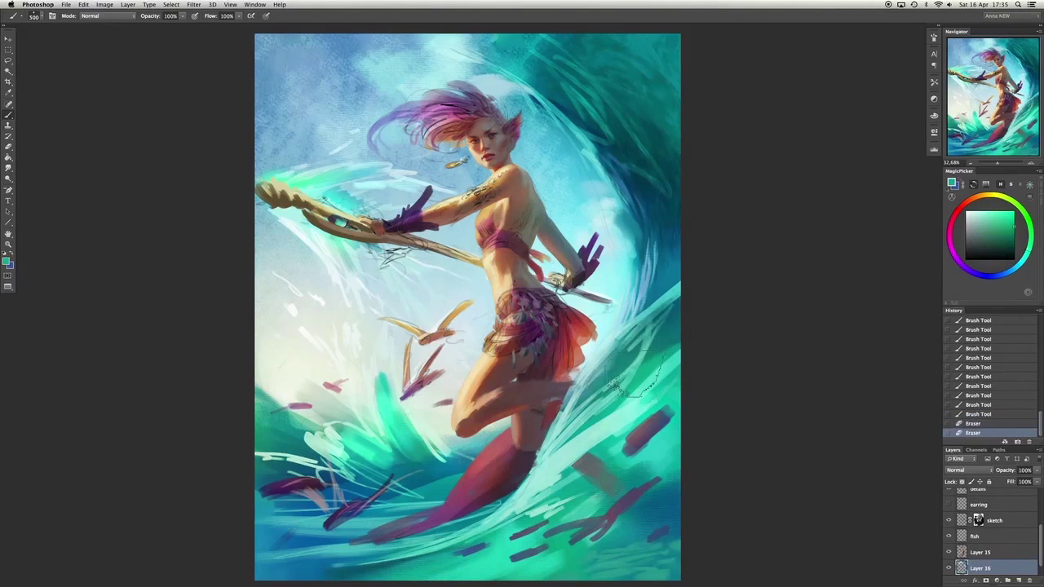
pyautogui.press('b')
pyautogui.moveTo(644, 490); pyautogui.dragTo(669, 514)
pyautogui.moveTo(505, 514); pyautogui.dragTo(522, 501)
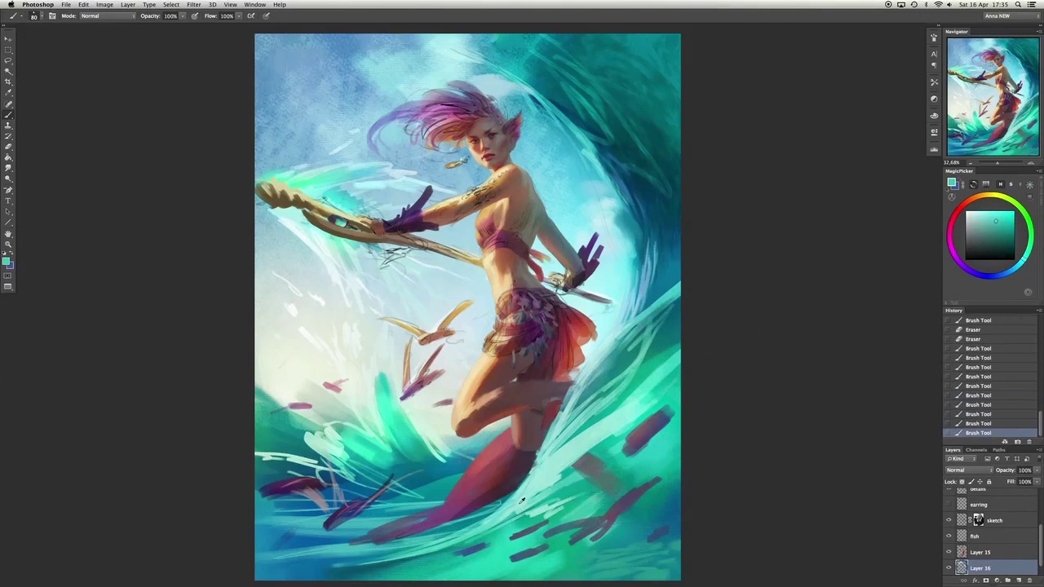
pyautogui.moveTo(498, 534)
pyautogui.mouseDown()
pyautogui.moveTo(519, 515)
pyautogui.moveTo(624, 485)
pyautogui.mouseUp()
pyautogui.moveTo(512, 561); pyautogui.dragTo(522, 556)
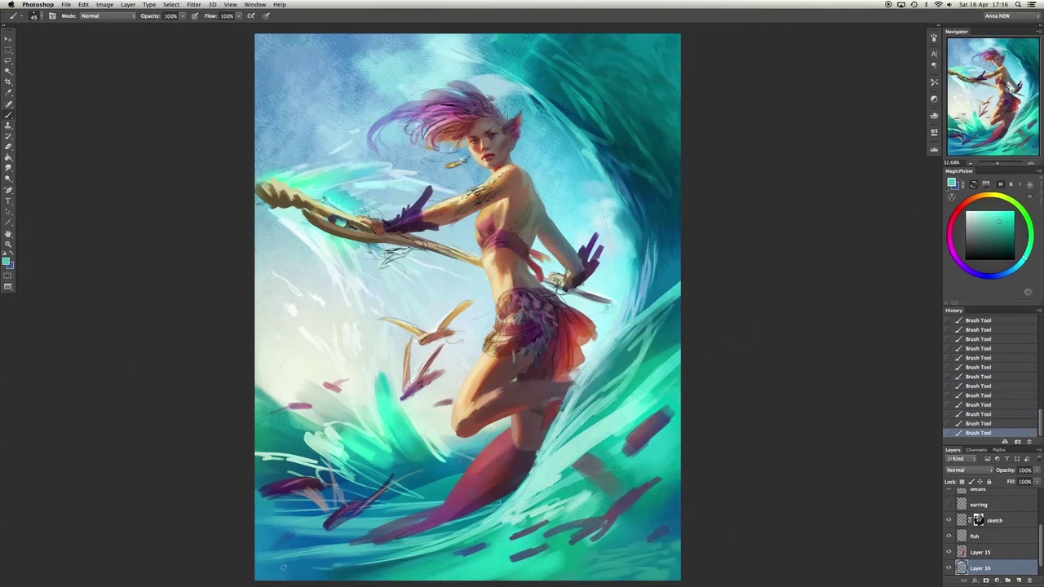
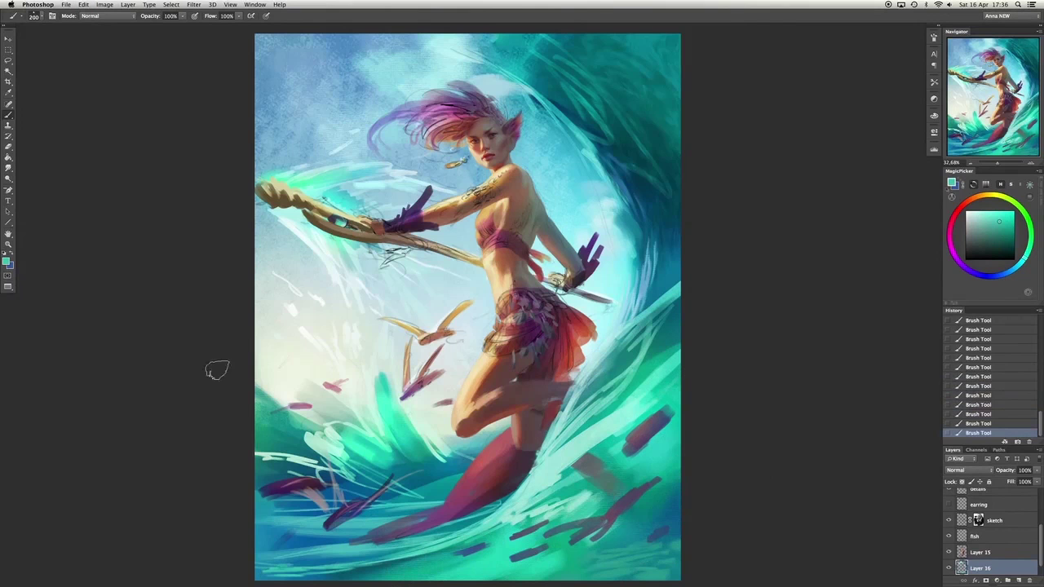
# Paint faint teal and green strokes over the lower-left wave and near the leg.
pyautogui.keyDown('alt'); pyautogui.click(301, 422); pyautogui.keyUp('alt')
pyautogui.moveTo(279, 436); pyautogui.dragTo(301, 421)
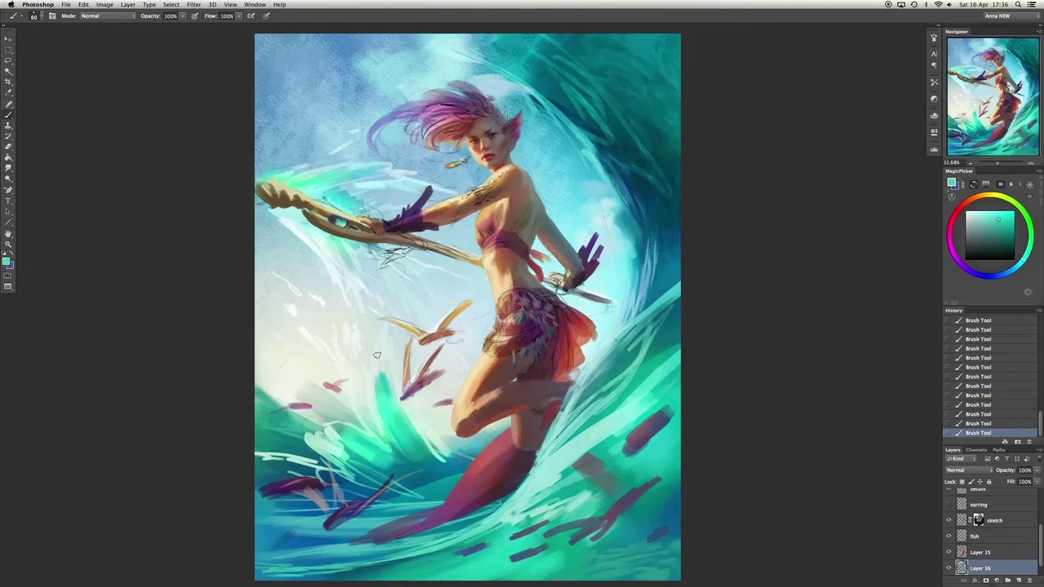
pyautogui.keyDown('alt'); pyautogui.click(413, 480); pyautogui.keyUp('alt')
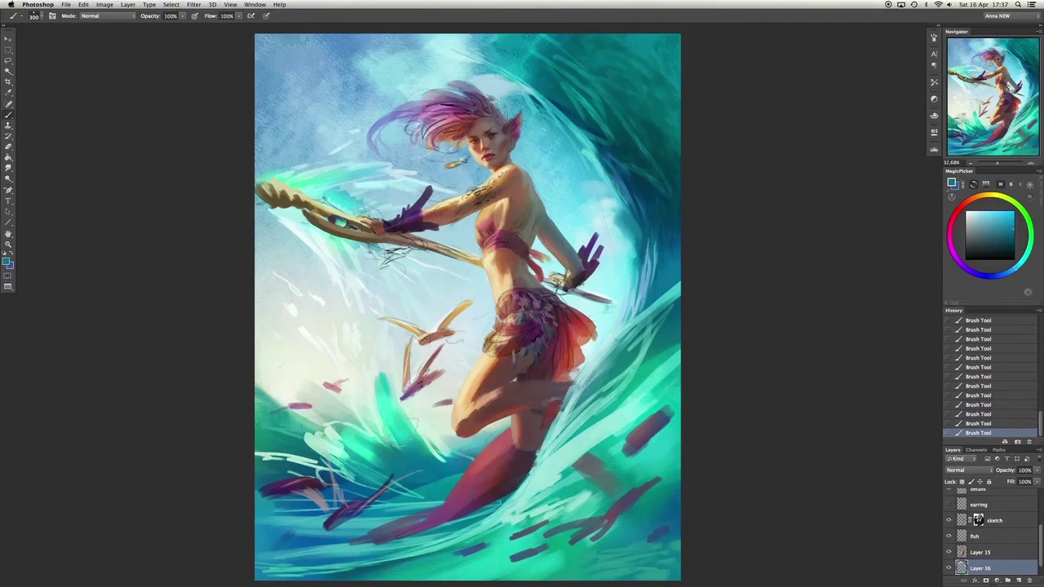
pyautogui.keyDown('alt'); pyautogui.click(472, 439); pyautogui.keyUp('alt')
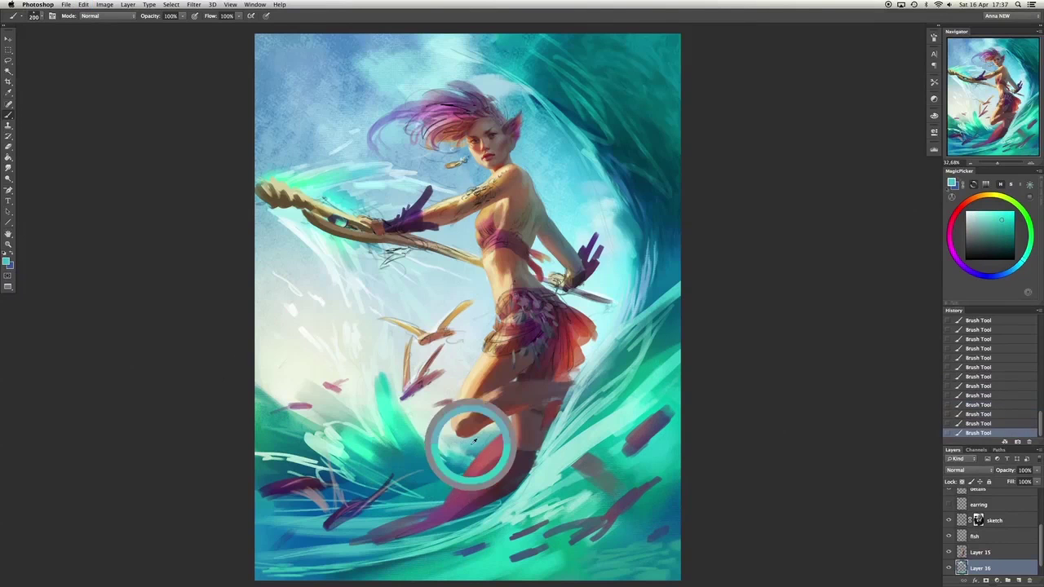
pyautogui.keyDown('alt'); pyautogui.click(450, 434); pyautogui.keyUp('alt')
pyautogui.moveTo(480, 431); pyautogui.dragTo(509, 424)
# At brush size 175, brighten the sky above the head and near the arm with light blue and teal.
pyautogui.press(']')
pyautogui.press(']')
pyautogui.press(']')
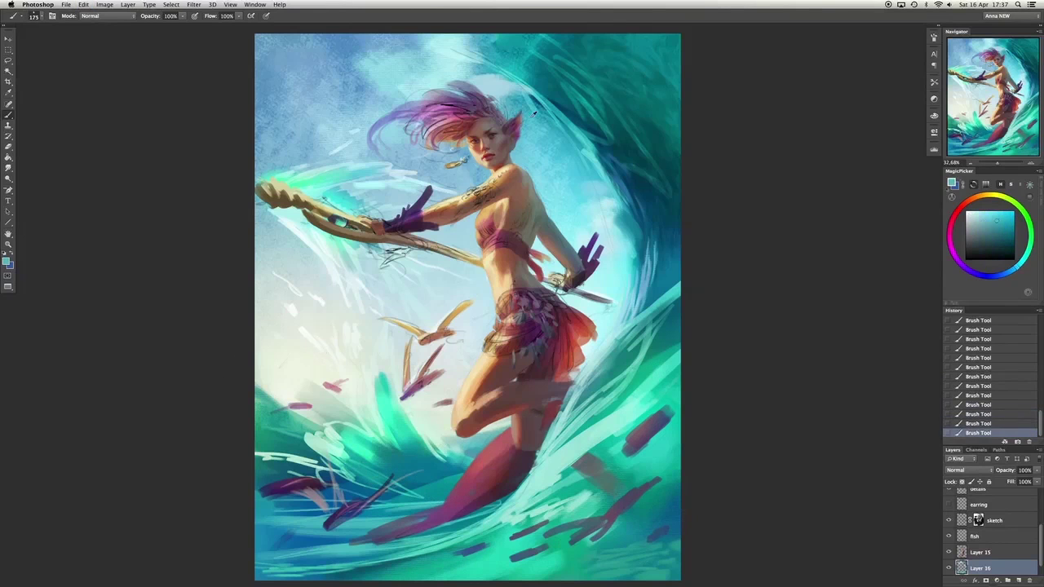
pyautogui.moveTo(420, 116)
pyautogui.mouseDown()
pyautogui.moveTo(337, 93)
pyautogui.moveTo(522, 122)
pyautogui.mouseUp()
pyautogui.keyDown('alt'); pyautogui.click(571, 213); pyautogui.keyUp('alt')
pyautogui.moveTo(563, 216); pyautogui.dragTo(583, 210)
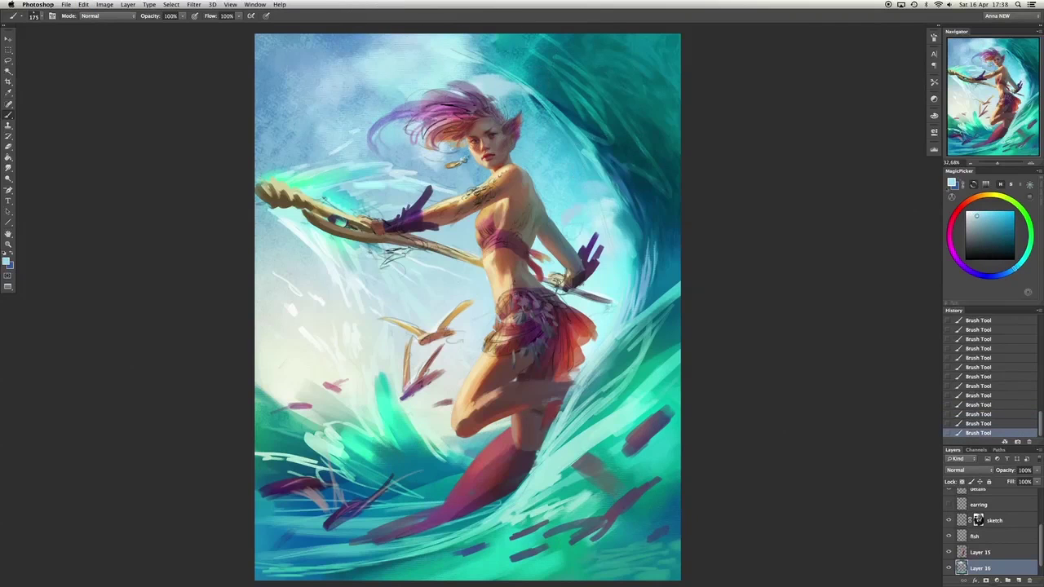
pyautogui.keyDown('alt'); pyautogui.click(555, 181); pyautogui.keyUp('alt')
pyautogui.moveTo(558, 157); pyautogui.dragTo(561, 143)
# Sample sky colours right of the head and test lighter and deeper blue strokes, toggling undo to compare.
pyautogui.keyDown('alt'); pyautogui.click(599, 166); pyautogui.keyUp('alt')
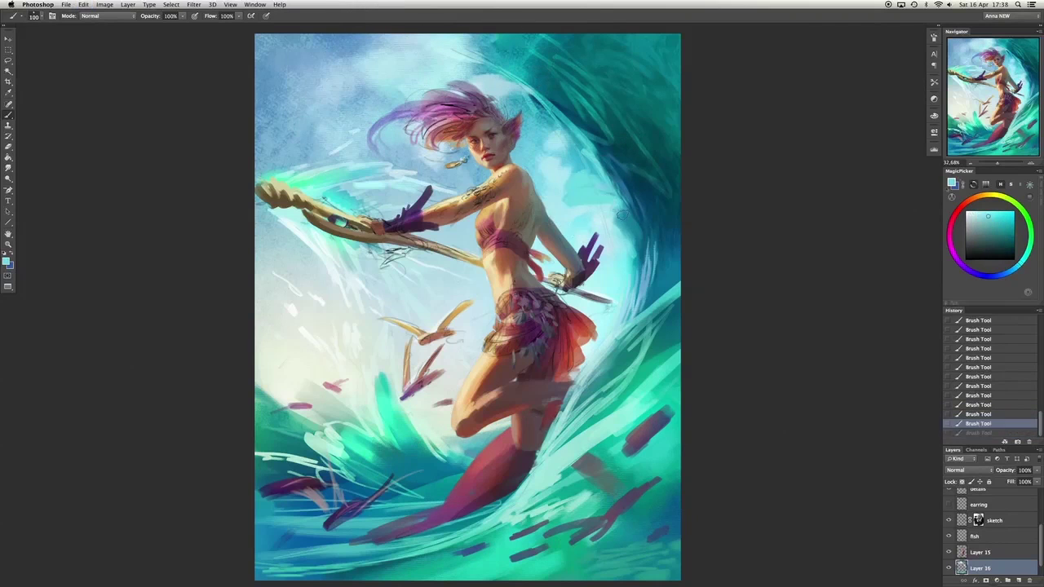
pyautogui.keyDown('alt'); pyautogui.click(604, 151); pyautogui.keyUp('alt')
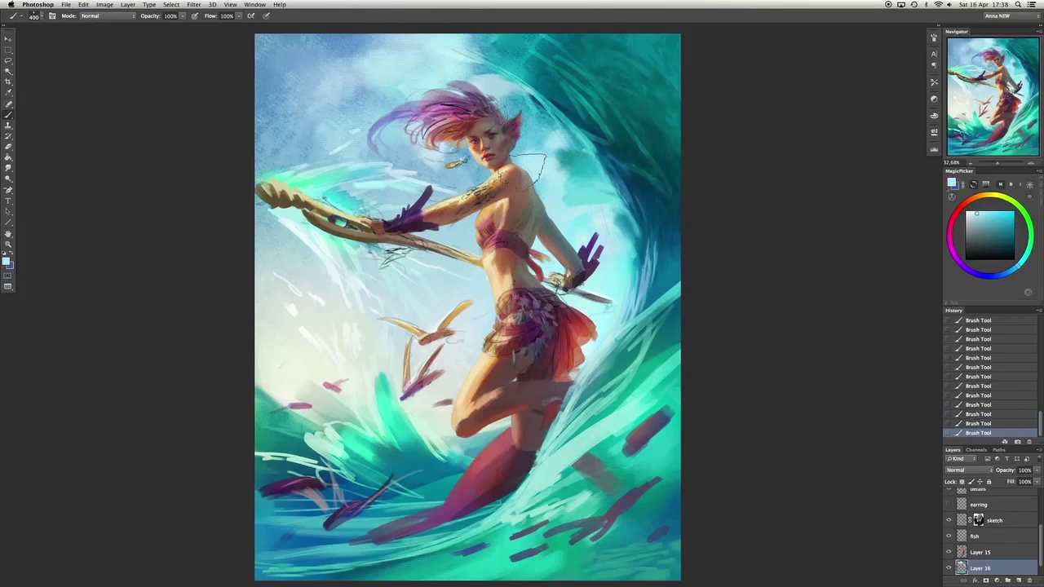
pyautogui.press('super+z')
pyautogui.press('super+z')
pyautogui.press('super+z')
pyautogui.press('super+z')
pyautogui.press('super+z')
pyautogui.press('super+z')
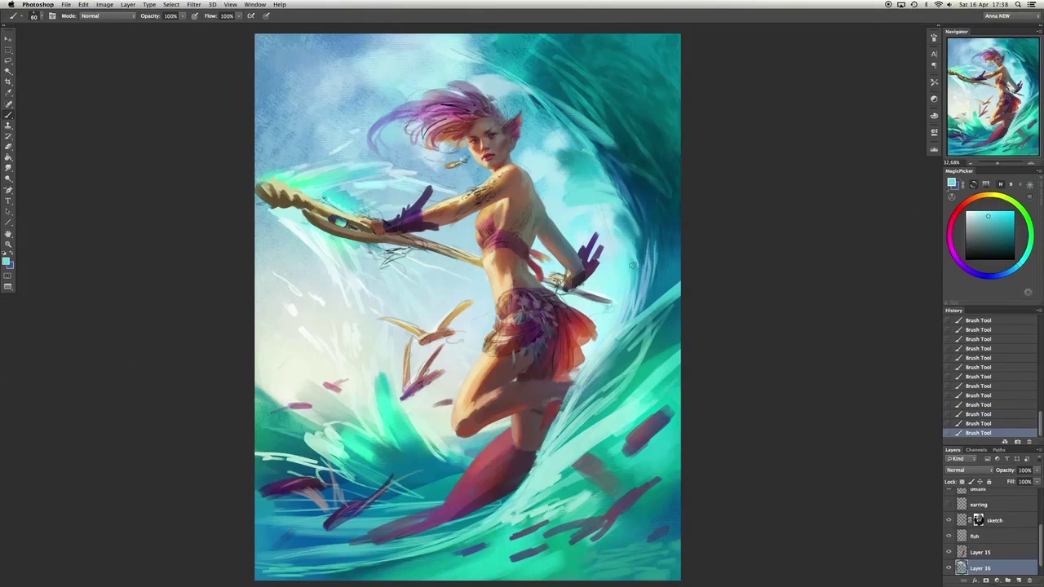
pyautogui.keyDown('alt'); pyautogui.click(631, 278); pyautogui.keyUp('alt')
pyautogui.press('super+z')
pyautogui.press('super+z')
pyautogui.press('super+s')
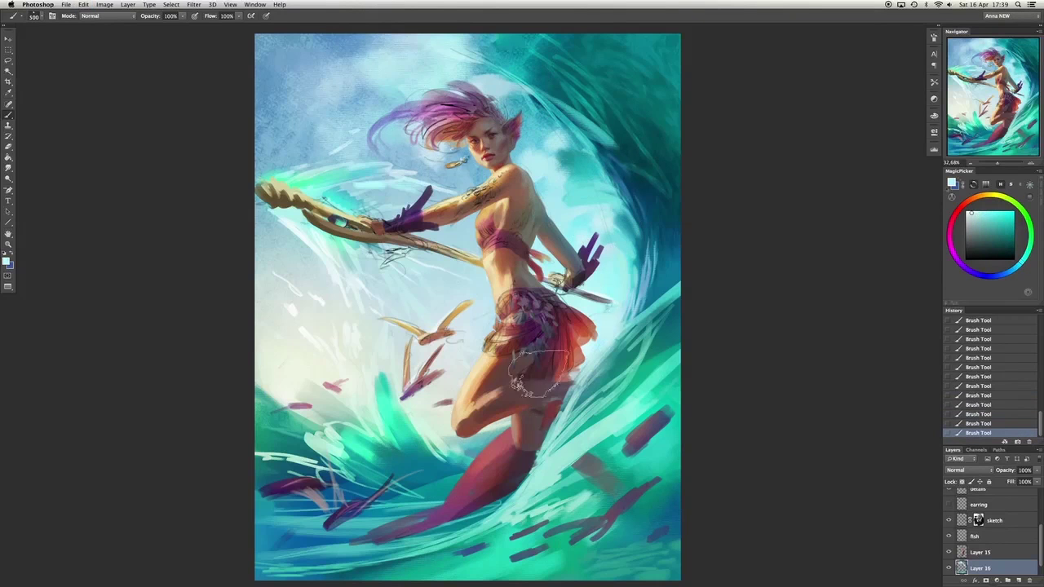
pyautogui.keyDown('alt'); pyautogui.click(632, 303); pyautogui.keyUp('alt')
pyautogui.press('super+z')
pyautogui.press('super+z')
pyautogui.press('super+z')
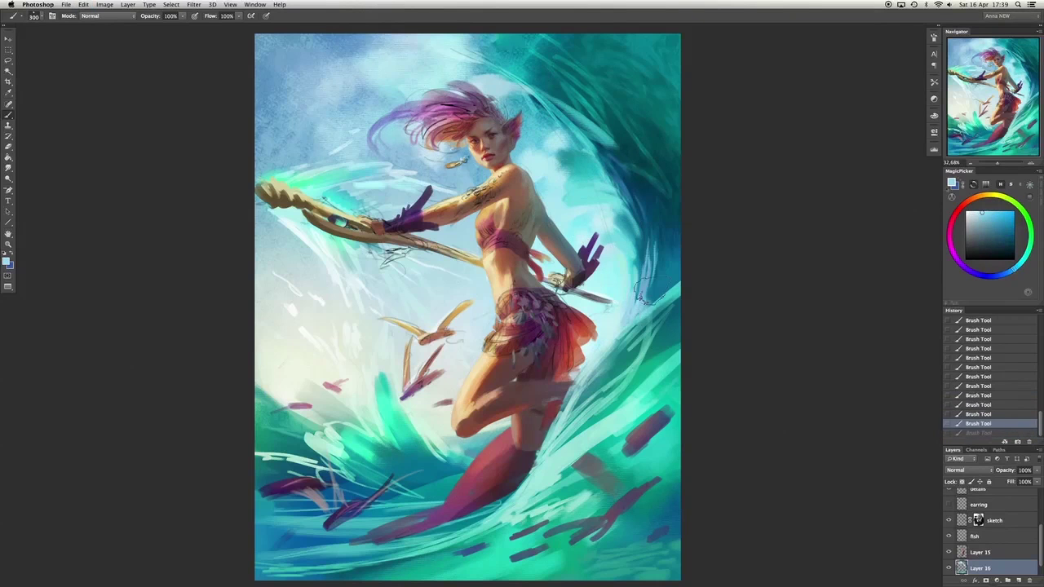
pyautogui.press('super+z')
pyautogui.press('super+z')
pyautogui.press('super+z')
# Try lighter and cyan sky tones around the head, toggling undo to compare each stroke.
pyautogui.keyDown('alt'); pyautogui.click(661, 258); pyautogui.keyUp('alt')
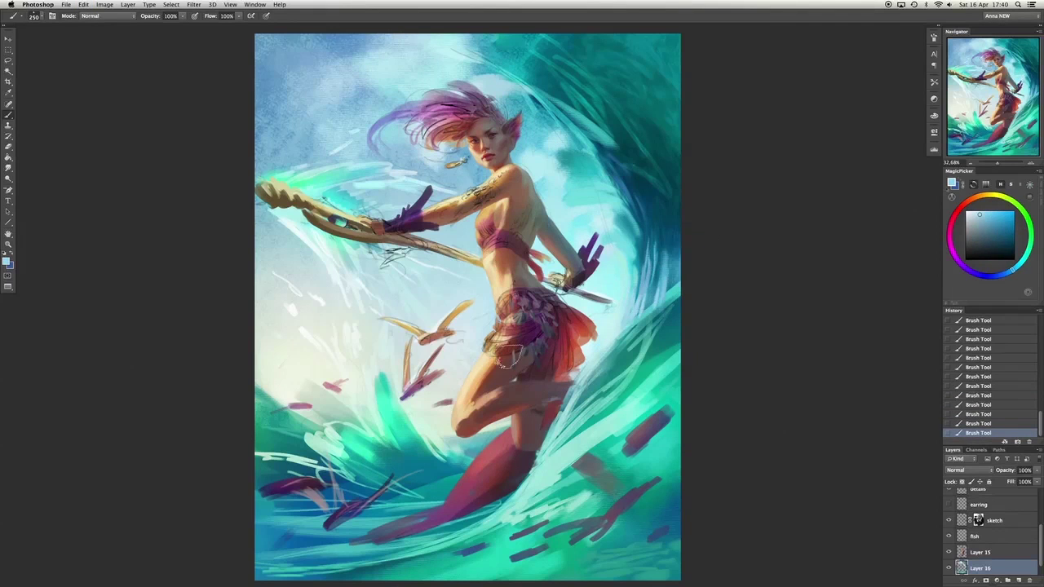
pyautogui.press('super+z')
pyautogui.press('super+z')
pyautogui.press('super+z')
pyautogui.press('super+z')
pyautogui.keyDown('alt'); pyautogui.click(634, 253); pyautogui.keyUp('alt')
pyautogui.press('super+z')
pyautogui.press('super+z')
pyautogui.press('super+z')
pyautogui.press('super+z')
pyautogui.keyDown('alt'); pyautogui.click(635, 315); pyautogui.keyUp('alt')
pyautogui.press('super+z')
pyautogui.press('super+z')
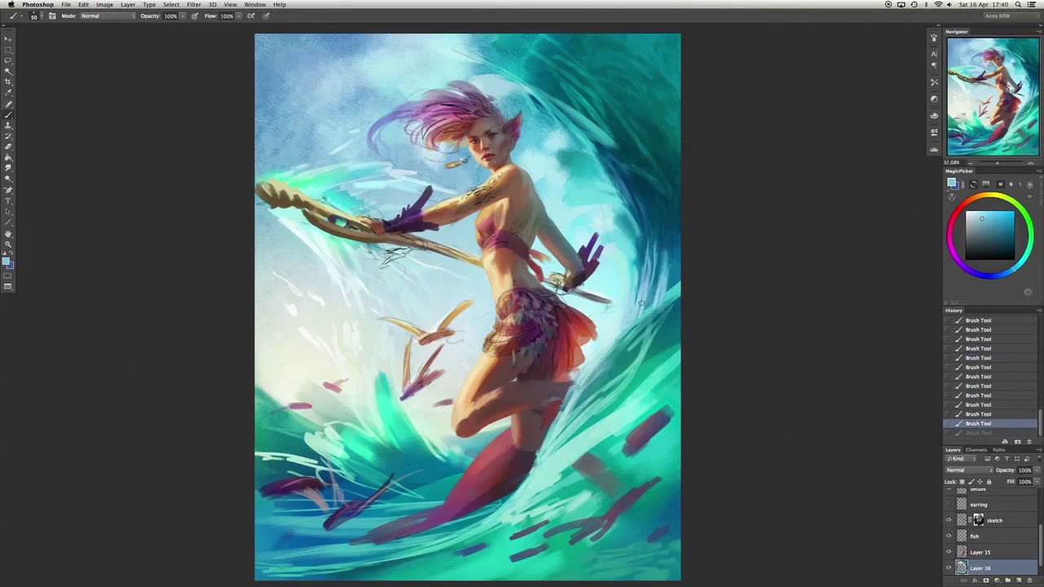
pyautogui.keyDown('alt'); pyautogui.click(649, 319); pyautogui.keyUp('alt')
pyautogui.press('super+z')
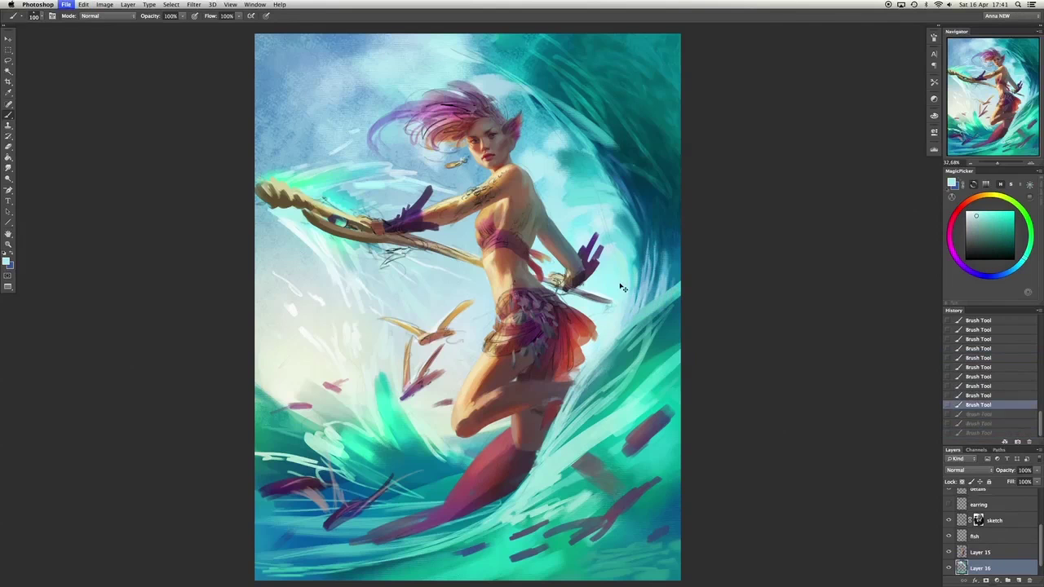
# Sample a wave blue, try a new colour-wheel shade, and step back three strokes.
pyautogui.keyDown('alt'); pyautogui.click(601, 155); pyautogui.keyUp('alt')
pyautogui.press('super+z')
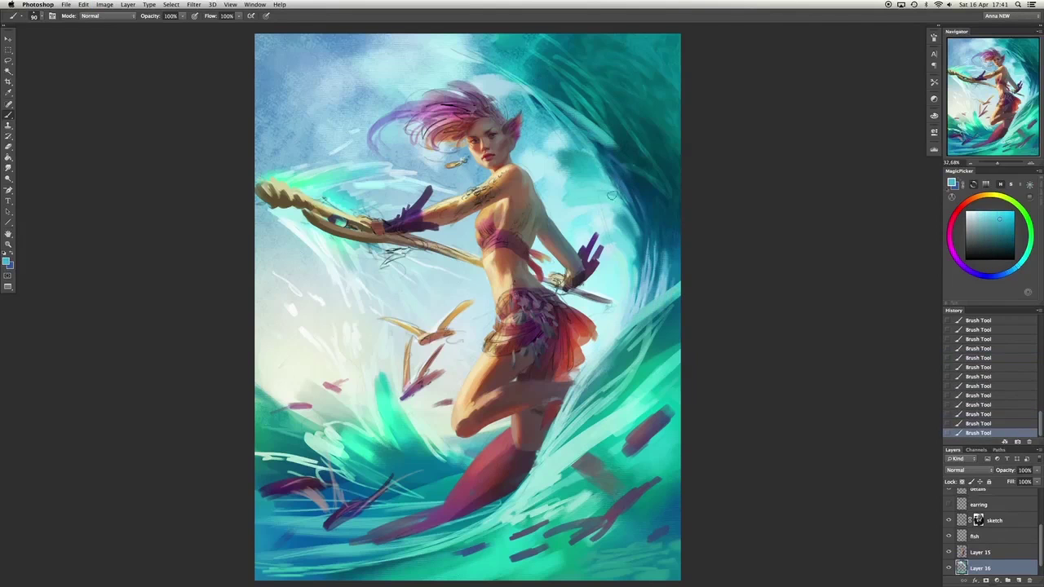
pyautogui.press('super+z')
pyautogui.press('super+z')
pyautogui.keyDown('alt'); pyautogui.click(620, 236); pyautogui.keyUp('alt')
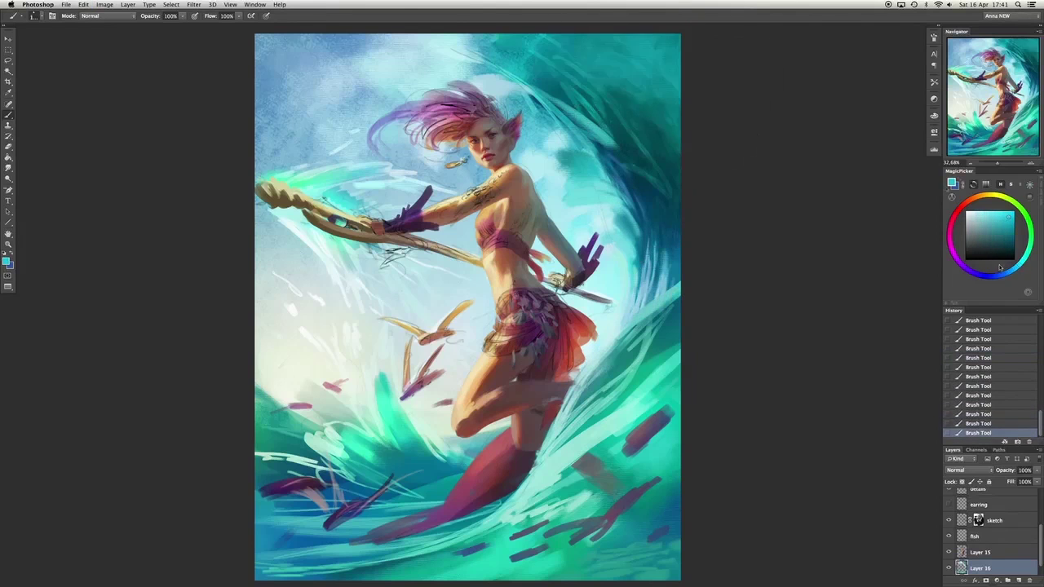
pyautogui.press('super+z')
pyautogui.press('super+z')
pyautogui.press('super+z')
pyautogui.rightClick(605, 263)
# Redo the undone sky strokes, toggling undo and redo to compare them.
pyautogui.press('super+shift+z')
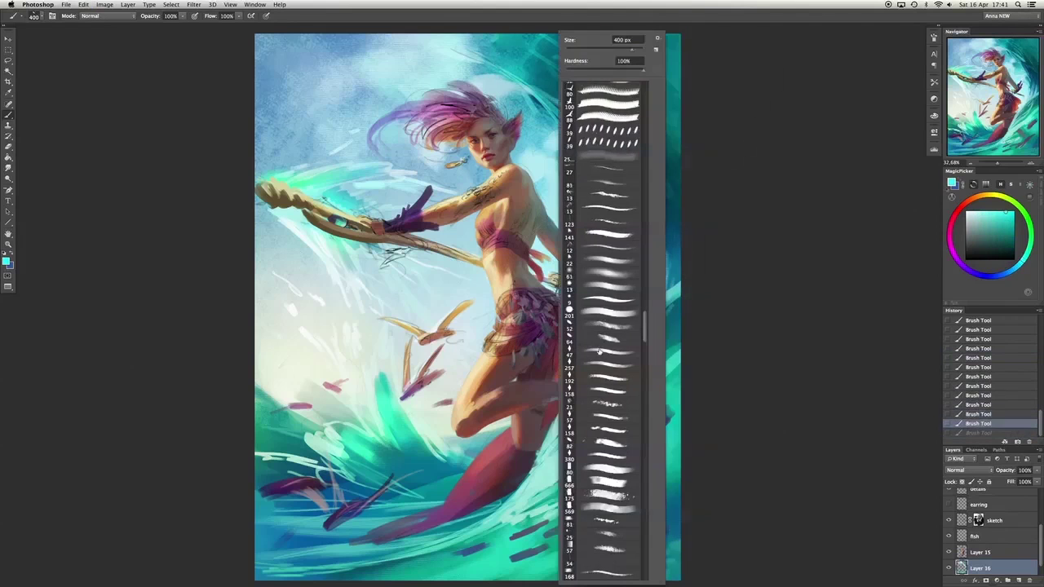
pyautogui.press('super+shift+z')
pyautogui.press('super+shift+z')
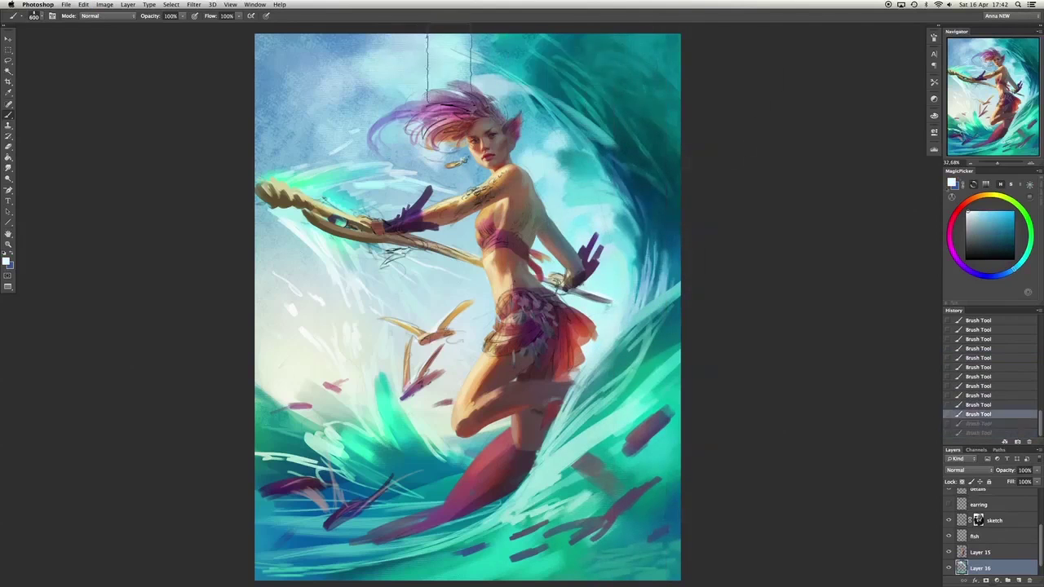
pyautogui.press('super+z')
pyautogui.press('super+shift+z')
pyautogui.press(']')
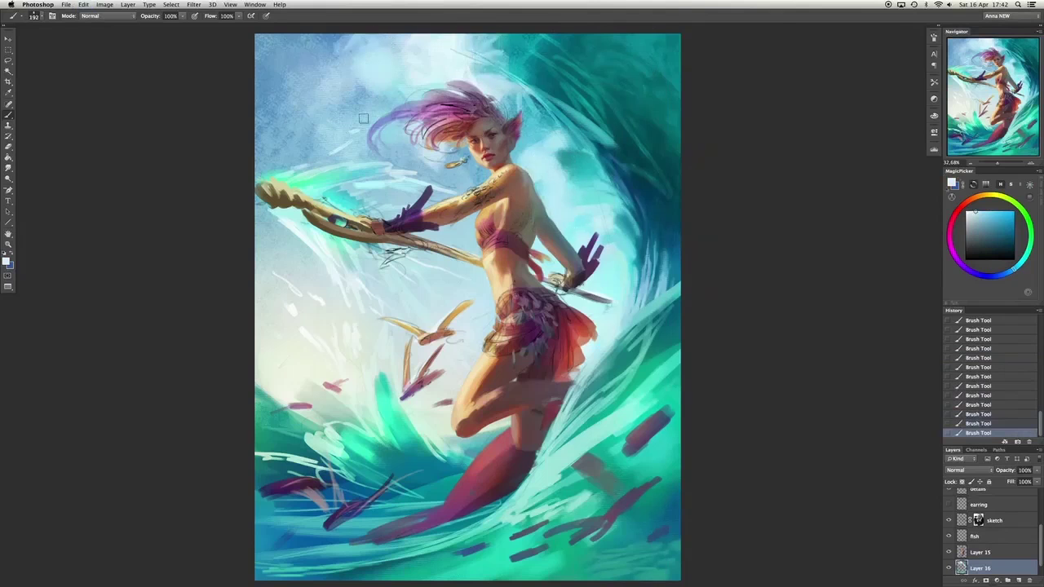
pyautogui.press('super+z')
pyautogui.press('super+shift+z')
pyautogui.press('super+z')
# Check the brush presets, enlarge the brush to 400, and undo a trial stroke.
pyautogui.press('super+shift+z')
pyautogui.rightClick(528, 36)
pyautogui.press('super+z')
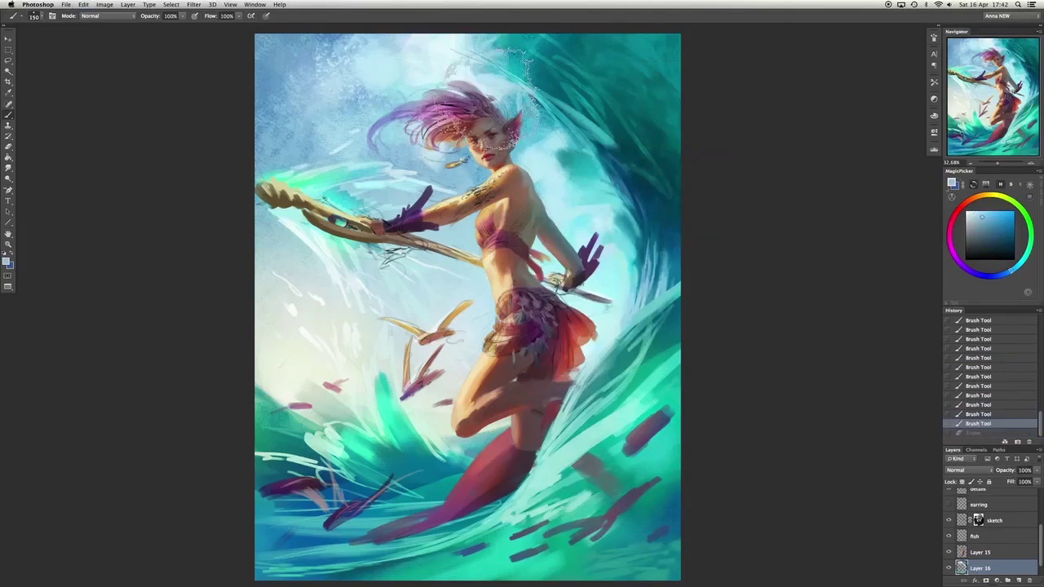
pyautogui.press('super+shift+z')
pyautogui.press('super+z')
pyautogui.press('super+shift+z')
pyautogui.moveTo(564, 187); pyautogui.dragTo(575, 184)
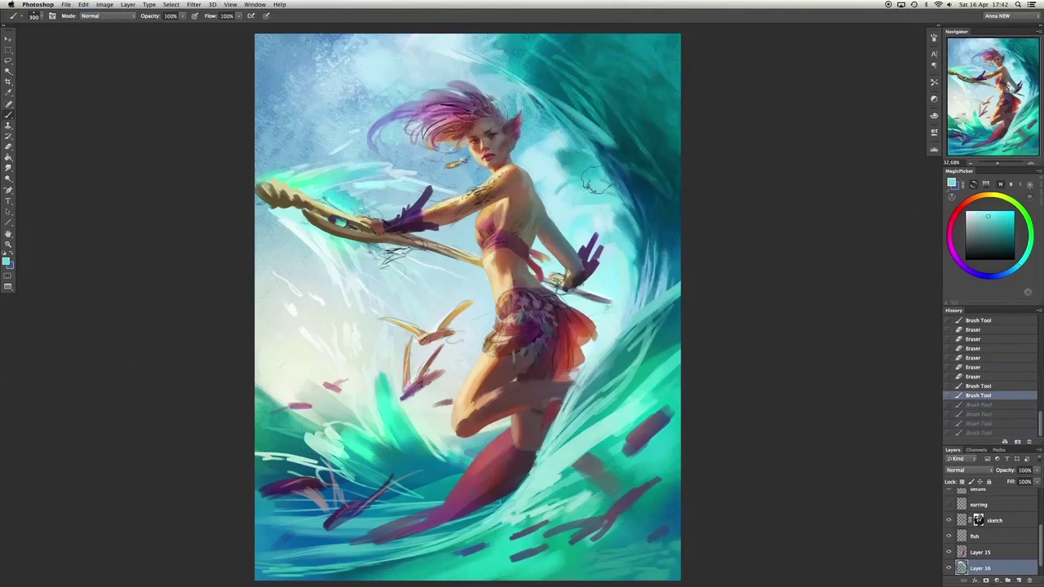
pyautogui.press('super+z')
pyautogui.press(']')
pyautogui.press(']')
pyautogui.press(']')
pyautogui.press(']')
pyautogui.press(']')
pyautogui.press(']')
pyautogui.press(']')
pyautogui.press(']')
# Paint a light blue stroke, then dab speckled spray texture into the upper-left sky.
pyautogui.moveTo(586, 148); pyautogui.dragTo(628, 160)
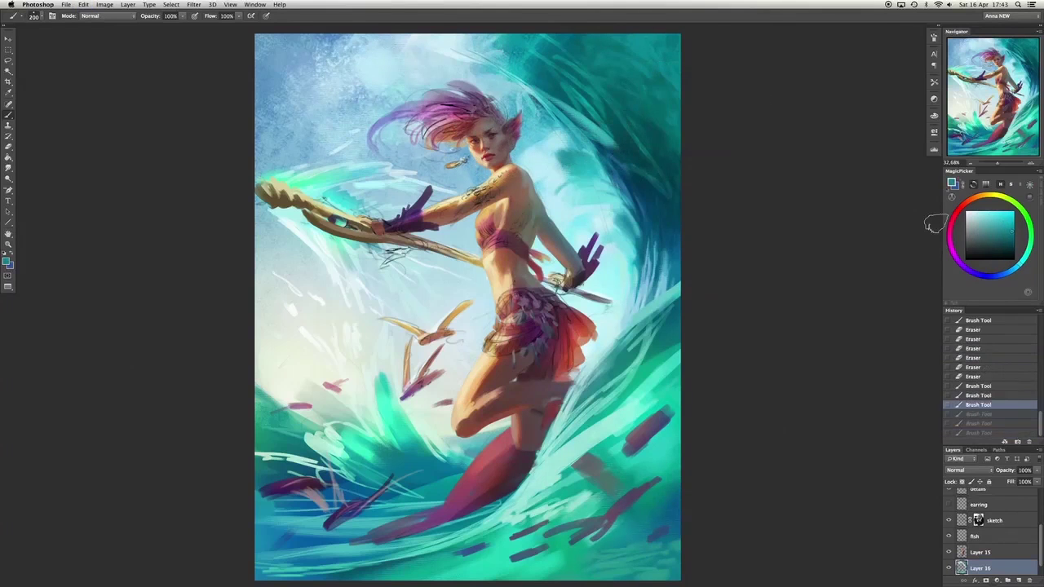
pyautogui.rightClick(636, 49)
pyautogui.press('super+z')
pyautogui.press('super+shift+z')
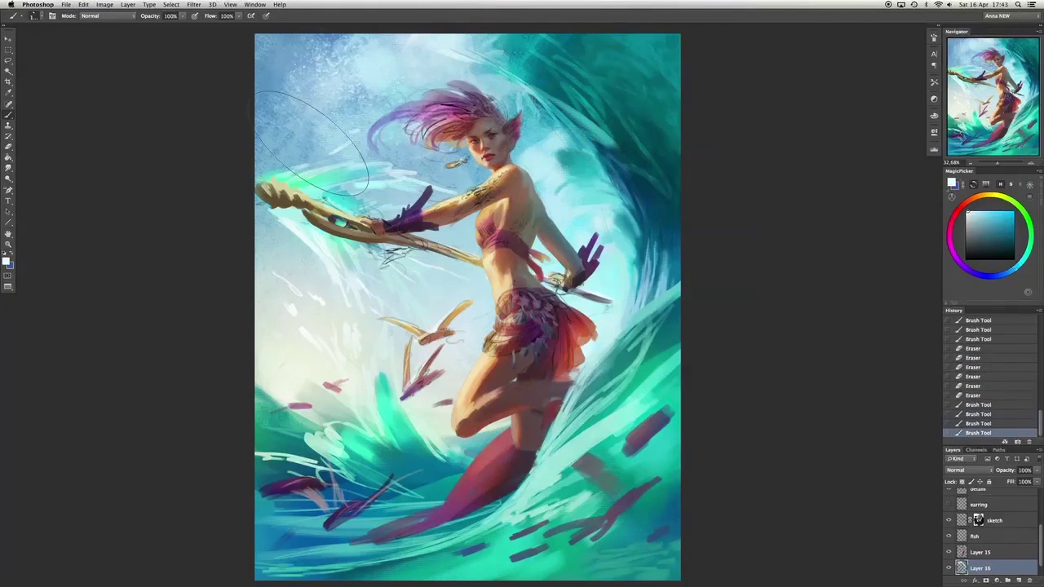
pyautogui.click(536, 176)
pyautogui.moveTo(375, 90); pyautogui.dragTo(347, 94)
# Brighten the sky right of the head and paint teal over the top wave crest at size 250.
pyautogui.moveTo(540, 164); pyautogui.dragTo(551, 160)
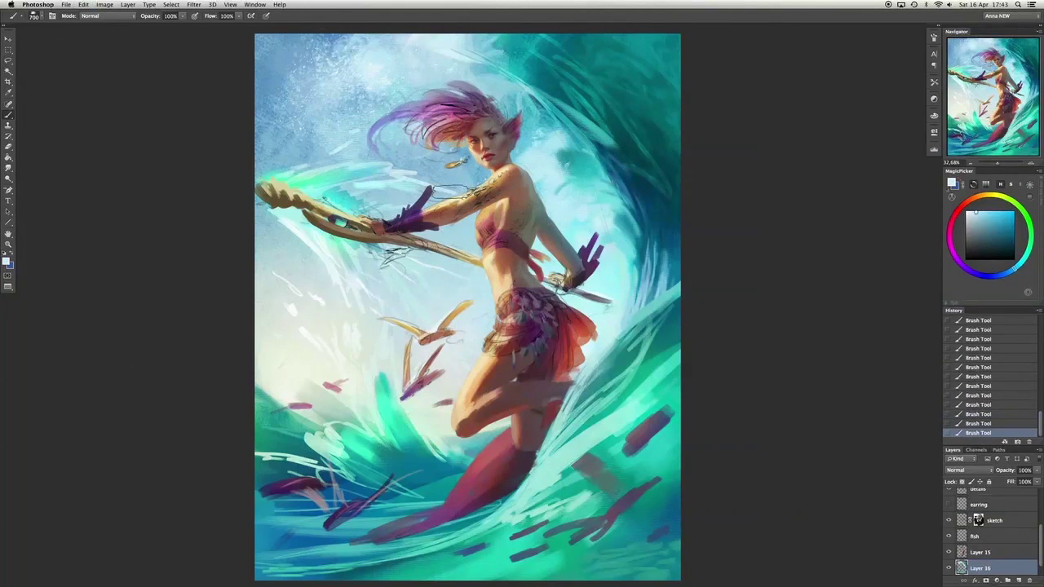
pyautogui.moveTo(440, 73)
pyautogui.mouseDown()
pyautogui.moveTo(497, 62)
pyautogui.moveTo(501, 40)
pyautogui.mouseUp()
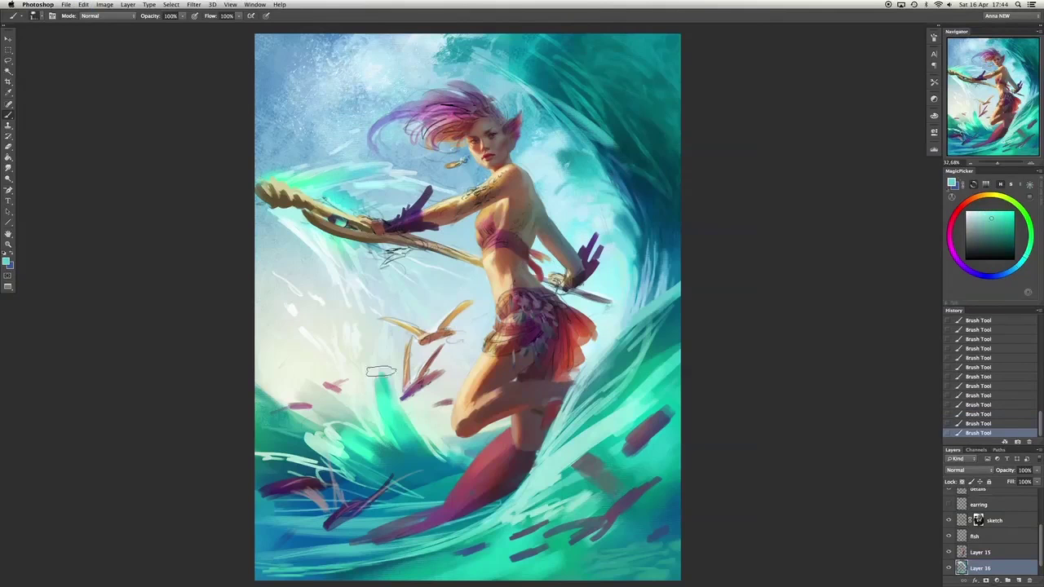
pyautogui.press('[')
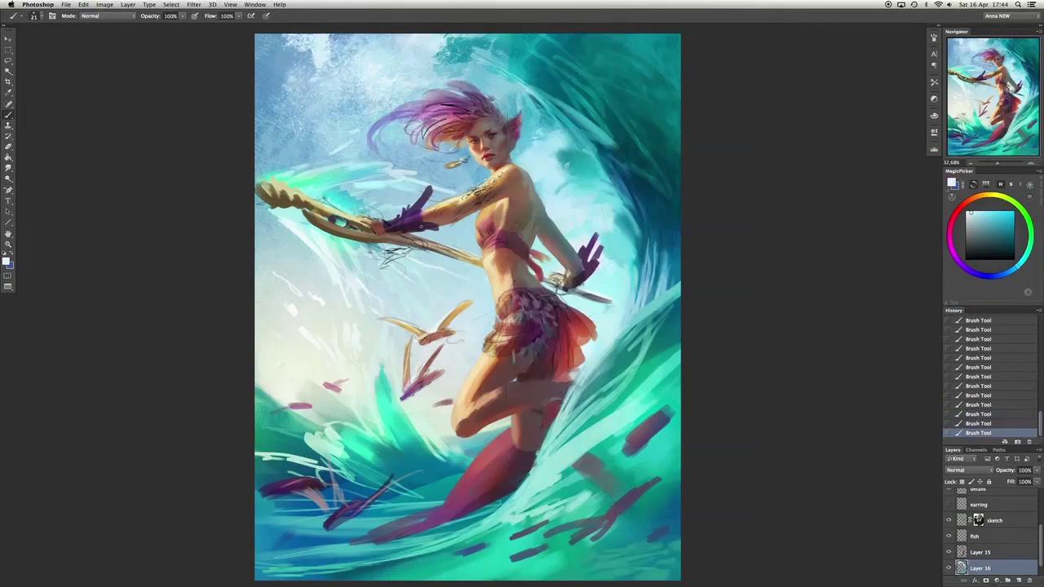
pyautogui.moveTo(327, 196)
pyautogui.mouseDown()
pyautogui.moveTo(432, 73)
pyautogui.moveTo(430, 61)
pyautogui.moveTo(481, 65)
pyautogui.mouseUp()
pyautogui.hotkey('ctrl', 'z')
# Erase stray sketch lines near the top wave crest on the sketch layer.
pyautogui.hotkey('alt', ']')
pyautogui.hotkey('alt', ']')
pyautogui.hotkey('alt', ']')
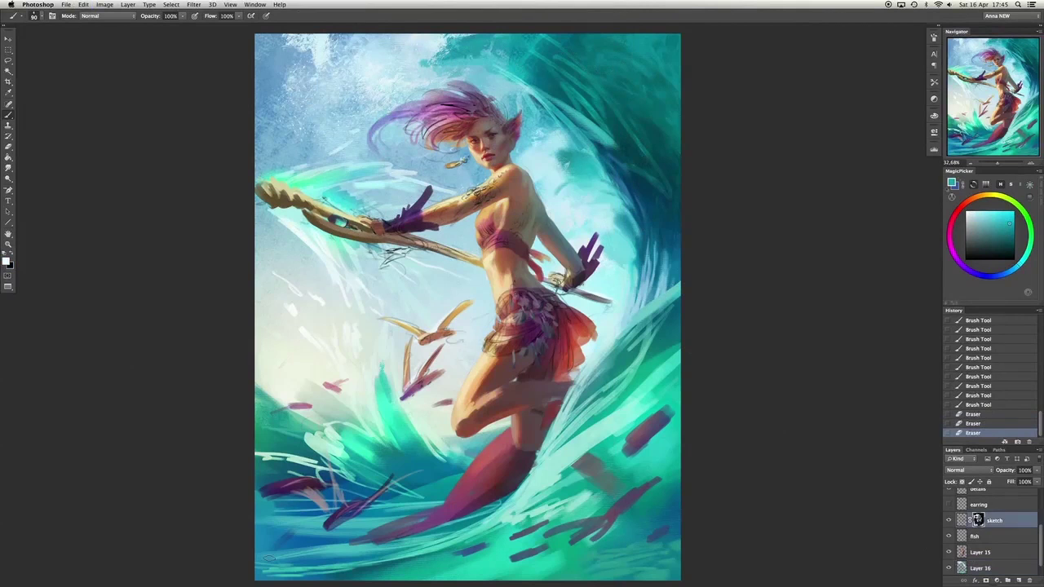
pyautogui.hotkey('alt', '[')
pyautogui.hotkey('alt', '[')
pyautogui.hotkey('alt', '[')
pyautogui.moveTo(469, 58); pyautogui.dragTo(497, 61)
# Repaint the upper-right wave with strokes from several textured brush presets.
pyautogui.rightClick(620, 37)
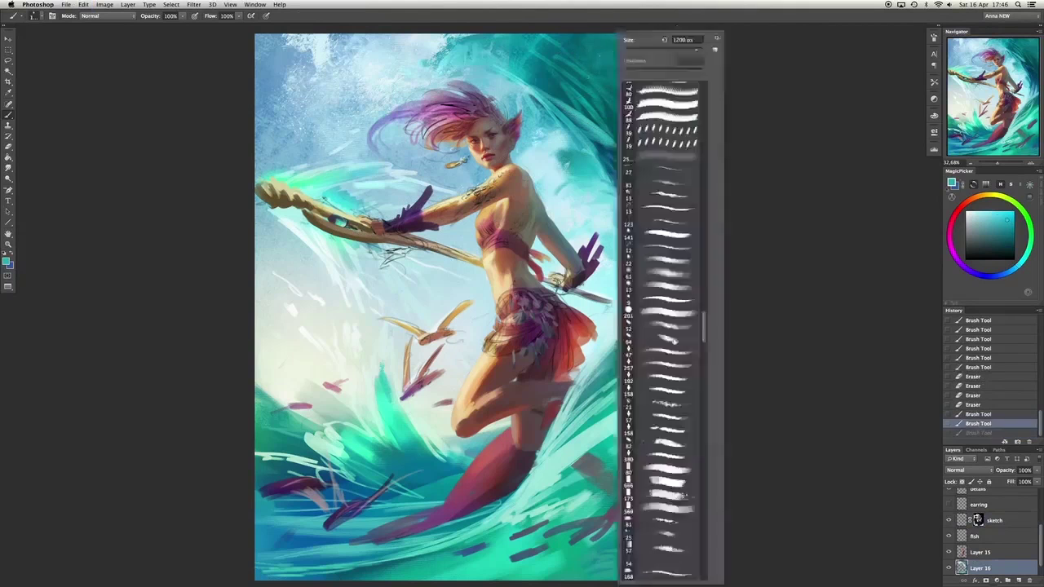
pyautogui.click(652, 82)
pyautogui.moveTo(619, 98)
pyautogui.mouseDown()
pyautogui.moveTo(648, 143)
pyautogui.moveTo(653, 89)
pyautogui.mouseUp()
pyautogui.rightClick(641, 37)
pyautogui.click(701, 61)
pyautogui.moveTo(636, 147)
pyautogui.mouseDown()
pyautogui.moveTo(612, 97)
pyautogui.moveTo(594, 104)
pyautogui.mouseUp()
pyautogui.rightClick(594, 103)
pyautogui.click(653, 98)
pyautogui.moveTo(555, 66); pyautogui.dragTo(538, 77)
pyautogui.moveTo(608, 118); pyautogui.dragTo(576, 172)
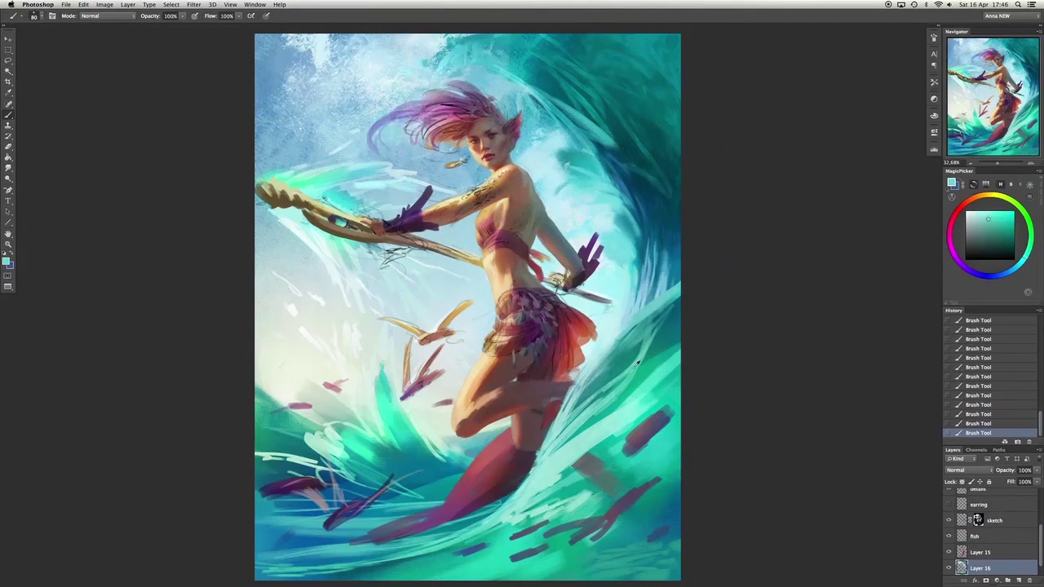
# At brush size 125, lay a light teal stroke on the lower-left wave.
pyautogui.press('[')
pyautogui.press('[')
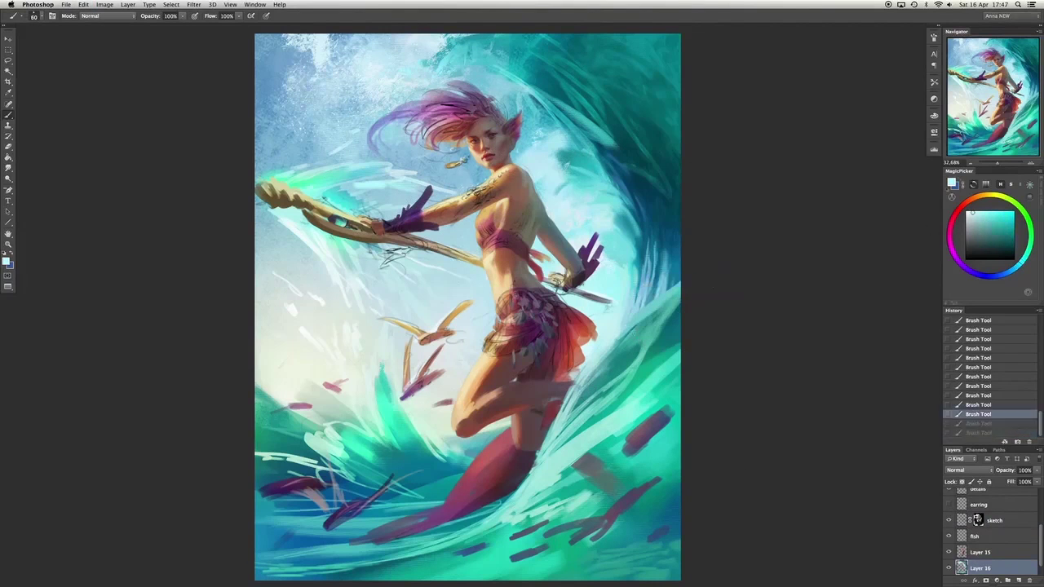
pyautogui.click(978, 216)
pyautogui.moveTo(629, 369); pyautogui.dragTo(668, 302)
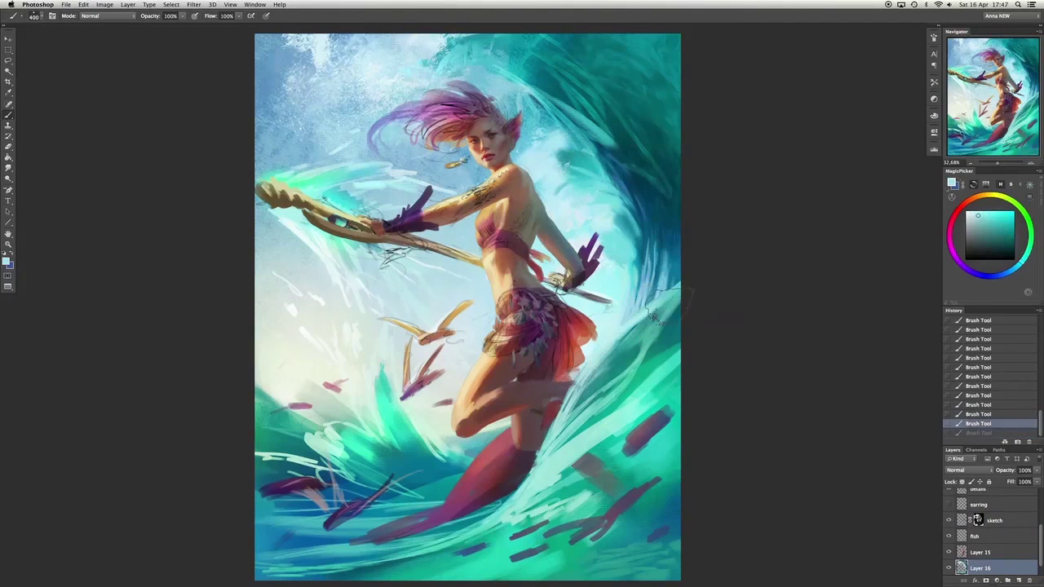
pyautogui.hotkey('ctrl', 'z')
pyautogui.keyDown('alt'); pyautogui.click(350, 471); pyautogui.keyUp('alt')
pyautogui.keyDown('alt'); pyautogui.click(351, 471); pyautogui.keyUp('alt')
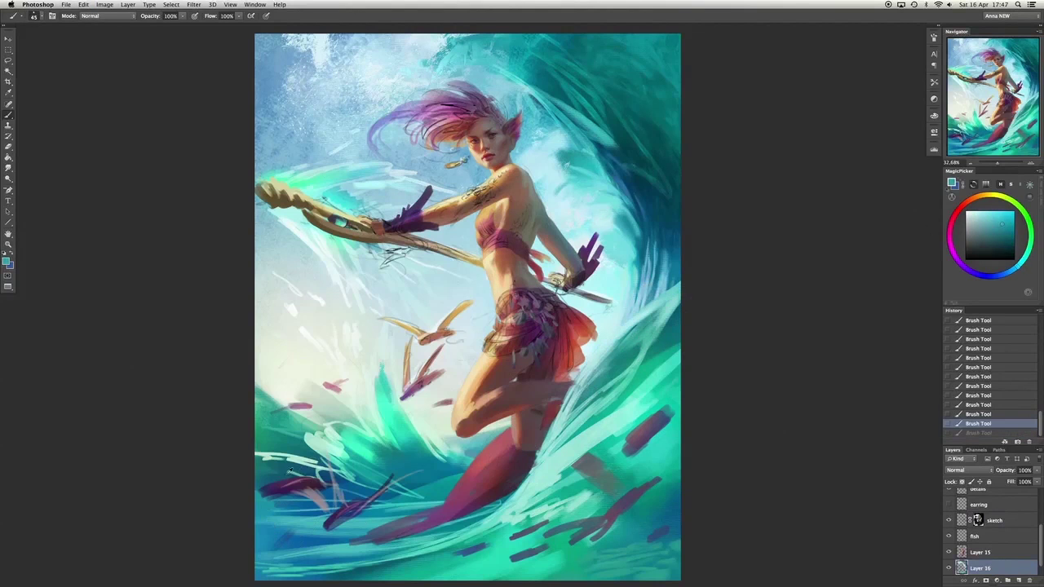
pyautogui.moveTo(351, 477); pyautogui.dragTo(343, 488)
# At brush size 100, sample light blues and deeper teals from the water around the legs.
pyautogui.press(']')
pyautogui.press(']')
pyautogui.press(']')
pyautogui.press(']')
pyautogui.press(']')
pyautogui.keyDown('alt'); pyautogui.click(279, 402); pyautogui.keyUp('alt')
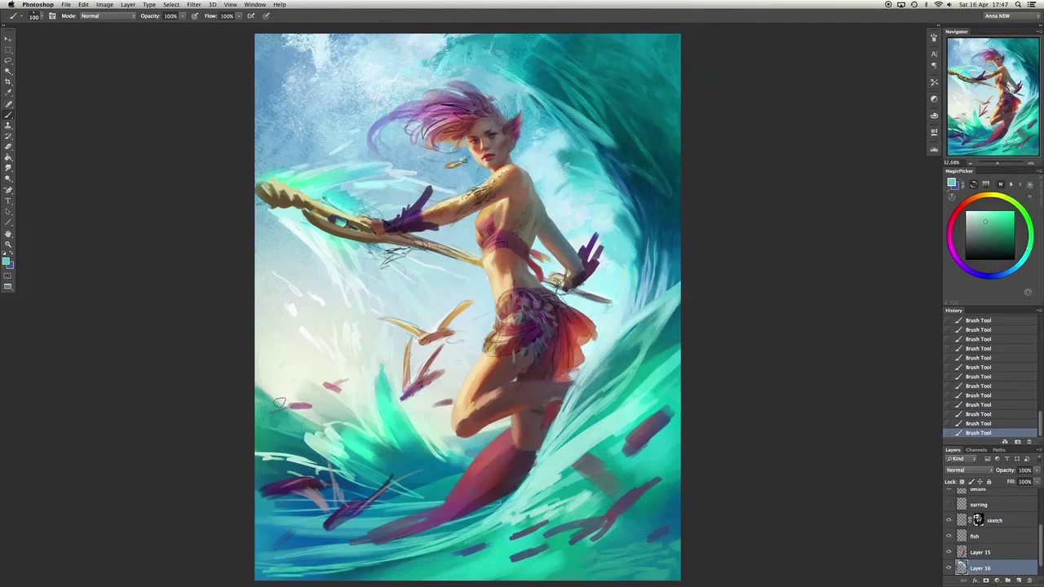
pyautogui.keyDown('alt'); pyautogui.click(446, 436); pyautogui.keyUp('alt')
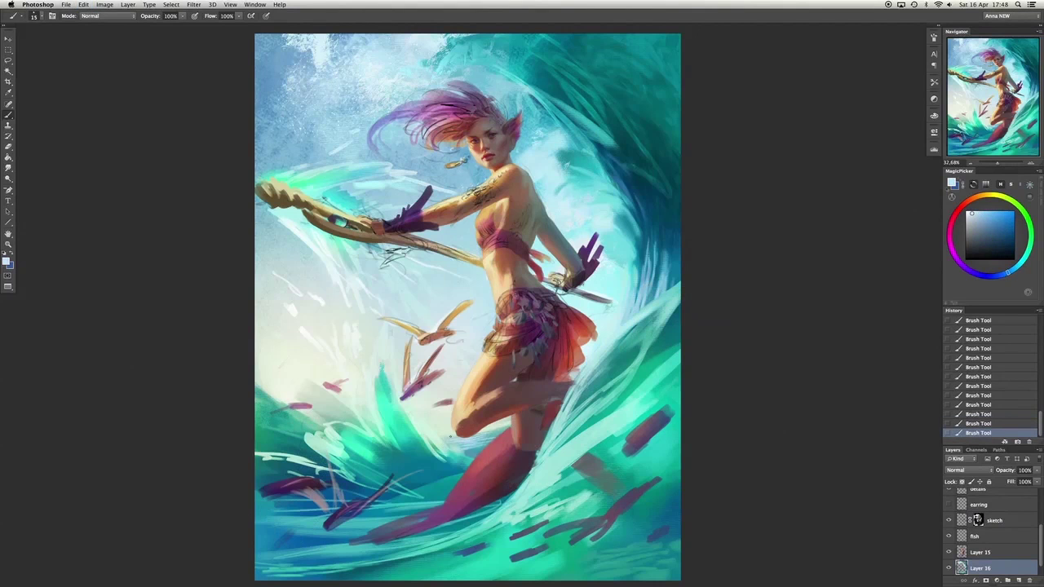
pyautogui.keyDown('alt'); pyautogui.click(473, 453); pyautogui.keyUp('alt')
pyautogui.keyDown('alt'); pyautogui.click(488, 519); pyautogui.keyUp('alt')
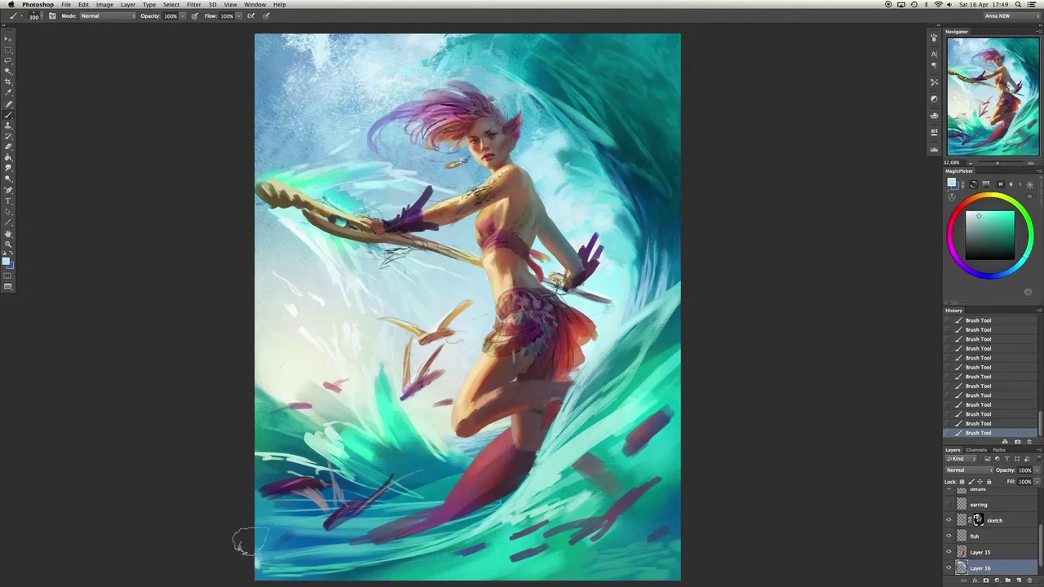
pyautogui.keyDown('alt'); pyautogui.click(337, 547); pyautogui.keyUp('alt')
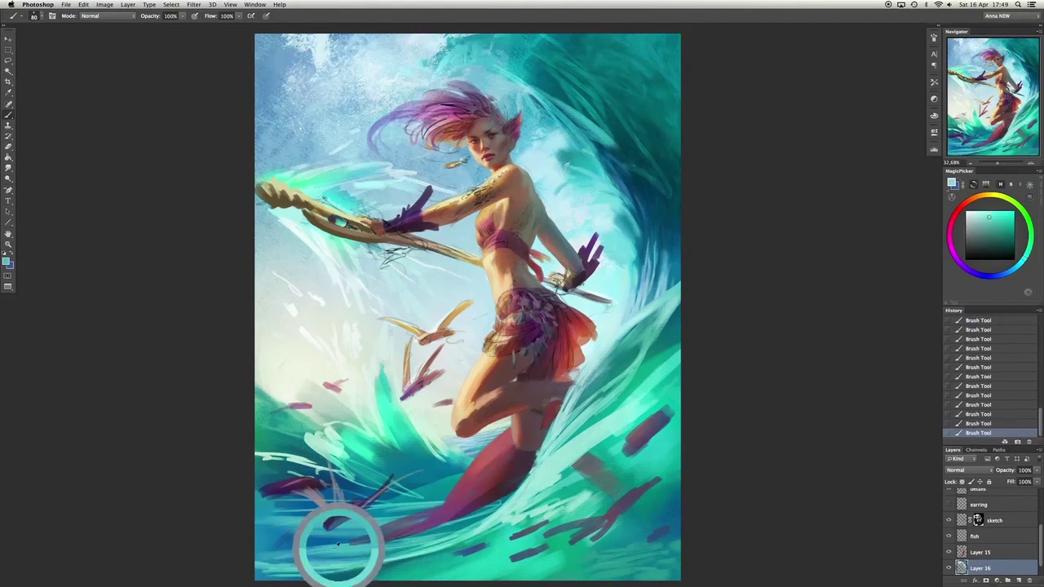
pyautogui.keyDown('alt'); pyautogui.click(281, 541); pyautogui.keyUp('alt')
pyautogui.keyDown('alt'); pyautogui.click(307, 541); pyautogui.keyUp('alt')
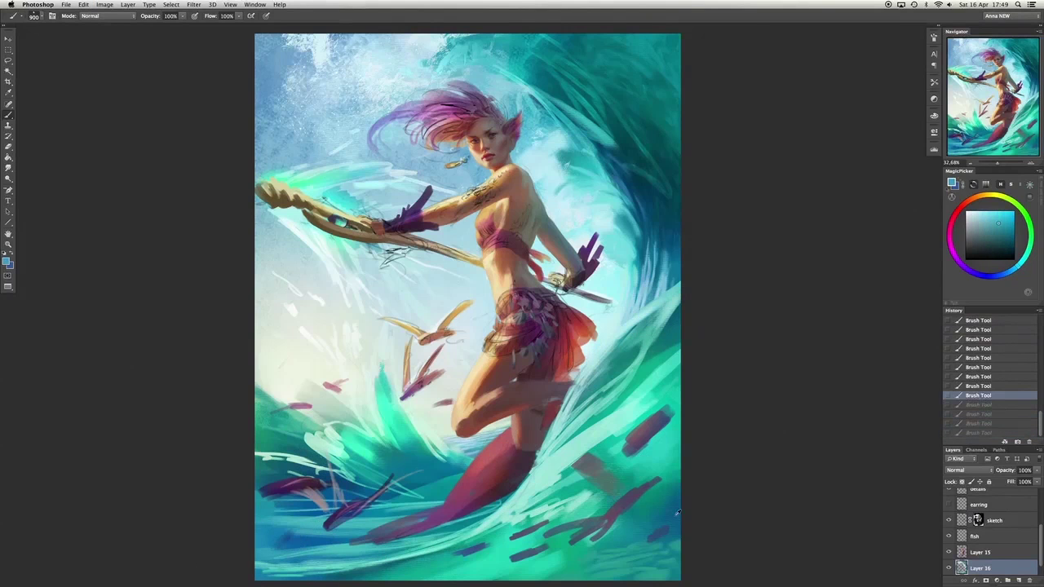
# Sweep a broad stroke across the wave using a large 700 brush preset.
pyautogui.rightClick(602, 490)
pyautogui.scroll(-5, 653, 367)
pyautogui.doubleClick(653, 478)
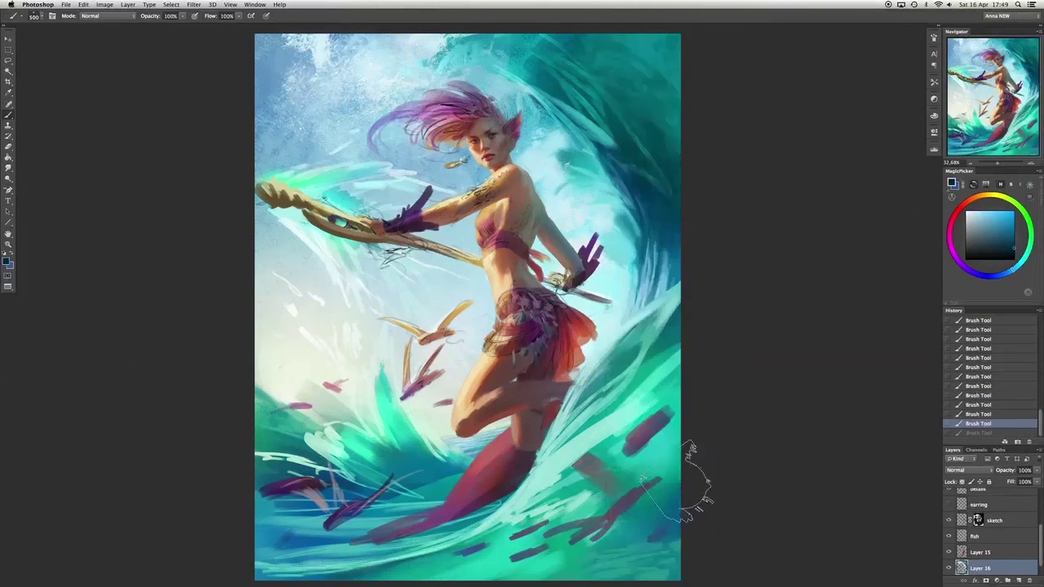
pyautogui.moveTo(632, 449); pyautogui.dragTo(673, 415)
pyautogui.press('[')
pyautogui.press('[')
pyautogui.press('[')
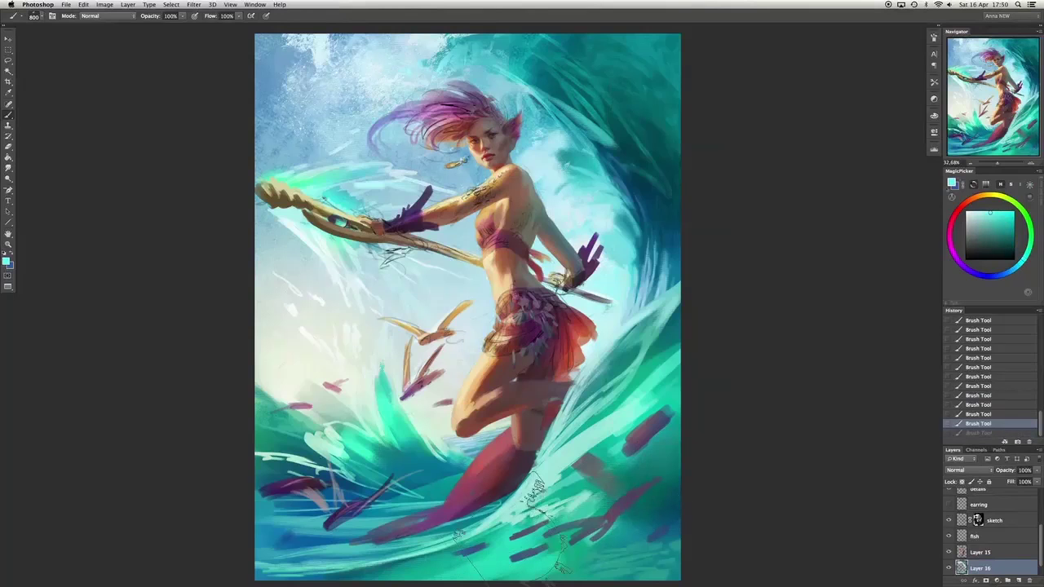
pyautogui.keyDown('alt'); pyautogui.click(522, 517); pyautogui.keyUp('alt')
# With a smaller textured brush, paint a light cyan foam stroke and a short spray stroke.
pyautogui.rightClick(602, 375)
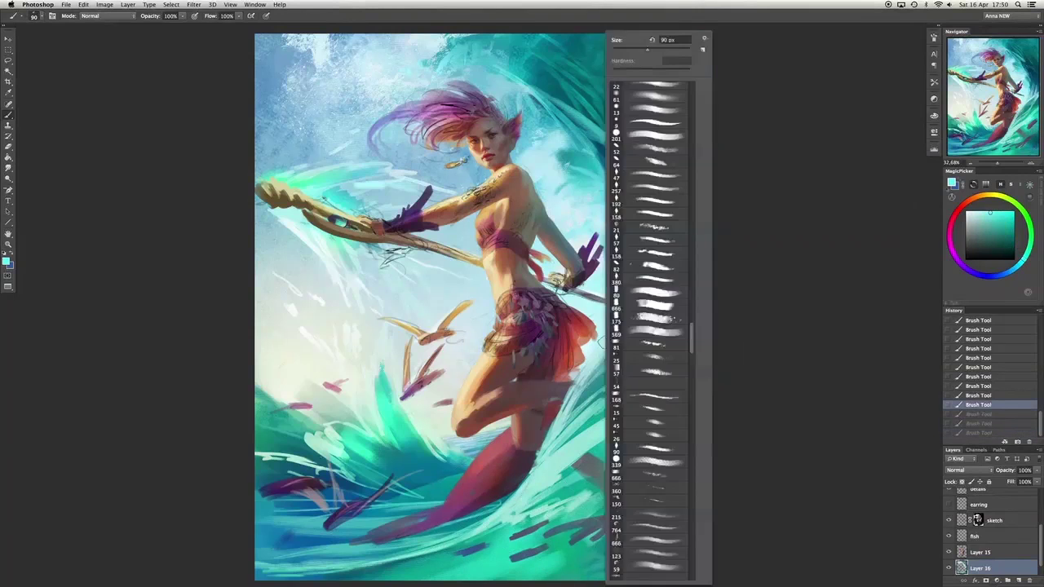
pyautogui.doubleClick(652, 327)
pyautogui.moveTo(640, 265); pyautogui.dragTo(652, 232)
pyautogui.keyDown('alt'); pyautogui.click(309, 338); pyautogui.keyUp('alt')
pyautogui.keyDown('alt'); pyautogui.click(359, 341); pyautogui.keyUp('alt')
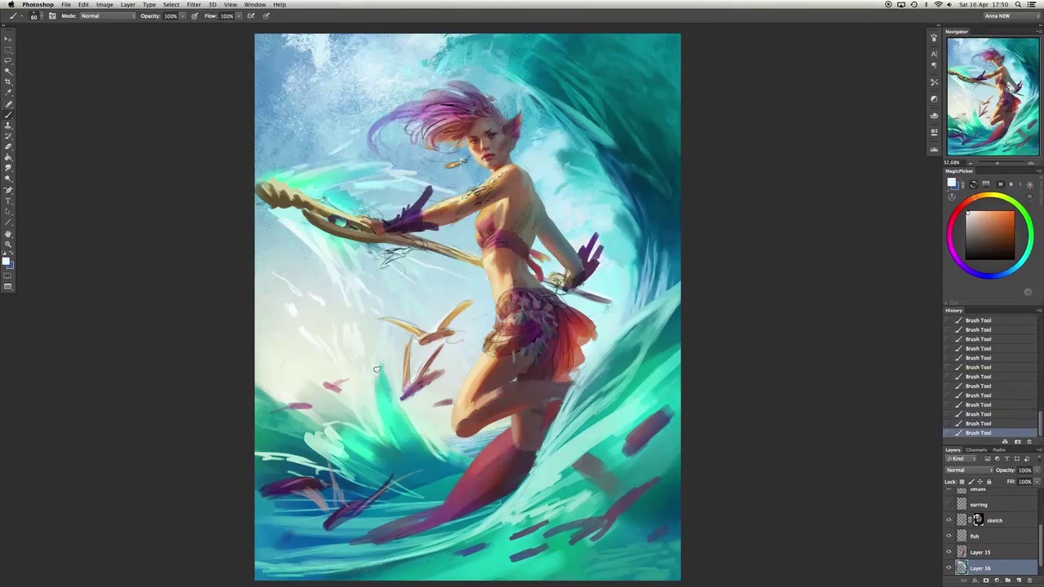
pyautogui.keyDown('alt'); pyautogui.click(438, 442); pyautogui.keyUp('alt')
pyautogui.moveTo(438, 443)
pyautogui.mouseDown()
pyautogui.moveTo(428, 459)
pyautogui.moveTo(473, 455)
pyautogui.mouseUp()
# Dab small spray strokes across the lower-middle water and add light foam strokes at left.
pyautogui.keyDown('alt'); pyautogui.click(421, 461); pyautogui.keyUp('alt')
pyautogui.keyDown('alt'); pyautogui.click(432, 459); pyautogui.keyUp('alt')
pyautogui.keyDown('alt'); pyautogui.click(447, 456); pyautogui.keyUp('alt')
pyautogui.keyDown('alt'); pyautogui.click(462, 459); pyautogui.keyUp('alt')
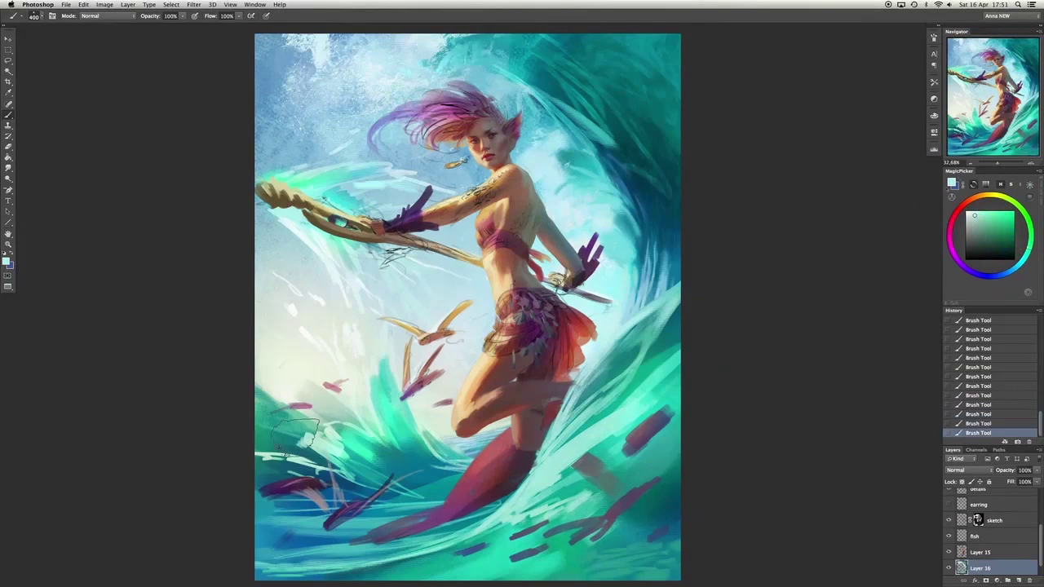
pyautogui.keyDown('alt'); pyautogui.click(291, 443); pyautogui.keyUp('alt')
pyautogui.moveTo(270, 445)
pyautogui.mouseDown()
pyautogui.moveTo(292, 444)
pyautogui.moveTo(336, 392)
pyautogui.mouseUp()
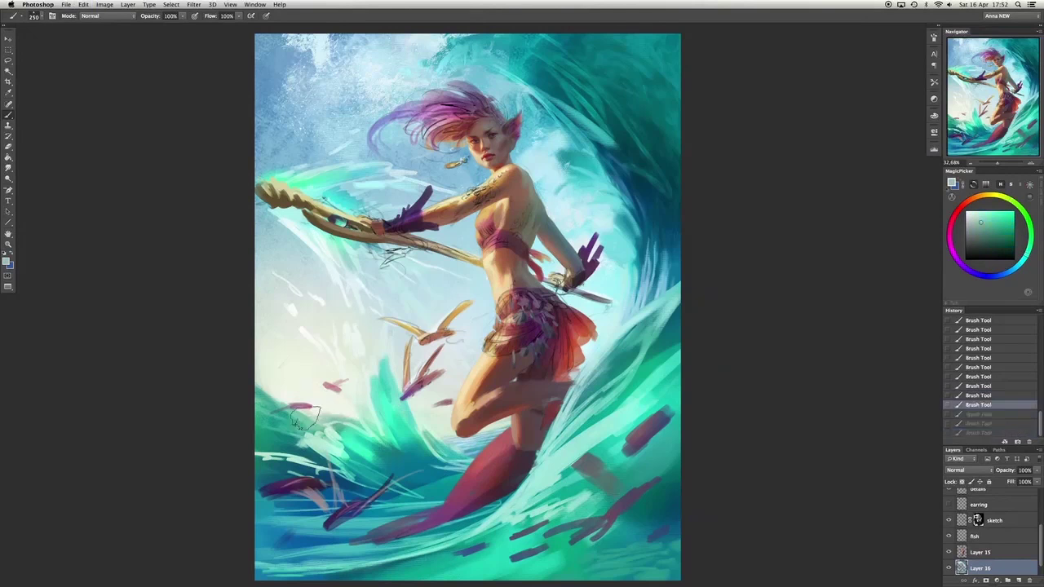
# Dab faint blue and teal spray strokes onto the middle water.
pyautogui.keyDown('alt'); pyautogui.click(444, 439); pyautogui.keyUp('alt')
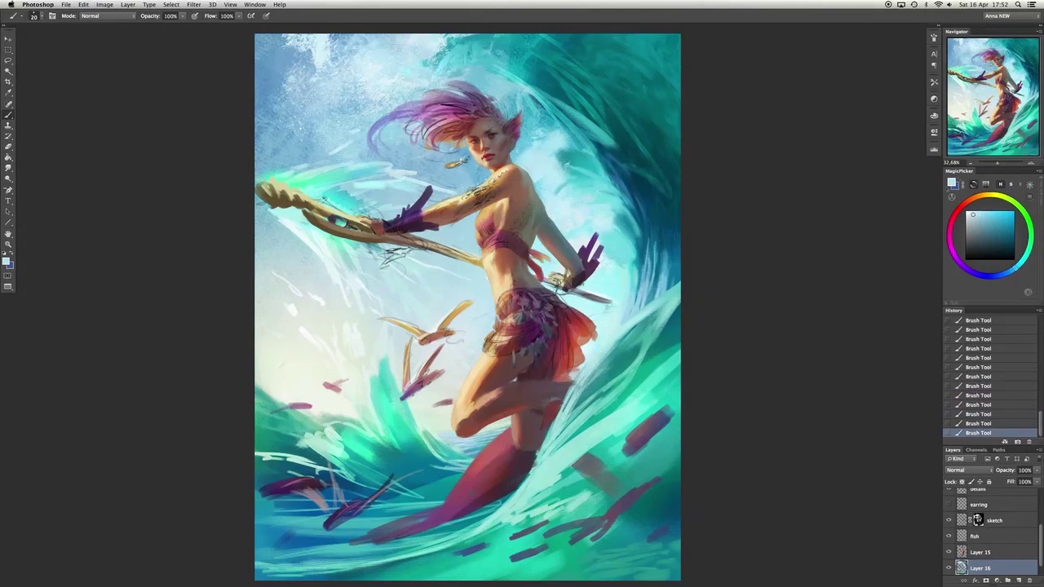
pyautogui.keyDown('alt'); pyautogui.click(332, 418); pyautogui.keyUp('alt')
pyautogui.keyDown('alt'); pyautogui.click(451, 439); pyautogui.keyUp('alt')
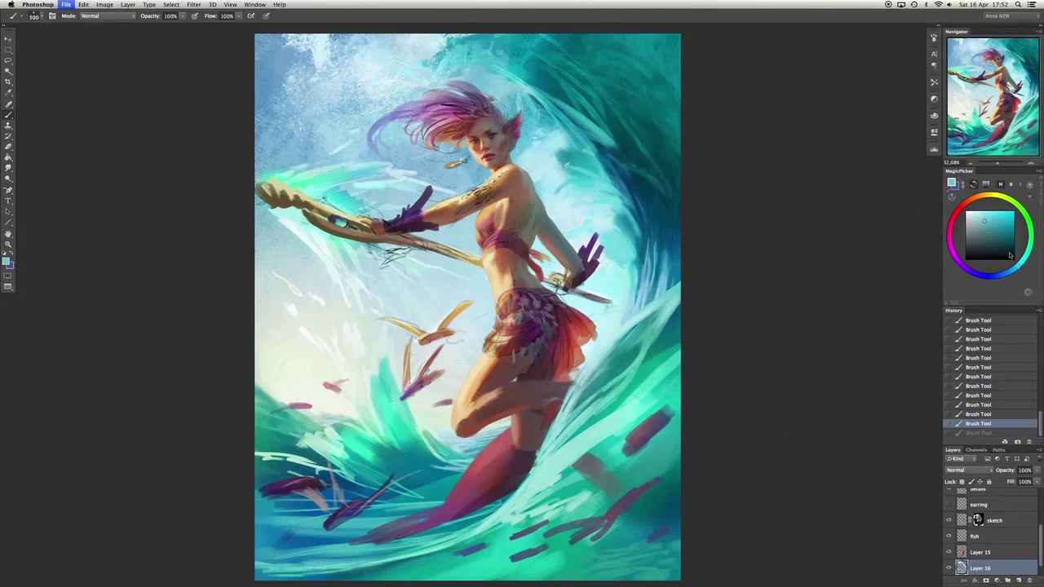
pyautogui.click(455, 445)
pyautogui.click(454, 443)
pyautogui.moveTo(481, 433); pyautogui.dragTo(500, 426)
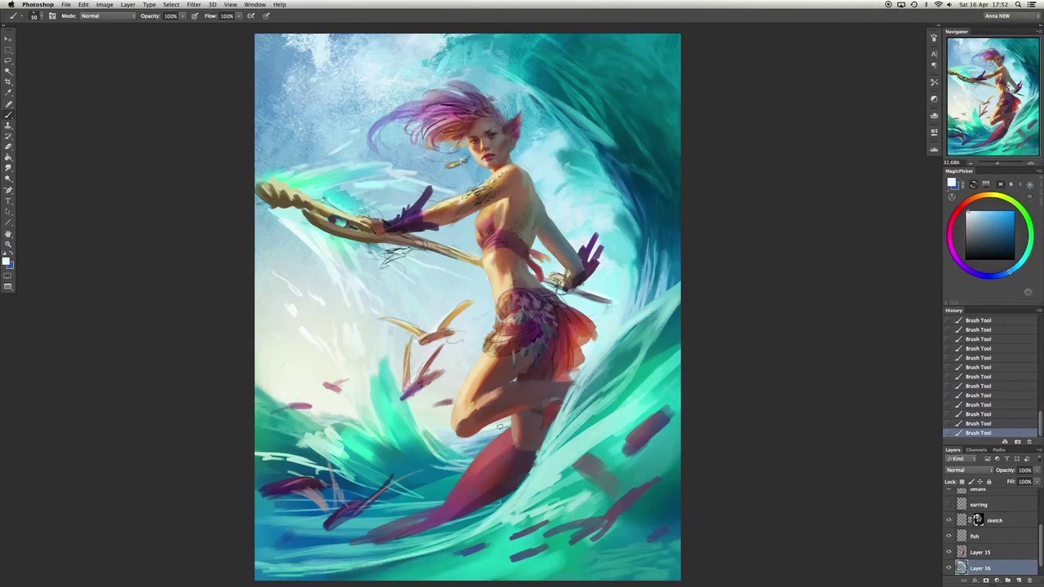
pyautogui.keyDown('alt'); pyautogui.click(460, 447); pyautogui.keyUp('alt')
pyautogui.click(473, 449)
# Add small dark teal dabs at brush size 40, then a light cyan spray stroke.
pyautogui.press(']')
pyautogui.press(']')
pyautogui.press(']')
pyautogui.press(']')
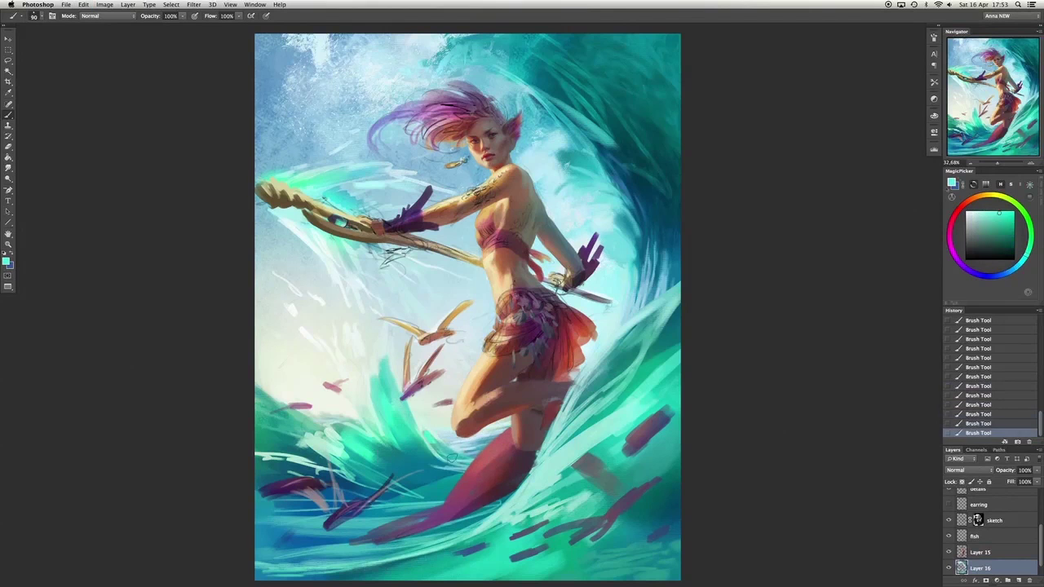
pyautogui.keyDown('alt'); pyautogui.click(451, 457); pyautogui.keyUp('alt')
pyautogui.press('[')
pyautogui.press('[')
pyautogui.press('[')
pyautogui.press('[')
pyautogui.press('[')
pyautogui.click(451, 452)
pyautogui.click(452, 477)
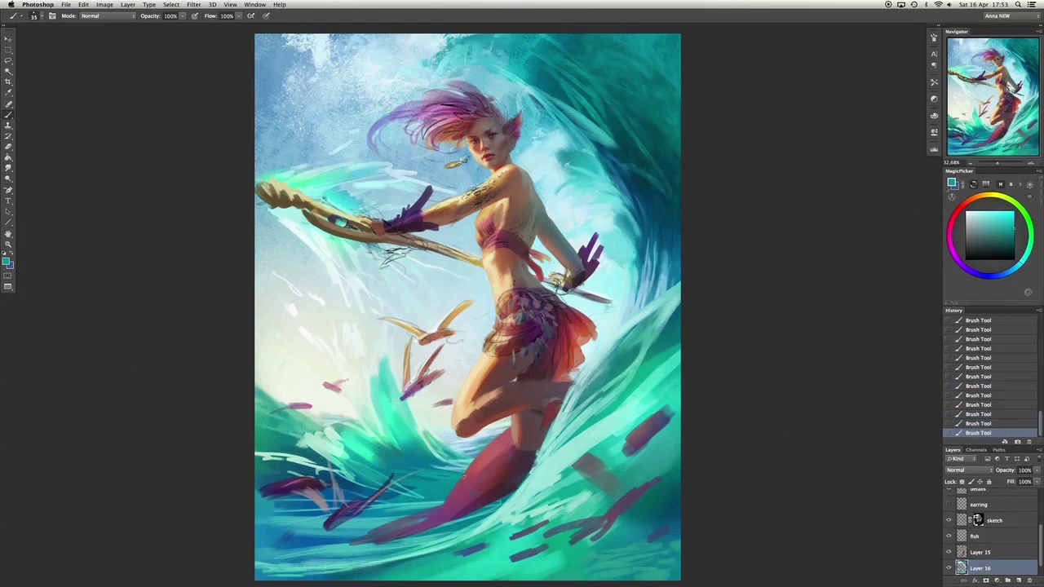
pyautogui.keyDown('alt'); pyautogui.click(441, 485); pyautogui.keyUp('alt')
pyautogui.keyDown('alt'); pyautogui.click(450, 468); pyautogui.keyUp('alt')
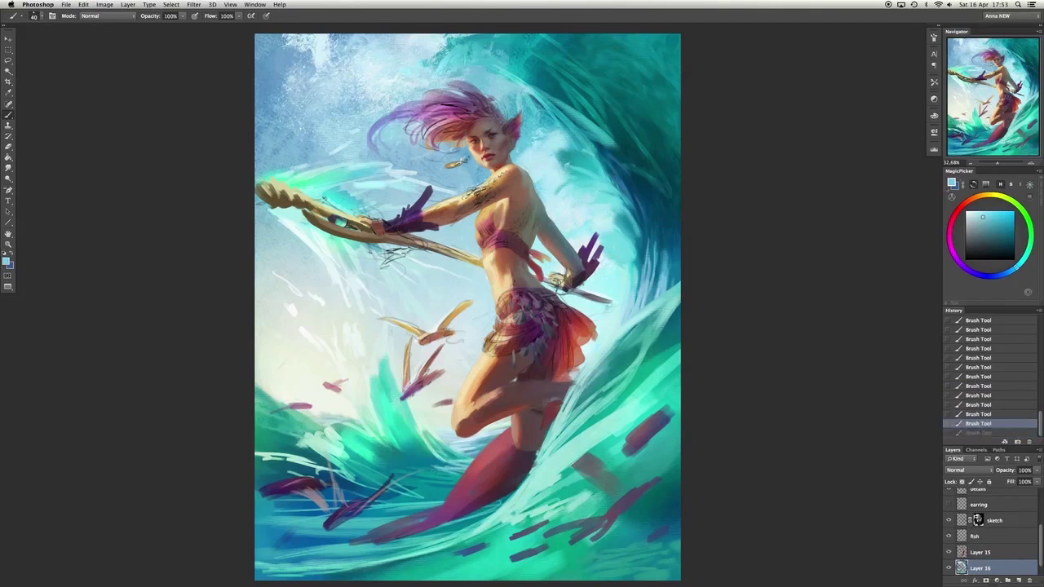
pyautogui.moveTo(424, 473); pyautogui.dragTo(453, 474)
# Brush a light stroke along the lower-left edge at size 400, replacing undone strokes with a new dab.
pyautogui.press(']')
pyautogui.press(']')
pyautogui.press(']')
pyautogui.press(']')
pyautogui.press(']')
pyautogui.press(']')
pyautogui.press(']')
pyautogui.press(']')
pyautogui.press(']')
pyautogui.press(']')
pyautogui.press(']')
pyautogui.press(']')
pyautogui.press(']')
pyautogui.moveTo(310, 469); pyautogui.dragTo(288, 466)
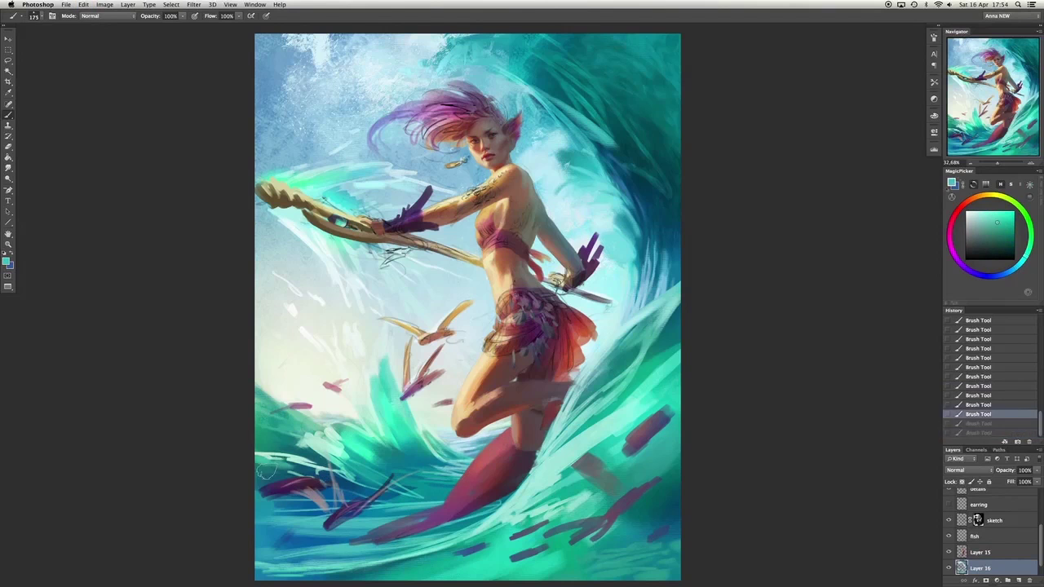
pyautogui.keyDown('alt'); pyautogui.click(326, 478); pyautogui.keyUp('alt')
pyautogui.press(']')
pyautogui.keyDown('alt'); pyautogui.click(235, 486); pyautogui.keyUp('alt')
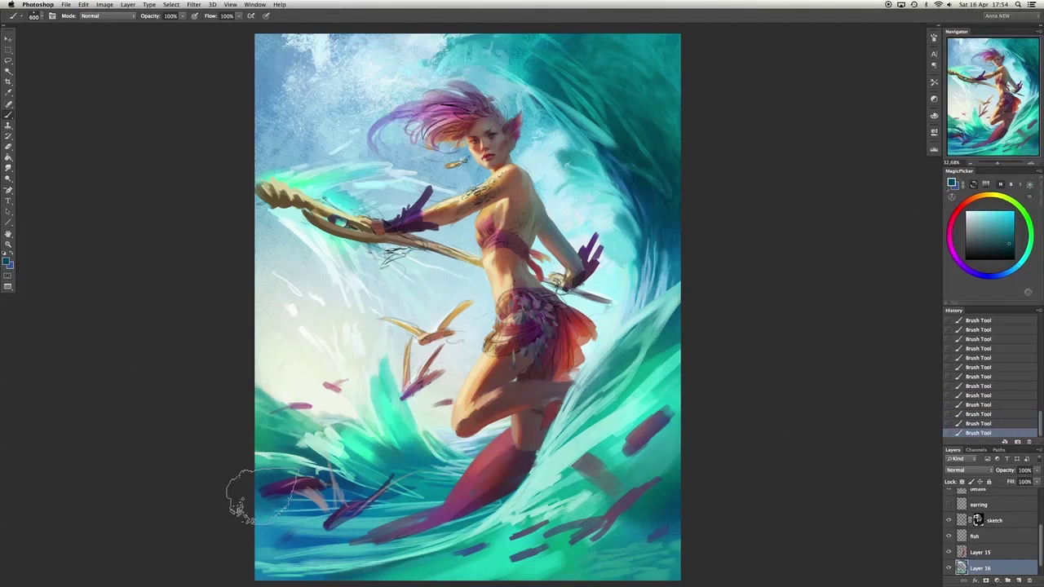
pyautogui.press('super+alt+z')
pyautogui.press('super+alt+z')
pyautogui.click(281, 491)
pyautogui.press('[')
pyautogui.press('[')
pyautogui.press('[')
pyautogui.press('[')
pyautogui.press('[')
pyautogui.press('[')
pyautogui.press('[')
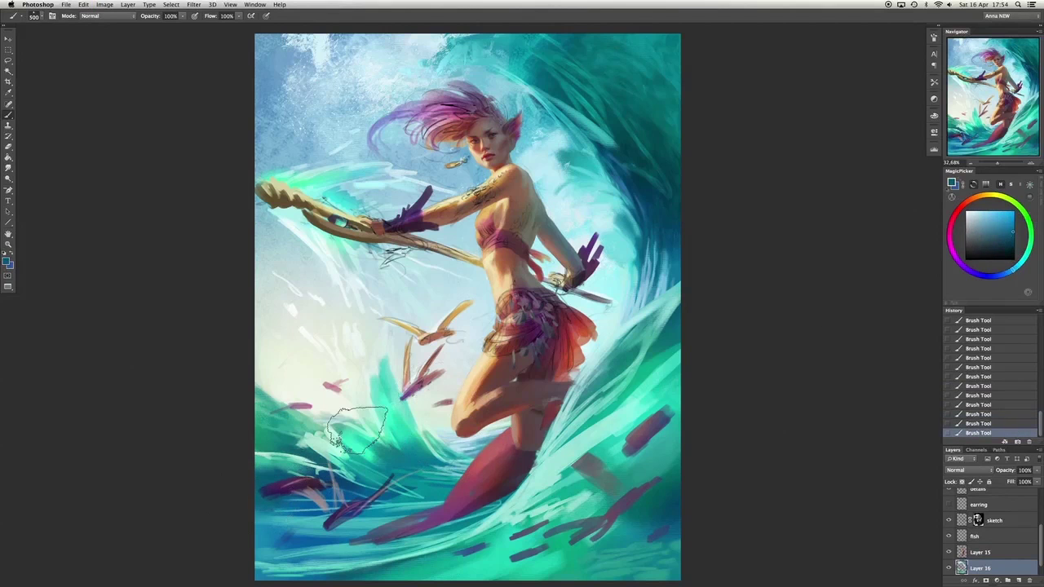
# Sample cyan and light green from the wave and rework the latest stroke at brush size 70.
pyautogui.click(1018, 267)
pyautogui.keyDown('alt'); pyautogui.click(341, 425); pyautogui.keyUp('alt')
pyautogui.press('[')
pyautogui.press('[')
pyautogui.press('[')
pyautogui.press('[')
pyautogui.press('[')
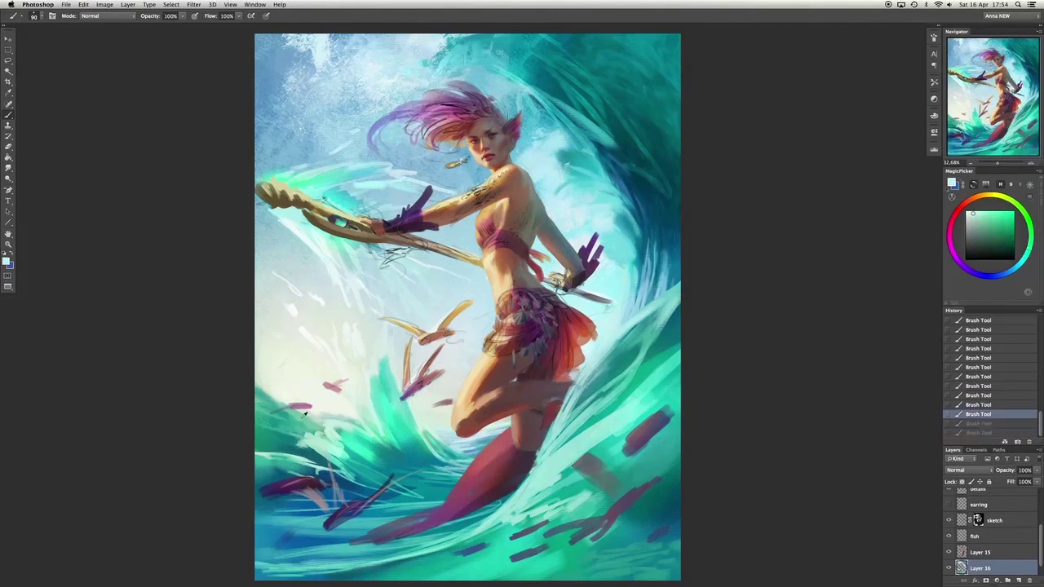
pyautogui.press('super+alt+z')
pyautogui.press('super+shift+z')
pyautogui.keyDown('alt'); pyautogui.click(312, 425); pyautogui.keyUp('alt')
pyautogui.press(']')
pyautogui.press(']')
pyautogui.press(']')
pyautogui.press(']')
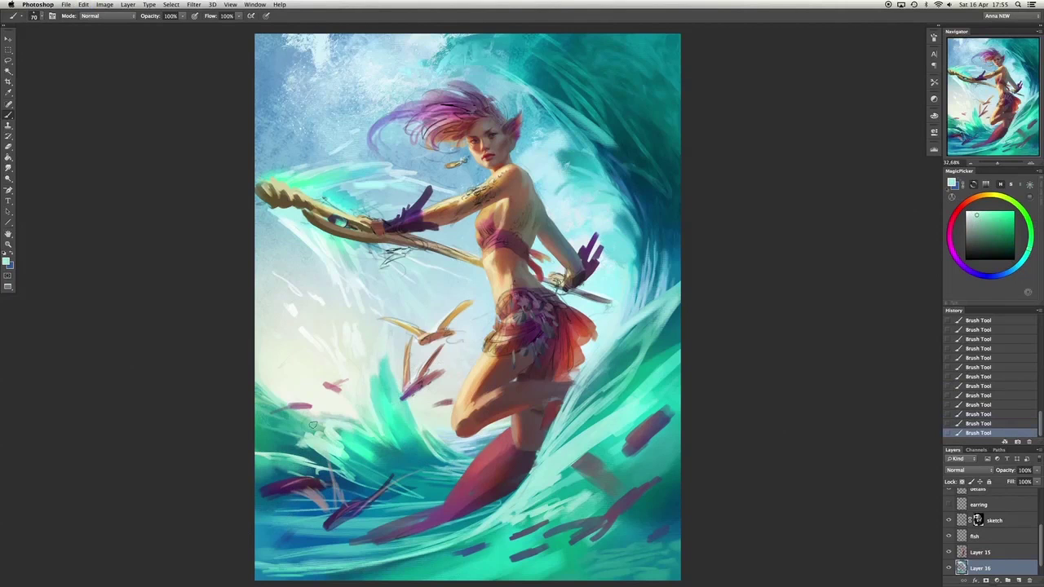
# Resample light cyan and green from the wave while resizing the brush between 150 and 400.
pyautogui.keyDown('alt'); pyautogui.click(339, 431); pyautogui.keyUp('alt')
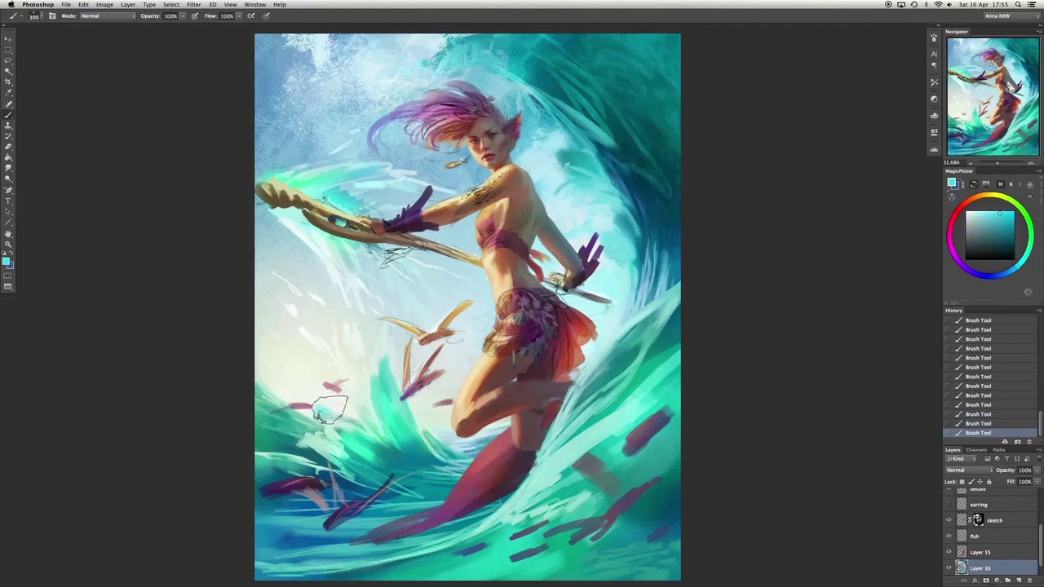
pyautogui.press(']')
pyautogui.press(']')
pyautogui.press(']')
pyautogui.press(']')
pyautogui.press(']')
pyautogui.press(']')
pyautogui.press('[')
pyautogui.press('[')
pyautogui.press('[')
pyautogui.keyDown('alt'); pyautogui.click(352, 422); pyautogui.keyUp('alt')
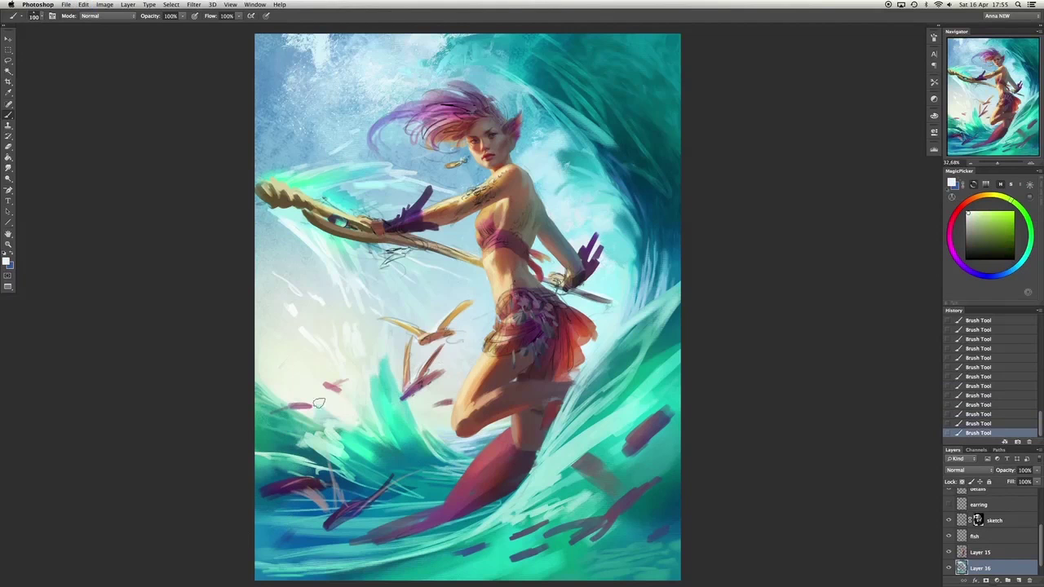
pyautogui.press('super+alt+z')
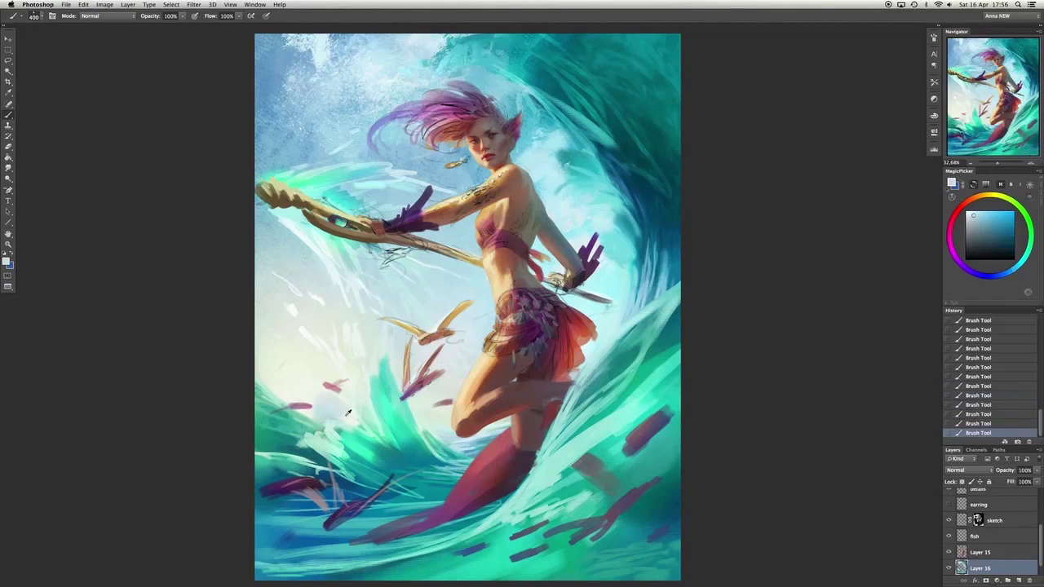
pyautogui.press('super+shift+z')
pyautogui.press(']')
pyautogui.press(']')
# Paint with pale cyan spray and yellow-green lit-water tones at brush size 200.
pyautogui.keyDown('alt'); pyautogui.click(279, 373); pyautogui.keyUp('alt')
pyautogui.keyDown('alt'); pyautogui.click(321, 403); pyautogui.keyUp('alt')
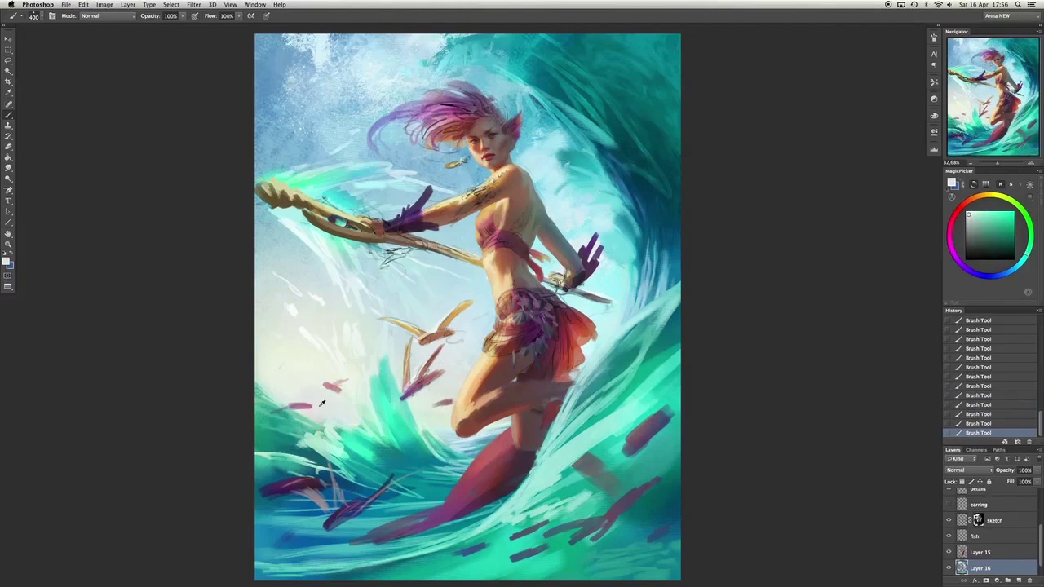
pyautogui.press(']')
pyautogui.press(']')
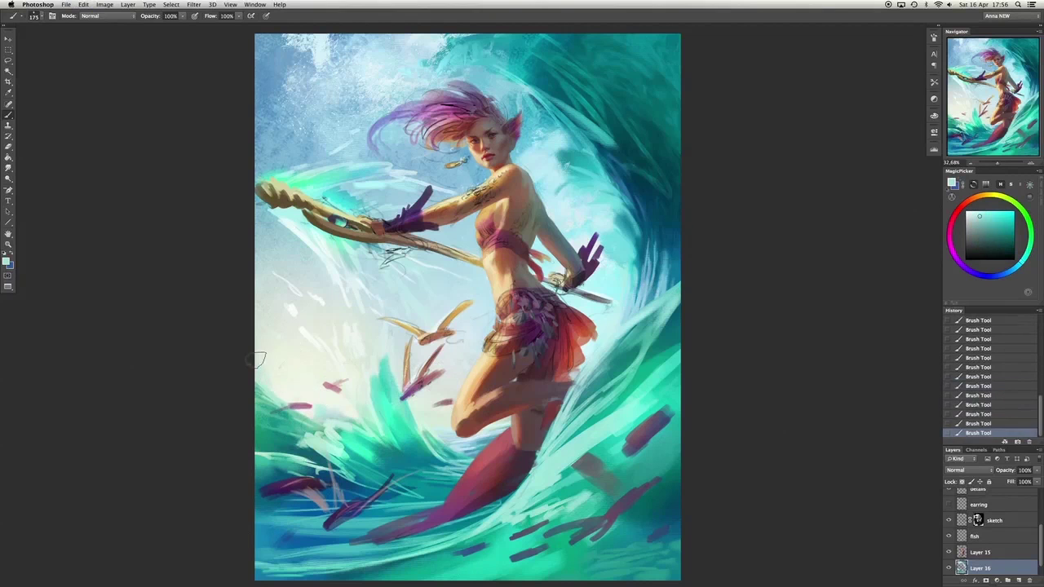
pyautogui.keyDown('alt'); pyautogui.click(439, 424); pyautogui.keyUp('alt')
pyautogui.press('super+alt+z')
pyautogui.press('super+shift+z')
# Sample light blue, teal, pale green and light cyan wave colours, brush at 300 then 150.
pyautogui.press(']')
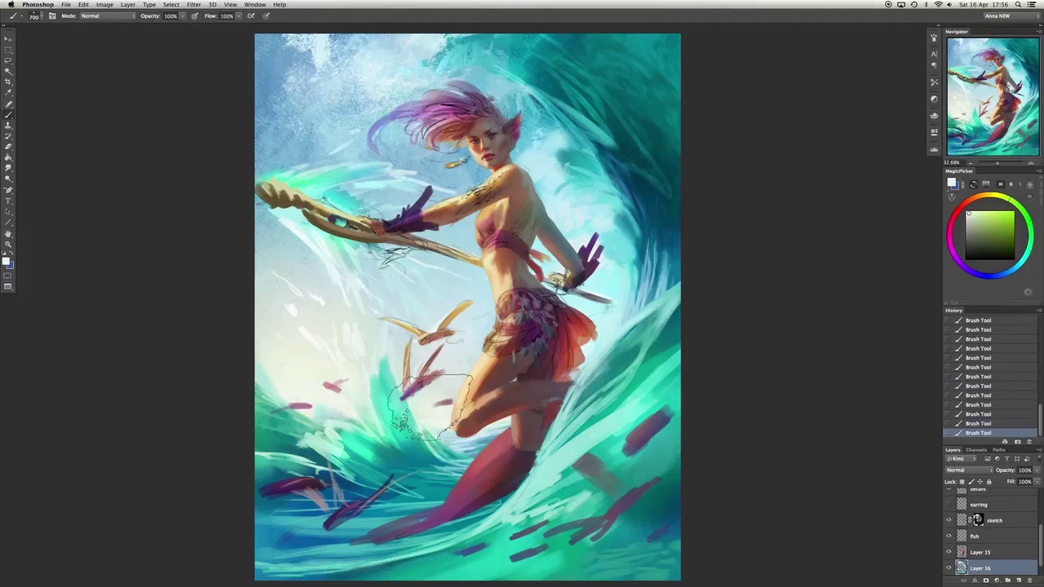
pyautogui.keyDown('alt'); pyautogui.click(563, 392); pyautogui.keyUp('alt')
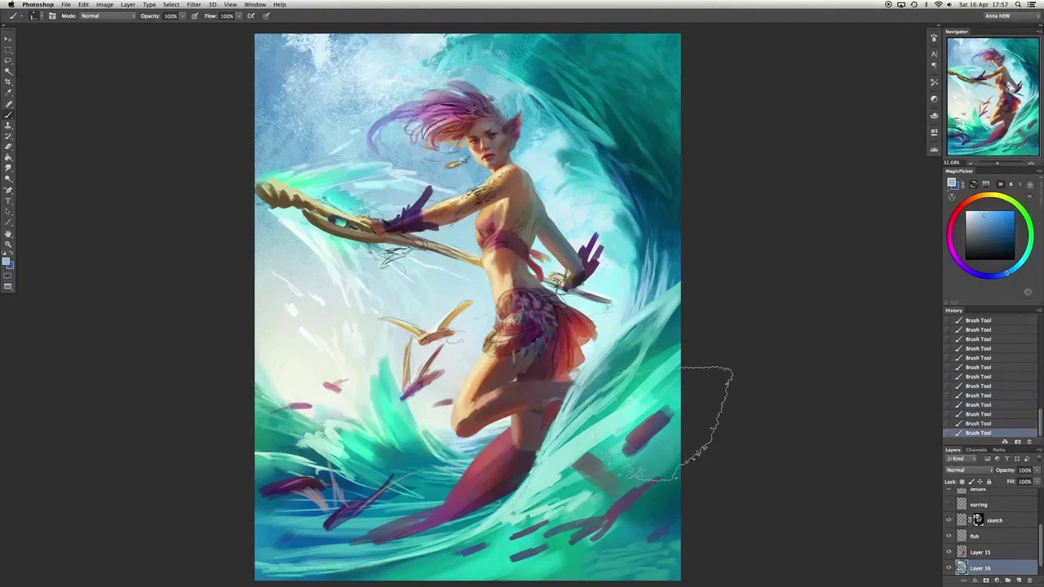
pyautogui.keyDown('alt'); pyautogui.click(350, 425); pyautogui.keyUp('alt')
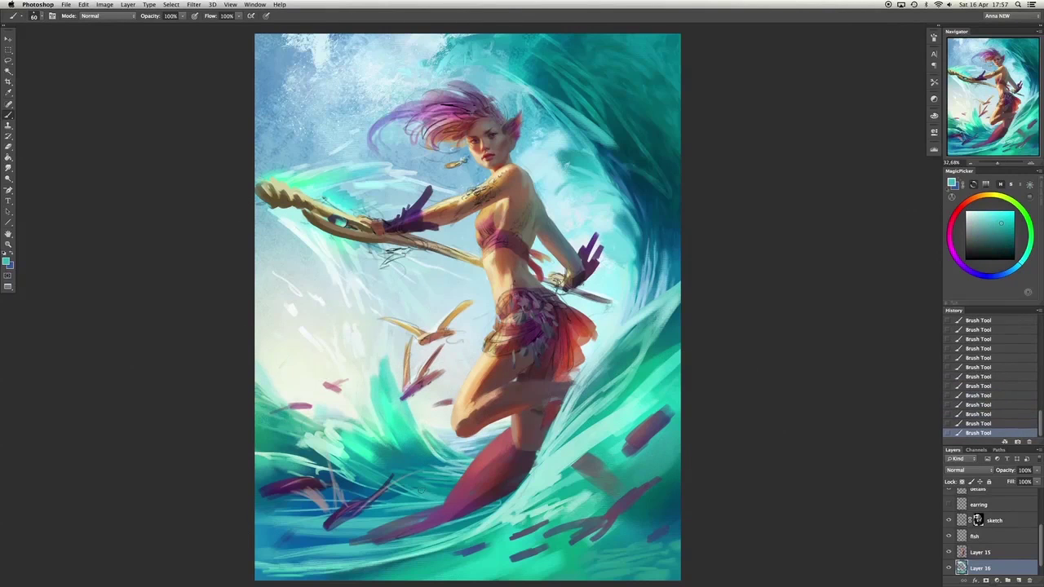
pyautogui.keyDown('alt'); pyautogui.click(299, 461); pyautogui.keyUp('alt')
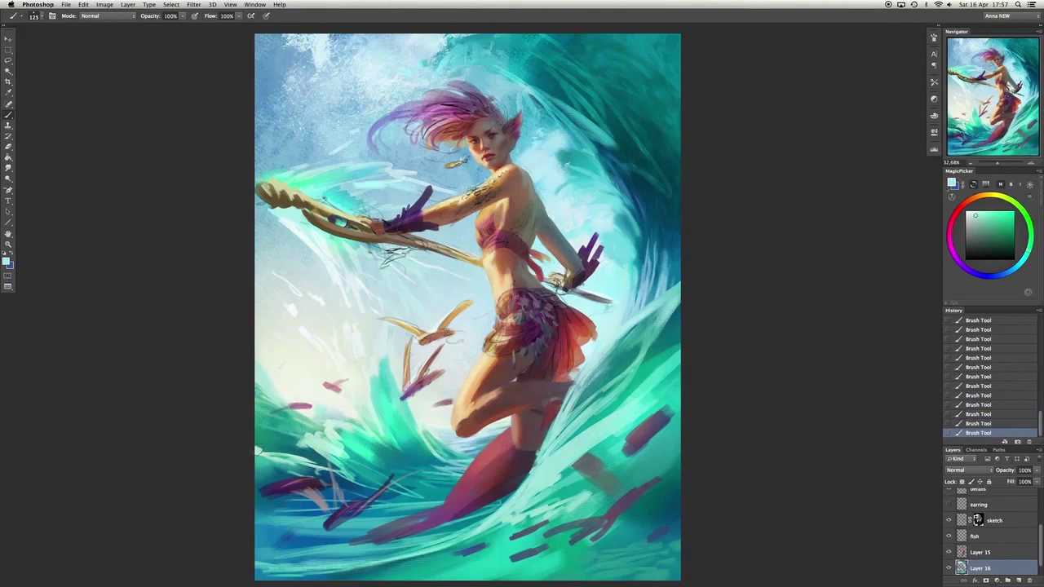
pyautogui.keyDown('alt'); pyautogui.click(338, 425); pyautogui.keyUp('alt')
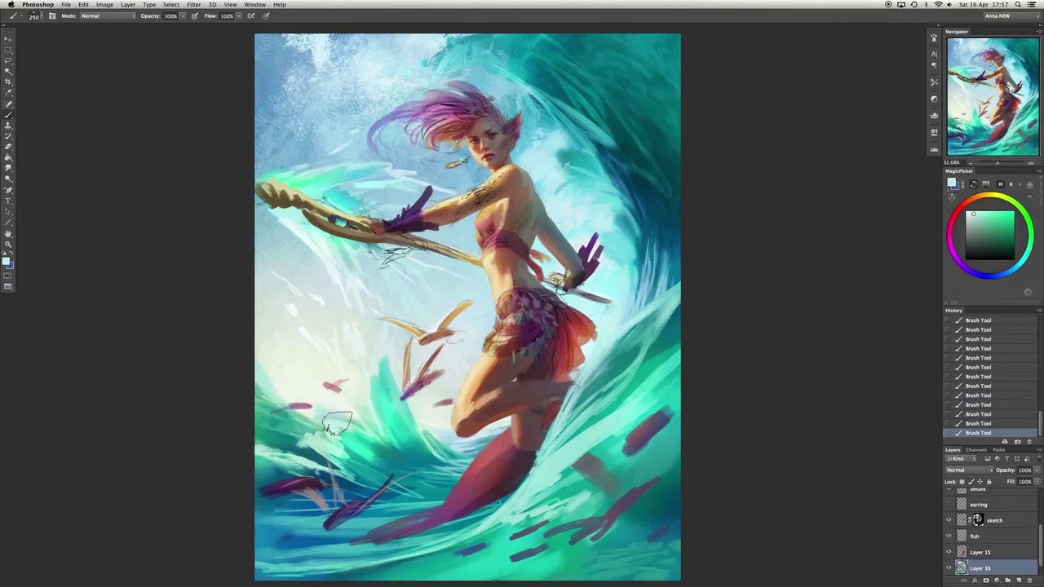
pyautogui.press(']')
pyautogui.press(']')
pyautogui.press(']')
pyautogui.press(']')
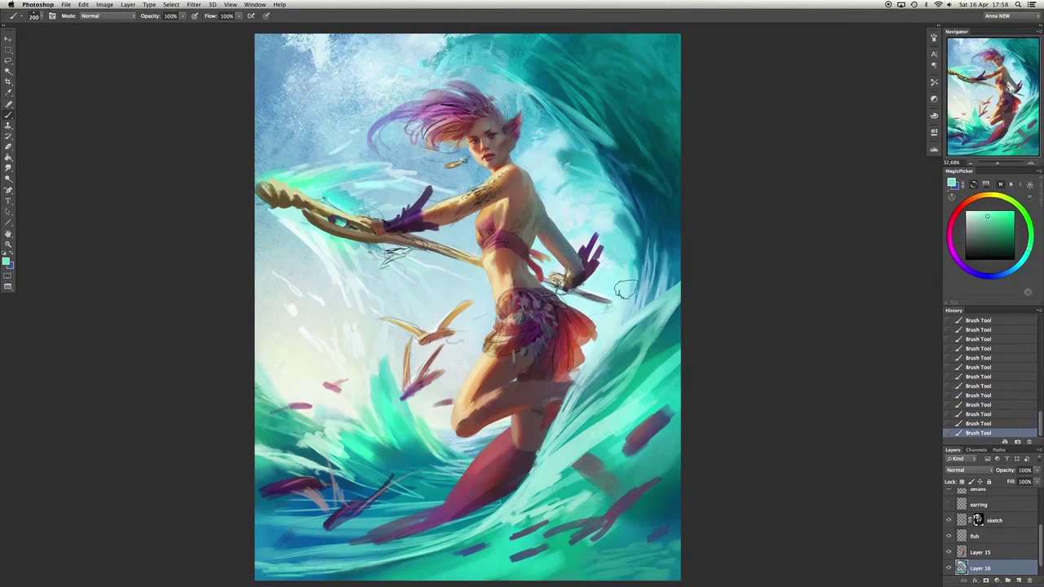
pyautogui.keyDown('alt'); pyautogui.click(626, 290); pyautogui.keyUp('alt')
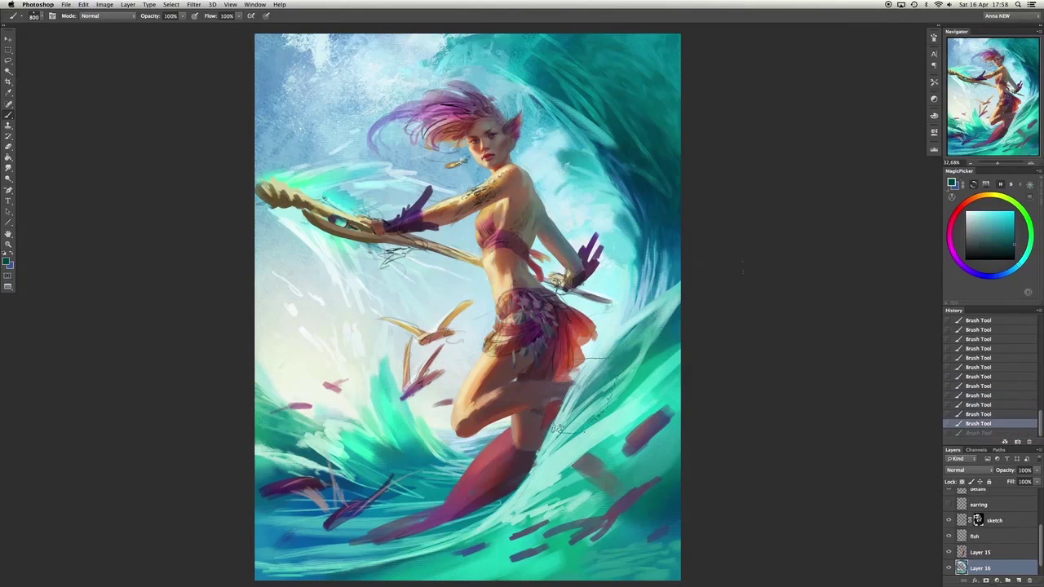
# Paint light cyan and white strokes on the wave beside the legs, replacing an undone stroke.
pyautogui.moveTo(652, 326)
pyautogui.mouseDown()
pyautogui.moveTo(582, 424)
pyautogui.moveTo(661, 322)
pyautogui.moveTo(604, 439)
pyautogui.mouseUp()
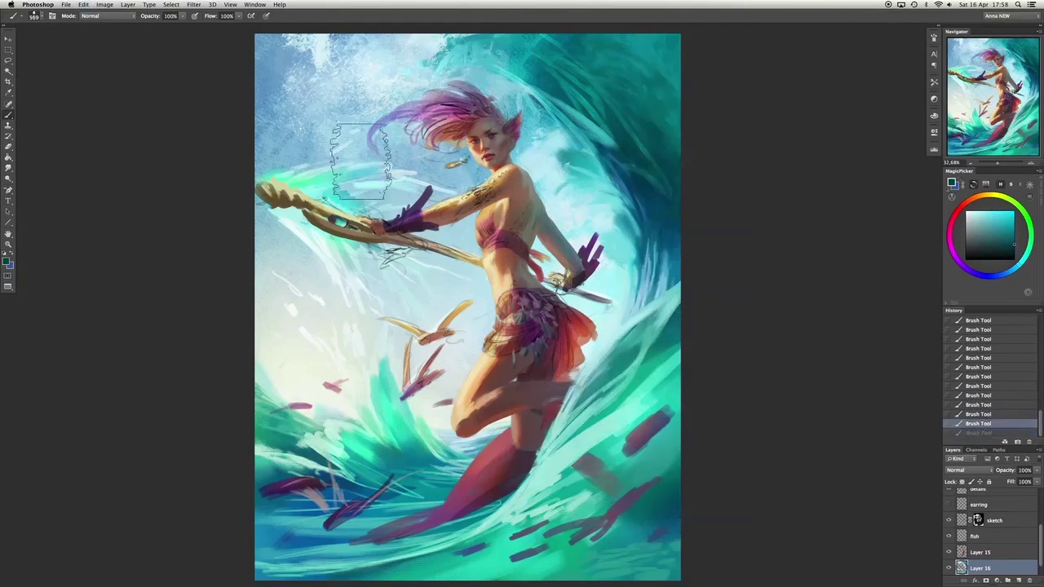
pyautogui.press('super+z')
pyautogui.press('x')
pyautogui.moveTo(339, 348); pyautogui.dragTo(369, 363)
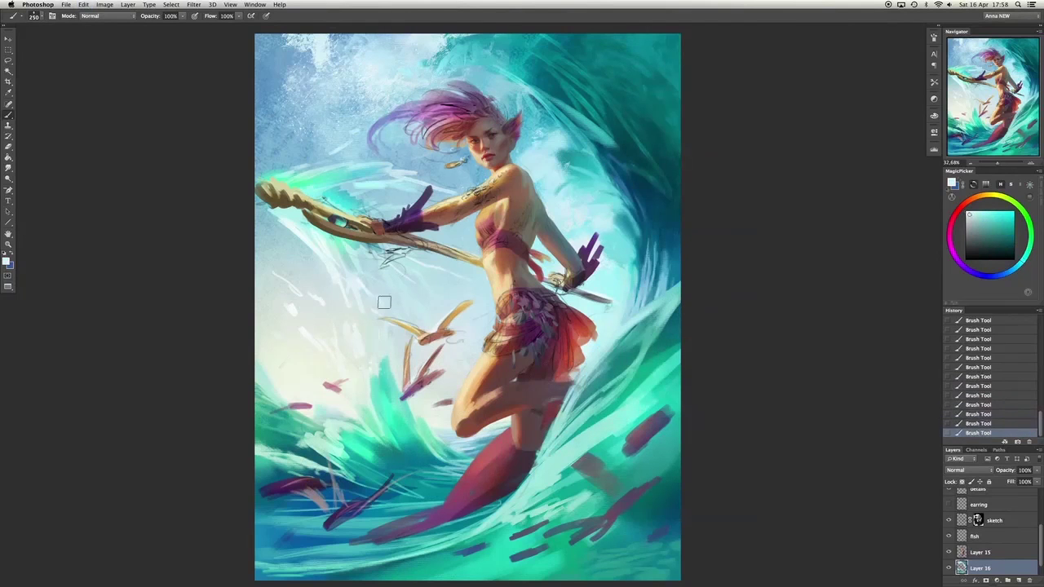
pyautogui.press('[')
pyautogui.press('[')
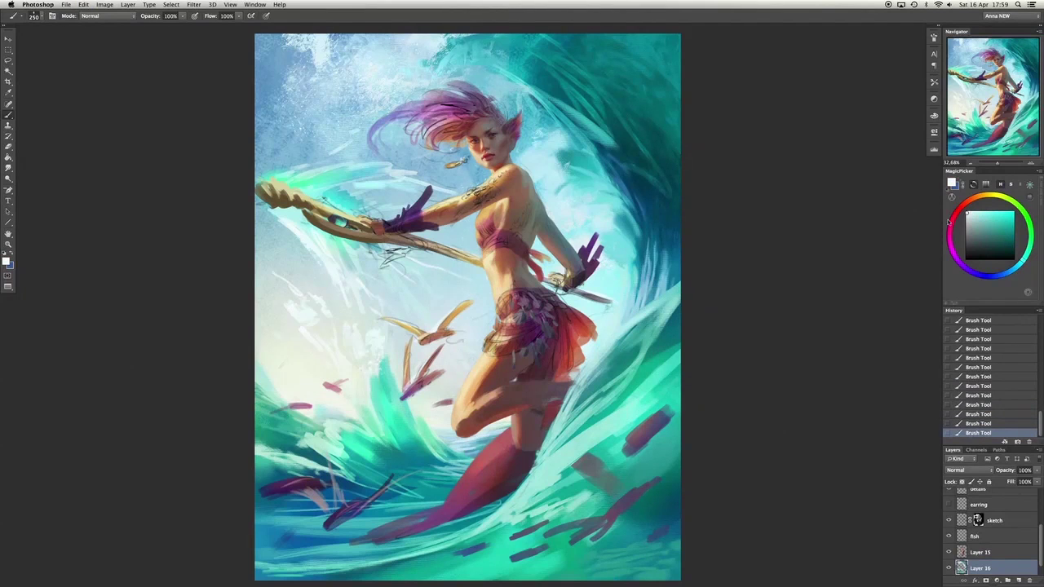
# Sample light sky blues and paint a faint stroke on the upper wave with a 600 brush.
pyautogui.keyDown('alt'); pyautogui.click(412, 165); pyautogui.keyUp('alt')
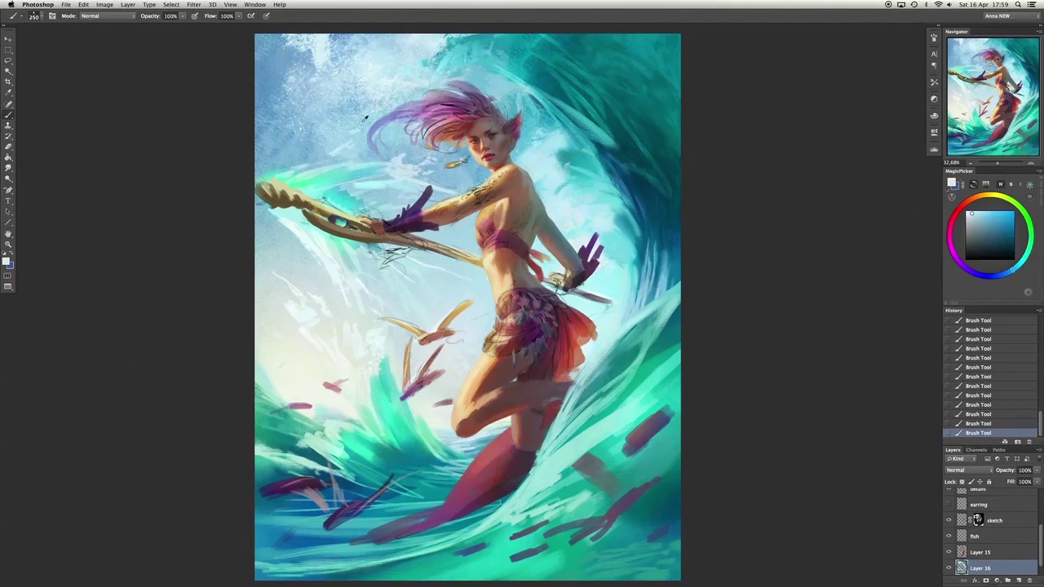
pyautogui.press(']')
pyautogui.press(']')
pyautogui.press('super+z')
pyautogui.keyDown('alt'); pyautogui.click(515, 110); pyautogui.keyUp('alt')
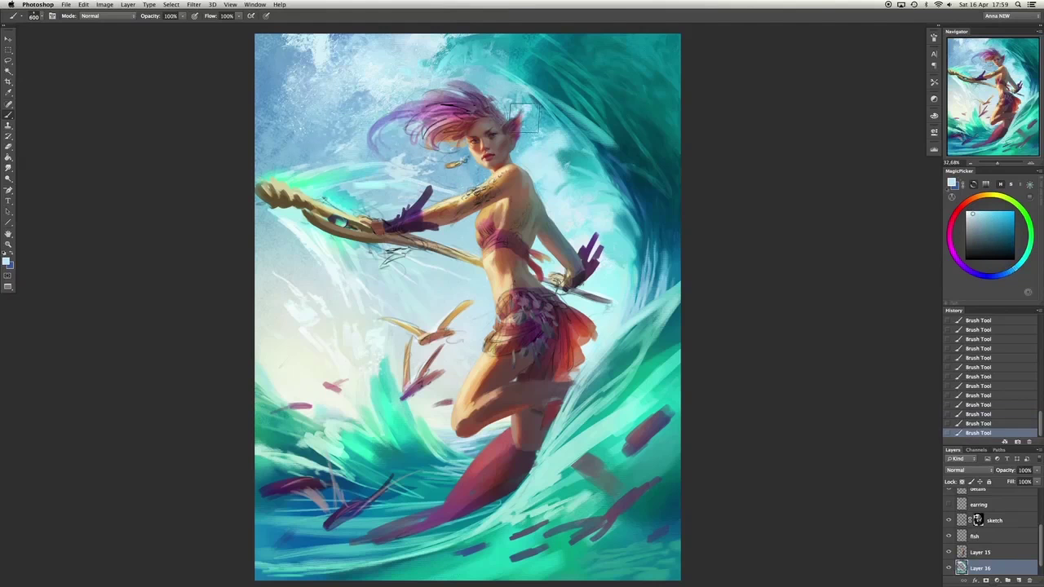
pyautogui.keyDown('alt'); pyautogui.click(533, 179); pyautogui.keyUp('alt')
pyautogui.keyDown('alt'); pyautogui.click(527, 159); pyautogui.keyUp('alt')
pyautogui.press(']')
pyautogui.moveTo(489, 177); pyautogui.dragTo(526, 160)
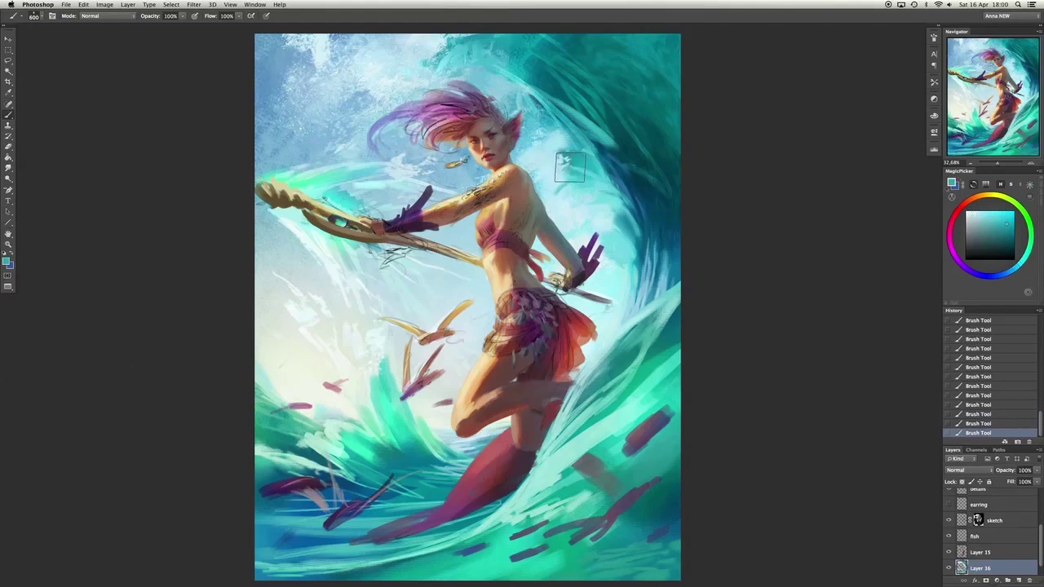
# Try paler blues and near-whites on the upper wave, undoing and redoing strokes to compare.
pyautogui.keyDown('alt'); pyautogui.click(571, 193); pyautogui.keyUp('alt')
pyautogui.press('super+z')
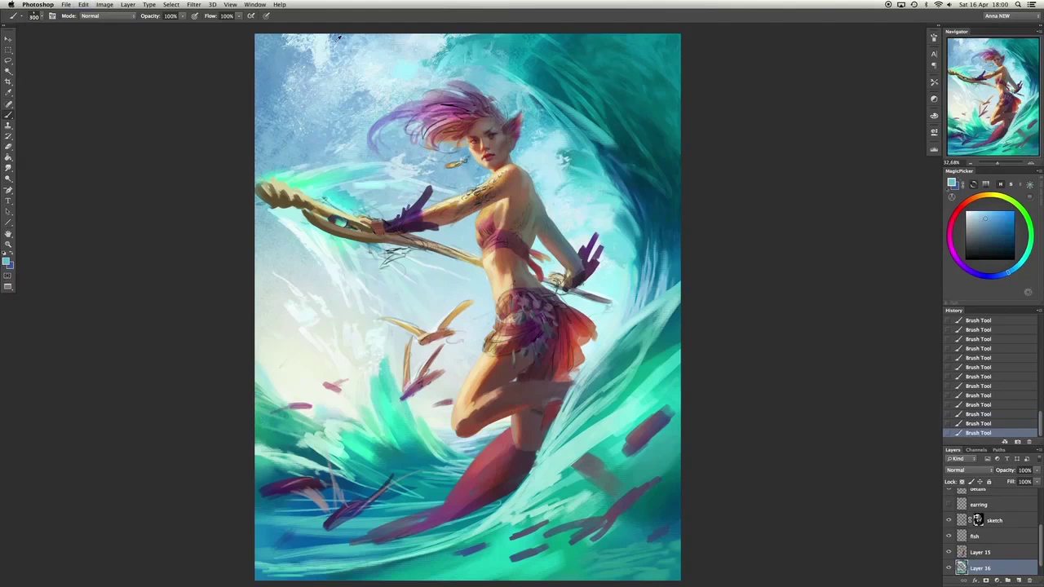
pyautogui.keyDown('alt'); pyautogui.click(280, 291); pyautogui.keyUp('alt')
pyautogui.press(']')
pyautogui.press('super+alt+z')
pyautogui.press('[')
pyautogui.press('[')
pyautogui.keyDown('alt'); pyautogui.click(873, 210); pyautogui.keyUp('alt')
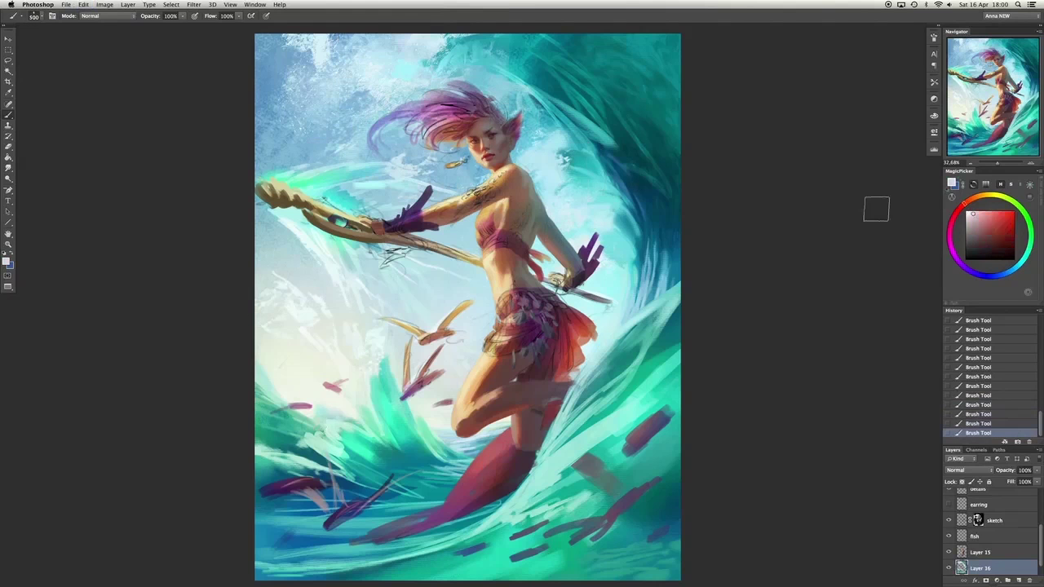
pyautogui.keyDown('alt'); pyautogui.click(313, 431); pyautogui.keyUp('alt')
pyautogui.press('super+alt+z')
pyautogui.press('super+shift+z')
pyautogui.press('super+shift+z')
pyautogui.press('super+shift+z')
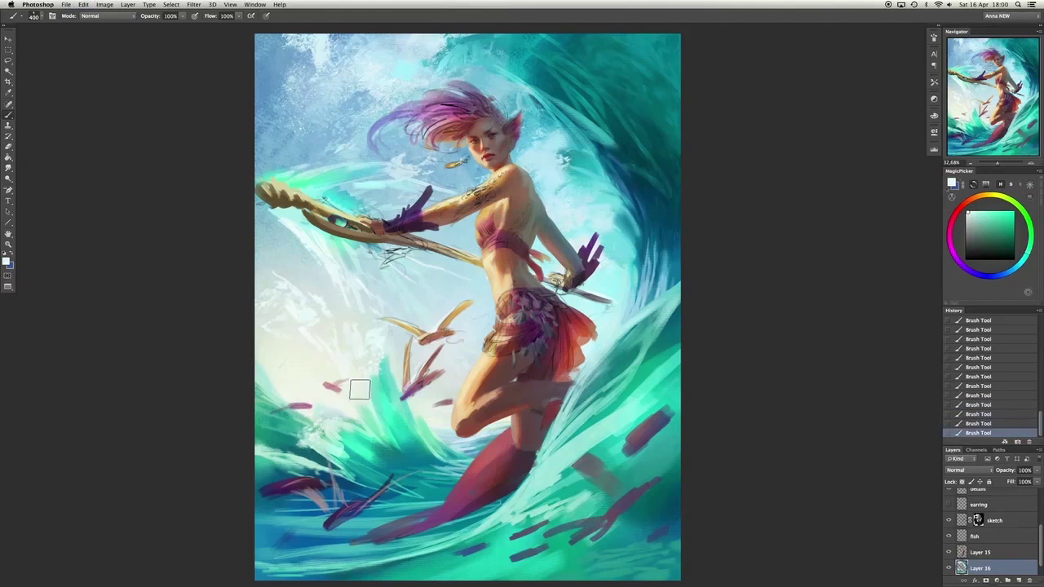
# Sample bluer sky colours and a teal, toggling undo and redo to judge the strokes.
pyautogui.keyDown('alt'); pyautogui.click(571, 159); pyautogui.keyUp('alt')
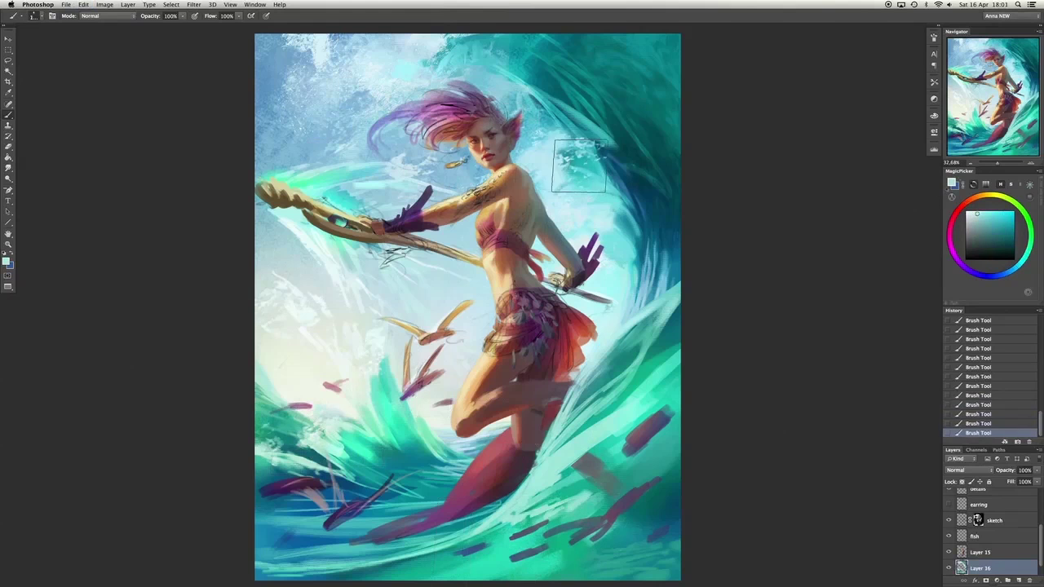
pyautogui.press('super+alt+z')
pyautogui.keyDown('alt'); pyautogui.click(410, 85); pyautogui.keyUp('alt')
pyautogui.keyDown('alt'); pyautogui.click(530, 132); pyautogui.keyUp('alt')
pyautogui.press('super+shift+z')
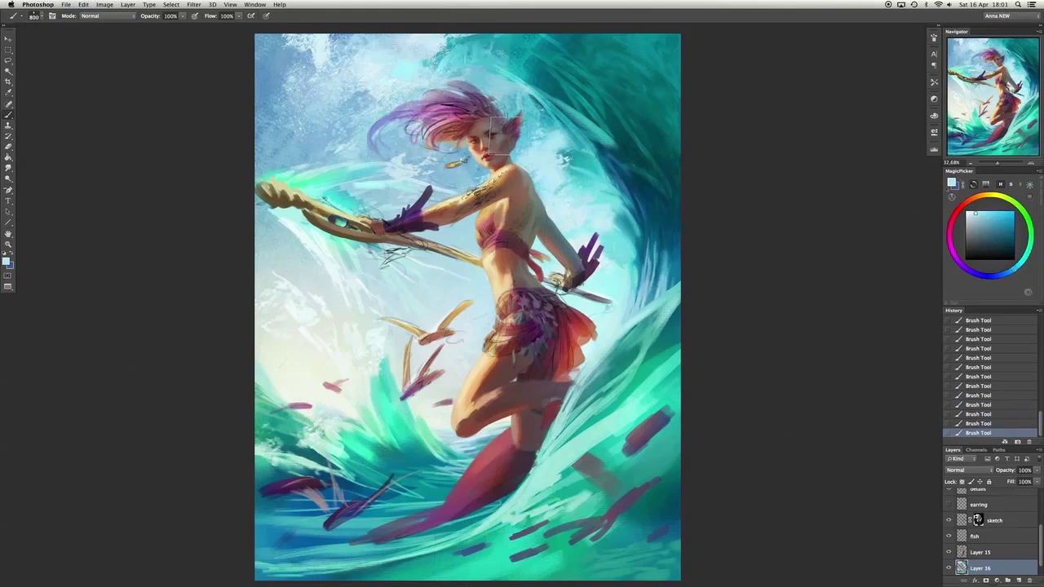
pyautogui.press('super+alt+z')
pyautogui.press(']')
pyautogui.press(']')
pyautogui.press('super+shift+z')
pyautogui.keyDown('alt'); pyautogui.click(373, 58); pyautogui.keyUp('alt')
pyautogui.press('super+alt+z')
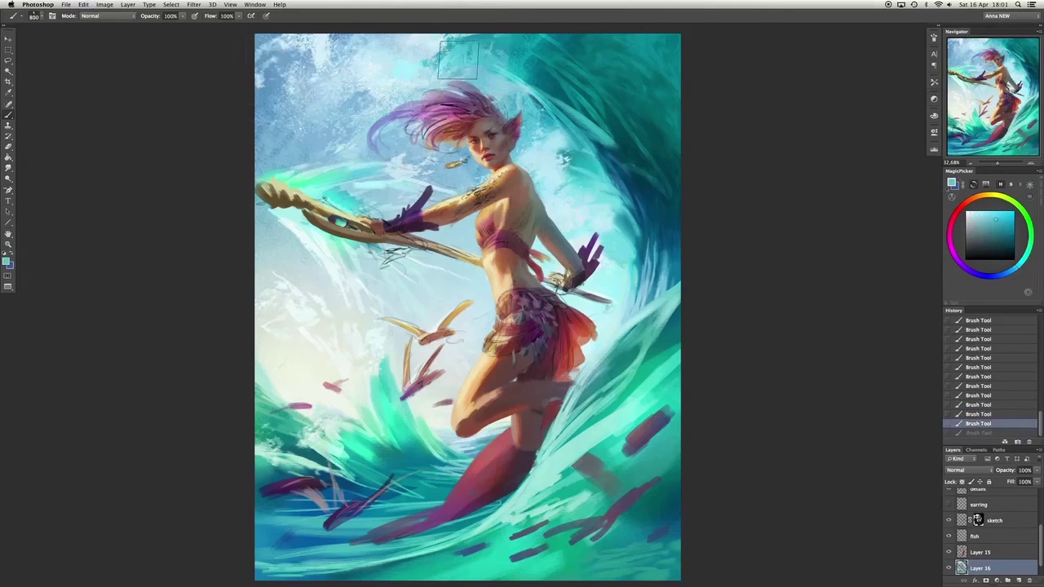
pyautogui.press('super+shift+z')
# Switch to a smaller textured brush and dab light spray near the top of the sky.
pyautogui.rightClick(477, 29)
pyautogui.click(469, 62)
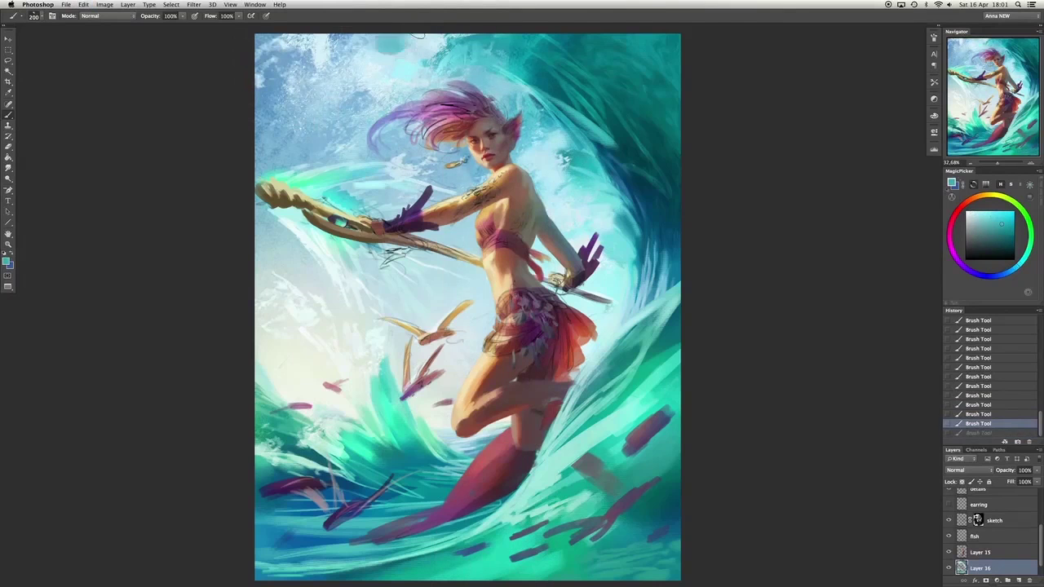
pyautogui.click(401, 67)
pyautogui.keyDown('alt'); pyautogui.click(472, 71); pyautogui.keyUp('alt')
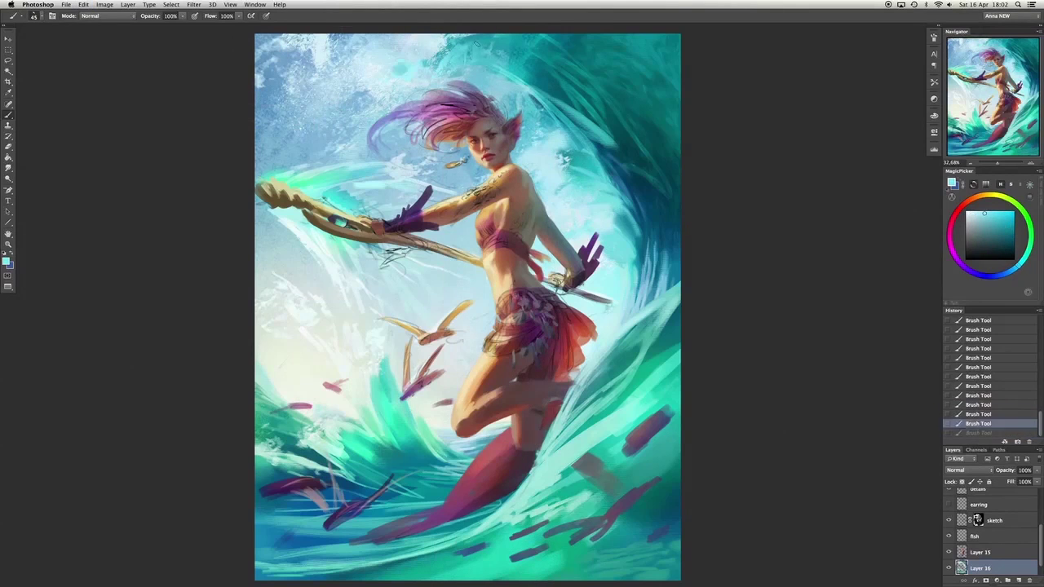
# Pick another spray brush and paint short light-blue spray strokes across the upper-left sky.
pyautogui.rightClick(526, 33)
pyautogui.click(554, 77)
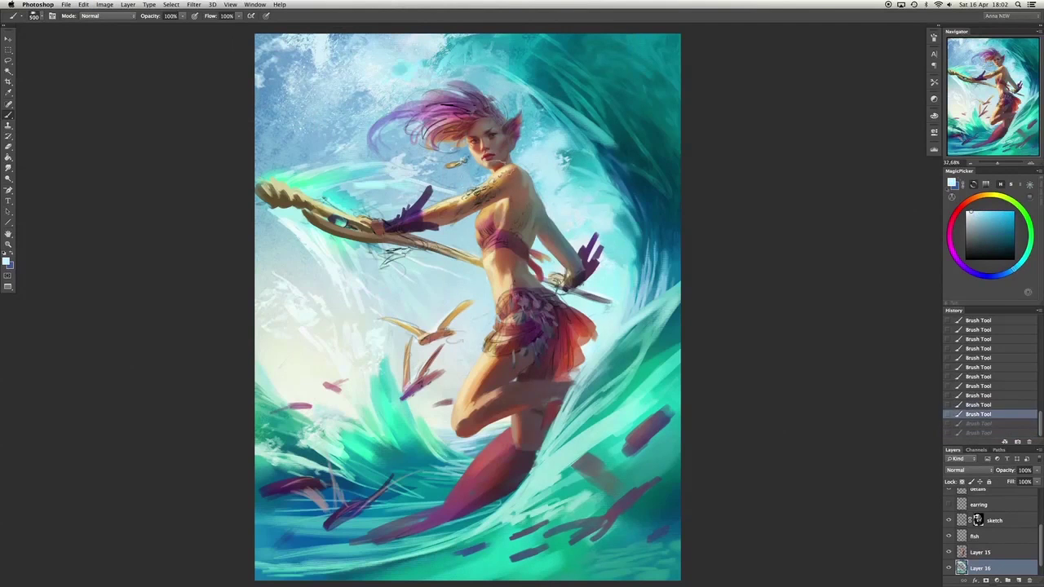
pyautogui.keyDown('alt'); pyautogui.click(356, 311); pyautogui.keyUp('alt')
pyautogui.press('[')
pyautogui.press('[')
pyautogui.press('[')
pyautogui.press('[')
pyautogui.press('[')
pyautogui.press('[')
pyautogui.press('[')
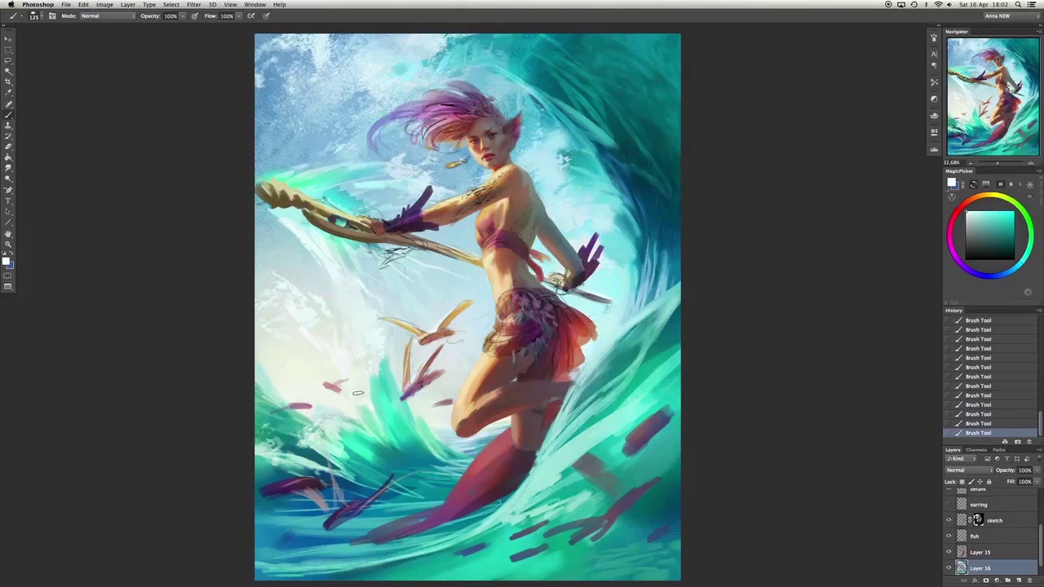
pyautogui.keyDown('alt'); pyautogui.click(369, 298); pyautogui.keyUp('alt')
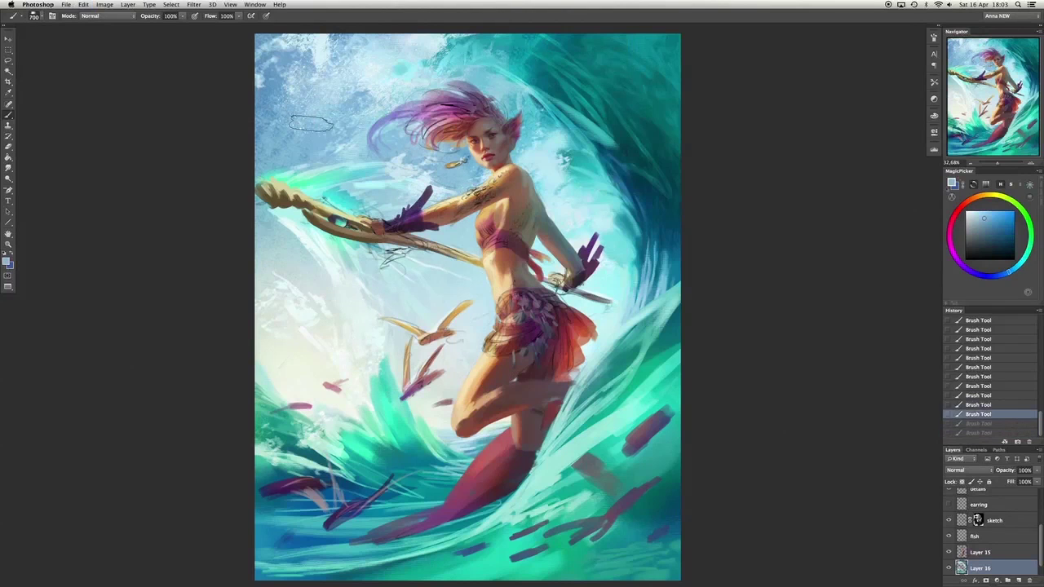
pyautogui.moveTo(335, 114)
pyautogui.mouseDown()
pyautogui.moveTo(359, 90)
pyautogui.moveTo(424, 139)
pyautogui.mouseUp()
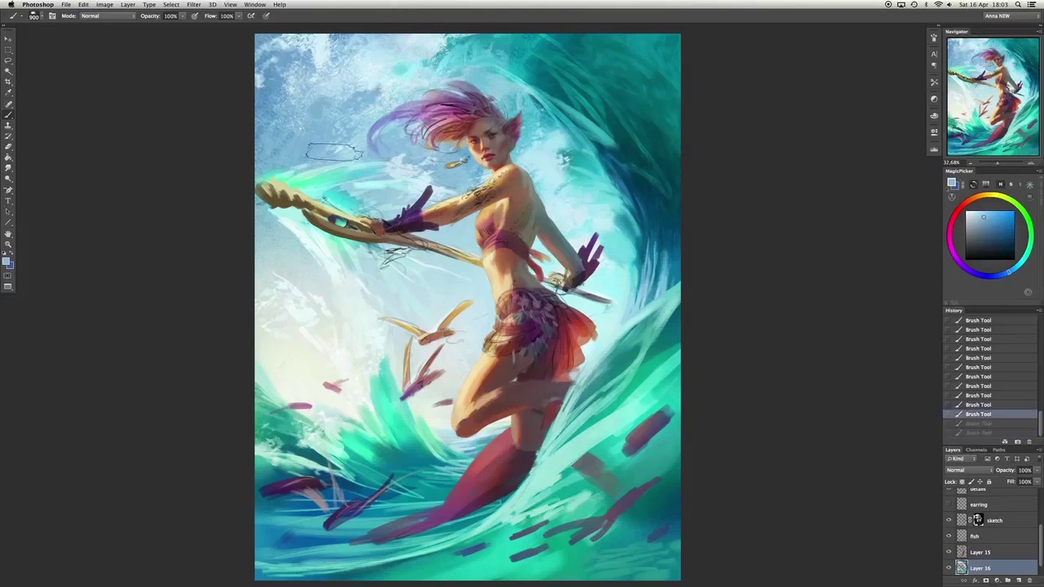
pyautogui.press('[')
pyautogui.hotkey('ctrl', 'z')
# Paint a light-blue stroke near the elf's neck with a 400 brush.
pyautogui.rightClick(440, 153)
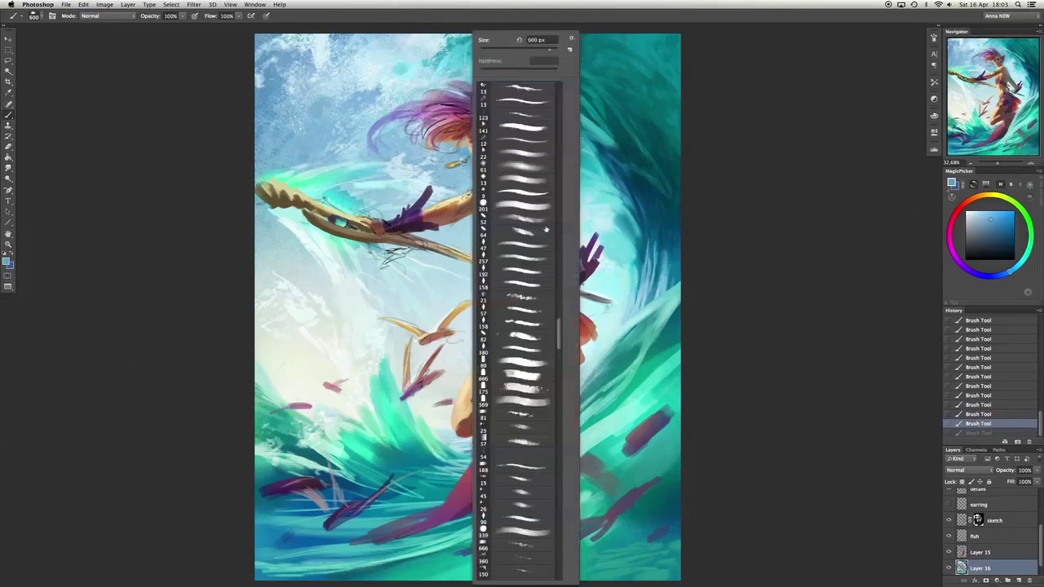
pyautogui.press(']')
pyautogui.press('[')
pyautogui.keyDown('alt'); pyautogui.click(305, 140); pyautogui.keyUp('alt')
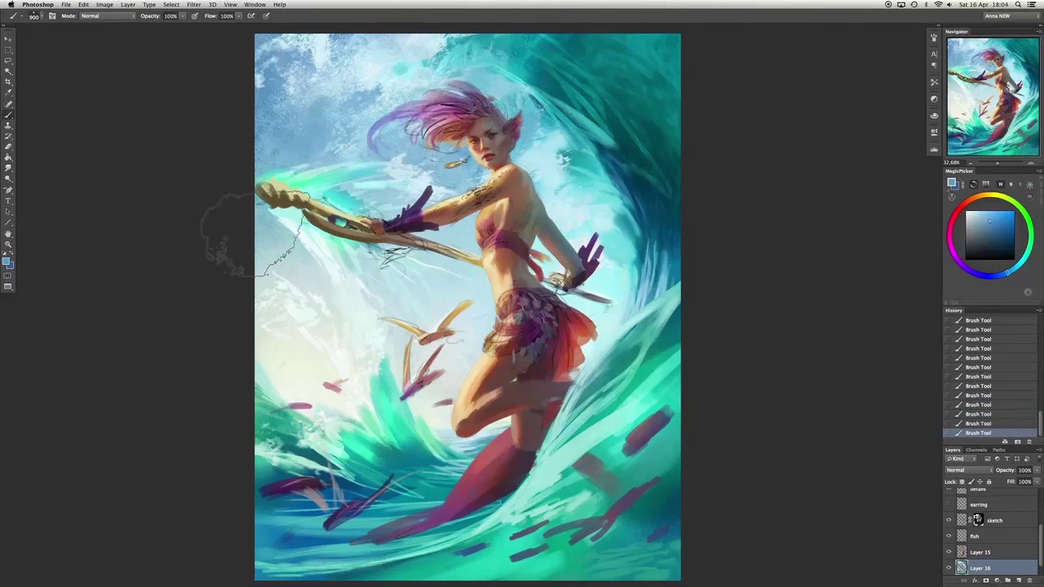
pyautogui.moveTo(392, 196); pyautogui.dragTo(457, 179)
pyautogui.press(']')
pyautogui.press(']')
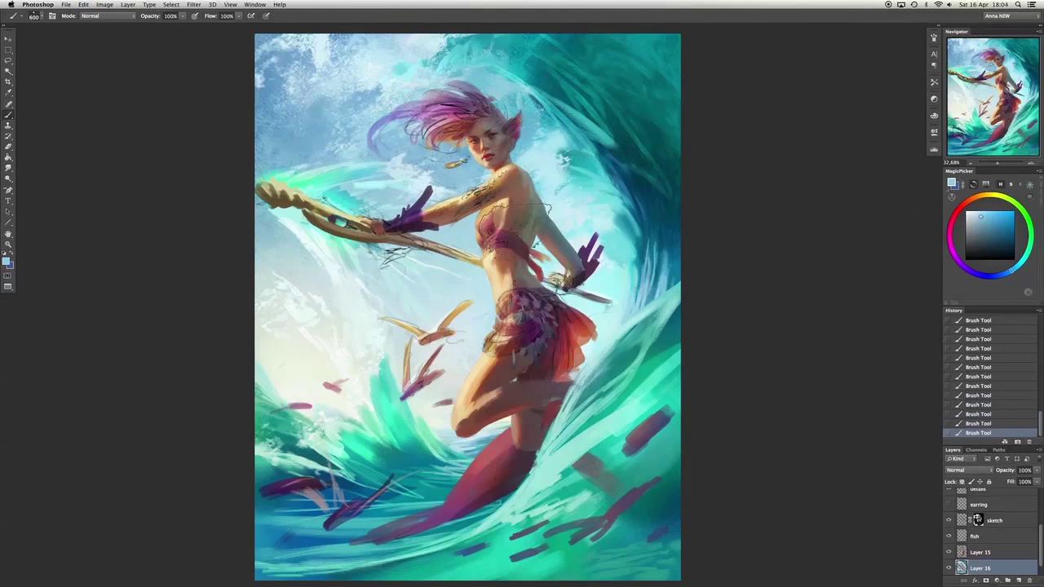
# On Layer 16, sample a greener cyan and paint blue strokes into the wave.
pyautogui.hotkey('alt', ']')
pyautogui.hotkey('alt', ']')
pyautogui.hotkey('alt', ']')
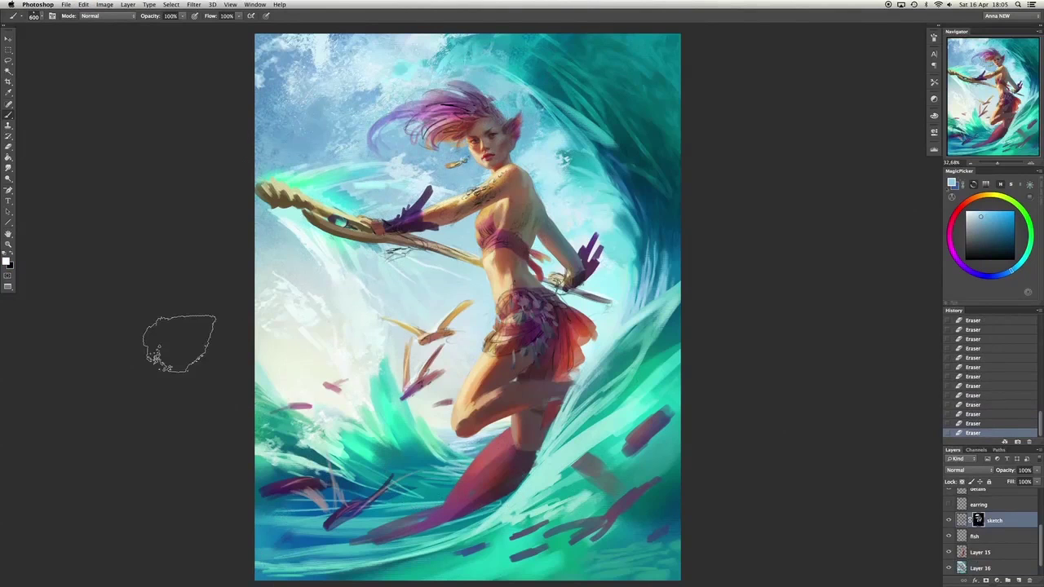
pyautogui.hotkey('alt', '[')
pyautogui.hotkey('alt', '[')
pyautogui.hotkey('alt', '[')
pyautogui.keyDown('alt'); pyautogui.click(356, 200); pyautogui.keyUp('alt')
pyautogui.click(355, 200)
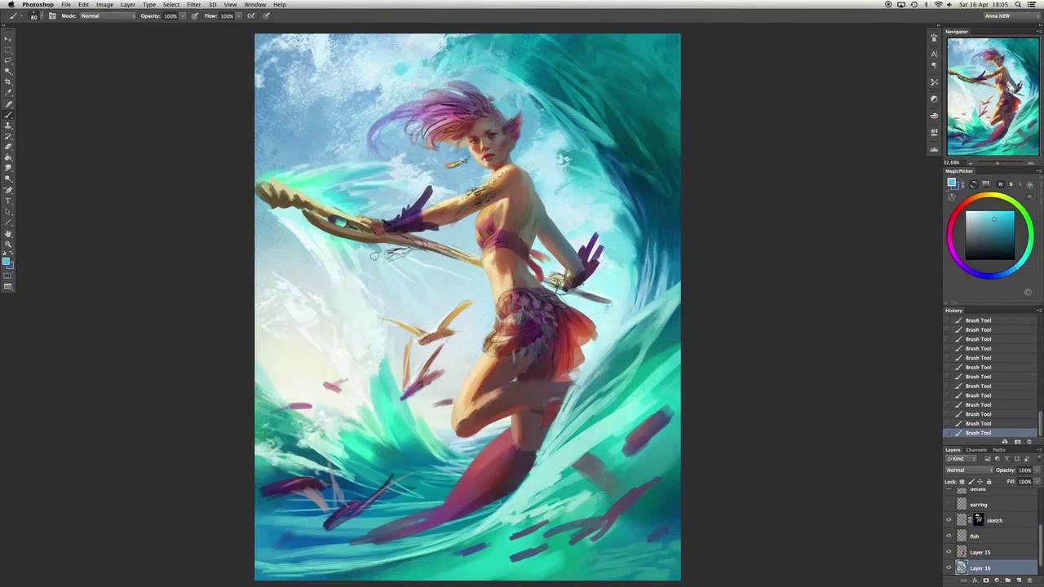
pyautogui.press('super+alt+z')
pyautogui.keyDown('alt'); pyautogui.click(408, 432); pyautogui.keyUp('alt')
pyautogui.press('super+alt+z')
pyautogui.press(']')
pyautogui.press(']')
pyautogui.press(']')
pyautogui.press(']')
pyautogui.press(']')
pyautogui.press(']')
pyautogui.press(']')
pyautogui.press('super+alt+z')
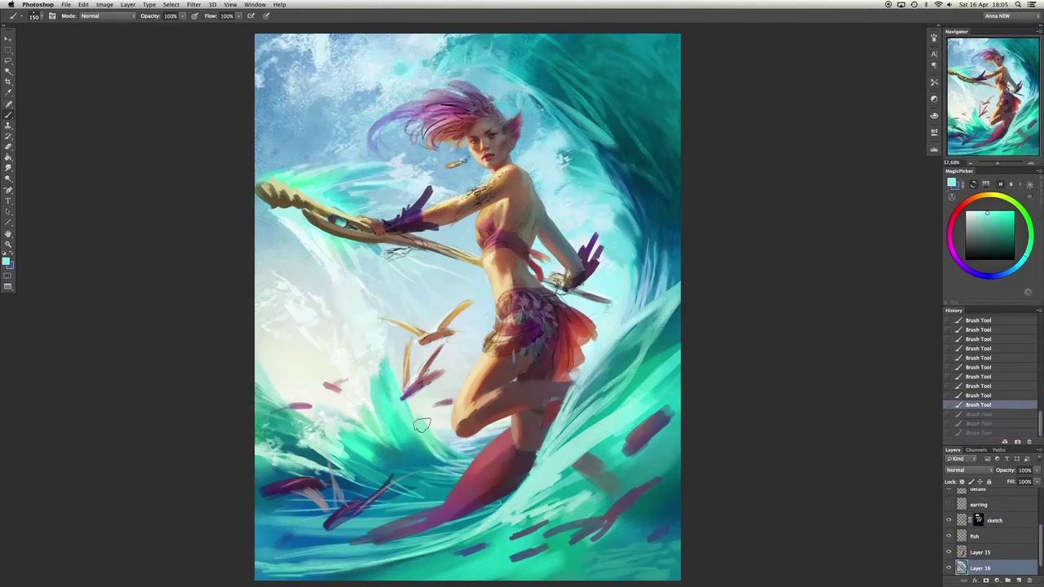
pyautogui.press('[')
pyautogui.press('[')
pyautogui.press('[')
pyautogui.press('[')
pyautogui.press('[')
pyautogui.press('[')
pyautogui.moveTo(326, 342); pyautogui.dragTo(681, 546)
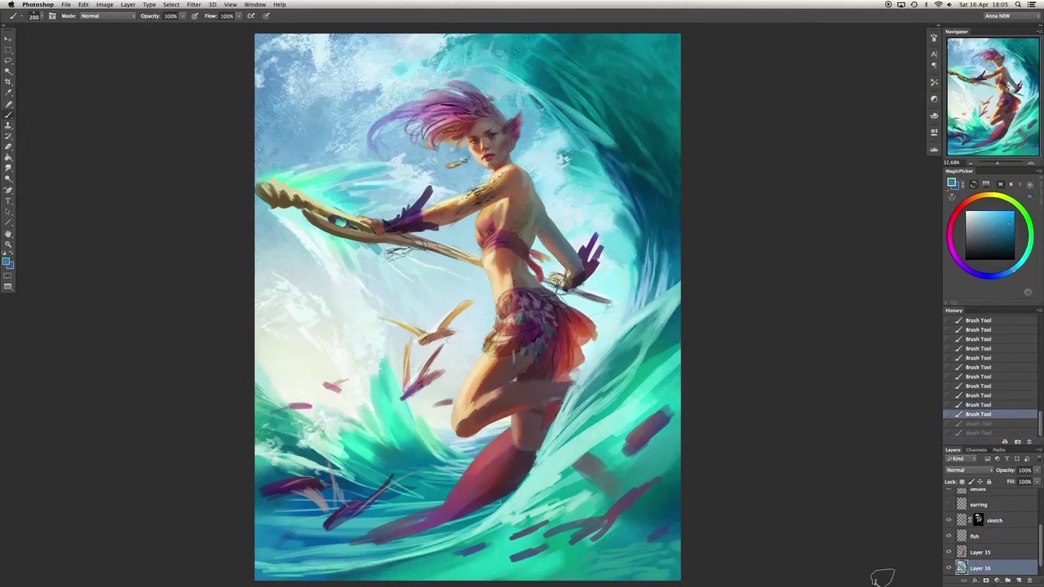
# On the fish layer, paint and trim purple streaks lower-left, then paint lower-right water strokes.
pyautogui.hotkey('alt', ']')
pyautogui.hotkey('alt', ']')
pyautogui.press('[')
pyautogui.keyDown('alt'); pyautogui.click(267, 526); pyautogui.keyUp('alt')
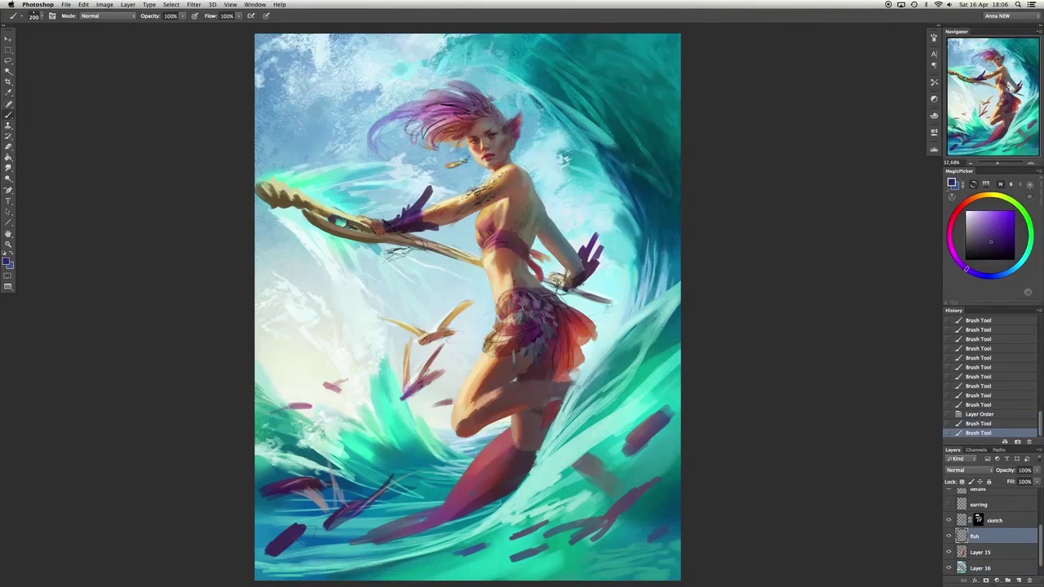
pyautogui.moveTo(269, 563)
pyautogui.mouseDown()
pyautogui.moveTo(284, 541)
pyautogui.moveTo(284, 499)
pyautogui.mouseUp()
pyautogui.press('e')
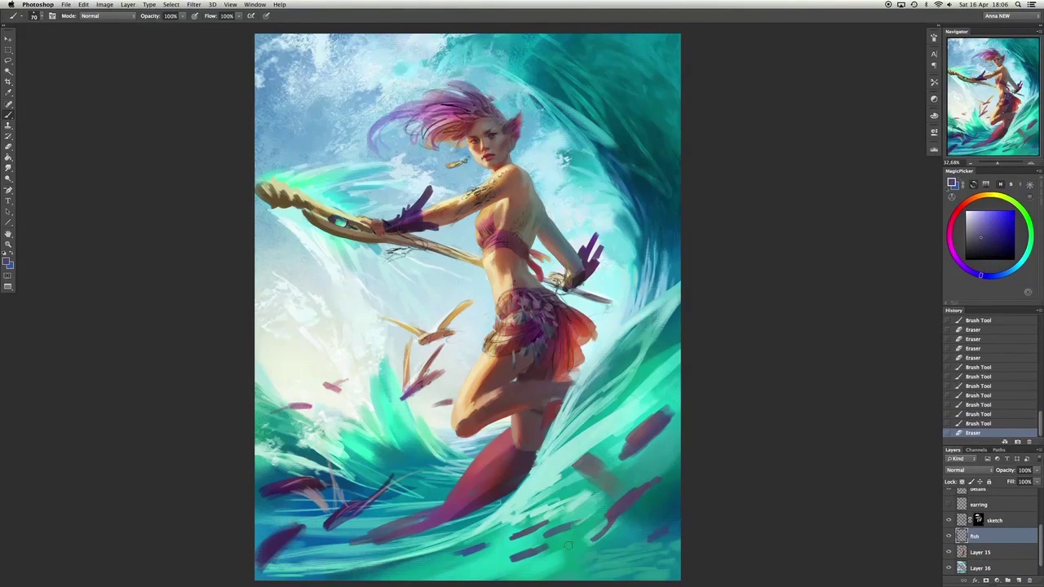
pyautogui.press('b')
pyautogui.moveTo(569, 545)
pyautogui.mouseDown()
pyautogui.moveTo(621, 521)
pyautogui.moveTo(567, 530)
pyautogui.mouseUp()
pyautogui.moveTo(546, 550); pyautogui.dragTo(522, 563)
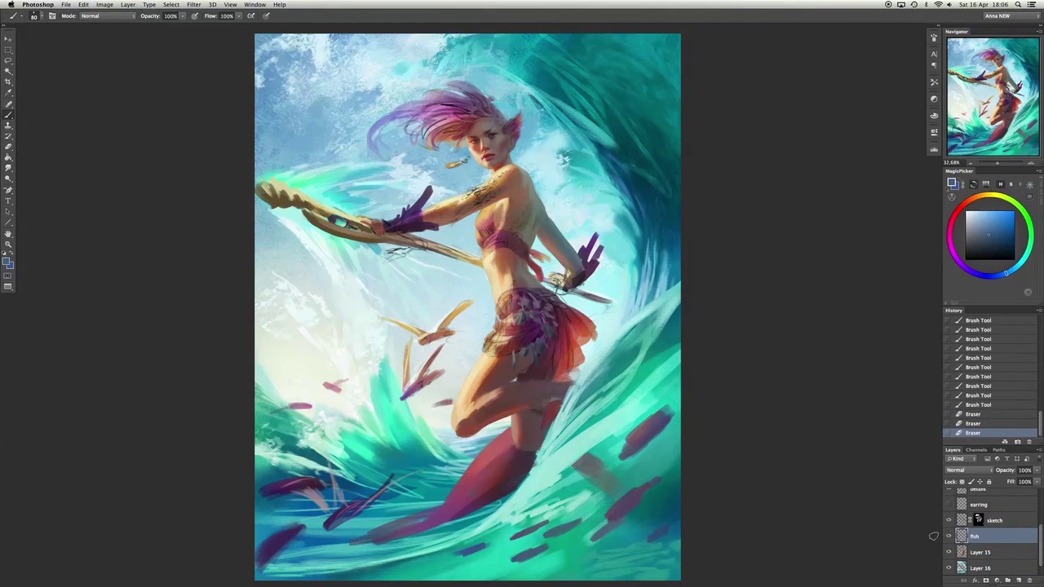
# Create a new empty Layer 17 above Layer 16 and test a teal stroke.
pyautogui.hotkey('alt', '[')
pyautogui.hotkey('alt', '[')
pyautogui.hotkey('ctrl', 'shift', 'alt', 'n')
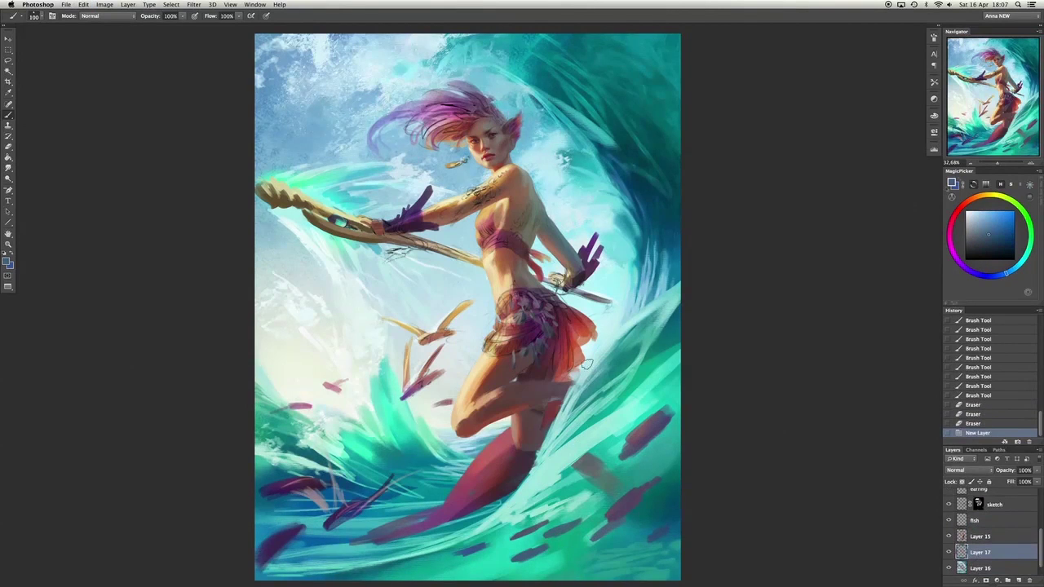
pyautogui.keyDown('alt'); pyautogui.click(588, 364); pyautogui.keyUp('alt')
pyautogui.press(']')
pyautogui.press(']')
pyautogui.press(']')
pyautogui.press(']')
pyautogui.press(']')
pyautogui.click(575, 383)
pyautogui.hotkey('ctrl', 'z')
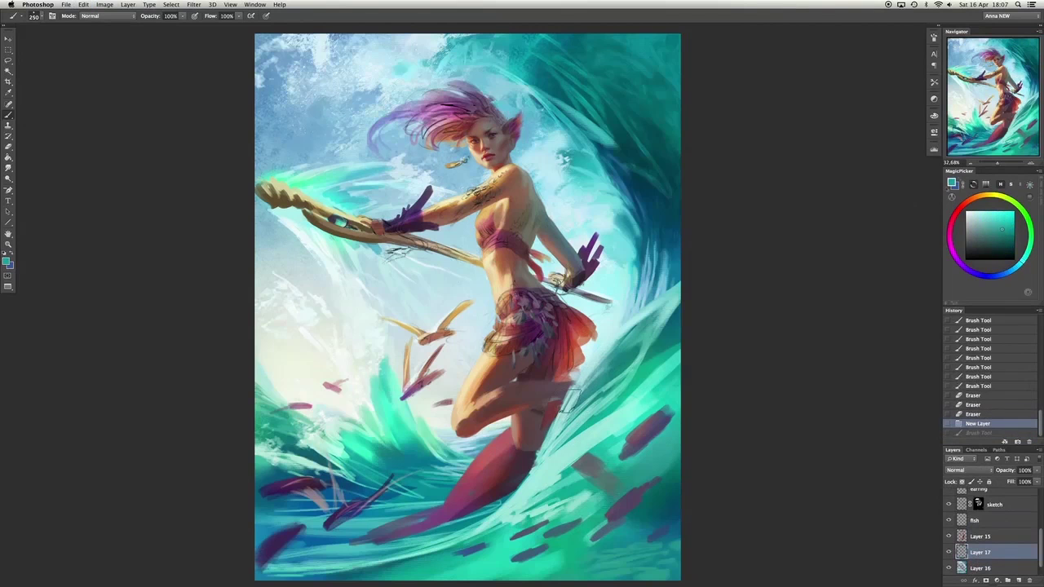
# Paint green-teal water strokes around the elf's knee on Layer 17.
pyautogui.keyDown('alt'); pyautogui.click(447, 442); pyautogui.keyUp('alt')
pyautogui.click(447, 441)
pyautogui.keyDown('alt'); pyautogui.click(494, 405); pyautogui.keyUp('alt')
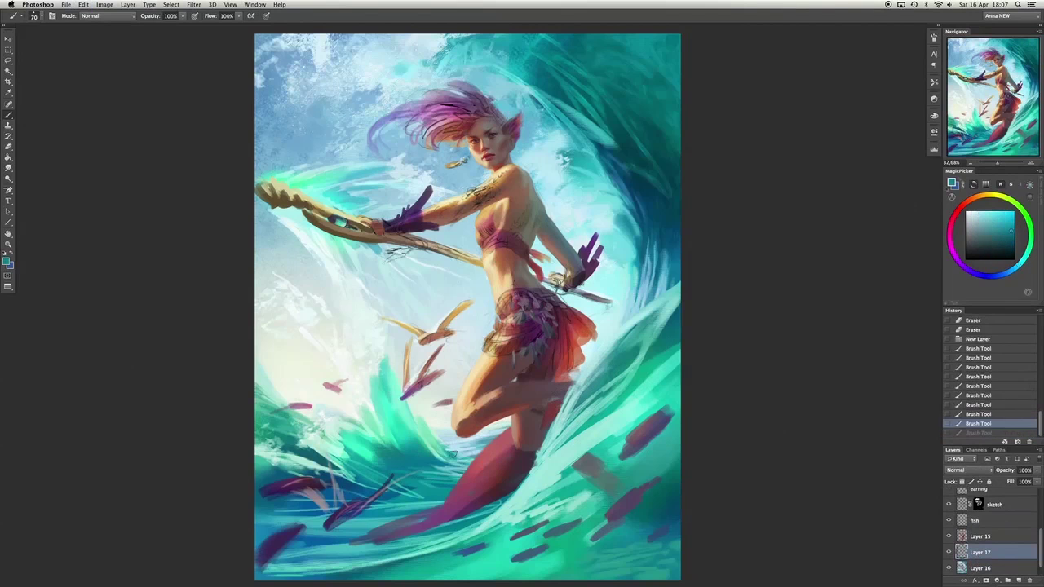
pyautogui.moveTo(489, 408); pyautogui.dragTo(392, 477)
pyautogui.moveTo(457, 432); pyautogui.dragTo(439, 444)
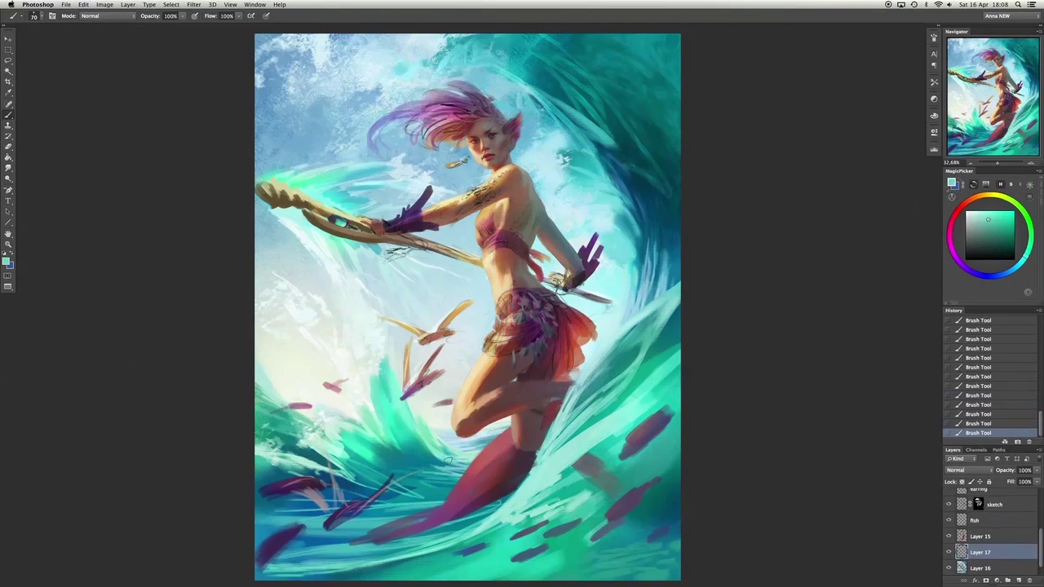
pyautogui.keyDown('alt'); pyautogui.click(442, 456); pyautogui.keyUp('alt')
pyautogui.keyDown('alt'); pyautogui.click(337, 466); pyautogui.keyUp('alt')
# Compare the latest strokes with undo while sampling lighter cyans from the water.
pyautogui.press('super+z')
pyautogui.press('super+z')
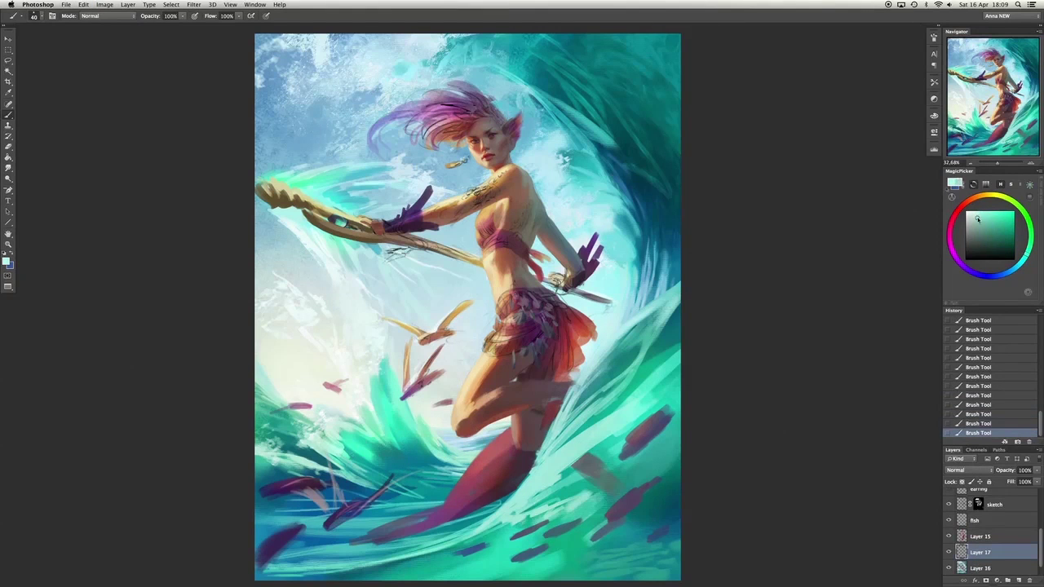
pyautogui.press('super+z')
pyautogui.press('super+z')
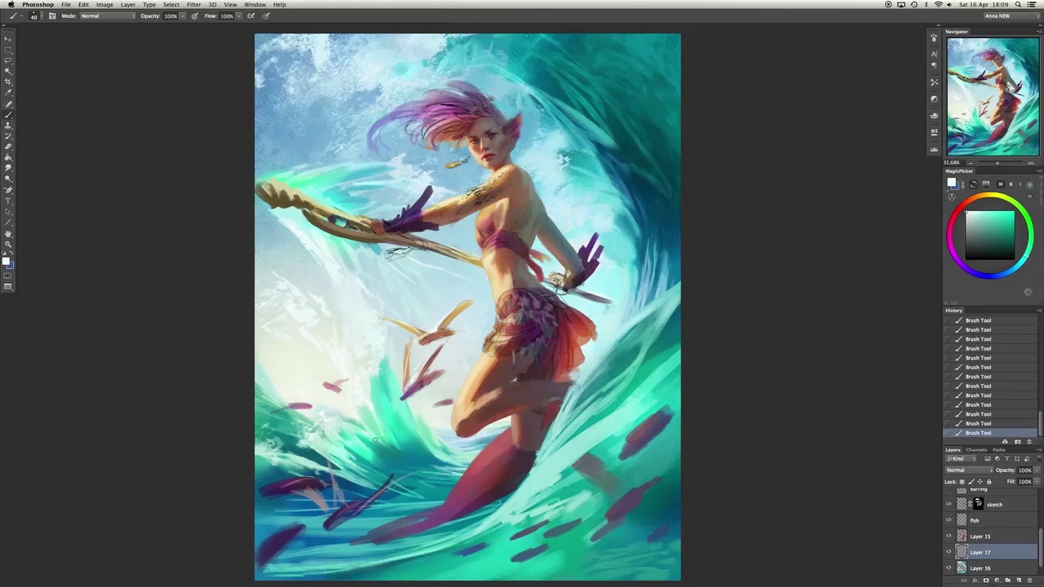
pyautogui.keyDown('alt'); pyautogui.click(332, 420); pyautogui.keyUp('alt')
pyautogui.press('super+z')
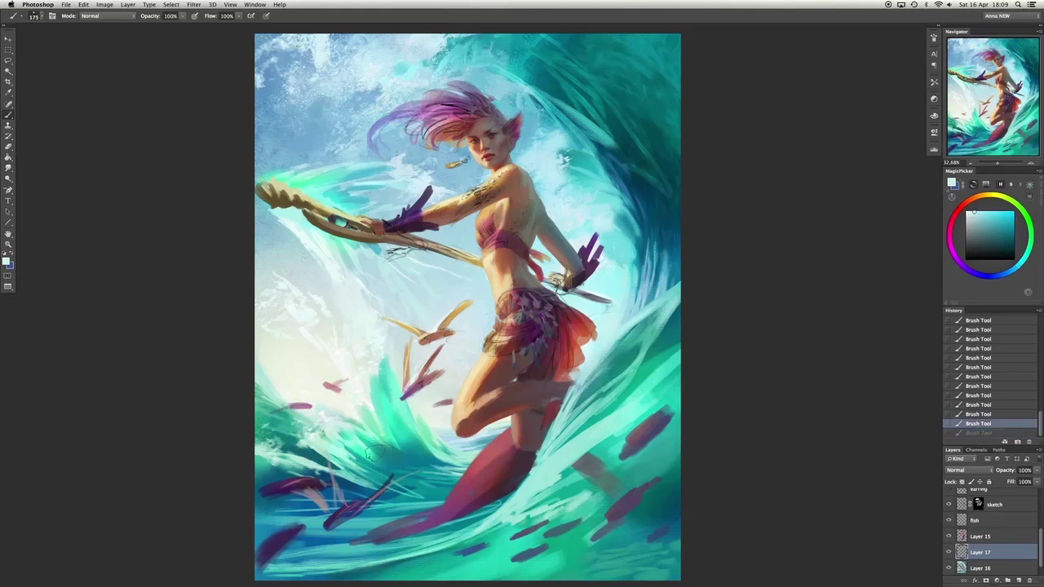
pyautogui.press('super+z')
pyautogui.keyDown('alt'); pyautogui.click(362, 424); pyautogui.keyUp('alt')
pyautogui.press('super+z')
pyautogui.press('super+z')
pyautogui.press('super+z')
pyautogui.press('super+z')
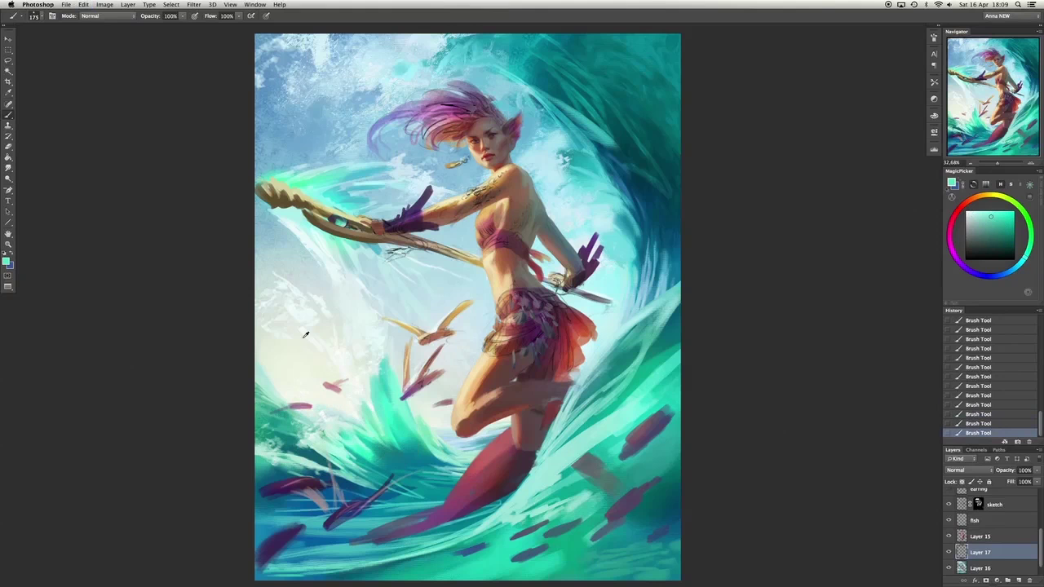
pyautogui.press('alt+super+z')
pyautogui.press('alt+super+z')
pyautogui.press('alt+super+z')
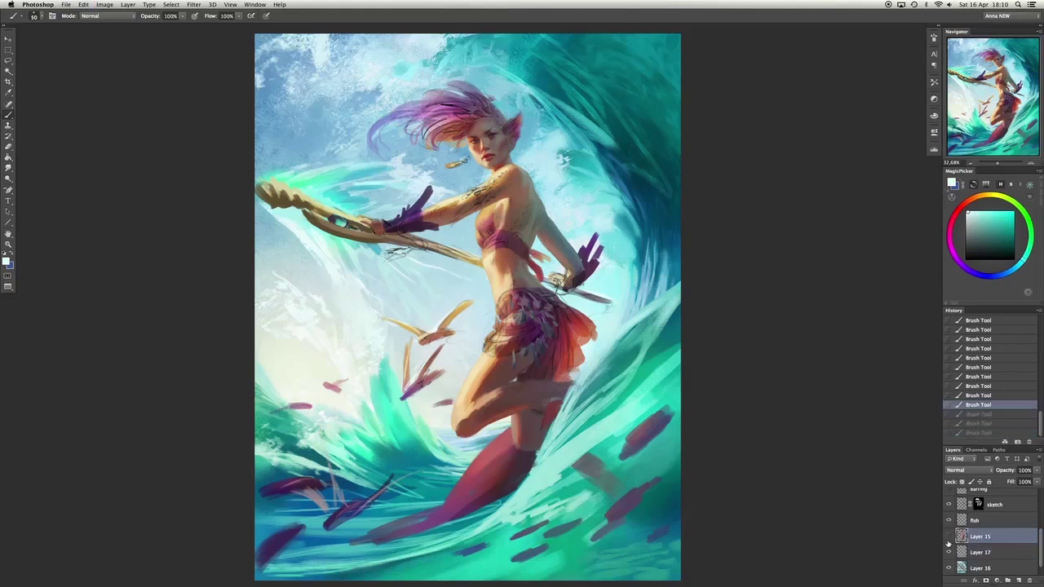
# Erase near the knee on Layer 15 and add more water strokes on Layer 17.
pyautogui.moveTo(302, 225); pyautogui.dragTo(295, 181)
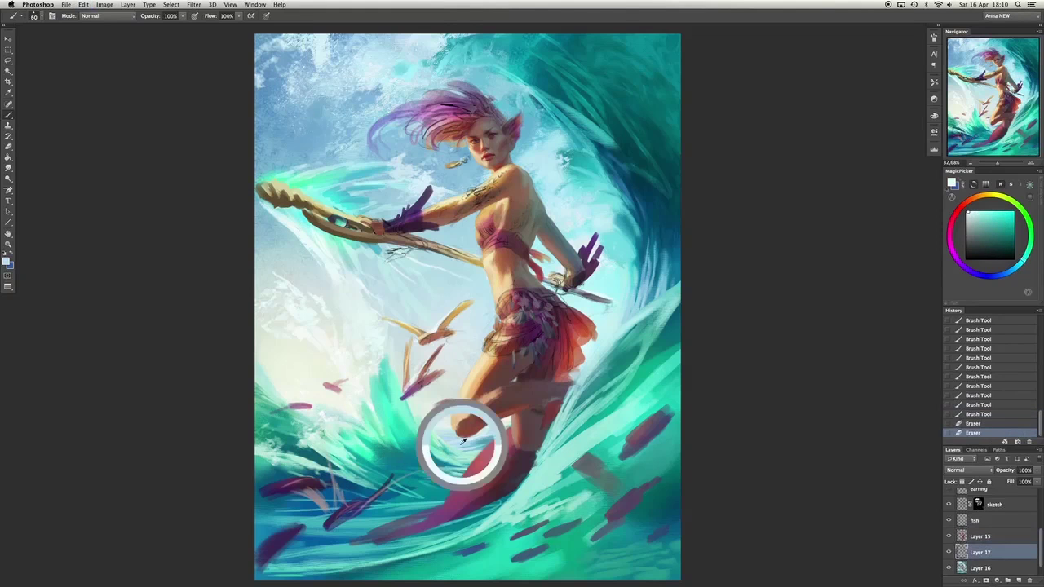
pyautogui.moveTo(466, 442); pyautogui.dragTo(469, 447)
pyautogui.press('alt+super+z')
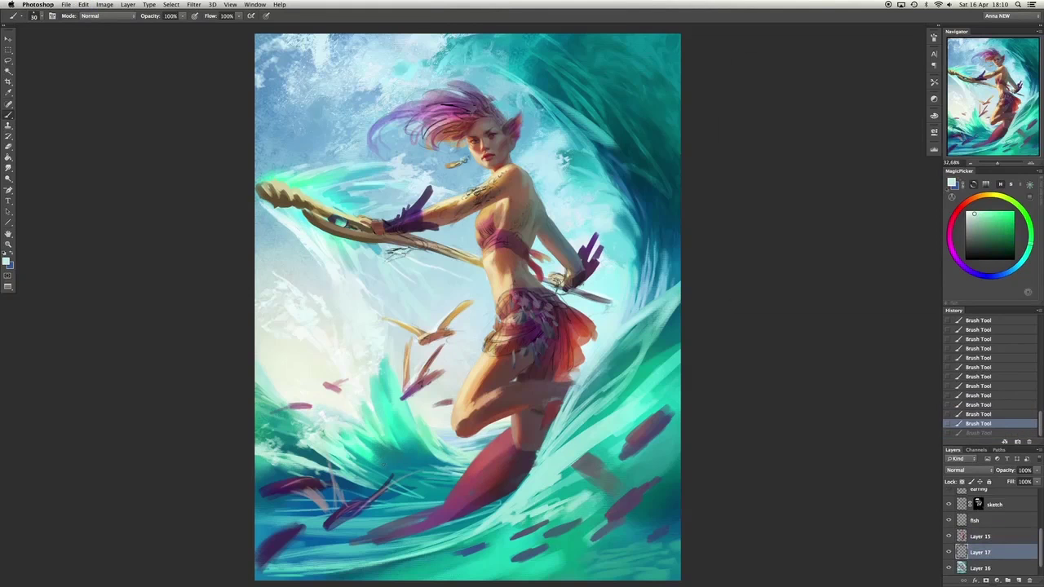
pyautogui.press('alt+super+z')
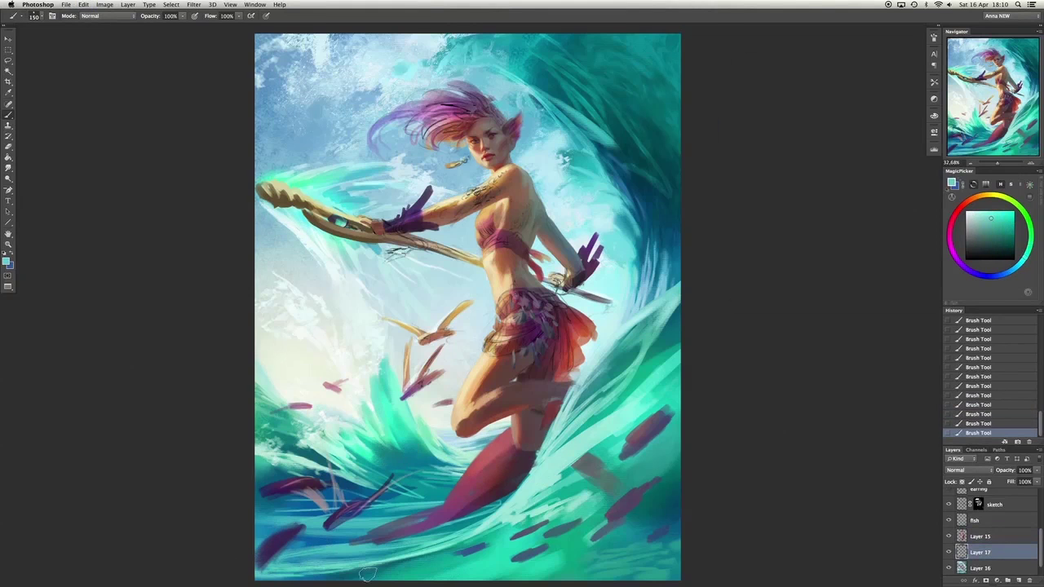
pyautogui.press('alt+super+z')
pyautogui.press('alt+super+z')
pyautogui.press('shift+super+z')
pyautogui.press('shift+super+z')
pyautogui.press('shift+super+z')
pyautogui.press('shift+super+z')
pyautogui.press(']')
pyautogui.press(']')
pyautogui.press(']')
pyautogui.press(']')
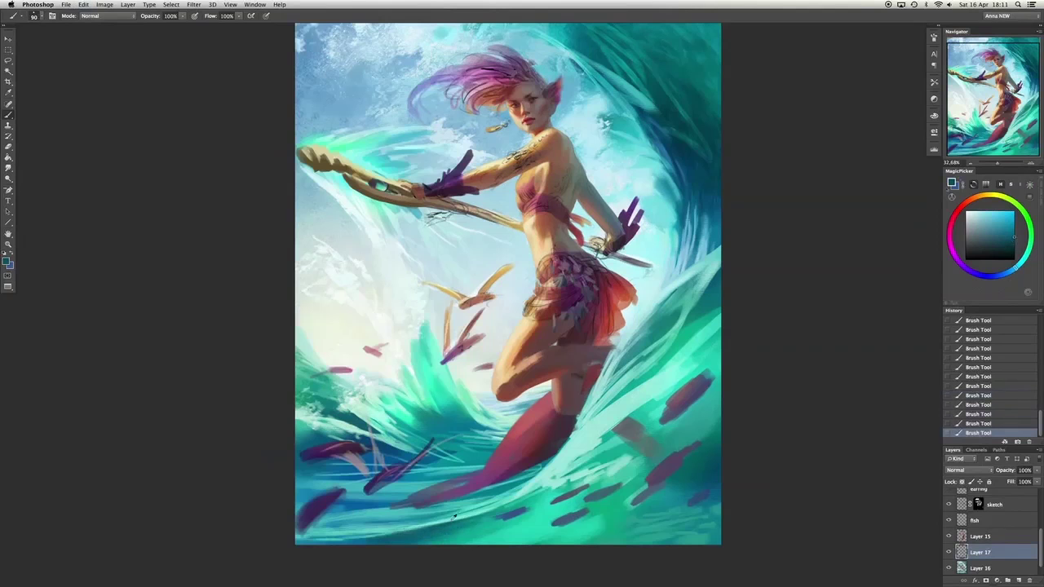
# Sample a light cyan and create a new layer with a spray brush for the foam.
pyautogui.keyDown('alt'); pyautogui.click(406, 531); pyautogui.keyUp('alt')
pyautogui.press('alt+shift+super+n')
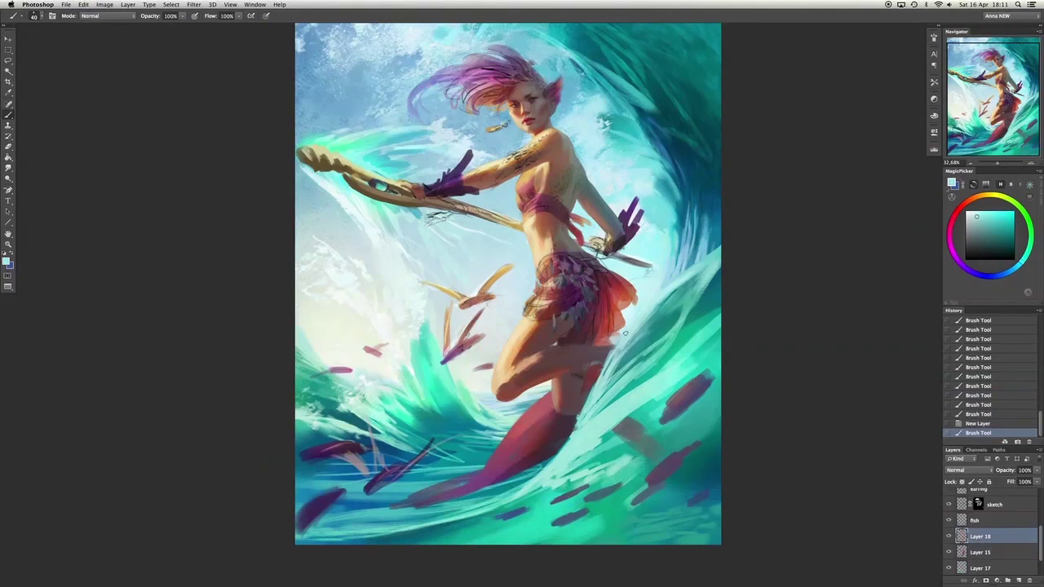
pyautogui.rightClick(626, 333)
pyautogui.scroll(-5, 661, 245)
pyautogui.press('Return')
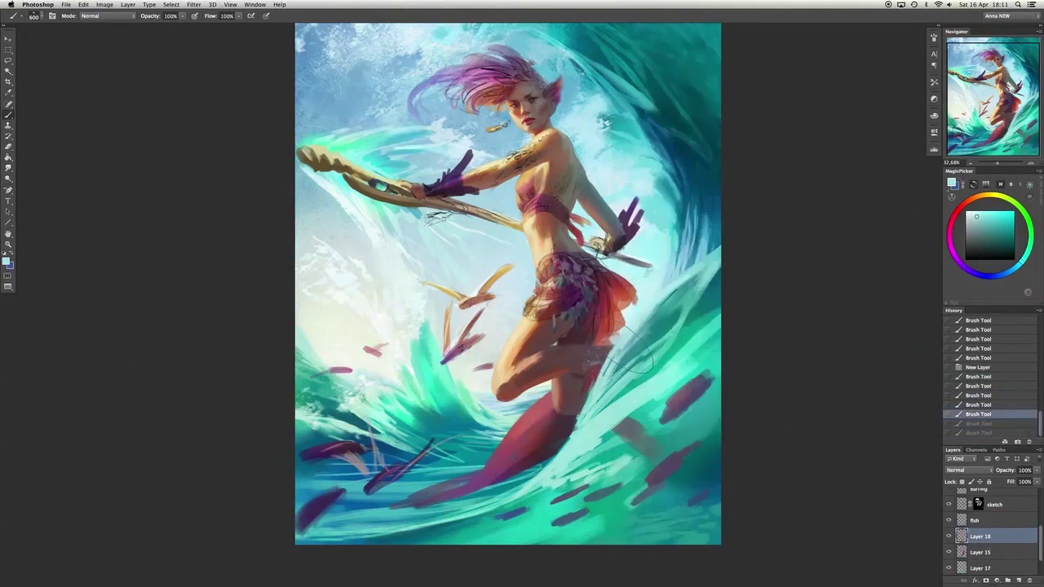
# Erase speckled texture into the legs and wave, then paint light spray near the legs.
pyautogui.press('e')
pyautogui.moveTo(636, 351); pyautogui.dragTo(571, 424)
pyautogui.moveTo(653, 277); pyautogui.dragTo(587, 432)
pyautogui.moveTo(685, 343); pyautogui.dragTo(734, 181)
pyautogui.moveTo(620, 294); pyautogui.dragTo(579, 196)
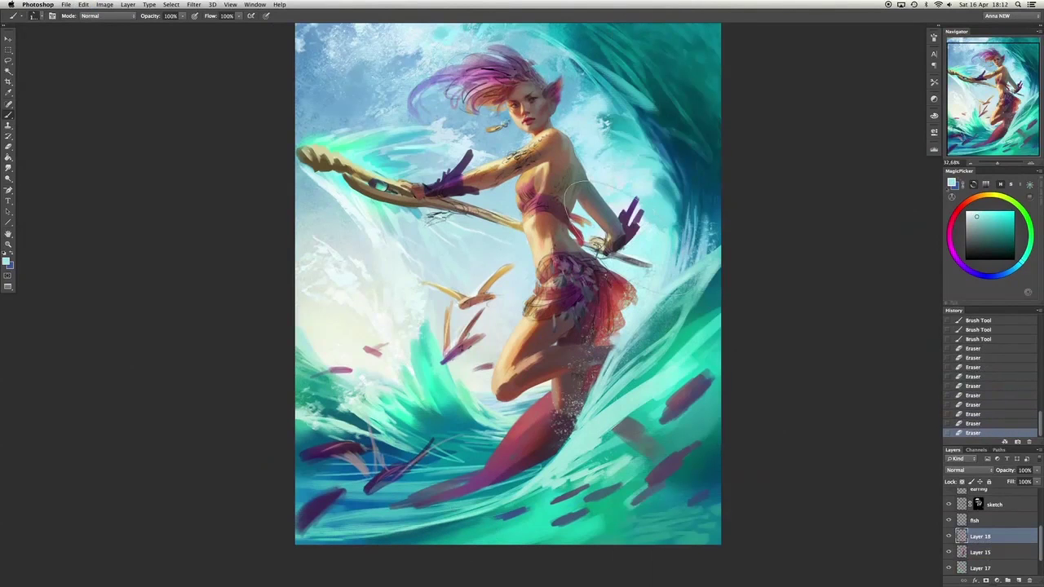
pyautogui.press('b')
pyautogui.moveTo(636, 236); pyautogui.dragTo(662, 254)
# Paint white spray along the wave's right edge with a spray brush preset.
pyautogui.rightClick(589, 269)
pyautogui.scroll(-5, 645, 286)
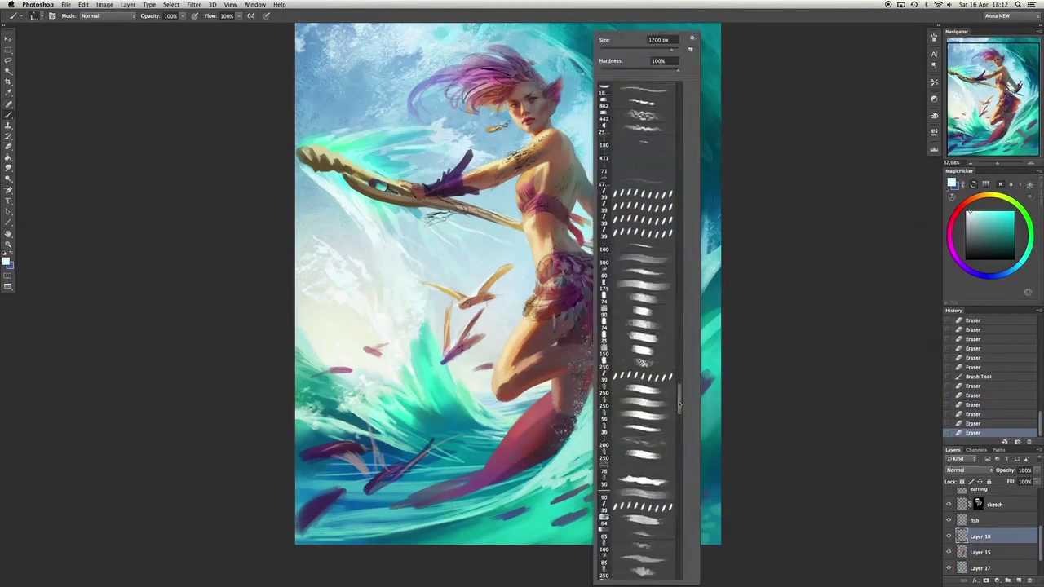
pyautogui.press('Return')
pyautogui.moveTo(571, 310); pyautogui.dragTo(604, 351)
pyautogui.moveTo(680, 267); pyautogui.dragTo(710, 188)
# Paint spray around the skirt and lower leg with a larger brush, then smudge it.
pyautogui.rightClick(644, 312)
pyautogui.press('Return')
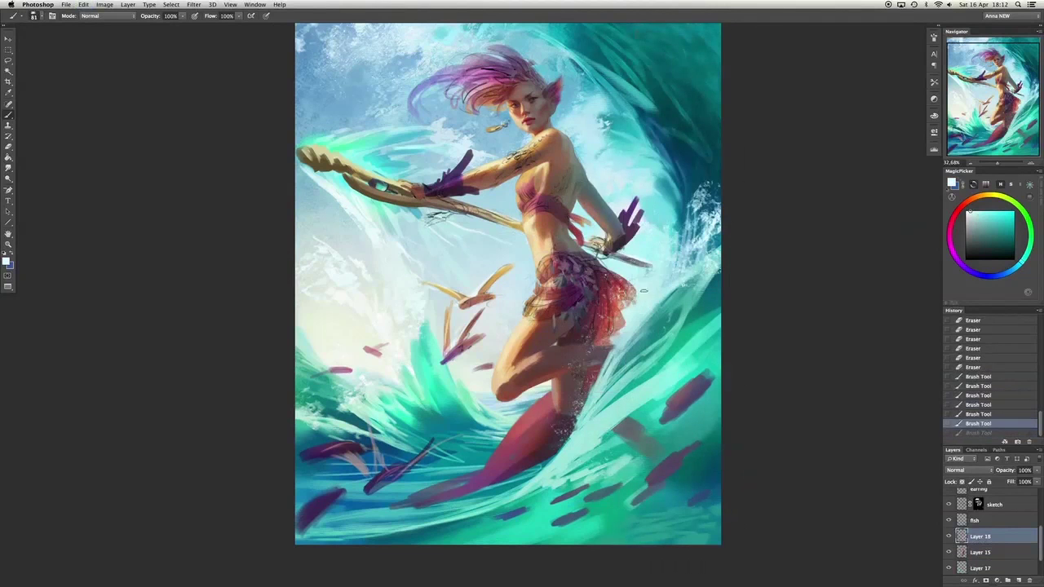
pyautogui.moveTo(614, 310)
pyautogui.mouseDown()
pyautogui.moveTo(610, 355)
pyautogui.moveTo(576, 396)
pyautogui.moveTo(625, 336)
pyautogui.mouseUp()
pyautogui.moveTo(588, 405)
pyautogui.mouseDown()
pyautogui.moveTo(571, 432)
pyautogui.moveTo(578, 390)
pyautogui.mouseUp()
pyautogui.press('r')
pyautogui.moveTo(571, 424); pyautogui.dragTo(632, 314)
pyautogui.moveTo(701, 237); pyautogui.dragTo(685, 269)
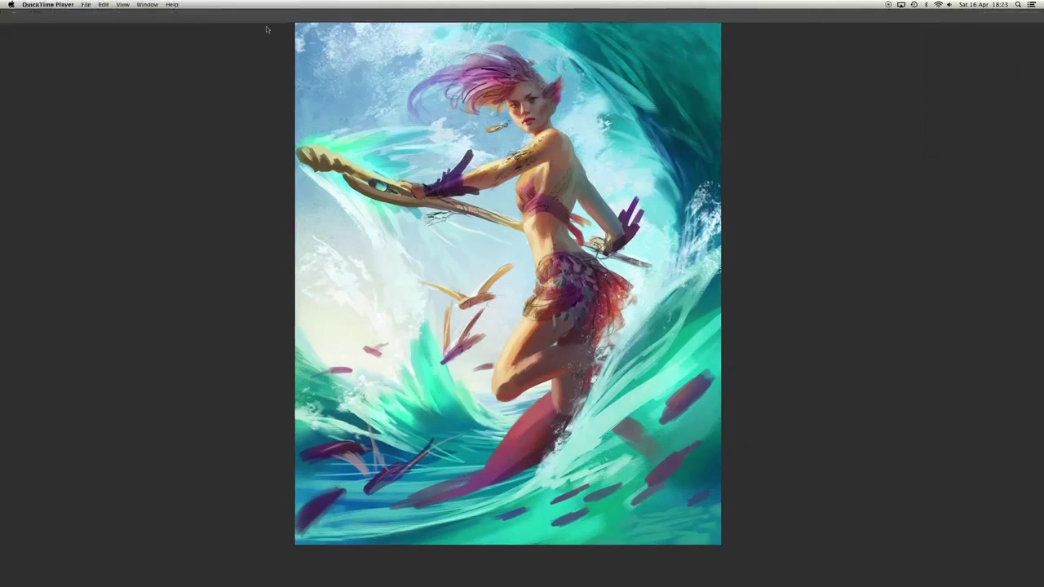
# Add a Hue/Saturation layer lowering Yellows saturation to -6 and Magentas to -24.
pyautogui.click(244, 131)
pyautogui.click(865, 163)
pyautogui.click(848, 181)
pyautogui.moveTo(866, 202)
pyautogui.mouseDown()
pyautogui.moveTo(853, 203)
pyautogui.moveTo(867, 205)
pyautogui.mouseUp()
pyautogui.click(865, 162)
pyautogui.click(849, 162)
pyautogui.click(865, 162)
pyautogui.click(849, 170)
pyautogui.click(864, 163)
pyautogui.click(848, 178)
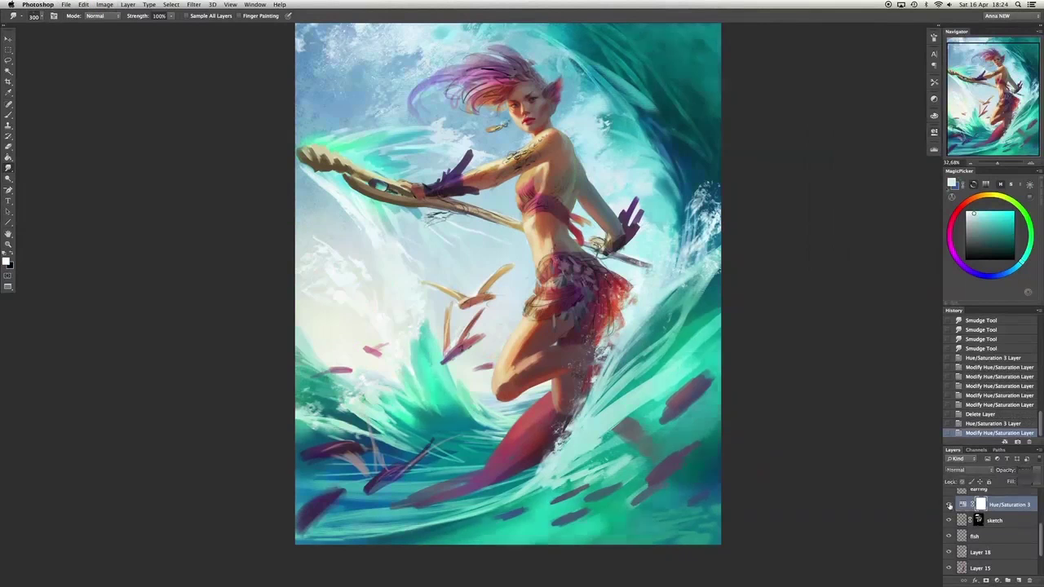
# Duplicate the Hue/Saturation layer and merge the adjustments down into the paint layers.
pyautogui.moveTo(1020, 577); pyautogui.dragTo(1018, 579)
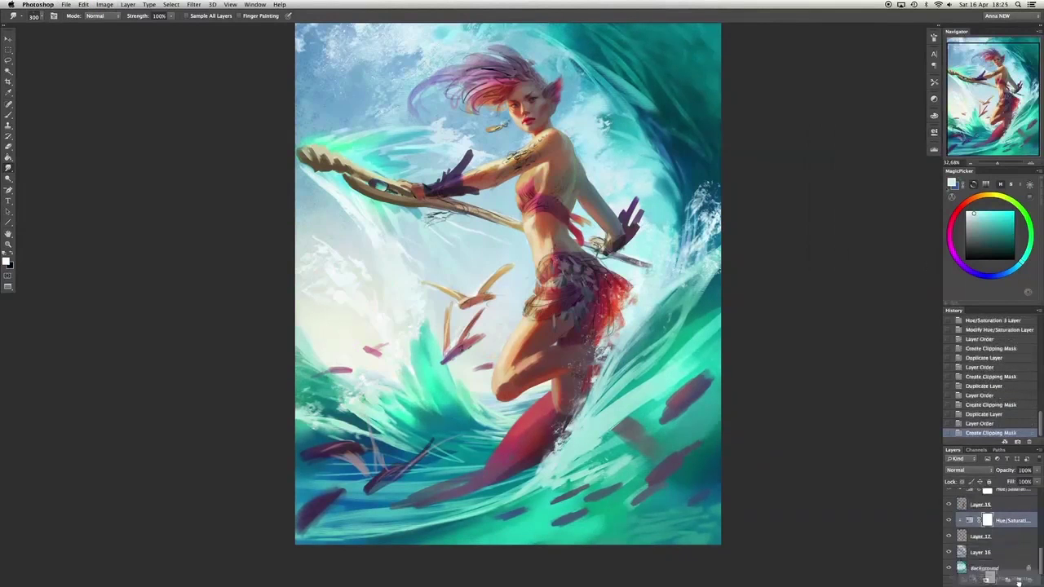
pyautogui.press('super+e')
pyautogui.press('super+e')
pyautogui.press('super+e')
pyautogui.press('super+e')
pyautogui.press('super+e')
pyautogui.press('super+e')
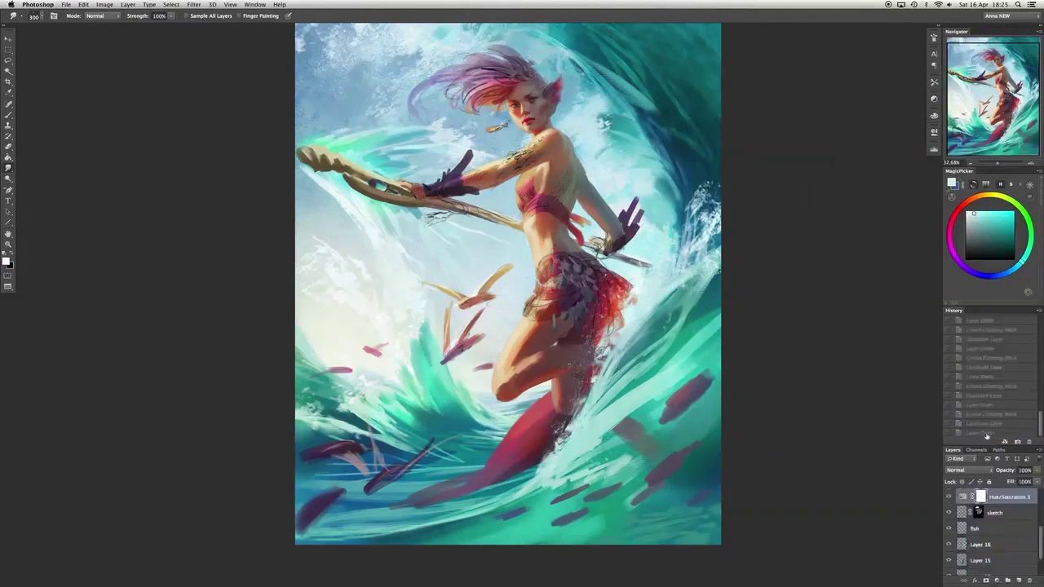
pyautogui.press('b')
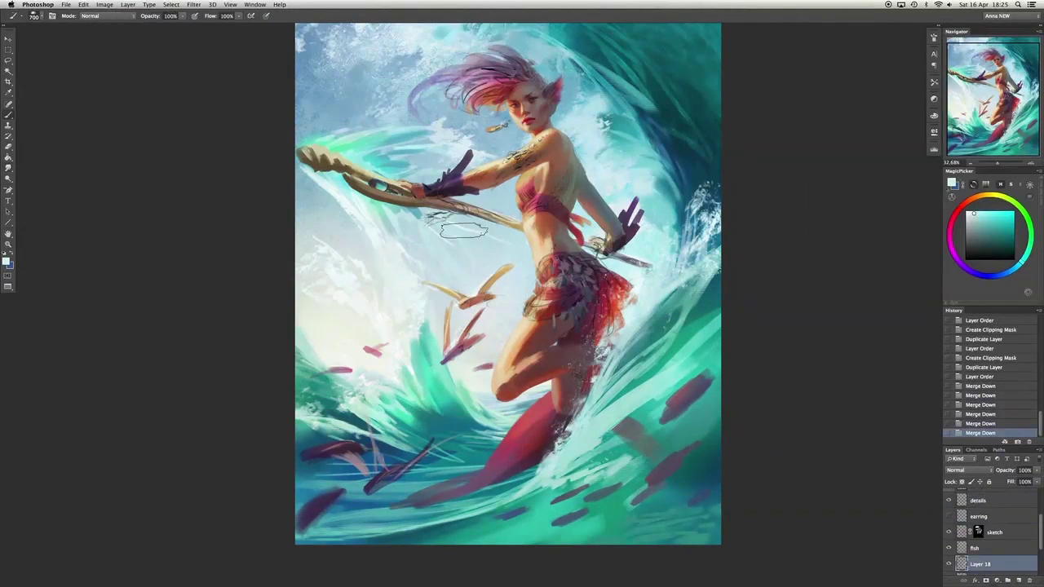
# Erase the stray sketch lines near the spear on the sketch layer.
pyautogui.scroll(-2, 1039, 544)
pyautogui.click(991, 497)
pyautogui.press('e')
pyautogui.moveTo(499, 352)
pyautogui.mouseDown()
pyautogui.moveTo(532, 281)
pyautogui.moveTo(638, 286)
pyautogui.moveTo(616, 126)
pyautogui.mouseUp()
pyautogui.moveTo(483, 130); pyautogui.dragTo(420, 167)
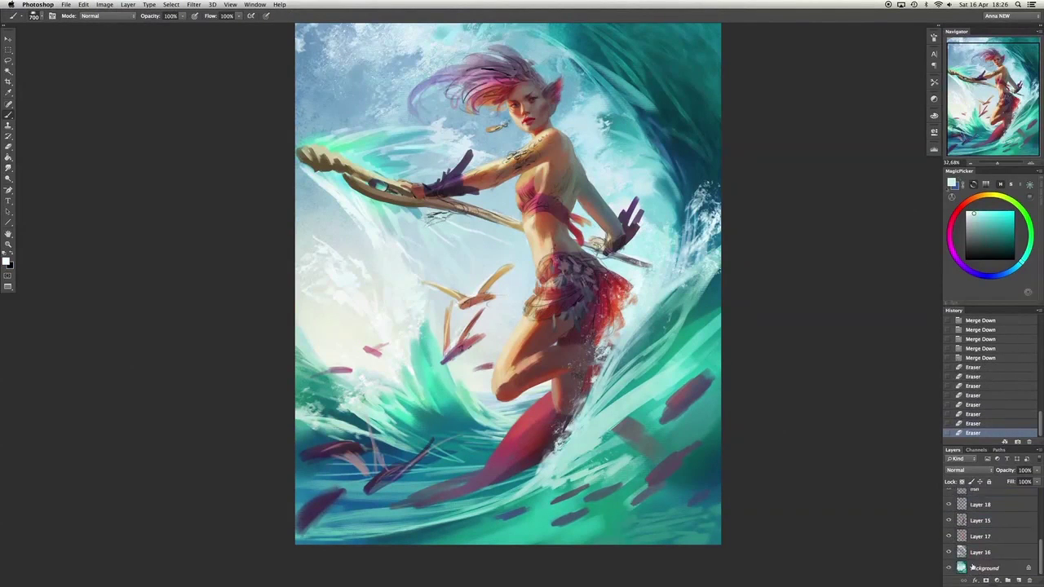
pyautogui.keyDown('super'); pyautogui.click(481, 338); pyautogui.keyUp('super')
# Paint beside the spear, then sample sky blues and teals and enlarge the brush to 100.
pyautogui.press('b')
pyautogui.moveTo(454, 455); pyautogui.dragTo(440, 433)
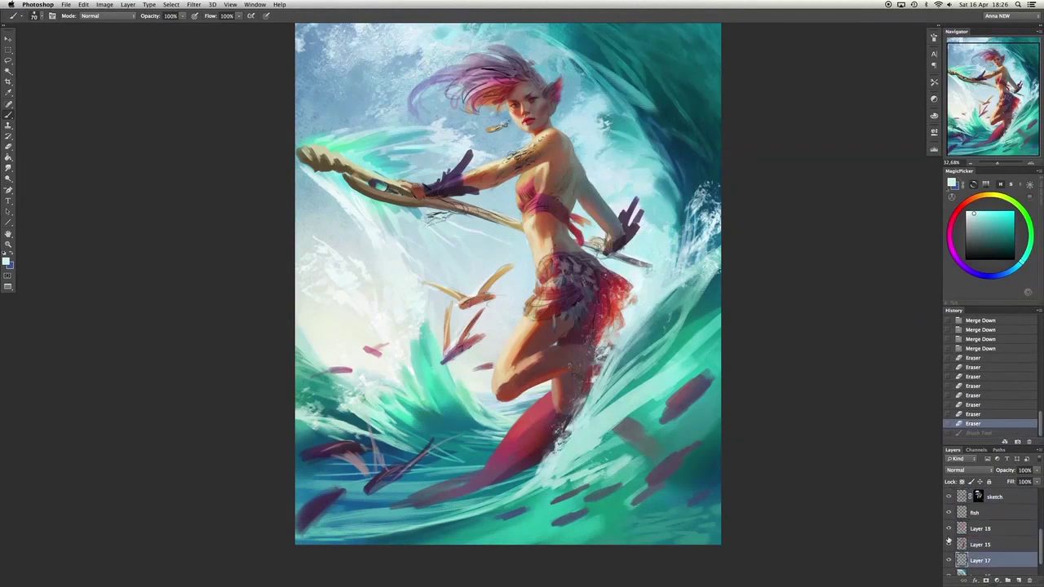
pyautogui.keyDown('alt'); pyautogui.click(398, 224); pyautogui.keyUp('alt')
pyautogui.moveTo(399, 224); pyautogui.dragTo(433, 222)
pyautogui.keyDown('alt'); pyautogui.click(420, 143); pyautogui.keyUp('alt')
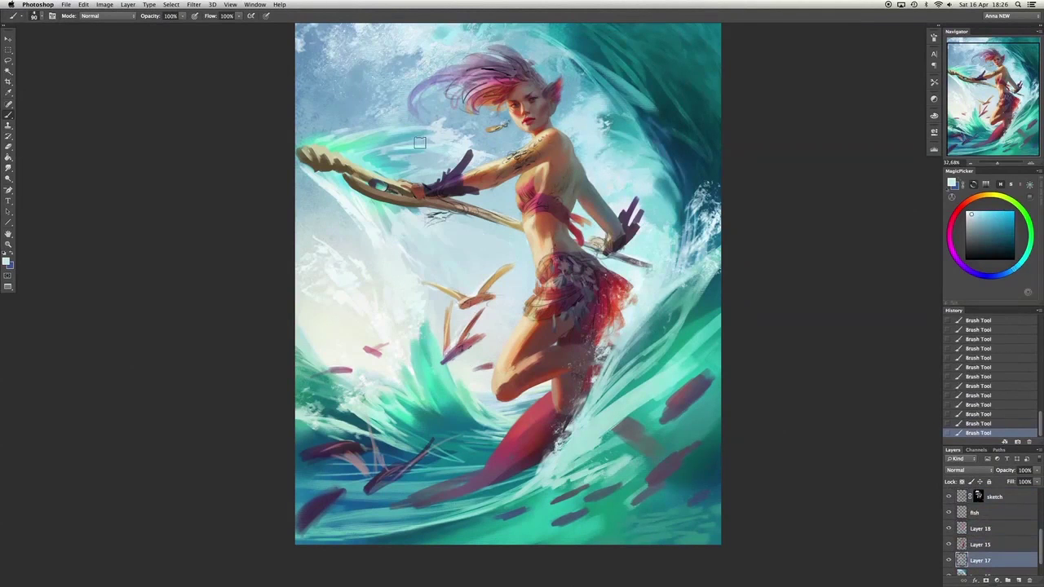
pyautogui.keyDown('alt'); pyautogui.click(363, 120); pyautogui.keyUp('alt')
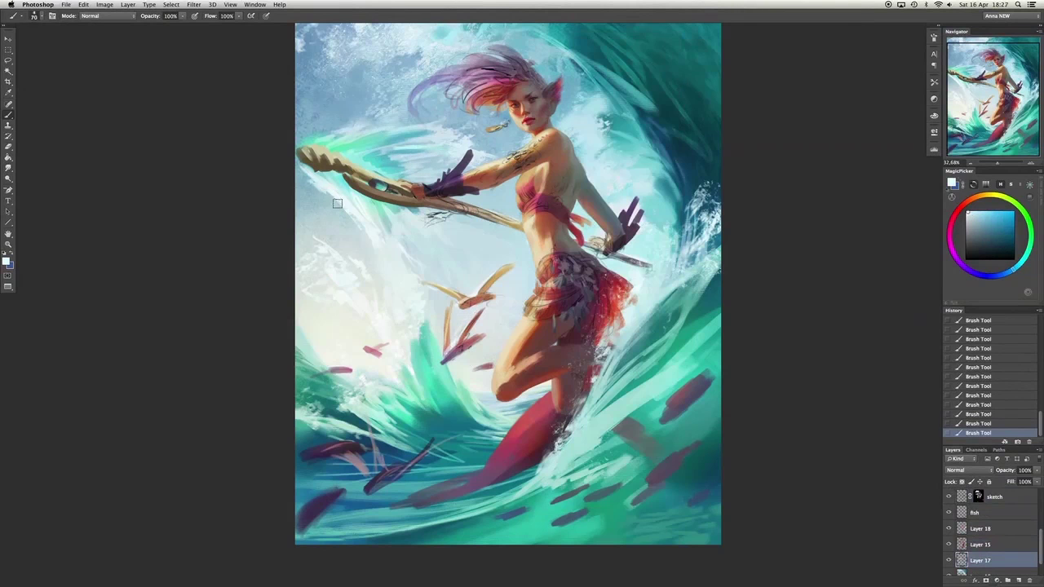
pyautogui.keyDown('alt'); pyautogui.click(477, 142); pyautogui.keyUp('alt')
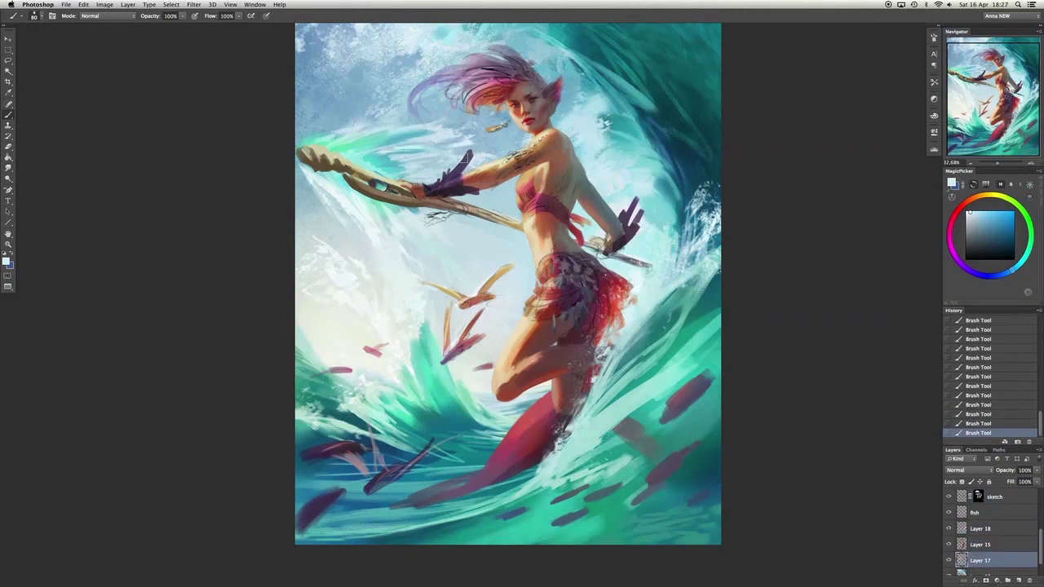
pyautogui.keyDown('alt'); pyautogui.click(379, 164); pyautogui.keyUp('alt')
pyautogui.press(']')
pyautogui.press(']')
pyautogui.keyDown('alt'); pyautogui.click(365, 198); pyautogui.keyUp('alt')
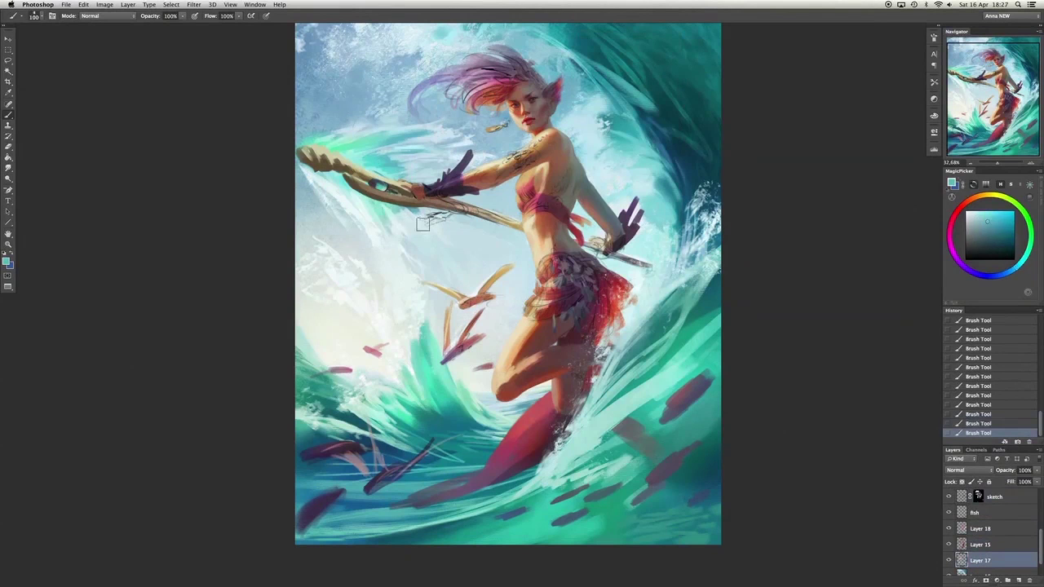
pyautogui.keyDown('alt'); pyautogui.click(430, 316); pyautogui.keyUp('alt')
# Switch to an irregular textured brush preset and sample a light teal, undoing and redoing a stroke.
pyautogui.rightClick(416, 255)
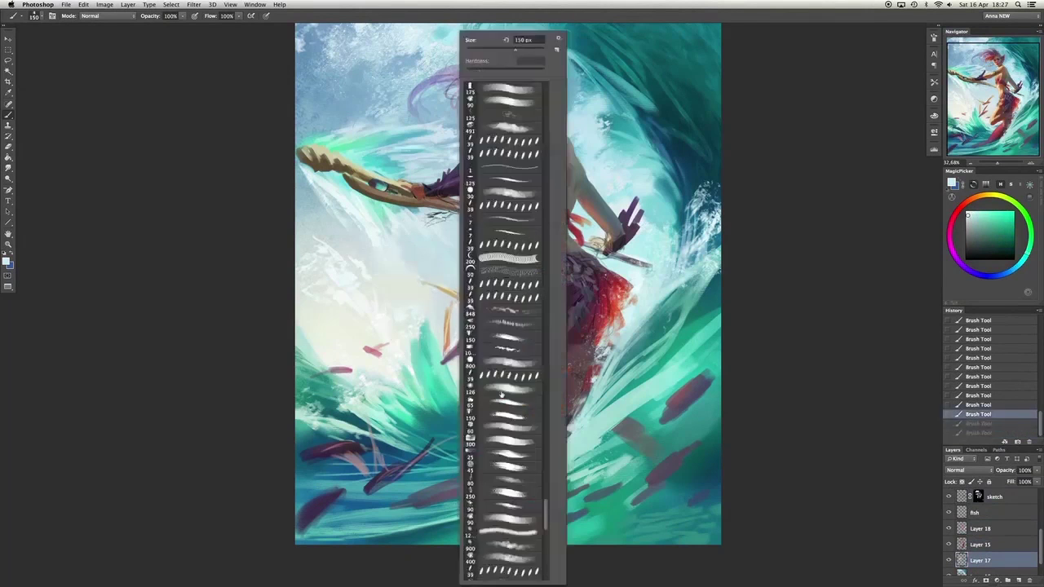
pyautogui.click(416, 255)
pyautogui.keyDown('alt'); pyautogui.click(415, 265); pyautogui.keyUp('alt')
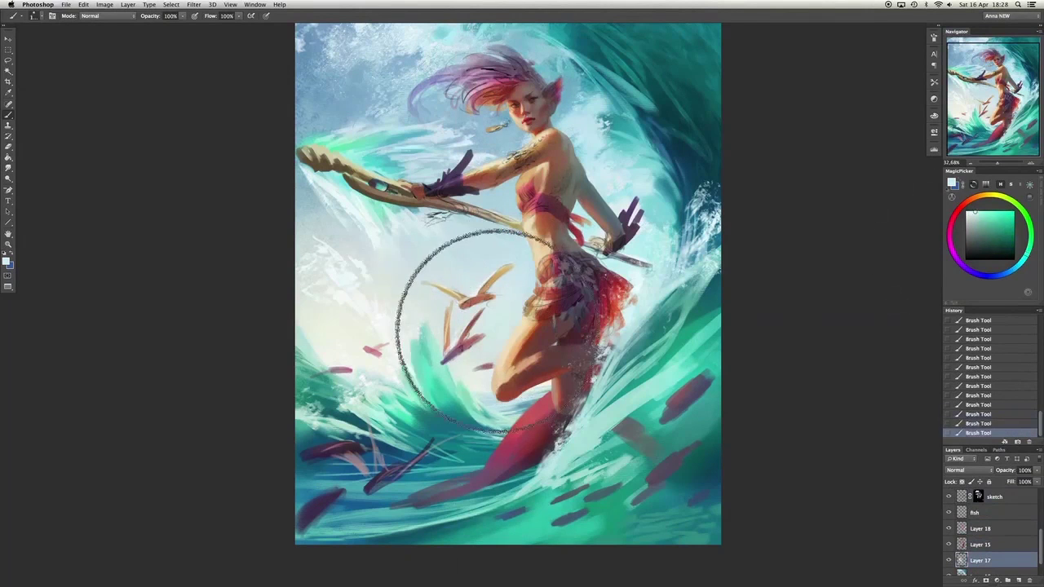
pyautogui.keyDown('alt'); pyautogui.click(326, 199); pyautogui.keyUp('alt')
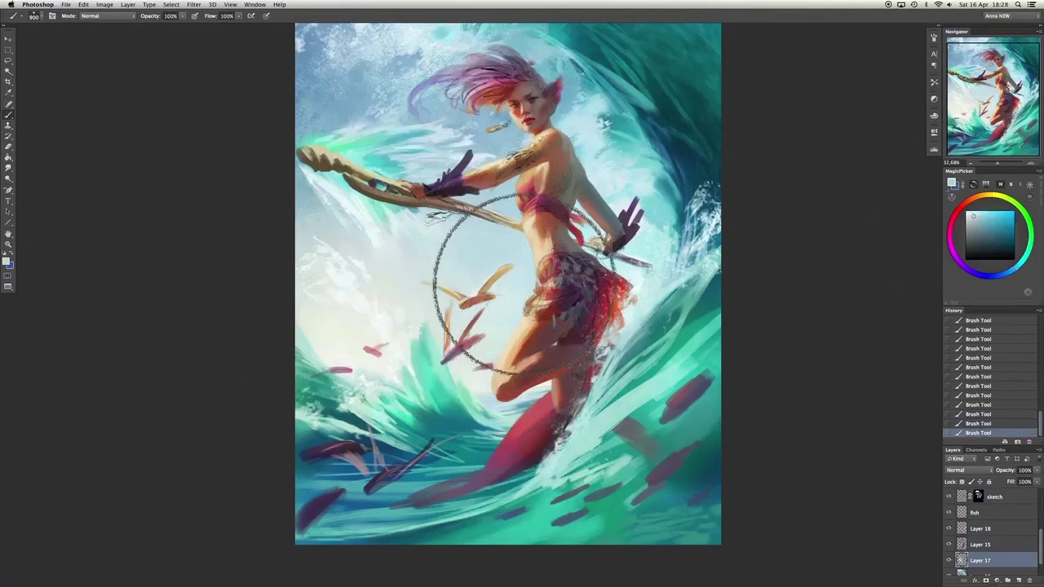
pyautogui.rightClick(561, 371)
pyautogui.scroll(-5, 560, 371)
pyautogui.doubleClick(526, 371)
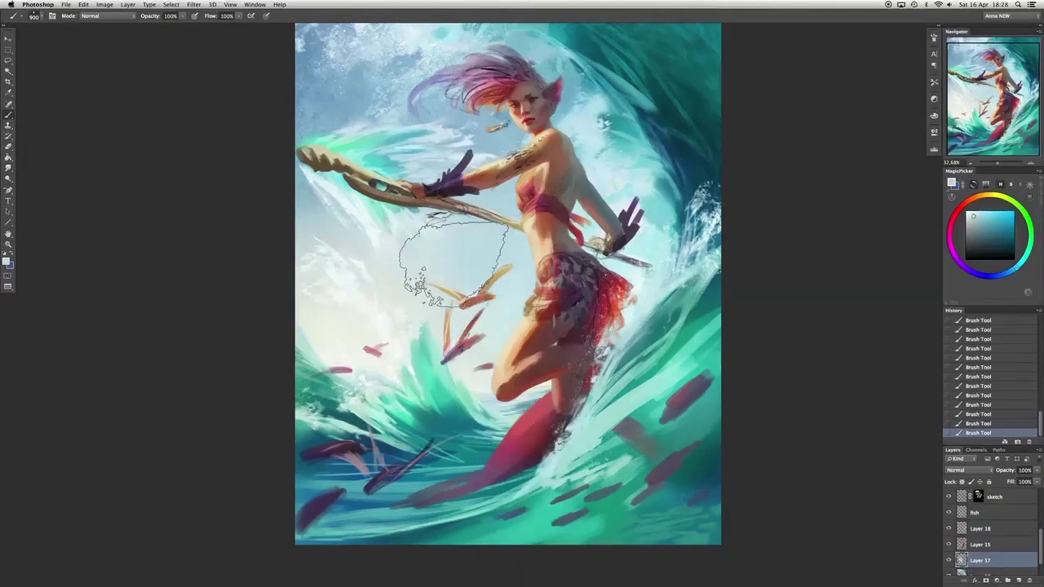
pyautogui.press('super+z')
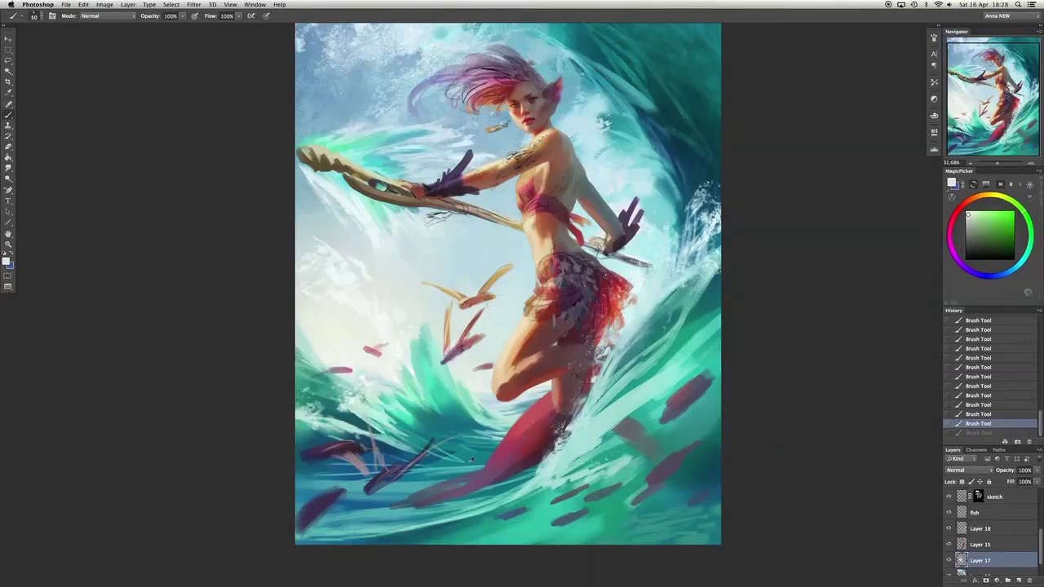
pyautogui.press('super+z')
# Paint teal strokes in the lower-left water at brush size 50, then brighten the lower water.
pyautogui.keyDown('alt'); pyautogui.click(447, 451); pyautogui.keyUp('alt')
pyautogui.keyDown('alt'); pyautogui.click(440, 450); pyautogui.keyUp('alt')
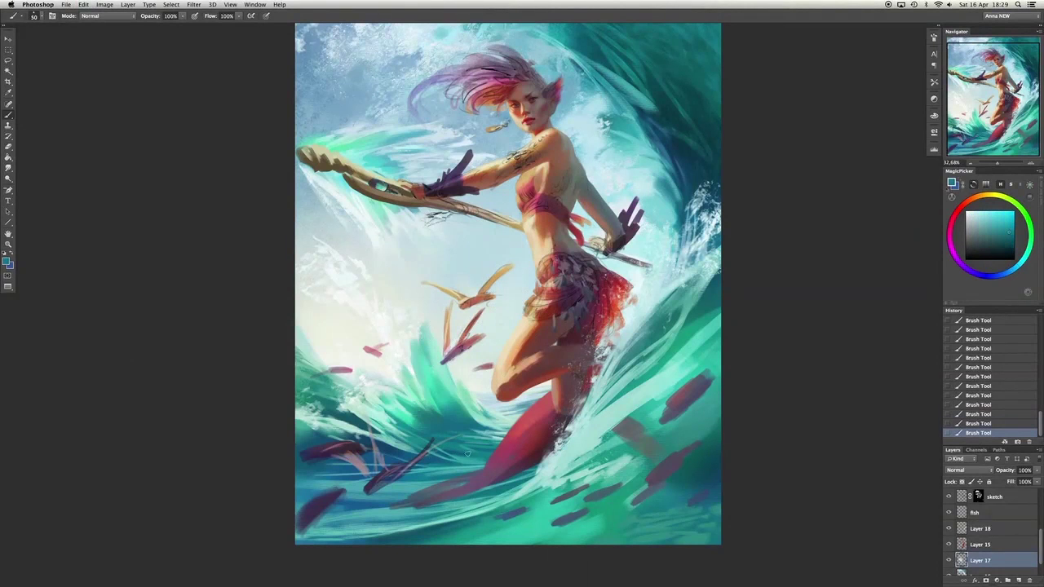
pyautogui.press(']')
pyautogui.press(']')
pyautogui.press(']')
pyautogui.press('[')
pyautogui.press('[')
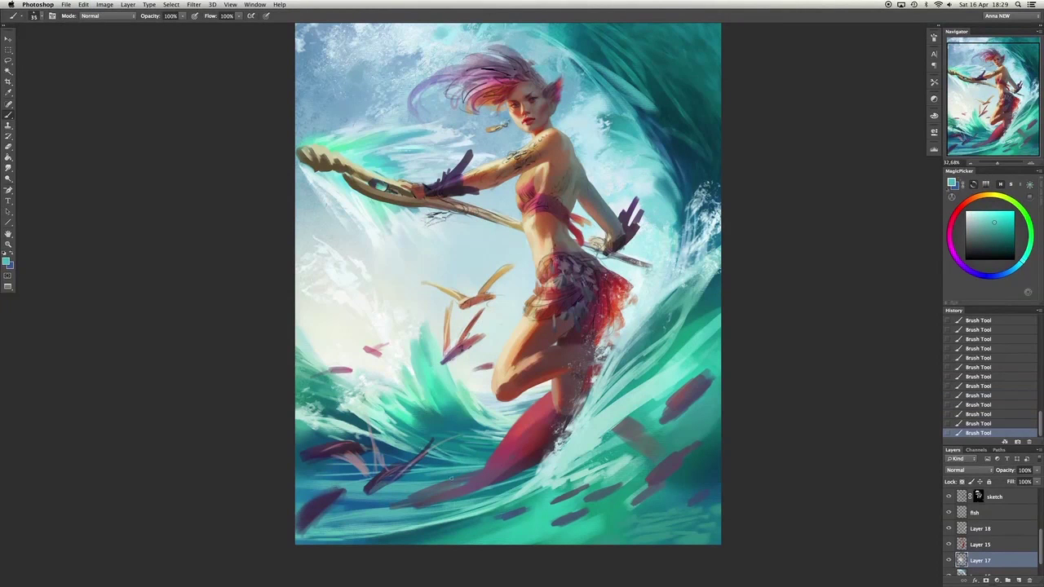
pyautogui.press('[')
pyautogui.press('[')
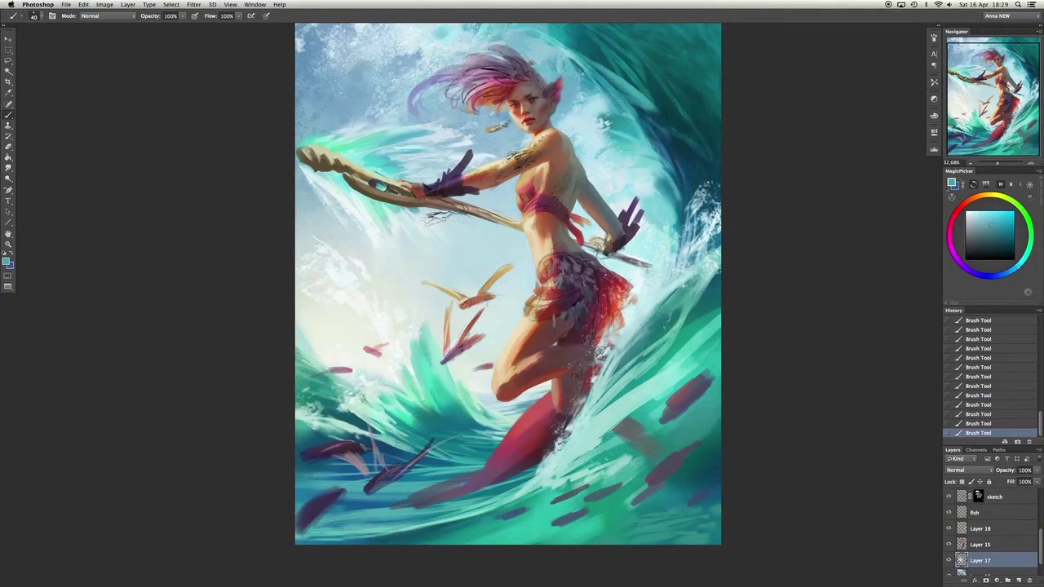
pyautogui.press(']')
pyautogui.press(']')
pyautogui.press(']')
pyautogui.press(']')
pyautogui.press(']')
pyautogui.moveTo(305, 465); pyautogui.dragTo(439, 464)
pyautogui.press(']')
pyautogui.press(']')
pyautogui.press(']')
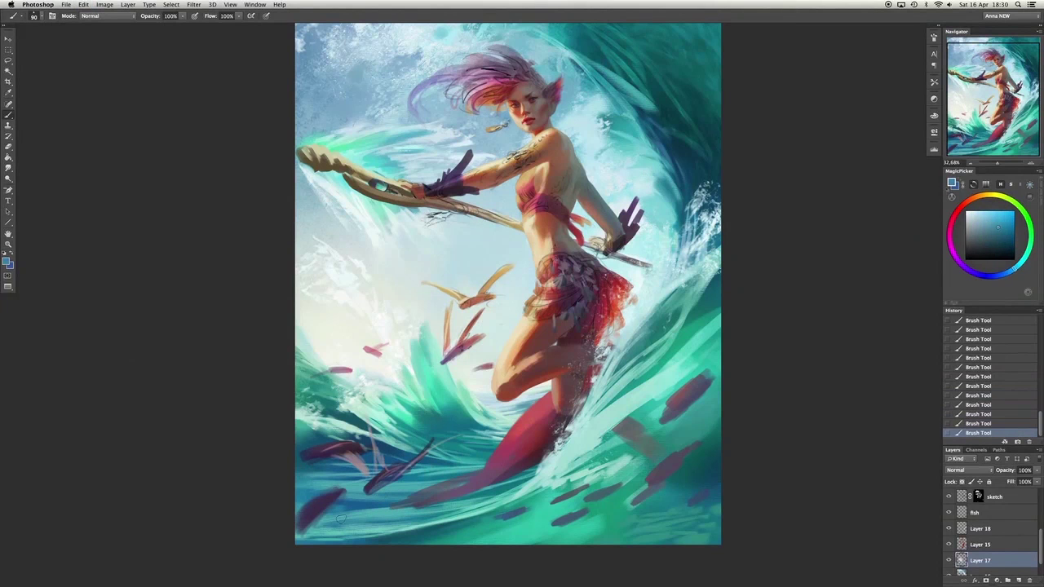
pyautogui.keyDown('alt'); pyautogui.click(380, 531); pyautogui.keyUp('alt')
pyautogui.keyDown('alt'); pyautogui.click(377, 532); pyautogui.keyUp('alt')
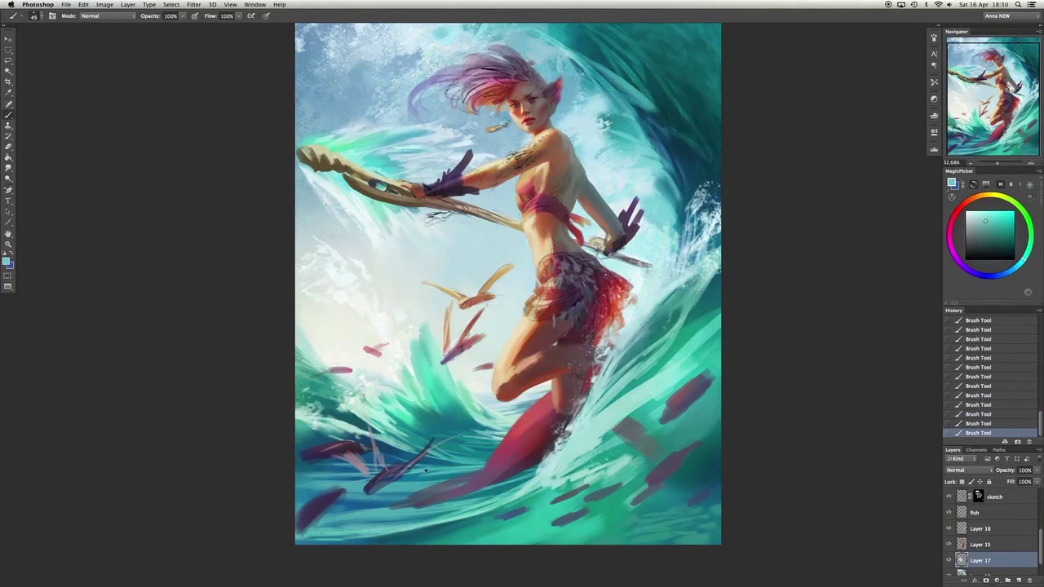
pyautogui.keyDown('alt'); pyautogui.click(376, 533); pyautogui.keyUp('alt')
pyautogui.keyDown('alt'); pyautogui.click(489, 490); pyautogui.keyUp('alt')
pyautogui.moveTo(474, 493)
pyautogui.mouseDown()
pyautogui.moveTo(520, 483)
pyautogui.moveTo(468, 509)
pyautogui.mouseUp()
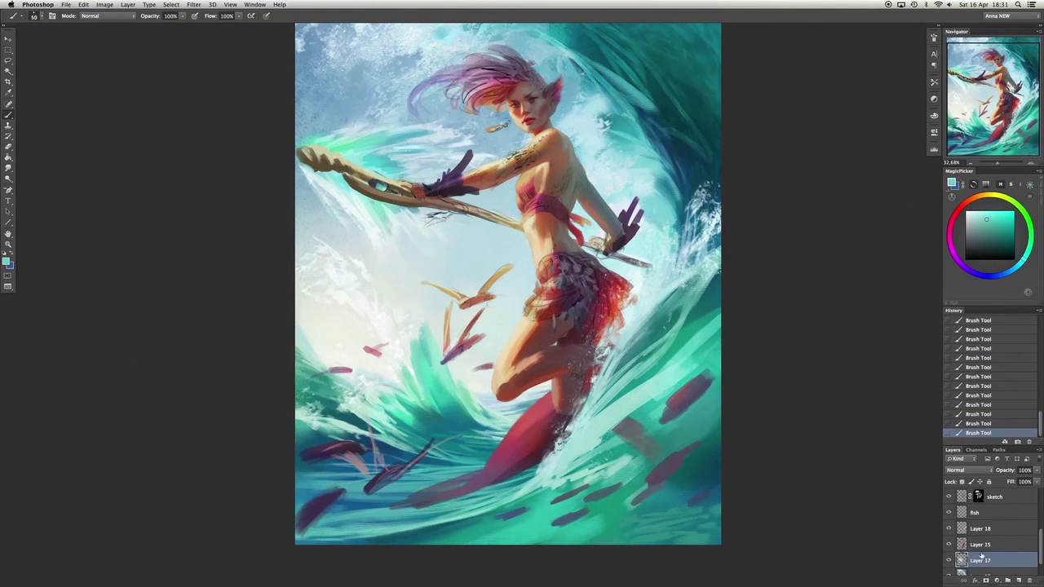
# Undo recent strokes, then paint and dab foam marks into the lower-left water.
pyautogui.hotkey('ctrl', 'alt', 'z')
pyautogui.hotkey('ctrl', 'alt', 'z')
pyautogui.hotkey('ctrl', 'alt', 'z')
pyautogui.hotkey('ctrl', 'alt', 'z')
pyautogui.hotkey('ctrl', 'alt', 'z')
pyautogui.hotkey('ctrl', 'alt', 'z')
pyautogui.hotkey('ctrl', 'alt', 'z')
pyautogui.moveTo(432, 444)
pyautogui.mouseDown()
pyautogui.moveTo(363, 490)
pyautogui.moveTo(349, 472)
pyautogui.moveTo(372, 449)
pyautogui.mouseUp()
pyautogui.keyDown('alt'); pyautogui.click(333, 481); pyautogui.keyUp('alt')
pyautogui.keyDown('alt'); pyautogui.click(349, 472); pyautogui.keyUp('alt')
pyautogui.keyDown('alt'); pyautogui.click(359, 445); pyautogui.keyUp('alt')
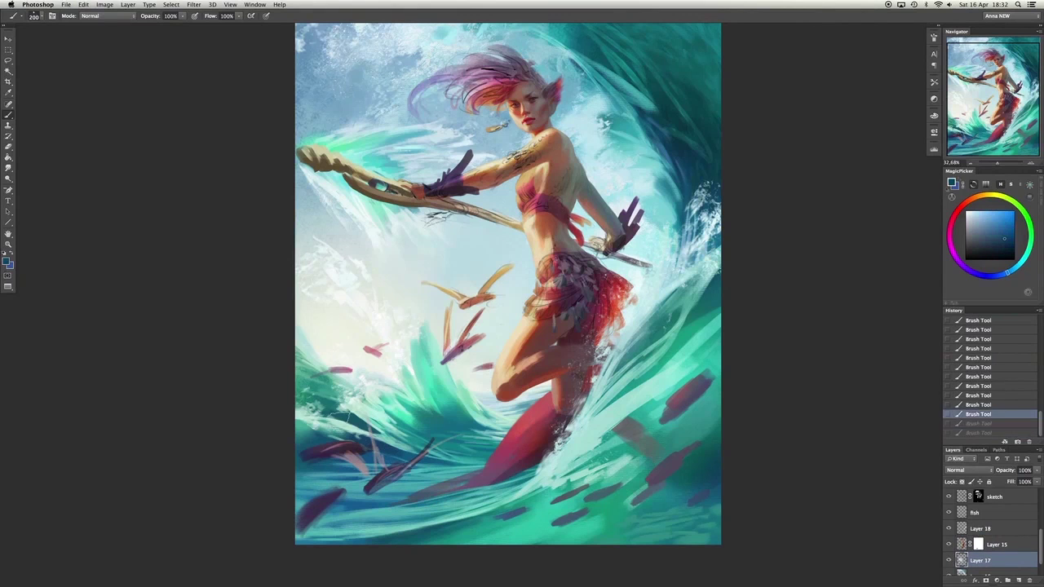
pyautogui.moveTo(326, 411); pyautogui.dragTo(351, 424)
pyautogui.keyDown('alt'); pyautogui.click(394, 454); pyautogui.keyUp('alt')
pyautogui.keyDown('alt'); pyautogui.click(346, 451); pyautogui.keyUp('alt')
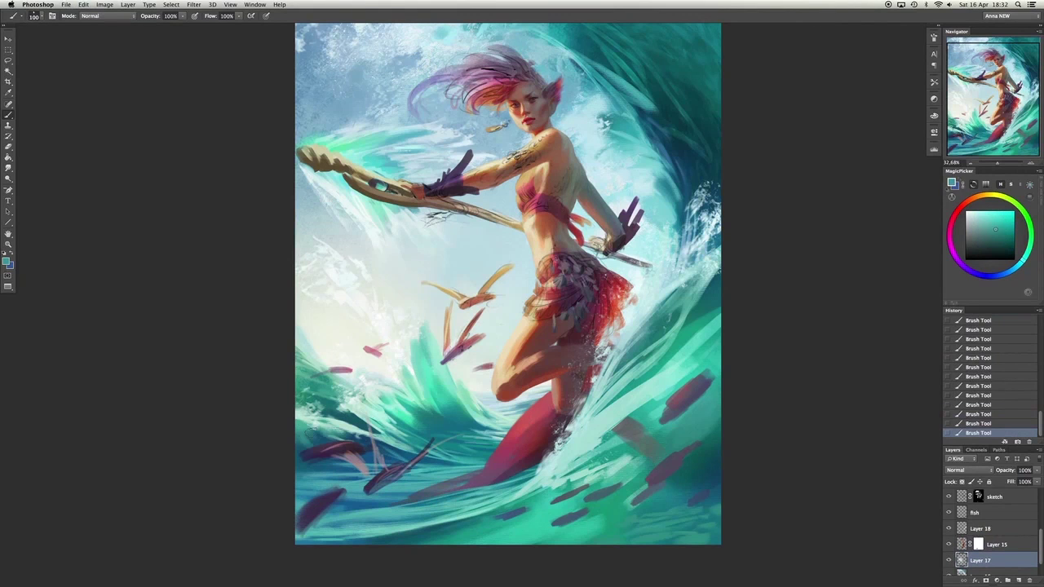
# Sample cyan and blue from the lower-left water, sizing the brush from 150 to 300.
pyautogui.keyDown('alt'); pyautogui.click(310, 427); pyautogui.keyUp('alt')
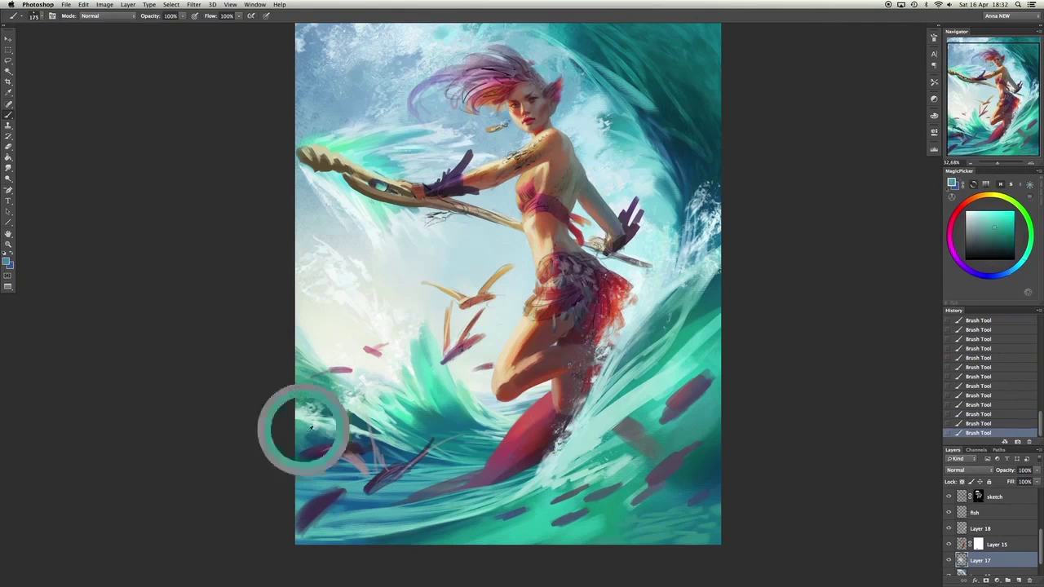
pyautogui.press('[')
pyautogui.keyDown('alt'); pyautogui.click(301, 429); pyautogui.keyUp('alt')
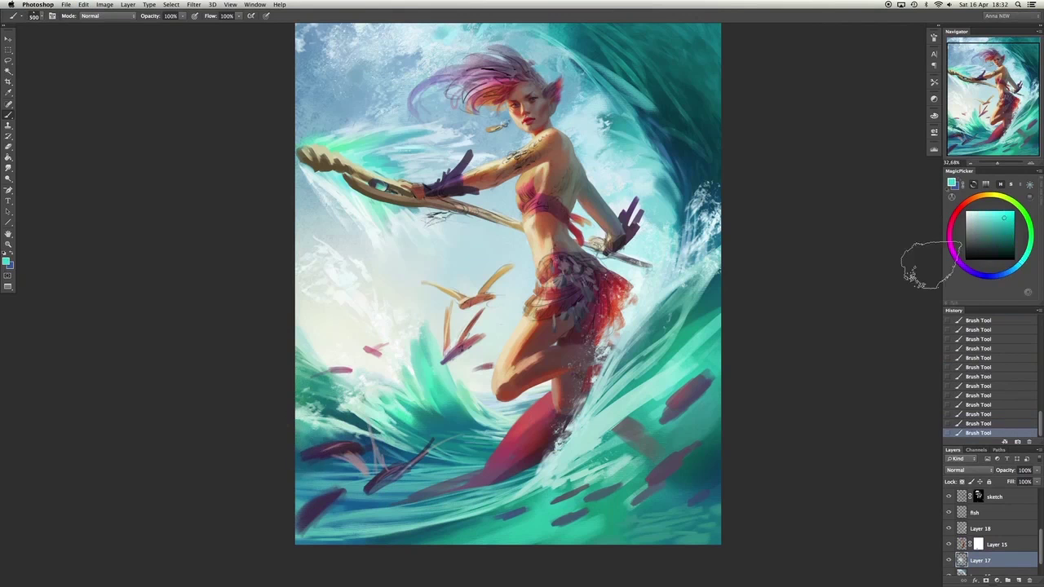
pyautogui.press(']')
pyautogui.keyDown('alt'); pyautogui.click(303, 456); pyautogui.keyUp('alt')
pyautogui.press(']')
pyautogui.press(']')
pyautogui.press(']')
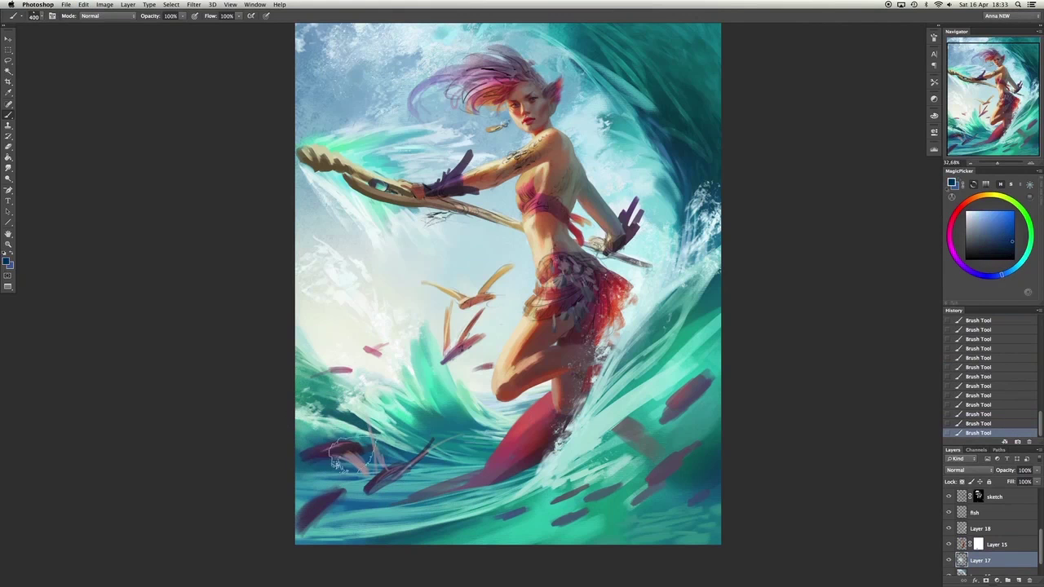
pyautogui.press('super+z')
pyautogui.press('super+z')
# Sample a water teal at brush sizes 50 and 30, comparing and undoing the last few strokes.
pyautogui.keyDown('alt'); pyautogui.click(337, 339); pyautogui.keyUp('alt')
pyautogui.press('[')
pyautogui.press('[')
pyautogui.press('[')
pyautogui.press('[')
pyautogui.press('[')
pyautogui.press('[')
pyautogui.press('[')
pyautogui.press('[')
pyautogui.press('[')
pyautogui.press('[')
pyautogui.press('[')
pyautogui.press('[')
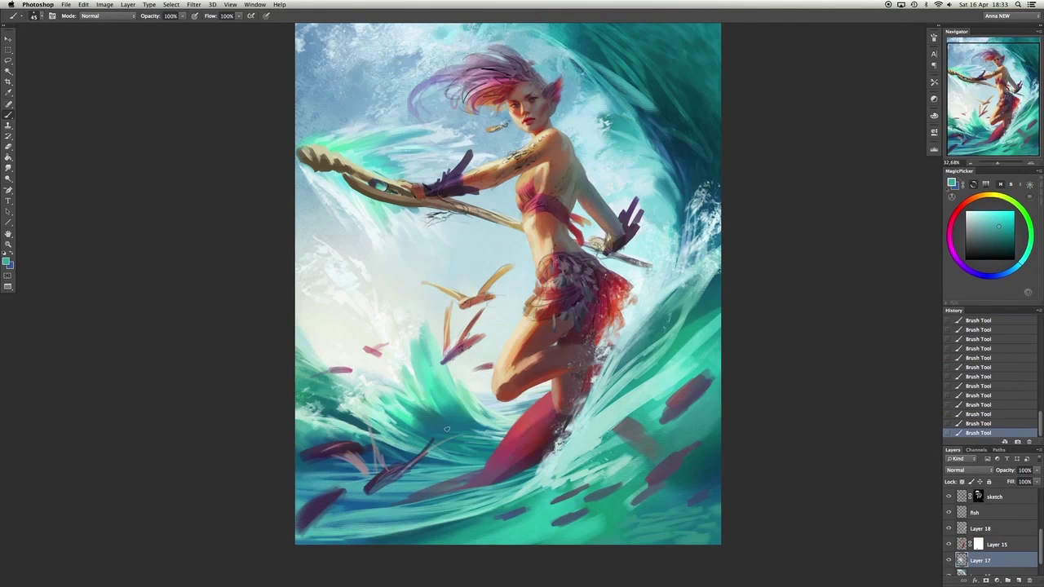
pyautogui.press('super+z')
pyautogui.press('super+z')
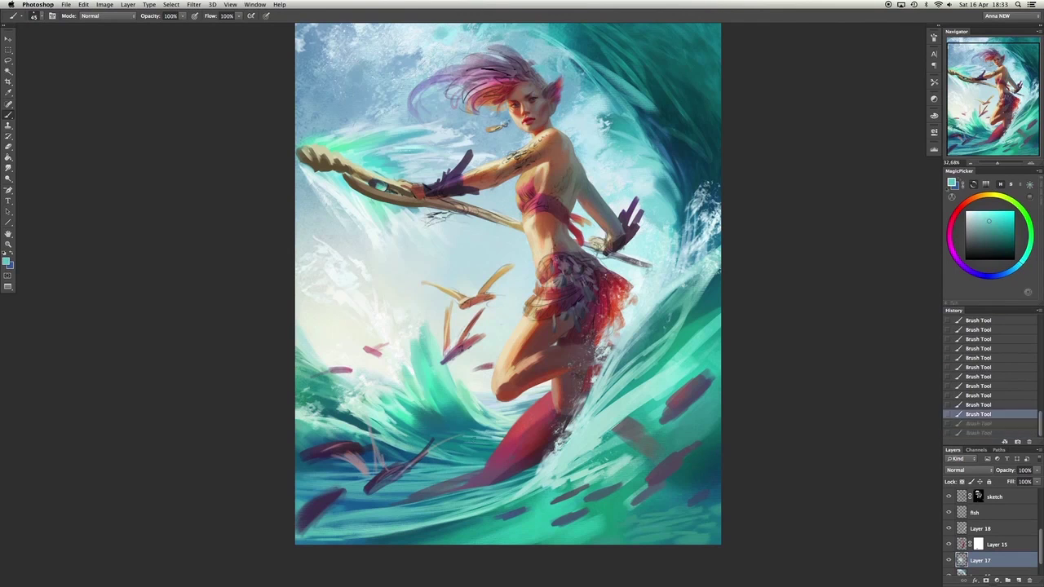
pyautogui.keyDown('alt'); pyautogui.click(489, 436); pyautogui.keyUp('alt')
pyautogui.press('[')
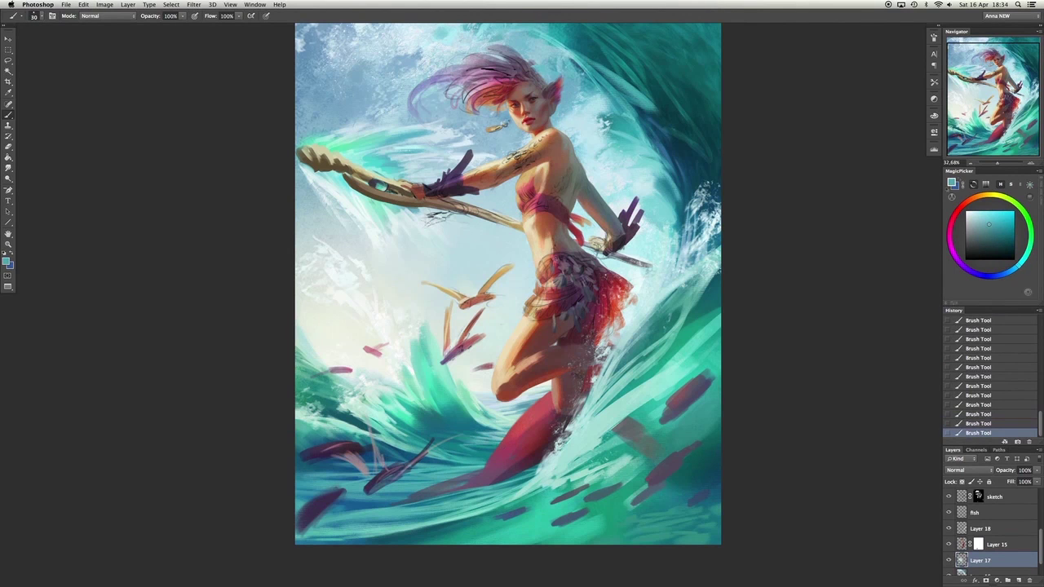
pyautogui.press('super+alt+z')
pyautogui.press('super+alt+z')
pyautogui.press('super+alt+z')
pyautogui.press('super+alt+z')
pyautogui.press('super+alt+z')
pyautogui.press('super+shift+z')
pyautogui.press('super+shift+z')
pyautogui.press('super+shift+z')
pyautogui.press('super+shift+z')
pyautogui.press('super+shift+z')
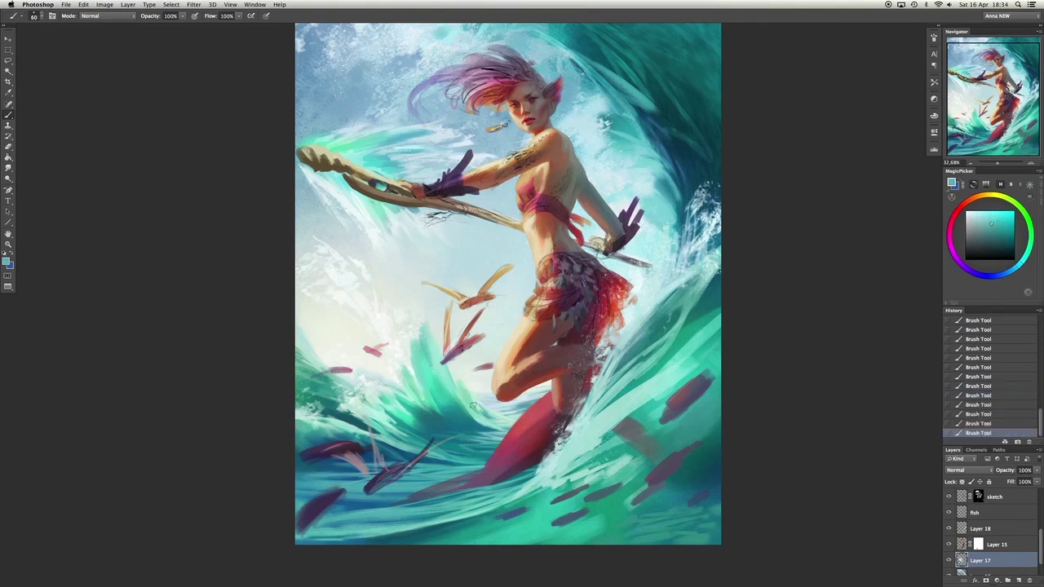
# Resample water colours and paint spray strokes, restoring three undone strokes and comparing results.
pyautogui.keyDown('alt'); pyautogui.click(477, 416); pyautogui.keyUp('alt')
pyautogui.press('super+alt+z')
pyautogui.press('super+alt+z')
pyautogui.press('super+alt+z')
pyautogui.press(']')
pyautogui.keyDown('alt'); pyautogui.click(468, 409); pyautogui.keyUp('alt')
pyautogui.press('super+shift+z')
pyautogui.press('super+shift+z')
pyautogui.press('super+shift+z')
pyautogui.press('super+z')
pyautogui.press('super+z')
pyautogui.press('super+z')
pyautogui.press('super+z')
pyautogui.keyDown('alt'); pyautogui.click(452, 385); pyautogui.keyUp('alt')
pyautogui.keyDown('alt'); pyautogui.click(399, 365); pyautogui.keyUp('alt')
pyautogui.press('super+z')
pyautogui.press('super+z')
pyautogui.press(']')
pyautogui.press(']')
pyautogui.press(']')
pyautogui.press(']')
pyautogui.press(']')
pyautogui.press(']')
pyautogui.press(']')
pyautogui.press(']')
pyautogui.press(']')
pyautogui.press(']')
pyautogui.press(']')
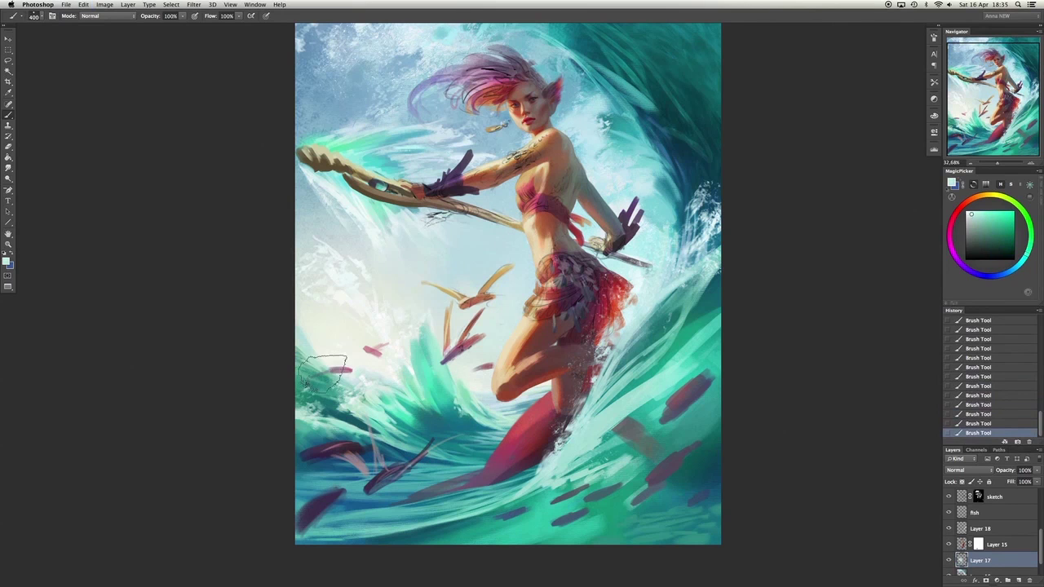
# Sample cyan from the right wave curl and paint with a larger brush near 250, checking each stroke.
pyautogui.press('super+z')
pyautogui.press('super+z')
pyautogui.keyDown('alt'); pyautogui.click(319, 370); pyautogui.keyUp('alt')
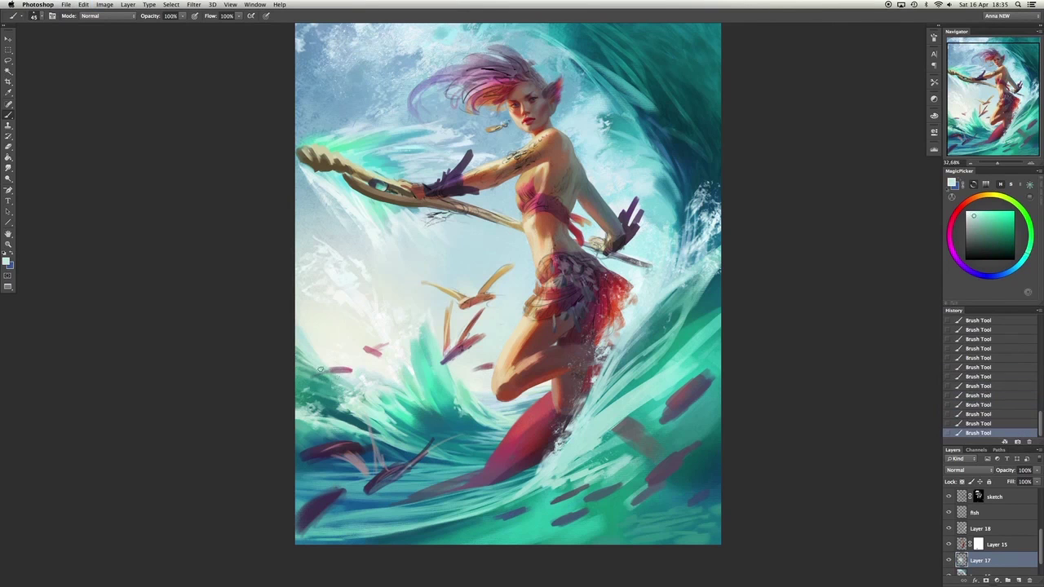
pyautogui.press('super+z')
pyautogui.press('super+z')
pyautogui.keyDown('alt'); pyautogui.click(657, 190); pyautogui.keyUp('alt')
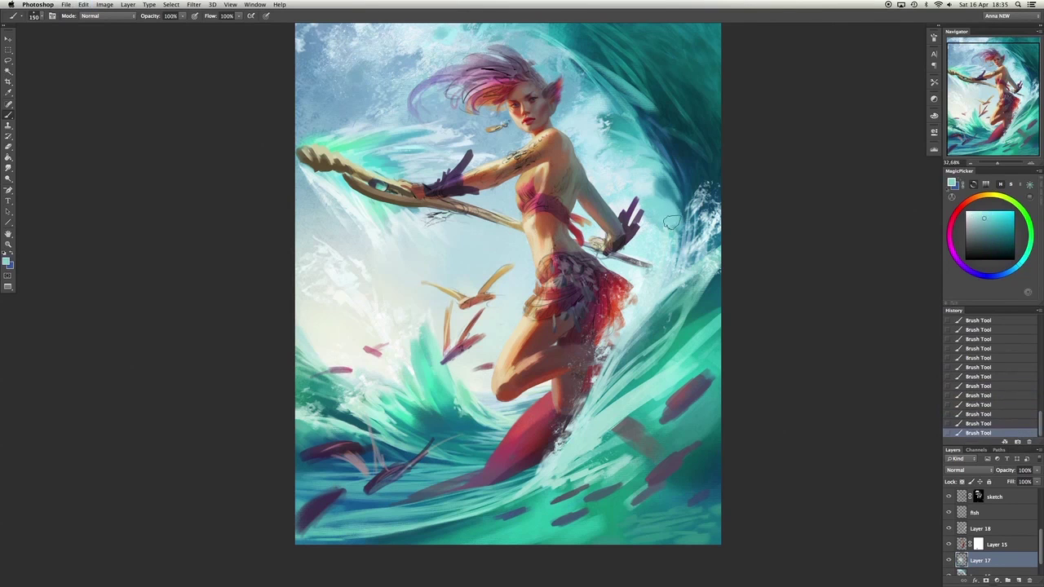
pyautogui.press('super+z')
pyautogui.press('super+z')
pyautogui.press(']')
pyautogui.press(']')
pyautogui.press(']')
pyautogui.press('super+z')
pyautogui.press('super+z')
pyautogui.keyDown('alt'); pyautogui.click(657, 214); pyautogui.keyUp('alt')
# Paint green spray strokes by the wave curl at sizes 70 to 400, then zoom out.
pyautogui.press('super+z')
pyautogui.press('super+z')
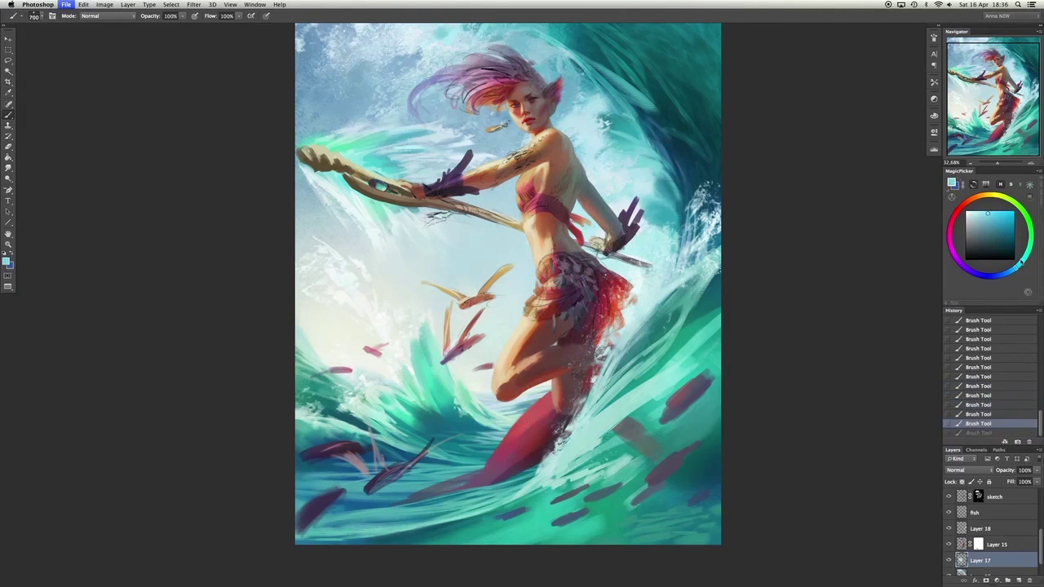
pyautogui.press('[')
pyautogui.press('[')
pyautogui.press('[')
pyautogui.press('[')
pyautogui.press('[')
pyautogui.press('[')
pyautogui.press('[')
pyautogui.press('super+z')
pyautogui.press('super+z')
pyautogui.keyDown('alt'); pyautogui.click(649, 209); pyautogui.keyUp('alt')
pyautogui.keyDown('alt'); pyautogui.click(678, 228); pyautogui.keyUp('alt')
pyautogui.press('super+z')
pyautogui.press('super+z')
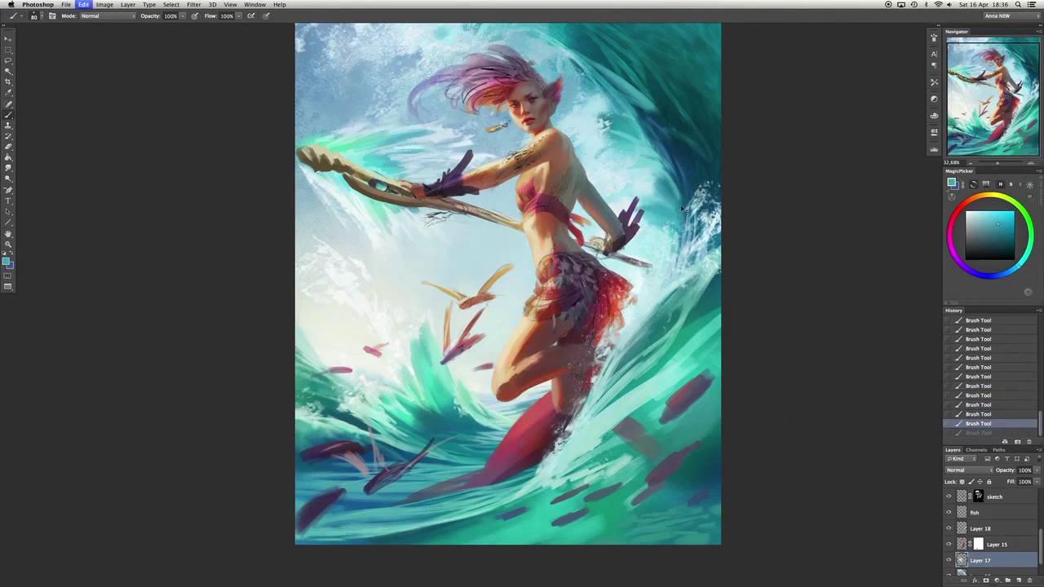
pyautogui.press('super+z')
pyautogui.press('super+z')
pyautogui.press(']')
pyautogui.press(']')
pyautogui.press(']')
pyautogui.press(']')
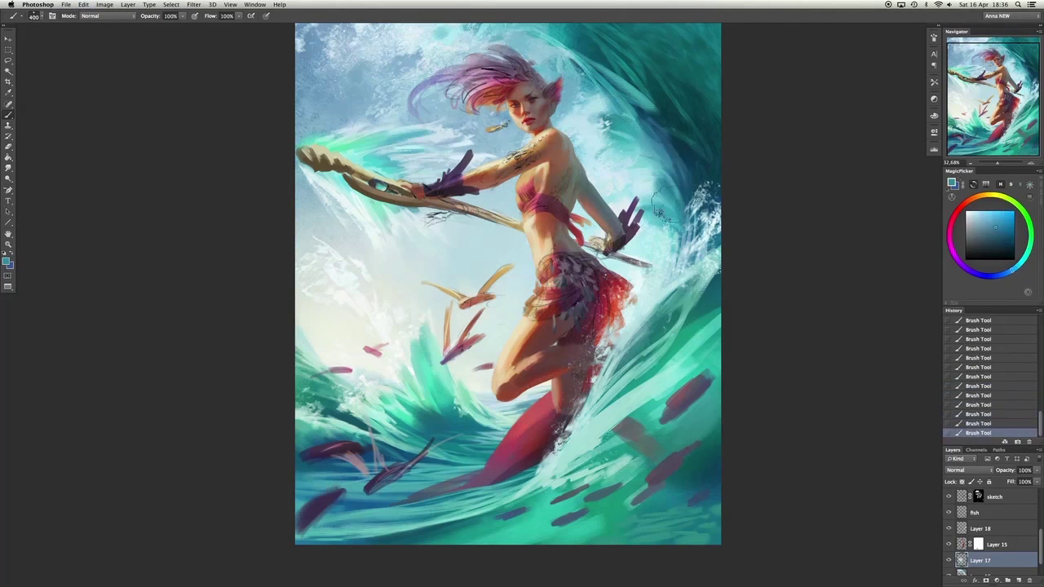
pyautogui.keyDown('alt'); pyautogui.click(661, 173); pyautogui.keyUp('alt')
pyautogui.press('super+z')
pyautogui.press('super+z')
pyautogui.press(']')
pyautogui.press(']')
pyautogui.press(']')
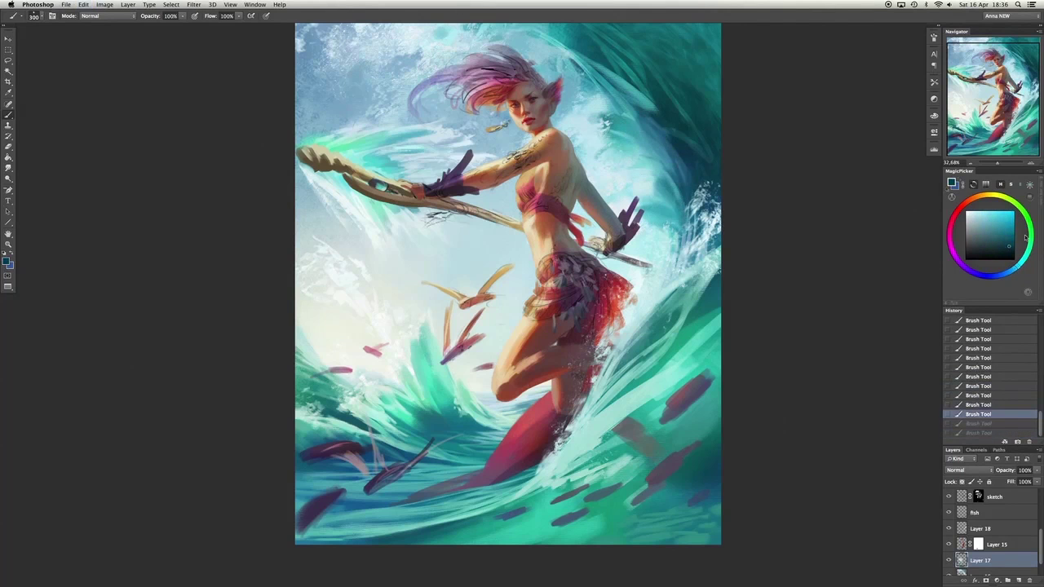
pyautogui.keyDown('alt'); pyautogui.click(680, 104); pyautogui.keyUp('alt')
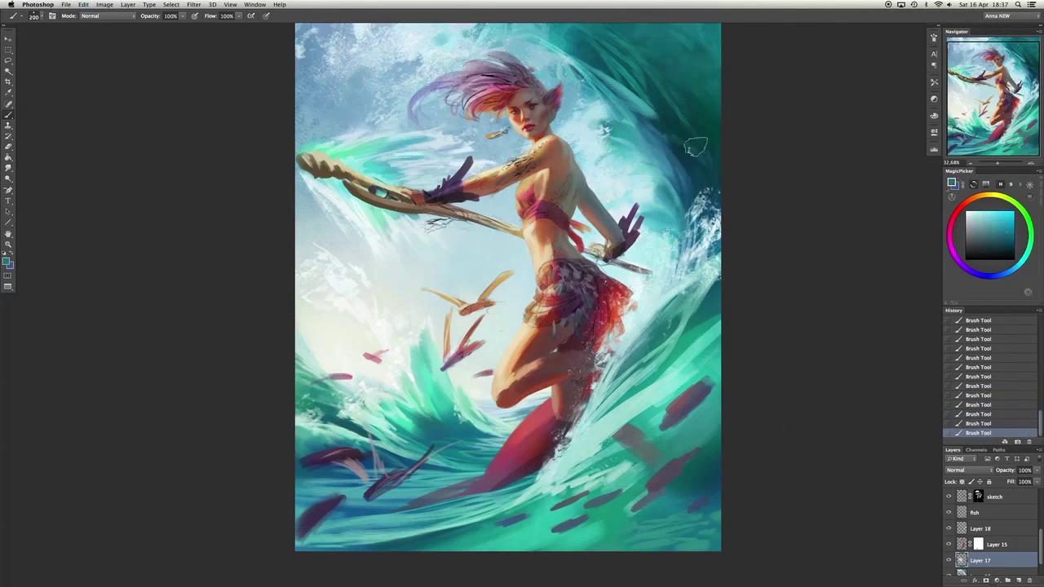
pyautogui.scroll(-1, 695, 147)
pyautogui.press(']')
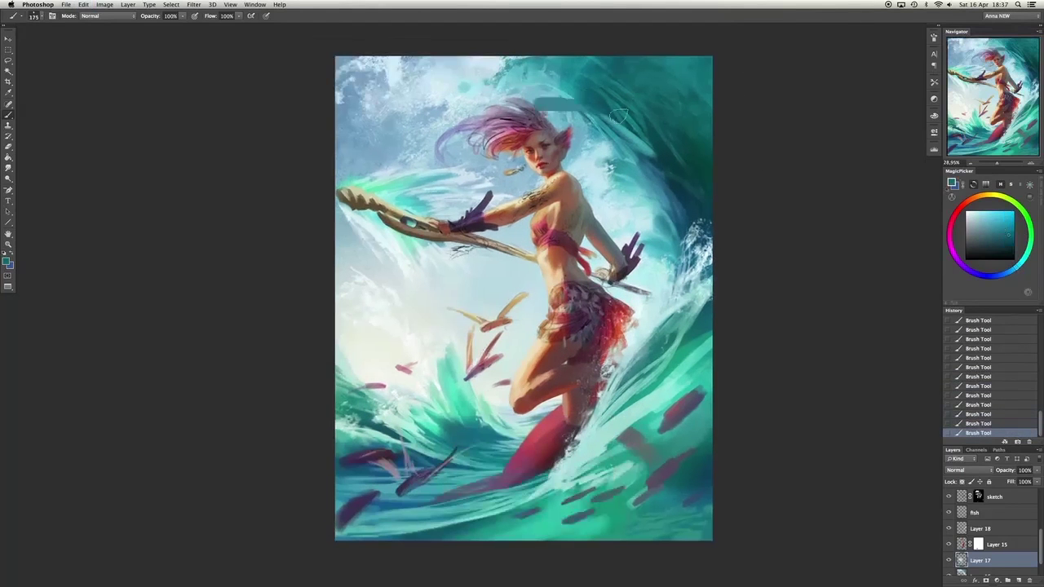
# Sample light cyan and dark teal wave colours, adjusting brush size for finer strokes.
pyautogui.keyDown('alt'); pyautogui.click(566, 107); pyautogui.keyUp('alt')
pyautogui.press('[')
pyautogui.press('[')
pyautogui.press('[')
pyautogui.press('[')
pyautogui.press('[')
pyautogui.press('[')
pyautogui.press('[')
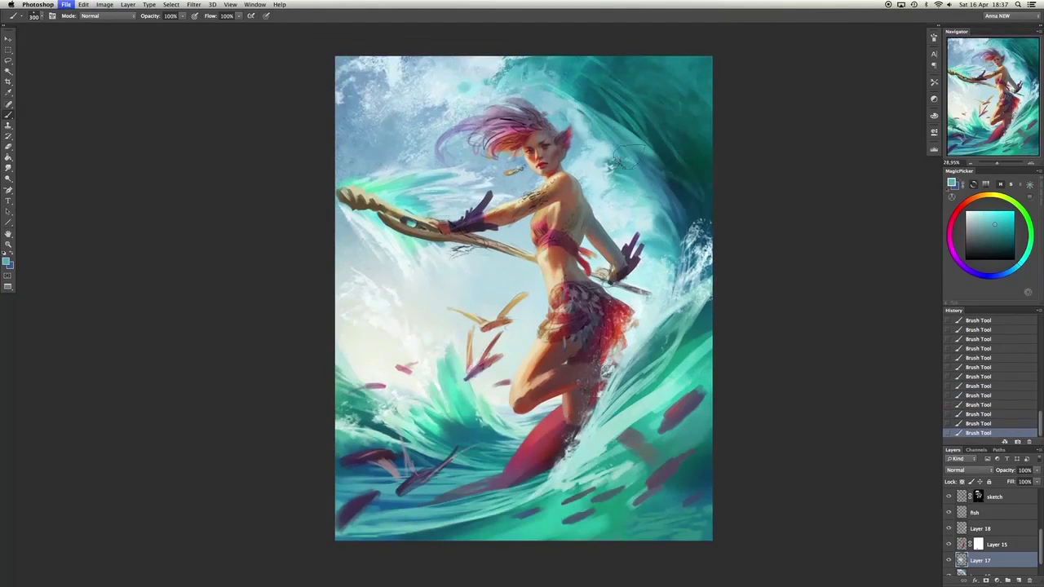
pyautogui.keyDown('alt'); pyautogui.click(572, 98); pyautogui.keyUp('alt')
pyautogui.keyDown('alt'); pyautogui.click(681, 249); pyautogui.keyUp('alt')
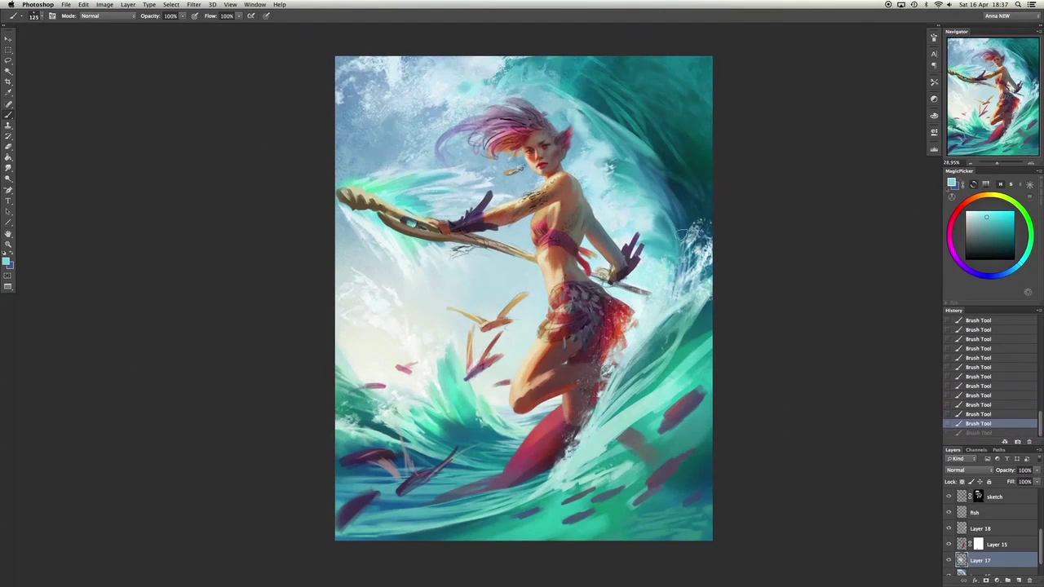
pyautogui.press(']')
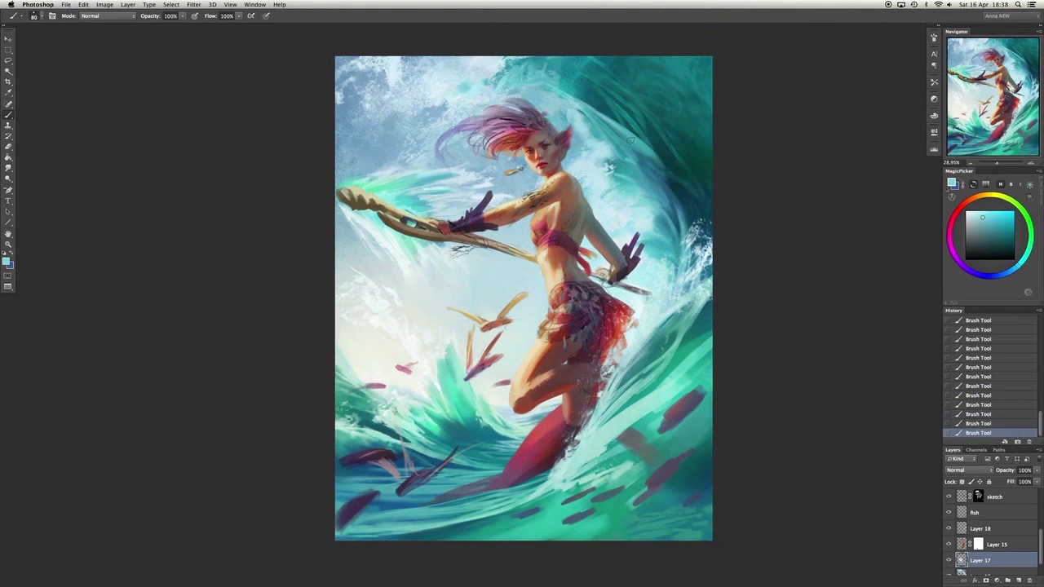
pyautogui.press(']')
pyautogui.press(']')
pyautogui.press(']')
pyautogui.press(']')
pyautogui.press(']')
pyautogui.press(']')
pyautogui.press(']')
pyautogui.keyDown('alt'); pyautogui.click(640, 166); pyautogui.keyUp('alt')
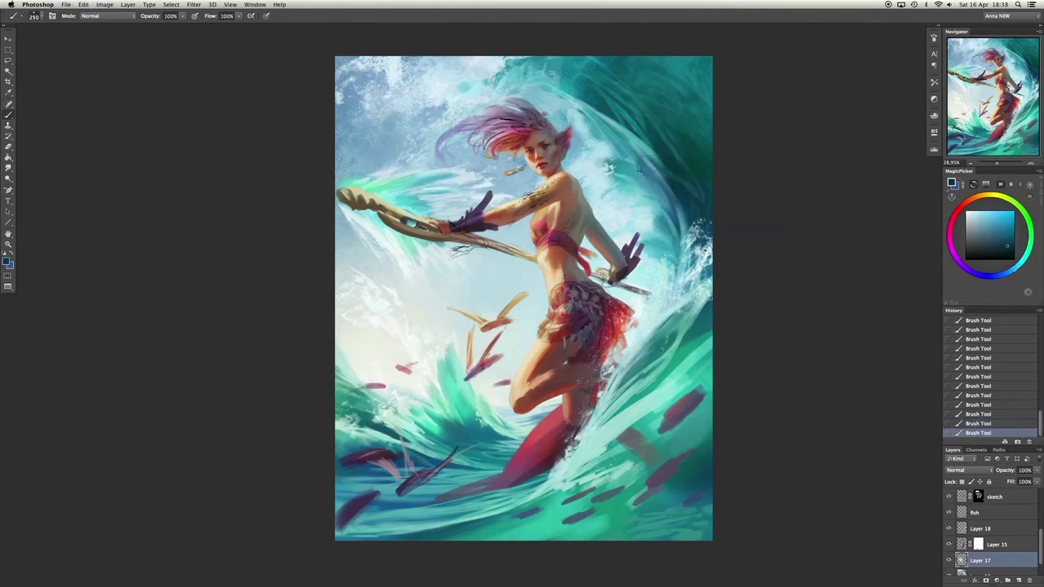
pyautogui.keyDown('alt'); pyautogui.click(644, 165); pyautogui.keyUp('alt')
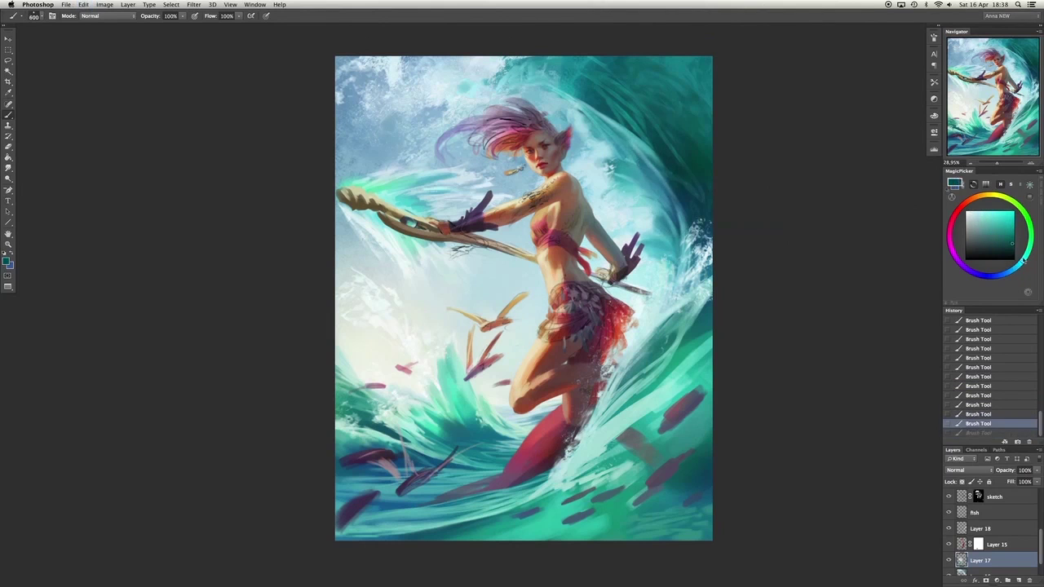
pyautogui.keyDown('alt'); pyautogui.click(553, 83); pyautogui.keyUp('alt')
pyautogui.press('[')
pyautogui.press('[')
pyautogui.press('[')
pyautogui.press('[')
pyautogui.press('[')
pyautogui.keyDown('alt'); pyautogui.click(557, 75); pyautogui.keyUp('alt')
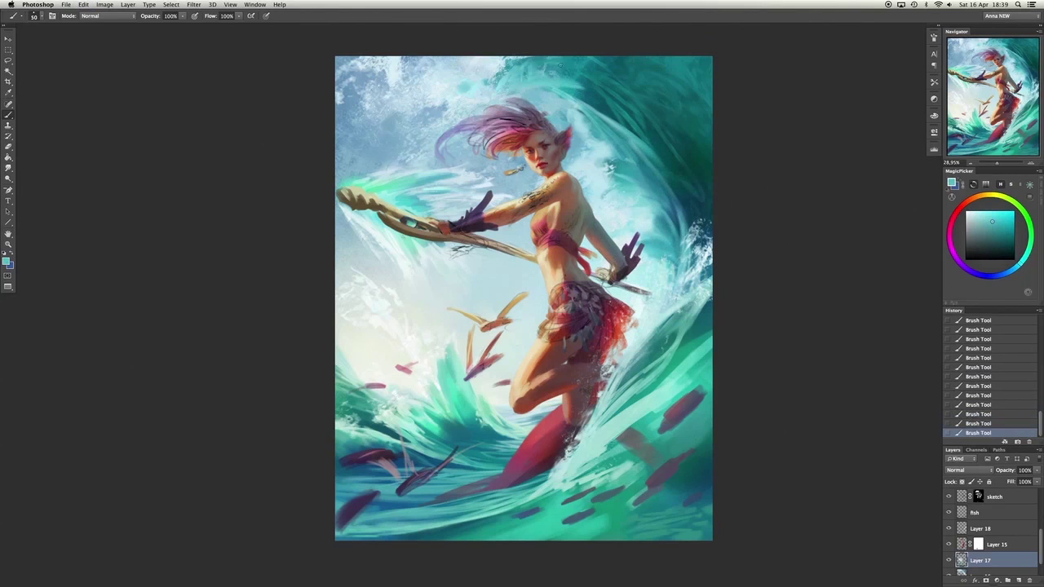
pyautogui.keyDown('alt'); pyautogui.click(649, 68); pyautogui.keyUp('alt')
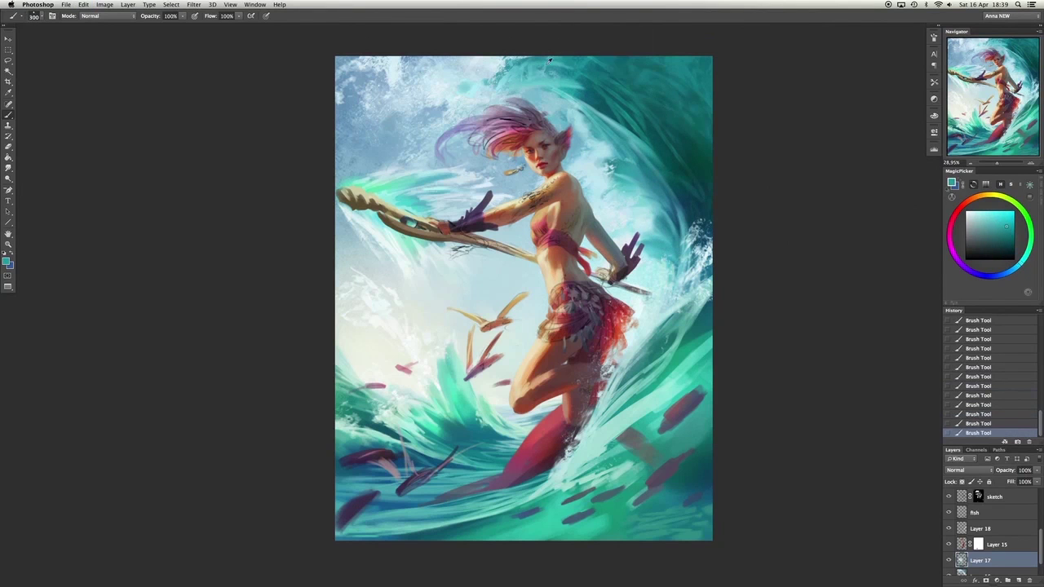
# Dab teal spray beside the elf's hair, undoing and repainting strokes.
pyautogui.click(545, 101)
pyautogui.click(540, 105)
pyautogui.press('super+z')
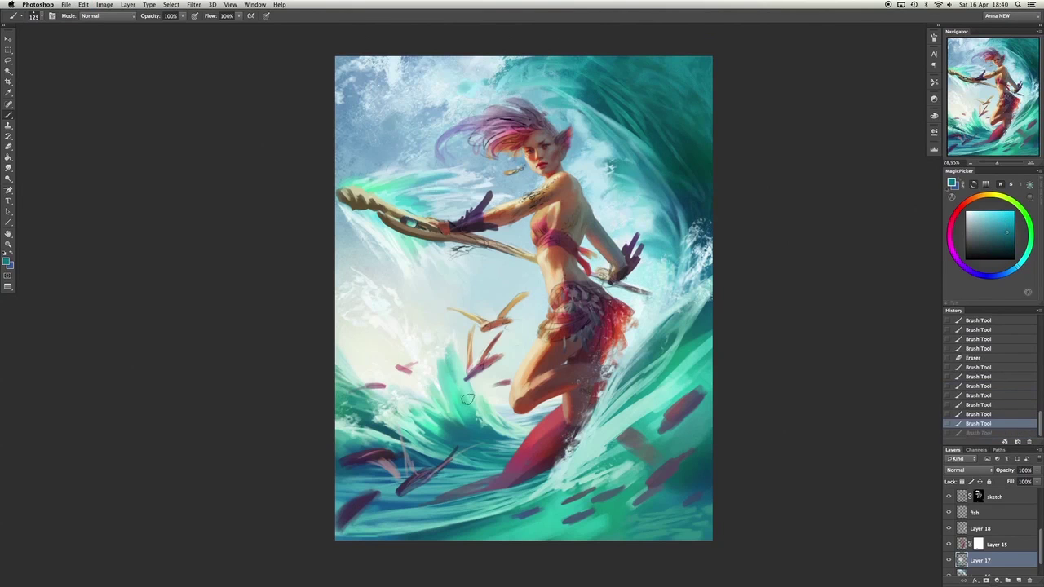
pyautogui.click(469, 410)
pyautogui.keyDown('alt'); pyautogui.click(471, 418); pyautogui.keyUp('alt')
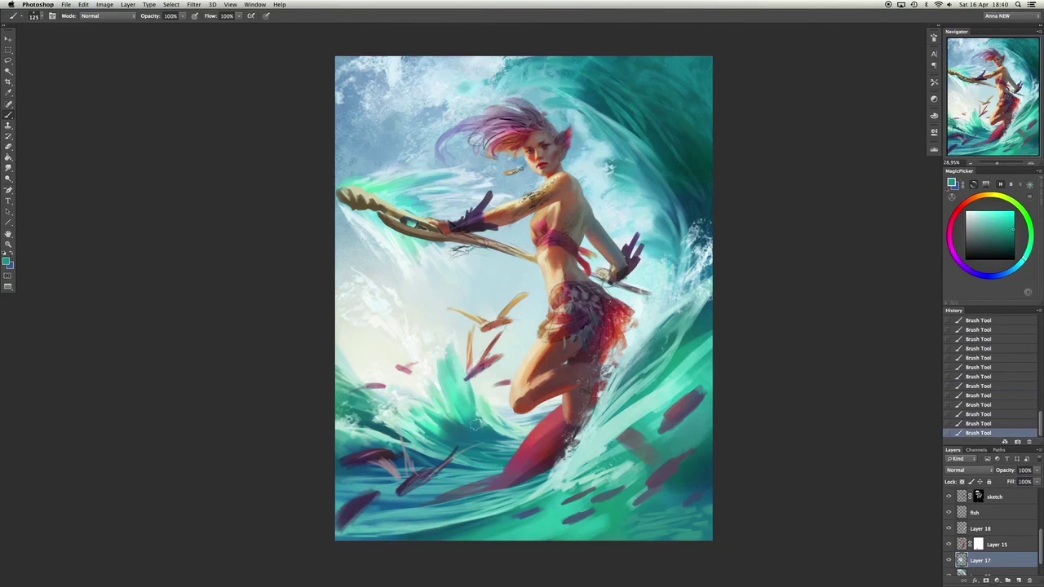
pyautogui.press('super+z')
pyautogui.click(479, 434)
# Choose a different brush preset at size 150 and move to Layer 18.
pyautogui.rightClick(481, 434)
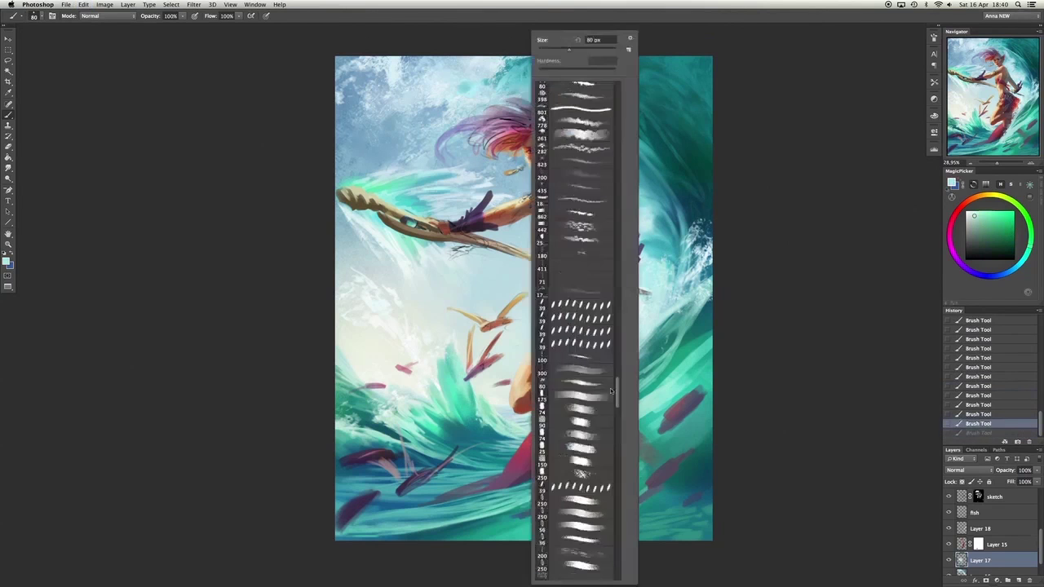
pyautogui.doubleClick(562, 244)
pyautogui.press(']')
pyautogui.press(']')
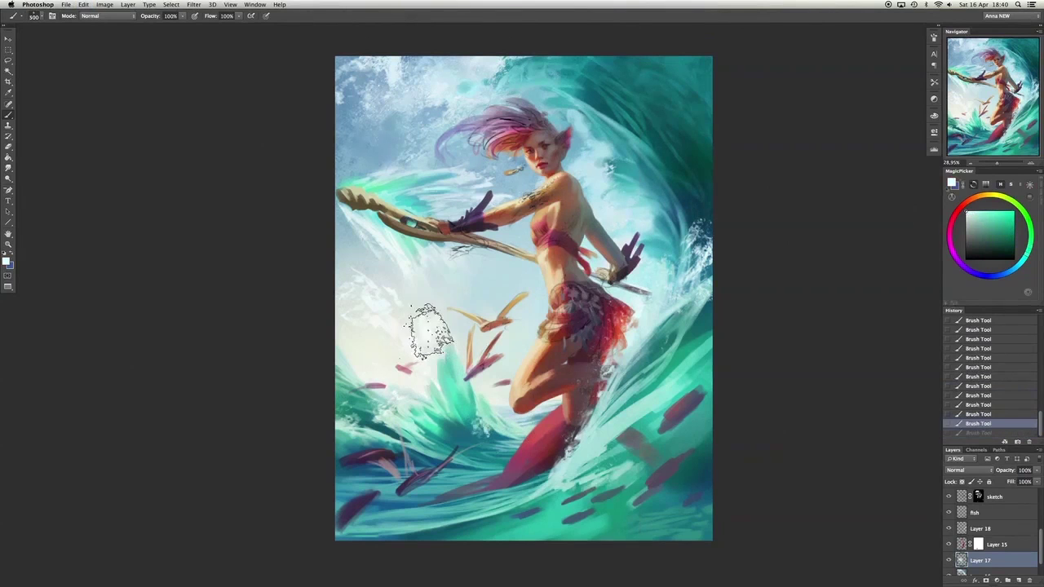
pyautogui.press('super+z')
pyautogui.press('[')
pyautogui.press('[')
pyautogui.press('[')
pyautogui.press('[')
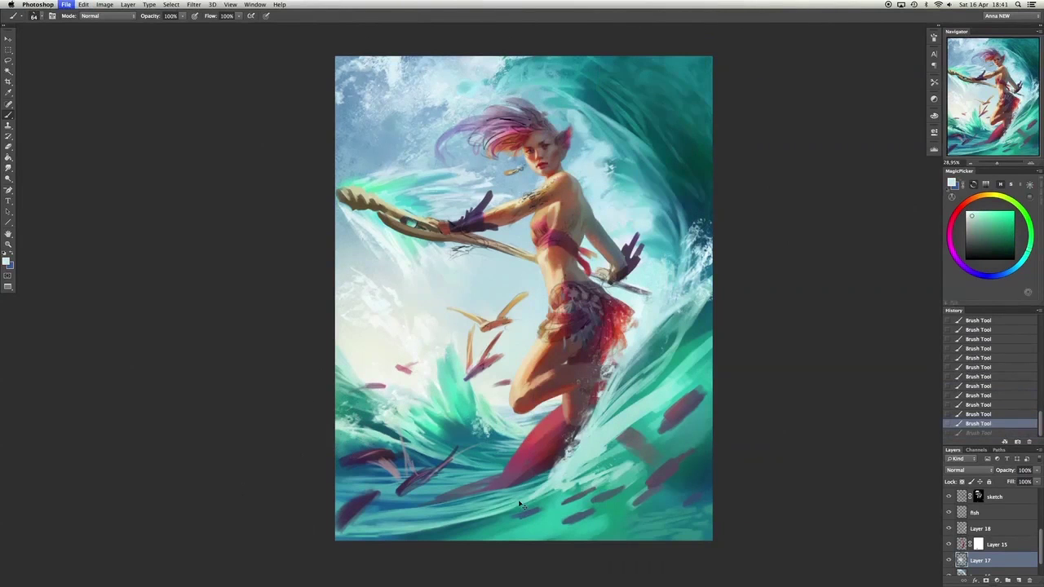
pyautogui.click(983, 529)
# Erase stray paint around the elf's leg on Layer 18 with a larger eraser.
pyautogui.press('e')
pyautogui.click(550, 449)
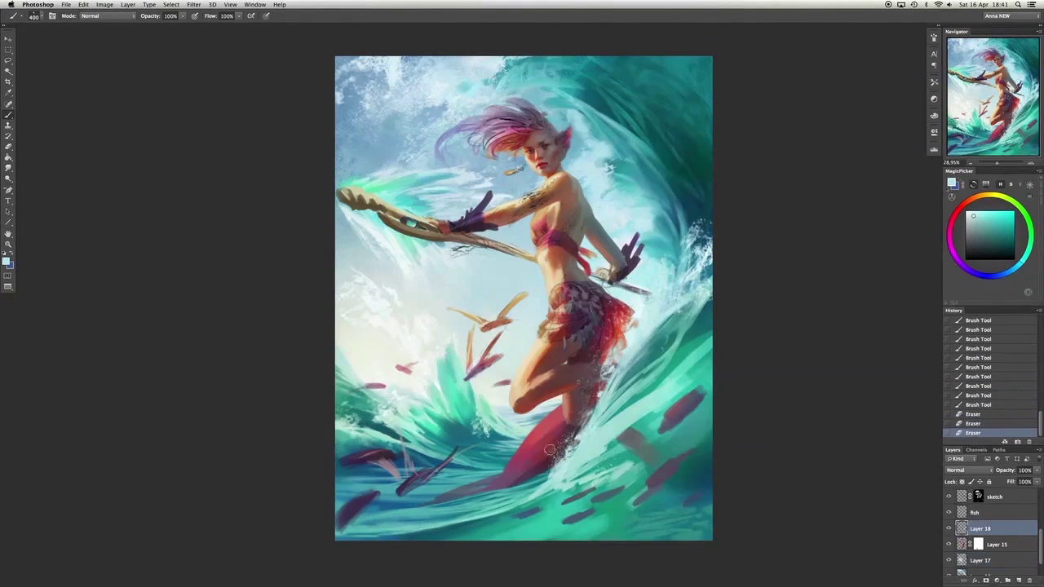
pyautogui.moveTo(608, 364); pyautogui.dragTo(722, 209)
pyautogui.press('super+z')
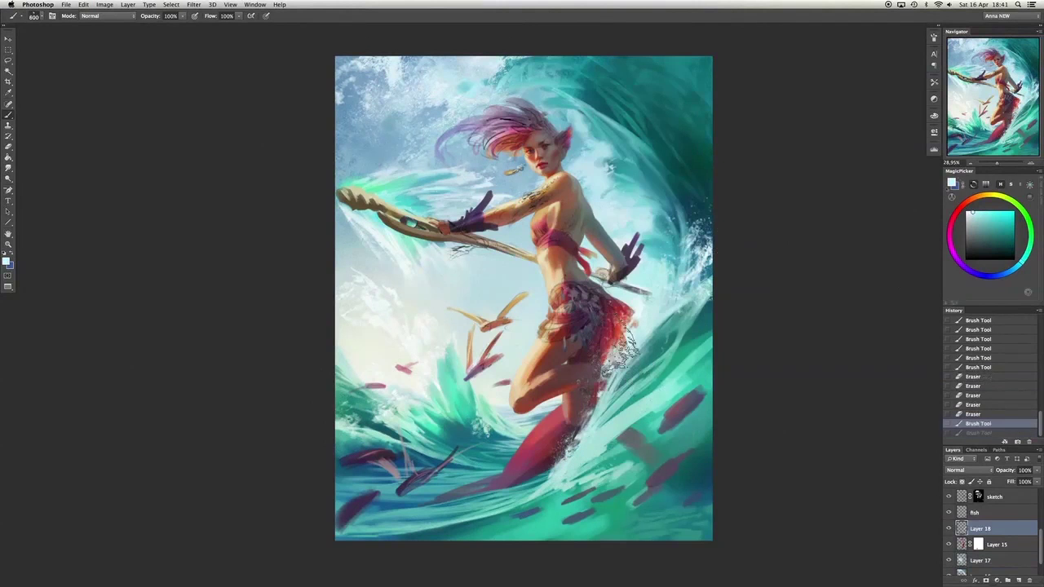
# Paint soft white cloud strokes on Layer 17 in the sky left of the elf, brush 250.
pyautogui.click(945, 561)
pyautogui.click(478, 310)
pyautogui.press('super+z')
pyautogui.click(466, 304)
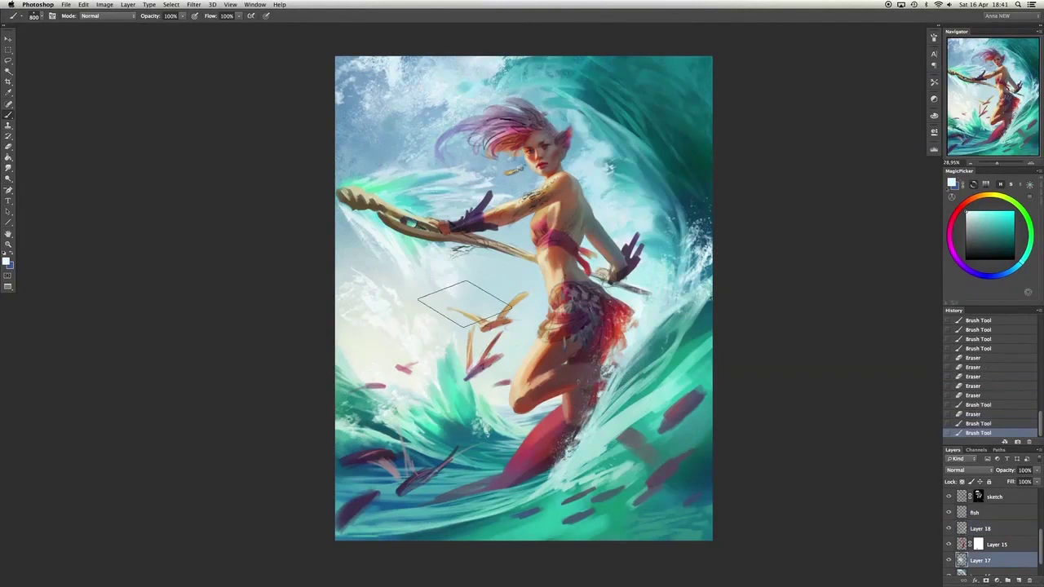
pyautogui.press('super+z')
pyautogui.press('[')
pyautogui.press('[')
pyautogui.press('[')
pyautogui.press('[')
pyautogui.moveTo(400, 163); pyautogui.dragTo(359, 177)
# Add blue and pale teal dabs to the sky with a 500 brush.
pyautogui.click(356, 175)
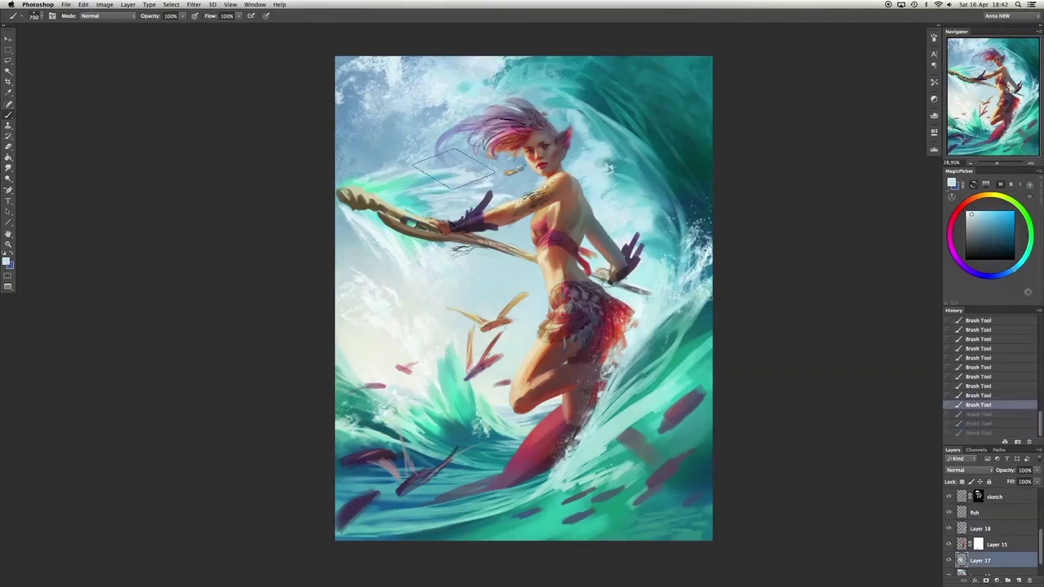
pyautogui.keyDown('alt'); pyautogui.click(477, 178); pyautogui.keyUp('alt')
pyautogui.keyDown('alt'); pyautogui.click(431, 262); pyautogui.keyUp('alt')
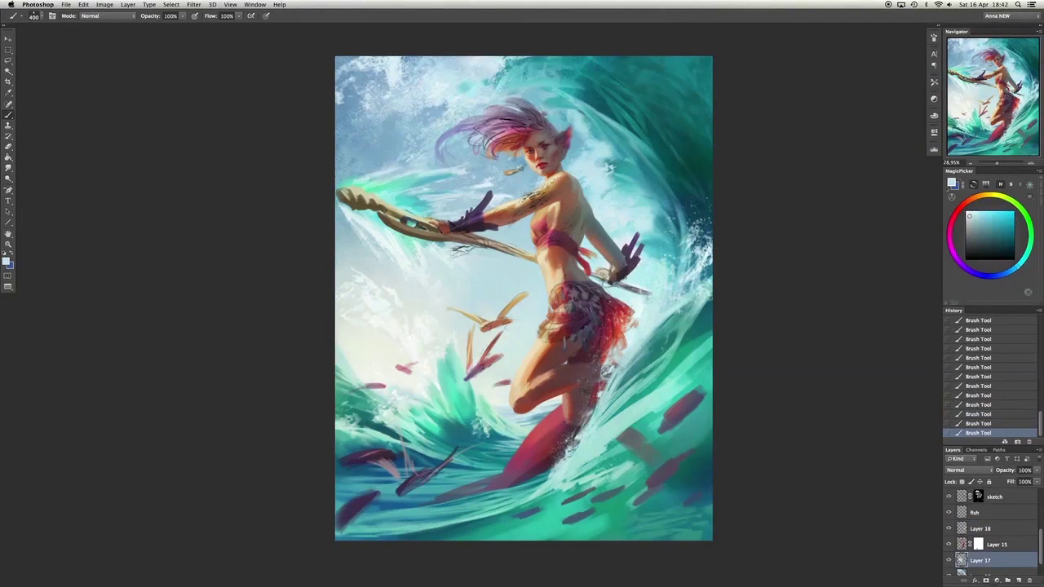
pyautogui.press(']')
pyautogui.keyDown('alt'); pyautogui.click(701, 129); pyautogui.keyUp('alt')
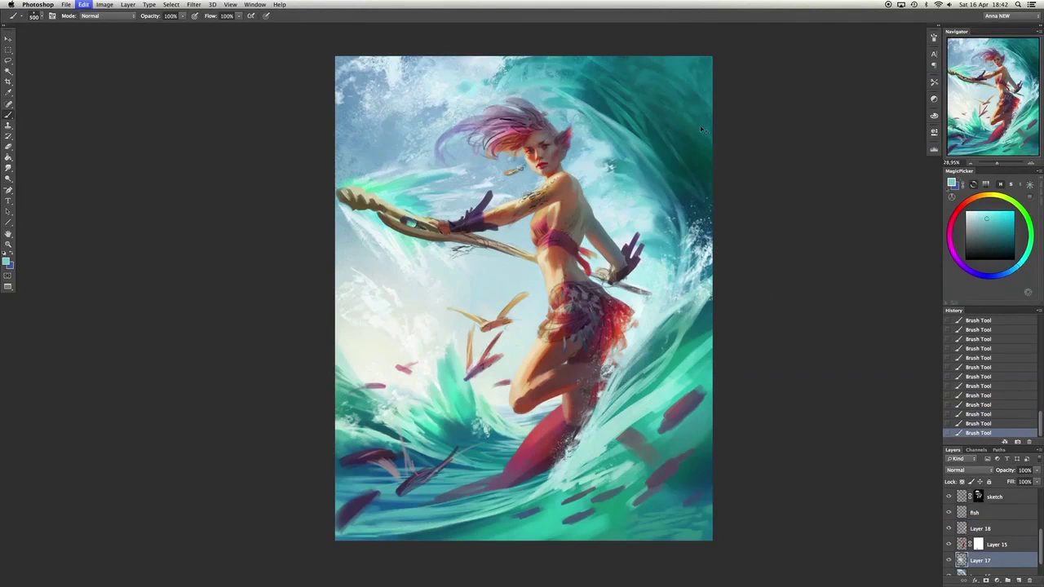
pyautogui.press('super+z')
pyautogui.press('super+z')
pyautogui.press('super+z')
pyautogui.press('super+z')
pyautogui.press('super+z')
# Pick a brush preset and paint foam near the elf's lower leg.
pyautogui.rightClick(511, 378)
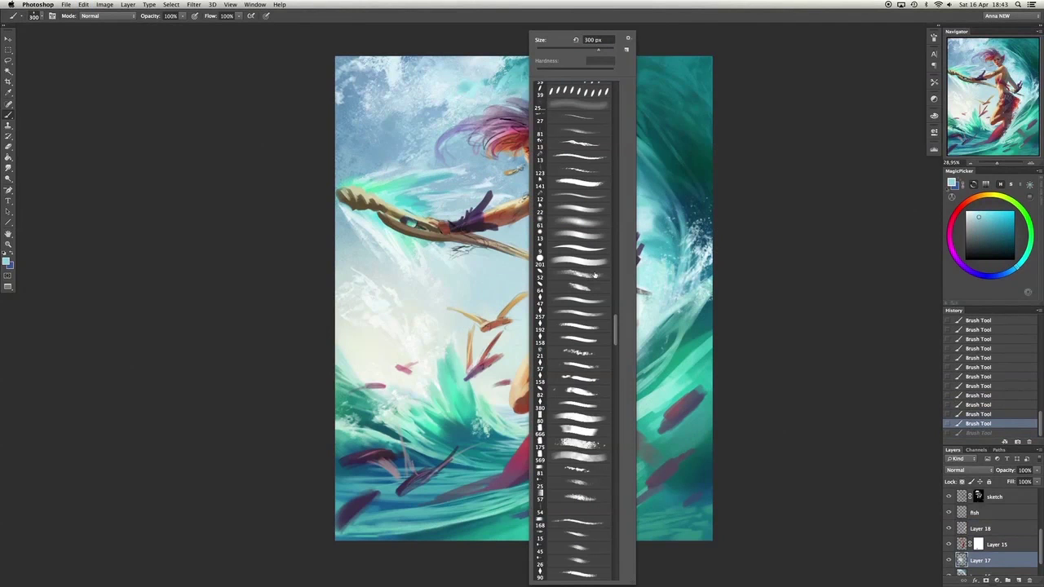
pyautogui.press('Return')
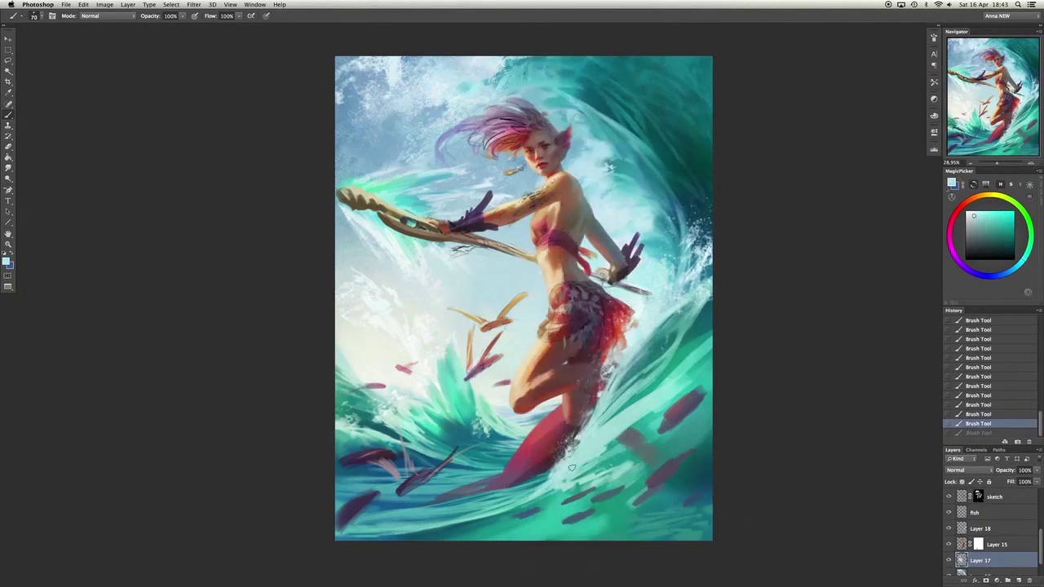
pyautogui.moveTo(571, 477); pyautogui.dragTo(511, 508)
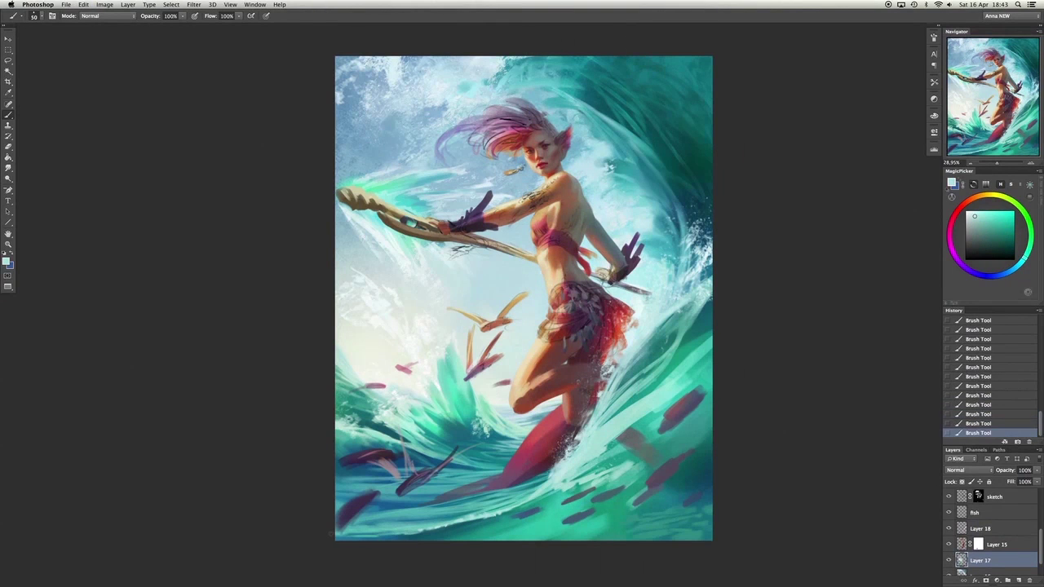
pyautogui.press('super+z')
pyautogui.press('super+z')
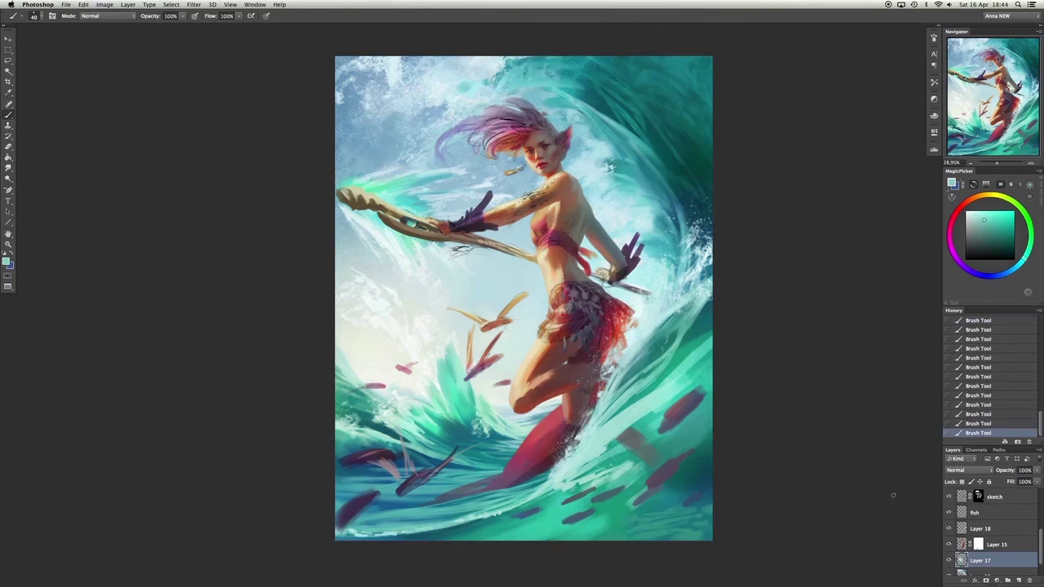
# Toggle the bleed border layer to check framing and compare the foam stroke before and after.
pyautogui.scroll(5, 987, 530)
pyautogui.click(948, 544)
pyautogui.keyDown('alt'); pyautogui.click(558, 475); pyautogui.keyUp('alt')
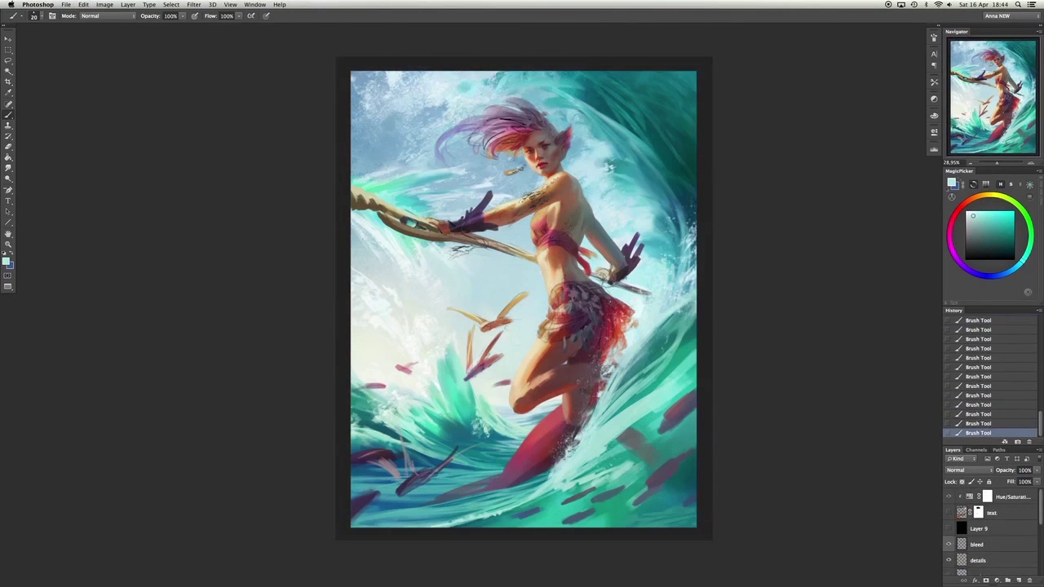
pyautogui.press('super+z')
pyautogui.press('super+z')
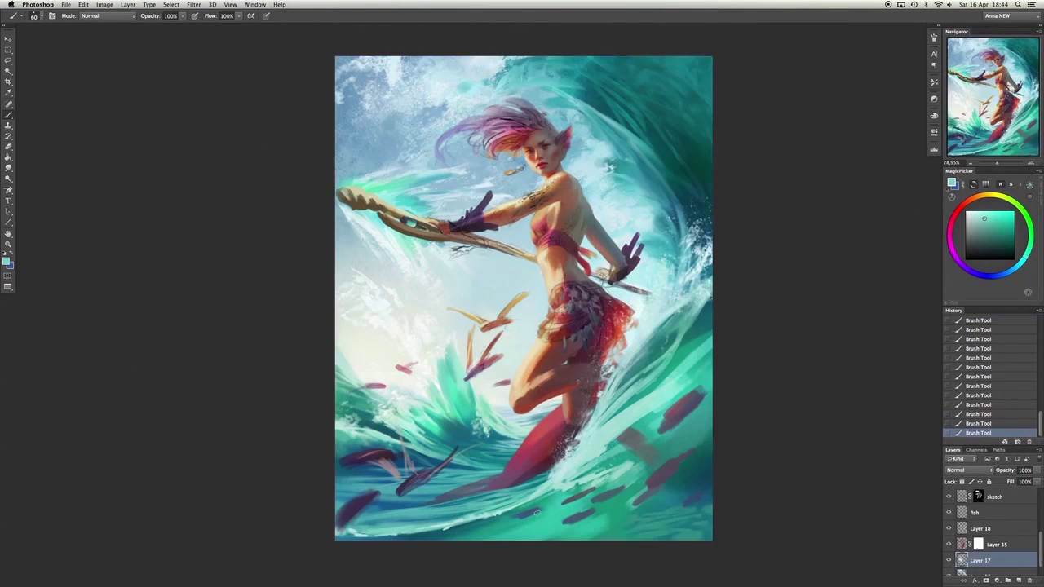
pyautogui.press('super+z')
pyautogui.press('super+z')
pyautogui.press('super+z')
pyautogui.press('super+z')
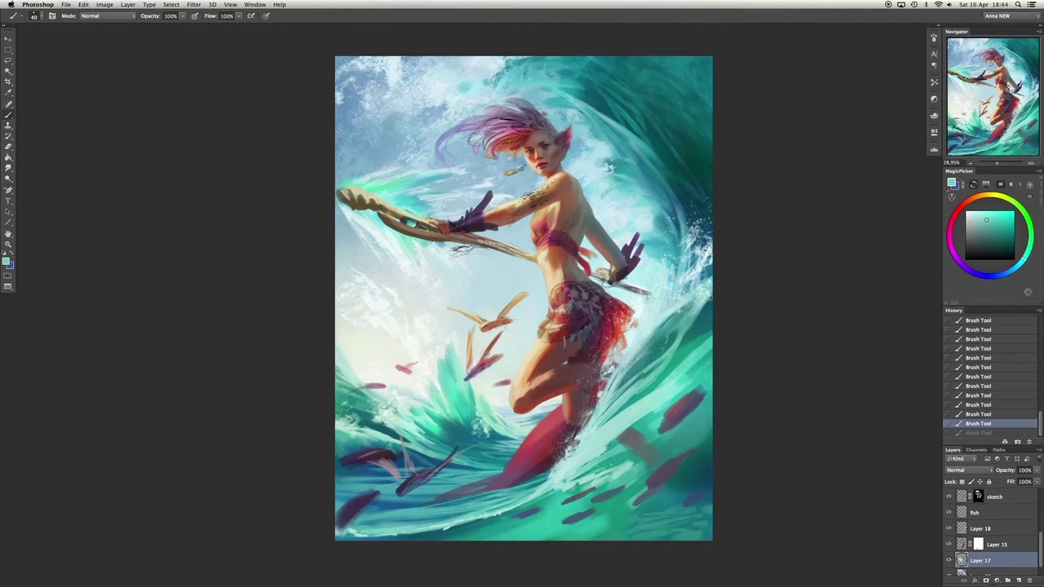
pyautogui.press('super+z')
pyautogui.press('super+z')
pyautogui.press('super+z')
pyautogui.press('super+z')
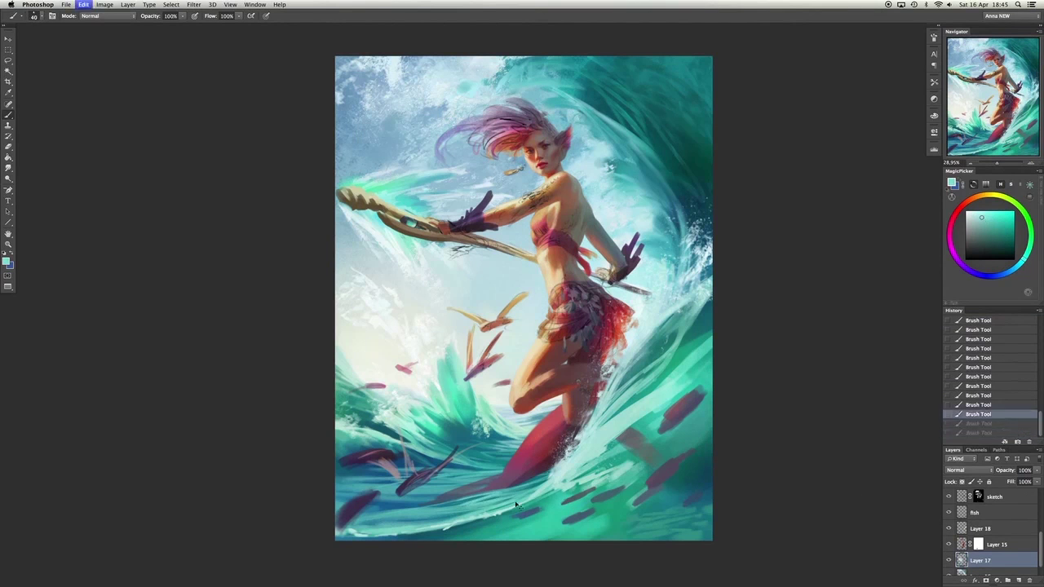
pyautogui.keyDown('alt'); pyautogui.click(517, 495); pyautogui.keyUp('alt')
pyautogui.press('super+z')
pyautogui.press('super+z')
pyautogui.press('super+z')
pyautogui.press('super+z')
pyautogui.press('super+z')
pyautogui.press('super+z')
pyautogui.press('super+z')
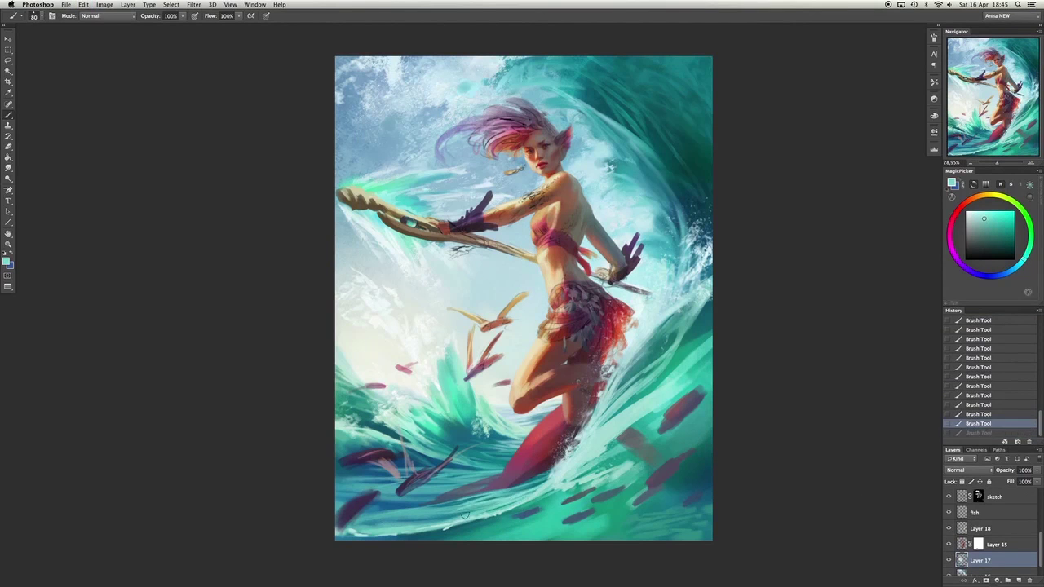
pyautogui.keyDown('alt'); pyautogui.click(494, 503); pyautogui.keyUp('alt')
pyautogui.press('super+z')
pyautogui.press('super+z')
pyautogui.press('super+z')
pyautogui.press('super+z')
pyautogui.press('super+z')
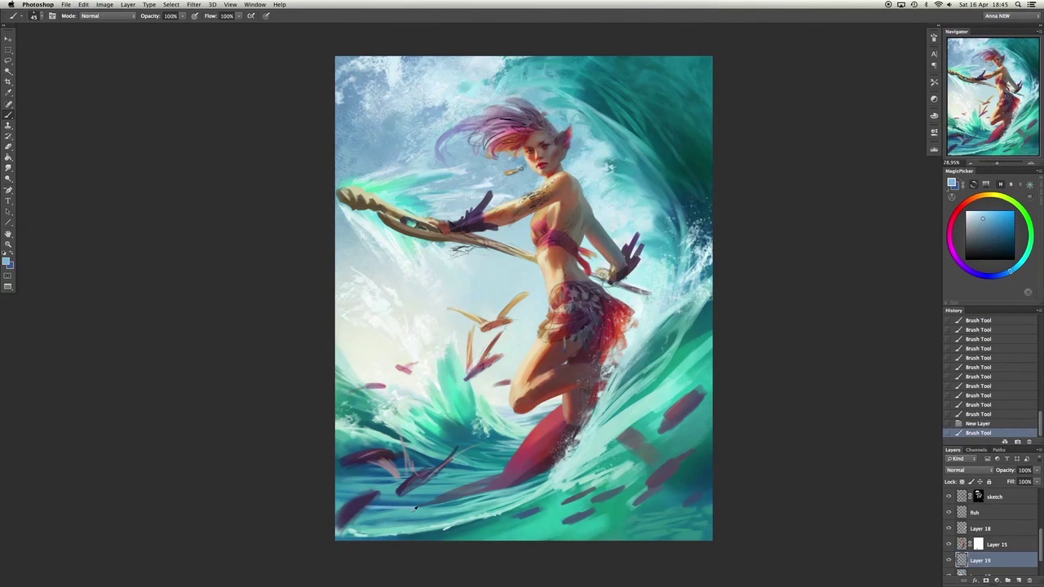
# Paint small cyan strokes in the lower water near the canvas bottom, brush 50.
pyautogui.keyDown('alt'); pyautogui.click(413, 508); pyautogui.keyUp('alt')
pyautogui.moveTo(413, 508)
pyautogui.mouseDown()
pyautogui.moveTo(387, 515)
pyautogui.moveTo(429, 513)
pyautogui.moveTo(401, 512)
pyautogui.moveTo(386, 532)
pyautogui.moveTo(394, 511)
pyautogui.moveTo(438, 521)
pyautogui.moveTo(404, 524)
pyautogui.mouseUp()
pyautogui.press('super+z')
pyautogui.press('super+z')
pyautogui.keyDown('alt'); pyautogui.click(412, 520); pyautogui.keyUp('alt')
pyautogui.keyDown('alt'); pyautogui.click(398, 526); pyautogui.keyUp('alt')
pyautogui.click(1024, 263)
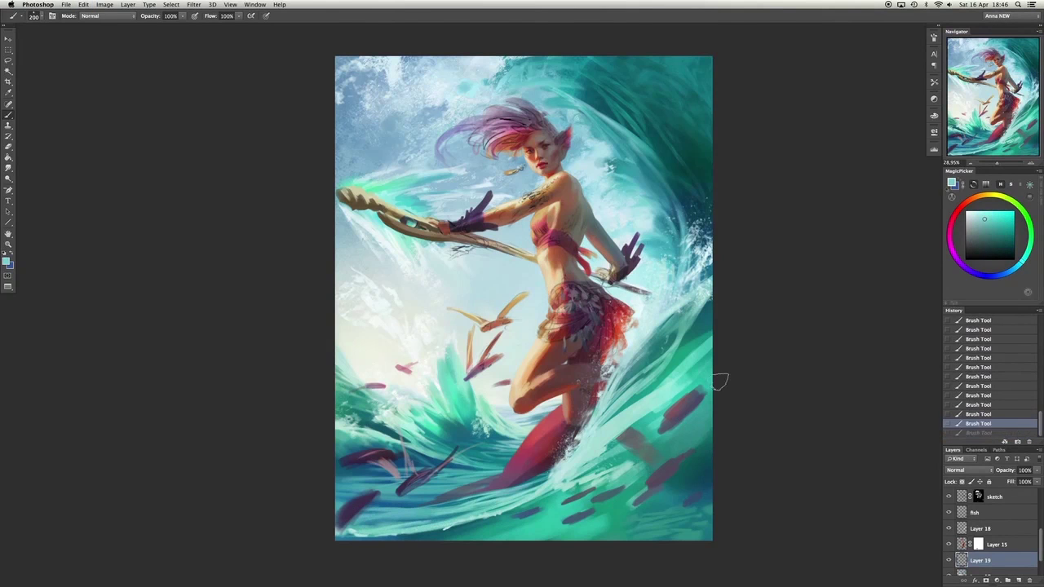
pyautogui.press('[')
pyautogui.press('[')
pyautogui.press('[')
pyautogui.press('[')
pyautogui.press('[')
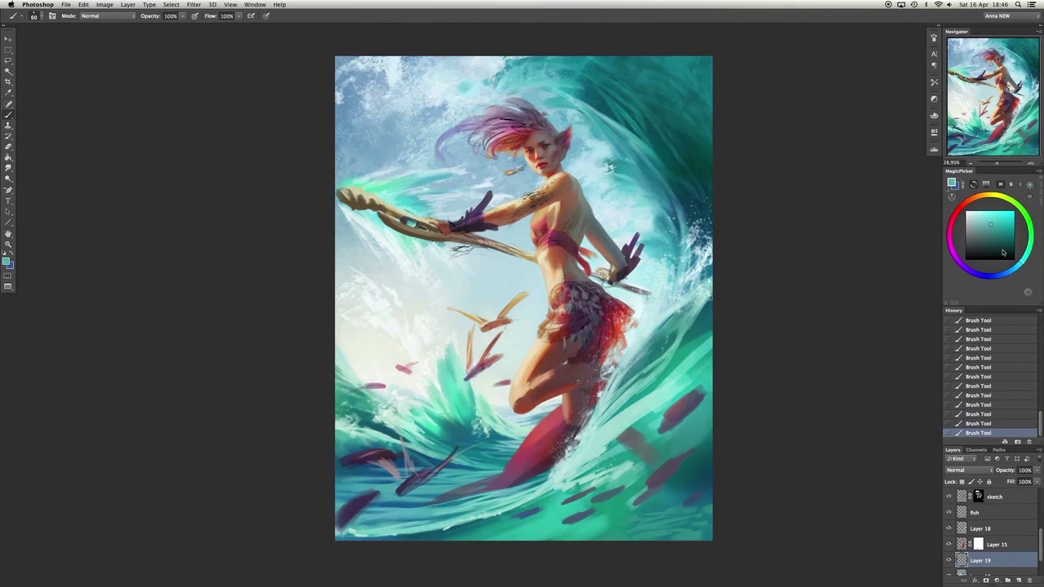
pyautogui.press('super+z')
pyautogui.click(1008, 272)
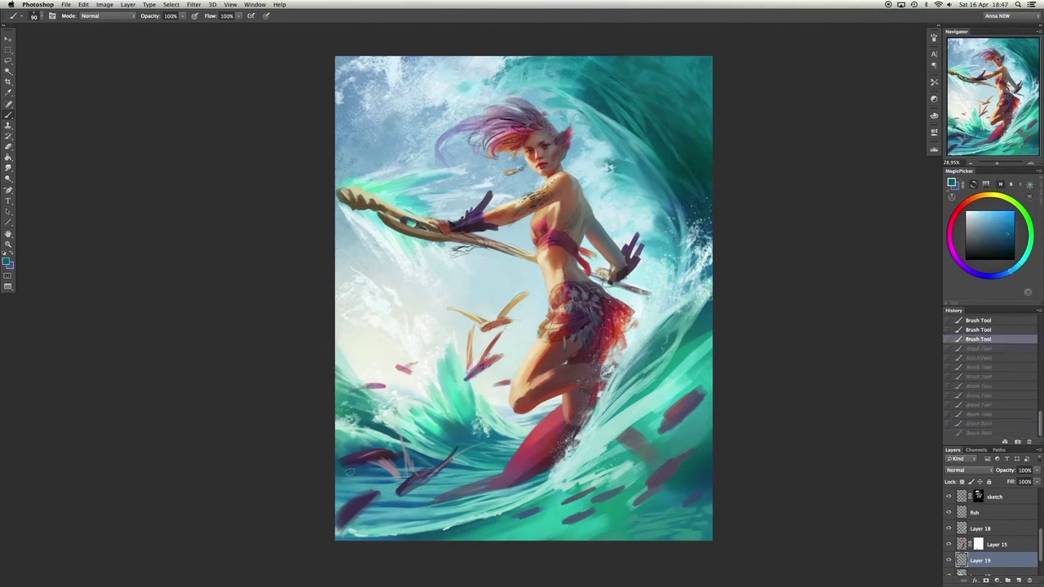
pyautogui.press('super+z')
pyautogui.press('super+z')
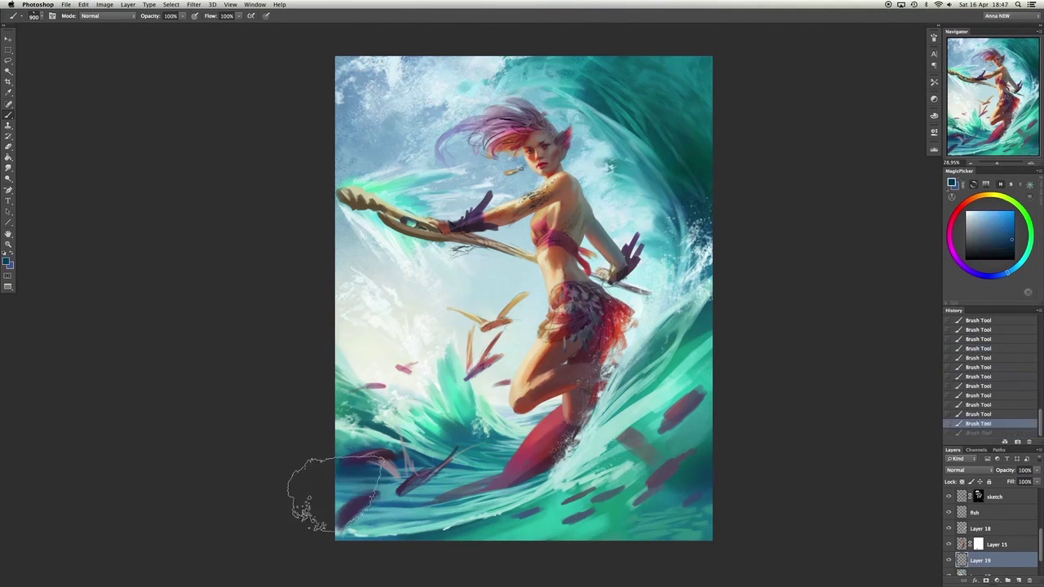
pyautogui.press('super+z')
# Sample pale cyan from the foam at brush 150 and compare the stroke undone and redone.
pyautogui.press('super+z')
pyautogui.press('super+z')
pyautogui.keyDown('alt'); pyautogui.click(493, 464); pyautogui.keyUp('alt')
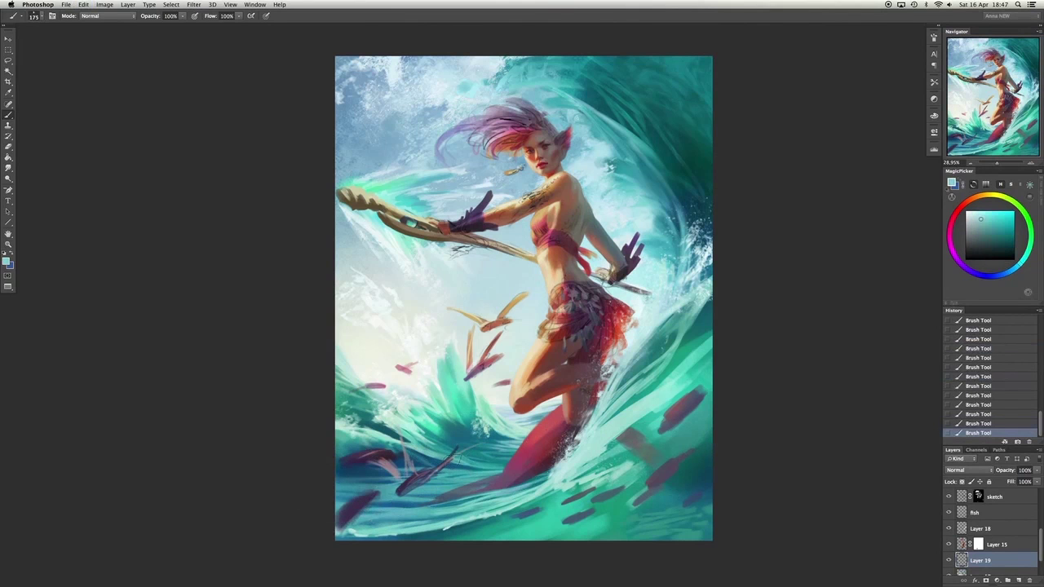
pyautogui.press('[')
pyautogui.press('[')
pyautogui.press('[')
pyautogui.press('[')
pyautogui.press('[')
pyautogui.press('[')
pyautogui.press('super+z')
pyautogui.press('super+z')
pyautogui.keyDown('alt'); pyautogui.click(493, 465); pyautogui.keyUp('alt')
pyautogui.press('super+z')
pyautogui.press('super+z')
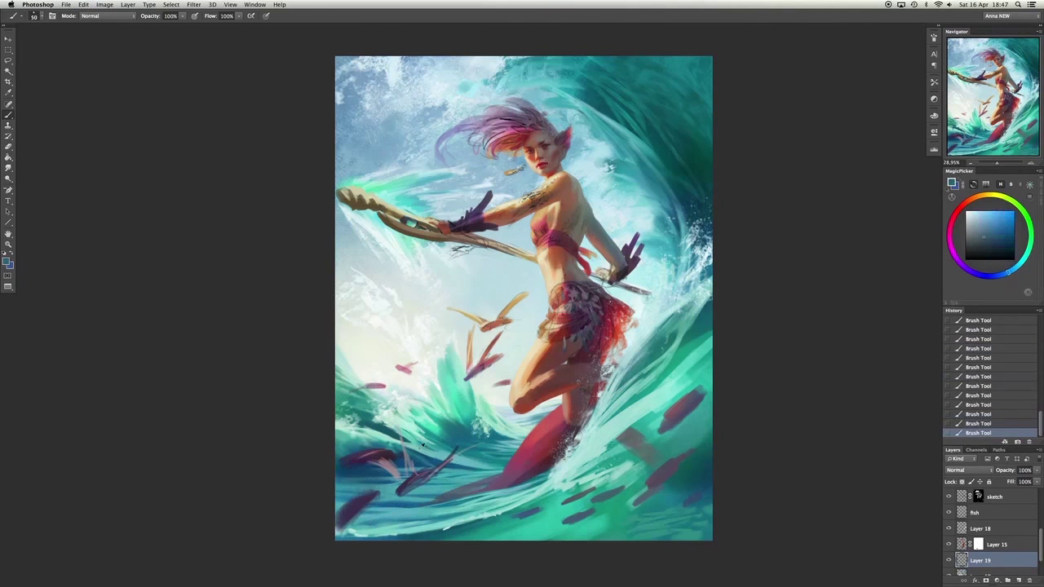
pyautogui.keyDown('alt'); pyautogui.click(485, 467); pyautogui.keyUp('alt')
pyautogui.press('super+z')
pyautogui.press('super+z')
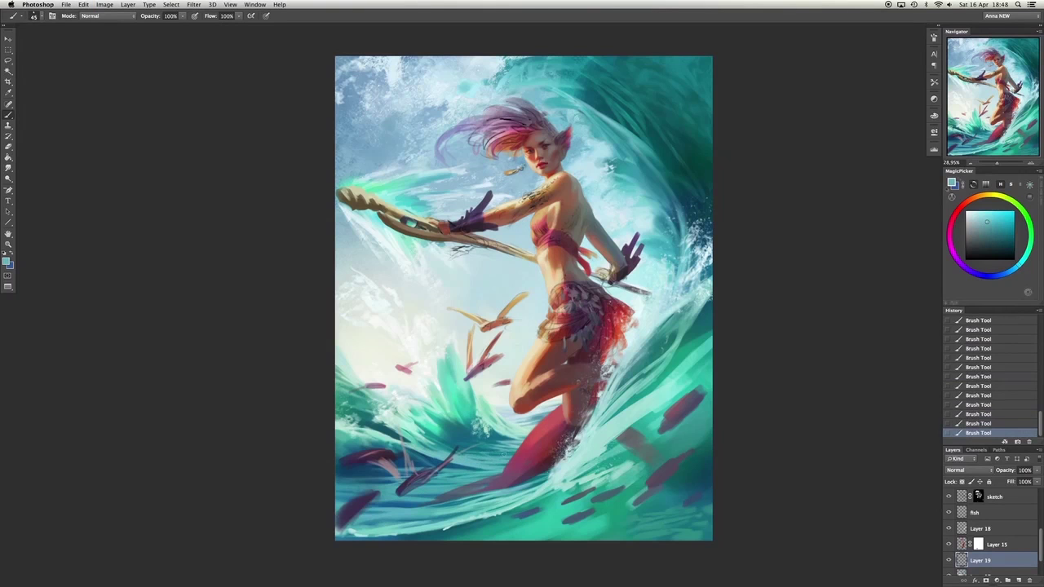
pyautogui.press('super+z')
pyautogui.press('super+z')
pyautogui.press('super+z')
pyautogui.press('super+z')
pyautogui.keyDown('alt'); pyautogui.click(428, 453); pyautogui.keyUp('alt')
pyautogui.keyDown('alt'); pyautogui.click(433, 455); pyautogui.keyUp('alt')
pyautogui.press(']')
pyautogui.press(']')
pyautogui.press(']')
pyautogui.press(']')
pyautogui.press(']')
pyautogui.press(']')
pyautogui.press(']')
pyautogui.press(']')
pyautogui.press(']')
pyautogui.press(']')
pyautogui.press(']')
pyautogui.press(']')
pyautogui.press(']')
pyautogui.press(']')
pyautogui.press(']')
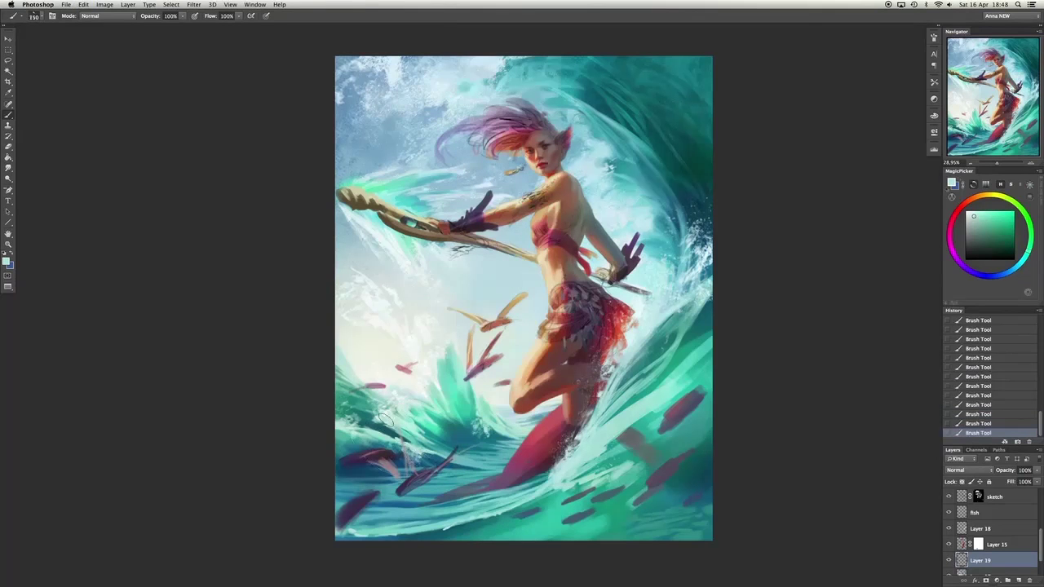
pyautogui.press('[')
pyautogui.press('[')
pyautogui.press('[')
pyautogui.press('[')
pyautogui.press('[')
pyautogui.press('[')
pyautogui.press('[')
pyautogui.press('[')
# Sample pale blue and sea-green tones and paint a faint pale stroke on the lower foam.
pyautogui.keyDown('alt'); pyautogui.click(369, 418); pyautogui.keyUp('alt')
pyautogui.keyDown('alt'); pyautogui.click(342, 365); pyautogui.keyUp('alt')
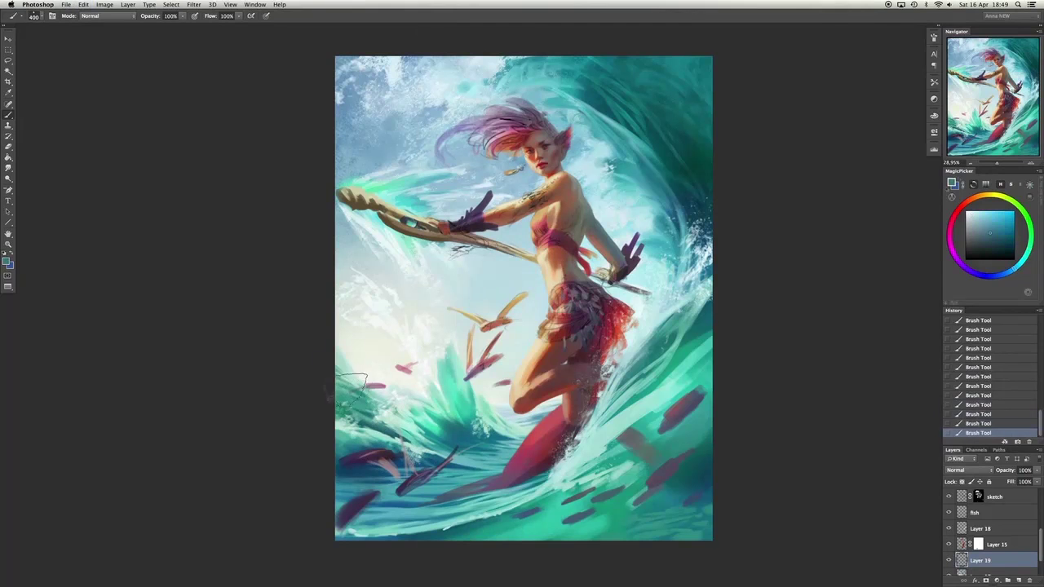
pyautogui.press(']')
pyautogui.press(']')
pyautogui.press(']')
pyautogui.press(']')
pyautogui.press(']')
pyautogui.press(']')
pyautogui.press(']')
pyautogui.press(']')
pyautogui.press(']')
pyautogui.press(']')
pyautogui.keyDown('alt'); pyautogui.click(348, 356); pyautogui.keyUp('alt')
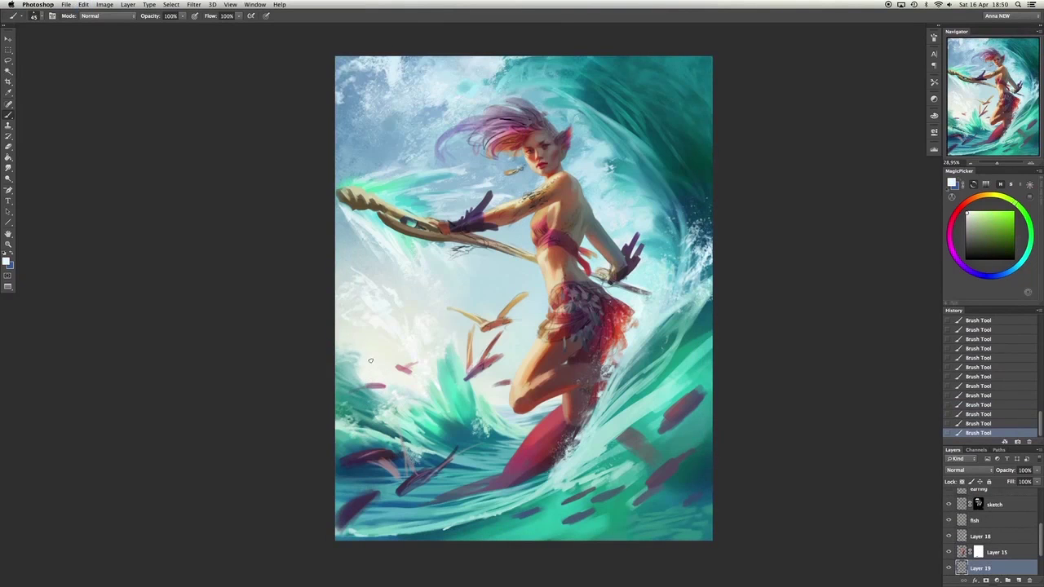
pyautogui.press('[')
pyautogui.press('[')
pyautogui.press('[')
pyautogui.press('[')
pyautogui.press('[')
pyautogui.press('[')
pyautogui.press('[')
pyautogui.keyDown('alt'); pyautogui.click(439, 461); pyautogui.keyUp('alt')
pyautogui.keyDown('alt'); pyautogui.click(392, 422); pyautogui.keyUp('alt')
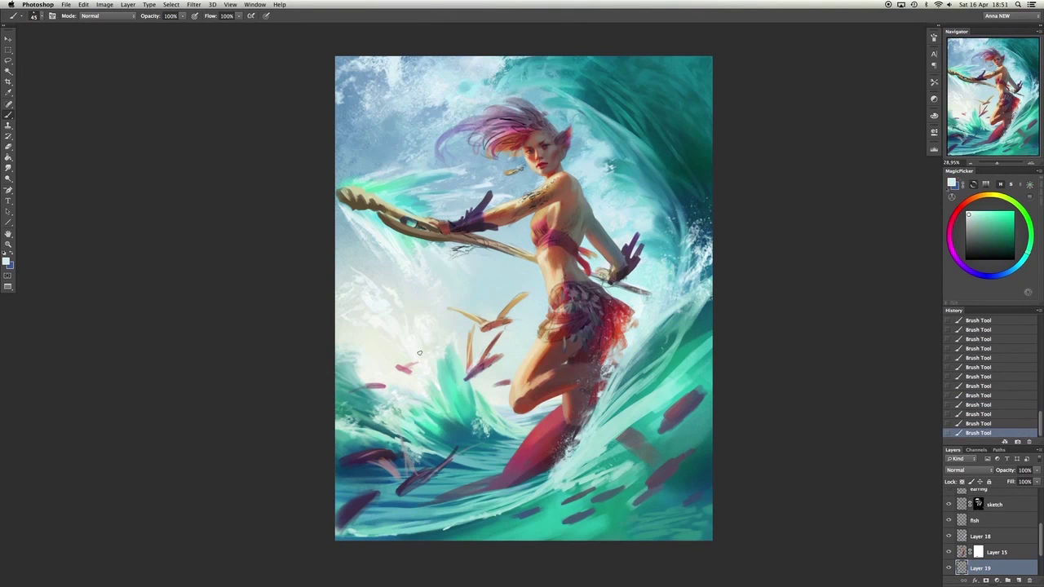
pyautogui.keyDown('alt'); pyautogui.click(438, 397); pyautogui.keyUp('alt')
pyautogui.moveTo(471, 426); pyautogui.dragTo(447, 430)
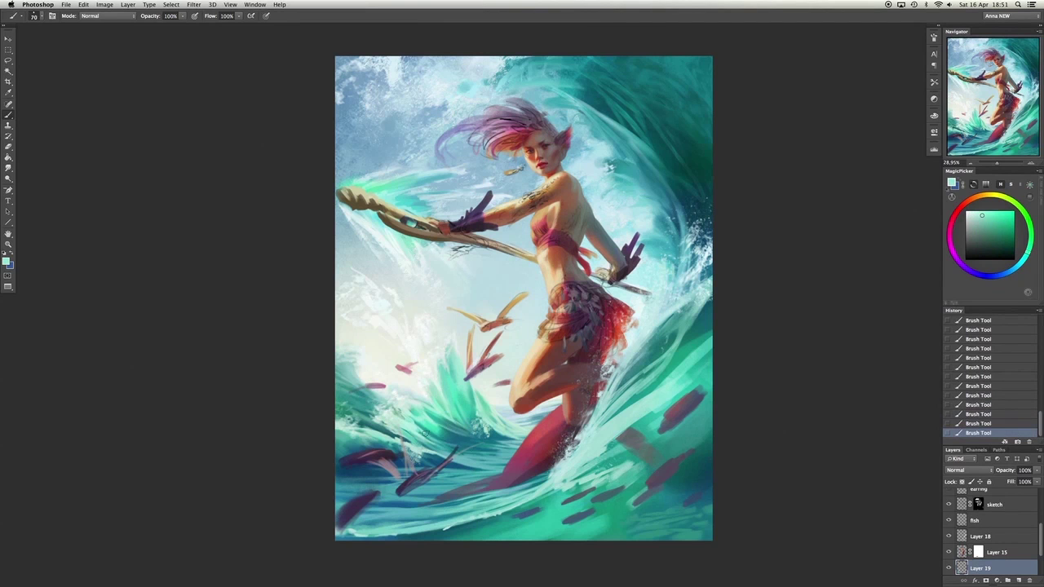
# Choose dark blue and teal colours at brush 45, then add a new layer above Layer 18.
pyautogui.click(1003, 274)
pyautogui.click(1014, 242)
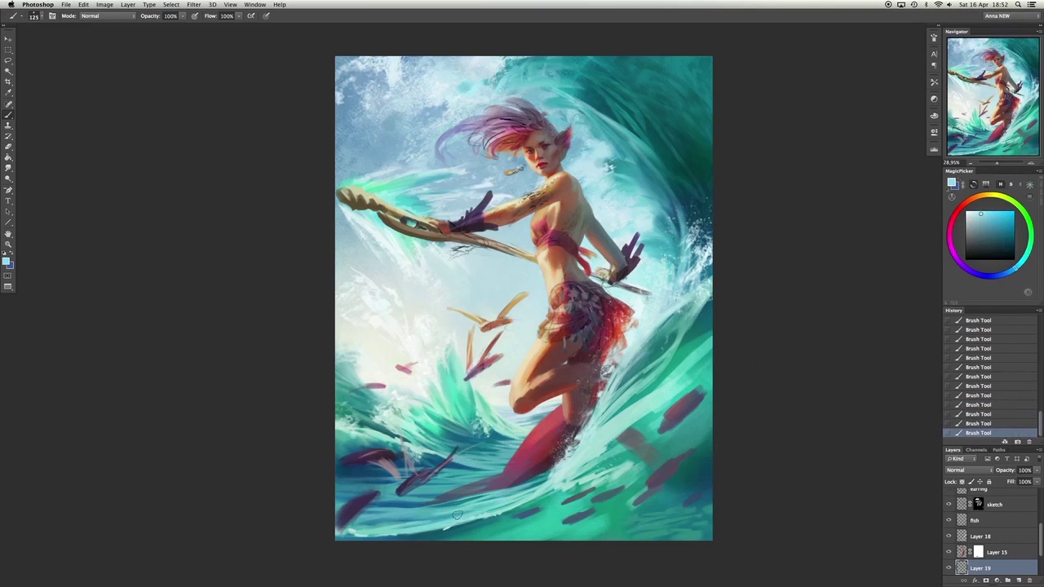
pyautogui.press('[')
pyautogui.press('[')
pyautogui.press('[')
pyautogui.press('[')
pyautogui.press('[')
pyautogui.press('[')
pyautogui.press('[')
pyautogui.keyDown('alt'); pyautogui.click(457, 519); pyautogui.keyUp('alt')
pyautogui.keyDown('alt'); pyautogui.click(457, 509); pyautogui.keyUp('alt')
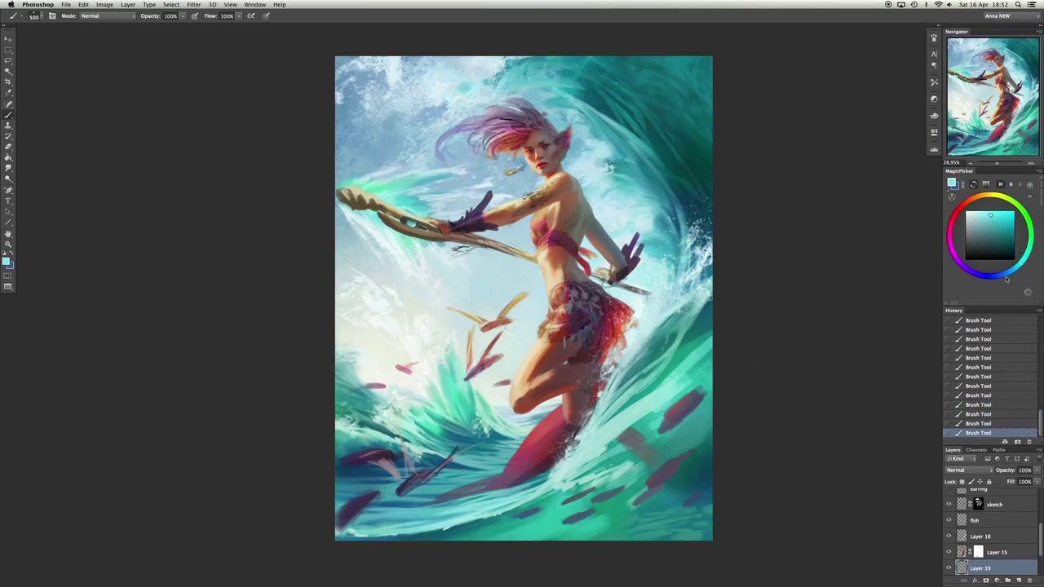
pyautogui.keyDown('alt'); pyautogui.click(544, 492); pyautogui.keyUp('alt')
pyautogui.keyDown('alt'); pyautogui.click(708, 302); pyautogui.keyUp('alt')
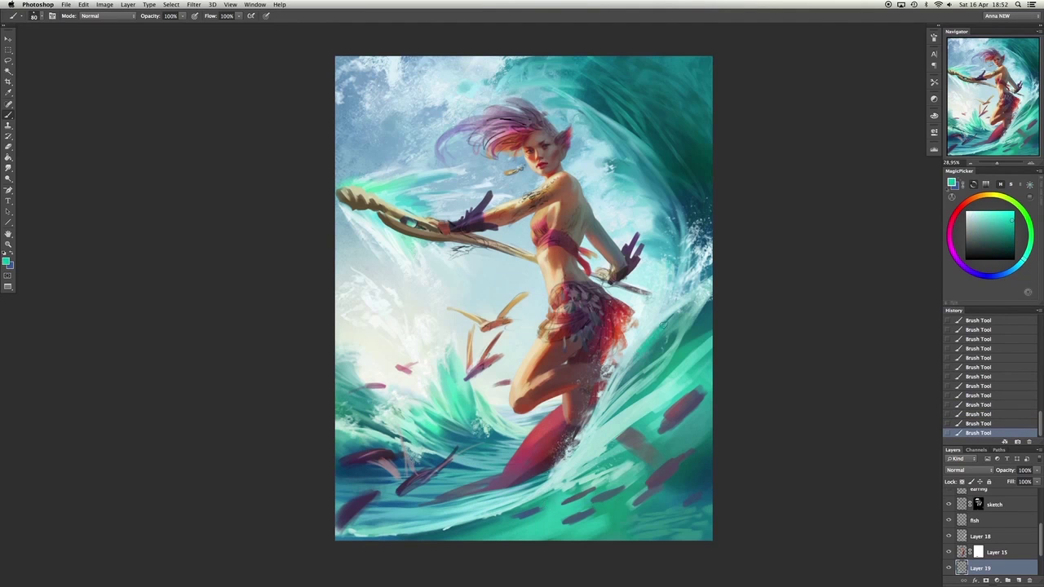
pyautogui.hotkey('alt', ']')
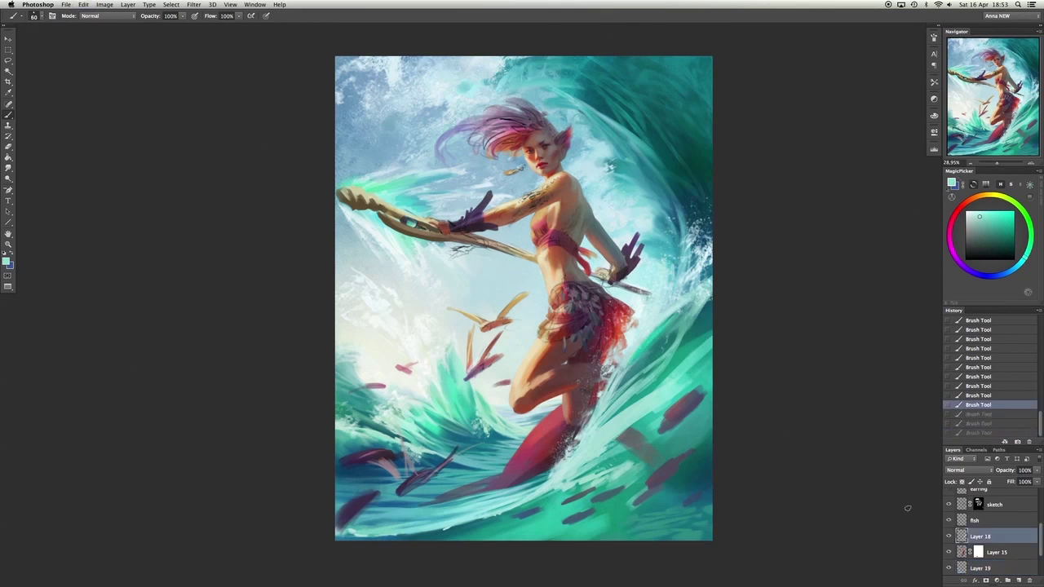
pyautogui.press('alt+shift+super+n')
# Paint strokes near the tail on Layer 20, move it above the fish layer, and erase stray paint.
pyautogui.moveTo(603, 424); pyautogui.dragTo(734, 356)
pyautogui.hotkey('ctrl', ']')
pyautogui.press('e')
pyautogui.moveTo(620, 408); pyautogui.dragTo(563, 477)
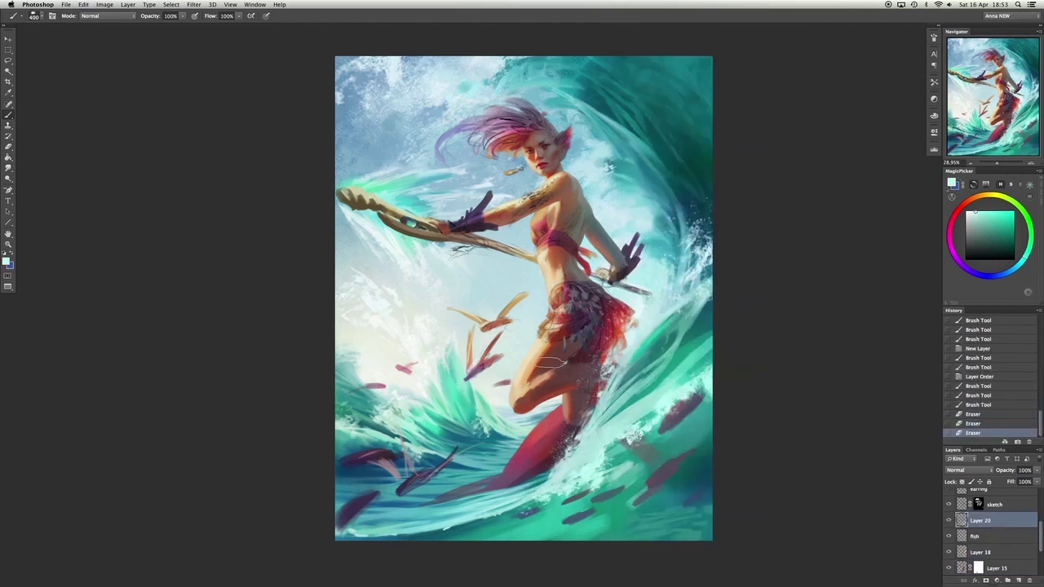
pyautogui.moveTo(649, 456); pyautogui.dragTo(638, 481)
pyautogui.moveTo(608, 453); pyautogui.dragTo(581, 494)
pyautogui.moveTo(629, 408); pyautogui.dragTo(604, 415)
# Paint spray strokes on the wave near the tail with a spray brush preset.
pyautogui.rightClick(708, 425)
pyautogui.scroll(-5, 708, 425)
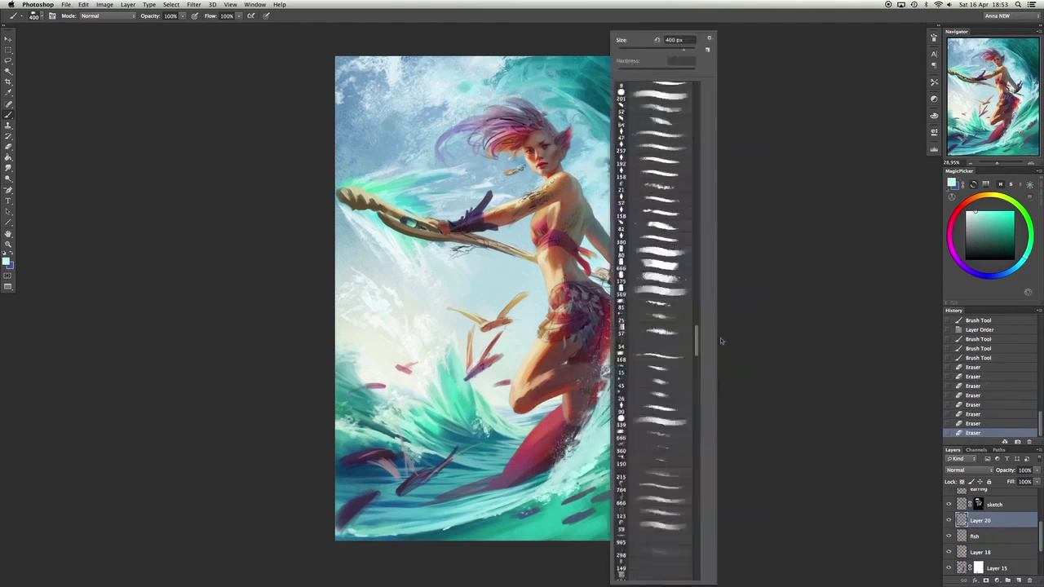
pyautogui.scroll(2, 708, 425)
pyautogui.doubleClick(660, 456)
pyautogui.moveTo(620, 449)
pyautogui.mouseDown()
pyautogui.moveTo(571, 490)
pyautogui.moveTo(583, 477)
pyautogui.mouseUp()
pyautogui.moveTo(710, 376)
pyautogui.mouseDown()
pyautogui.moveTo(629, 420)
pyautogui.moveTo(621, 450)
pyautogui.moveTo(585, 489)
pyautogui.mouseUp()
pyautogui.press('[')
pyautogui.press('[')
pyautogui.press('[')
pyautogui.hotkey('ctrl', 'alt', 'z')
pyautogui.hotkey('ctrl', 'alt', 'z')
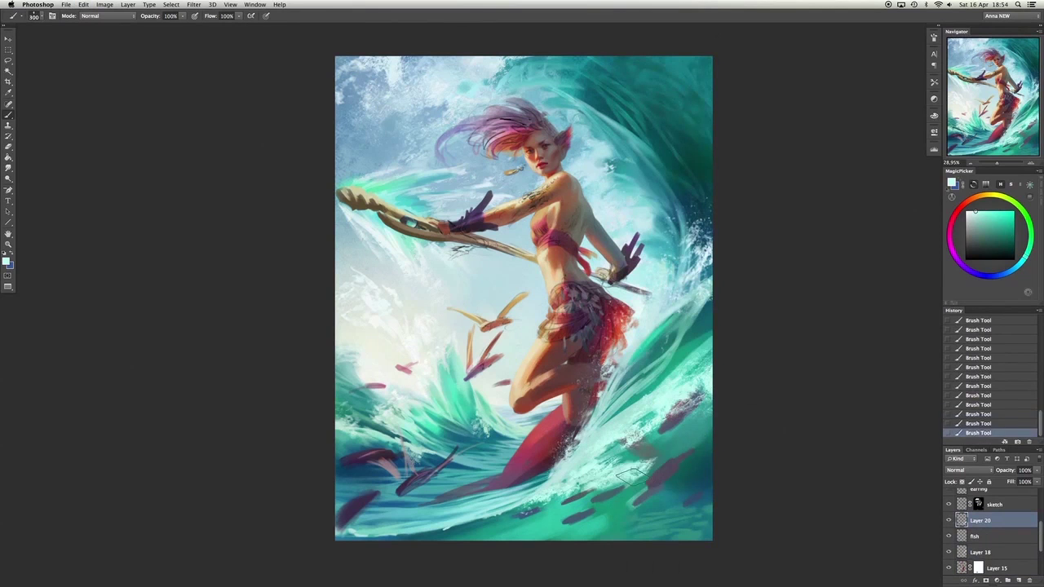
pyautogui.moveTo(673, 453); pyautogui.dragTo(593, 494)
# Switch to a smaller preset, sample a lighter foam tint, and compare strokes at brush 125–200.
pyautogui.rightClick(701, 473)
pyautogui.doubleClick(702, 473)
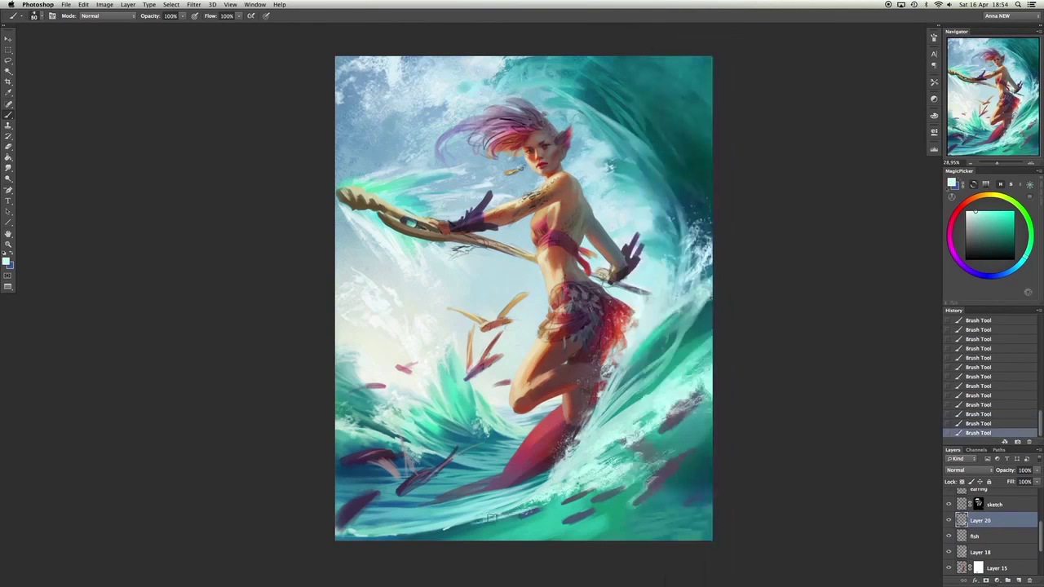
pyautogui.keyDown('alt'); pyautogui.click(592, 474); pyautogui.keyUp('alt')
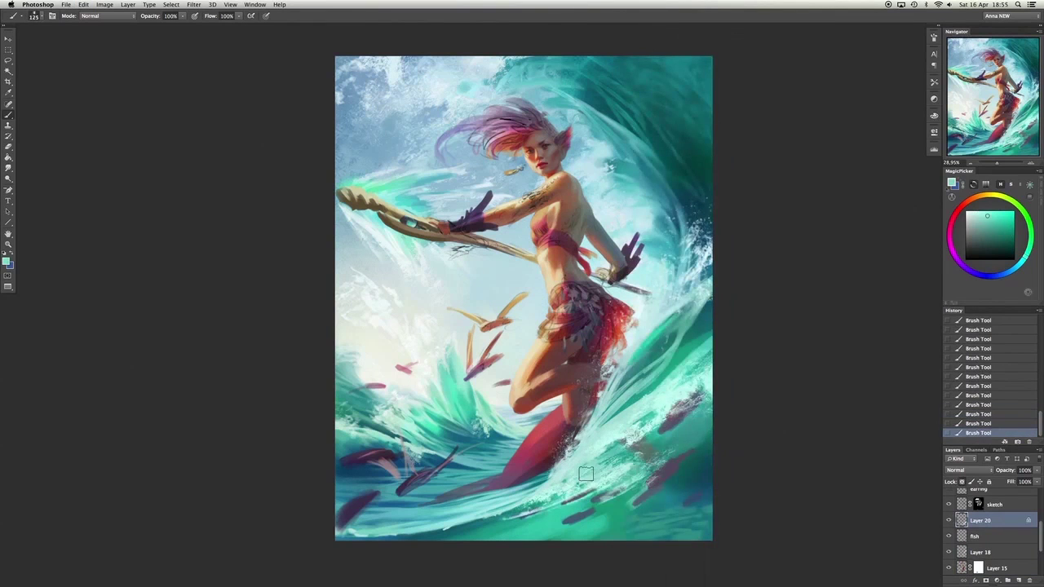
pyautogui.press('[')
pyautogui.press('[')
pyautogui.press('[')
pyautogui.press('[')
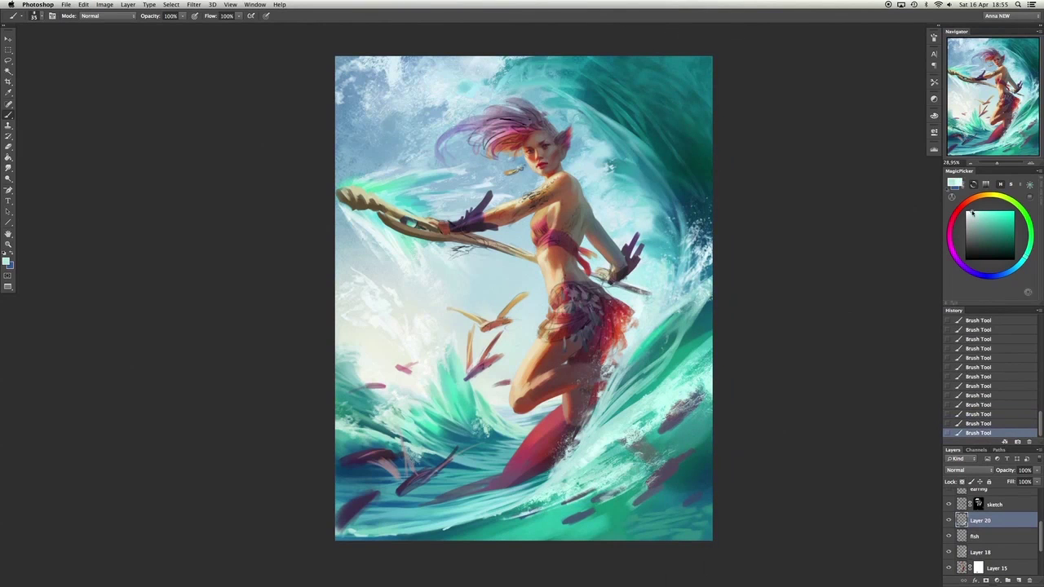
pyautogui.hotkey('ctrl', 'z')
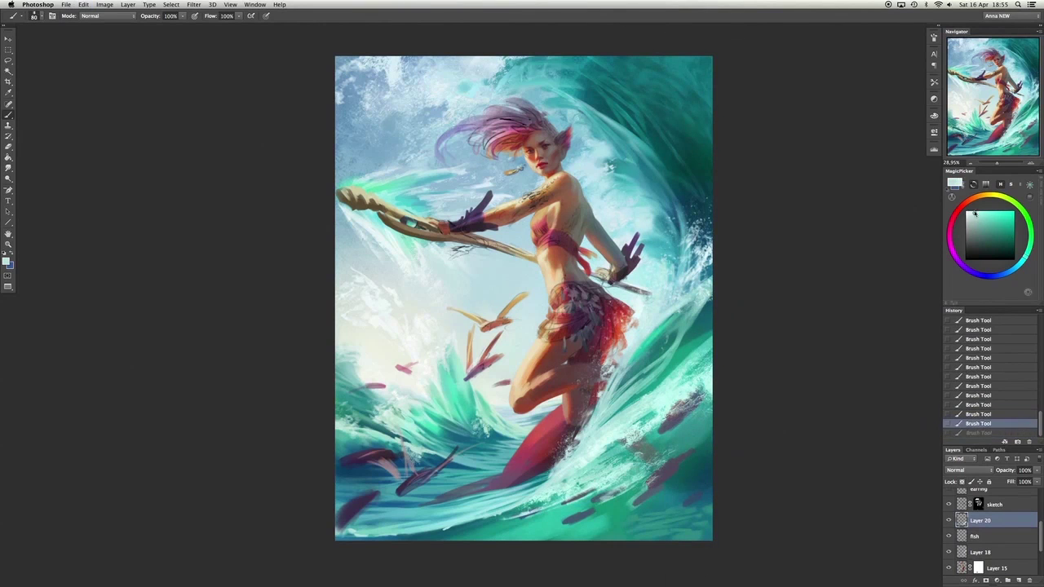
pyautogui.hotkey('ctrl', 'z')
pyautogui.press('[')
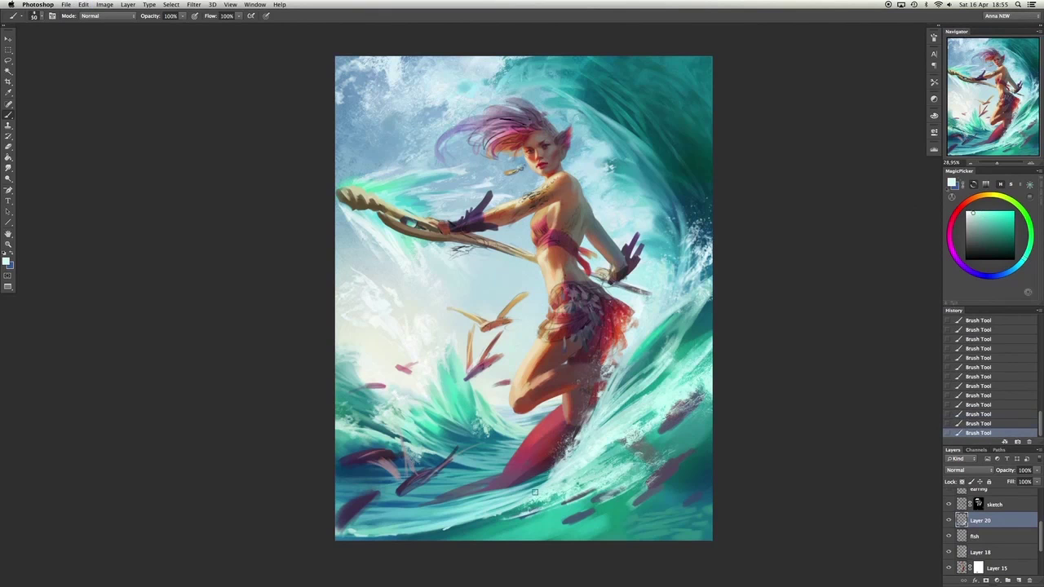
pyautogui.keyDown('alt'); pyautogui.click(604, 480); pyautogui.keyUp('alt')
pyautogui.hotkey('ctrl', 'z')
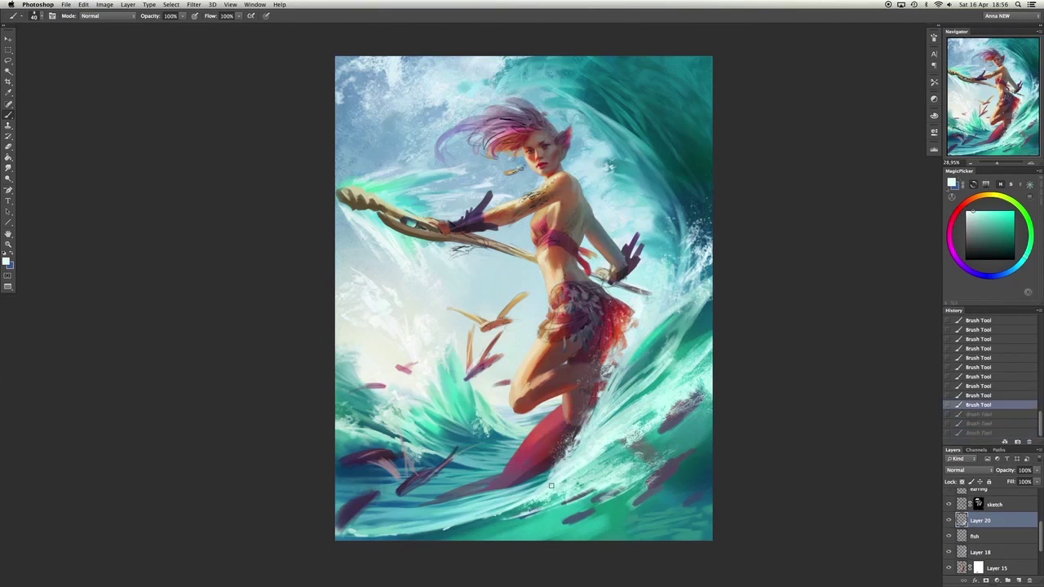
pyautogui.hotkey('ctrl', 'z')
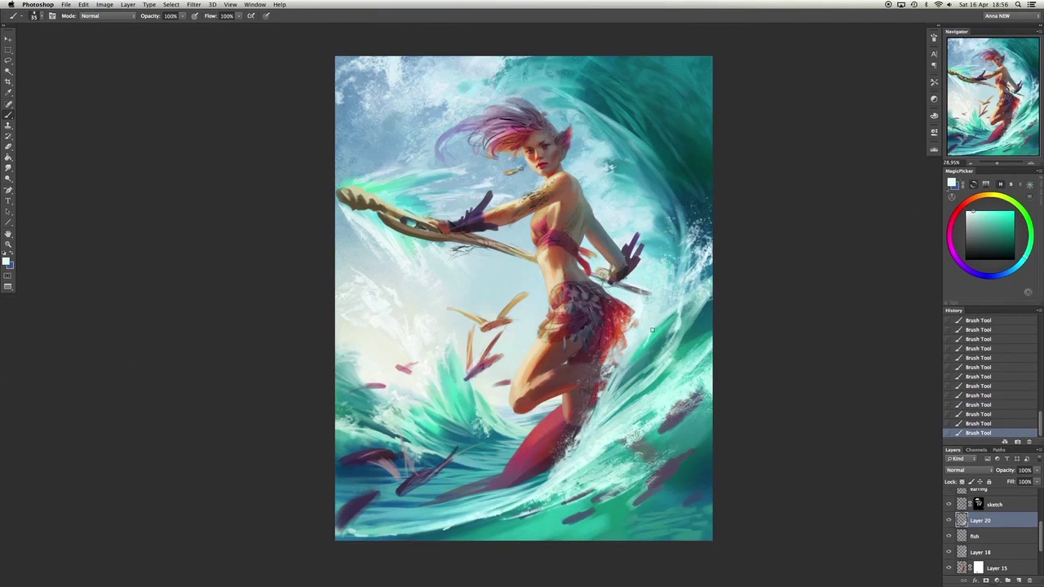
pyautogui.hotkey('ctrl', 'alt', 'z')
pyautogui.hotkey('ctrl', 'alt', 'z')
pyautogui.hotkey('ctrl', 'shift', 'z')
pyautogui.hotkey('ctrl', 'shift', 'z')
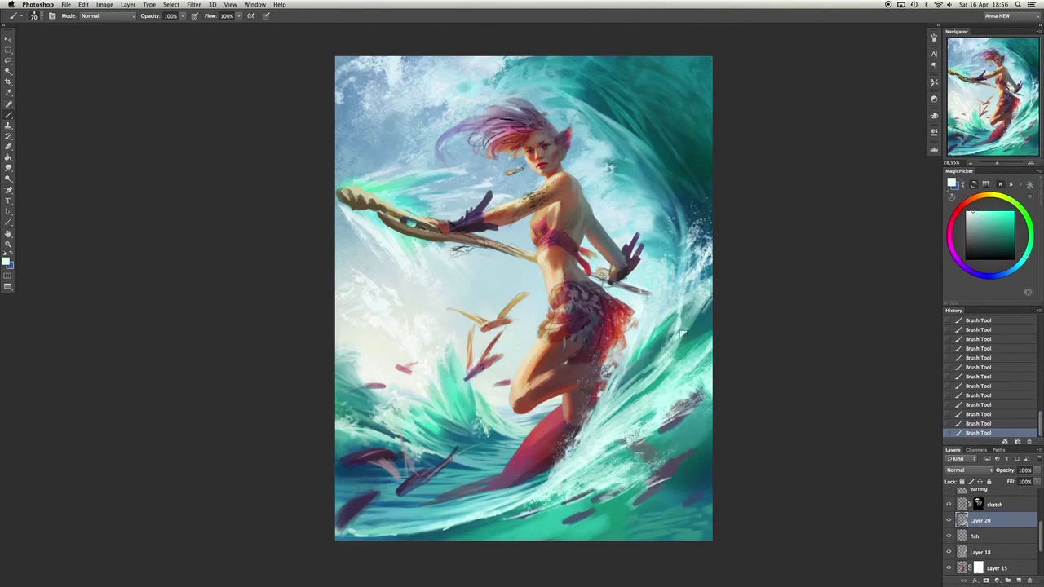
# Erase part of the spray and paint white spray along the wave's right edge.
pyautogui.hotkey('ctrl', 'alt', 'z')
pyautogui.hotkey('ctrl', 'alt', 'z')
pyautogui.hotkey('ctrl', 'alt', 'z')
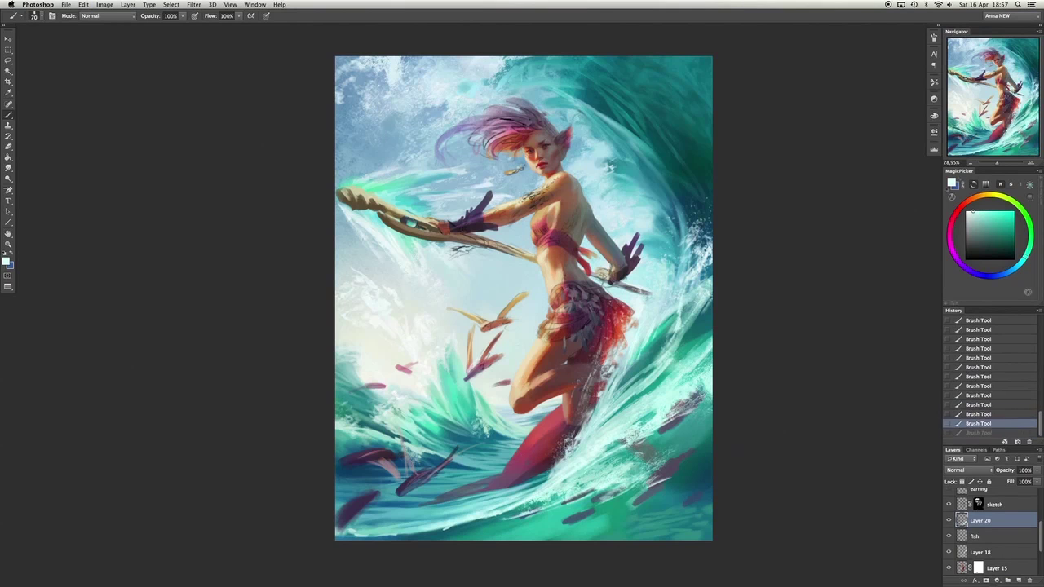
pyautogui.moveTo(571, 408); pyautogui.dragTo(573, 430)
pyautogui.hotkey('ctrl', 'z')
pyautogui.hotkey('ctrl', 'z')
pyautogui.moveTo(665, 291)
pyautogui.mouseDown()
pyautogui.moveTo(695, 336)
pyautogui.moveTo(665, 335)
pyautogui.mouseUp()
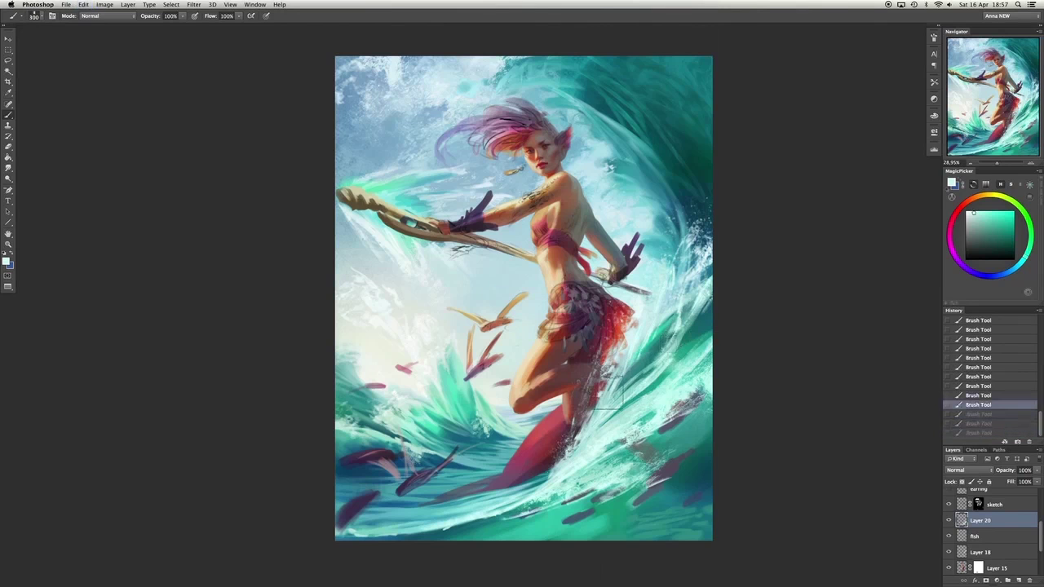
# Choose a large brush preset and sample wave and lighter blue colours at sizes 90–250.
pyautogui.rightClick(600, 408)
pyautogui.doubleClick(644, 310)
pyautogui.press('[')
pyautogui.press('[')
pyautogui.press('[')
pyautogui.press('[')
pyautogui.press('[')
pyautogui.press('[')
pyautogui.press('[')
pyautogui.keyDown('alt'); pyautogui.click(564, 482); pyautogui.keyUp('alt')
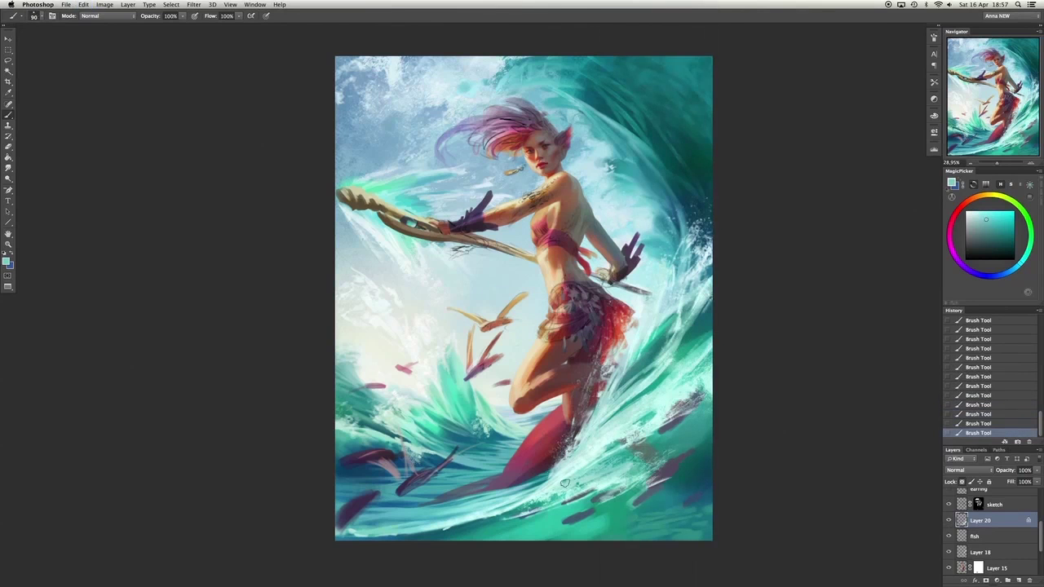
pyautogui.press(']')
pyautogui.press(']')
pyautogui.press(']')
pyautogui.press(']')
pyautogui.press(']')
pyautogui.hotkey('ctrl', 'z')
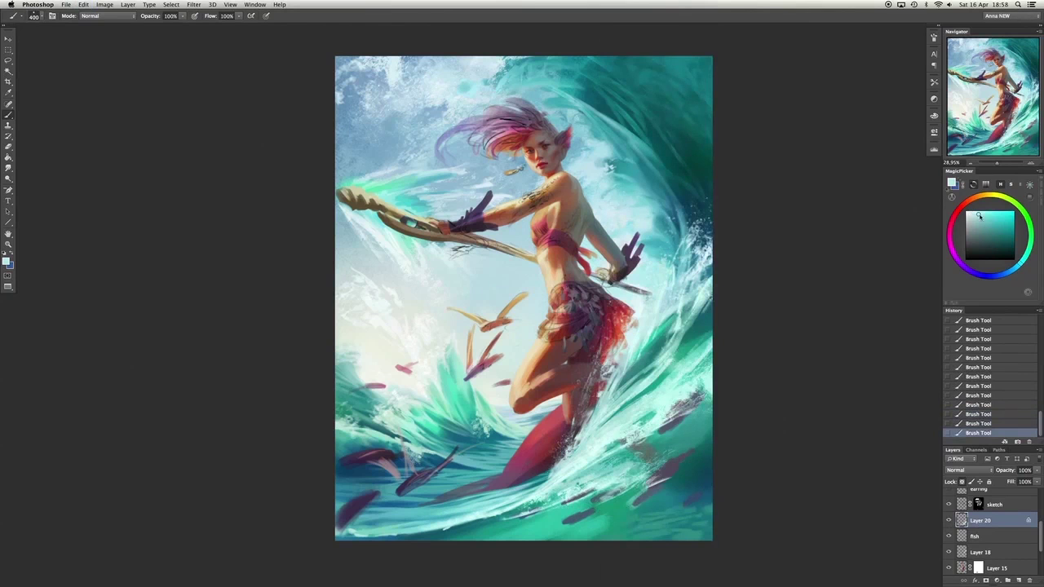
pyautogui.click(985, 216)
pyautogui.hotkey('ctrl', 'z')
# Sample teal and a lighter mint from the wave, resizing the brush for finer work.
pyautogui.keyDown('alt'); pyautogui.click(596, 481); pyautogui.keyUp('alt')
pyautogui.press(']')
pyautogui.press(']')
pyautogui.press(']')
pyautogui.press(']')
pyautogui.press(']')
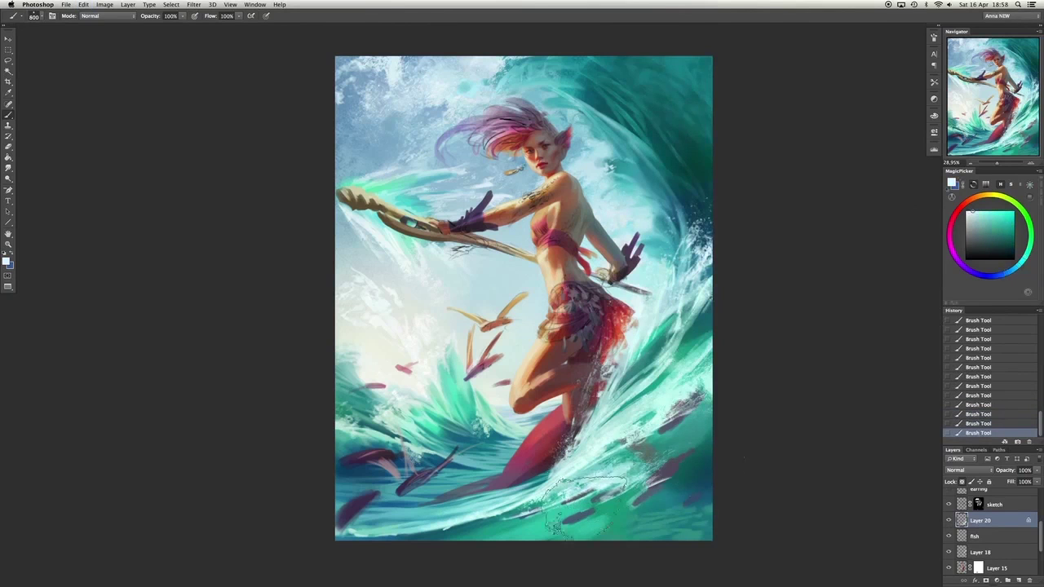
pyautogui.rightClick(600, 335)
pyautogui.press('Escape')
pyautogui.press('[')
pyautogui.press('[')
pyautogui.press('[')
pyautogui.press('[')
pyautogui.press('[')
pyautogui.press('[')
pyautogui.press('[')
pyautogui.press('[')
pyautogui.press('[')
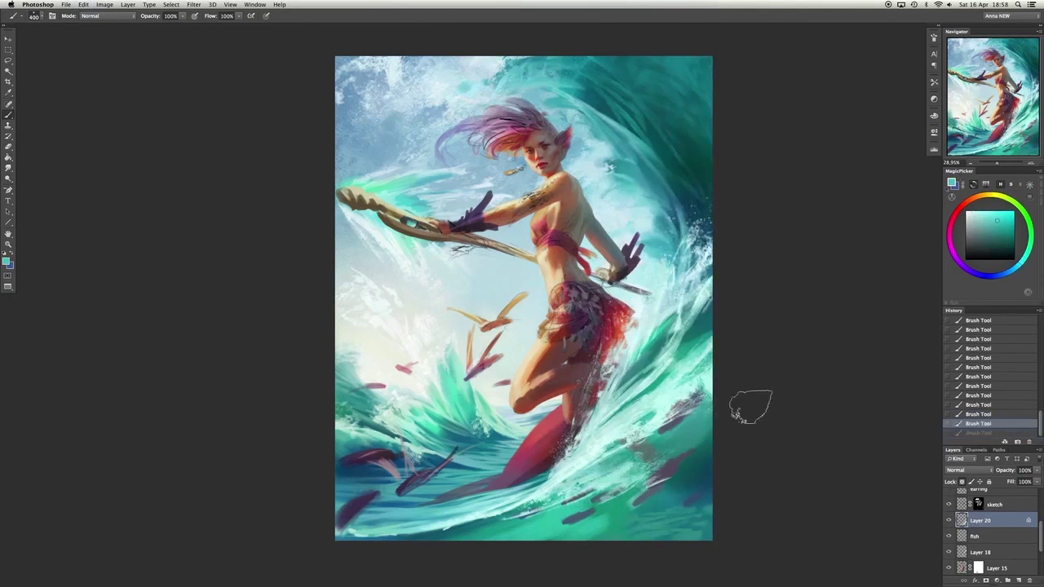
pyautogui.keyDown('alt'); pyautogui.click(602, 473); pyautogui.keyUp('alt')
pyautogui.press(']')
pyautogui.press(']')
pyautogui.press(']')
pyautogui.press(']')
pyautogui.press(']')
pyautogui.press(']')
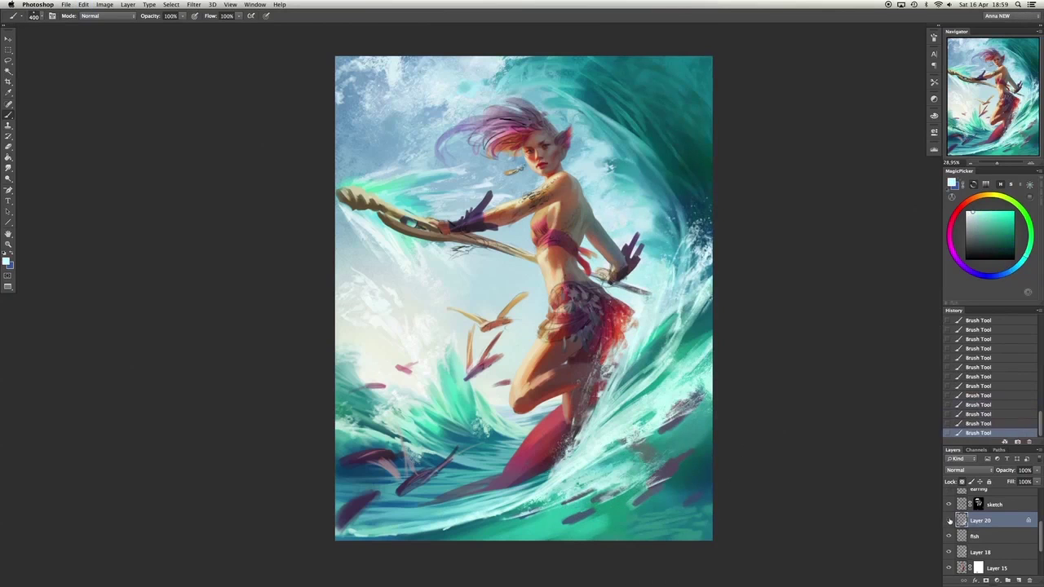
# Erase light strokes along the wave's lower right edge and smudge them softly into the water.
pyautogui.press('e')
pyautogui.moveTo(609, 493)
pyautogui.mouseDown()
pyautogui.moveTo(566, 495)
pyautogui.moveTo(605, 499)
pyautogui.moveTo(610, 512)
pyautogui.moveTo(659, 318)
pyautogui.mouseUp()
pyautogui.hotkey('ctrl', 'alt', 'z')
pyautogui.hotkey('ctrl', 'alt', 'z')
pyautogui.press('r')
pyautogui.hotkey('ctrl', 'alt', 'z')
pyautogui.hotkey('ctrl', 'alt', 'z')
pyautogui.hotkey('ctrl', 'shift', 'z')
pyautogui.hotkey('ctrl', 'shift', 'z')
pyautogui.press('e')
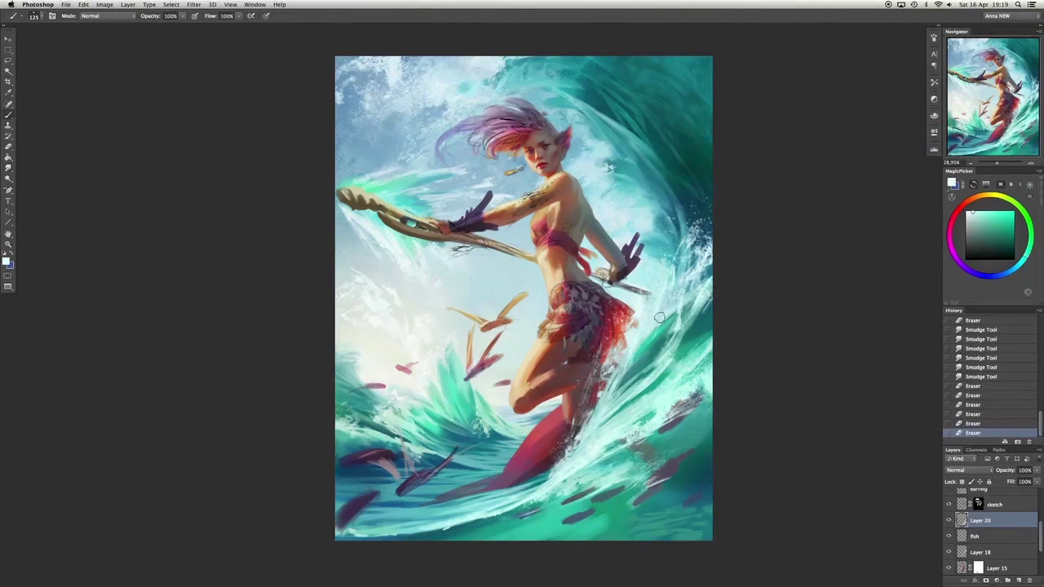
pyautogui.scroll(-2, 987, 531)
# Select Layer 19 and pick a smaller brush preset from the preset picker.
pyautogui.click(987, 529)
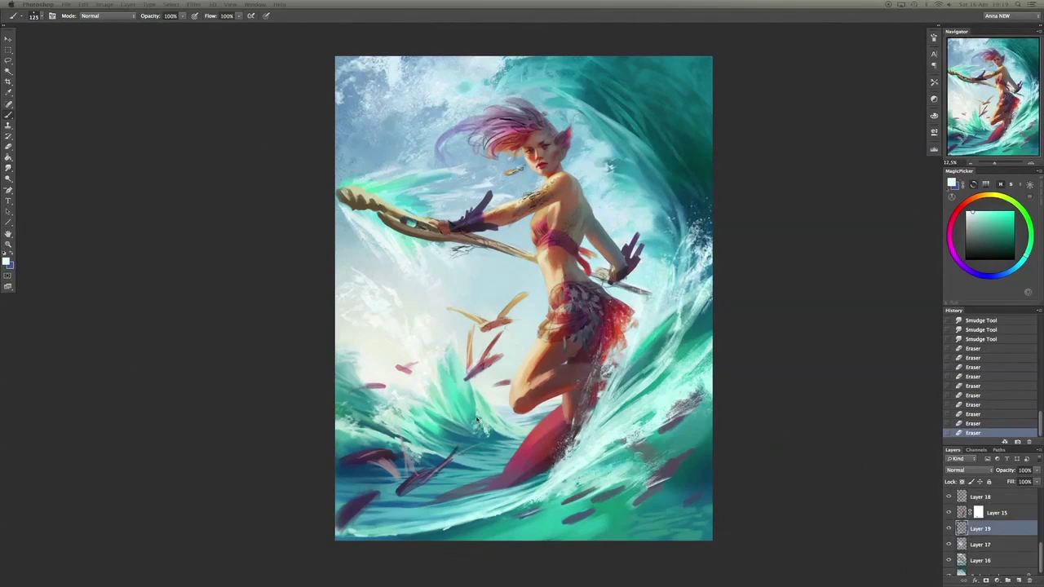
pyautogui.rightClick(591, 454)
pyautogui.scroll(2, 592, 454)
pyautogui.doubleClick(547, 425)
# Paint small pale cyan spray strokes near the hair, stepping back and restoring them.
pyautogui.moveTo(434, 109); pyautogui.dragTo(448, 108)
pyautogui.moveTo(459, 140); pyautogui.dragTo(481, 146)
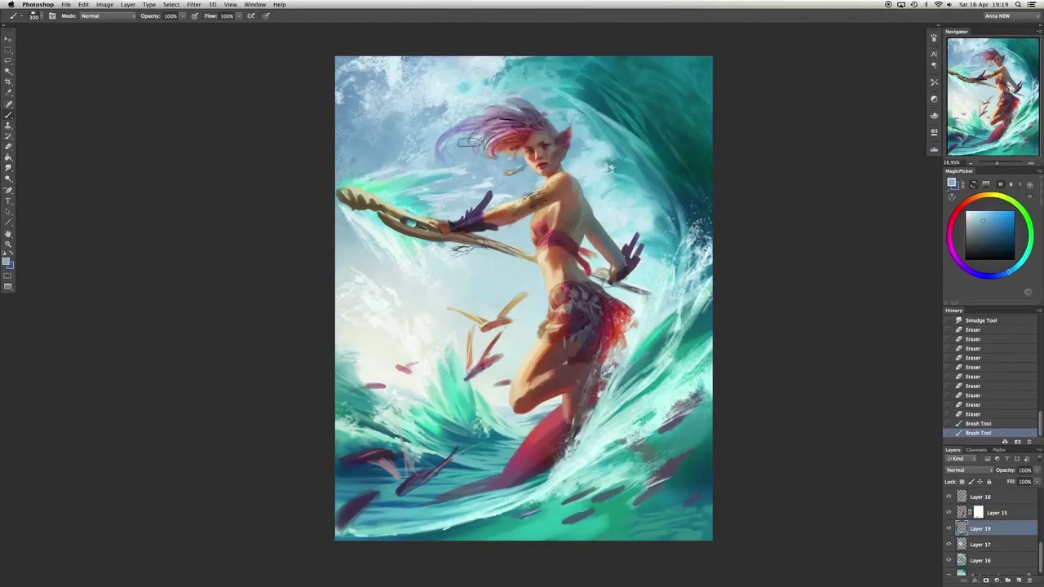
pyautogui.press(']')
pyautogui.press(']')
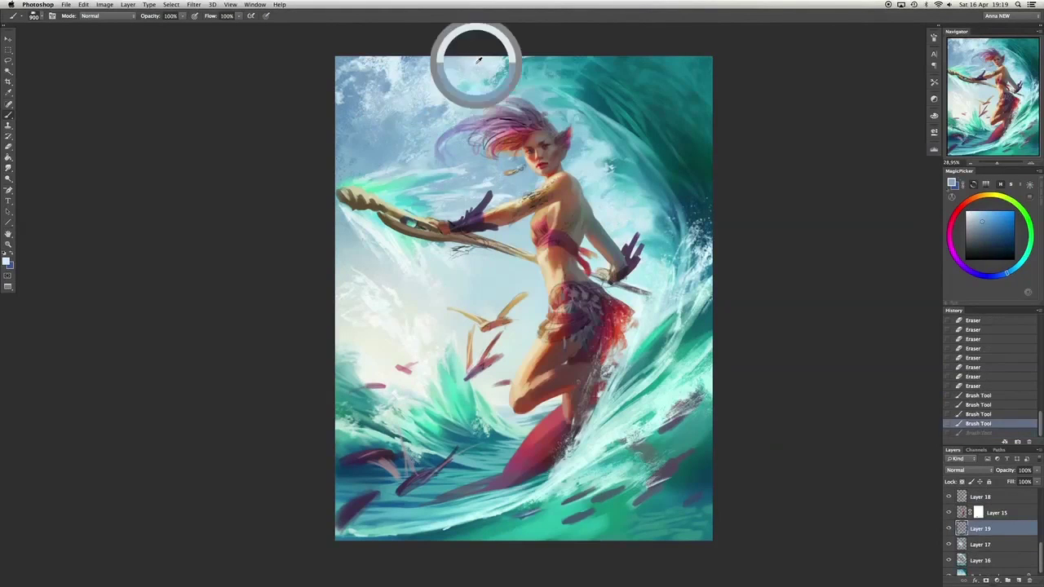
pyautogui.press('super+alt+z')
pyautogui.press('super+alt+z')
pyautogui.press('super+z')
pyautogui.press('super+z')
pyautogui.press('super+z')
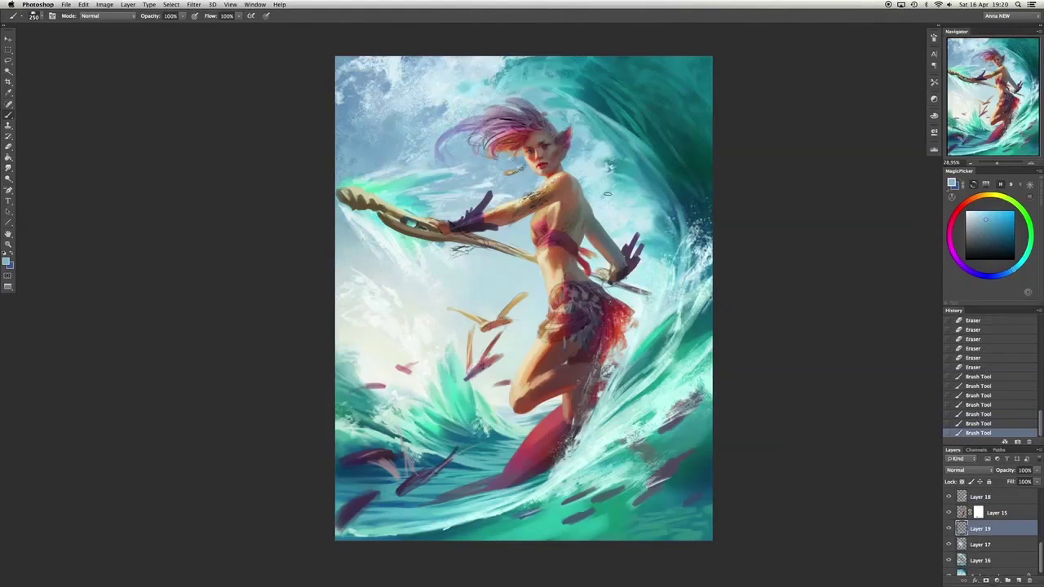
# Resample paler, darker and greener cyans, comparing the hair spray strokes before and after.
pyautogui.keyDown('alt'); pyautogui.click(580, 151); pyautogui.keyUp('alt')
pyautogui.press('super+z')
pyautogui.keyDown('alt'); pyautogui.click(530, 92); pyautogui.keyUp('alt')
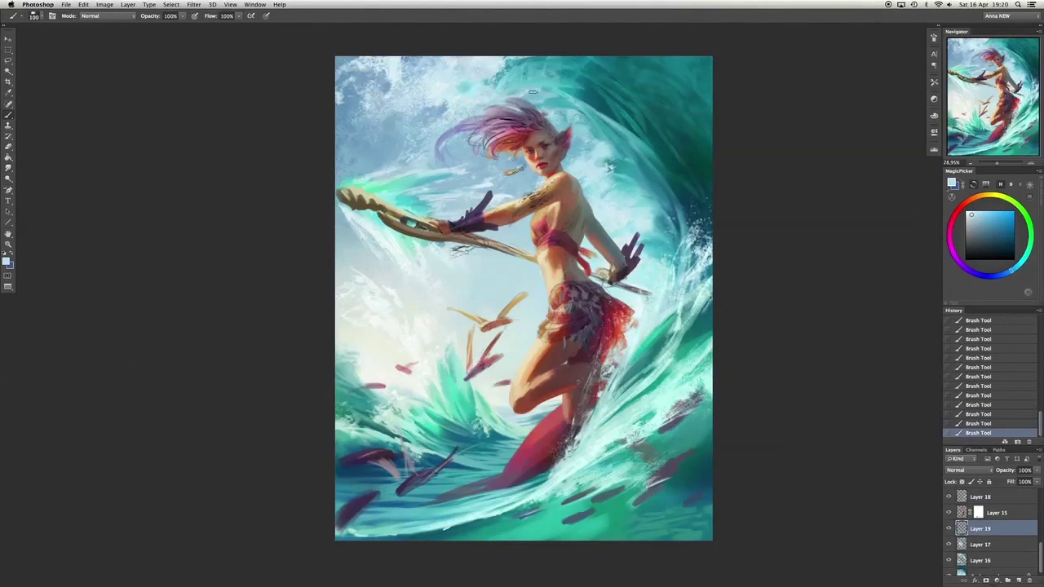
pyautogui.press('super+z')
pyautogui.press('super+z')
pyautogui.press('super+z')
pyautogui.press('super+z')
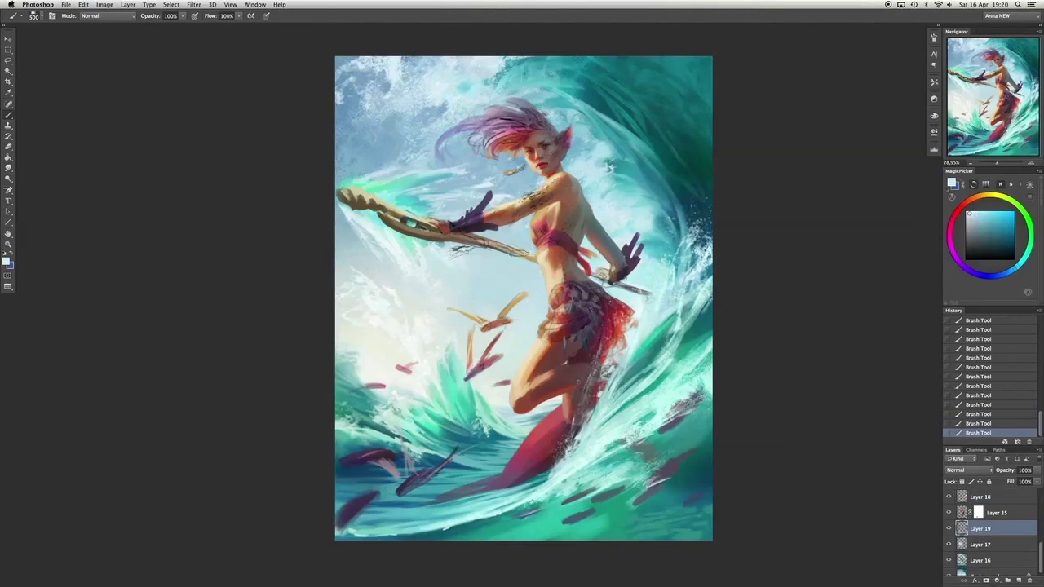
pyautogui.press('super+z')
pyautogui.press('super+z')
pyautogui.press('[')
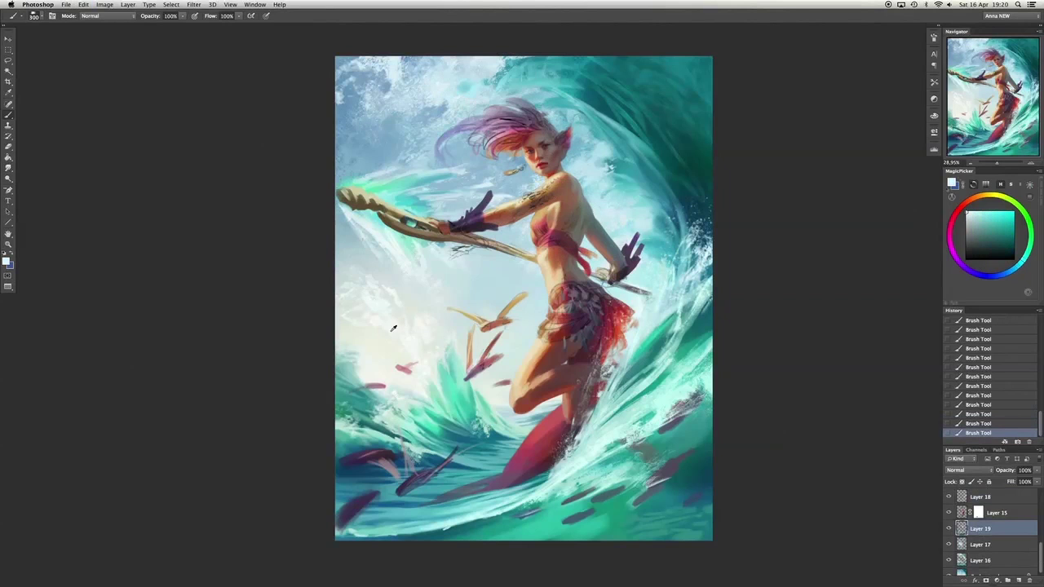
pyautogui.keyDown('alt'); pyautogui.click(380, 317); pyautogui.keyUp('alt')
pyautogui.press('super+z')
pyautogui.press('super+z')
# Reduce the brush size and try teal tones, toggling the last stroke to compare.
pyautogui.rightClick(376, 361)
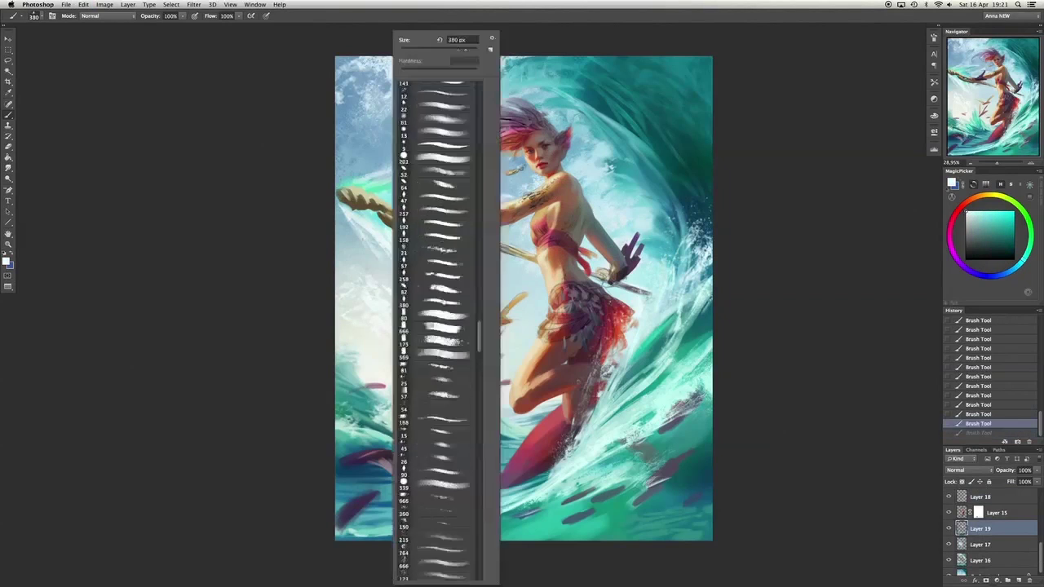
pyautogui.press('Return')
pyautogui.press('super+z')
pyautogui.keyDown('alt'); pyautogui.click(379, 412); pyautogui.keyUp('alt')
pyautogui.press('super+z')
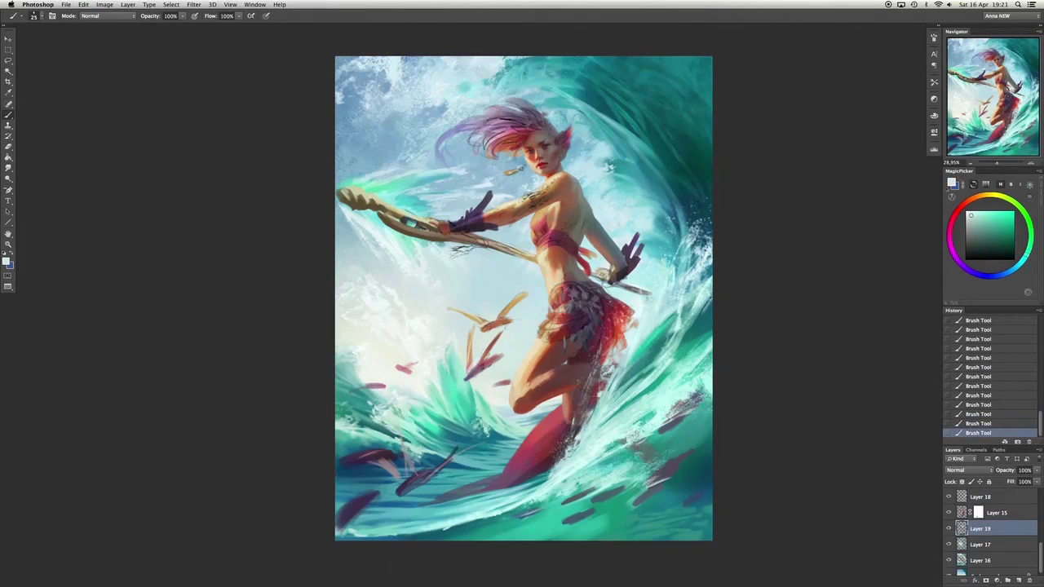
pyautogui.keyDown('alt'); pyautogui.click(586, 169); pyautogui.keyUp('alt')
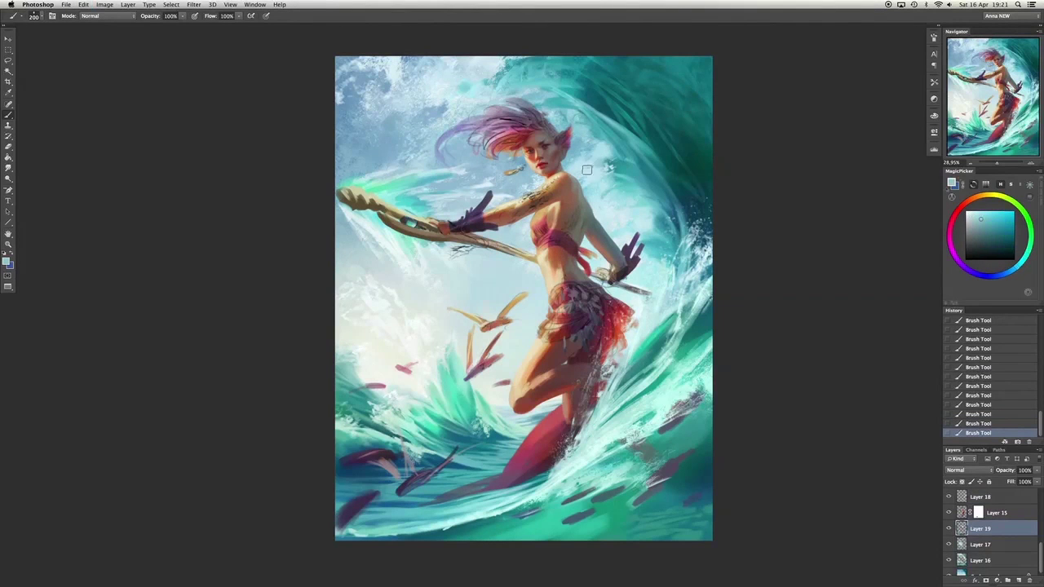
pyautogui.keyDown('alt'); pyautogui.click(574, 138); pyautogui.keyUp('alt')
pyautogui.press('super+z')
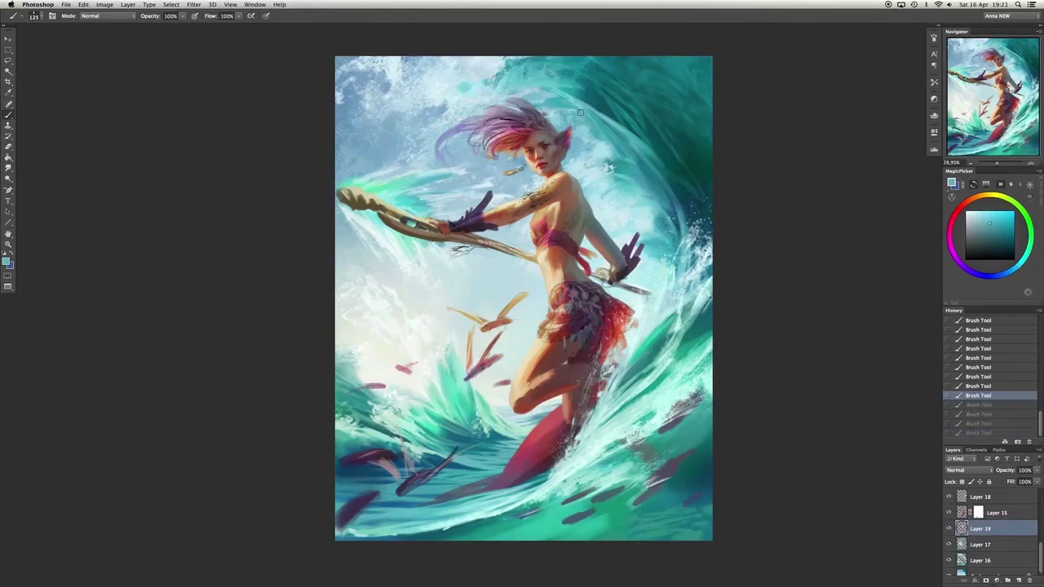
pyautogui.press('super+z')
# Sample sky blue and wave teal-green, then dab small teal-green spray onto the wave.
pyautogui.keyDown('alt'); pyautogui.click(408, 103); pyautogui.keyUp('alt')
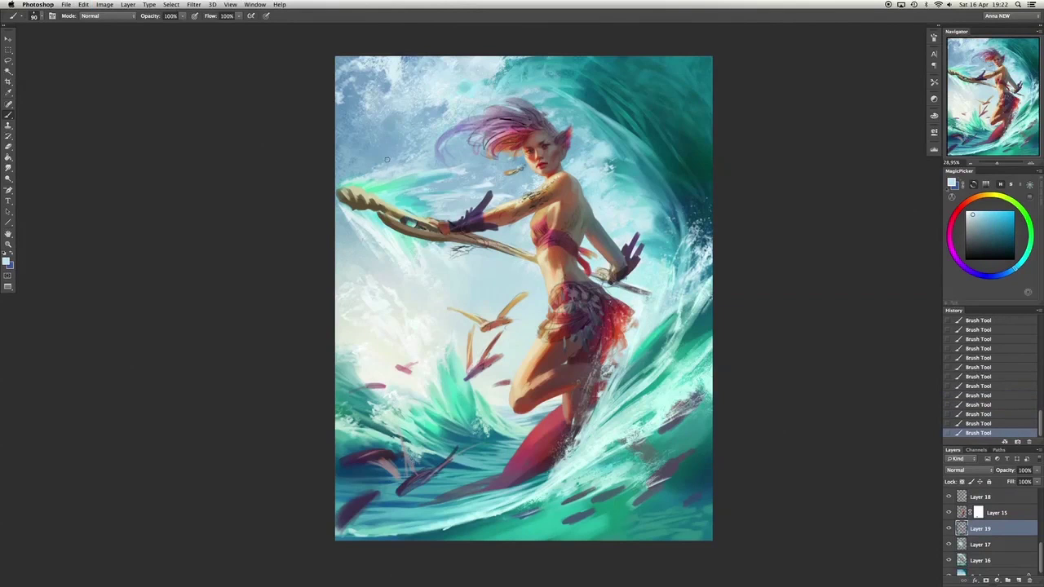
pyautogui.press('super+z')
pyautogui.keyDown('alt'); pyautogui.click(391, 235); pyautogui.keyUp('alt')
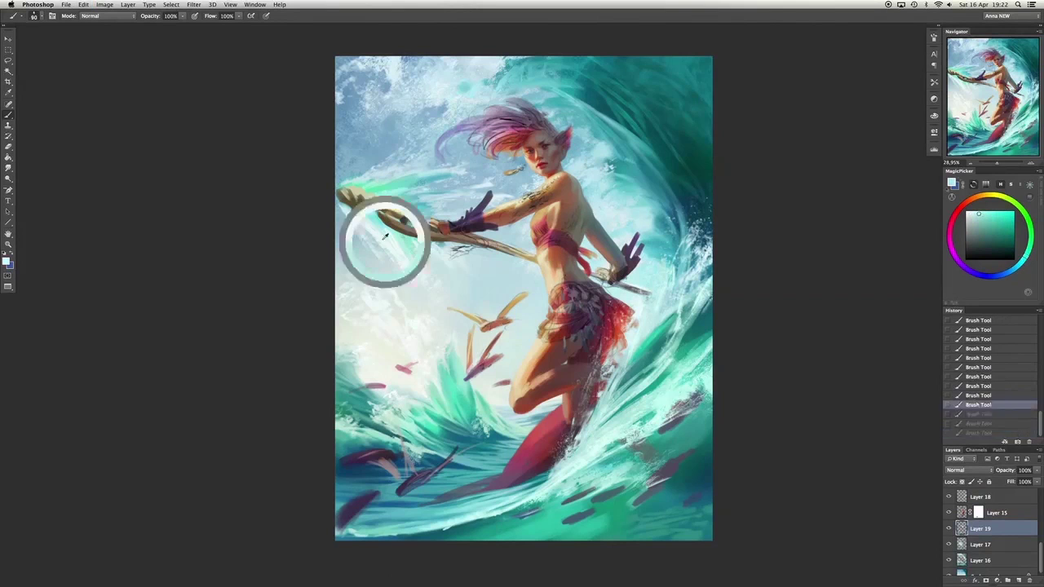
pyautogui.click(400, 269)
pyautogui.keyDown('alt'); pyautogui.click(402, 245); pyautogui.keyUp('alt')
pyautogui.moveTo(410, 283); pyautogui.dragTo(421, 298)
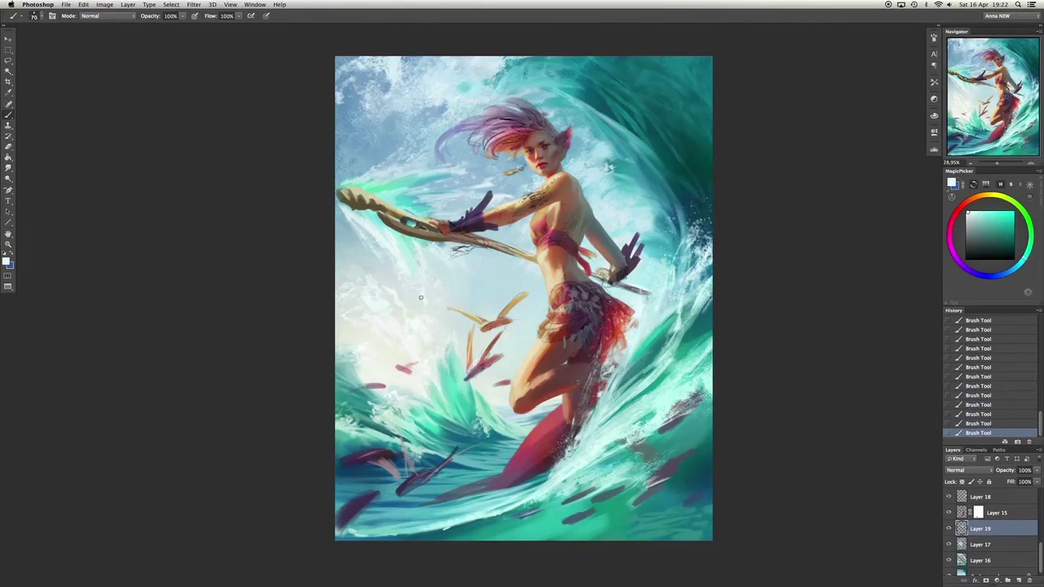
# Dab light blue spray near the spear and teal-green spray on the lower wave, undoing two dabs.
pyautogui.click(378, 236)
pyautogui.keyDown('alt'); pyautogui.click(442, 202); pyautogui.keyUp('alt')
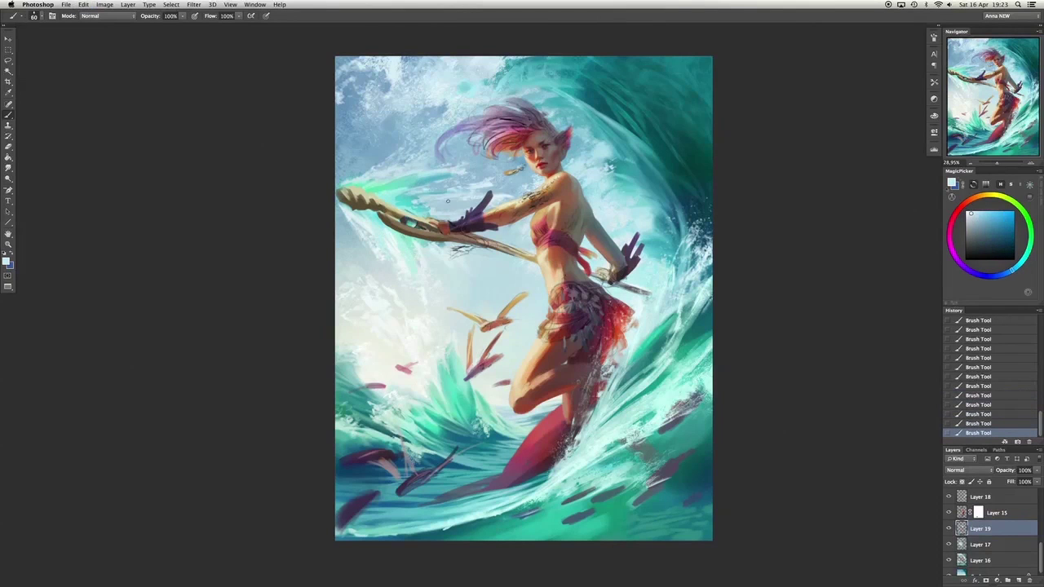
pyautogui.keyDown('alt'); pyautogui.click(441, 245); pyautogui.keyUp('alt')
pyautogui.click(450, 289)
pyautogui.click(428, 301)
pyautogui.click(441, 333)
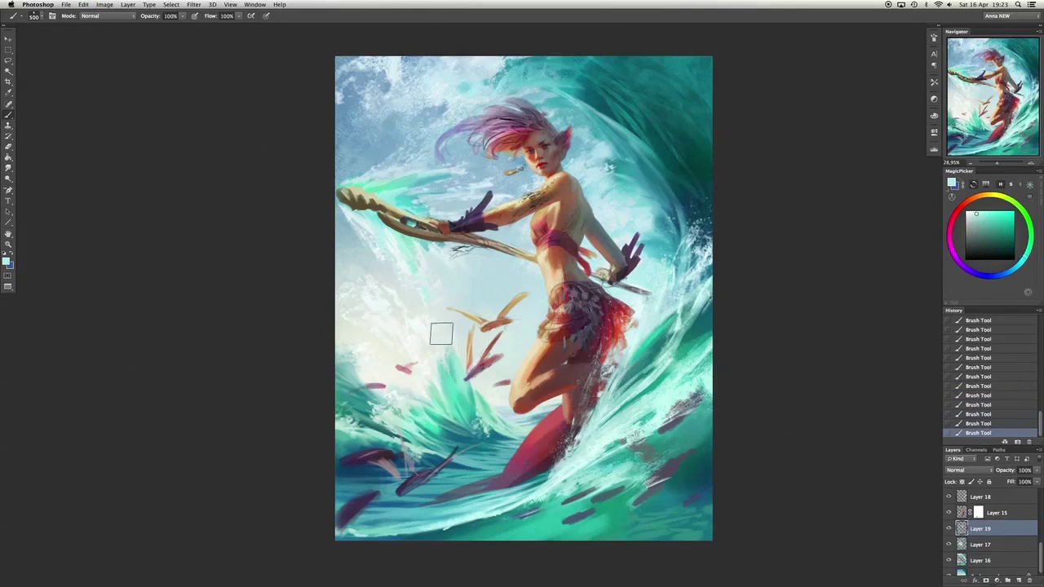
pyautogui.hotkey('ctrl', 'alt', 'z')
# Sample light blue near the torso, restore the undone dabs, and shrink the brush to a fine tip.
pyautogui.keyDown('alt'); pyautogui.click(526, 278); pyautogui.keyUp('alt')
pyautogui.hotkey('ctrl', 'alt', 'z')
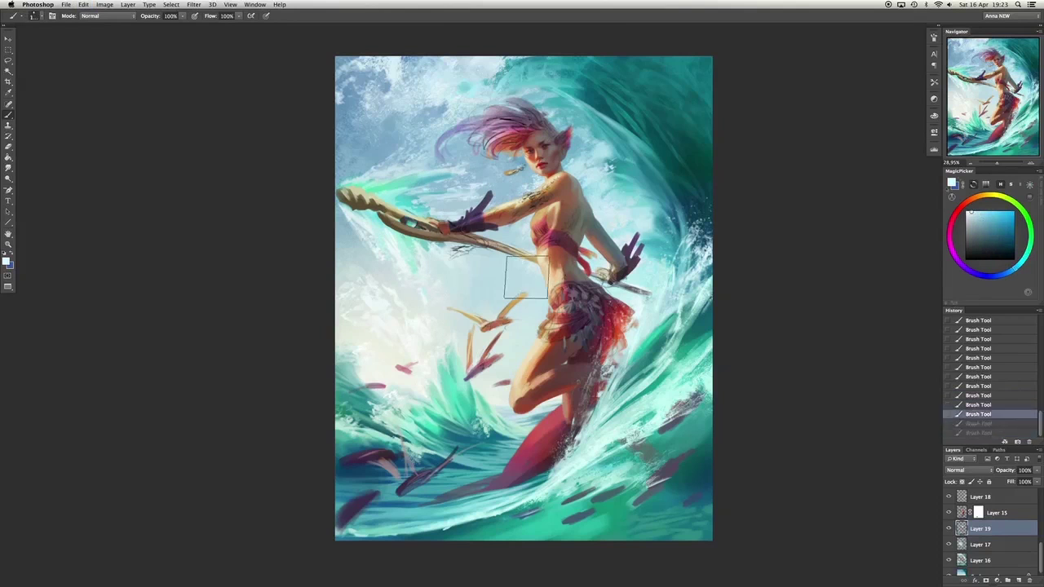
pyautogui.hotkey('ctrl', 'shift', 'z')
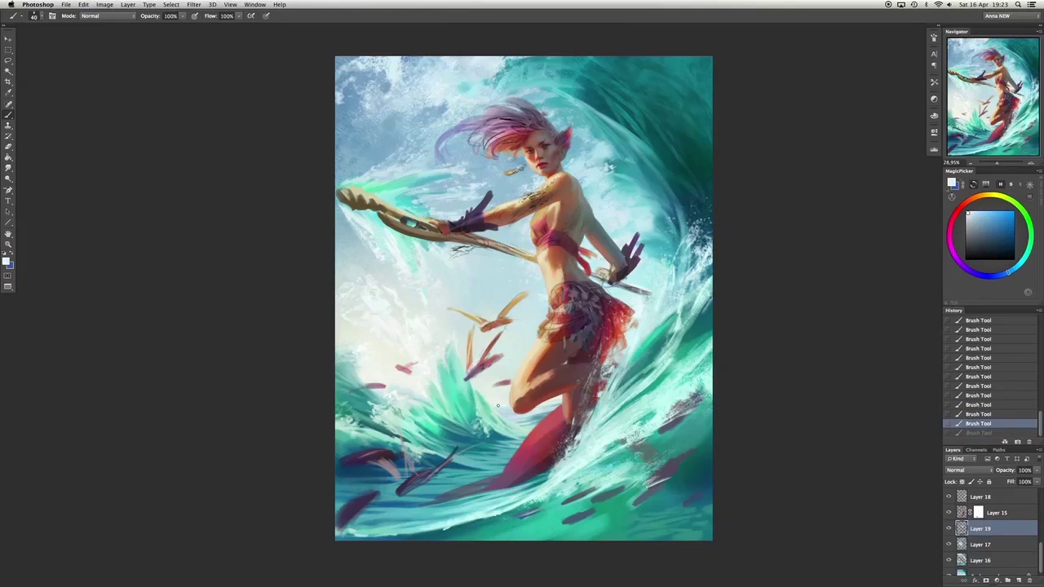
pyautogui.hotkey('ctrl', 'shift', 'z')
pyautogui.keyDown('alt'); pyautogui.click(497, 406); pyautogui.keyUp('alt')
pyautogui.rightClick(495, 406)
pyautogui.press('Return')
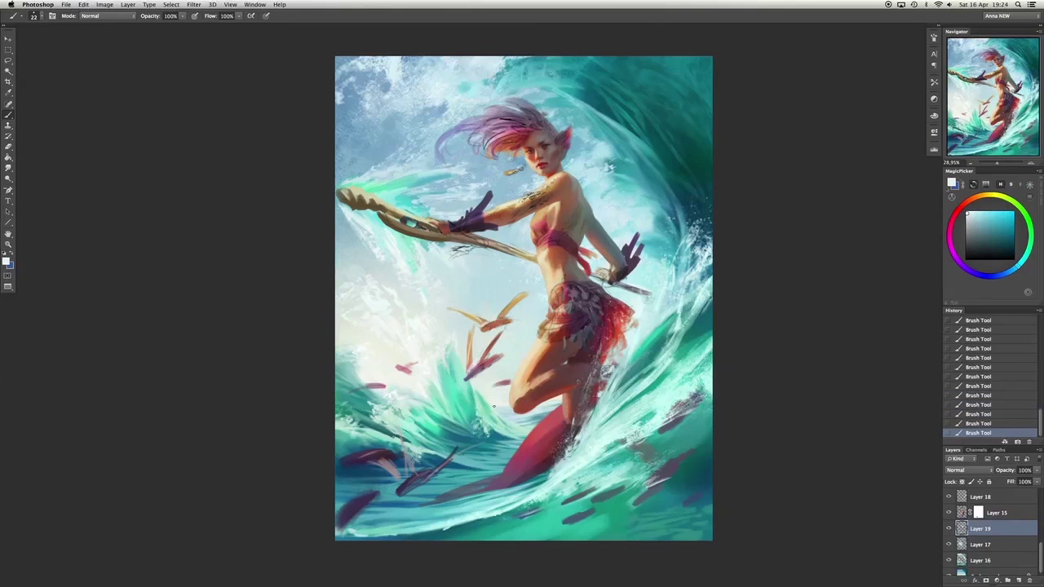
# Compare the latest stroke, then resample lighter blues and a very light mint for highlights.
pyautogui.keyDown('alt'); pyautogui.click(657, 371); pyautogui.keyUp('alt')
pyautogui.hotkey('ctrl', 'alt', 'z')
pyautogui.hotkey('ctrl', 'shift', 'z')
pyautogui.hotkey('ctrl', 'alt', 'z')
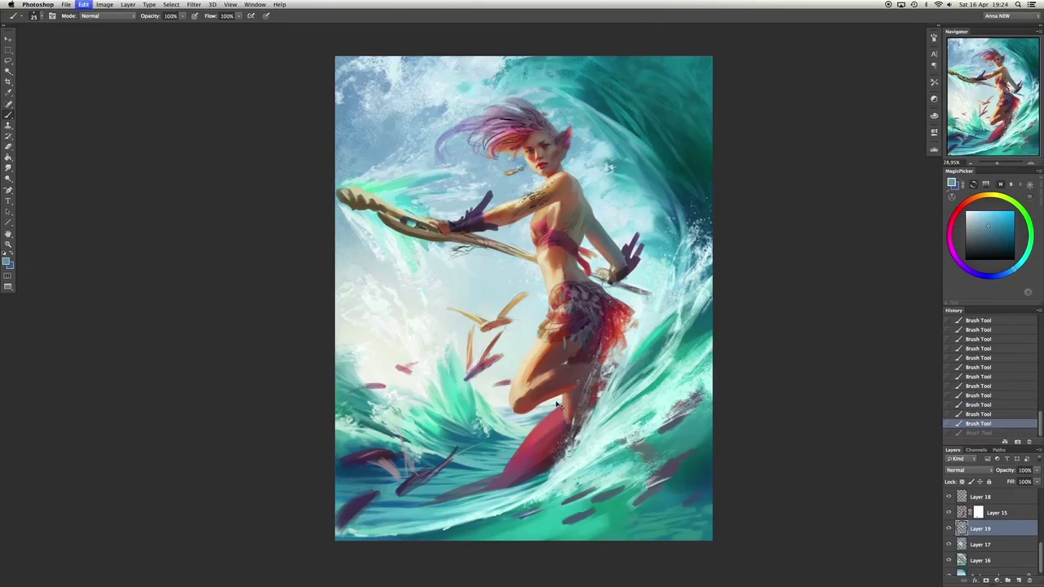
pyautogui.hotkey('ctrl', 'shift', 'z')
pyautogui.keyDown('alt'); pyautogui.click(505, 409); pyautogui.keyUp('alt')
pyautogui.keyDown('alt'); pyautogui.click(519, 413); pyautogui.keyUp('alt')
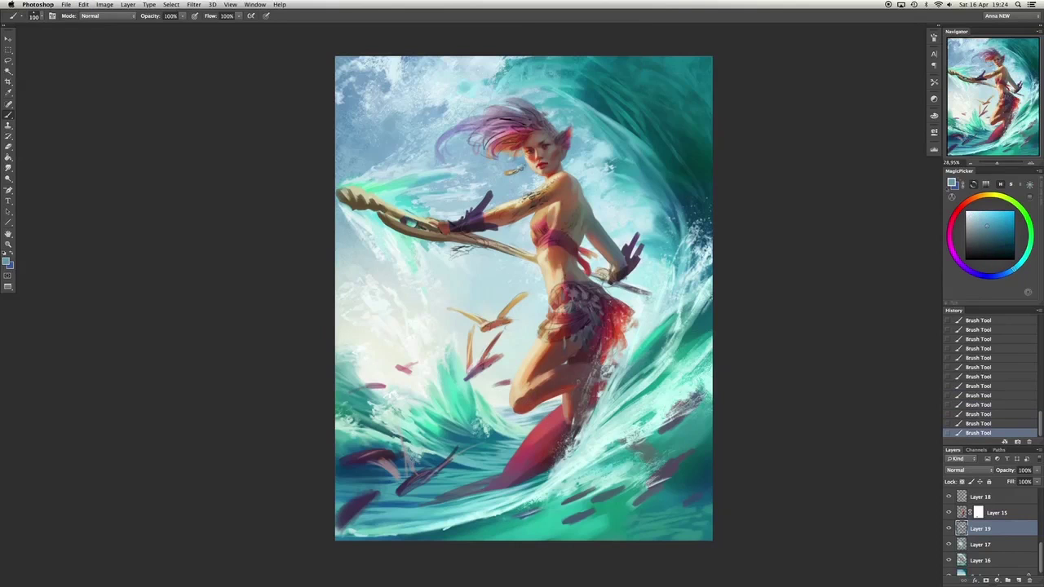
pyautogui.keyDown('alt'); pyautogui.click(606, 424); pyautogui.keyUp('alt')
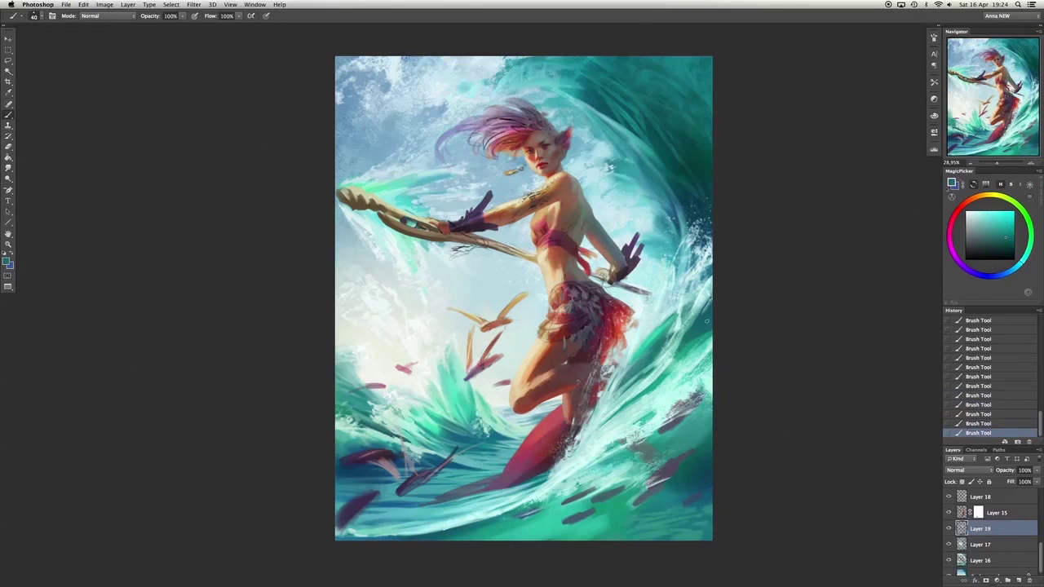
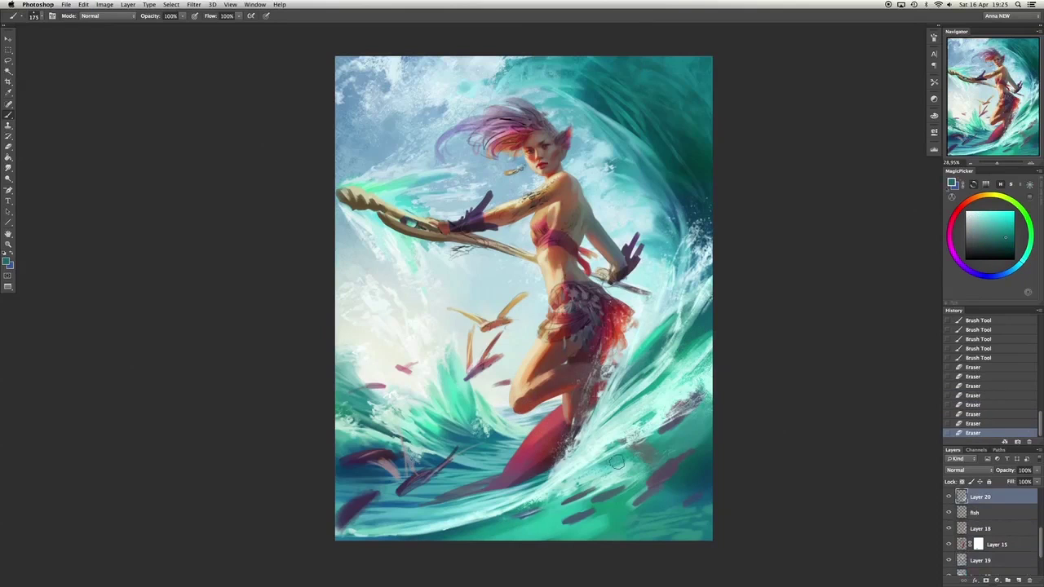
# Soften the strokes near the leg on Layer 20, then paint light cyan foam on Layer 19.
pyautogui.moveTo(617, 462); pyautogui.dragTo(552, 494)
pyautogui.click(950, 561)
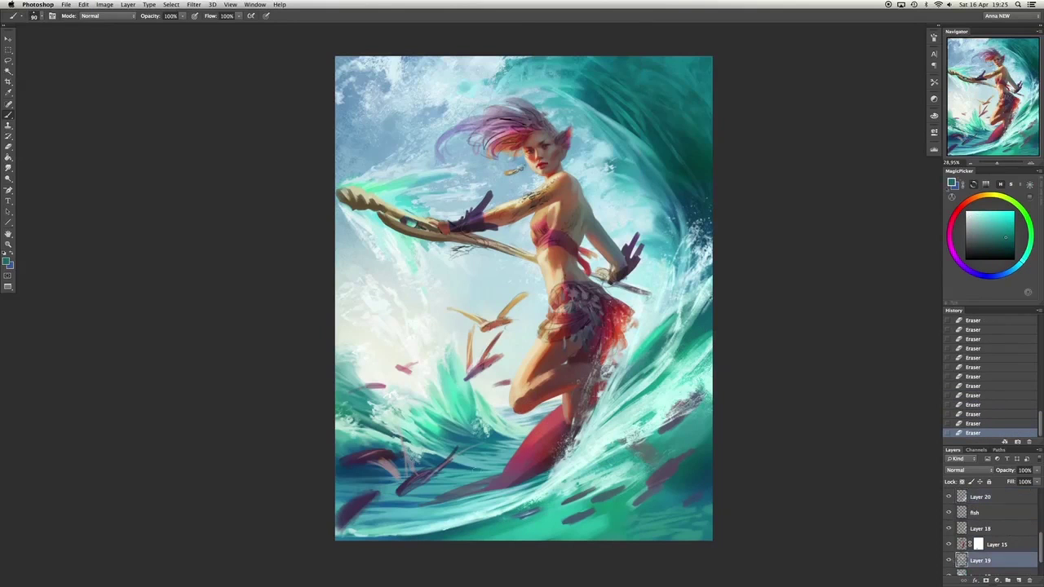
pyautogui.press('b')
pyautogui.keyDown('alt'); pyautogui.click(482, 465); pyautogui.keyUp('alt')
pyautogui.moveTo(432, 506); pyautogui.dragTo(514, 420)
pyautogui.moveTo(477, 470); pyautogui.dragTo(502, 464)
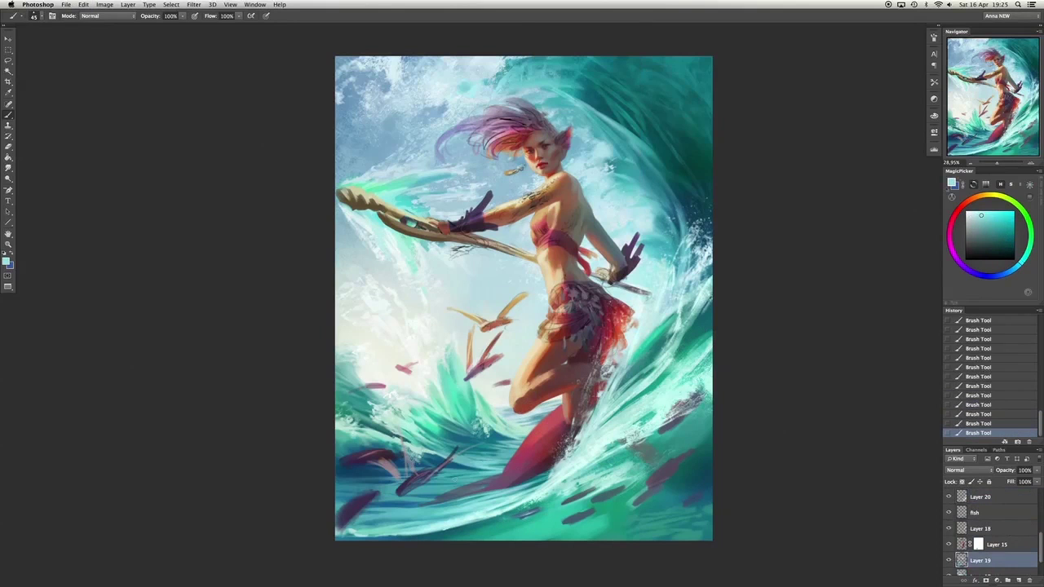
# Brighten the white foam in the lower-right water, stepping back and forward to compare.
pyautogui.hotkey('ctrl', 'z')
pyautogui.hotkey('ctrl', 'z')
pyautogui.hotkey('ctrl', 'z')
pyautogui.hotkey('ctrl', 'z')
pyautogui.moveTo(673, 410); pyautogui.dragTo(632, 440)
pyautogui.hotkey('ctrl', 'z')
pyautogui.hotkey('ctrl', 'z')
pyautogui.hotkey('ctrl', 'alt', 'z')
pyautogui.hotkey('ctrl', 'alt', 'z')
pyautogui.hotkey('ctrl', 'alt', 'z')
pyautogui.hotkey('ctrl', 'shift', 'z')
pyautogui.hotkey('ctrl', 'shift', 'z')
pyautogui.hotkey('ctrl', 'shift', 'z')
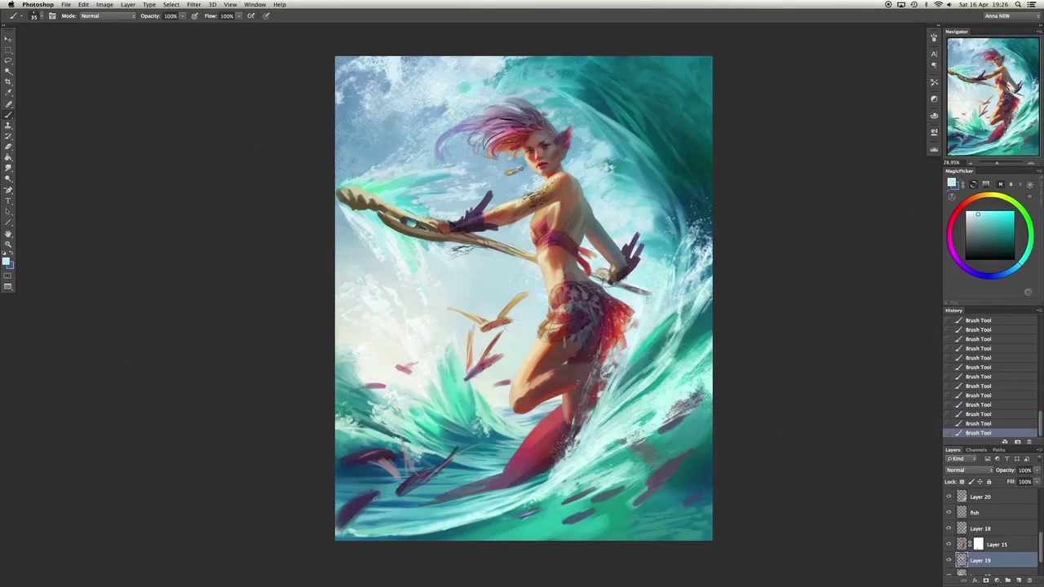
pyautogui.hotkey('ctrl', 'alt', 'z')
pyautogui.hotkey('ctrl', 'alt', 'z')
pyautogui.hotkey('ctrl', 'alt', 'z')
pyautogui.hotkey('ctrl', 'shift', 'z')
pyautogui.hotkey('ctrl', 'shift', 'z')
pyautogui.hotkey('ctrl', 'shift', 'z')
# Sample water colours while resizing the brush between 30 and 70, comparing recent strokes.
pyautogui.keyDown('alt'); pyautogui.click(402, 527); pyautogui.keyUp('alt')
pyautogui.press(']')
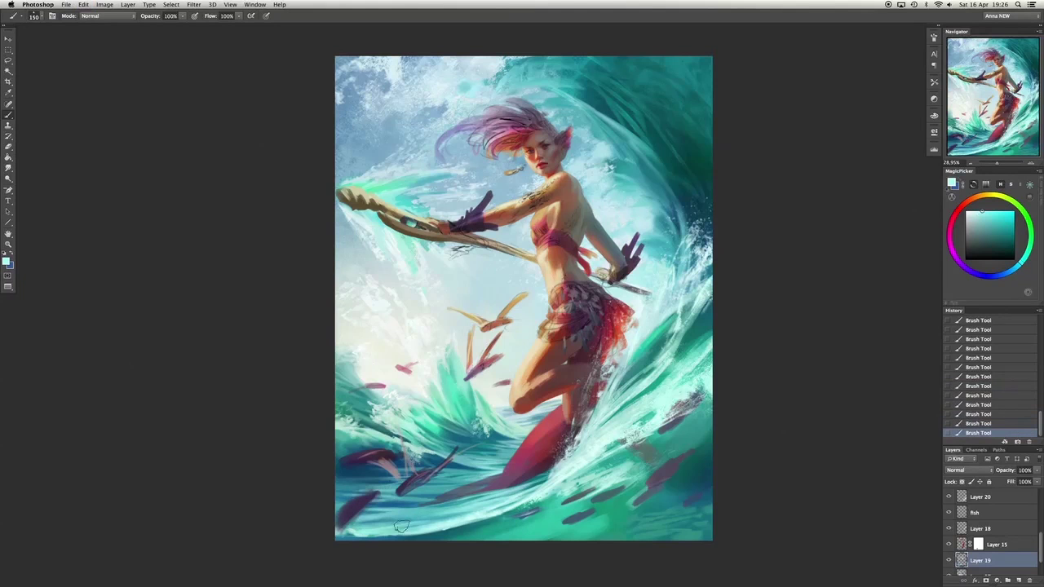
pyautogui.hotkey('ctrl', 'z')
pyautogui.hotkey('ctrl', 'z')
pyautogui.hotkey('ctrl', 'z')
pyautogui.hotkey('ctrl', 'z')
pyautogui.press('[')
pyautogui.press('[')
pyautogui.press('[')
pyautogui.press('[')
pyautogui.keyDown('alt'); pyautogui.click(400, 519); pyautogui.keyUp('alt')
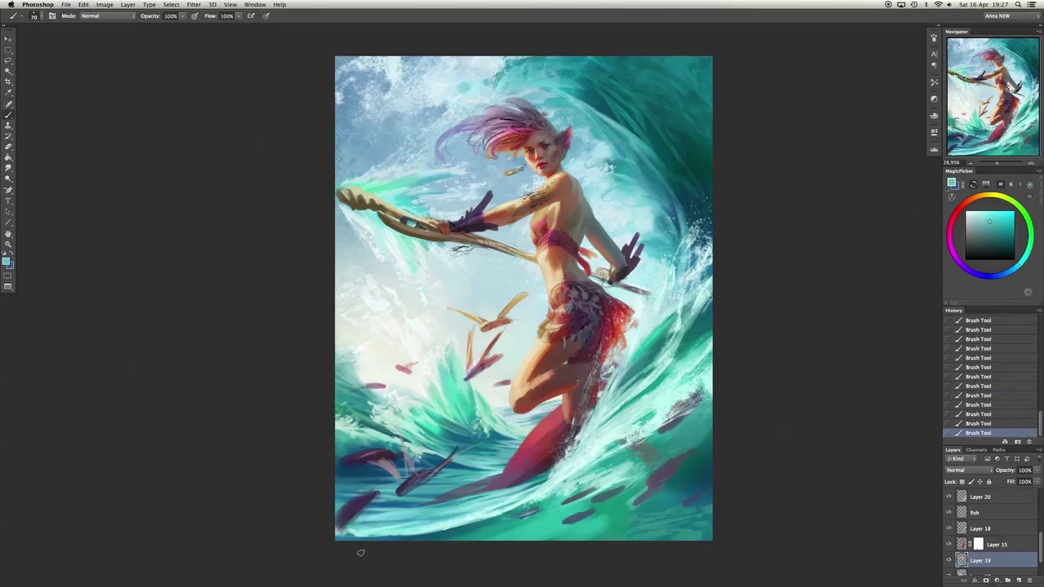
pyautogui.keyDown('alt'); pyautogui.click(437, 512); pyautogui.keyUp('alt')
pyautogui.press('[')
pyautogui.press('[')
pyautogui.press('[')
pyautogui.press('[')
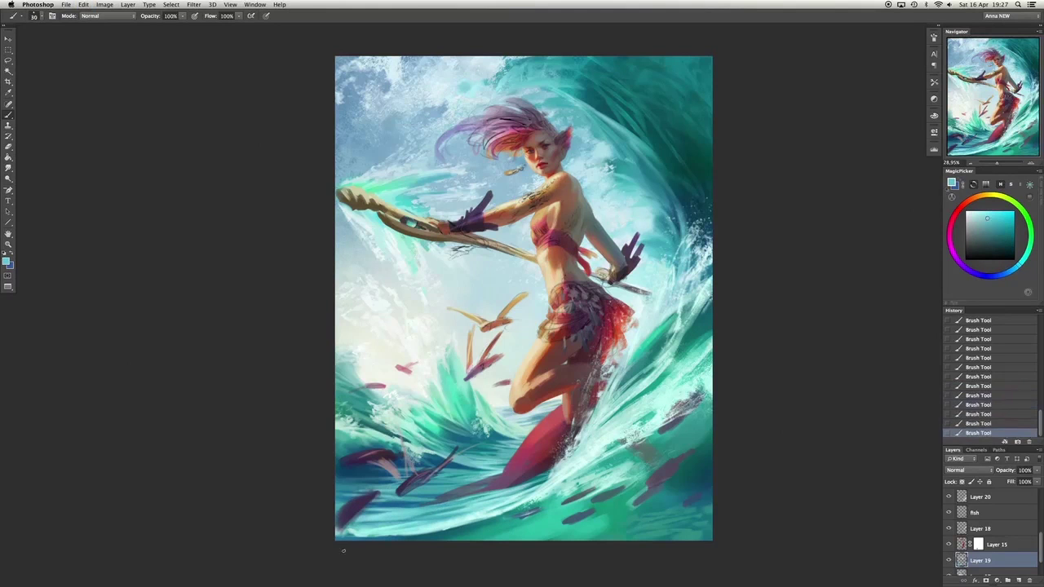
pyautogui.hotkey('ctrl', 'alt', 'z')
pyautogui.hotkey('ctrl', 'alt', 'z')
pyautogui.hotkey('ctrl', 'alt', 'z')
pyautogui.hotkey('ctrl', 'alt', 'z')
pyautogui.hotkey('ctrl', 'alt', 'z')
pyautogui.keyDown('alt'); pyautogui.click(472, 510); pyautogui.keyUp('alt')
pyautogui.hotkey('ctrl', 'shift', 'z')
pyautogui.hotkey('ctrl', 'shift', 'z')
pyautogui.hotkey('ctrl', 'shift', 'z')
pyautogui.hotkey('ctrl', 'shift', 'z')
pyautogui.hotkey('ctrl', 'shift', 'z')
pyautogui.press(']')
pyautogui.press(']')
pyautogui.press(']')
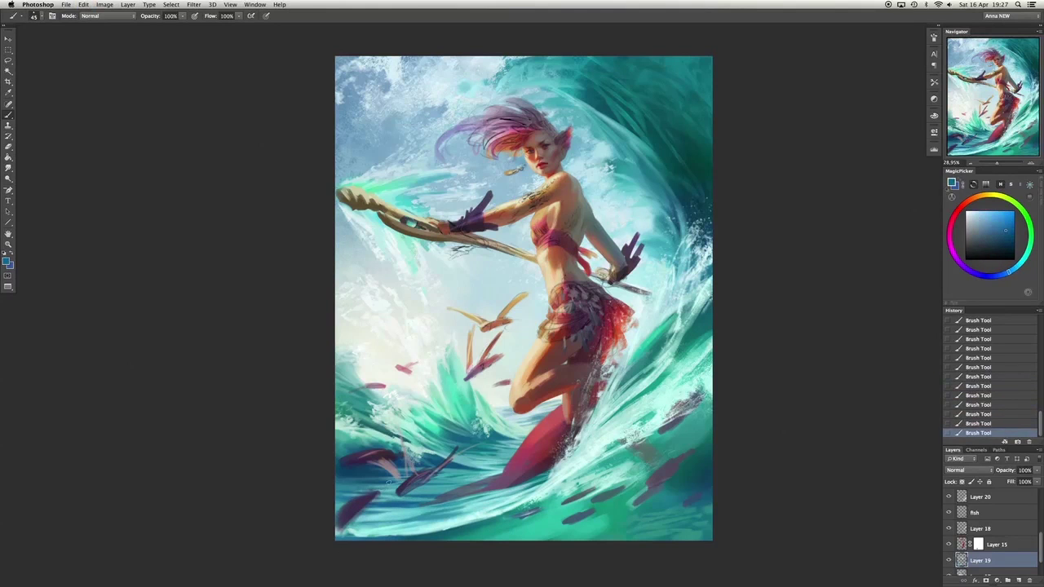
# Sample a darker blue, shrink the brush to 50 and toggle the last stroke to compare.
pyautogui.keyDown('alt'); pyautogui.click(340, 433); pyautogui.keyUp('alt')
pyautogui.hotkey('ctrl', 'z')
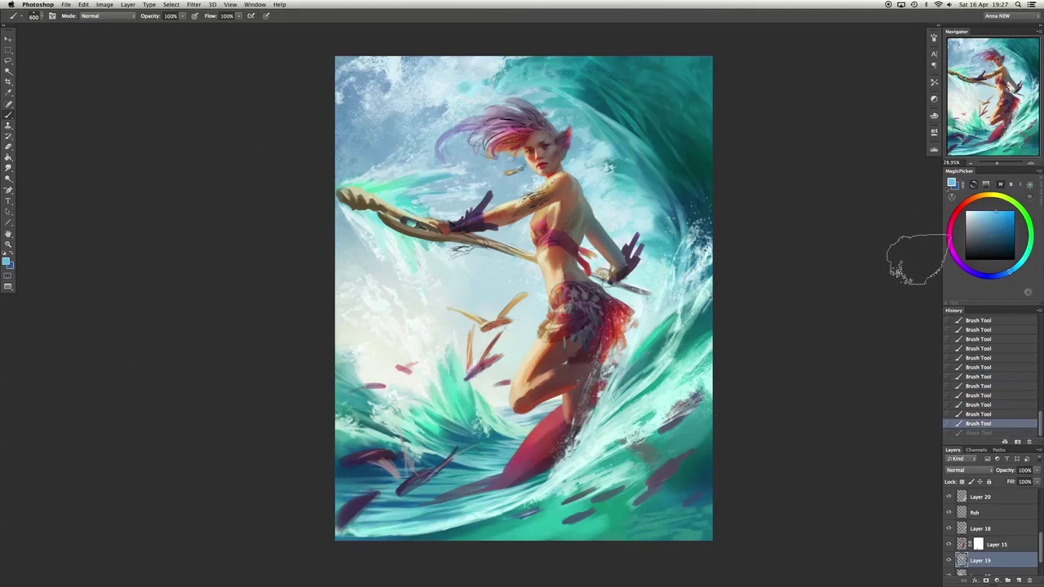
pyautogui.hotkey('ctrl', 'z')
pyautogui.click(1010, 237)
pyautogui.hotkey('ctrl', 'z')
pyautogui.hotkey('ctrl', 'z')
pyautogui.press('[')
pyautogui.hotkey('ctrl', 'z')
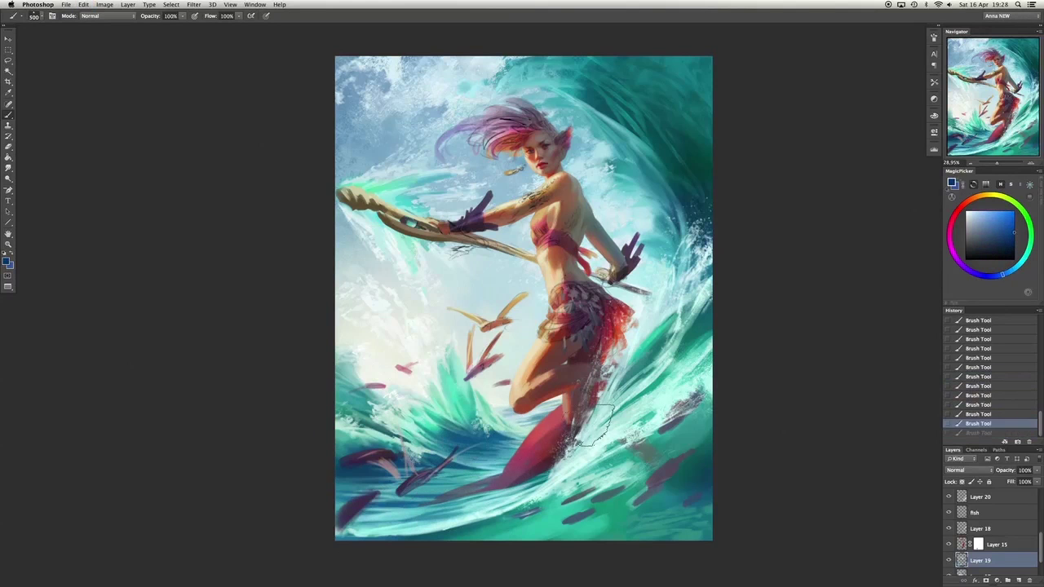
pyautogui.hotkey('ctrl', 'z')
pyautogui.hotkey('ctrl', 'z')
pyautogui.hotkey('ctrl', 'z')
pyautogui.keyDown('alt'); pyautogui.click(380, 463); pyautogui.keyUp('alt')
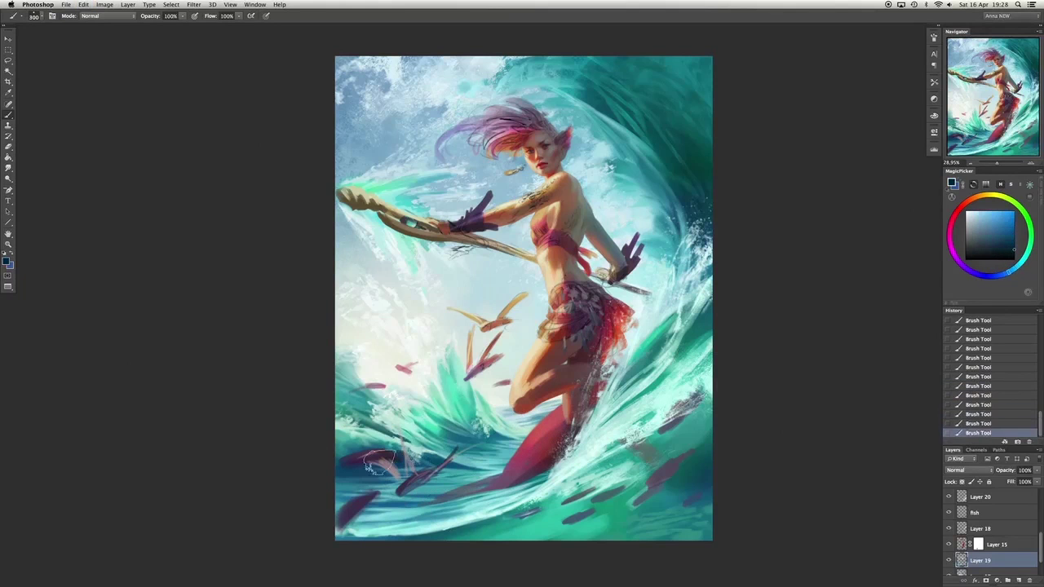
pyautogui.hotkey('ctrl', 'z')
# Try light teal and dark blue foam strokes, leaving the last one undone, and choose a large irregular tip.
pyautogui.keyDown('alt'); pyautogui.click(514, 526); pyautogui.keyUp('alt')
pyautogui.hotkey('ctrl', 'z')
pyautogui.hotkey('ctrl', 'z')
pyautogui.press(']')
pyautogui.press(']')
pyautogui.press(']')
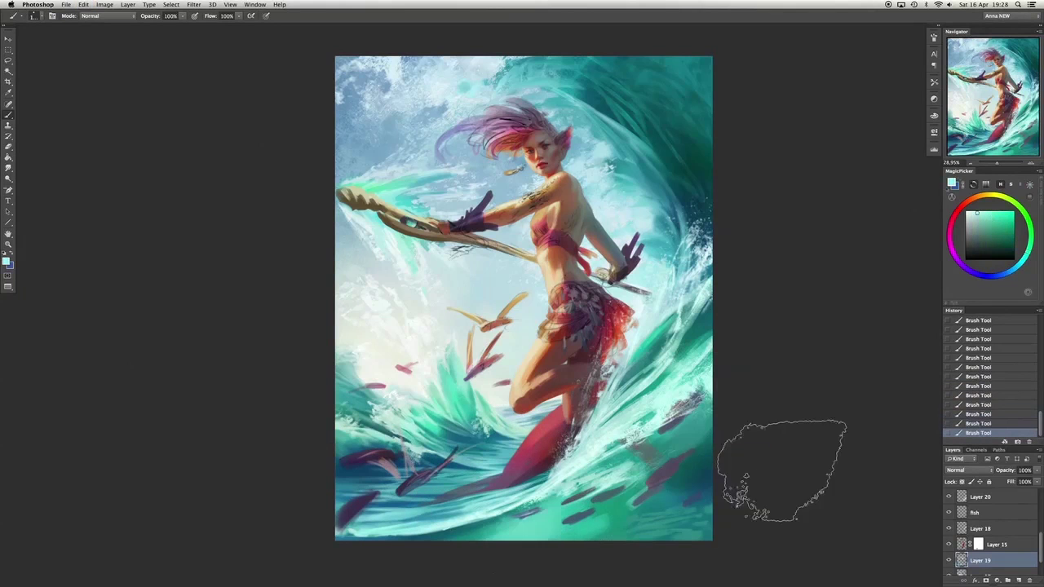
pyautogui.hotkey('ctrl', 'z')
pyautogui.hotkey('ctrl', 'z')
pyautogui.hotkey('ctrl', 'z')
pyautogui.hotkey('ctrl', 'z')
pyautogui.keyDown('alt'); pyautogui.click(693, 487); pyautogui.keyUp('alt')
pyautogui.hotkey('ctrl', 'z')
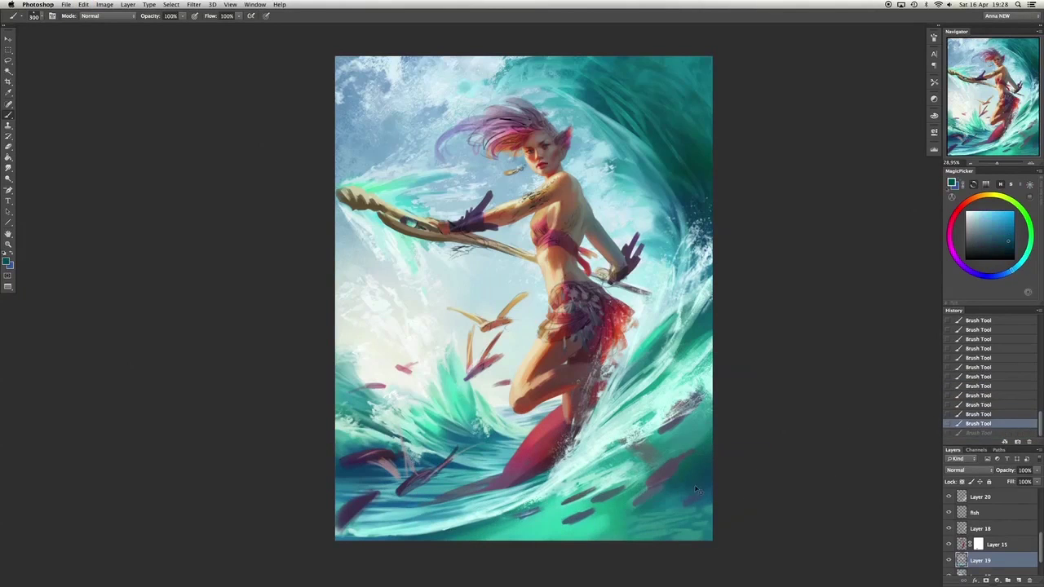
pyautogui.hotkey('ctrl', 'z')
pyautogui.press('x')
pyautogui.hotkey('ctrl', 'z')
pyautogui.hotkey('ctrl', 'z')
pyautogui.press('.')
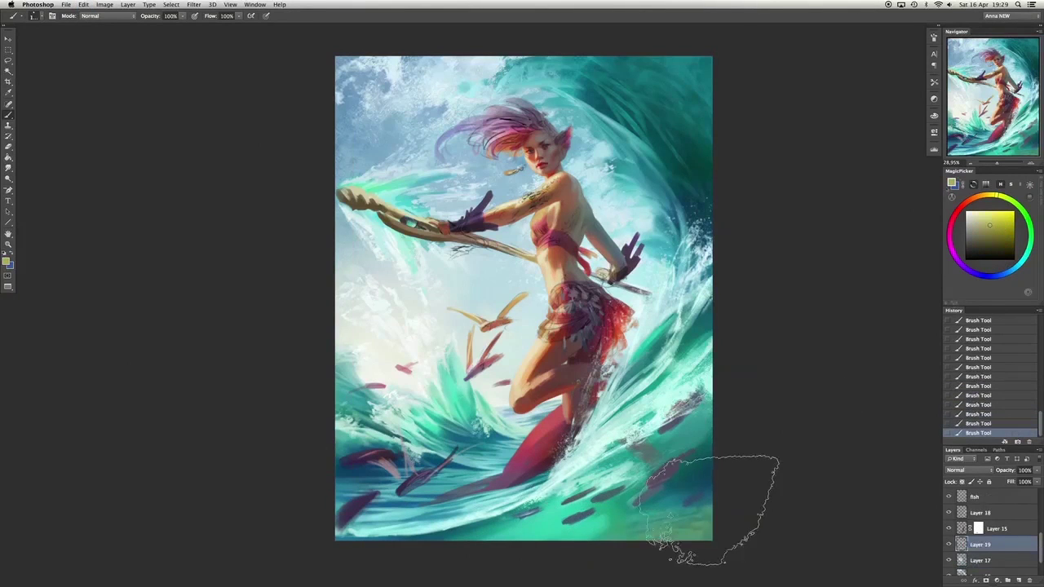
# Paint pink and green strokes in the lower-right wave, then undo the last two.
pyautogui.keyDown('alt'); pyautogui.click(620, 526); pyautogui.keyUp('alt')
pyautogui.moveTo(620, 527)
pyautogui.mouseDown()
pyautogui.moveTo(701, 509)
pyautogui.moveTo(575, 536)
pyautogui.moveTo(510, 564)
pyautogui.moveTo(729, 490)
pyautogui.mouseUp()
pyautogui.keyDown('alt'); pyautogui.click(595, 523); pyautogui.keyUp('alt')
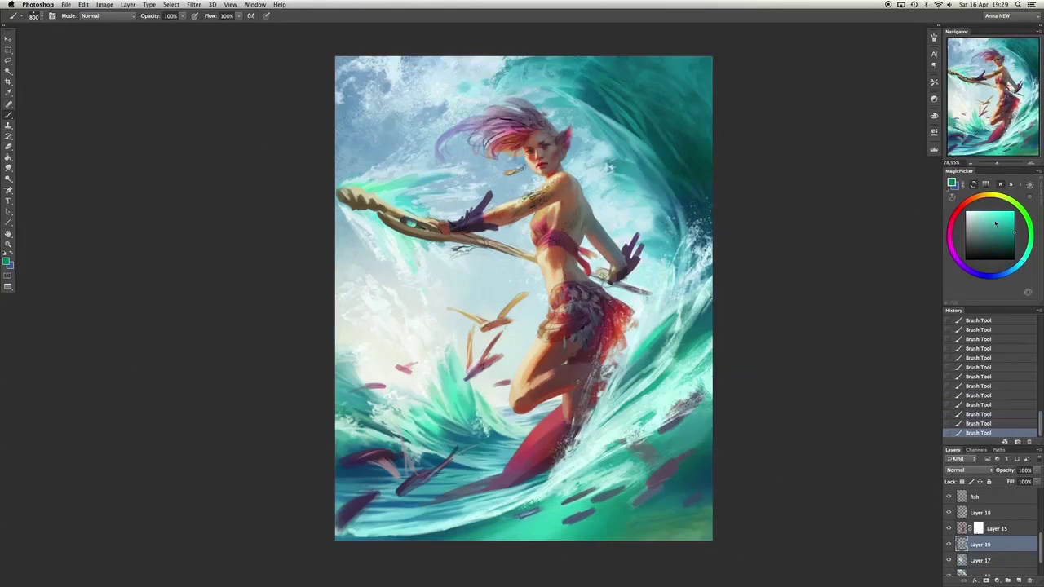
pyautogui.keyDown('alt'); pyautogui.click(674, 435); pyautogui.keyUp('alt')
pyautogui.press('[')
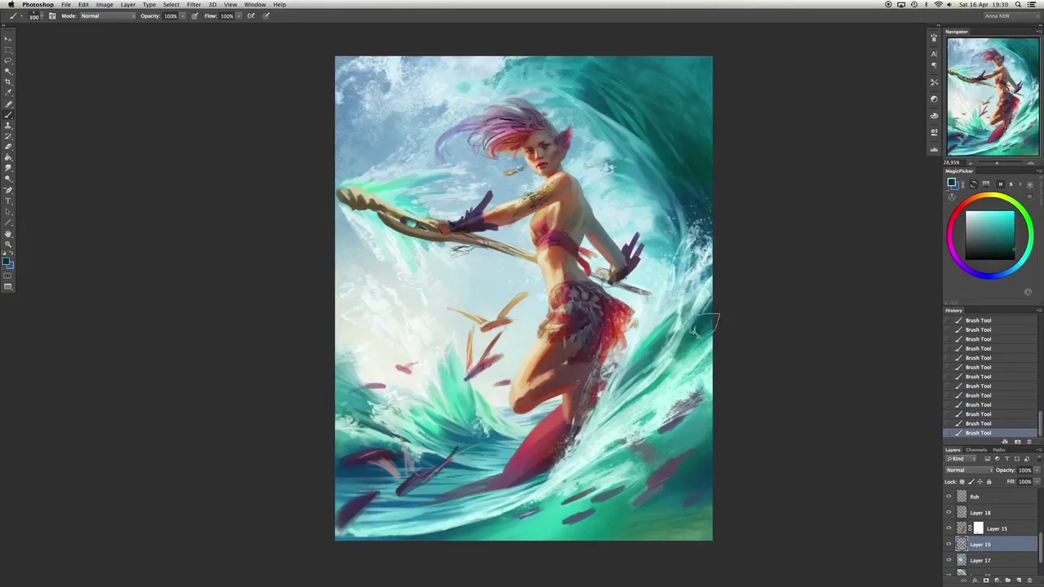
pyautogui.press('super+alt+z')
pyautogui.press('super+alt+z')
# Paint light blue and teal spray strokes into the water at brush sizes 100 to 250.
pyautogui.keyDown('alt'); pyautogui.click(692, 342); pyautogui.keyUp('alt')
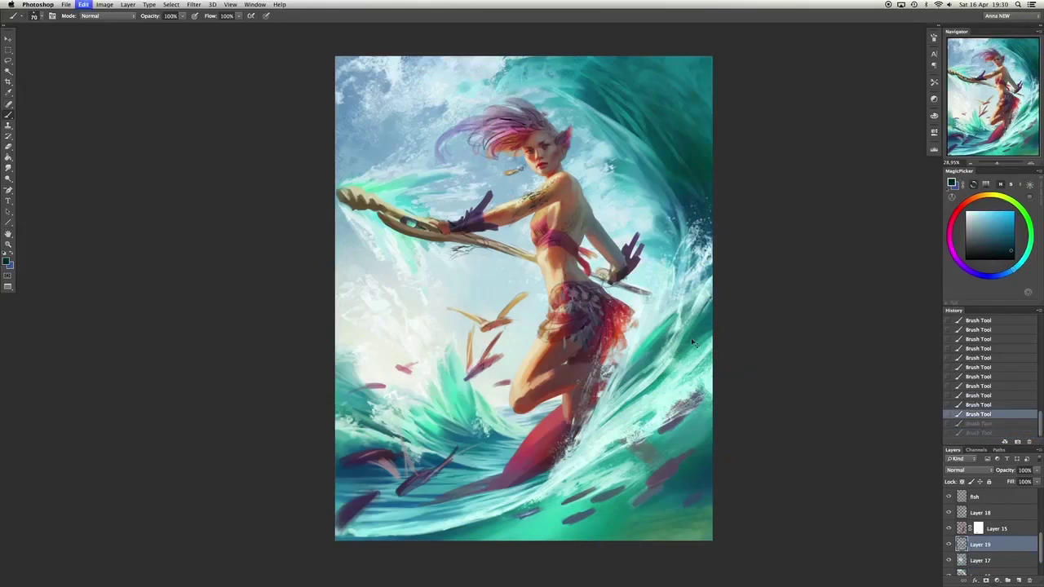
pyautogui.press(']')
pyautogui.press(']')
pyautogui.press(']')
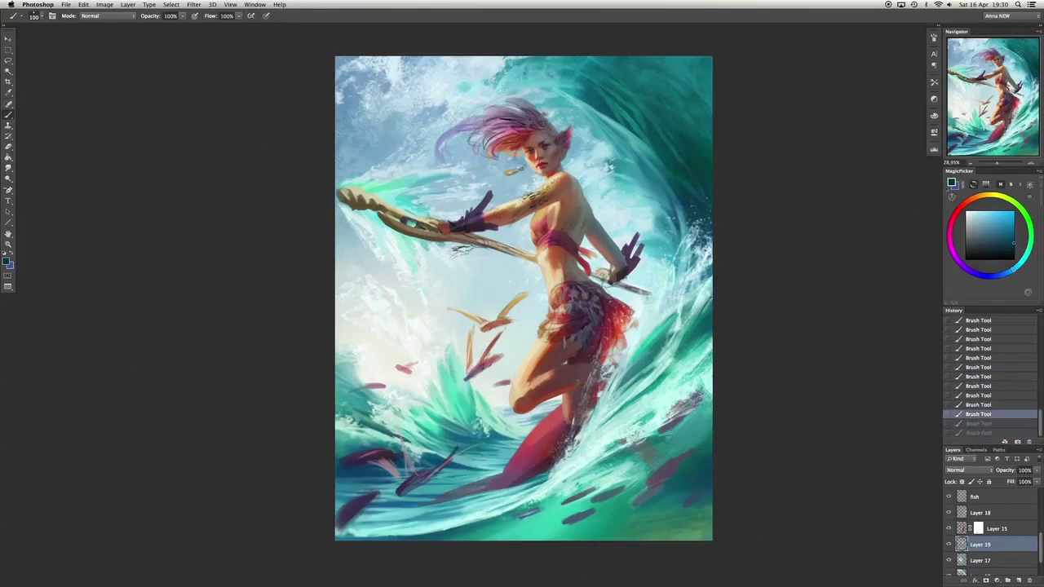
pyautogui.moveTo(685, 432); pyautogui.dragTo(604, 463)
pyautogui.keyDown('alt'); pyautogui.click(462, 410); pyautogui.keyUp('alt')
pyautogui.press(']')
pyautogui.press(']')
pyautogui.press(']')
pyautogui.press(']')
pyautogui.press(']')
pyautogui.moveTo(465, 416); pyautogui.dragTo(450, 434)
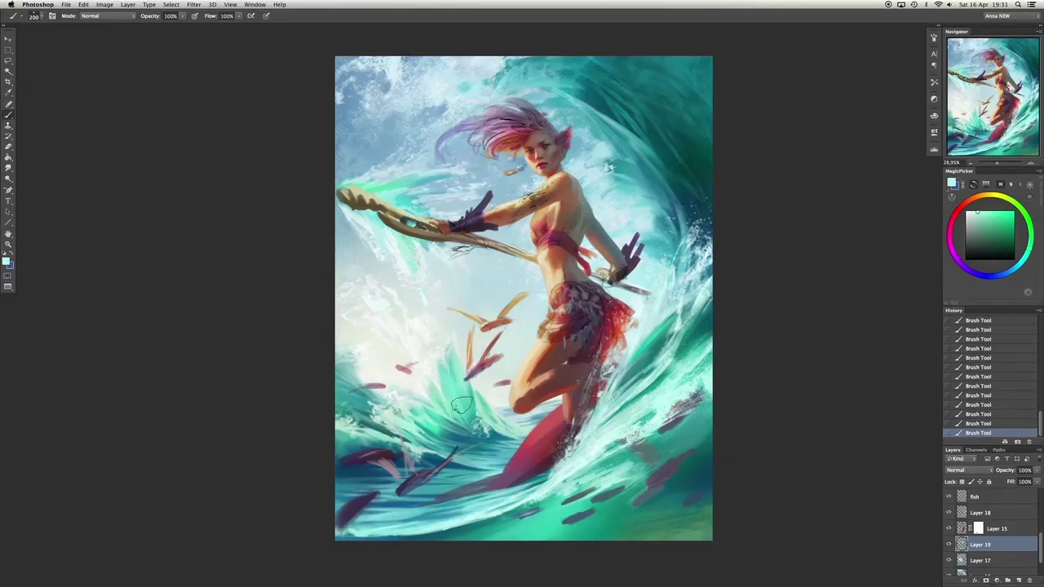
# Sample dark blue from the water, set the brush to 175 and undo the last stroke.
pyautogui.keyDown('alt'); pyautogui.click(457, 390); pyautogui.keyUp('alt')
pyautogui.press(']')
pyautogui.press(']')
pyautogui.press(']')
pyautogui.press(']')
pyautogui.press(']')
pyautogui.press(']')
pyautogui.press(']')
pyautogui.press('[')
pyautogui.press('[')
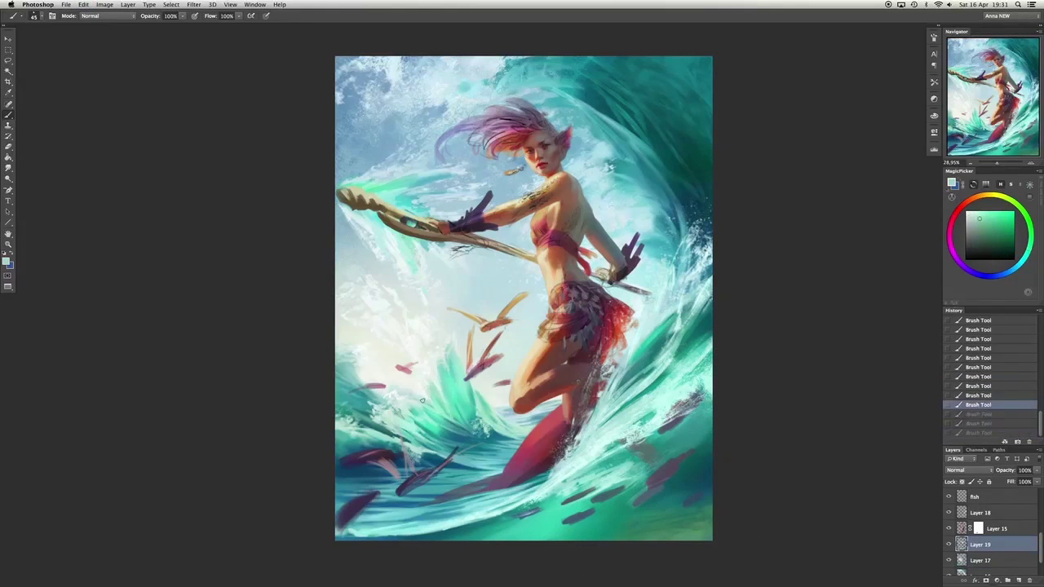
pyautogui.keyDown('alt'); pyautogui.click(392, 388); pyautogui.keyUp('alt')
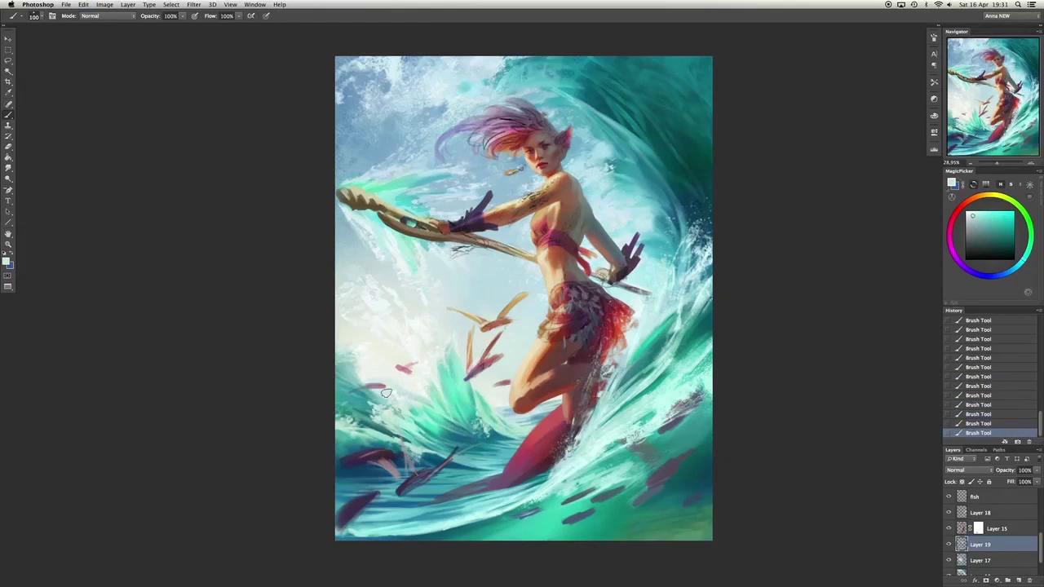
pyautogui.keyDown('alt'); pyautogui.click(341, 360); pyautogui.keyUp('alt')
pyautogui.keyDown('alt'); pyautogui.click(416, 412); pyautogui.keyUp('alt')
pyautogui.press(']')
pyautogui.press(']')
pyautogui.press(']')
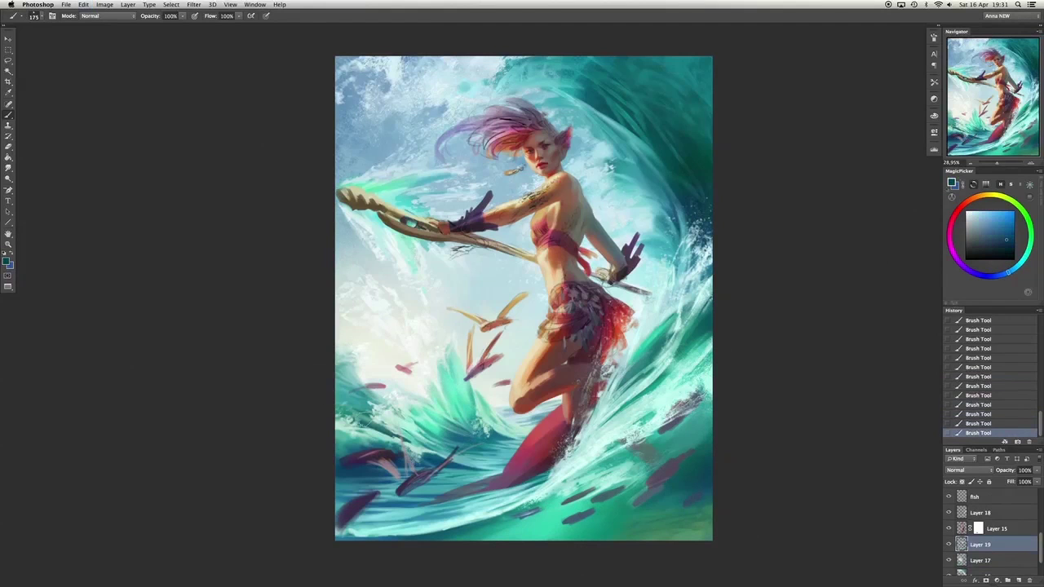
pyautogui.press('super+z')
pyautogui.press('super+z')
pyautogui.press('super+z')
pyautogui.press('super+z')
pyautogui.press('super+z')
# Cover the pink marks on the left with light blue using a 250 brush.
pyautogui.keyDown('alt'); pyautogui.click(372, 377); pyautogui.keyUp('alt')
pyautogui.press(']')
pyautogui.press(']')
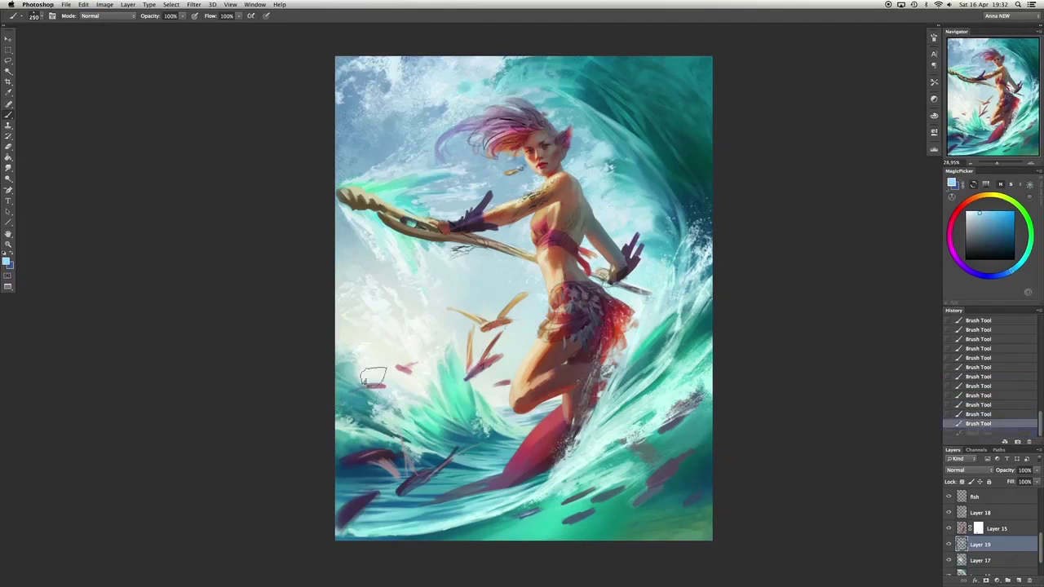
pyautogui.moveTo(372, 377); pyautogui.dragTo(360, 398)
pyautogui.press('[')
pyautogui.press('[')
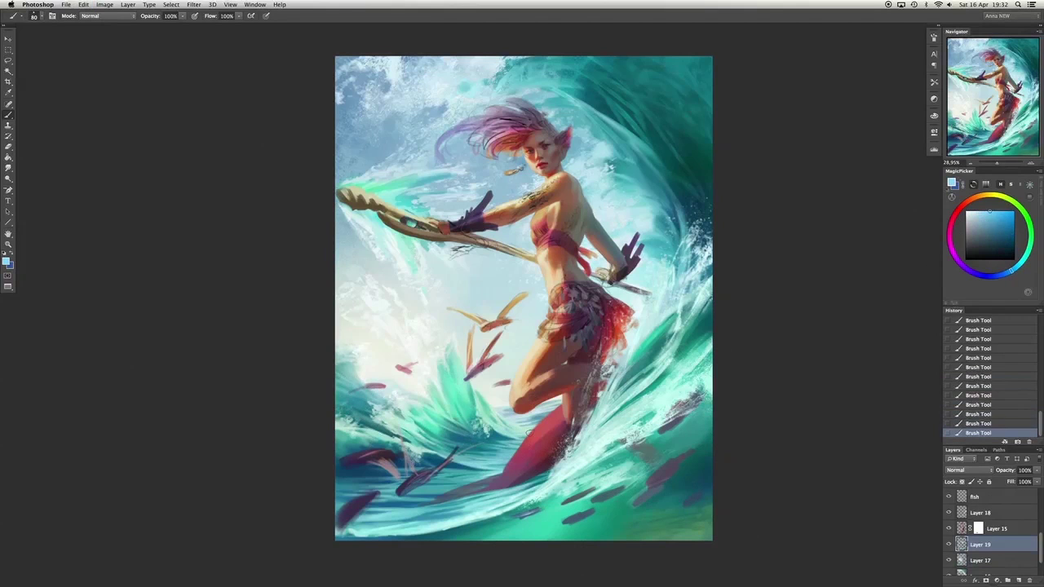
# Paint short light-green strokes in the wave with a 100 brush, then undo them.
pyautogui.keyDown('alt'); pyautogui.click(517, 424); pyautogui.keyUp('alt')
pyautogui.click(973, 215)
pyautogui.click(1013, 270)
pyautogui.keyDown('alt'); pyautogui.click(452, 378); pyautogui.keyUp('alt')
pyautogui.press('[')
pyautogui.press('[')
pyautogui.moveTo(440, 367)
pyautogui.mouseDown()
pyautogui.moveTo(440, 400)
pyautogui.moveTo(449, 351)
pyautogui.mouseUp()
pyautogui.press('super+z')
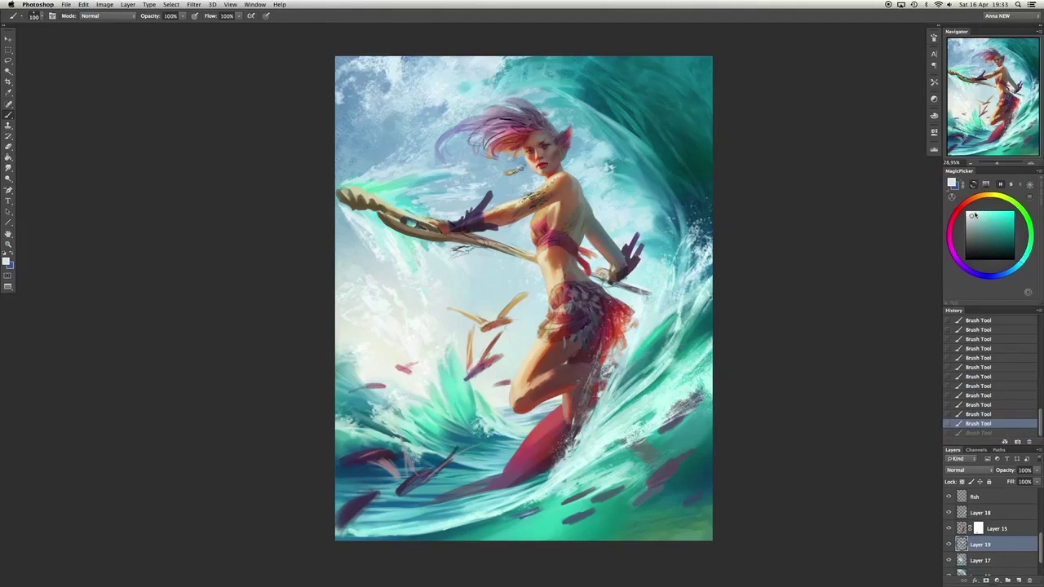
# Repaint the stroke in blue at size 40, then dab a replacement stroke at size 90.
pyautogui.keyDown('alt'); pyautogui.click(547, 395); pyautogui.keyUp('alt')
pyautogui.press('[')
pyautogui.press('[')
pyautogui.press('[')
pyautogui.press('[')
pyautogui.press('[')
pyautogui.press('[')
pyautogui.moveTo(545, 392); pyautogui.dragTo(547, 395)
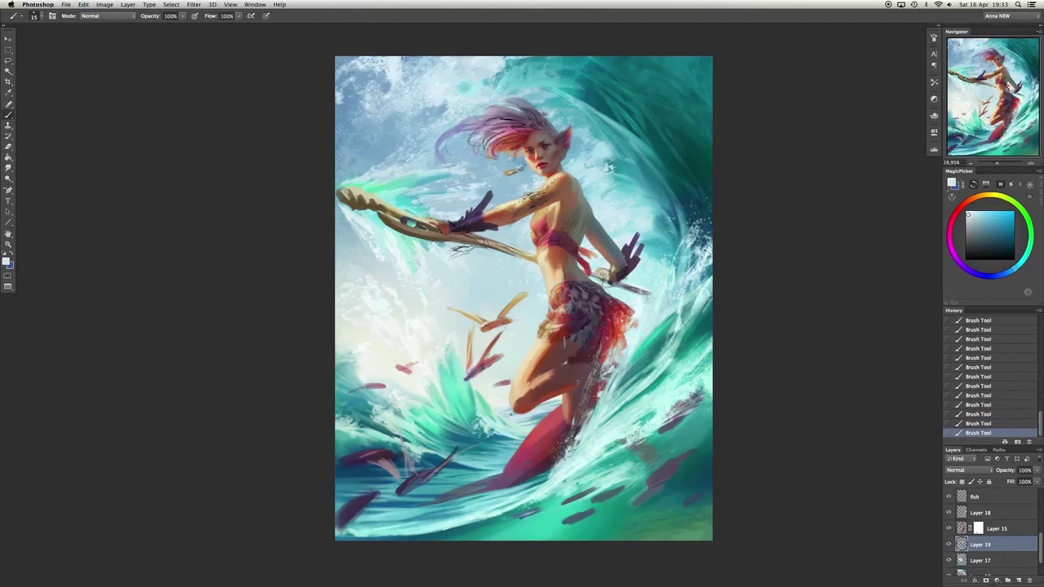
pyautogui.keyDown('alt'); pyautogui.click(651, 250); pyautogui.keyUp('alt')
pyautogui.press('super+z')
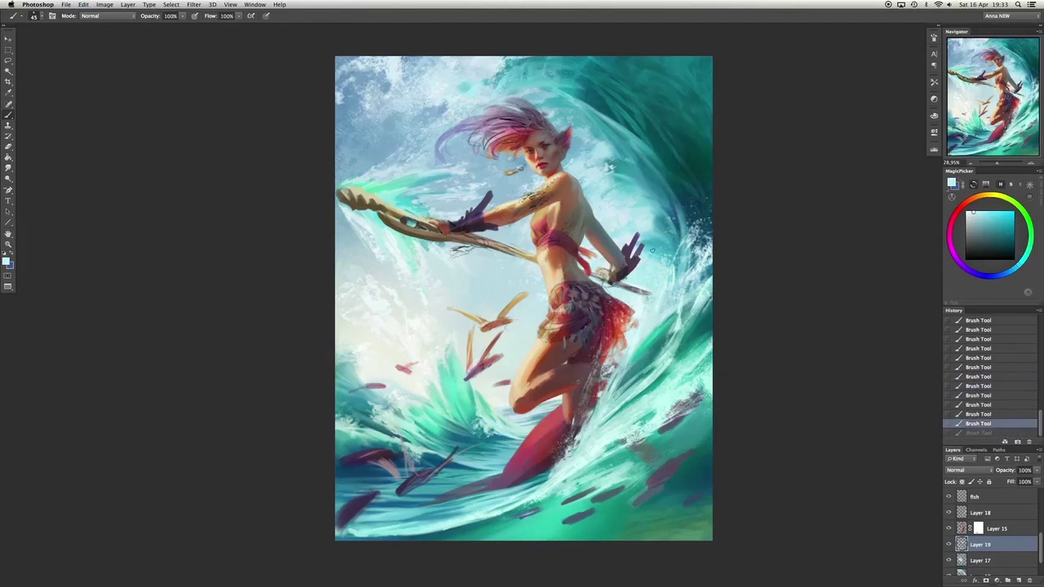
pyautogui.keyDown('alt'); pyautogui.click(652, 249); pyautogui.keyUp('alt')
pyautogui.press(']')
pyautogui.press(']')
pyautogui.press(']')
pyautogui.press(']')
pyautogui.press(']')
pyautogui.click(665, 243)
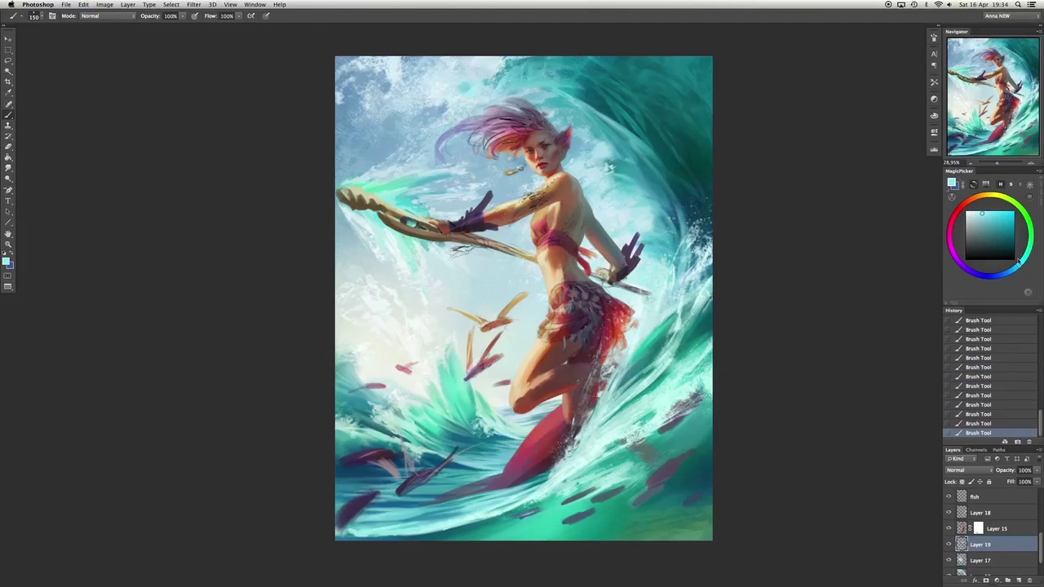
# Add small light cyan spray marks to the upper wave with a 300 brush, undoing a large stroke.
pyautogui.keyDown('alt'); pyautogui.click(646, 226); pyautogui.keyUp('alt')
pyautogui.press(']')
pyautogui.press(']')
pyautogui.press(']')
pyautogui.press(']')
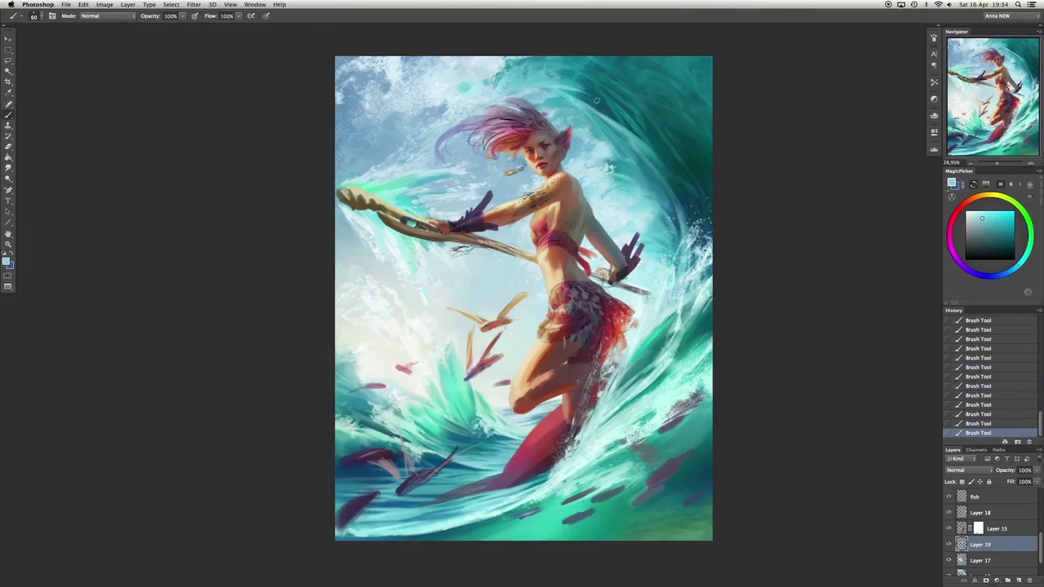
pyautogui.click(659, 165)
pyautogui.moveTo(599, 122); pyautogui.dragTo(628, 155)
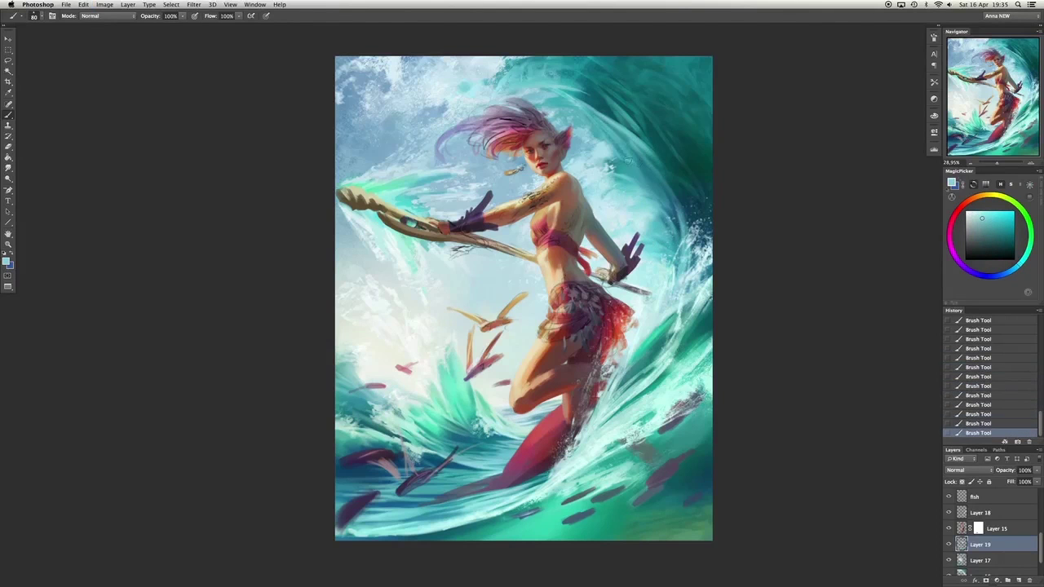
pyautogui.keyDown('alt'); pyautogui.click(634, 53); pyautogui.keyUp('alt')
pyautogui.moveTo(634, 54); pyautogui.dragTo(571, 33)
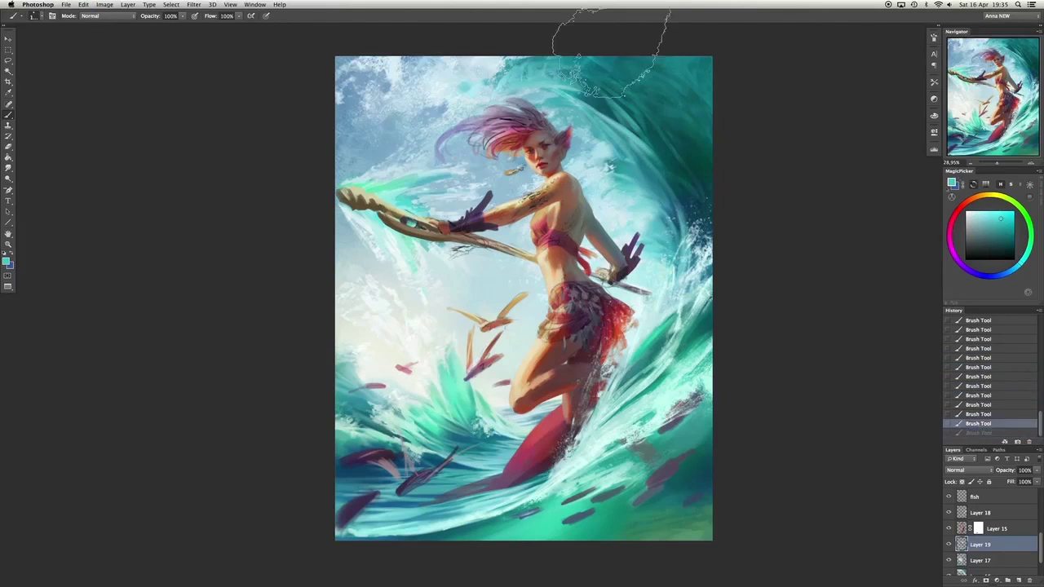
pyautogui.press('super+z')
# Brighten the wave near the top-right with light cyan spray at brush size 125.
pyautogui.keyDown('alt'); pyautogui.click(474, 86); pyautogui.keyUp('alt')
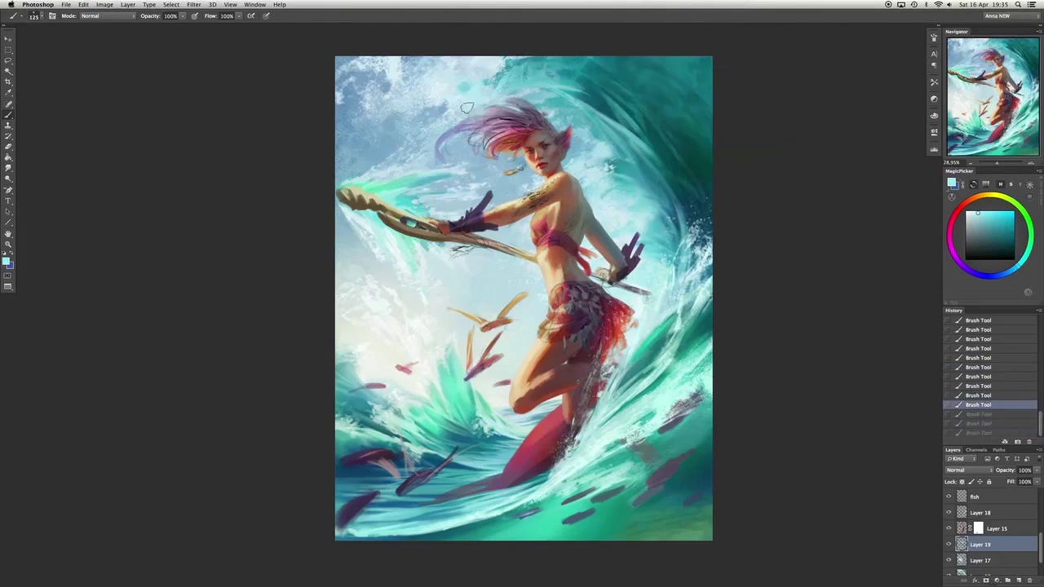
pyautogui.moveTo(482, 89); pyautogui.dragTo(495, 98)
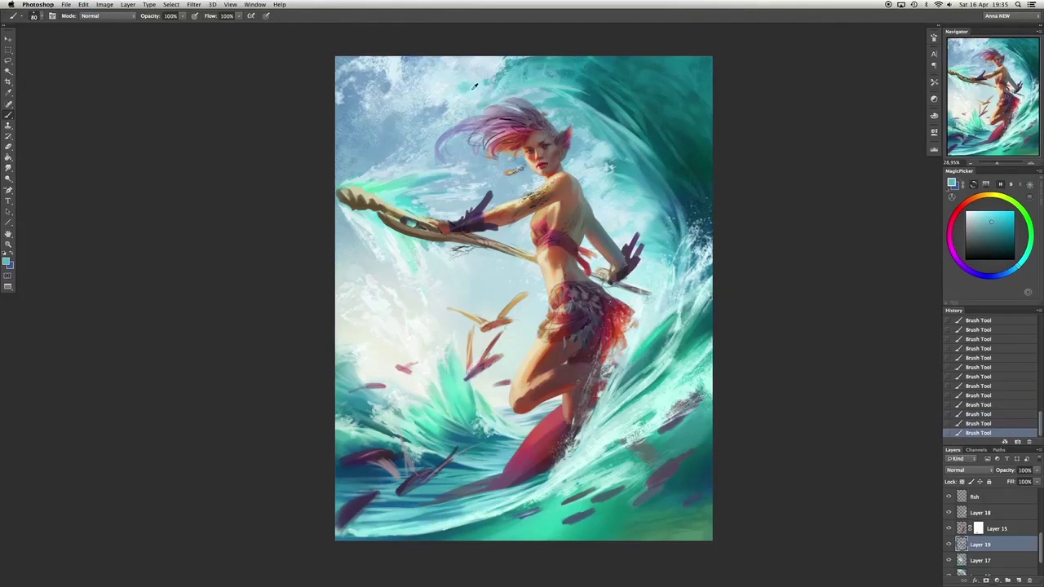
pyautogui.press(']')
pyautogui.press(']')
pyautogui.press(']')
pyautogui.press('super+z')
pyautogui.click(674, 83)
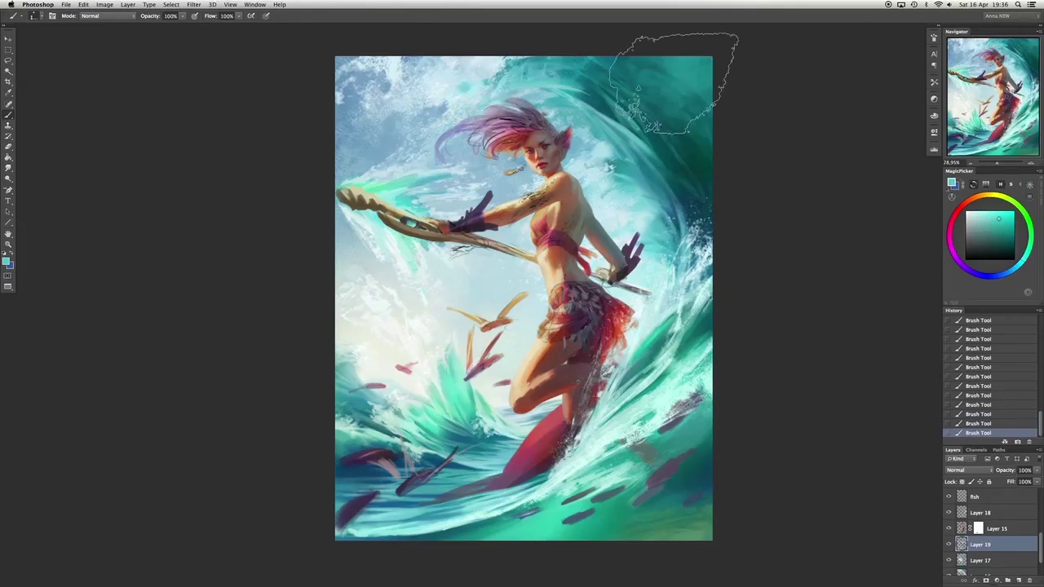
pyautogui.press('super+z')
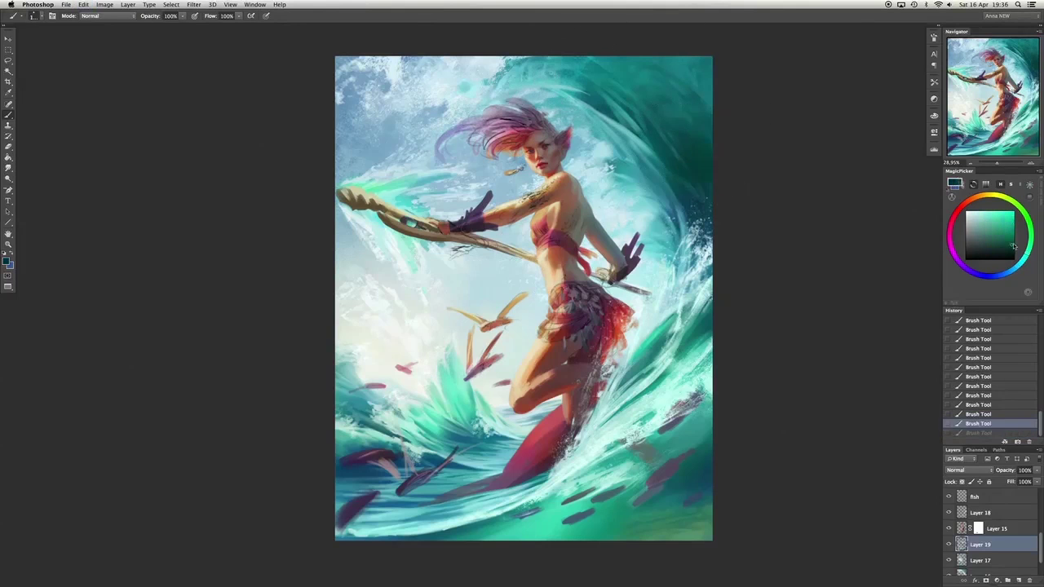
pyautogui.press('super+z')
pyautogui.press('x')
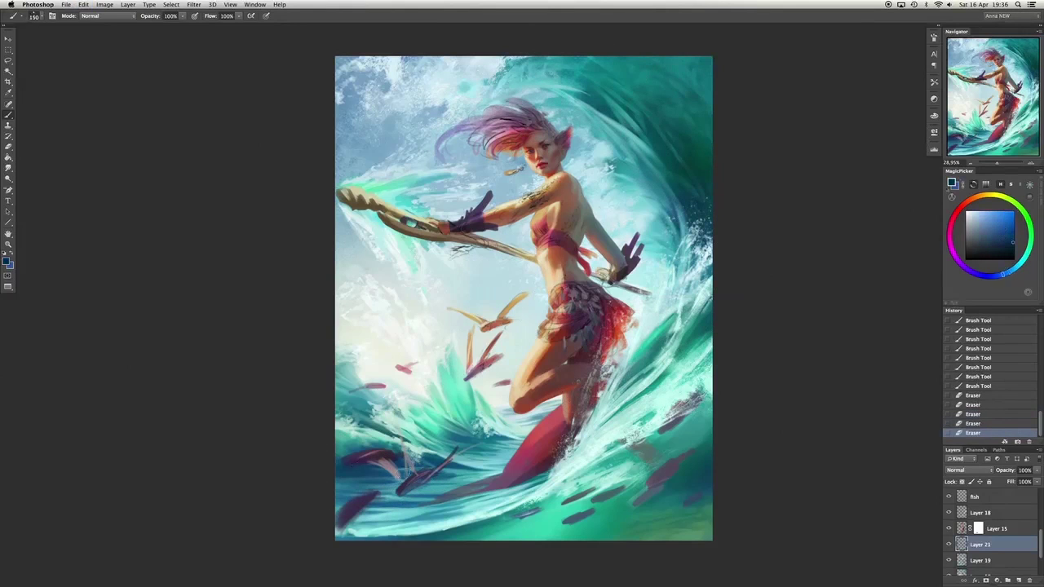
# Repaint the lower-left water with teal, then light cyan-blue strokes, undoing the rejected ones.
pyautogui.moveTo(408, 475)
pyautogui.mouseDown()
pyautogui.moveTo(363, 494)
pyautogui.moveTo(506, 478)
pyautogui.moveTo(391, 526)
pyautogui.mouseUp()
pyautogui.press('super+z')
pyautogui.keyDown('alt'); pyautogui.click(490, 481); pyautogui.keyUp('alt')
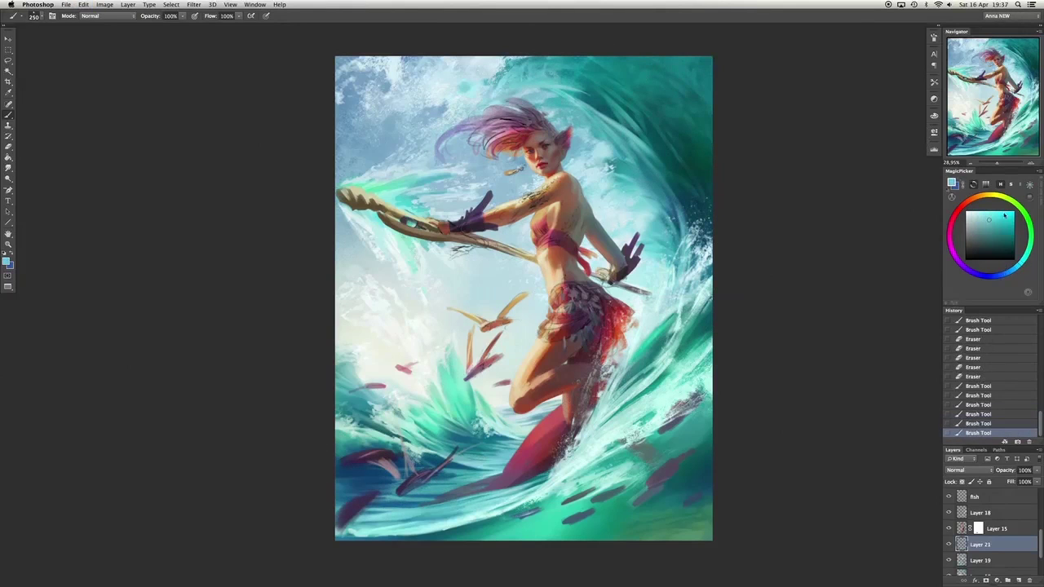
pyautogui.moveTo(441, 494); pyautogui.dragTo(396, 530)
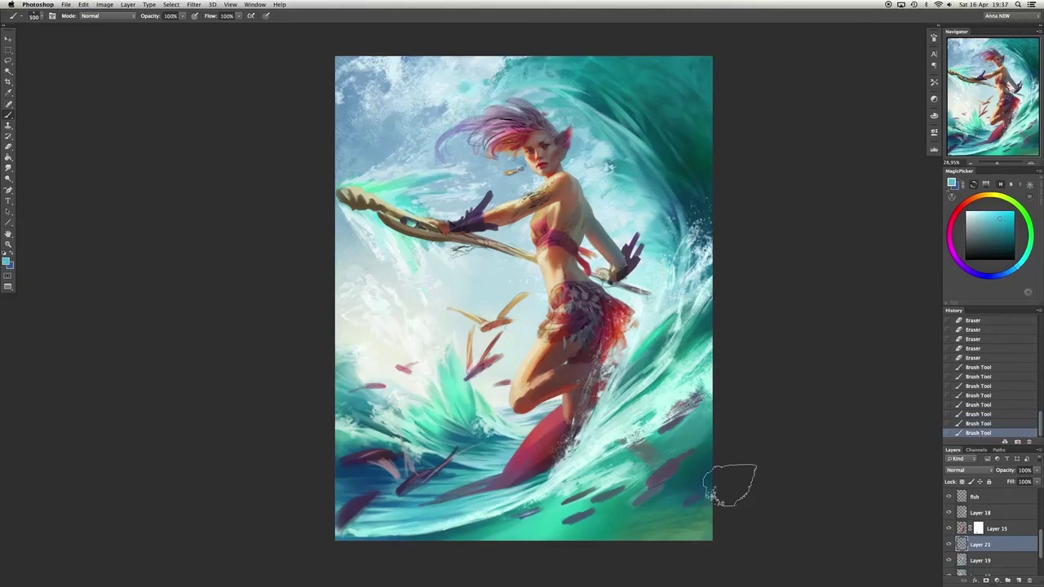
pyautogui.moveTo(374, 494)
pyautogui.mouseDown()
pyautogui.moveTo(340, 523)
pyautogui.moveTo(336, 483)
pyautogui.mouseUp()
pyautogui.keyDown('alt'); pyautogui.click(351, 489); pyautogui.keyUp('alt')
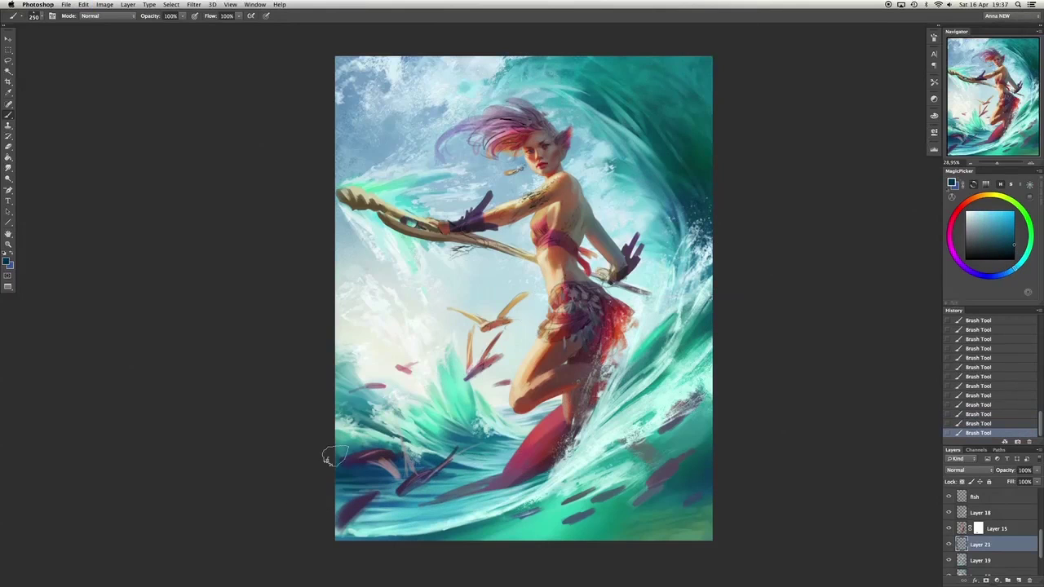
pyautogui.press('super+alt+z')
pyautogui.press('super+alt+z')
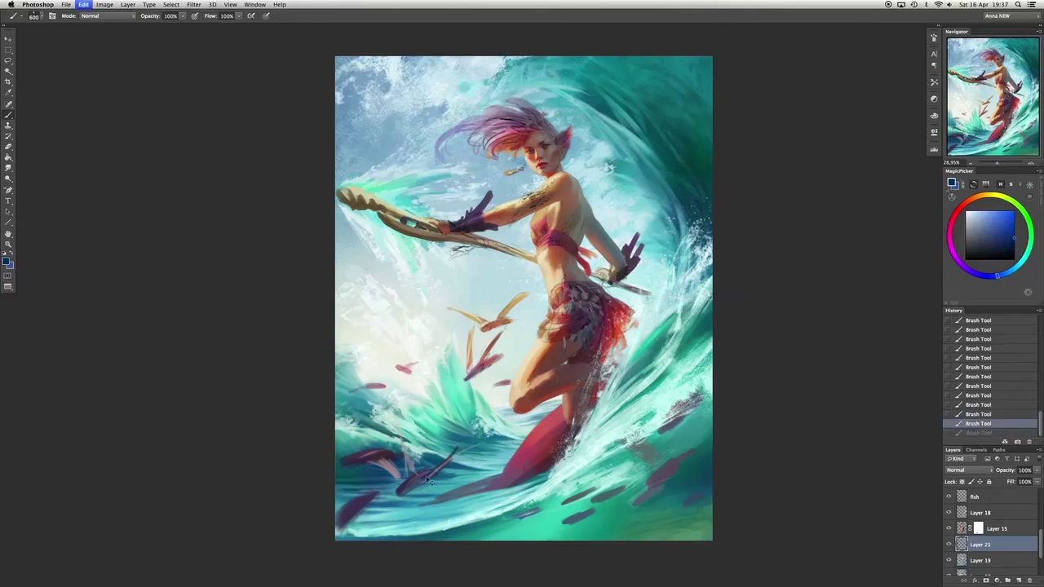
pyautogui.keyDown('alt'); pyautogui.click(371, 425); pyautogui.keyUp('alt')
pyautogui.moveTo(391, 435); pyautogui.dragTo(351, 412)
pyautogui.moveTo(359, 457); pyautogui.dragTo(388, 485)
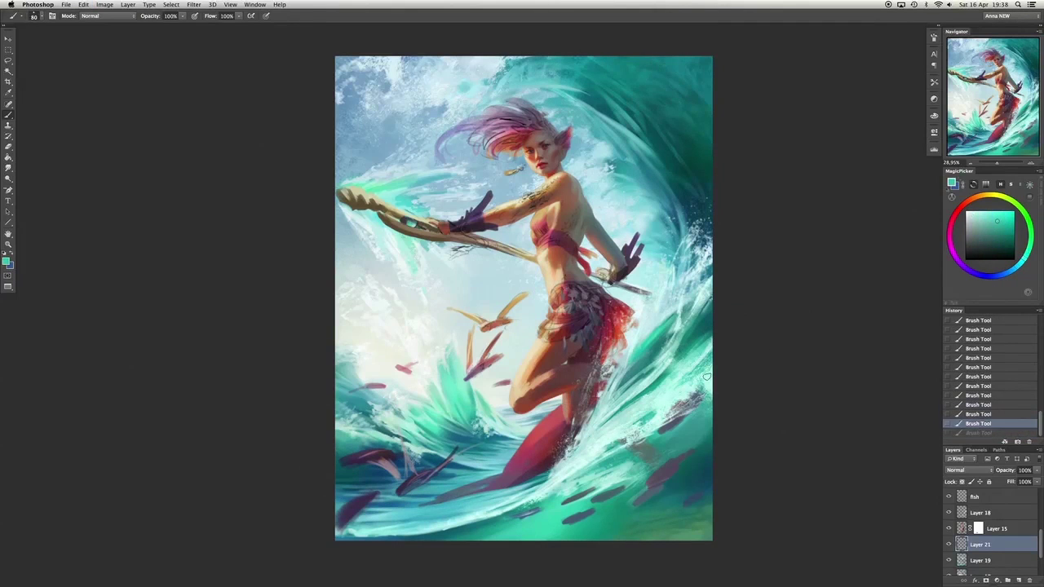
# Dab light-green and pale cyan spray touches over the upper-left part of the wave.
pyautogui.scroll(-2, 1020, 551)
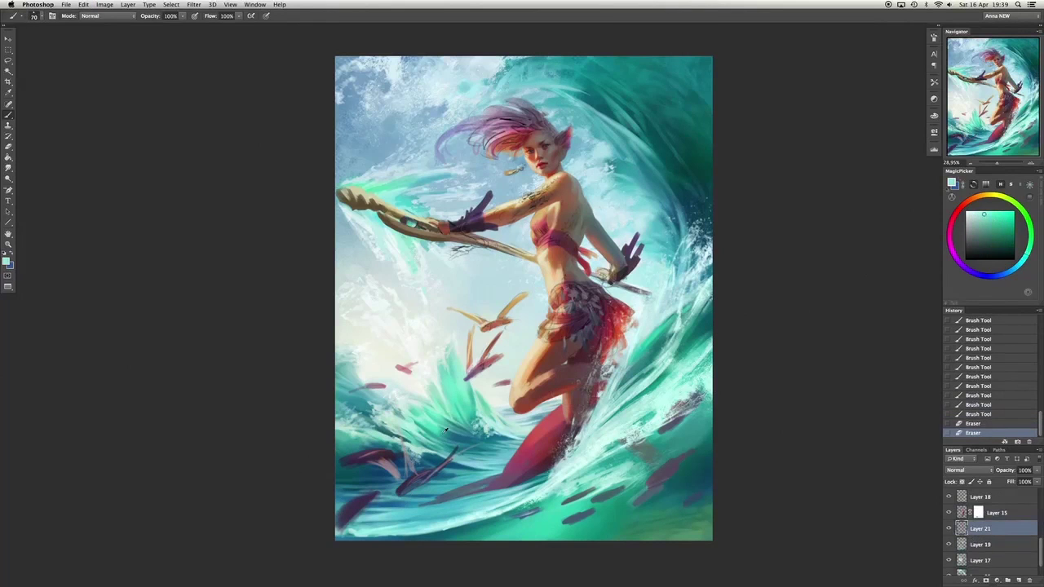
pyautogui.scroll(2, 995, 510)
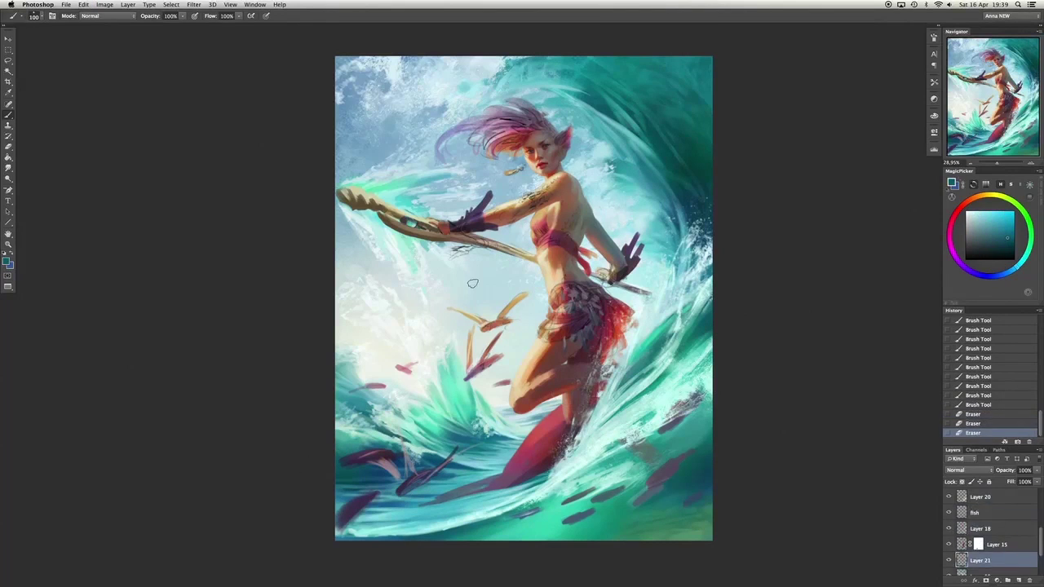
pyautogui.click(384, 193)
pyautogui.keyDown('alt'); pyautogui.click(401, 186); pyautogui.keyUp('alt')
pyautogui.click(401, 186)
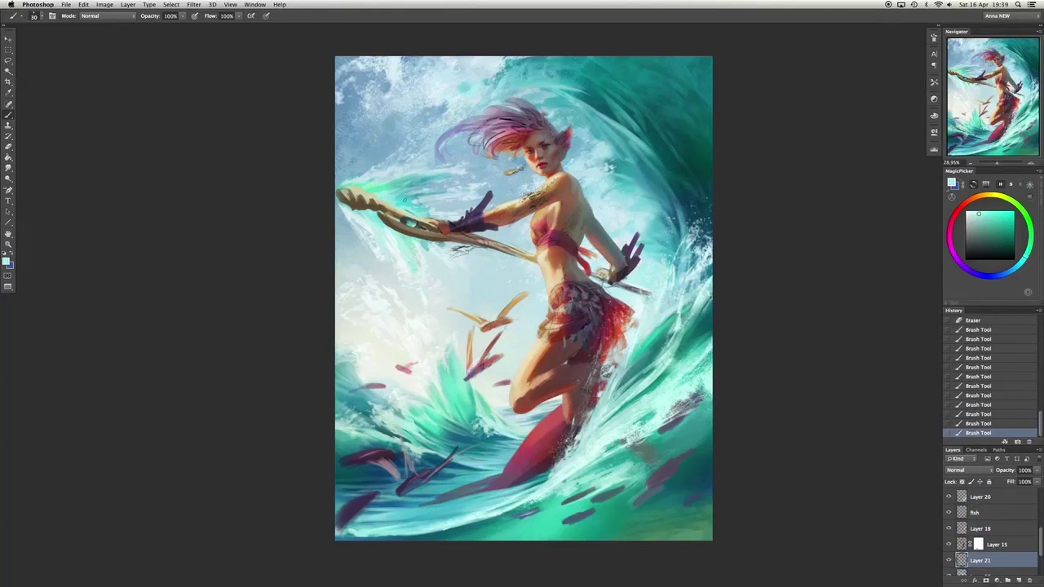
pyautogui.keyDown('alt'); pyautogui.click(417, 187); pyautogui.keyUp('alt')
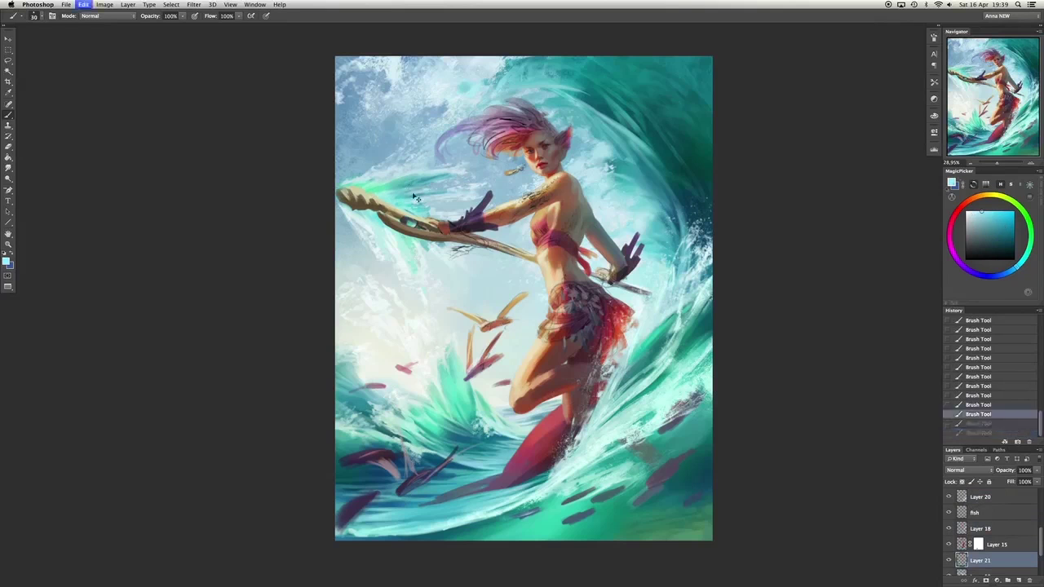
pyautogui.click(418, 187)
pyautogui.keyDown('alt'); pyautogui.click(408, 186); pyautogui.keyUp('alt')
pyautogui.click(453, 210)
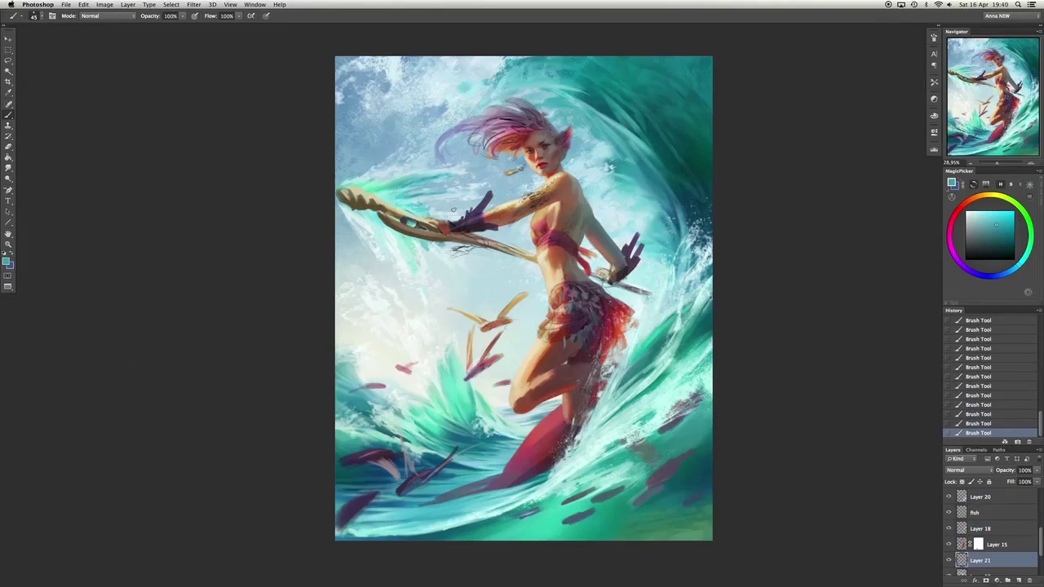
pyautogui.keyDown('alt'); pyautogui.click(378, 225); pyautogui.keyUp('alt')
pyautogui.moveTo(379, 225); pyautogui.dragTo(392, 261)
# Paint finer spray along the right side of the wave with sampled lighter teal.
pyautogui.press(']')
pyautogui.press(']')
pyautogui.press(']')
pyautogui.press(']')
pyautogui.press(']')
pyautogui.press(']')
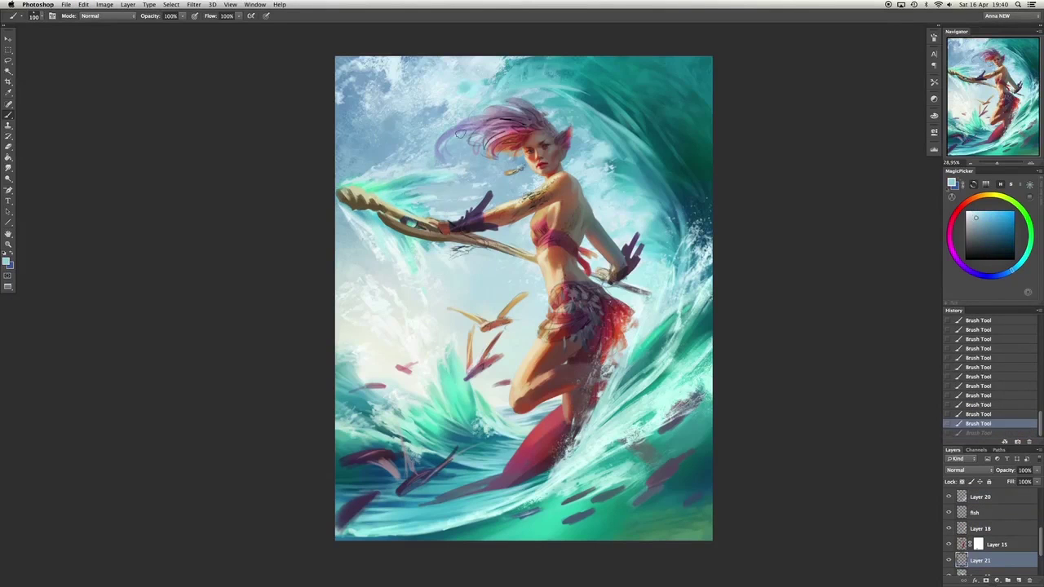
pyautogui.press('[')
pyautogui.press('[')
pyautogui.press('[')
pyautogui.press('[')
pyautogui.press('[')
pyautogui.press('[')
pyautogui.keyDown('alt'); pyautogui.click(638, 159); pyautogui.keyUp('alt')
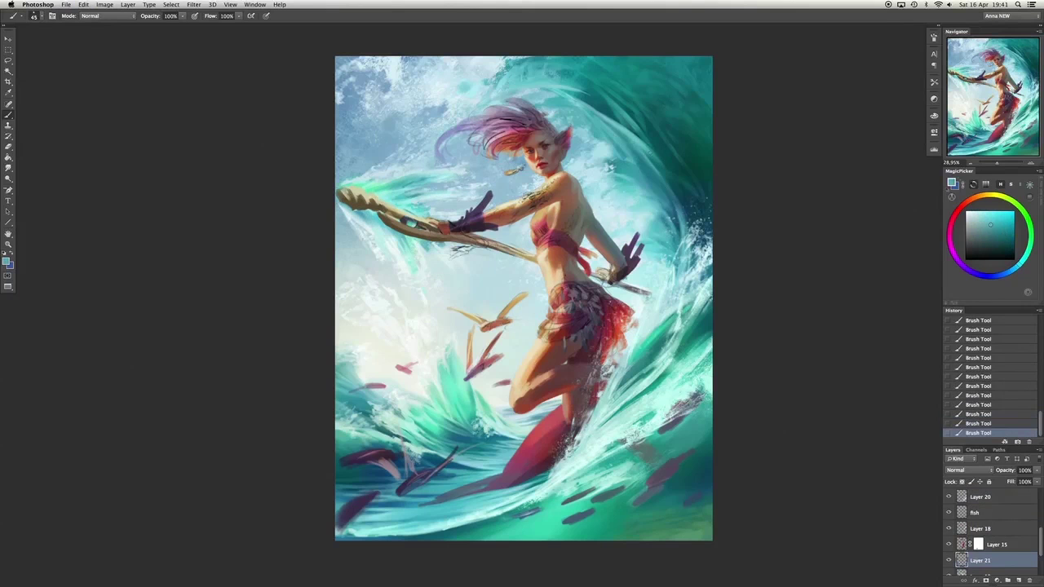
pyautogui.press('super+z')
pyautogui.moveTo(674, 158); pyautogui.dragTo(676, 167)
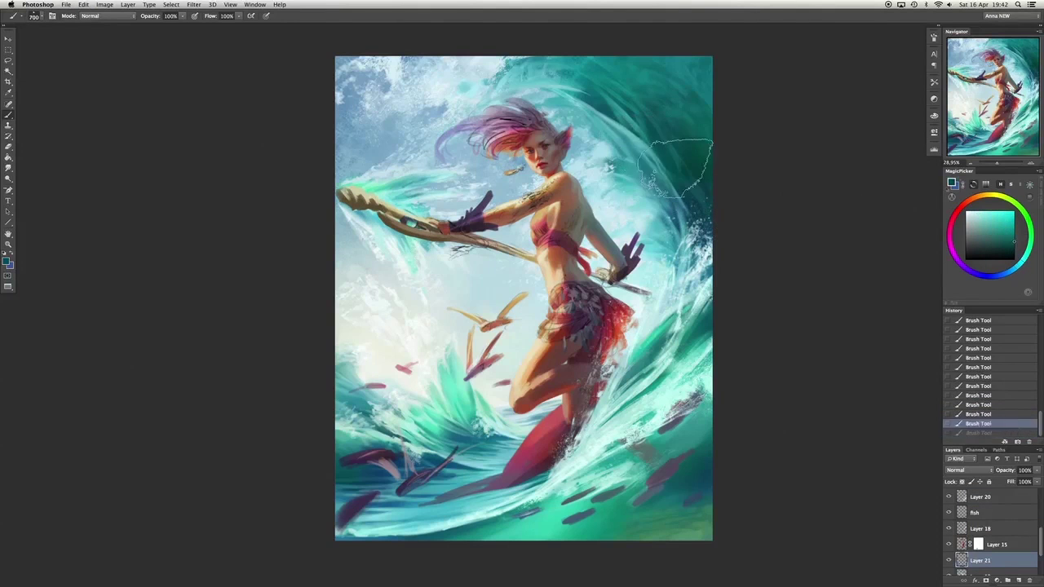
pyautogui.keyDown('alt'); pyautogui.click(673, 213); pyautogui.keyUp('alt')
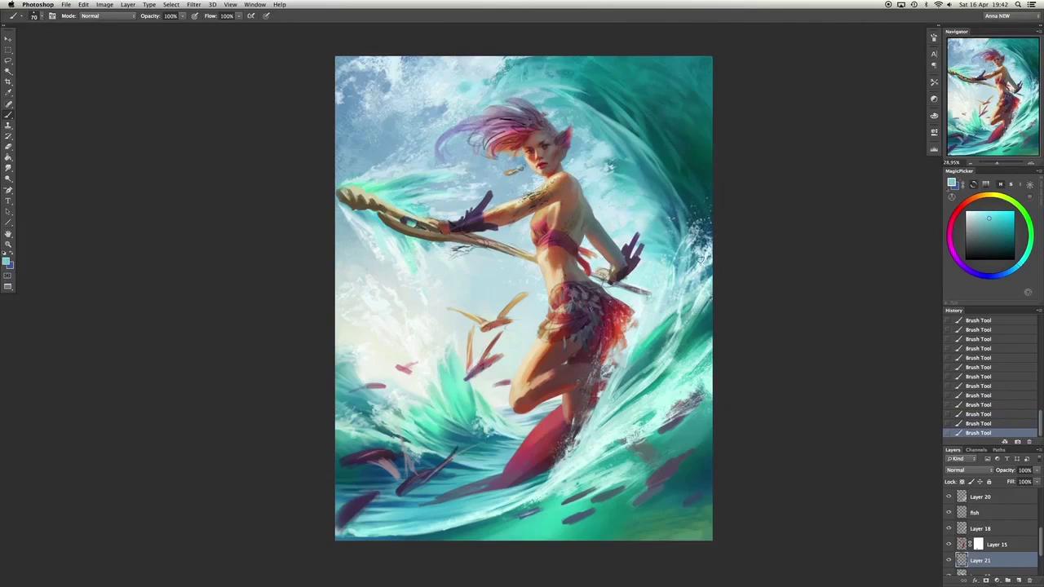
pyautogui.keyDown('alt'); pyautogui.click(650, 218); pyautogui.keyUp('alt')
pyautogui.keyDown('alt'); pyautogui.click(637, 173); pyautogui.keyUp('alt')
pyautogui.hotkey('ctrl', 'z')
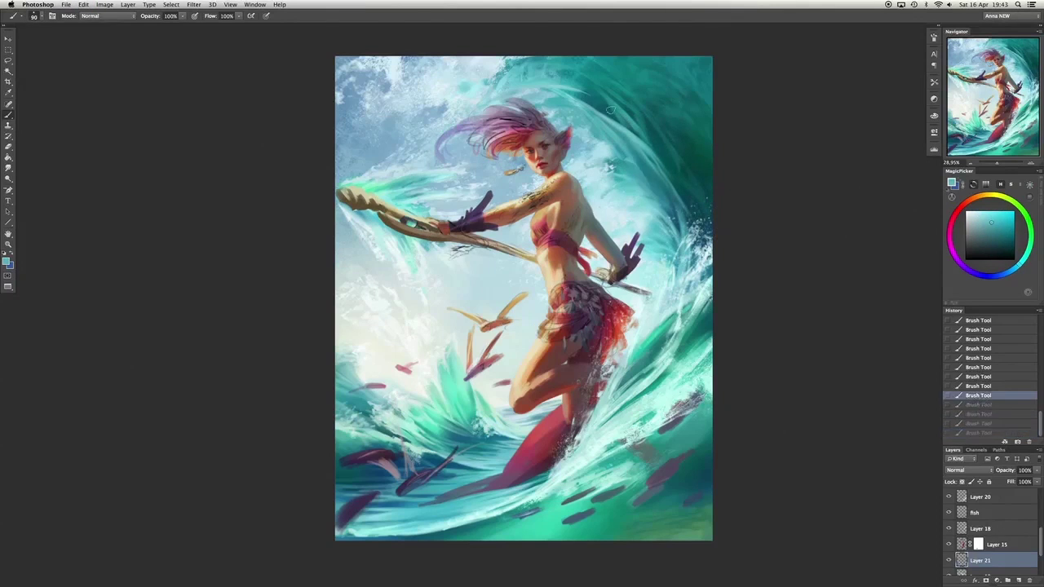
# Redo the wave-top spray with a light teal after stepping back earlier strokes.
pyautogui.moveTo(569, 88); pyautogui.dragTo(588, 98)
pyautogui.keyDown('alt'); pyautogui.click(573, 84); pyautogui.keyUp('alt')
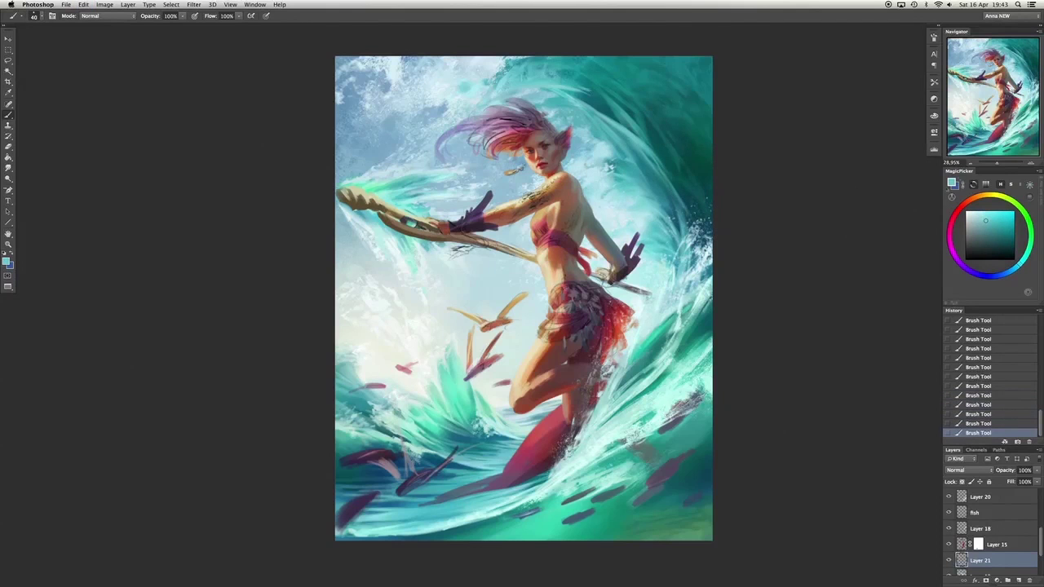
pyautogui.moveTo(644, 146); pyautogui.dragTo(667, 176)
pyautogui.keyDown('alt'); pyautogui.click(644, 145); pyautogui.keyUp('alt')
pyautogui.hotkey('ctrl', 'alt', 'z')
pyautogui.hotkey('ctrl', 'alt', 'z')
pyautogui.hotkey('ctrl', 'alt', 'z')
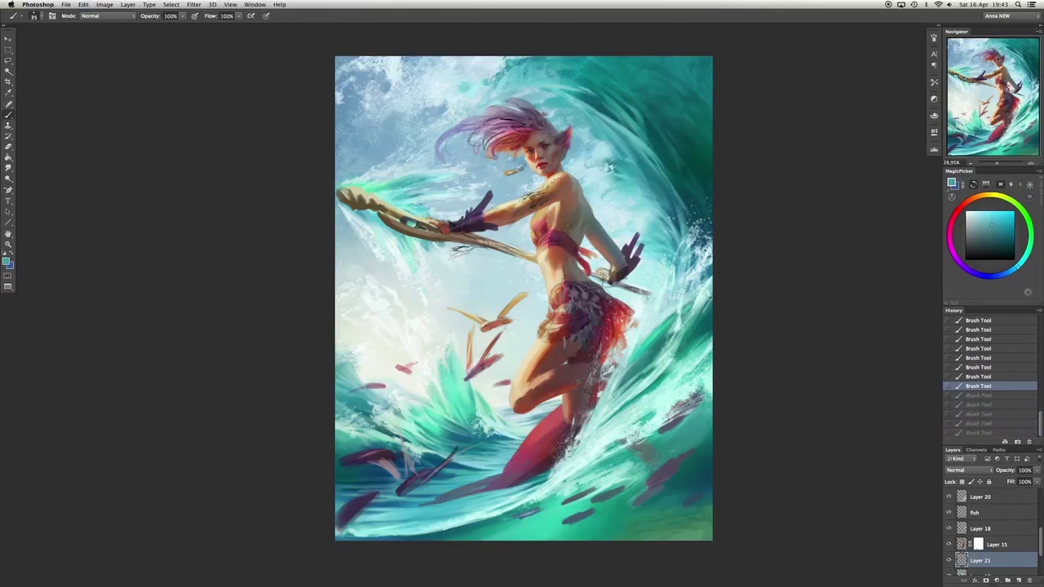
pyautogui.keyDown('alt'); pyautogui.click(677, 220); pyautogui.keyUp('alt')
pyautogui.keyDown('alt'); pyautogui.click(546, 82); pyautogui.keyUp('alt')
pyautogui.moveTo(539, 78)
pyautogui.mouseDown()
pyautogui.moveTo(563, 74)
pyautogui.moveTo(552, 81)
pyautogui.mouseUp()
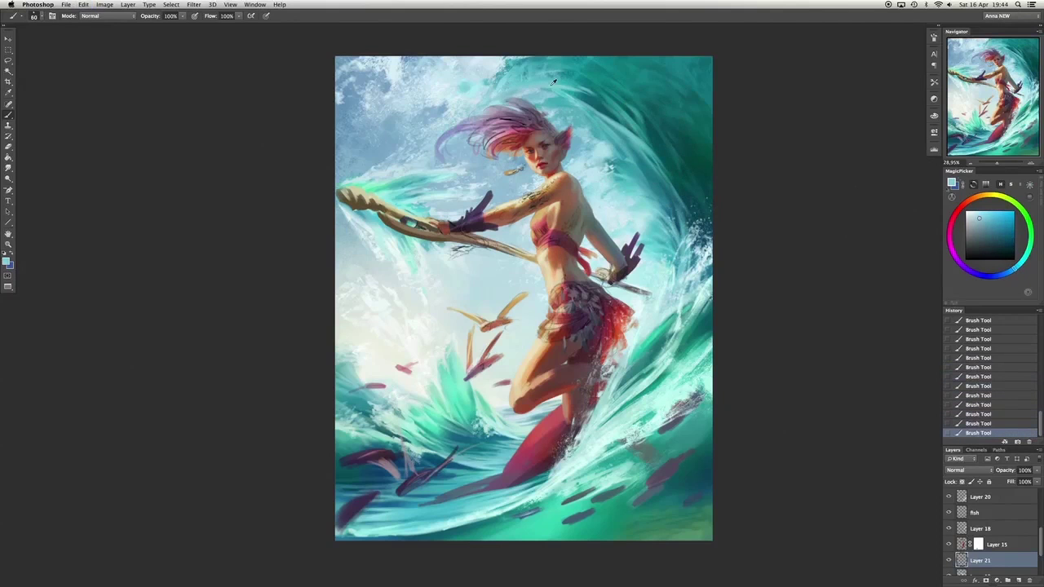
# Add light blue-teal strokes along the wave's right edge, undoing the last two.
pyautogui.keyDown('alt'); pyautogui.click(608, 147); pyautogui.keyUp('alt')
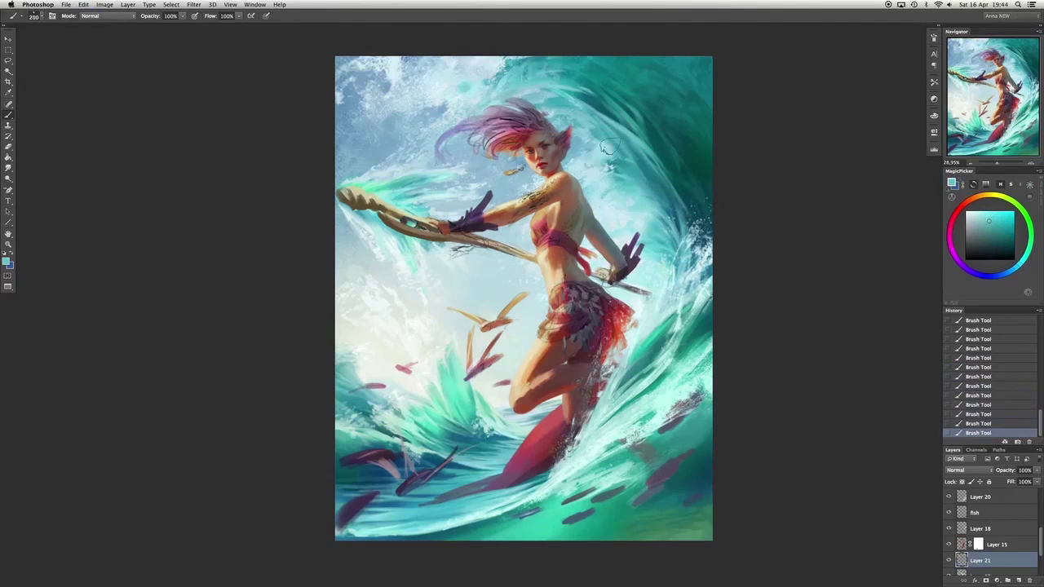
pyautogui.keyDown('alt'); pyautogui.click(593, 156); pyautogui.keyUp('alt')
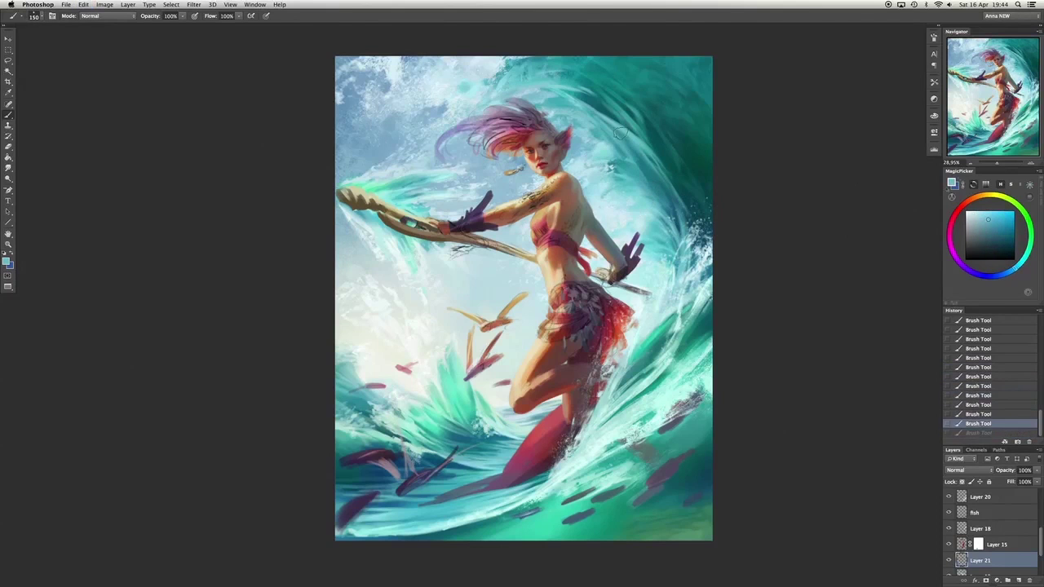
pyautogui.moveTo(620, 155)
pyautogui.mouseDown()
pyautogui.moveTo(656, 208)
pyautogui.moveTo(693, 226)
pyautogui.mouseUp()
pyautogui.moveTo(665, 172); pyautogui.dragTo(681, 219)
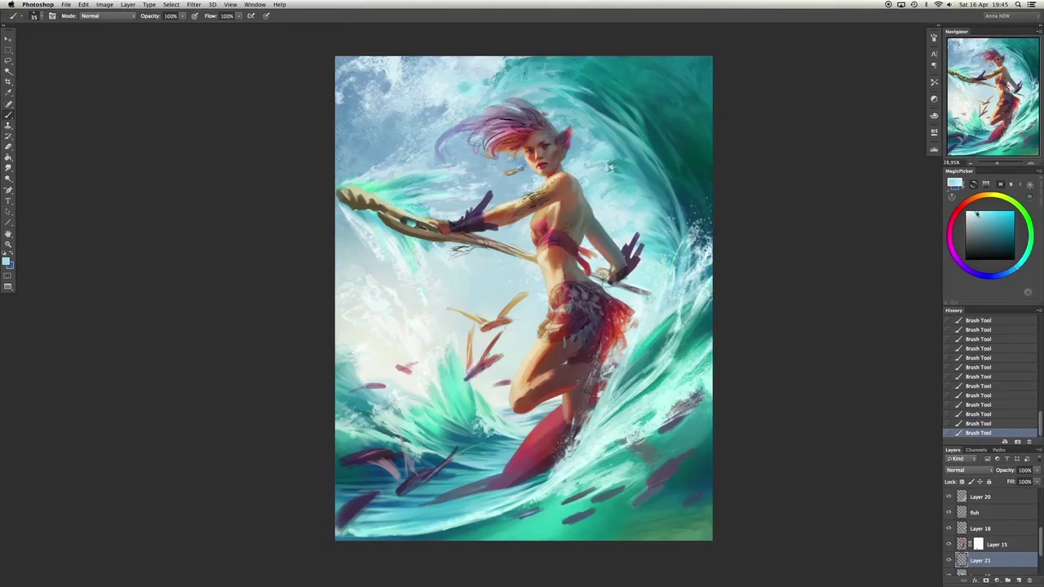
pyautogui.keyDown('alt'); pyautogui.click(669, 188); pyautogui.keyUp('alt')
pyautogui.moveTo(657, 184); pyautogui.dragTo(689, 253)
pyautogui.keyDown('alt'); pyautogui.click(665, 175); pyautogui.keyUp('alt')
pyautogui.press(']')
pyautogui.press(']')
pyautogui.press(']')
pyautogui.press(']')
pyautogui.press(']')
pyautogui.press(']')
pyautogui.press(']')
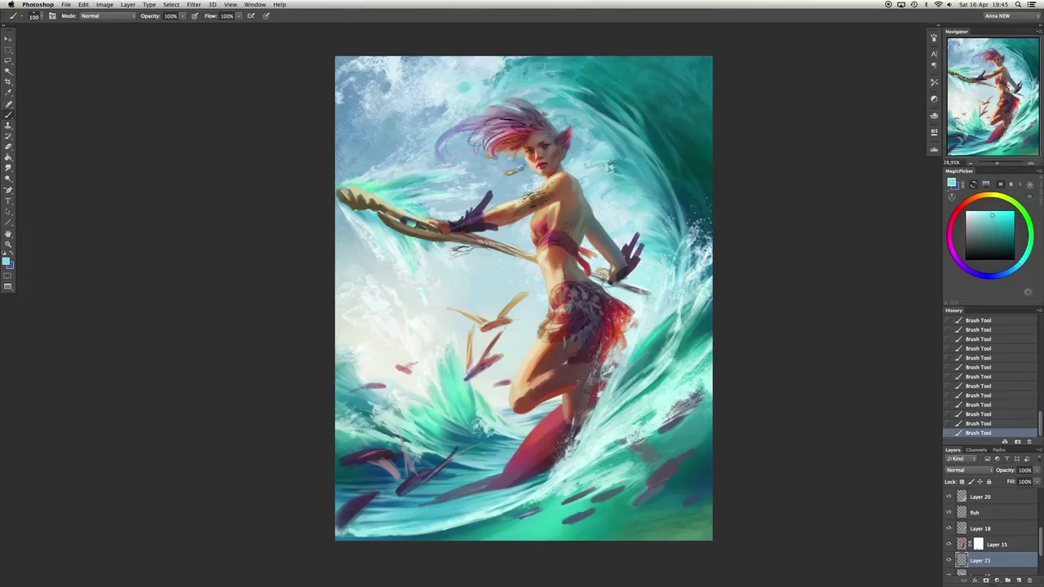
pyautogui.hotkey('ctrl', 'alt', 'z')
pyautogui.hotkey('ctrl', 'alt', 'z')
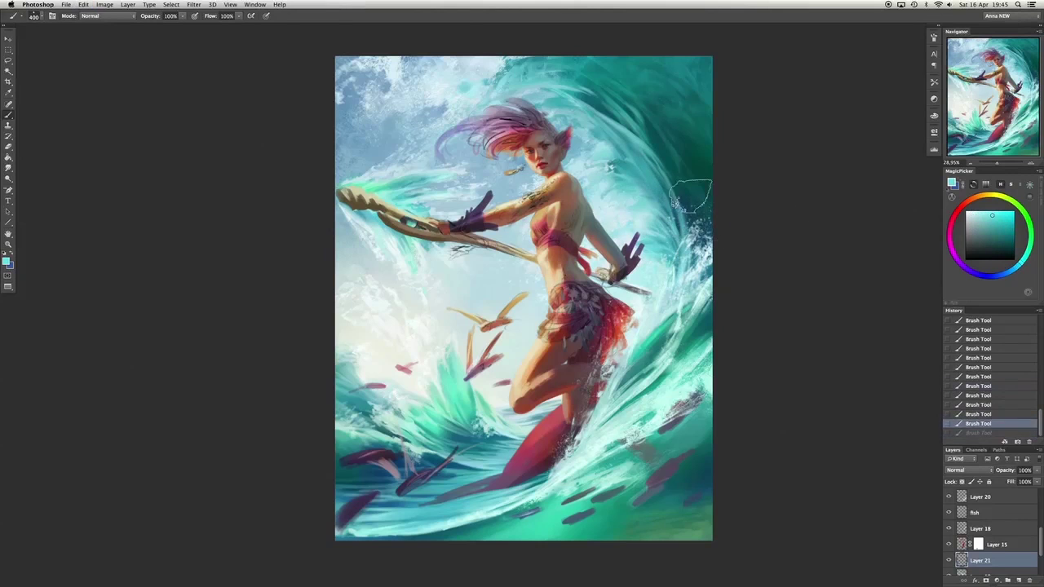
# Repaint the right-edge spray and test erasing the top-right strokes, then undo the erase.
pyautogui.moveTo(689, 151); pyautogui.dragTo(717, 217)
pyautogui.press('[')
pyautogui.press('[')
pyautogui.press('[')
pyautogui.press('[')
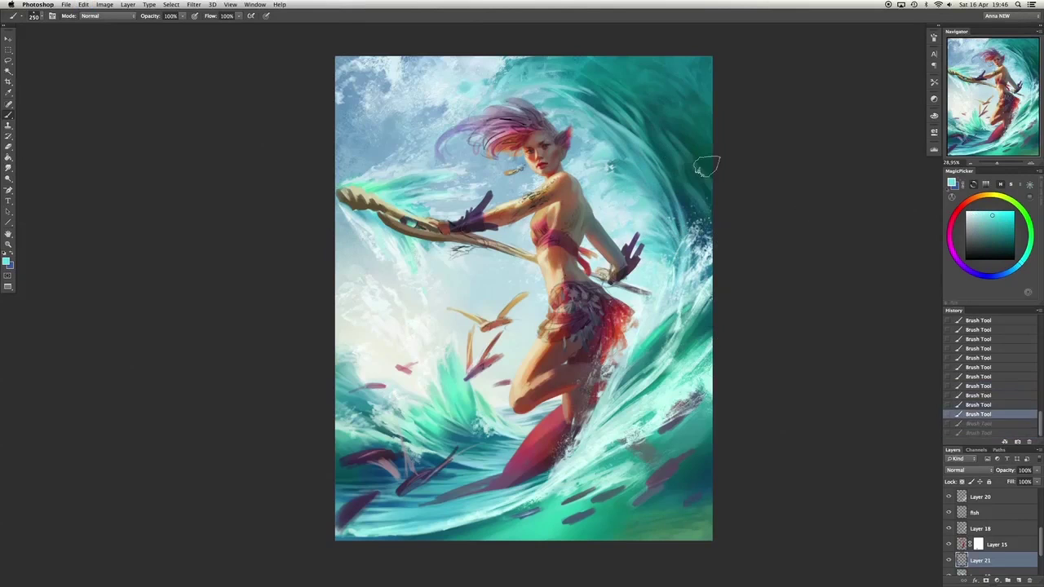
pyautogui.moveTo(704, 164); pyautogui.dragTo(691, 175)
pyautogui.keyDown('alt'); pyautogui.click(677, 139); pyautogui.keyUp('alt')
pyautogui.press('[')
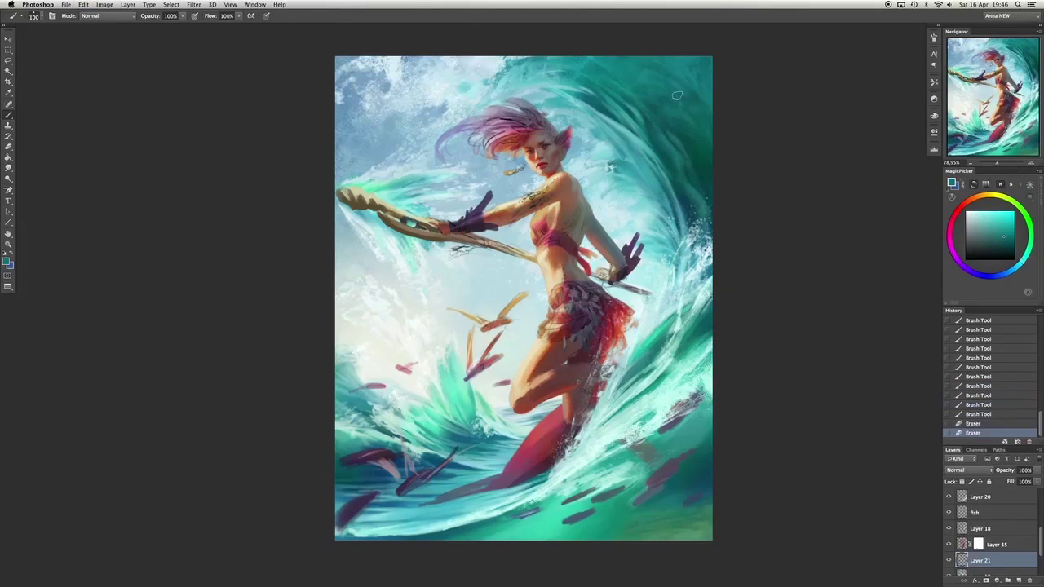
pyautogui.press(']')
pyautogui.press(']')
pyautogui.press(']')
pyautogui.press(']')
pyautogui.moveTo(699, 139); pyautogui.dragTo(693, 245)
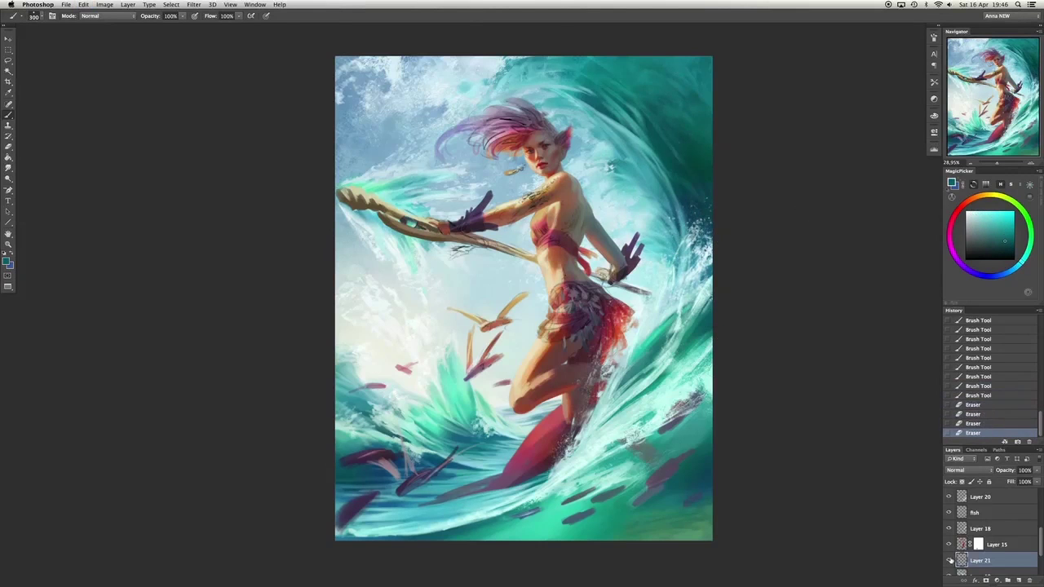
pyautogui.press('[')
pyautogui.hotkey('ctrl', 'z')
# Add a light dab across the wave top and toggle undo to compare it.
pyautogui.moveTo(552, 91); pyautogui.dragTo(654, 62)
pyautogui.click(589, 92)
pyautogui.keyDown('alt'); pyautogui.click(624, 117); pyautogui.keyUp('alt')
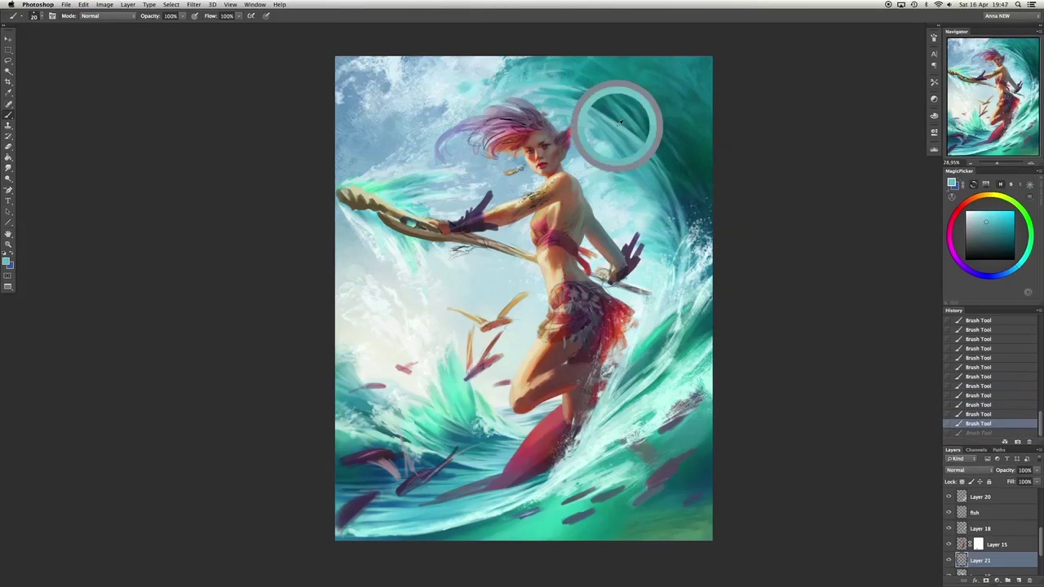
pyautogui.hotkey('ctrl', 'z')
pyautogui.click(692, 251)
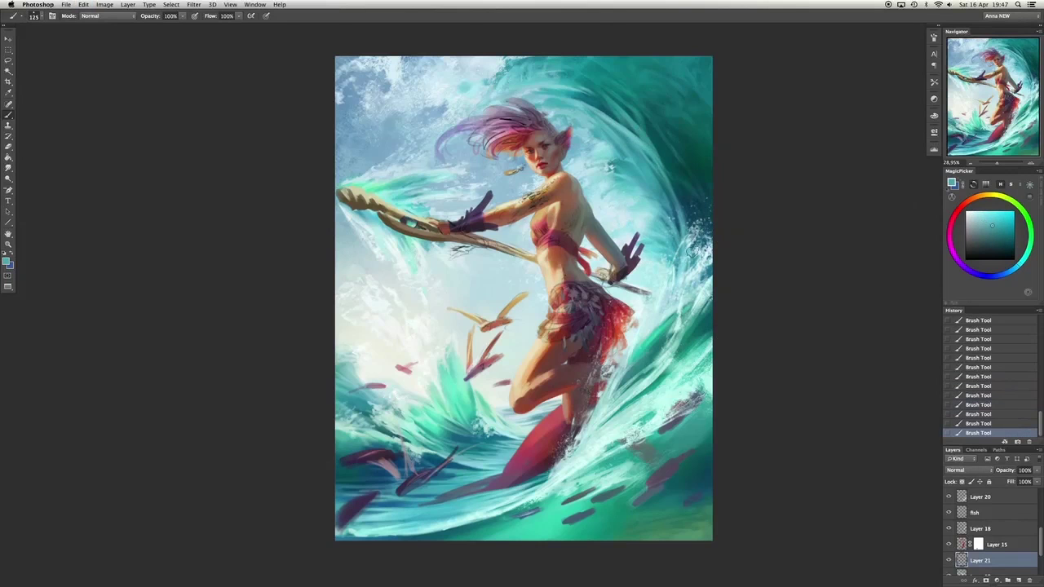
pyautogui.hotkey('ctrl', 'z')
pyautogui.click(692, 106)
pyautogui.press('[')
pyautogui.press(']')
pyautogui.press(']')
pyautogui.press(']')
pyautogui.press(']')
pyautogui.keyDown('alt'); pyautogui.click(685, 119); pyautogui.keyUp('alt')
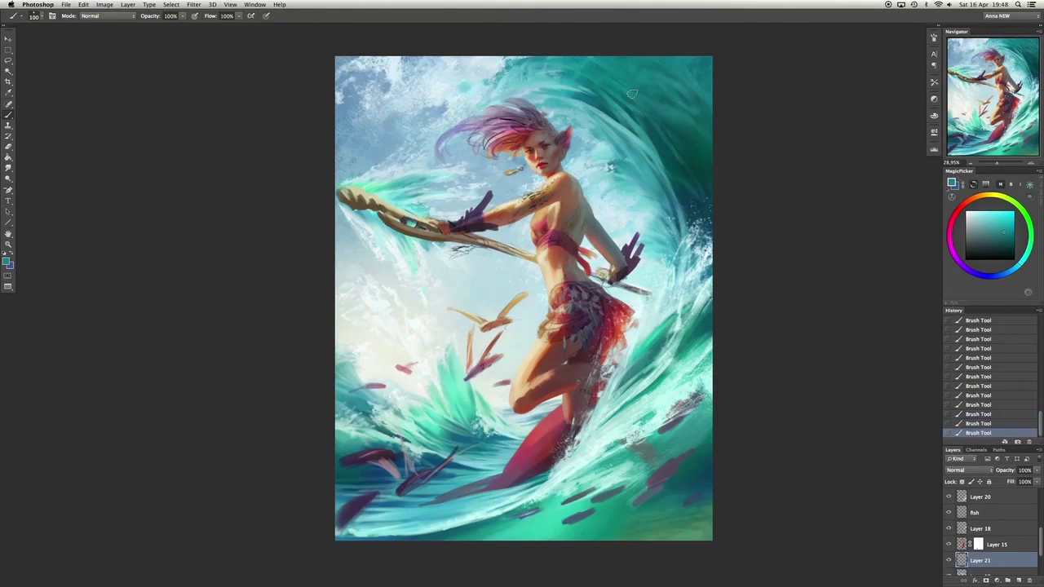
pyautogui.hotkey('ctrl', 'z')
pyautogui.keyDown('alt'); pyautogui.click(698, 112); pyautogui.keyUp('alt')
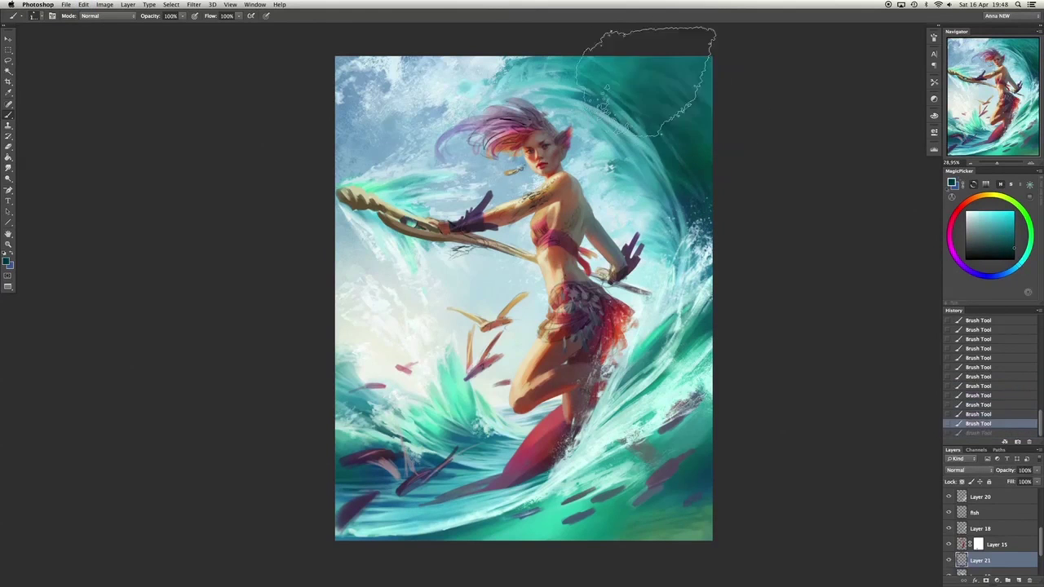
# Erase the stray spray strokes near the left edge of the canvas.
pyautogui.press('e')
pyautogui.moveTo(343, 473); pyautogui.dragTo(404, 494)
pyautogui.moveTo(453, 200); pyautogui.dragTo(389, 170)
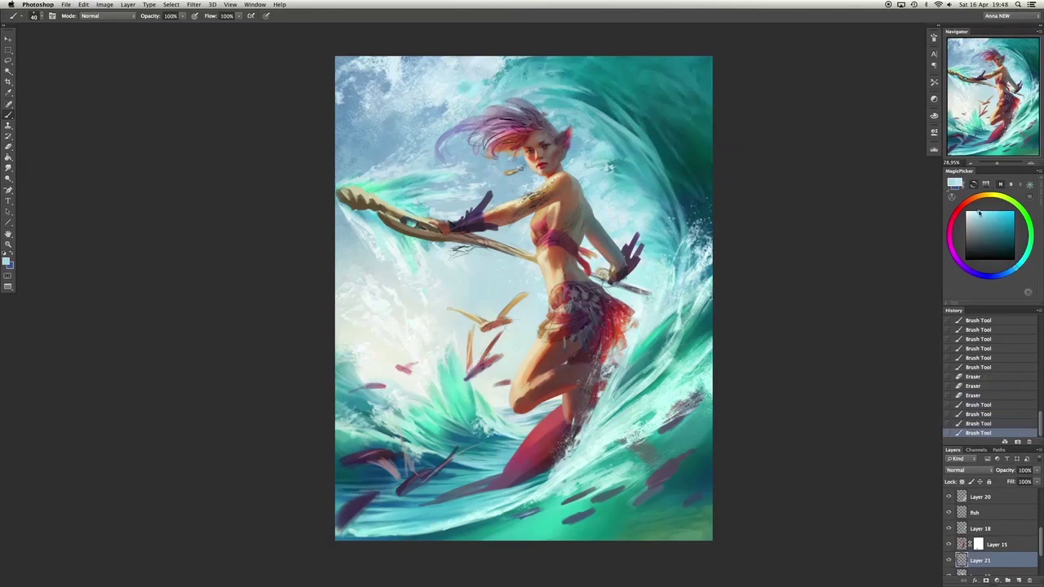
pyautogui.hotkey('ctrl', 'z')
pyautogui.press(']')
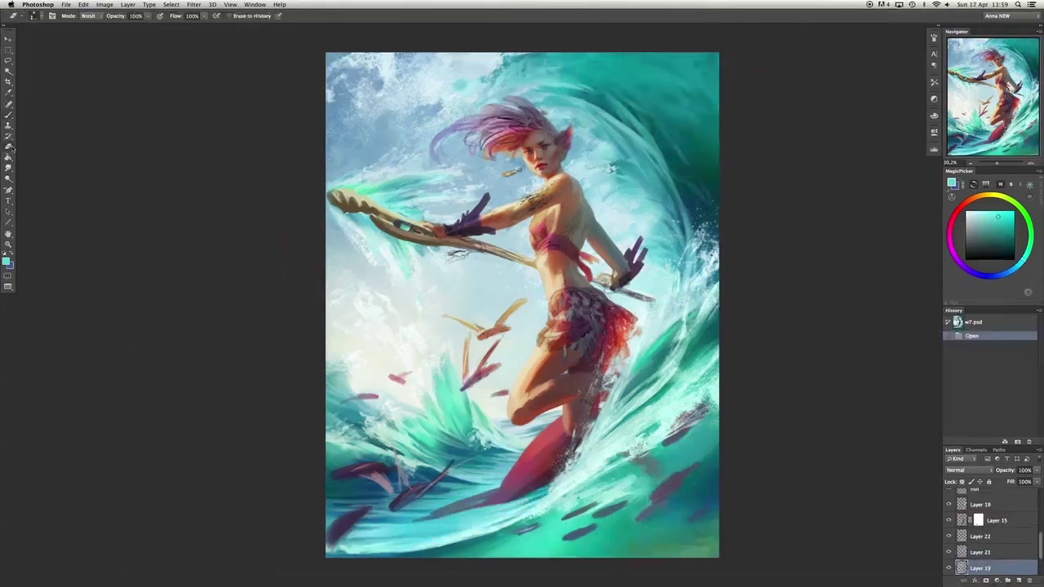
# Compare a layer's visibility and restore the erasing strokes on the wave.
pyautogui.press('b')
pyautogui.scroll(-2, 979, 538)
pyautogui.click(948, 545)
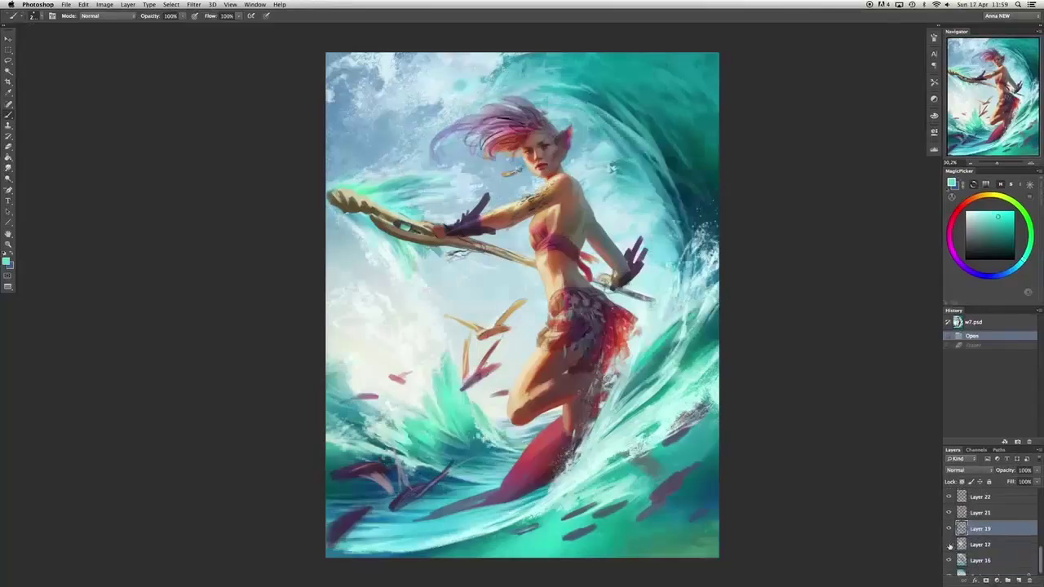
pyautogui.hotkey('ctrl', 'z')
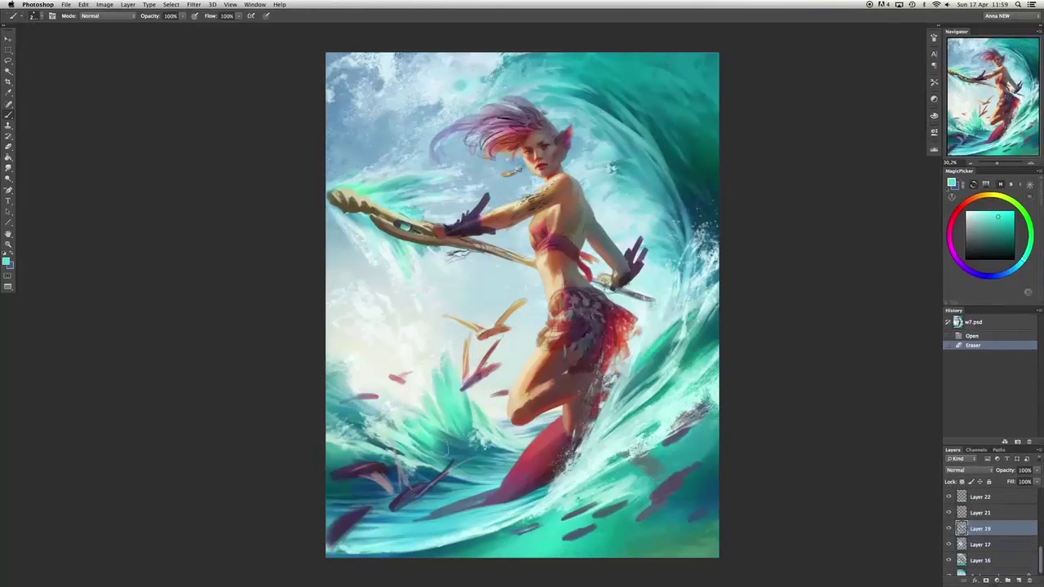
pyautogui.hotkey('ctrl', 'shift', 'z')
pyautogui.hotkey('ctrl', 'shift', 'z')
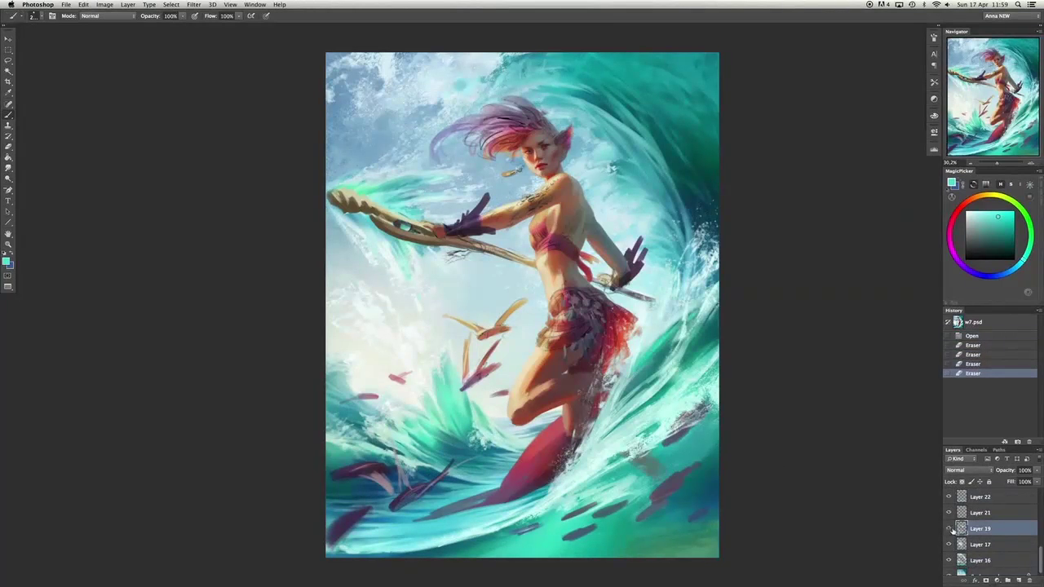
pyautogui.hotkey('ctrl', 'shift', 'z')
pyautogui.scroll(-2, 979, 530)
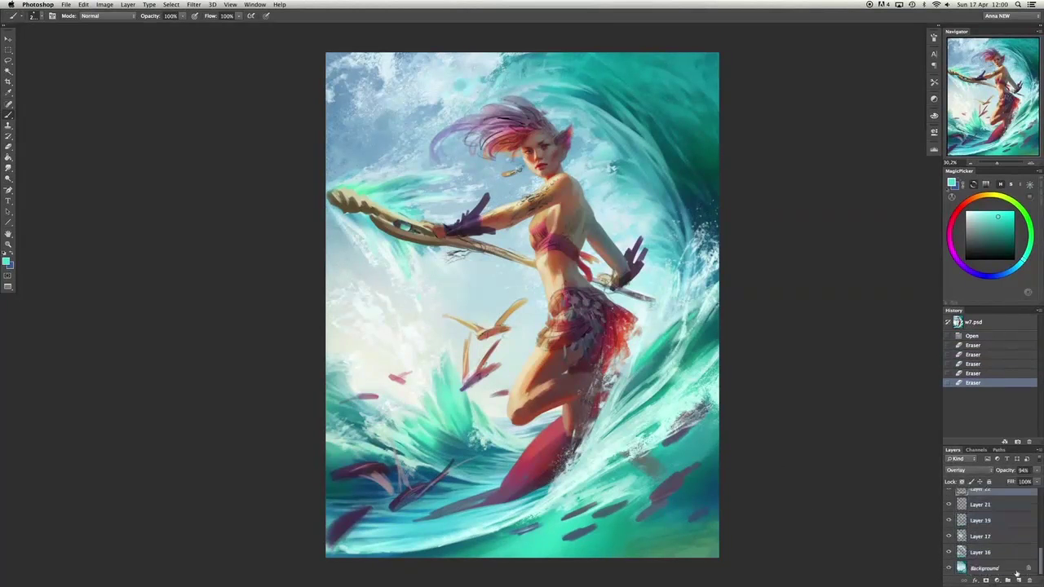
# Merge the painting layers, crop to the full canvas, and add a new Overlay layer.
pyautogui.hotkey('ctrl', 'e')
pyautogui.hotkey('ctrl', 'a')
pyautogui.click(104, 4)
pyautogui.click(109, 98)
pyautogui.press('b')
pyautogui.hotkey('ctrl', 'd')
pyautogui.hotkey('ctrl', 'shift', 'alt', 'n')
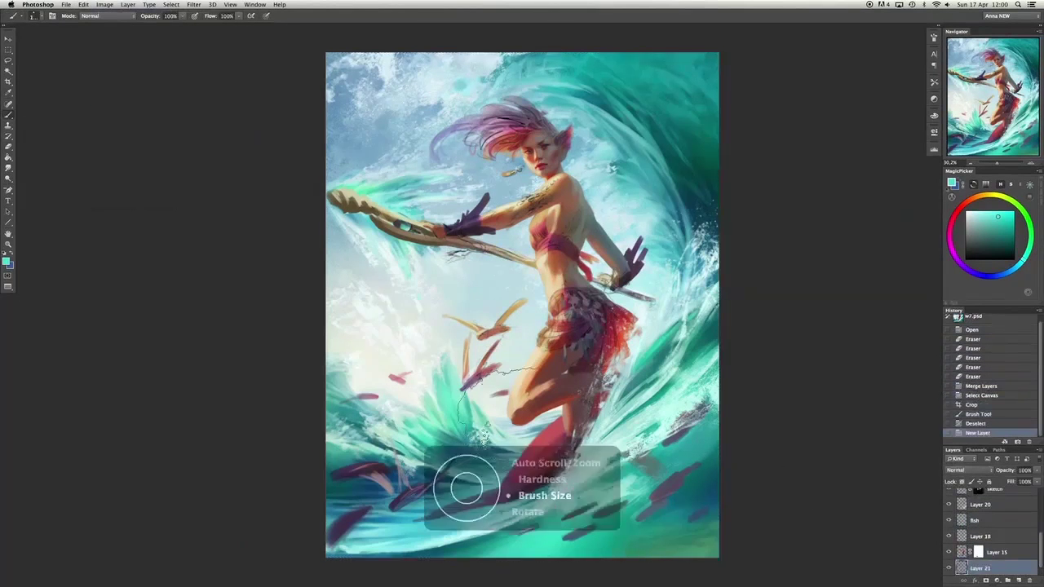
pyautogui.hotkey('shift', 'alt', 'o')
# Brighten the lower waves with broad light overlay foam strokes, erasing the excess.
pyautogui.moveTo(469, 464); pyautogui.dragTo(408, 506)
pyautogui.press('e')
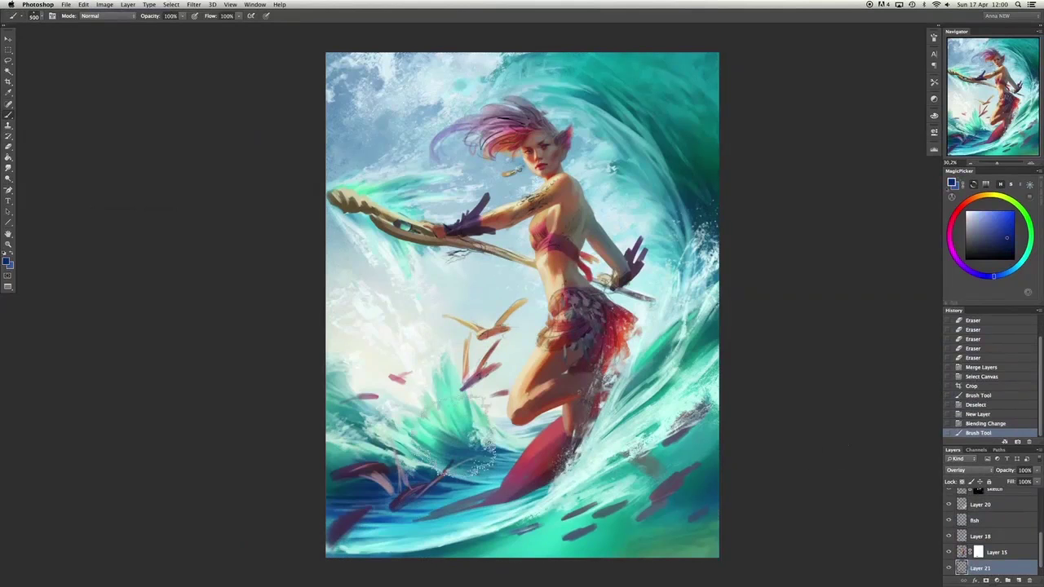
pyautogui.moveTo(351, 489); pyautogui.dragTo(440, 473)
pyautogui.click(949, 568)
pyautogui.press('b')
pyautogui.moveTo(456, 522); pyautogui.dragTo(490, 465)
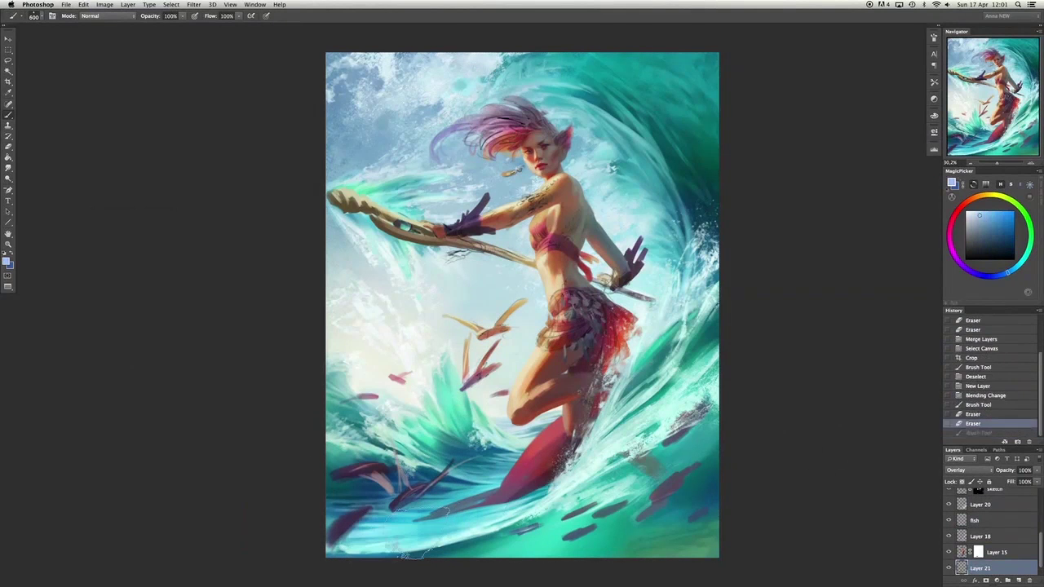
pyautogui.moveTo(392, 543)
pyautogui.mouseDown()
pyautogui.moveTo(547, 461)
pyautogui.moveTo(710, 428)
pyautogui.moveTo(718, 498)
pyautogui.moveTo(652, 538)
pyautogui.moveTo(710, 457)
pyautogui.mouseUp()
pyautogui.press('e')
pyautogui.press('b')
# Deepen the top-left sky with dark blue overlay strokes and tint around the arm.
pyautogui.moveTo(611, 102); pyautogui.dragTo(645, 203)
pyautogui.hotkey('ctrl', 'z')
pyautogui.keyDown('alt'); pyautogui.click(351, 114); pyautogui.keyUp('alt')
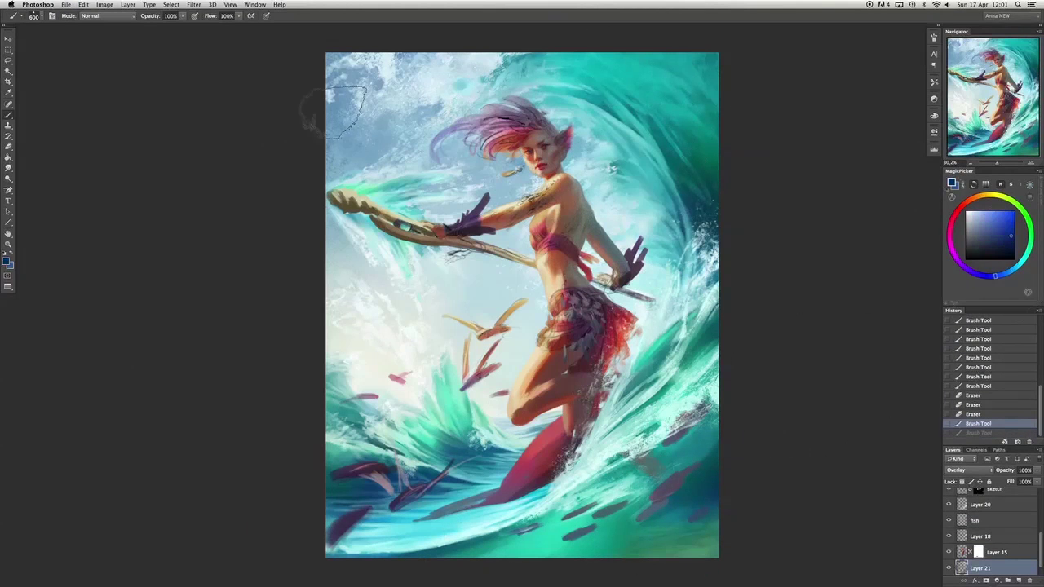
pyautogui.moveTo(359, 114)
pyautogui.mouseDown()
pyautogui.moveTo(342, 73)
pyautogui.moveTo(350, 245)
pyautogui.mouseUp()
pyautogui.moveTo(490, 180); pyautogui.dragTo(587, 163)
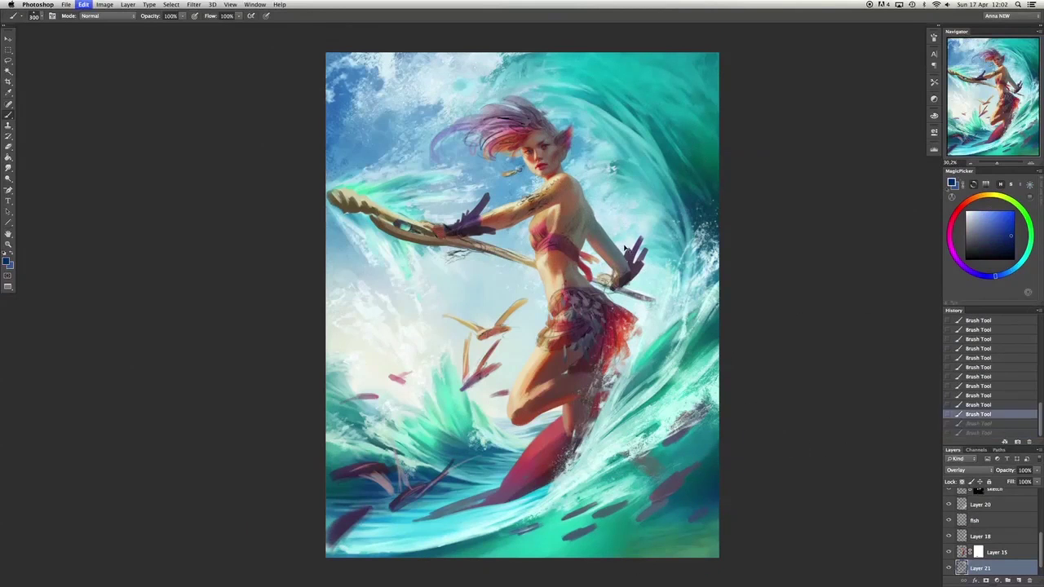
pyautogui.moveTo(522, 278); pyautogui.dragTo(628, 236)
# Erase the overlay speckles off the arm and around the lower-left splash.
pyautogui.press('e')
pyautogui.moveTo(563, 197); pyautogui.dragTo(473, 204)
pyautogui.moveTo(489, 208); pyautogui.dragTo(457, 196)
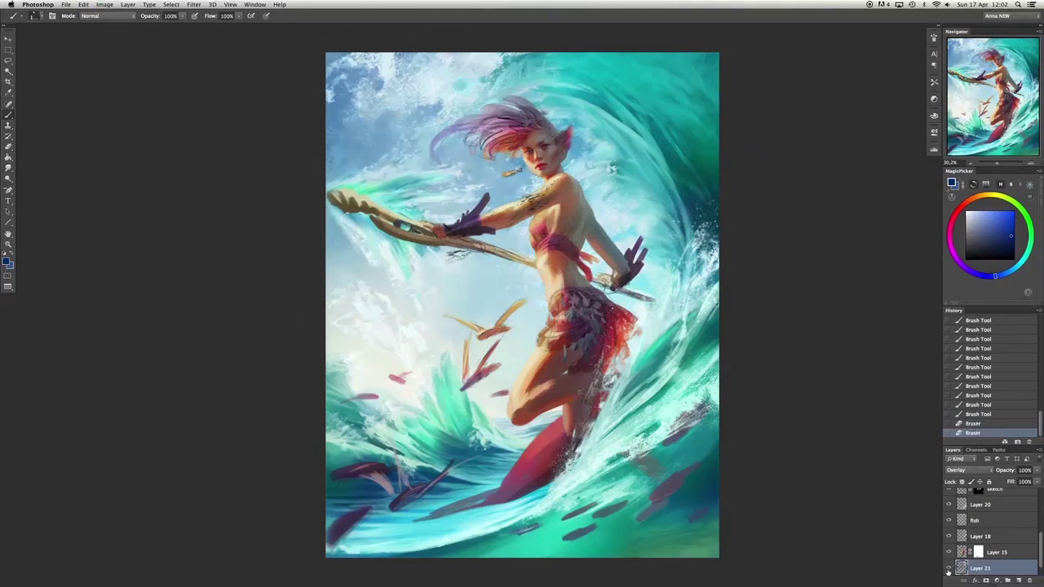
pyautogui.moveTo(490, 384); pyautogui.dragTo(432, 441)
pyautogui.moveTo(424, 400)
pyautogui.mouseDown()
pyautogui.moveTo(489, 457)
pyautogui.moveTo(473, 465)
pyautogui.mouseUp()
pyautogui.moveTo(408, 408); pyautogui.dragTo(457, 469)
# Repaint the green splash and a short foam stroke at the lower left.
pyautogui.press('b')
pyautogui.moveTo(440, 391); pyautogui.dragTo(490, 440)
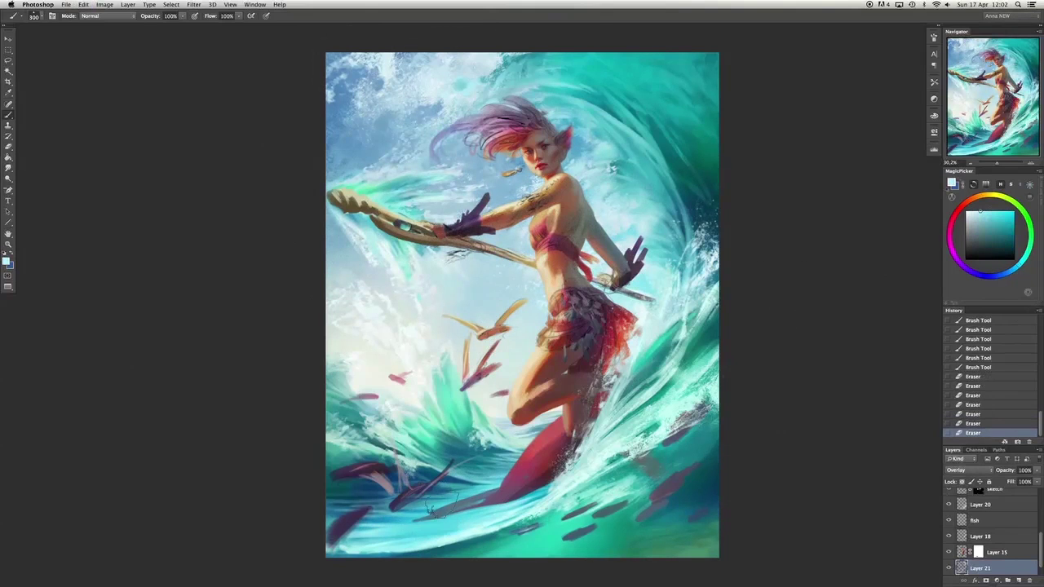
pyautogui.press('[')
pyautogui.press('[')
pyautogui.press('[')
pyautogui.press('[')
pyautogui.moveTo(449, 530); pyautogui.dragTo(402, 535)
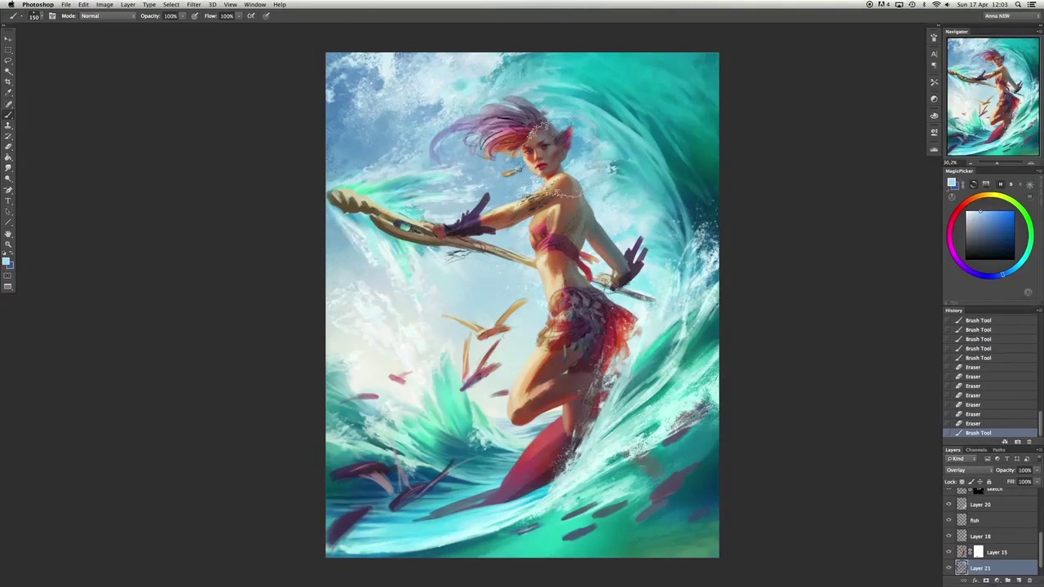
pyautogui.keyDown('alt'); pyautogui.click(499, 181); pyautogui.keyUp('alt')
pyautogui.hotkey('ctrl', 'z')
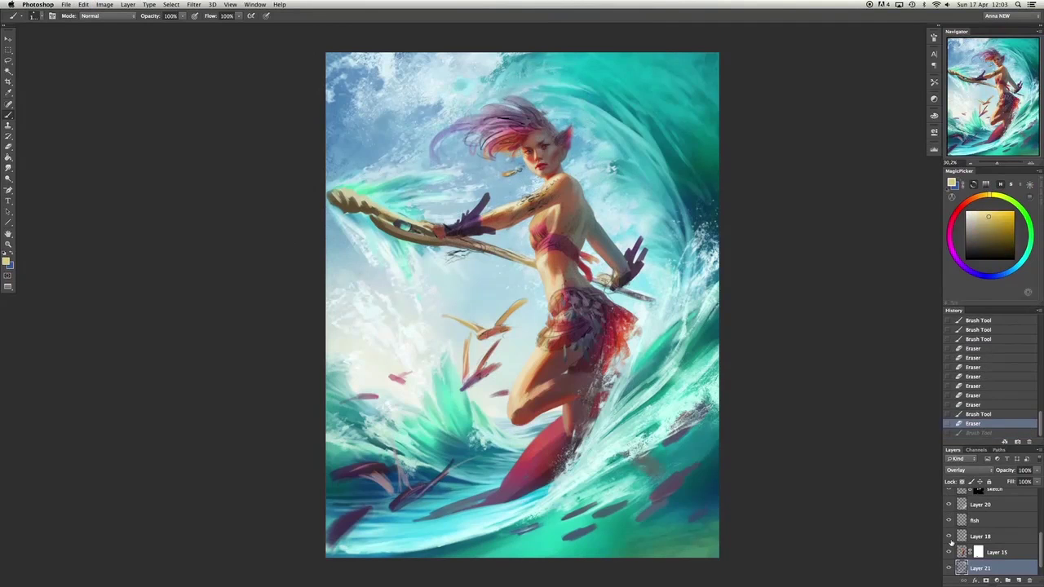
pyautogui.hotkey('ctrl', 'z')
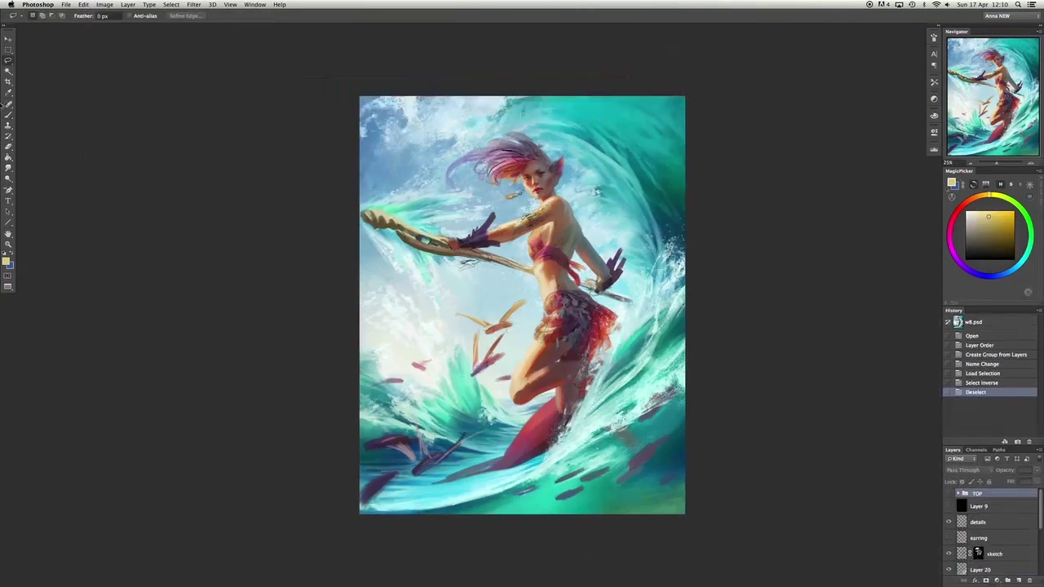
# Paint light spray and foam strokes across the wave crest, water and near the leg.
pyautogui.press('b')
pyautogui.scroll(6, 490, 248)
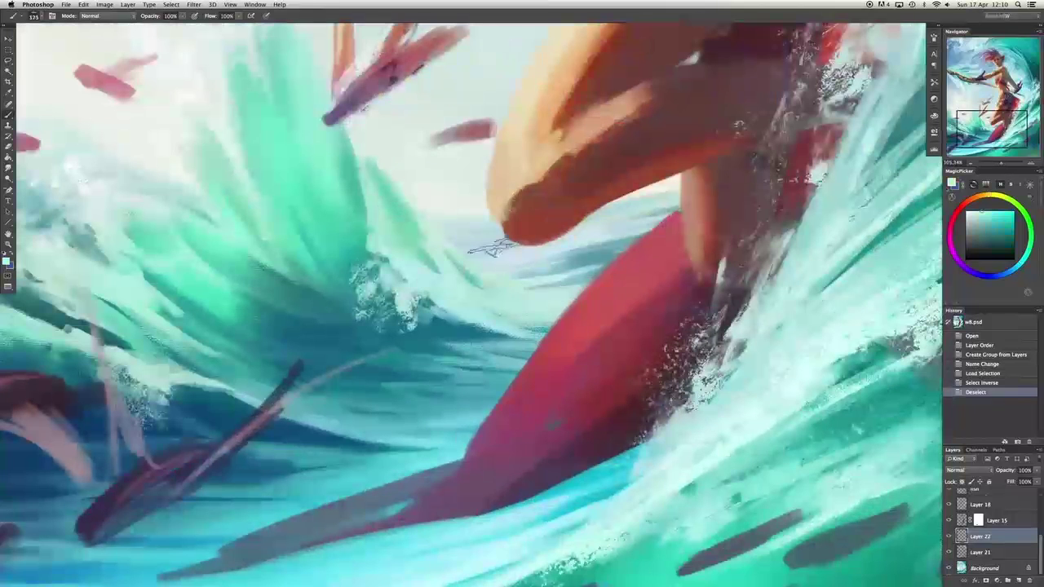
pyautogui.moveTo(813, 184); pyautogui.dragTo(856, 181)
pyautogui.moveTo(514, 387); pyautogui.dragTo(558, 383)
pyautogui.moveTo(327, 277); pyautogui.dragTo(416, 288)
pyautogui.moveTo(514, 264); pyautogui.dragTo(612, 257)
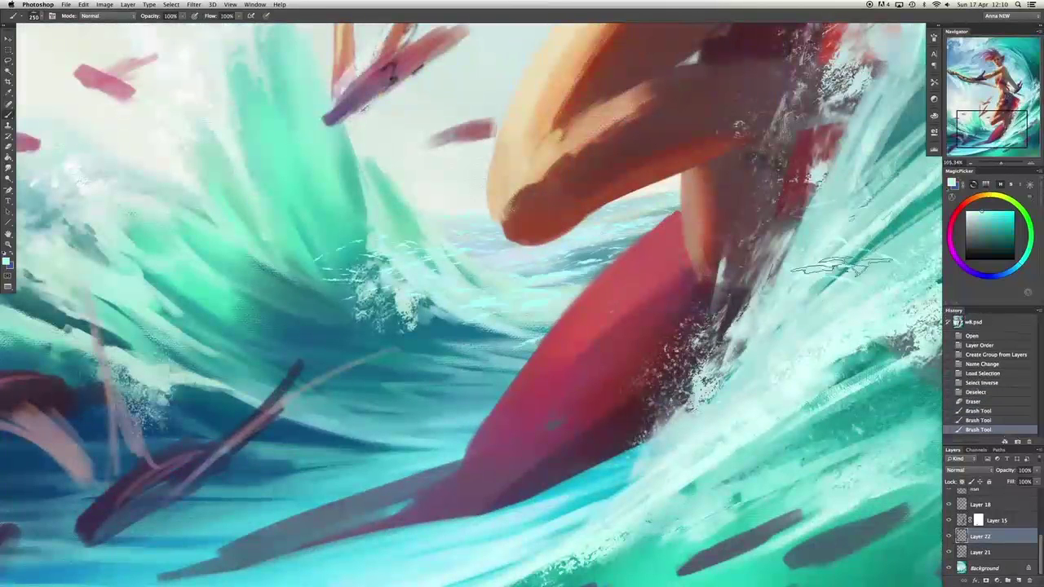
pyautogui.moveTo(816, 268); pyautogui.dragTo(881, 263)
pyautogui.moveTo(538, 261); pyautogui.dragTo(579, 255)
# Smudge the new spray into the water and soften it behind the leg.
pyautogui.press('r')
pyautogui.moveTo(522, 298); pyautogui.dragTo(539, 249)
pyautogui.moveTo(527, 294); pyautogui.dragTo(543, 253)
pyautogui.moveTo(665, 208); pyautogui.dragTo(674, 196)
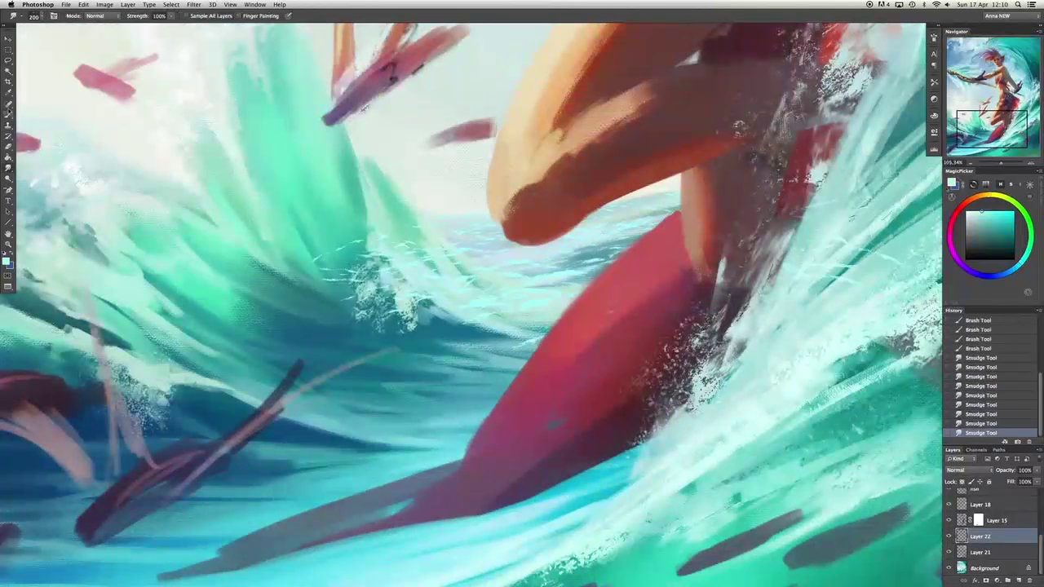
# Transform and reshape the spray strokes, then commit the change.
pyautogui.press('m')
pyautogui.rightClick(543, 291)
pyautogui.click(595, 361)
pyautogui.moveTo(603, 326); pyautogui.dragTo(610, 282)
pyautogui.press('Return')
# Erase stray light streaks from the left splash.
pyautogui.press('e')
pyautogui.moveTo(343, 244); pyautogui.dragTo(318, 228)
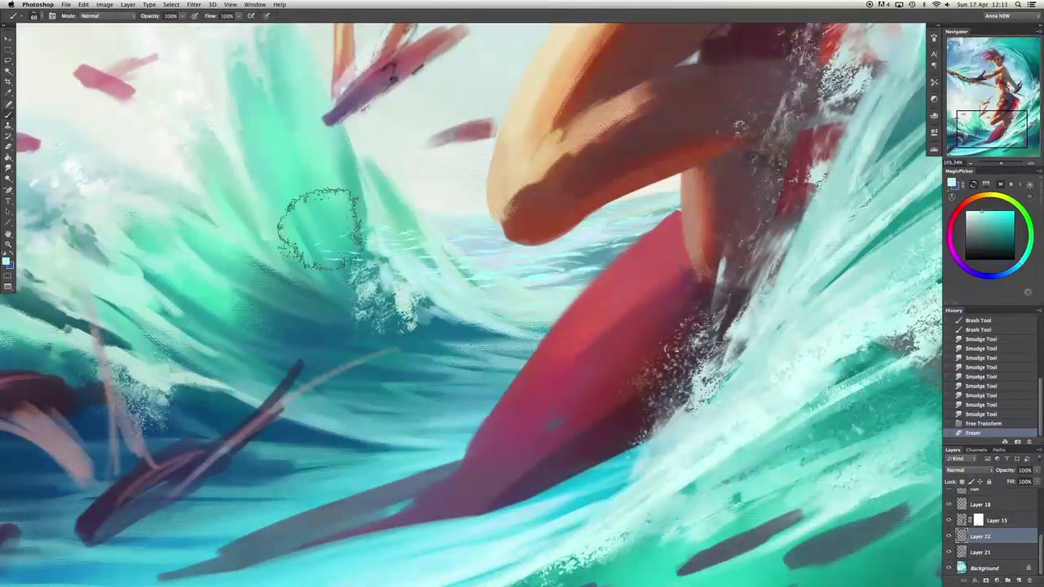
pyautogui.moveTo(383, 236); pyautogui.dragTo(433, 245)
pyautogui.moveTo(391, 253); pyautogui.dragTo(441, 261)
pyautogui.moveTo(384, 269); pyautogui.dragTo(432, 281)
pyautogui.moveTo(392, 285); pyautogui.dragTo(436, 294)
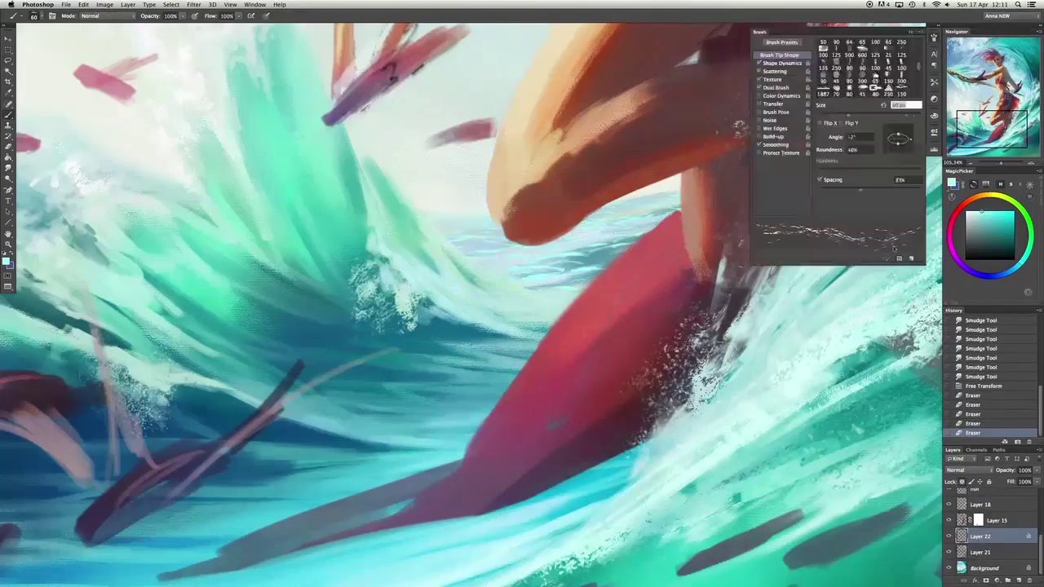
# Repaint the water behind the leg with a larger brush and smudge the strokes together.
pyautogui.press('b')
pyautogui.press(']')
pyautogui.press(']')
pyautogui.press(']')
pyautogui.press(']')
pyautogui.moveTo(534, 260); pyautogui.dragTo(563, 249)
pyautogui.moveTo(563, 245); pyautogui.dragTo(604, 236)
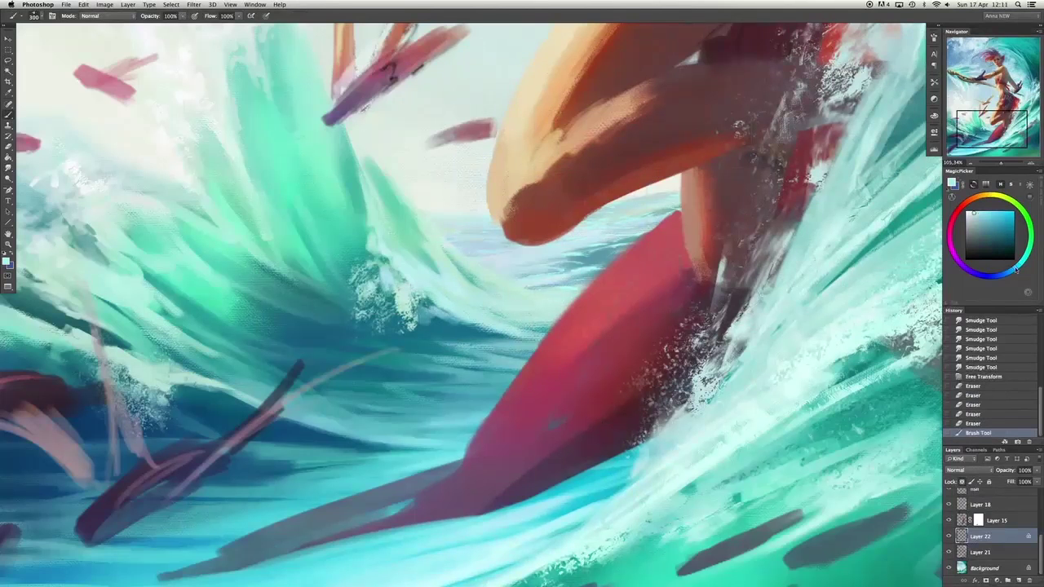
pyautogui.press('r')
pyautogui.moveTo(407, 196); pyautogui.dragTo(439, 206)
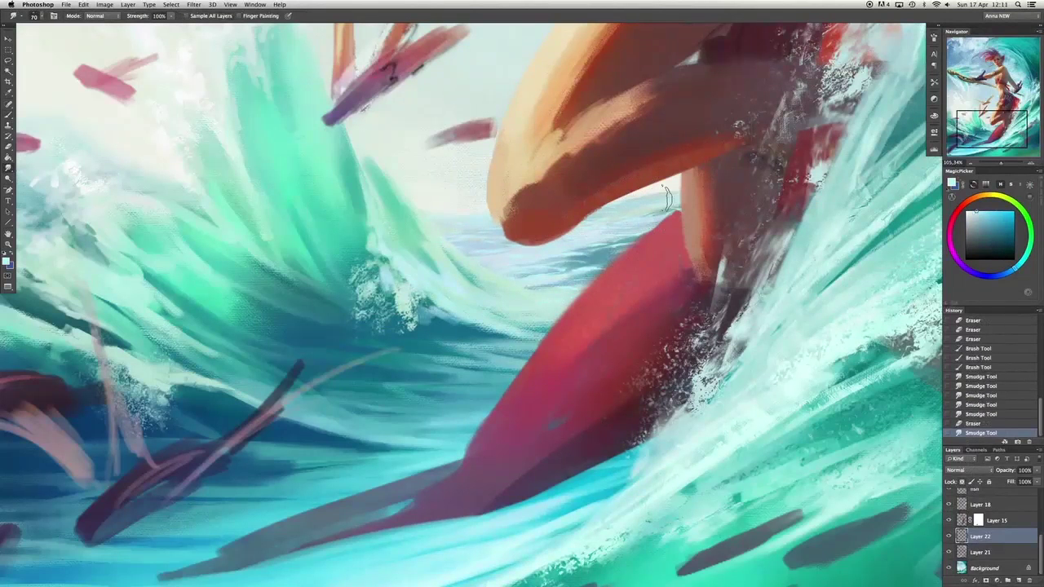
# Duplicate and merge the painting layer, then smudge the left wave crest and edges.
pyautogui.press('super+j')
pyautogui.press('super+e')
pyautogui.press(']')
pyautogui.press(']')
pyautogui.press(']')
pyautogui.press(']')
pyautogui.moveTo(252, 265); pyautogui.dragTo(303, 302)
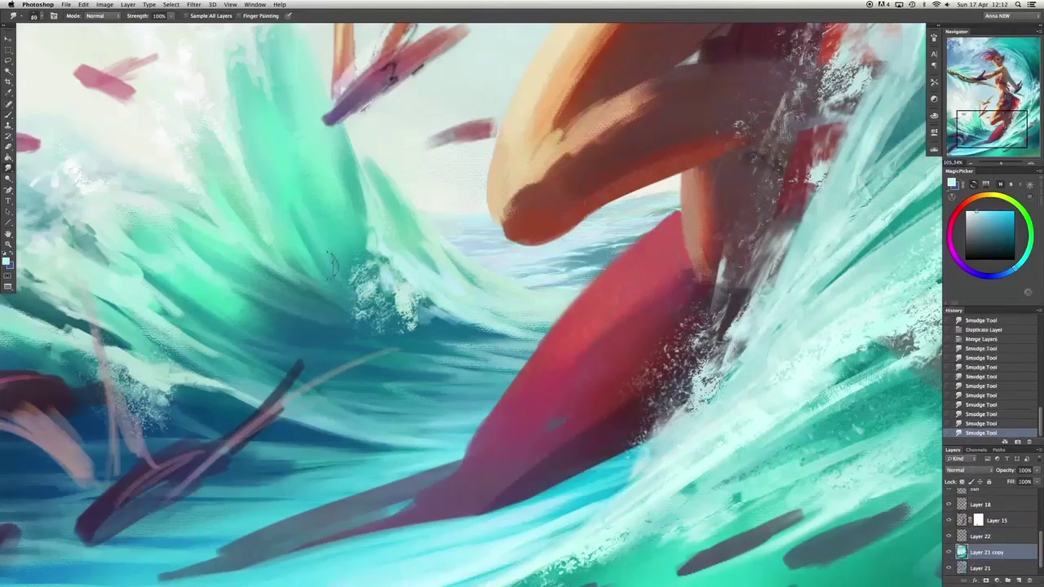
pyautogui.moveTo(331, 263); pyautogui.dragTo(411, 212)
pyautogui.scroll(-5, 412, 212)
# Smudge the wave and hair strokes across the canvas with a progressively larger smudge brush.
pyautogui.press(']')
pyautogui.press(']')
pyautogui.scroll(-5, 490, 408)
pyautogui.hscroll(-5, 489, 408)
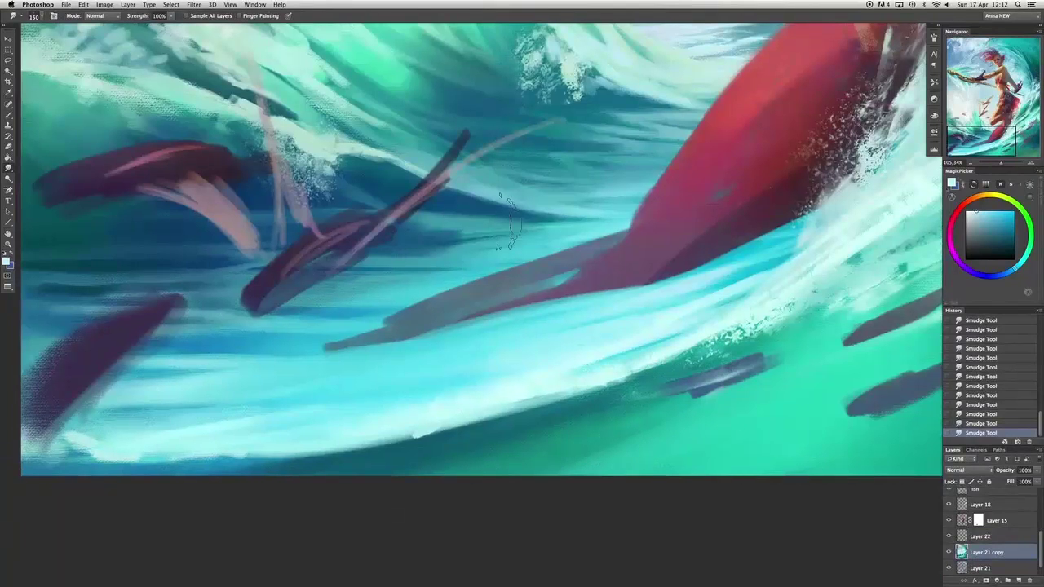
pyautogui.scroll(5, 509, 220)
pyautogui.hscroll(-4, 510, 220)
pyautogui.scroll(7, 370, 266)
pyautogui.hscroll(-5, 370, 266)
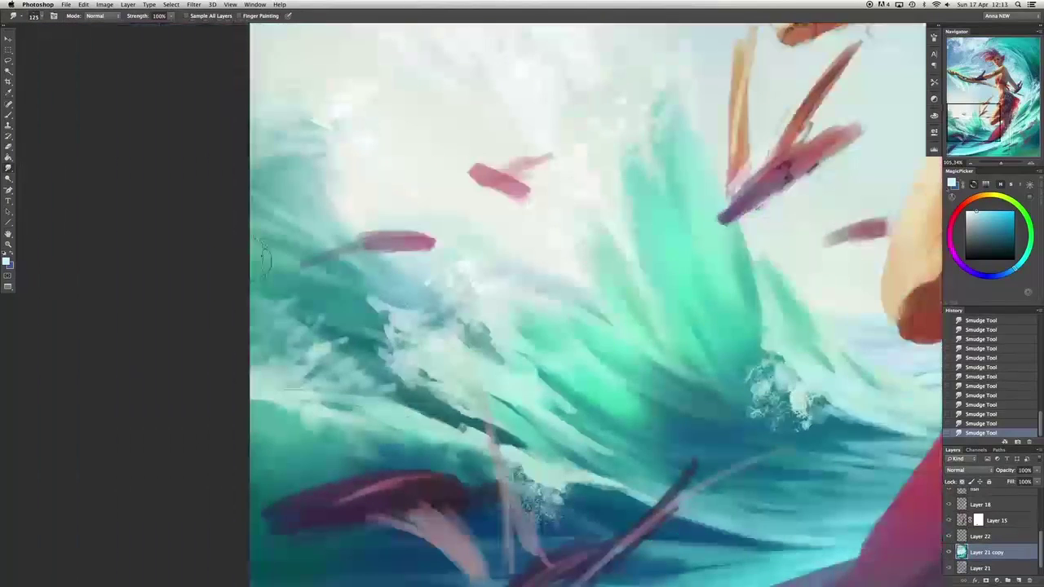
pyautogui.press(']')
pyautogui.press(']')
pyautogui.press(']')
pyautogui.press(']')
pyautogui.hscroll(20, 541, 221)
pyautogui.scroll(-6, 541, 221)
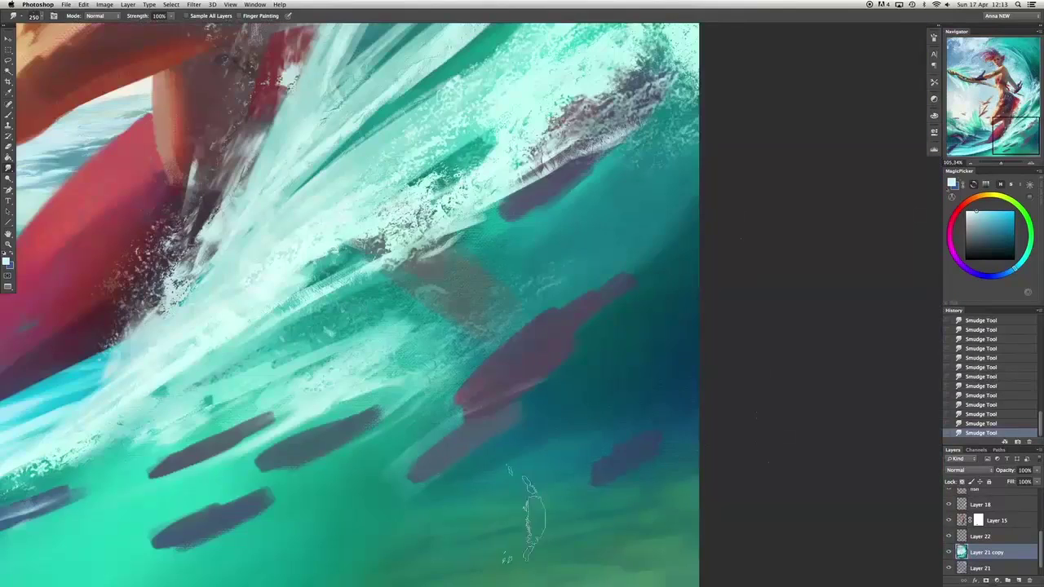
pyautogui.press('[')
pyautogui.press('[')
pyautogui.press('[')
pyautogui.press('[')
pyautogui.press('[')
pyautogui.scroll(10, 526, 514)
pyautogui.hscroll(2, 546, 303)
pyautogui.scroll(-5, 549, 307)
pyautogui.hscroll(-6, 548, 306)
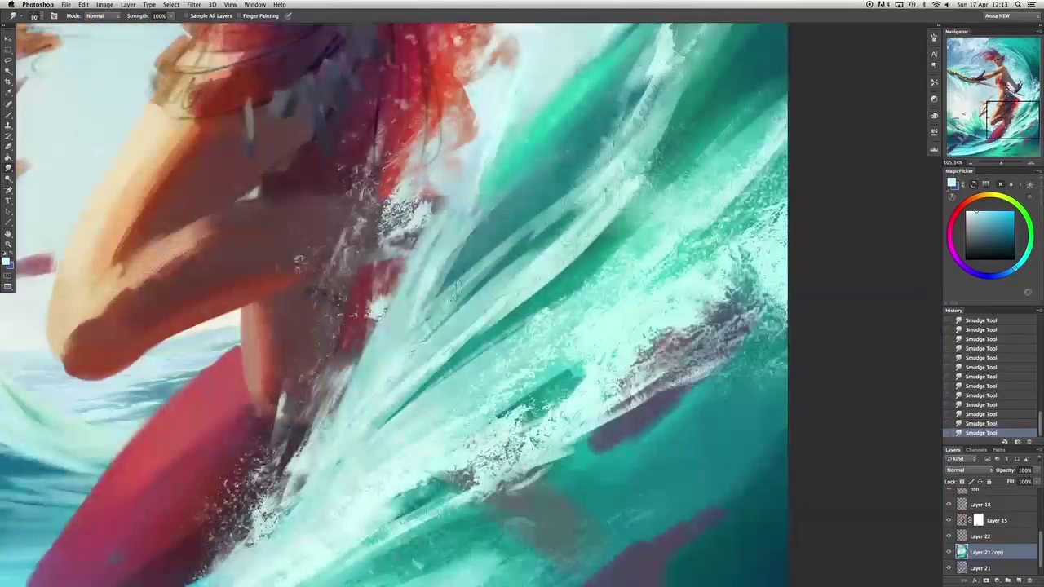
pyautogui.press(']')
pyautogui.press(']')
pyautogui.press(']')
pyautogui.press(']')
pyautogui.press(']')
pyautogui.scroll(-5, 451, 383)
pyautogui.hscroll(-4, 451, 383)
pyautogui.hscroll(5, 587, 387)
pyautogui.scroll(20, 588, 388)
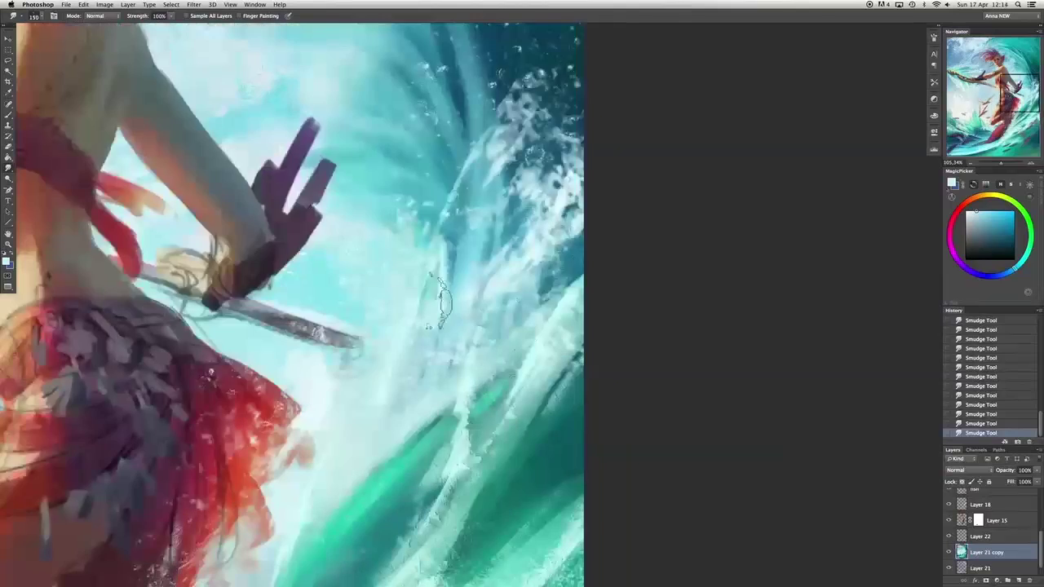
pyautogui.press(']')
pyautogui.scroll(4, 618, 289)
pyautogui.hscroll(-3, 619, 290)
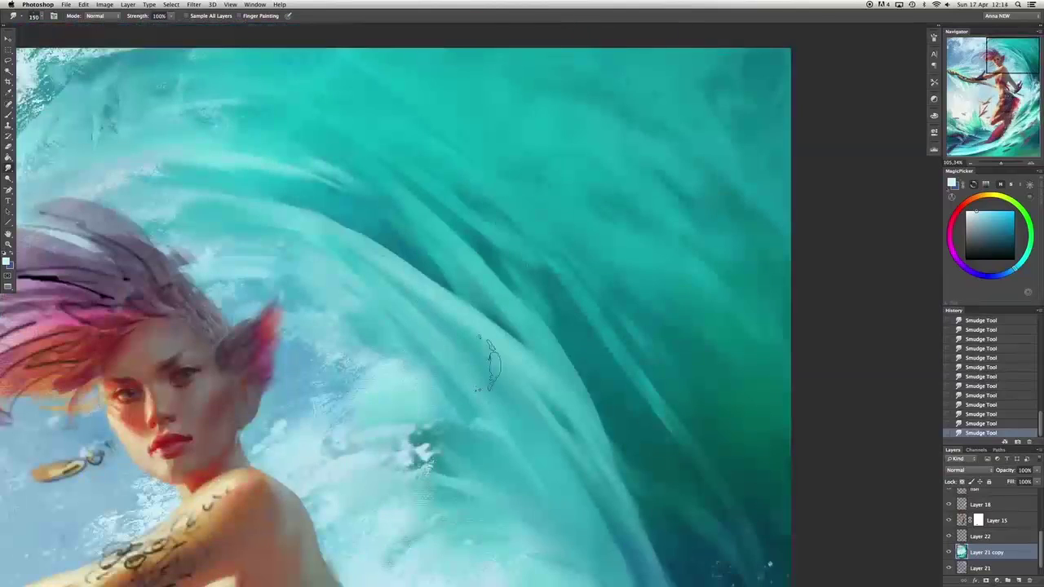
pyautogui.hscroll(-8, 490, 363)
pyautogui.scroll(-3, 489, 363)
pyautogui.press(']')
pyautogui.press(']')
pyautogui.press(']')
pyautogui.press(']')
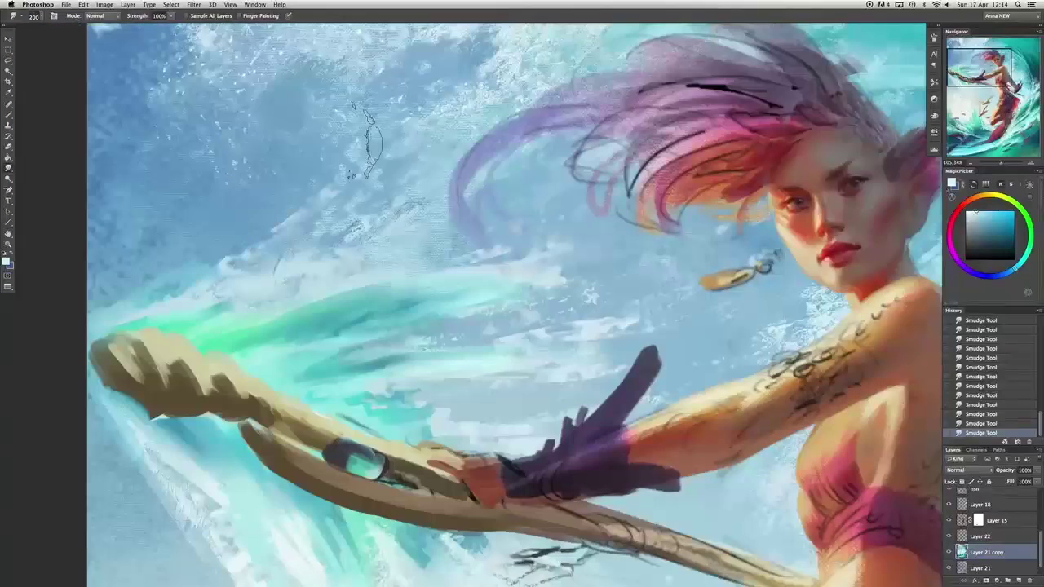
pyautogui.scroll(4, 367, 138)
pyautogui.hscroll(-1, 367, 139)
pyautogui.press(']')
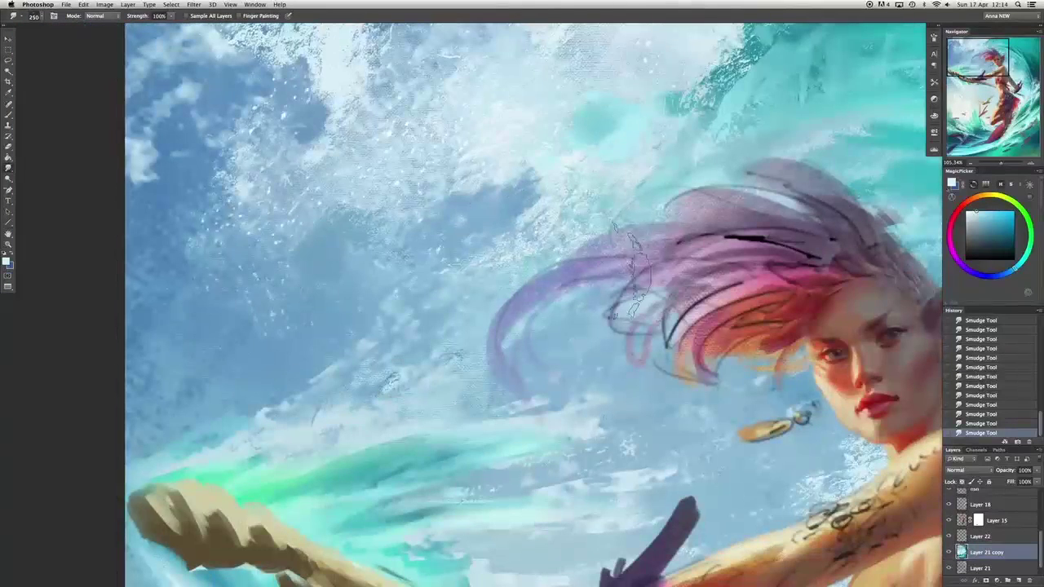
pyautogui.hscroll(5, 315, 164)
pyautogui.scroll(2, 315, 163)
pyautogui.hscroll(-5, 310, 163)
# Continue smudging, undoing and redoing a stroke and resizing the brush for detail.
pyautogui.press('[')
pyautogui.press('super+z')
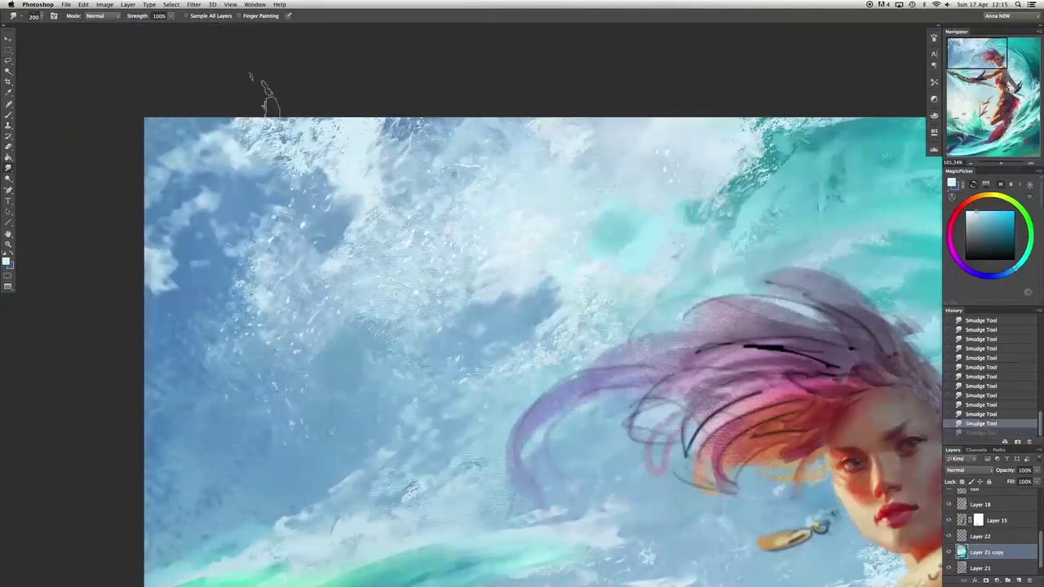
pyautogui.press('super+shift+z')
pyautogui.hscroll(10, 269, 96)
pyautogui.scroll(-1, 269, 96)
pyautogui.press(']')
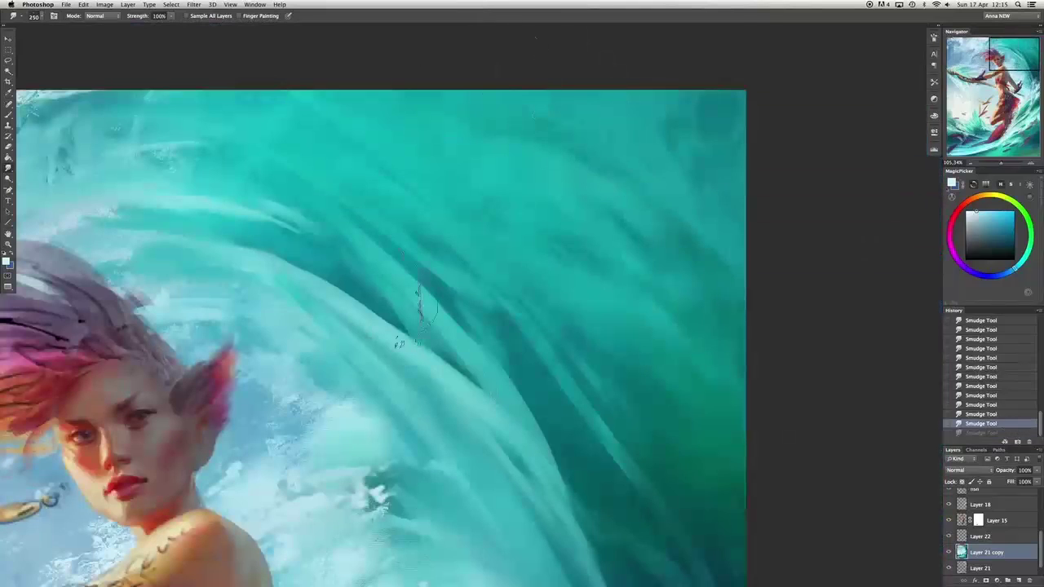
pyautogui.scroll(-5, 689, 255)
pyautogui.press('[')
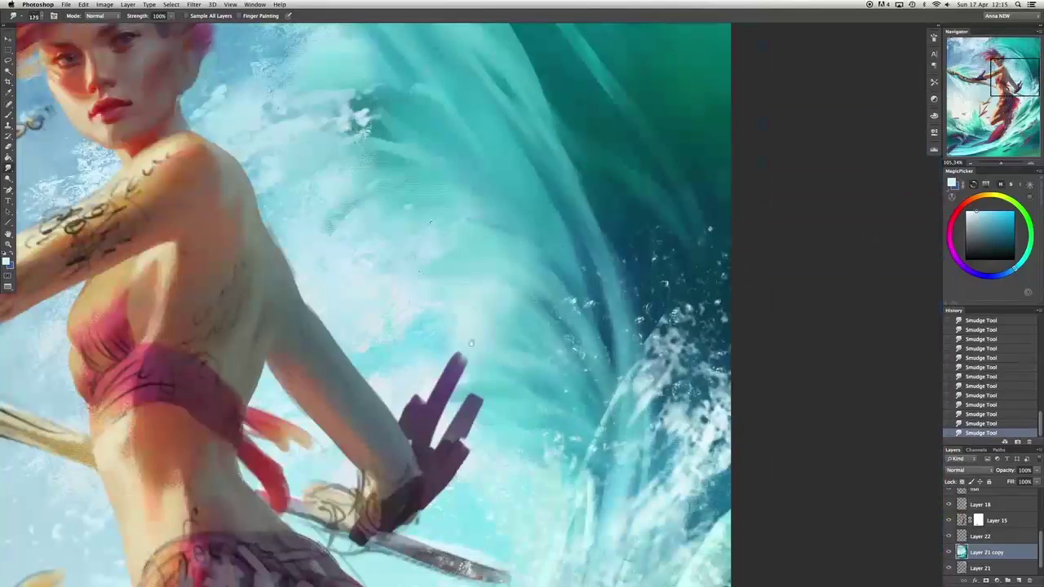
pyautogui.scroll(-15, 471, 343)
pyautogui.hscroll(-4, 471, 343)
pyautogui.press(']')
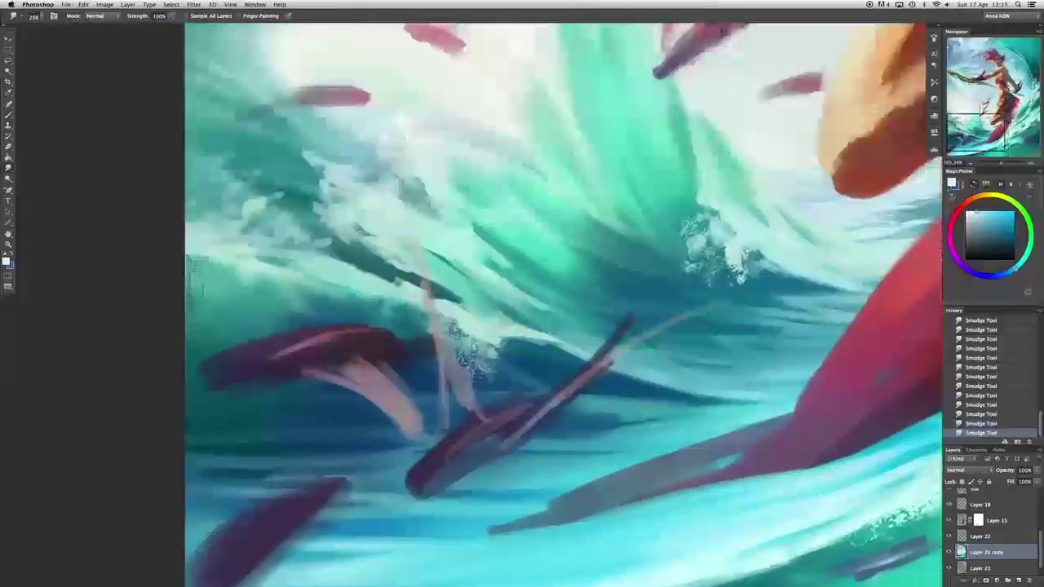
pyautogui.scroll(5, 193, 273)
pyautogui.hscroll(2, 194, 273)
pyautogui.press('[')
pyautogui.press('[')
pyautogui.press('[')
pyautogui.press('[')
pyautogui.press('[')
pyautogui.scroll(-3, 628, 286)
pyautogui.hscroll(2, 628, 285)
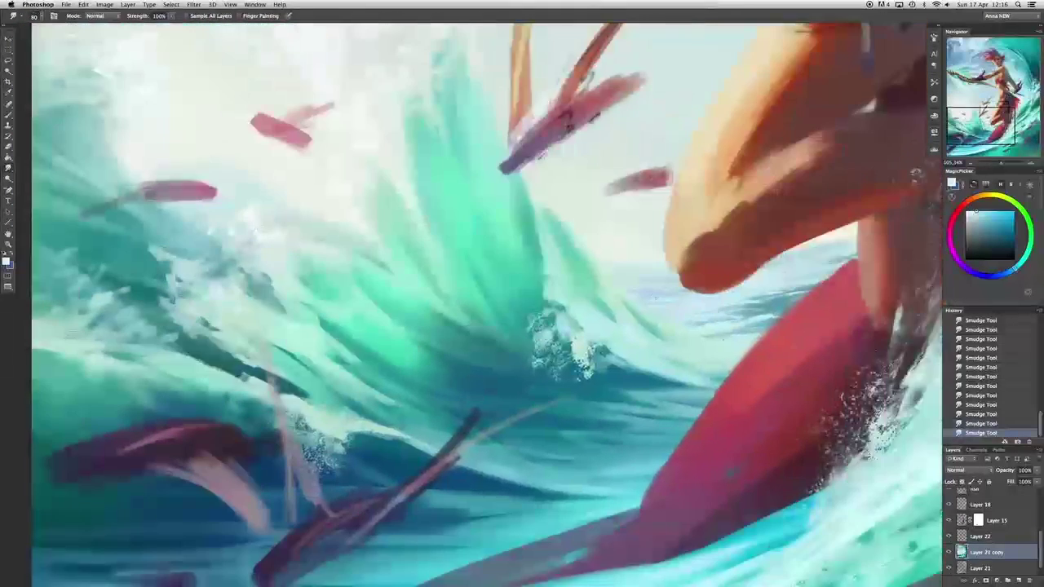
# Paint dark strokes in the water under the arm, then erase part of them.
pyautogui.press('b')
pyautogui.moveTo(645, 298); pyautogui.dragTo(698, 290)
pyautogui.moveTo(755, 273); pyautogui.dragTo(848, 245)
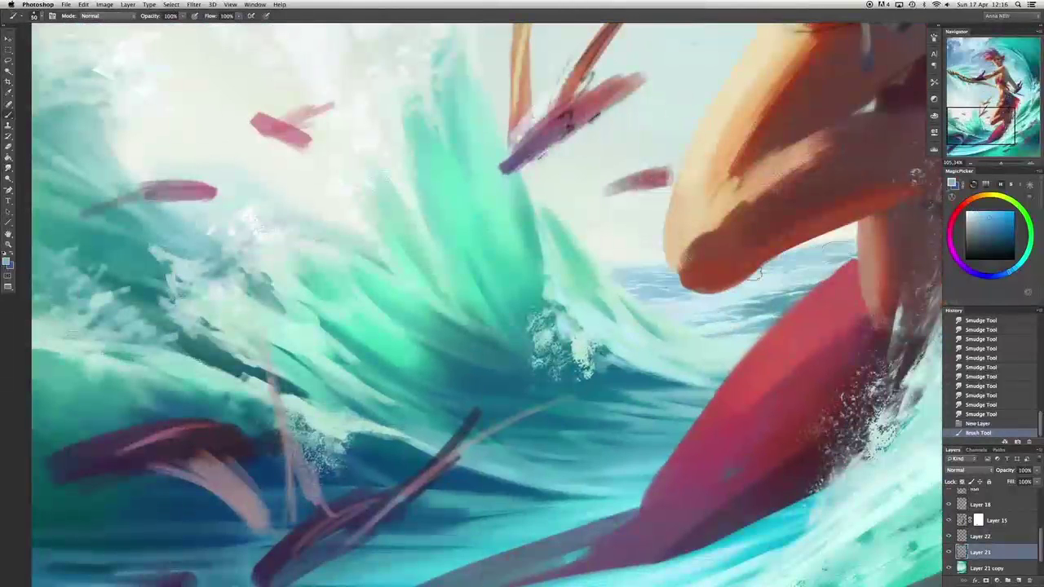
pyautogui.moveTo(644, 310); pyautogui.dragTo(840, 245)
pyautogui.hscroll(3, 652, 285)
pyautogui.press('e')
pyautogui.moveTo(449, 310); pyautogui.dragTo(522, 326)
pyautogui.moveTo(490, 286)
pyautogui.mouseDown()
pyautogui.moveTo(514, 311)
pyautogui.moveTo(587, 314)
pyautogui.mouseUp()
# Repaint and erase further strokes in the water under the arm.
pyautogui.press('b')
pyautogui.moveTo(473, 318); pyautogui.dragTo(588, 326)
pyautogui.moveTo(595, 306); pyautogui.dragTo(685, 285)
pyautogui.press('e')
pyautogui.moveTo(563, 286); pyautogui.dragTo(575, 310)
pyautogui.scroll(-2, 603, 336)
pyautogui.scroll(2, 603, 336)
pyautogui.hscroll(-3, 603, 336)
# Try a large blue stroke from the brush presets, undo it and shrink the brush.
pyautogui.rightClick(526, 245)
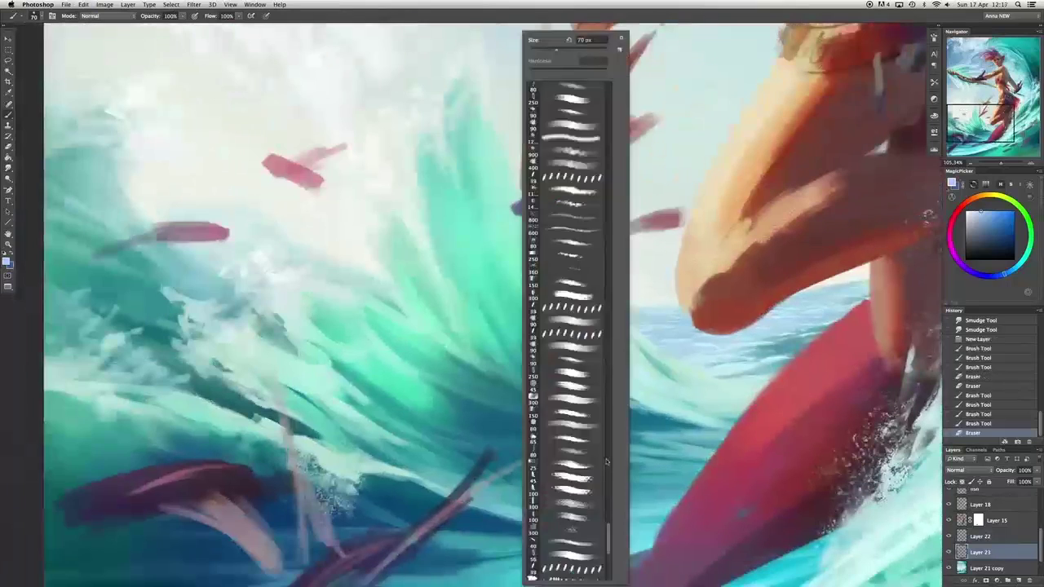
pyautogui.press('Return')
pyautogui.moveTo(530, 416); pyautogui.dragTo(478, 210)
pyautogui.hotkey('ctrl', 'z')
pyautogui.press('[')
pyautogui.hscroll(5, 490, 261)
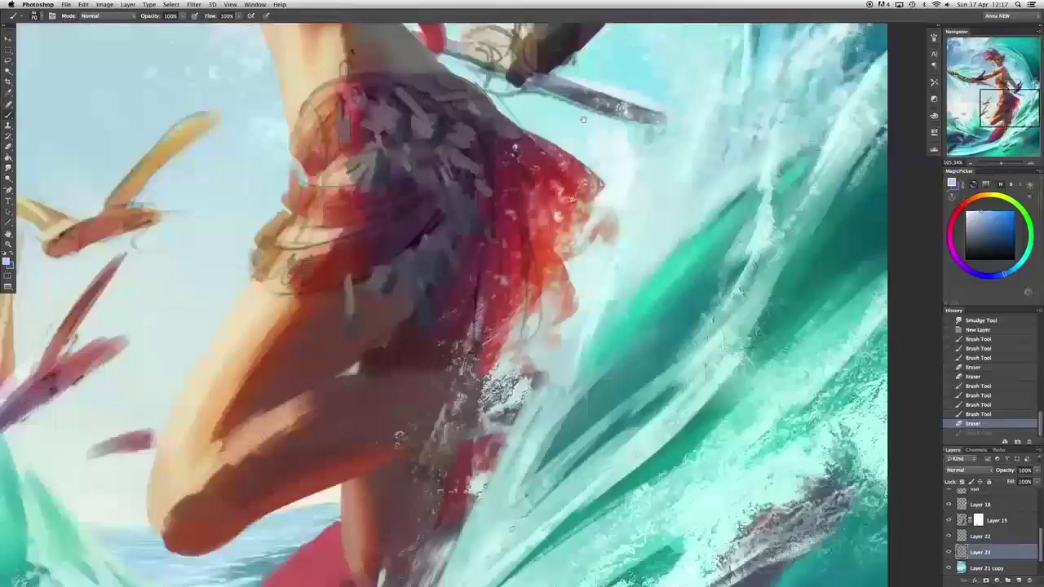
# Move Layer 20 to the top and smudge the white spray around the legs into streaks.
pyautogui.hotkey('ctrl', 'shift', ']')
pyautogui.press('r')
pyautogui.moveTo(441, 323); pyautogui.dragTo(436, 363)
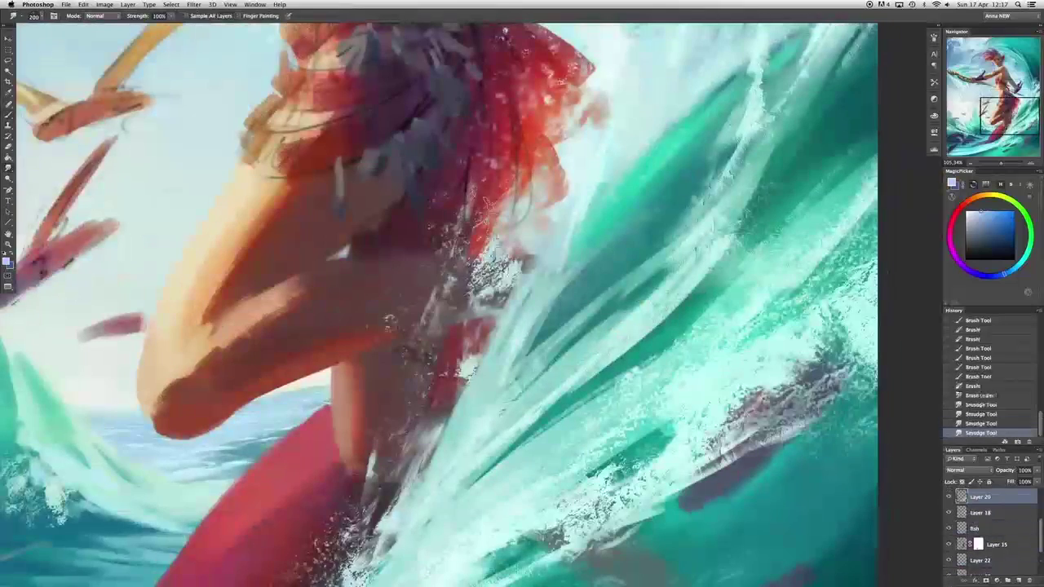
pyautogui.scroll(-3, 489, 327)
pyautogui.moveTo(689, 220); pyautogui.dragTo(685, 265)
pyautogui.moveTo(489, 457); pyautogui.dragTo(571, 522)
pyautogui.scroll(3, 490, 326)
pyautogui.moveTo(718, 261); pyautogui.dragTo(792, 196)
# Erase bits of spray near the board, then switch among Layer 18, Layer 20 and Layer 21 copy.
pyautogui.scroll(5, 787, 194)
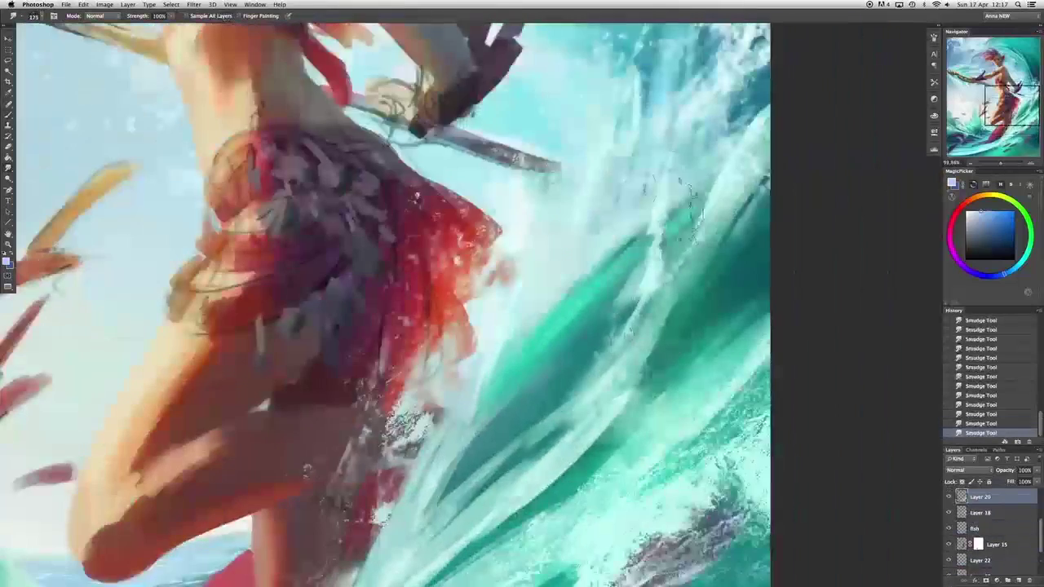
pyautogui.scroll(-5, 665, 242)
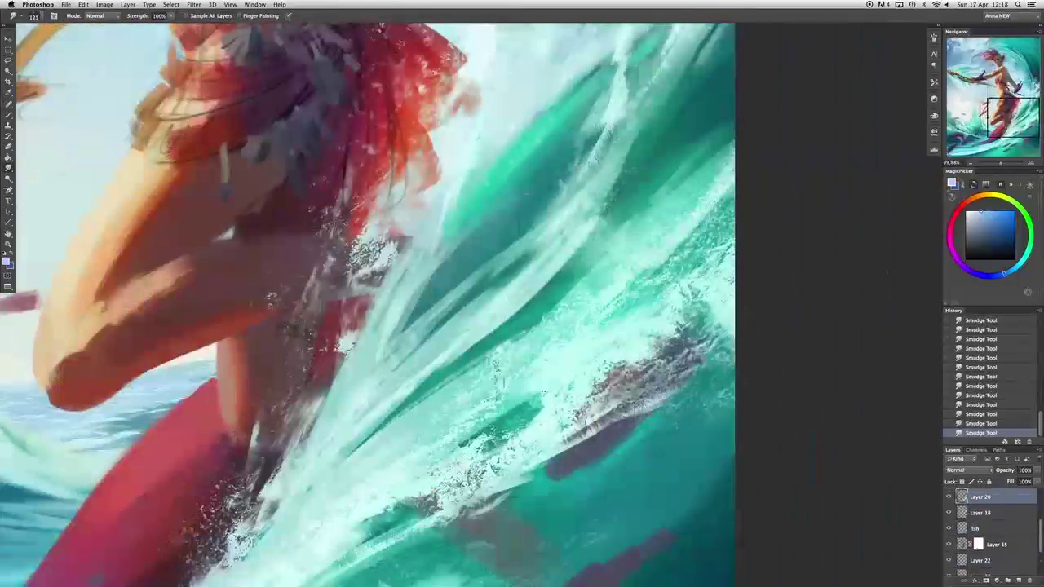
pyautogui.scroll(-3, 408, 301)
pyautogui.hscroll(-2, 408, 301)
pyautogui.scroll(-3, 362, 408)
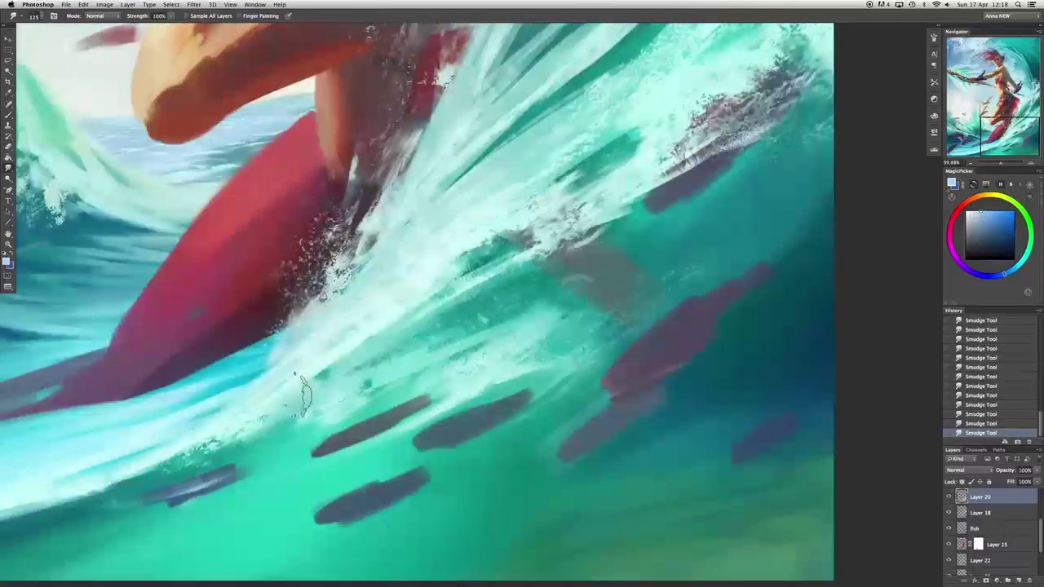
pyautogui.moveTo(310, 318)
pyautogui.mouseDown()
pyautogui.moveTo(349, 261)
pyautogui.moveTo(440, 187)
pyautogui.moveTo(467, 244)
pyautogui.mouseUp()
pyautogui.scroll(3, 342, 269)
pyautogui.hscroll(1, 342, 269)
pyautogui.scroll(2, 392, 302)
pyautogui.scroll(4, 659, 155)
pyautogui.hscroll(3, 659, 155)
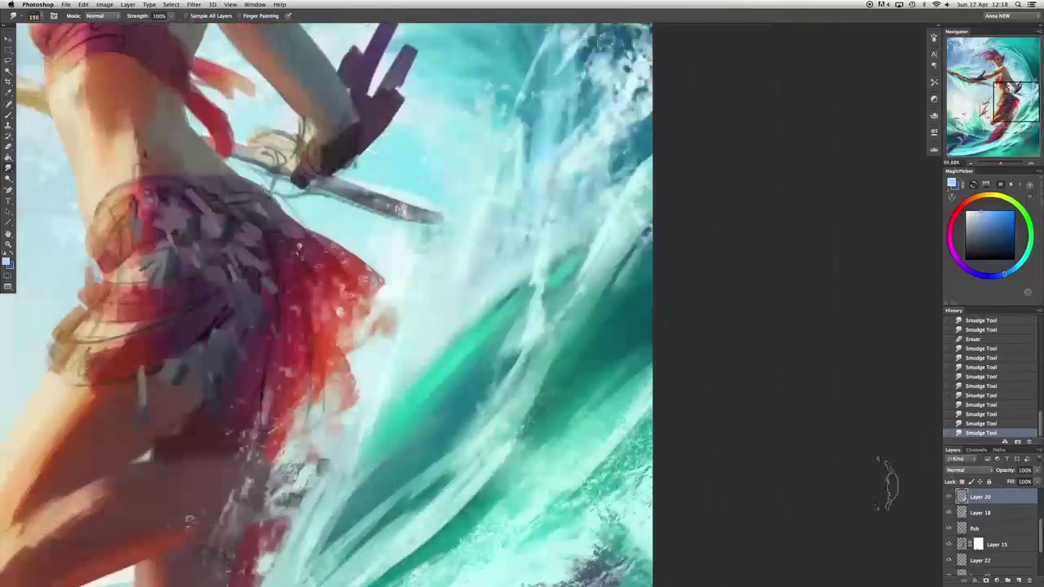
pyautogui.hotkey('alt', '[')
pyautogui.press('[')
pyautogui.press('[')
pyautogui.hotkey('alt', ']')
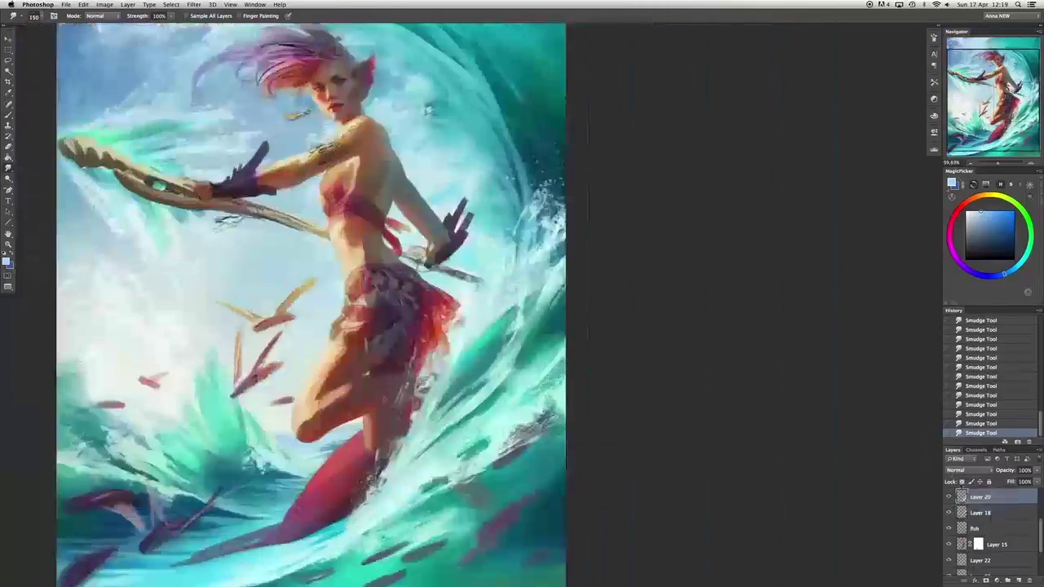
pyautogui.scroll(2, 296, 304)
pyautogui.press(']')
pyautogui.press(']')
pyautogui.press(']')
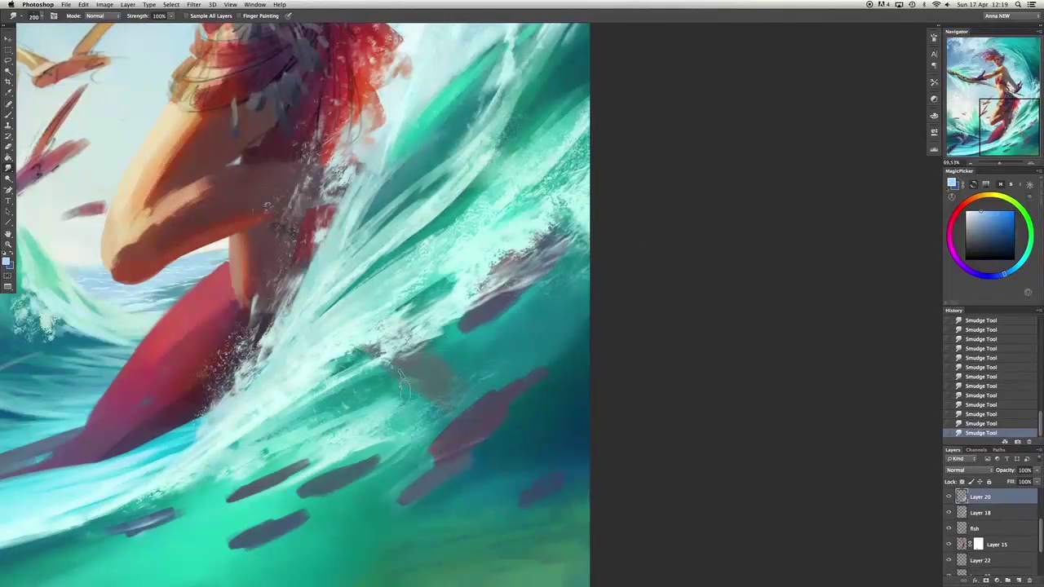
pyautogui.hotkey('alt', '[')
pyautogui.hotkey('alt', '[')
pyautogui.hotkey('alt', '[')
pyautogui.hotkey('alt', '[')
pyautogui.hotkey('alt', '[')
pyautogui.hotkey('alt', '[')
# Smudge the foam curling around the board on Layer 21 copy, resizing the brush as needed.
pyautogui.scroll(2, 609, 310)
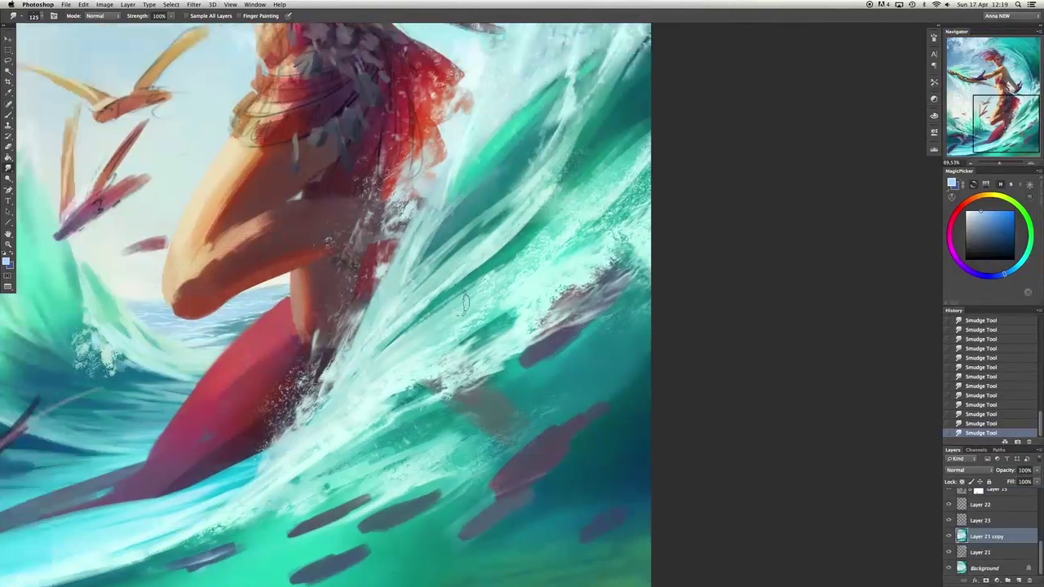
pyautogui.press('[')
pyautogui.scroll(2, 524, 180)
pyautogui.press(']')
pyautogui.press(']')
pyautogui.press(']')
pyautogui.press(']')
pyautogui.press(']')
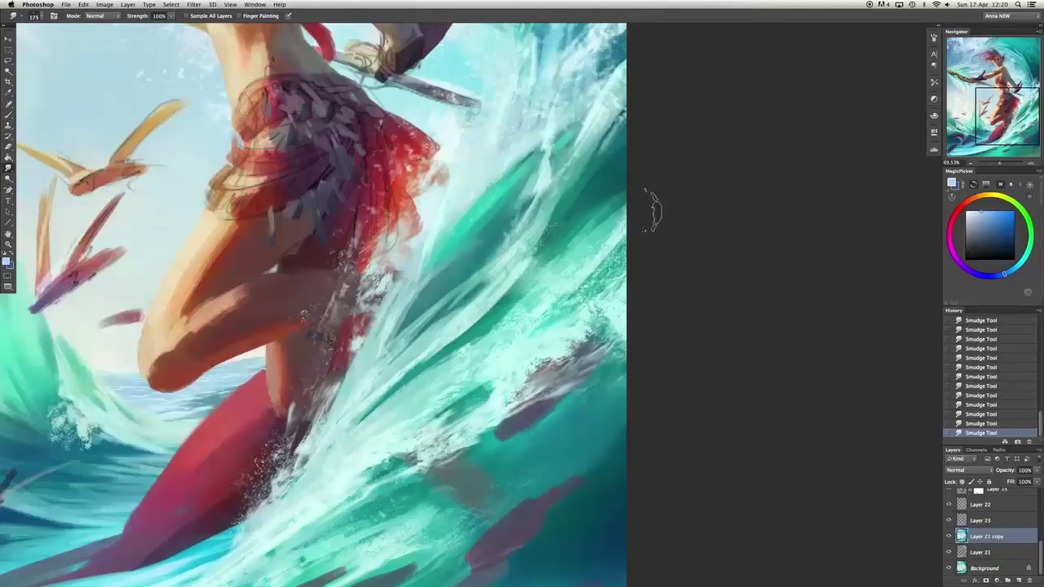
pyautogui.hotkey('alt', ']')
pyautogui.hotkey('alt', ']')
pyautogui.hotkey('alt', ']')
pyautogui.hotkey('alt', ']')
pyautogui.hotkey('alt', ']')
pyautogui.hotkey('alt', '[')
pyautogui.hotkey('alt', '[')
pyautogui.hotkey('alt', '[')
pyautogui.hotkey('alt', '[')
pyautogui.hotkey('alt', '[')
pyautogui.scroll(-2, 414, 377)
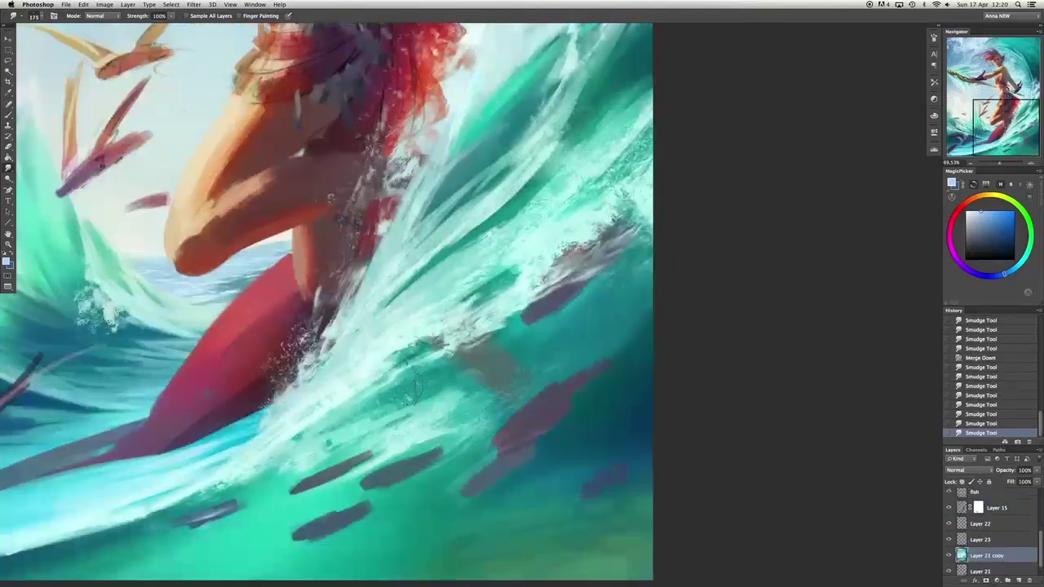
pyautogui.scroll(-2, 312, 466)
pyautogui.hscroll(-3, 313, 467)
pyautogui.press(']')
pyautogui.scroll(-2, 636, 393)
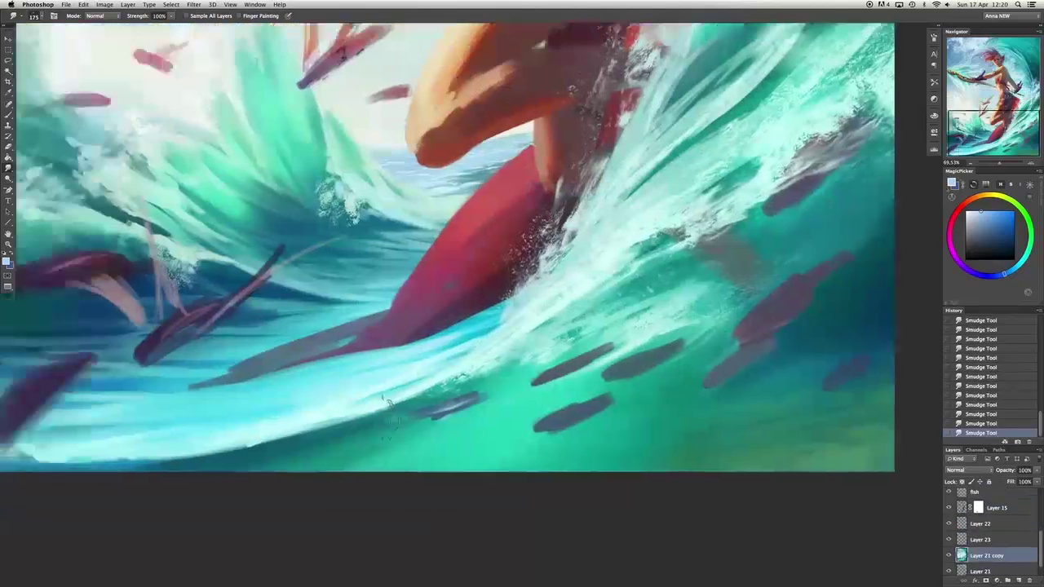
pyautogui.hscroll(-3, 275, 338)
pyautogui.scroll(2, 355, 322)
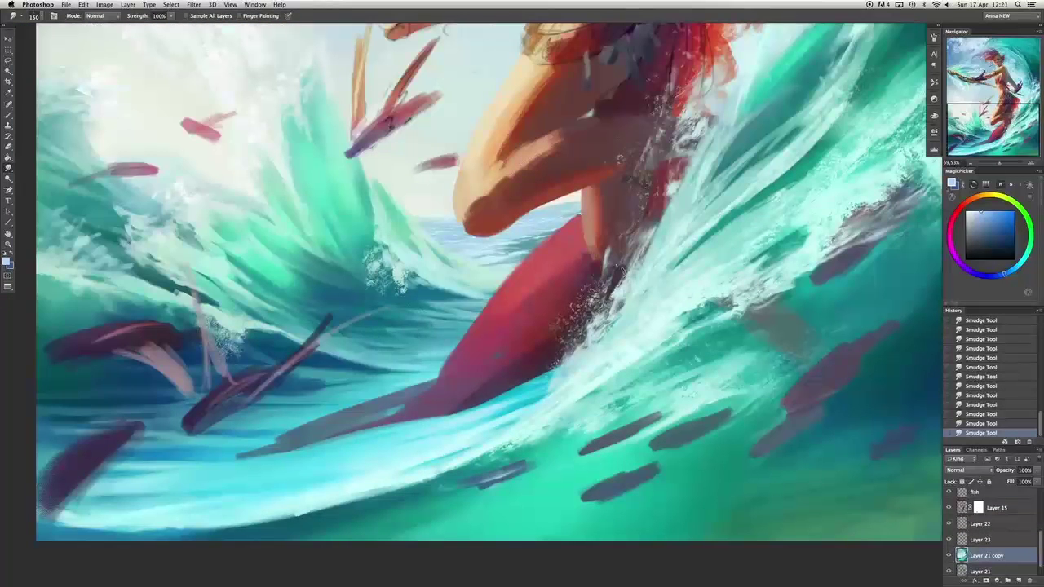
pyautogui.scroll(2, 622, 269)
# Smudge the spray beside the surfer's back and hair, undo the last stroke, and add a new layer.
pyautogui.press(']')
pyautogui.press(']')
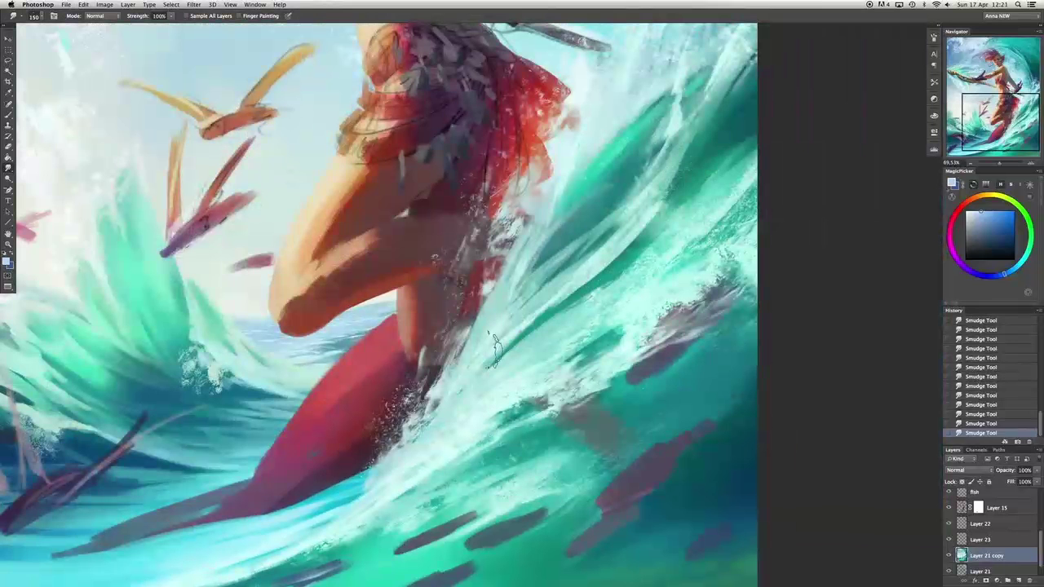
pyautogui.press(']')
pyautogui.press(']')
pyautogui.press(']')
pyautogui.press('[')
pyautogui.press('[')
pyautogui.press('[')
pyautogui.press('[')
pyautogui.press('[')
pyautogui.press('[')
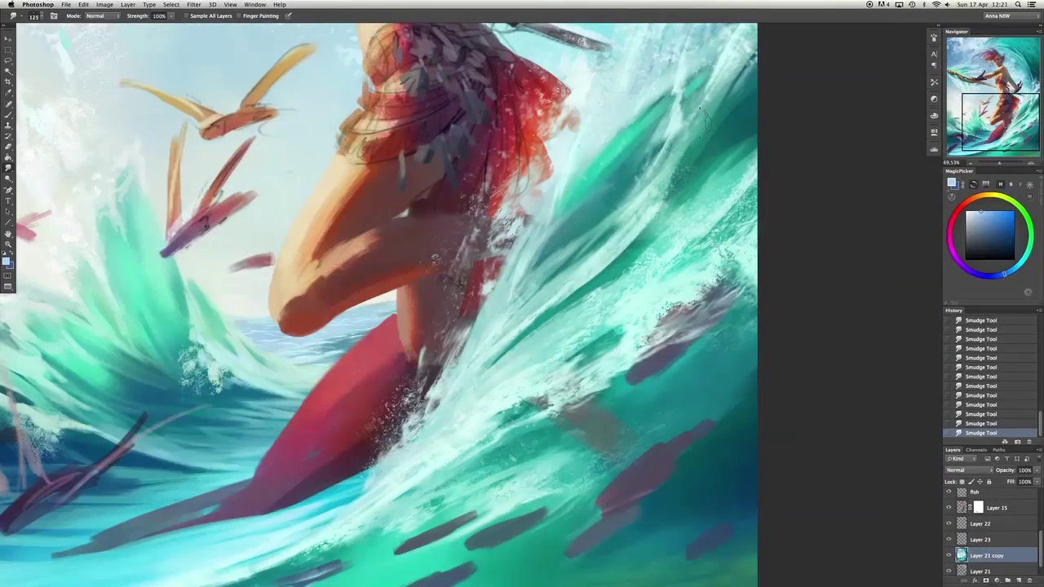
pyautogui.hscroll(-8, 699, 119)
pyautogui.scroll(-2, 698, 118)
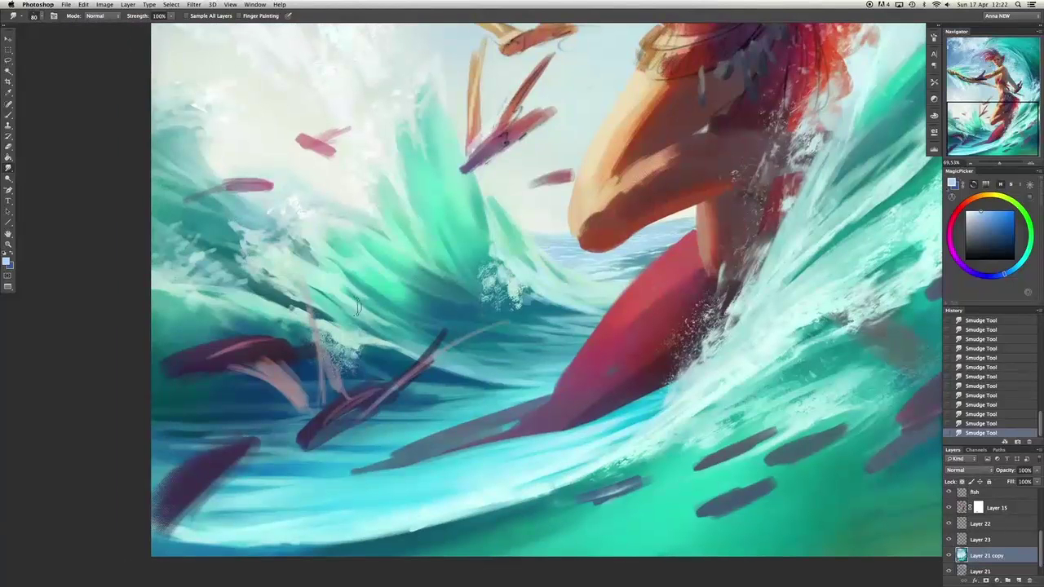
pyautogui.press(']')
pyautogui.press(']')
pyautogui.scroll(3, 450, 231)
pyautogui.scroll(5, 461, 352)
pyautogui.scroll(-10, 571, 392)
pyautogui.hotkey('ctrl', 'z')
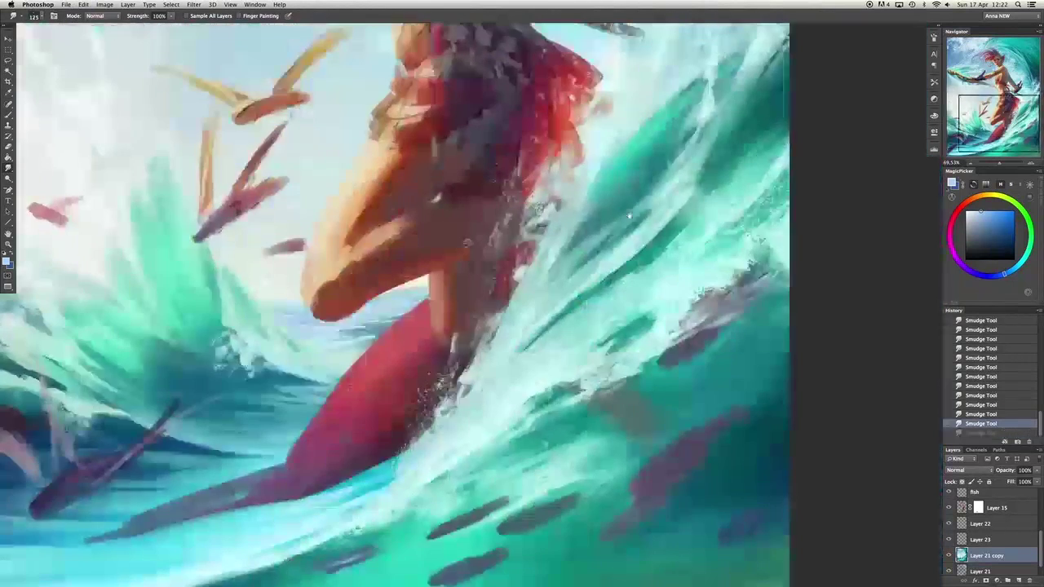
pyautogui.press('b')
pyautogui.hotkey('ctrl', 'shift', 'alt', 'n')
# Paint light blue splash spray near the board with a spray brush preset.
pyautogui.press(']')
pyautogui.press(']')
pyautogui.press(']')
pyautogui.press(']')
pyautogui.press(']')
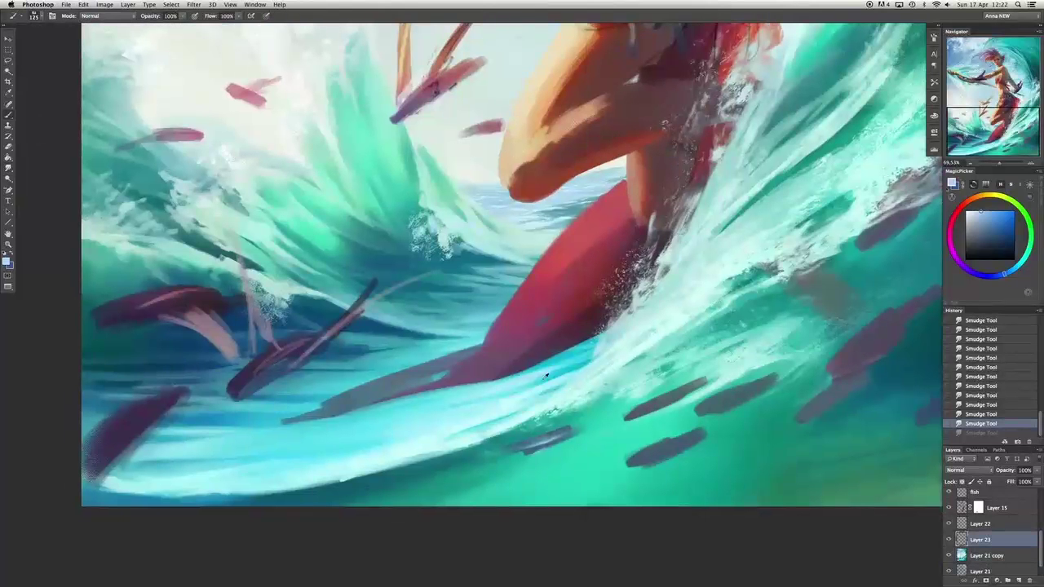
pyautogui.keyDown('alt'); pyautogui.click(522, 395); pyautogui.keyUp('alt')
pyautogui.press('[')
pyautogui.press('[')
pyautogui.press('[')
pyautogui.press('[')
pyautogui.press('[')
pyautogui.moveTo(480, 420)
pyautogui.mouseDown()
pyautogui.moveTo(587, 350)
pyautogui.moveTo(525, 377)
pyautogui.moveTo(608, 392)
pyautogui.mouseUp()
pyautogui.hscroll(-5, 514, 377)
pyautogui.rightClick(513, 377)
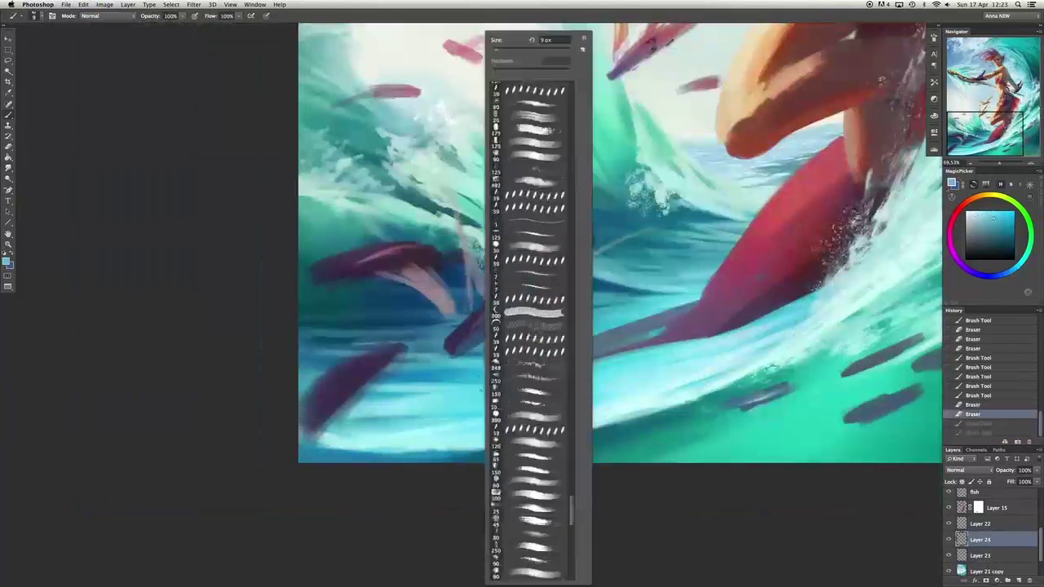
pyautogui.doubleClick(514, 377)
pyautogui.moveTo(514, 377); pyautogui.dragTo(441, 379)
pyautogui.keyDown('alt'); pyautogui.click(615, 375); pyautogui.keyUp('alt')
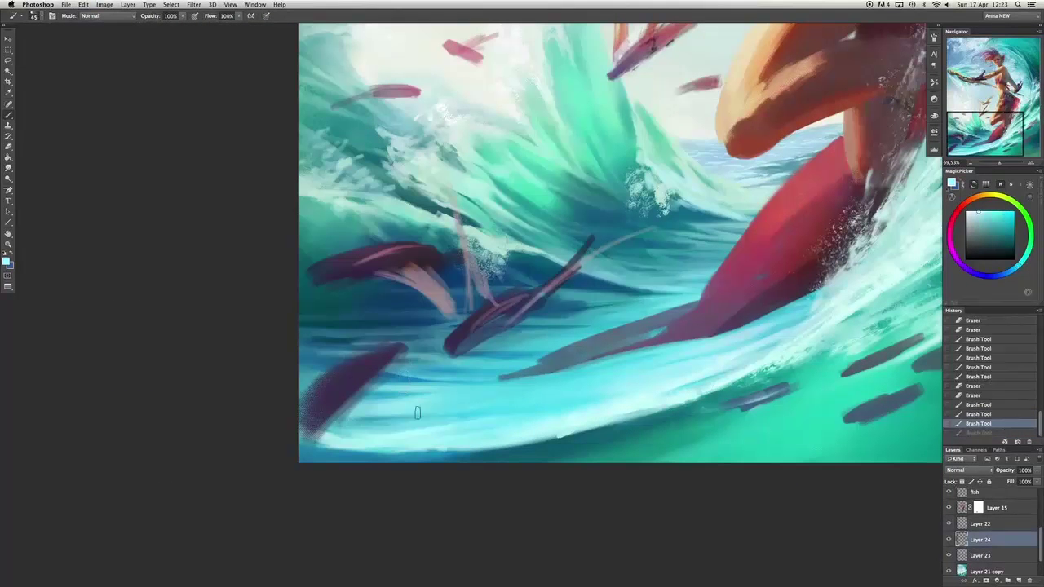
pyautogui.moveTo(415, 413); pyautogui.dragTo(359, 419)
pyautogui.hotkey('ctrl', 'z')
pyautogui.moveTo(604, 300)
pyautogui.mouseDown()
pyautogui.moveTo(531, 310)
pyautogui.moveTo(554, 335)
pyautogui.mouseUp()
# Undo recent spray strokes and sample new spray colours across the lower wave.
pyautogui.scroll(2, 571, 302)
pyautogui.press('[')
pyautogui.press('[')
pyautogui.press('[')
pyautogui.press('[')
pyautogui.hotkey('ctrl', 'alt', 'z')
pyautogui.hotkey('ctrl', 'alt', 'z')
pyautogui.hotkey('ctrl', 'alt', 'z')
pyautogui.hotkey('ctrl', 'alt', 'z')
pyautogui.hotkey('ctrl', 'alt', 'z')
pyautogui.keyDown('alt'); pyautogui.click(563, 326); pyautogui.keyUp('alt')
pyautogui.moveTo(488, 315); pyautogui.dragTo(506, 341)
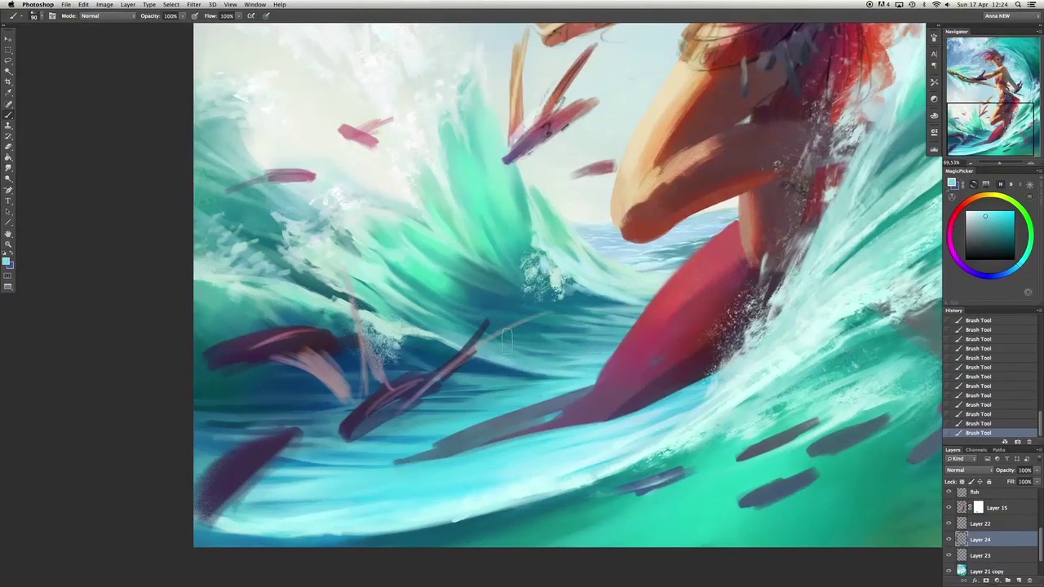
pyautogui.keyDown('alt'); pyautogui.click(232, 144); pyautogui.keyUp('alt')
pyautogui.press('[')
pyautogui.press('[')
pyautogui.moveTo(527, 243); pyautogui.dragTo(486, 300)
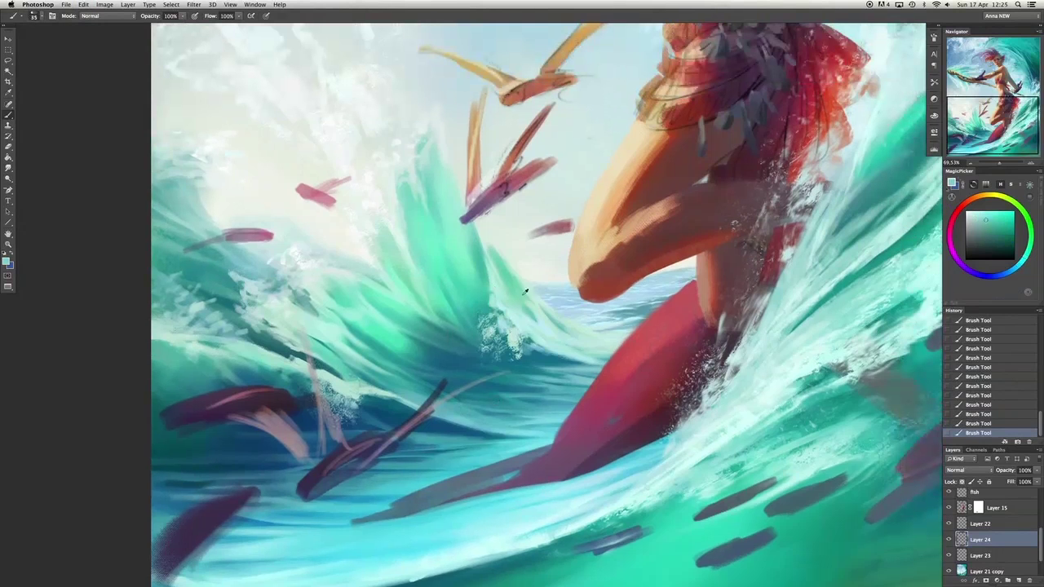
pyautogui.keyDown('alt'); pyautogui.click(440, 164); pyautogui.keyUp('alt')
pyautogui.hscroll(10, 506, 245)
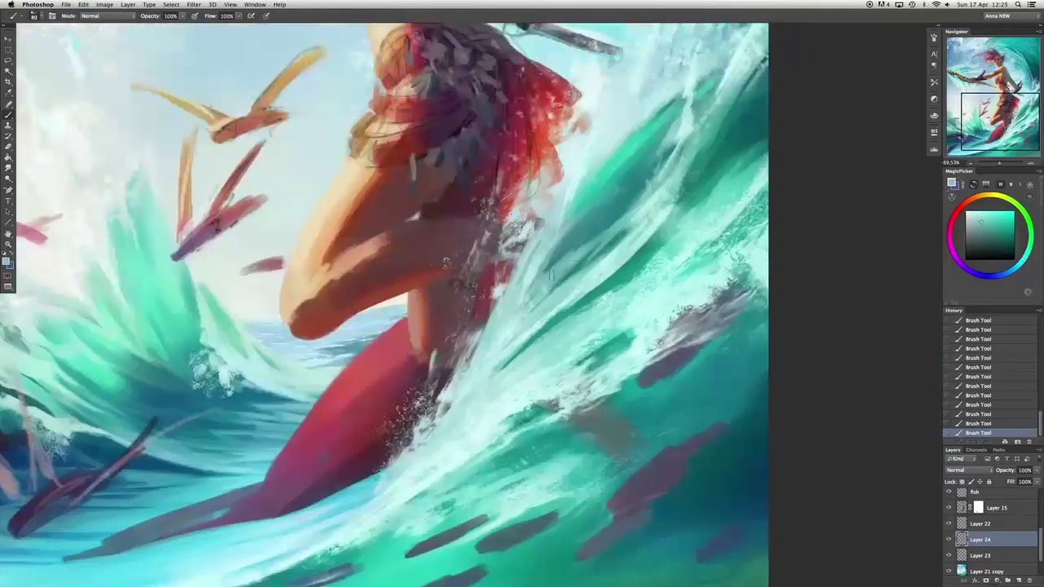
pyautogui.keyDown('alt'); pyautogui.click(579, 256); pyautogui.keyUp('alt')
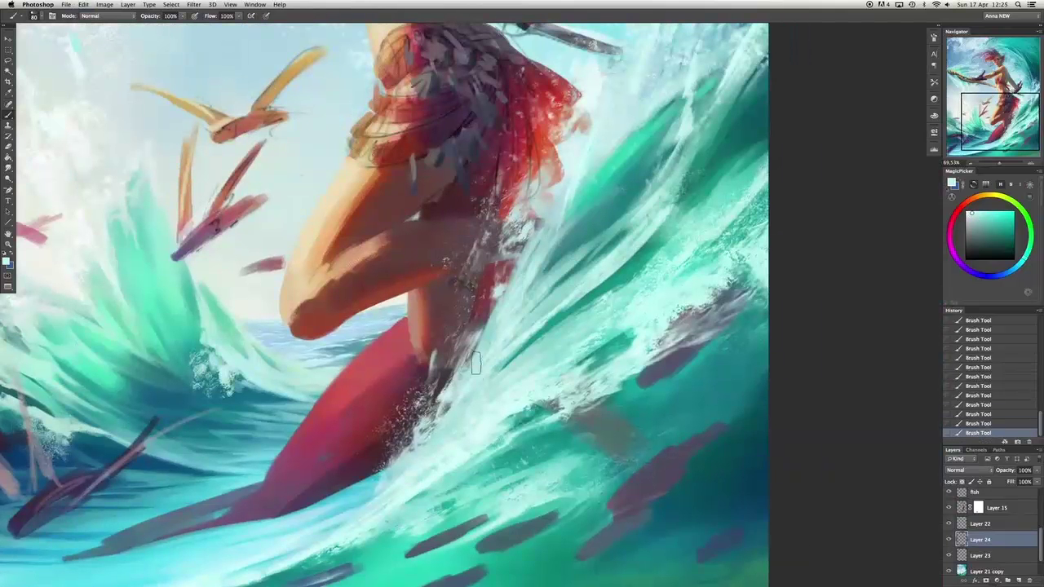
pyautogui.hotkey('ctrl', 'z')
pyautogui.hotkey('ctrl', 'z')
# Try a sea-blue stroke on the lower wave, then undo it.
pyautogui.scroll(4, 571, 302)
pyautogui.hotkey('ctrl', 'z')
pyautogui.scroll(-6, 662, 257)
pyautogui.hscroll(-8, 662, 257)
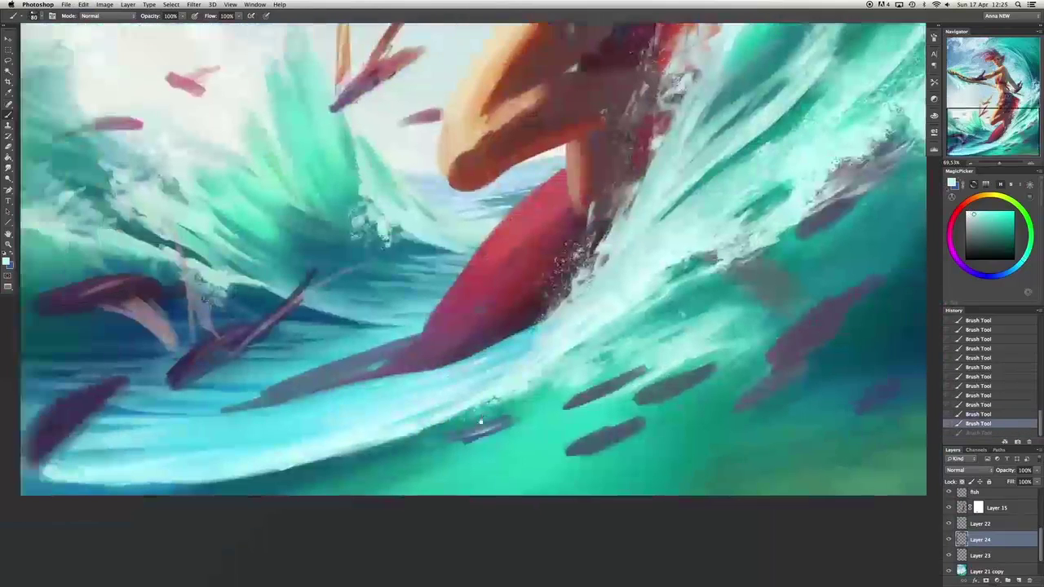
pyautogui.keyDown('alt'); pyautogui.click(474, 407); pyautogui.keyUp('alt')
pyautogui.moveTo(423, 323); pyautogui.dragTo(477, 320)
pyautogui.hotkey('ctrl', 'alt', 'z')
pyautogui.hotkey('ctrl', 'alt', 'z')
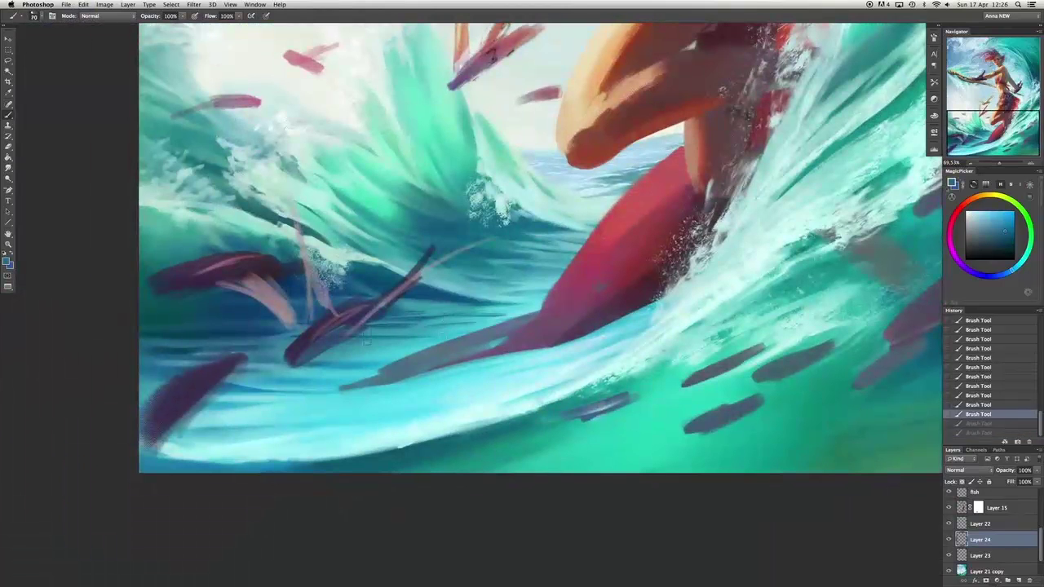
# Paint dark strokes in the lower-left water, then return to Layer 24.
pyautogui.keyDown('alt'); pyautogui.click(377, 334); pyautogui.keyUp('alt')
pyautogui.moveTo(393, 338)
pyautogui.mouseDown()
pyautogui.moveTo(351, 343)
pyautogui.moveTo(355, 335)
pyautogui.mouseUp()
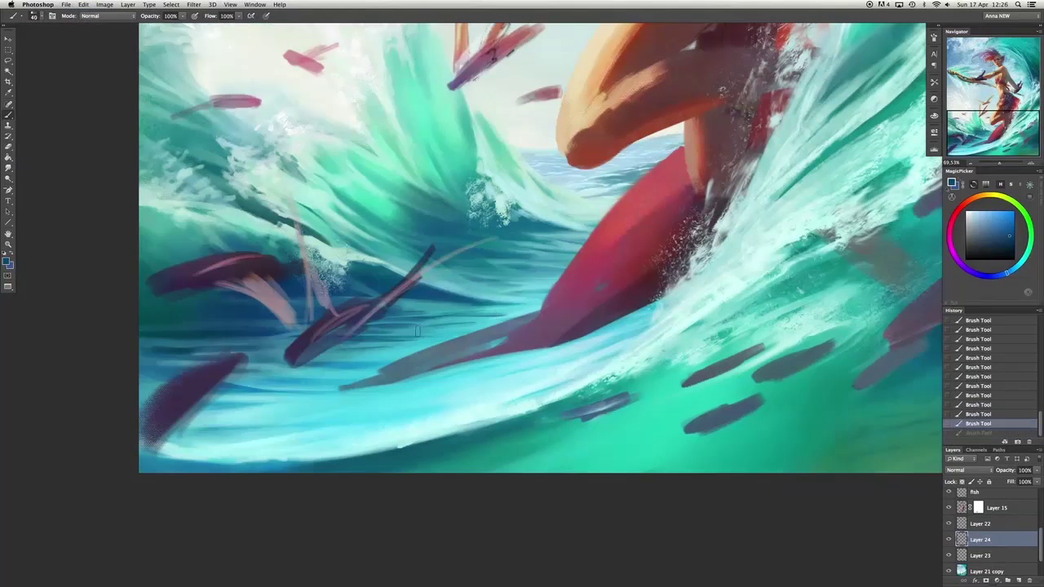
pyautogui.hotkey('ctrl', 'z')
pyautogui.hotkey('ctrl', 'z')
pyautogui.hotkey('ctrl', 'z')
pyautogui.hotkey('ctrl', 'z')
pyautogui.keyDown('alt'); pyautogui.click(414, 336); pyautogui.keyUp('alt')
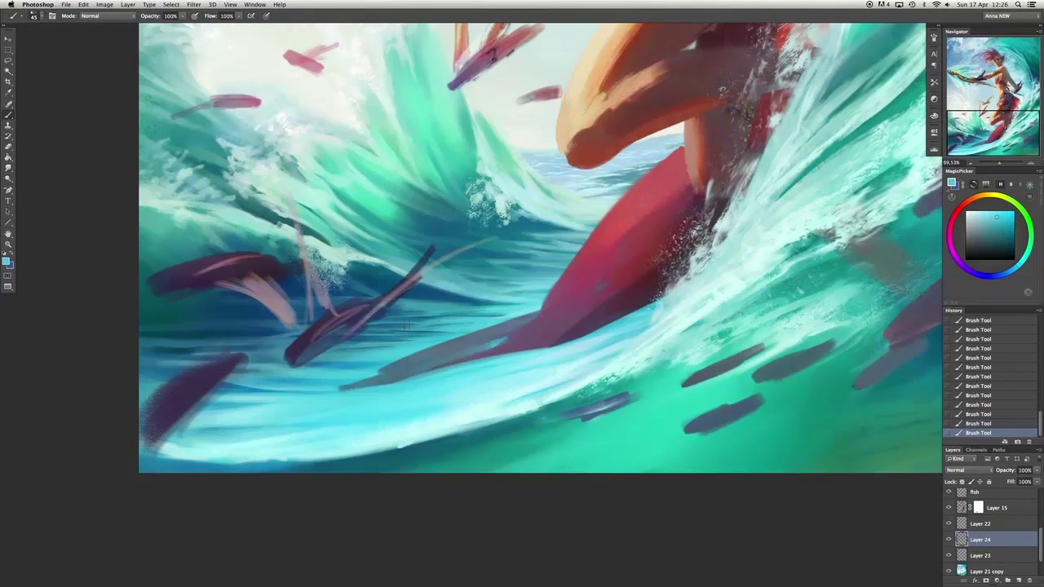
pyautogui.keyDown('alt'); pyautogui.click(405, 326); pyautogui.keyUp('alt')
pyautogui.click(977, 494)
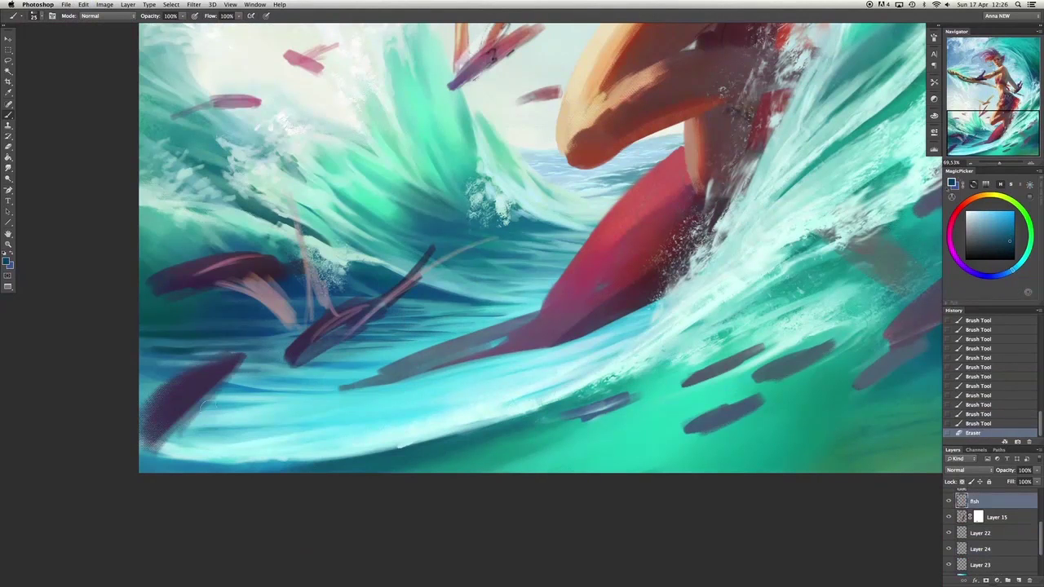
pyautogui.hotkey('alt', '[')
pyautogui.hotkey('alt', '[')
pyautogui.hotkey('alt', '[')
# Paint light teal foam strokes along the lower wave with a brush of about 25.
pyautogui.keyDown('alt'); pyautogui.click(277, 377); pyautogui.keyUp('alt')
pyautogui.moveTo(245, 367)
pyautogui.mouseDown()
pyautogui.moveTo(334, 375)
pyautogui.moveTo(245, 372)
pyautogui.moveTo(380, 359)
pyautogui.mouseUp()
pyautogui.moveTo(343, 425); pyautogui.dragTo(255, 432)
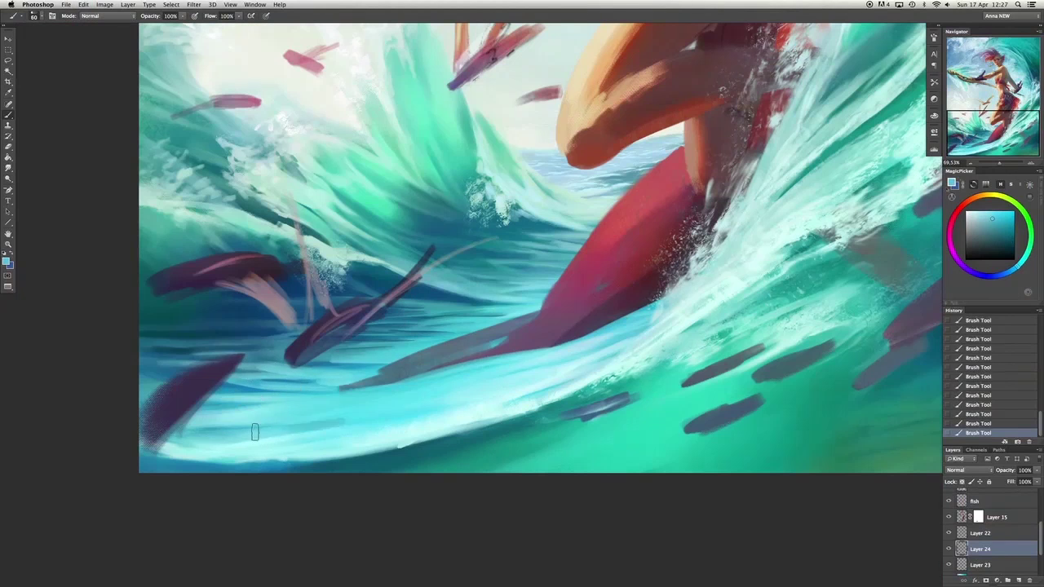
pyautogui.keyDown('alt'); pyautogui.click(254, 432); pyautogui.keyUp('alt')
pyautogui.press('[')
pyautogui.press('[')
pyautogui.press('[')
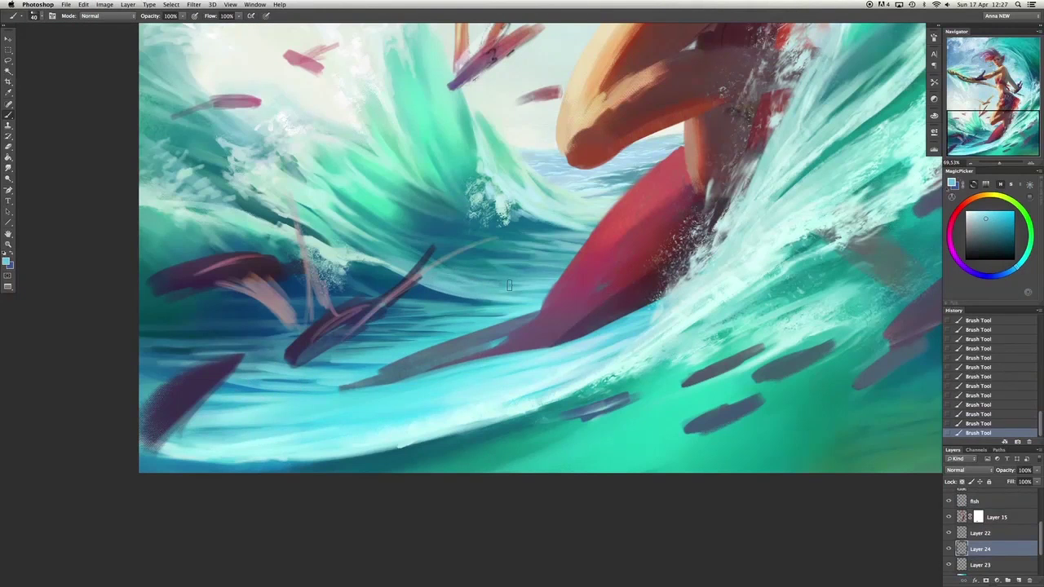
pyautogui.press('super+alt+z')
pyautogui.moveTo(509, 285); pyautogui.dragTo(555, 265)
# Sample blues and pale cyan from the wave, toggling undo and redo to compare strokes.
pyautogui.keyDown('alt'); pyautogui.click(538, 274); pyautogui.keyUp('alt')
pyautogui.press('super+alt+z')
pyautogui.press('super+alt+z')
pyautogui.keyDown('alt'); pyautogui.click(551, 268); pyautogui.keyUp('alt')
pyautogui.press(']')
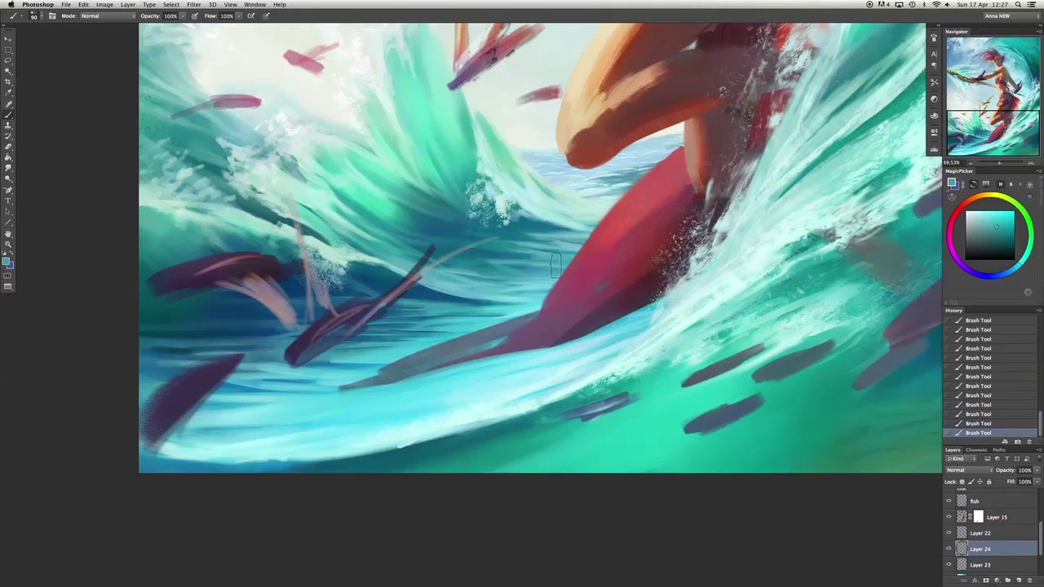
pyautogui.press('super+alt+z')
pyautogui.press('super+shift+z')
pyautogui.press('super+alt+z')
pyautogui.press('super+shift+z')
pyautogui.keyDown('alt'); pyautogui.click(545, 226); pyautogui.keyUp('alt')
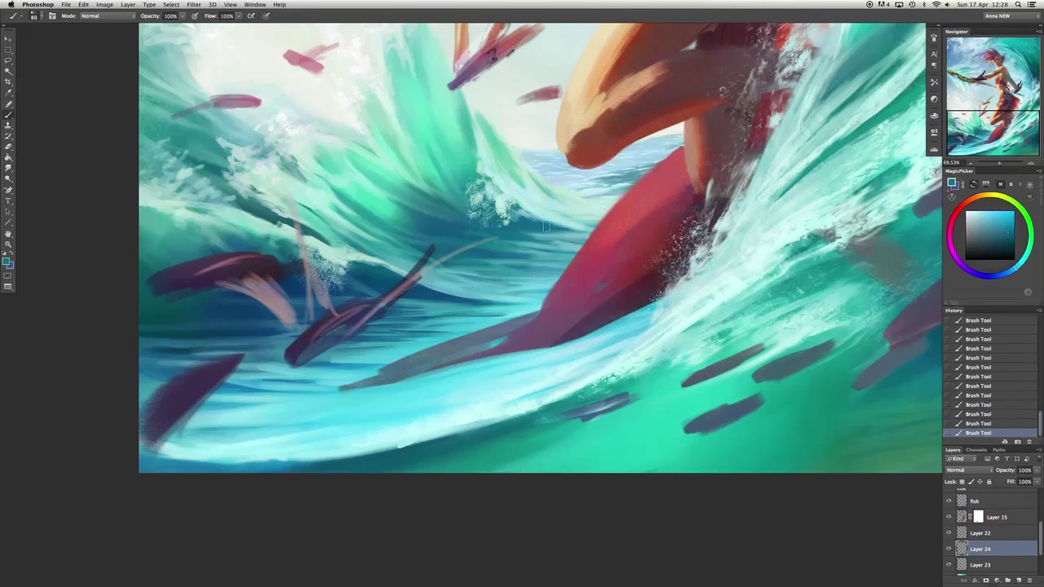
pyautogui.press('super+alt+z')
pyautogui.keyDown('alt'); pyautogui.click(515, 178); pyautogui.keyUp('alt')
pyautogui.press('super+shift+z')
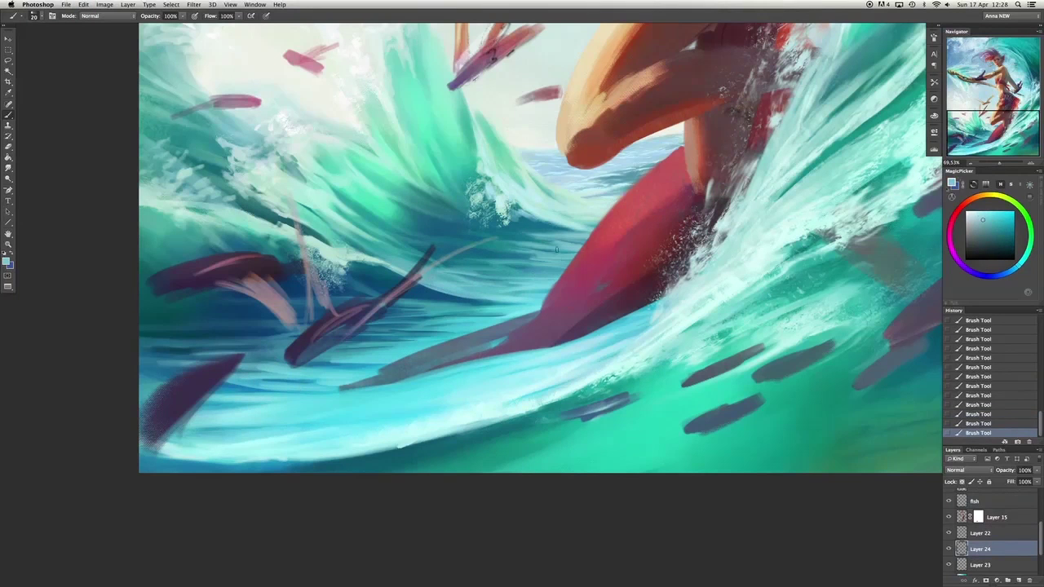
# Sample deeper blues and lighter cyan, shrink the brush to 30, and compare strokes.
pyautogui.keyDown('alt'); pyautogui.click(599, 178); pyautogui.keyUp('alt')
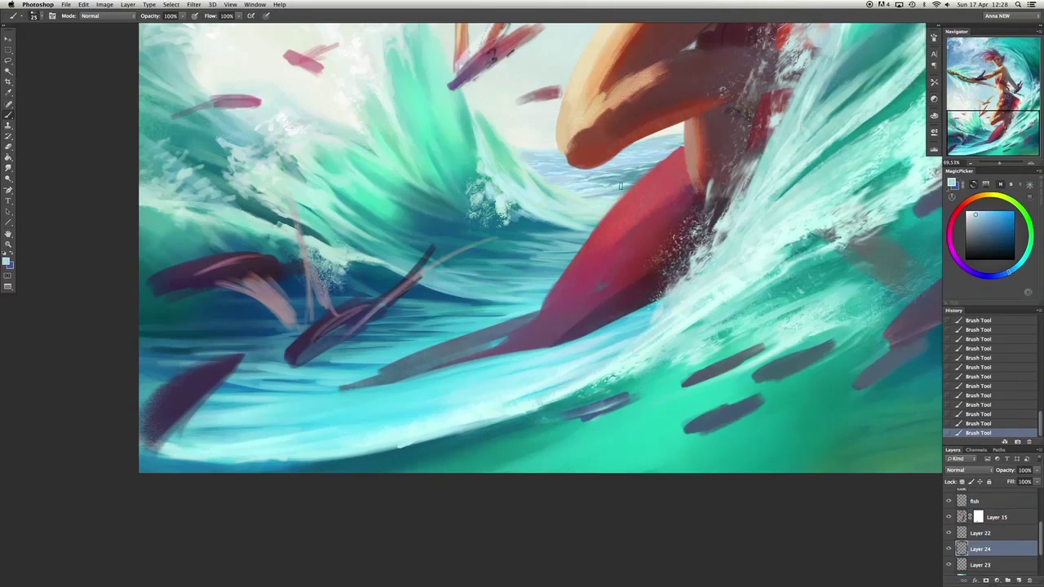
pyautogui.keyDown('alt'); pyautogui.click(438, 303); pyautogui.keyUp('alt')
pyautogui.press('super+alt+z')
pyautogui.press('super+shift+z')
pyautogui.keyDown('alt'); pyautogui.click(402, 323); pyautogui.keyUp('alt')
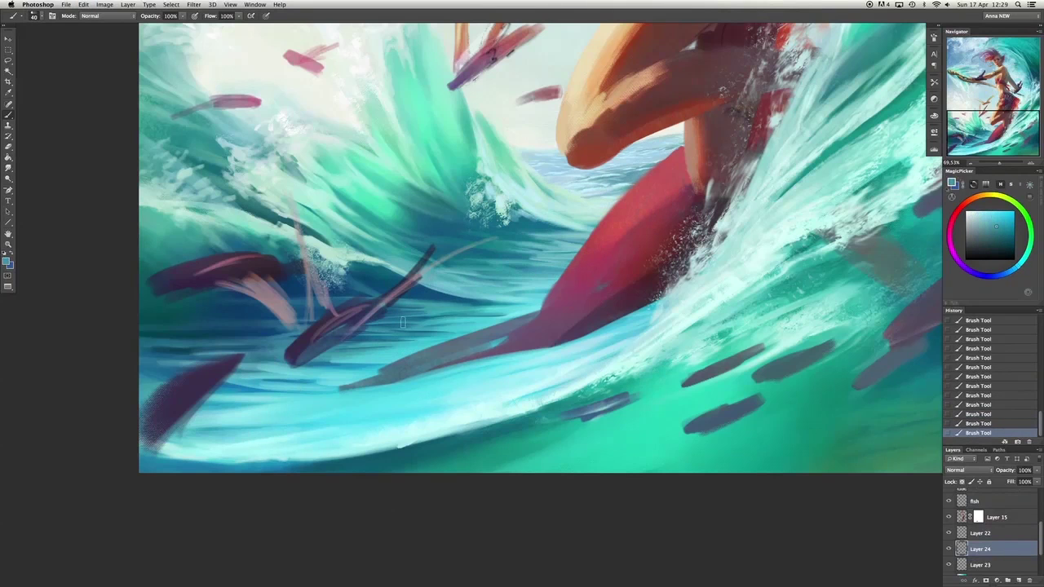
pyautogui.press('super+alt+z')
pyautogui.press('[')
pyautogui.press('super+shift+z')
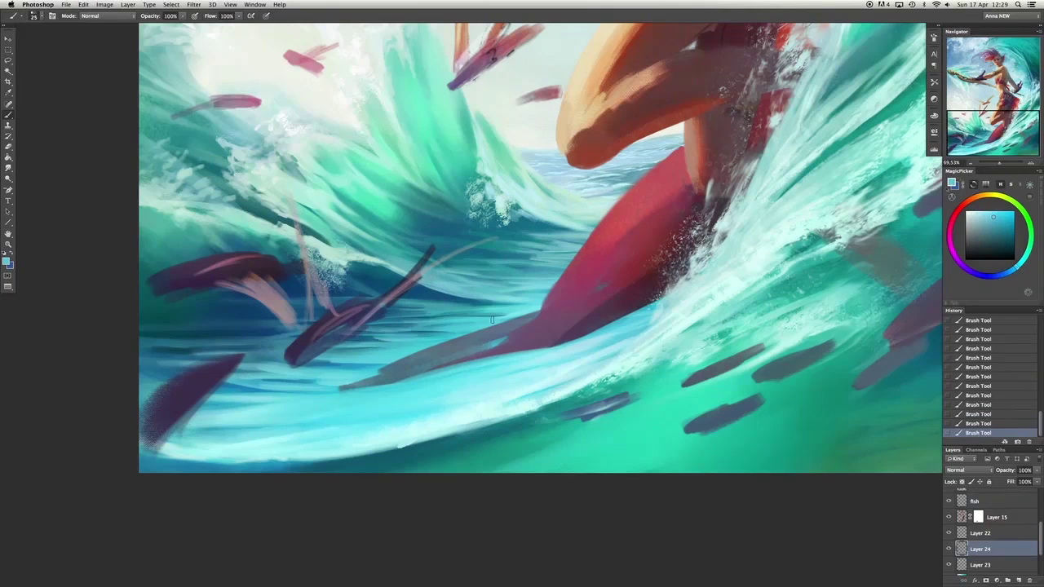
pyautogui.press('super+alt+z')
pyautogui.press('super+shift+z')
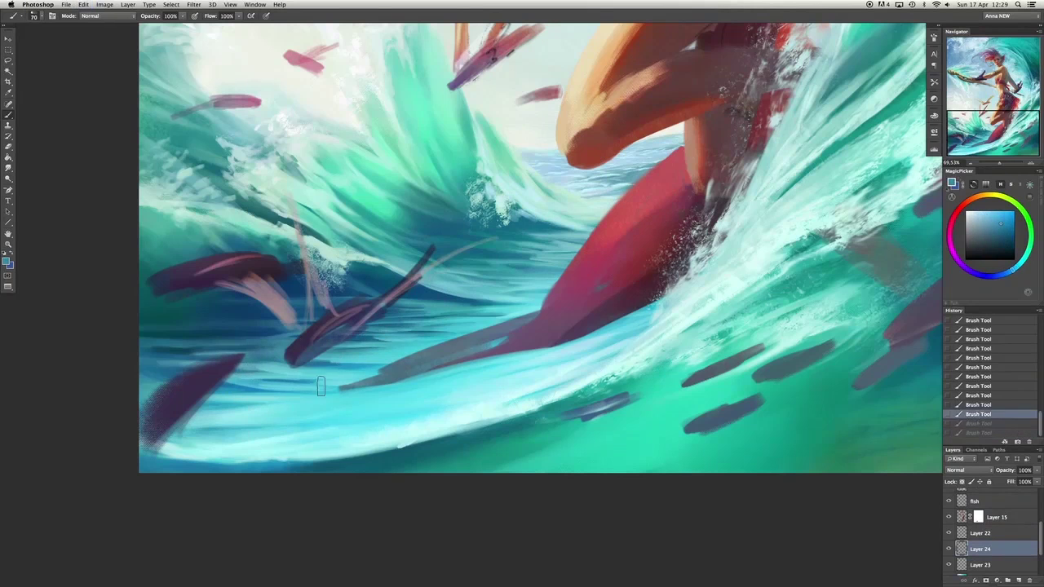
pyautogui.moveTo(531, 323); pyautogui.dragTo(553, 369)
# Paint short teal strokes on the wave with a size-100 brush, then reduce it to 50.
pyautogui.keyDown('alt'); pyautogui.click(459, 196); pyautogui.keyUp('alt')
pyautogui.press(']')
pyautogui.press(']')
pyautogui.press(']')
pyautogui.moveTo(458, 214)
pyautogui.mouseDown()
pyautogui.moveTo(444, 145)
pyautogui.moveTo(447, 166)
pyautogui.moveTo(454, 112)
pyautogui.mouseUp()
pyautogui.keyDown('alt'); pyautogui.click(408, 182); pyautogui.keyUp('alt')
pyautogui.press('super+alt+z')
pyautogui.press('super+shift+z')
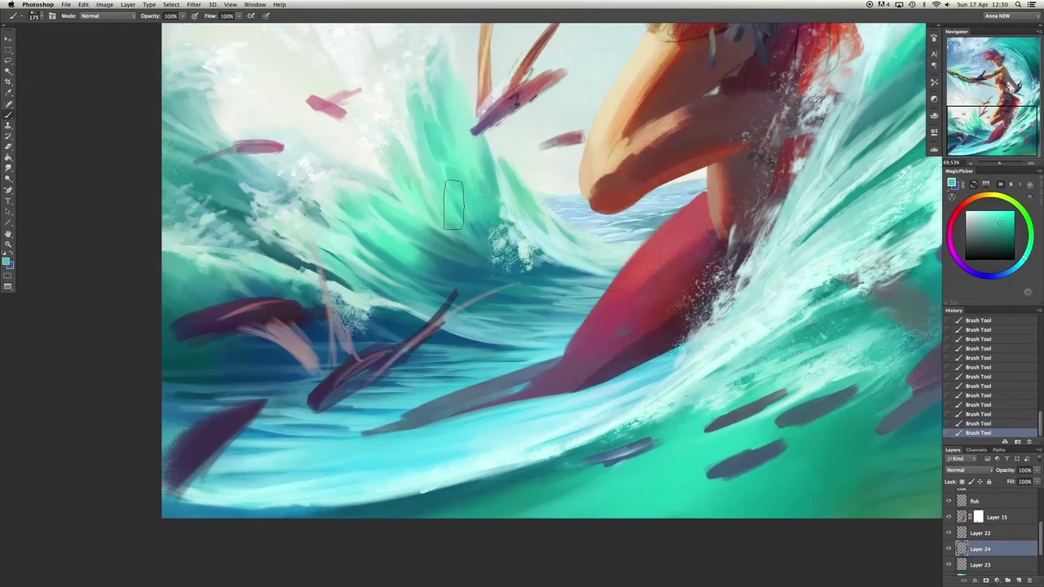
pyautogui.press('super+alt+z')
pyautogui.press('[')
pyautogui.press('[')
pyautogui.press('[')
pyautogui.press('[')
pyautogui.press('[')
pyautogui.press('super+shift+z')
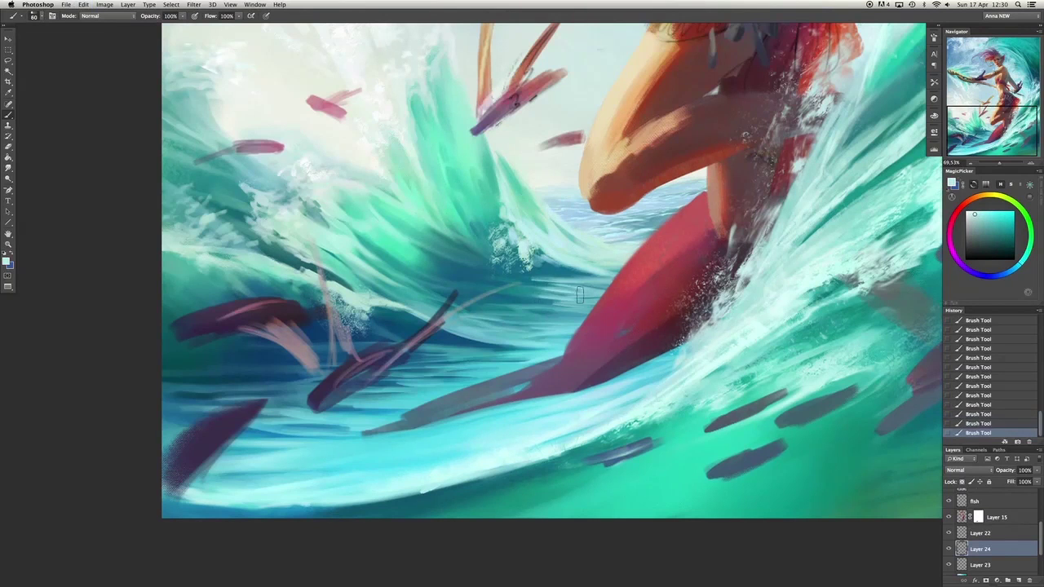
# Shrink the brush to 35 and step back and forward through history to compare.
pyautogui.press('[')
pyautogui.press('[')
pyautogui.press('[')
pyautogui.press('super+alt+z')
pyautogui.press('super+alt+z')
pyautogui.press('super+alt+z')
pyautogui.press('super+alt+z')
pyautogui.press('super+alt+z')
pyautogui.press('super+alt+z')
pyautogui.press('super+alt+z')
pyautogui.press('super+shift+z')
pyautogui.press('super+shift+z')
pyautogui.press('super+shift+z')
pyautogui.press('super+shift+z')
pyautogui.press('super+shift+z')
pyautogui.press('super+shift+z')
pyautogui.press('super+shift+z')
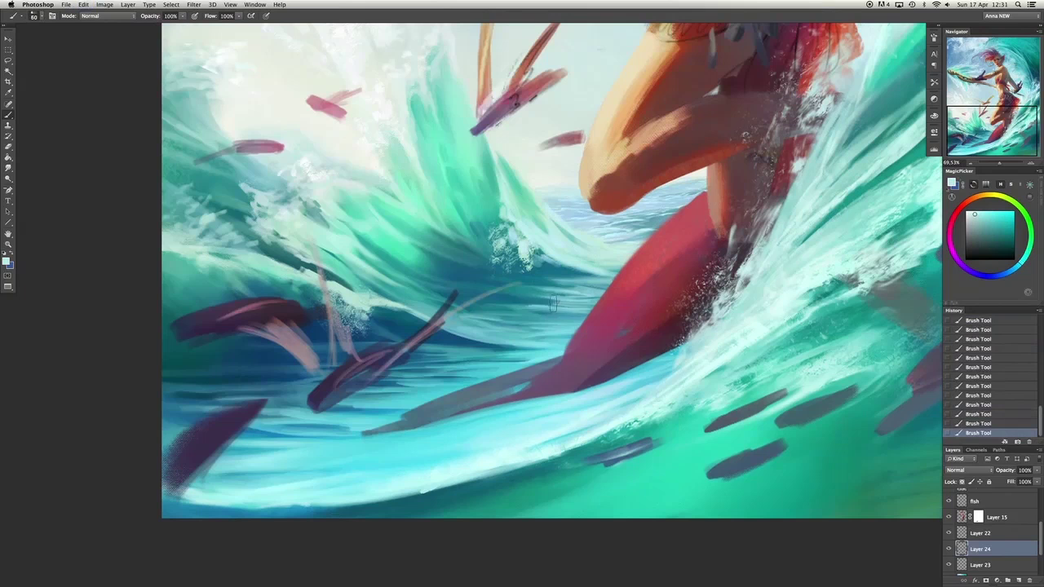
pyautogui.press('super+alt+z')
pyautogui.scroll(-3, 550, 478)
pyautogui.press('super+shift+z')
pyautogui.hscroll(10, 601, 426)
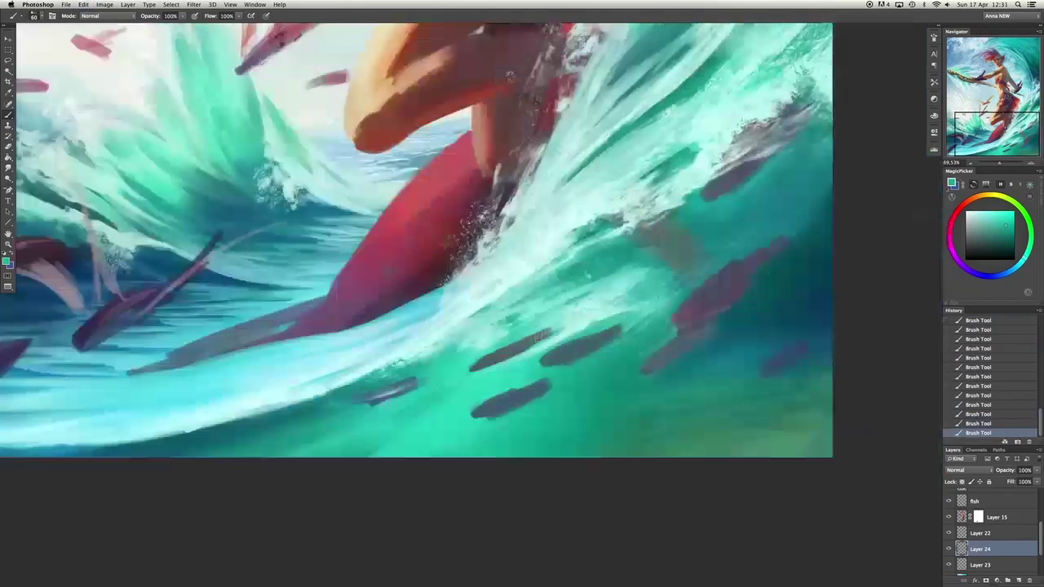
pyautogui.press('super+alt+z')
# Paint a broad light stroke across the wave with a brush of about 300.
pyautogui.press(']')
pyautogui.press(']')
pyautogui.press(']')
pyautogui.press(']')
pyautogui.press(']')
pyautogui.press(']')
pyautogui.press(']')
pyautogui.press(']')
pyautogui.press(']')
pyautogui.press(']')
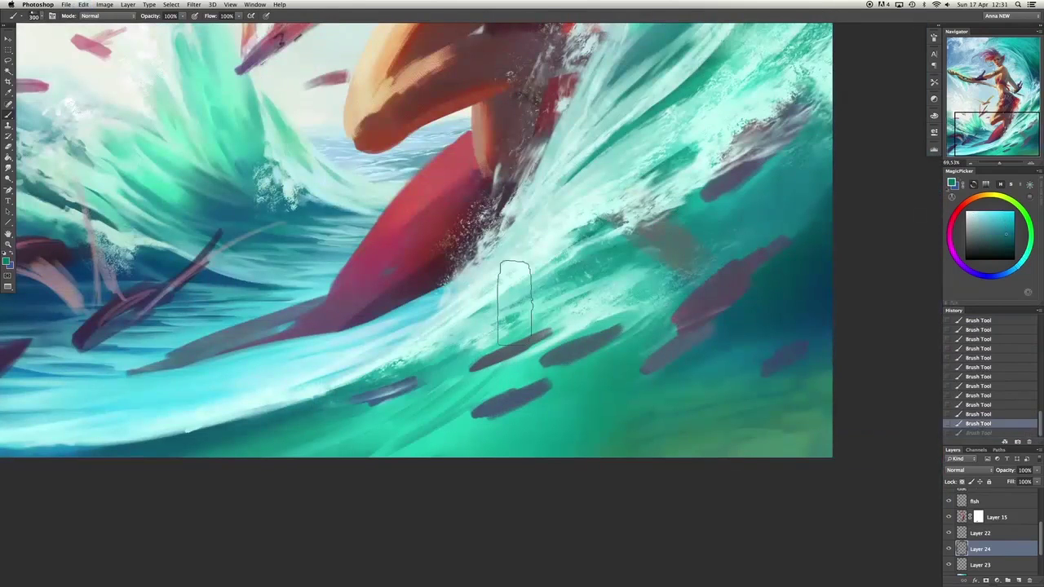
pyautogui.moveTo(515, 302); pyautogui.dragTo(599, 265)
pyautogui.press('[')
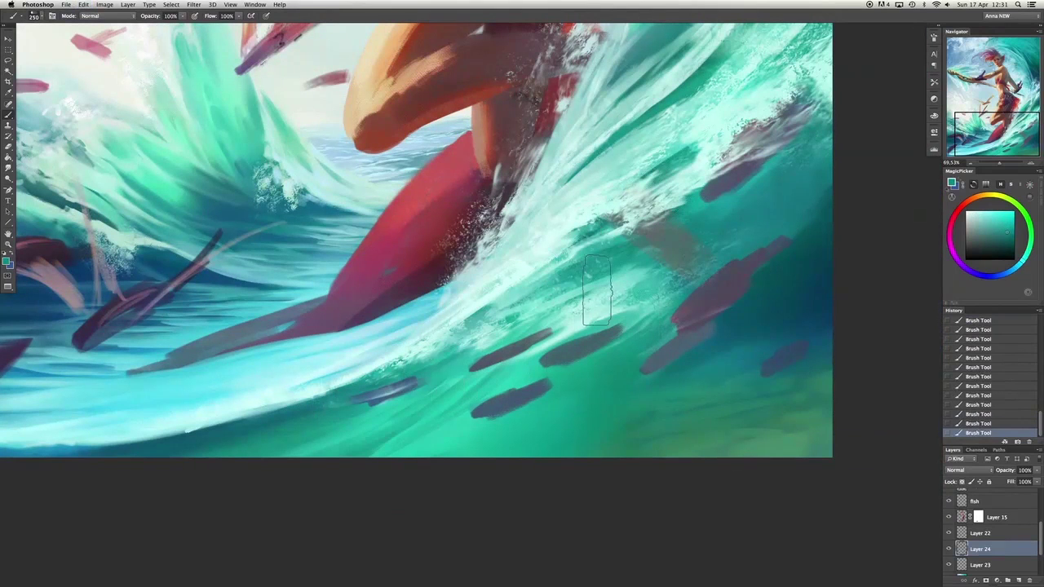
pyautogui.press('[')
pyautogui.press('[')
pyautogui.press('[')
pyautogui.press('[')
pyautogui.press('[')
pyautogui.press('[')
pyautogui.press('[')
pyautogui.press('[')
pyautogui.press('[')
pyautogui.press('[')
pyautogui.press('[')
pyautogui.press('[')
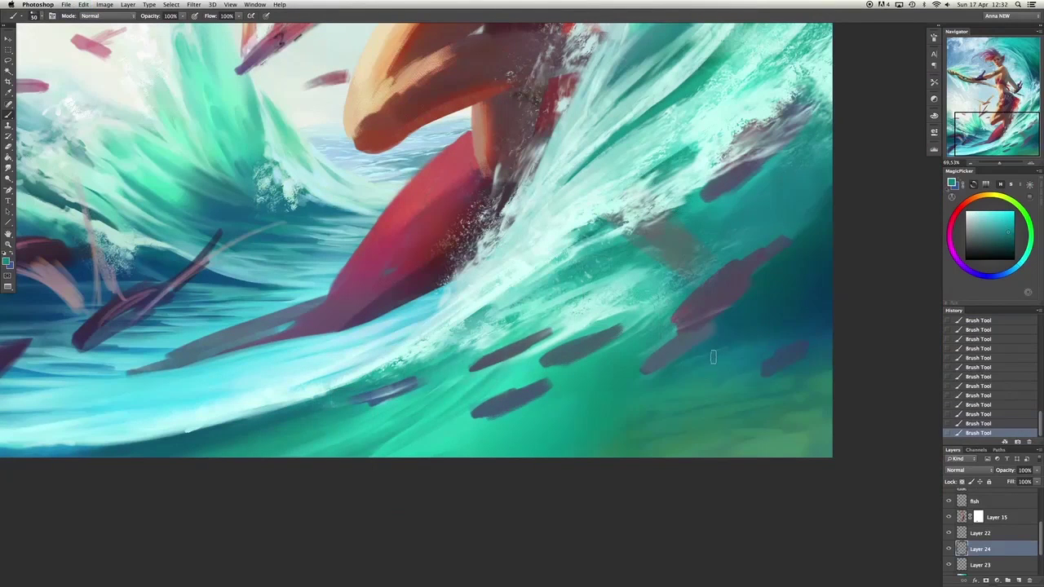
pyautogui.press(']')
pyautogui.press(']')
pyautogui.press(']')
pyautogui.press(']')
pyautogui.press(']')
pyautogui.press(']')
pyautogui.press(']')
pyautogui.press(']')
# Undo and redo recent foam strokes, shrink the brush, and sample a teal from the wave crest.
pyautogui.scroll(3, 763, 277)
pyautogui.hscroll(-5, 763, 278)
pyautogui.hotkey('ctrl', 'alt', 'z')
pyautogui.hotkey('ctrl', 'alt', 'z')
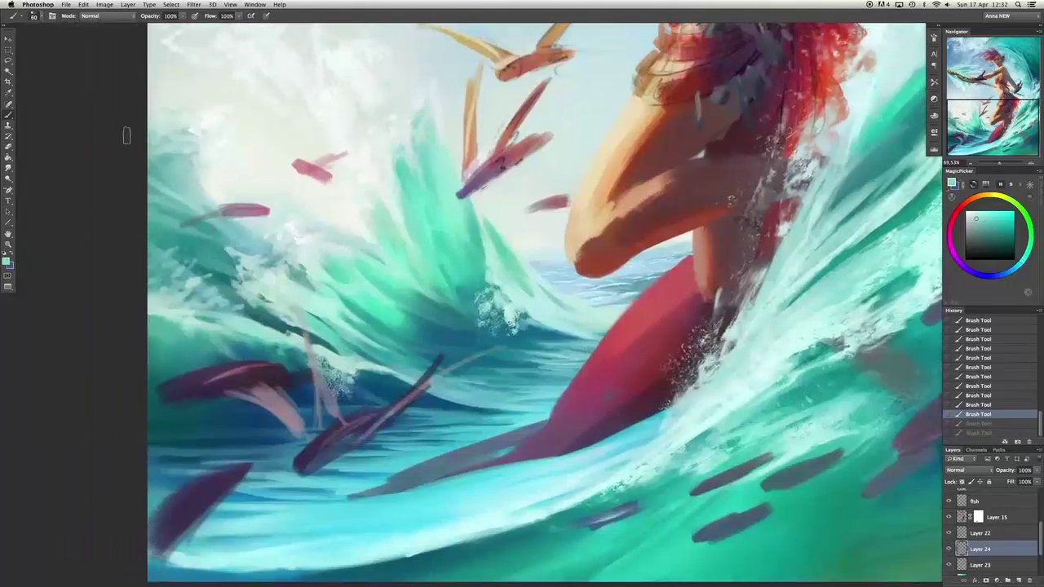
pyautogui.hotkey('ctrl', 'shift', 'z')
pyautogui.hotkey('ctrl', 'shift', 'z')
pyautogui.press('[')
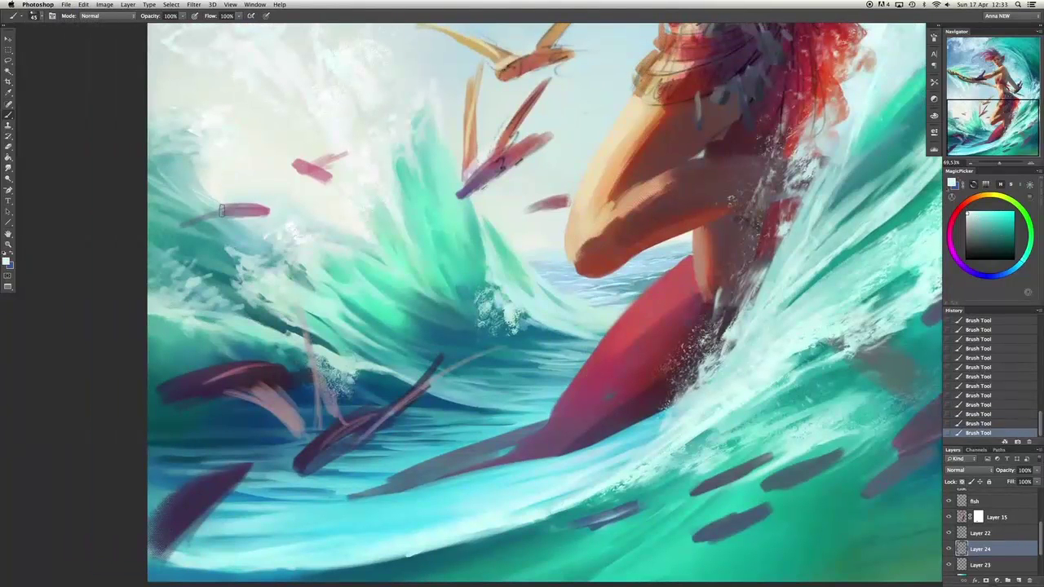
pyautogui.hotkey('ctrl', 'z')
pyautogui.keyDown('alt'); pyautogui.click(298, 264); pyautogui.keyUp('alt')
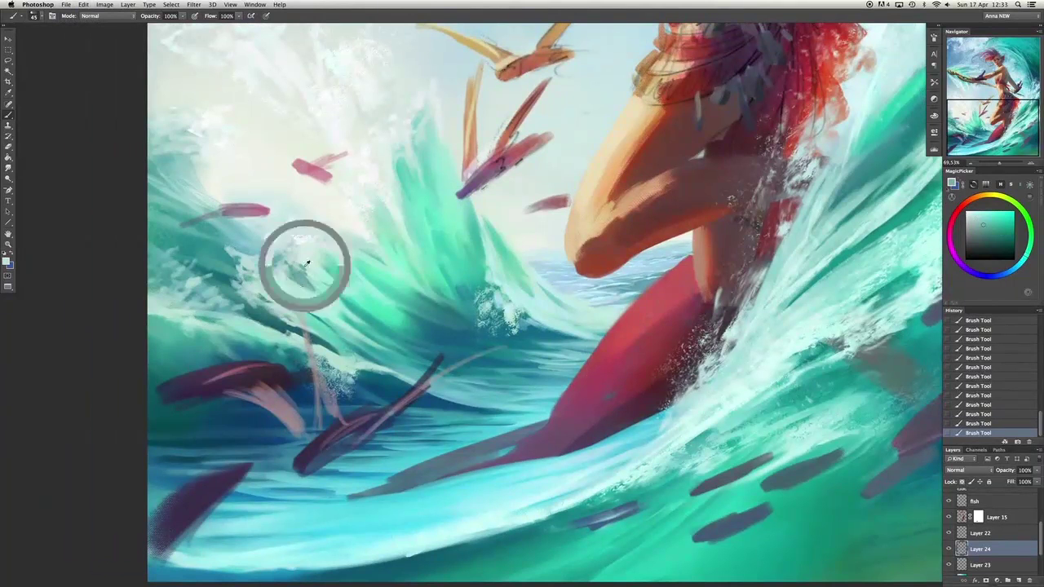
pyautogui.press('[')
# Sample lighter and greener wave teals and a light sky blue, stepping back to compare strokes.
pyautogui.hotkey('ctrl', 'z')
pyautogui.press('[')
pyautogui.press('[')
pyautogui.press('[')
pyautogui.press('[')
pyautogui.keyDown('alt'); pyautogui.click(194, 261); pyautogui.keyUp('alt')
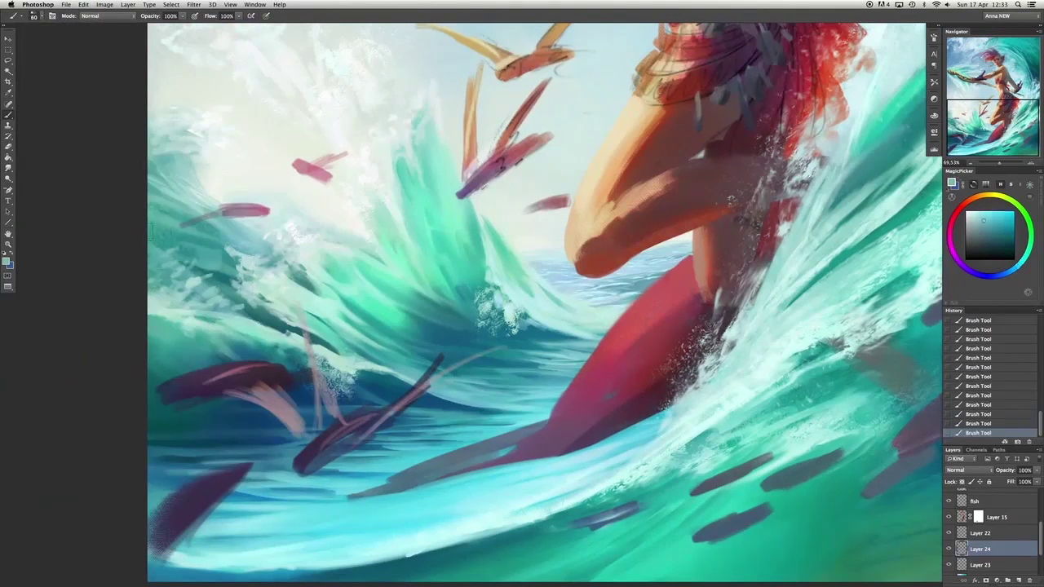
pyautogui.hotkey('ctrl', 'z')
pyautogui.hotkey('ctrl', 'z')
pyautogui.press('[')
pyautogui.keyDown('alt'); pyautogui.click(446, 139); pyautogui.keyUp('alt')
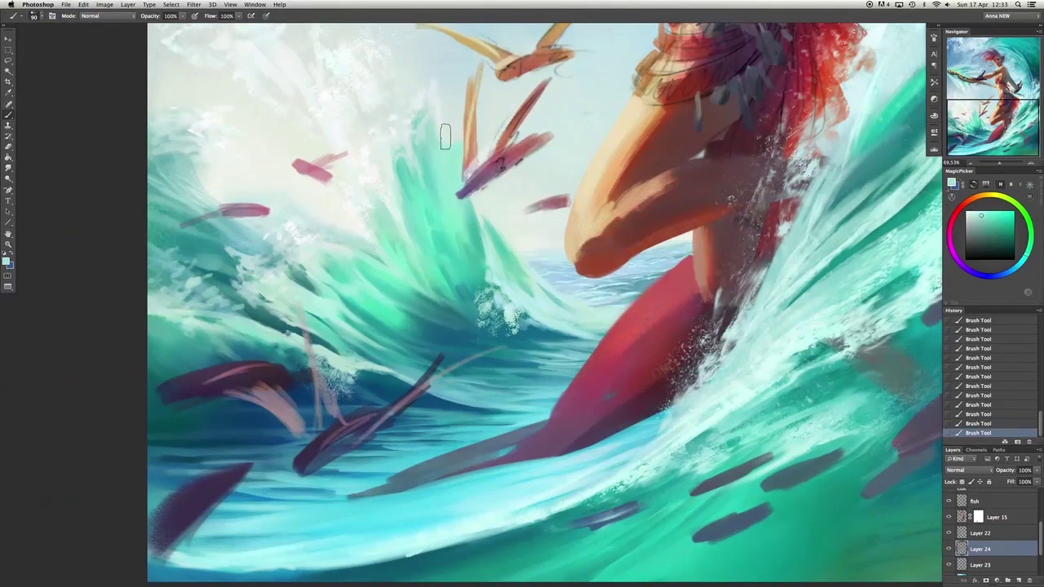
pyautogui.press('[')
pyautogui.keyDown('alt'); pyautogui.click(519, 266); pyautogui.keyUp('alt')
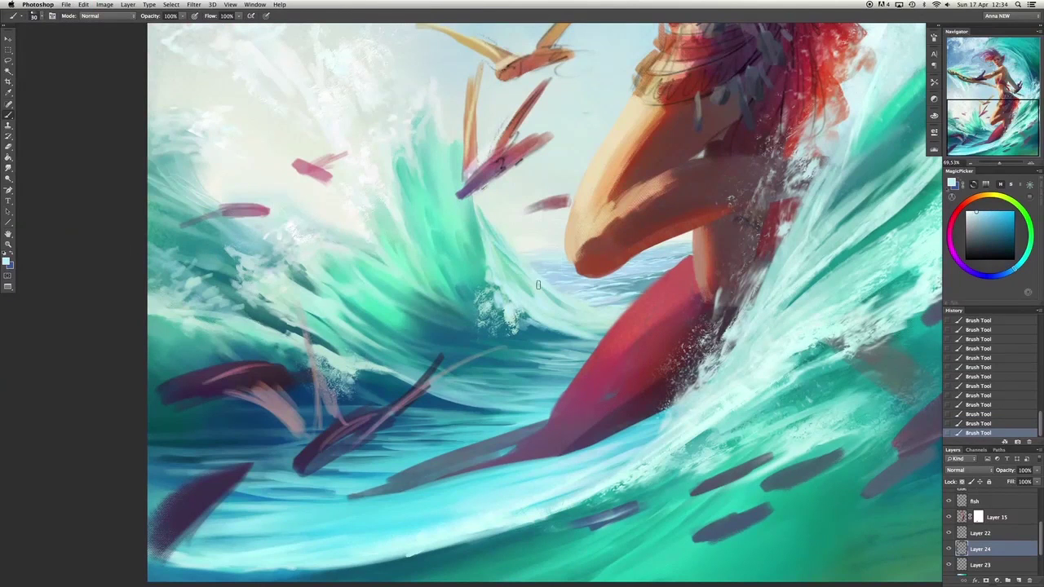
pyautogui.hotkey('ctrl', 'z')
pyautogui.hotkey('ctrl', 'z')
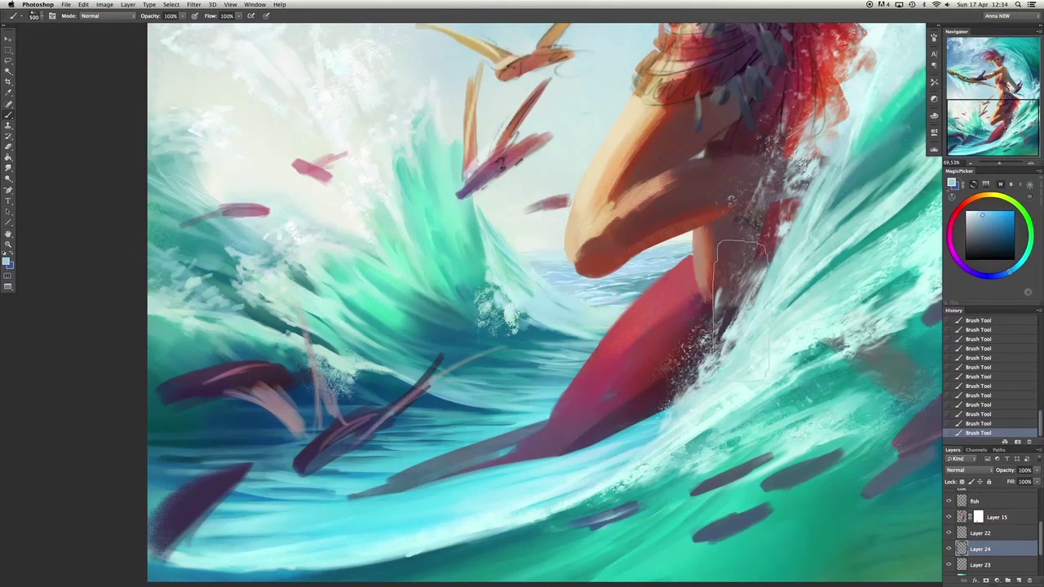
pyautogui.hotkey('ctrl', 'z')
pyautogui.hotkey('ctrl', 'z')
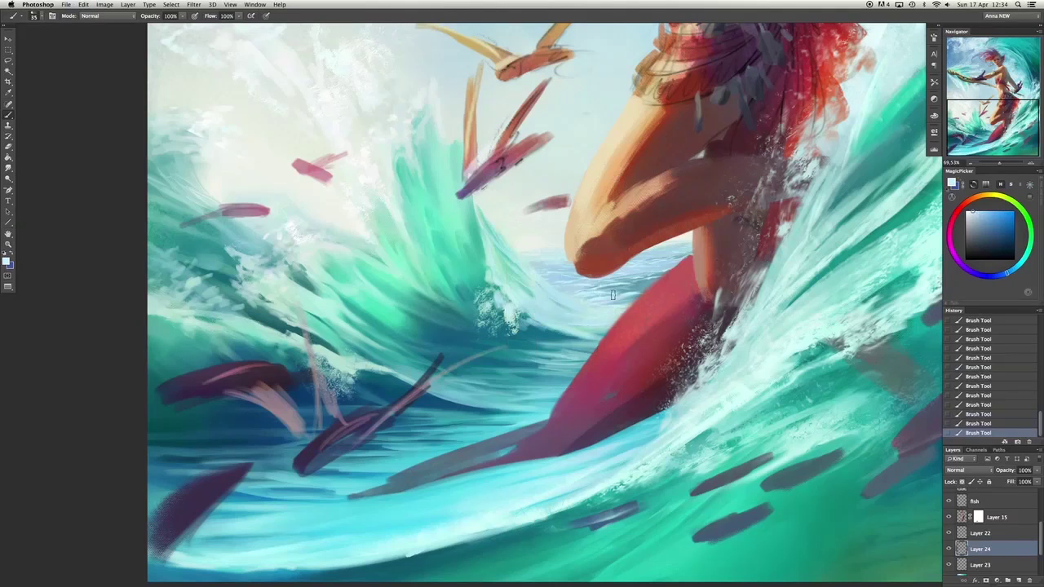
# Smudge-blend the wave strokes on Layer 22, then paint more foam strokes on Layer 24.
pyautogui.hotkey('alt', ']')
pyautogui.moveTo(592, 302)
pyautogui.mouseDown()
pyautogui.moveTo(687, 275)
pyautogui.moveTo(523, 265)
pyautogui.mouseUp()
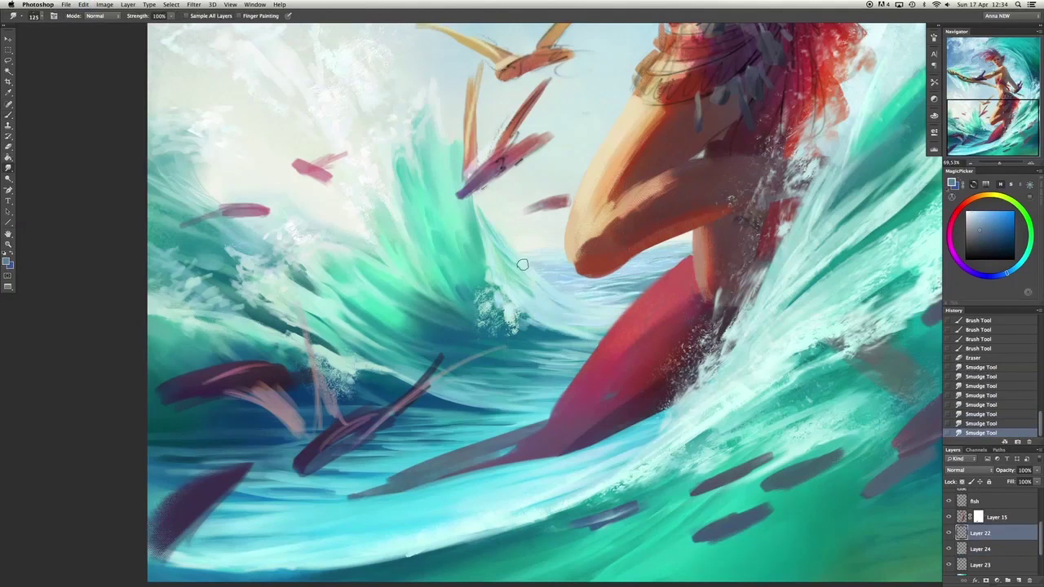
pyautogui.press('b')
pyautogui.hotkey('alt', '[')
pyautogui.moveTo(571, 331)
pyautogui.mouseDown()
pyautogui.moveTo(530, 343)
pyautogui.moveTo(532, 362)
pyautogui.moveTo(650, 379)
pyautogui.mouseUp()
# Paint small pale foam dabs and strokes on the wave beside the leg.
pyautogui.keyDown('alt'); pyautogui.click(532, 361); pyautogui.keyUp('alt')
pyautogui.hotkey('ctrl', 'alt', 'z')
pyautogui.hotkey('ctrl', 'alt', 'z')
pyautogui.keyDown('alt'); pyautogui.click(534, 374); pyautogui.keyUp('alt')
pyautogui.keyDown('alt'); pyautogui.click(555, 335); pyautogui.keyUp('alt')
pyautogui.moveTo(555, 334)
pyautogui.mouseDown()
pyautogui.moveTo(522, 375)
pyautogui.moveTo(571, 408)
pyautogui.mouseUp()
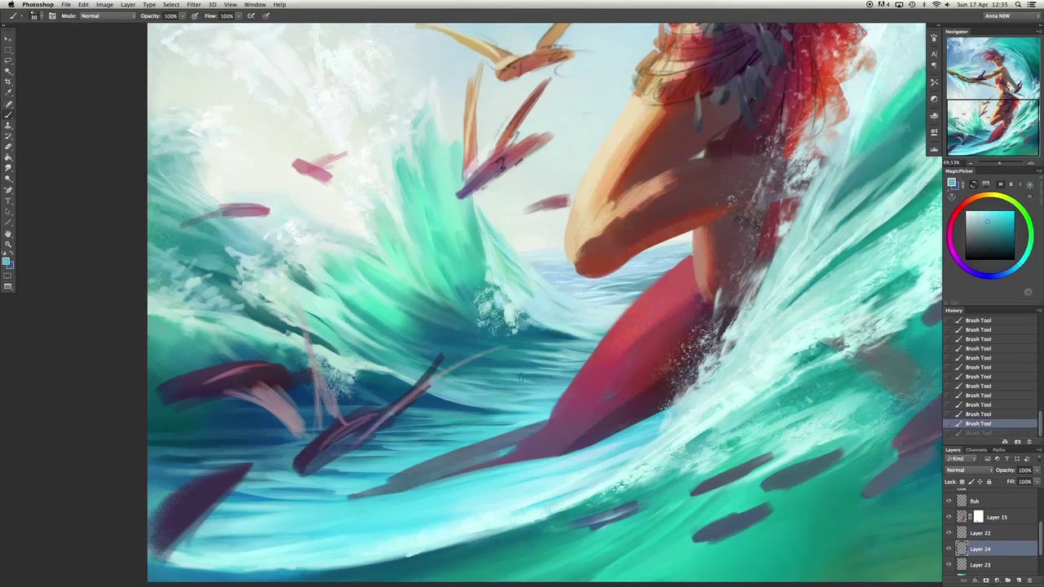
pyautogui.press(']')
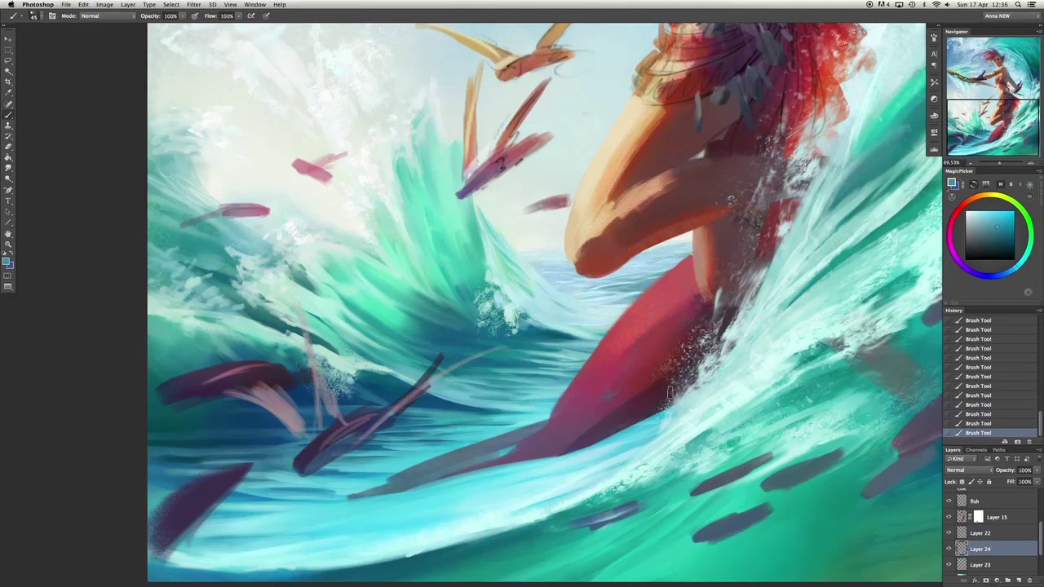
# Sample pale blues, teals and a whitish spray teal from the wave, undoing missed strokes.
pyautogui.keyDown('alt'); pyautogui.click(538, 405); pyautogui.keyUp('alt')
pyautogui.keyDown('alt'); pyautogui.click(503, 397); pyautogui.keyUp('alt')
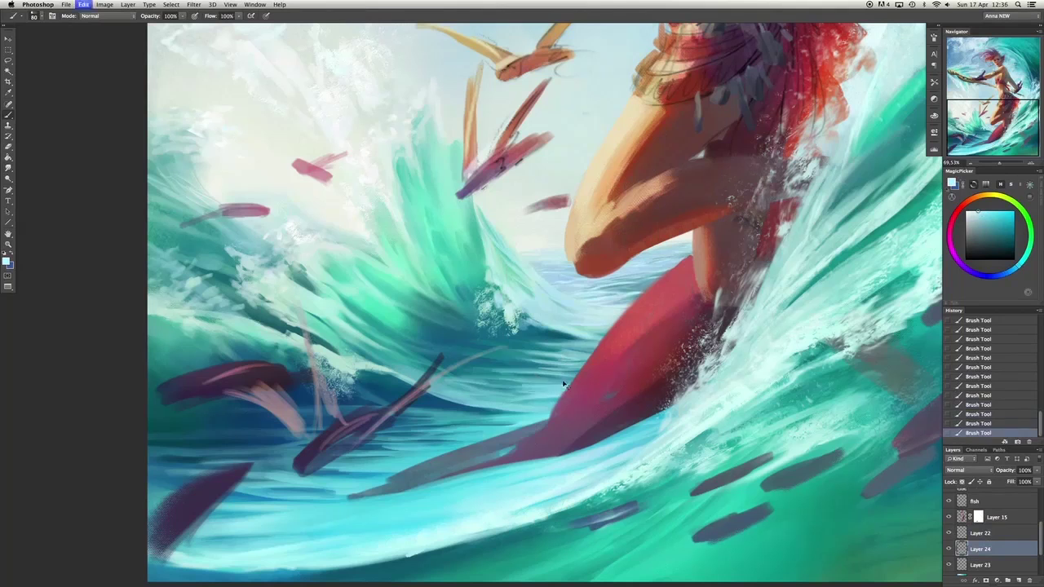
pyautogui.press('super+z')
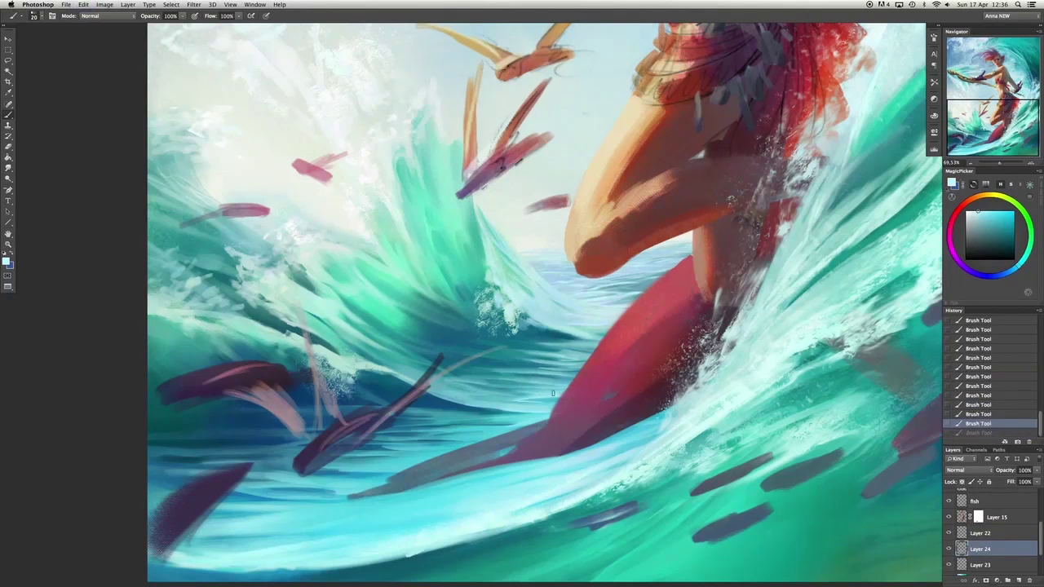
pyautogui.keyDown('alt'); pyautogui.click(584, 380); pyautogui.keyUp('alt')
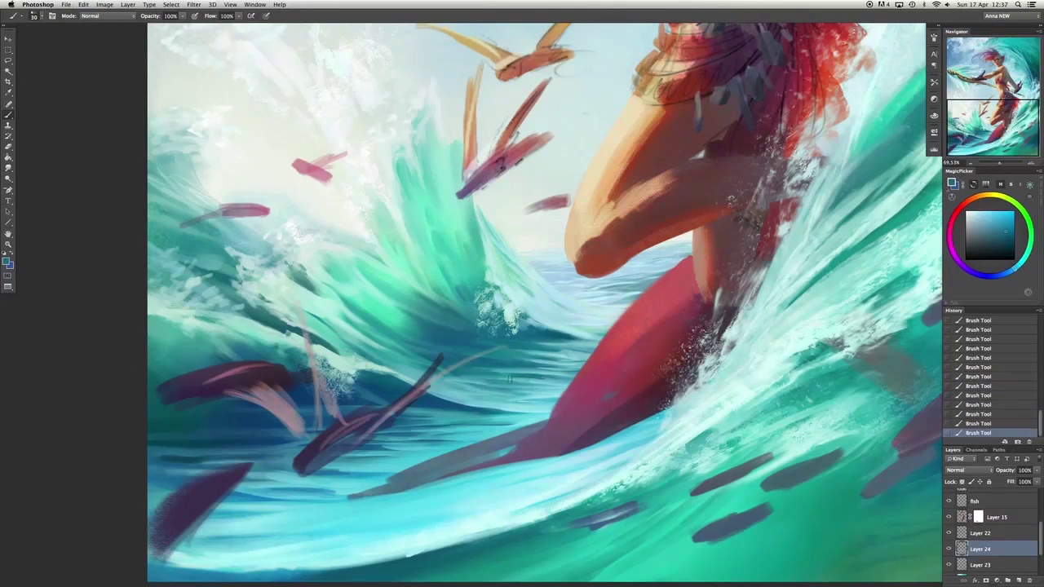
pyautogui.keyDown('alt'); pyautogui.click(508, 367); pyautogui.keyUp('alt')
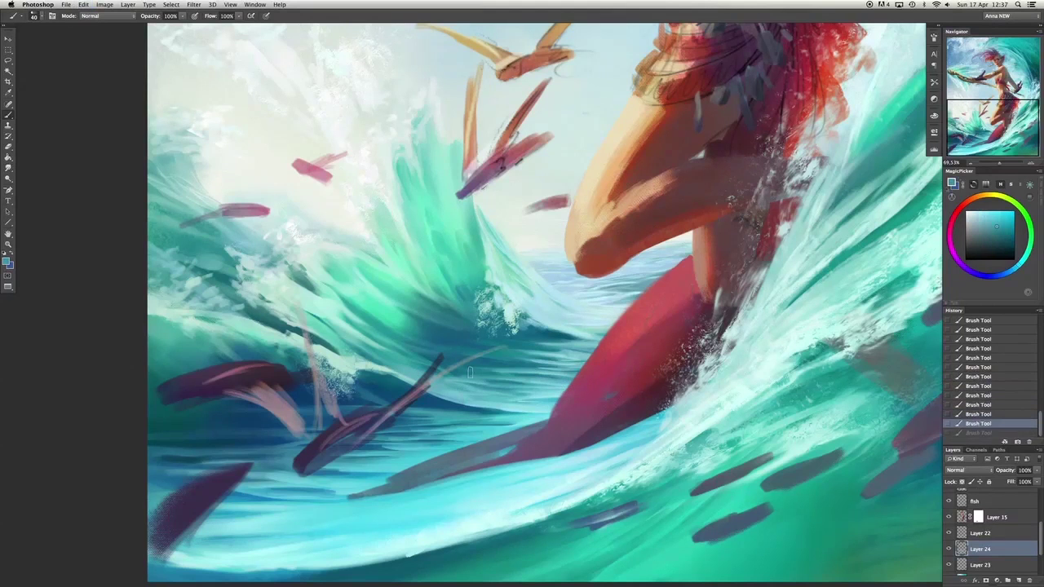
pyautogui.keyDown('alt'); pyautogui.click(502, 406); pyautogui.keyUp('alt')
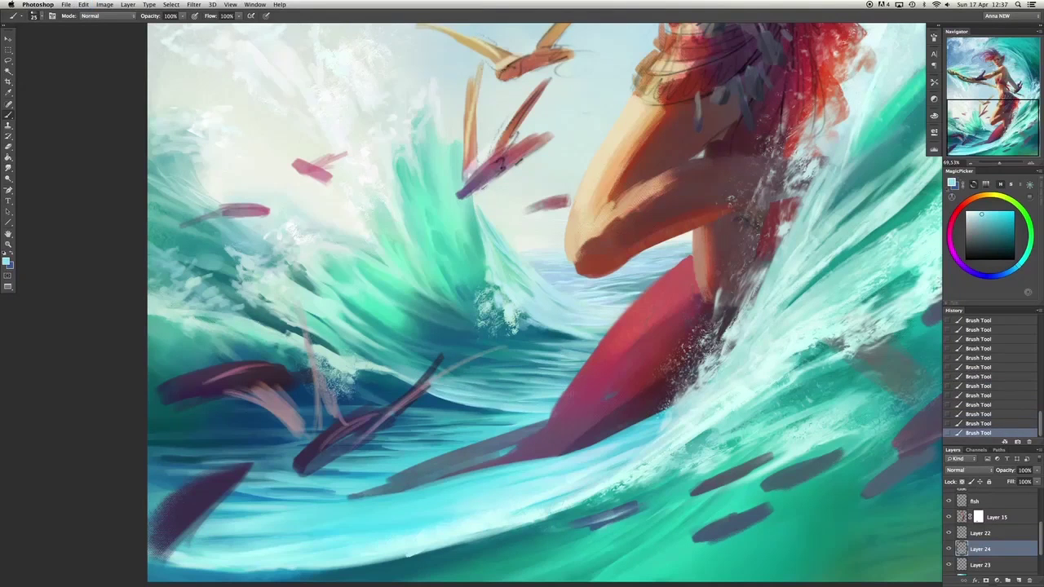
pyautogui.keyDown('alt'); pyautogui.click(594, 326); pyautogui.keyUp('alt')
pyautogui.press('super+z')
pyautogui.press('super+z')
pyautogui.press('super+z')
pyautogui.press('super+z')
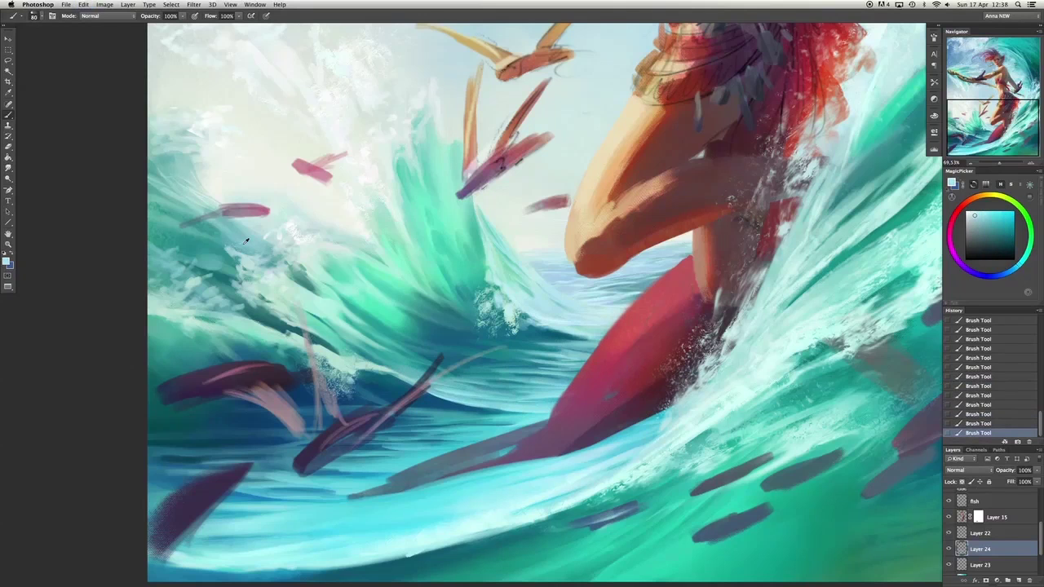
pyautogui.keyDown('alt'); pyautogui.click(258, 236); pyautogui.keyUp('alt')
pyautogui.press('super+z')
# Paint a small teal stroke and a broad stroke across the lower wave, undoing the broad one.
pyautogui.scroll(-5, 506, 273)
pyautogui.hscroll(-4, 506, 274)
pyautogui.keyDown('alt'); pyautogui.click(337, 401); pyautogui.keyUp('alt')
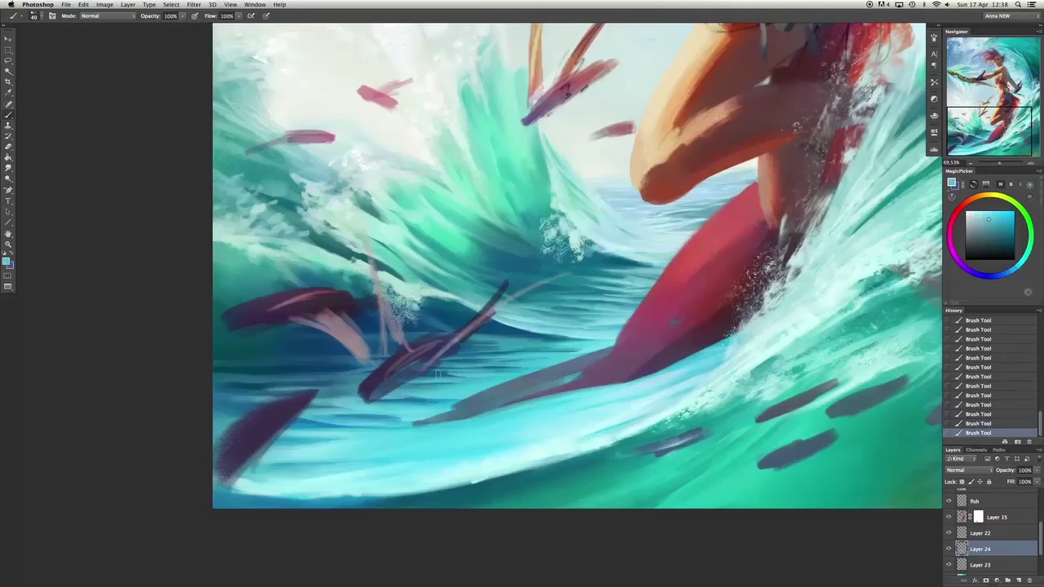
pyautogui.press(']')
pyautogui.moveTo(338, 401); pyautogui.dragTo(336, 394)
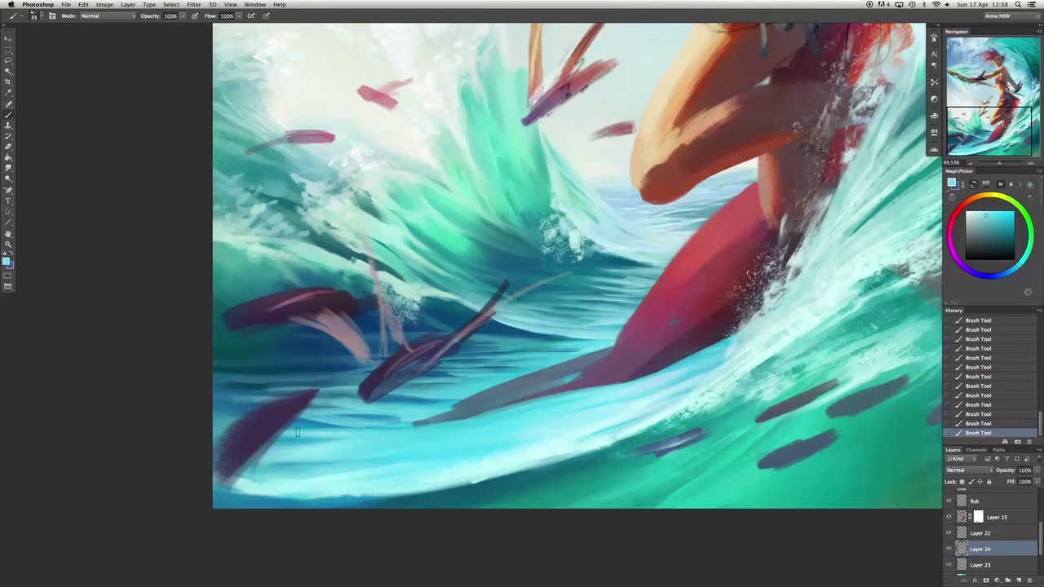
pyautogui.keyDown('alt'); pyautogui.click(265, 461); pyautogui.keyUp('alt')
pyautogui.press(']')
pyautogui.press(']')
pyautogui.press(']')
pyautogui.press(']')
pyautogui.press(']')
pyautogui.press(']')
pyautogui.press(']')
pyautogui.press(']')
pyautogui.press(']')
pyautogui.press(']')
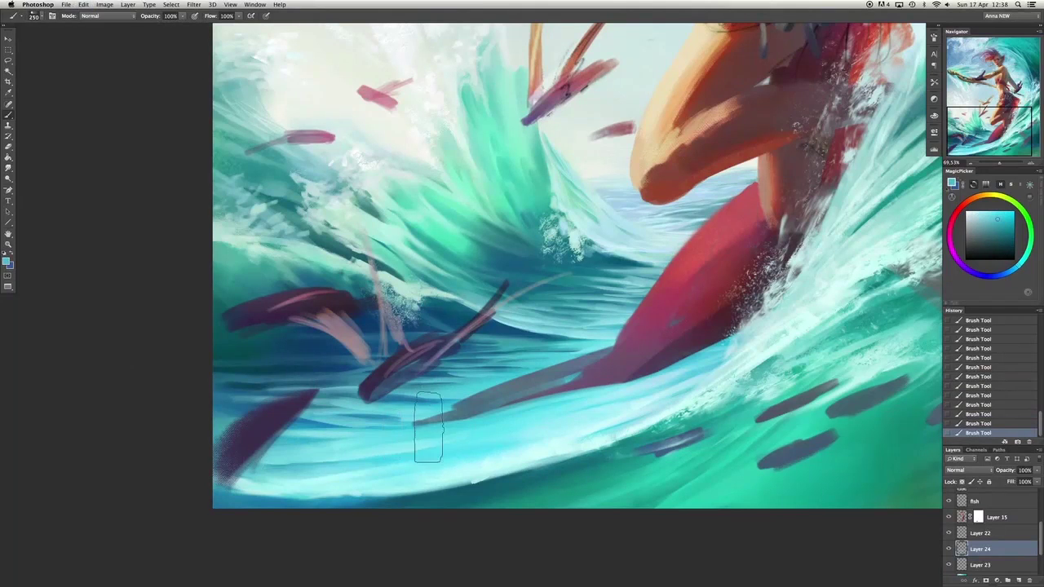
pyautogui.keyDown('alt'); pyautogui.click(357, 473); pyautogui.keyUp('alt')
pyautogui.press(']')
pyautogui.press(']')
pyautogui.press(']')
pyautogui.press(']')
pyautogui.press(']')
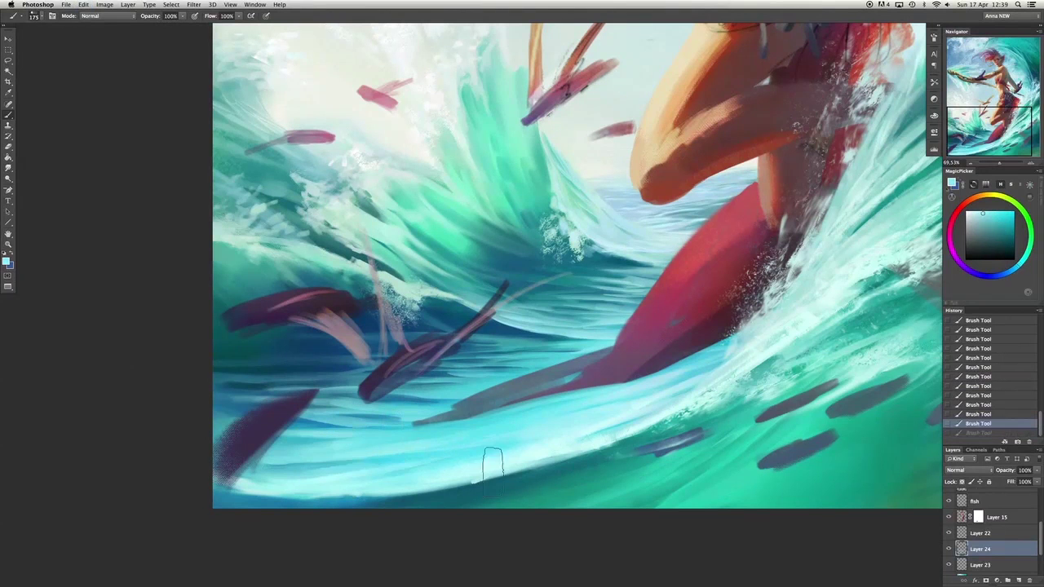
pyautogui.moveTo(490, 466); pyautogui.dragTo(636, 408)
pyautogui.press('super+z')
# Paint a broad water stroke, then paint thin board-pink streaks across the crest on new Layer 25.
pyautogui.click(482, 457)
pyautogui.keyDown('alt'); pyautogui.click(457, 440); pyautogui.keyUp('alt')
pyautogui.press(']')
pyautogui.press(']')
pyautogui.press(']')
pyautogui.press(']')
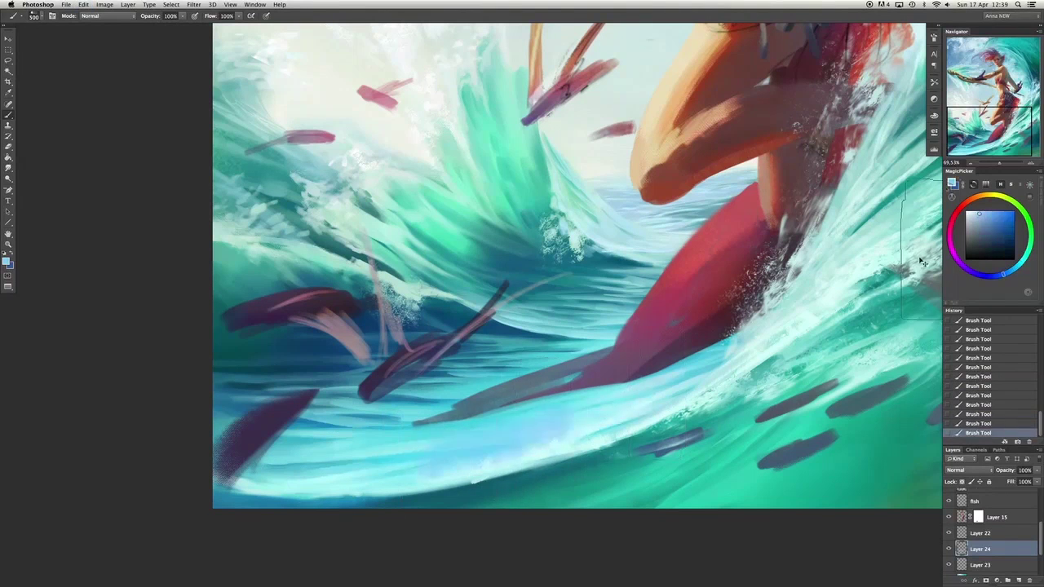
pyautogui.keyDown('alt'); pyautogui.click(650, 343); pyautogui.keyUp('alt')
pyautogui.press('[')
pyautogui.press('[')
pyautogui.press('[')
pyautogui.press('[')
pyautogui.press('[')
pyautogui.press('[')
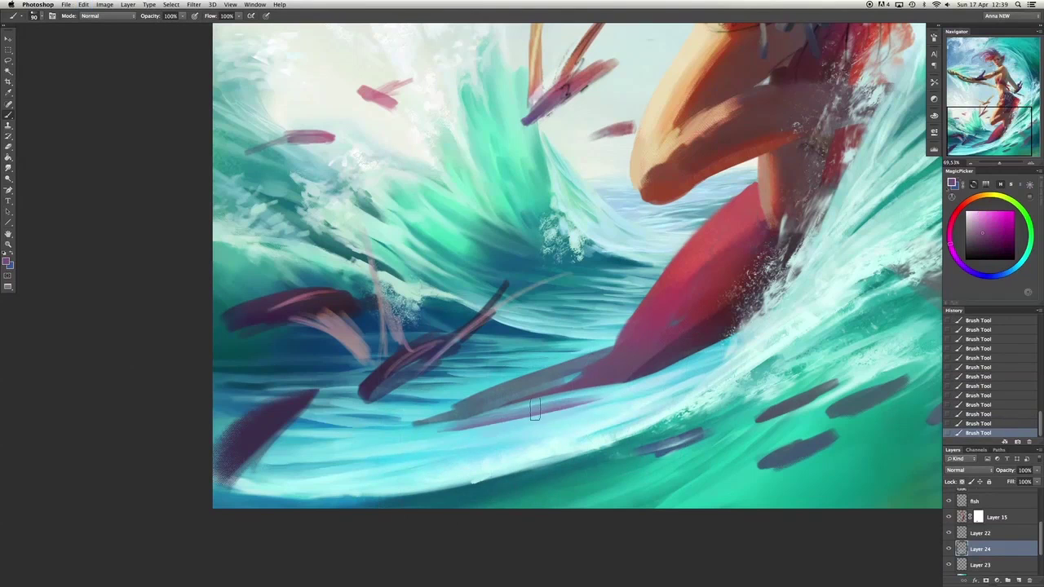
pyautogui.press('alt+super+z')
pyautogui.press('alt+super+z')
pyautogui.press('shift+alt+super+n')
pyautogui.moveTo(581, 410); pyautogui.dragTo(696, 380)
# Paint more thin pink streaks along the crest, erase the excess, and add a fish-purple streak.
pyautogui.moveTo(606, 394)
pyautogui.mouseDown()
pyautogui.moveTo(687, 370)
pyautogui.moveTo(677, 381)
pyautogui.mouseUp()
pyautogui.moveTo(562, 420)
pyautogui.mouseDown()
pyautogui.moveTo(595, 401)
pyautogui.moveTo(691, 377)
pyautogui.mouseUp()
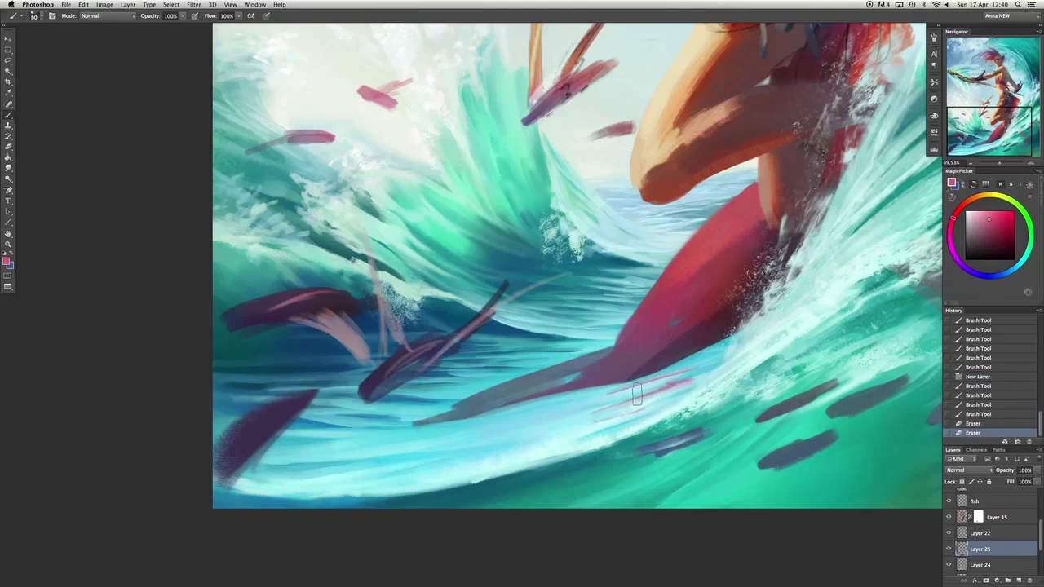
pyautogui.press('e')
pyautogui.moveTo(620, 400); pyautogui.dragTo(697, 377)
pyautogui.press('b')
pyautogui.keyDown('alt'); pyautogui.click(613, 395); pyautogui.keyUp('alt')
pyautogui.moveTo(489, 428)
pyautogui.mouseDown()
pyautogui.moveTo(612, 395)
pyautogui.moveTo(465, 424)
pyautogui.moveTo(588, 420)
pyautogui.mouseUp()
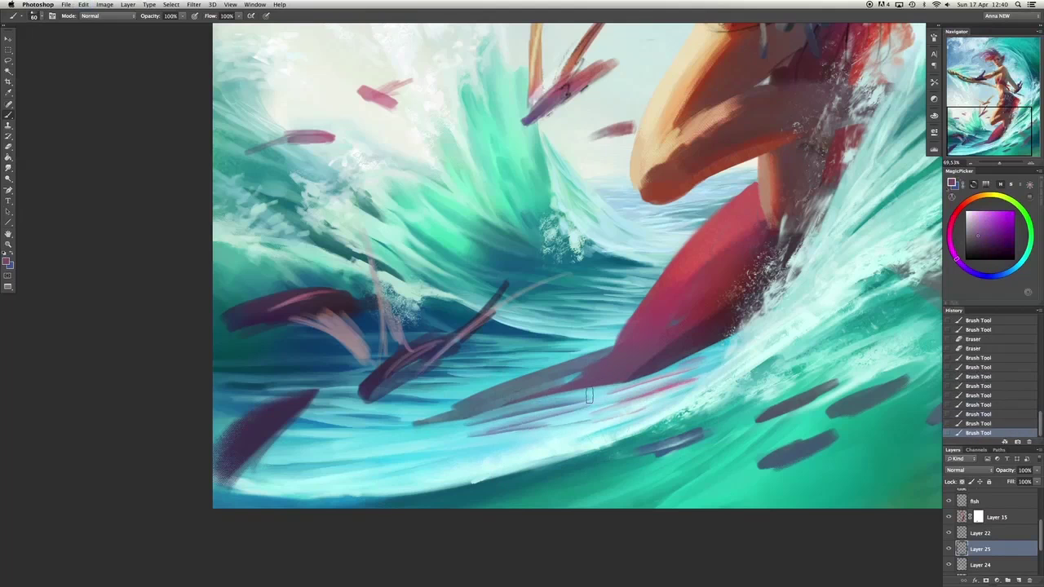
pyautogui.press(']')
pyautogui.press(']')
pyautogui.press(']')
pyautogui.press(']')
# Sample a slate blue, resize the brush, and repaint the streaks along the wave crest.
pyautogui.keyDown('alt'); pyautogui.click(734, 351); pyautogui.keyUp('alt')
pyautogui.press('alt+super+z')
pyautogui.press('x')
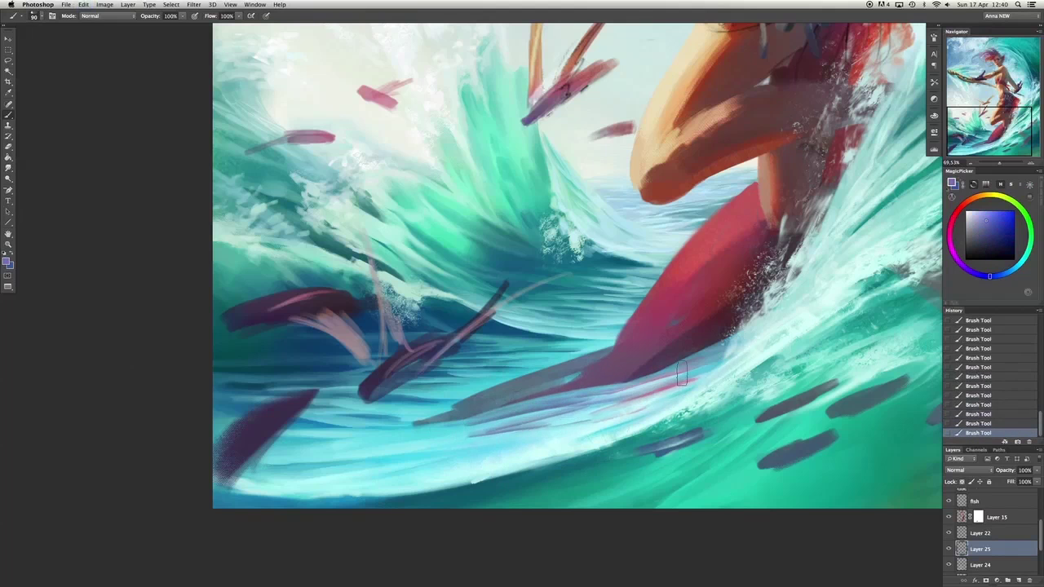
pyautogui.press('[')
pyautogui.press('[')
pyautogui.press('[')
pyautogui.moveTo(711, 362)
pyautogui.mouseDown()
pyautogui.moveTo(669, 397)
pyautogui.moveTo(606, 427)
pyautogui.mouseUp()
pyautogui.press('alt+super+z')
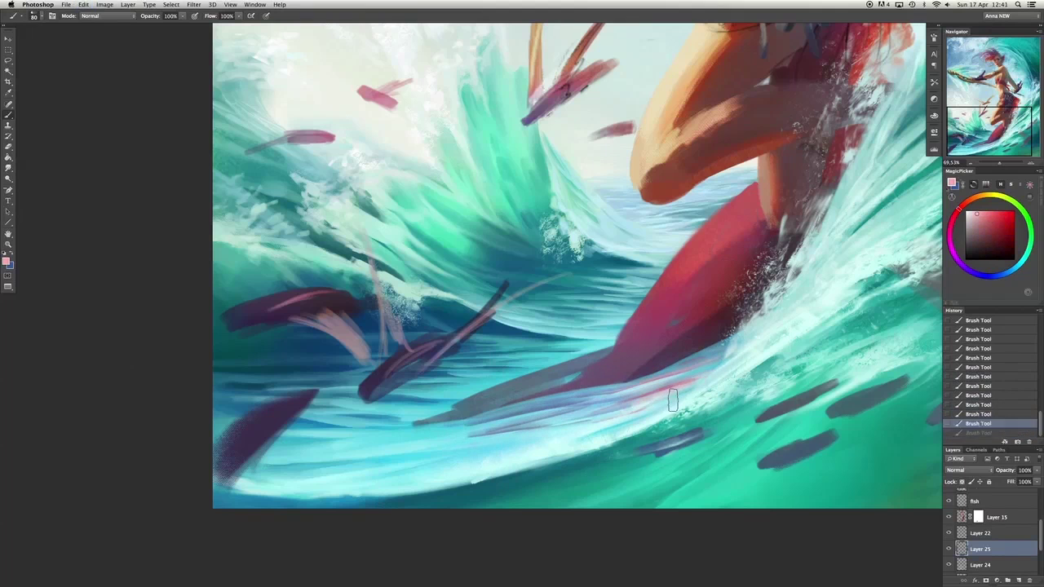
pyautogui.moveTo(676, 401); pyautogui.dragTo(669, 391)
# Paint a blue stroke on the wave, then a spray dab and spray stroke.
pyautogui.keyDown('alt'); pyautogui.click(603, 400); pyautogui.keyUp('alt')
pyautogui.moveTo(791, 320); pyautogui.dragTo(825, 298)
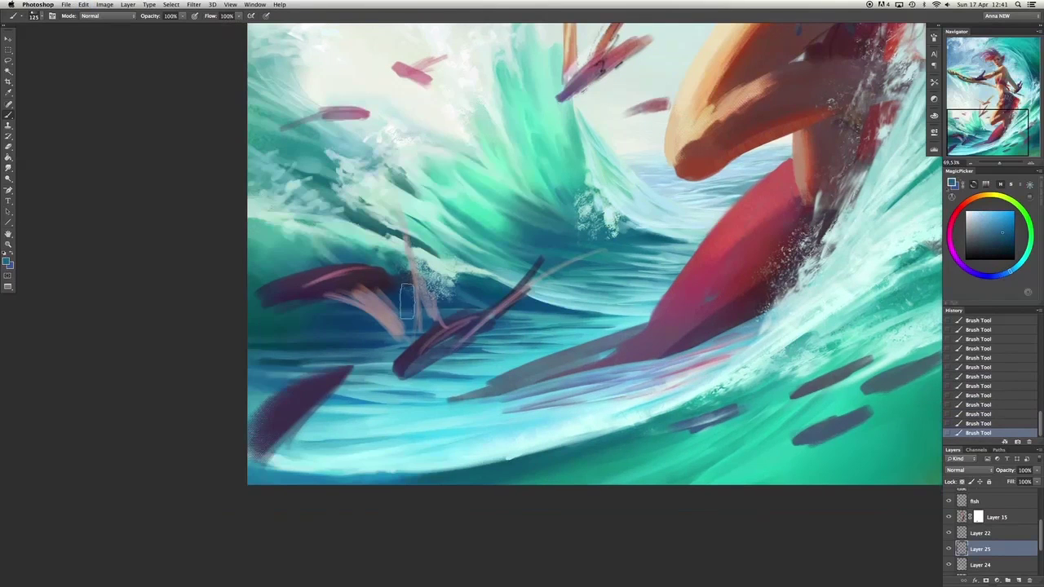
pyautogui.keyDown('alt'); pyautogui.click(295, 318); pyautogui.keyUp('alt')
pyautogui.press('alt+super+z')
pyautogui.keyDown('alt'); pyautogui.click(465, 294); pyautogui.keyUp('alt')
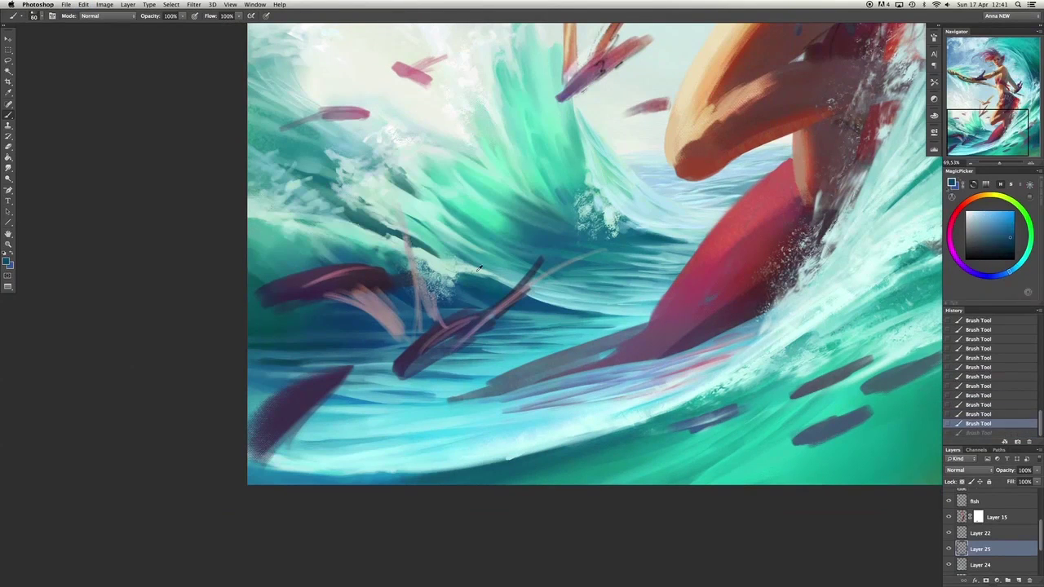
pyautogui.moveTo(367, 221); pyautogui.dragTo(589, 262)
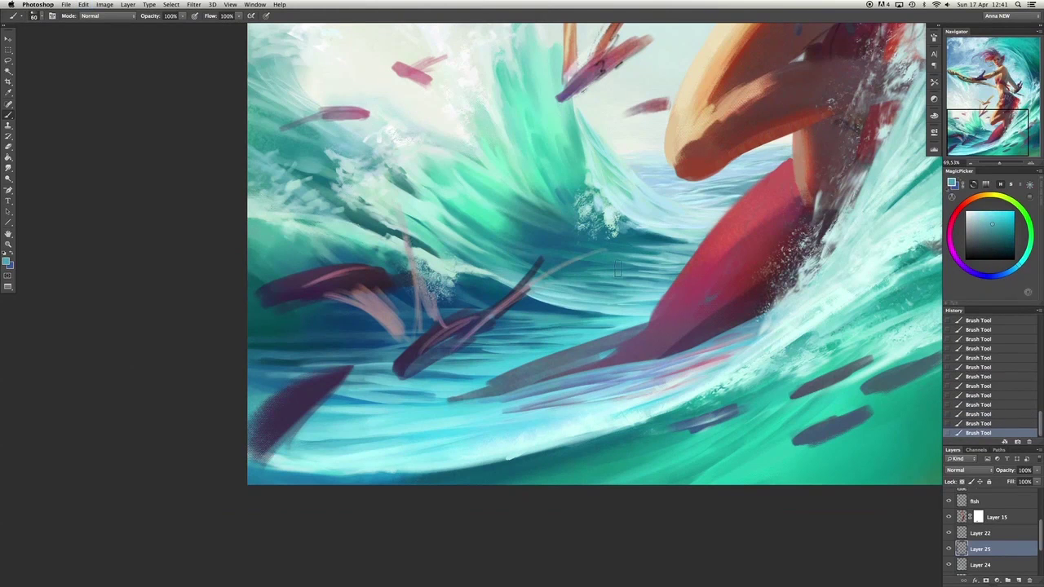
# Sample light teals and add a small spray dab, comparing the wave with and without it.
pyautogui.press(']')
pyautogui.press(']')
pyautogui.press(']')
pyautogui.press(']')
pyautogui.press(']')
pyautogui.press(']')
pyautogui.press(']')
pyautogui.press(']')
pyautogui.press(']')
pyautogui.press(']')
pyautogui.press(']')
pyautogui.press(']')
pyautogui.press(']')
pyautogui.press(']')
pyautogui.press(']')
pyautogui.keyDown('alt'); pyautogui.click(618, 275); pyautogui.keyUp('alt')
pyautogui.press('[')
pyautogui.press('[')
pyautogui.press('[')
pyautogui.press('[')
pyautogui.press('[')
pyautogui.press('[')
pyautogui.press('[')
pyautogui.press('[')
pyautogui.press('[')
pyautogui.press('[')
pyautogui.press('[')
pyautogui.press('[')
pyautogui.press('[')
pyautogui.press('[')
pyautogui.press('[')
pyautogui.press('[')
pyautogui.press('alt+super+z')
pyautogui.keyDown('alt'); pyautogui.click(662, 274); pyautogui.keyUp('alt')
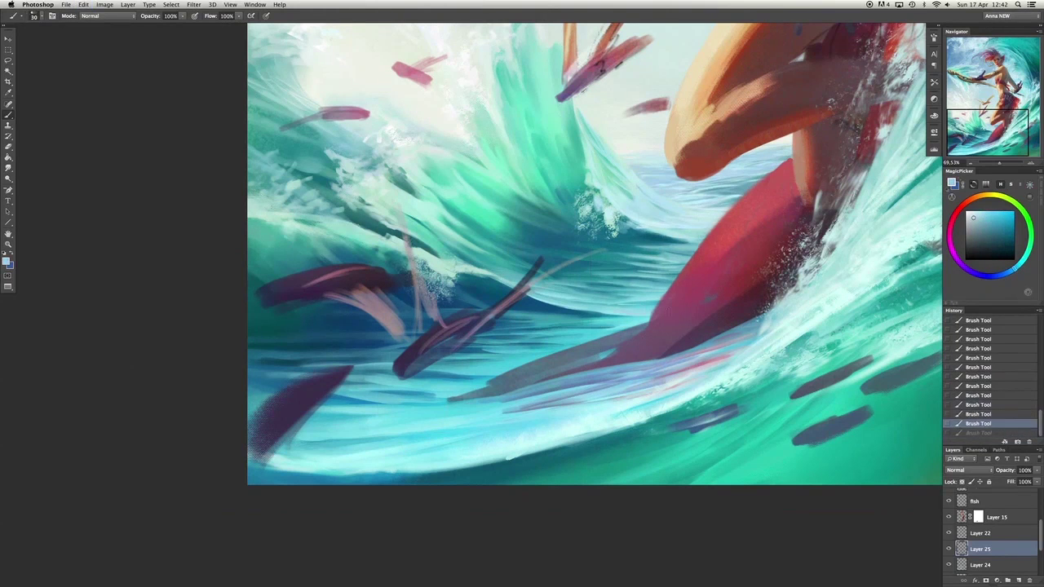
pyautogui.press('shift+super+z')
pyautogui.keyDown('alt'); pyautogui.click(616, 292); pyautogui.keyUp('alt')
pyautogui.press('alt+super+z')
pyautogui.press('shift+super+z')
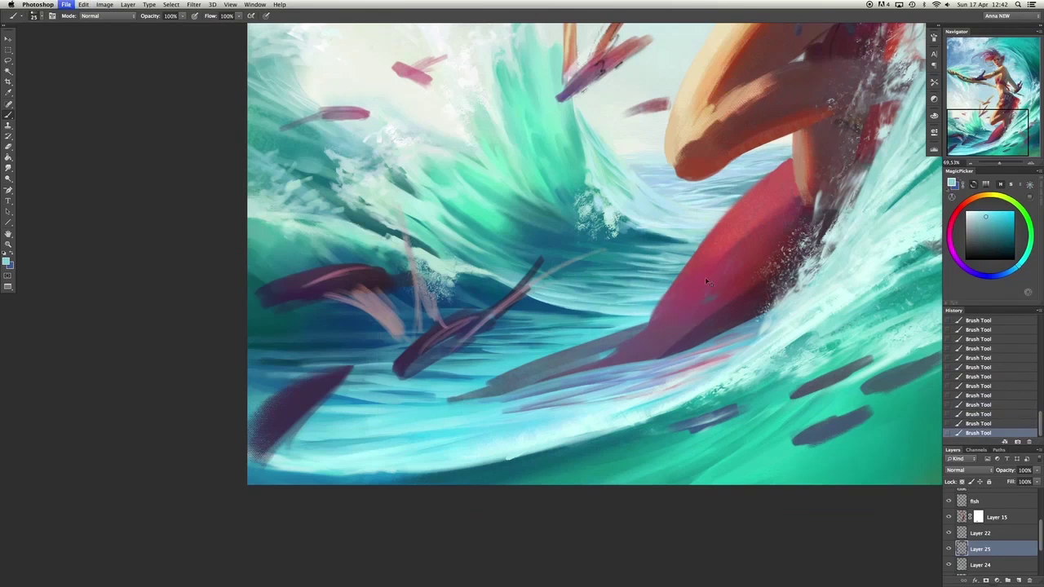
# Sample lighter greener teals from the wave, undoing and redoing the last stroke to compare.
pyautogui.keyDown('alt'); pyautogui.click(674, 214); pyautogui.keyUp('alt')
pyautogui.press('alt+super+z')
pyautogui.press('shift+super+z')
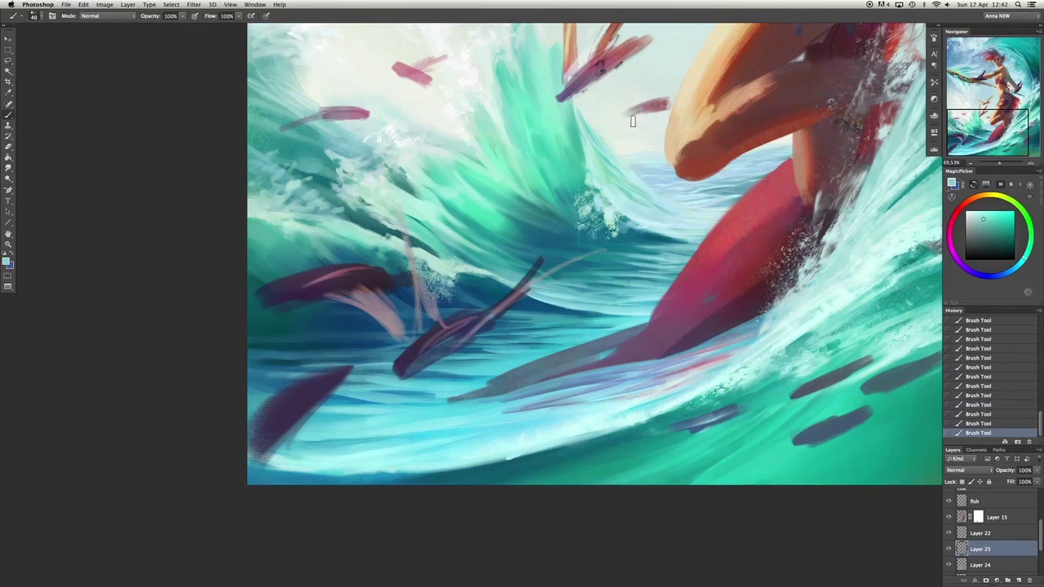
pyautogui.keyDown('alt'); pyautogui.click(675, 209); pyautogui.keyUp('alt')
pyautogui.press('alt+super+z')
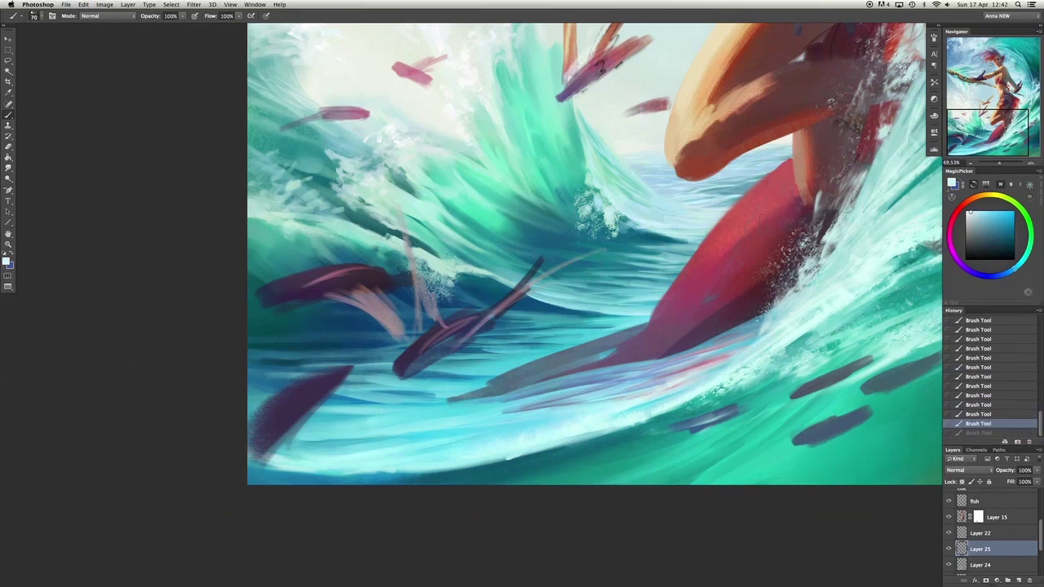
pyautogui.press('shift+super+z')
pyautogui.press('alt+super+z')
pyautogui.press('shift+super+z')
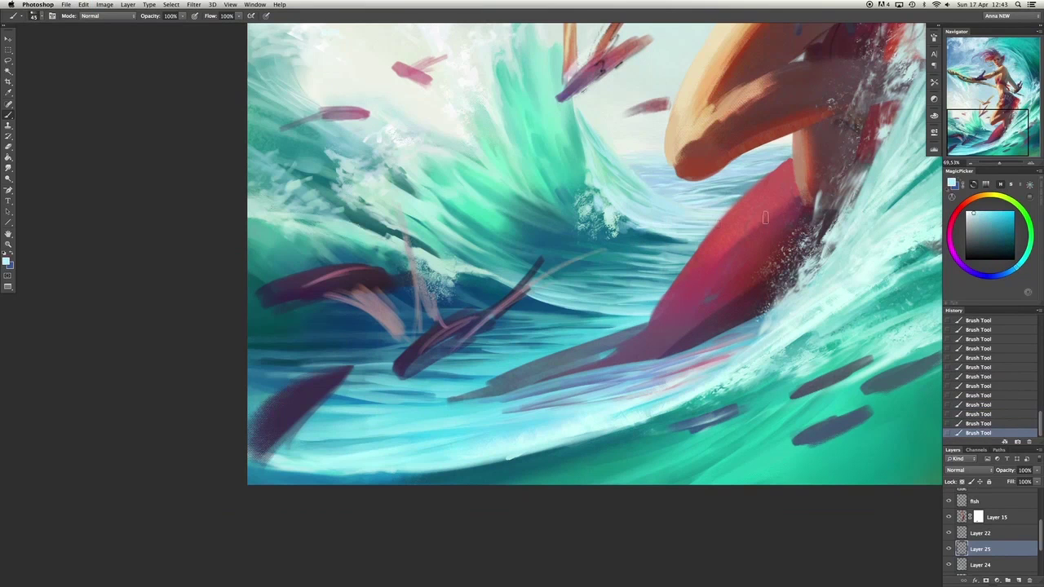
# Dab light green-teal spray on the wave, then sample near-white and enlarge the brush to about 175.
pyautogui.keyDown('alt'); pyautogui.click(618, 203); pyautogui.keyUp('alt')
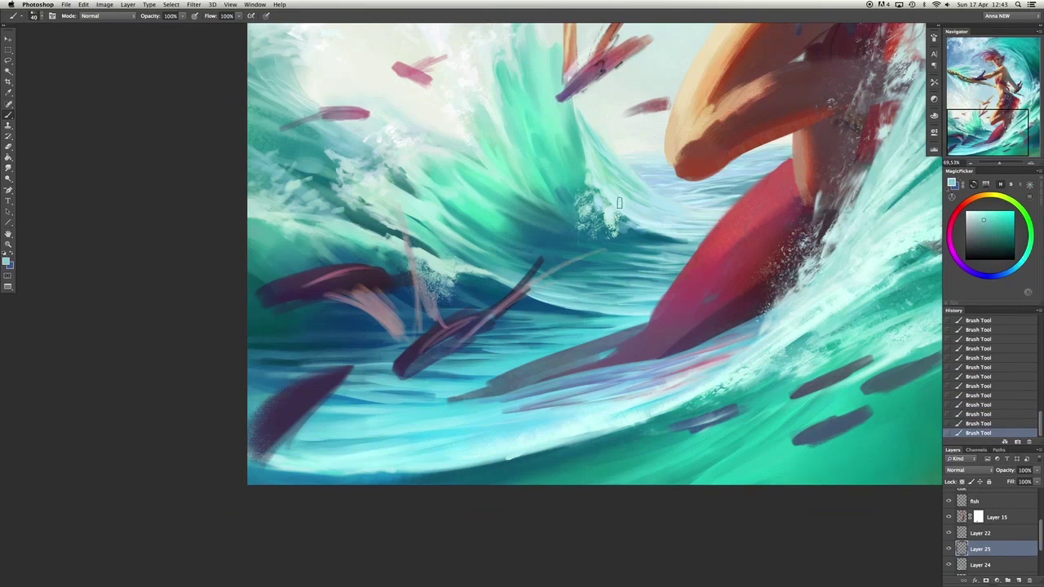
pyautogui.keyDown('alt'); pyautogui.click(461, 184); pyautogui.keyUp('alt')
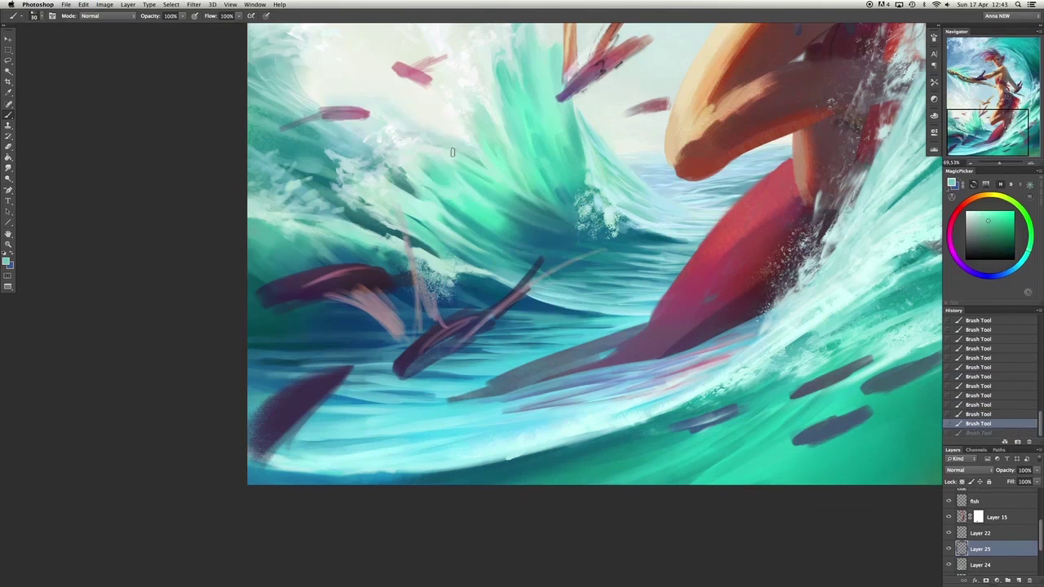
pyautogui.press(']')
pyautogui.press(']')
pyautogui.press(']')
pyautogui.press(']')
pyautogui.press(']')
pyautogui.press(']')
pyautogui.press(']')
pyautogui.press(']')
pyautogui.keyDown('alt'); pyautogui.click(378, 82); pyautogui.keyUp('alt')
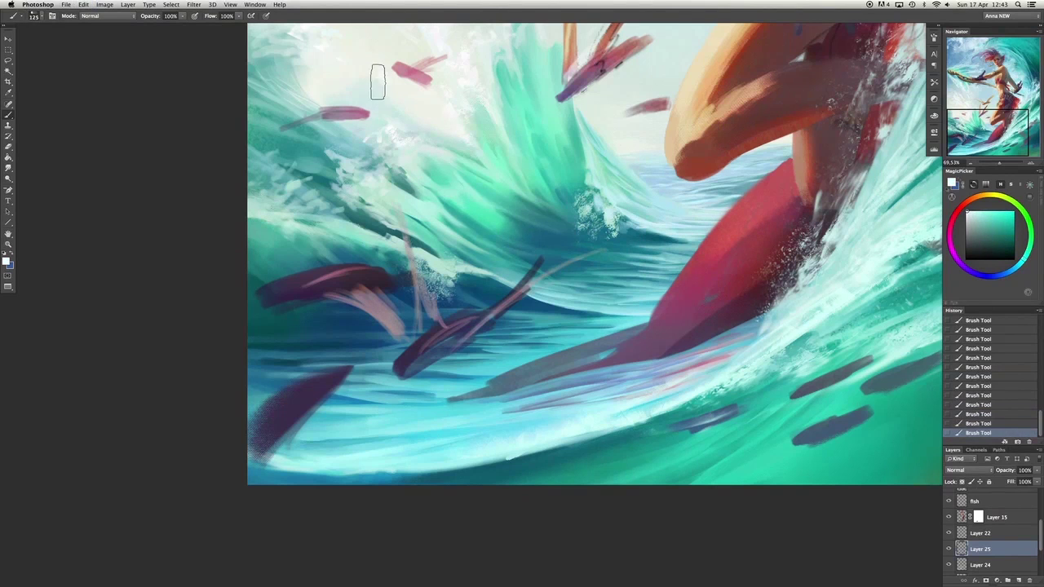
pyautogui.scroll(5, 395, 110)
pyautogui.hscroll(-5, 395, 111)
pyautogui.press(']')
pyautogui.press(']')
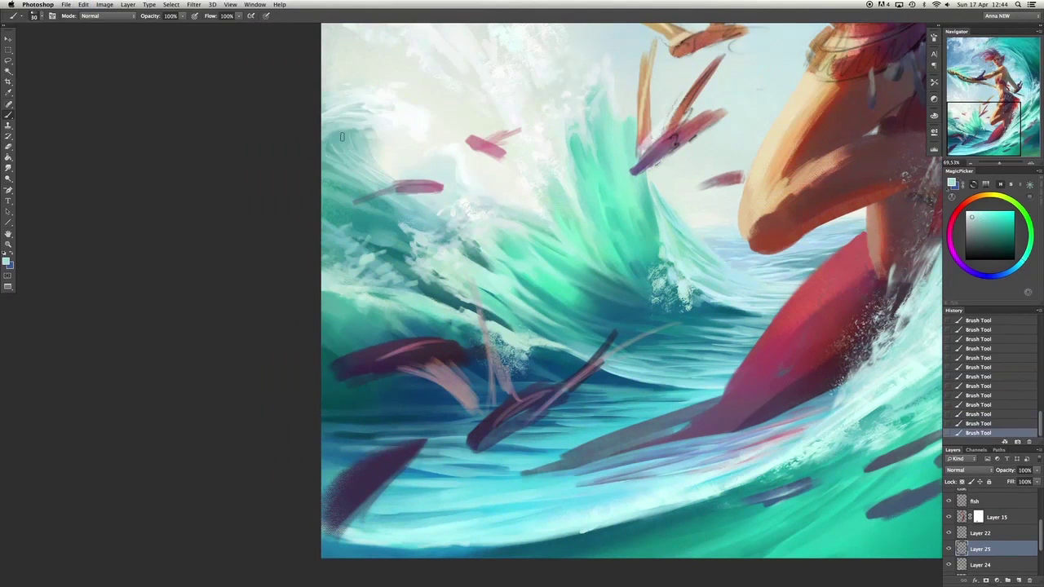
pyautogui.keyDown('alt'); pyautogui.click(384, 144); pyautogui.keyUp('alt')
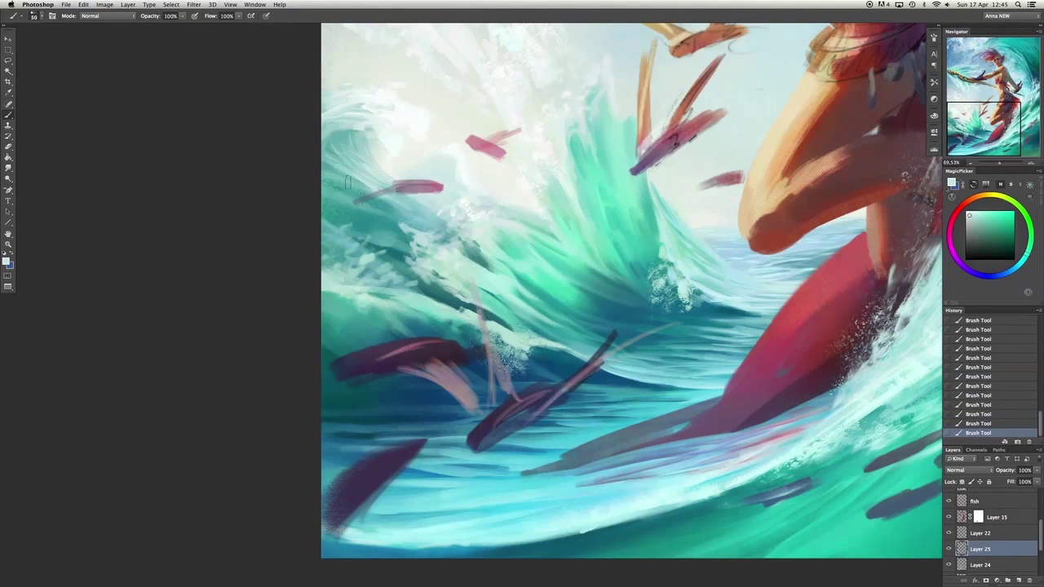
pyautogui.click(1009, 236)
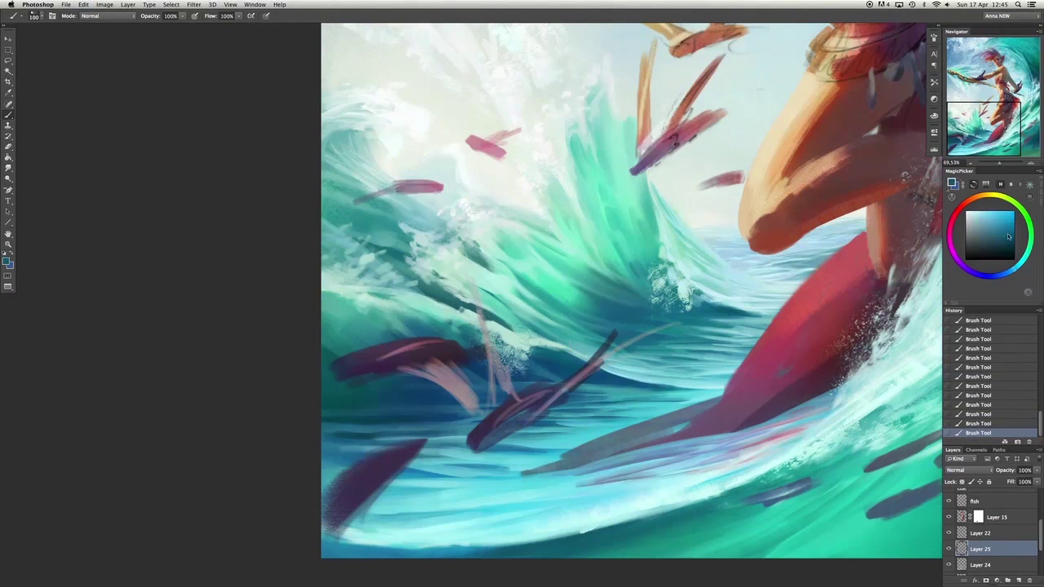
pyautogui.keyDown('alt'); pyautogui.click(540, 353); pyautogui.keyUp('alt')
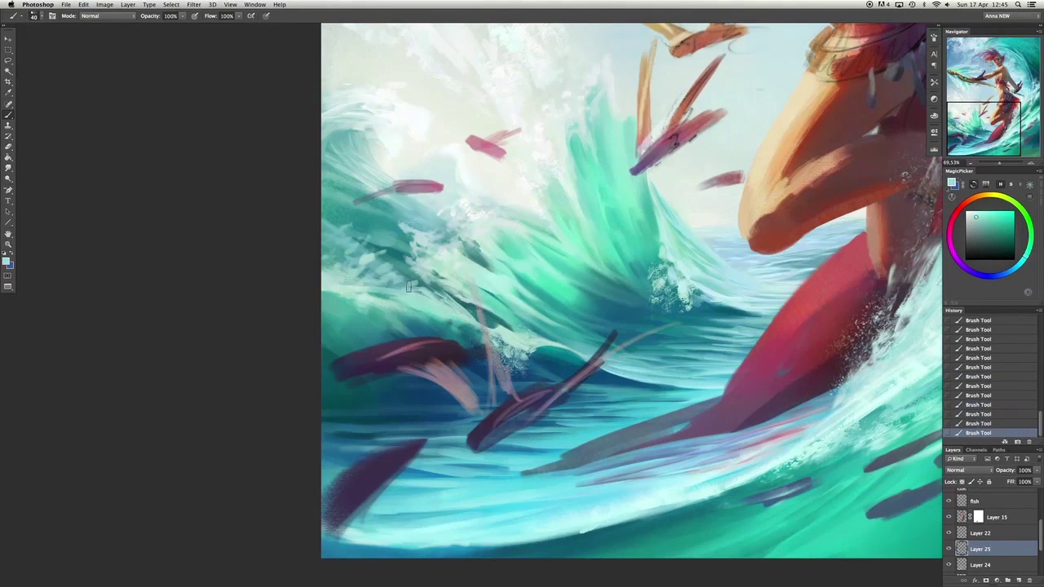
pyautogui.keyDown('alt'); pyautogui.click(439, 321); pyautogui.keyUp('alt')
pyautogui.press(']')
pyautogui.press(']')
pyautogui.press(']')
pyautogui.press(']')
pyautogui.press(']')
pyautogui.press(']')
pyautogui.press(']')
pyautogui.keyDown('alt'); pyautogui.click(674, 276); pyautogui.keyUp('alt')
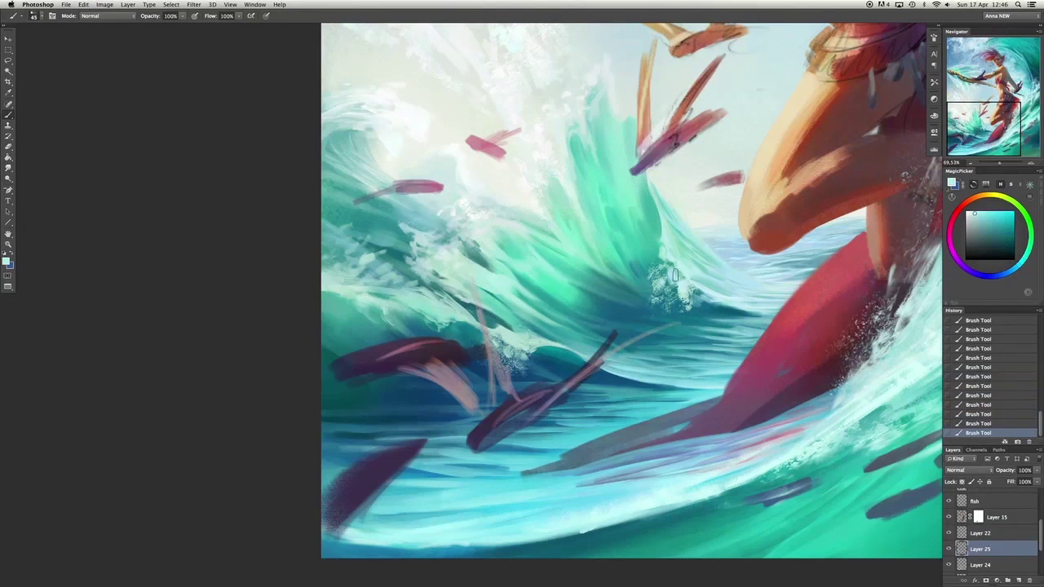
pyautogui.keyDown('alt'); pyautogui.click(741, 290); pyautogui.keyUp('alt')
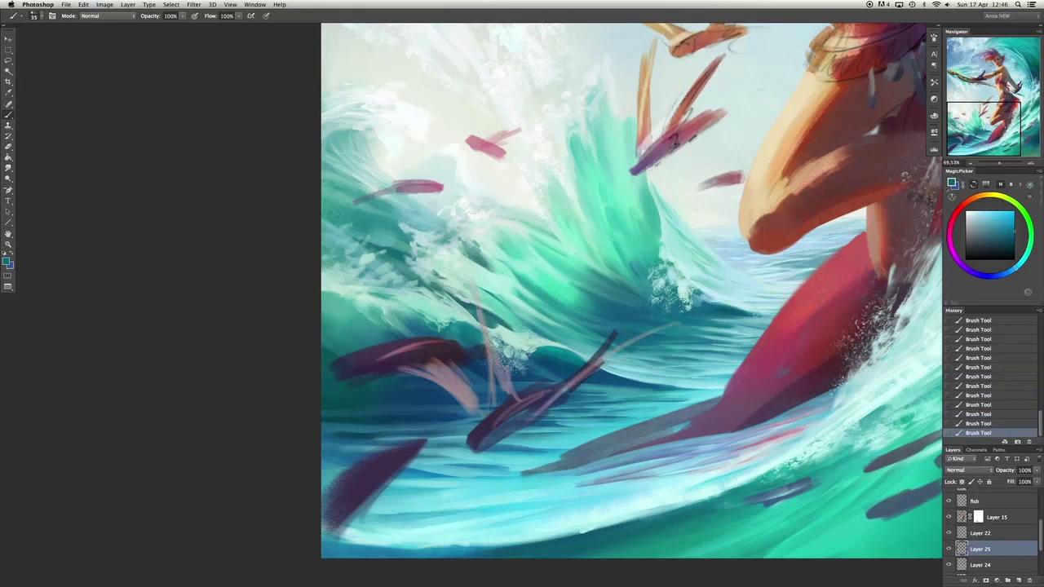
pyautogui.keyDown('alt'); pyautogui.click(516, 221); pyautogui.keyUp('alt')
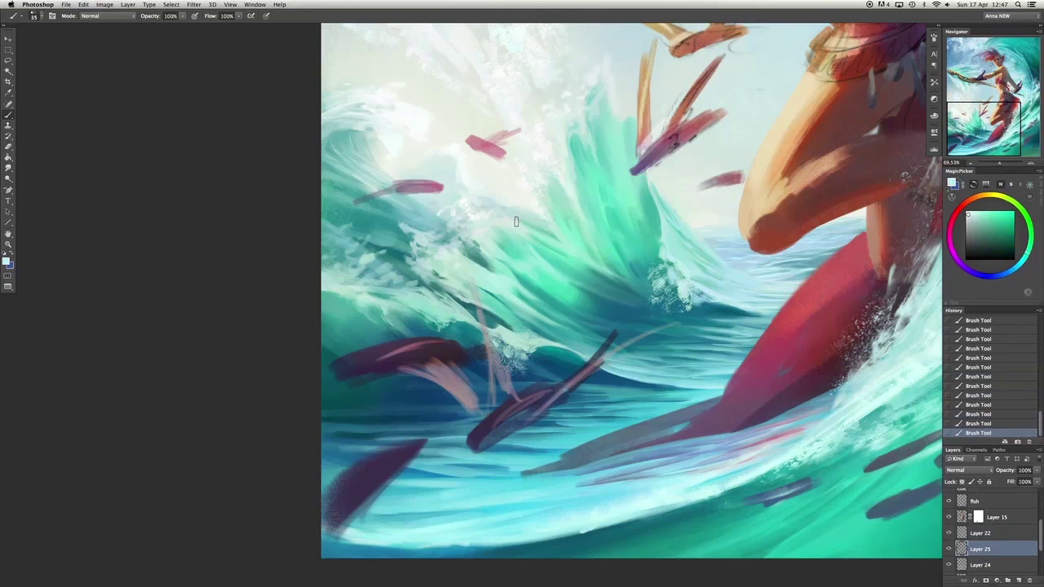
pyautogui.hscroll(3, 841, 245)
pyautogui.scroll(-1, 841, 245)
pyautogui.keyDown('alt'); pyautogui.click(621, 359); pyautogui.keyUp('alt')
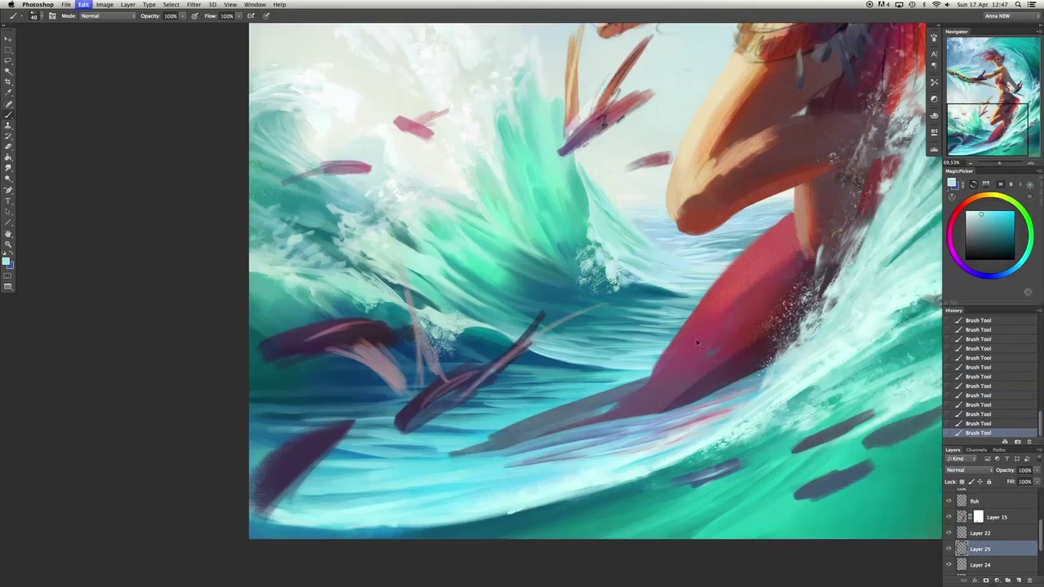
pyautogui.keyDown('alt'); pyautogui.click(583, 317); pyautogui.keyUp('alt')
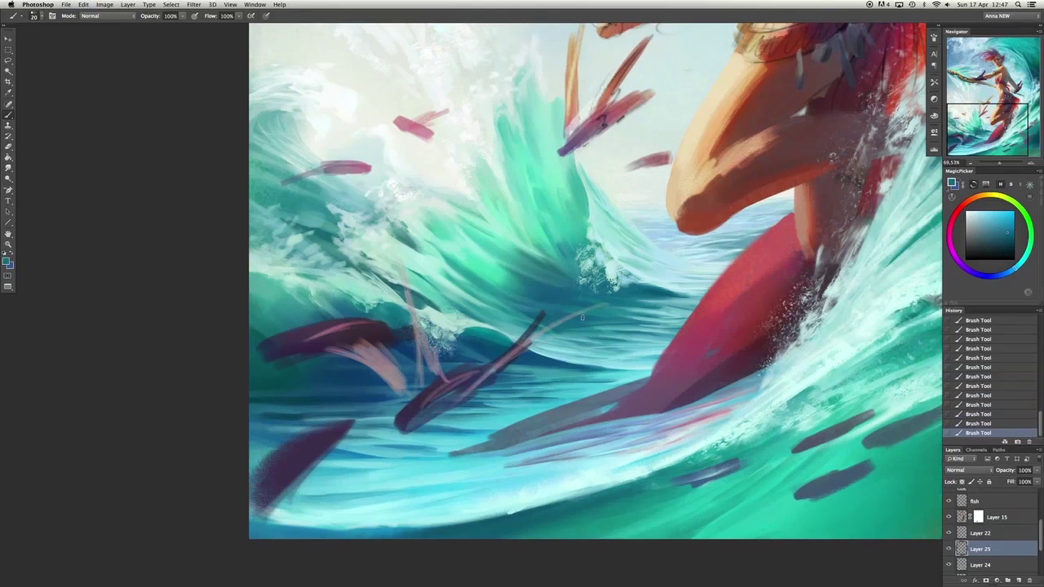
pyautogui.keyDown('alt'); pyautogui.click(536, 325); pyautogui.keyUp('alt')
pyautogui.press(']')
pyautogui.press(']')
pyautogui.press(']')
pyautogui.press(']')
pyautogui.press(']')
pyautogui.press(']')
pyautogui.press(']')
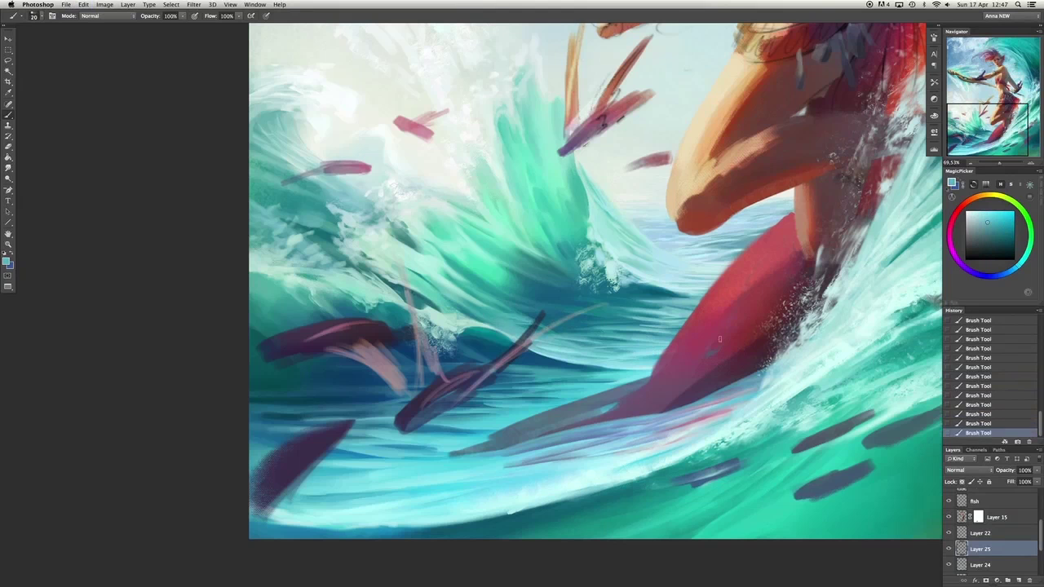
pyautogui.press('[')
pyautogui.keyDown('alt'); pyautogui.click(594, 324); pyautogui.keyUp('alt')
pyautogui.keyDown('alt'); pyautogui.click(691, 299); pyautogui.keyUp('alt')
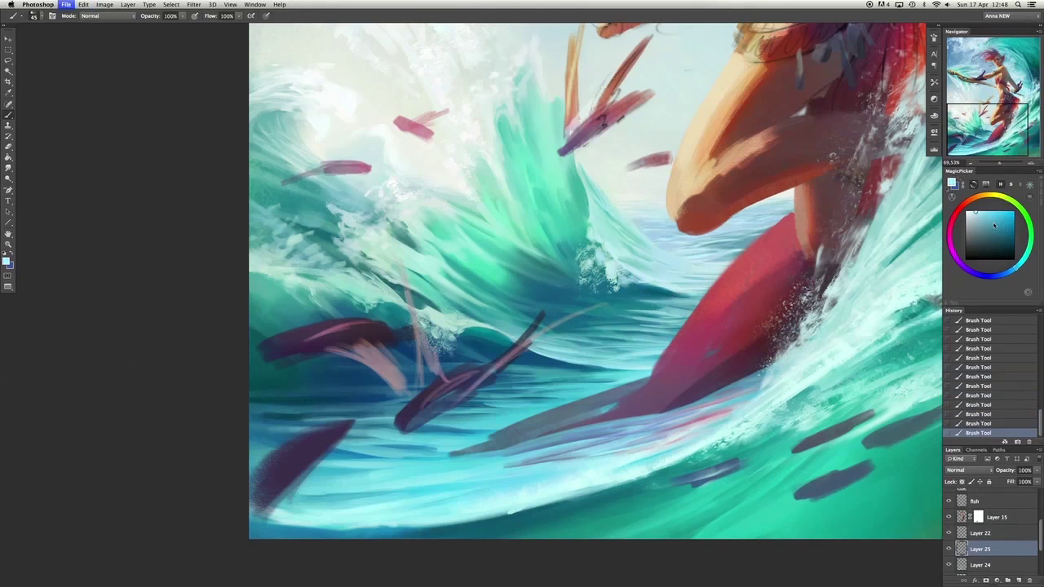
pyautogui.keyDown('alt'); pyautogui.click(686, 241); pyautogui.keyUp('alt')
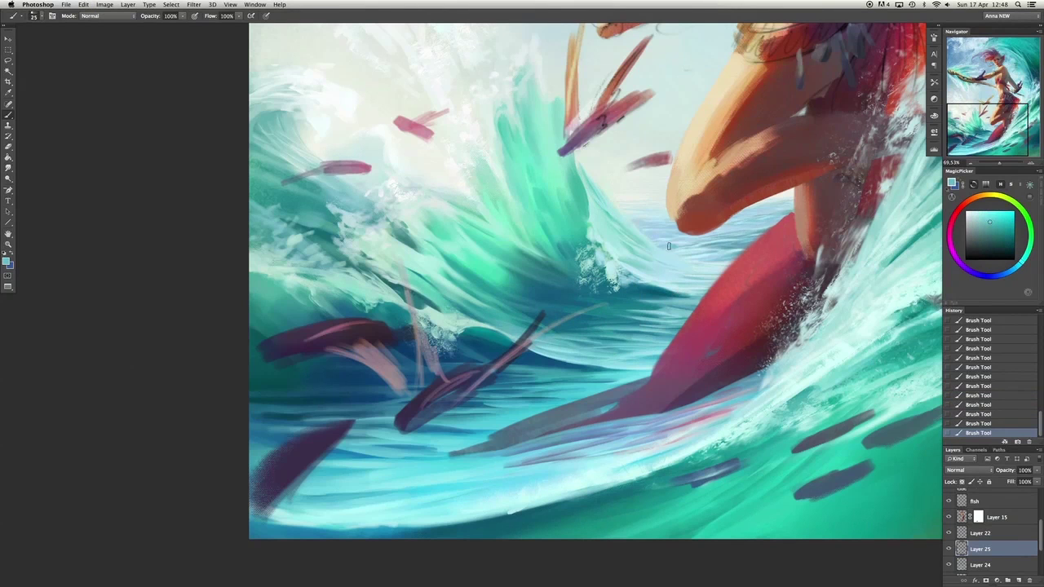
pyautogui.keyDown('alt'); pyautogui.click(670, 248); pyautogui.keyUp('alt')
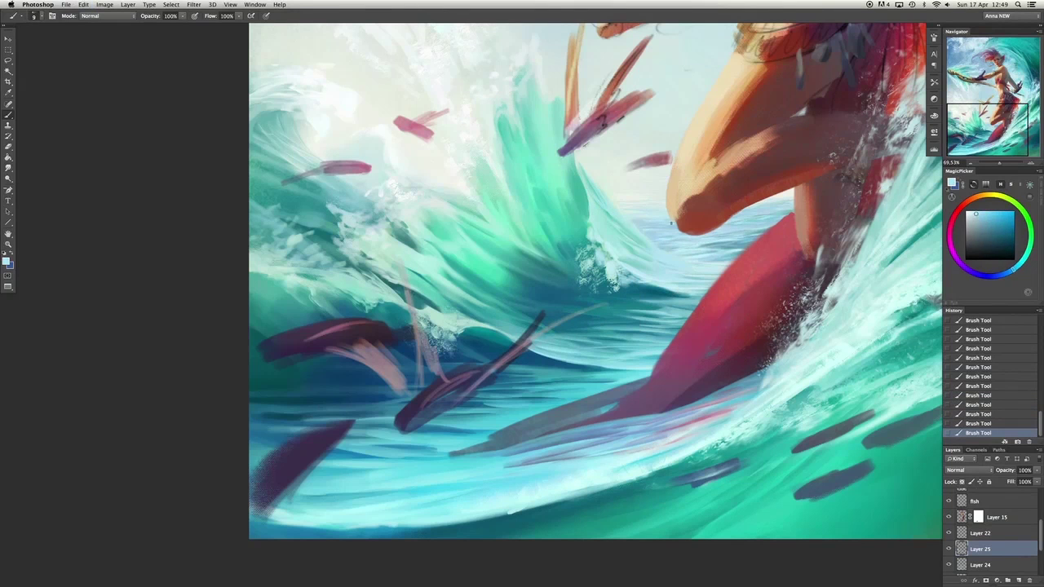
pyautogui.keyDown('alt'); pyautogui.click(670, 222); pyautogui.keyUp('alt')
pyautogui.keyDown('alt'); pyautogui.click(617, 189); pyautogui.keyUp('alt')
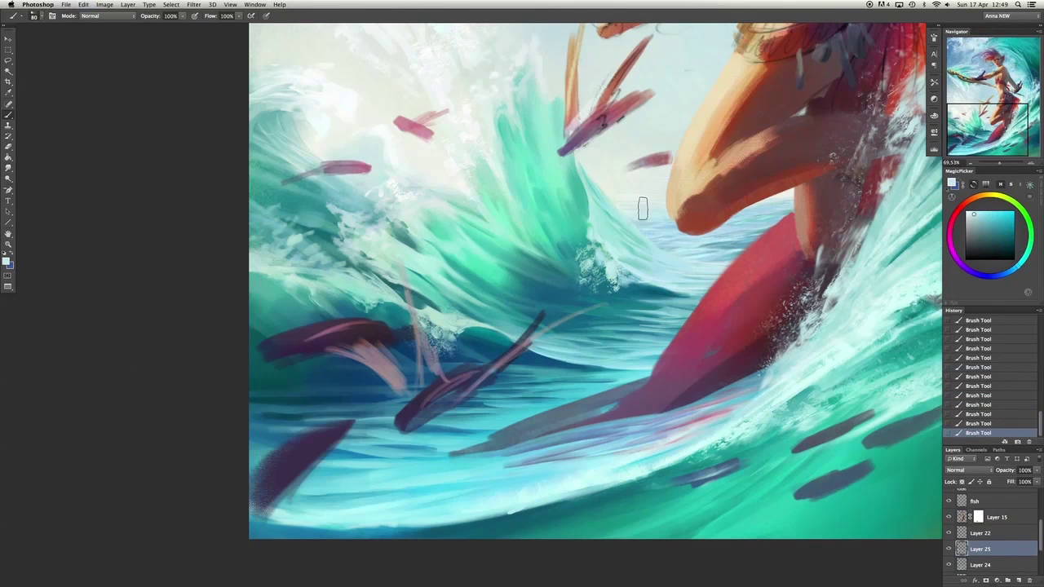
pyautogui.hscroll(4, 642, 209)
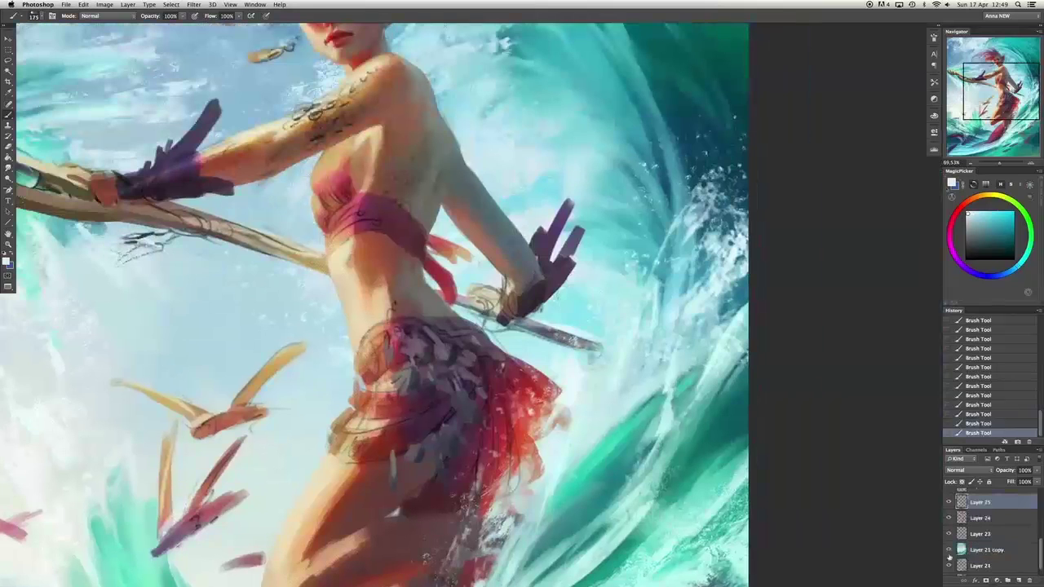
# Check Layer 21 copy's visibility and make Layer 25 the working layer for painting.
pyautogui.click(979, 551)
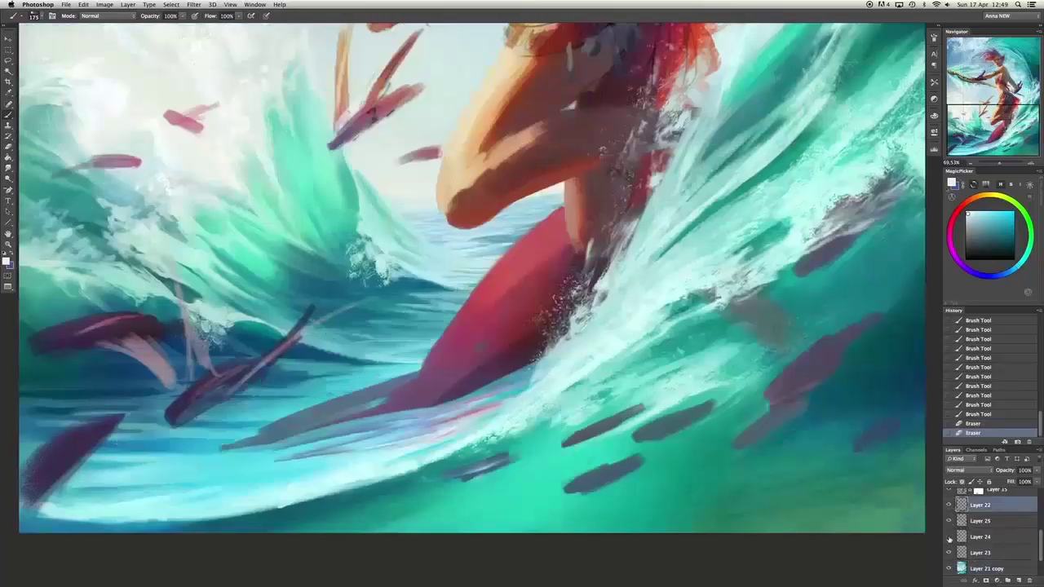
pyautogui.click(948, 537)
pyautogui.click(948, 537)
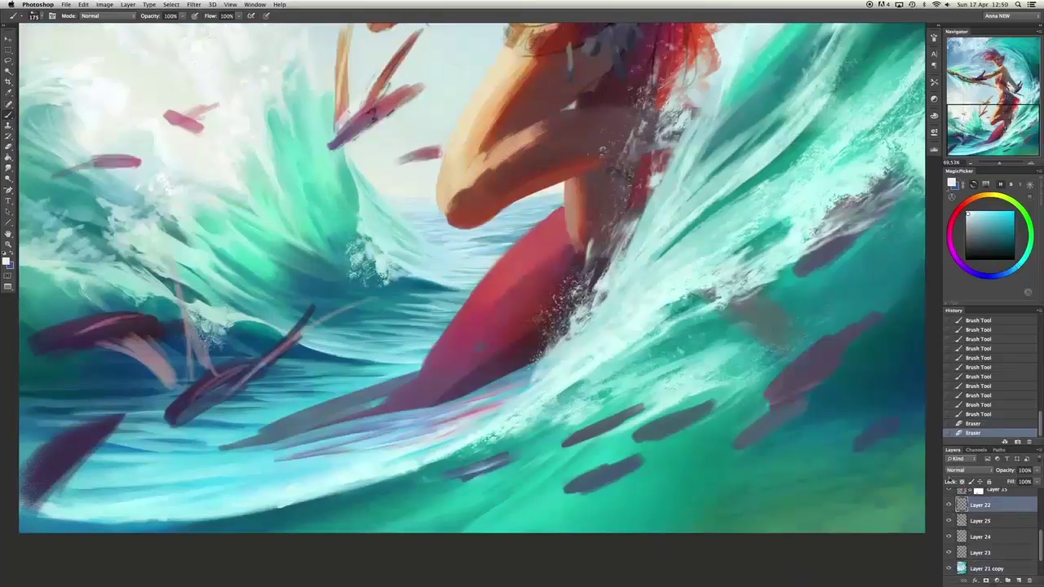
pyautogui.click(979, 520)
pyautogui.press('b')
# Repaint the wave edge right of and behind the elf with sampled teals.
pyautogui.keyDown('alt'); pyautogui.click(250, 291); pyautogui.keyUp('alt')
pyautogui.moveTo(244, 286)
pyautogui.mouseDown()
pyautogui.moveTo(258, 309)
pyautogui.moveTo(221, 293)
pyautogui.mouseUp()
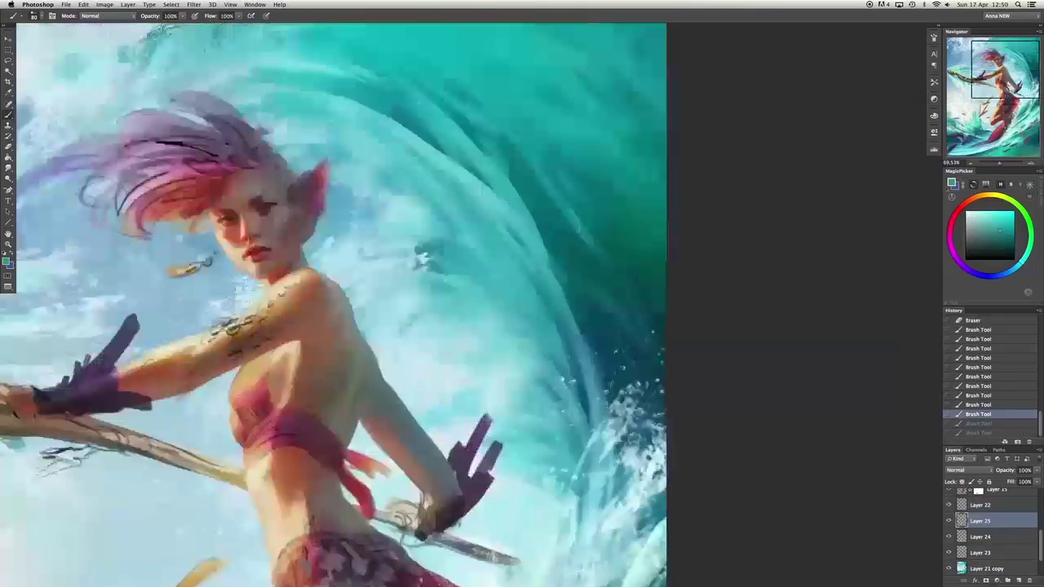
pyautogui.moveTo(460, 482); pyautogui.dragTo(464, 482)
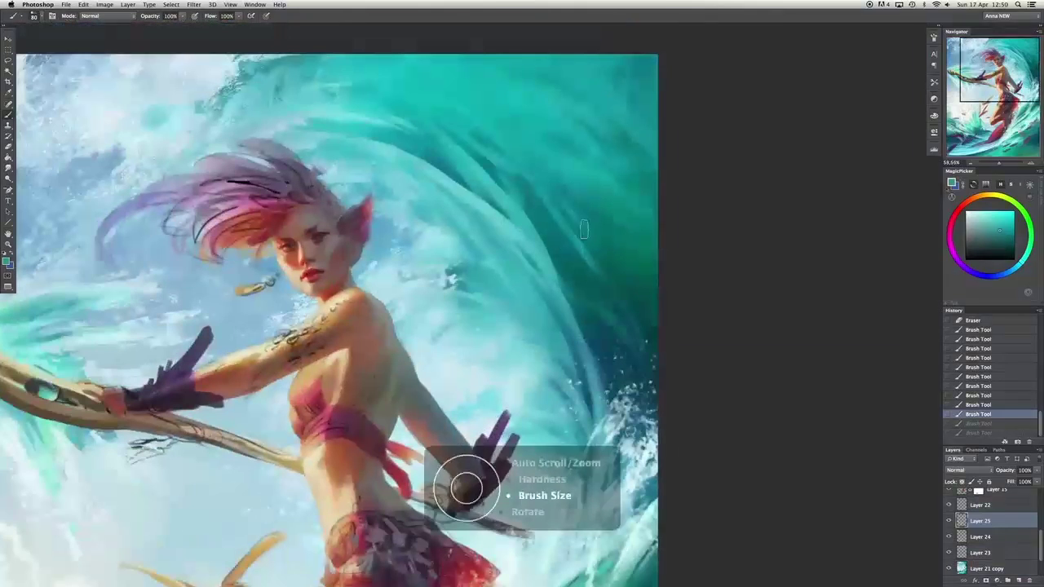
pyautogui.moveTo(595, 228); pyautogui.dragTo(602, 297)
pyautogui.keyDown('alt'); pyautogui.click(624, 343); pyautogui.keyUp('alt')
pyautogui.moveTo(624, 343)
pyautogui.mouseDown()
pyautogui.moveTo(634, 371)
pyautogui.moveTo(646, 307)
pyautogui.mouseUp()
pyautogui.moveTo(650, 347); pyautogui.dragTo(579, 274)
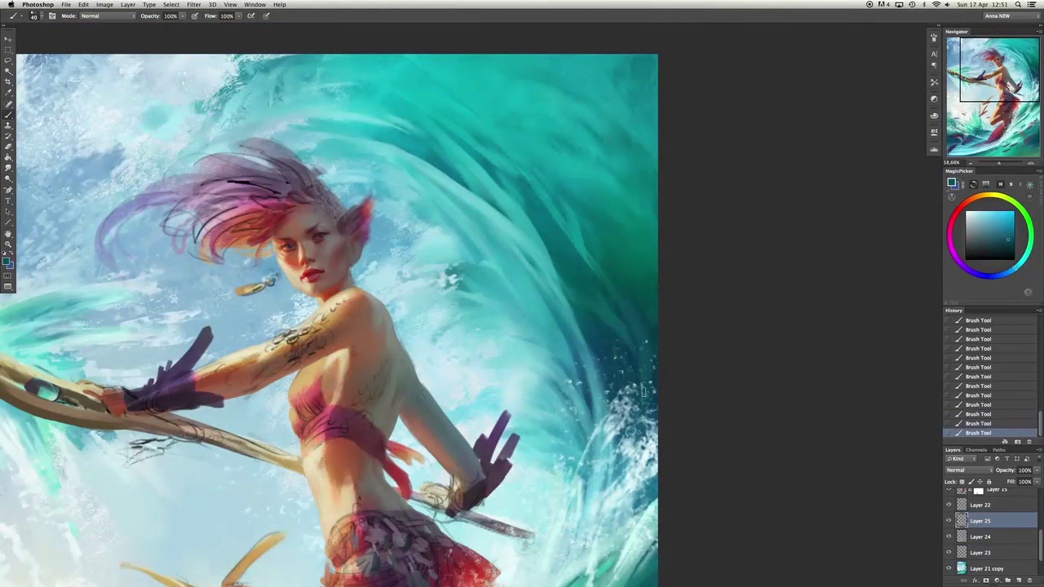
# Sweep broad lighter-teal strokes across the wave, then shrink the brush and sample a darker teal.
pyautogui.keyDown('alt'); pyautogui.click(573, 233); pyautogui.keyUp('alt')
pyautogui.moveTo(525, 173); pyautogui.dragTo(571, 245)
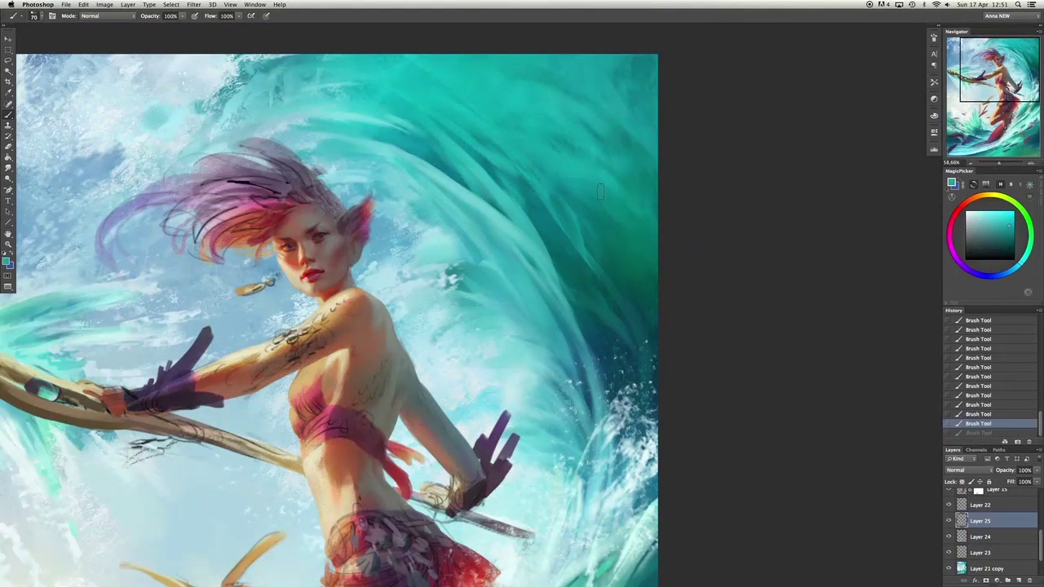
pyautogui.press(']')
pyautogui.press(']')
pyautogui.moveTo(615, 216)
pyautogui.mouseDown()
pyautogui.moveTo(595, 200)
pyautogui.moveTo(574, 133)
pyautogui.mouseUp()
pyautogui.press('[')
pyautogui.press('[')
pyautogui.press('[')
pyautogui.press('[')
pyautogui.press('[')
pyautogui.press('[')
pyautogui.press('[')
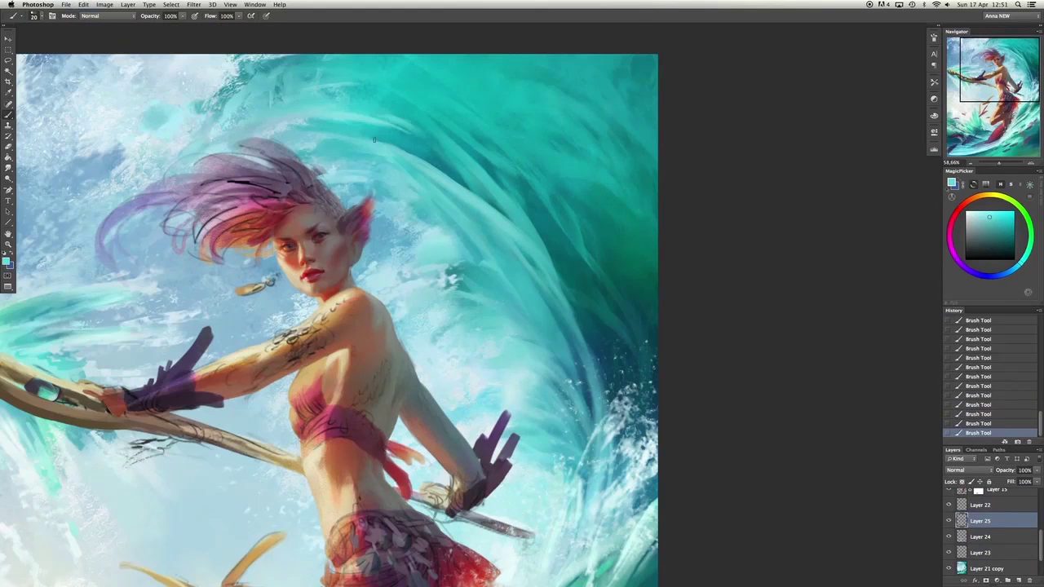
pyautogui.press('[')
pyautogui.press('[')
pyautogui.press('[')
pyautogui.press('[')
pyautogui.press('[')
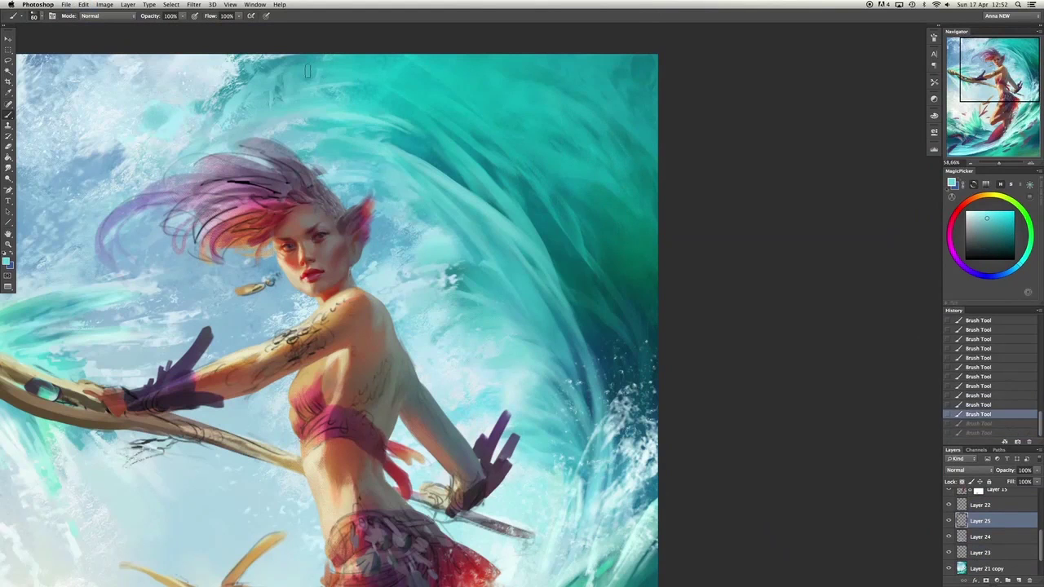
pyautogui.press('[')
pyautogui.press('[')
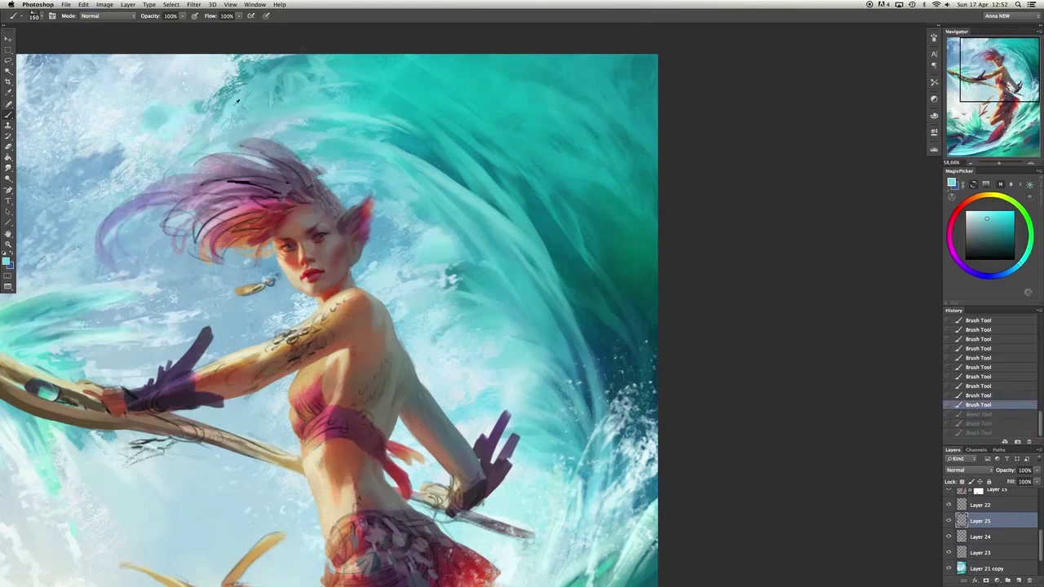
pyautogui.keyDown('alt'); pyautogui.click(242, 105); pyautogui.keyUp('alt')
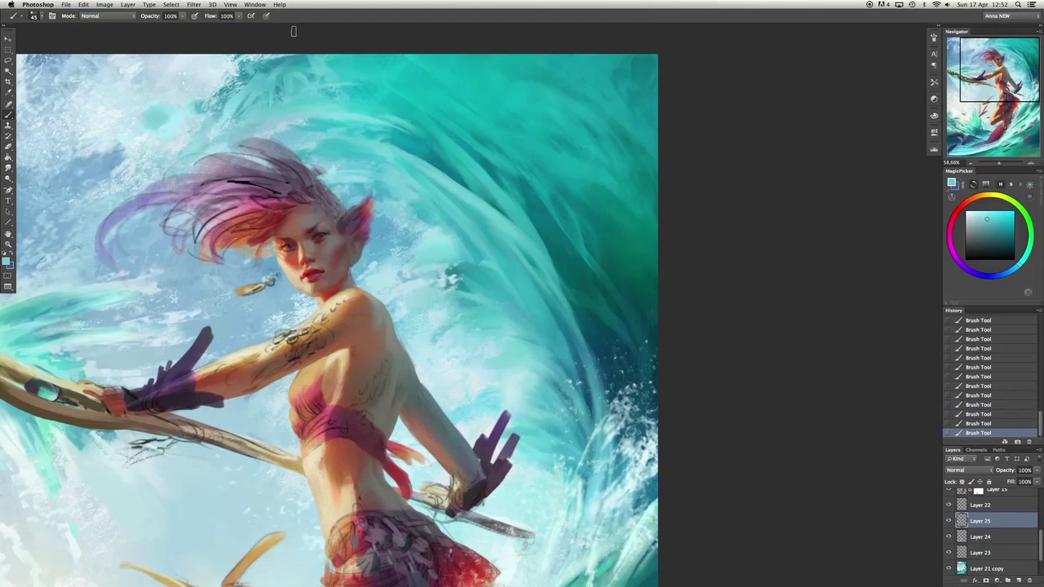
# Add Layer 26, paint a stroke on it, and erase part of that stroke.
pyautogui.press('super+shift+alt+n')
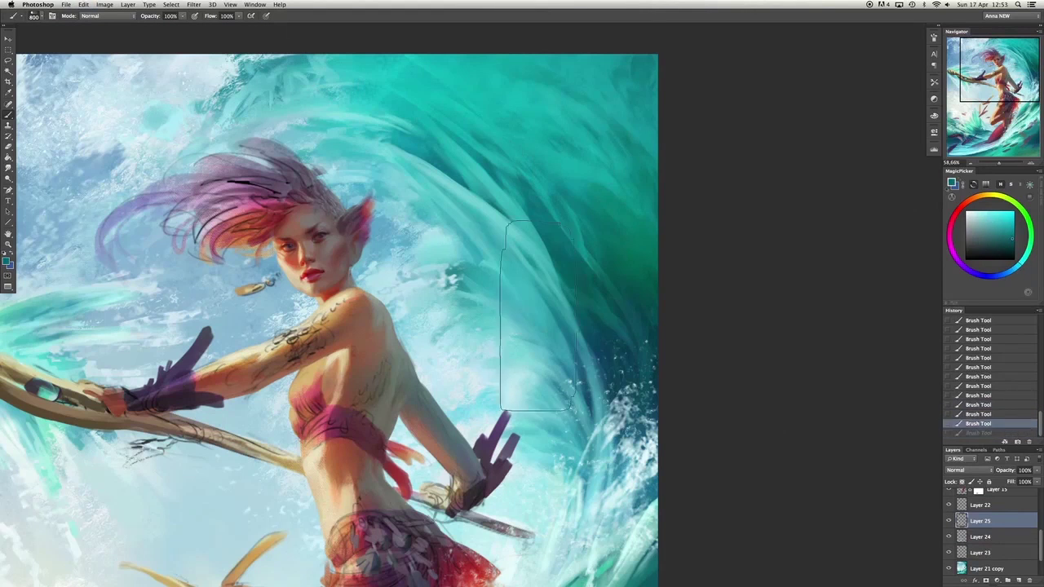
pyautogui.moveTo(531, 259); pyautogui.dragTo(522, 326)
pyautogui.press('e')
pyautogui.moveTo(443, 269)
pyautogui.mouseDown()
pyautogui.moveTo(443, 280)
pyautogui.moveTo(489, 310)
pyautogui.moveTo(522, 310)
pyautogui.moveTo(530, 343)
pyautogui.mouseUp()
pyautogui.press(']')
pyautogui.press(']')
pyautogui.press(']')
pyautogui.press(']')
# Undo the last erasing steps and paint soft strokes over the wave using colours sampled from it.
pyautogui.press('b')
pyautogui.press('alt+super+z')
pyautogui.press('alt+super+z')
pyautogui.press('alt+super+z')
pyautogui.press('alt+super+z')
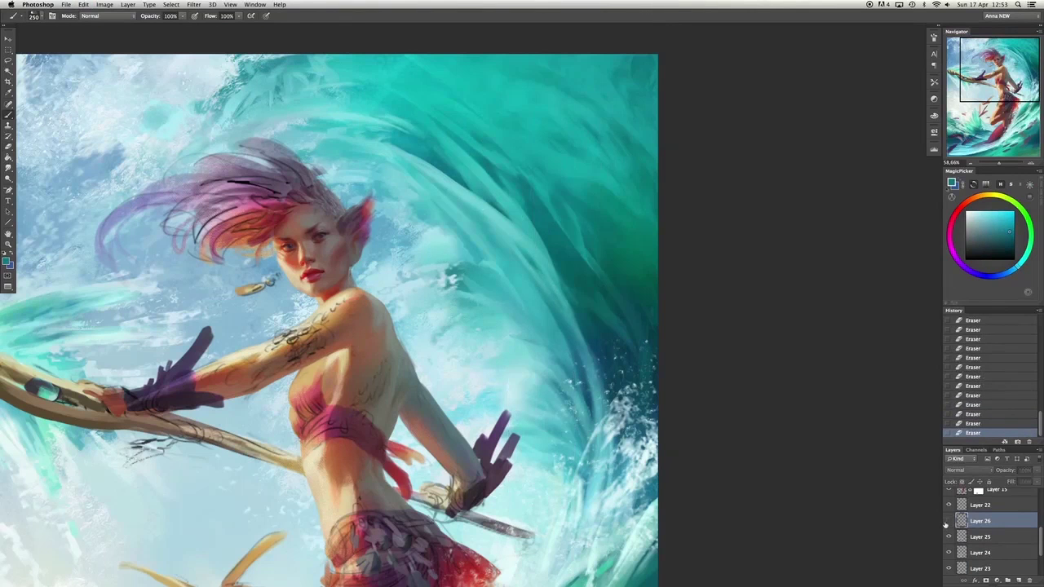
pyautogui.moveTo(600, 284); pyautogui.dragTo(591, 326)
pyautogui.keyDown('alt'); pyautogui.click(549, 278); pyautogui.keyUp('alt')
pyautogui.moveTo(583, 367); pyautogui.dragTo(575, 384)
pyautogui.moveTo(579, 347); pyautogui.dragTo(571, 375)
pyautogui.keyDown('alt'); pyautogui.click(541, 304); pyautogui.keyUp('alt')
# Compare the wave strokes with undo and redo, then add small light-blue strokes near the elf's hand.
pyautogui.press('alt+super+z')
pyautogui.press('alt+super+z')
pyautogui.press('alt+super+z')
pyautogui.press('alt+super+z')
pyautogui.press('alt+super+z')
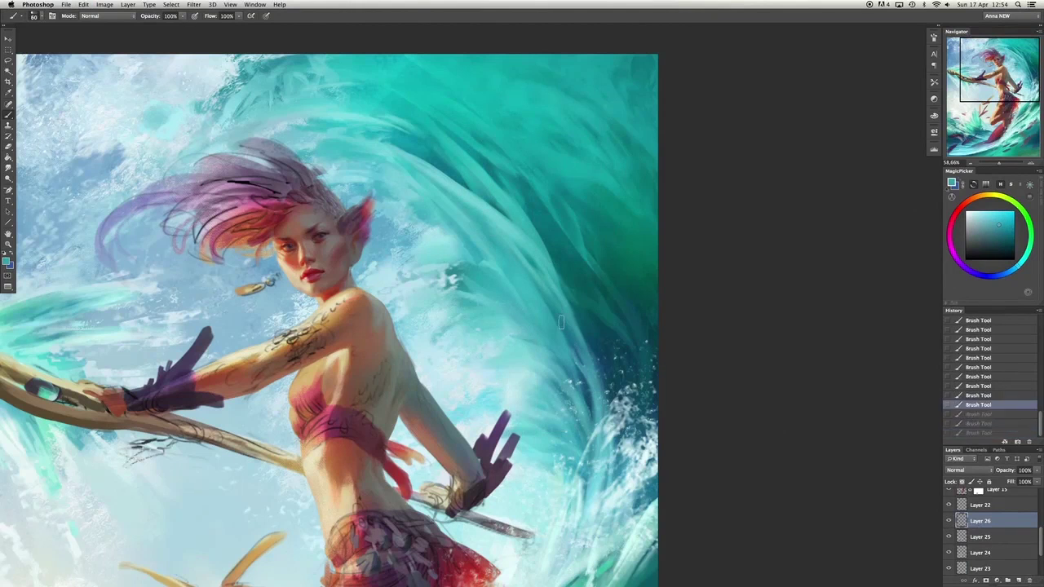
pyautogui.press('shift+super+z')
pyautogui.press('shift+super+z')
pyautogui.press('shift+super+z')
pyautogui.press('shift+super+z')
pyautogui.press('shift+super+z')
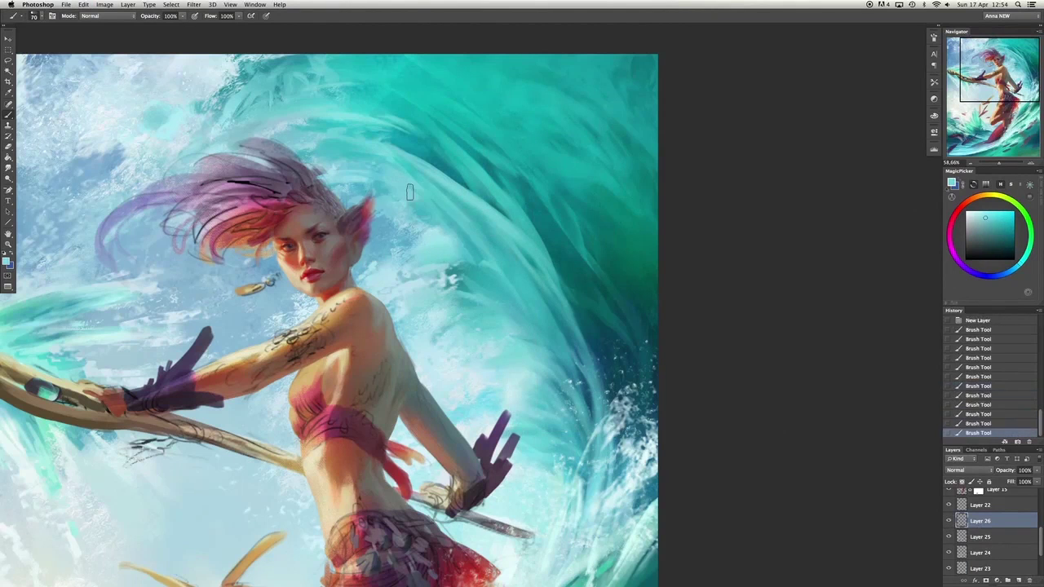
pyautogui.keyDown('alt'); pyautogui.click(352, 184); pyautogui.keyUp('alt')
pyautogui.press('[')
pyautogui.press('[')
pyautogui.press('[')
pyautogui.press('[')
pyautogui.press('[')
pyautogui.press('[')
pyautogui.press('[')
pyautogui.press('[')
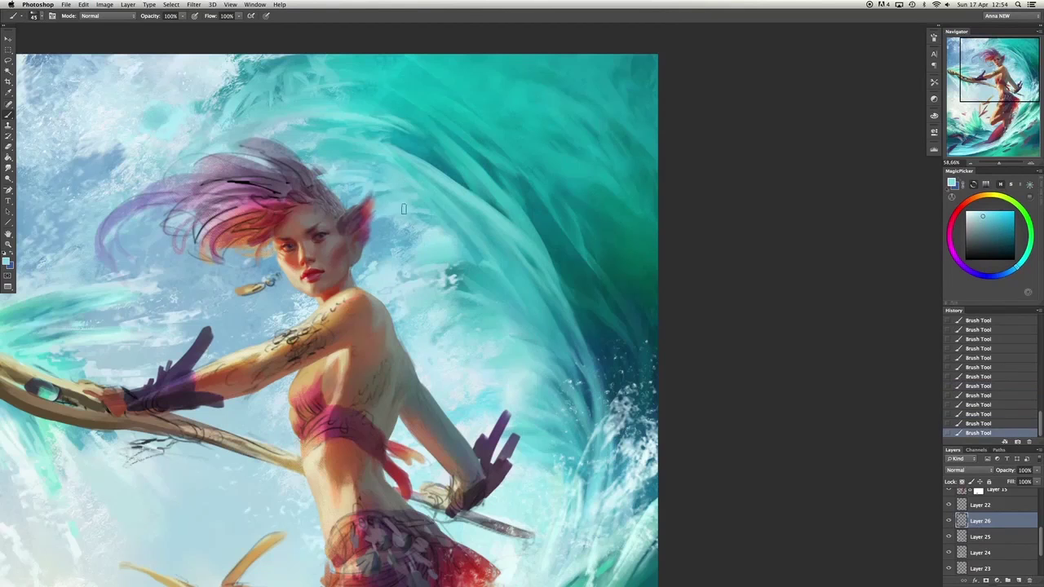
pyautogui.keyDown('alt'); pyautogui.click(408, 235); pyautogui.keyUp('alt')
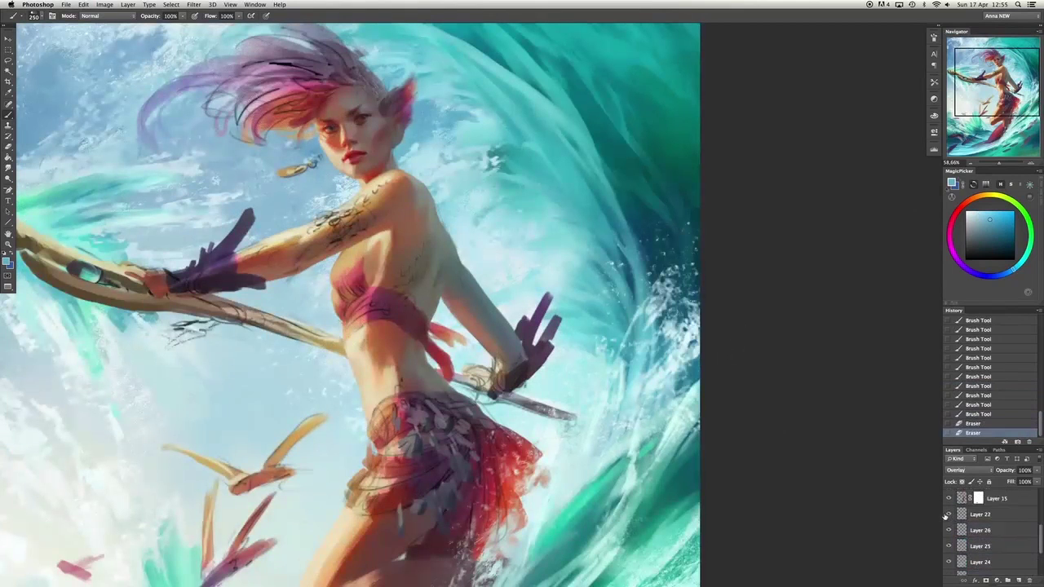
pyautogui.moveTo(511, 284)
pyautogui.mouseDown()
pyautogui.moveTo(531, 274)
pyautogui.moveTo(472, 357)
pyautogui.mouseUp()
# Enlarge the brush to 300 and compare the painting before and after the last stroke.
pyautogui.keyDown('alt'); pyautogui.click(546, 268); pyautogui.keyUp('alt')
pyautogui.moveTo(593, 426); pyautogui.dragTo(634, 451)
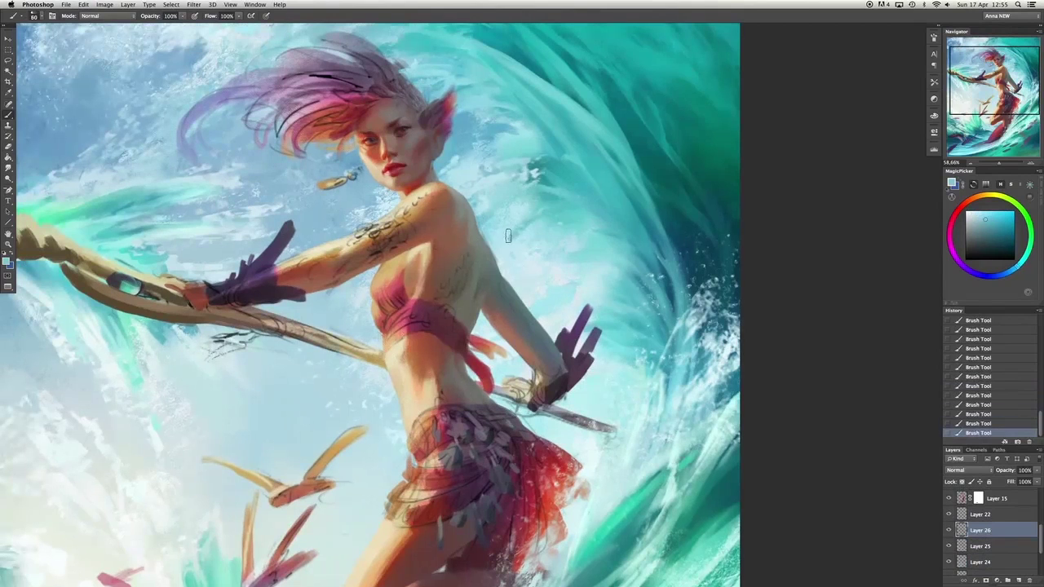
pyautogui.press(']')
pyautogui.press(']')
pyautogui.press(']')
pyautogui.press(']')
pyautogui.press(']')
pyautogui.press(']')
pyautogui.press(']')
pyautogui.press(']')
pyautogui.press(']')
pyautogui.press(']')
pyautogui.press(']')
pyautogui.press(']')
pyautogui.press(']')
pyautogui.press(']')
pyautogui.press(']')
pyautogui.hotkey('ctrl', 'z')
pyautogui.hotkey('ctrl', 'z')
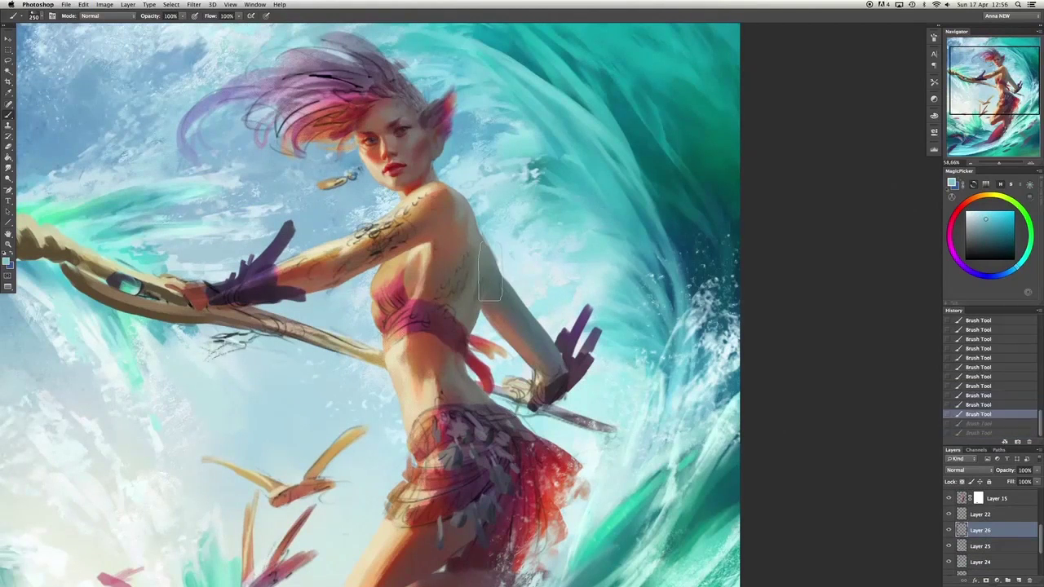
pyautogui.keyDown('alt'); pyautogui.click(536, 292); pyautogui.keyUp('alt')
# Paint a small pale-blue stroke near the top of the wave with a smaller brush.
pyautogui.moveTo(497, 137); pyautogui.dragTo(586, 214)
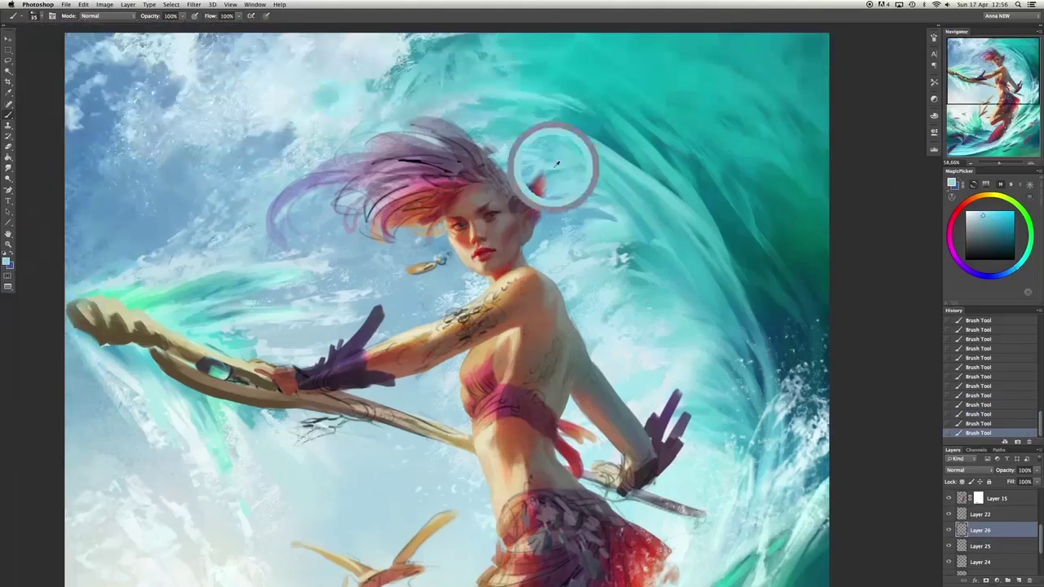
pyautogui.scroll(5, 425, 175)
pyautogui.hscroll(-5, 425, 176)
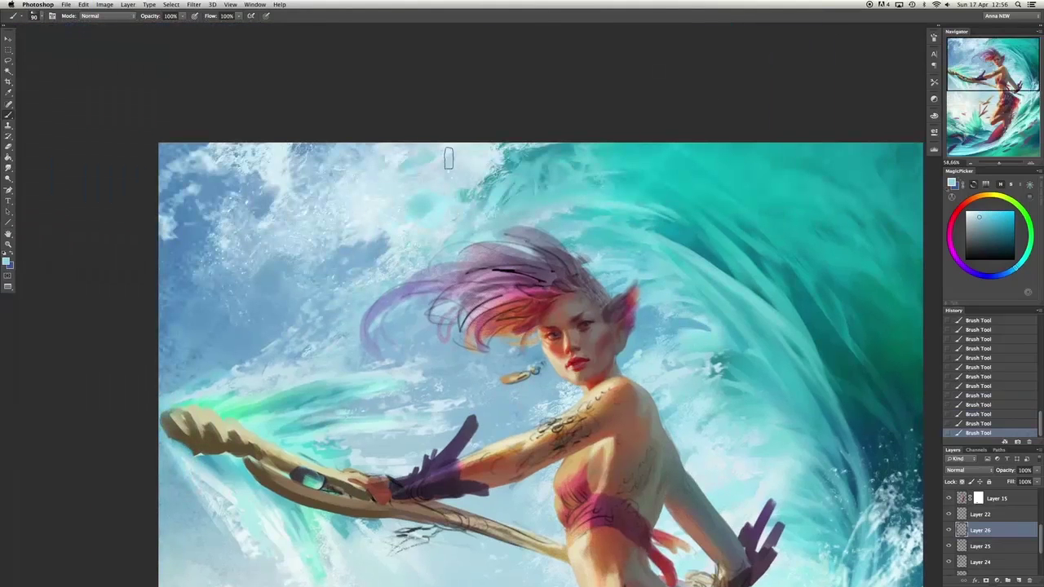
pyautogui.press('[')
pyautogui.keyDown('alt'); pyautogui.click(434, 155); pyautogui.keyUp('alt')
pyautogui.moveTo(460, 163); pyautogui.dragTo(466, 158)
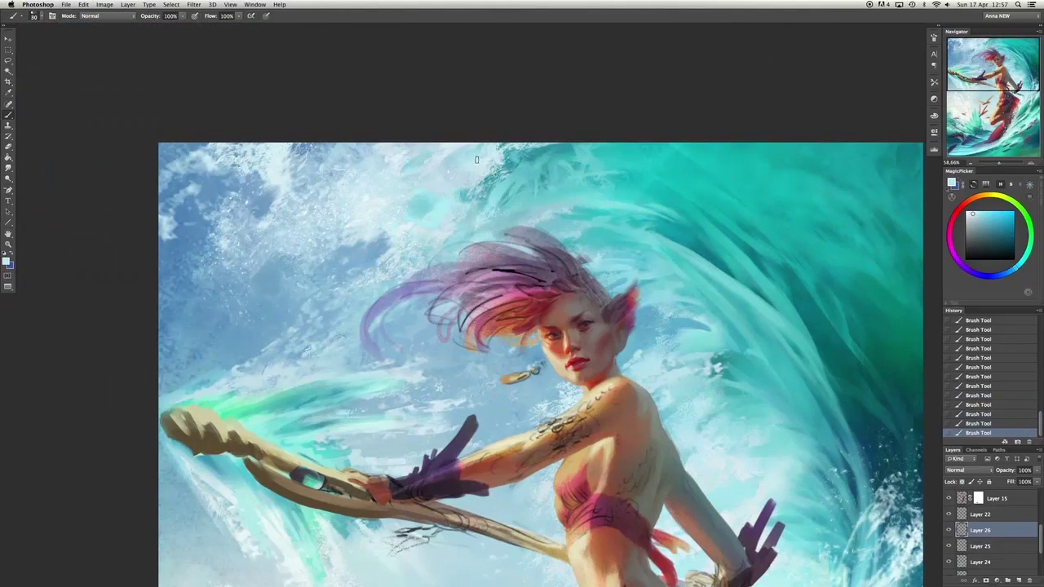
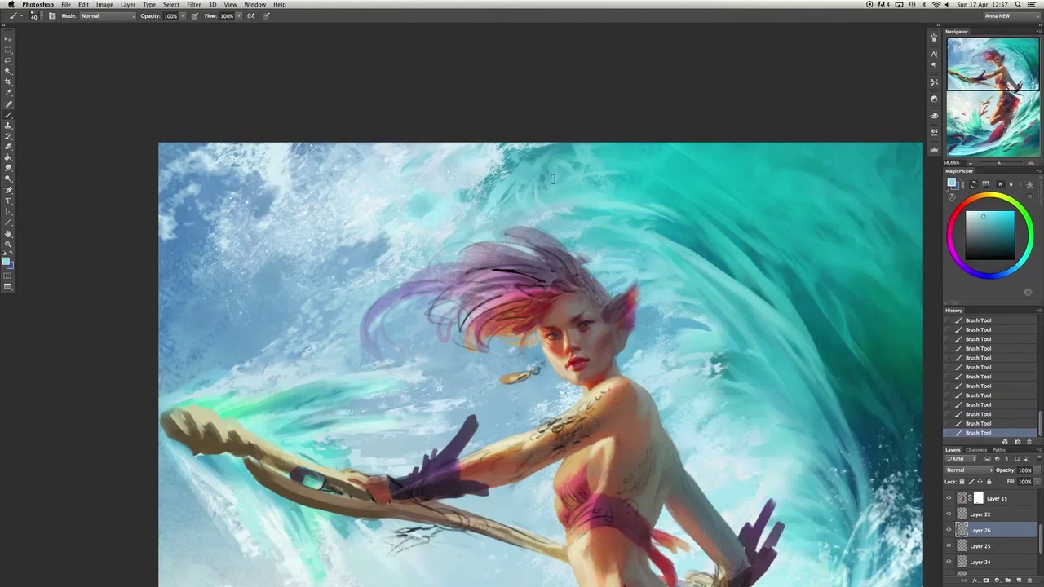
# Paint sampled wave-colour strokes across the top of the wave, undoing the stroke near the hair.
pyautogui.moveTo(553, 179); pyautogui.dragTo(565, 191)
pyautogui.keyDown('alt'); pyautogui.click(571, 163); pyautogui.keyUp('alt')
pyautogui.press('[')
pyautogui.moveTo(620, 171); pyautogui.dragTo(600, 198)
pyautogui.keyDown('alt'); pyautogui.click(633, 212); pyautogui.keyUp('alt')
pyautogui.press(']')
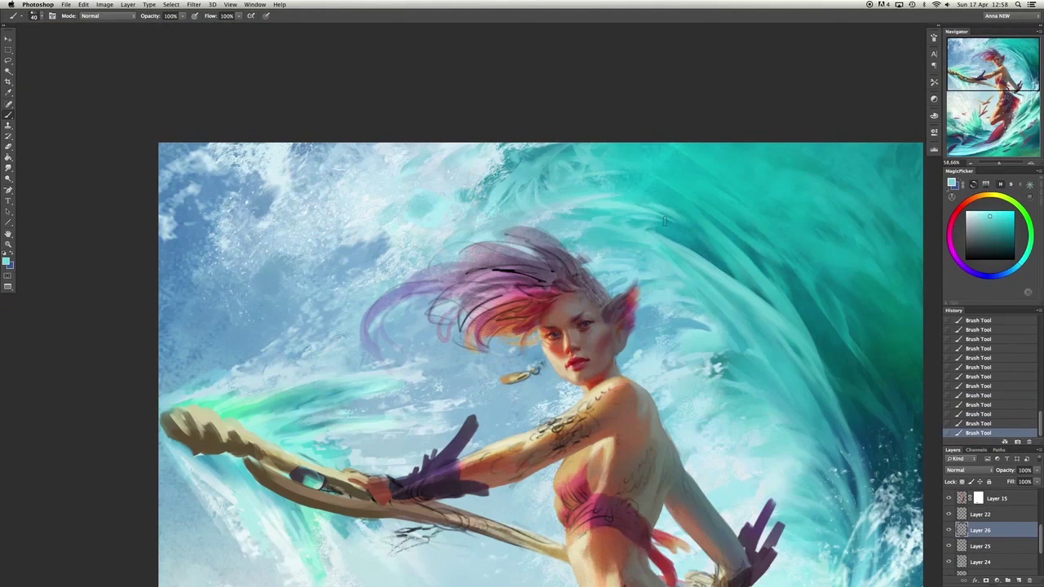
pyautogui.press('super+z')
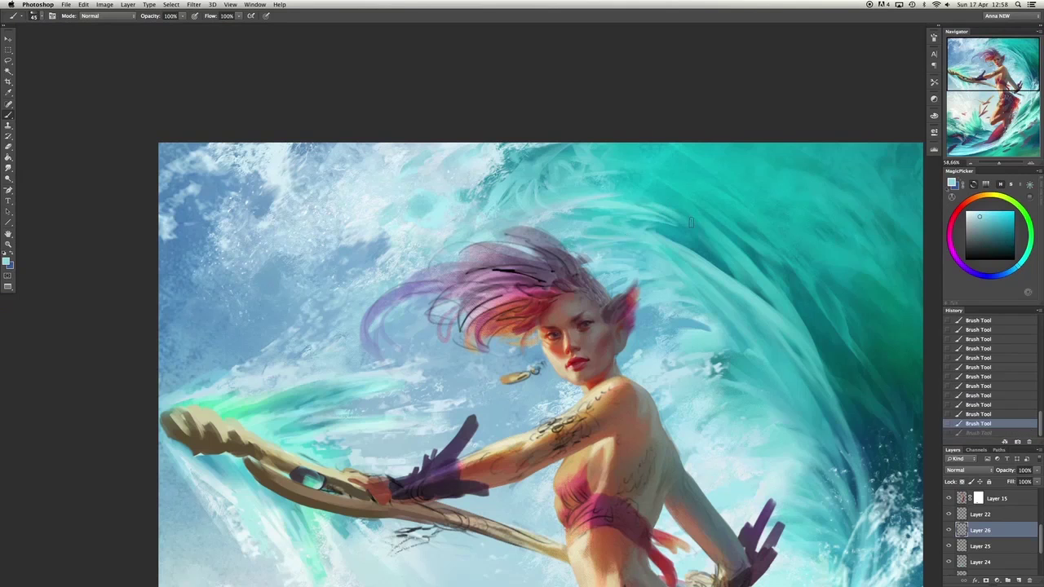
# Repaint a wave stroke, then sample cyan and a sky blue near the staff.
pyautogui.keyDown('alt'); pyautogui.click(690, 221); pyautogui.keyUp('alt')
pyautogui.moveTo(702, 310); pyautogui.dragTo(720, 344)
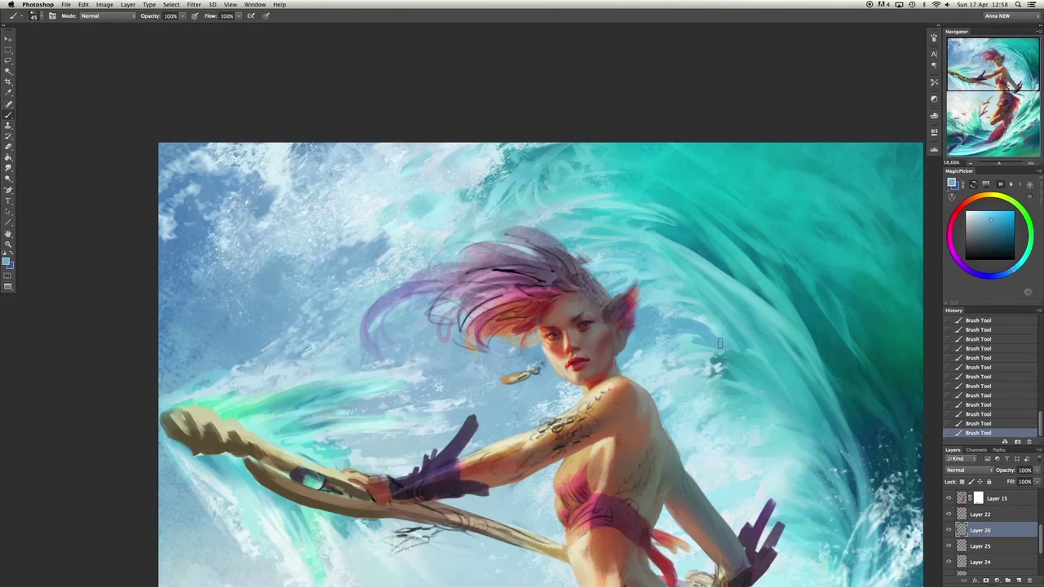
pyautogui.scroll(-5, 591, 357)
pyautogui.hscroll(5, 591, 357)
pyautogui.keyDown('alt'); pyautogui.click(590, 358); pyautogui.keyUp('alt')
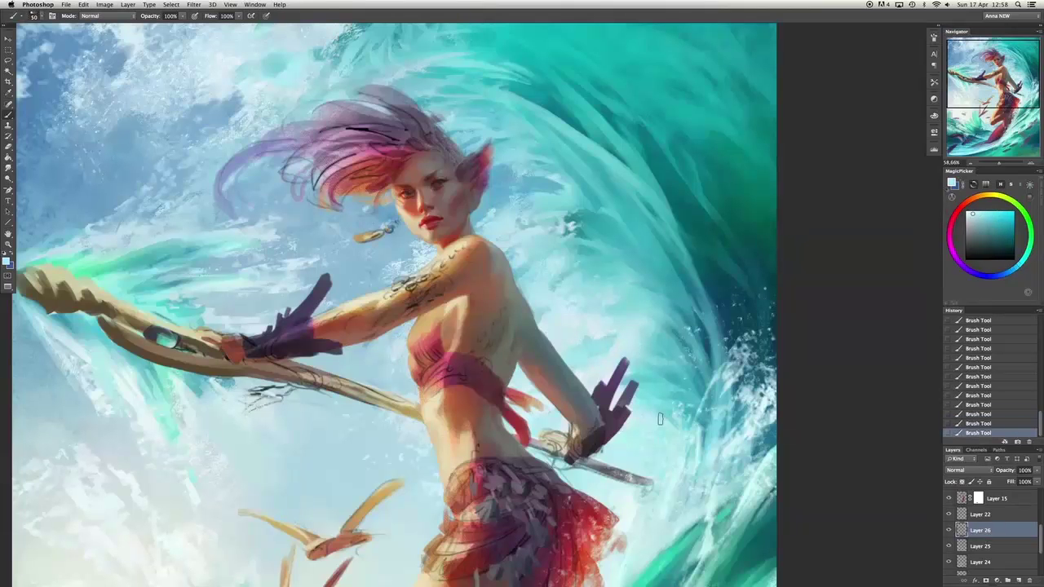
pyautogui.scroll(-4, 660, 418)
pyautogui.hscroll(1, 653, 460)
pyautogui.keyDown('alt'); pyautogui.click(394, 297); pyautogui.keyUp('alt')
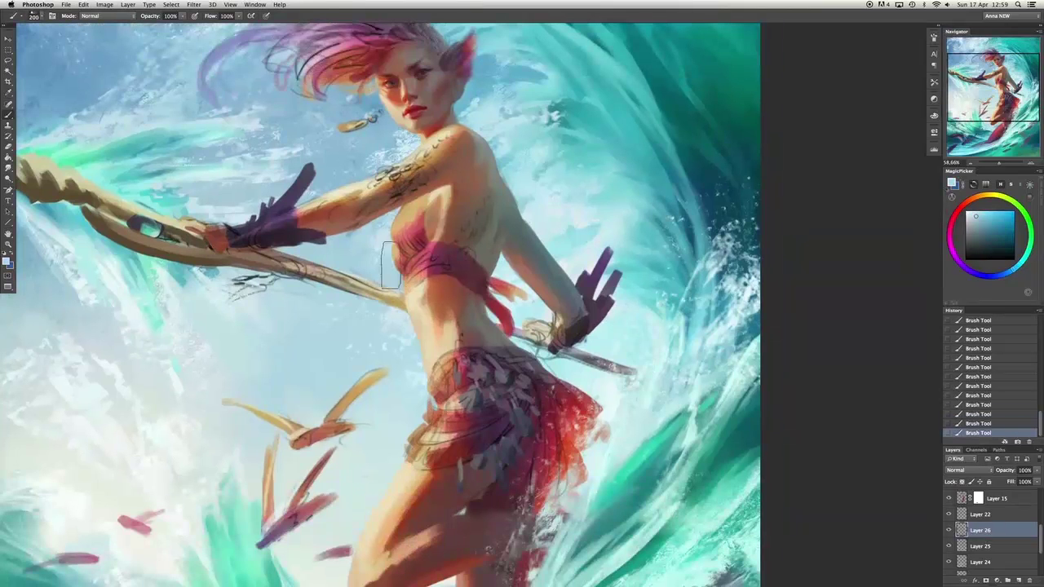
# Smudge the paint to blend the edges around her arm and shoulder.
pyautogui.press('r')
pyautogui.moveTo(395, 153); pyautogui.dragTo(358, 176)
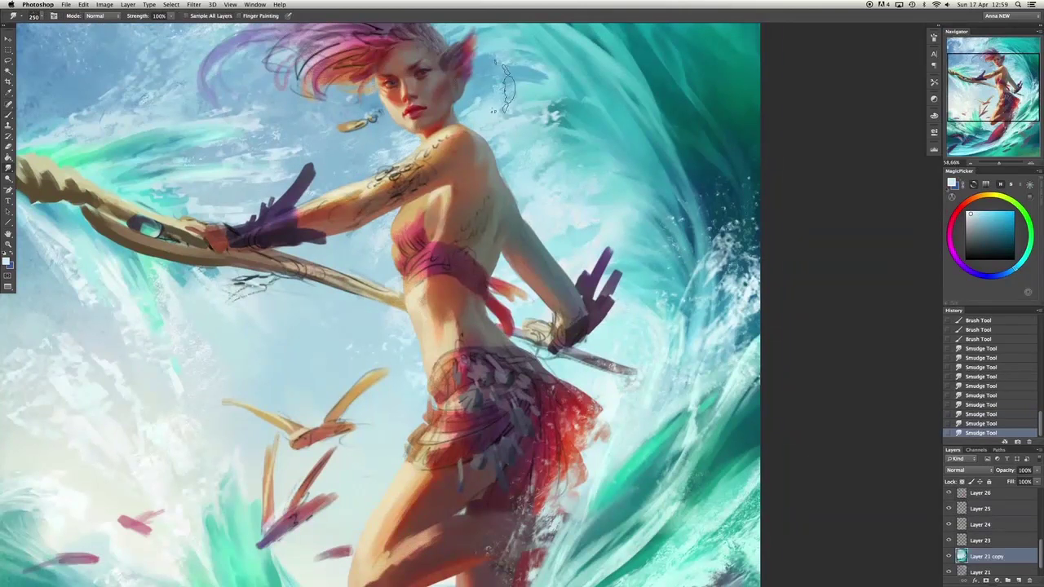
pyautogui.moveTo(508, 88); pyautogui.dragTo(515, 156)
pyautogui.moveTo(405, 230); pyautogui.dragTo(358, 299)
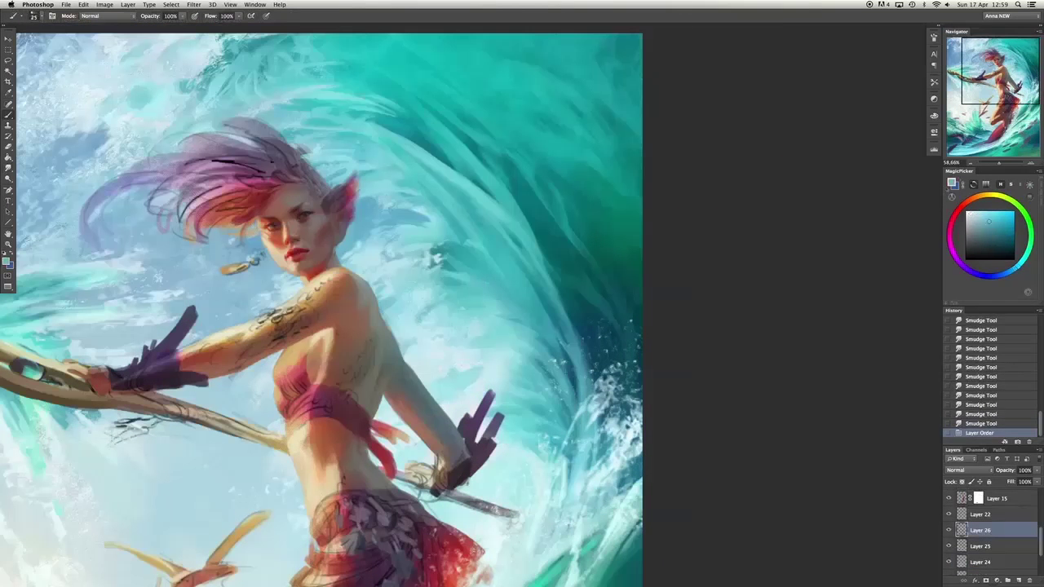
# Add bright strokes near the wave's spray and along its side, redoing one stroke.
pyautogui.moveTo(573, 369); pyautogui.dragTo(560, 406)
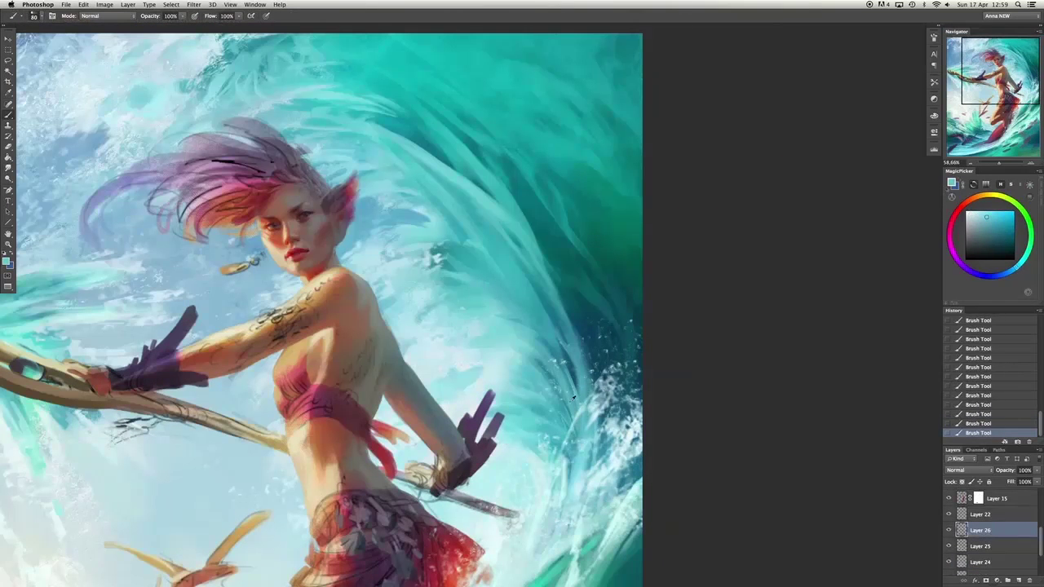
pyautogui.scroll(-3, 573, 397)
pyautogui.press('super+z')
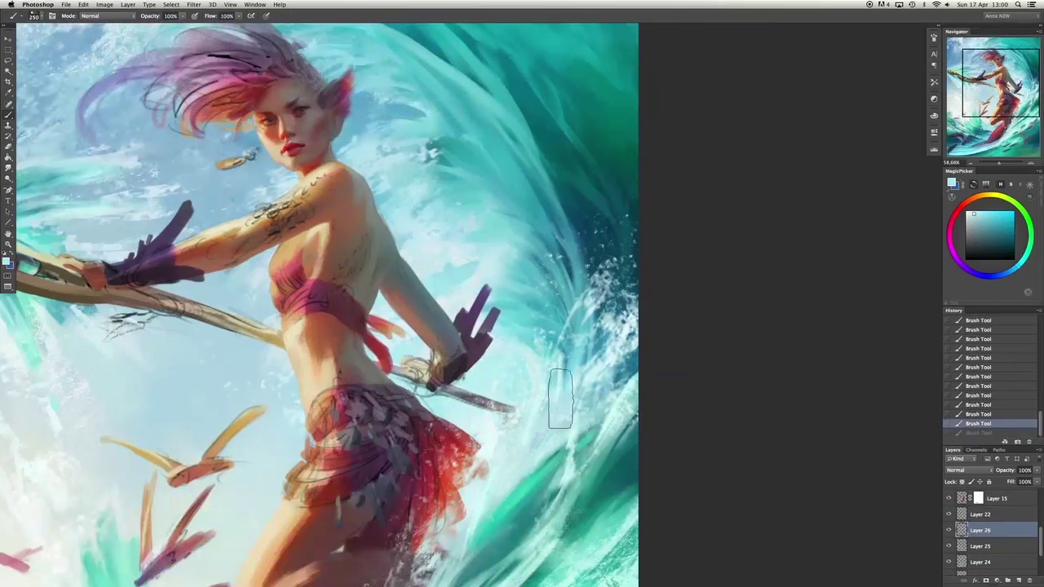
pyautogui.moveTo(560, 398); pyautogui.dragTo(575, 393)
pyautogui.scroll(3, 582, 247)
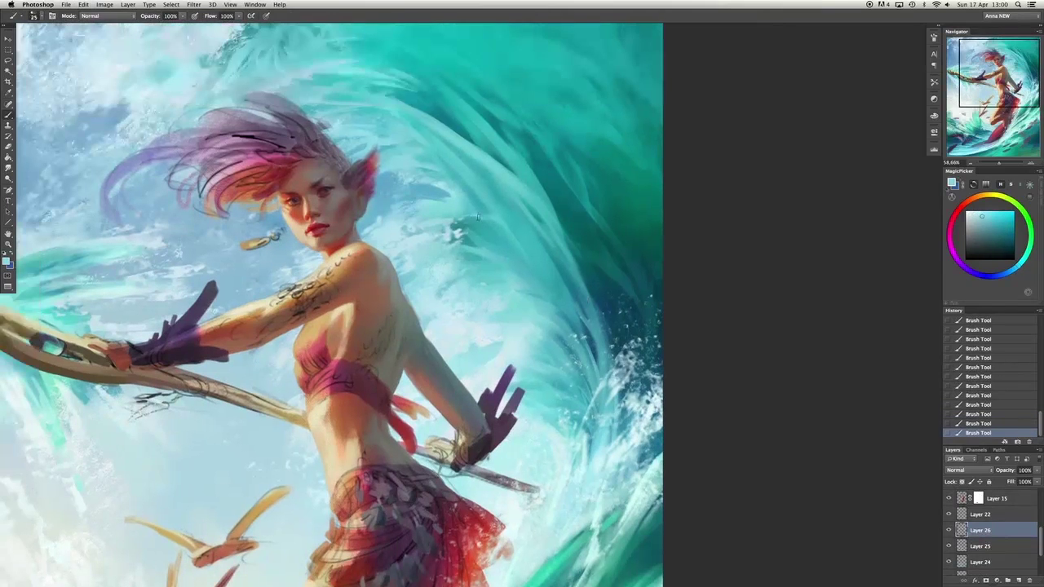
pyautogui.moveTo(447, 220); pyautogui.dragTo(441, 218)
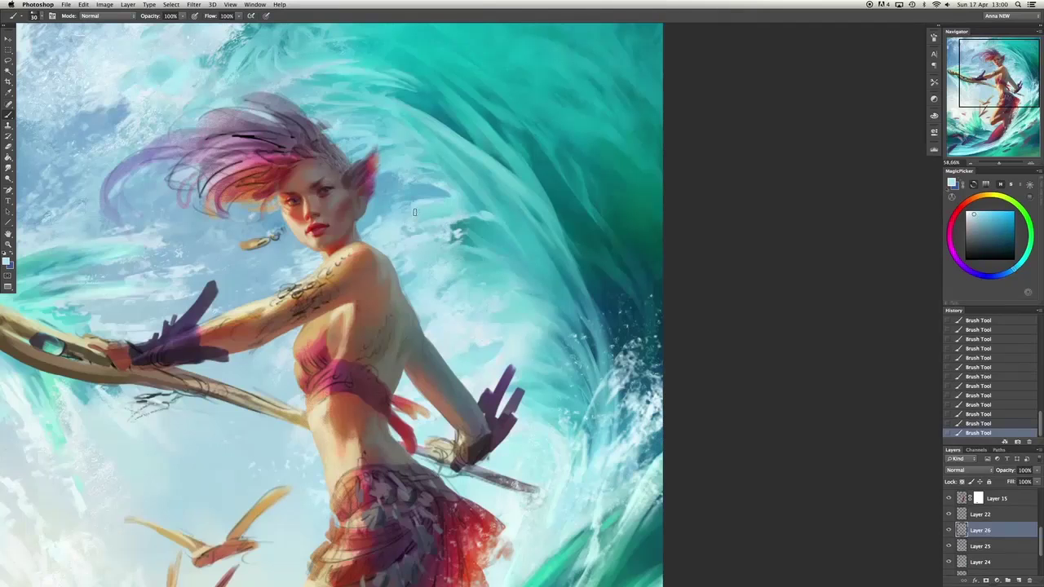
# Paint sampled teal strokes on the wave, undoing and then restoring the last two.
pyautogui.keyDown('alt'); pyautogui.click(470, 242); pyautogui.keyUp('alt')
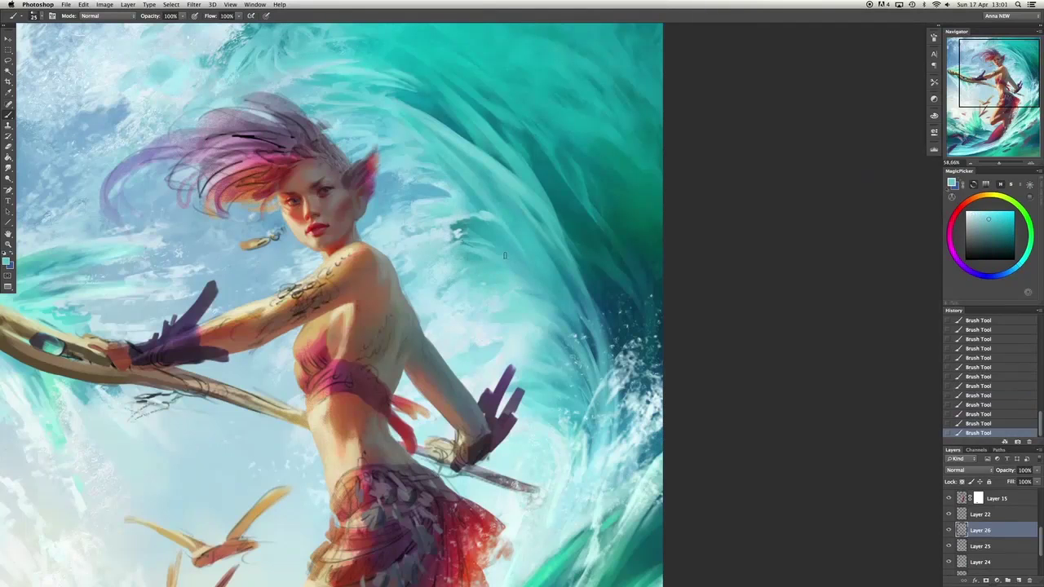
pyautogui.moveTo(462, 235); pyautogui.dragTo(473, 245)
pyautogui.keyDown('alt'); pyautogui.click(482, 254); pyautogui.keyUp('alt')
pyautogui.press('super+alt+z')
pyautogui.press('super+alt+z')
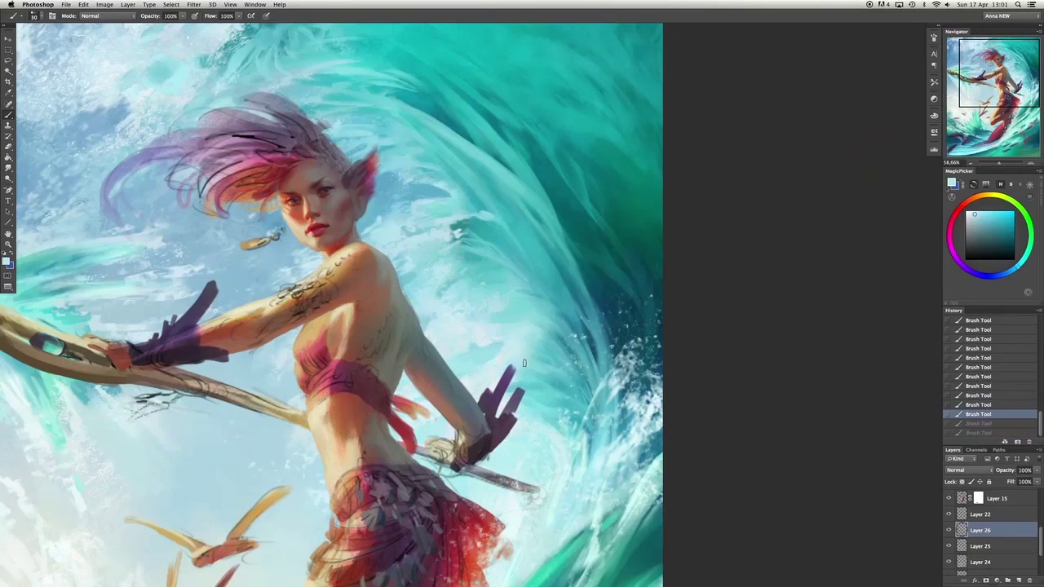
pyautogui.press('super+shift+z')
pyautogui.press('super+shift+z')
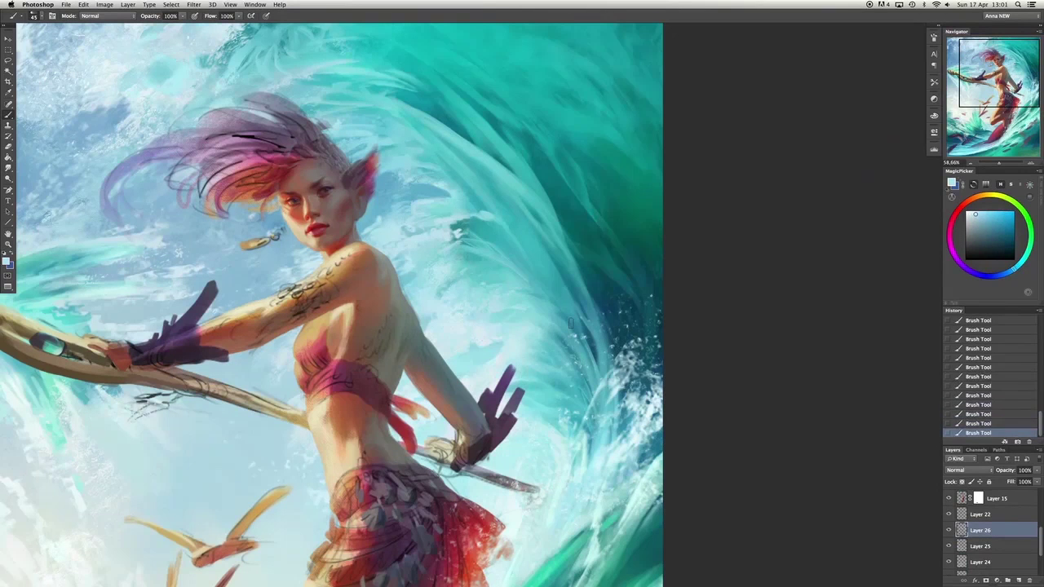
pyautogui.keyDown('alt'); pyautogui.click(594, 251); pyautogui.keyUp('alt')
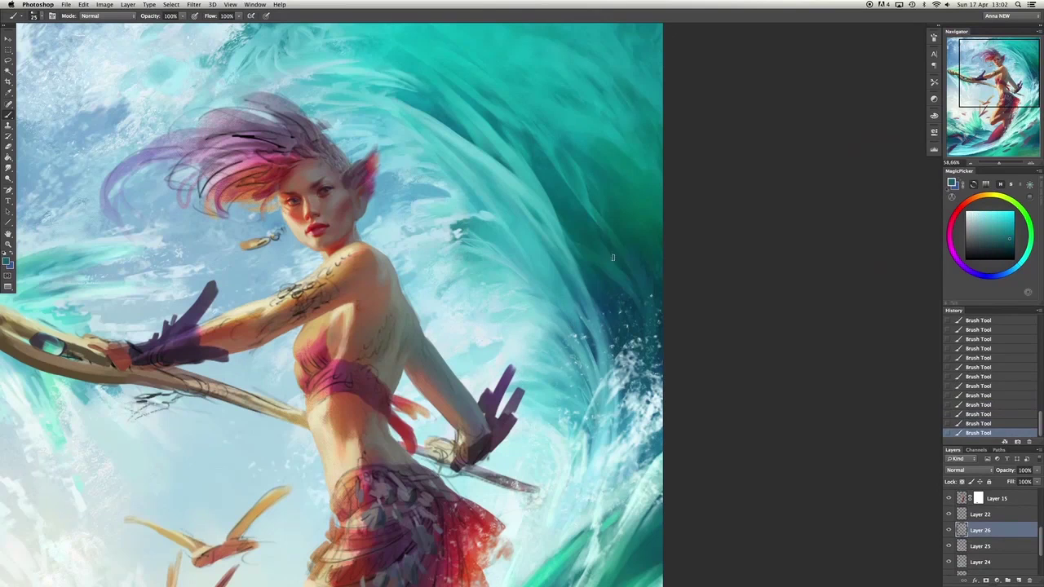
# Erase part of the strokes on Layer 26, then paint new wave strokes.
pyautogui.press('e')
pyautogui.moveTo(674, 338)
pyautogui.mouseDown()
pyautogui.moveTo(617, 180)
pyautogui.moveTo(636, 269)
pyautogui.mouseUp()
pyautogui.press('b')
pyautogui.keyDown('alt'); pyautogui.click(587, 199); pyautogui.keyUp('alt')
pyautogui.moveTo(596, 375)
pyautogui.mouseDown()
pyautogui.moveTo(600, 401)
pyautogui.moveTo(595, 367)
pyautogui.mouseUp()
# Add small light-blue strokes along the wave's edge.
pyautogui.keyDown('alt'); pyautogui.click(599, 402); pyautogui.keyUp('alt')
pyautogui.moveTo(602, 408); pyautogui.dragTo(605, 440)
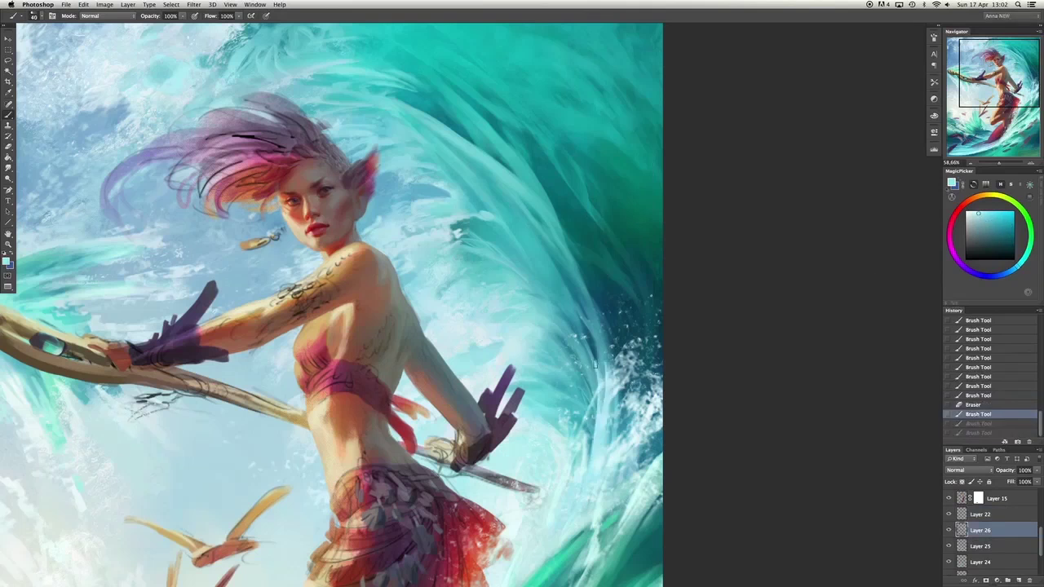
pyautogui.moveTo(595, 375); pyautogui.dragTo(600, 416)
pyautogui.moveTo(593, 363); pyautogui.dragTo(602, 429)
pyautogui.moveTo(589, 359); pyautogui.dragTo(590, 369)
pyautogui.moveTo(622, 449)
pyautogui.mouseDown()
pyautogui.moveTo(628, 363)
pyautogui.moveTo(638, 402)
pyautogui.mouseUp()
pyautogui.moveTo(605, 361); pyautogui.dragTo(608, 411)
# Resample teal wave colours, halve the brush to 50, and undo the last stroke.
pyautogui.keyDown('alt'); pyautogui.click(607, 298); pyautogui.keyUp('alt')
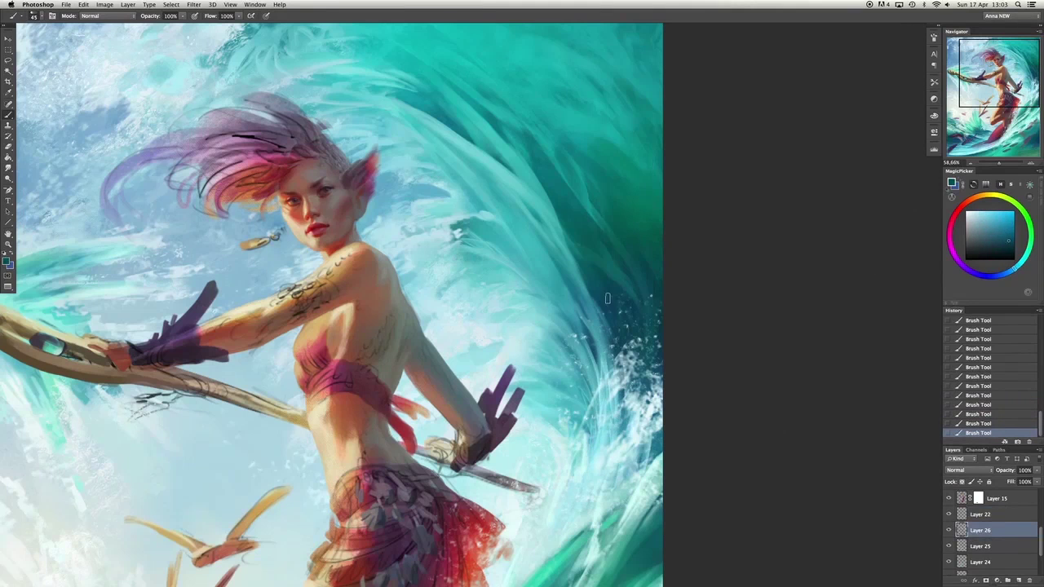
pyautogui.keyDown('alt'); pyautogui.click(588, 260); pyautogui.keyUp('alt')
pyautogui.keyDown('alt'); pyautogui.click(585, 250); pyautogui.keyUp('alt')
pyautogui.keyDown('alt'); pyautogui.click(584, 187); pyautogui.keyUp('alt')
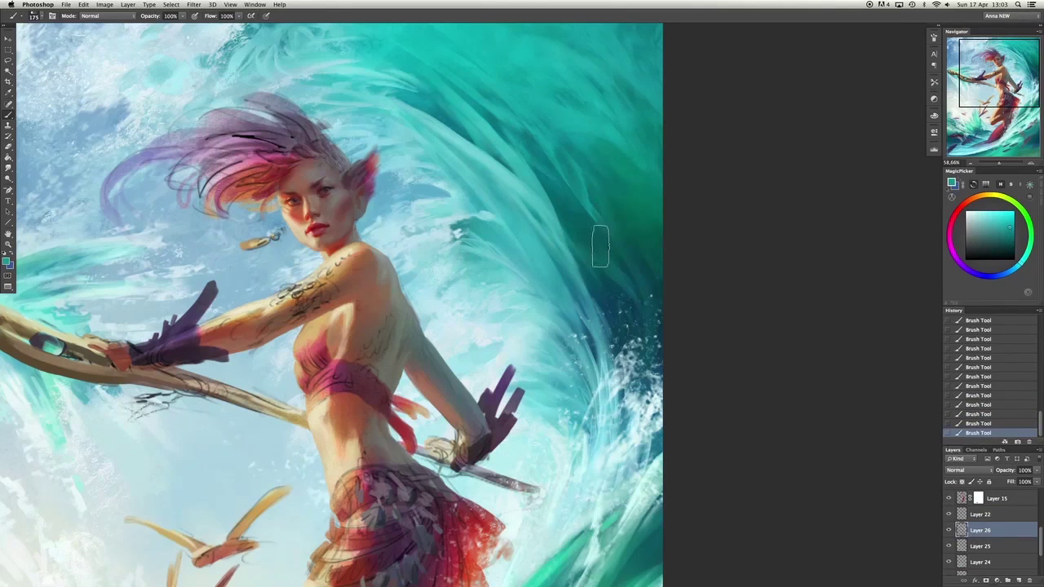
pyautogui.press('[')
pyautogui.keyDown('alt'); pyautogui.click(328, 79); pyautogui.keyUp('alt')
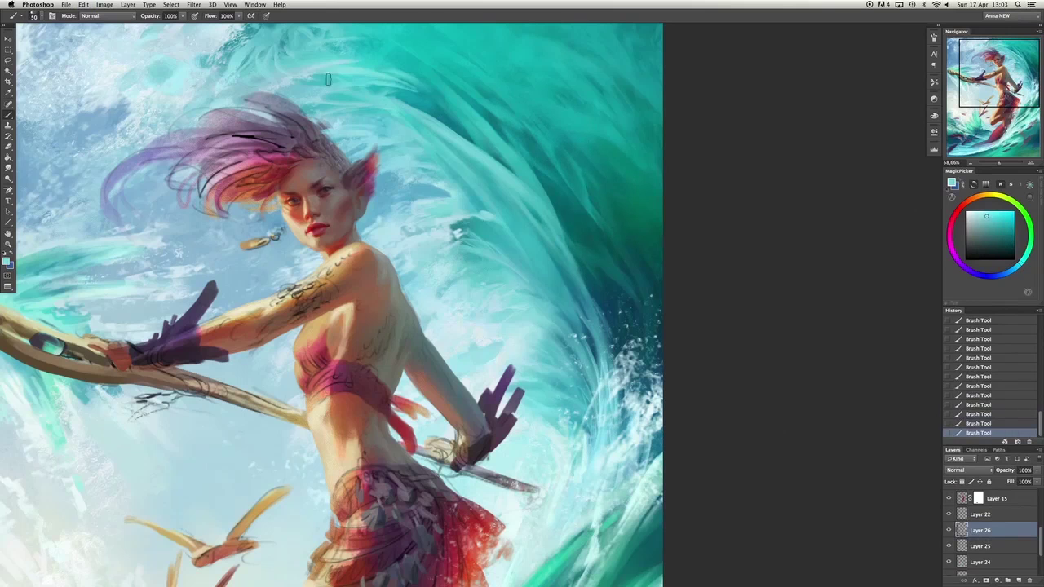
pyautogui.keyDown('alt'); pyautogui.click(410, 92); pyautogui.keyUp('alt')
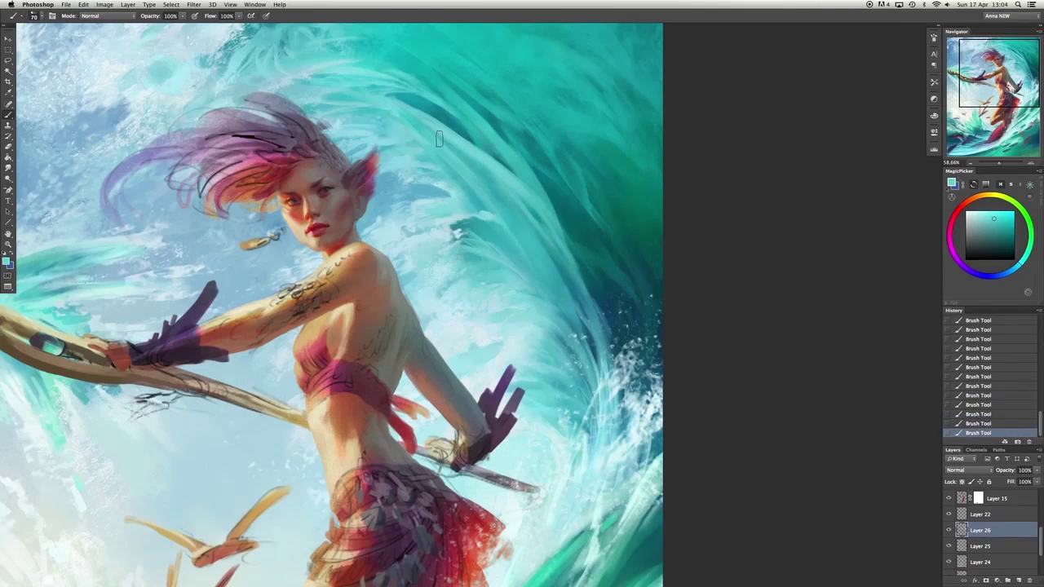
pyautogui.hotkey('ctrl', 'z')
pyautogui.hotkey('ctrl', 'z')
# Paint light strokes at the top of the wave with a size-50 brush.
pyautogui.scroll(5, 363, 57)
pyautogui.hscroll(-4, 363, 57)
pyautogui.hotkey('ctrl', 'z')
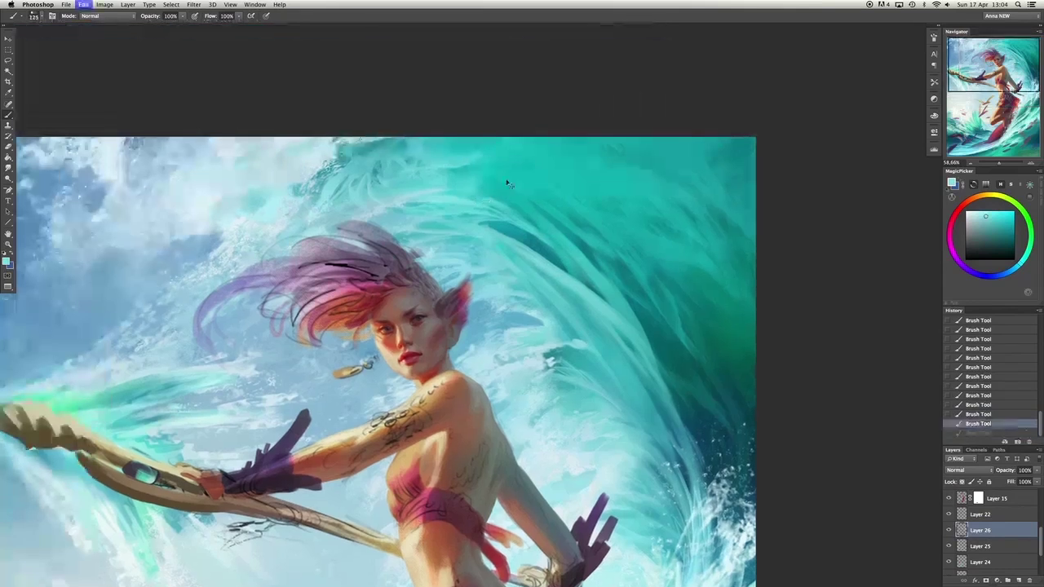
pyautogui.hotkey('ctrl', 'z')
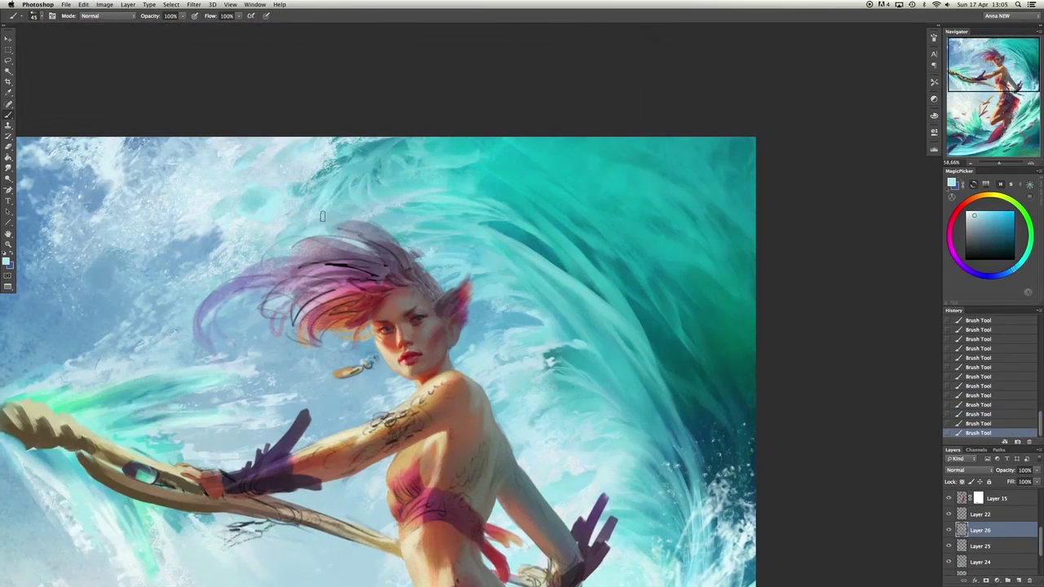
pyautogui.hotkey('ctrl', 'z')
pyautogui.press(']')
pyautogui.press(']')
pyautogui.keyDown('alt'); pyautogui.click(479, 151); pyautogui.keyUp('alt')
pyautogui.press('[')
pyautogui.press('[')
pyautogui.press('[')
pyautogui.press('[')
pyautogui.press('[')
pyautogui.press('[')
pyautogui.click(479, 144)
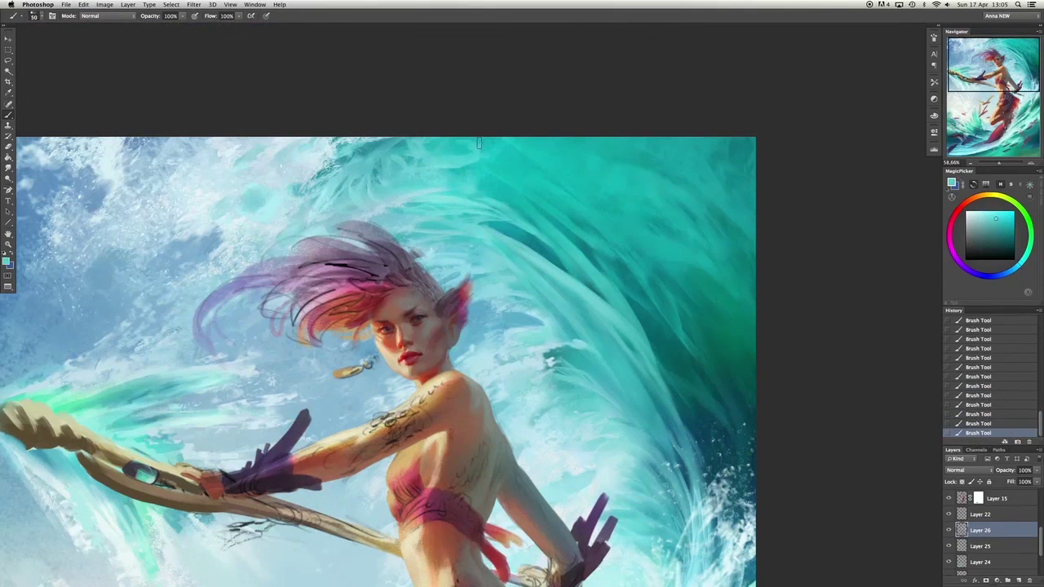
pyautogui.moveTo(488, 174); pyautogui.dragTo(539, 142)
# Add broad light strokes at size 175, then sample pale blue at size 35.
pyautogui.press(']')
pyautogui.press(']')
pyautogui.press(']')
pyautogui.press(']')
pyautogui.press(']')
pyautogui.press(']')
pyautogui.press(']')
pyautogui.press(']')
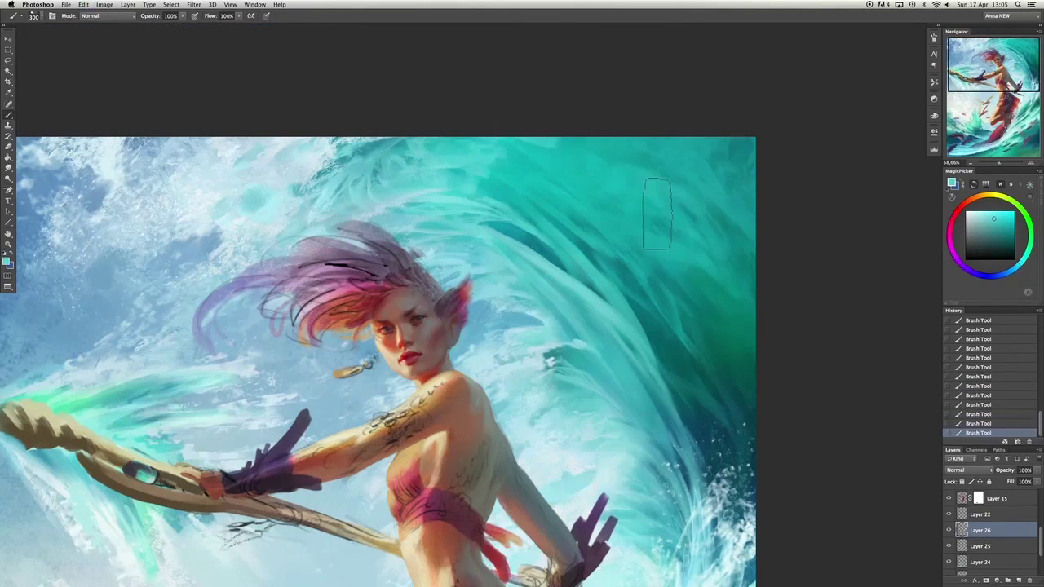
pyautogui.moveTo(702, 162); pyautogui.dragTo(698, 142)
pyautogui.keyDown('alt'); pyautogui.click(730, 200); pyautogui.keyUp('alt')
pyautogui.press('[')
pyautogui.press('[')
pyautogui.press('[')
pyautogui.press('[')
pyautogui.press('[')
pyautogui.press('[')
pyautogui.press('[')
pyautogui.press('[')
pyautogui.press('[')
pyautogui.press('[')
pyautogui.press('[')
pyautogui.press('[')
pyautogui.press('[')
pyautogui.press('[')
pyautogui.press('[')
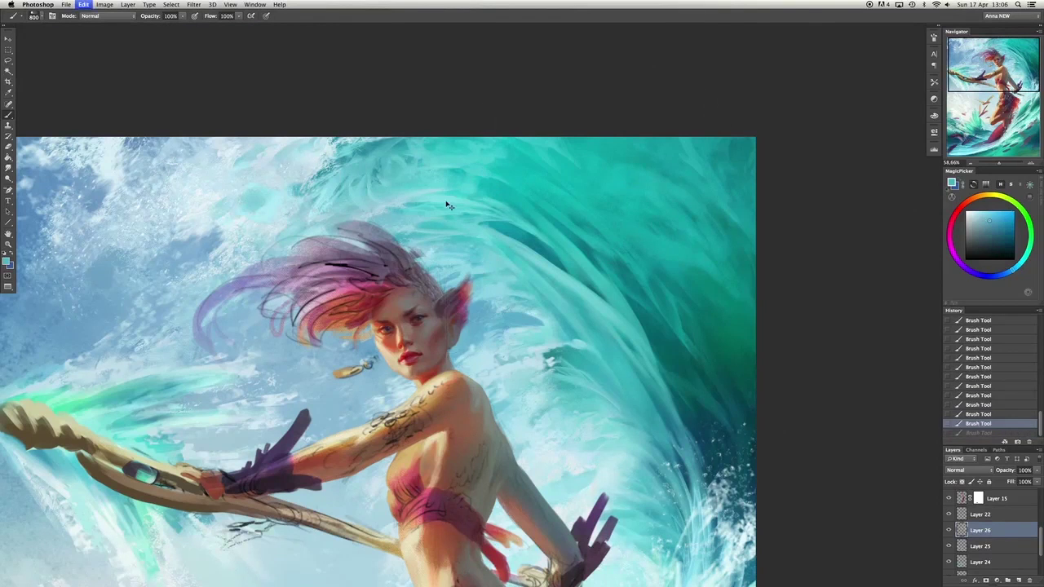
pyautogui.keyDown('alt'); pyautogui.click(373, 204); pyautogui.keyUp('alt')
pyautogui.press(']')
pyautogui.press(']')
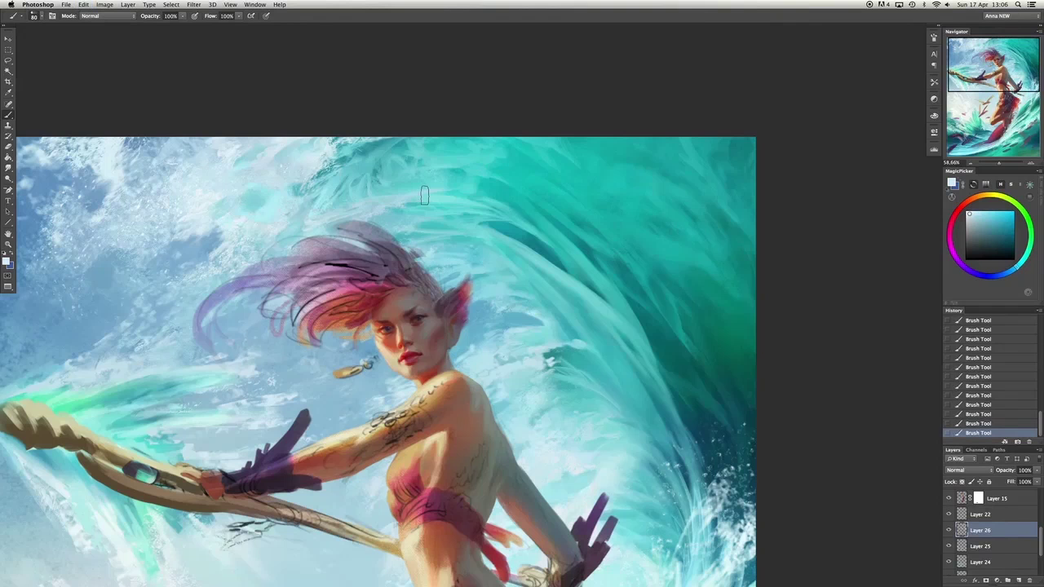
# Sample a wave colour, set the brush to 100, and add Layer 27 above Layer 26.
pyautogui.moveTo(574, 342); pyautogui.dragTo(489, 254)
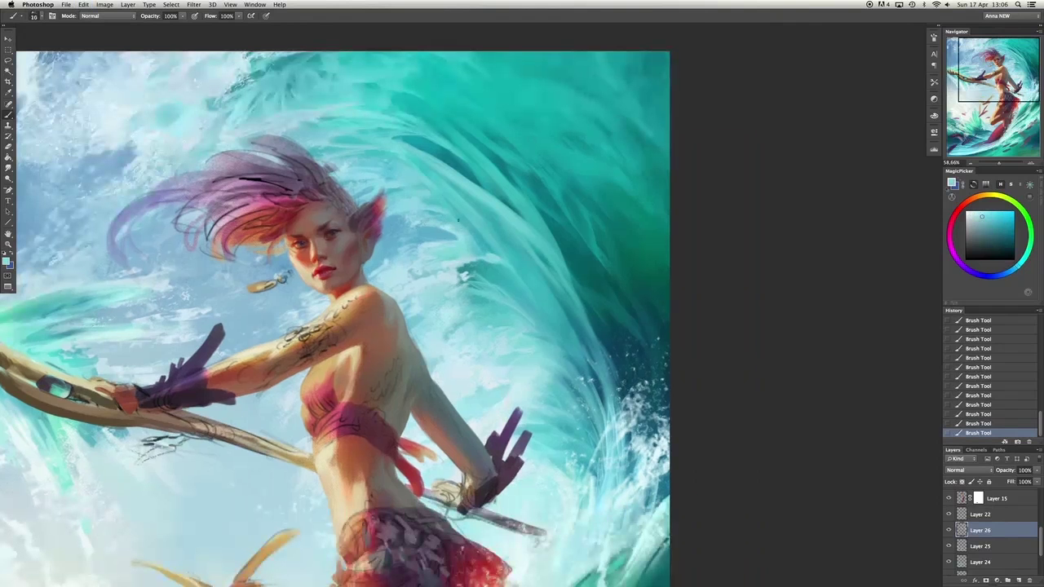
pyautogui.keyDown('alt'); pyautogui.click(484, 249); pyautogui.keyUp('alt')
pyautogui.press('[')
pyautogui.press('[')
pyautogui.press('[')
pyautogui.press('[')
pyautogui.press('[')
pyautogui.click(401, 136)
# Dab lighter wave colour onto the upper wave with a size-70 brush.
pyautogui.click(383, 133)
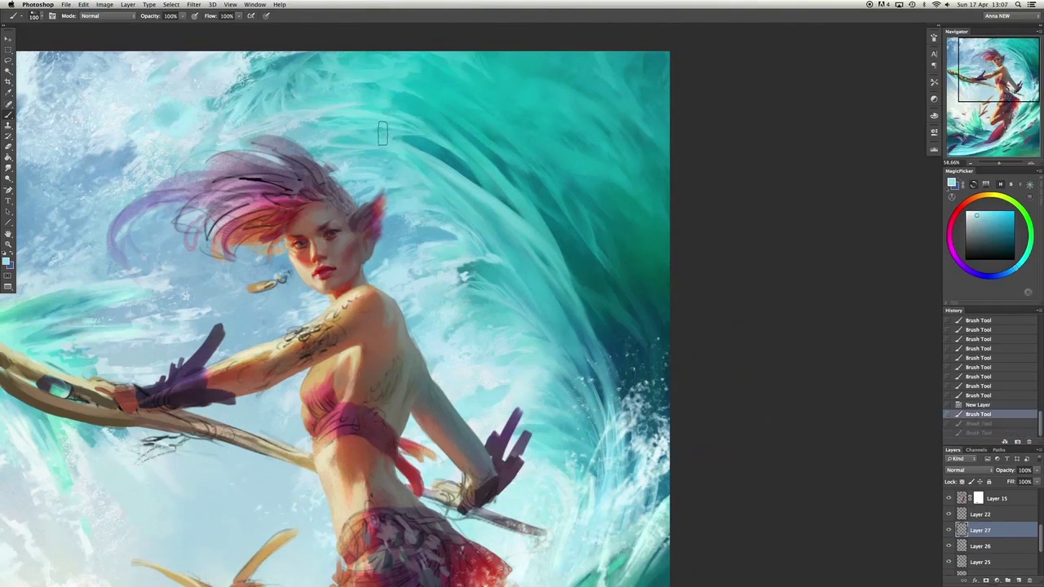
pyautogui.keyDown('alt'); pyautogui.click(426, 150); pyautogui.keyUp('alt')
pyautogui.click(414, 144)
pyautogui.hotkey('ctrl', 'z')
pyautogui.press('[')
pyautogui.press('[')
pyautogui.press('[')
pyautogui.click(432, 151)
pyautogui.keyDown('alt'); pyautogui.click(445, 155); pyautogui.keyUp('alt')
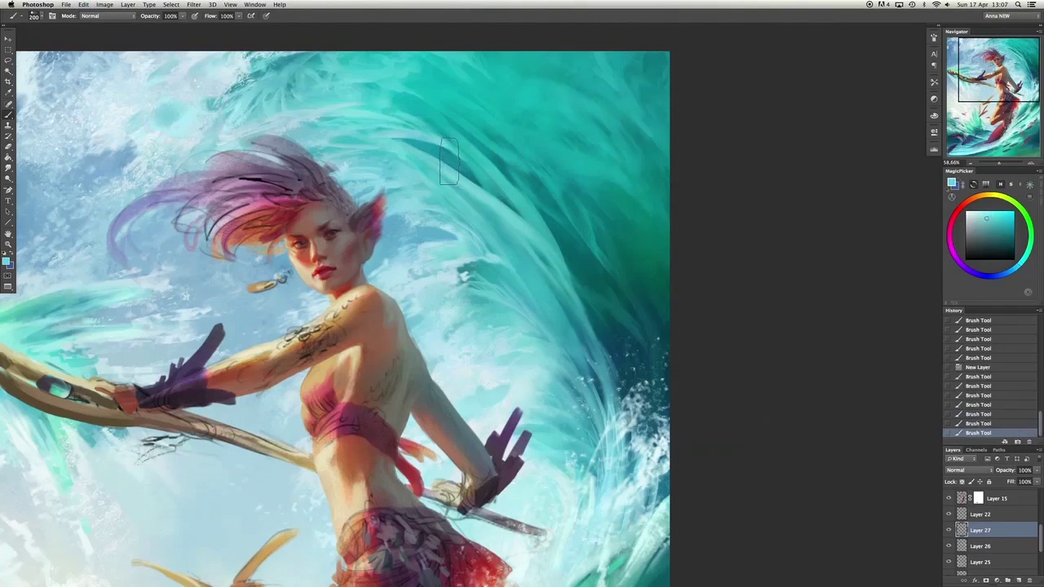
pyautogui.click(448, 159)
pyautogui.click(469, 159)
pyautogui.hotkey('ctrl', 'z')
pyautogui.click(423, 143)
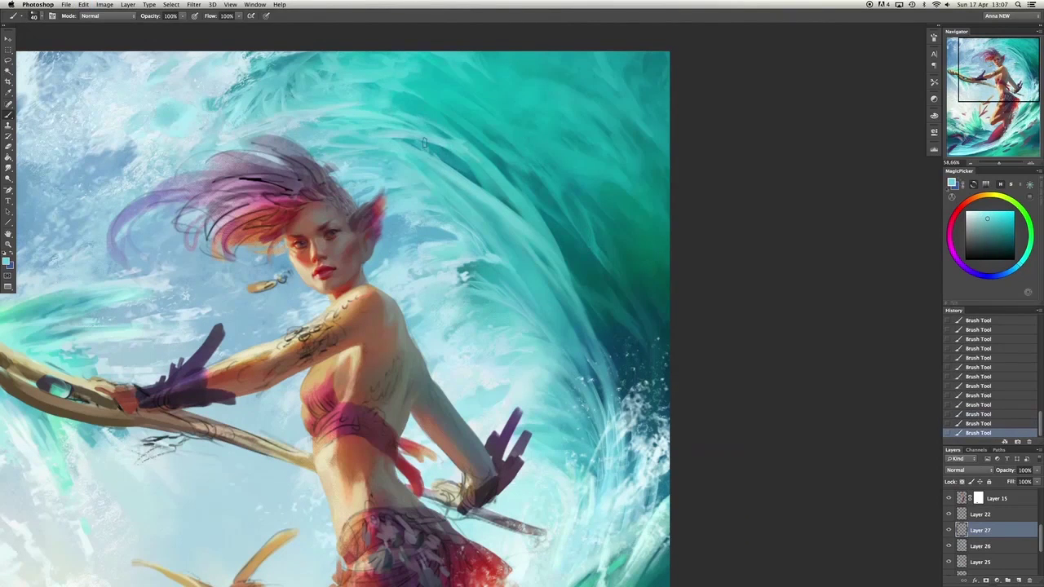
pyautogui.click(467, 186)
# Try very large and small brush sizes, undoing the resulting strokes to compare.
pyautogui.press(']')
pyautogui.hotkey('ctrl', 'z')
pyautogui.hotkey('ctrl', 'z')
pyautogui.rightClick(350, 144)
pyautogui.doubleClick(511, 353)
pyautogui.hotkey('ctrl', 'z')
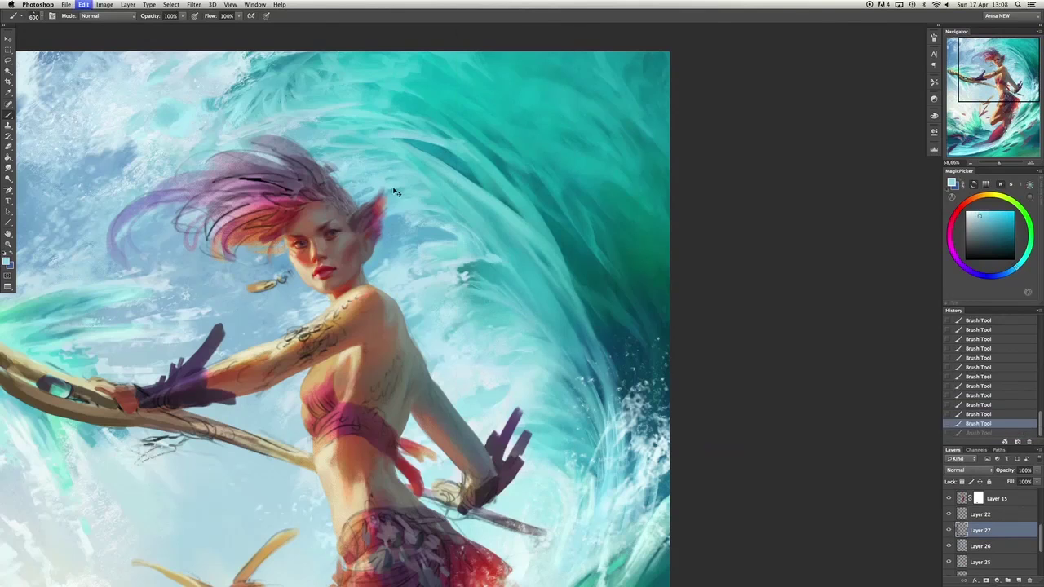
pyautogui.rightClick(395, 191)
pyautogui.doubleClick(473, 122)
pyautogui.hotkey('ctrl', 'z')
pyautogui.hotkey('ctrl', 'z')
pyautogui.hotkey('ctrl', 'z')
pyautogui.hotkey('ctrl', 'z')
pyautogui.hotkey('ctrl', 'z')
pyautogui.hotkey('ctrl', 'z')
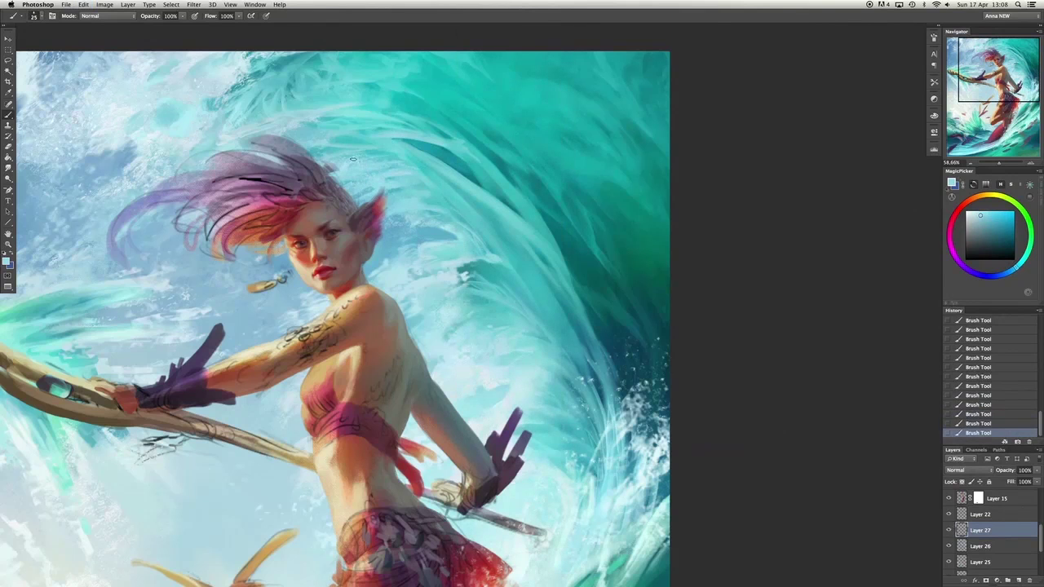
# Sample a different wave colour and dab it onto the wave.
pyautogui.keyDown('alt'); pyautogui.click(458, 235); pyautogui.keyUp('alt')
pyautogui.keyDown('alt'); pyautogui.click(420, 234); pyautogui.keyUp('alt')
pyautogui.hotkey('ctrl', 'z')
pyautogui.hotkey('ctrl', 'z')
pyautogui.hotkey('ctrl', 'z')
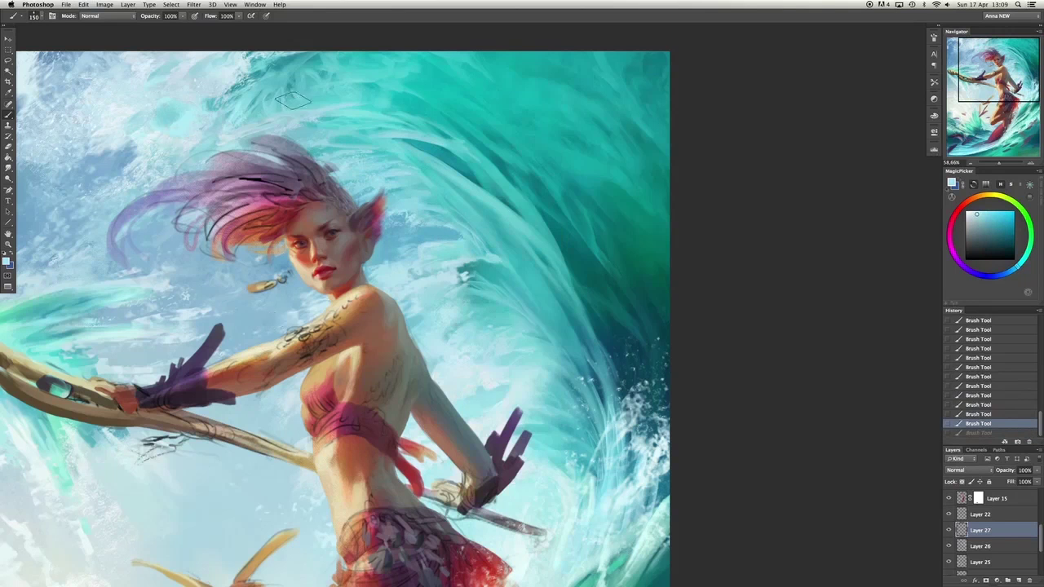
pyautogui.click(167, 116)
# Smudge the elf's hair strands to blend their edges.
pyautogui.scroll(2, 187, 98)
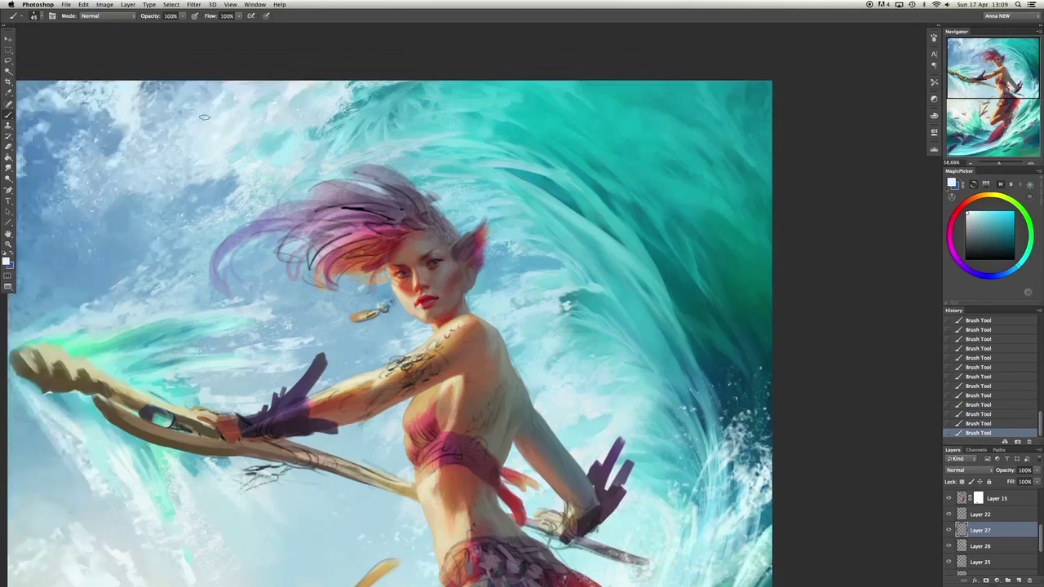
pyautogui.hscroll(2, 188, 186)
pyautogui.press('r')
pyautogui.moveTo(329, 139); pyautogui.dragTo(432, 92)
pyautogui.moveTo(342, 122); pyautogui.dragTo(432, 93)
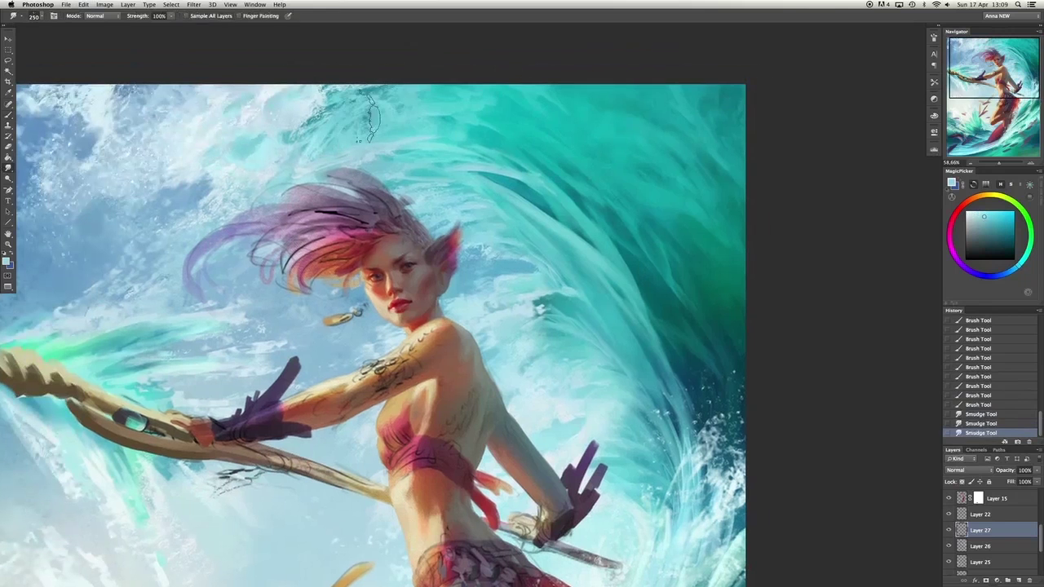
pyautogui.rightClick(414, 114)
pyautogui.moveTo(371, 143)
pyautogui.mouseDown()
pyautogui.moveTo(380, 93)
pyautogui.moveTo(348, 113)
pyautogui.mouseUp()
pyautogui.press('Return')
# Undo the stray smudges at the wave top and return to a larger Brush.
pyautogui.press('r')
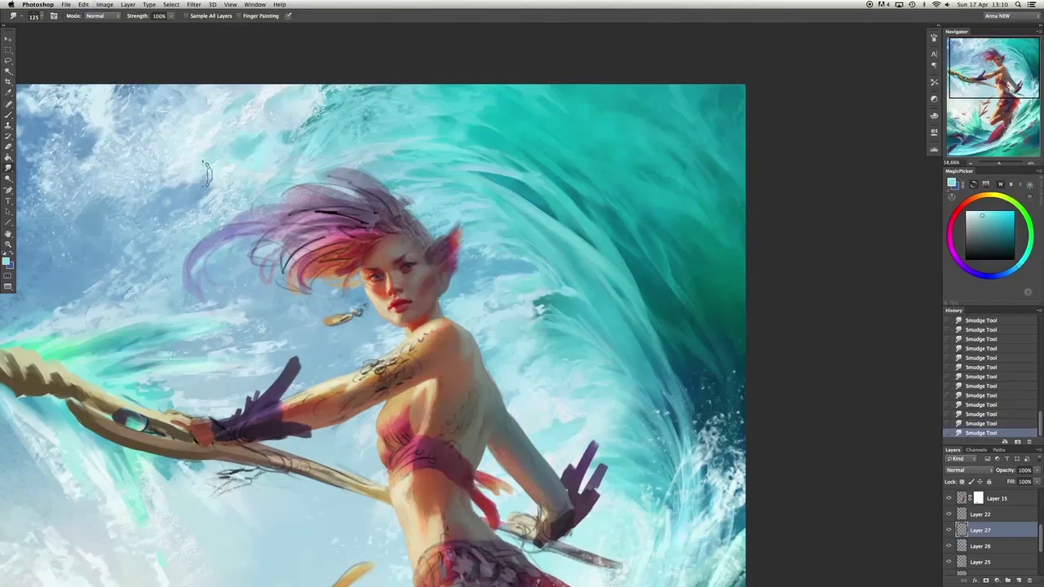
pyautogui.press(']')
pyautogui.press(']')
pyautogui.press(']')
pyautogui.press(']')
pyautogui.press(']')
pyautogui.press(']')
pyautogui.press('super+alt+z')
pyautogui.press('super+alt+z')
pyautogui.press('super+alt+z')
pyautogui.press('super+alt+z')
pyautogui.press('super+alt+z')
pyautogui.press('super+alt+z')
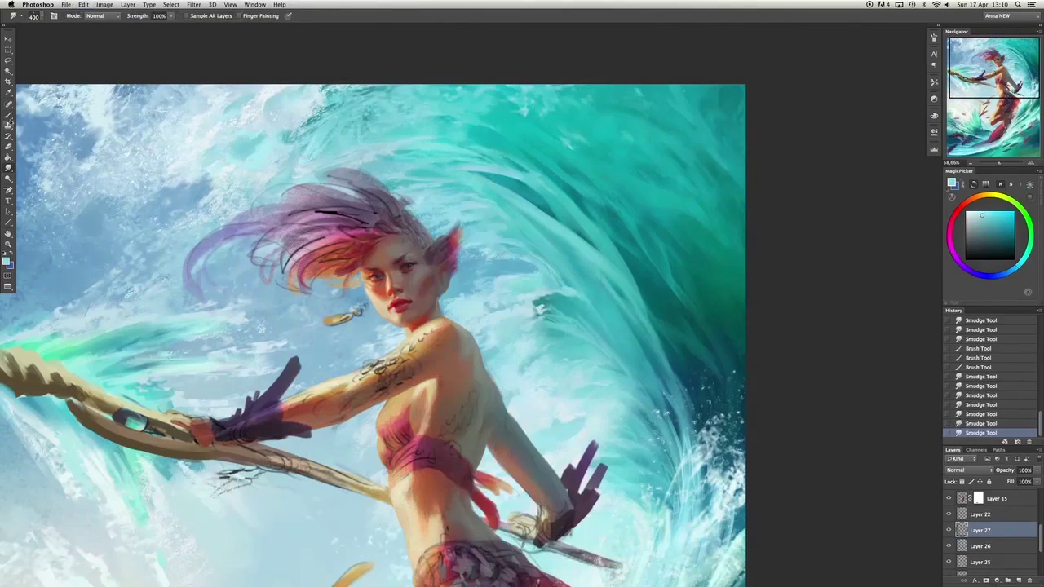
pyautogui.press('b')
pyautogui.press(']')
pyautogui.press(']')
pyautogui.press(']')
pyautogui.press(']')
pyautogui.press(']')
pyautogui.press('super+alt+z')
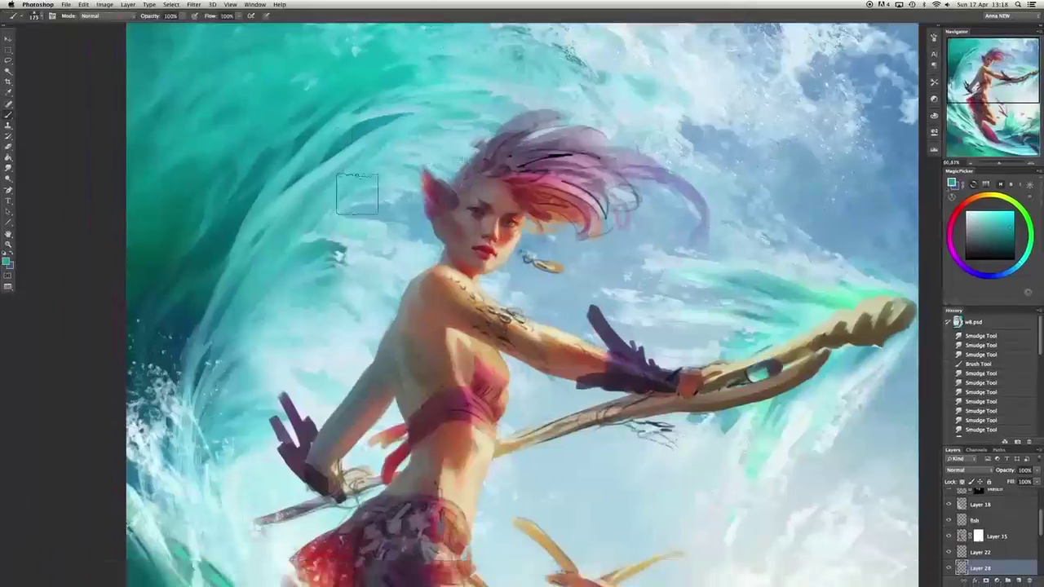
# Resize the brush, redo the undone stroke, and erase a small patch of the wave.
pyautogui.press('[')
pyautogui.press('[')
pyautogui.press('[')
pyautogui.press('[')
pyautogui.press('super+alt+z')
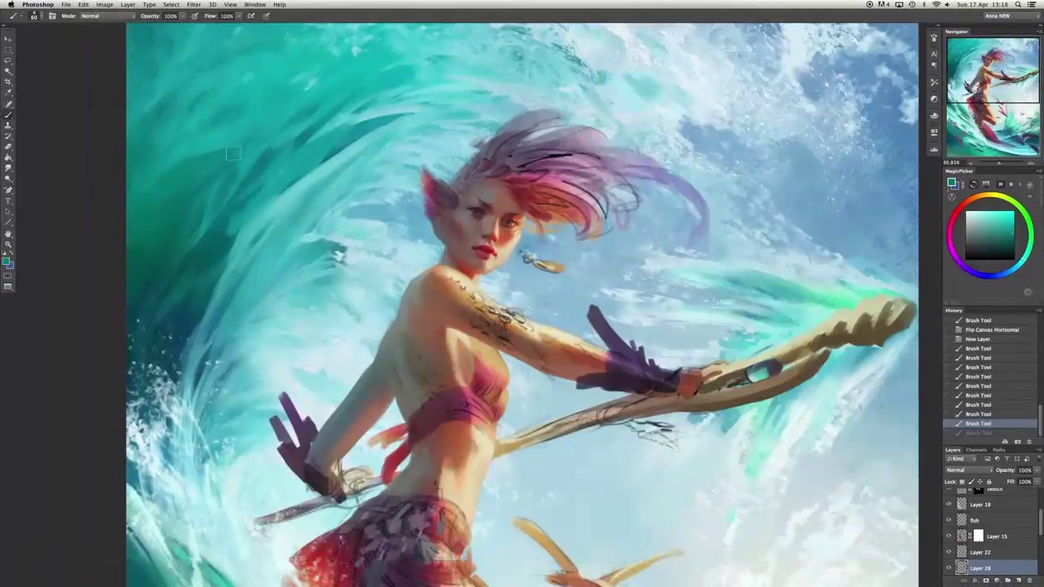
pyautogui.press('super+shift+z')
pyautogui.press(']')
pyautogui.press(']')
pyautogui.press(']')
pyautogui.press('e')
pyautogui.moveTo(216, 239); pyautogui.dragTo(302, 159)
# Repaint the upper-left teal wave with a size-200 brush.
pyautogui.rightClick(253, 204)
pyautogui.click(326, 245)
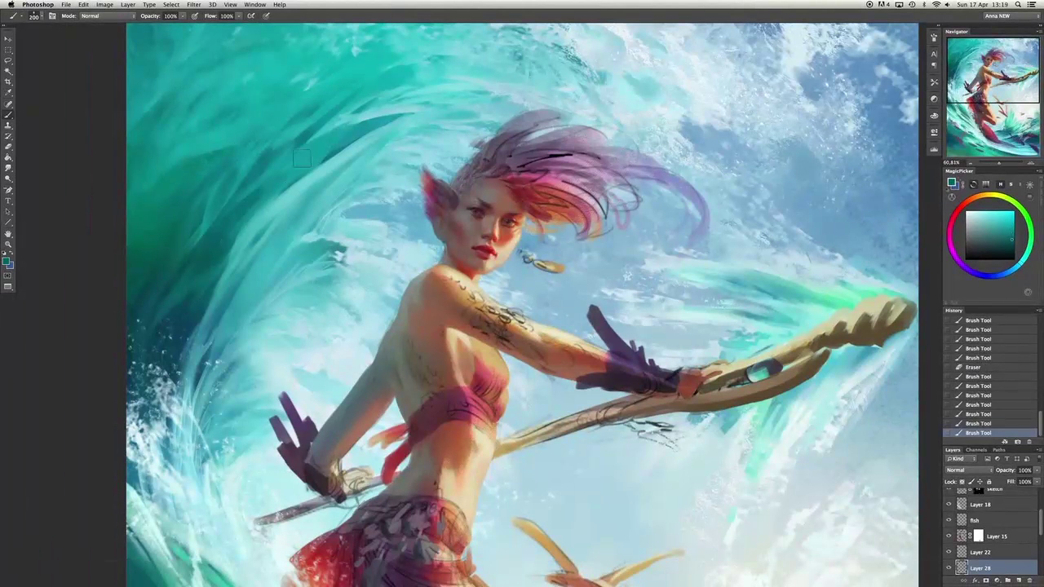
pyautogui.moveTo(278, 196); pyautogui.dragTo(244, 163)
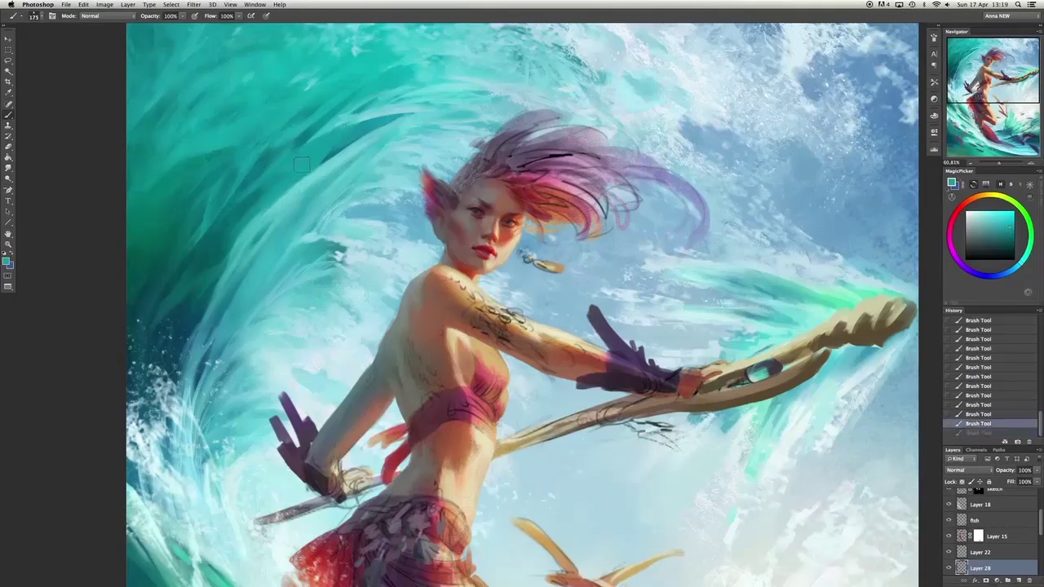
pyautogui.moveTo(286, 191); pyautogui.dragTo(202, 141)
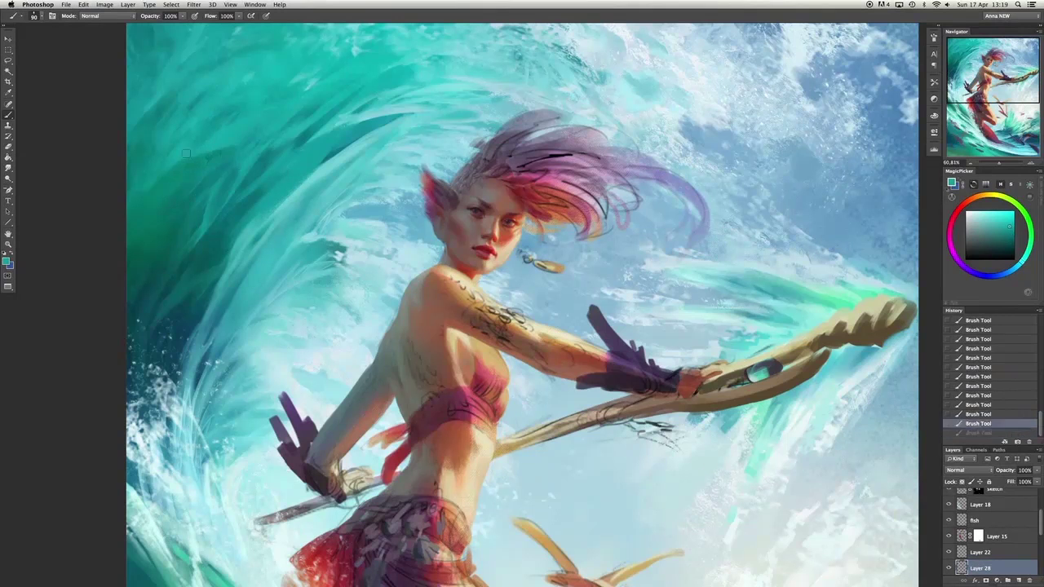
# Add saturated cyan strokes at size 250, then set the brush to 175.
pyautogui.keyDown('alt'); pyautogui.click(315, 137); pyautogui.keyUp('alt')
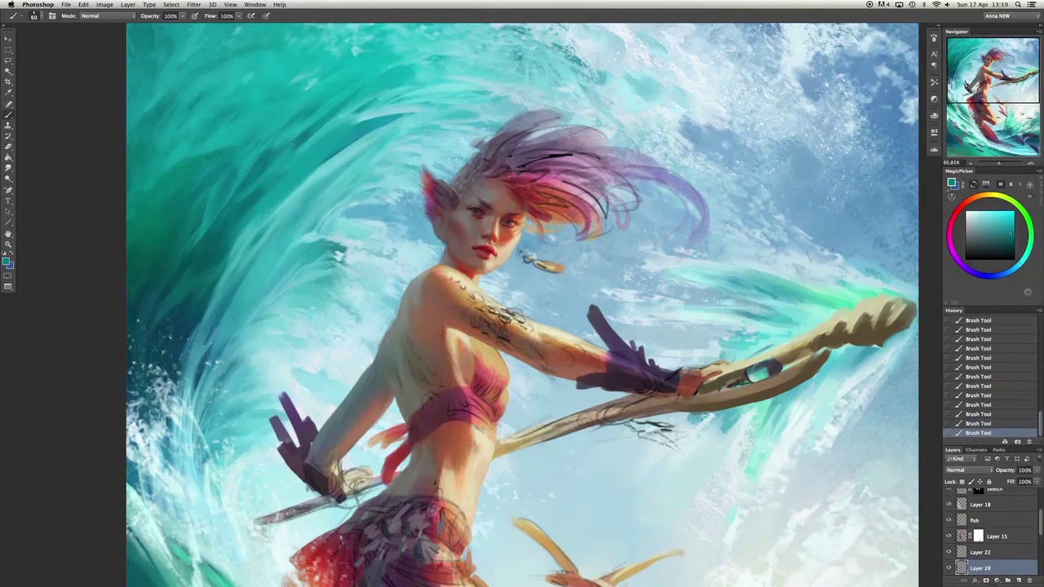
pyautogui.press(']')
pyautogui.press(']')
pyautogui.press(']')
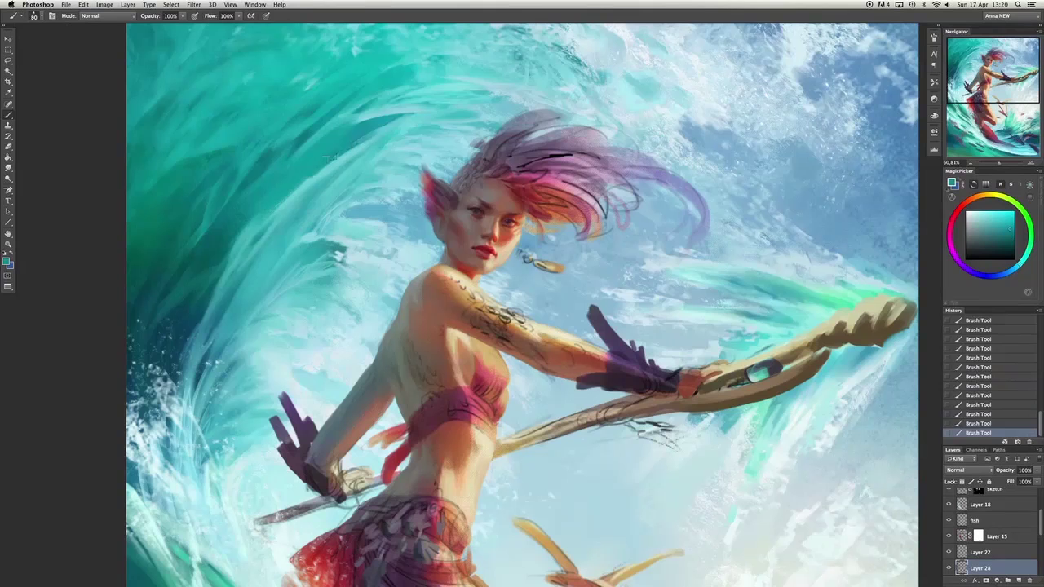
pyautogui.click(387, 106)
pyautogui.click(408, 216)
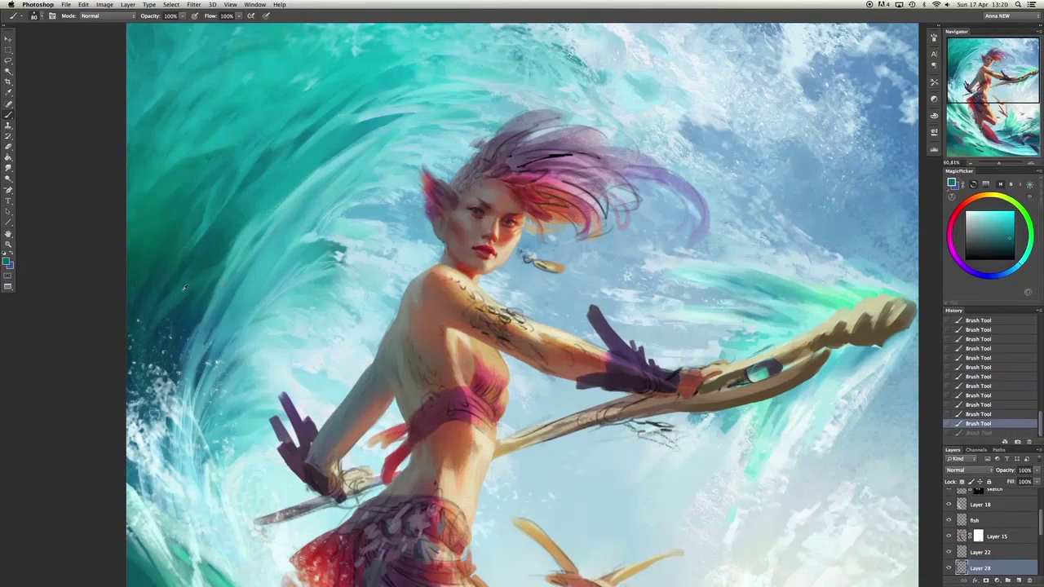
pyautogui.rightClick(271, 196)
pyautogui.click(242, 247)
# Mirror the canvas horizontally, smudge-blend the wave strokes and paint a new wave stroke.
pyautogui.hotkey('ctrl', 'shift', 'h')
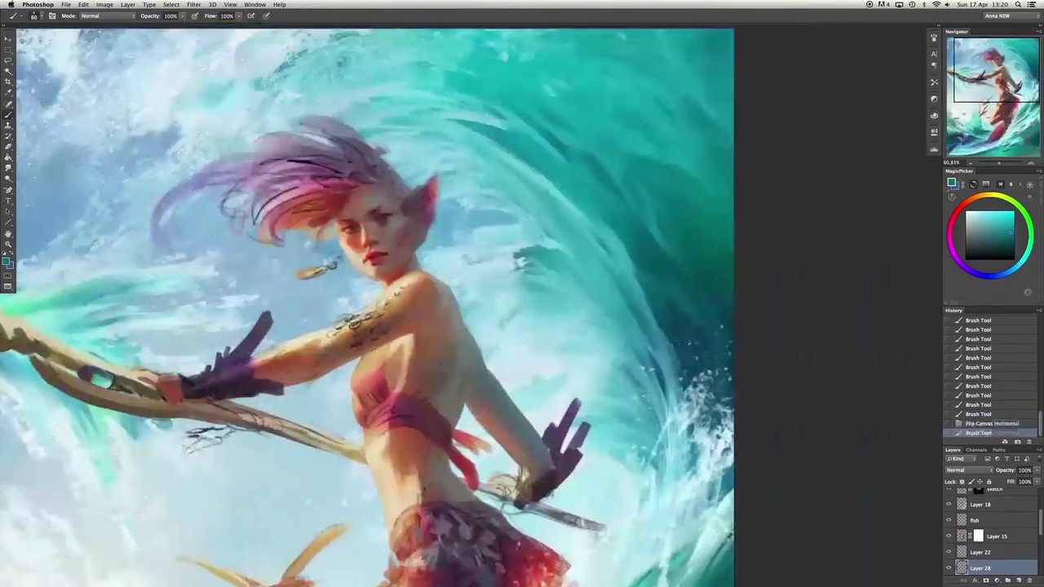
pyautogui.press('r')
pyautogui.moveTo(517, 140); pyautogui.dragTo(502, 137)
pyautogui.moveTo(510, 142)
pyautogui.mouseDown()
pyautogui.moveTo(496, 139)
pyautogui.moveTo(530, 139)
pyautogui.moveTo(567, 161)
pyautogui.mouseUp()
pyautogui.press('b')
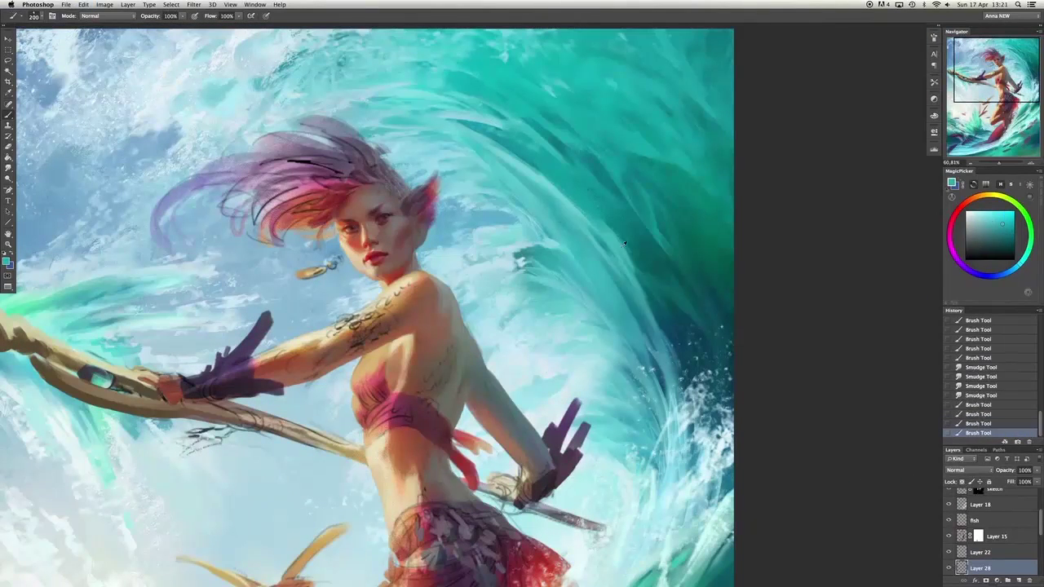
pyautogui.moveTo(665, 474); pyautogui.dragTo(647, 412)
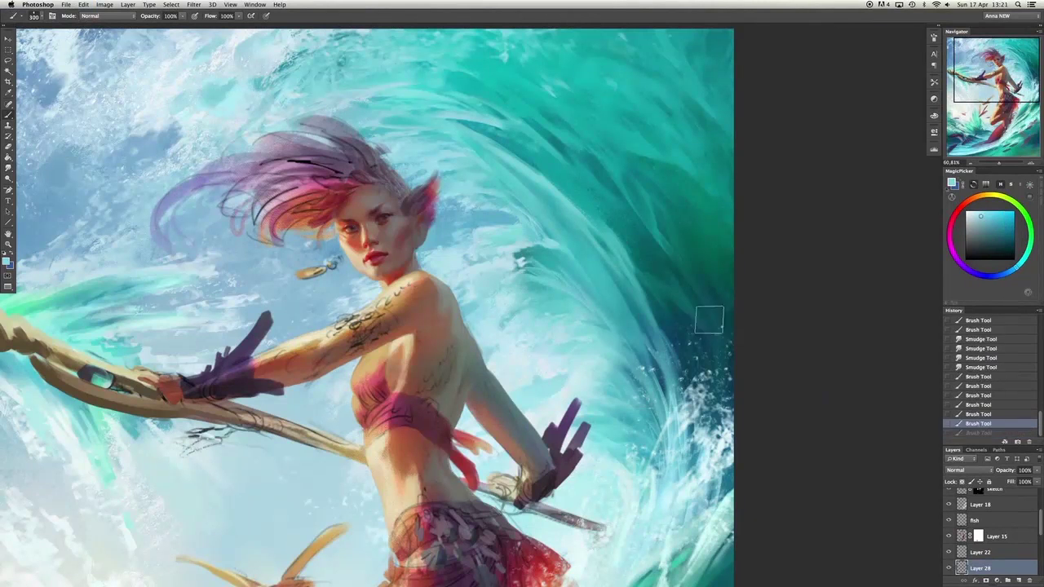
# Dab darker teal onto the wave with a smaller brush, compare the stroke, and save.
pyautogui.press('[')
pyautogui.press('[')
pyautogui.press('[')
pyautogui.press('[')
pyautogui.press('[')
pyautogui.press('[')
pyautogui.keyDown('alt'); pyautogui.click(706, 326); pyautogui.keyUp('alt')
pyautogui.click(706, 332)
pyautogui.keyDown('alt'); pyautogui.click(642, 145); pyautogui.keyUp('alt')
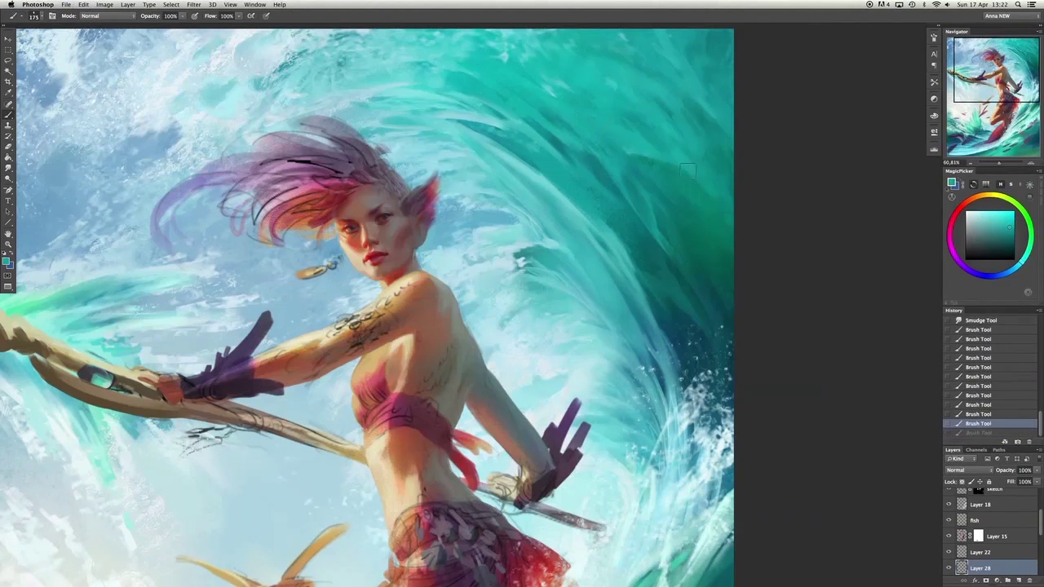
pyautogui.hotkey('ctrl', 'z')
pyautogui.hotkey('ctrl', 'z')
pyautogui.press(']')
pyautogui.press(']')
pyautogui.press(']')
pyautogui.press(']')
pyautogui.hotkey('ctrl', 'z')
pyautogui.press(']')
pyautogui.press(']')
pyautogui.press(']')
pyautogui.press(']')
pyautogui.press(']')
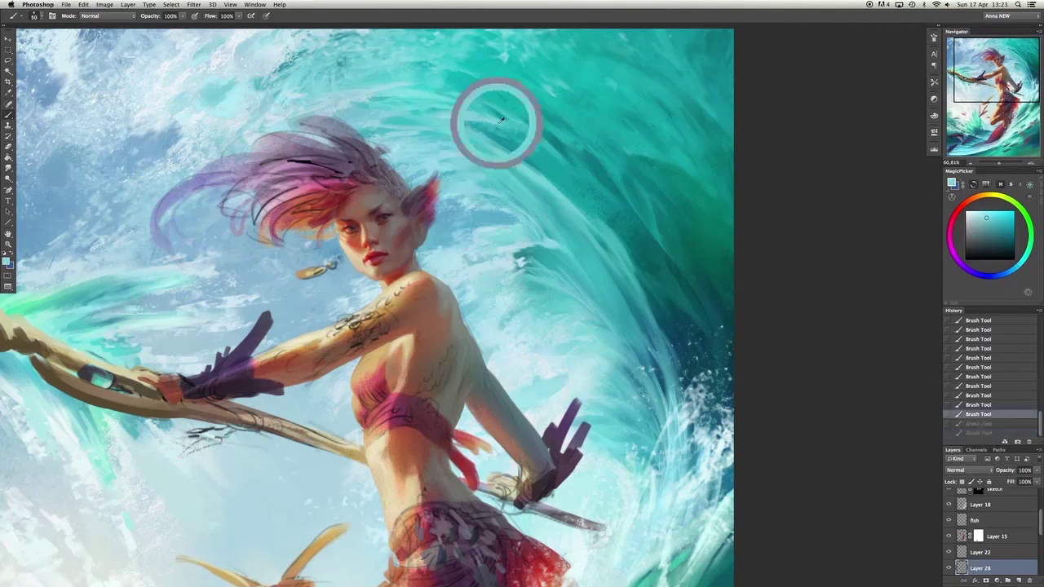
pyautogui.press('super+s')
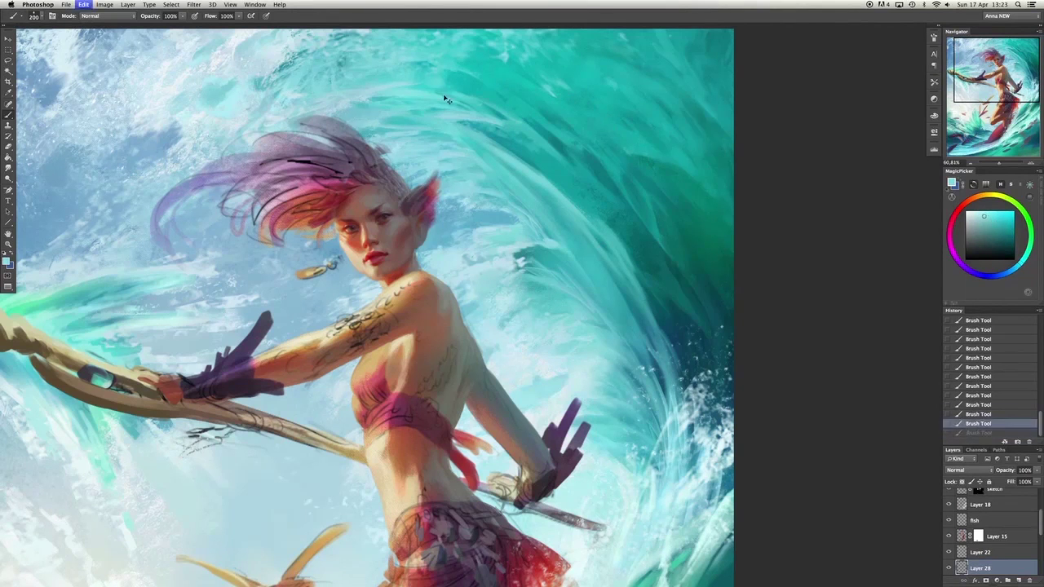
# Toggle the last stroke off and on, then sample a deeper blue from the painting.
pyautogui.press('super+z')
pyautogui.press('super+z')
pyautogui.press('super+z')
pyautogui.press('super+z')
pyautogui.press('super+z')
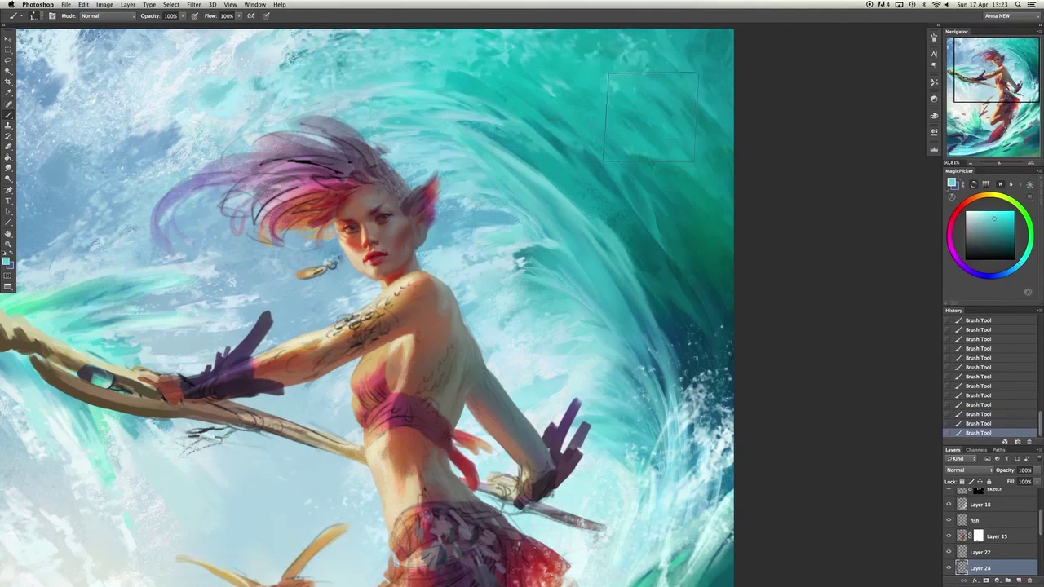
pyautogui.press('super+z')
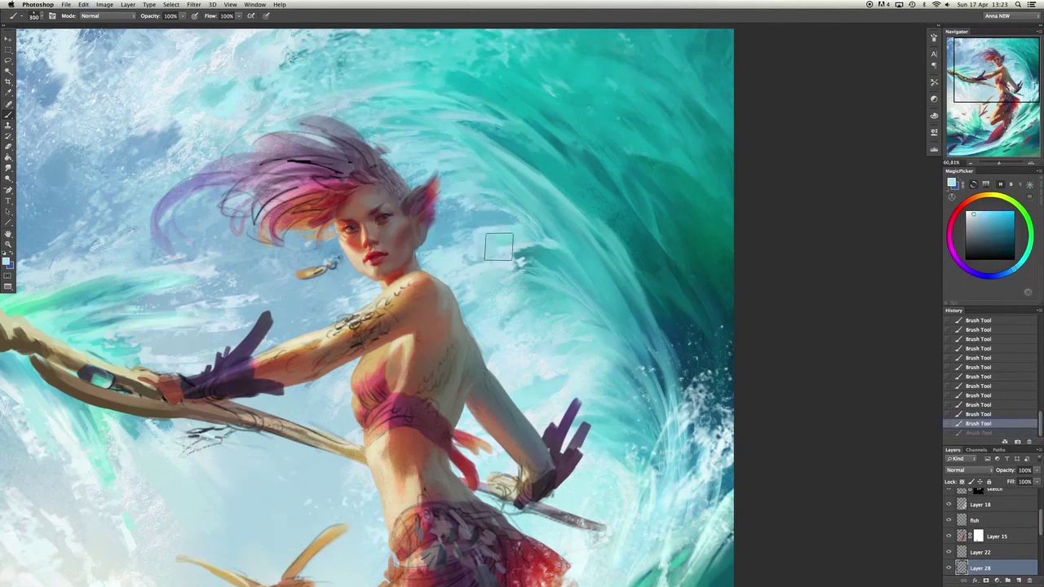
pyautogui.press('super+z')
pyautogui.scroll(-3, 531, 346)
pyautogui.hscroll(3, 531, 346)
pyautogui.keyDown('alt'); pyautogui.click(530, 346); pyautogui.keyUp('alt')
pyautogui.press('[')
pyautogui.press('[')
pyautogui.press('[')
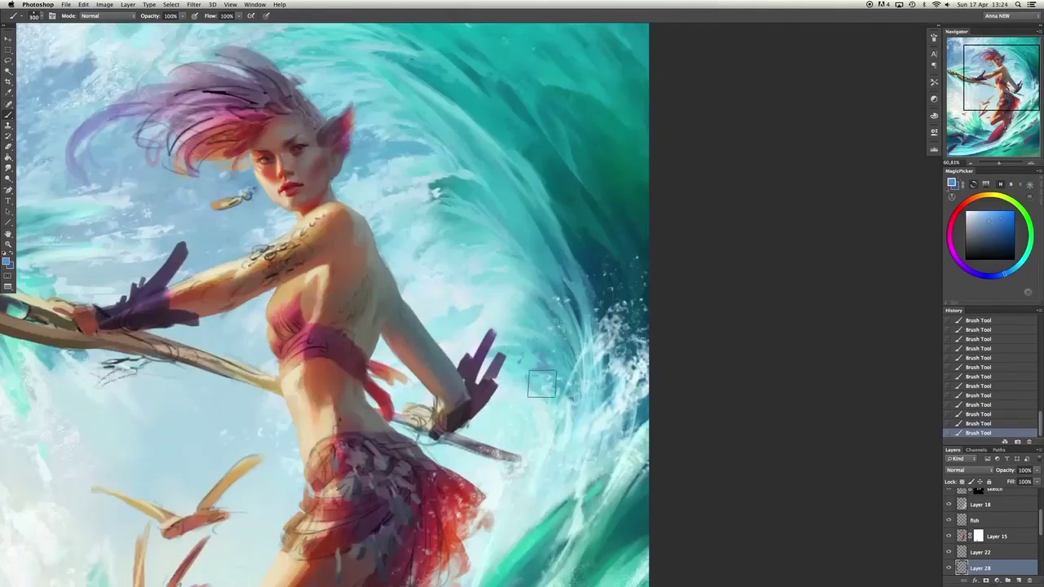
pyautogui.press('super+z')
# Set the brush size to 500, sample a lighter cyan and choose a water brush.
pyautogui.rightClick(567, 414)
pyautogui.click(560, 443)
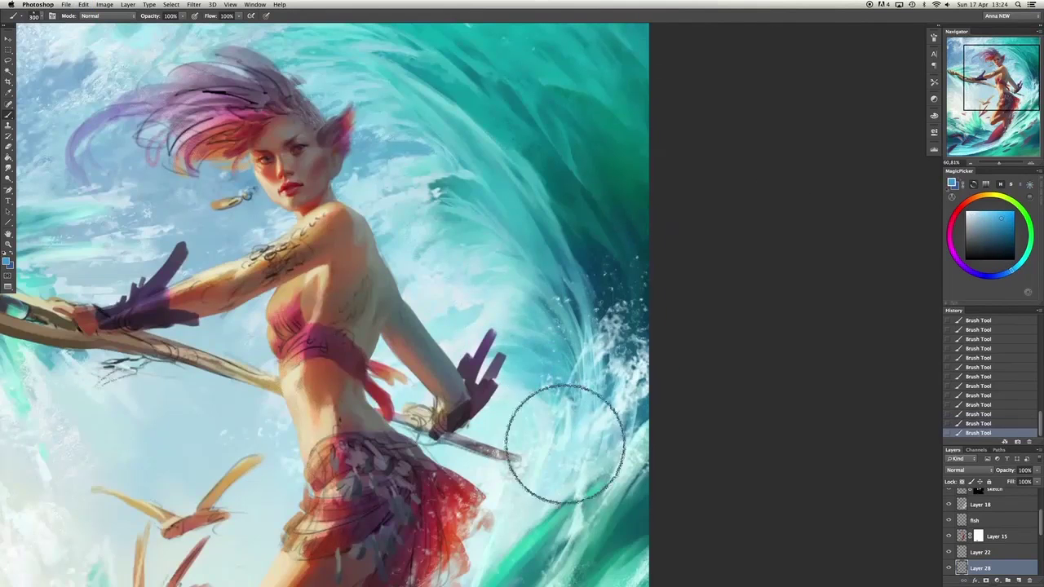
pyautogui.press(']')
pyautogui.press(']')
pyautogui.keyDown('alt'); pyautogui.click(571, 408); pyautogui.keyUp('alt')
pyautogui.press('super+z')
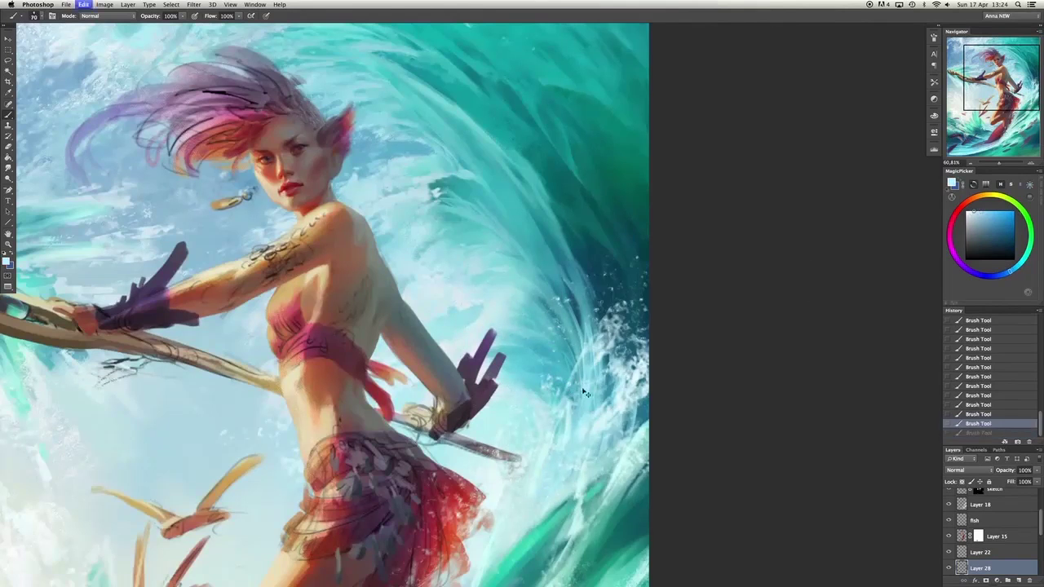
pyautogui.rightClick(584, 393)
pyautogui.click(574, 247)
pyautogui.press('super+z')
pyautogui.press('super+z')
pyautogui.press('super+z')
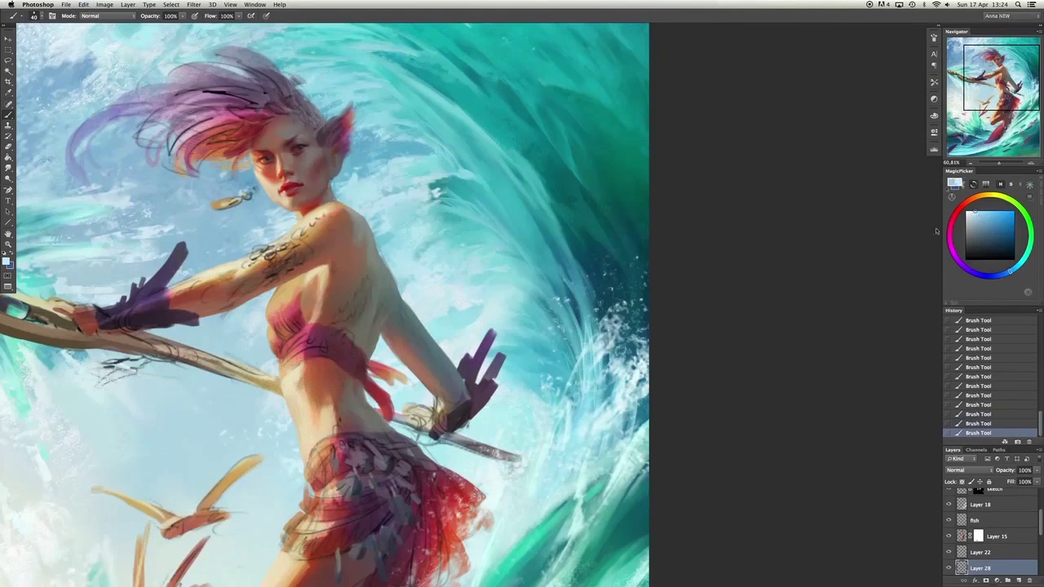
pyautogui.press('super+z')
pyautogui.press('super+z')
pyautogui.press('super+z')
pyautogui.press('super+z')
pyautogui.press('super+z')
# Sample the wave teal, enlarge the brush to 800 and compare the hair stroke on and off.
pyautogui.keyDown('alt'); pyautogui.click(641, 145); pyautogui.keyUp('alt')
pyautogui.press(']')
pyautogui.press(']')
pyautogui.press(']')
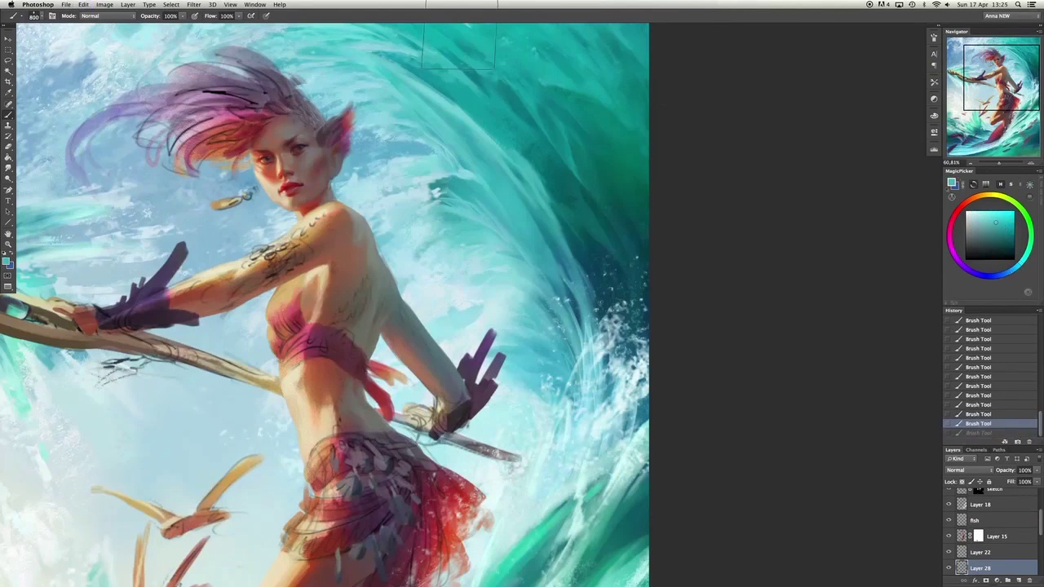
pyautogui.press('super+z')
pyautogui.press('super+z')
pyautogui.press('super+z')
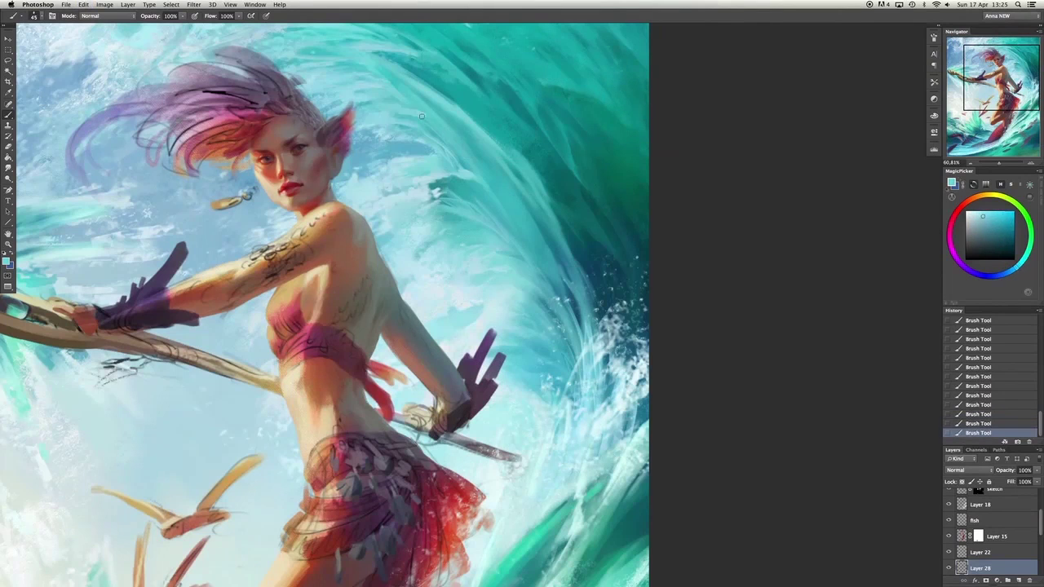
pyautogui.press('super+z')
pyautogui.press('super+z')
pyautogui.press('super+z')
pyautogui.press('[')
pyautogui.press('[')
pyautogui.press('[')
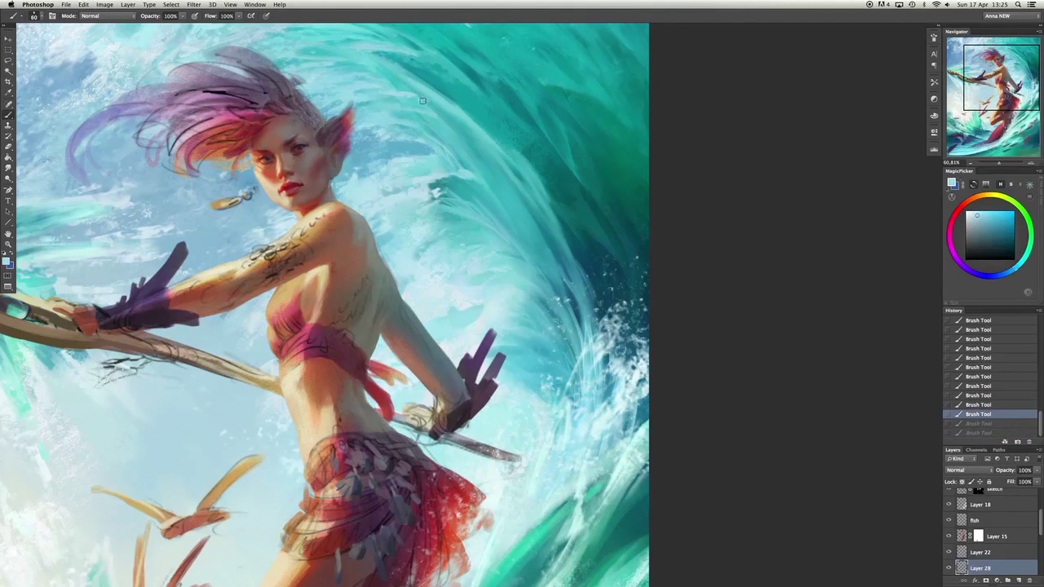
# Sample another wave colour, restore the undone strokes at brush size 125, then undo the last wave stroke.
pyautogui.press('super+z')
pyautogui.keyDown('alt'); pyautogui.click(432, 93); pyautogui.keyUp('alt')
pyautogui.press('super+z')
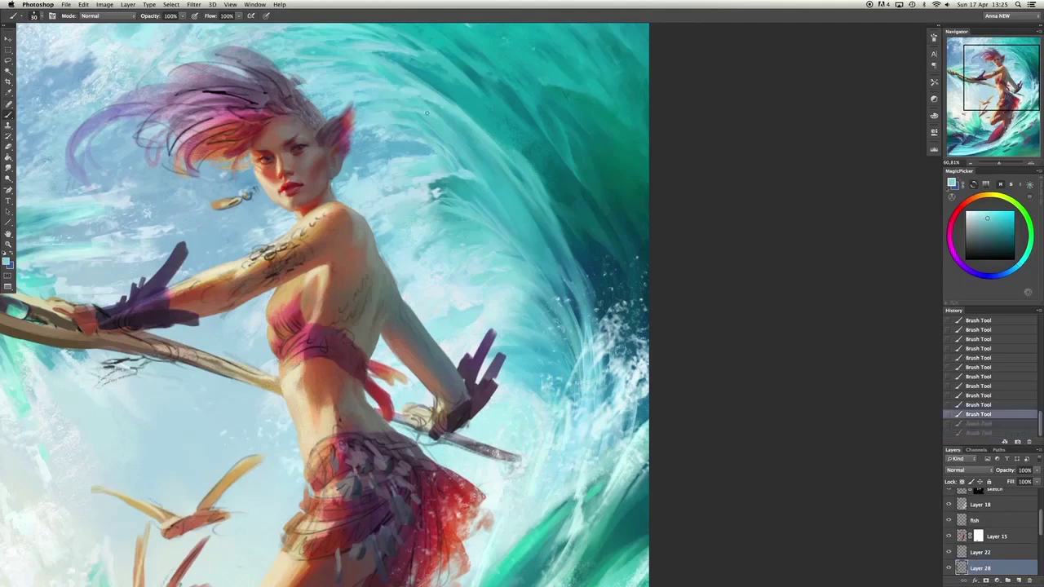
pyautogui.press('super+shift+z')
pyautogui.press(']')
pyautogui.press(']')
pyautogui.press(']')
pyautogui.press(']')
pyautogui.press(']')
pyautogui.press(']')
pyautogui.press(']')
pyautogui.press(']')
pyautogui.press(']')
pyautogui.press(']')
pyautogui.press('super+shift+z')
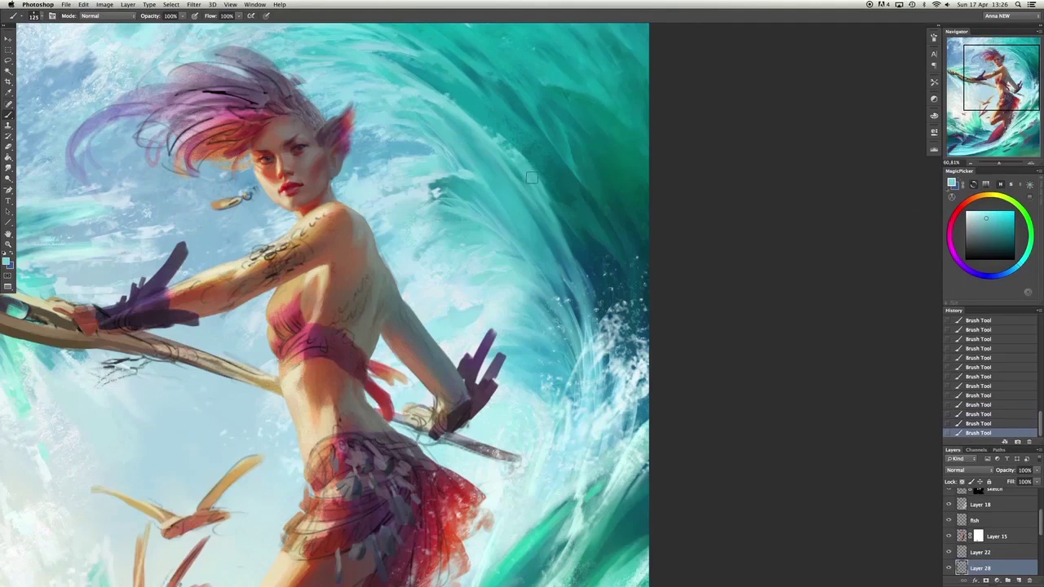
pyautogui.press('super+z')
pyautogui.press('[')
pyautogui.press('[')
pyautogui.press('[')
pyautogui.press('[')
pyautogui.press('[')
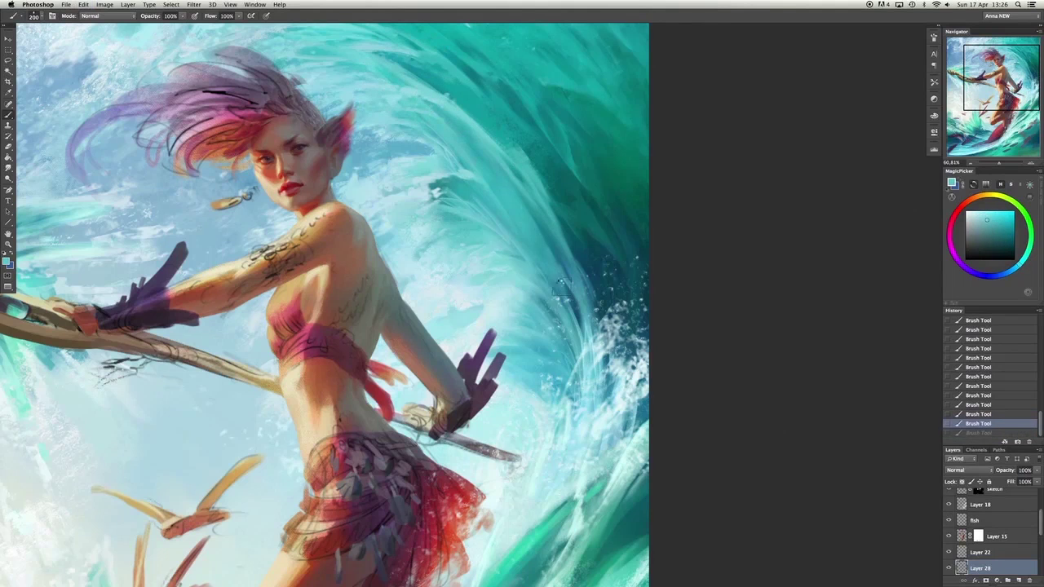
# Flip the canvas back and paint light cyan strokes across the upper wave.
pyautogui.press('h')
pyautogui.moveTo(473, 277); pyautogui.dragTo(506, 225)
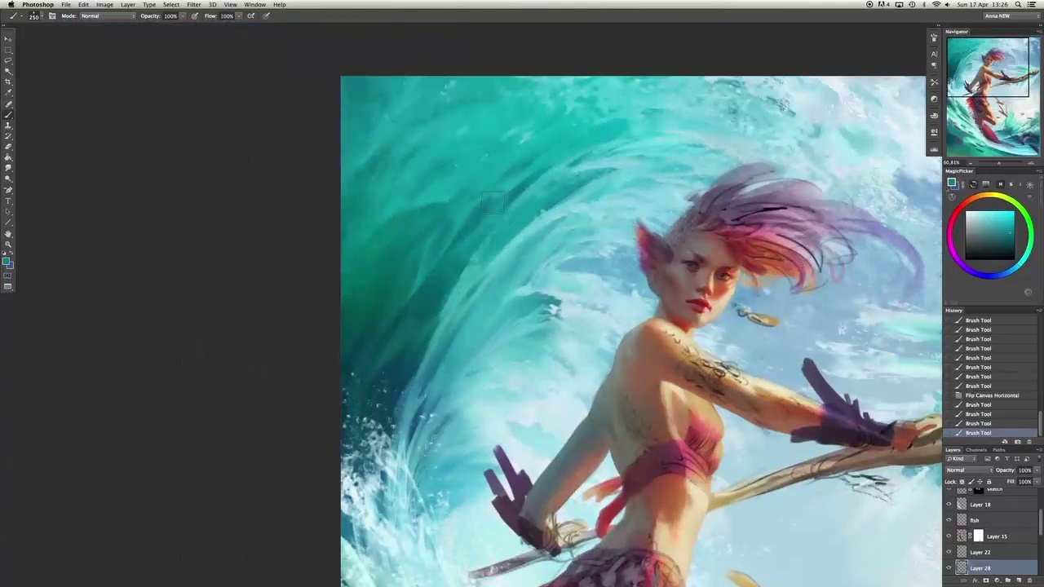
pyautogui.moveTo(406, 224); pyautogui.dragTo(457, 204)
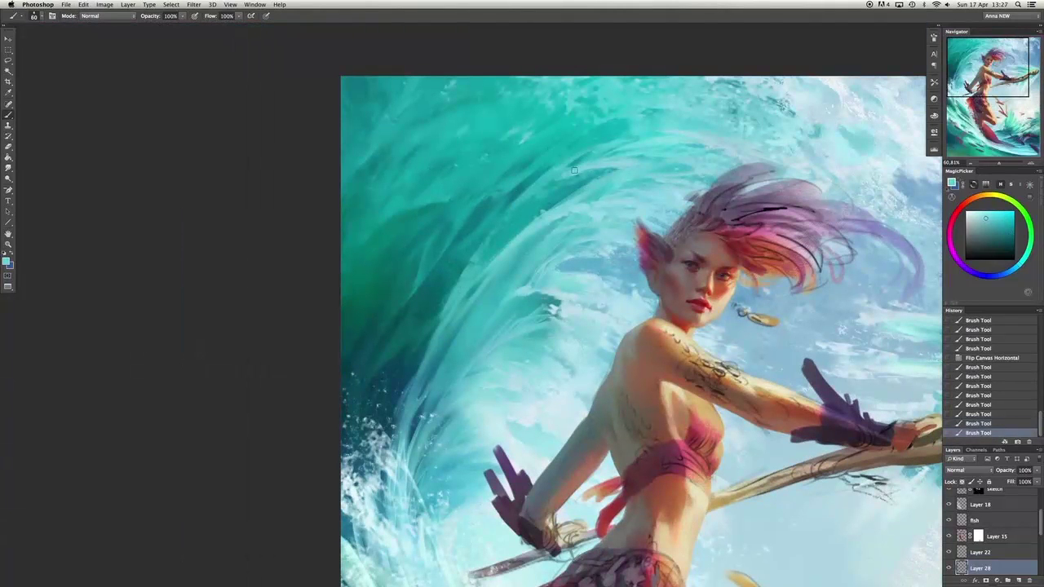
pyautogui.moveTo(532, 188); pyautogui.dragTo(555, 177)
pyautogui.press(']')
pyautogui.moveTo(645, 143); pyautogui.dragTo(662, 140)
# Paint a pale stroke left of the elf's ear and repaint the hair area at size 100.
pyautogui.moveTo(549, 129); pyautogui.dragTo(469, 200)
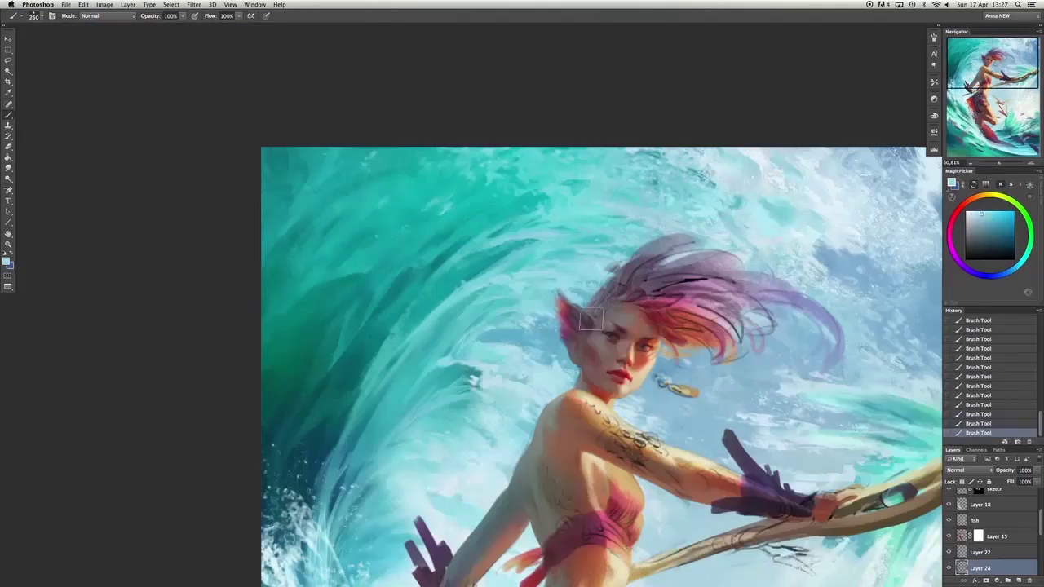
pyautogui.moveTo(563, 288); pyautogui.dragTo(489, 367)
pyautogui.press('[')
pyautogui.press('[')
pyautogui.press('[')
pyautogui.press('[')
pyautogui.press('[')
pyautogui.press('[')
pyautogui.press('[')
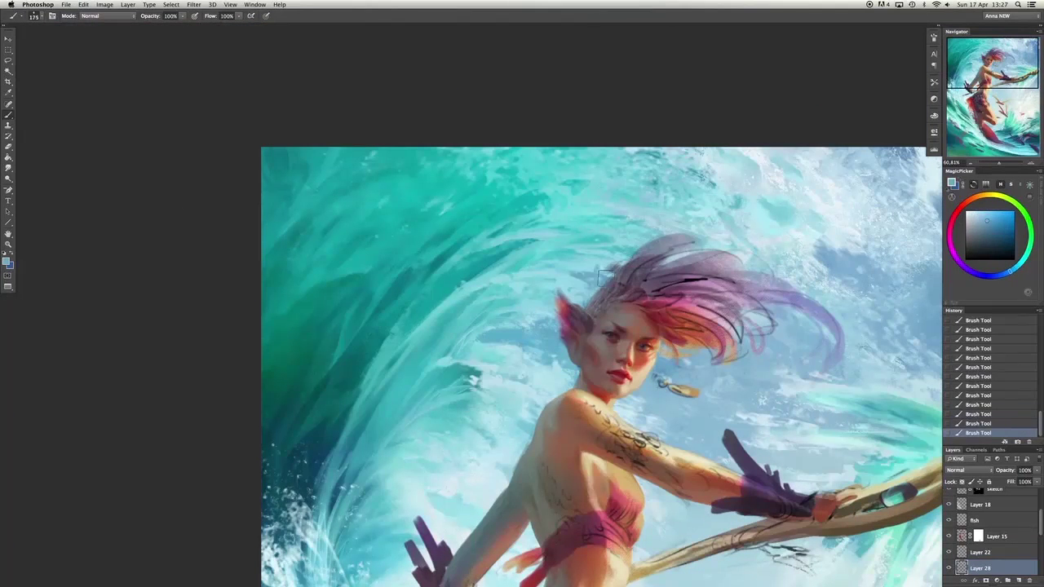
pyautogui.moveTo(571, 326)
pyautogui.mouseDown()
pyautogui.moveTo(613, 250)
pyautogui.moveTo(500, 238)
pyautogui.mouseUp()
# Reposition the view, switch the brush between 500 and 100, and undo the last stroke.
pyautogui.moveTo(636, 245); pyautogui.dragTo(677, 245)
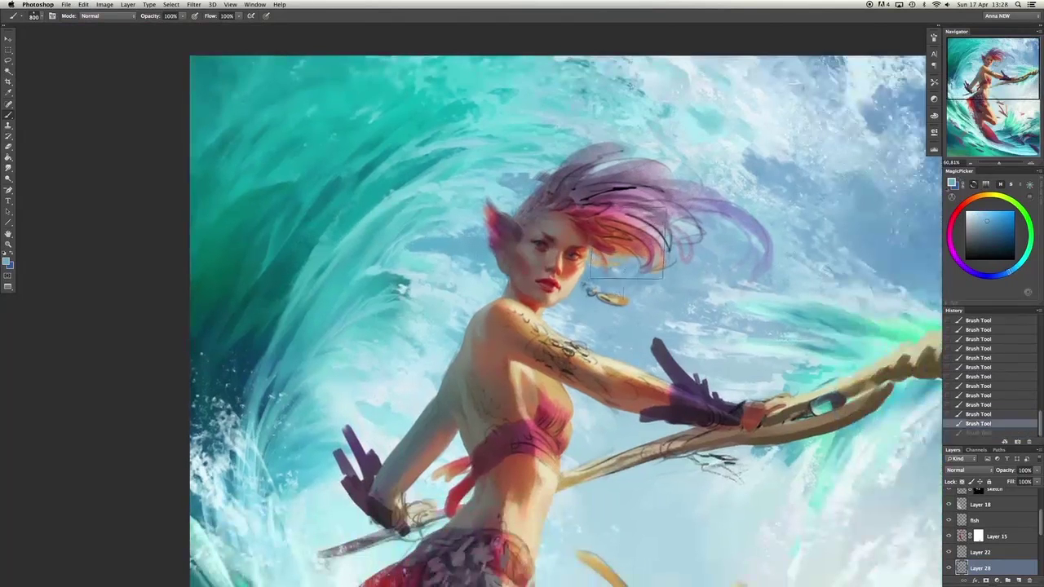
pyautogui.moveTo(785, 181); pyautogui.dragTo(720, 156)
pyautogui.moveTo(871, 424); pyautogui.dragTo(769, 350)
pyautogui.press(']')
pyautogui.press(']')
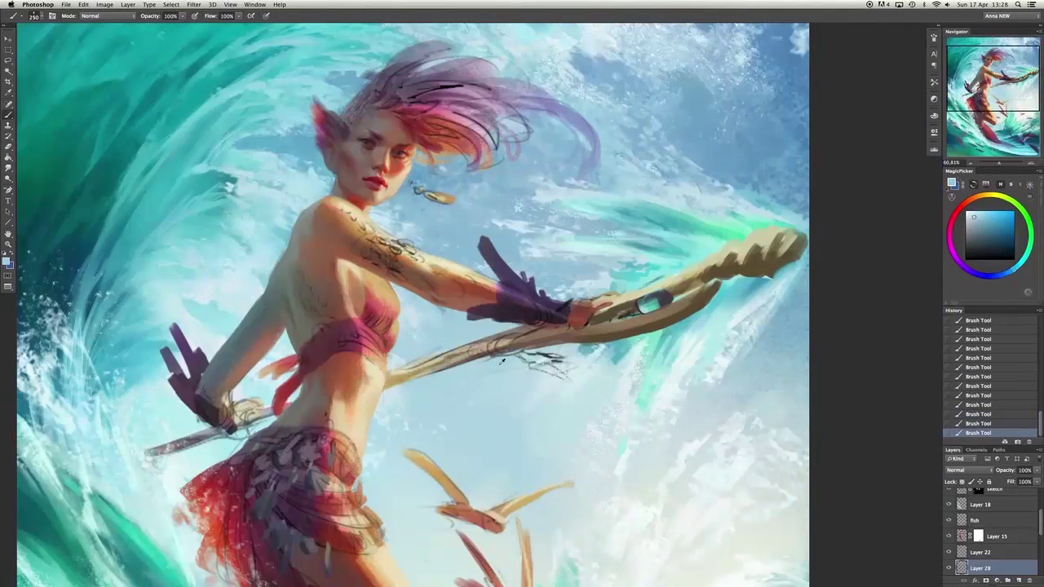
pyautogui.moveTo(511, 422); pyautogui.dragTo(617, 438)
pyautogui.moveTo(335, 341); pyautogui.dragTo(465, 321)
pyautogui.press('[')
pyautogui.press('[')
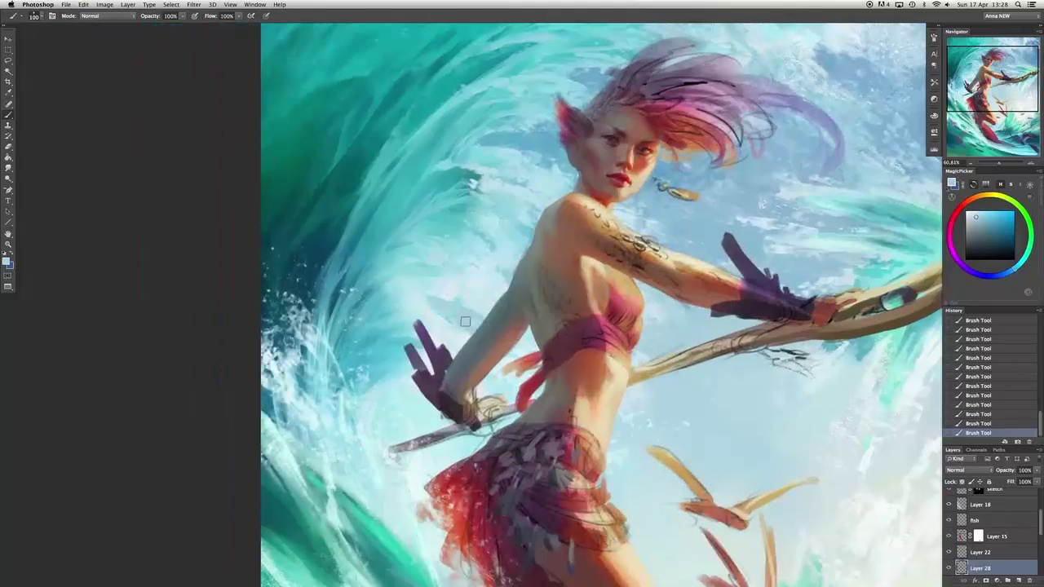
pyautogui.press('super+z')
# Sample light sky blue and a paler blue-cyan, paint a short stroke, then undo it.
pyautogui.keyDown('alt'); pyautogui.click(834, 221); pyautogui.keyUp('alt')
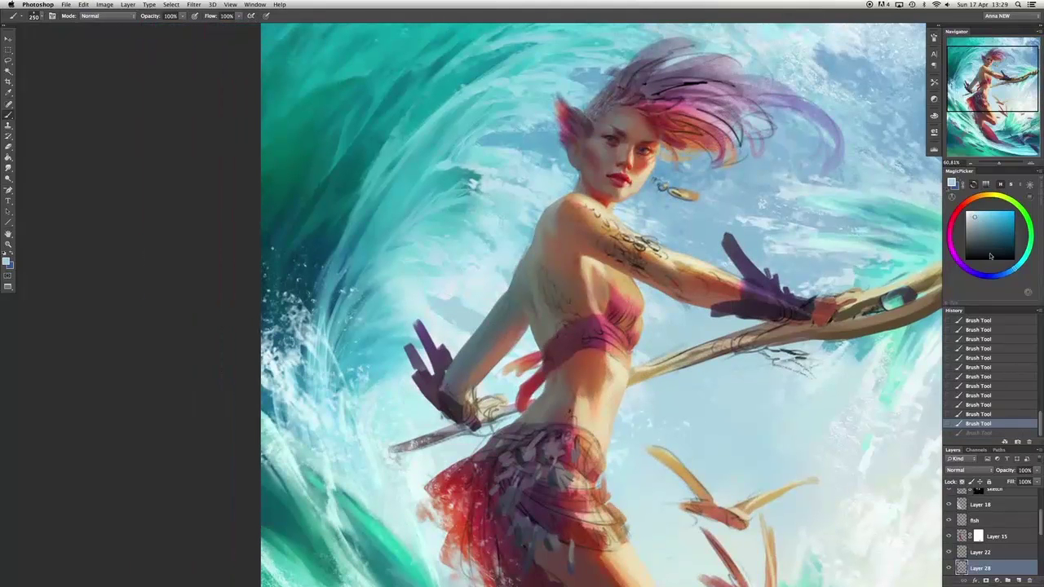
pyautogui.keyDown('alt'); pyautogui.click(476, 320); pyautogui.keyUp('alt')
pyautogui.moveTo(475, 320); pyautogui.dragTo(449, 306)
pyautogui.moveTo(650, 180)
pyautogui.mouseDown()
pyautogui.moveTo(699, 245)
pyautogui.moveTo(694, 237)
pyautogui.mouseUp()
pyautogui.moveTo(644, 144); pyautogui.dragTo(693, 234)
pyautogui.press('super+z')
# Paint light diagonal strokes on the wave's upper-left, undo misfires, and mirror the canvas again.
pyautogui.keyDown('alt'); pyautogui.click(628, 135); pyautogui.keyUp('alt')
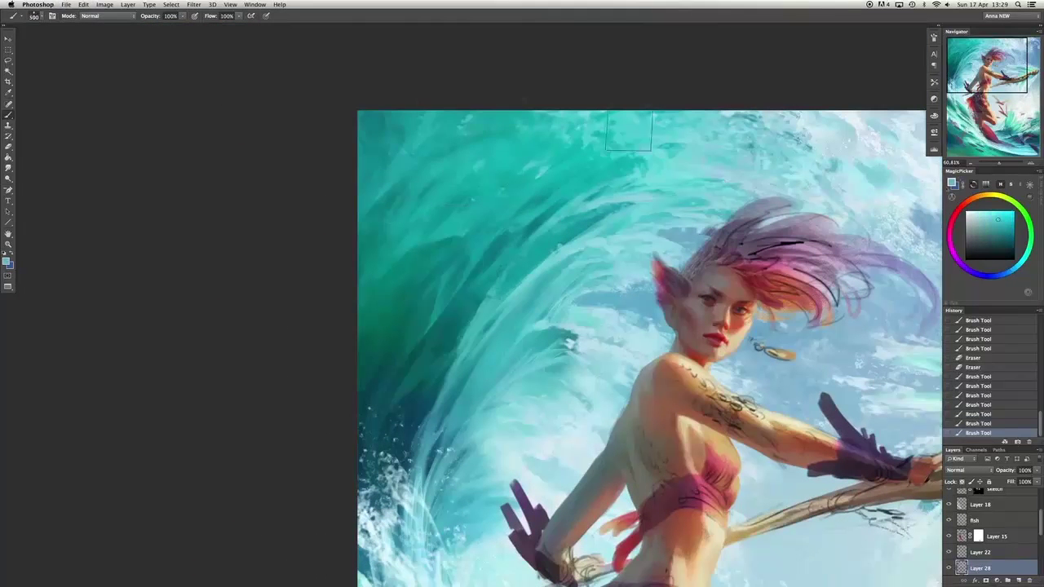
pyautogui.moveTo(522, 163); pyautogui.dragTo(433, 114)
pyautogui.keyDown('alt'); pyautogui.click(424, 130); pyautogui.keyUp('alt')
pyautogui.moveTo(539, 164); pyautogui.dragTo(456, 114)
pyautogui.moveTo(474, 147)
pyautogui.mouseDown()
pyautogui.moveTo(523, 132)
pyautogui.moveTo(506, 159)
pyautogui.mouseUp()
pyautogui.press('super+z')
pyautogui.press('super+z')
pyautogui.press('super+shift+h')
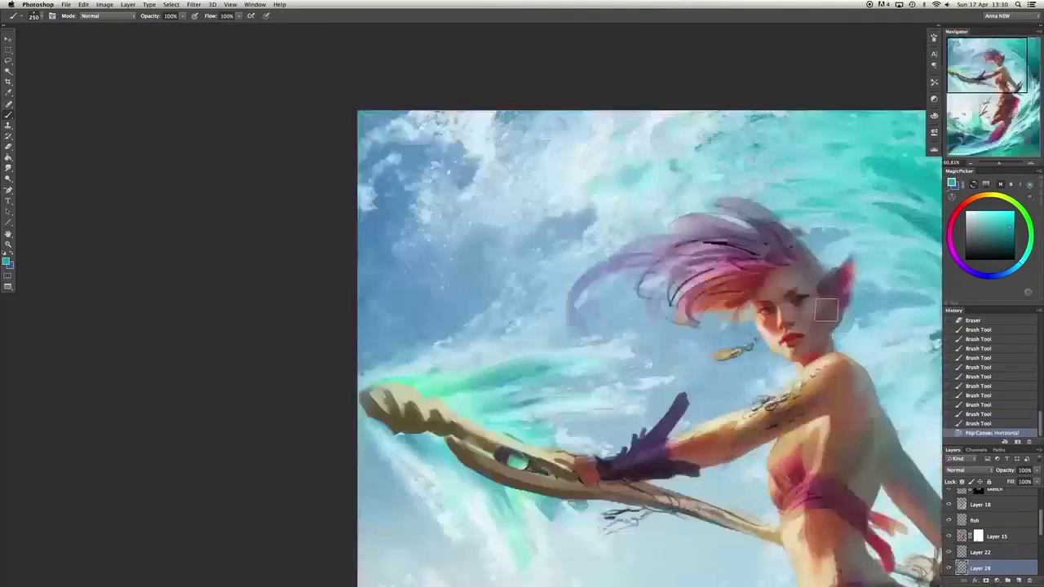
# Sample lighter cyans and paint broad strokes over the wave with a 250 brush.
pyautogui.click(628, 359)
pyautogui.press('super+z')
pyautogui.press(']')
pyautogui.press(']')
pyautogui.press(']')
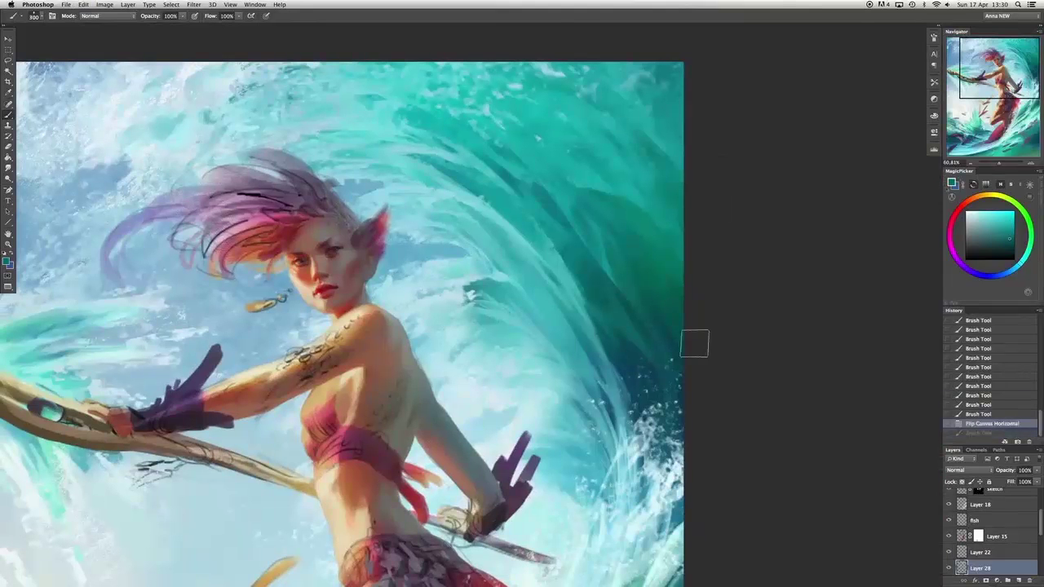
pyautogui.moveTo(469, 186); pyautogui.dragTo(523, 241)
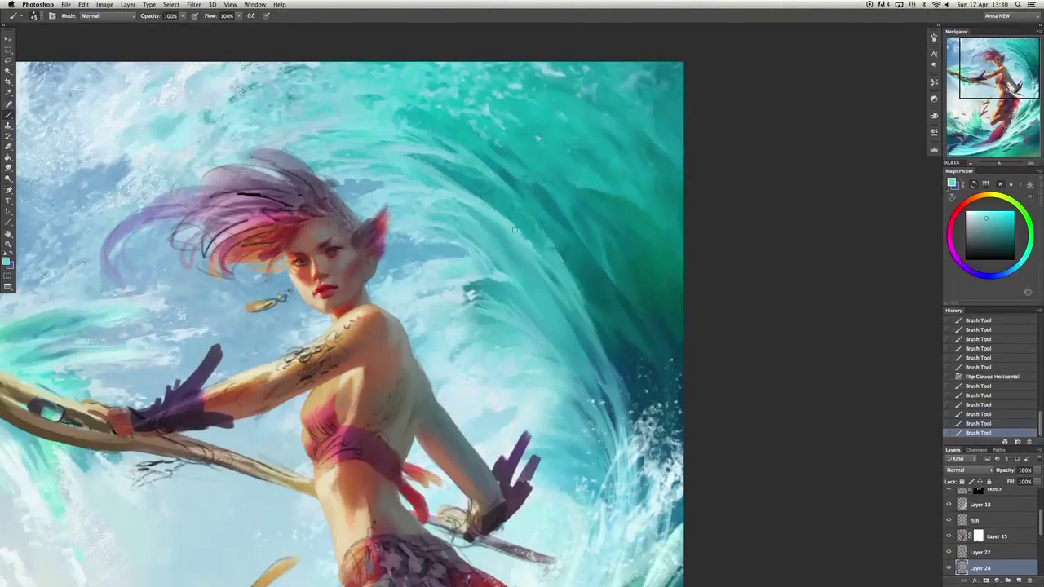
pyautogui.keyDown('alt'); pyautogui.click(471, 242); pyautogui.keyUp('alt')
pyautogui.click(471, 242)
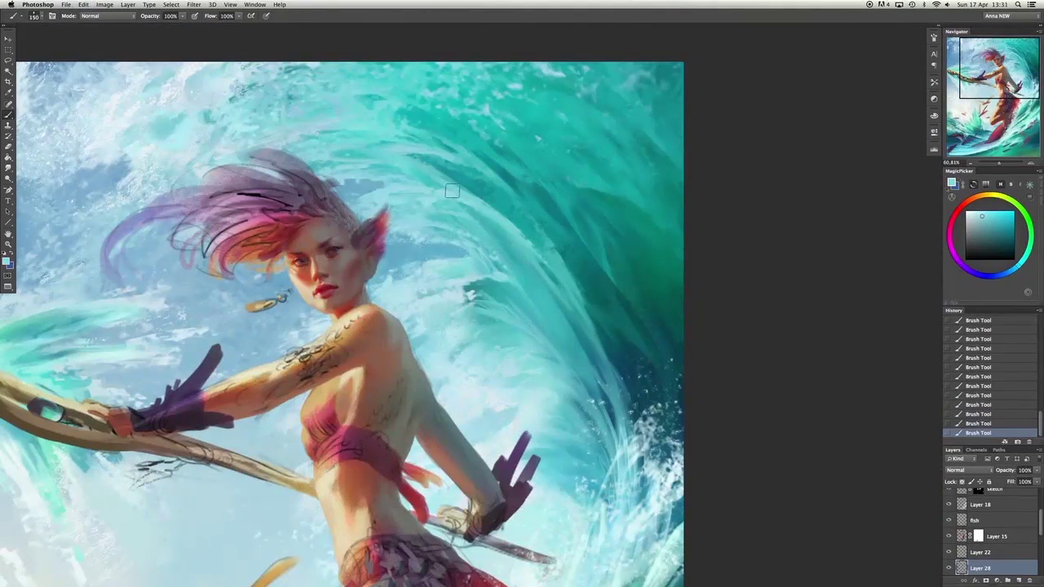
pyautogui.press(']')
pyautogui.press(']')
pyautogui.press(']')
pyautogui.press(']')
pyautogui.press(']')
pyautogui.press(']')
pyautogui.press(']')
pyautogui.press(']')
pyautogui.press('[')
pyautogui.press('[')
pyautogui.press('[')
pyautogui.press('[')
pyautogui.press('[')
pyautogui.keyDown('alt'); pyautogui.click(455, 254); pyautogui.keyUp('alt')
pyautogui.moveTo(454, 254)
pyautogui.mouseDown()
pyautogui.moveTo(473, 286)
pyautogui.moveTo(418, 348)
pyautogui.mouseUp()
# Paint lighter cyan strokes on the water at size 200, undoing a stroke.
pyautogui.press('[')
pyautogui.keyDown('alt'); pyautogui.click(469, 298); pyautogui.keyUp('alt')
pyautogui.moveTo(441, 314); pyautogui.dragTo(516, 288)
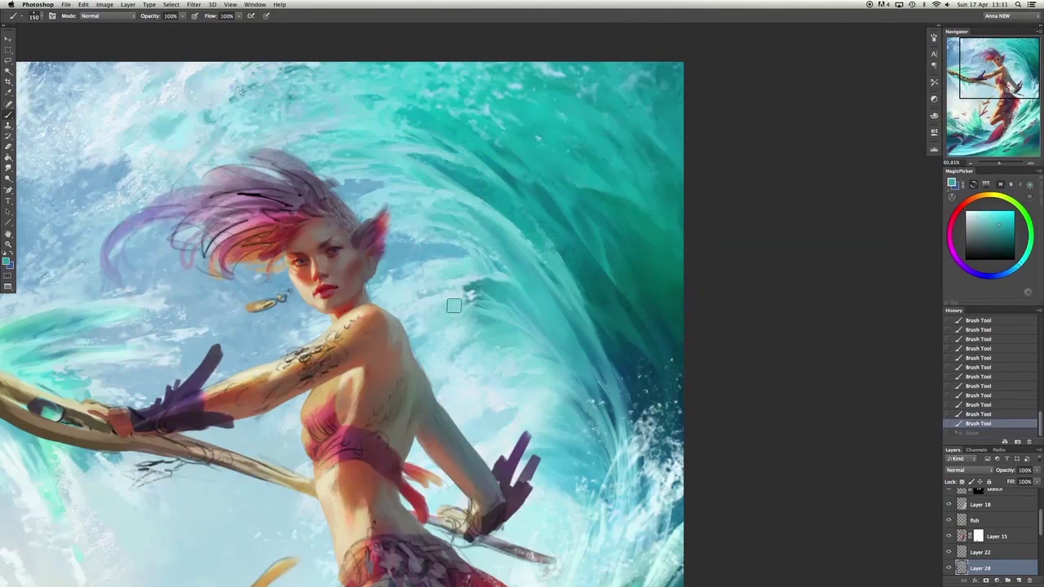
pyautogui.moveTo(454, 305); pyautogui.dragTo(509, 324)
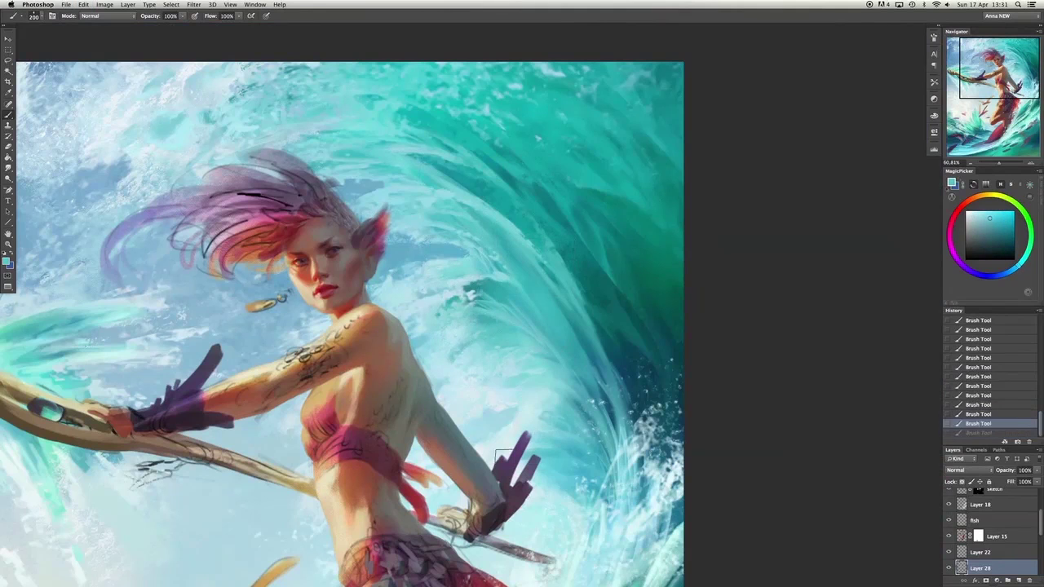
pyautogui.press('super+z')
pyautogui.press(']')
pyautogui.scroll(-4, 574, 450)
pyautogui.hscroll(3, 530, 424)
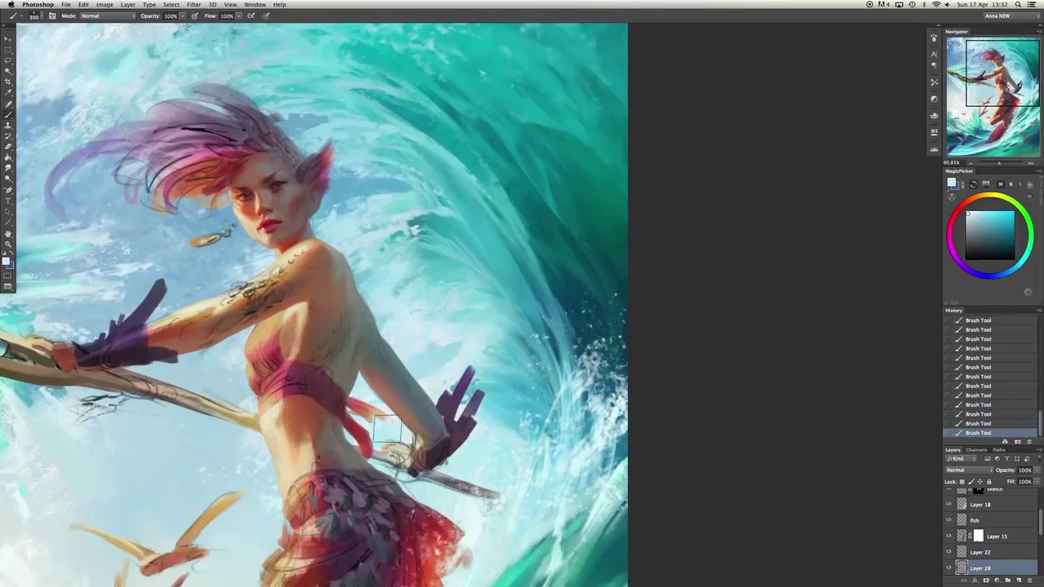
pyautogui.press(']')
pyautogui.press(']')
pyautogui.scroll(-4, 456, 411)
pyautogui.hscroll(-2, 456, 410)
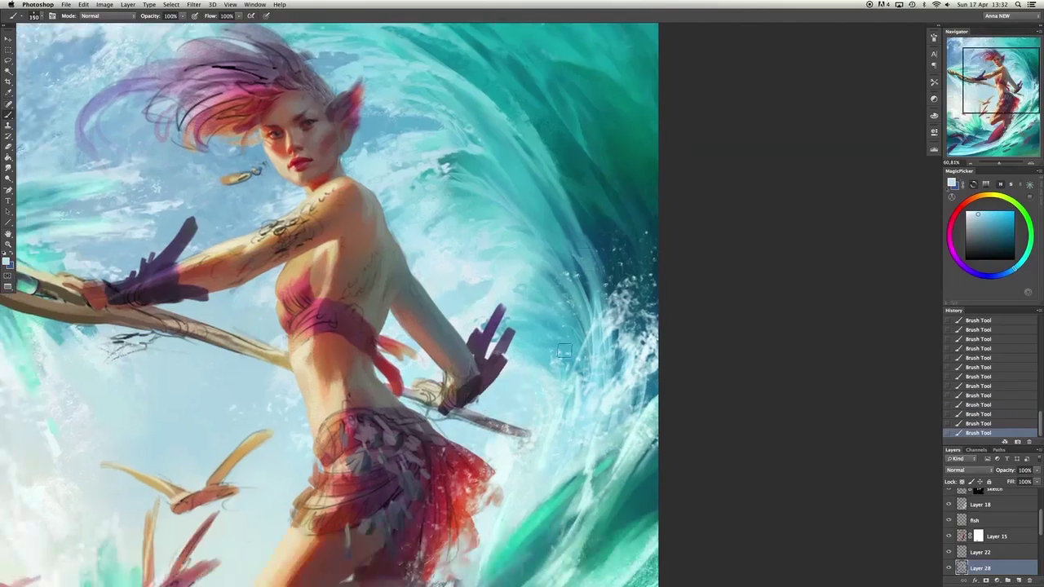
pyautogui.press('super+z')
pyautogui.press(']')
pyautogui.press(']')
pyautogui.press(']')
pyautogui.press(']')
pyautogui.press(']')
# Choose a brush tip preset and paint strokes in the sky near the staff.
pyautogui.rightClick(579, 380)
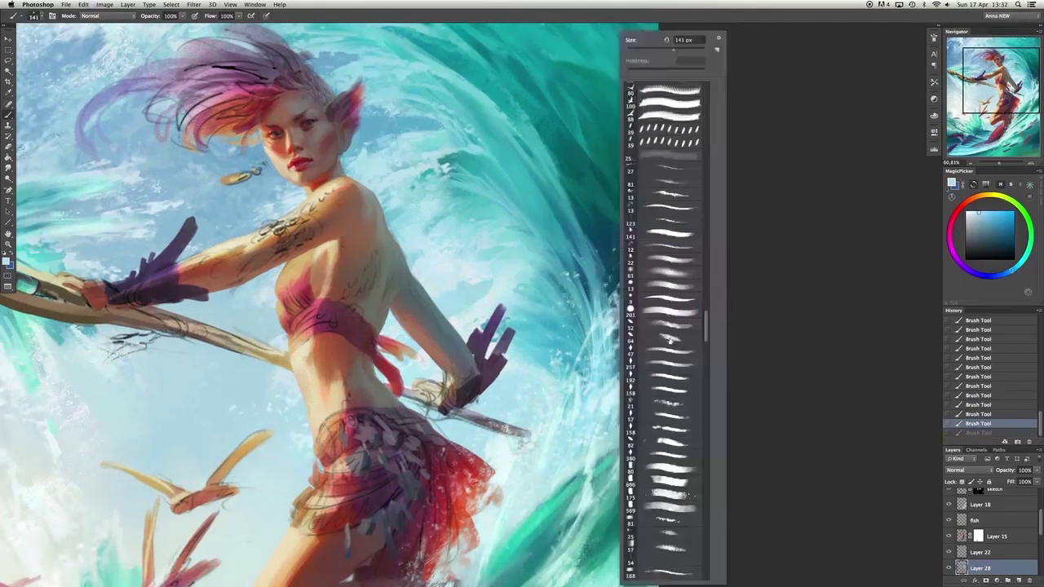
pyautogui.rightClick(536, 382)
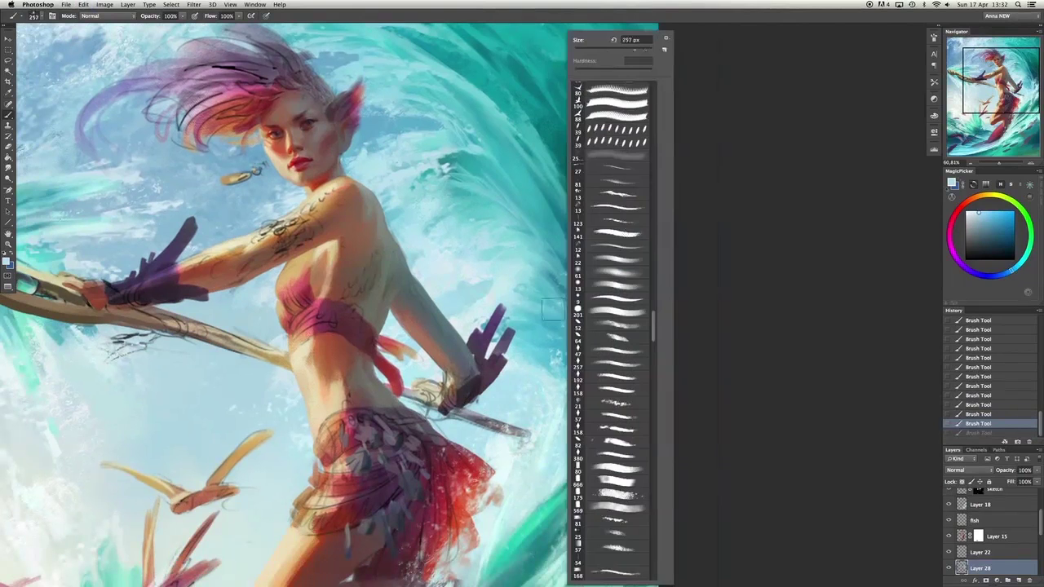
pyautogui.press('Return')
pyautogui.click(523, 309)
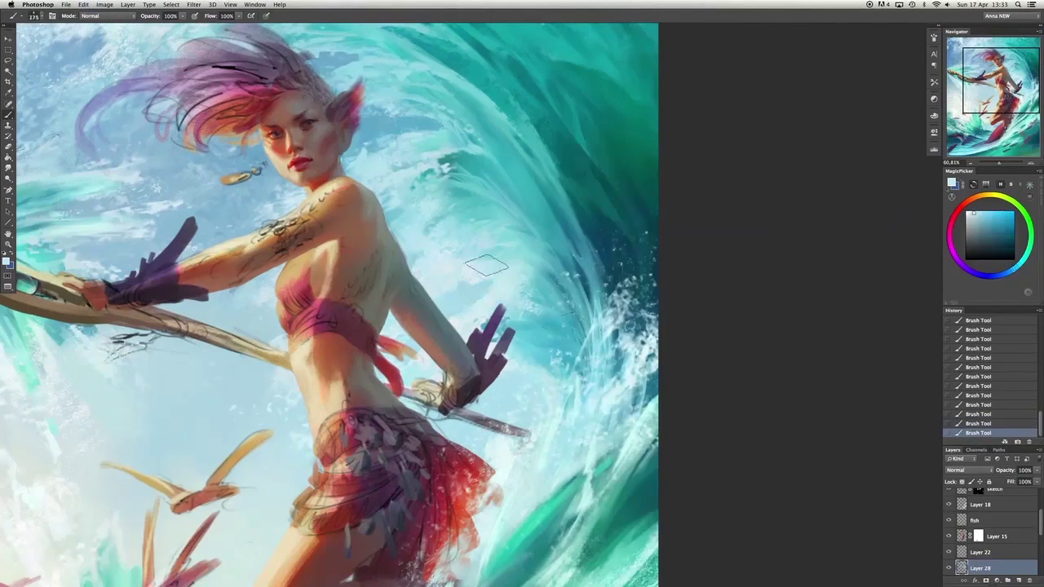
pyautogui.moveTo(487, 265); pyautogui.dragTo(609, 380)
pyautogui.moveTo(490, 281); pyautogui.dragTo(506, 290)
pyautogui.moveTo(513, 245); pyautogui.dragTo(652, 212)
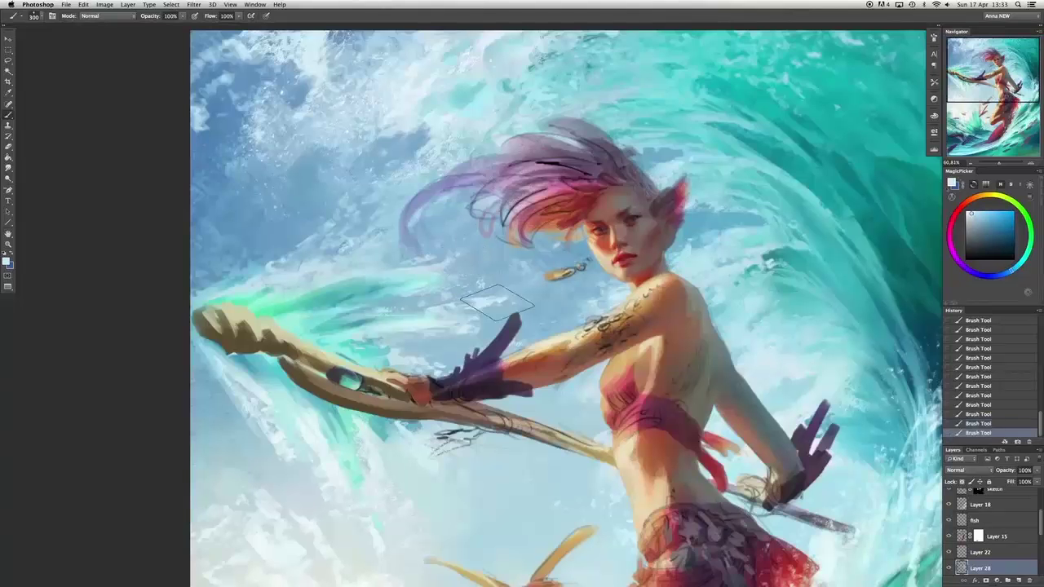
pyautogui.moveTo(457, 269); pyautogui.dragTo(506, 302)
pyautogui.press(']')
pyautogui.press(']')
pyautogui.press(']')
# Sample a teal and dab it onto the splash at size 250, undoing the last dab.
pyautogui.moveTo(223, 425); pyautogui.dragTo(300, 335)
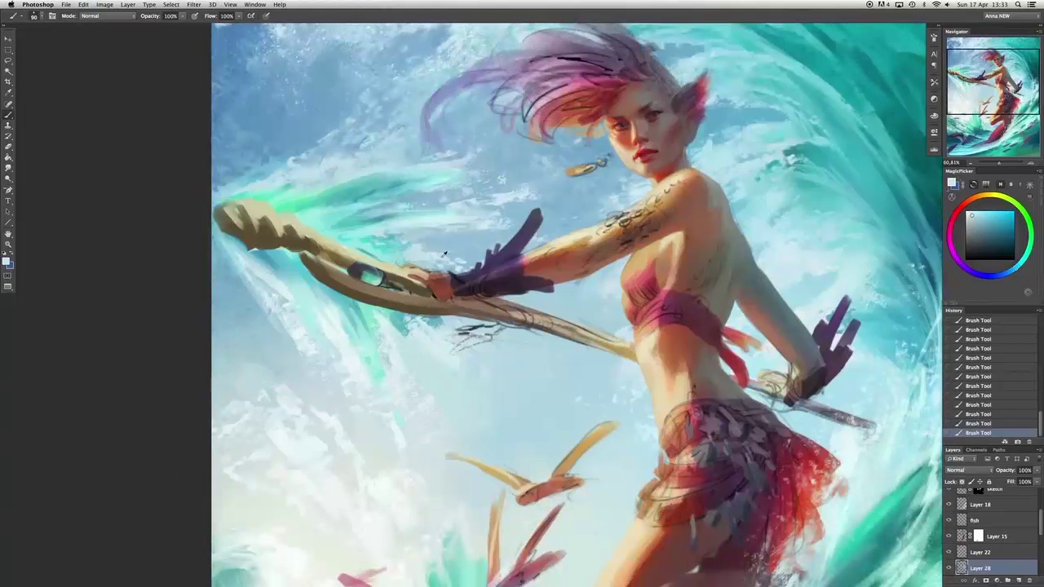
pyautogui.scroll(1, 412, 131)
pyautogui.press('[')
pyautogui.press('[')
pyautogui.press('[')
pyautogui.press('[')
pyautogui.scroll(-3, 422, 62)
pyautogui.keyDown('alt'); pyautogui.click(268, 432); pyautogui.keyUp('alt')
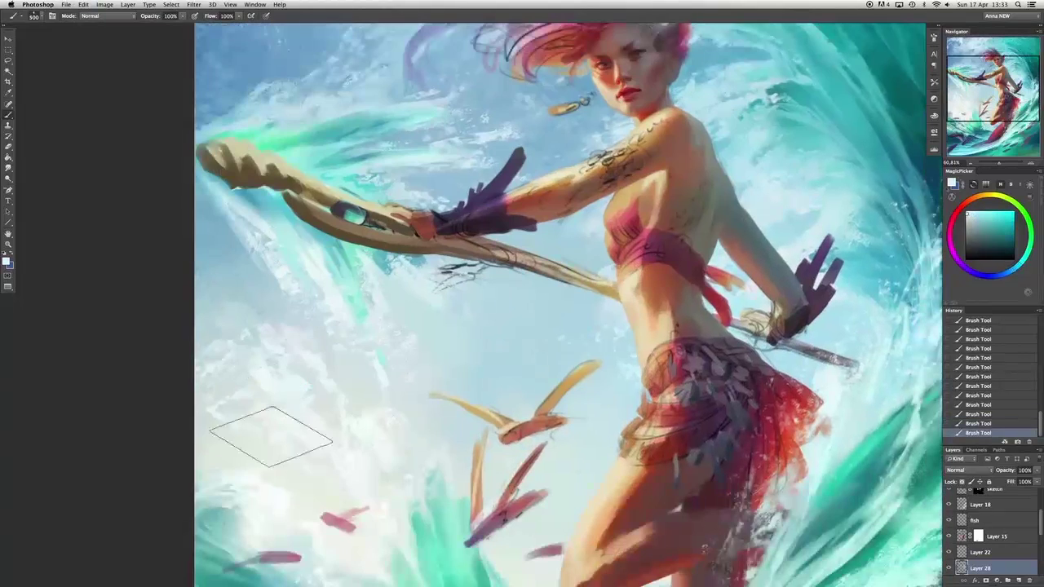
pyautogui.scroll(-3, 392, 298)
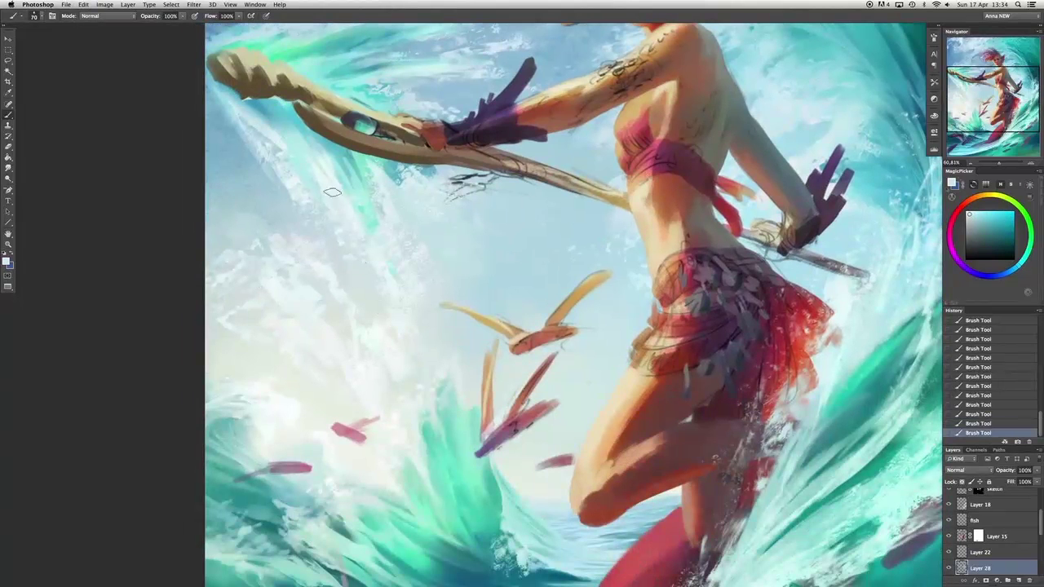
pyautogui.press(']')
pyautogui.press(']')
pyautogui.press(']')
pyautogui.press(']')
pyautogui.press(']')
pyautogui.press(']')
pyautogui.press(']')
pyautogui.press(']')
pyautogui.click(334, 372)
pyautogui.click(391, 415)
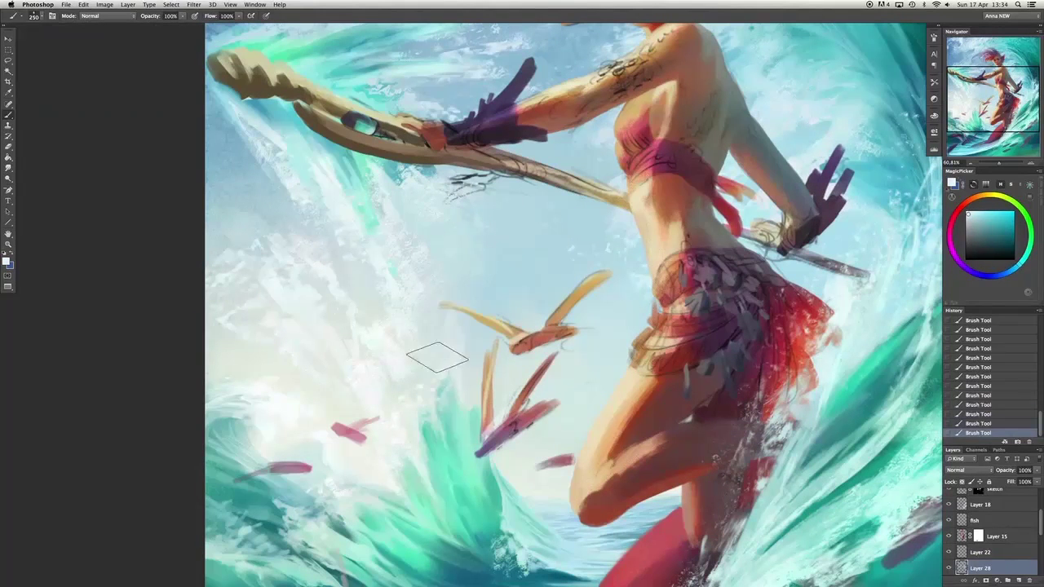
pyautogui.press('[')
pyautogui.press('[')
pyautogui.press('[')
pyautogui.press('[')
pyautogui.scroll(-5, 437, 357)
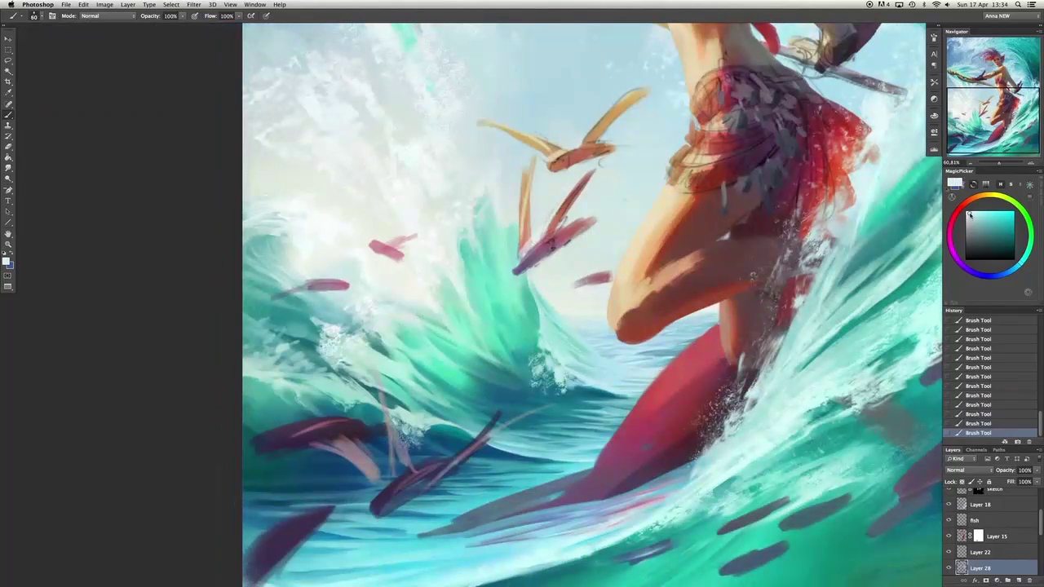
pyautogui.hotkey('ctrl', 'z')
# Switch to an angled brush tip, paint the wave crest, and erase part of the left wave.
pyautogui.rightClick(380, 244)
pyautogui.rightClick(342, 343)
pyautogui.click(400, 404)
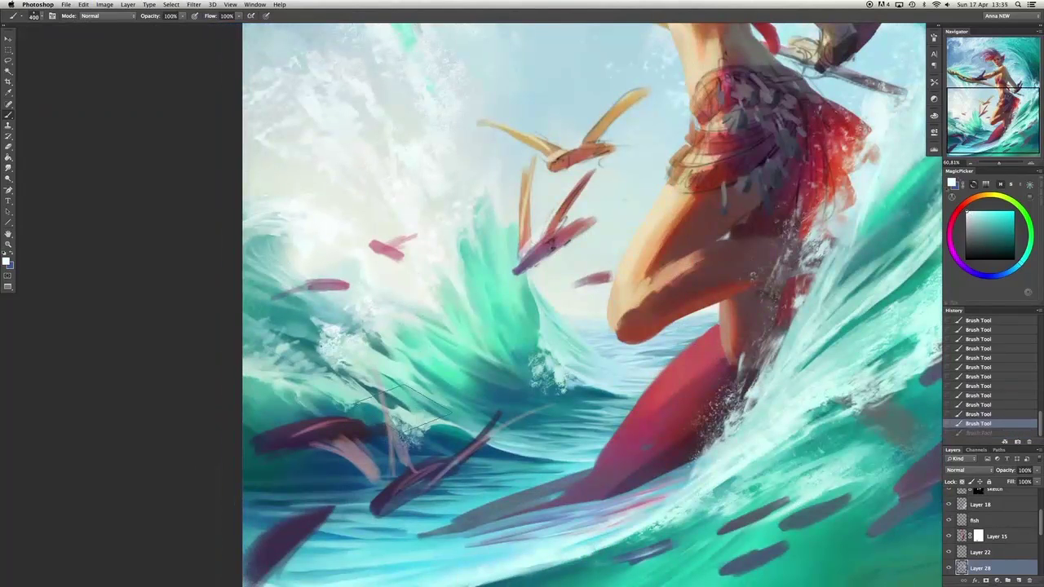
pyautogui.click(399, 408)
pyautogui.press('[')
pyautogui.press('[')
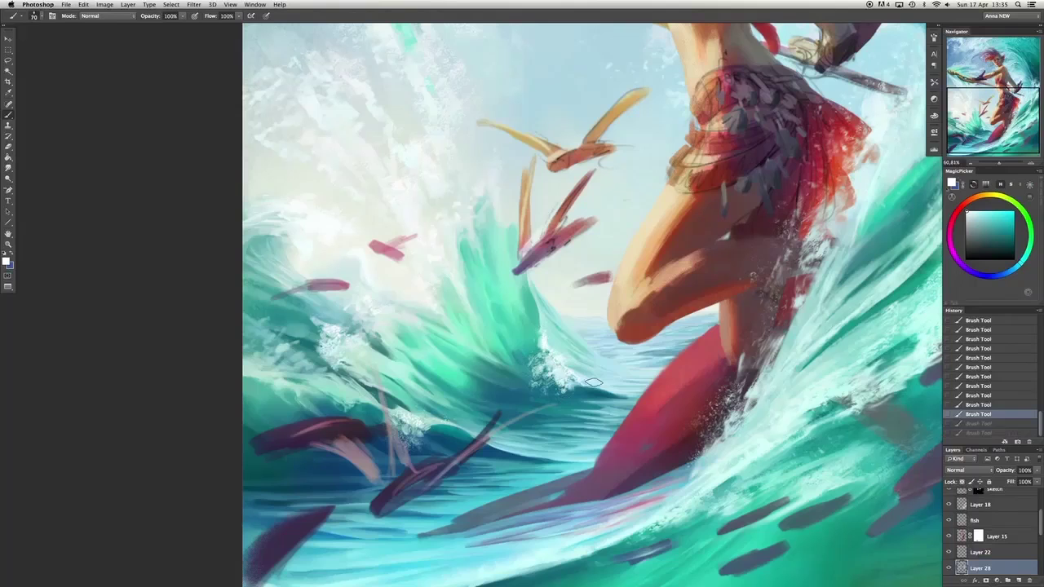
pyautogui.press(']')
pyautogui.press(']')
pyautogui.press(']')
pyautogui.press(']')
pyautogui.press(']')
pyautogui.press(']')
pyautogui.press(']')
pyautogui.press(']')
pyautogui.press(']')
pyautogui.press(']')
pyautogui.press(']')
pyautogui.press(']')
pyautogui.press(']')
pyautogui.hotkey('ctrl', 'z')
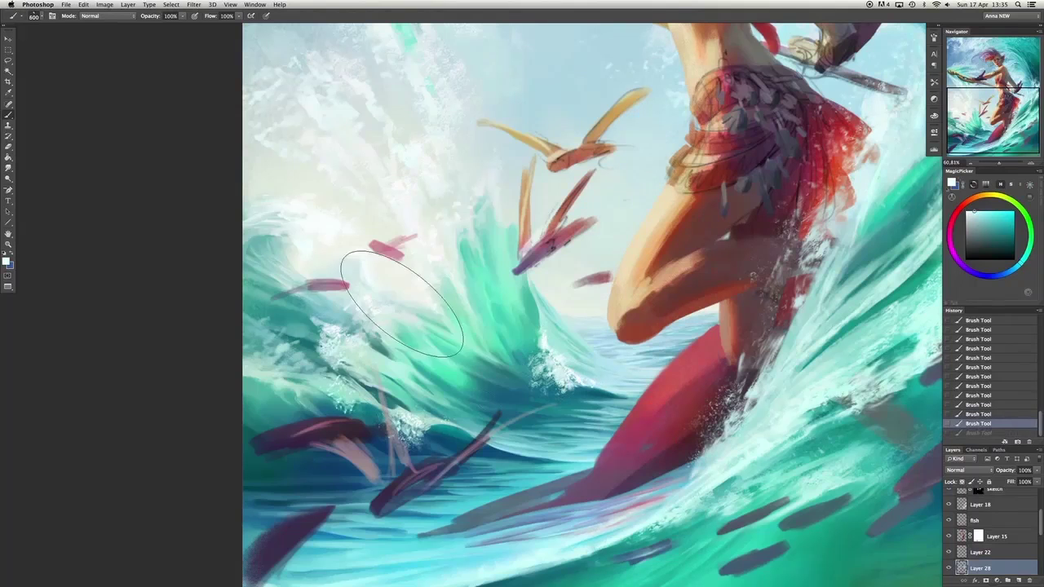
pyautogui.press('e')
pyautogui.click(294, 359)
pyautogui.press(']')
pyautogui.press(']')
pyautogui.press(']')
pyautogui.press(']')
pyautogui.press(']')
pyautogui.press(']')
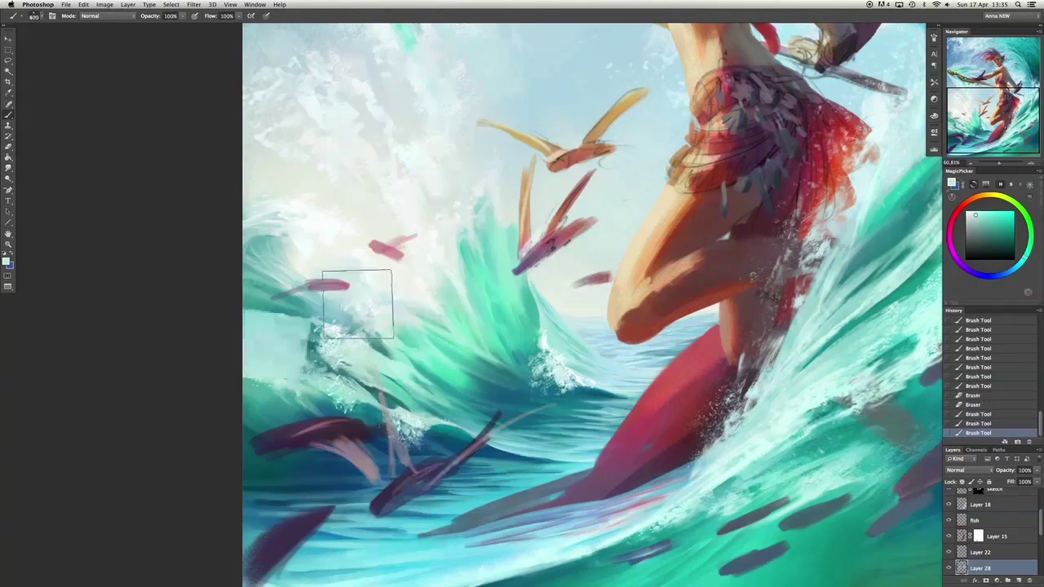
# Paint light strokes on the left wave and repaint its foam with a sampled light teal.
pyautogui.moveTo(269, 334)
pyautogui.mouseDown()
pyautogui.moveTo(302, 351)
pyautogui.moveTo(327, 327)
pyautogui.moveTo(314, 324)
pyautogui.mouseUp()
pyautogui.press('[')
pyautogui.press('[')
pyautogui.press('[')
pyautogui.press('[')
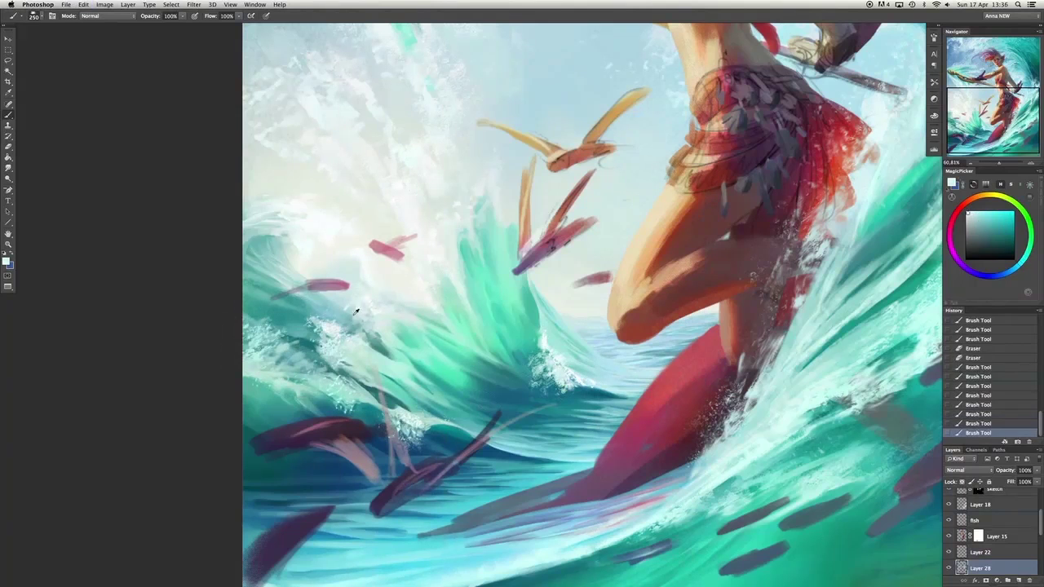
pyautogui.moveTo(385, 336); pyautogui.dragTo(350, 359)
pyautogui.press('[')
pyautogui.keyDown('alt'); pyautogui.click(285, 348); pyautogui.keyUp('alt')
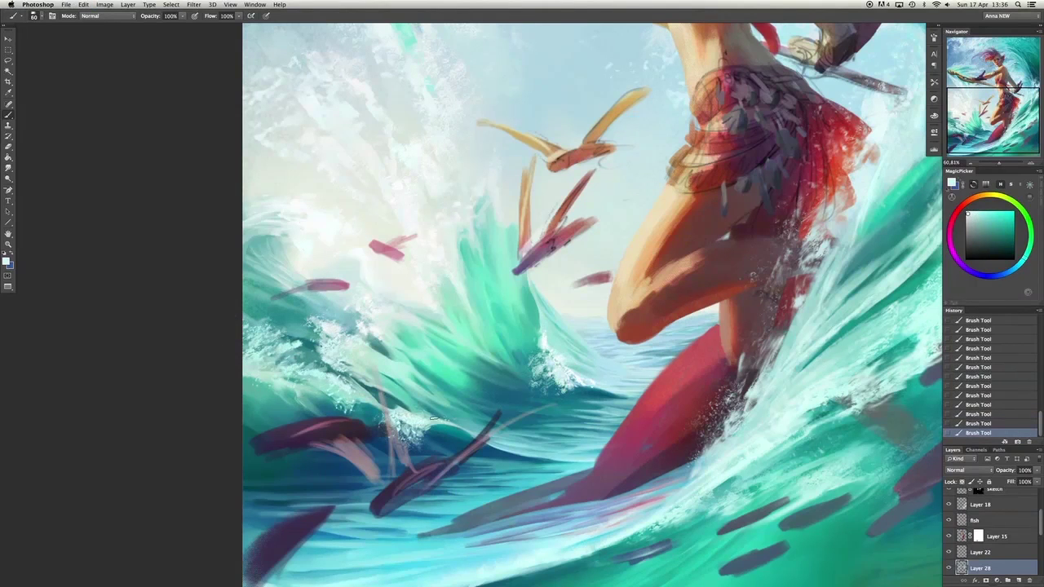
pyautogui.moveTo(444, 234); pyautogui.dragTo(477, 269)
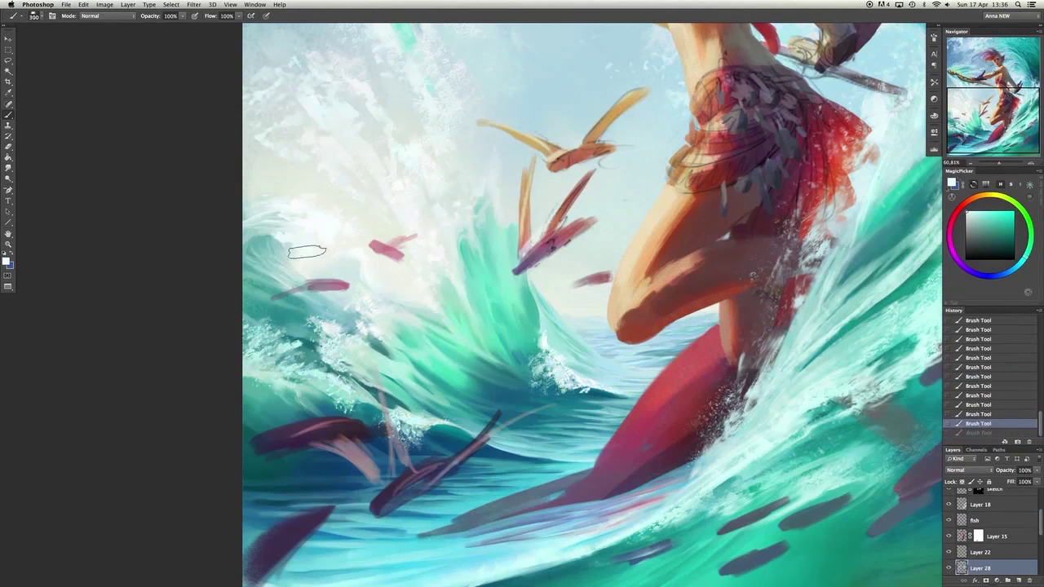
# Redo the left wave foam and sample lighter teals from it, brush at 125.
pyautogui.press('[')
pyautogui.moveTo(457, 490); pyautogui.dragTo(493, 380)
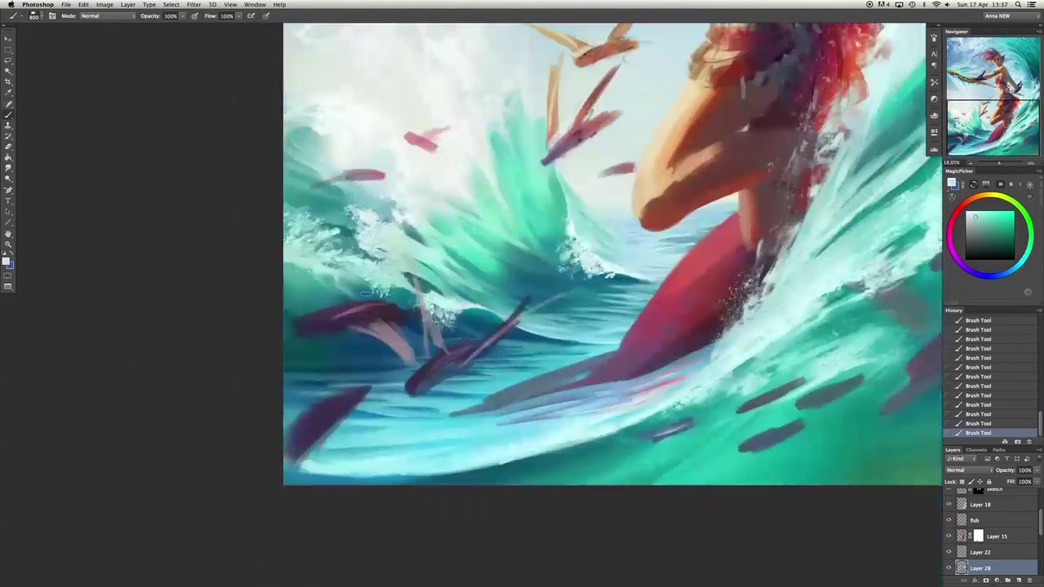
pyautogui.hotkey('ctrl', 'z')
pyautogui.moveTo(342, 277)
pyautogui.mouseDown()
pyautogui.moveTo(400, 295)
pyautogui.moveTo(444, 290)
pyautogui.mouseUp()
pyautogui.keyDown('alt'); pyautogui.click(386, 220); pyautogui.keyUp('alt')
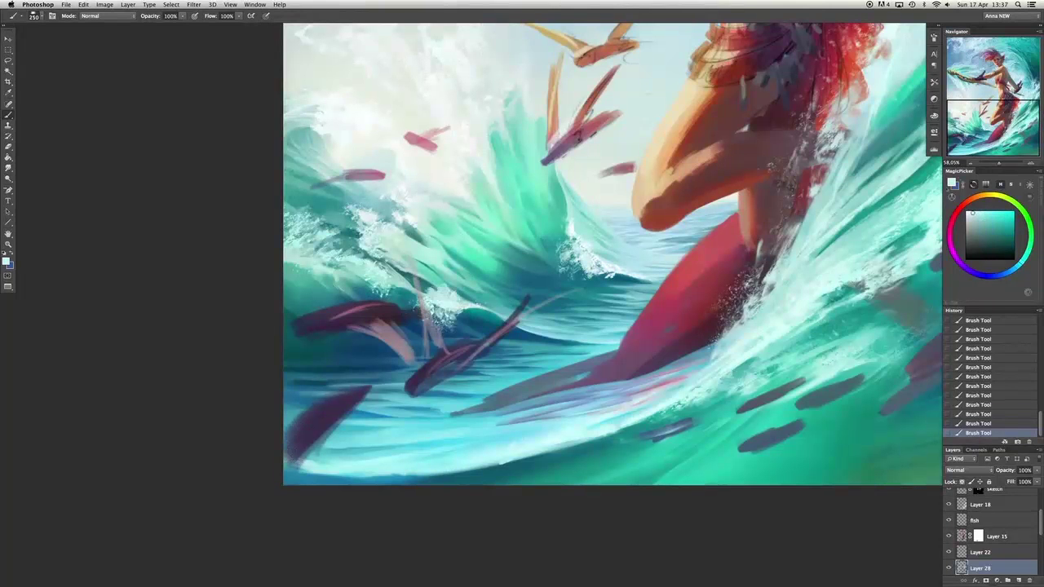
pyautogui.keyDown('alt'); pyautogui.click(296, 205); pyautogui.keyUp('alt')
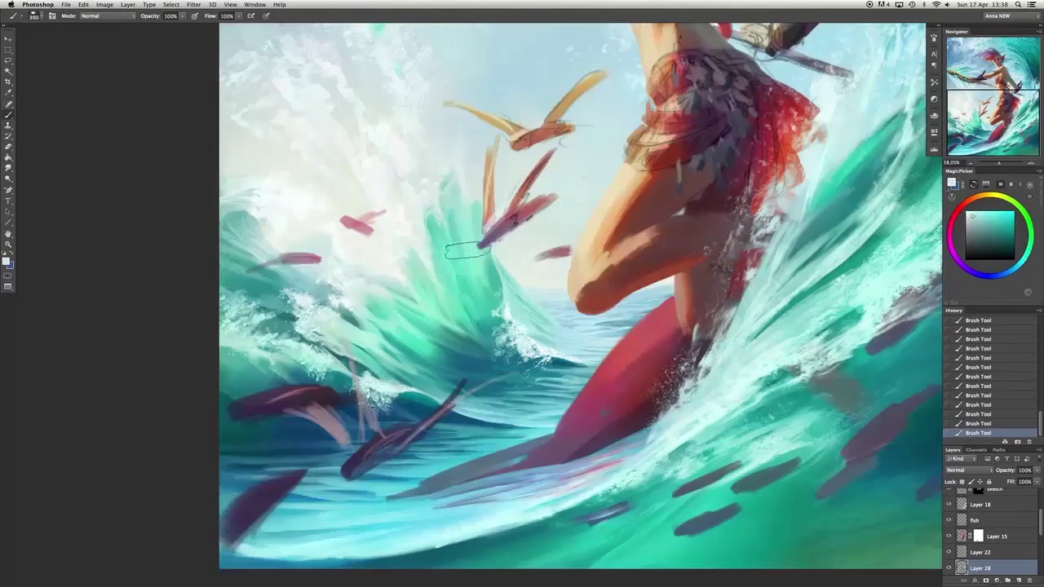
pyautogui.press('[')
pyautogui.press('[')
# At brush size 175, sketch light cyan strokes on the upper-right wave and around the waist and hand, then add a new layer.
pyautogui.scroll(-5, 526, 271)
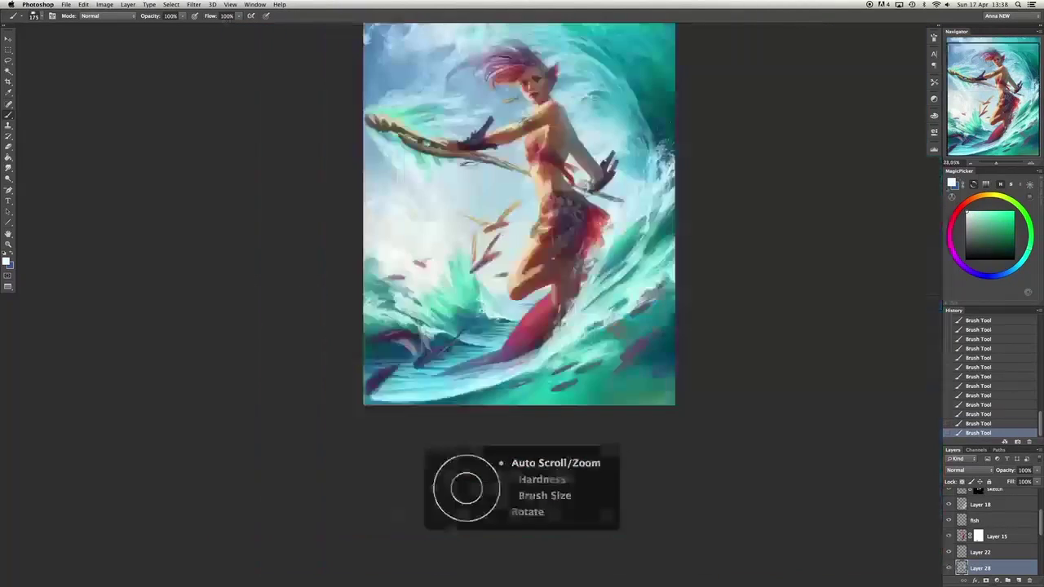
pyautogui.scroll(3, 525, 271)
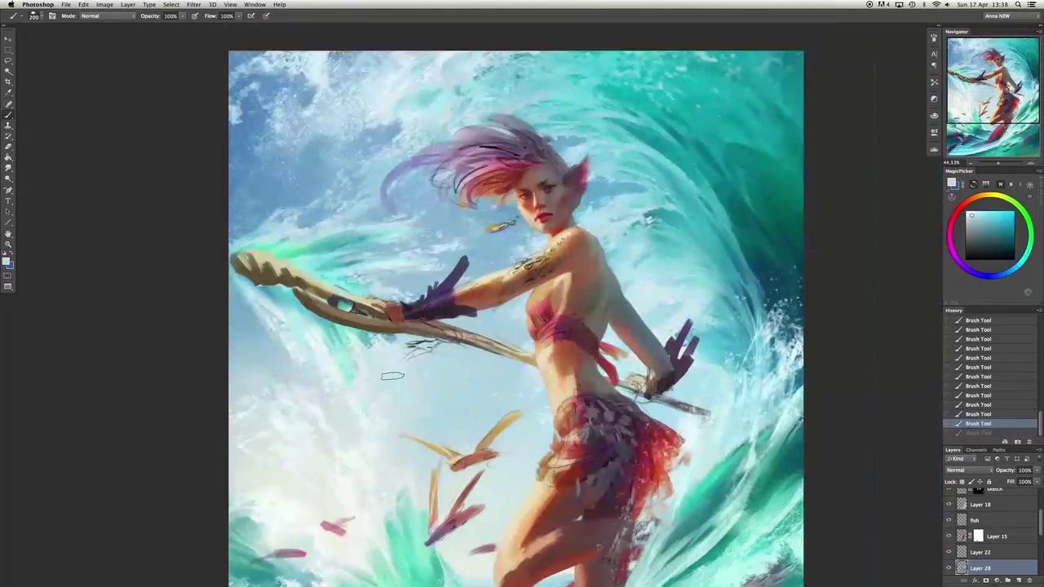
pyautogui.scroll(-3, 604, 200)
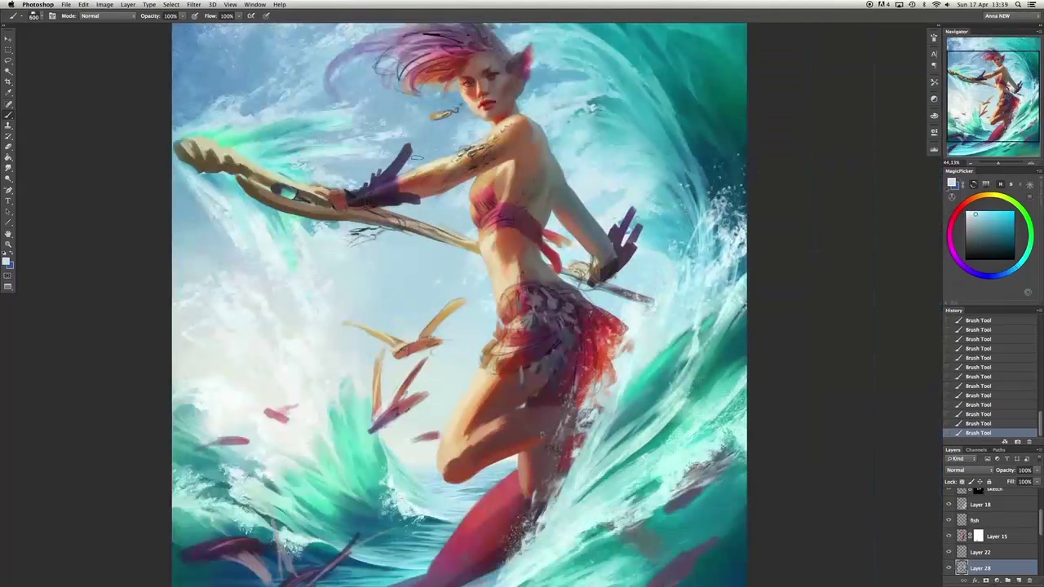
pyautogui.press('[')
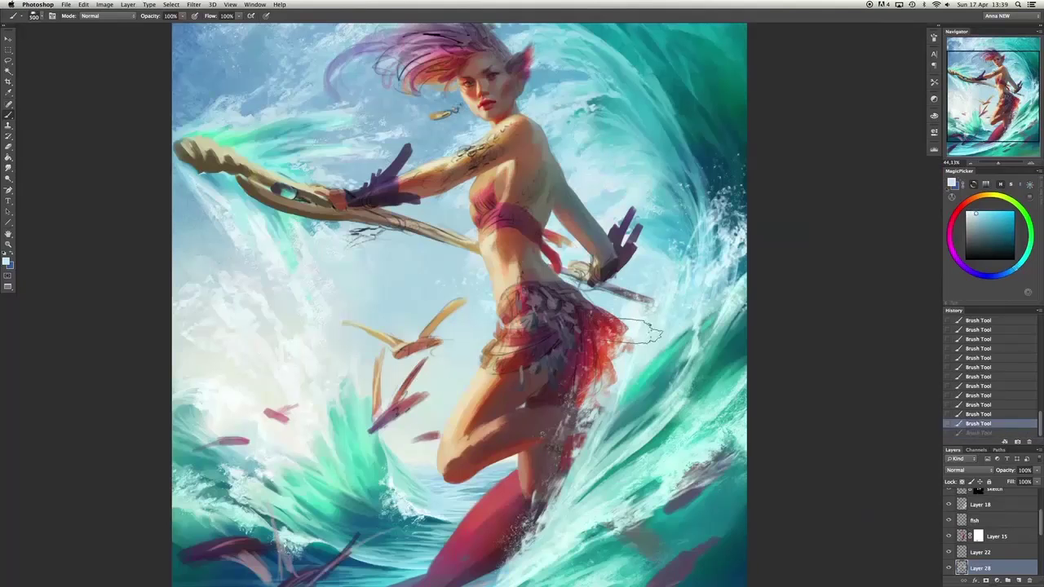
pyautogui.moveTo(640, 278); pyautogui.dragTo(616, 359)
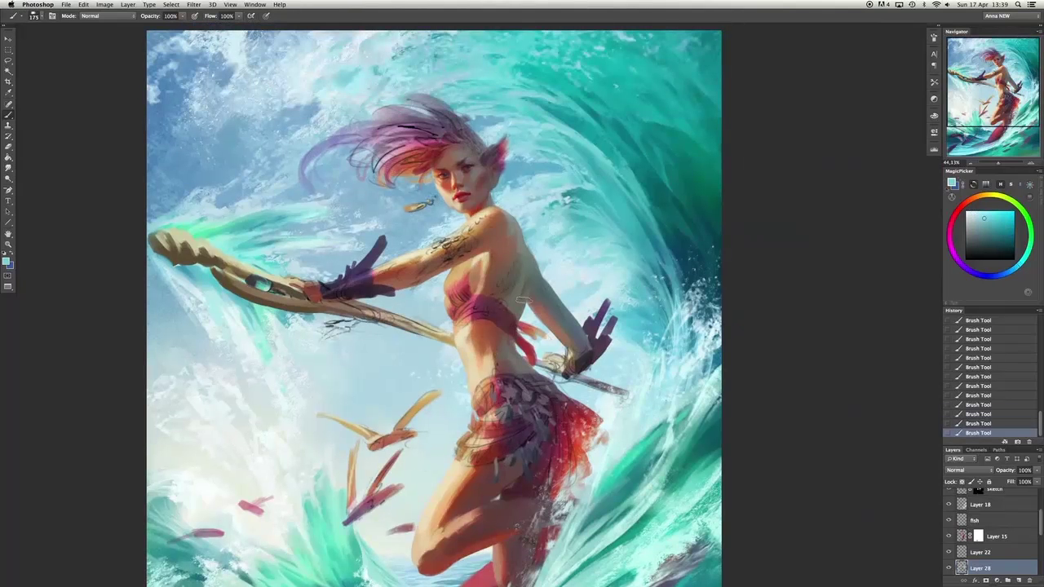
pyautogui.moveTo(461, 330); pyautogui.dragTo(619, 351)
pyautogui.moveTo(571, 94); pyautogui.dragTo(694, 49)
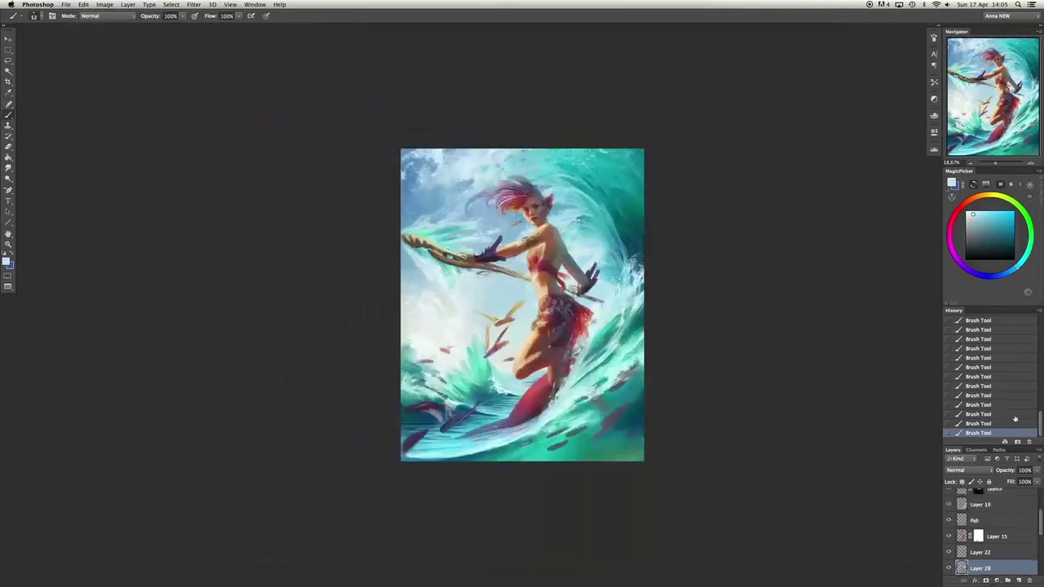
pyautogui.press('super+alt+shift+n')
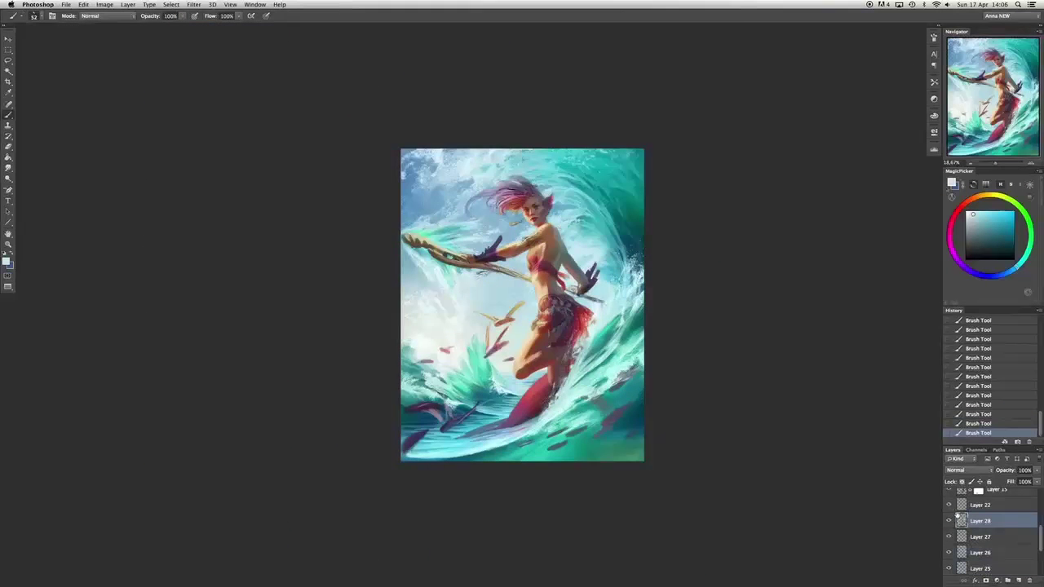
pyautogui.scroll(3, 571, 310)
# Paint loose water strokes across the lower left and bottom of the new layer.
pyautogui.rightClick(597, 310)
pyautogui.scroll(-1, 597, 310)
pyautogui.moveTo(571, 489); pyautogui.dragTo(457, 457)
pyautogui.moveTo(587, 424); pyautogui.dragTo(391, 489)
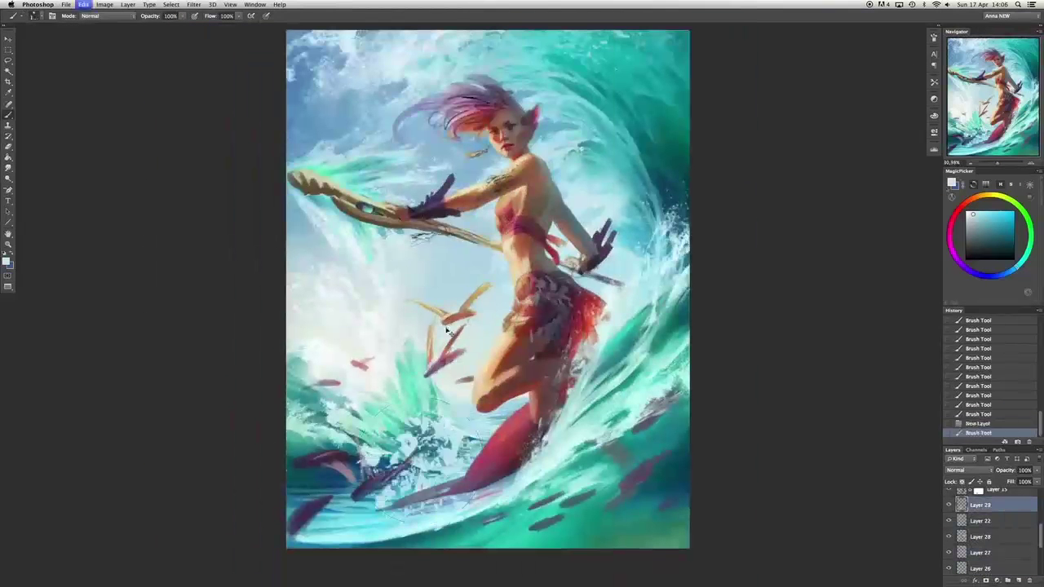
pyautogui.moveTo(456, 392); pyautogui.dragTo(326, 514)
# Skew the water strokes into a slant and warp them into a curve at the lower left.
pyautogui.press('super+t')
pyautogui.moveTo(587, 509); pyautogui.dragTo(710, 517)
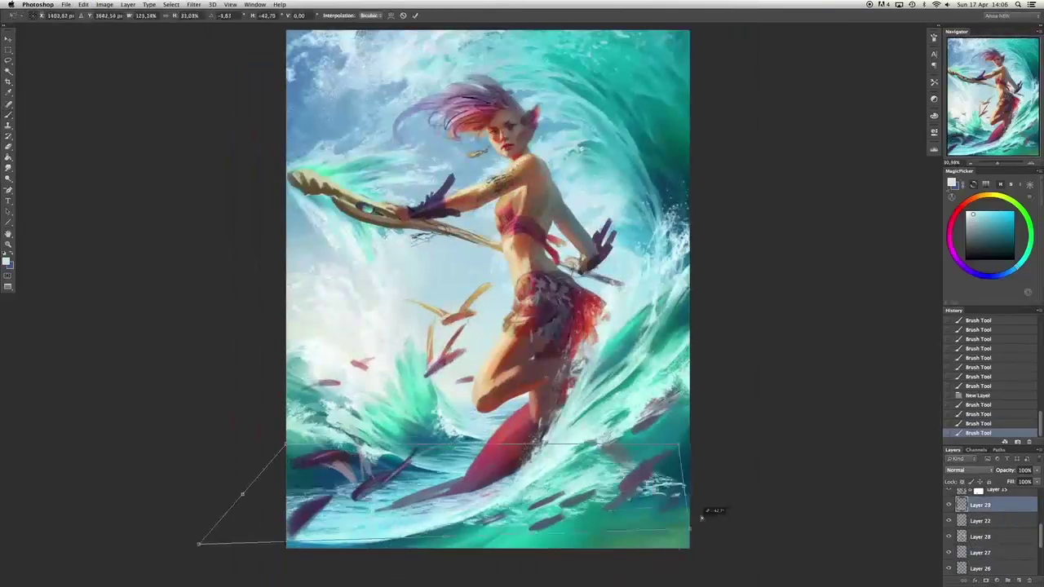
pyautogui.rightClick(402, 463)
pyautogui.click(414, 516)
pyautogui.moveTo(245, 522)
pyautogui.mouseDown()
pyautogui.moveTo(408, 559)
pyautogui.moveTo(384, 582)
pyautogui.mouseUp()
pyautogui.press('l')
pyautogui.click(590, 188)
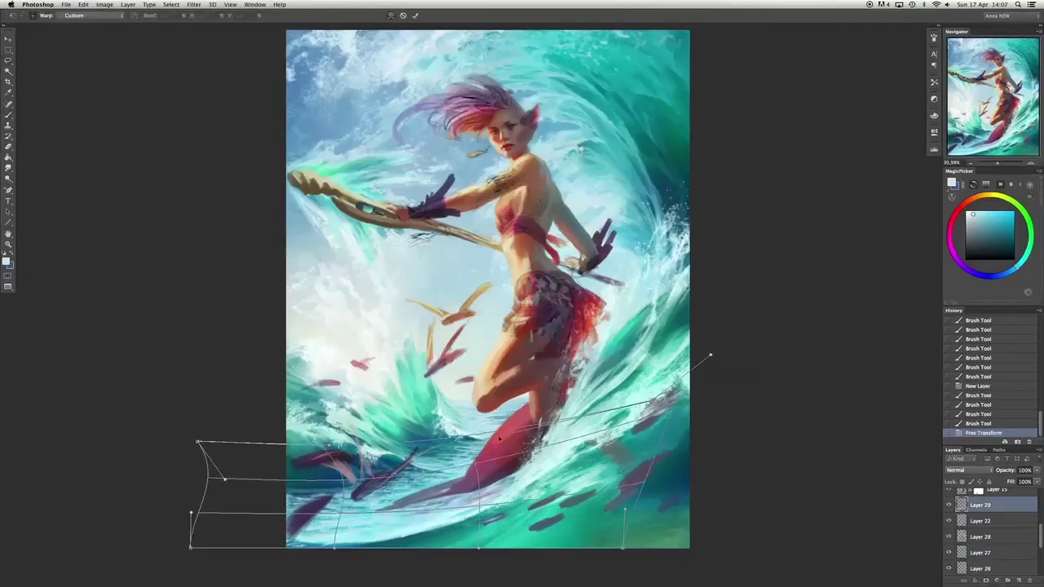
# Try a second warp reshaping the strokes' corners and bottom curve, then undo it.
pyautogui.moveTo(301, 506); pyautogui.dragTo(326, 554)
pyautogui.moveTo(624, 510); pyautogui.dragTo(819, 401)
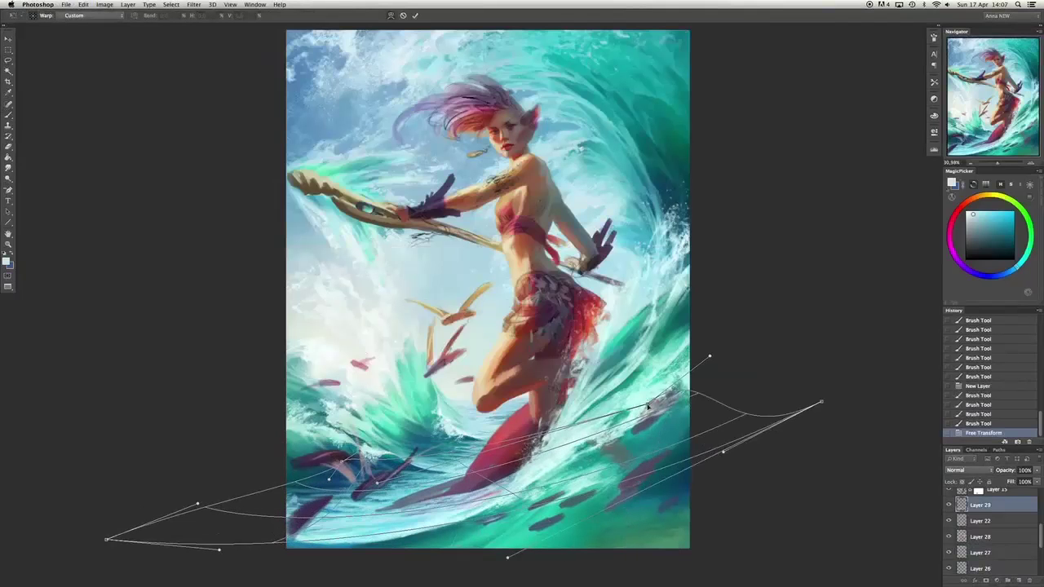
pyautogui.moveTo(106, 540)
pyautogui.mouseDown()
pyautogui.moveTo(138, 510)
pyautogui.moveTo(109, 527)
pyautogui.mouseUp()
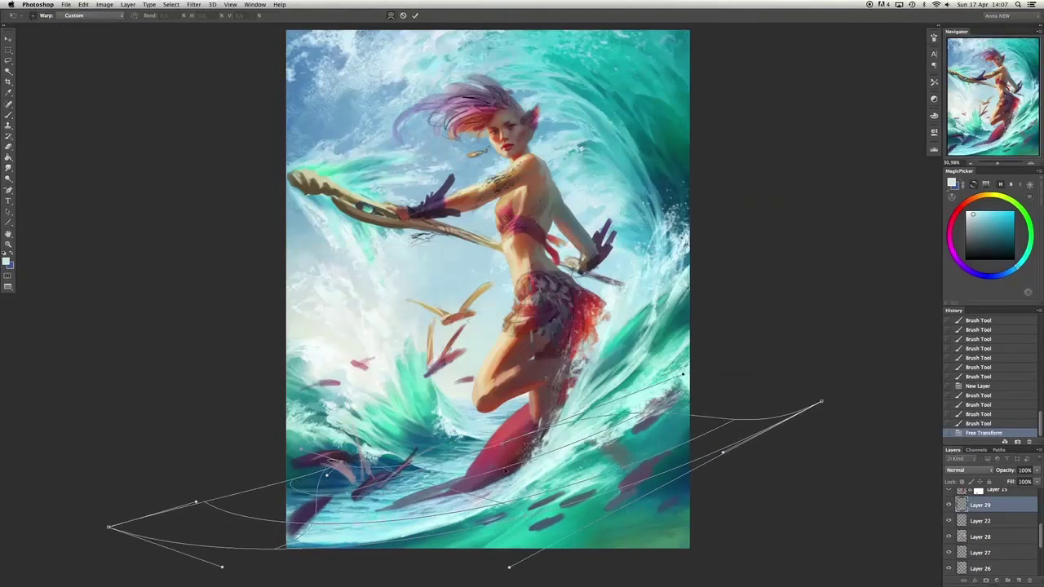
pyautogui.press('Return')
pyautogui.hotkey('ctrl', 'z')
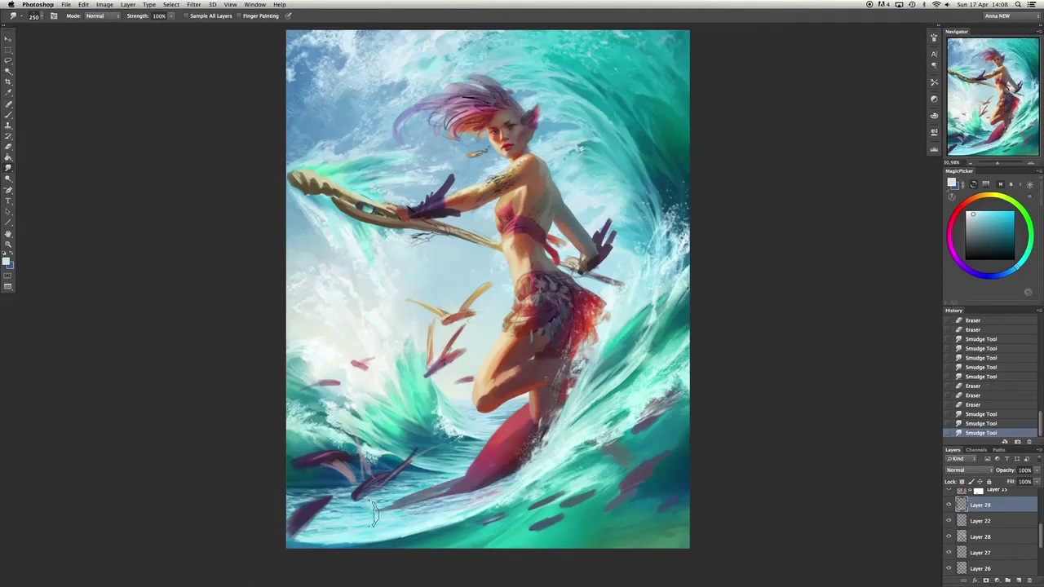
pyautogui.press('b')
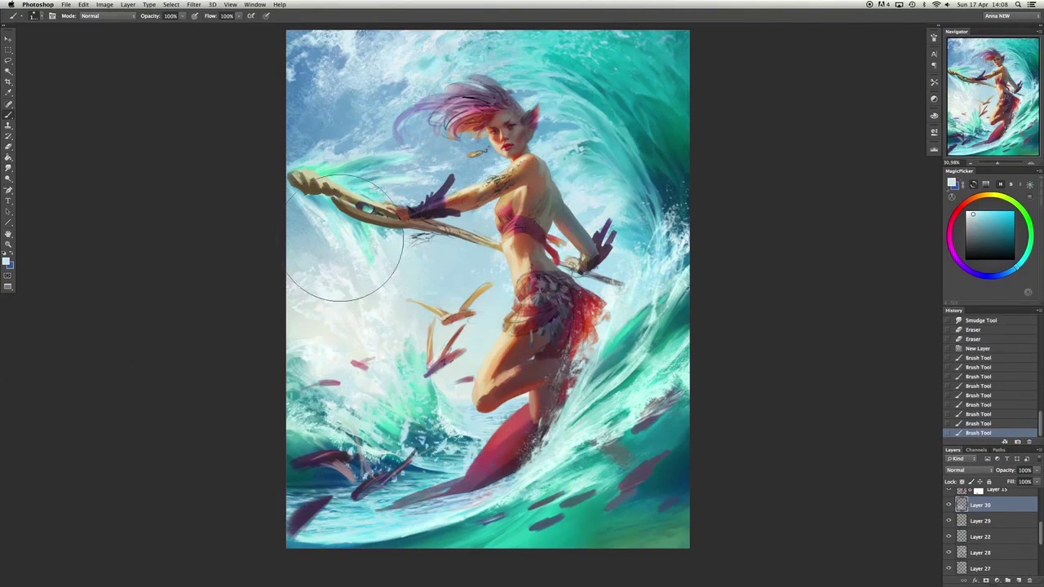
# Flatten the new strokes into a thin band, then distort and warp it wider across the bottom.
pyautogui.hotkey('ctrl', 't')
pyautogui.rightClick(419, 368)
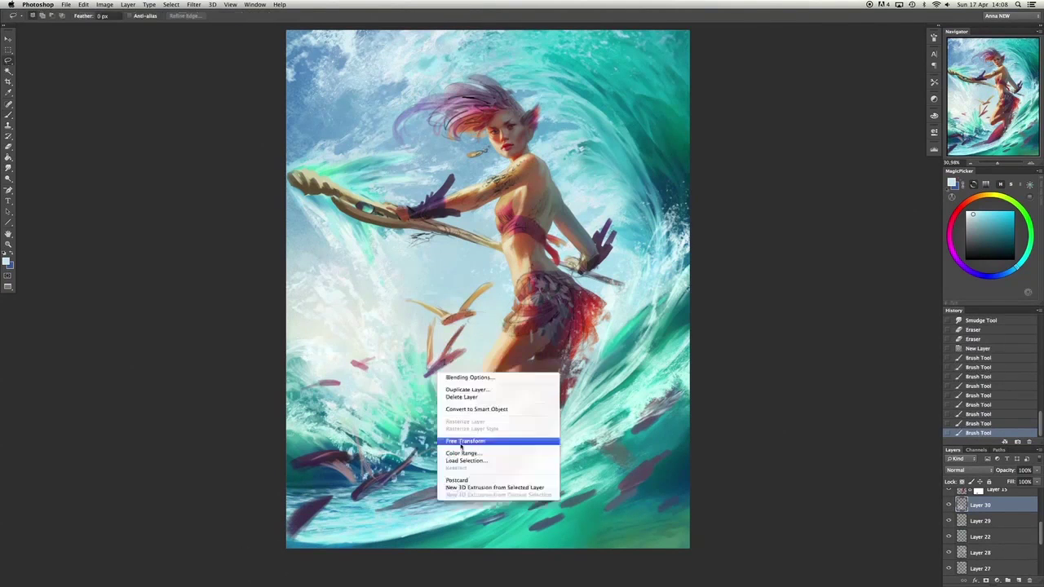
pyautogui.click(459, 443)
pyautogui.moveTo(435, 285); pyautogui.dragTo(372, 504)
pyautogui.rightClick(454, 397)
pyautogui.click(481, 473)
pyautogui.moveTo(457, 392); pyautogui.dragTo(432, 436)
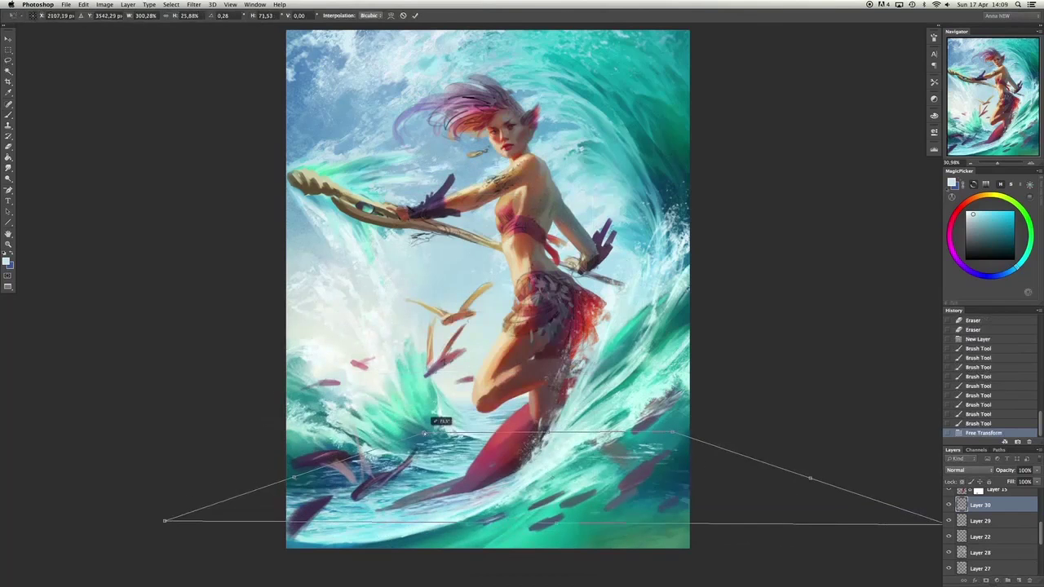
pyautogui.rightClick(432, 437)
pyautogui.click(457, 530)
pyautogui.press('Return')
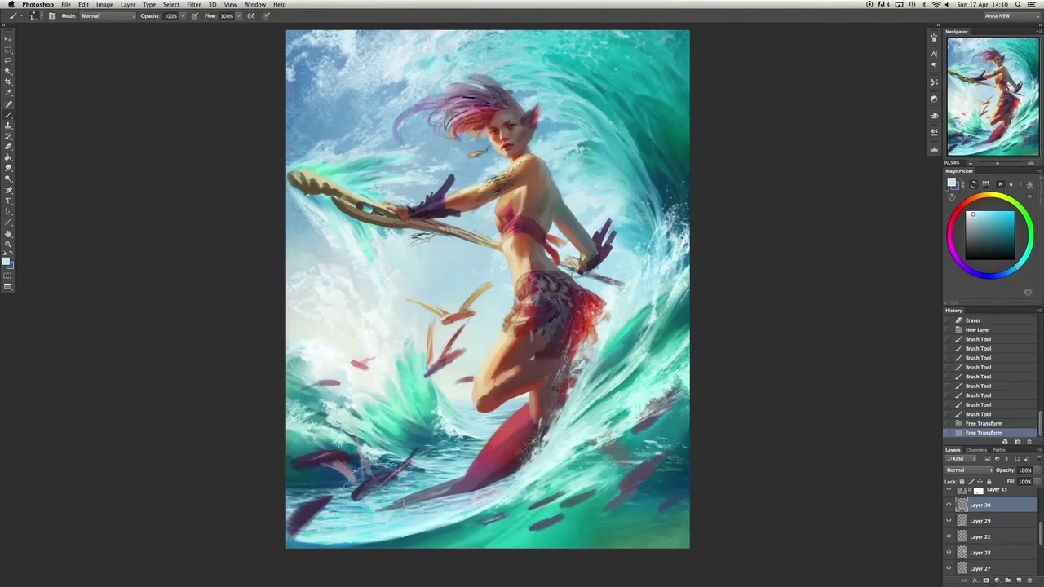
# Erase stray parts of the band, pull a corner out left, and crop the layer to the canvas.
pyautogui.moveTo(523, 470); pyautogui.dragTo(600, 471)
pyautogui.hotkey('ctrl', 't')
pyautogui.rightClick(508, 448)
pyautogui.click(539, 497)
pyautogui.moveTo(250, 449); pyautogui.dragTo(210, 431)
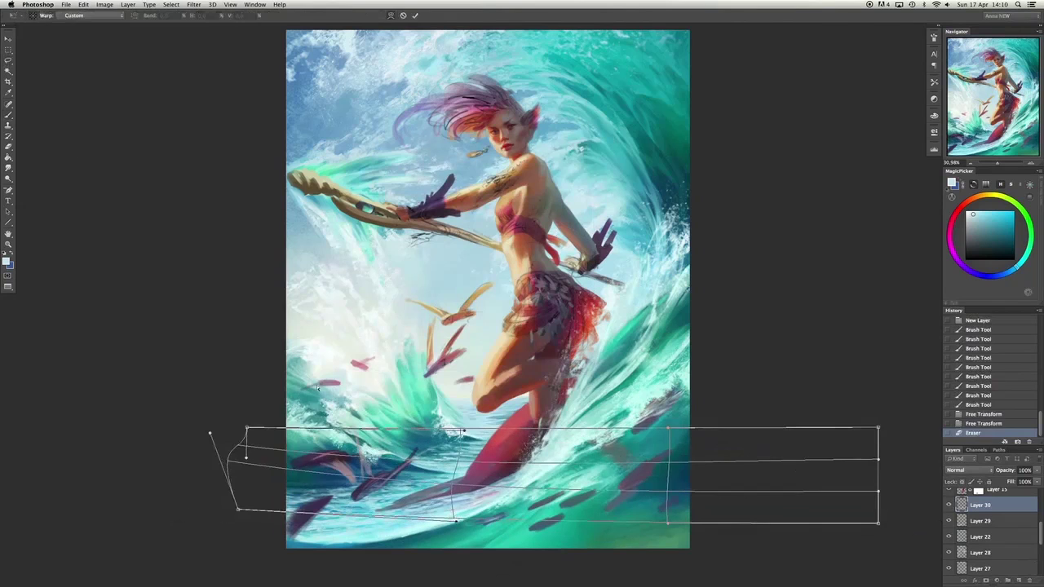
pyautogui.press('Return')
pyautogui.press('e')
pyautogui.moveTo(669, 392); pyautogui.dragTo(677, 122)
pyautogui.hotkey('ctrl', 'a')
pyautogui.click(105, 4)
pyautogui.click(65, 154)
pyautogui.hotkey('ctrl', 'd')
pyautogui.press('b')
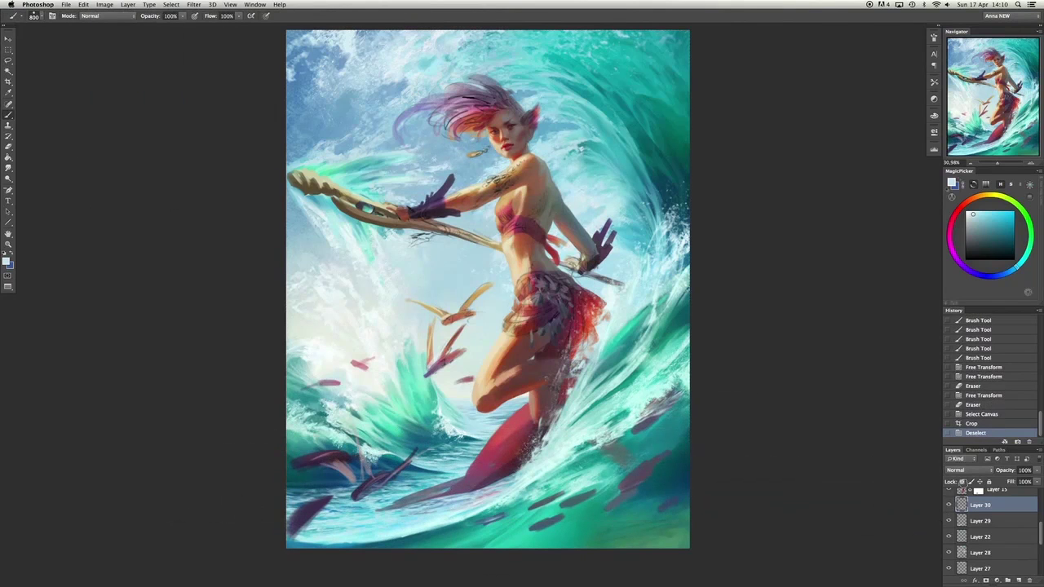
# Erase part of the strokes and rotate them about 45 degrees.
pyautogui.press('e')
pyautogui.moveTo(351, 261); pyautogui.dragTo(435, 326)
pyautogui.press('b')
pyautogui.hotkey('ctrl', 't')
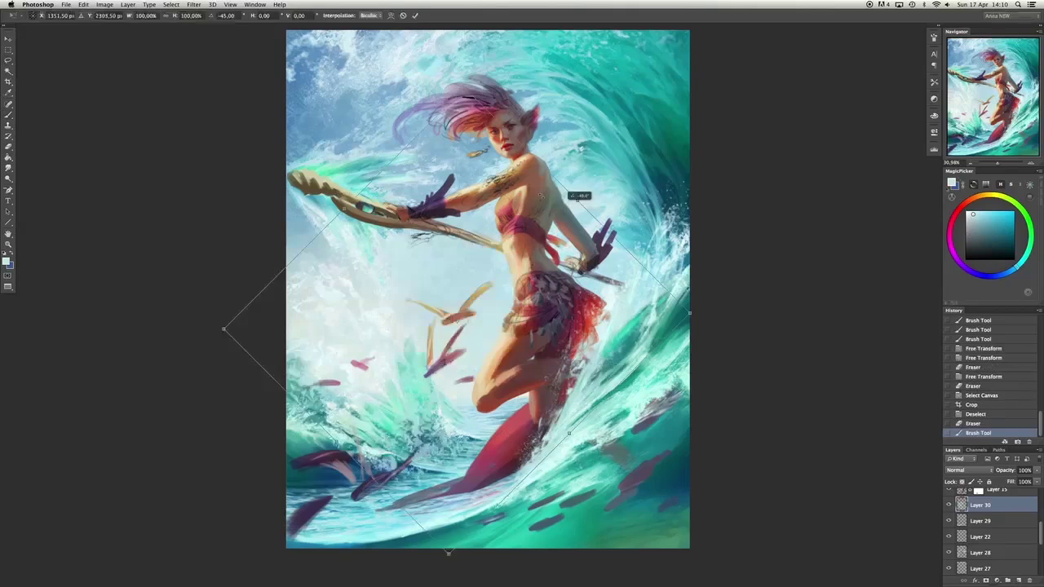
pyautogui.moveTo(282, 245); pyautogui.dragTo(292, 283)
pyautogui.press('Return')
# Distort the strokes by stretching a corner out right, then erase part of them.
pyautogui.hotkey('ctrl', 't')
pyautogui.rightClick(453, 428)
pyautogui.click(478, 473)
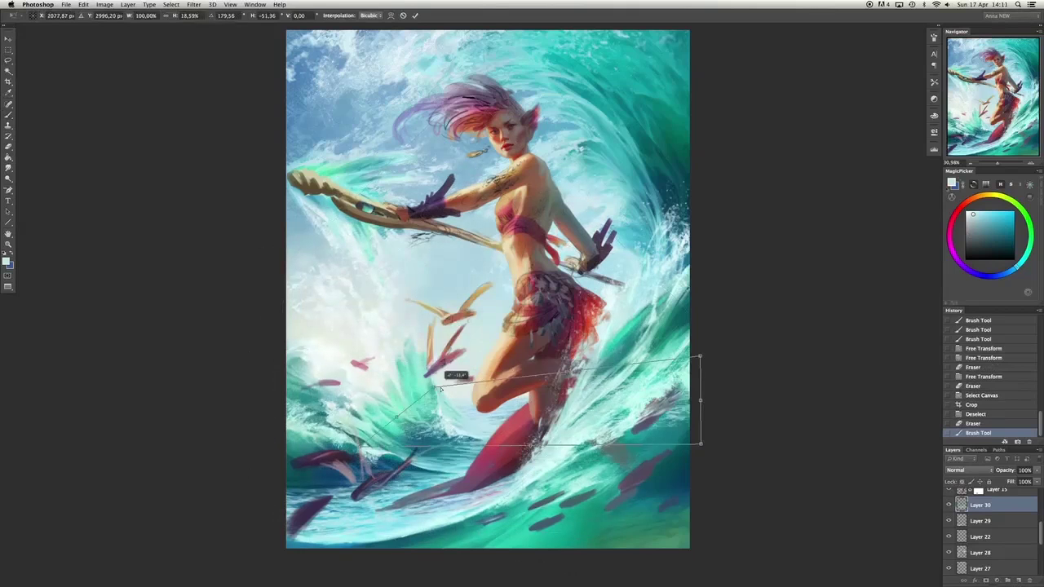
pyautogui.moveTo(699, 440); pyautogui.dragTo(719, 430)
pyautogui.moveTo(608, 385)
pyautogui.mouseDown()
pyautogui.moveTo(547, 412)
pyautogui.moveTo(555, 416)
pyautogui.mouseUp()
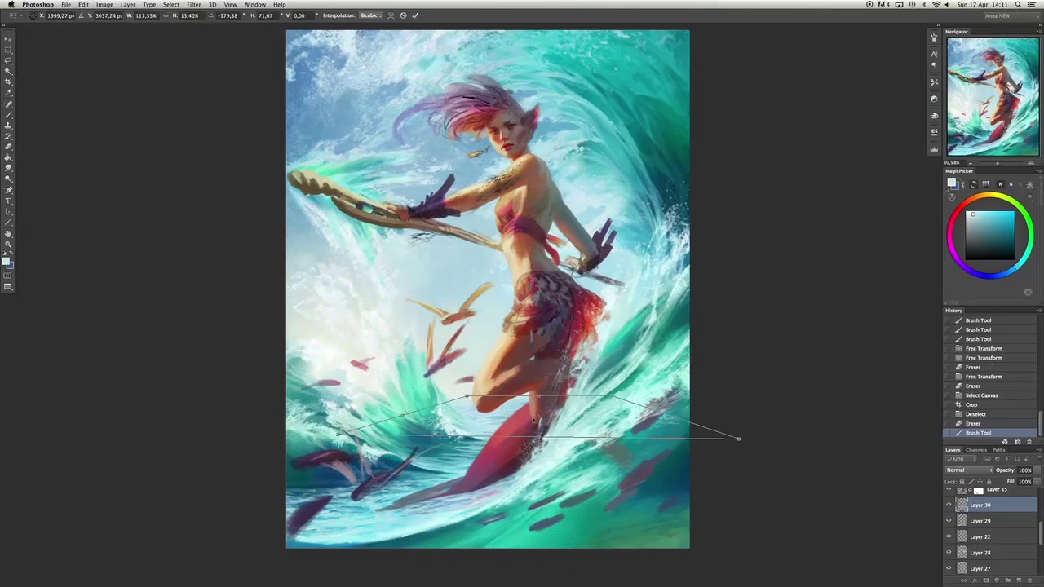
pyautogui.press('Return')
pyautogui.press('e')
pyautogui.moveTo(644, 420); pyautogui.dragTo(667, 410)
# Add a new layer and brush several spray strokes over the wave.
pyautogui.press('l')
pyautogui.hotkey('ctrl', 'shift', 'alt', 'n')
pyautogui.press('b')
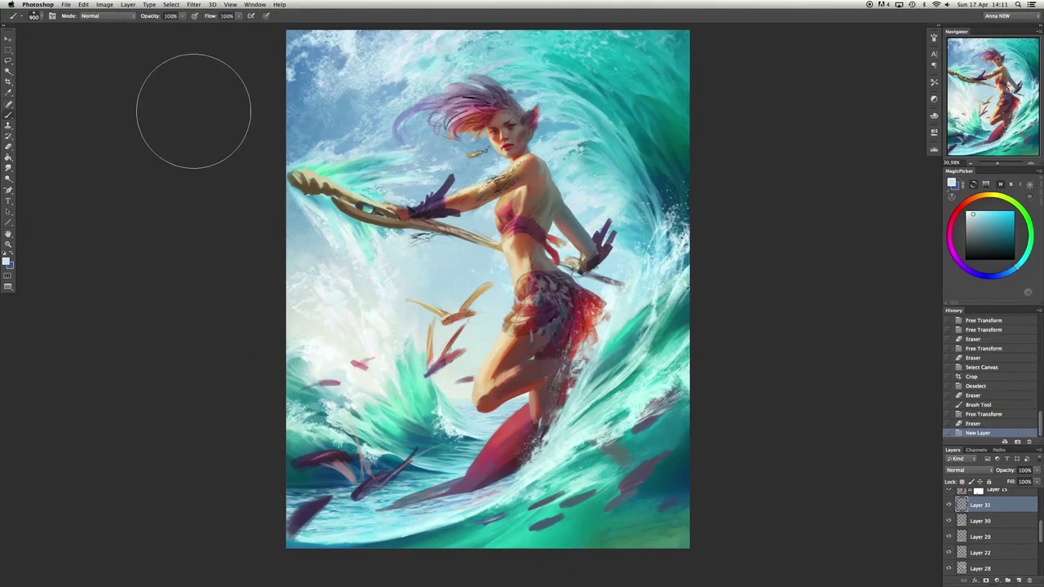
pyautogui.moveTo(342, 245); pyautogui.dragTo(457, 343)
pyautogui.moveTo(391, 123); pyautogui.dragTo(441, 196)
pyautogui.moveTo(571, 457); pyautogui.dragTo(628, 505)
pyautogui.moveTo(563, 74); pyautogui.dragTo(587, 155)
pyautogui.moveTo(343, 425); pyautogui.dragTo(397, 441)
# Transform the new strokes, pulling a corner out to the right, and apply a warp.
pyautogui.rightClick(665, 210)
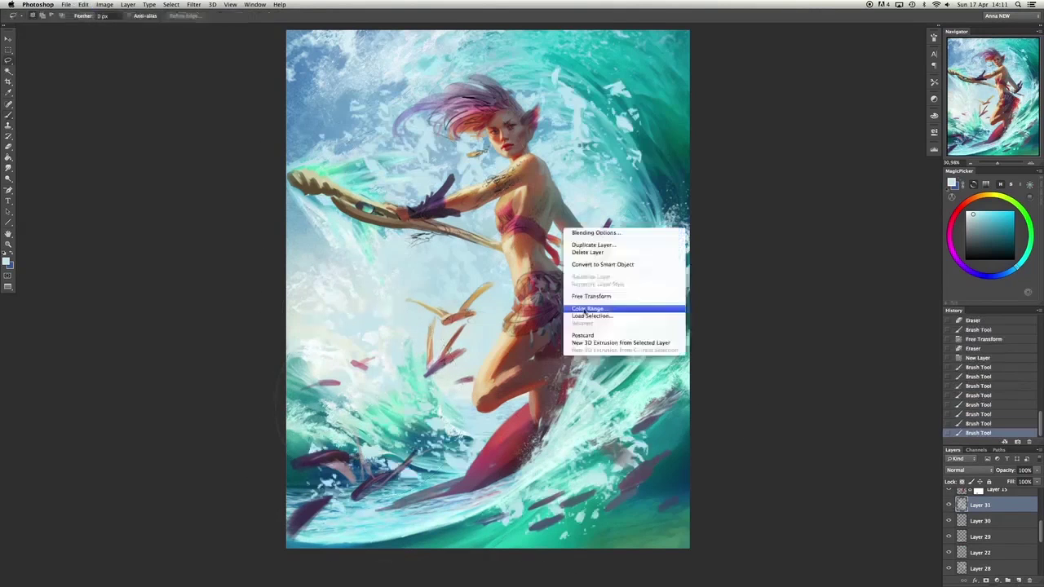
pyautogui.click(681, 302)
pyautogui.moveTo(757, 415); pyautogui.dragTo(778, 331)
pyautogui.rightClick(608, 151)
pyautogui.scroll(-2, 659, 234)
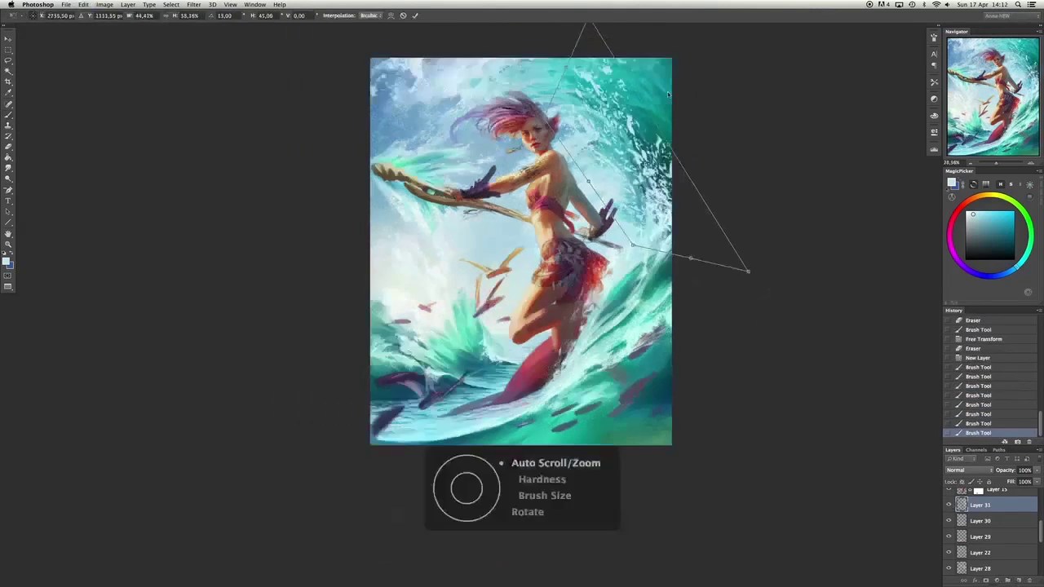
pyautogui.press('super+t')
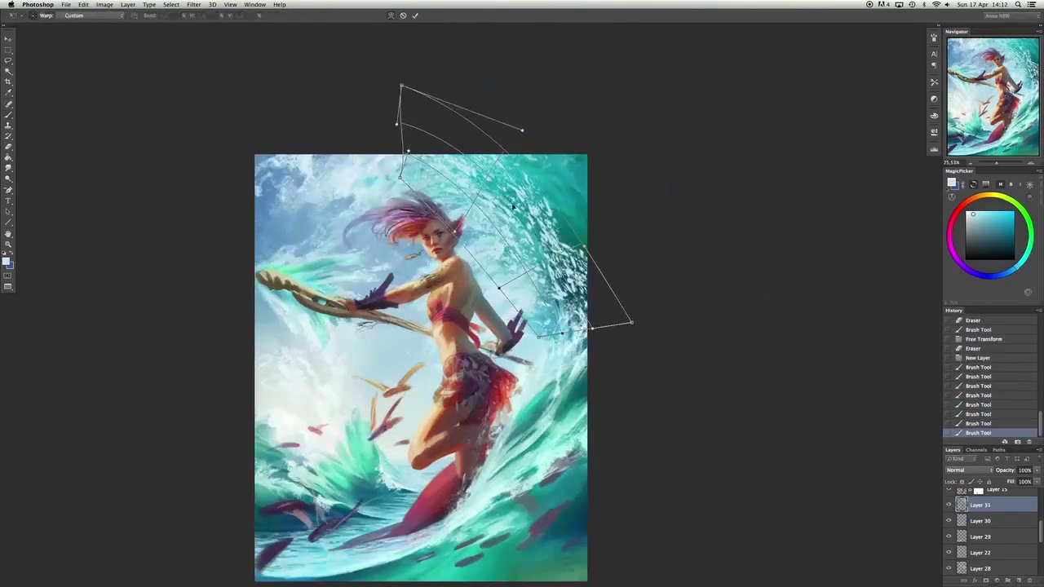
pyautogui.press('Return')
# Warp the spray strokes again, pulling the corners to curve them.
pyautogui.press('super+t')
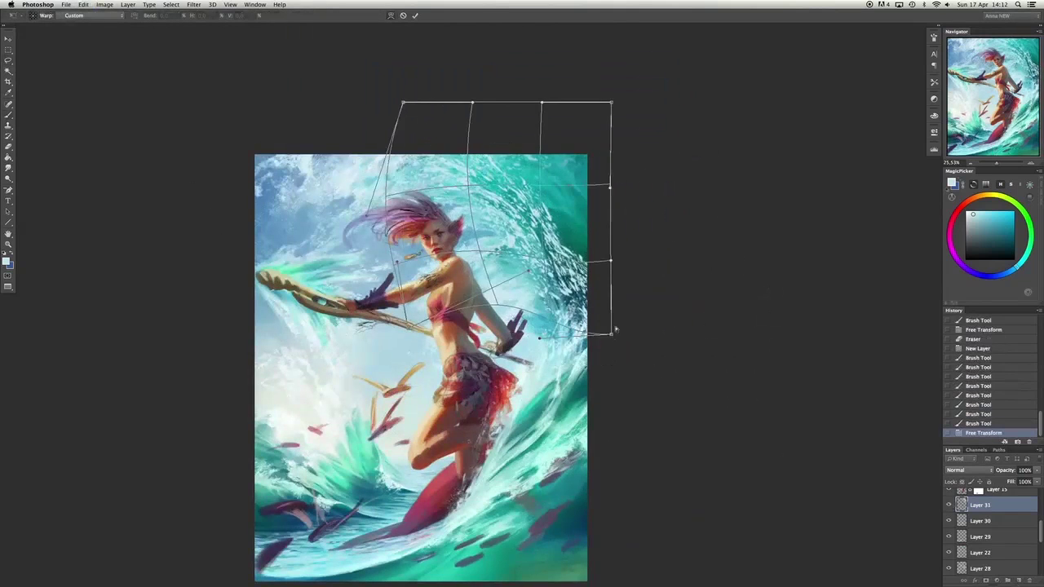
pyautogui.moveTo(611, 333); pyautogui.dragTo(602, 437)
pyautogui.moveTo(402, 103); pyautogui.dragTo(290, 153)
pyautogui.moveTo(384, 228); pyautogui.dragTo(354, 171)
pyautogui.press('b')
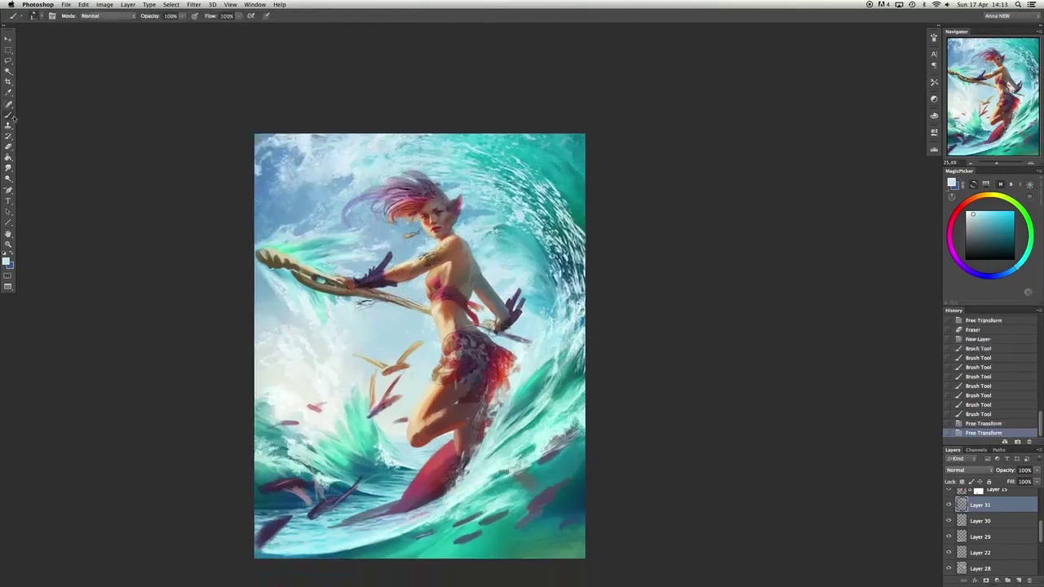
pyautogui.rightClick(391, 204)
pyautogui.press('Escape')
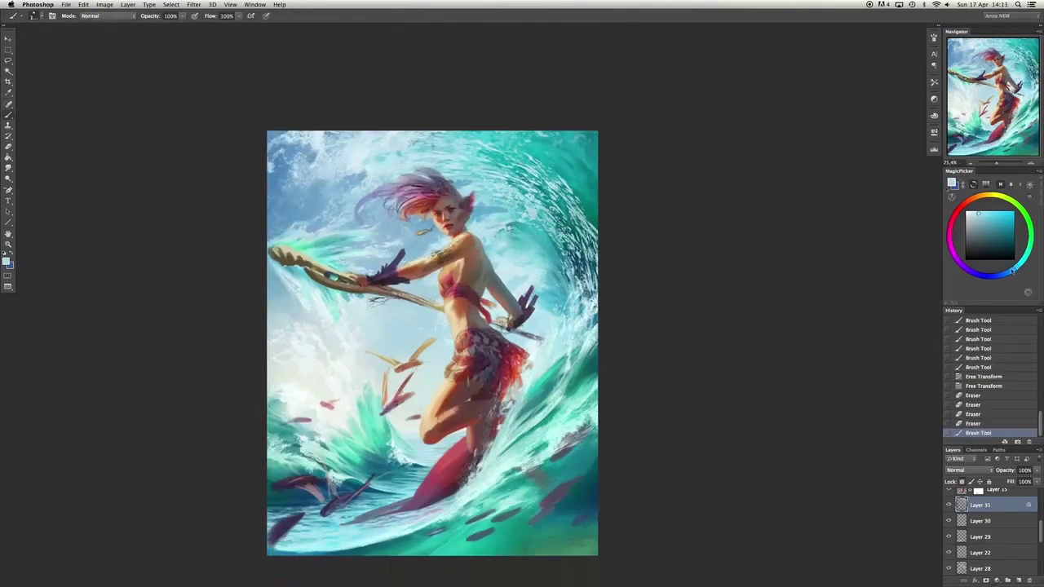
# Paint teal spray over the wave's top-right, undo a stroke, and erase strays over hair and sky.
pyautogui.moveTo(676, 210)
pyautogui.mouseDown()
pyautogui.moveTo(585, 163)
pyautogui.moveTo(418, 166)
pyautogui.moveTo(441, 164)
pyautogui.moveTo(524, 204)
pyautogui.mouseUp()
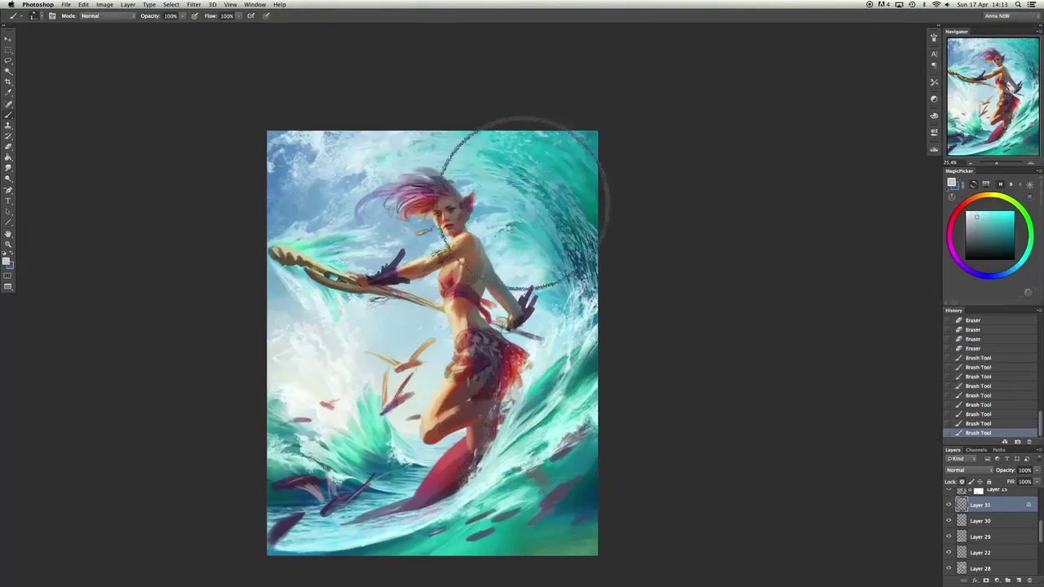
pyautogui.rightClick(525, 204)
pyautogui.doubleClick(568, 297)
pyautogui.press('super+z')
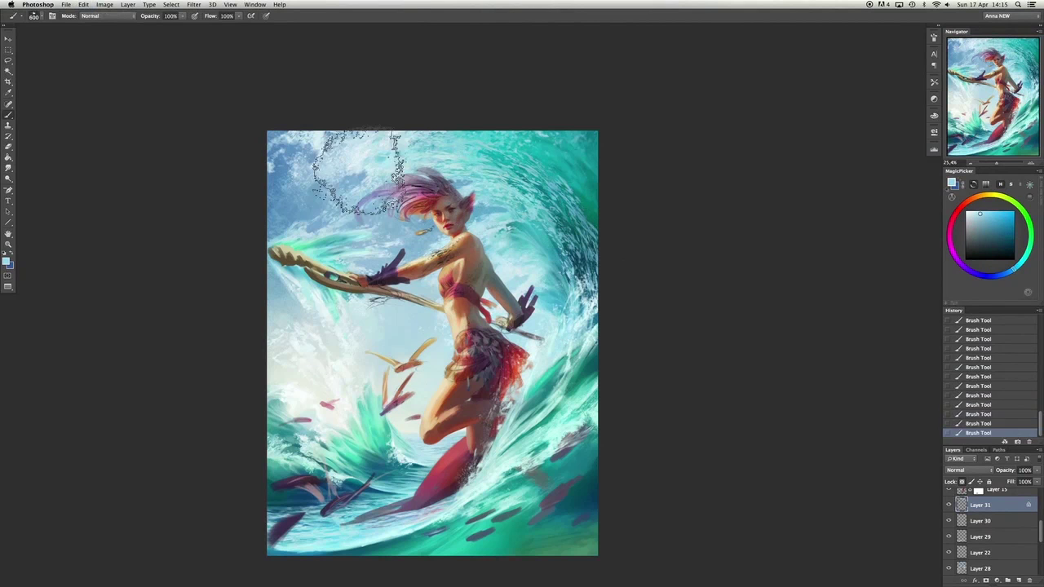
pyautogui.press('e')
pyautogui.moveTo(360, 173)
pyautogui.mouseDown()
pyautogui.moveTo(381, 245)
pyautogui.moveTo(376, 175)
pyautogui.moveTo(430, 146)
pyautogui.mouseUp()
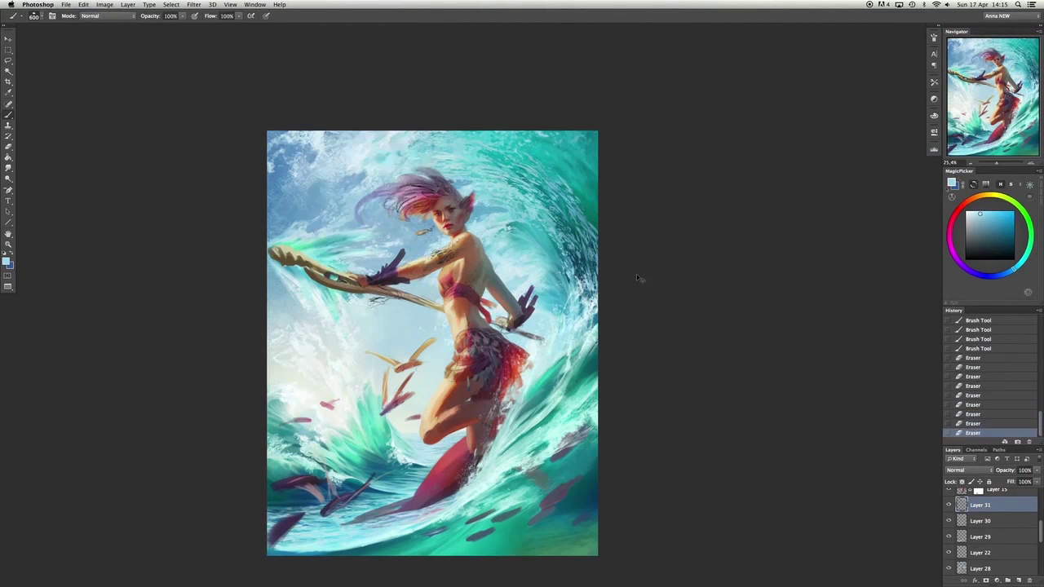
# Try bending the spray strokes to follow the wave, then cancel the warp.
pyautogui.hotkey('ctrl', 't')
pyautogui.moveTo(624, 269); pyautogui.dragTo(481, 329)
pyautogui.moveTo(646, 256); pyautogui.dragTo(680, 250)
pyautogui.moveTo(577, 529); pyautogui.dragTo(568, 567)
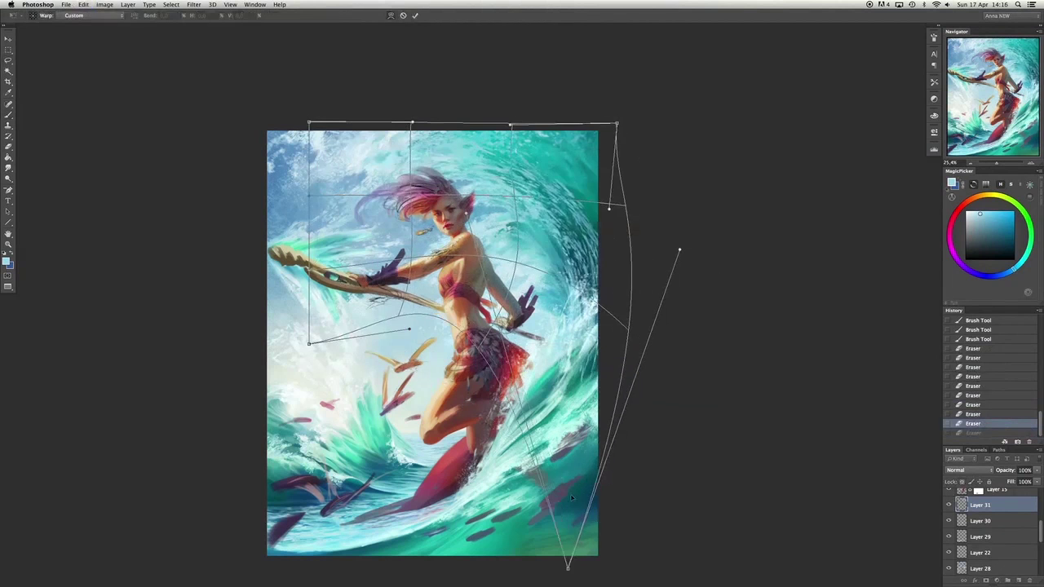
pyautogui.moveTo(608, 173); pyautogui.dragTo(590, 166)
pyautogui.press('Escape')
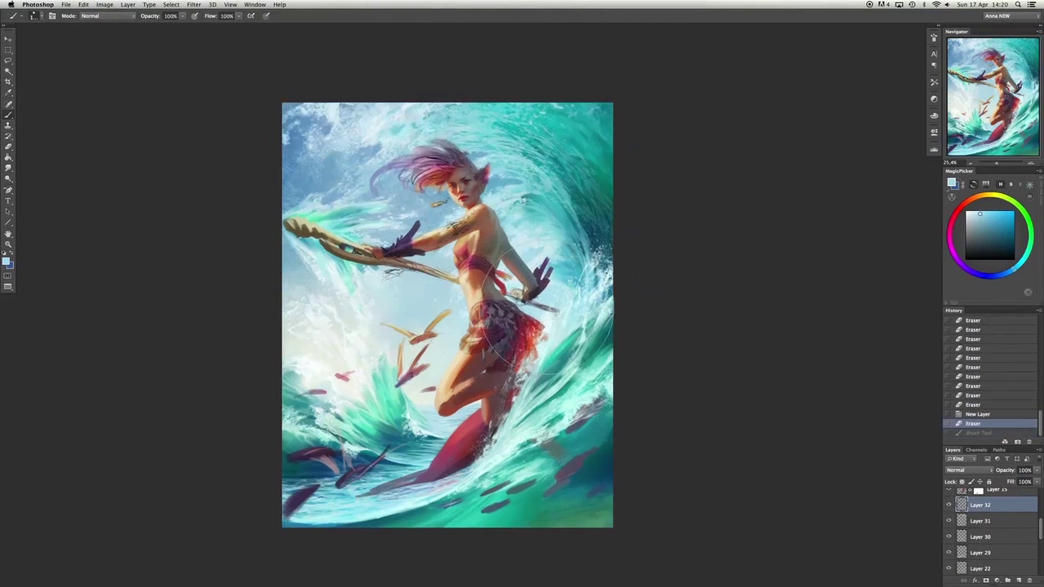
# Paint a light stroke in the upper-left sky and rotate it toward the top-right.
pyautogui.moveTo(376, 343); pyautogui.dragTo(353, 251)
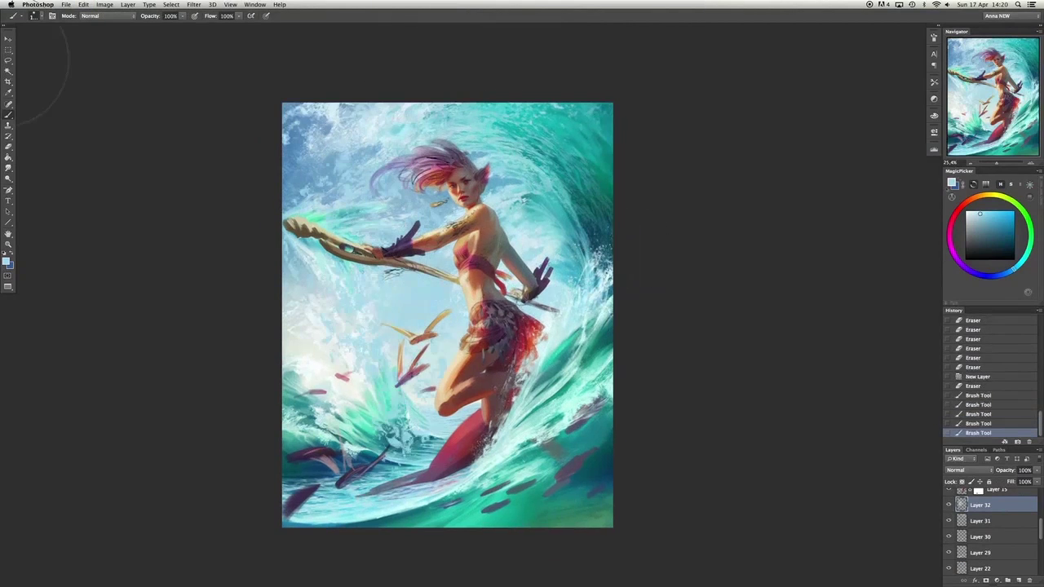
pyautogui.hotkey('ctrl', 't')
pyautogui.moveTo(281, 277); pyautogui.dragTo(653, 124)
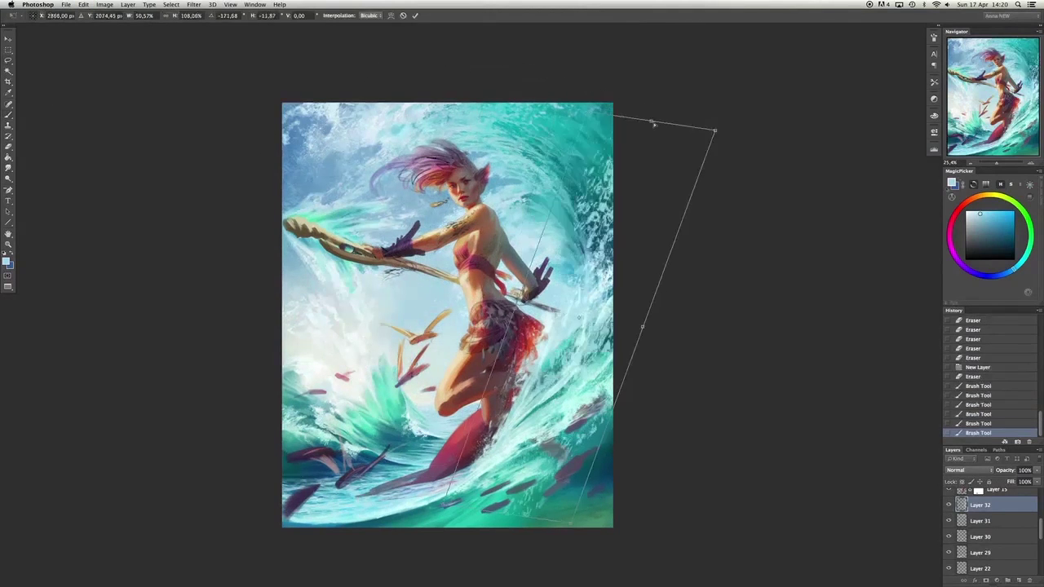
# Warp the stroke along the wave curl, adjusting its top and right side, then cancel.
pyautogui.rightClick(602, 258)
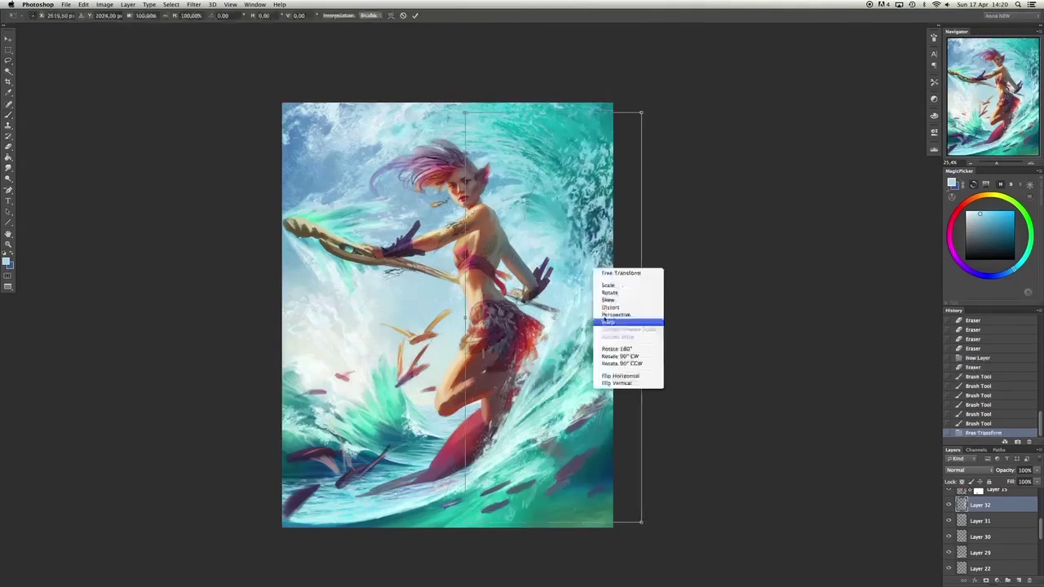
pyautogui.click(628, 321)
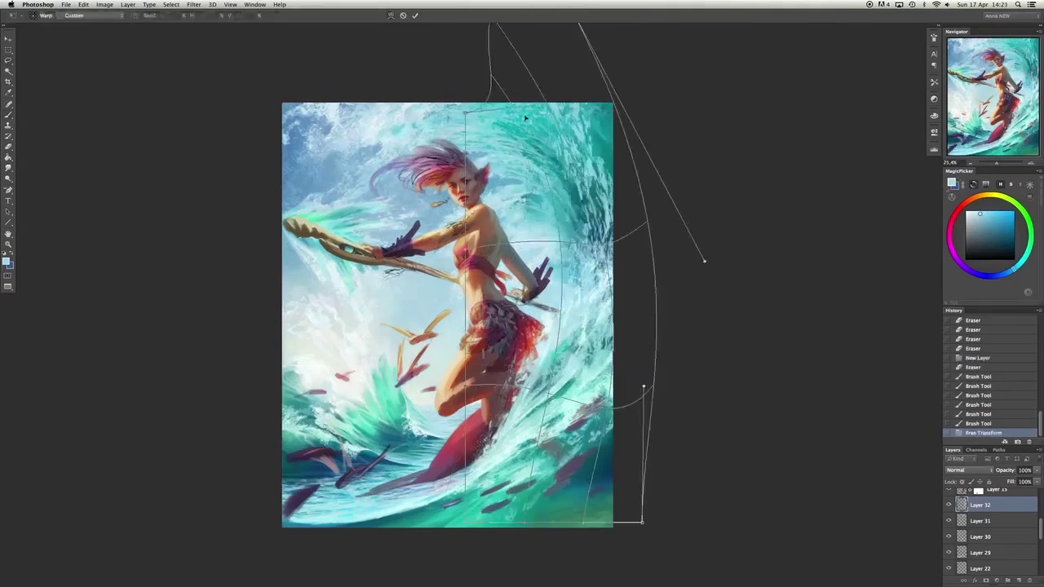
pyautogui.moveTo(525, 118); pyautogui.dragTo(584, 380)
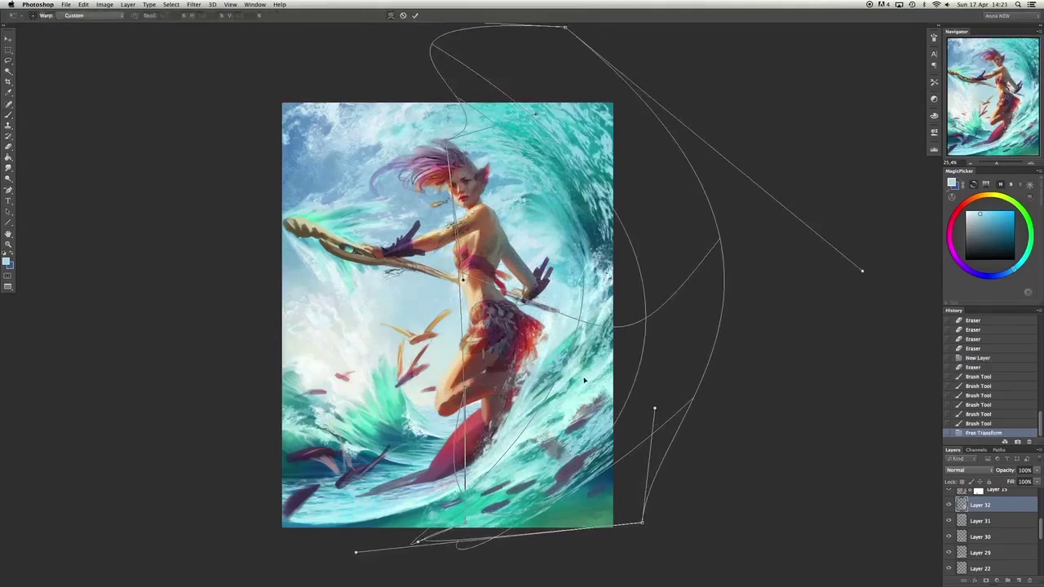
pyautogui.moveTo(862, 271); pyautogui.dragTo(839, 242)
pyautogui.hotkey('ctrl', 'z')
pyautogui.moveTo(628, 245); pyautogui.dragTo(647, 170)
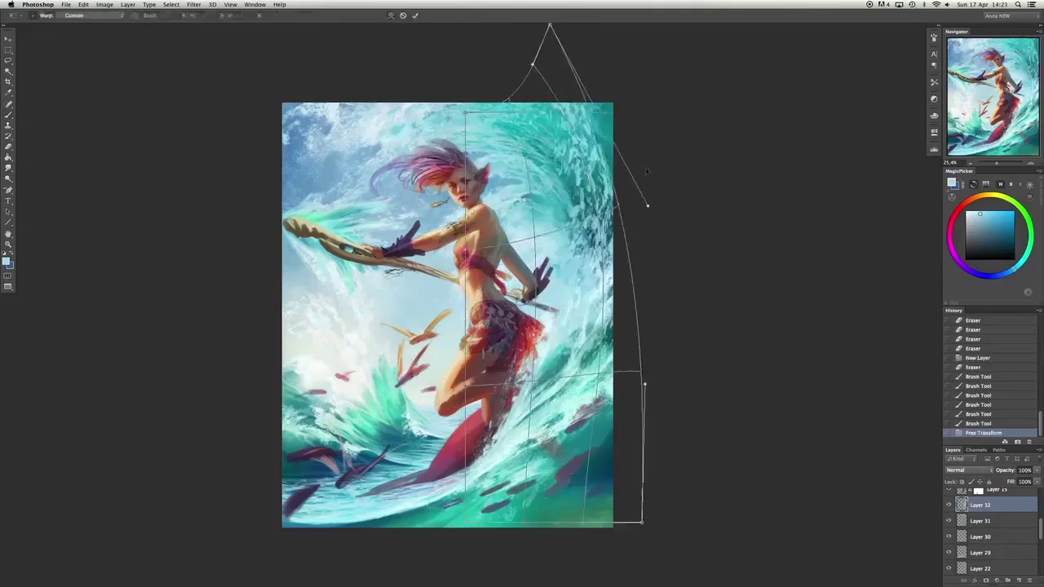
pyautogui.scroll(1, 646, 171)
pyautogui.moveTo(710, 165); pyautogui.dragTo(584, 174)
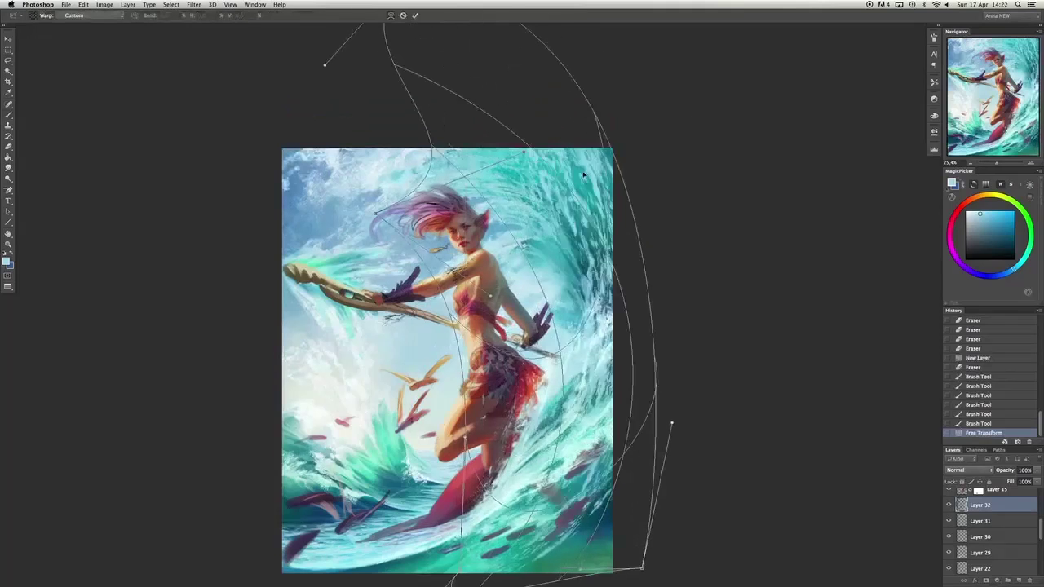
pyautogui.press('Escape')
# Try a second warp bending the strokes' top and right side, then cancel it.
pyautogui.hotkey('ctrl', 't')
pyautogui.scroll(-1, 447, 359)
pyautogui.moveTo(656, 163); pyautogui.dragTo(684, 148)
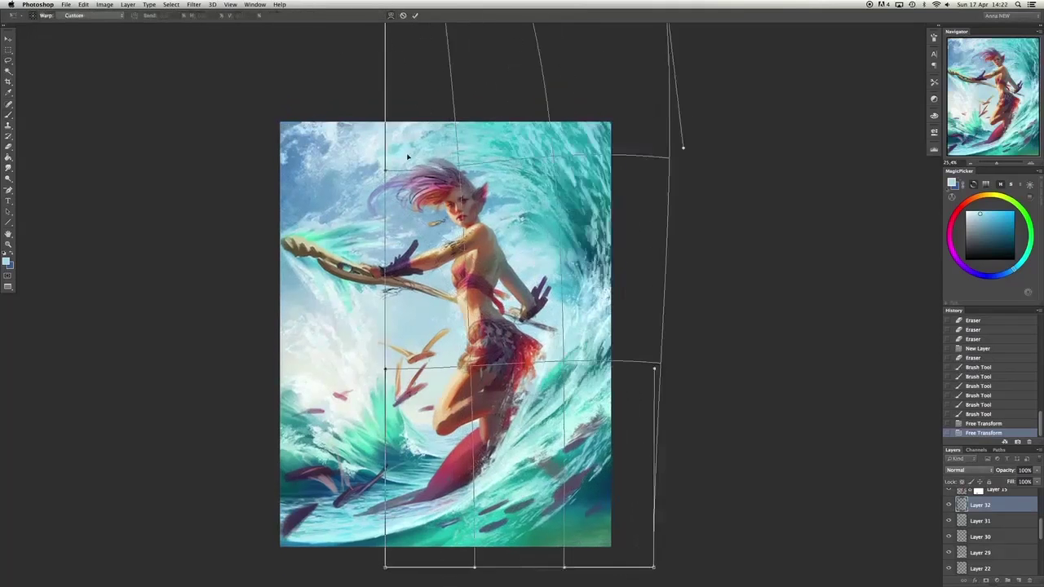
pyautogui.moveTo(571, 81); pyautogui.dragTo(425, 71)
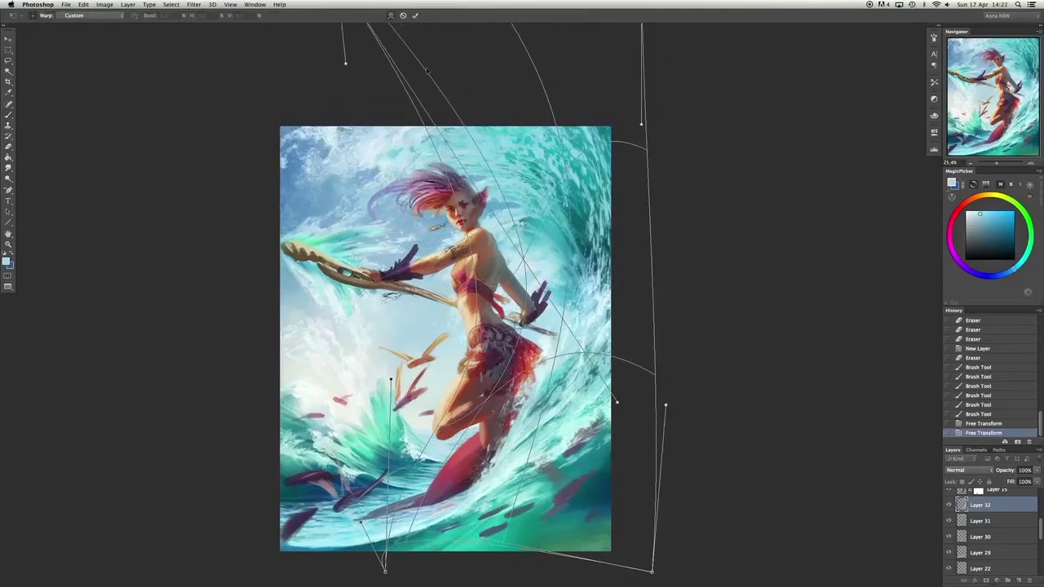
pyautogui.press('Escape')
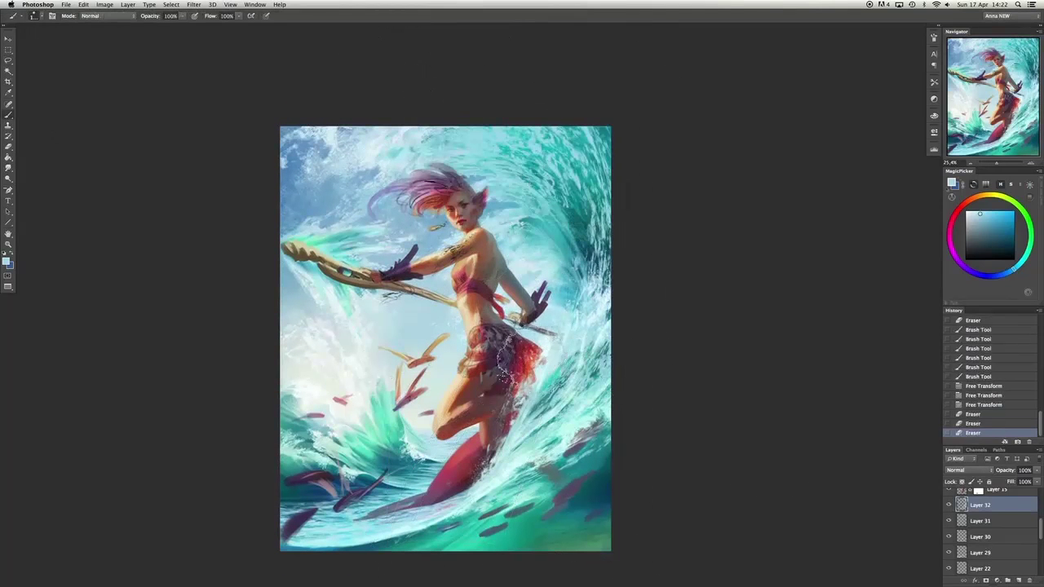
# Reduce the strokes' saturation with Hue/Saturation, then try and cancel another warp.
pyautogui.press('super+u')
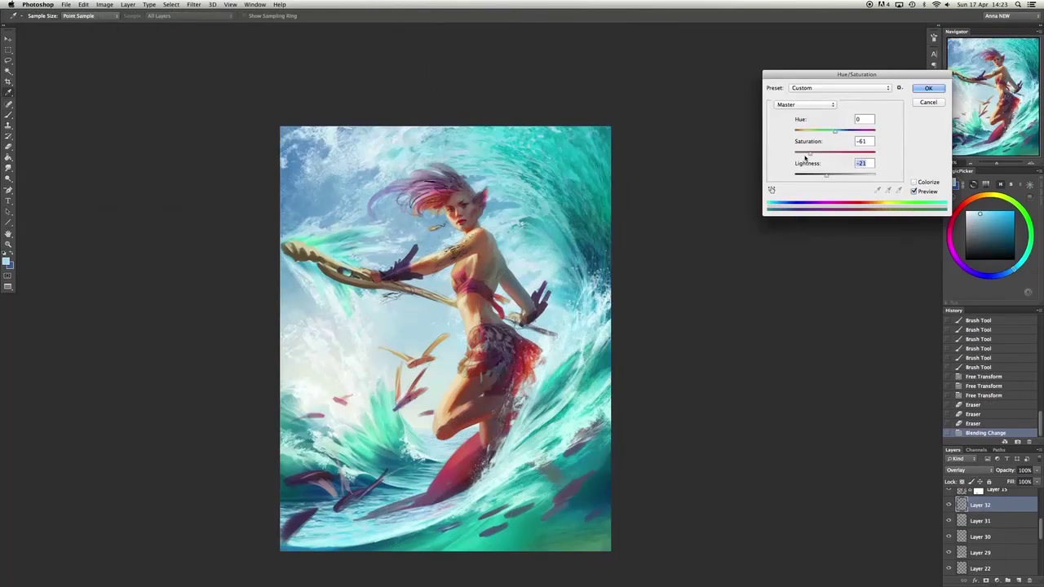
pyautogui.press('Escape')
pyautogui.press('super+t')
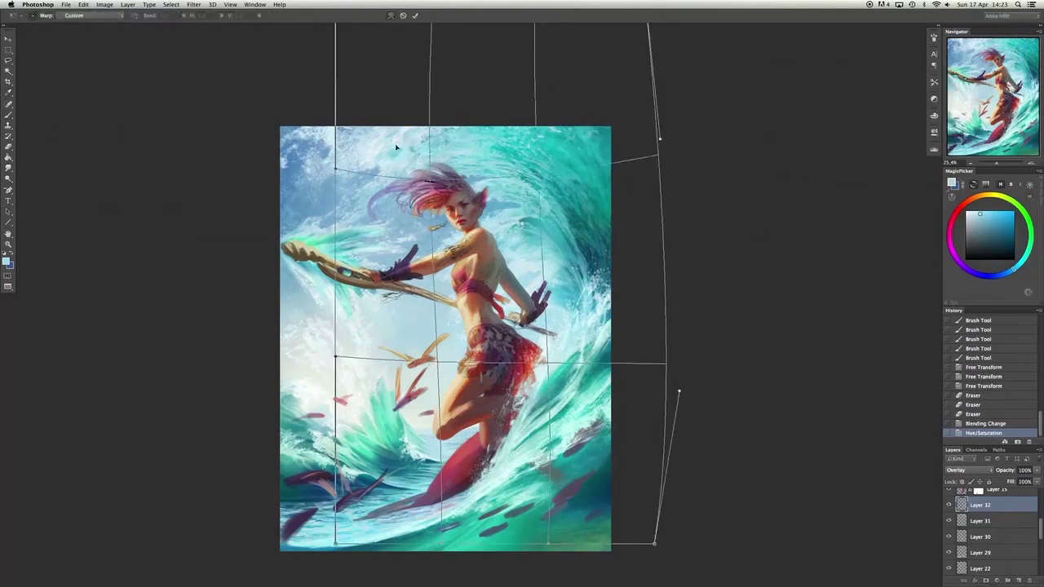
pyautogui.moveTo(669, 383); pyautogui.dragTo(692, 466)
pyautogui.moveTo(634, 124); pyautogui.dragTo(656, 122)
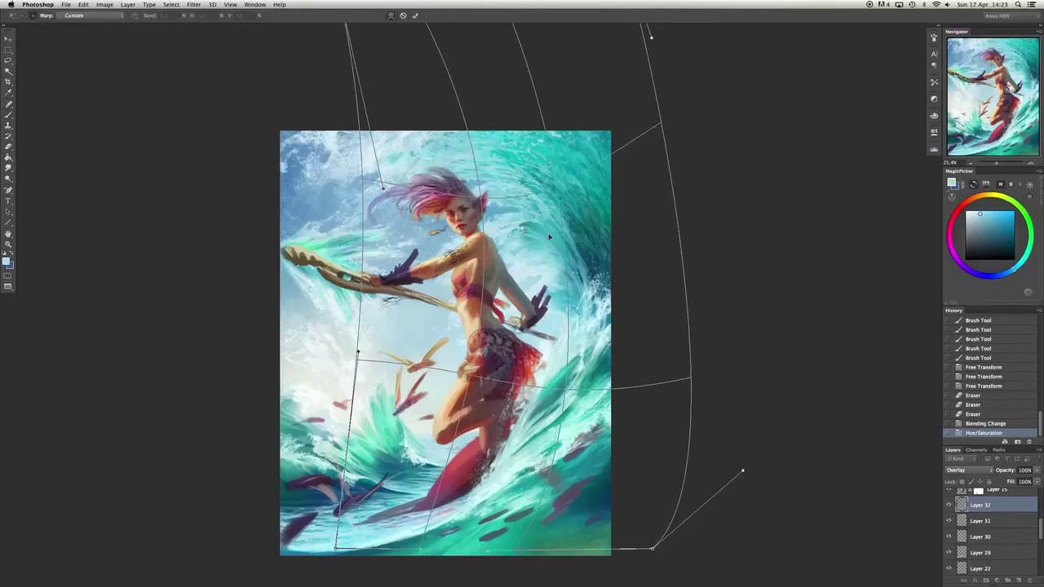
pyautogui.moveTo(457, 204); pyautogui.dragTo(496, 254)
pyautogui.press('Escape')
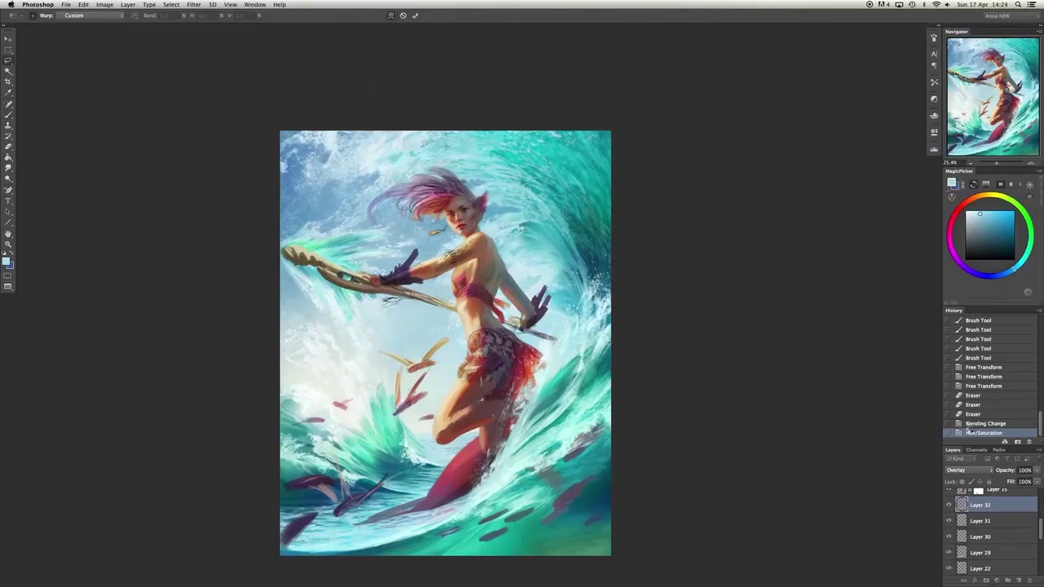
# Warp the strokes' top-right and bottom-right corners outward, then cancel the warp.
pyautogui.press('super+t')
pyautogui.rightClick(580, 179)
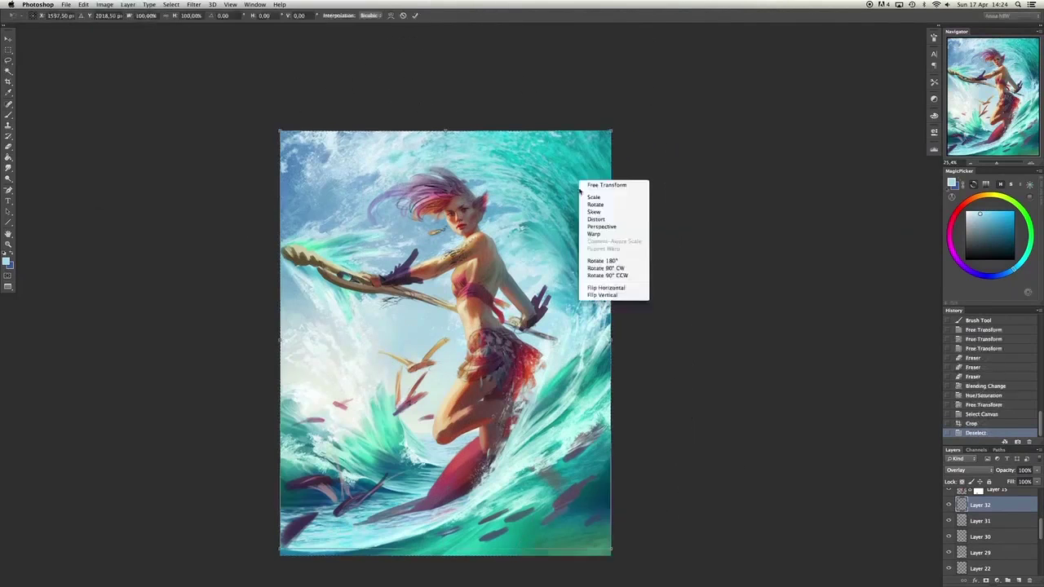
pyautogui.click(595, 236)
pyautogui.moveTo(454, 77); pyautogui.dragTo(802, 496)
pyautogui.moveTo(527, 231); pyautogui.dragTo(611, 250)
pyautogui.press('Escape')
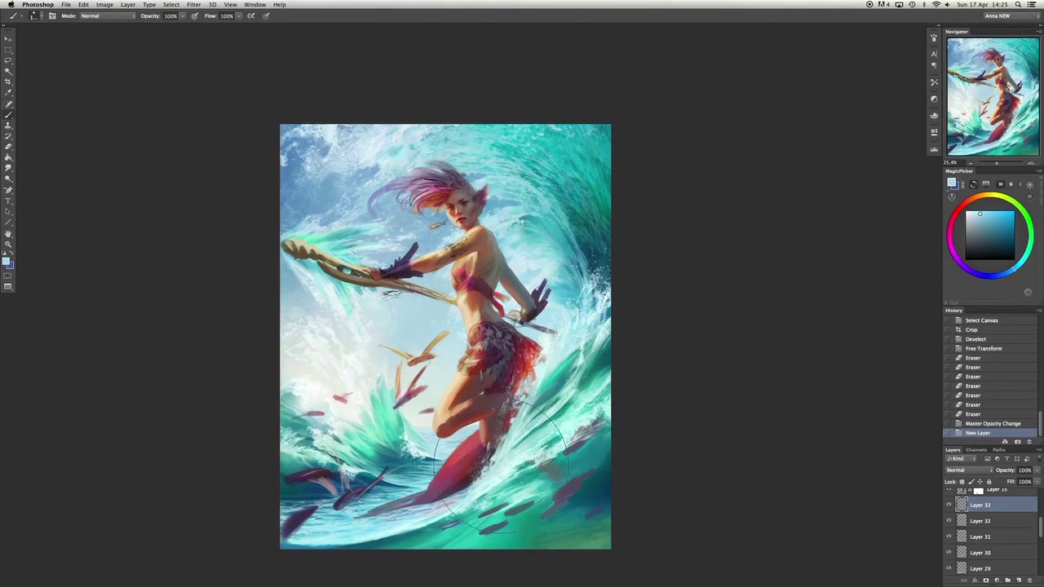
# Paint spray strokes on Layer 33, rotate them and warp them along the wave.
pyautogui.moveTo(501, 465); pyautogui.dragTo(326, 338)
pyautogui.moveTo(425, 302); pyautogui.dragTo(433, 384)
pyautogui.hotkey('ctrl', 't')
pyautogui.moveTo(571, 163)
pyautogui.mouseDown()
pyautogui.moveTo(467, 167)
pyautogui.moveTo(620, 270)
pyautogui.mouseUp()
pyautogui.rightClick(469, 155)
pyautogui.click(489, 245)
pyautogui.moveTo(539, 212)
pyautogui.mouseDown()
pyautogui.moveTo(521, 190)
pyautogui.moveTo(562, 420)
pyautogui.moveTo(571, 245)
pyautogui.mouseUp()
pyautogui.press('Return')
# Erase parts of the warped strokes and reduce their saturation with Hue/Saturation.
pyautogui.press('b')
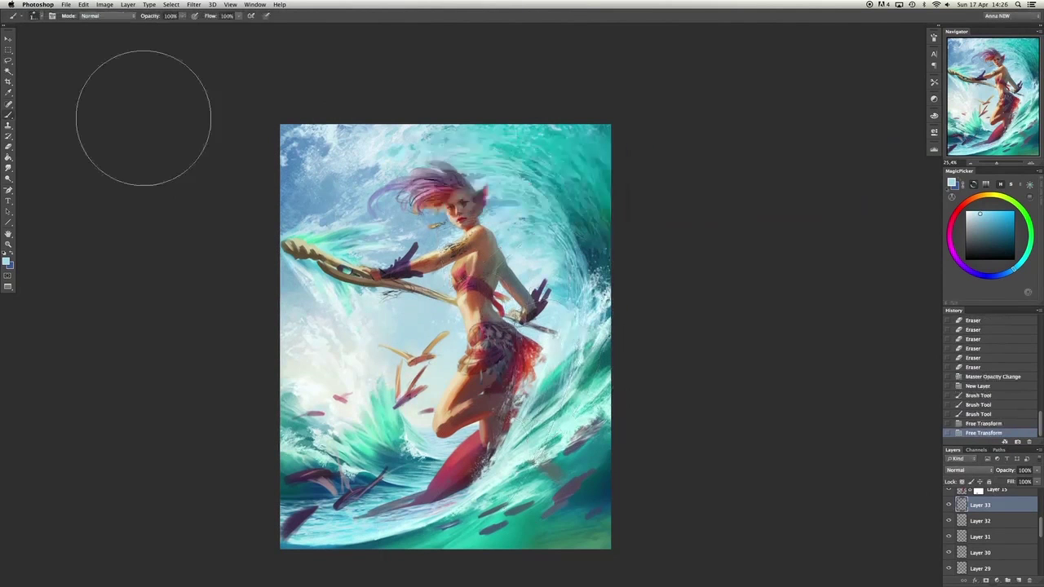
pyautogui.press('e')
pyautogui.click(555, 327)
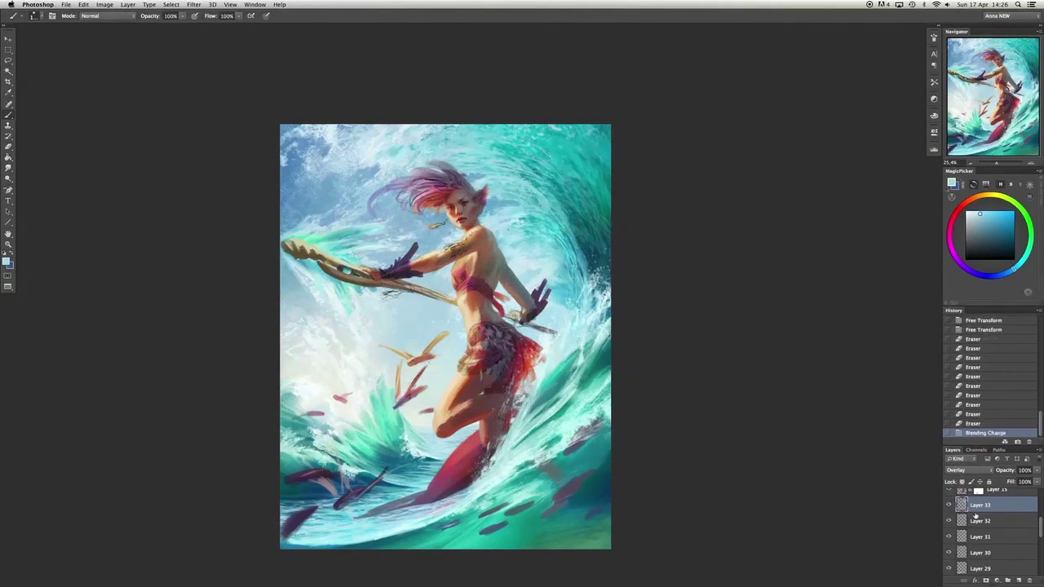
pyautogui.hotkey('ctrl', 'u')
pyautogui.press('Return')
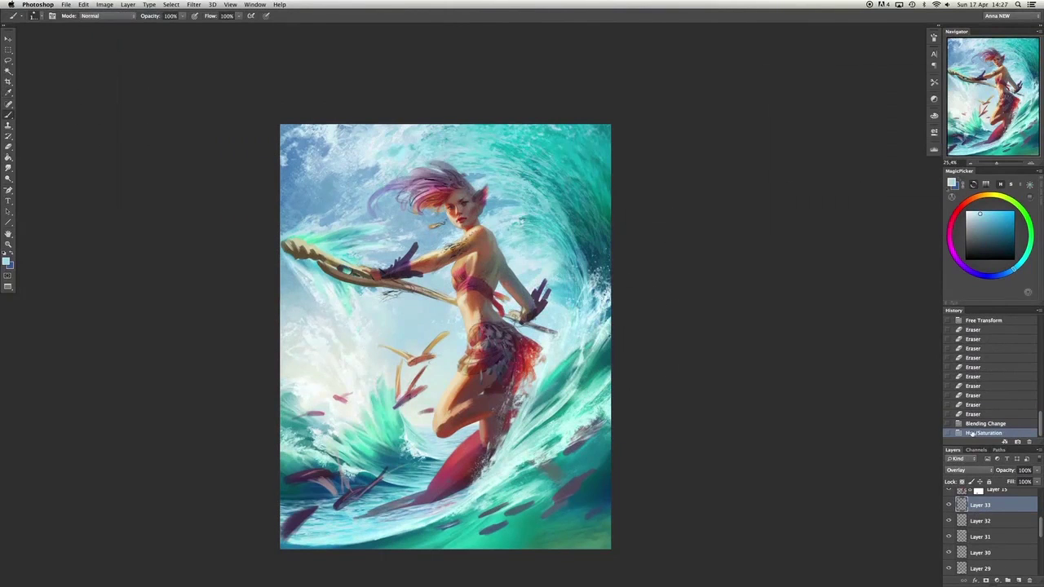
pyautogui.click(949, 505)
pyautogui.click(968, 414)
pyautogui.click(526, 192)
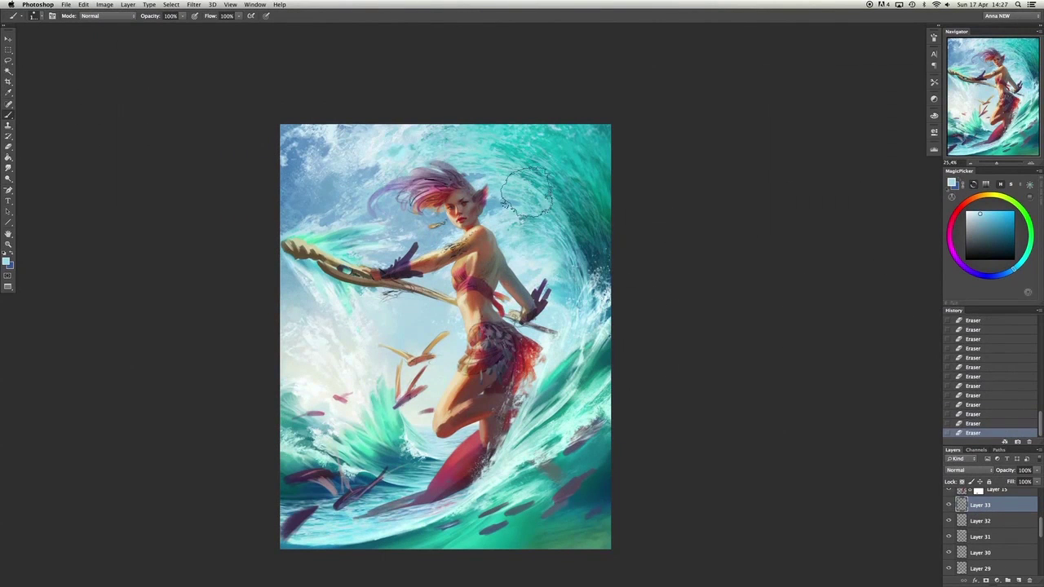
# Paint extra spray, duplicate Layer 33, transform the copy and merge it down.
pyautogui.moveTo(335, 323); pyautogui.dragTo(377, 367)
pyautogui.press('Delete')
pyautogui.press('super+j')
pyautogui.press('super+t')
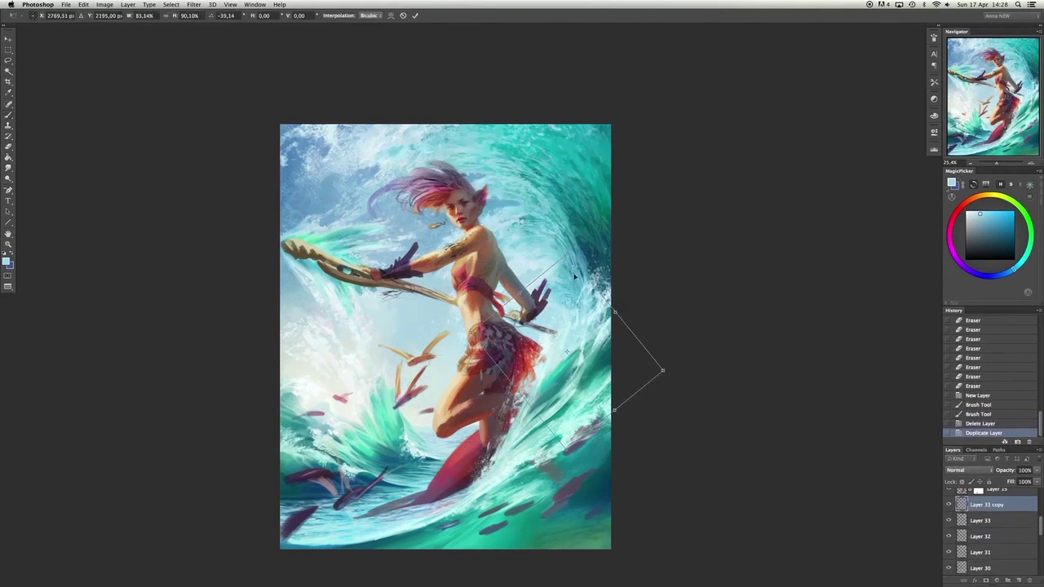
pyautogui.press('e')
pyautogui.press('Return')
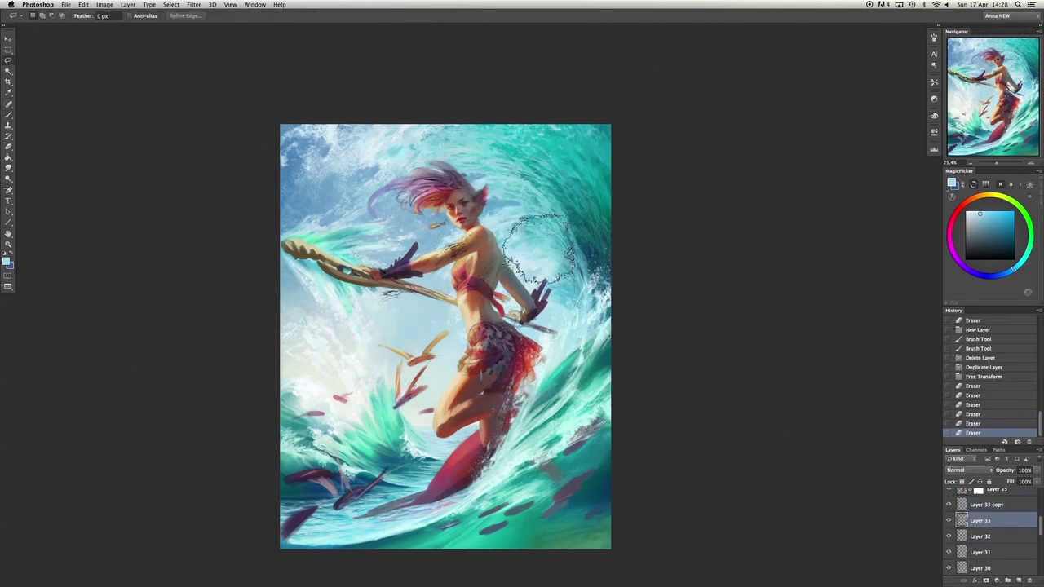
pyautogui.press('super+e')
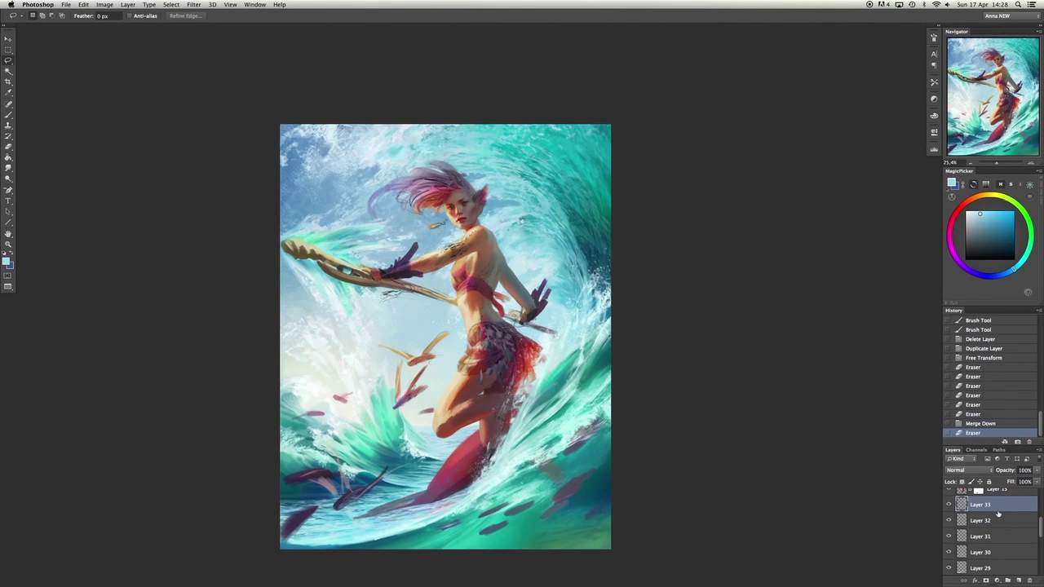
# Add Layer 34 and paint spray strokes at the lower left.
pyautogui.click(1018, 580)
pyautogui.press('b')
pyautogui.moveTo(310, 350)
pyautogui.mouseDown()
pyautogui.moveTo(383, 424)
pyautogui.moveTo(424, 489)
pyautogui.mouseUp()
pyautogui.moveTo(293, 342); pyautogui.dragTo(391, 457)
# Paint more spray at the lower left and warp the strokes over the wave.
pyautogui.moveTo(432, 375); pyautogui.dragTo(489, 505)
pyautogui.press('l')
pyautogui.rightClick(426, 337)
pyautogui.click(433, 372)
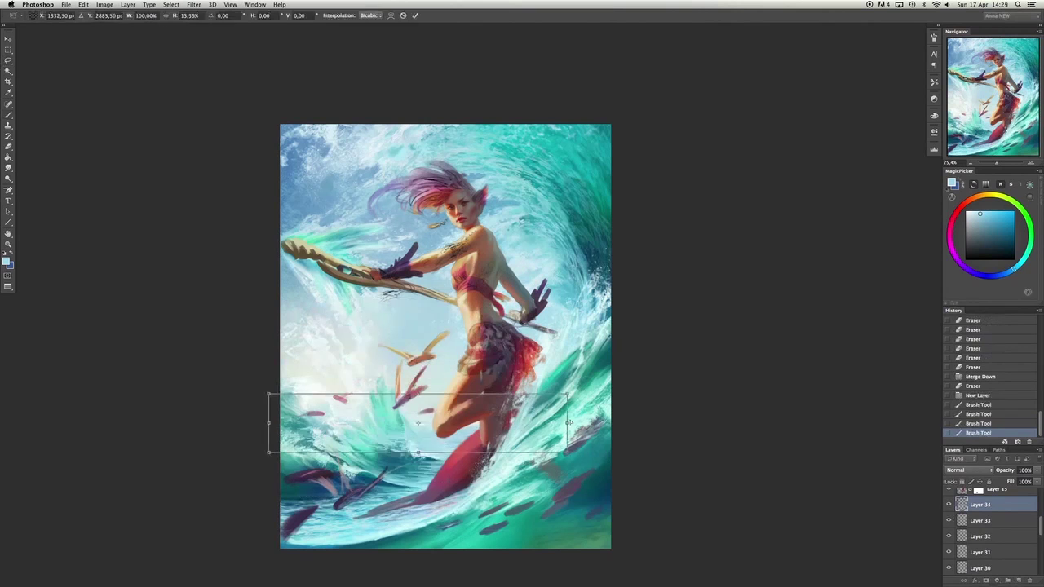
pyautogui.moveTo(338, 357)
pyautogui.mouseDown()
pyautogui.moveTo(423, 416)
pyautogui.moveTo(392, 424)
pyautogui.moveTo(343, 383)
pyautogui.moveTo(252, 350)
pyautogui.mouseUp()
pyautogui.press('Return')
pyautogui.hotkey('ctrl', 't')
pyautogui.hotkey('ctrl', 'h')
# Set Layer 34's blend mode to Multiply.
pyautogui.click(969, 470)
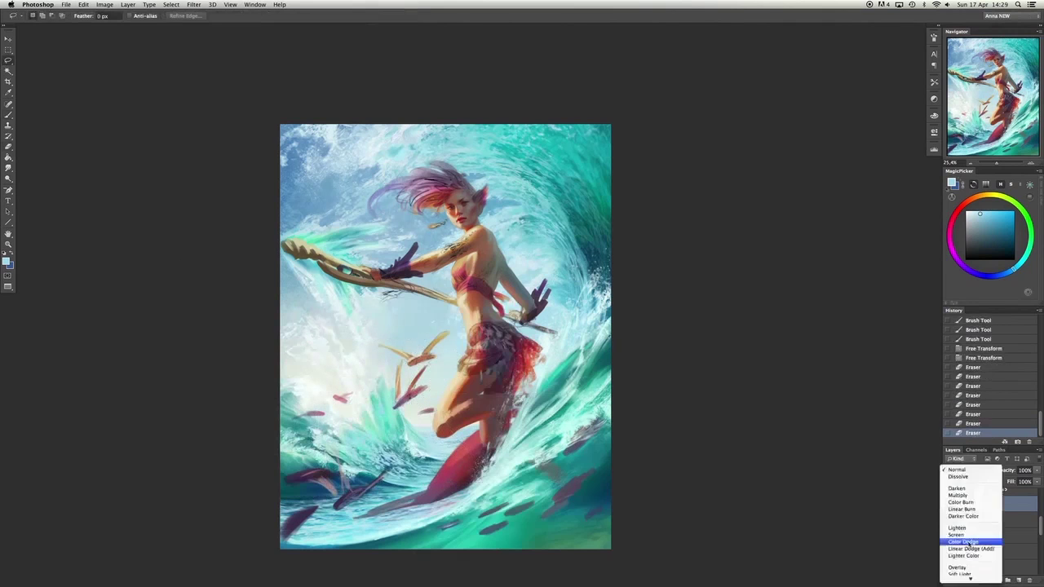
pyautogui.click(958, 543)
pyautogui.click(969, 470)
pyautogui.click(959, 399)
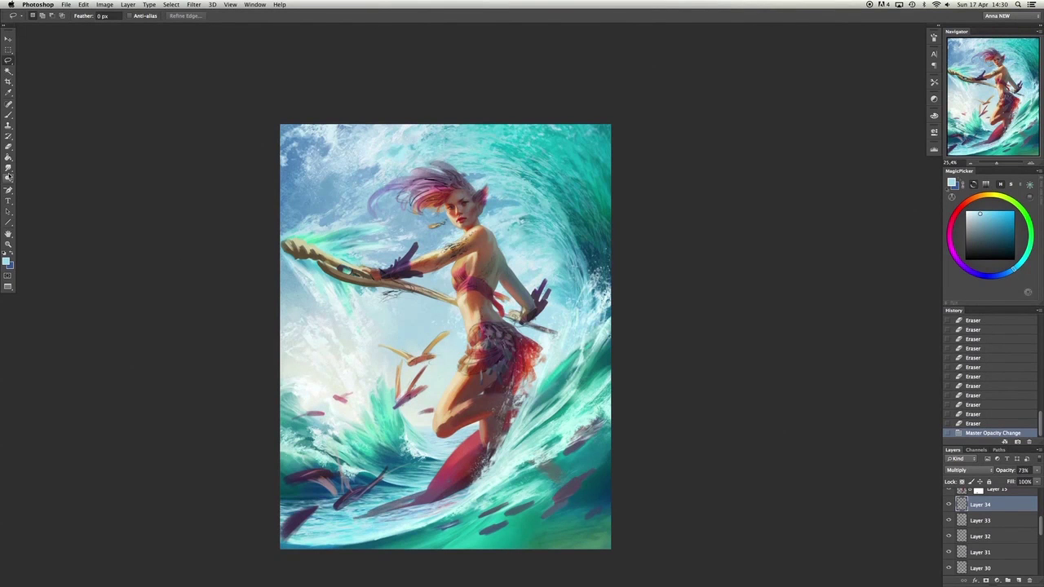
# Skew and warp the strokes on the lower wave to bend along its curve.
pyautogui.moveTo(497, 469); pyautogui.dragTo(457, 342)
pyautogui.rightClick(484, 307)
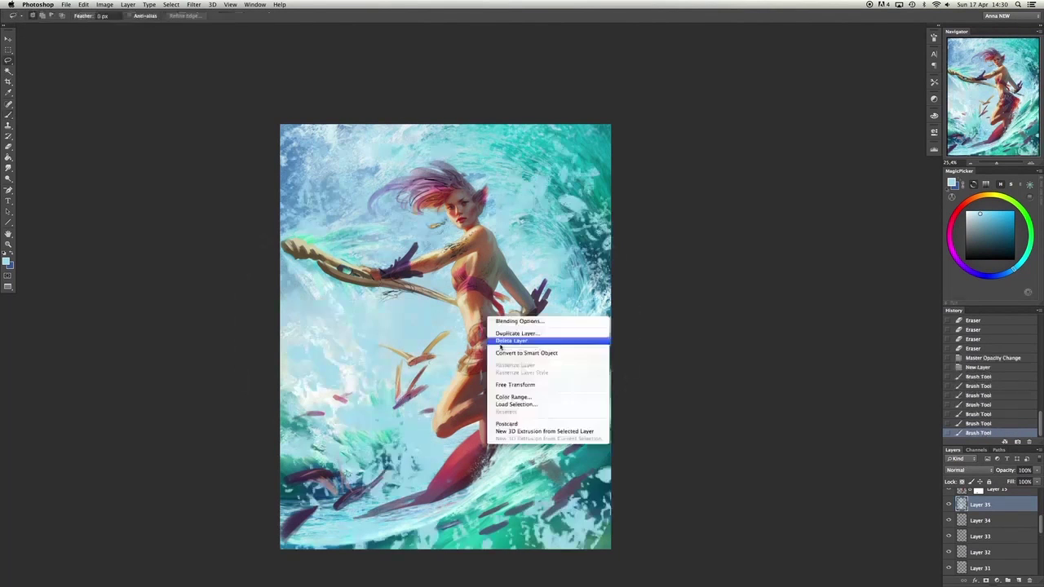
pyautogui.click(525, 381)
pyautogui.moveTo(657, 368)
pyautogui.mouseDown()
pyautogui.moveTo(660, 464)
pyautogui.moveTo(641, 352)
pyautogui.mouseUp()
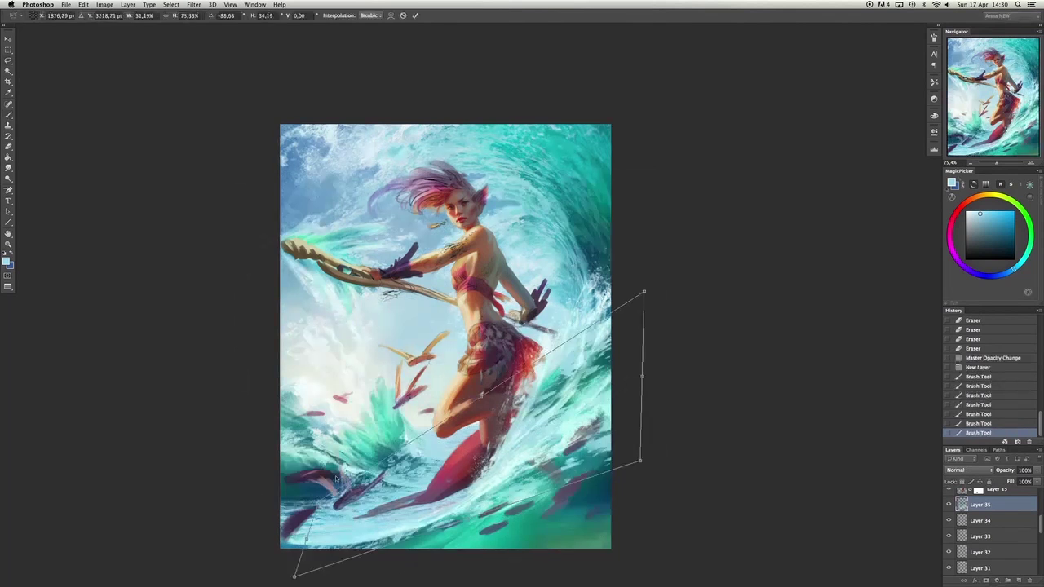
pyautogui.press('Return')
pyautogui.rightClick(512, 457)
pyautogui.click(527, 523)
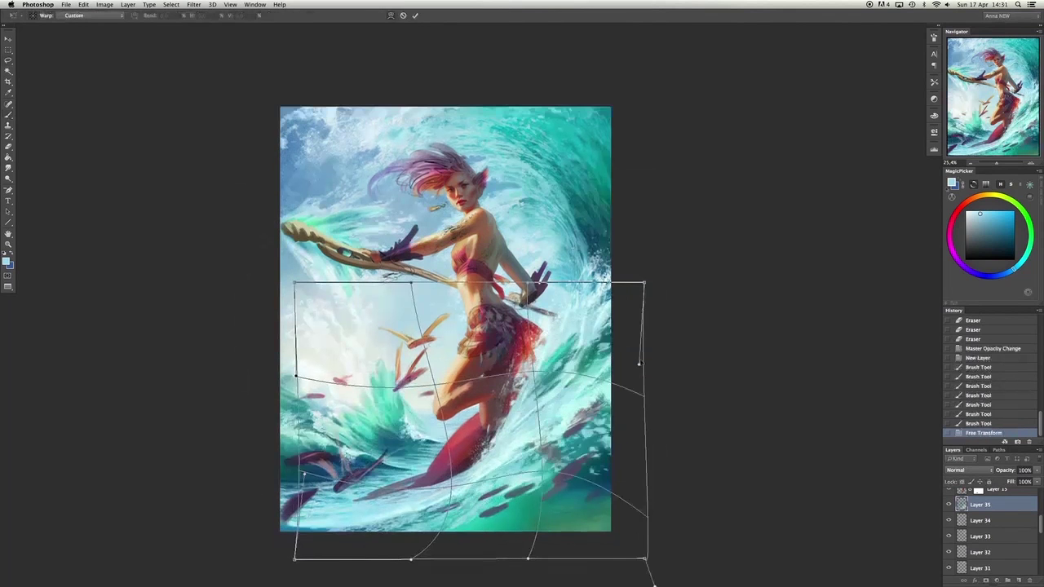
pyautogui.moveTo(657, 295); pyautogui.dragTo(650, 245)
pyautogui.press('Return')
# Paint new spray over the lower wave with a spray brush, set to Overlay blending.
pyautogui.press('b')
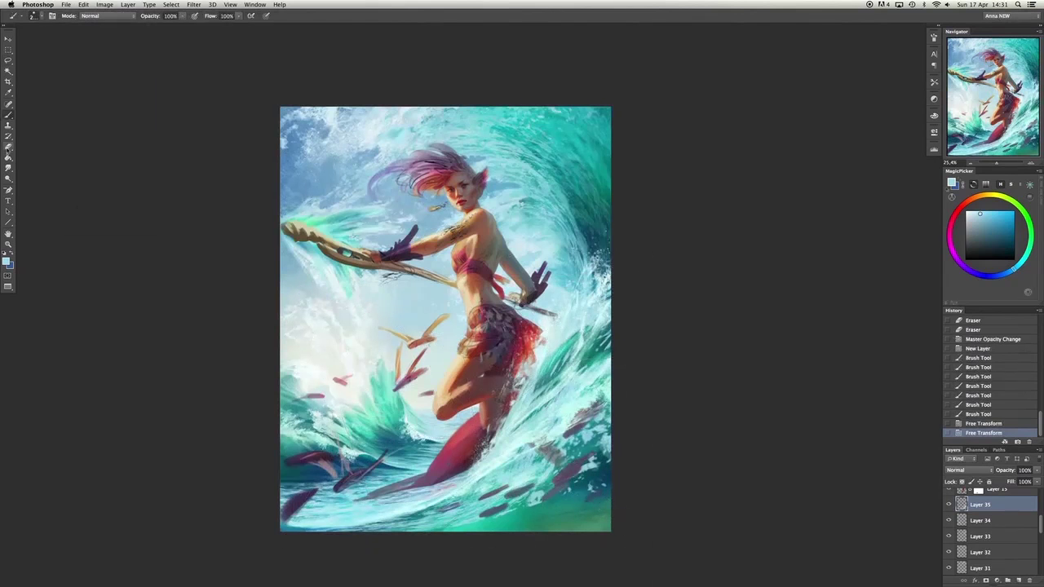
pyautogui.rightClick(440, 49)
pyautogui.click(481, 452)
pyautogui.click(985, 216)
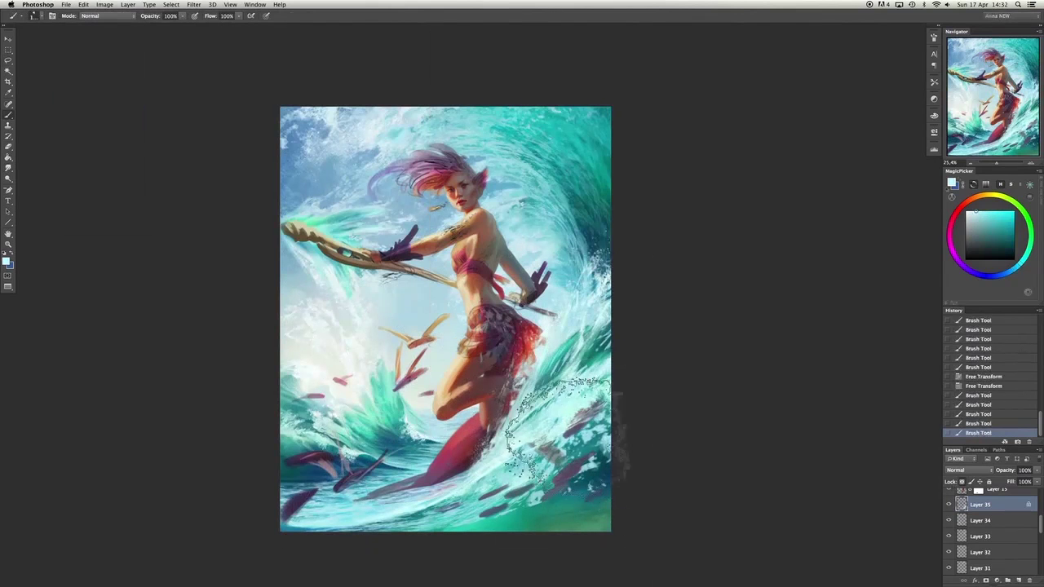
pyautogui.moveTo(567, 430); pyautogui.dragTo(652, 466)
pyautogui.click(985, 217)
pyautogui.moveTo(432, 477); pyautogui.dragTo(455, 459)
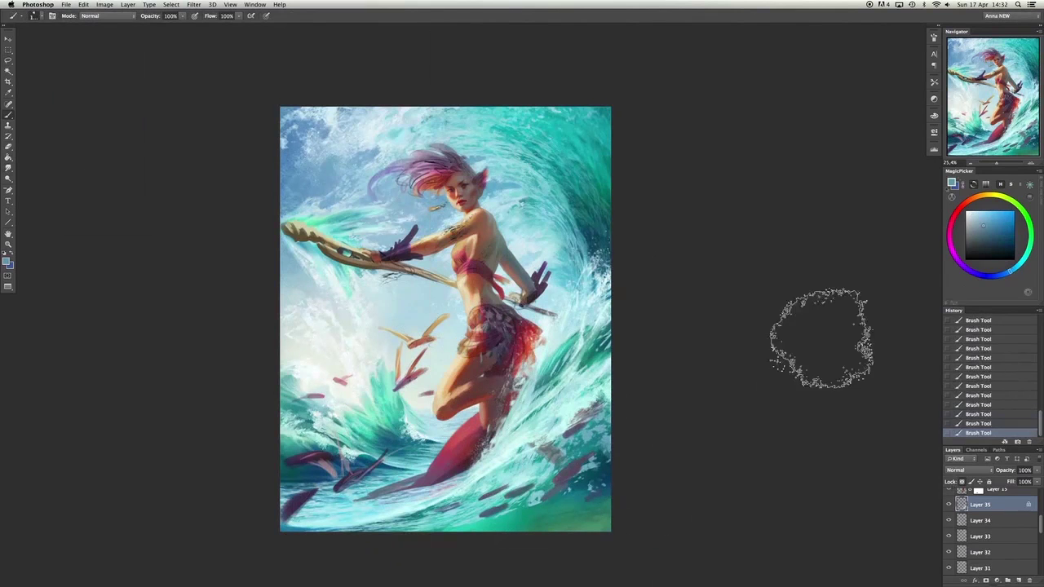
pyautogui.click(969, 470)
pyautogui.click(971, 540)
# Desaturate and darken the spray layer with Hue/Saturation, keeping its blend mode.
pyautogui.click(105, 4)
pyautogui.moveTo(120, 30)
pyautogui.click(207, 76)
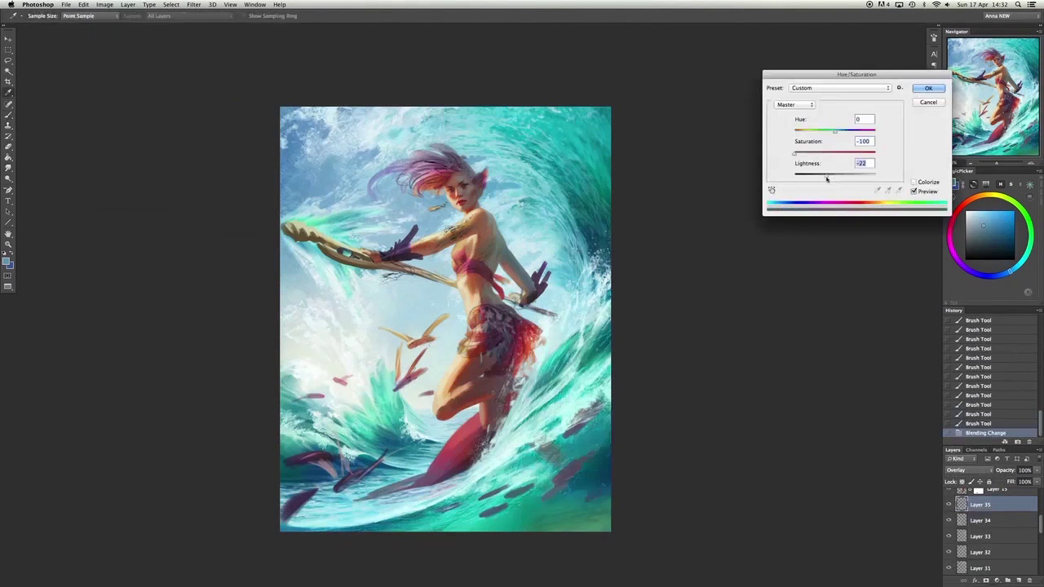
pyautogui.click(928, 86)
pyautogui.click(978, 415)
pyautogui.click(972, 433)
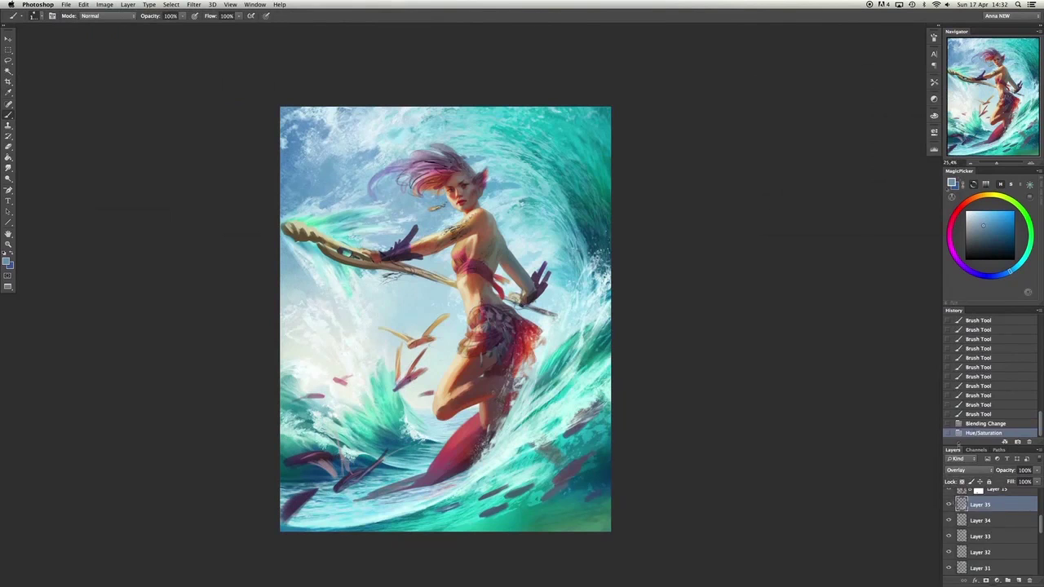
pyautogui.hotkey('shift', '+')
pyautogui.press('super+z')
# Smudge away spray near the right wave edge, undoing the stroke around the hand.
pyautogui.press('r')
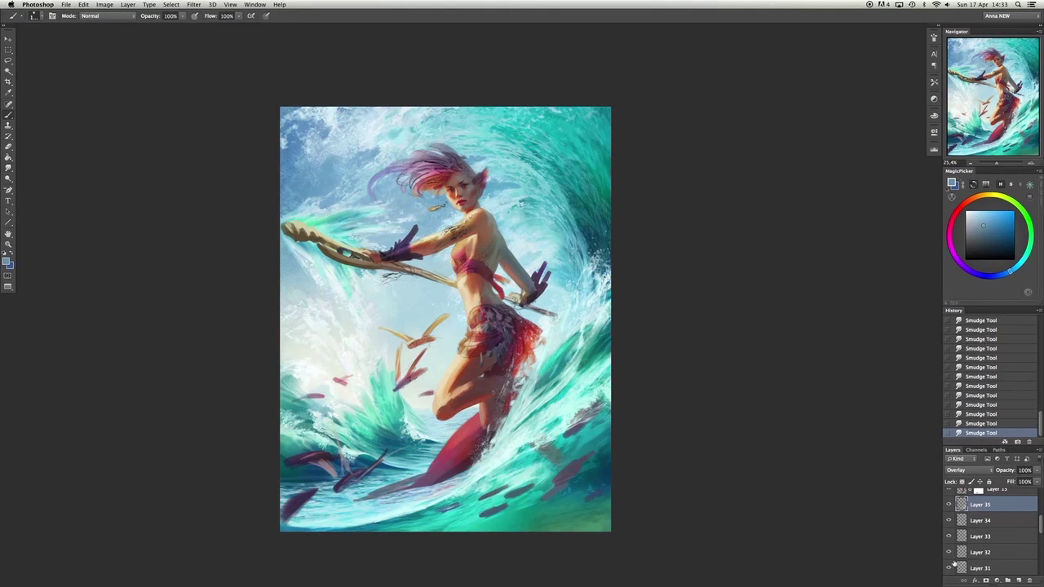
pyautogui.press('r')
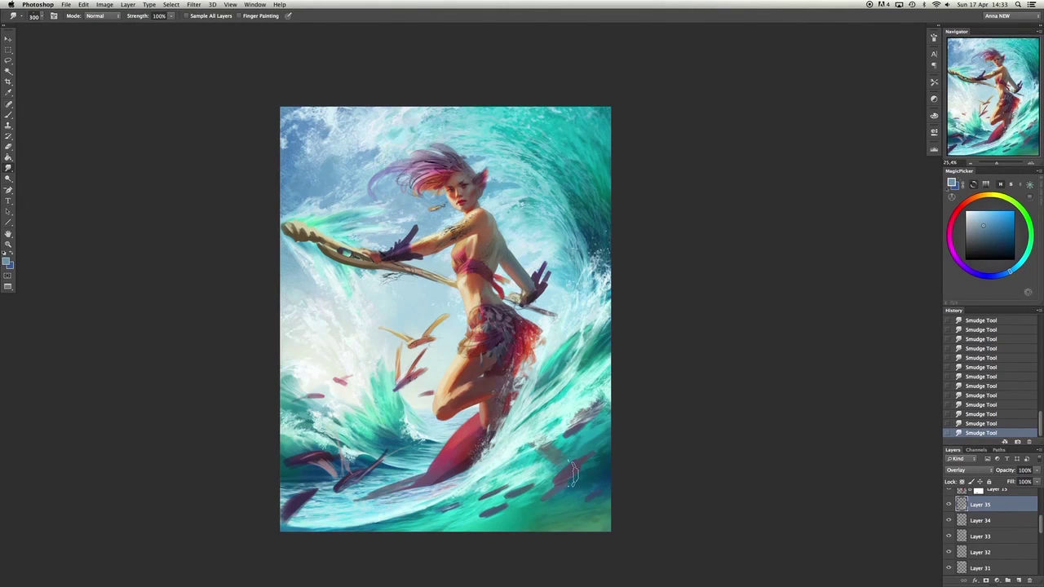
pyautogui.moveTo(544, 515); pyautogui.dragTo(629, 443)
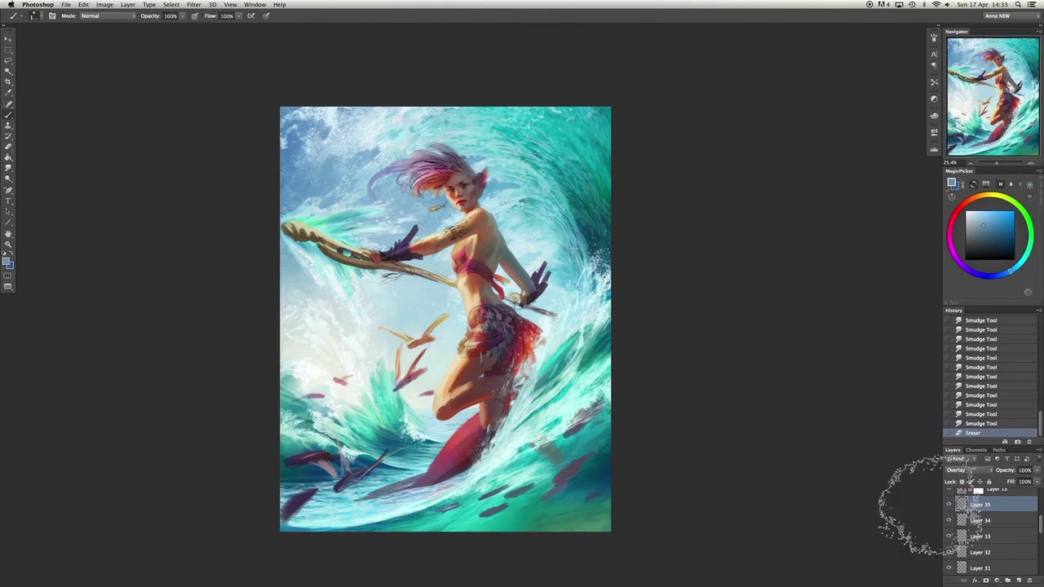
pyautogui.moveTo(571, 359); pyautogui.dragTo(620, 301)
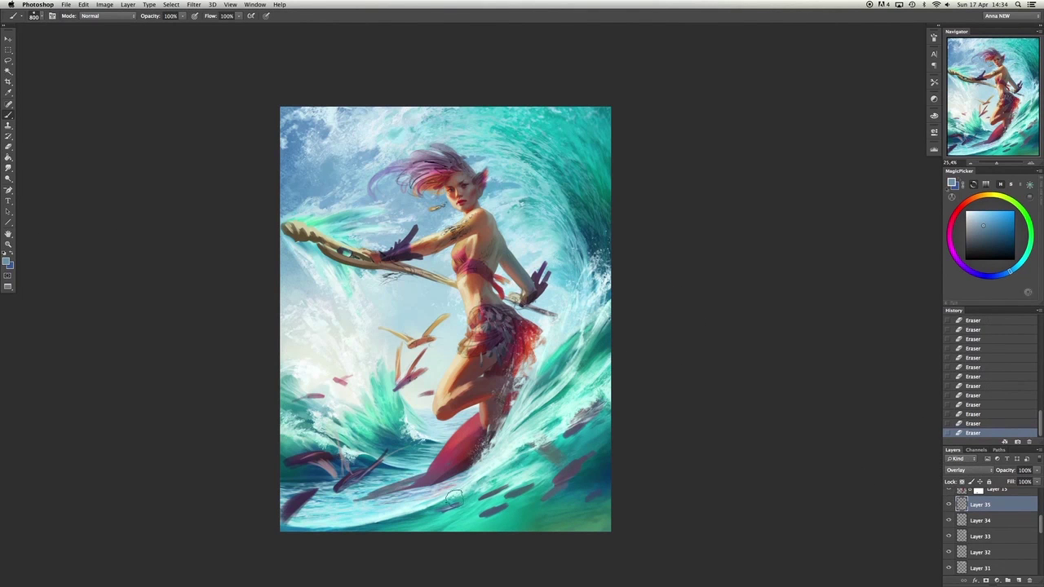
pyautogui.hotkey('ctrl', 'z')
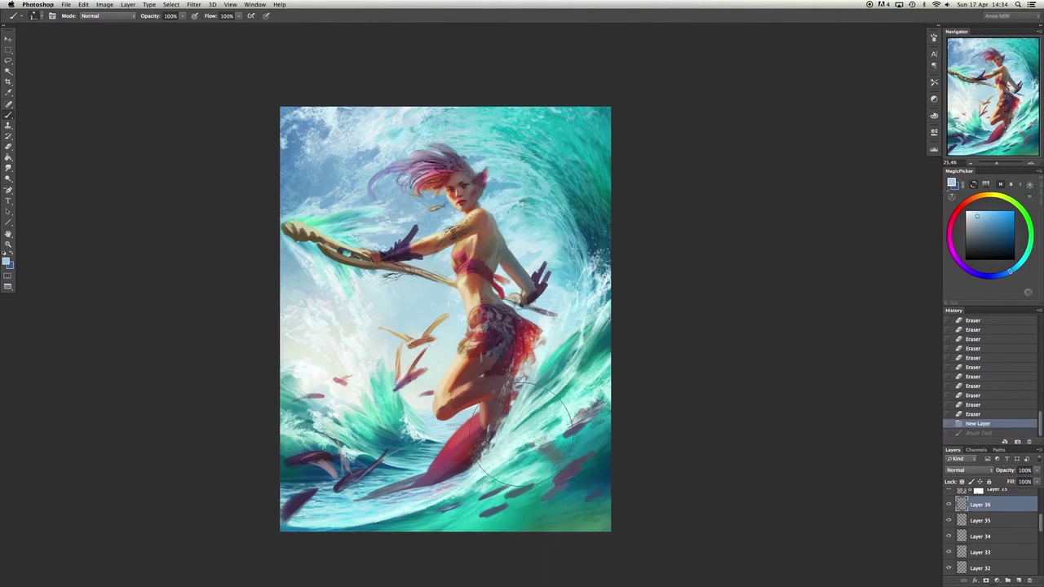
# Rotate and warp the new spray strokes so they bend around the wave curve.
pyautogui.rightClick(497, 256)
pyautogui.click(548, 326)
pyautogui.hotkey('ctrl', 't')
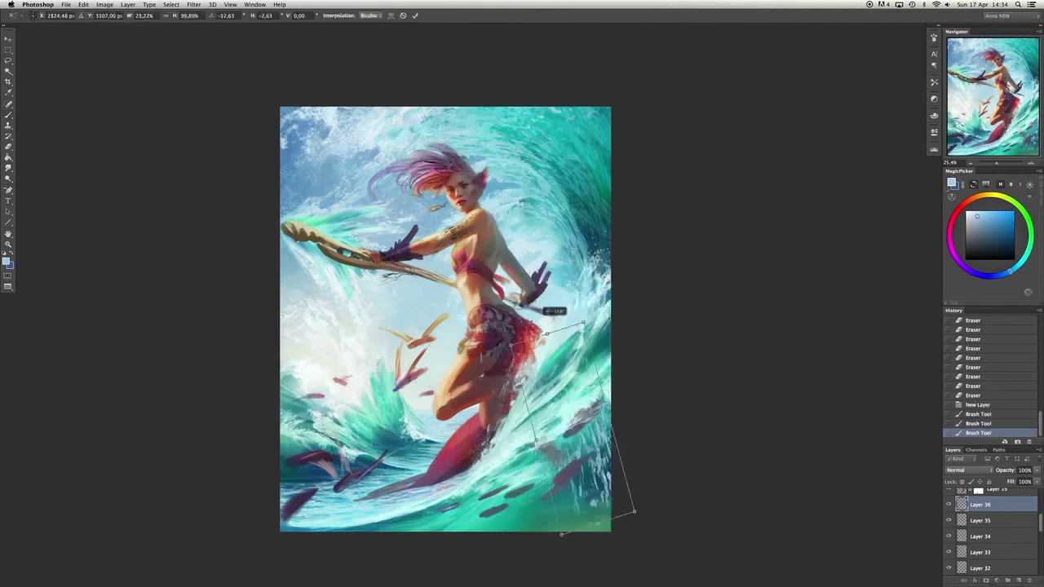
pyautogui.moveTo(555, 310)
pyautogui.mouseDown()
pyautogui.moveTo(644, 457)
pyautogui.moveTo(629, 407)
pyautogui.moveTo(658, 338)
pyautogui.moveTo(805, 311)
pyautogui.moveTo(834, 257)
pyautogui.mouseUp()
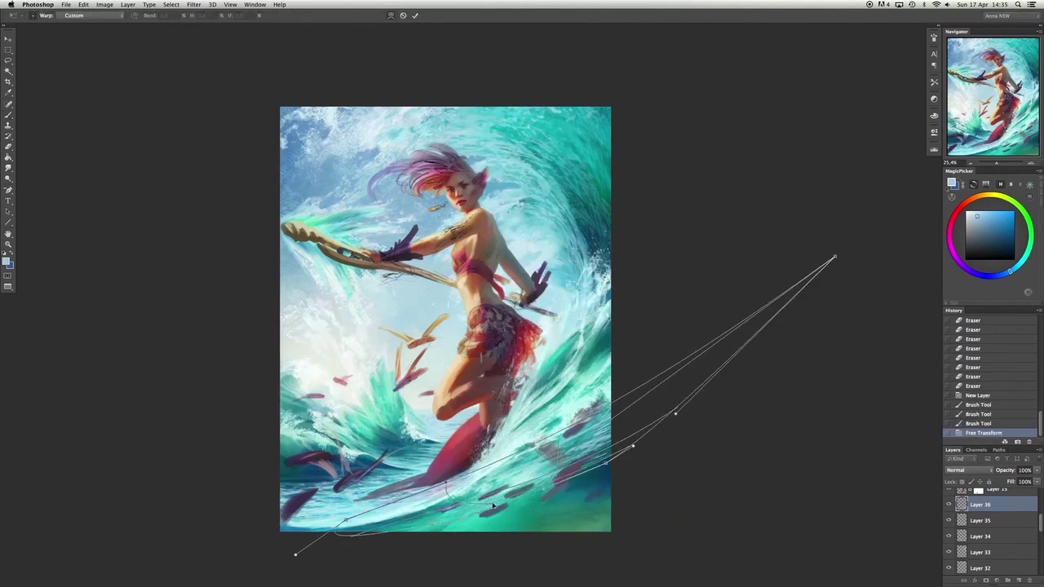
pyautogui.press('Return')
pyautogui.hotkey('ctrl', 't')
pyautogui.rightClick(580, 429)
pyautogui.click(601, 485)
pyautogui.moveTo(764, 326); pyautogui.dragTo(855, 302)
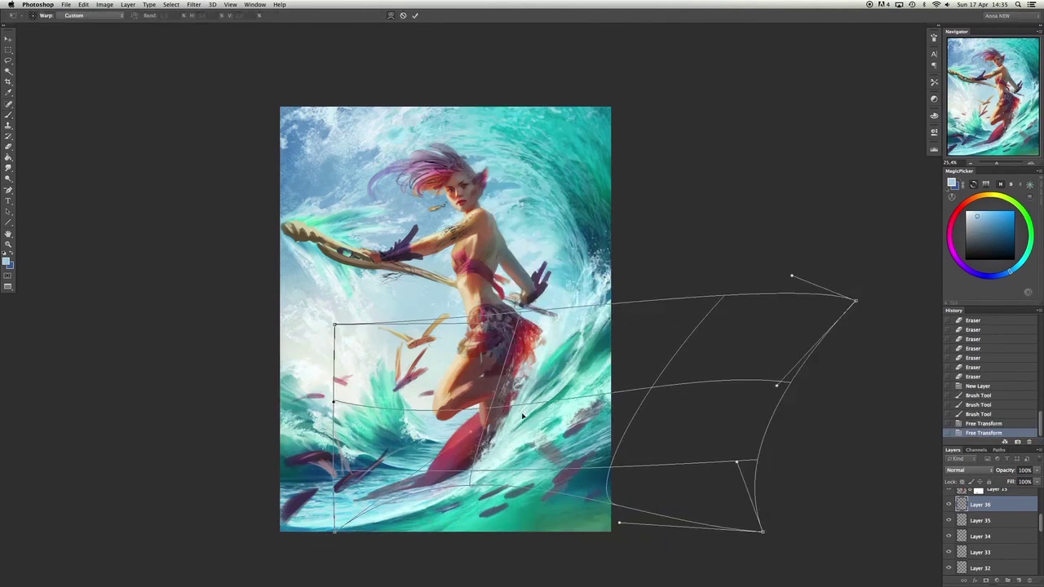
pyautogui.press('Return')
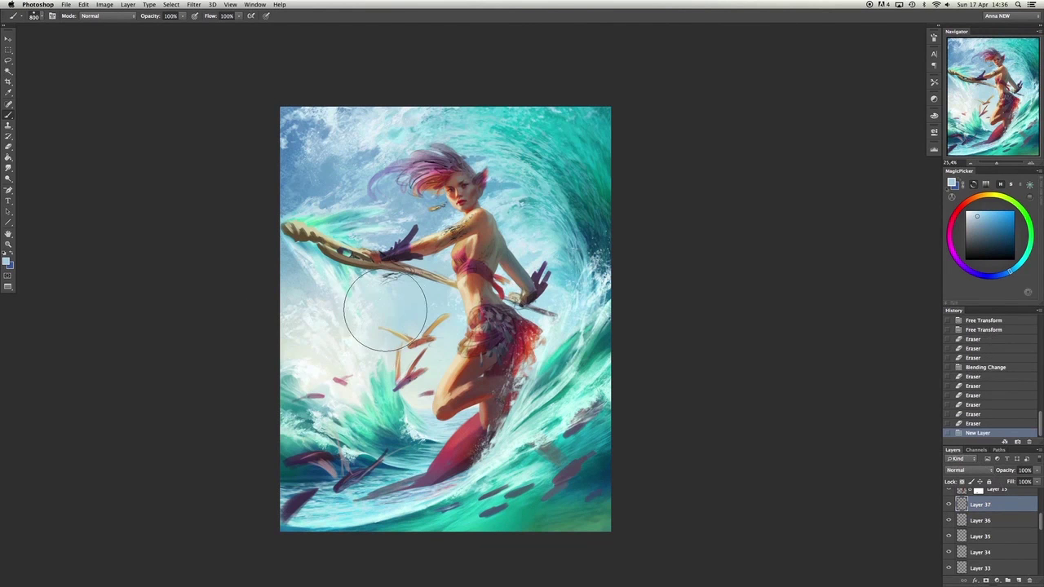
# Paint a splash stroke and warp it to swing toward the lower left.
pyautogui.moveTo(385, 310)
pyautogui.mouseDown()
pyautogui.moveTo(432, 391)
pyautogui.moveTo(217, 357)
pyautogui.mouseUp()
pyautogui.hotkey('ctrl', 't')
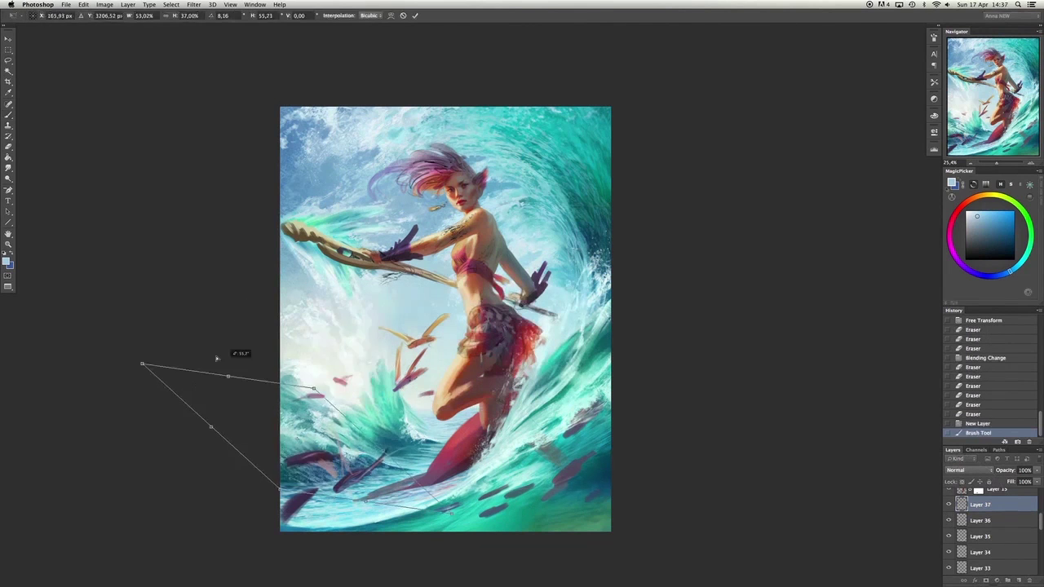
pyautogui.rightClick(217, 357)
pyautogui.click(240, 424)
pyautogui.moveTo(146, 359); pyautogui.dragTo(188, 327)
pyautogui.press('Return')
pyautogui.press('l')
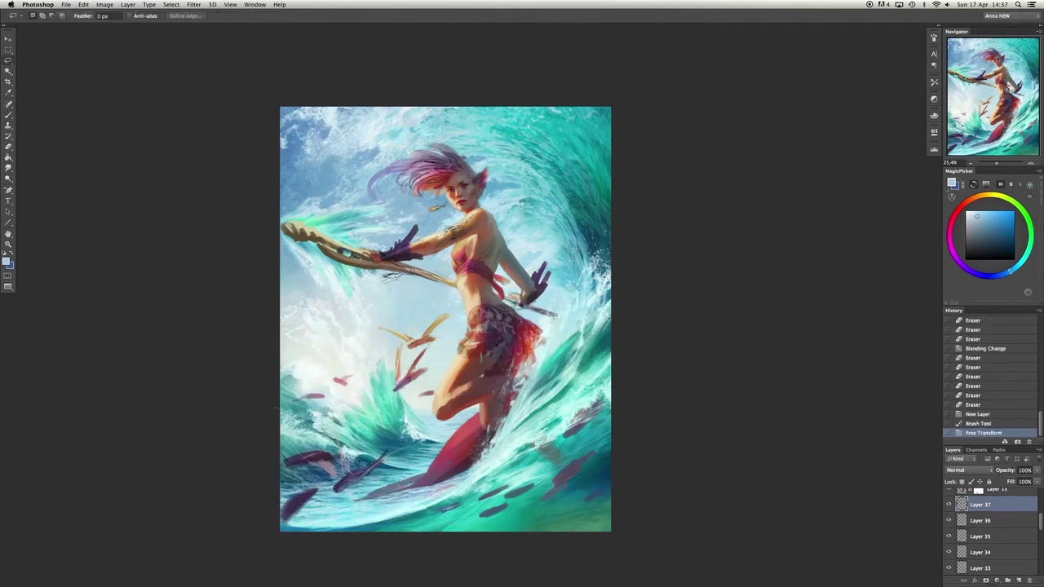
pyautogui.hotkey('ctrl', 't')
pyautogui.moveTo(321, 303); pyautogui.dragTo(469, 480)
pyautogui.press('Return')
pyautogui.click(66, 4)
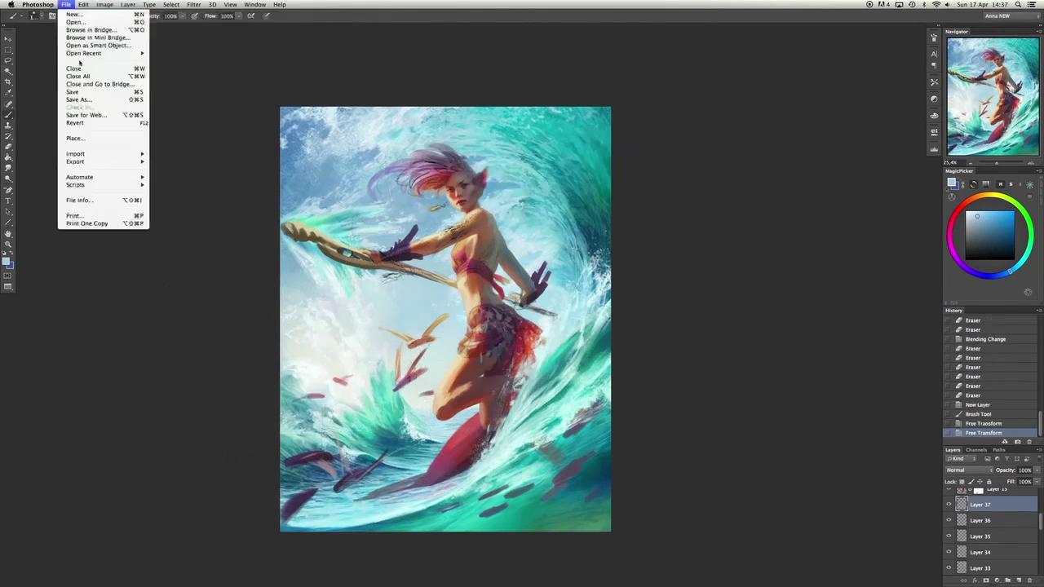
pyautogui.press('Escape')
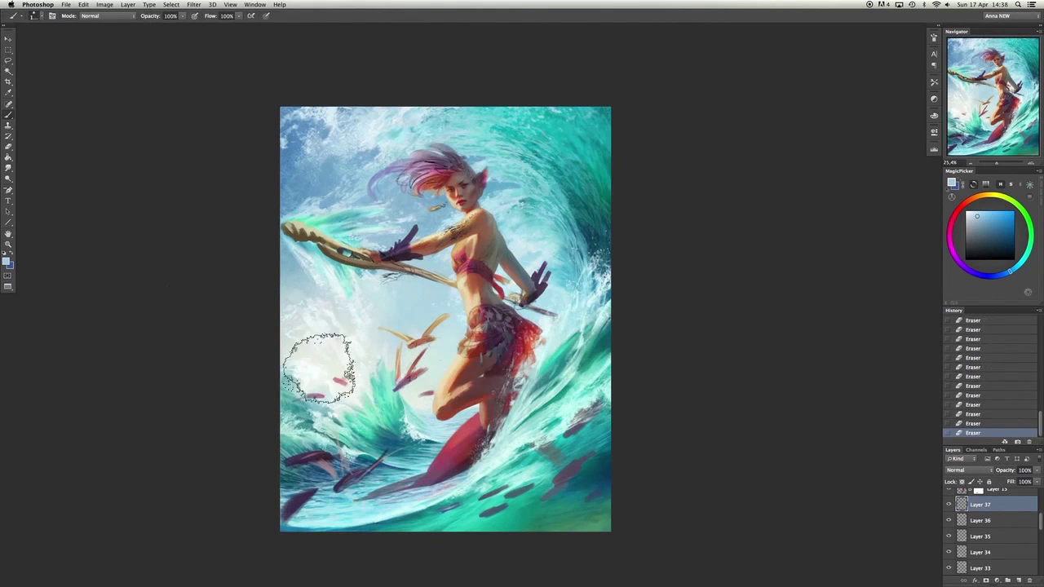
# Duplicate the splash layer, warp the copy, and merge it down into the splash.
pyautogui.hotkey('ctrl', 'j')
pyautogui.hotkey('ctrl', 't')
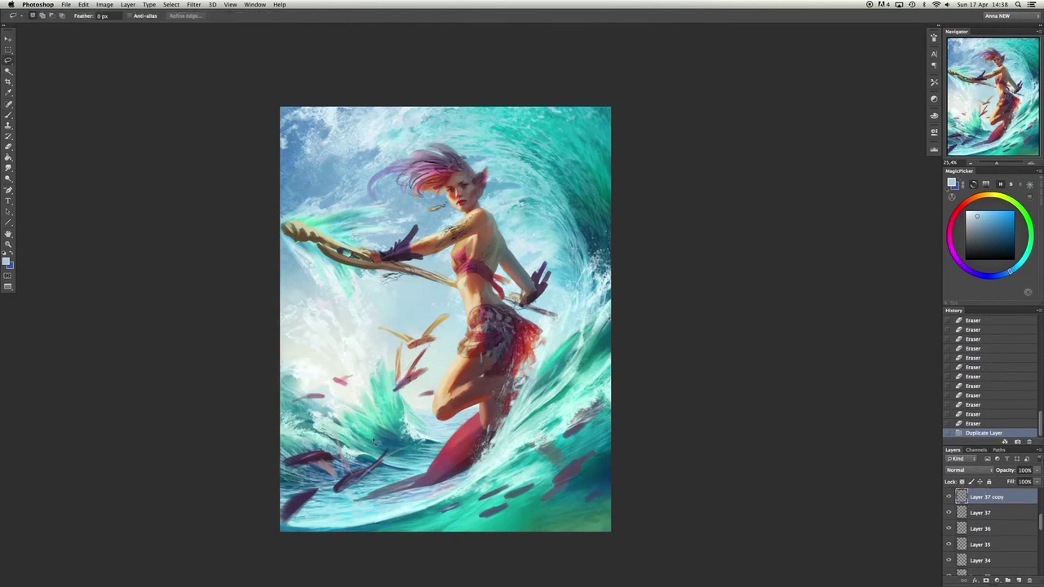
pyautogui.rightClick(445, 390)
pyautogui.click(458, 443)
pyautogui.press('l')
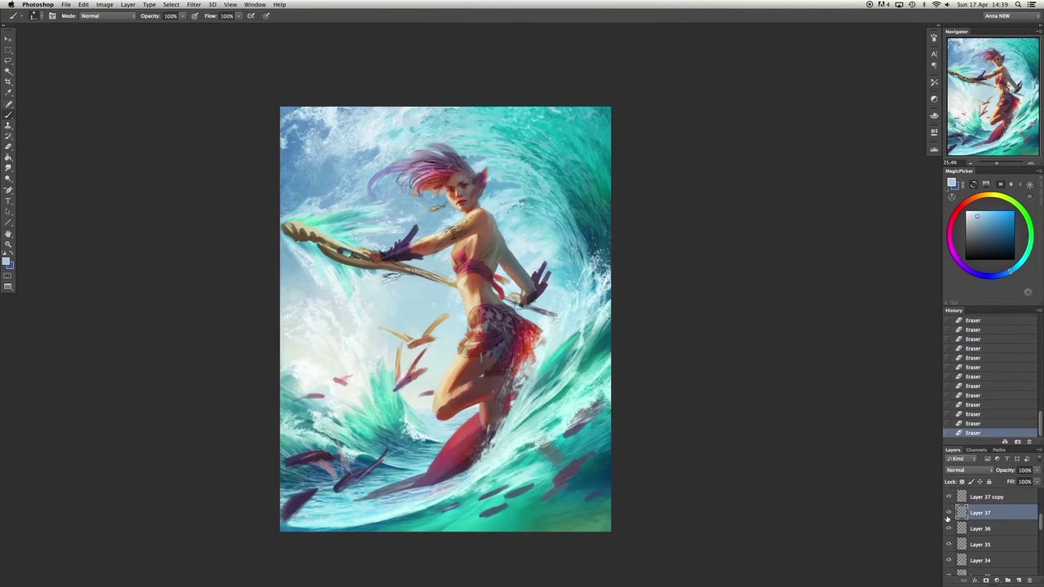
pyautogui.hotkey('ctrl', 'e')
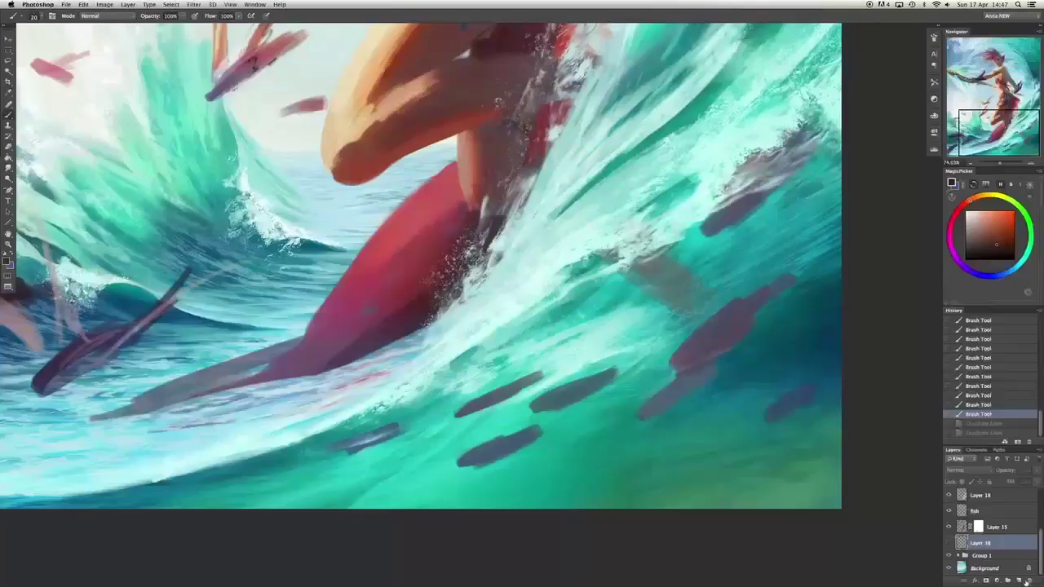
# Paint brown coral dabs on the lower-right seabed and warp it outward at the bottom right.
pyautogui.moveTo(734, 473)
pyautogui.mouseDown()
pyautogui.moveTo(758, 489)
pyautogui.moveTo(853, 458)
pyautogui.moveTo(677, 530)
pyautogui.moveTo(848, 424)
pyautogui.mouseUp()
pyautogui.press(']')
pyautogui.press(']')
pyautogui.press(']')
pyautogui.press(']')
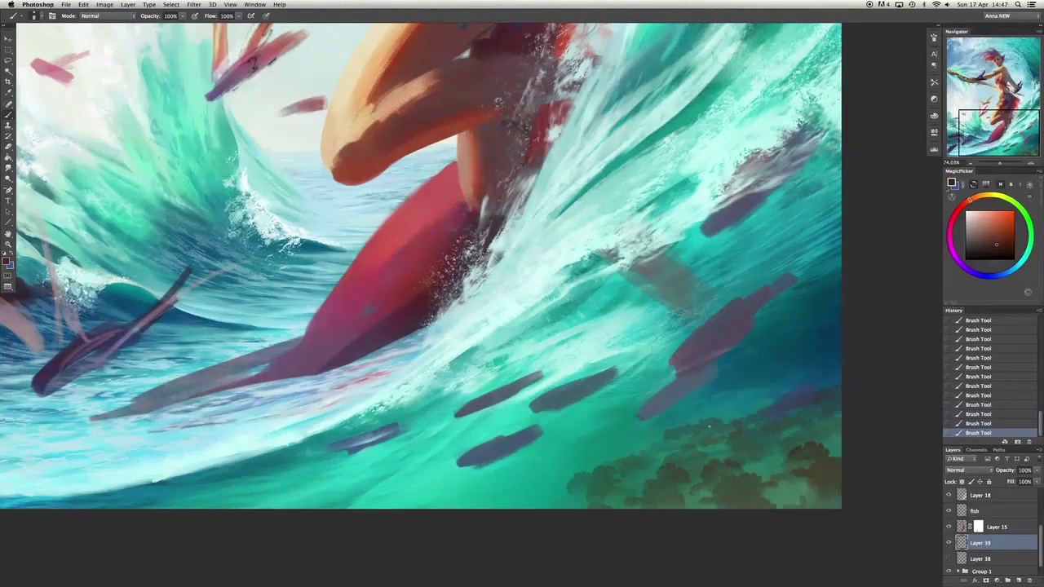
pyautogui.moveTo(709, 425)
pyautogui.mouseDown()
pyautogui.moveTo(785, 500)
pyautogui.moveTo(850, 457)
pyautogui.moveTo(803, 424)
pyautogui.mouseUp()
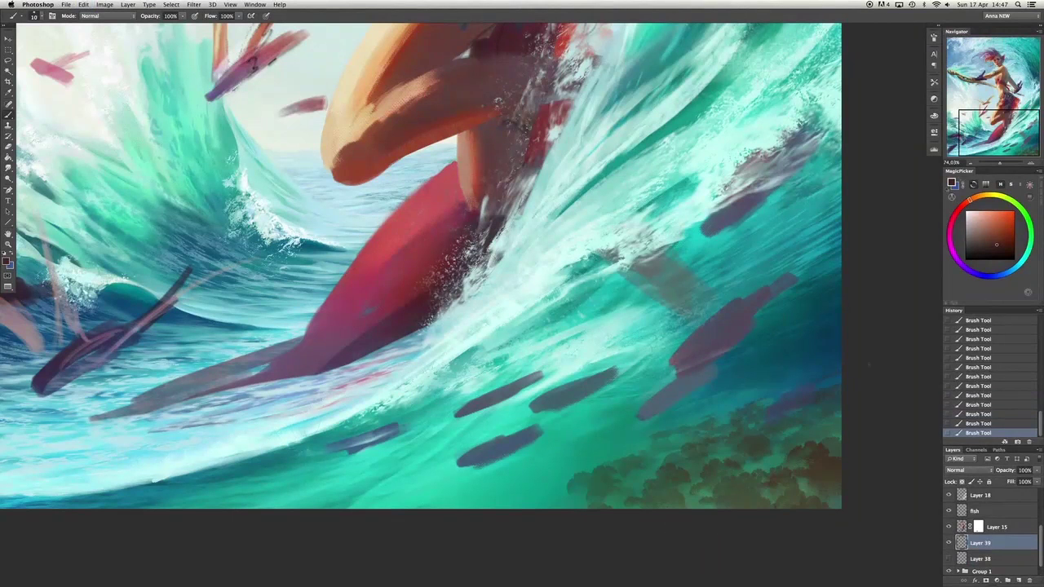
pyautogui.press('b')
pyautogui.moveTo(642, 474); pyautogui.dragTo(661, 454)
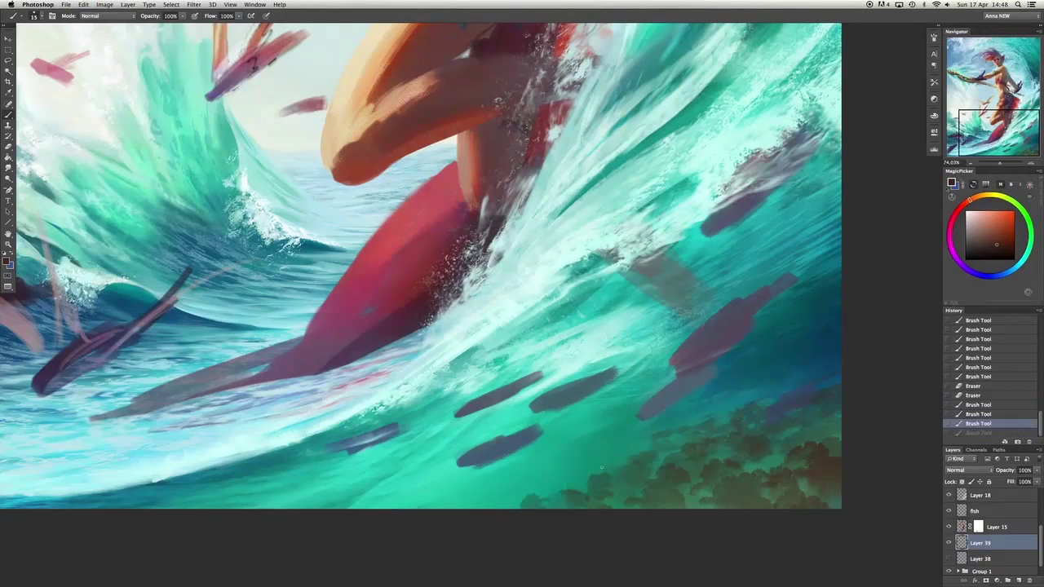
pyautogui.hotkey('ctrl', 't')
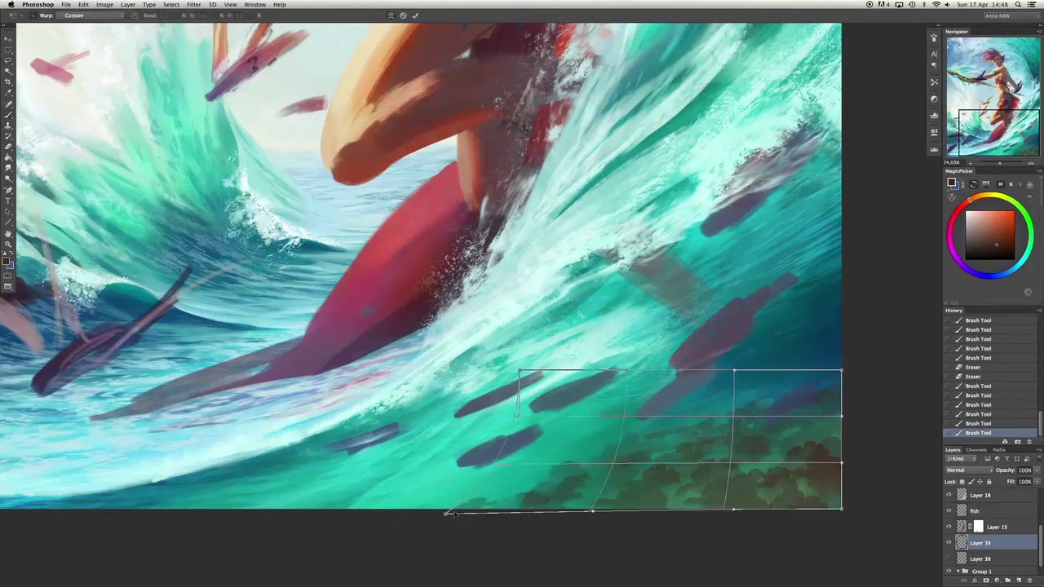
pyautogui.moveTo(841, 489); pyautogui.dragTo(863, 495)
pyautogui.press('Return')
# With a new brush tip, paint texture and darker green strokes along the lower-right seabed.
pyautogui.rightClick(542, 245)
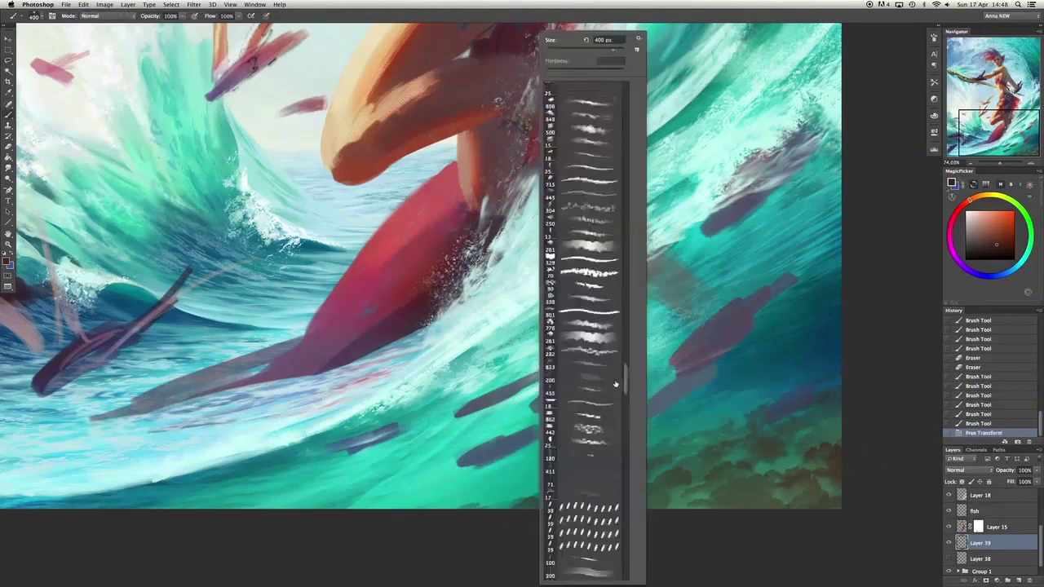
pyautogui.press('Escape')
pyautogui.click(1017, 580)
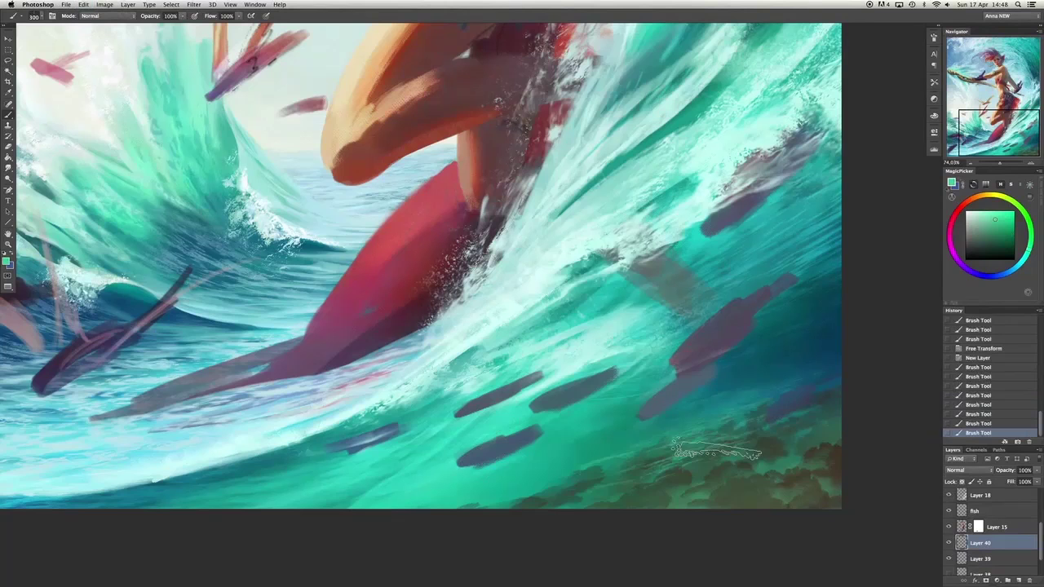
pyautogui.moveTo(661, 490); pyautogui.dragTo(816, 449)
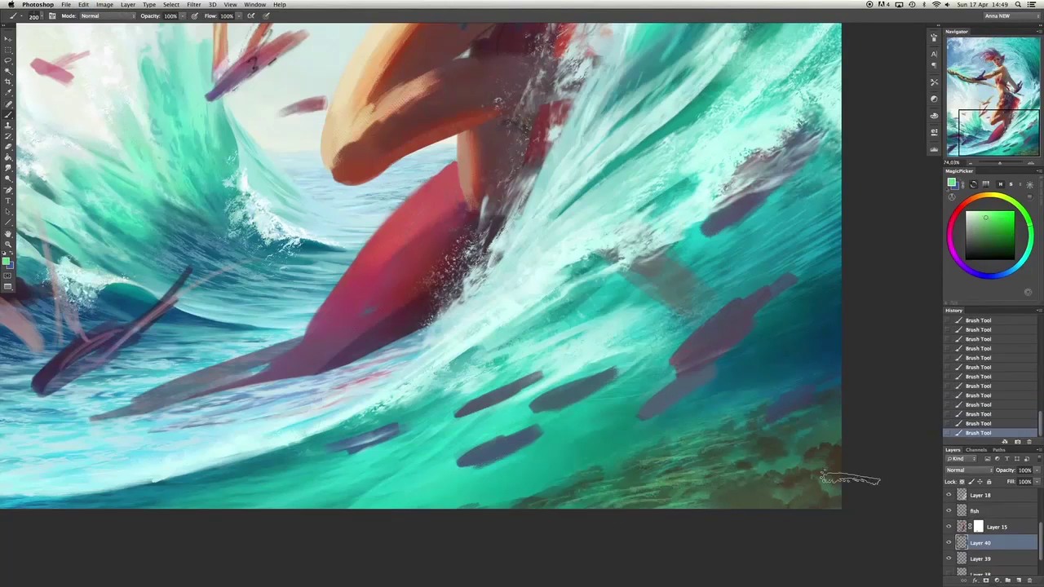
pyautogui.moveTo(816, 481); pyautogui.dragTo(693, 465)
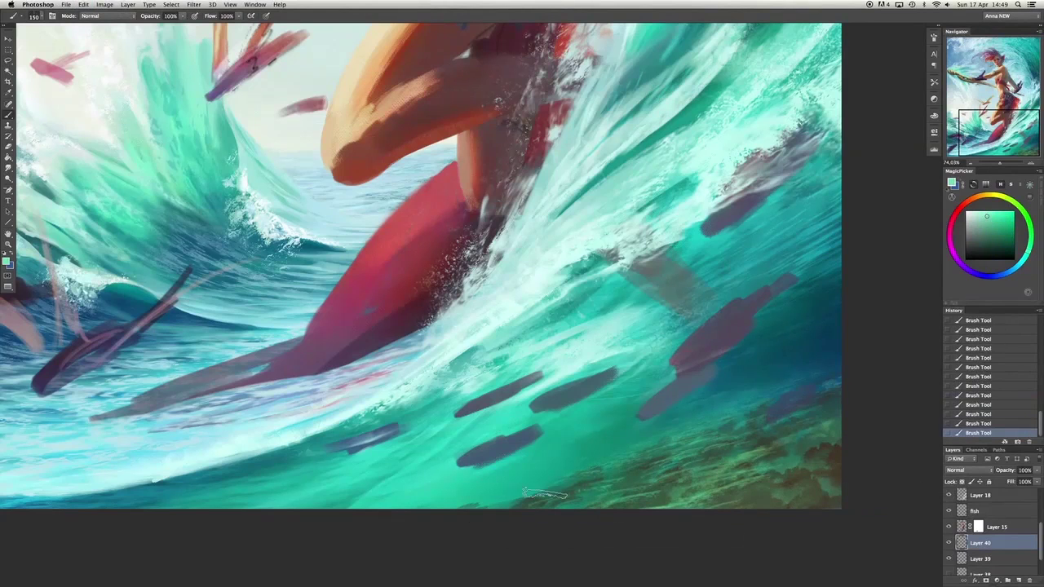
pyautogui.keyDown('alt'); pyautogui.click(645, 469); pyautogui.keyUp('alt')
pyautogui.press(']')
pyautogui.press(']')
pyautogui.press(']')
pyautogui.press('super+z')
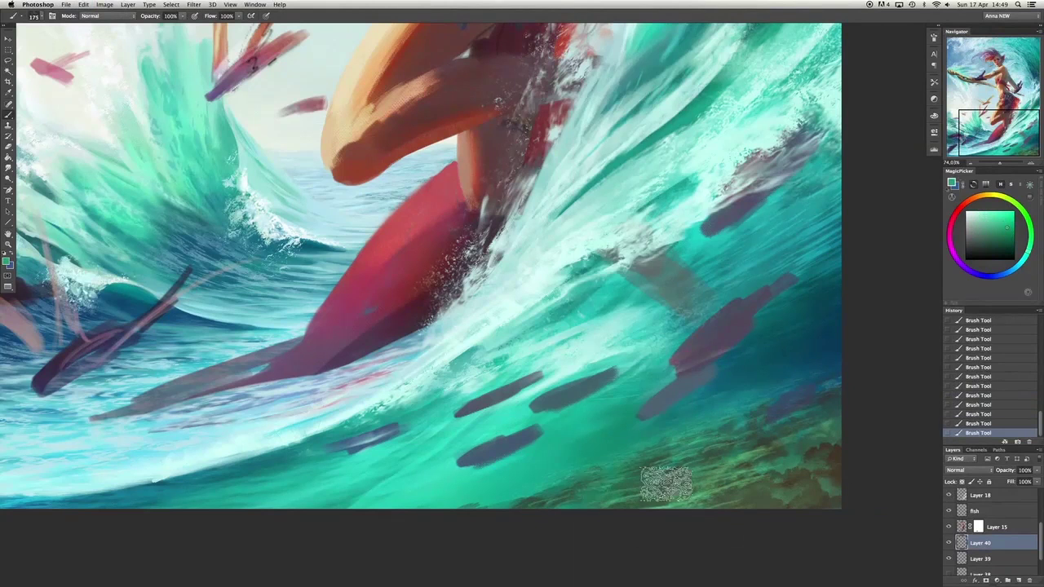
pyautogui.press(']')
pyautogui.press(']')
pyautogui.press(']')
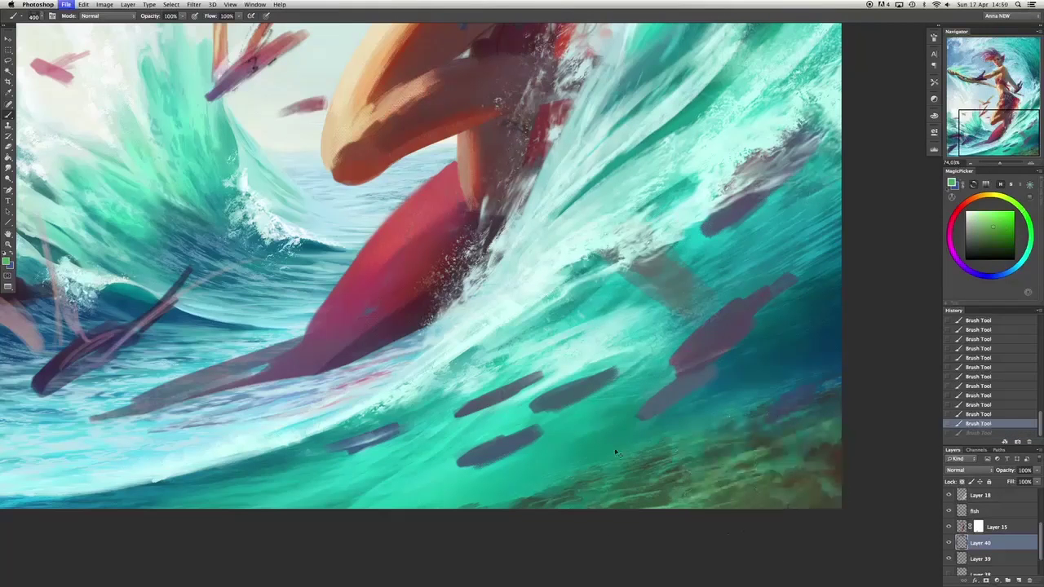
# Pick a smaller brush preset, merge Layer 40 into Layer 39, and erase parts of the seabed strokes.
pyautogui.rightClick(759, 488)
pyautogui.scroll(-3, 669, 326)
pyautogui.click(669, 380)
pyautogui.doubleClick(677, 458)
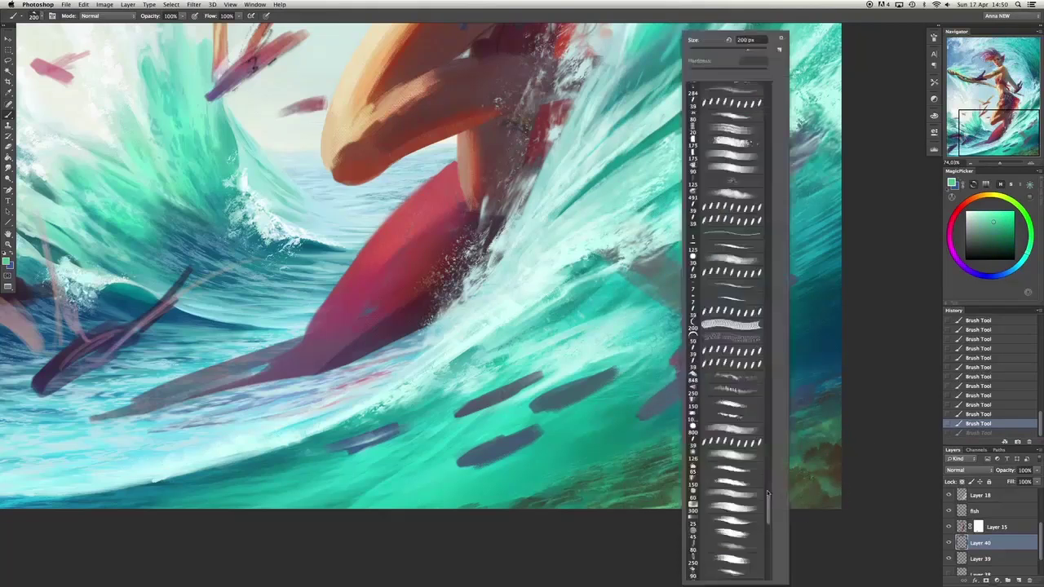
pyautogui.press('super+e')
pyautogui.press('e')
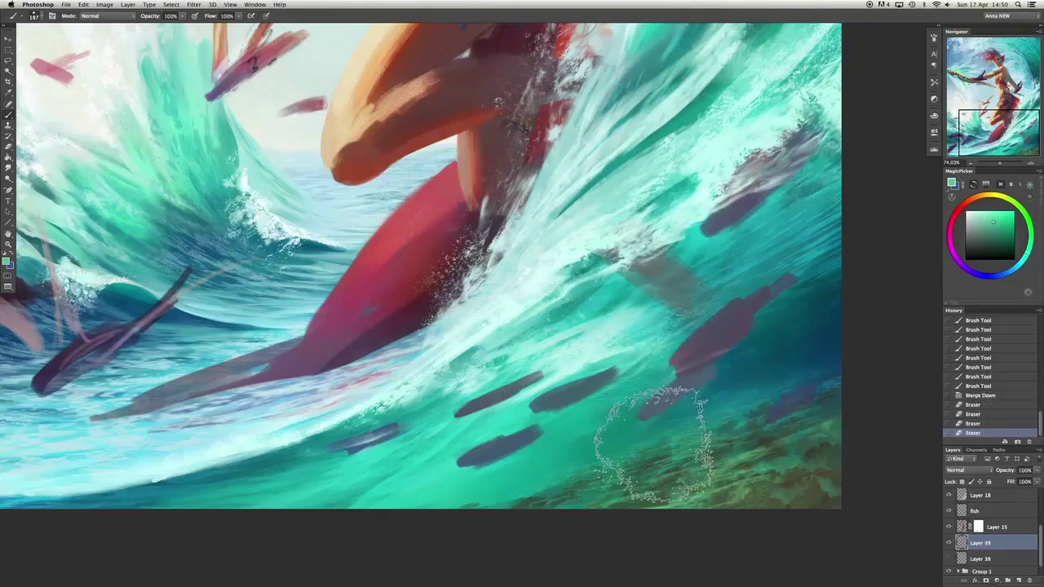
pyautogui.moveTo(676, 420); pyautogui.dragTo(769, 478)
pyautogui.moveTo(734, 441); pyautogui.dragTo(696, 423)
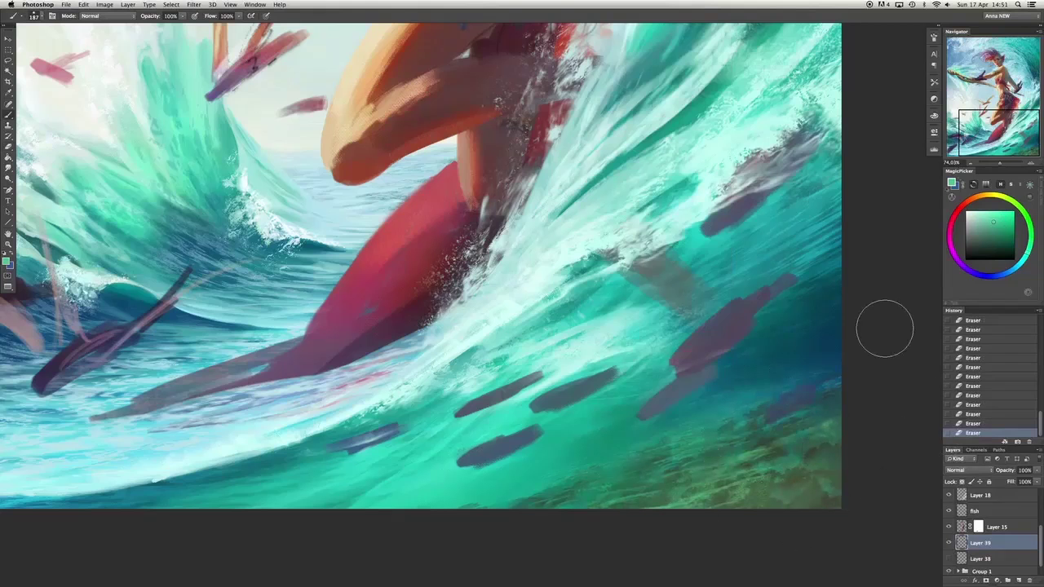
# Warp the seabed strokes to bend along the wave curve.
pyautogui.press('super+t')
pyautogui.rightClick(645, 443)
pyautogui.click(665, 495)
pyautogui.moveTo(644, 490); pyautogui.dragTo(595, 474)
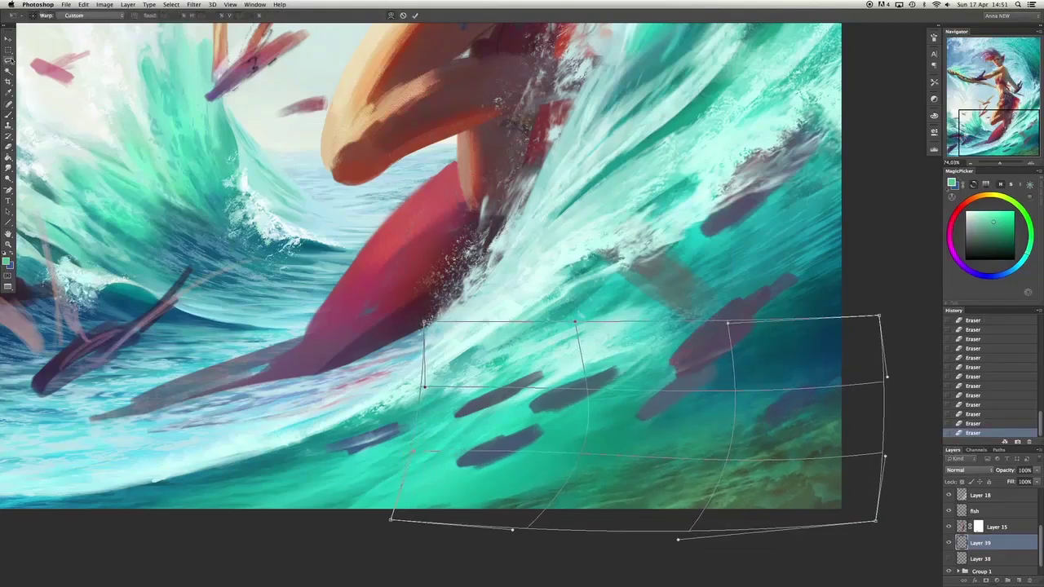
pyautogui.press('Return')
# On a new layer, paint dark and orange-brown seabed strokes lower right, plus a green bottom stroke.
pyautogui.press('b')
pyautogui.press('super+shift+alt+n')
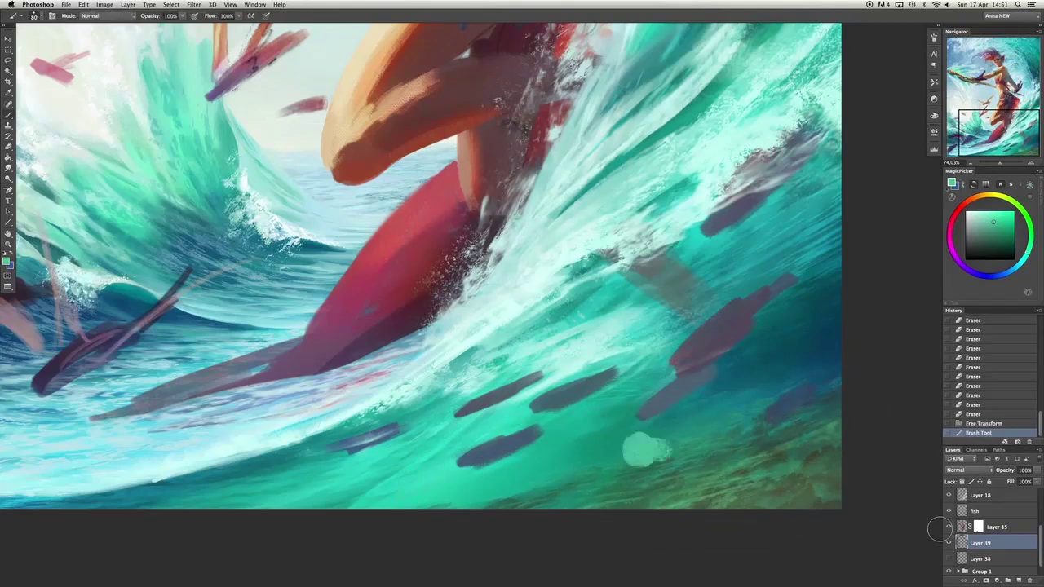
pyautogui.click(787, 488)
pyautogui.click(982, 252)
pyautogui.moveTo(807, 473)
pyautogui.mouseDown()
pyautogui.moveTo(824, 489)
pyautogui.moveTo(832, 482)
pyautogui.mouseUp()
pyautogui.click(985, 237)
pyautogui.moveTo(742, 502); pyautogui.dragTo(824, 498)
pyautogui.moveTo(693, 506)
pyautogui.mouseDown()
pyautogui.moveTo(784, 463)
pyautogui.moveTo(647, 507)
pyautogui.mouseUp()
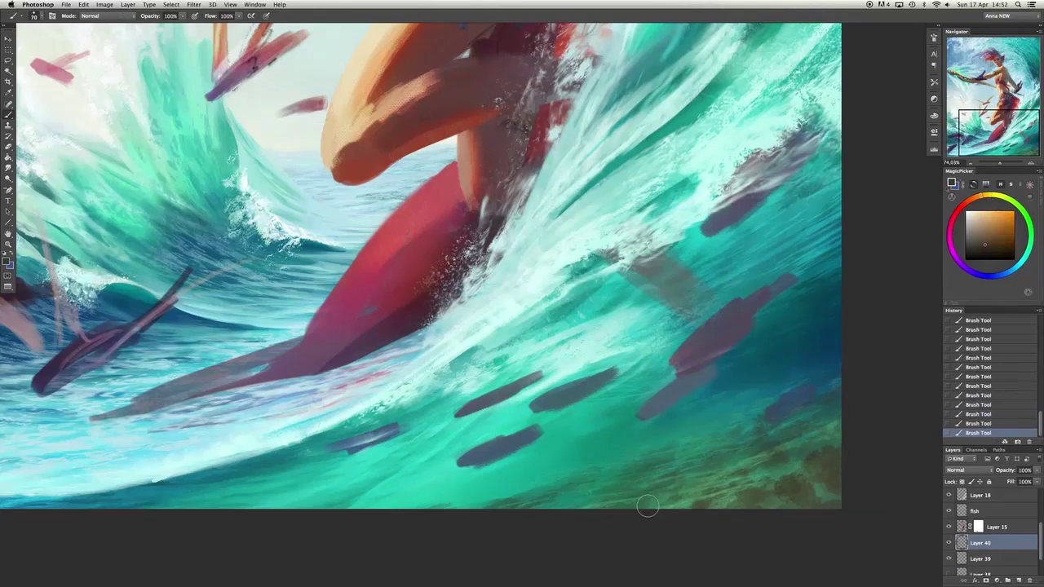
pyautogui.moveTo(793, 506); pyautogui.dragTo(789, 456)
pyautogui.press('b')
pyautogui.keyDown('alt'); pyautogui.click(783, 456); pyautogui.keyUp('alt')
pyautogui.moveTo(734, 501)
pyautogui.mouseDown()
pyautogui.moveTo(788, 453)
pyautogui.moveTo(701, 497)
pyautogui.mouseUp()
# On another new layer, dab lighter green strokes onto the seabed, then zoom out to the whole painting.
pyautogui.hotkey('ctrl', 'shift', 'alt', 'n')
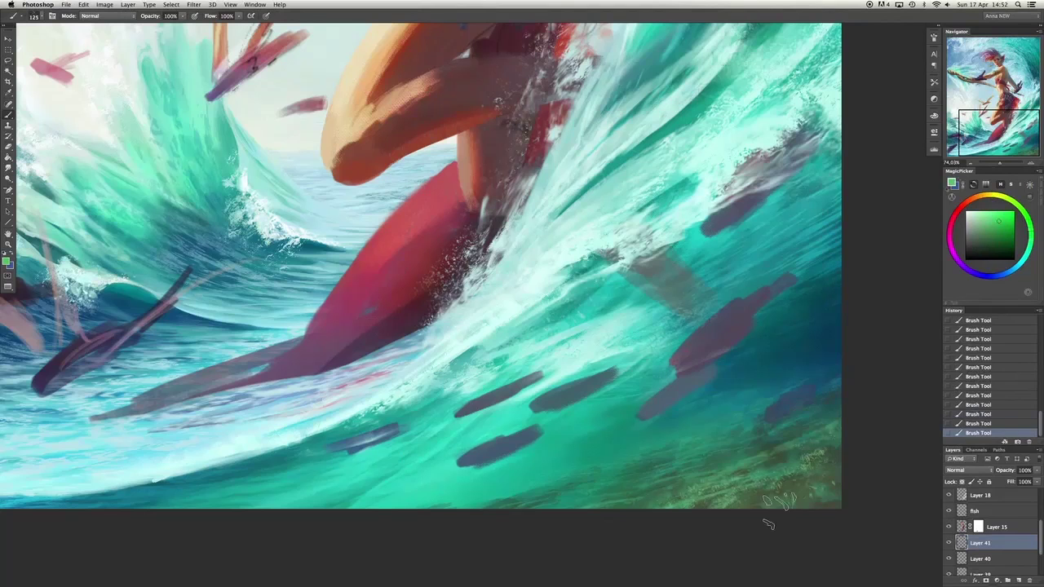
pyautogui.keyDown('alt'); pyautogui.click(813, 453); pyautogui.keyUp('alt')
pyautogui.moveTo(808, 459); pyautogui.dragTo(813, 453)
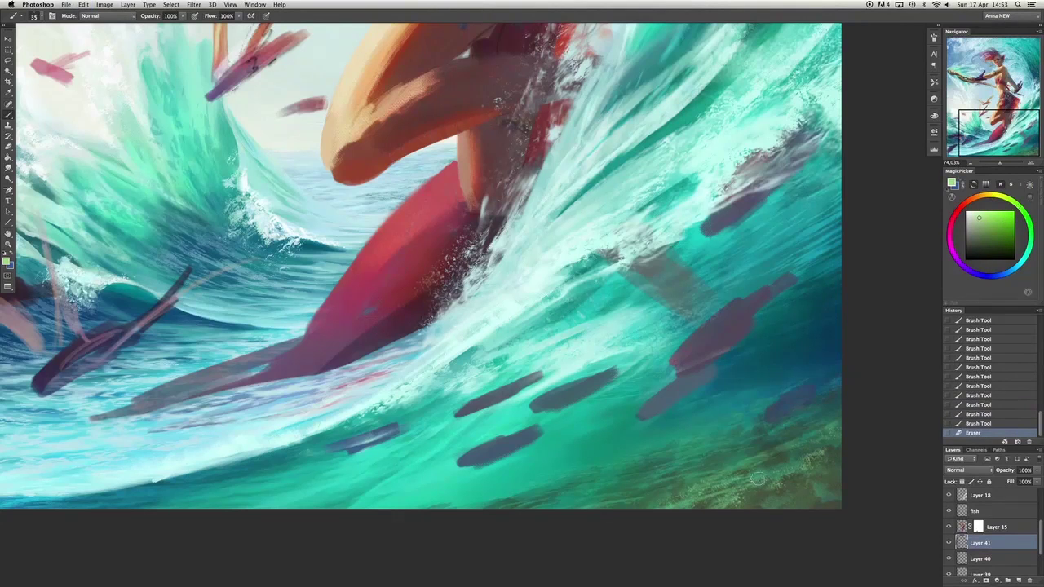
pyautogui.press('b')
pyautogui.rightClick(738, 500)
pyautogui.press('Escape')
pyautogui.moveTo(766, 489); pyautogui.dragTo(804, 472)
pyautogui.keyDown('alt'); pyautogui.click(807, 465); pyautogui.keyUp('alt')
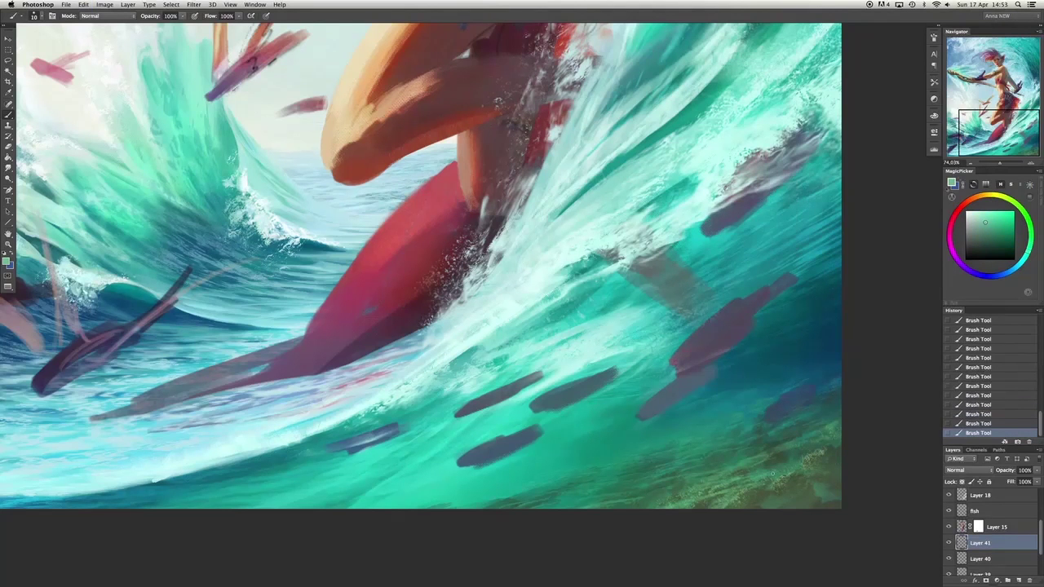
pyautogui.press('super+minus')
pyautogui.press('super+minus')
pyautogui.press('super+minus')
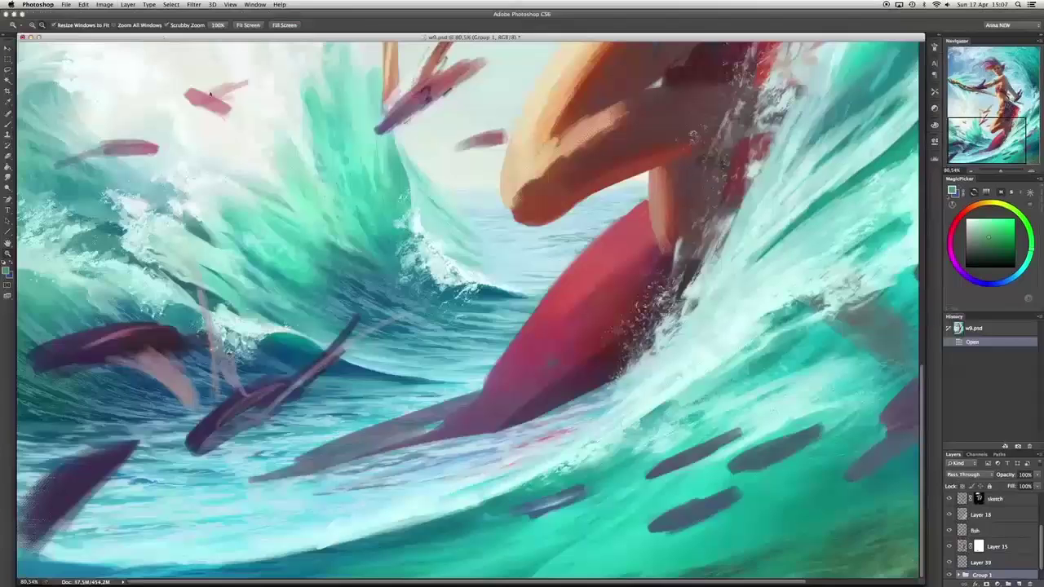
# Duplicate the Background layer with Ctrl+J to hold the smudging work.
pyautogui.press('f')
pyautogui.press('r')
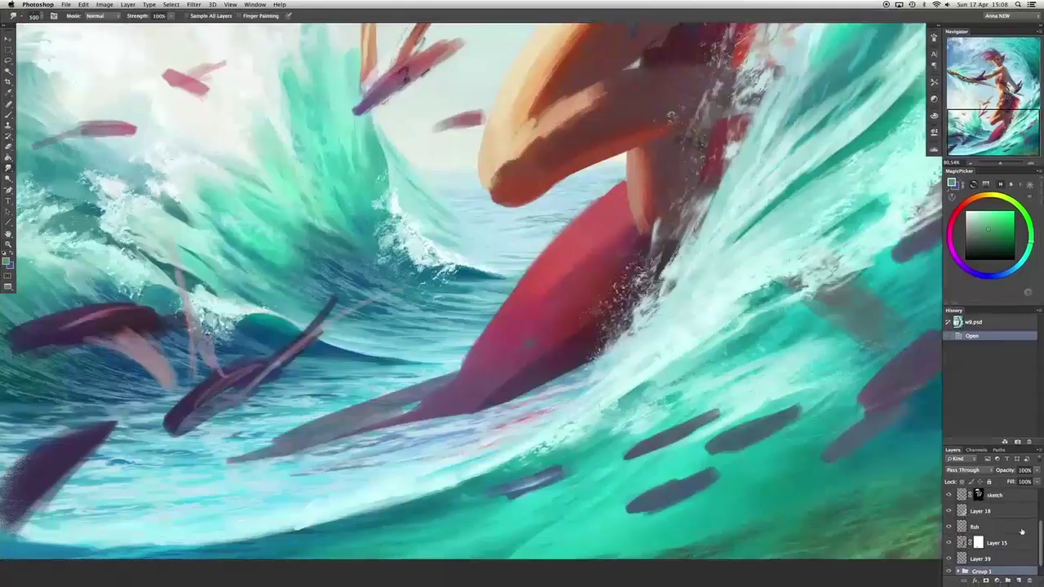
pyautogui.scroll(-5, 991, 530)
pyautogui.click(987, 569)
pyautogui.press('super+j')
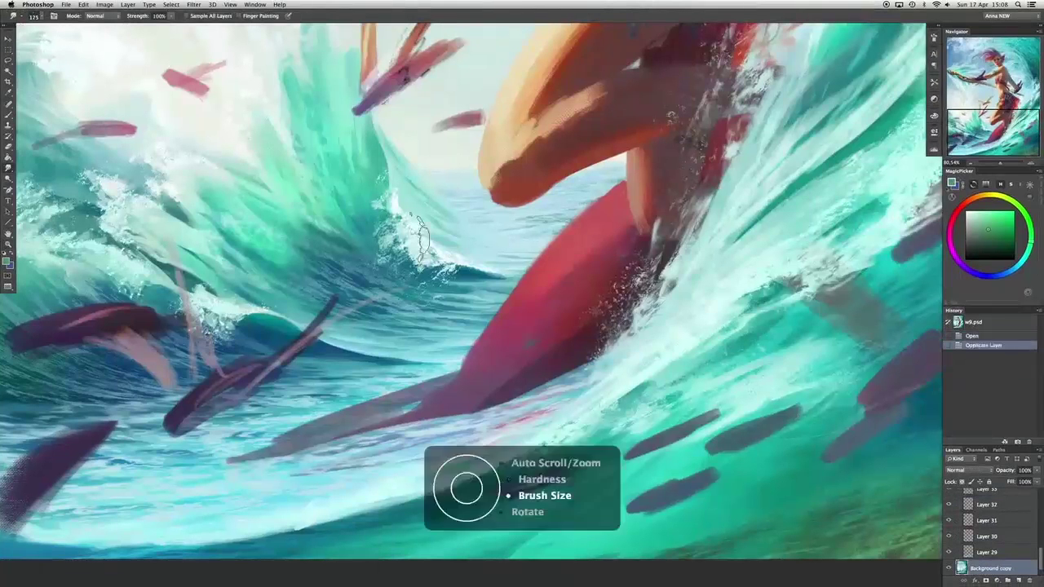
# Smudge and blend the spray and splash strokes around the left wave.
pyautogui.moveTo(172, 216); pyautogui.dragTo(178, 250)
pyautogui.moveTo(170, 186); pyautogui.dragTo(128, 286)
pyautogui.moveTo(99, 249); pyautogui.dragTo(239, 302)
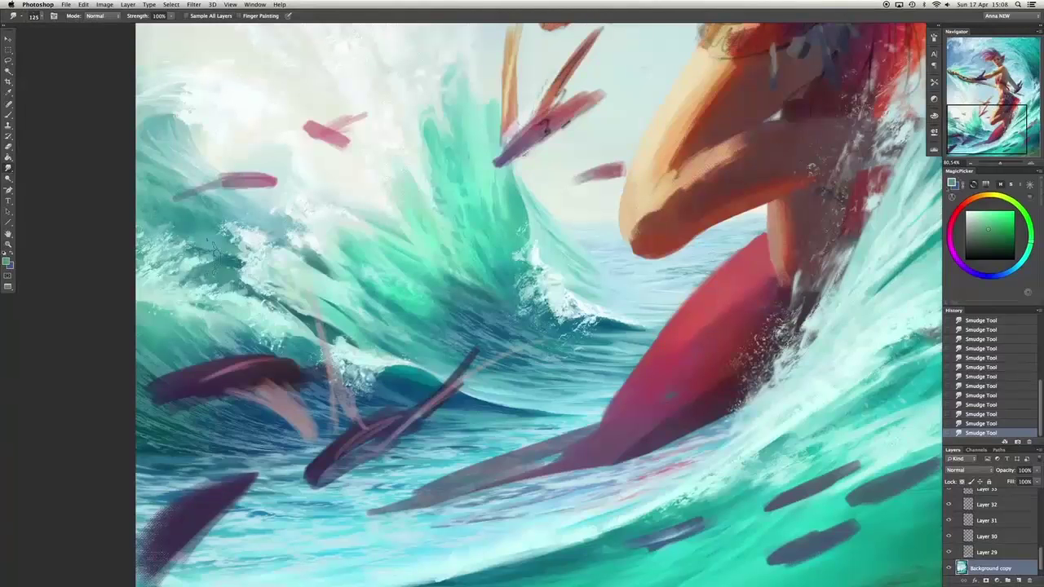
pyautogui.scroll(3, 302, 217)
pyautogui.scroll(3, 420, 232)
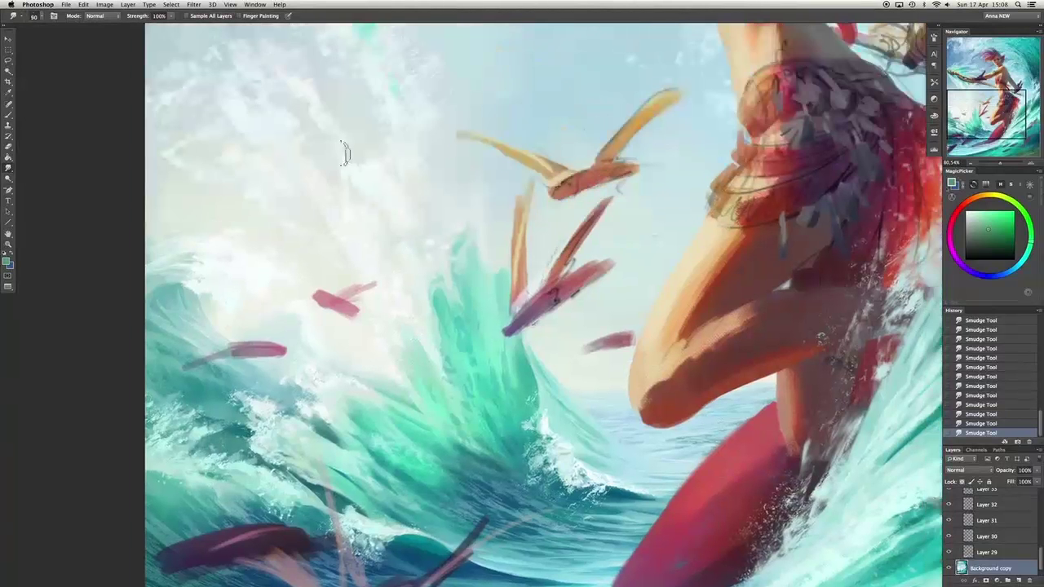
pyautogui.scroll(3, 416, 82)
pyautogui.scroll(-2, 416, 81)
pyautogui.scroll(2, 326, 163)
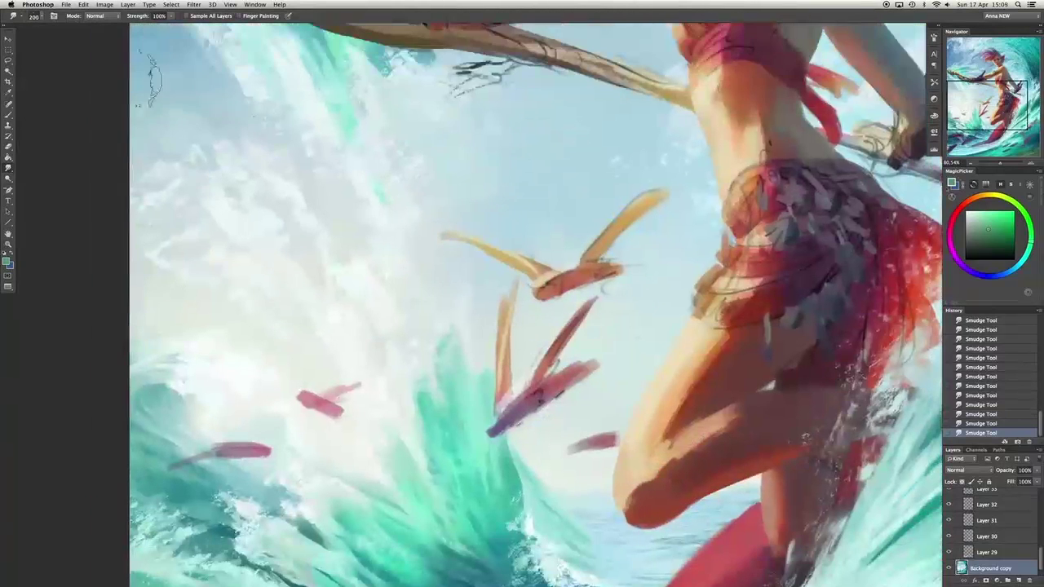
pyautogui.scroll(-3, 276, 224)
pyautogui.scroll(-3, 275, 225)
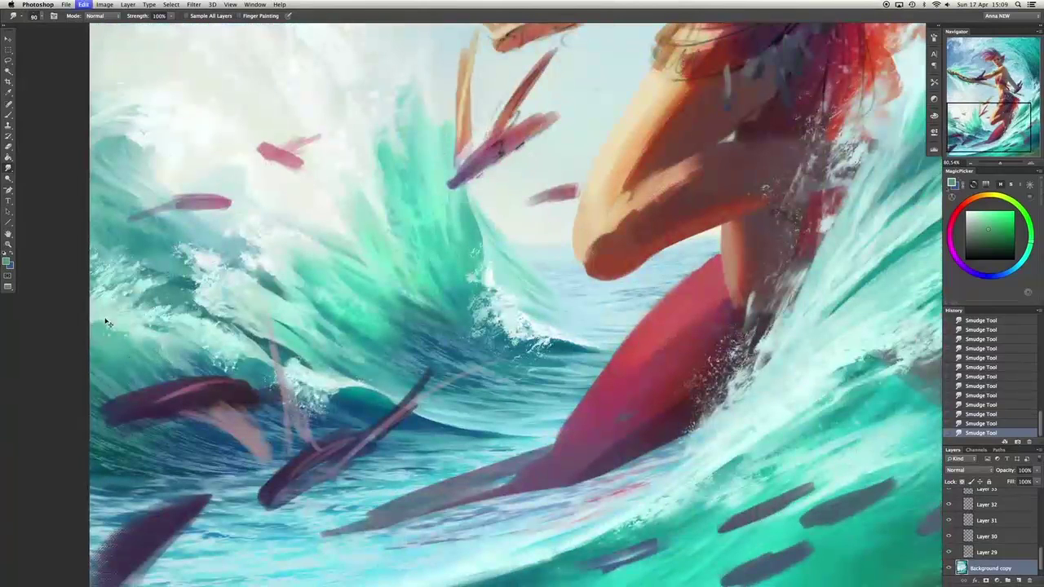
pyautogui.hscroll(-2, 310, 349)
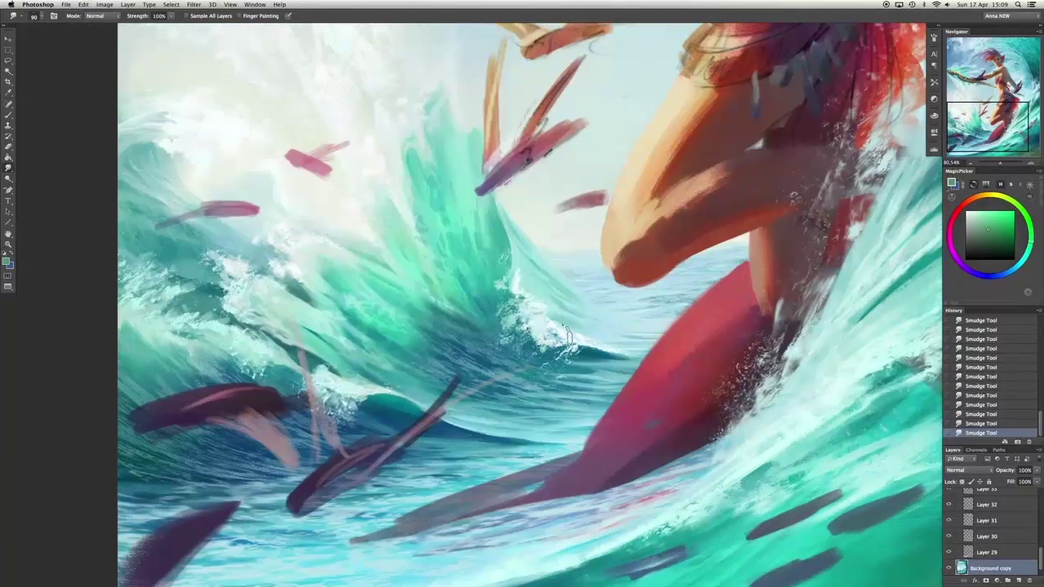
pyautogui.scroll(5, 430, 260)
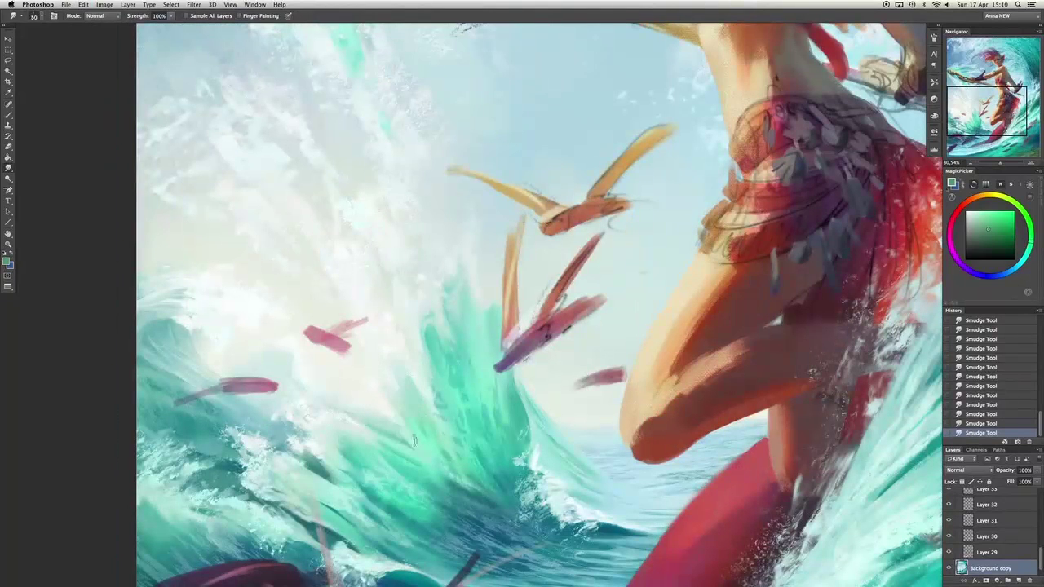
pyautogui.scroll(-3, 326, 368)
pyautogui.scroll(-3, 409, 371)
pyautogui.hscroll(3, 409, 371)
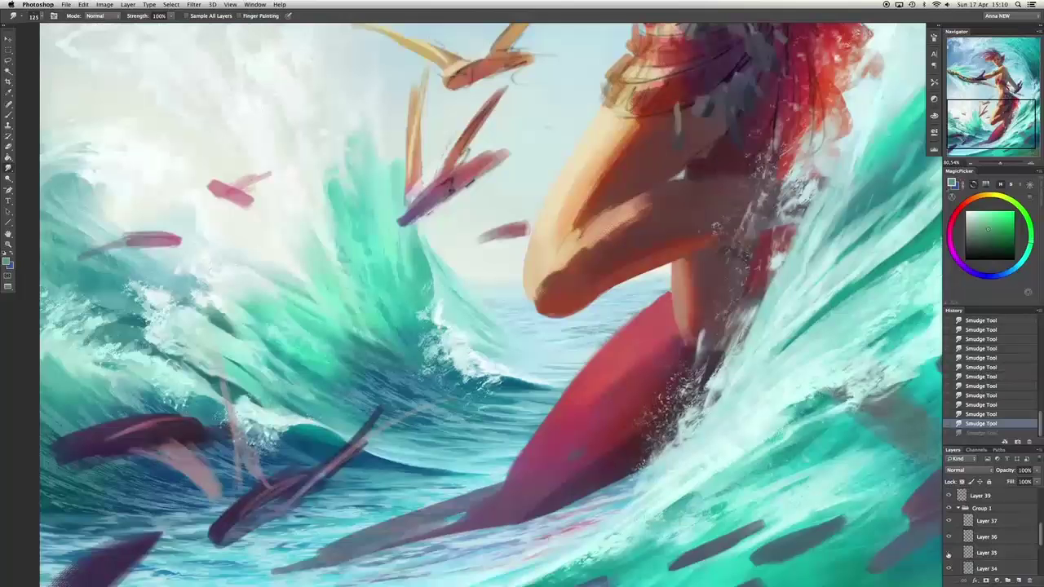
# On Layer 34 in Group 1, blend the splash strokes near the lower left.
pyautogui.keyDown('super'); pyautogui.click(289, 335); pyautogui.keyUp('super')
pyautogui.scroll(-2, 333, 285)
pyautogui.hscroll(-2, 333, 286)
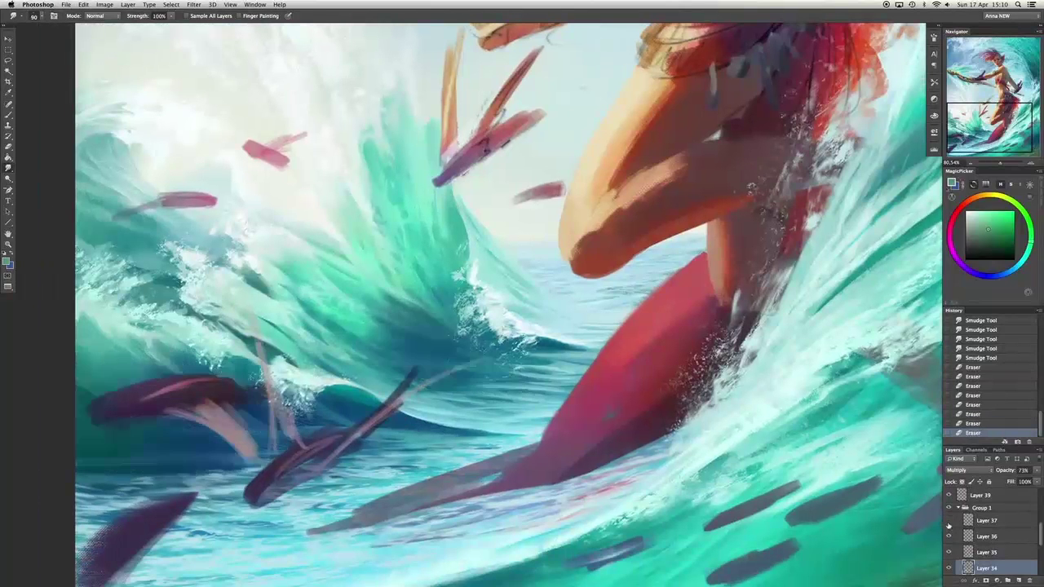
pyautogui.moveTo(266, 432); pyautogui.dragTo(272, 463)
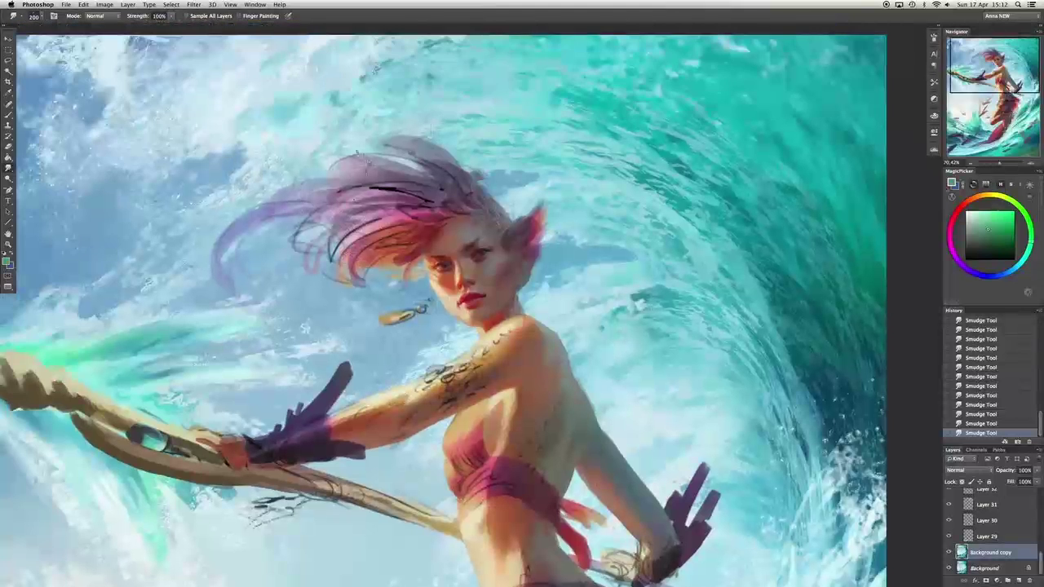
pyautogui.hscroll(-5, 337, 228)
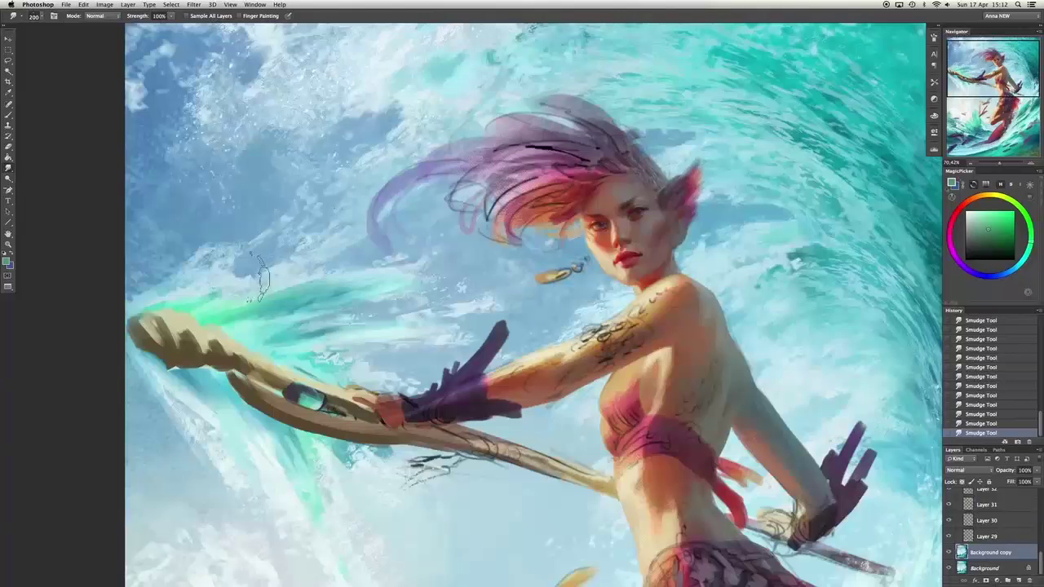
pyautogui.scroll(3, 295, 145)
pyautogui.scroll(-10, 326, 163)
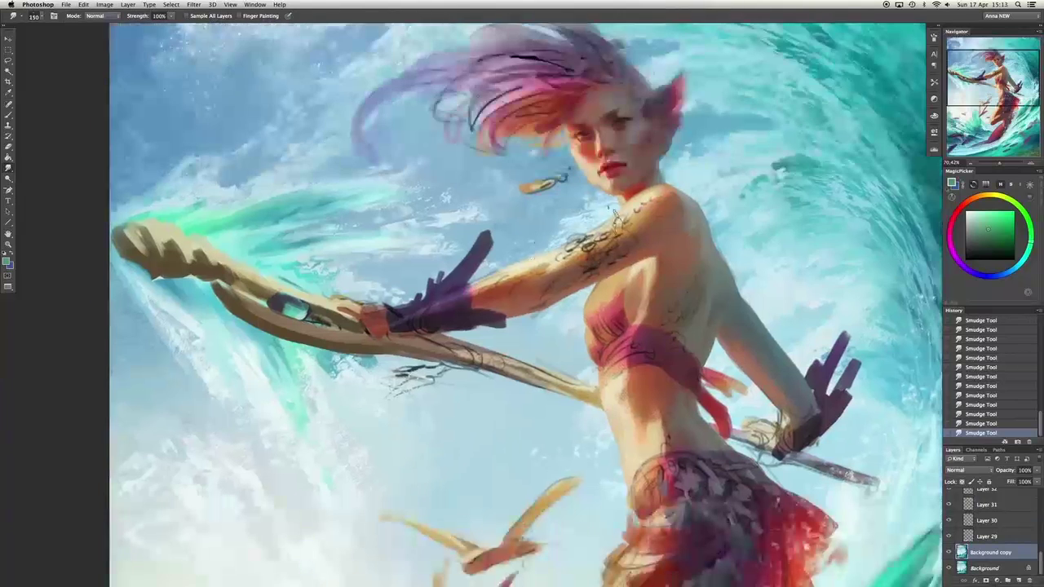
pyautogui.press('[')
pyautogui.press('[')
pyautogui.press('[')
pyautogui.press('[')
pyautogui.press('[')
pyautogui.press(']')
pyautogui.press(']')
pyautogui.press(']')
pyautogui.scroll(-6, 359, 293)
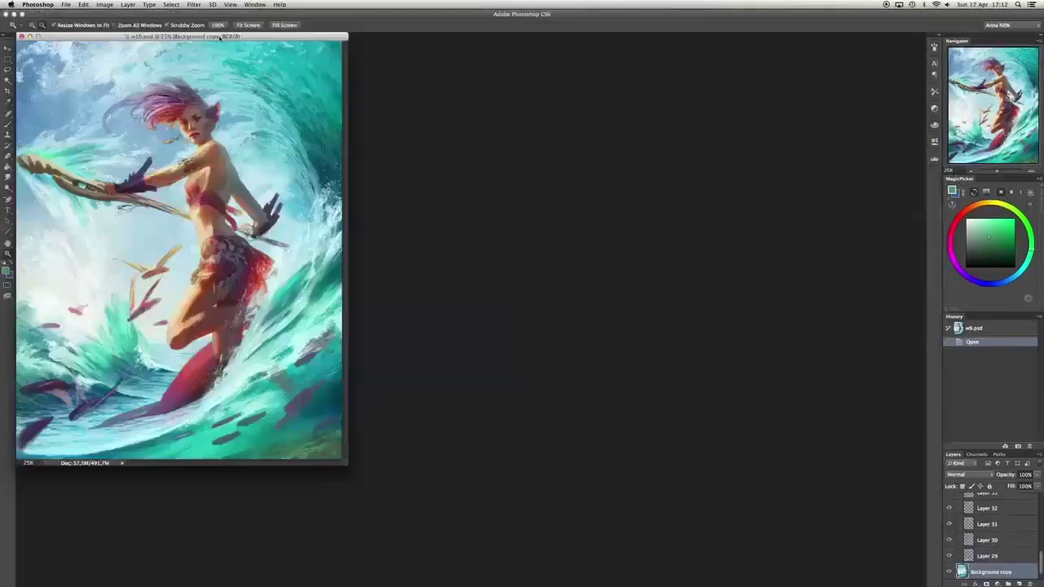
# Select the whole canvas, crop the image to its bounds, and deselect.
pyautogui.press('f')
pyautogui.press('m')
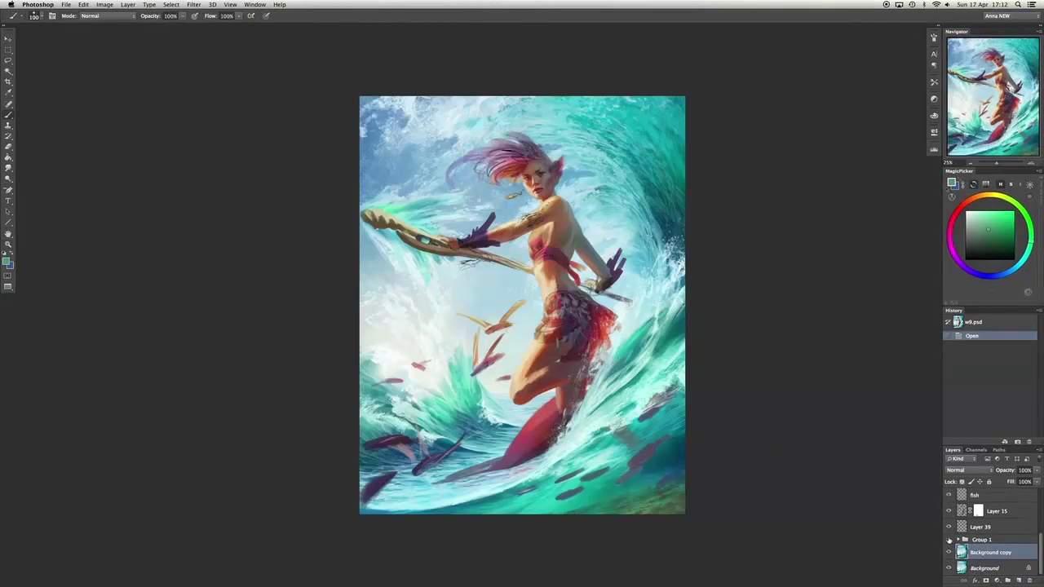
pyautogui.press('super+a')
pyautogui.hotkey('ctrl', 'd')
# Merge the chosen layers with Ctrl+E and make the fish layer active.
pyautogui.press('b')
pyautogui.keyDown('shift'); pyautogui.click(953, 541); pyautogui.keyUp('shift')
pyautogui.hotkey('ctrl', 'e')
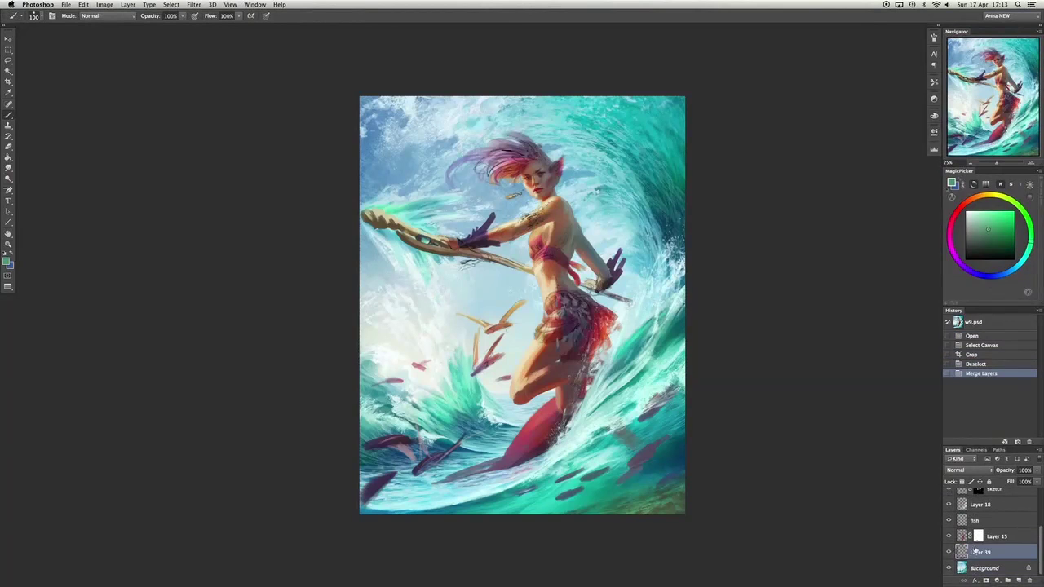
pyautogui.click(955, 522)
# Paint muted pink strokes on the right fish and a dark blue-grey fish below it.
pyautogui.rightClick(514, 245)
pyautogui.press('Escape')
pyautogui.scroll(5, 522, 408)
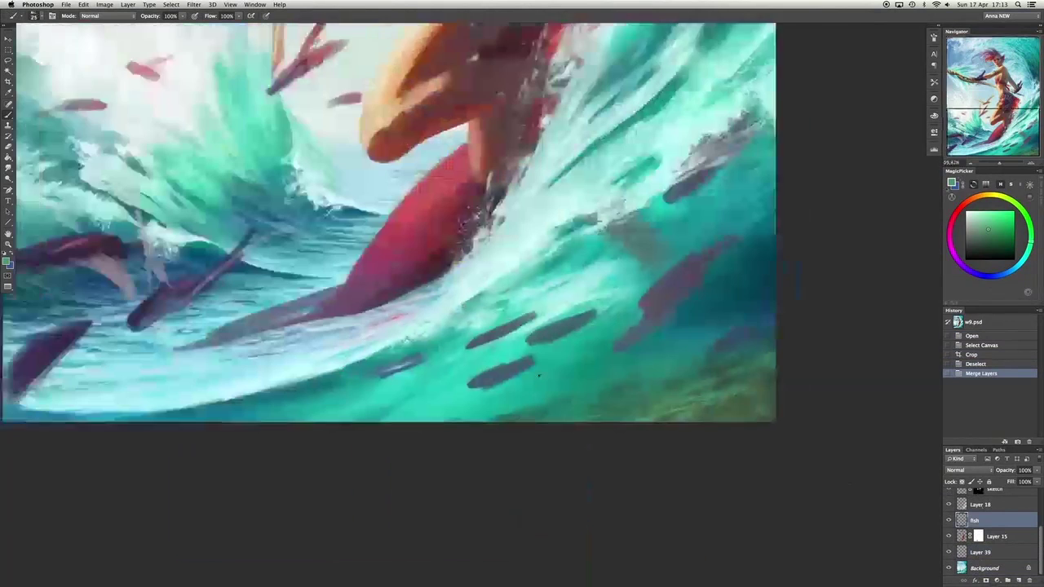
pyautogui.keyDown('alt'); pyautogui.click(704, 310); pyautogui.keyUp('alt')
pyautogui.moveTo(702, 306)
pyautogui.mouseDown()
pyautogui.moveTo(653, 335)
pyautogui.moveTo(652, 347)
pyautogui.moveTo(694, 261)
pyautogui.mouseUp()
pyautogui.moveTo(694, 261); pyautogui.dragTo(681, 297)
pyautogui.keyDown('alt'); pyautogui.click(775, 360); pyautogui.keyUp('alt')
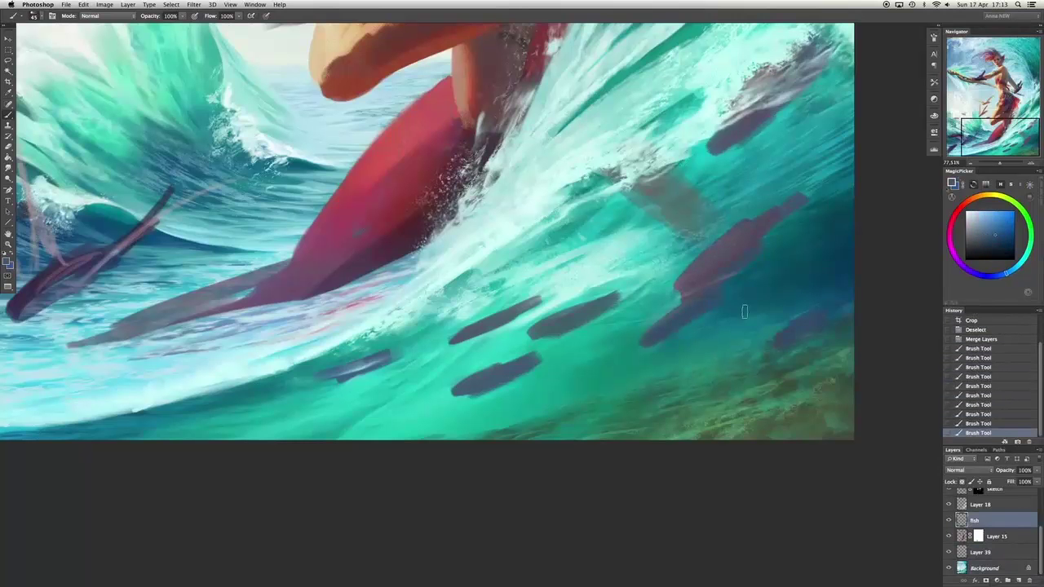
pyautogui.moveTo(765, 295)
pyautogui.mouseDown()
pyautogui.moveTo(741, 310)
pyautogui.moveTo(767, 304)
pyautogui.moveTo(717, 327)
pyautogui.mouseUp()
pyautogui.keyDown('alt'); pyautogui.click(729, 324); pyautogui.keyUp('alt')
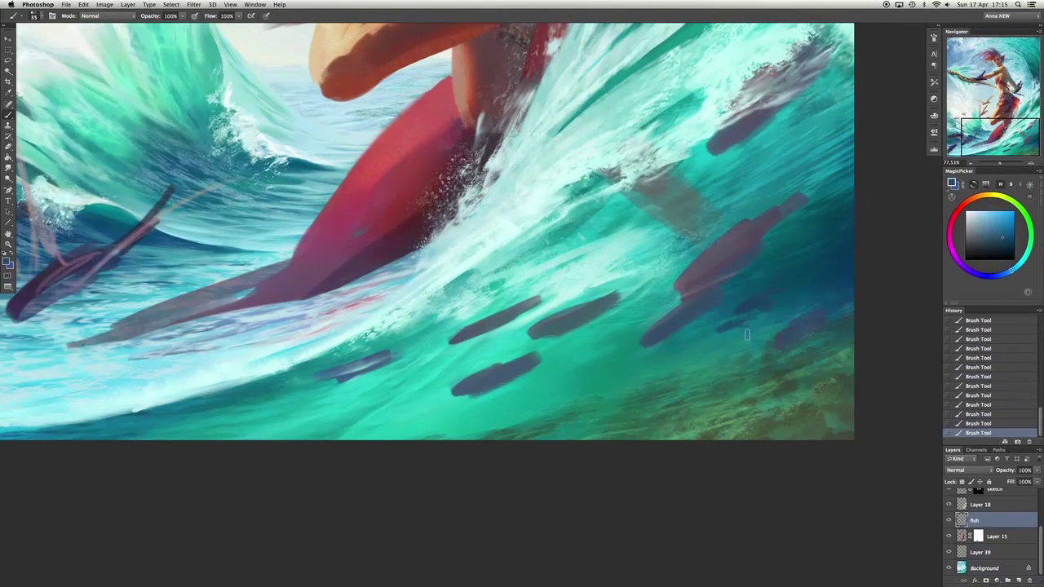
pyautogui.hotkey('ctrl', 'z')
pyautogui.hotkey('ctrl', 'z')
# Repaint the right fish in lighter pink and sample greyish blues from the water.
pyautogui.press(']')
pyautogui.press(']')
pyautogui.press(']')
pyautogui.press(']')
pyautogui.press(']')
pyautogui.press(']')
pyautogui.press(']')
pyautogui.press(']')
pyautogui.keyDown('alt'); pyautogui.click(785, 319); pyautogui.keyUp('alt')
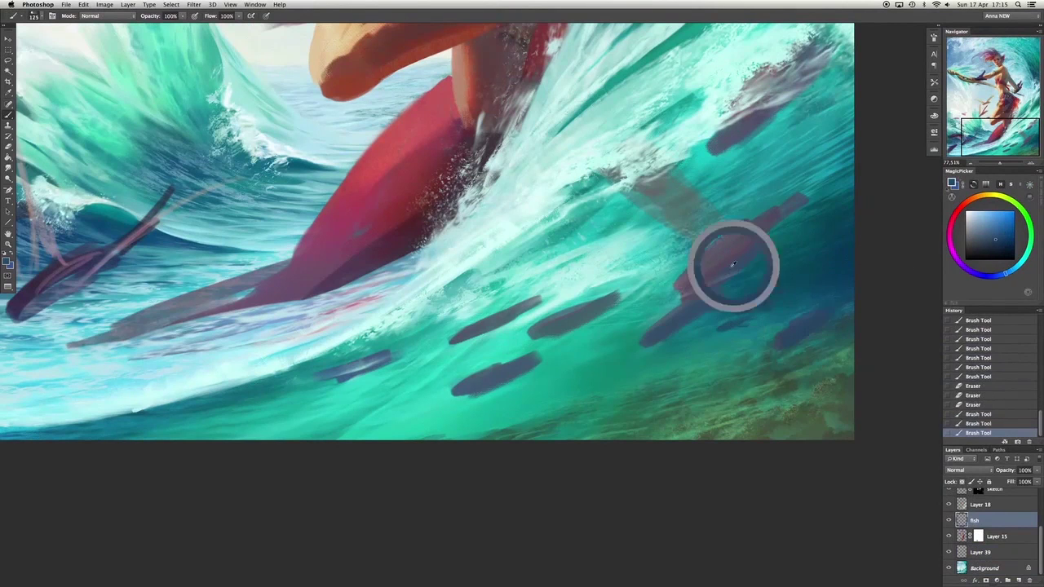
pyautogui.moveTo(734, 265); pyautogui.dragTo(689, 284)
pyautogui.press('[')
pyautogui.press('[')
pyautogui.press('[')
pyautogui.press('[')
pyautogui.press('[')
pyautogui.keyDown('alt'); pyautogui.click(679, 287); pyautogui.keyUp('alt')
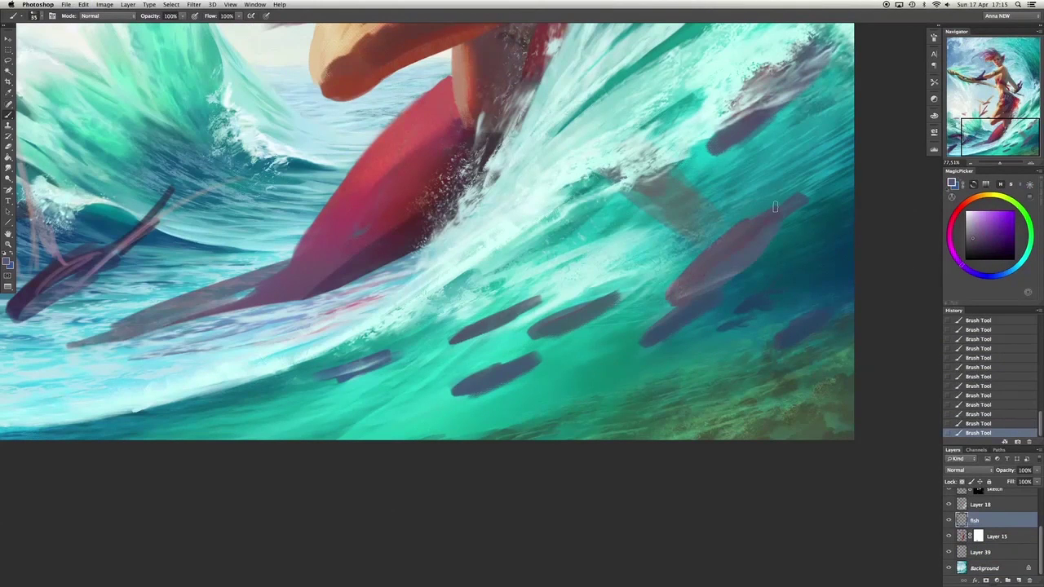
pyautogui.keyDown('alt'); pyautogui.click(700, 269); pyautogui.keyUp('alt')
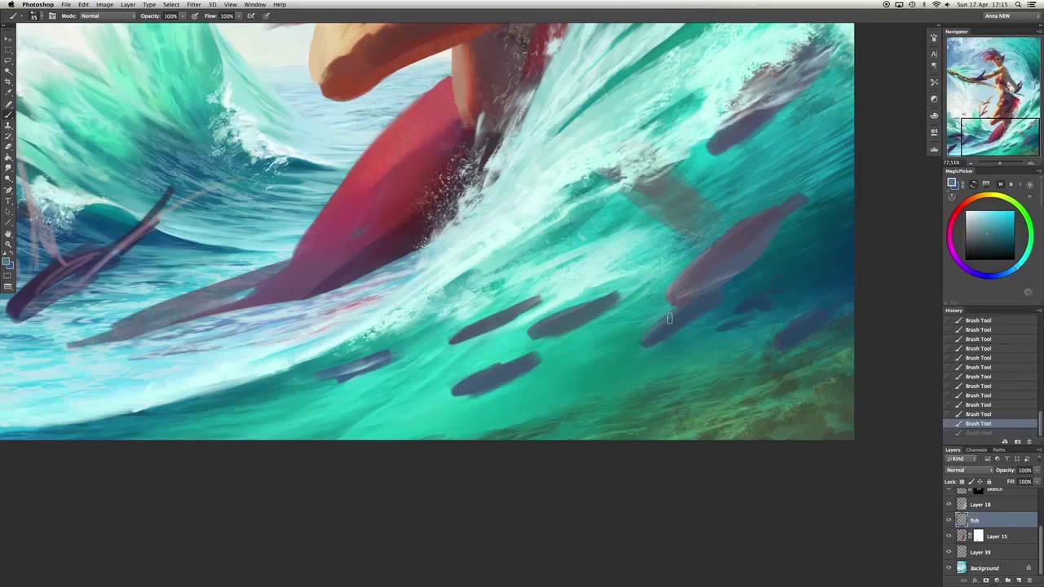
pyautogui.keyDown('alt'); pyautogui.click(688, 294); pyautogui.keyUp('alt')
# Smudge the fish's nose into a tail, lightly erase it, and darken the upper-right fish.
pyautogui.press('e')
pyautogui.moveTo(795, 204); pyautogui.dragTo(831, 168)
pyautogui.press('r')
pyautogui.press('e')
pyautogui.moveTo(669, 278); pyautogui.dragTo(702, 296)
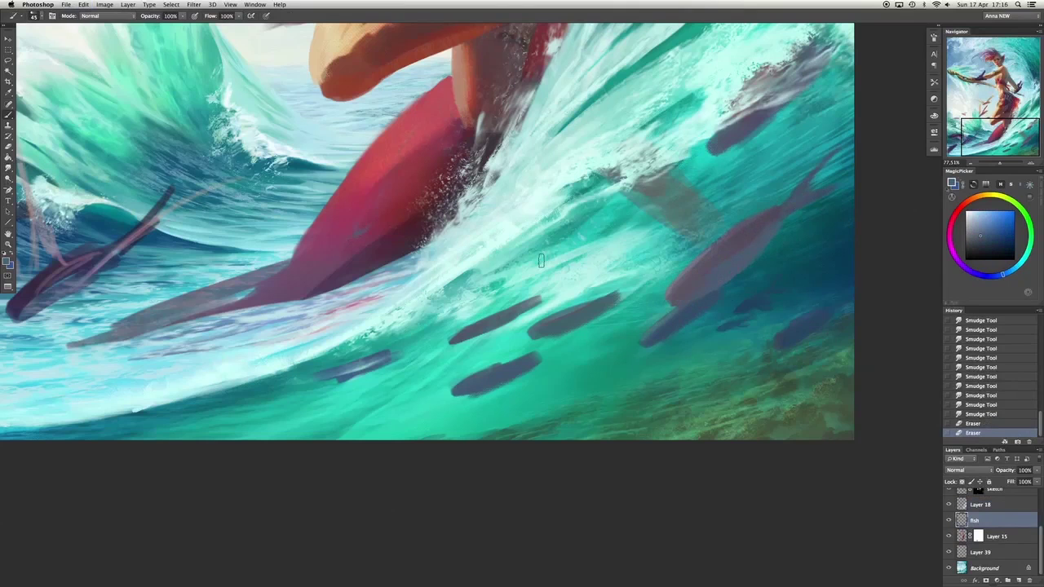
pyautogui.press('b')
pyautogui.keyDown('alt'); pyautogui.click(718, 145); pyautogui.keyUp('alt')
pyautogui.moveTo(715, 149)
pyautogui.mouseDown()
pyautogui.moveTo(738, 137)
pyautogui.moveTo(680, 205)
pyautogui.moveTo(714, 173)
pyautogui.mouseUp()
# Brush light cyan highlights along the lower fish school with a smaller brush.
pyautogui.keyDown('alt'); pyautogui.click(670, 210); pyautogui.keyUp('alt')
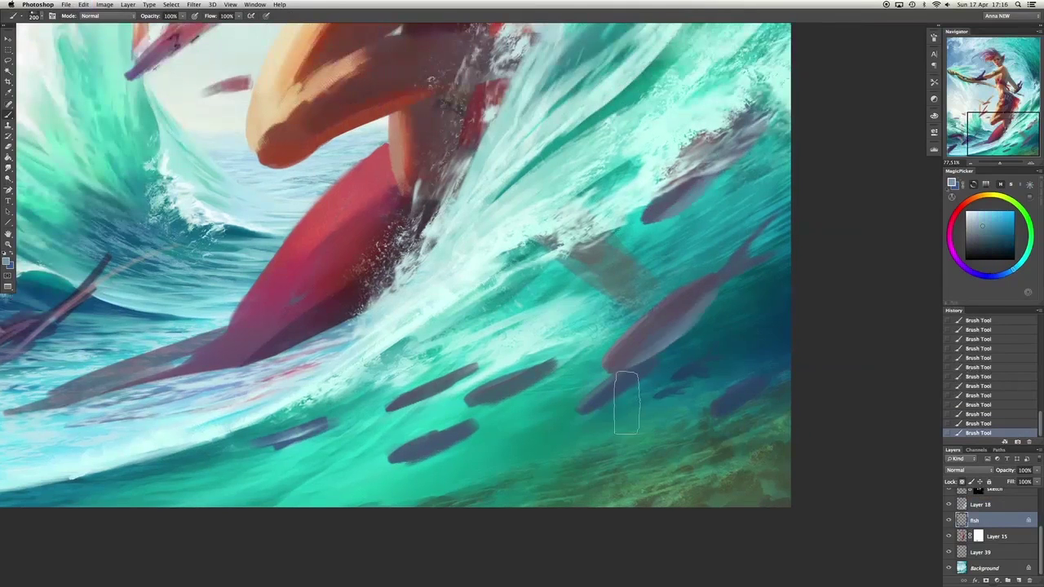
pyautogui.keyDown('alt'); pyautogui.click(627, 402); pyautogui.keyUp('alt')
pyautogui.moveTo(474, 400); pyautogui.dragTo(551, 368)
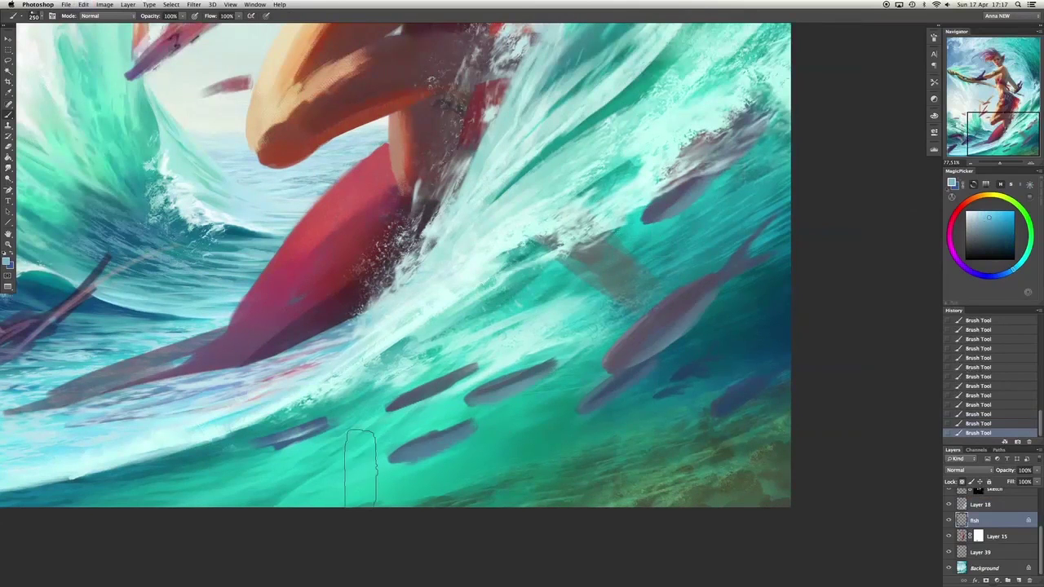
pyautogui.press('[')
pyautogui.press('[')
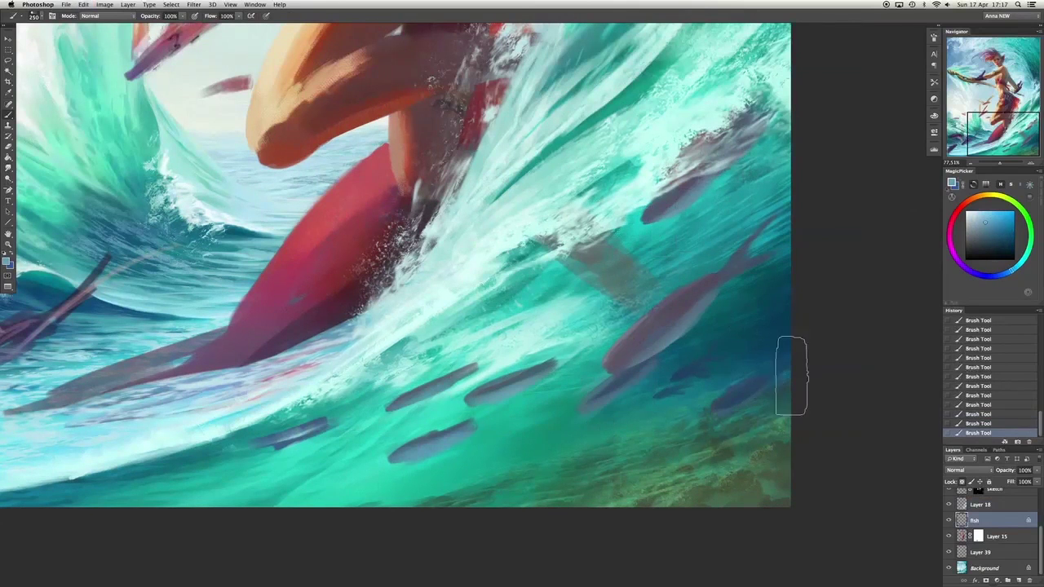
pyautogui.press('[')
pyautogui.press('[')
pyautogui.press('[')
pyautogui.keyDown('alt'); pyautogui.click(654, 397); pyautogui.keyUp('alt')
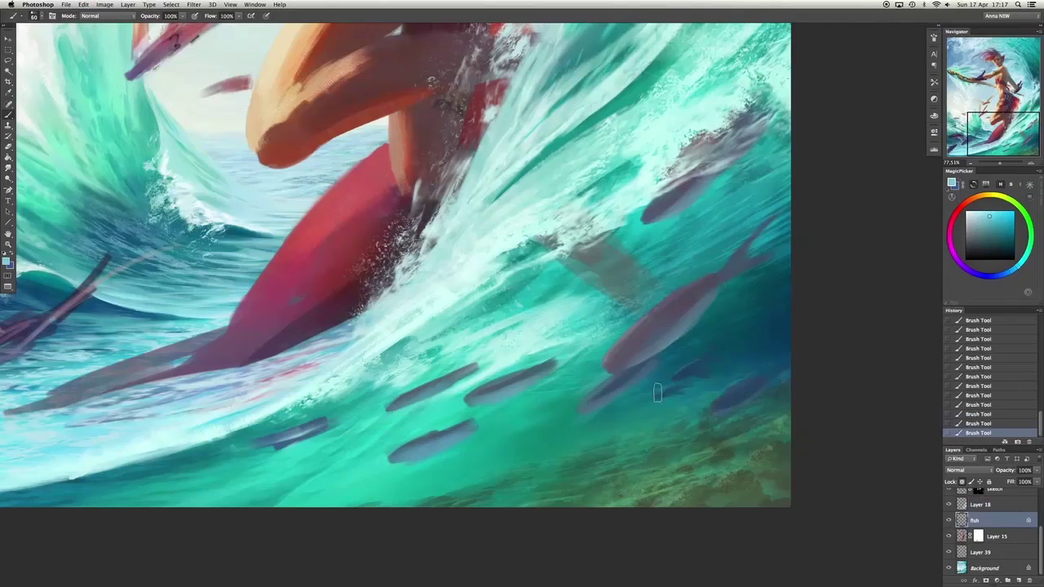
pyautogui.keyDown('alt'); pyautogui.click(710, 411); pyautogui.keyUp('alt')
pyautogui.keyDown('alt'); pyautogui.click(772, 374); pyautogui.keyUp('alt')
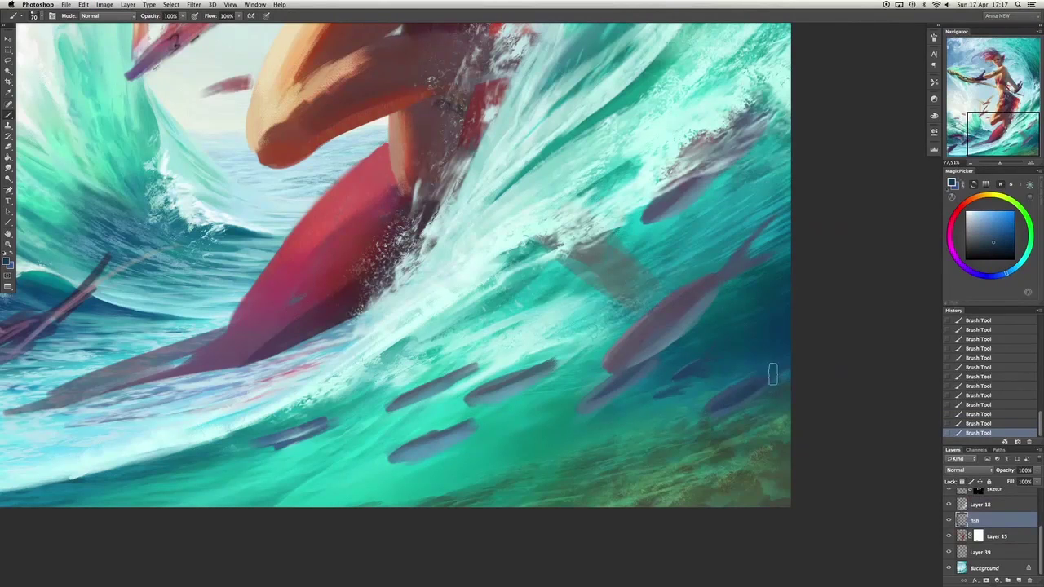
pyautogui.keyDown('alt'); pyautogui.click(731, 393); pyautogui.keyUp('alt')
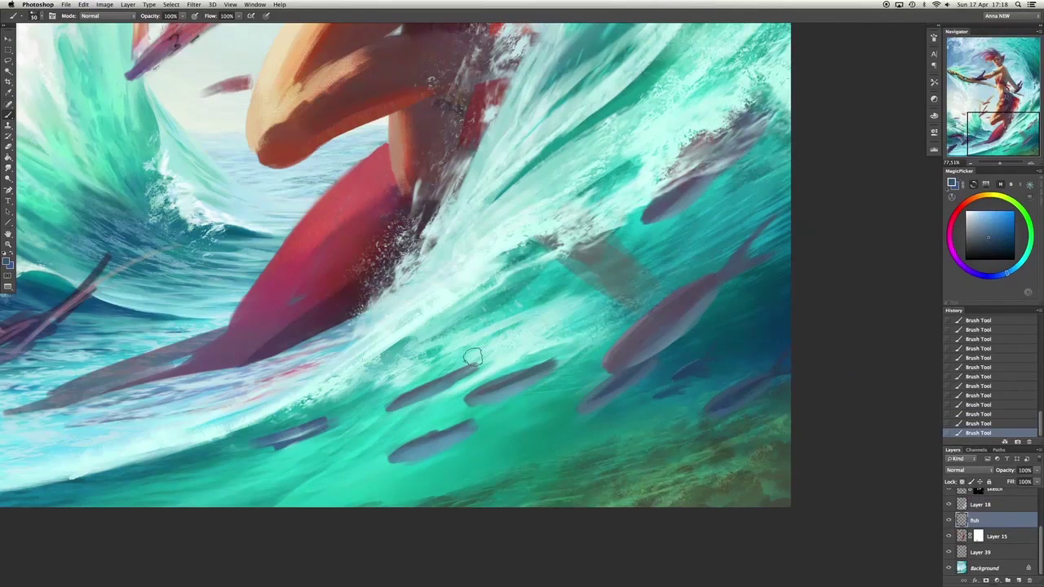
pyautogui.click(963, 481)
pyautogui.keyDown('alt'); pyautogui.click(424, 371); pyautogui.keyUp('alt')
pyautogui.moveTo(391, 363); pyautogui.dragTo(436, 377)
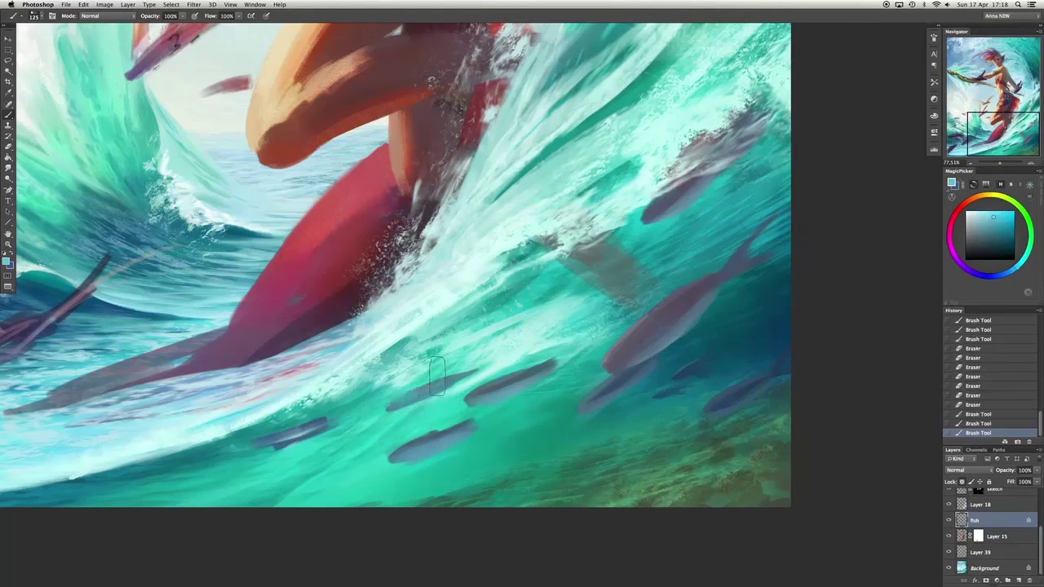
# Add small blue strokes around the lower fish and erase a little beside it.
pyautogui.keyDown('alt'); pyautogui.click(398, 405); pyautogui.keyUp('alt')
pyautogui.moveTo(393, 408); pyautogui.dragTo(455, 386)
pyautogui.press('e')
pyautogui.click(392, 404)
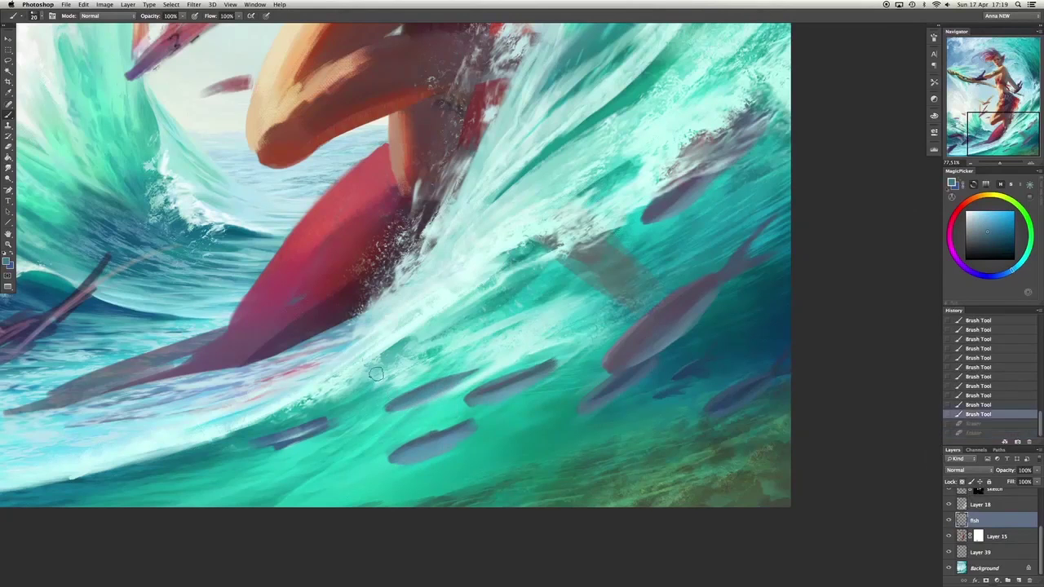
pyautogui.click(387, 411)
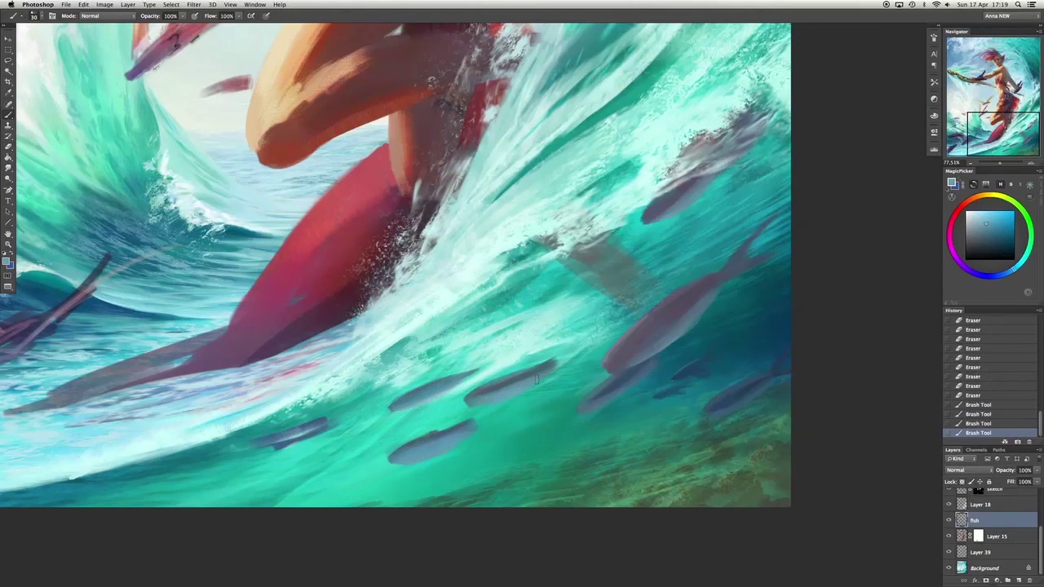
pyautogui.press('b')
# Shape and refine the fish bodies with new colour strokes.
pyautogui.keyDown('alt'); pyautogui.click(661, 206); pyautogui.keyUp('alt')
pyautogui.moveTo(685, 155); pyautogui.dragTo(673, 186)
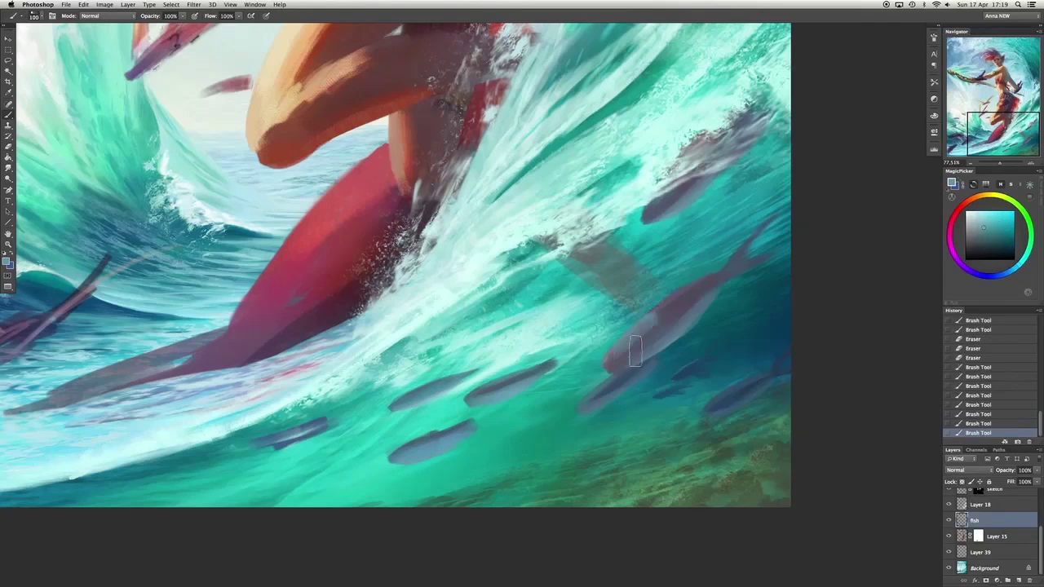
pyautogui.moveTo(656, 314); pyautogui.dragTo(616, 363)
pyautogui.moveTo(669, 302); pyautogui.dragTo(618, 346)
pyautogui.moveTo(681, 281); pyautogui.dragTo(596, 367)
pyautogui.moveTo(663, 300); pyautogui.dragTo(718, 273)
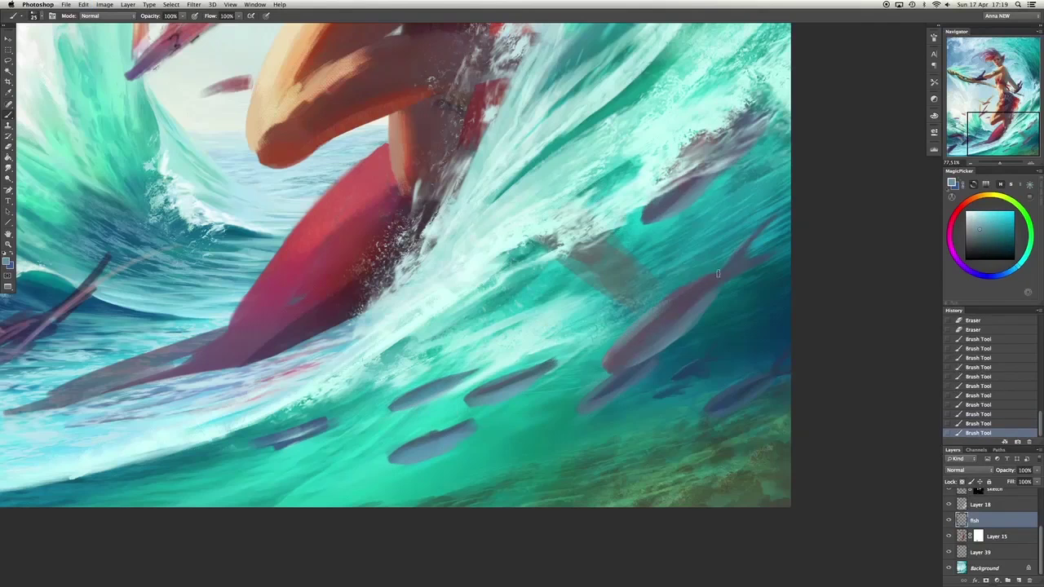
# Paint pale highlights along the fish backs and dab light touches on the lower fish.
pyautogui.keyDown('alt'); pyautogui.click(501, 381); pyautogui.keyUp('alt')
pyautogui.moveTo(513, 375); pyautogui.dragTo(579, 349)
pyautogui.press('e')
pyautogui.moveTo(603, 290); pyautogui.dragTo(603, 304)
pyautogui.hotkey('ctrl', 'z')
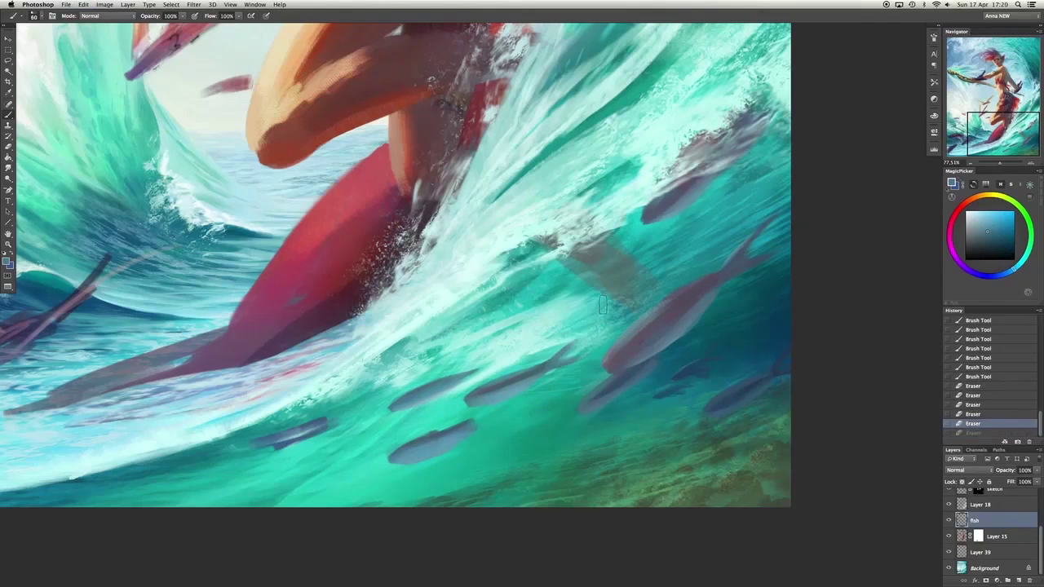
pyautogui.press('b')
pyautogui.keyDown('alt'); pyautogui.click(475, 372); pyautogui.keyUp('alt')
pyautogui.moveTo(475, 372)
pyautogui.mouseDown()
pyautogui.moveTo(473, 419)
pyautogui.moveTo(447, 427)
pyautogui.mouseUp()
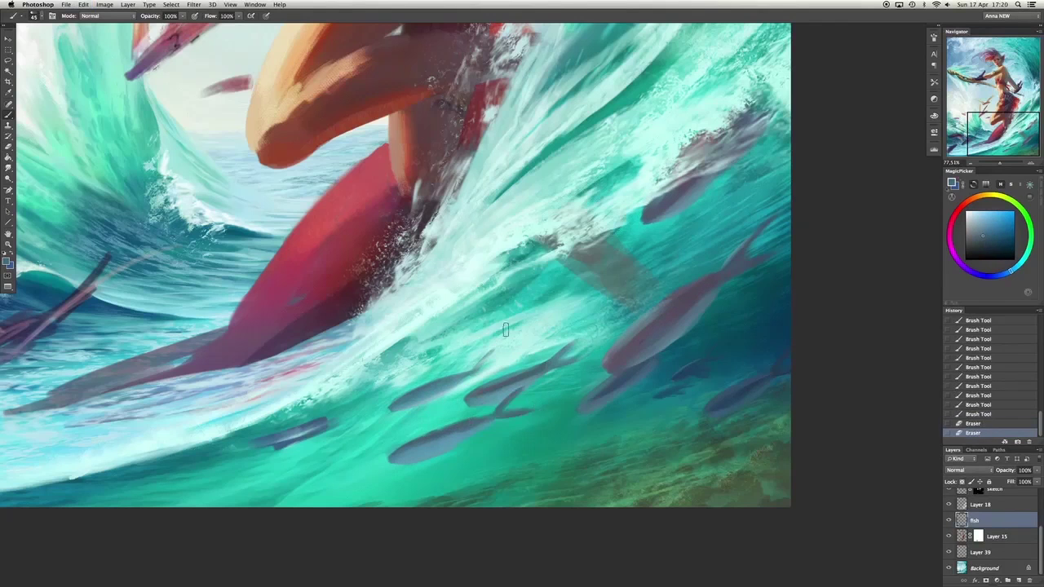
pyautogui.keyDown('alt'); pyautogui.click(512, 394); pyautogui.keyUp('alt')
pyautogui.click(514, 397)
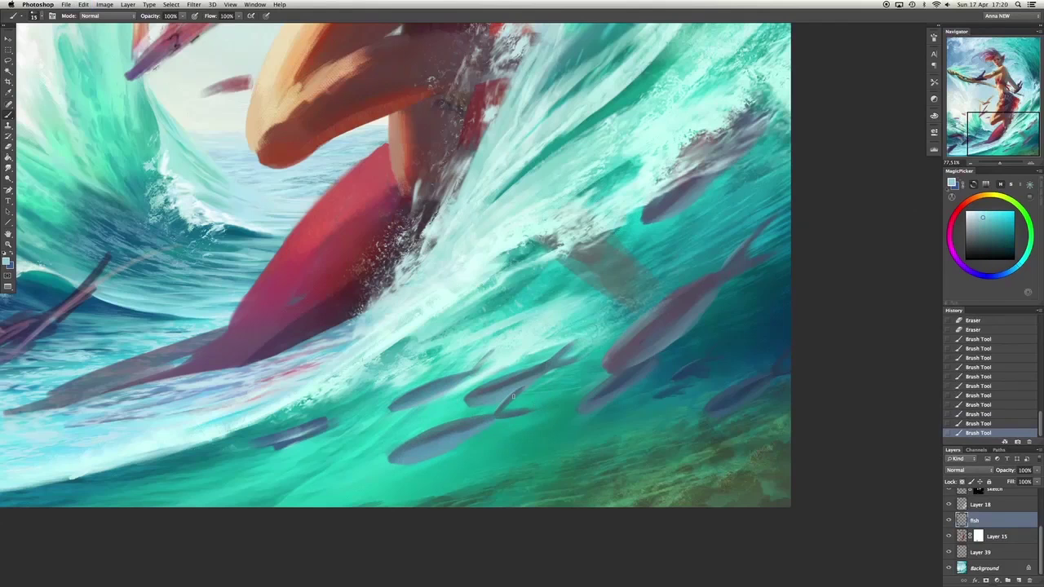
pyautogui.moveTo(390, 456)
pyautogui.mouseDown()
pyautogui.moveTo(457, 426)
pyautogui.moveTo(394, 454)
pyautogui.mouseUp()
# Paint, erase and repaint pale pink fin strokes on the dark leaping fish.
pyautogui.hscroll(-6, 389, 455)
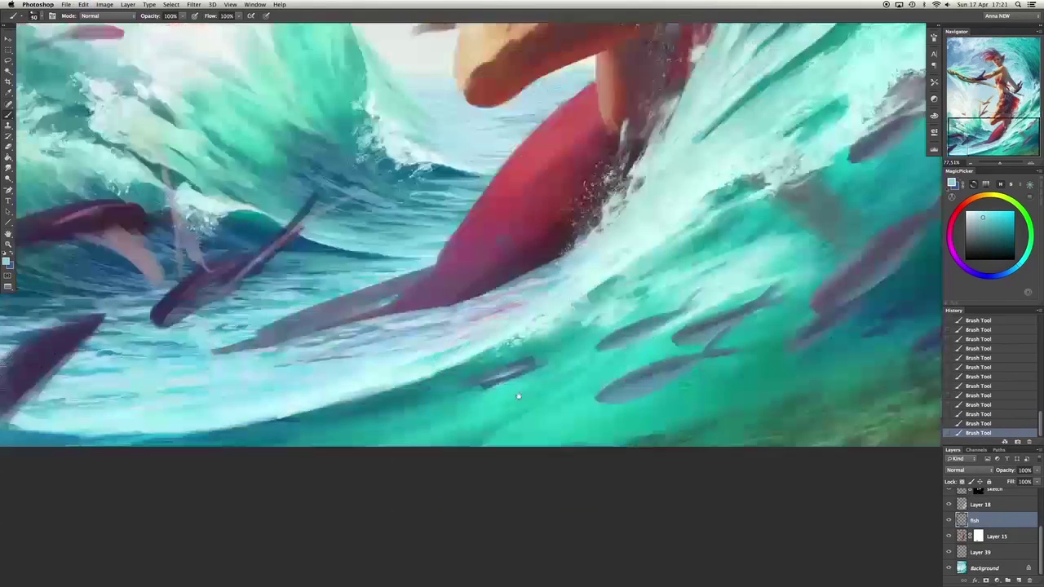
pyautogui.keyDown('alt'); pyautogui.click(226, 366); pyautogui.keyUp('alt')
pyautogui.moveTo(233, 346); pyautogui.dragTo(404, 254)
pyautogui.moveTo(194, 175)
pyautogui.mouseDown()
pyautogui.moveTo(234, 295)
pyautogui.moveTo(210, 273)
pyautogui.moveTo(208, 214)
pyautogui.moveTo(244, 326)
pyautogui.mouseUp()
pyautogui.press('e')
pyautogui.moveTo(245, 269); pyautogui.dragTo(241, 323)
pyautogui.press('b')
pyautogui.keyDown('alt'); pyautogui.click(272, 326); pyautogui.keyUp('alt')
pyautogui.moveTo(236, 335); pyautogui.dragTo(269, 326)
pyautogui.keyDown('alt'); pyautogui.click(247, 356); pyautogui.keyUp('alt')
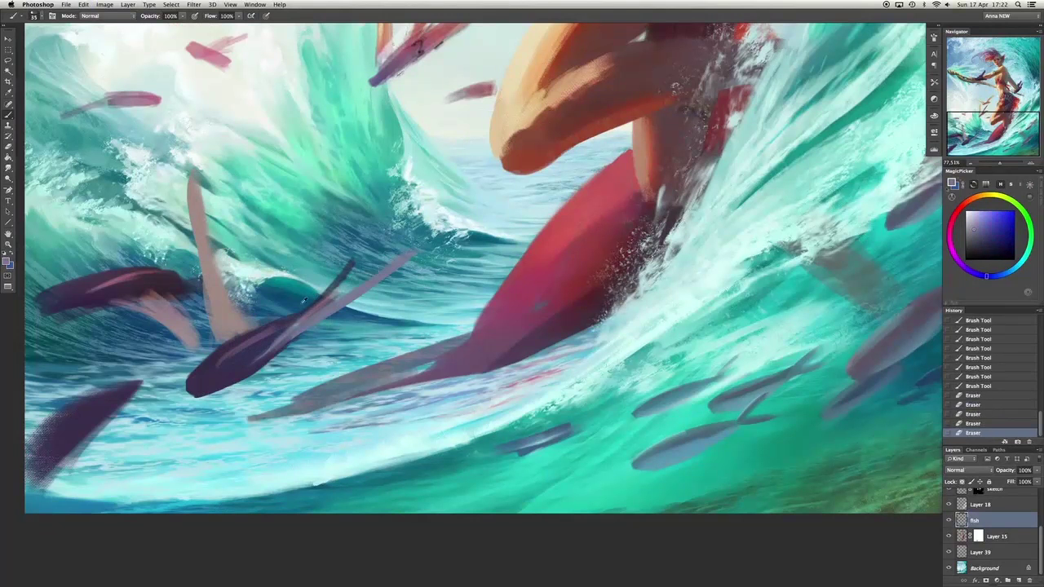
# On a new layer, extend the dark fish's fin and repaint the fin stroke in muted mauve.
pyautogui.press('super+shift+alt+n')
pyautogui.moveTo(371, 243); pyautogui.dragTo(328, 298)
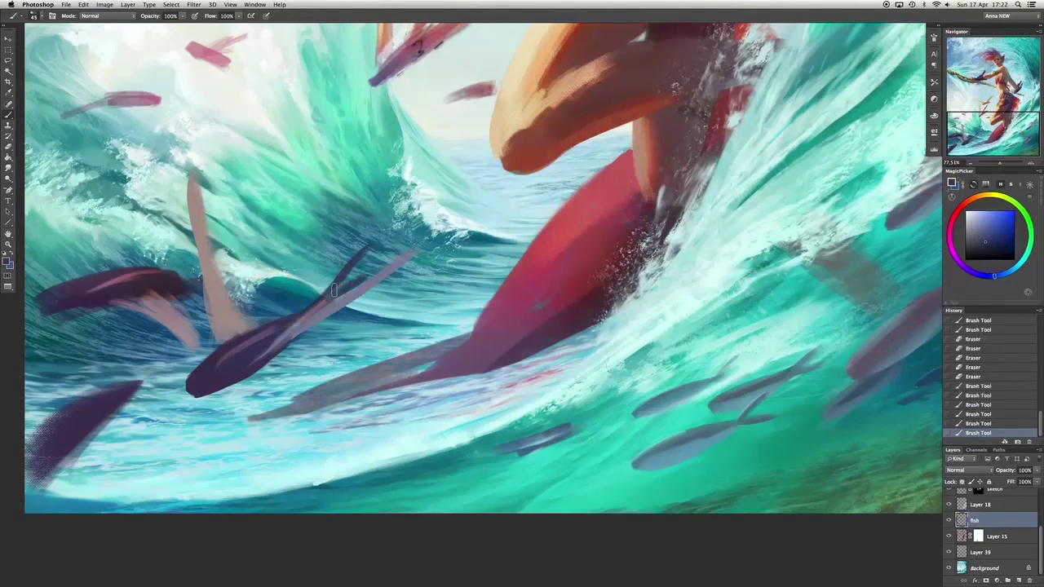
pyautogui.keyDown('alt'); pyautogui.click(298, 320); pyautogui.keyUp('alt')
pyautogui.press(']')
pyautogui.press(']')
pyautogui.press(']')
pyautogui.press(']')
pyautogui.press(']')
pyautogui.press(']')
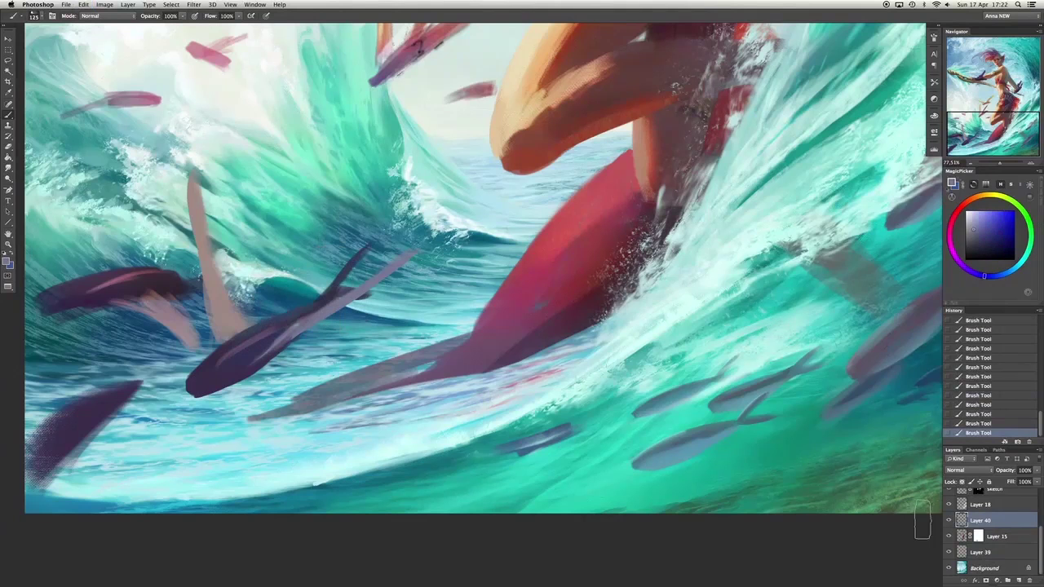
pyautogui.moveTo(192, 181); pyautogui.dragTo(238, 343)
pyautogui.press(']')
pyautogui.press(']')
pyautogui.press(']')
pyautogui.press(']')
pyautogui.press(']')
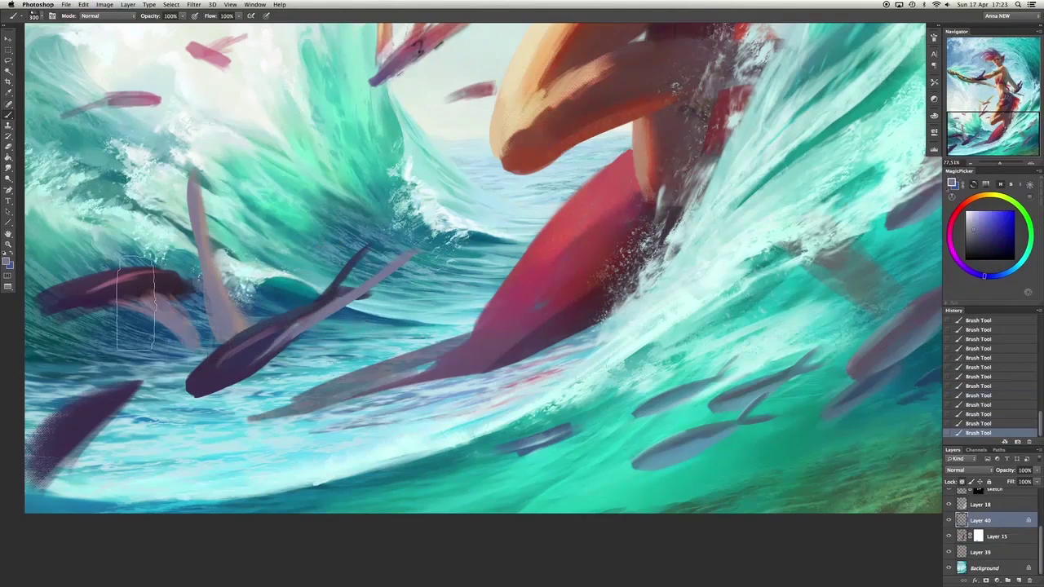
pyautogui.keyDown('alt'); pyautogui.click(134, 296); pyautogui.keyUp('alt')
pyautogui.press('[')
pyautogui.press('[')
pyautogui.press('[')
pyautogui.moveTo(90, 375)
pyautogui.mouseDown()
pyautogui.moveTo(122, 396)
pyautogui.moveTo(34, 449)
pyautogui.moveTo(103, 398)
pyautogui.mouseUp()
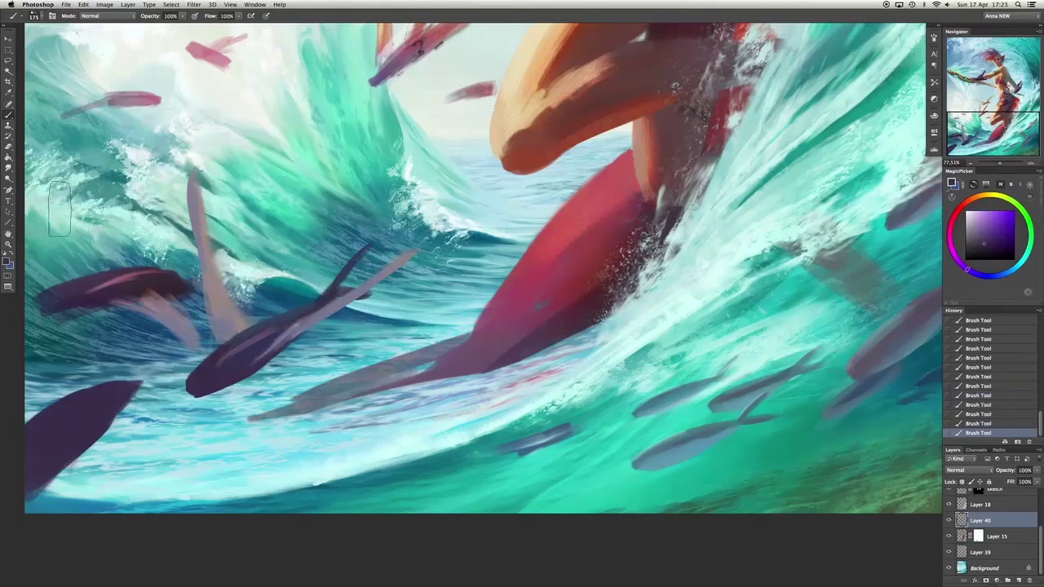
pyautogui.hotkey('ctrl', 'alt', 'z')
pyautogui.hotkey('ctrl', 'alt', 'z')
pyautogui.press('[')
pyautogui.press('[')
pyautogui.press('[')
pyautogui.press('[')
pyautogui.press('[')
pyautogui.press('[')
pyautogui.press('[')
pyautogui.press('[')
pyautogui.press('[')
# On Layer 15, undo stray strokes and repaint the pink strokes near the left fish.
pyautogui.keyDown('alt'); pyautogui.click(110, 308); pyautogui.keyUp('alt')
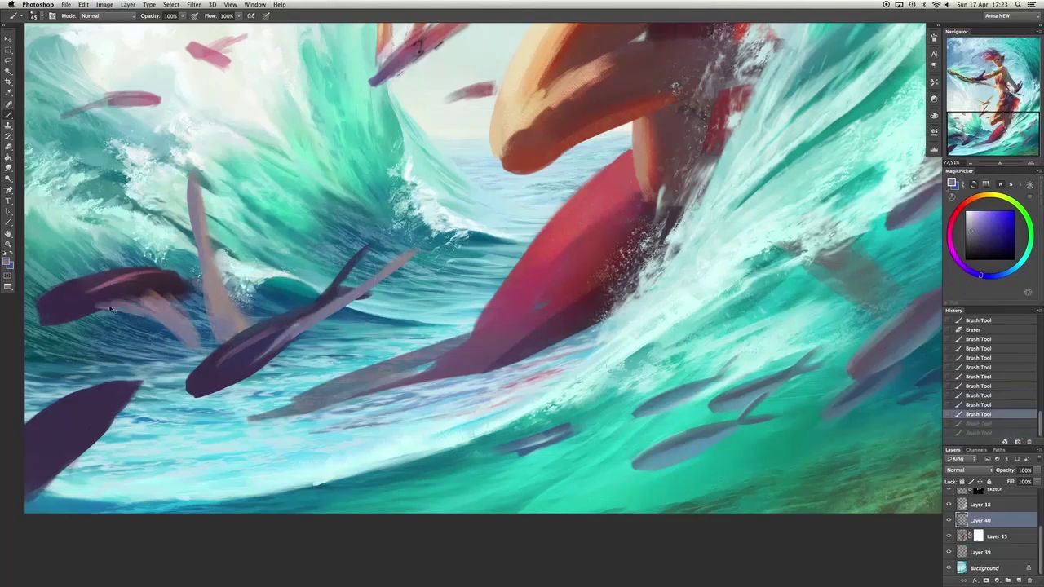
pyautogui.moveTo(110, 308); pyautogui.dragTo(155, 318)
pyautogui.keyDown('alt'); pyautogui.click(174, 294); pyautogui.keyUp('alt')
pyautogui.hotkey('alt', '[')
pyautogui.hotkey('ctrl', 'alt', 'z')
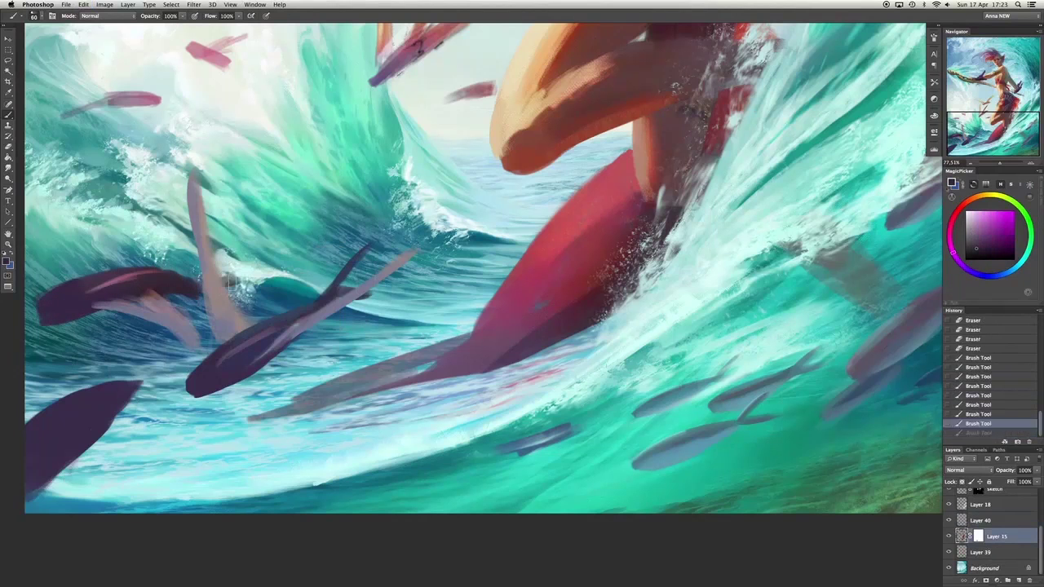
pyautogui.hotkey('ctrl', 'alt', 'z')
pyautogui.hotkey('ctrl', 'alt', 'z')
pyautogui.hotkey('ctrl', 'alt', 'z')
pyautogui.hotkey('ctrl', 'alt', 'z')
pyautogui.hotkey('ctrl', 'alt', 'z')
pyautogui.moveTo(230, 282); pyautogui.dragTo(203, 295)
# Lasso a part onto its own layer, merge it down, and soften the pink under the dark fish.
pyautogui.press('l')
pyautogui.hotkey('ctrl', 'shift', 'j')
pyautogui.hotkey('ctrl', 'e')
pyautogui.press('e')
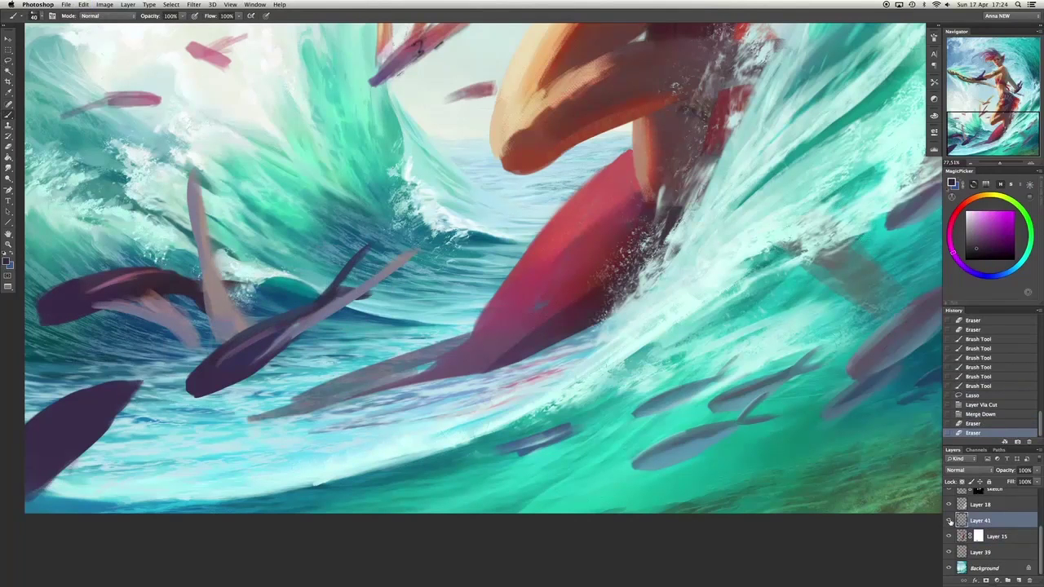
pyautogui.moveTo(155, 284)
pyautogui.mouseDown()
pyautogui.moveTo(138, 295)
pyautogui.moveTo(174, 305)
pyautogui.mouseUp()
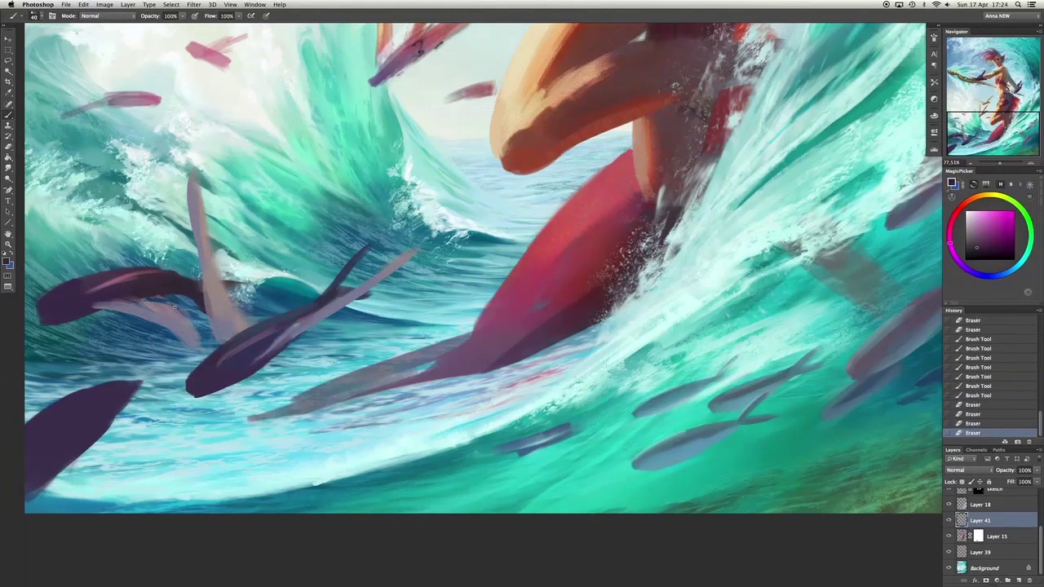
# Darken the flying fish in the sky and repaint them in a redder tone.
pyautogui.click(46, 303)
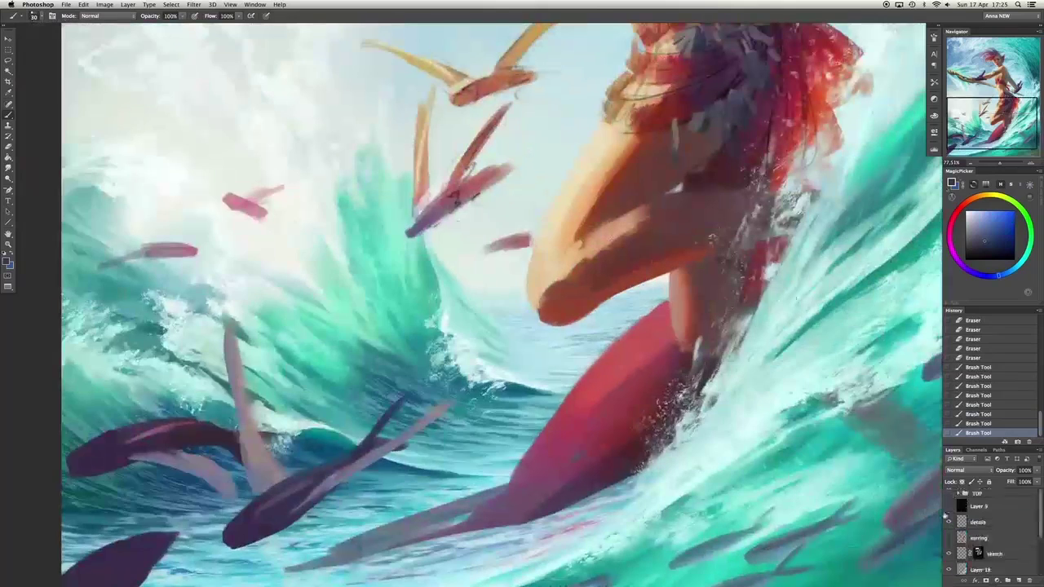
pyautogui.scroll(-3, 944, 514)
pyautogui.keyDown('alt'); pyautogui.click(430, 204); pyautogui.keyUp('alt')
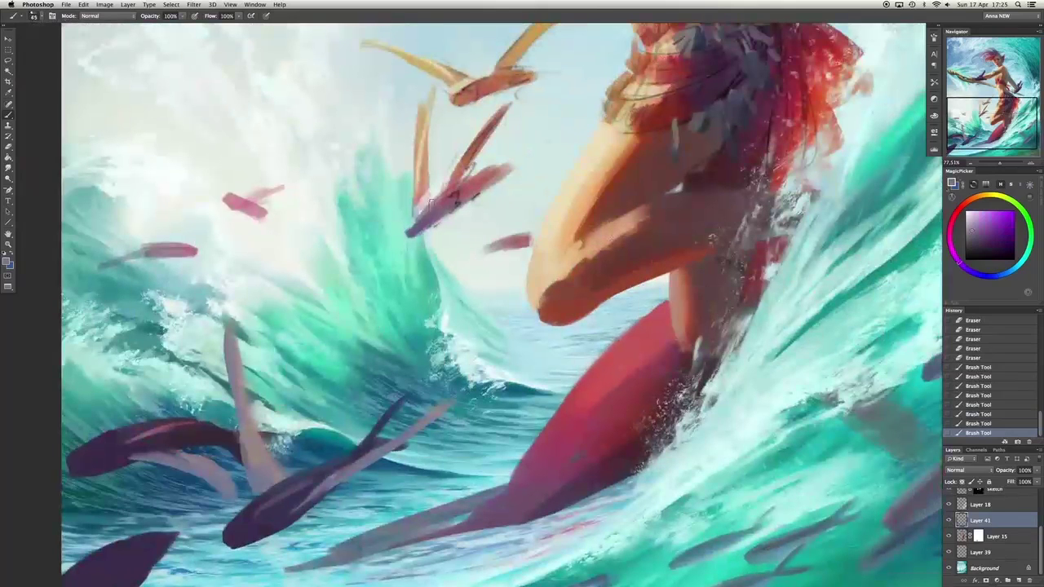
pyautogui.click(988, 235)
pyautogui.moveTo(496, 89)
pyautogui.mouseDown()
pyautogui.moveTo(519, 75)
pyautogui.moveTo(476, 111)
pyautogui.mouseUp()
pyautogui.moveTo(446, 207); pyautogui.dragTo(431, 216)
pyautogui.moveTo(510, 170); pyautogui.dragTo(496, 173)
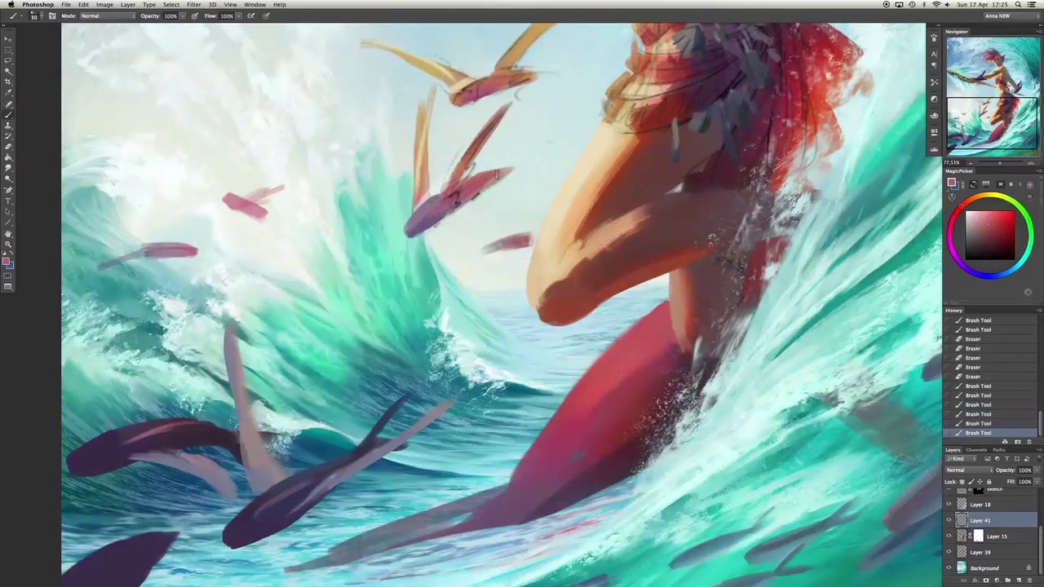
pyautogui.press('e')
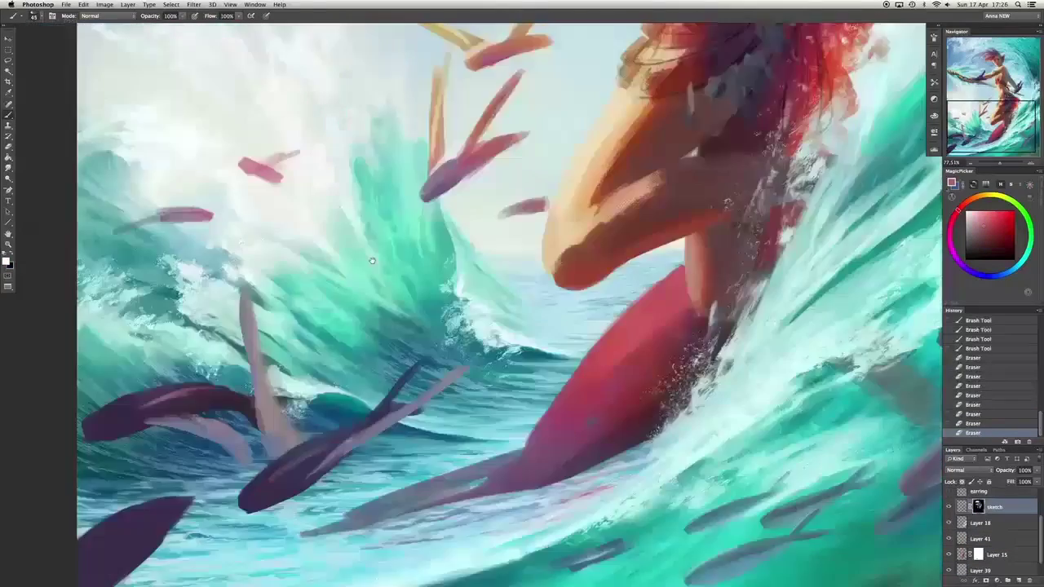
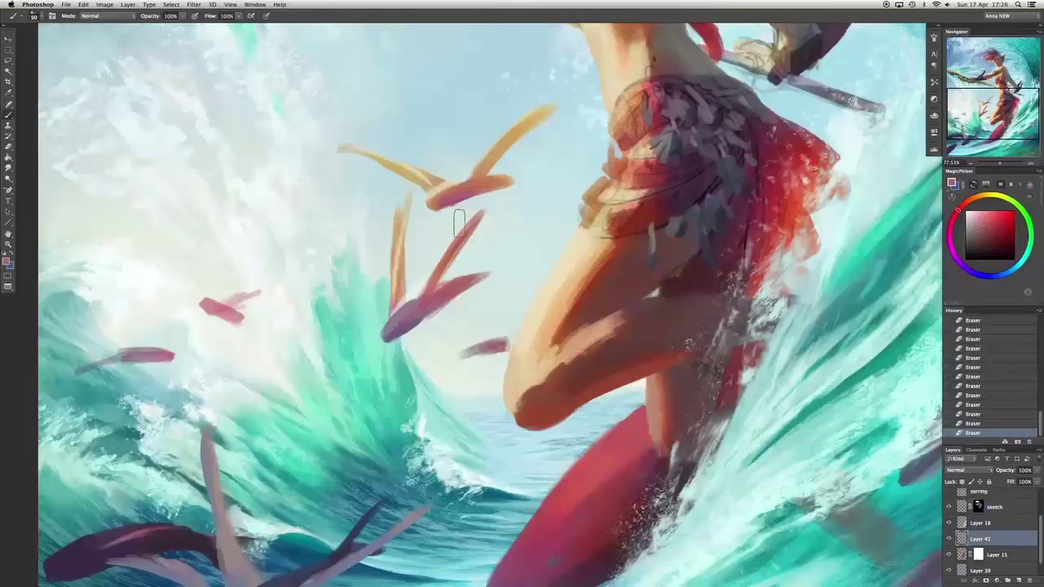
# Paint pinkish and purple strokes on the purple flying fish, undoing the last two.
pyautogui.moveTo(390, 319)
pyautogui.mouseDown()
pyautogui.moveTo(412, 301)
pyautogui.moveTo(401, 287)
pyautogui.mouseUp()
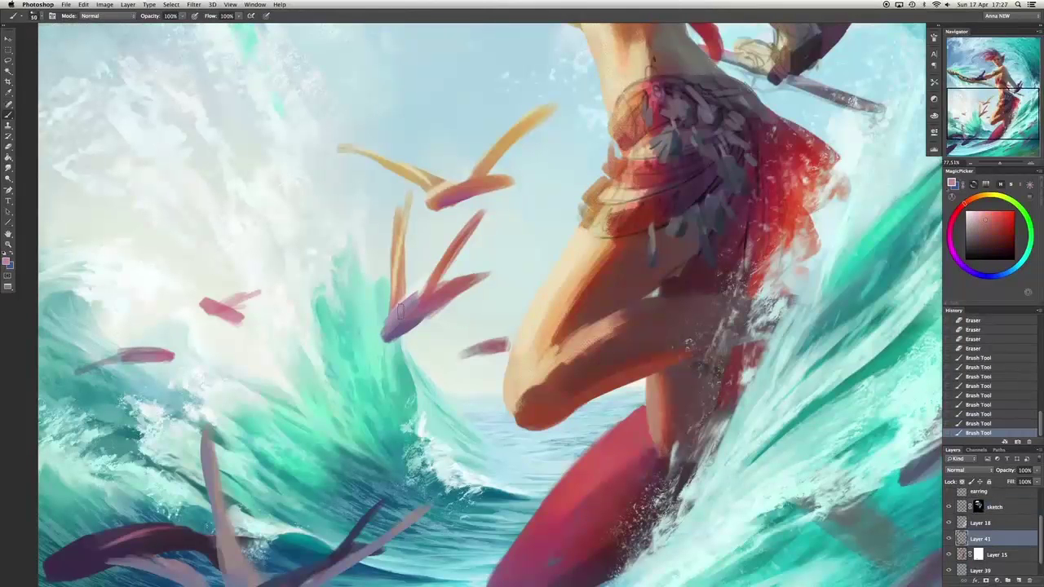
pyautogui.keyDown('alt'); pyautogui.click(488, 257); pyautogui.keyUp('alt')
pyautogui.moveTo(503, 256); pyautogui.dragTo(529, 277)
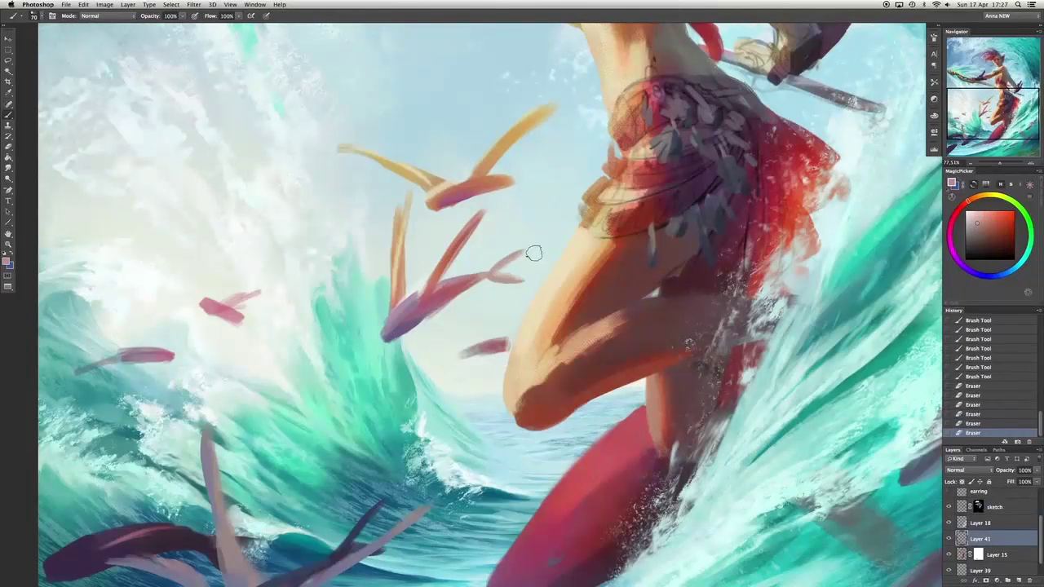
pyautogui.keyDown('alt'); pyautogui.click(419, 296); pyautogui.keyUp('alt')
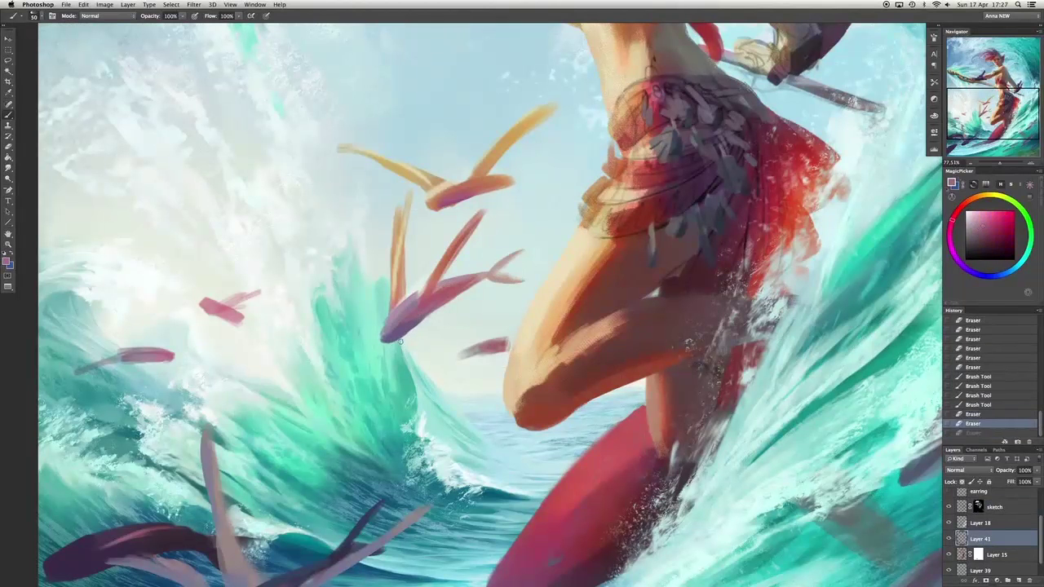
pyautogui.moveTo(400, 336)
pyautogui.mouseDown()
pyautogui.moveTo(431, 310)
pyautogui.moveTo(420, 311)
pyautogui.mouseUp()
pyautogui.keyDown('alt'); pyautogui.click(416, 320); pyautogui.keyUp('alt')
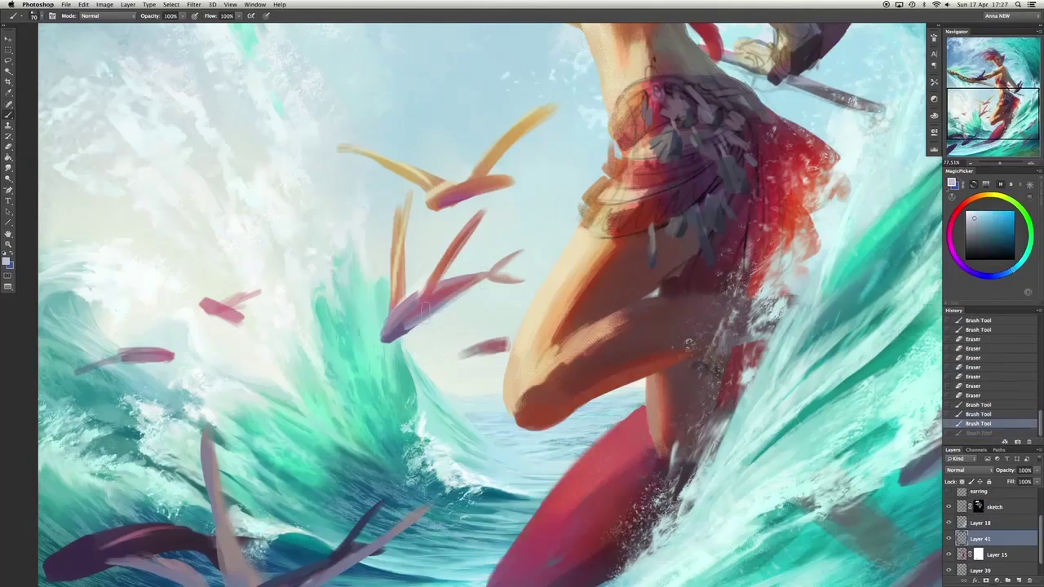
pyautogui.hotkey('ctrl', 'alt', 'z')
pyautogui.hotkey('ctrl', 'alt', 'z')
# Erase and repaint the upper fish in red and purple tones, then undo the eraser strokes.
pyautogui.press('e')
pyautogui.moveTo(444, 200); pyautogui.dragTo(498, 187)
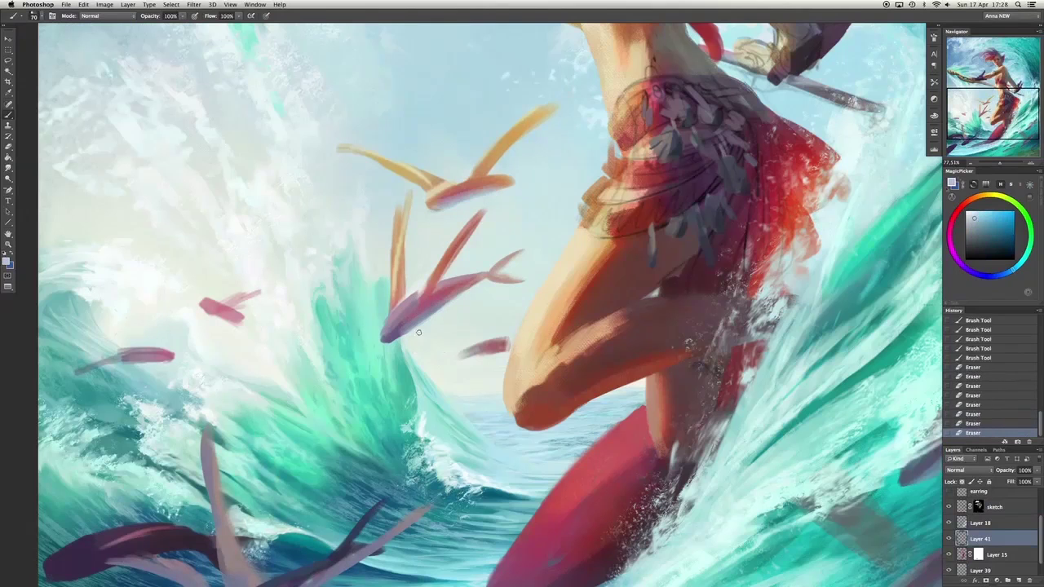
pyautogui.press('b')
pyautogui.moveTo(420, 206); pyautogui.dragTo(520, 181)
pyautogui.keyDown('alt'); pyautogui.click(424, 204); pyautogui.keyUp('alt')
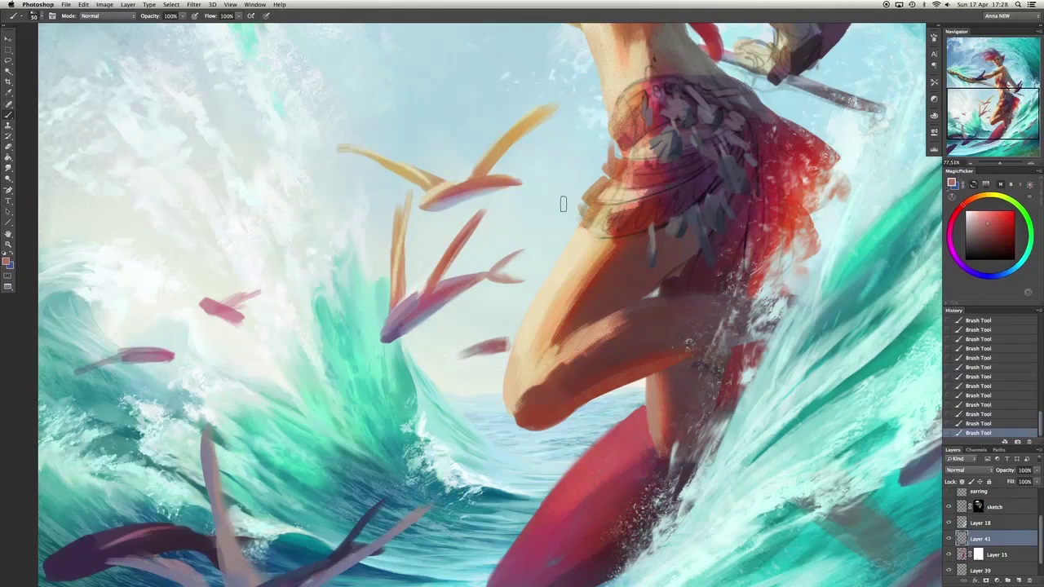
pyautogui.keyDown('alt'); pyautogui.click(413, 293); pyautogui.keyUp('alt')
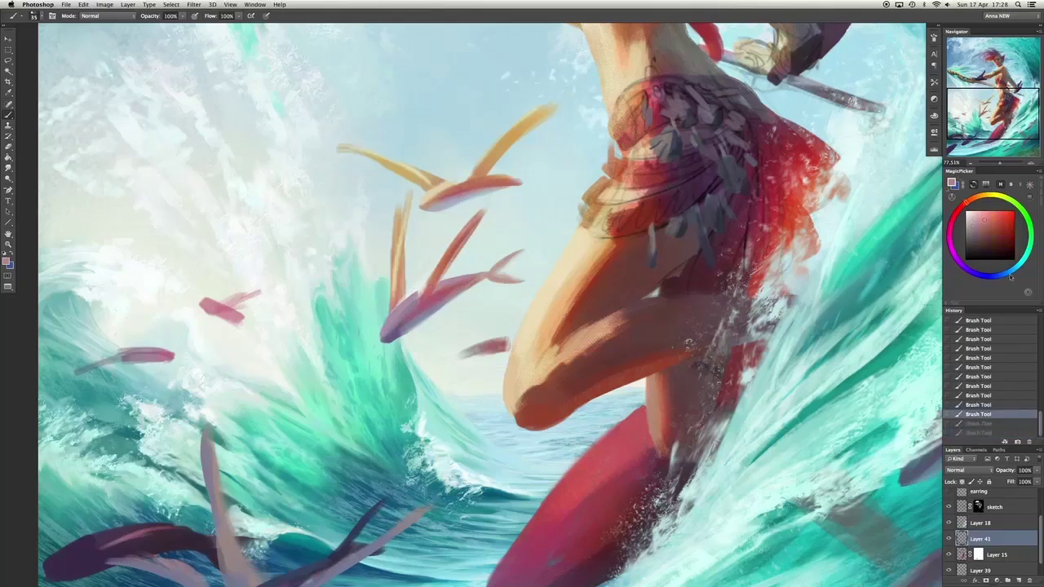
pyautogui.press('super+alt+z')
pyautogui.press('super+alt+z')
pyautogui.press('super+alt+z')
pyautogui.press('super+alt+z')
pyautogui.press('super+alt+z')
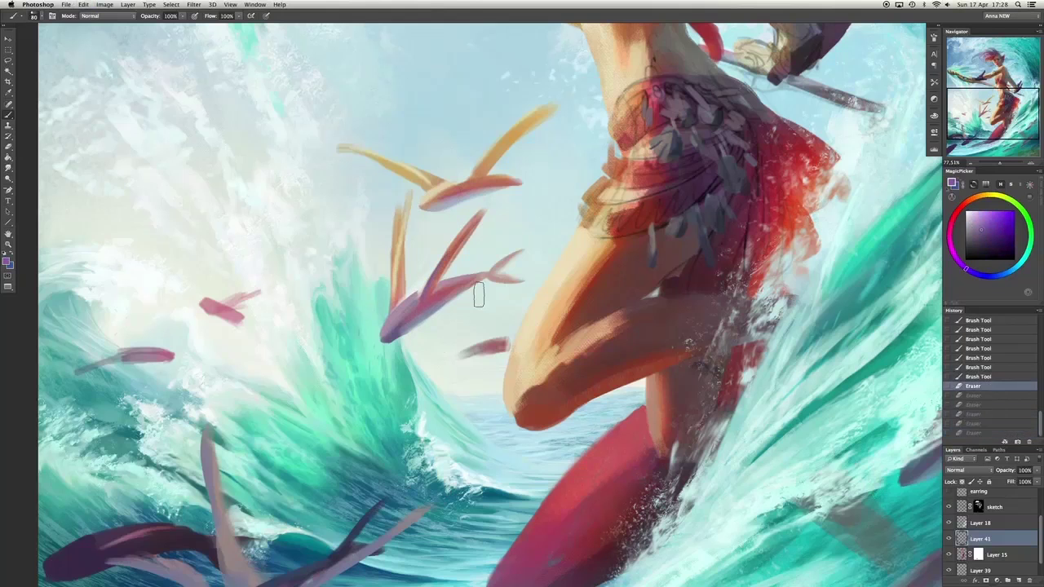
# Repaint the small fish below with sampled pink and light lavender-blue strokes.
pyautogui.click(991, 241)
pyautogui.keyDown('alt'); pyautogui.click(502, 341); pyautogui.keyUp('alt')
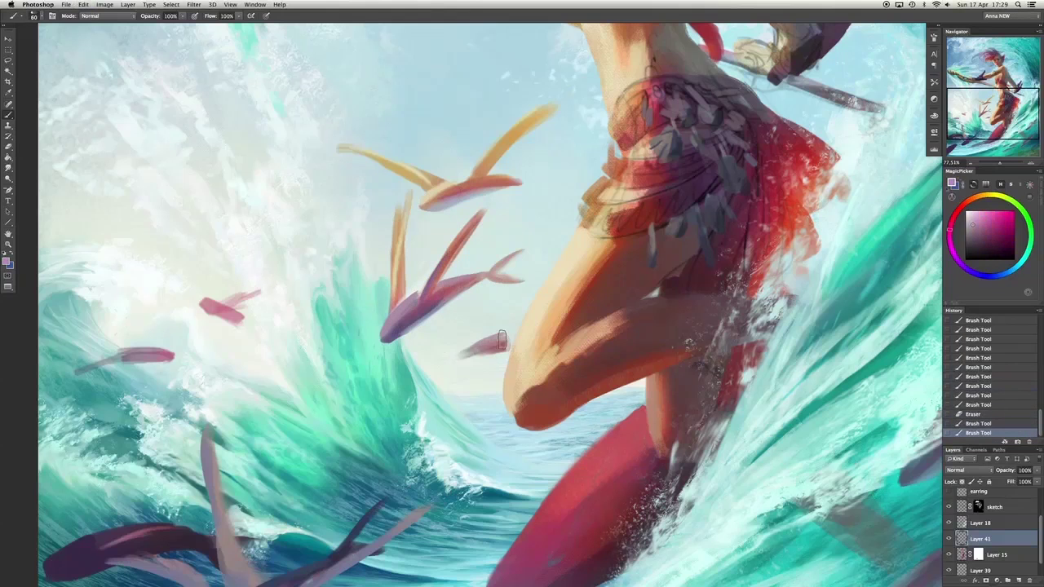
pyautogui.keyDown('alt'); pyautogui.click(481, 334); pyautogui.keyUp('alt')
pyautogui.moveTo(487, 347)
pyautogui.mouseDown()
pyautogui.moveTo(509, 339)
pyautogui.moveTo(499, 343)
pyautogui.mouseUp()
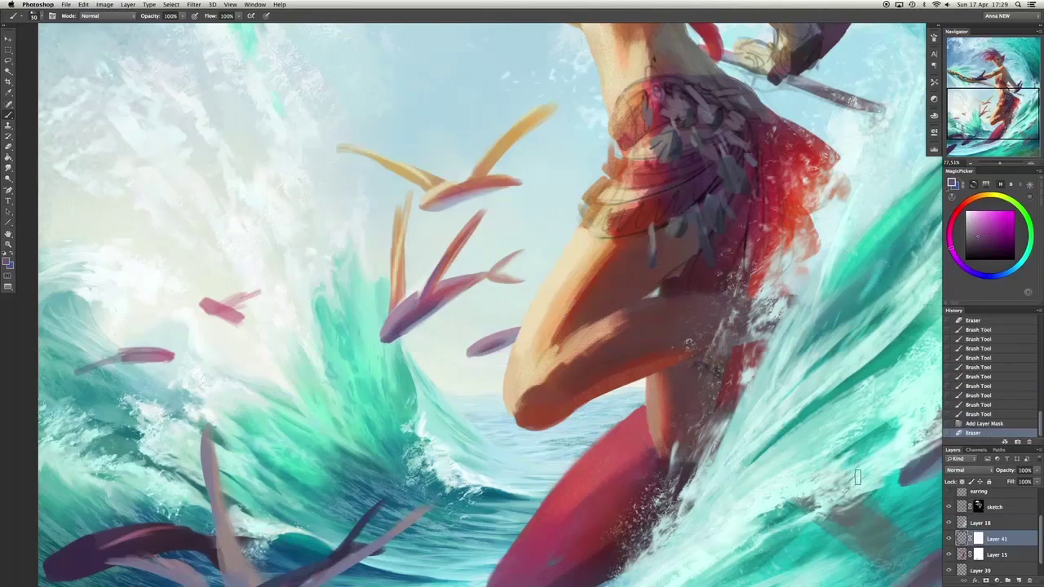
pyautogui.keyDown('alt'); pyautogui.click(483, 323); pyautogui.keyUp('alt')
# Try yellow fish strokes on a new layer, undo them, and delete the extra Layer 43.
pyautogui.press('super+shift+alt+n')
pyautogui.moveTo(466, 334)
pyautogui.mouseDown()
pyautogui.moveTo(482, 313)
pyautogui.moveTo(526, 302)
pyautogui.mouseUp()
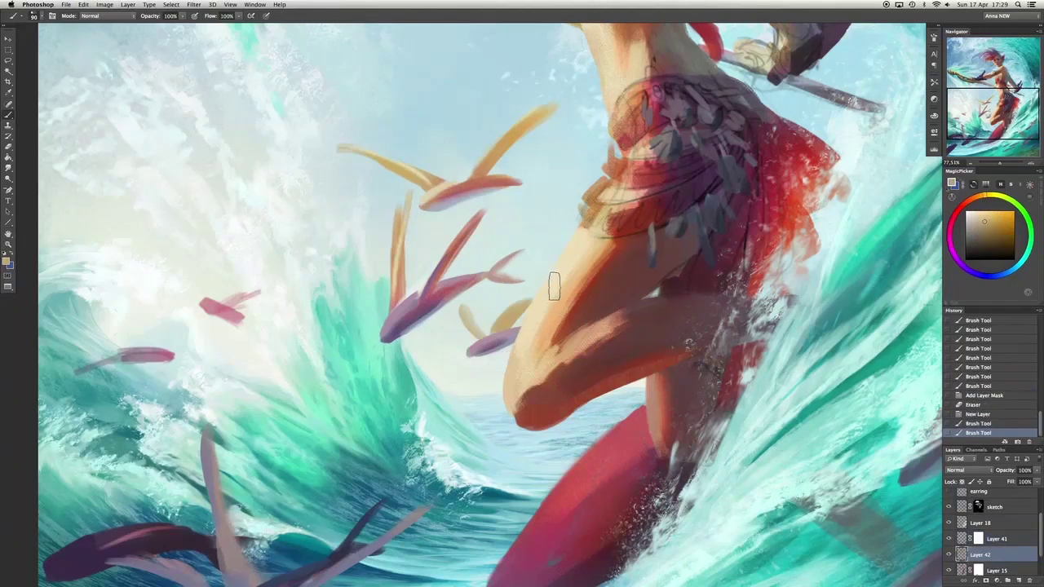
pyautogui.press('super+z')
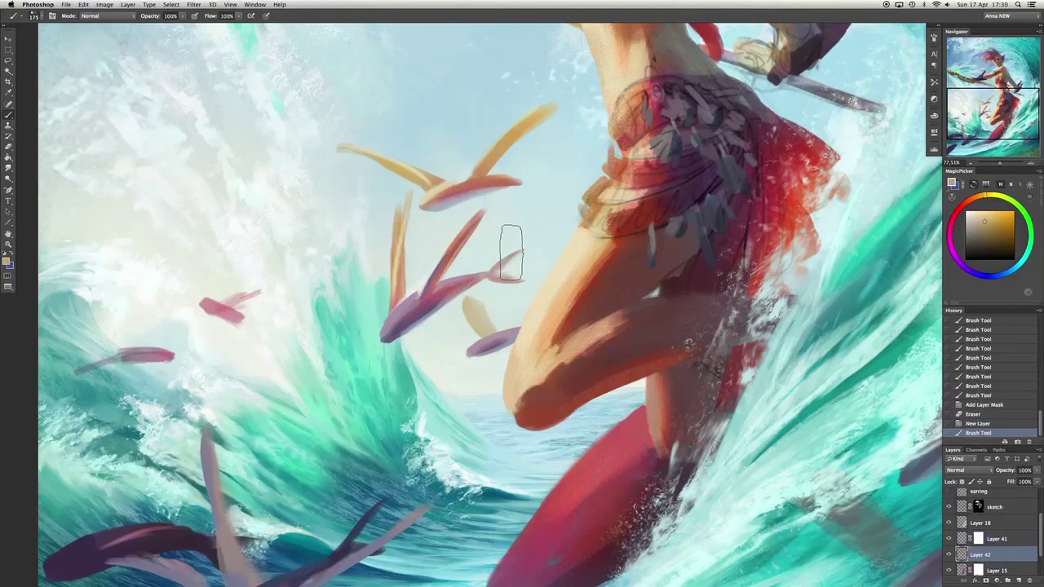
pyautogui.moveTo(500, 324)
pyautogui.mouseDown()
pyautogui.moveTo(459, 403)
pyautogui.moveTo(511, 407)
pyautogui.moveTo(454, 414)
pyautogui.moveTo(526, 286)
pyautogui.moveTo(503, 356)
pyautogui.moveTo(567, 229)
pyautogui.moveTo(522, 338)
pyautogui.moveTo(544, 312)
pyautogui.moveTo(514, 310)
pyautogui.mouseUp()
pyautogui.press('super+z')
pyautogui.press('super+z')
pyautogui.press('shift+super+alt+n')
pyautogui.press('e')
pyautogui.press('b')
pyautogui.press('super+z')
pyautogui.press('super+z')
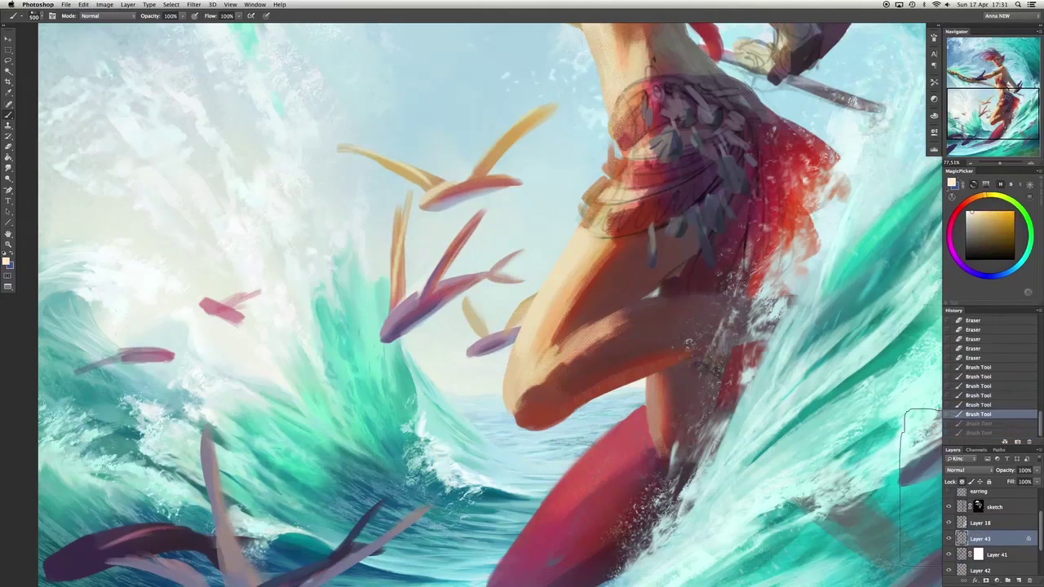
pyautogui.press('Delete')
pyautogui.press('Delete')
pyautogui.scroll(-1, 507, 321)
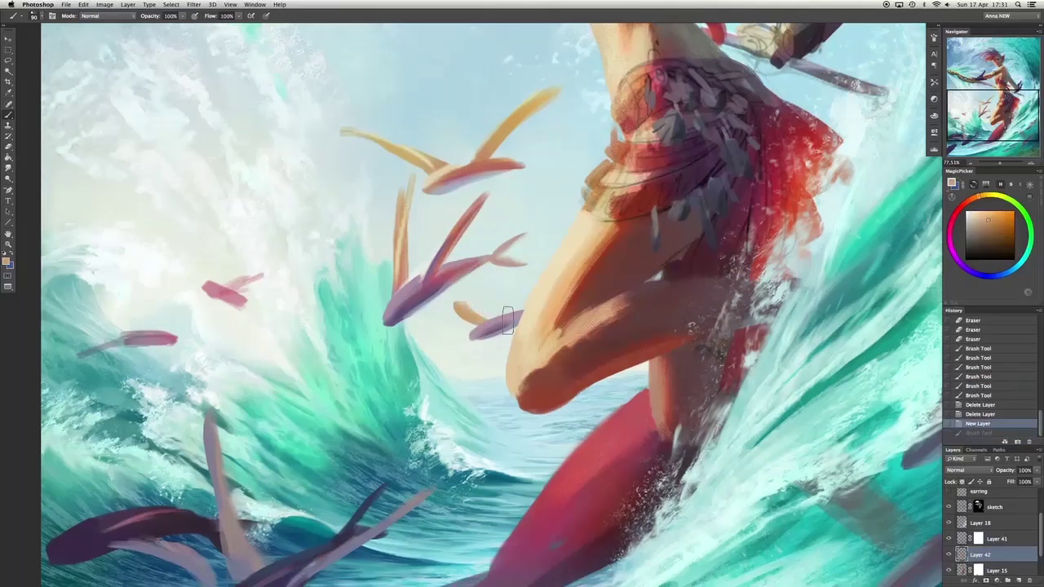
# Paint a pale yellow fish, move Layer 42 above Layer 41, shade it blue-violet, merge down.
pyautogui.moveTo(553, 268)
pyautogui.mouseDown()
pyautogui.moveTo(509, 307)
pyautogui.moveTo(555, 276)
pyautogui.moveTo(500, 299)
pyautogui.moveTo(561, 270)
pyautogui.moveTo(472, 308)
pyautogui.mouseUp()
pyautogui.press('e')
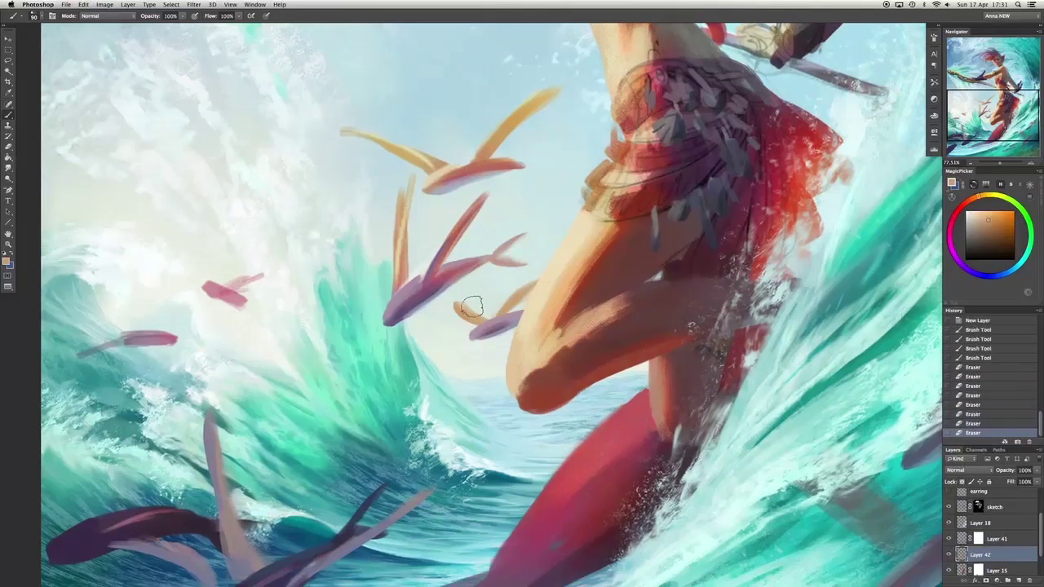
pyautogui.moveTo(980, 555); pyautogui.dragTo(975, 525)
pyautogui.keyDown('alt'); pyautogui.click(482, 344); pyautogui.keyUp('alt')
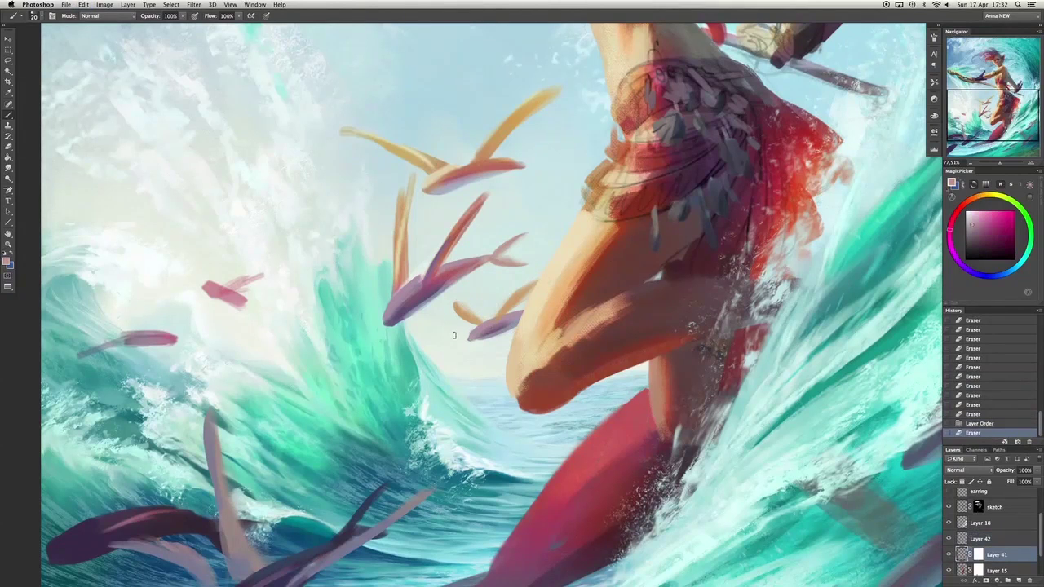
pyautogui.moveTo(455, 335); pyautogui.dragTo(524, 324)
pyautogui.hotkey('ctrl', 'e')
# Add a clipped layer and paint light blue shading on and around the yellow fish.
pyautogui.hotkey('ctrl', 'shift', 'alt', 'n')
pyautogui.hotkey('ctrl', 'alt', 'g')
pyautogui.keyDown('alt'); pyautogui.click(478, 296); pyautogui.keyUp('alt')
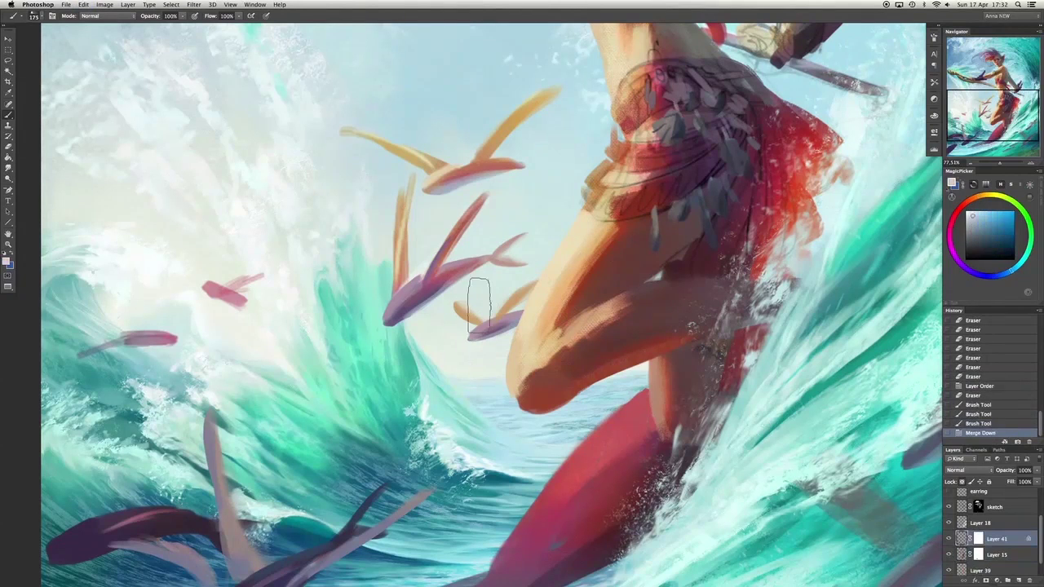
pyautogui.moveTo(478, 296)
pyautogui.mouseDown()
pyautogui.moveTo(399, 323)
pyautogui.moveTo(531, 322)
pyautogui.mouseUp()
pyautogui.moveTo(432, 282)
pyautogui.mouseDown()
pyautogui.moveTo(392, 322)
pyautogui.moveTo(424, 188)
pyautogui.moveTo(473, 212)
pyautogui.mouseUp()
# With an enlarged brush, paint broad strokes over the lower fish and erase over the lower-left one.
pyautogui.press(']')
pyautogui.moveTo(342, 394); pyautogui.dragTo(412, 243)
pyautogui.press('b')
pyautogui.press(']')
pyautogui.press(']')
pyautogui.press(']')
pyautogui.moveTo(335, 416); pyautogui.dragTo(293, 477)
pyautogui.moveTo(408, 379); pyautogui.dragTo(273, 481)
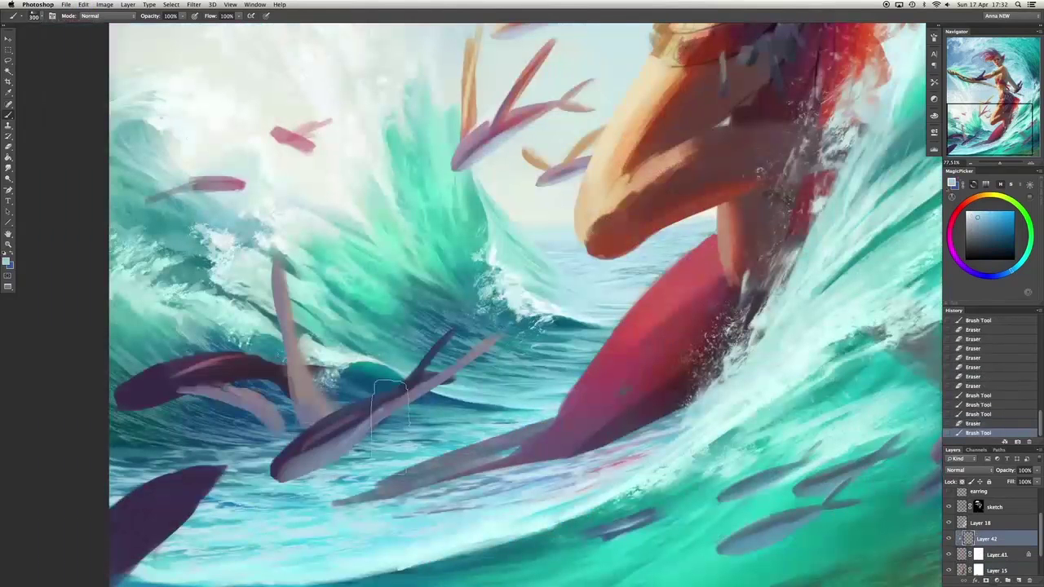
pyautogui.moveTo(188, 372); pyautogui.dragTo(123, 436)
pyautogui.moveTo(123, 400)
pyautogui.mouseDown()
pyautogui.moveTo(294, 367)
pyautogui.moveTo(302, 412)
pyautogui.mouseUp()
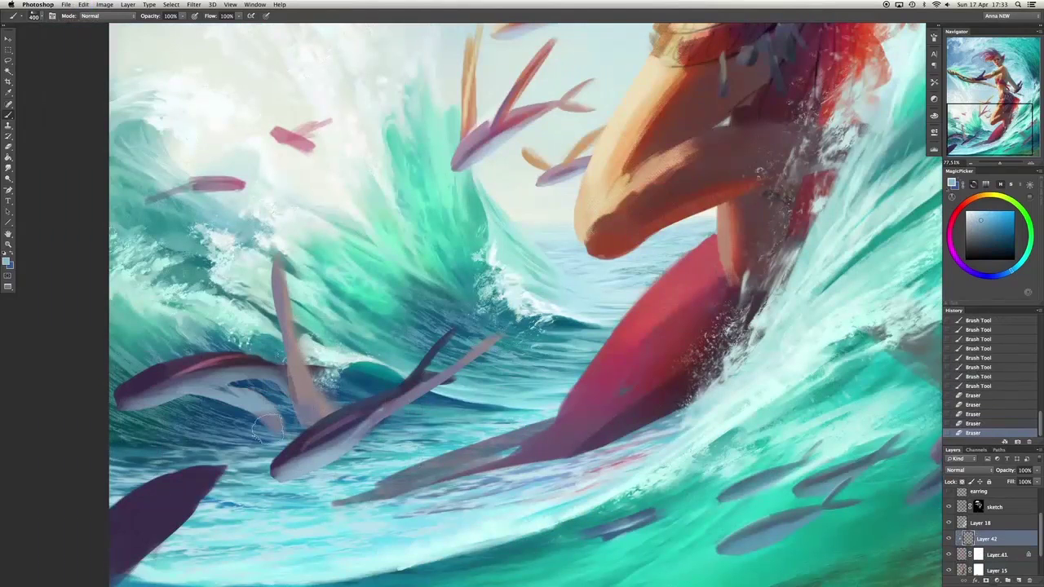
pyautogui.moveTo(212, 441); pyautogui.dragTo(269, 392)
pyautogui.moveTo(243, 534); pyautogui.dragTo(357, 342)
pyautogui.press('e')
pyautogui.moveTo(310, 359); pyautogui.dragTo(209, 387)
pyautogui.moveTo(304, 285); pyautogui.dragTo(222, 327)
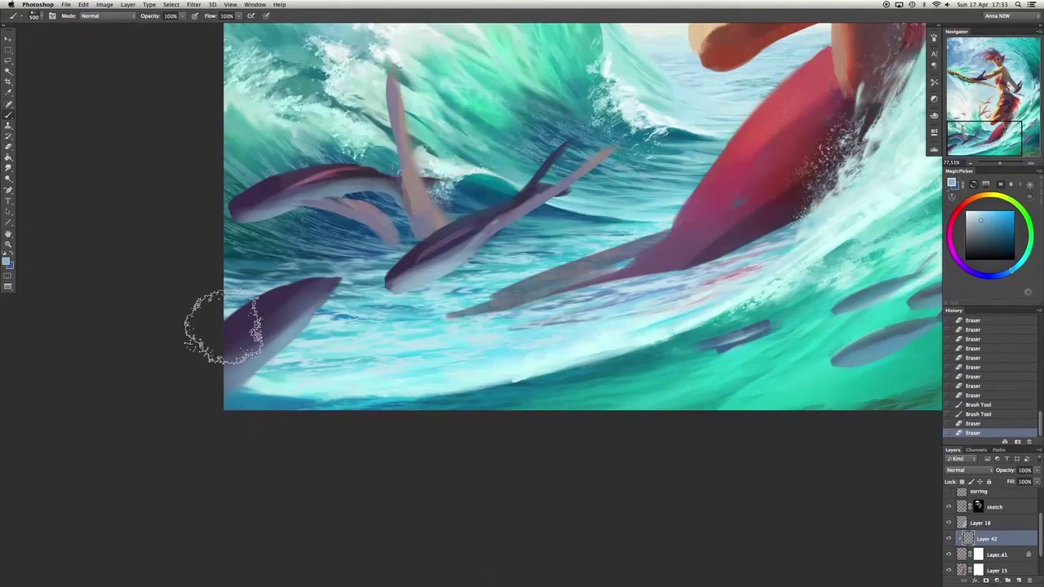
# Merge Layer 42 into Layer 41 and add pink highlights and small fish details.
pyautogui.press('super+e')
pyautogui.press('b')
pyautogui.press('[')
pyautogui.press('[')
pyautogui.press('[')
pyautogui.press('[')
pyautogui.keyDown('alt'); pyautogui.click(367, 176); pyautogui.keyUp('alt')
pyautogui.moveTo(294, 188); pyautogui.dragTo(310, 200)
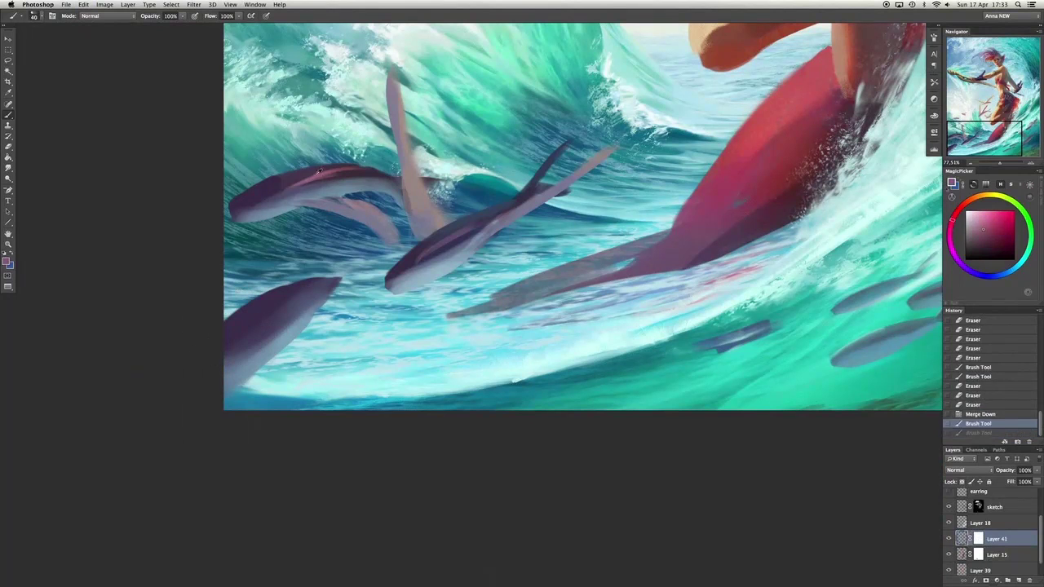
pyautogui.moveTo(441, 245); pyautogui.dragTo(465, 232)
pyautogui.moveTo(456, 241); pyautogui.dragTo(469, 229)
# Darken the lower-left fish with dark purple and bluer strokes, undoing the last one.
pyautogui.keyDown('alt'); pyautogui.click(268, 302); pyautogui.keyUp('alt')
pyautogui.press(']')
pyautogui.press(']')
pyautogui.press(']')
pyautogui.moveTo(245, 310)
pyautogui.mouseDown()
pyautogui.moveTo(234, 367)
pyautogui.moveTo(243, 353)
pyautogui.mouseUp()
pyautogui.keyDown('alt'); pyautogui.click(253, 330); pyautogui.keyUp('alt')
pyautogui.moveTo(277, 319); pyautogui.dragTo(326, 294)
pyautogui.press('super+z')
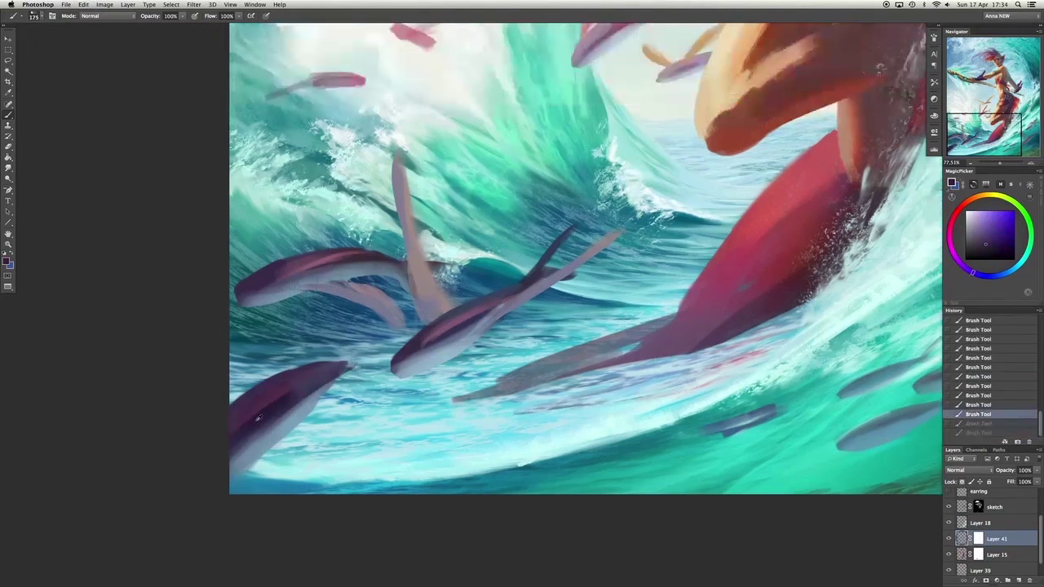
pyautogui.scroll(5, 261, 294)
pyautogui.press('[')
pyautogui.press('[')
# On a new layer clipped to Layer 41, repaint the fish strokes in light and darker blues.
pyautogui.press('super+shift+alt+n')
pyautogui.keyDown('alt'); pyautogui.click(505, 303); pyautogui.keyUp('alt')
pyautogui.press('super+alt+g')
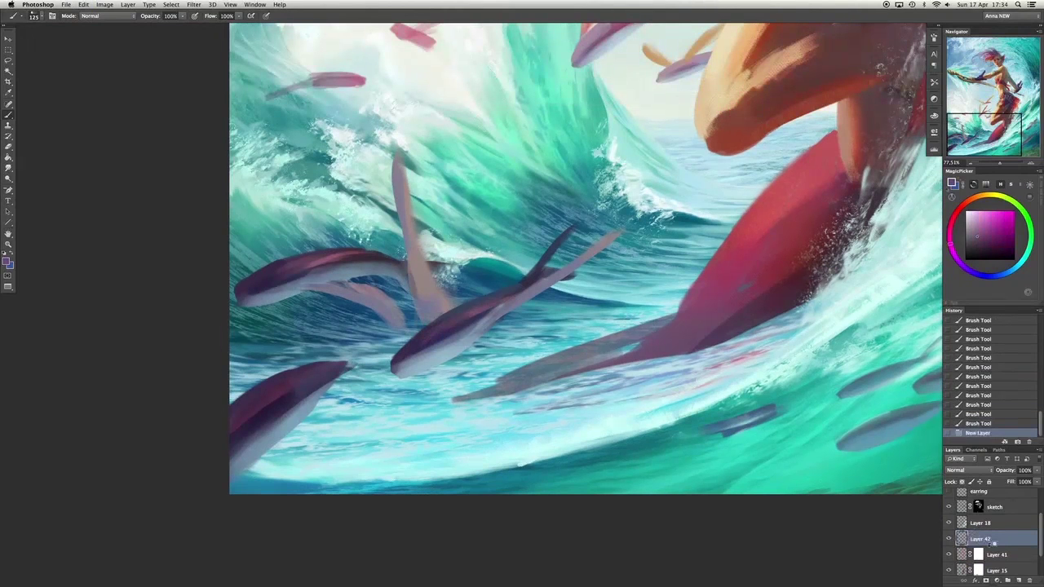
pyautogui.keyDown('alt'); pyautogui.click(456, 318); pyautogui.keyUp('alt')
pyautogui.moveTo(424, 334)
pyautogui.mouseDown()
pyautogui.moveTo(498, 294)
pyautogui.moveTo(432, 334)
pyautogui.moveTo(505, 302)
pyautogui.mouseUp()
pyautogui.press(']')
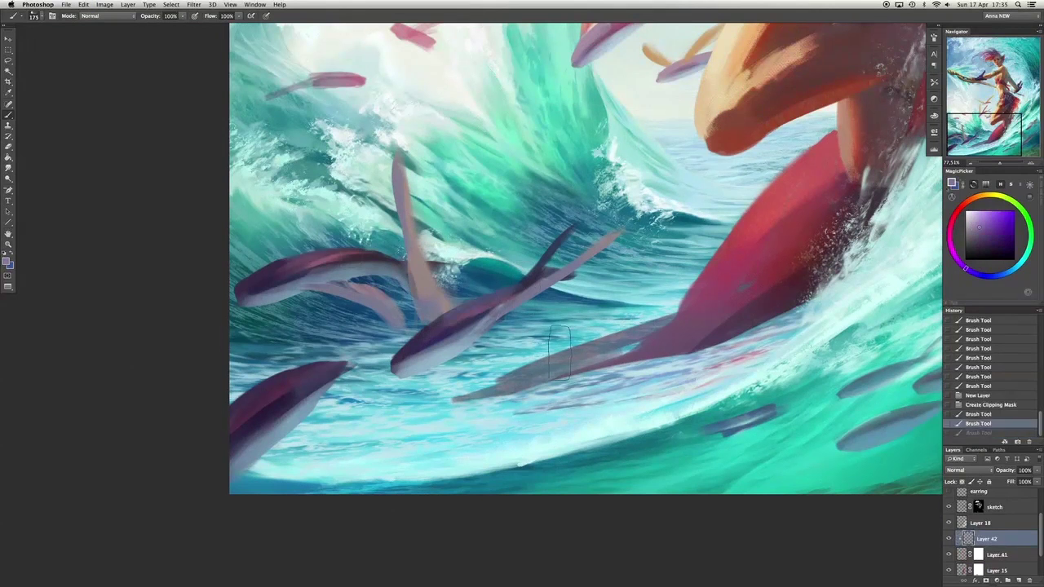
pyautogui.keyDown('alt'); pyautogui.click(261, 277); pyautogui.keyUp('alt')
pyautogui.moveTo(245, 286)
pyautogui.mouseDown()
pyautogui.moveTo(250, 272)
pyautogui.moveTo(286, 276)
pyautogui.mouseUp()
pyautogui.press(']')
pyautogui.press(']')
pyautogui.press(']')
pyautogui.press(']')
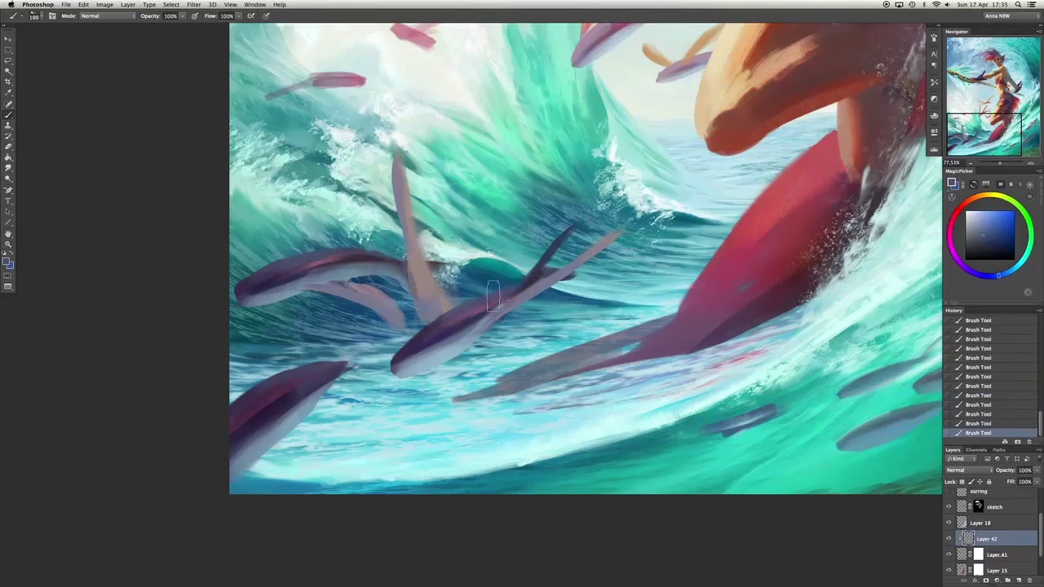
pyautogui.press('[')
pyautogui.press('[')
pyautogui.moveTo(441, 326); pyautogui.dragTo(497, 294)
pyautogui.keyDown('alt'); pyautogui.click(501, 289); pyautogui.keyUp('alt')
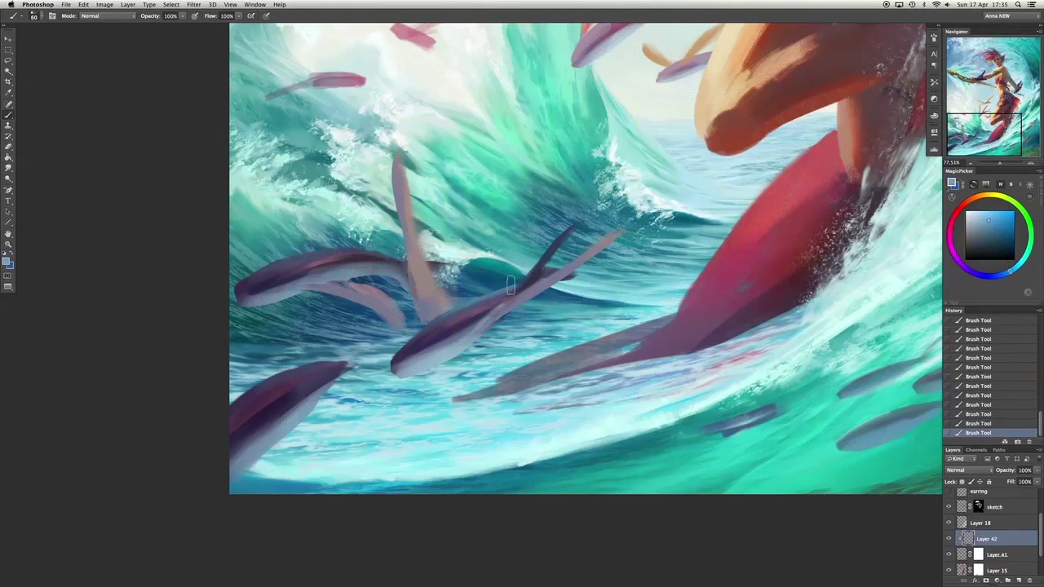
pyautogui.hotkey('ctrl', 'z')
# Paint a reddish stroke on the upper fish and a light water-blue stroke near the lower fish.
pyautogui.moveTo(489, 163); pyautogui.dragTo(432, 318)
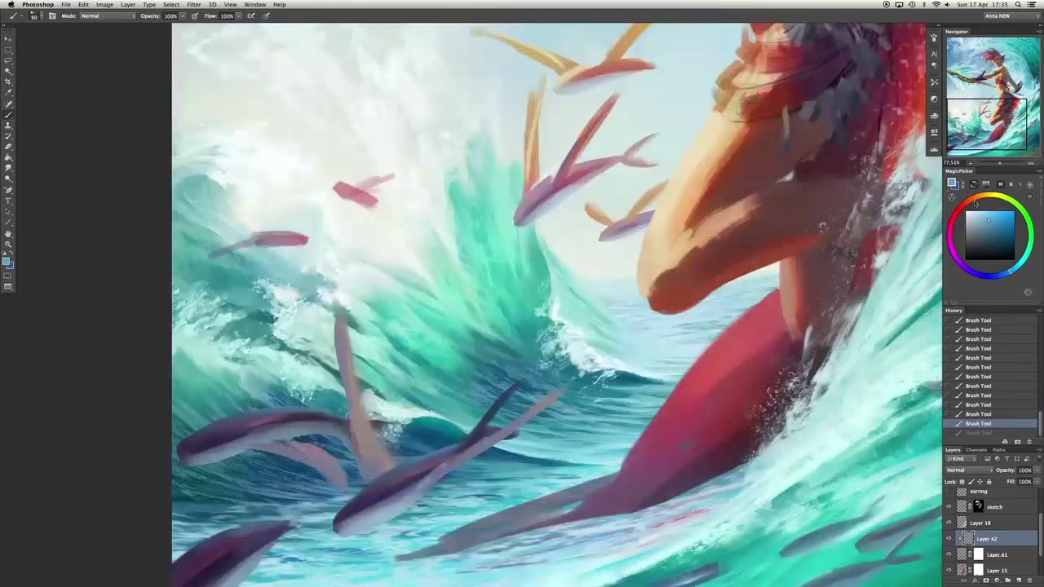
pyautogui.keyDown('alt'); pyautogui.click(528, 193); pyautogui.keyUp('alt')
pyautogui.moveTo(529, 193); pyautogui.dragTo(587, 155)
pyautogui.moveTo(571, 203); pyautogui.dragTo(607, 139)
pyautogui.keyDown('alt'); pyautogui.click(377, 350); pyautogui.keyUp('alt')
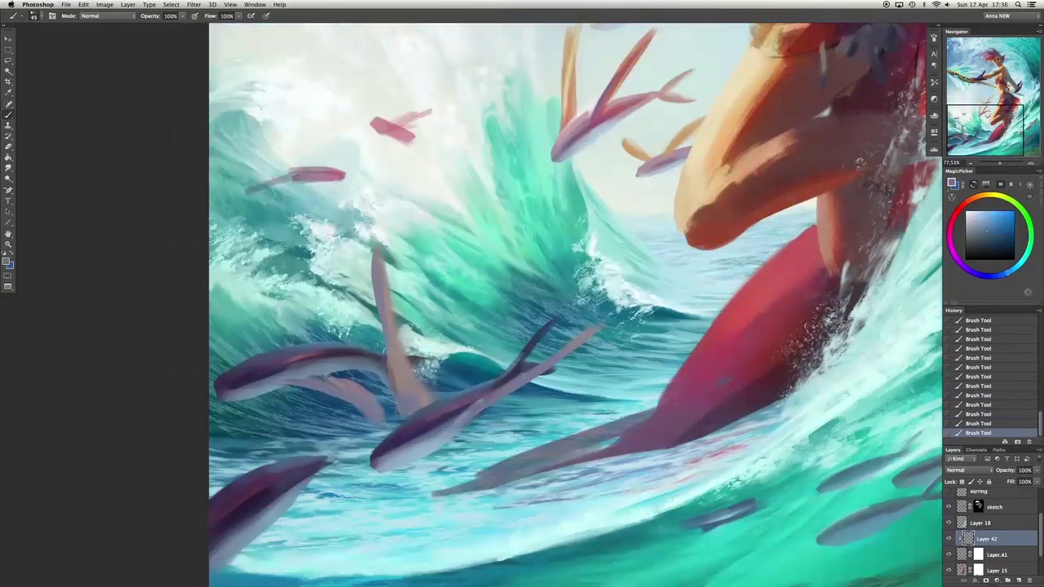
pyautogui.moveTo(489, 245); pyautogui.dragTo(465, 355)
pyautogui.press(']')
pyautogui.press(']')
pyautogui.press(']')
pyautogui.press(']')
pyautogui.press(']')
pyautogui.press(']')
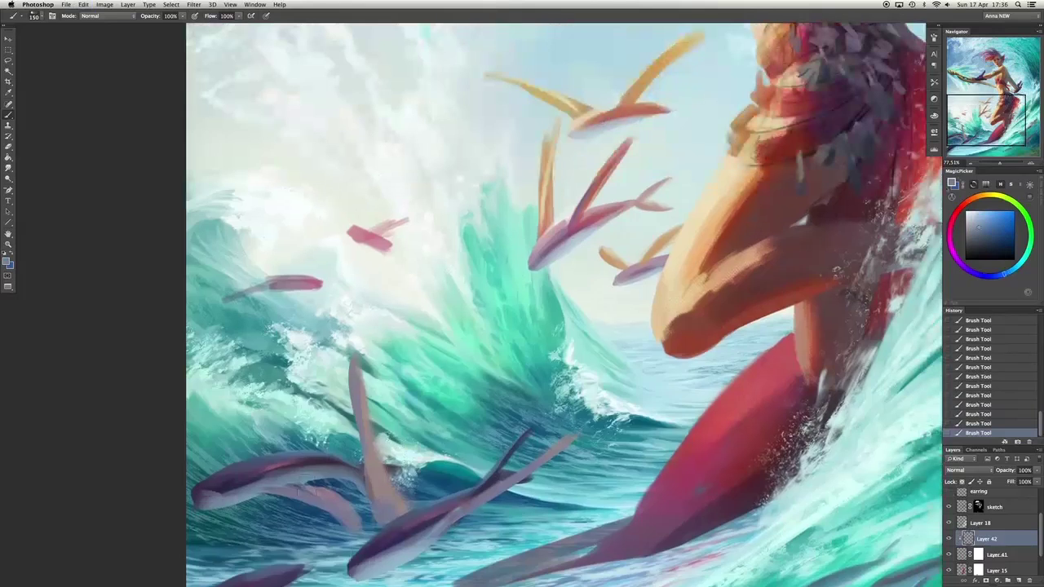
pyautogui.keyDown('alt'); pyautogui.click(597, 444); pyautogui.keyUp('alt')
pyautogui.moveTo(597, 445); pyautogui.dragTo(632, 343)
# Add a light stroke near the lower fish, undo to compare, and merge Layer 42 into Layer 41.
pyautogui.keyDown('alt'); pyautogui.click(567, 371); pyautogui.keyUp('alt')
pyautogui.moveTo(489, 424); pyautogui.dragTo(473, 392)
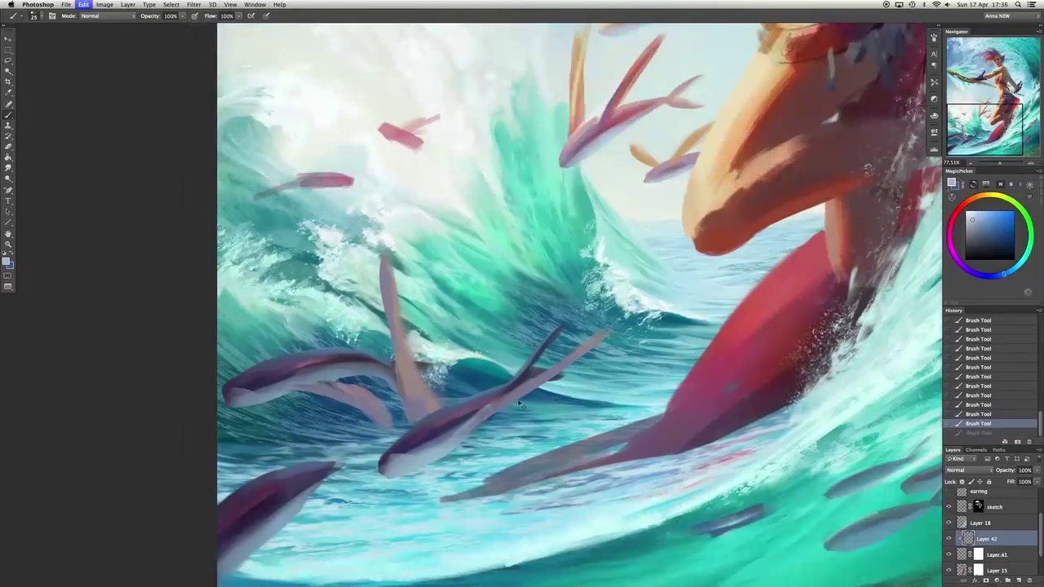
pyautogui.hotkey('ctrl', 'z')
pyautogui.moveTo(566, 371)
pyautogui.mouseDown()
pyautogui.moveTo(490, 408)
pyautogui.moveTo(506, 400)
pyautogui.mouseUp()
pyautogui.hotkey('ctrl', 'z')
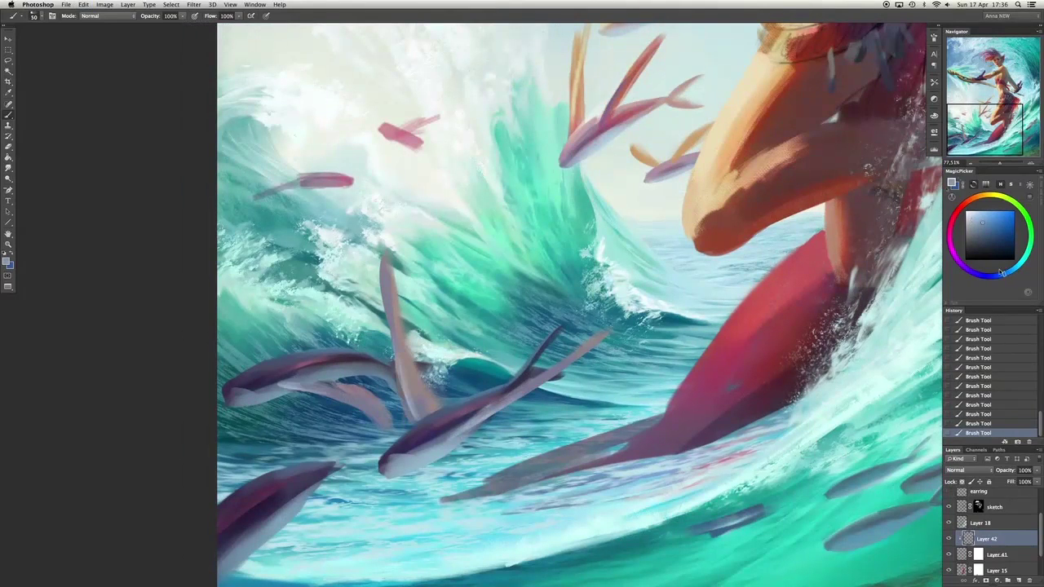
pyautogui.keyDown('alt'); pyautogui.click(517, 392); pyautogui.keyUp('alt')
pyautogui.hotkey('ctrl', 'e')
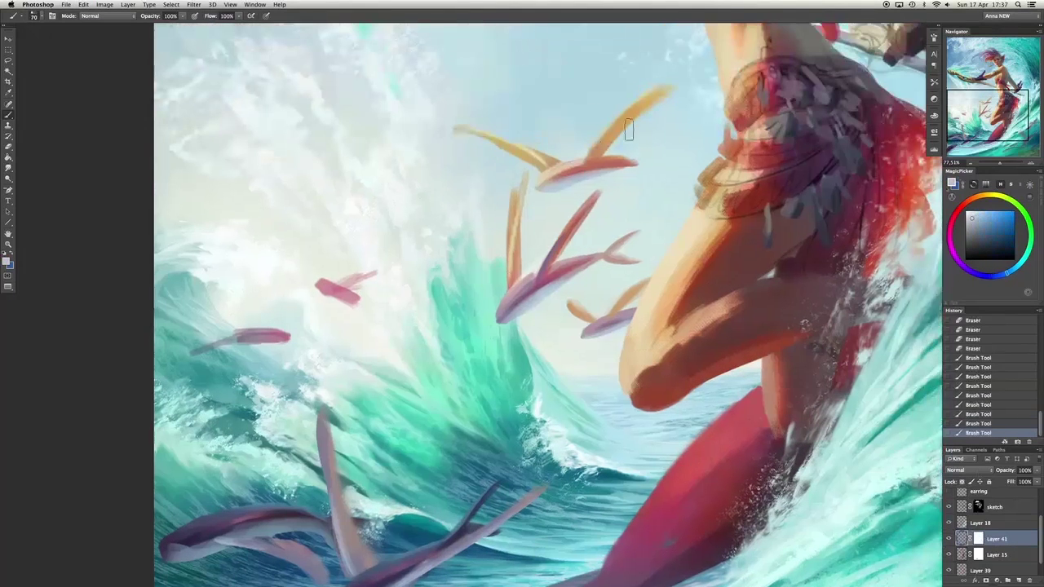
# Extend the upper flying fish's fin with orange and pink strokes, erasing the edges.
pyautogui.keyDown('alt'); pyautogui.click(596, 134); pyautogui.keyUp('alt')
pyautogui.moveTo(603, 151)
pyautogui.mouseDown()
pyautogui.moveTo(676, 77)
pyautogui.moveTo(632, 130)
pyautogui.mouseUp()
pyautogui.press('e')
pyautogui.press('b')
pyautogui.keyDown('alt'); pyautogui.click(620, 163); pyautogui.keyUp('alt')
pyautogui.moveTo(633, 168)
pyautogui.mouseDown()
pyautogui.moveTo(679, 154)
pyautogui.moveTo(640, 176)
pyautogui.moveTo(628, 162)
pyautogui.moveTo(700, 124)
pyautogui.mouseUp()
pyautogui.press('e')
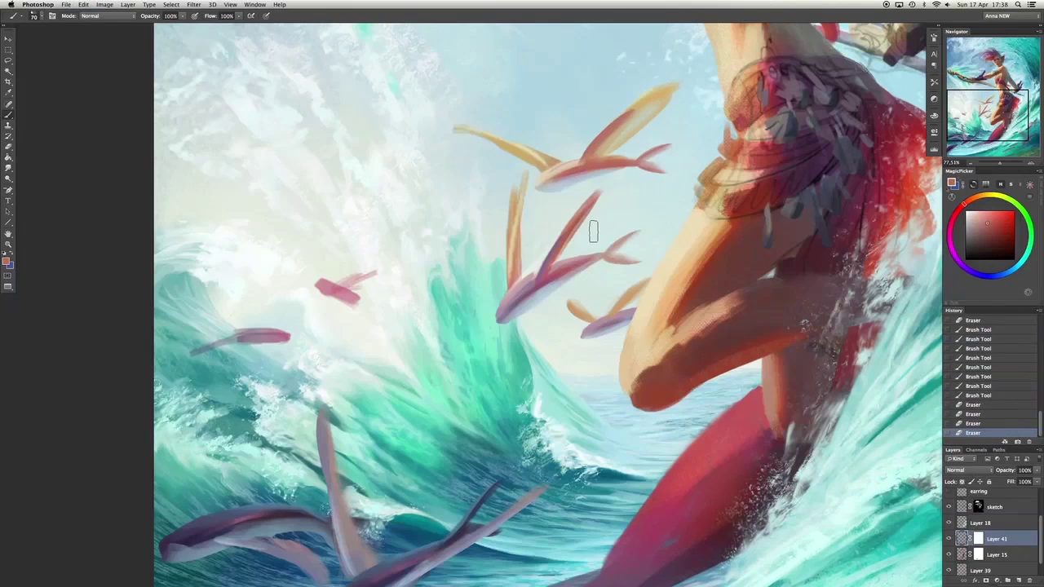
pyautogui.press('b')
# Add pale pink highlights along the fins, a blue belly tone, and clean the fin edges.
pyautogui.keyDown('alt'); pyautogui.click(594, 167); pyautogui.keyUp('alt')
pyautogui.moveTo(626, 168); pyautogui.dragTo(553, 172)
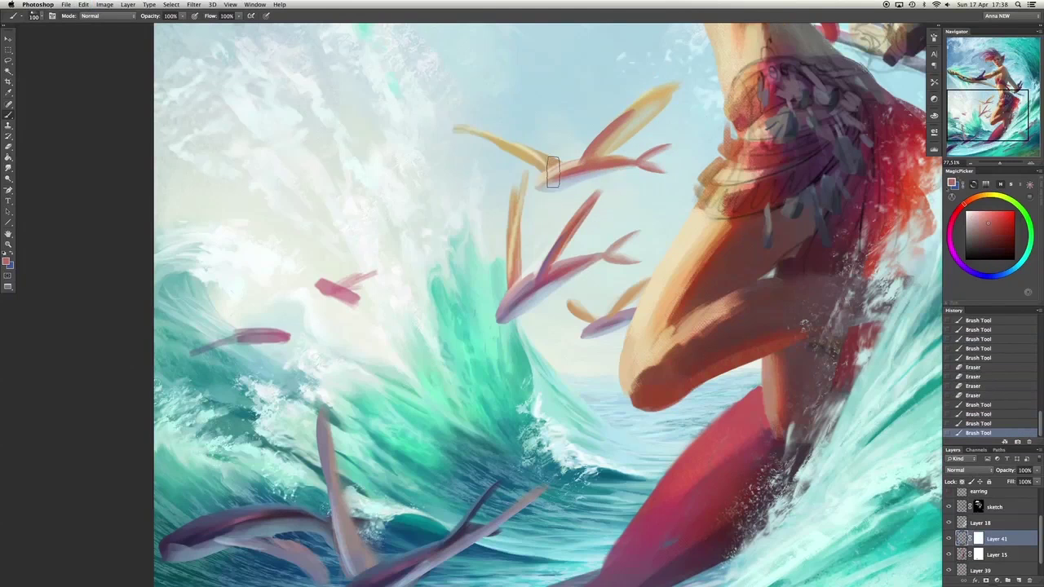
pyautogui.keyDown('alt'); pyautogui.click(553, 172); pyautogui.keyUp('alt')
pyautogui.moveTo(523, 284)
pyautogui.mouseDown()
pyautogui.moveTo(496, 333)
pyautogui.moveTo(527, 281)
pyautogui.moveTo(600, 255)
pyautogui.moveTo(499, 319)
pyautogui.mouseUp()
pyautogui.keyDown('alt'); pyautogui.click(599, 254); pyautogui.keyUp('alt')
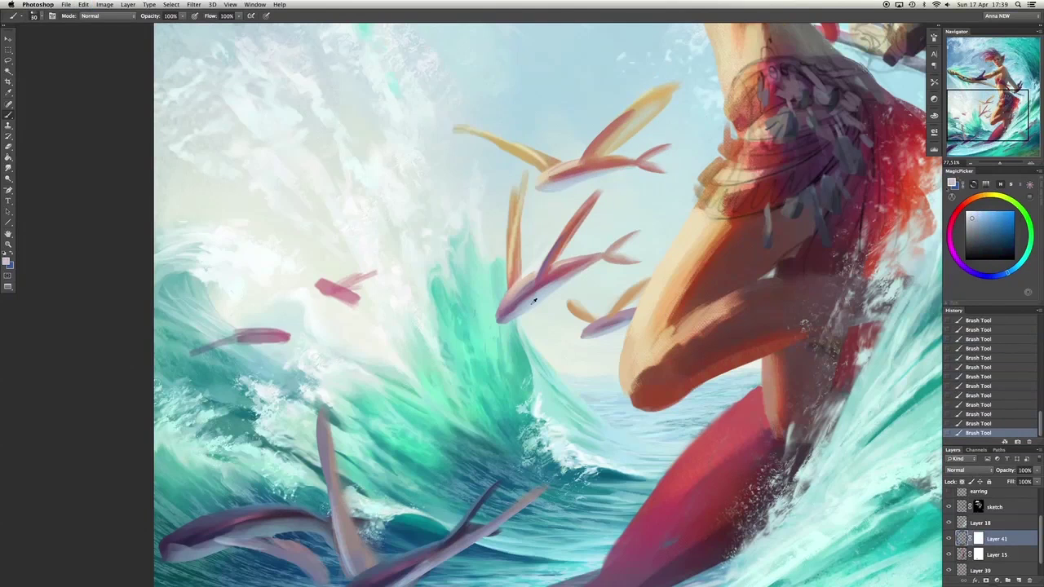
pyautogui.moveTo(555, 195); pyautogui.dragTo(638, 158)
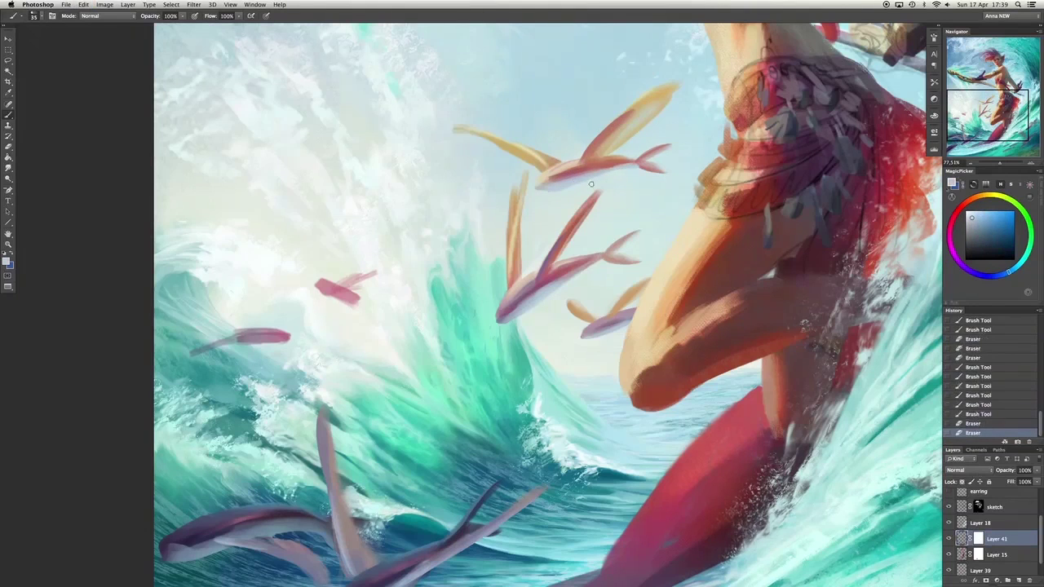
pyautogui.moveTo(477, 320); pyautogui.dragTo(550, 129)
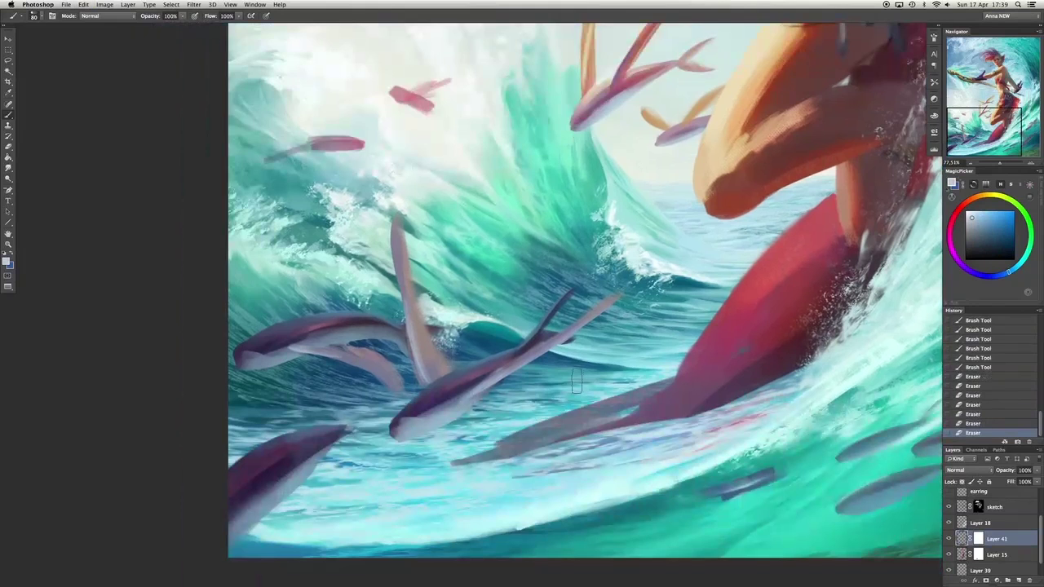
# Trim the lower fish's edges, erase-touch the small water fish, and add a light cyan stroke.
pyautogui.moveTo(576, 381); pyautogui.dragTo(347, 262)
pyautogui.moveTo(477, 383)
pyautogui.mouseDown()
pyautogui.moveTo(562, 285)
pyautogui.moveTo(571, 346)
pyautogui.moveTo(547, 338)
pyautogui.moveTo(540, 359)
pyautogui.moveTo(572, 345)
pyautogui.moveTo(586, 314)
pyautogui.moveTo(541, 353)
pyautogui.moveTo(535, 342)
pyautogui.moveTo(530, 376)
pyautogui.moveTo(502, 378)
pyautogui.mouseUp()
pyautogui.press('e')
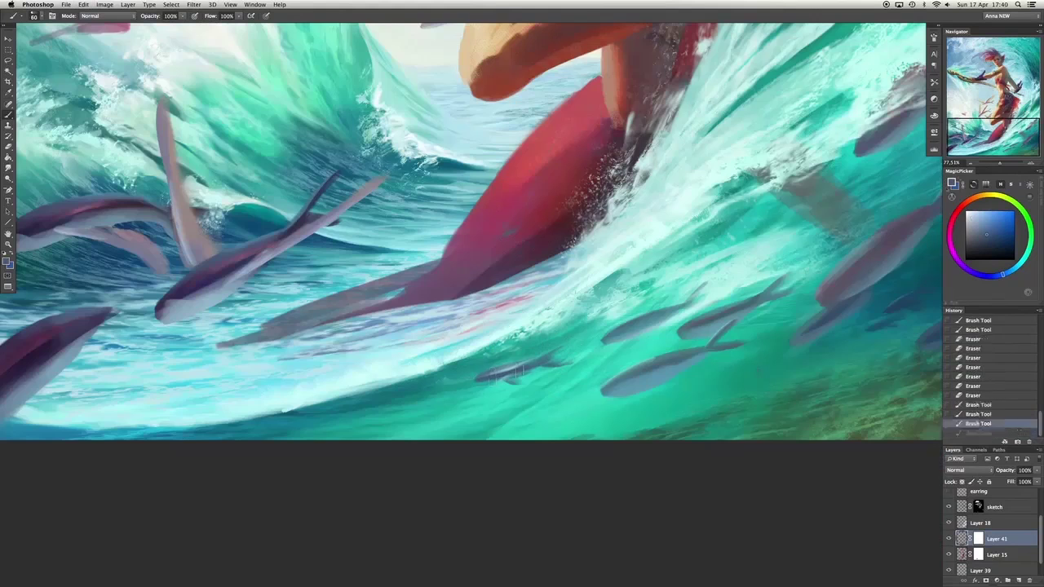
pyautogui.moveTo(749, 372); pyautogui.dragTo(488, 368)
pyautogui.moveTo(571, 295); pyautogui.dragTo(591, 282)
pyautogui.keyDown('alt'); pyautogui.click(436, 328); pyautogui.keyUp('alt')
pyautogui.moveTo(347, 390); pyautogui.dragTo(357, 389)
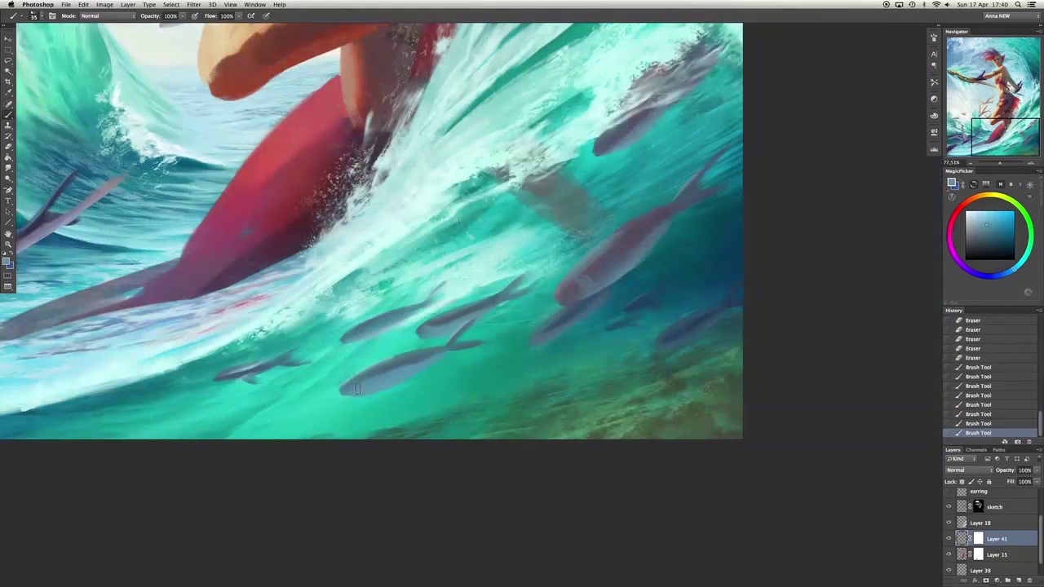
# Step back and forth through undo and redo to compare the recent fish strokes.
pyautogui.hotkey('ctrl', 'alt', 'z')
pyautogui.hotkey('ctrl', 'alt', 'z')
pyautogui.hotkey('ctrl', 'alt', 'z')
pyautogui.hotkey('ctrl', 'alt', 'z')
pyautogui.hotkey('ctrl', 'alt', 'z')
pyautogui.hotkey('ctrl', 'alt', 'z')
pyautogui.hotkey('ctrl', 'alt', 'z')
pyautogui.hotkey('ctrl', 'alt', 'z')
pyautogui.hotkey('ctrl', 'alt', 'z')
pyautogui.keyDown('alt'); pyautogui.click(543, 298); pyautogui.keyUp('alt')
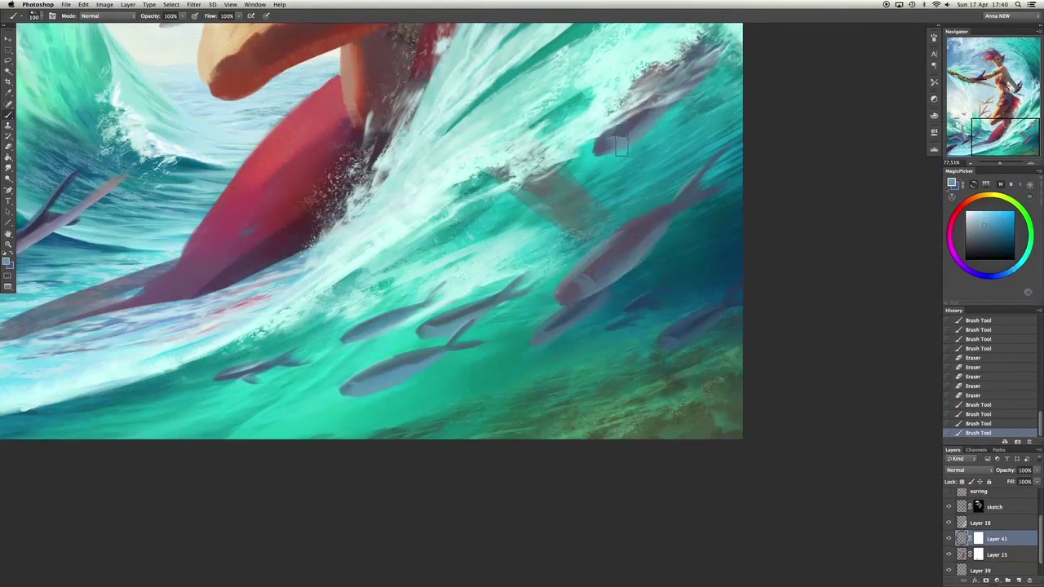
pyautogui.hscroll(-10, 607, 118)
pyautogui.keyDown('alt'); pyautogui.click(465, 302); pyautogui.keyUp('alt')
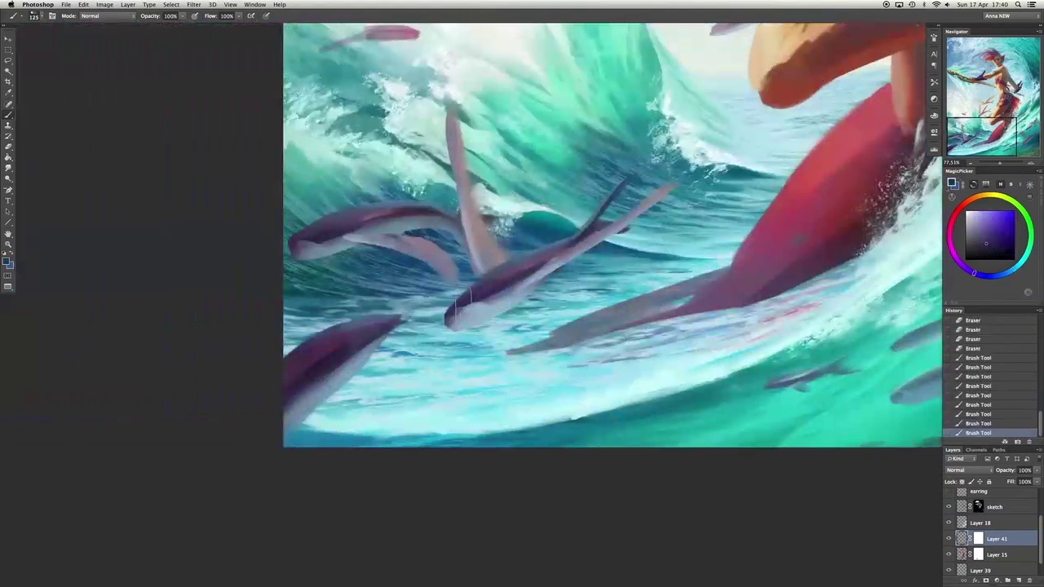
pyautogui.hotkey('ctrl', 'shift', 'z')
pyautogui.hotkey('ctrl', 'shift', 'z')
pyautogui.hotkey('ctrl', 'shift', 'z')
pyautogui.hotkey('ctrl', 'shift', 'z')
pyautogui.hotkey('ctrl', 'shift', 'z')
pyautogui.hotkey('ctrl', 'shift', 'z')
pyautogui.hotkey('ctrl', 'shift', 'z')
pyautogui.hotkey('ctrl', 'shift', 'z')
pyautogui.hotkey('ctrl', 'shift', 'z')
pyautogui.keyDown('alt'); pyautogui.click(294, 261); pyautogui.keyUp('alt')
pyautogui.scroll(5, 327, 245)
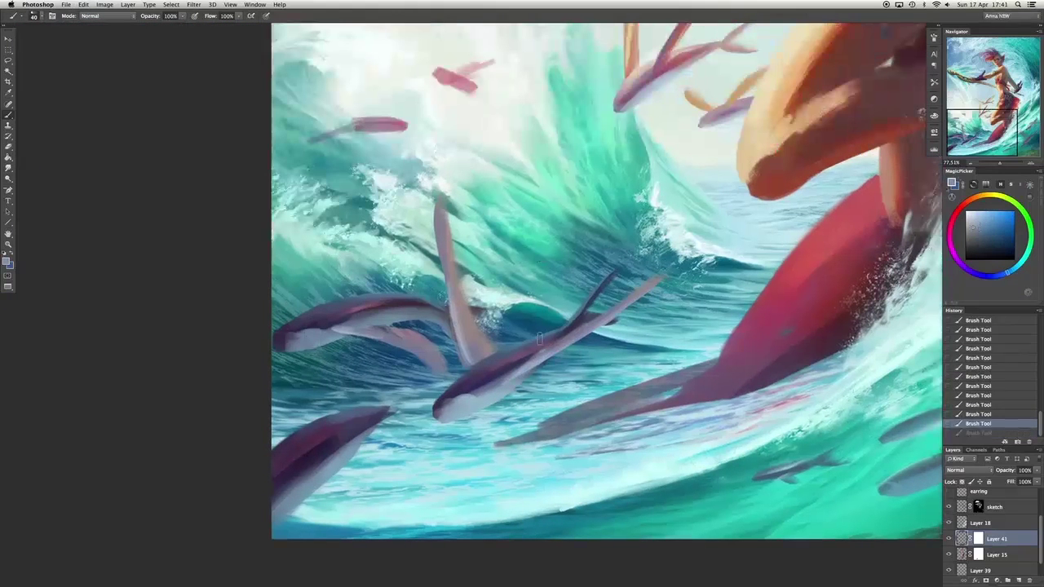
pyautogui.hotkey('ctrl', 'alt', 'z')
pyautogui.hotkey('ctrl', 'alt', 'z')
pyautogui.hotkey('ctrl', 'alt', 'z')
pyautogui.hotkey('ctrl', 'shift', 'z')
pyautogui.hotkey('ctrl', 'shift', 'z')
pyautogui.hotkey('ctrl', 'shift', 'z')
pyautogui.hotkey('ctrl', 'alt', 'z')
pyautogui.hotkey('ctrl', 'shift', 'z')
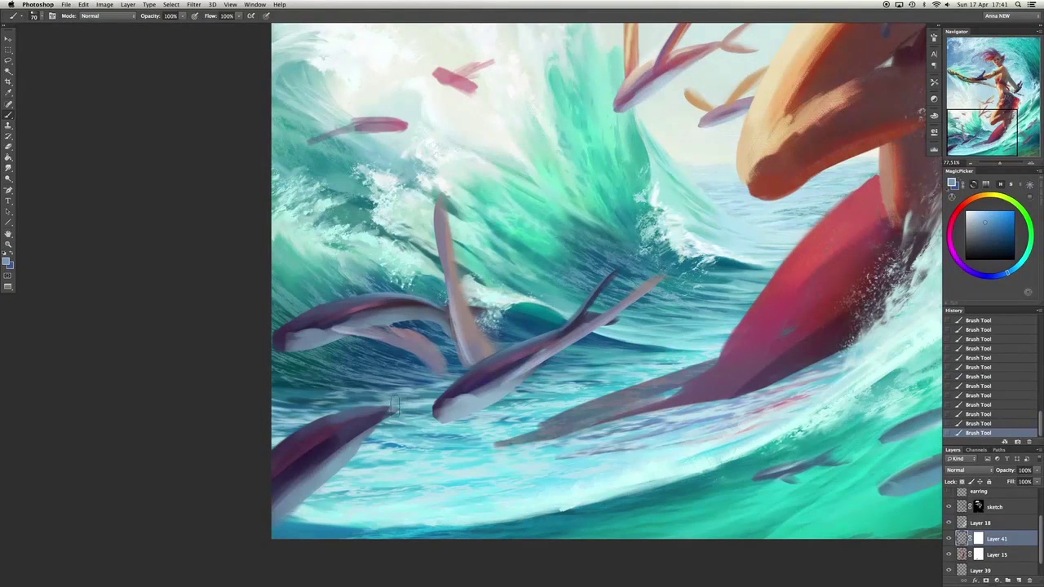
# Swap to the blue paint colour and choose a lighter blue.
pyautogui.scroll(6, 607, 176)
pyautogui.hscroll(5, 607, 176)
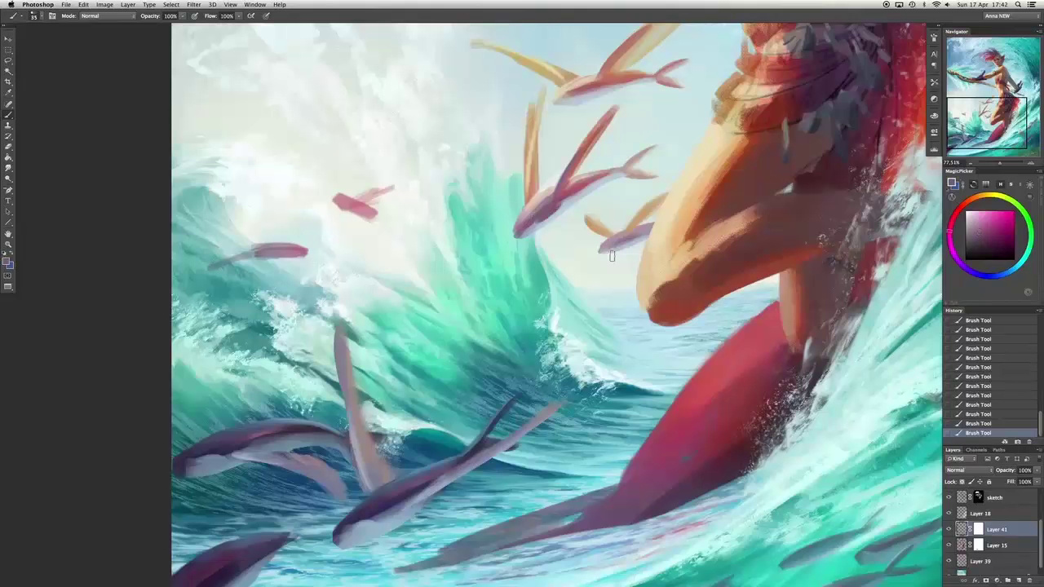
pyautogui.press('x')
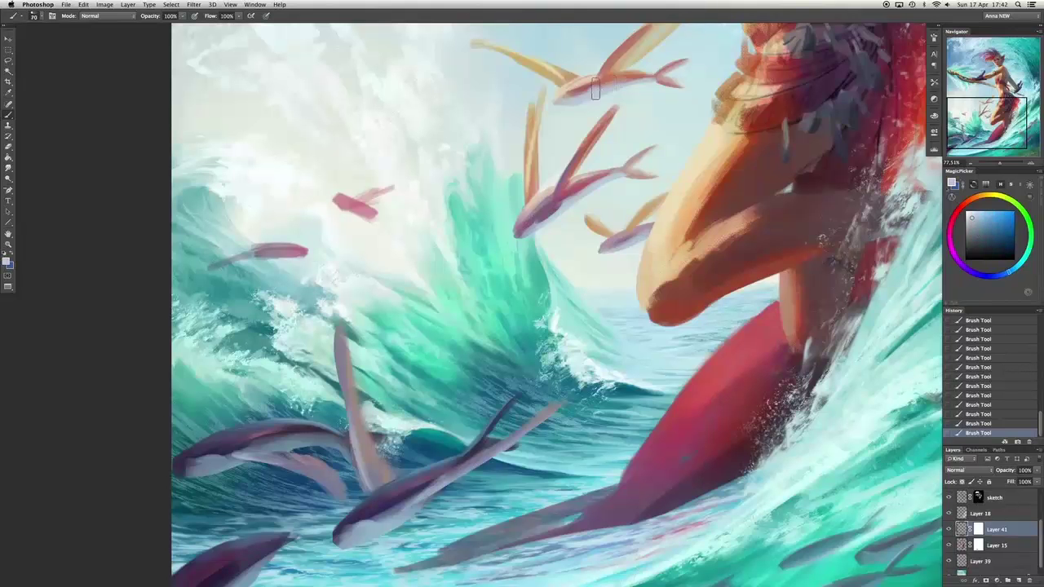
pyautogui.click(1004, 216)
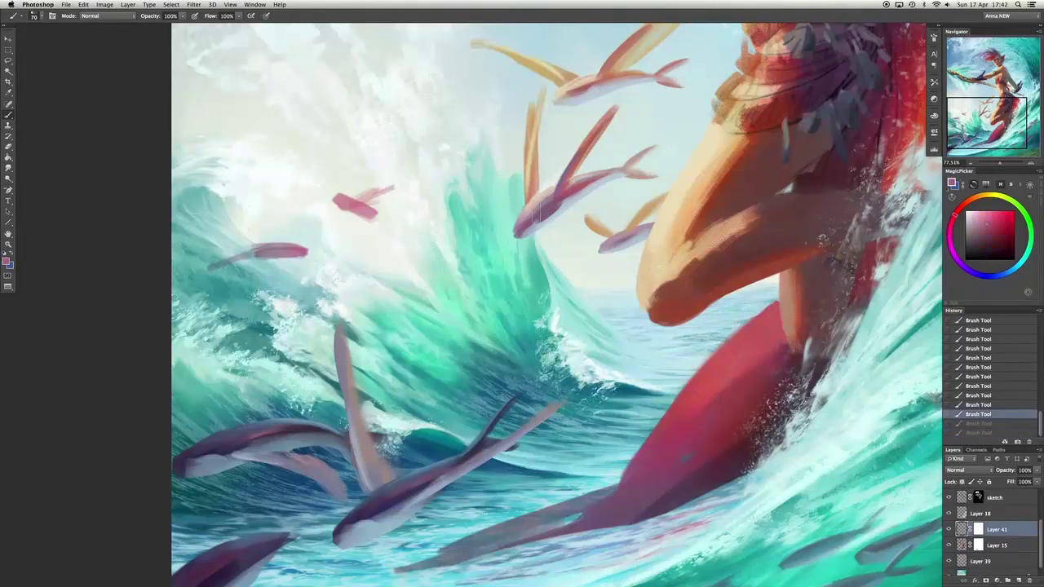
# Try fine peach and pale blue strokes on the flying fish, undoing the stray ones.
pyautogui.keyDown('alt'); pyautogui.click(802, 169); pyautogui.keyUp('alt')
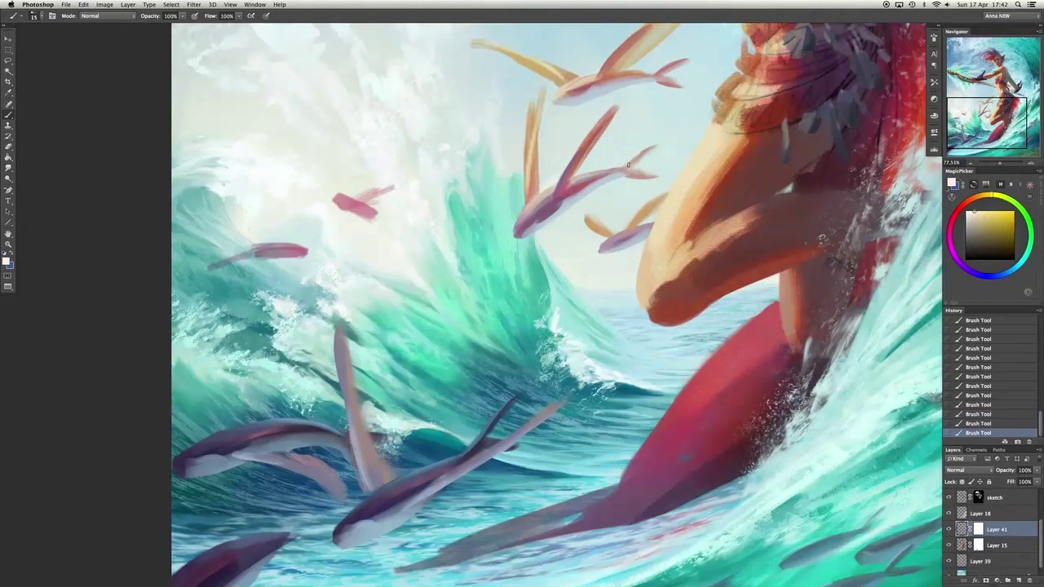
pyautogui.scroll(3, 571, 167)
pyautogui.hotkey('ctrl', 'z')
pyautogui.moveTo(555, 170); pyautogui.dragTo(641, 152)
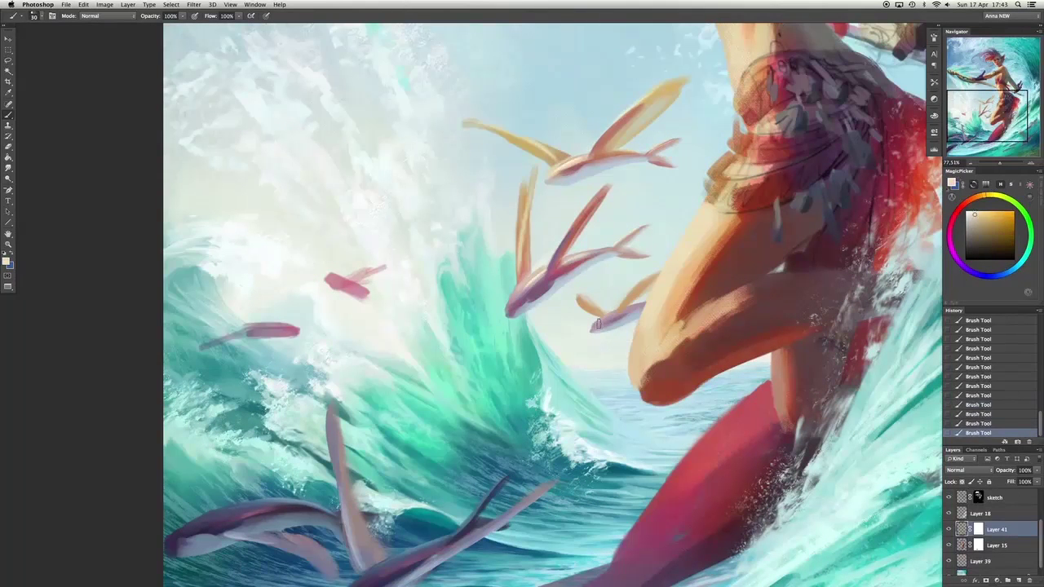
pyautogui.hotkey('ctrl', 'z')
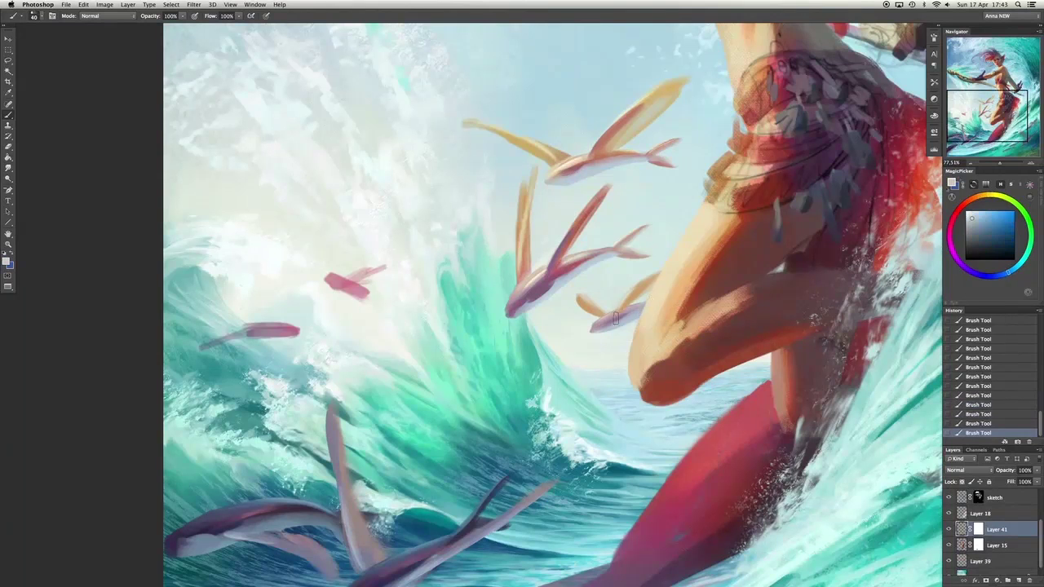
pyautogui.moveTo(613, 310); pyautogui.dragTo(602, 322)
pyautogui.keyDown('alt'); pyautogui.click(605, 321); pyautogui.keyUp('alt')
pyautogui.hotkey('ctrl', 'z')
pyautogui.hotkey('ctrl', 'z')
pyautogui.hotkey('ctrl', 'z')
pyautogui.hotkey('ctrl', 'z')
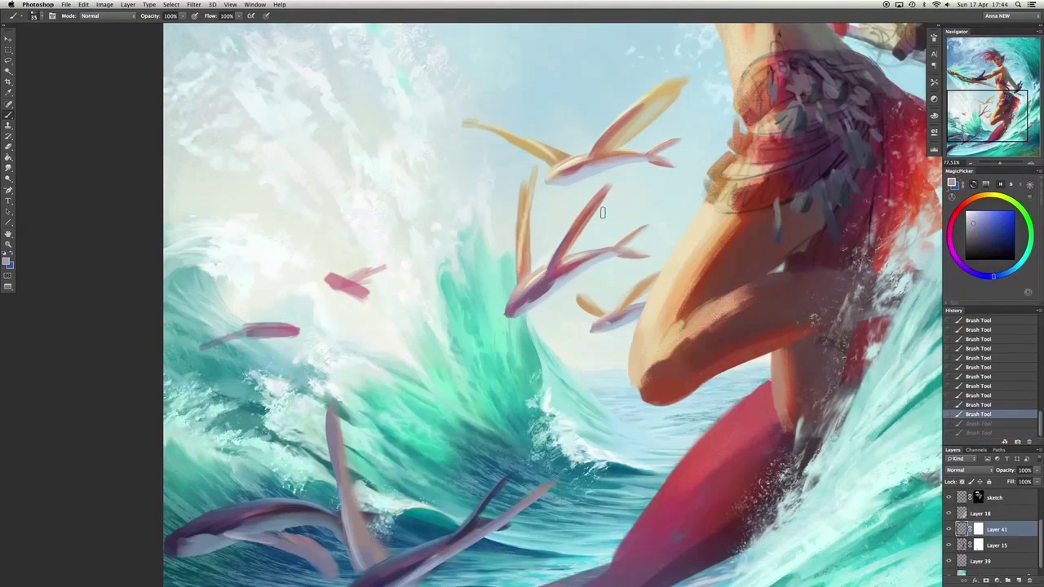
# Extend the pink fish's tail and rework its body with lavender and purple dabs.
pyautogui.moveTo(561, 173); pyautogui.dragTo(541, 167)
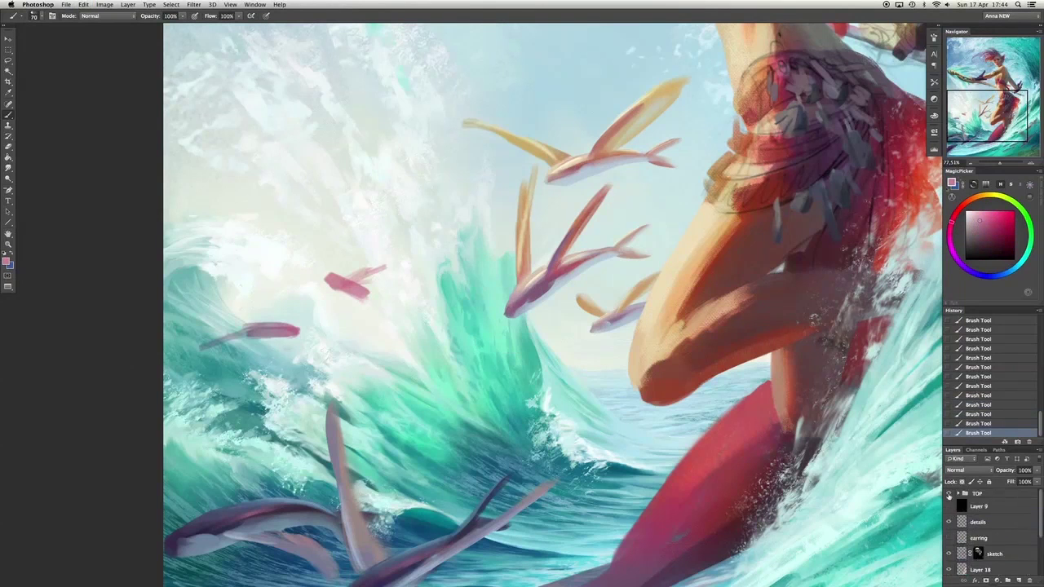
pyautogui.moveTo(263, 330); pyautogui.dragTo(328, 351)
pyautogui.keyDown('alt'); pyautogui.click(243, 321); pyautogui.keyUp('alt')
pyautogui.press('e')
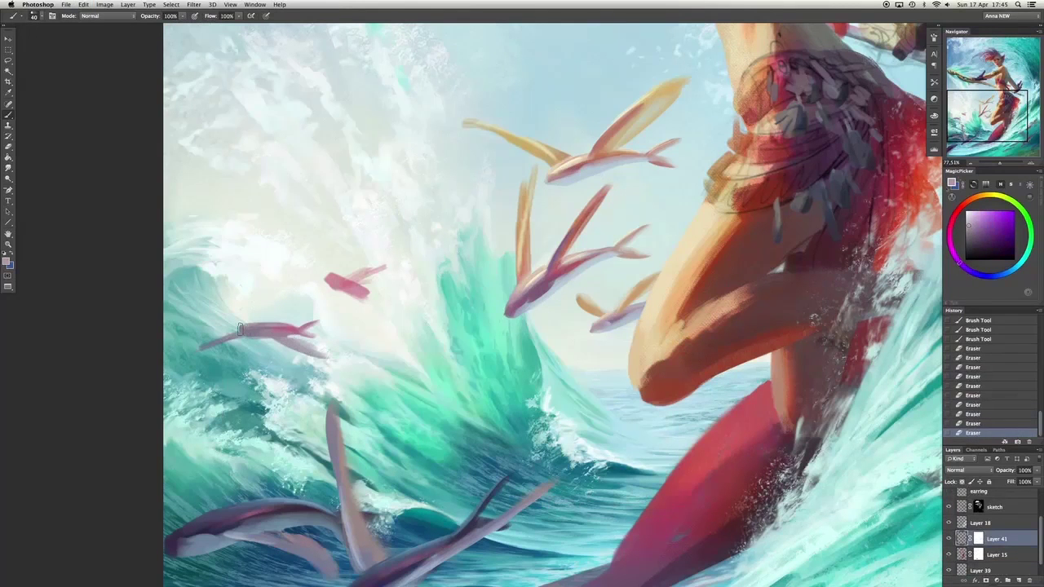
pyautogui.press('b')
pyautogui.click(974, 247)
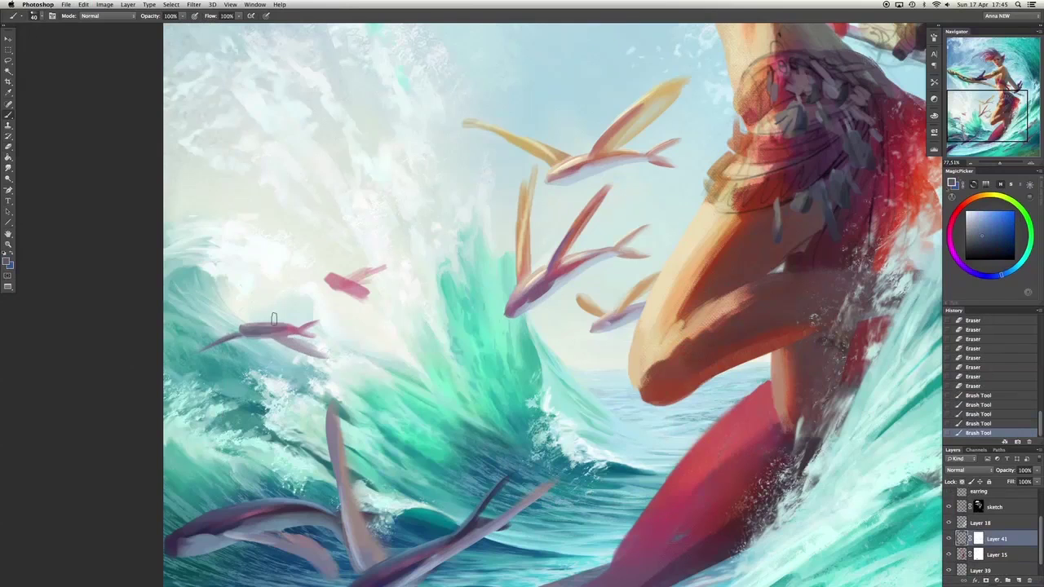
pyautogui.moveTo(274, 326)
pyautogui.mouseDown()
pyautogui.moveTo(296, 339)
pyautogui.moveTo(286, 336)
pyautogui.mouseUp()
pyautogui.keyDown('alt'); pyautogui.click(297, 343); pyautogui.keyUp('alt')
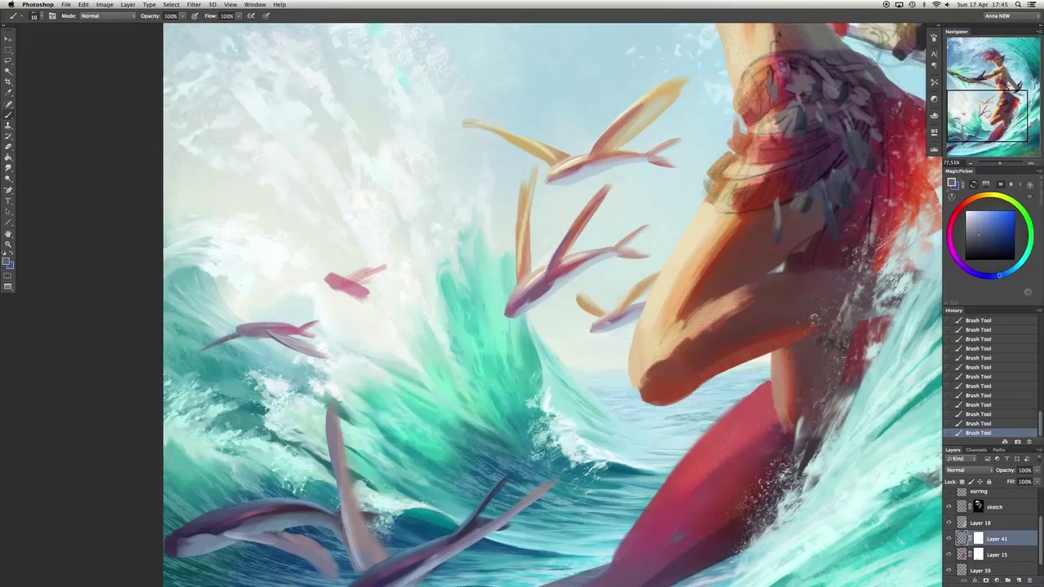
pyautogui.hotkey('ctrl', 'z')
# Paint a new pink wing on the upper fish and trim its top with the eraser.
pyautogui.keyDown('alt'); pyautogui.click(308, 313); pyautogui.keyUp('alt')
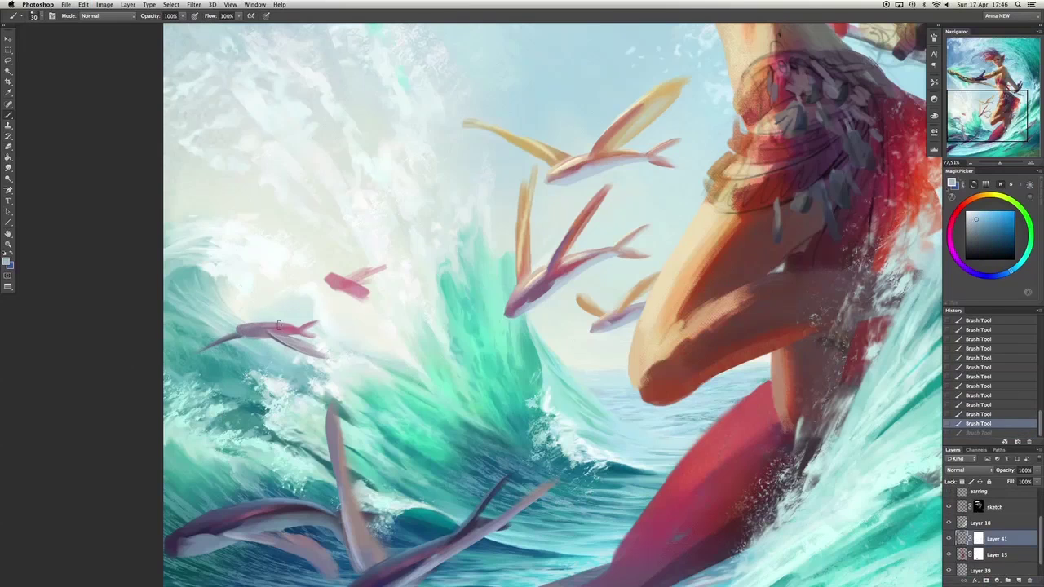
pyautogui.keyDown('alt'); pyautogui.click(364, 270); pyautogui.keyUp('alt')
pyautogui.moveTo(391, 261)
pyautogui.mouseDown()
pyautogui.moveTo(351, 283)
pyautogui.moveTo(377, 266)
pyautogui.moveTo(348, 259)
pyautogui.moveTo(294, 284)
pyautogui.moveTo(369, 295)
pyautogui.moveTo(362, 301)
pyautogui.mouseUp()
pyautogui.press('e')
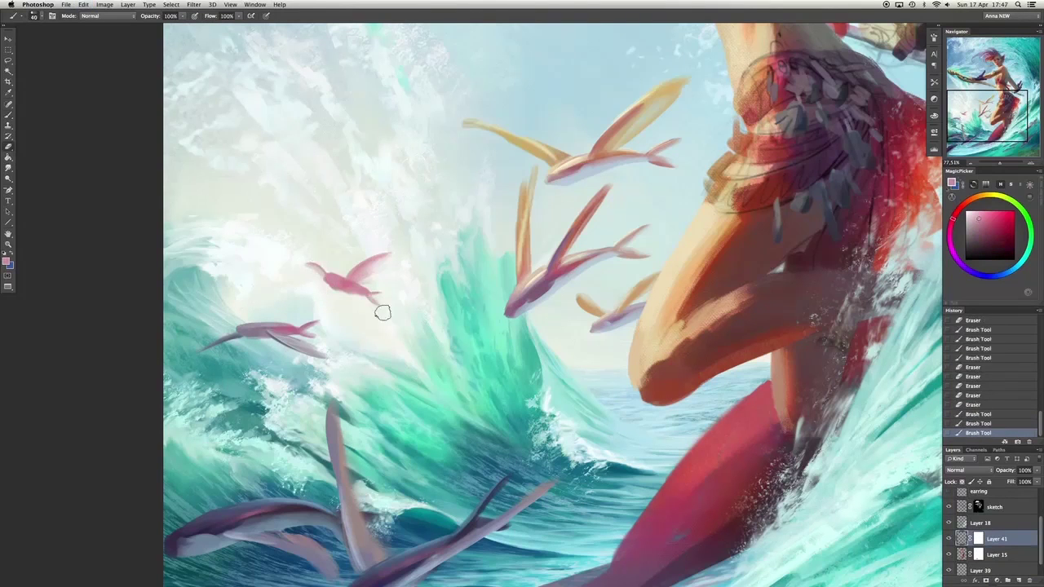
pyautogui.click(1004, 270)
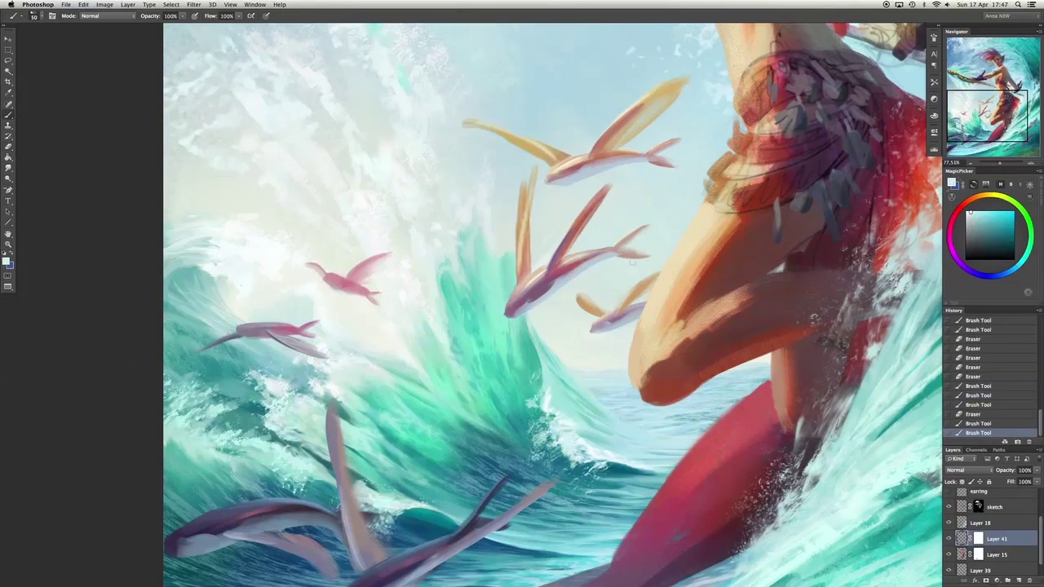
pyautogui.hotkey('ctrl', 'z')
# Add refining strokes to the wings and bodies of the two pink fish.
pyautogui.moveTo(1005, 269); pyautogui.dragTo(1030, 236)
pyautogui.moveTo(364, 284)
pyautogui.mouseDown()
pyautogui.moveTo(330, 296)
pyautogui.moveTo(362, 298)
pyautogui.mouseUp()
pyautogui.moveTo(238, 349); pyautogui.dragTo(273, 330)
pyautogui.moveTo(329, 309); pyautogui.dragTo(282, 329)
pyautogui.moveTo(336, 279); pyautogui.dragTo(343, 299)
pyautogui.moveTo(433, 298); pyautogui.dragTo(326, 286)
pyautogui.keyDown('alt'); pyautogui.click(577, 181); pyautogui.keyUp('alt')
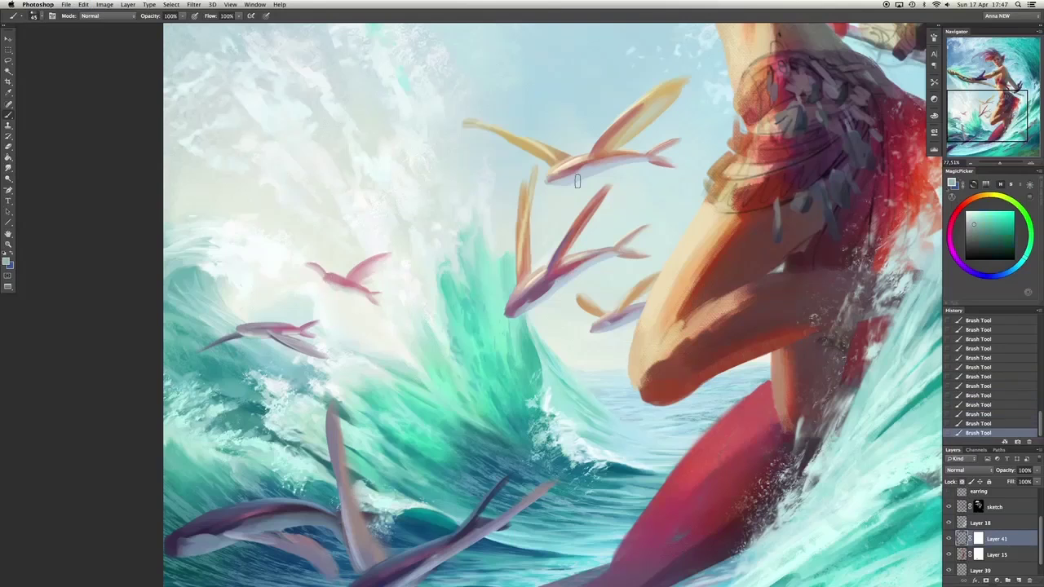
# Undo recent pink strokes and erase stray paint along the fish's edge.
pyautogui.keyDown('alt'); pyautogui.click(325, 273); pyautogui.keyUp('alt')
pyautogui.press(']')
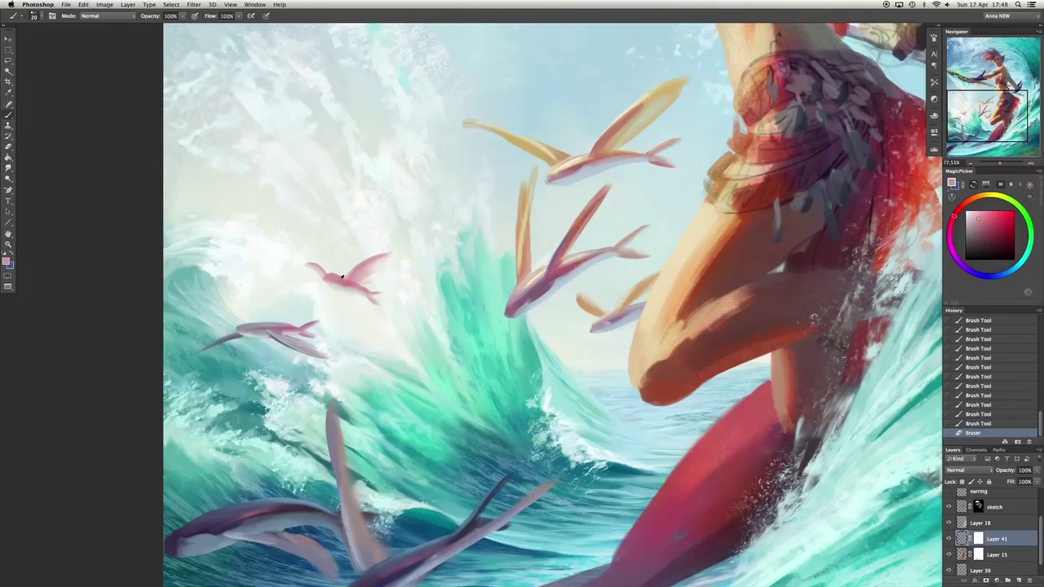
pyautogui.hotkey('ctrl', 'alt', 'z')
pyautogui.hotkey('ctrl', 'alt', 'z')
pyautogui.press('[')
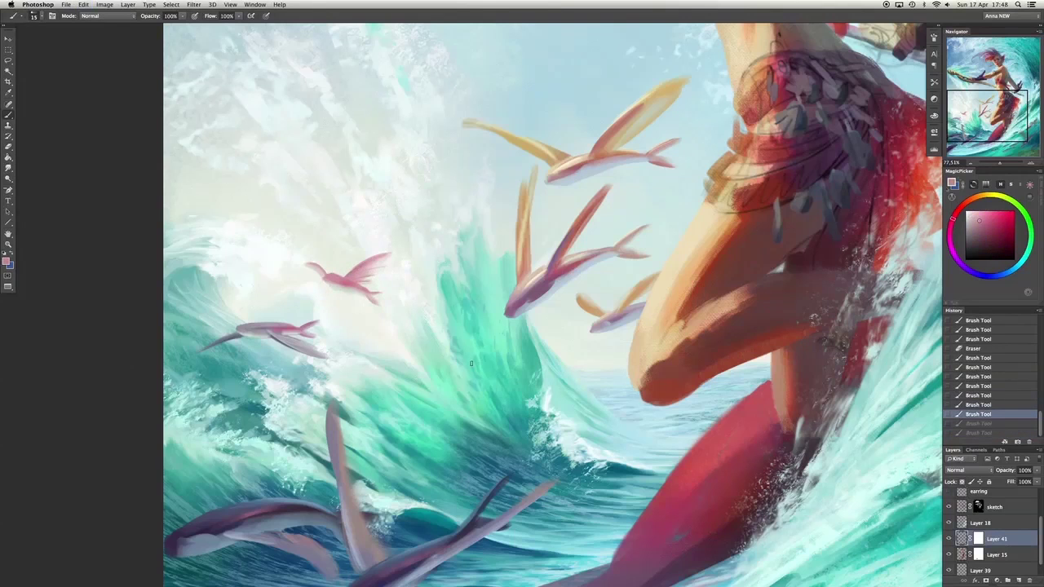
pyautogui.press('e')
pyautogui.moveTo(308, 325); pyautogui.dragTo(317, 330)
pyautogui.moveTo(315, 328); pyautogui.dragTo(320, 333)
# Paint lighter lilac highlights along the fish body and add small finishing strokes.
pyautogui.keyDown('alt'); pyautogui.click(271, 325); pyautogui.keyUp('alt')
pyautogui.moveTo(256, 325)
pyautogui.mouseDown()
pyautogui.moveTo(286, 330)
pyautogui.moveTo(300, 364)
pyautogui.mouseUp()
pyautogui.press(']')
pyautogui.moveTo(298, 327); pyautogui.dragTo(309, 324)
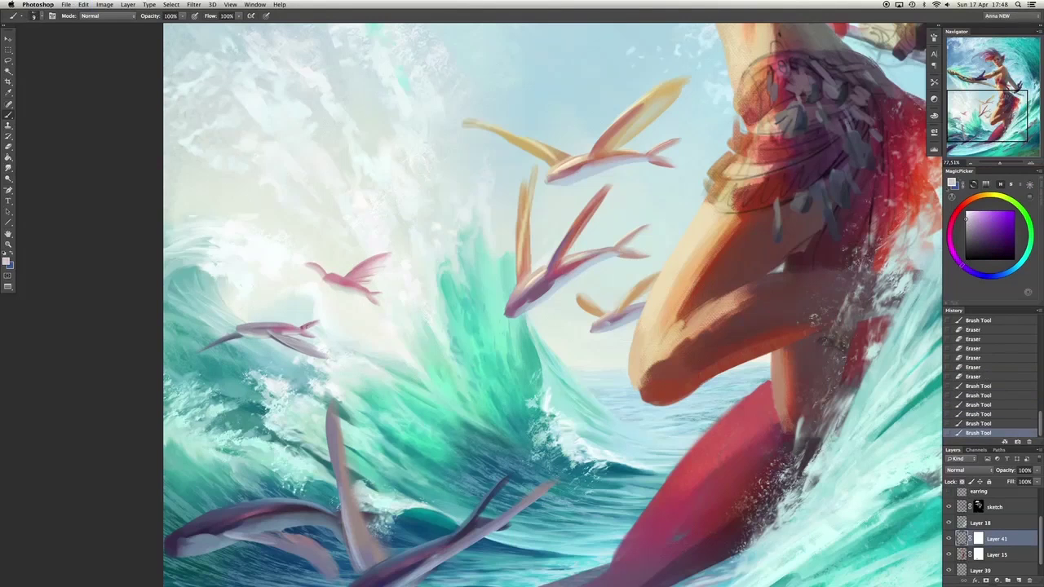
pyautogui.moveTo(297, 506); pyautogui.dragTo(448, 380)
pyautogui.hotkey('ctrl', 'z')
pyautogui.moveTo(593, 414); pyautogui.dragTo(601, 399)
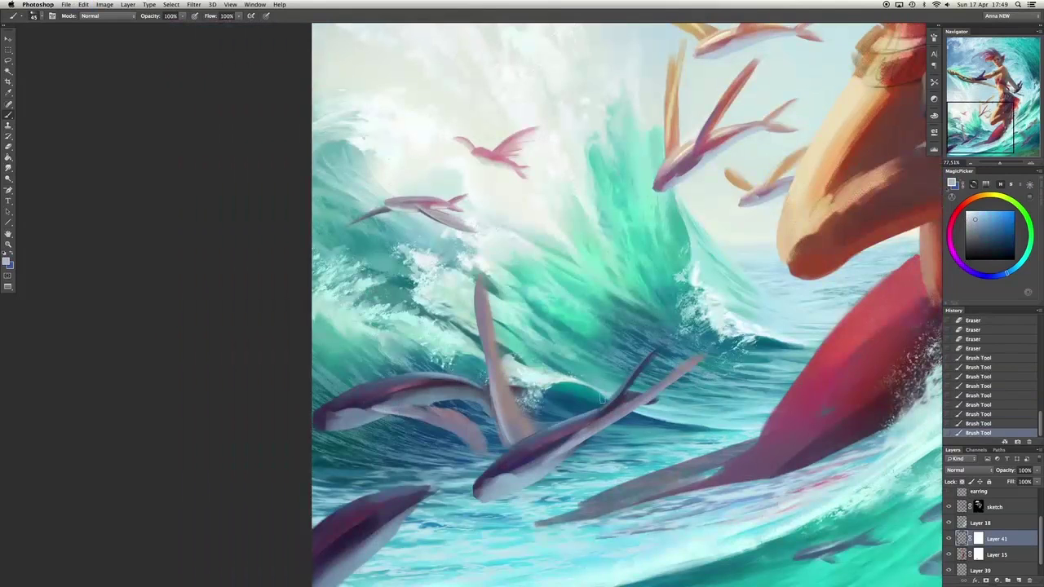
pyautogui.moveTo(419, 413); pyautogui.dragTo(427, 400)
pyautogui.press(']')
pyautogui.press(']')
pyautogui.press(']')
pyautogui.press(']')
pyautogui.press(']')
pyautogui.press(']')
pyautogui.press(']')
pyautogui.press(']')
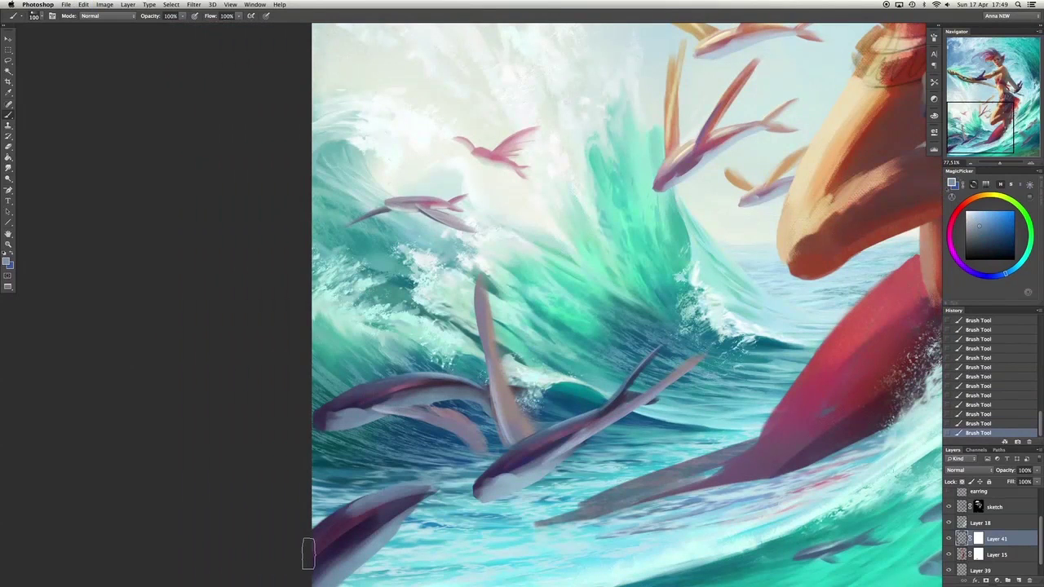
# Dab yellow-orange and red-brown paint across the upper flying fish's wing at brush size 100.
pyautogui.moveTo(662, 52); pyautogui.dragTo(499, 280)
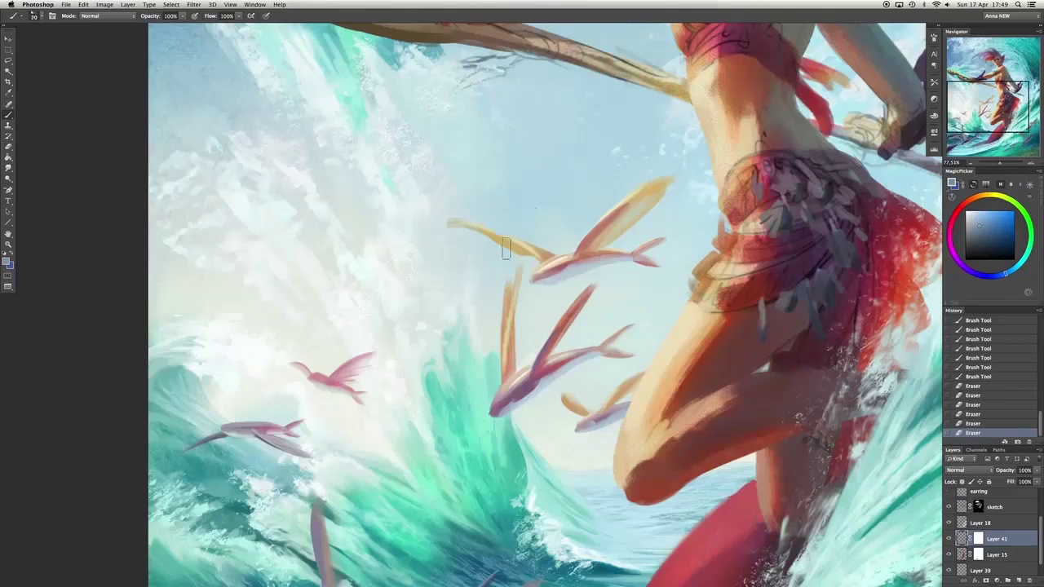
pyautogui.keyDown('alt'); pyautogui.click(506, 249); pyautogui.keyUp('alt')
pyautogui.press(']')
pyautogui.press(']')
pyautogui.press(']')
pyautogui.press(']')
pyautogui.press(']')
pyautogui.press(']')
pyautogui.press(']')
pyautogui.press(']')
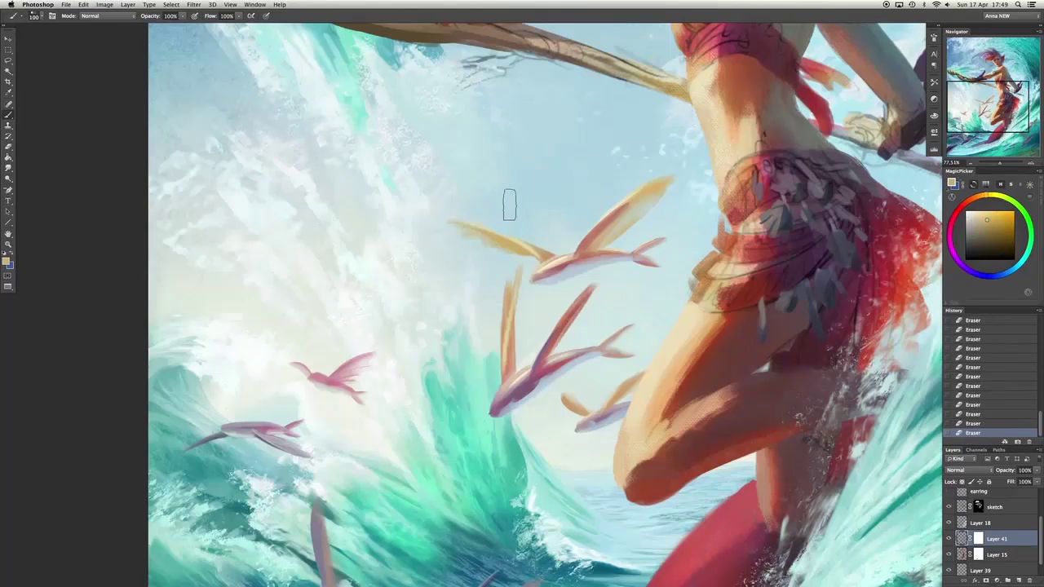
pyautogui.click(547, 250)
pyautogui.click(498, 236)
pyautogui.click(496, 234)
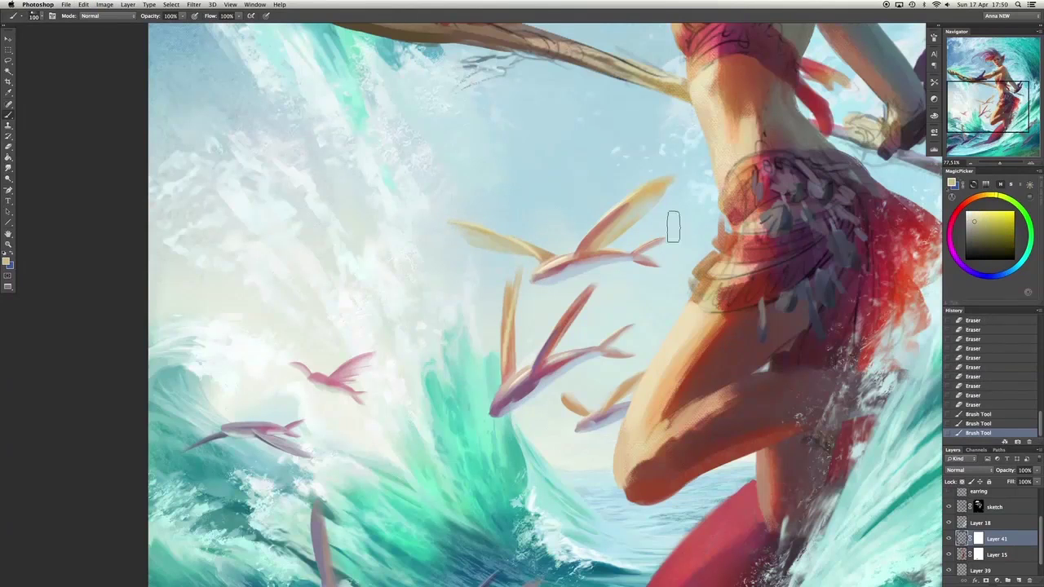
pyautogui.keyDown('alt'); pyautogui.click(646, 201); pyautogui.keyUp('alt')
pyautogui.click(645, 202)
pyautogui.keyDown('alt'); pyautogui.click(589, 245); pyautogui.keyUp('alt')
pyautogui.click(587, 246)
pyautogui.keyDown('alt'); pyautogui.click(578, 248); pyautogui.keyUp('alt')
pyautogui.click(578, 249)
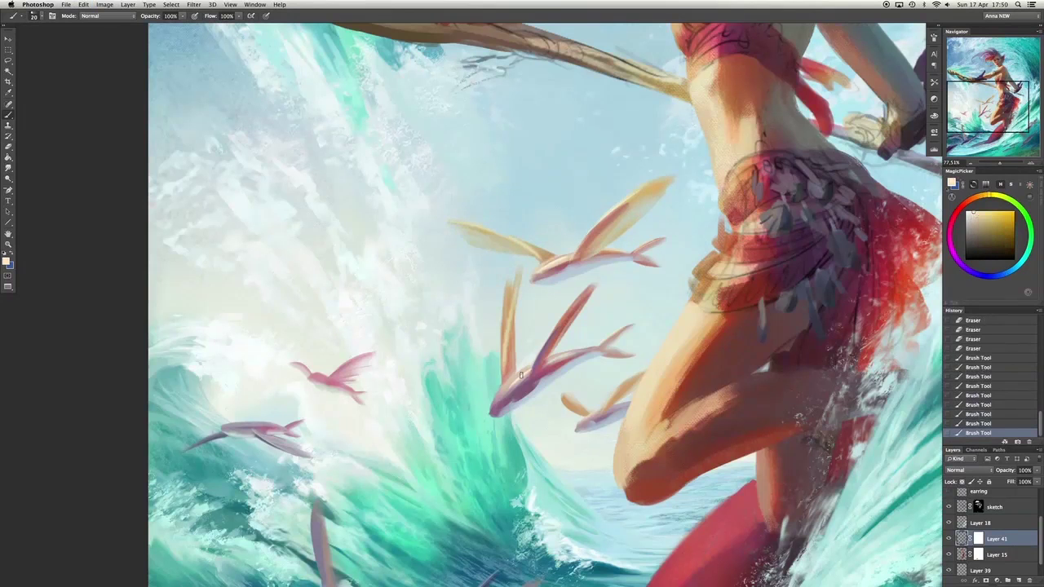
pyautogui.click(555, 270)
# Add red dabs along the lower part of the fish wing.
pyautogui.keyDown('alt'); pyautogui.click(571, 277); pyautogui.keyUp('alt')
pyautogui.click(610, 280)
pyautogui.click(552, 298)
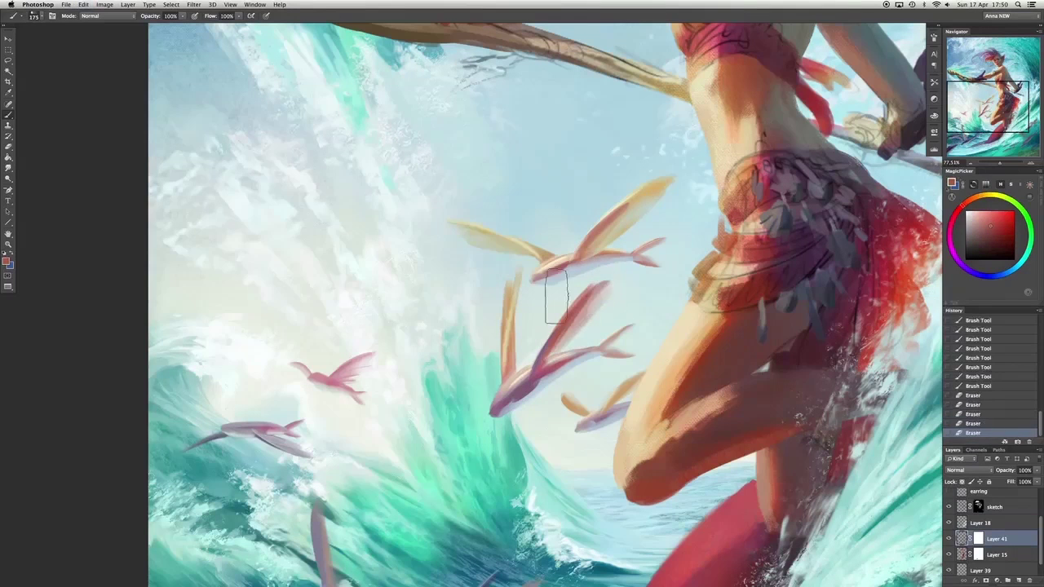
pyautogui.click(525, 302)
# Erase small bits along the wing edge, then dab a little paint back on.
pyautogui.press('e')
pyautogui.click(515, 295)
pyautogui.click(503, 305)
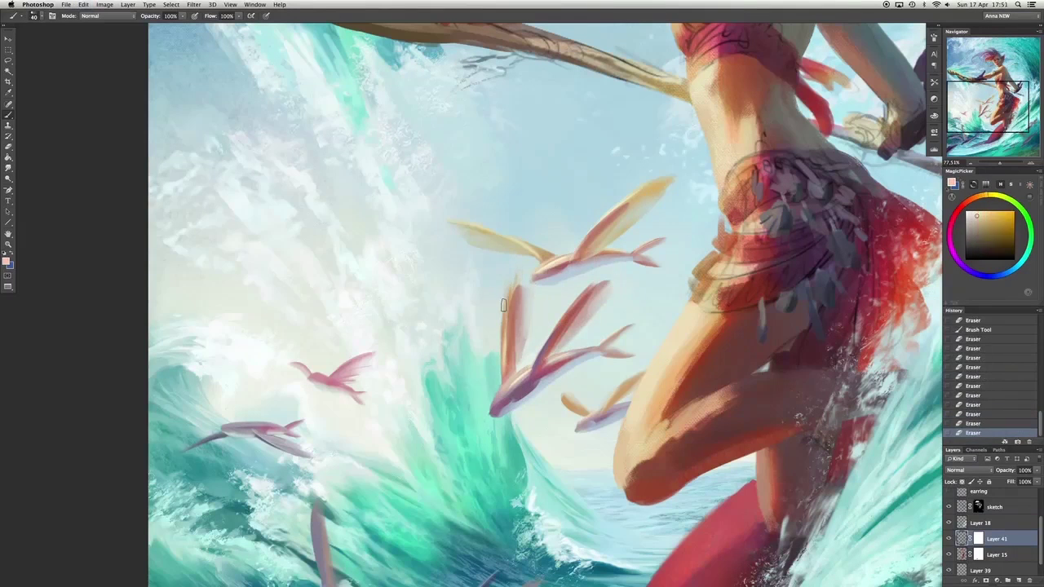
pyautogui.press('e')
pyautogui.click(520, 303)
pyautogui.click(489, 345)
pyautogui.click(503, 377)
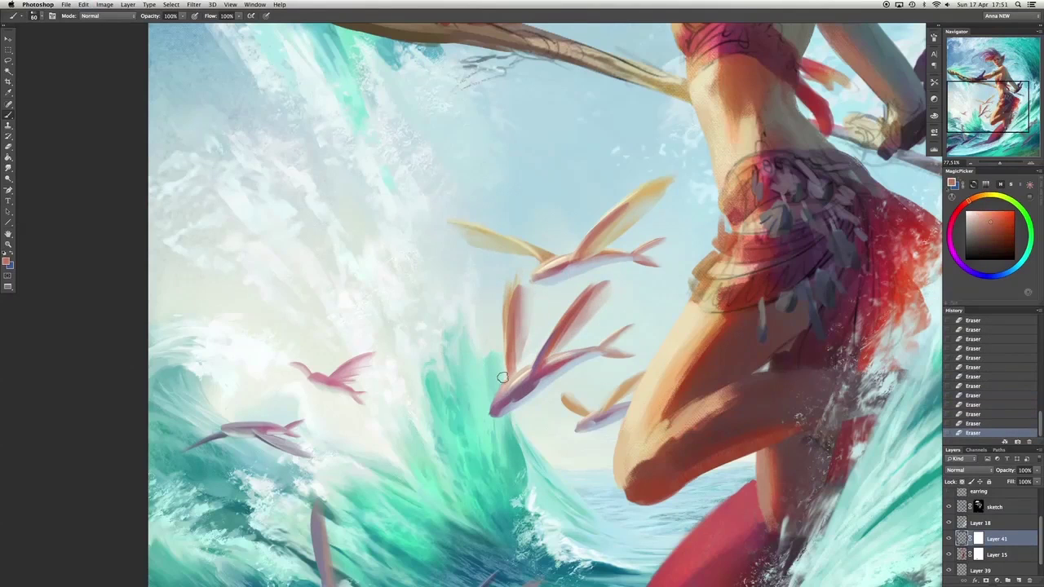
pyautogui.press('b')
pyautogui.click(492, 389)
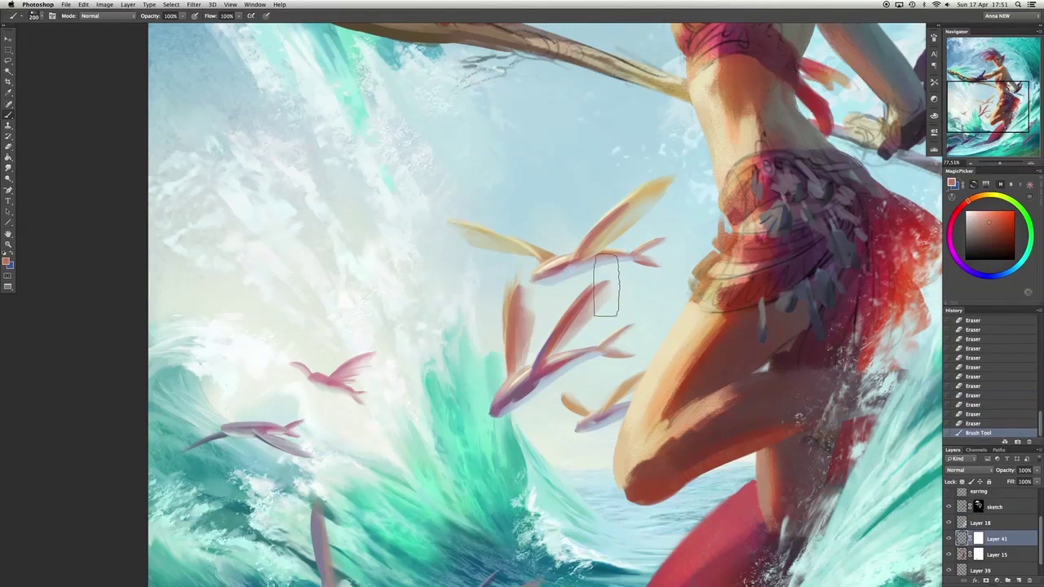
# Add light sky-blue and blue-violet dabs near the middle fish's fin and eye, comparing via undo/redo.
pyautogui.moveTo(555, 275); pyautogui.dragTo(567, 186)
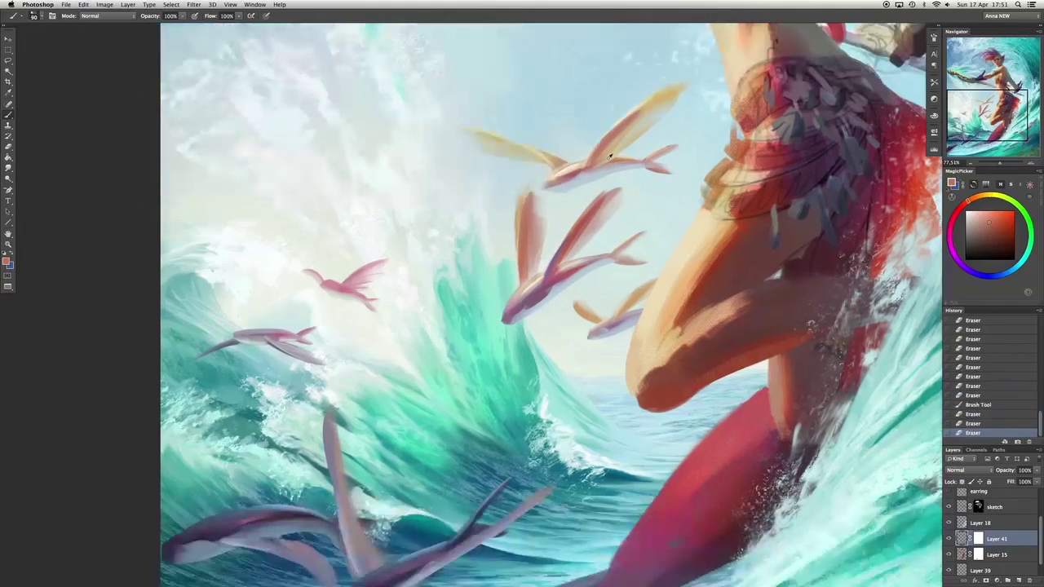
pyautogui.keyDown('alt'); pyautogui.click(557, 184); pyautogui.keyUp('alt')
pyautogui.click(545, 174)
pyautogui.click(558, 181)
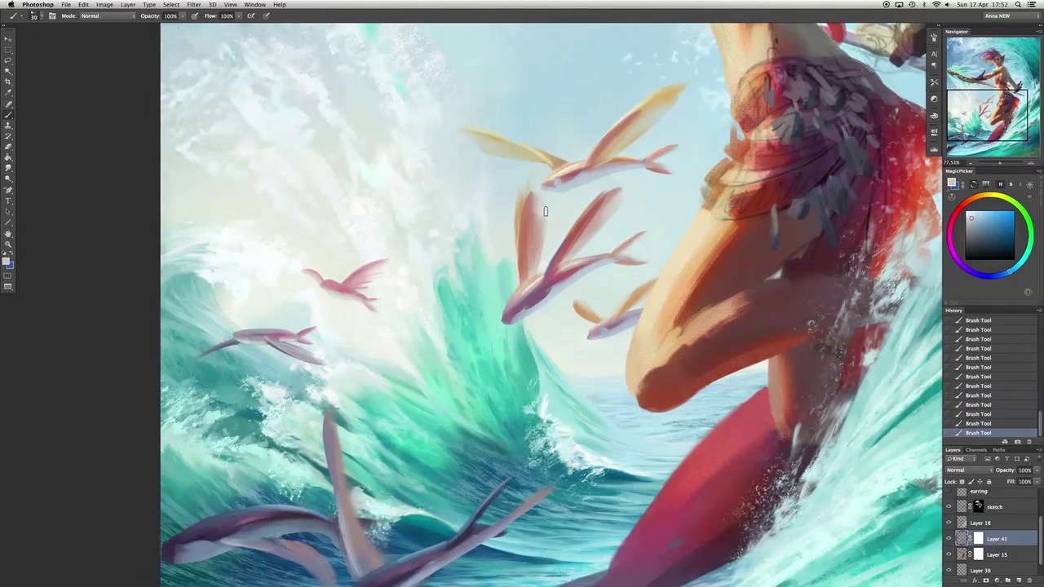
pyautogui.click(526, 310)
pyautogui.keyDown('alt'); pyautogui.click(520, 314); pyautogui.keyUp('alt')
pyautogui.keyDown('alt'); pyautogui.click(525, 311); pyautogui.keyUp('alt')
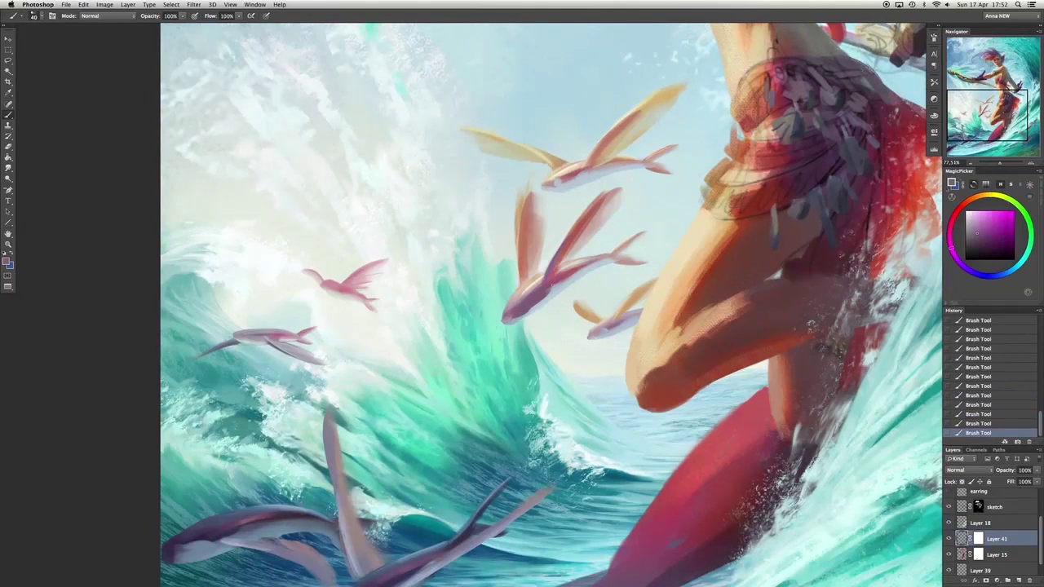
pyautogui.press('super+alt+z')
pyautogui.press('super+alt+z')
pyautogui.press('super+shift+z')
pyautogui.press('super+shift+z')
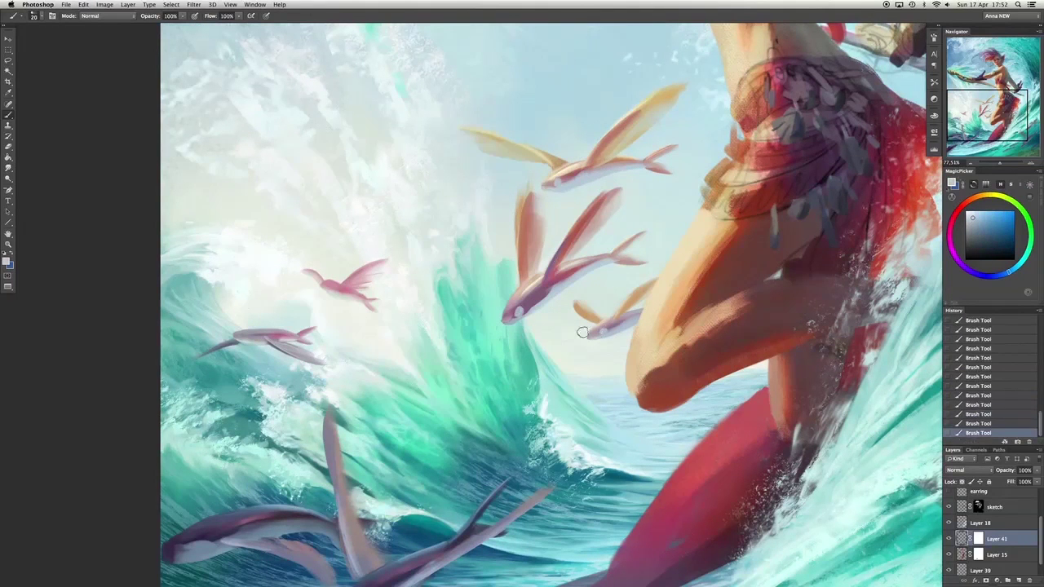
pyautogui.moveTo(585, 337)
pyautogui.mouseDown()
pyautogui.moveTo(673, 242)
pyautogui.moveTo(731, 149)
pyautogui.mouseUp()
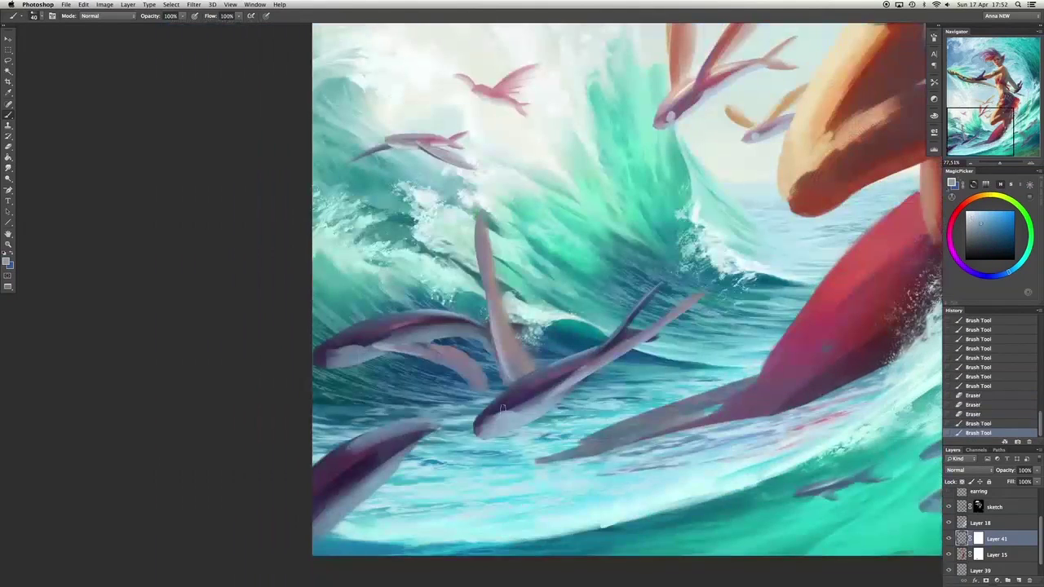
# Undo the last two strokes, then erase and repaint the lower flying fish's bottom edge.
pyautogui.press('super+alt+z')
pyautogui.press('super+alt+z')
pyautogui.press('e')
pyautogui.moveTo(499, 409); pyautogui.dragTo(486, 426)
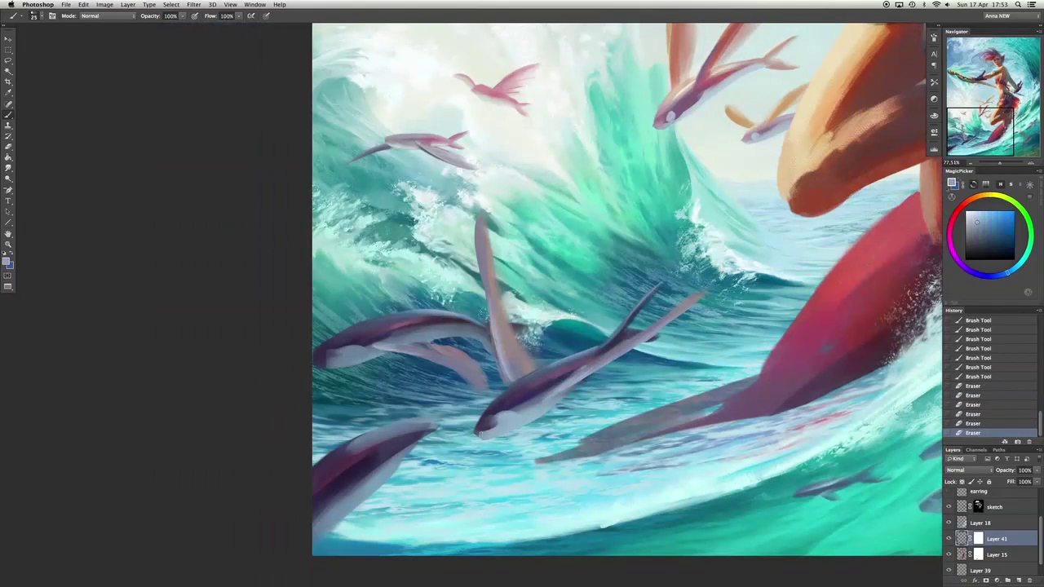
pyautogui.press('b')
pyautogui.click(487, 429)
pyautogui.click(492, 432)
pyautogui.click(482, 435)
# Paint a dark blue-violet eye on the lower flying fish.
pyautogui.click(488, 430)
pyautogui.keyDown('alt'); pyautogui.click(667, 327); pyautogui.keyUp('alt')
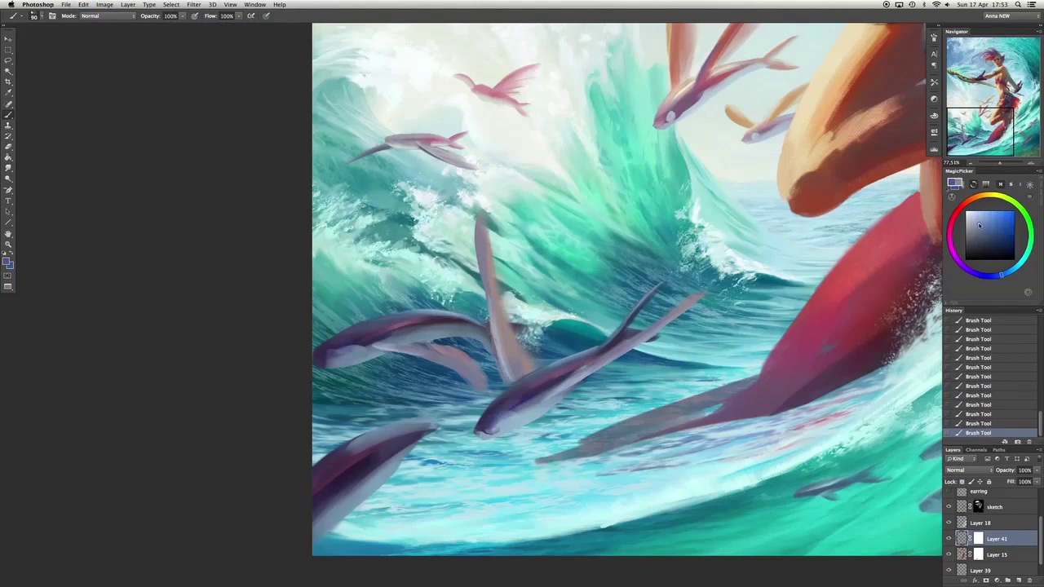
pyautogui.click(499, 421)
pyautogui.click(501, 423)
pyautogui.keyDown('alt'); pyautogui.click(585, 352); pyautogui.keyUp('alt')
# Add light, saturated blue dabs near the fish's fins.
pyautogui.keyDown('alt'); pyautogui.click(657, 302); pyautogui.keyUp('alt')
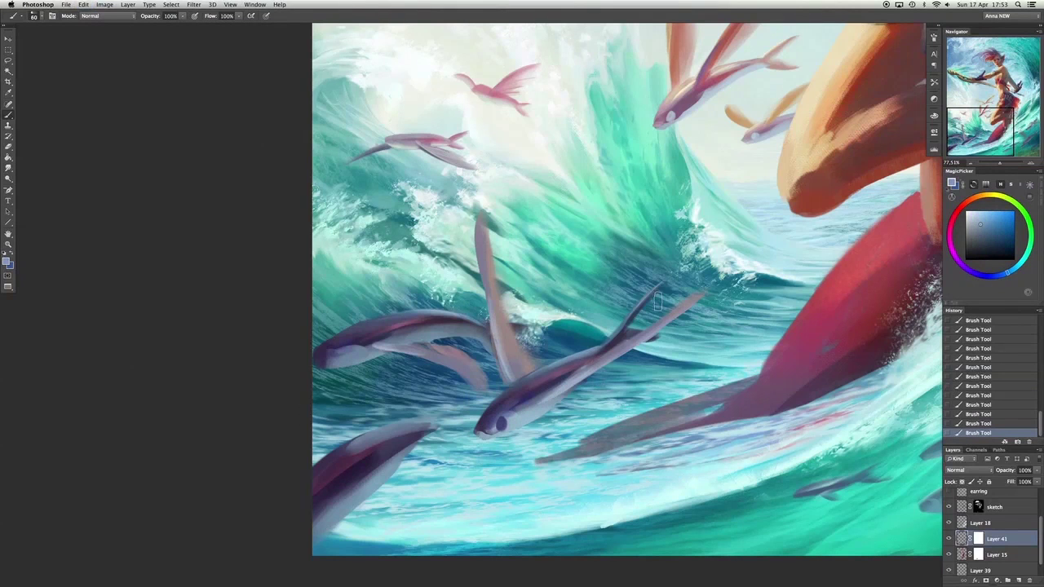
pyautogui.click(483, 311)
pyautogui.click(523, 325)
pyautogui.keyDown('alt'); pyautogui.click(503, 380); pyautogui.keyUp('alt')
# Paint a dark purple fin on the lower fish with a size-100 brush.
pyautogui.press('e')
pyautogui.press('b')
pyautogui.moveTo(432, 384)
pyautogui.mouseDown()
pyautogui.moveTo(461, 458)
pyautogui.moveTo(418, 449)
pyautogui.mouseUp()
pyautogui.press('[')
pyautogui.press('[')
pyautogui.press('[')
pyautogui.press('[')
pyautogui.press('[')
pyautogui.press('[')
pyautogui.press('[')
pyautogui.press('[')
# Dab lighter blue around the lower fish fin at brush size 20, redoing one dab.
pyautogui.click(455, 446)
pyautogui.keyDown('alt'); pyautogui.click(446, 398); pyautogui.keyUp('alt')
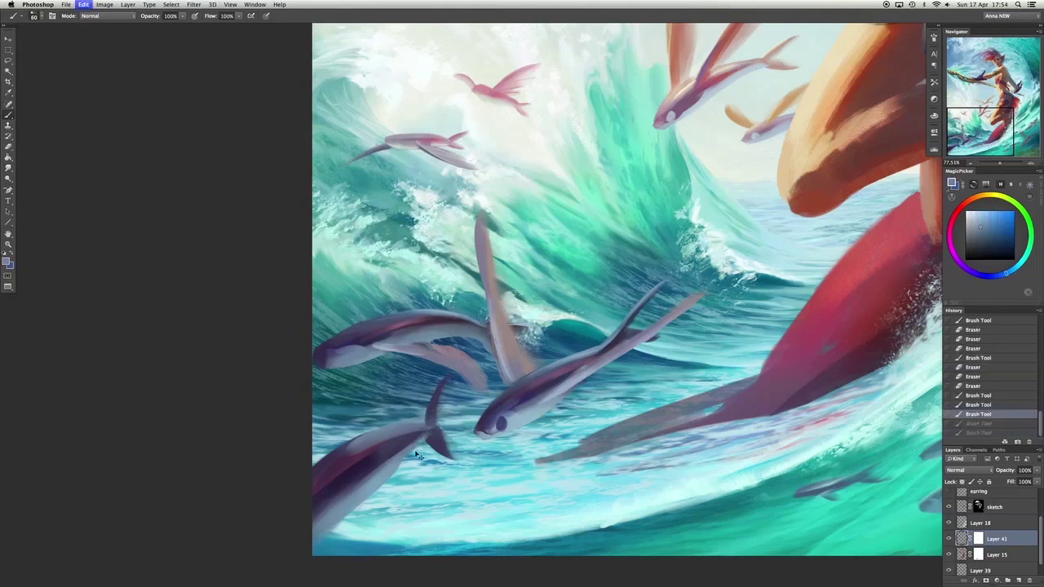
pyautogui.click(416, 440)
pyautogui.keyDown('alt'); pyautogui.click(440, 403); pyautogui.keyUp('alt')
pyautogui.moveTo(444, 380); pyautogui.dragTo(438, 389)
pyautogui.press('super+z')
pyautogui.keyDown('alt'); pyautogui.click(437, 322); pyautogui.keyUp('alt')
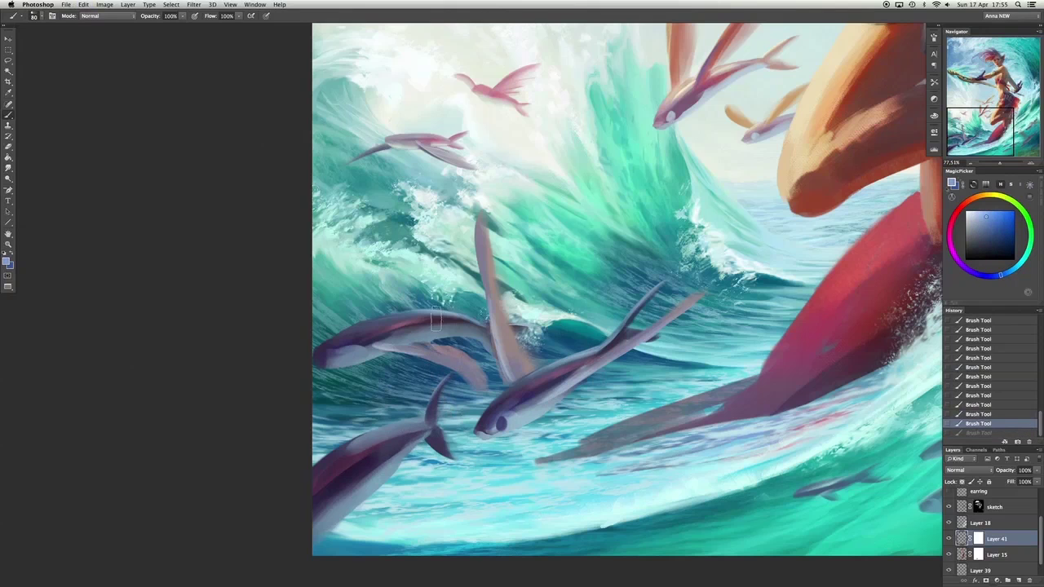
pyautogui.click(492, 437)
# Pick a light green, compare by stepping back three strokes and restoring, then sample the fish's purple.
pyautogui.hscroll(2, 558, 377)
pyautogui.scroll(5, 435, 450)
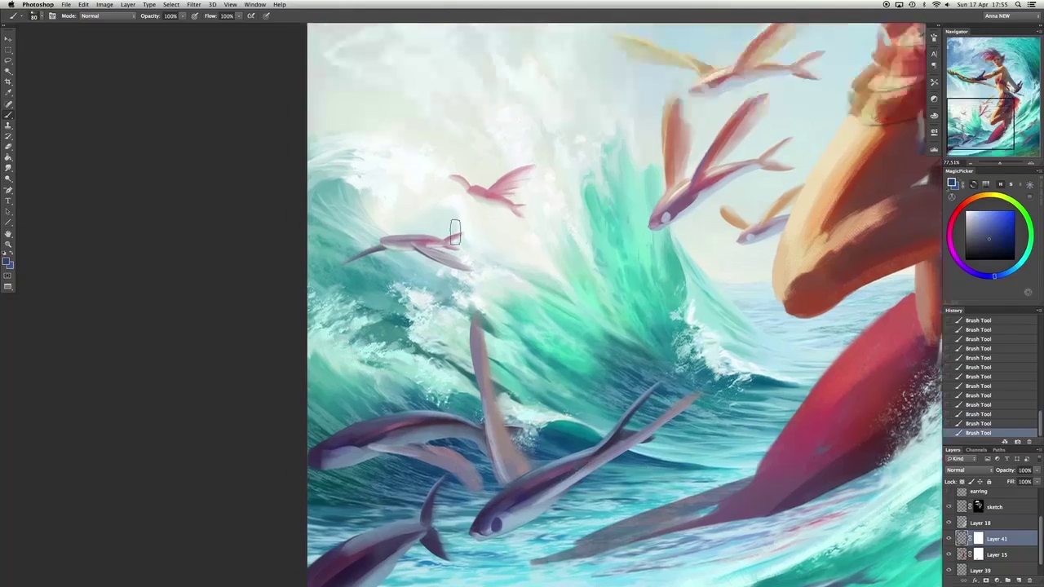
pyautogui.keyDown('alt'); pyautogui.click(388, 243); pyautogui.keyUp('alt')
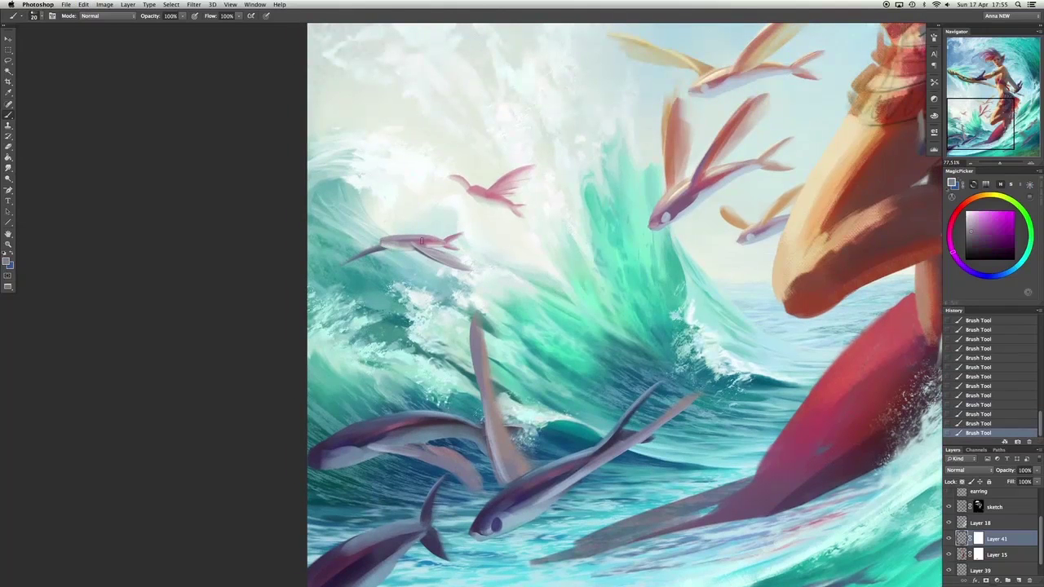
pyautogui.press('super+alt+z')
pyautogui.press('super+alt+z')
pyautogui.press('super+alt+z')
pyautogui.press('super+shift+z')
pyautogui.press('super+shift+z')
pyautogui.press('super+shift+z')
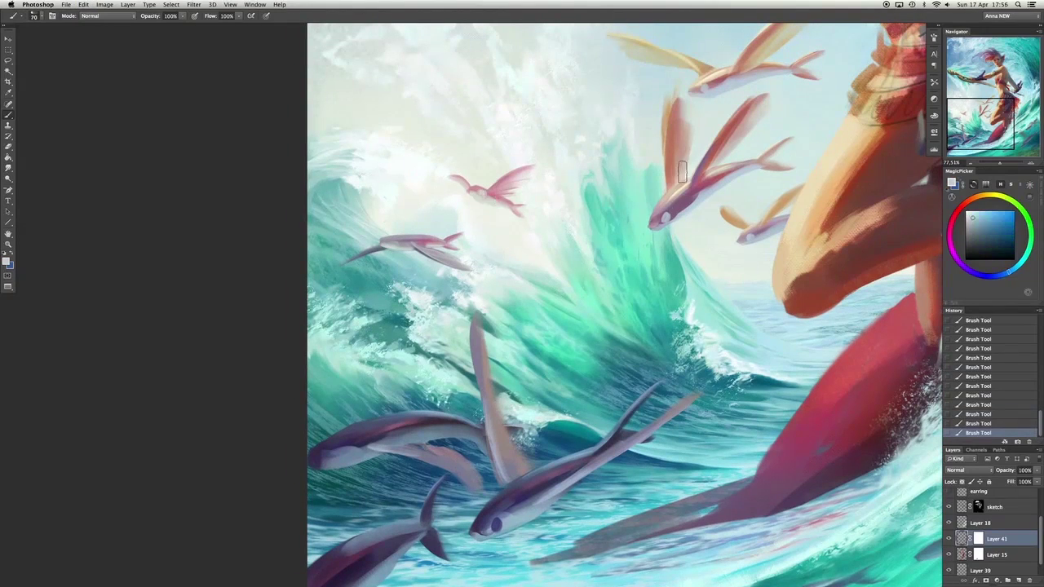
pyautogui.keyDown('alt'); pyautogui.click(648, 214); pyautogui.keyUp('alt')
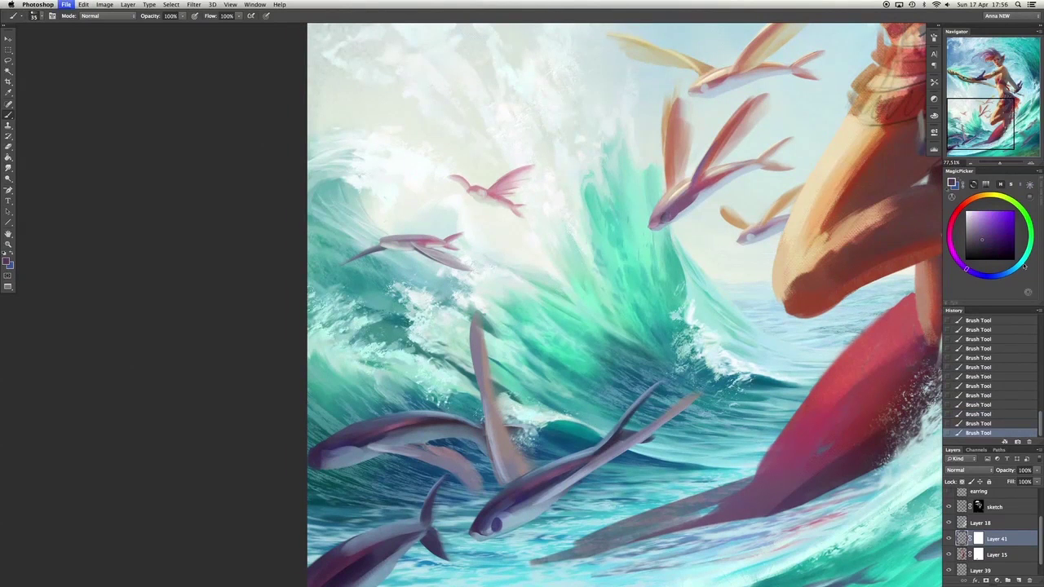
# Step back seven strokes to compare the fish, then restore them.
pyautogui.press('super+alt+z')
pyautogui.press('super+alt+z')
pyautogui.press('super+alt+z')
pyautogui.press('super+alt+z')
pyautogui.press('super+alt+z')
pyautogui.press('super+alt+z')
pyautogui.press('super+alt+z')
pyautogui.scroll(4, 569, 177)
pyautogui.hscroll(5, 569, 178)
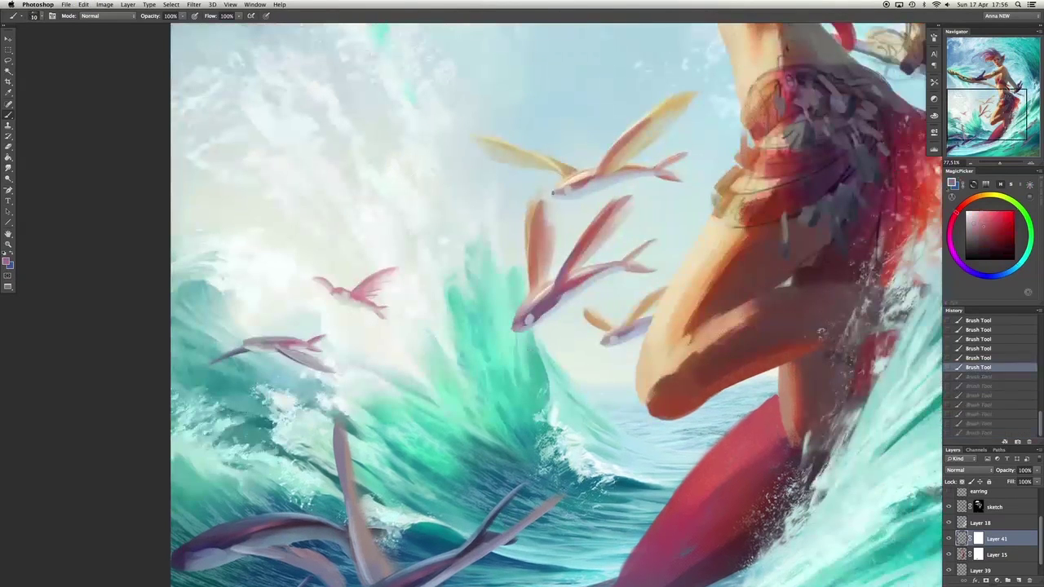
pyautogui.press('super+shift+z')
pyautogui.press('super+shift+z')
pyautogui.press('super+shift+z')
pyautogui.press('super+shift+z')
pyautogui.press('super+shift+z')
pyautogui.press('super+shift+z')
pyautogui.scroll(-3, 522, 196)
pyautogui.hscroll(-5, 522, 196)
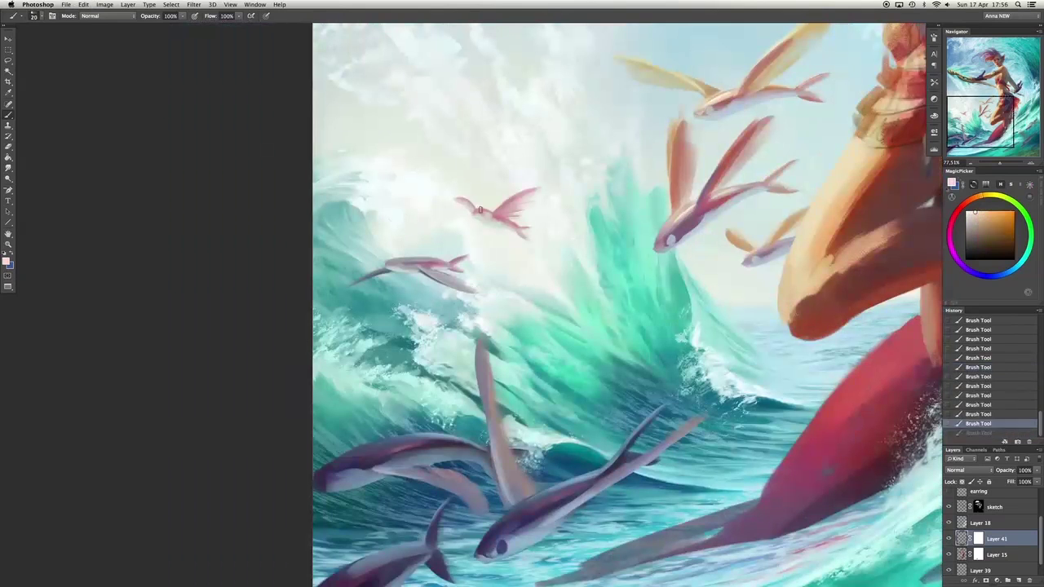
pyautogui.scroll(-6, 416, 261)
pyautogui.hscroll(3, 416, 261)
# Sample blue and the flying fish's purple while undoing and restoring recent strokes.
pyautogui.keyDown('alt'); pyautogui.click(587, 269); pyautogui.keyUp('alt')
pyautogui.press('super+alt+z')
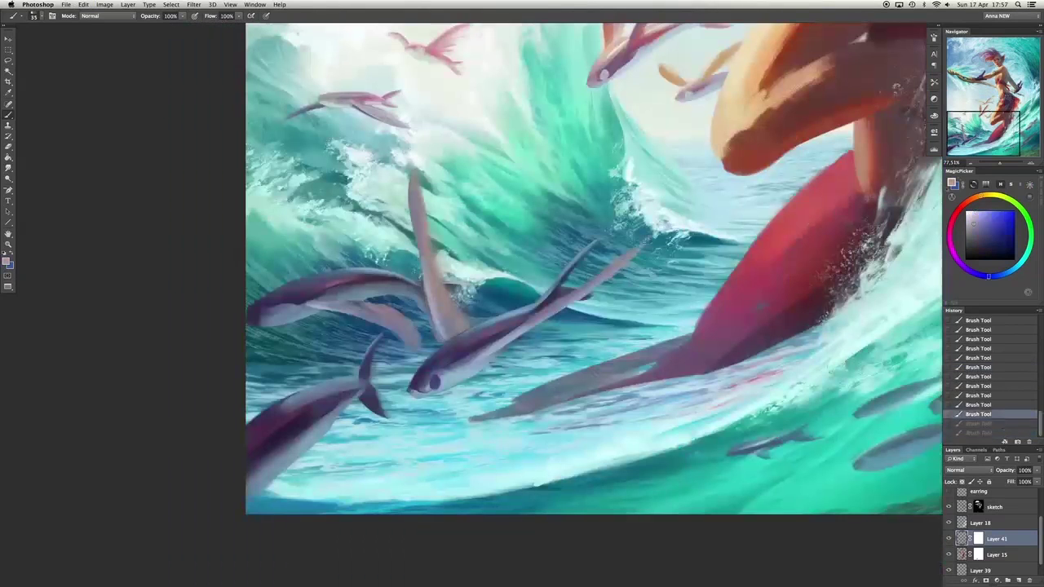
pyautogui.press('super+alt+z')
pyautogui.scroll(1, 481, 334)
pyautogui.hscroll(-1, 481, 333)
pyautogui.keyDown('alt'); pyautogui.click(480, 355); pyautogui.keyUp('alt')
pyautogui.press('super+shift+z')
pyautogui.keyDown('alt'); pyautogui.click(478, 346); pyautogui.keyUp('alt')
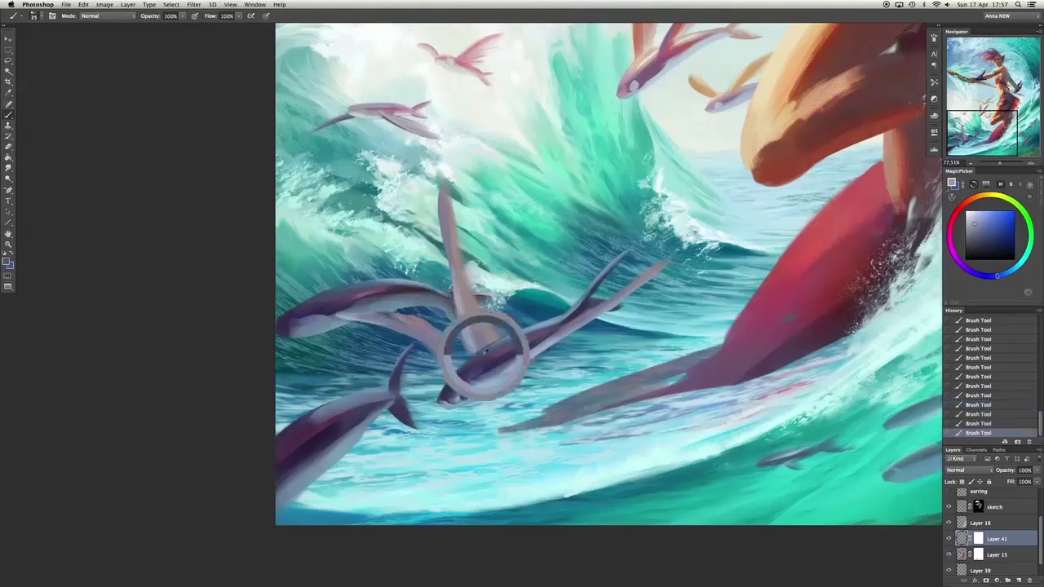
pyautogui.press('super+shift+z')
pyautogui.press('super+shift+z')
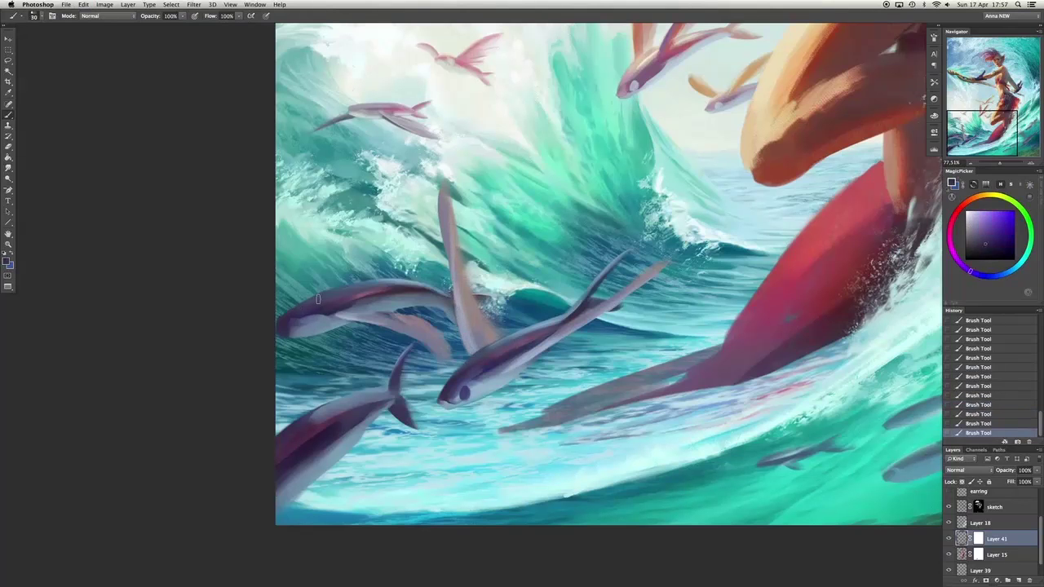
# Smudge the water around the lower fish and paint a darker stroke along the lower-left fish.
pyautogui.press('super+alt+z')
pyautogui.press(']')
pyautogui.keyDown('alt'); pyautogui.click(343, 435); pyautogui.keyUp('alt')
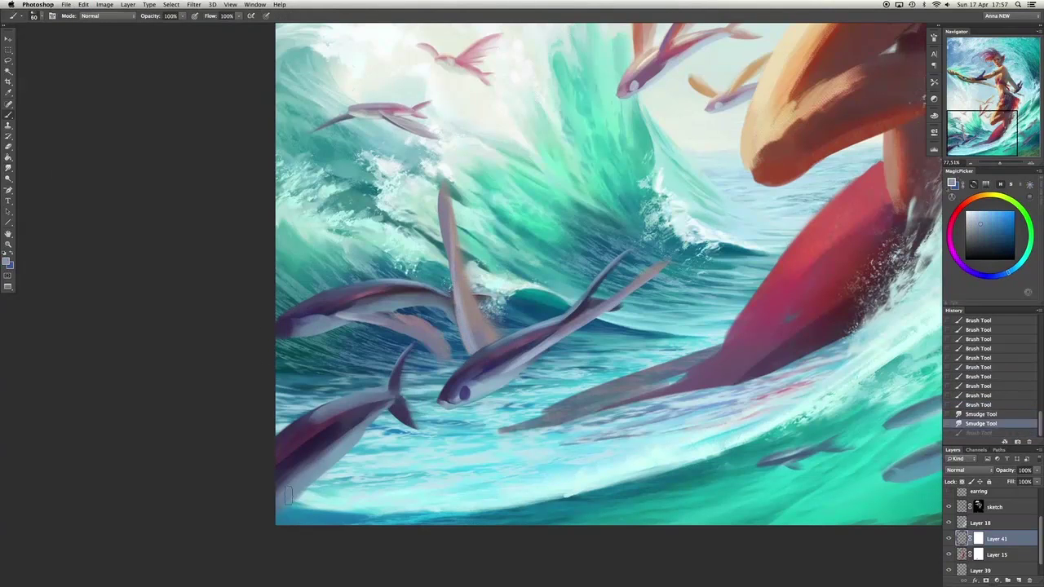
pyautogui.press('super+alt+z')
pyautogui.keyDown('alt'); pyautogui.click(308, 463); pyautogui.keyUp('alt')
pyautogui.moveTo(308, 463); pyautogui.dragTo(408, 493)
# Replace that stroke with a pale, larger-brush stroke along the bottom-left fish and pick purple.
pyautogui.press('super+alt+z')
pyautogui.press('super+shift+z')
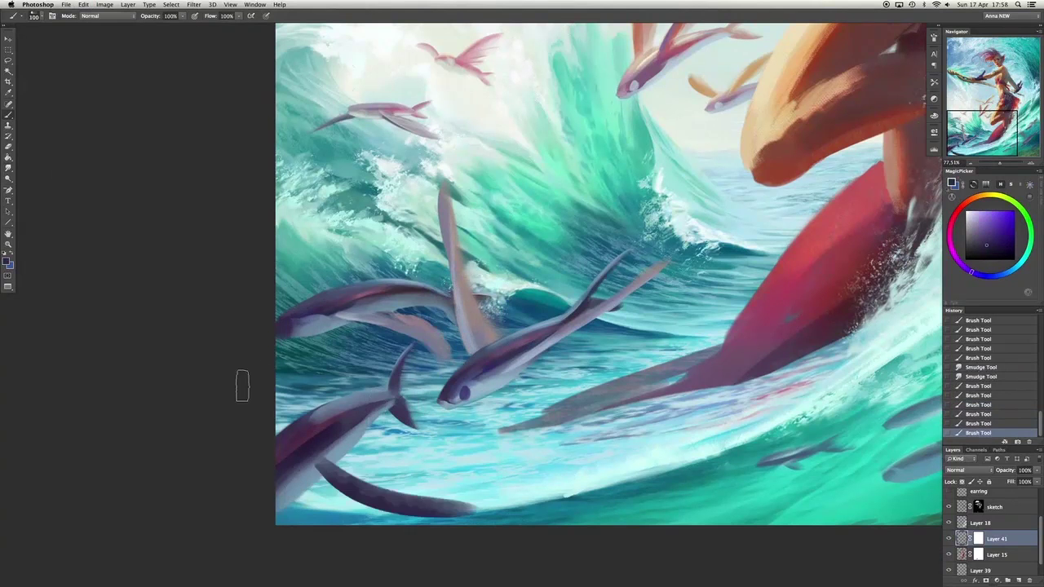
pyautogui.press('super+alt+z')
pyautogui.press(']')
pyautogui.press(']')
pyautogui.moveTo(317, 472)
pyautogui.mouseDown()
pyautogui.moveTo(420, 490)
pyautogui.moveTo(336, 502)
pyautogui.moveTo(342, 473)
pyautogui.moveTo(359, 512)
pyautogui.mouseUp()
pyautogui.press('[')
pyautogui.press('[')
pyautogui.press('[')
pyautogui.press('[')
pyautogui.press('[')
pyautogui.press('[')
pyautogui.press('[')
pyautogui.press('[')
pyautogui.press('[')
pyautogui.press('[')
pyautogui.press('[')
pyautogui.press('[')
pyautogui.press('[')
pyautogui.press('[')
pyautogui.press('[')
pyautogui.press('super+alt+z')
pyautogui.press('super+shift+z')
pyautogui.press('super+alt+z')
pyautogui.press(']')
pyautogui.press(']')
pyautogui.press(']')
pyautogui.press(']')
pyautogui.press(']')
pyautogui.press(']')
pyautogui.press(']')
pyautogui.press(']')
pyautogui.press(']')
pyautogui.press(']')
pyautogui.press(']')
pyautogui.press(']')
pyautogui.press(']')
pyautogui.press(']')
pyautogui.press(']')
pyautogui.keyDown('alt'); pyautogui.click(350, 522); pyautogui.keyUp('alt')
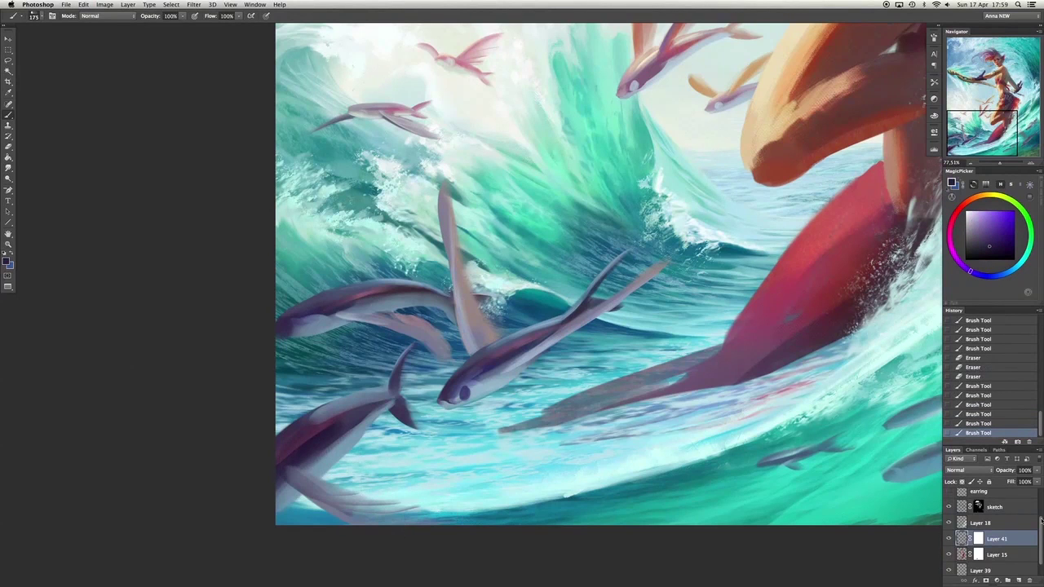
# Paint blue highlights on the right and middle fish of the underwater school.
pyautogui.click(1001, 133)
pyautogui.keyDown('alt'); pyautogui.click(757, 284); pyautogui.keyUp('alt')
pyautogui.press('[')
pyautogui.press('[')
pyautogui.press('[')
pyautogui.press('[')
pyautogui.press('[')
pyautogui.press('[')
pyautogui.press('[')
pyautogui.press('[')
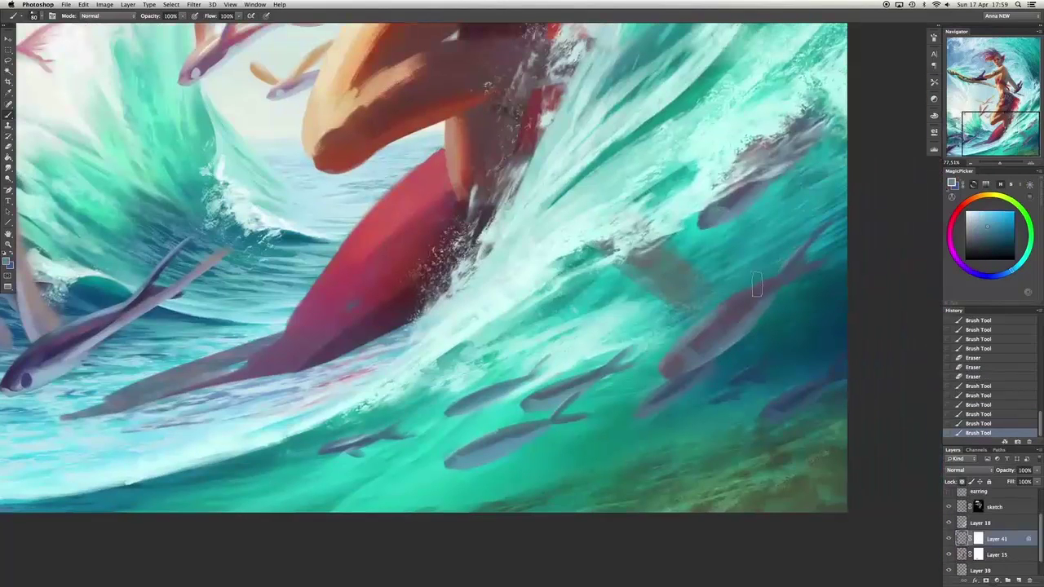
pyautogui.moveTo(757, 284); pyautogui.dragTo(674, 355)
pyautogui.keyDown('alt'); pyautogui.click(701, 319); pyautogui.keyUp('alt')
pyautogui.moveTo(584, 376); pyautogui.dragTo(527, 403)
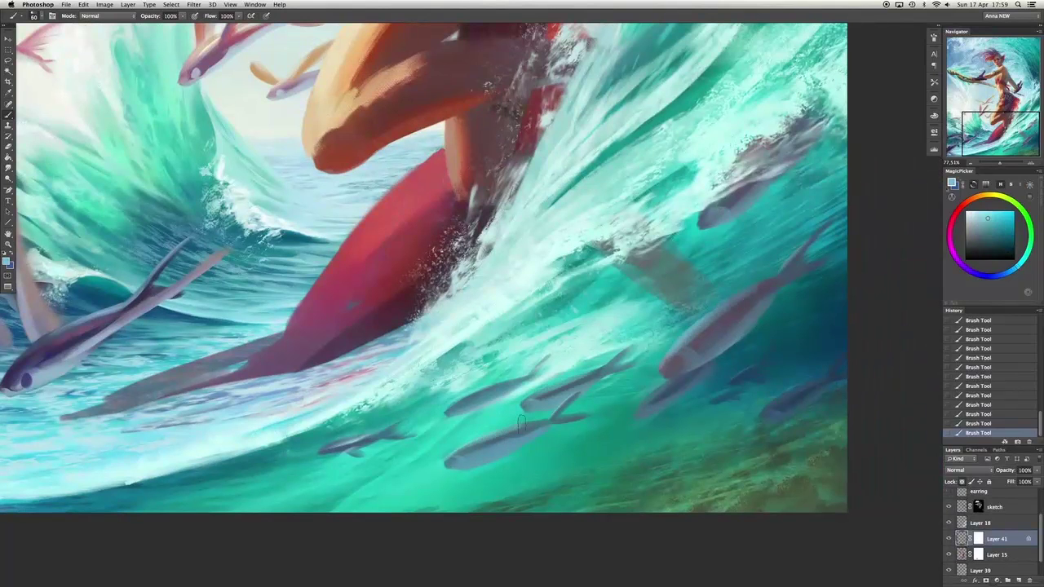
# Try a bright teal and a dark fish purple, then shift the brush hue toward red-orange.
pyautogui.keyDown('alt'); pyautogui.click(811, 379); pyautogui.keyUp('alt')
pyautogui.press(']')
pyautogui.press(']')
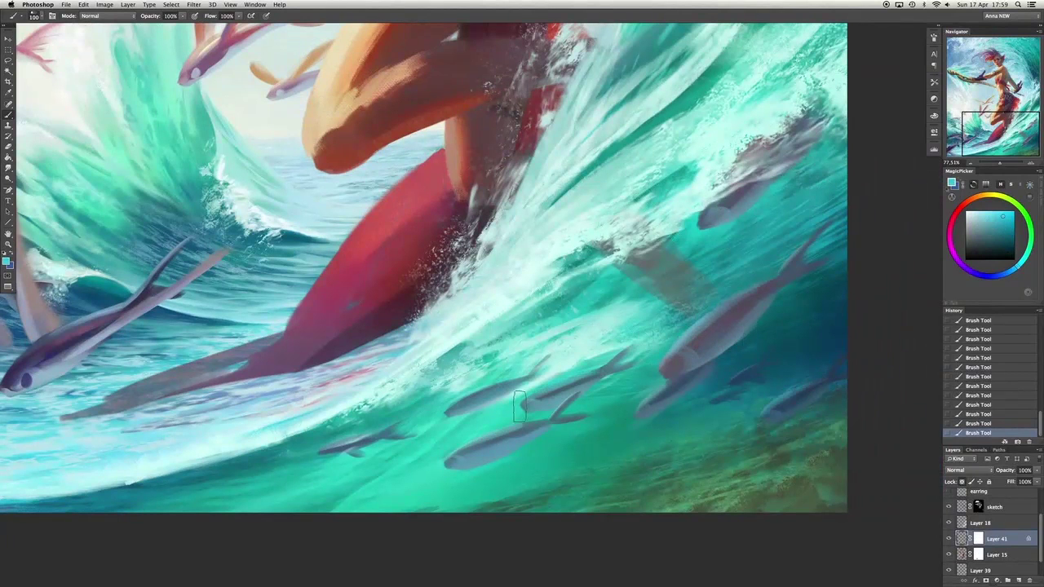
pyautogui.keyDown('alt'); pyautogui.click(690, 336); pyautogui.keyUp('alt')
pyautogui.press(']')
pyautogui.press(']')
pyautogui.press(']')
pyautogui.press(']')
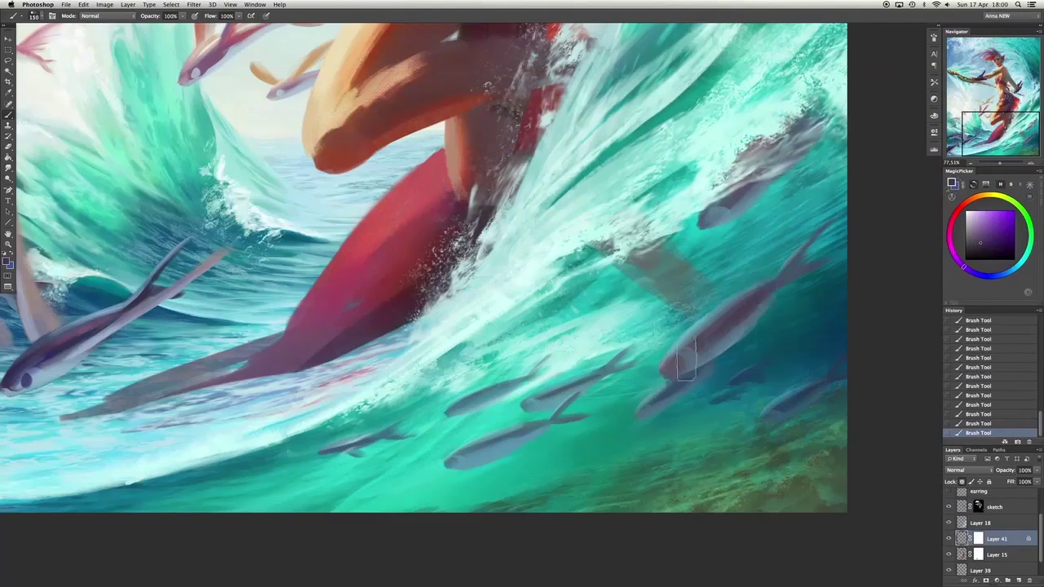
pyautogui.hotkey('ctrl', 'z')
pyautogui.press(']')
pyautogui.press(']')
pyautogui.press(']')
pyautogui.press(']')
pyautogui.press(']')
pyautogui.press(']')
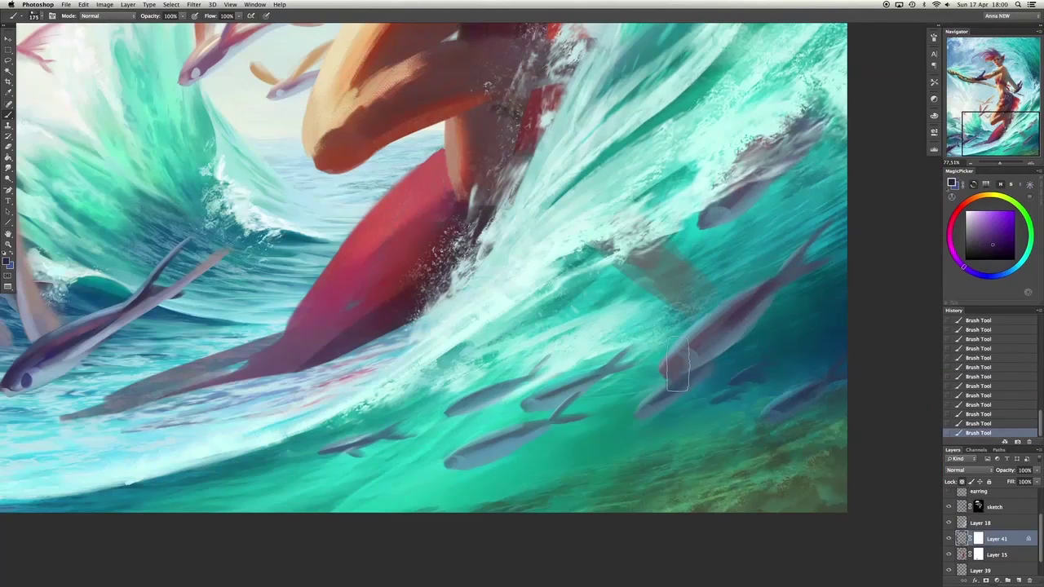
pyautogui.click(973, 206)
pyautogui.hotkey('ctrl', 'z')
pyautogui.moveTo(973, 205)
pyautogui.mouseDown()
pyautogui.moveTo(958, 210)
pyautogui.moveTo(989, 198)
pyautogui.mouseUp()
pyautogui.press('[')
pyautogui.moveTo(382, 436)
pyautogui.mouseDown()
pyautogui.moveTo(659, 446)
pyautogui.moveTo(700, 560)
pyautogui.mouseUp()
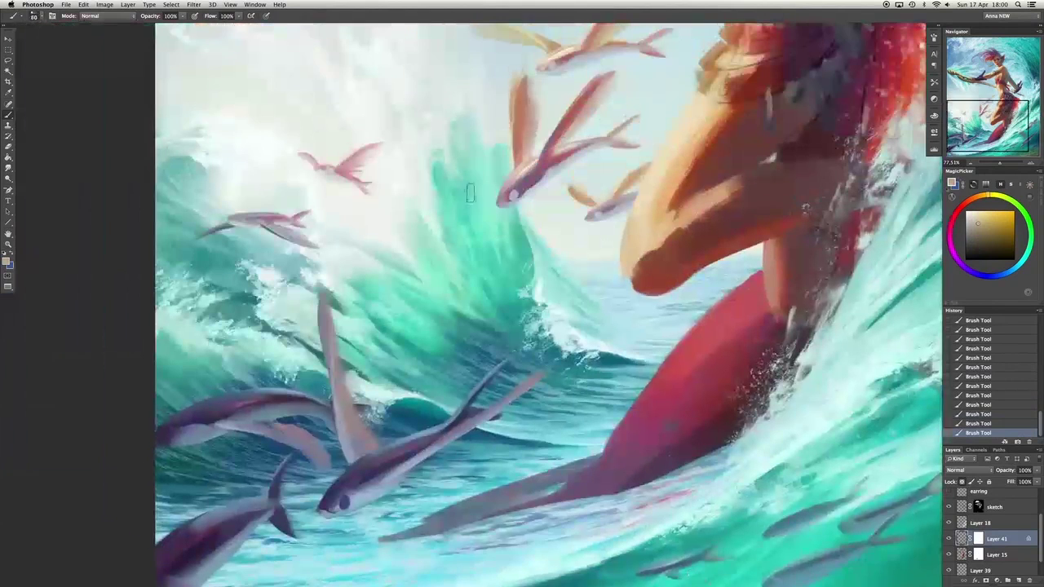
# Sample orange-tan from the figure's skin, then switch to a teal lightened to near-white.
pyautogui.press('[')
pyautogui.keyDown('alt'); pyautogui.click(737, 170); pyautogui.keyUp('alt')
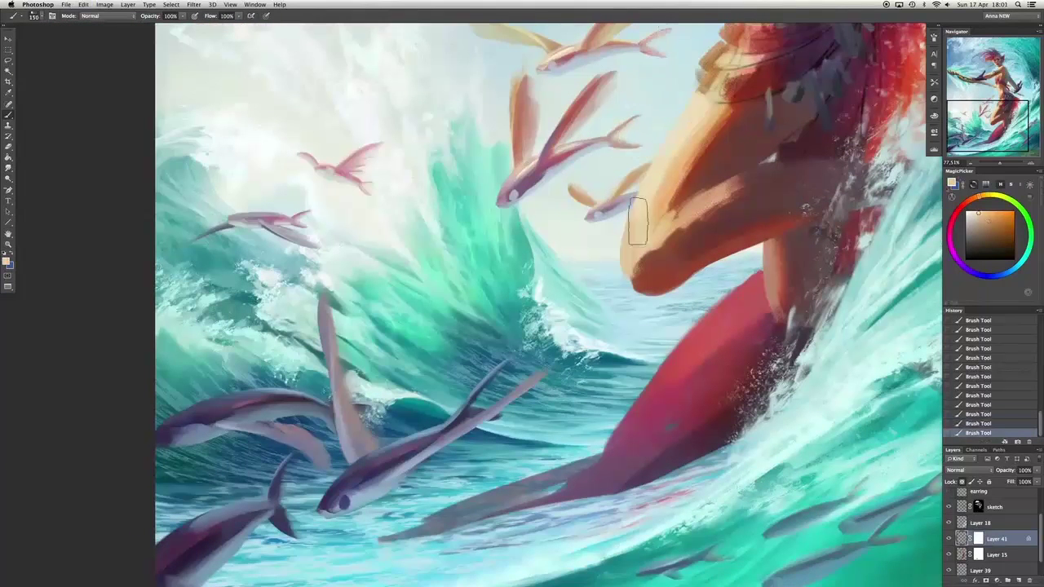
pyautogui.moveTo(618, 198); pyautogui.dragTo(615, 229)
pyautogui.click(973, 216)
pyautogui.click(972, 214)
# Undo the strokes near the fish and dab small muted-teal strokes there instead.
pyautogui.hotkey('ctrl', 'alt', 'z')
pyautogui.hotkey('ctrl', 'alt', 'z')
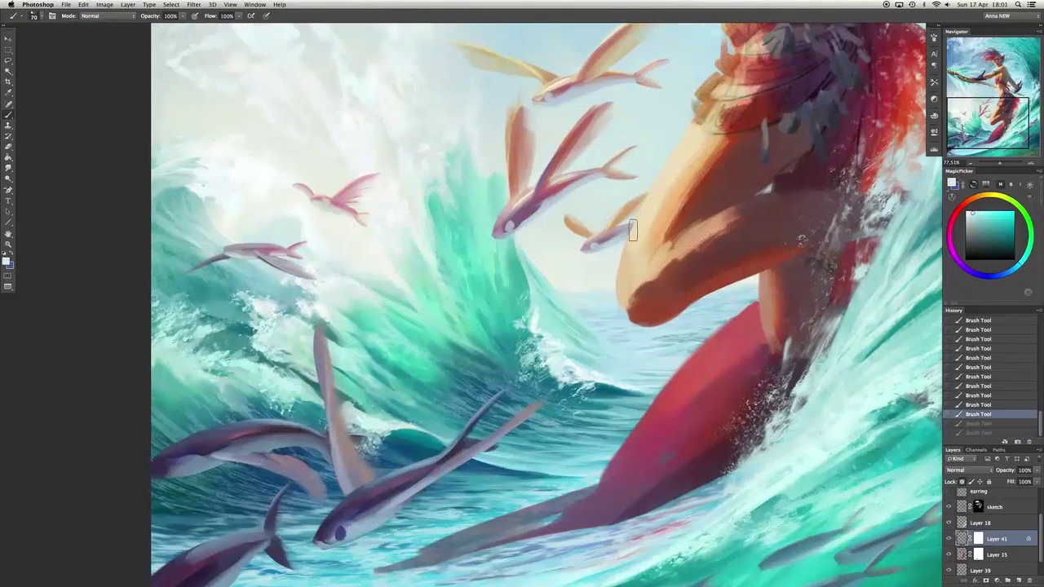
pyautogui.click(622, 253)
pyautogui.keyDown('alt'); pyautogui.click(571, 186); pyautogui.keyUp('alt')
pyautogui.click(541, 210)
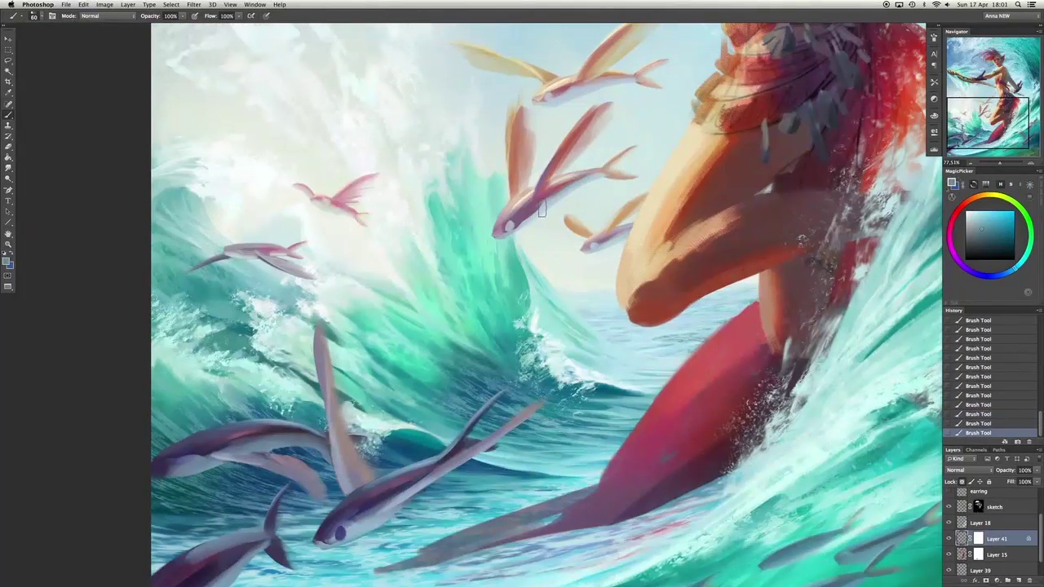
# Darken part of the small pink flying fish with a green sampled beside it.
pyautogui.keyDown('alt'); pyautogui.click(467, 329); pyautogui.keyUp('alt')
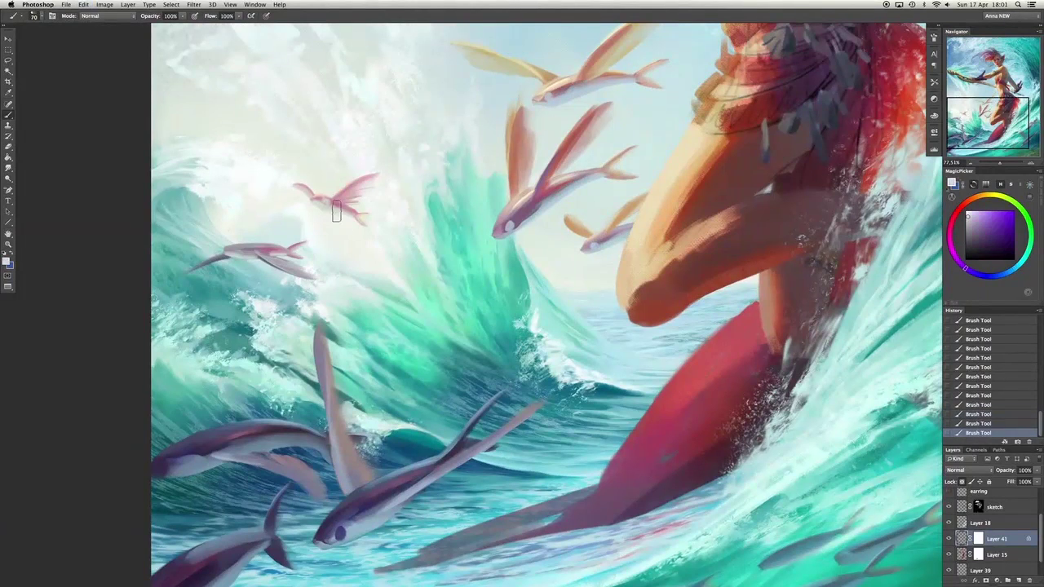
pyautogui.keyDown('alt'); pyautogui.click(236, 254); pyautogui.keyUp('alt')
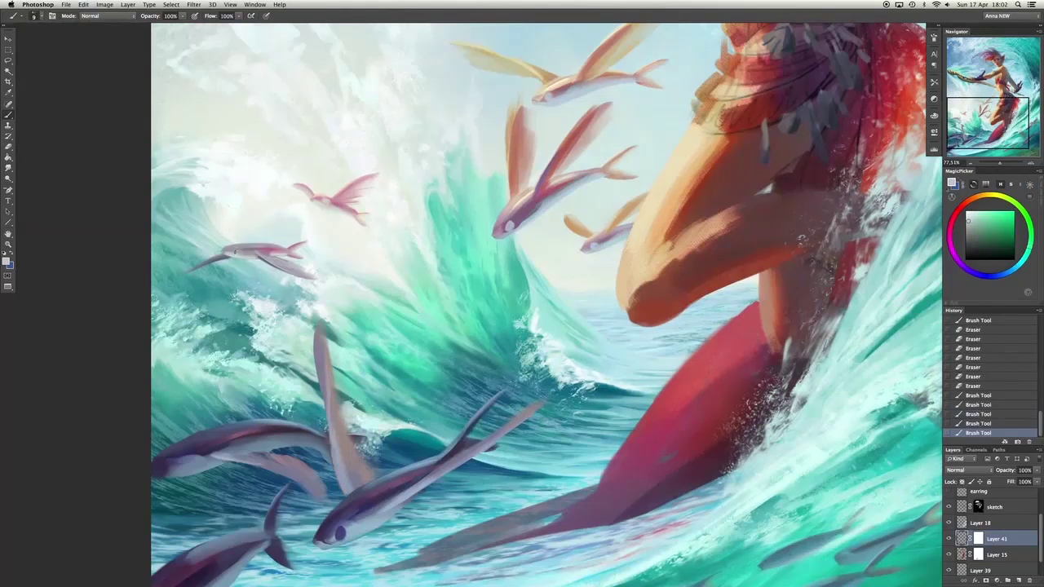
pyautogui.click(278, 231)
pyautogui.keyDown('alt'); pyautogui.click(285, 232); pyautogui.keyUp('alt')
# Dab blue and paint a stroke along the lower flying fish.
pyautogui.keyDown('alt'); pyautogui.click(248, 252); pyautogui.keyUp('alt')
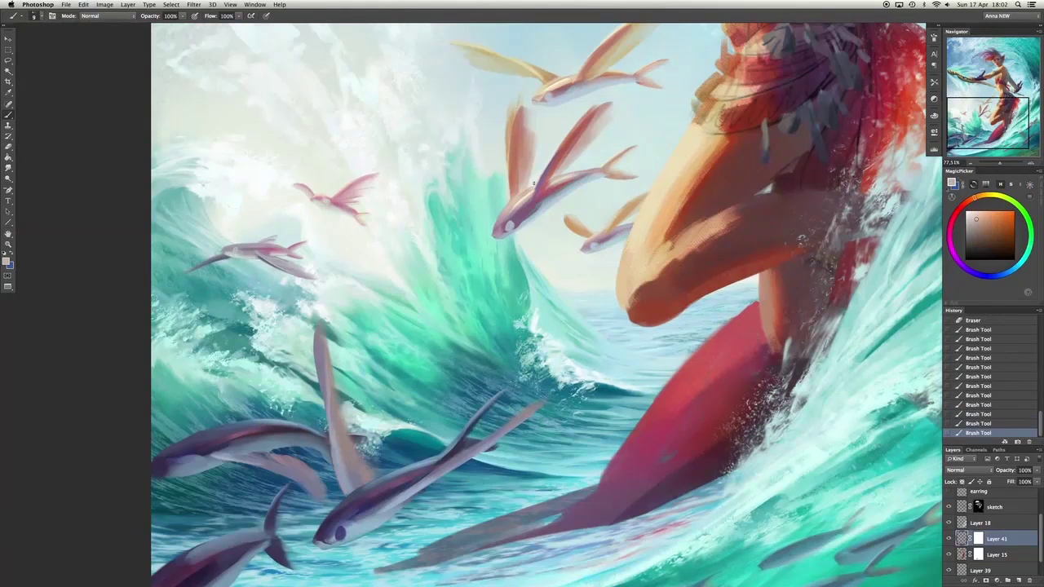
pyautogui.click(265, 412)
pyautogui.keyDown('alt'); pyautogui.click(422, 449); pyautogui.keyUp('alt')
pyautogui.moveTo(422, 448); pyautogui.dragTo(392, 483)
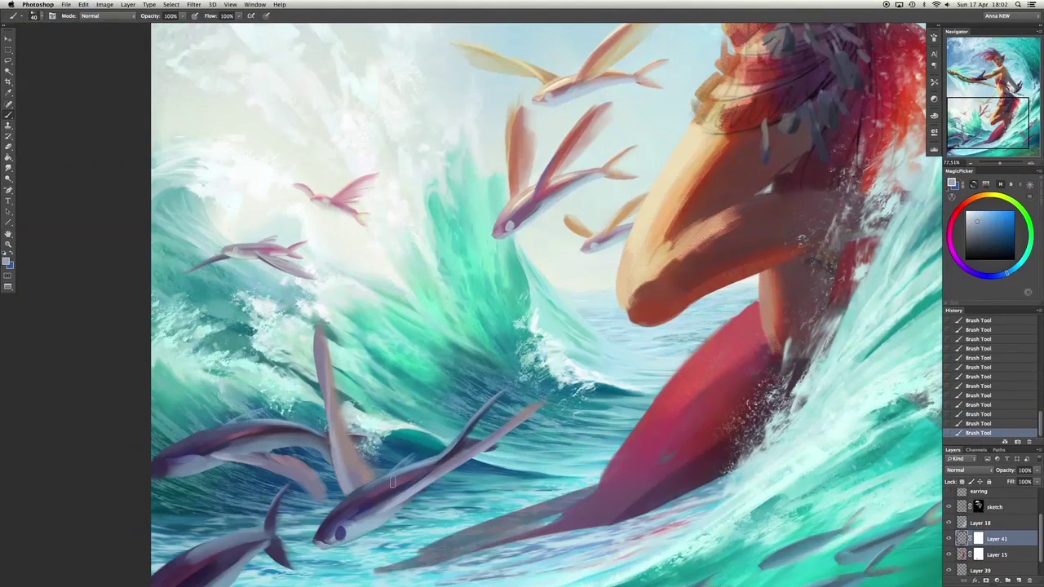
# Sample a muted pink from the fish and undo the last two strokes.
pyautogui.scroll(-3, 538, 453)
pyautogui.hscroll(-5, 538, 453)
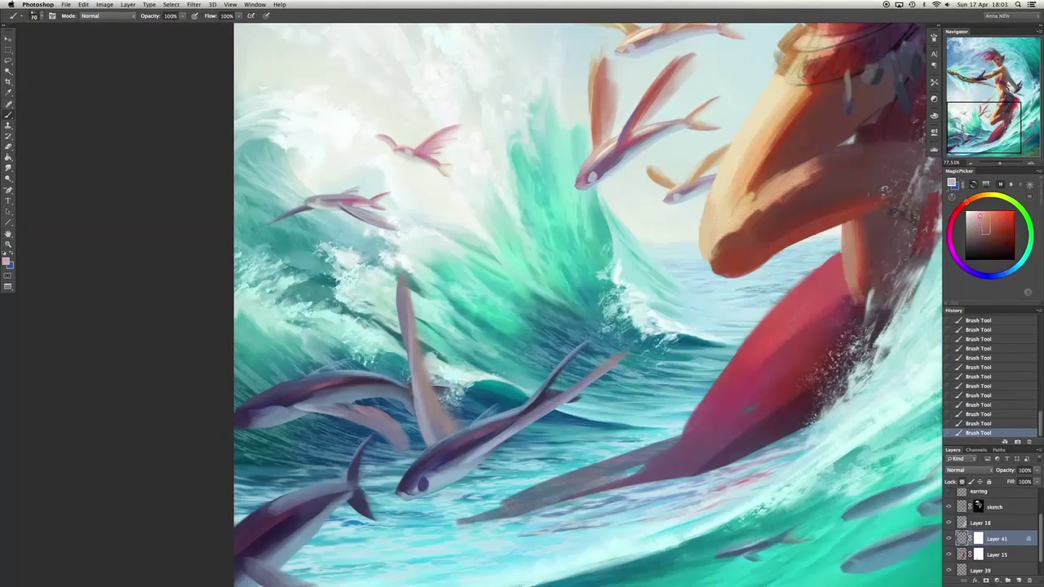
pyautogui.keyDown('alt'); pyautogui.click(555, 401); pyautogui.keyUp('alt')
pyautogui.hotkey('ctrl', 'z')
pyautogui.press(']')
pyautogui.press(']')
pyautogui.press(']')
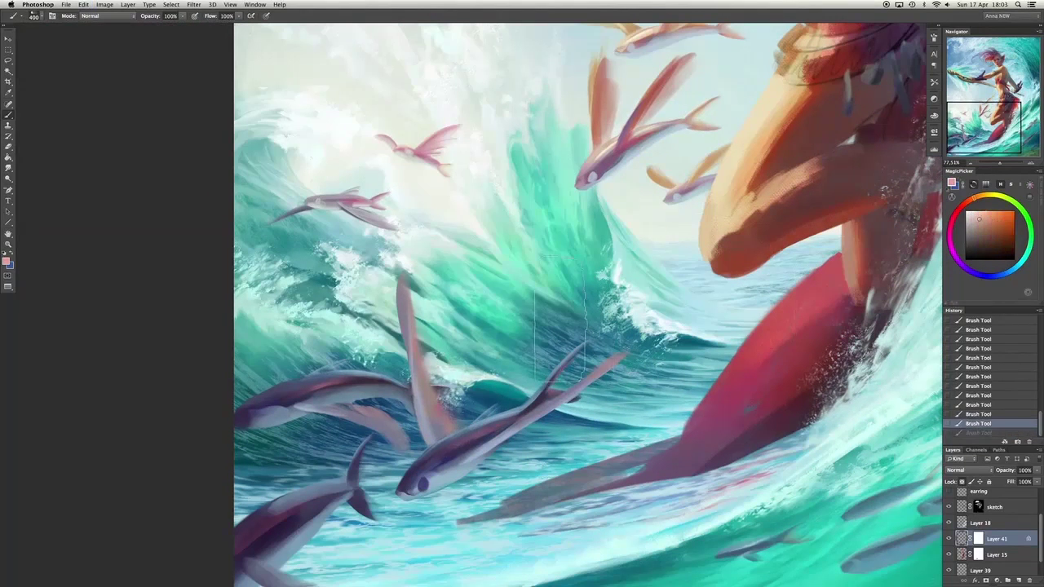
pyautogui.hotkey('ctrl', 'alt', 'z')
pyautogui.press('[')
pyautogui.press('[')
pyautogui.press('[')
pyautogui.press('[')
pyautogui.press('[')
pyautogui.press('[')
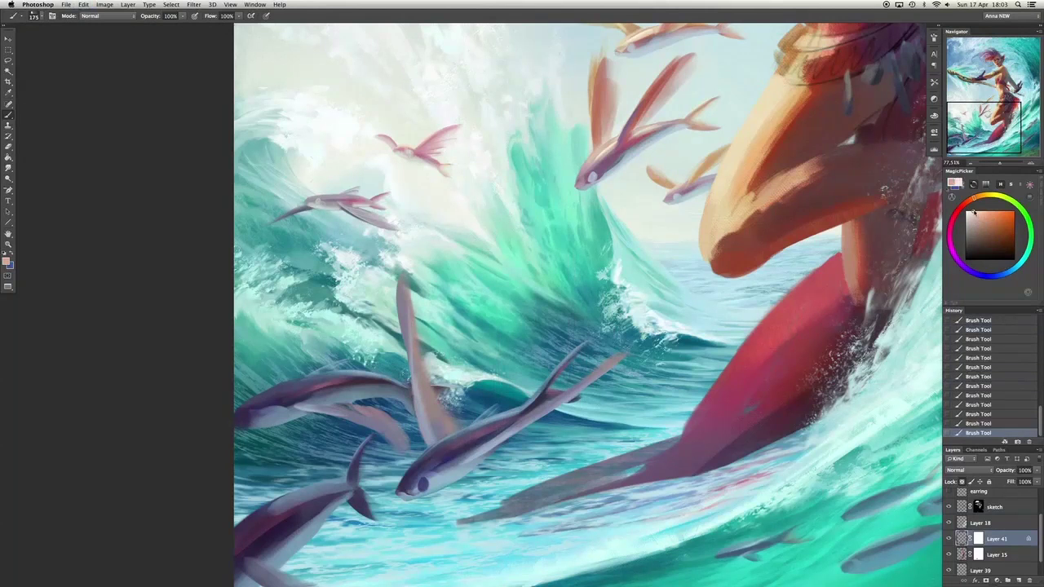
# Paint on the flying fish with a pale peach and a sampled pinkish red.
pyautogui.keyDown('alt'); pyautogui.click(456, 391); pyautogui.keyUp('alt')
pyautogui.press(']')
pyautogui.press(']')
pyautogui.keyDown('alt'); pyautogui.click(671, 175); pyautogui.keyUp('alt')
pyautogui.keyDown('alt'); pyautogui.click(682, 158); pyautogui.keyUp('alt')
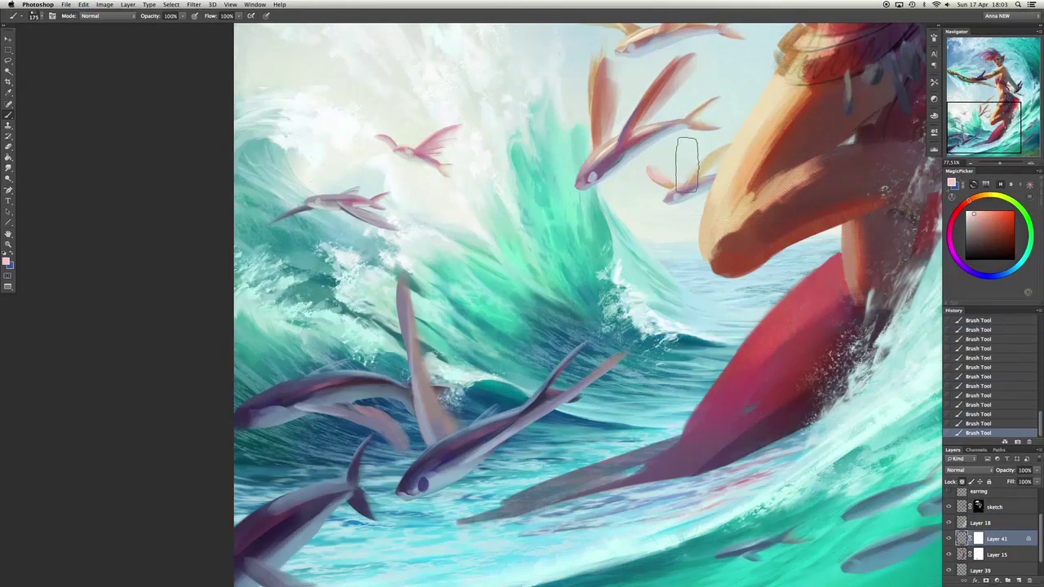
# Around the upper wave and flying fish, sample pale orange, lightened wave teal and pale peach.
pyautogui.scroll(3, 571, 302)
pyautogui.hscroll(1, 571, 302)
pyautogui.moveTo(652, 106)
pyautogui.mouseDown()
pyautogui.moveTo(677, 70)
pyautogui.moveTo(702, 77)
pyautogui.mouseUp()
pyautogui.keyDown('alt'); pyautogui.click(574, 211); pyautogui.keyUp('alt')
pyautogui.keyDown('alt'); pyautogui.click(693, 65); pyautogui.keyUp('alt')
pyautogui.press('[')
pyautogui.press('[')
pyautogui.press('[')
pyautogui.press('[')
pyautogui.press('[')
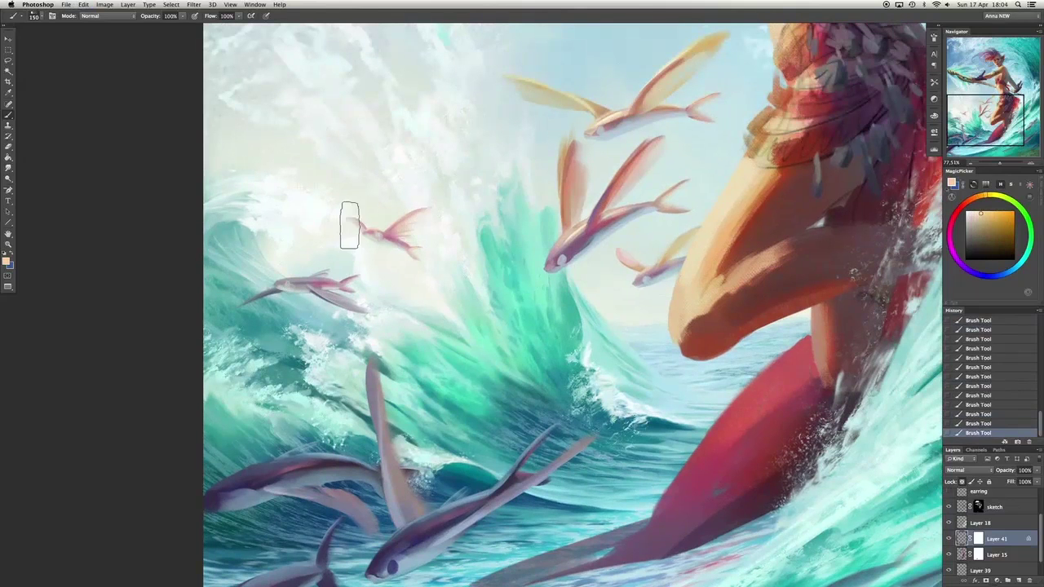
pyautogui.keyDown('alt'); pyautogui.click(351, 304); pyautogui.keyUp('alt')
pyautogui.keyDown('alt'); pyautogui.click(358, 304); pyautogui.keyUp('alt')
pyautogui.press(']')
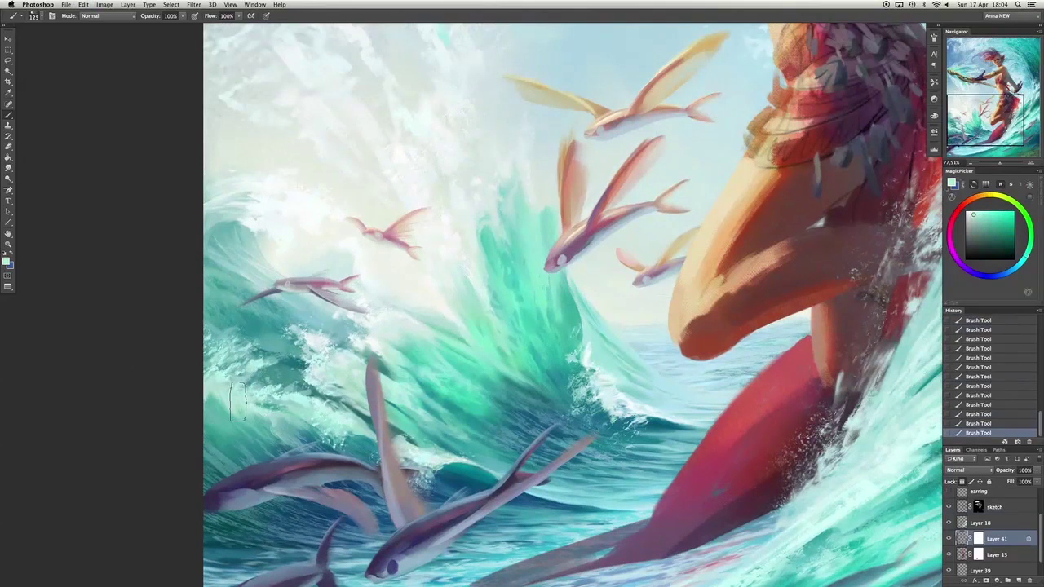
pyautogui.press('[')
pyautogui.press('[')
pyautogui.press('[')
pyautogui.press('[')
pyautogui.press('[')
pyautogui.press('[')
pyautogui.press('[')
pyautogui.press('[')
pyautogui.press('[')
pyautogui.press('[')
pyautogui.keyDown('alt'); pyautogui.click(632, 282); pyautogui.keyUp('alt')
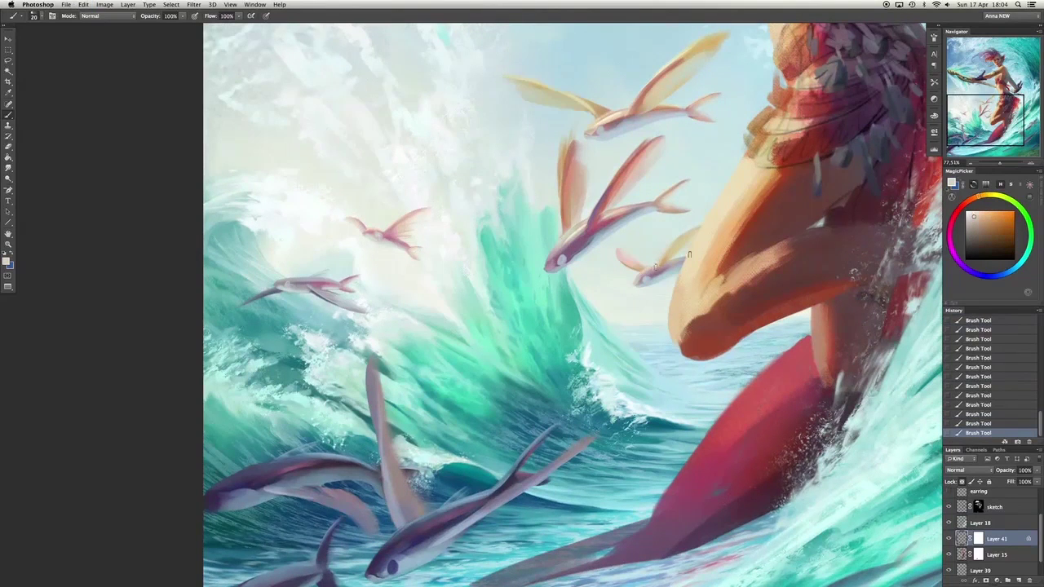
# Sample teal from the water with a larger brush, undoing and restoring one stroke.
pyautogui.scroll(-5, 689, 255)
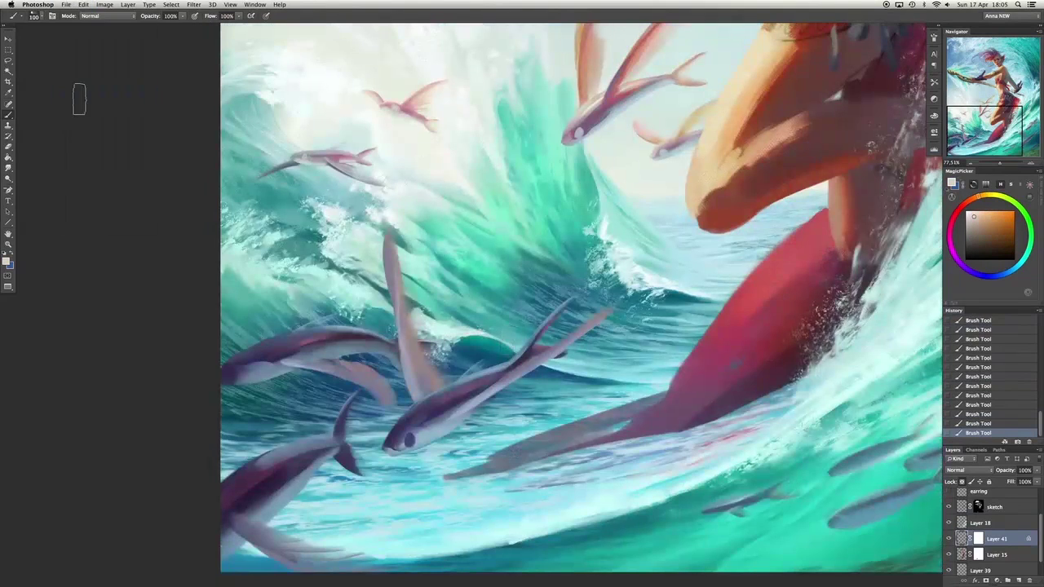
pyautogui.scroll(-5, 717, 481)
pyautogui.hscroll(10, 718, 482)
pyautogui.keyDown('alt'); pyautogui.click(607, 372); pyautogui.keyUp('alt')
pyautogui.press(']')
pyautogui.press('super+z')
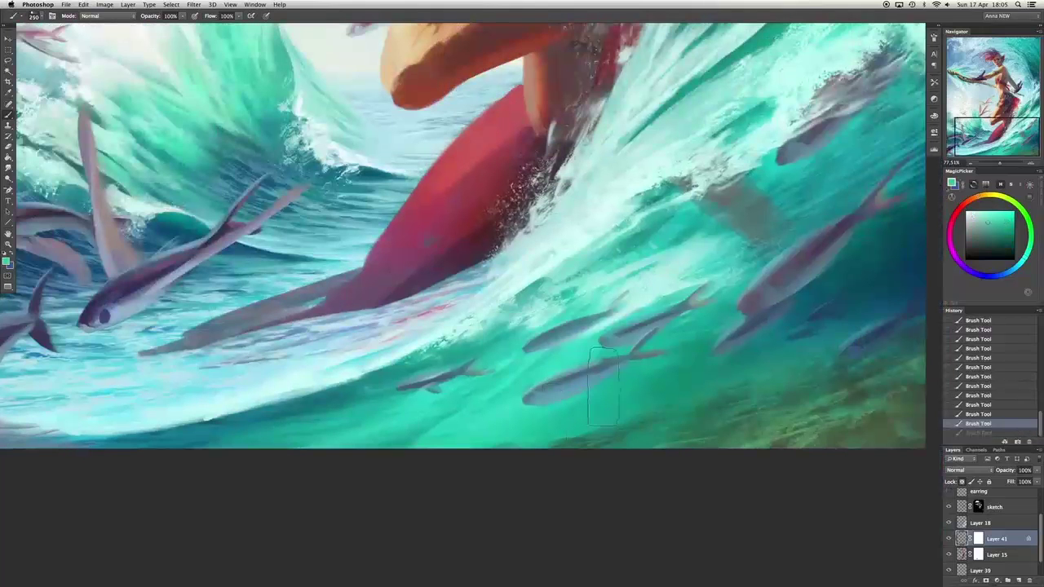
pyautogui.press('super+z')
pyautogui.press('super+z')
pyautogui.press('super+z')
pyautogui.scroll(3, 642, 349)
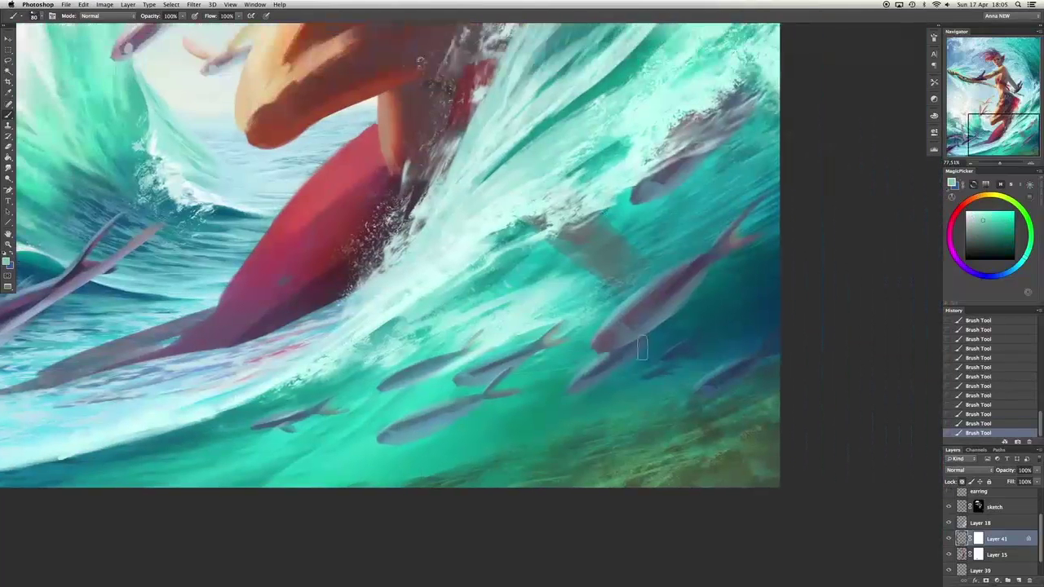
pyautogui.scroll(-3, 430, 366)
pyautogui.scroll(5, 622, 268)
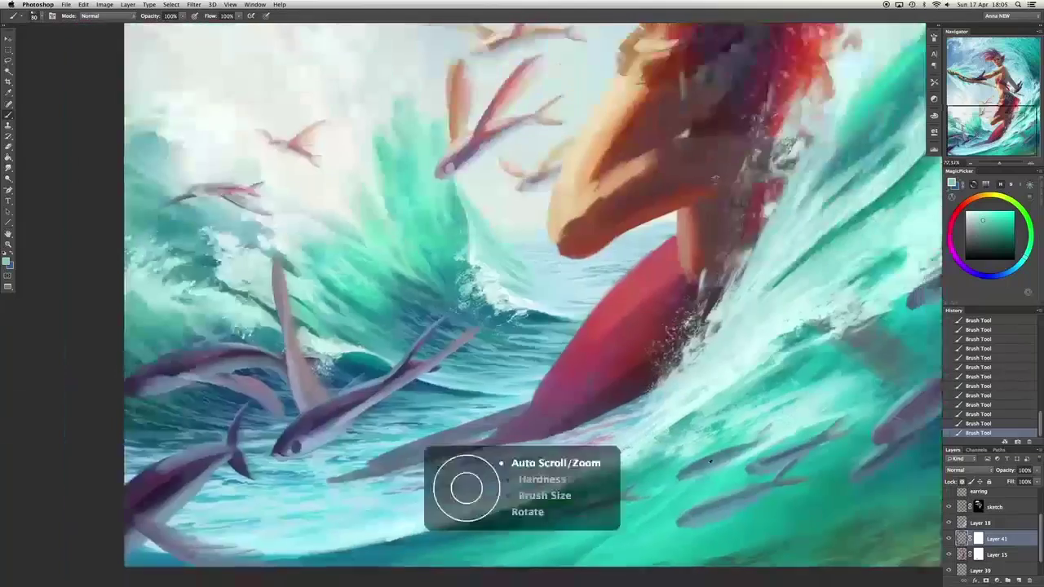
# Erase paint from the pale upright fin's edges and trim its lower part.
pyautogui.scroll(5, 622, 268)
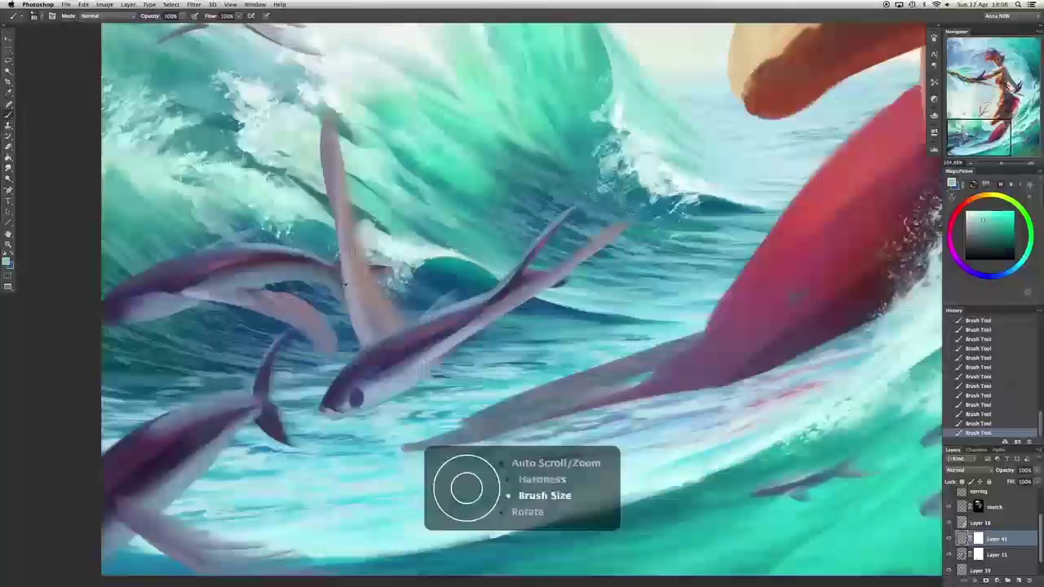
pyautogui.press('e')
pyautogui.moveTo(330, 89); pyautogui.dragTo(328, 190)
pyautogui.moveTo(327, 145); pyautogui.dragTo(329, 195)
pyautogui.moveTo(328, 127); pyautogui.dragTo(323, 192)
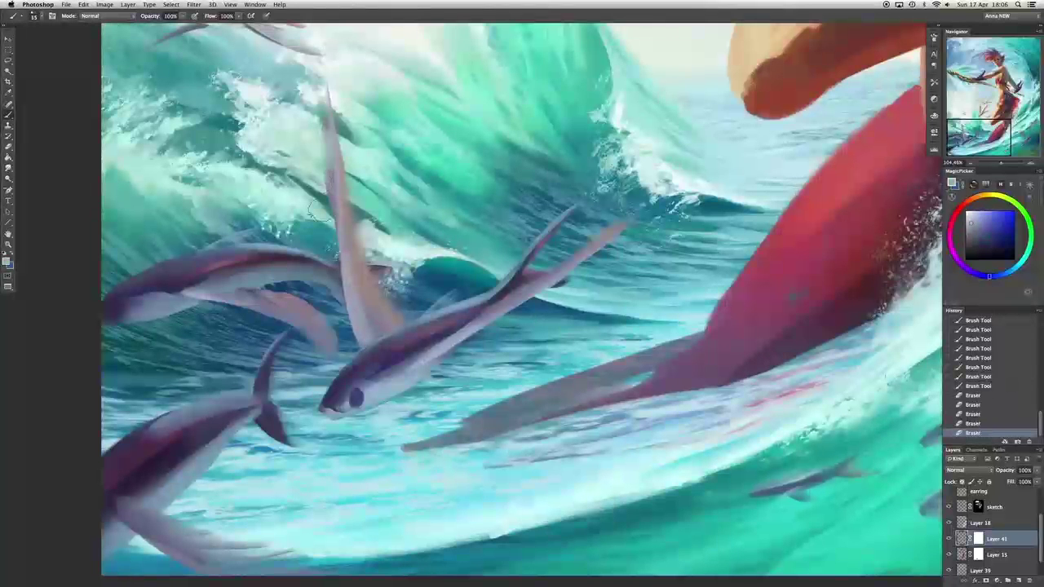
pyautogui.hotkey('ctrl', 'z')
pyautogui.moveTo(355, 285); pyautogui.dragTo(364, 336)
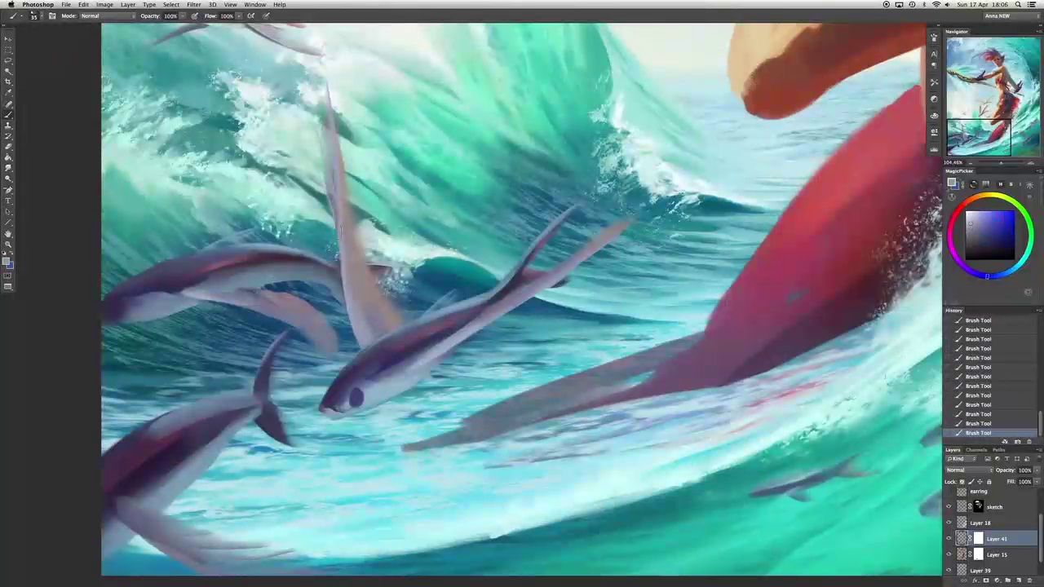
# Paint lighter grey-blue strokes over the fin using colours sampled from the painting.
pyautogui.press('b')
pyautogui.moveTo(300, 246)
pyautogui.mouseDown()
pyautogui.moveTo(346, 307)
pyautogui.moveTo(410, 311)
pyautogui.moveTo(353, 288)
pyautogui.mouseUp()
pyautogui.hotkey('ctrl', 'z')
pyautogui.keyDown('alt'); pyautogui.click(342, 286); pyautogui.keyUp('alt')
pyautogui.press(']')
pyautogui.keyDown('alt'); pyautogui.click(392, 315); pyautogui.keyUp('alt')
pyautogui.press('e')
pyautogui.keyDown('alt'); pyautogui.click(375, 331); pyautogui.keyUp('alt')
pyautogui.press(']')
# Lengthen and lighten the fin with brighter blue strokes and reshape its edge.
pyautogui.keyDown('alt'); pyautogui.click(514, 261); pyautogui.keyUp('alt')
pyautogui.moveTo(538, 281); pyautogui.dragTo(640, 211)
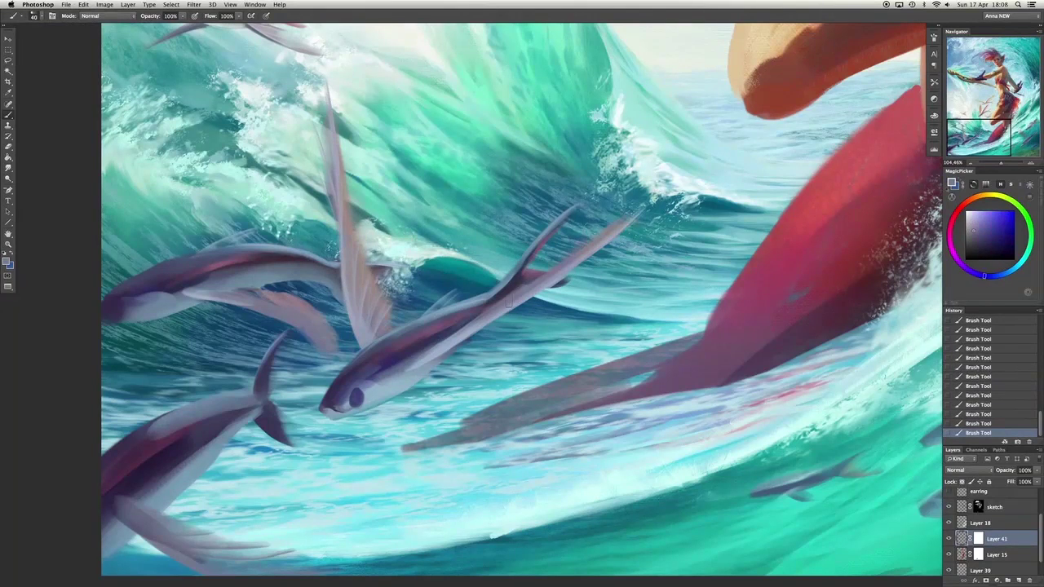
pyautogui.press(']')
pyautogui.moveTo(514, 302); pyautogui.dragTo(645, 204)
pyautogui.keyDown('alt'); pyautogui.click(478, 291); pyautogui.keyUp('alt')
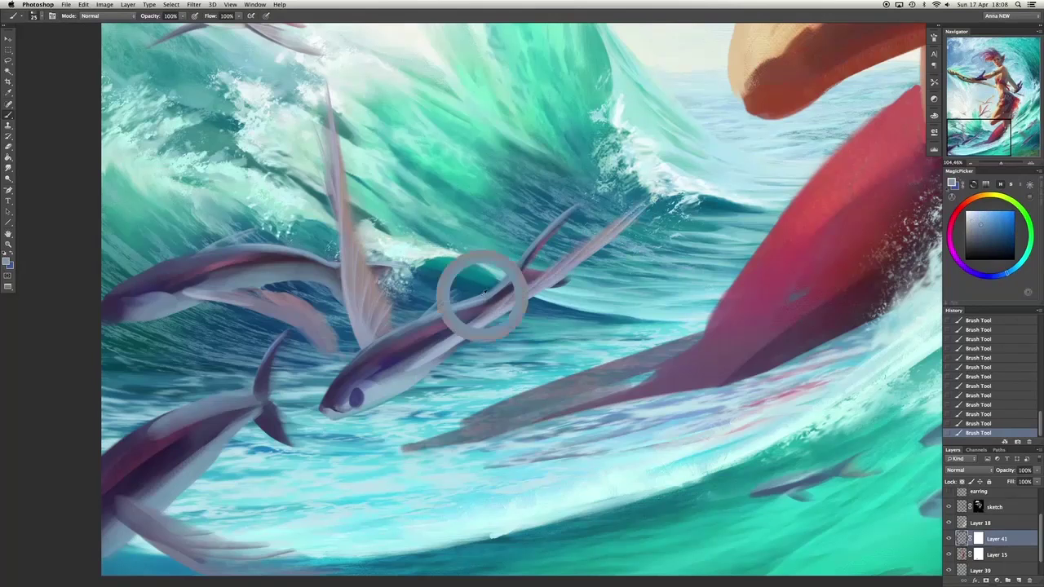
pyautogui.press(']')
pyautogui.press(']')
pyautogui.press(']')
pyautogui.moveTo(561, 228); pyautogui.dragTo(522, 273)
# Darken the fish's upper edge with a dark purple sampled from the fish.
pyautogui.keyDown('alt'); pyautogui.click(507, 283); pyautogui.keyUp('alt')
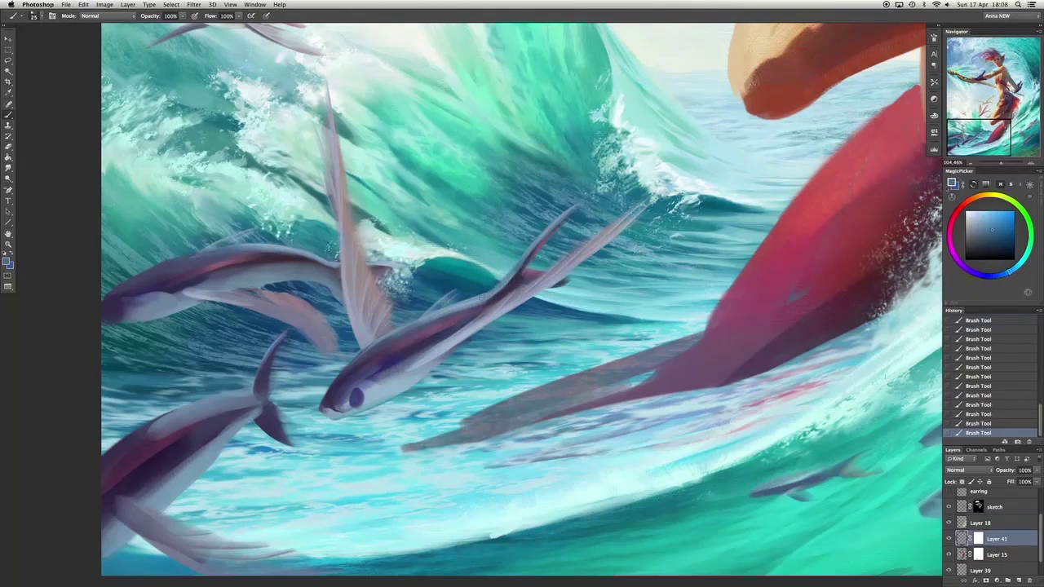
pyautogui.press('[')
pyautogui.press('[')
pyautogui.press('[')
pyautogui.hotkey('ctrl', 'z')
pyautogui.hotkey('ctrl', 'z')
pyautogui.press(']')
pyautogui.hotkey('ctrl', 'z')
pyautogui.hotkey('ctrl', 'z')
pyautogui.hotkey('ctrl', 'z')
pyautogui.keyDown('alt'); pyautogui.click(420, 349); pyautogui.keyUp('alt')
pyautogui.moveTo(420, 349)
pyautogui.mouseDown()
pyautogui.moveTo(432, 359)
pyautogui.moveTo(432, 312)
pyautogui.mouseUp()
# Sample blue and purple tones from the fish, toggling recent strokes to compare.
pyautogui.keyDown('alt'); pyautogui.click(438, 349); pyautogui.keyUp('alt')
pyautogui.keyDown('alt'); pyautogui.click(375, 355); pyautogui.keyUp('alt')
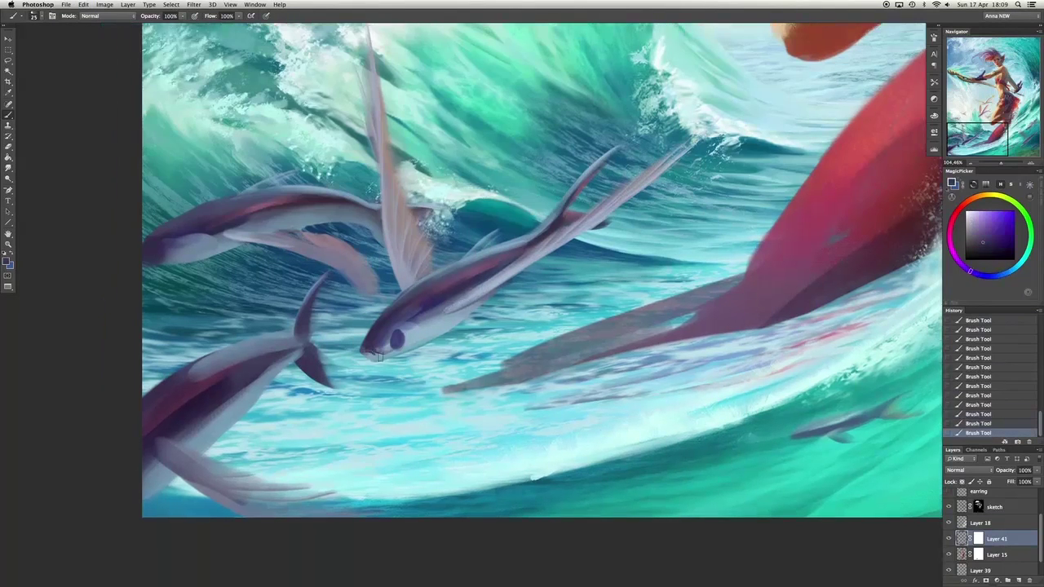
pyautogui.hotkey('ctrl', 'z')
pyautogui.hotkey('ctrl', 'z')
pyautogui.keyDown('alt'); pyautogui.click(424, 336); pyautogui.keyUp('alt')
pyautogui.hotkey('ctrl', 'z')
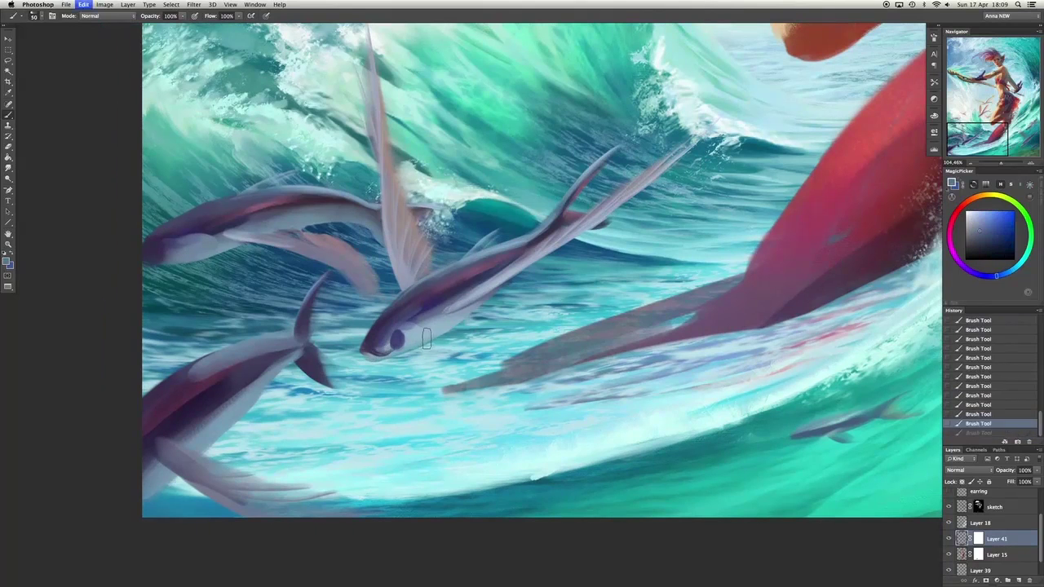
pyautogui.hotkey('ctrl', 'z')
pyautogui.hotkey('ctrl', 'z')
pyautogui.hotkey('ctrl', 'z')
pyautogui.keyDown('alt'); pyautogui.click(448, 300); pyautogui.keyUp('alt')
pyautogui.hotkey('ctrl', 'z')
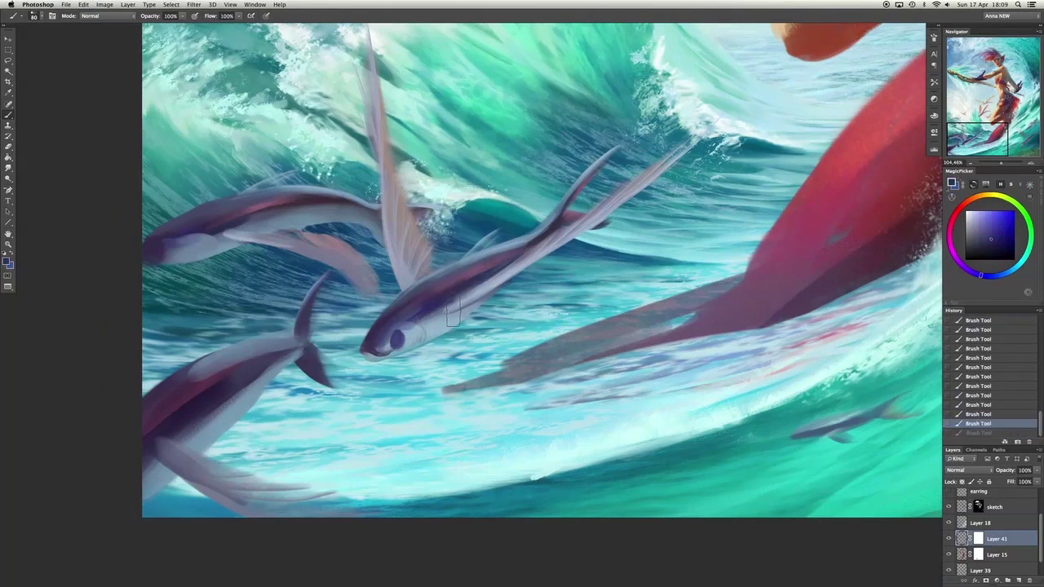
pyautogui.hotkey('ctrl', 'z')
pyautogui.hotkey('ctrl', 'z')
# Erase stray paint near the fin and add new Layer 42 to repaint it.
pyautogui.press('e')
pyautogui.click(445, 302)
pyautogui.click(414, 280)
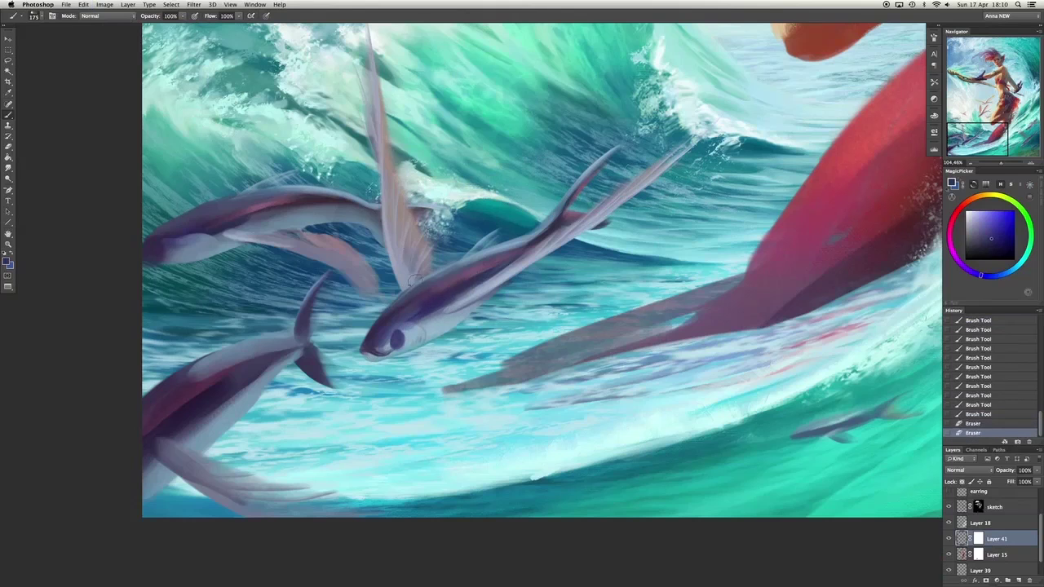
pyautogui.scroll(3, 492, 199)
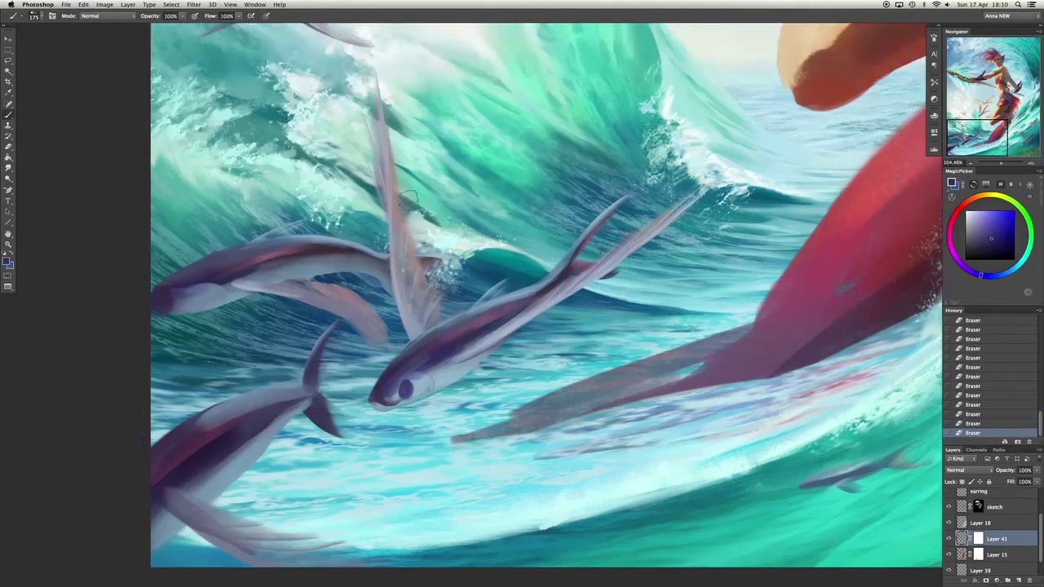
pyautogui.press('b')
pyautogui.hotkey('ctrl', 'shift', 'alt', 'n')
pyautogui.moveTo(424, 270)
pyautogui.mouseDown()
pyautogui.moveTo(412, 318)
pyautogui.moveTo(420, 326)
pyautogui.mouseUp()
pyautogui.hotkey('alt', ']')
# Lightly repaint the fin on Layer 42 with a sampled light blue.
pyautogui.press(']')
pyautogui.keyDown('alt'); pyautogui.click(403, 321); pyautogui.keyUp('alt')
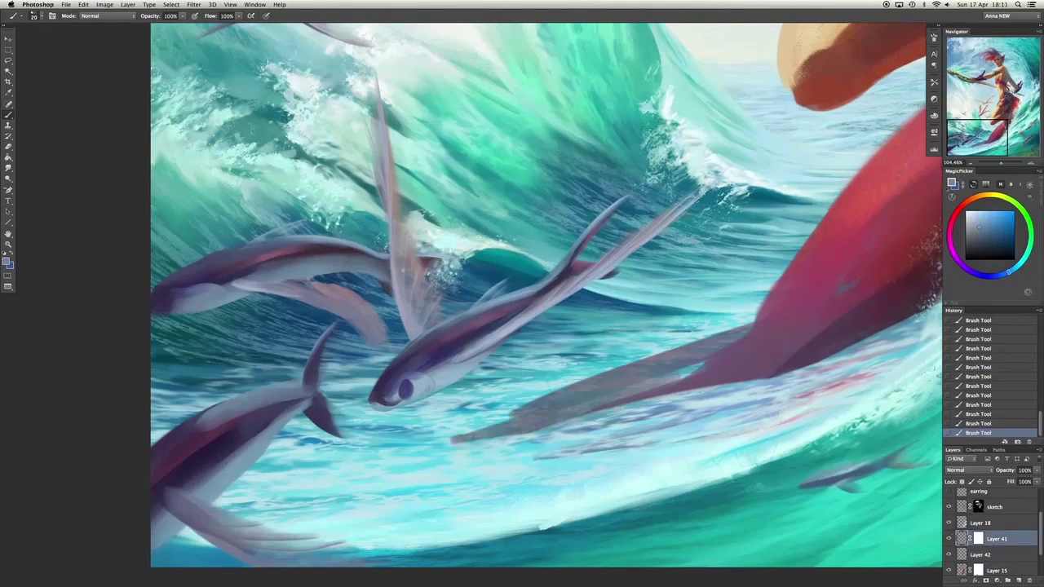
pyautogui.click(963, 554)
pyautogui.moveTo(408, 277); pyautogui.dragTo(395, 300)
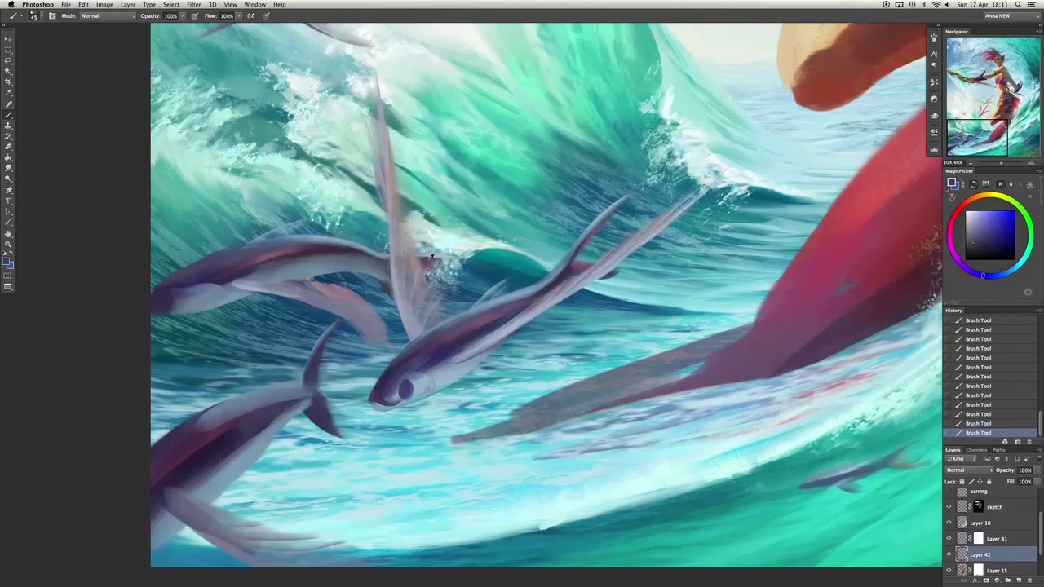
pyautogui.press(']')
pyautogui.press(']')
pyautogui.press(']')
pyautogui.keyDown('alt'); pyautogui.click(440, 244); pyautogui.keyUp('alt')
# Delete Layer 41's mask, merge it down, and move Layer 42 below Layer 15.
pyautogui.hotkey('ctrl', 'e')
pyautogui.hotkey('ctrl', 'z')
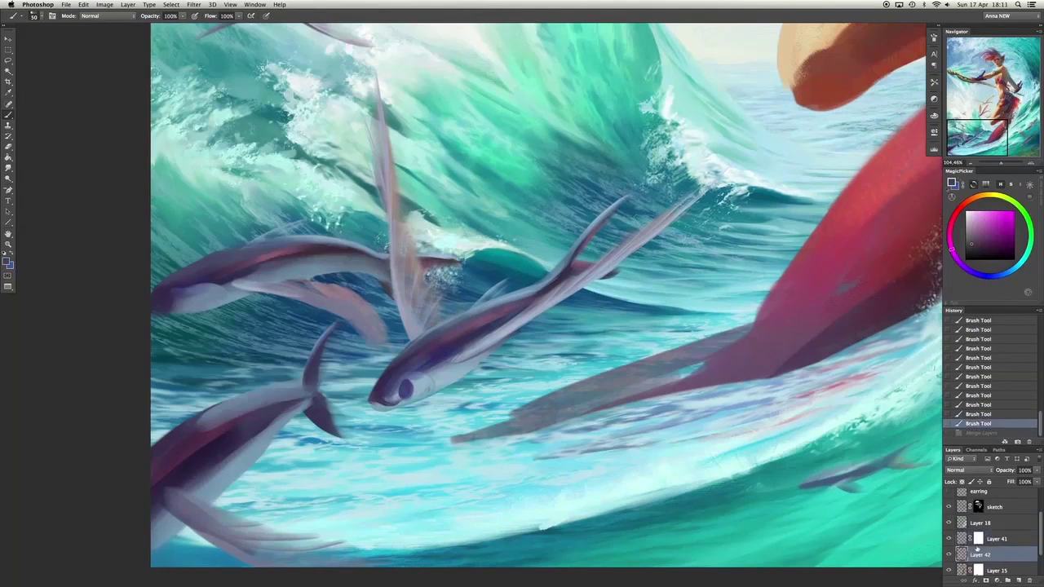
pyautogui.doubleClick(980, 555)
pyautogui.press('Return')
pyautogui.moveTo(571, 245); pyautogui.dragTo(723, 441)
pyautogui.hotkey('ctrl', 'e')
pyautogui.rightClick(979, 539)
pyautogui.click(930, 495)
pyautogui.moveTo(998, 127); pyautogui.dragTo(979, 135)
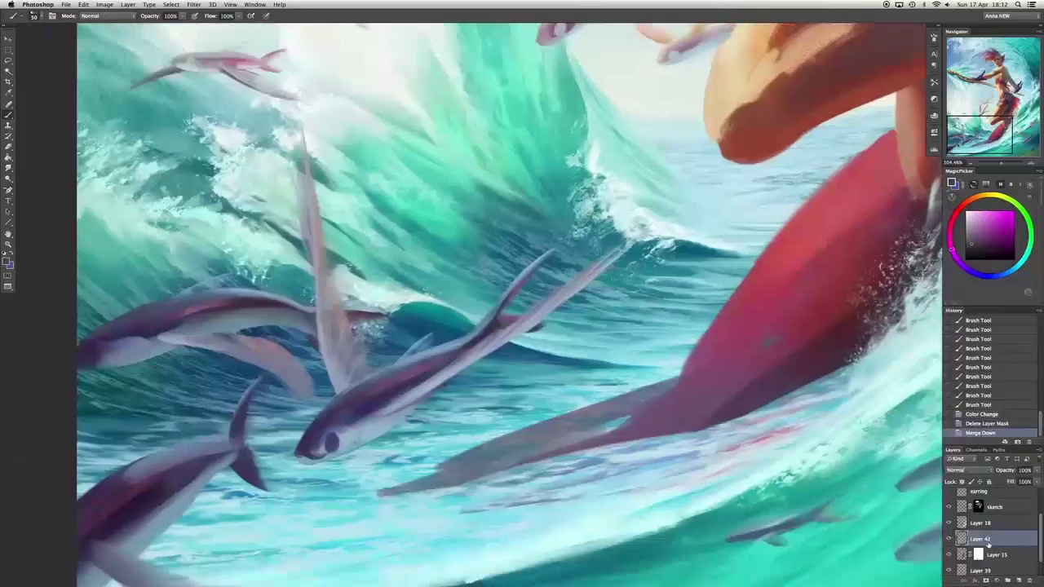
pyautogui.hotkey('ctrl', '[')
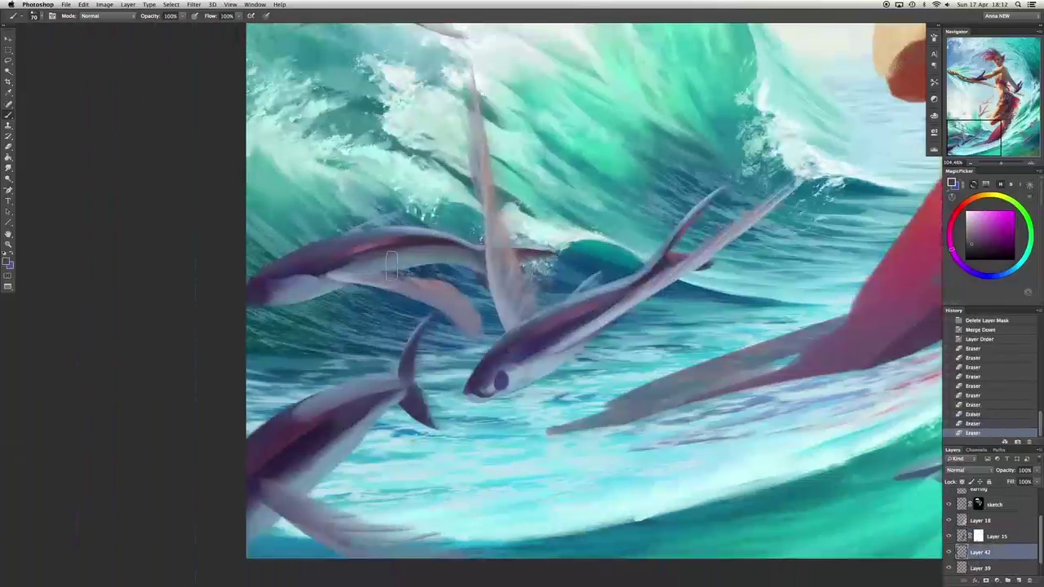
# Paint light sampled strokes along the fish's body and fin.
pyautogui.keyDown('alt'); pyautogui.click(260, 286); pyautogui.keyUp('alt')
pyautogui.moveTo(253, 307); pyautogui.dragTo(282, 295)
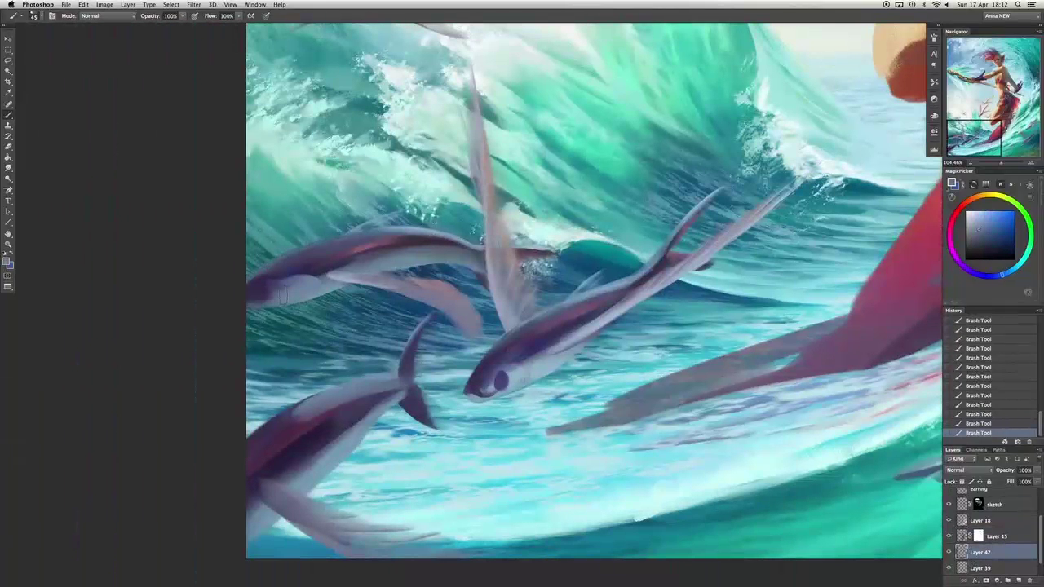
pyautogui.keyDown('alt'); pyautogui.click(359, 371); pyautogui.keyUp('alt')
pyautogui.moveTo(341, 390); pyautogui.dragTo(412, 385)
pyautogui.keyDown('alt'); pyautogui.click(457, 310); pyautogui.keyUp('alt')
pyautogui.keyDown('alt'); pyautogui.click(456, 310); pyautogui.keyUp('alt')
pyautogui.moveTo(445, 289)
pyautogui.mouseDown()
pyautogui.moveTo(469, 322)
pyautogui.moveTo(446, 343)
pyautogui.moveTo(459, 310)
pyautogui.moveTo(451, 294)
pyautogui.moveTo(442, 301)
pyautogui.moveTo(408, 286)
pyautogui.mouseUp()
# Smooth the fin and its edge with pale grey-blue strokes at varying brush sizes.
pyautogui.press(']')
pyautogui.press(']')
pyautogui.press(']')
pyautogui.keyDown('alt'); pyautogui.click(458, 310); pyautogui.keyUp('alt')
pyautogui.moveTo(473, 331); pyautogui.dragTo(432, 273)
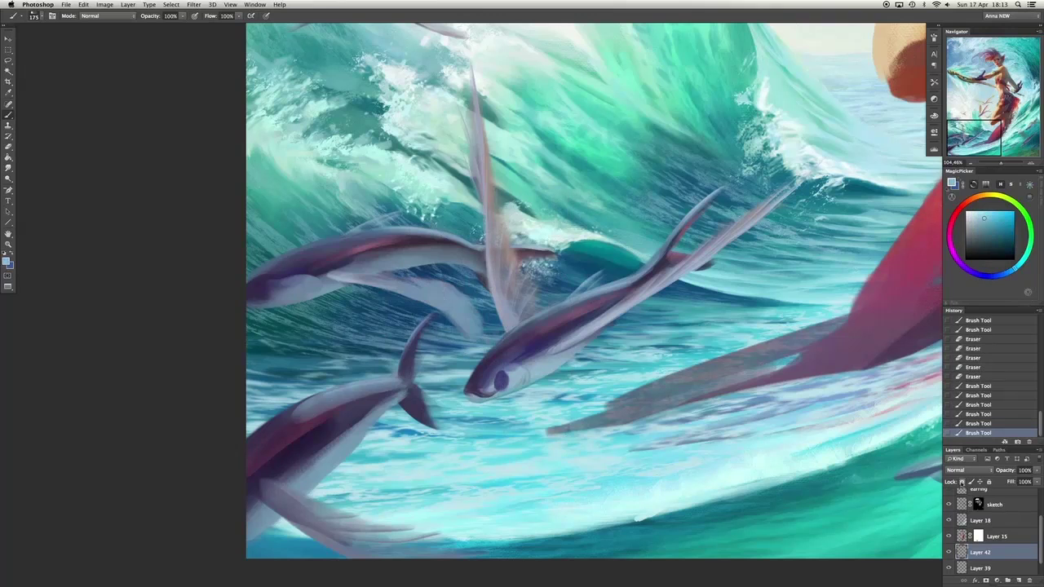
pyautogui.press('[')
pyautogui.press('[')
pyautogui.press('[')
pyautogui.press('[')
pyautogui.press('[')
pyautogui.press('[')
pyautogui.press('[')
pyautogui.press('[')
pyautogui.press('[')
pyautogui.press('[')
pyautogui.keyDown('alt'); pyautogui.click(442, 261); pyautogui.keyUp('alt')
pyautogui.moveTo(481, 336); pyautogui.dragTo(449, 285)
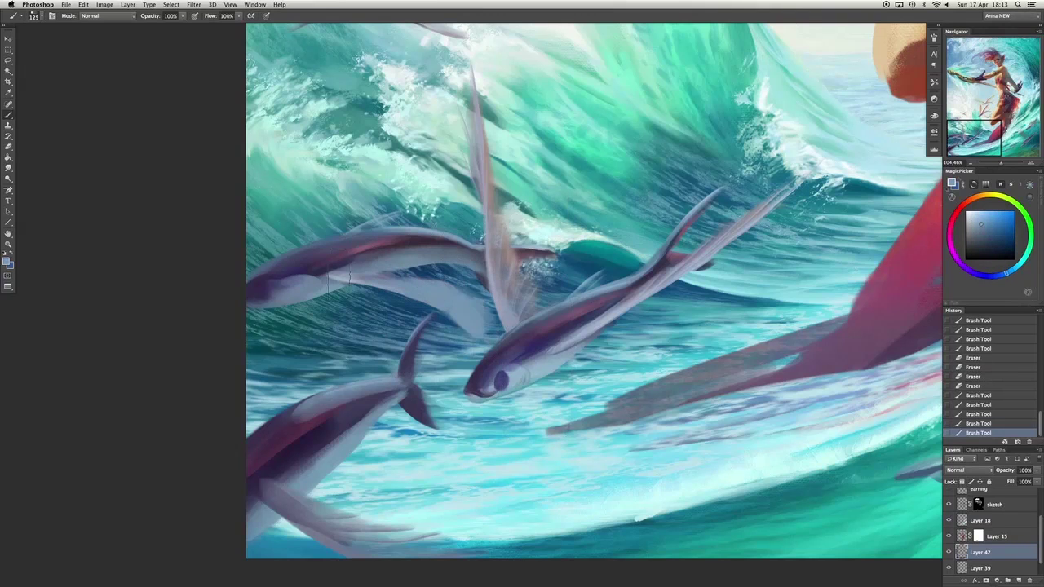
pyautogui.press('[')
pyautogui.press('[')
pyautogui.press('[')
pyautogui.press('[')
pyautogui.press('[')
pyautogui.press('[')
pyautogui.press('[')
pyautogui.press('[')
pyautogui.press('[')
pyautogui.press('[')
pyautogui.keyDown('alt'); pyautogui.click(479, 316); pyautogui.keyUp('alt')
pyautogui.moveTo(483, 324)
pyautogui.mouseDown()
pyautogui.moveTo(432, 282)
pyautogui.moveTo(462, 293)
pyautogui.mouseUp()
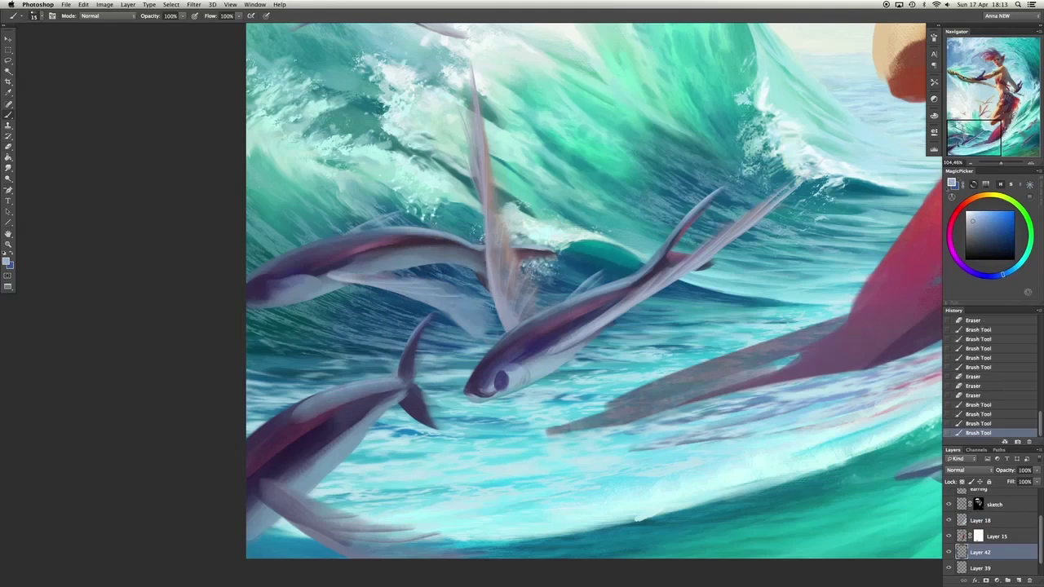
pyautogui.press(']')
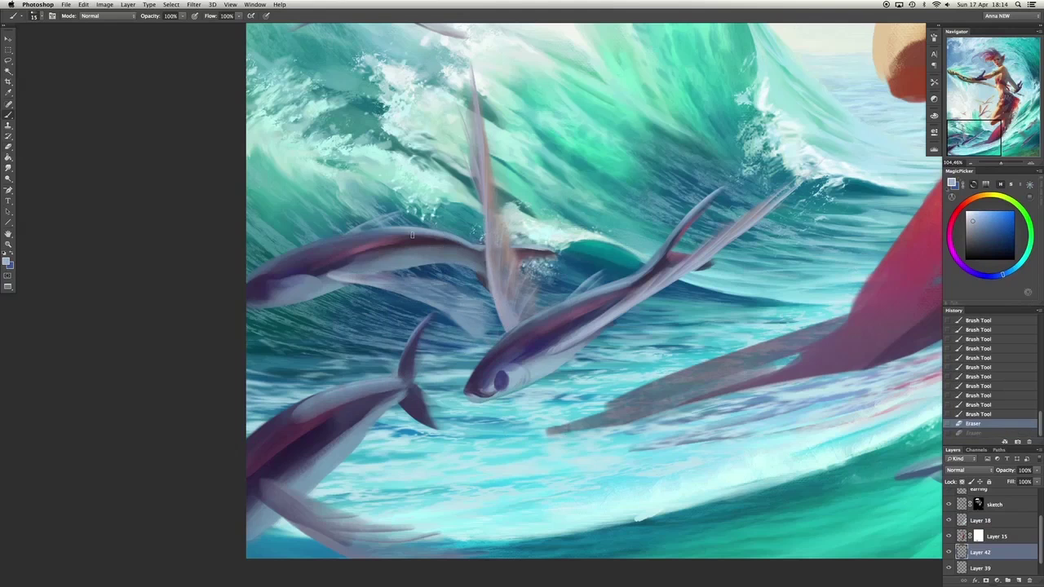
pyautogui.keyDown('alt'); pyautogui.click(555, 284); pyautogui.keyUp('alt')
# Switch to a smaller brush preset and paint a sampled orange stroke along the upper fin.
pyautogui.moveTo(490, 176)
pyautogui.mouseDown()
pyautogui.moveTo(400, 235)
pyautogui.moveTo(430, 343)
pyautogui.mouseUp()
pyautogui.press(']')
pyautogui.press(']')
pyautogui.press(']')
pyautogui.press(']')
pyautogui.press(']')
pyautogui.press(']')
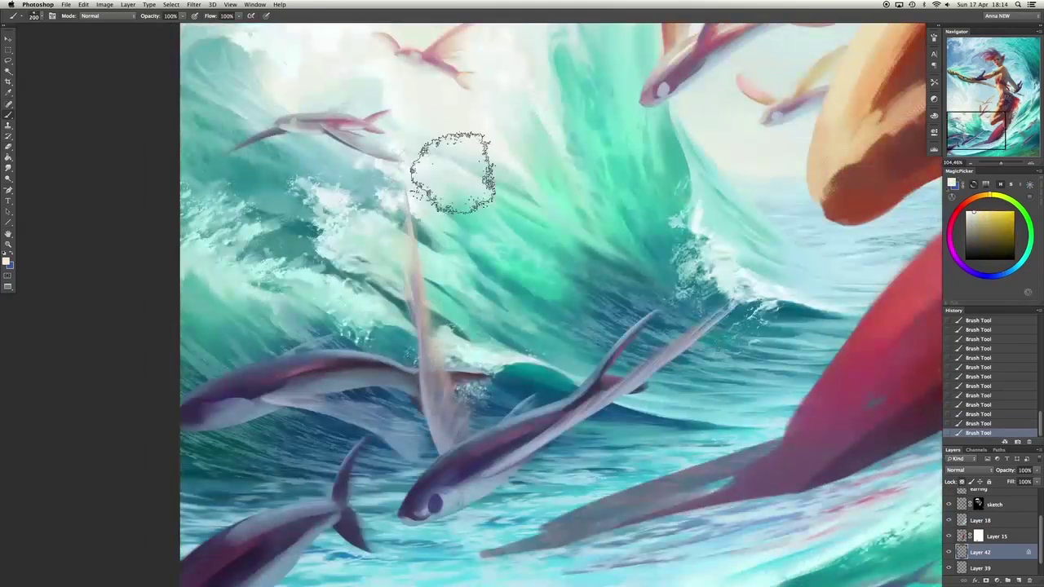
pyautogui.press('[')
pyautogui.press('[')
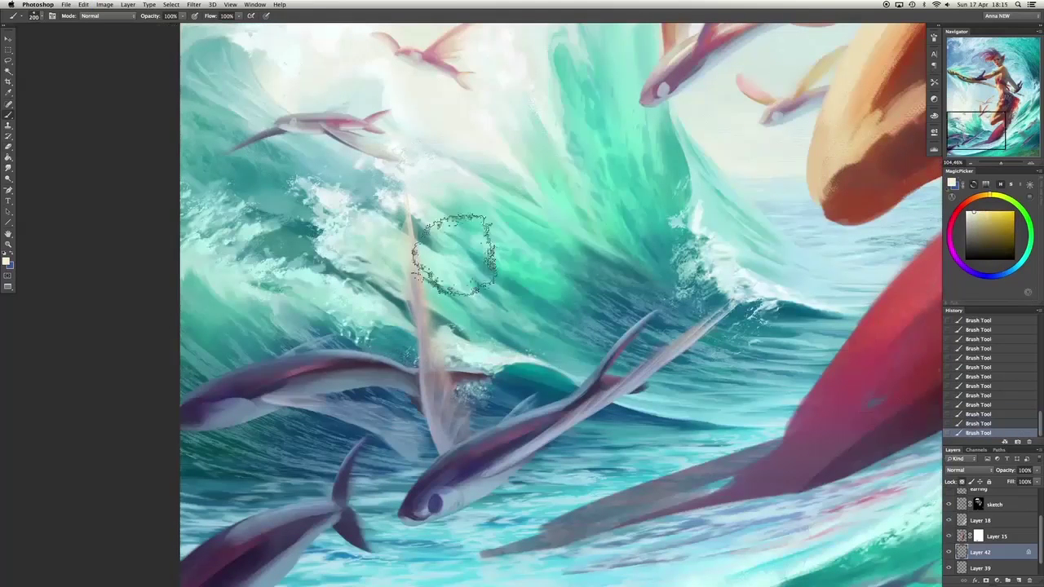
pyautogui.keyDown('alt'); pyautogui.click(440, 269); pyautogui.keyUp('alt')
pyautogui.rightClick(408, 346)
pyautogui.doubleClick(408, 346)
pyautogui.hotkey('ctrl', 'z')
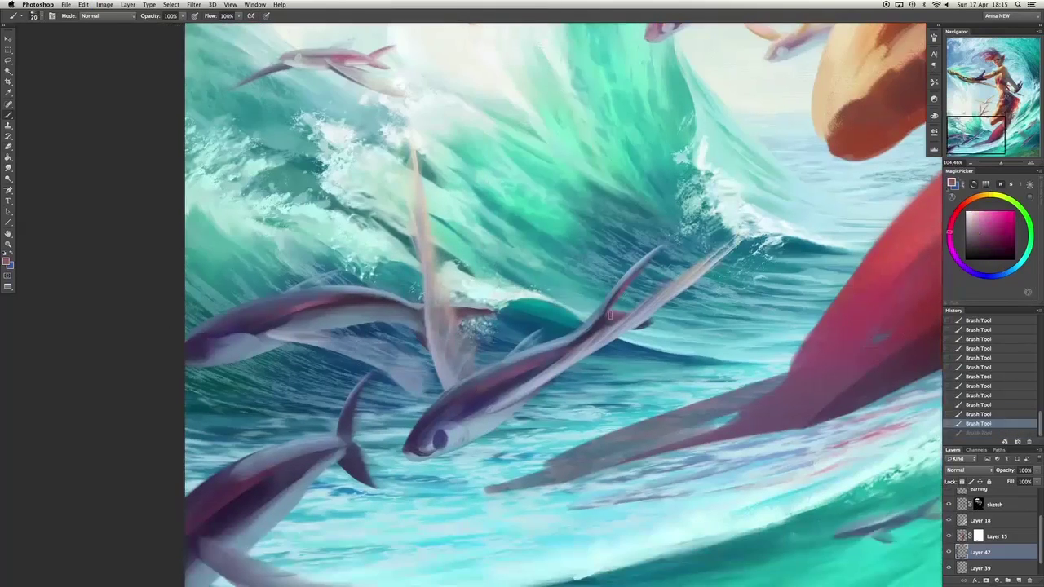
pyautogui.keyDown('alt'); pyautogui.click(610, 315); pyautogui.keyUp('alt')
pyautogui.press(']')
pyautogui.moveTo(609, 316); pyautogui.dragTo(652, 259)
# Shade the fish's underside and the left fish with a lighter blue-violet.
pyautogui.click(994, 276)
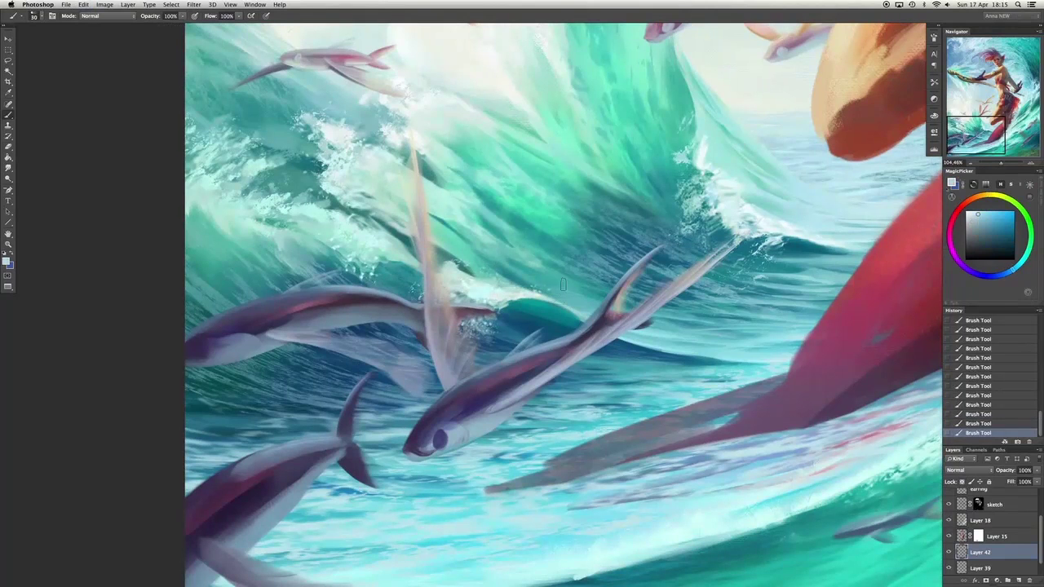
pyautogui.click(981, 238)
pyautogui.keyDown('alt'); pyautogui.click(445, 395); pyautogui.keyUp('alt')
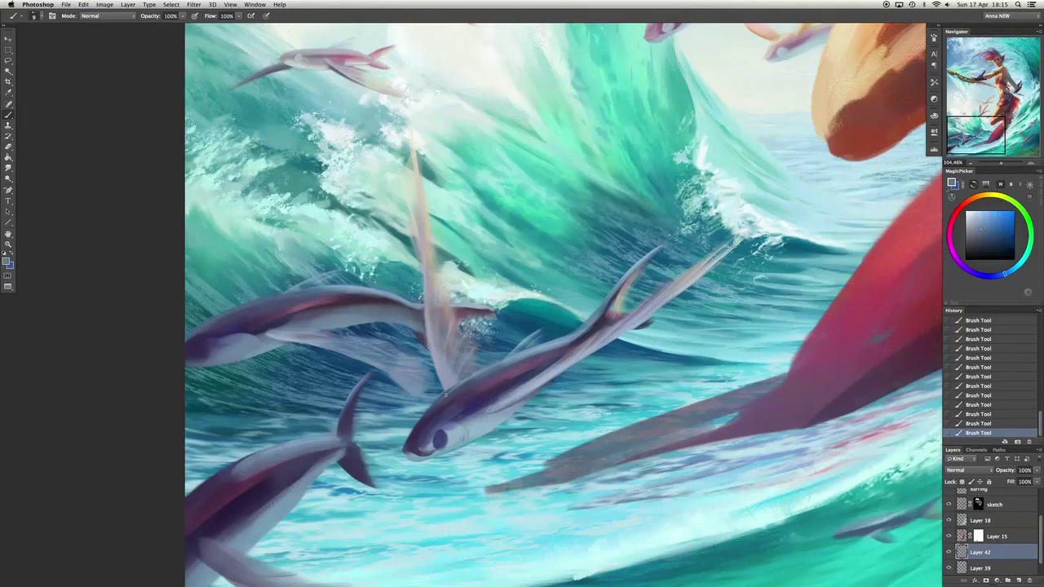
pyautogui.moveTo(452, 408)
pyautogui.mouseDown()
pyautogui.moveTo(426, 424)
pyautogui.moveTo(454, 398)
pyautogui.mouseUp()
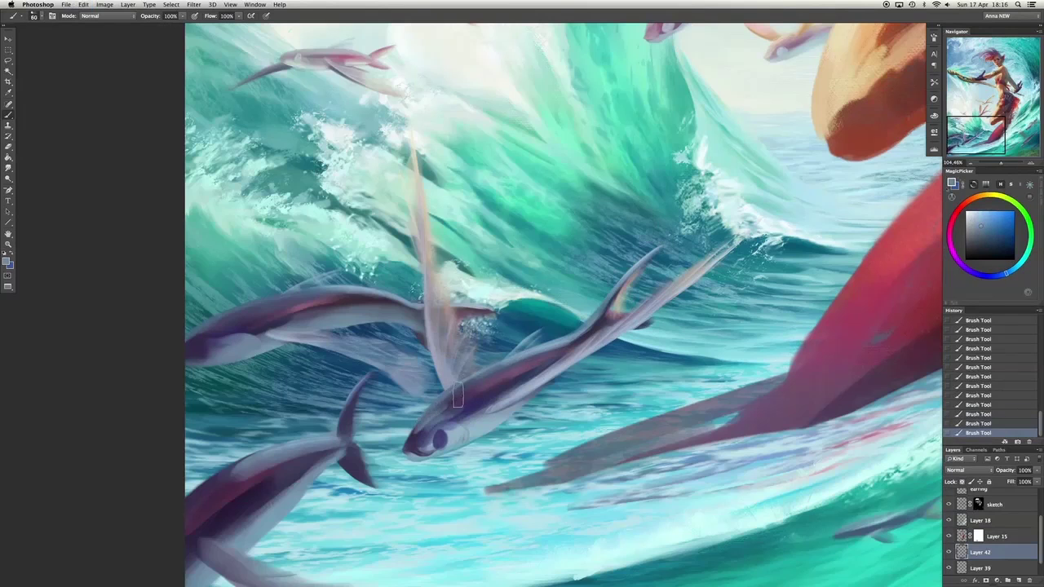
pyautogui.moveTo(233, 332); pyautogui.dragTo(285, 326)
pyautogui.scroll(5, 610, 143)
# Paint light red and pale peach strokes onto the central flying fish's wings.
pyautogui.keyDown('alt'); pyautogui.click(610, 143); pyautogui.keyUp('alt')
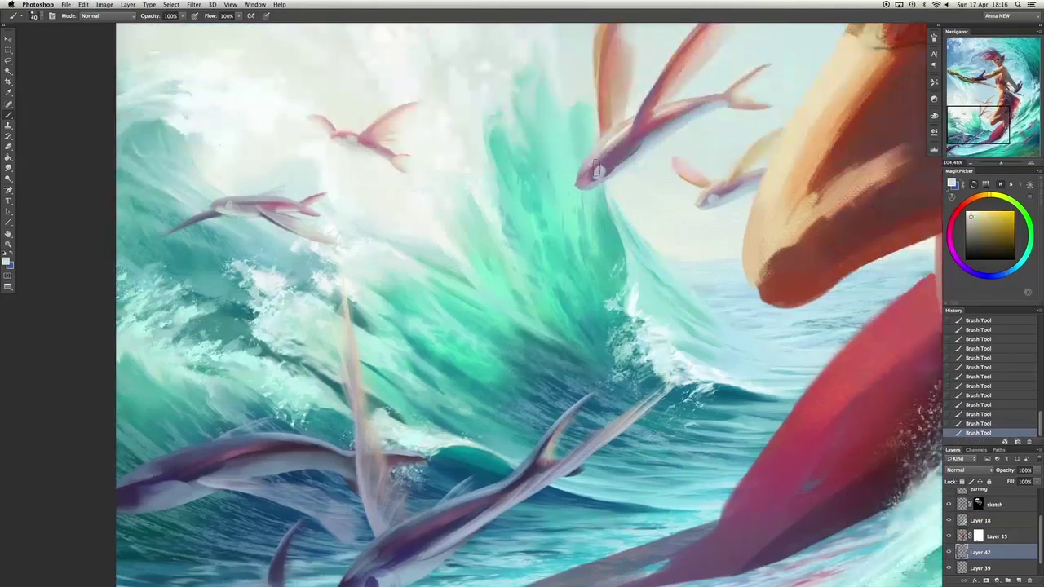
pyautogui.scroll(4, 597, 169)
pyautogui.keyDown('alt'); pyautogui.click(546, 63); pyautogui.keyUp('alt')
pyautogui.moveTo(572, 184)
pyautogui.mouseDown()
pyautogui.moveTo(599, 206)
pyautogui.moveTo(641, 152)
pyautogui.moveTo(604, 200)
pyautogui.mouseUp()
pyautogui.keyDown('alt'); pyautogui.click(656, 114); pyautogui.keyUp('alt')
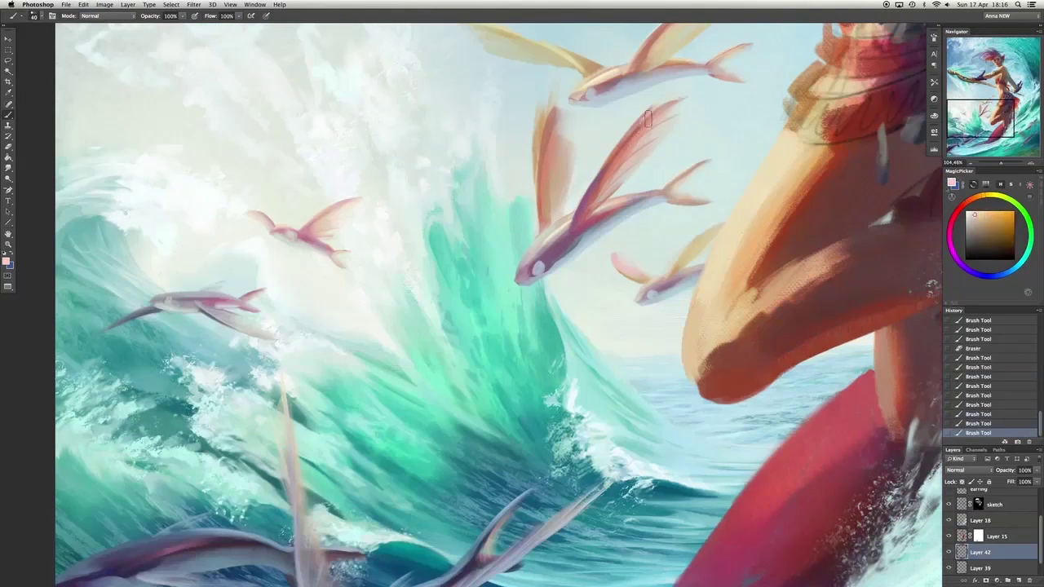
pyautogui.moveTo(662, 106)
pyautogui.mouseDown()
pyautogui.moveTo(589, 186)
pyautogui.moveTo(546, 195)
pyautogui.mouseUp()
# Erase rough strokes on the small fish, then add small strokes to the mid-left fish.
pyautogui.press('e')
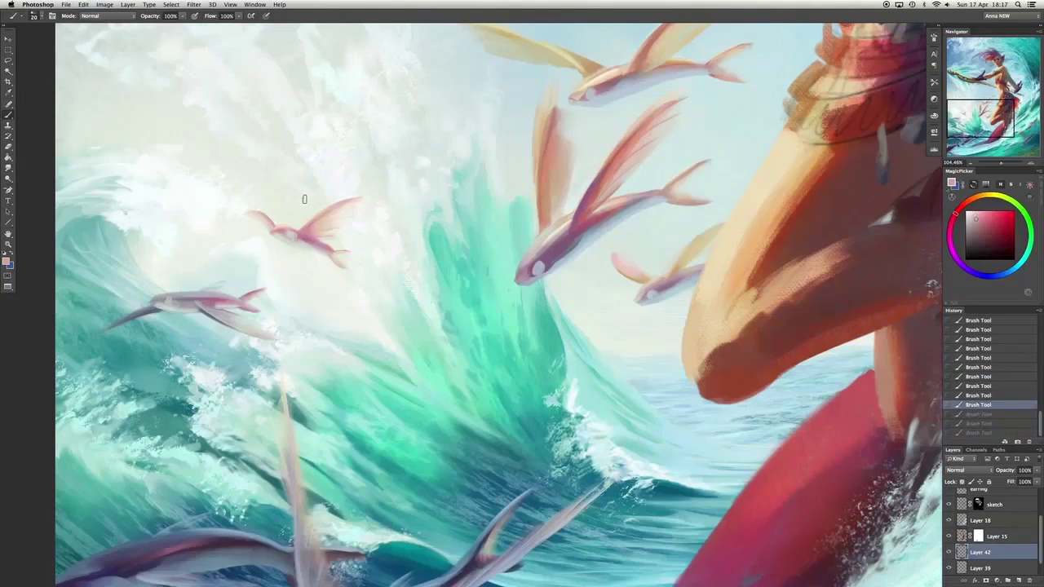
pyautogui.moveTo(305, 198); pyautogui.dragTo(320, 249)
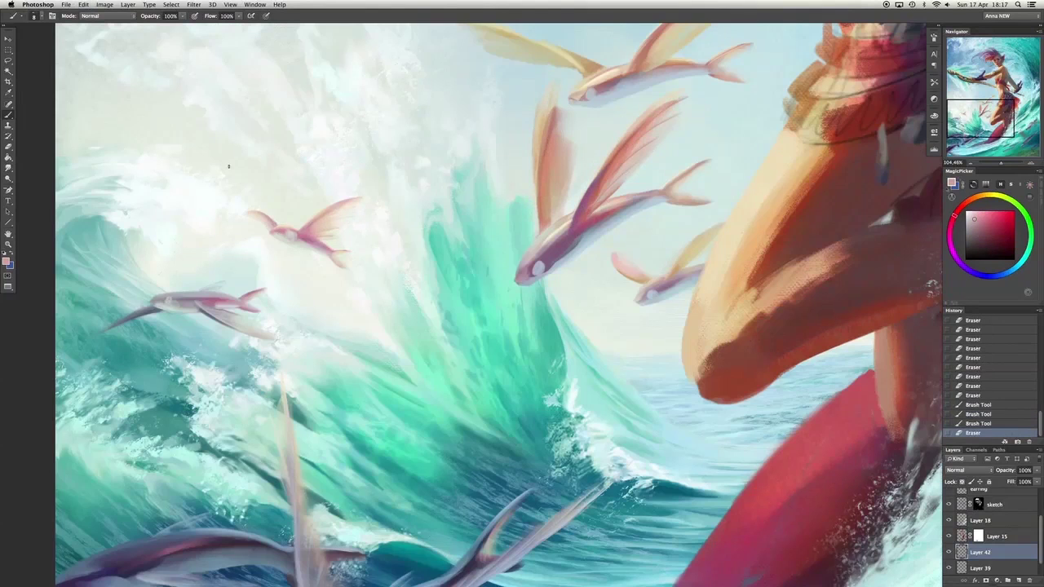
pyautogui.moveTo(228, 167); pyautogui.dragTo(428, 156)
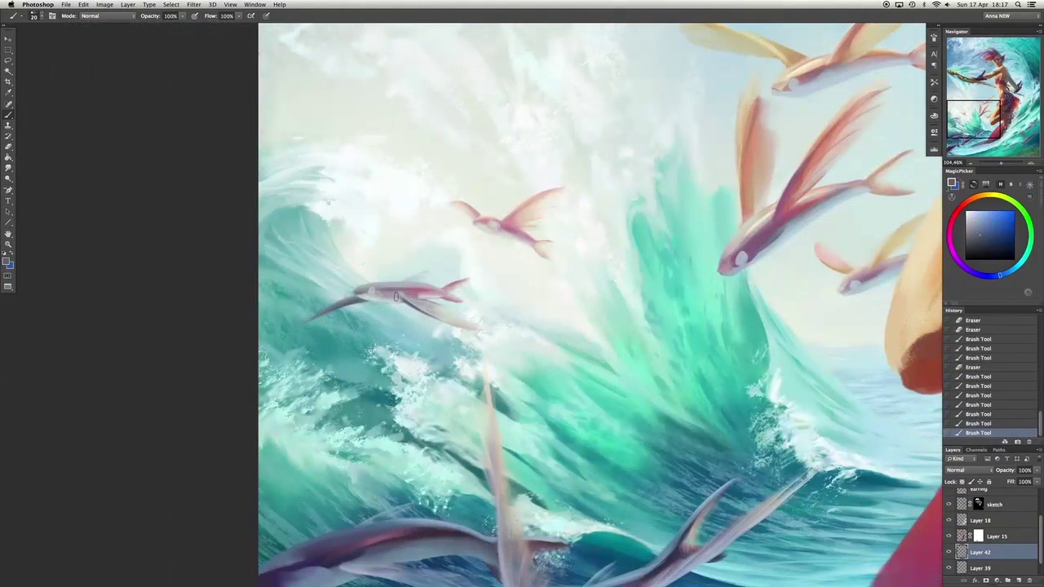
pyautogui.moveTo(388, 287); pyautogui.dragTo(310, 325)
# Sample purple, red-orange and pale yellow, and paint pale yellow highlights on the central fish.
pyautogui.keyDown('alt'); pyautogui.click(359, 308); pyautogui.keyUp('alt')
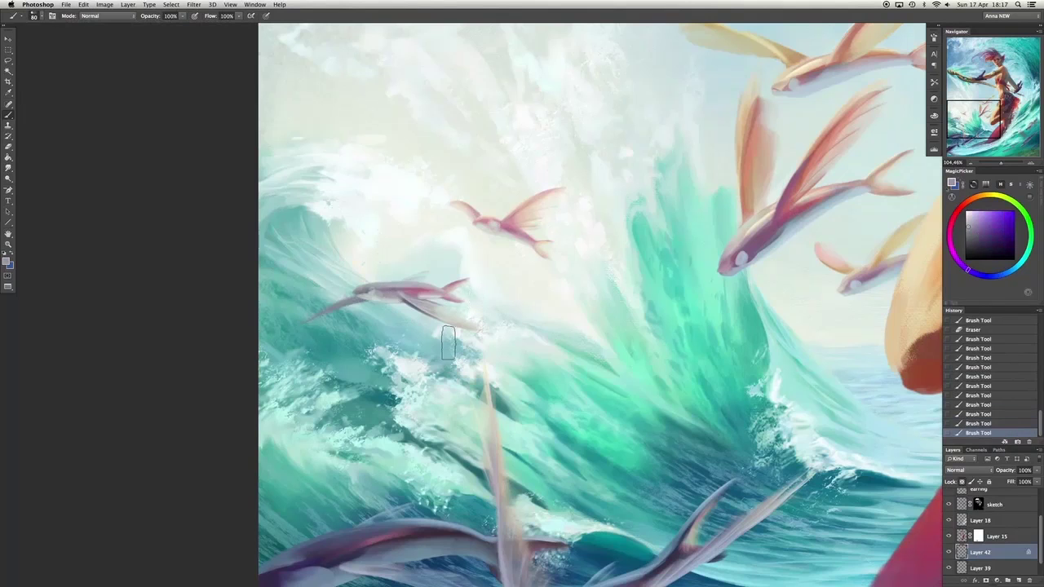
pyautogui.keyDown('alt'); pyautogui.click(448, 343); pyautogui.keyUp('alt')
pyautogui.hscroll(7, 832, 416)
pyautogui.scroll(5, 591, 196)
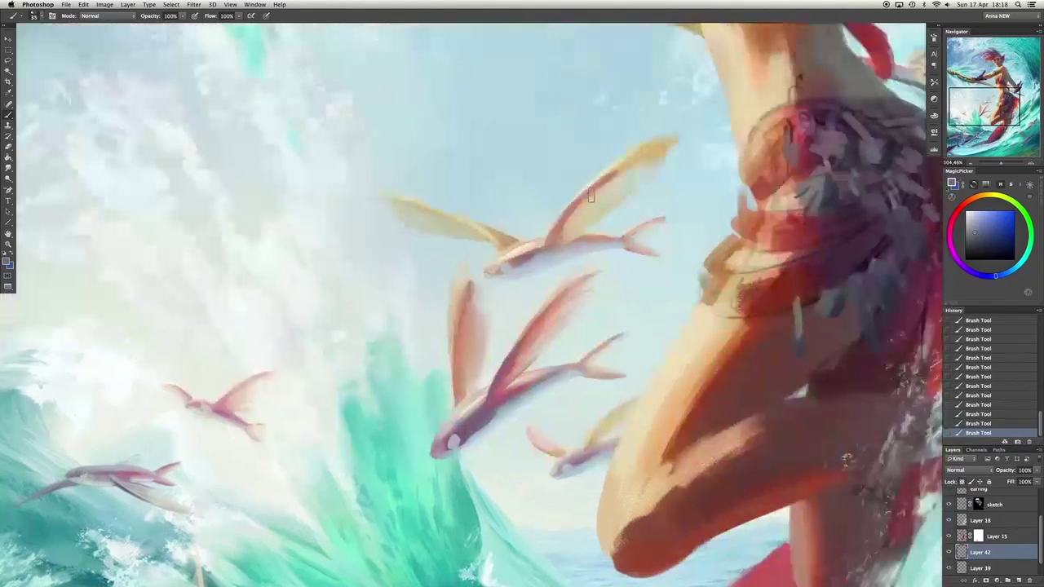
pyautogui.keyDown('alt'); pyautogui.click(474, 306); pyautogui.keyUp('alt')
pyautogui.keyDown('alt'); pyautogui.click(464, 251); pyautogui.keyUp('alt')
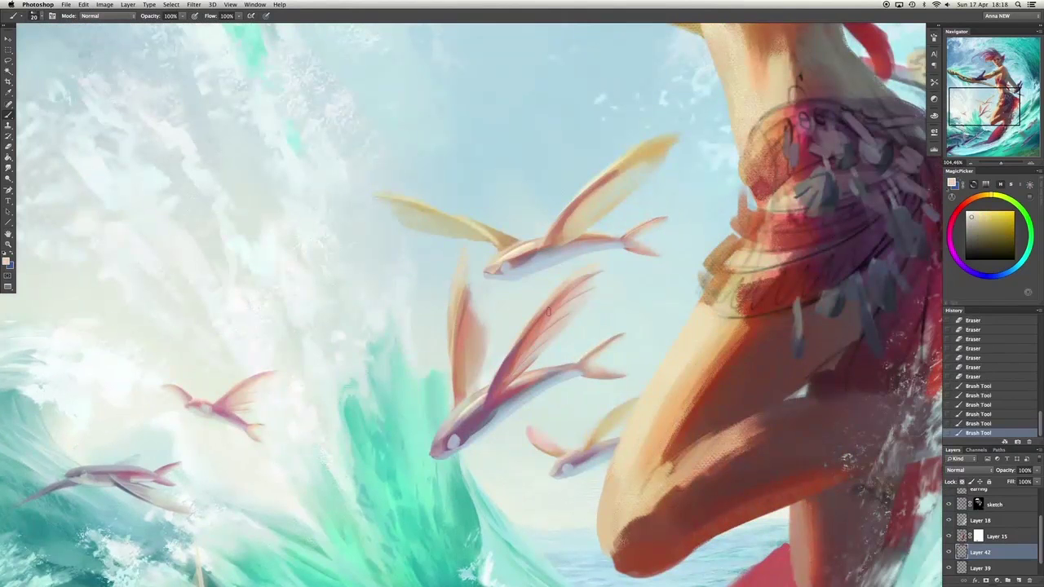
pyautogui.moveTo(548, 311); pyautogui.dragTo(538, 310)
# Erase the edge of the left fish's fin.
pyautogui.keyDown('alt'); pyautogui.click(450, 351); pyautogui.keyUp('alt')
pyautogui.press('e')
pyautogui.moveTo(457, 359)
pyautogui.mouseDown()
pyautogui.moveTo(470, 345)
pyautogui.moveTo(465, 363)
pyautogui.moveTo(458, 350)
pyautogui.mouseUp()
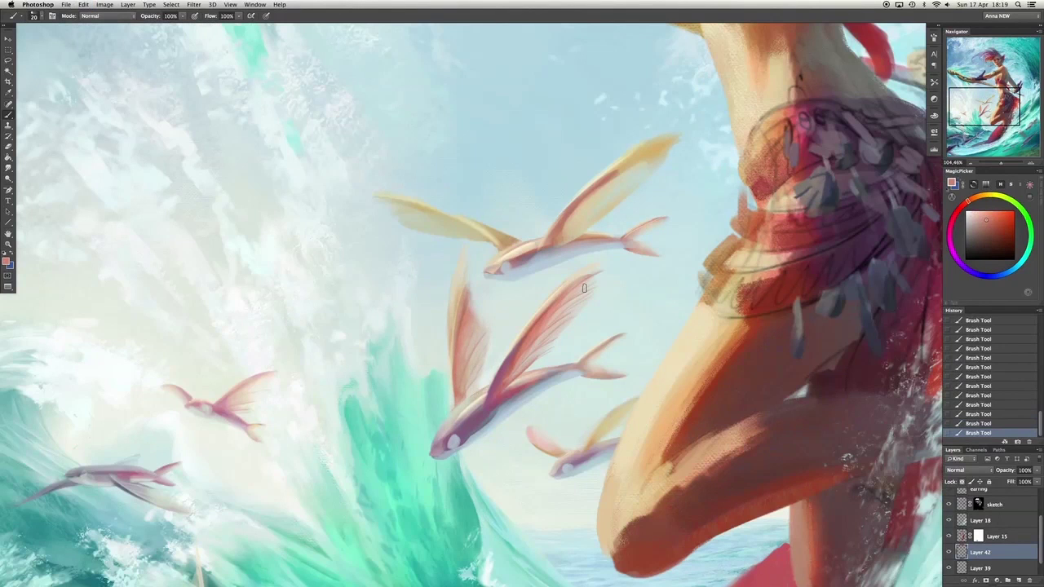
# Dab pale sky blue near the fish and paint magenta strokes on its fins.
pyautogui.moveTo(584, 288); pyautogui.dragTo(645, 76)
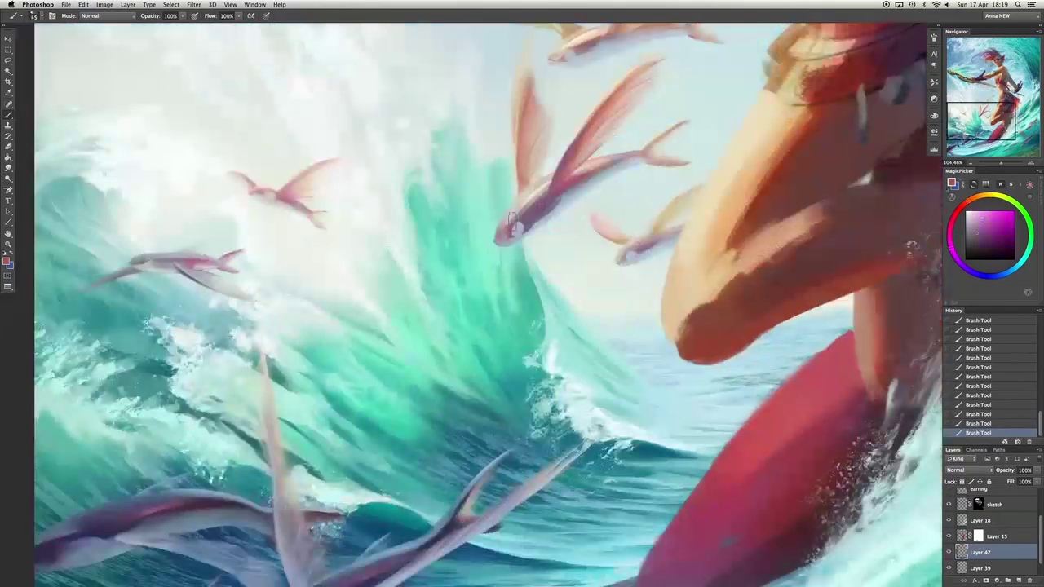
pyautogui.hotkey('ctrl', 'alt', 'z')
pyautogui.hotkey('ctrl', 'alt', 'z')
pyautogui.hotkey('ctrl', 'shift', 'z')
pyautogui.hotkey('ctrl', 'shift', 'z')
pyautogui.keyDown('alt'); pyautogui.click(629, 258); pyautogui.keyUp('alt')
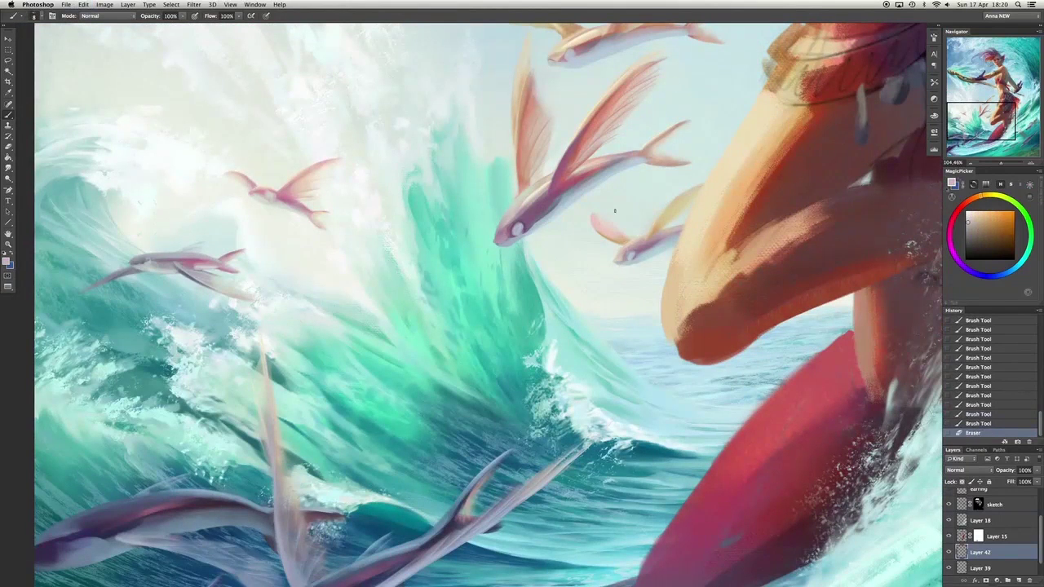
pyautogui.click(651, 239)
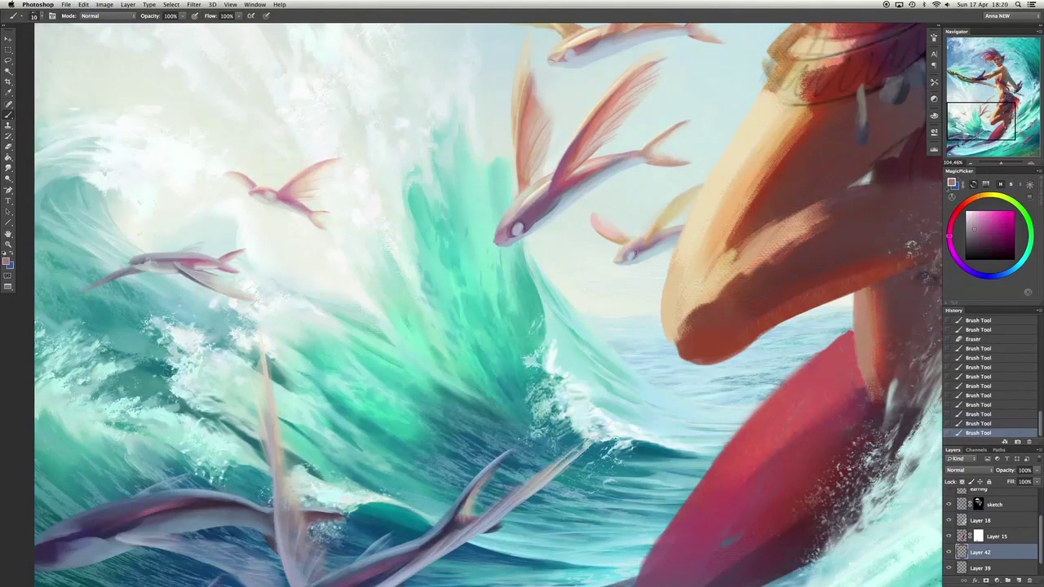
pyautogui.keyDown('alt'); pyautogui.click(708, 200); pyautogui.keyUp('alt')
pyautogui.keyDown('alt'); pyautogui.click(662, 249); pyautogui.keyUp('alt')
pyautogui.moveTo(576, 192)
pyautogui.mouseDown()
pyautogui.moveTo(617, 184)
pyautogui.moveTo(644, 139)
pyautogui.mouseUp()
# Shift the paint colour toward purple, then paint yellow along the upper fish's wing.
pyautogui.scroll(5, 610, 175)
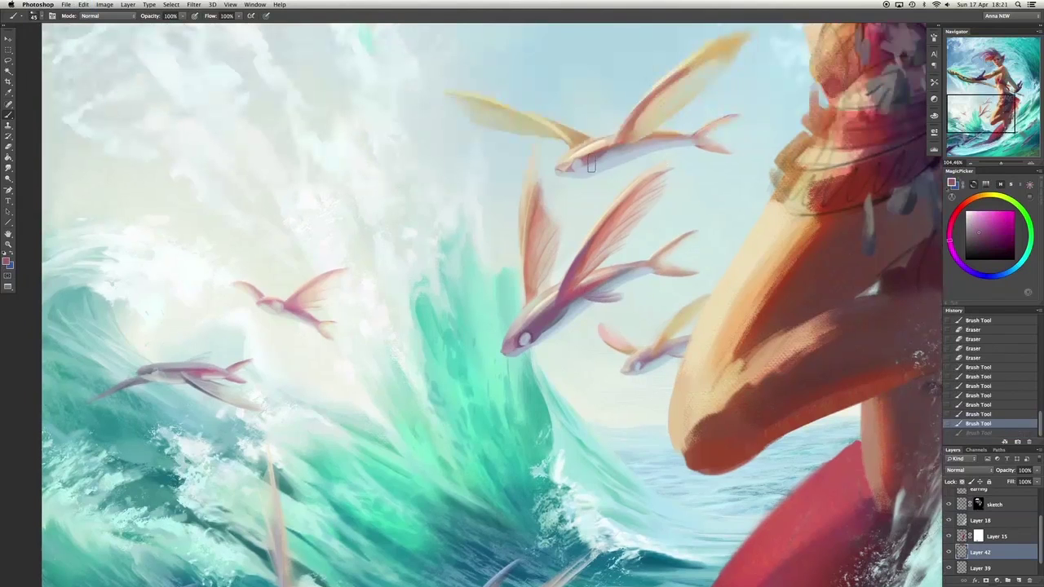
pyautogui.keyDown('alt'); pyautogui.click(575, 163); pyautogui.keyUp('alt')
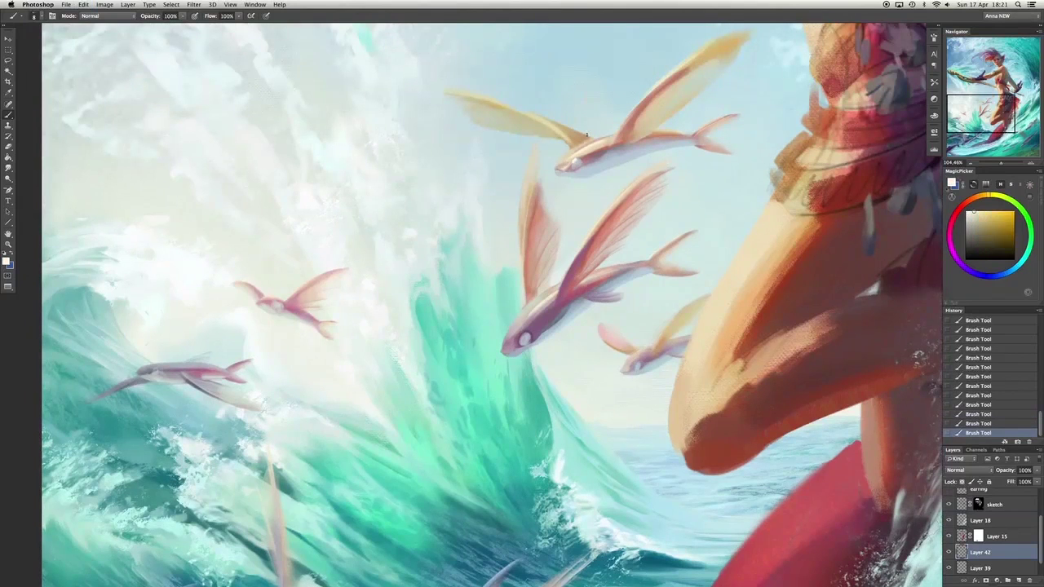
pyautogui.click(970, 218)
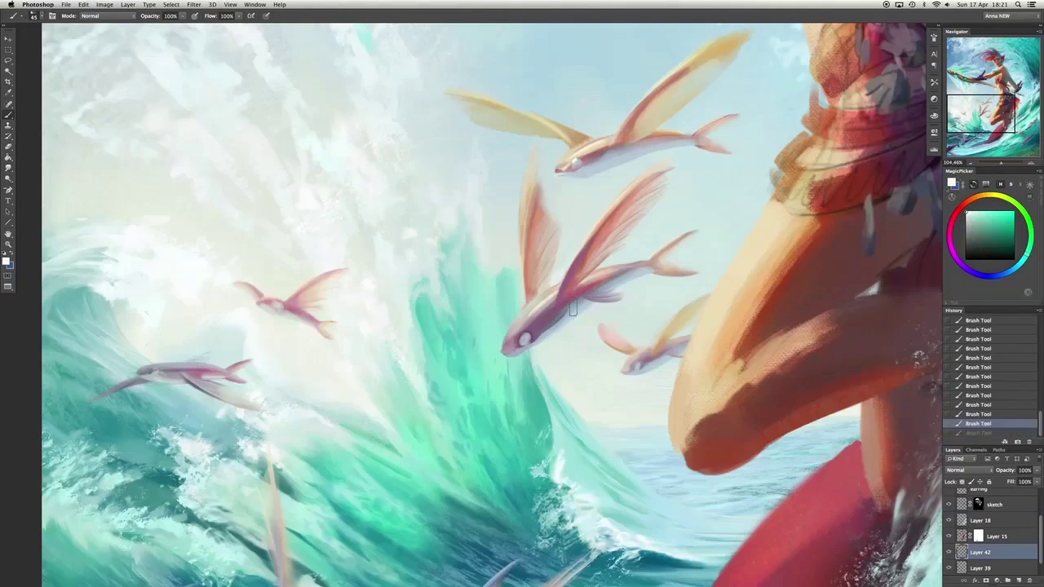
pyautogui.moveTo(958, 214); pyautogui.dragTo(968, 266)
pyautogui.keyDown('alt'); pyautogui.click(628, 128); pyautogui.keyUp('alt')
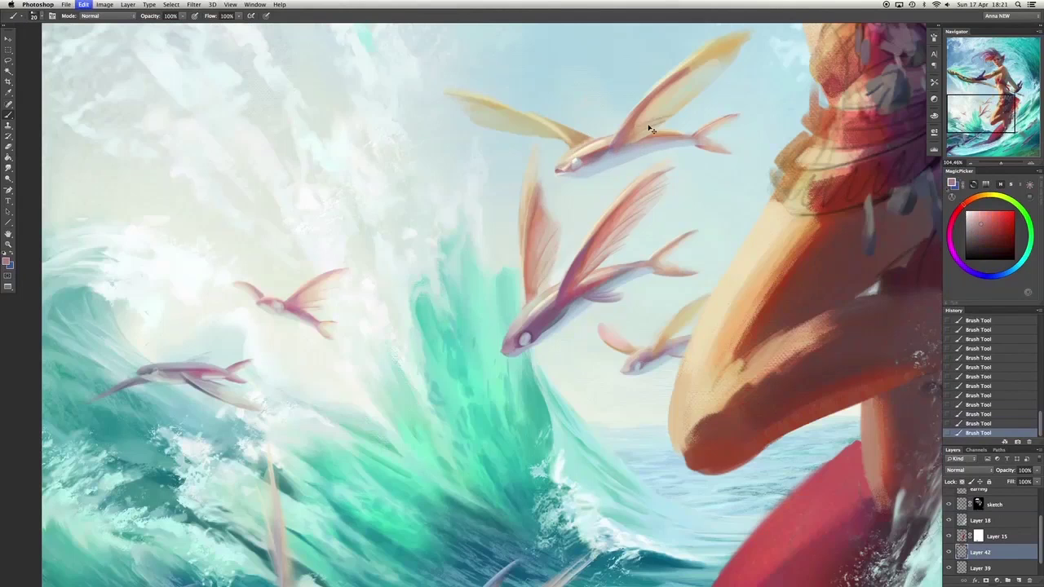
pyautogui.moveTo(644, 122); pyautogui.dragTo(677, 96)
# Erase to soften the upper fish's wing edges and the area beside the wing.
pyautogui.scroll(5, 675, 98)
pyautogui.hscroll(4, 675, 98)
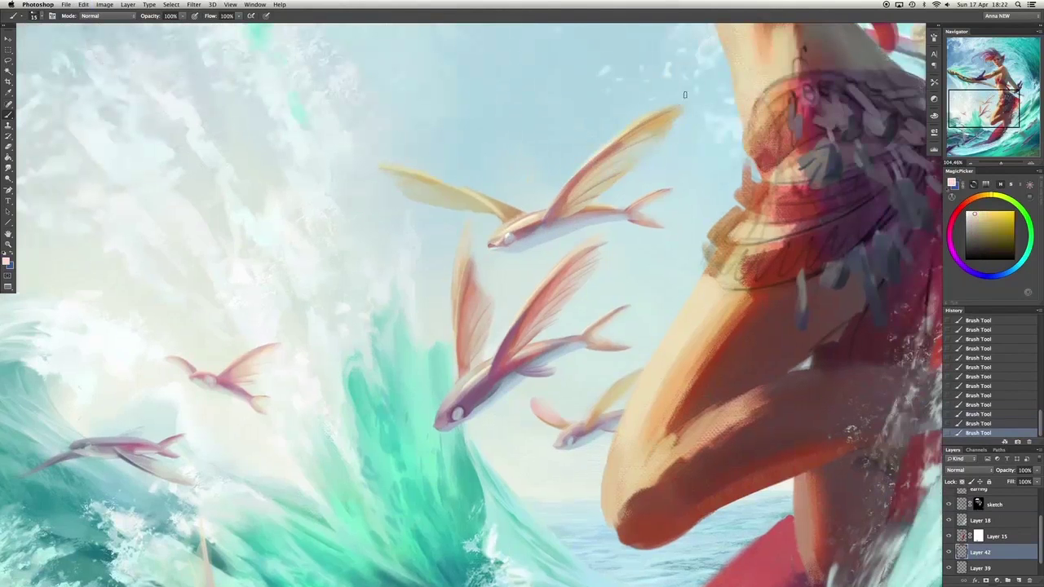
pyautogui.keyDown('alt'); pyautogui.click(631, 135); pyautogui.keyUp('alt')
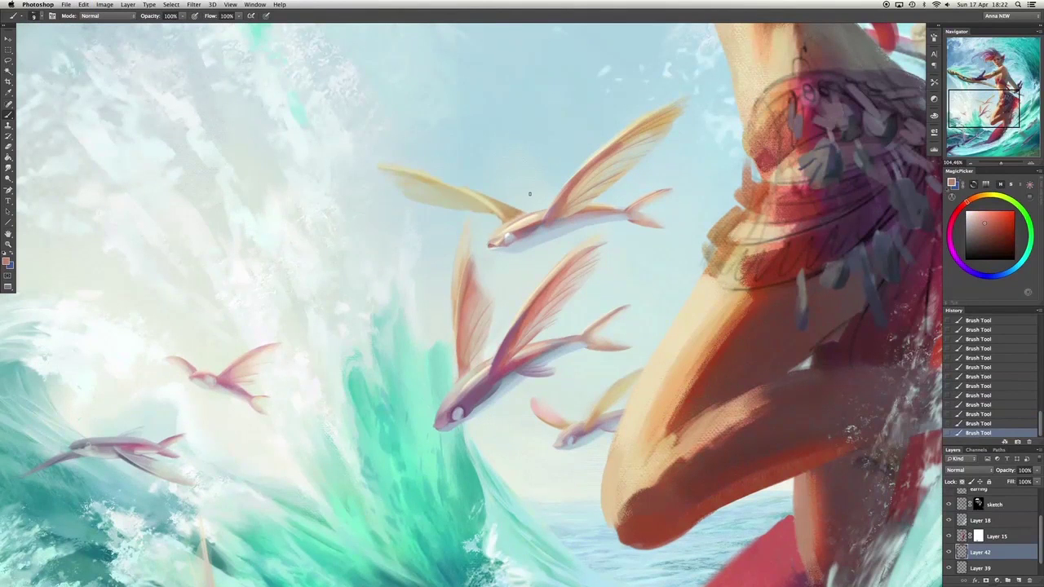
pyautogui.press('e')
pyautogui.moveTo(432, 219); pyautogui.dragTo(422, 212)
pyautogui.moveTo(390, 179); pyautogui.dragTo(441, 201)
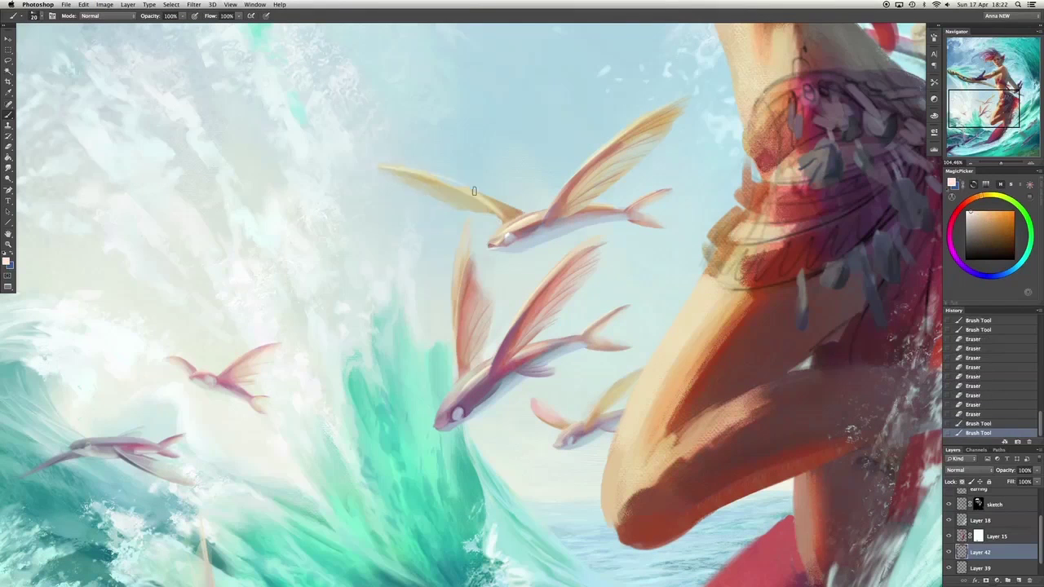
pyautogui.moveTo(513, 162); pyautogui.dragTo(528, 129)
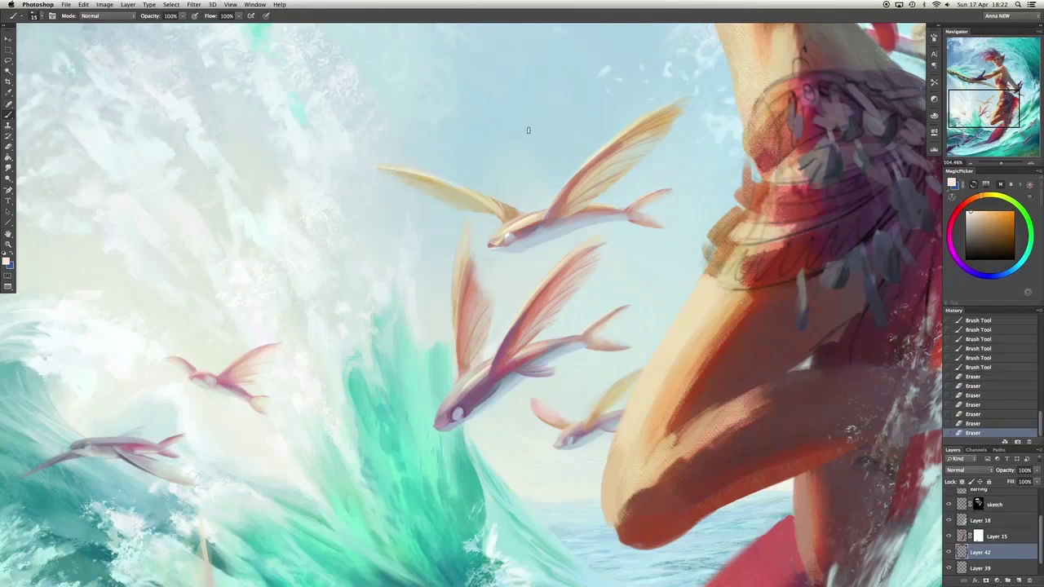
# Paint small red and pale peach strokes along the upper fish's wing.
pyautogui.press('b')
pyautogui.moveTo(460, 193); pyautogui.dragTo(474, 198)
pyautogui.keyDown('alt'); pyautogui.click(469, 201); pyautogui.keyUp('alt')
pyautogui.moveTo(476, 200); pyautogui.dragTo(483, 203)
pyautogui.keyDown('alt'); pyautogui.click(487, 205); pyautogui.keyUp('alt')
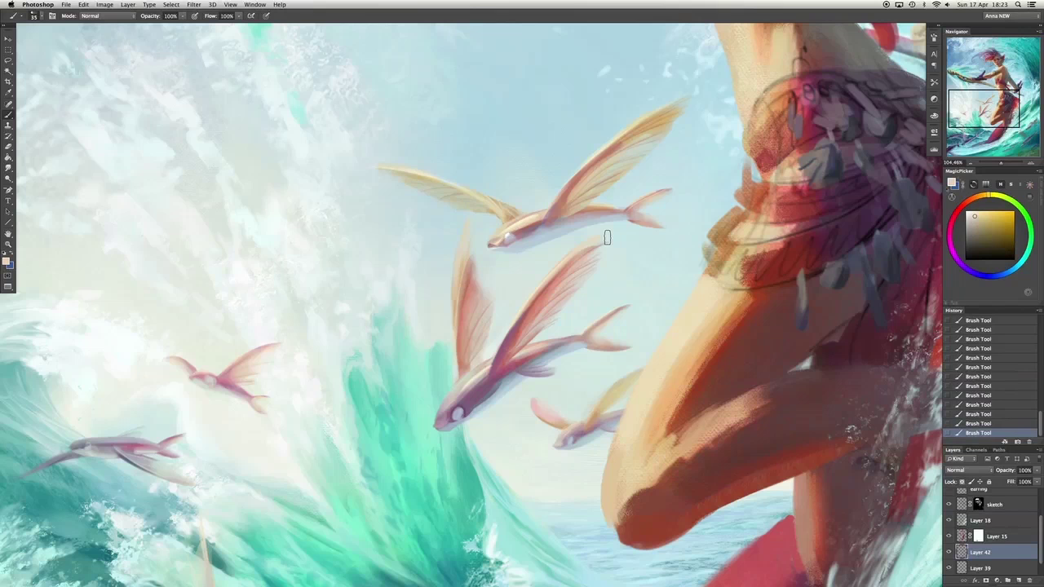
# Paint light sky blue around the upper fish to clean up its surroundings.
pyautogui.keyDown('alt'); pyautogui.click(517, 249); pyautogui.keyUp('alt')
pyautogui.moveTo(544, 238); pyautogui.dragTo(617, 221)
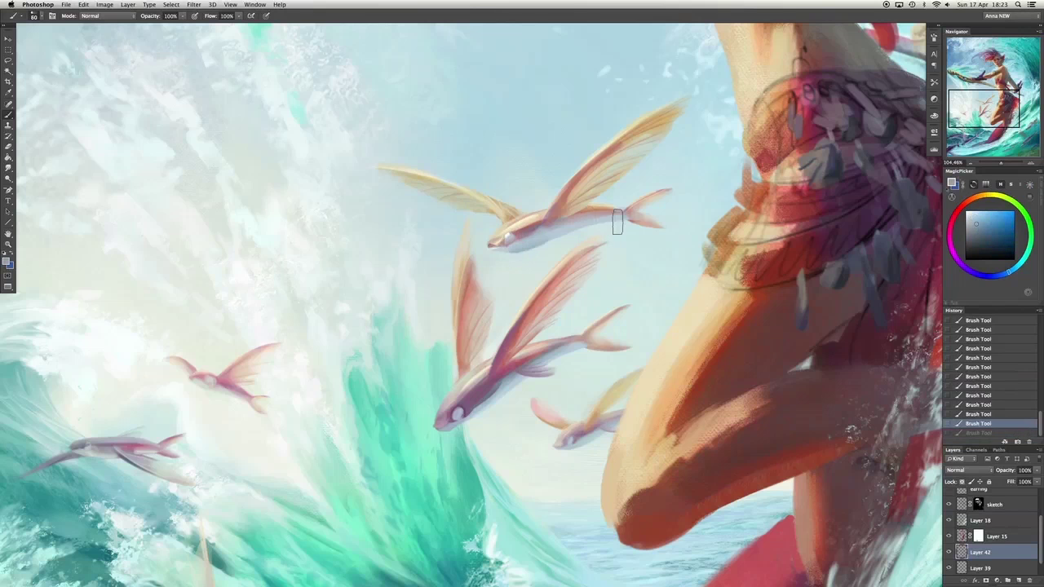
pyautogui.click(508, 247)
pyautogui.click(509, 247)
pyautogui.moveTo(508, 247); pyautogui.dragTo(517, 338)
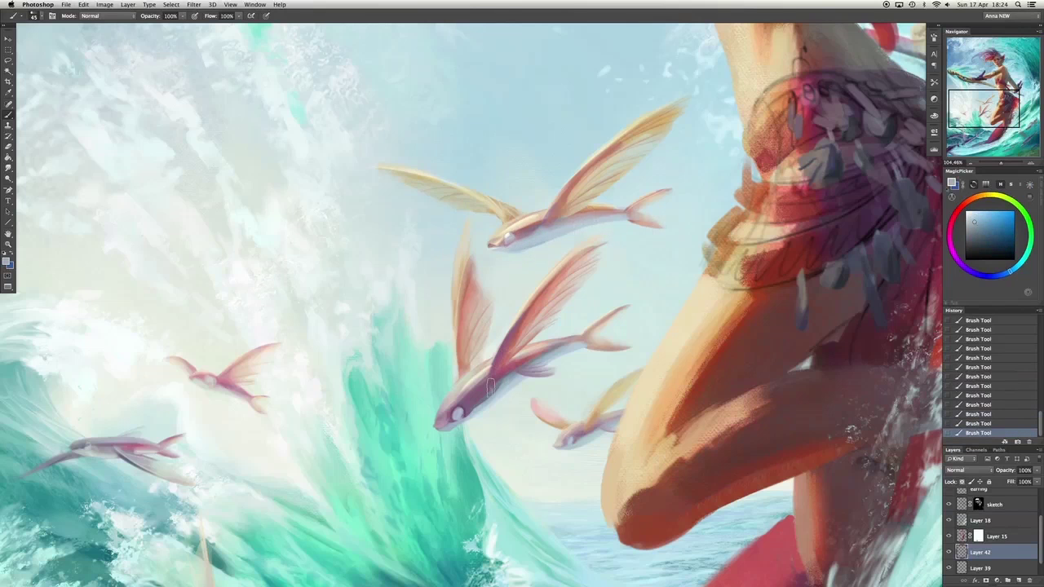
# Repaint the upper fish's wing and wing tip in warm yellow-orange, undoing the last stroke.
pyautogui.keyDown('alt'); pyautogui.click(547, 212); pyautogui.keyUp('alt')
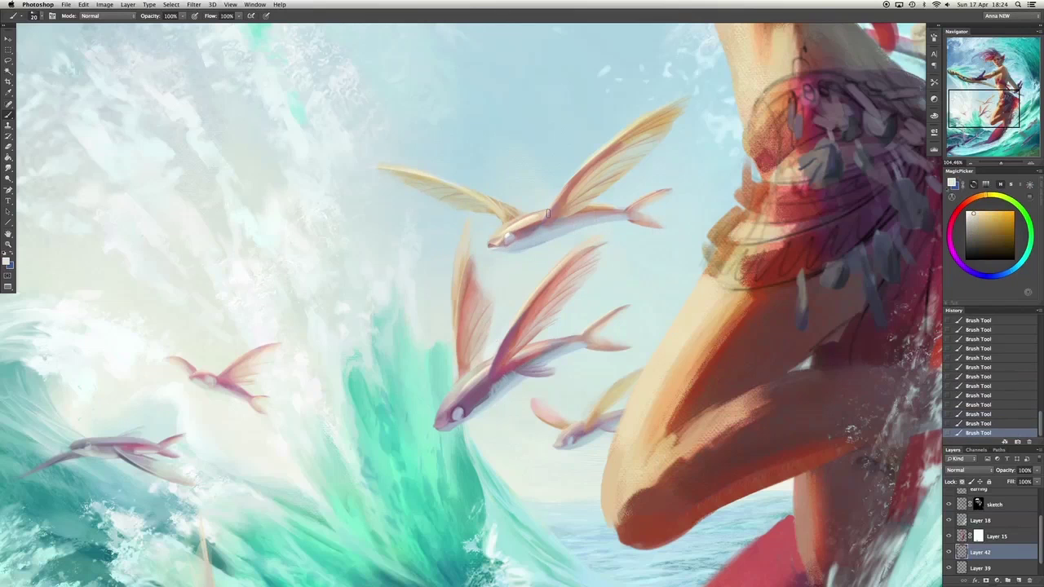
pyautogui.keyDown('alt'); pyautogui.click(524, 232); pyautogui.keyUp('alt')
pyautogui.keyDown('alt'); pyautogui.click(683, 182); pyautogui.keyUp('alt')
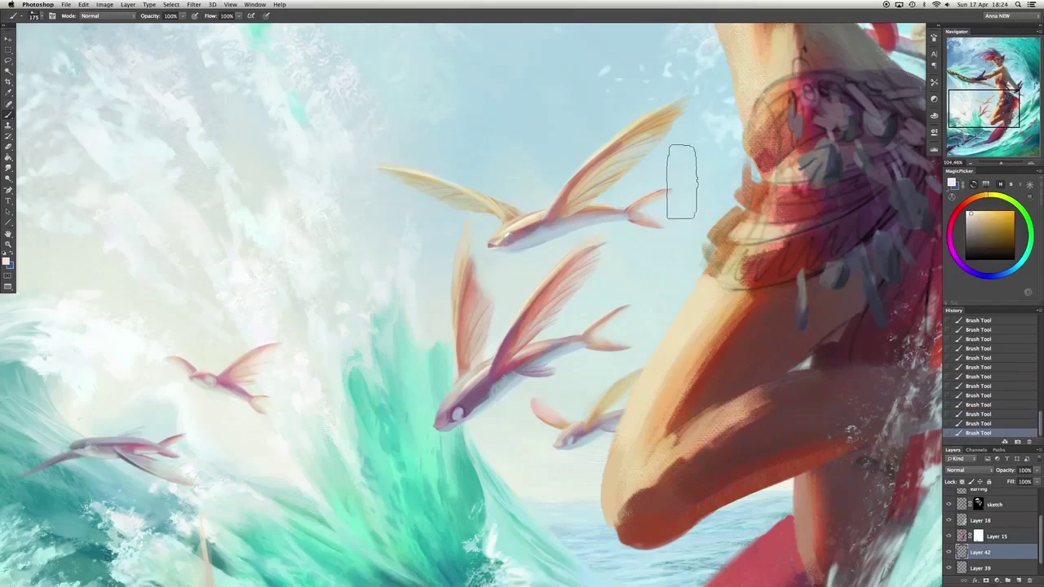
pyautogui.press('e')
pyautogui.moveTo(434, 168); pyautogui.dragTo(498, 212)
pyautogui.press('b')
pyautogui.moveTo(595, 167); pyautogui.dragTo(611, 176)
pyautogui.moveTo(634, 115); pyautogui.dragTo(634, 131)
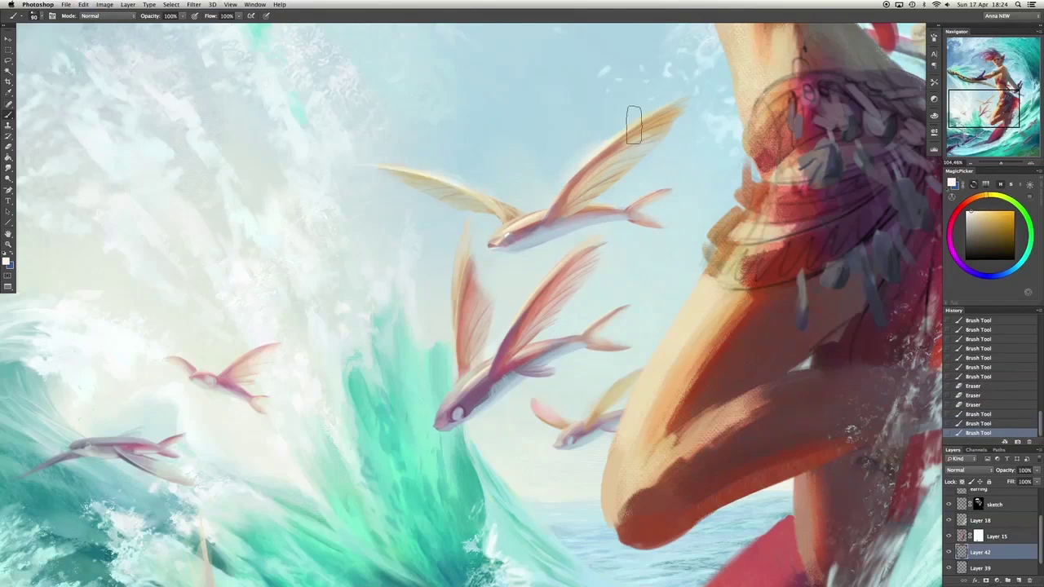
pyautogui.moveTo(587, 155); pyautogui.dragTo(628, 122)
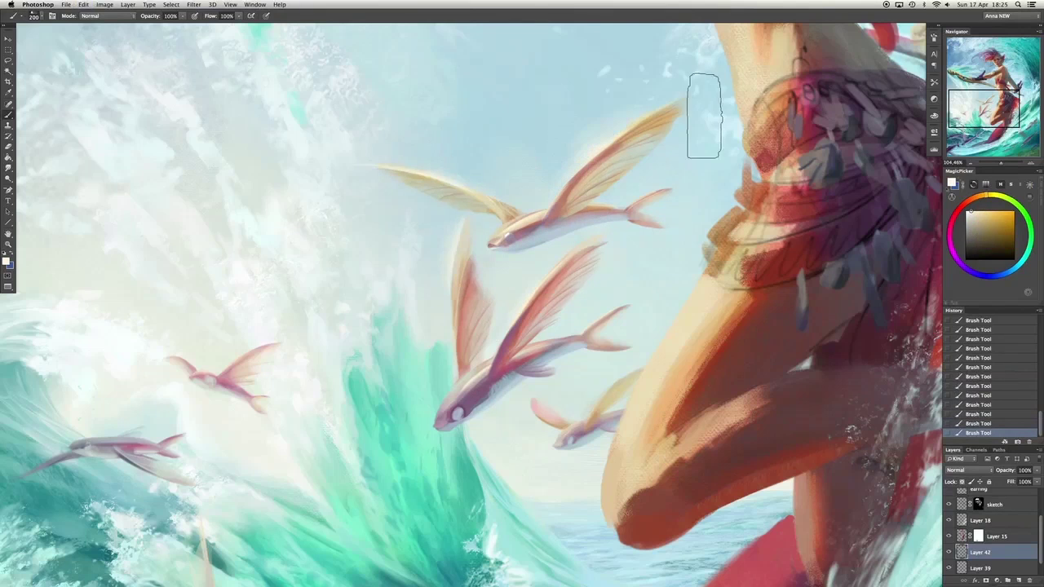
pyautogui.press('super+z')
# Dab paint near the upper fish's tail, then undo the latest strokes.
pyautogui.click(641, 196)
pyautogui.hscroll(-5, 336, 296)
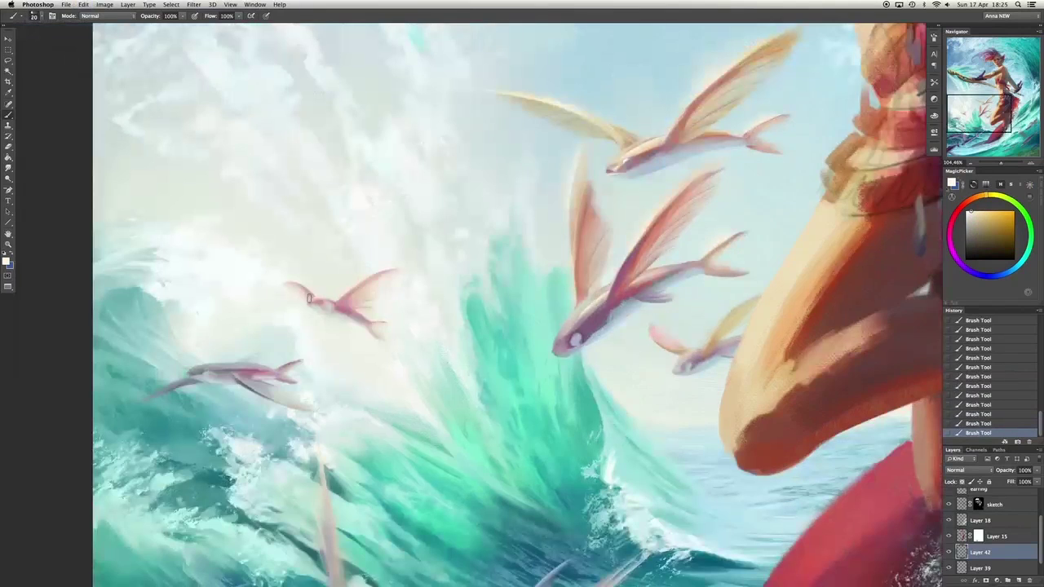
pyautogui.press('super+z')
pyautogui.press('super+z')
pyautogui.hscroll(5, 567, 304)
pyautogui.scroll(-2, 567, 303)
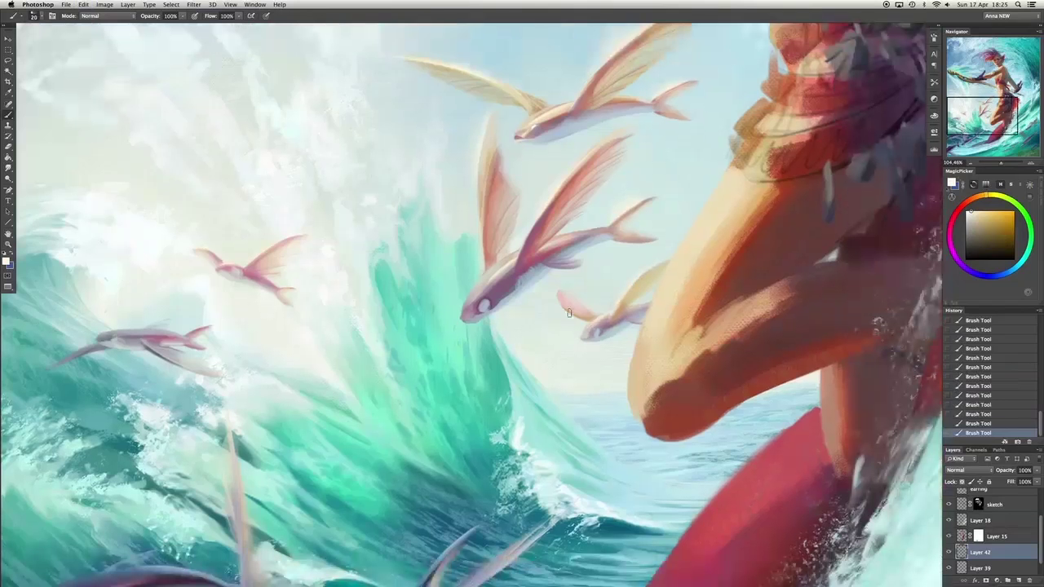
pyautogui.press('super+alt+z')
pyautogui.press('super+alt+z')
# Dab paint onto the small flying fish and add a magenta stroke on its fin.
pyautogui.click(563, 302)
pyautogui.click(646, 305)
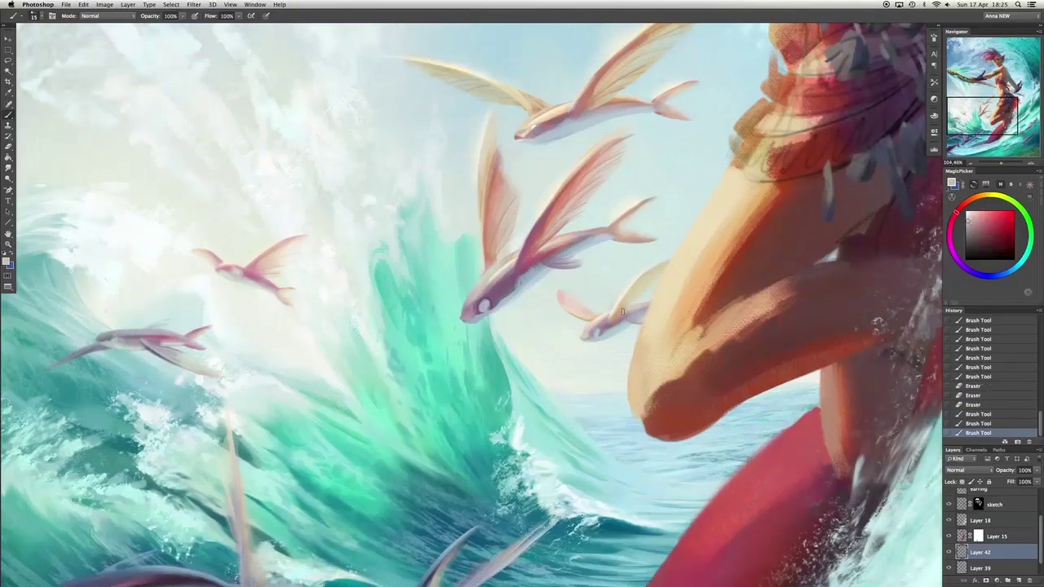
pyautogui.click(639, 306)
pyautogui.moveTo(664, 274); pyautogui.dragTo(620, 327)
pyautogui.keyDown('alt'); pyautogui.click(596, 345); pyautogui.keyUp('alt')
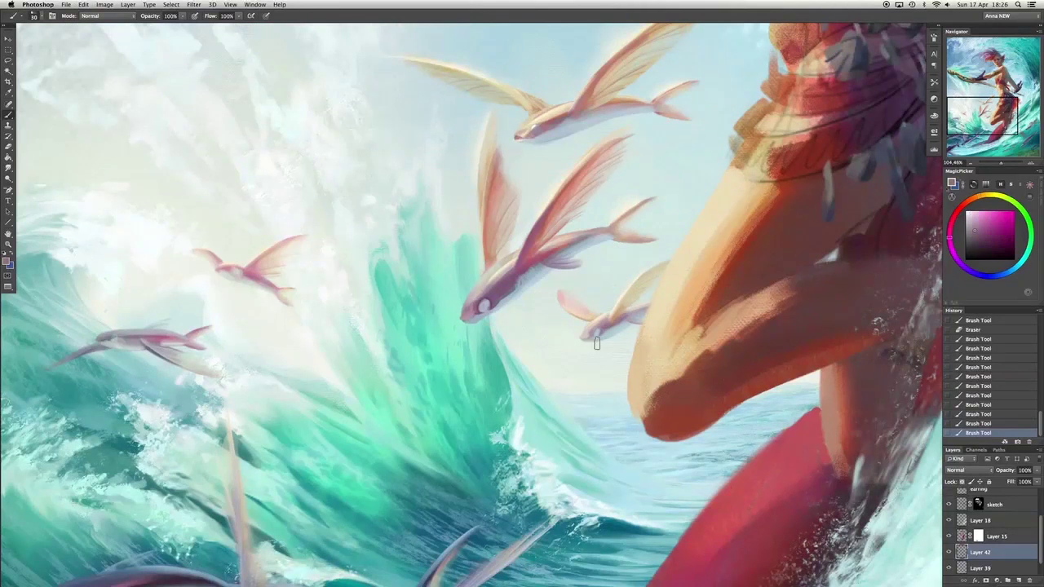
# Dab pale yellow and red touches onto the fish's fins.
pyautogui.keyDown('alt'); pyautogui.click(642, 208); pyautogui.keyUp('alt')
pyautogui.click(641, 209)
pyautogui.scroll(4, 632, 262)
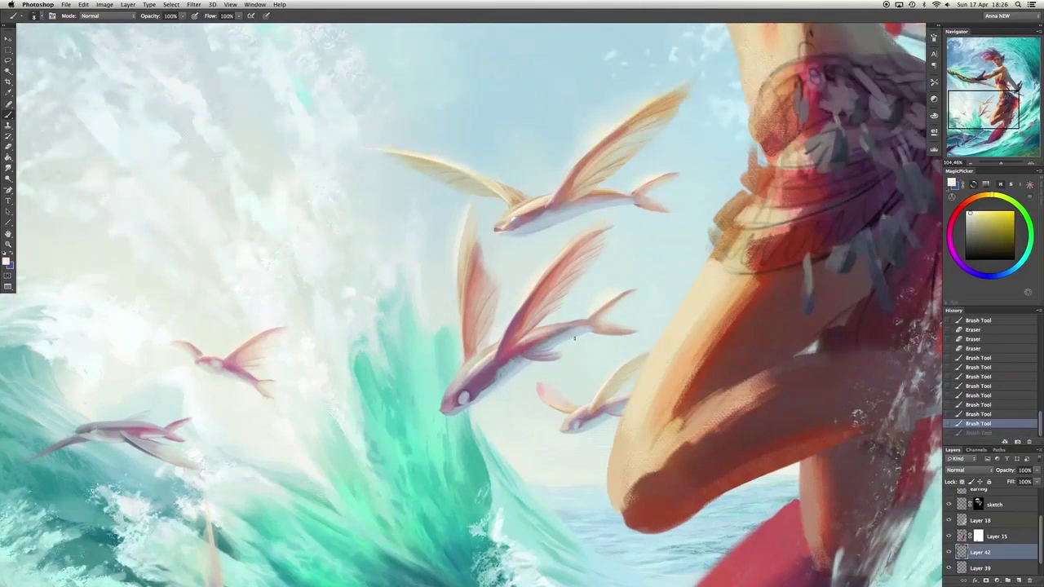
pyautogui.keyDown('alt'); pyautogui.click(581, 202); pyautogui.keyUp('alt')
pyautogui.click(585, 202)
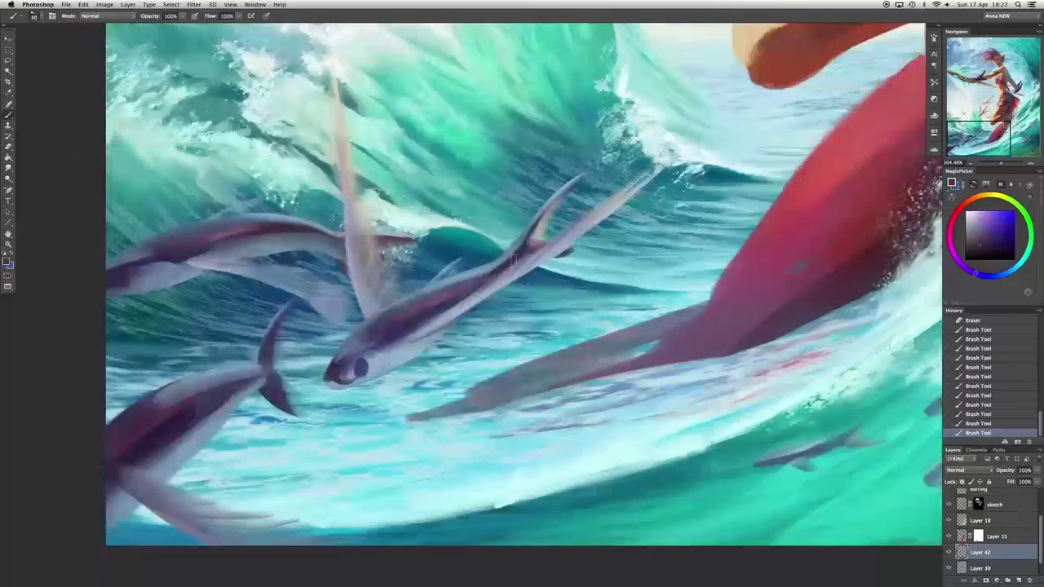
# On a new layer, paint blue-purple shading on the large flying fish's body.
pyautogui.click(996, 242)
pyautogui.moveTo(383, 339); pyautogui.dragTo(408, 318)
pyautogui.moveTo(355, 371); pyautogui.dragTo(443, 304)
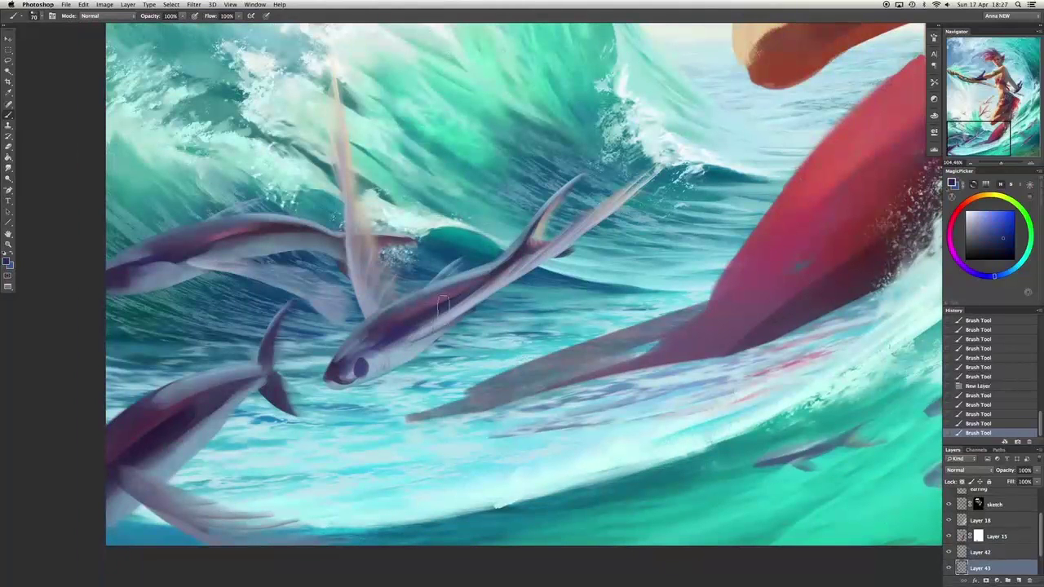
pyautogui.click(966, 553)
pyautogui.keyDown('alt'); pyautogui.click(438, 298); pyautogui.keyUp('alt')
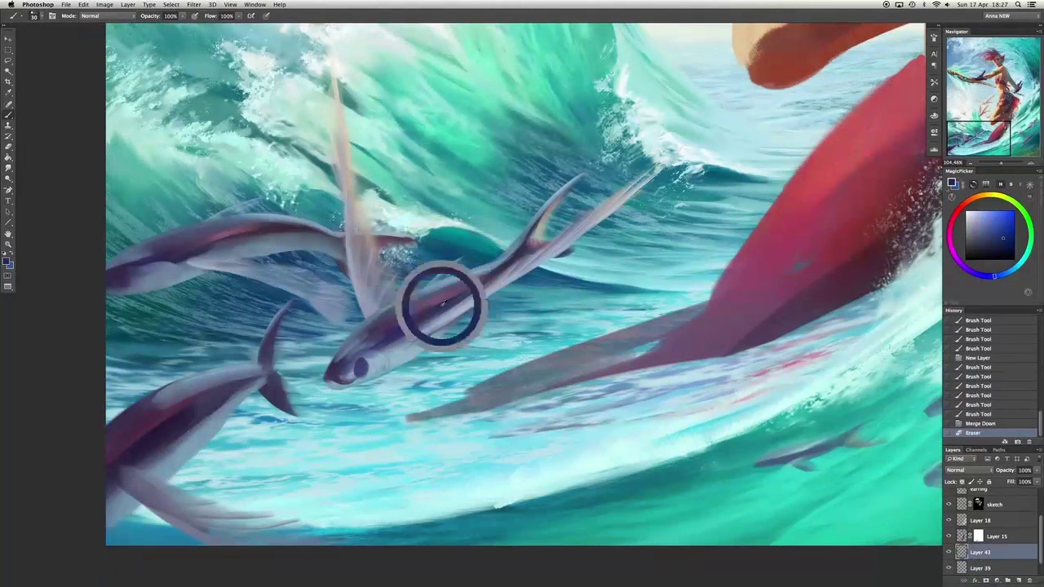
pyautogui.moveTo(499, 272); pyautogui.dragTo(506, 262)
pyautogui.moveTo(450, 298); pyautogui.dragTo(456, 283)
# Paint the flying fish's fin and body, then erase part of the strokes.
pyautogui.keyDown('alt'); pyautogui.click(558, 235); pyautogui.keyUp('alt')
pyautogui.moveTo(518, 266); pyautogui.dragTo(571, 214)
pyautogui.moveTo(489, 269); pyautogui.dragTo(420, 307)
pyautogui.keyDown('alt'); pyautogui.click(433, 310); pyautogui.keyUp('alt')
pyautogui.press('e')
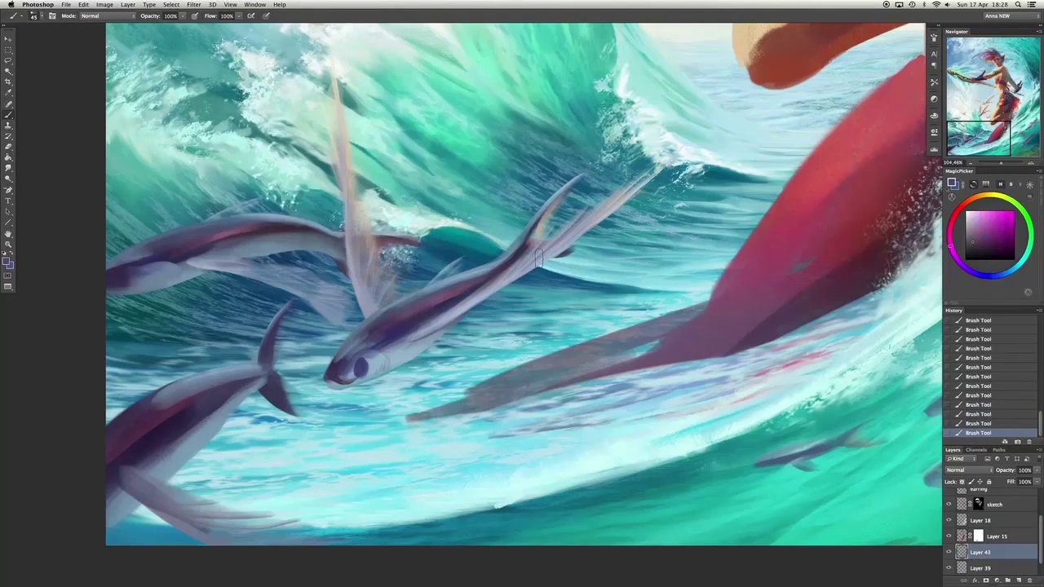
pyautogui.moveTo(397, 234)
pyautogui.mouseDown()
pyautogui.moveTo(408, 245)
pyautogui.moveTo(371, 314)
pyautogui.mouseUp()
# Darken the flying fish's body with blue and add an orange stroke.
pyautogui.scroll(-3, 621, 259)
pyautogui.keyDown('alt'); pyautogui.click(408, 273); pyautogui.keyUp('alt')
pyautogui.moveTo(408, 265); pyautogui.dragTo(384, 289)
pyautogui.moveTo(357, 322); pyautogui.dragTo(367, 314)
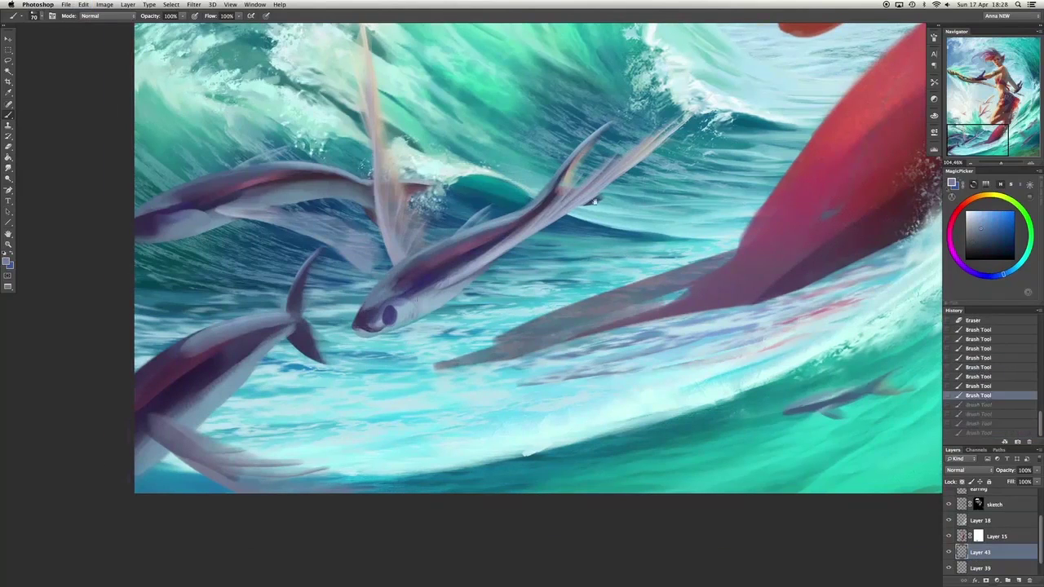
pyautogui.scroll(10, 522, 269)
pyautogui.keyDown('alt'); pyautogui.click(514, 245); pyautogui.keyUp('alt')
pyautogui.moveTo(510, 245); pyautogui.dragTo(500, 147)
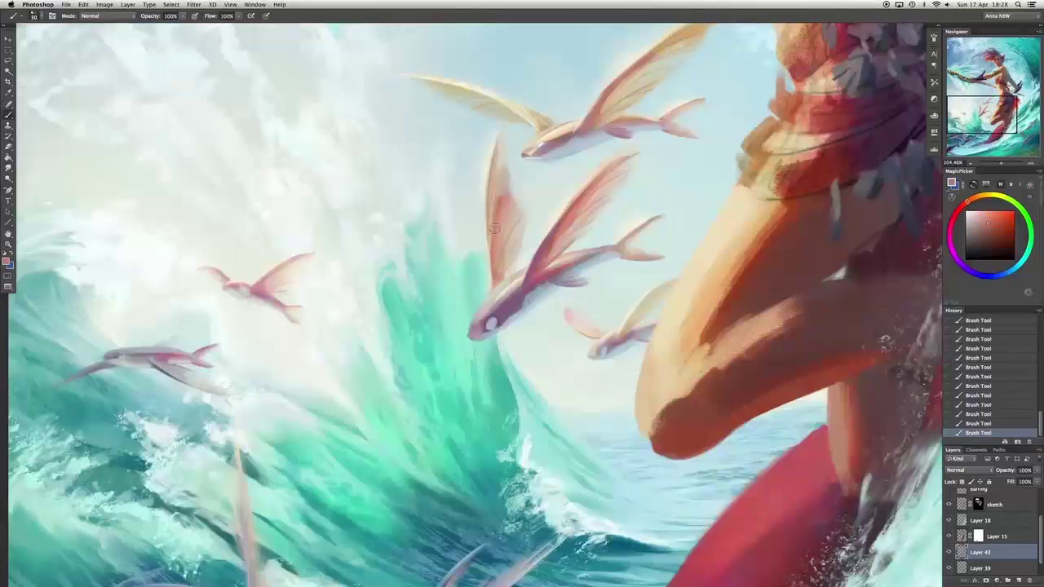
# Erase the edges of the flying fish in the sky.
pyautogui.press('e')
pyautogui.moveTo(591, 200); pyautogui.dragTo(644, 151)
pyautogui.scroll(3, 652, 130)
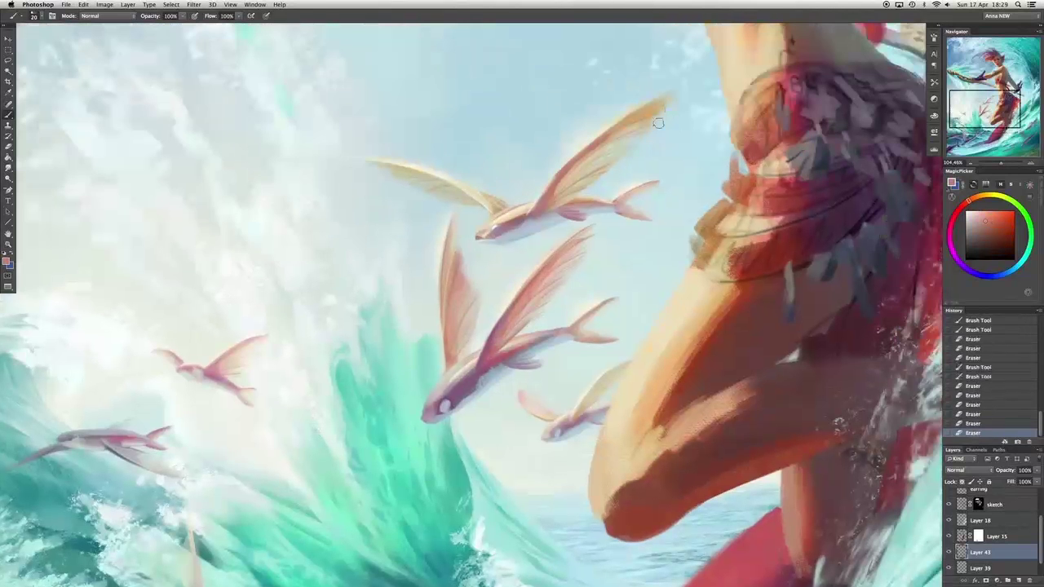
# Paint pale yellow strokes and small dabs across the flying fish.
pyautogui.press('b')
pyautogui.keyDown('alt'); pyautogui.click(580, 397); pyautogui.keyUp('alt')
pyautogui.moveTo(567, 408)
pyautogui.mouseDown()
pyautogui.moveTo(636, 433)
pyautogui.moveTo(393, 304)
pyautogui.moveTo(701, 283)
pyautogui.mouseUp()
pyautogui.click(700, 284)
pyautogui.click(687, 291)
pyautogui.click(749, 280)
pyautogui.click(684, 306)
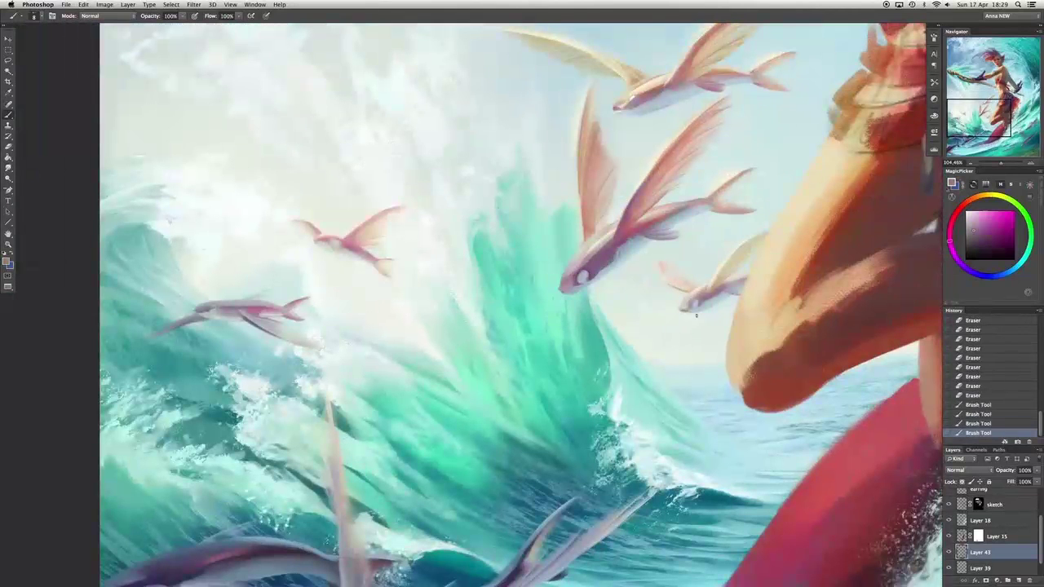
pyautogui.keyDown('alt'); pyautogui.click(594, 268); pyautogui.keyUp('alt')
pyautogui.moveTo(570, 290); pyautogui.dragTo(575, 287)
# Dab light pink at the fish's eye, then undo those strokes.
pyautogui.keyDown('alt'); pyautogui.click(579, 281); pyautogui.keyUp('alt')
pyautogui.click(582, 278)
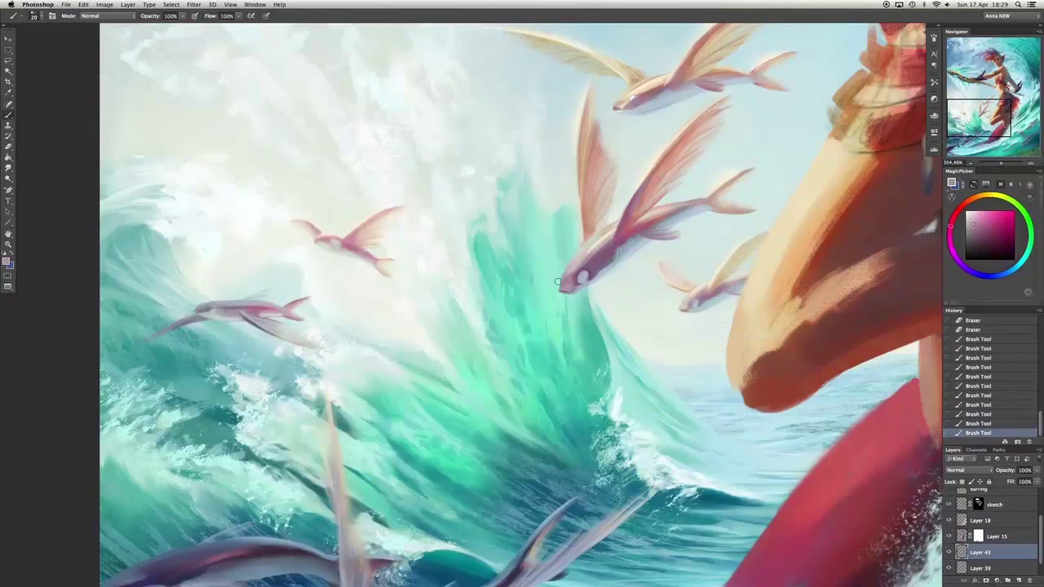
pyautogui.keyDown('alt'); pyautogui.click(571, 280); pyautogui.keyUp('alt')
pyautogui.click(571, 279)
pyautogui.hotkey('ctrl', 'alt', 'z')
pyautogui.hotkey('ctrl', 'alt', 'z')
pyautogui.hotkey('ctrl', 'alt', 'z')
pyautogui.hotkey('ctrl', 'alt', 'z')
pyautogui.hotkey('ctrl', 'alt', 'z')
# Erase stray paint on the fish and undo the last two strokes.
pyautogui.press('e')
pyautogui.click(680, 203)
pyautogui.moveTo(680, 204); pyautogui.dragTo(663, 219)
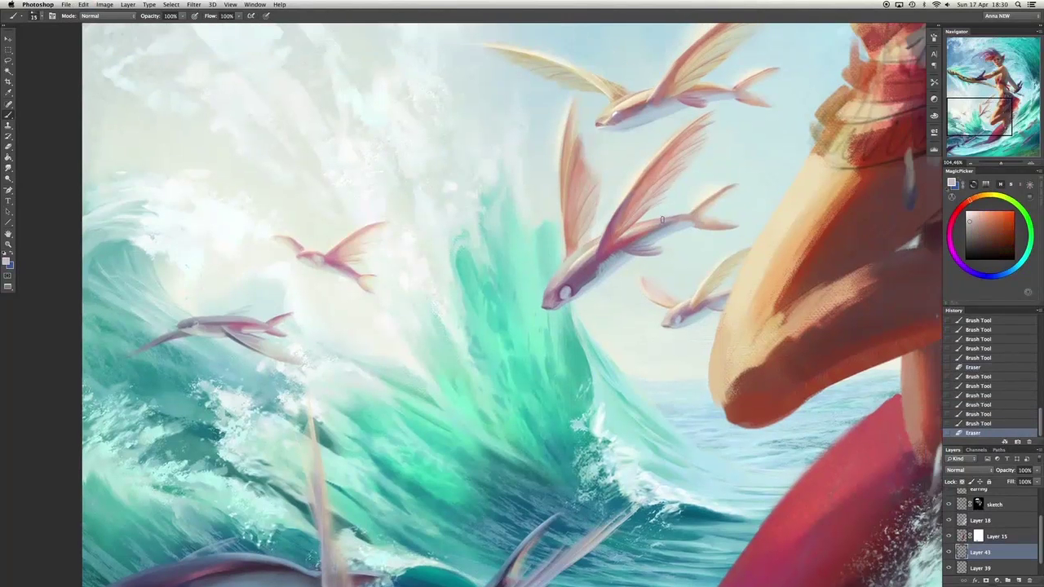
pyautogui.moveTo(400, 295); pyautogui.dragTo(560, 279)
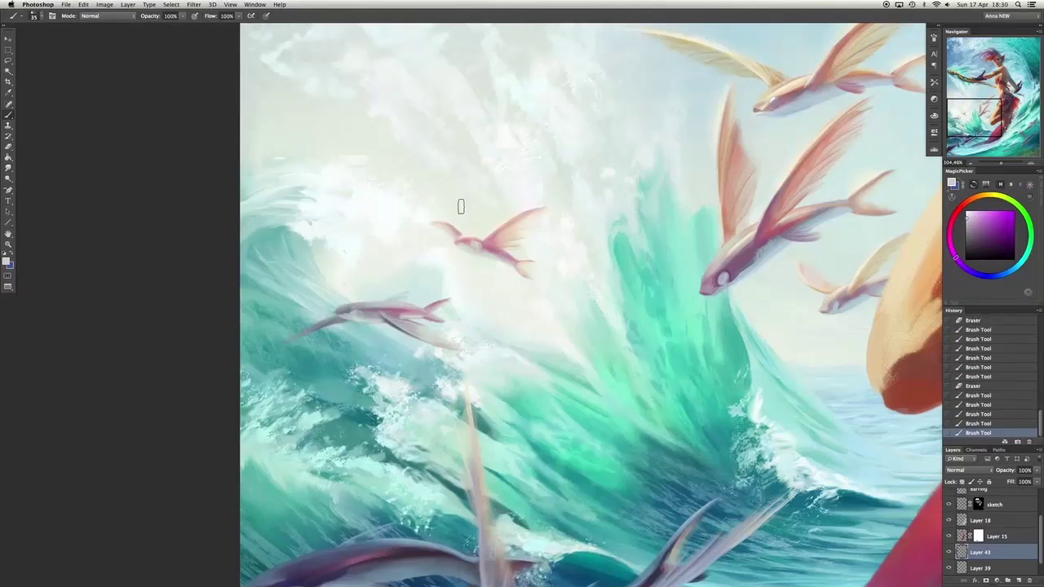
pyautogui.keyDown('alt'); pyautogui.click(362, 298); pyautogui.keyUp('alt')
pyautogui.hotkey('ctrl', 'alt', 'z')
pyautogui.hotkey('ctrl', 'alt', 'z')
# On Layer 43, lightly erase and repaint the underwater fish's head in purple and blue.
pyautogui.moveTo(346, 309)
pyautogui.mouseDown()
pyautogui.moveTo(466, 484)
pyautogui.moveTo(522, 522)
pyautogui.mouseUp()
pyautogui.keyDown('ctrl'); pyautogui.click(522, 342); pyautogui.keyUp('ctrl')
pyautogui.moveTo(514, 338)
pyautogui.mouseDown()
pyautogui.moveTo(535, 361)
pyautogui.moveTo(520, 327)
pyautogui.moveTo(510, 366)
pyautogui.moveTo(524, 356)
pyautogui.mouseUp()
pyautogui.press('b')
pyautogui.keyDown('alt'); pyautogui.click(529, 363); pyautogui.keyUp('alt')
pyautogui.keyDown('alt'); pyautogui.click(522, 358); pyautogui.keyUp('alt')
pyautogui.keyDown('alt'); pyautogui.click(517, 362); pyautogui.keyUp('alt')
# Paint small light cyan and blue strokes around the fish using colours sampled from the water.
pyautogui.keyDown('alt'); pyautogui.click(647, 413); pyautogui.keyUp('alt')
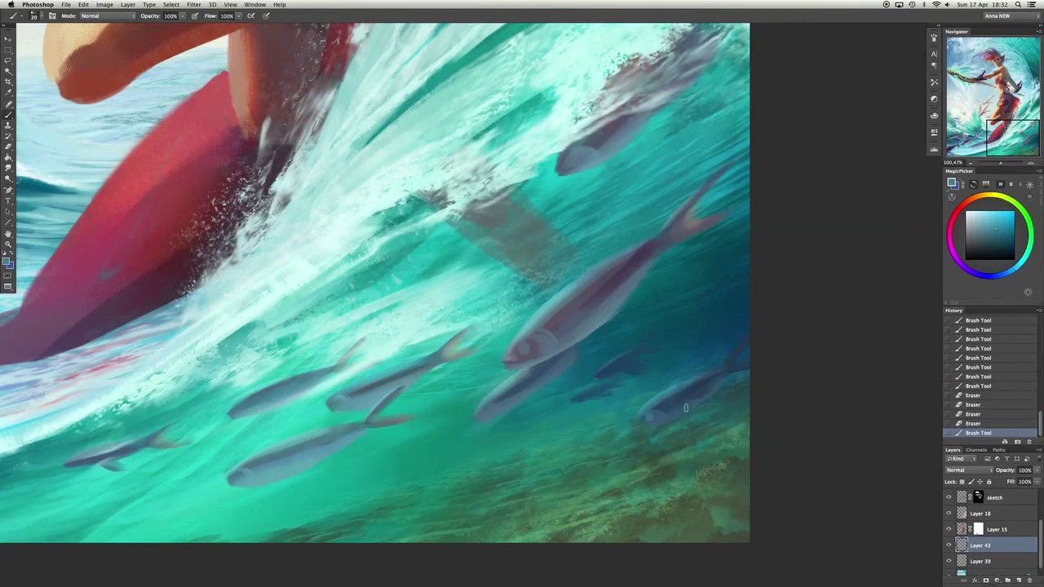
pyautogui.moveTo(647, 413)
pyautogui.mouseDown()
pyautogui.moveTo(675, 394)
pyautogui.moveTo(637, 417)
pyautogui.mouseUp()
pyautogui.keyDown('alt'); pyautogui.click(694, 408); pyautogui.keyUp('alt')
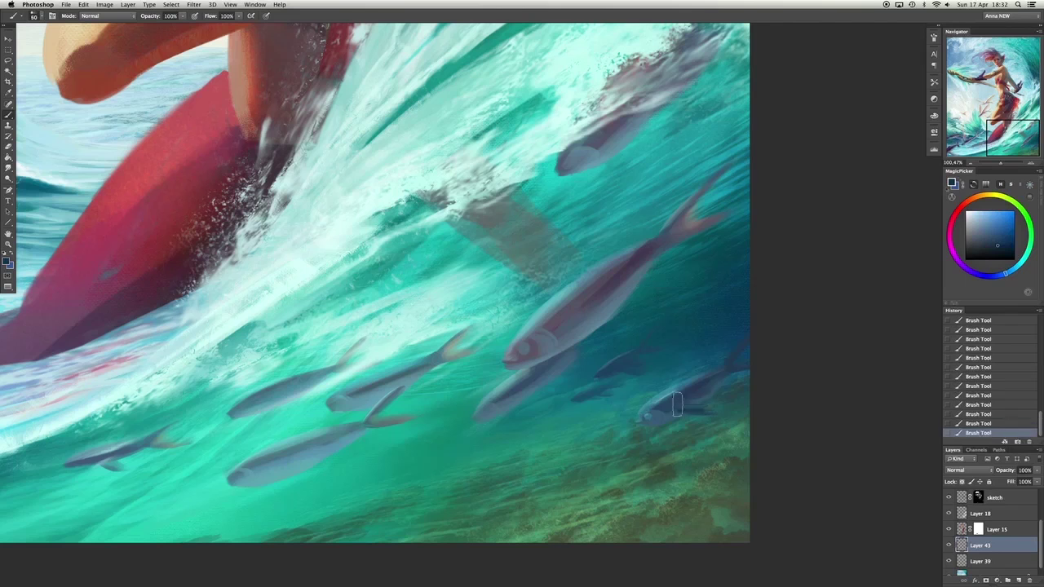
pyautogui.keyDown('alt'); pyautogui.click(706, 412); pyautogui.keyUp('alt')
pyautogui.moveTo(706, 412); pyautogui.dragTo(709, 407)
pyautogui.keyDown('alt'); pyautogui.click(721, 372); pyautogui.keyUp('alt')
pyautogui.moveTo(718, 369); pyautogui.dragTo(714, 366)
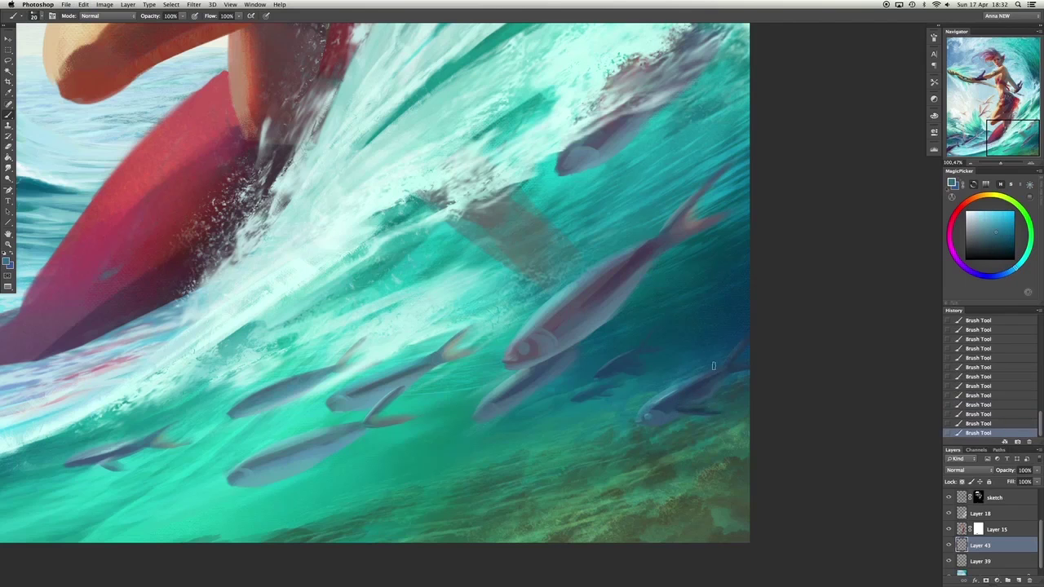
# Add a small darker blue stroke to the fish eye, undoing and redoing it to compare.
pyautogui.keyDown('alt'); pyautogui.click(537, 316); pyautogui.keyUp('alt')
pyautogui.keyDown('alt'); pyautogui.click(529, 326); pyautogui.keyUp('alt')
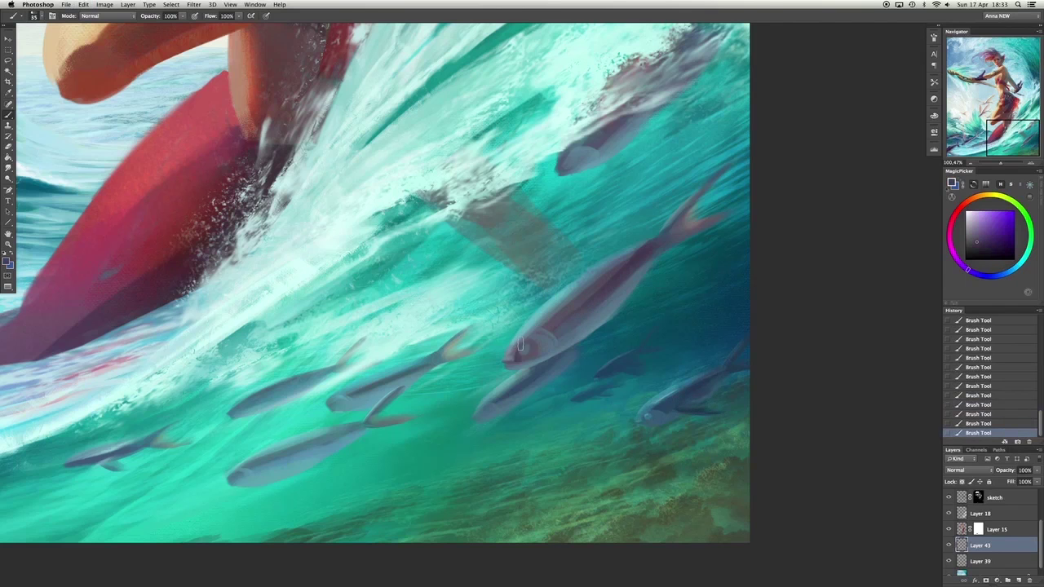
pyautogui.press('super+z')
pyautogui.press('super+z')
pyautogui.keyDown('alt'); pyautogui.click(615, 309); pyautogui.keyUp('alt')
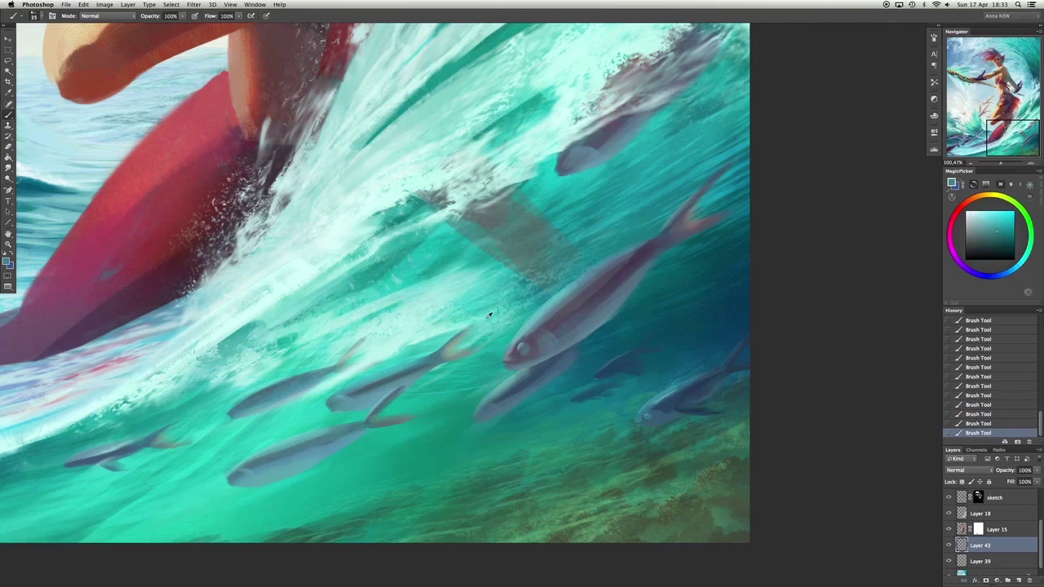
pyautogui.press('super+z')
pyautogui.press('super+z')
pyautogui.press('super+z')
pyautogui.press('super+z')
pyautogui.keyDown('alt'); pyautogui.click(520, 362); pyautogui.keyUp('alt')
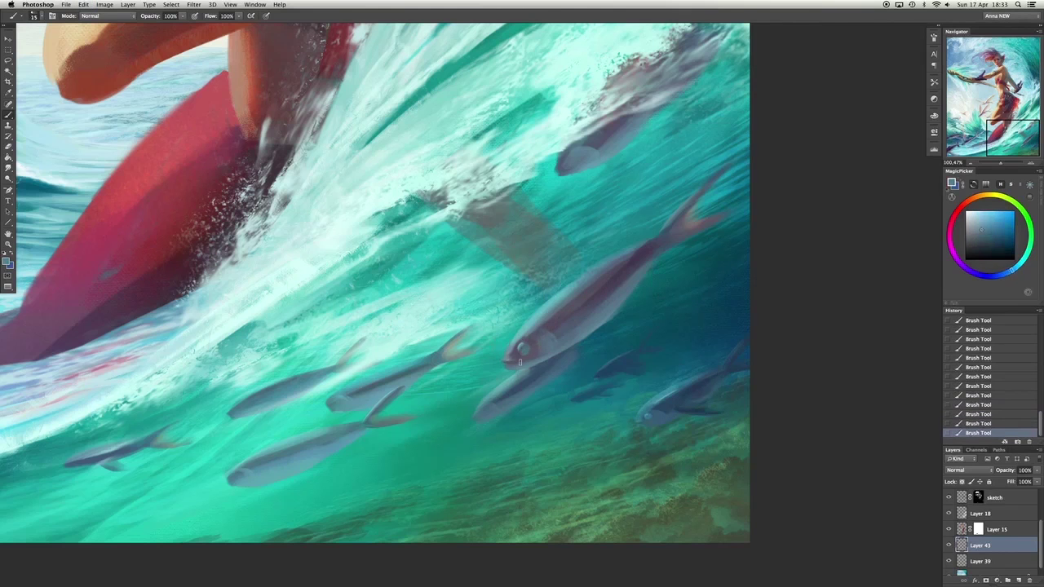
pyautogui.moveTo(532, 354); pyautogui.dragTo(535, 338)
pyautogui.press('super+z')
pyautogui.press('super+z')
pyautogui.press('super+z')
# Touch up the lower fish's fin with lighter teal tones sampled from the water.
pyautogui.press('super+z')
pyautogui.press('super+alt+z')
pyautogui.press('super+alt+z')
pyautogui.press('super+alt+z')
pyautogui.press('super+alt+z')
pyautogui.press('super+alt+z')
pyautogui.press('super+alt+z')
pyautogui.press('super+alt+z')
pyautogui.press('super+alt+z')
pyautogui.press('super+alt+z')
pyautogui.press('super+alt+z')
pyautogui.press('super+alt+z')
pyautogui.press('super+alt+z')
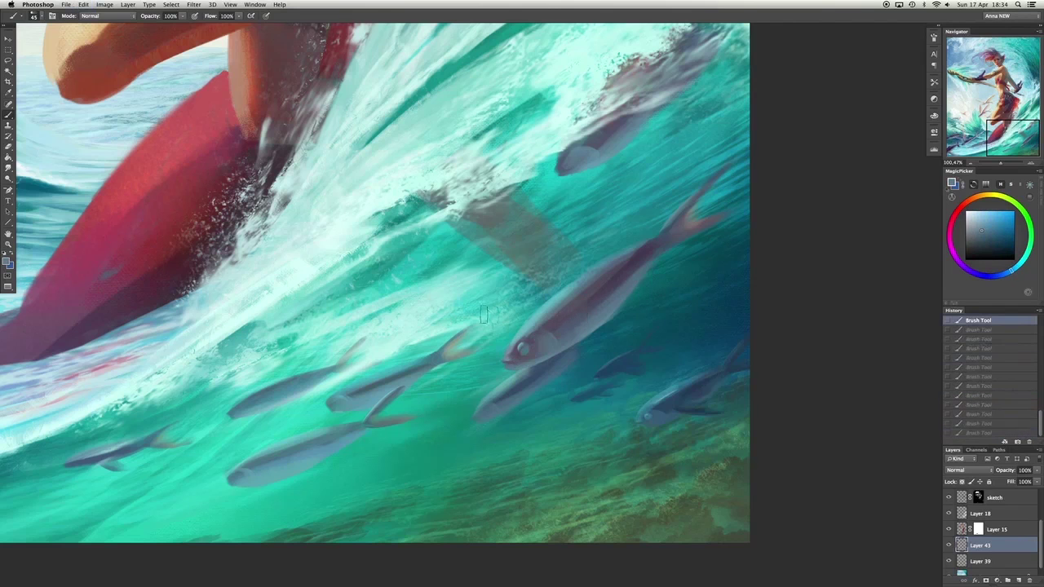
pyautogui.scroll(-2, 484, 314)
pyautogui.hscroll(-2, 484, 314)
pyautogui.keyDown('alt'); pyautogui.click(413, 333); pyautogui.keyUp('alt')
pyautogui.press('super+z')
pyautogui.keyDown('alt'); pyautogui.click(392, 360); pyautogui.keyUp('alt')
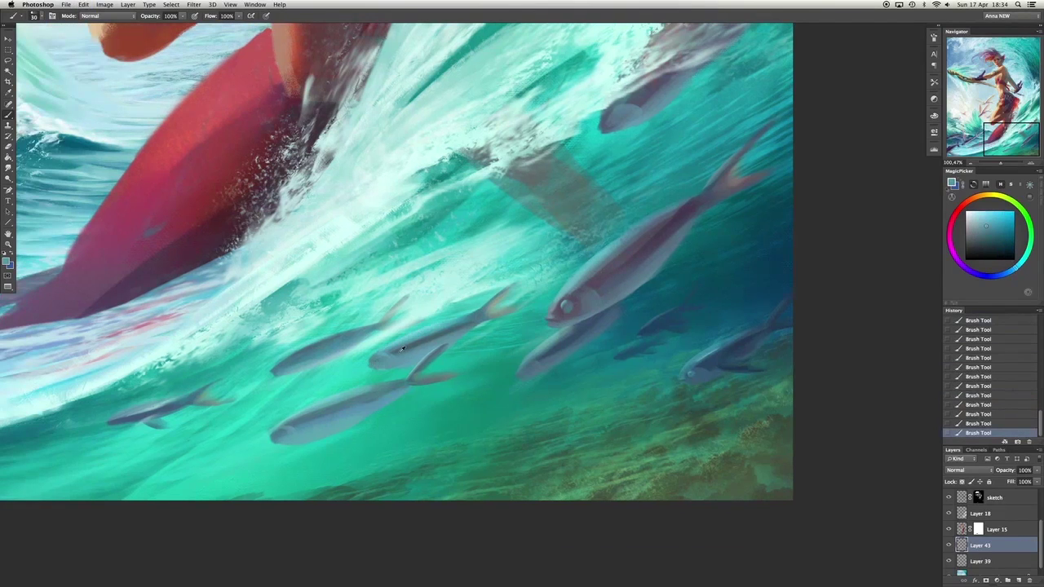
pyautogui.press('super+alt+z')
pyautogui.press('super+alt+z')
pyautogui.press('super+alt+z')
pyautogui.press('super+alt+z')
pyautogui.press('super+alt+z')
pyautogui.press('super+alt+z')
pyautogui.press('super+alt+z')
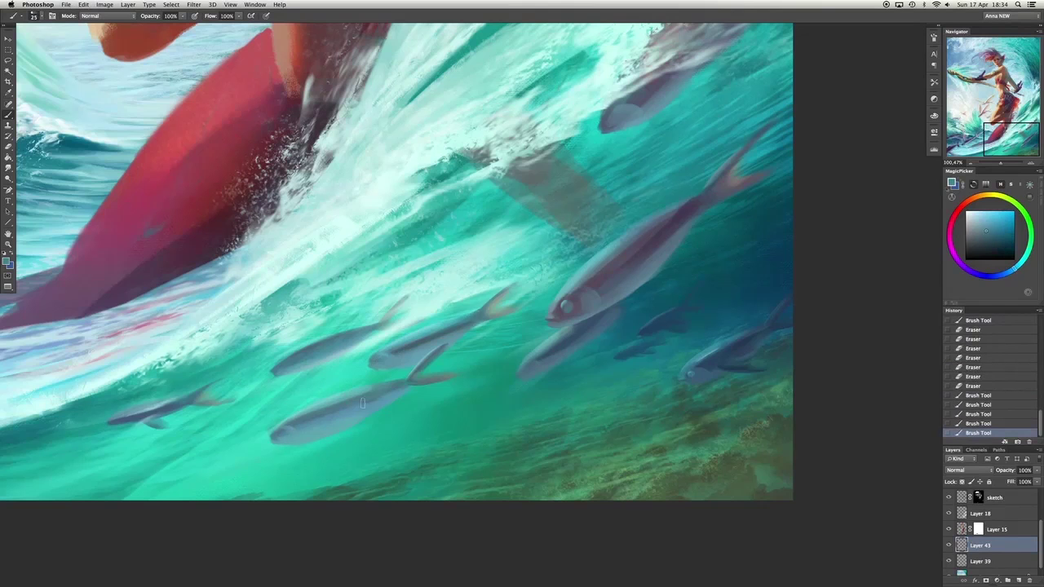
pyautogui.keyDown('alt'); pyautogui.click(384, 387); pyautogui.keyUp('alt')
pyautogui.moveTo(375, 393); pyautogui.dragTo(407, 381)
pyautogui.moveTo(351, 408); pyautogui.dragTo(400, 388)
# Restore the erased figure's legs and paint light strokes along the fish's fin.
pyautogui.keyDown('alt'); pyautogui.click(405, 313); pyautogui.keyUp('alt')
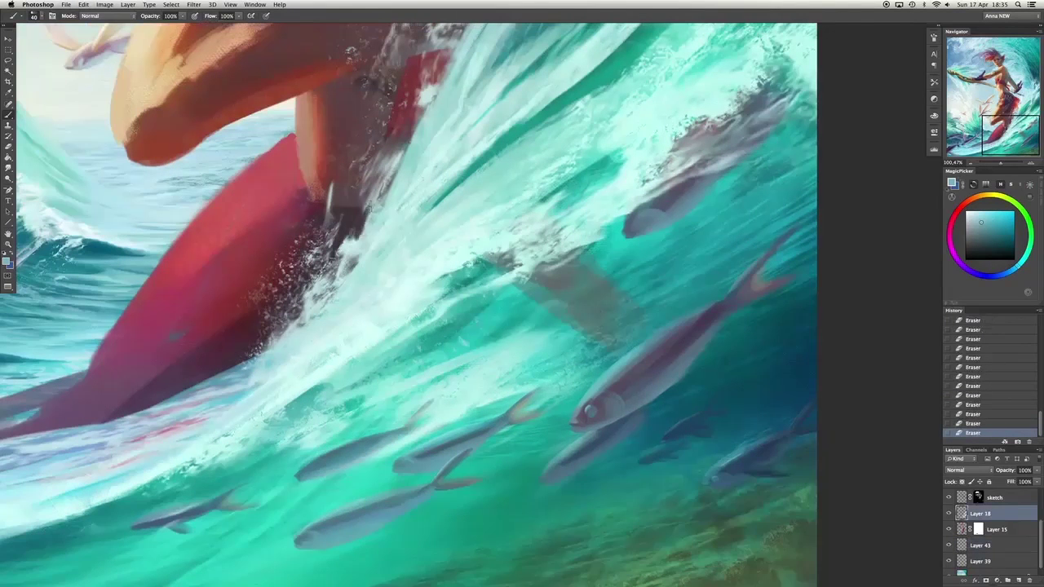
pyautogui.scroll(3, 359, 212)
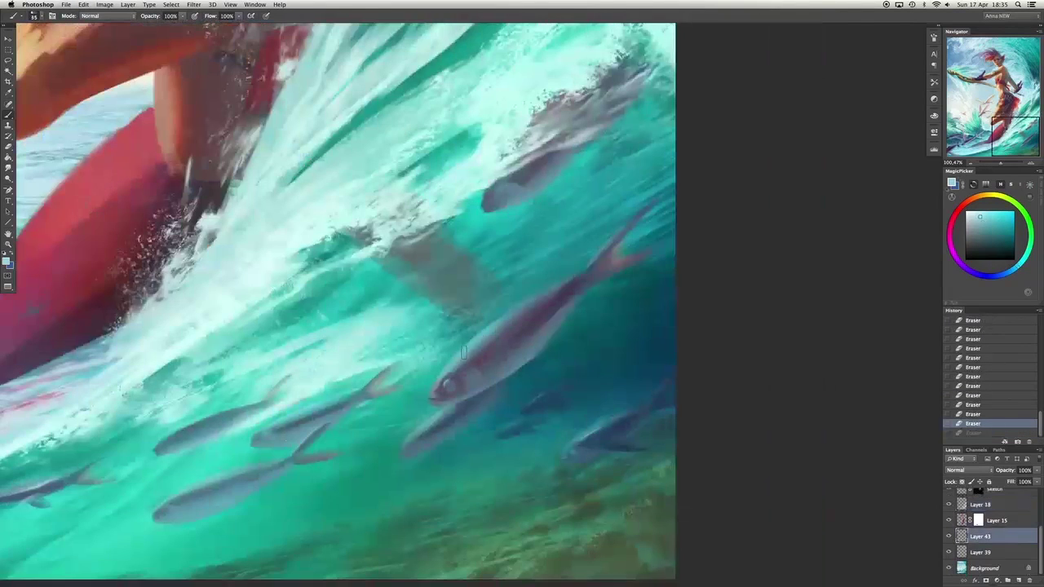
pyautogui.press('super+z')
pyautogui.moveTo(493, 341); pyautogui.dragTo(555, 261)
pyautogui.moveTo(539, 320)
pyautogui.mouseDown()
pyautogui.moveTo(563, 260)
pyautogui.moveTo(500, 352)
pyautogui.mouseUp()
pyautogui.moveTo(555, 253)
pyautogui.mouseDown()
pyautogui.moveTo(483, 322)
pyautogui.moveTo(564, 319)
pyautogui.moveTo(575, 331)
pyautogui.moveTo(549, 280)
pyautogui.moveTo(516, 310)
pyautogui.mouseUp()
# Undo and redo the recent light fin strokes to compare the fish.
pyautogui.click(986, 217)
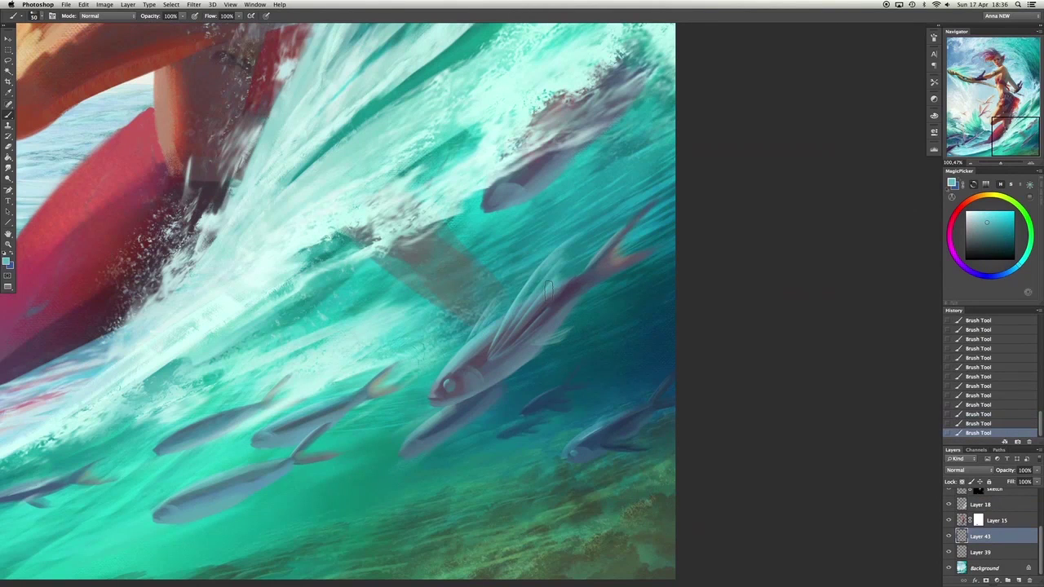
pyautogui.moveTo(459, 388); pyautogui.dragTo(563, 325)
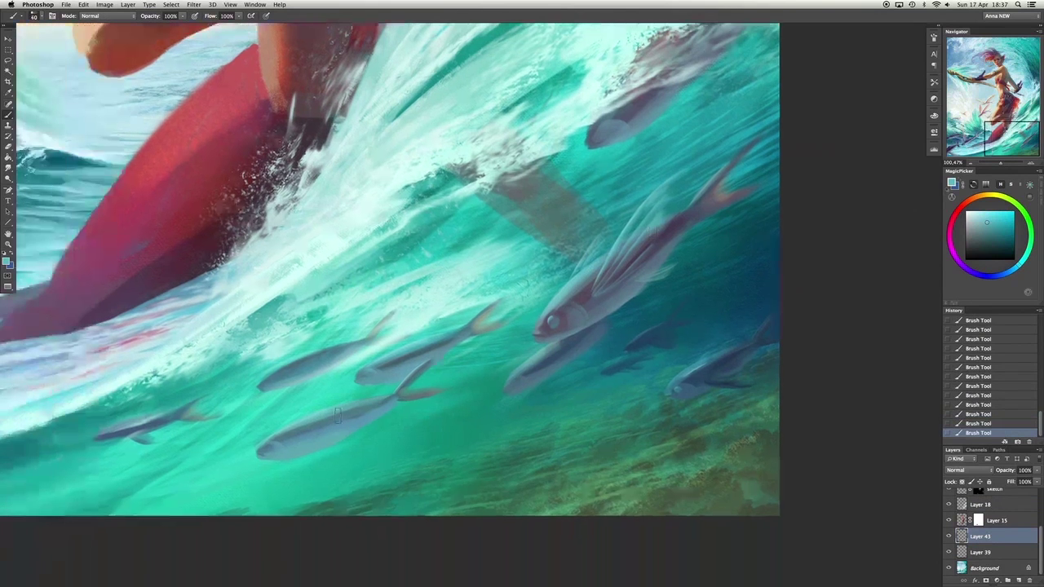
pyautogui.press('super+z')
pyautogui.press('super+z')
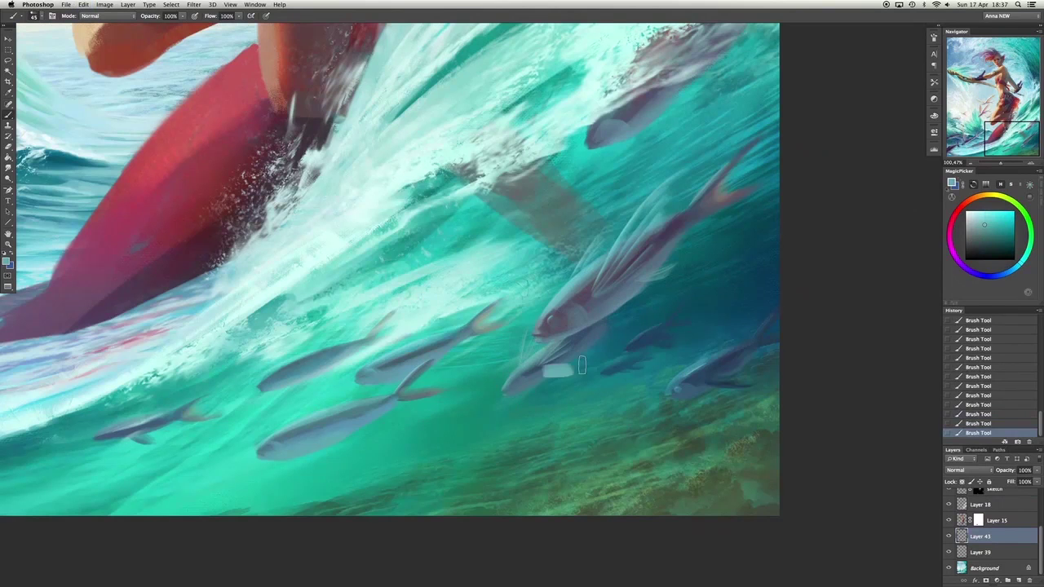
pyautogui.press('super+z')
pyautogui.press('super+s')
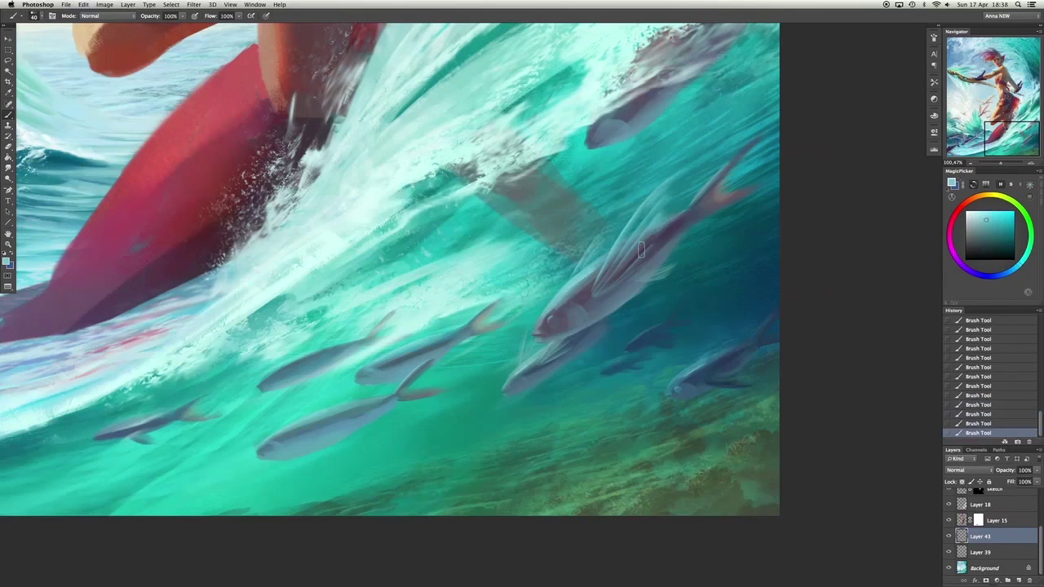
pyautogui.press('alt+super+z')
pyautogui.press('alt+super+z')
pyautogui.press('alt+super+z')
pyautogui.press('alt+super+z')
pyautogui.press('alt+super+z')
pyautogui.press('alt+super+z')
pyautogui.press('alt+super+z')
pyautogui.press('alt+super+z')
pyautogui.press('shift+super+z')
pyautogui.press('shift+super+z')
pyautogui.press('shift+super+z')
pyautogui.press('shift+super+z')
pyautogui.press('shift+super+z')
pyautogui.press('shift+super+z')
pyautogui.press('shift+super+z')
pyautogui.press('shift+super+z')
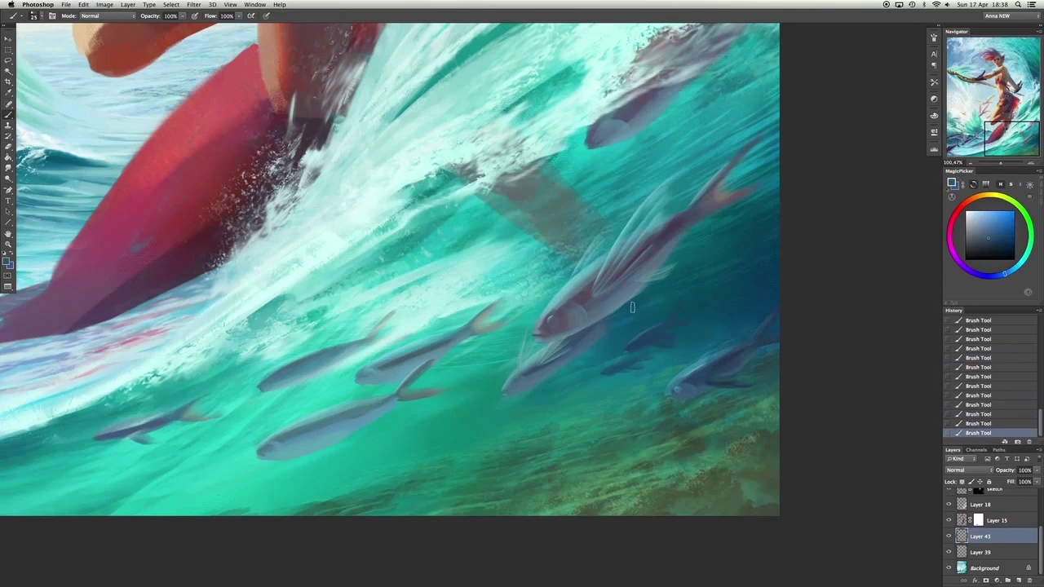
# Paint teal, darker blue and light teal strokes around the fish head.
pyautogui.keyDown('alt'); pyautogui.click(597, 330); pyautogui.keyUp('alt')
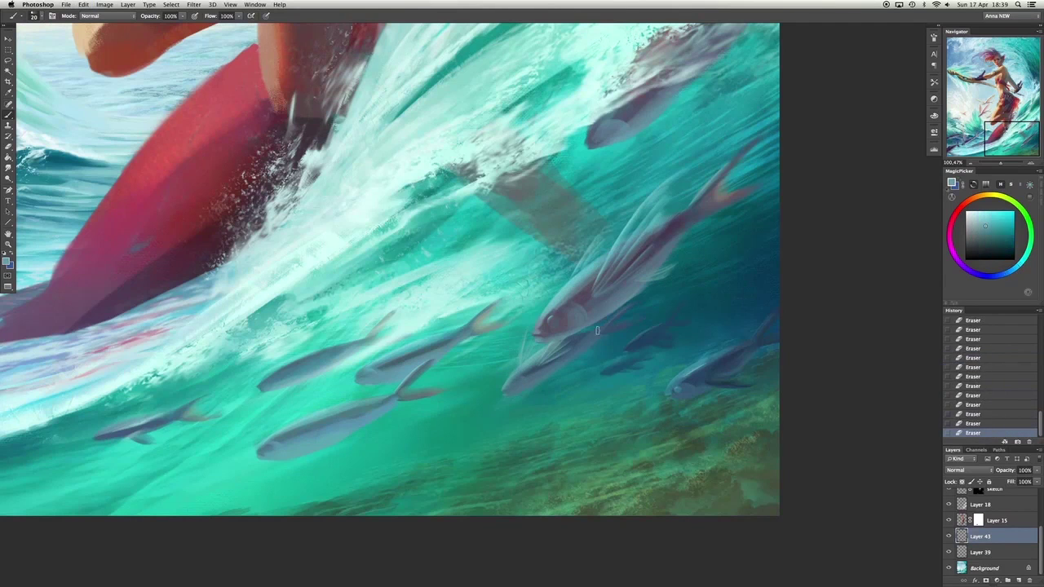
pyautogui.moveTo(594, 330); pyautogui.dragTo(578, 330)
pyautogui.keyDown('alt'); pyautogui.click(577, 330); pyautogui.keyUp('alt')
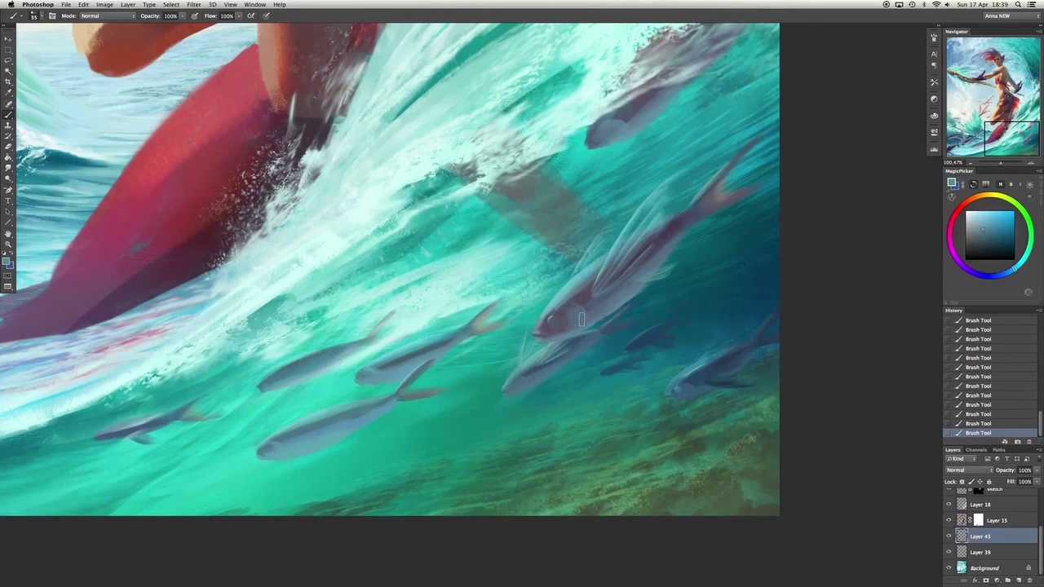
pyautogui.keyDown('alt'); pyautogui.click(558, 353); pyautogui.keyUp('alt')
pyautogui.keyDown('alt'); pyautogui.click(528, 375); pyautogui.keyUp('alt')
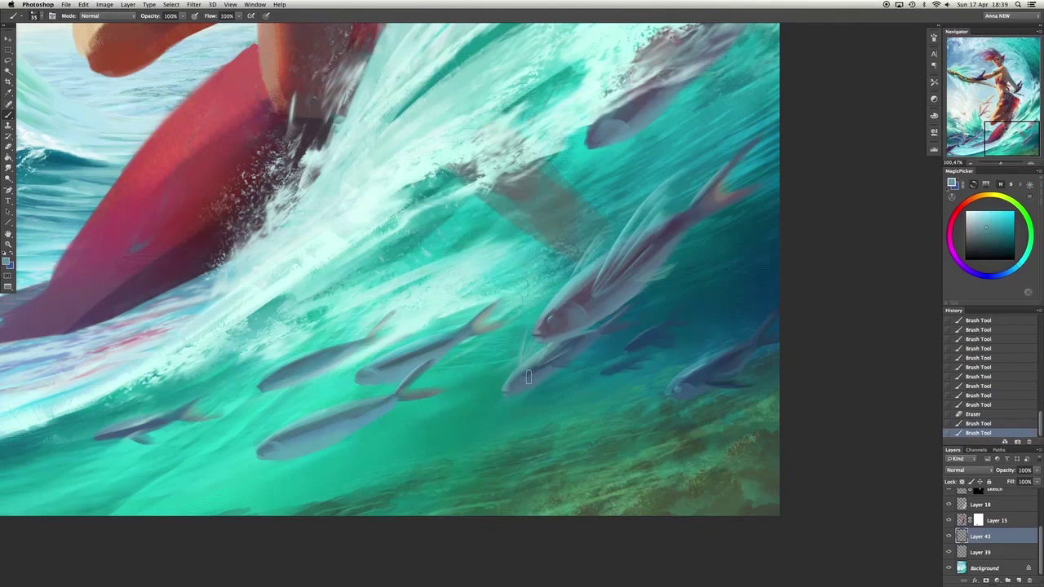
pyautogui.moveTo(529, 375); pyautogui.dragTo(571, 343)
pyautogui.click(639, 324)
pyautogui.keyDown('alt'); pyautogui.click(596, 330); pyautogui.keyUp('alt')
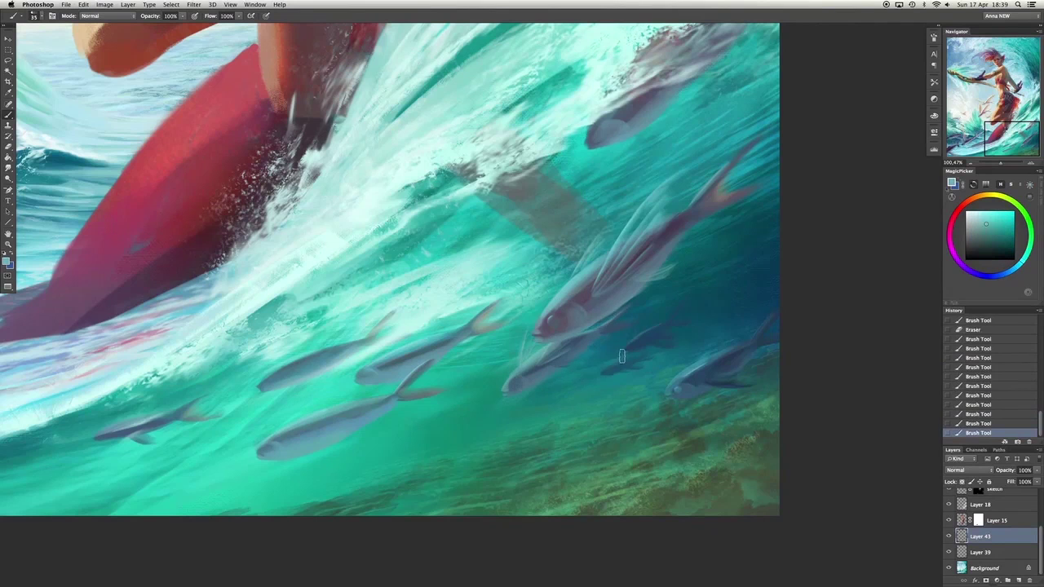
pyautogui.press('super+z')
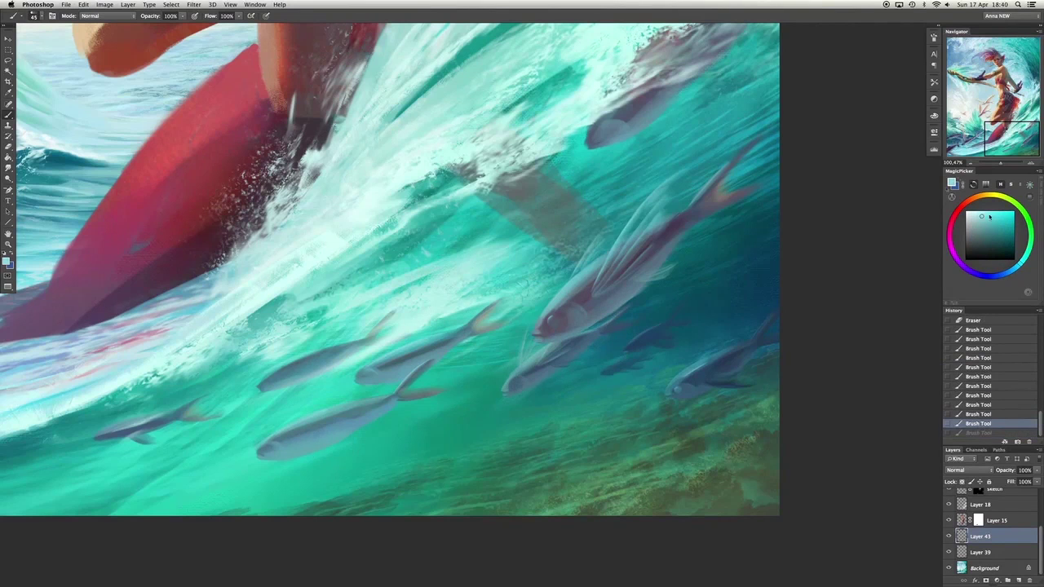
# Add faint strokes to the lower fish with a slightly adjusted colour.
pyautogui.click(985, 220)
pyautogui.moveTo(343, 456)
pyautogui.mouseDown()
pyautogui.moveTo(307, 447)
pyautogui.moveTo(362, 441)
pyautogui.mouseUp()
pyautogui.press('super+alt+z')
pyautogui.press('super+alt+z')
pyautogui.press('super+alt+z')
pyautogui.press('super+alt+z')
pyautogui.press('super+alt+z')
pyautogui.press('super+alt+z')
pyautogui.press('super+alt+z')
pyautogui.press('super+alt+z')
pyautogui.press('super+alt+z')
pyautogui.press('super+alt+z')
pyautogui.keyDown('alt'); pyautogui.click(362, 425); pyautogui.keyUp('alt')
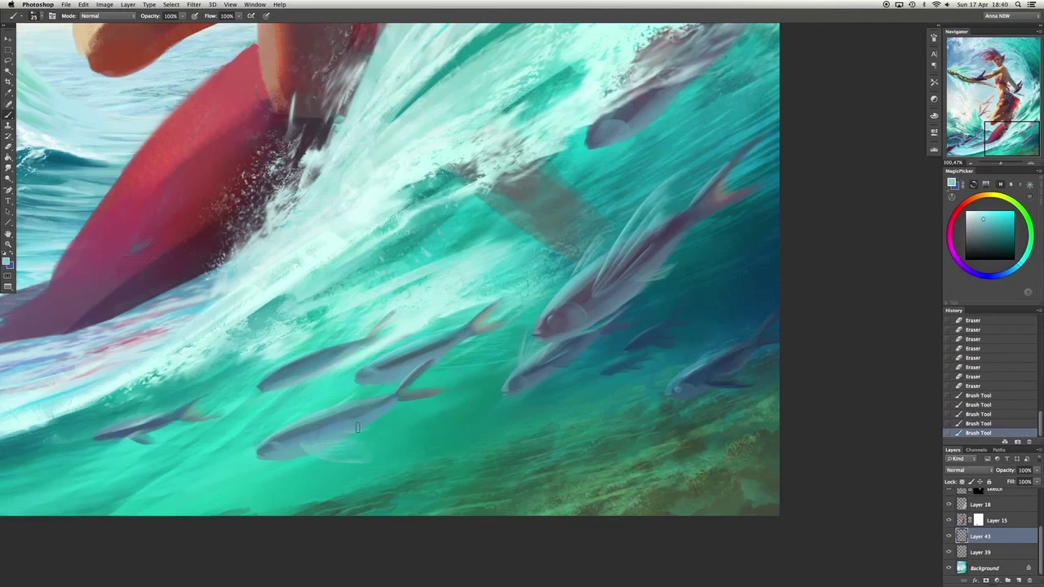
pyautogui.press('super+shift+z')
pyautogui.press('super+shift+z')
pyautogui.press('super+shift+z')
pyautogui.press('super+shift+z')
pyautogui.press('super+shift+z')
pyautogui.press('super+shift+z')
pyautogui.press('super+shift+z')
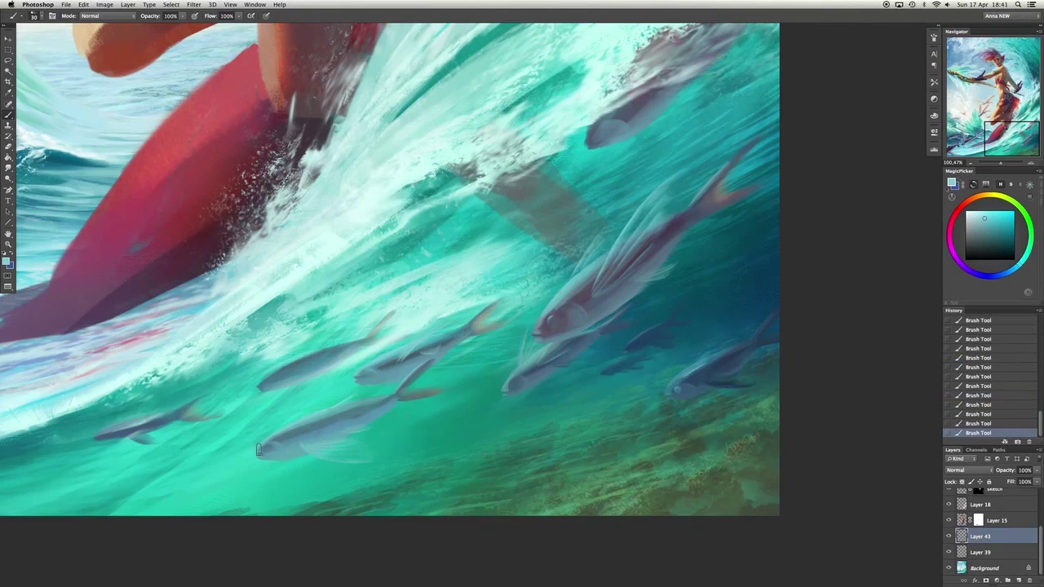
# Step back through recent strokes to compare the fish with and without them.
pyautogui.press('super+z')
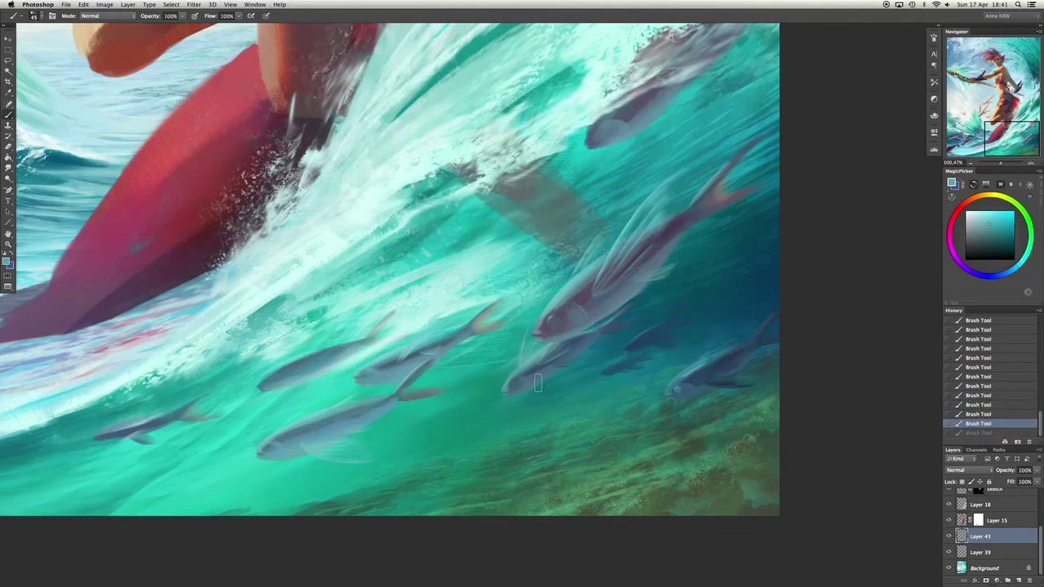
pyautogui.press('super+z')
pyautogui.press('super+z')
pyautogui.press('super+z')
pyautogui.press('super+z')
pyautogui.keyDown('alt'); pyautogui.click(618, 302); pyautogui.keyUp('alt')
pyautogui.press('super+z')
pyautogui.press('super+z')
pyautogui.press('super+z')
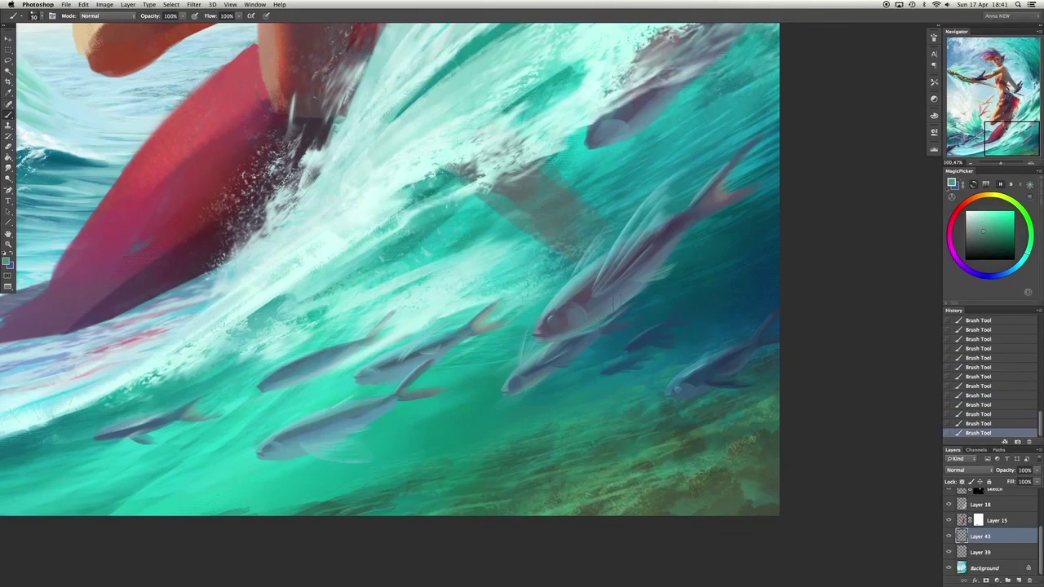
pyautogui.press('super+alt+z')
pyautogui.press('super+alt+z')
pyautogui.press('super+alt+z')
pyautogui.press('super+alt+z')
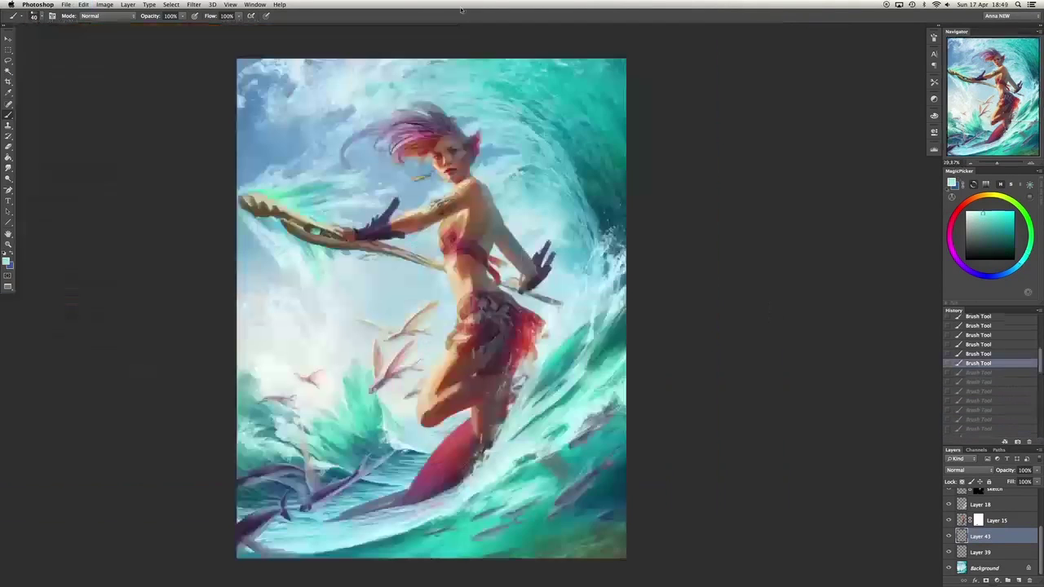
# Shrink the eraser from 700 to 125 and rework the water around the fish.
pyautogui.rightClick(510, 298)
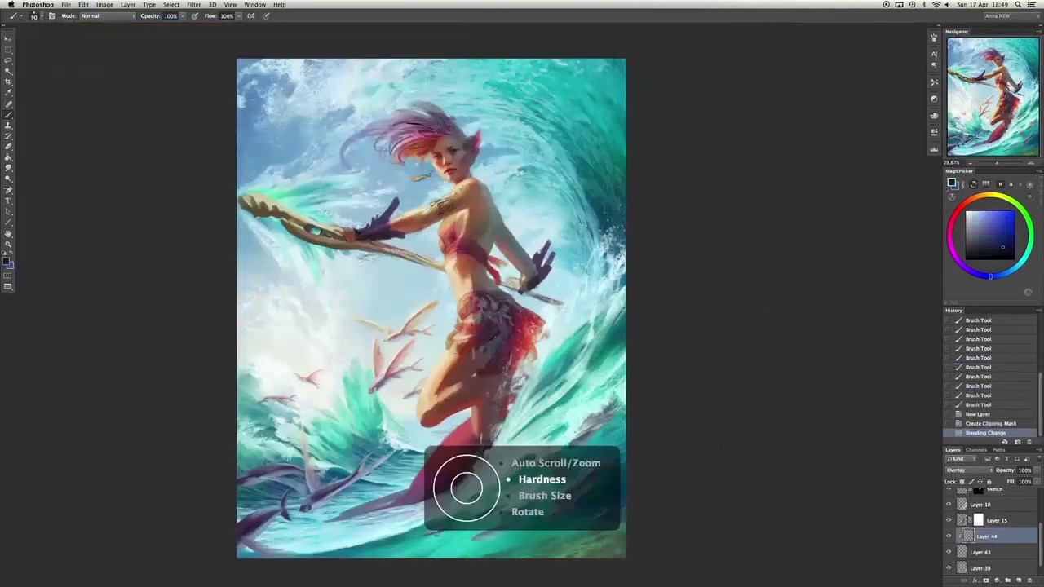
pyautogui.scroll(-2, 466, 490)
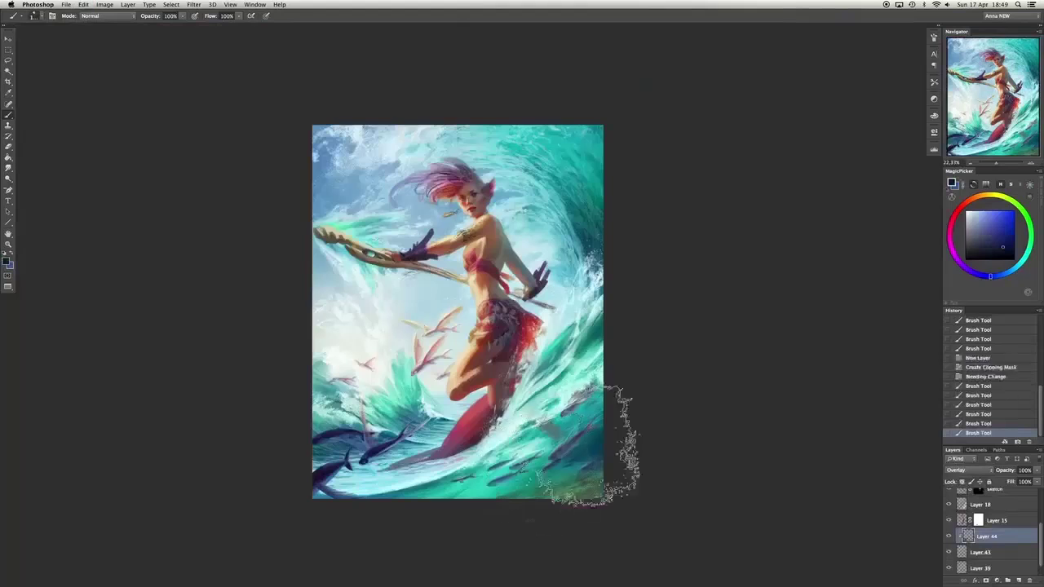
pyautogui.press('super+z')
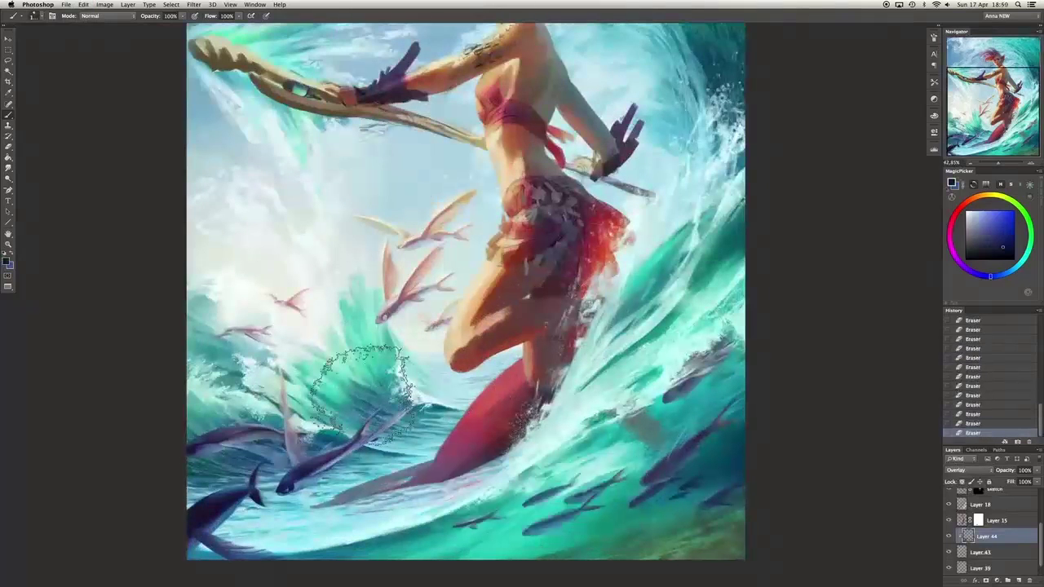
pyautogui.scroll(2, 644, 399)
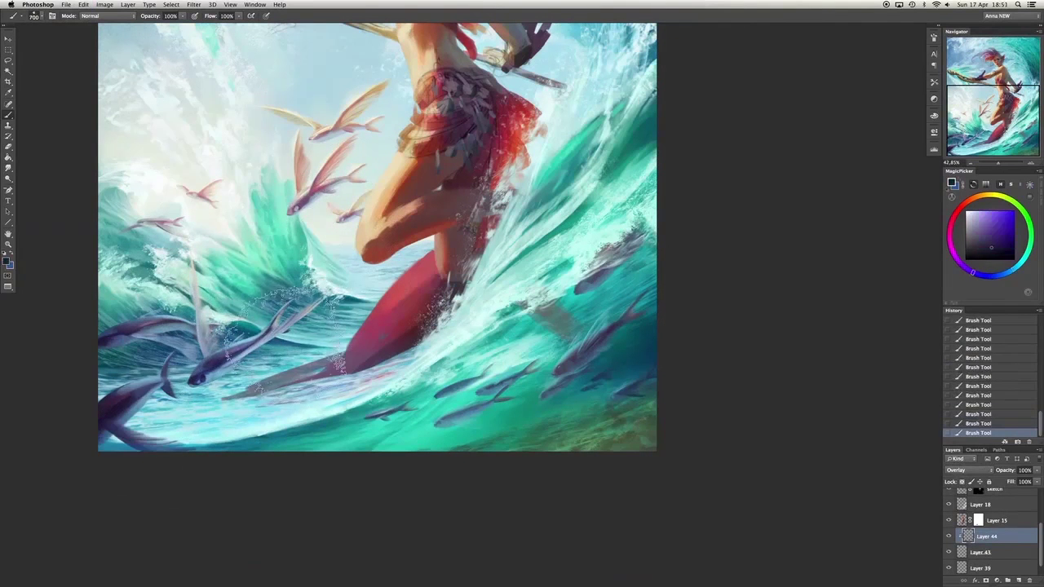
pyautogui.press('[')
pyautogui.press('[')
pyautogui.press('[')
pyautogui.press('[')
pyautogui.press('[')
pyautogui.press('[')
pyautogui.press('[')
pyautogui.press('[')
pyautogui.press('[')
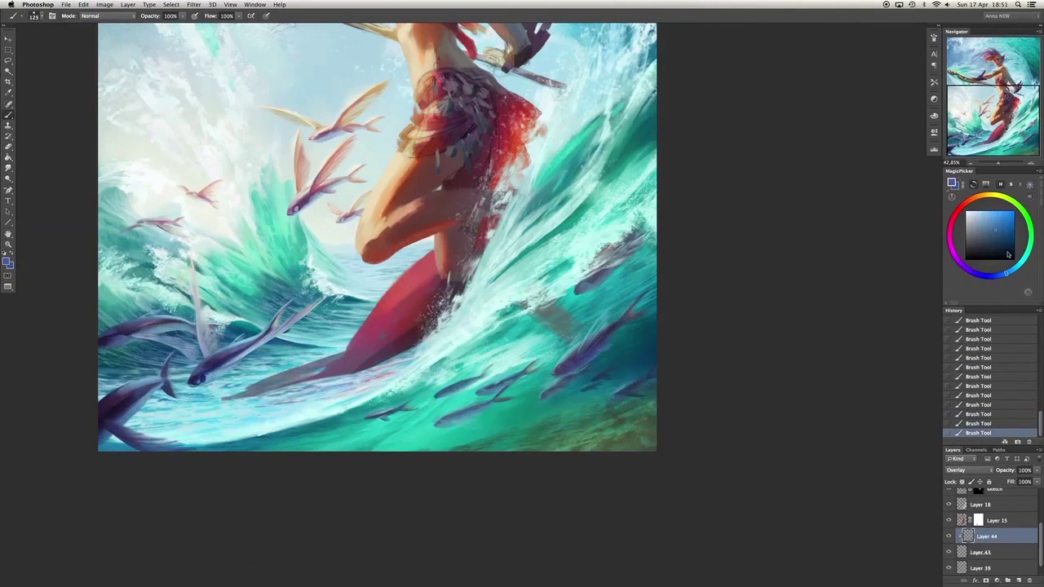
pyautogui.moveTo(607, 342); pyautogui.dragTo(501, 428)
pyautogui.moveTo(617, 351); pyautogui.dragTo(628, 375)
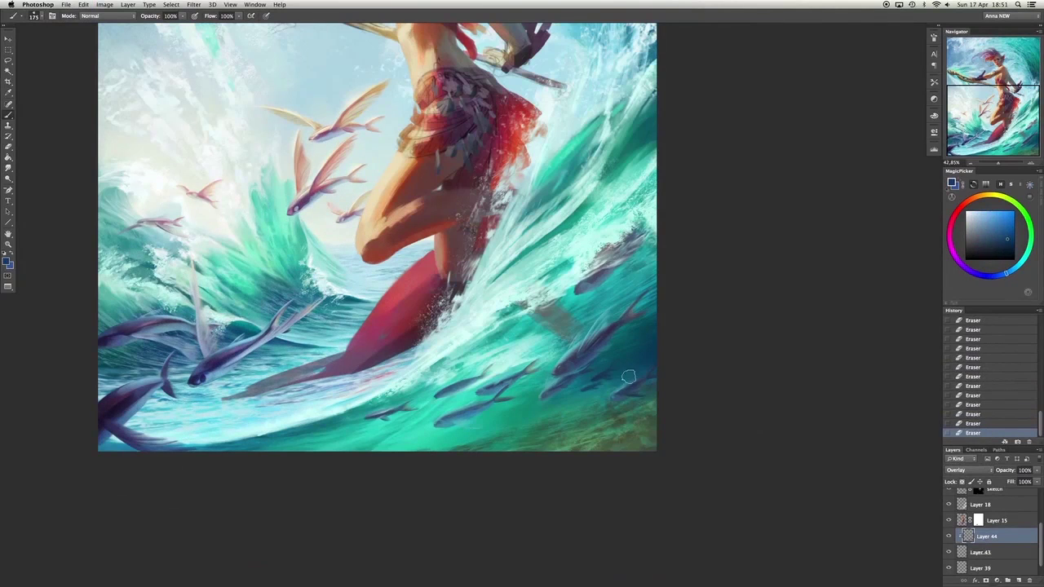
pyautogui.moveTo(448, 379)
pyautogui.mouseDown()
pyautogui.moveTo(405, 393)
pyautogui.moveTo(491, 358)
pyautogui.moveTo(546, 277)
pyautogui.mouseUp()
# Switch to the Brush and paint broad purple strokes into the water.
pyautogui.press('b')
pyautogui.press(']')
pyautogui.press(']')
pyautogui.press(']')
pyautogui.press(']')
pyautogui.press(']')
pyautogui.press(']')
pyautogui.moveTo(603, 261); pyautogui.dragTo(690, 245)
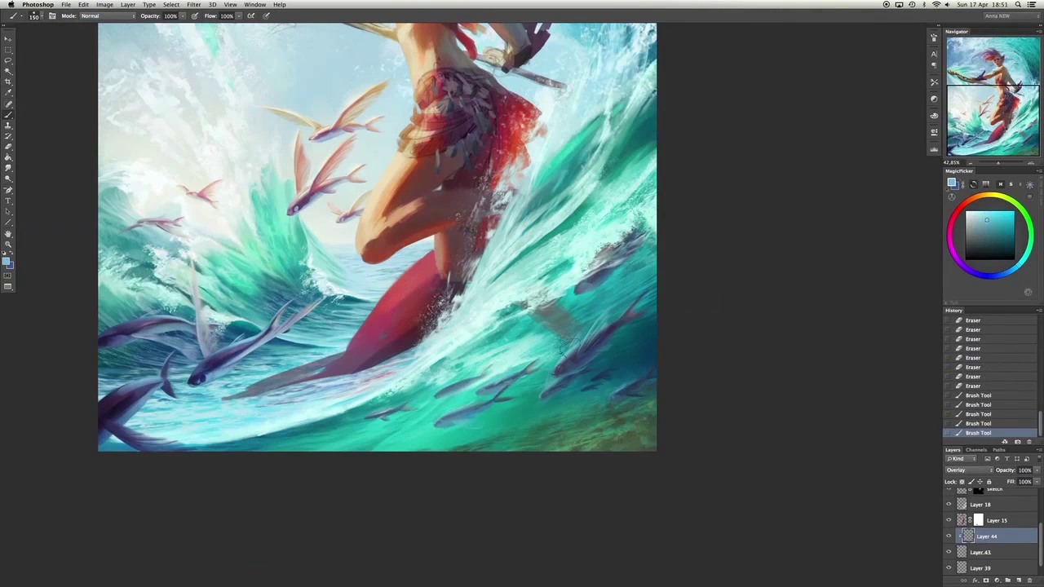
pyautogui.moveTo(587, 339); pyautogui.dragTo(554, 376)
pyautogui.moveTo(619, 196); pyautogui.dragTo(595, 220)
# Rework the bottom and lower-right fish in purple at sizes 100 to 250, erasing some strokes.
pyautogui.press('[')
pyautogui.press('[')
pyautogui.press('[')
pyautogui.press('[')
pyautogui.press('[')
pyautogui.press('[')
pyautogui.press('[')
pyautogui.press('[')
pyautogui.press('[')
pyautogui.press('[')
pyautogui.press('[')
pyautogui.press('[')
pyautogui.press('[')
pyautogui.press('[')
pyautogui.press('[')
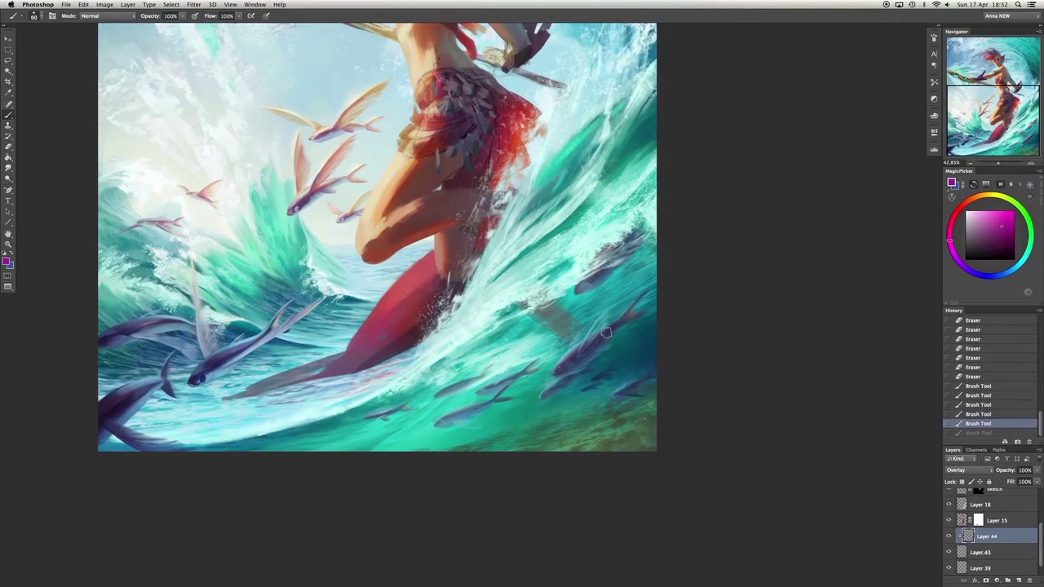
pyautogui.moveTo(449, 416); pyautogui.dragTo(469, 408)
pyautogui.press(']')
pyautogui.moveTo(571, 375)
pyautogui.mouseDown()
pyautogui.moveTo(603, 360)
pyautogui.moveTo(602, 381)
pyautogui.mouseUp()
pyautogui.press(']')
pyautogui.press(']')
pyautogui.press(']')
pyautogui.press(']')
pyautogui.press(']')
pyautogui.press(']')
pyautogui.press(']')
pyautogui.press(']')
pyautogui.press(']')
pyautogui.moveTo(645, 348); pyautogui.dragTo(607, 383)
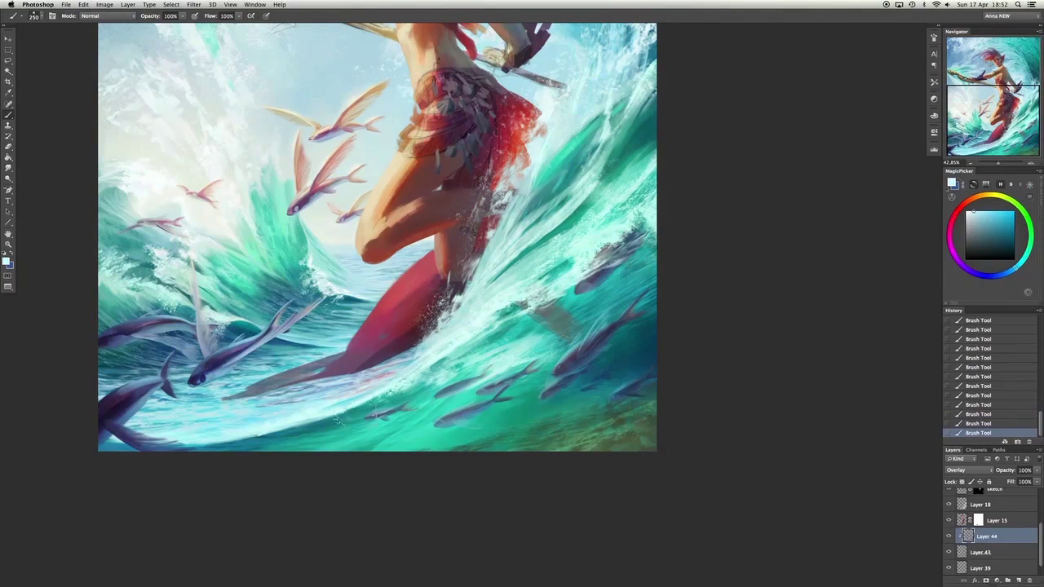
pyautogui.moveTo(489, 245); pyautogui.dragTo(565, 297)
# Brighten the flying fish near the hip with orange and mint at brush size 400.
pyautogui.keyDown('alt'); pyautogui.click(465, 159); pyautogui.keyUp('alt')
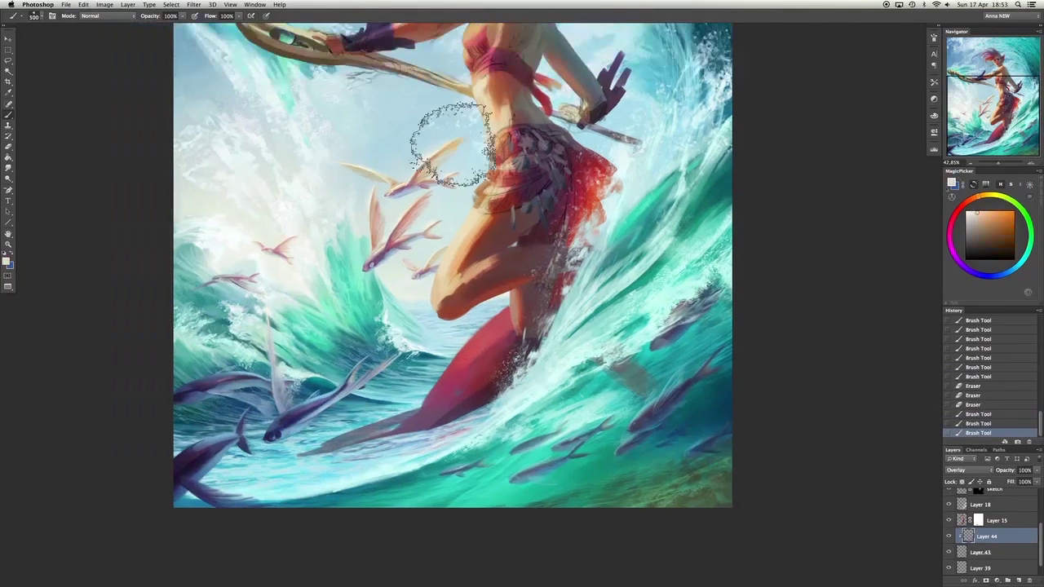
pyautogui.moveTo(465, 159); pyautogui.dragTo(383, 187)
pyautogui.press(']')
pyautogui.press(']')
pyautogui.press(']')
pyautogui.press(']')
pyautogui.keyDown('alt'); pyautogui.click(398, 275); pyautogui.keyUp('alt')
pyautogui.moveTo(398, 275); pyautogui.dragTo(290, 249)
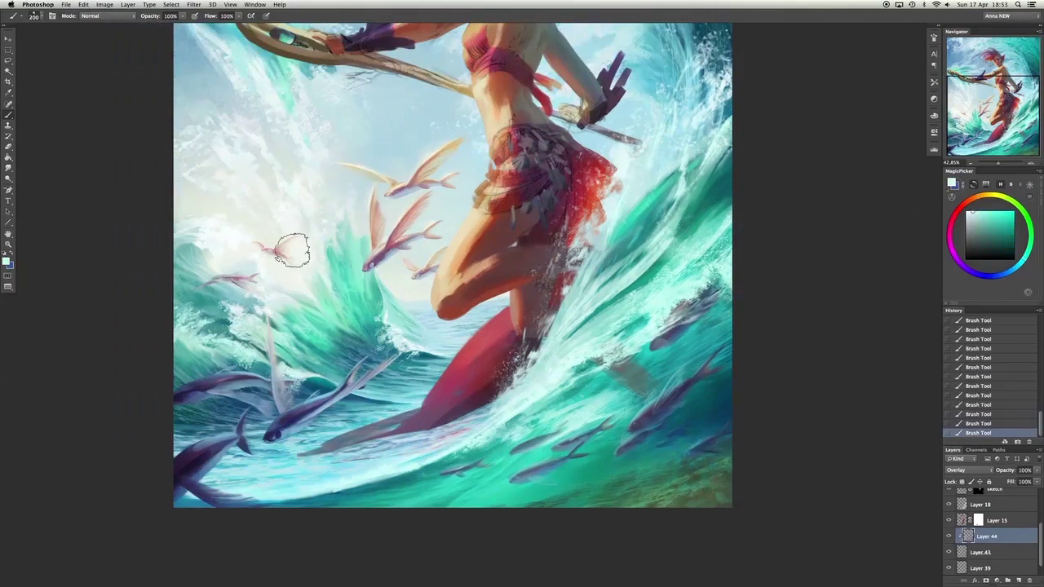
# Paint teal strokes over the fish at size 300, undo the last one, and zoom out.
pyautogui.hotkey('ctrl', 'z')
pyautogui.press('[')
pyautogui.keyDown('alt'); pyautogui.click(450, 229); pyautogui.keyUp('alt')
pyautogui.moveTo(450, 229); pyautogui.dragTo(424, 186)
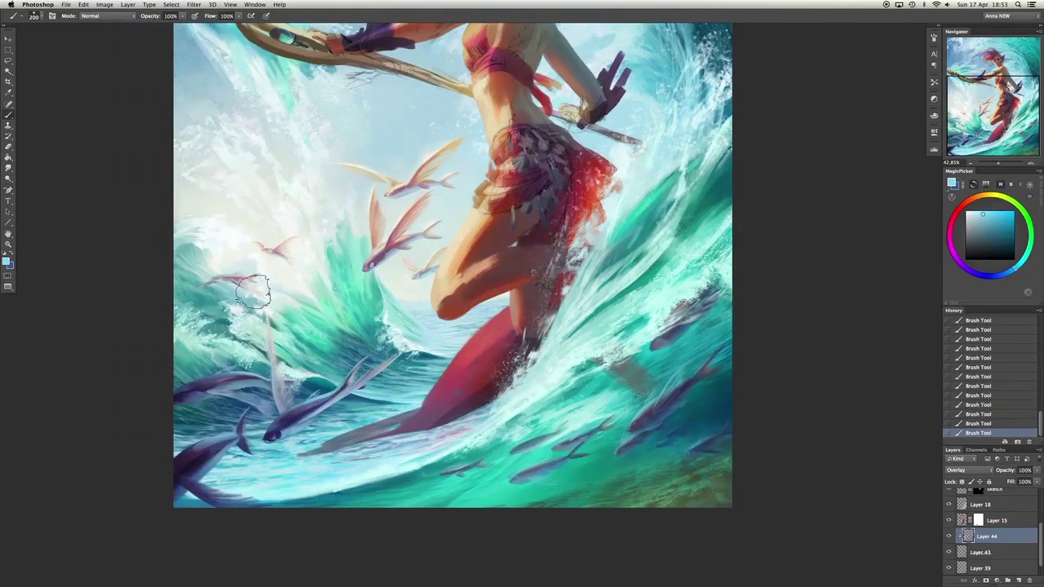
pyautogui.keyDown('alt'); pyautogui.click(467, 453); pyautogui.keyUp('alt')
pyautogui.hotkey('ctrl', 'z')
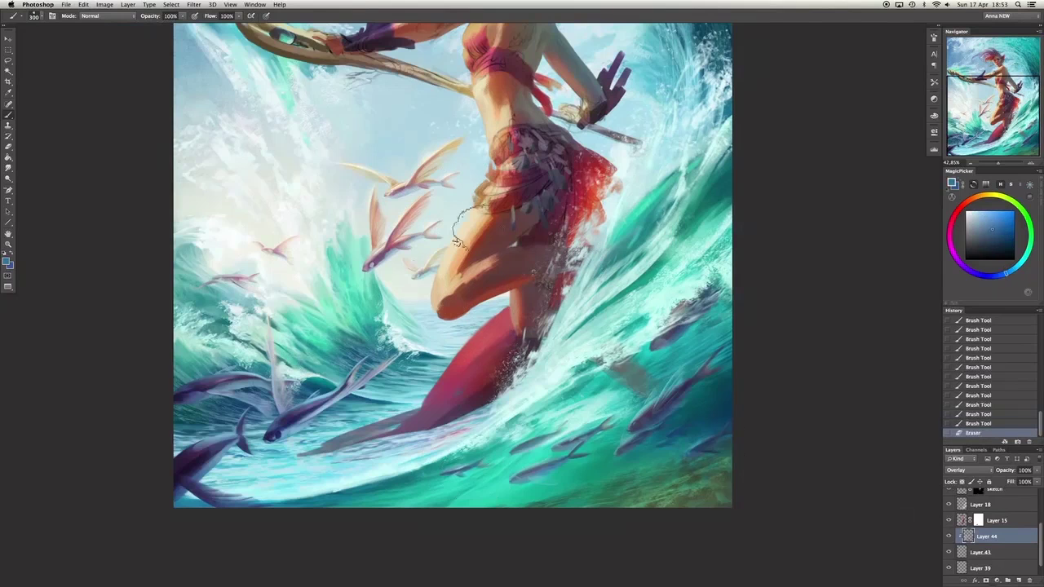
pyautogui.hotkey('ctrl', '-')
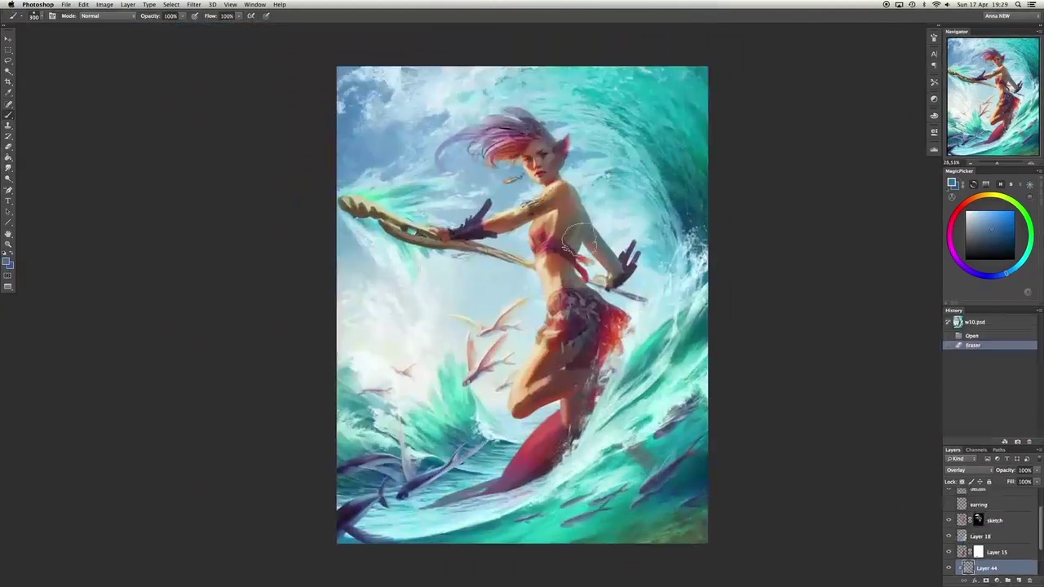
# Choose a new brush from the brush presets.
pyautogui.rightClick(538, 33)
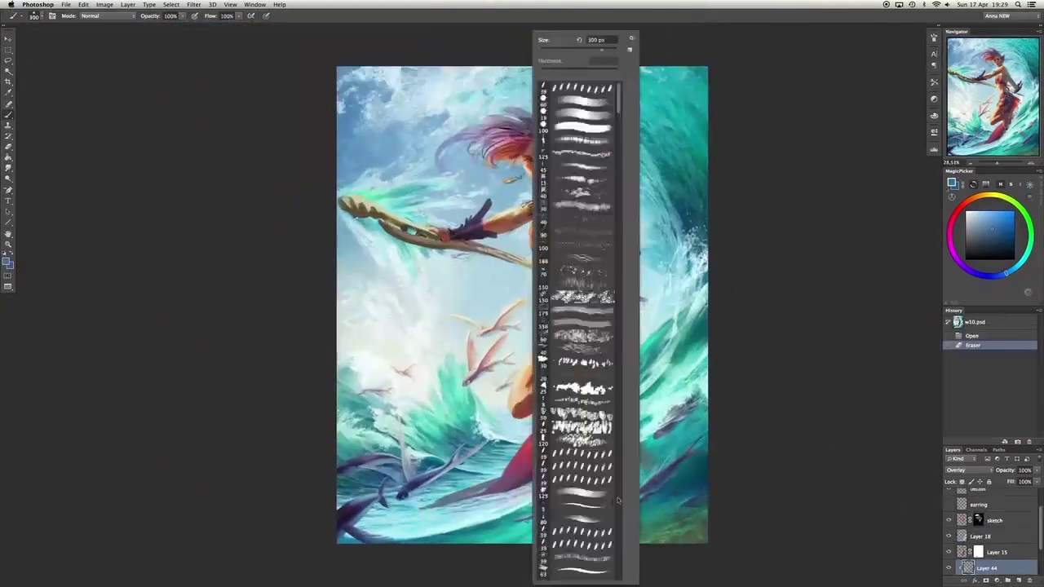
pyautogui.doubleClick(579, 245)
pyautogui.scroll(5, 420, 498)
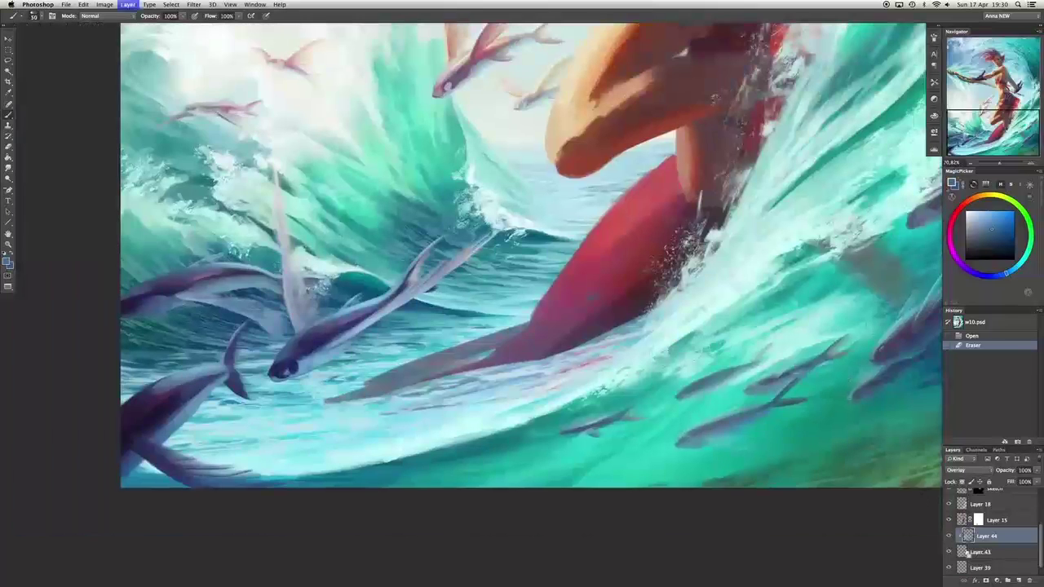
# Merge Layer 44 down and rename the result 'fish', undoing a trial mask.
pyautogui.hotkey('ctrl', 'e')
pyautogui.doubleClick(987, 536)
pyautogui.write('fish')
pyautogui.press('Return')
pyautogui.click(997, 580)
pyautogui.moveTo(489, 245); pyautogui.dragTo(526, 359)
pyautogui.hotkey('ctrl', 'alt', 'z')
pyautogui.hotkey('ctrl', 'alt', 'z')
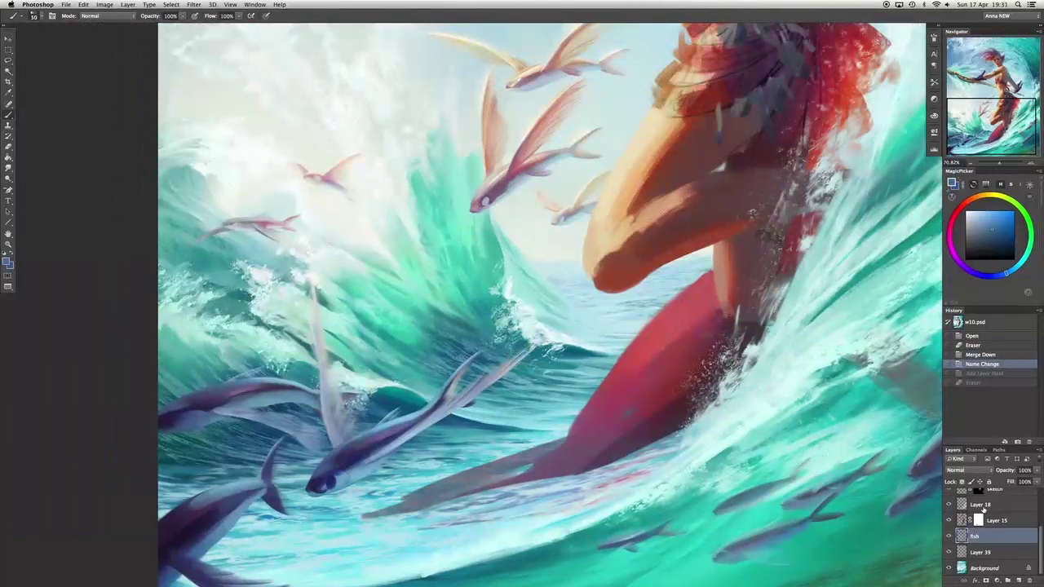
# Add a new layer above fish and paint eye detail on the flying fish.
pyautogui.click(1017, 579)
pyautogui.scroll(5, 326, 481)
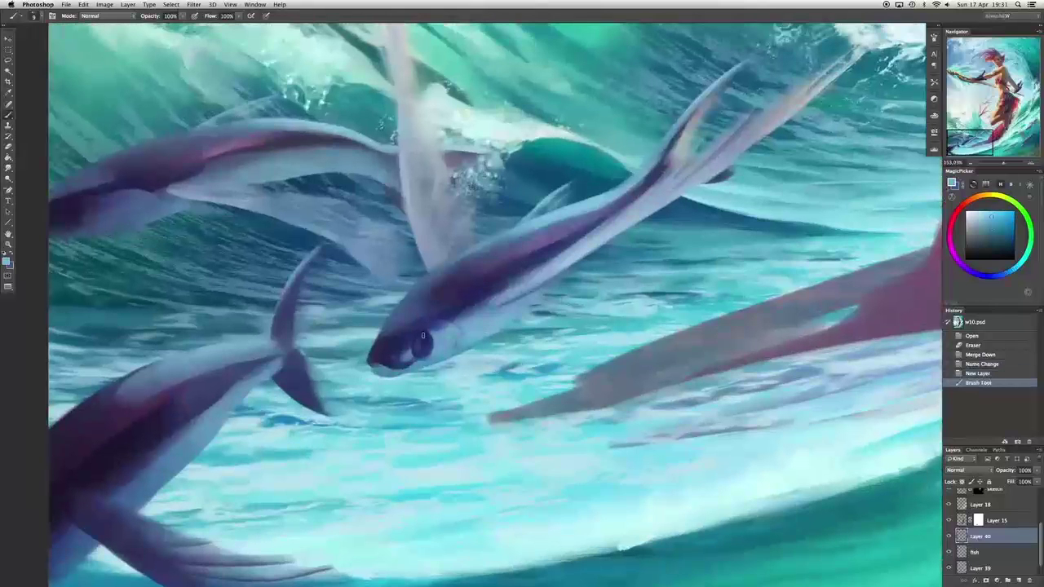
pyautogui.moveTo(412, 331)
pyautogui.mouseDown()
pyautogui.moveTo(424, 351)
pyautogui.moveTo(424, 339)
pyautogui.mouseUp()
pyautogui.scroll(10, 422, 304)
pyautogui.hscroll(6, 422, 304)
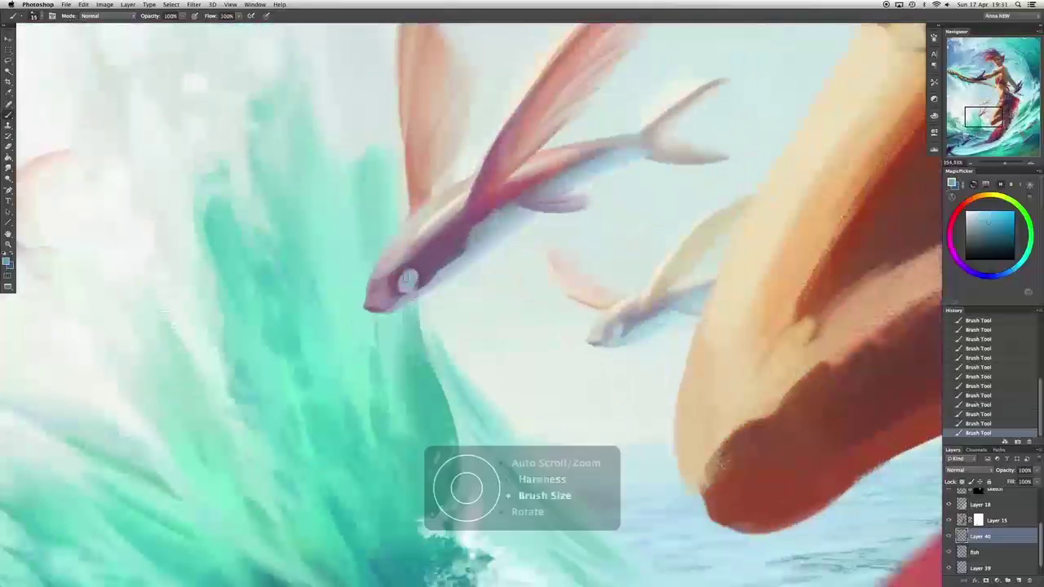
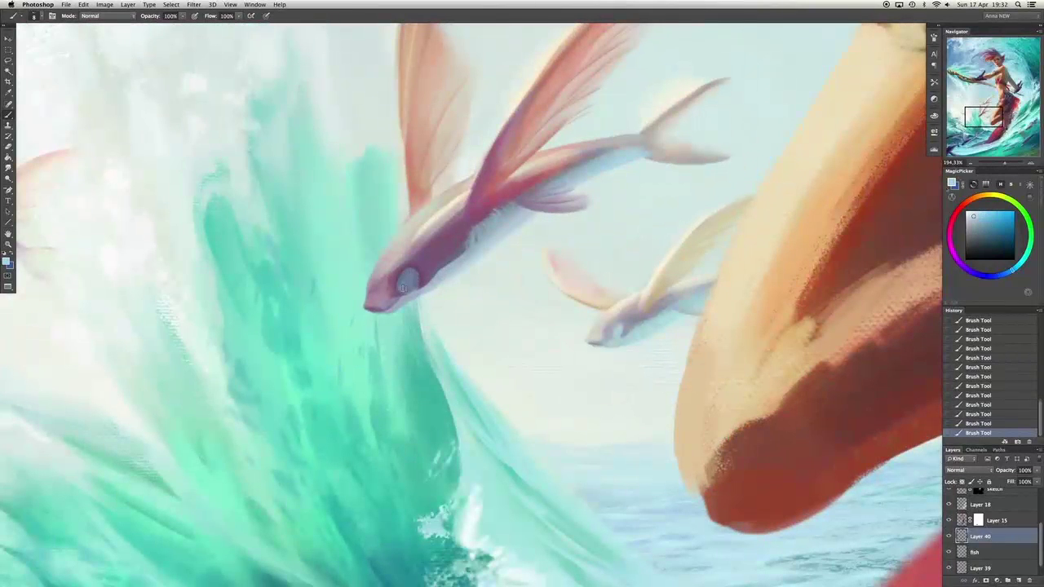
# Paint the fish's eye dark purple, sampling light sky blue and pale fish blue.
pyautogui.keyDown('alt'); pyautogui.click(409, 282); pyautogui.keyUp('alt')
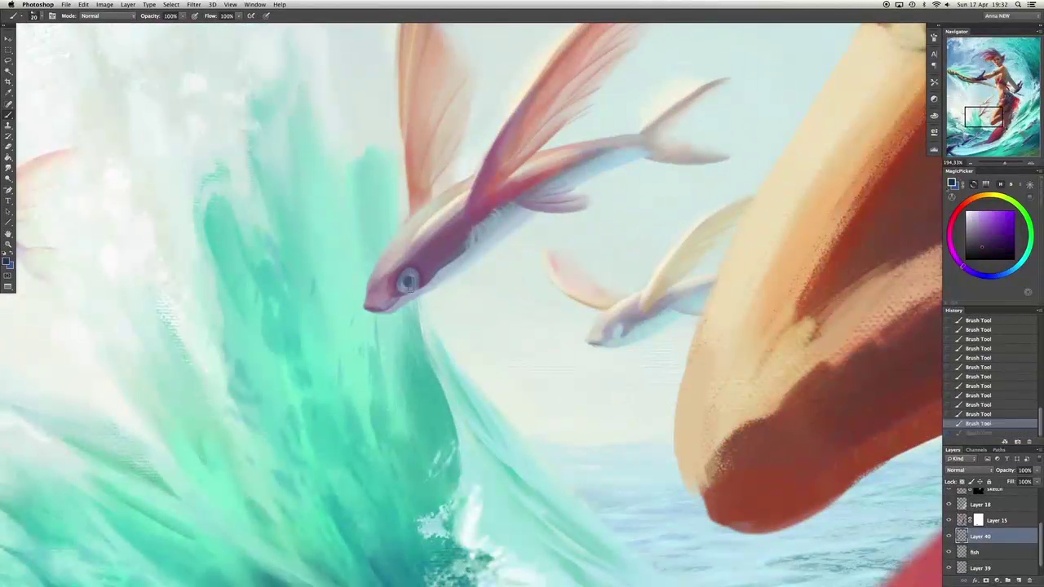
pyautogui.keyDown('alt'); pyautogui.click(618, 227); pyautogui.keyUp('alt')
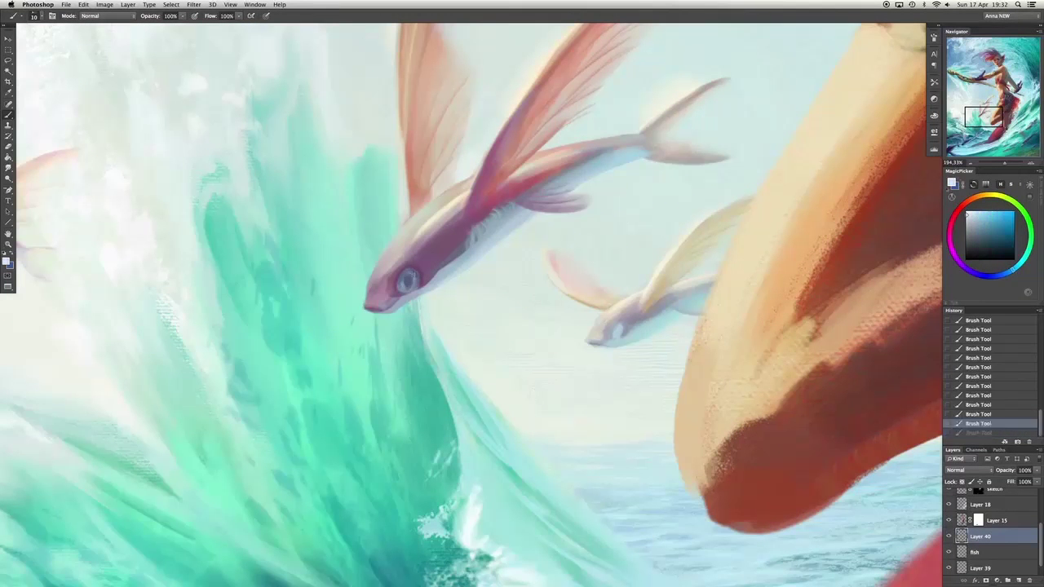
pyautogui.keyDown('alt'); pyautogui.click(619, 331); pyautogui.keyUp('alt')
pyautogui.scroll(5, 615, 227)
pyautogui.keyDown('alt'); pyautogui.click(608, 188); pyautogui.keyUp('alt')
pyautogui.keyDown('alt'); pyautogui.click(545, 189); pyautogui.keyUp('alt')
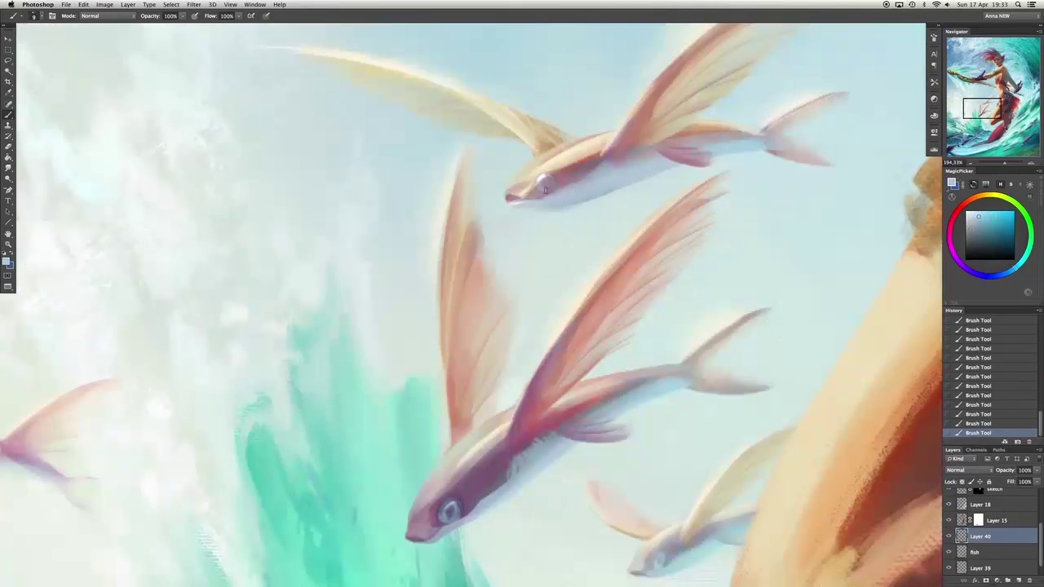
pyautogui.scroll(-3, 456, 398)
pyautogui.scroll(-8, 326, 343)
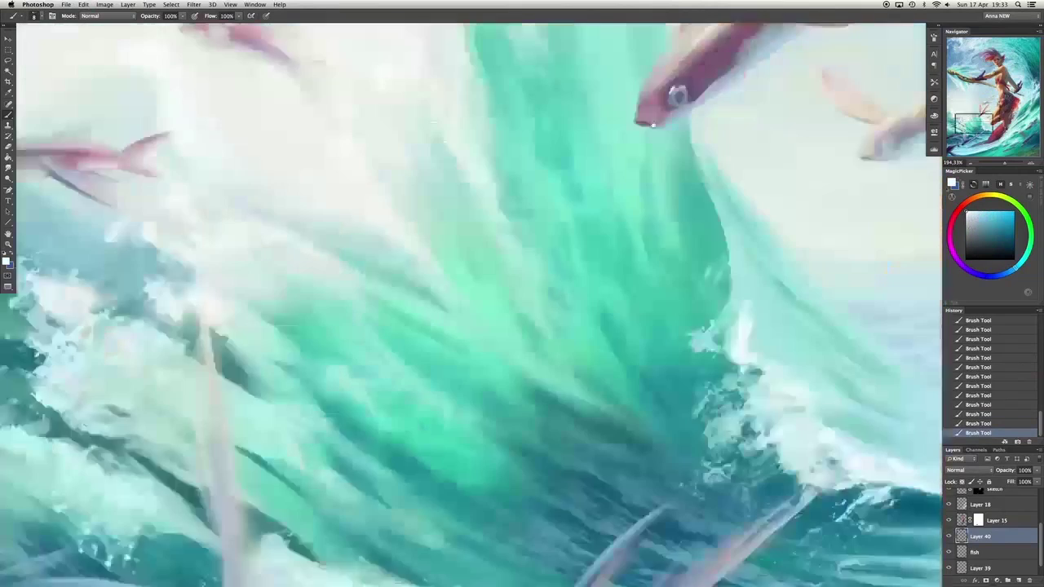
# Add a light sky-blue ring around the eye, undoing and redoing the last three strokes.
pyautogui.hscroll(-5, 473, 326)
pyautogui.scroll(1, 474, 327)
pyautogui.keyDown('alt'); pyautogui.click(599, 216); pyautogui.keyUp('alt')
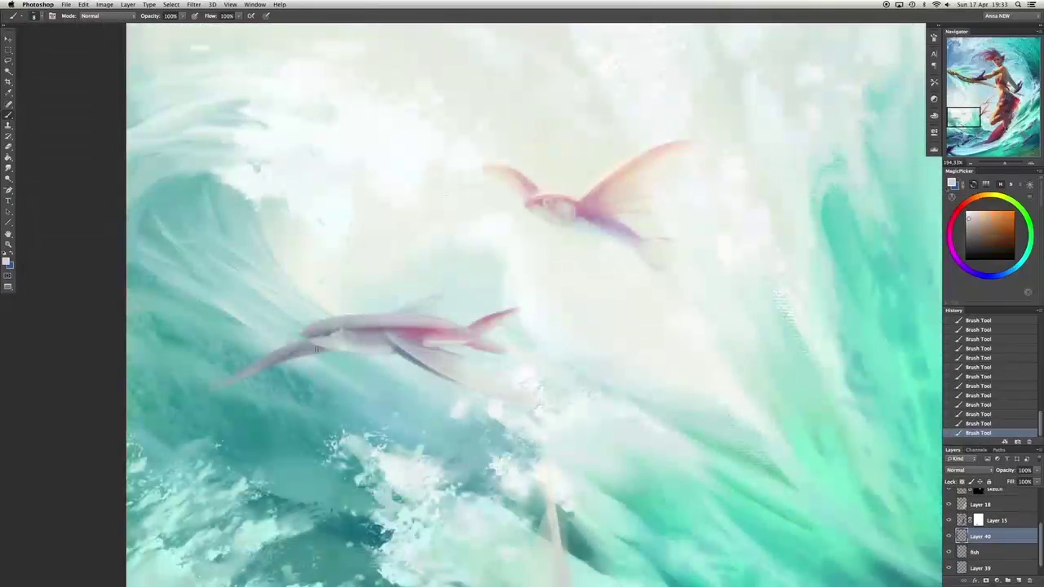
pyautogui.press('super+alt+z')
pyautogui.press('super+alt+z')
pyautogui.press('super+alt+z')
pyautogui.press('super+shift+z')
pyautogui.press('super+shift+z')
pyautogui.press('super+shift+z')
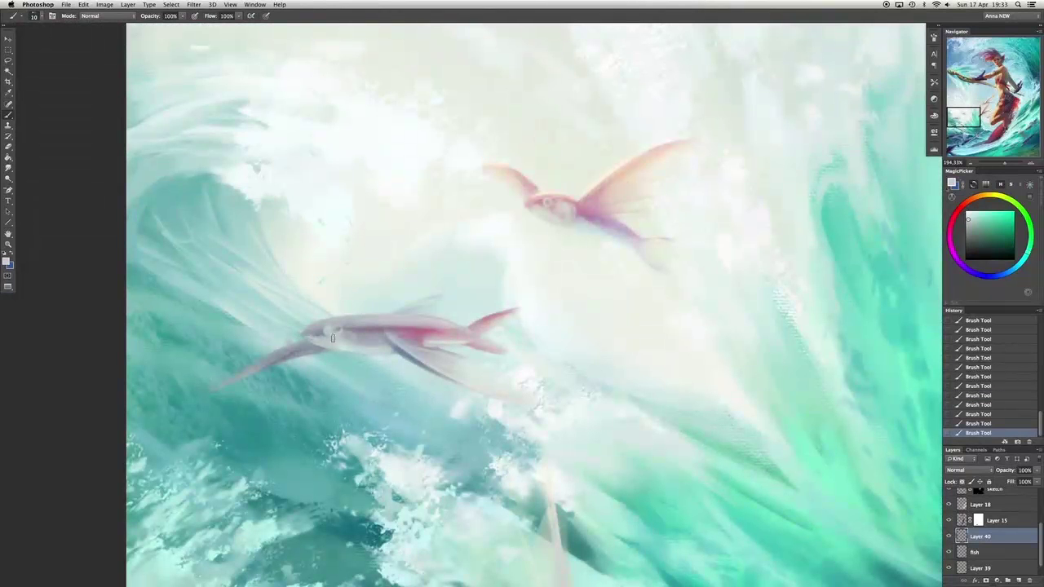
pyautogui.keyDown('alt'); pyautogui.click(319, 334); pyautogui.keyUp('alt')
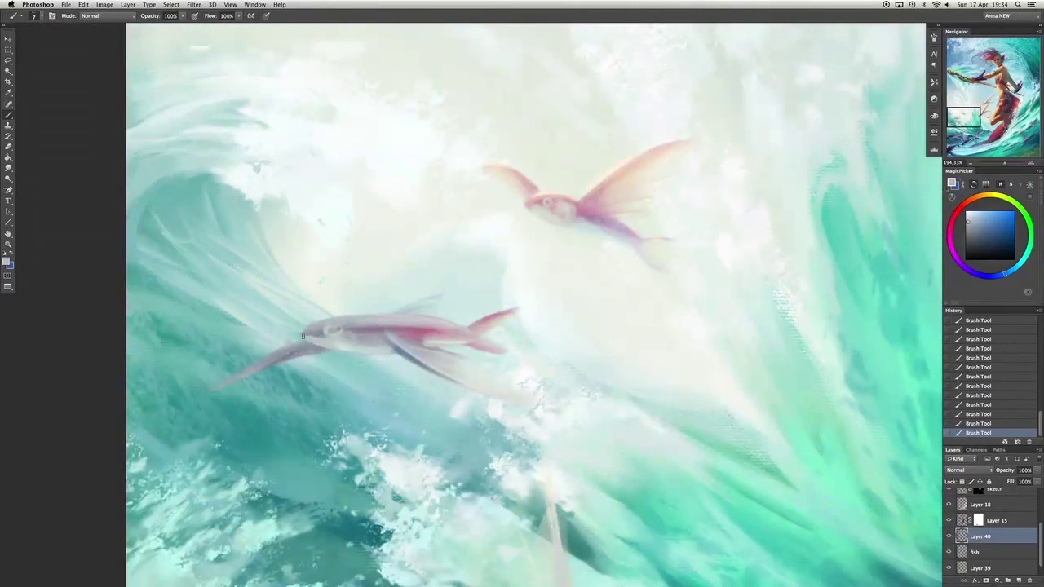
pyautogui.keyDown('alt'); pyautogui.click(303, 335); pyautogui.keyUp('alt')
pyautogui.keyDown('alt'); pyautogui.click(585, 205); pyautogui.keyUp('alt')
# Define the blue fish's mouth with light and dark blue strokes, brush sizes 10–30.
pyautogui.moveTo(468, 229); pyautogui.dragTo(424, 49)
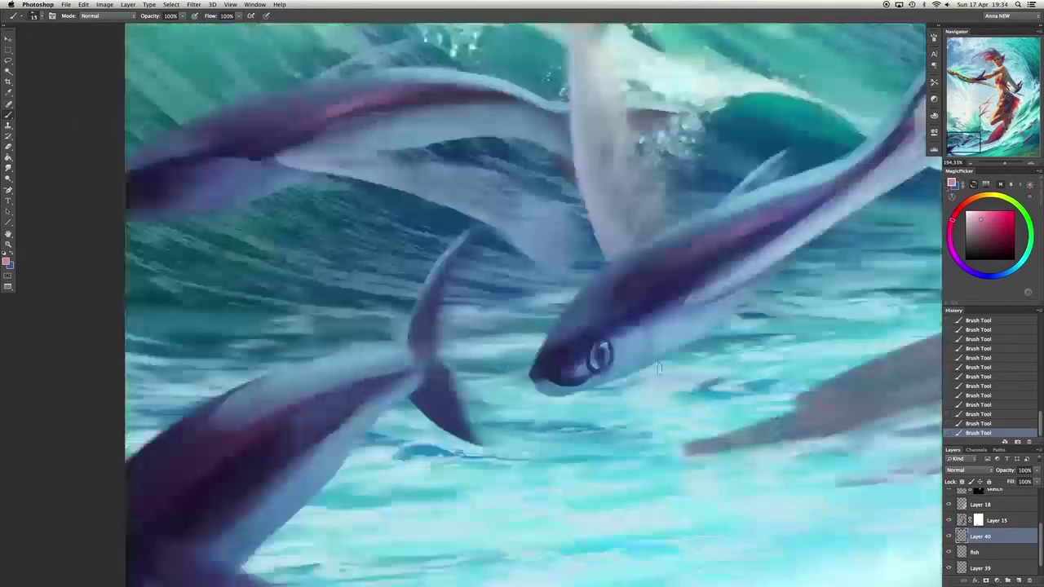
pyautogui.keyDown('alt'); pyautogui.click(535, 367); pyautogui.keyUp('alt')
pyautogui.hotkey('ctrl', 'alt', 'z')
pyautogui.keyDown('alt'); pyautogui.click(535, 367); pyautogui.keyUp('alt')
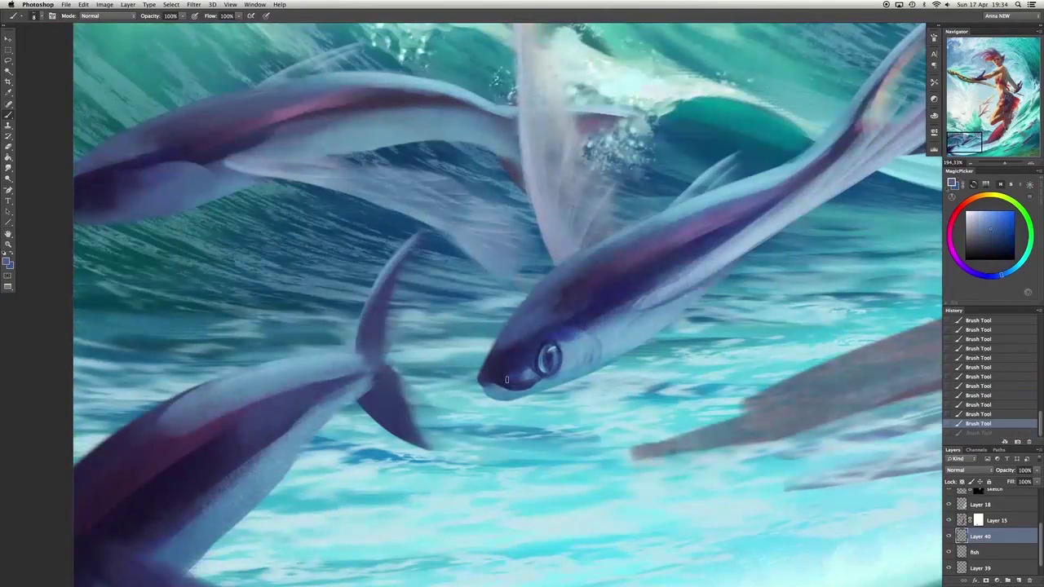
pyautogui.moveTo(502, 384); pyautogui.dragTo(521, 388)
pyautogui.press(']')
pyautogui.press(']')
pyautogui.hotkey('ctrl', 'alt', 'z')
pyautogui.hotkey('ctrl', 'alt', 'z')
pyautogui.hotkey('ctrl', 'shift', 'z')
pyautogui.hotkey('ctrl', 'shift', 'z')
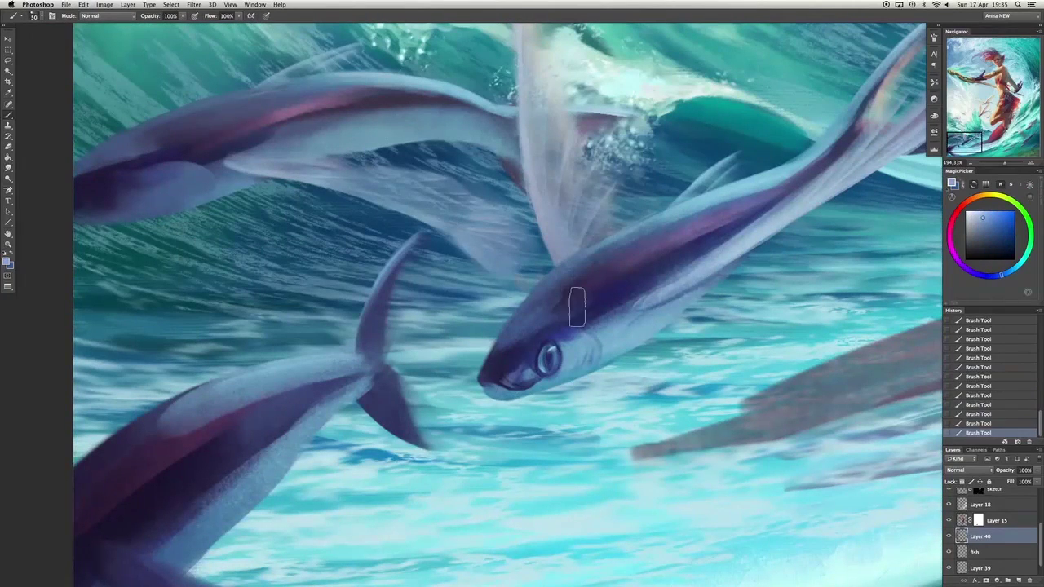
pyautogui.keyDown('alt'); pyautogui.click(578, 303); pyautogui.keyUp('alt')
pyautogui.press('[')
pyautogui.press('[')
pyautogui.moveTo(488, 385); pyautogui.dragTo(501, 390)
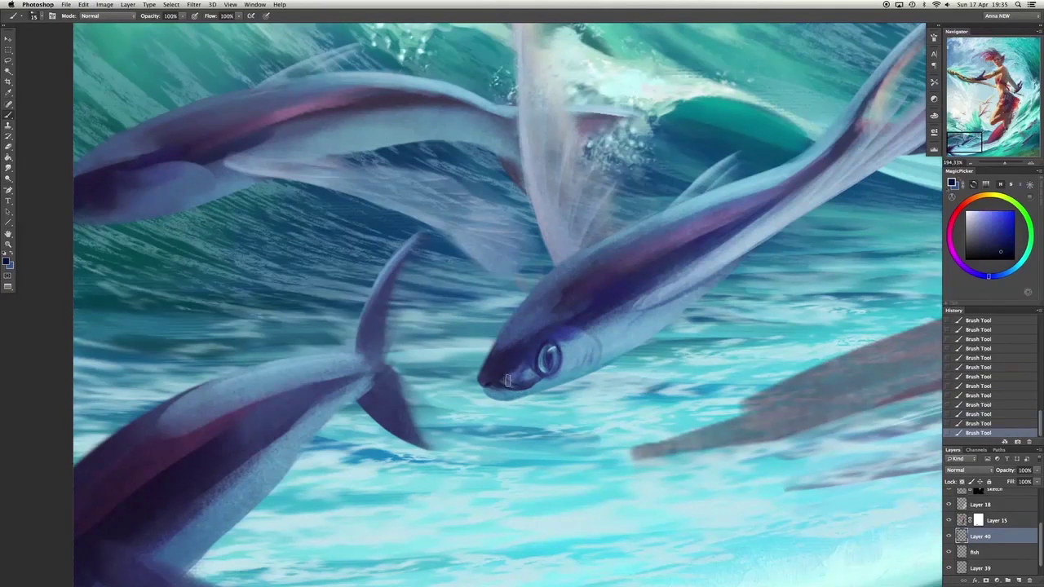
pyautogui.keyDown('alt'); pyautogui.click(507, 380); pyautogui.keyUp('alt')
# Paint dark blue-purple gill marks behind the eye and dab light cyan beside it.
pyautogui.keyDown('alt'); pyautogui.click(543, 346); pyautogui.keyUp('alt')
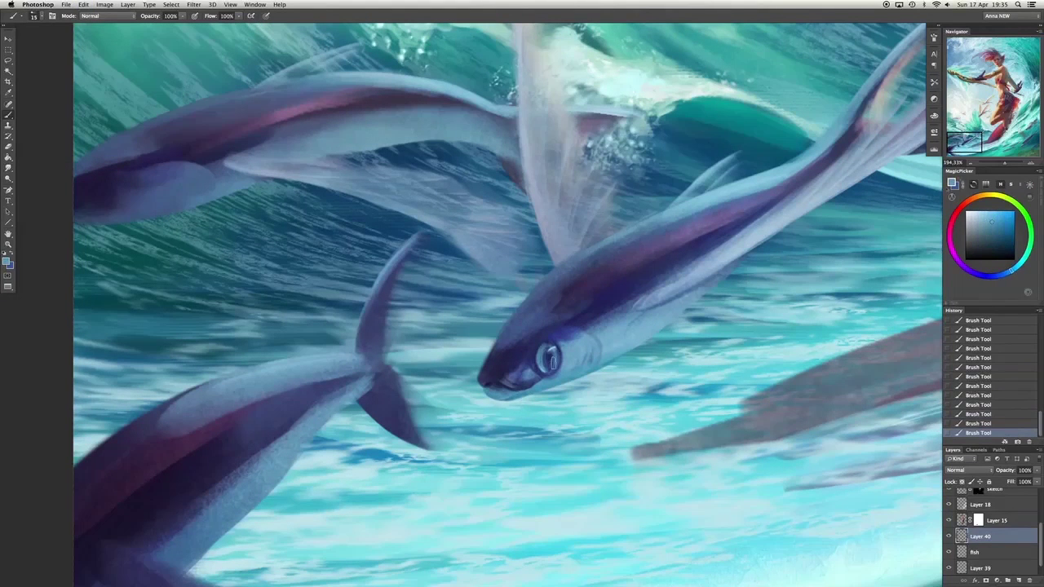
pyautogui.press(']')
pyautogui.keyDown('alt'); pyautogui.click(562, 345); pyautogui.keyUp('alt')
pyautogui.press('[')
pyautogui.moveTo(600, 322); pyautogui.dragTo(618, 303)
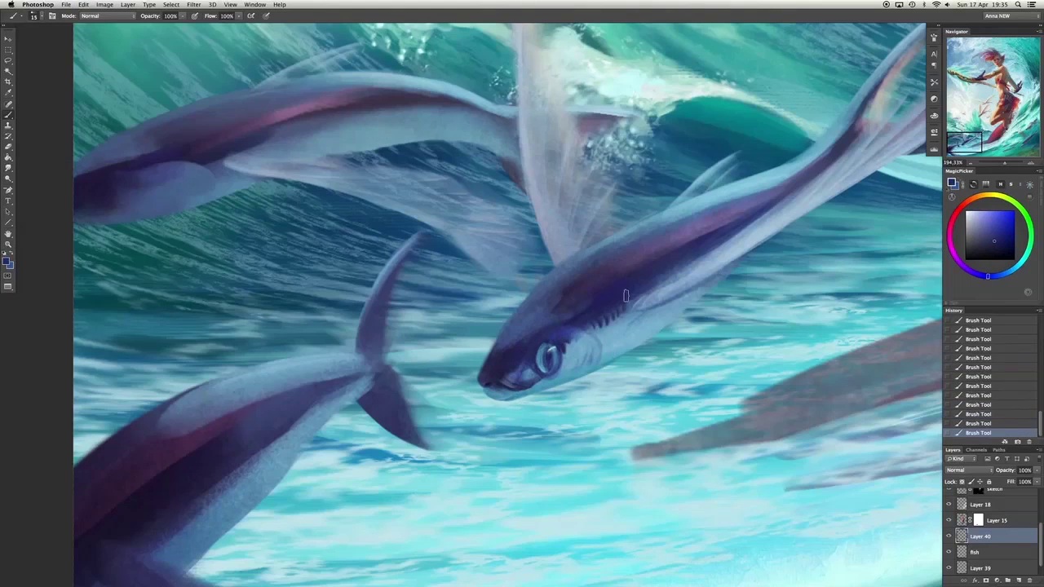
pyautogui.press('[')
pyautogui.keyDown('alt'); pyautogui.click(654, 214); pyautogui.keyUp('alt')
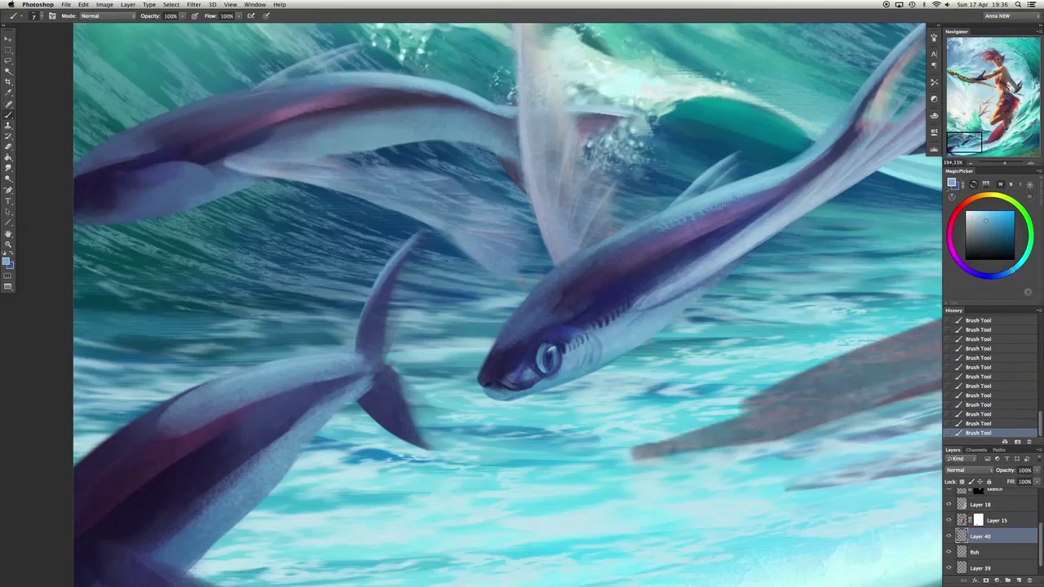
pyautogui.keyDown('alt'); pyautogui.click(653, 225); pyautogui.keyUp('alt')
# Add small dark blue marks near the fish's eye.
pyautogui.click(571, 363)
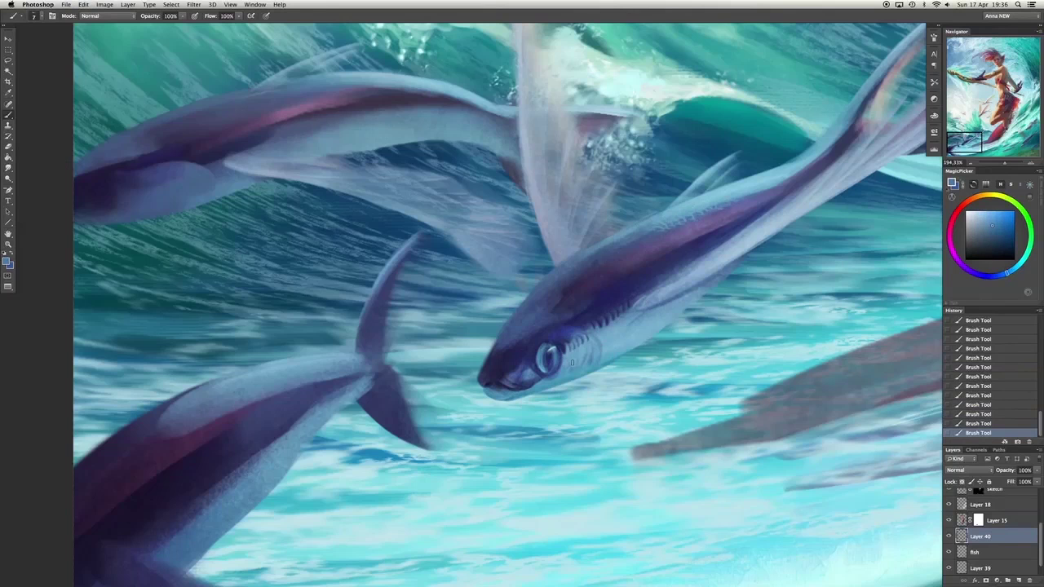
pyautogui.keyDown('alt'); pyautogui.click(593, 341); pyautogui.keyUp('alt')
pyautogui.keyDown('alt'); pyautogui.click(591, 343); pyautogui.keyUp('alt')
pyautogui.moveTo(592, 336)
pyautogui.mouseDown()
pyautogui.moveTo(589, 317)
pyautogui.moveTo(604, 299)
pyautogui.mouseUp()
pyautogui.keyDown('alt'); pyautogui.click(653, 255); pyautogui.keyUp('alt')
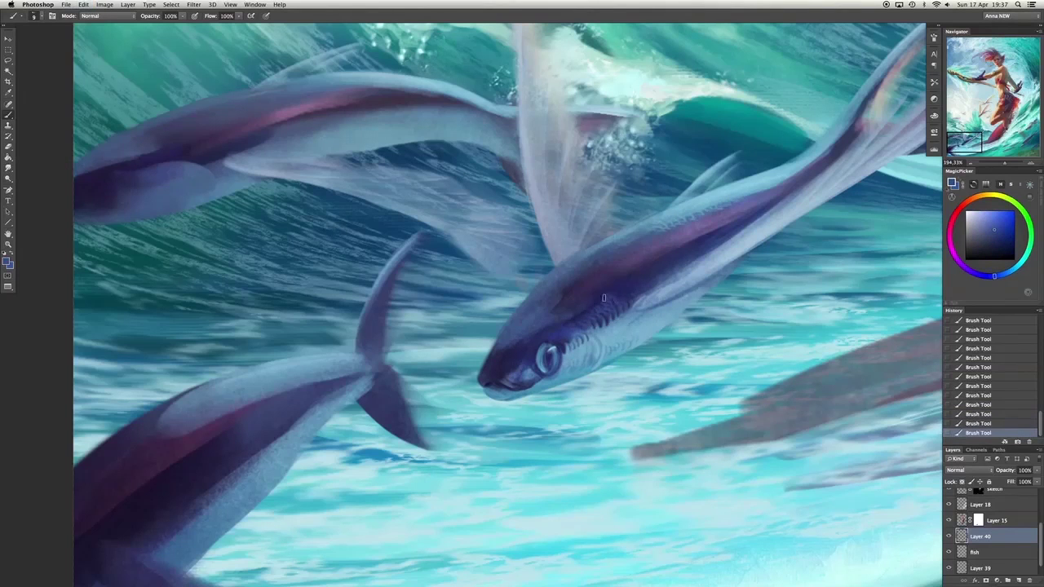
# Texture the fish's side and back with blue and purple strokes.
pyautogui.keyDown('alt'); pyautogui.click(536, 337); pyautogui.keyUp('alt')
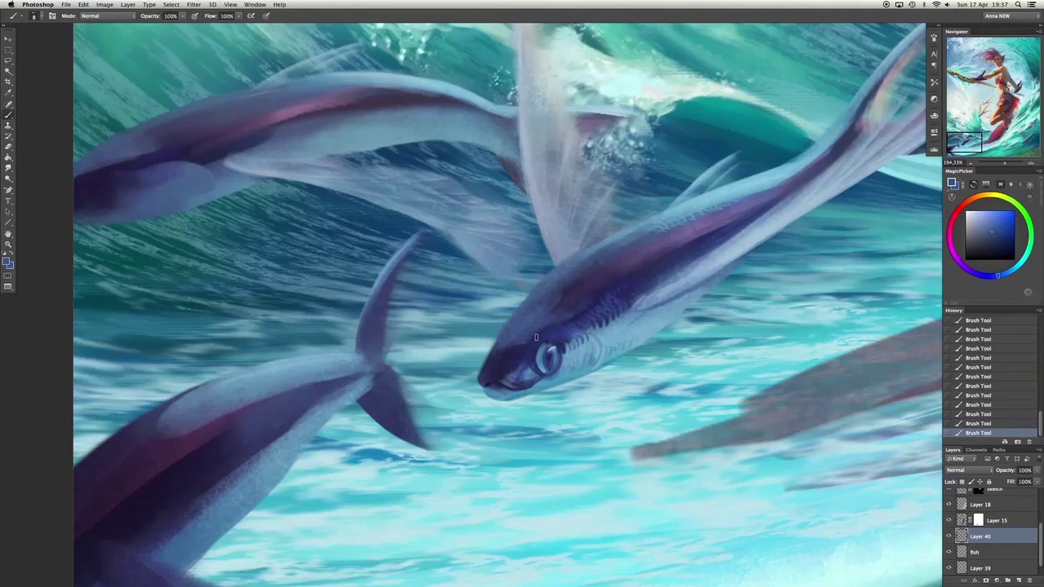
pyautogui.keyDown('alt'); pyautogui.click(638, 267); pyautogui.keyUp('alt')
pyautogui.moveTo(635, 263); pyautogui.dragTo(616, 250)
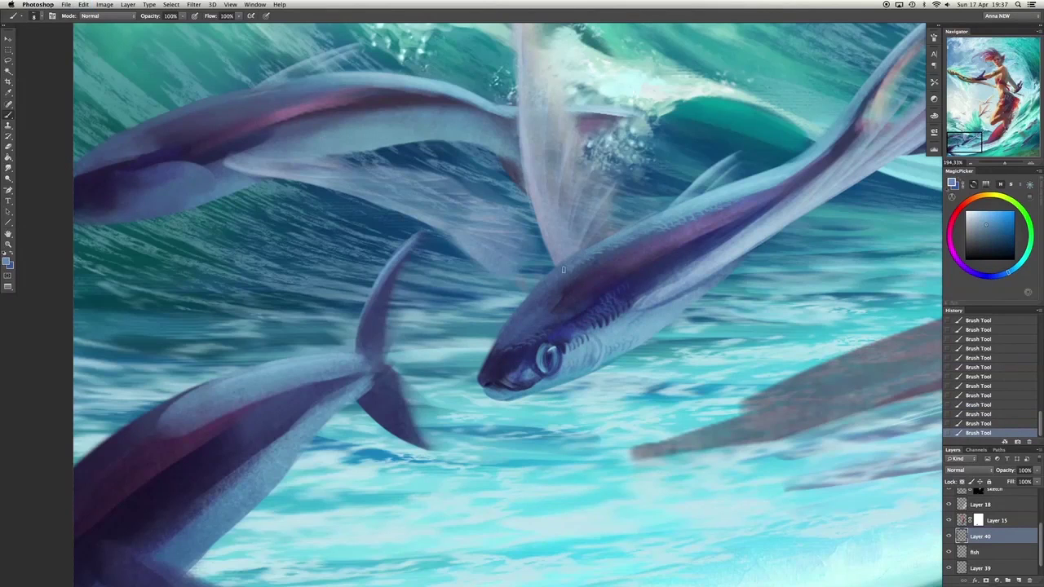
pyautogui.keyDown('alt'); pyautogui.click(637, 279); pyautogui.keyUp('alt')
pyautogui.moveTo(558, 301); pyautogui.dragTo(571, 292)
pyautogui.keyDown('alt'); pyautogui.click(693, 235); pyautogui.keyUp('alt')
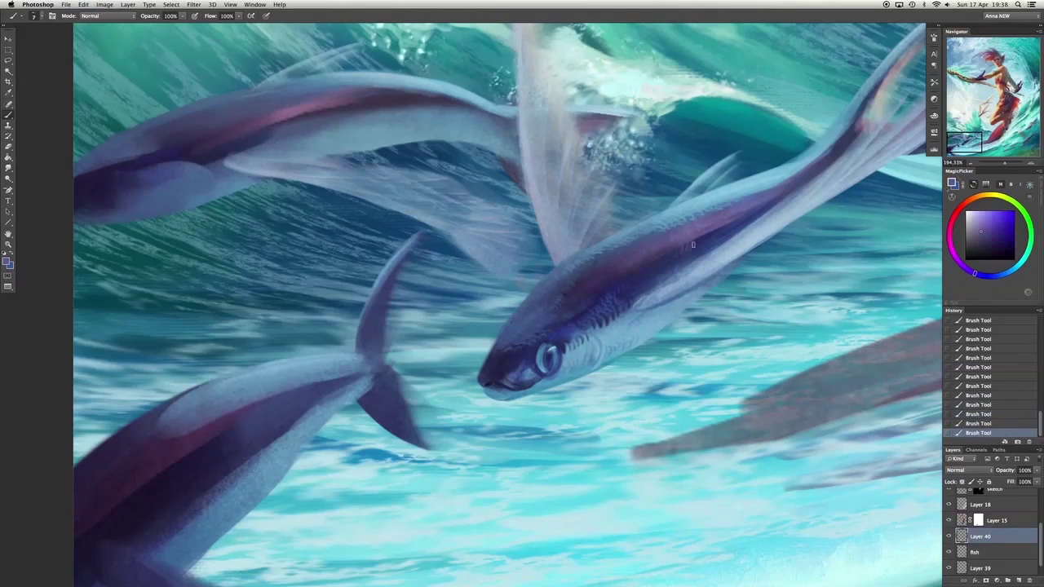
pyautogui.moveTo(693, 244); pyautogui.dragTo(675, 255)
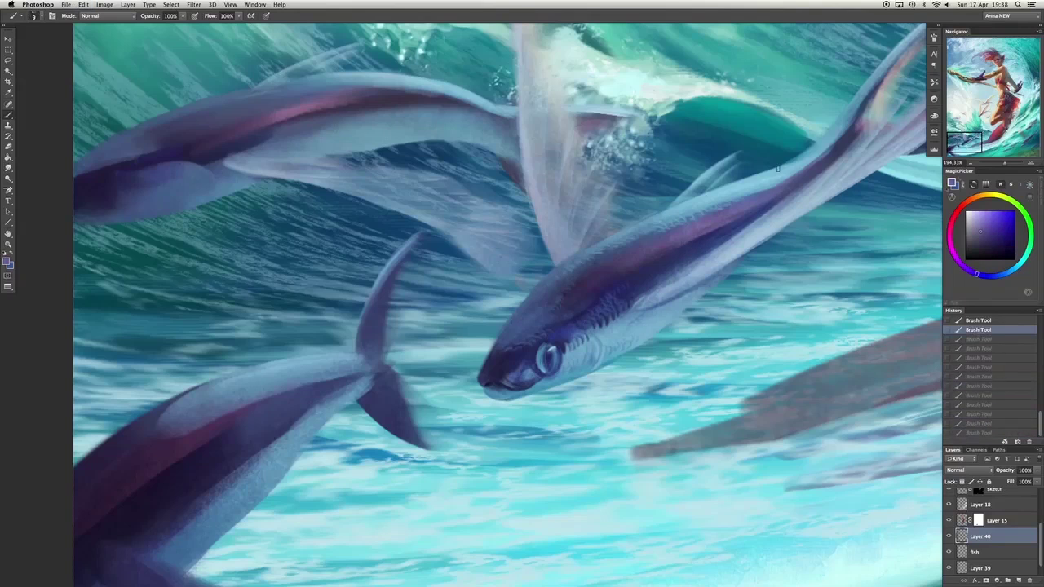
# Sample muted dark blue, light cyan and slate blue from the neighbouring fish.
pyautogui.hscroll(2, 754, 200)
pyautogui.keyDown('alt'); pyautogui.click(737, 198); pyautogui.keyUp('alt')
pyautogui.keyDown('alt'); pyautogui.click(505, 367); pyautogui.keyUp('alt')
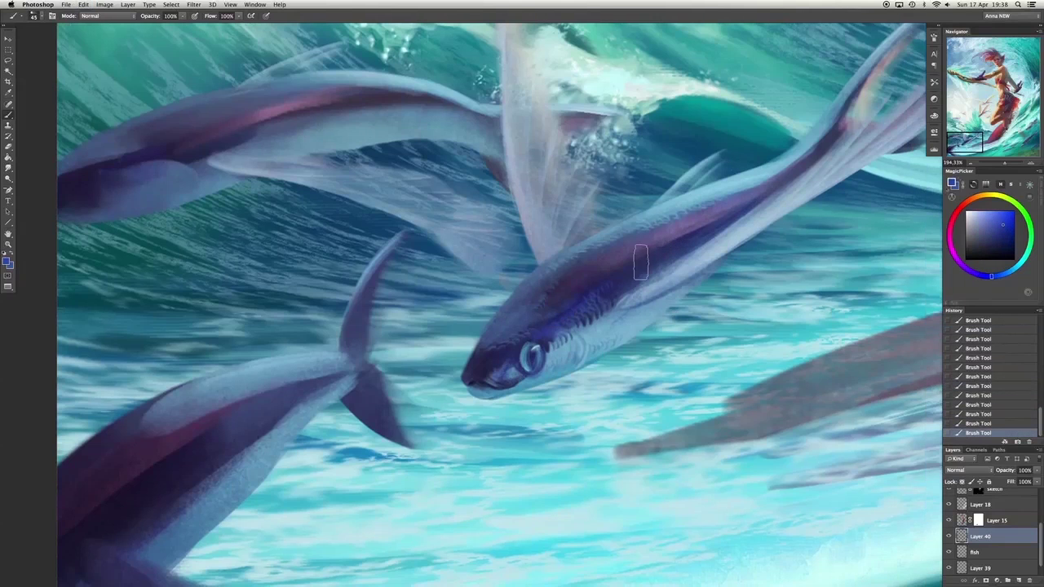
pyautogui.hscroll(4, 644, 252)
pyautogui.scroll(2, 644, 252)
pyautogui.keyDown('alt'); pyautogui.click(692, 208); pyautogui.keyUp('alt')
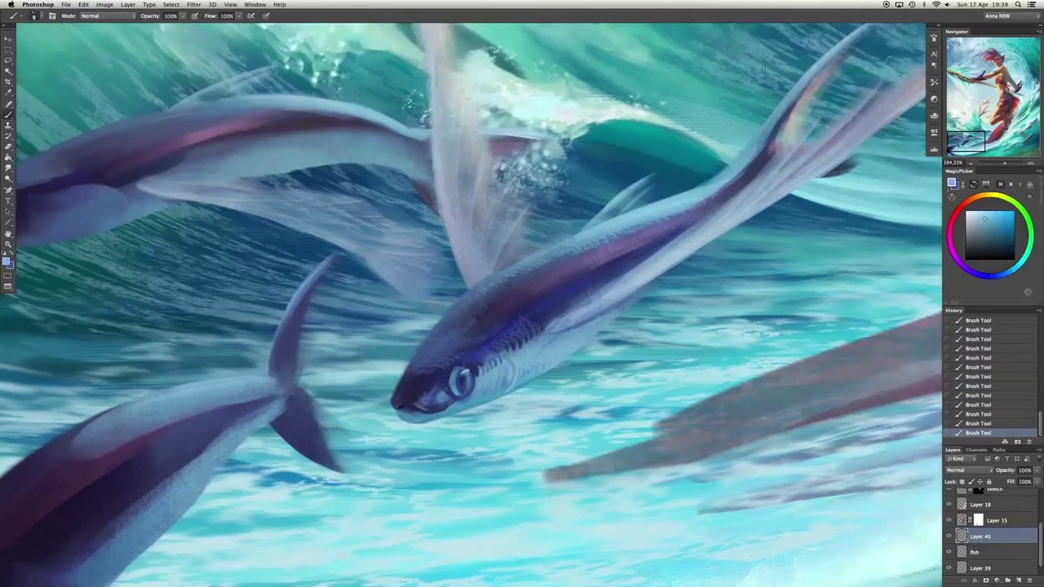
pyautogui.scroll(-3, 578, 209)
pyautogui.hscroll(-2, 578, 209)
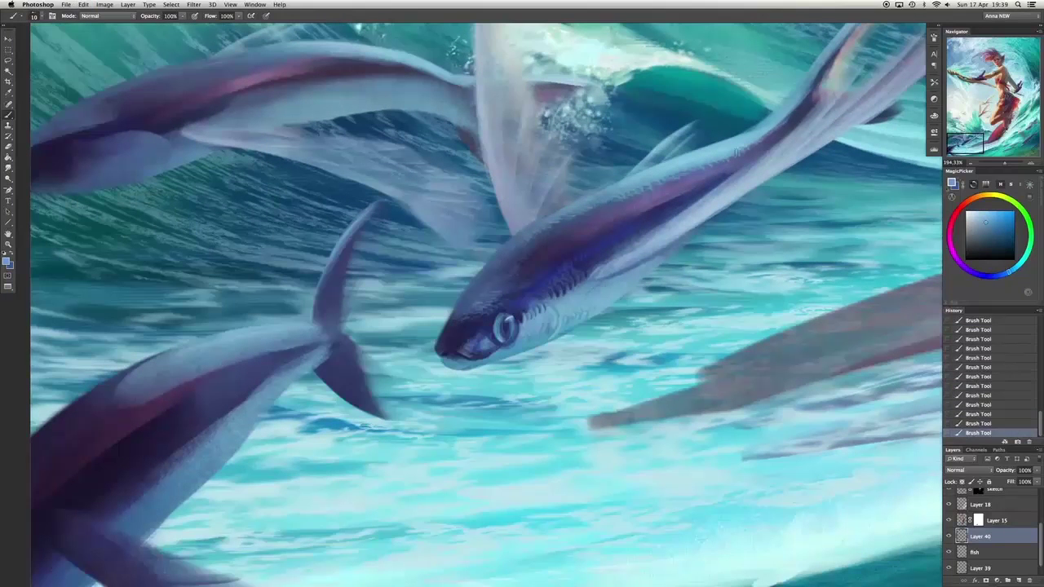
pyautogui.keyDown('alt'); pyautogui.click(669, 274); pyautogui.keyUp('alt')
pyautogui.scroll(5, 669, 274)
pyautogui.hscroll(5, 669, 273)
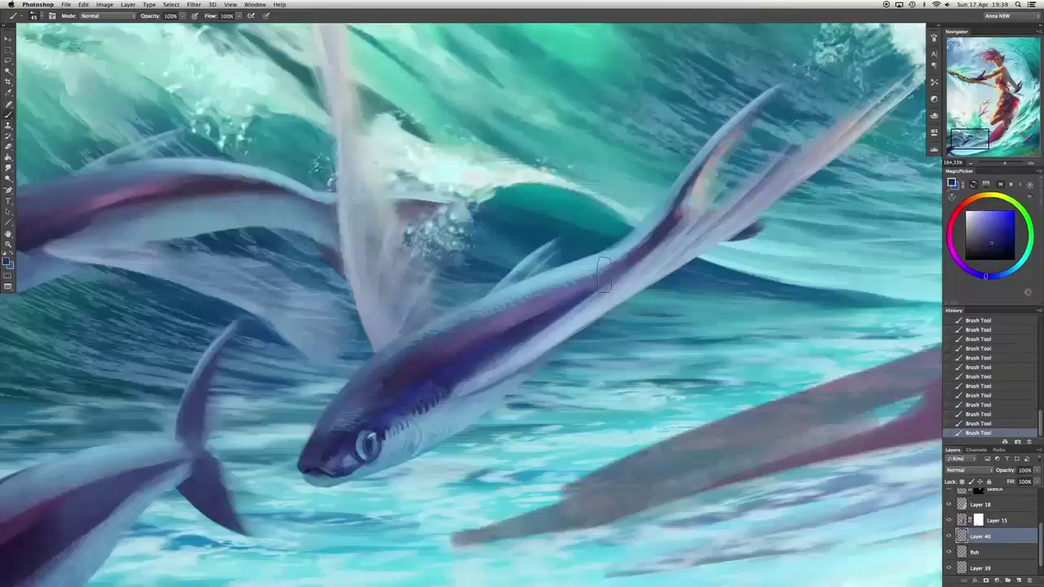
pyautogui.hscroll(-5, 545, 322)
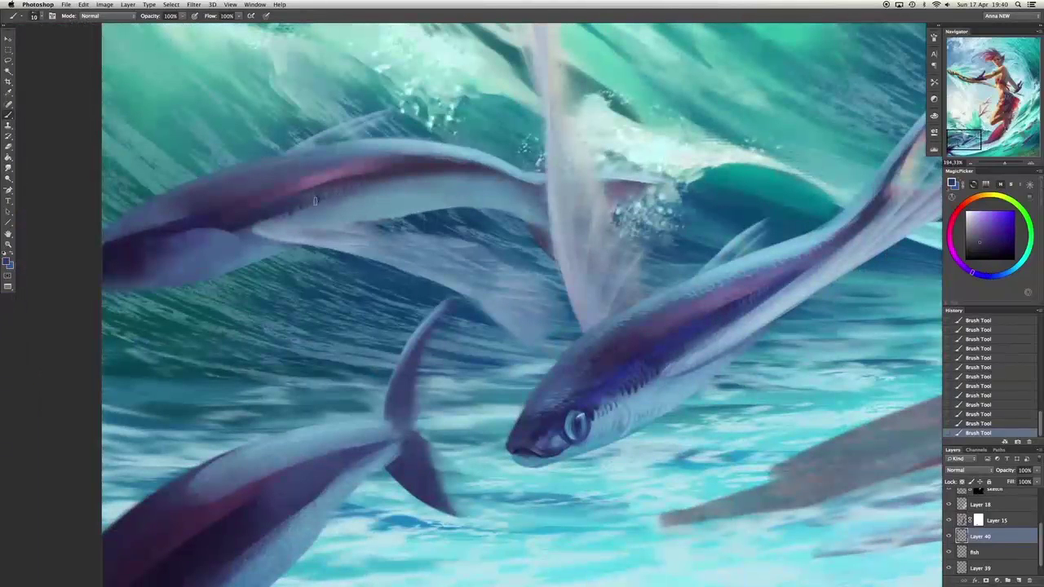
# Touch up the upper fish's back with purple, light blue and magenta, erasing slips.
pyautogui.keyDown('alt'); pyautogui.click(383, 169); pyautogui.keyUp('alt')
pyautogui.press('super+z')
pyautogui.moveTo(464, 173)
pyautogui.mouseDown()
pyautogui.moveTo(398, 145)
pyautogui.moveTo(465, 150)
pyautogui.moveTo(430, 153)
pyautogui.mouseUp()
pyautogui.keyDown('alt'); pyautogui.click(453, 160); pyautogui.keyUp('alt')
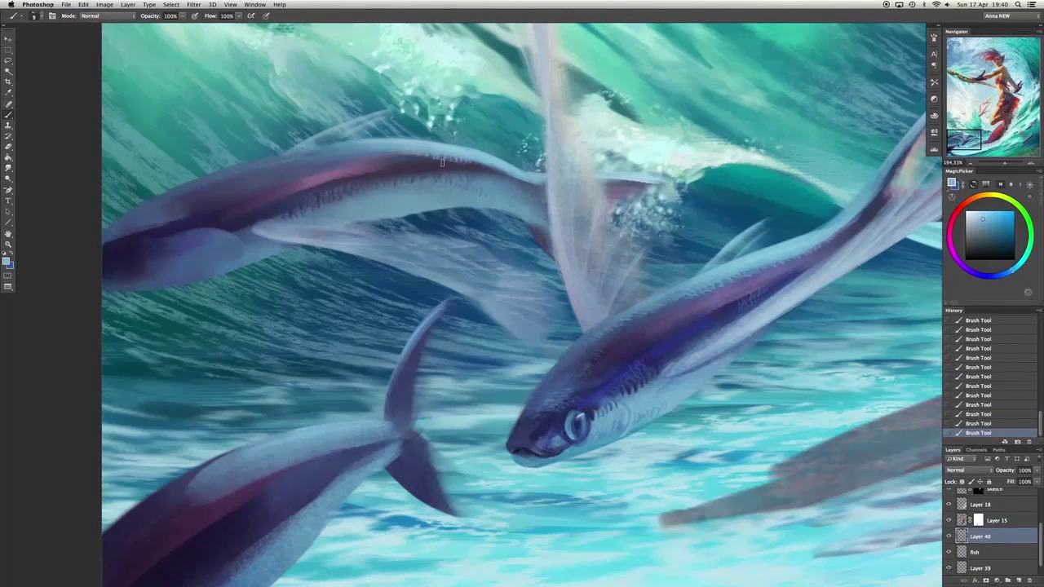
pyautogui.keyDown('alt'); pyautogui.click(330, 179); pyautogui.keyUp('alt')
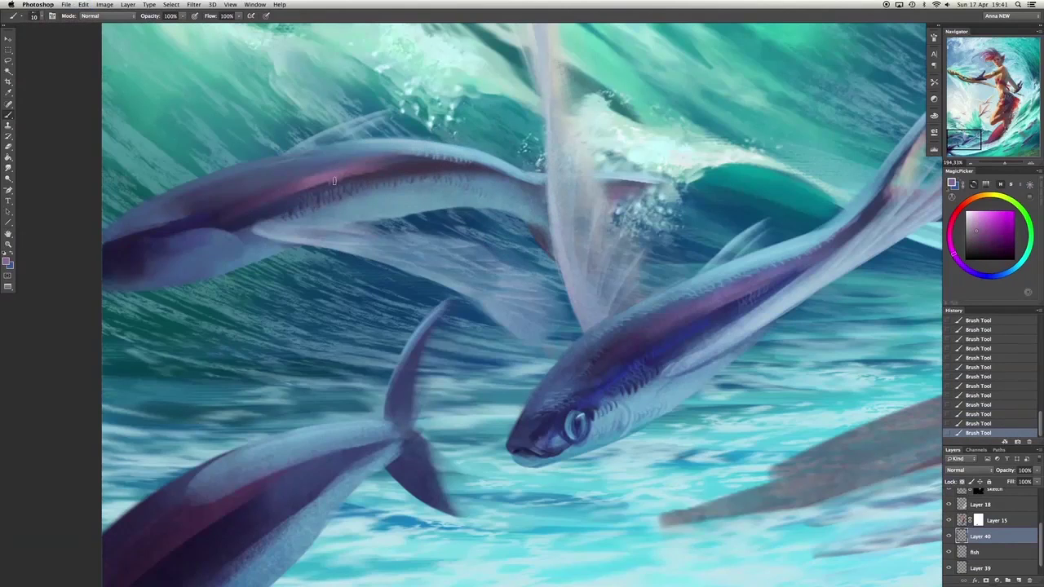
pyautogui.keyDown('alt'); pyautogui.click(222, 243); pyautogui.keyUp('alt')
pyautogui.press('super+alt+z')
pyautogui.press('super+alt+z')
pyautogui.moveTo(157, 257); pyautogui.dragTo(163, 274)
# Hatch dark scale strokes along the lower fish's belly, brush size 9.
pyautogui.scroll(-5, 412, 299)
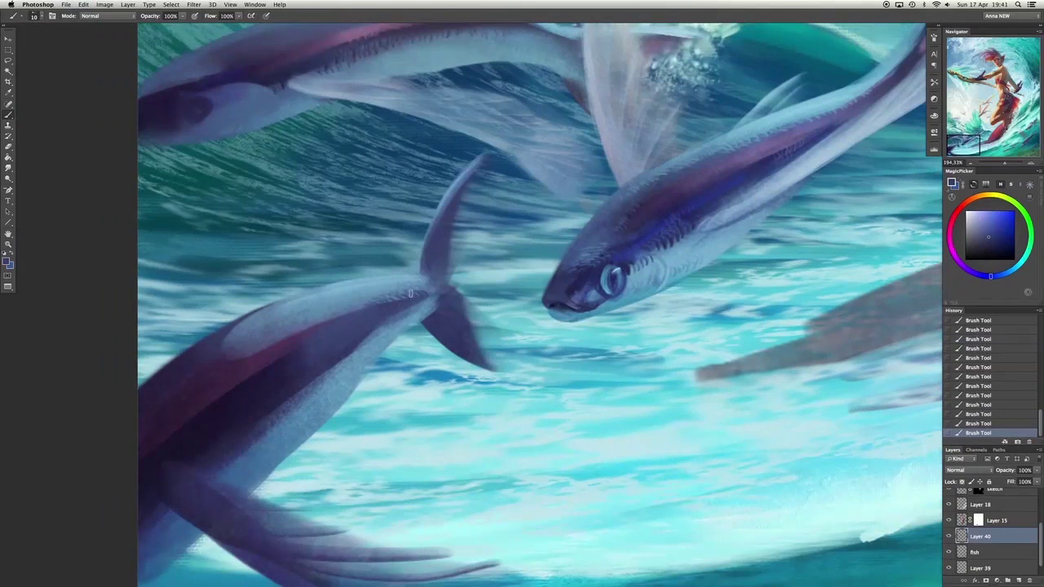
pyautogui.moveTo(290, 392)
pyautogui.mouseDown()
pyautogui.moveTo(261, 432)
pyautogui.moveTo(298, 402)
pyautogui.mouseUp()
pyautogui.keyDown('alt'); pyautogui.click(229, 467); pyautogui.keyUp('alt')
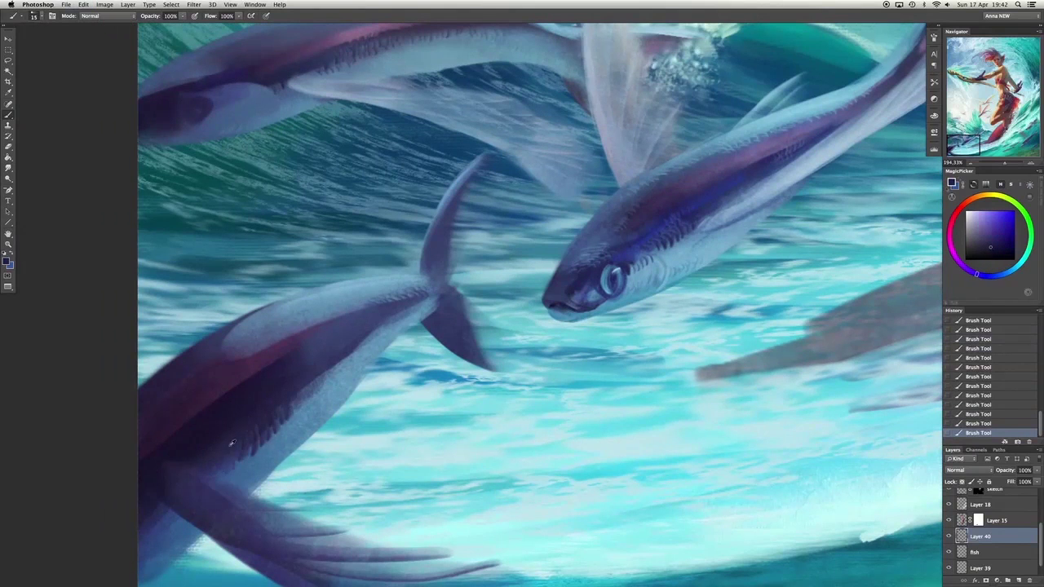
pyautogui.keyDown('alt'); pyautogui.click(294, 371); pyautogui.keyUp('alt')
pyautogui.keyDown('alt'); pyautogui.click(352, 345); pyautogui.keyUp('alt')
pyautogui.keyDown('alt'); pyautogui.click(332, 315); pyautogui.keyUp('alt')
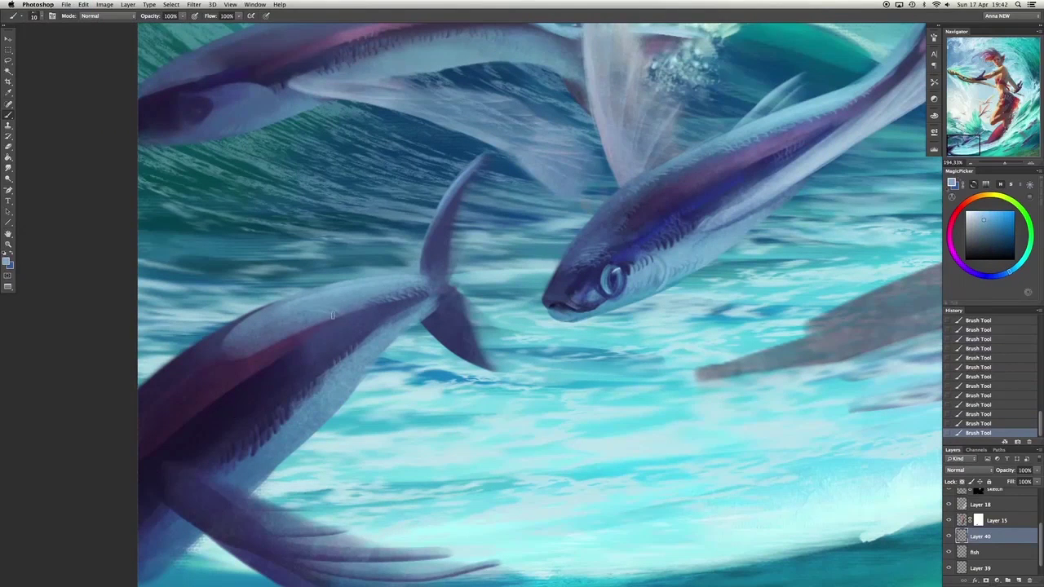
pyautogui.press('[')
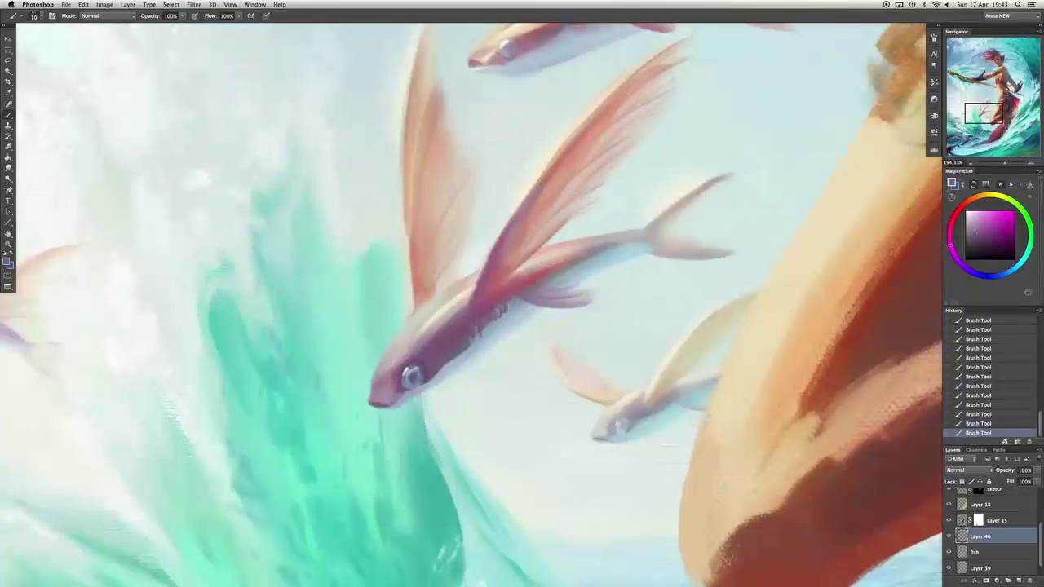
# Hatch dark, pale blue-white and cream strokes across the pink fish's belly.
pyautogui.moveTo(504, 307)
pyautogui.mouseDown()
pyautogui.moveTo(486, 325)
pyautogui.moveTo(494, 309)
pyautogui.mouseUp()
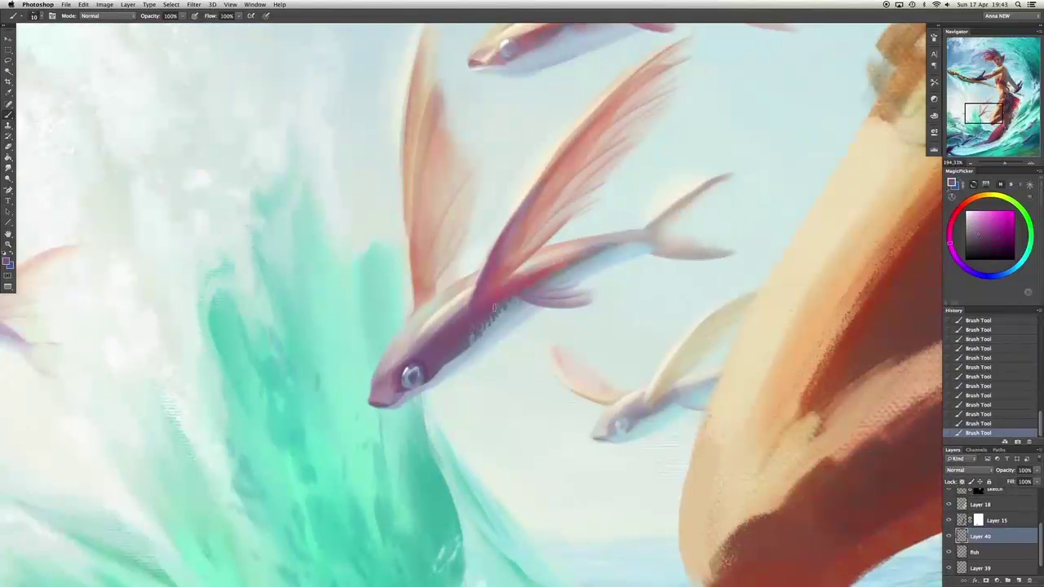
pyautogui.keyDown('alt'); pyautogui.click(423, 363); pyautogui.keyUp('alt')
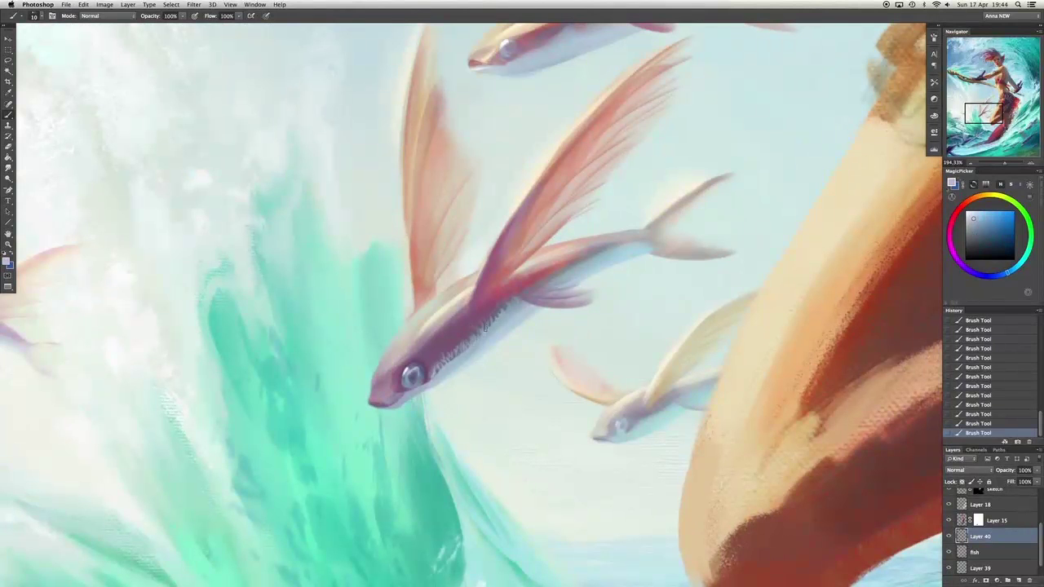
pyautogui.moveTo(486, 326); pyautogui.dragTo(443, 361)
pyautogui.keyDown('alt'); pyautogui.click(433, 324); pyautogui.keyUp('alt')
pyautogui.moveTo(434, 321); pyautogui.dragTo(454, 312)
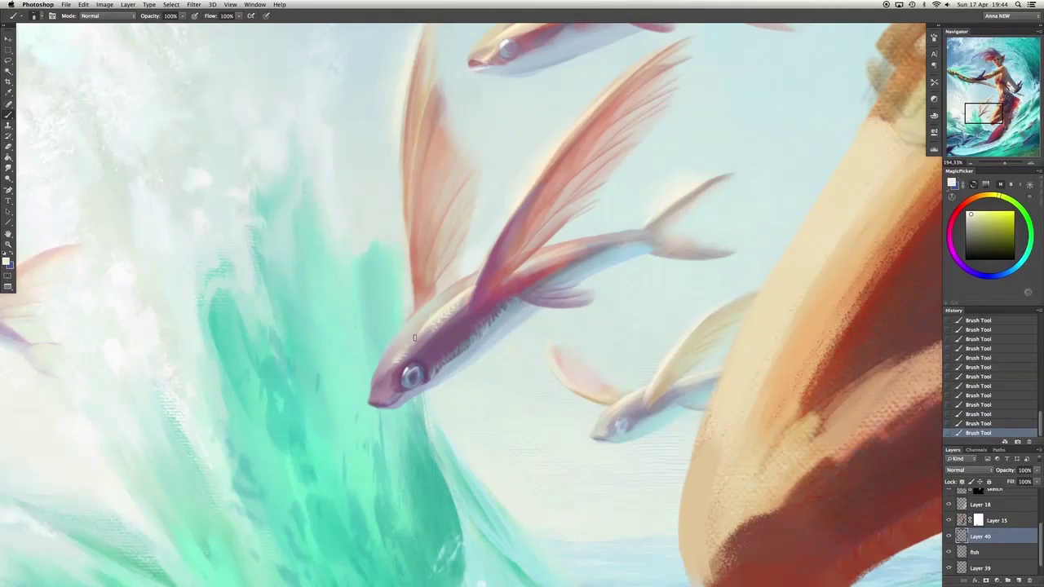
# Add yellow and dark pink belly touches and lighten the chin and lower jaw.
pyautogui.keyDown('alt'); pyautogui.click(523, 270); pyautogui.keyUp('alt')
pyautogui.moveTo(461, 298); pyautogui.dragTo(456, 304)
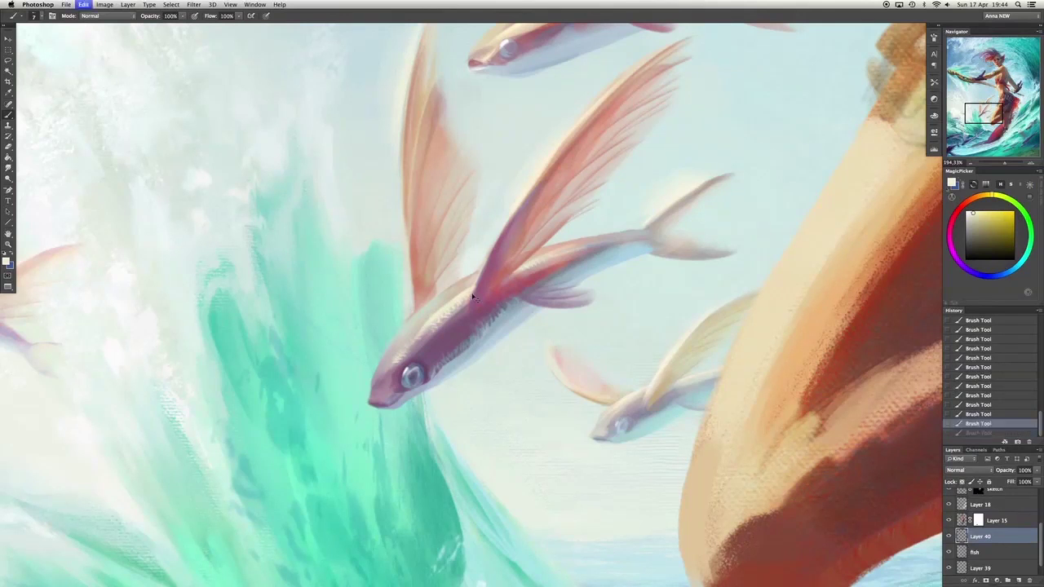
pyautogui.keyDown('alt'); pyautogui.click(397, 327); pyautogui.keyUp('alt')
pyautogui.moveTo(397, 326); pyautogui.dragTo(392, 335)
pyautogui.keyDown('alt'); pyautogui.click(383, 385); pyautogui.keyUp('alt')
pyautogui.moveTo(381, 390); pyautogui.dragTo(414, 404)
pyautogui.keyDown('alt'); pyautogui.click(415, 394); pyautogui.keyUp('alt')
pyautogui.keyDown('alt'); pyautogui.click(405, 389); pyautogui.keyUp('alt')
# Paint a faint light blue stroke along the fish's belly.
pyautogui.keyDown('alt'); pyautogui.click(591, 252); pyautogui.keyUp('alt')
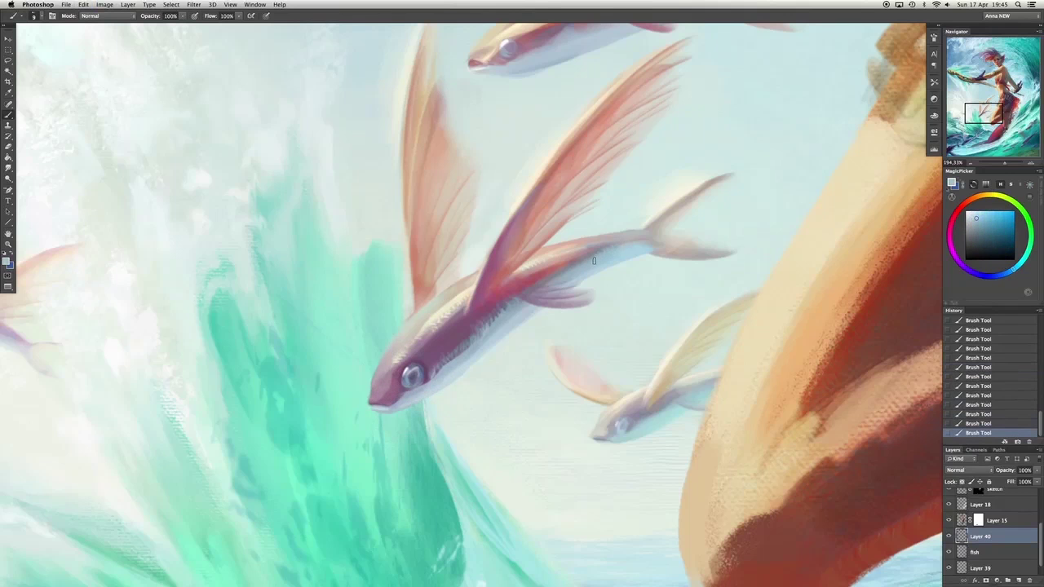
pyautogui.keyDown('alt'); pyautogui.click(488, 326); pyautogui.keyUp('alt')
pyautogui.moveTo(488, 326); pyautogui.dragTo(428, 378)
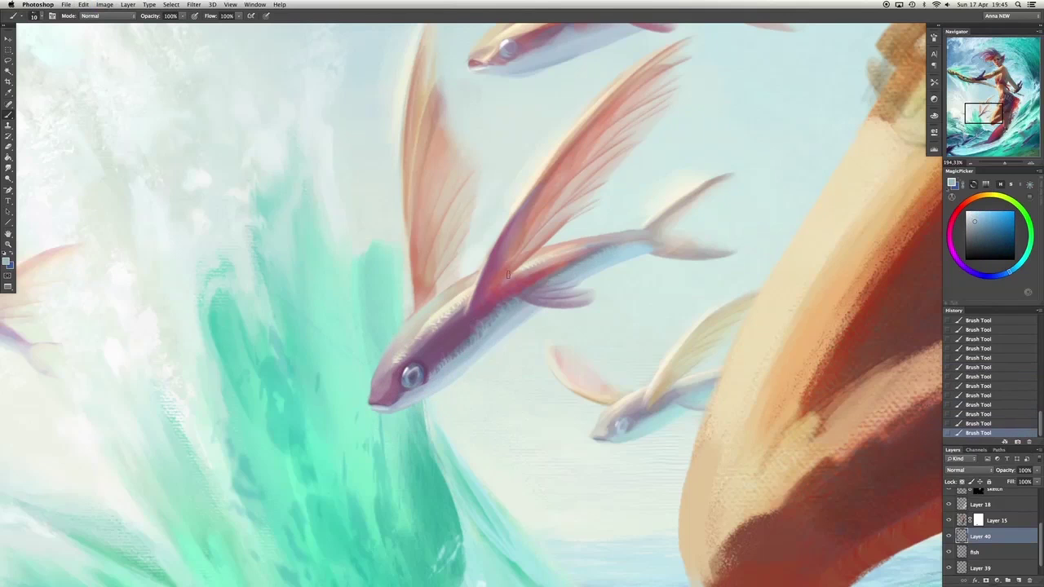
pyautogui.keyDown('alt'); pyautogui.click(560, 253); pyautogui.keyUp('alt')
pyautogui.keyDown('alt'); pyautogui.click(530, 260); pyautogui.keyUp('alt')
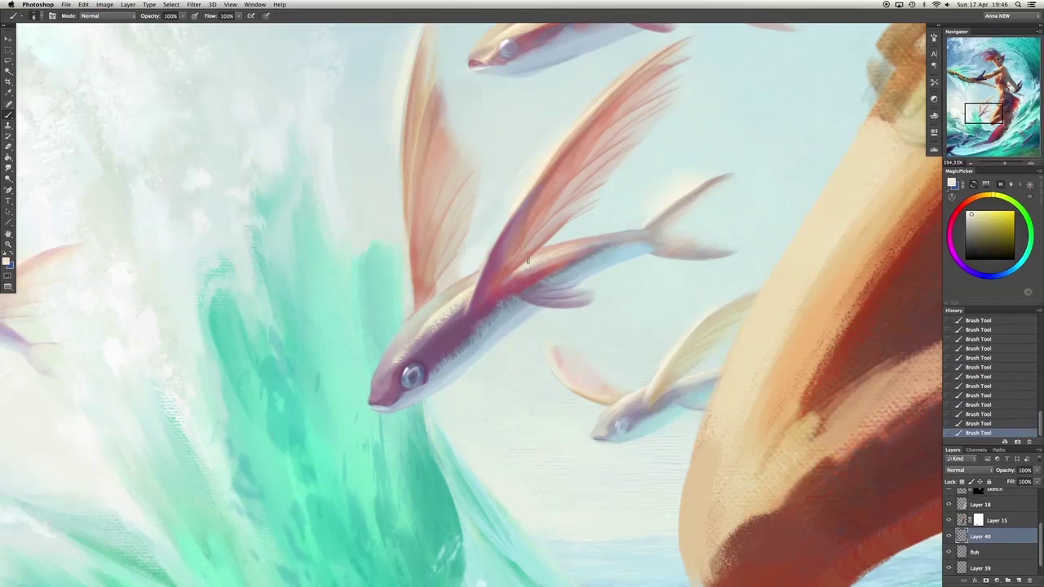
# Dab dark mauve accents onto the fish's mouth.
pyautogui.keyDown('alt'); pyautogui.click(509, 318); pyautogui.keyUp('alt')
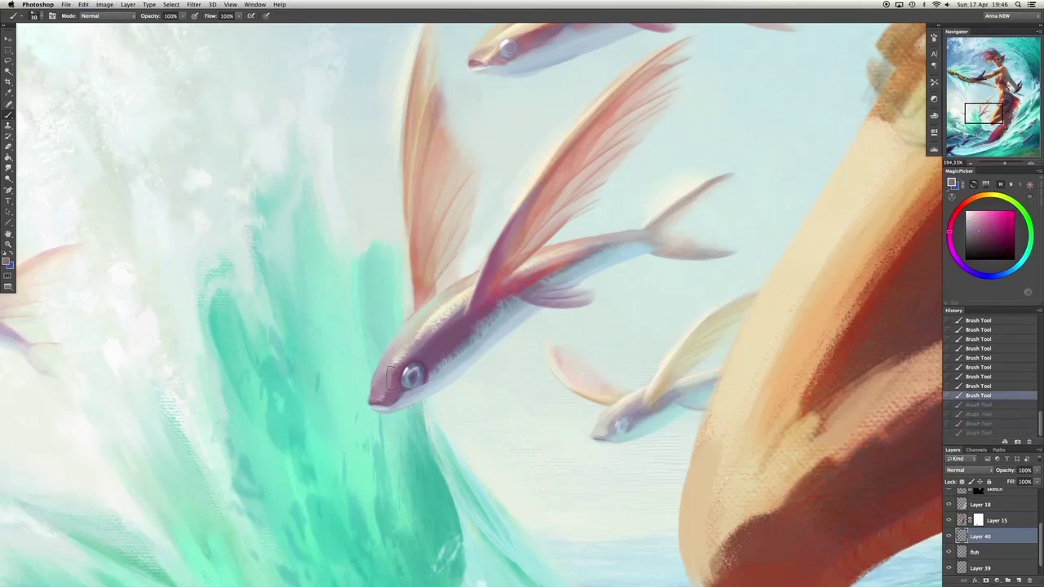
pyautogui.keyDown('alt'); pyautogui.click(372, 401); pyautogui.keyUp('alt')
pyautogui.click(374, 401)
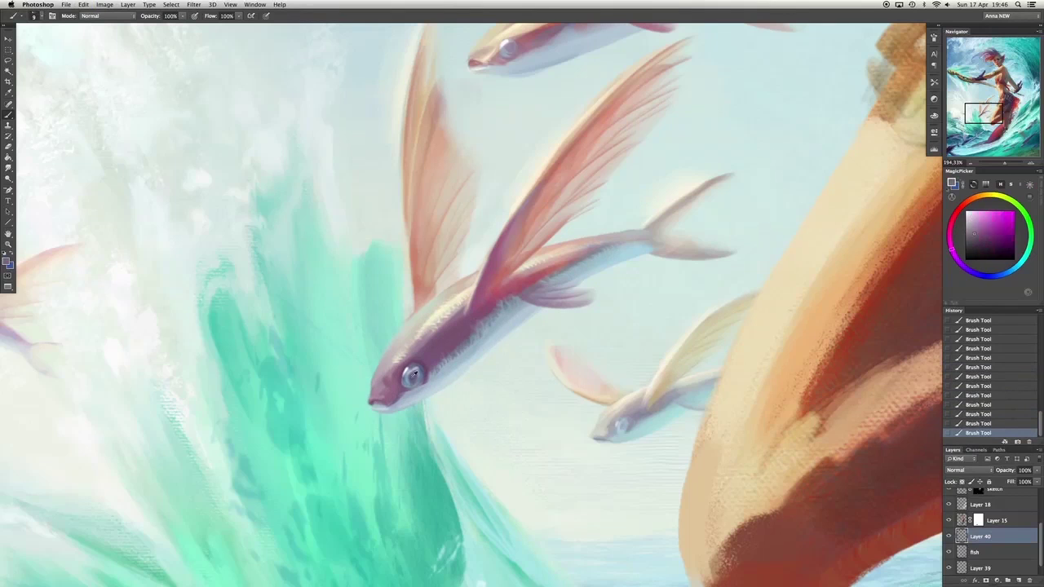
pyautogui.keyDown('alt'); pyautogui.click(372, 400); pyautogui.keyUp('alt')
pyautogui.click(372, 400)
# Paint light cream highlights at the fin base with a slightly larger brush.
pyautogui.keyDown('alt'); pyautogui.click(493, 324); pyautogui.keyUp('alt')
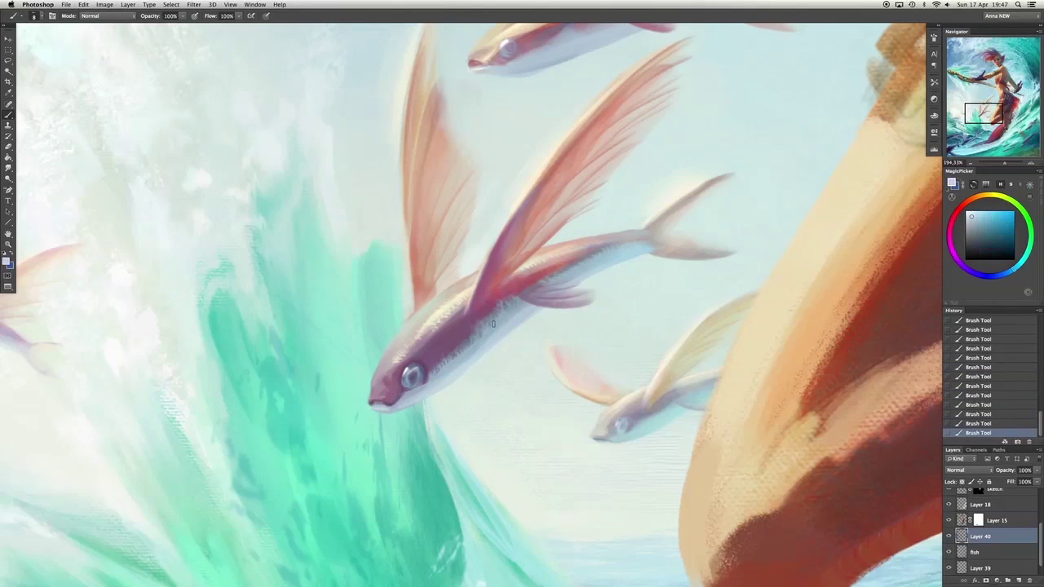
pyautogui.keyDown('alt'); pyautogui.click(423, 384); pyautogui.keyUp('alt')
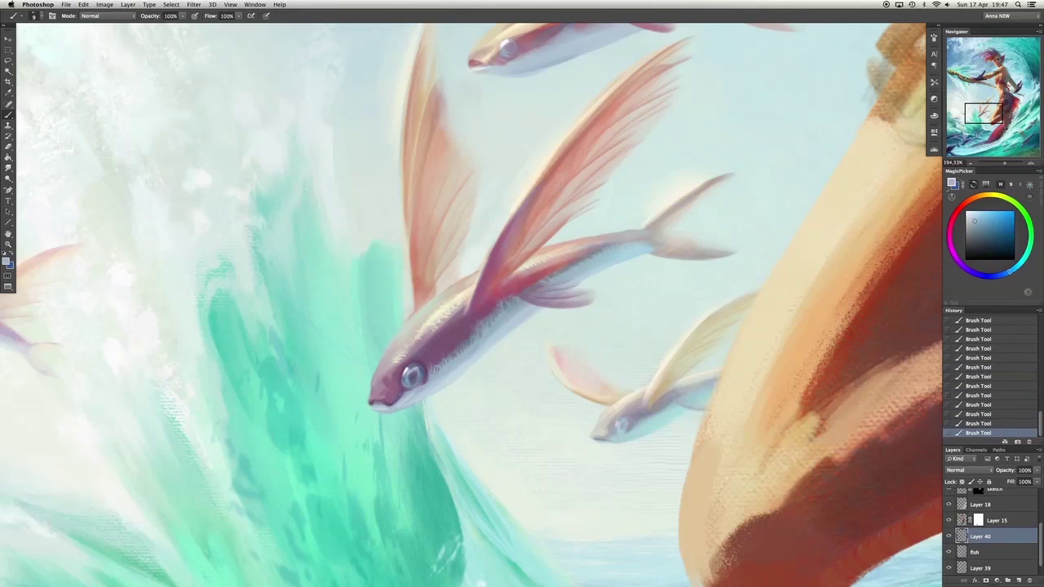
pyautogui.keyDown('alt'); pyautogui.click(658, 218); pyautogui.keyUp('alt')
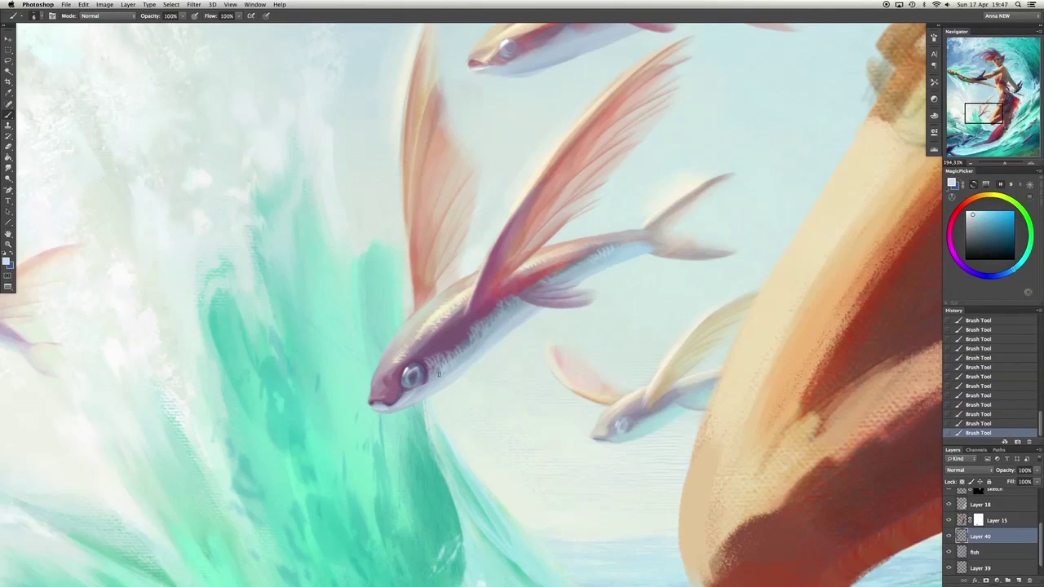
pyautogui.press(']')
pyautogui.keyDown('alt'); pyautogui.click(490, 314); pyautogui.keyUp('alt')
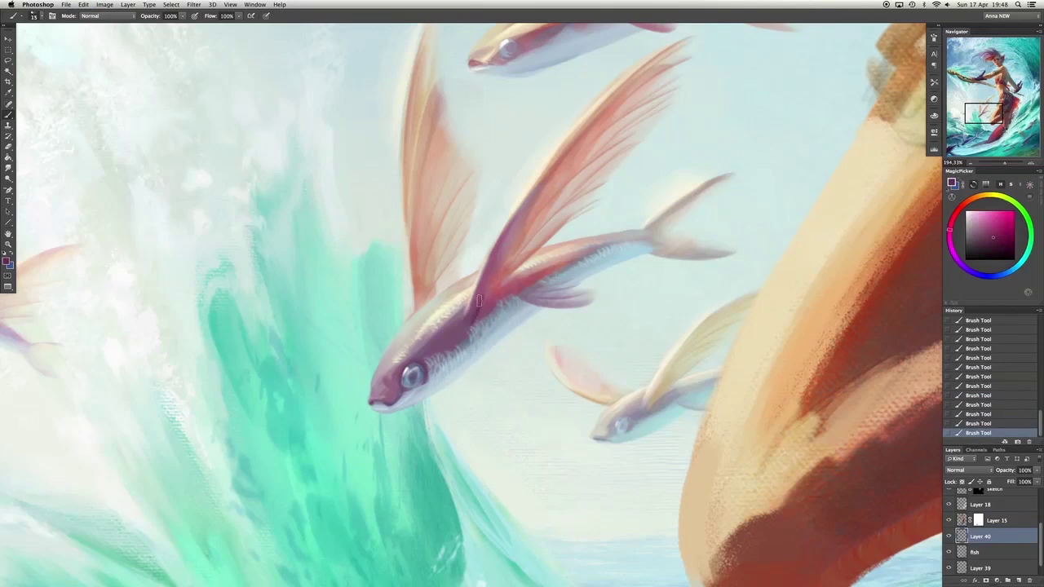
pyautogui.keyDown('alt'); pyautogui.click(516, 264); pyautogui.keyUp('alt')
pyautogui.moveTo(462, 294); pyautogui.dragTo(461, 324)
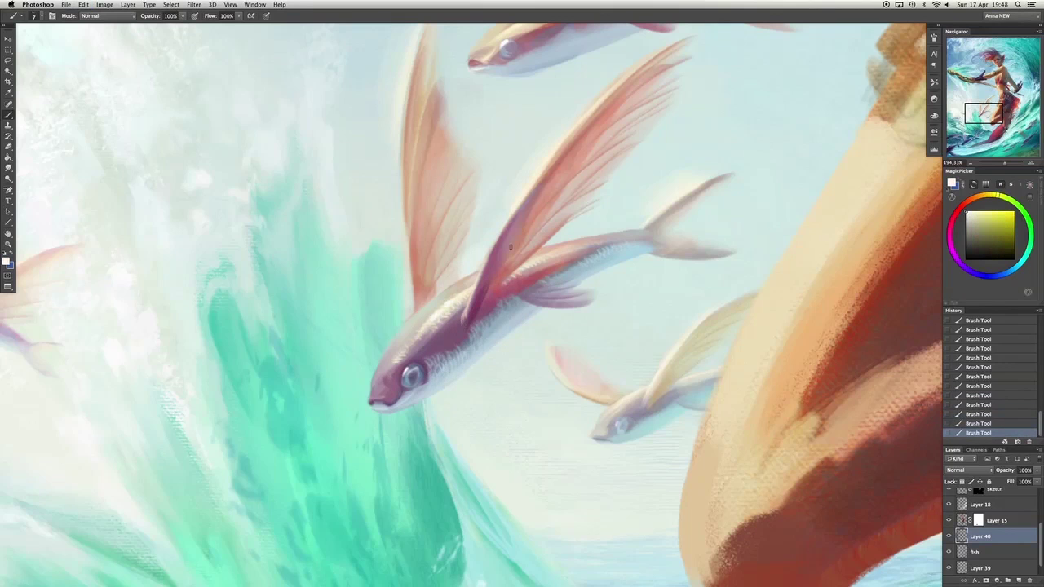
# Sample deep pink and pale cream, undoing and restoring the last stroke.
pyautogui.keyDown('alt'); pyautogui.click(381, 377); pyautogui.keyUp('alt')
pyautogui.keyDown('alt'); pyautogui.click(398, 360); pyautogui.keyUp('alt')
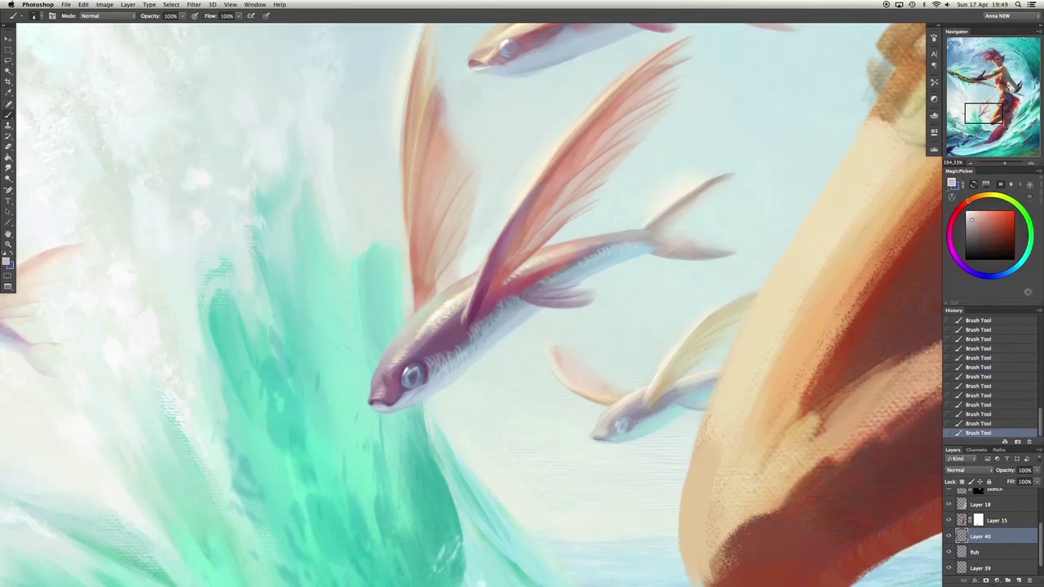
pyautogui.keyDown('alt'); pyautogui.click(672, 257); pyautogui.keyUp('alt')
pyautogui.press('super+z')
pyautogui.press('super+z')
pyautogui.keyDown('alt'); pyautogui.click(581, 263); pyautogui.keyUp('alt')
# Compare the last stroke with Cmd+Z while sampling pale cyan and light blues.
pyautogui.scroll(-3, 582, 263)
pyautogui.keyDown('alt'); pyautogui.click(628, 379); pyautogui.keyUp('alt')
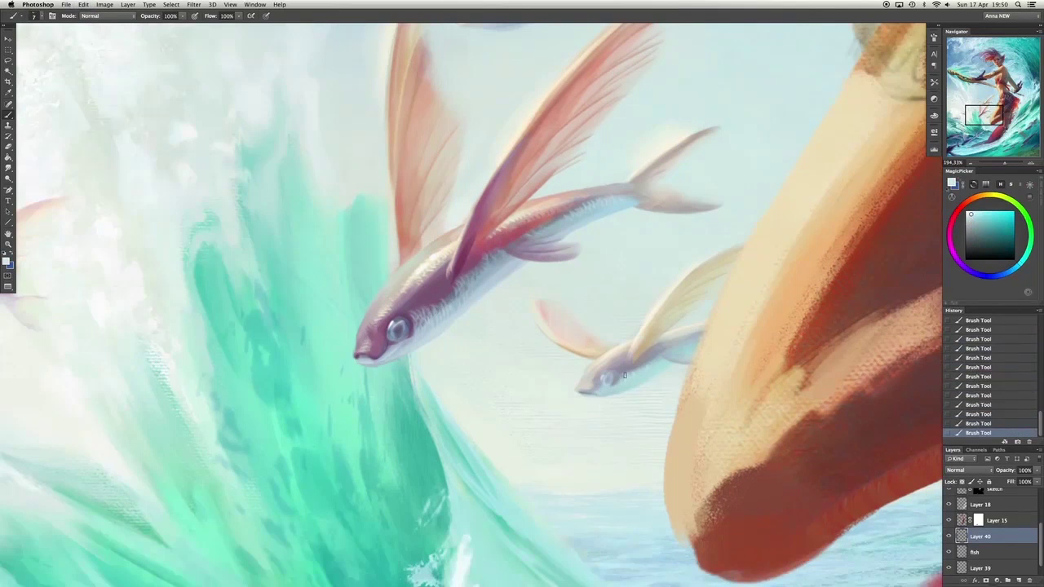
pyautogui.keyDown('alt'); pyautogui.click(626, 350); pyautogui.keyUp('alt')
pyautogui.press('super+z')
pyautogui.press('super+z')
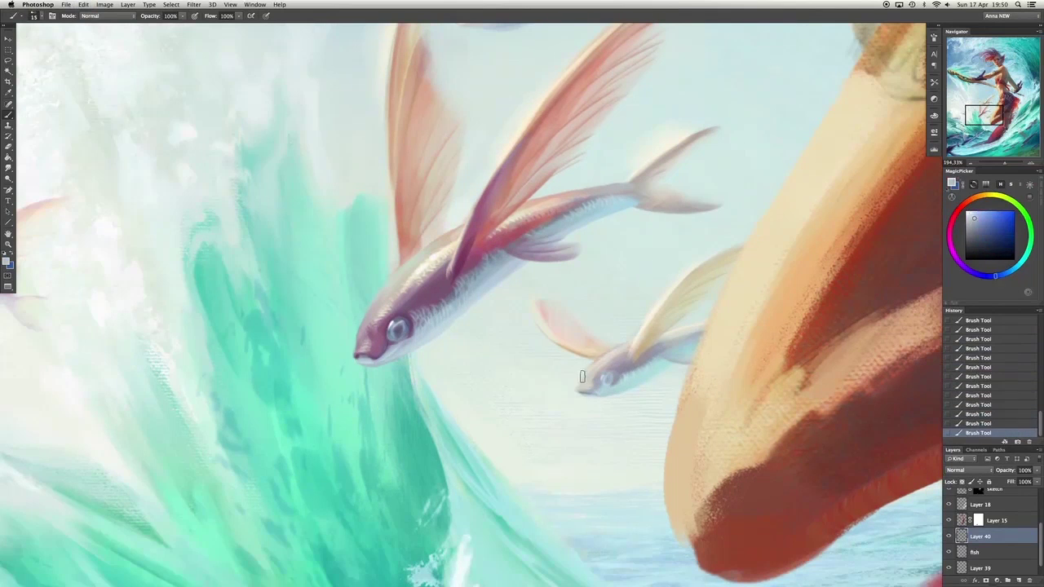
pyautogui.keyDown('alt'); pyautogui.click(614, 359); pyautogui.keyUp('alt')
pyautogui.scroll(10, 522, 364)
pyautogui.keyDown('alt'); pyautogui.click(486, 213); pyautogui.keyUp('alt')
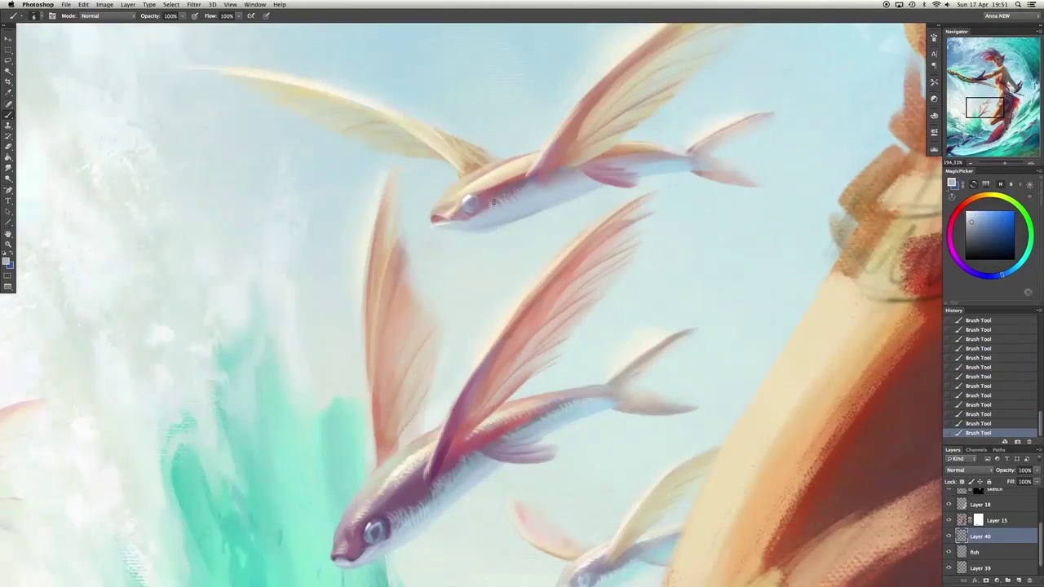
# Try lighter body, tail and wing tones on the upper fish, undoing strokes to compare.
pyautogui.keyDown('alt'); pyautogui.click(663, 155); pyautogui.keyUp('alt')
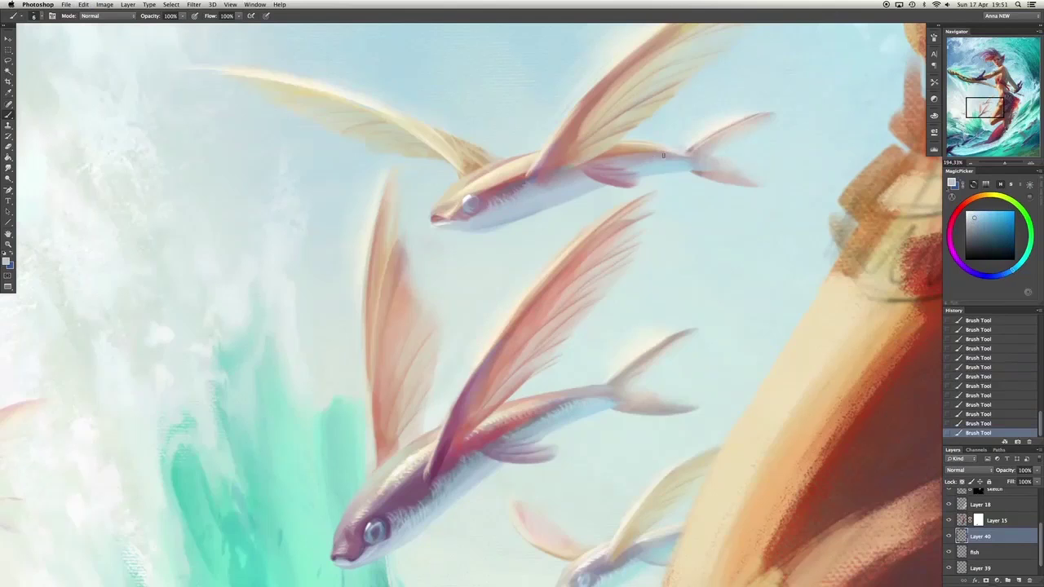
pyautogui.keyDown('alt'); pyautogui.click(573, 167); pyautogui.keyUp('alt')
pyautogui.press('super+z')
pyautogui.press('super+z')
pyautogui.keyDown('alt'); pyautogui.click(643, 166); pyautogui.keyUp('alt')
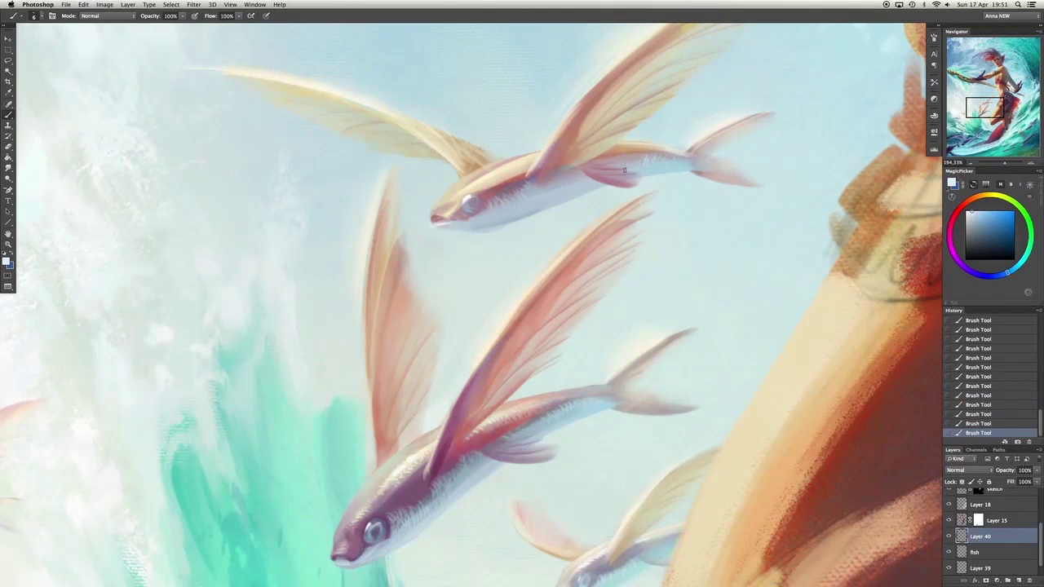
pyautogui.press('super+z')
pyautogui.press('super+z')
pyautogui.press('super+z')
pyautogui.press('super+z')
pyautogui.press('super+z')
pyautogui.press('super+z')
pyautogui.press('super+z')
pyautogui.press('super+z')
pyautogui.keyDown('alt'); pyautogui.click(502, 183); pyautogui.keyUp('alt')
pyautogui.press('super+z')
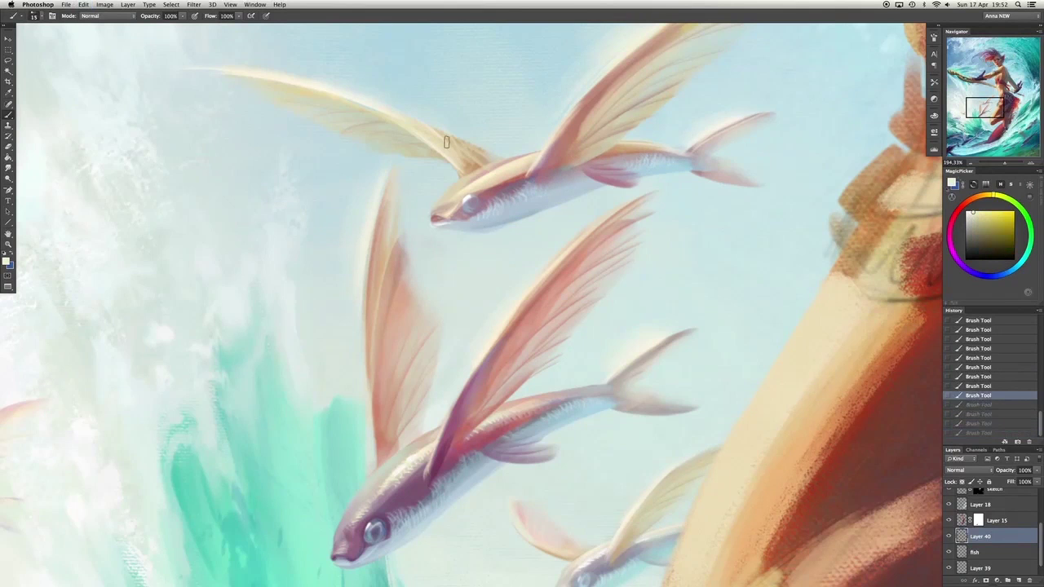
pyautogui.press('super+z')
pyautogui.hotkey('alt', '[')
pyautogui.hotkey('alt', ']')
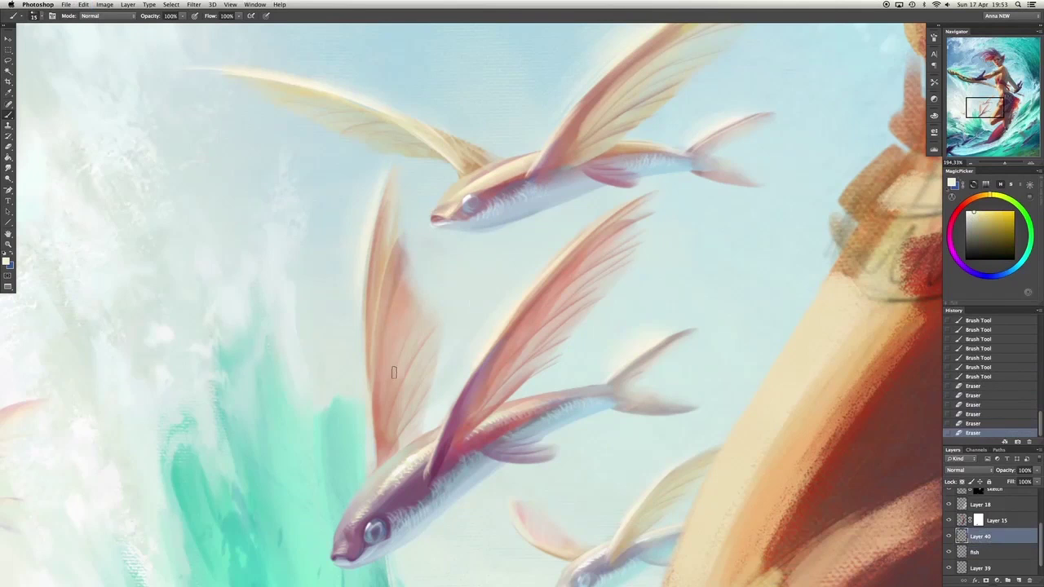
pyautogui.keyDown('alt'); pyautogui.click(395, 373); pyautogui.keyUp('alt')
pyautogui.press('super+z')
# Paint small pale yellow strokes on the upper fish.
pyautogui.press('super+z')
pyautogui.keyDown('alt'); pyautogui.click(508, 173); pyautogui.keyUp('alt')
pyautogui.moveTo(485, 188); pyautogui.dragTo(510, 173)
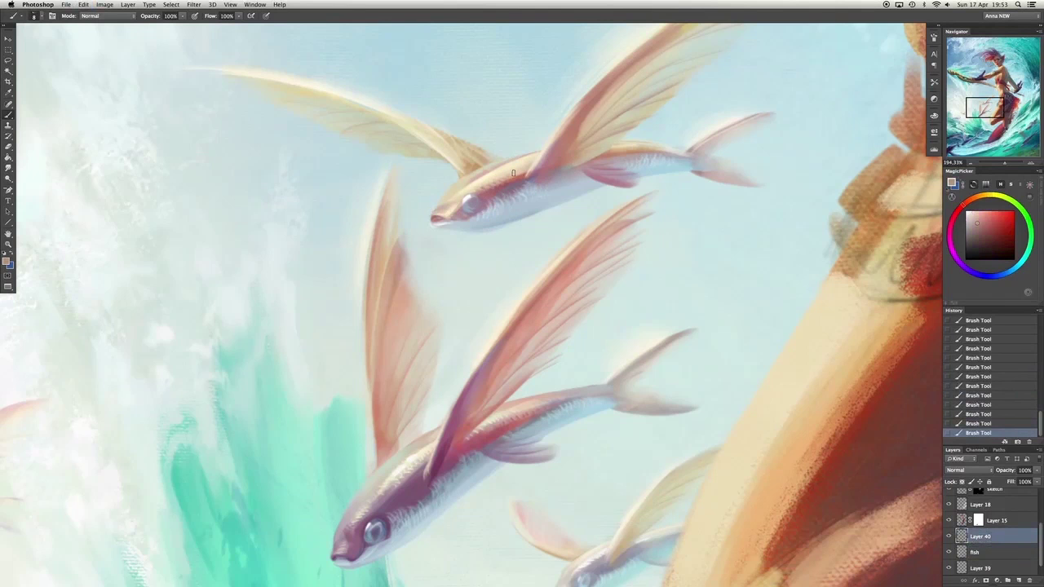
pyautogui.keyDown('alt'); pyautogui.click(615, 152); pyautogui.keyUp('alt')
pyautogui.keyDown('alt'); pyautogui.click(473, 151); pyautogui.keyUp('alt')
pyautogui.press('super+z')
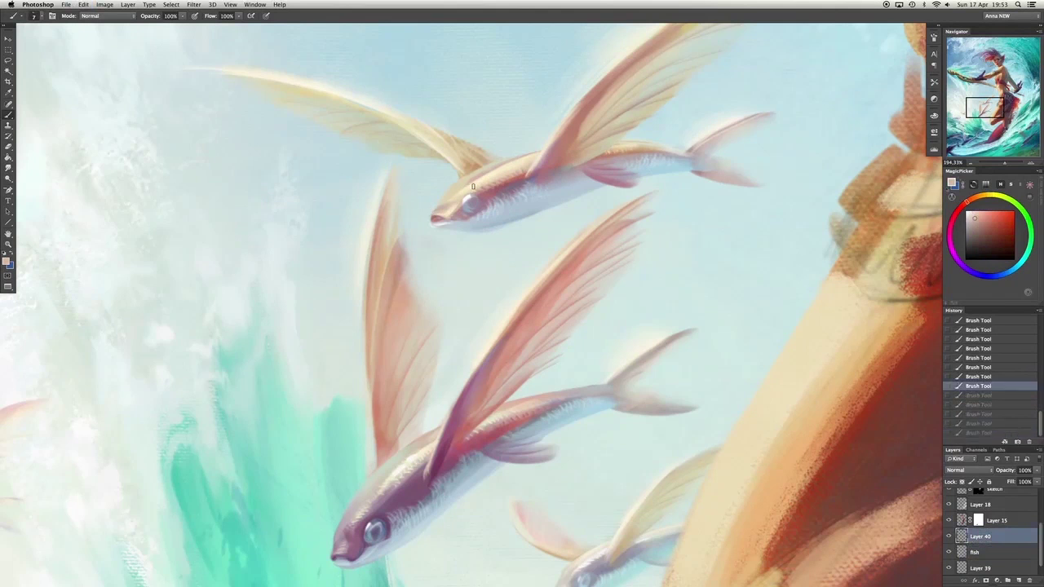
# Test bright yellow and pink-magenta strokes on the fish body, toggling them with undo.
pyautogui.press('super+z')
pyautogui.keyDown('alt'); pyautogui.click(513, 160); pyautogui.keyUp('alt')
pyautogui.press('super+z')
pyautogui.press('super+z')
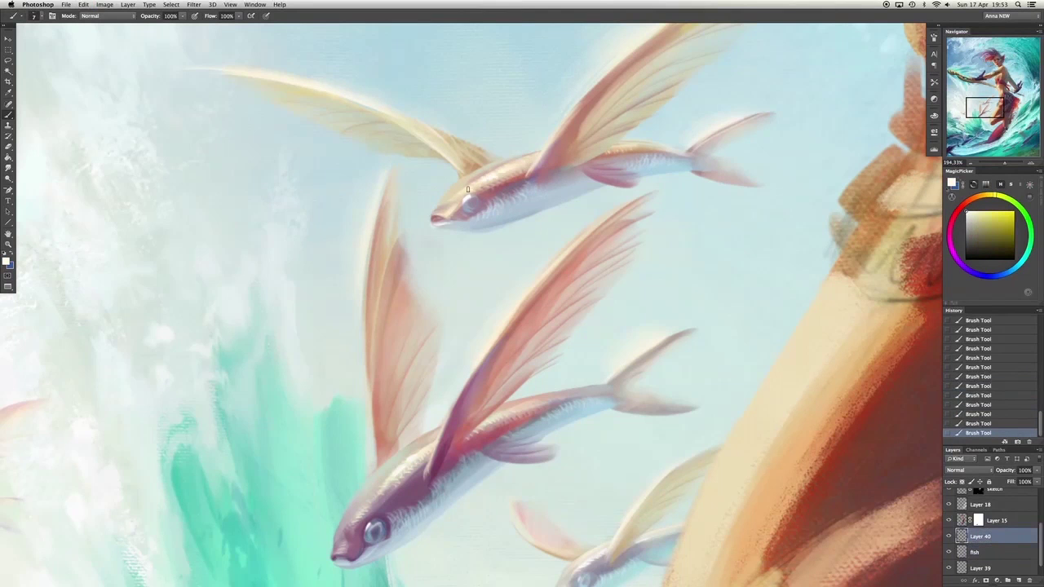
pyautogui.press('super+z')
pyautogui.keyDown('alt'); pyautogui.click(538, 160); pyautogui.keyUp('alt')
pyautogui.press('super+z')
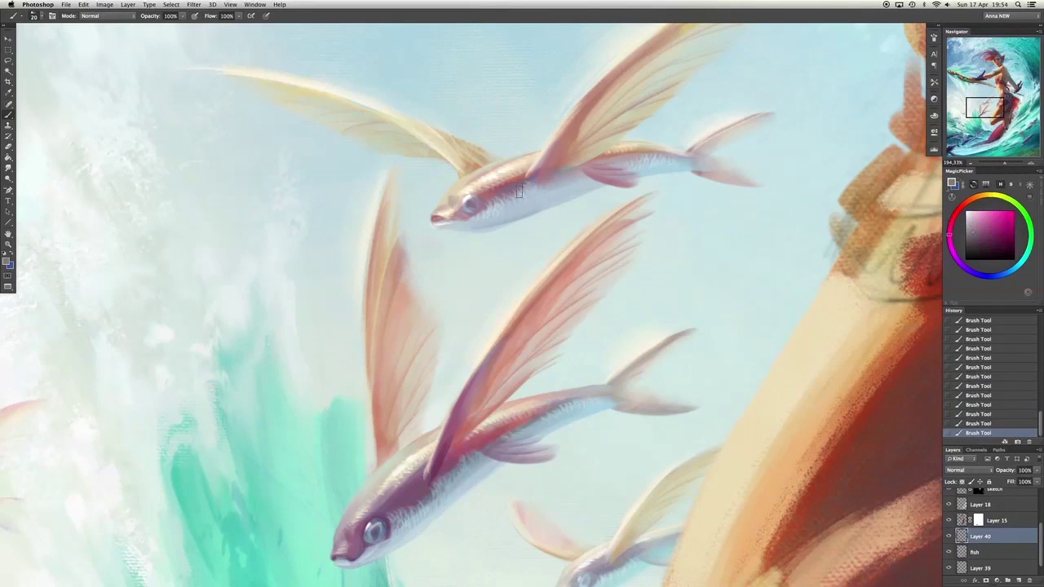
pyautogui.keyDown('alt'); pyautogui.click(472, 201); pyautogui.keyUp('alt')
pyautogui.press('super+z')
pyautogui.press('super+z')
pyautogui.press('super+z')
# Sample light blue near the fish's eye and dark pink and purple from the fin.
pyautogui.scroll(-3, 380, 384)
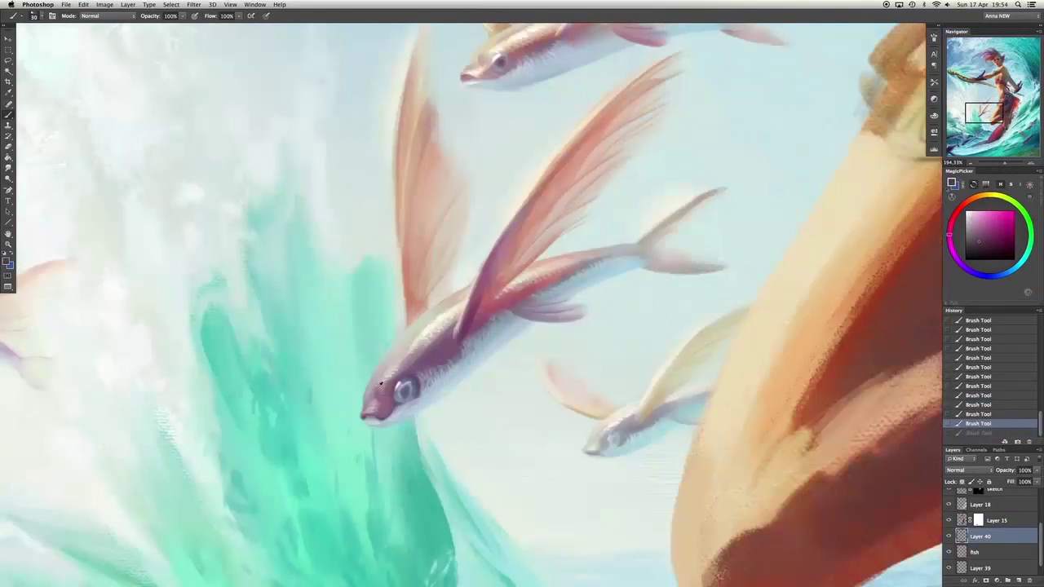
pyautogui.keyDown('alt'); pyautogui.click(383, 395); pyautogui.keyUp('alt')
pyautogui.keyDown('alt'); pyautogui.click(395, 412); pyautogui.keyUp('alt')
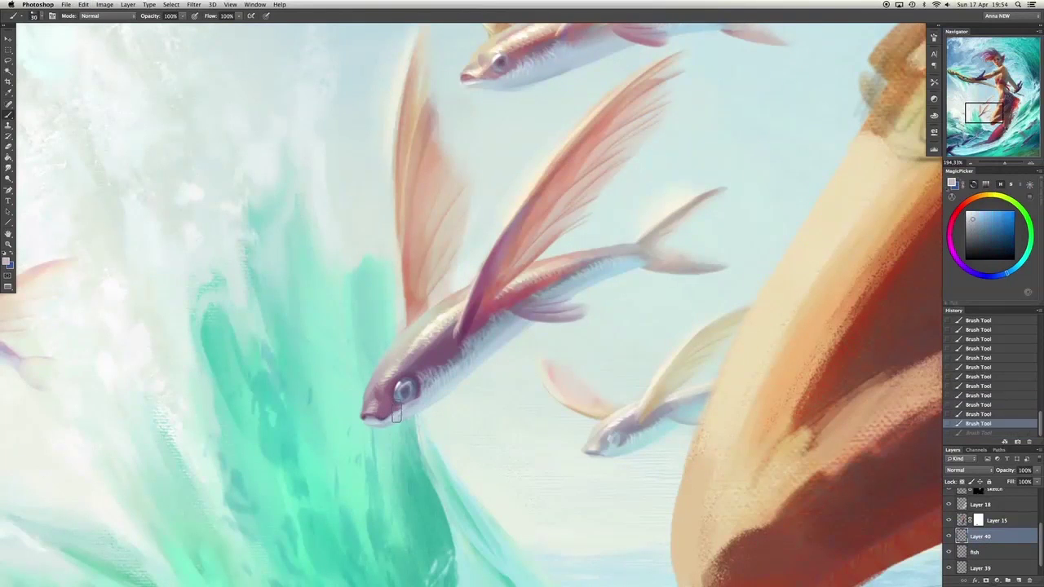
pyautogui.keyDown('alt'); pyautogui.click(365, 416); pyautogui.keyUp('alt')
pyautogui.click(365, 416)
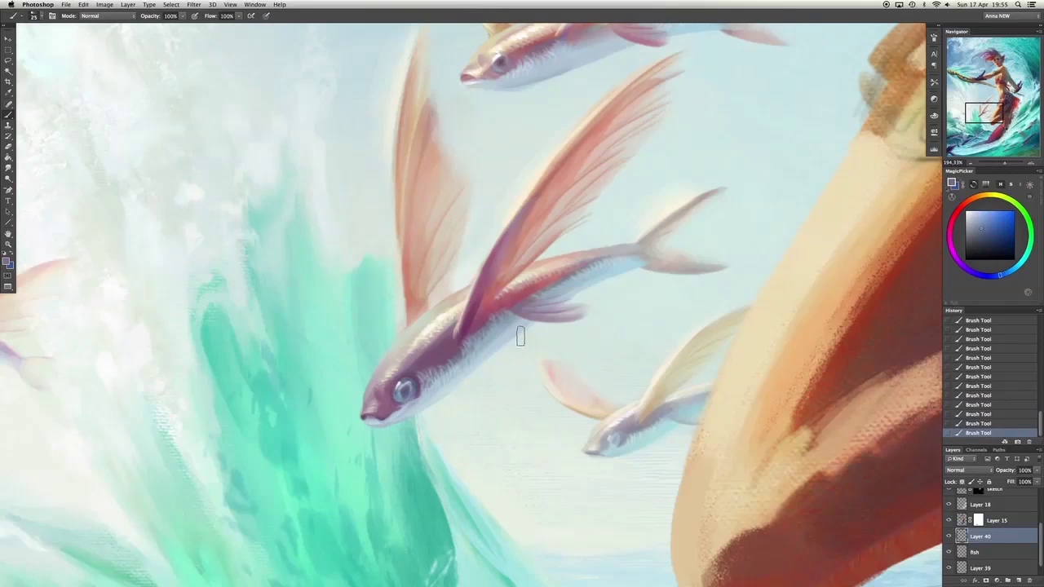
pyautogui.keyDown('alt'); pyautogui.click(487, 322); pyautogui.keyUp('alt')
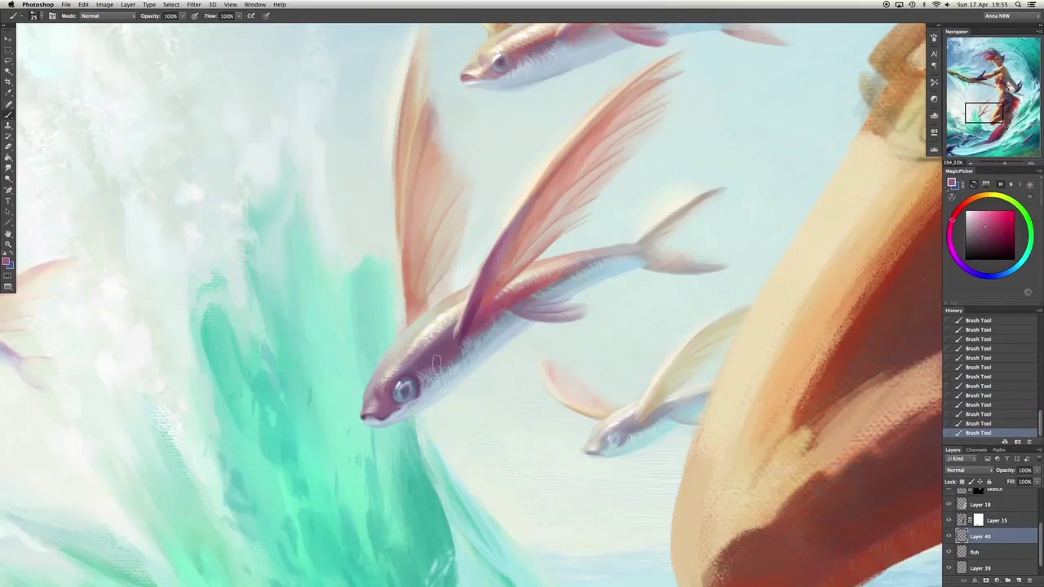
pyautogui.keyDown('alt'); pyautogui.click(469, 314); pyautogui.keyUp('alt')
pyautogui.keyDown('alt'); pyautogui.click(513, 303); pyautogui.keyUp('alt')
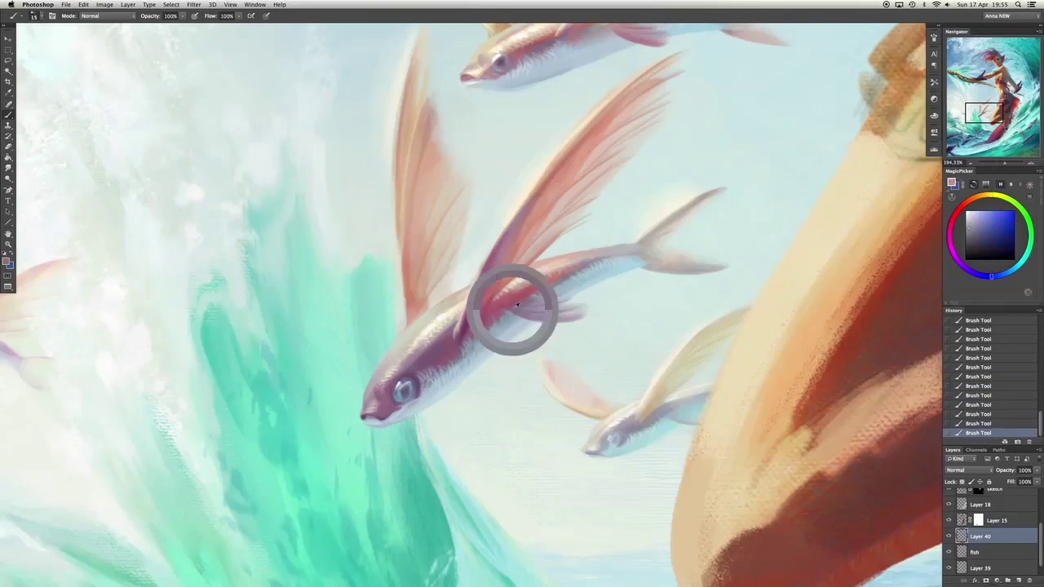
# Paint purple strokes along the fin, erasing stray paint before resuming brushing.
pyautogui.click(522, 302)
pyautogui.moveTo(526, 302); pyautogui.dragTo(474, 371)
pyautogui.press('e')
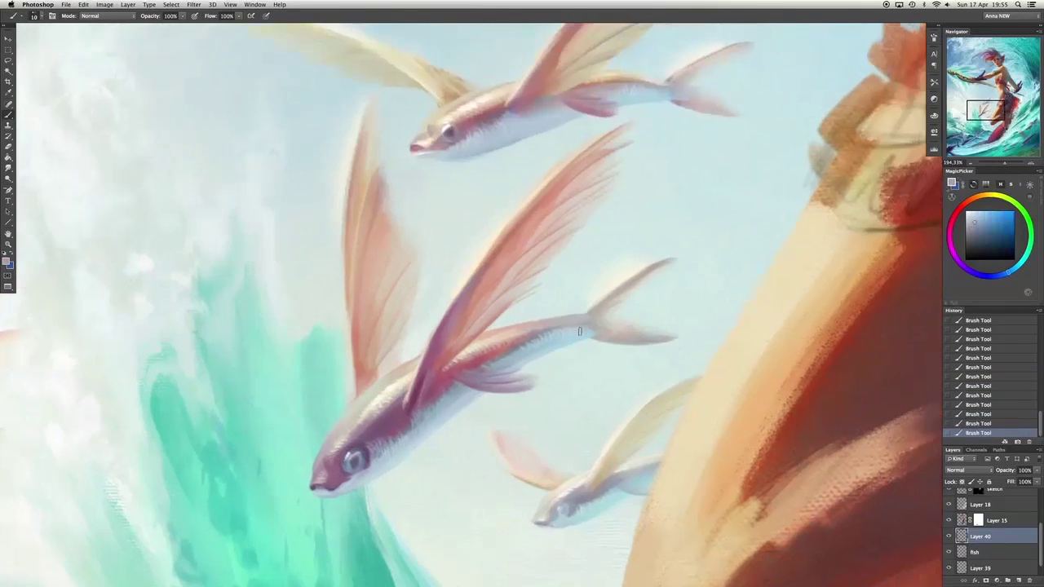
pyautogui.click(381, 392)
pyautogui.press('b')
pyautogui.moveTo(353, 362); pyautogui.dragTo(353, 326)
pyautogui.moveTo(351, 386); pyautogui.dragTo(349, 340)
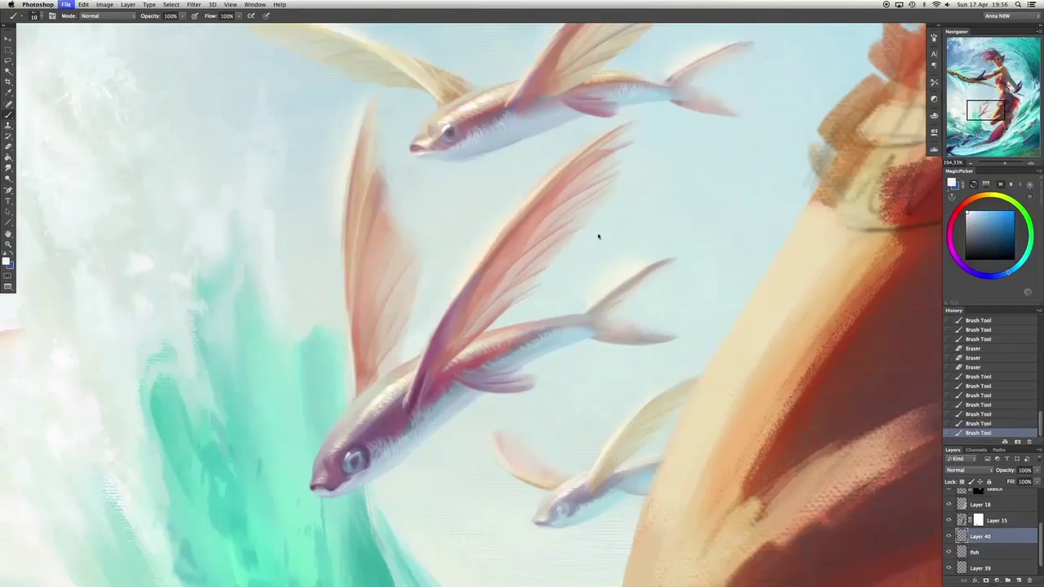
pyautogui.moveTo(599, 233); pyautogui.dragTo(607, 263)
# Shade the upper fish's head with pale cream and pink tones.
pyautogui.keyDown('alt'); pyautogui.click(580, 128); pyautogui.keyUp('alt')
pyautogui.keyDown('alt'); pyautogui.click(526, 137); pyautogui.keyUp('alt')
pyautogui.click(527, 137)
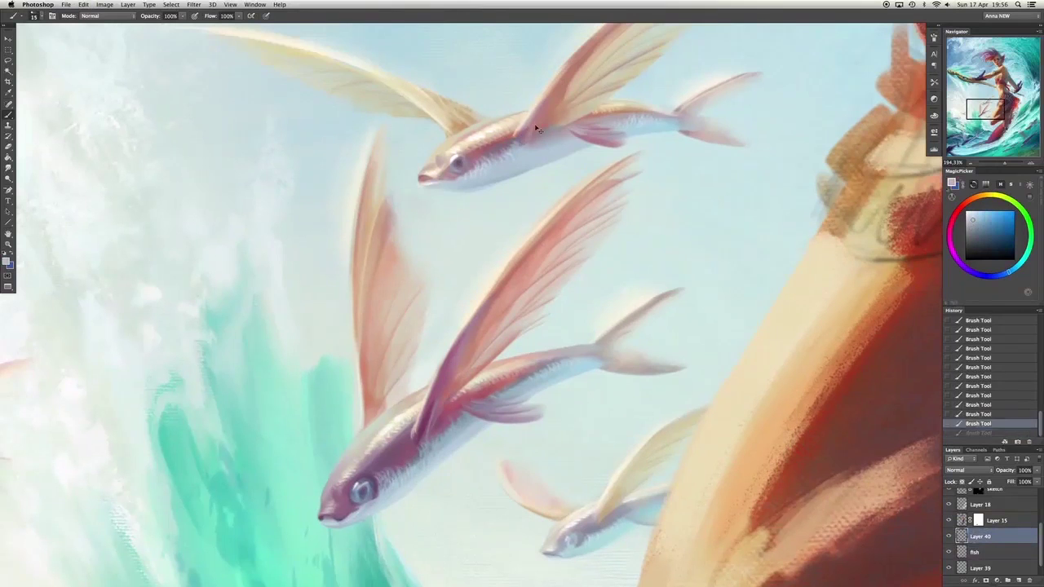
pyautogui.keyDown('alt'); pyautogui.click(588, 117); pyautogui.keyUp('alt')
pyautogui.moveTo(487, 132); pyautogui.dragTo(522, 114)
pyautogui.keyDown('alt'); pyautogui.click(485, 143); pyautogui.keyUp('alt')
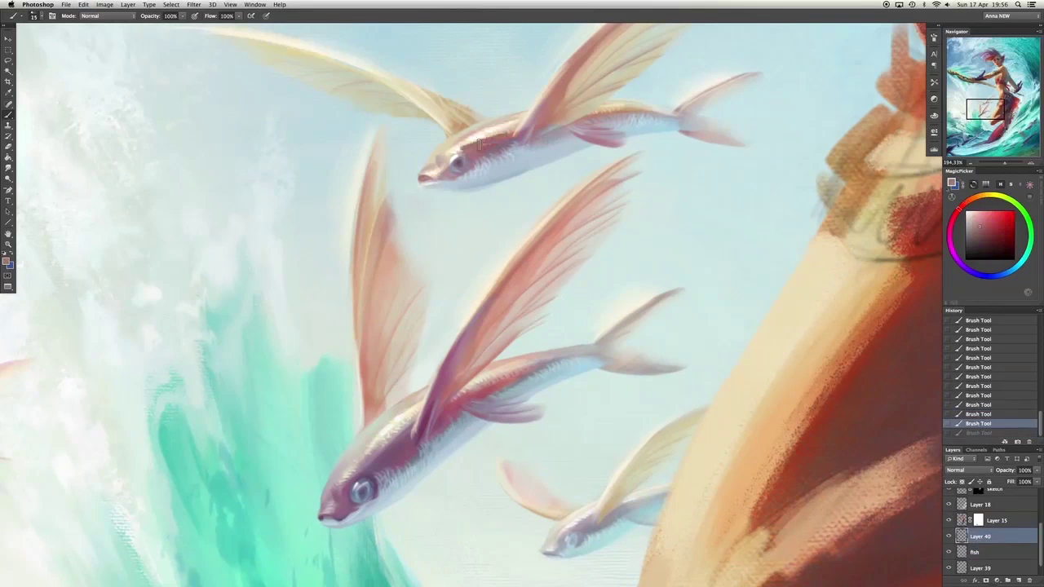
pyautogui.keyDown('alt'); pyautogui.click(436, 168); pyautogui.keyUp('alt')
pyautogui.moveTo(653, 42); pyautogui.dragTo(645, 48)
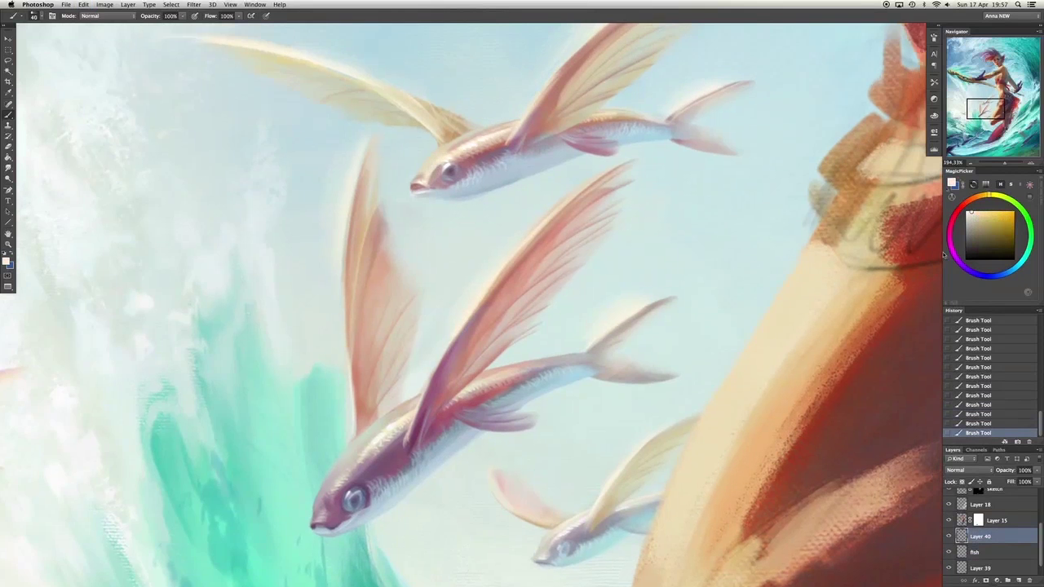
# Paint a darker stroke along the fish's belly and test tail colours, undoing the last stroke.
pyautogui.moveTo(405, 436); pyautogui.dragTo(407, 461)
pyautogui.keyDown('alt'); pyautogui.click(443, 303); pyautogui.keyUp('alt')
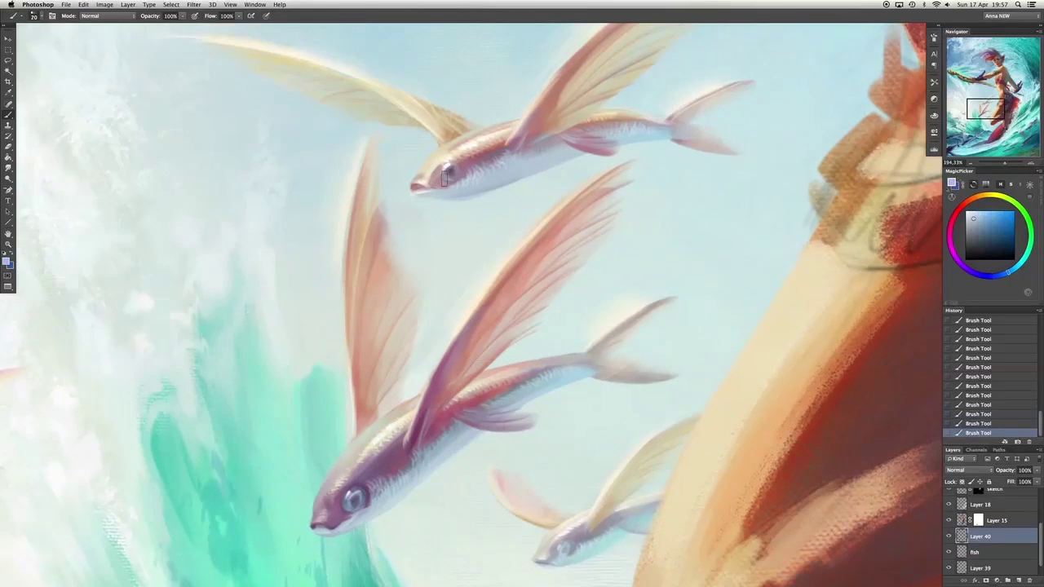
pyautogui.keyDown('alt'); pyautogui.click(657, 124); pyautogui.keyUp('alt')
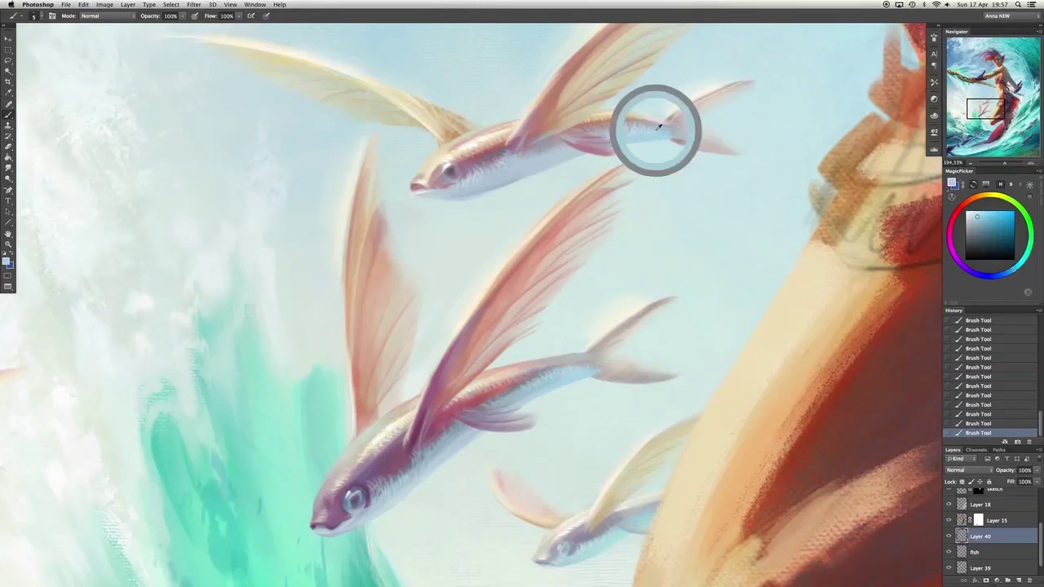
pyautogui.keyDown('alt'); pyautogui.click(575, 361); pyautogui.keyUp('alt')
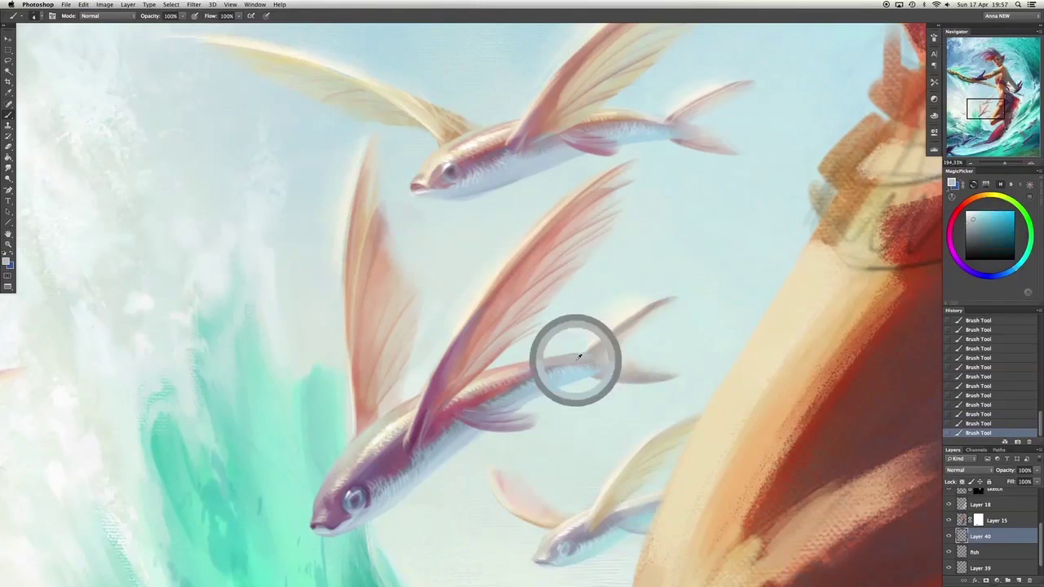
pyautogui.press('super+z')
pyautogui.scroll(-5, 516, 330)
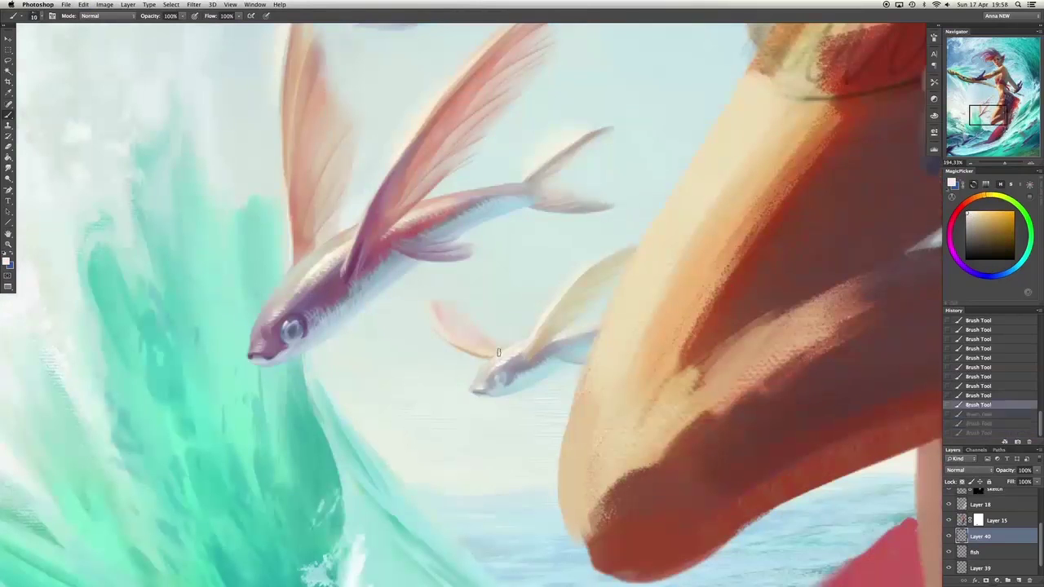
# Test pale cyan, orange-brown, dark blue and purple strokes on the middle and small fish.
pyautogui.press('super+z')
pyautogui.keyDown('alt'); pyautogui.click(504, 361); pyautogui.keyUp('alt')
pyautogui.press('super+z')
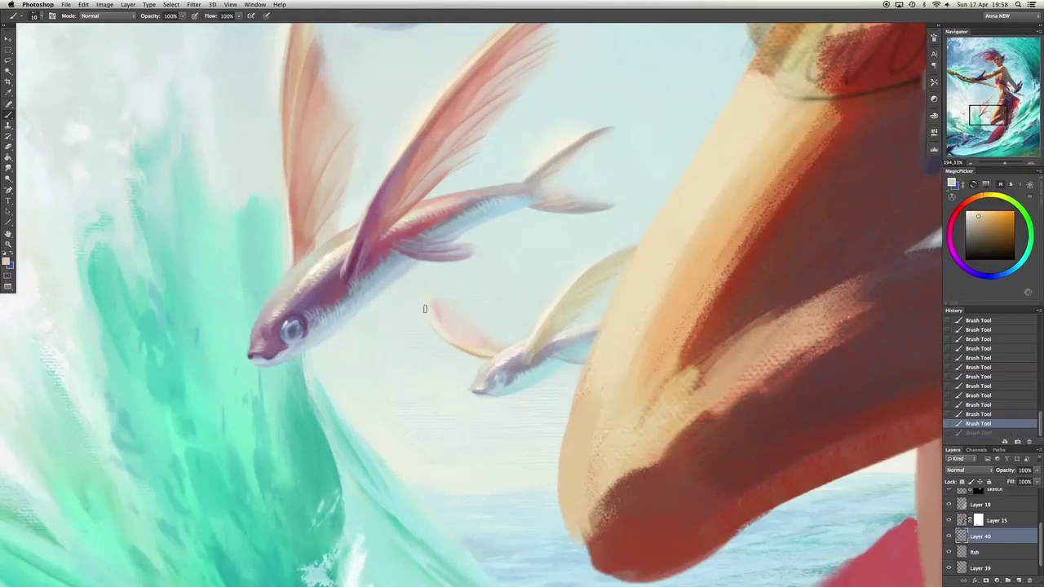
pyautogui.keyDown('alt'); pyautogui.click(434, 315); pyautogui.keyUp('alt')
pyautogui.press('super+z')
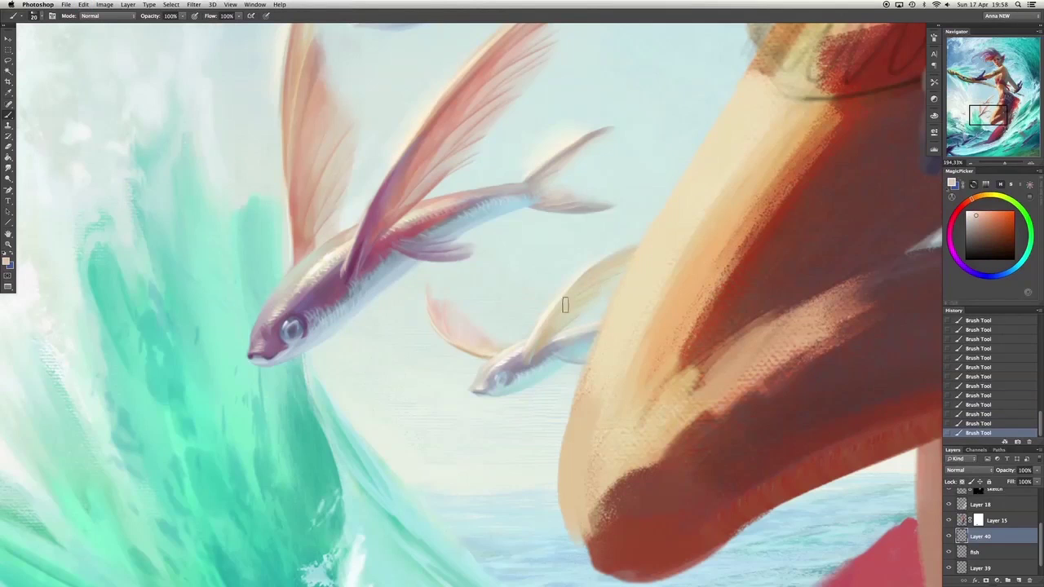
pyautogui.keyDown('alt'); pyautogui.click(494, 390); pyautogui.keyUp('alt')
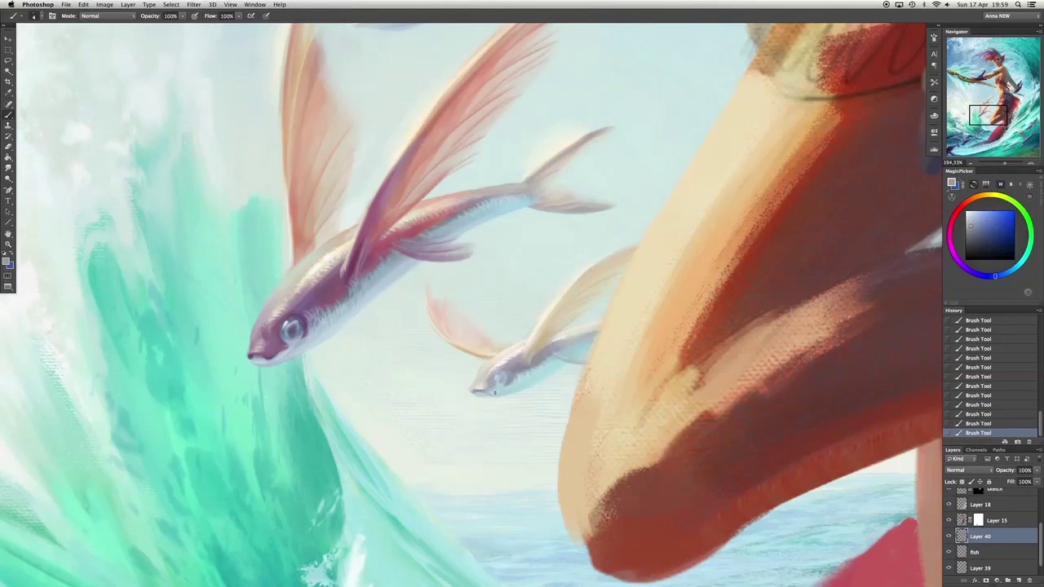
pyautogui.keyDown('alt'); pyautogui.click(457, 254); pyautogui.keyUp('alt')
pyautogui.keyDown('alt'); pyautogui.click(490, 319); pyautogui.keyUp('alt')
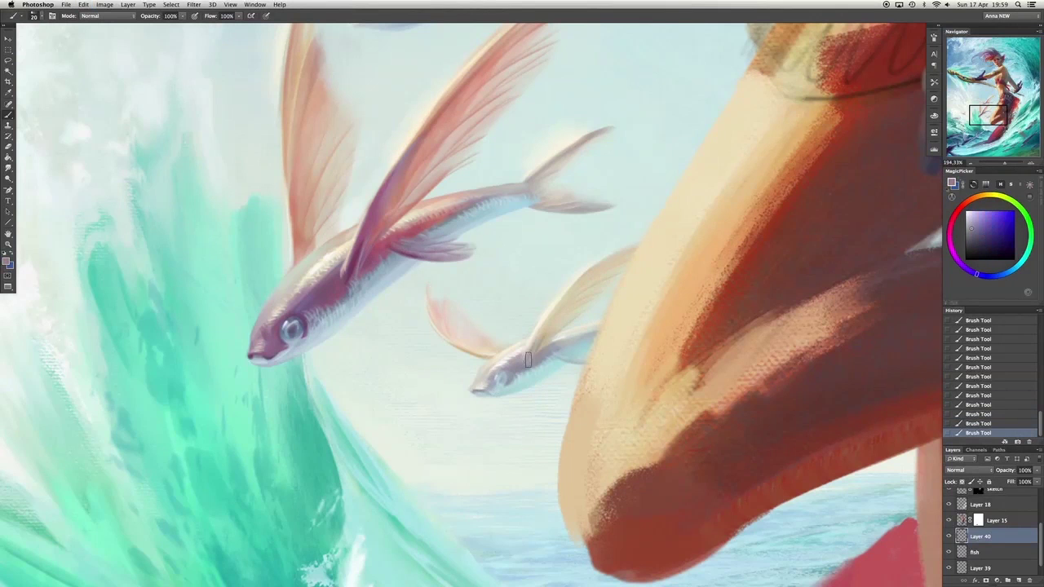
pyautogui.press('super+z')
pyautogui.click(566, 351)
# Retouch the small fish's tail-fin tip and dab shading on the head and belly.
pyautogui.scroll(3, 566, 351)
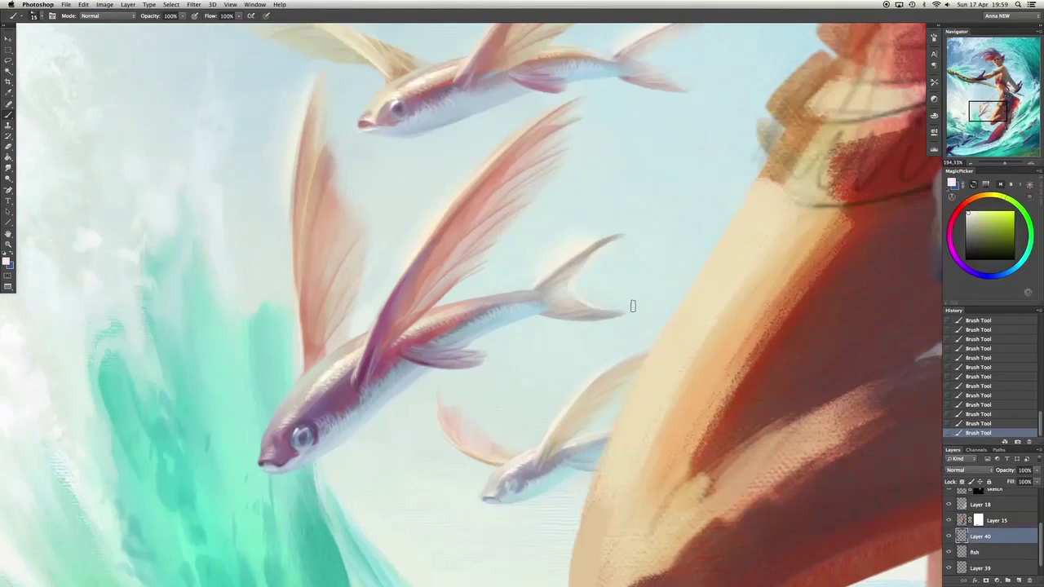
pyautogui.scroll(3, 631, 303)
pyautogui.moveTo(669, 175)
pyautogui.mouseDown()
pyautogui.moveTo(693, 130)
pyautogui.moveTo(679, 136)
pyautogui.moveTo(683, 114)
pyautogui.moveTo(674, 147)
pyautogui.mouseUp()
pyautogui.keyDown('alt'); pyautogui.click(408, 214); pyautogui.keyUp('alt')
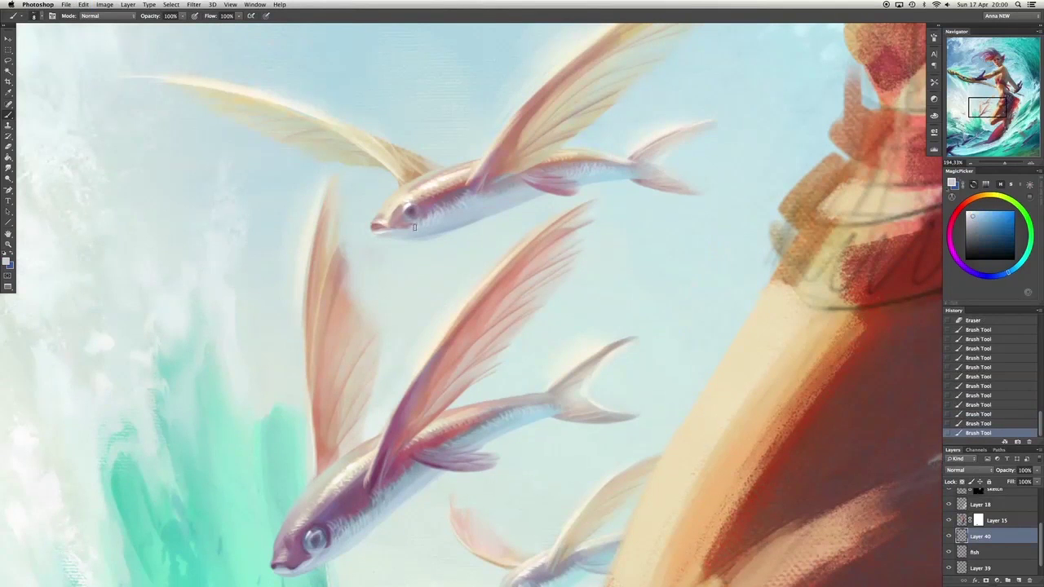
pyautogui.click(413, 228)
pyautogui.moveTo(433, 221); pyautogui.dragTo(444, 214)
pyautogui.click(444, 213)
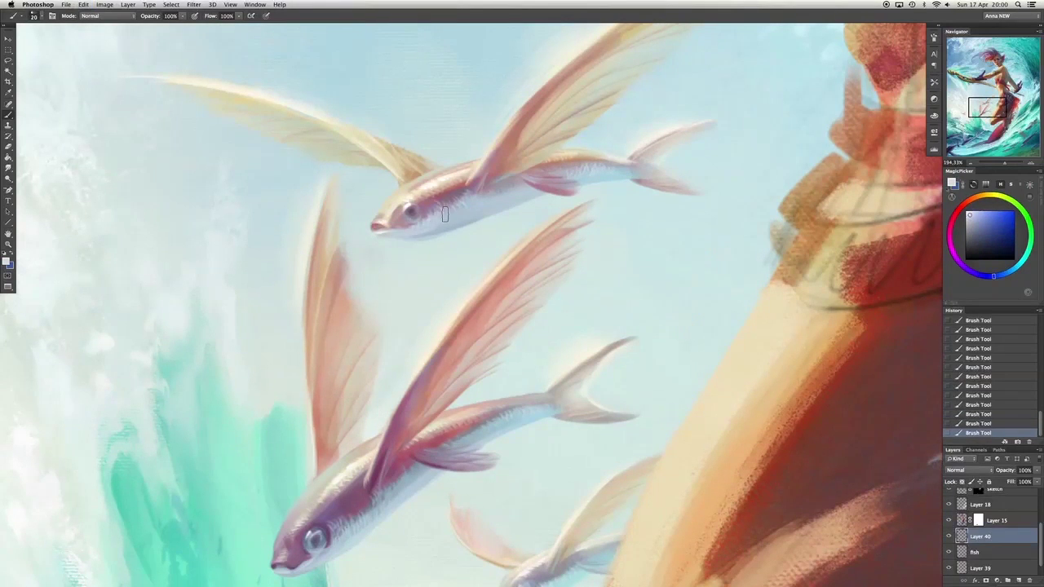
# Smooth the upper pink fish's chin with a replacement stroke, then sample red and eye colours.
pyautogui.scroll(-5, 456, 244)
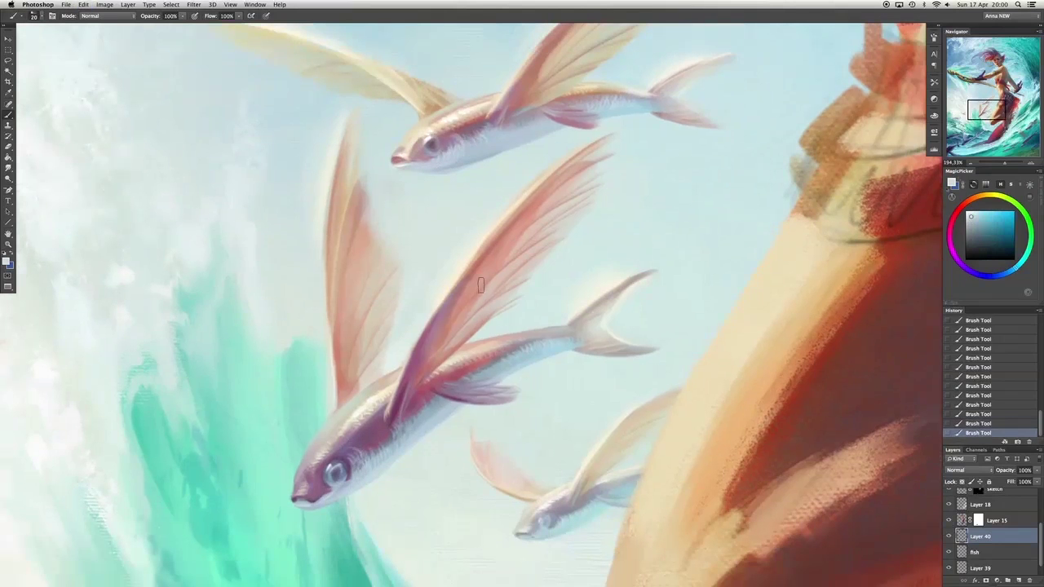
pyautogui.keyDown('alt'); pyautogui.click(438, 170); pyautogui.keyUp('alt')
pyautogui.click(437, 171)
pyautogui.hotkey('ctrl', 'z')
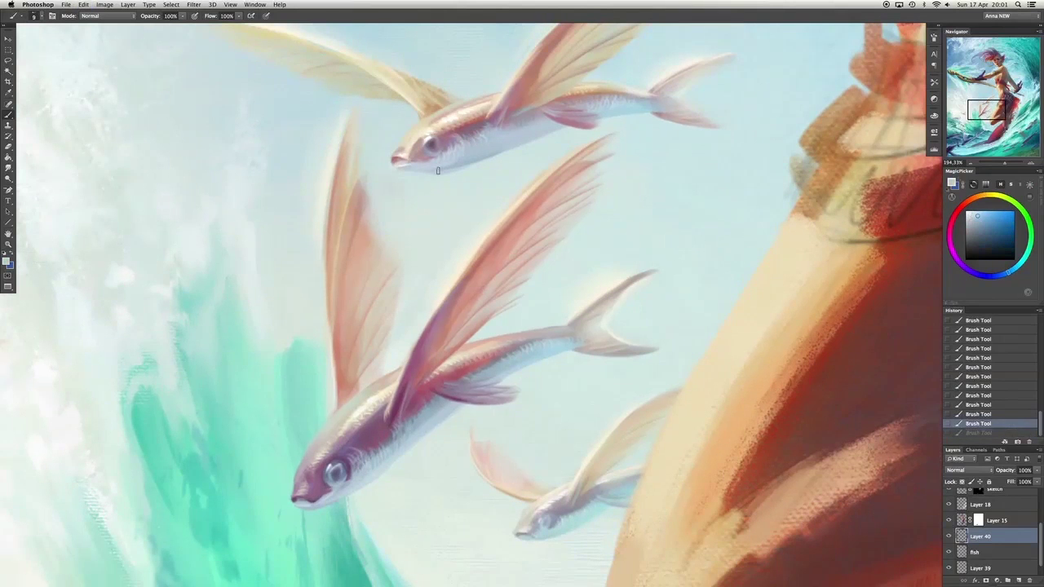
pyautogui.click(437, 171)
pyautogui.keyDown('alt'); pyautogui.click(438, 170); pyautogui.keyUp('alt')
pyautogui.scroll(2, 437, 170)
pyautogui.keyDown('alt'); pyautogui.click(409, 178); pyautogui.keyUp('alt')
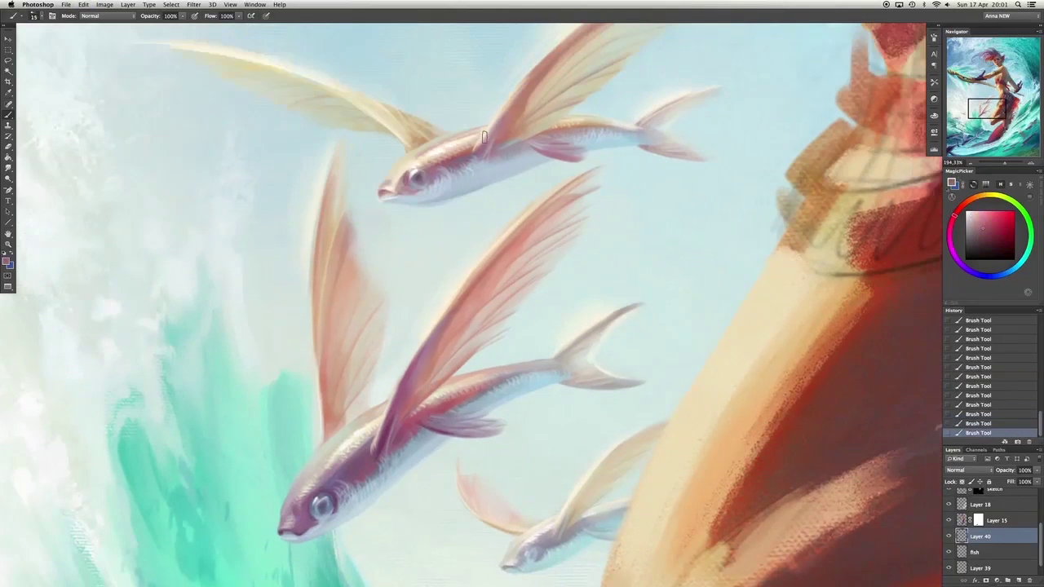
pyautogui.scroll(-5, 485, 137)
pyautogui.hscroll(-4, 484, 137)
pyautogui.keyDown('alt'); pyautogui.click(361, 421); pyautogui.keyUp('alt')
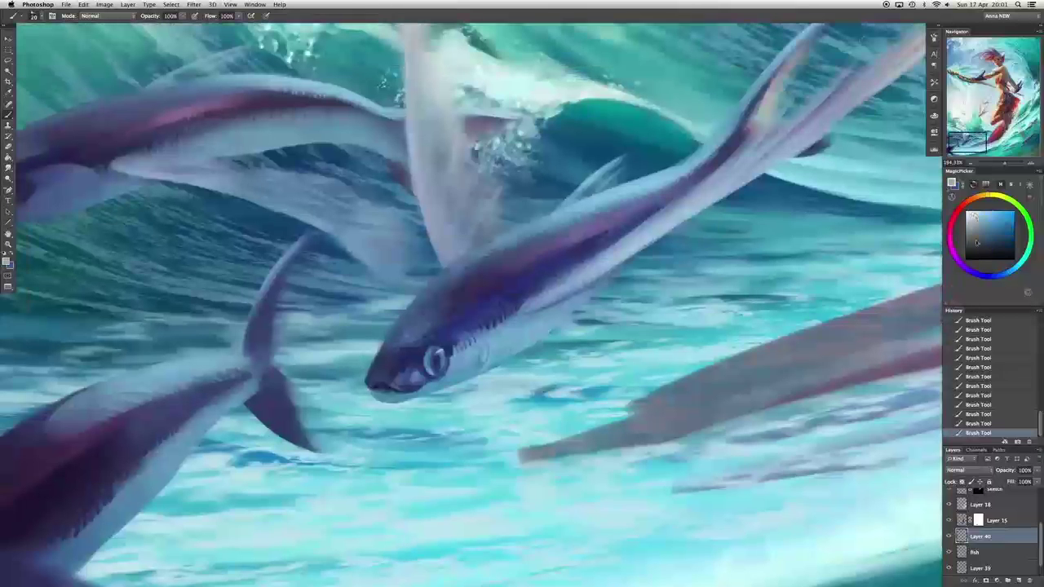
# Dab light desaturated tones onto the fish's back.
pyautogui.keyDown('alt'); pyautogui.click(486, 334); pyautogui.keyUp('alt')
pyautogui.click(487, 333)
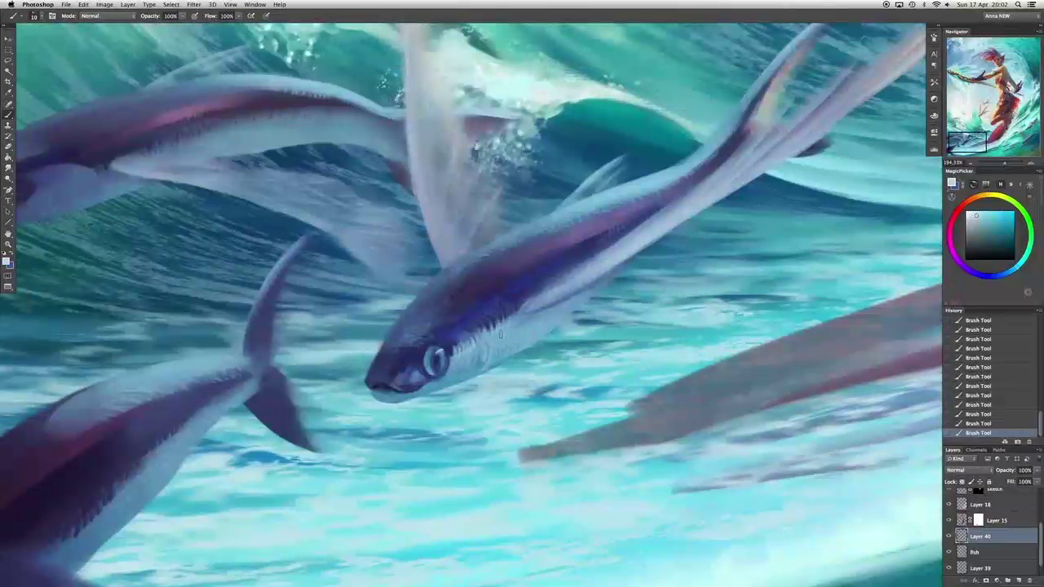
pyautogui.keyDown('alt'); pyautogui.click(530, 318); pyautogui.keyUp('alt')
pyautogui.moveTo(563, 237); pyautogui.dragTo(594, 212)
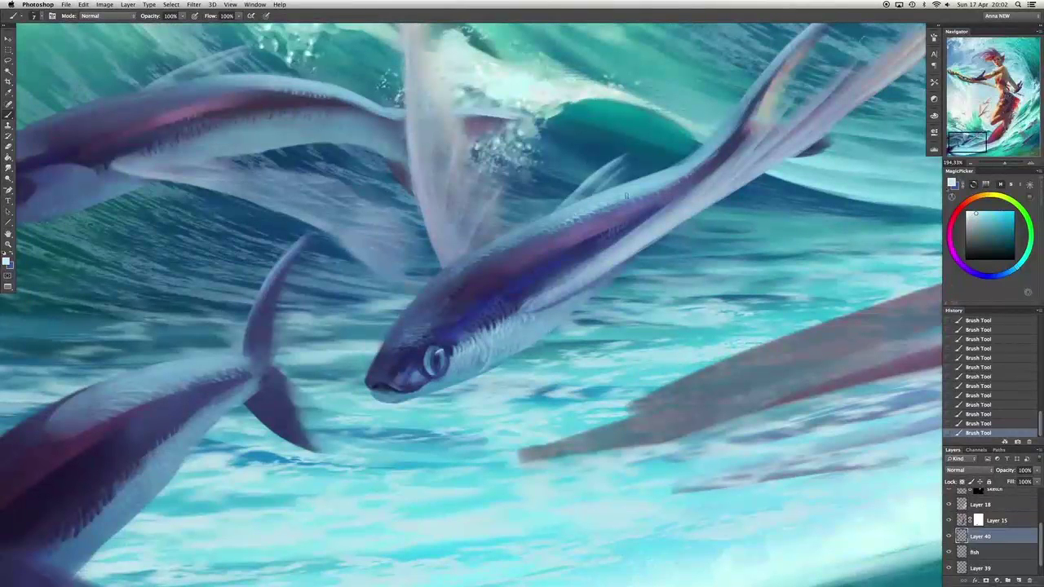
pyautogui.scroll(5, 627, 196)
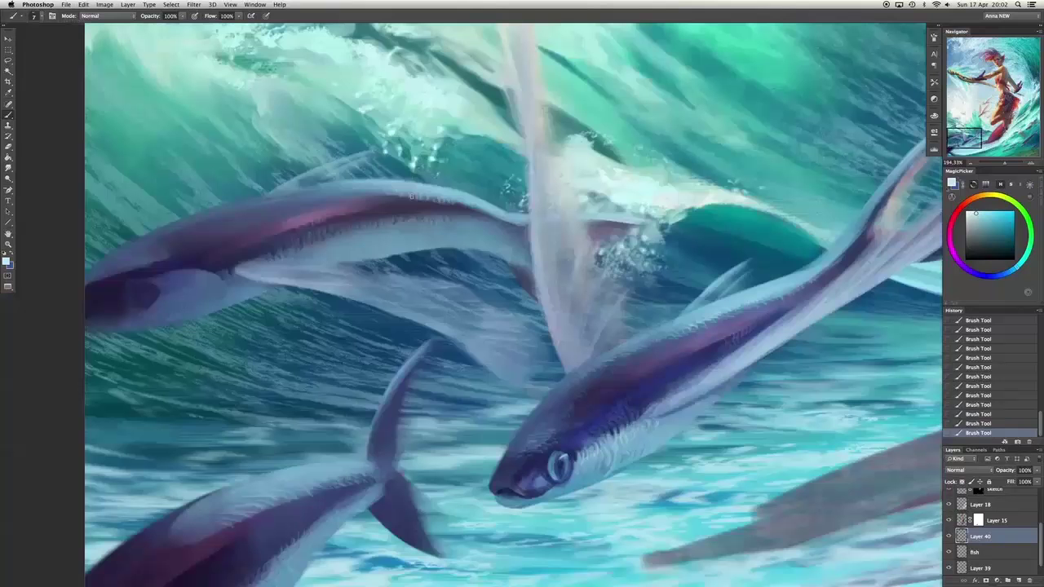
pyautogui.click(400, 191)
pyautogui.keyDown('alt'); pyautogui.click(380, 197); pyautogui.keyUp('alt')
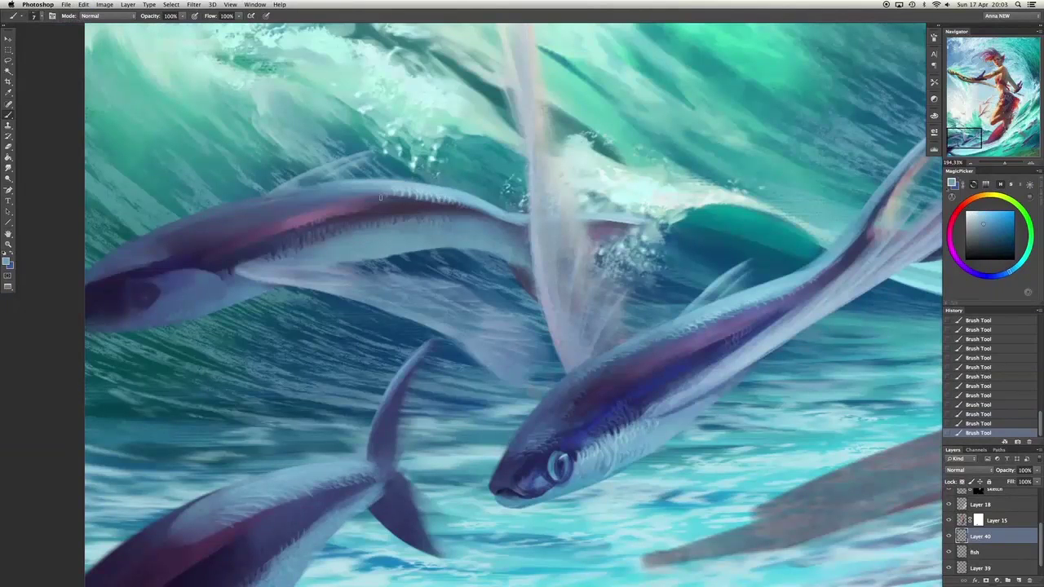
pyautogui.keyDown('alt'); pyautogui.click(380, 197); pyautogui.keyUp('alt')
# Enlarge the brush and lightly erase part of the fish's fin on the fish layer.
pyautogui.press(']')
pyautogui.keyDown('alt'); pyautogui.click(211, 301); pyautogui.keyUp('alt')
pyautogui.press('e')
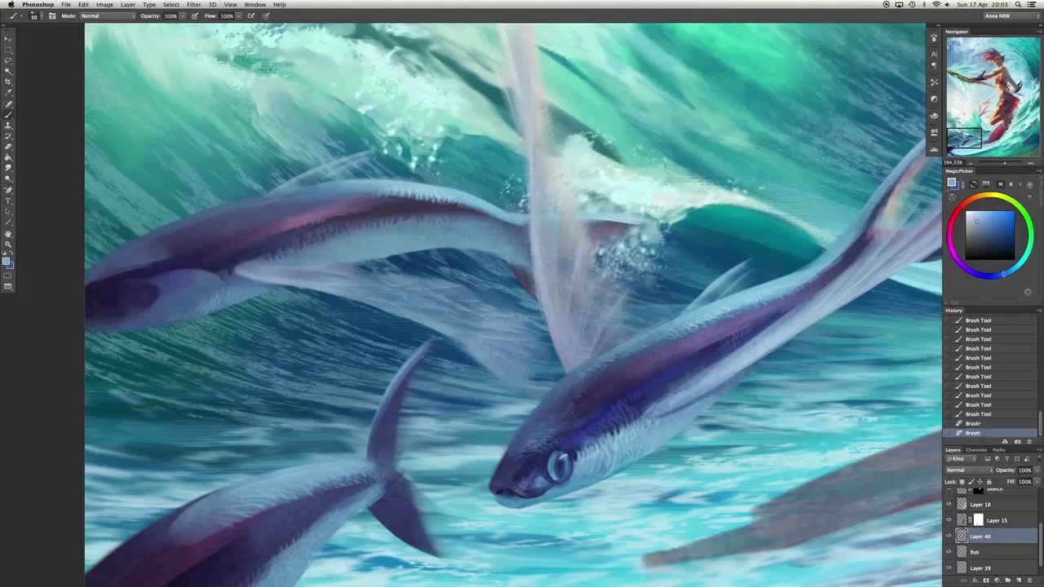
pyautogui.moveTo(280, 280); pyautogui.dragTo(298, 246)
pyautogui.hotkey('alt', '[')
pyautogui.hotkey('alt', ']')
pyautogui.press('b')
# Paint magenta and pale blue strokes along the fish, then darker strokes at brush size 15.
pyautogui.keyDown('alt'); pyautogui.click(245, 259); pyautogui.keyUp('alt')
pyautogui.moveTo(233, 256); pyautogui.dragTo(254, 278)
pyautogui.moveTo(290, 200); pyautogui.dragTo(300, 218)
pyautogui.keyDown('alt'); pyautogui.click(440, 227); pyautogui.keyUp('alt')
pyautogui.moveTo(432, 222); pyautogui.dragTo(449, 230)
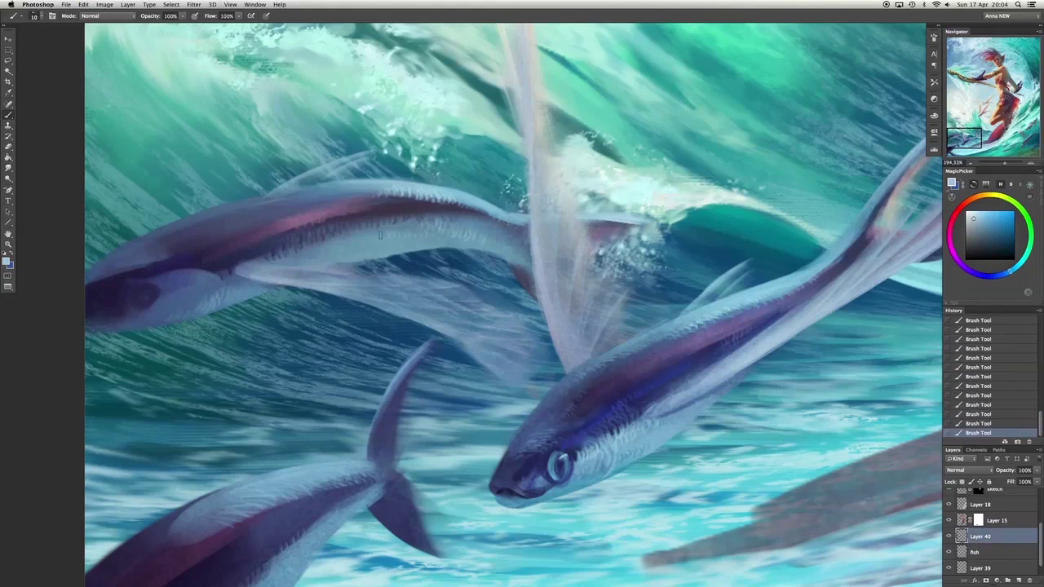
pyautogui.press(']')
pyautogui.keyDown('alt'); pyautogui.click(512, 273); pyautogui.keyUp('alt')
pyautogui.moveTo(512, 277); pyautogui.dragTo(530, 245)
# Paint darker blue strokes on the fin and enlarge the brush.
pyautogui.keyDown('alt'); pyautogui.click(509, 251); pyautogui.keyUp('alt')
pyautogui.keyDown('alt'); pyautogui.click(608, 220); pyautogui.keyUp('alt')
pyautogui.moveTo(563, 367); pyautogui.dragTo(542, 298)
pyautogui.keyDown('alt'); pyautogui.click(548, 310); pyautogui.keyUp('alt')
pyautogui.press(']')
pyautogui.press(']')
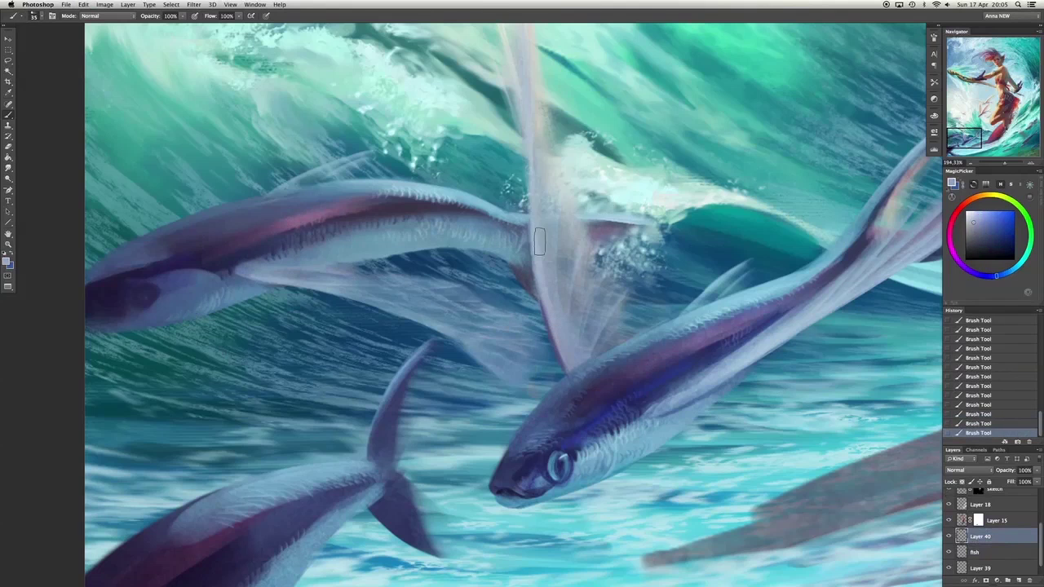
pyautogui.keyDown('alt'); pyautogui.click(668, 408); pyautogui.keyUp('alt')
pyautogui.keyDown('alt'); pyautogui.click(679, 402); pyautogui.keyUp('alt')
# Paint a lighter stroke and a dark purple stroke along the lower fish's back.
pyautogui.moveTo(708, 380); pyautogui.dragTo(643, 311)
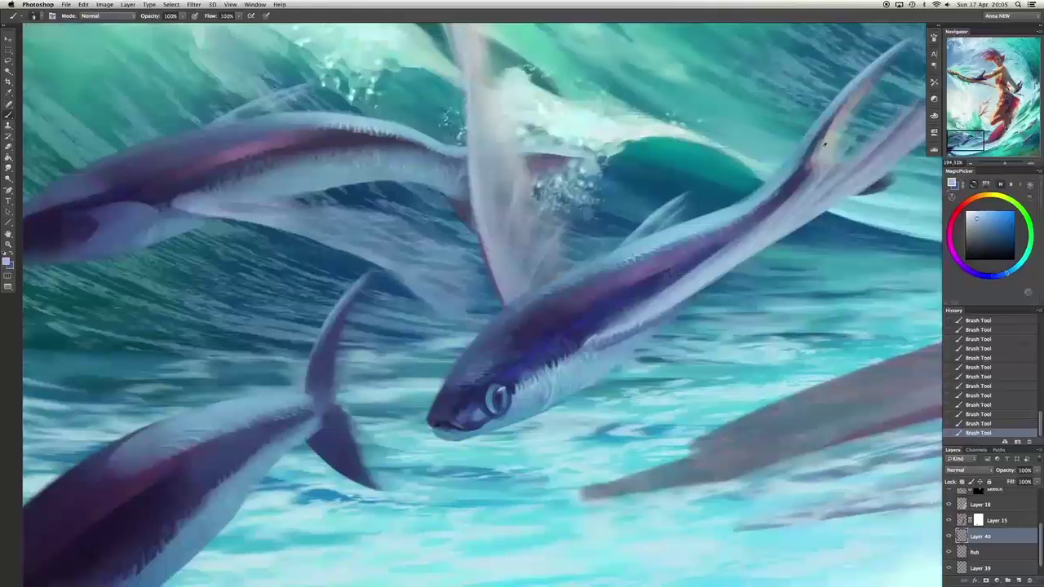
pyautogui.moveTo(232, 429)
pyautogui.mouseDown()
pyautogui.moveTo(432, 309)
pyautogui.moveTo(469, 314)
pyautogui.mouseUp()
pyautogui.keyDown('alt'); pyautogui.click(433, 310); pyautogui.keyUp('alt')
pyautogui.moveTo(328, 322)
pyautogui.mouseDown()
pyautogui.moveTo(309, 217)
pyautogui.moveTo(392, 210)
pyautogui.mouseUp()
pyautogui.keyDown('alt'); pyautogui.click(343, 222); pyautogui.keyUp('alt')
pyautogui.keyDown('alt'); pyautogui.click(362, 256); pyautogui.keyUp('alt')
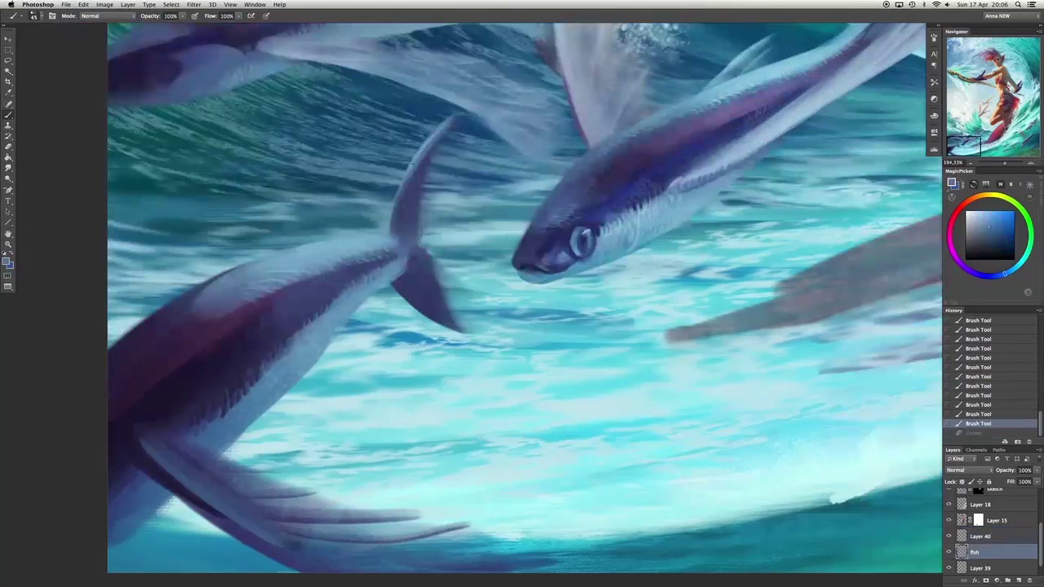
pyautogui.moveTo(408, 204)
pyautogui.mouseDown()
pyautogui.moveTo(445, 301)
pyautogui.moveTo(416, 310)
pyautogui.mouseUp()
pyautogui.keyDown('alt'); pyautogui.click(411, 228); pyautogui.keyUp('alt')
# Erase lightly on the fish layer, then paint darker strokes on the fish on Layer 40.
pyautogui.hotkey('ctrl', 'alt', 'z')
pyautogui.hotkey('ctrl', 'alt', 'z')
pyautogui.hotkey('ctrl', 'alt', 'z')
pyautogui.press('e')
pyautogui.hotkey('alt', '[')
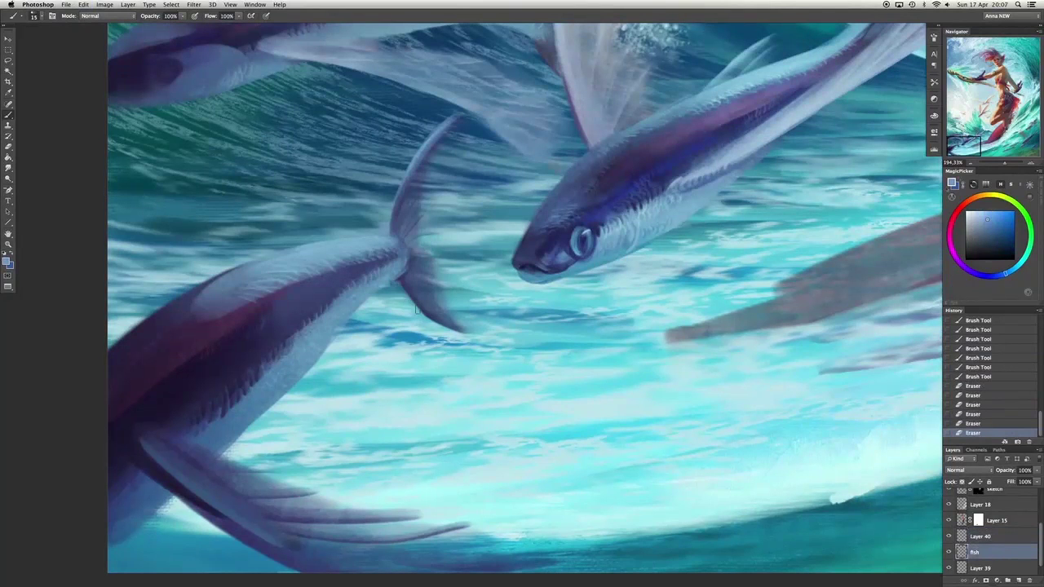
pyautogui.hotkey('alt', ']')
pyautogui.press('b')
pyautogui.keyDown('alt'); pyautogui.click(186, 308); pyautogui.keyUp('alt')
pyautogui.hotkey('ctrl', 'alt', 'z')
pyautogui.hotkey('ctrl', 'alt', 'z')
pyautogui.hotkey('ctrl', 'alt', 'z')
pyautogui.hotkey('ctrl', 'alt', 'z')
pyautogui.hotkey('ctrl', 'alt', 'z')
pyautogui.hotkey('ctrl', 'alt', 'z')
pyautogui.moveTo(163, 321); pyautogui.dragTo(206, 315)
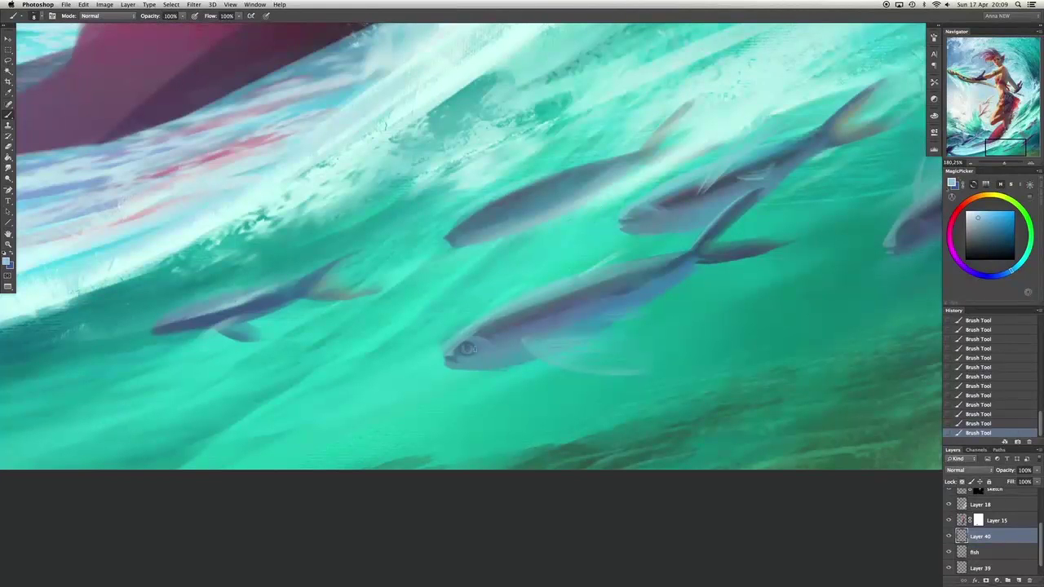
# Switch the brush between sizes 15 and 10, undoing and restoring the fish-eye strokes.
pyautogui.press(']')
pyautogui.press(']')
pyautogui.press(']')
pyautogui.press(']')
pyautogui.press(']')
pyautogui.press('super+alt+z')
pyautogui.press('super+alt+z')
pyautogui.press('super+shift+z')
pyautogui.press('super+shift+z')
pyautogui.press('[')
pyautogui.press('super+alt+z')
pyautogui.press('super+shift+z')
pyautogui.press(']')
# Sample lighter cyan and blue-grey tones and dab a short stroke on the fish's back.
pyautogui.keyDown('alt'); pyautogui.click(543, 347); pyautogui.keyUp('alt')
pyautogui.keyDown('alt'); pyautogui.click(483, 327); pyautogui.keyUp('alt')
pyautogui.press('[')
pyautogui.keyDown('alt'); pyautogui.click(473, 338); pyautogui.keyUp('alt')
pyautogui.press('super+alt+z')
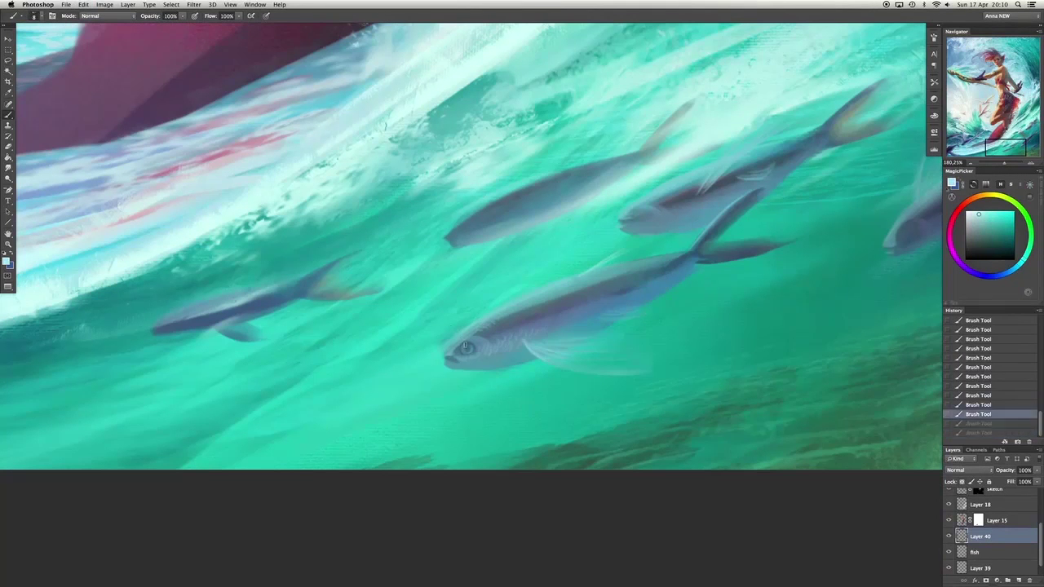
pyautogui.press('super+shift+z')
pyautogui.press(']')
pyautogui.keyDown('alt'); pyautogui.click(608, 318); pyautogui.keyUp('alt')
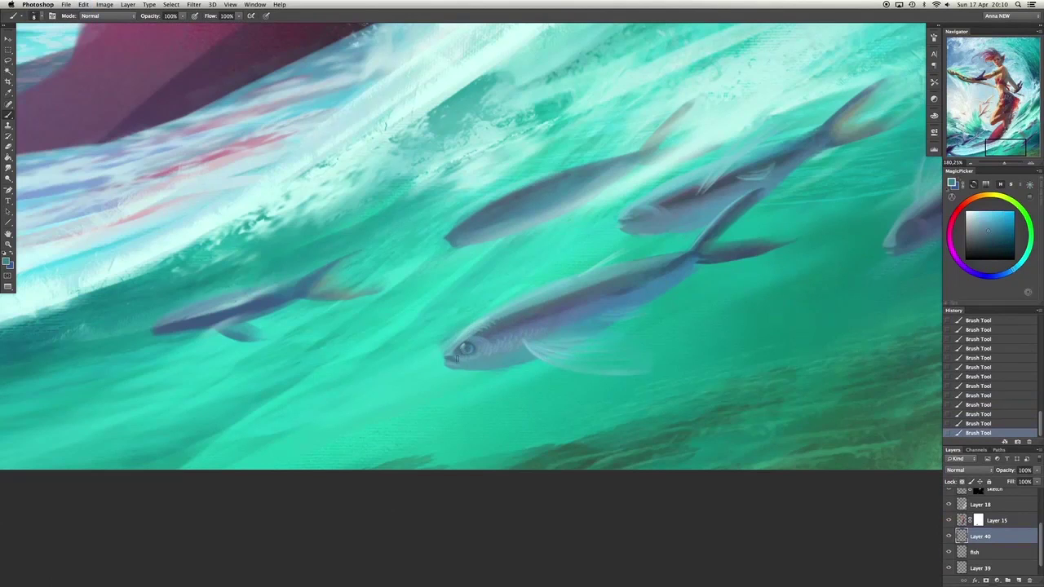
pyautogui.moveTo(606, 318); pyautogui.dragTo(496, 328)
pyautogui.keyDown('alt'); pyautogui.click(457, 341); pyautogui.keyUp('alt')
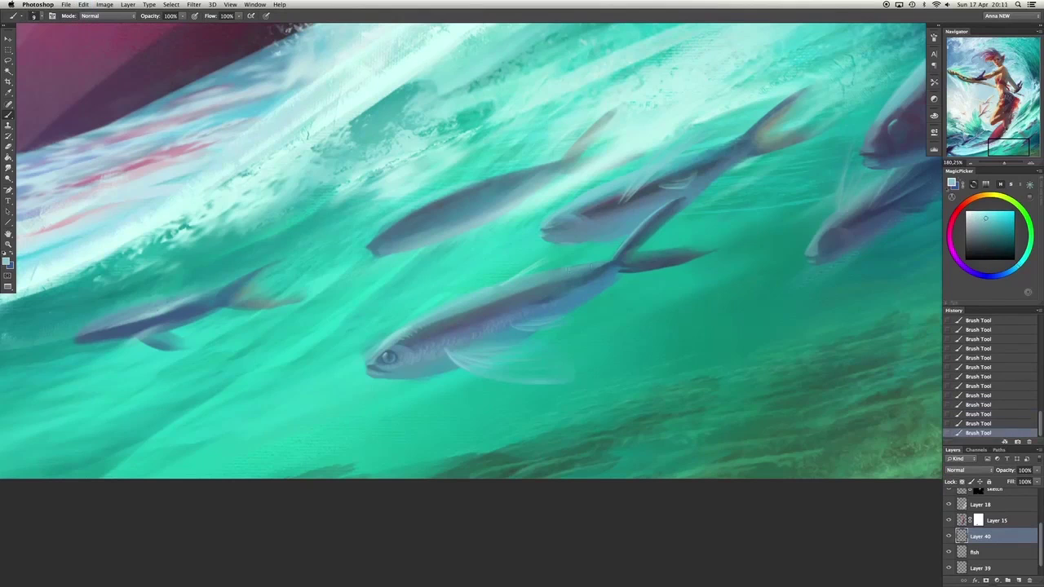
# Paint darker blue strokes near the head and along the body of the central fish.
pyautogui.keyDown('alt'); pyautogui.click(621, 270); pyautogui.keyUp('alt')
pyautogui.keyDown('alt'); pyautogui.click(550, 377); pyautogui.keyUp('alt')
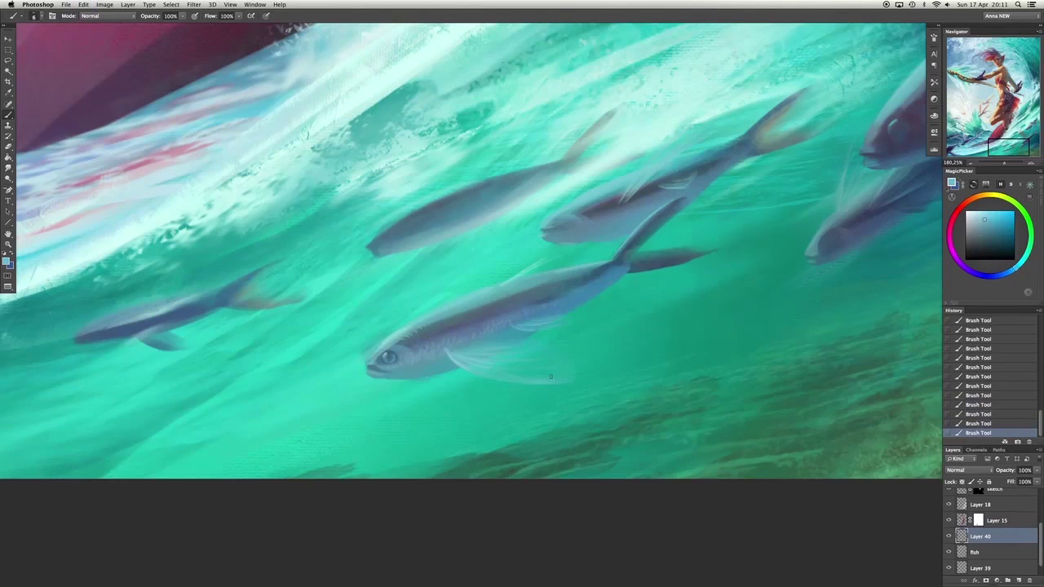
pyautogui.keyDown('alt'); pyautogui.click(425, 366); pyautogui.keyUp('alt')
pyautogui.moveTo(424, 368)
pyautogui.mouseDown()
pyautogui.moveTo(427, 380)
pyautogui.moveTo(416, 375)
pyautogui.mouseUp()
pyautogui.keyDown('alt'); pyautogui.click(405, 349); pyautogui.keyUp('alt')
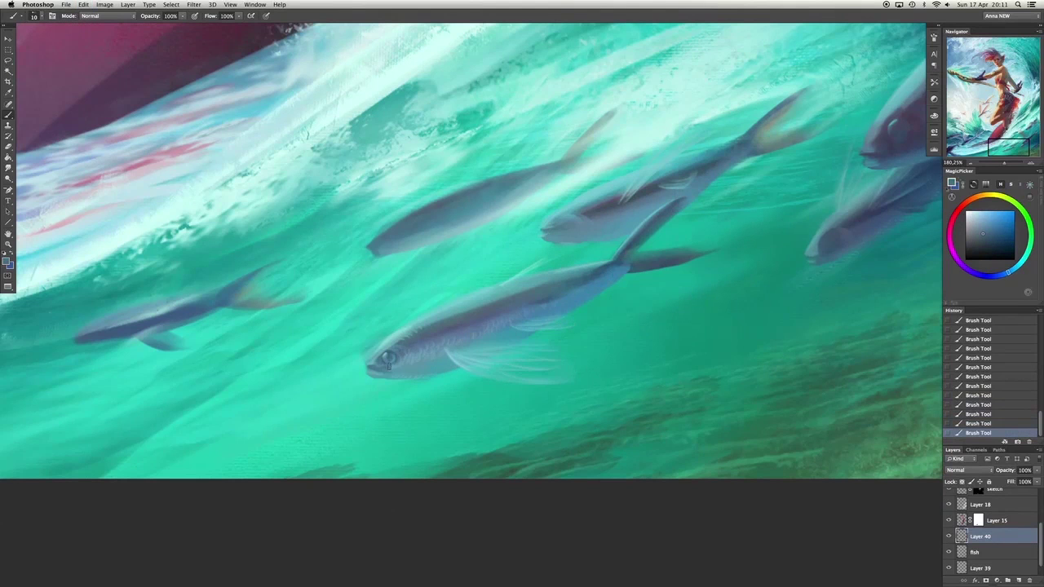
pyautogui.keyDown('alt'); pyautogui.click(403, 363); pyautogui.keyUp('alt')
pyautogui.keyDown('alt'); pyautogui.click(584, 281); pyautogui.keyUp('alt')
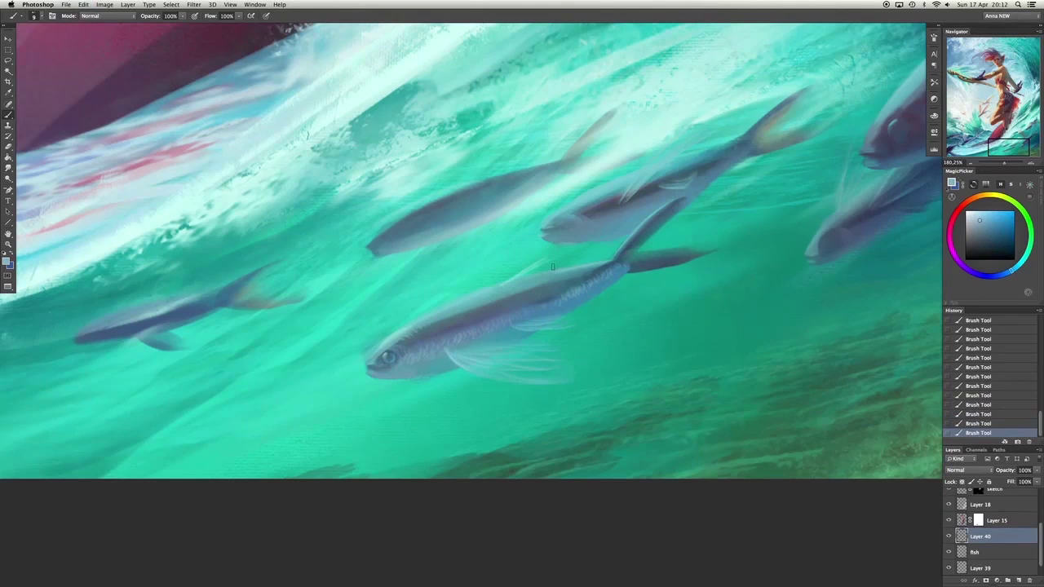
pyautogui.keyDown('alt'); pyautogui.click(584, 269); pyautogui.keyUp('alt')
pyautogui.moveTo(412, 324); pyautogui.dragTo(441, 312)
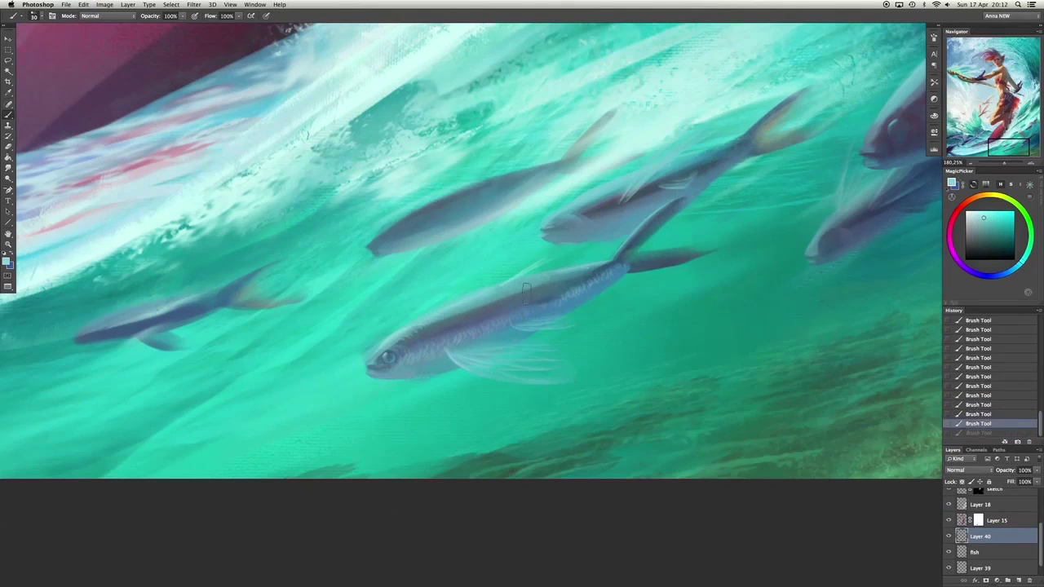
pyautogui.hotkey('ctrl', 'alt', 'z')
pyautogui.hotkey('ctrl', 'alt', 'z')
pyautogui.keyDown('alt'); pyautogui.click(457, 326); pyautogui.keyUp('alt')
pyautogui.moveTo(399, 347); pyautogui.dragTo(473, 319)
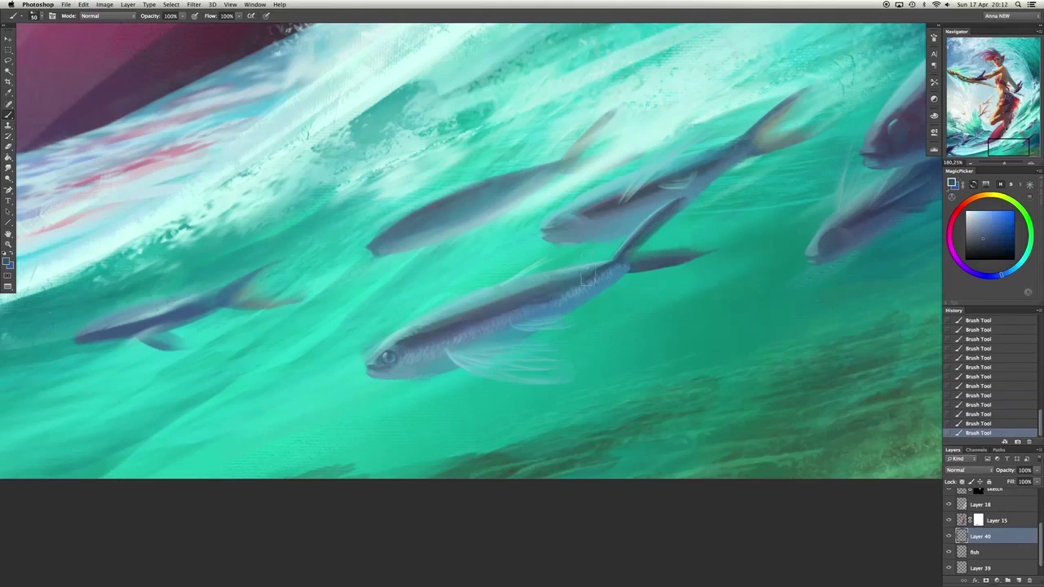
# Add a light cyan highlight along the back of the upper fish.
pyautogui.keyDown('alt'); pyautogui.click(419, 363); pyautogui.keyUp('alt')
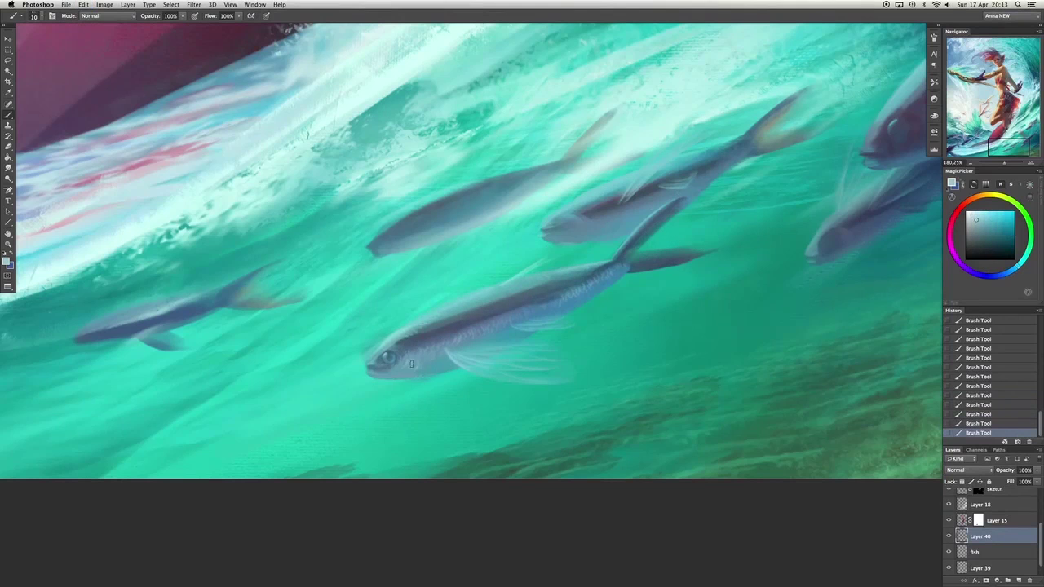
pyautogui.hscroll(5, 644, 181)
pyautogui.scroll(2, 643, 181)
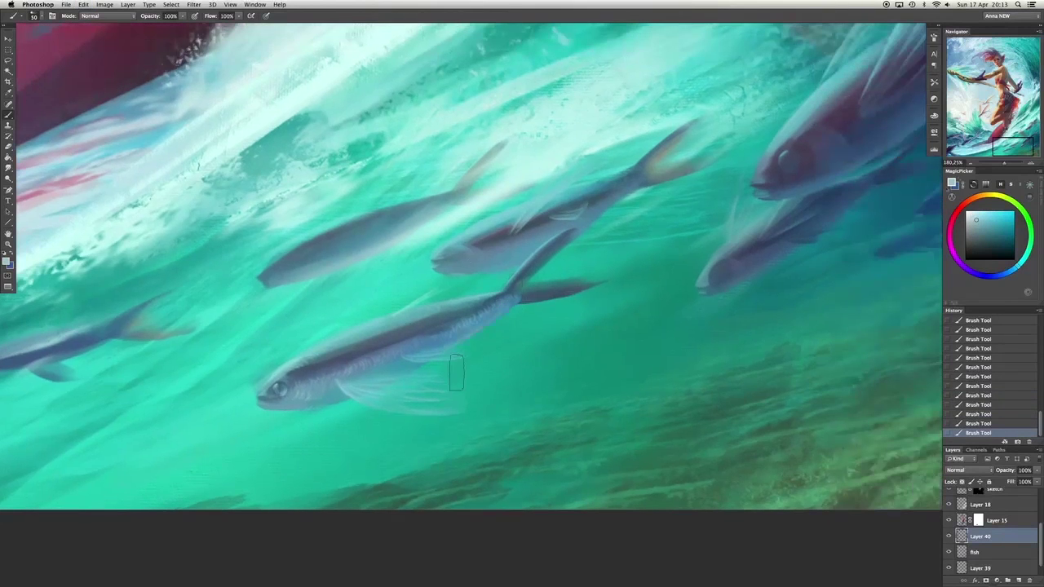
pyautogui.keyDown('alt'); pyautogui.click(452, 251); pyautogui.keyUp('alt')
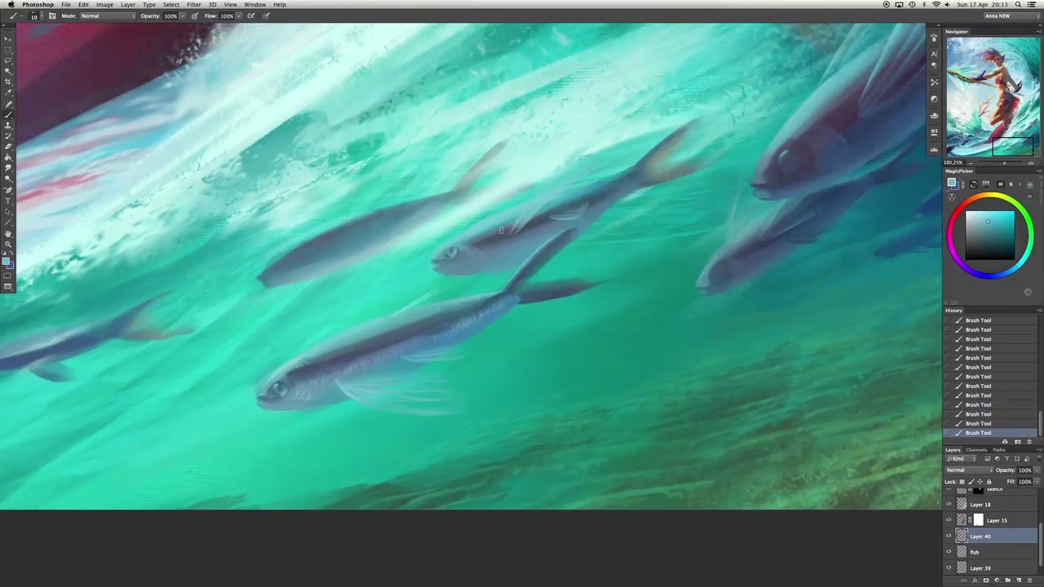
pyautogui.keyDown('alt'); pyautogui.click(535, 242); pyautogui.keyUp('alt')
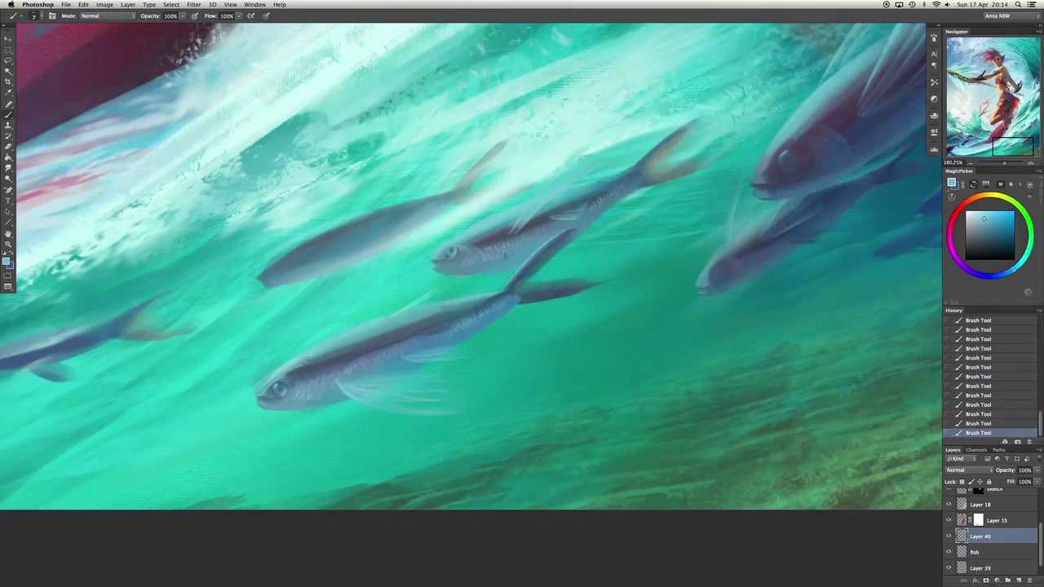
pyautogui.keyDown('alt'); pyautogui.click(466, 236); pyautogui.keyUp('alt')
pyautogui.hotkey('ctrl', 'alt', 'z')
pyautogui.hotkey('ctrl', 'alt', 'z')
pyautogui.hotkey('ctrl', 'shift', 'z')
pyautogui.hotkey('ctrl', 'shift', 'z')
pyautogui.keyDown('alt'); pyautogui.click(526, 202); pyautogui.keyUp('alt')
pyautogui.moveTo(511, 232); pyautogui.dragTo(538, 209)
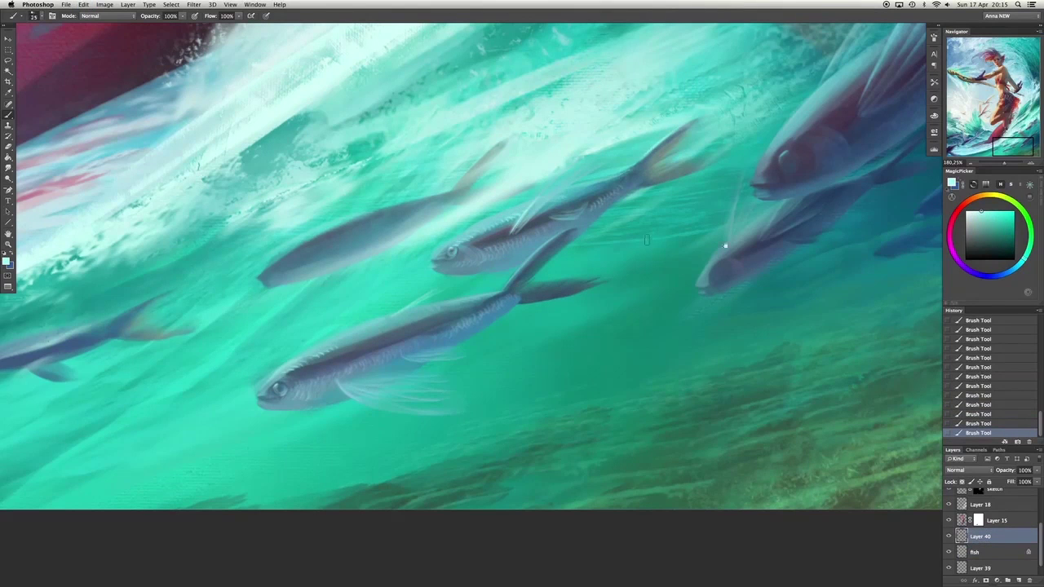
pyautogui.moveTo(612, 218); pyautogui.dragTo(490, 286)
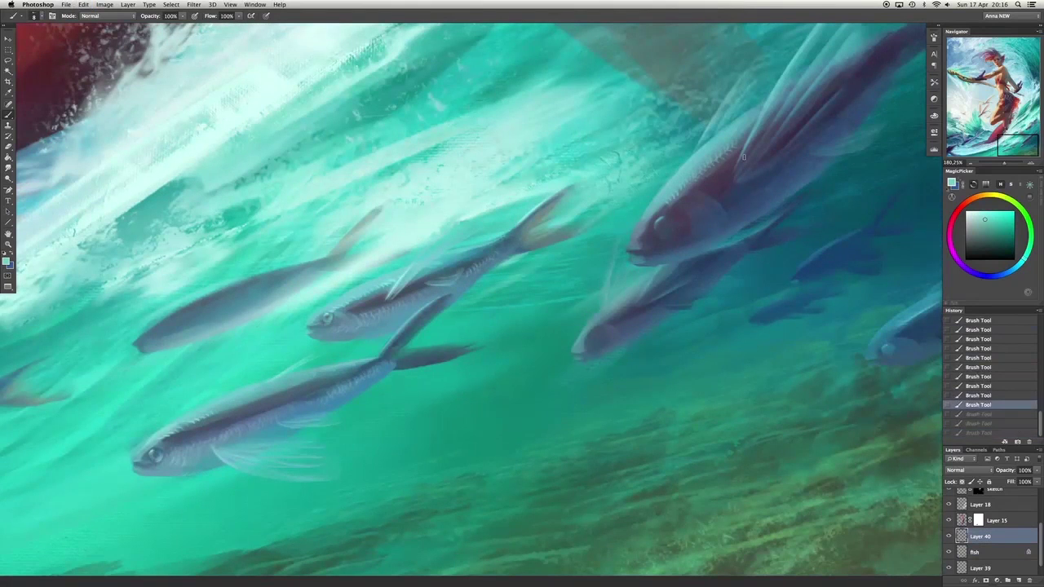
# Sample darker blue and light cyan from the right-hand fish and undo a stray stroke.
pyautogui.keyDown('alt'); pyautogui.click(699, 161); pyautogui.keyUp('alt')
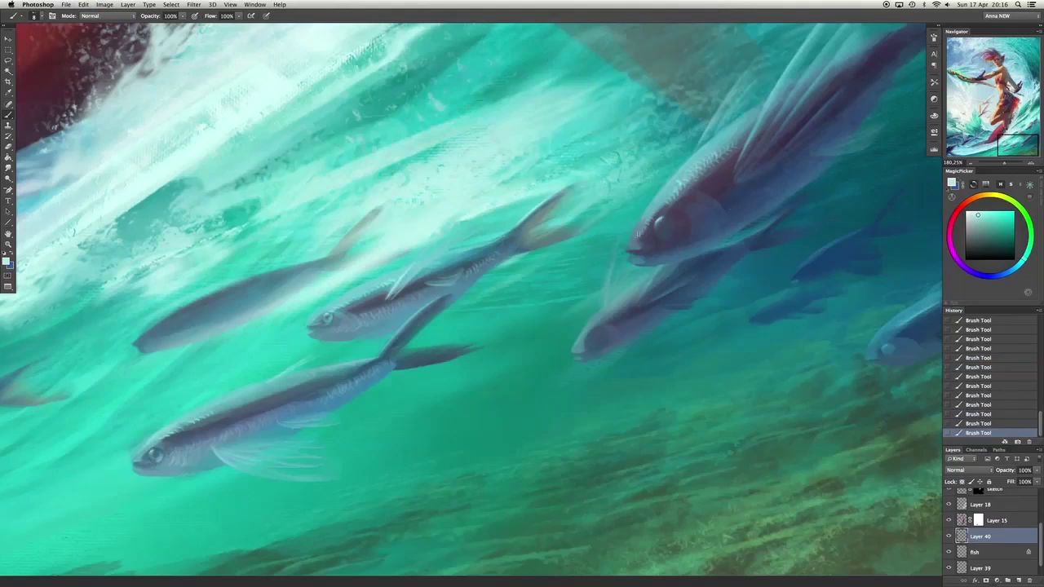
pyautogui.keyDown('alt'); pyautogui.click(732, 206); pyautogui.keyUp('alt')
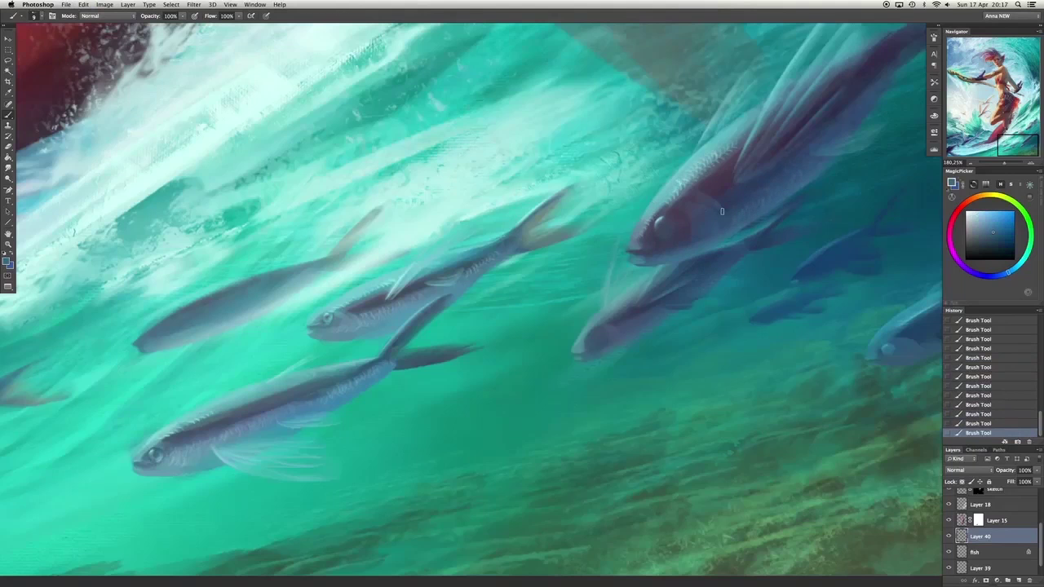
pyautogui.moveTo(705, 235); pyautogui.dragTo(624, 316)
pyautogui.keyDown('alt'); pyautogui.click(680, 189); pyautogui.keyUp('alt')
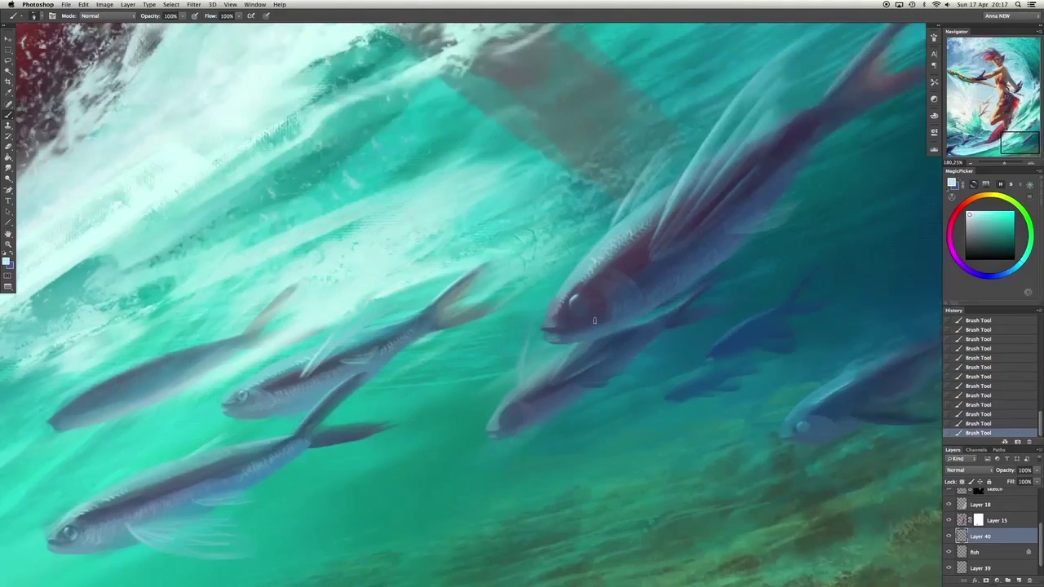
pyautogui.moveTo(261, 414); pyautogui.dragTo(228, 380)
pyautogui.moveTo(497, 326)
pyautogui.mouseDown()
pyautogui.moveTo(464, 293)
pyautogui.moveTo(469, 312)
pyautogui.moveTo(480, 313)
pyautogui.mouseUp()
pyautogui.hotkey('ctrl', 'alt', 'z')
# At brush size 8, refine the large fish with darker blue and lighter teal strokes.
pyautogui.press('[')
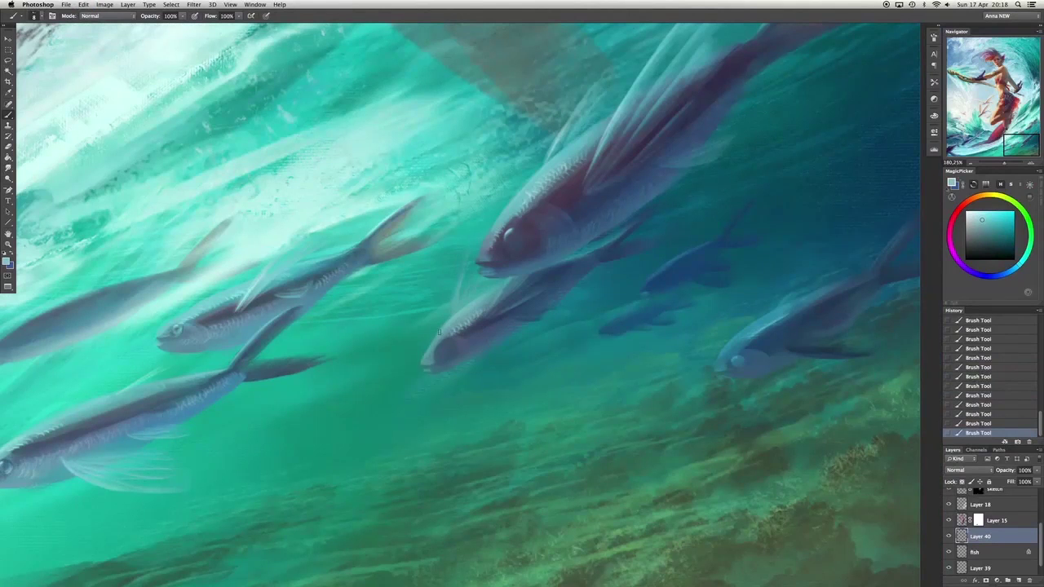
pyautogui.keyDown('alt'); pyautogui.click(441, 363); pyautogui.keyUp('alt')
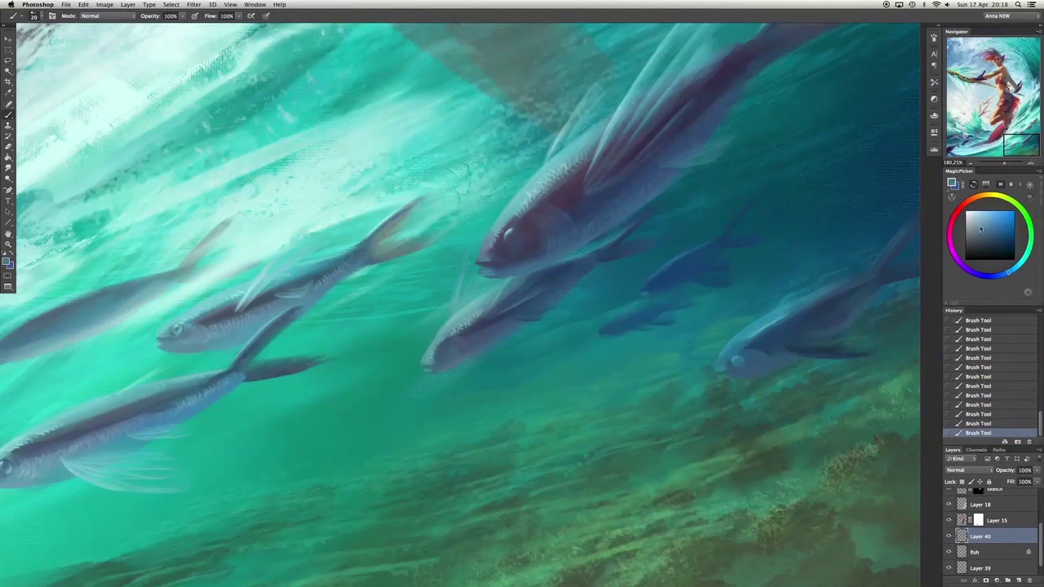
pyautogui.press('super+z')
pyautogui.press('super+z')
pyautogui.press('super+z')
pyautogui.press('super+z')
pyautogui.keyDown('alt'); pyautogui.click(468, 342); pyautogui.keyUp('alt')
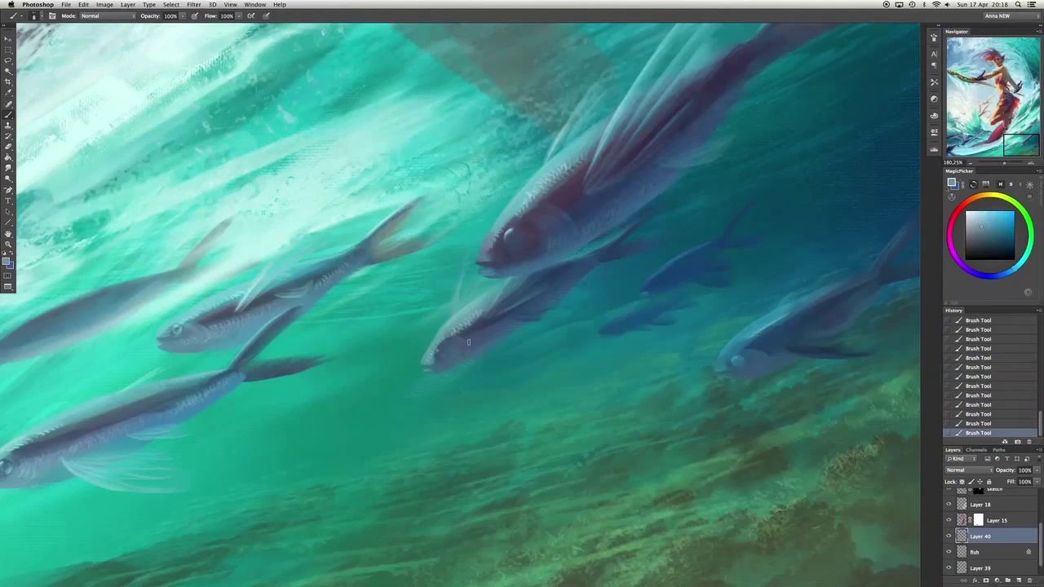
pyautogui.press('super+z')
pyautogui.press('super+z')
pyautogui.keyDown('alt'); pyautogui.click(438, 365); pyautogui.keyUp('alt')
pyautogui.press('super+z')
pyautogui.press('super+z')
pyautogui.keyDown('alt'); pyautogui.click(461, 343); pyautogui.keyUp('alt')
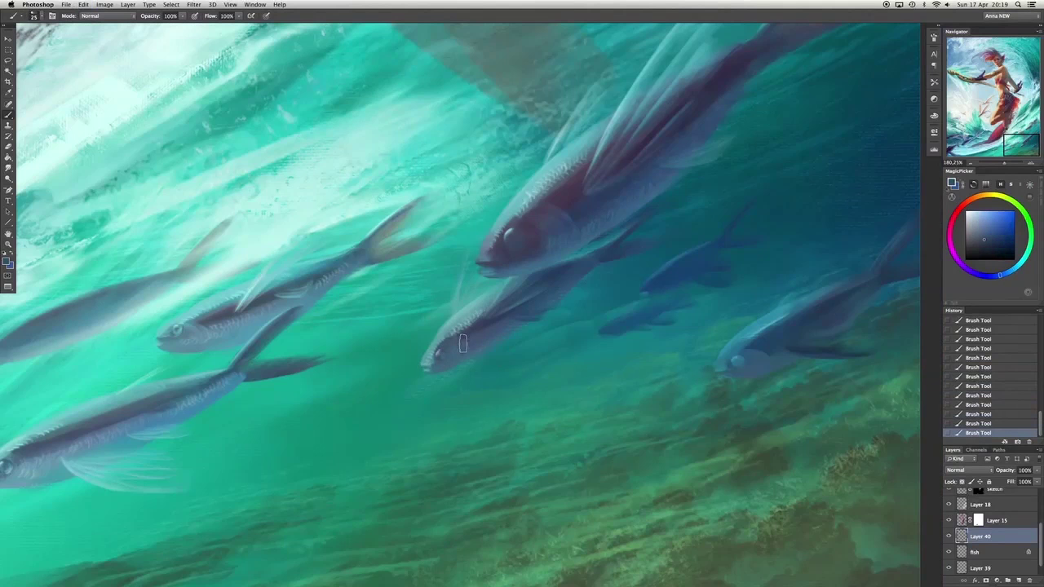
pyautogui.keyDown('alt'); pyautogui.click(653, 283); pyautogui.keyUp('alt')
# Paint lighter blue shading along the lower fish's belly and chin.
pyautogui.hscroll(5, 617, 318)
pyautogui.scroll(1, 618, 318)
pyautogui.keyDown('alt'); pyautogui.click(578, 381); pyautogui.keyUp('alt')
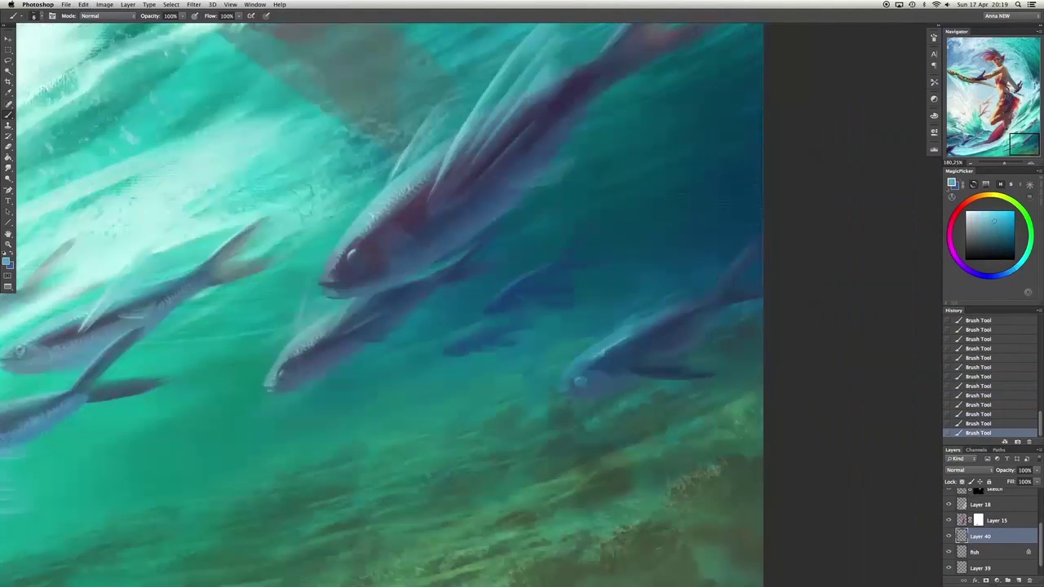
pyautogui.keyDown('alt'); pyautogui.click(579, 381); pyautogui.keyUp('alt')
pyautogui.keyDown('alt'); pyautogui.click(602, 388); pyautogui.keyUp('alt')
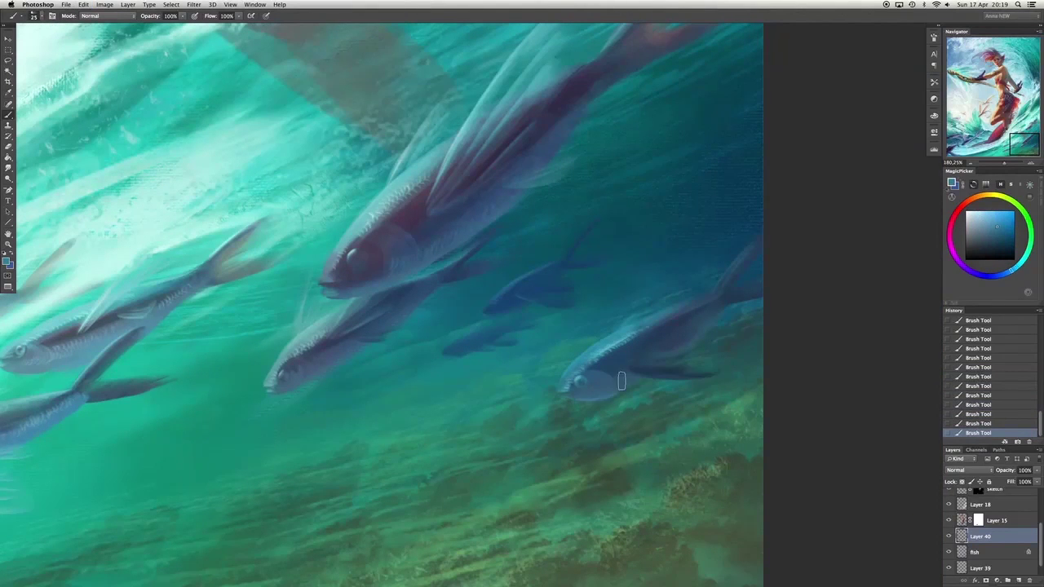
pyautogui.moveTo(617, 380)
pyautogui.mouseDown()
pyautogui.moveTo(583, 397)
pyautogui.moveTo(657, 369)
pyautogui.moveTo(694, 374)
pyautogui.mouseUp()
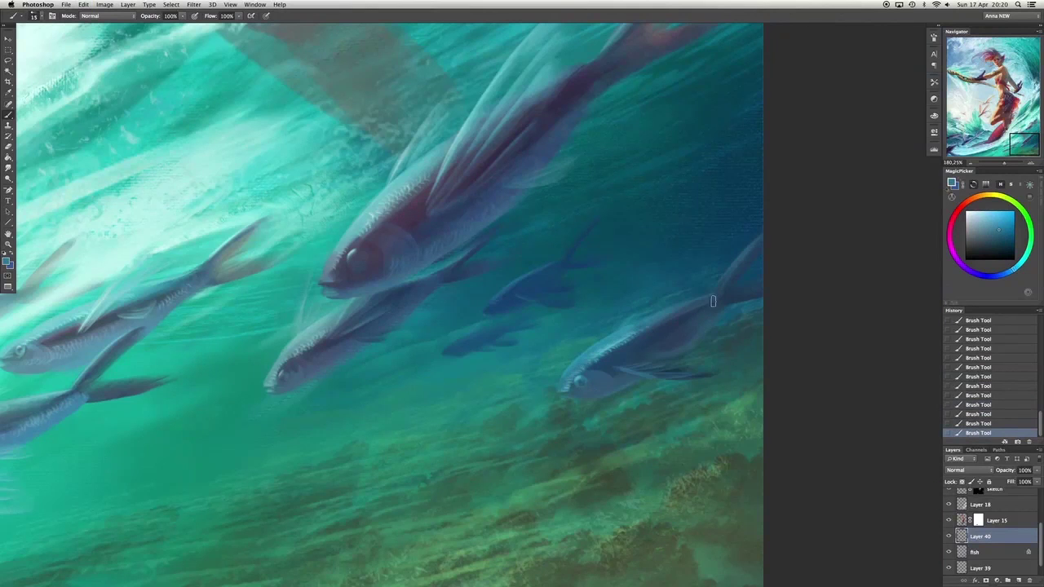
# Sample teal from the water and briefly switch to the fish layer, then back to Layer 40.
pyautogui.keyDown('alt'); pyautogui.click(615, 380); pyautogui.keyUp('alt')
pyautogui.keyDown('alt'); pyautogui.click(490, 303); pyautogui.keyUp('alt')
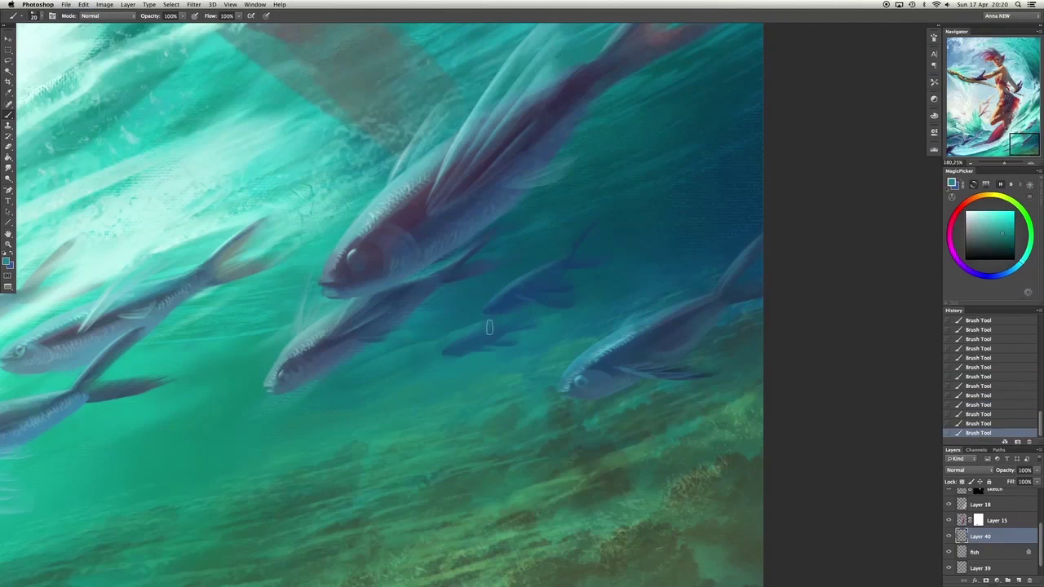
pyautogui.moveTo(489, 327); pyautogui.dragTo(574, 286)
pyautogui.hotkey('alt', '[')
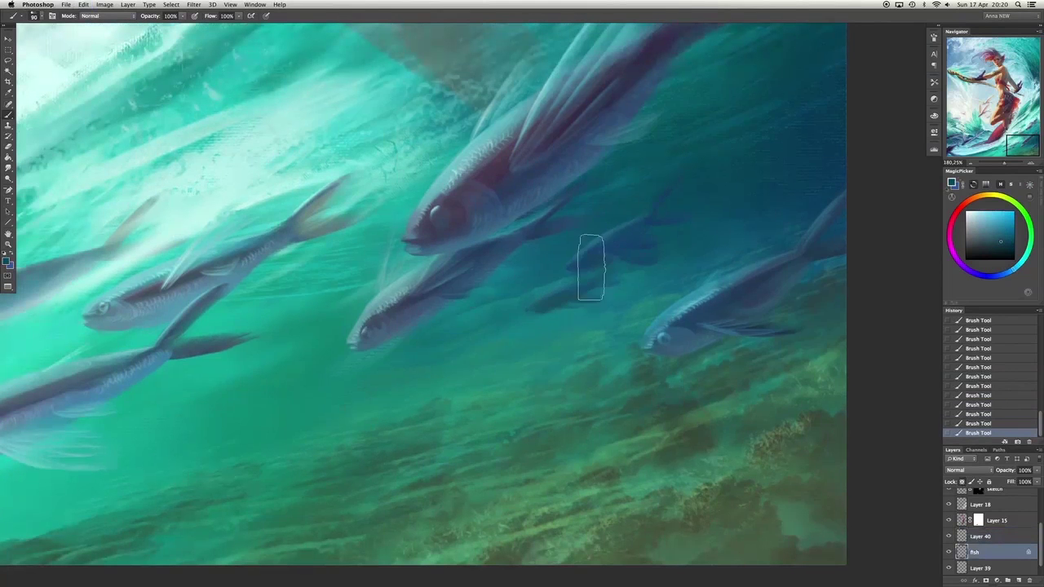
pyautogui.hotkey('alt', ']')
pyautogui.moveTo(441, 259); pyautogui.dragTo(543, 280)
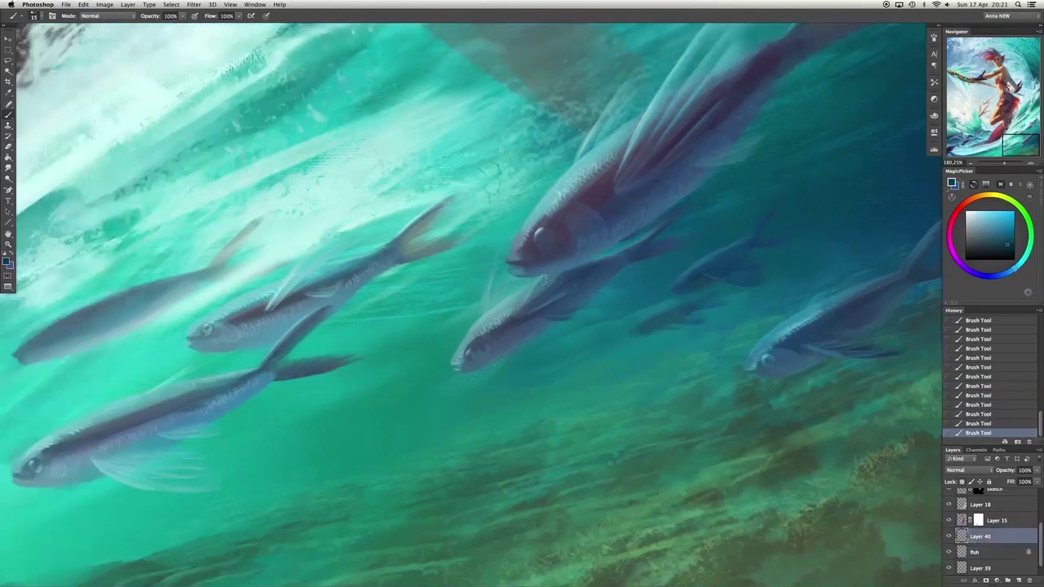
# Repaint the central fish body with light teal over dark purple and blue-grey tones.
pyautogui.keyDown('alt'); pyautogui.click(489, 323); pyautogui.keyUp('alt')
pyautogui.keyDown('alt'); pyautogui.click(675, 142); pyautogui.keyUp('alt')
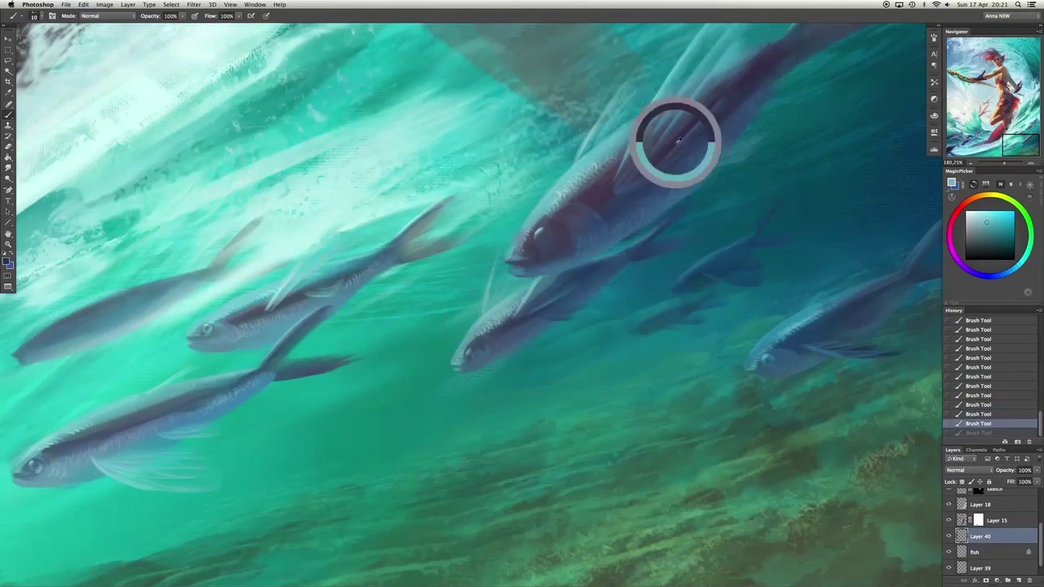
pyautogui.moveTo(218, 262); pyautogui.dragTo(455, 211)
pyautogui.keyDown('alt'); pyautogui.click(455, 211); pyautogui.keyUp('alt')
pyautogui.keyDown('alt'); pyautogui.click(341, 291); pyautogui.keyUp('alt')
pyautogui.moveTo(256, 303)
pyautogui.mouseDown()
pyautogui.moveTo(342, 291)
pyautogui.moveTo(417, 243)
pyautogui.moveTo(376, 267)
pyautogui.mouseUp()
pyautogui.keyDown('alt'); pyautogui.click(393, 261); pyautogui.keyUp('alt')
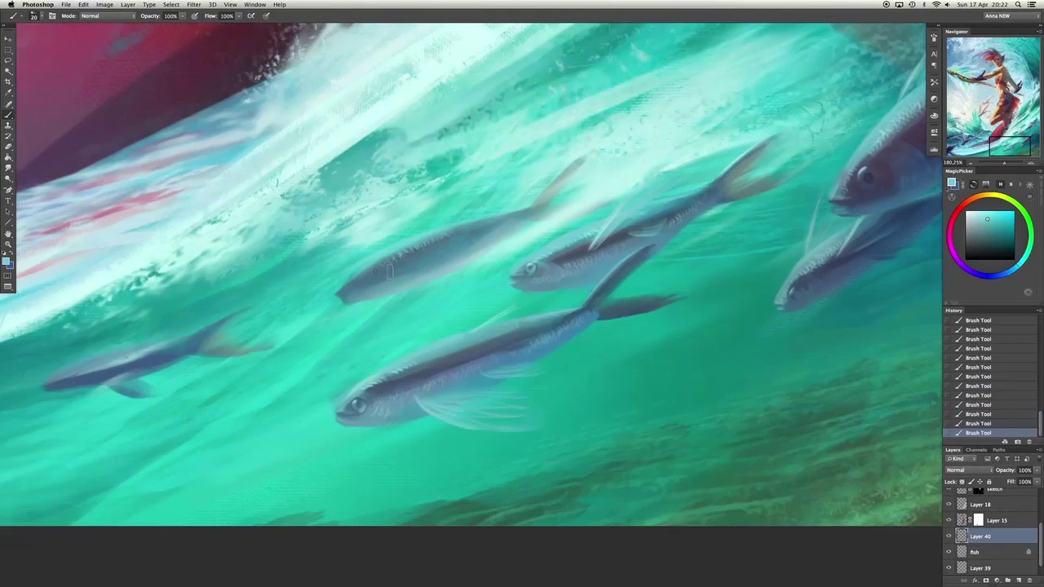
# Paint a light highlight along the fish's belly, removing the extra stroke.
pyautogui.keyDown('alt'); pyautogui.click(408, 255); pyautogui.keyUp('alt')
pyautogui.keyDown('alt'); pyautogui.click(356, 283); pyautogui.keyUp('alt')
pyautogui.press('super+z')
pyautogui.press('super+z')
pyautogui.press('super+z')
pyautogui.press('super+z')
pyautogui.press('super+z')
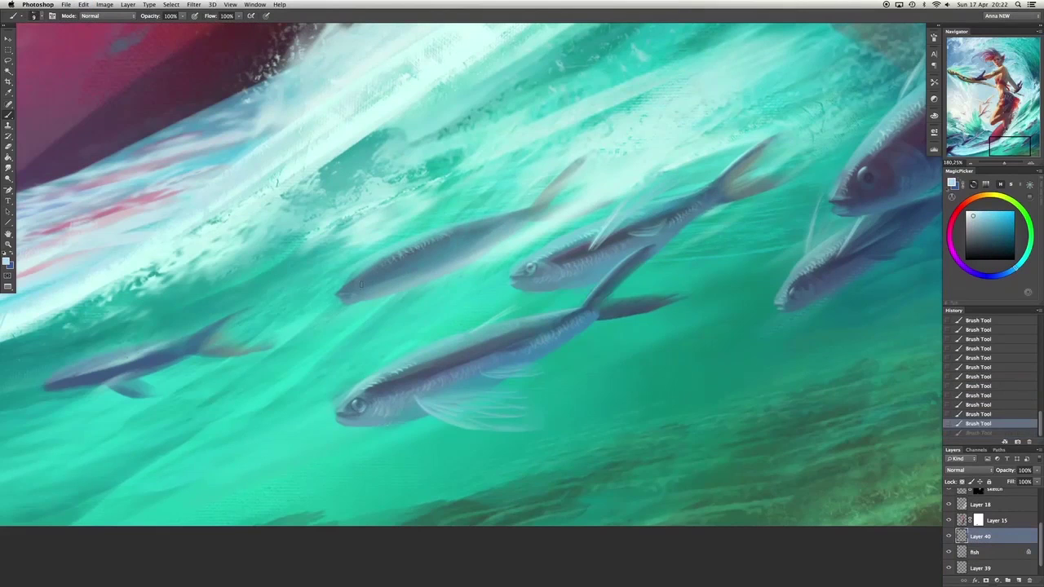
pyautogui.moveTo(419, 270); pyautogui.dragTo(464, 284)
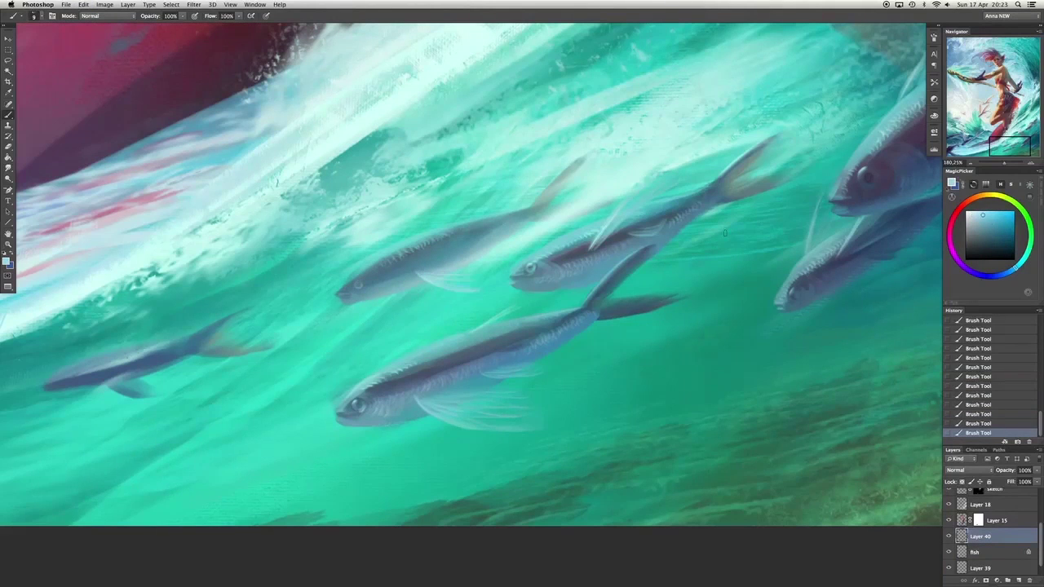
pyautogui.moveTo(972, 214); pyautogui.dragTo(959, 215)
pyautogui.keyDown('alt'); pyautogui.click(555, 181); pyautogui.keyUp('alt')
pyautogui.press('super+z')
pyautogui.press('super+z')
# Erase excess paint from the fish and dab a bluer tone onto the lower-left fish.
pyautogui.keyDown('alt'); pyautogui.click(370, 292); pyautogui.keyUp('alt')
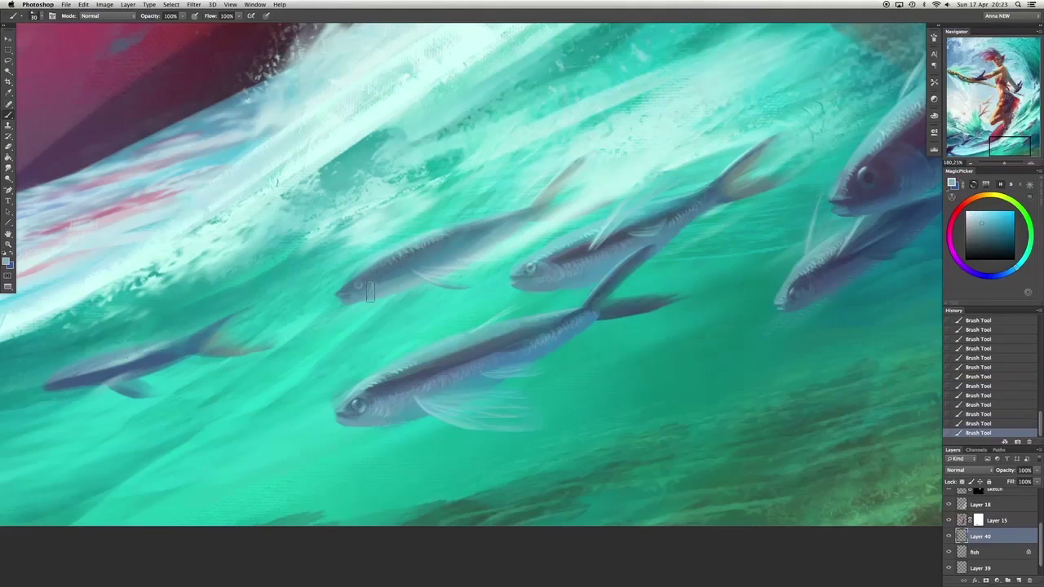
pyautogui.press('e')
pyautogui.moveTo(359, 286); pyautogui.dragTo(374, 290)
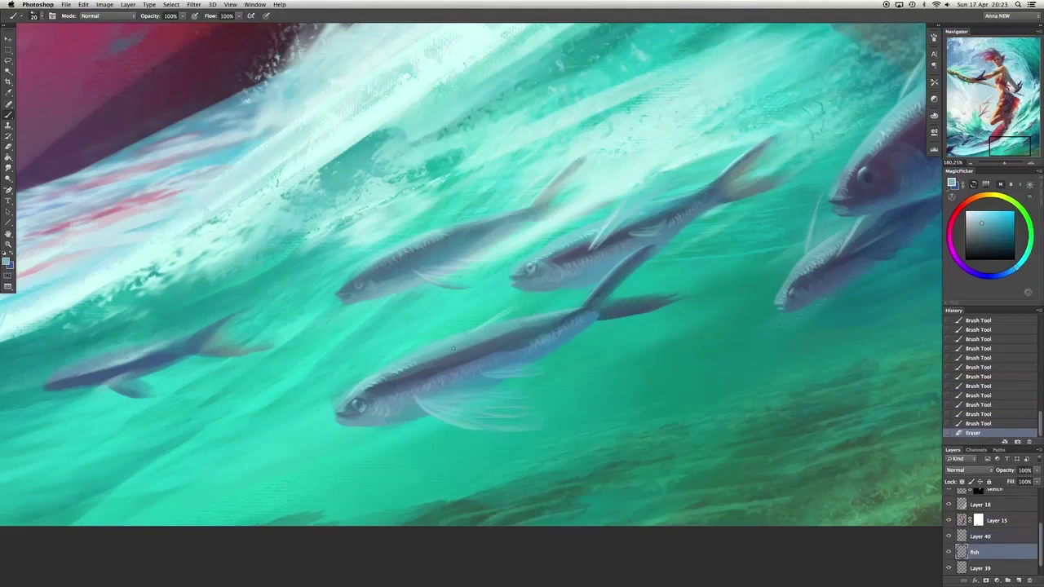
pyautogui.scroll(-3, 490, 269)
pyautogui.hscroll(-5, 489, 269)
pyautogui.moveTo(217, 339); pyautogui.dragTo(255, 324)
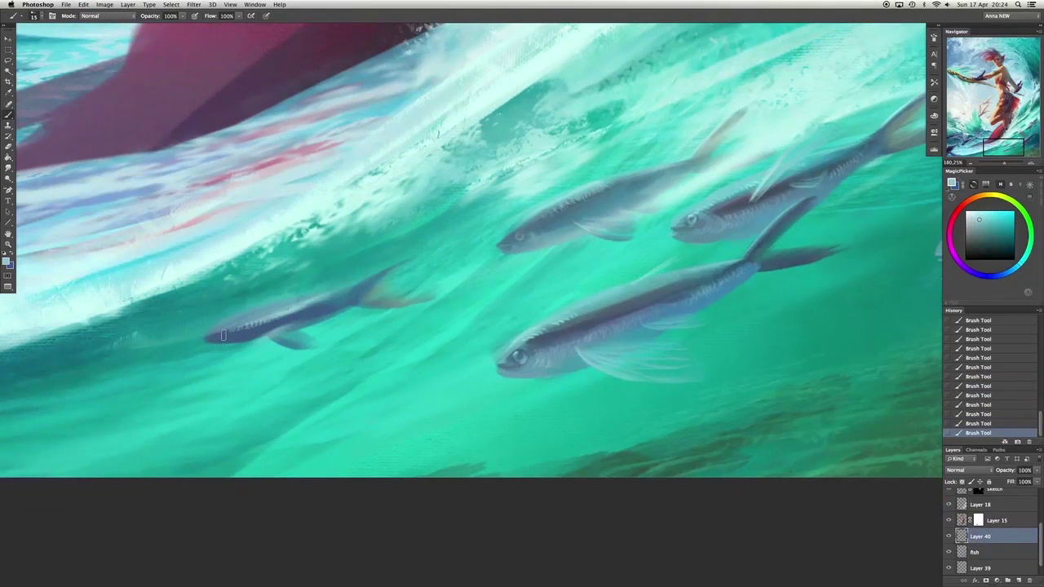
pyautogui.keyDown('alt'); pyautogui.click(223, 334); pyautogui.keyUp('alt')
pyautogui.click(219, 334)
pyautogui.press('super+z')
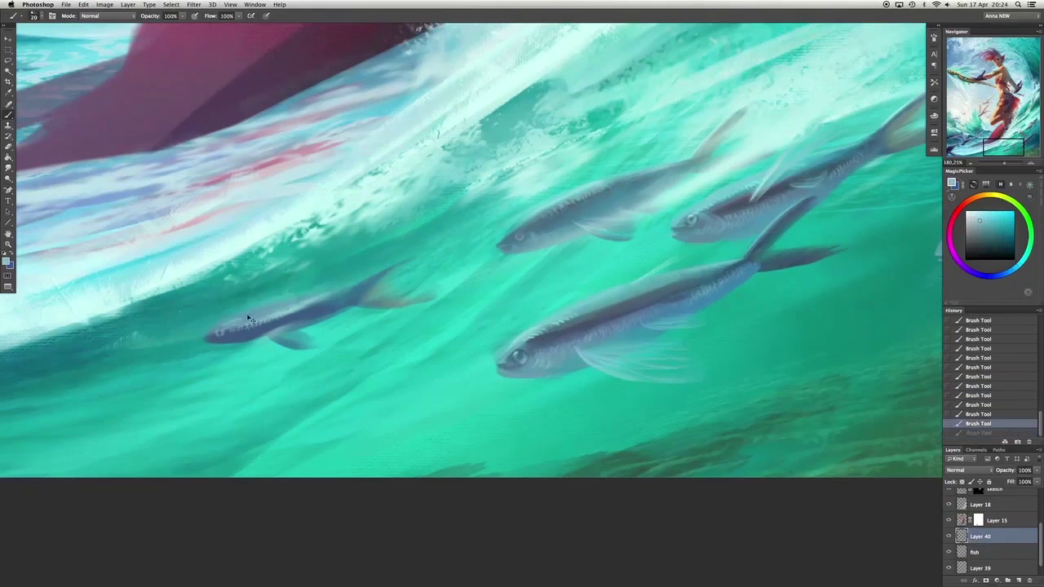
pyautogui.press('super+z')
# Paint a darker fin stroke beside the fish emerging from the splash.
pyautogui.hscroll(10, 504, 325)
pyautogui.scroll(2, 505, 326)
pyautogui.keyDown('alt'); pyautogui.click(608, 287); pyautogui.keyUp('alt')
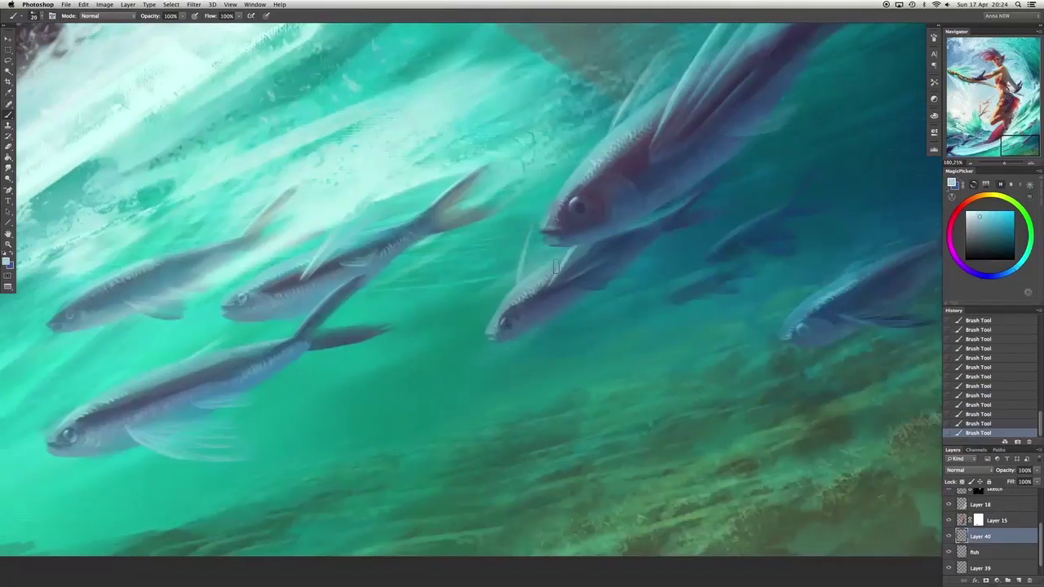
pyautogui.click(724, 247)
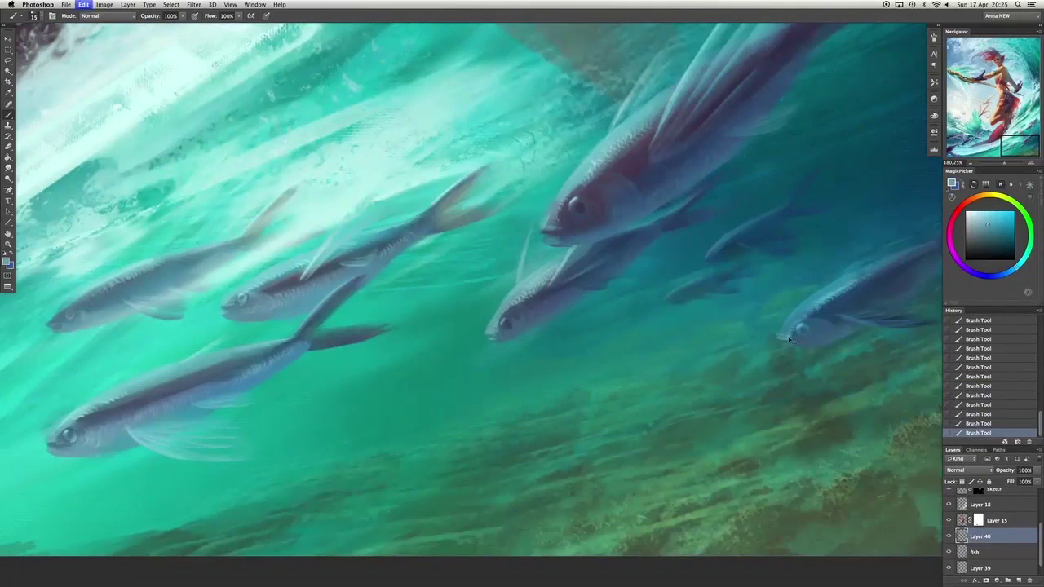
pyautogui.scroll(5, 548, 246)
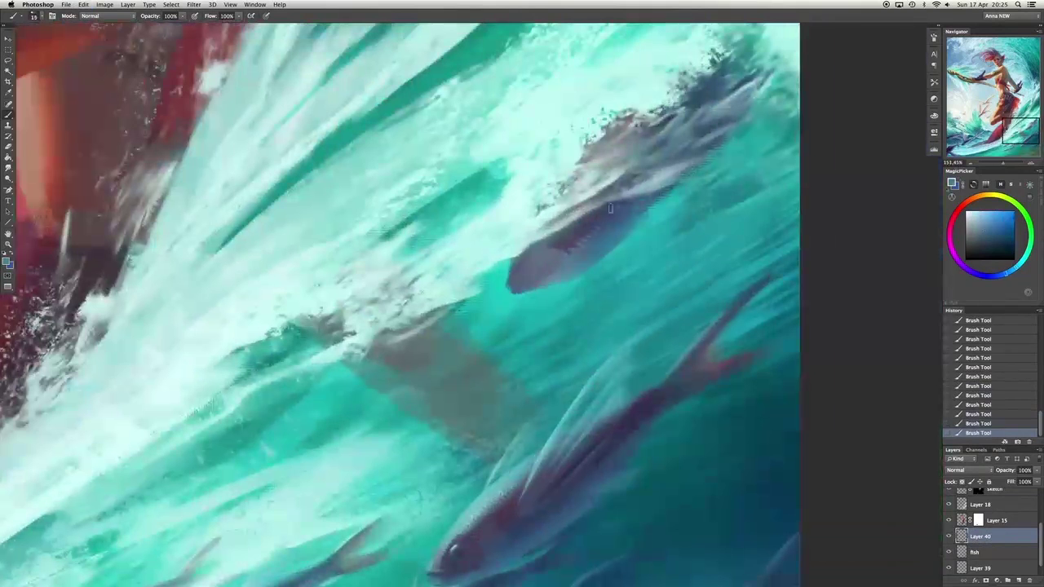
pyautogui.moveTo(669, 232); pyautogui.dragTo(598, 249)
# Refine the fish's eye with eraser and brush passes, finishing with a light highlight.
pyautogui.keyDown('alt'); pyautogui.click(535, 267); pyautogui.keyUp('alt')
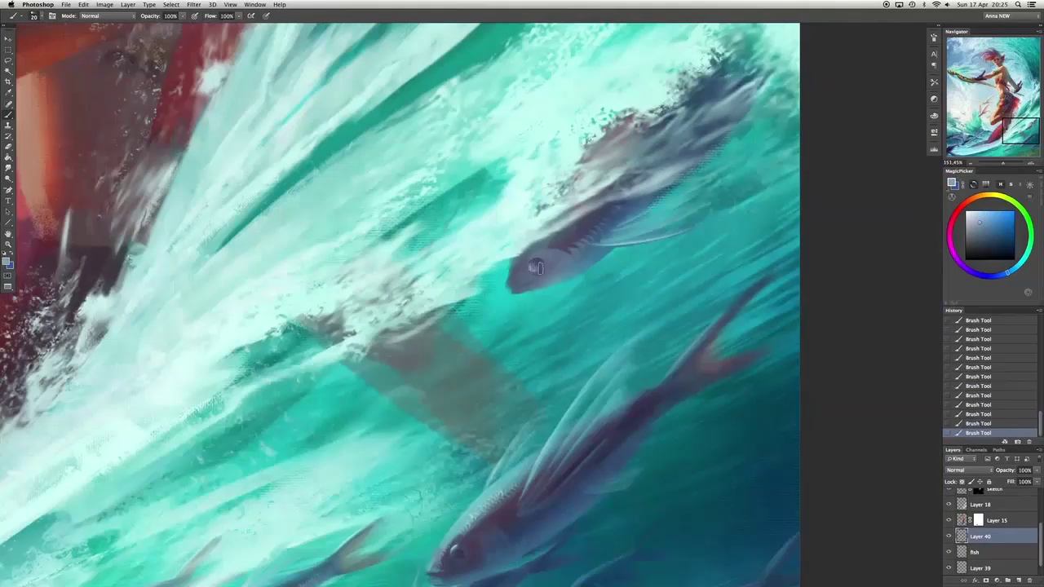
pyautogui.press('e')
pyautogui.moveTo(530, 262); pyautogui.dragTo(522, 273)
pyautogui.moveTo(571, 163); pyautogui.dragTo(563, 183)
pyautogui.press('b')
pyautogui.click(983, 230)
pyautogui.moveTo(526, 290)
pyautogui.mouseDown()
pyautogui.moveTo(569, 238)
pyautogui.moveTo(513, 283)
pyautogui.moveTo(566, 255)
pyautogui.moveTo(517, 275)
pyautogui.moveTo(608, 216)
pyautogui.moveTo(591, 253)
pyautogui.moveTo(535, 266)
pyautogui.mouseUp()
pyautogui.keyDown('alt'); pyautogui.click(533, 259); pyautogui.keyUp('alt')
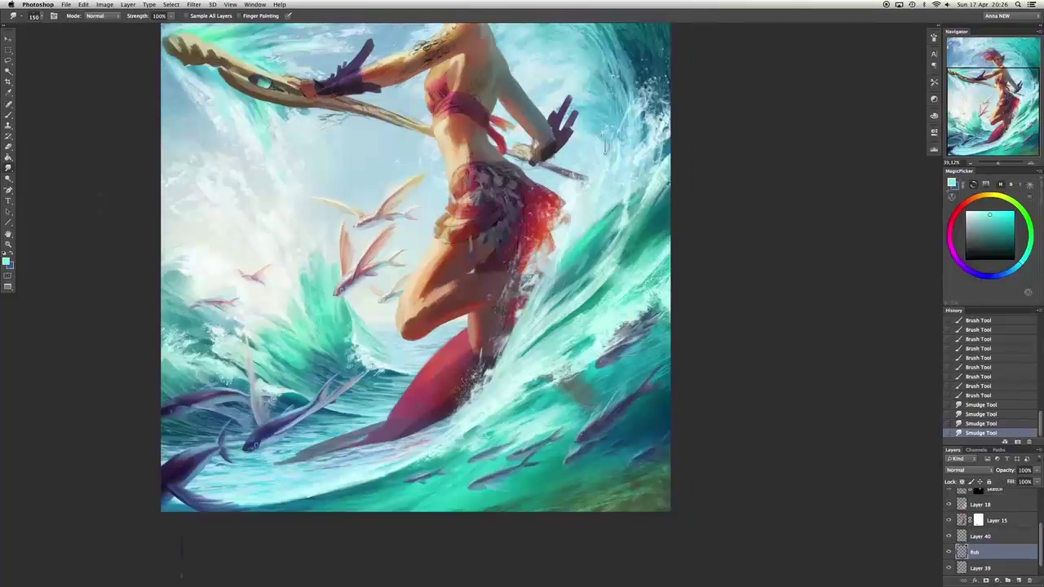
# Paint sharper strokes along the raised fins of the flying fish.
pyautogui.scroll(3, 424, 270)
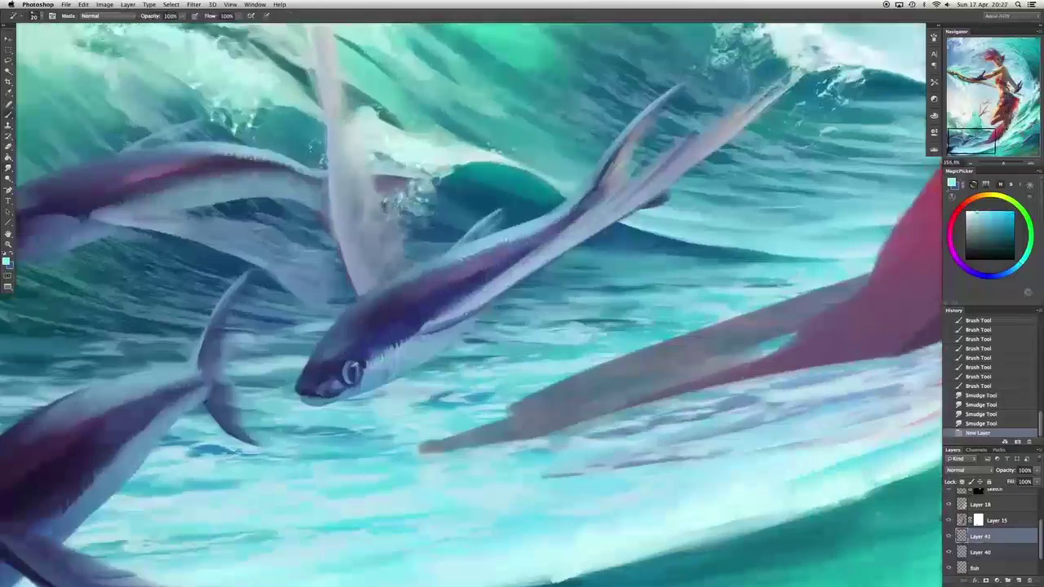
pyautogui.moveTo(490, 261); pyautogui.dragTo(410, 228)
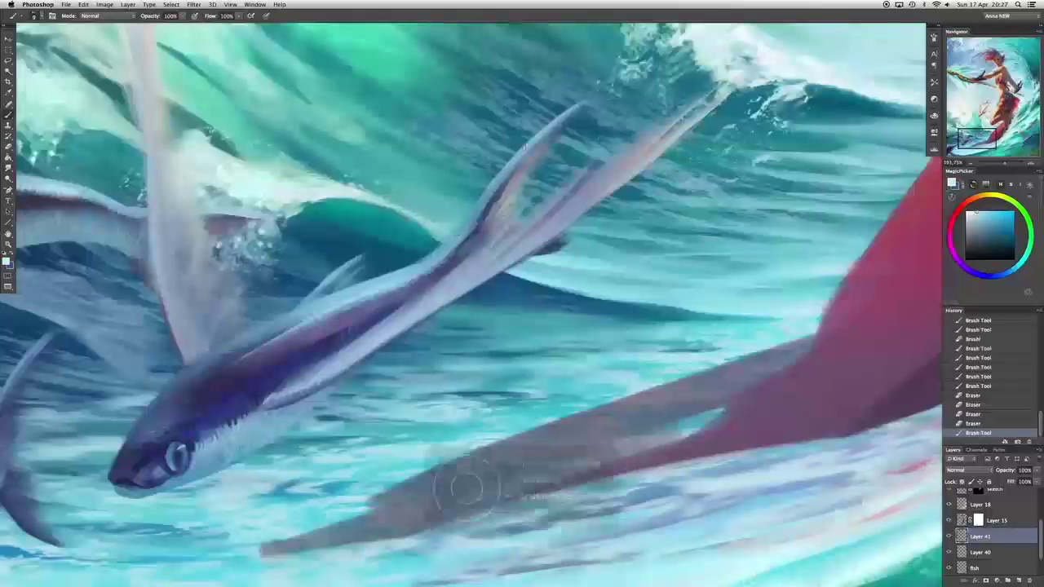
pyautogui.moveTo(530, 151); pyautogui.dragTo(449, 253)
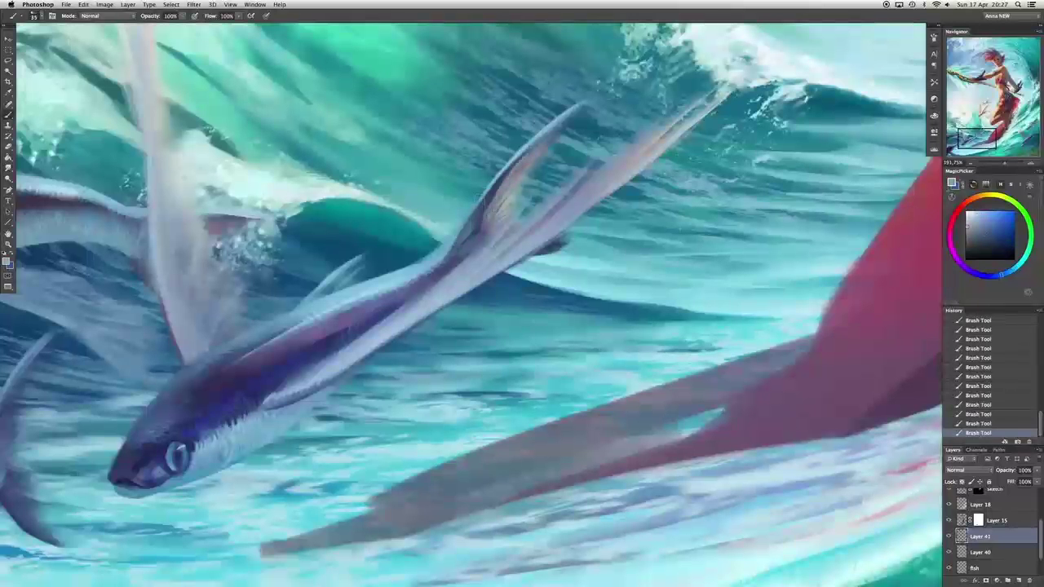
pyautogui.moveTo(490, 200); pyautogui.dragTo(422, 265)
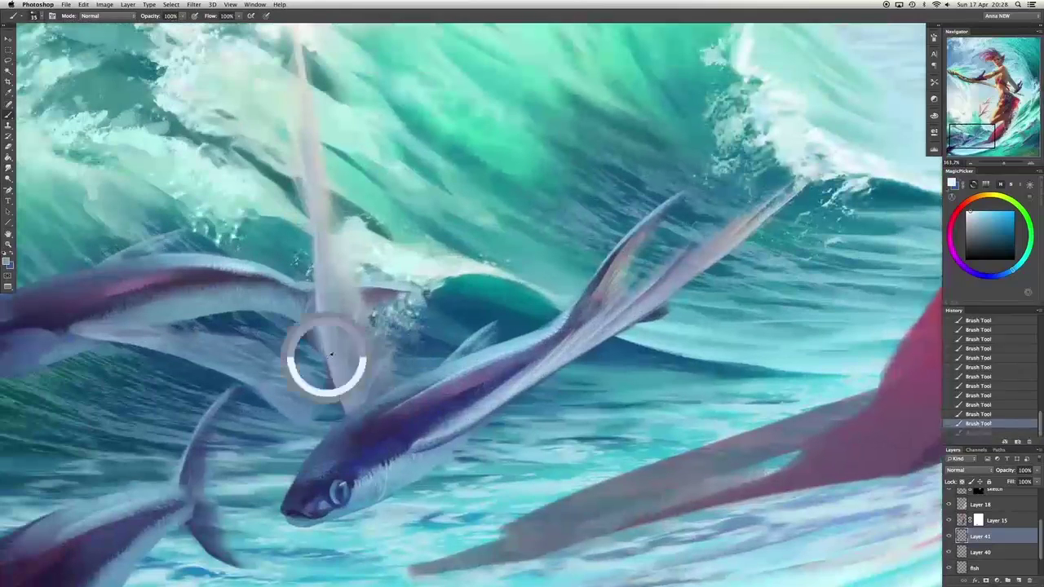
# Sample cyan tones from the water, touch up the lower-left fish, and fit the painting on screen.
pyautogui.keyDown('alt'); pyautogui.click(473, 355); pyautogui.keyUp('alt')
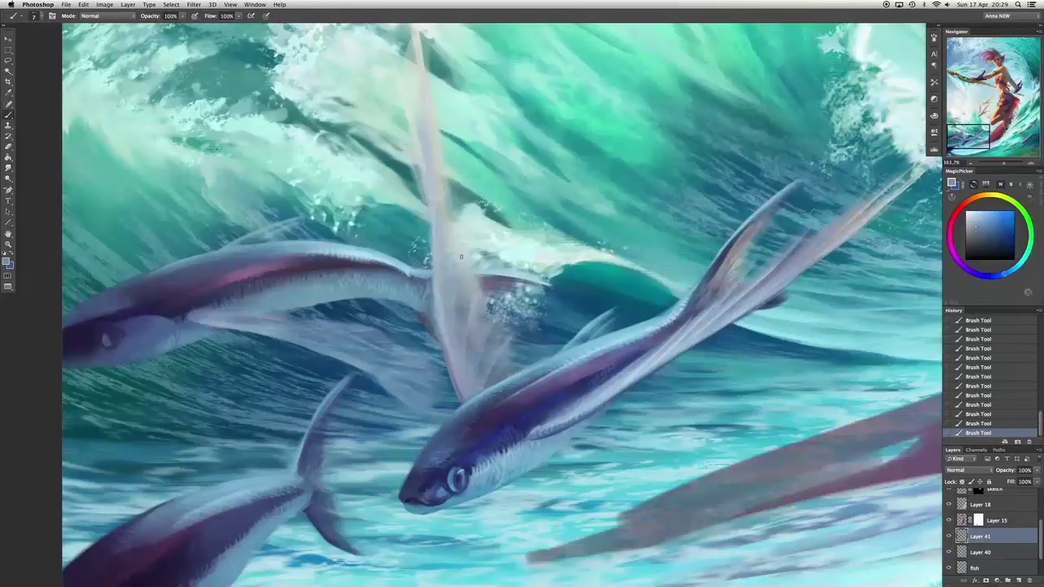
pyautogui.keyDown('alt'); pyautogui.click(469, 228); pyautogui.keyUp('alt')
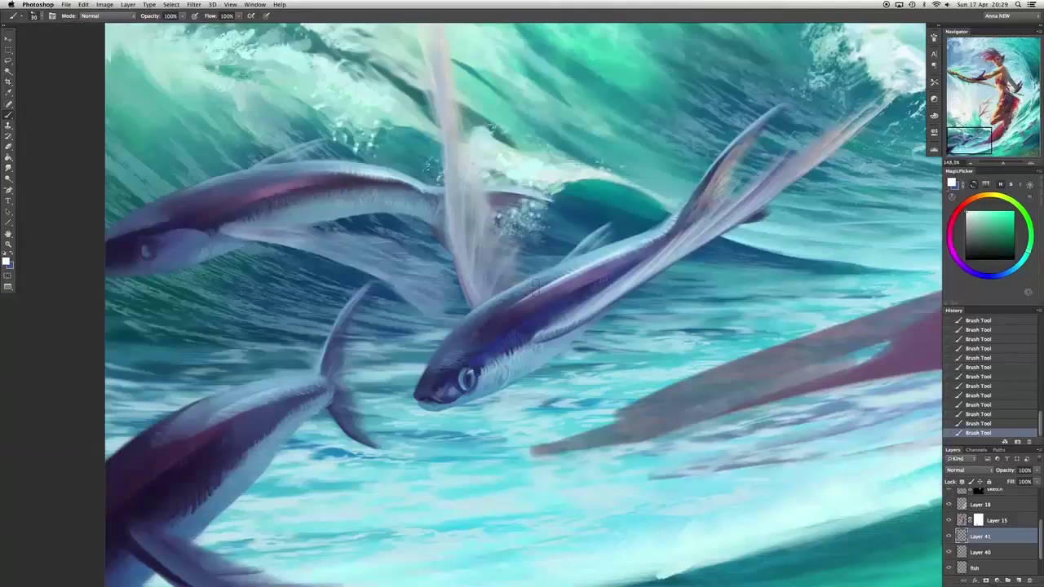
pyautogui.hotkey('ctrl', 'z')
pyautogui.moveTo(245, 365)
pyautogui.mouseDown()
pyautogui.moveTo(255, 383)
pyautogui.moveTo(321, 406)
pyautogui.moveTo(302, 394)
pyautogui.mouseUp()
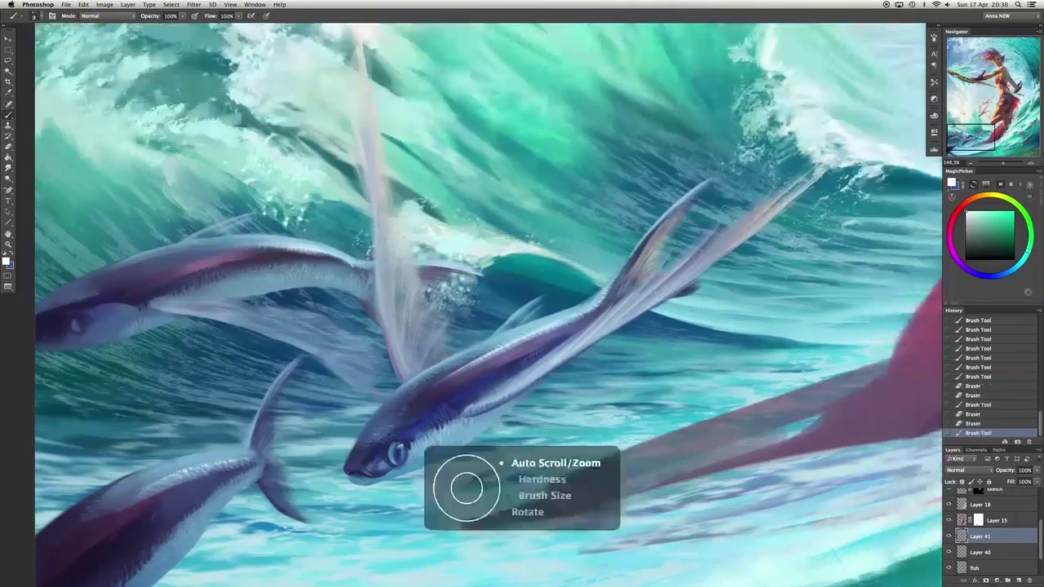
pyautogui.press('super+0')
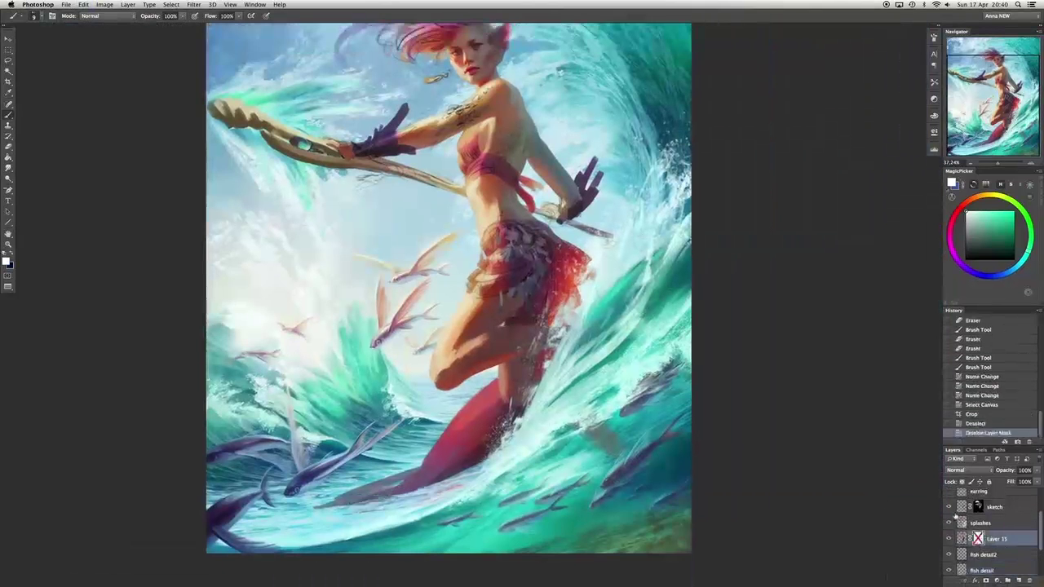
# Apply Layer 15's layer mask permanently.
pyautogui.rightClick(978, 538)
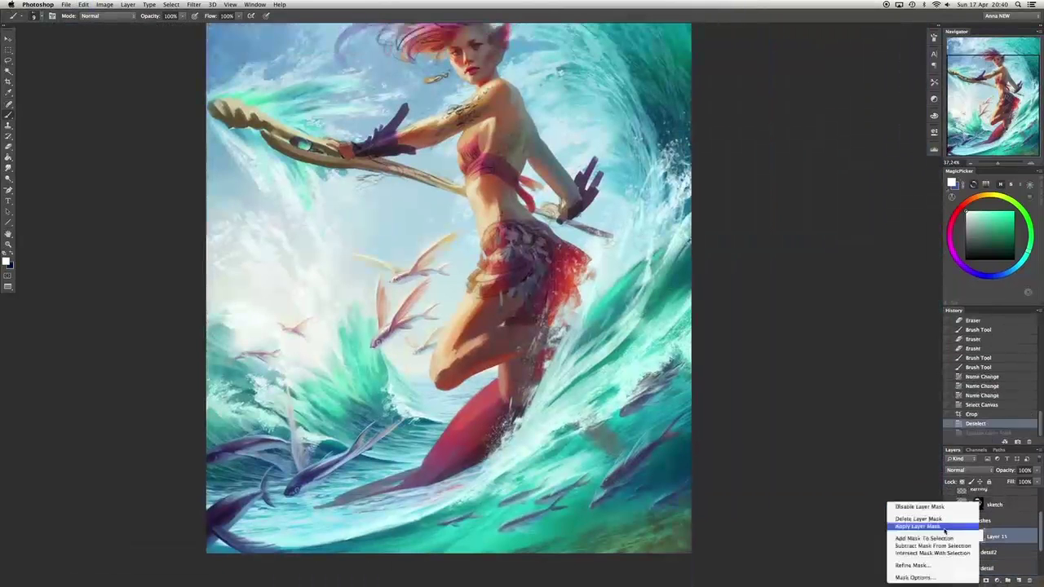
pyautogui.click(914, 526)
pyautogui.press('super+plus')
# Choose a skin-painting brush preset, zoom in on the leg and add a new shading layer.
pyautogui.rightClick(481, 245)
pyautogui.scroll(3, 565, 353)
pyautogui.doubleClick(529, 349)
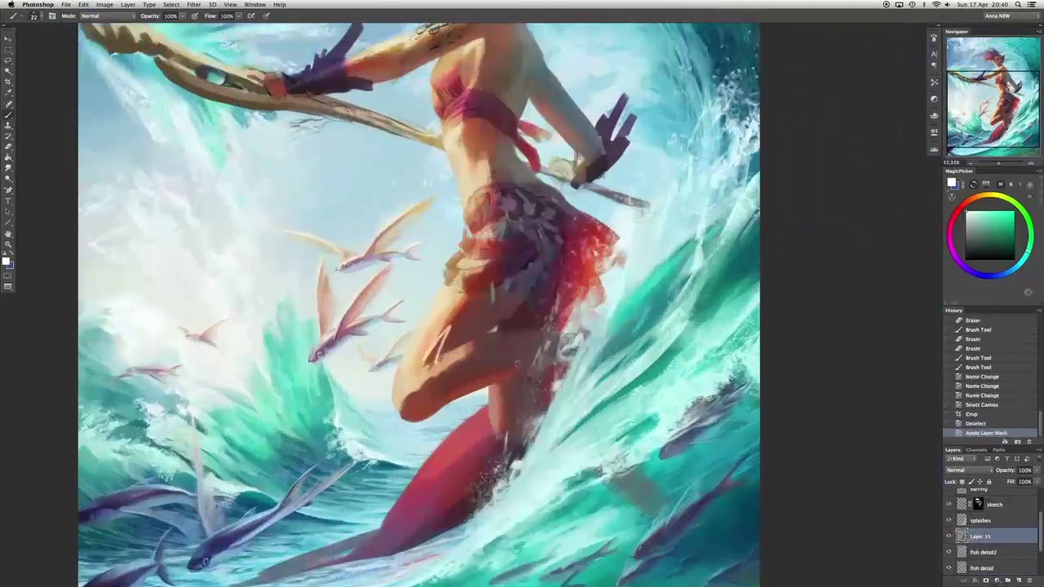
pyautogui.press('super+plus')
pyautogui.moveTo(383, 384)
pyautogui.mouseDown()
pyautogui.moveTo(400, 359)
pyautogui.moveTo(383, 379)
pyautogui.mouseUp()
pyautogui.press('alt+super+z')
pyautogui.press('alt+super+z')
pyautogui.press('alt+super+z')
pyautogui.press('alt+shift+super+n')
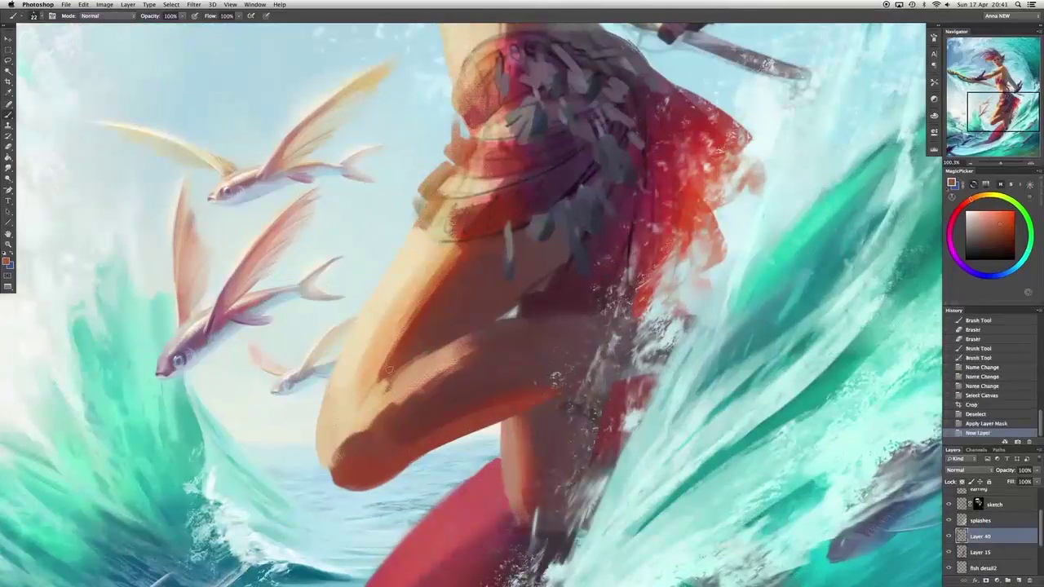
# Paint and blend light and dark skin shading across the thigh and knee with sampled tones.
pyautogui.moveTo(408, 318)
pyautogui.mouseDown()
pyautogui.moveTo(376, 375)
pyautogui.moveTo(387, 351)
pyautogui.mouseUp()
pyautogui.moveTo(351, 444); pyautogui.dragTo(376, 408)
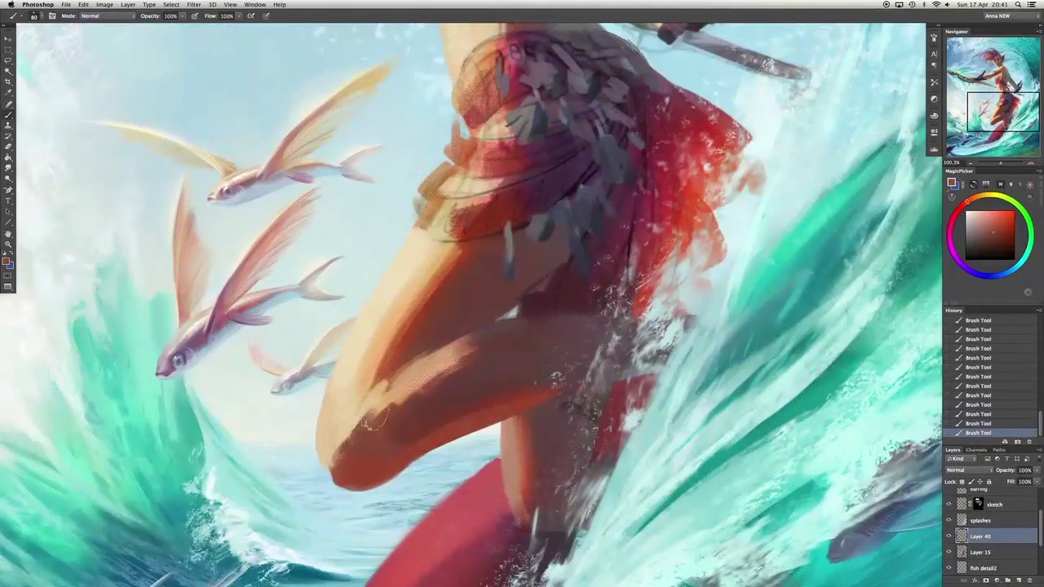
pyautogui.keyDown('alt'); pyautogui.click(394, 385); pyautogui.keyUp('alt')
pyautogui.keyDown('alt'); pyautogui.click(428, 394); pyautogui.keyUp('alt')
pyautogui.moveTo(359, 460)
pyautogui.mouseDown()
pyautogui.moveTo(351, 420)
pyautogui.moveTo(404, 400)
pyautogui.moveTo(469, 343)
pyautogui.mouseUp()
pyautogui.press(']')
pyautogui.press(']')
pyautogui.press(']')
pyautogui.moveTo(403, 363)
pyautogui.mouseDown()
pyautogui.moveTo(445, 347)
pyautogui.moveTo(456, 315)
pyautogui.moveTo(424, 342)
pyautogui.mouseUp()
pyautogui.press('[')
pyautogui.press('[')
pyautogui.press('[')
pyautogui.press('[')
pyautogui.press('[')
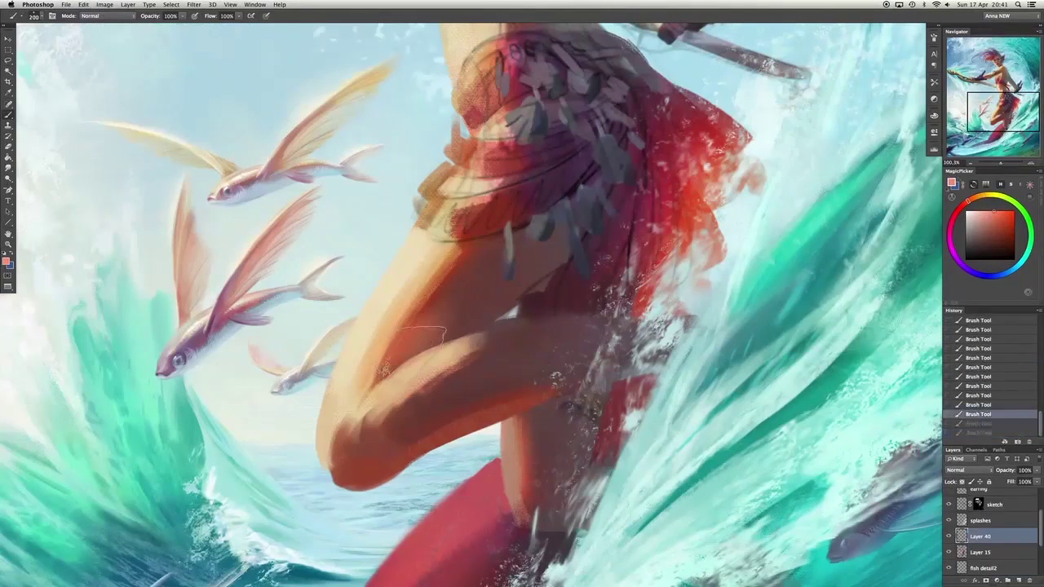
pyautogui.keyDown('alt'); pyautogui.click(396, 379); pyautogui.keyUp('alt')
# Step back through the recent knee strokes and sample a darker magenta-red.
pyautogui.hotkey('ctrl', 'alt', 'z')
pyautogui.hotkey('ctrl', 'alt', 'z')
pyautogui.hotkey('ctrl', 'alt', 'z')
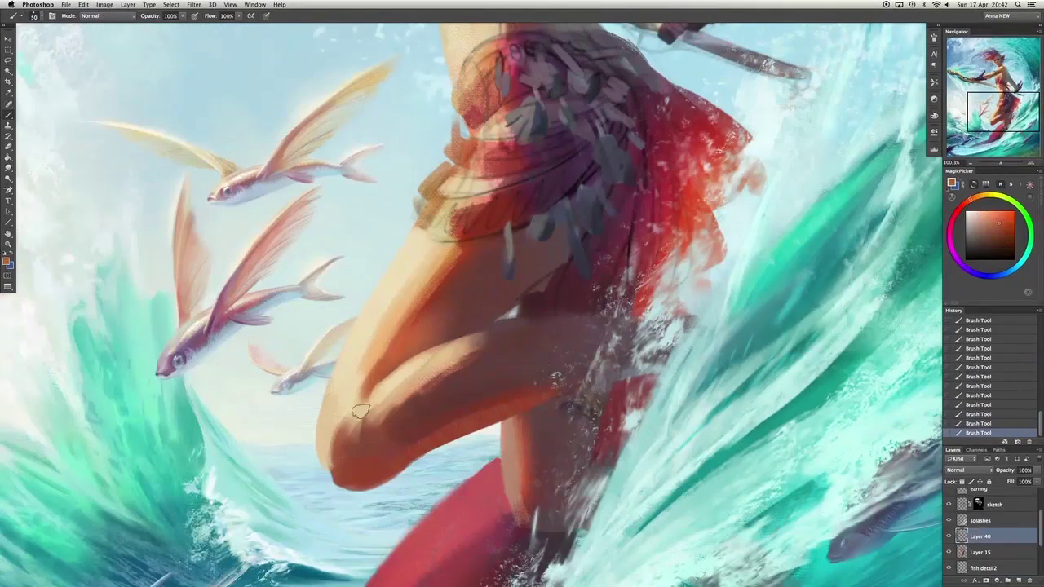
pyautogui.keyDown('alt'); pyautogui.click(419, 451); pyautogui.keyUp('alt')
pyautogui.hotkey('ctrl', 'alt', 'z')
pyautogui.hotkey('ctrl', 'alt', 'z')
pyautogui.hotkey('ctrl', 'alt', 'z')
pyautogui.hotkey('ctrl', 'alt', 'z')
pyautogui.hotkey('ctrl', 'alt', 'z')
pyautogui.hotkey('ctrl', 'alt', 'z')
pyautogui.hotkey('ctrl', 'alt', 'z')
pyautogui.hotkey('ctrl', 'alt', 'z')
pyautogui.hotkey('ctrl', 'alt', 'z')
pyautogui.hotkey('ctrl', 'alt', 'z')
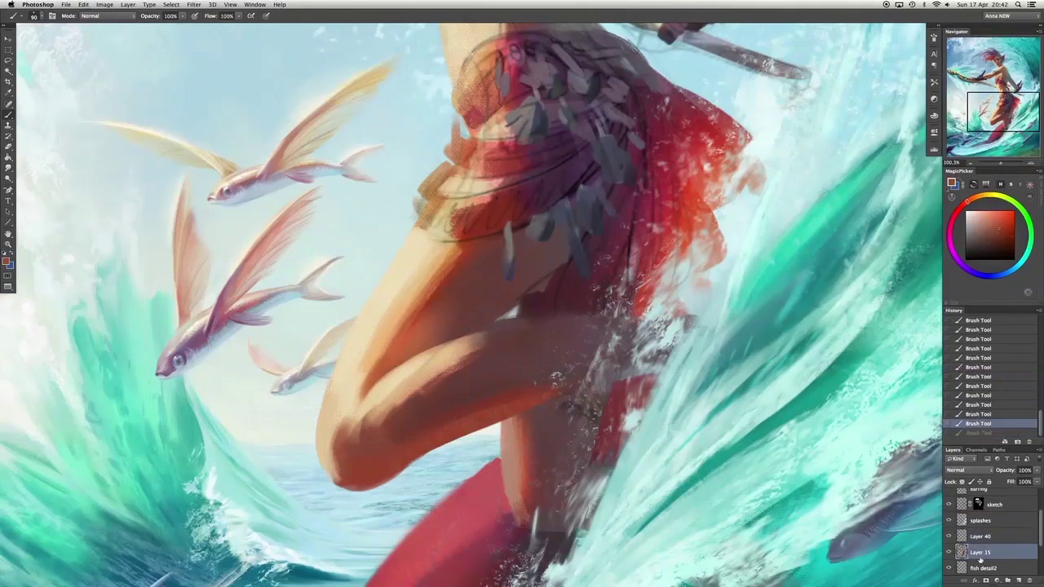
pyautogui.hotkey('ctrl', 'alt', 'z')
pyautogui.hotkey('ctrl', 'alt', 'z')
pyautogui.hotkey('ctrl', 'alt', 'z')
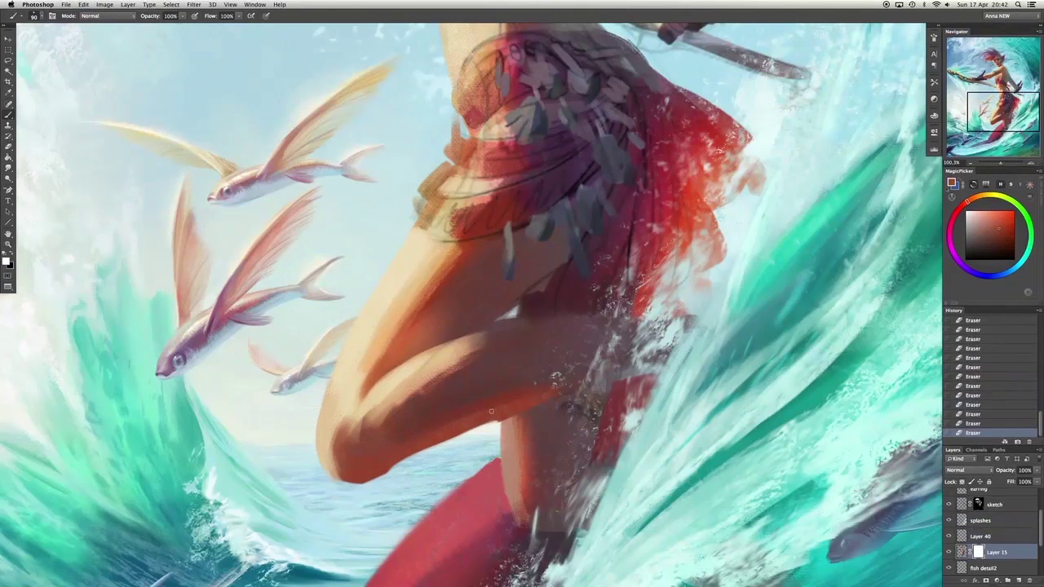
pyautogui.keyDown('alt'); pyautogui.click(562, 312); pyautogui.keyUp('alt')
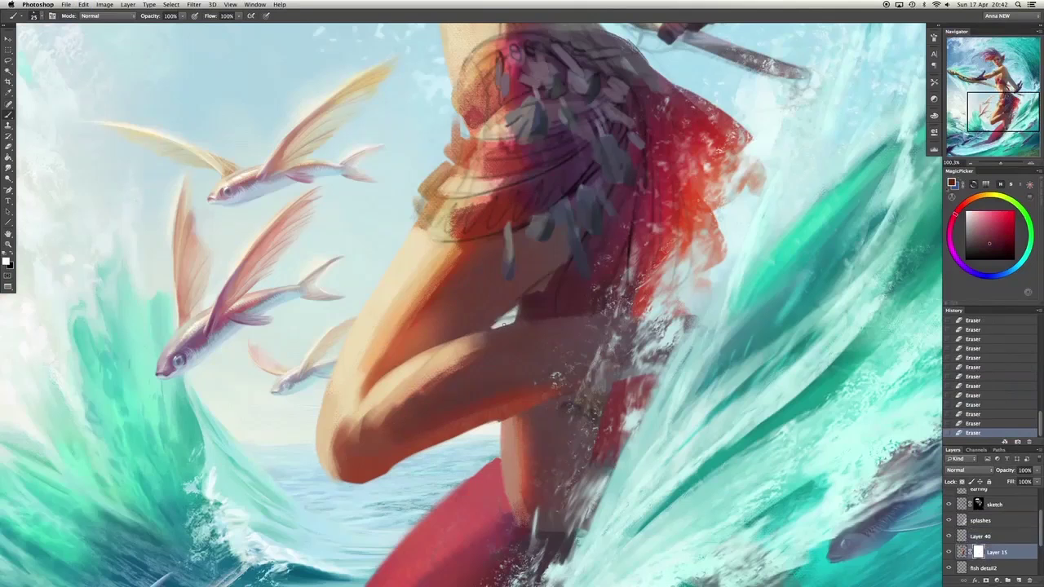
# On Layer 40, repaint the knee shading broadly with sampled peach skin tones.
pyautogui.click(980, 536)
pyautogui.keyDown('alt'); pyautogui.click(483, 349); pyautogui.keyUp('alt')
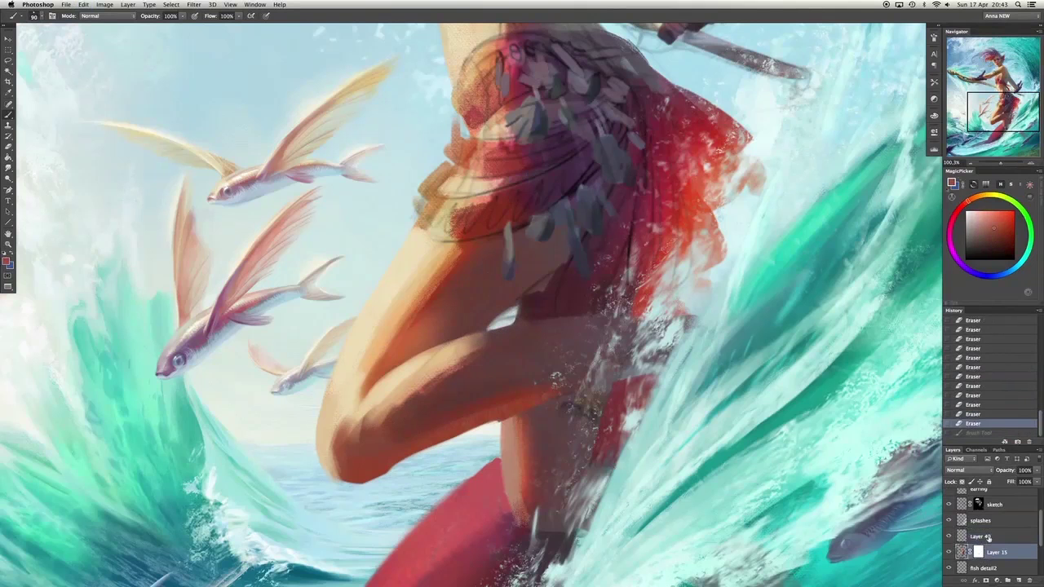
pyautogui.keyDown('alt'); pyautogui.click(329, 418); pyautogui.keyUp('alt')
pyautogui.moveTo(326, 469)
pyautogui.mouseDown()
pyautogui.moveTo(329, 417)
pyautogui.moveTo(347, 447)
pyautogui.moveTo(326, 469)
pyautogui.mouseUp()
pyautogui.keyDown('alt'); pyautogui.click(331, 457); pyautogui.keyUp('alt')
pyautogui.press(']')
pyautogui.press(']')
pyautogui.press(']')
pyautogui.press(']')
pyautogui.press(']')
pyautogui.press(']')
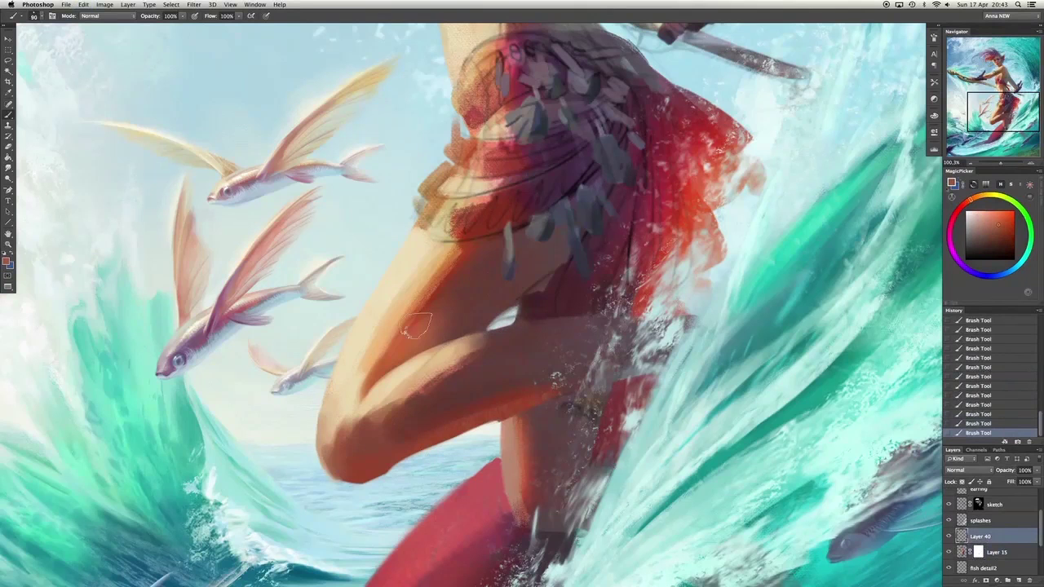
pyautogui.moveTo(383, 408); pyautogui.dragTo(476, 359)
pyautogui.keyDown('alt'); pyautogui.click(396, 275); pyautogui.keyUp('alt')
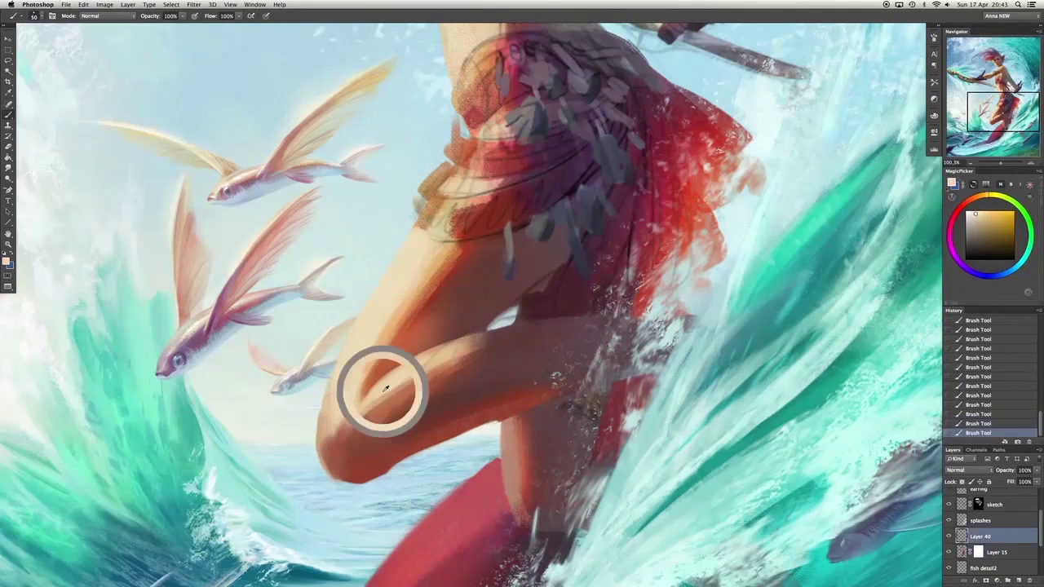
pyautogui.moveTo(380, 389); pyautogui.dragTo(384, 407)
pyautogui.keyDown('alt'); pyautogui.click(424, 245); pyautogui.keyUp('alt')
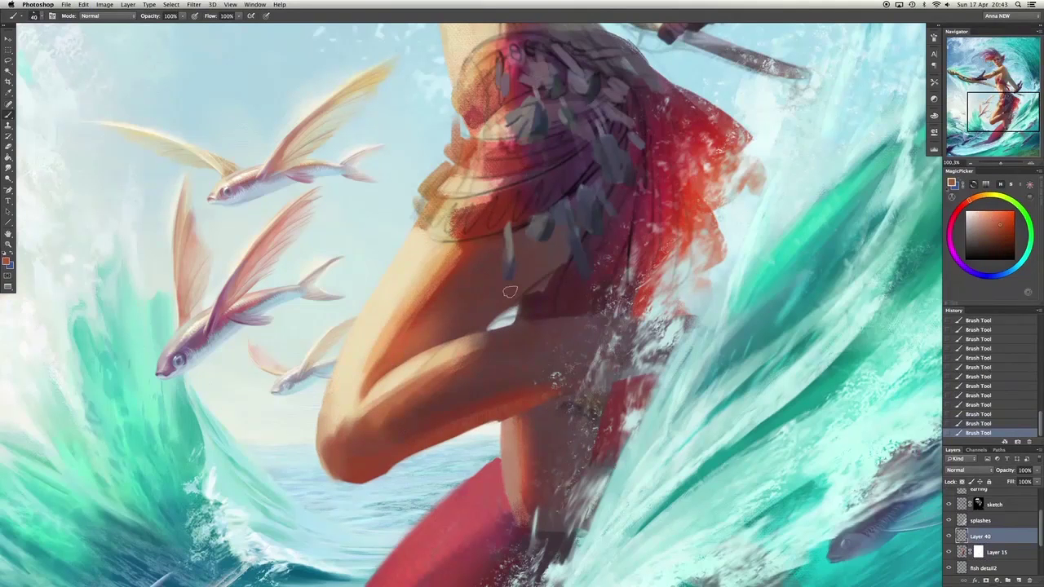
pyautogui.keyDown('alt'); pyautogui.click(511, 292); pyautogui.keyUp('alt')
# Erase part of the knee shading, then smooth it with more strokes on Layer 40.
pyautogui.press('super+alt+z')
pyautogui.press('super+alt+z')
pyautogui.click(994, 504)
pyautogui.press('e')
pyautogui.moveTo(424, 392)
pyautogui.mouseDown()
pyautogui.moveTo(489, 345)
pyautogui.moveTo(483, 315)
pyautogui.moveTo(373, 362)
pyautogui.mouseUp()
pyautogui.click(950, 536)
pyautogui.press('b')
pyautogui.moveTo(367, 442)
pyautogui.mouseDown()
pyautogui.moveTo(331, 431)
pyautogui.moveTo(388, 324)
pyautogui.mouseUp()
pyautogui.moveTo(489, 330); pyautogui.dragTo(408, 412)
pyautogui.moveTo(465, 350)
pyautogui.mouseDown()
pyautogui.moveTo(371, 408)
pyautogui.moveTo(367, 441)
pyautogui.mouseUp()
# Paint pink-magenta and skin-tone shading on the knee and down the leg.
pyautogui.scroll(4, 551, 237)
pyautogui.scroll(-3, 550, 237)
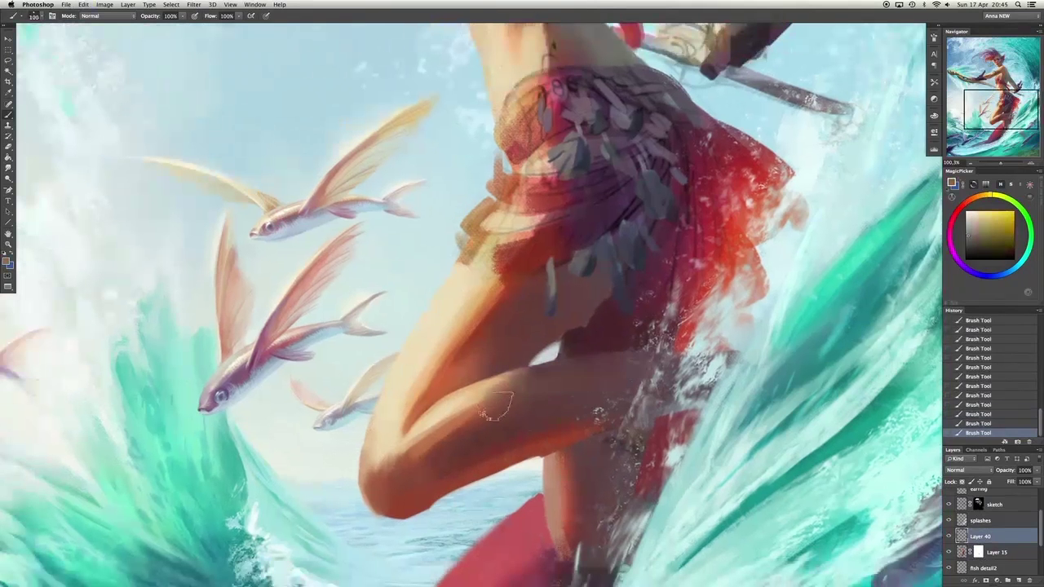
pyautogui.keyDown('alt'); pyautogui.click(669, 416); pyautogui.keyUp('alt')
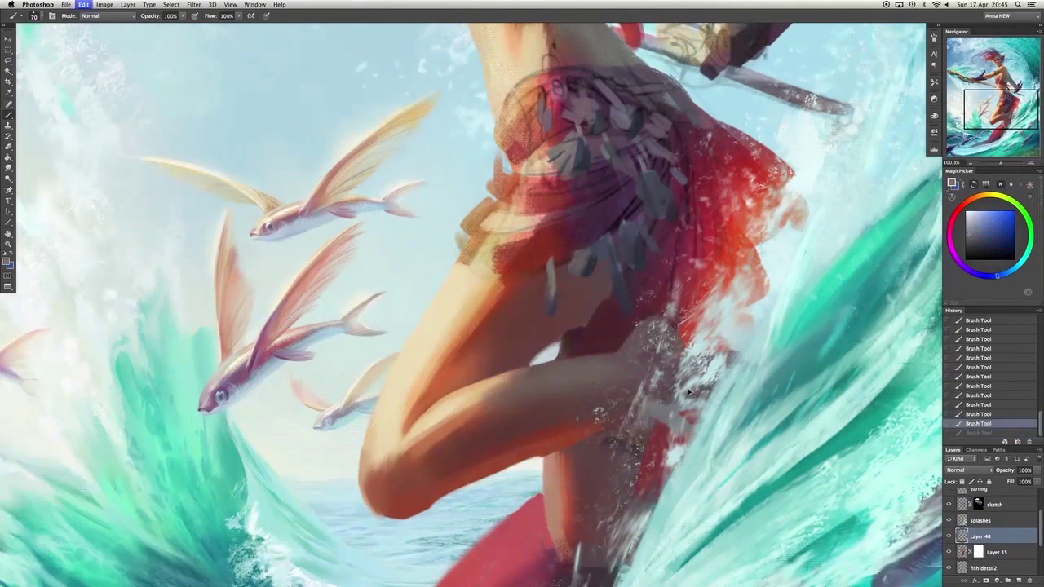
pyautogui.moveTo(620, 424); pyautogui.dragTo(552, 435)
pyautogui.keyDown('alt'); pyautogui.click(611, 387); pyautogui.keyUp('alt')
pyautogui.moveTo(610, 387); pyautogui.dragTo(592, 440)
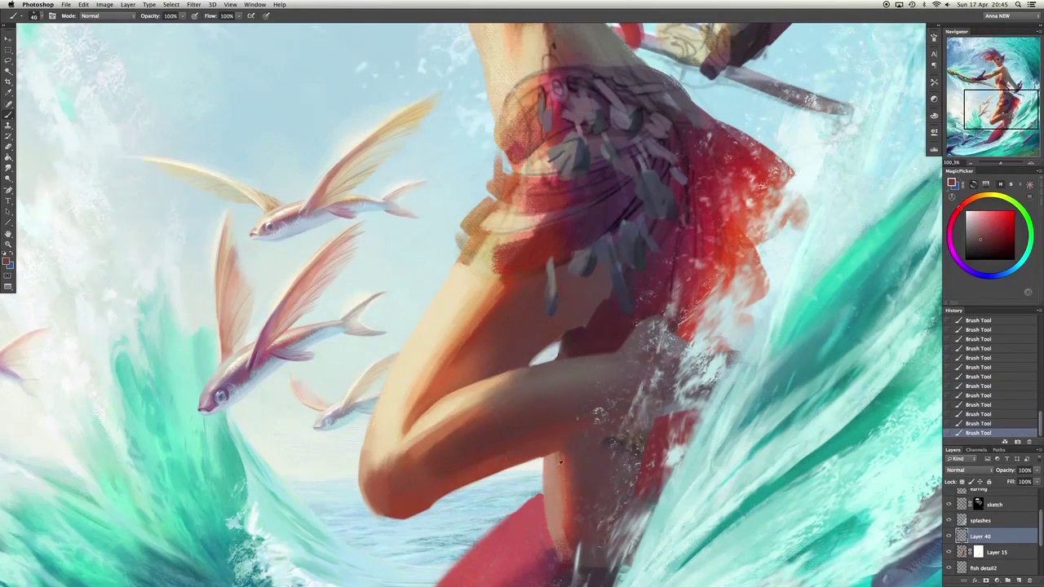
pyautogui.keyDown('alt'); pyautogui.click(550, 451); pyautogui.keyUp('alt')
# Add darker orange-red strokes and repaint the knee and shin shading.
pyautogui.keyDown('alt'); pyautogui.click(555, 352); pyautogui.keyUp('alt')
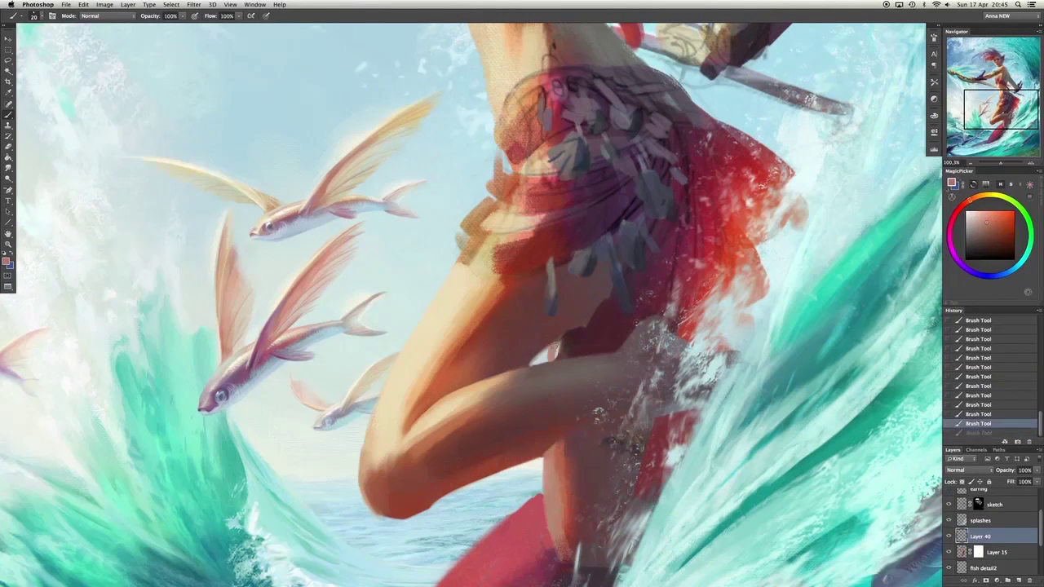
pyautogui.hotkey('ctrl', 'z')
pyautogui.moveTo(545, 357); pyautogui.dragTo(547, 359)
pyautogui.keyDown('alt'); pyautogui.click(546, 359); pyautogui.keyUp('alt')
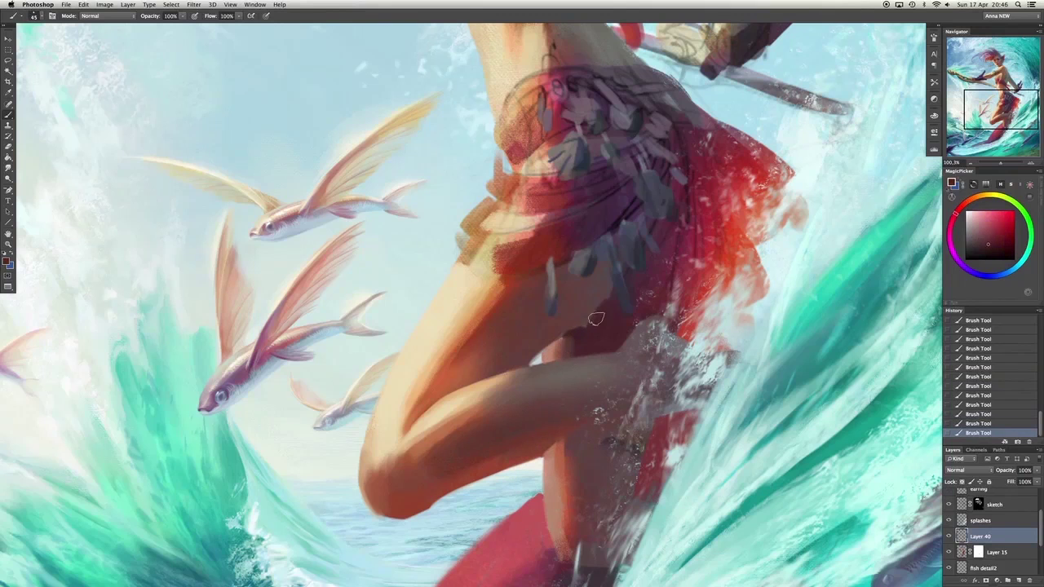
pyautogui.moveTo(581, 453)
pyautogui.mouseDown()
pyautogui.moveTo(620, 481)
pyautogui.moveTo(686, 449)
pyautogui.moveTo(637, 474)
pyautogui.mouseUp()
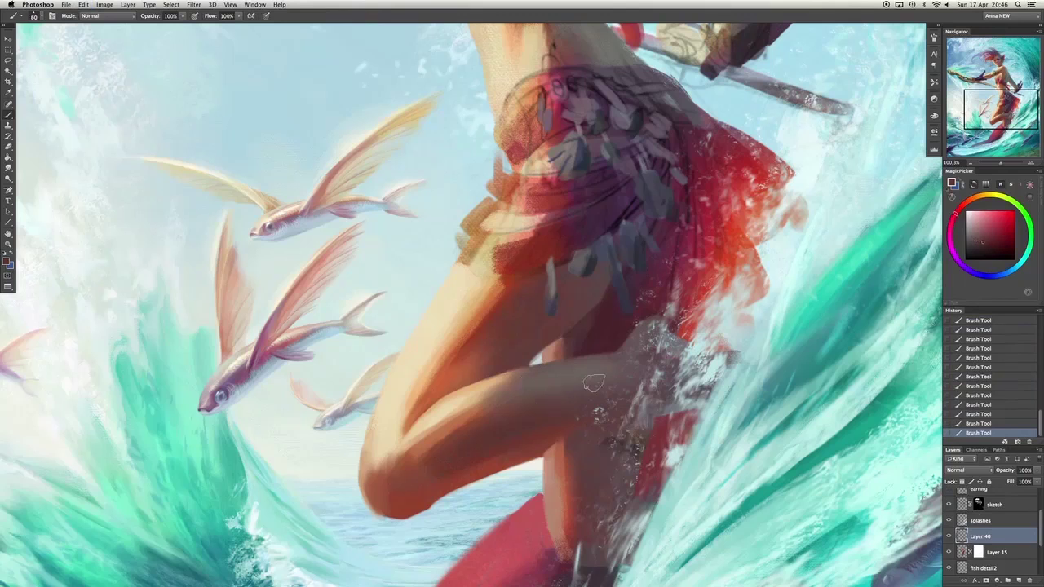
pyautogui.hotkey('ctrl', 'alt', 'z')
pyautogui.hotkey('ctrl', 'alt', 'z')
pyautogui.hotkey('ctrl', 'alt', 'z')
pyautogui.hotkey('ctrl', 'alt', 'z')
pyautogui.hotkey('ctrl', 'alt', 'z')
pyautogui.hotkey('ctrl', 'alt', 'z')
pyautogui.hotkey('ctrl', 'alt', 'z')
pyautogui.hotkey('ctrl', 'alt', 'z')
pyautogui.hotkey('ctrl', 'alt', 'z')
pyautogui.hotkey('ctrl', 'alt', 'z')
pyautogui.hotkey('ctrl', 'alt', 'z')
pyautogui.hotkey('ctrl', 'alt', 'z')
pyautogui.moveTo(522, 459); pyautogui.dragTo(539, 467)
pyautogui.keyDown('alt'); pyautogui.click(548, 461); pyautogui.keyUp('alt')
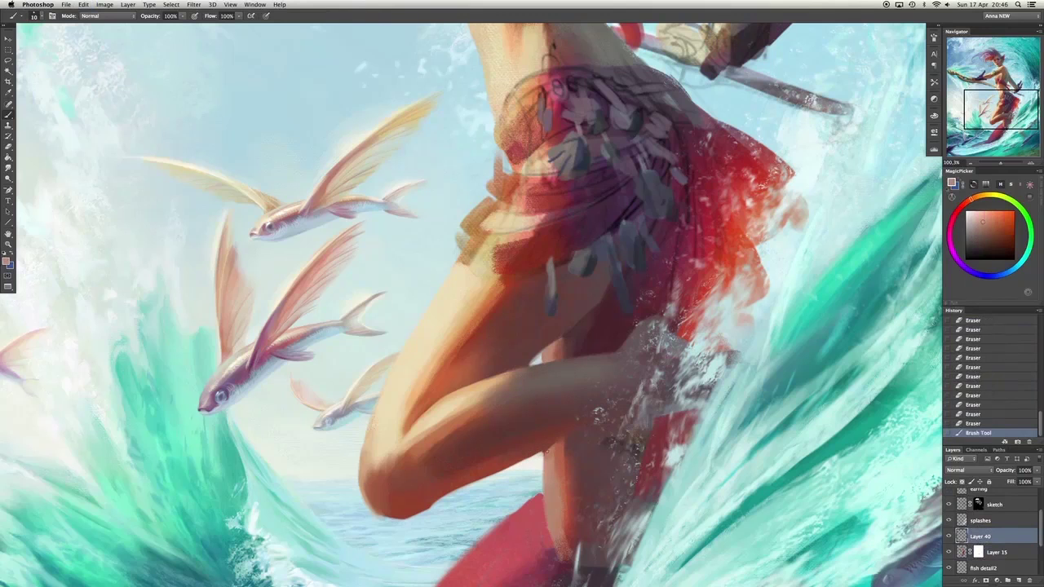
# Paint shading strokes on the torso and shoulder, undoing and restoring some strokes.
pyautogui.moveTo(561, 529); pyautogui.dragTo(472, 422)
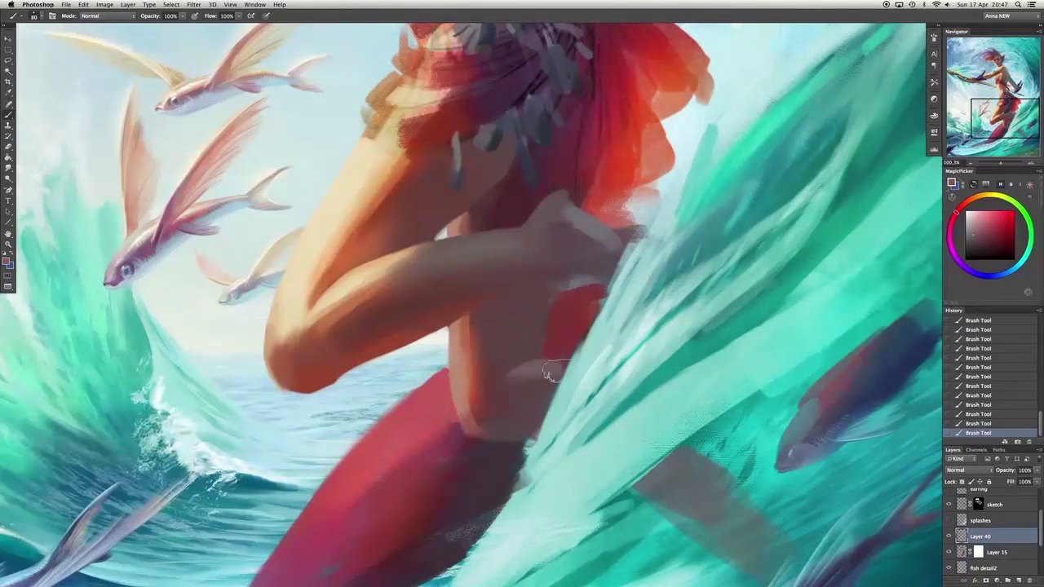
pyautogui.moveTo(493, 322); pyautogui.dragTo(508, 303)
pyautogui.moveTo(571, 347); pyautogui.dragTo(536, 367)
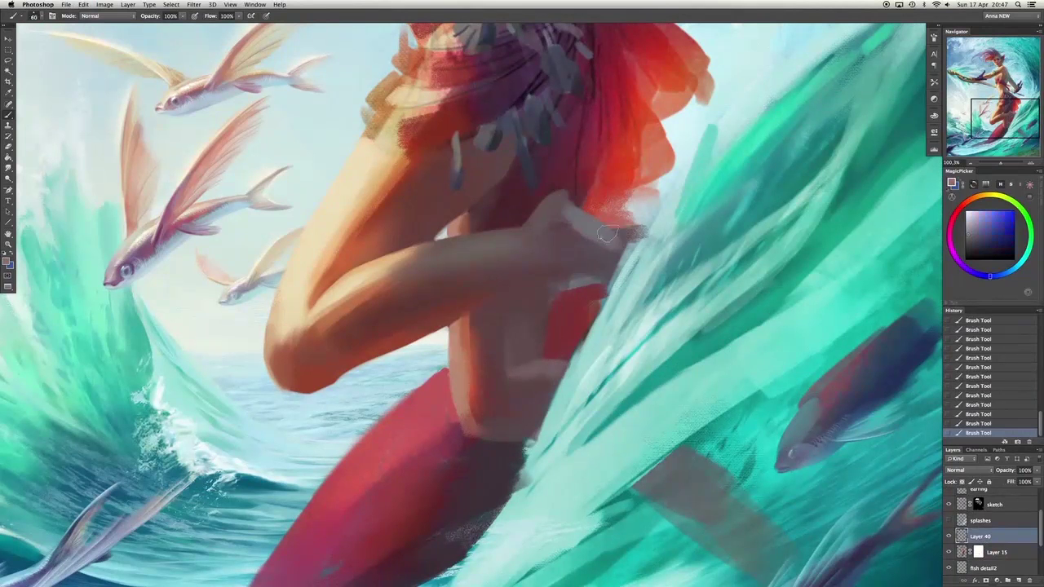
pyautogui.press('[')
pyautogui.keyDown('alt'); pyautogui.click(552, 222); pyautogui.keyUp('alt')
pyautogui.press('x')
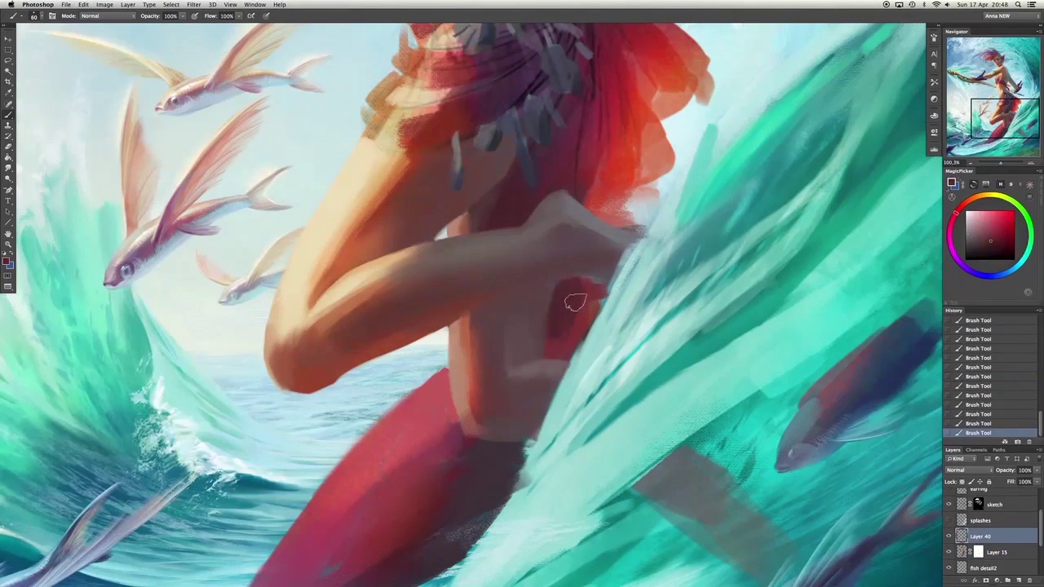
pyautogui.press('super+alt+z')
pyautogui.press('super+alt+z')
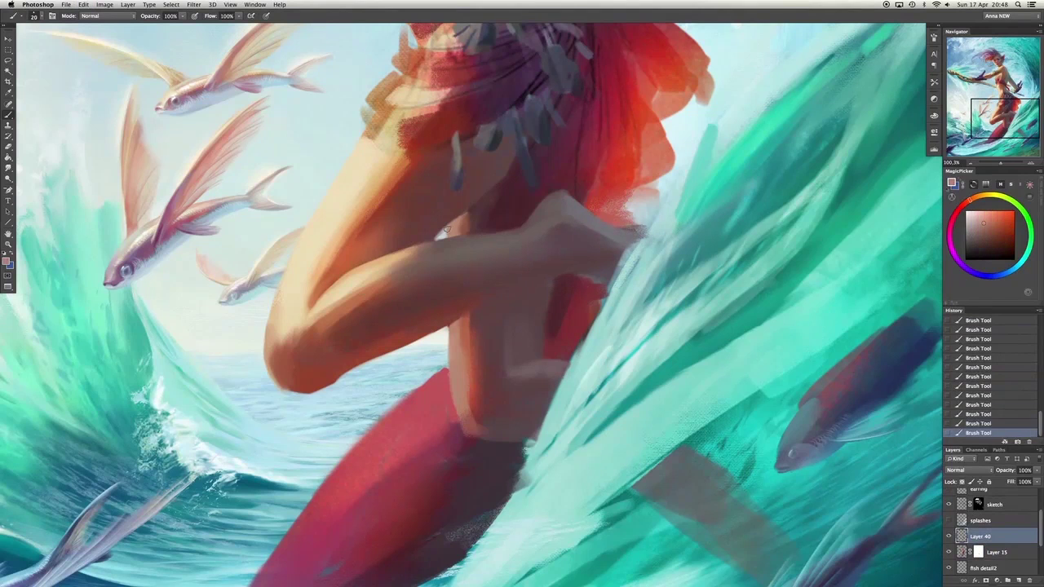
pyautogui.press('super+alt+z')
pyautogui.press('super+alt+z')
pyautogui.press('shift+super+z')
pyautogui.press('shift+super+z')
pyautogui.press('shift+super+z')
pyautogui.press('shift+super+z')
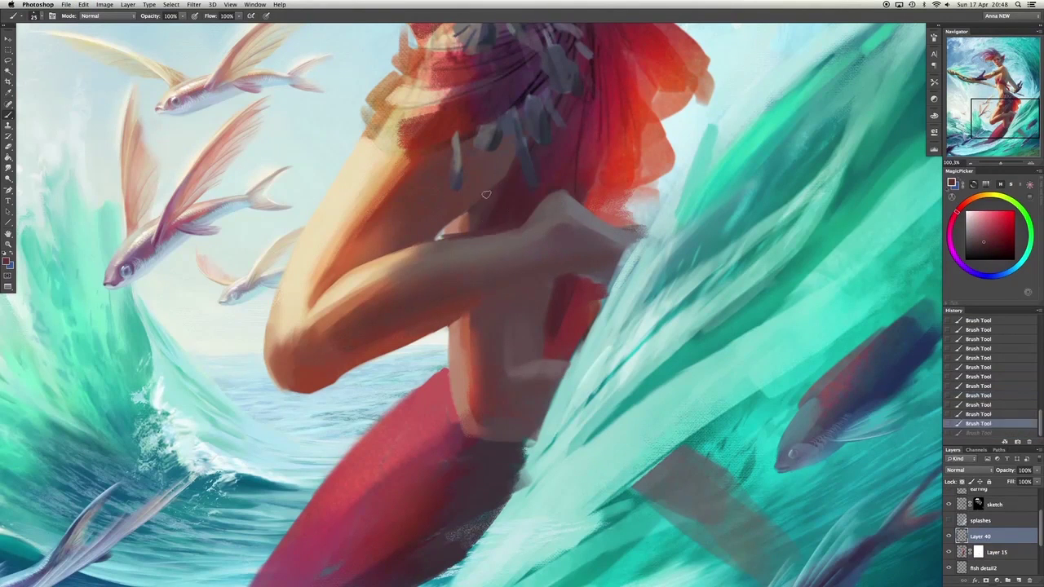
pyautogui.keyDown('alt'); pyautogui.click(453, 239); pyautogui.keyUp('alt')
# Rearrange the layers around Layer 15 and paint pinkish-red and darker torso strokes on Layer 40.
pyautogui.moveTo(975, 519); pyautogui.dragTo(949, 522)
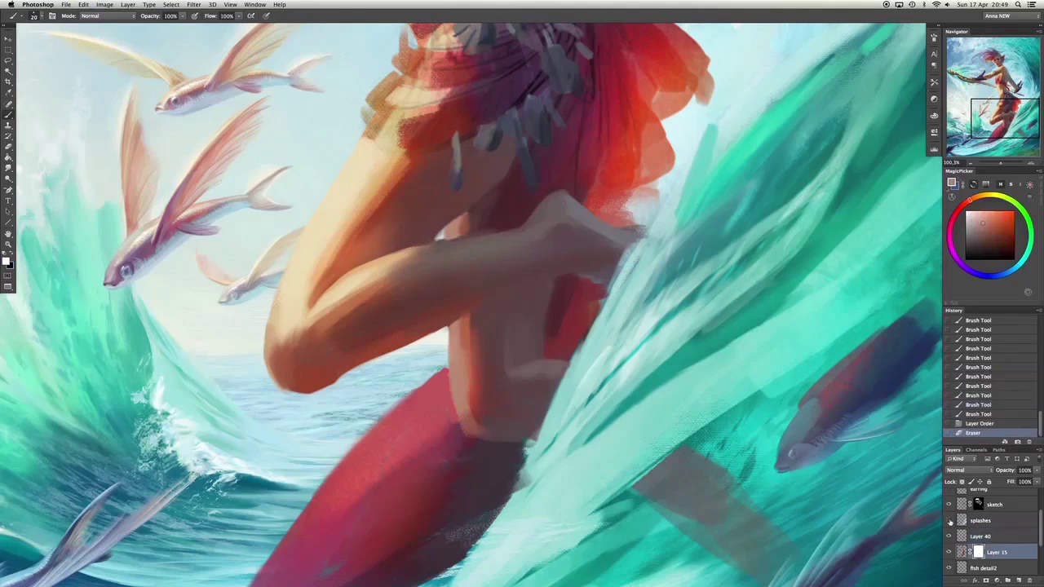
pyautogui.hotkey('alt', ']')
pyautogui.moveTo(477, 215); pyautogui.dragTo(457, 236)
pyautogui.keyDown('alt'); pyautogui.click(487, 231); pyautogui.keyUp('alt')
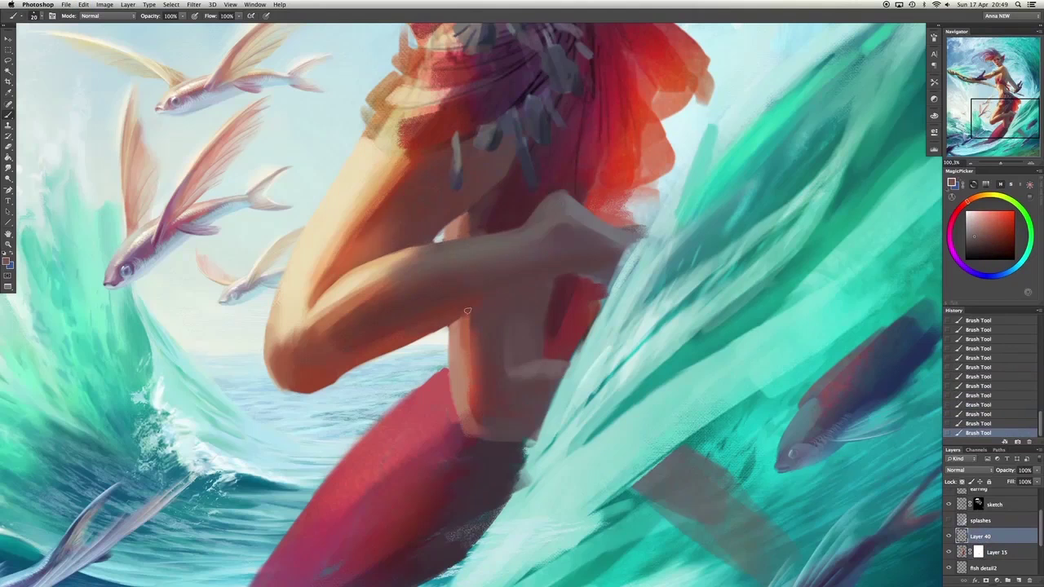
pyautogui.moveTo(447, 325); pyautogui.dragTo(451, 351)
pyautogui.keyDown('alt'); pyautogui.click(464, 328); pyautogui.keyUp('alt')
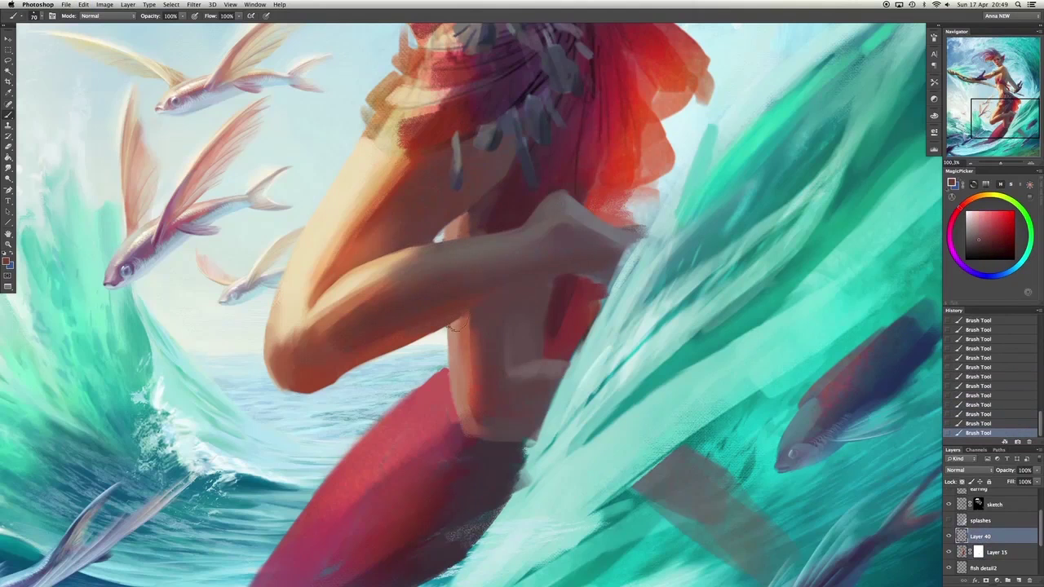
pyautogui.moveTo(448, 276); pyautogui.dragTo(453, 282)
pyautogui.keyDown('alt'); pyautogui.click(506, 336); pyautogui.keyUp('alt')
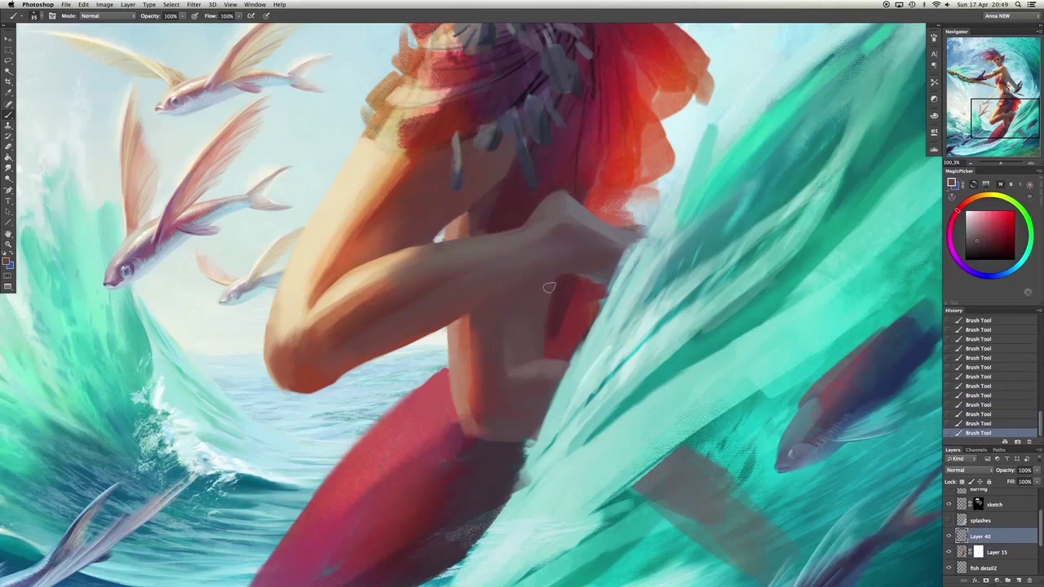
# Erase stray sketch lines with the Eraser.
pyautogui.press('e')
pyautogui.moveTo(551, 371); pyautogui.dragTo(561, 394)
pyautogui.moveTo(589, 342); pyautogui.dragTo(596, 395)
pyautogui.hotkey('alt', ']')
# Fit the painting to screen, zoom back into the torso and show the splashes layer.
pyautogui.hotkey('ctrl', '0')
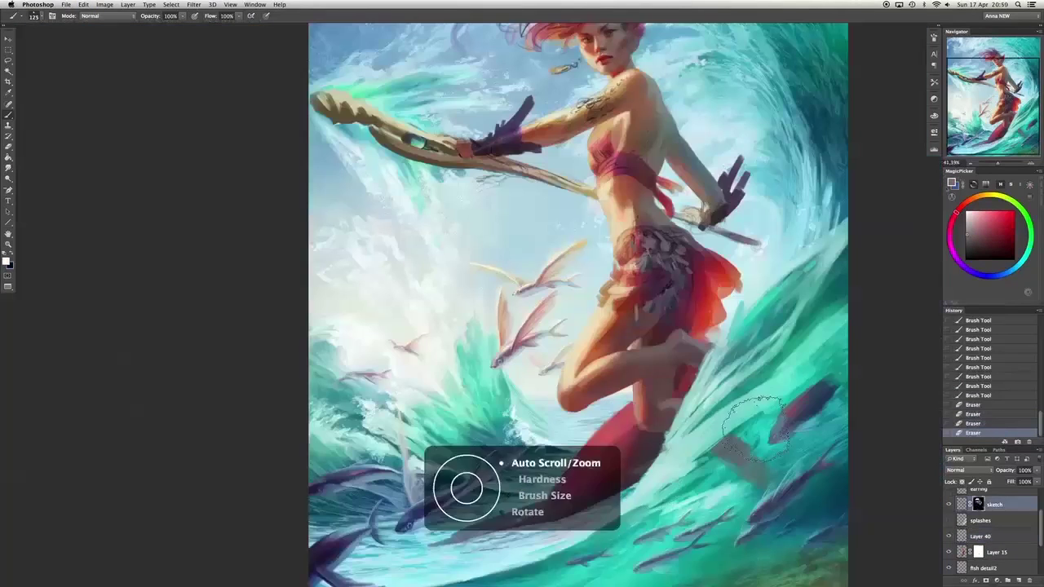
pyautogui.scroll(5, 461, 478)
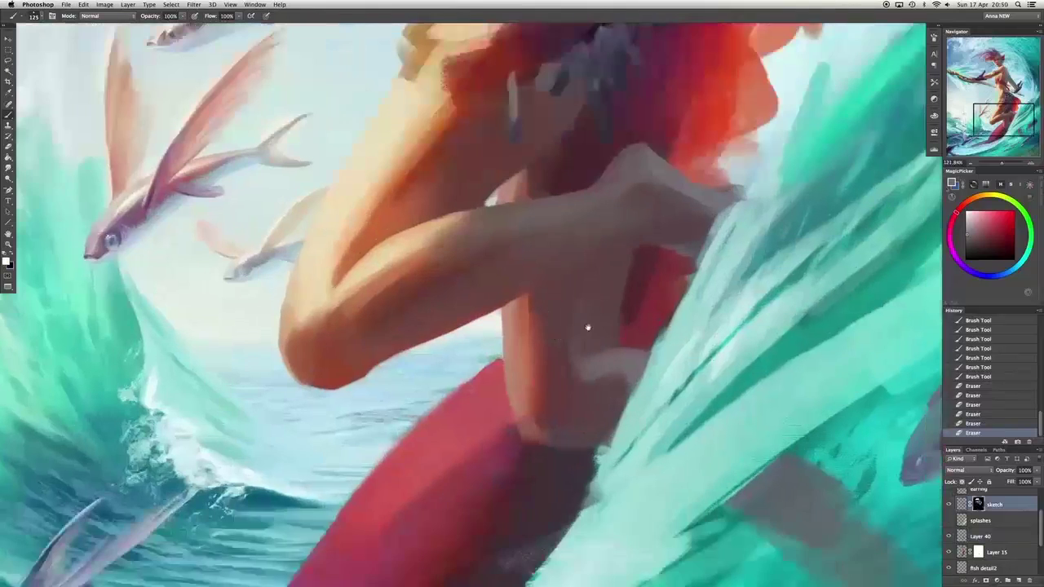
pyautogui.press('b')
pyautogui.hotkey('alt', '[')
pyautogui.hotkey('alt', '[')
pyautogui.moveTo(644, 269); pyautogui.dragTo(658, 275)
pyautogui.click(948, 492)
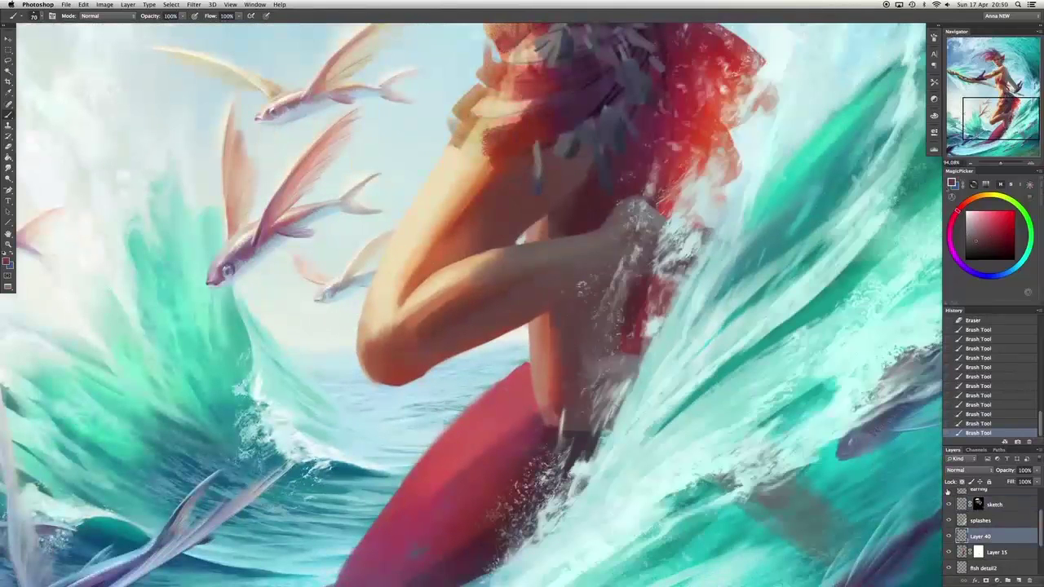
# Paint sampled skin strokes on the arm and add a pale yellow highlight.
pyautogui.keyDown('alt'); pyautogui.click(391, 284); pyautogui.keyUp('alt')
pyautogui.moveTo(386, 294)
pyautogui.mouseDown()
pyautogui.moveTo(440, 268)
pyautogui.moveTo(380, 314)
pyautogui.mouseUp()
pyautogui.keyDown('alt'); pyautogui.click(382, 320); pyautogui.keyUp('alt')
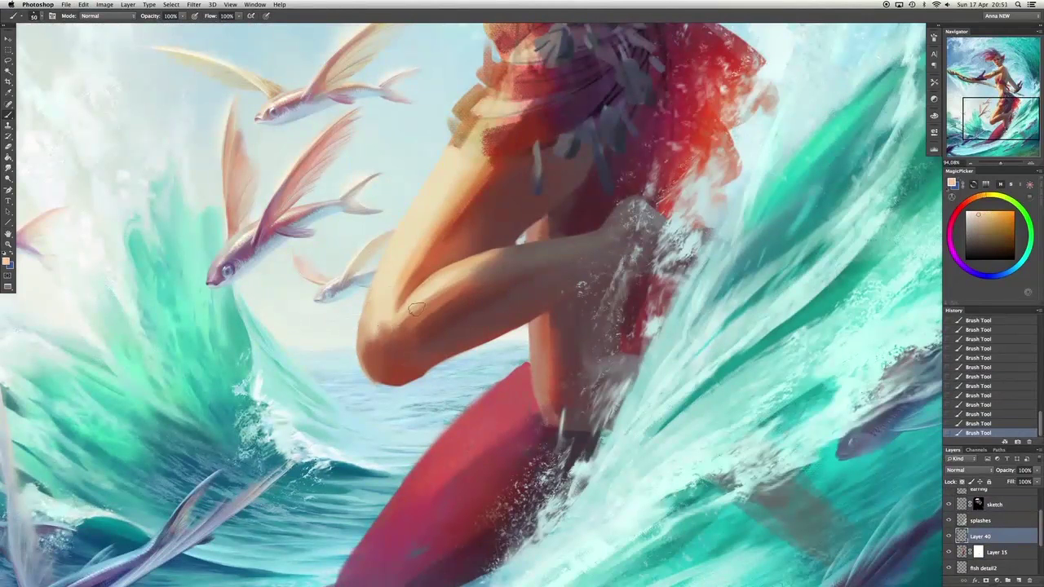
pyautogui.scroll(3, 408, 306)
pyautogui.hotkey('ctrl', 'z')
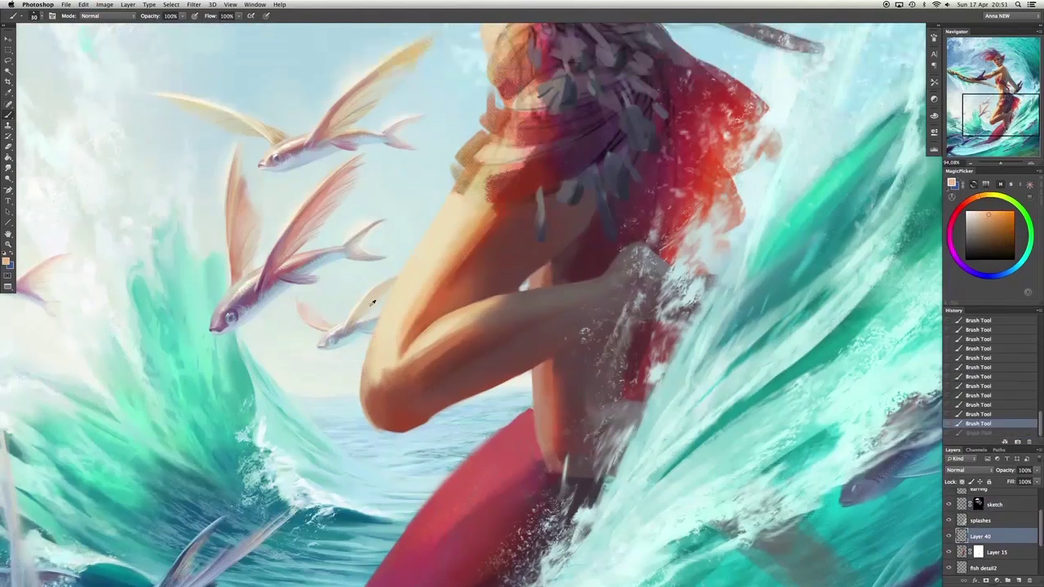
pyautogui.keyDown('alt'); pyautogui.click(372, 302); pyautogui.keyUp('alt')
pyautogui.moveTo(375, 314); pyautogui.dragTo(380, 341)
# Repaint the upper arm, forearm and shoulder with peach tones and dark purple marks.
pyautogui.moveTo(470, 208)
pyautogui.mouseDown()
pyautogui.moveTo(477, 236)
pyautogui.moveTo(488, 232)
pyautogui.mouseUp()
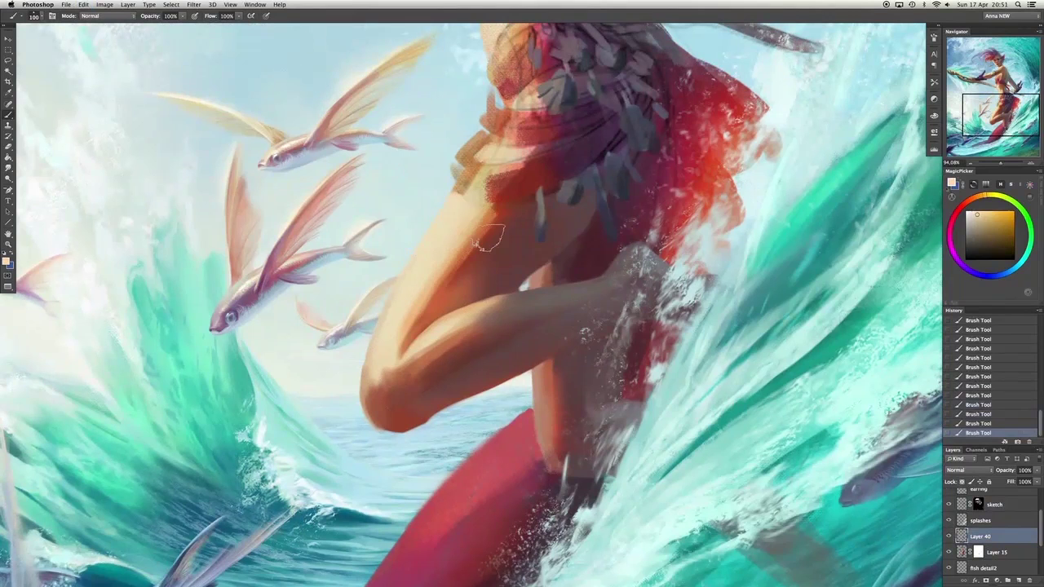
pyautogui.keyDown('alt'); pyautogui.click(499, 214); pyautogui.keyUp('alt')
pyautogui.keyDown('alt'); pyautogui.click(465, 295); pyautogui.keyUp('alt')
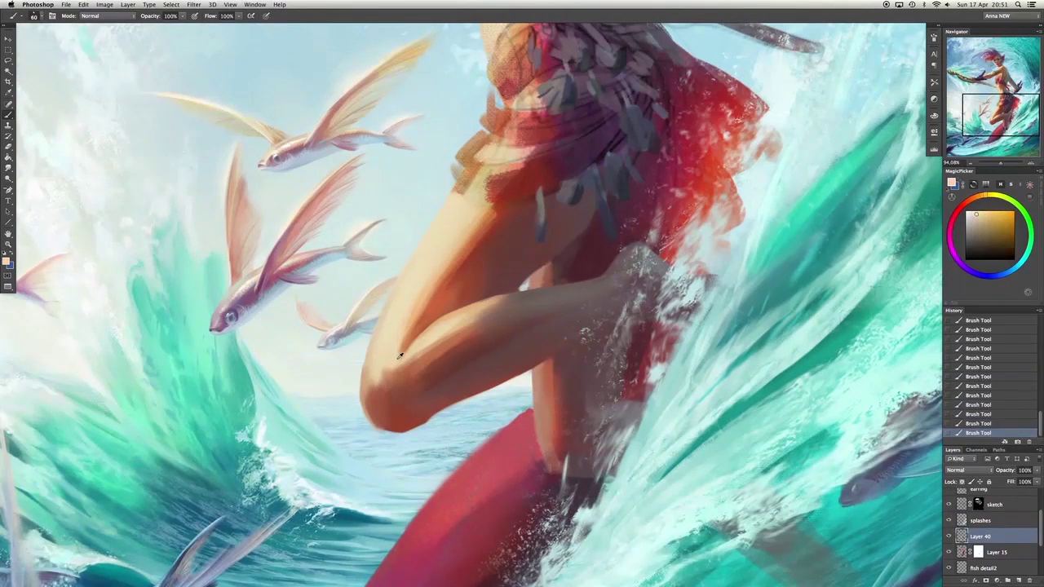
pyautogui.moveTo(403, 386); pyautogui.dragTo(415, 365)
pyautogui.keyDown('alt'); pyautogui.click(415, 355); pyautogui.keyUp('alt')
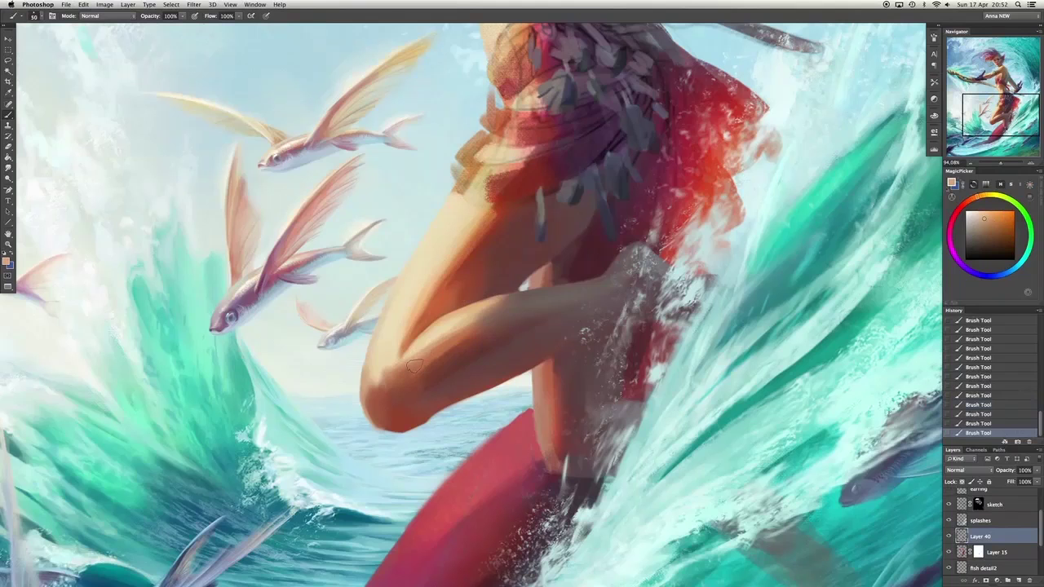
pyautogui.moveTo(517, 324)
pyautogui.mouseDown()
pyautogui.moveTo(458, 349)
pyautogui.moveTo(519, 341)
pyautogui.moveTo(542, 304)
pyautogui.mouseUp()
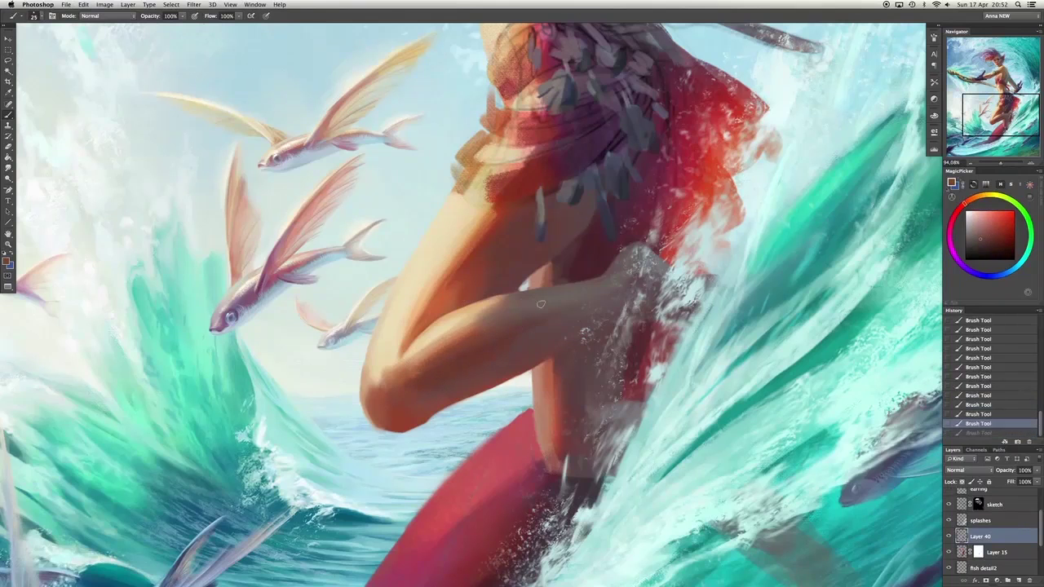
pyautogui.moveTo(487, 355); pyautogui.dragTo(575, 302)
pyautogui.keyDown('alt'); pyautogui.click(423, 400); pyautogui.keyUp('alt')
pyautogui.keyDown('alt'); pyautogui.click(522, 326); pyautogui.keyUp('alt')
# Clip Layer 40 to Layer 15 with Ctrl+Alt+G, then undo the clipping.
pyautogui.press('super+alt+g')
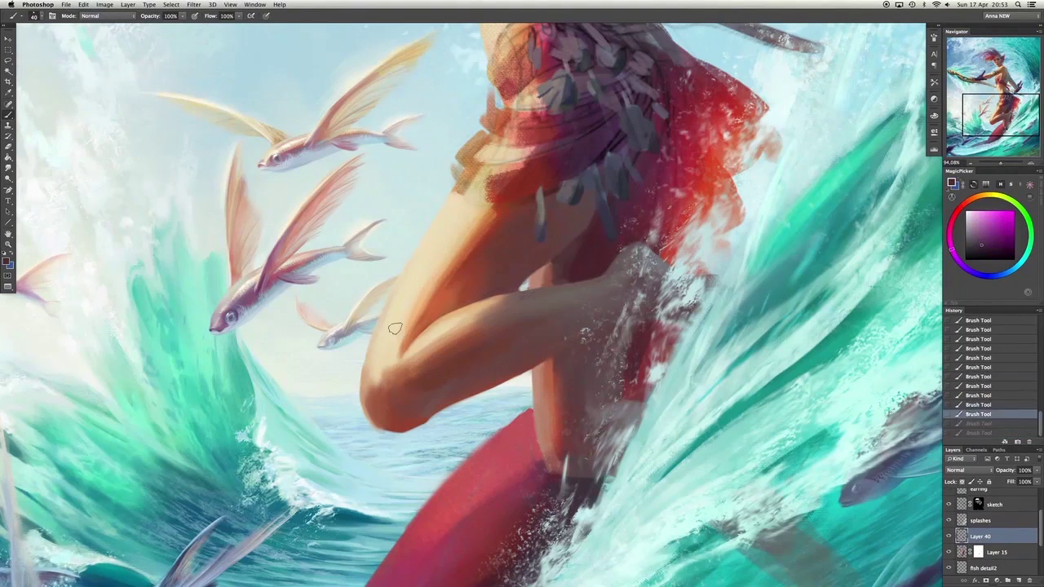
pyautogui.press('super+z')
pyautogui.scroll(10, 563, 287)
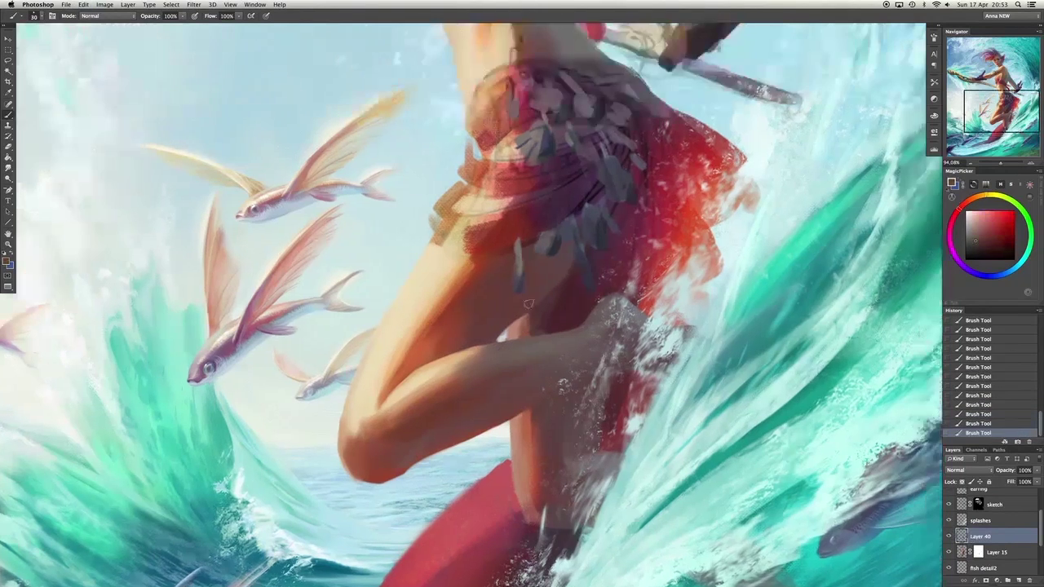
pyautogui.scroll(2, 563, 287)
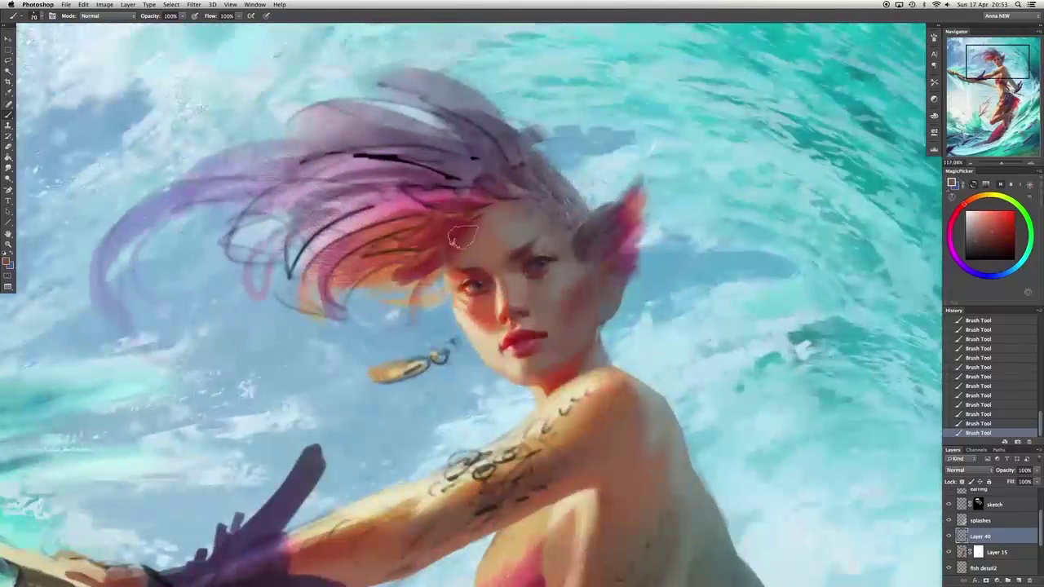
# Warm the cheek and eye area, paint dark purple hair around the forehead, and fill pinkish red beneath it.
pyautogui.press(']')
pyautogui.press(']')
pyautogui.press(']')
pyautogui.moveTo(445, 277); pyautogui.dragTo(478, 290)
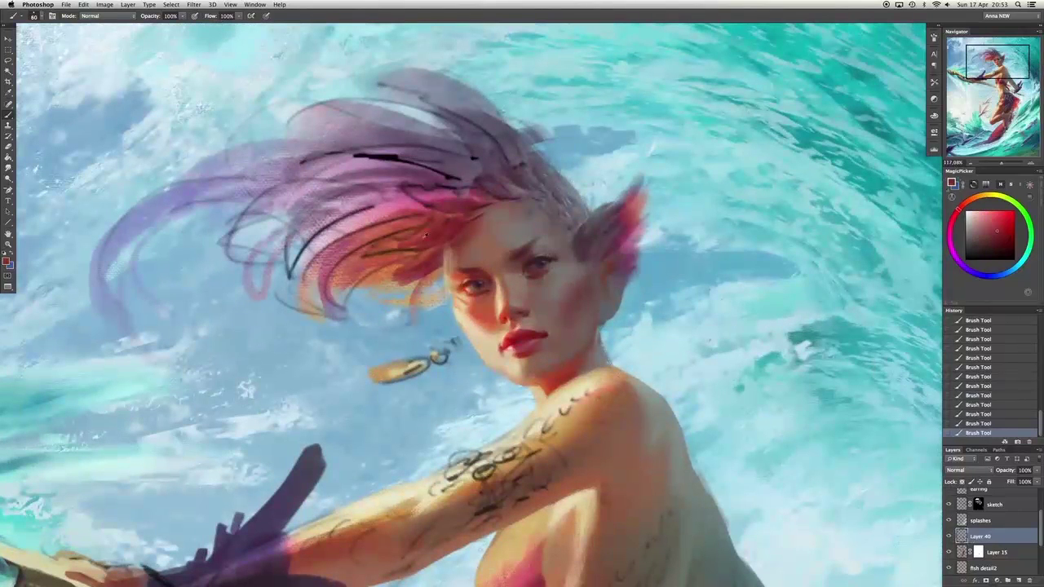
pyautogui.moveTo(432, 244)
pyautogui.mouseDown()
pyautogui.moveTo(409, 235)
pyautogui.moveTo(359, 269)
pyautogui.mouseUp()
pyautogui.press('alt+super+z')
pyautogui.press('alt+super+z')
pyautogui.press('alt+super+z')
pyautogui.press('alt+super+z')
pyautogui.press('alt+super+z')
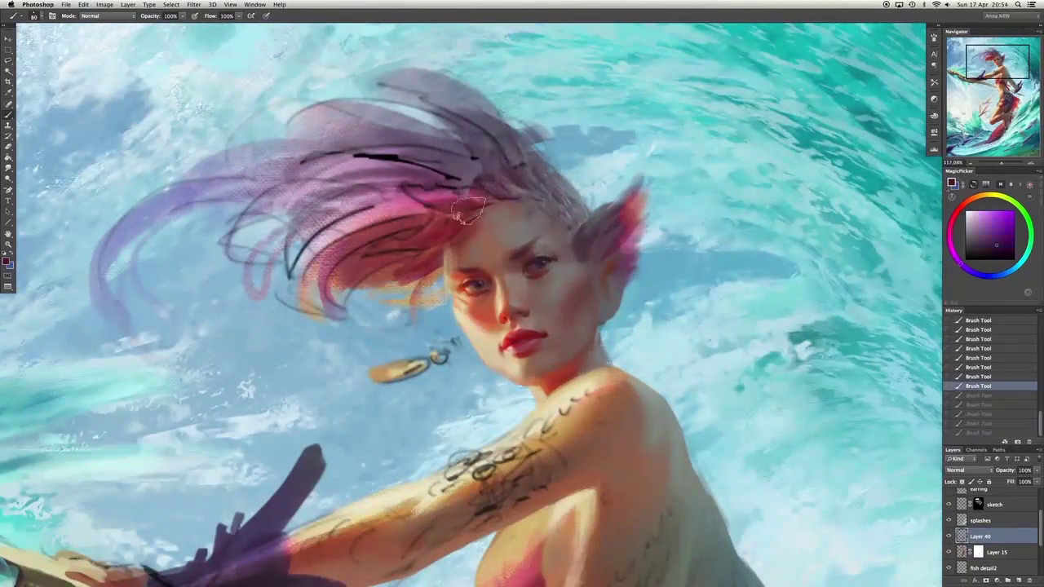
pyautogui.moveTo(467, 210)
pyautogui.mouseDown()
pyautogui.moveTo(399, 237)
pyautogui.moveTo(506, 155)
pyautogui.moveTo(465, 196)
pyautogui.mouseUp()
pyautogui.moveTo(407, 244); pyautogui.dragTo(469, 234)
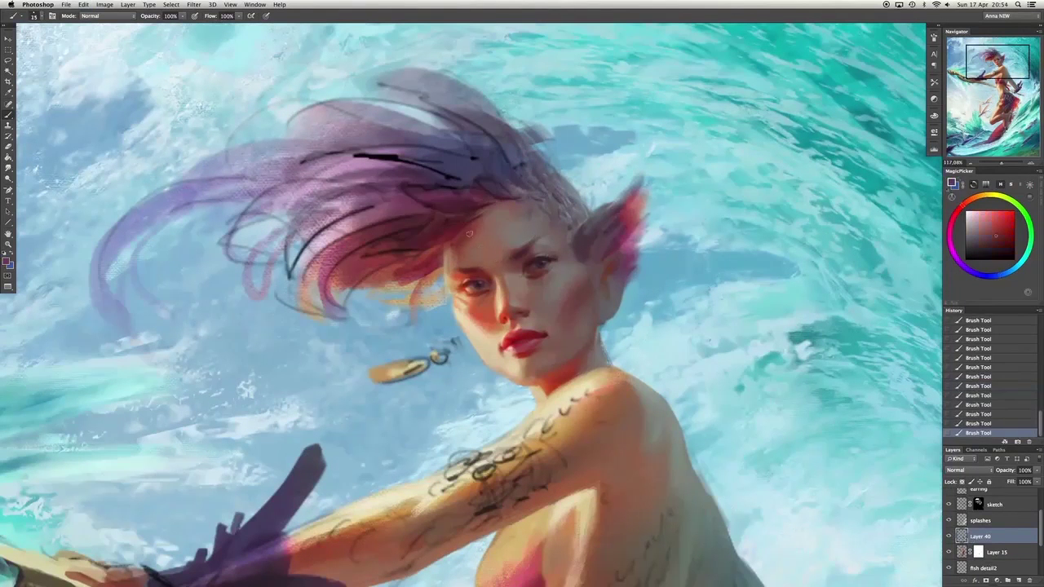
pyautogui.moveTo(412, 279)
pyautogui.mouseDown()
pyautogui.moveTo(437, 292)
pyautogui.moveTo(425, 295)
pyautogui.moveTo(444, 288)
pyautogui.moveTo(436, 302)
pyautogui.mouseUp()
# Paint a dark stroke along the hair near the ear, then add red, pale pink and pale blue dabs above the forehead.
pyautogui.keyDown('alt'); pyautogui.click(417, 314); pyautogui.keyUp('alt')
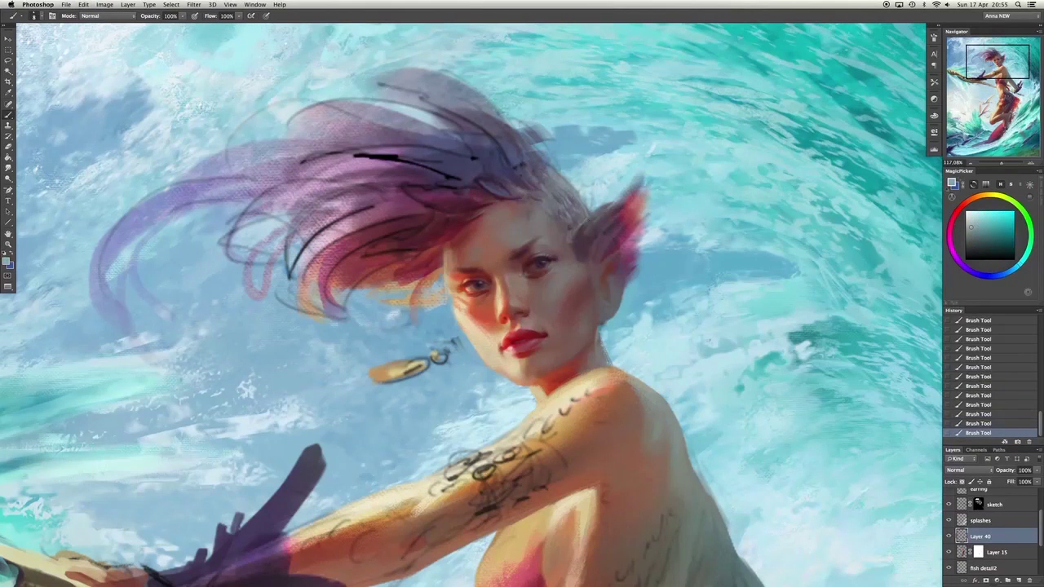
pyautogui.keyDown('alt'); pyautogui.click(536, 206); pyautogui.keyUp('alt')
pyautogui.keyDown('alt'); pyautogui.click(578, 244); pyautogui.keyUp('alt')
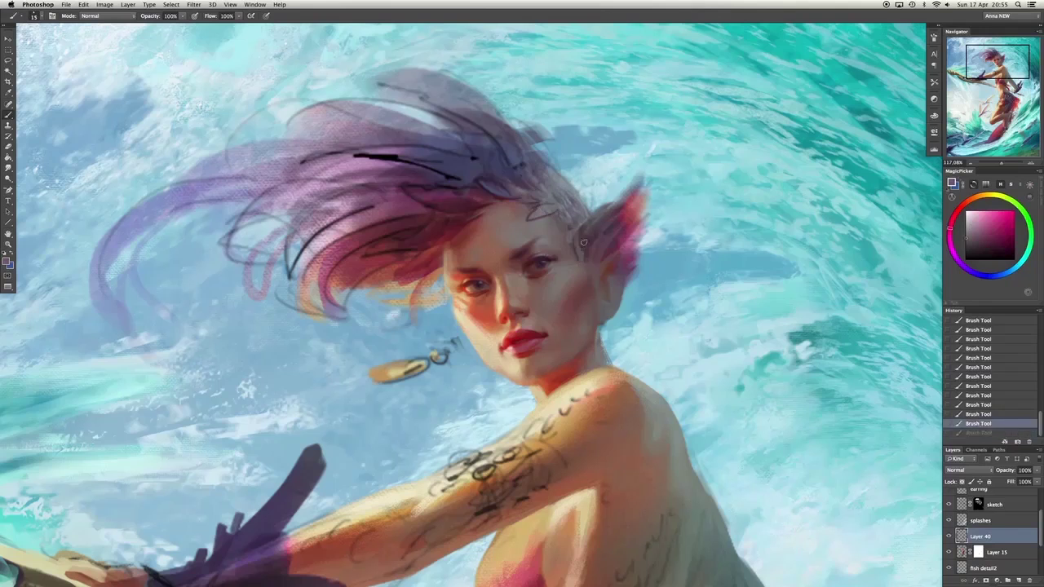
pyautogui.moveTo(580, 259); pyautogui.dragTo(535, 214)
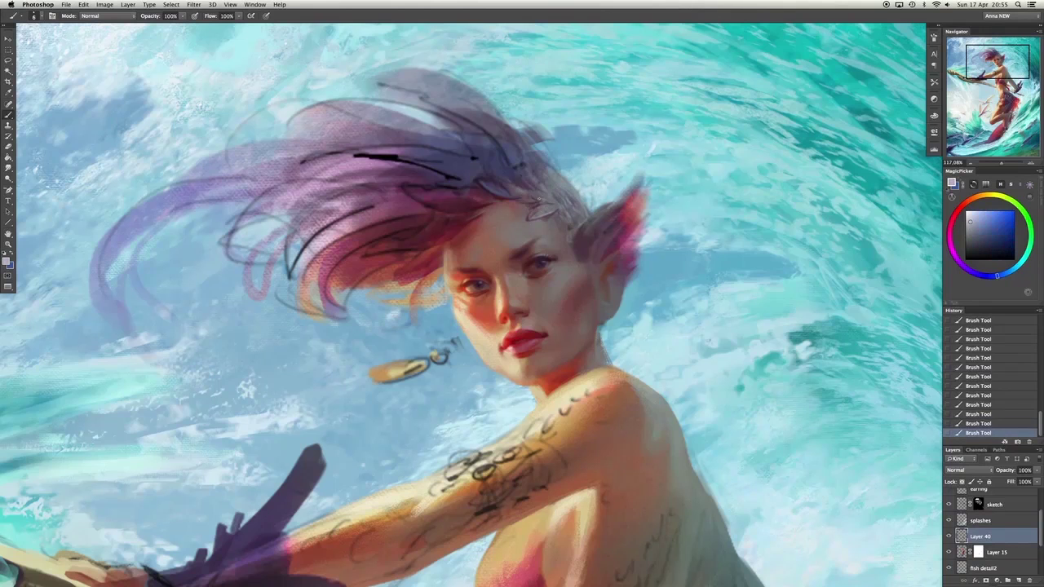
pyautogui.keyDown('alt'); pyautogui.click(527, 216); pyautogui.keyUp('alt')
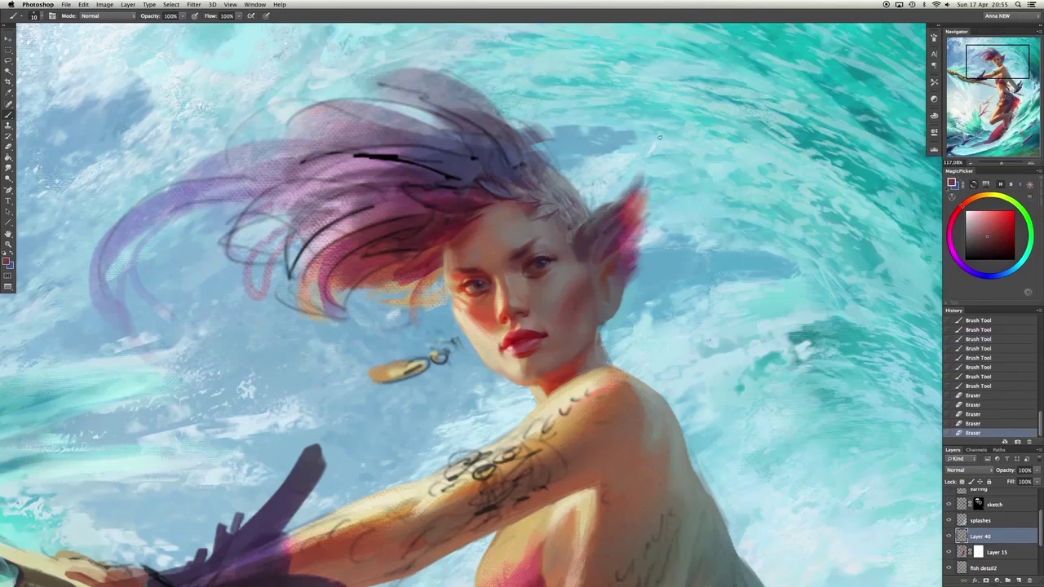
pyautogui.click(532, 214)
pyautogui.keyDown('alt'); pyautogui.click(570, 215); pyautogui.keyUp('alt')
pyautogui.click(587, 186)
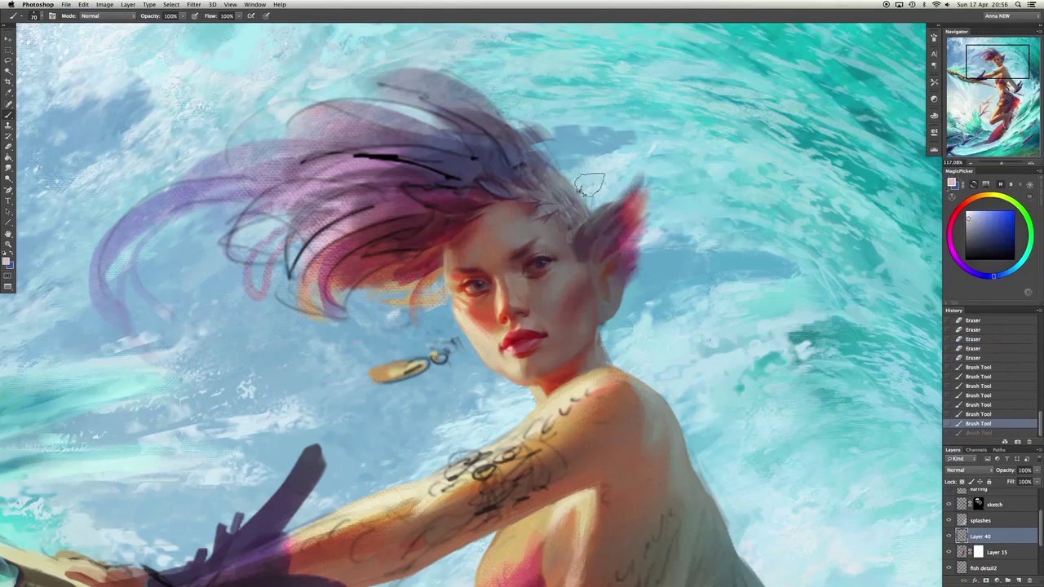
pyautogui.click(524, 202)
pyautogui.click(514, 202)
pyautogui.click(510, 207)
pyautogui.keyDown('alt'); pyautogui.click(506, 214); pyautogui.keyUp('alt')
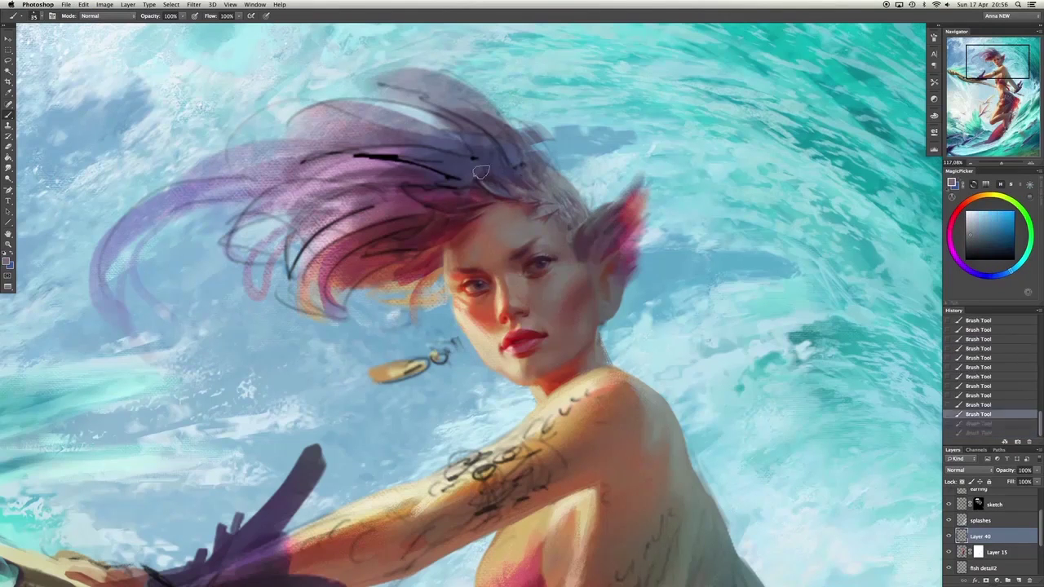
# Repaint the hair near the forehead and add dark strands rising into the crest.
pyautogui.press(']')
pyautogui.press(']')
pyautogui.press(']')
pyautogui.press(']')
pyautogui.press(']')
pyautogui.press(']')
pyautogui.keyDown('alt'); pyautogui.click(434, 265); pyautogui.keyUp('alt')
pyautogui.press('[')
pyautogui.press('[')
pyautogui.press('[')
pyautogui.click(422, 306)
pyautogui.hotkey('ctrl', 'z')
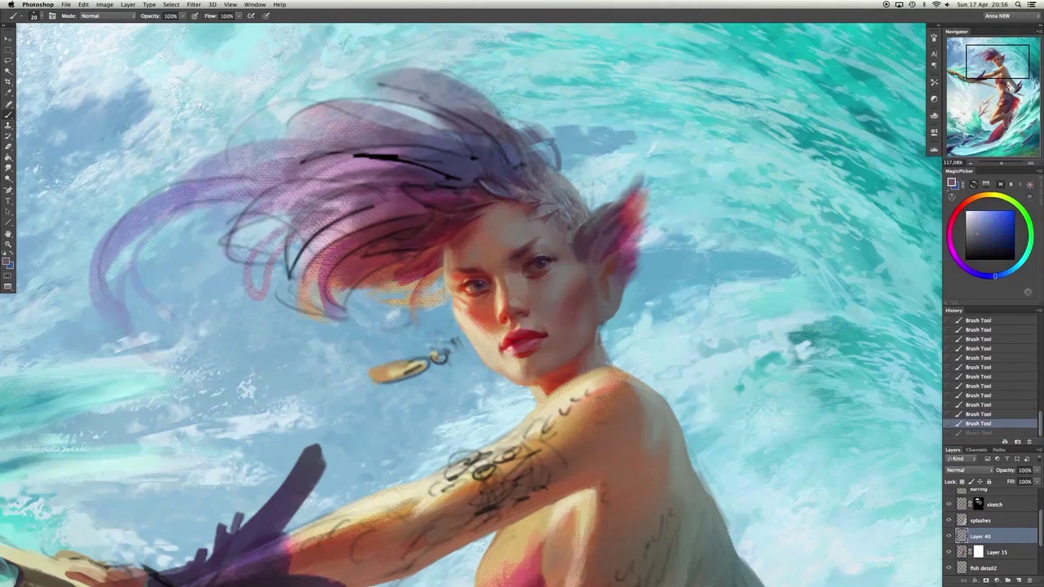
pyautogui.moveTo(549, 143); pyautogui.dragTo(555, 169)
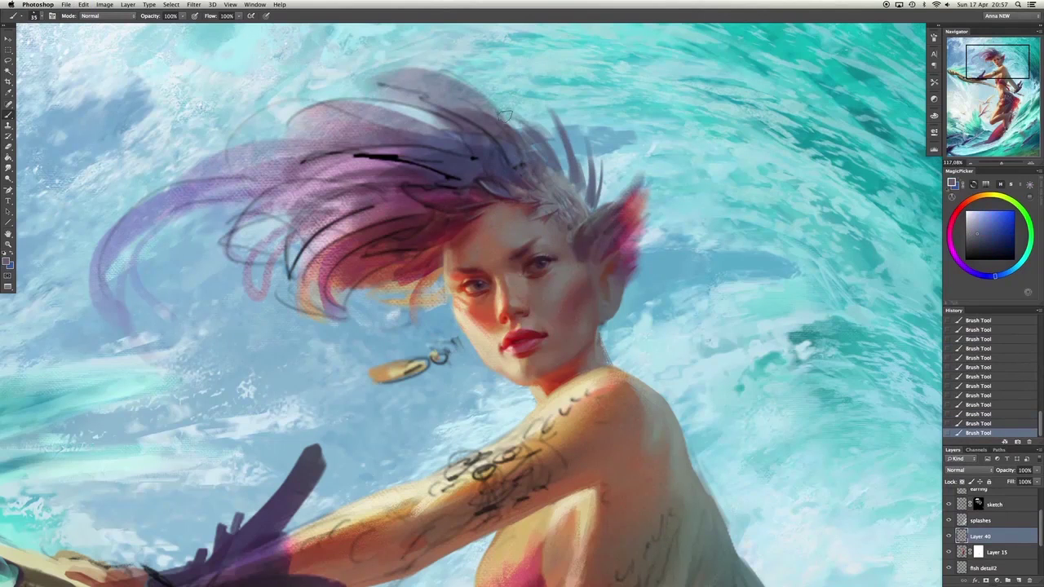
pyautogui.keyDown('alt'); pyautogui.click(570, 194); pyautogui.keyUp('alt')
pyautogui.moveTo(562, 163); pyautogui.dragTo(531, 108)
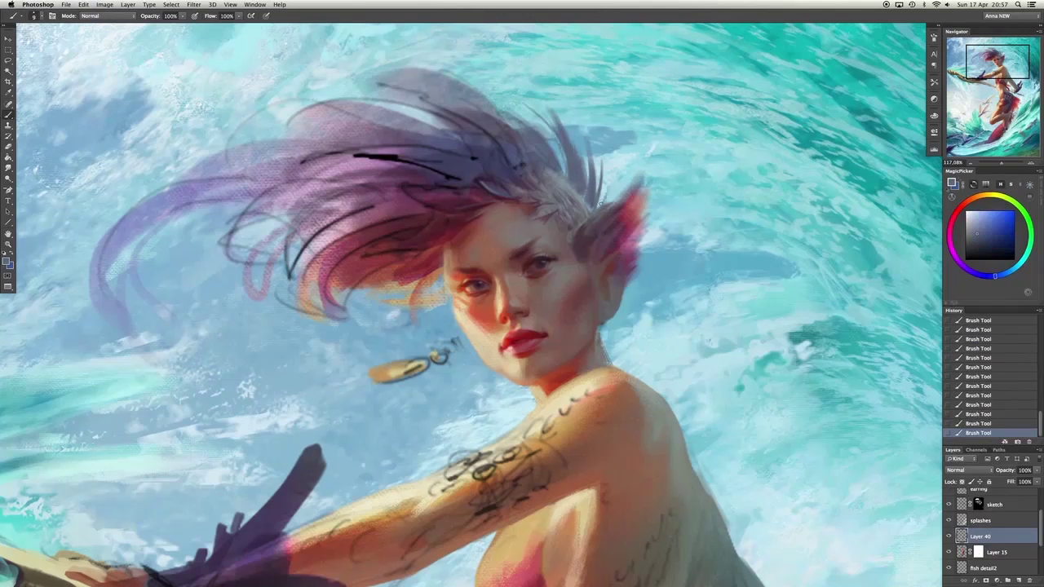
# With a smaller brush, paint lighter blue-grey and darker strokes into the hair near the ear.
pyautogui.press('[')
pyautogui.press('[')
pyautogui.keyDown('alt'); pyautogui.click(553, 204); pyautogui.keyUp('alt')
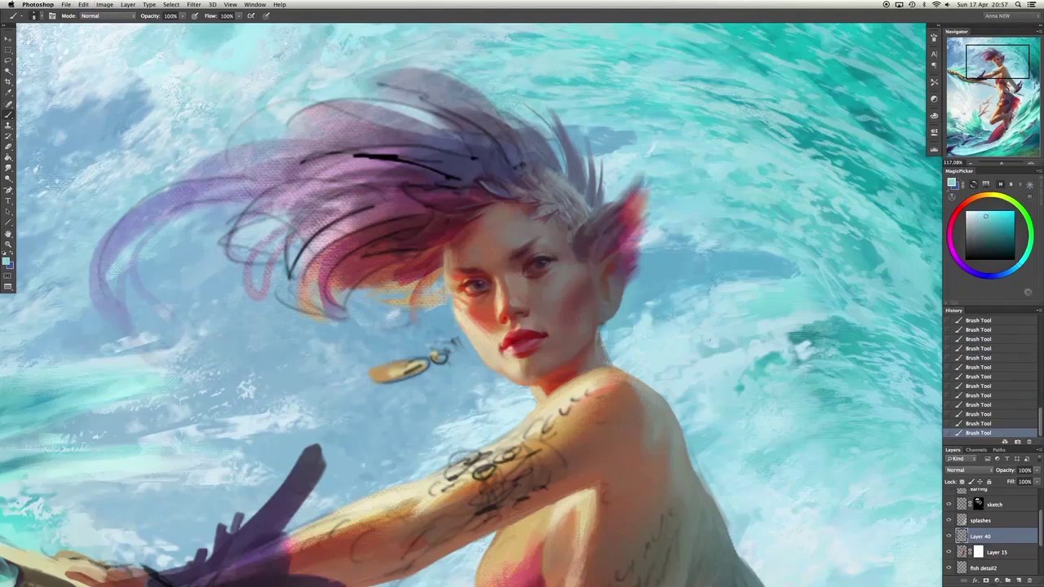
pyautogui.keyDown('alt'); pyautogui.click(576, 204); pyautogui.keyUp('alt')
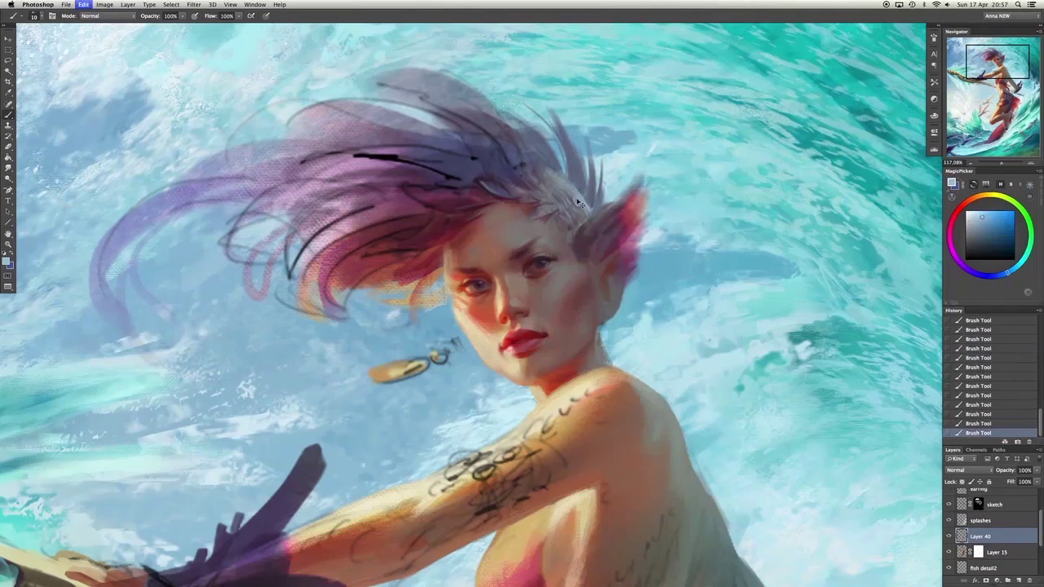
pyautogui.moveTo(578, 195); pyautogui.dragTo(580, 172)
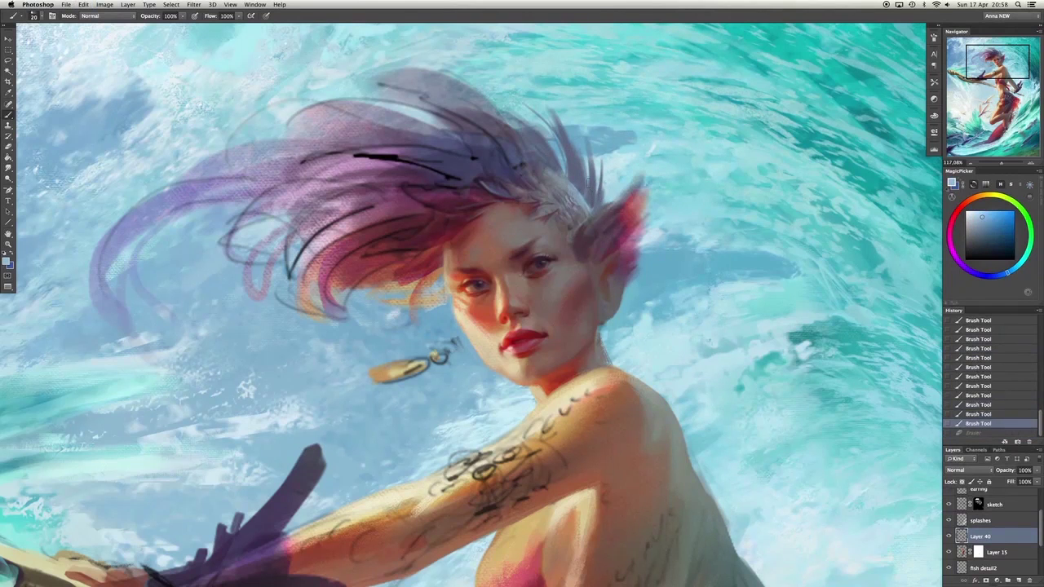
pyautogui.keyDown('alt'); pyautogui.click(566, 86); pyautogui.keyUp('alt')
pyautogui.moveTo(566, 87); pyautogui.dragTo(554, 151)
# Erase the black sketch lines in the hair on the sketch layer, then go back to Layer 40.
pyautogui.hotkey('alt', '[')
pyautogui.click(993, 504)
pyautogui.press('e')
pyautogui.moveTo(269, 49); pyautogui.dragTo(326, 139)
pyautogui.moveTo(424, 32); pyautogui.dragTo(531, 139)
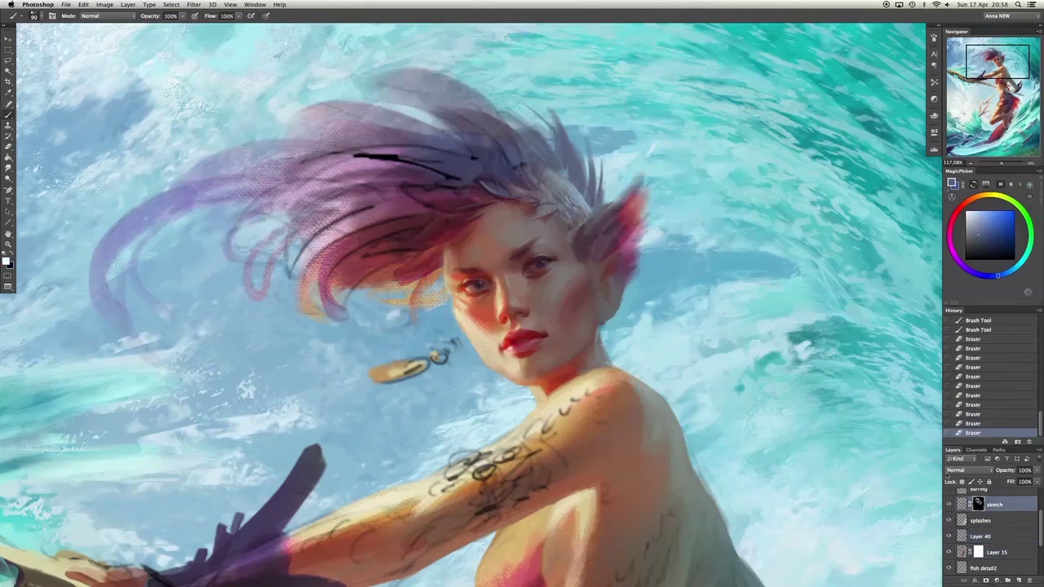
pyautogui.moveTo(285, 228); pyautogui.dragTo(326, 278)
pyautogui.click(981, 536)
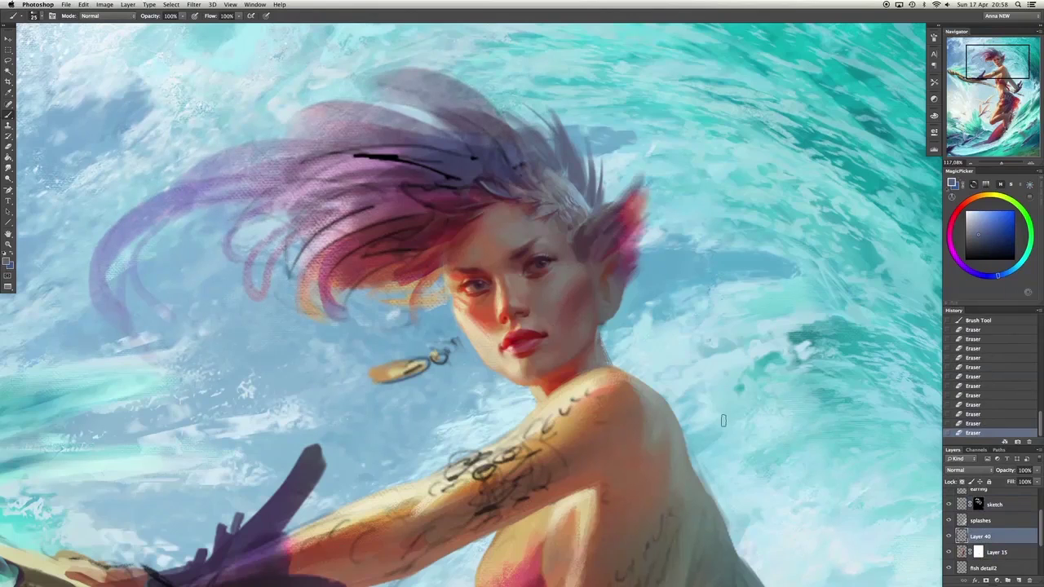
pyautogui.press('super+z')
# Try blue-grey strokes on the right-side hair spikes and crown, undoing the ones that don't work.
pyautogui.press('super+z')
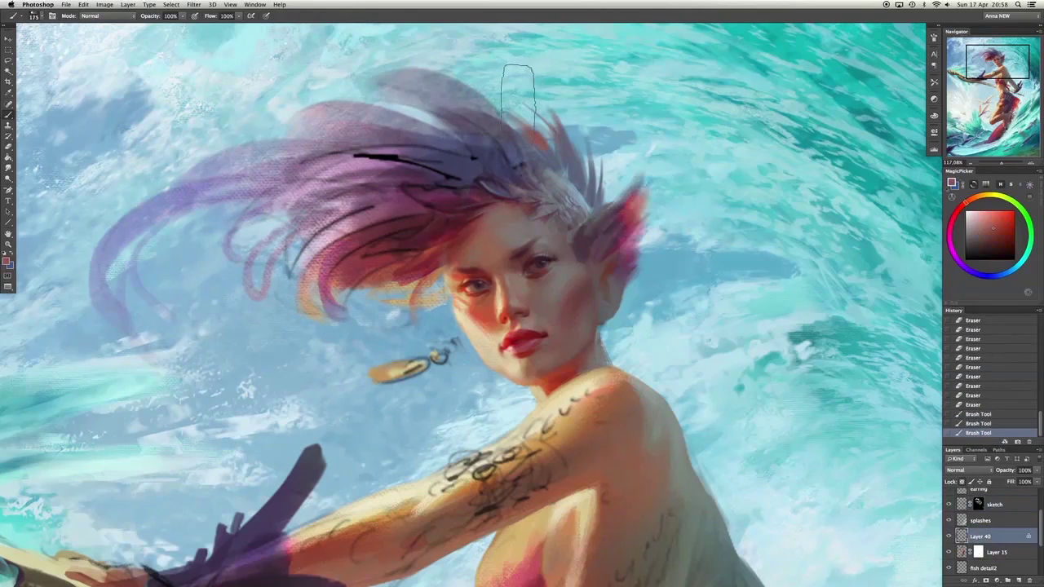
pyautogui.moveTo(518, 96)
pyautogui.mouseDown()
pyautogui.moveTo(587, 175)
pyautogui.moveTo(580, 164)
pyautogui.moveTo(612, 179)
pyautogui.mouseUp()
pyautogui.press(']')
pyautogui.press('super+z')
pyautogui.hotkey('alt', '[')
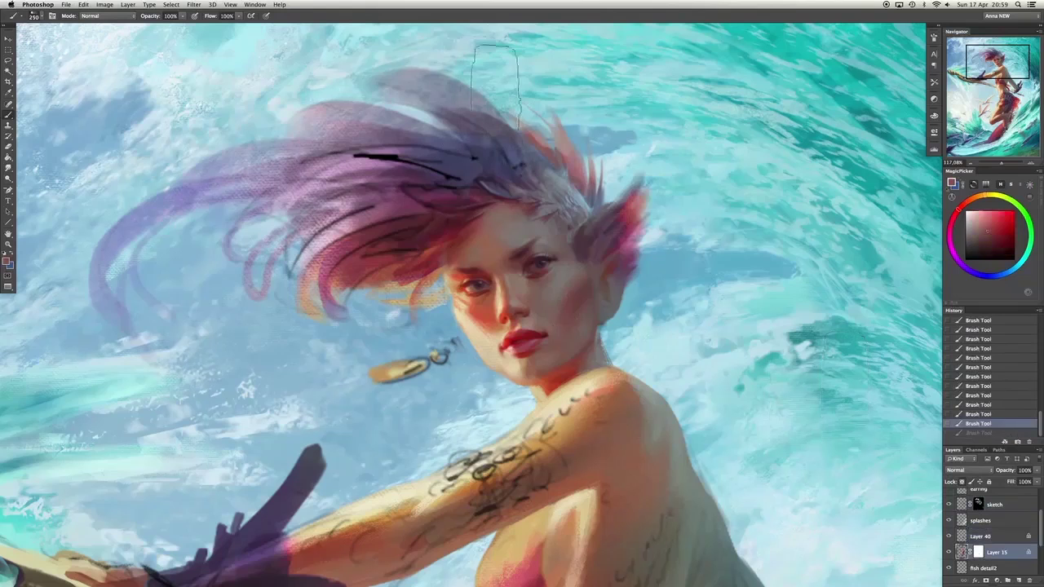
pyautogui.press('super+z')
pyautogui.press('[')
pyautogui.press('[')
pyautogui.press('[')
pyautogui.press('[')
pyautogui.press('[')
pyautogui.press('[')
pyautogui.press('[')
pyautogui.press('[')
pyautogui.press('[')
pyautogui.press('[')
pyautogui.keyDown('alt'); pyautogui.click(514, 122); pyautogui.keyUp('alt')
pyautogui.hotkey('alt', ']')
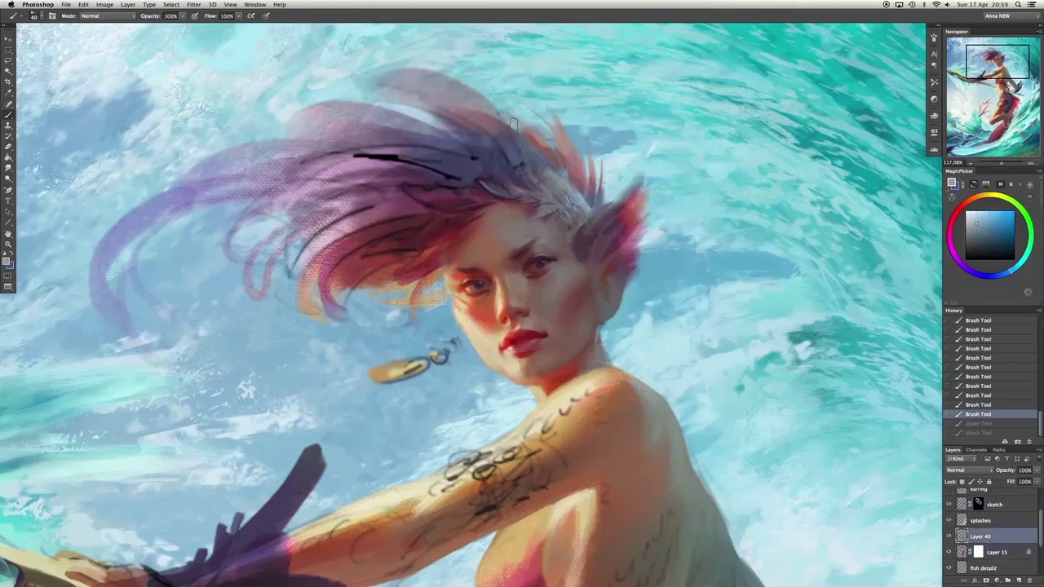
pyautogui.moveTo(514, 122); pyautogui.dragTo(530, 164)
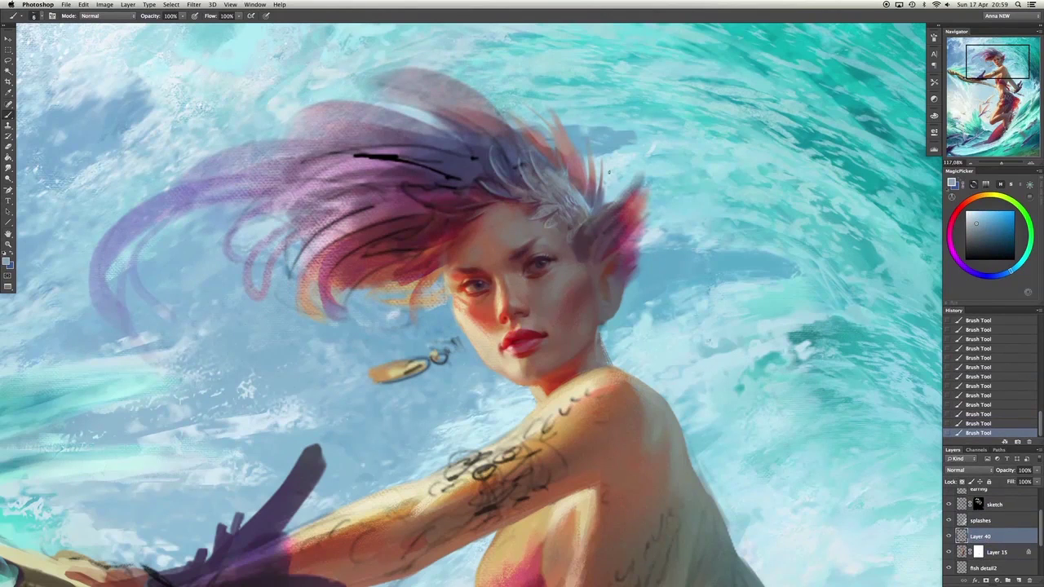
pyautogui.press('super+z')
pyautogui.rightClick(540, 223)
pyautogui.scroll(-3, 618, 326)
# Zoom in on the head and erase the black sketch strokes across the upper and lower hair.
pyautogui.press('Escape')
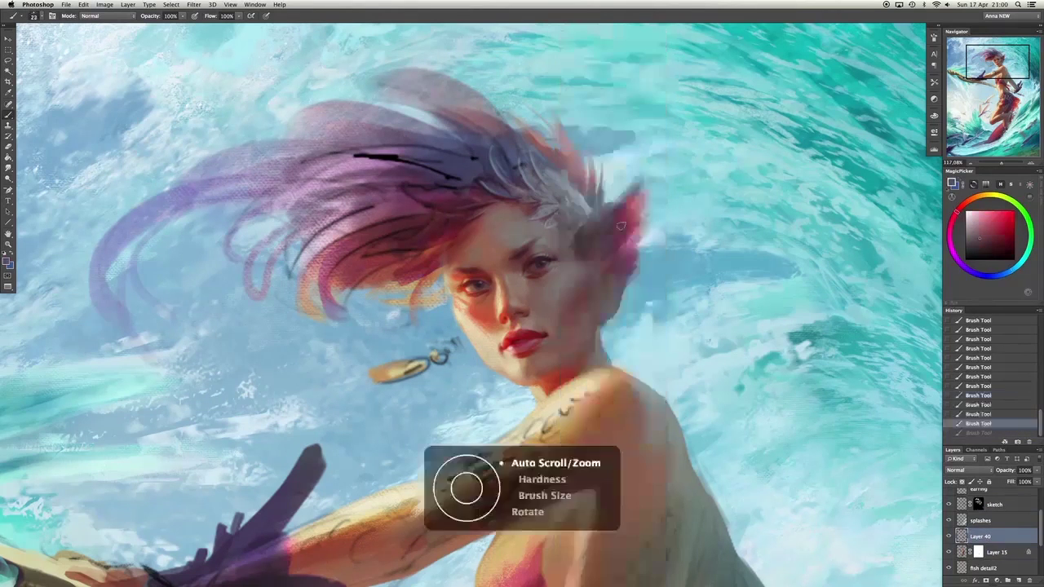
pyautogui.scroll(3, 471, 171)
pyautogui.press('e')
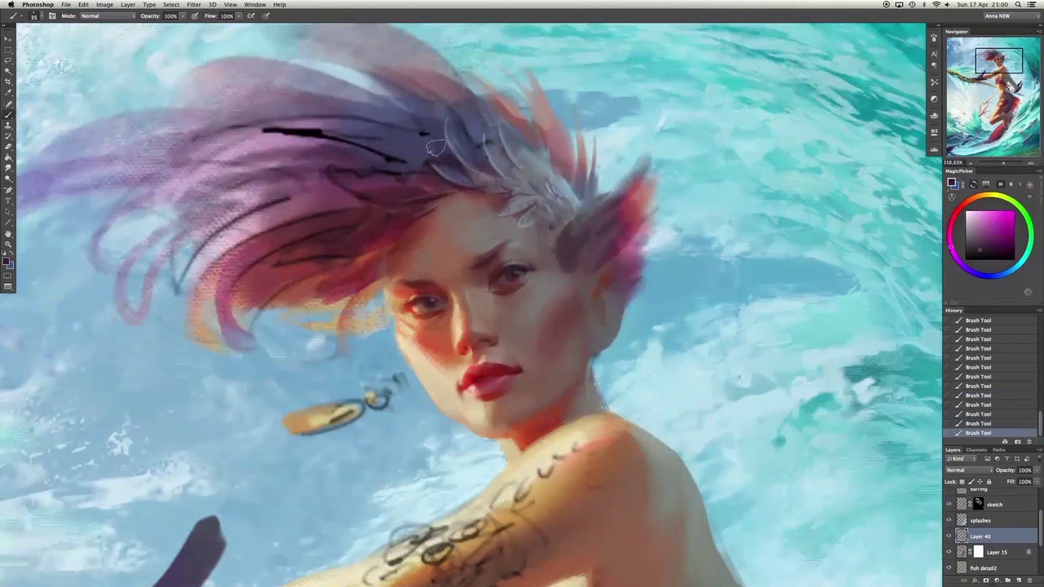
pyautogui.hotkey('alt', ']')
pyautogui.hotkey('alt', ']')
pyautogui.moveTo(428, 132); pyautogui.dragTo(237, 132)
pyautogui.moveTo(195, 212); pyautogui.dragTo(294, 269)
pyautogui.moveTo(277, 265); pyautogui.dragTo(365, 254)
pyautogui.moveTo(220, 244); pyautogui.dragTo(245, 279)
pyautogui.hotkey('alt', '[')
pyautogui.hotkey('alt', '[')
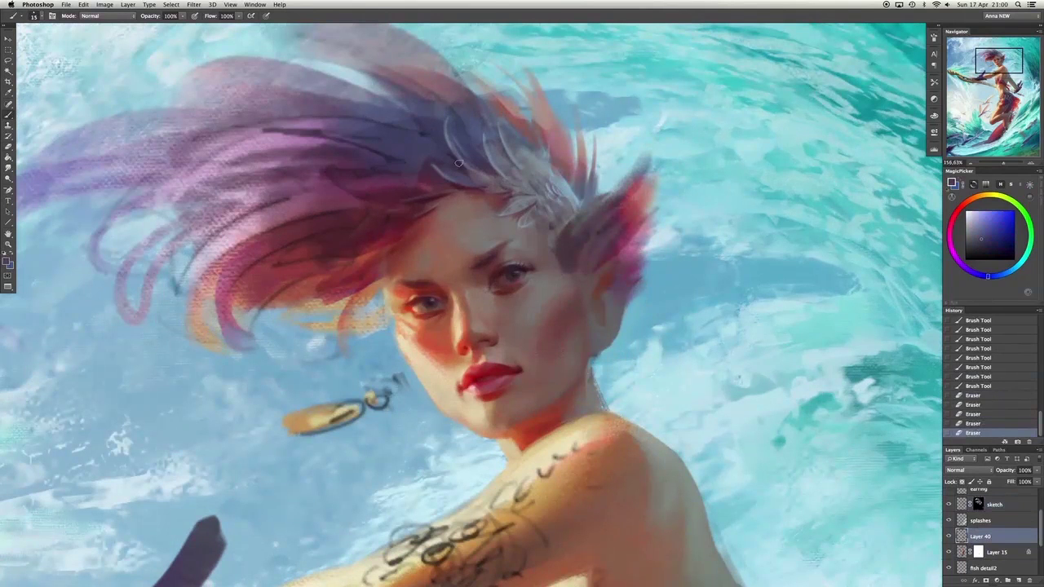
# Paint short muted-blue strokes in the upper hair, trim the top hair tips, and save the file.
pyautogui.moveTo(470, 128)
pyautogui.mouseDown()
pyautogui.moveTo(473, 168)
pyautogui.moveTo(528, 90)
pyautogui.mouseUp()
pyautogui.keyDown('alt'); pyautogui.click(455, 187); pyautogui.keyUp('alt')
pyautogui.keyDown('alt'); pyautogui.click(470, 167); pyautogui.keyUp('alt')
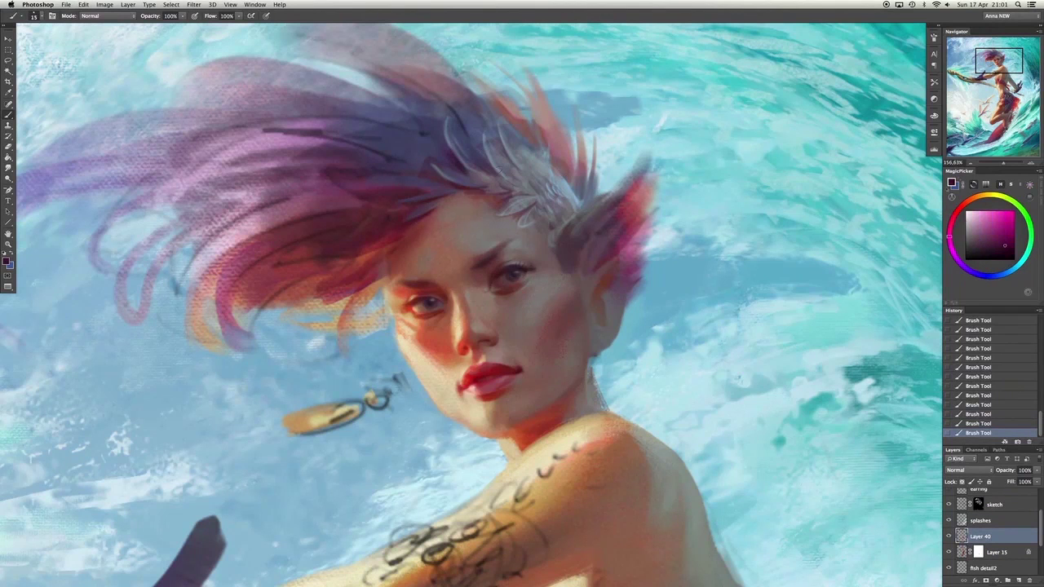
pyautogui.keyDown('alt'); pyautogui.click(627, 192); pyautogui.keyUp('alt')
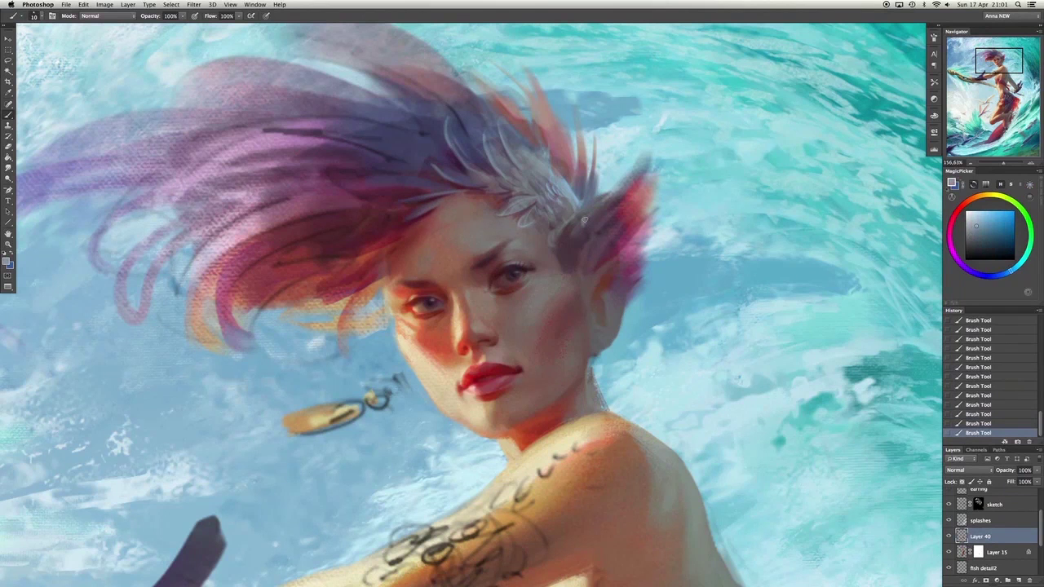
pyautogui.moveTo(571, 220); pyautogui.dragTo(563, 203)
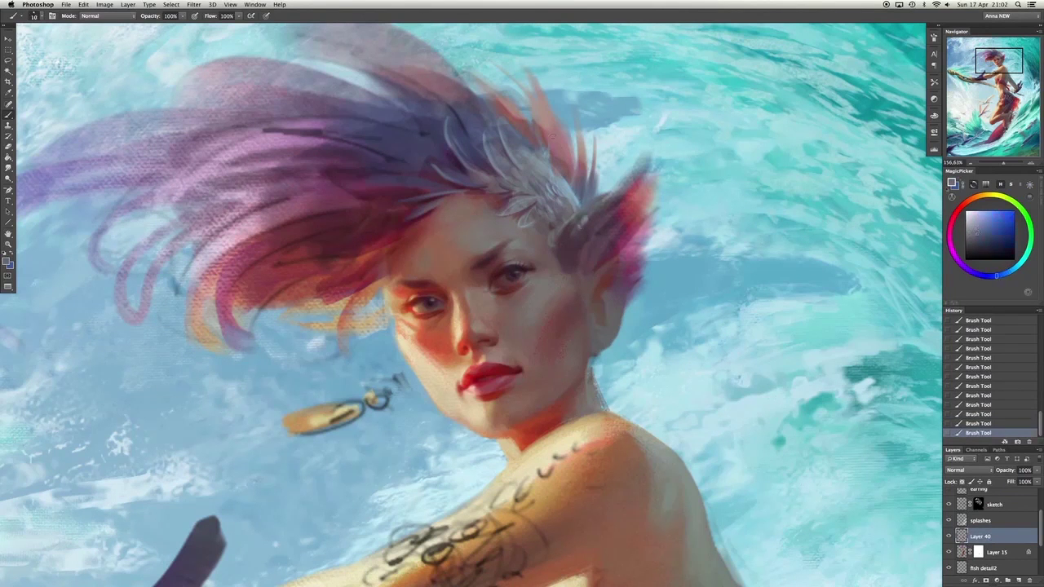
pyautogui.moveTo(505, 90); pyautogui.dragTo(527, 72)
pyautogui.hotkey('ctrl', 'z')
pyautogui.hotkey('ctrl', 's')
# Lighten the crown strands with blue-grey strokes and dabs.
pyautogui.keyDown('alt'); pyautogui.click(451, 168); pyautogui.keyUp('alt')
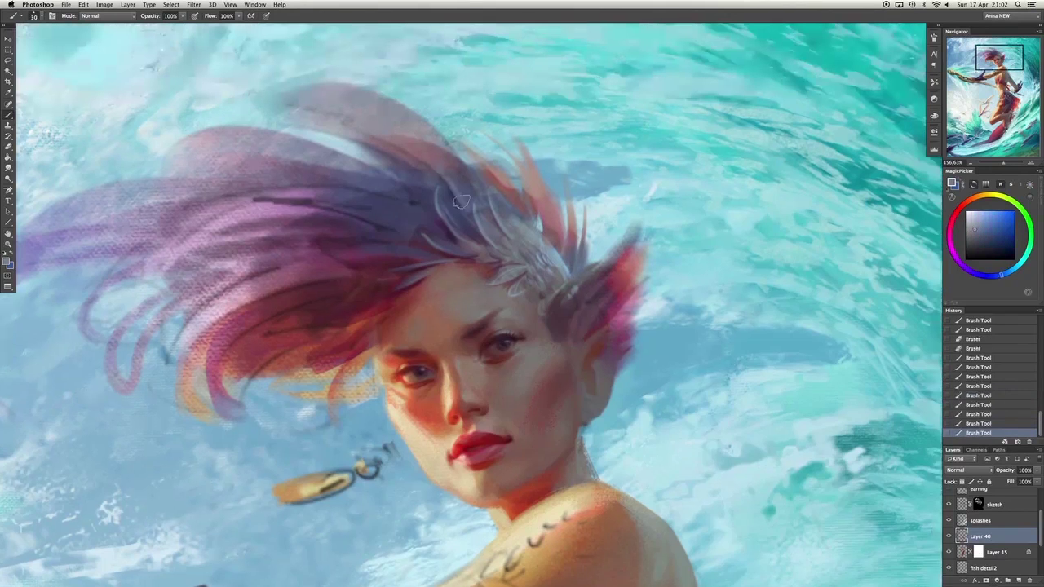
pyautogui.moveTo(498, 188)
pyautogui.mouseDown()
pyautogui.moveTo(457, 244)
pyautogui.moveTo(375, 261)
pyautogui.mouseUp()
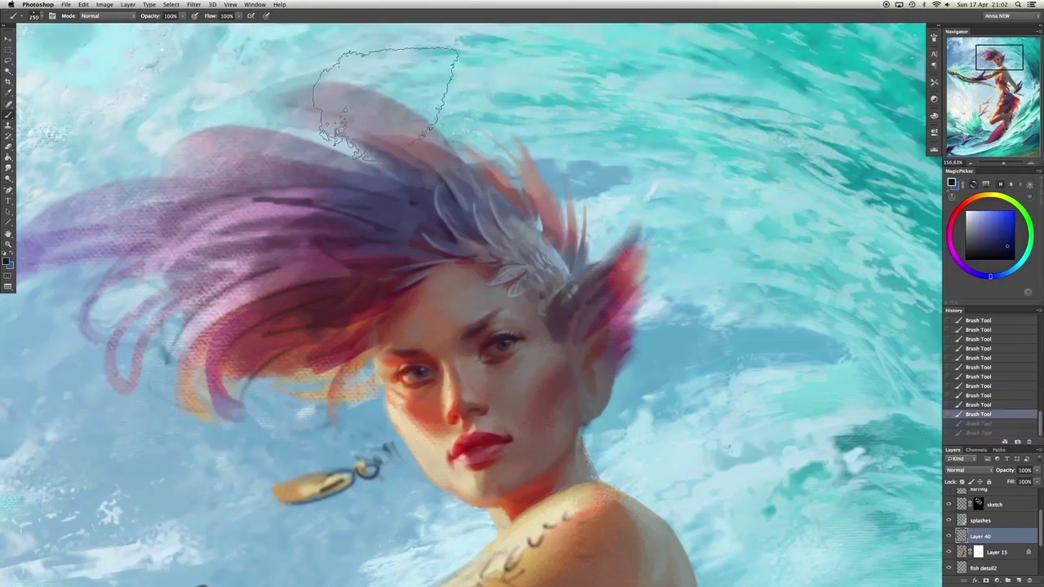
pyautogui.keyDown('alt'); pyautogui.click(781, 210); pyautogui.keyUp('alt')
pyautogui.keyDown('alt'); pyautogui.click(546, 291); pyautogui.keyUp('alt')
pyautogui.click(545, 291)
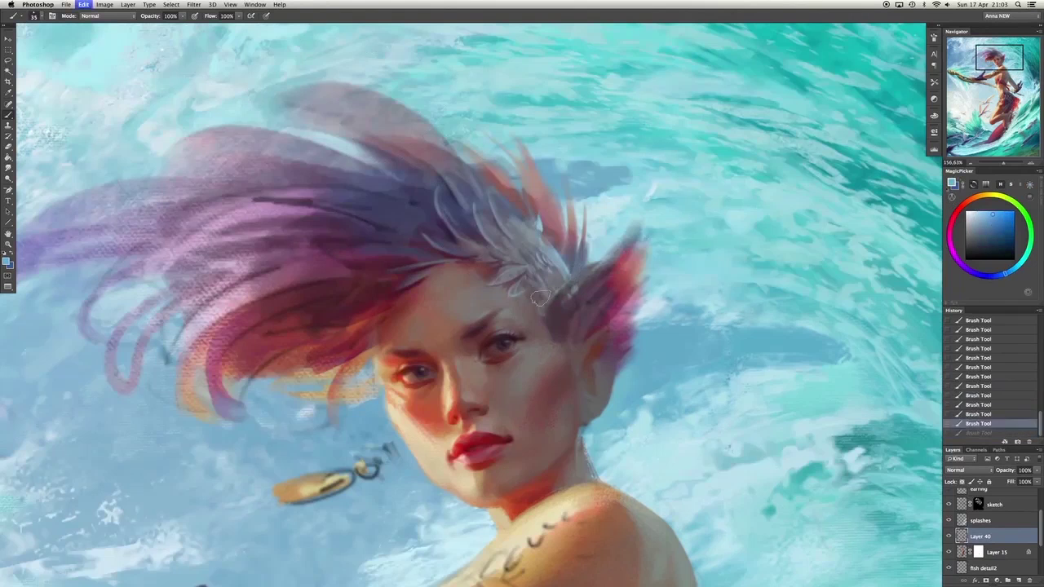
pyautogui.click(546, 291)
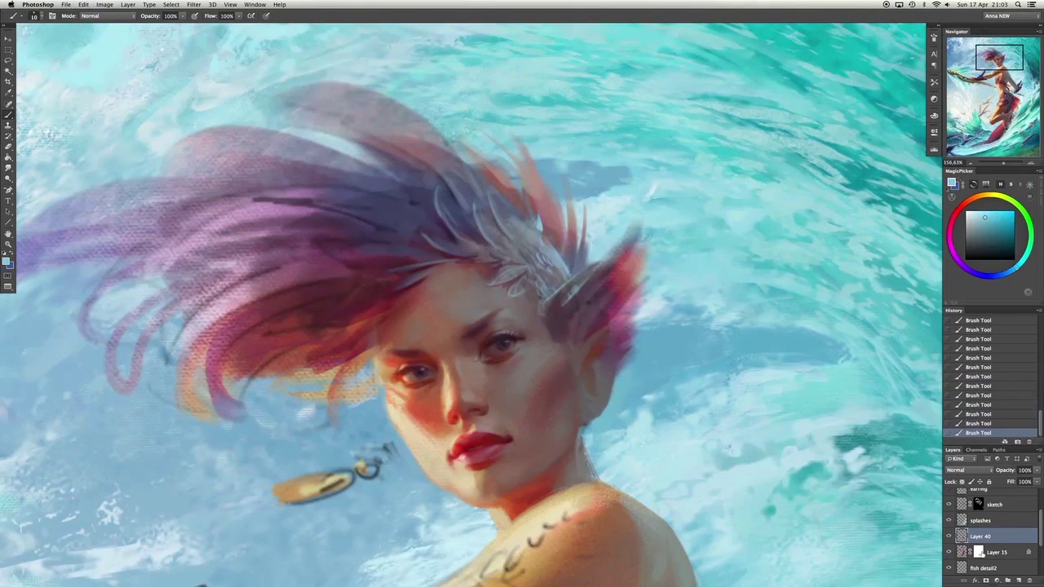
# Erase the right-side hair strands on Layer 15, then apply Layer 15's mask.
pyautogui.hotkey('alt', '[')
pyautogui.press('e')
pyautogui.moveTo(653, 245)
pyautogui.mouseDown()
pyautogui.moveTo(628, 290)
pyautogui.moveTo(625, 331)
pyautogui.mouseUp()
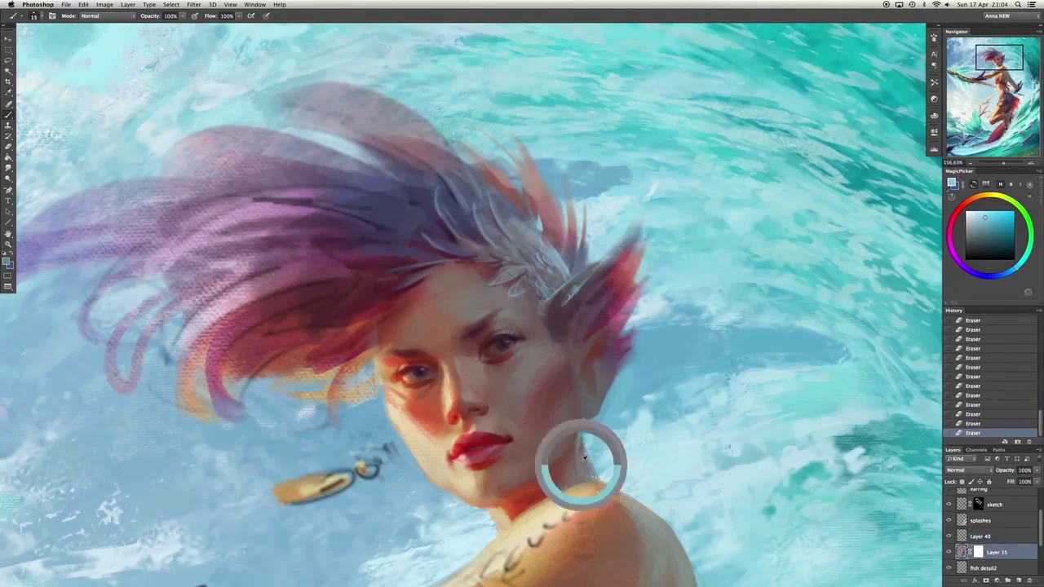
pyautogui.hotkey('ctrl', 'z')
pyautogui.rightClick(979, 552)
pyautogui.click(929, 522)
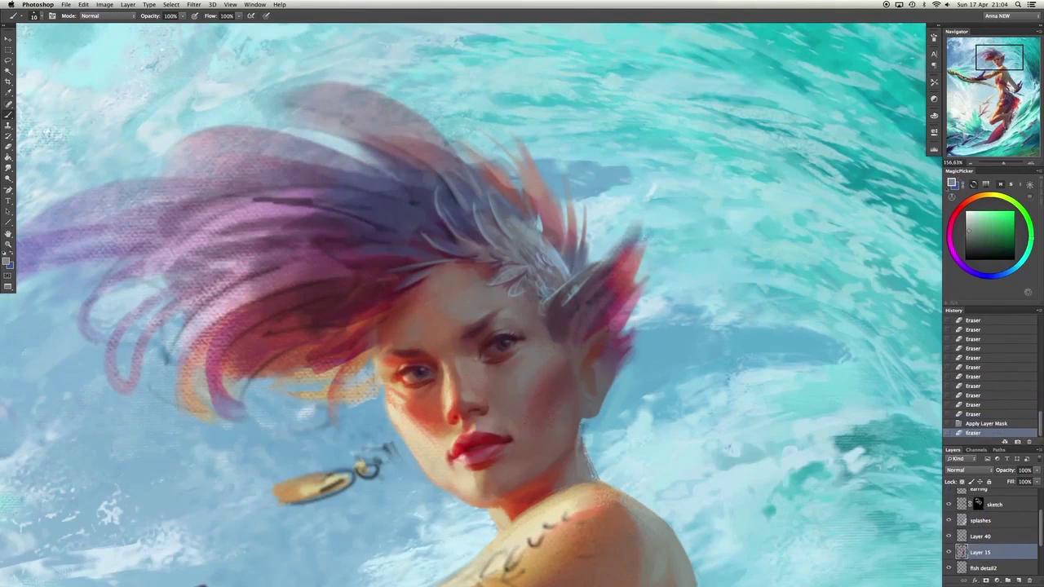
# Erase the sketch lines beside the right ear and shift the view up and left.
pyautogui.hotkey('alt', ']')
pyautogui.hotkey('alt', ']')
pyautogui.hotkey('alt', ']')
pyautogui.moveTo(604, 342); pyautogui.dragTo(599, 457)
pyautogui.moveTo(674, 303); pyautogui.dragTo(616, 205)
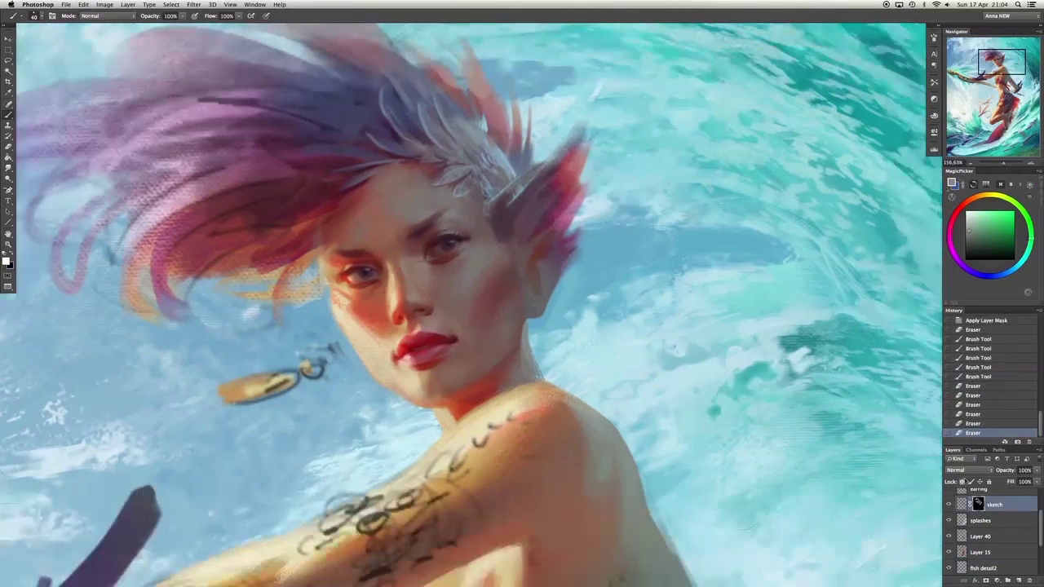
# Paint pink skin shading on the face on Layer 15, undoing strokes that don't fit.
pyautogui.hotkey('alt', '[')
pyautogui.hotkey('alt', '[')
pyautogui.hotkey('alt', '[')
pyautogui.press('b')
pyautogui.moveTo(816, 460); pyautogui.dragTo(828, 473)
pyautogui.moveTo(522, 322)
pyautogui.mouseDown()
pyautogui.moveTo(597, 410)
pyautogui.moveTo(522, 322)
pyautogui.moveTo(607, 447)
pyautogui.moveTo(521, 312)
pyautogui.moveTo(507, 357)
pyautogui.moveTo(551, 280)
pyautogui.moveTo(537, 228)
pyautogui.moveTo(505, 356)
pyautogui.moveTo(514, 274)
pyautogui.moveTo(523, 361)
pyautogui.moveTo(537, 370)
pyautogui.moveTo(605, 204)
pyautogui.moveTo(509, 254)
pyautogui.moveTo(513, 354)
pyautogui.moveTo(528, 293)
pyautogui.mouseUp()
pyautogui.hotkey('ctrl', 'alt', 'z')
pyautogui.hotkey('ctrl', 'alt', 'z')
pyautogui.hotkey('ctrl', 'alt', 'z')
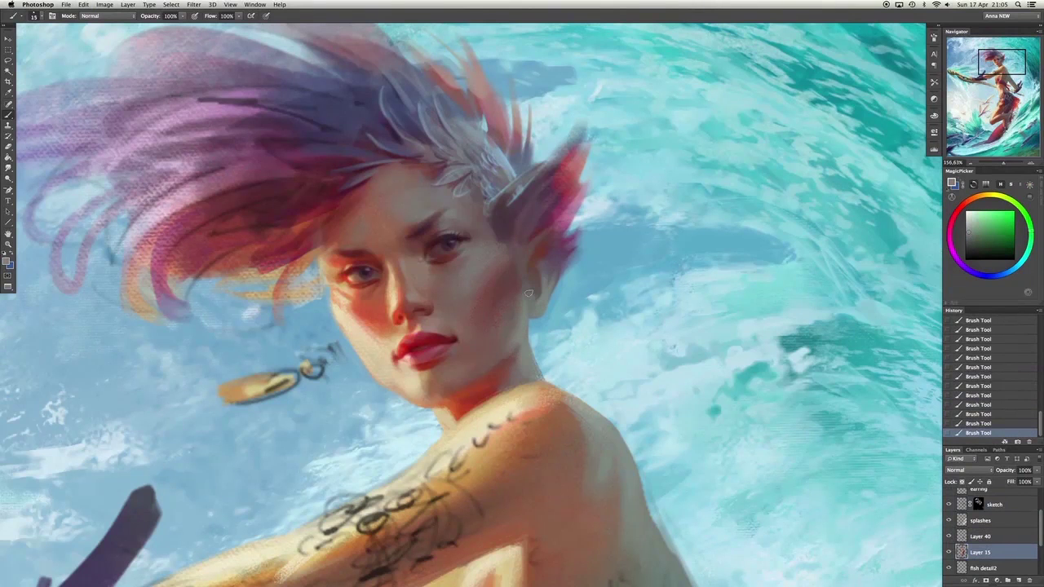
pyautogui.keyDown('alt'); pyautogui.click(548, 219); pyautogui.keyUp('alt')
pyautogui.rightClick(538, 192)
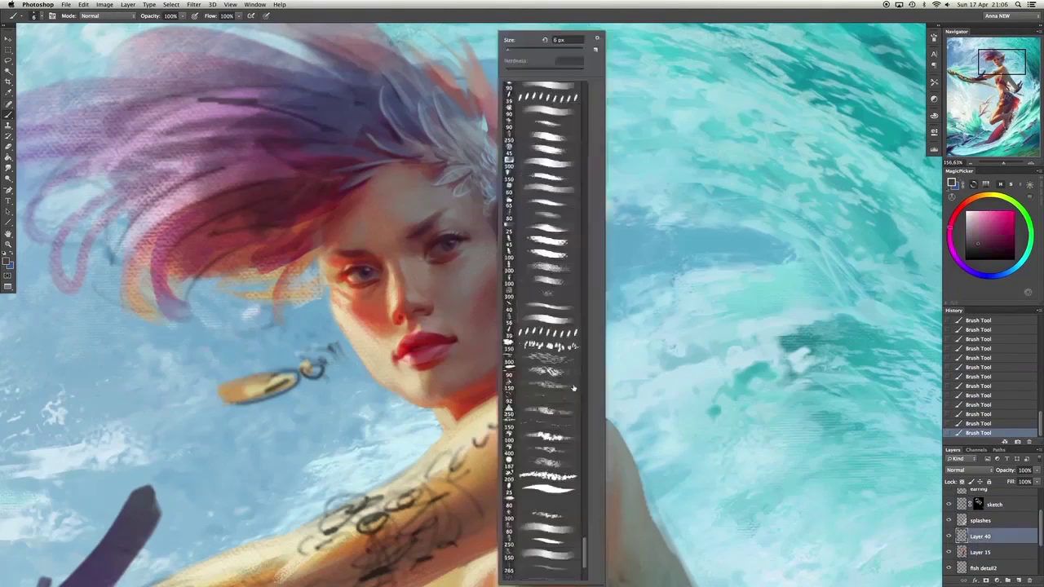
pyautogui.press('Escape')
pyautogui.press('super+alt+z')
pyautogui.press('super+alt+z')
pyautogui.press('super+alt+z')
# On Layer 40, compare light cyan touches and paint light strokes along the hairline above the forehead.
pyautogui.click(982, 537)
pyautogui.press('super+shift+z')
pyautogui.press('super+shift+z')
pyautogui.press('super+shift+z')
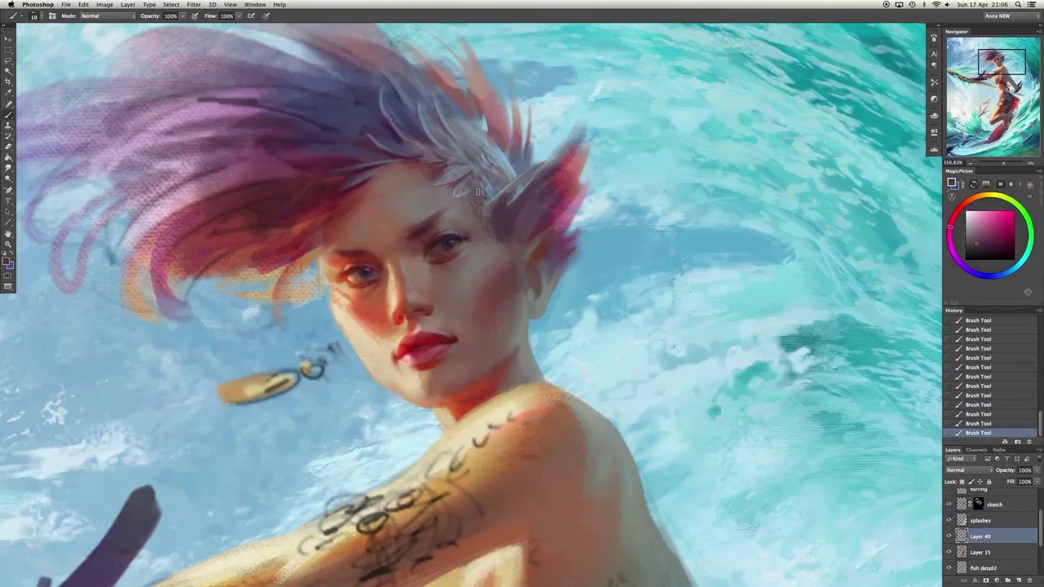
pyautogui.keyDown('alt'); pyautogui.click(488, 197); pyautogui.keyUp('alt')
pyautogui.press('super+z')
pyautogui.press('super+z')
pyautogui.press('super+z')
pyautogui.press('super+z')
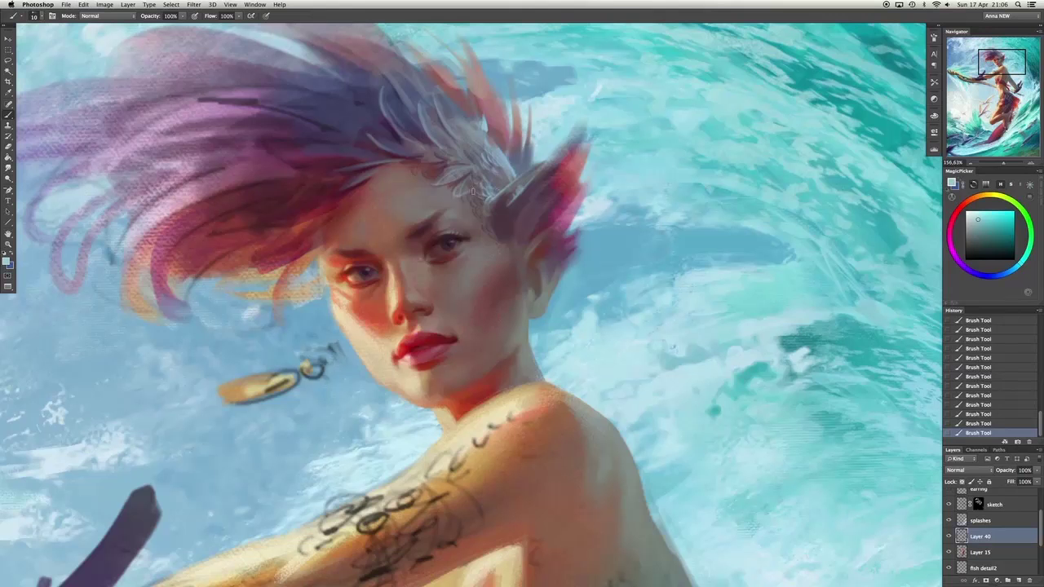
pyautogui.press('super+z')
pyautogui.press('super+z')
pyautogui.press('super+z')
pyautogui.press('super+z')
pyautogui.press('super+z')
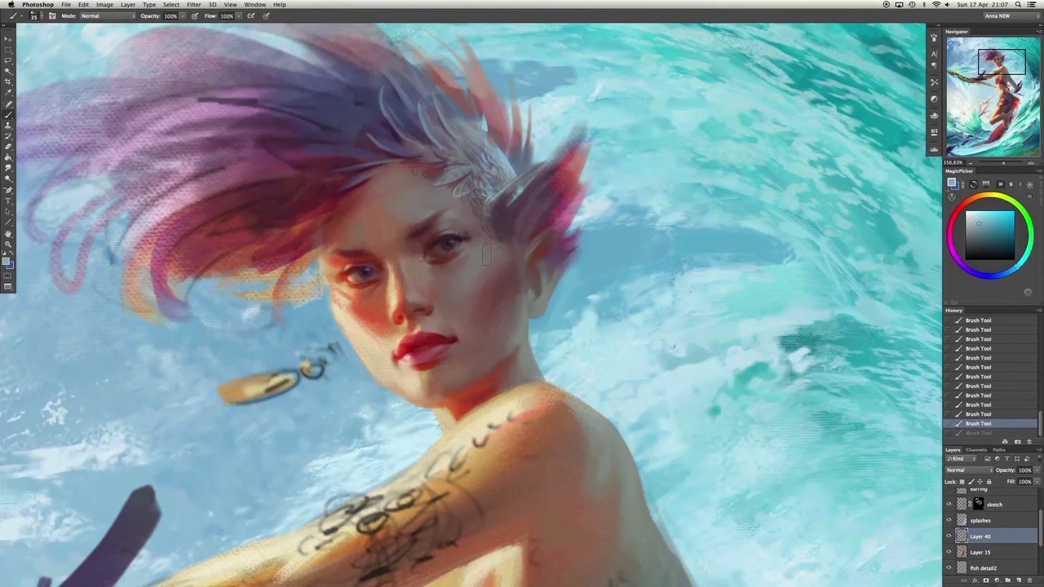
pyautogui.keyDown('alt'); pyautogui.click(388, 172); pyautogui.keyUp('alt')
pyautogui.moveTo(447, 147)
pyautogui.mouseDown()
pyautogui.moveTo(404, 167)
pyautogui.moveTo(438, 167)
pyautogui.moveTo(417, 168)
pyautogui.moveTo(406, 150)
pyautogui.moveTo(389, 257)
pyautogui.moveTo(435, 188)
pyautogui.moveTo(472, 179)
pyautogui.moveTo(438, 197)
pyautogui.moveTo(502, 187)
pyautogui.moveTo(458, 178)
pyautogui.moveTo(422, 205)
pyautogui.moveTo(422, 150)
pyautogui.moveTo(393, 135)
pyautogui.moveTo(413, 208)
pyautogui.mouseUp()
pyautogui.press('x')
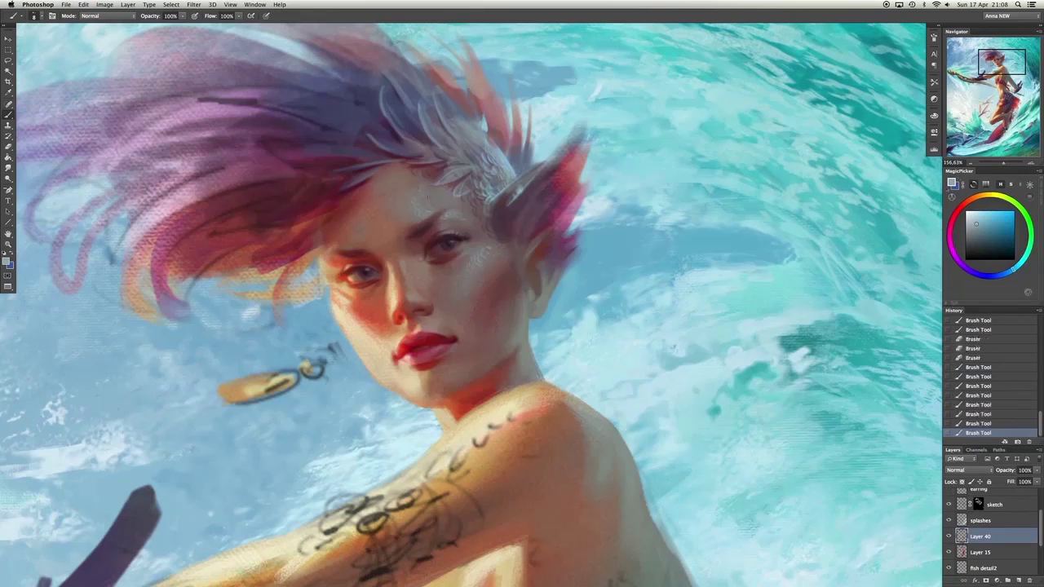
# Paint purple and magenta strokes into the hair, adding a thin spike beside the ear.
pyautogui.moveTo(380, 181); pyautogui.dragTo(462, 279)
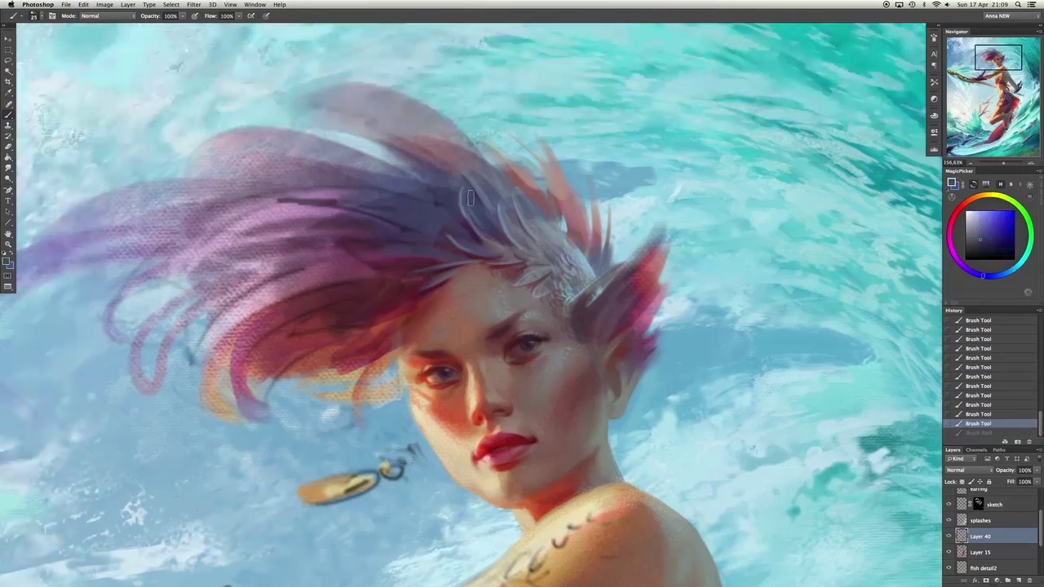
pyautogui.moveTo(473, 163)
pyautogui.mouseDown()
pyautogui.moveTo(443, 199)
pyautogui.moveTo(447, 174)
pyautogui.moveTo(467, 222)
pyautogui.mouseUp()
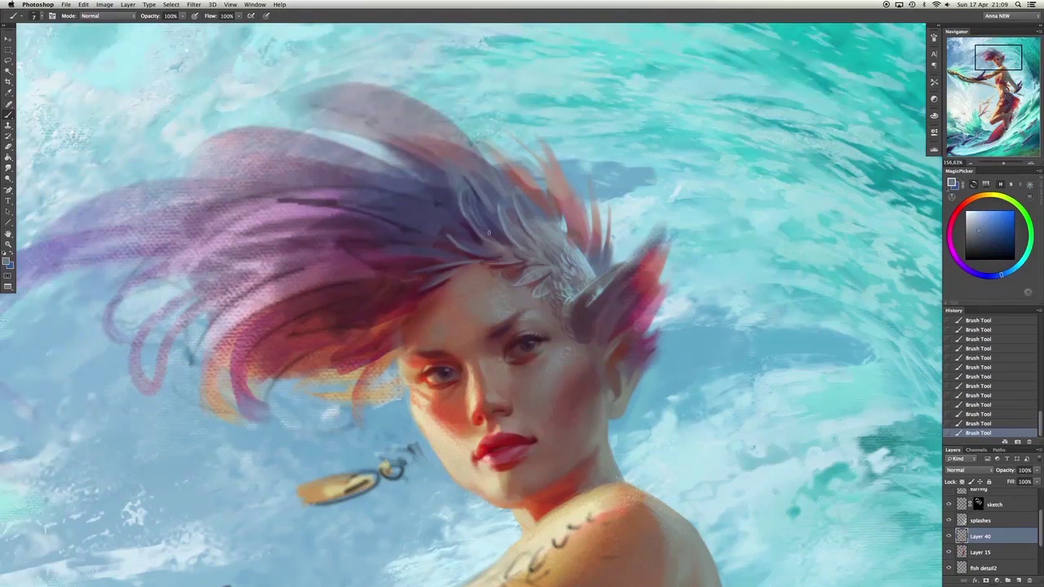
pyautogui.keyDown('alt'); pyautogui.click(483, 233); pyautogui.keyUp('alt')
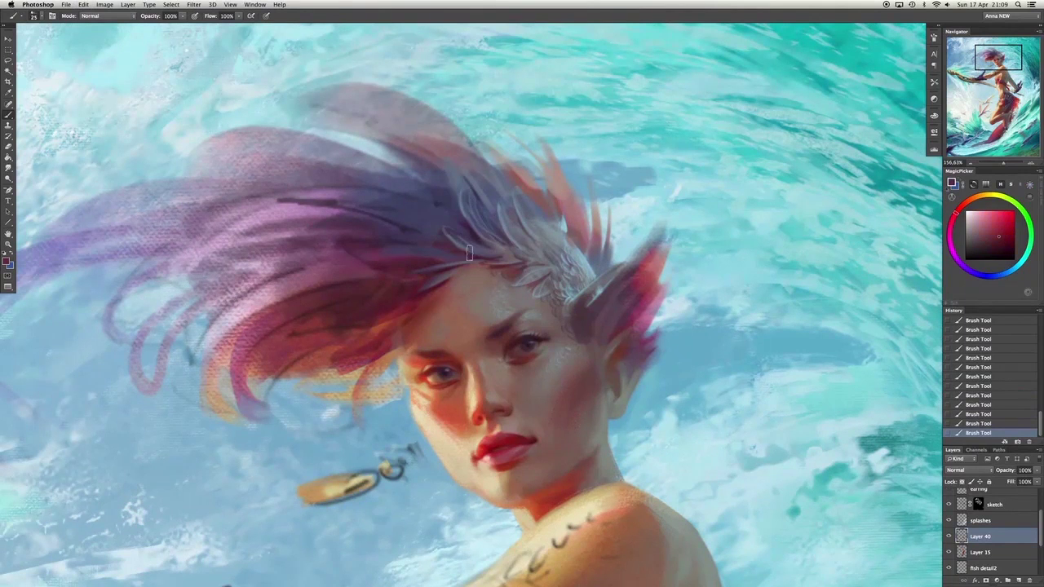
pyautogui.moveTo(469, 254); pyautogui.dragTo(497, 243)
pyautogui.keyDown('alt'); pyautogui.click(503, 257); pyautogui.keyUp('alt')
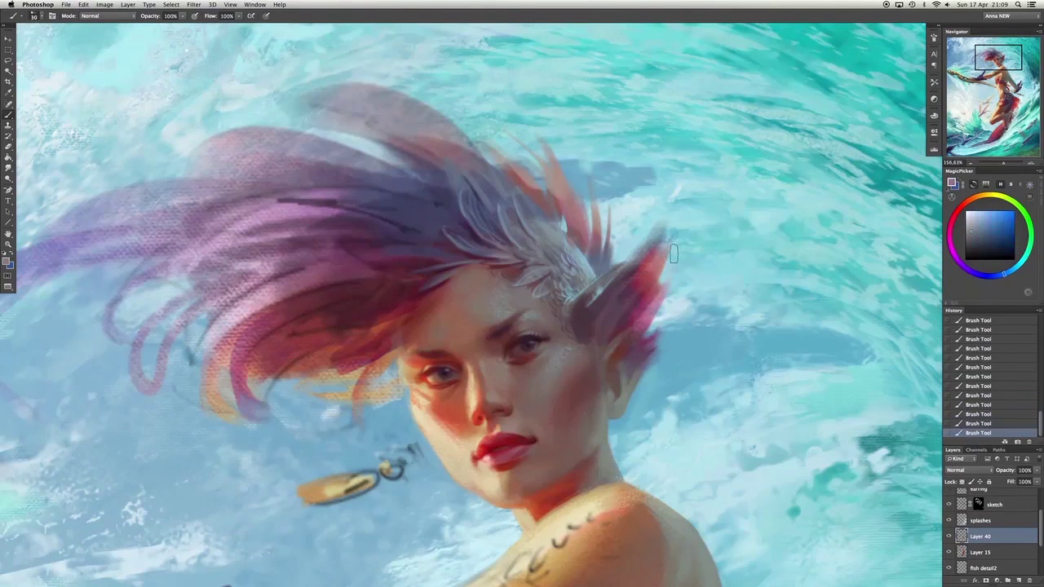
pyautogui.keyDown('alt'); pyautogui.click(560, 203); pyautogui.keyUp('alt')
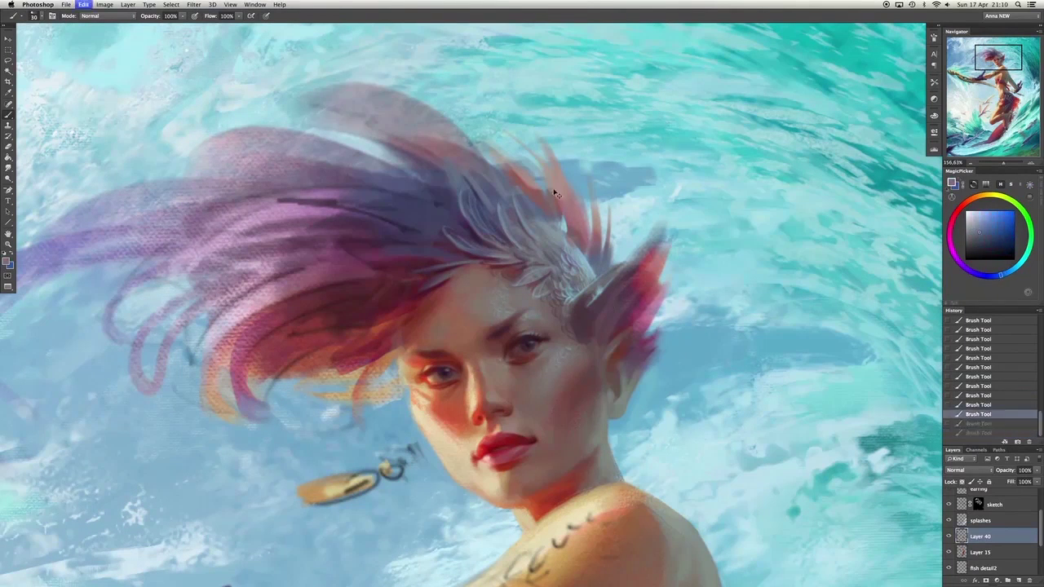
pyautogui.moveTo(649, 248); pyautogui.dragTo(683, 190)
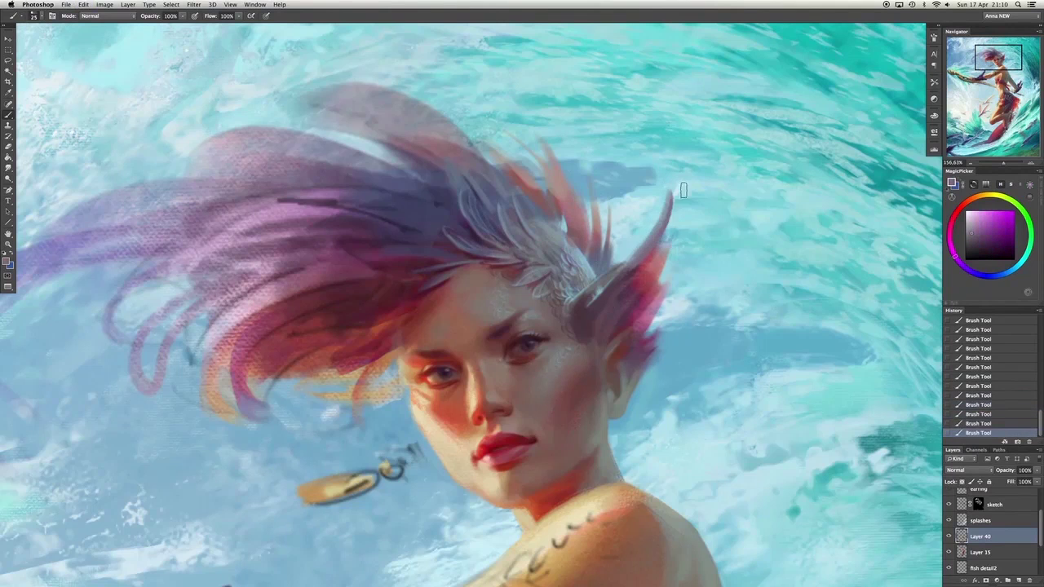
# Try red and pink-red strokes on the lower hair, undoing the rejected ones.
pyautogui.press('b')
pyautogui.moveTo(280, 334)
pyautogui.mouseDown()
pyautogui.moveTo(338, 315)
pyautogui.moveTo(361, 359)
pyautogui.moveTo(320, 381)
pyautogui.mouseUp()
pyautogui.keyDown('alt'); pyautogui.click(363, 316); pyautogui.keyUp('alt')
pyautogui.keyDown('alt'); pyautogui.click(337, 367); pyautogui.keyUp('alt')
pyautogui.hotkey('ctrl', 'z')
pyautogui.moveTo(236, 322); pyautogui.dragTo(236, 367)
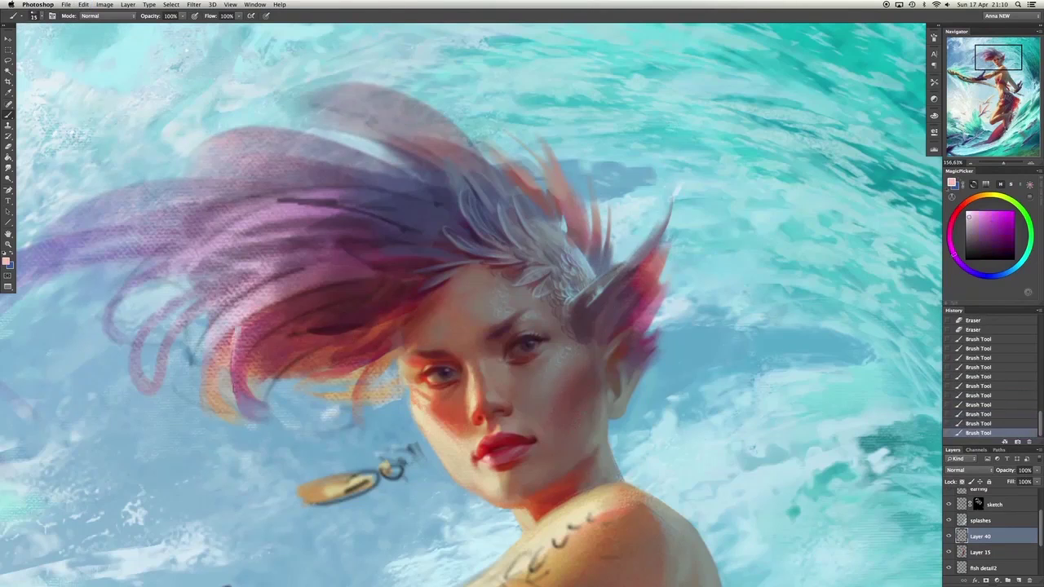
pyautogui.hotkey('ctrl', 'z')
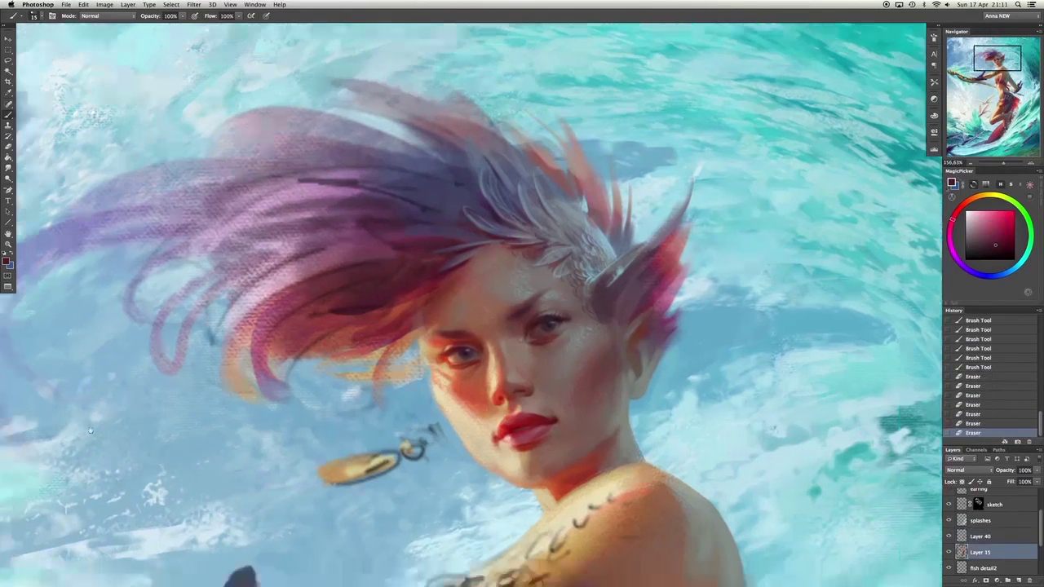
pyautogui.keyDown('alt'); pyautogui.click(366, 369); pyautogui.keyUp('alt')
# Smudge the hair strands near the temple to blend them.
pyautogui.press('r')
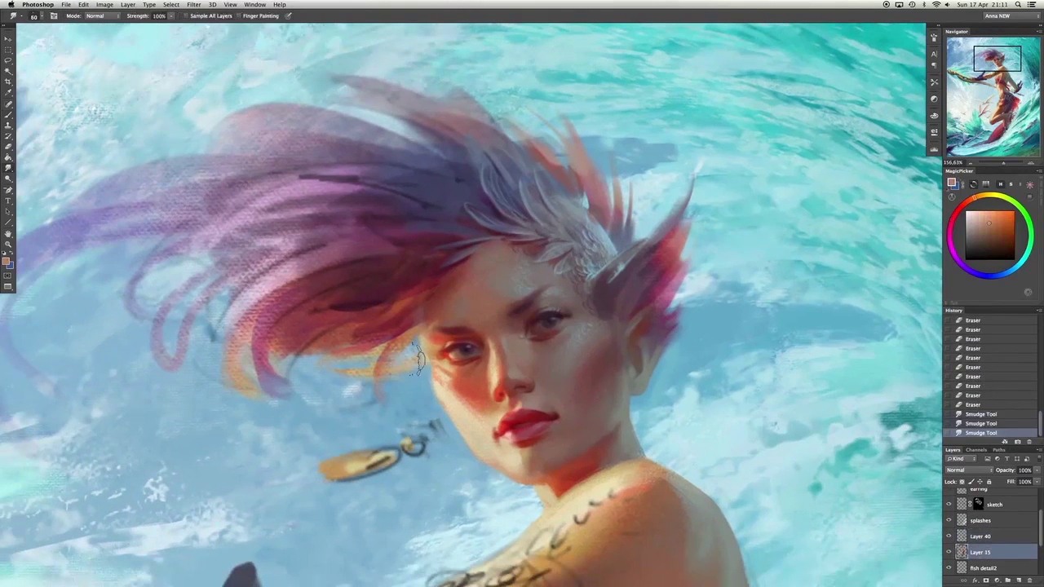
pyautogui.moveTo(361, 359); pyautogui.dragTo(379, 375)
pyautogui.moveTo(379, 376); pyautogui.dragTo(390, 408)
pyautogui.scroll(-2, 489, 286)
pyautogui.hotkey('alt', ']')
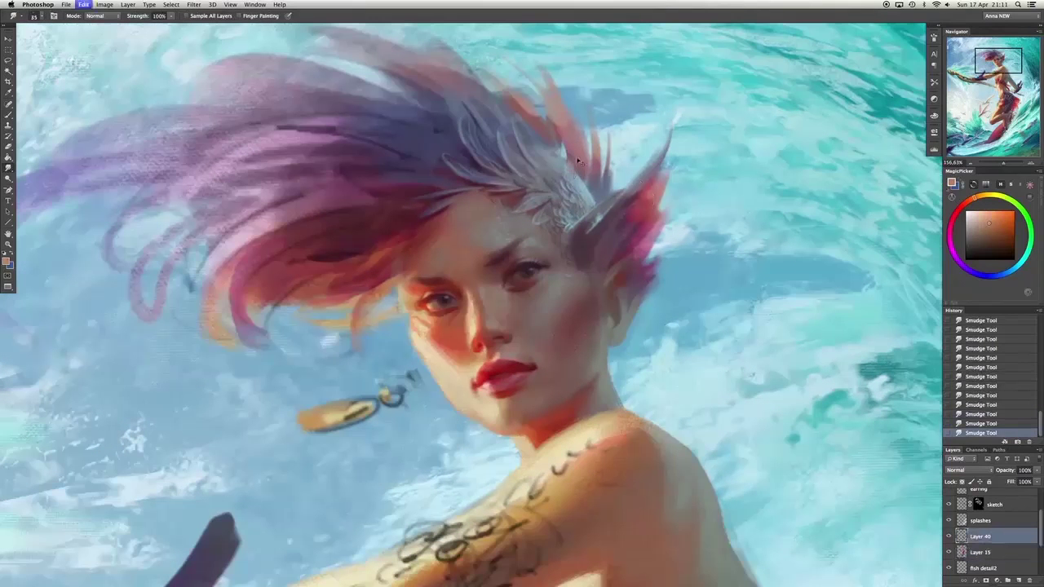
# Paint broad yellow and orange strokes over the hair with an enlarged brush.
pyautogui.press('b')
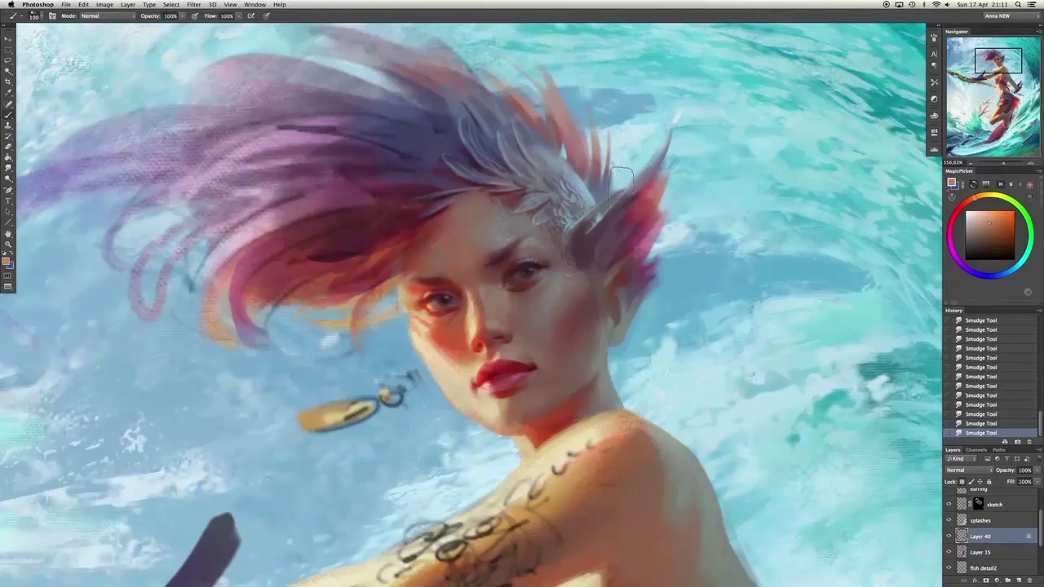
pyautogui.keyDown('alt'); pyautogui.click(512, 93); pyautogui.keyUp('alt')
pyautogui.moveTo(522, 49)
pyautogui.mouseDown()
pyautogui.moveTo(571, 139)
pyautogui.moveTo(591, 146)
pyautogui.moveTo(692, 110)
pyautogui.mouseUp()
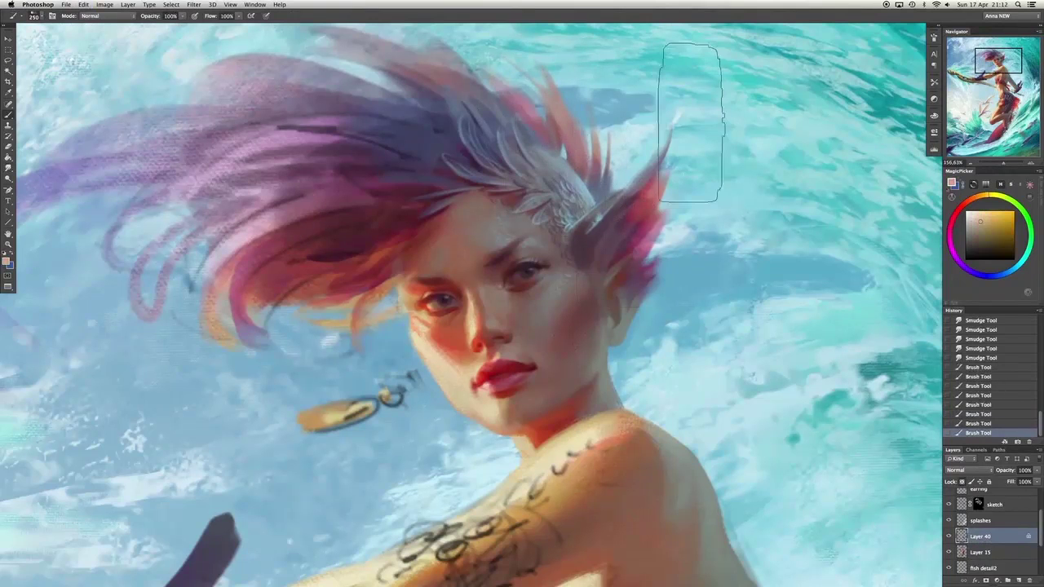
pyautogui.scroll(2, 522, 245)
pyautogui.press(']')
pyautogui.press(']')
pyautogui.hotkey('alt', '[')
pyautogui.moveTo(383, 49); pyautogui.dragTo(400, 94)
# Test a large stroke on Layer 15, undo it, and add an empty Layer 41.
pyautogui.click(985, 202)
pyautogui.moveTo(384, 41); pyautogui.dragTo(440, 98)
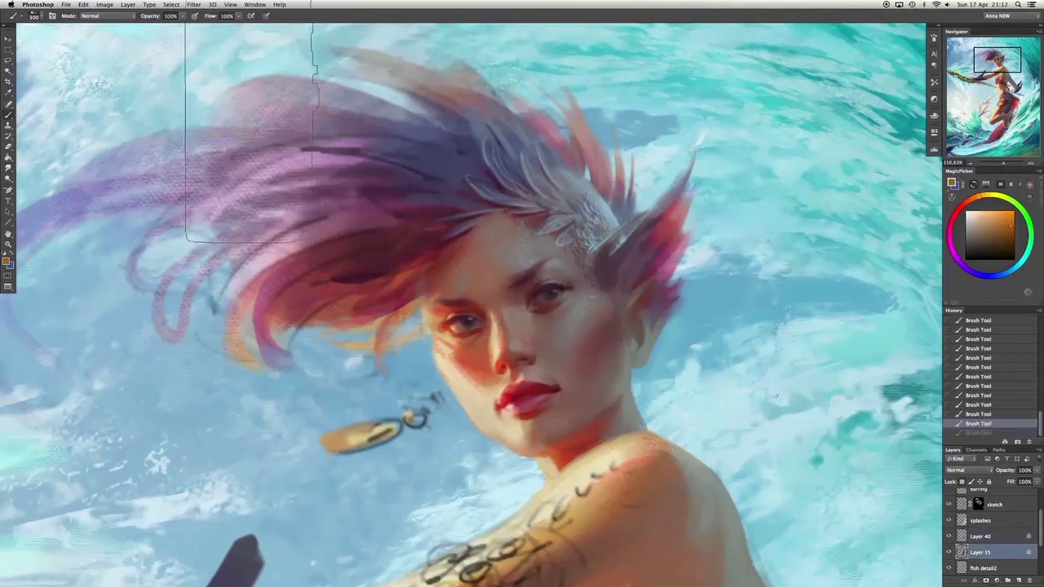
pyautogui.press('super+z')
pyautogui.press(']')
pyautogui.hscroll(-4, 244, 175)
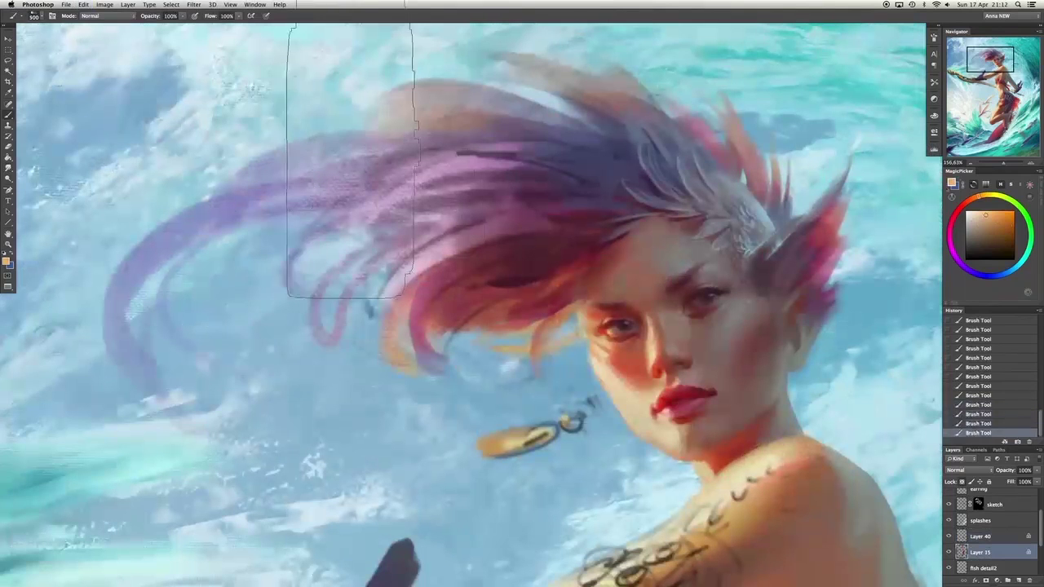
pyautogui.press('super+alt+shift+n')
# Paint short red strokes in the hair by the ear and erase a small patch.
pyautogui.moveTo(695, 195); pyautogui.dragTo(629, 231)
pyautogui.press('[')
pyautogui.press('[')
pyautogui.press('[')
pyautogui.press('[')
pyautogui.press('[')
pyautogui.press('[')
pyautogui.press('[')
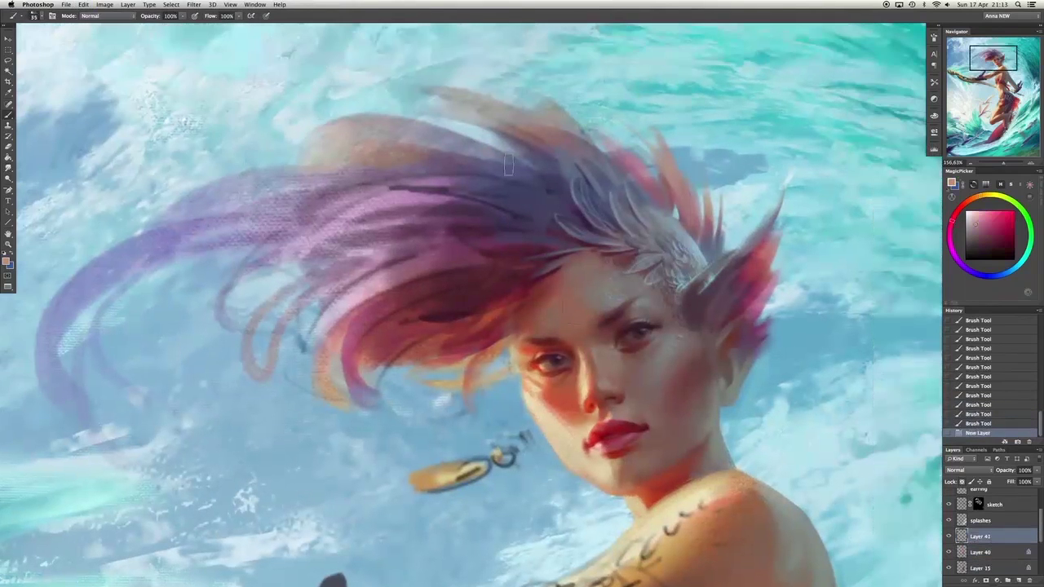
pyautogui.moveTo(507, 184); pyautogui.dragTo(559, 156)
pyautogui.moveTo(488, 236)
pyautogui.mouseDown()
pyautogui.moveTo(539, 155)
pyautogui.moveTo(551, 176)
pyautogui.mouseUp()
pyautogui.press('super+alt+z')
pyautogui.press('super+alt+z')
pyautogui.press('e')
pyautogui.moveTo(547, 167)
pyautogui.mouseDown()
pyautogui.moveTo(558, 179)
pyautogui.moveTo(531, 155)
pyautogui.moveTo(514, 183)
pyautogui.mouseUp()
pyautogui.press('b')
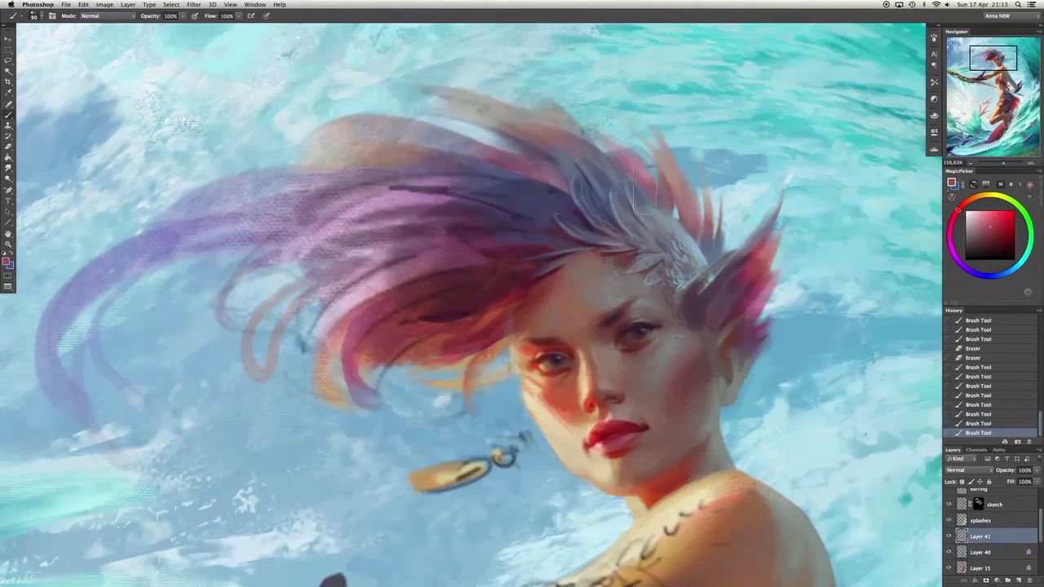
# Repaint the upper hair strands in purple.
pyautogui.click(973, 274)
pyautogui.click(1003, 248)
pyautogui.moveTo(497, 115)
pyautogui.mouseDown()
pyautogui.moveTo(580, 192)
pyautogui.moveTo(551, 155)
pyautogui.moveTo(571, 192)
pyautogui.mouseUp()
pyautogui.keyDown('alt'); pyautogui.click(561, 168); pyautogui.keyUp('alt')
pyautogui.press('super+z')
pyautogui.press('super+s')
# Repaint strands in the middle of the hair with sampled hair colours.
pyautogui.keyDown('alt'); pyautogui.click(443, 233); pyautogui.keyUp('alt')
pyautogui.moveTo(443, 233)
pyautogui.mouseDown()
pyautogui.moveTo(408, 299)
pyautogui.moveTo(367, 269)
pyautogui.mouseUp()
pyautogui.press('super+z')
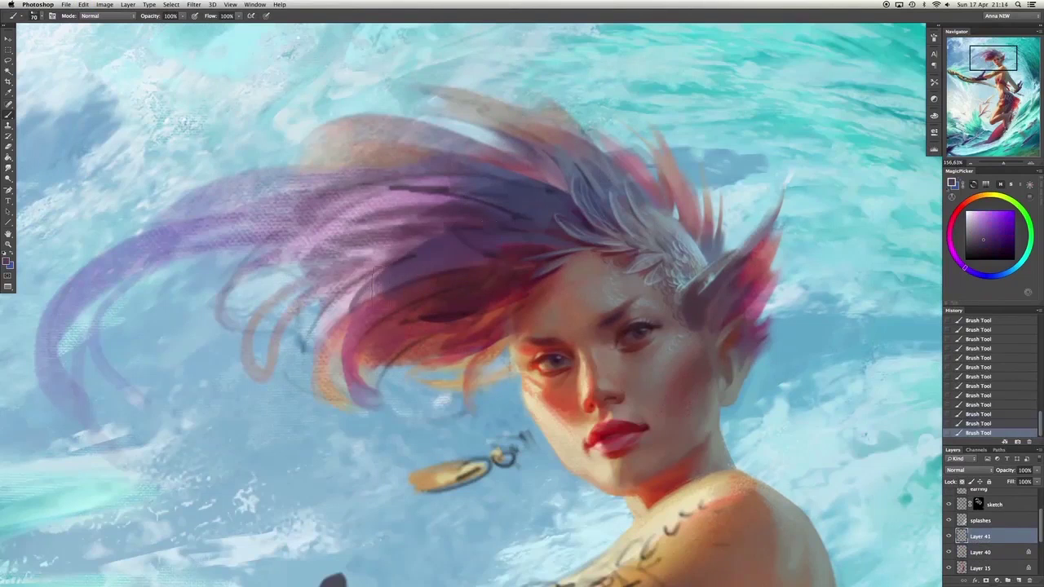
pyautogui.keyDown('alt'); pyautogui.click(362, 261); pyautogui.keyUp('alt')
pyautogui.press('super+z')
pyautogui.keyDown('alt'); pyautogui.click(459, 182); pyautogui.keyUp('alt')
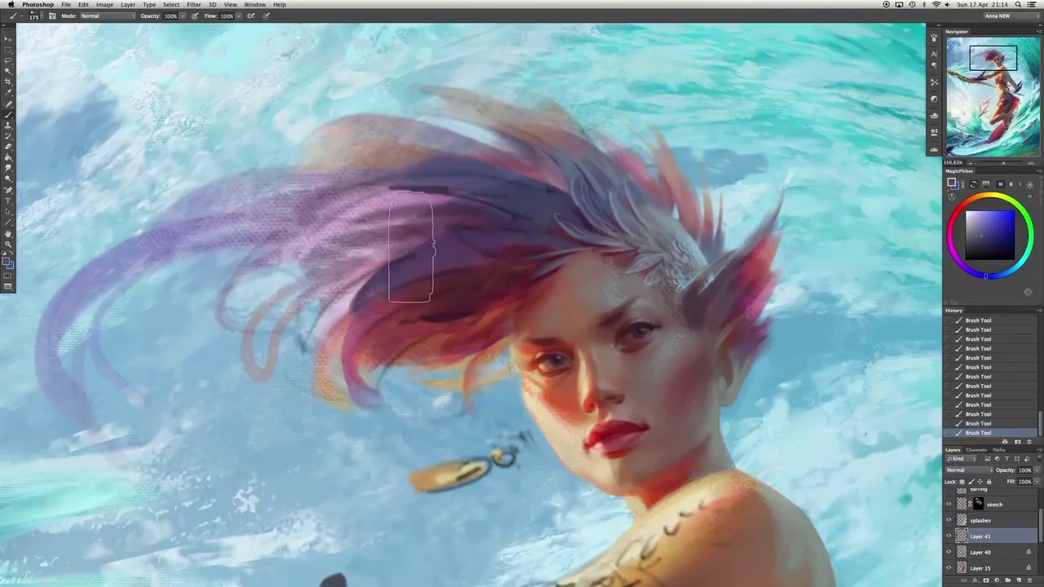
# Add a layer mask to Layer 15 hiding the long purple strands at left.
pyautogui.click(979, 567)
pyautogui.click(987, 580)
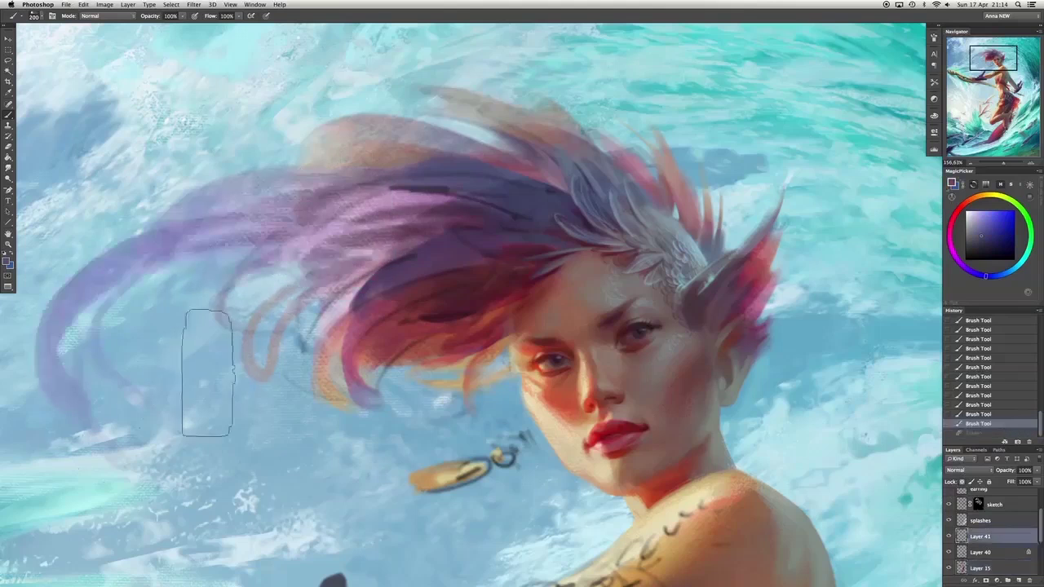
pyautogui.moveTo(204, 372)
pyautogui.mouseDown()
pyautogui.moveTo(302, 220)
pyautogui.moveTo(291, 398)
pyautogui.moveTo(261, 314)
pyautogui.mouseUp()
pyautogui.rightClick(978, 568)
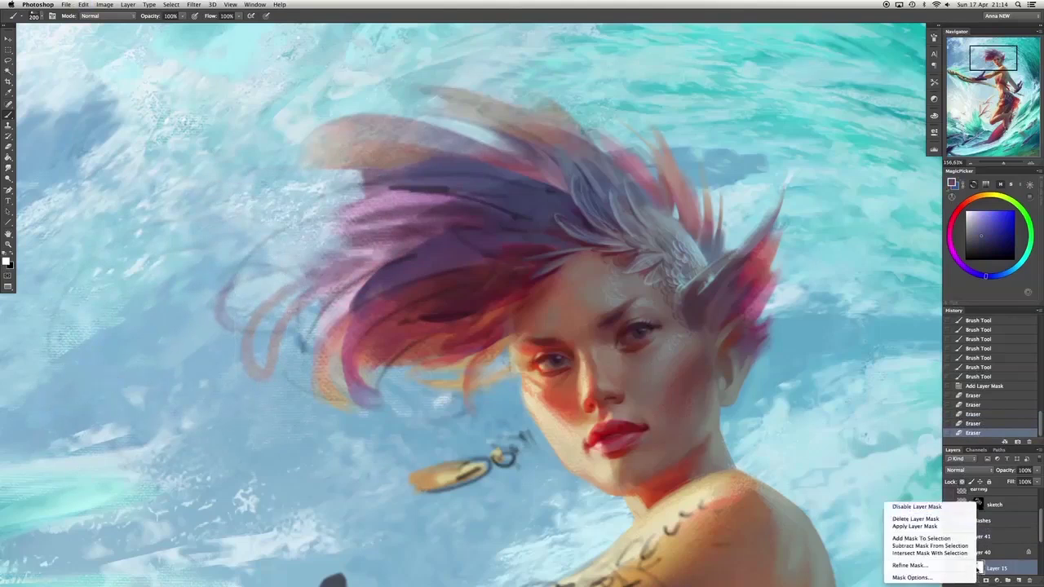
pyautogui.click(905, 543)
pyautogui.press('super+z')
pyautogui.moveTo(375, 181)
pyautogui.mouseDown()
pyautogui.moveTo(291, 168)
pyautogui.moveTo(391, 129)
pyautogui.mouseUp()
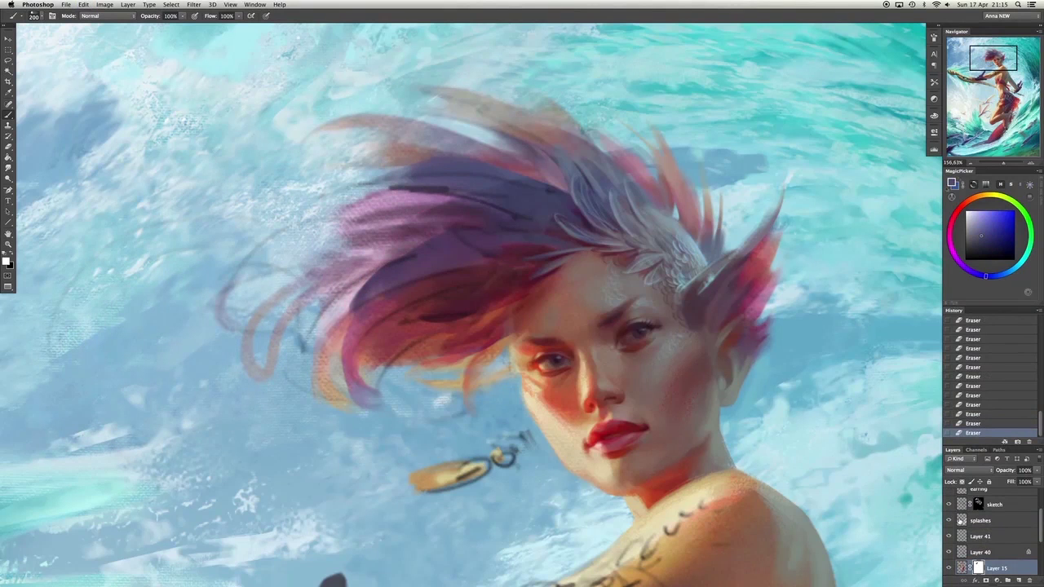
# Repaint the hair spikes in orange on Layer 40.
pyautogui.press('b')
pyautogui.click(981, 552)
pyautogui.keyDown('alt'); pyautogui.click(792, 302); pyautogui.keyUp('alt')
pyautogui.moveTo(685, 187); pyautogui.dragTo(739, 110)
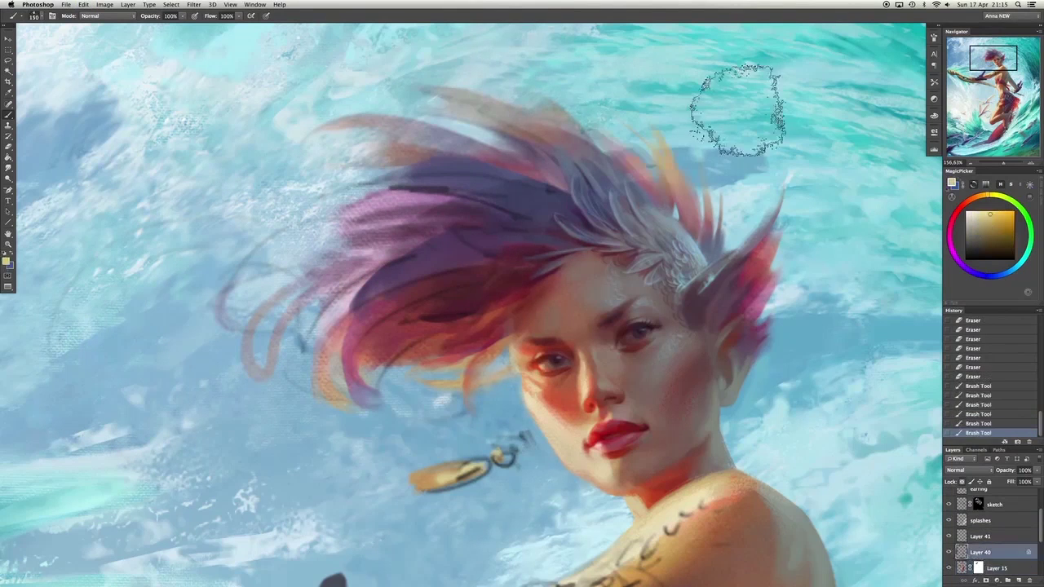
pyautogui.press('super+z')
# Paint pink strokes into the left hair on Layer 15.
pyautogui.click(997, 567)
pyautogui.moveTo(434, 238); pyautogui.dragTo(369, 210)
pyautogui.press('[')
pyautogui.press('[')
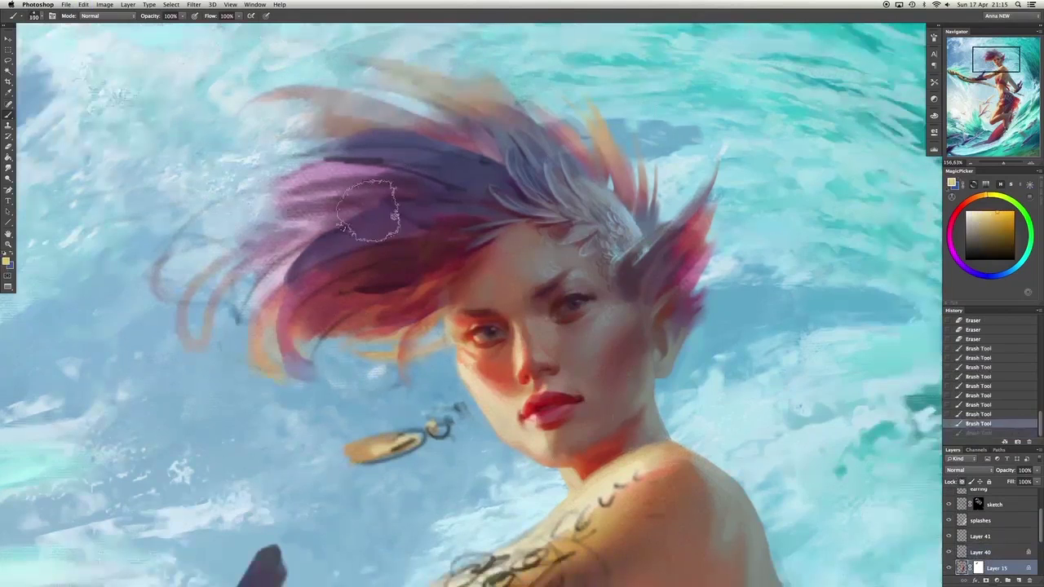
pyautogui.keyDown('alt'); pyautogui.click(367, 211); pyautogui.keyUp('alt')
pyautogui.press(']')
pyautogui.press(']')
pyautogui.press(']')
pyautogui.press(']')
pyautogui.press(']')
pyautogui.press(']')
pyautogui.moveTo(187, 401); pyautogui.dragTo(342, 187)
pyautogui.press('super+z')
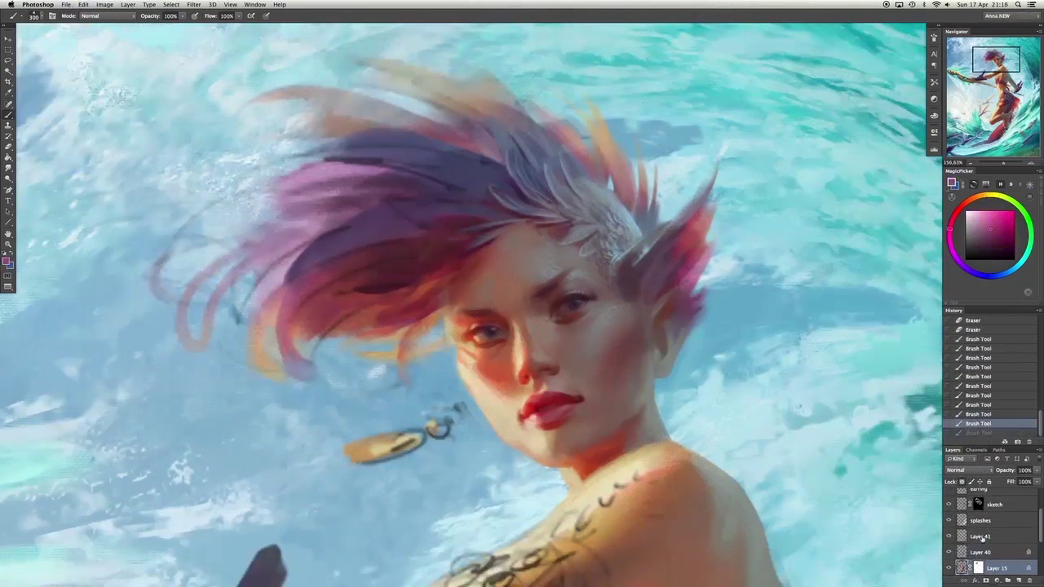
# Erase leftover sketch lines beside the head on the sketch layer.
pyautogui.click(983, 538)
pyautogui.click(995, 504)
pyautogui.press('e')
pyautogui.scroll(-2, 163, 261)
pyautogui.moveTo(77, 280); pyautogui.dragTo(221, 349)
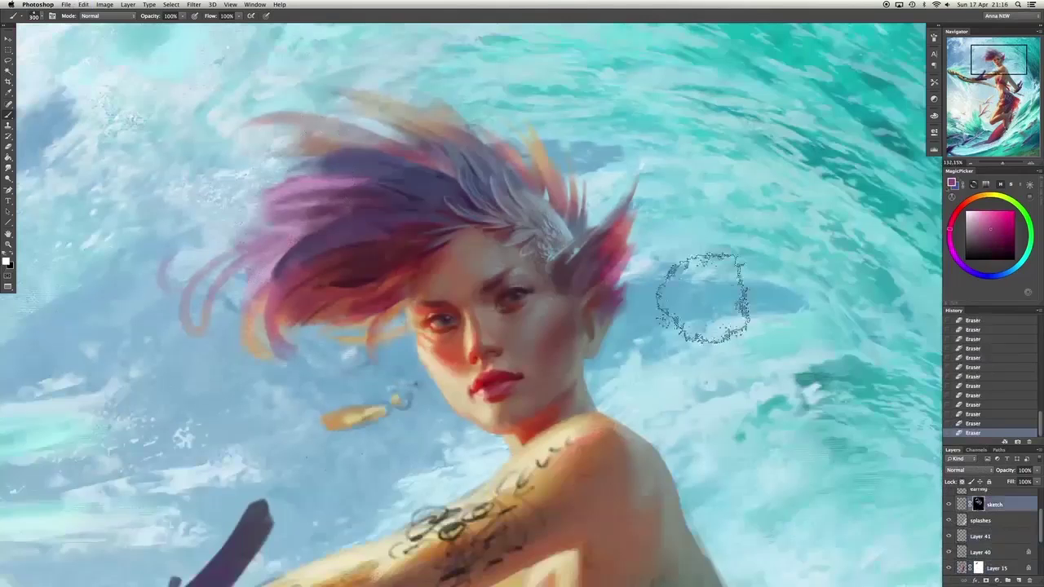
# Toggle the earring layer's visibility and select Layer 41 for brush painting.
pyautogui.scroll(1, 979, 522)
pyautogui.click(949, 508)
pyautogui.click(948, 510)
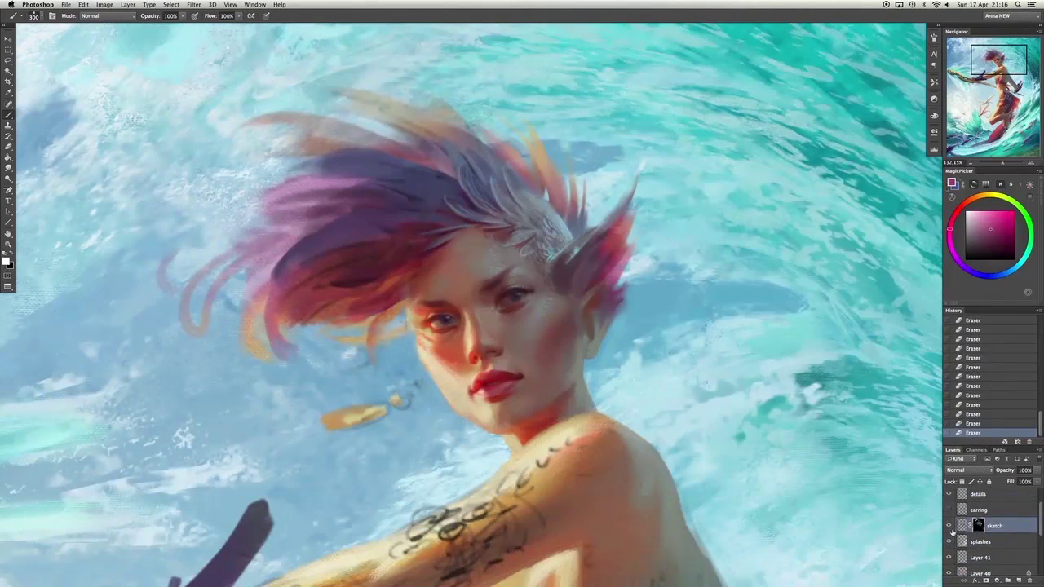
pyautogui.click(990, 555)
pyautogui.press('b')
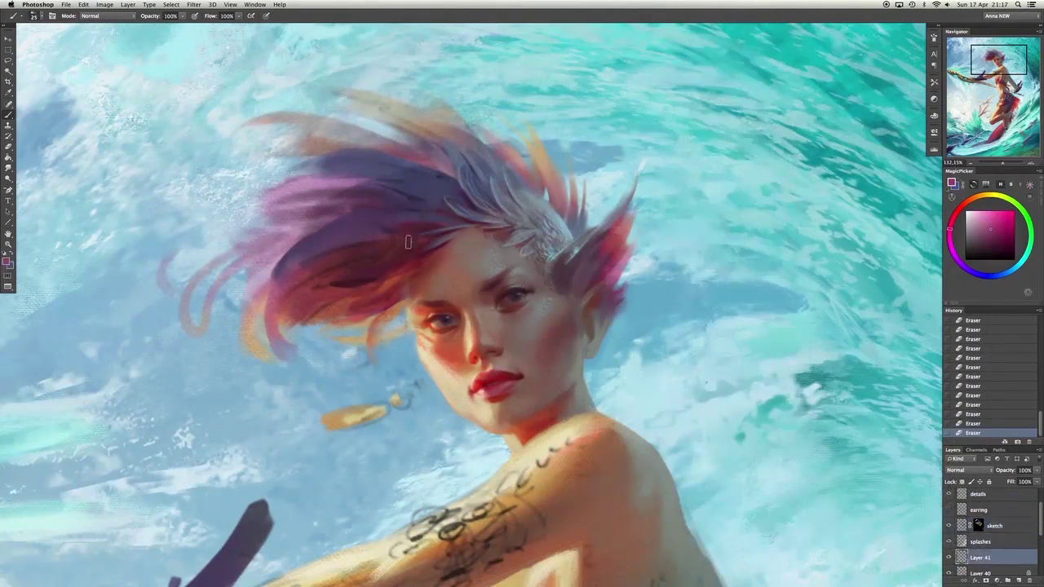
# Try purple and red-orange strokes on the hair, then undo them.
pyautogui.moveTo(408, 233)
pyautogui.mouseDown()
pyautogui.moveTo(412, 217)
pyautogui.moveTo(384, 224)
pyautogui.mouseUp()
pyautogui.keyDown('alt'); pyautogui.click(378, 231); pyautogui.keyUp('alt')
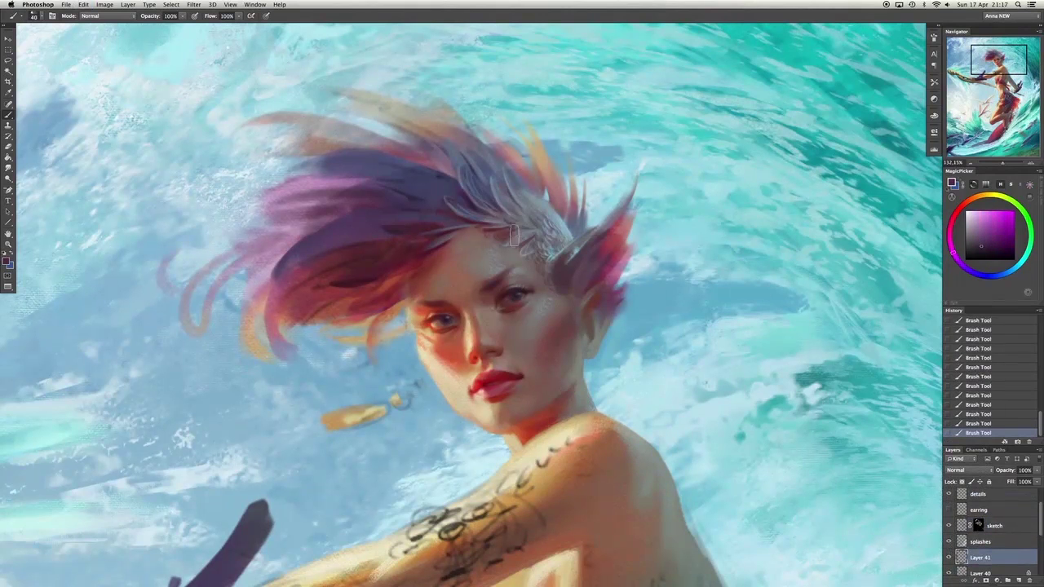
pyautogui.keyDown('alt'); pyautogui.click(425, 216); pyautogui.keyUp('alt')
pyautogui.keyDown('alt'); pyautogui.click(415, 234); pyautogui.keyUp('alt')
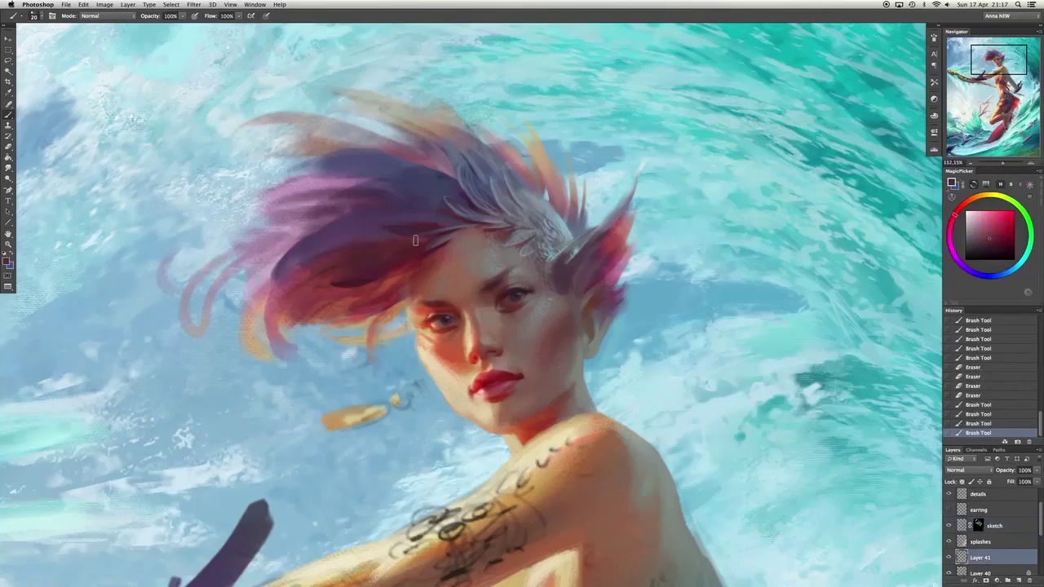
pyautogui.moveTo(329, 273)
pyautogui.mouseDown()
pyautogui.moveTo(353, 284)
pyautogui.moveTo(368, 264)
pyautogui.mouseUp()
pyautogui.keyDown('alt'); pyautogui.click(359, 253); pyautogui.keyUp('alt')
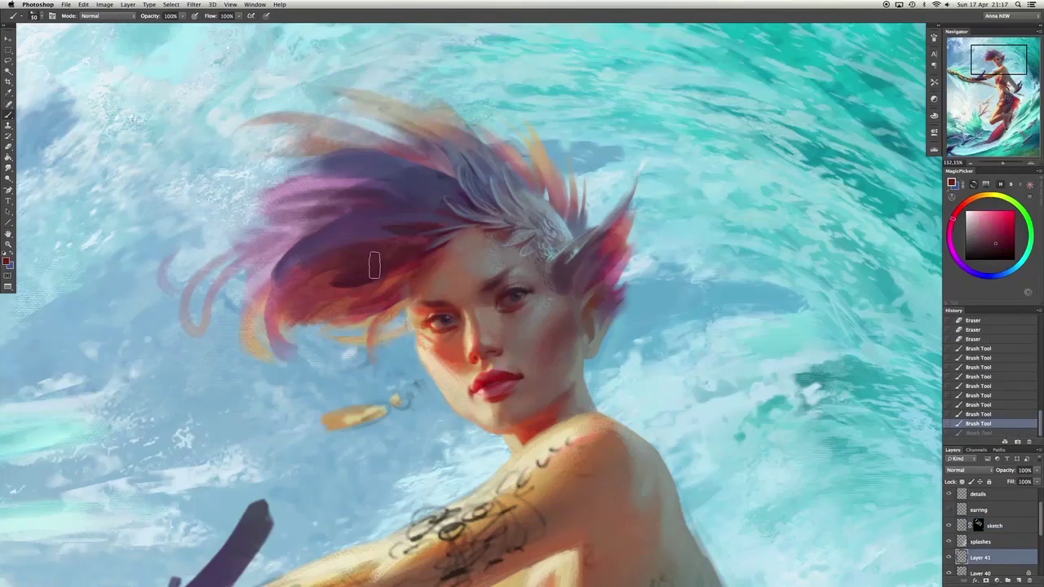
pyautogui.keyDown('alt'); pyautogui.click(519, 200); pyautogui.keyUp('alt')
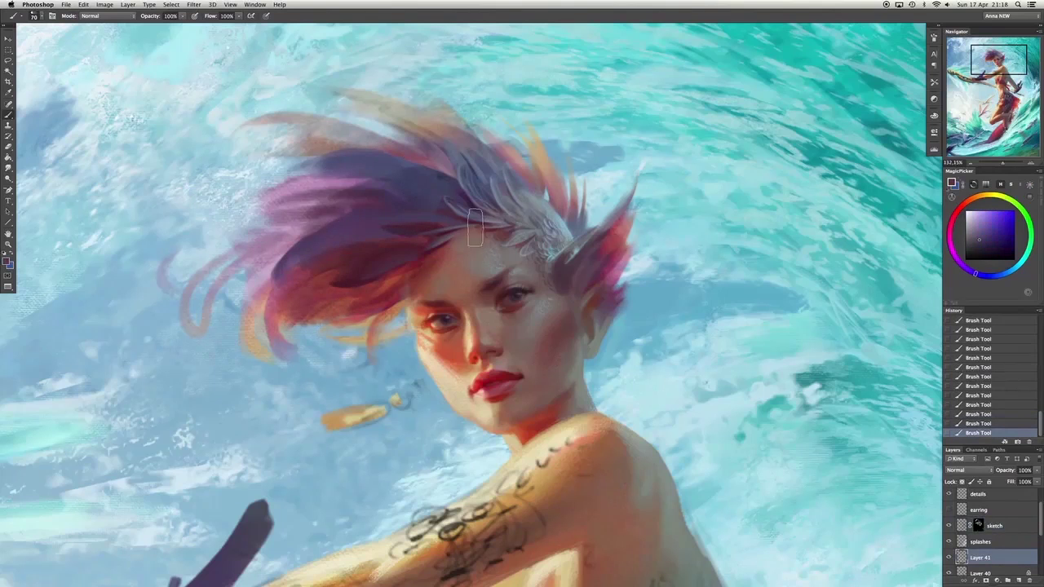
pyautogui.hotkey('ctrl', 'alt', 'z')
pyautogui.hotkey('ctrl', 'alt', 'z')
pyautogui.hotkey('ctrl', 'alt', 'z')
pyautogui.hotkey('ctrl', 'alt', 'z')
pyautogui.hotkey('ctrl', 'alt', 'z')
pyautogui.hotkey('ctrl', 'alt', 'z')
# Zoom in on the face and paint purple strokes into the hair beside the crest.
pyautogui.scroll(-1, 1005, 529)
pyautogui.scroll(-1, 1006, 529)
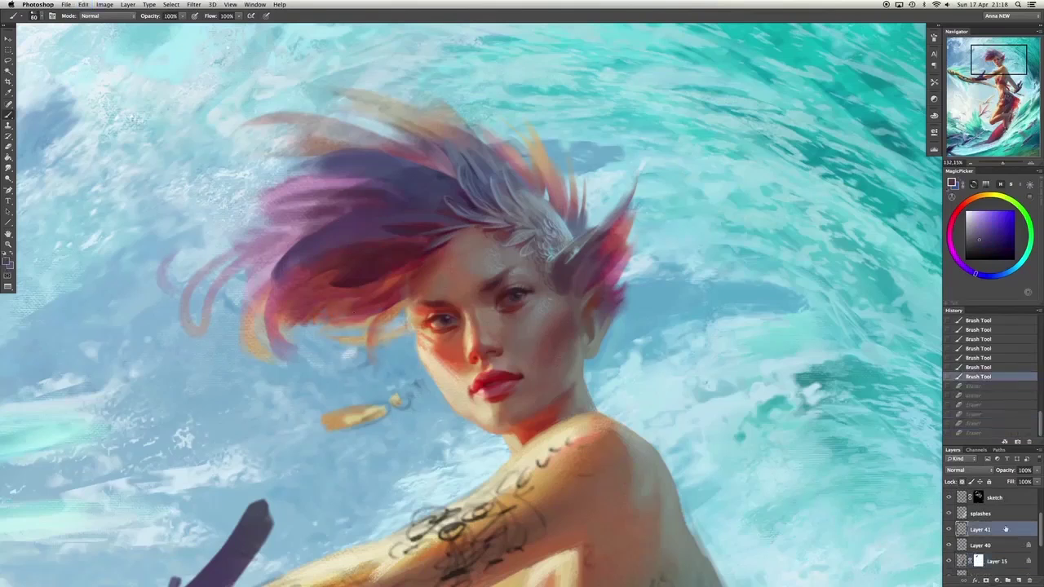
pyautogui.keyDown('alt'); pyautogui.click(496, 175); pyautogui.keyUp('alt')
pyautogui.click(496, 175)
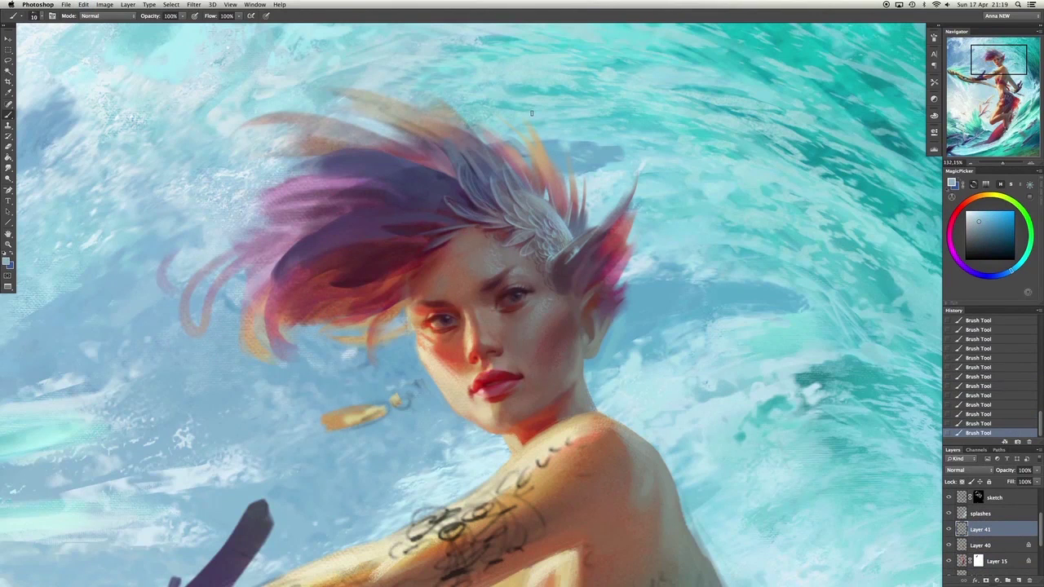
pyautogui.scroll(2, 531, 113)
pyautogui.hotkey('ctrl', 'alt', 'z')
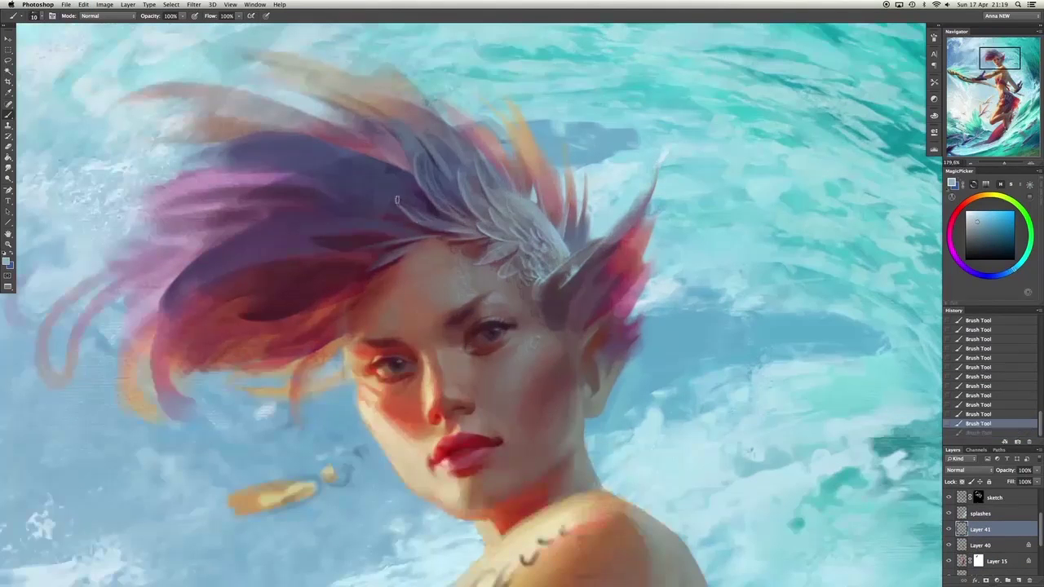
pyautogui.keyDown('alt'); pyautogui.click(397, 199); pyautogui.keyUp('alt')
pyautogui.moveTo(448, 204)
pyautogui.mouseDown()
pyautogui.moveTo(457, 179)
pyautogui.moveTo(429, 139)
pyautogui.moveTo(437, 106)
pyautogui.mouseUp()
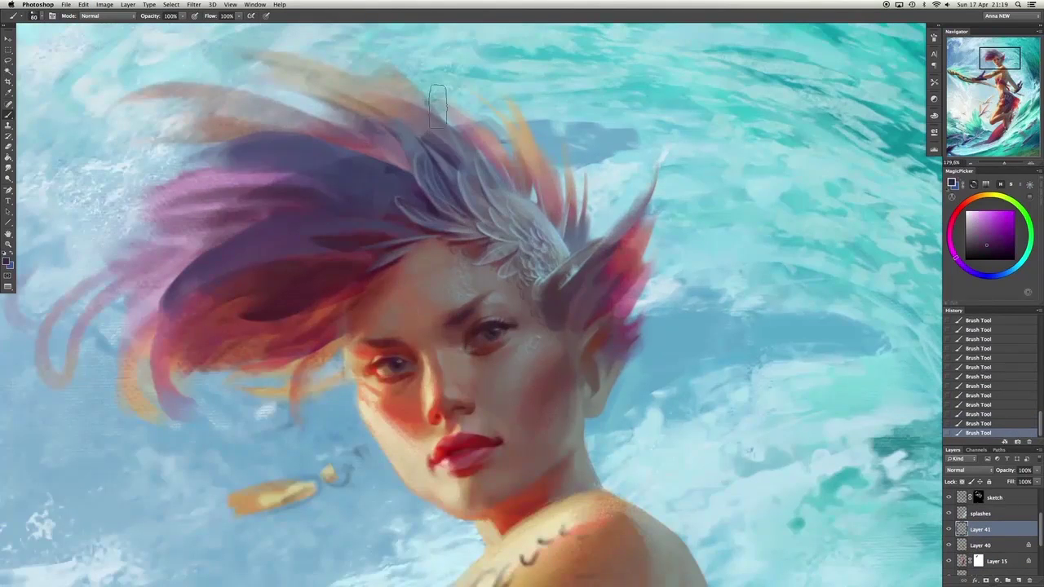
# Compare blue and purple strokes, then repaint the left hair strands in dark blue.
pyautogui.keyDown('alt'); pyautogui.click(462, 166); pyautogui.keyUp('alt')
pyautogui.keyDown('alt'); pyautogui.click(422, 178); pyautogui.keyUp('alt')
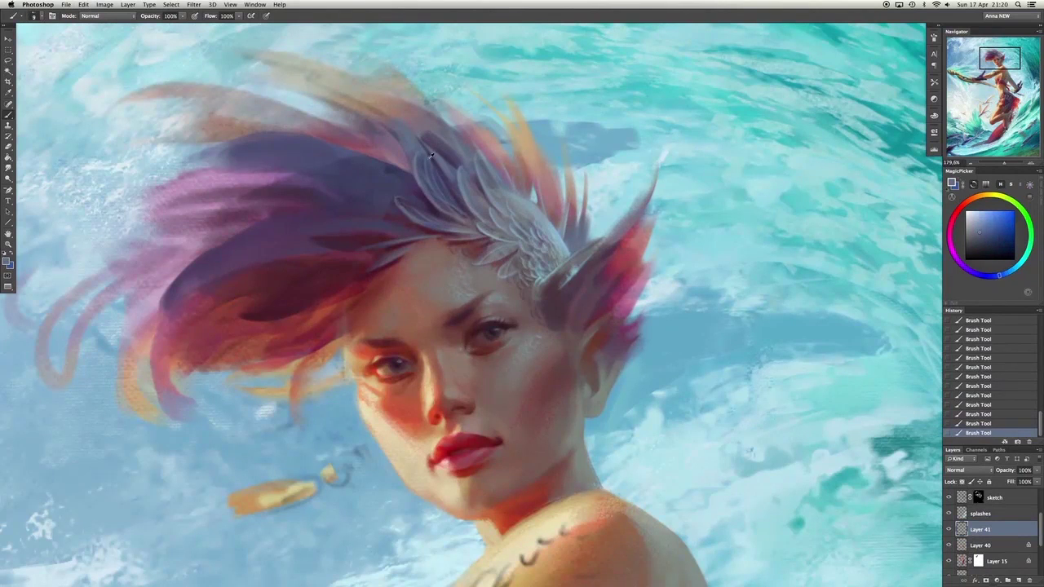
pyautogui.hotkey('ctrl', 'alt', 'z')
pyautogui.hotkey('ctrl', 'shift', 'z')
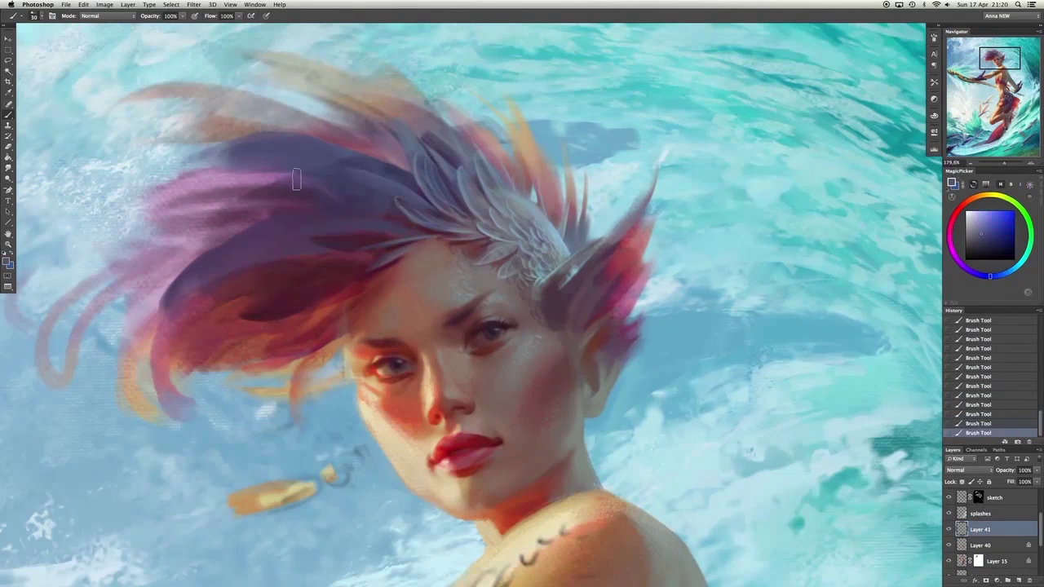
pyautogui.keyDown('alt'); pyautogui.click(414, 200); pyautogui.keyUp('alt')
pyautogui.hotkey('ctrl', 'alt', 'z')
pyautogui.hotkey('ctrl', 'shift', 'z')
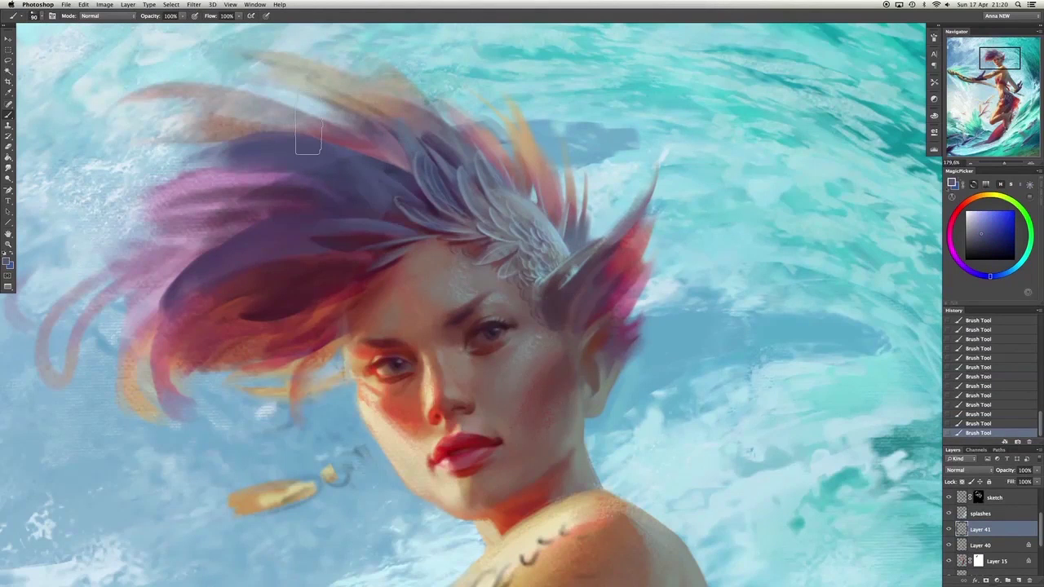
pyautogui.moveTo(167, 290); pyautogui.dragTo(236, 244)
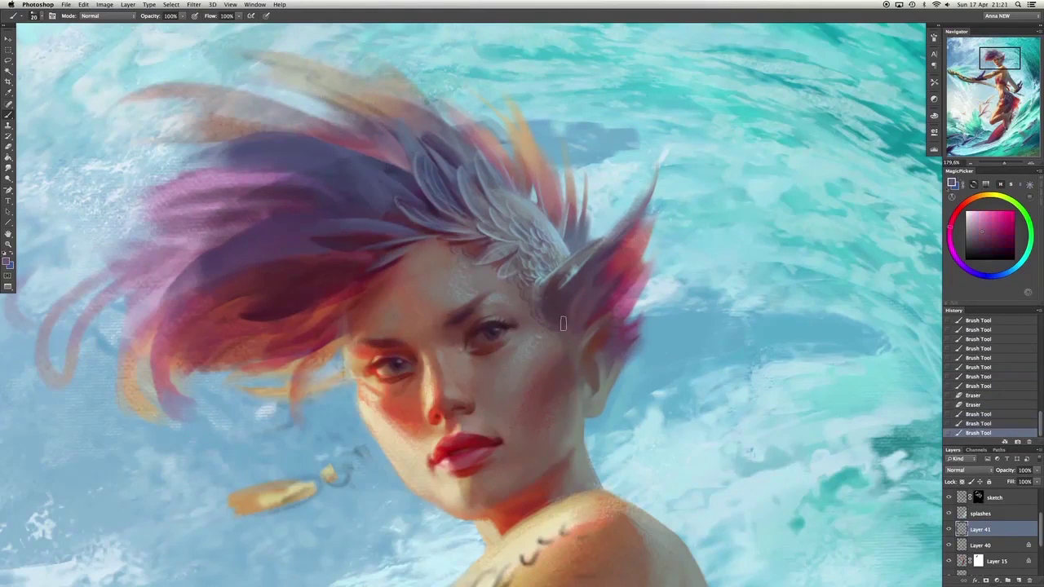
# Sample colours near the ear and dab greyish-blue touches into the hair.
pyautogui.keyDown('alt'); pyautogui.click(548, 317); pyautogui.keyUp('alt')
pyautogui.keyDown('alt'); pyautogui.click(605, 332); pyautogui.keyUp('alt')
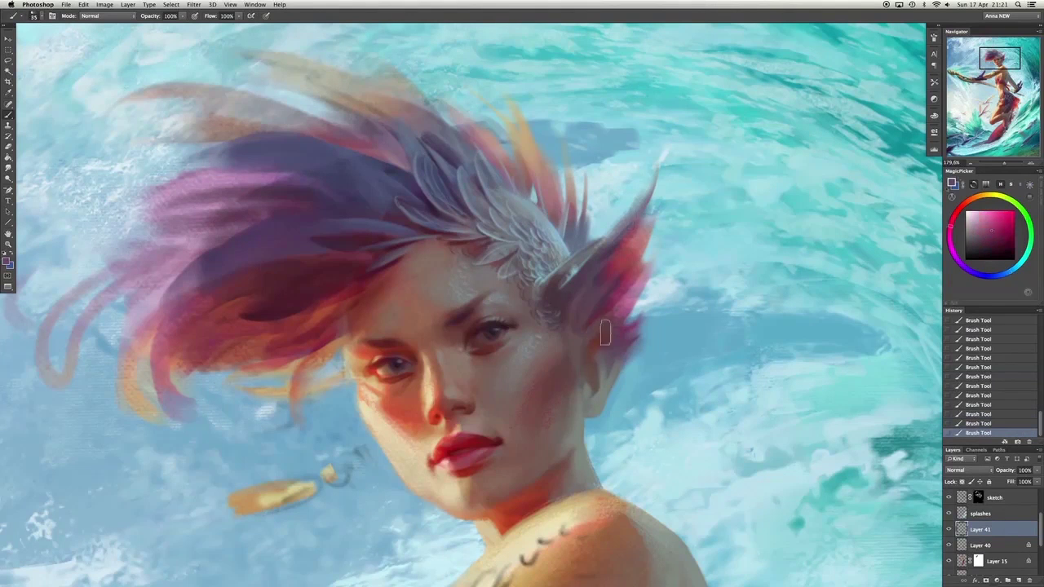
pyautogui.keyDown('alt'); pyautogui.click(591, 351); pyautogui.keyUp('alt')
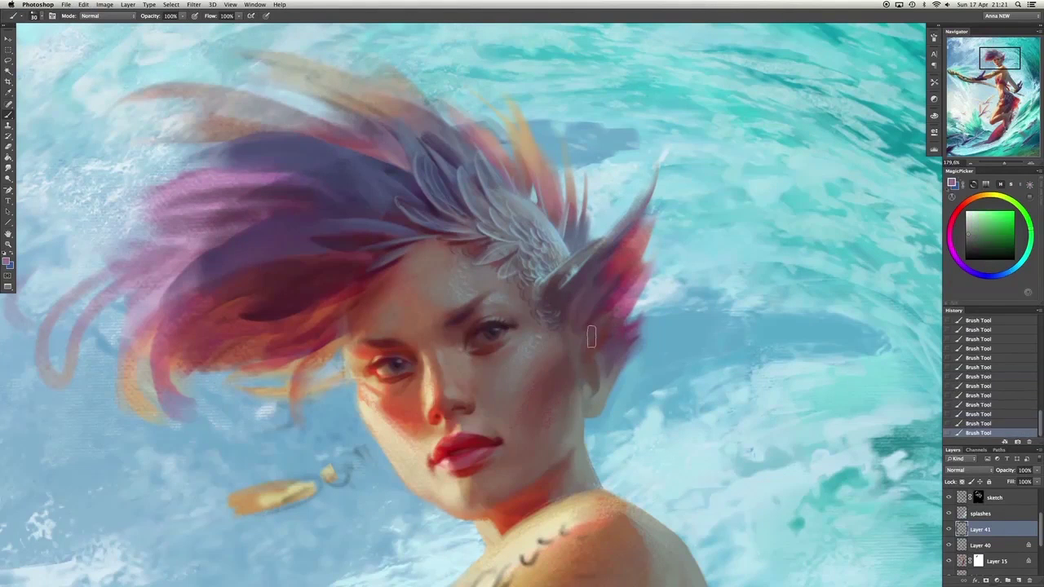
pyautogui.keyDown('alt'); pyautogui.click(584, 380); pyautogui.keyUp('alt')
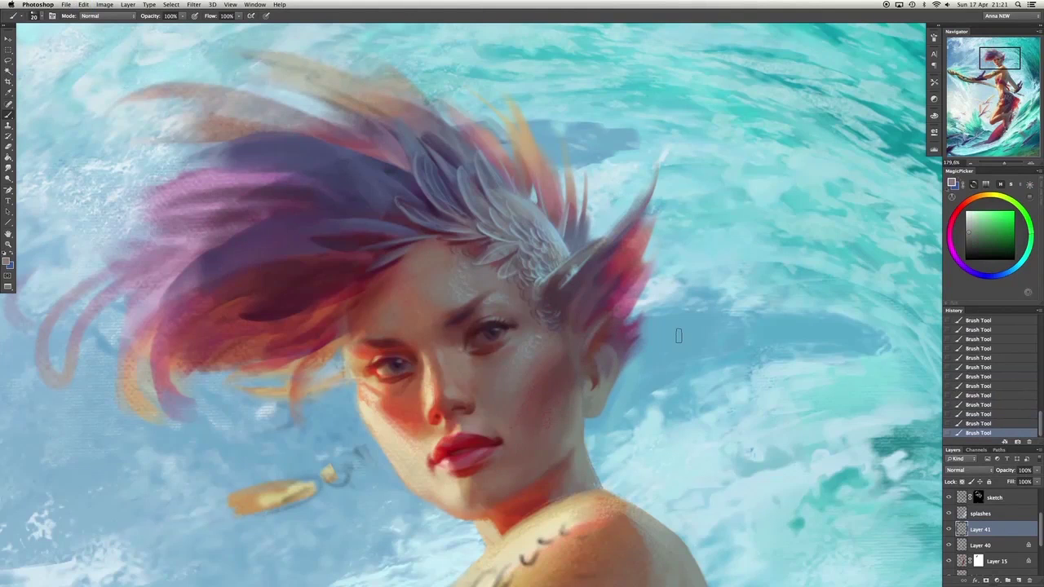
pyautogui.click(573, 298)
pyautogui.keyDown('alt'); pyautogui.click(568, 285); pyautogui.keyUp('alt')
pyautogui.click(568, 281)
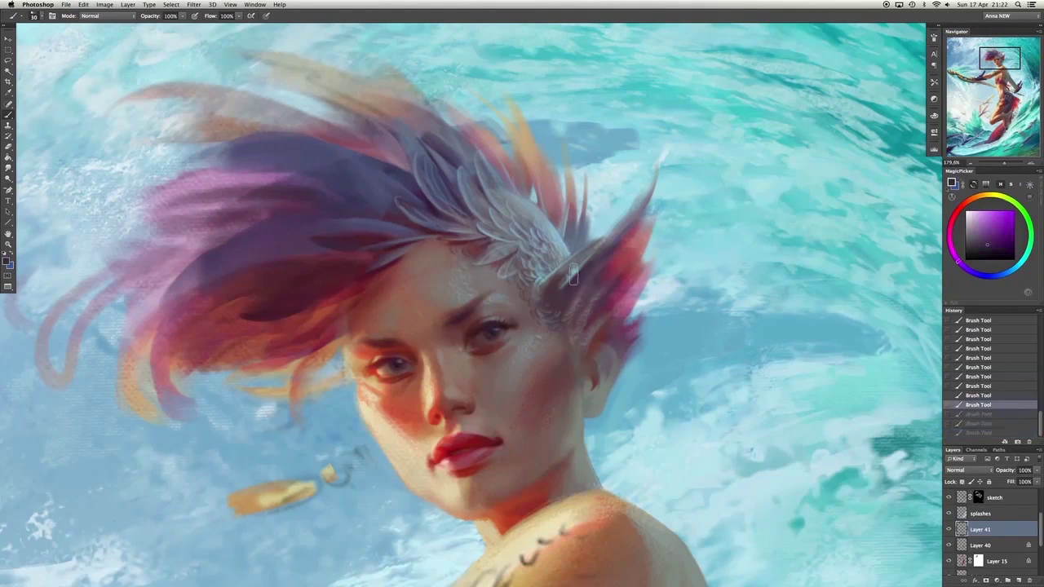
pyautogui.keyDown('alt'); pyautogui.click(579, 253); pyautogui.keyUp('alt')
# Dab muted pink near the ear and dark blue into the hair, discarding a trial stroke.
pyautogui.keyDown('alt'); pyautogui.click(563, 303); pyautogui.keyUp('alt')
pyautogui.click(559, 312)
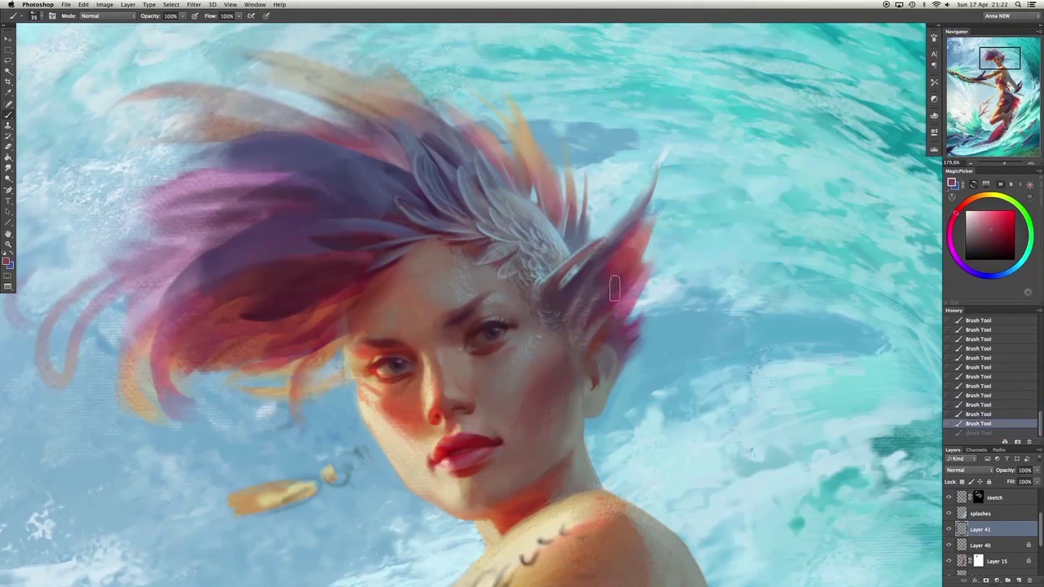
pyautogui.moveTo(614, 326)
pyautogui.mouseDown()
pyautogui.moveTo(608, 365)
pyautogui.moveTo(640, 367)
pyautogui.mouseUp()
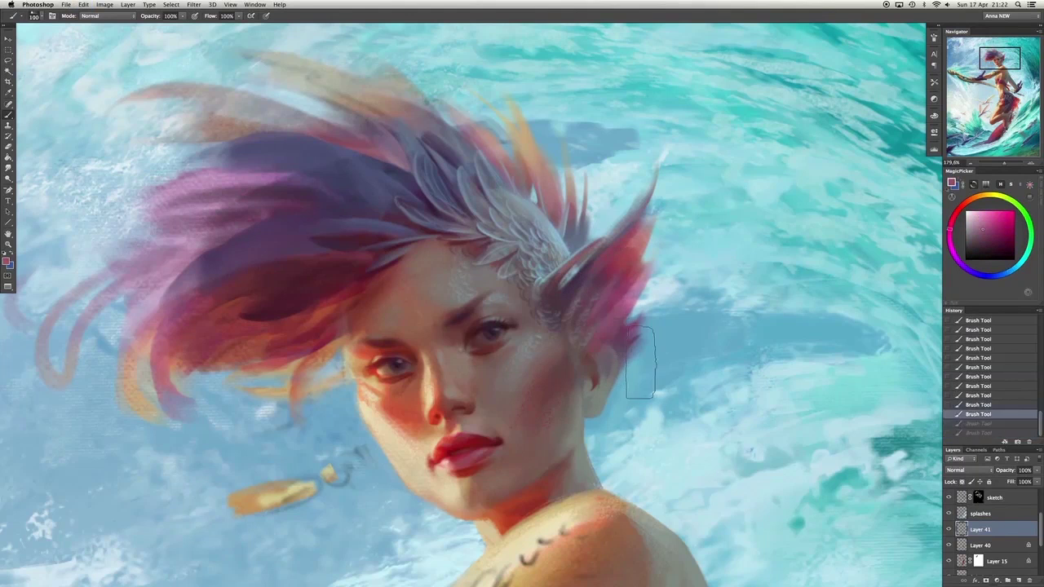
pyautogui.hotkey('ctrl', 'z')
pyautogui.keyDown('alt'); pyautogui.click(354, 266); pyautogui.keyUp('alt')
pyautogui.keyDown('alt'); pyautogui.click(290, 391); pyautogui.keyUp('alt')
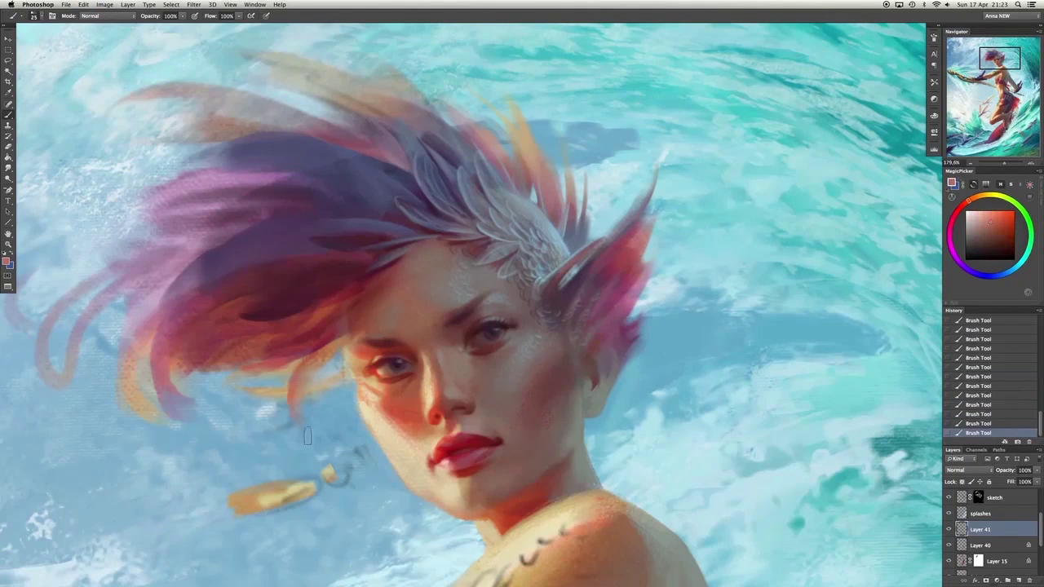
pyautogui.click(290, 391)
# Paint a light stroke on the feather crest after undoing a dark blue hair stroke.
pyautogui.keyDown('alt'); pyautogui.click(292, 147); pyautogui.keyUp('alt')
pyautogui.moveTo(292, 147)
pyautogui.mouseDown()
pyautogui.moveTo(345, 150)
pyautogui.moveTo(404, 217)
pyautogui.mouseUp()
pyautogui.hotkey('ctrl', 'z')
pyautogui.keyDown('alt'); pyautogui.click(396, 208); pyautogui.keyUp('alt')
pyautogui.hotkey('ctrl', 'z')
pyautogui.scroll(2, 314, 175)
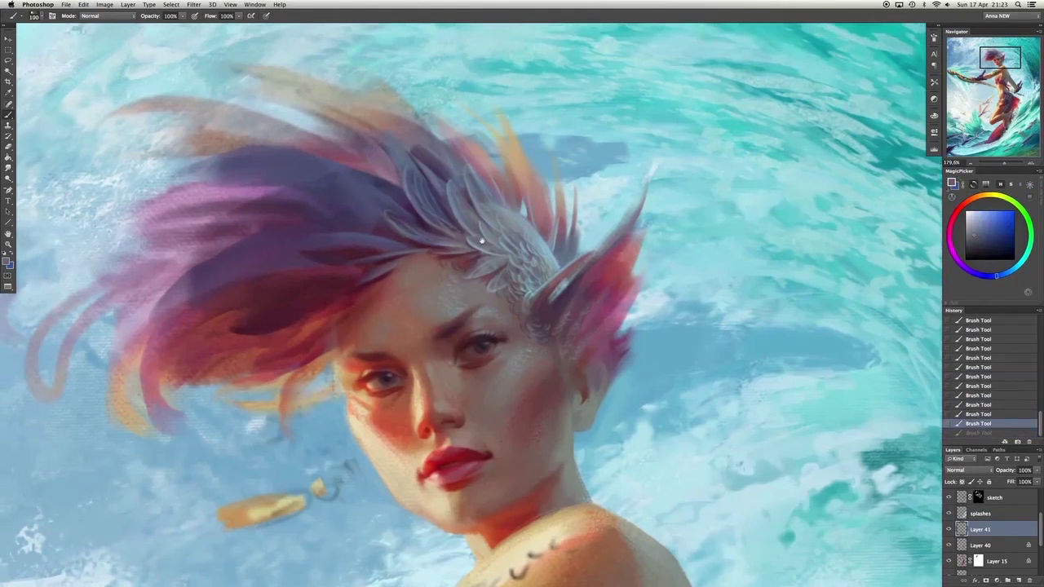
pyautogui.moveTo(505, 214); pyautogui.dragTo(551, 276)
# Try light blue and pale cyan highlights on the crest, comparing each stroke.
pyautogui.keyDown('alt'); pyautogui.click(552, 275); pyautogui.keyUp('alt')
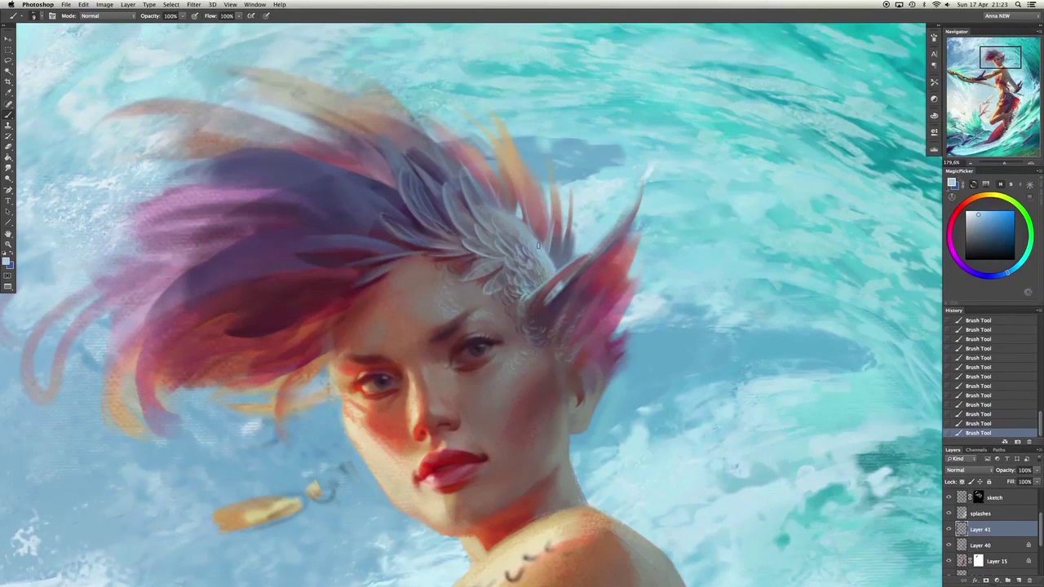
pyautogui.hotkey('ctrl', 'z')
pyautogui.hotkey('ctrl', 'z')
pyautogui.hotkey('ctrl', 'z')
pyautogui.hotkey('ctrl', 'z')
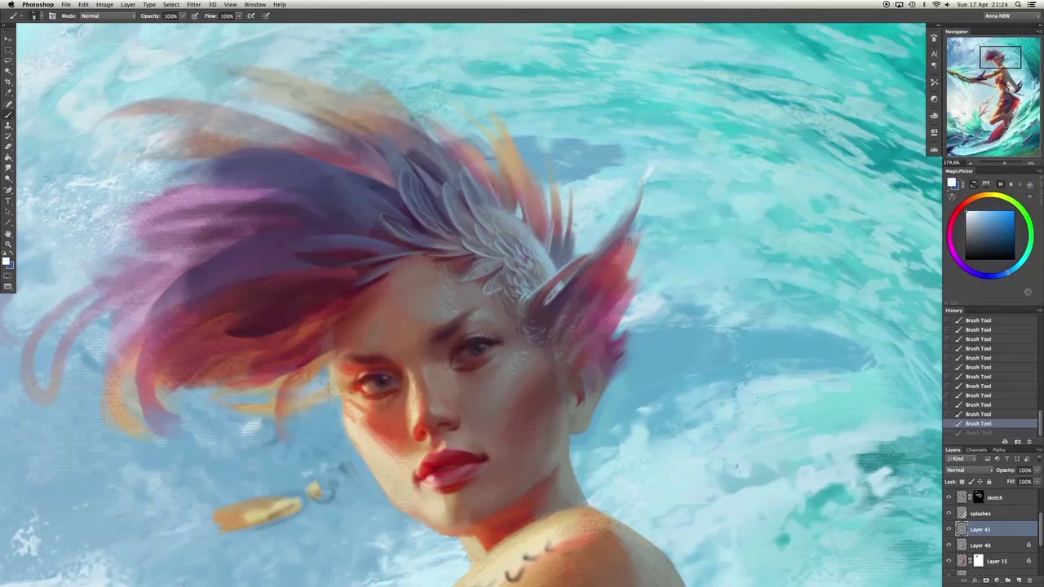
pyautogui.click(972, 212)
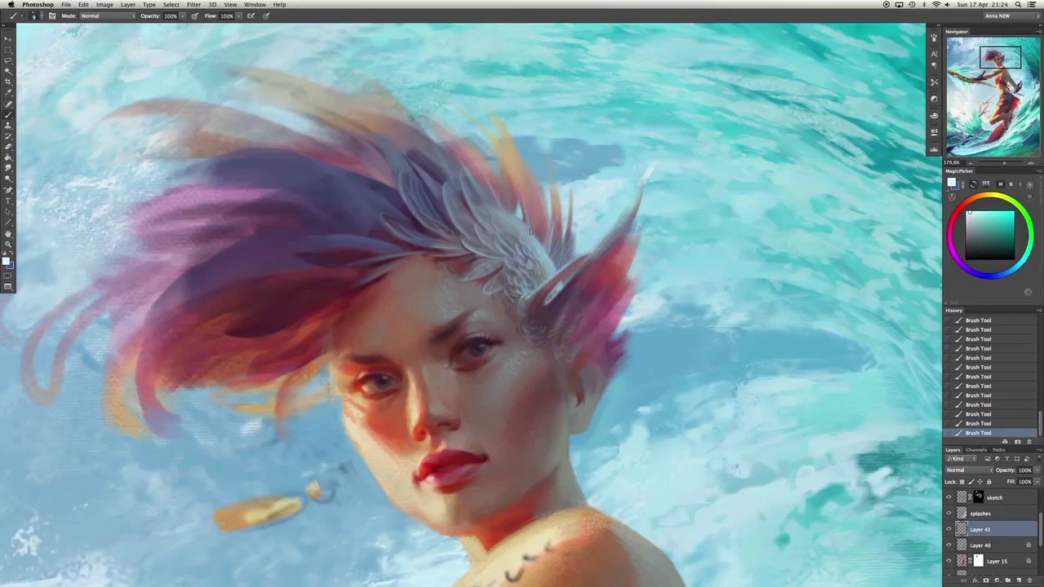
pyautogui.hotkey('ctrl', 'z')
pyautogui.hotkey('ctrl', 'z')
pyautogui.keyDown('alt'); pyautogui.click(524, 190); pyautogui.keyUp('alt')
pyautogui.keyDown('alt'); pyautogui.click(500, 186); pyautogui.keyUp('alt')
pyautogui.hotkey('ctrl', 'z')
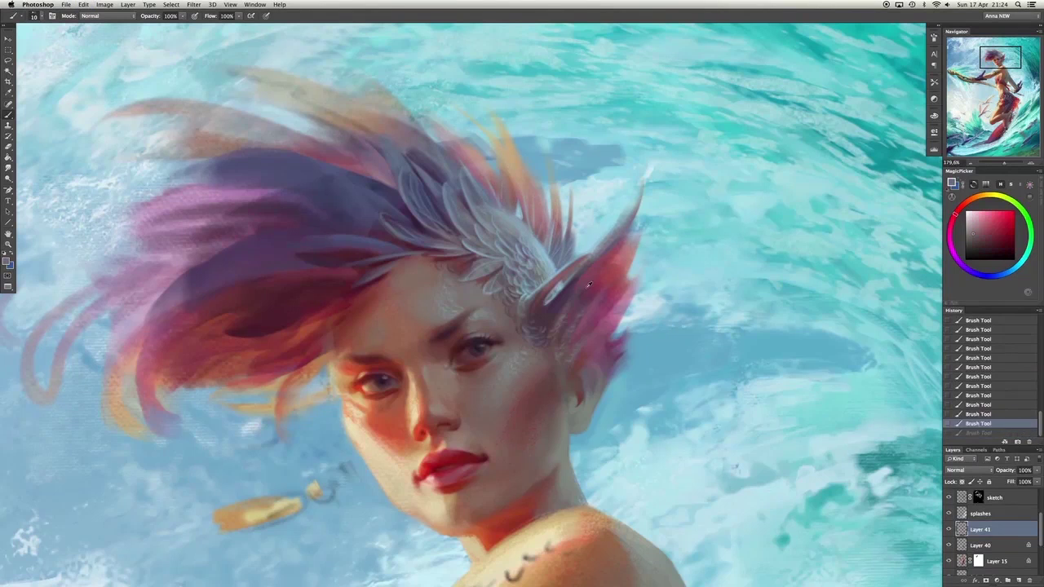
pyautogui.hotkey('ctrl', 'z')
pyautogui.hotkey('ctrl', 'z')
pyautogui.hotkey('ctrl', 'z')
# Keep one cream or blue-grey feather stroke and erase small gaps in the hair beside the ear.
pyautogui.keyDown('alt'); pyautogui.click(492, 129); pyautogui.keyUp('alt')
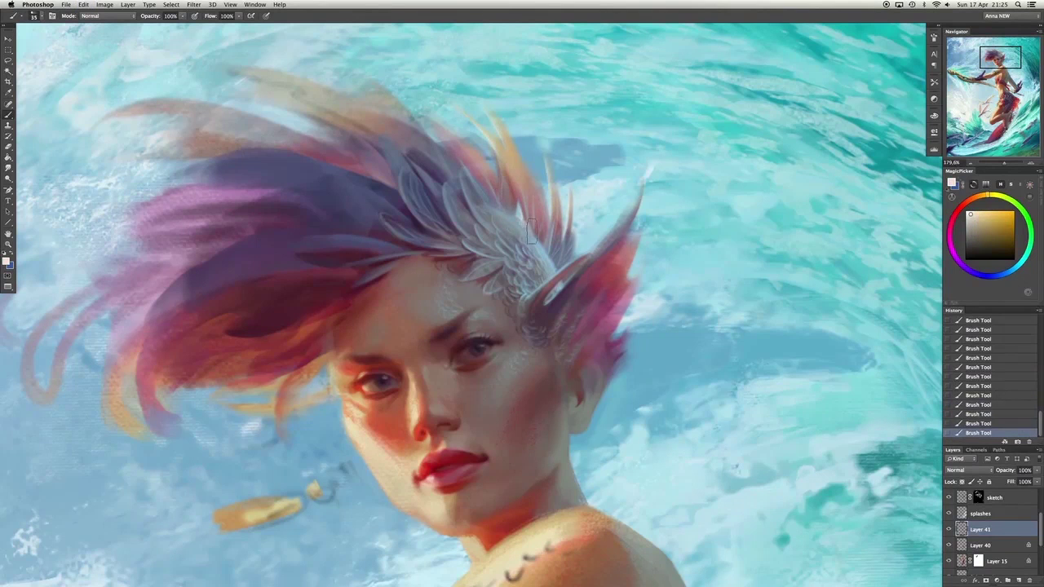
pyautogui.keyDown('alt'); pyautogui.click(548, 259); pyautogui.keyUp('alt')
pyautogui.keyDown('alt'); pyautogui.click(555, 246); pyautogui.keyUp('alt')
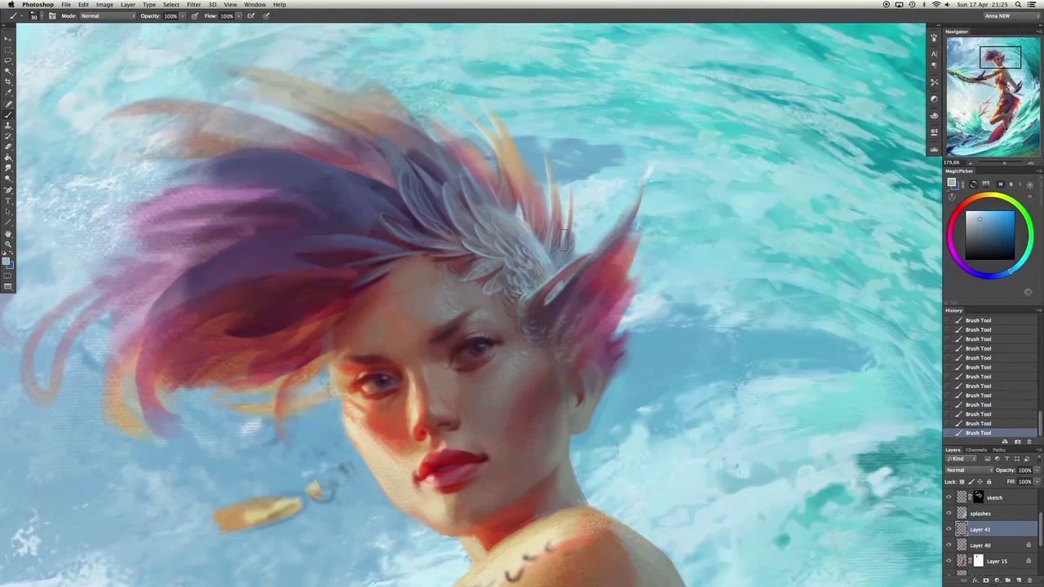
pyautogui.hotkey('ctrl', 'alt', 'z')
pyautogui.hotkey('ctrl', 'alt', 'z')
pyautogui.hotkey('ctrl', 'alt', 'z')
pyautogui.hotkey('ctrl', 'shift', 'z')
pyautogui.press('e')
pyautogui.moveTo(602, 295); pyautogui.dragTo(614, 310)
pyautogui.hotkey('alt', '[')
pyautogui.hotkey('alt', '[')
# Erase more hair beside the ear, then paint pink and dark blue strands on Layer 41.
pyautogui.moveTo(614, 259); pyautogui.dragTo(620, 270)
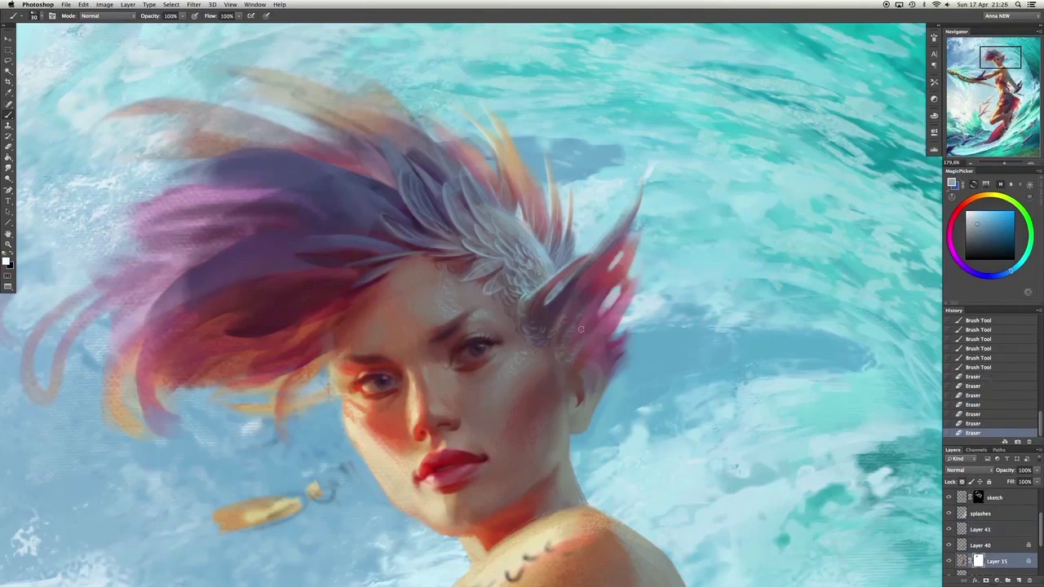
pyautogui.click(980, 529)
pyautogui.keyDown('alt'); pyautogui.click(601, 320); pyautogui.keyUp('alt')
pyautogui.moveTo(601, 314); pyautogui.dragTo(613, 302)
pyautogui.keyDown('alt'); pyautogui.click(634, 275); pyautogui.keyUp('alt')
pyautogui.moveTo(440, 228); pyautogui.dragTo(421, 162)
pyautogui.moveTo(433, 211); pyautogui.dragTo(420, 159)
# Discard light blue strokes where the crest meets the ear and erase part of the recent painting.
pyautogui.hotkey('ctrl', 'z')
pyautogui.keyDown('alt'); pyautogui.click(499, 161); pyautogui.keyUp('alt')
pyautogui.moveTo(434, 217)
pyautogui.mouseDown()
pyautogui.moveTo(469, 234)
pyautogui.moveTo(523, 232)
pyautogui.moveTo(477, 243)
pyautogui.mouseUp()
pyautogui.hotkey('ctrl', 'z')
pyautogui.hotkey('ctrl', 'z')
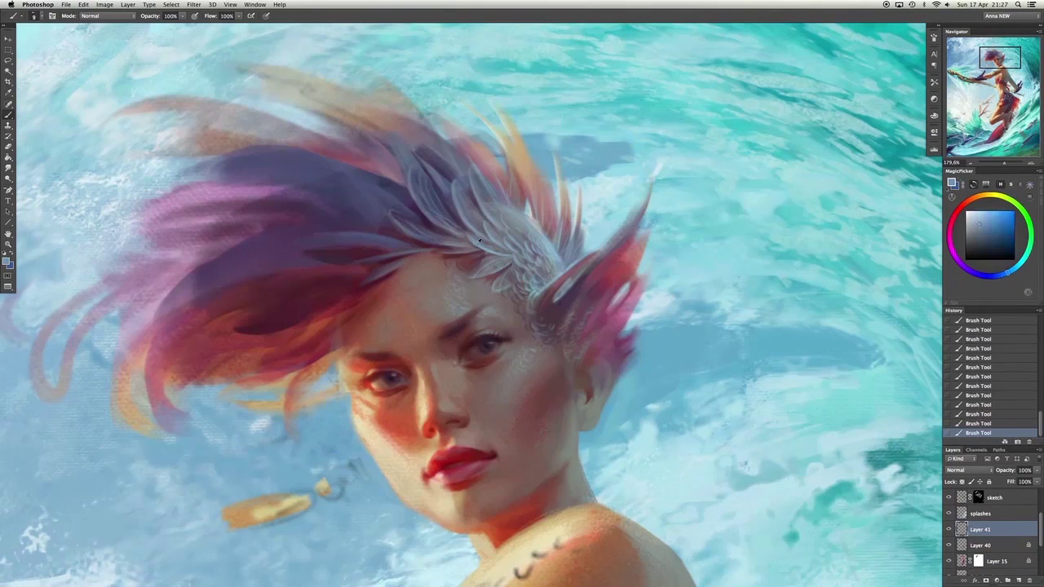
pyautogui.keyDown('alt'); pyautogui.click(473, 250); pyautogui.keyUp('alt')
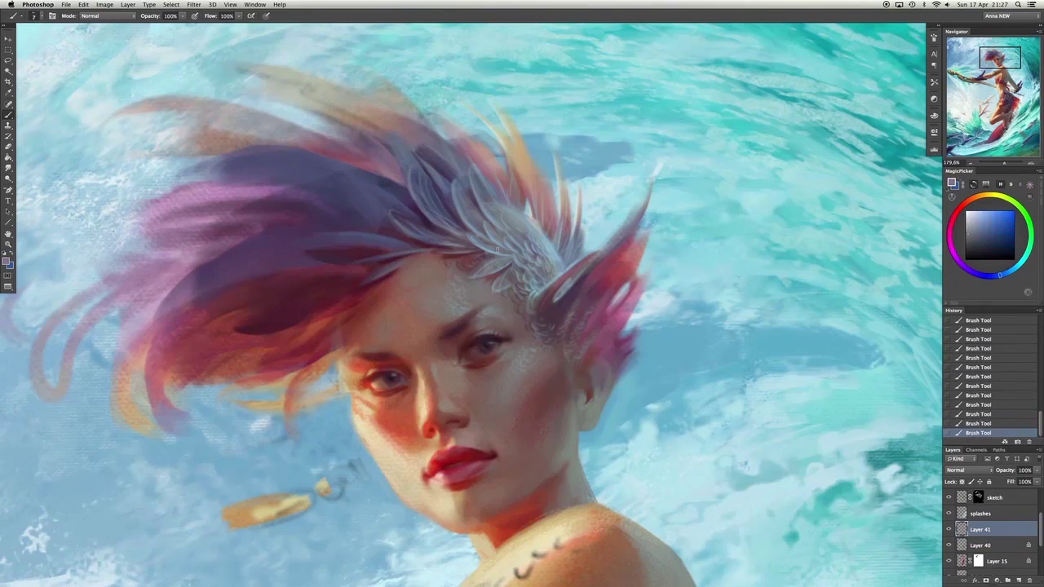
pyautogui.keyDown('alt'); pyautogui.click(500, 258); pyautogui.keyUp('alt')
pyautogui.press('e')
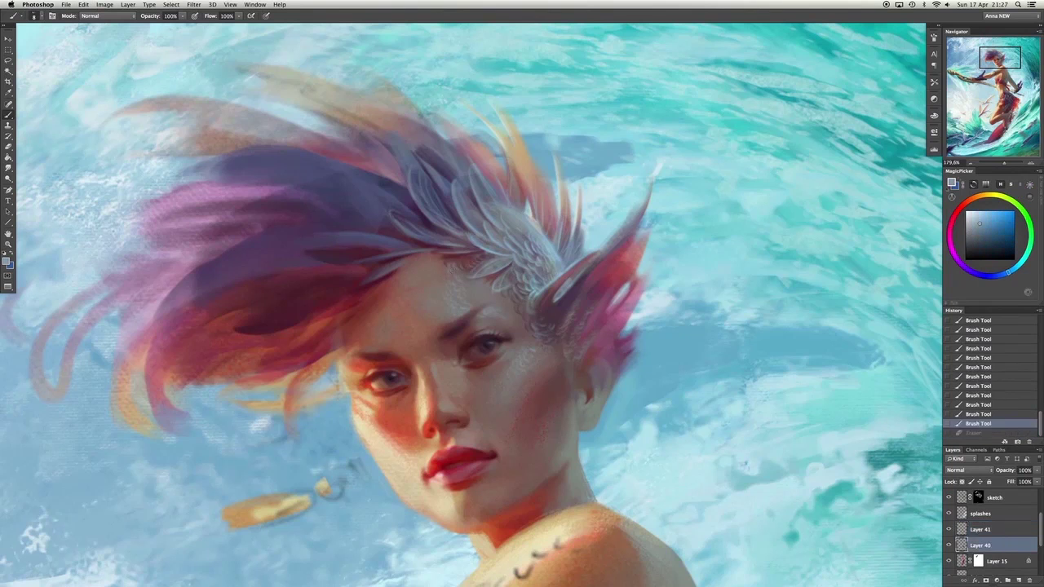
pyautogui.moveTo(686, 391); pyautogui.dragTo(722, 416)
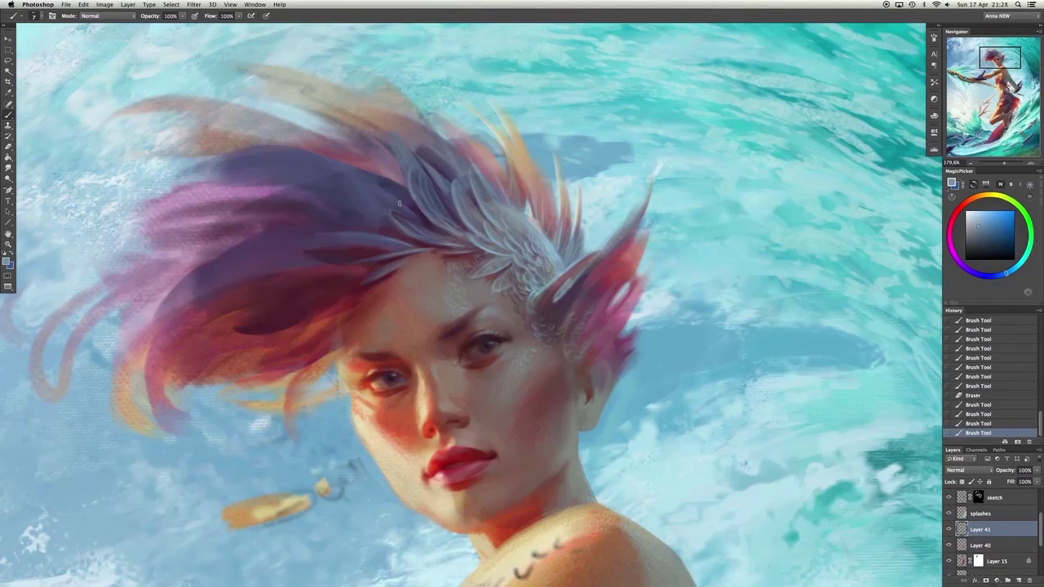
# Try a curving blue-grey stroke over the hair, undo it, and sample magenta and red.
pyautogui.keyDown('alt'); pyautogui.click(367, 177); pyautogui.keyUp('alt')
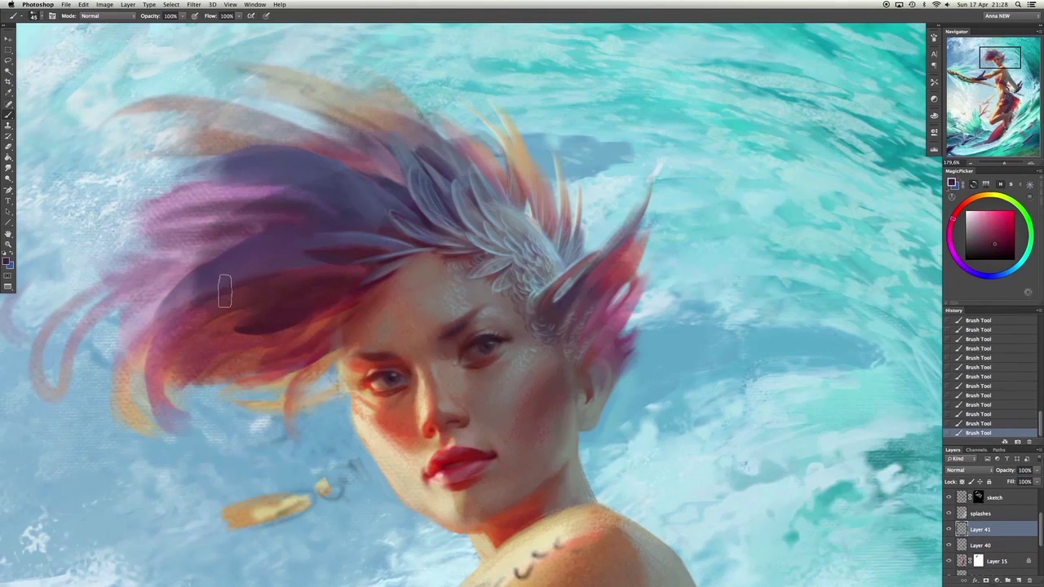
pyautogui.keyDown('alt'); pyautogui.click(357, 226); pyautogui.keyUp('alt')
pyautogui.moveTo(373, 236); pyautogui.dragTo(298, 279)
pyautogui.hotkey('ctrl', 'z')
pyautogui.keyDown('alt'); pyautogui.click(462, 235); pyautogui.keyUp('alt')
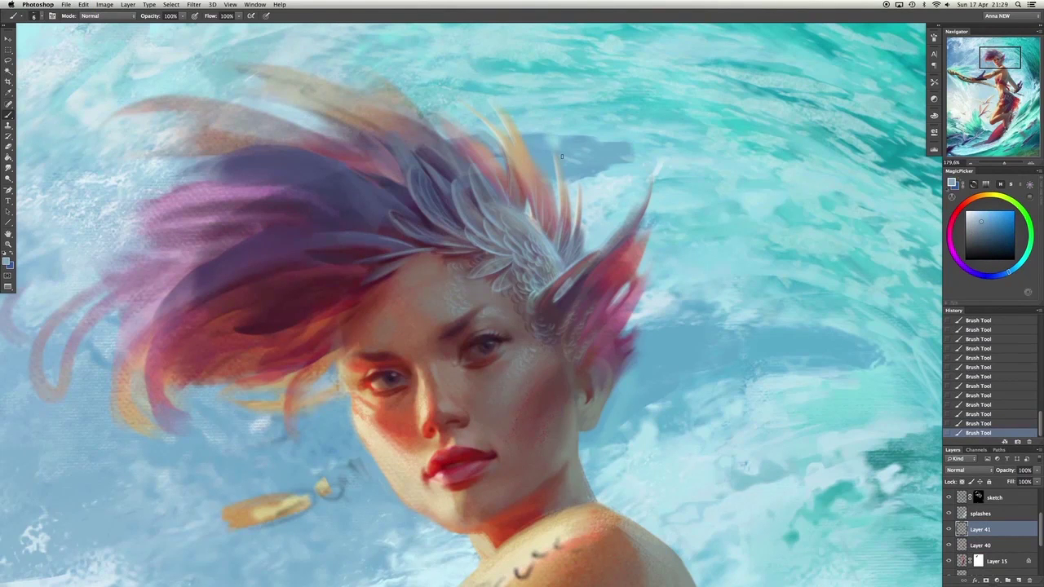
pyautogui.keyDown('alt'); pyautogui.click(606, 351); pyautogui.keyUp('alt')
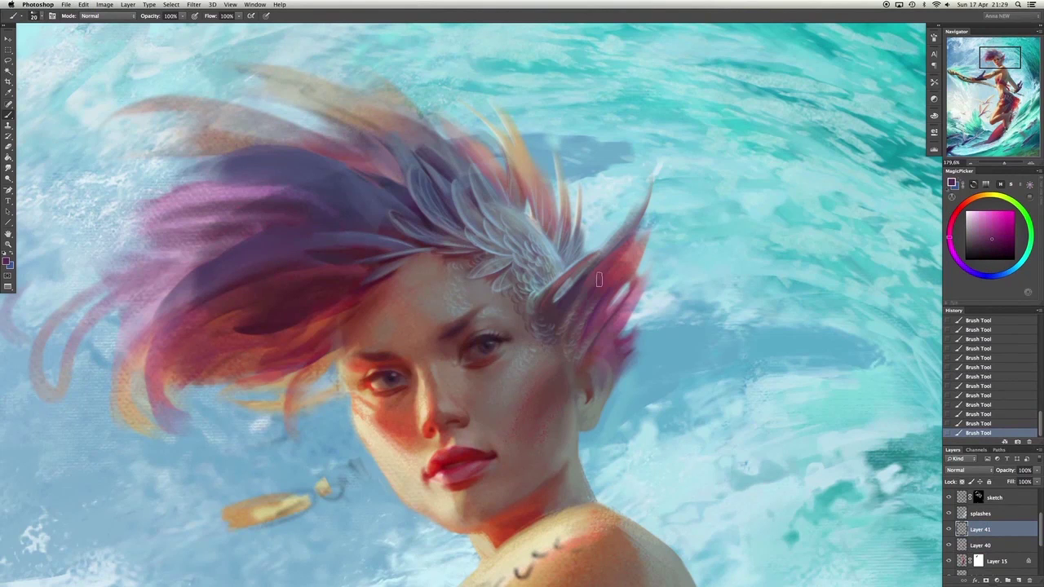
pyautogui.keyDown('alt'); pyautogui.click(617, 261); pyautogui.keyUp('alt')
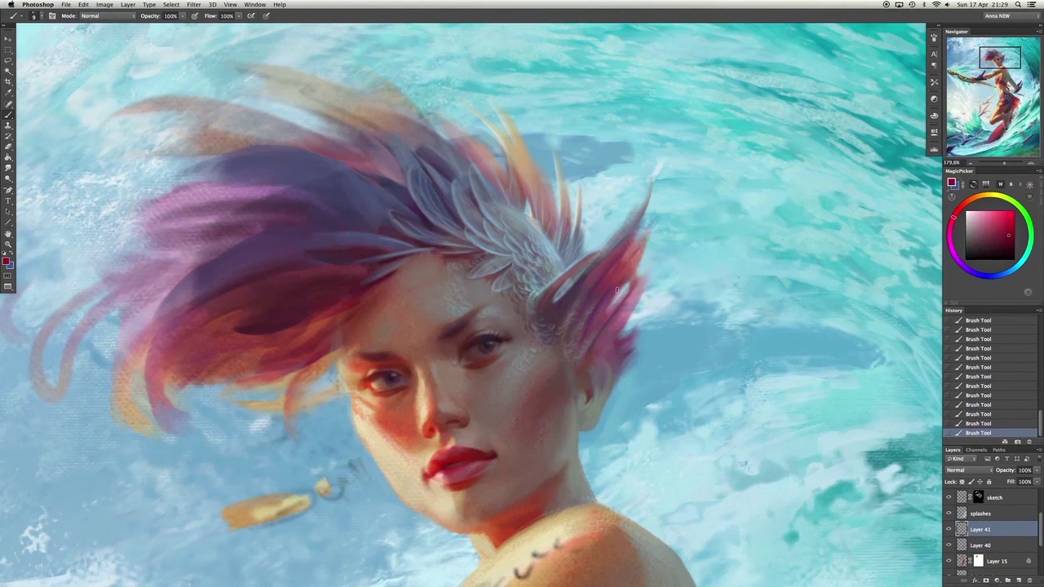
# Add small blue-grey strokes and a faint pinkish-red stroke near the feathers.
pyautogui.keyDown('alt'); pyautogui.click(540, 217); pyautogui.keyUp('alt')
pyautogui.moveTo(540, 216); pyautogui.dragTo(547, 237)
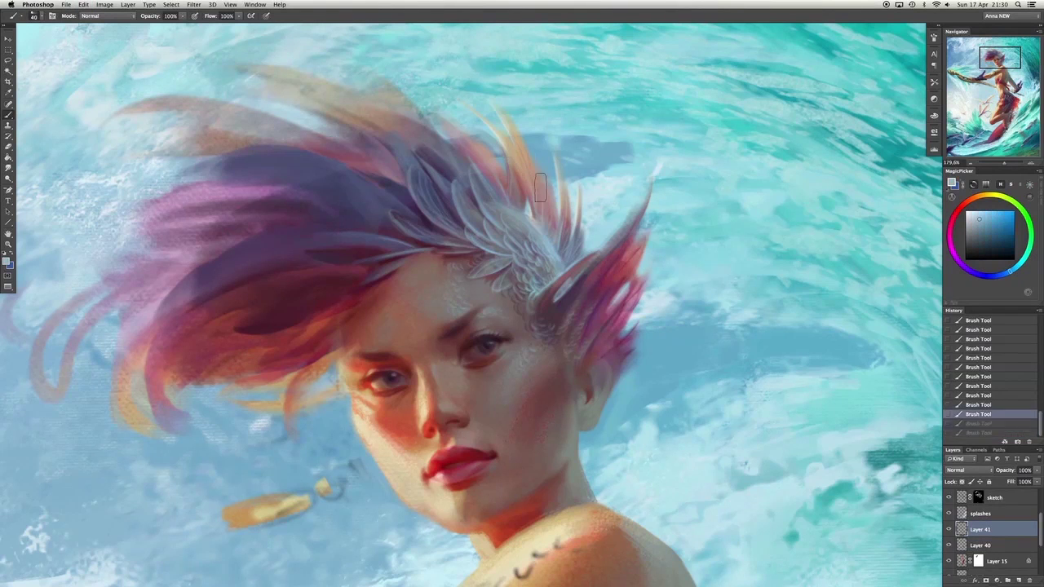
pyautogui.keyDown('alt'); pyautogui.click(539, 241); pyautogui.keyUp('alt')
pyautogui.keyDown('alt'); pyautogui.click(545, 227); pyautogui.keyUp('alt')
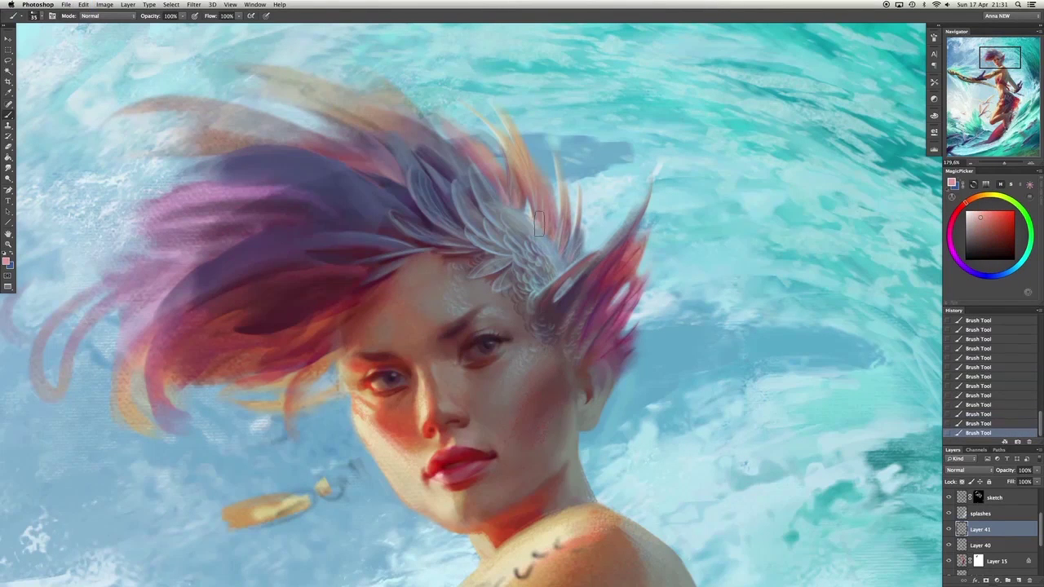
pyautogui.moveTo(538, 222); pyautogui.dragTo(538, 212)
pyautogui.press('super+z')
# Erase stray marks near the hair tips and dab small strokes there.
pyautogui.press('super+z')
pyautogui.keyDown('alt'); pyautogui.click(325, 371); pyautogui.keyUp('alt')
pyautogui.press('super+z')
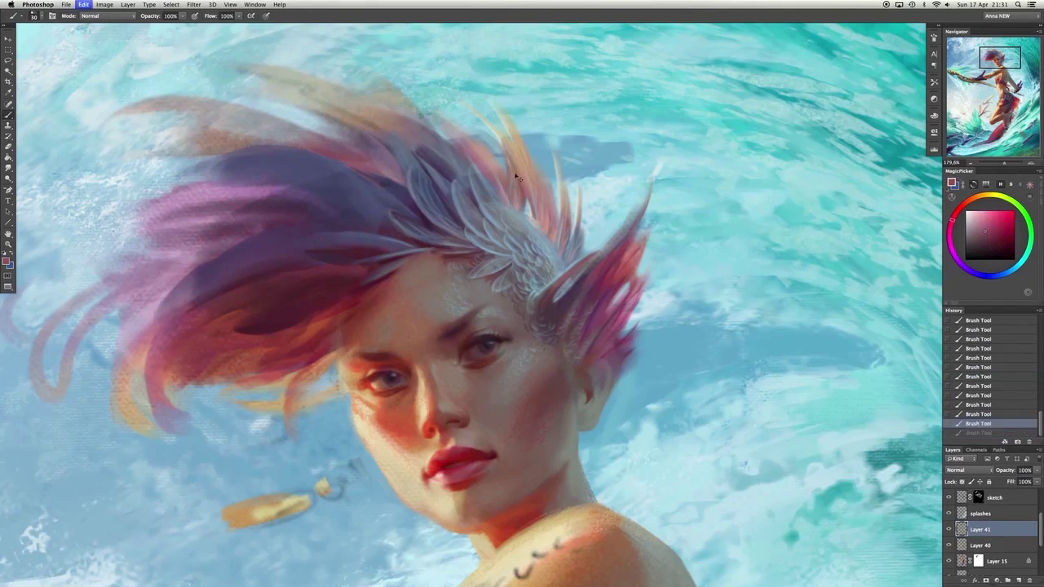
pyautogui.press('super+z')
pyautogui.press('super+z')
pyautogui.press('super+z')
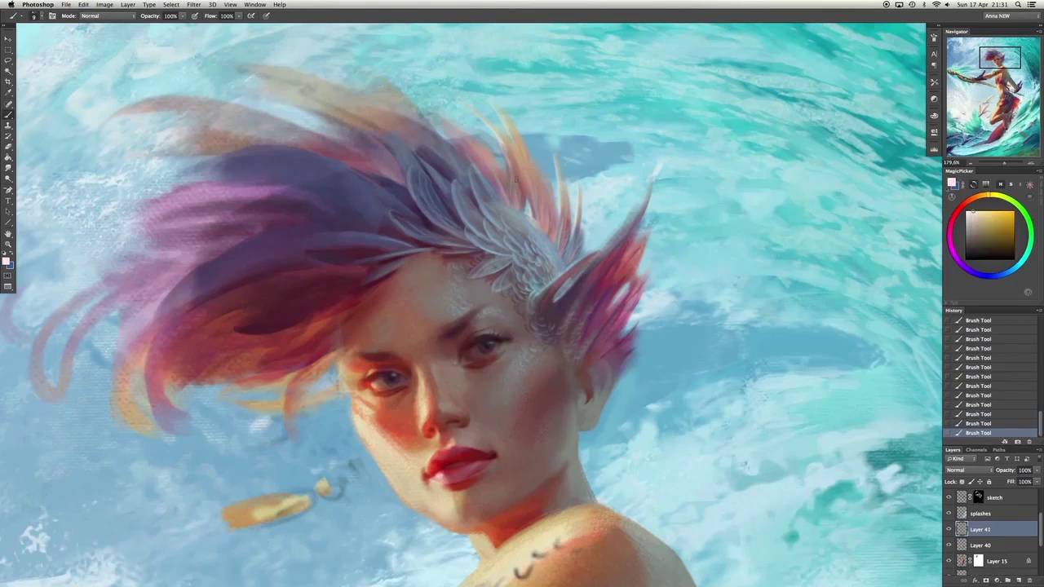
pyautogui.click(485, 137)
pyautogui.click(479, 137)
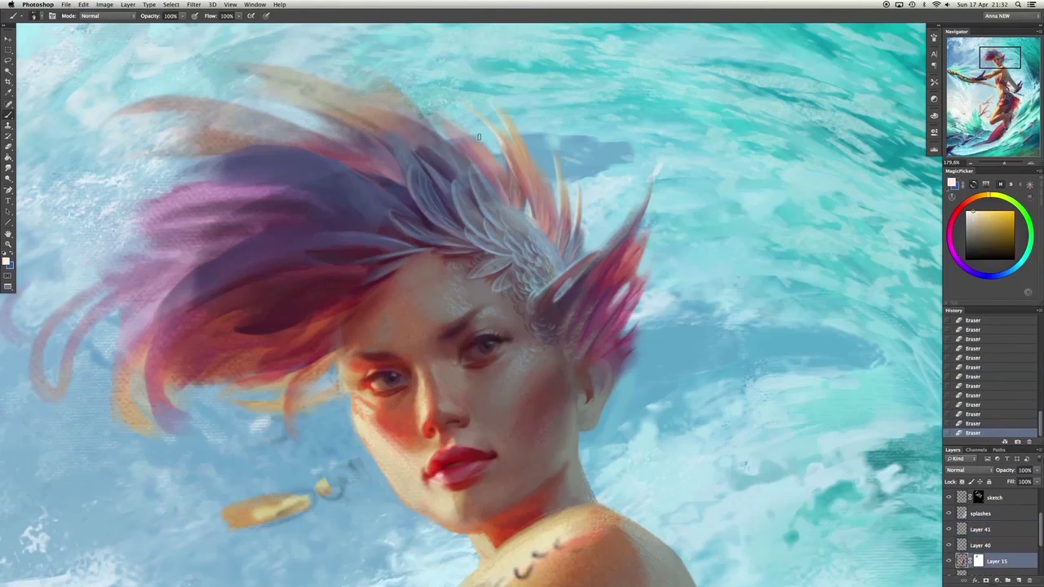
pyautogui.click(480, 135)
pyautogui.click(480, 124)
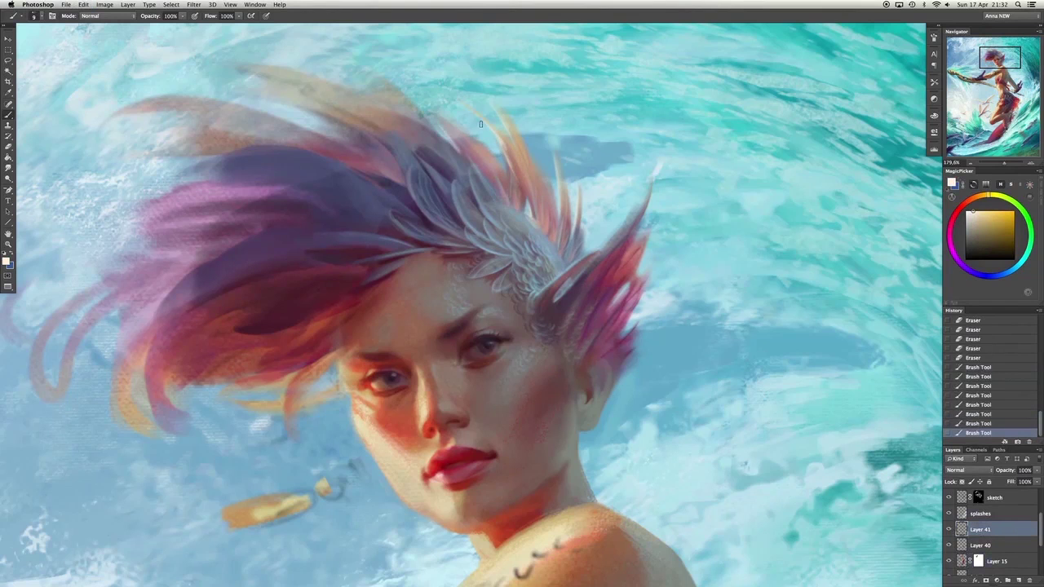
pyautogui.hotkey('ctrl', 'z')
# Paint a light strand above the feathers and orange dabs, erasing part of a stray stroke.
pyautogui.moveTo(442, 124); pyautogui.dragTo(460, 152)
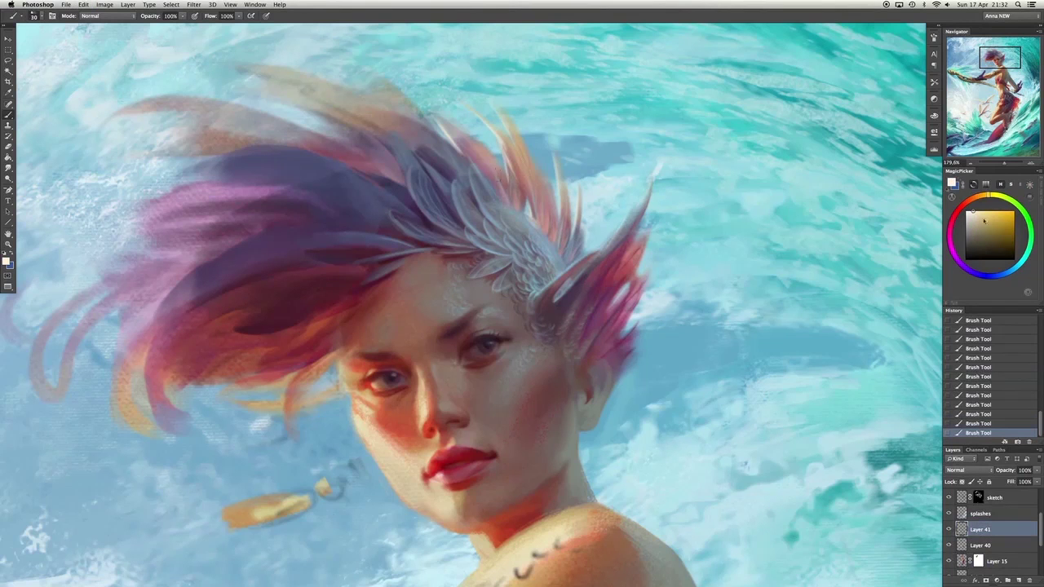
pyautogui.keyDown('alt'); pyautogui.click(500, 189); pyautogui.keyUp('alt')
pyautogui.keyDown('alt'); pyautogui.click(550, 240); pyautogui.keyUp('alt')
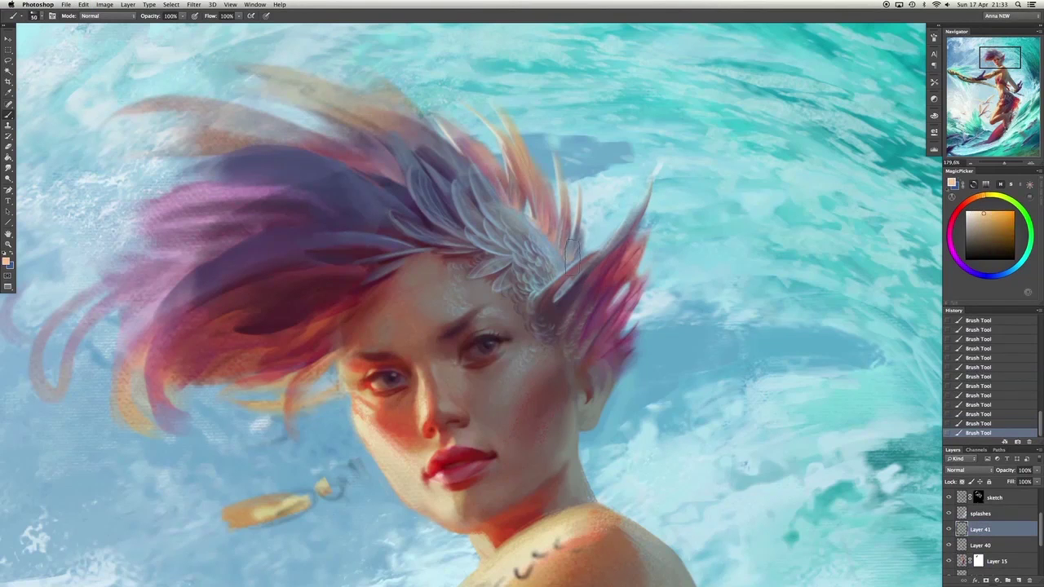
pyautogui.click(568, 261)
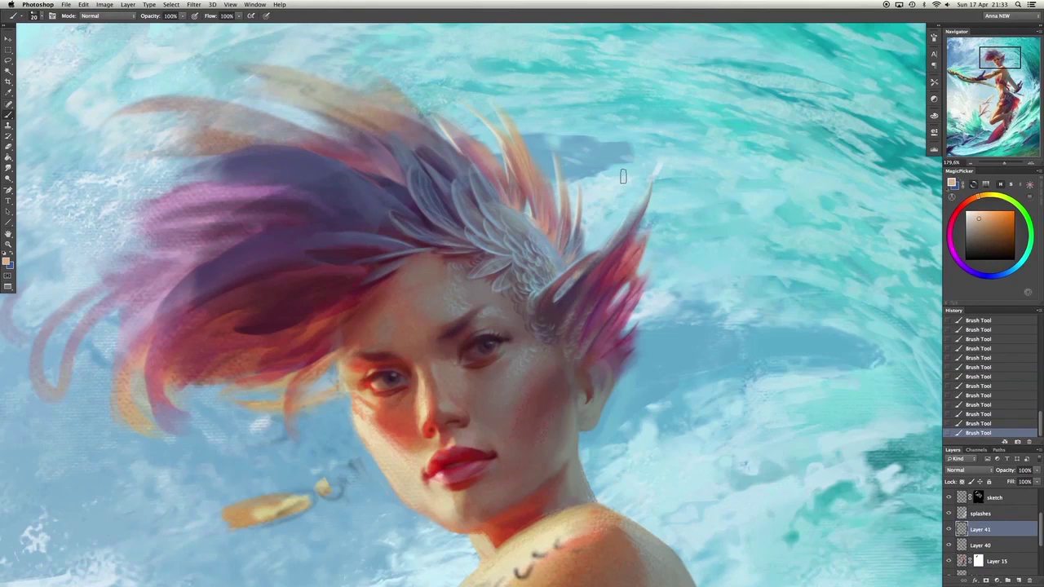
pyautogui.press('e')
pyautogui.moveTo(280, 349)
pyautogui.mouseDown()
pyautogui.moveTo(365, 286)
pyautogui.moveTo(373, 309)
pyautogui.mouseUp()
pyautogui.press('b')
# Paint red into the hair left of the face, erase part of it, and shrink the brush.
pyautogui.click(949, 231)
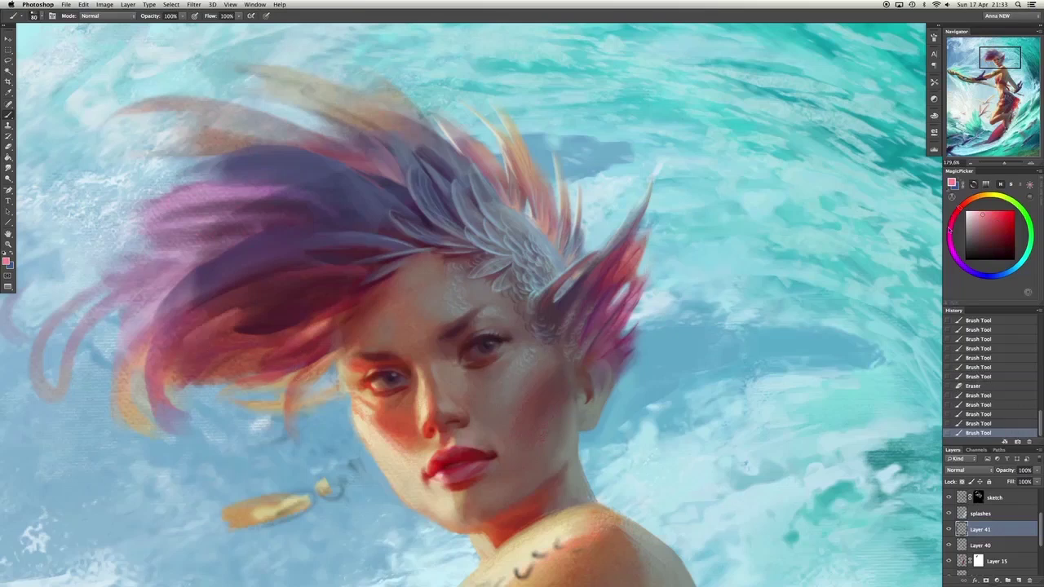
pyautogui.moveTo(949, 231); pyautogui.dragTo(957, 210)
pyautogui.moveTo(171, 375); pyautogui.dragTo(232, 318)
pyautogui.press('e')
pyautogui.moveTo(184, 359)
pyautogui.mouseDown()
pyautogui.moveTo(226, 328)
pyautogui.moveTo(350, 329)
pyautogui.moveTo(241, 306)
pyautogui.mouseUp()
pyautogui.press('b')
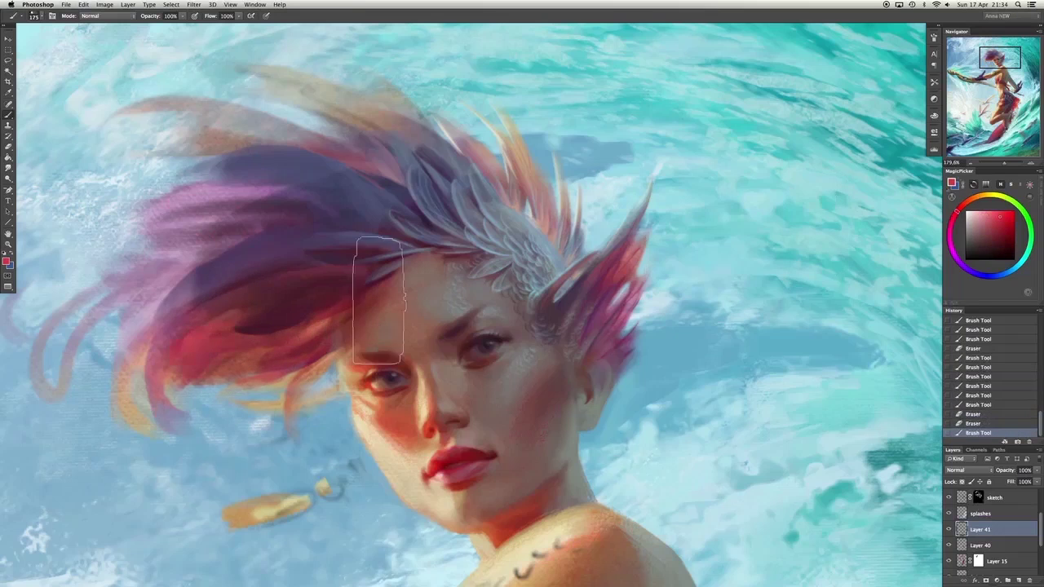
pyautogui.press('[')
pyautogui.press('[')
pyautogui.press('[')
pyautogui.press('super+z')
# Paint purple and blue-grey strokes across the hair, undoing the blue-grey one.
pyautogui.keyDown('alt'); pyautogui.click(306, 236); pyautogui.keyUp('alt')
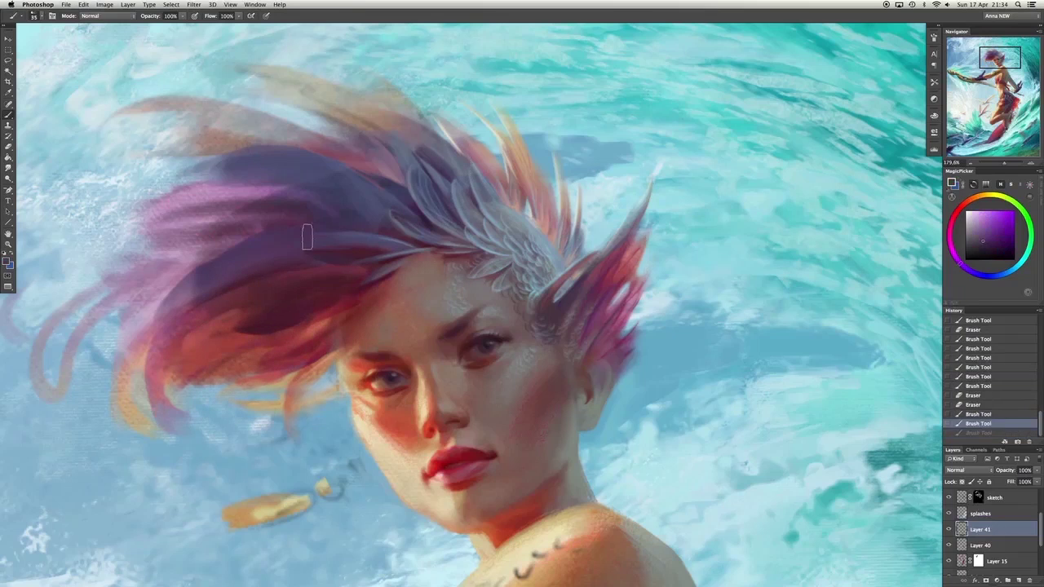
pyautogui.moveTo(307, 236)
pyautogui.mouseDown()
pyautogui.moveTo(395, 253)
pyautogui.moveTo(359, 244)
pyautogui.mouseUp()
pyautogui.keyDown('alt'); pyautogui.click(283, 248); pyautogui.keyUp('alt')
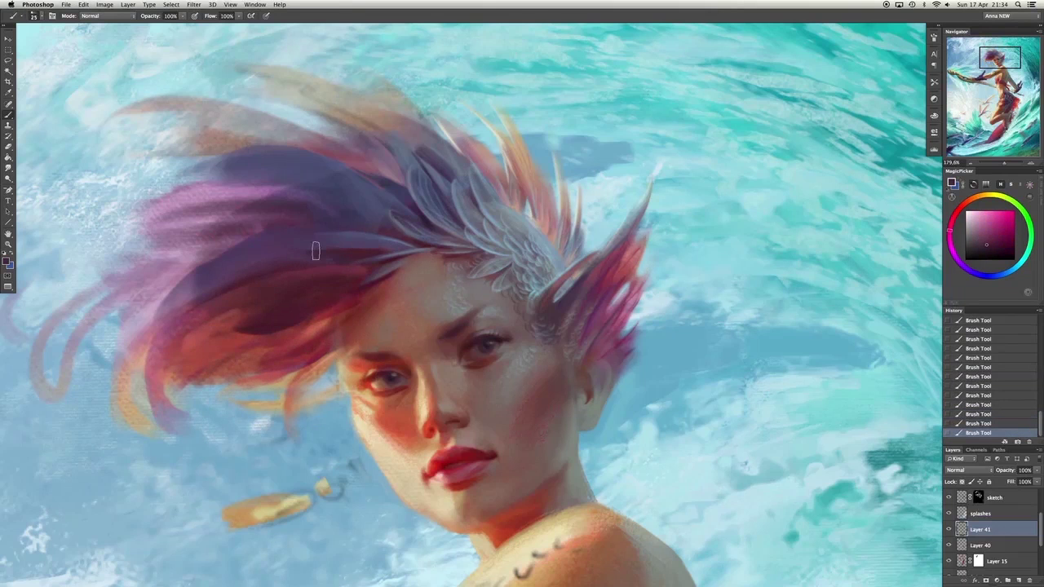
pyautogui.keyDown('alt'); pyautogui.click(292, 233); pyautogui.keyUp('alt')
pyautogui.moveTo(292, 234); pyautogui.dragTo(359, 236)
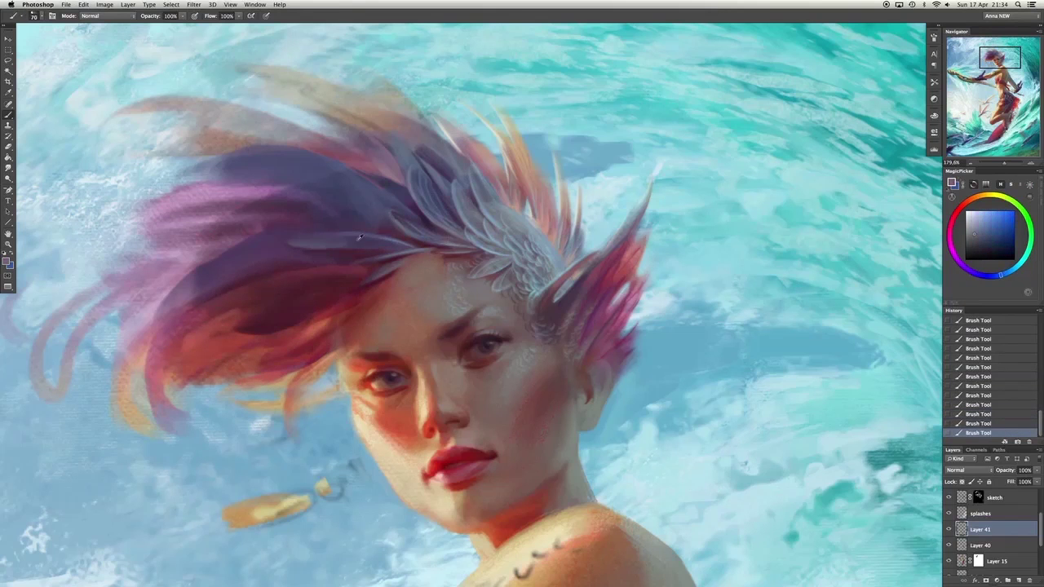
pyautogui.press('super+z')
# Paint a light blue-grey hair strand and compare the hair with and without it.
pyautogui.keyDown('alt'); pyautogui.click(438, 235); pyautogui.keyUp('alt')
pyautogui.keyDown('alt'); pyautogui.click(518, 256); pyautogui.keyUp('alt')
pyautogui.moveTo(518, 256); pyautogui.dragTo(407, 246)
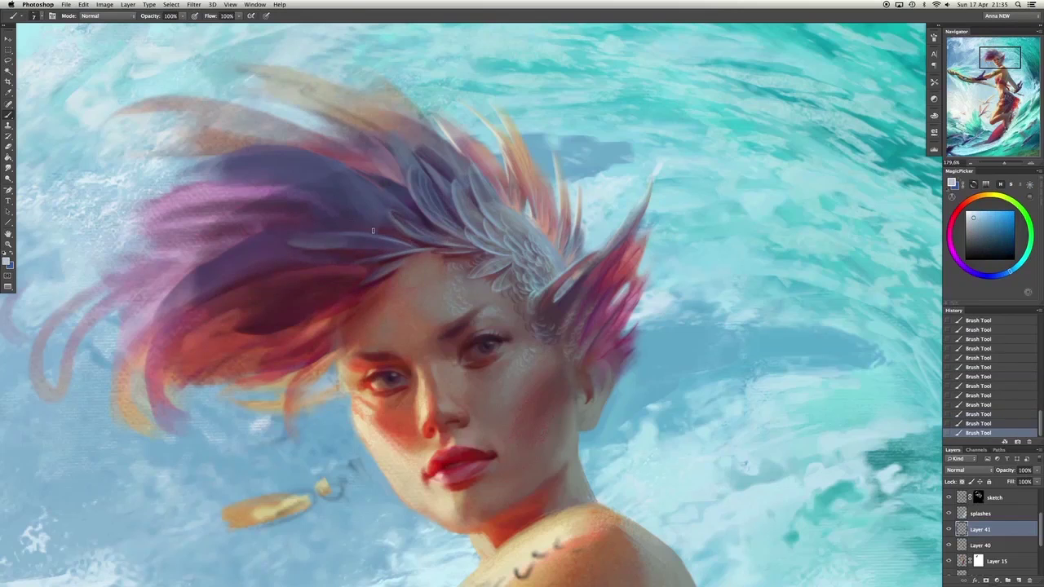
pyautogui.press('super+z')
pyautogui.press('super+shift+z')
pyautogui.press('super+z')
pyautogui.scroll(-3, 425, 292)
# Brush light warm tan and pale yellow highlight strands into the top and left of the hair.
pyautogui.scroll(4, 426, 292)
pyautogui.keyDown('alt'); pyautogui.click(362, 154); pyautogui.keyUp('alt')
pyautogui.moveTo(362, 155); pyautogui.dragTo(363, 154)
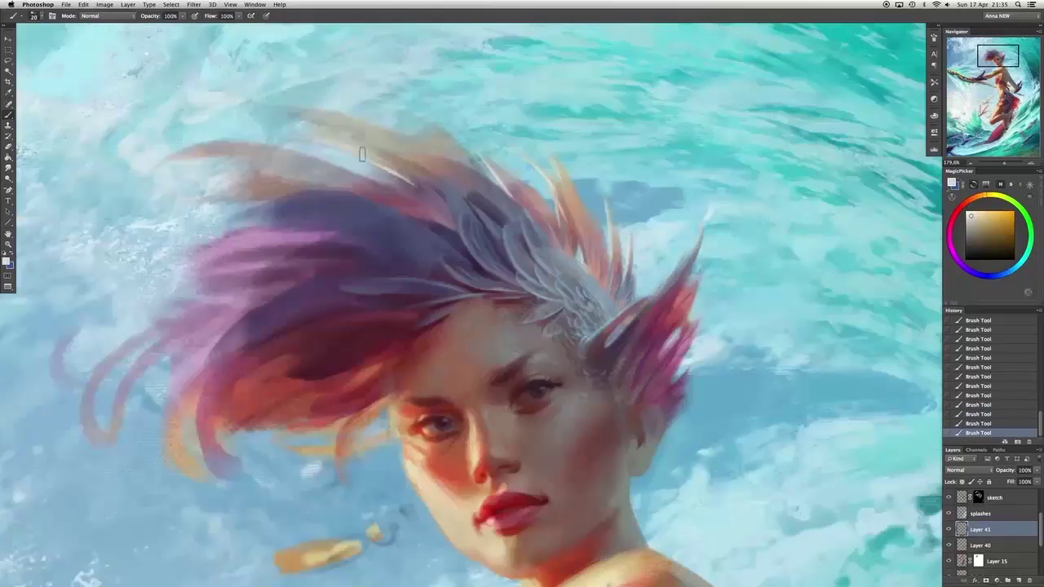
pyautogui.moveTo(422, 133); pyautogui.dragTo(428, 121)
pyautogui.moveTo(256, 163); pyautogui.dragTo(206, 159)
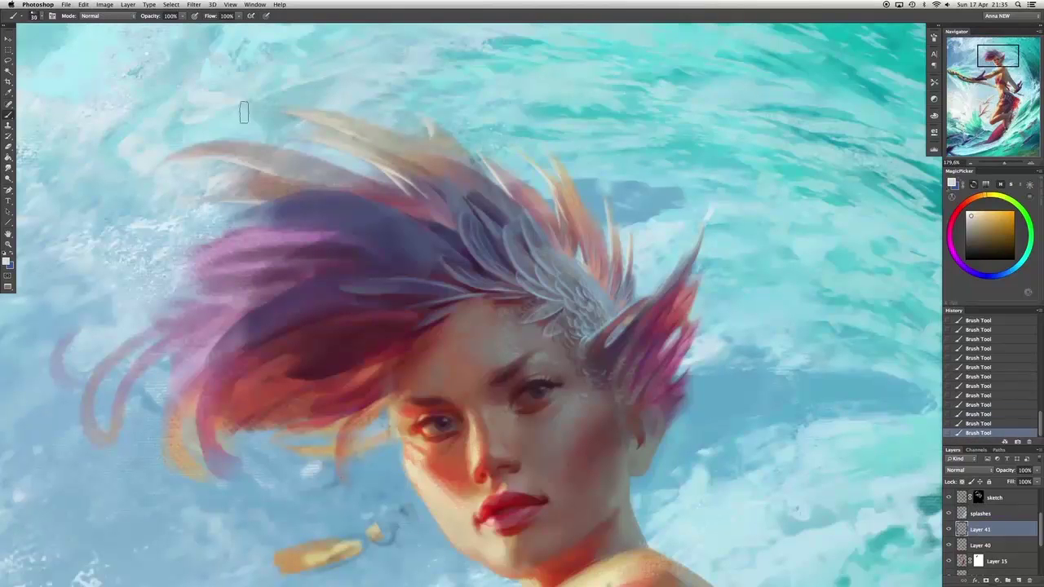
pyautogui.keyDown('alt'); pyautogui.click(401, 186); pyautogui.keyUp('alt')
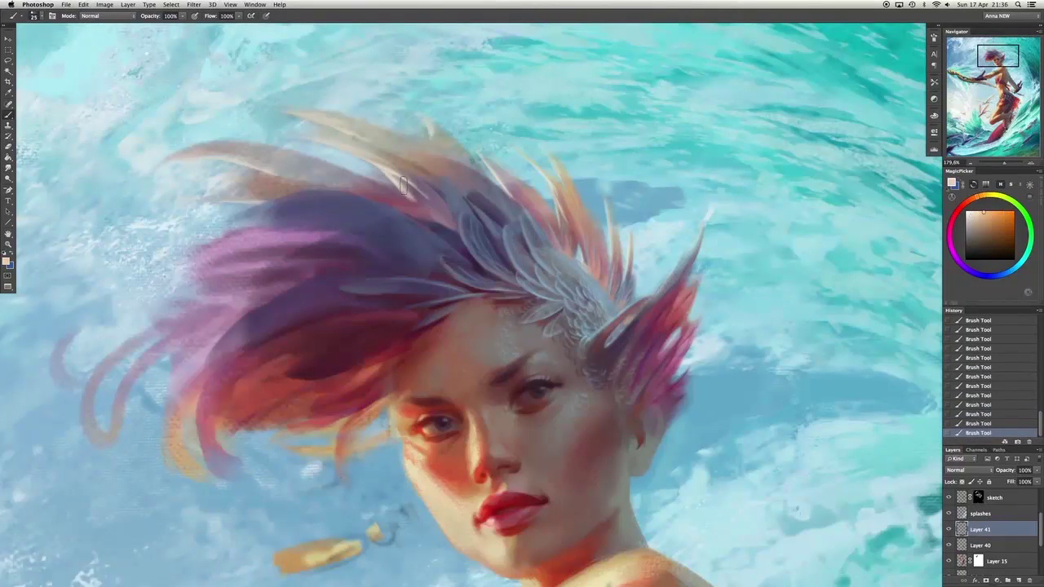
pyautogui.keyDown('alt'); pyautogui.click(555, 213); pyautogui.keyUp('alt')
pyautogui.moveTo(555, 214); pyautogui.dragTo(554, 204)
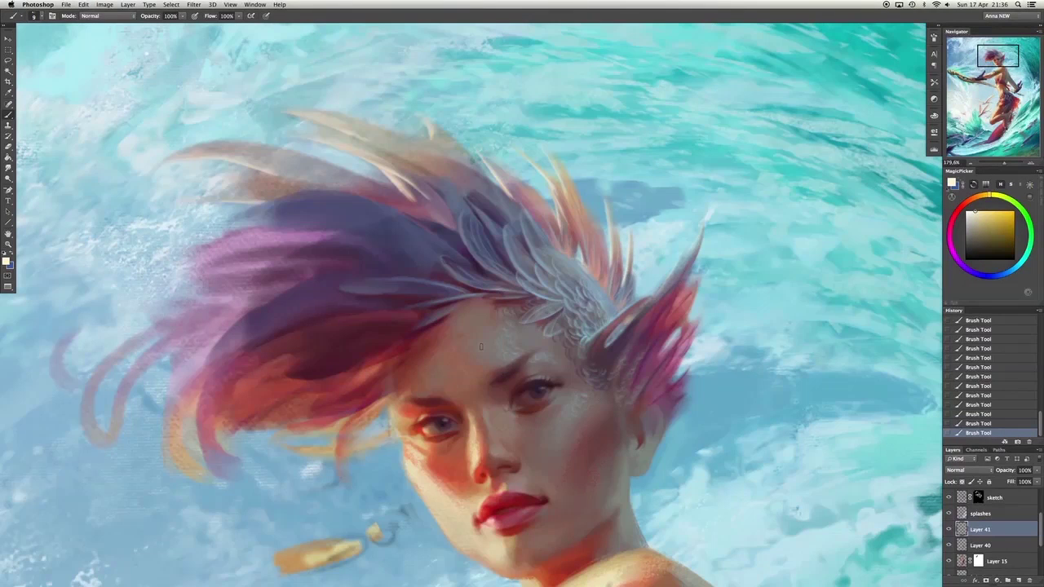
# Sample grey-blue, dark grey-purple and deep pink from the feathers and hair, comparing recent strokes.
pyautogui.keyDown('alt'); pyautogui.click(553, 302); pyautogui.keyUp('alt')
pyautogui.press('super+alt+z')
pyautogui.press('super+alt+z')
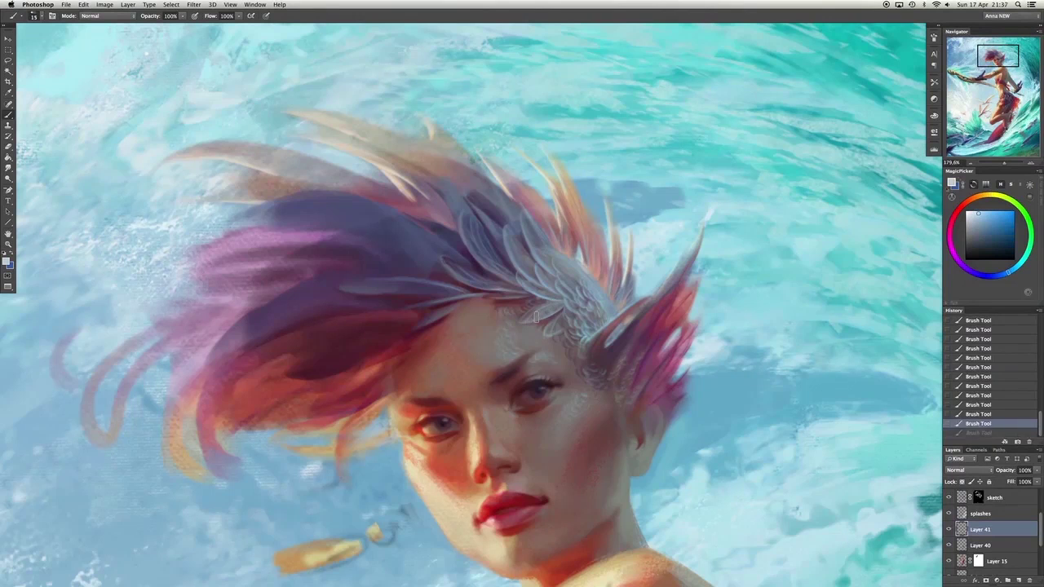
pyautogui.press('super+shift+z')
pyautogui.press('super+shift+z')
pyautogui.keyDown('alt'); pyautogui.click(512, 278); pyautogui.keyUp('alt')
pyautogui.keyDown('alt'); pyautogui.click(526, 271); pyautogui.keyUp('alt')
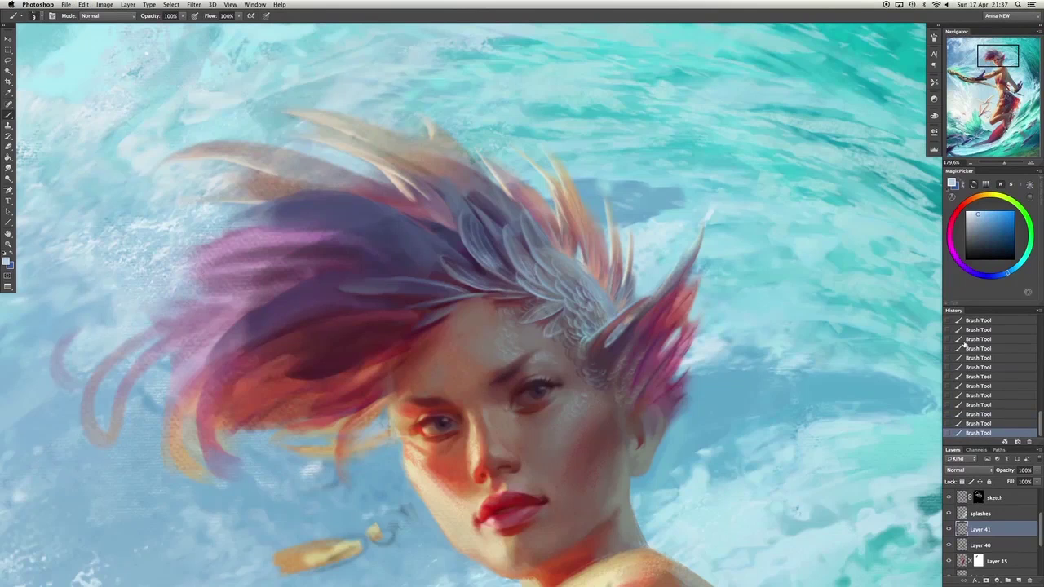
pyautogui.keyDown('alt'); pyautogui.click(351, 351); pyautogui.keyUp('alt')
# Step back and forward through the left hair strokes and keep the repainted strands.
pyautogui.scroll(-4, 350, 351)
pyautogui.press('super+alt+z')
pyautogui.press('super+alt+z')
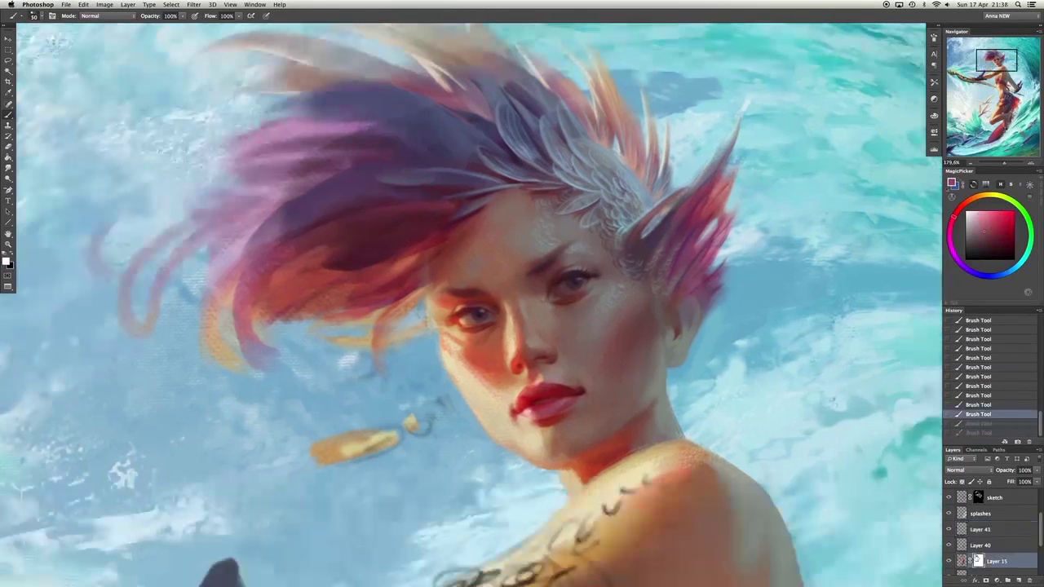
pyautogui.press('super+alt+z')
pyautogui.press('super+shift+z')
pyautogui.press('super+alt+z')
pyautogui.press('super+shift+z')
pyautogui.press('super+shift+z')
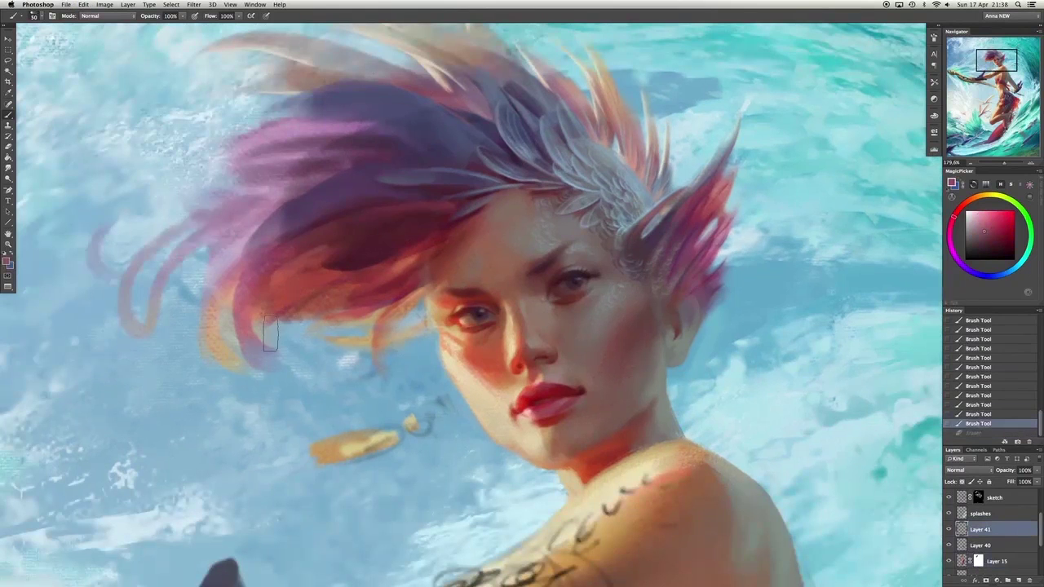
pyautogui.hscroll(3, 590, 269)
pyautogui.scroll(-2, 590, 269)
# Paint peach-orange skin tone along the nose and bridge, then a light cyan-grey bridge highlight.
pyautogui.keyDown('alt'); pyautogui.click(469, 253); pyautogui.keyUp('alt')
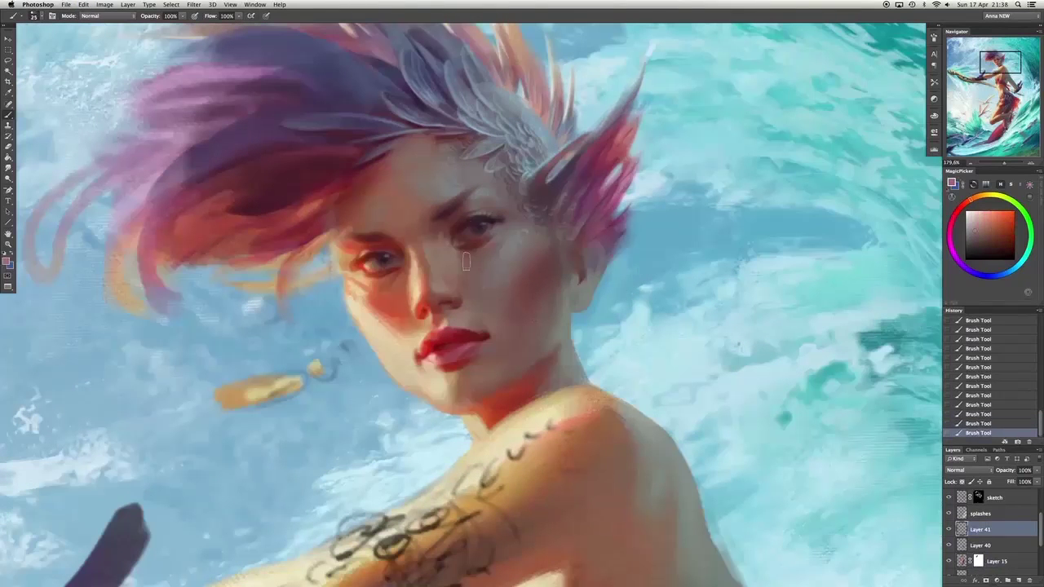
pyautogui.press('super+alt+z')
pyautogui.keyDown('alt'); pyautogui.click(447, 265); pyautogui.keyUp('alt')
pyautogui.moveTo(417, 298); pyautogui.dragTo(417, 317)
pyautogui.moveTo(432, 245); pyautogui.dragTo(426, 261)
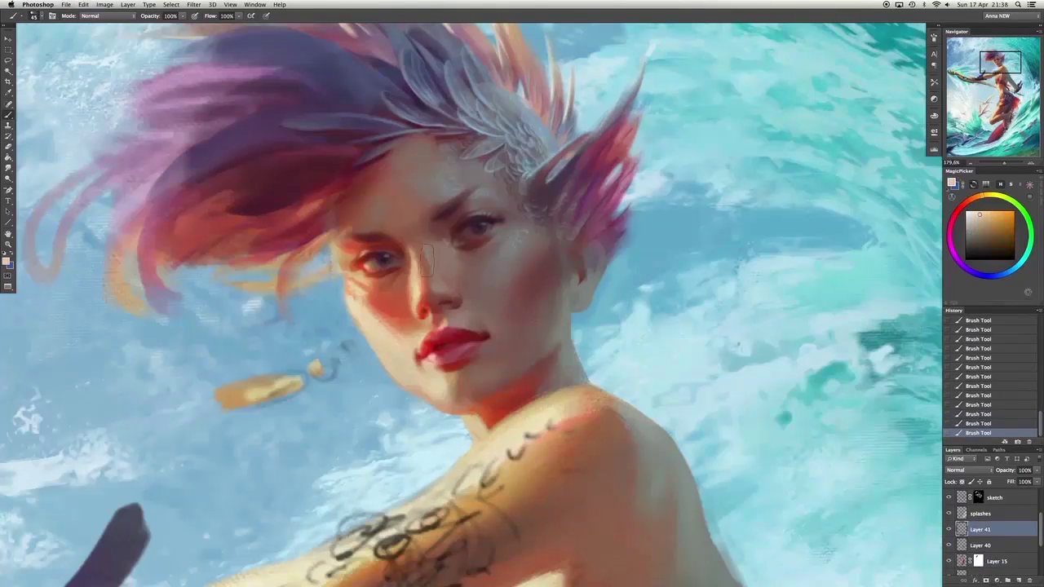
pyautogui.keyDown('alt'); pyautogui.click(451, 303); pyautogui.keyUp('alt')
pyautogui.keyDown('alt'); pyautogui.click(436, 284); pyautogui.keyUp('alt')
pyautogui.press('super+alt+z')
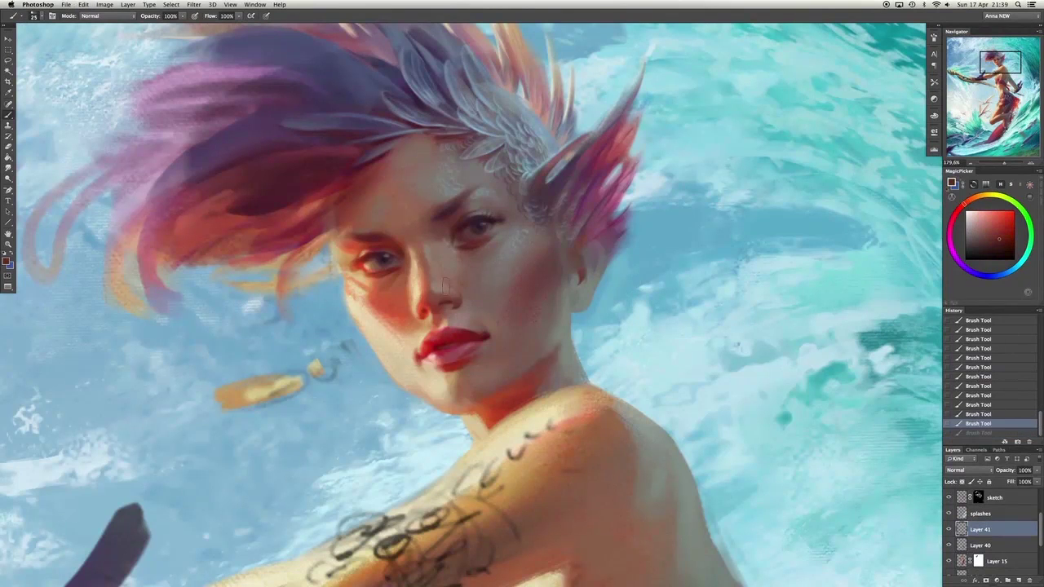
pyautogui.press('x')
pyautogui.moveTo(444, 233); pyautogui.dragTo(449, 261)
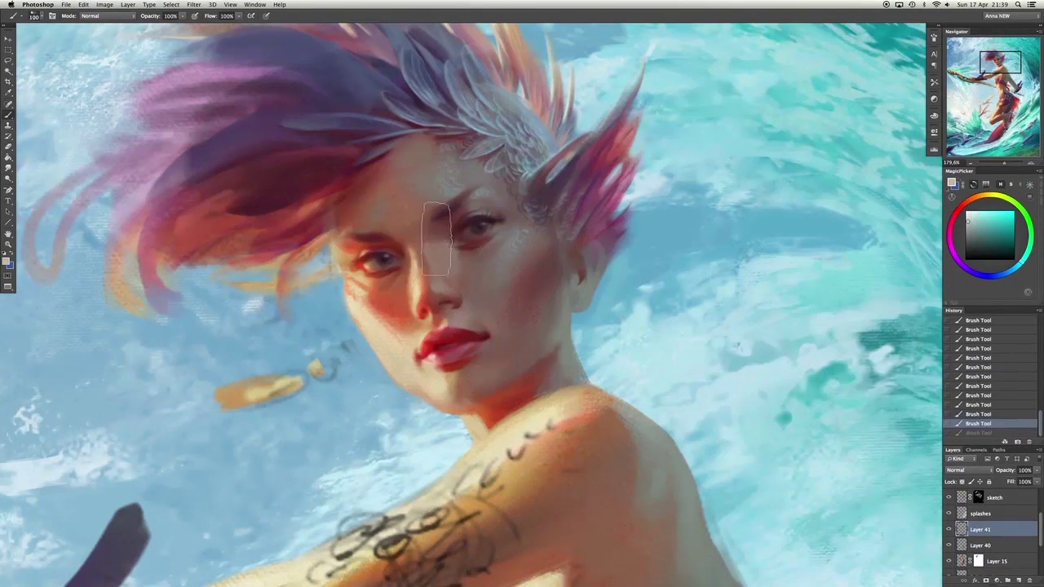
# Dab light colour at the right eye and sample orange, red and blue-grey around it.
pyautogui.click(488, 220)
pyautogui.keyDown('alt'); pyautogui.click(378, 263); pyautogui.keyUp('alt')
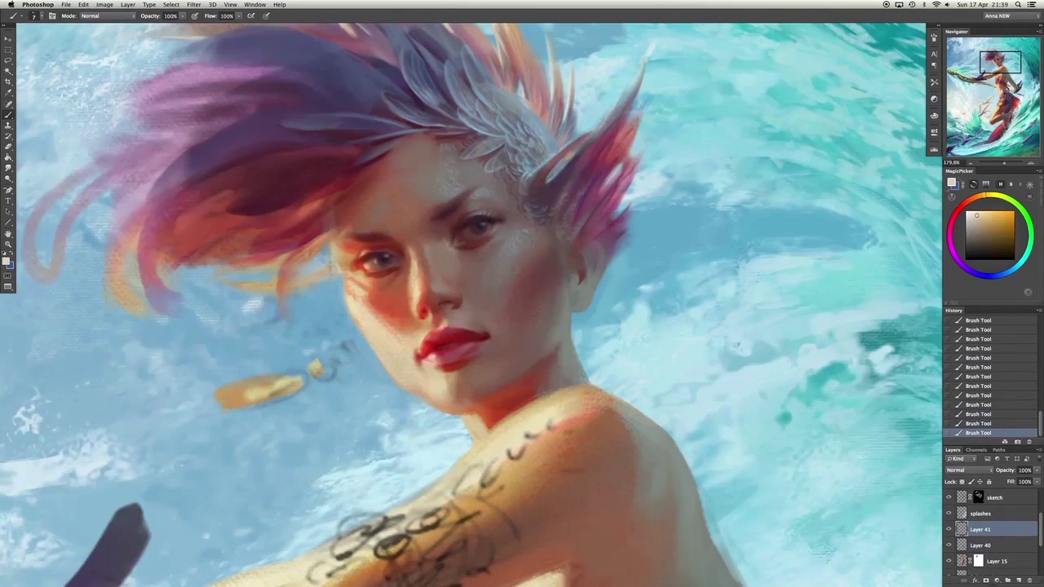
pyautogui.keyDown('alt'); pyautogui.click(397, 257); pyautogui.keyUp('alt')
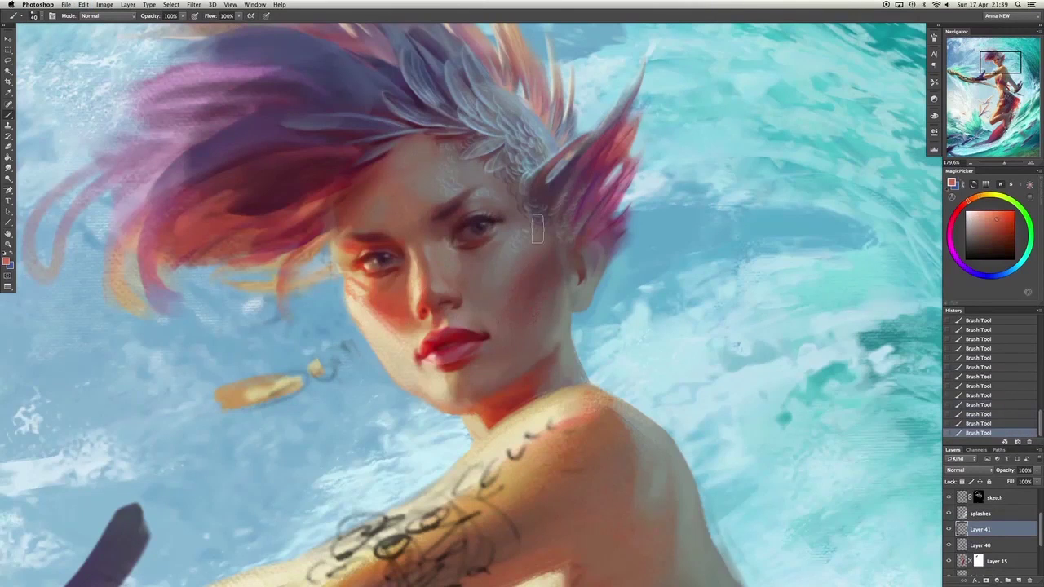
pyautogui.keyDown('alt'); pyautogui.click(392, 253); pyautogui.keyUp('alt')
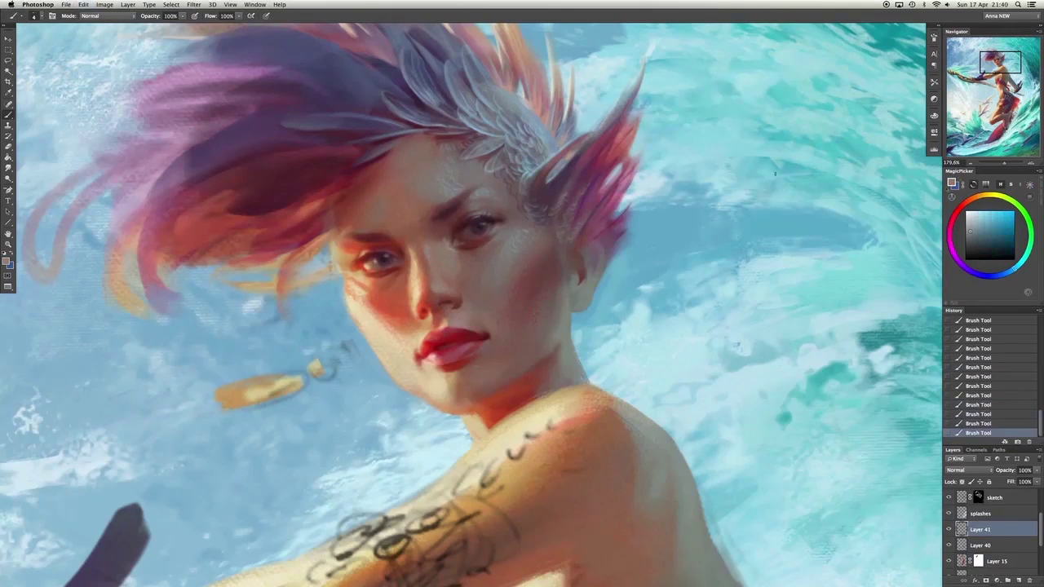
pyautogui.keyDown('alt'); pyautogui.click(499, 335); pyautogui.keyUp('alt')
pyautogui.hotkey('ctrl', 'z')
pyautogui.moveTo(510, 260); pyautogui.dragTo(524, 290)
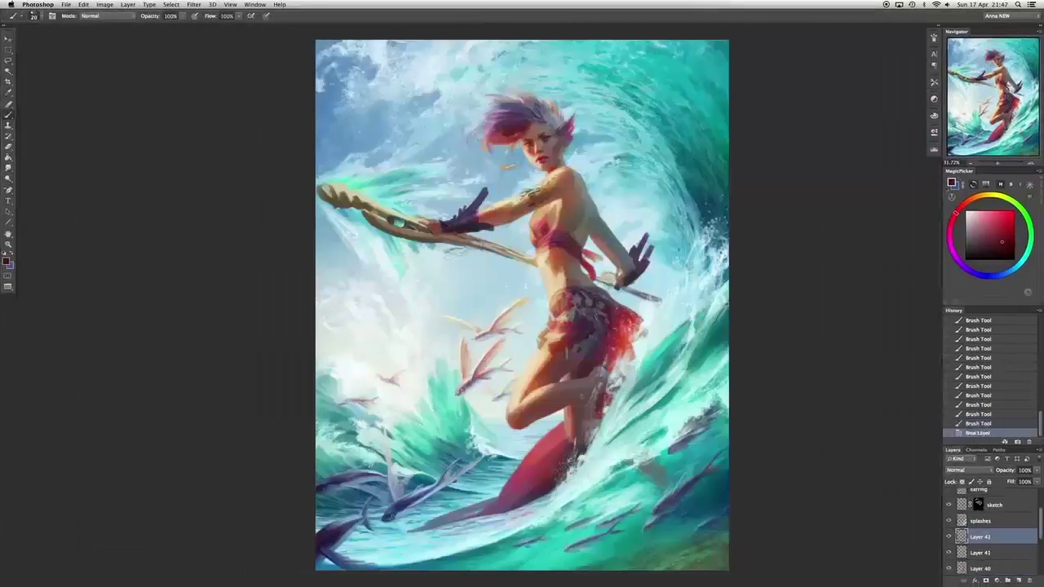
# Paint dark strokes down the back and light red over the shoulder, comparing versions with undo/redo.
pyautogui.scroll(3, 541, 264)
pyautogui.moveTo(540, 263)
pyautogui.mouseDown()
pyautogui.moveTo(574, 309)
pyautogui.moveTo(569, 352)
pyautogui.mouseUp()
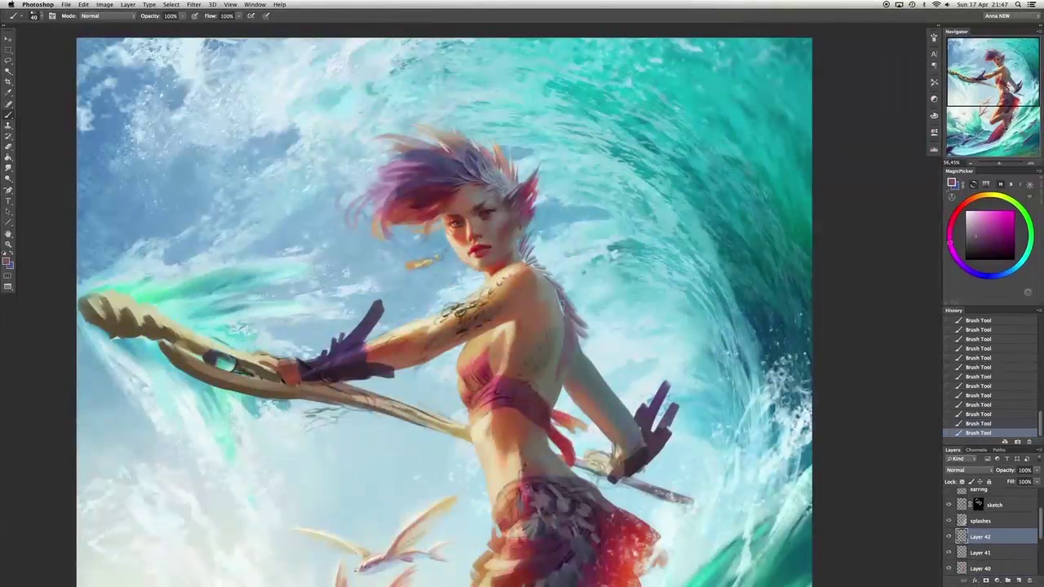
pyautogui.hotkey('ctrl', 'alt', 'z')
pyautogui.hotkey('ctrl', 'alt', 'z')
pyautogui.hotkey('ctrl', 'alt', 'z')
pyautogui.hotkey('ctrl', 'alt', 'z')
pyautogui.hotkey('ctrl', 'alt', 'z')
pyautogui.hotkey('ctrl', 'alt', 'z')
pyautogui.hotkey('ctrl', 'alt', 'z')
pyautogui.hotkey('ctrl', 'alt', 'z')
pyautogui.hotkey('ctrl', 'alt', 'z')
pyautogui.hotkey('ctrl', 'alt', 'z')
pyautogui.hotkey('ctrl', 'alt', 'z')
pyautogui.hotkey('ctrl', 'alt', 'z')
pyautogui.hotkey('ctrl', 'alt', 'z')
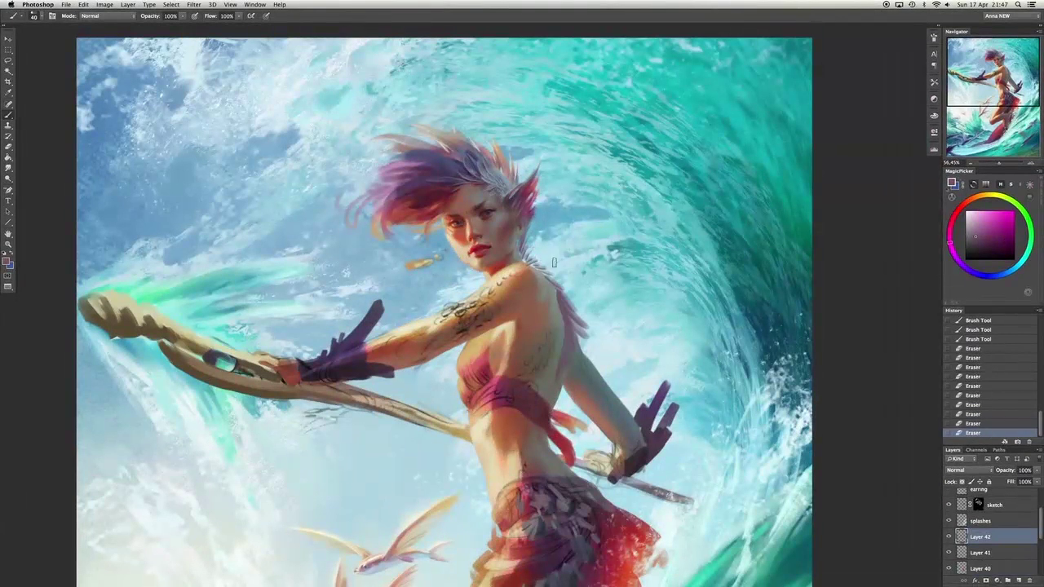
pyautogui.hotkey('ctrl', 'shift', 'z')
pyautogui.hotkey('ctrl', 'shift', 'z')
pyautogui.hotkey('ctrl', 'shift', 'z')
pyautogui.hotkey('ctrl', 'shift', 'z')
pyautogui.hotkey('ctrl', 'shift', 'z')
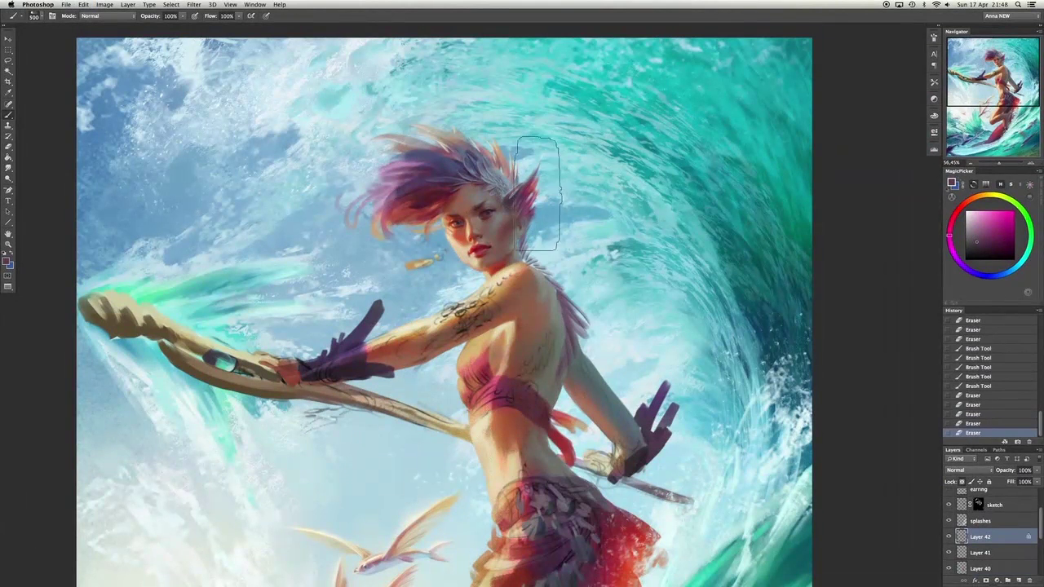
pyautogui.keyDown('alt'); pyautogui.click(539, 236); pyautogui.keyUp('alt')
pyautogui.moveTo(599, 343)
pyautogui.mouseDown()
pyautogui.moveTo(595, 269)
pyautogui.moveTo(555, 220)
pyautogui.mouseUp()
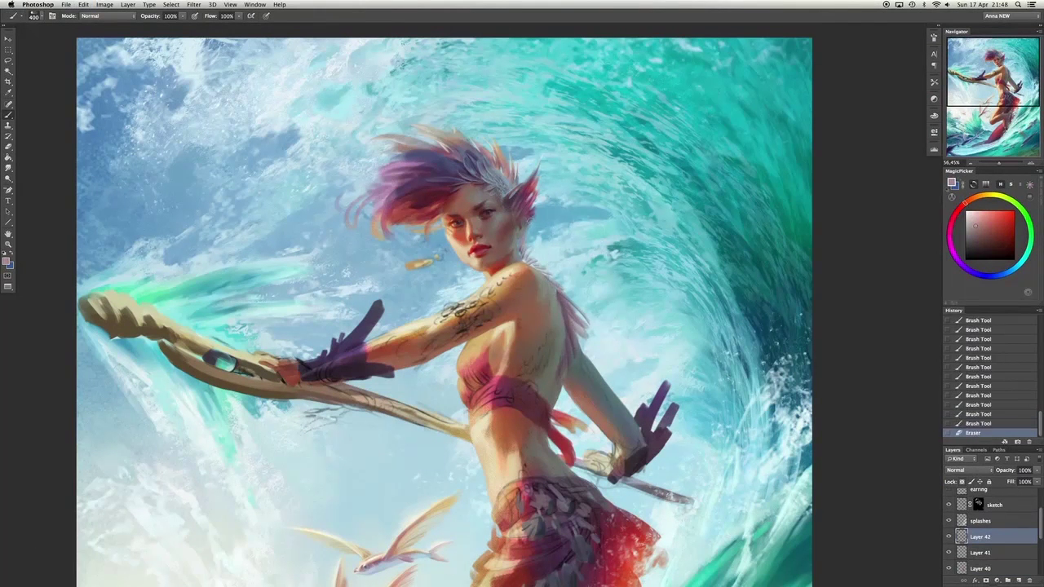
pyautogui.hotkey('ctrl', 'alt', 'z')
pyautogui.hotkey('ctrl', 'alt', 'z')
pyautogui.hotkey('ctrl', 'alt', 'z')
pyautogui.hotkey('ctrl', 'alt', 'z')
pyautogui.hotkey('ctrl', 'alt', 'z')
pyautogui.hotkey('ctrl', 'alt', 'z')
pyautogui.hotkey('ctrl', 'alt', 'z')
pyautogui.hotkey('ctrl', 'alt', 'z')
pyautogui.hotkey('ctrl', 'alt', 'z')
pyautogui.hotkey('ctrl', 'alt', 'z')
pyautogui.hotkey('ctrl', 'alt', 'z')
pyautogui.hotkey('ctrl', 'alt', 'z')
pyautogui.hotkey('ctrl', 'alt', 'z')
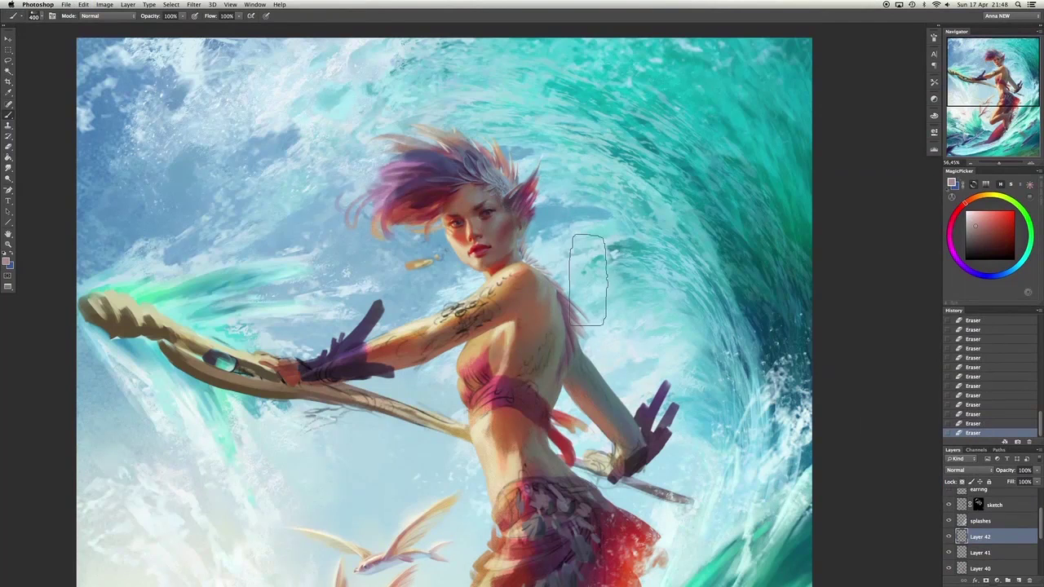
pyautogui.hotkey('ctrl', 'alt', 'z')
pyautogui.hotkey('ctrl', 'shift', 'z')
pyautogui.scroll(-3, 559, 221)
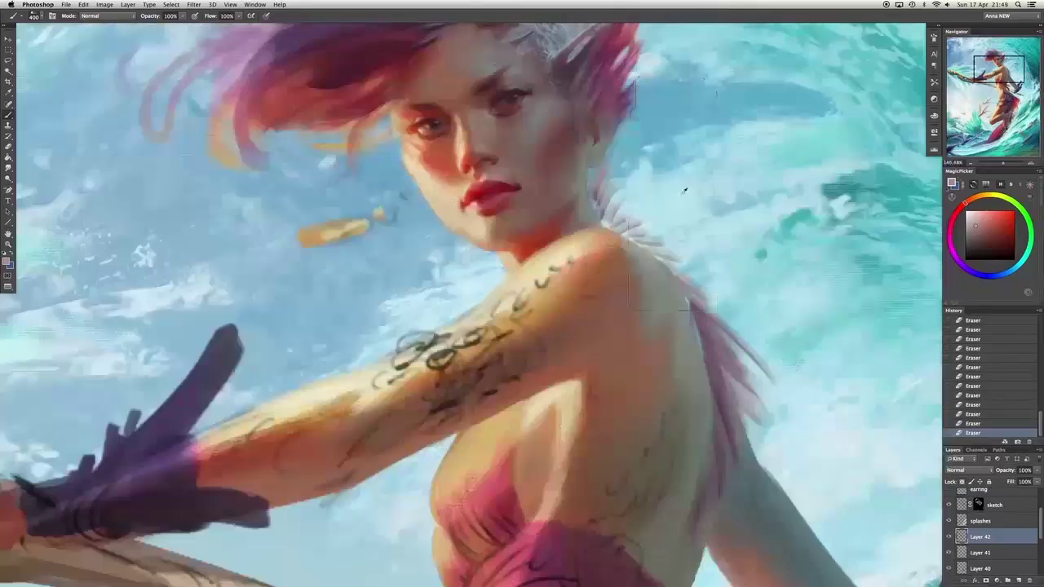
pyautogui.scroll(-2, 489, 245)
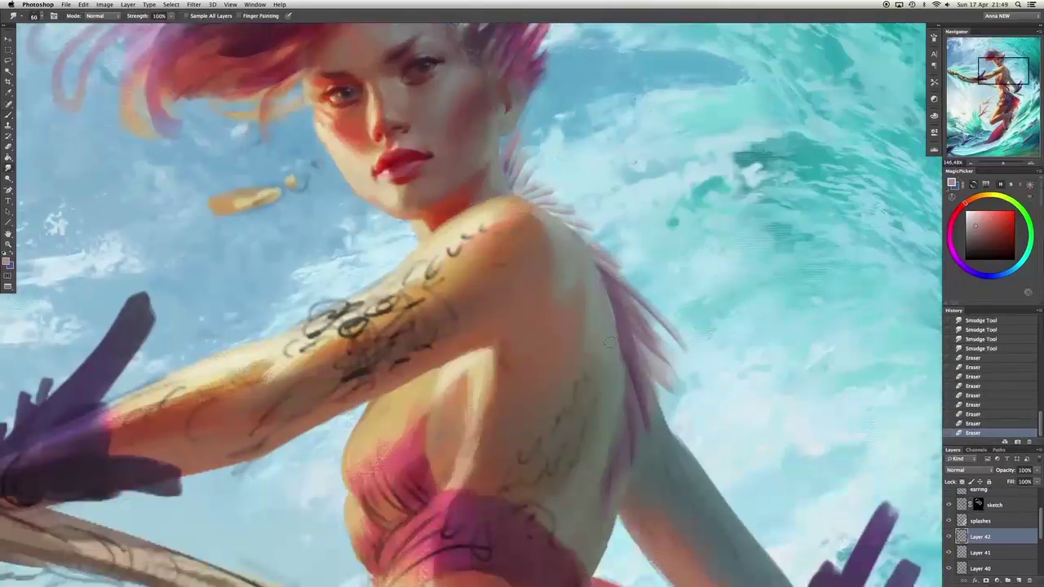
# Smudge the neck skin, add pink strokes, erase stray paint near the neck and back hair.
pyautogui.moveTo(635, 188); pyautogui.dragTo(547, 189)
pyautogui.press('b')
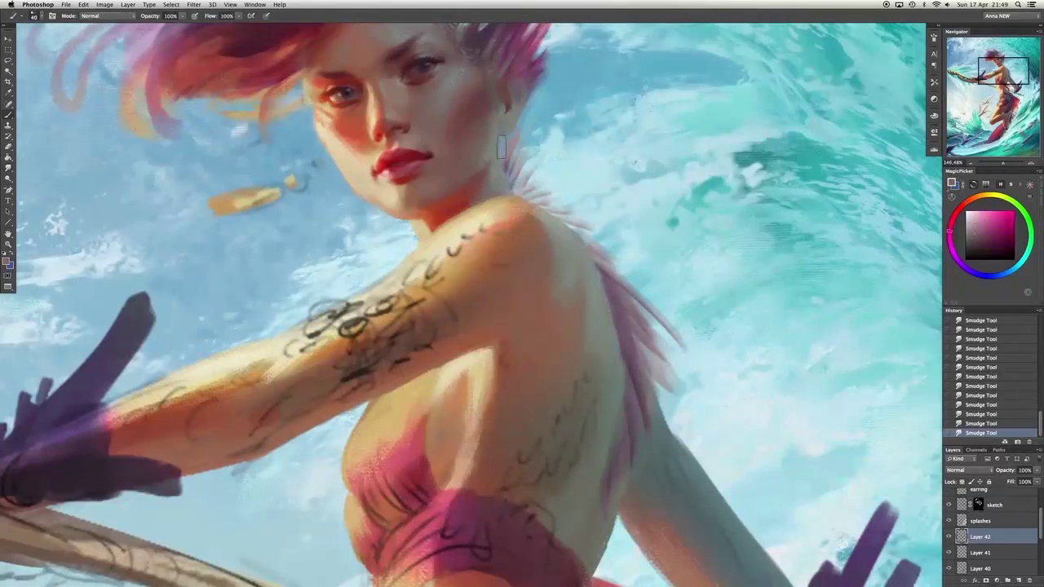
pyautogui.moveTo(507, 122); pyautogui.dragTo(514, 155)
pyautogui.press('e')
pyautogui.moveTo(533, 61); pyautogui.dragTo(512, 167)
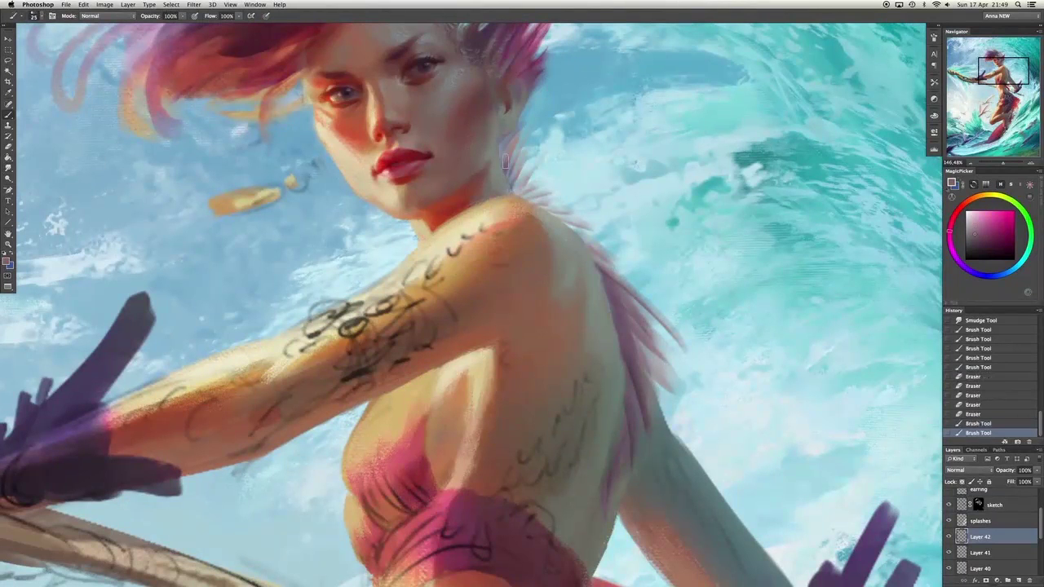
pyautogui.press('b')
pyautogui.moveTo(597, 201); pyautogui.dragTo(598, 224)
pyautogui.press('e')
pyautogui.press(']')
pyautogui.press(']')
pyautogui.press(']')
pyautogui.moveTo(640, 392); pyautogui.dragTo(639, 408)
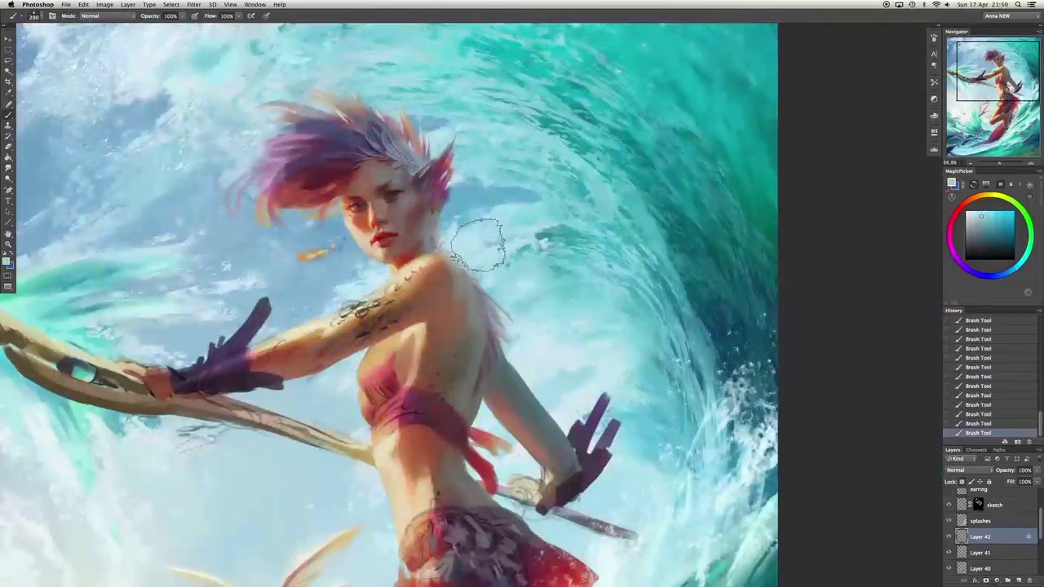
pyautogui.moveTo(383, 122); pyautogui.dragTo(399, 108)
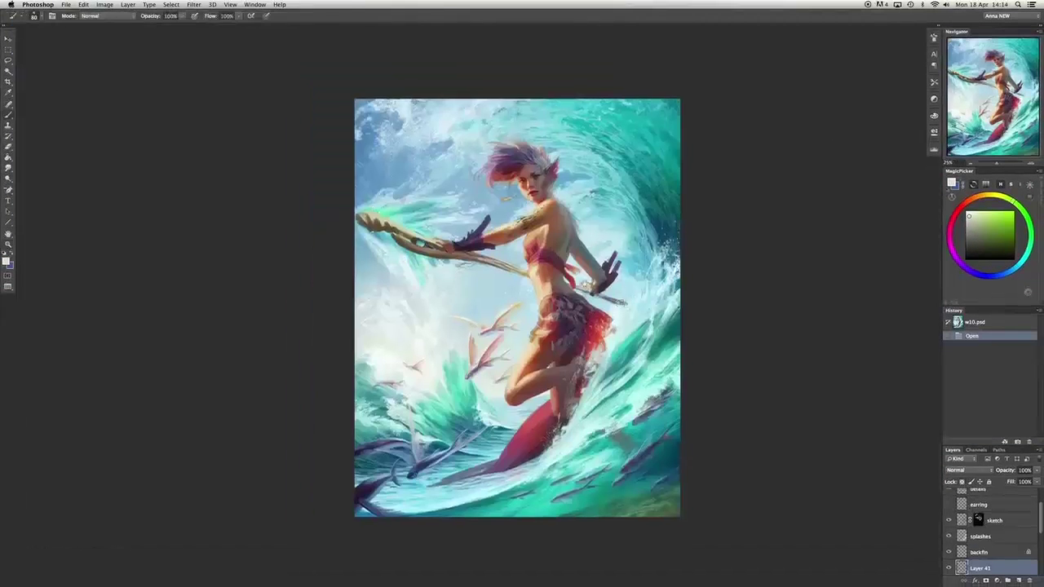
pyautogui.scroll(-2, 949, 528)
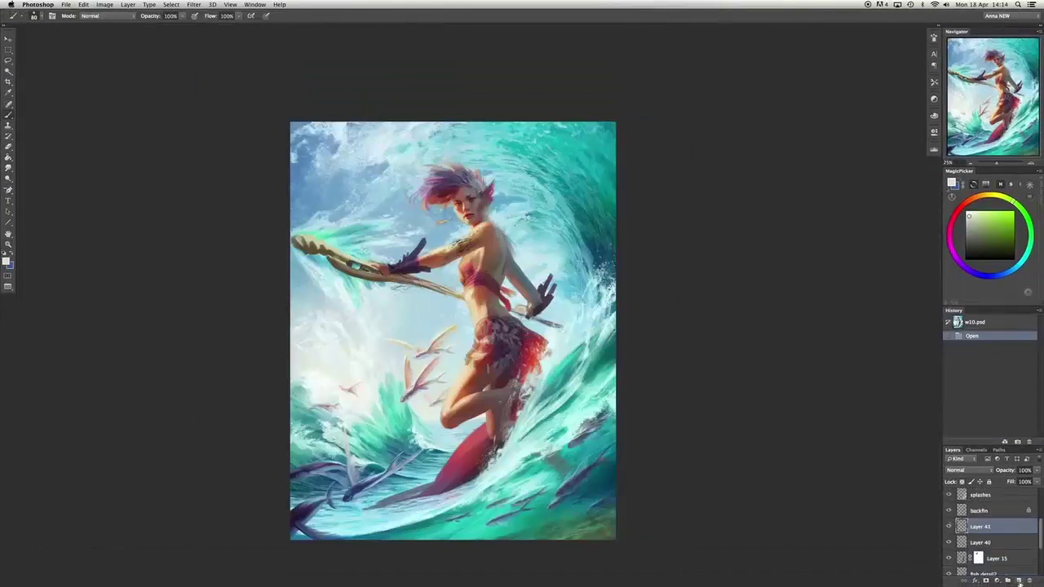
# Add a new Multiply layer and paint the lips in purple.
pyautogui.press('super+shift+alt+n')
pyautogui.scroll(5, 457, 229)
pyautogui.hotkey('shift', 'alt', 'm')
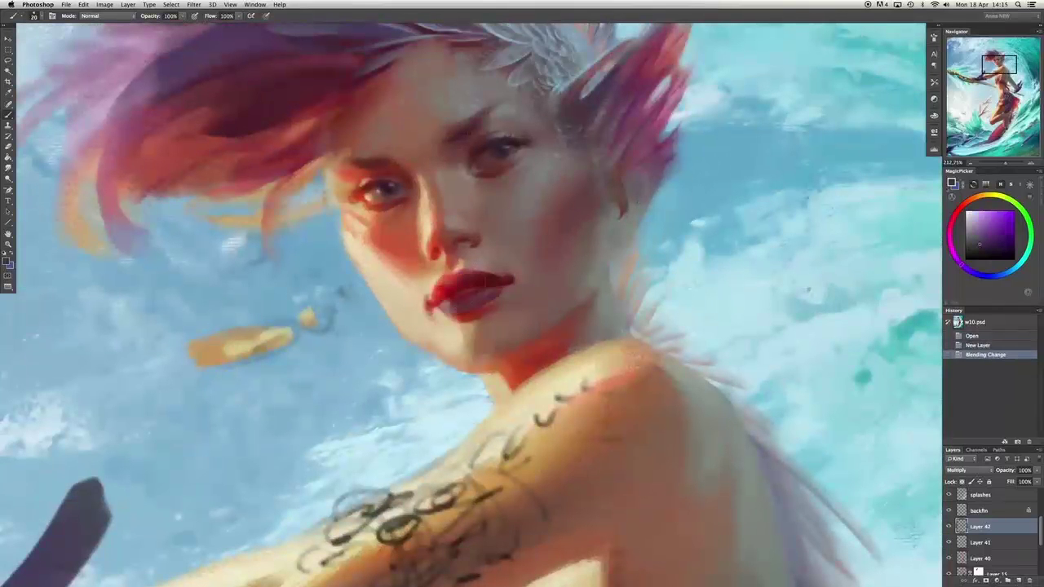
pyautogui.moveTo(462, 298)
pyautogui.mouseDown()
pyautogui.moveTo(500, 267)
pyautogui.moveTo(453, 263)
pyautogui.moveTo(490, 194)
pyautogui.mouseUp()
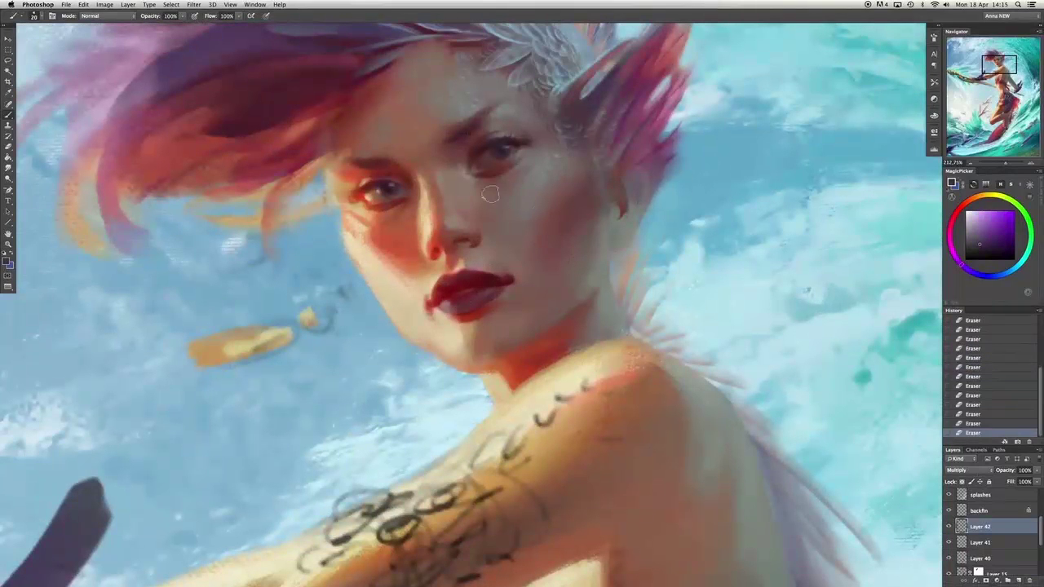
pyautogui.click(1004, 227)
pyautogui.moveTo(433, 290)
pyautogui.mouseDown()
pyautogui.moveTo(444, 305)
pyautogui.moveTo(440, 287)
pyautogui.moveTo(477, 280)
pyautogui.mouseUp()
pyautogui.moveTo(455, 301); pyautogui.dragTo(458, 302)
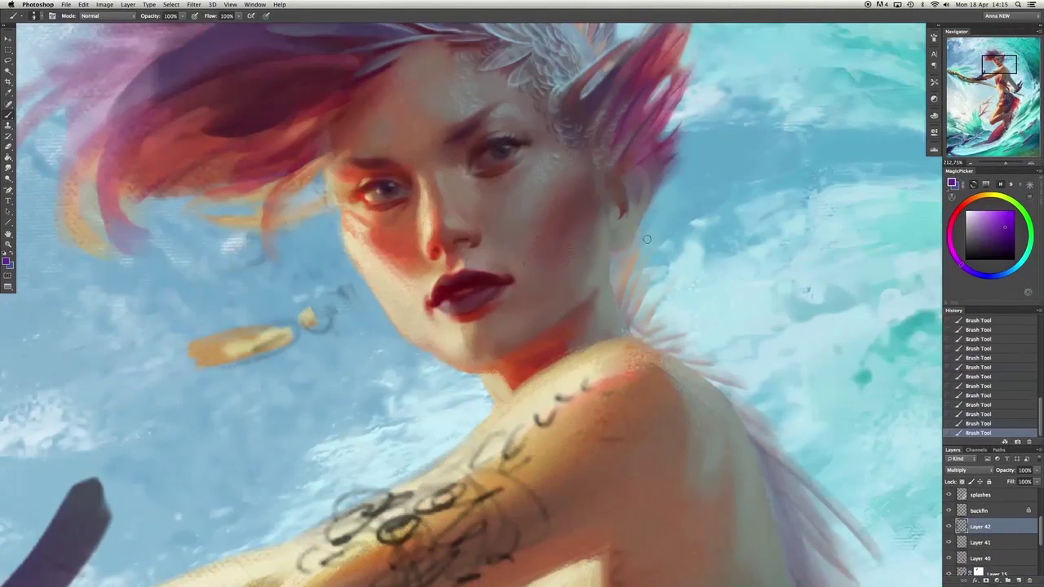
# Swap colours and undo/redo the last lip strokes to keep the purple lips.
pyautogui.press('x')
pyautogui.press('super+alt+z')
pyautogui.press('super+alt+z')
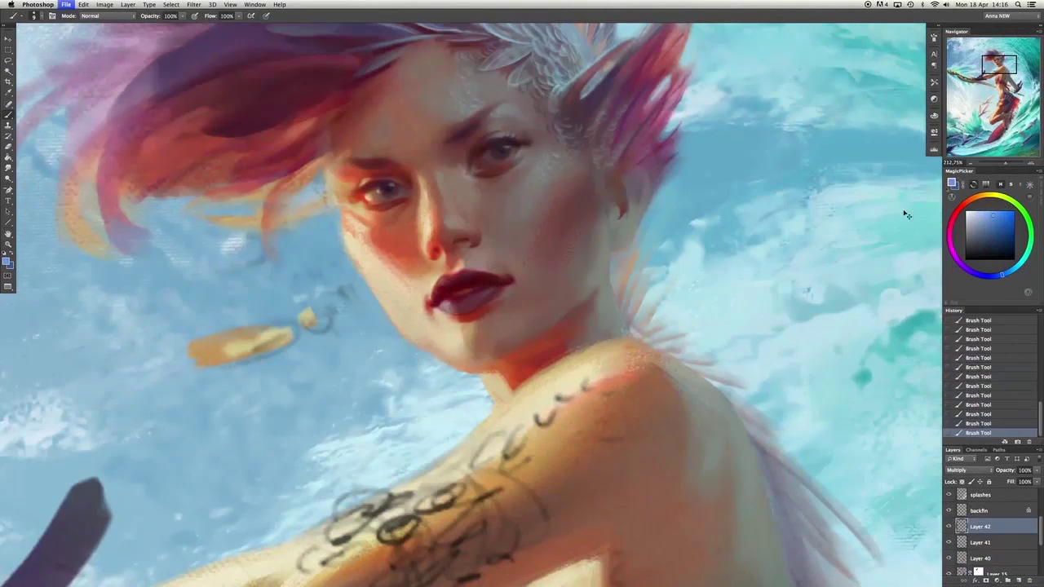
pyautogui.press('super+shift+z')
pyautogui.press('x')
pyautogui.press('super+shift+z')
# On another Multiply layer, draw dark purple hoop and spiral markings under the lower lip.
pyautogui.click(1017, 580)
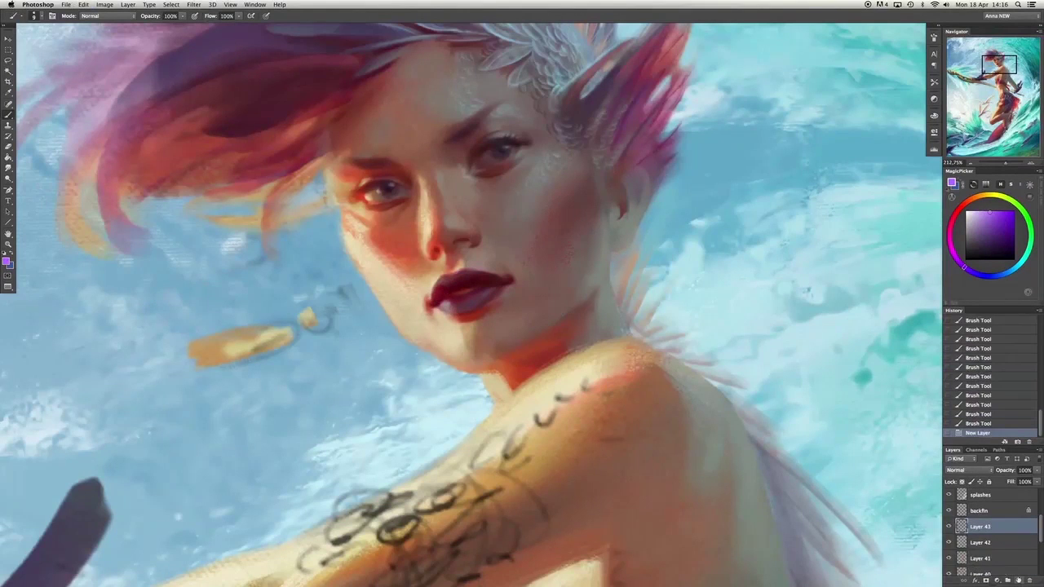
pyautogui.hotkey('shift', 'alt', 'm')
pyautogui.click(990, 253)
pyautogui.moveTo(503, 298); pyautogui.dragTo(509, 331)
pyautogui.moveTo(445, 315)
pyautogui.mouseDown()
pyautogui.moveTo(453, 346)
pyautogui.moveTo(458, 339)
pyautogui.mouseUp()
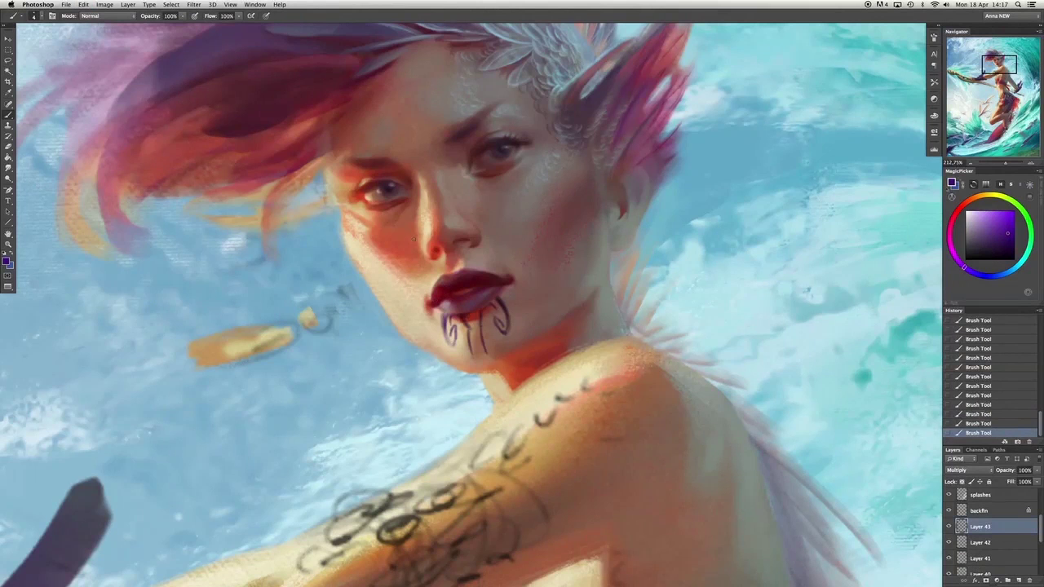
pyautogui.press('super+z')
pyautogui.moveTo(504, 300); pyautogui.dragTo(493, 332)
pyautogui.press('super+z')
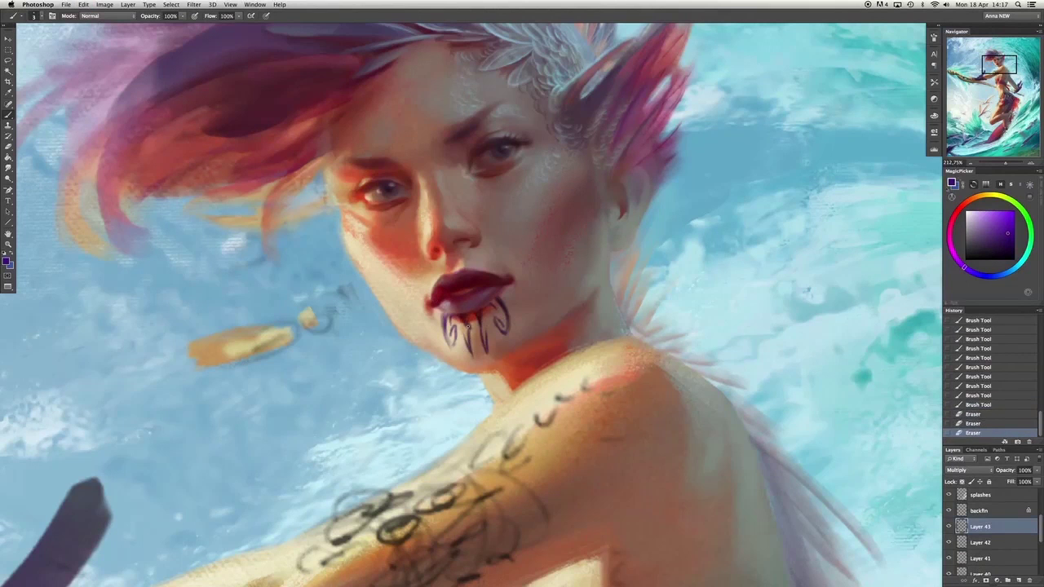
pyautogui.moveTo(502, 301)
pyautogui.mouseDown()
pyautogui.moveTo(450, 358)
pyautogui.moveTo(422, 315)
pyautogui.moveTo(457, 334)
pyautogui.mouseUp()
# Switch to a brighter blue and undo the last chin marking stroke.
pyautogui.press('x')
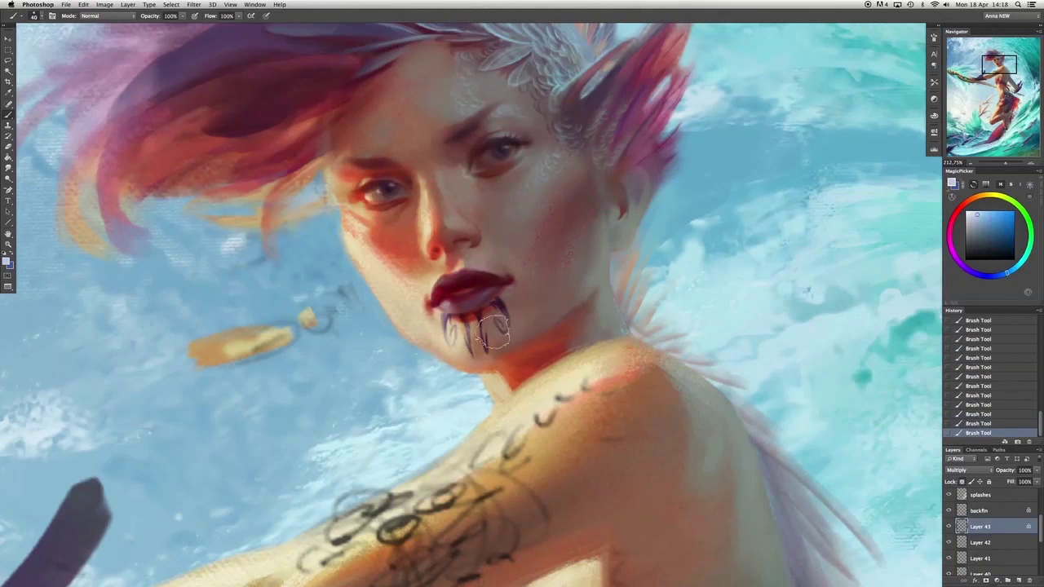
pyautogui.press('x')
pyautogui.press('x')
pyautogui.click(991, 216)
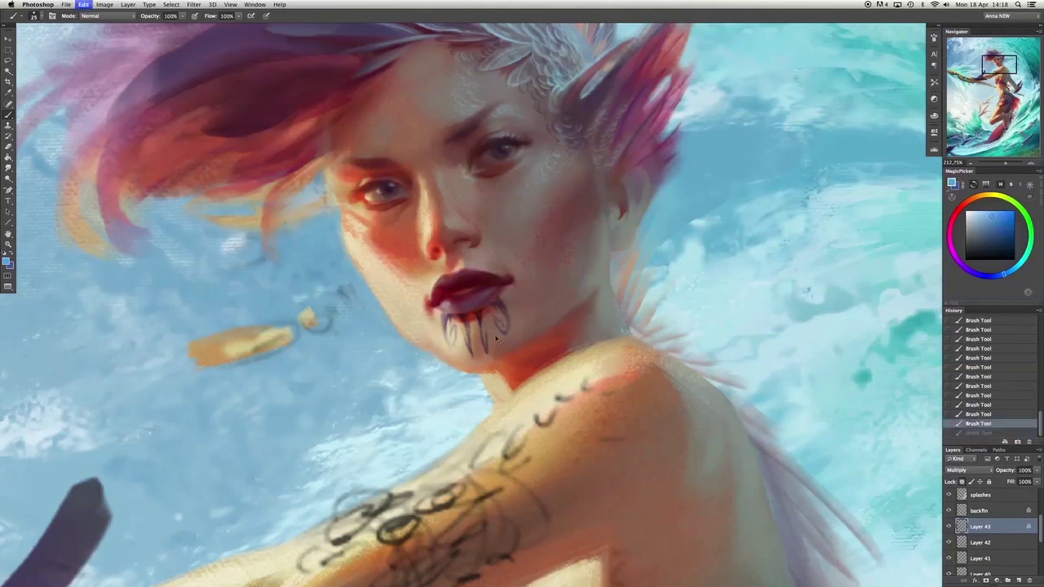
pyautogui.press('x')
pyautogui.hotkey('ctrl', 'z')
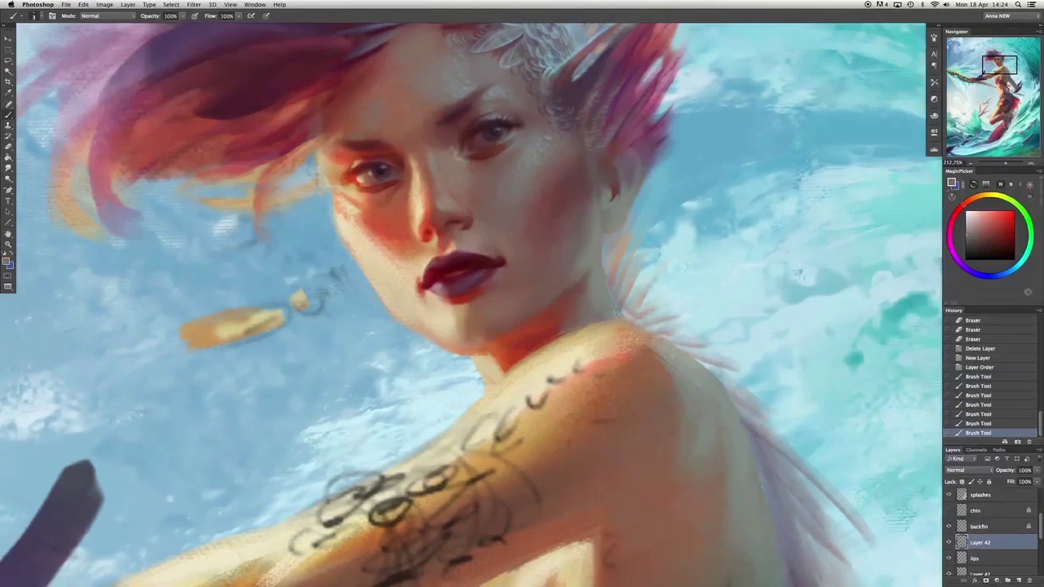
# Sample skin pinks and paint skin tone and a dark red stroke on the brow.
pyautogui.keyDown('alt'); pyautogui.click(484, 109); pyautogui.keyUp('alt')
pyautogui.rightClick(514, 222)
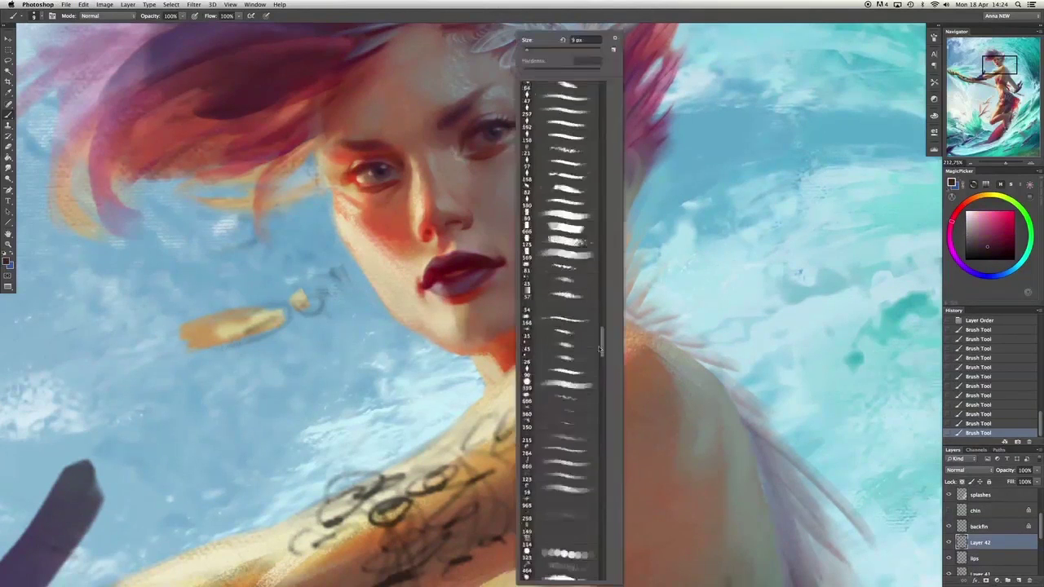
pyautogui.hotkey('ctrl', 'z')
pyautogui.keyDown('alt'); pyautogui.click(444, 127); pyautogui.keyUp('alt')
pyautogui.moveTo(444, 126); pyautogui.dragTo(424, 125)
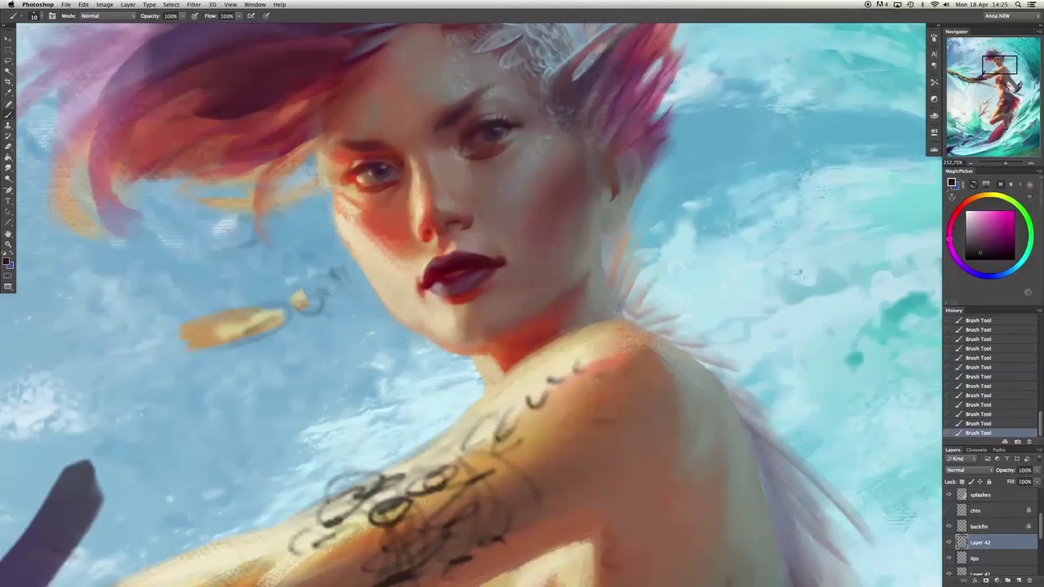
pyautogui.keyDown('alt'); pyautogui.click(393, 156); pyautogui.keyUp('alt')
pyautogui.moveTo(395, 156); pyautogui.dragTo(398, 153)
pyautogui.hotkey('ctrl', 'z')
# Touch up the brow with sampled blue-grey and dark red, comparing with undo.
pyautogui.hotkey('ctrl', 'z')
pyautogui.keyDown('alt'); pyautogui.click(492, 117); pyautogui.keyUp('alt')
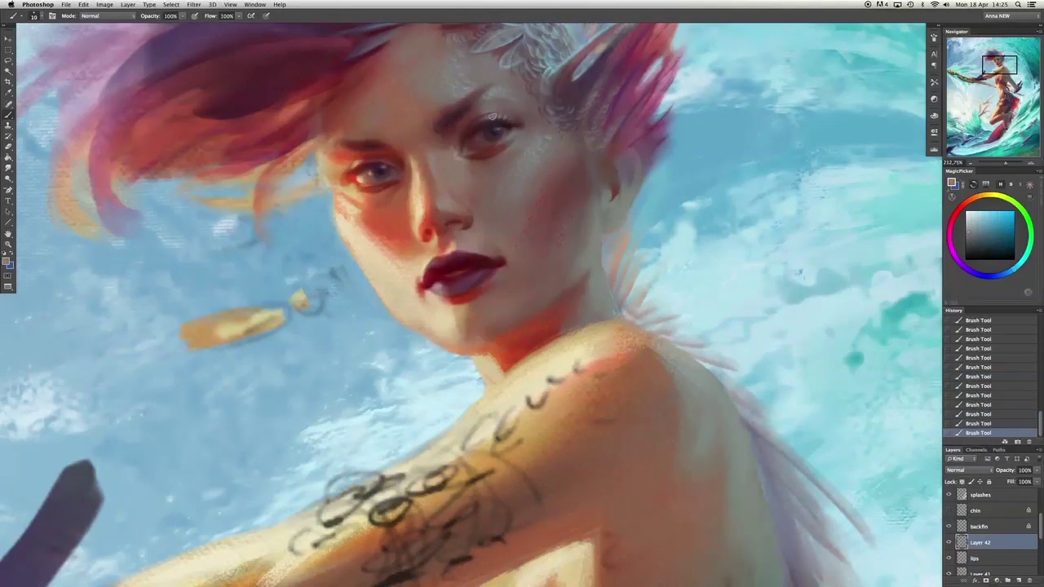
pyautogui.keyDown('alt'); pyautogui.click(469, 207); pyautogui.keyUp('alt')
pyautogui.hotkey('ctrl', 'z')
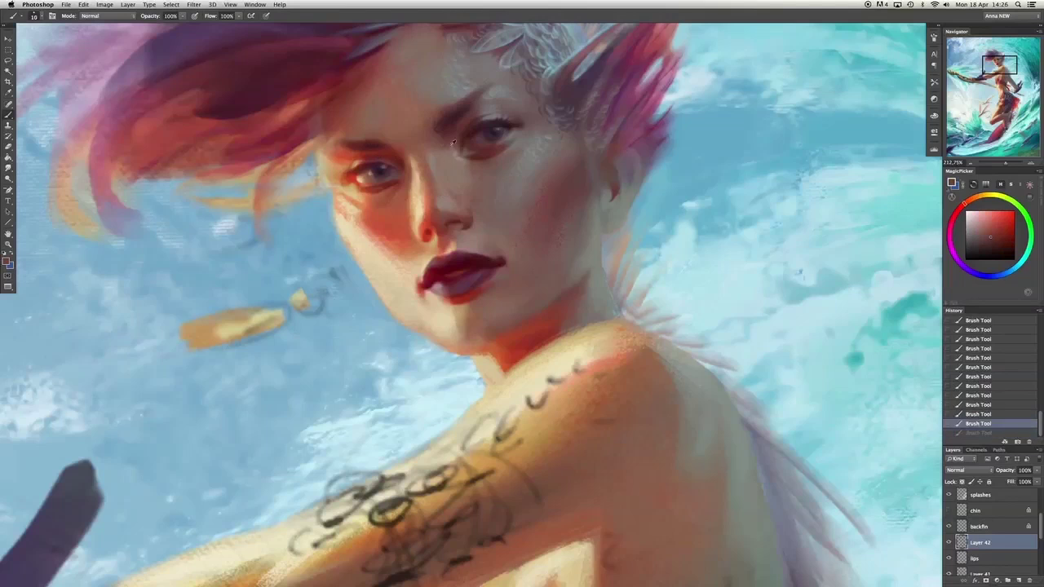
pyautogui.moveTo(457, 165); pyautogui.dragTo(461, 162)
pyautogui.keyDown('alt'); pyautogui.click(448, 162); pyautogui.keyUp('alt')
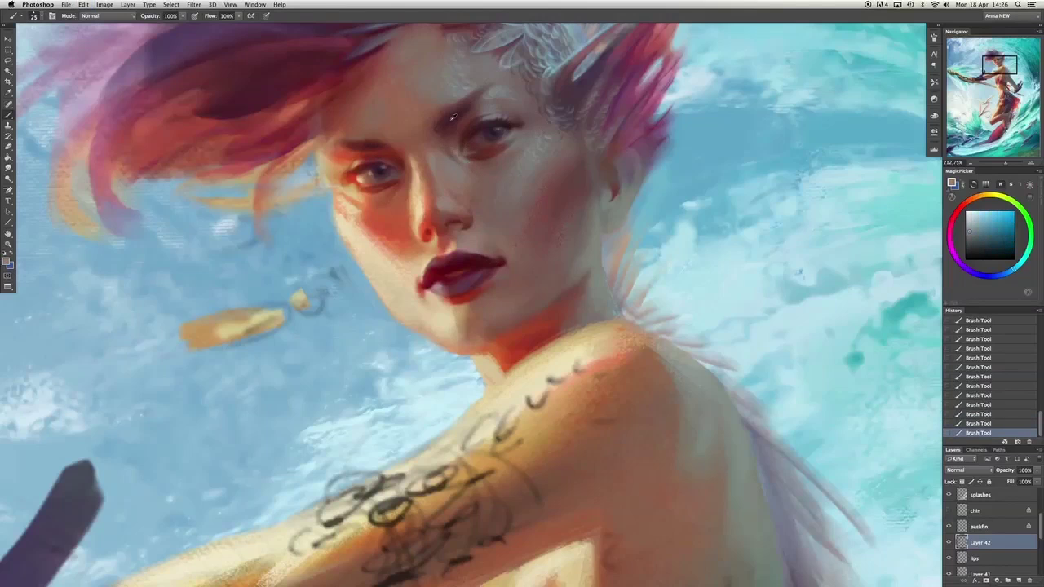
pyautogui.keyDown('alt'); pyautogui.click(453, 116); pyautogui.keyUp('alt')
pyautogui.moveTo(441, 127); pyautogui.dragTo(465, 118)
pyautogui.hotkey('ctrl', 'z')
pyautogui.hotkey('ctrl', 'z')
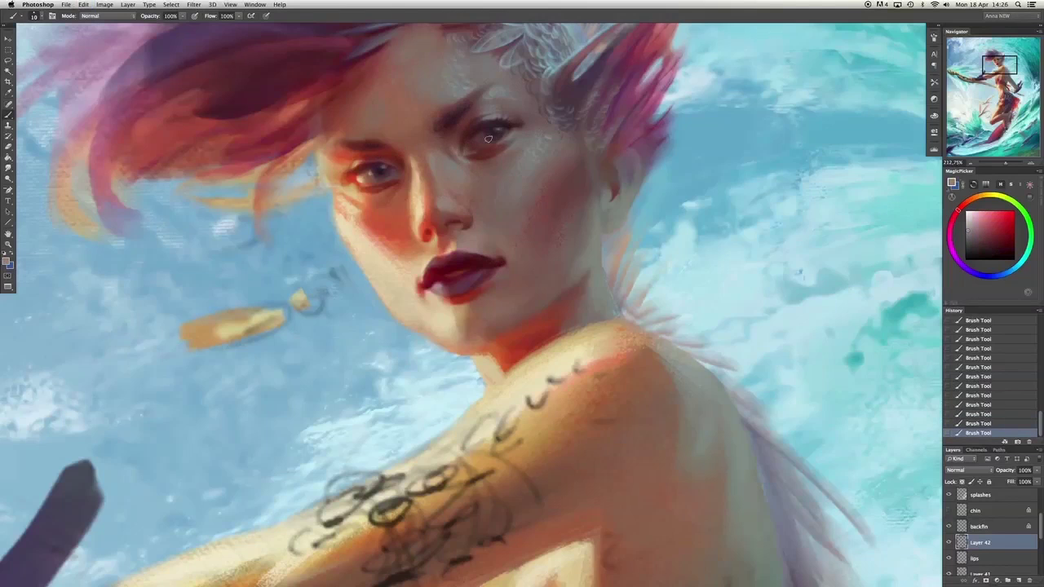
# Sample warm orange and skin tones from the face, toggling the last stroke to compare.
pyautogui.keyDown('alt'); pyautogui.click(479, 137); pyautogui.keyUp('alt')
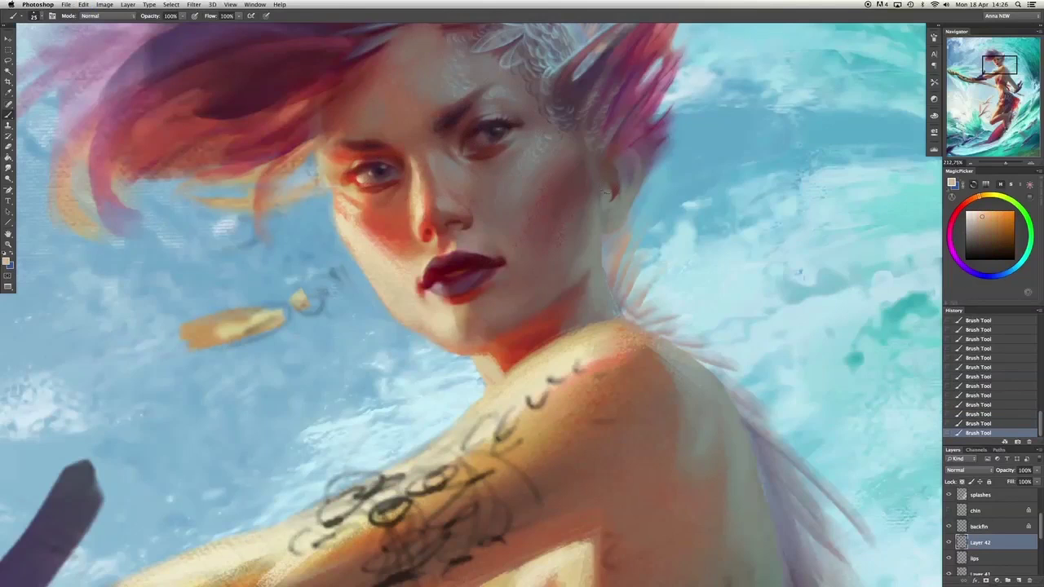
pyautogui.keyDown('alt'); pyautogui.click(445, 283); pyautogui.keyUp('alt')
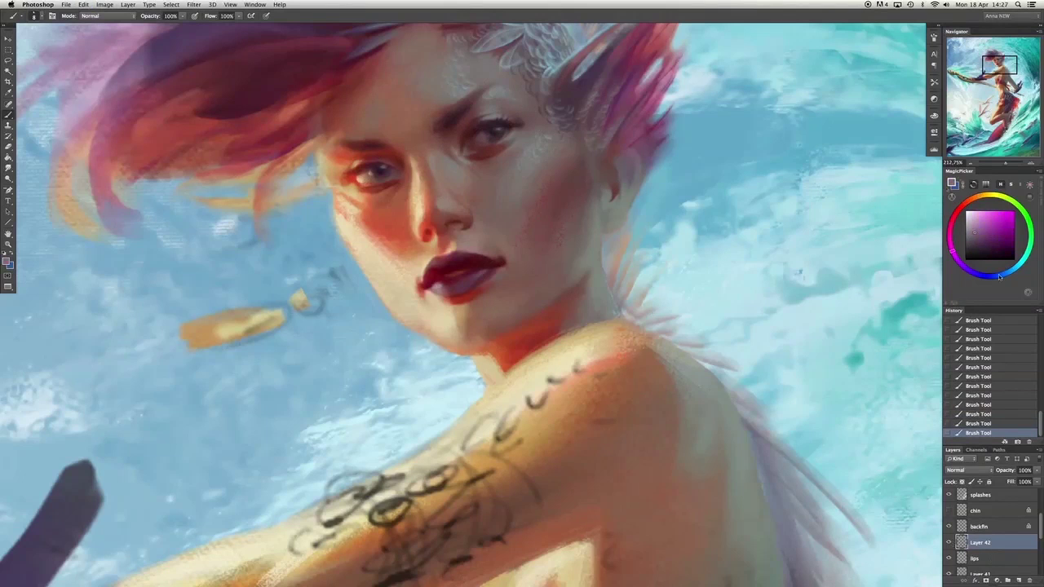
pyautogui.hotkey('ctrl', 'z')
pyautogui.hotkey('ctrl', 'z')
pyautogui.keyDown('alt'); pyautogui.click(454, 256); pyautogui.keyUp('alt')
pyautogui.hotkey('ctrl', 'z')
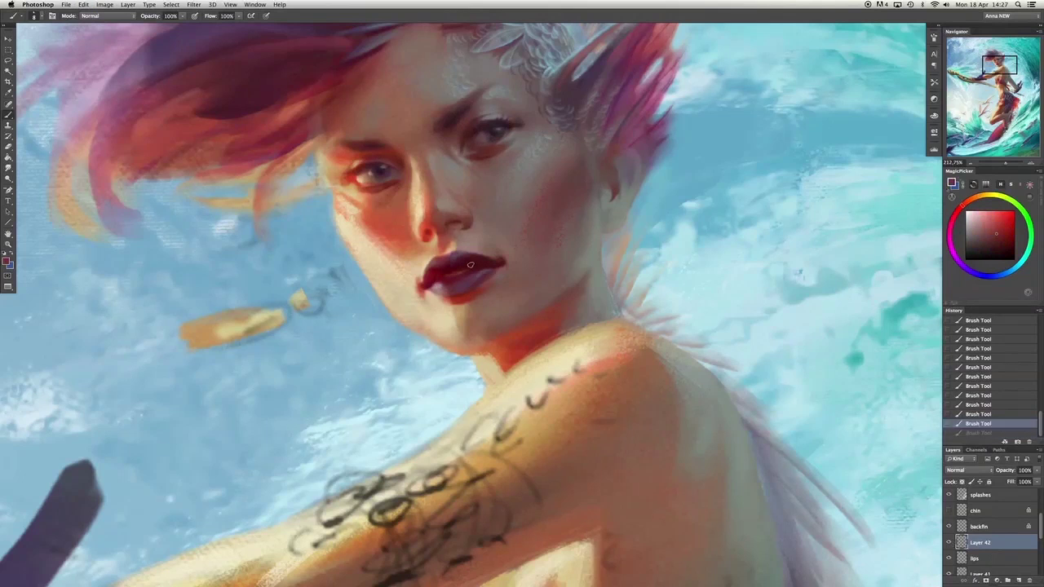
pyautogui.hotkey('ctrl', 'z')
pyautogui.keyDown('alt'); pyautogui.click(473, 253); pyautogui.keyUp('alt')
# Sample the lip red and adjacent light peach, toggling lip strokes to compare.
pyautogui.keyDown('alt'); pyautogui.click(434, 271); pyautogui.keyUp('alt')
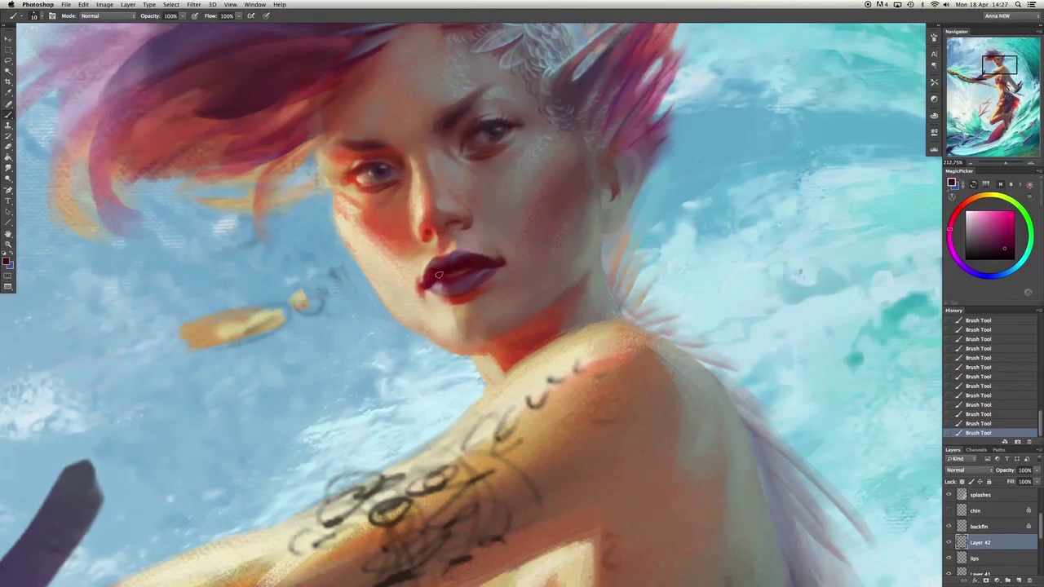
pyautogui.hotkey('ctrl', 'z')
pyautogui.hotkey('ctrl', 'z')
pyautogui.keyDown('alt'); pyautogui.click(451, 287); pyautogui.keyUp('alt')
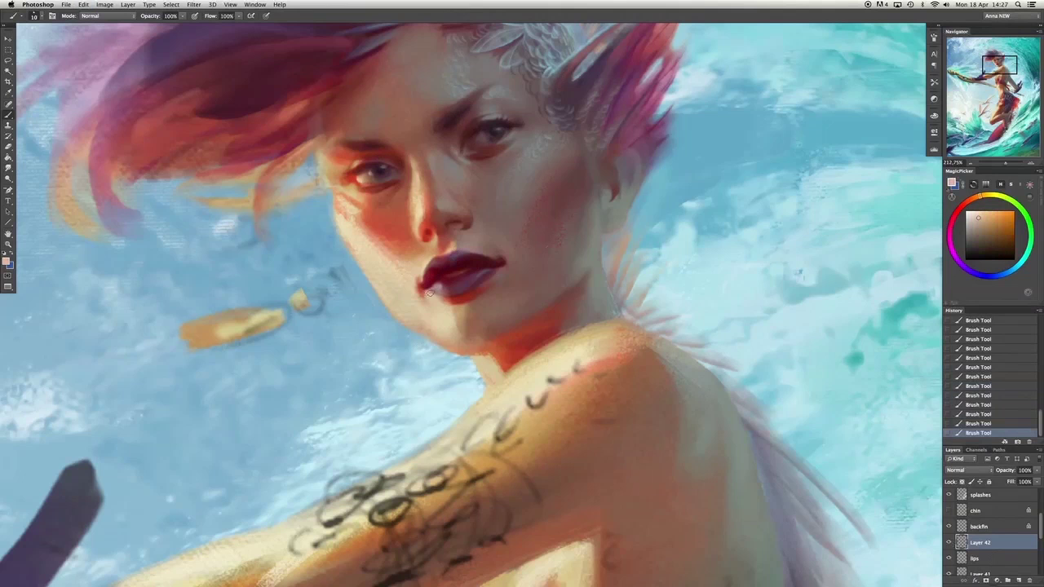
pyautogui.keyDown('alt'); pyautogui.click(457, 290); pyautogui.keyUp('alt')
pyautogui.hotkey('ctrl', 'z')
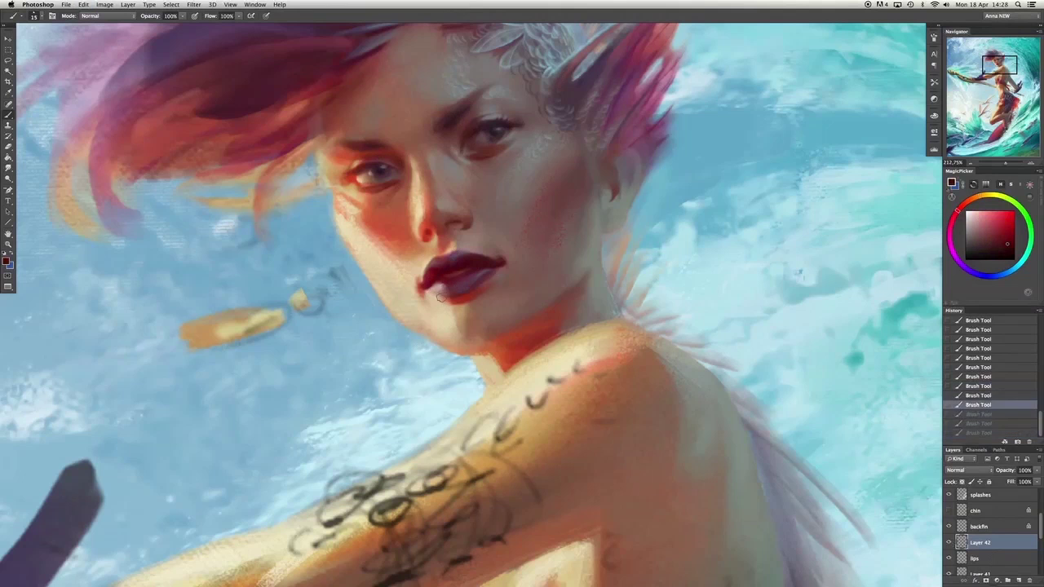
pyautogui.hotkey('ctrl', 'z')
pyautogui.keyDown('alt'); pyautogui.click(468, 293); pyautogui.keyUp('alt')
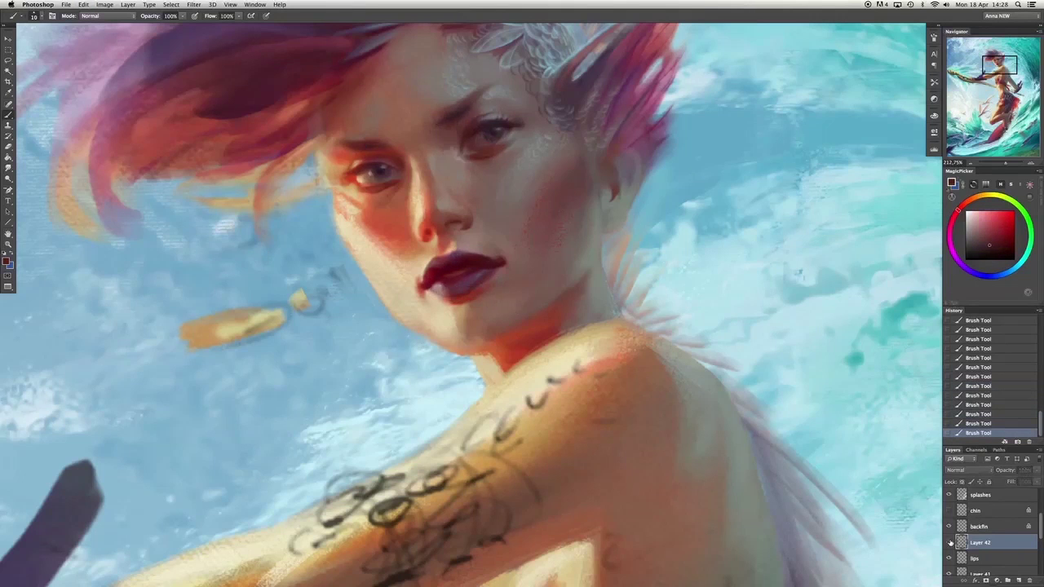
# Enlarge the brush to 45 and sample brow, hairline, chin and cheek skin tones.
pyautogui.press(']')
pyautogui.press(']')
pyautogui.press(']')
pyautogui.press(']')
pyautogui.press(']')
pyautogui.press(']')
pyautogui.press(']')
pyautogui.keyDown('alt'); pyautogui.click(441, 132); pyautogui.keyUp('alt')
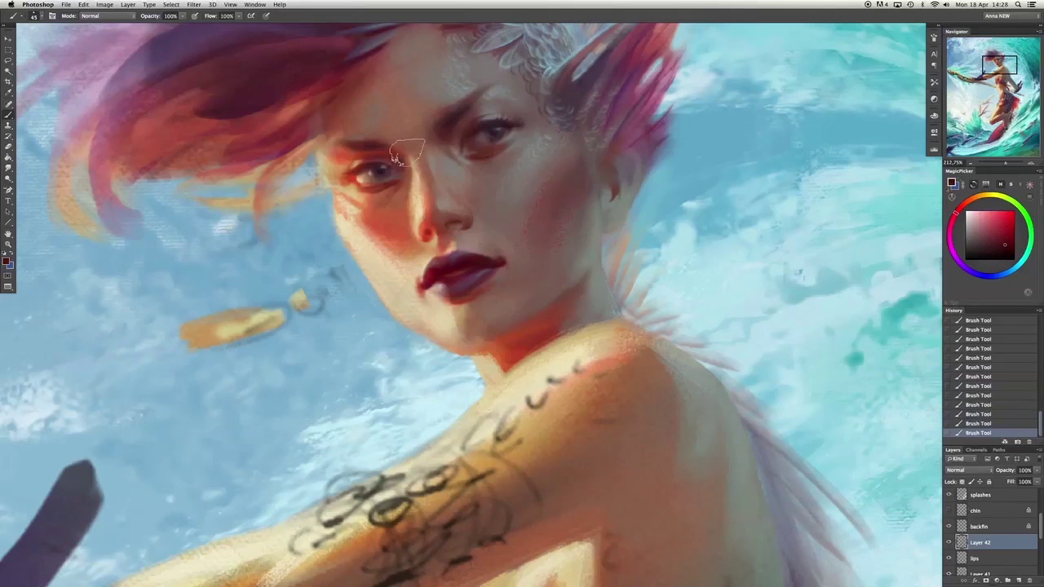
pyautogui.hotkey('ctrl', 'z')
pyautogui.hotkey('ctrl', 'z')
pyautogui.keyDown('alt'); pyautogui.click(431, 133); pyautogui.keyUp('alt')
pyautogui.hotkey('ctrl', 'z')
pyautogui.hotkey('ctrl', 'z')
pyautogui.keyDown('alt'); pyautogui.click(432, 132); pyautogui.keyUp('alt')
pyautogui.keyDown('alt'); pyautogui.click(529, 71); pyautogui.keyUp('alt')
pyautogui.keyDown('alt'); pyautogui.click(425, 301); pyautogui.keyUp('alt')
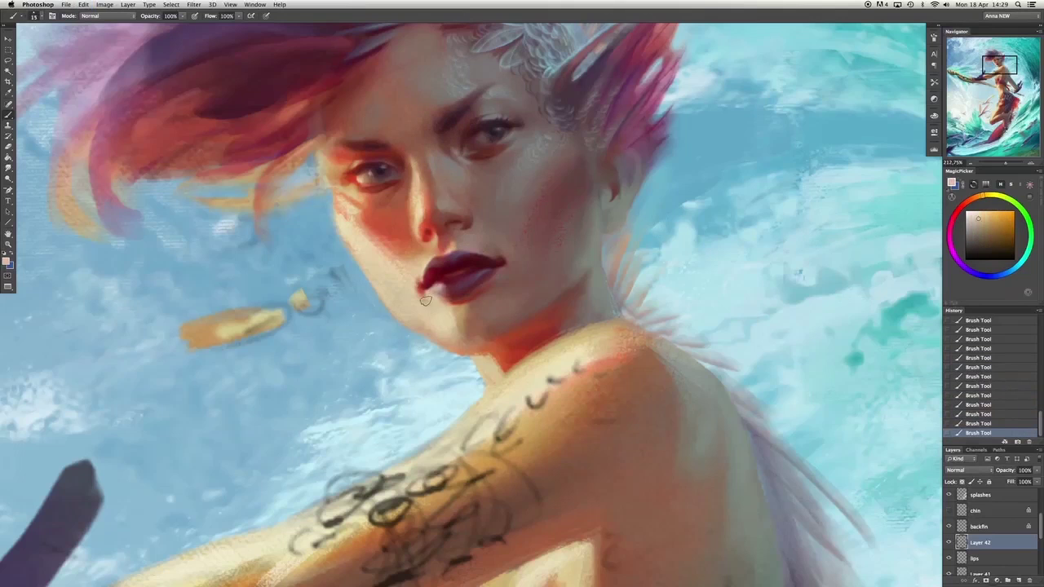
pyautogui.keyDown('alt'); pyautogui.click(444, 313); pyautogui.keyUp('alt')
pyautogui.hotkey('ctrl', 'z')
pyautogui.hotkey('ctrl', 'z')
pyautogui.keyDown('alt'); pyautogui.click(436, 299); pyautogui.keyUp('alt')
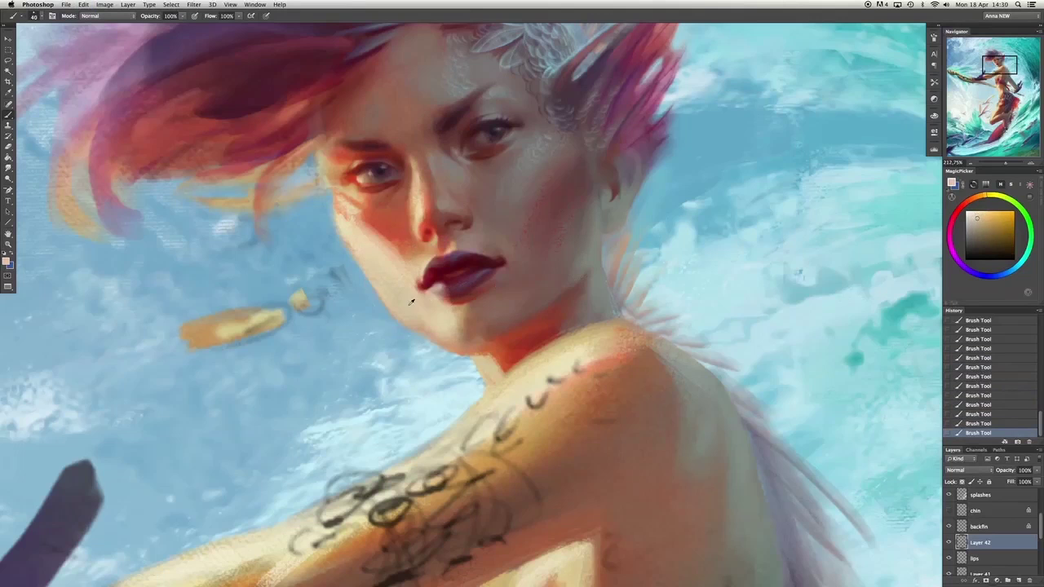
pyautogui.keyDown('alt'); pyautogui.click(416, 308); pyautogui.keyUp('alt')
# Darken the shadow under the chin in deep red, then add empty Layer 43.
pyautogui.press(']')
pyautogui.keyDown('alt'); pyautogui.click(403, 291); pyautogui.keyUp('alt')
pyautogui.keyDown('alt'); pyautogui.click(369, 261); pyautogui.keyUp('alt')
pyautogui.keyDown('alt'); pyautogui.click(464, 344); pyautogui.keyUp('alt')
pyautogui.moveTo(432, 310); pyautogui.dragTo(471, 344)
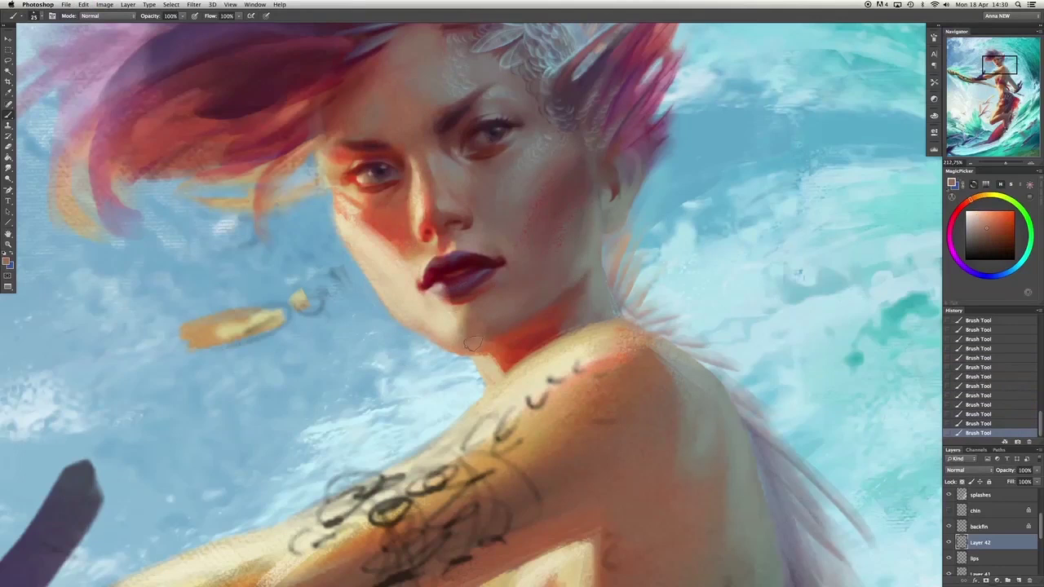
pyautogui.keyDown('alt'); pyautogui.click(476, 349); pyautogui.keyUp('alt')
pyautogui.press(']')
pyautogui.keyDown('alt'); pyautogui.click(411, 273); pyautogui.keyUp('alt')
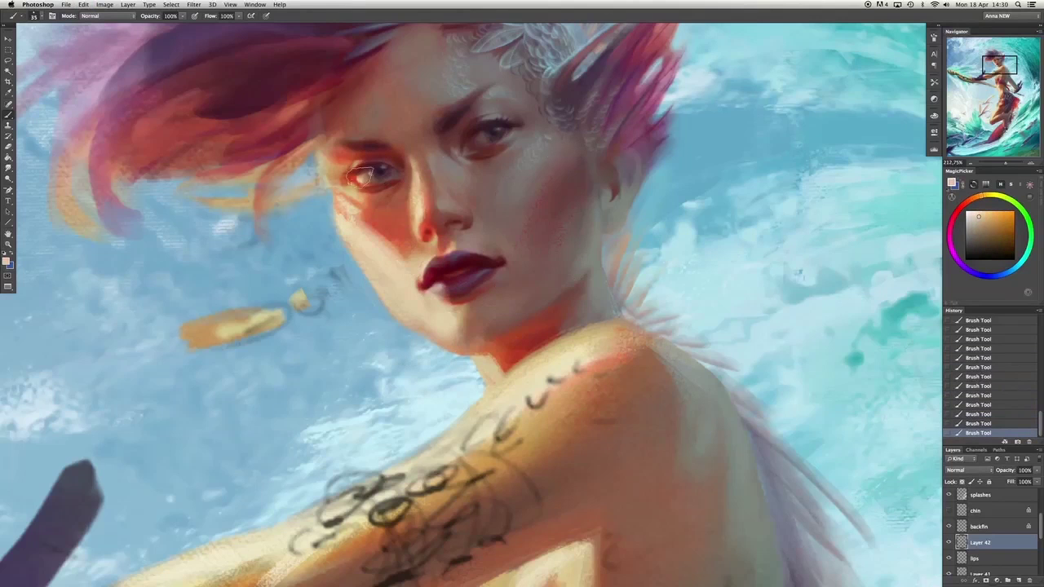
pyautogui.press('super+shift+alt+n')
pyautogui.moveTo(466, 484); pyautogui.dragTo(523, 330)
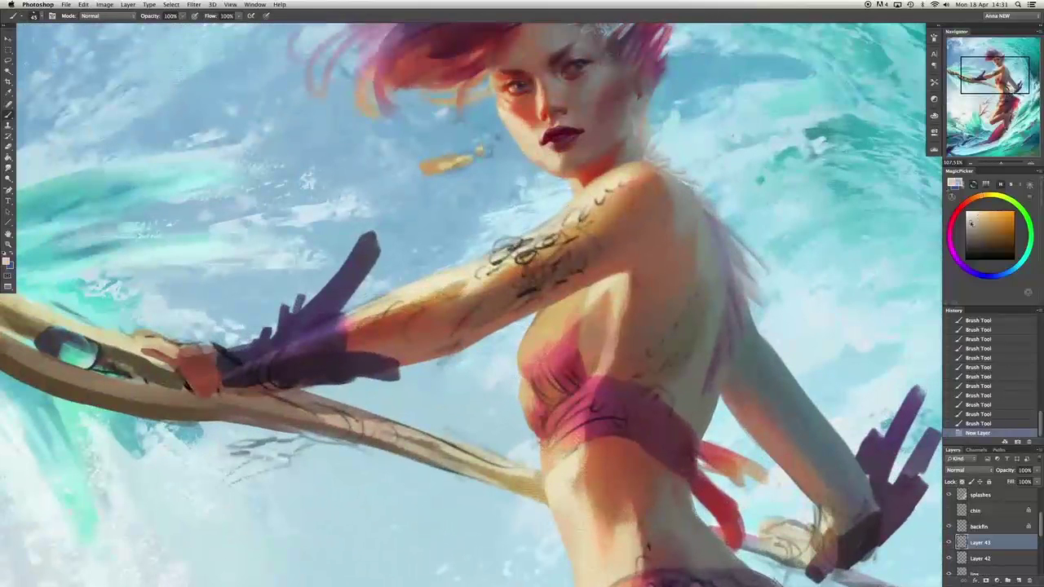
# Move Layer 43 up under the earring layer and dab orange skin tones onto the arm.
pyautogui.keyDown('alt'); pyautogui.click(523, 250); pyautogui.keyUp('alt')
pyautogui.hotkey('ctrl', ']')
pyautogui.click(522, 255)
pyautogui.click(524, 258)
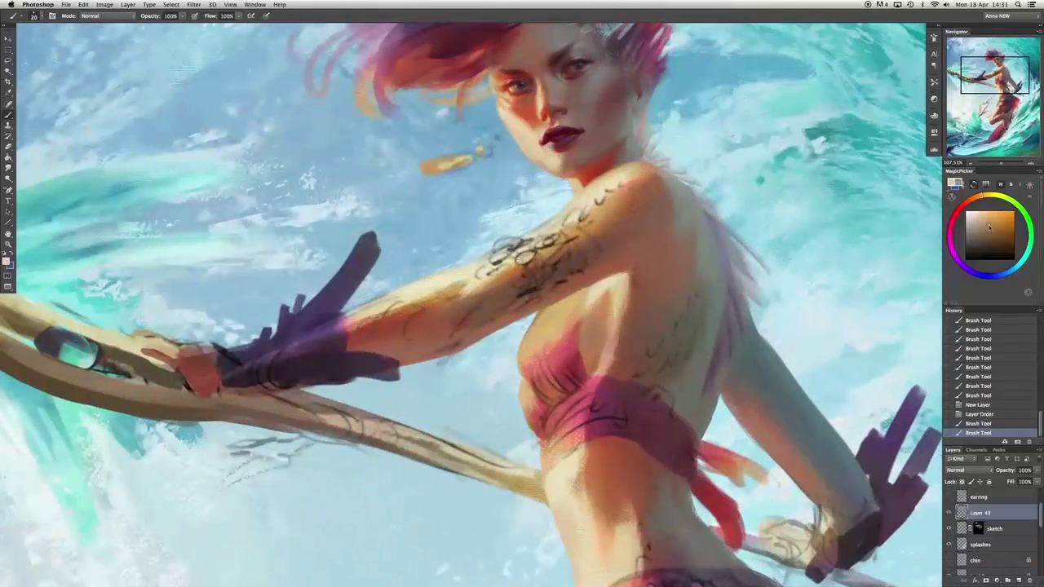
pyautogui.keyDown('alt'); pyautogui.click(525, 257); pyautogui.keyUp('alt')
pyautogui.click(526, 259)
pyautogui.click(526, 259)
pyautogui.keyDown('alt'); pyautogui.click(527, 258); pyautogui.keyUp('alt')
pyautogui.click(526, 258)
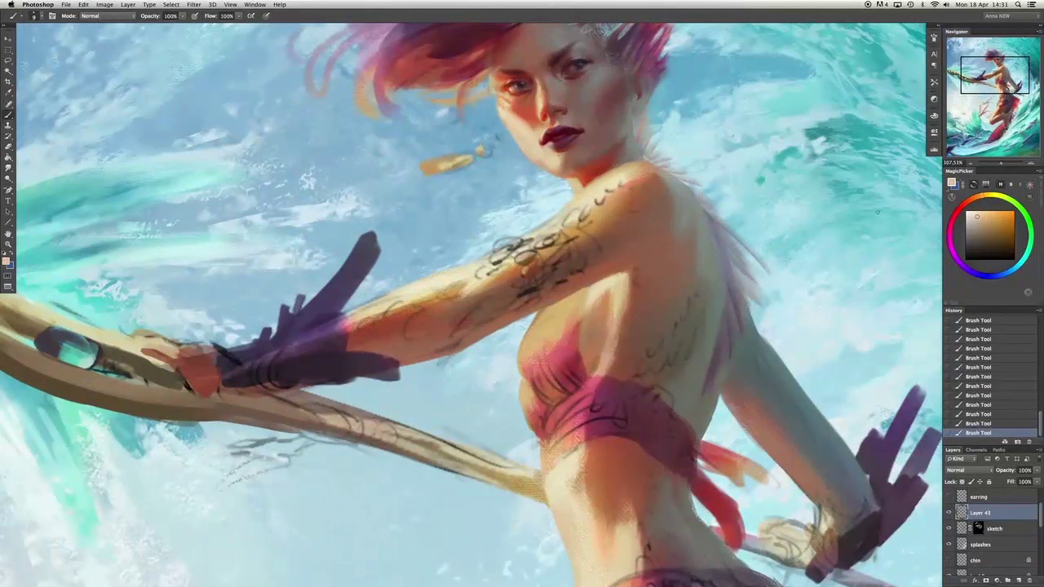
# Add yellow-orange highlights to the raised arm using sampled skin tones.
pyautogui.click(980, 213)
pyautogui.keyDown('alt'); pyautogui.click(500, 256); pyautogui.keyUp('alt')
pyautogui.click(497, 251)
pyautogui.click(499, 251)
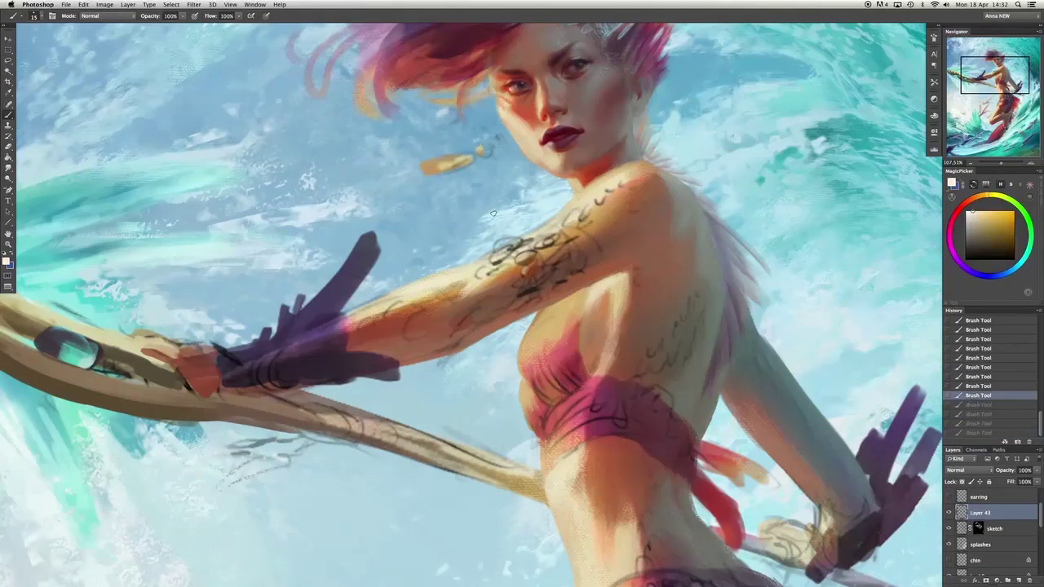
pyautogui.click(501, 250)
pyautogui.keyDown('alt'); pyautogui.click(492, 266); pyautogui.keyUp('alt')
pyautogui.click(492, 266)
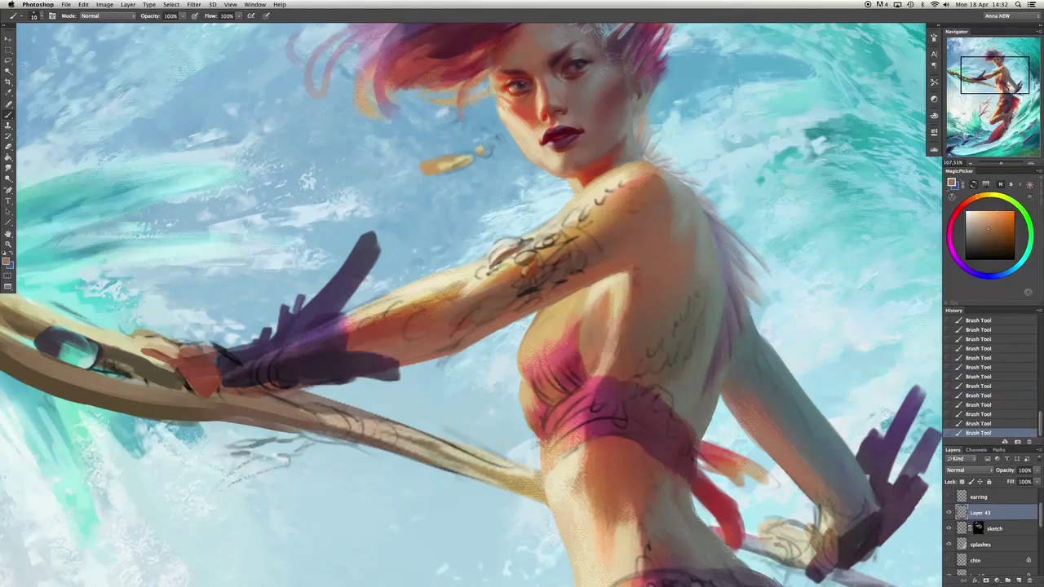
pyautogui.keyDown('alt'); pyautogui.click(511, 248); pyautogui.keyUp('alt')
pyautogui.click(512, 248)
# Paint a pale shell shape on the bikini top and shade the dangling shell dark brown.
pyautogui.moveTo(594, 390)
pyautogui.mouseDown()
pyautogui.moveTo(613, 398)
pyautogui.moveTo(607, 388)
pyautogui.moveTo(614, 403)
pyautogui.moveTo(534, 278)
pyautogui.mouseUp()
pyautogui.keyDown('alt'); pyautogui.click(603, 405); pyautogui.keyUp('alt')
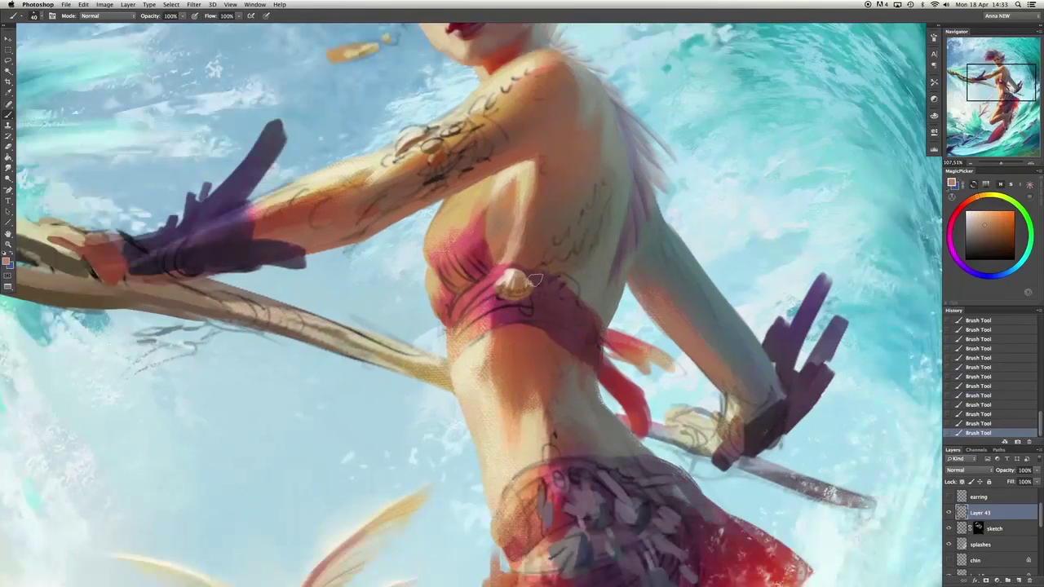
pyautogui.moveTo(527, 318)
pyautogui.mouseDown()
pyautogui.moveTo(545, 267)
pyautogui.moveTo(530, 254)
pyautogui.mouseUp()
pyautogui.keyDown('alt'); pyautogui.click(554, 276); pyautogui.keyUp('alt')
pyautogui.click(527, 268)
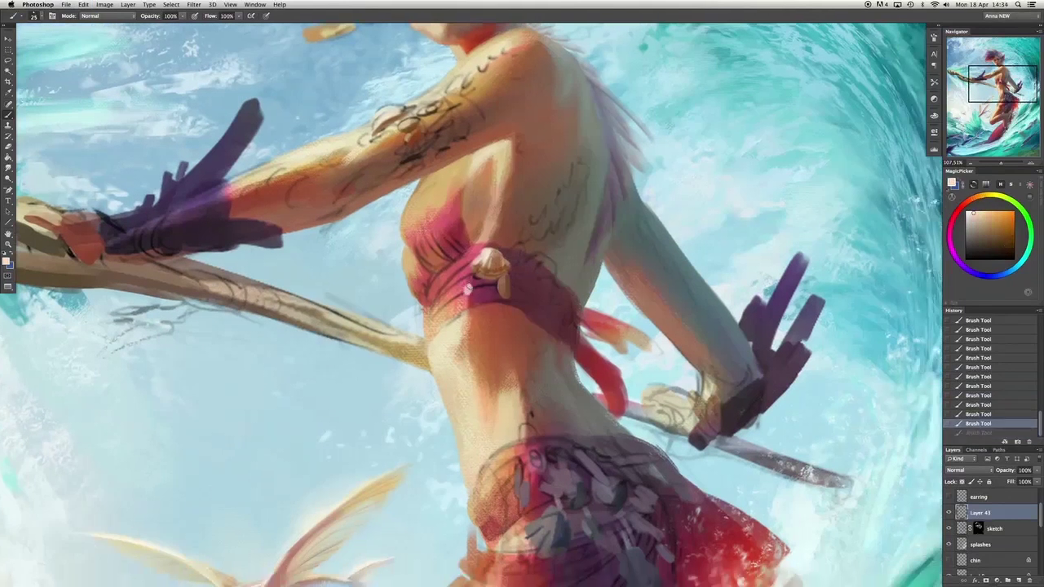
pyautogui.keyDown('alt'); pyautogui.click(469, 290); pyautogui.keyUp('alt')
pyautogui.keyDown('alt'); pyautogui.click(466, 291); pyautogui.keyUp('alt')
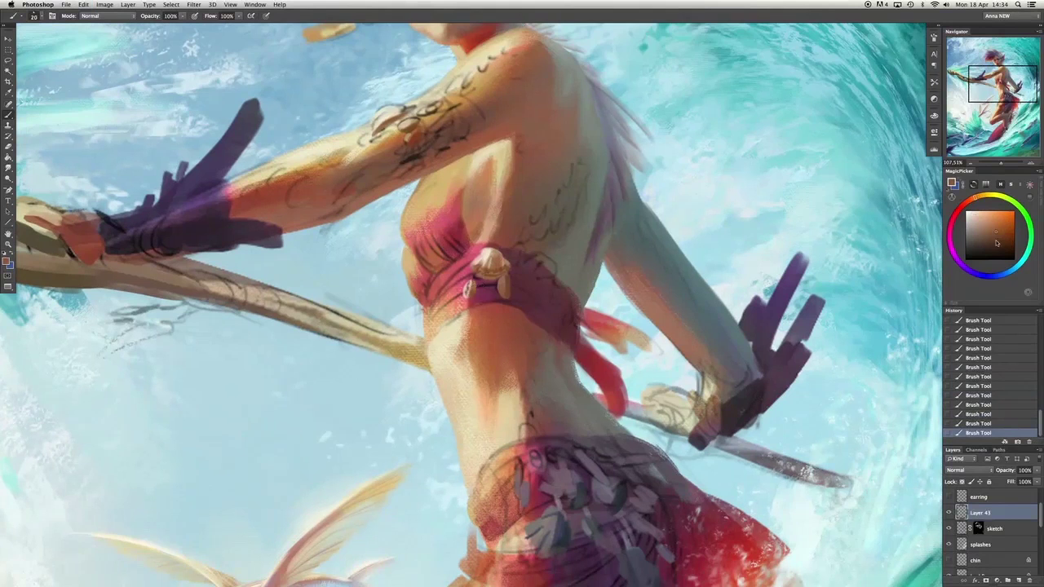
# Undo the last stroke and repaint the shell stroke and its highlight in orange-brown.
pyautogui.scroll(-2, 513, 277)
pyautogui.hotkey('ctrl', 'z')
pyautogui.keyDown('alt'); pyautogui.click(536, 215); pyautogui.keyUp('alt')
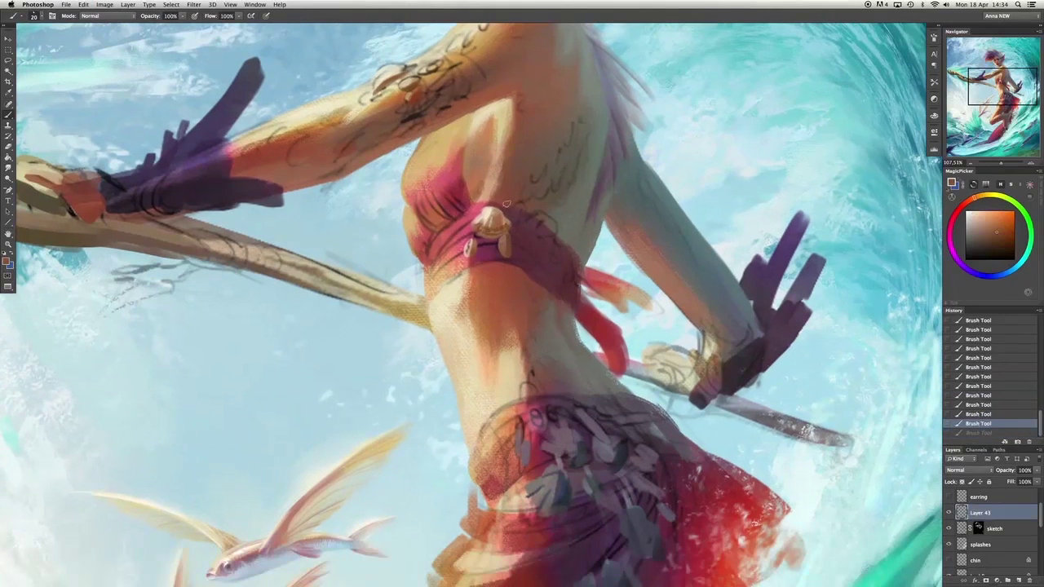
pyautogui.scroll(1, 523, 237)
pyautogui.click(515, 242)
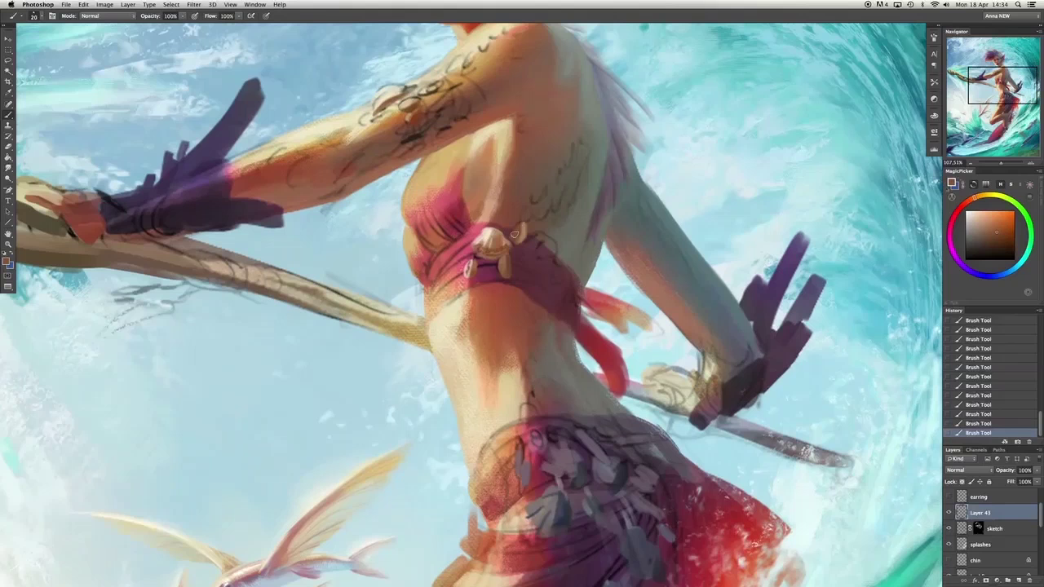
pyautogui.keyDown('alt'); pyautogui.click(522, 230); pyautogui.keyUp('alt')
pyautogui.keyDown('alt'); pyautogui.click(519, 247); pyautogui.keyUp('alt')
pyautogui.click(523, 245)
# Darken the hanging shell drop in red-brown and add small touches, undoing and redoing a stroke.
pyautogui.keyDown('alt'); pyautogui.click(554, 263); pyautogui.keyUp('alt')
pyautogui.moveTo(556, 269); pyautogui.dragTo(557, 290)
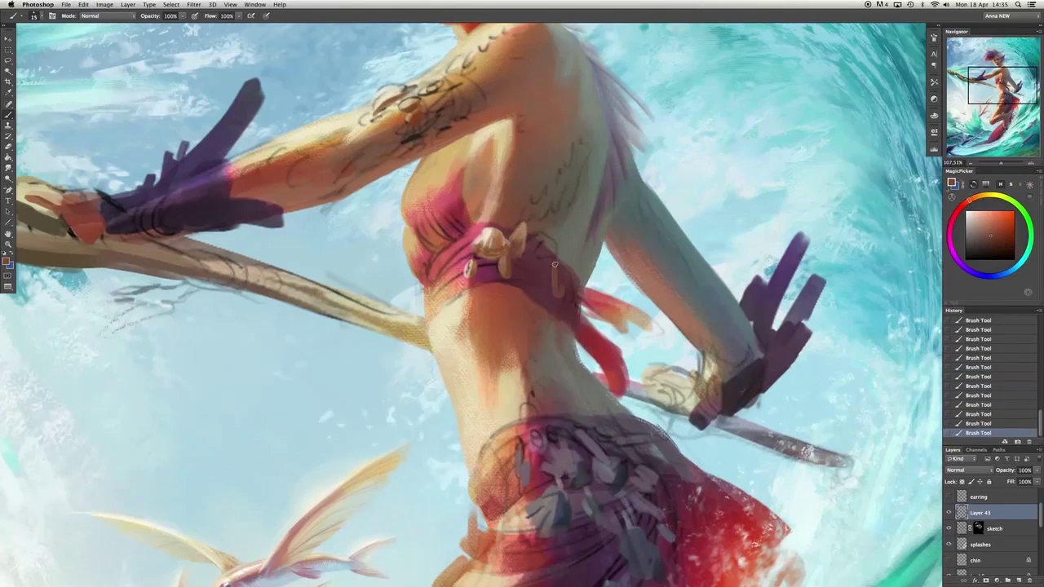
pyautogui.keyDown('alt'); pyautogui.click(554, 266); pyautogui.keyUp('alt')
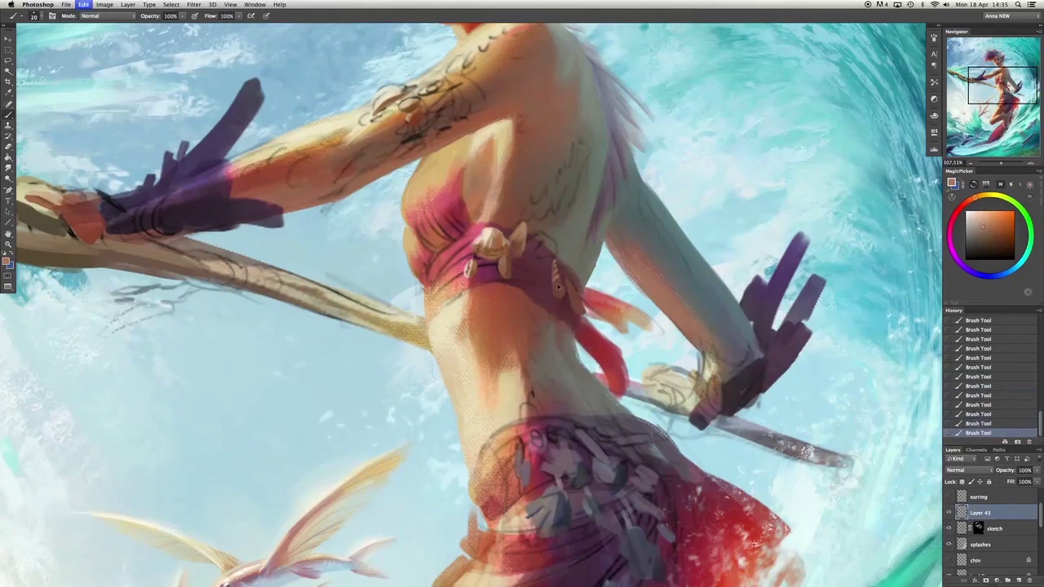
pyautogui.keyDown('alt'); pyautogui.click(557, 294); pyautogui.keyUp('alt')
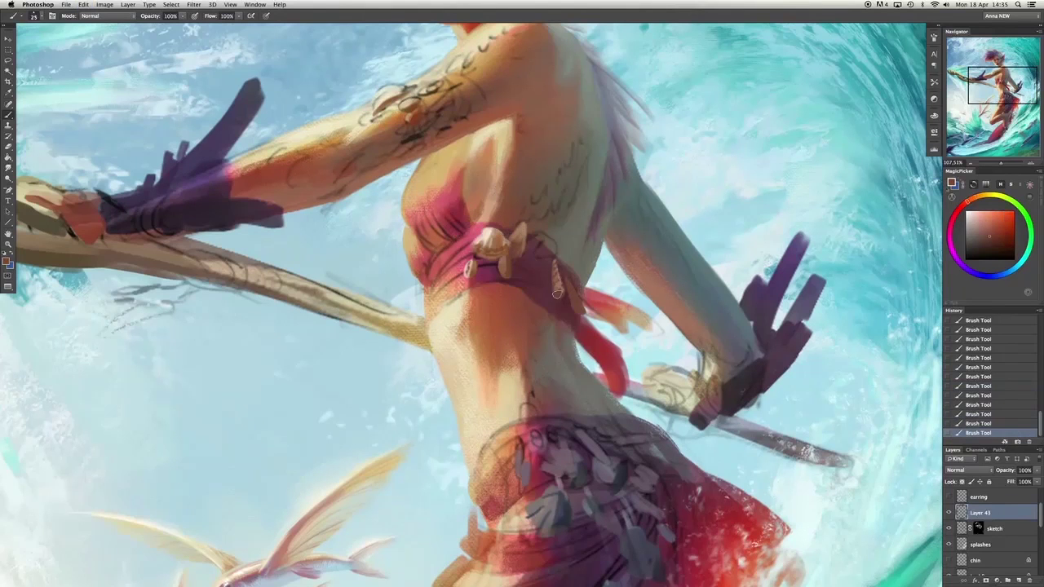
pyautogui.keyDown('alt'); pyautogui.click(569, 283); pyautogui.keyUp('alt')
pyautogui.click(568, 282)
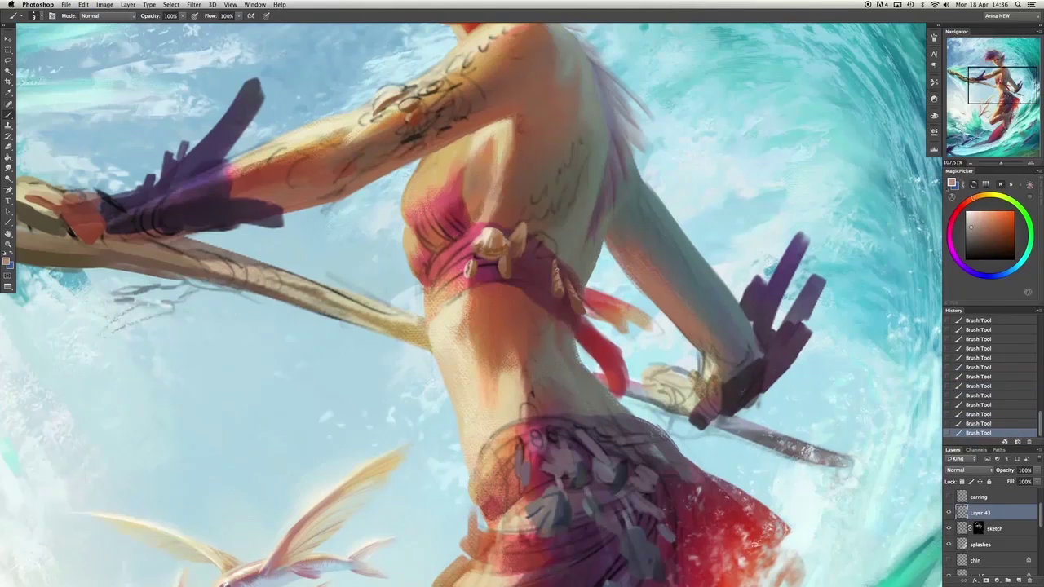
pyautogui.keyDown('alt'); pyautogui.click(569, 282); pyautogui.keyUp('alt')
pyautogui.keyDown('alt'); pyautogui.click(526, 269); pyautogui.keyUp('alt')
pyautogui.hotkey('ctrl', 'z')
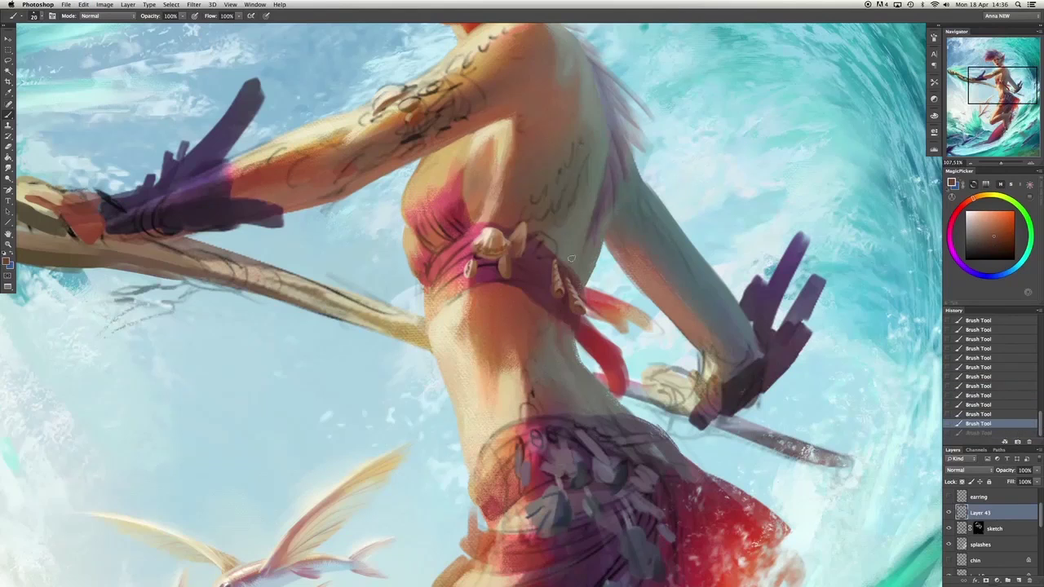
pyautogui.hotkey('ctrl', 'z')
pyautogui.hotkey('ctrl', 'z')
pyautogui.hotkey('ctrl', 'z')
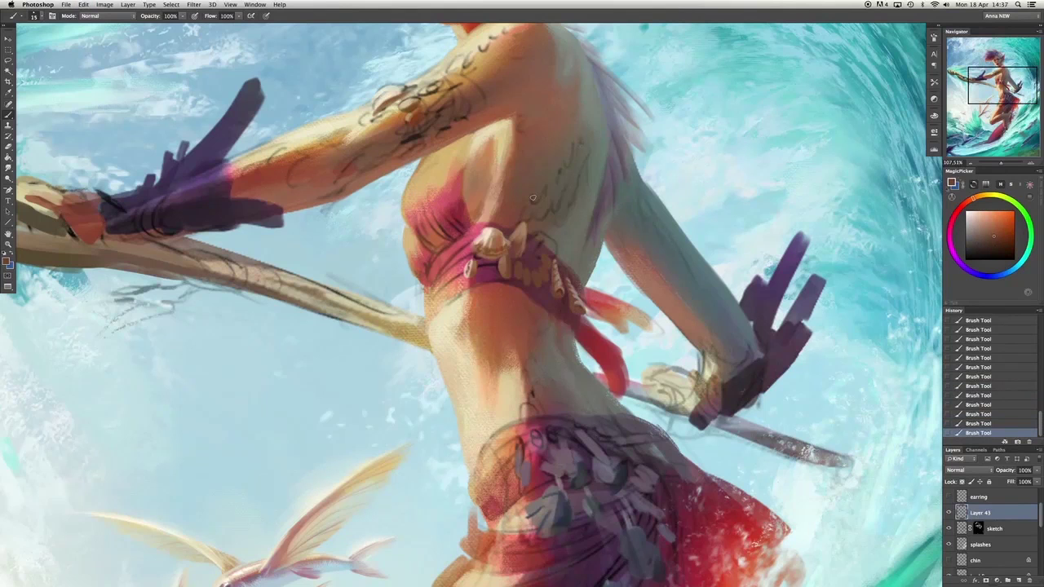
# Sample tones from the belt, shells, shoulder, teal wave and arm for the next strokes.
pyautogui.keyDown('alt'); pyautogui.click(536, 280); pyautogui.keyUp('alt')
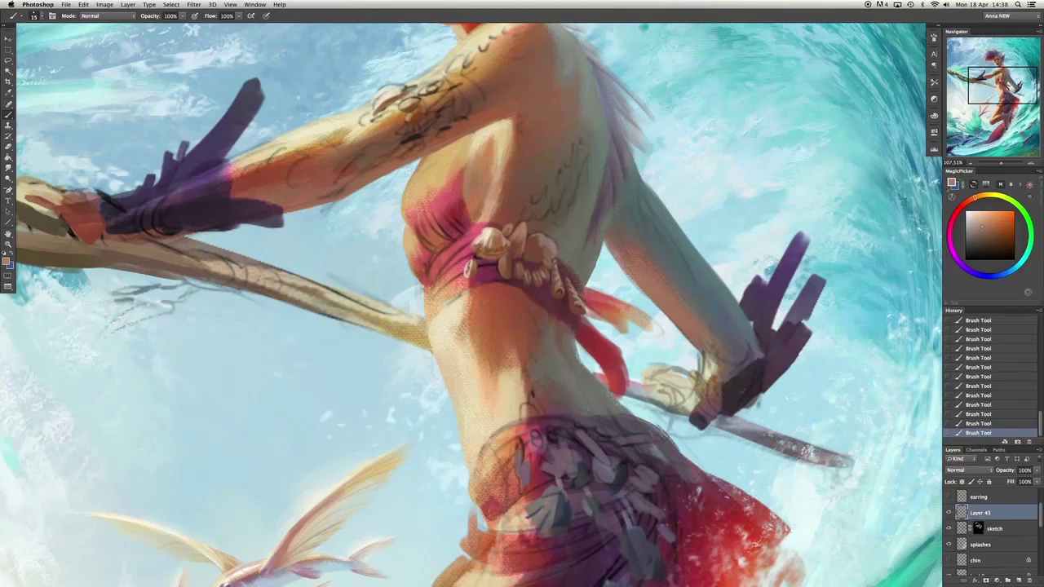
pyautogui.keyDown('alt'); pyautogui.click(506, 231); pyautogui.keyUp('alt')
pyautogui.keyDown('alt'); pyautogui.click(531, 261); pyautogui.keyUp('alt')
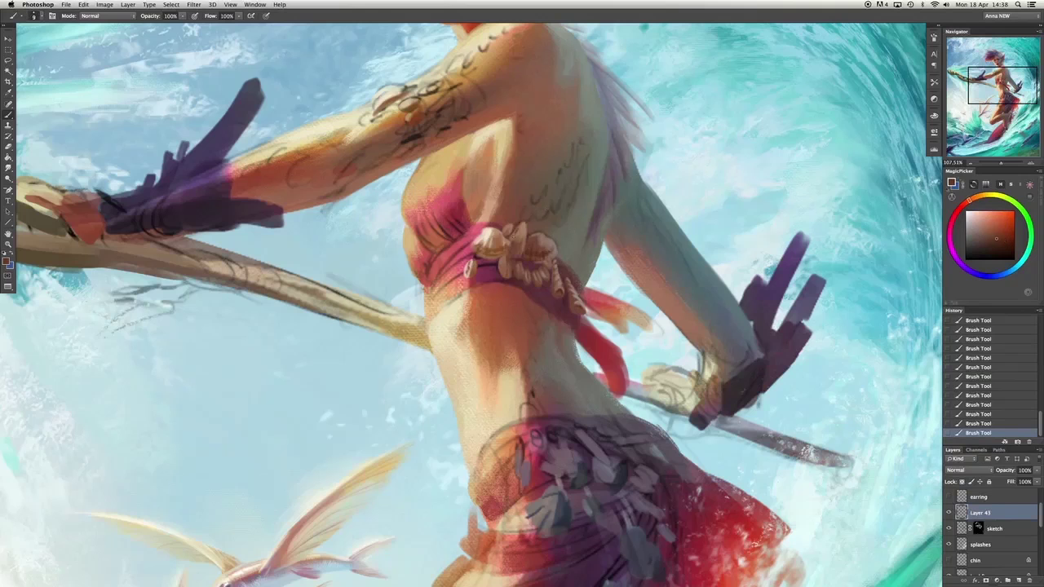
pyautogui.keyDown('alt'); pyautogui.click(532, 234); pyautogui.keyUp('alt')
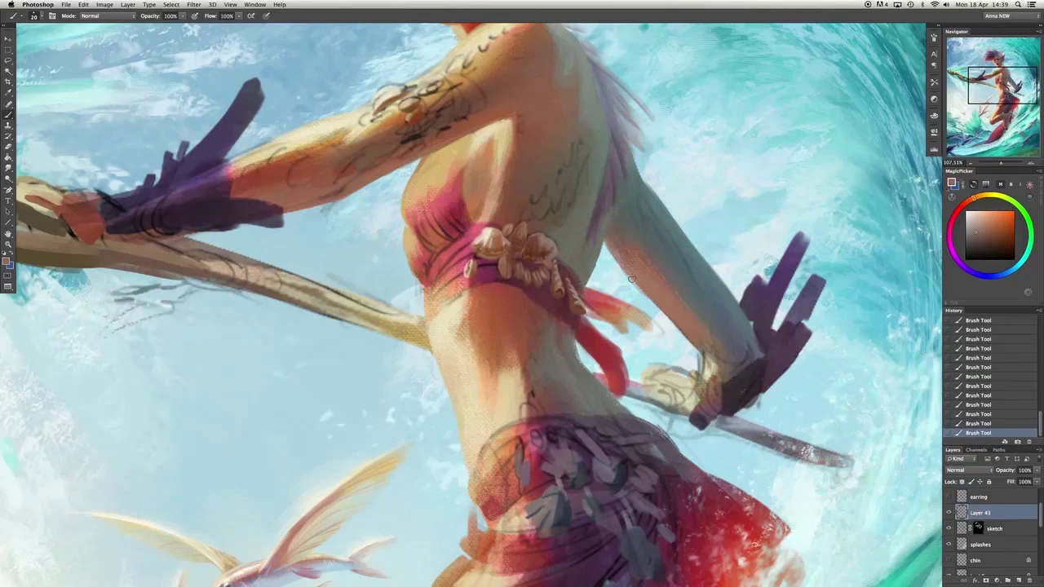
pyautogui.keyDown('alt'); pyautogui.click(522, 181); pyautogui.keyUp('alt')
pyautogui.keyDown('alt'); pyautogui.click(887, 194); pyautogui.keyUp('alt')
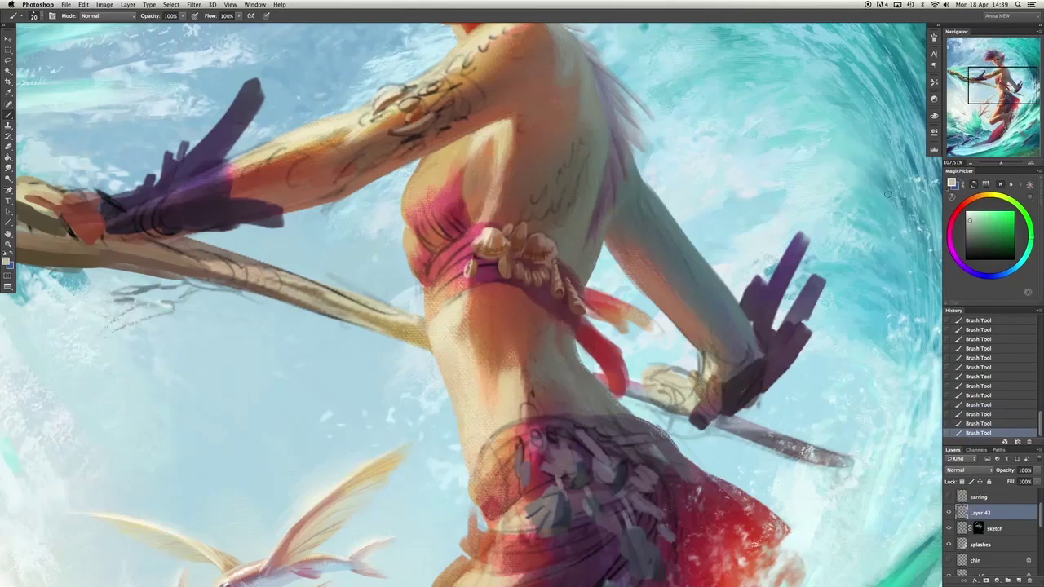
pyautogui.keyDown('alt'); pyautogui.click(262, 217); pyautogui.keyUp('alt')
pyautogui.keyDown('alt'); pyautogui.click(480, 48); pyautogui.keyUp('alt')
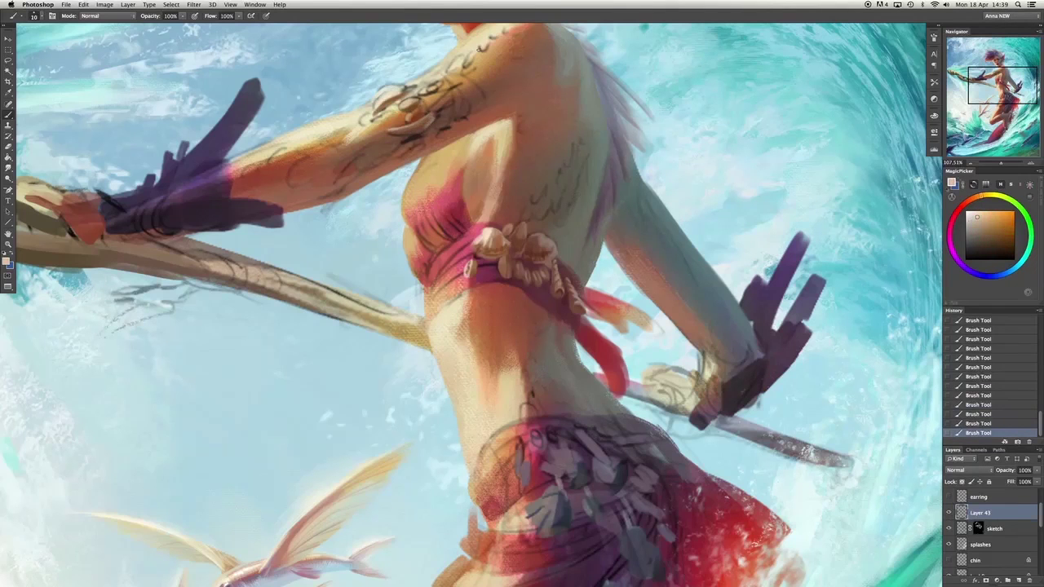
# Erase part of a stroke near the shoulder and add dark brown strokes by the shoulder shells.
pyautogui.keyDown('alt'); pyautogui.click(426, 132); pyautogui.keyUp('alt')
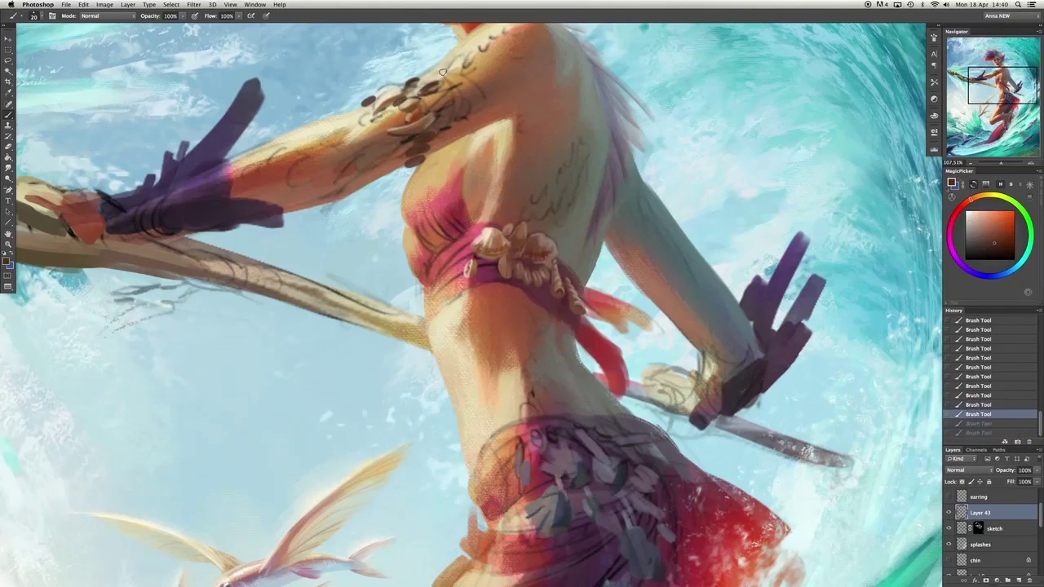
pyautogui.press('e')
pyautogui.click(367, 105)
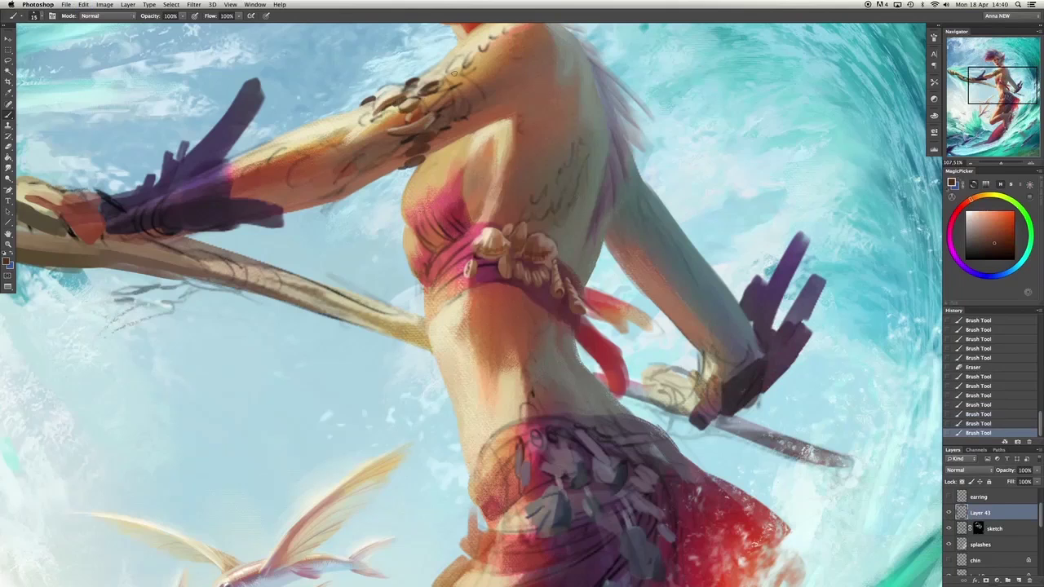
pyautogui.moveTo(441, 115)
pyautogui.mouseDown()
pyautogui.moveTo(457, 119)
pyautogui.moveTo(448, 136)
pyautogui.mouseUp()
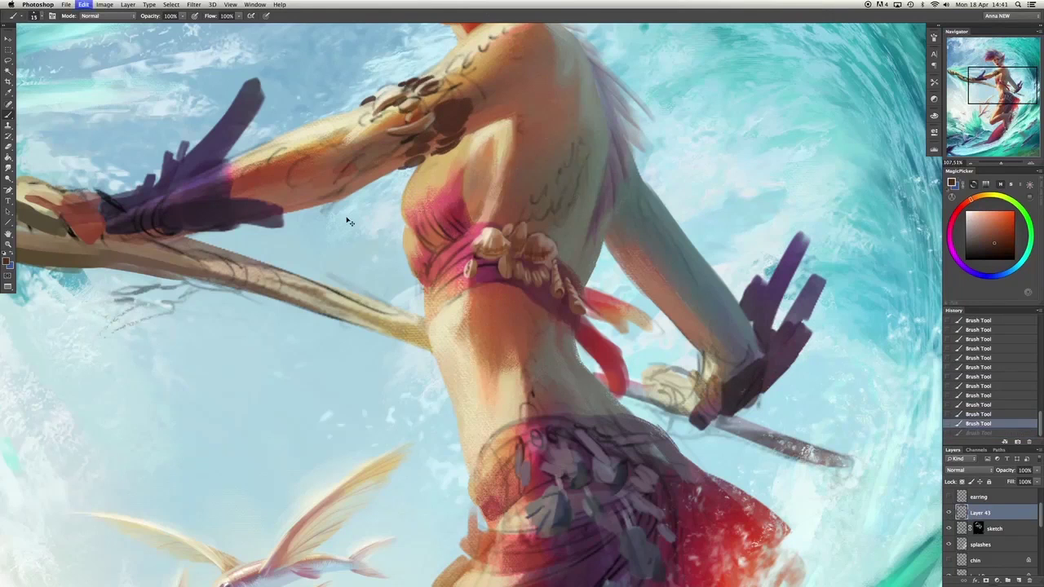
pyautogui.moveTo(428, 80); pyautogui.dragTo(453, 140)
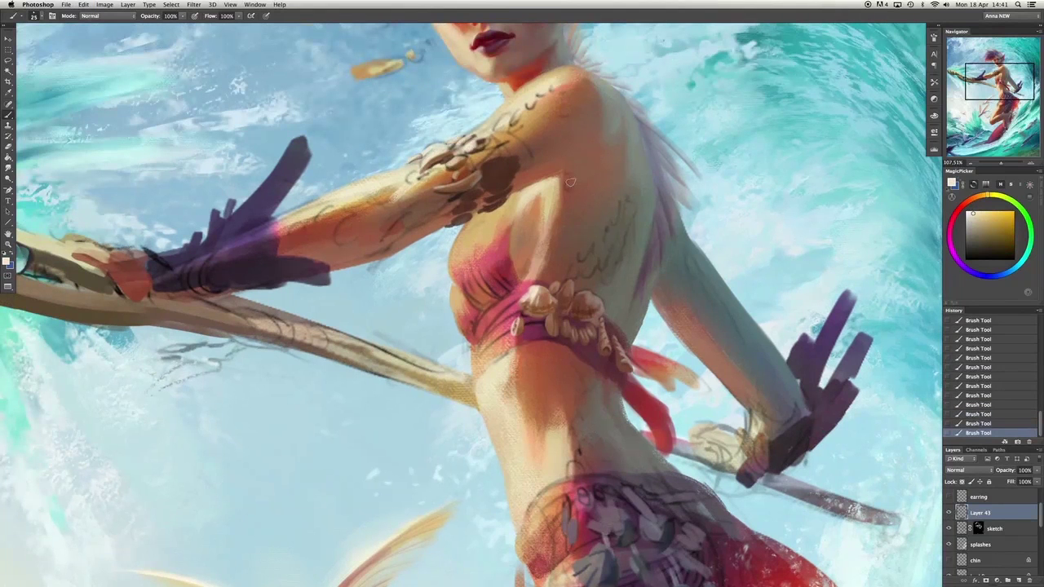
# Paint lighter tan over the dark brown shoulder patch and add a small dark stroke beside the shells.
pyautogui.keyDown('alt'); pyautogui.click(279, 243); pyautogui.keyUp('alt')
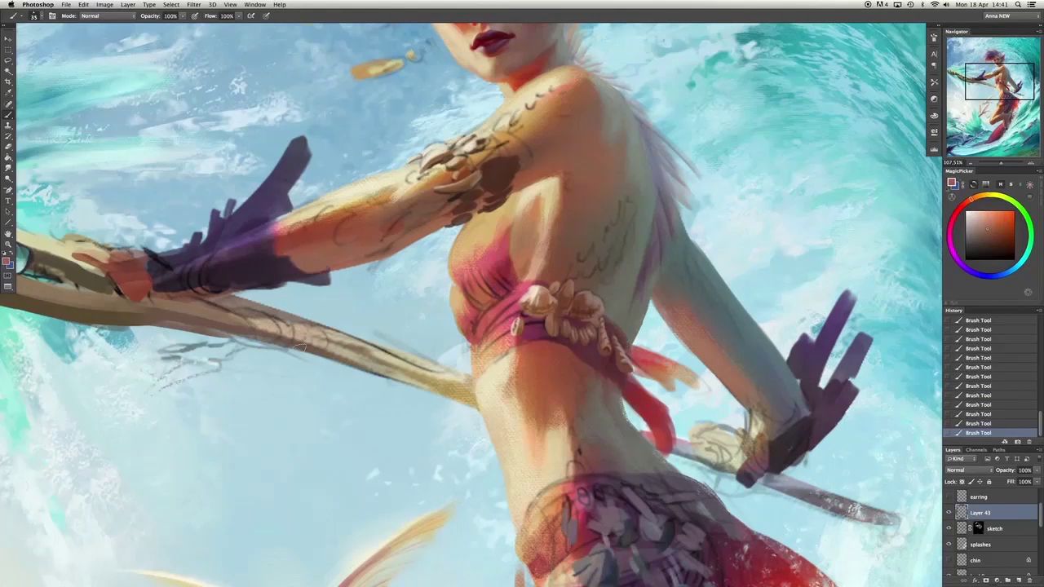
pyautogui.keyDown('alt'); pyautogui.click(479, 174); pyautogui.keyUp('alt')
pyautogui.moveTo(489, 189); pyautogui.dragTo(502, 168)
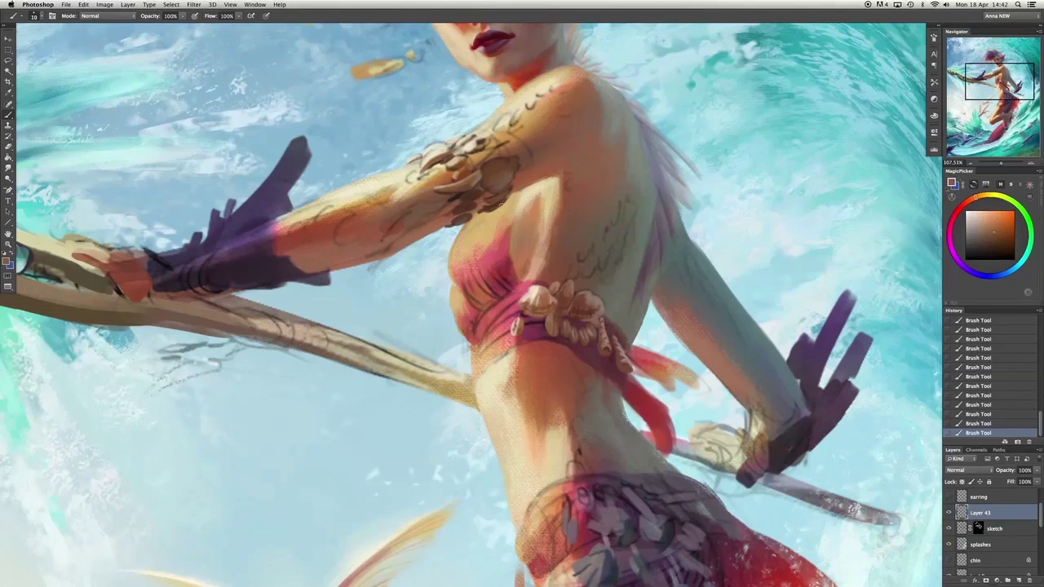
pyautogui.scroll(-3, 449, 237)
pyautogui.keyDown('alt'); pyautogui.click(491, 320); pyautogui.keyUp('alt')
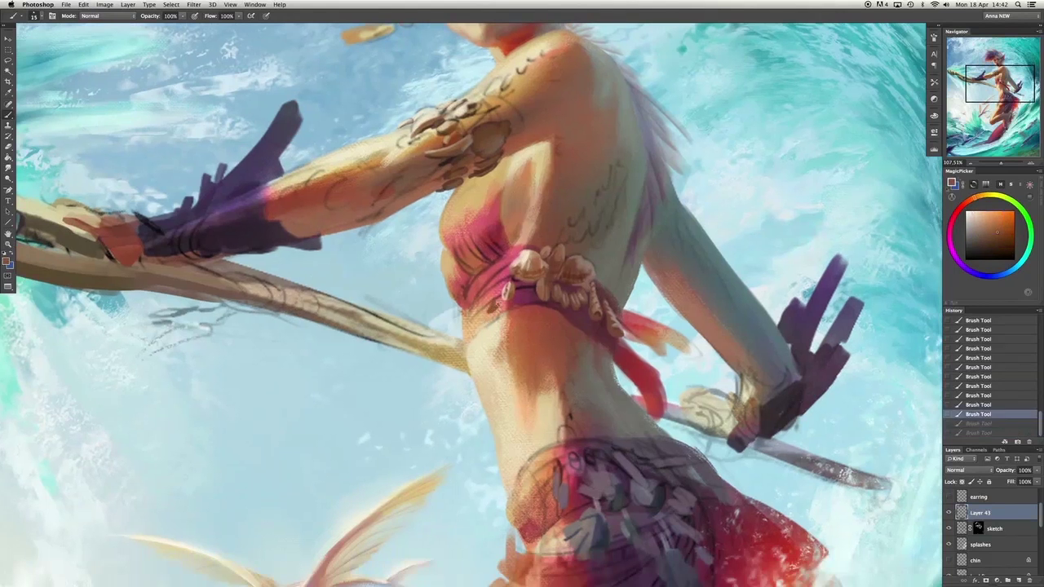
pyautogui.keyDown('alt'); pyautogui.click(493, 307); pyautogui.keyUp('alt')
pyautogui.keyDown('alt'); pyautogui.click(601, 295); pyautogui.keyUp('alt')
pyautogui.moveTo(601, 293); pyautogui.dragTo(598, 292)
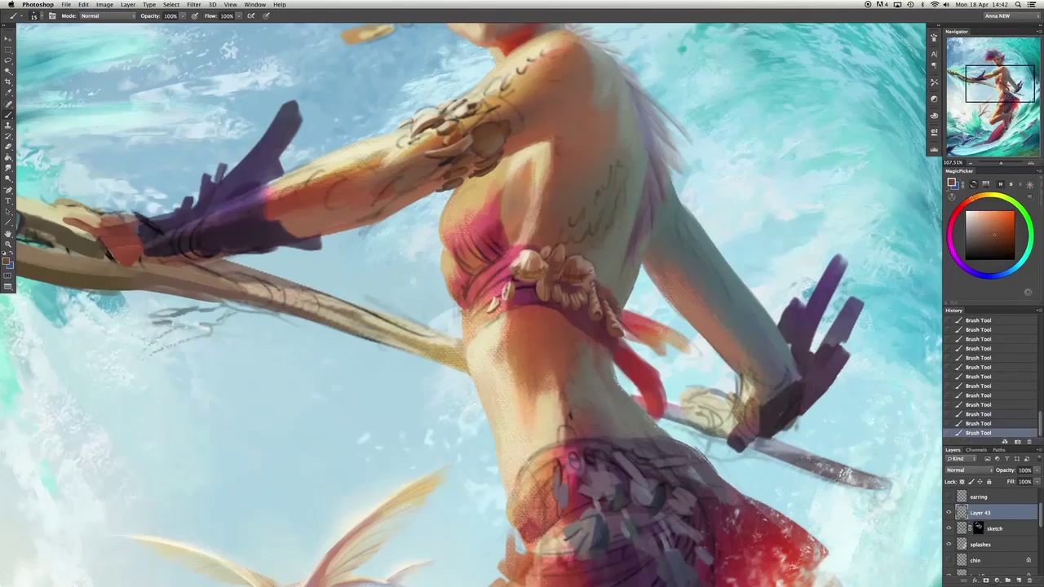
pyautogui.keyDown('alt'); pyautogui.click(619, 349); pyautogui.keyUp('alt')
# Toggle Layer 43's shells on and off to compare with the sketch, then undo the last eraser stroke.
pyautogui.scroll(3, 522, 220)
pyautogui.keyDown('alt'); pyautogui.click(415, 161); pyautogui.keyUp('alt')
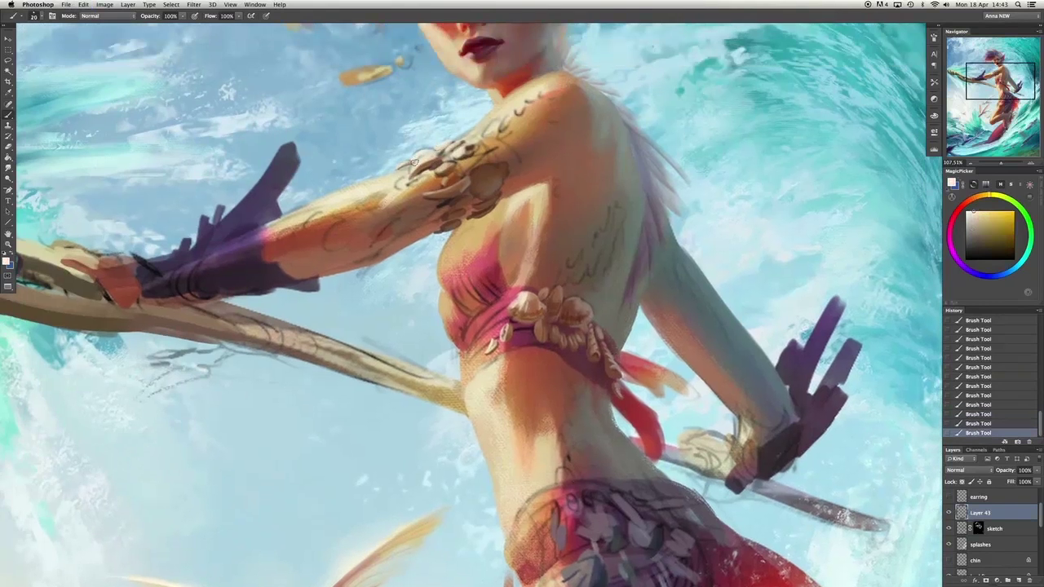
pyautogui.keyDown('alt'); pyautogui.click(470, 150); pyautogui.keyUp('alt')
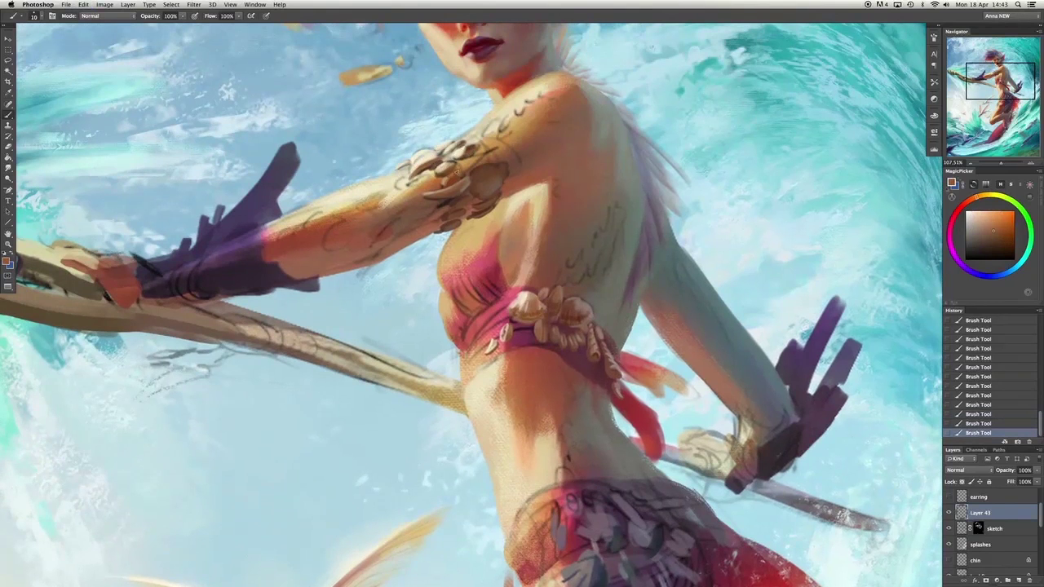
pyautogui.keyDown('alt'); pyautogui.click(477, 174); pyautogui.keyUp('alt')
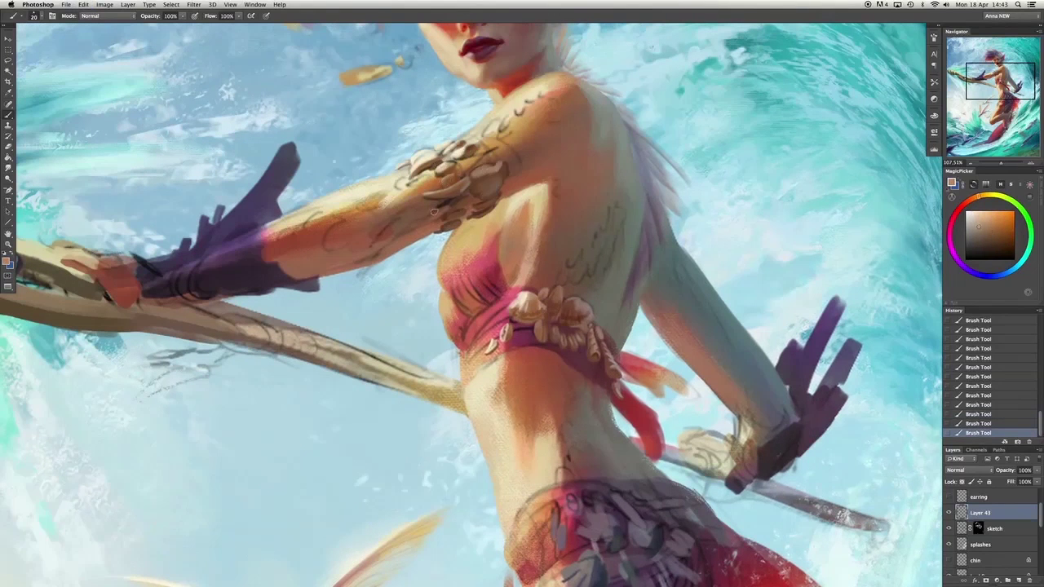
pyautogui.click(949, 513)
pyautogui.click(950, 512)
pyautogui.click(949, 512)
pyautogui.click(950, 512)
pyautogui.click(949, 512)
pyautogui.click(950, 513)
pyautogui.click(949, 512)
pyautogui.click(949, 512)
pyautogui.press('super+z')
# Darken the left glove with purple strokes, undoing the last one.
pyautogui.keyDown('alt'); pyautogui.click(243, 210); pyautogui.keyUp('alt')
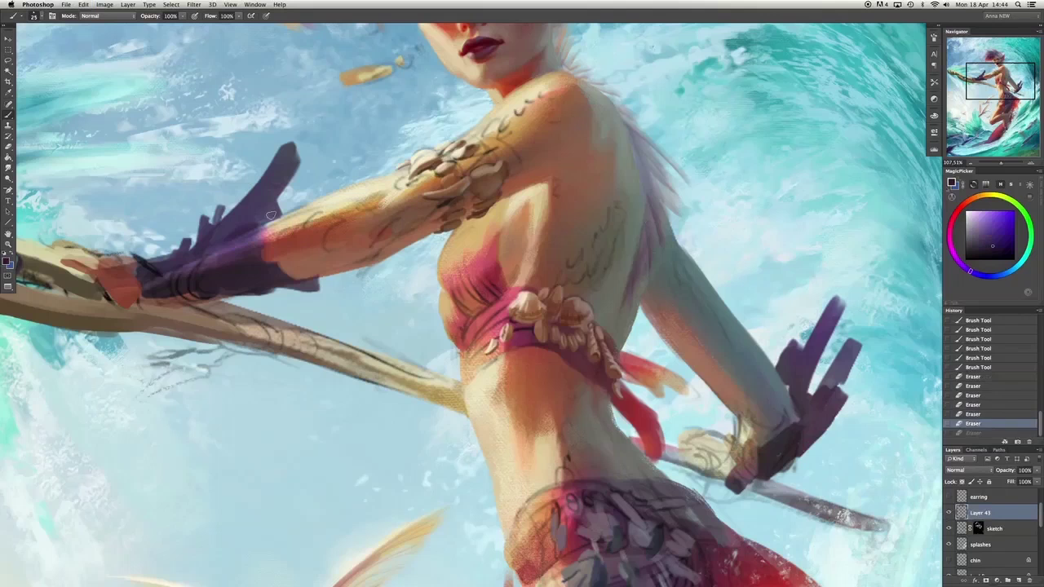
pyautogui.moveTo(269, 208)
pyautogui.mouseDown()
pyautogui.moveTo(276, 218)
pyautogui.moveTo(253, 237)
pyautogui.moveTo(253, 258)
pyautogui.mouseUp()
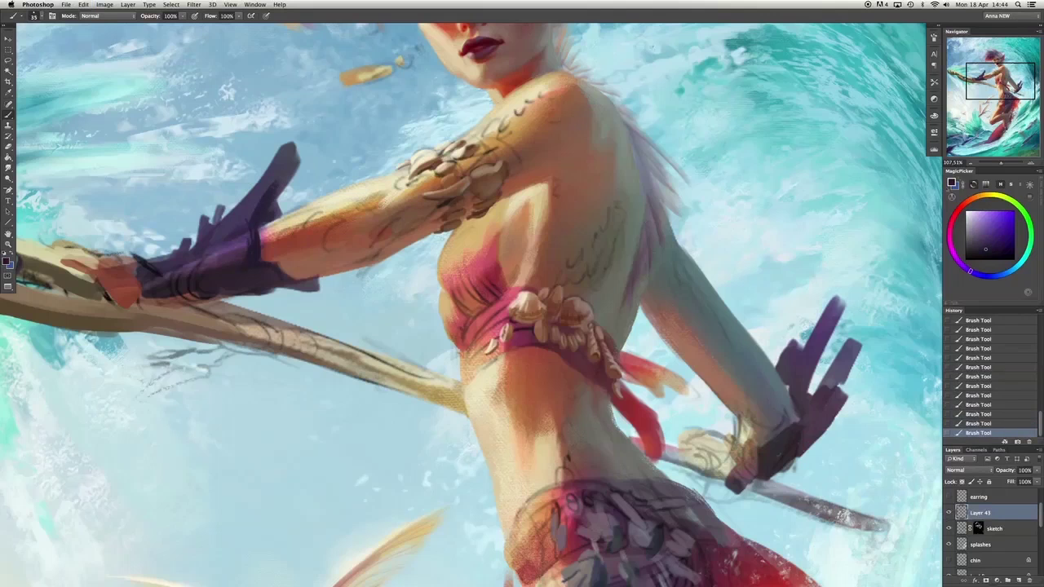
pyautogui.moveTo(241, 218); pyautogui.dragTo(232, 249)
pyautogui.keyDown('alt'); pyautogui.click(257, 238); pyautogui.keyUp('alt')
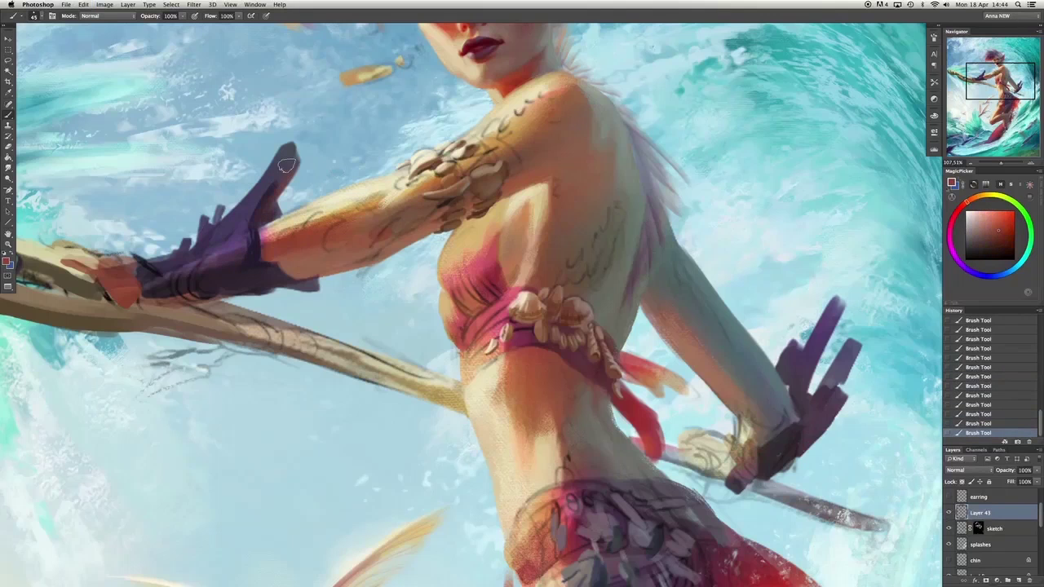
pyautogui.press('super+z')
# With a smaller brush, lighten the skin near the shoulder and under the shell armband in yellow-orange.
pyautogui.click(981, 200)
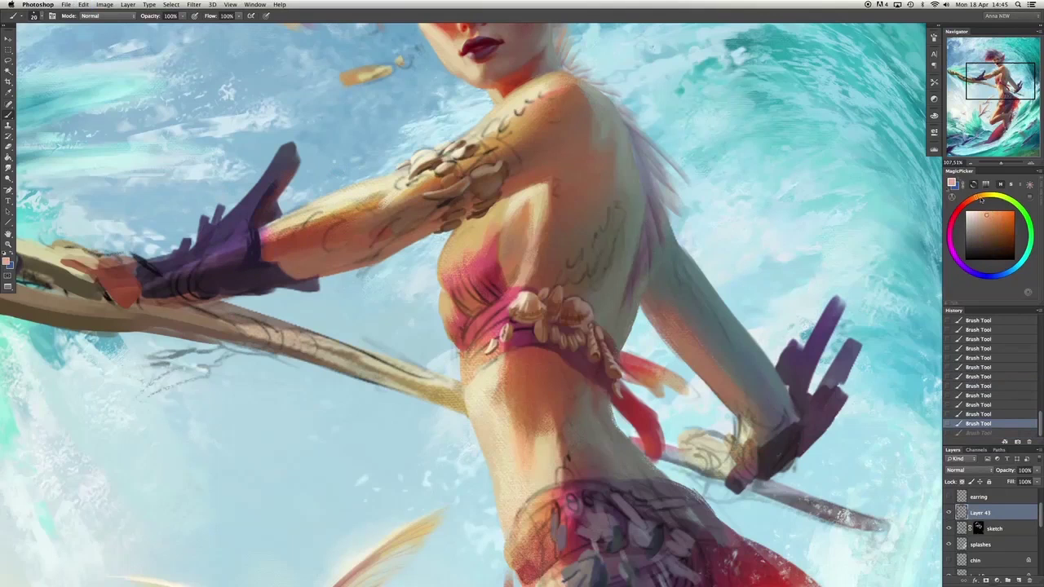
pyautogui.click(1002, 215)
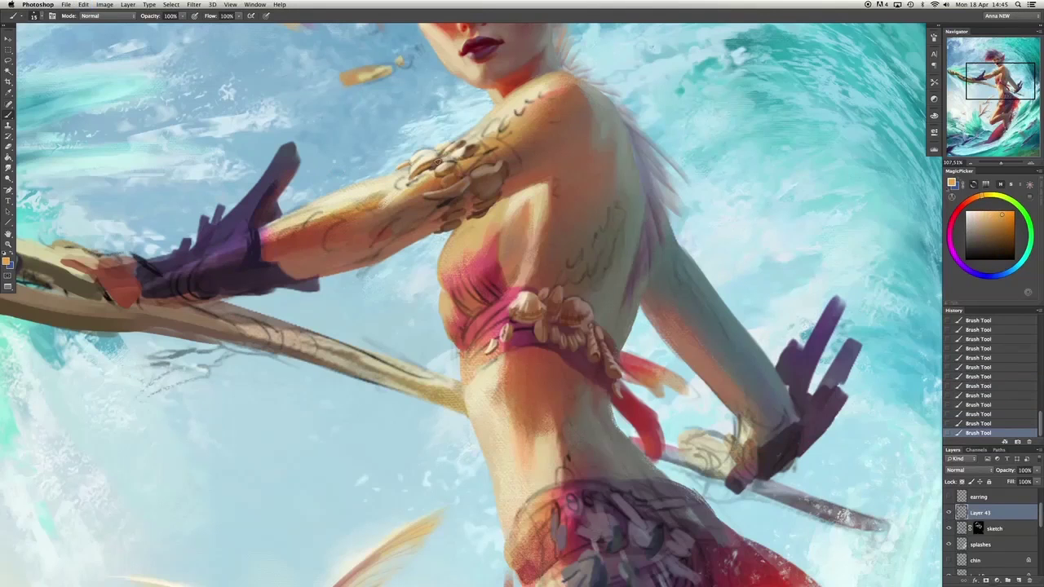
pyautogui.keyDown('alt'); pyautogui.click(437, 163); pyautogui.keyUp('alt')
pyautogui.keyDown('alt'); pyautogui.click(435, 245); pyautogui.keyUp('alt')
pyautogui.moveTo(424, 232); pyautogui.dragTo(432, 293)
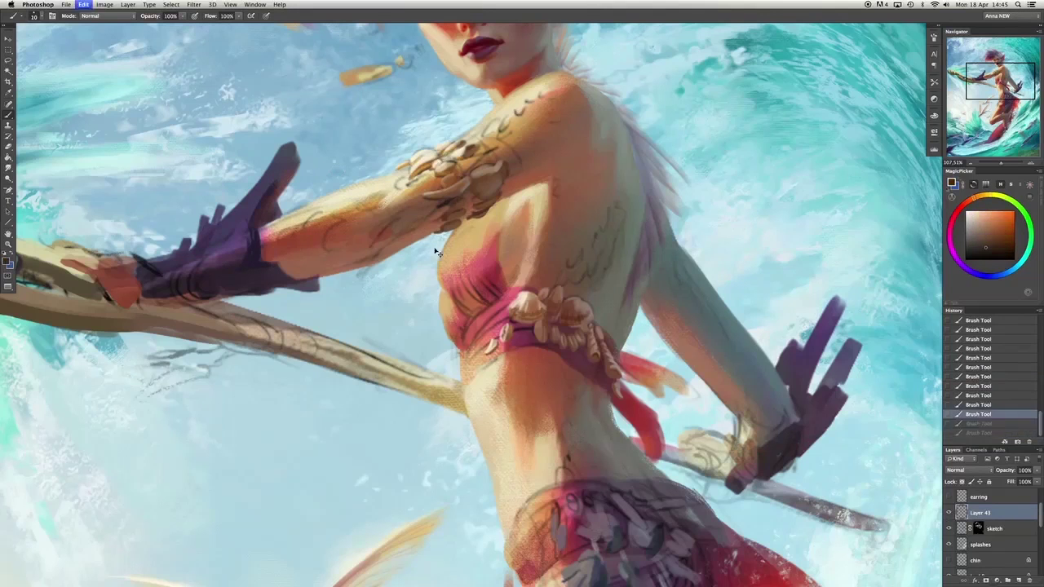
pyautogui.press('[')
pyautogui.moveTo(451, 228); pyautogui.dragTo(485, 209)
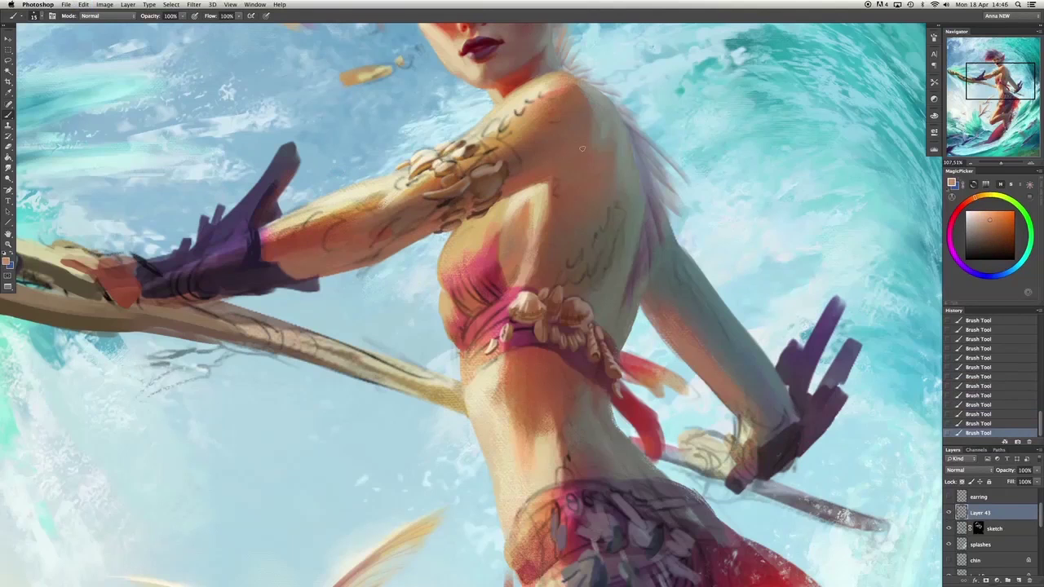
# Undo and restore the recent armpit strokes to compare, keeping the last stroke applied.
pyautogui.press('super+alt+z')
pyautogui.press('super+alt+z')
pyautogui.press('super+alt+z')
pyautogui.press('super+alt+z')
pyautogui.press('super+alt+z')
pyautogui.press('super+alt+z')
pyautogui.press('super+alt+z')
pyautogui.press('super+alt+z')
pyautogui.press('super+alt+z')
pyautogui.press('super+alt+z')
pyautogui.press('super+alt+z')
pyautogui.press('super+alt+z')
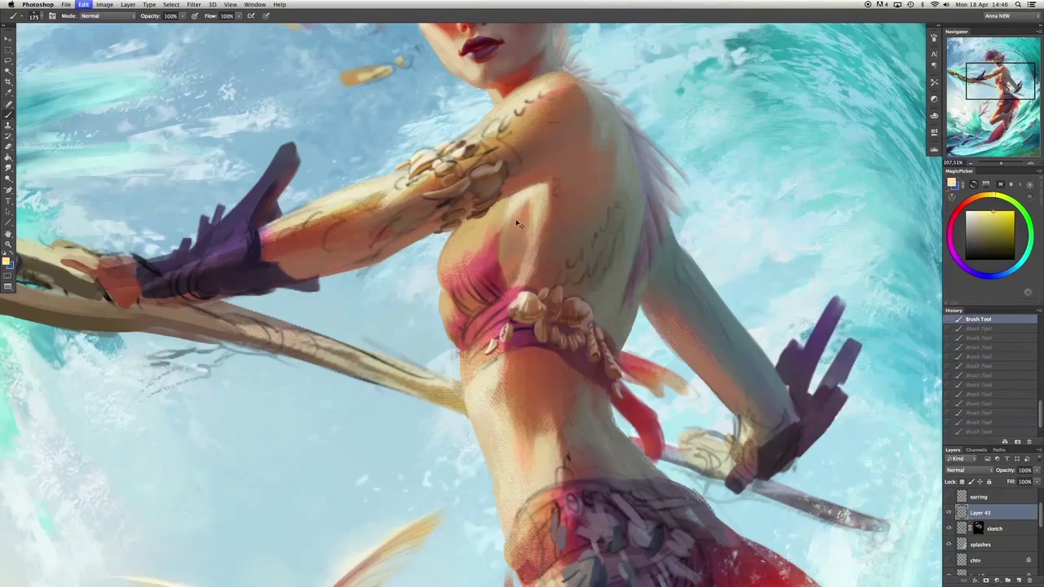
pyautogui.press('super+shift+z')
pyautogui.press('super+shift+z')
pyautogui.press('super+shift+z')
pyautogui.press('super+shift+z')
pyautogui.press('super+shift+z')
pyautogui.press('super+shift+z')
pyautogui.press('super+shift+z')
pyautogui.press('super+shift+z')
pyautogui.press('super+shift+z')
pyautogui.press('super+shift+z')
pyautogui.press('super+shift+z')
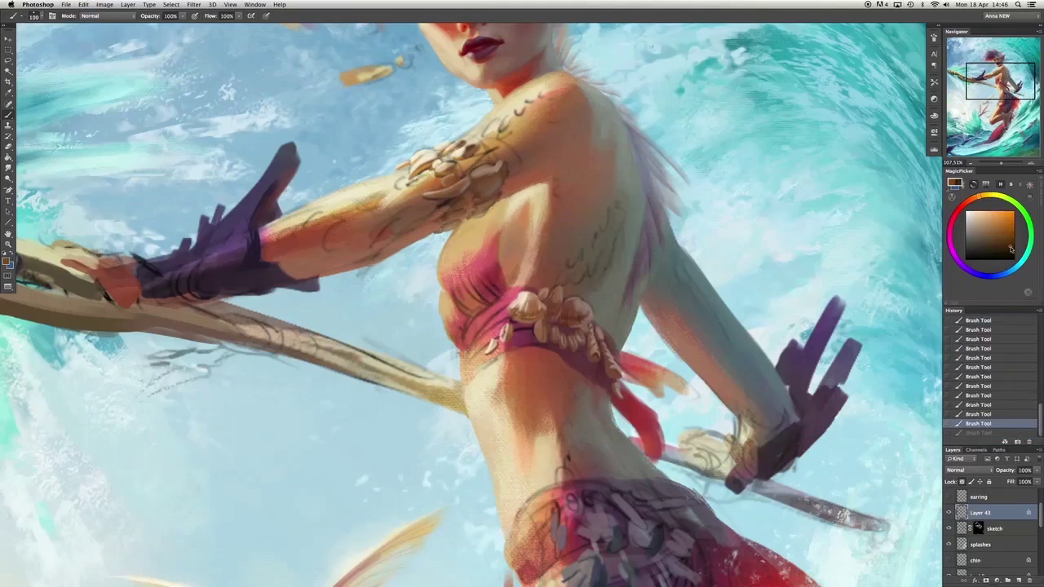
pyautogui.press('x')
pyautogui.press('super+z')
pyautogui.press('super+z')
pyautogui.press('super+z')
pyautogui.press('super+z')
pyautogui.press('super+z')
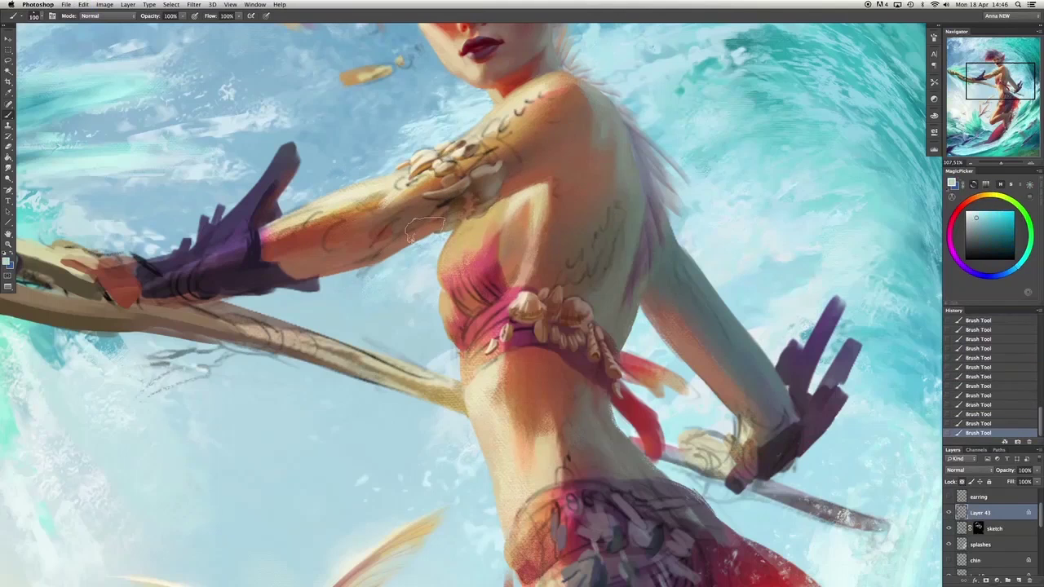
pyautogui.press('x')
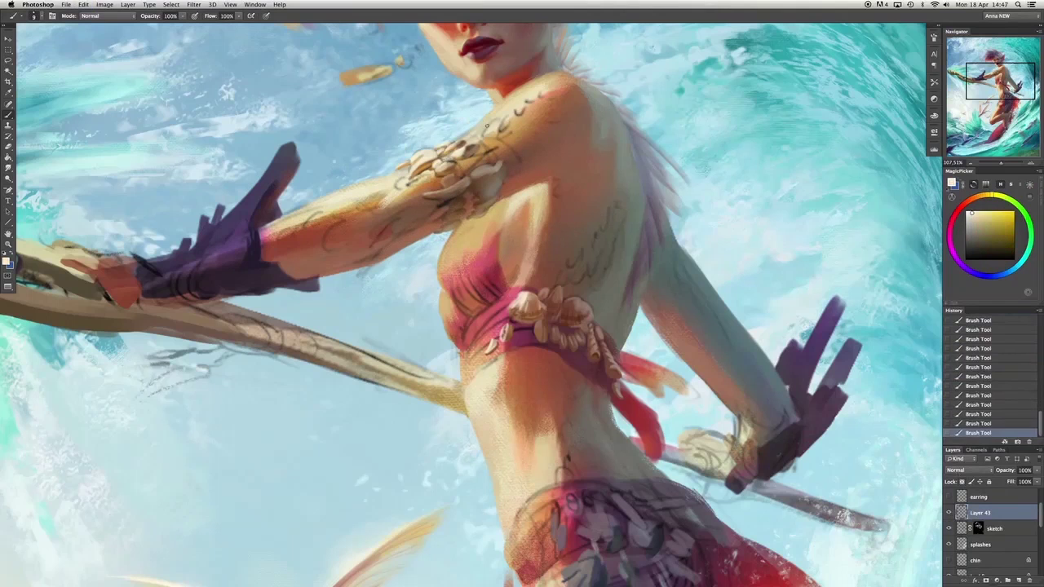
# Sample and brighten an orange skin tone, then set the alternate colour to a near-white pale teal.
pyautogui.keyDown('alt'); pyautogui.click(487, 124); pyautogui.keyUp('alt')
pyautogui.scroll(-3, 431, 156)
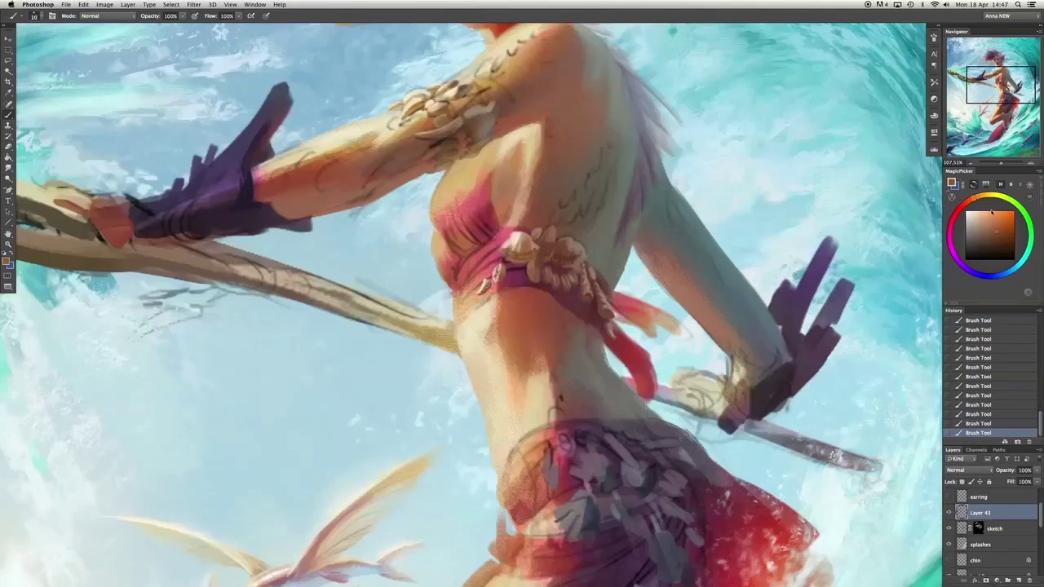
pyautogui.click(991, 213)
pyautogui.keyDown('alt'); pyautogui.click(598, 299); pyautogui.keyUp('alt')
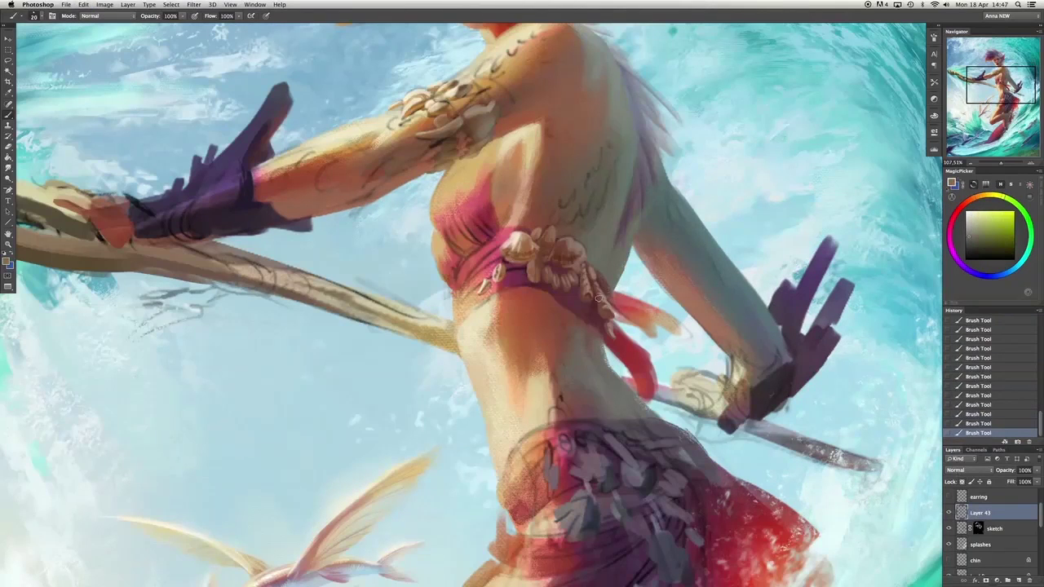
pyautogui.keyDown('alt'); pyautogui.click(576, 283); pyautogui.keyUp('alt')
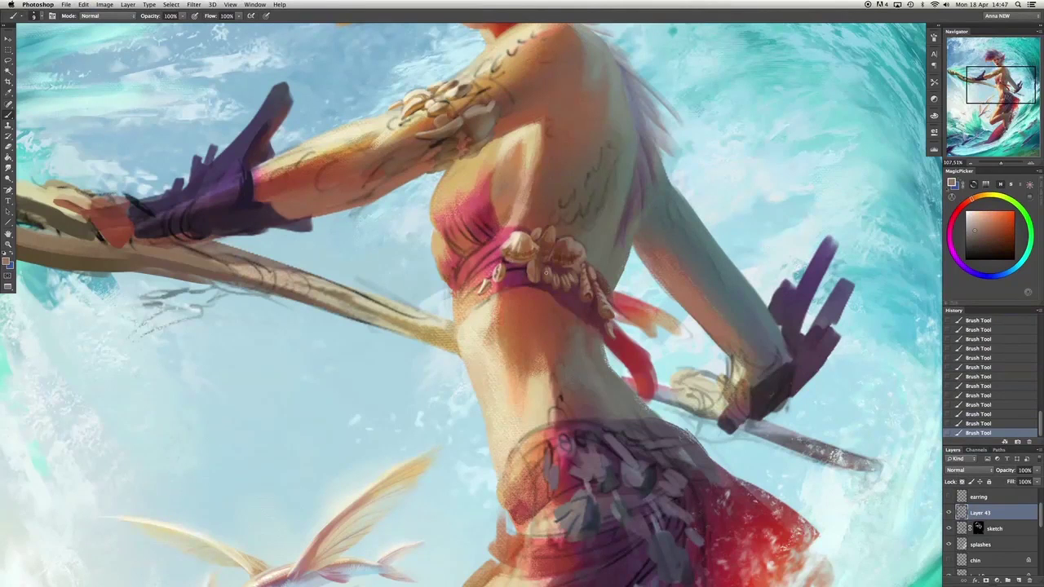
pyautogui.press('x')
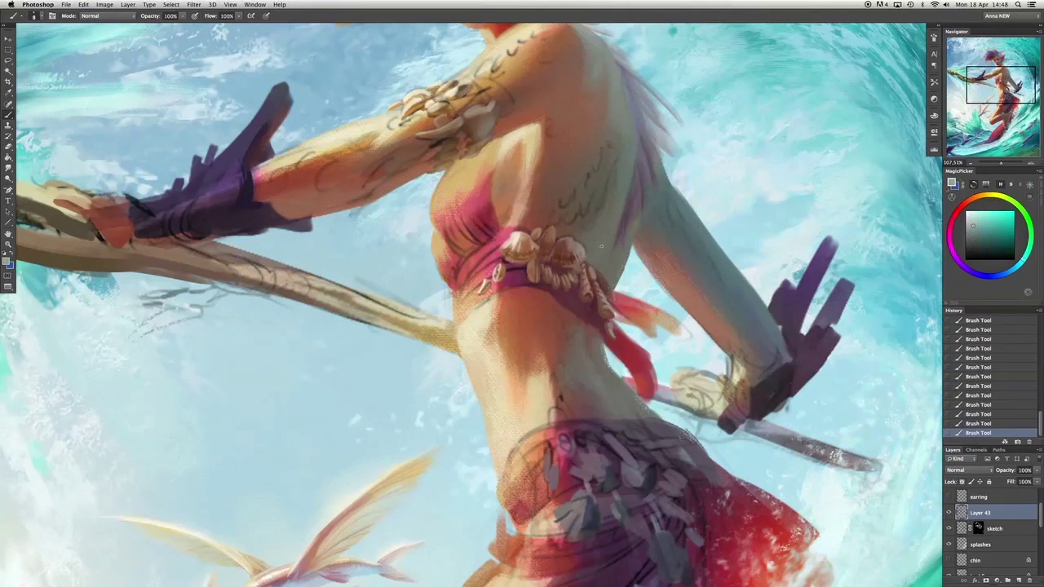
pyautogui.click(970, 229)
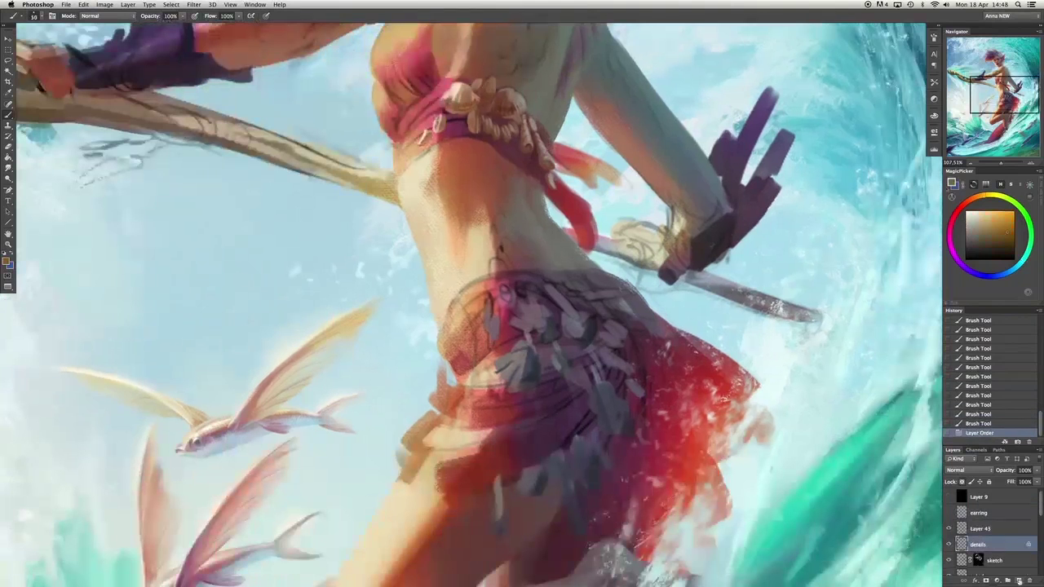
# Set the leaf layer to Overlay, paint pale yellow leaves on the skirt, and merge into details.
pyautogui.click(969, 471)
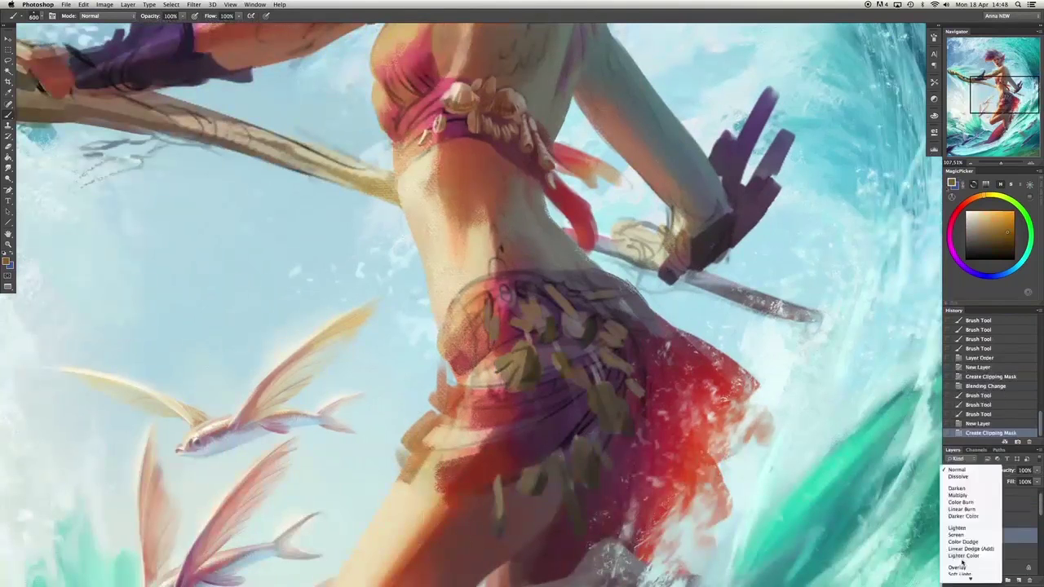
pyautogui.click(957, 567)
pyautogui.moveTo(506, 343); pyautogui.dragTo(620, 416)
pyautogui.click(982, 227)
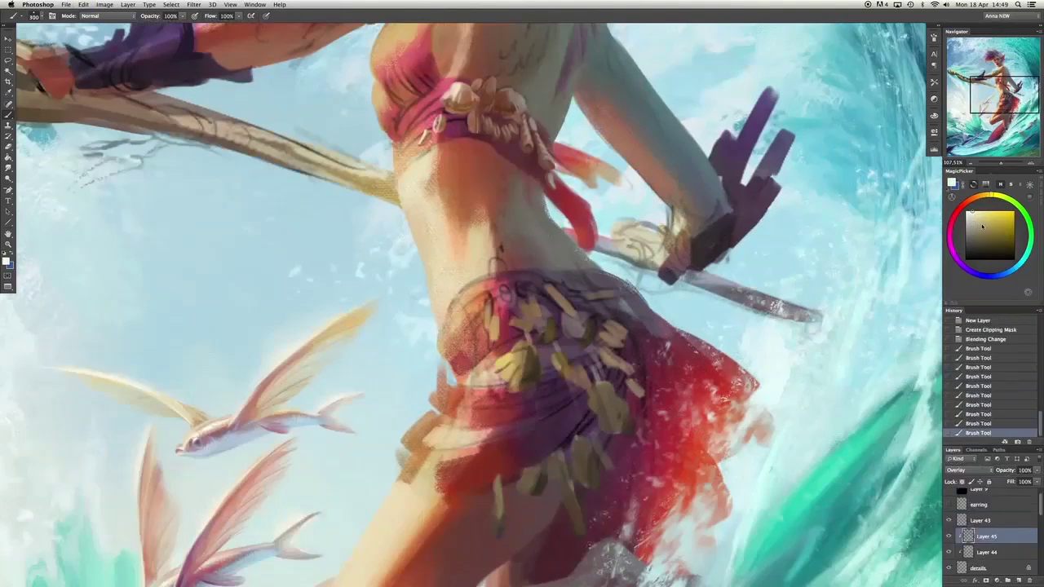
pyautogui.moveTo(498, 359); pyautogui.dragTo(571, 473)
pyautogui.click(991, 236)
pyautogui.press('super+e')
pyautogui.press('super+e')
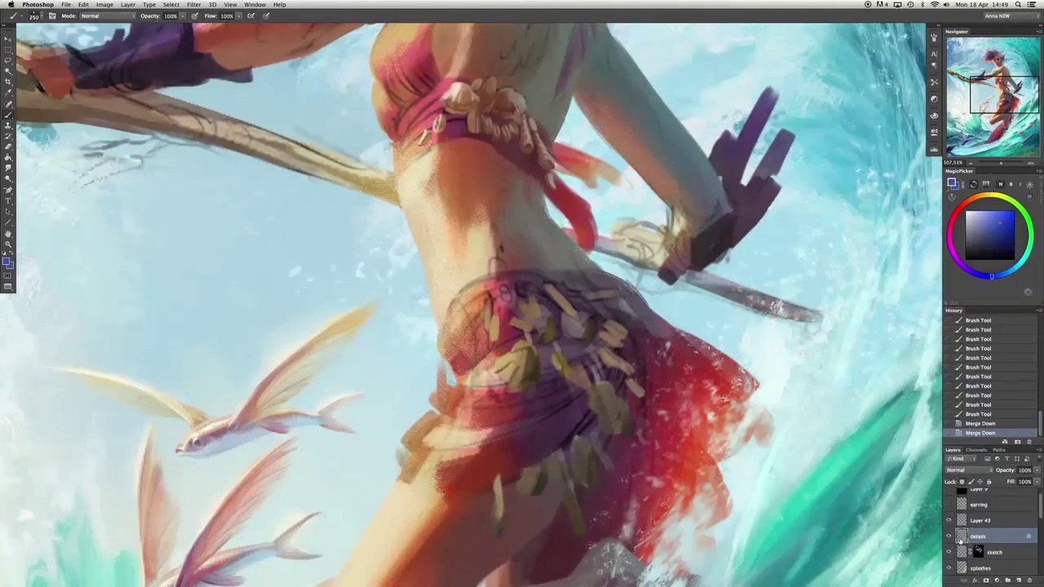
pyautogui.press('super+e')
# Paint orange and muted red shells onto the skirt belt, undoing missed strokes.
pyautogui.click(979, 216)
pyautogui.moveTo(506, 342)
pyautogui.mouseDown()
pyautogui.moveTo(543, 395)
pyautogui.moveTo(551, 393)
pyautogui.mouseUp()
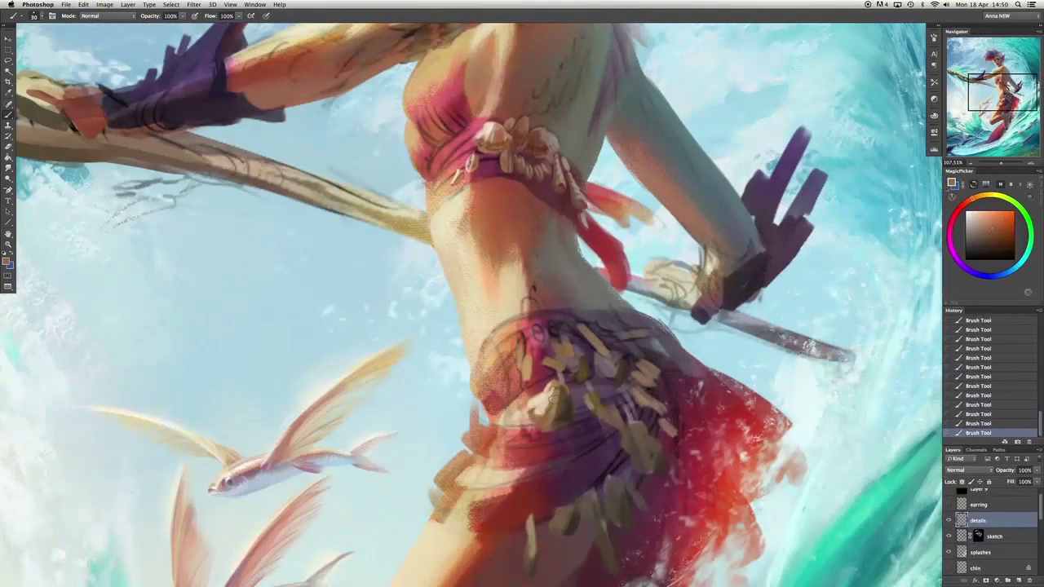
pyautogui.keyDown('alt'); pyautogui.click(539, 417); pyautogui.keyUp('alt')
pyautogui.keyDown('alt'); pyautogui.click(601, 365); pyautogui.keyUp('alt')
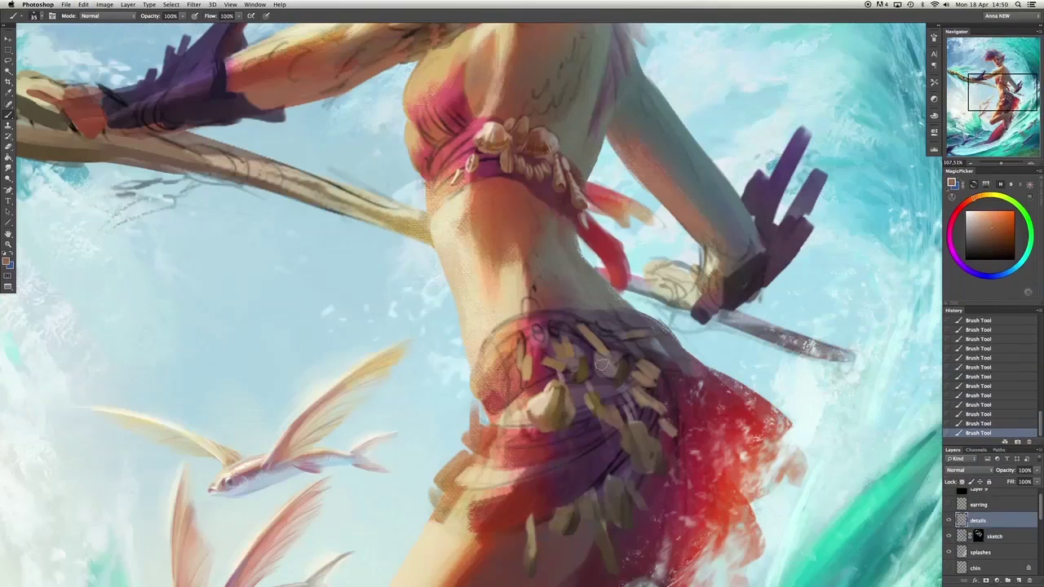
pyautogui.moveTo(532, 424)
pyautogui.mouseDown()
pyautogui.moveTo(565, 390)
pyautogui.moveTo(538, 417)
pyautogui.moveTo(546, 403)
pyautogui.moveTo(532, 401)
pyautogui.moveTo(565, 416)
pyautogui.mouseUp()
pyautogui.press('super+z')
pyautogui.moveTo(562, 419); pyautogui.dragTo(567, 413)
pyautogui.keyDown('alt'); pyautogui.click(543, 399); pyautogui.keyUp('alt')
pyautogui.press('super+z')
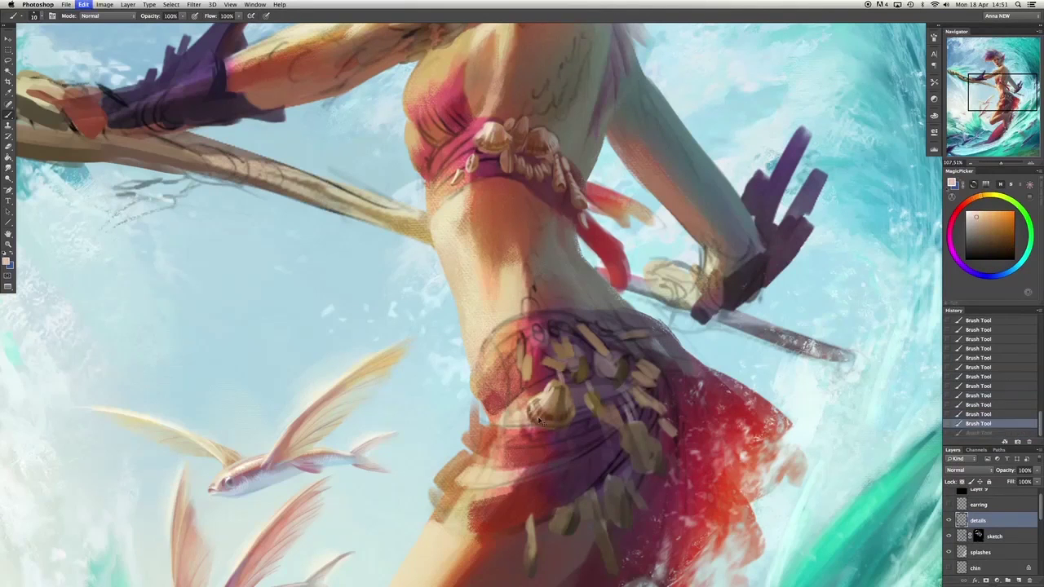
pyautogui.click(981, 213)
# Add a light peach stroke on the skirt shells and undo a stray stroke.
pyautogui.scroll(-3, 625, 360)
pyautogui.hscroll(2, 625, 360)
pyautogui.click(495, 311)
pyautogui.keyDown('alt'); pyautogui.click(440, 417); pyautogui.keyUp('alt')
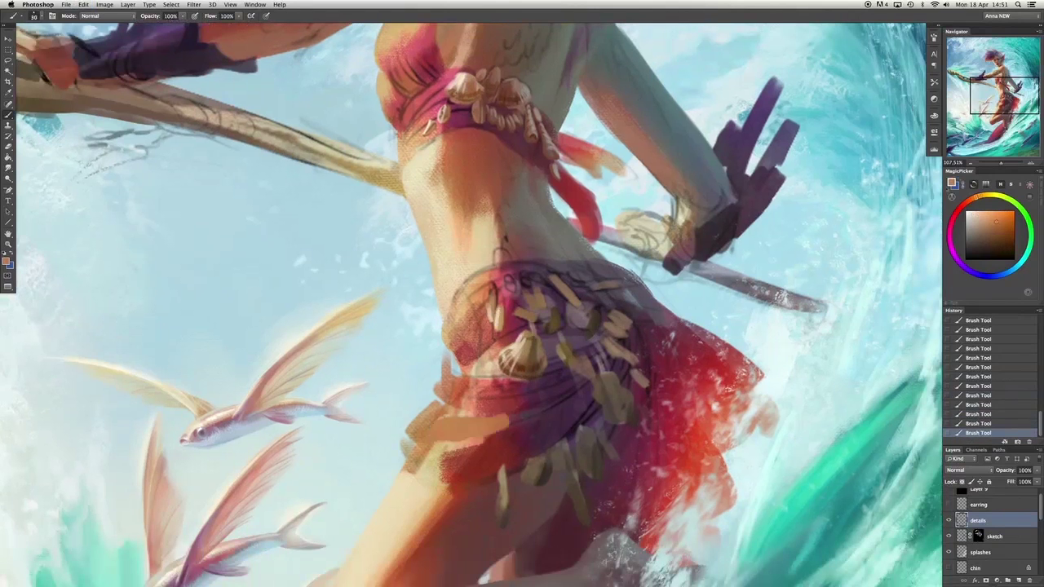
pyautogui.click(441, 418)
pyautogui.press('super+z')
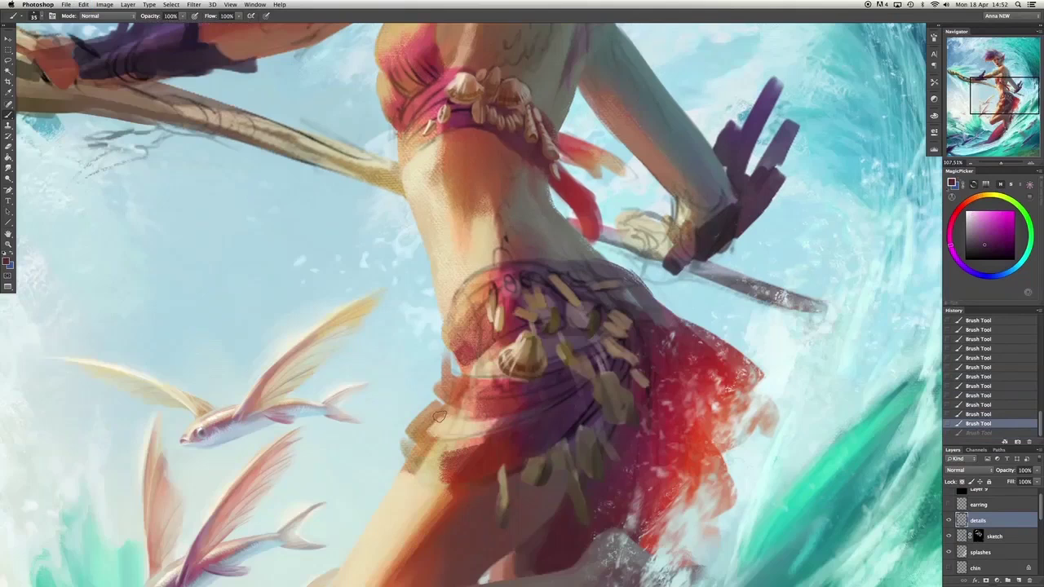
pyautogui.scroll(3, 439, 416)
# Lasso the shell belt area and warp it to reshape the belt and upper torso.
pyautogui.press('l')
pyautogui.hotkey('ctrl', 't')
pyautogui.moveTo(482, 227)
pyautogui.mouseDown()
pyautogui.moveTo(539, 214)
pyautogui.moveTo(566, 223)
pyautogui.mouseUp()
pyautogui.press('Return')
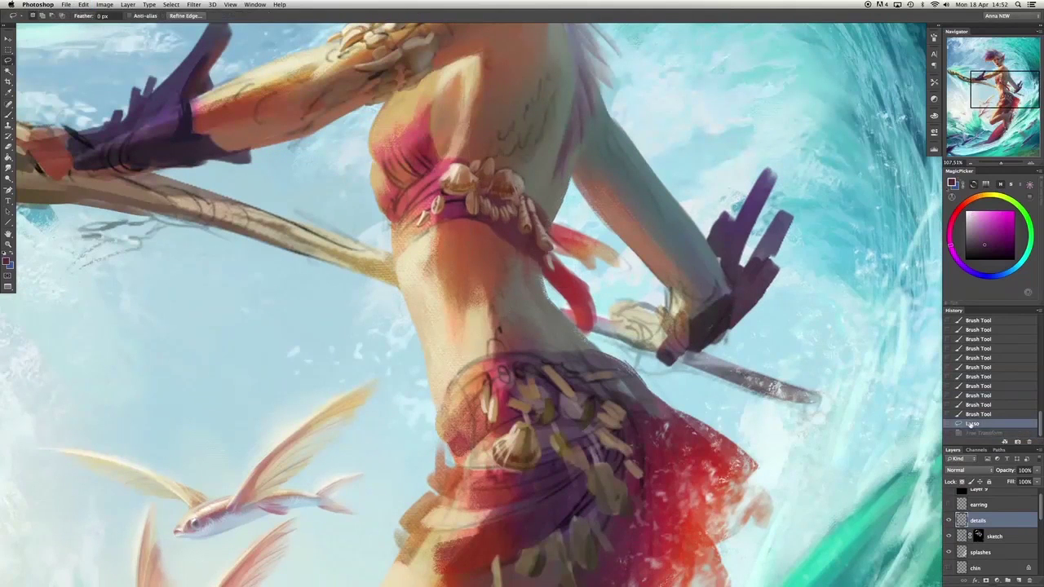
# Paint orange-brown strokes along the waist's left edge and near the skirt shells.
pyautogui.press('b')
pyautogui.keyDown('alt'); pyautogui.click(566, 222); pyautogui.keyUp('alt')
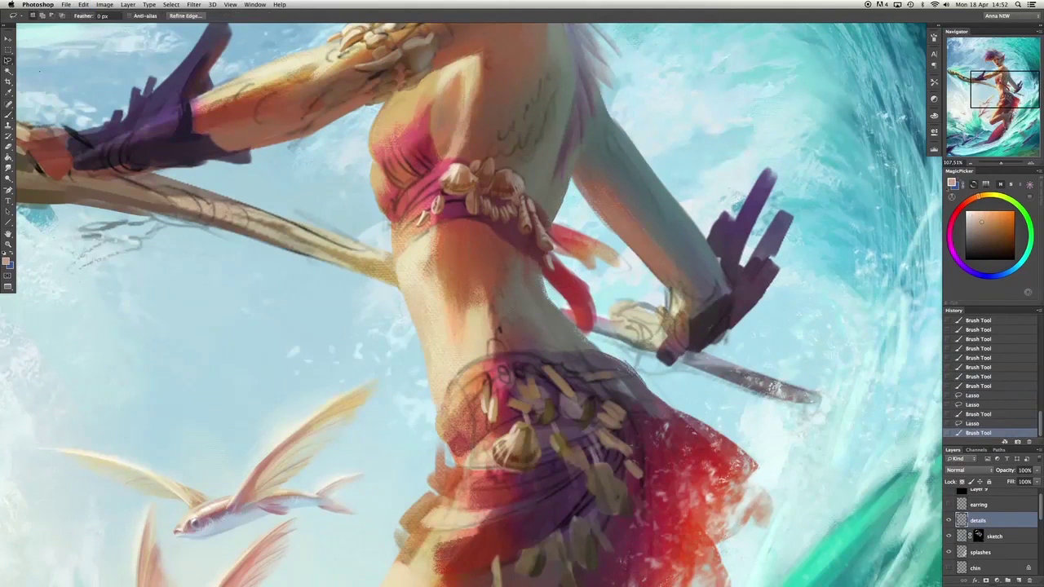
pyautogui.moveTo(414, 203)
pyautogui.mouseDown()
pyautogui.moveTo(387, 240)
pyautogui.moveTo(402, 223)
pyautogui.mouseUp()
pyautogui.keyDown('alt'); pyautogui.click(388, 236); pyautogui.keyUp('alt')
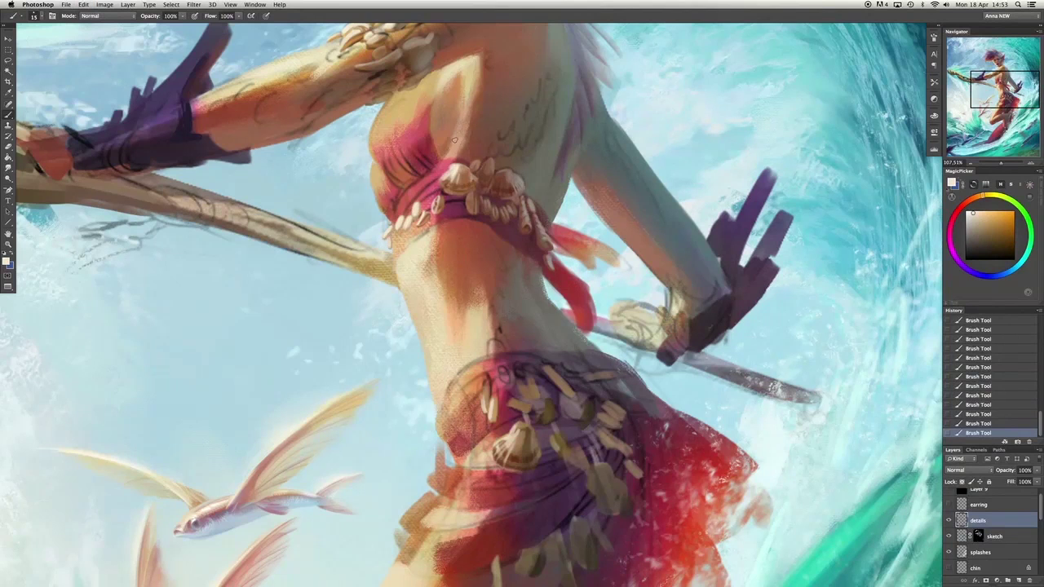
pyautogui.scroll(-3, 465, 367)
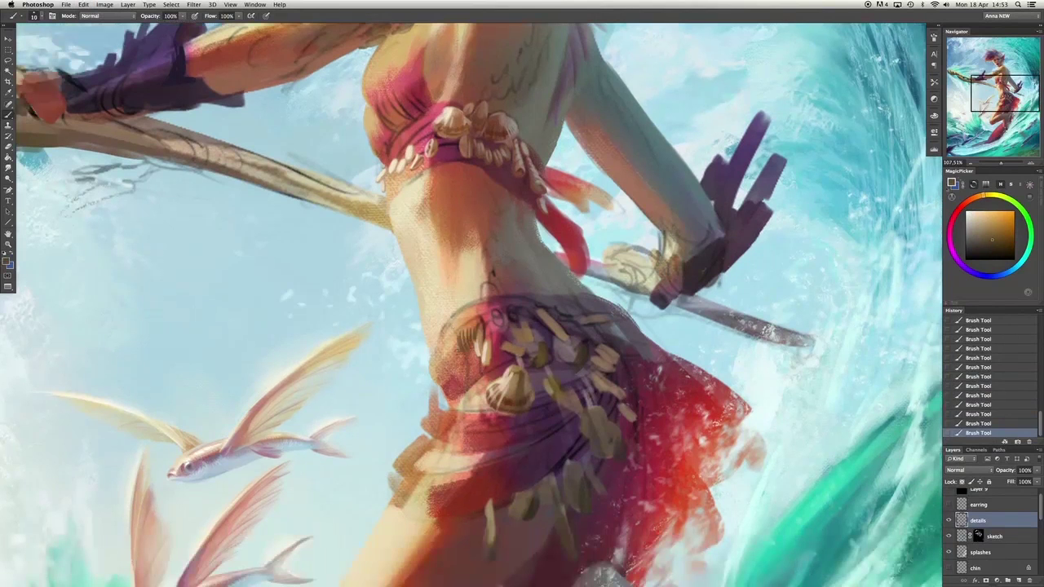
pyautogui.moveTo(418, 338)
pyautogui.mouseDown()
pyautogui.moveTo(469, 359)
pyautogui.moveTo(441, 373)
pyautogui.mouseUp()
pyautogui.keyDown('alt'); pyautogui.click(456, 335); pyautogui.keyUp('alt')
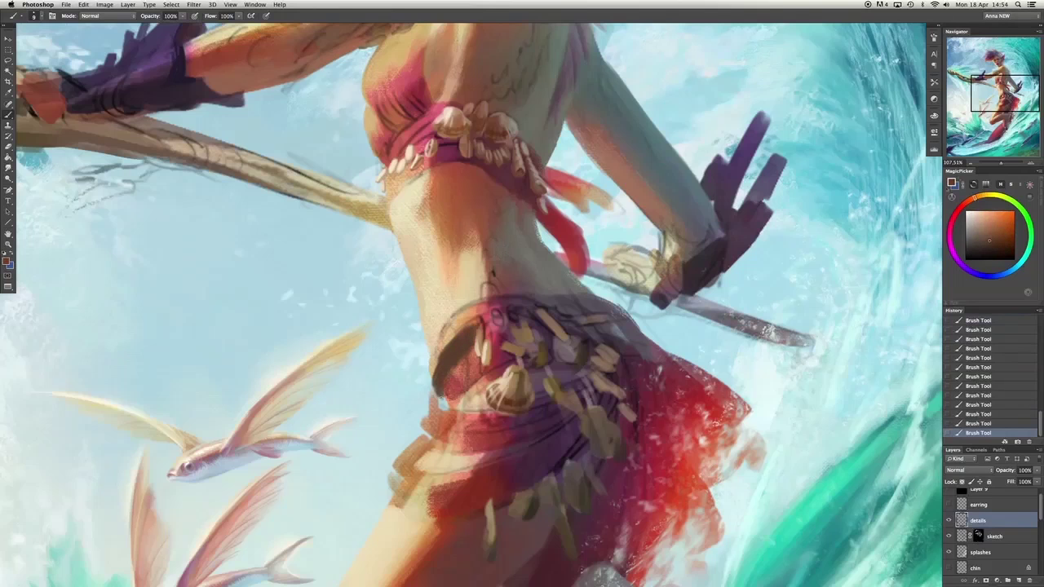
# Erase stray marks along the top of the belt, keeping the dark belt strokes.
pyautogui.hotkey('ctrl', 'alt', 'z')
pyautogui.hotkey('ctrl', 'alt', 'z')
pyautogui.moveTo(473, 325)
pyautogui.mouseDown()
pyautogui.moveTo(548, 287)
pyautogui.moveTo(509, 330)
pyautogui.moveTo(505, 307)
pyautogui.moveTo(509, 319)
pyautogui.moveTo(441, 363)
pyautogui.moveTo(514, 314)
pyautogui.moveTo(533, 325)
pyautogui.moveTo(481, 328)
pyautogui.moveTo(520, 317)
pyautogui.mouseUp()
pyautogui.press('b')
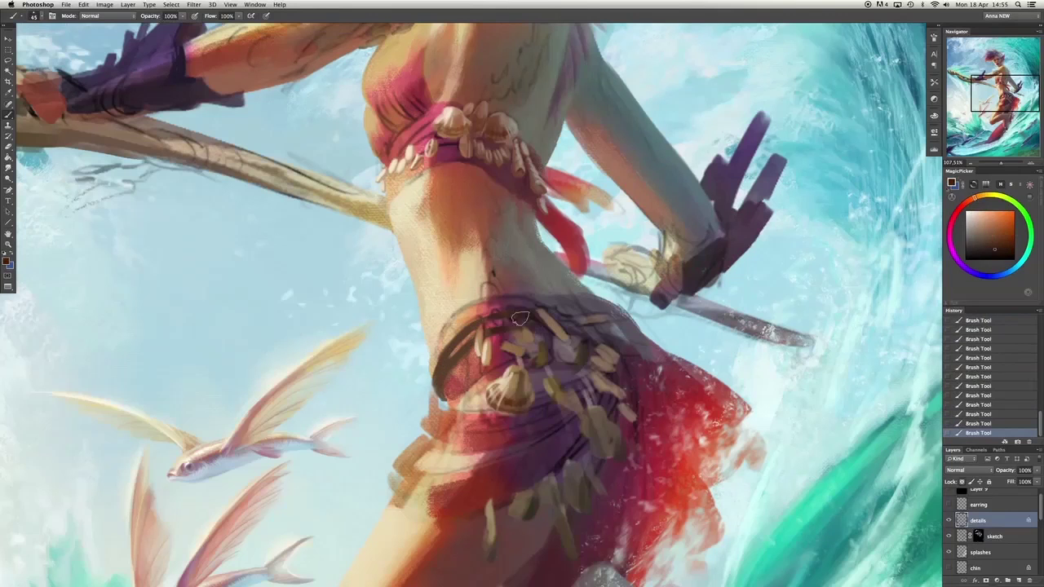
pyautogui.hotkey('ctrl', 'alt', 'z')
pyautogui.hotkey('ctrl', 'alt', 'z')
pyautogui.hotkey('ctrl', 'alt', 'z')
pyautogui.hotkey('ctrl', 'alt', 'z')
pyautogui.hotkey('ctrl', 'alt', 'z')
pyautogui.hotkey('ctrl', 'alt', 'z')
pyautogui.hotkey('ctrl', 'alt', 'z')
pyautogui.hotkey('ctrl', 'alt', 'z')
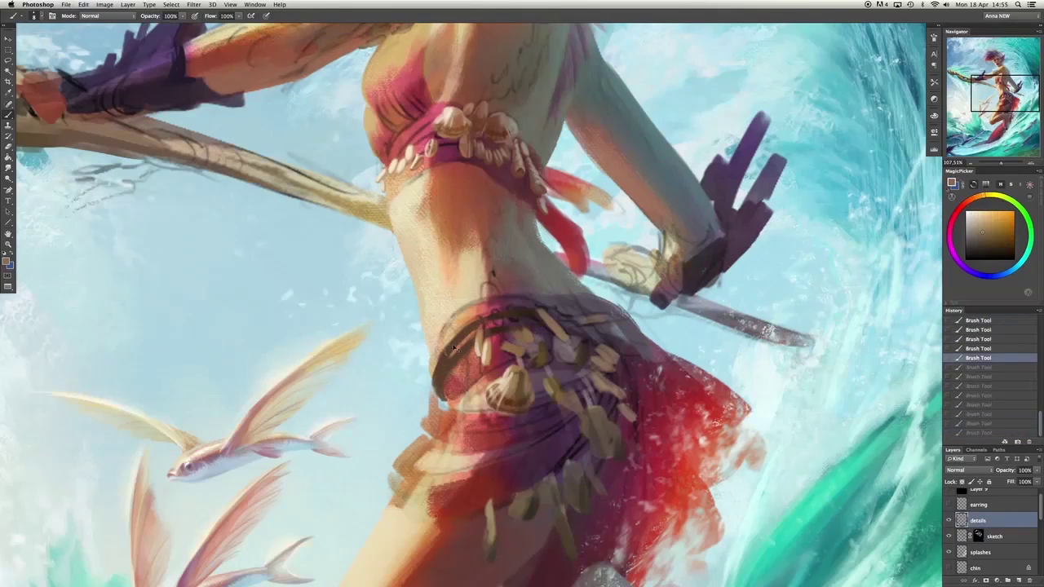
pyautogui.hotkey('ctrl', 'shift', 'z')
pyautogui.hotkey('ctrl', 'shift', 'z')
pyautogui.hotkey('ctrl', 'shift', 'z')
pyautogui.hotkey('ctrl', 'shift', 'z')
pyautogui.hotkey('ctrl', 'shift', 'z')
pyautogui.hotkey('ctrl', 'shift', 'z')
pyautogui.hotkey('ctrl', 'shift', 'z')
pyautogui.hotkey('ctrl', 'shift', 'z')
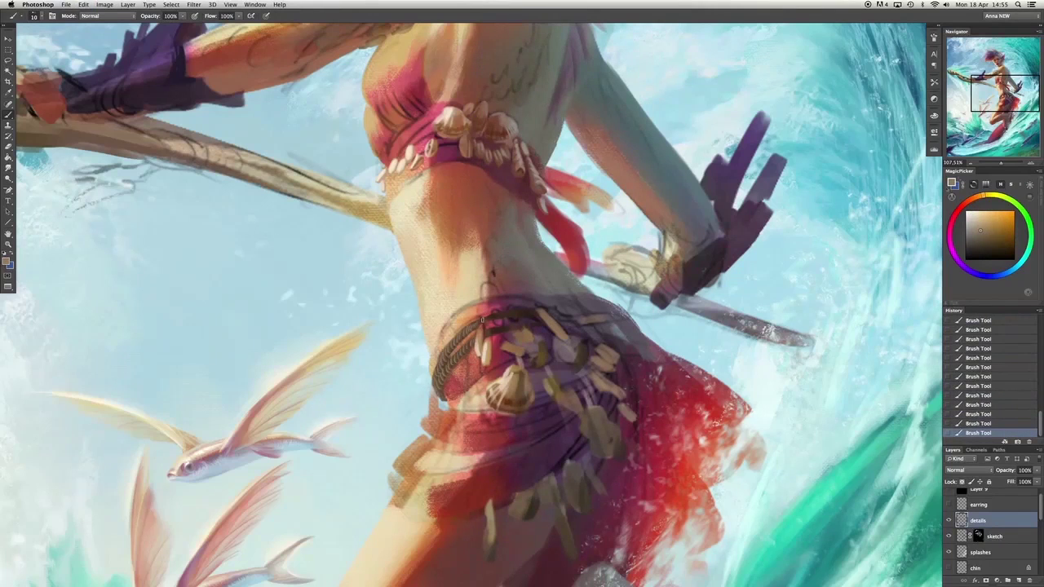
# Darken the belt's top edge with red-orange and dark brown rope-like strokes.
pyautogui.keyDown('alt'); pyautogui.click(454, 356); pyautogui.keyUp('alt')
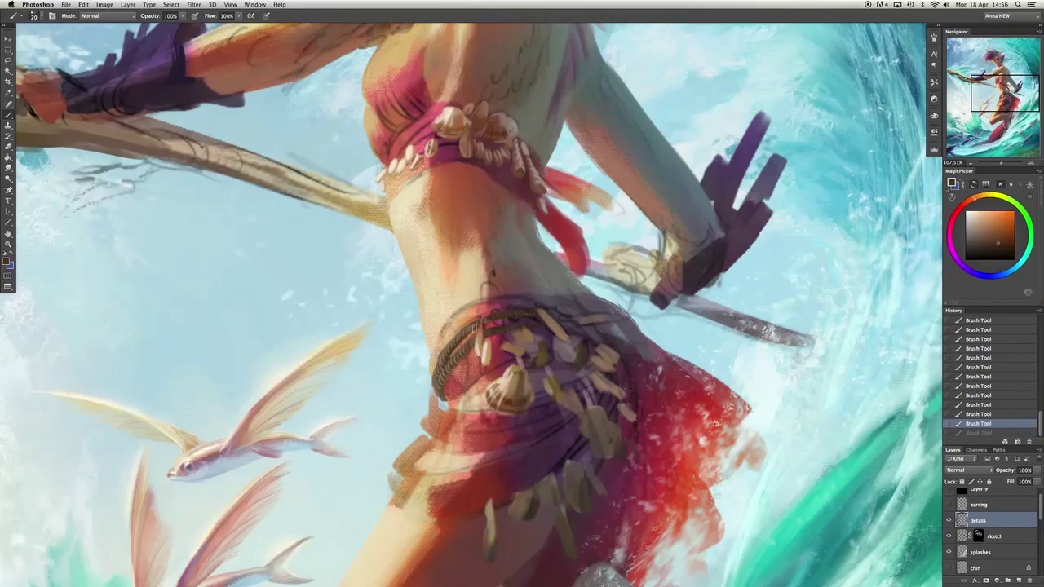
pyautogui.moveTo(447, 368); pyautogui.dragTo(450, 385)
pyautogui.keyDown('alt'); pyautogui.click(514, 359); pyautogui.keyUp('alt')
pyautogui.moveTo(520, 313); pyautogui.dragTo(495, 330)
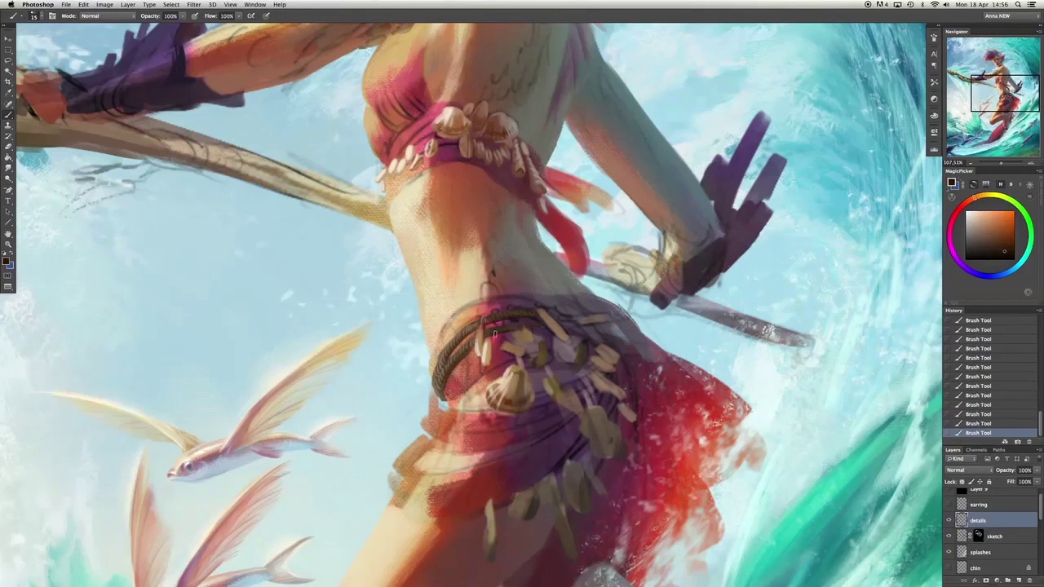
pyautogui.rightClick(468, 428)
pyautogui.hotkey('ctrl', 'alt', 'z')
pyautogui.hotkey('ctrl', 'alt', 'z')
pyautogui.hotkey('ctrl', 'alt', 'z')
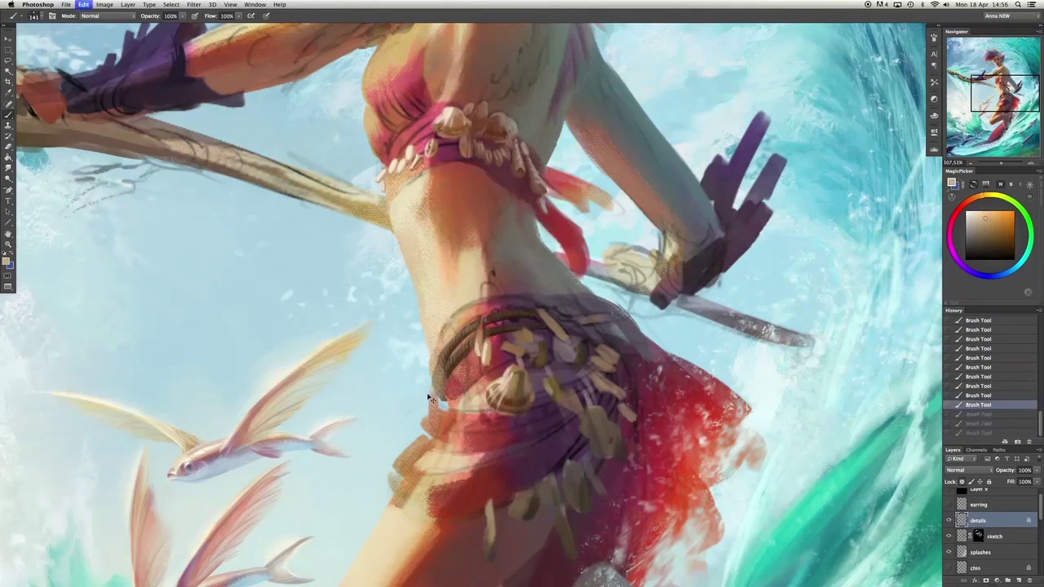
pyautogui.hotkey('ctrl', 'shift', 'z')
pyautogui.hotkey('ctrl', 'shift', 'z')
pyautogui.hotkey('ctrl', 'shift', 'z')
pyautogui.rightClick(427, 398)
pyautogui.press('Escape')
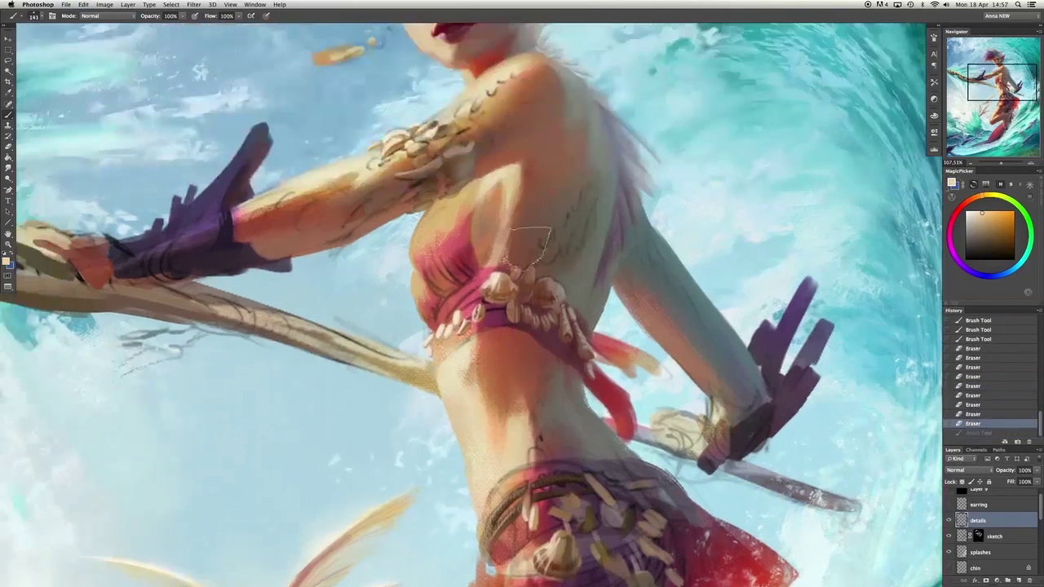
# Brighten spots on the belt and outline the small bikini shells in dark brown.
pyautogui.moveTo(528, 245); pyautogui.dragTo(508, 270)
pyautogui.moveTo(497, 277); pyautogui.dragTo(490, 292)
pyautogui.press('super+shift+z')
pyautogui.press('super+shift+z')
pyautogui.press('super+shift+z')
pyautogui.press('super+shift+z')
pyautogui.press('super+shift+z')
pyautogui.press('super+shift+z')
pyautogui.press('super+shift+z')
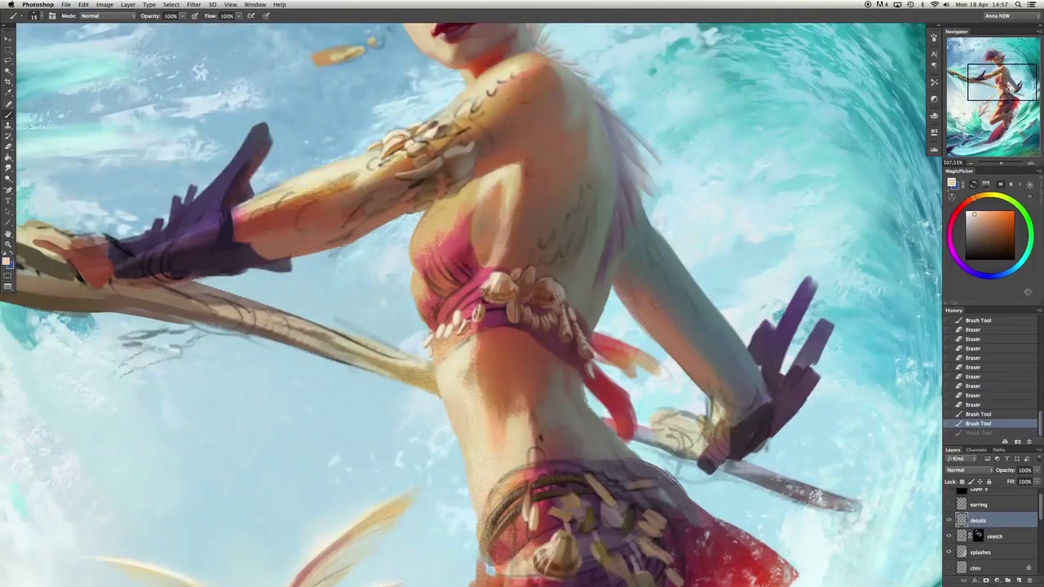
pyautogui.press('super+alt+z')
pyautogui.press('super+alt+z')
pyautogui.press('super+alt+z')
pyautogui.press('super+alt+z')
pyautogui.press('super+alt+z')
pyautogui.press('super+alt+z')
pyautogui.scroll(5, 470, 334)
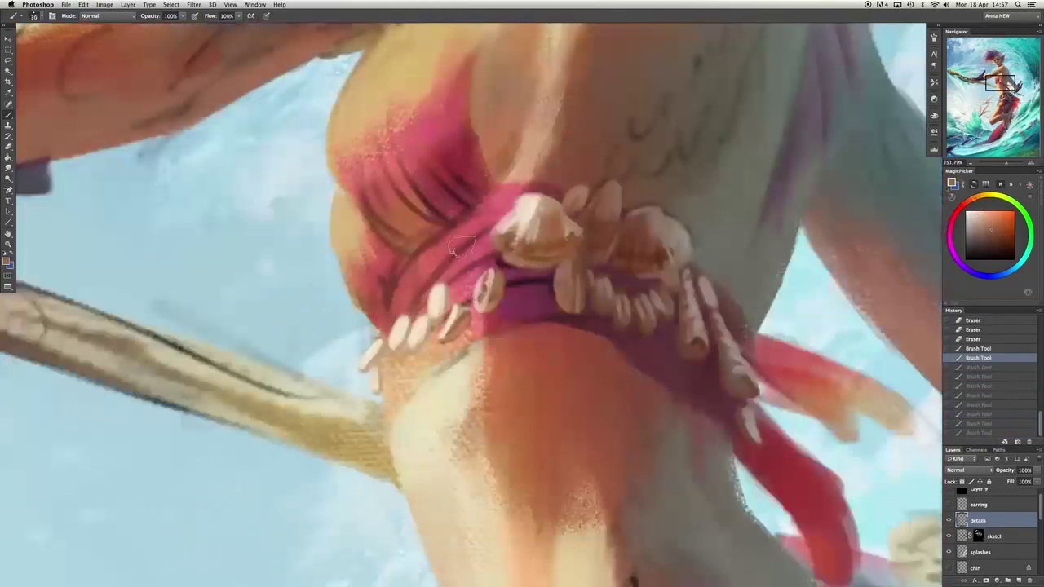
pyautogui.press('super+shift+z')
pyautogui.press('super+shift+z')
pyautogui.press('super+shift+z')
pyautogui.press('super+shift+z')
pyautogui.press('super+shift+z')
pyautogui.press('super+shift+z')
pyautogui.press('super+shift+z')
pyautogui.press('super+shift+z')
pyautogui.moveTo(403, 323)
pyautogui.mouseDown()
pyautogui.moveTo(408, 367)
pyautogui.moveTo(376, 389)
pyautogui.mouseUp()
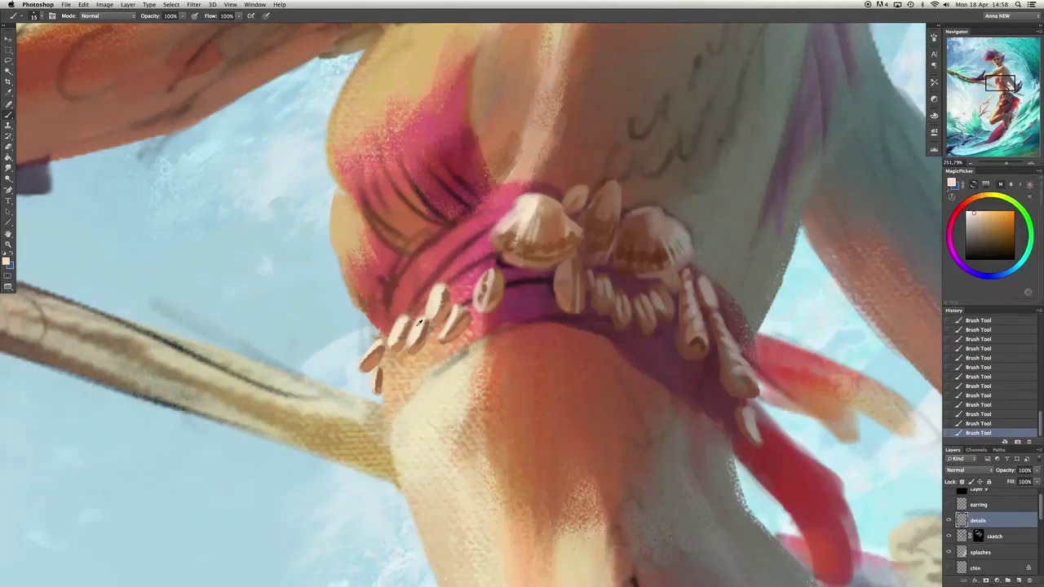
pyautogui.press('super+alt+z')
pyautogui.press('super+alt+z')
pyautogui.press('super+shift+z')
pyautogui.press('super+shift+z')
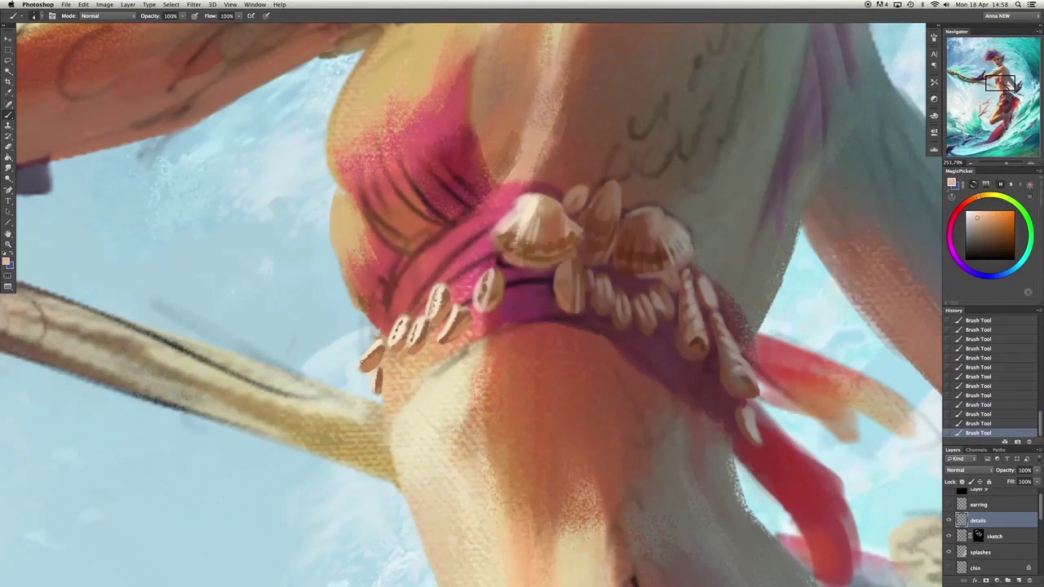
# Paint light peach highlights on the shells, then sample redder and orange-yellow tones.
pyautogui.keyDown('alt'); pyautogui.click(494, 300); pyautogui.keyUp('alt')
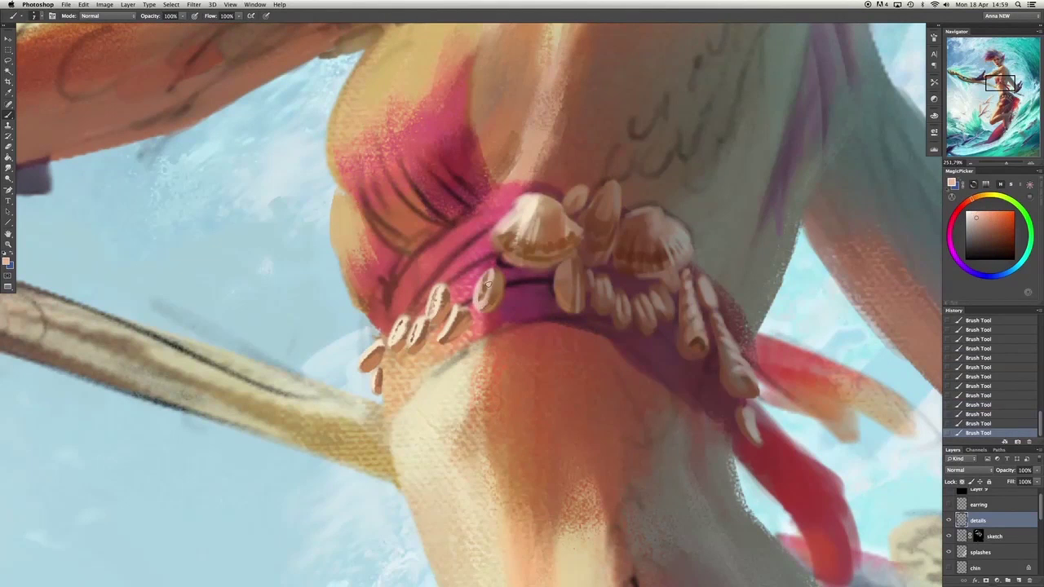
pyautogui.moveTo(477, 303); pyautogui.dragTo(490, 281)
pyautogui.keyDown('alt'); pyautogui.click(488, 286); pyautogui.keyUp('alt')
pyautogui.moveTo(461, 314); pyautogui.dragTo(445, 334)
pyautogui.keyDown('alt'); pyautogui.click(498, 238); pyautogui.keyUp('alt')
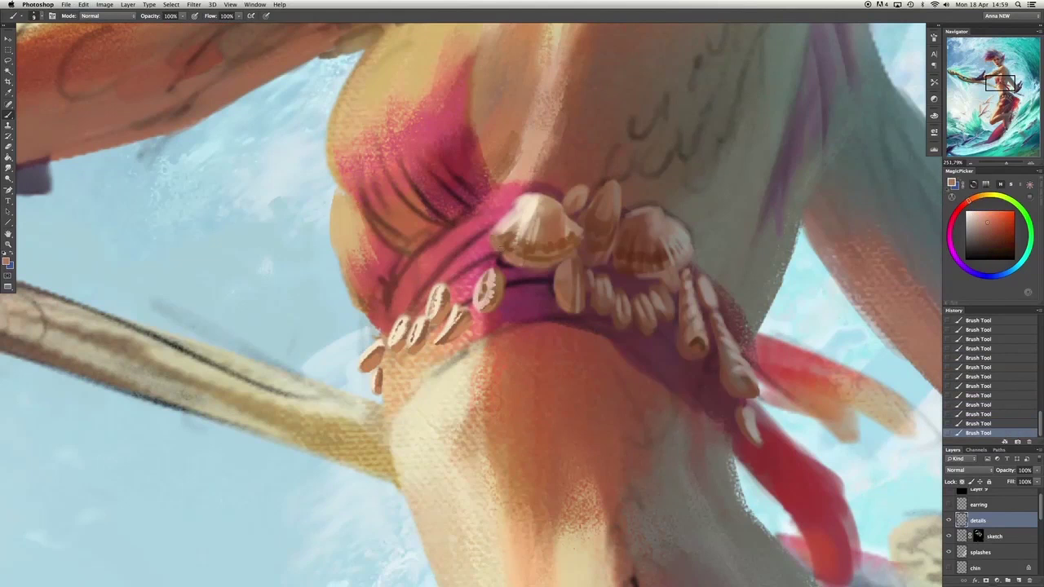
pyautogui.keyDown('alt'); pyautogui.click(504, 257); pyautogui.keyUp('alt')
pyautogui.keyDown('alt'); pyautogui.click(499, 235); pyautogui.keyUp('alt')
pyautogui.keyDown('alt'); pyautogui.click(516, 243); pyautogui.keyUp('alt')
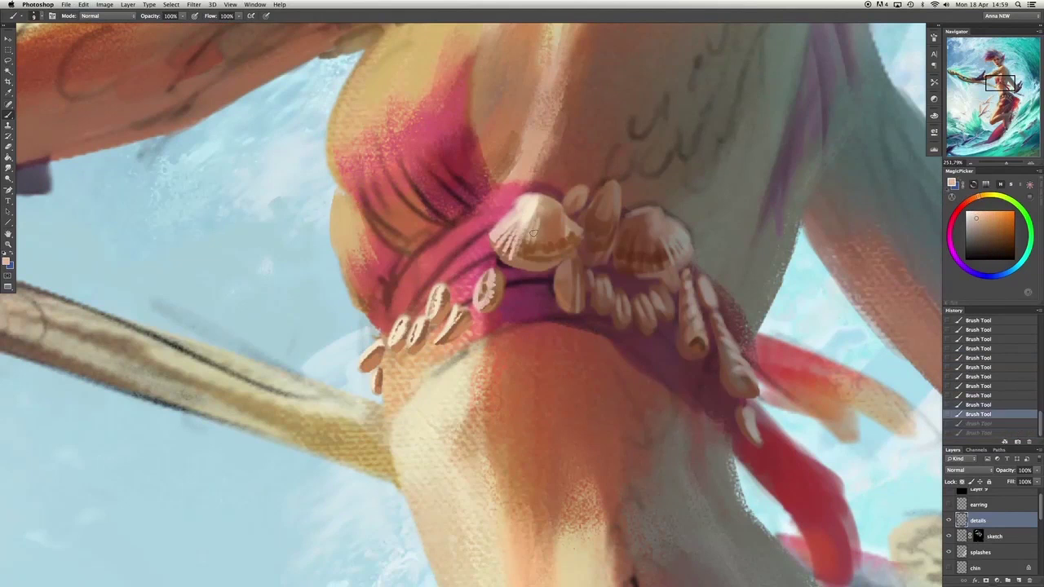
pyautogui.keyDown('alt'); pyautogui.click(528, 202); pyautogui.keyUp('alt')
pyautogui.keyDown('alt'); pyautogui.click(577, 229); pyautogui.keyUp('alt')
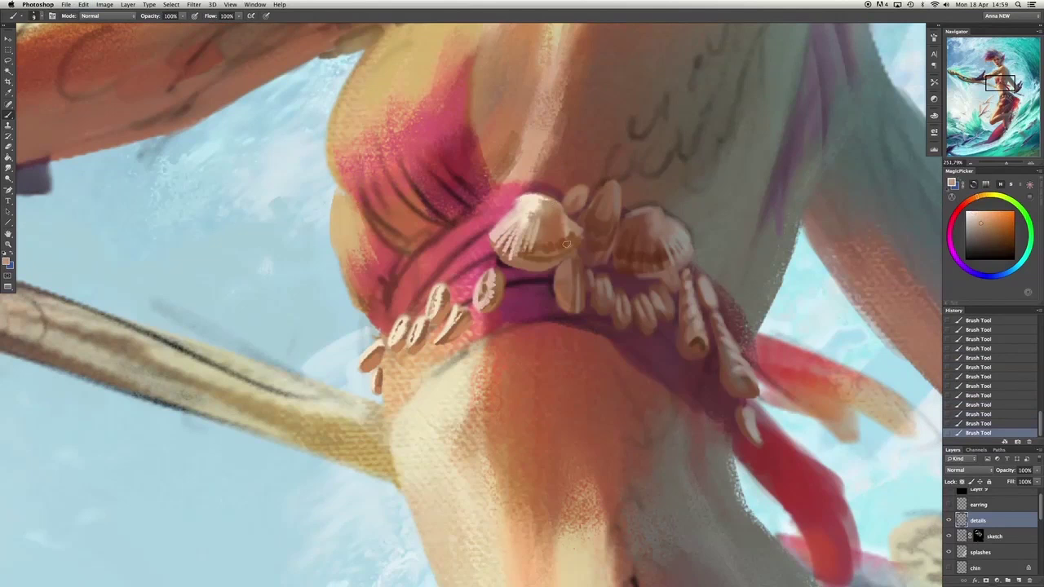
# Choose a fine brush from the brush presets.
pyautogui.rightClick(545, 269)
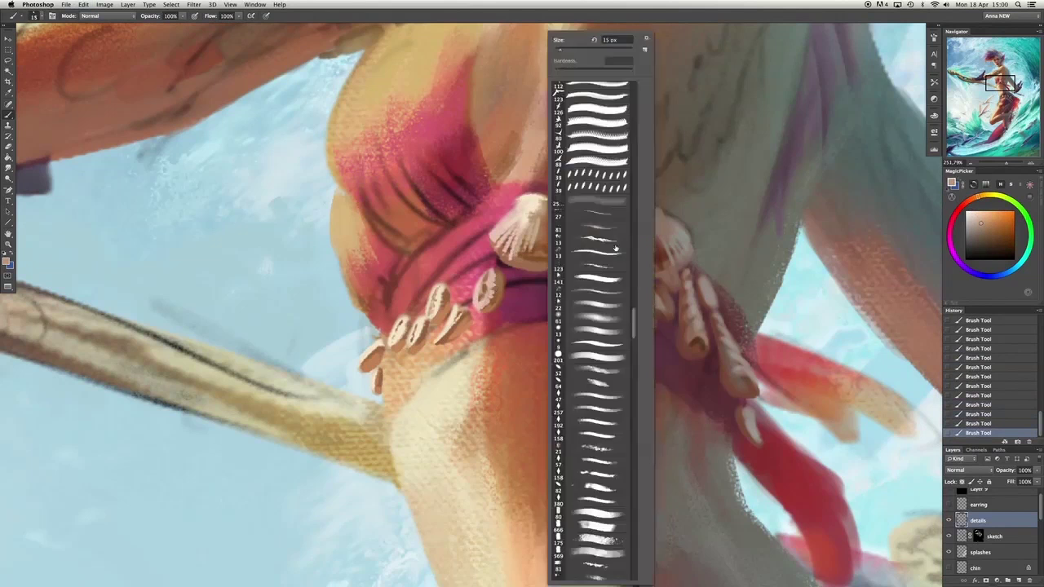
pyautogui.press('Escape')
pyautogui.rightClick(635, 280)
pyautogui.doubleClick(670, 280)
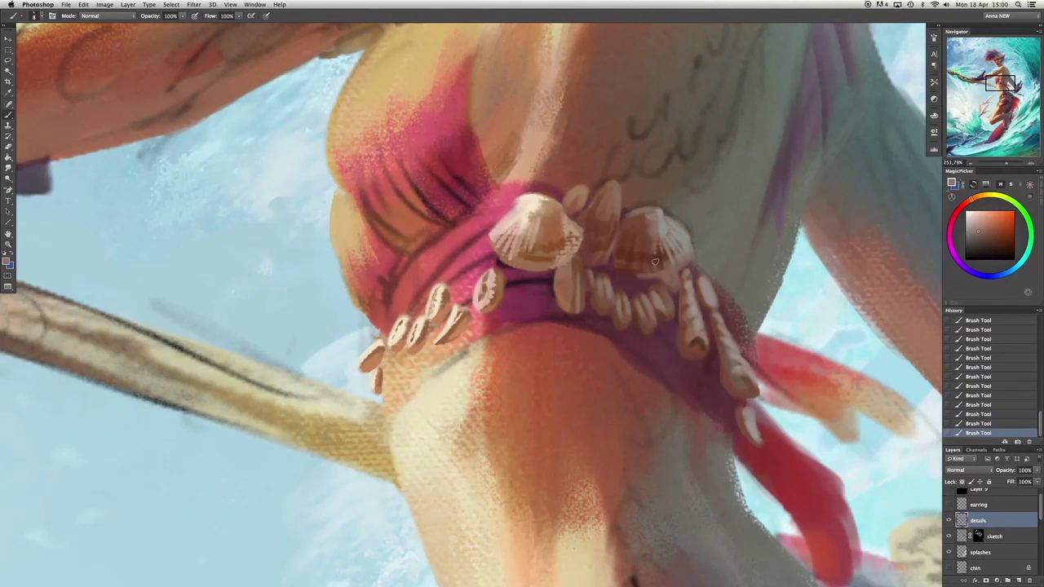
# Paint brown shading on the right shell and light strokes across the shell top.
pyautogui.keyDown('alt'); pyautogui.click(663, 261); pyautogui.keyUp('alt')
pyautogui.moveTo(662, 263); pyautogui.dragTo(683, 269)
pyautogui.keyDown('alt'); pyautogui.click(616, 264); pyautogui.keyUp('alt')
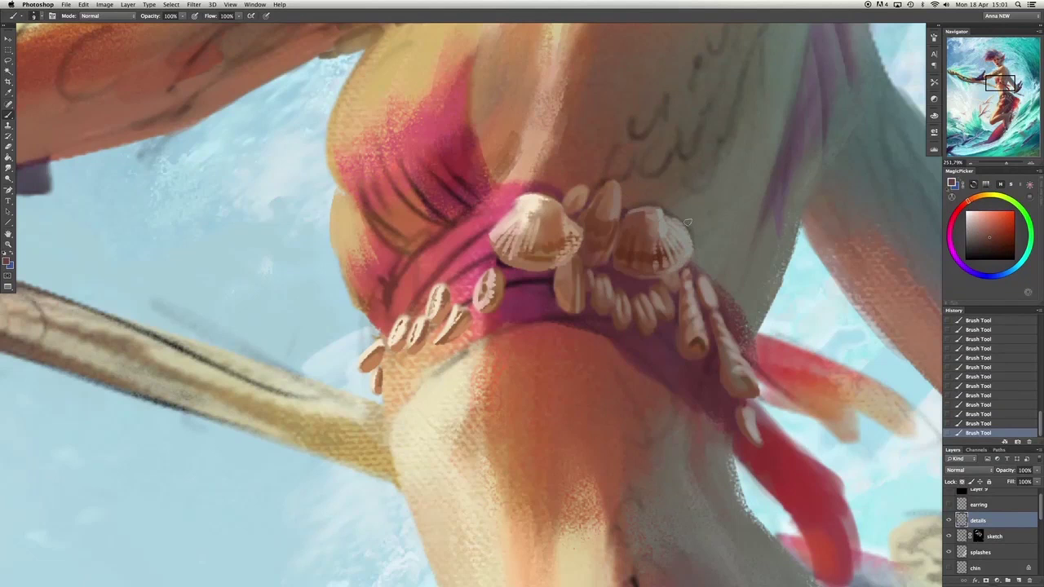
pyautogui.moveTo(556, 297)
pyautogui.mouseDown()
pyautogui.moveTo(557, 287)
pyautogui.moveTo(571, 310)
pyautogui.mouseUp()
pyautogui.keyDown('alt'); pyautogui.click(571, 286); pyautogui.keyUp('alt')
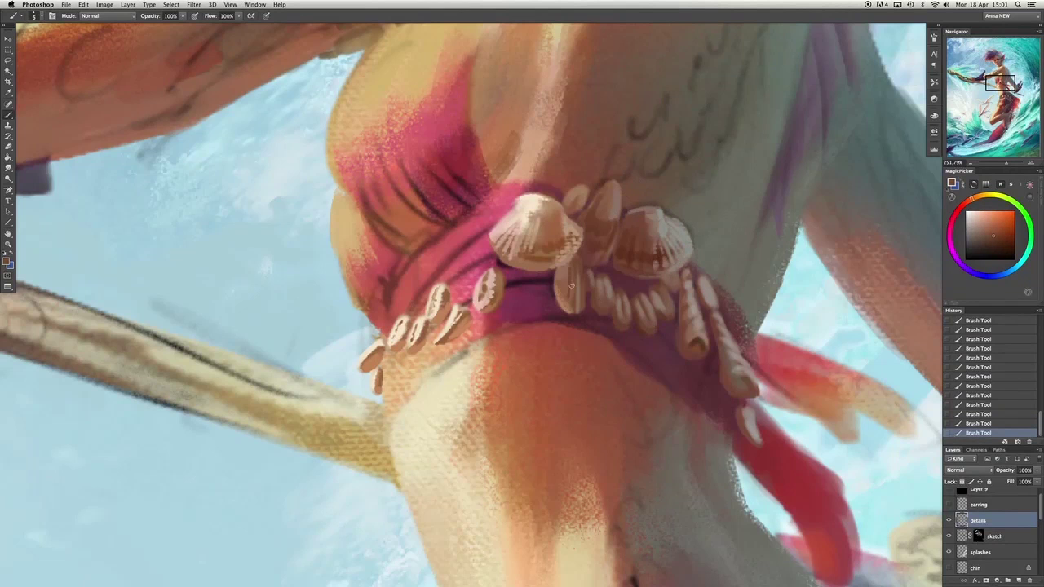
# Sample shell tones and refine the right-hand shells with strokes and small dabs.
pyautogui.keyDown('alt'); pyautogui.click(711, 327); pyautogui.keyUp('alt')
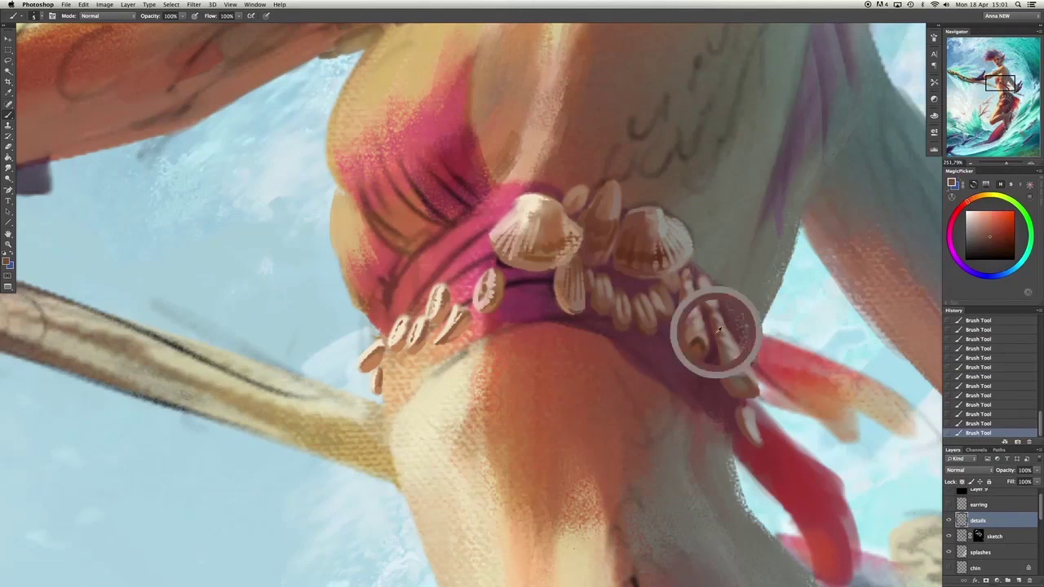
pyautogui.keyDown('alt'); pyautogui.click(688, 318); pyautogui.keyUp('alt')
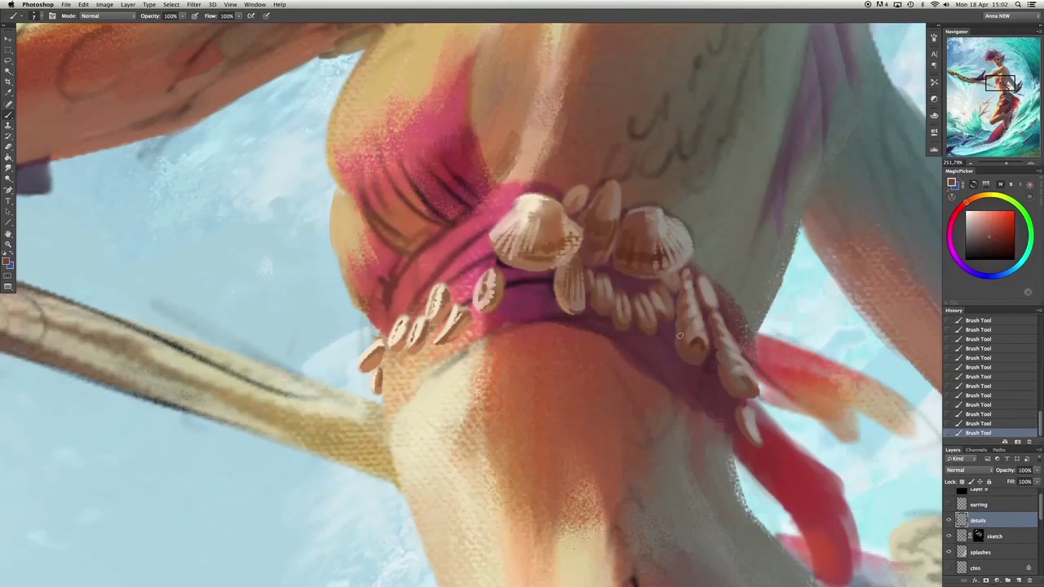
pyautogui.keyDown('alt'); pyautogui.click(739, 383); pyautogui.keyUp('alt')
pyautogui.moveTo(726, 369); pyautogui.dragTo(687, 358)
pyautogui.keyDown('alt'); pyautogui.click(700, 337); pyautogui.keyUp('alt')
pyautogui.keyDown('alt'); pyautogui.click(692, 363); pyautogui.keyUp('alt')
# Dab detail onto the small shells and brighten one with a lighter stroke.
pyautogui.keyDown('alt'); pyautogui.click(687, 358); pyautogui.keyUp('alt')
pyautogui.keyDown('alt'); pyautogui.click(684, 355); pyautogui.keyUp('alt')
pyautogui.keyDown('alt'); pyautogui.click(682, 343); pyautogui.keyUp('alt')
pyautogui.keyDown('alt'); pyautogui.click(688, 357); pyautogui.keyUp('alt')
pyautogui.moveTo(690, 367)
pyautogui.mouseDown()
pyautogui.moveTo(734, 296)
pyautogui.moveTo(732, 376)
pyautogui.moveTo(741, 363)
pyautogui.moveTo(746, 373)
pyautogui.moveTo(721, 323)
pyautogui.mouseUp()
# Brighten the dangling shell with pale strokes and add a light highlight.
pyautogui.keyDown('alt'); pyautogui.click(734, 383); pyautogui.keyUp('alt')
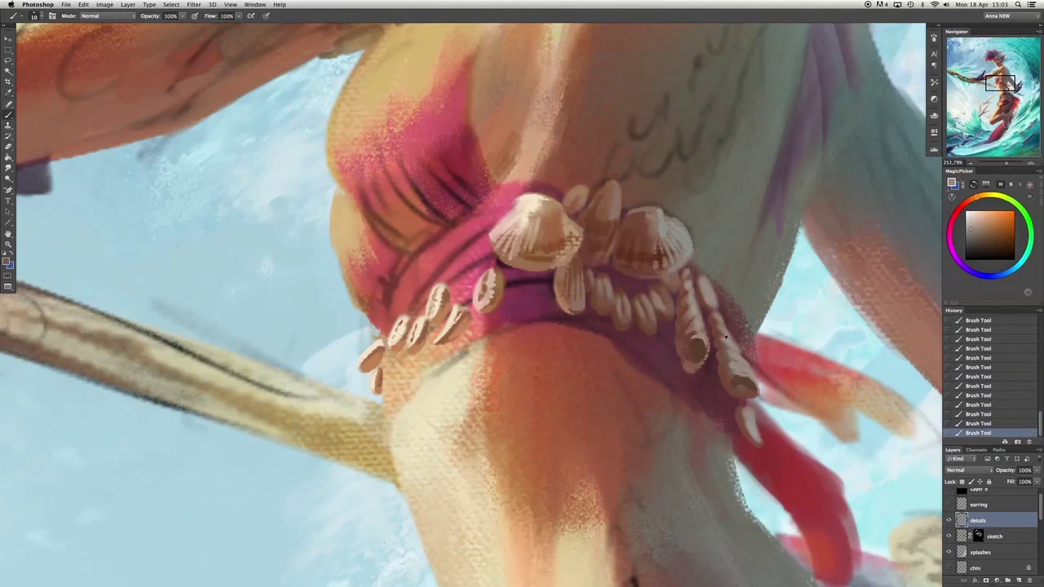
pyautogui.keyDown('alt'); pyautogui.click(712, 303); pyautogui.keyUp('alt')
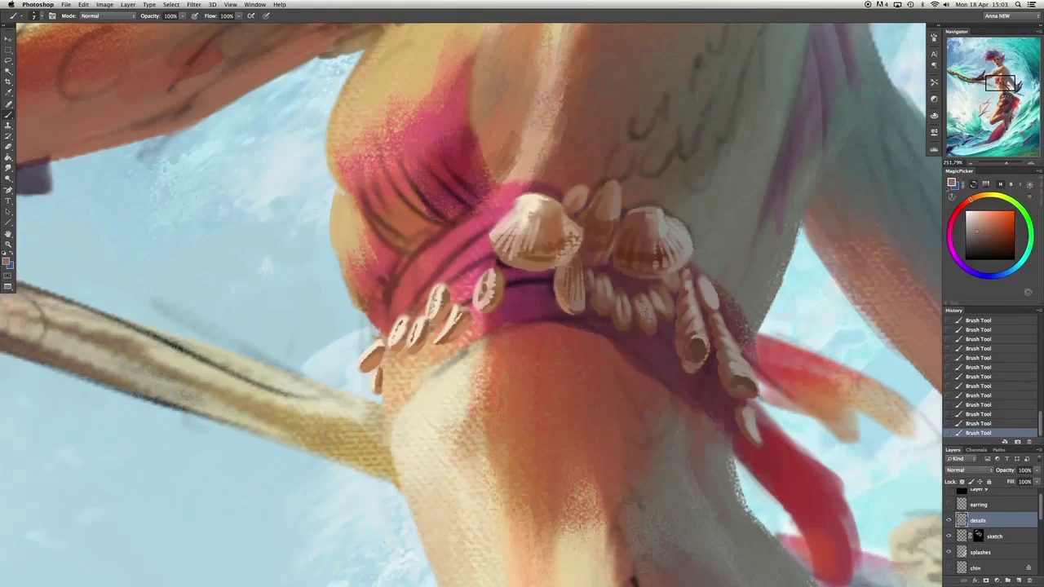
pyautogui.moveTo(629, 292); pyautogui.dragTo(625, 310)
pyautogui.keyDown('alt'); pyautogui.click(620, 328); pyautogui.keyUp('alt')
pyautogui.keyDown('alt'); pyautogui.click(611, 289); pyautogui.keyUp('alt')
pyautogui.moveTo(604, 244); pyautogui.dragTo(610, 222)
# Dab light touches onto the shell at the top using sampled colours.
pyautogui.keyDown('alt'); pyautogui.click(579, 194); pyautogui.keyUp('alt')
pyautogui.click(578, 196)
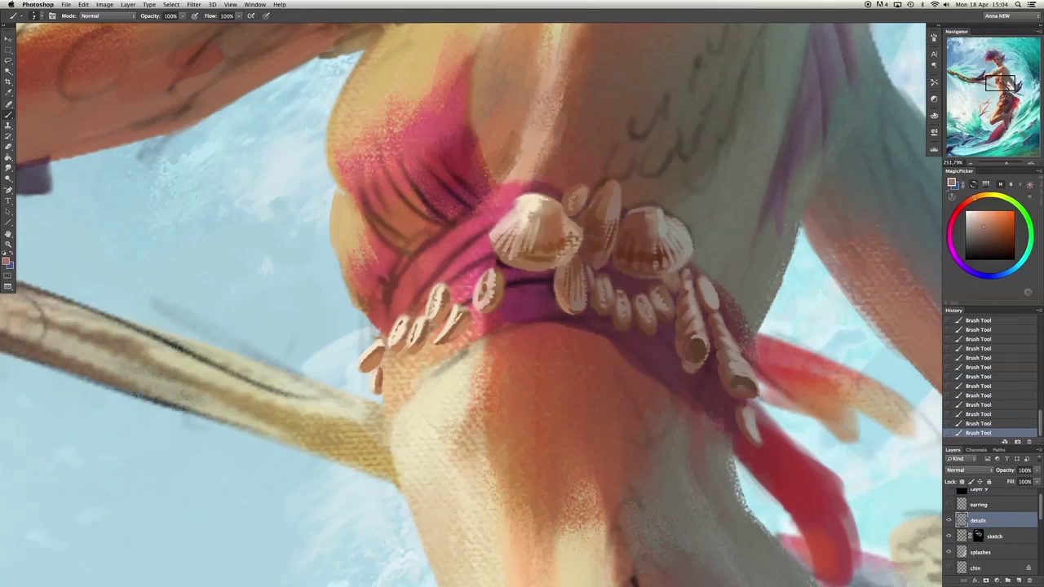
pyautogui.click(576, 190)
pyautogui.keyDown('alt'); pyautogui.click(566, 194); pyautogui.keyUp('alt')
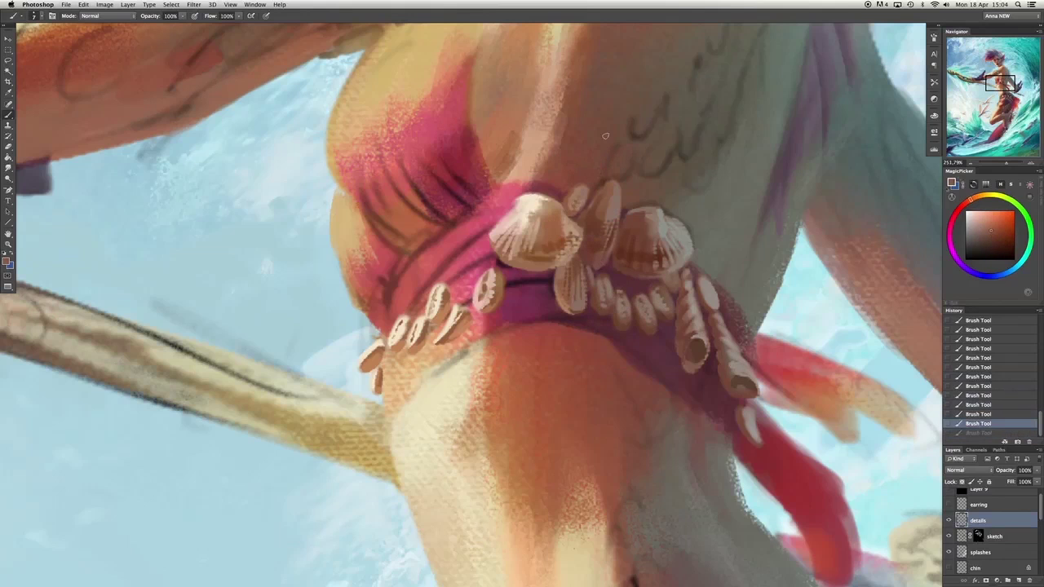
pyautogui.click(568, 195)
# Paint a light peach stroke on the small shell and pick an orange tone.
pyautogui.keyDown('alt'); pyautogui.click(488, 291); pyautogui.keyUp('alt')
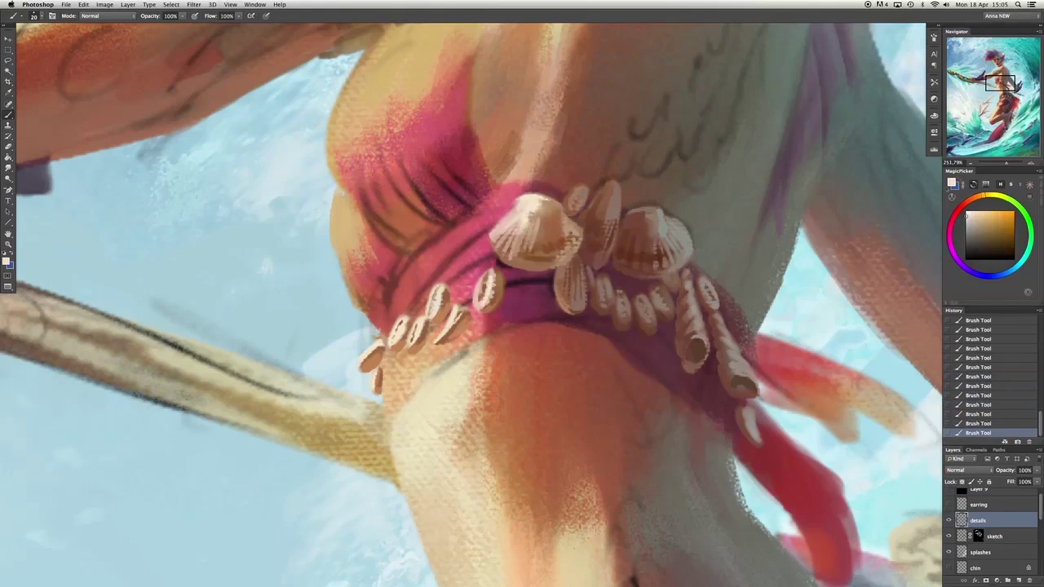
pyautogui.click(432, 315)
pyautogui.keyDown('alt'); pyautogui.click(432, 308); pyautogui.keyUp('alt')
pyautogui.keyDown('alt'); pyautogui.click(434, 302); pyautogui.keyUp('alt')
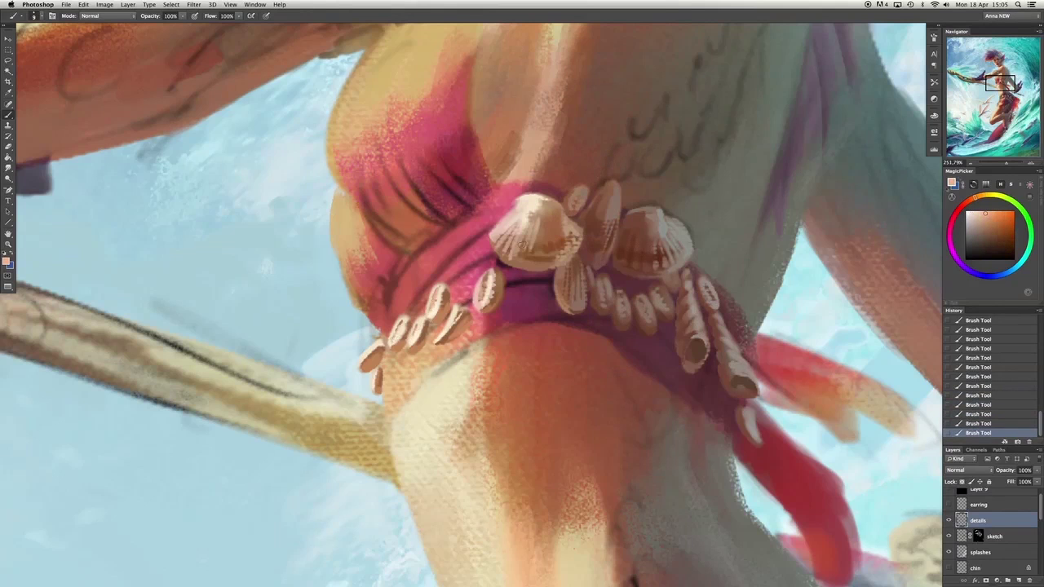
pyautogui.scroll(-2, 481, 294)
pyautogui.scroll(10, 481, 293)
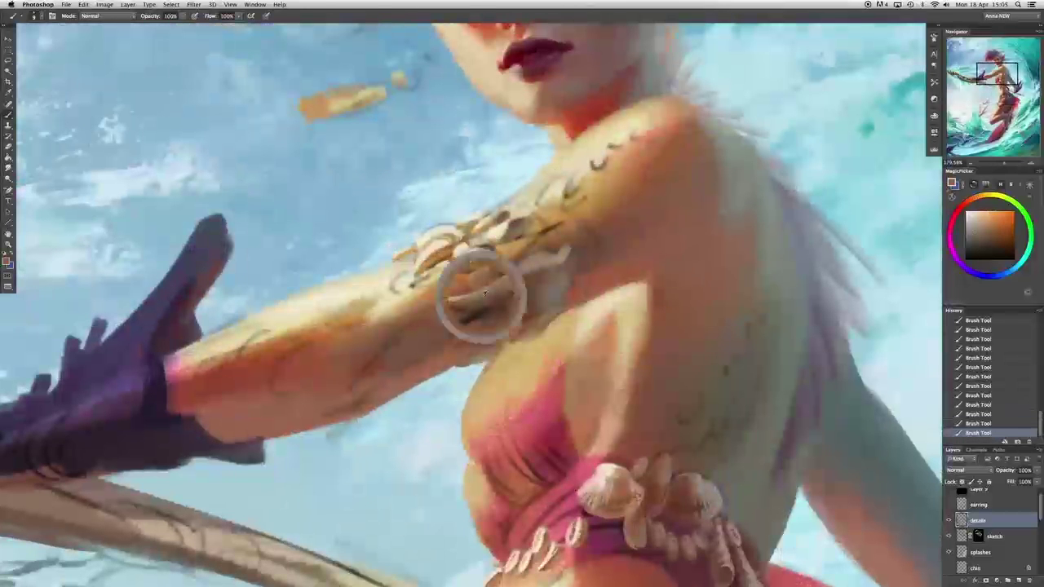
# Sample light peach from the arm and dab highlights onto the armband shells.
pyautogui.press('[')
pyautogui.press('[')
pyautogui.press('[')
pyautogui.keyDown('alt'); pyautogui.click(417, 266); pyautogui.keyUp('alt')
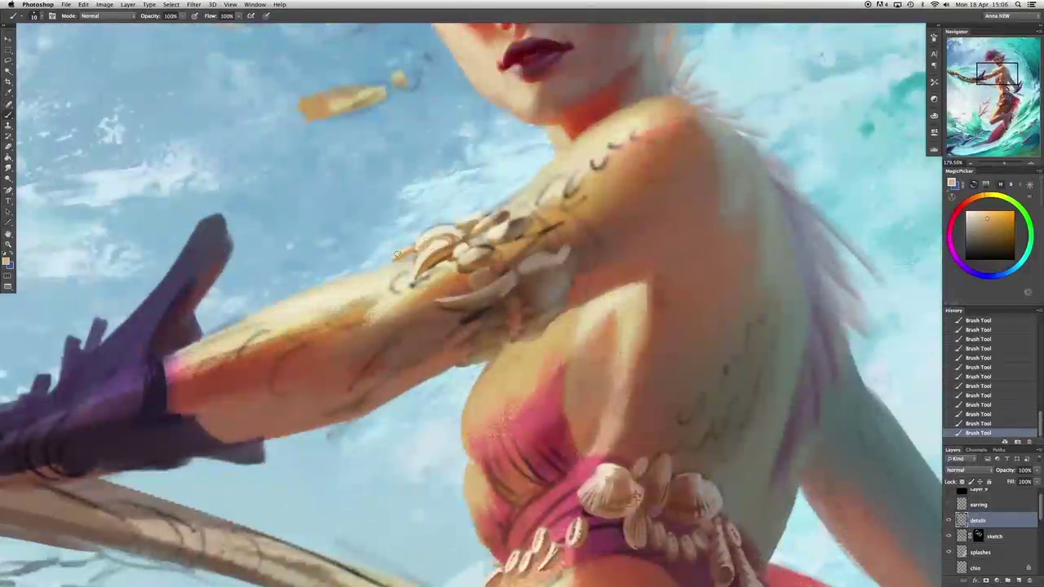
pyautogui.press(']')
pyautogui.keyDown('alt'); pyautogui.click(429, 259); pyautogui.keyUp('alt')
pyautogui.click(472, 260)
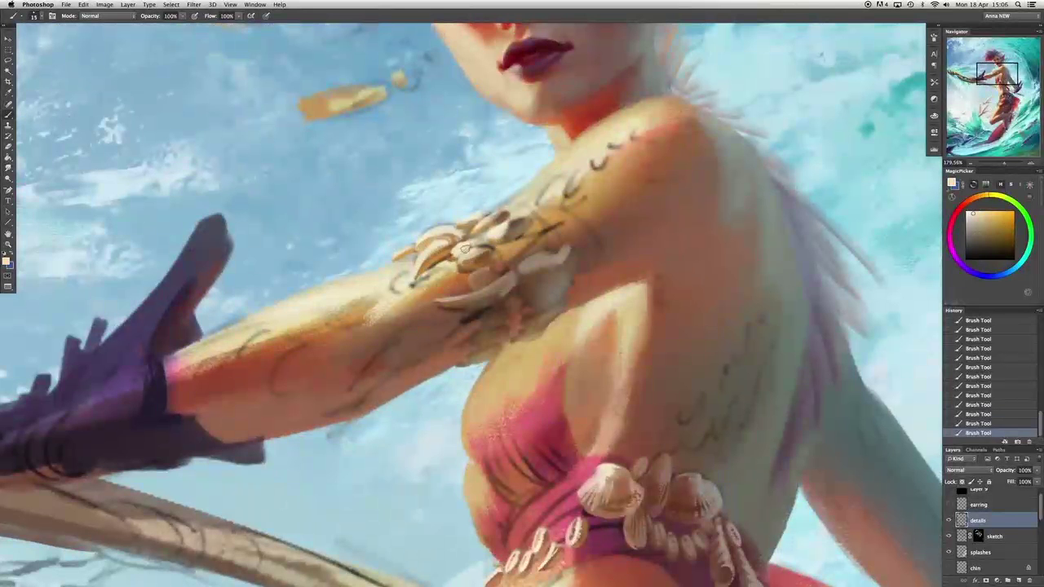
pyautogui.click(466, 248)
pyautogui.keyDown('alt'); pyautogui.click(491, 221); pyautogui.keyUp('alt')
pyautogui.click(492, 221)
pyautogui.click(479, 274)
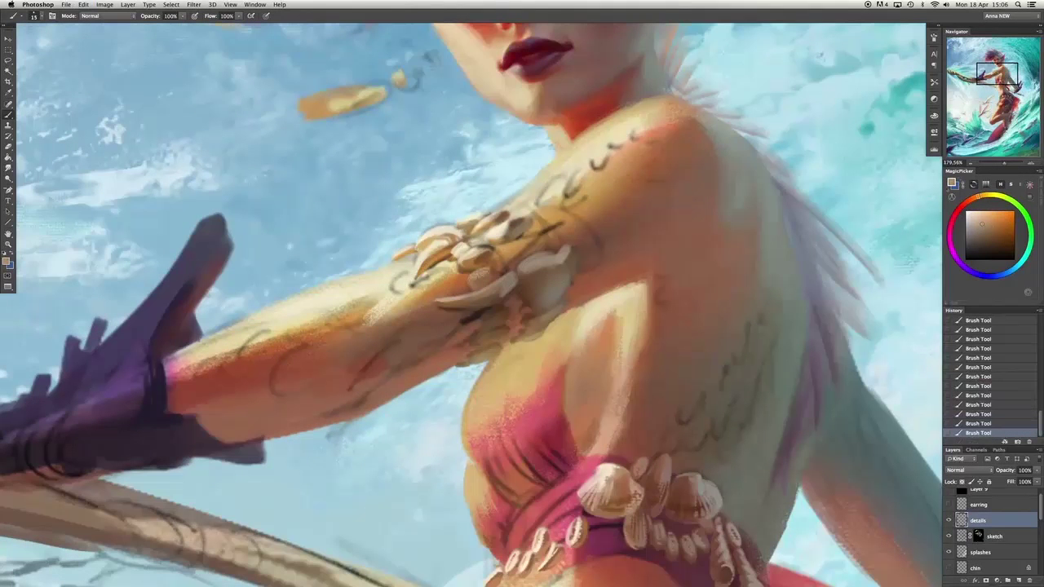
# Add small touches to the armband shells and shrink the brush from 30 to 20.
pyautogui.scroll(-3, 517, 241)
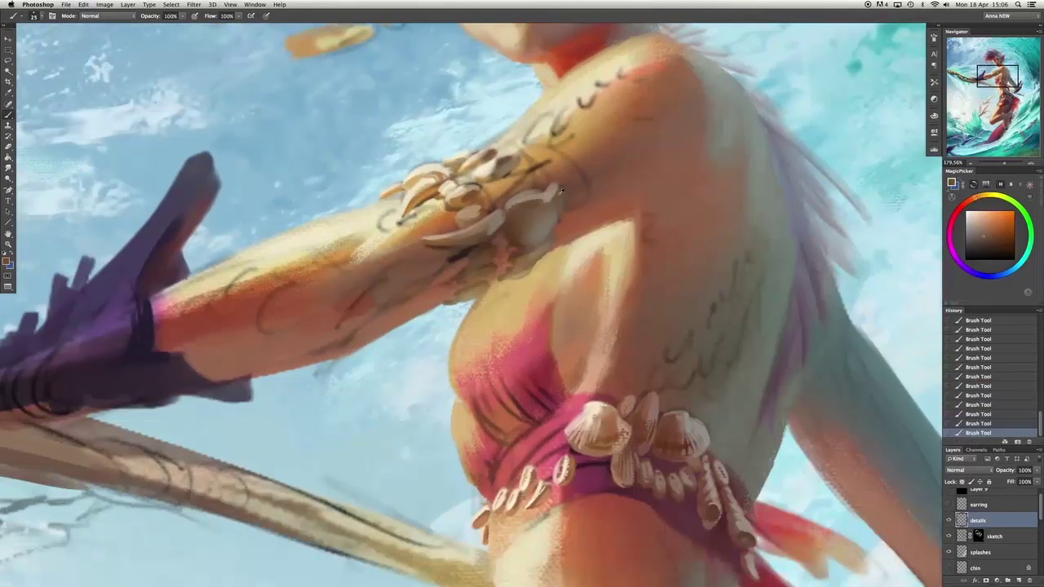
pyautogui.keyDown('alt'); pyautogui.click(526, 209); pyautogui.keyUp('alt')
pyautogui.keyDown('alt'); pyautogui.click(509, 234); pyautogui.keyUp('alt')
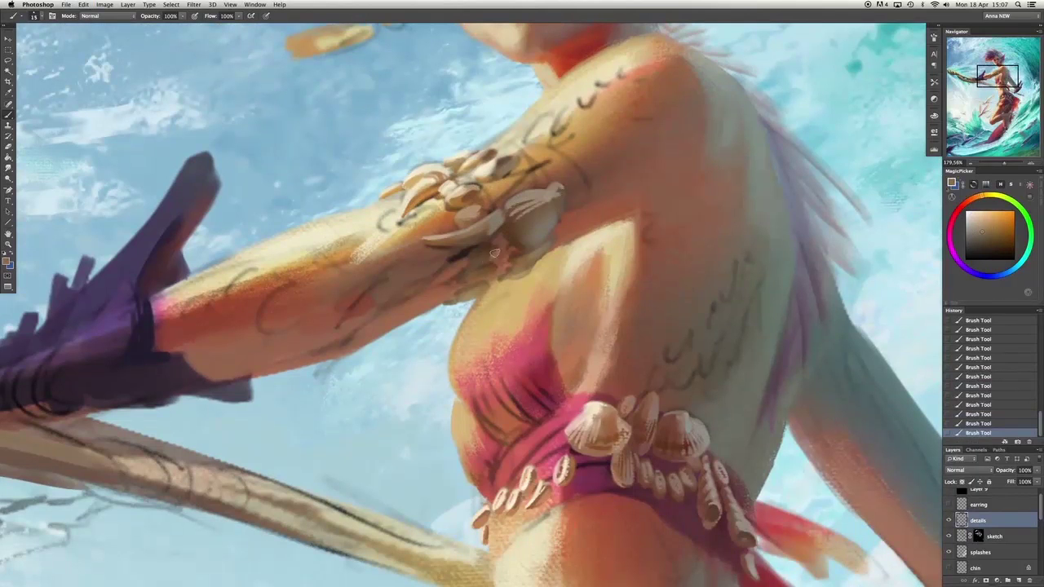
pyautogui.click(495, 254)
pyautogui.press('[')
pyautogui.click(468, 236)
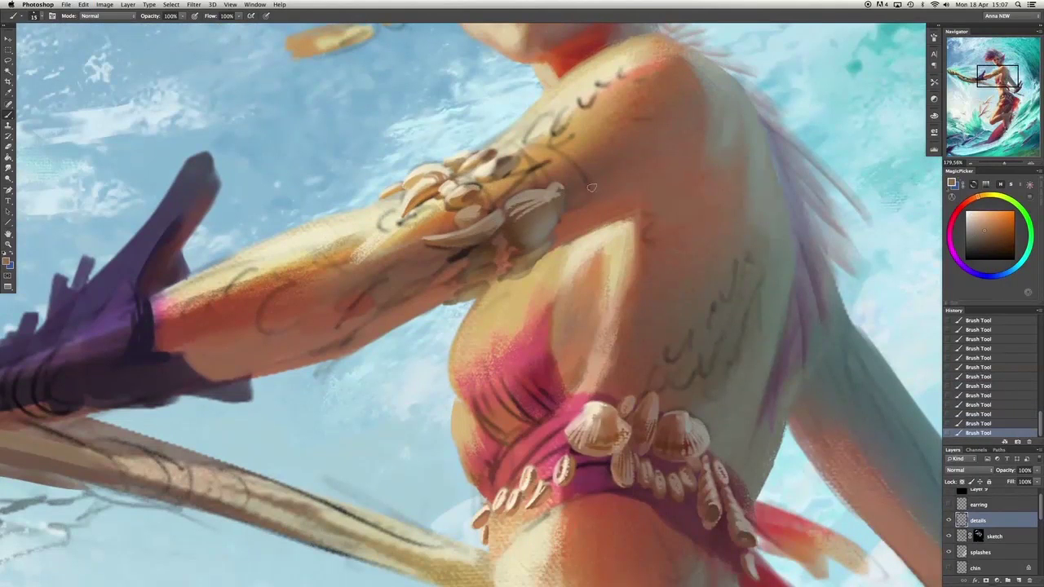
pyautogui.keyDown('alt'); pyautogui.click(461, 212); pyautogui.keyUp('alt')
pyautogui.scroll(-5, 462, 213)
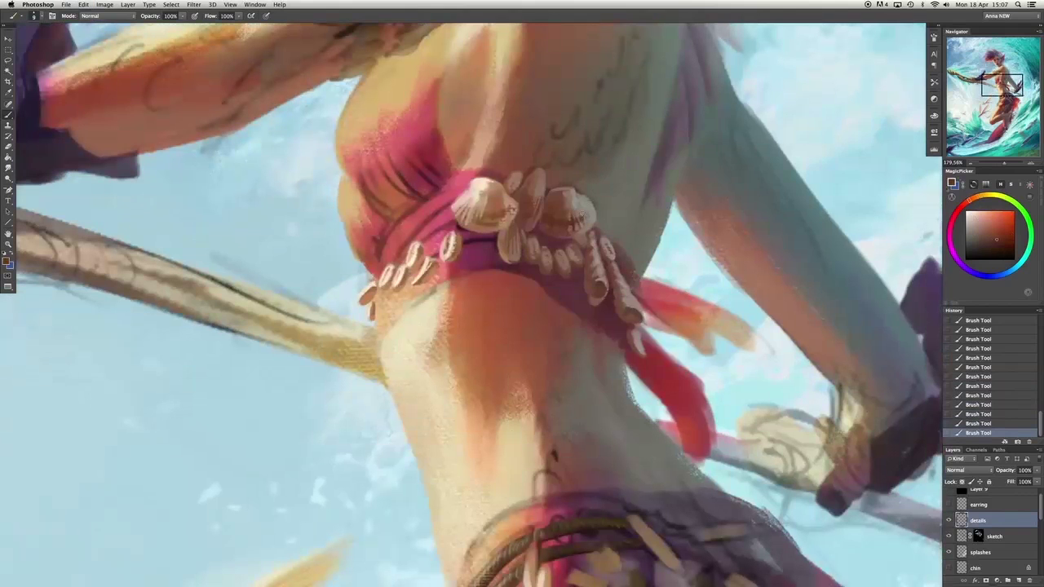
# Add orange and red-brown strokes on the top's shells, undoing to compare.
pyautogui.click(604, 210)
pyautogui.keyDown('alt'); pyautogui.click(848, 424); pyautogui.keyUp('alt')
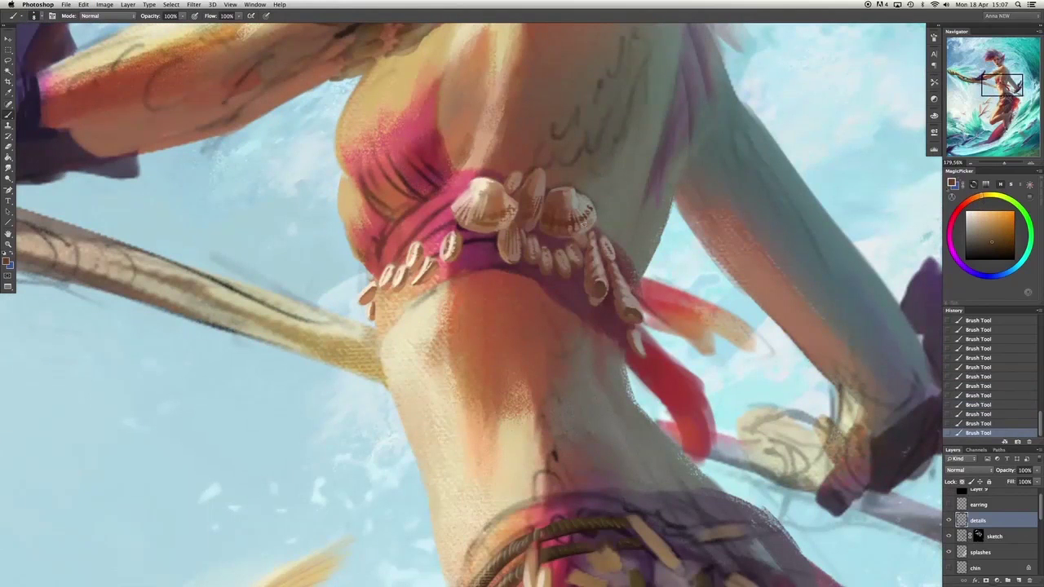
pyautogui.keyDown('alt'); pyautogui.click(571, 231); pyautogui.keyUp('alt')
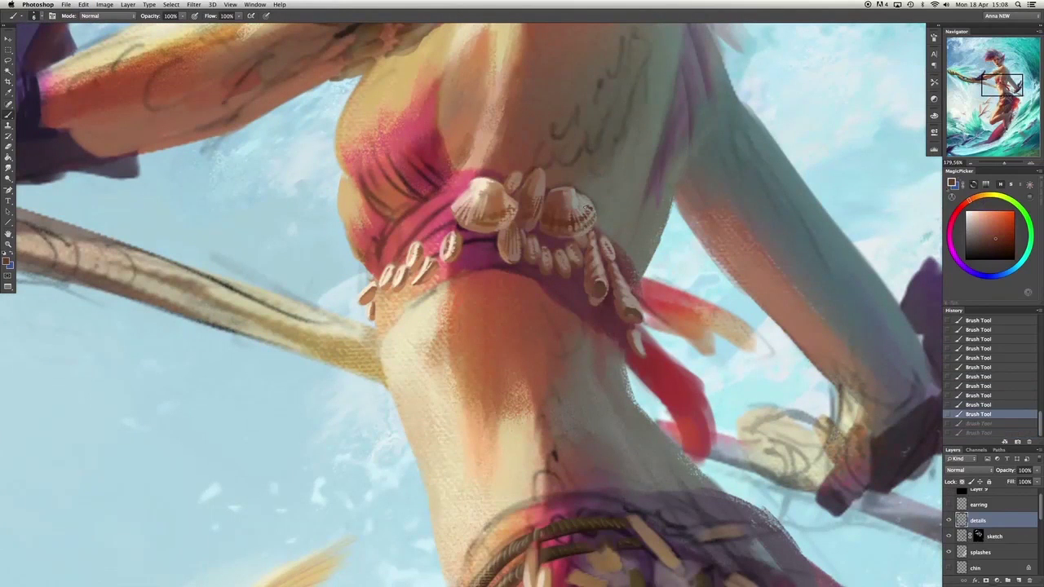
pyautogui.hotkey('ctrl', 'z')
pyautogui.hotkey('ctrl', 'z')
pyautogui.hotkey('ctrl', 'z')
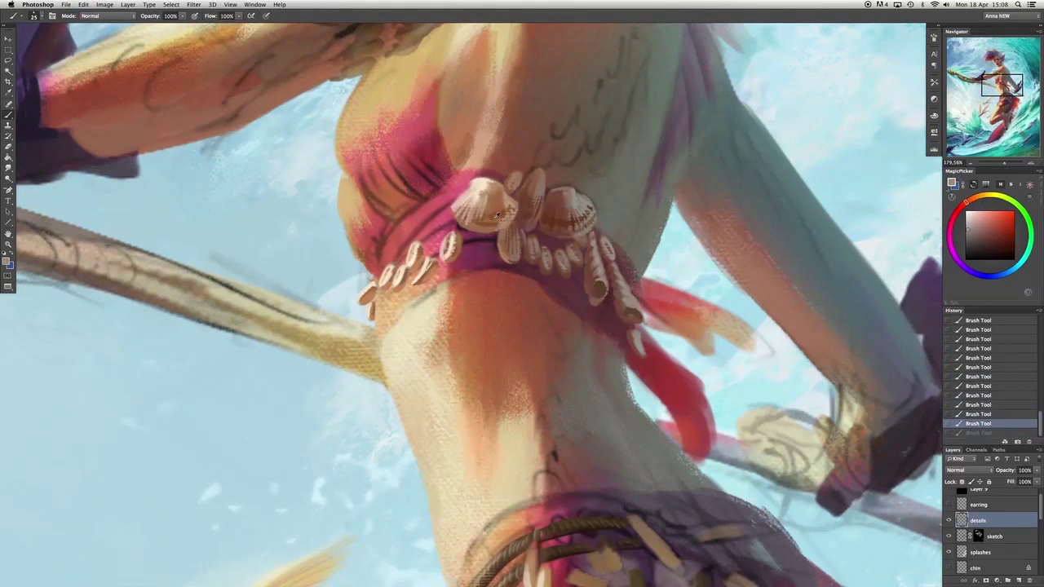
pyautogui.click(985, 227)
pyautogui.hotkey('ctrl', 'z')
# Save the painting, restore the last stroke and fit the whole canvas on screen.
pyautogui.hotkey('ctrl', 'z')
pyautogui.hotkey('ctrl', 'z')
pyautogui.keyDown('alt'); pyautogui.click(602, 227); pyautogui.keyUp('alt')
pyautogui.hotkey('ctrl', 's')
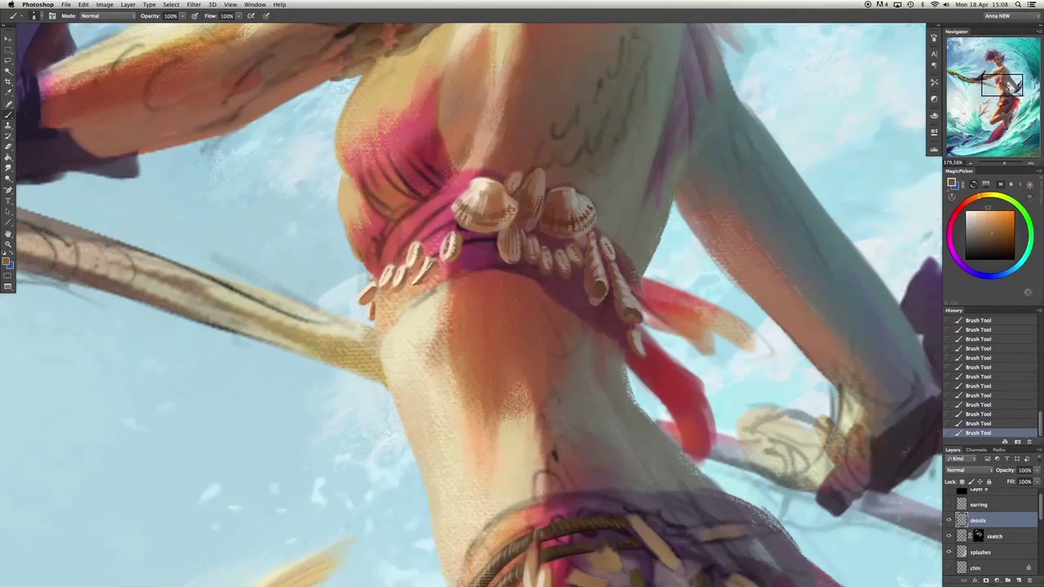
pyautogui.keyDown('alt'); pyautogui.click(484, 216); pyautogui.keyUp('alt')
pyautogui.hotkey('ctrl', 'z')
pyautogui.hotkey('ctrl', 'z')
pyautogui.hotkey('ctrl', '0')
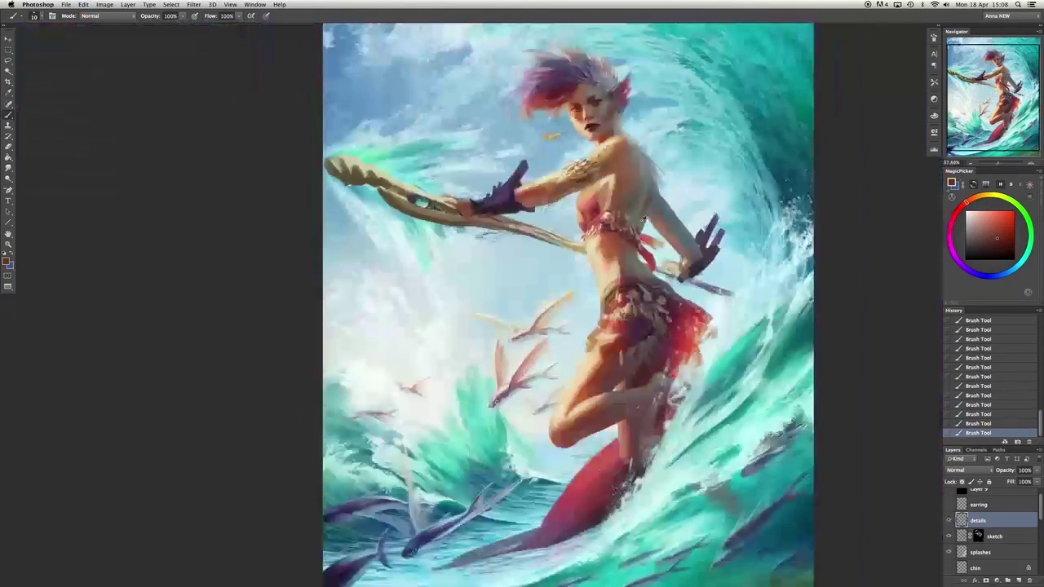
# Adjust the brush size and lighten the cream shells hanging from the skirt belt.
pyautogui.scroll(3, 701, 322)
pyautogui.rightClick(632, 310)
pyautogui.press('Escape')
pyautogui.scroll(5, 617, 227)
pyautogui.moveTo(462, 489); pyautogui.dragTo(467, 489)
pyautogui.moveTo(491, 245); pyautogui.dragTo(486, 310)
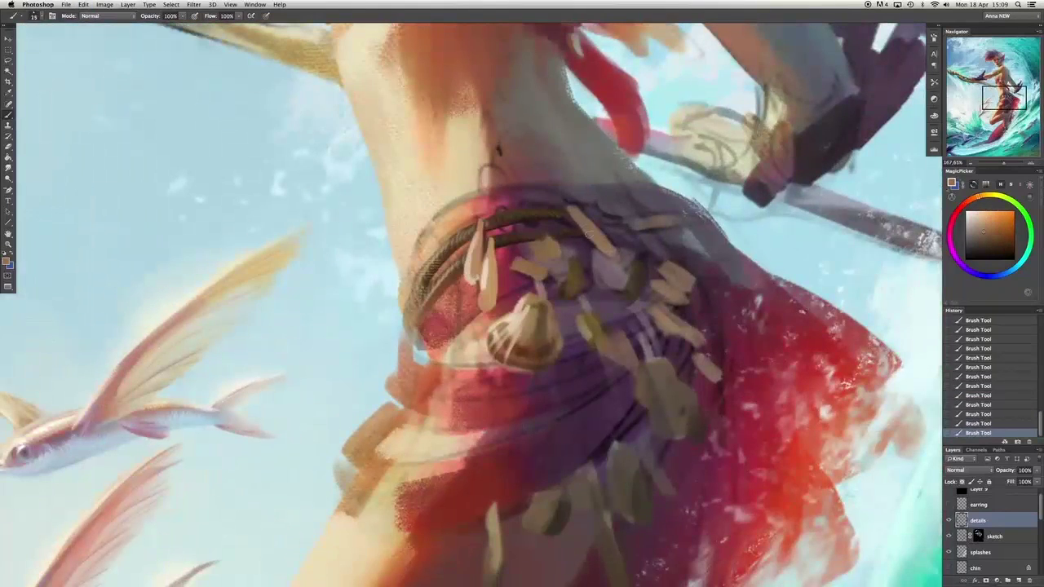
# Paint light strokes at the belt's upper right and refine the shells along it.
pyautogui.moveTo(623, 298); pyautogui.dragTo(567, 281)
pyautogui.moveTo(589, 210)
pyautogui.mouseDown()
pyautogui.moveTo(629, 206)
pyautogui.moveTo(611, 194)
pyautogui.moveTo(645, 187)
pyautogui.mouseUp()
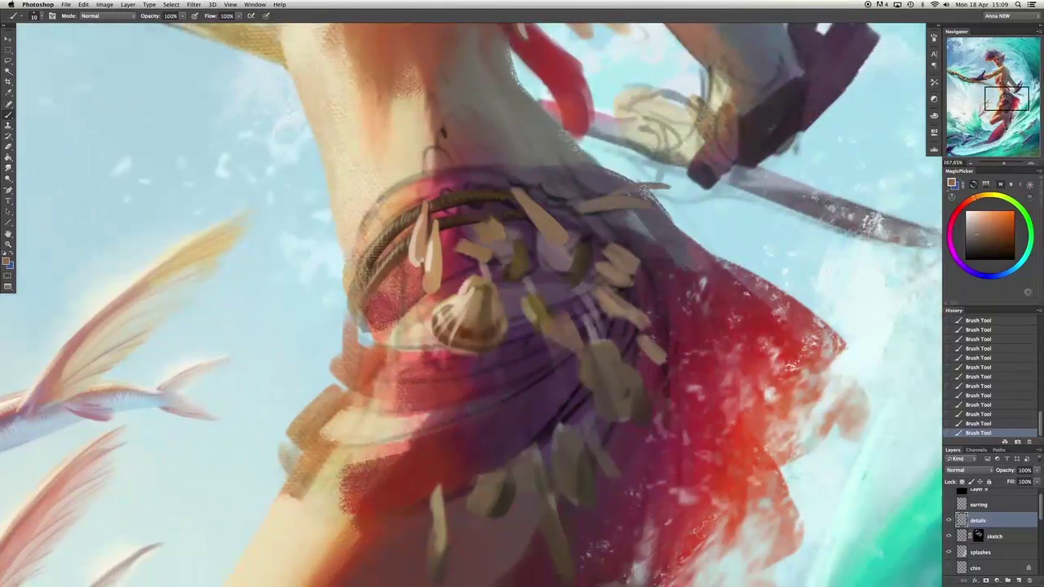
pyautogui.click(433, 282)
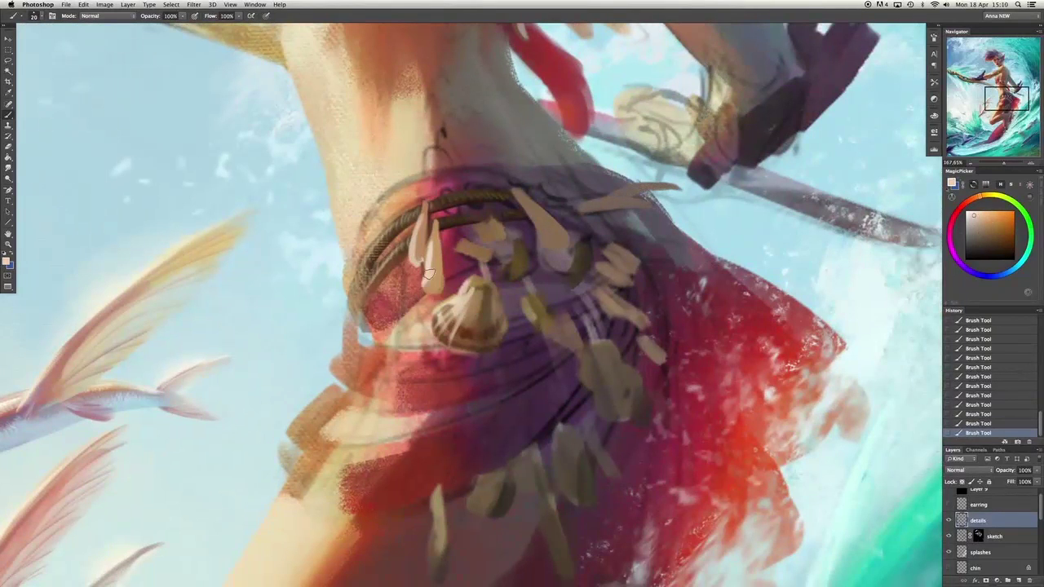
pyautogui.moveTo(432, 236); pyautogui.dragTo(439, 284)
pyautogui.moveTo(424, 204); pyautogui.dragTo(434, 255)
pyautogui.moveTo(522, 196)
pyautogui.mouseDown()
pyautogui.moveTo(557, 249)
pyautogui.moveTo(545, 226)
pyautogui.moveTo(564, 244)
pyautogui.mouseUp()
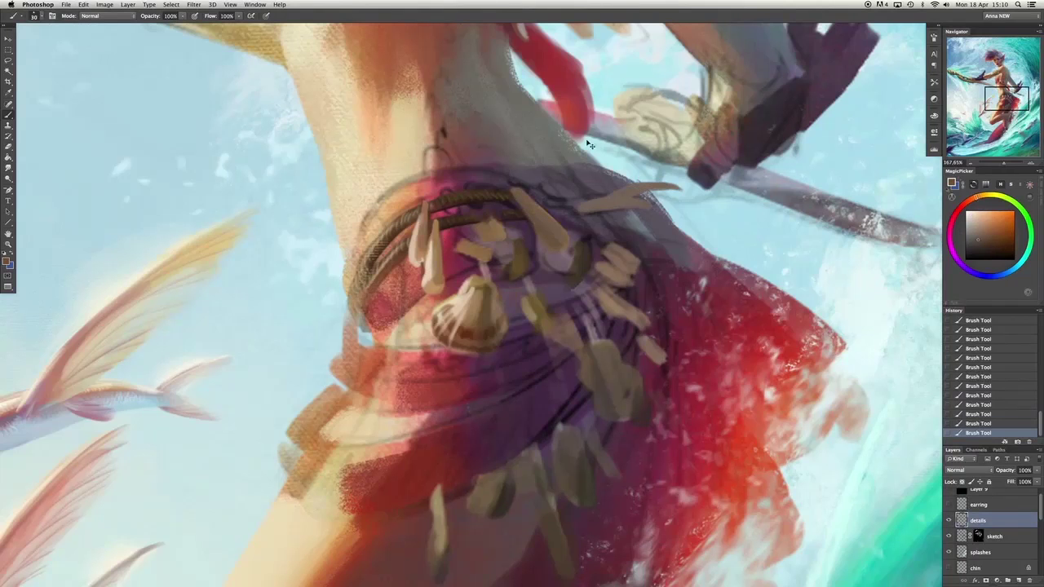
# Lengthen the pale strand by the belt, then erase and repaint part of a belt shell.
pyautogui.keyDown('alt'); pyautogui.click(606, 205); pyautogui.keyUp('alt')
pyautogui.moveTo(610, 204)
pyautogui.mouseDown()
pyautogui.moveTo(677, 186)
pyautogui.moveTo(607, 205)
pyautogui.mouseUp()
pyautogui.keyDown('alt'); pyautogui.click(618, 208); pyautogui.keyUp('alt')
pyautogui.press('e')
pyautogui.moveTo(517, 188)
pyautogui.mouseDown()
pyautogui.moveTo(548, 214)
pyautogui.moveTo(534, 220)
pyautogui.moveTo(571, 242)
pyautogui.moveTo(575, 274)
pyautogui.moveTo(580, 241)
pyautogui.moveTo(556, 263)
pyautogui.mouseUp()
pyautogui.press('b')
pyautogui.keyDown('alt'); pyautogui.click(563, 260); pyautogui.keyUp('alt')
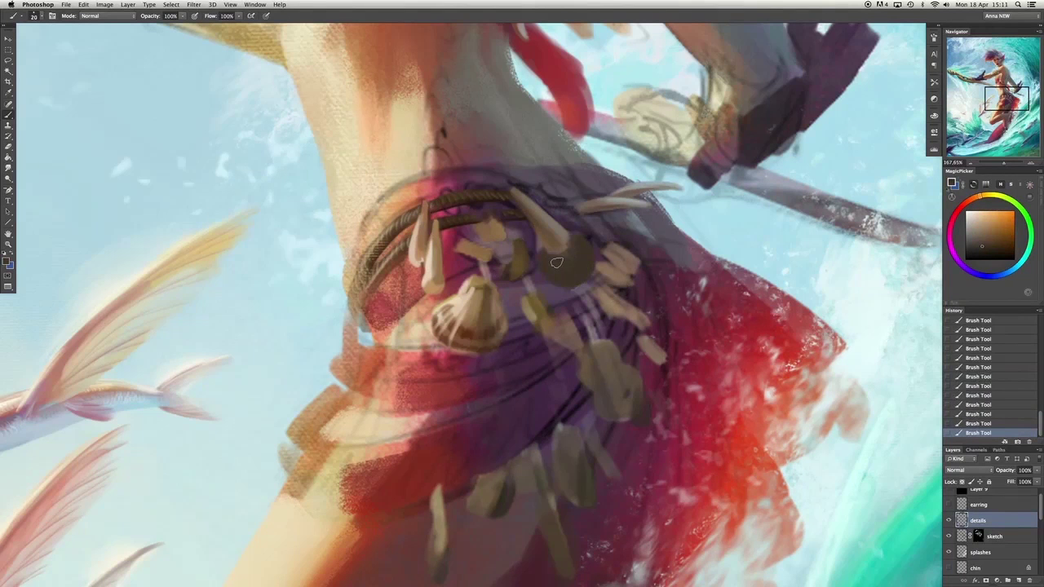
# Undo the last stroke and repaint it on the skirt ornaments.
pyautogui.scroll(-3, 557, 263)
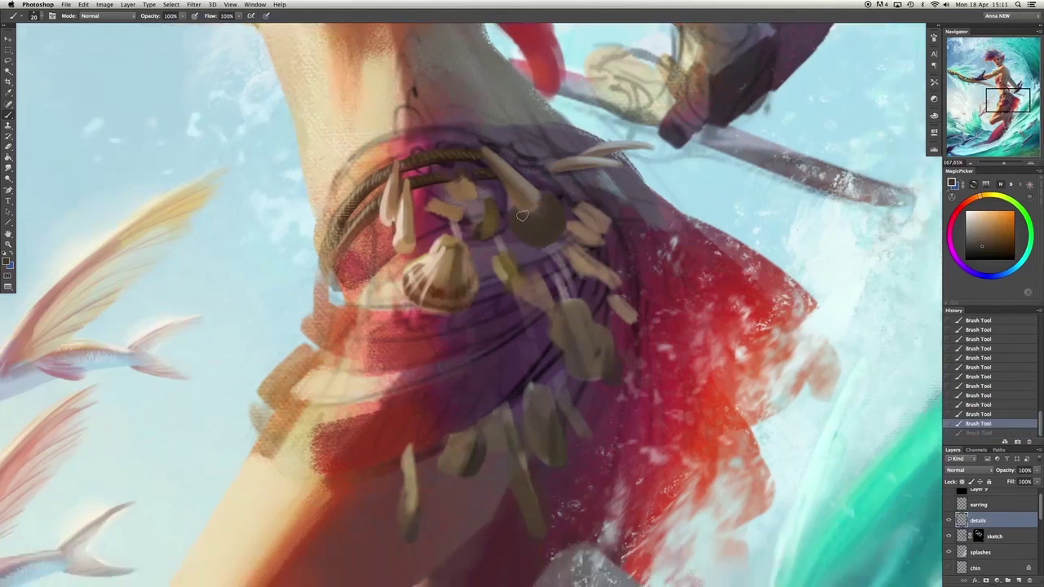
pyautogui.scroll(2, 557, 280)
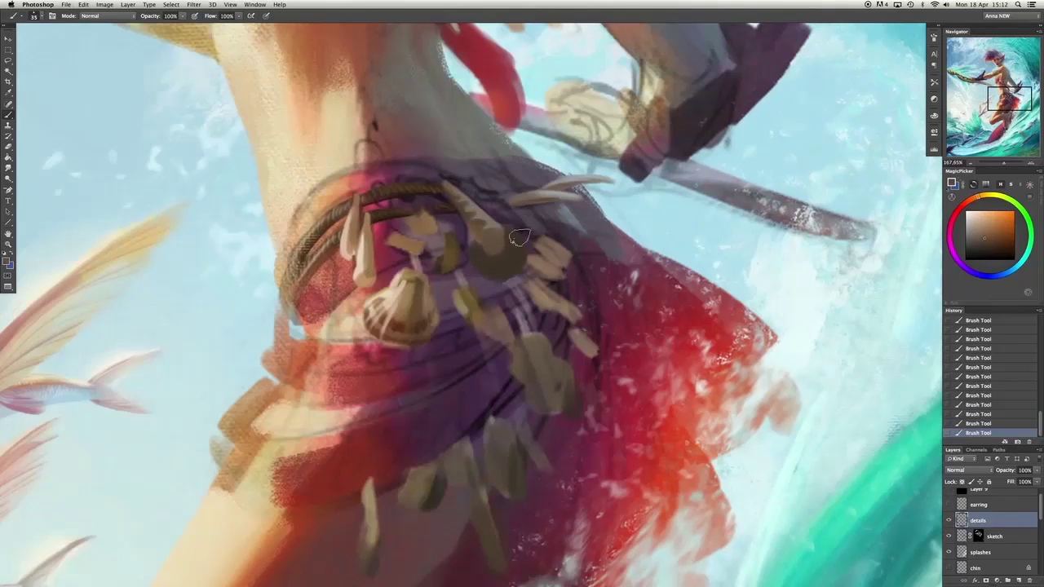
pyautogui.press('super+z')
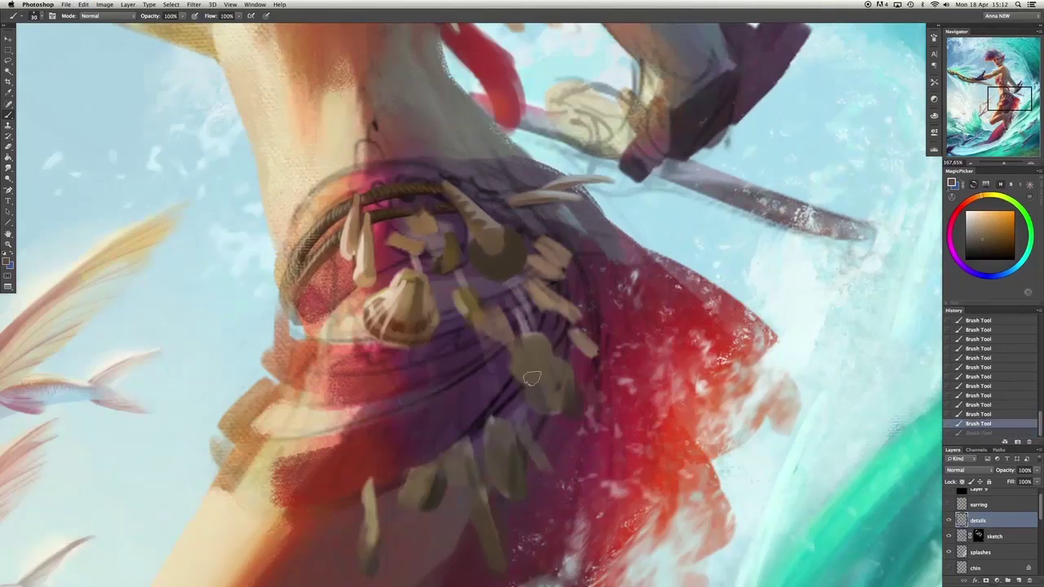
pyautogui.moveTo(531, 377); pyautogui.dragTo(494, 432)
pyautogui.keyDown('alt'); pyautogui.click(494, 431); pyautogui.keyUp('alt')
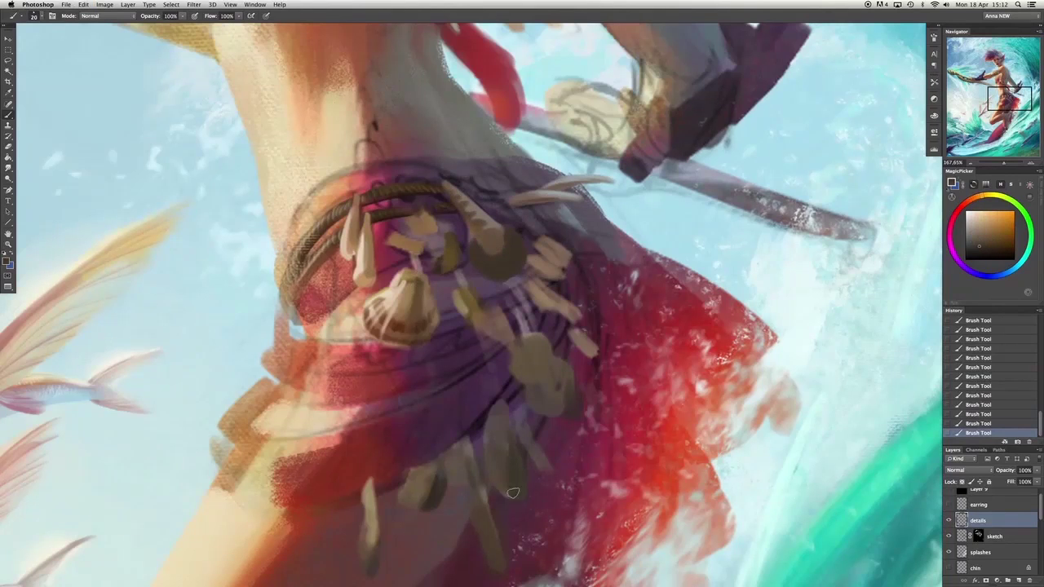
# Enlarge the brush and paint two small dark beads along the belt.
pyautogui.keyDown('alt'); pyautogui.click(392, 203); pyautogui.keyUp('alt')
pyautogui.moveTo(392, 202); pyautogui.dragTo(389, 202)
pyautogui.press(']')
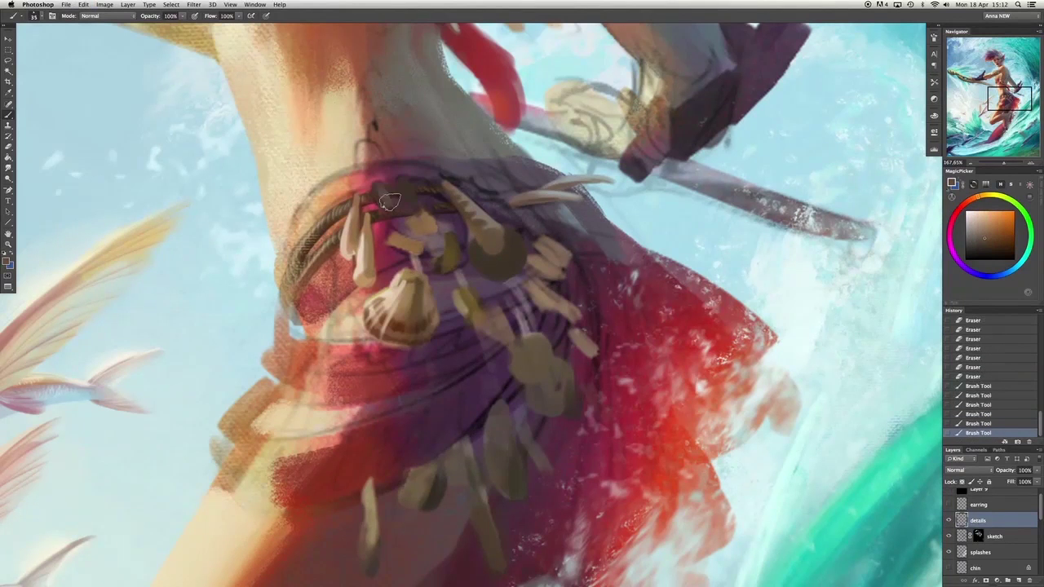
pyautogui.click(409, 187)
pyautogui.click(381, 192)
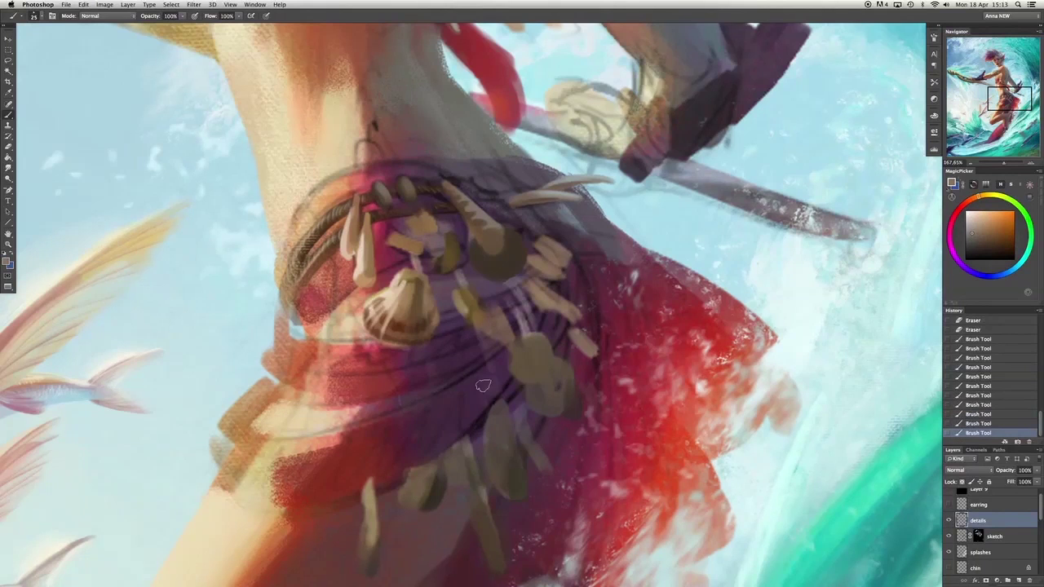
pyautogui.scroll(-3, 483, 385)
# Paint a long dark quill hanging from the skirt belt.
pyautogui.keyDown('alt'); pyautogui.click(412, 395); pyautogui.keyUp('alt')
pyautogui.moveTo(475, 356); pyautogui.dragTo(490, 441)
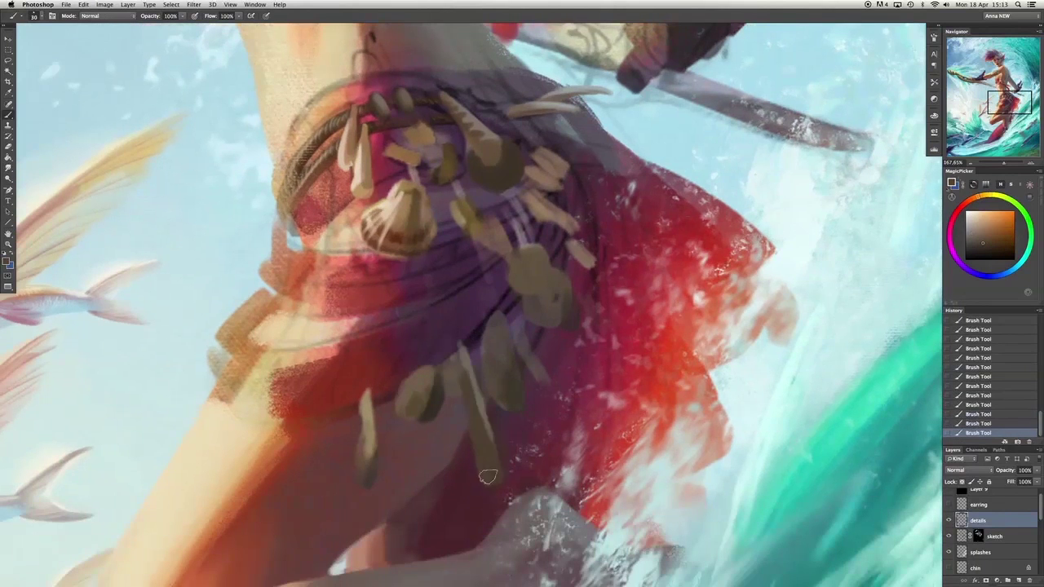
pyautogui.moveTo(460, 347); pyautogui.dragTo(488, 461)
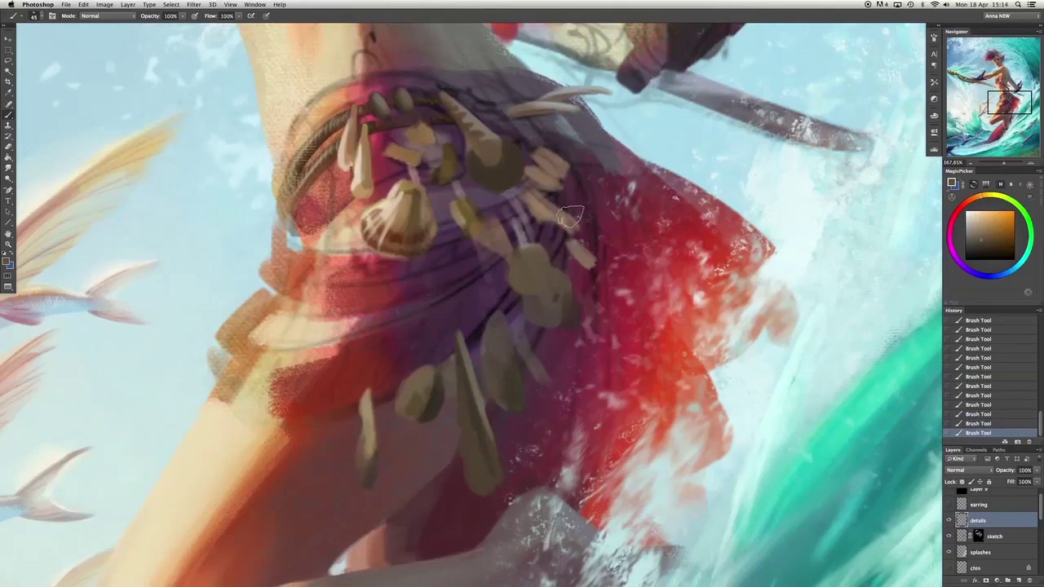
# Reshape the olive leaf shapes with sampled reds and browns, trimming their edges.
pyautogui.keyDown('alt'); pyautogui.click(535, 308); pyautogui.keyUp('alt')
pyautogui.keyDown('alt'); pyautogui.click(519, 251); pyautogui.keyUp('alt')
pyautogui.keyDown('alt'); pyautogui.click(519, 304); pyautogui.keyUp('alt')
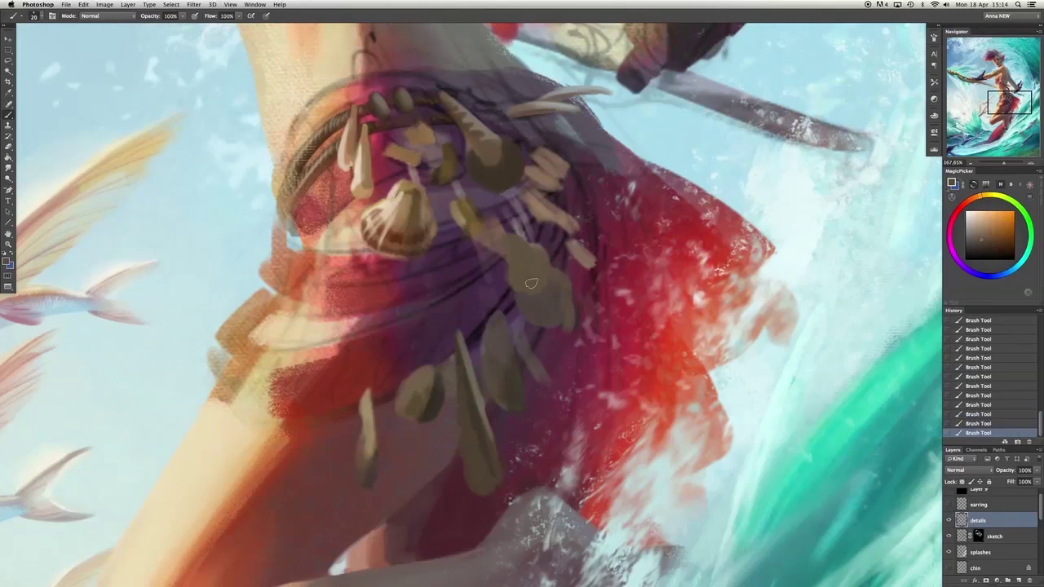
pyautogui.keyDown('alt'); pyautogui.click(515, 258); pyautogui.keyUp('alt')
pyautogui.moveTo(572, 318); pyautogui.dragTo(562, 326)
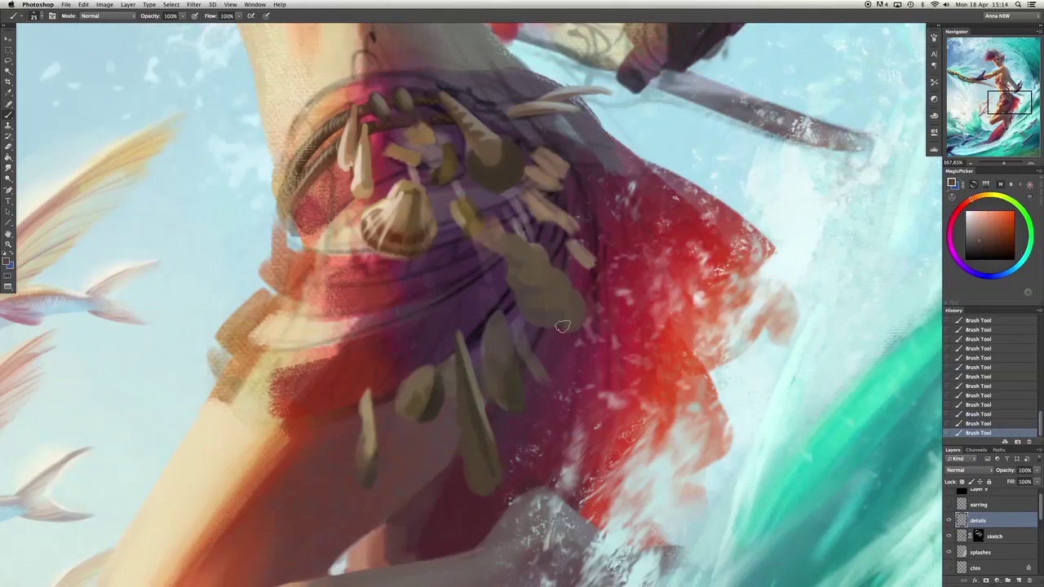
pyautogui.moveTo(532, 245)
pyautogui.mouseDown()
pyautogui.moveTo(566, 273)
pyautogui.moveTo(505, 281)
pyautogui.mouseUp()
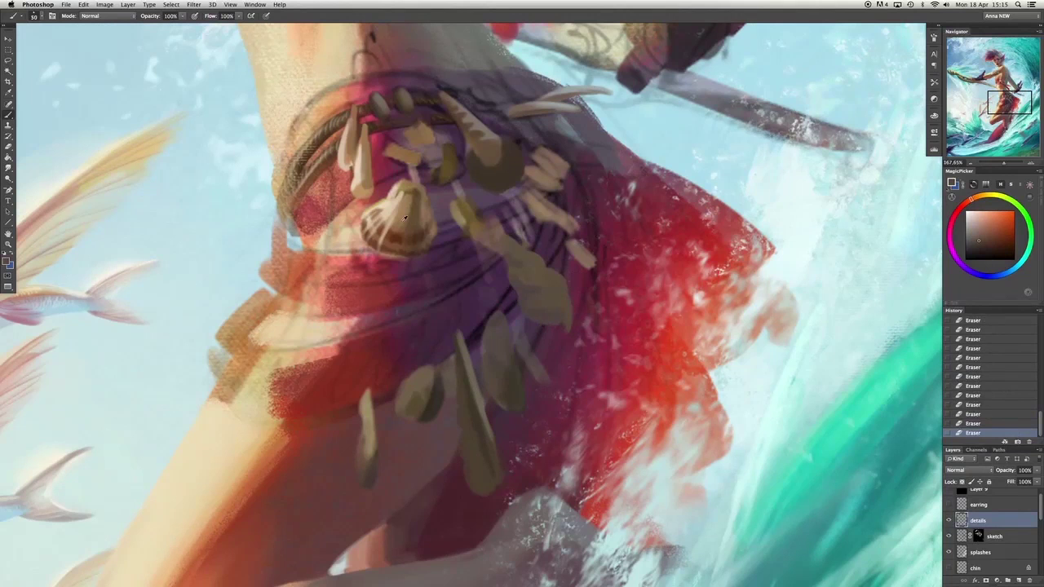
pyautogui.moveTo(359, 342); pyautogui.dragTo(343, 384)
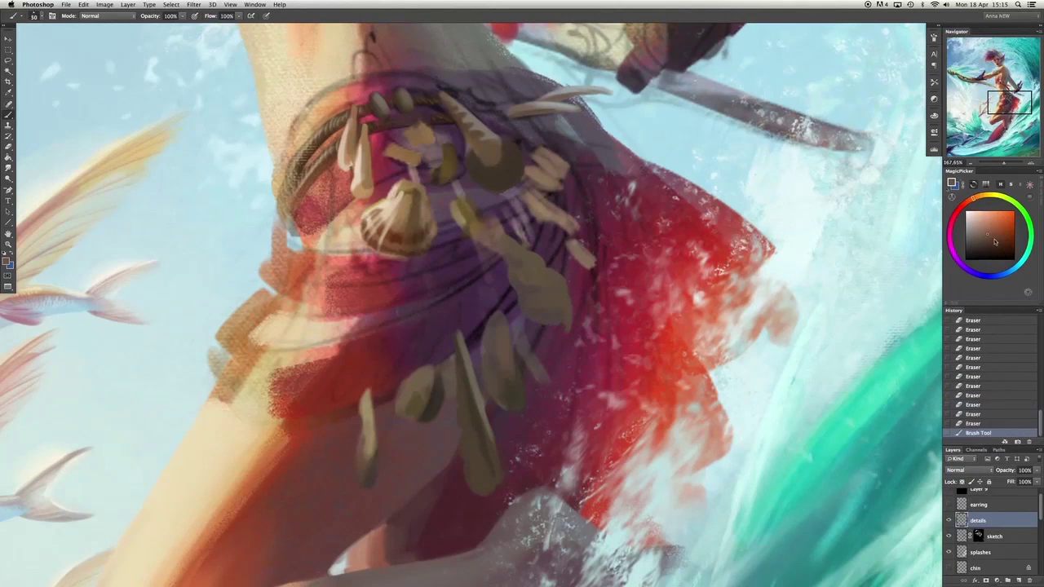
# Add light highlights on the olive leaves and lock the details layer's transparency.
pyautogui.click(973, 228)
pyautogui.moveTo(494, 326)
pyautogui.mouseDown()
pyautogui.moveTo(510, 359)
pyautogui.moveTo(477, 408)
pyautogui.mouseUp()
pyautogui.moveTo(518, 244); pyautogui.dragTo(555, 290)
pyautogui.moveTo(486, 143)
pyautogui.mouseDown()
pyautogui.moveTo(563, 244)
pyautogui.moveTo(539, 179)
pyautogui.moveTo(587, 302)
pyautogui.mouseUp()
pyautogui.keyDown('alt'); pyautogui.click(555, 219); pyautogui.keyUp('alt')
pyautogui.hotkey('ctrl', 'z')
pyautogui.press('/')
# Repaint the leaves in grey-green and orange-brown, then add lighter purple strokes to the skirt cloth.
pyautogui.keyDown('alt'); pyautogui.click(542, 194); pyautogui.keyUp('alt')
pyautogui.press(']')
pyautogui.press(']')
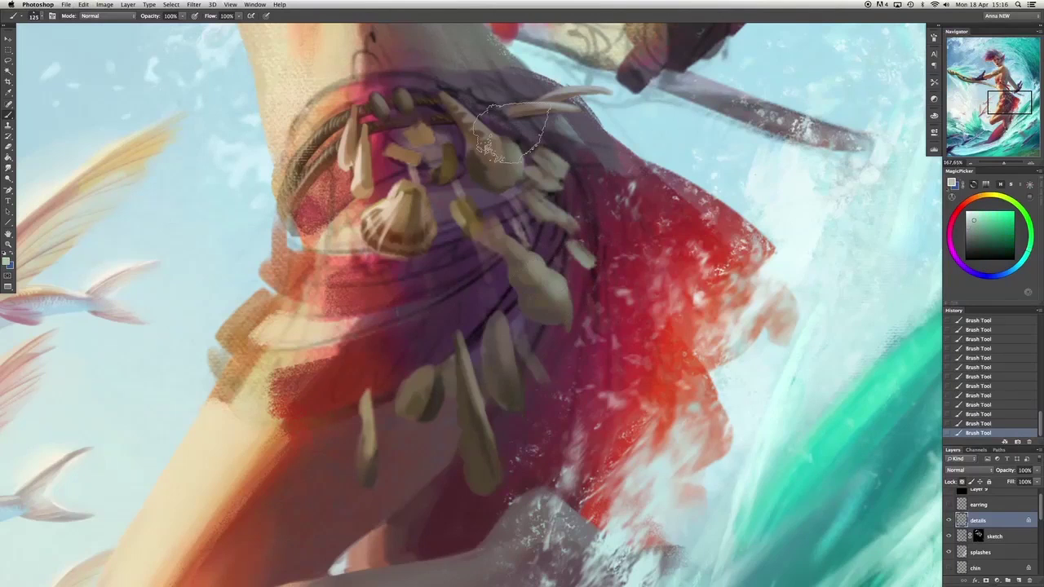
pyautogui.moveTo(509, 131); pyautogui.dragTo(498, 163)
pyautogui.keyDown('alt'); pyautogui.click(489, 245); pyautogui.keyUp('alt')
pyautogui.press(']')
pyautogui.press(']')
pyautogui.moveTo(481, 269)
pyautogui.mouseDown()
pyautogui.moveTo(490, 359)
pyautogui.moveTo(478, 275)
pyautogui.mouseUp()
pyautogui.keyDown('alt'); pyautogui.click(482, 314); pyautogui.keyUp('alt')
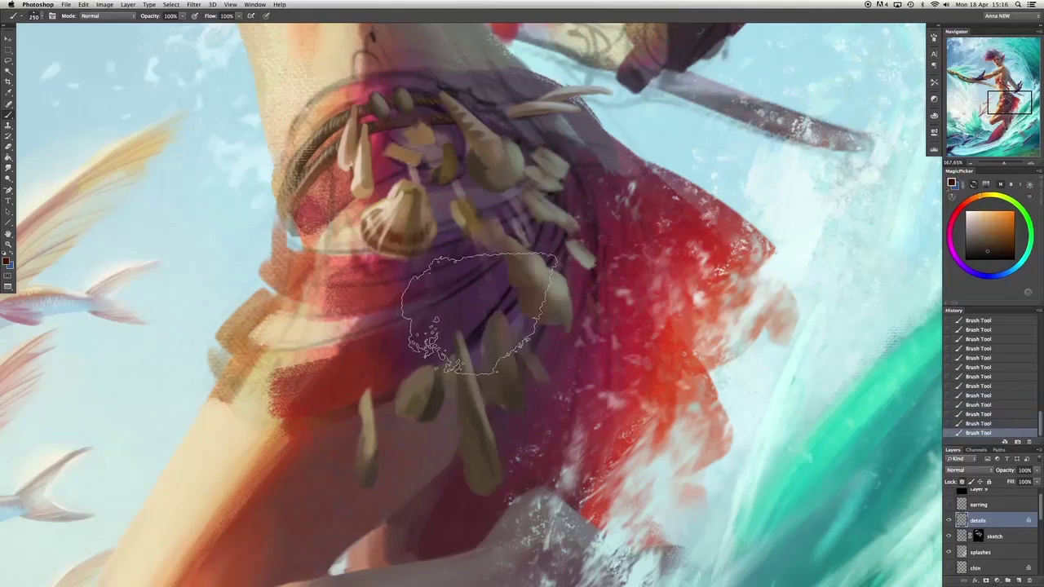
pyautogui.press('[')
pyautogui.press('[')
pyautogui.press('[')
pyautogui.moveTo(408, 204)
pyautogui.mouseDown()
pyautogui.moveTo(425, 244)
pyautogui.moveTo(457, 236)
pyautogui.mouseUp()
# Give the olive leaf a tan tip using sampled reddish-browns.
pyautogui.keyDown('alt'); pyautogui.click(502, 245); pyautogui.keyUp('alt')
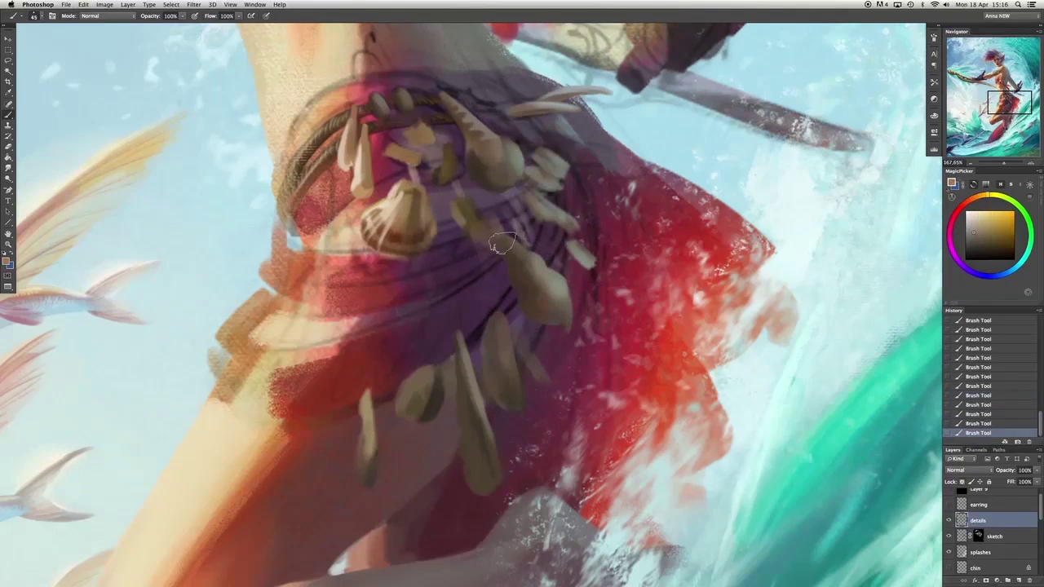
pyautogui.keyDown('alt'); pyautogui.click(553, 283); pyautogui.keyUp('alt')
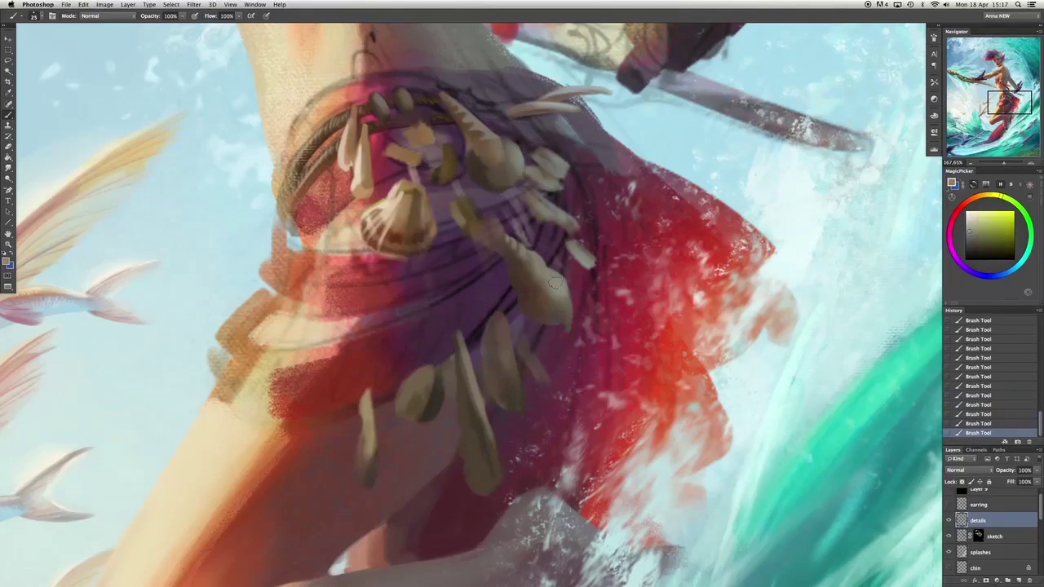
pyautogui.keyDown('alt'); pyautogui.click(562, 334); pyautogui.keyUp('alt')
pyautogui.moveTo(562, 335); pyautogui.dragTo(548, 333)
pyautogui.press('[')
pyautogui.keyDown('alt'); pyautogui.click(547, 300); pyautogui.keyUp('alt')
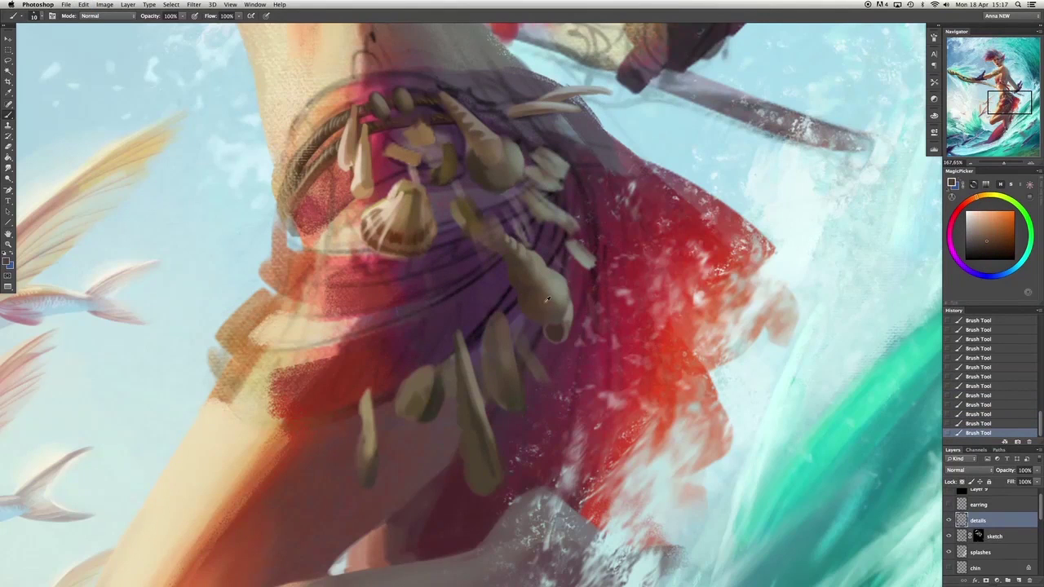
pyautogui.keyDown('alt'); pyautogui.click(549, 336); pyautogui.keyUp('alt')
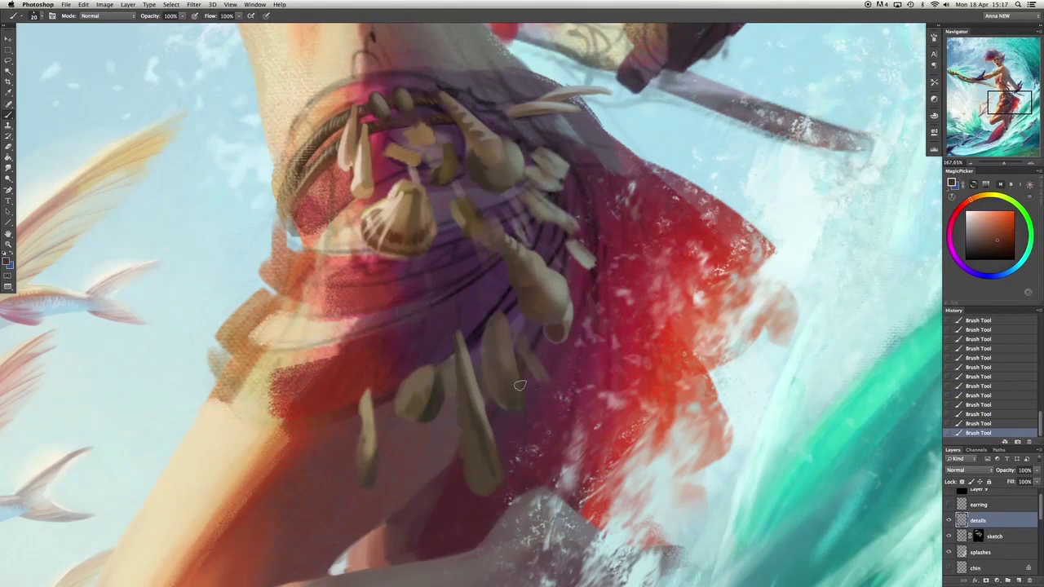
pyautogui.keyDown('alt'); pyautogui.click(525, 267); pyautogui.keyUp('alt')
pyautogui.press('x')
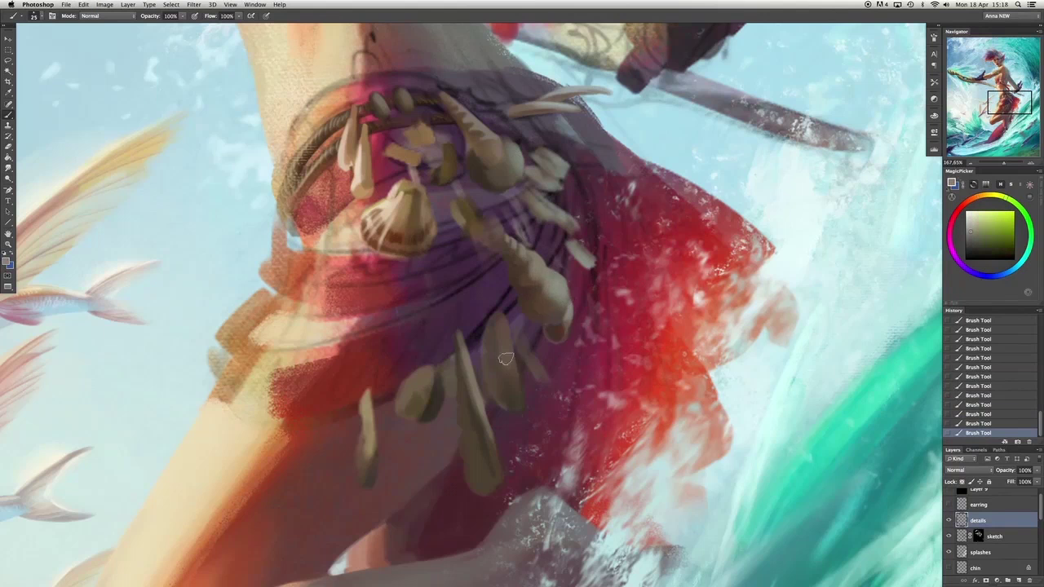
pyautogui.hotkey('ctrl', 'z')
pyautogui.hotkey('ctrl', 'z')
pyautogui.hotkey('ctrl', 'z')
pyautogui.hotkey('ctrl', 'z')
pyautogui.hotkey('ctrl', 'z')
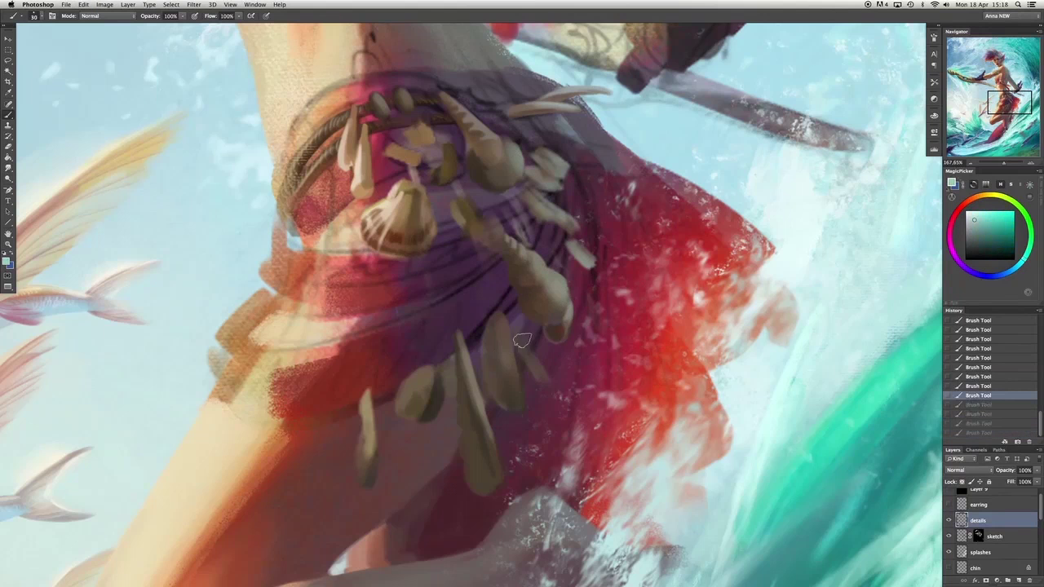
# Paint orange-brown onto the ornaments and lighten the large bone ornament.
pyautogui.keyDown('alt'); pyautogui.click(515, 181); pyautogui.keyUp('alt')
pyautogui.press('/')
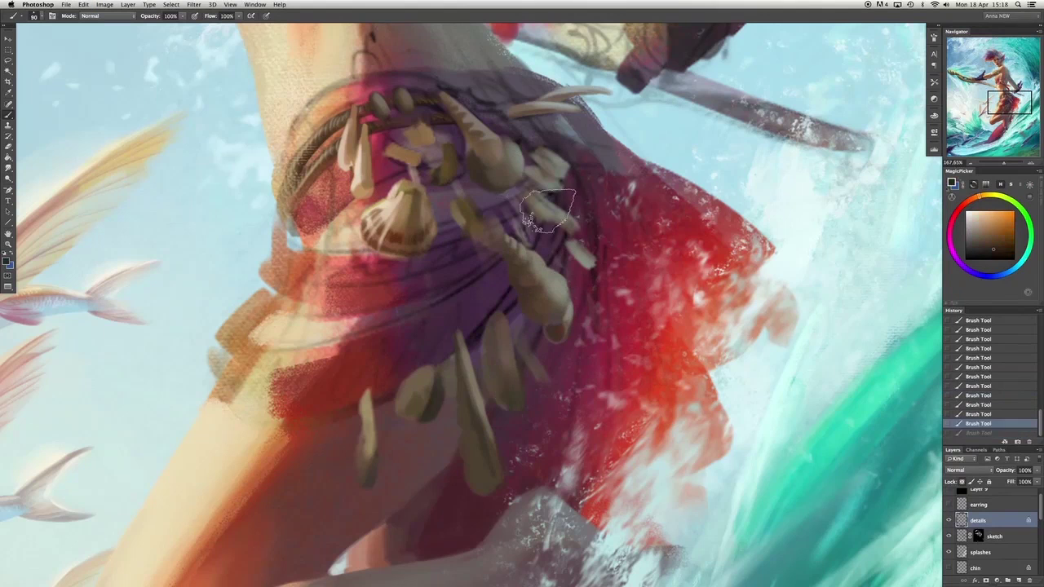
pyautogui.moveTo(522, 196); pyautogui.dragTo(571, 245)
pyautogui.keyDown('alt'); pyautogui.click(494, 177); pyautogui.keyUp('alt')
pyautogui.hotkey('ctrl', 'z')
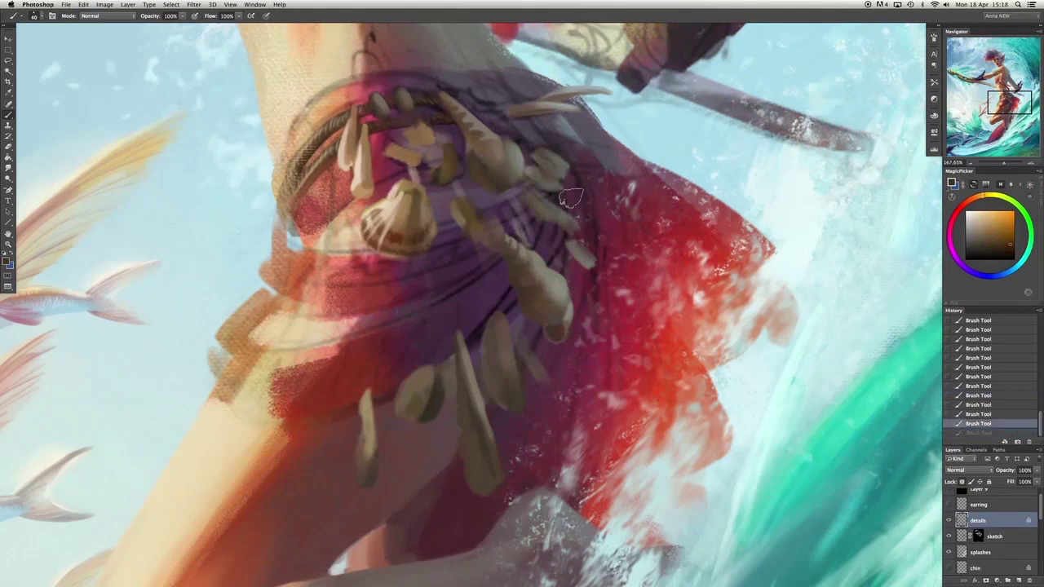
pyautogui.hotkey('ctrl', 'z')
pyautogui.moveTo(469, 139); pyautogui.dragTo(510, 175)
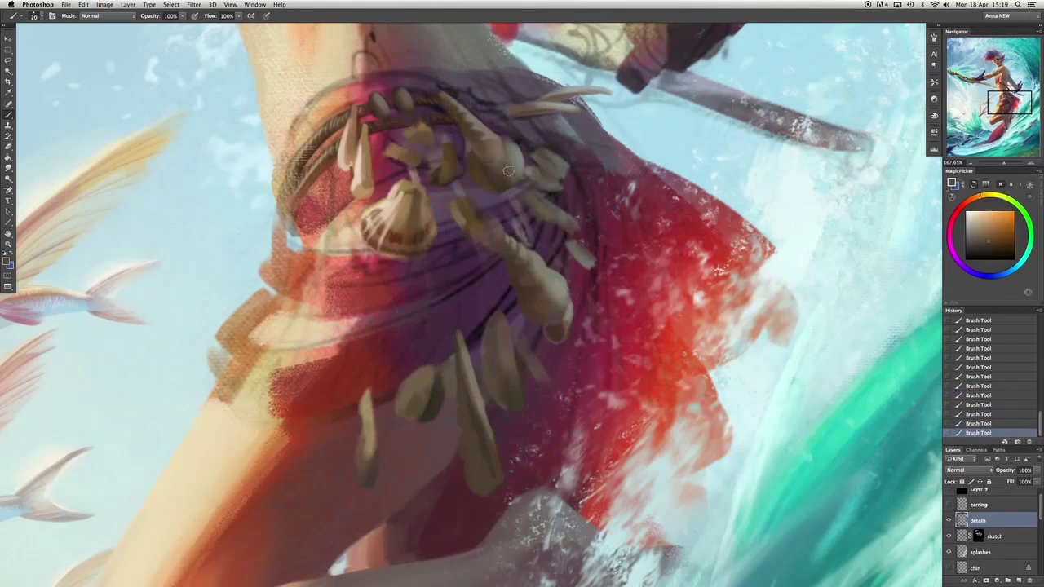
pyautogui.hotkey('ctrl', 'z')
pyautogui.hotkey('ctrl', 'z')
# Keep the lighter bone strokes and add yellow-green light strokes along the bone.
pyautogui.keyDown('alt'); pyautogui.click(483, 150); pyautogui.keyUp('alt')
pyautogui.keyDown('alt'); pyautogui.click(502, 167); pyautogui.keyUp('alt')
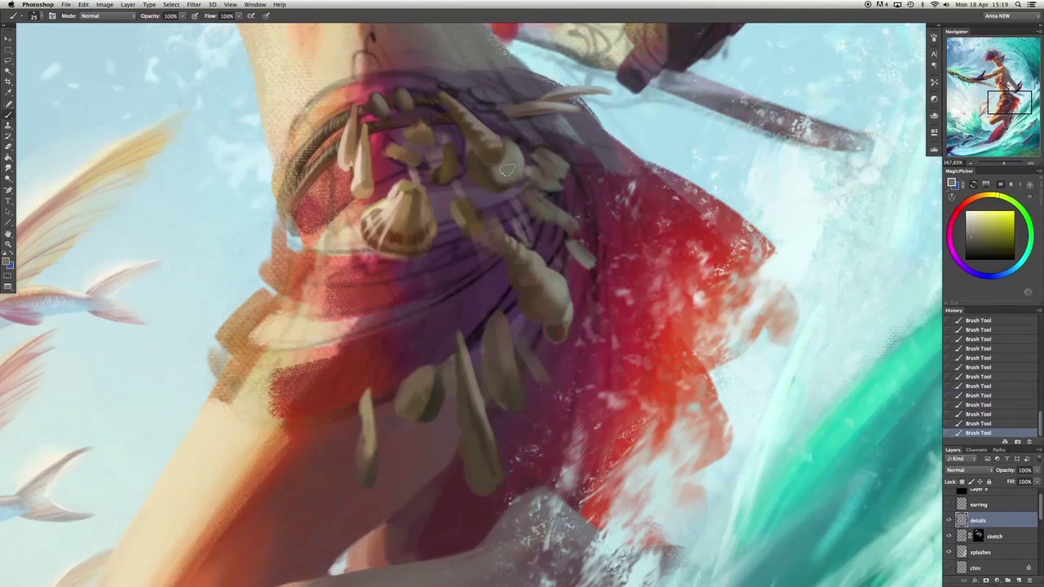
pyautogui.hotkey('ctrl', 'alt', 'z')
pyautogui.hotkey('ctrl', 'alt', 'z')
pyautogui.hotkey('ctrl', 'alt', 'z')
pyautogui.hotkey('ctrl', 'alt', 'z')
pyautogui.hotkey('ctrl', 'alt', 'z')
pyautogui.hotkey('ctrl', 'alt', 'z')
pyautogui.hotkey('ctrl', 'alt', 'z')
pyautogui.hotkey('ctrl', 'alt', 'z')
pyautogui.hotkey('ctrl', 'alt', 'z')
pyautogui.hotkey('ctrl', 'alt', 'z')
pyautogui.hotkey('ctrl', 'alt', 'z')
pyautogui.hotkey('ctrl', 'alt', 'z')
pyautogui.hotkey('ctrl', 'shift', 'z')
pyautogui.hotkey('ctrl', 'shift', 'z')
pyautogui.hotkey('ctrl', 'shift', 'z')
pyautogui.hotkey('ctrl', 'shift', 'z')
pyautogui.hotkey('ctrl', 'shift', 'z')
pyautogui.hotkey('ctrl', 'shift', 'z')
pyautogui.hotkey('ctrl', 'shift', 'z')
pyautogui.hotkey('ctrl', 'shift', 'z')
pyautogui.hotkey('ctrl', 'shift', 'z')
pyautogui.hotkey('ctrl', 'shift', 'z')
pyautogui.hotkey('ctrl', 'shift', 'z')
pyautogui.hotkey('ctrl', 'shift', 'z')
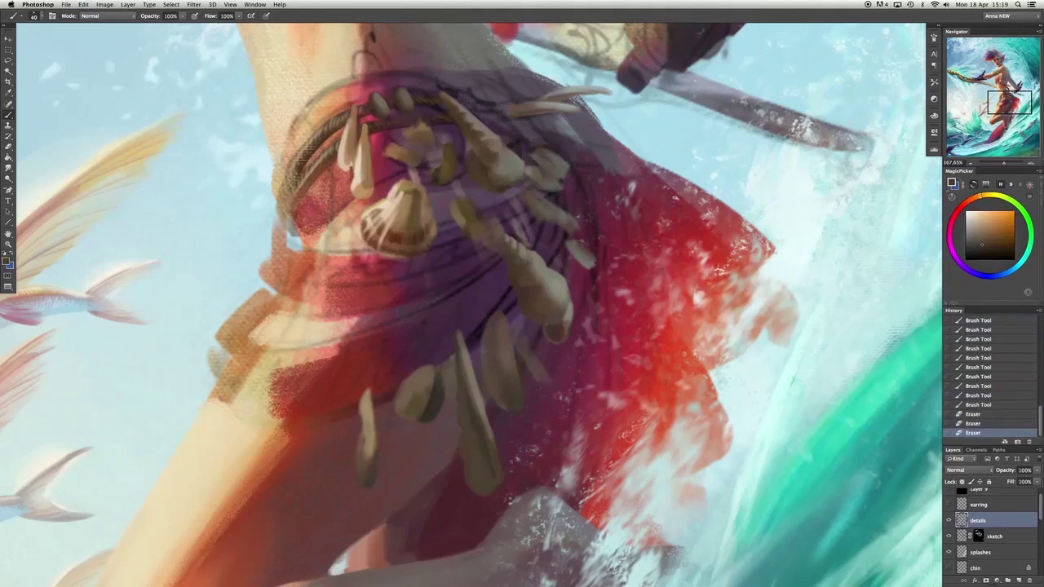
pyautogui.keyDown('alt'); pyautogui.click(553, 154); pyautogui.keyUp('alt')
pyautogui.moveTo(553, 153); pyautogui.dragTo(564, 166)
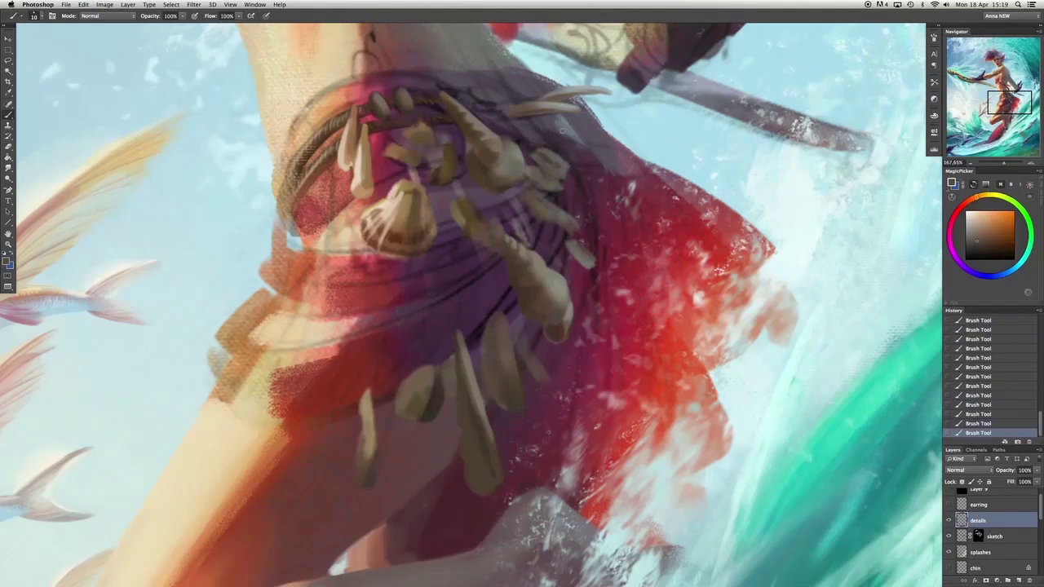
pyautogui.keyDown('alt'); pyautogui.click(638, 115); pyautogui.keyUp('alt')
pyautogui.moveTo(543, 204); pyautogui.dragTo(528, 185)
# Paint small orange strokes and a light highlight on the upper bone tip.
pyautogui.keyDown('alt'); pyautogui.click(581, 115); pyautogui.keyUp('alt')
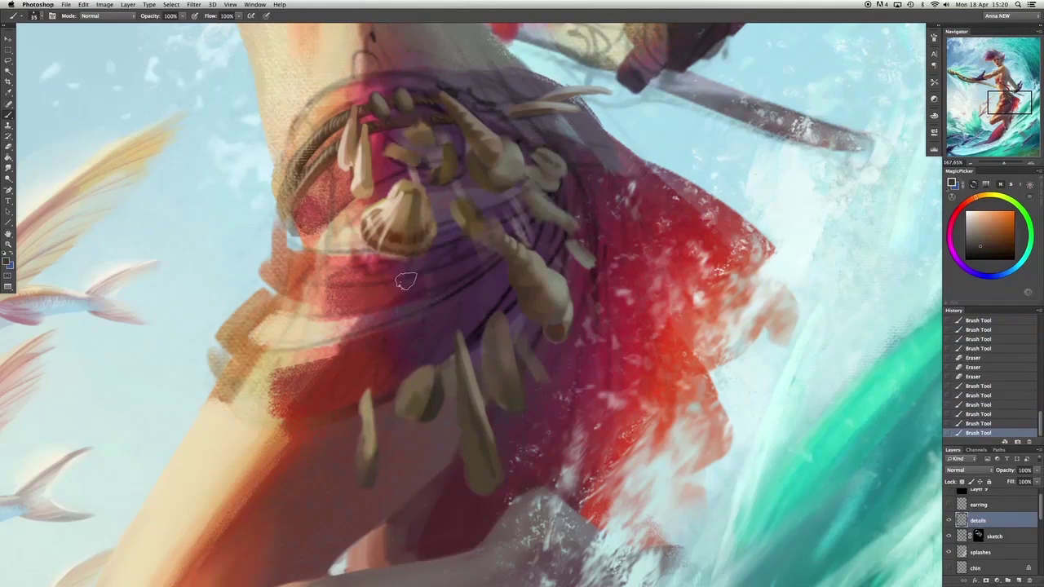
pyautogui.keyDown('alt'); pyautogui.click(348, 157); pyautogui.keyUp('alt')
pyautogui.moveTo(347, 157); pyautogui.dragTo(351, 148)
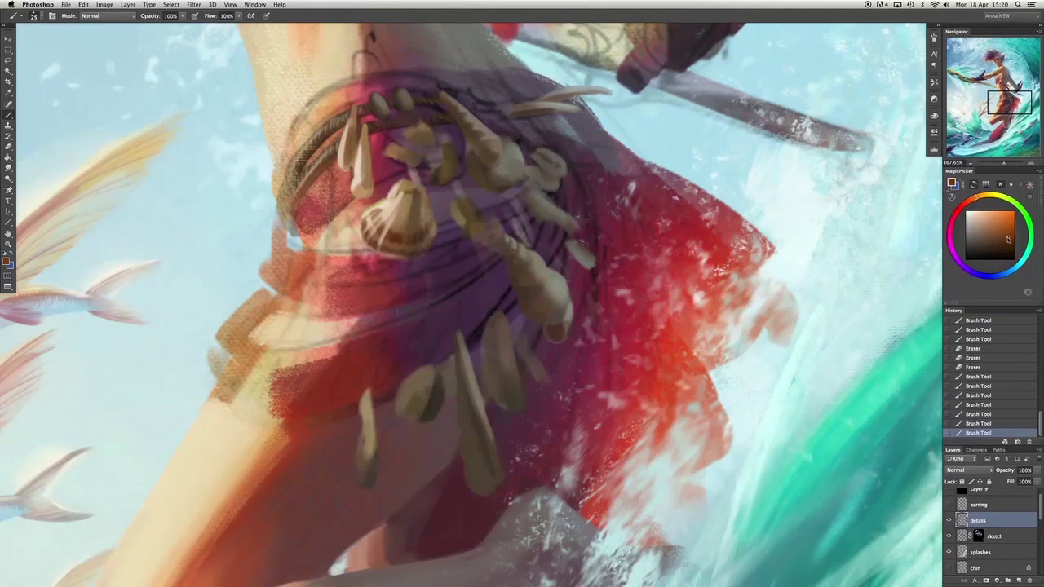
pyautogui.moveTo(374, 191)
pyautogui.mouseDown()
pyautogui.moveTo(348, 127)
pyautogui.moveTo(374, 108)
pyautogui.mouseUp()
pyautogui.keyDown('alt'); pyautogui.click(371, 103); pyautogui.keyUp('alt')
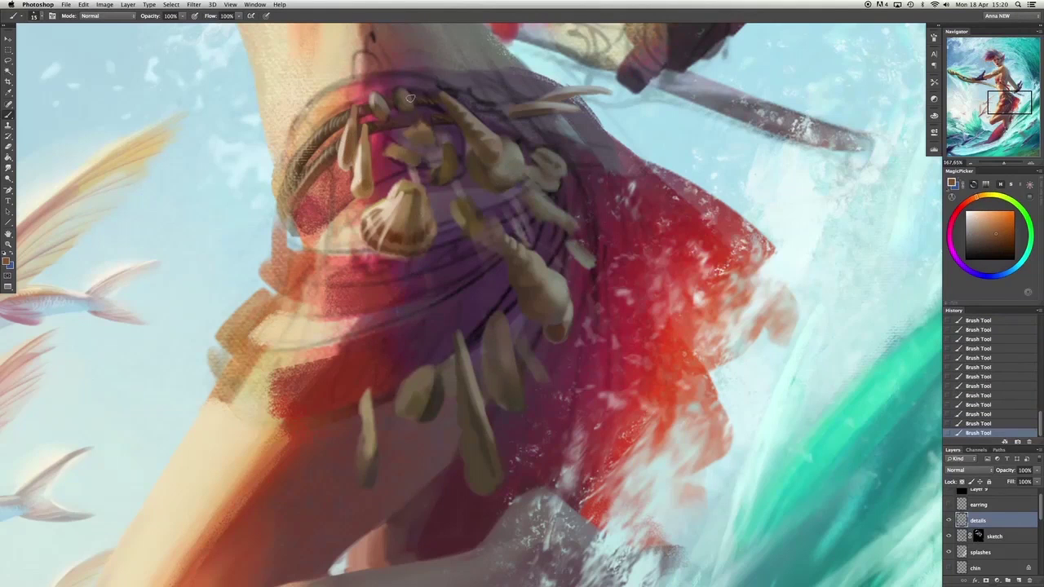
pyautogui.keyDown('alt'); pyautogui.click(346, 134); pyautogui.keyUp('alt')
pyautogui.hotkey('ctrl', 'alt', 'z')
pyautogui.hotkey('ctrl', 'alt', 'z')
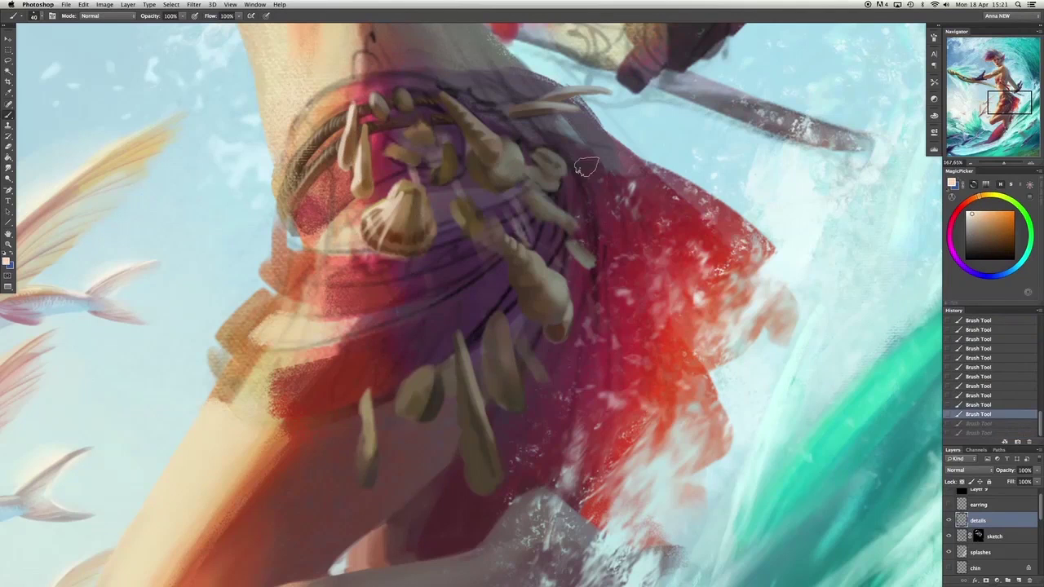
# Try darker small strokes on the bone, keeping the best one, and sample a pale shell tone.
pyautogui.moveTo(420, 172)
pyautogui.mouseDown()
pyautogui.moveTo(454, 119)
pyautogui.moveTo(416, 160)
pyautogui.moveTo(436, 138)
pyautogui.moveTo(445, 183)
pyautogui.mouseUp()
pyautogui.hotkey('ctrl', 'alt', 'z')
pyautogui.keyDown('alt'); pyautogui.click(435, 174); pyautogui.keyUp('alt')
pyautogui.keyDown('alt'); pyautogui.click(435, 174); pyautogui.keyUp('alt')
pyautogui.hotkey('ctrl', 'alt', 'z')
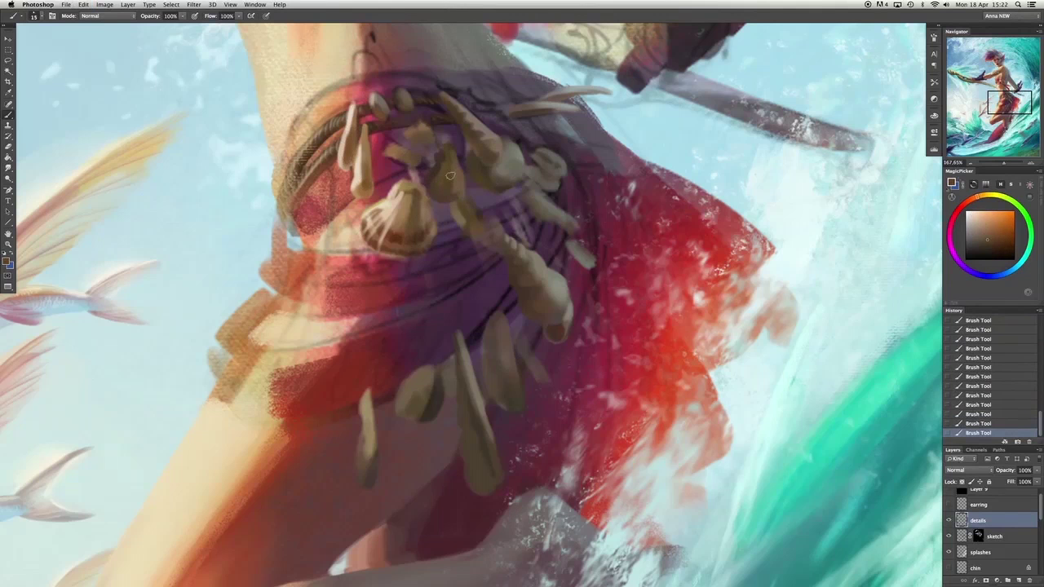
pyautogui.keyDown('alt'); pyautogui.click(451, 211); pyautogui.keyUp('alt')
pyautogui.hotkey('ctrl', 'alt', 'z')
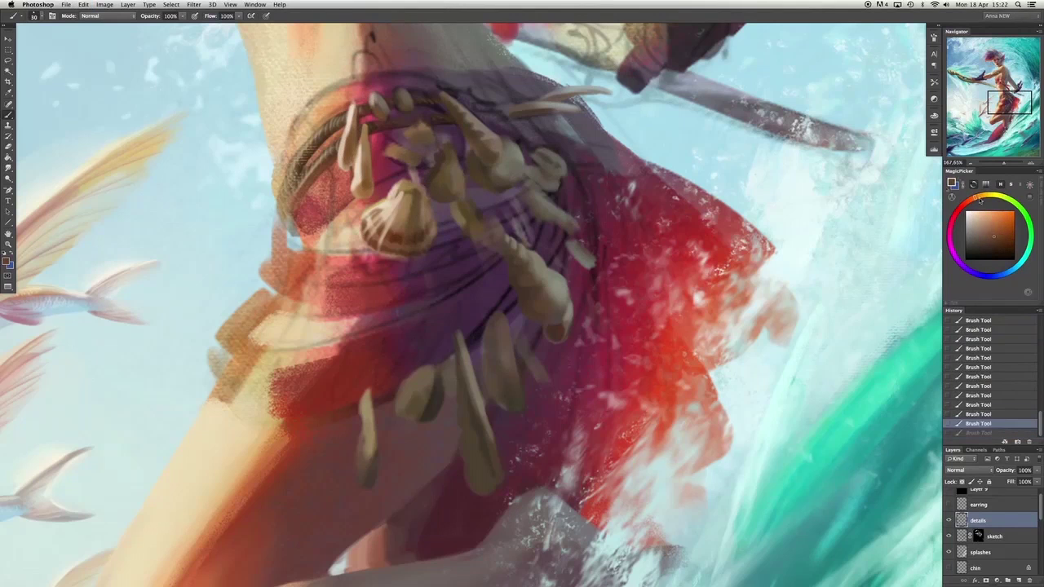
pyautogui.hotkey('ctrl', 'shift', 'z')
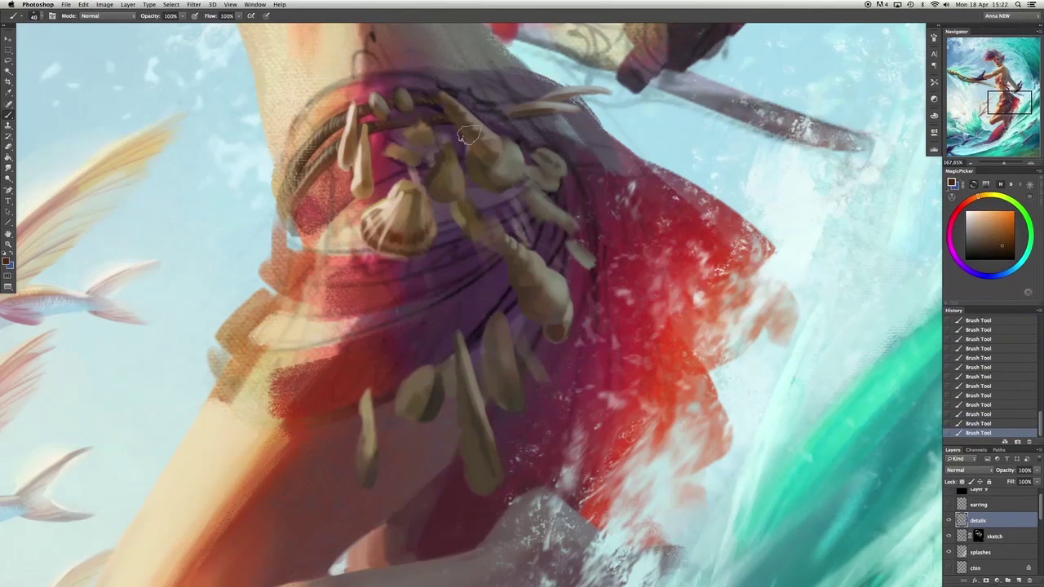
pyautogui.keyDown('alt'); pyautogui.click(455, 106); pyautogui.keyUp('alt')
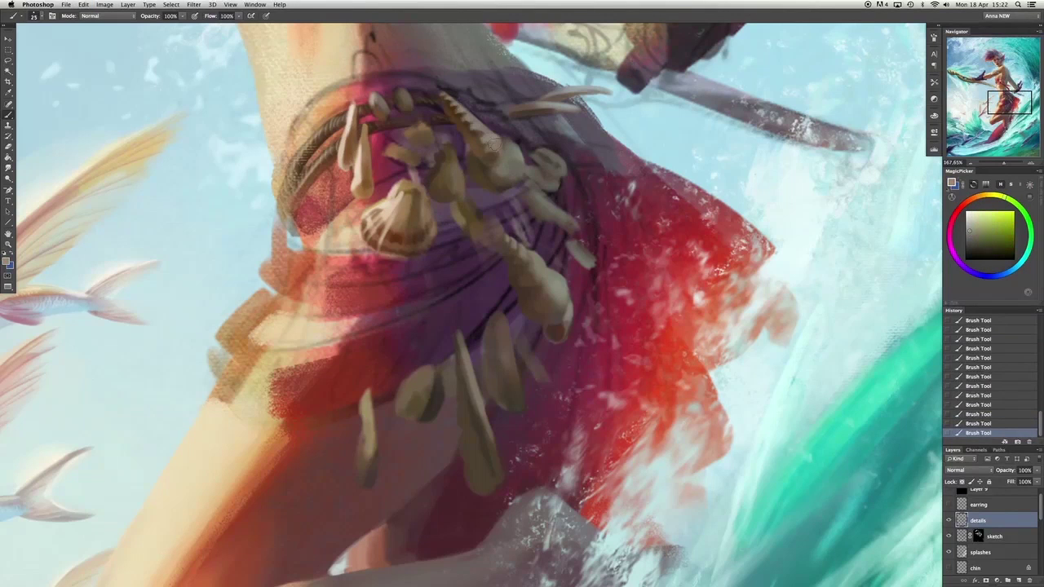
# Paint a yellow-toned stroke on a belt shell and sample darker orange-brown shell shades.
pyautogui.hotkey('ctrl', 'alt', 'z')
pyautogui.hotkey('ctrl', 'shift', 'z')
pyautogui.keyDown('alt'); pyautogui.click(530, 179); pyautogui.keyUp('alt')
pyautogui.keyDown('alt'); pyautogui.click(504, 140); pyautogui.keyUp('alt')
pyautogui.hotkey('ctrl', 'alt', 'z')
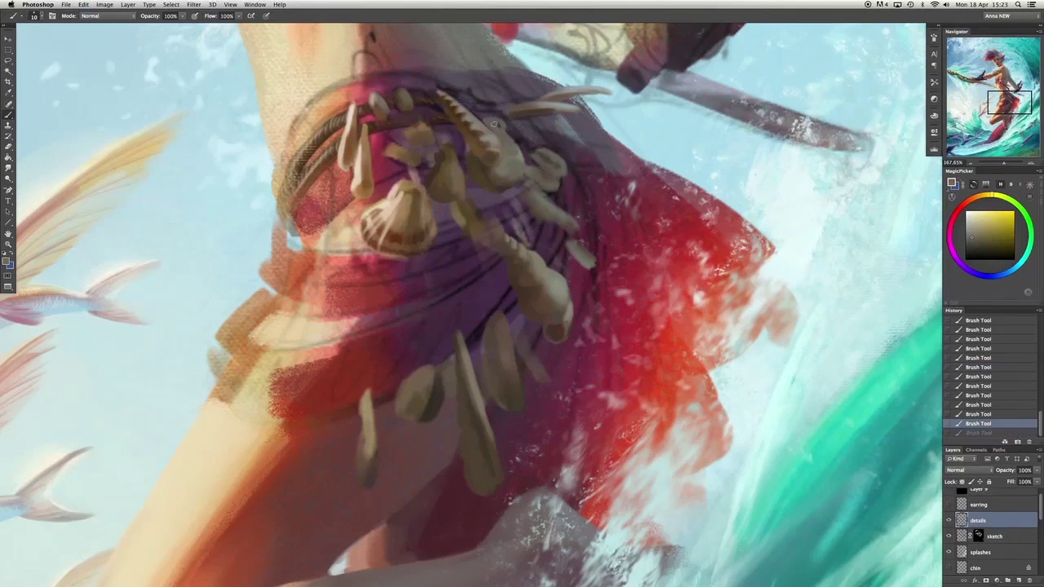
pyautogui.click(490, 125)
pyautogui.keyDown('alt'); pyautogui.click(483, 169); pyautogui.keyUp('alt')
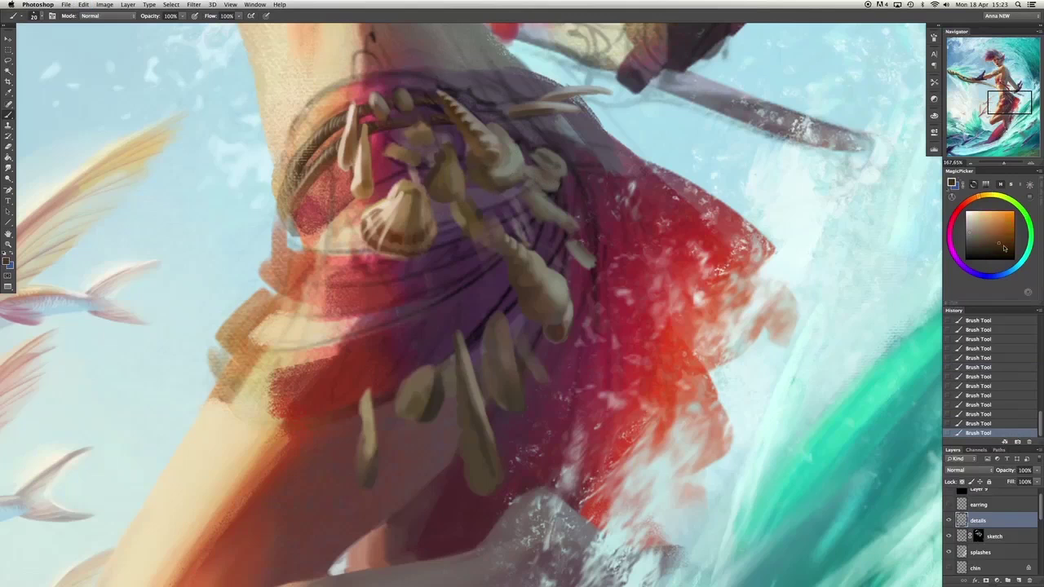
pyautogui.keyDown('alt'); pyautogui.click(475, 160); pyautogui.keyUp('alt')
# With the brush at 20, add a small dark red stroke among the belt shells.
pyautogui.press(']')
pyautogui.keyDown('alt'); pyautogui.click(487, 174); pyautogui.keyUp('alt')
pyautogui.hotkey('ctrl', 'alt', 'z')
pyautogui.hotkey('ctrl', 'alt', 'z')
pyautogui.hotkey('ctrl', 'alt', 'z')
pyautogui.hotkey('ctrl', 'alt', 'z')
pyautogui.hotkey('ctrl', 'alt', 'z')
pyautogui.hotkey('ctrl', 'alt', 'z')
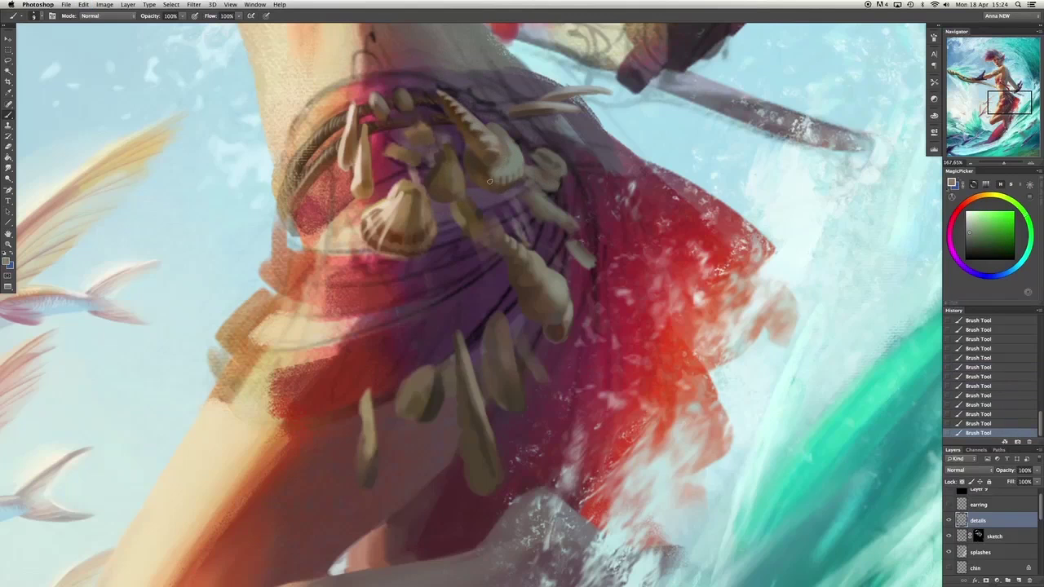
pyautogui.hotkey('ctrl', 'alt', 'z')
pyautogui.hotkey('ctrl', 'alt', 'z')
pyautogui.keyDown('alt'); pyautogui.click(486, 175); pyautogui.keyUp('alt')
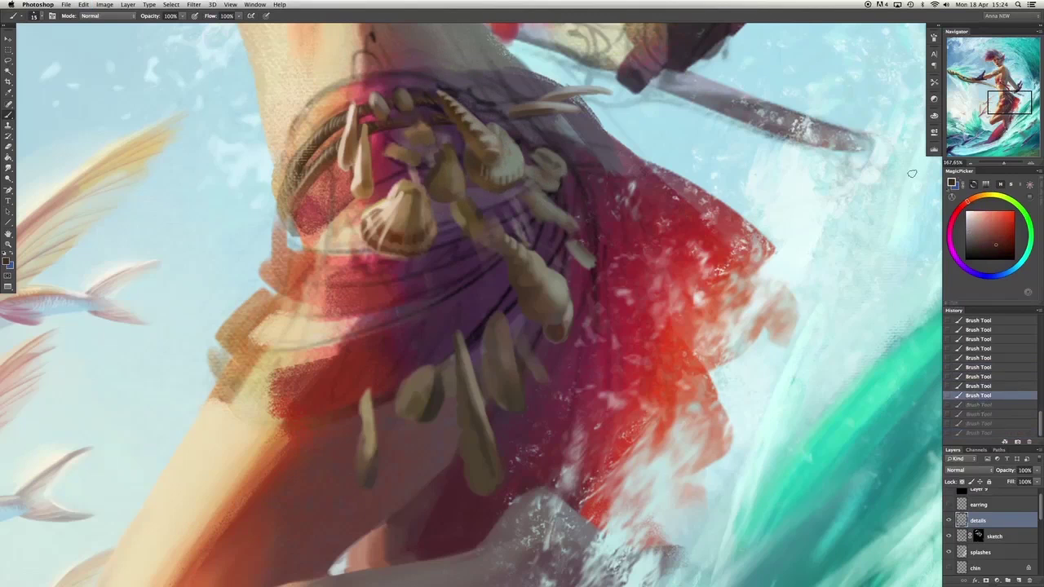
pyautogui.hotkey('ctrl', 'shift', 'z')
pyautogui.moveTo(499, 180); pyautogui.dragTo(520, 169)
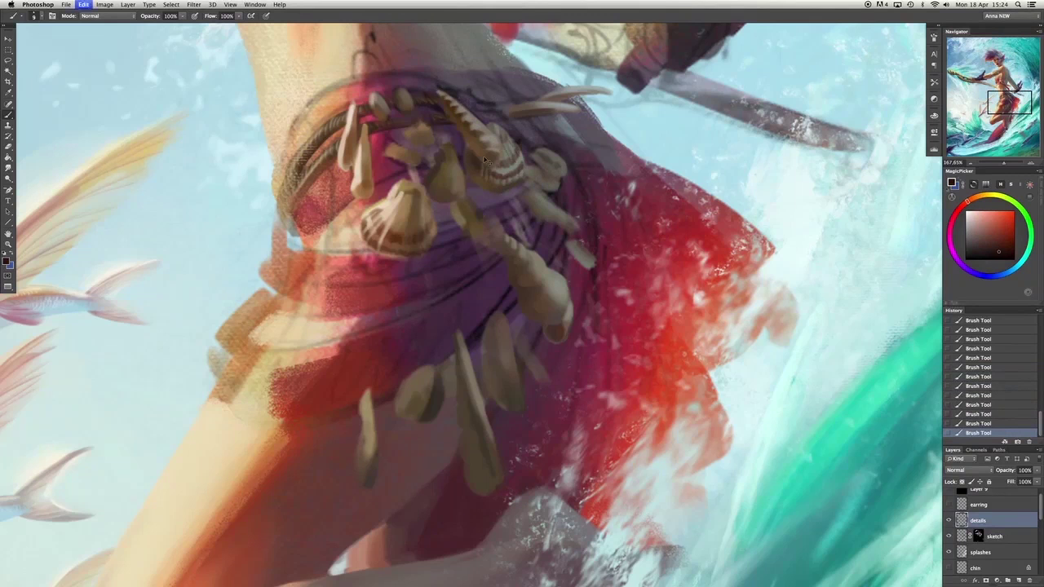
# Alternate tan and orange-brown shell colours, undoing and restoring strokes on the shells.
pyautogui.keyDown('alt'); pyautogui.click(478, 129); pyautogui.keyUp('alt')
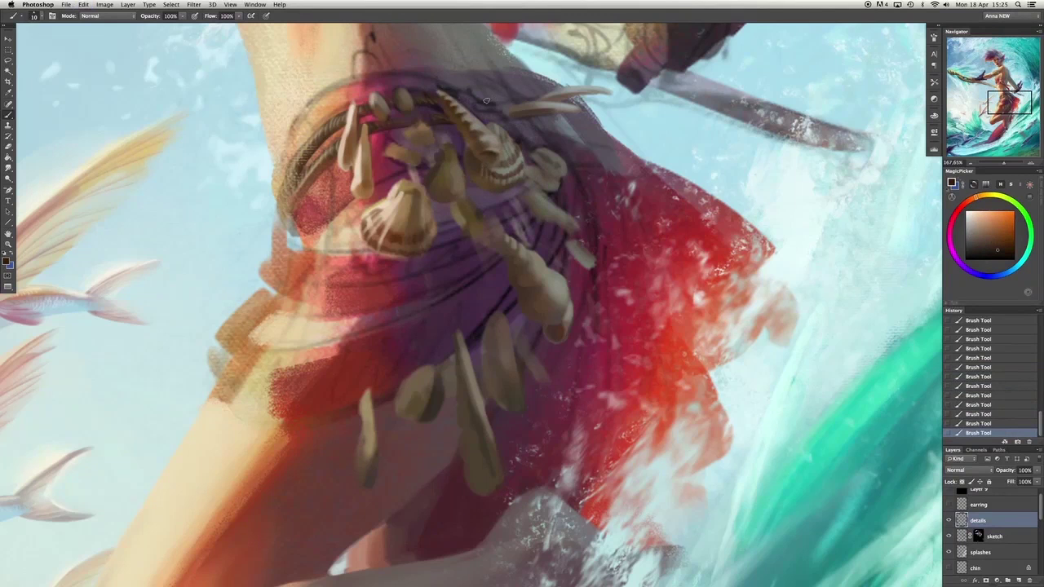
pyautogui.press('x')
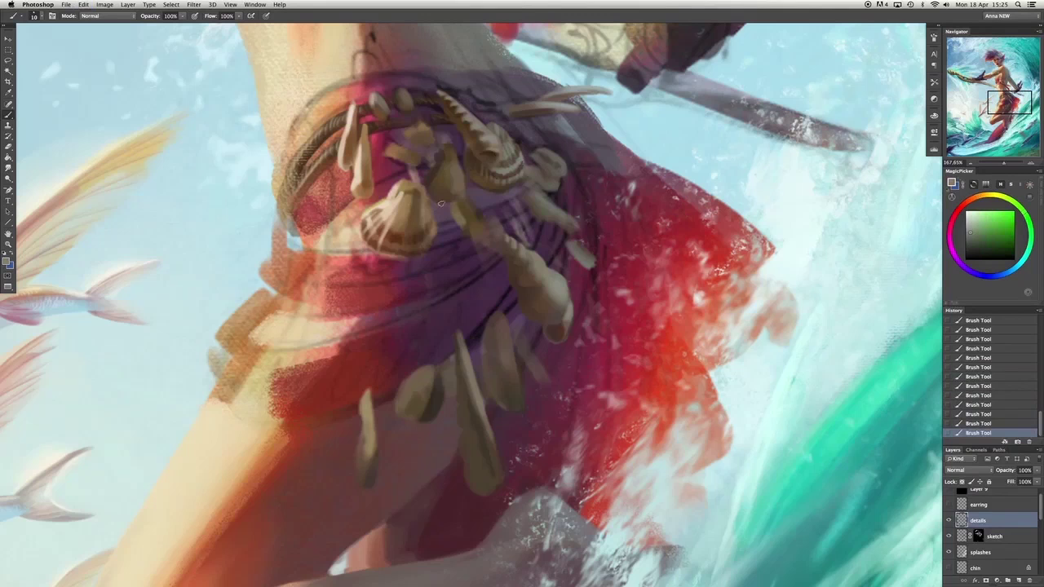
pyautogui.keyDown('alt'); pyautogui.click(502, 171); pyautogui.keyUp('alt')
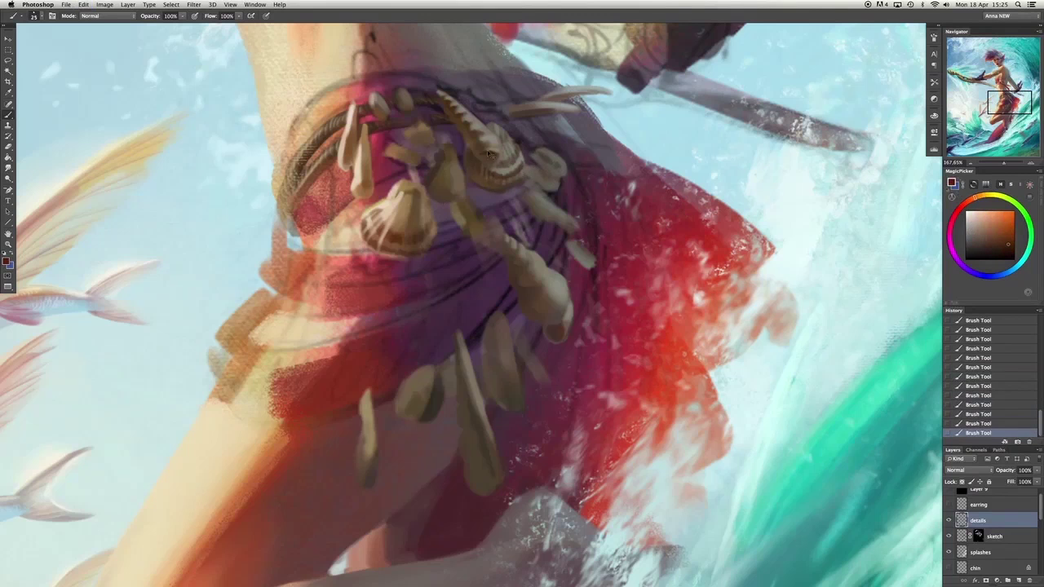
pyautogui.press('x')
pyautogui.press('x')
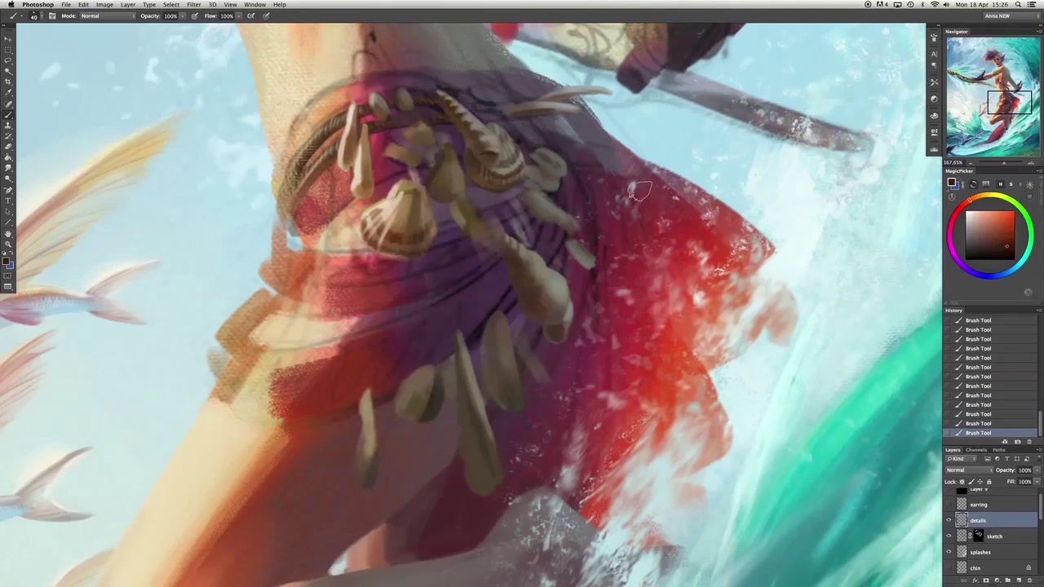
pyautogui.press('x')
pyautogui.hotkey('ctrl', 'z')
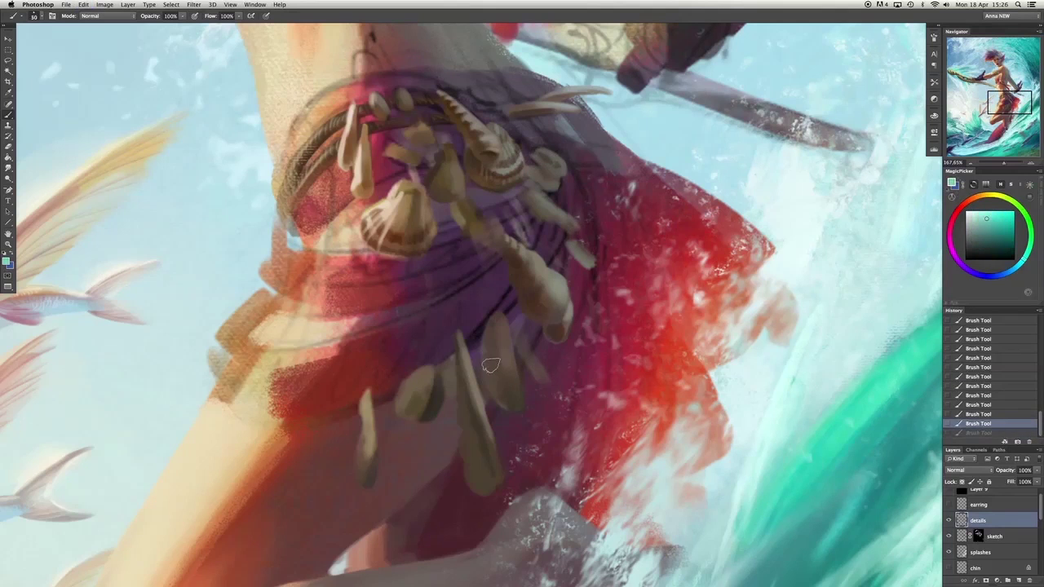
pyautogui.press('x')
pyautogui.hotkey('ctrl', 'z')
pyautogui.hotkey('ctrl', 'z')
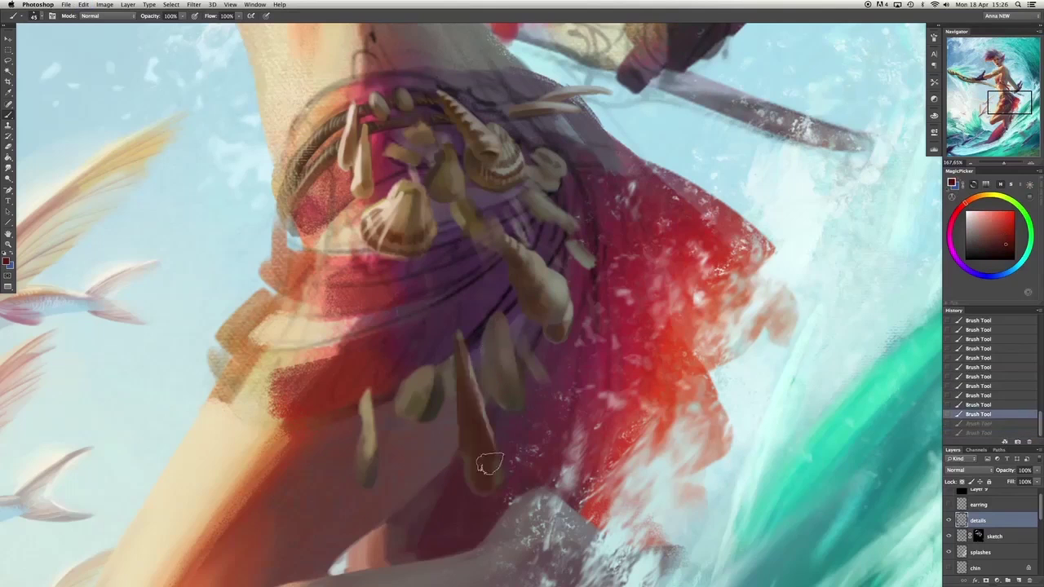
pyautogui.hotkey('ctrl', 'shift', 'z')
pyautogui.hotkey('ctrl', 'shift', 'z')
pyautogui.hotkey('ctrl', 'shift', 'z')
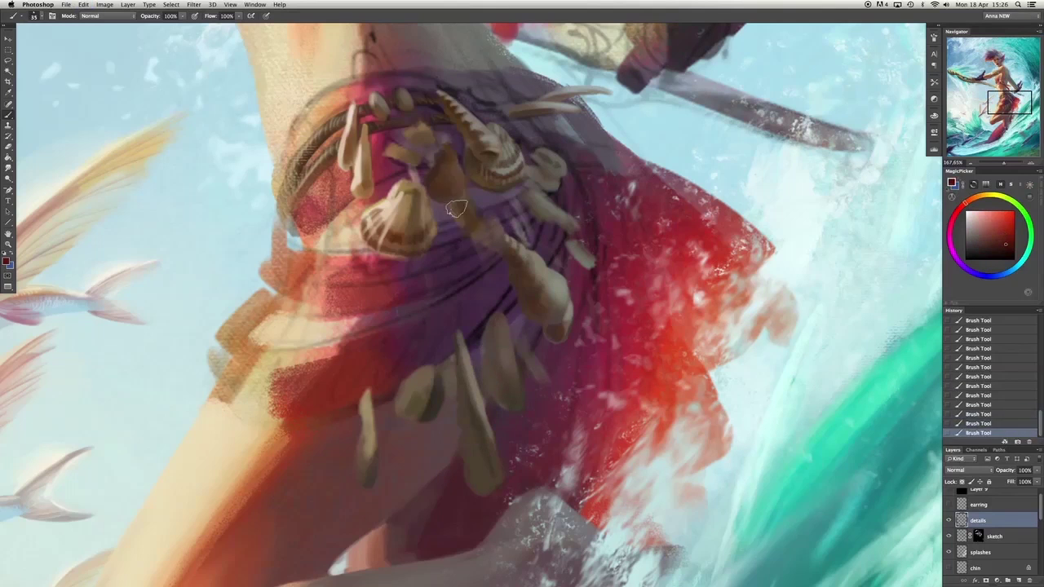
# With a larger brush, shade the leftmost shell in tan-orange, keeping the stroke.
pyautogui.press(']')
pyautogui.keyDown('alt'); pyautogui.click(356, 178); pyautogui.keyUp('alt')
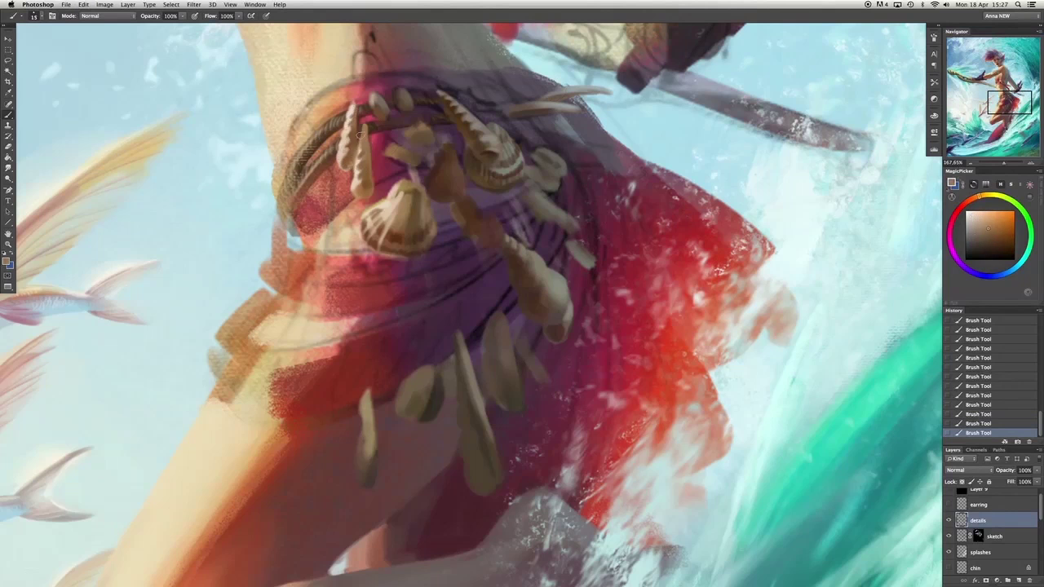
pyautogui.hotkey('ctrl', 'z')
pyautogui.hotkey('ctrl', 'shift', 'z')
pyautogui.keyDown('alt'); pyautogui.click(361, 176); pyautogui.keyUp('alt')
# Bring the bikini top into view and touch up a shell with a sampled shell colour.
pyautogui.scroll(5, 346, 134)
pyautogui.keyDown('alt'); pyautogui.click(351, 122); pyautogui.keyUp('alt')
pyautogui.hotkey('ctrl', 'z')
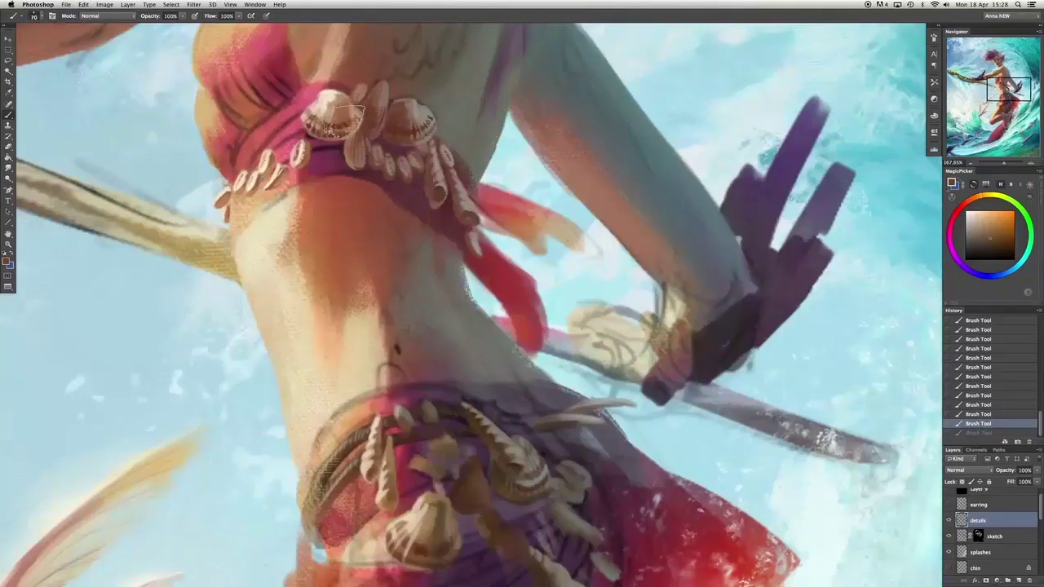
pyautogui.click(334, 118)
pyautogui.keyDown('alt'); pyautogui.click(286, 174); pyautogui.keyUp('alt')
pyautogui.keyDown('alt'); pyautogui.click(351, 165); pyautogui.keyUp('alt')
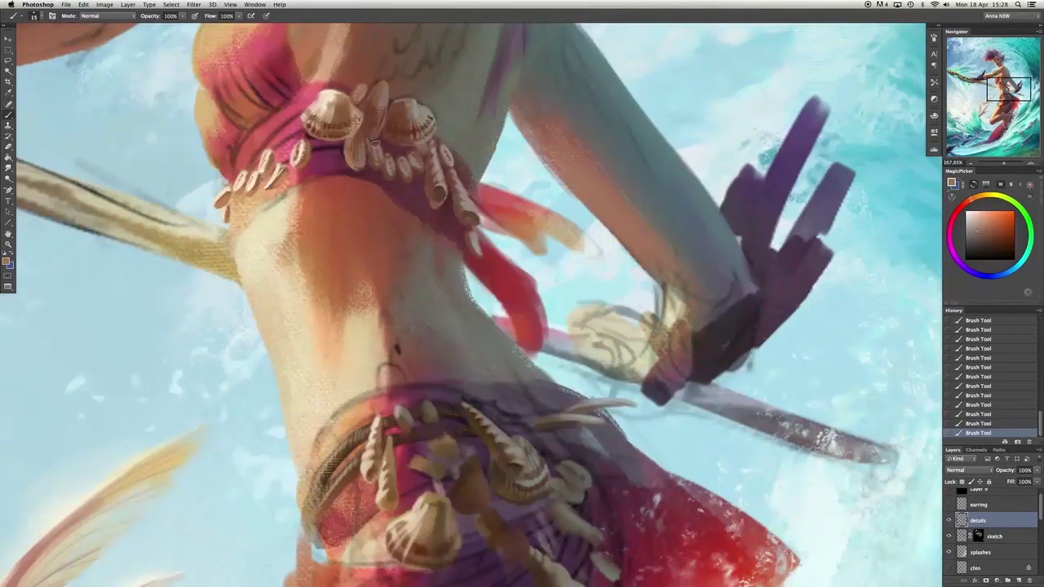
# Brush a small shading stroke onto the top's central shells, comparing it on and off.
pyautogui.keyDown('alt'); pyautogui.click(431, 143); pyautogui.keyUp('alt')
pyautogui.moveTo(412, 145); pyautogui.dragTo(416, 114)
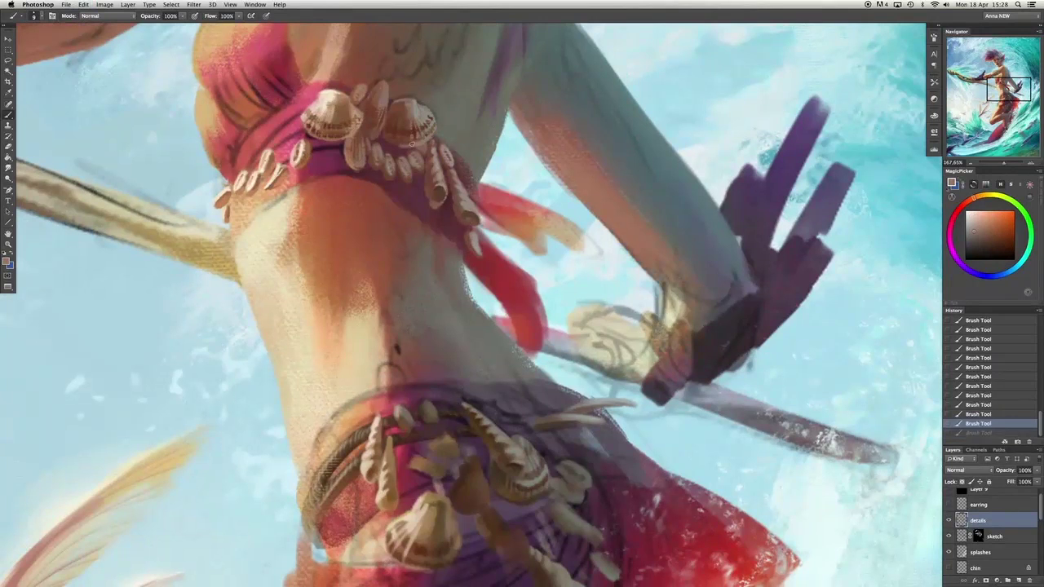
pyautogui.press('super+z')
pyautogui.press('super+z')
pyautogui.press('super+z')
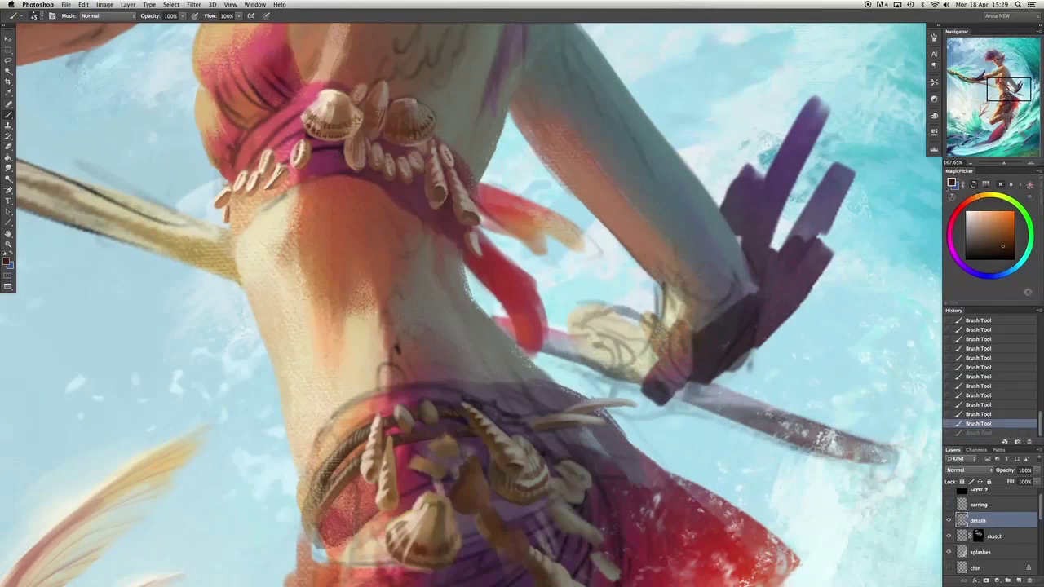
pyautogui.press('super+z')
pyautogui.press('super+z')
pyautogui.press('super+z')
pyautogui.press('super+z')
pyautogui.press('super+z')
pyautogui.keyDown('alt'); pyautogui.click(487, 53); pyautogui.keyUp('alt')
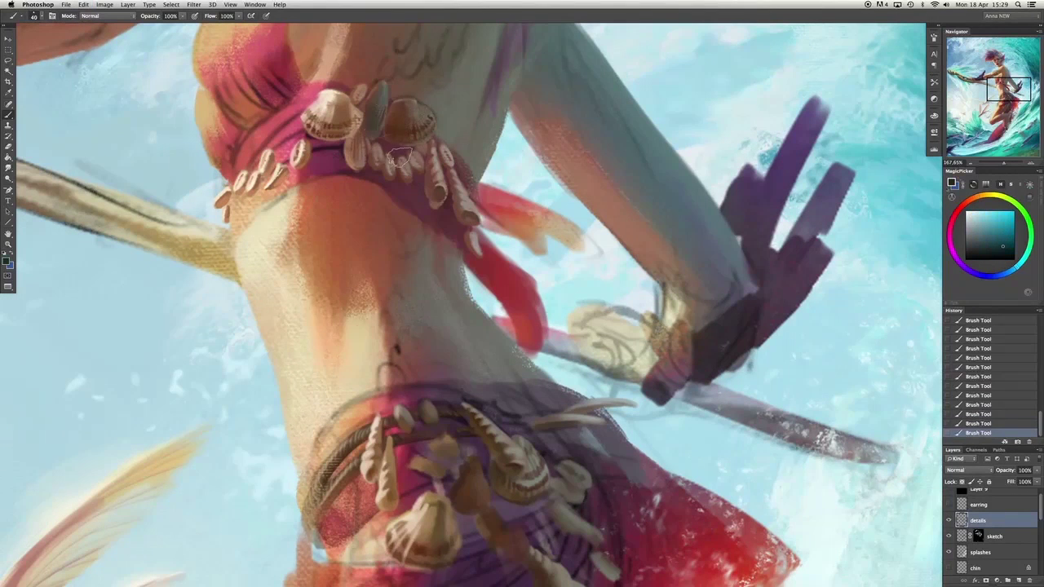
pyautogui.press('super+z')
pyautogui.press('super+z')
# Undo and redo the latest belt-shell strokes to compare them.
pyautogui.scroll(-5, 432, 33)
pyautogui.press('super+z')
pyautogui.scroll(-2, 473, 310)
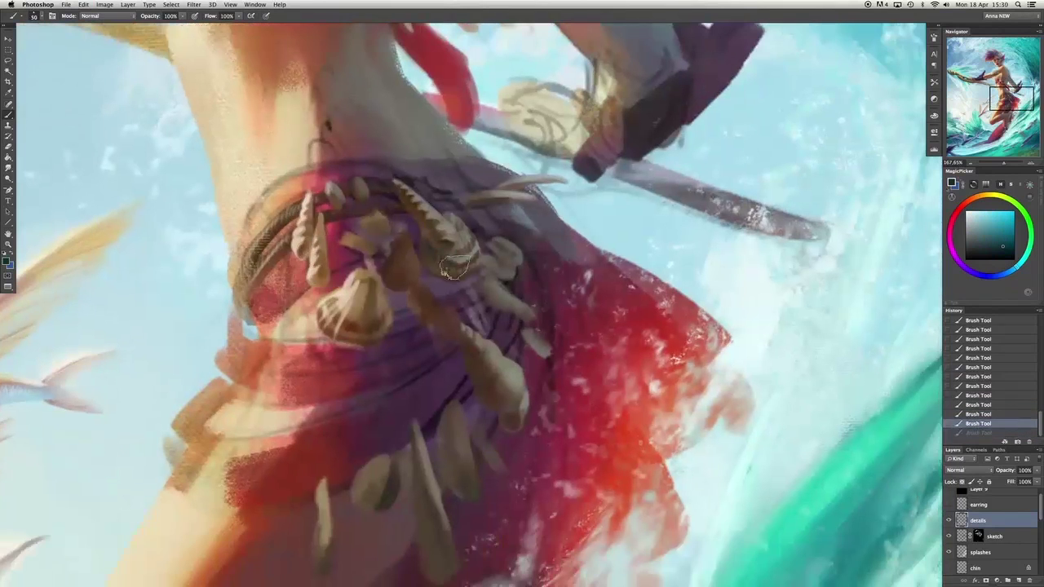
pyautogui.press('super+z')
pyautogui.press('super+z')
pyautogui.press('super+z')
pyautogui.scroll(-2, 454, 269)
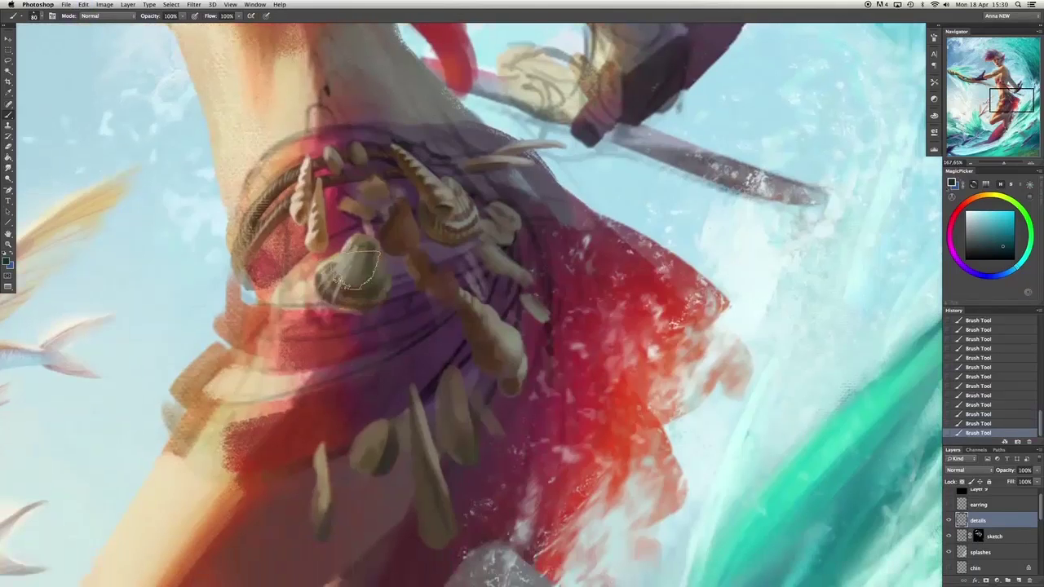
pyautogui.press('super+z')
pyautogui.press('super+z')
pyautogui.scroll(-2, 457, 367)
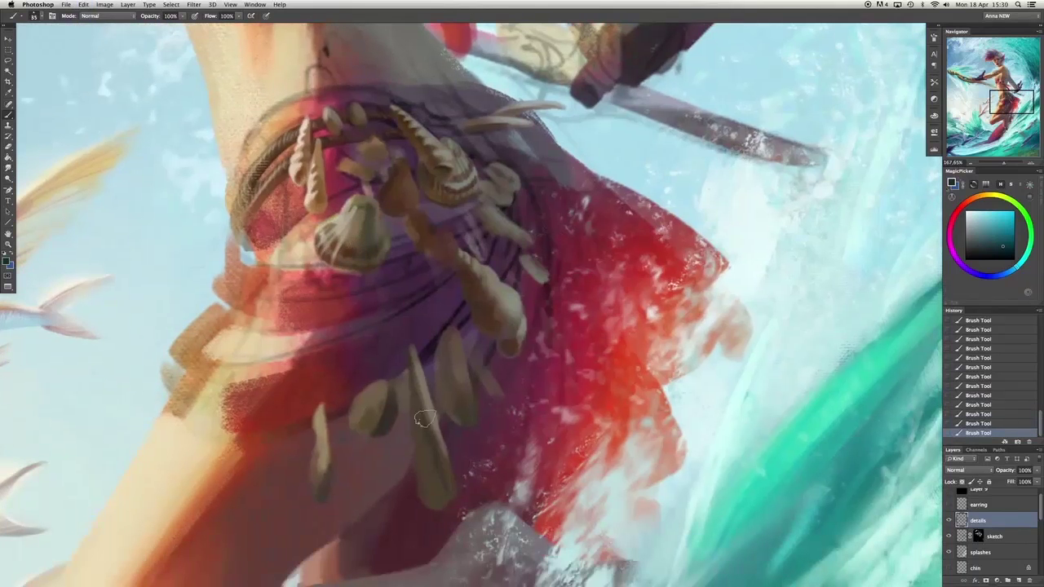
pyautogui.press('super+z')
pyautogui.press('super+z')
pyautogui.press('alt+super+z')
pyautogui.press('alt+super+z')
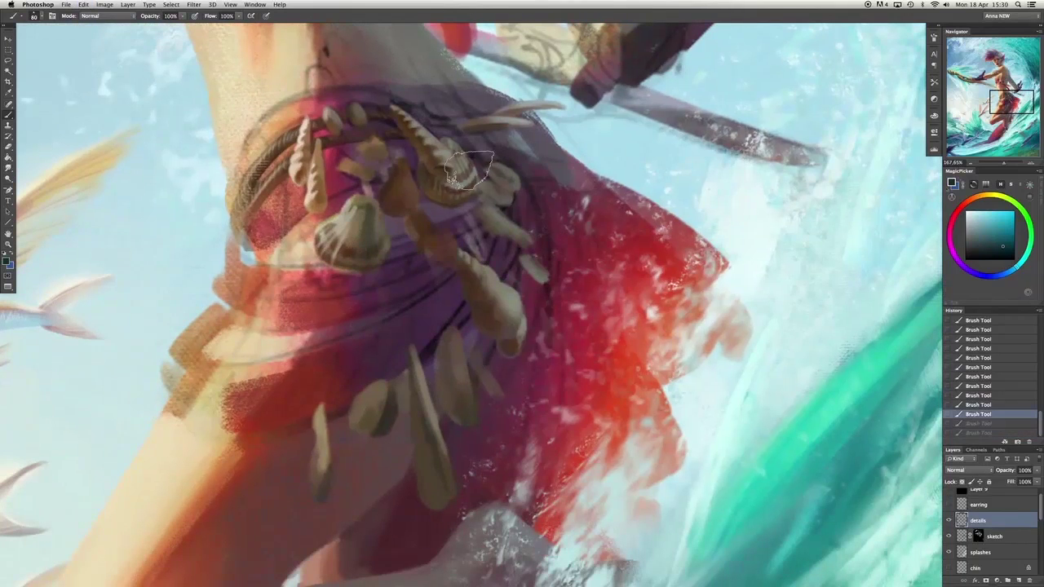
# Sample brown-orange and red, restoring the undone shell strokes.
pyautogui.keyDown('alt'); pyautogui.click(416, 416); pyautogui.keyUp('alt')
pyautogui.press('shift+super+z')
pyautogui.press('shift+super+z')
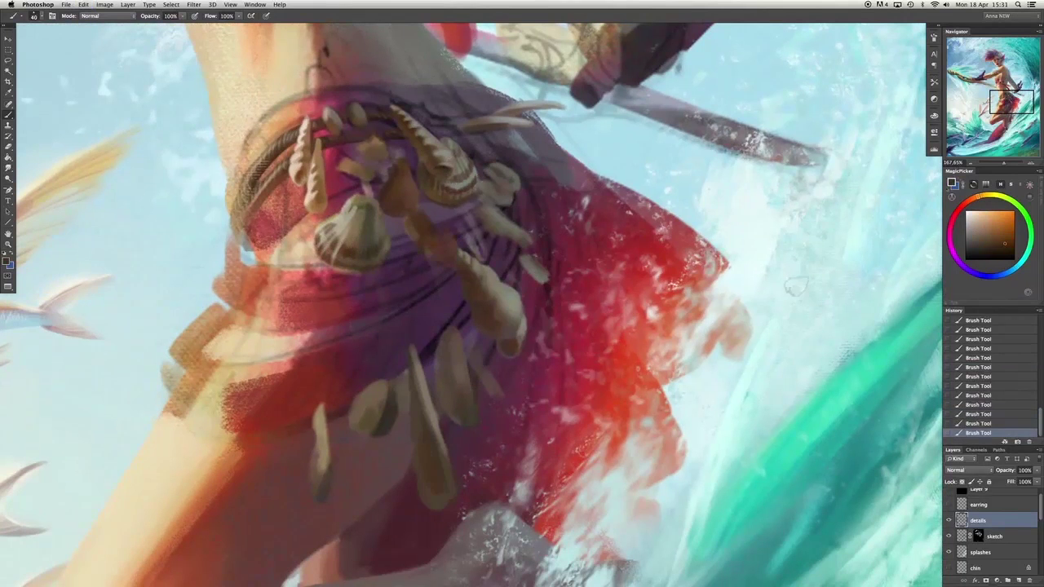
pyautogui.press('super+z')
pyautogui.press('super+z')
pyautogui.press('super+z')
pyautogui.press('super+z')
pyautogui.press('super+z')
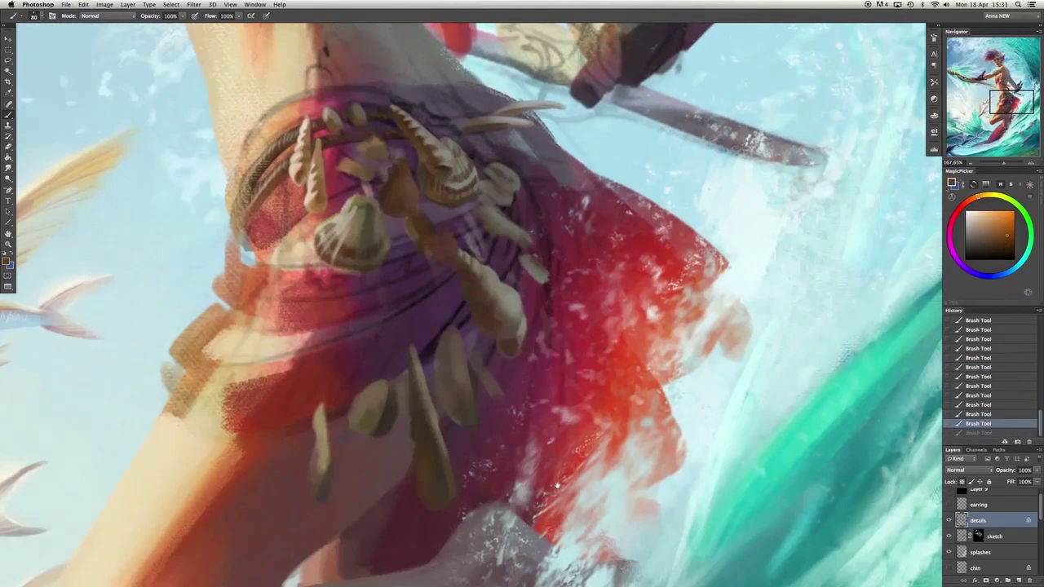
pyautogui.scroll(-3, 557, 486)
pyautogui.keyDown('alt'); pyautogui.click(326, 367); pyautogui.keyUp('alt')
pyautogui.press('shift+super+z')
pyautogui.press('super+z')
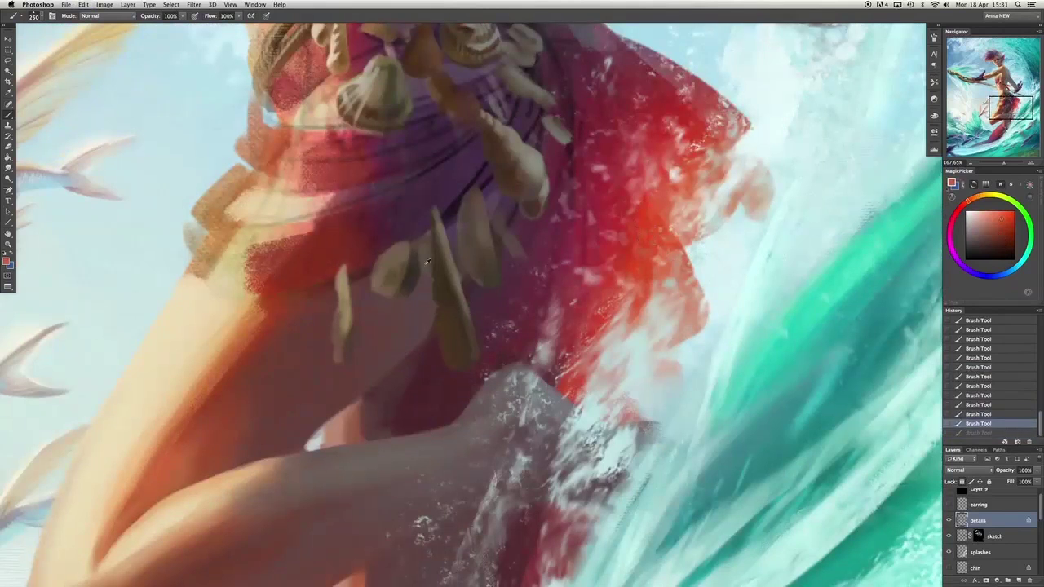
pyautogui.press('shift+super+z')
# Paint a near-white highlight onto a belt shell with a larger brush.
pyautogui.moveTo(885, 153); pyautogui.dragTo(909, 231)
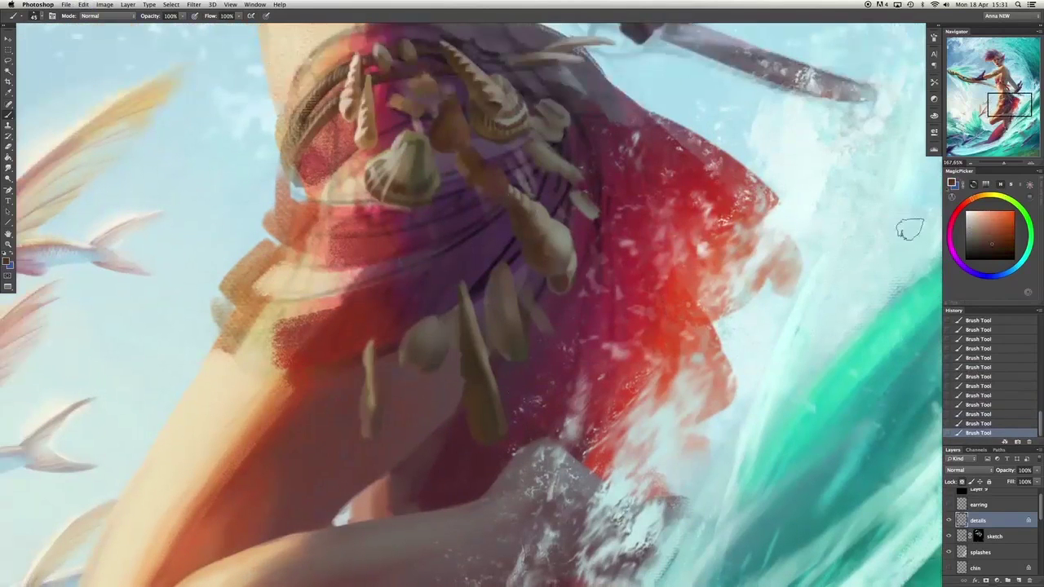
pyautogui.press(']')
pyautogui.press(']')
pyautogui.press(']')
pyautogui.press(']')
pyautogui.press(']')
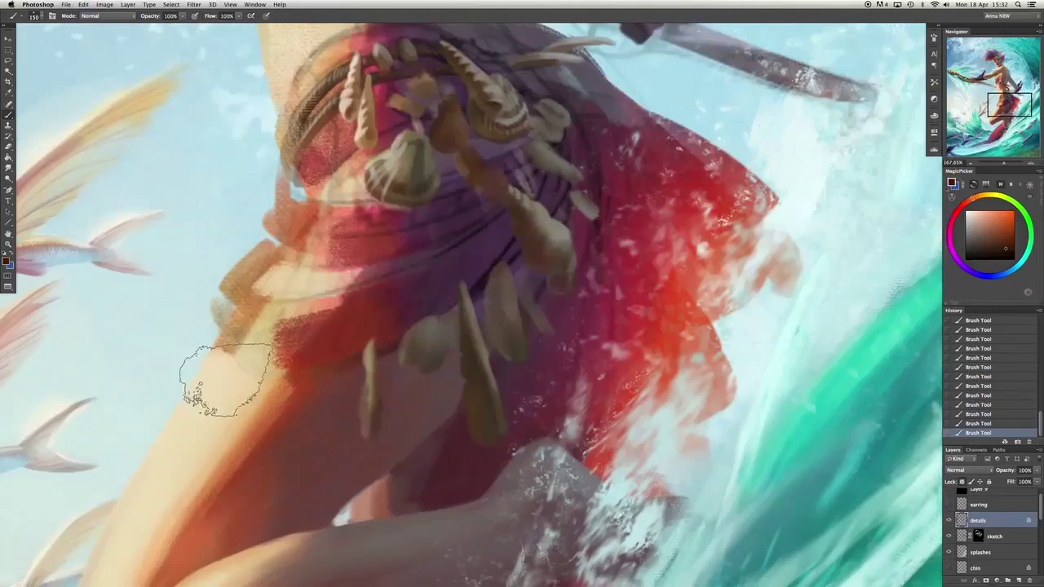
pyautogui.keyDown('alt'); pyautogui.click(226, 379); pyautogui.keyUp('alt')
pyautogui.scroll(3, 522, 310)
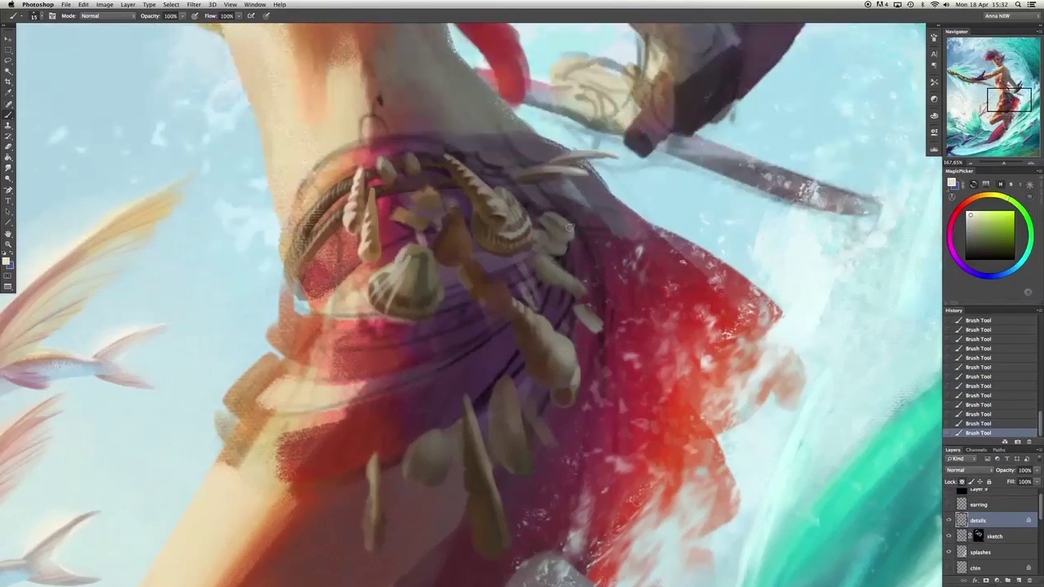
pyautogui.moveTo(569, 231); pyautogui.dragTo(578, 276)
pyautogui.hotkey('ctrl', 'z')
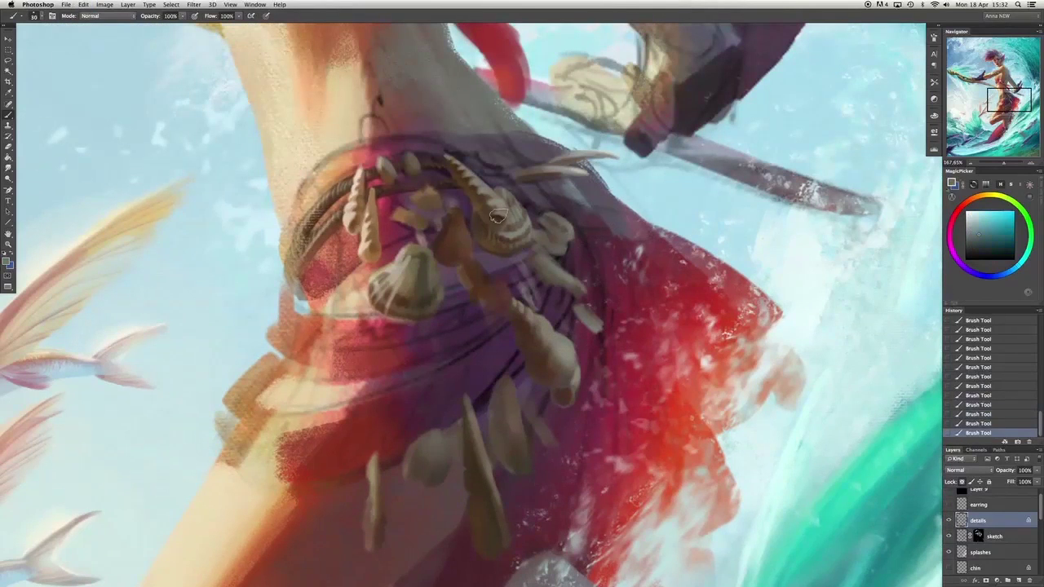
pyautogui.keyDown('alt'); pyautogui.click(452, 163); pyautogui.keyUp('alt')
pyautogui.hotkey('ctrl', 'z')
# Sample shell colours and add a short dark red stroke on the belt shells.
pyautogui.keyDown('alt'); pyautogui.click(485, 233); pyautogui.keyUp('alt')
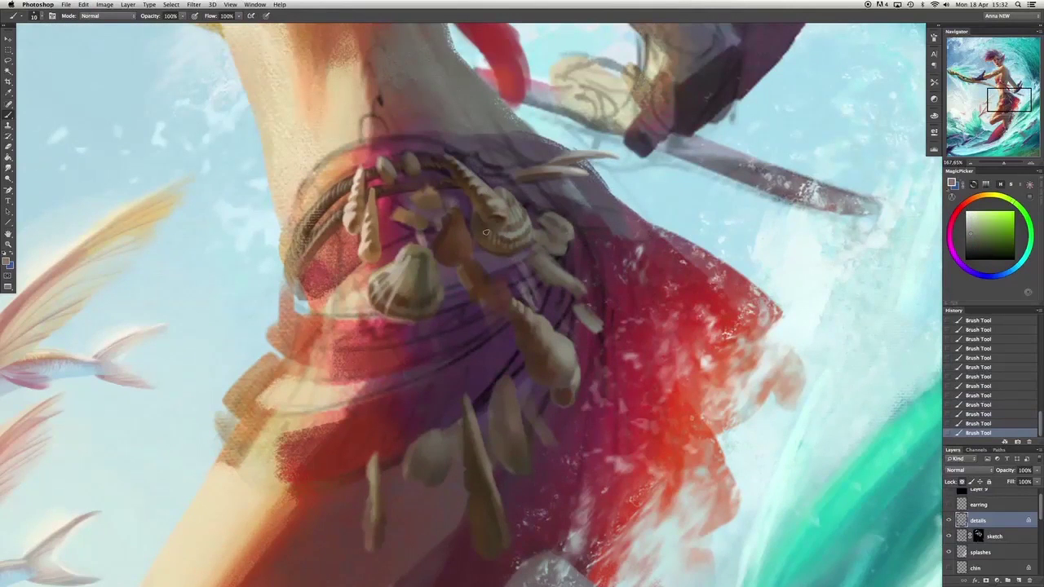
pyautogui.keyDown('alt'); pyautogui.click(512, 292); pyautogui.keyUp('alt')
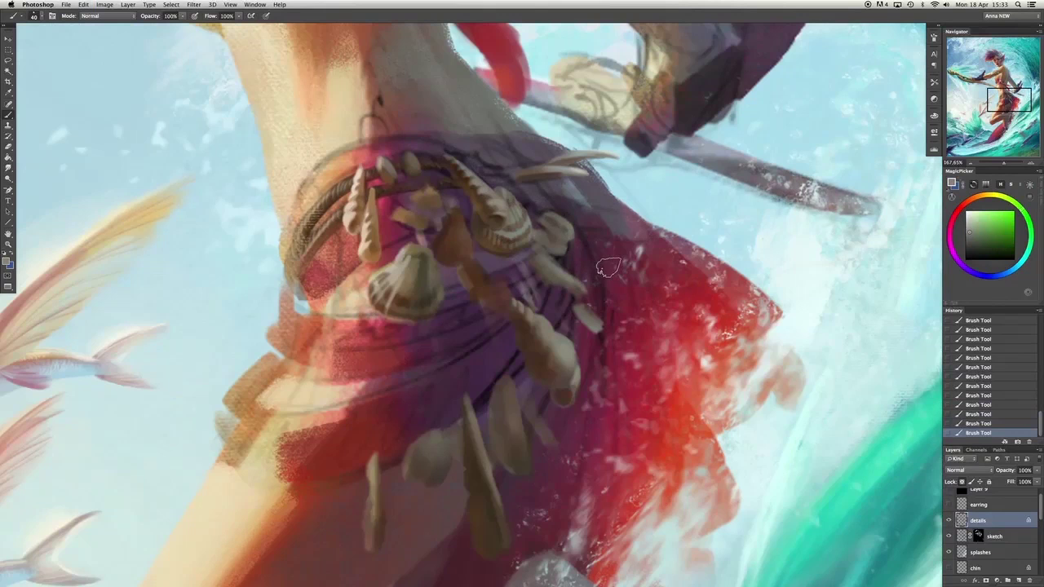
pyautogui.keyDown('alt'); pyautogui.click(553, 317); pyautogui.keyUp('alt')
pyautogui.hotkey('ctrl', 'z')
pyautogui.moveTo(466, 345); pyautogui.dragTo(425, 218)
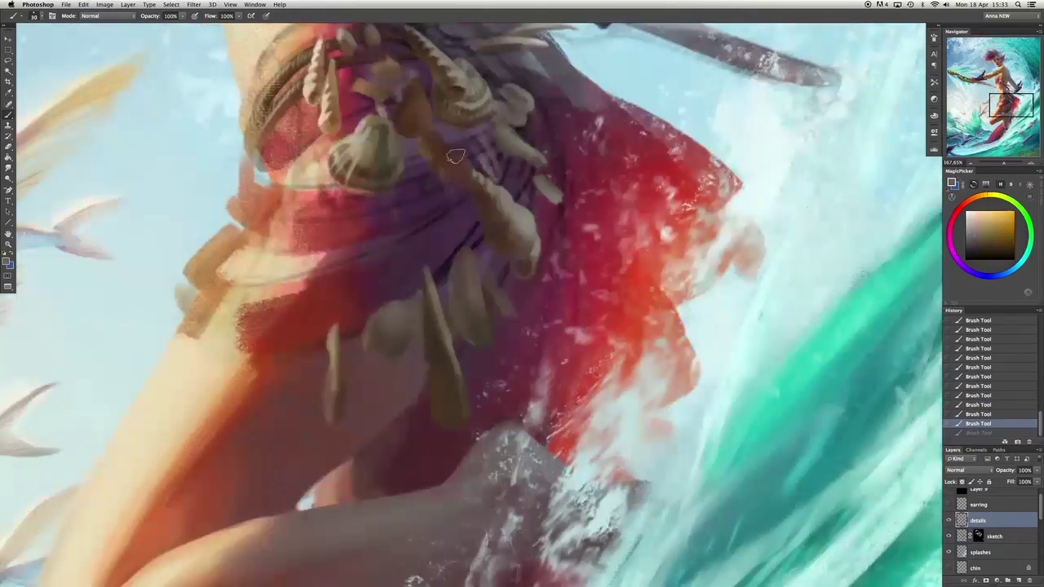
pyautogui.keyDown('alt'); pyautogui.click(435, 139); pyautogui.keyUp('alt')
pyautogui.moveTo(435, 139)
pyautogui.mouseDown()
pyautogui.moveTo(433, 236)
pyautogui.moveTo(414, 226)
pyautogui.moveTo(426, 253)
pyautogui.moveTo(503, 156)
pyautogui.moveTo(466, 343)
pyautogui.moveTo(414, 205)
pyautogui.moveTo(434, 234)
pyautogui.mouseUp()
pyautogui.keyDown('alt'); pyautogui.click(413, 206); pyautogui.keyUp('alt')
pyautogui.keyDown('alt'); pyautogui.click(443, 246); pyautogui.keyUp('alt')
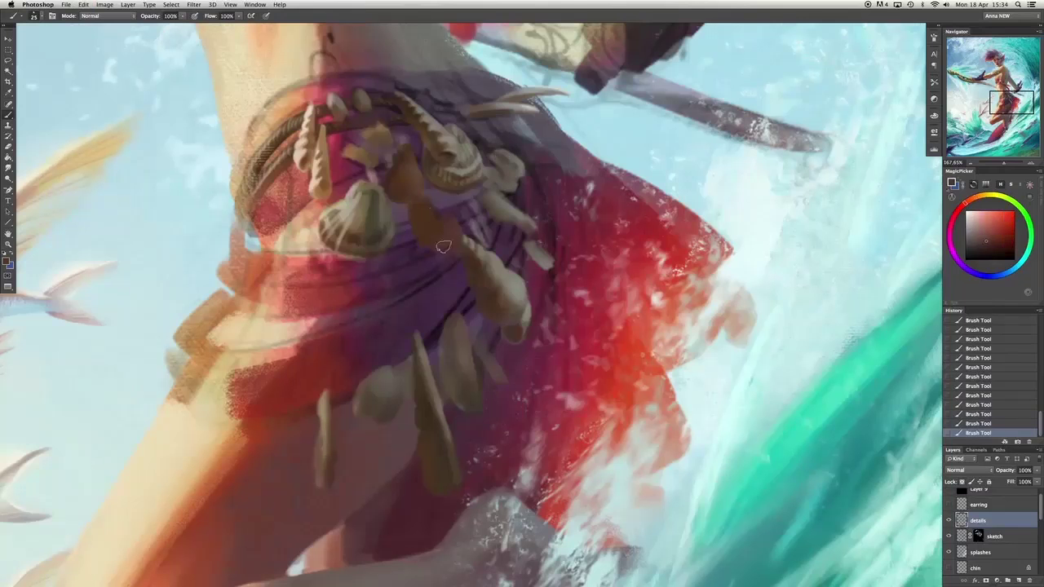
# Paint dark shading strokes between the belt shells.
pyautogui.keyDown('alt'); pyautogui.click(419, 139); pyautogui.keyUp('alt')
pyautogui.moveTo(415, 153); pyautogui.dragTo(405, 165)
pyautogui.keyDown('alt'); pyautogui.click(408, 198); pyautogui.keyUp('alt')
pyautogui.moveTo(440, 135); pyautogui.dragTo(452, 129)
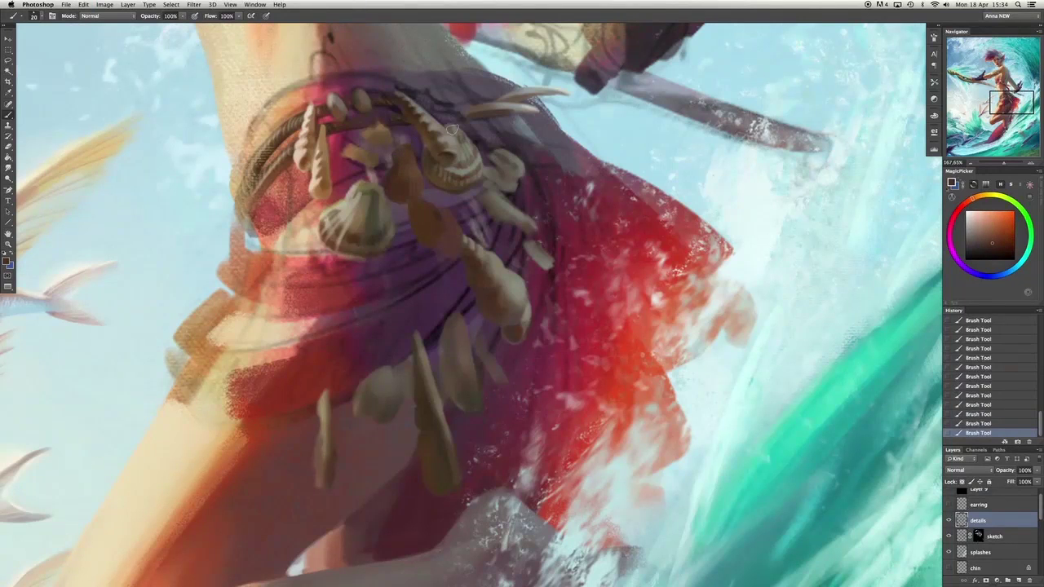
pyautogui.keyDown('alt'); pyautogui.click(395, 170); pyautogui.keyUp('alt')
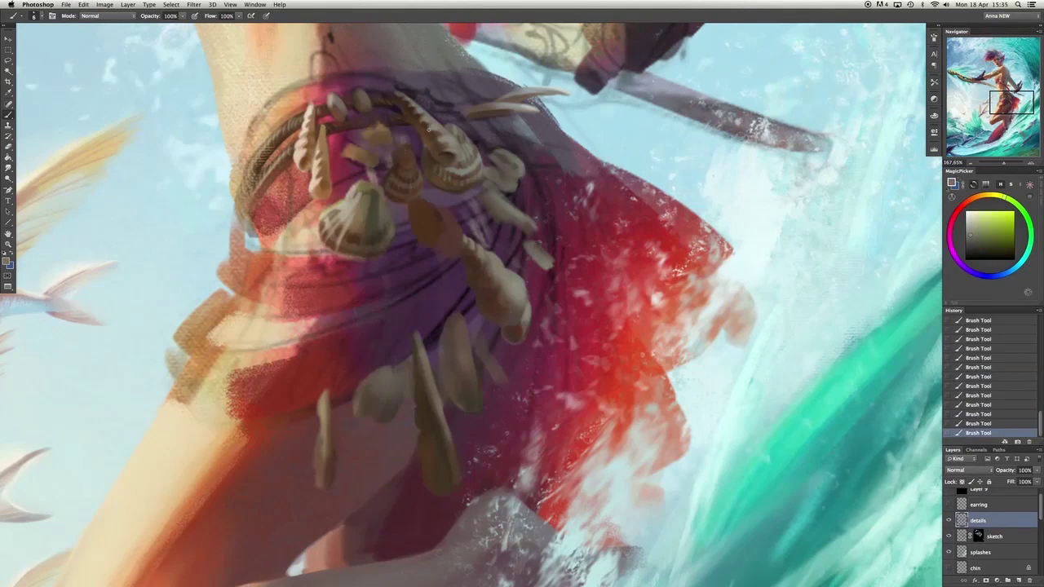
pyautogui.keyDown('alt'); pyautogui.click(425, 213); pyautogui.keyUp('alt')
pyautogui.moveTo(418, 204)
pyautogui.mouseDown()
pyautogui.moveTo(427, 227)
pyautogui.moveTo(445, 218)
pyautogui.moveTo(423, 226)
pyautogui.moveTo(418, 211)
pyautogui.moveTo(429, 225)
pyautogui.moveTo(429, 208)
pyautogui.moveTo(443, 244)
pyautogui.moveTo(449, 238)
pyautogui.moveTo(427, 234)
pyautogui.moveTo(424, 209)
pyautogui.moveTo(409, 214)
pyautogui.moveTo(424, 216)
pyautogui.moveTo(435, 169)
pyautogui.moveTo(456, 237)
pyautogui.moveTo(440, 254)
pyautogui.moveTo(458, 258)
pyautogui.moveTo(422, 210)
pyautogui.moveTo(433, 203)
pyautogui.moveTo(383, 228)
pyautogui.moveTo(424, 232)
pyautogui.mouseUp()
pyautogui.keyDown('alt'); pyautogui.click(429, 208); pyautogui.keyUp('alt')
# Dab small ochre strokes on and around the shells at varying brush sizes.
pyautogui.press('[')
pyautogui.keyDown('alt'); pyautogui.click(424, 214); pyautogui.keyUp('alt')
pyautogui.keyDown('alt'); pyautogui.click(424, 210); pyautogui.keyUp('alt')
pyautogui.press(']')
pyautogui.keyDown('alt'); pyautogui.click(424, 211); pyautogui.keyUp('alt')
pyautogui.keyDown('alt'); pyautogui.click(456, 236); pyautogui.keyUp('alt')
pyautogui.press('e')
pyautogui.press('b')
pyautogui.keyDown('alt'); pyautogui.click(419, 226); pyautogui.keyUp('alt')
pyautogui.moveTo(421, 222); pyautogui.dragTo(426, 230)
pyautogui.moveTo(418, 224)
pyautogui.mouseDown()
pyautogui.moveTo(435, 244)
pyautogui.moveTo(455, 239)
pyautogui.moveTo(420, 199)
pyautogui.moveTo(457, 240)
pyautogui.mouseUp()
pyautogui.press(']')
pyautogui.press(']')
pyautogui.press(']')
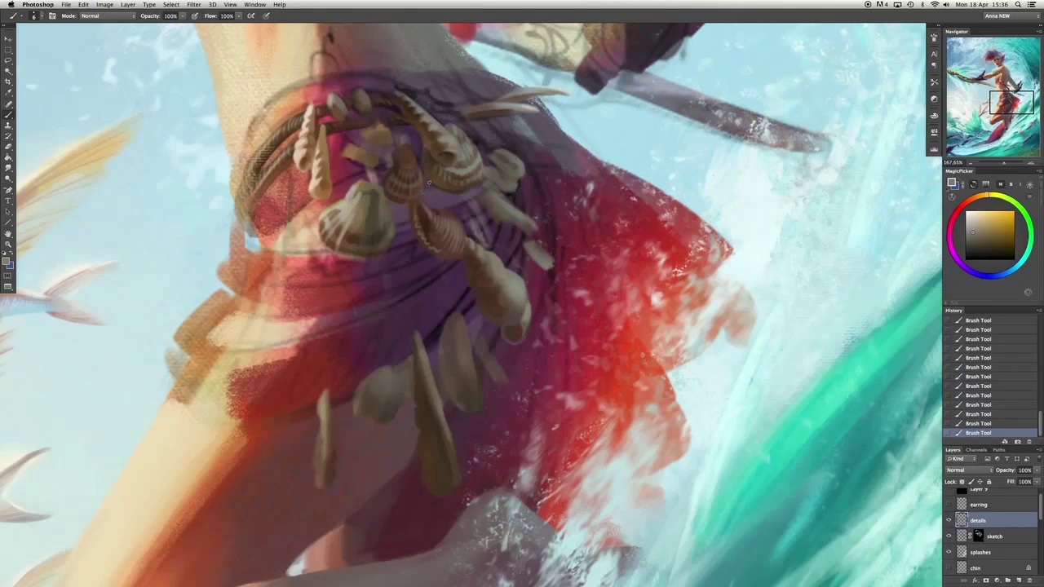
# Sample dark brown, light ochre and reddish shell tones, undoing stray strokes.
pyautogui.keyDown('alt'); pyautogui.click(418, 208); pyautogui.keyUp('alt')
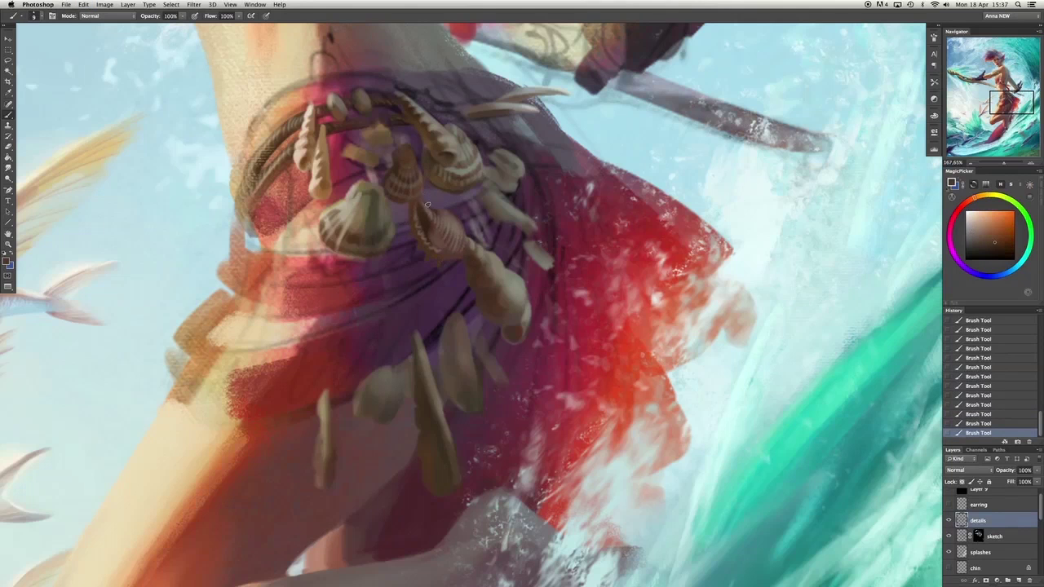
pyautogui.keyDown('alt'); pyautogui.click(426, 205); pyautogui.keyUp('alt')
pyautogui.keyDown('alt'); pyautogui.click(454, 250); pyautogui.keyUp('alt')
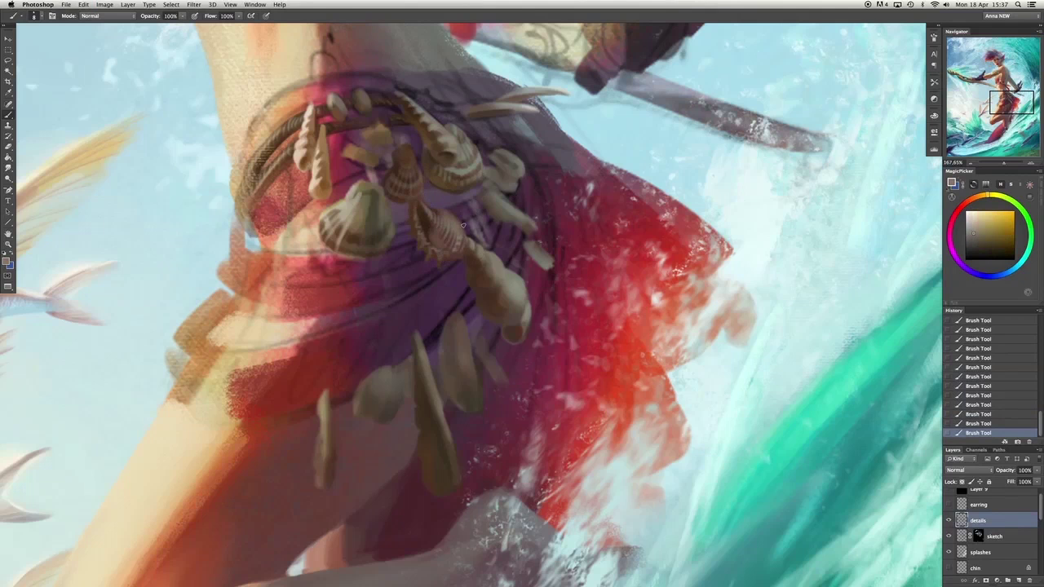
pyautogui.keyDown('alt'); pyautogui.click(454, 232); pyautogui.keyUp('alt')
pyautogui.keyDown('alt'); pyautogui.click(441, 242); pyautogui.keyUp('alt')
pyautogui.keyDown('alt'); pyautogui.click(433, 213); pyautogui.keyUp('alt')
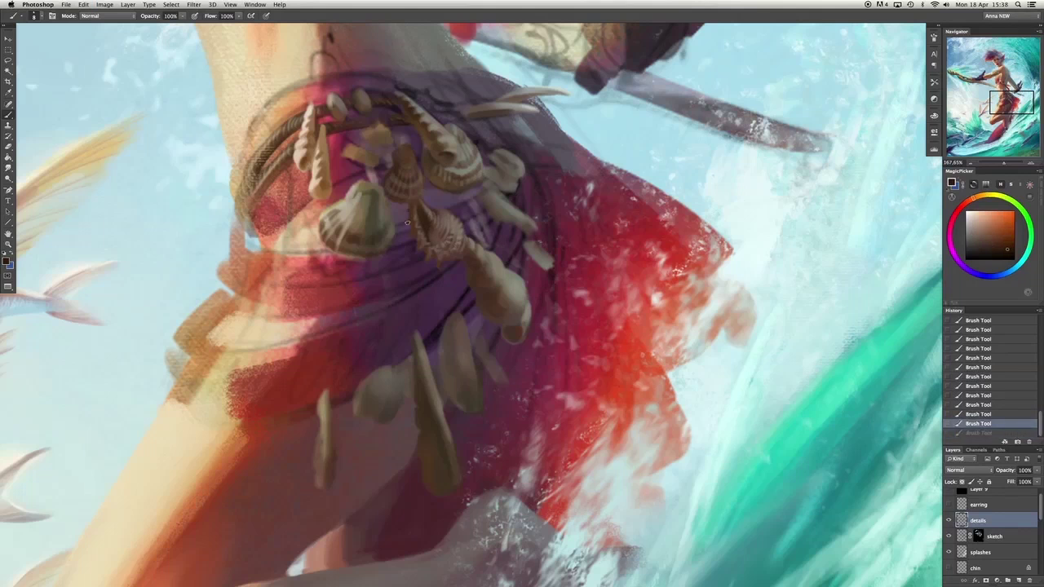
pyautogui.keyDown('alt'); pyautogui.click(497, 270); pyautogui.keyUp('alt')
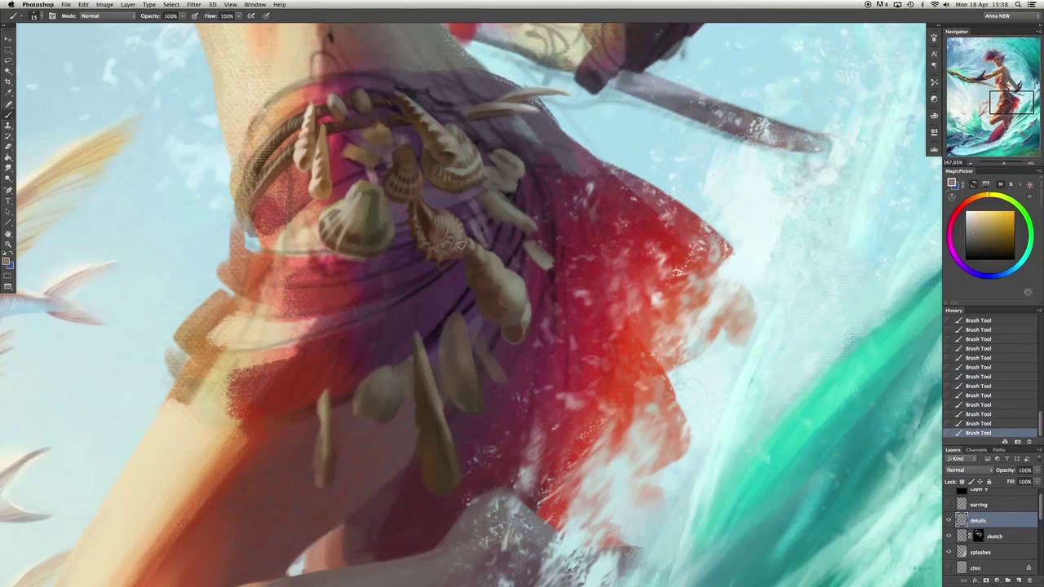
pyautogui.keyDown('alt'); pyautogui.click(411, 238); pyautogui.keyUp('alt')
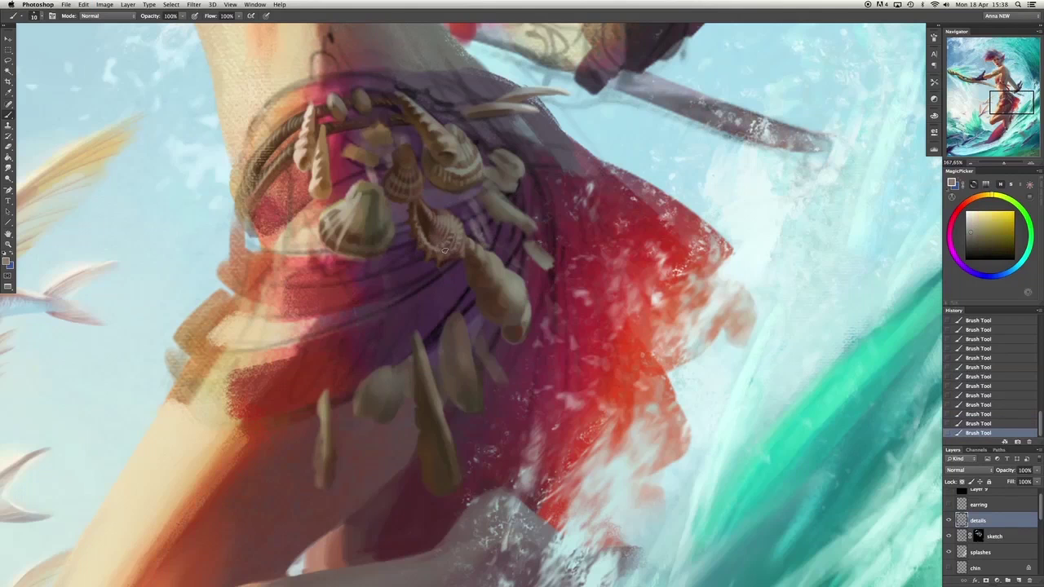
pyautogui.press('super+z')
pyautogui.keyDown('alt'); pyautogui.click(453, 236); pyautogui.keyUp('alt')
pyautogui.press('super+z')
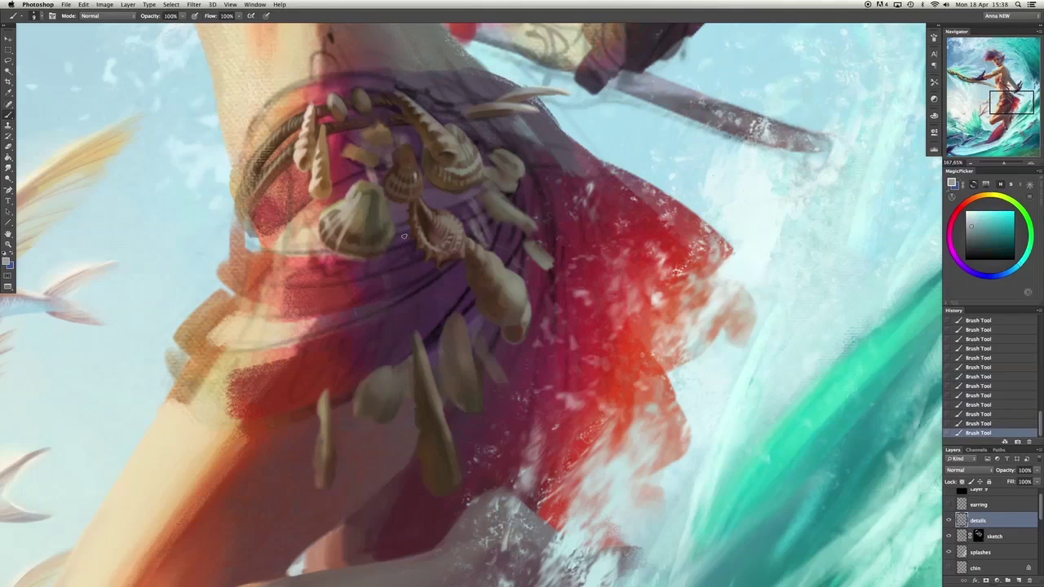
pyautogui.press('super+alt+z')
pyautogui.press('super+alt+z')
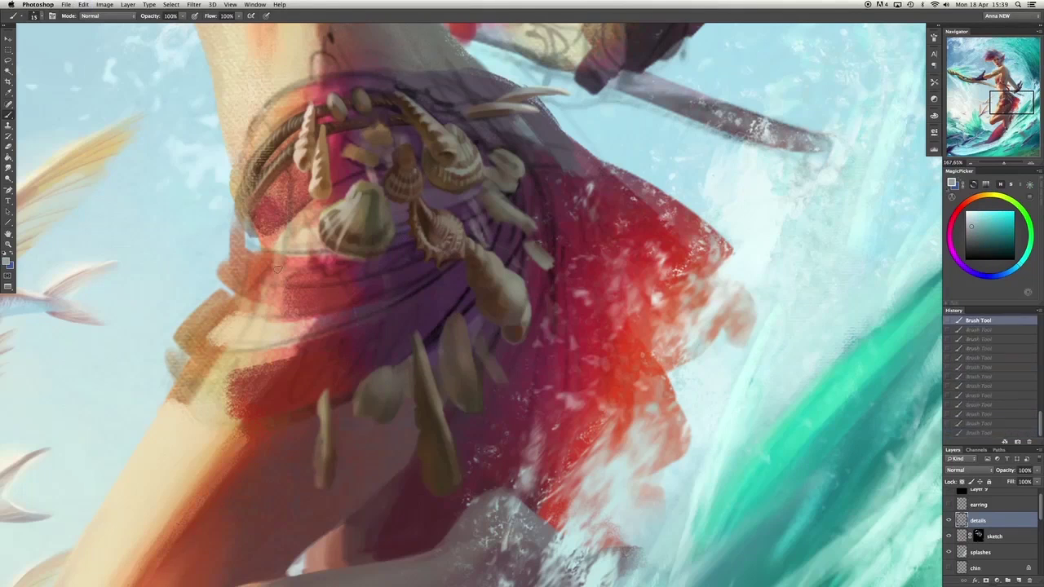
# Paint a short stroke on a left shell and refine it with tan and orange tones.
pyautogui.keyDown('alt'); pyautogui.click(429, 220); pyautogui.keyUp('alt')
pyautogui.keyDown('alt'); pyautogui.click(335, 240); pyautogui.keyUp('alt')
pyautogui.moveTo(330, 249); pyautogui.dragTo(359, 257)
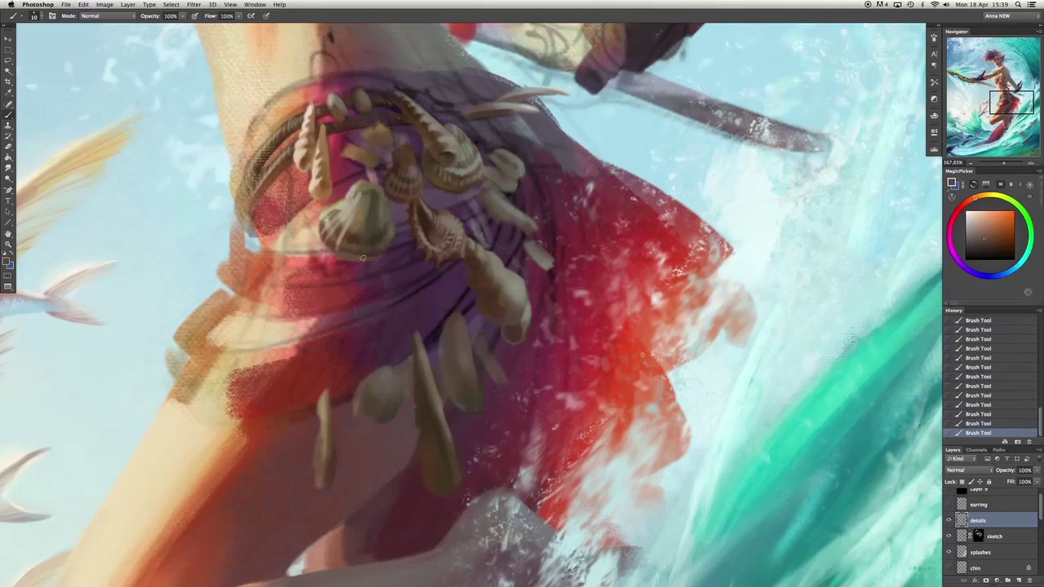
pyautogui.keyDown('alt'); pyautogui.click(387, 216); pyautogui.keyUp('alt')
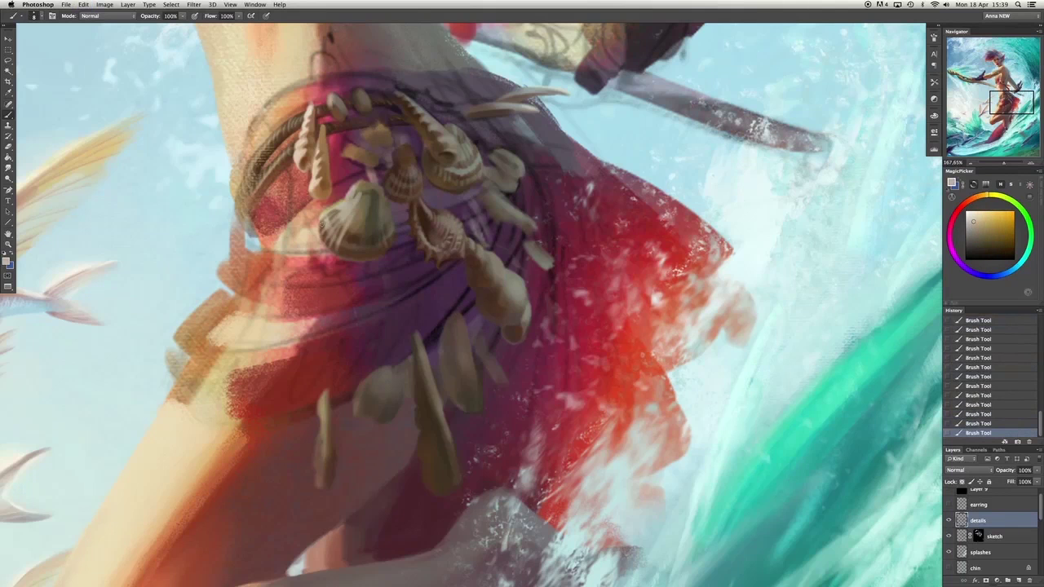
pyautogui.keyDown('alt'); pyautogui.click(335, 213); pyautogui.keyUp('alt')
pyautogui.keyDown('alt'); pyautogui.click(302, 131); pyautogui.keyUp('alt')
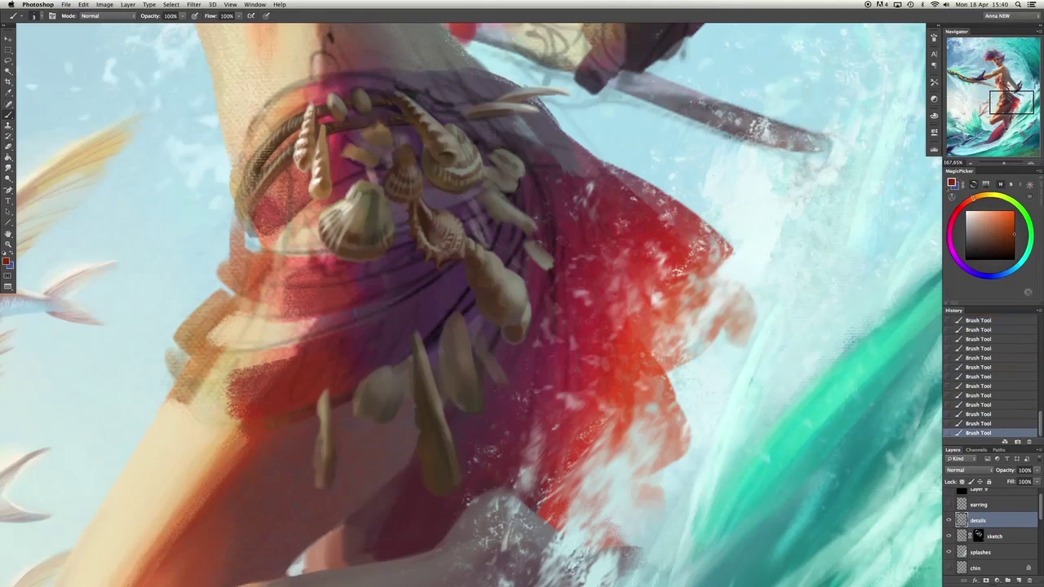
pyautogui.keyDown('alt'); pyautogui.click(316, 191); pyautogui.keyUp('alt')
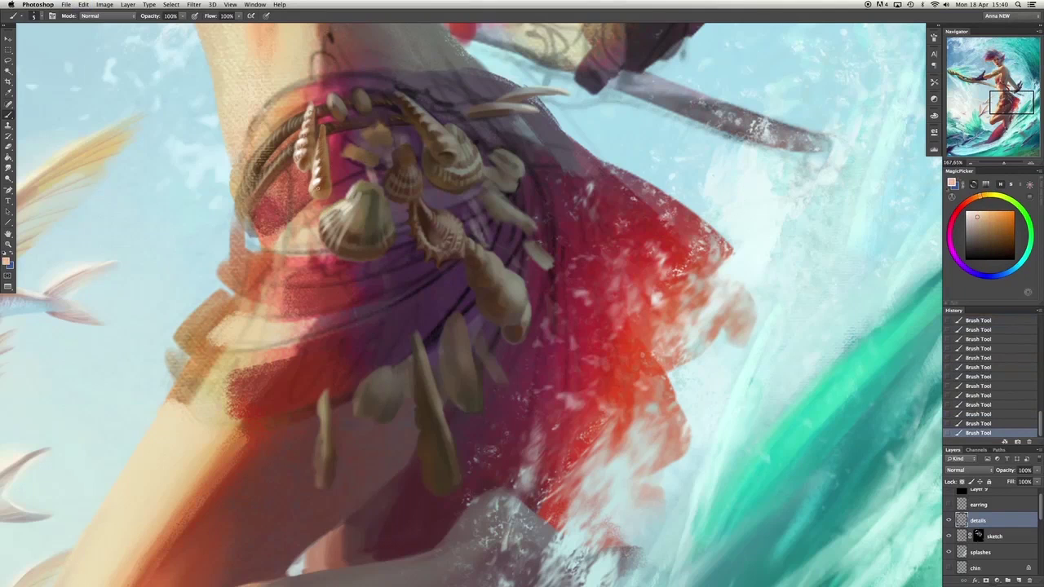
pyautogui.keyDown('alt'); pyautogui.click(328, 163); pyautogui.keyUp('alt')
pyautogui.hotkey('ctrl', 'alt', 'z')
pyautogui.hotkey('ctrl', 'alt', 'z')
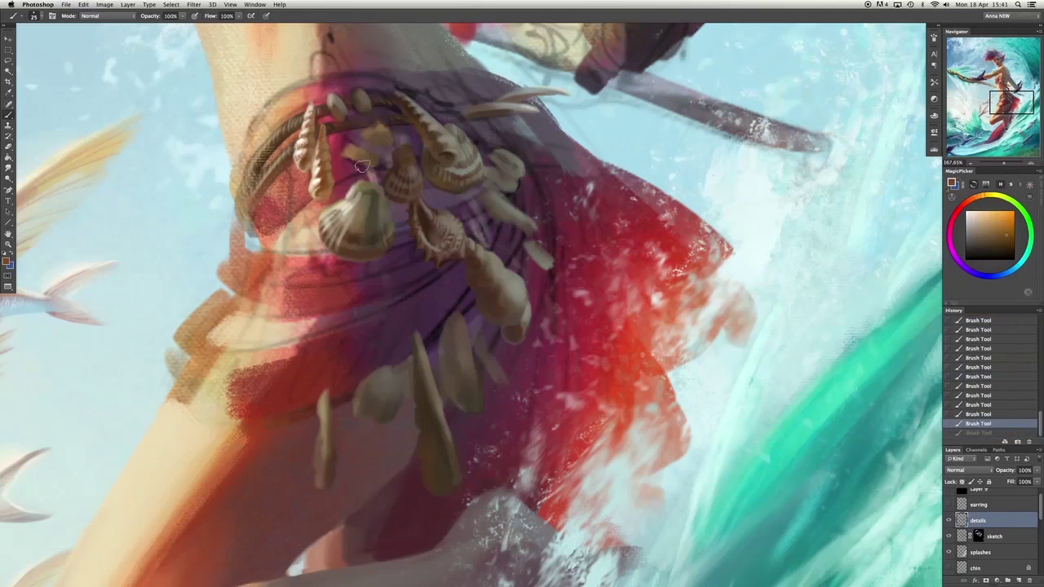
pyautogui.hotkey('ctrl', 'shift', 'z')
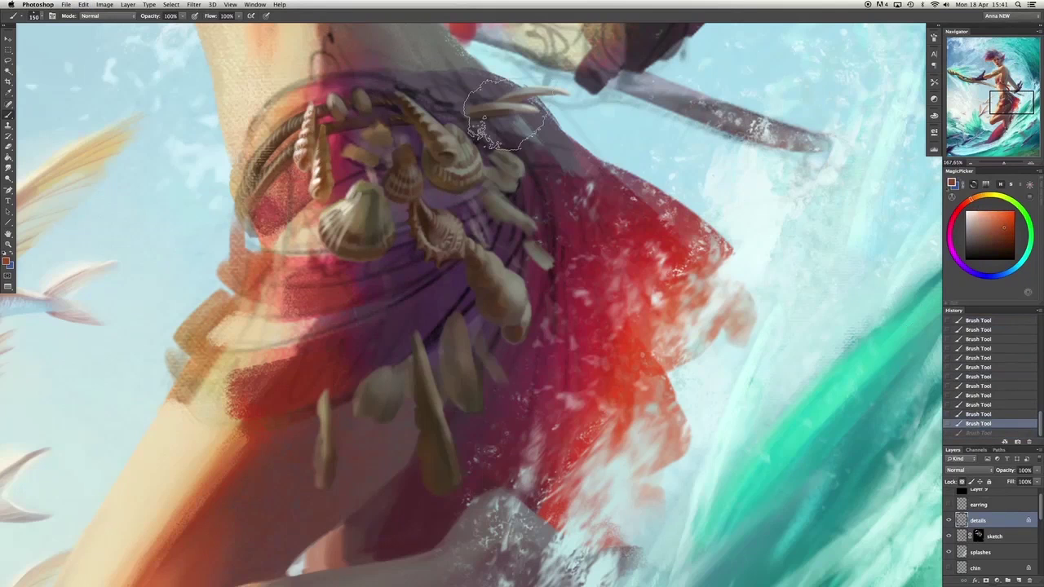
pyautogui.keyDown('alt'); pyautogui.click(449, 205); pyautogui.keyUp('alt')
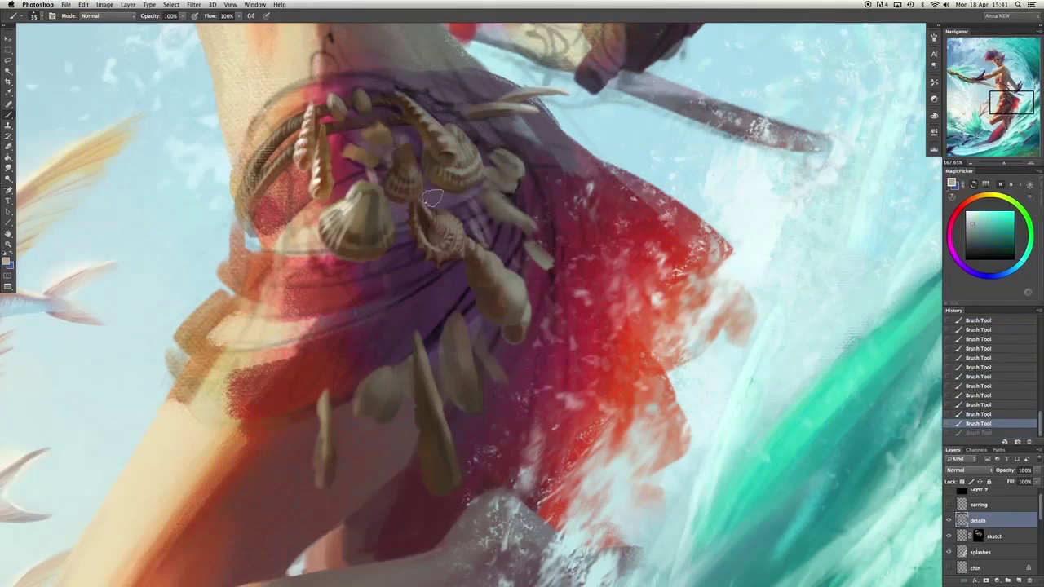
pyautogui.hotkey('ctrl', 'shift', 'z')
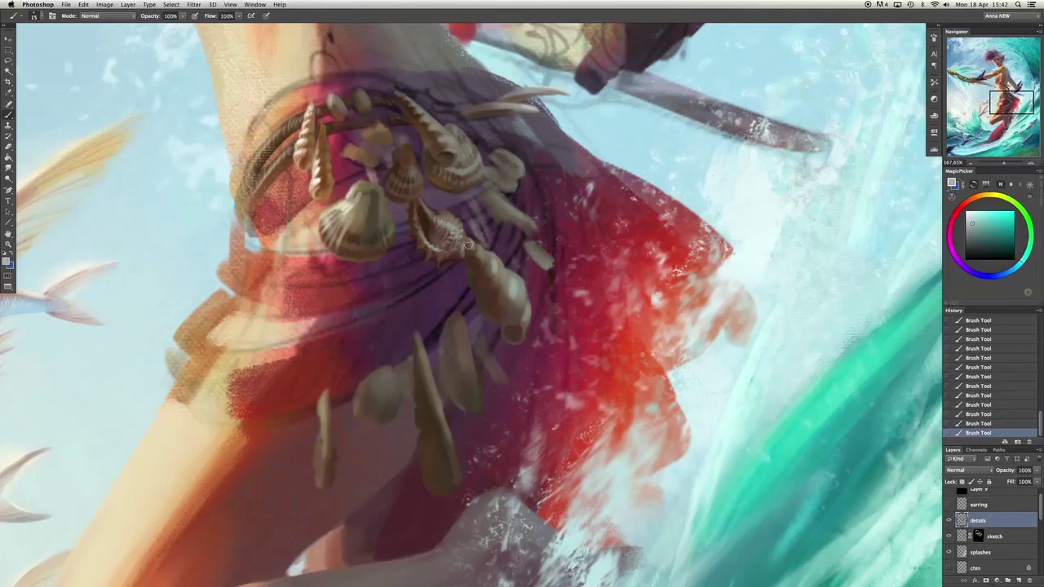
# Darken the upper shells, then add a new Overlay layer clipped to details.
pyautogui.moveTo(424, 135); pyautogui.dragTo(461, 102)
pyautogui.hotkey('ctrl', 'shift', 'alt', 'n')
pyautogui.hotkey('ctrl', 'alt', 'g')
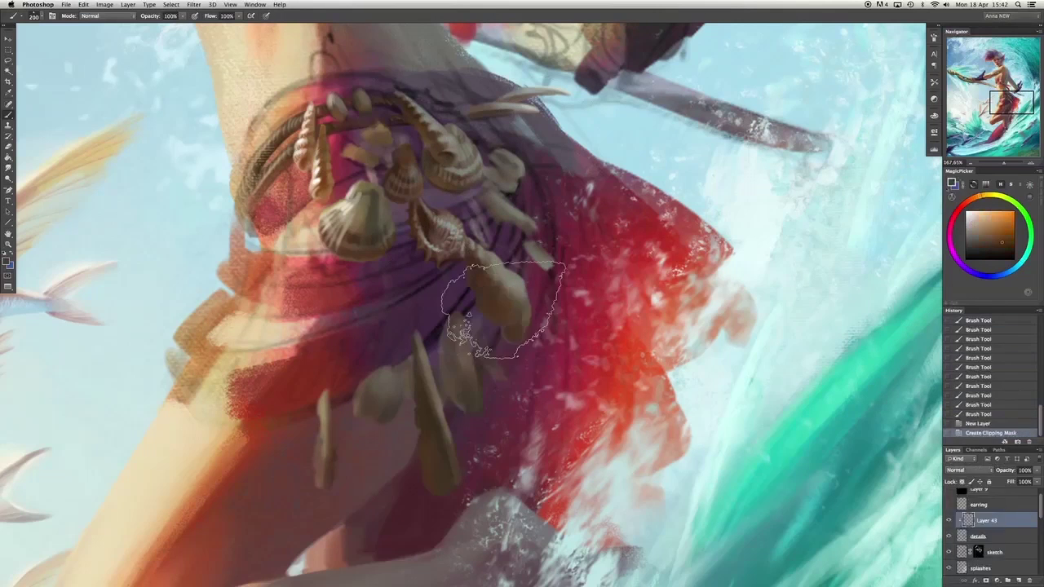
pyautogui.hotkey('shift', 'alt', 'o')
# Erase parts of the overlay and brush a pale yellow glow over the shells.
pyautogui.press('e')
pyautogui.moveTo(489, 327)
pyautogui.mouseDown()
pyautogui.moveTo(563, 359)
pyautogui.moveTo(286, 457)
pyautogui.moveTo(506, 286)
pyautogui.moveTo(616, 106)
pyautogui.mouseUp()
pyautogui.press('b')
pyautogui.moveTo(428, 229)
pyautogui.mouseDown()
pyautogui.moveTo(399, 126)
pyautogui.moveTo(412, 94)
pyautogui.mouseUp()
pyautogui.moveTo(392, 146)
pyautogui.mouseDown()
pyautogui.moveTo(368, 196)
pyautogui.moveTo(489, 123)
pyautogui.moveTo(530, 187)
pyautogui.mouseUp()
pyautogui.keyDown('alt'); pyautogui.click(371, 208); pyautogui.keyUp('alt')
pyautogui.press(']')
pyautogui.press(']')
pyautogui.press(']')
pyautogui.press(']')
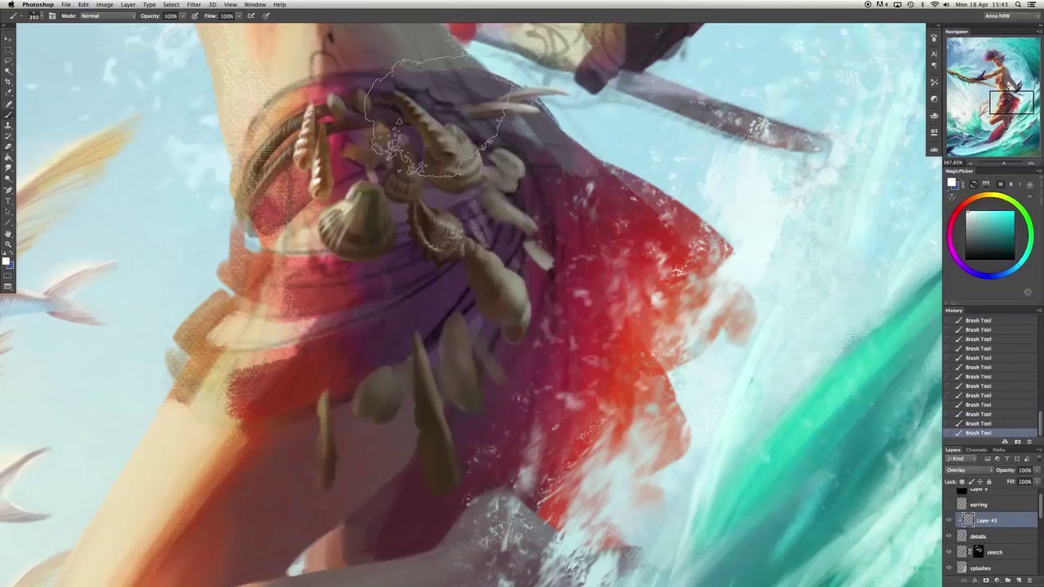
pyautogui.moveTo(424, 147); pyautogui.dragTo(412, 196)
# Paint orange and red overlay tones on the shells, undoing a teal stroke.
pyautogui.keyDown('alt'); pyautogui.click(326, 187); pyautogui.keyUp('alt')
pyautogui.press('[')
pyautogui.hotkey('ctrl', 'alt', 'z')
pyautogui.hotkey('ctrl', 'alt', 'z')
pyautogui.hotkey('ctrl', 'alt', 'z')
pyautogui.hotkey('ctrl', 'alt', 'z')
pyautogui.hotkey('ctrl', 'alt', 'z')
pyautogui.hotkey('ctrl', 'alt', 'z')
pyautogui.hotkey('ctrl', 'alt', 'z')
pyautogui.hotkey('ctrl', 'alt', 'z')
pyautogui.hotkey('ctrl', 'alt', 'z')
pyautogui.hotkey('ctrl', 'alt', 'z')
pyautogui.hotkey('ctrl', 'alt', 'z')
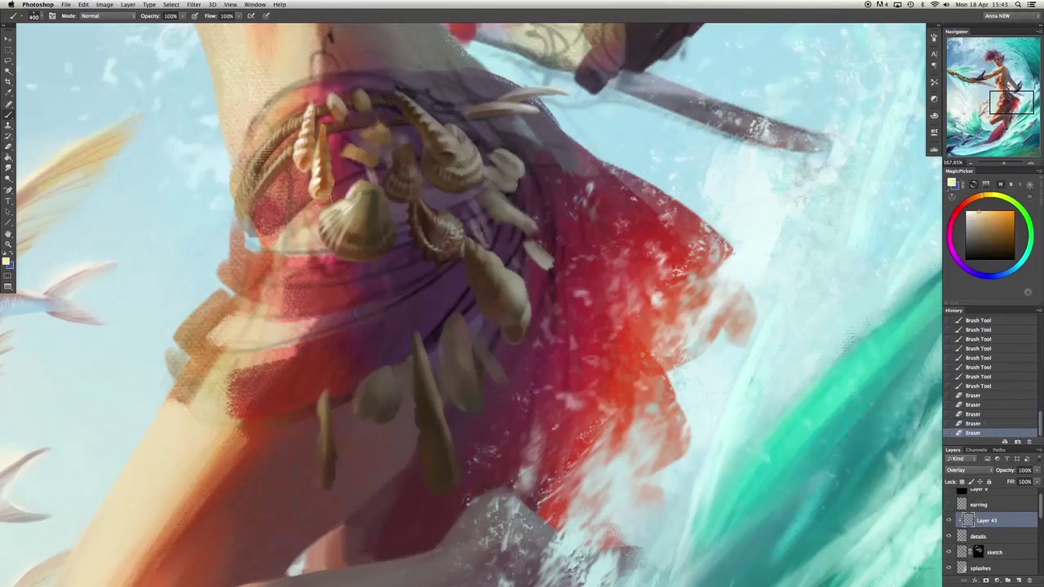
pyautogui.press('[')
pyautogui.press('[')
pyautogui.press('[')
pyautogui.moveTo(310, 408); pyautogui.dragTo(291, 430)
pyautogui.scroll(10, 291, 430)
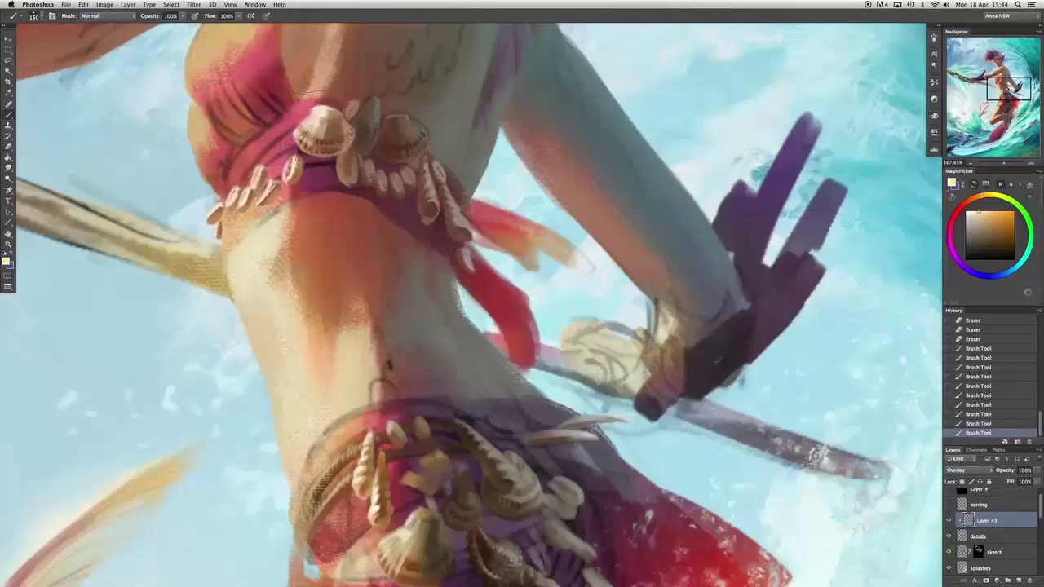
pyautogui.keyDown('alt'); pyautogui.click(381, 106); pyautogui.keyUp('alt')
pyautogui.keyDown('alt'); pyautogui.click(384, 204); pyautogui.keyUp('alt')
pyautogui.moveTo(383, 204); pyautogui.dragTo(490, 47)
pyautogui.hotkey('ctrl', 'alt', 'z')
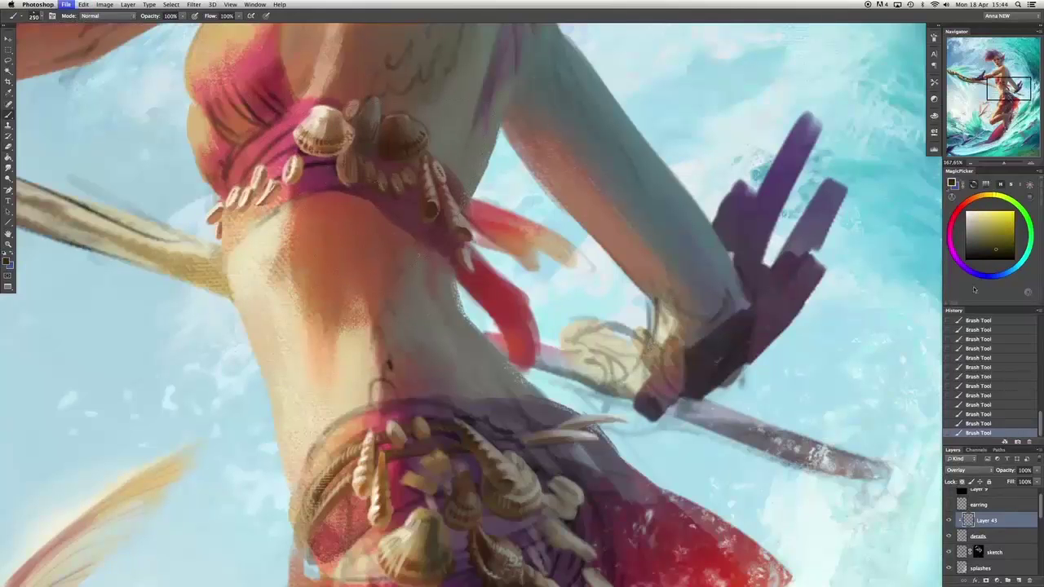
# Erase skirt shading with a 250 px eraser and merge Layer 43 into details.
pyautogui.keyDown('alt'); pyautogui.click(890, 225); pyautogui.keyUp('alt')
pyautogui.keyDown('alt'); pyautogui.click(412, 139); pyautogui.keyUp('alt')
pyautogui.press('[')
pyautogui.press('[')
pyautogui.press('[')
pyautogui.press('[')
pyautogui.press('[')
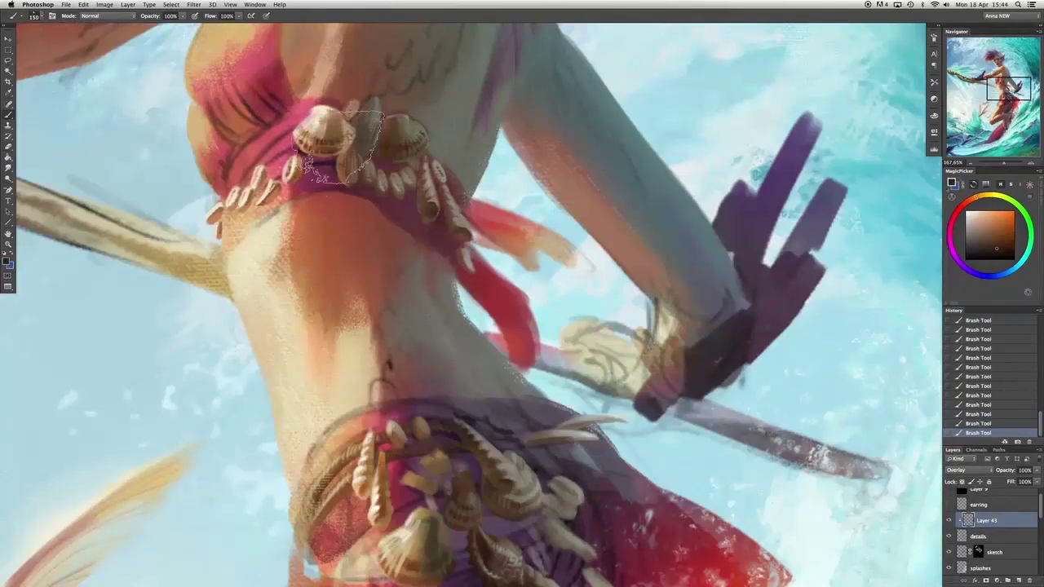
pyautogui.hotkey('ctrl', 'alt', 'z')
pyautogui.scroll(-5, 425, 287)
pyautogui.press(']')
pyautogui.press(']')
pyautogui.press(']')
pyautogui.press(']')
pyautogui.press(']')
pyautogui.press(']')
pyautogui.press(']')
pyautogui.press(']')
pyautogui.moveTo(1035, 481); pyautogui.dragTo(1026, 482)
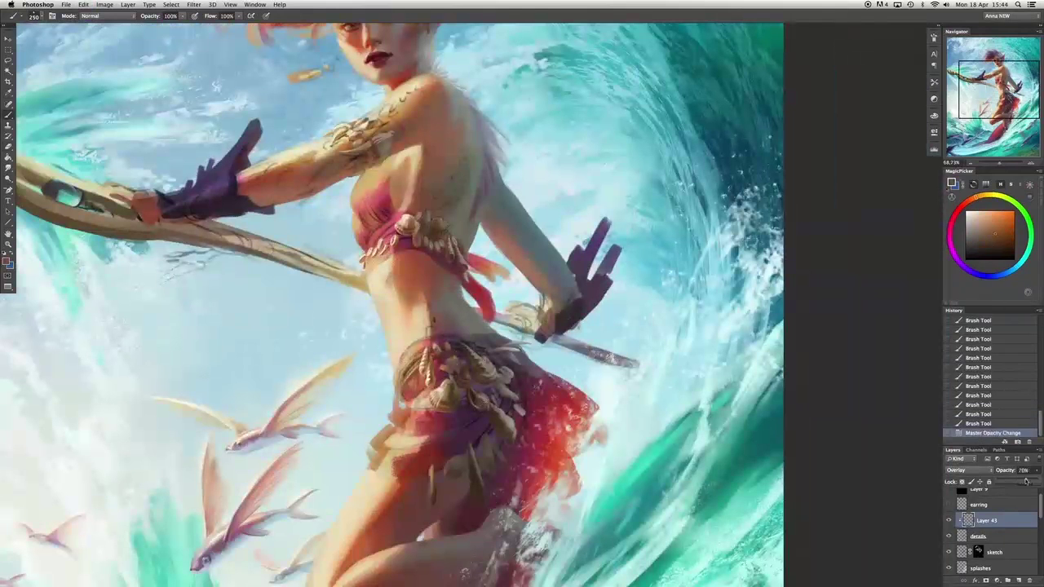
pyautogui.moveTo(424, 432); pyautogui.dragTo(497, 384)
pyautogui.moveTo(457, 416)
pyautogui.mouseDown()
pyautogui.moveTo(509, 380)
pyautogui.moveTo(510, 391)
pyautogui.mouseUp()
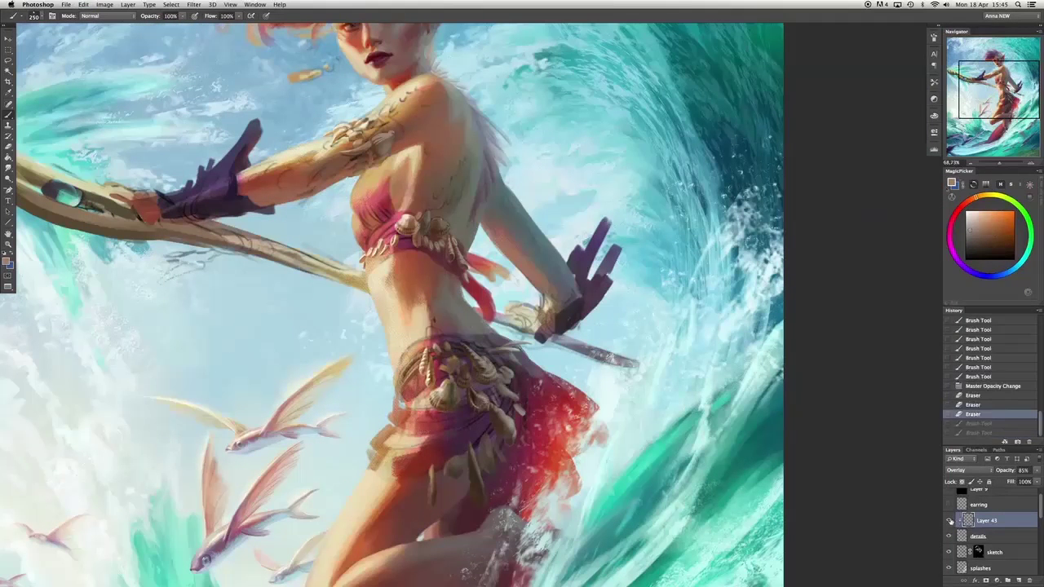
pyautogui.moveTo(1034, 482); pyautogui.dragTo(1026, 479)
pyautogui.hotkey('ctrl', 'e')
pyautogui.scroll(3, 466, 490)
pyautogui.press('[')
pyautogui.press('[')
pyautogui.press('[')
pyautogui.press('[')
pyautogui.press('[')
pyautogui.press('[')
# Paint strokes on the skirt with a 90 px brush.
pyautogui.moveTo(497, 359); pyautogui.dragTo(534, 310)
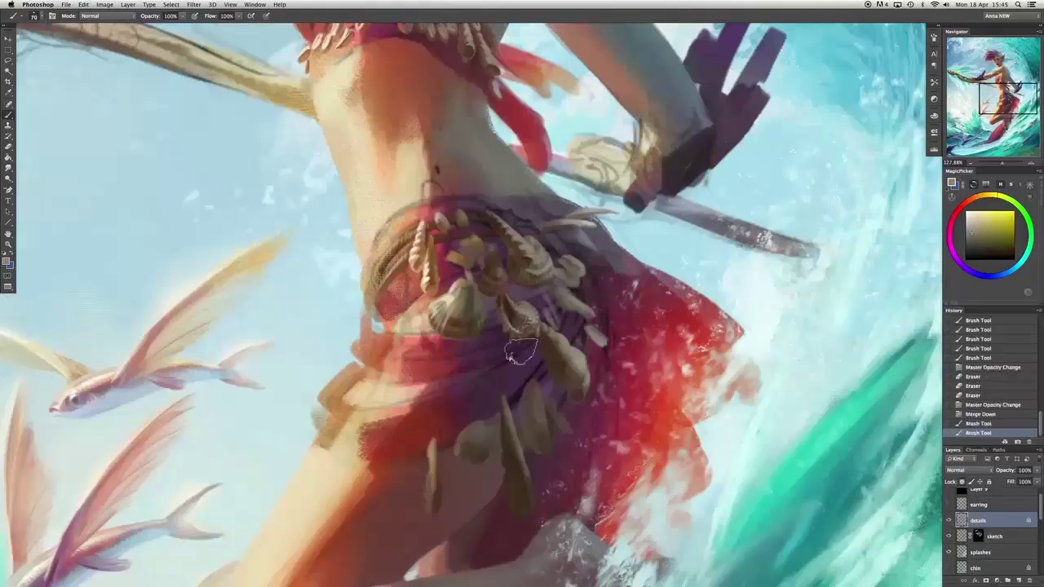
pyautogui.moveTo(473, 343)
pyautogui.mouseDown()
pyautogui.moveTo(558, 257)
pyautogui.moveTo(499, 264)
pyautogui.mouseUp()
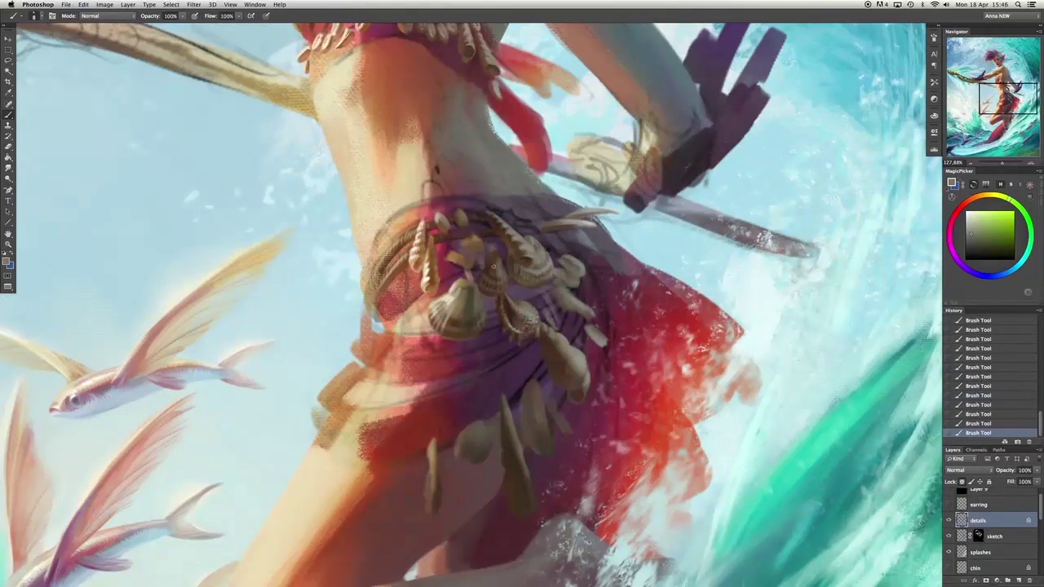
pyautogui.scroll(-3, 593, 333)
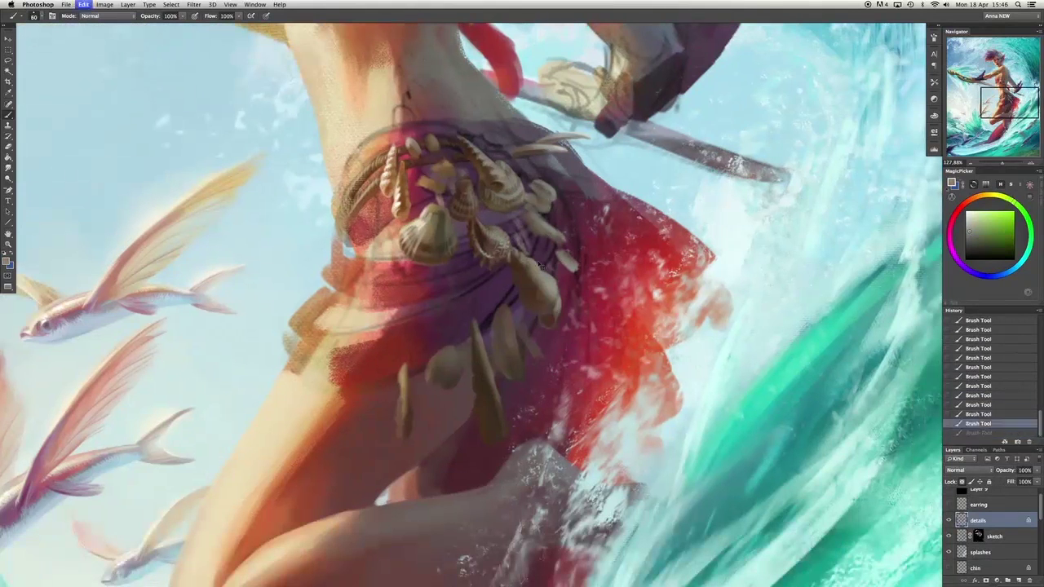
pyautogui.hotkey('ctrl', 'z')
pyautogui.hotkey('ctrl', 'shift', 'z')
# Dab yellow and light beige touches on the lower belt shells.
pyautogui.keyDown('alt'); pyautogui.click(508, 261); pyautogui.keyUp('alt')
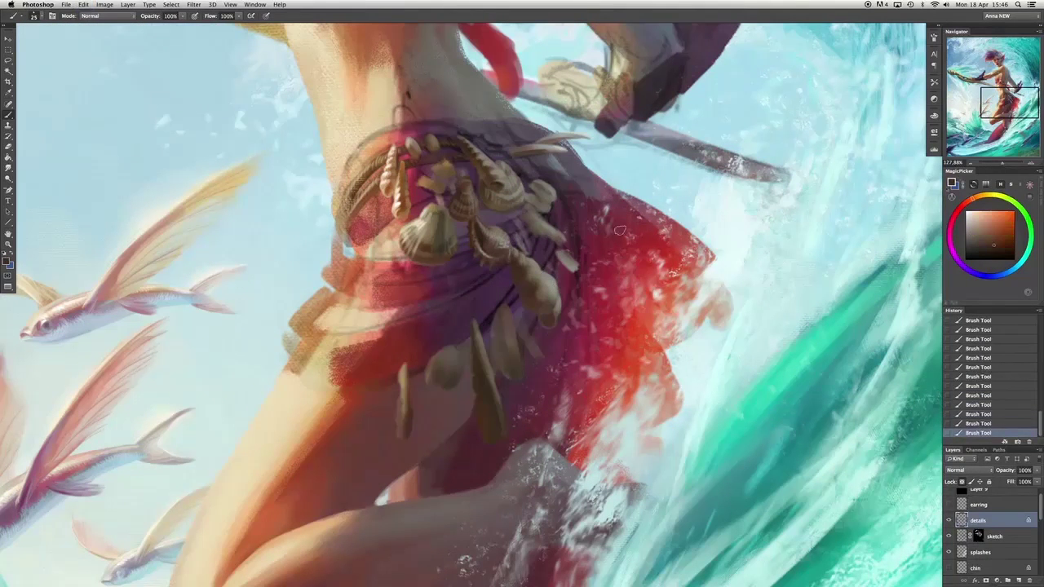
pyautogui.keyDown('alt'); pyautogui.click(533, 239); pyautogui.keyUp('alt')
pyautogui.moveTo(481, 377); pyautogui.dragTo(489, 388)
pyautogui.keyDown('alt'); pyautogui.click(488, 381); pyautogui.keyUp('alt')
pyautogui.click(478, 250)
pyautogui.keyDown('alt'); pyautogui.click(550, 302); pyautogui.keyUp('alt')
pyautogui.hotkey('ctrl', 'alt', 'z')
pyautogui.hotkey('ctrl', 'alt', 'z')
pyautogui.press('[')
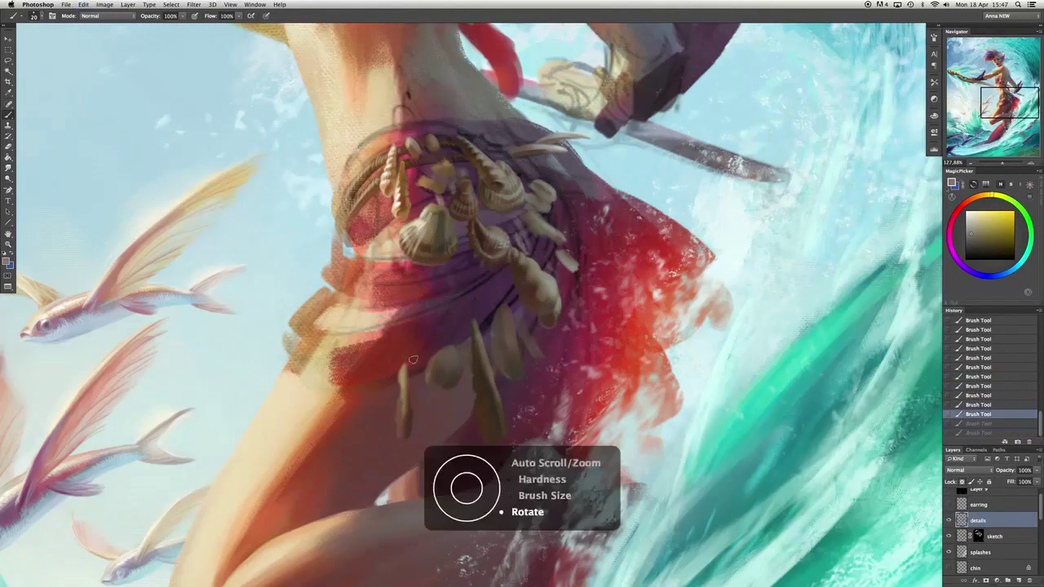
pyautogui.hotkey('ctrl', 'shift', 'z')
pyautogui.hotkey('ctrl', 'shift', 'z')
# Add small orange-brown and reddish-orange touches to the shells with a 25 px brush.
pyautogui.keyDown('alt'); pyautogui.click(408, 418); pyautogui.keyUp('alt')
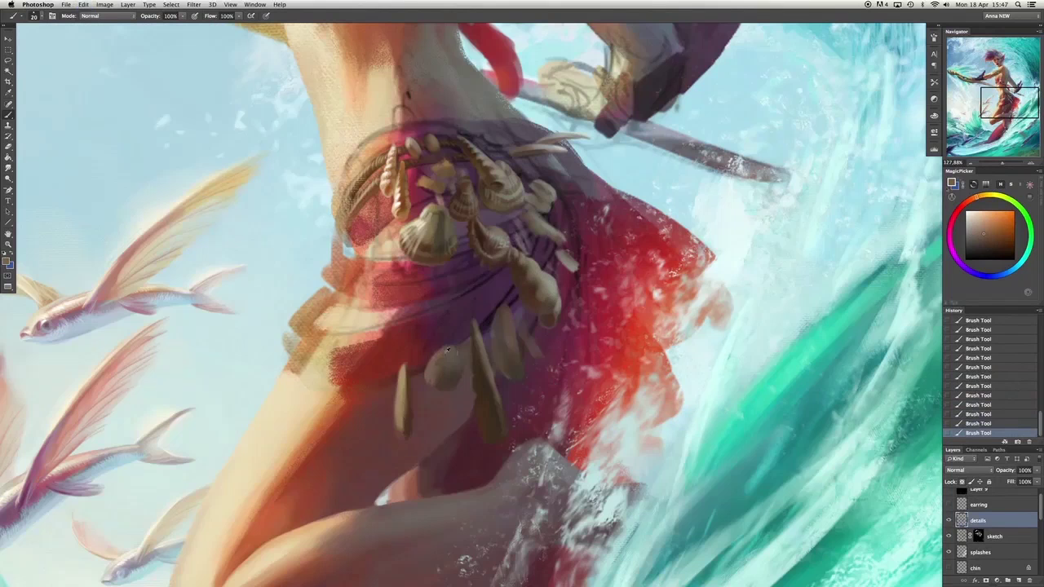
pyautogui.press(']')
pyautogui.keyDown('alt'); pyautogui.click(334, 431); pyautogui.keyUp('alt')
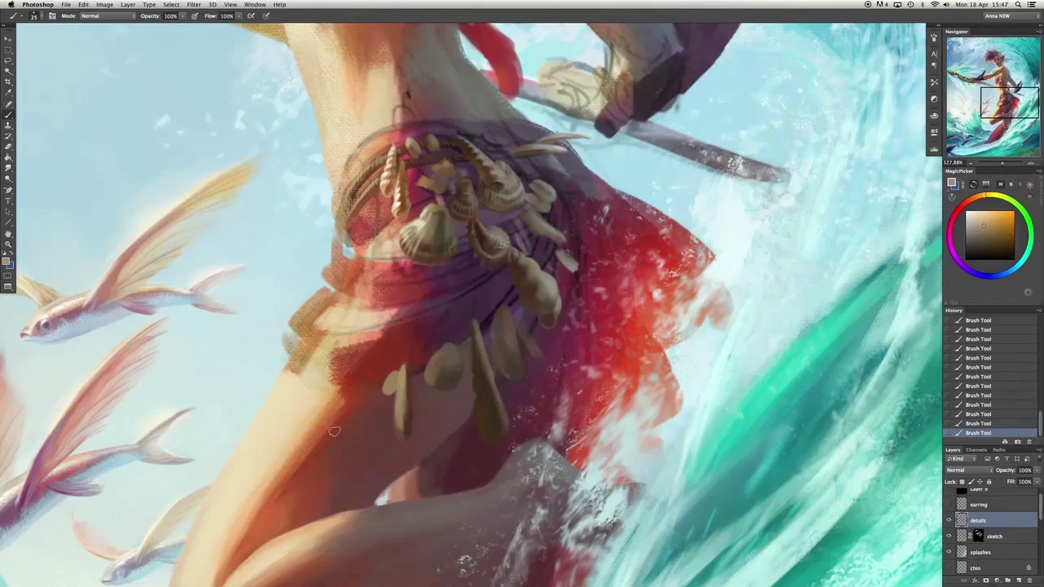
pyautogui.hotkey('ctrl', 'alt', 'z')
pyautogui.moveTo(522, 341); pyautogui.dragTo(534, 355)
pyautogui.keyDown('alt'); pyautogui.click(517, 336); pyautogui.keyUp('alt')
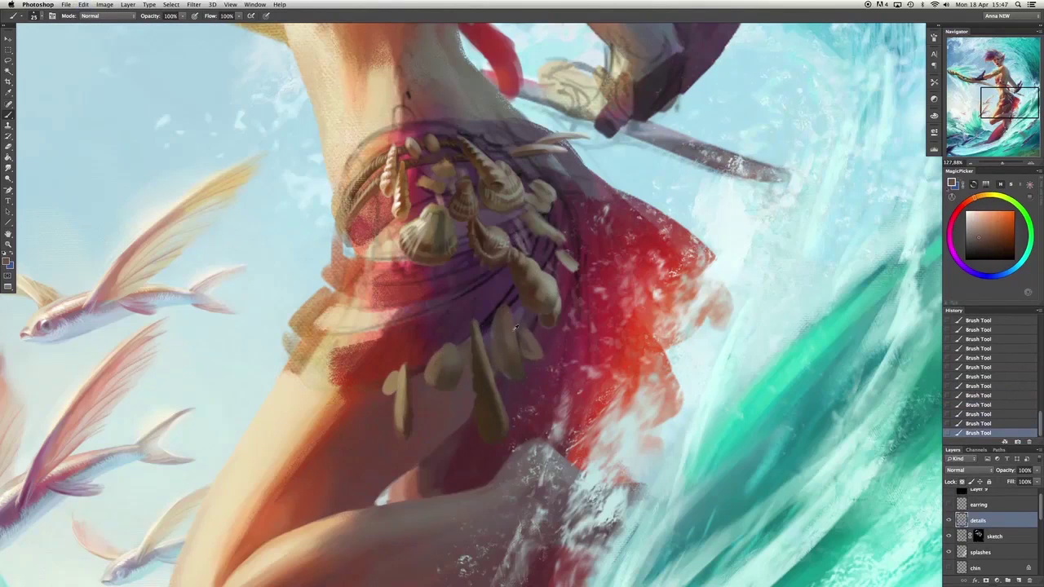
pyautogui.hotkey('ctrl', 'alt', 'z')
pyautogui.moveTo(478, 229)
pyautogui.mouseDown()
pyautogui.moveTo(502, 257)
pyautogui.moveTo(504, 230)
pyautogui.mouseUp()
pyautogui.hotkey('ctrl', 'alt', 'z')
# Cut the lassoed belt shell onto its own Layer 43 and paint strokes around it.
pyautogui.press('l')
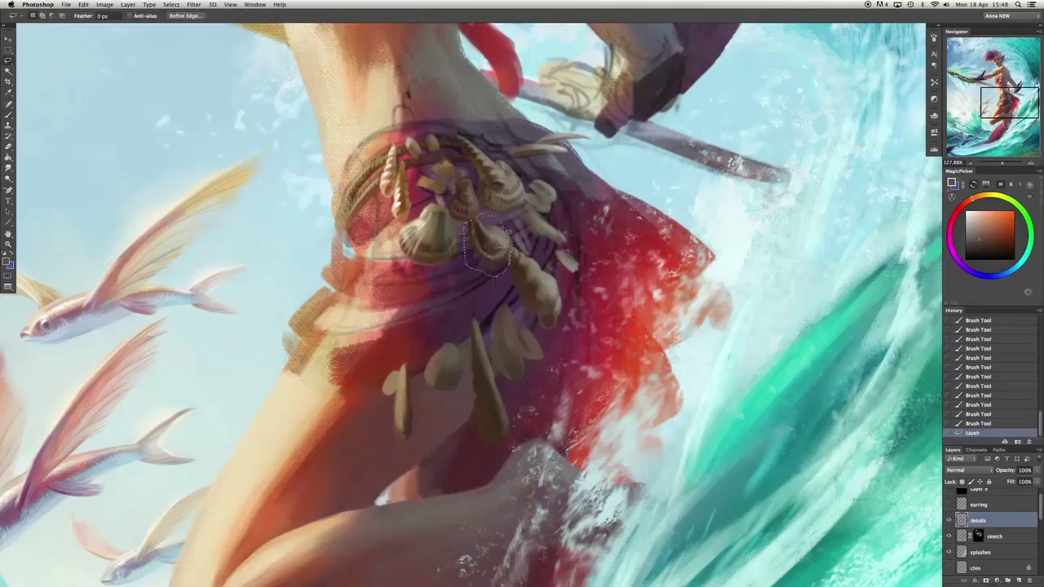
pyautogui.hotkey('ctrl', 'shift', 'j')
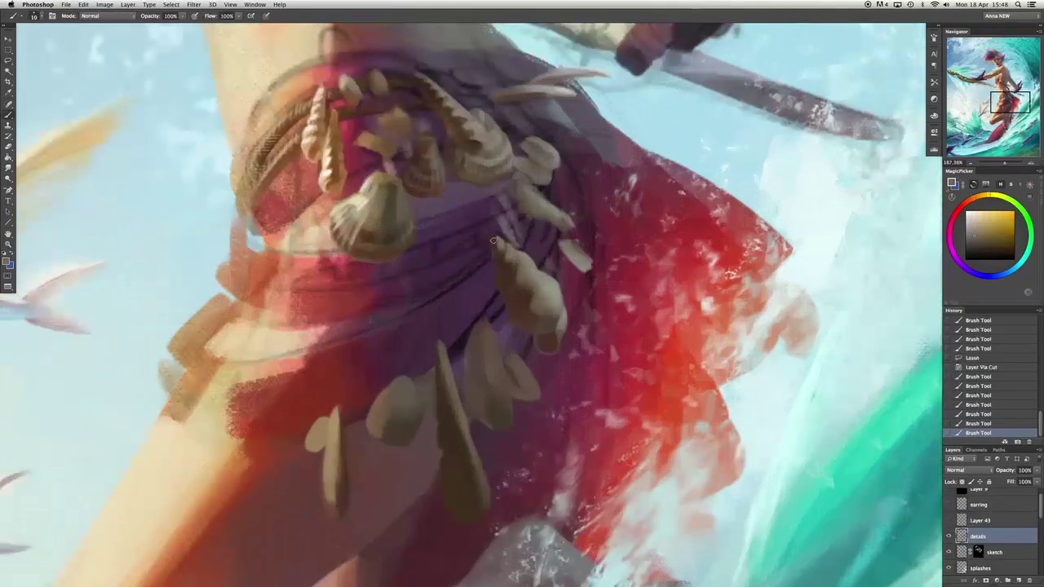
pyautogui.moveTo(493, 241); pyautogui.dragTo(499, 269)
# Try erasing part of the shell shading, then revert to before the erase.
pyautogui.keyDown('alt'); pyautogui.click(659, 247); pyautogui.keyUp('alt')
pyautogui.press('e')
pyautogui.moveTo(554, 195)
pyautogui.mouseDown()
pyautogui.moveTo(513, 186)
pyautogui.moveTo(520, 197)
pyautogui.moveTo(514, 181)
pyautogui.moveTo(552, 176)
pyautogui.moveTo(575, 217)
pyautogui.moveTo(516, 181)
pyautogui.mouseUp()
pyautogui.keyDown('alt'); pyautogui.click(538, 214); pyautogui.keyUp('alt')
pyautogui.keyDown('alt'); pyautogui.click(588, 187); pyautogui.keyUp('alt')
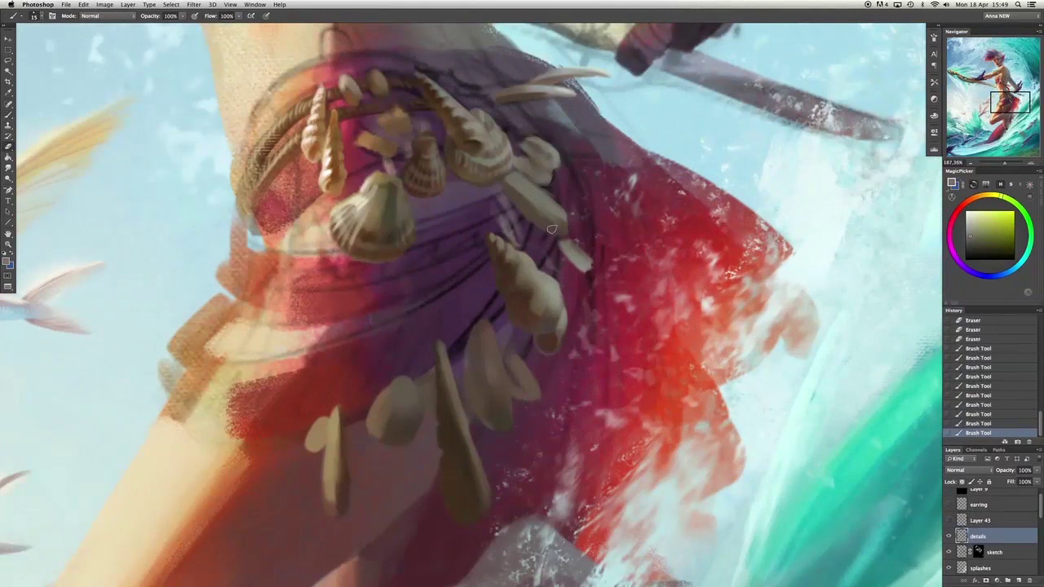
pyautogui.hotkey('ctrl', 'alt', 'z')
# Paint pale yellow-green light strokes beside the shells and settle on a pale yellow.
pyautogui.press('b')
pyautogui.keyDown('alt'); pyautogui.click(629, 149); pyautogui.keyUp('alt')
pyautogui.moveTo(604, 152); pyautogui.dragTo(575, 156)
pyautogui.moveTo(513, 174)
pyautogui.mouseDown()
pyautogui.moveTo(499, 205)
pyautogui.moveTo(508, 196)
pyautogui.mouseUp()
pyautogui.keyDown('alt'); pyautogui.click(513, 225); pyautogui.keyUp('alt')
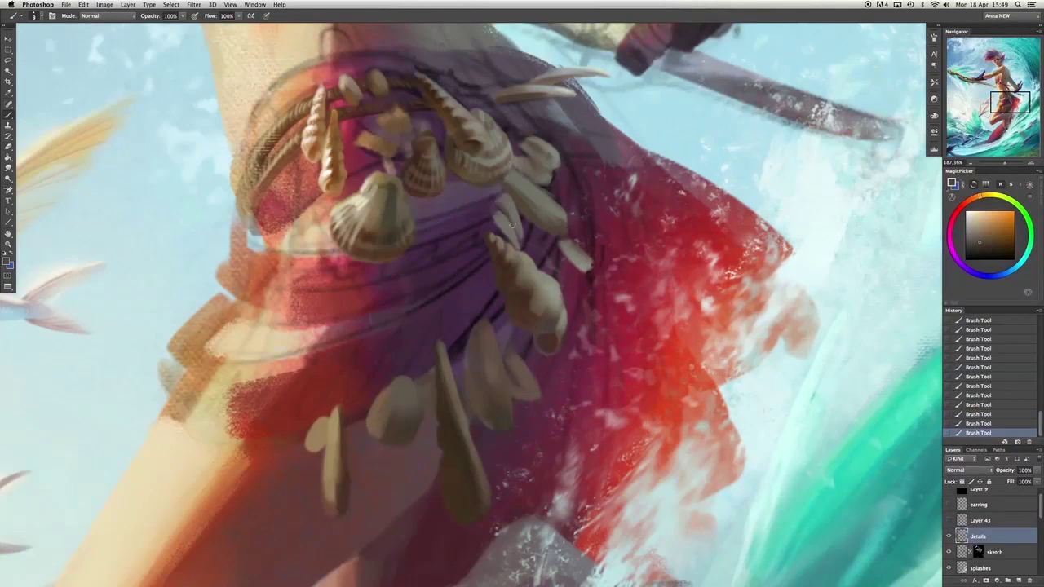
pyautogui.keyDown('alt'); pyautogui.click(486, 177); pyautogui.keyUp('alt')
pyautogui.keyDown('alt'); pyautogui.click(502, 229); pyautogui.keyUp('alt')
pyautogui.keyDown('alt'); pyautogui.click(535, 179); pyautogui.keyUp('alt')
pyautogui.keyDown('alt'); pyautogui.click(450, 194); pyautogui.keyUp('alt')
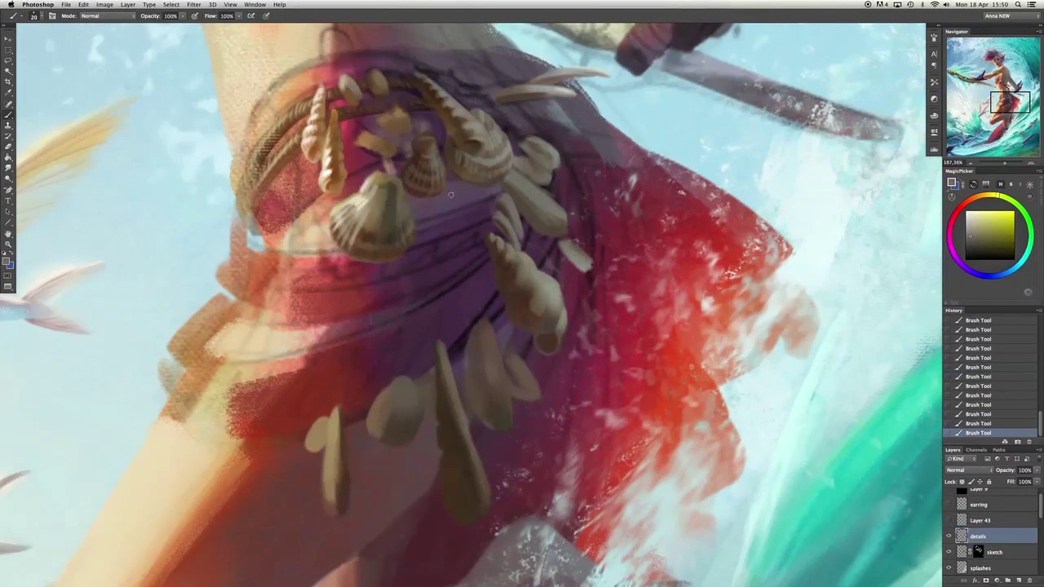
# Add brownish-orange strokes and dabs on the belt and hanging shells.
pyautogui.keyDown('alt'); pyautogui.click(509, 234); pyautogui.keyUp('alt')
pyautogui.moveTo(509, 237); pyautogui.dragTo(517, 219)
pyautogui.click(516, 213)
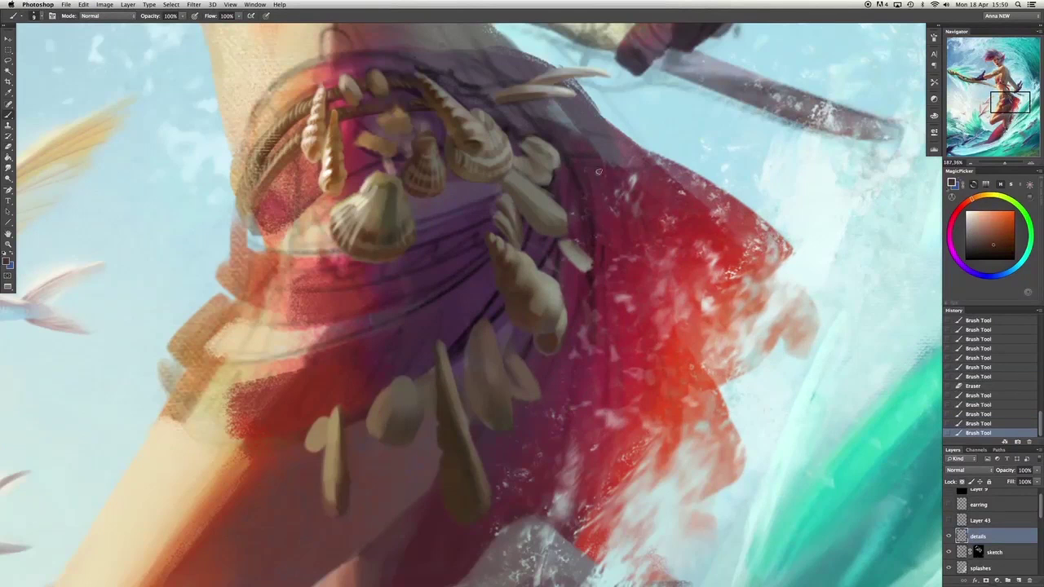
pyautogui.keyDown('alt'); pyautogui.click(521, 384); pyautogui.keyUp('alt')
pyautogui.click(523, 350)
pyautogui.keyDown('alt'); pyautogui.click(541, 314); pyautogui.keyUp('alt')
pyautogui.moveTo(543, 310); pyautogui.dragTo(562, 304)
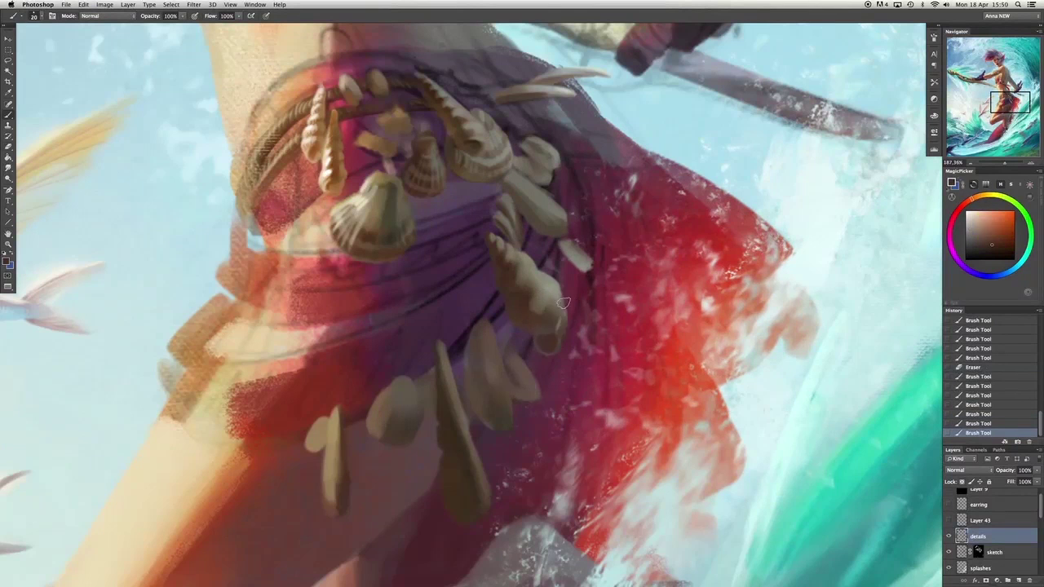
# Step back several history states and paint light orange highlights on the large left shell.
pyautogui.click(975, 368)
pyautogui.keyDown('alt'); pyautogui.click(408, 204); pyautogui.keyUp('alt')
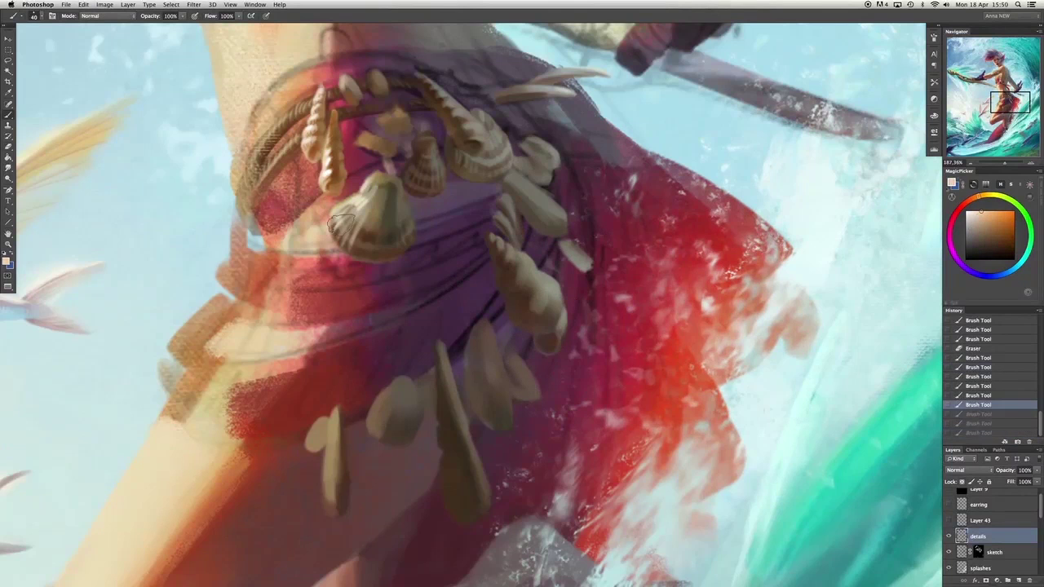
pyautogui.moveTo(330, 224); pyautogui.dragTo(352, 252)
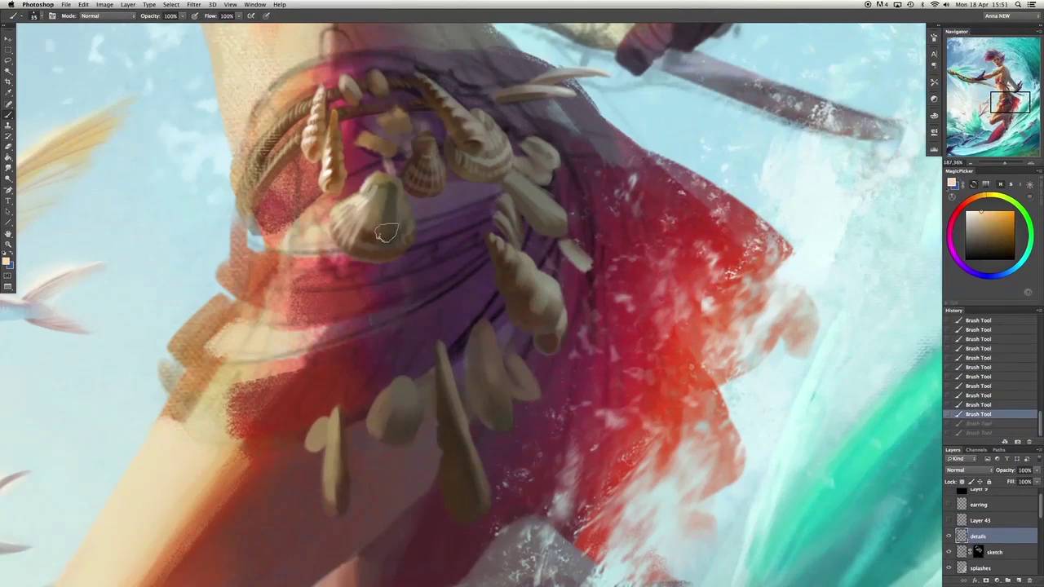
pyautogui.hscroll(2, 399, 334)
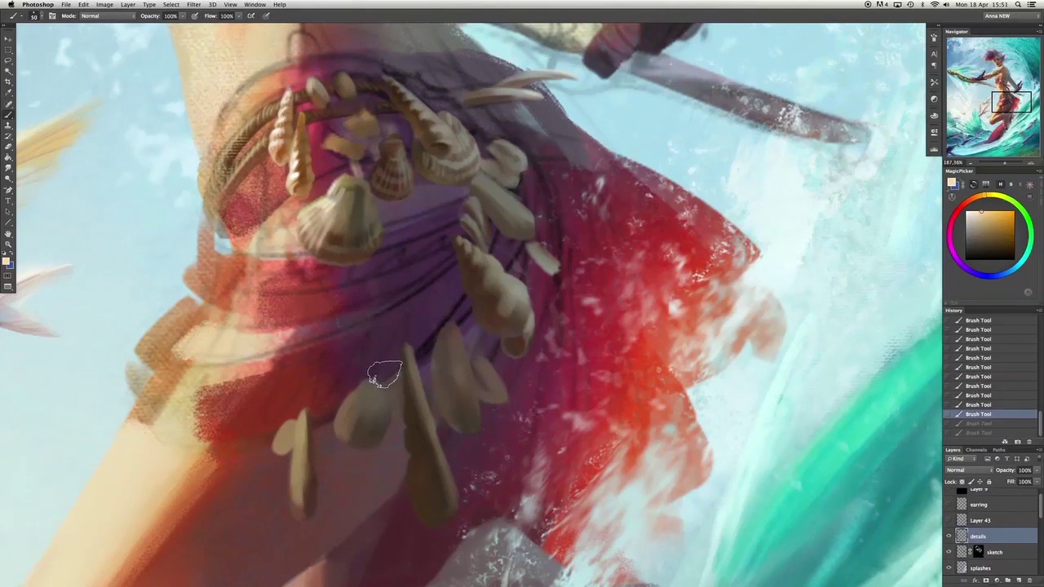
pyautogui.press('F5')
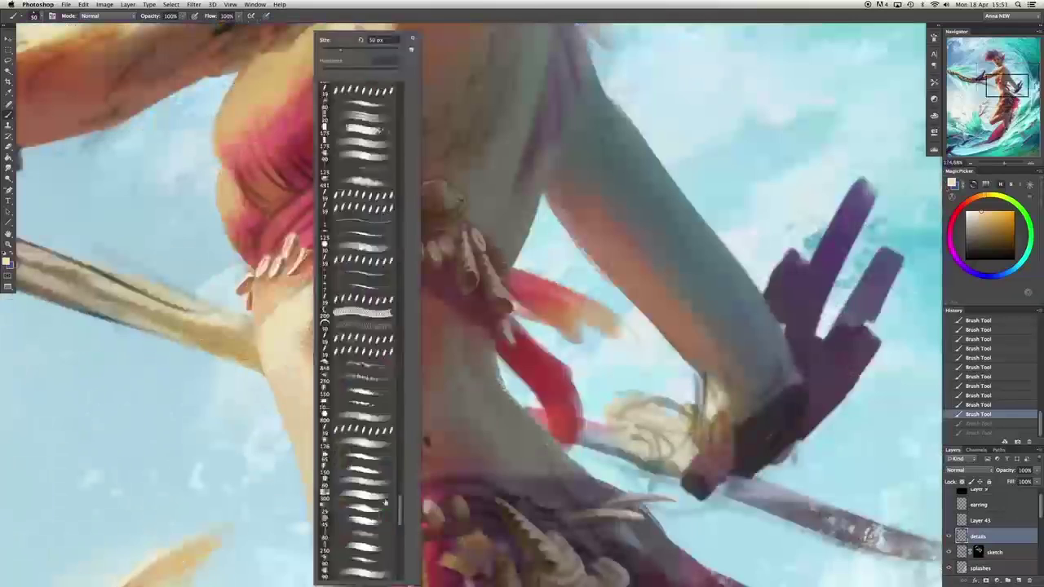
pyautogui.press('F5')
# Touch up the top's shells and the waist with light beige and orange skin tones.
pyautogui.keyDown('alt'); pyautogui.click(243, 316); pyautogui.keyUp('alt')
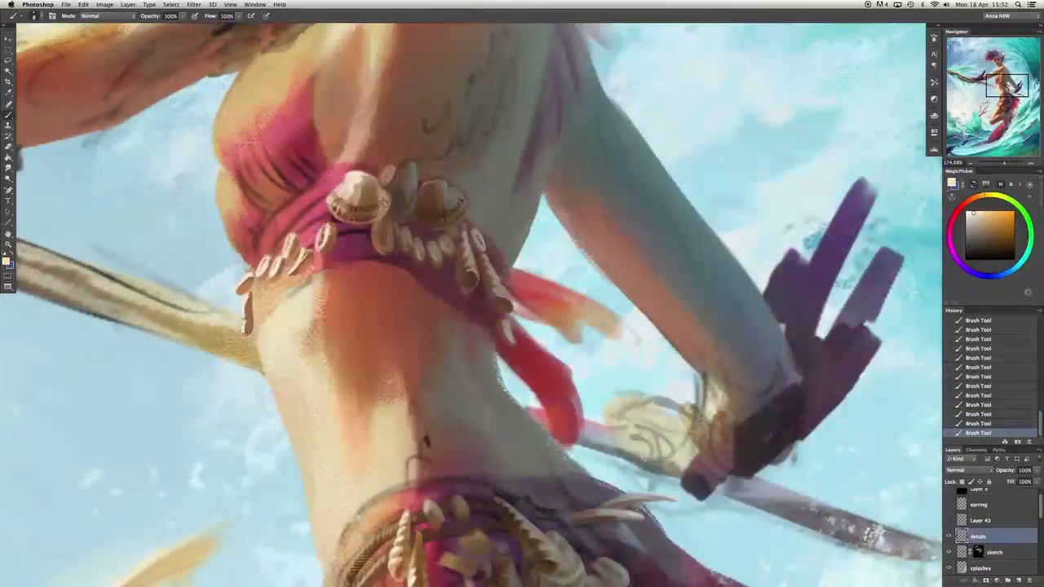
pyautogui.keyDown('alt'); pyautogui.click(248, 324); pyautogui.keyUp('alt')
pyautogui.keyDown('alt'); pyautogui.click(163, 341); pyautogui.keyUp('alt')
pyautogui.keyDown('alt'); pyautogui.click(237, 302); pyautogui.keyUp('alt')
pyautogui.click(237, 302)
pyautogui.keyDown('alt'); pyautogui.click(174, 296); pyautogui.keyUp('alt')
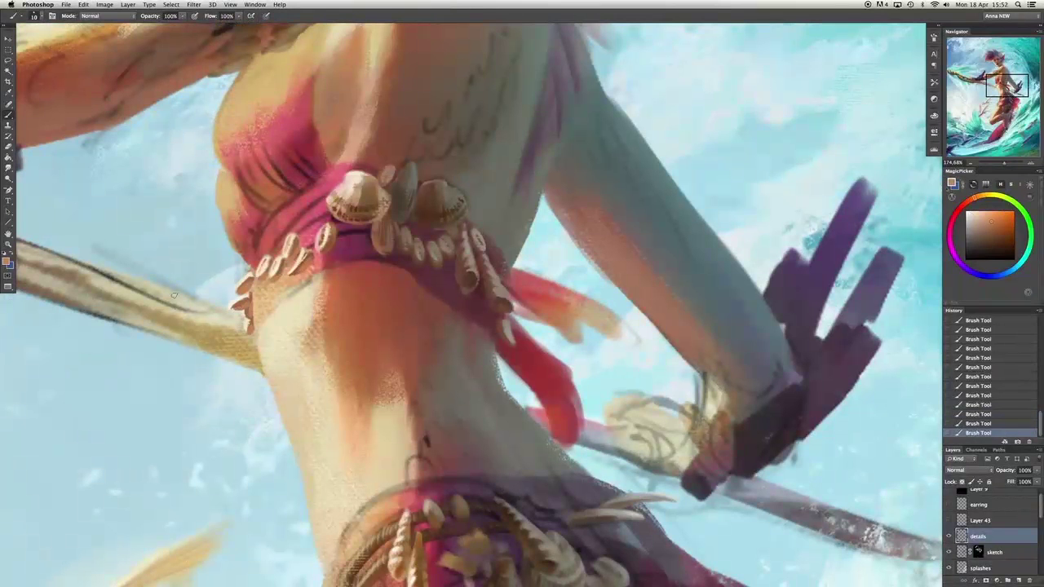
pyautogui.keyDown('alt'); pyautogui.click(269, 305); pyautogui.keyUp('alt')
pyautogui.click(267, 300)
pyautogui.keyDown('alt'); pyautogui.click(248, 338); pyautogui.keyUp('alt')
pyautogui.moveTo(248, 339); pyautogui.dragTo(265, 363)
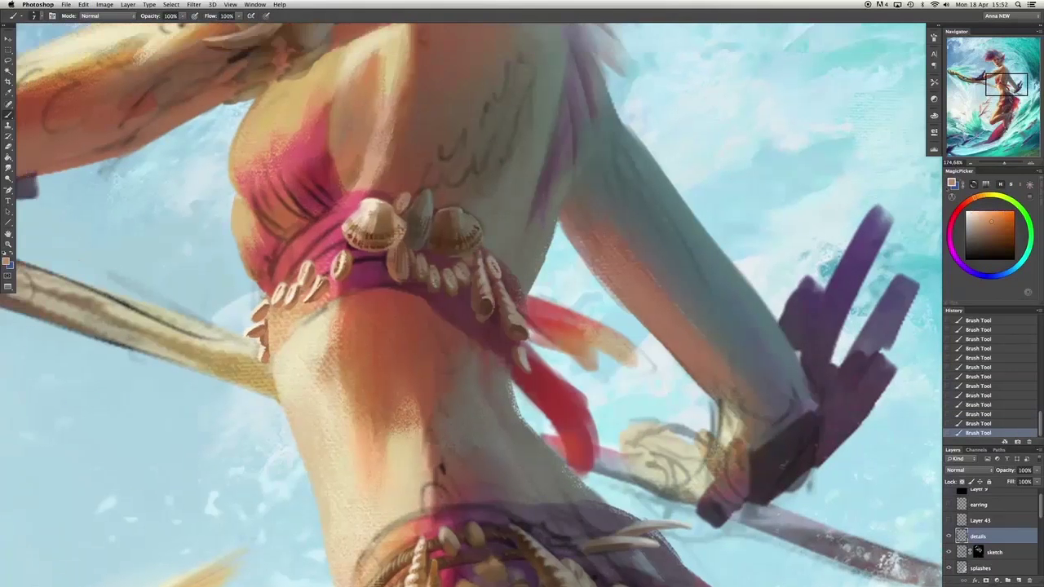
# Dab light strap-sampled colours below the red strap.
pyautogui.keyDown('alt'); pyautogui.click(518, 325); pyautogui.keyUp('alt')
pyautogui.click(519, 375)
pyautogui.click(520, 389)
pyautogui.keyDown('alt'); pyautogui.click(524, 359); pyautogui.keyUp('alt')
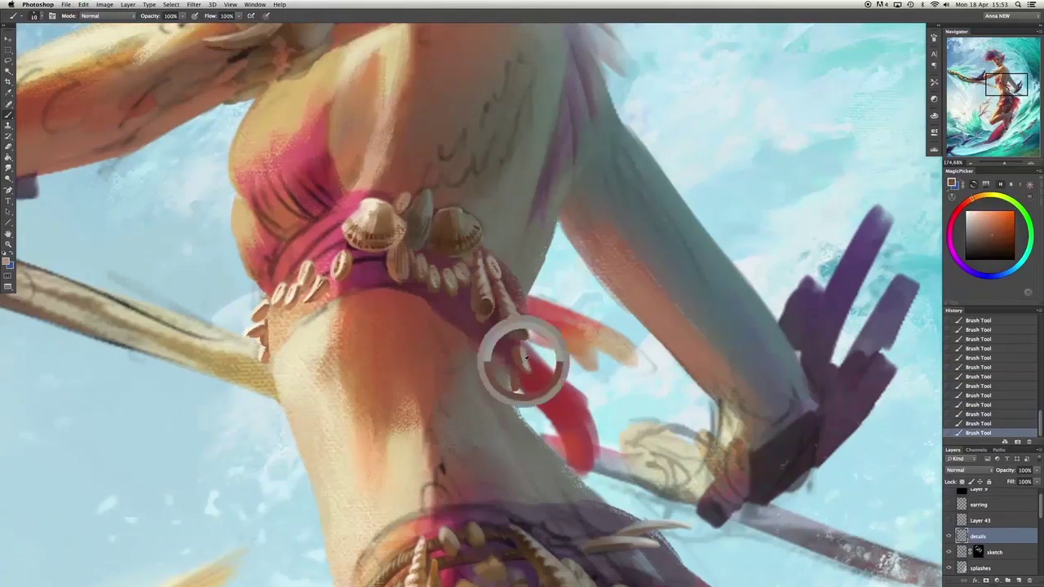
pyautogui.click(516, 376)
pyautogui.keyDown('alt'); pyautogui.click(522, 383); pyautogui.keyUp('alt')
pyautogui.click(514, 377)
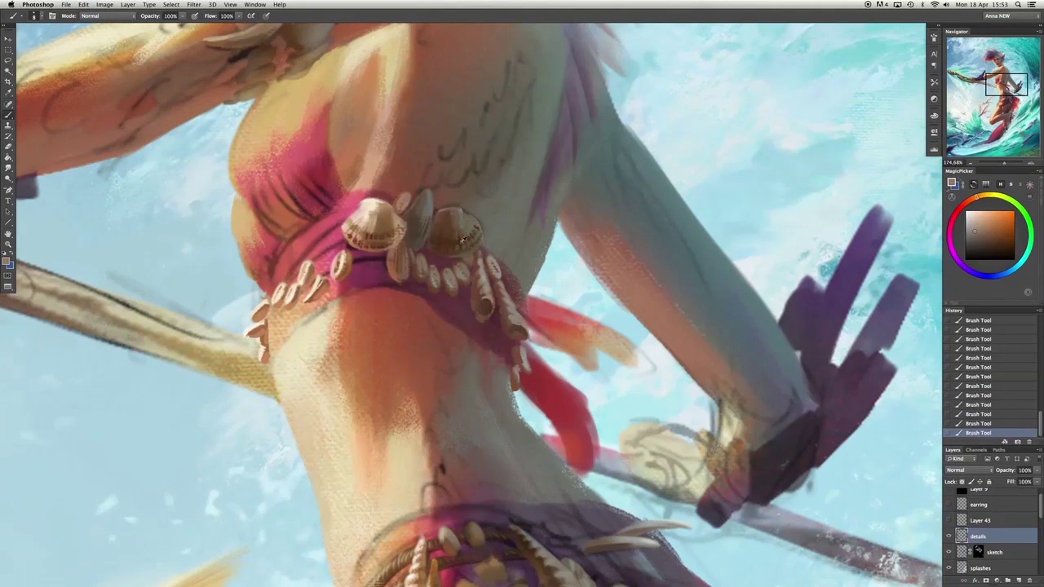
# Dab highlights on the top's shells using a colour sampled from them.
pyautogui.keyDown('alt'); pyautogui.click(462, 240); pyautogui.keyUp('alt')
pyautogui.click(462, 240)
pyautogui.click(471, 284)
pyautogui.moveTo(472, 284)
pyautogui.mouseDown()
pyautogui.moveTo(473, 399)
pyautogui.moveTo(400, 337)
pyautogui.moveTo(501, 248)
pyautogui.mouseUp()
# Undo stray dabs and retouch the belt shells, lightening a spot near the belt.
pyautogui.press('super+alt+z')
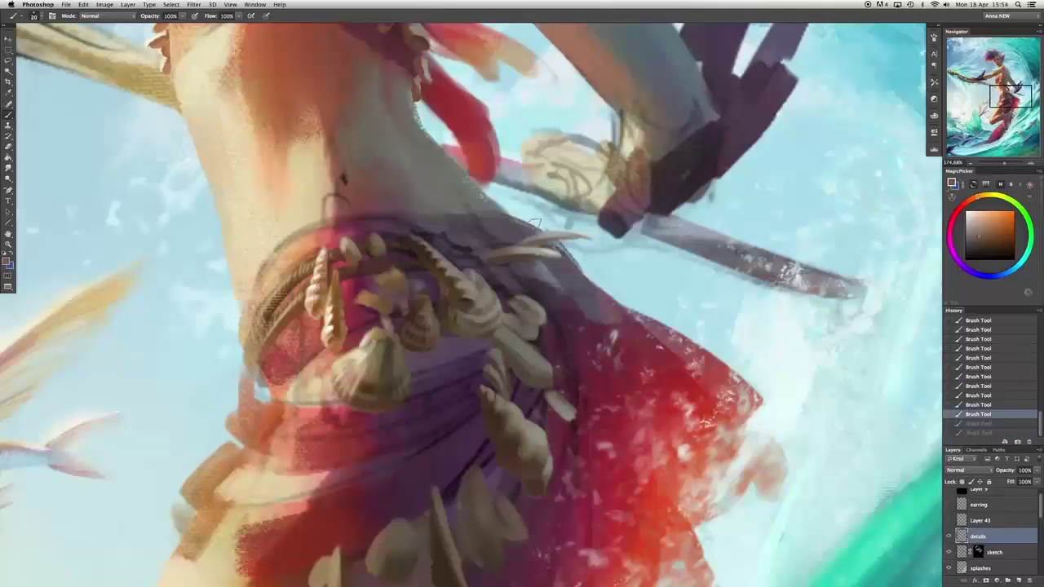
pyautogui.press('super+alt+z')
pyautogui.keyDown('alt'); pyautogui.click(577, 238); pyautogui.keyUp('alt')
pyautogui.click(577, 239)
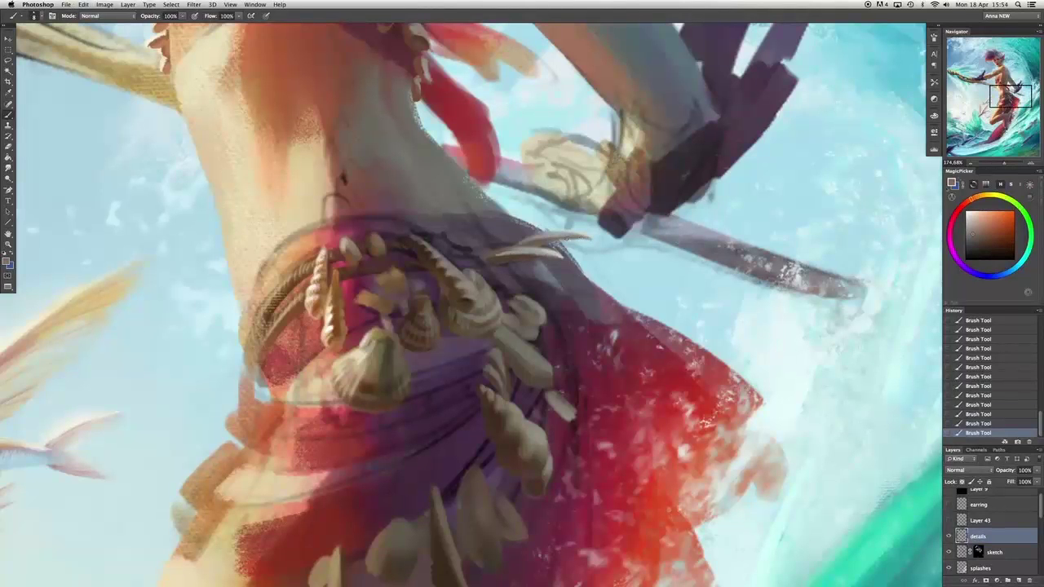
pyautogui.moveTo(577, 282); pyautogui.dragTo(455, 236)
pyautogui.keyDown('alt'); pyautogui.click(455, 237); pyautogui.keyUp('alt')
pyautogui.click(456, 237)
pyautogui.press('super+alt+z')
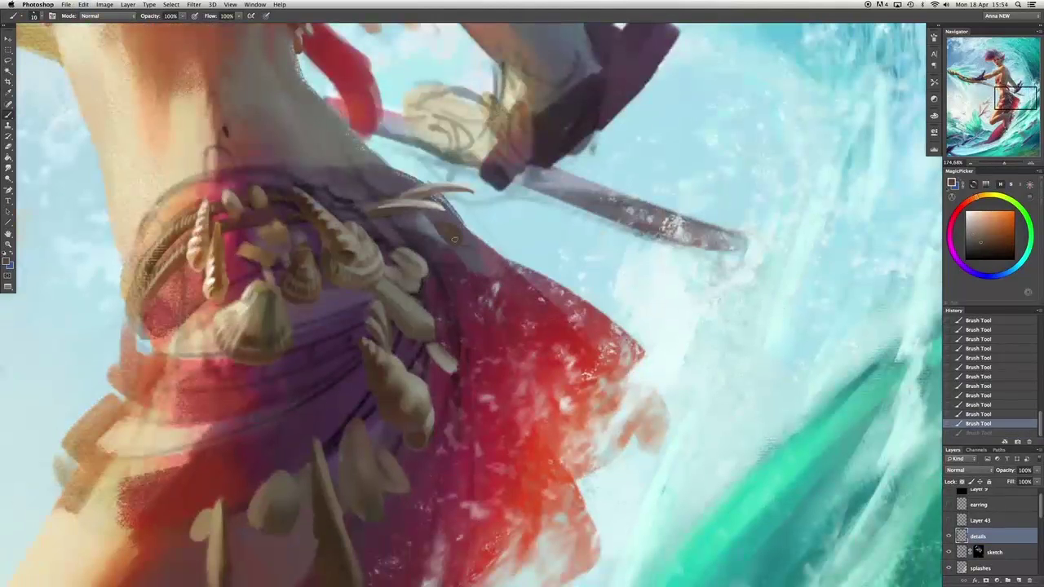
pyautogui.keyDown('alt'); pyautogui.click(423, 198); pyautogui.keyUp('alt')
pyautogui.click(423, 198)
# Add light greyish dabs near the belt and sample a brownish orange.
pyautogui.keyDown('alt'); pyautogui.click(545, 166); pyautogui.keyUp('alt')
pyautogui.click(545, 166)
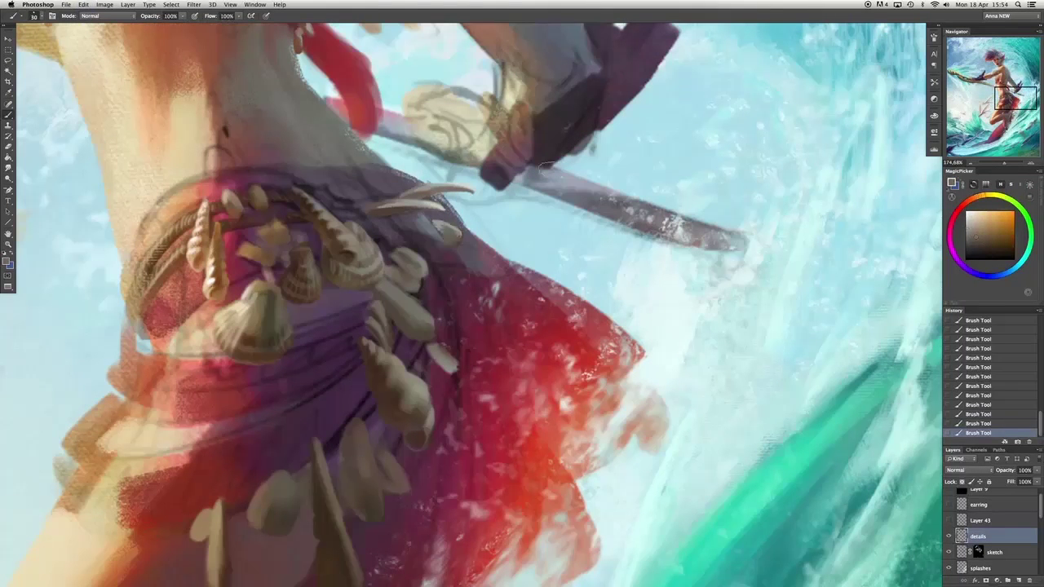
pyautogui.keyDown('alt'); pyautogui.click(470, 222); pyautogui.keyUp('alt')
pyautogui.click(470, 222)
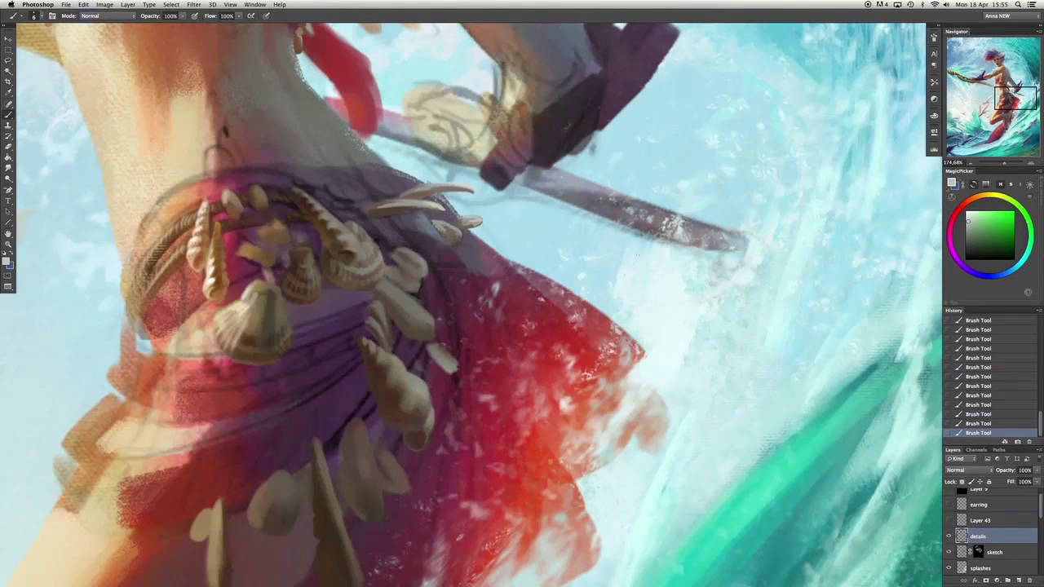
pyautogui.scroll(-5, 284, 373)
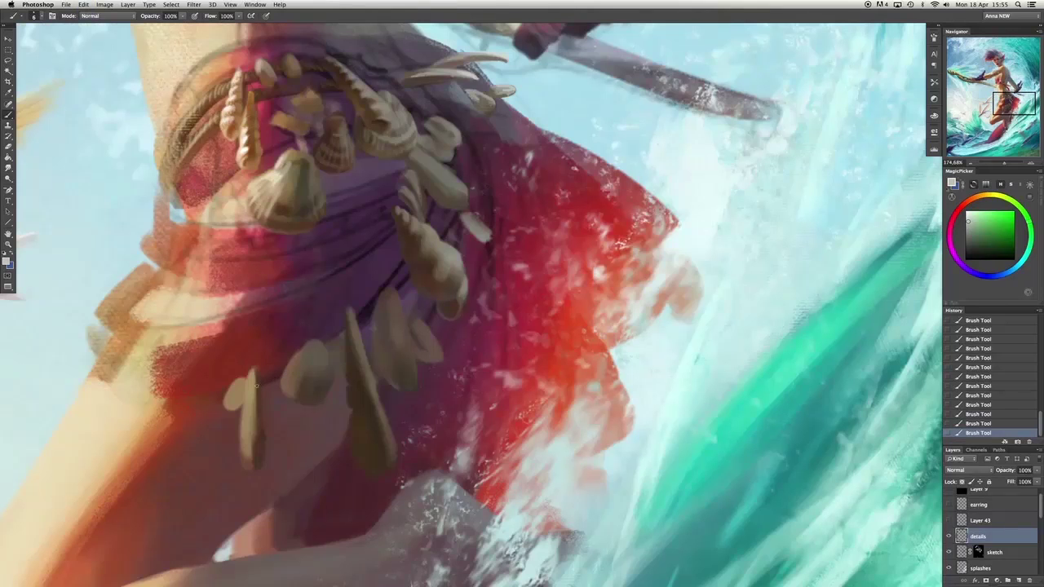
pyautogui.keyDown('alt'); pyautogui.click(298, 397); pyautogui.keyUp('alt')
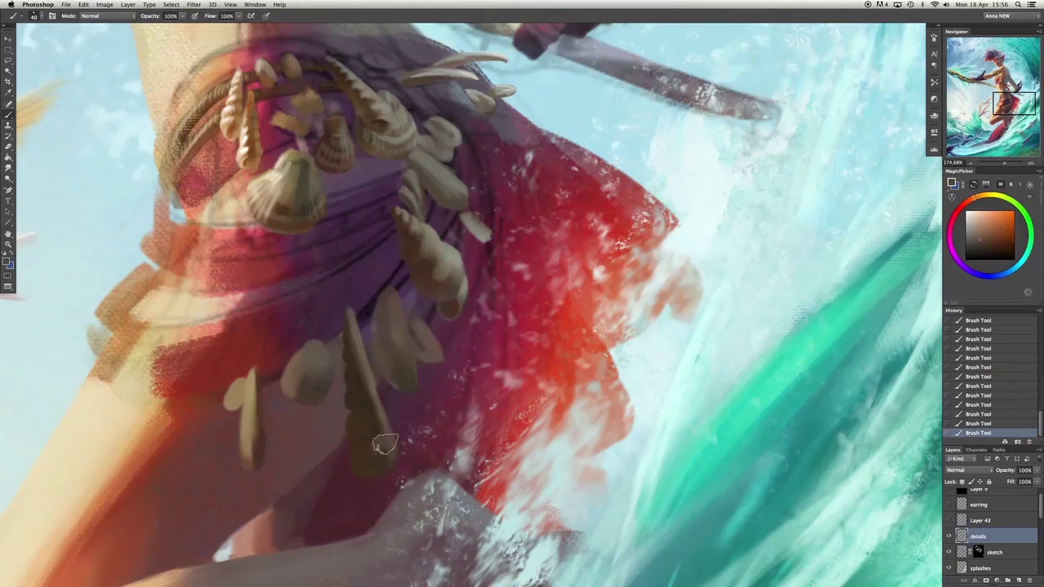
# Paint stripes on the long hanging shell with a smaller brush.
pyautogui.press(']')
pyautogui.press(']')
pyautogui.press(']')
pyautogui.press('[')
pyautogui.press('[')
pyautogui.press('[')
pyautogui.keyDown('alt'); pyautogui.click(377, 448); pyautogui.keyUp('alt')
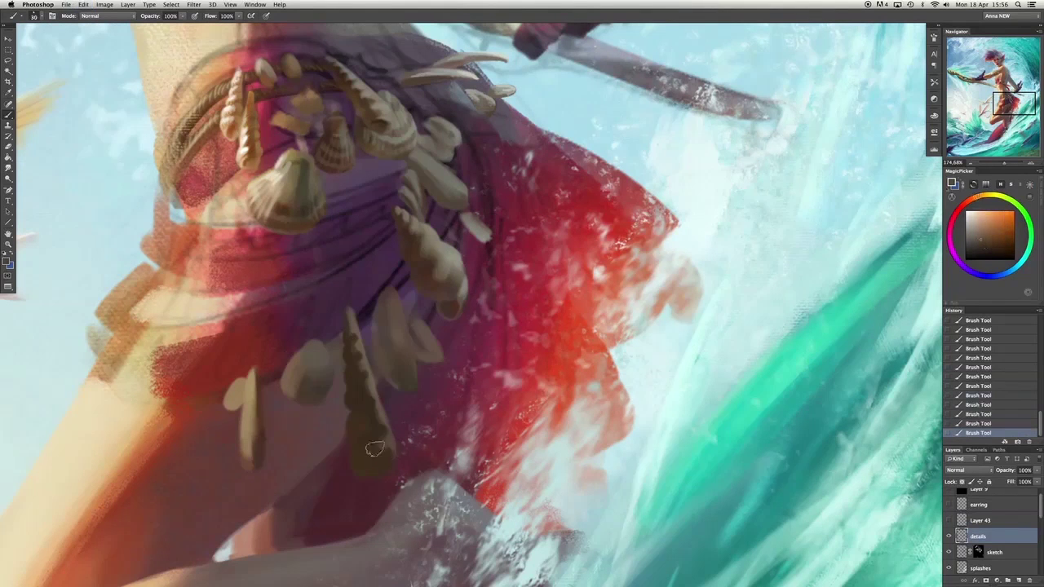
pyautogui.moveTo(368, 442); pyautogui.dragTo(379, 454)
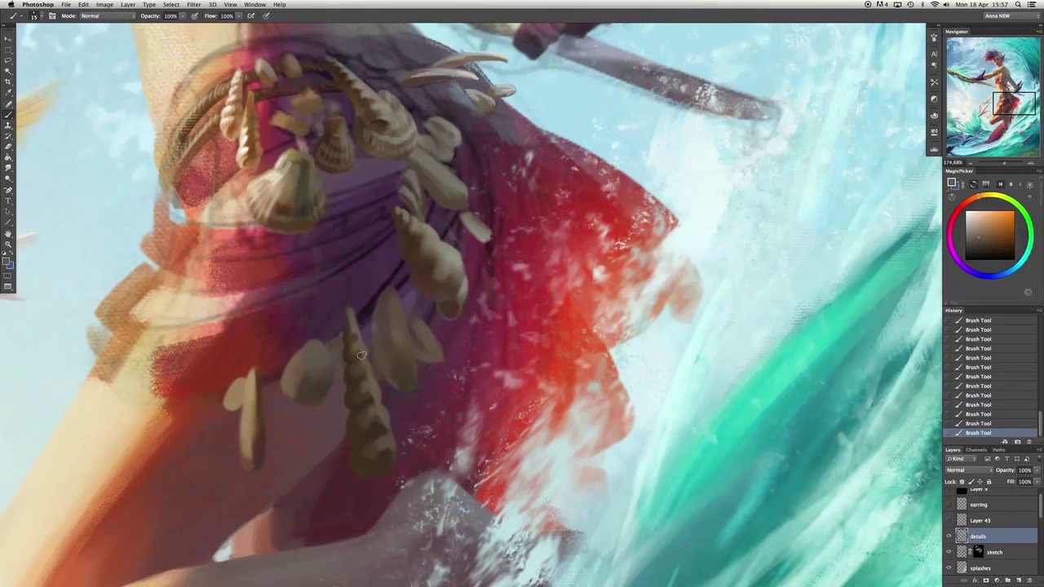
pyautogui.hotkey('ctrl', 'alt', 'z')
pyautogui.hotkey('ctrl', 'alt', 'z')
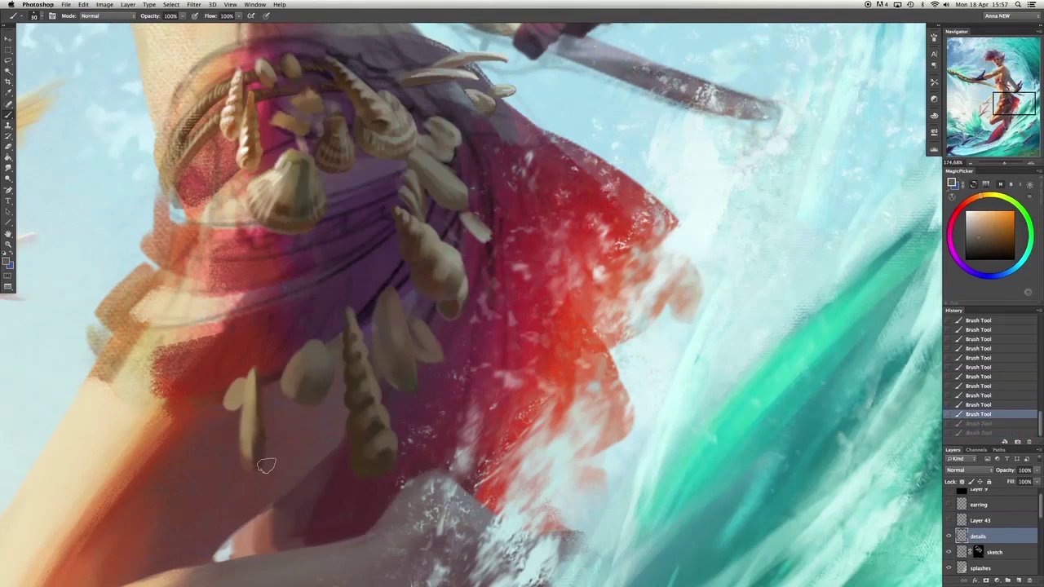
pyautogui.hotkey('ctrl', 'shift', 'z')
pyautogui.hotkey('ctrl', 'shift', 'z')
# Try a redder shell colour and resample shell tones, undoing and redoing strokes.
pyautogui.keyDown('alt'); pyautogui.click(431, 281); pyautogui.keyUp('alt')
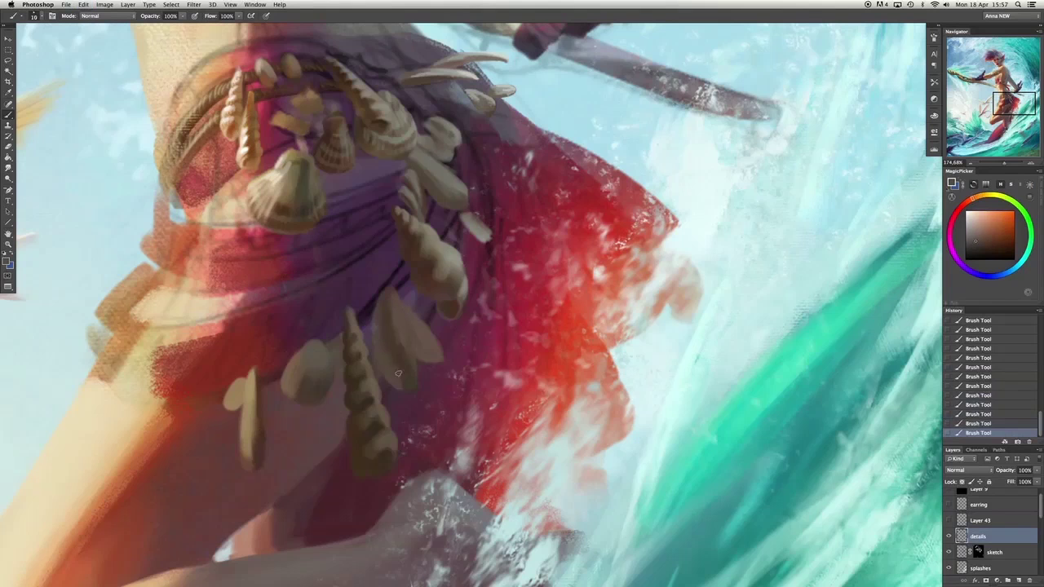
pyautogui.keyDown('alt'); pyautogui.click(418, 349); pyautogui.keyUp('alt')
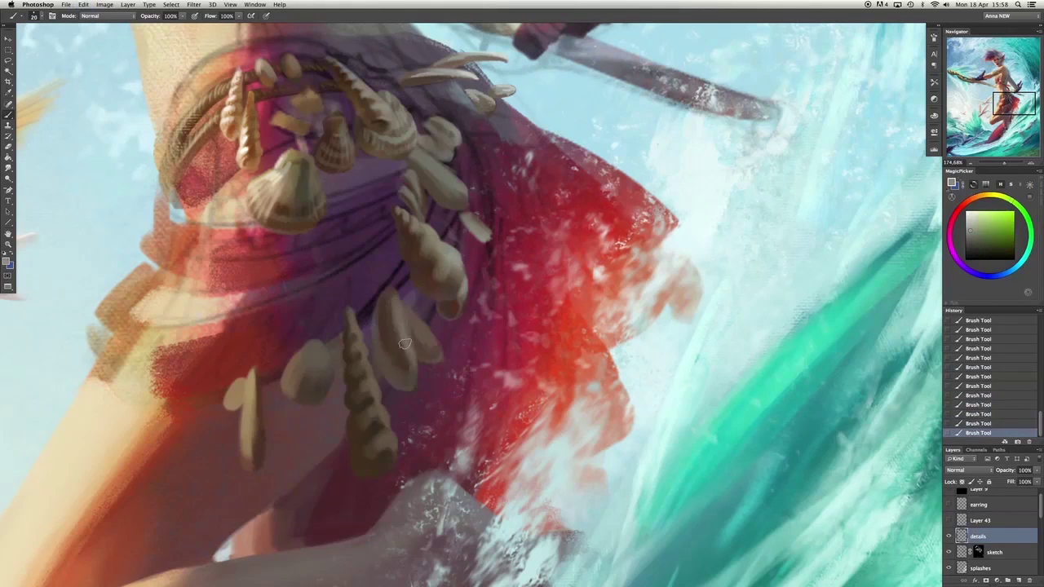
pyautogui.keyDown('alt'); pyautogui.click(408, 328); pyautogui.keyUp('alt')
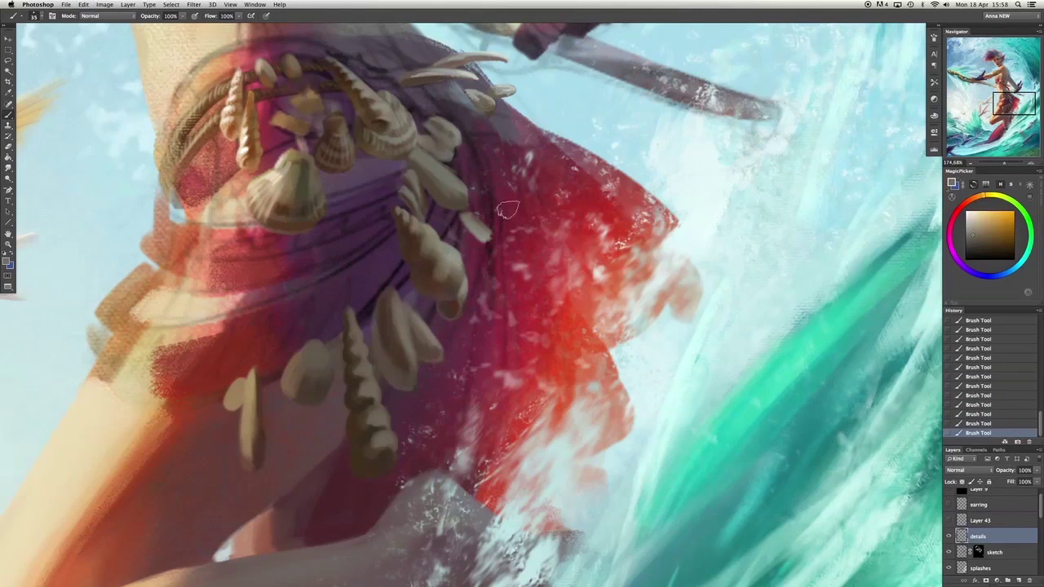
pyautogui.hotkey('ctrl', 'alt', 'z')
pyautogui.hotkey('ctrl', 'alt', 'z')
pyautogui.hotkey('ctrl', 'alt', 'z')
pyautogui.hotkey('ctrl', 'shift', 'z')
pyautogui.hotkey('ctrl', 'shift', 'z')
pyautogui.hotkey('ctrl', 'shift', 'z')
pyautogui.press('/')
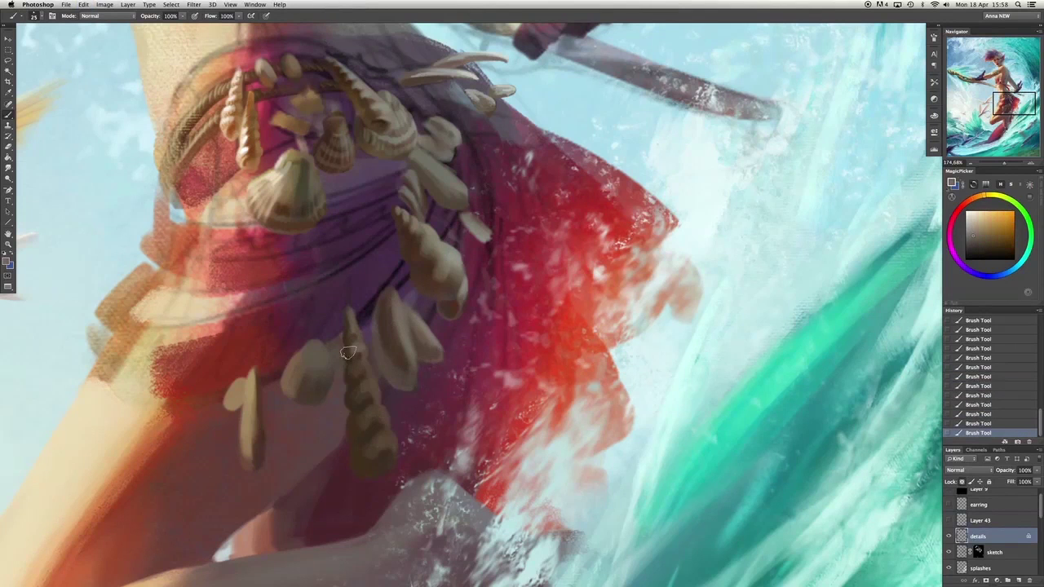
pyautogui.press('/')
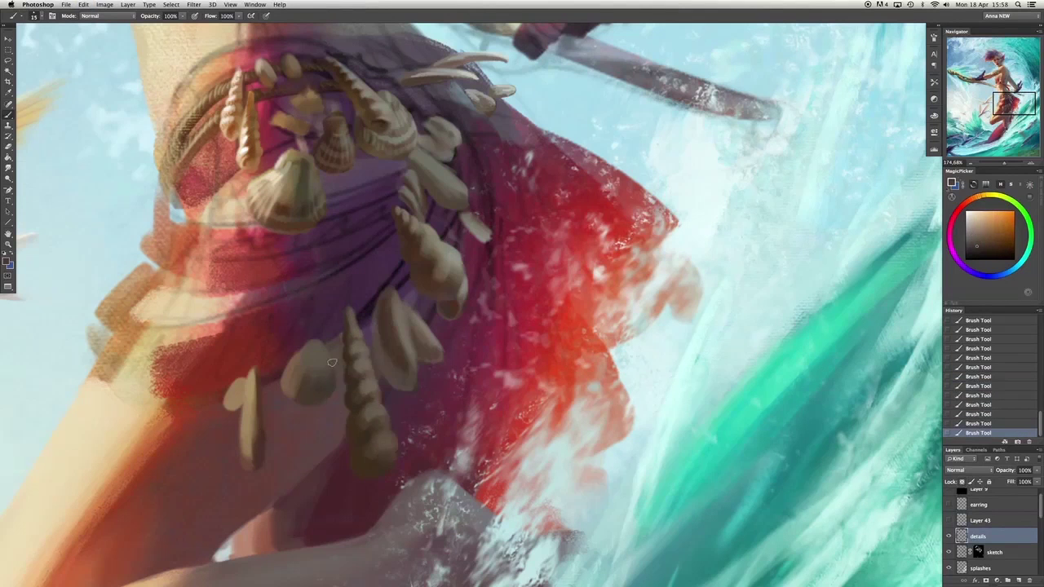
# Shade the lower-left shell with a light stroke and darker top and bottom.
pyautogui.keyDown('alt'); pyautogui.click(285, 378); pyautogui.keyUp('alt')
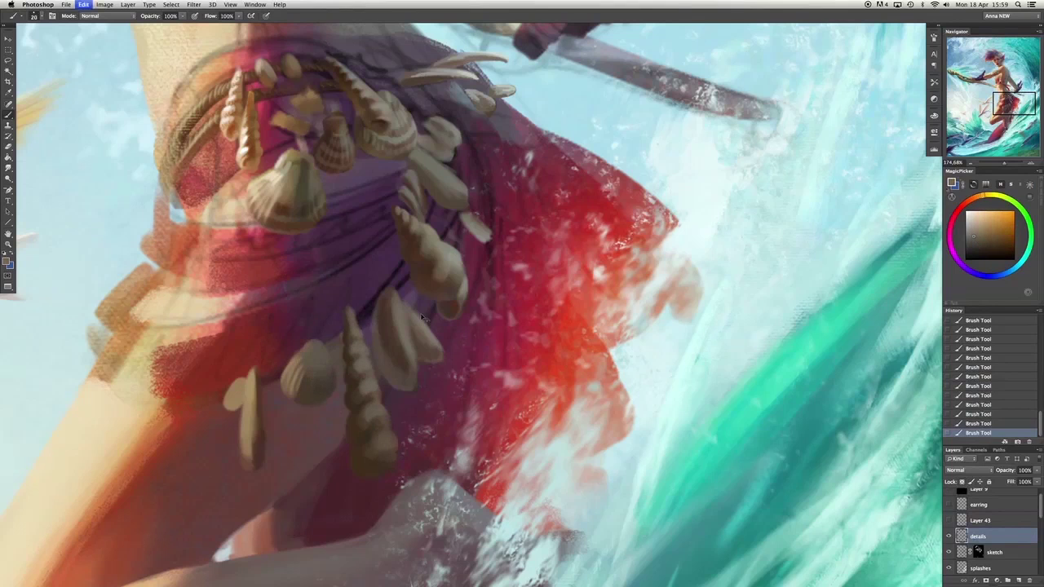
pyautogui.moveTo(243, 390); pyautogui.dragTo(259, 431)
pyautogui.keyDown('alt'); pyautogui.click(245, 451); pyautogui.keyUp('alt')
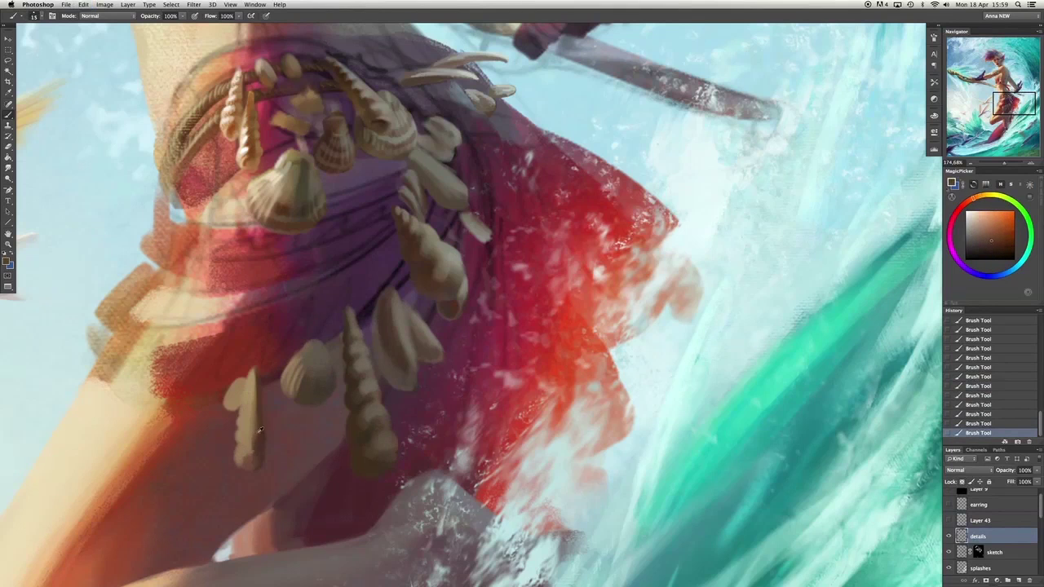
pyautogui.keyDown('alt'); pyautogui.click(248, 462); pyautogui.keyUp('alt')
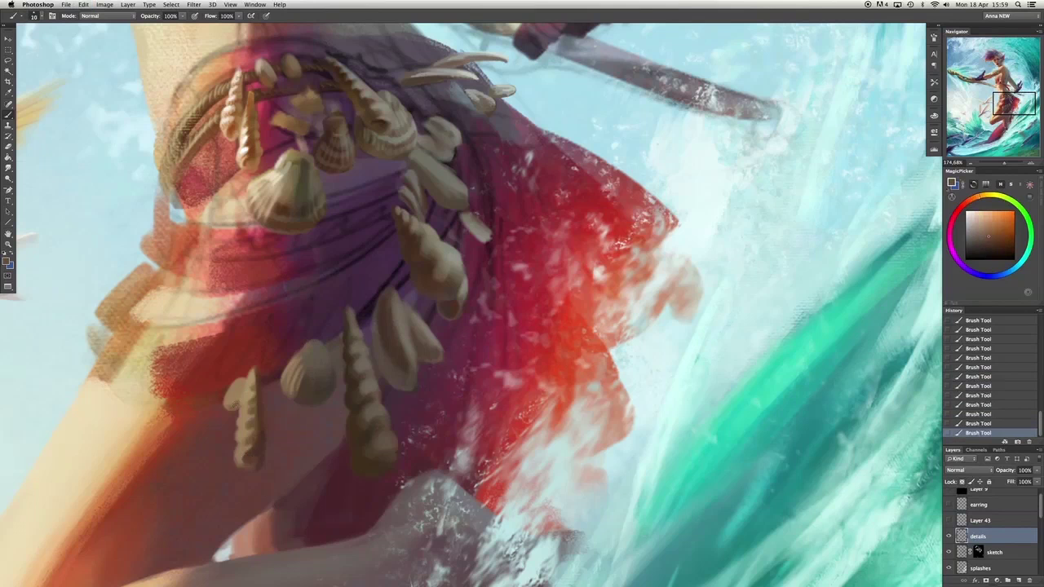
pyautogui.keyDown('alt'); pyautogui.click(244, 399); pyautogui.keyUp('alt')
pyautogui.moveTo(237, 388); pyautogui.dragTo(233, 411)
pyautogui.keyDown('alt'); pyautogui.click(255, 397); pyautogui.keyUp('alt')
# Paint light highlights on the upper shell and resample darker and lighter shell tones.
pyautogui.keyDown('alt'); pyautogui.click(233, 420); pyautogui.keyUp('alt')
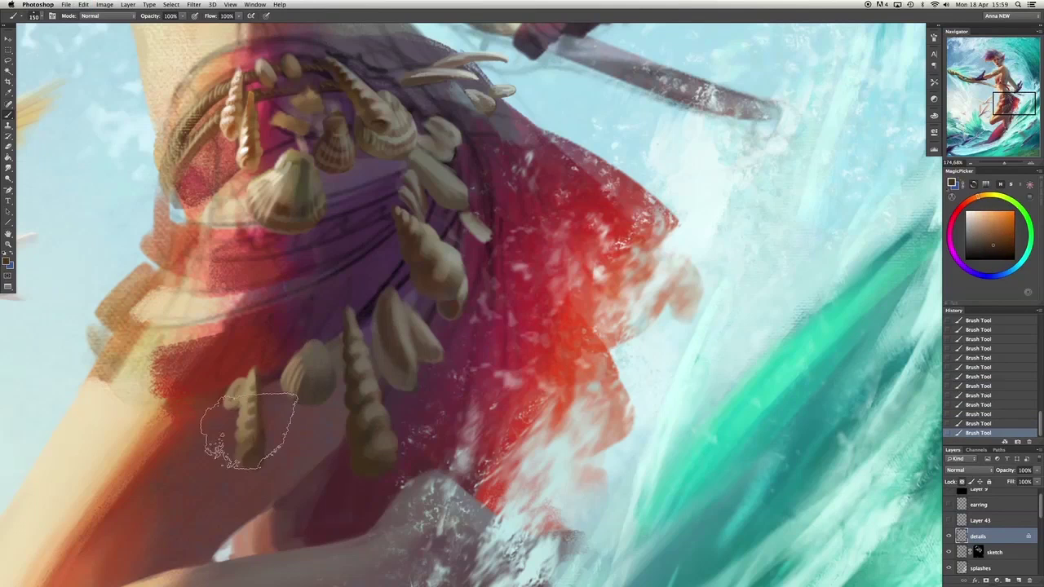
pyautogui.keyDown('alt'); pyautogui.click(272, 181); pyautogui.keyUp('alt')
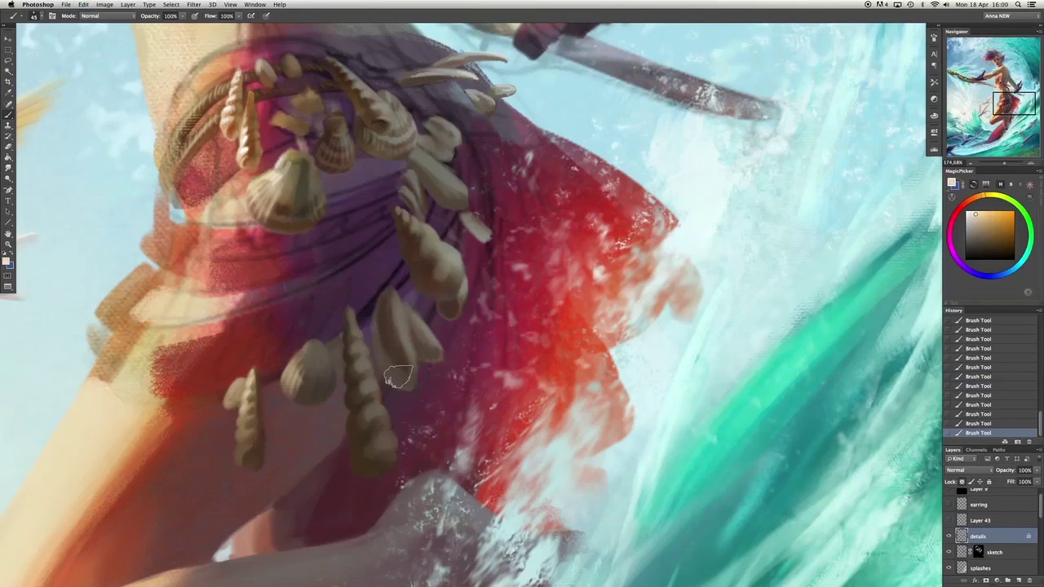
pyautogui.moveTo(254, 196); pyautogui.dragTo(259, 214)
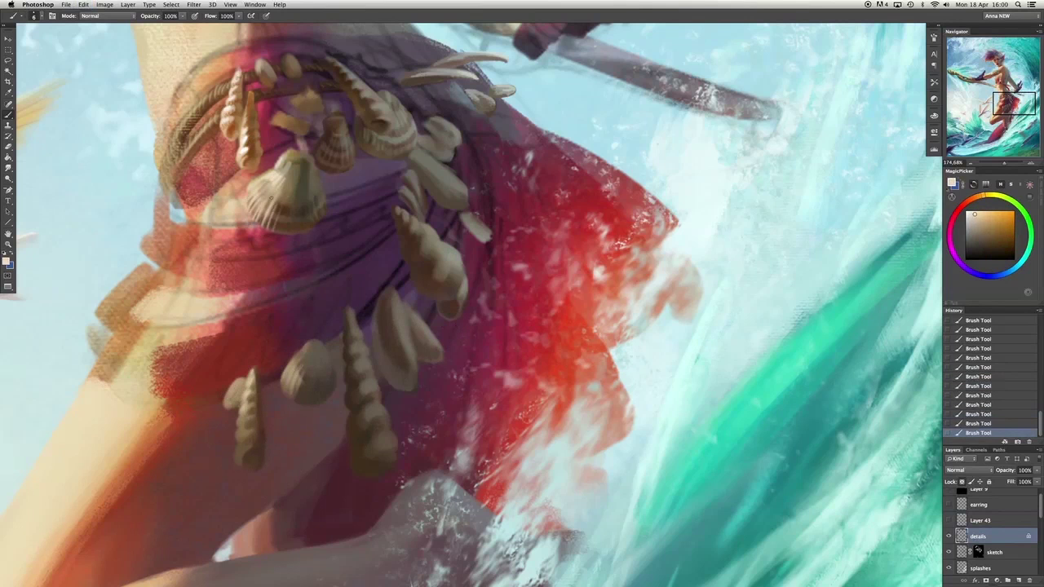
pyautogui.moveTo(255, 176); pyautogui.dragTo(284, 168)
pyautogui.keyDown('alt'); pyautogui.click(255, 439); pyautogui.keyUp('alt')
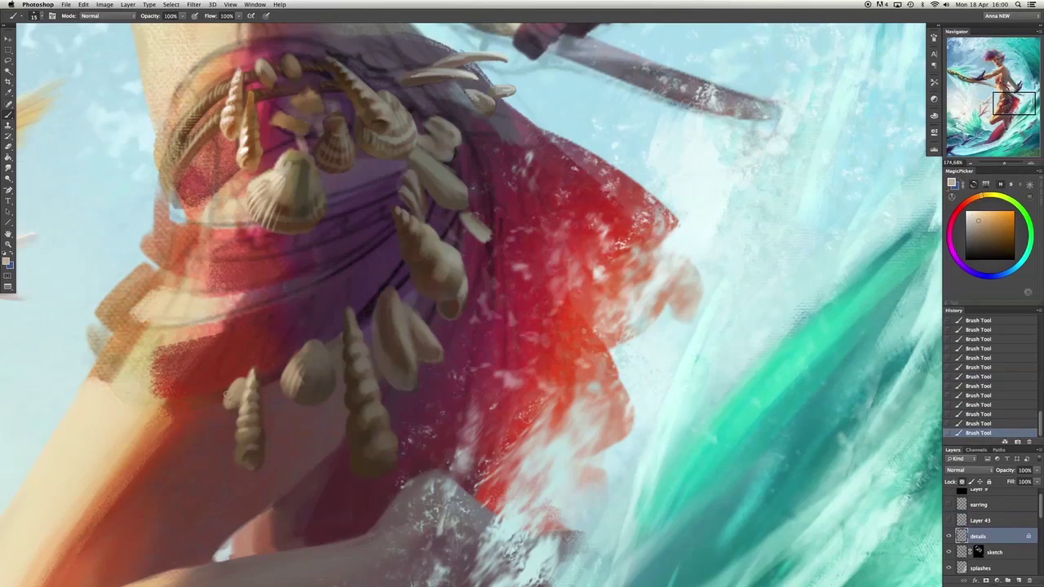
pyautogui.keyDown('alt'); pyautogui.moveTo(230, 398); pyautogui.dragTo(228, 410); pyautogui.keyUp('alt')
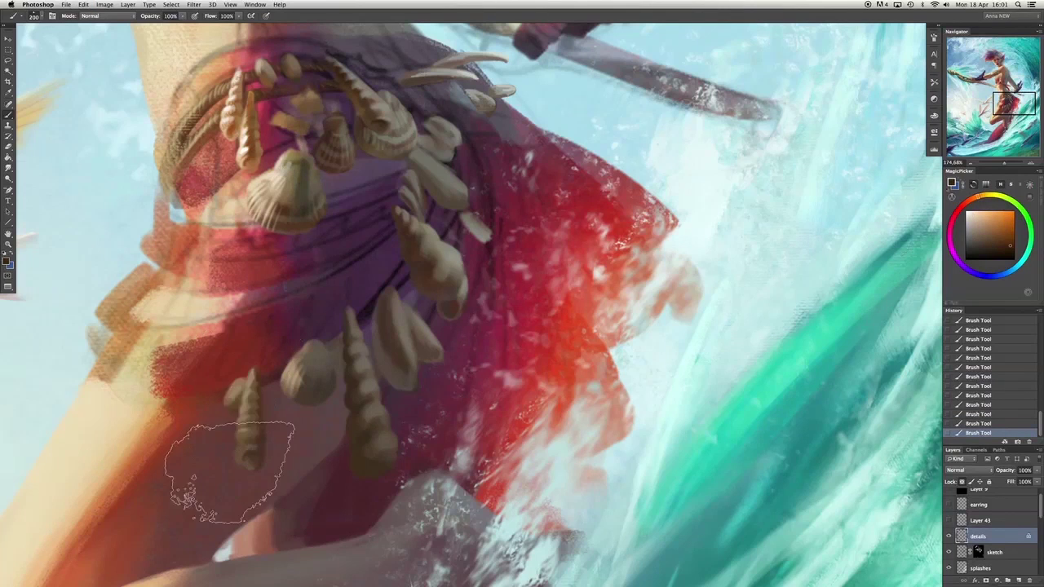
pyautogui.keyDown('alt'); pyautogui.click(384, 367); pyautogui.keyUp('alt')
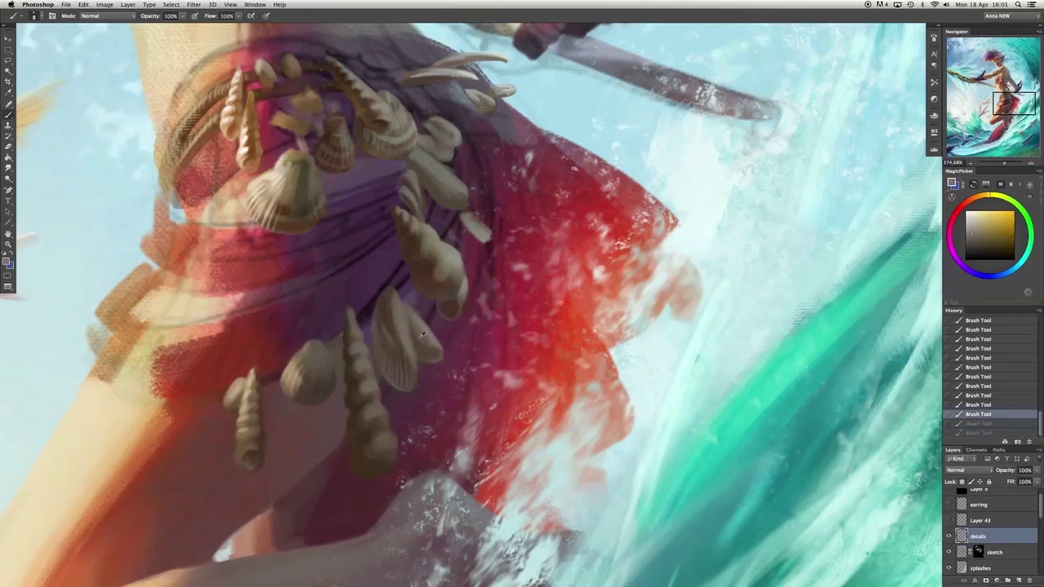
pyautogui.moveTo(511, 262); pyautogui.dragTo(430, 357)
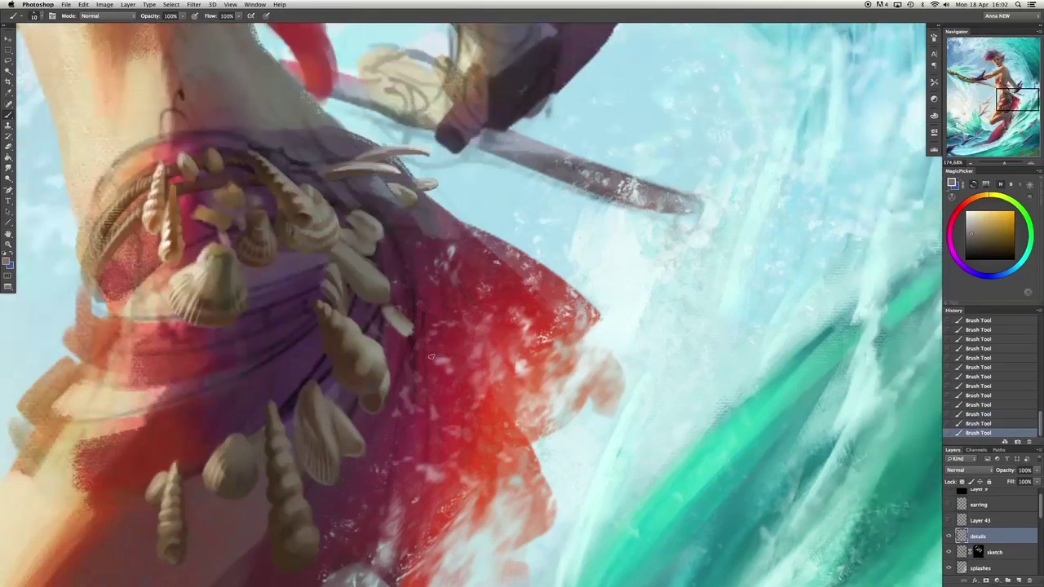
# Try moving the Layer 43 shell up near the belt, then undo the move.
pyautogui.press('v')
pyautogui.moveTo(430, 356)
pyautogui.mouseDown()
pyautogui.moveTo(539, 408)
pyautogui.moveTo(691, 444)
pyautogui.mouseUp()
pyautogui.hotkey('ctrl', 'alt', 'z')
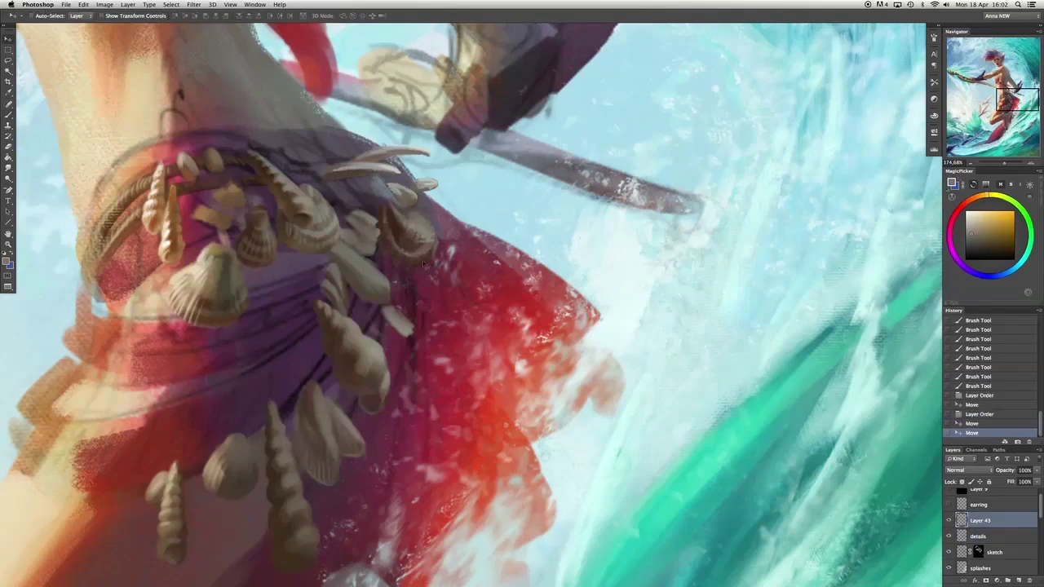
pyautogui.scroll(6, 691, 445)
pyautogui.hotkey('ctrl', 'alt', 'z')
pyautogui.hotkey('ctrl', 'alt', 'z')
pyautogui.scroll(-10, 47, 191)
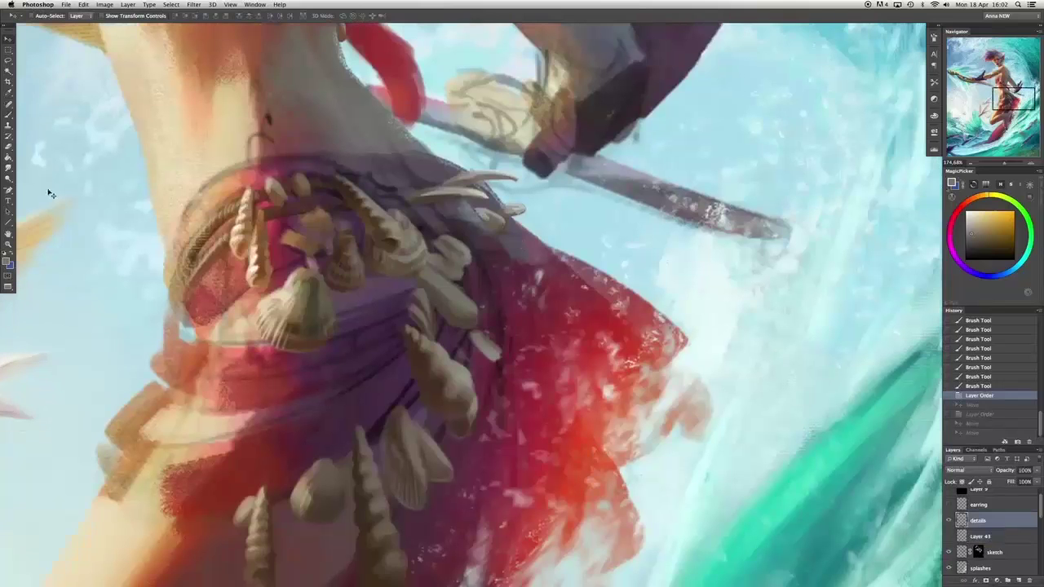
# Undo a trial erase on the skirt and paint light streaks in the water at right.
pyautogui.press('e')
pyautogui.hotkey('alt', ']')
pyautogui.moveTo(319, 384); pyautogui.dragTo(469, 359)
pyautogui.scroll(-2, 469, 359)
pyautogui.hotkey('ctrl', 'alt', 'z')
pyautogui.hotkey('ctrl', 'alt', 'z')
pyautogui.hotkey('ctrl', 'alt', 'z')
pyautogui.hotkey('ctrl', 'alt', 'z')
pyautogui.hotkey('ctrl', 'alt', 'z')
pyautogui.hotkey('ctrl', 'alt', 'z')
pyautogui.hotkey('ctrl', 'alt', 'z')
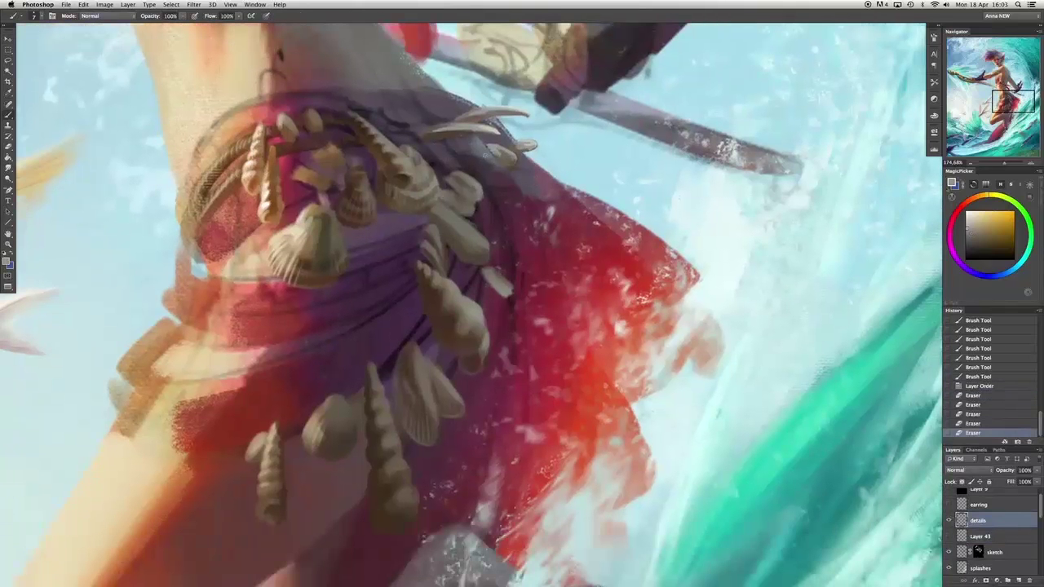
pyautogui.hscroll(4, 361, 283)
pyautogui.scroll(2, 361, 283)
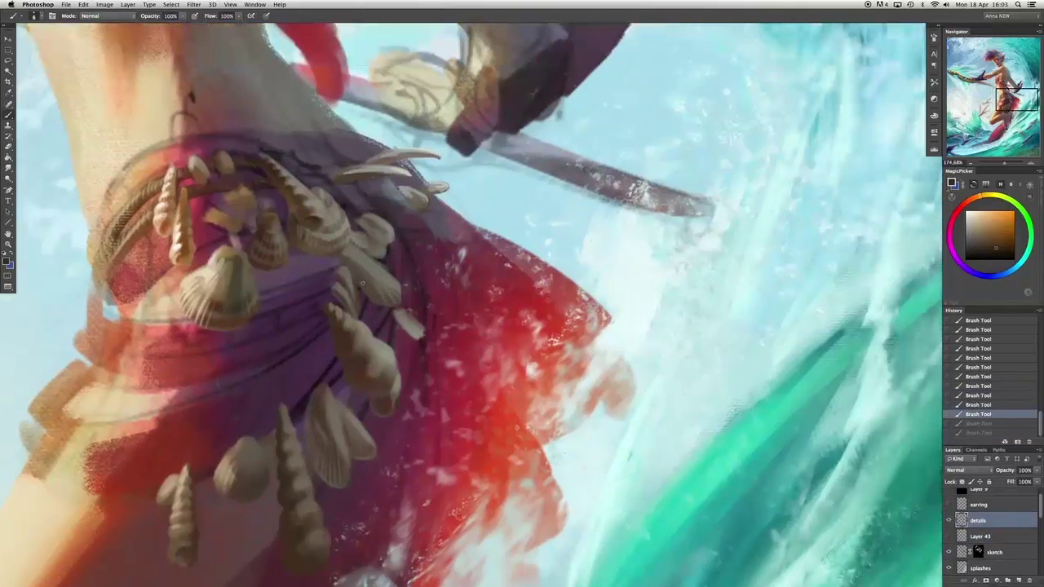
pyautogui.hotkey('ctrl', 'shift', 'z')
pyautogui.hotkey('ctrl', 'shift', 'z')
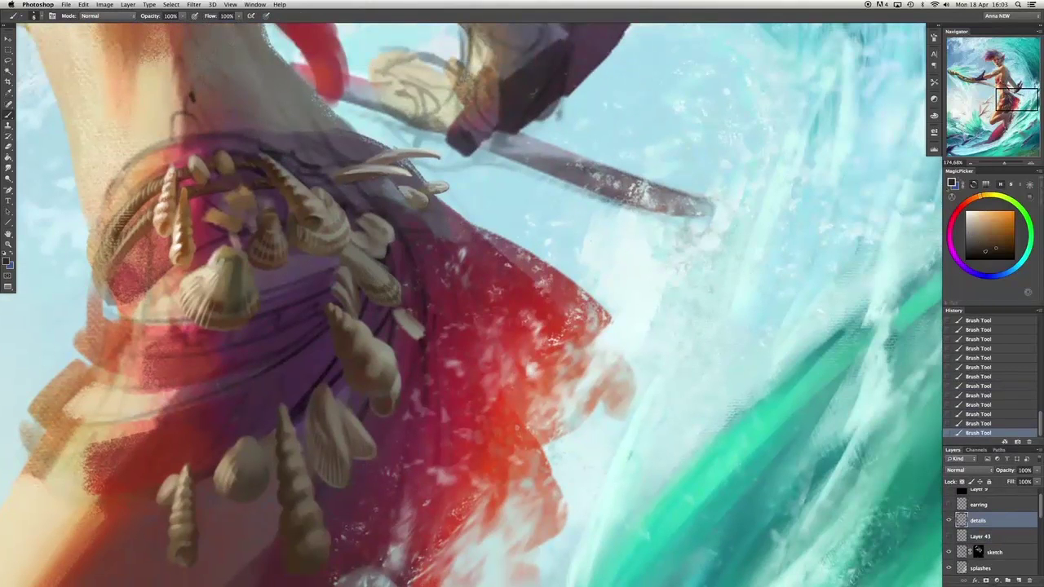
pyautogui.moveTo(930, 277); pyautogui.dragTo(865, 384)
pyautogui.moveTo(921, 310); pyautogui.dragTo(848, 408)
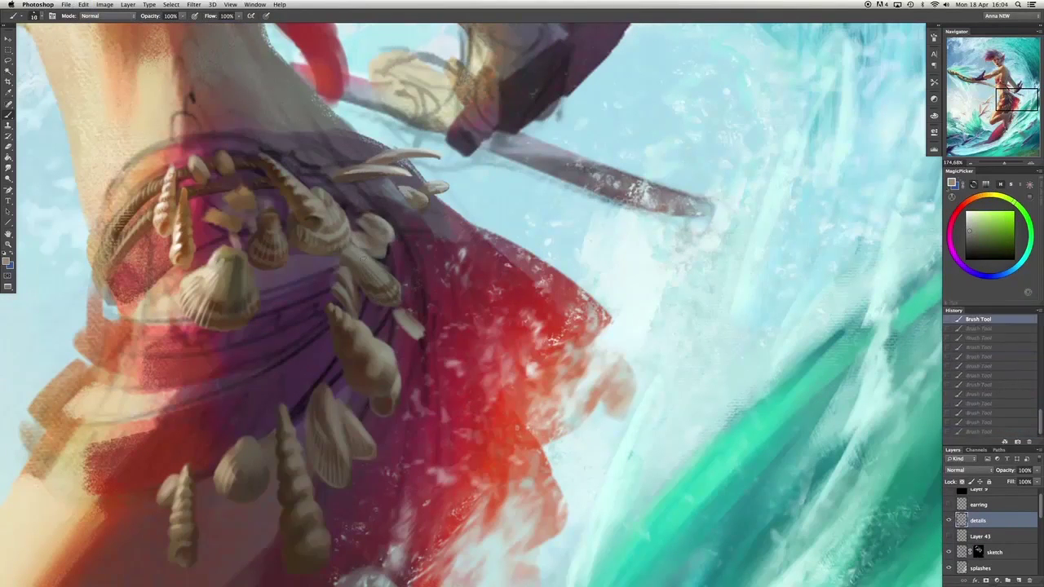
# Paint pale peach highlights on the upper belt shells.
pyautogui.keyDown('alt'); pyautogui.click(354, 254); pyautogui.keyUp('alt')
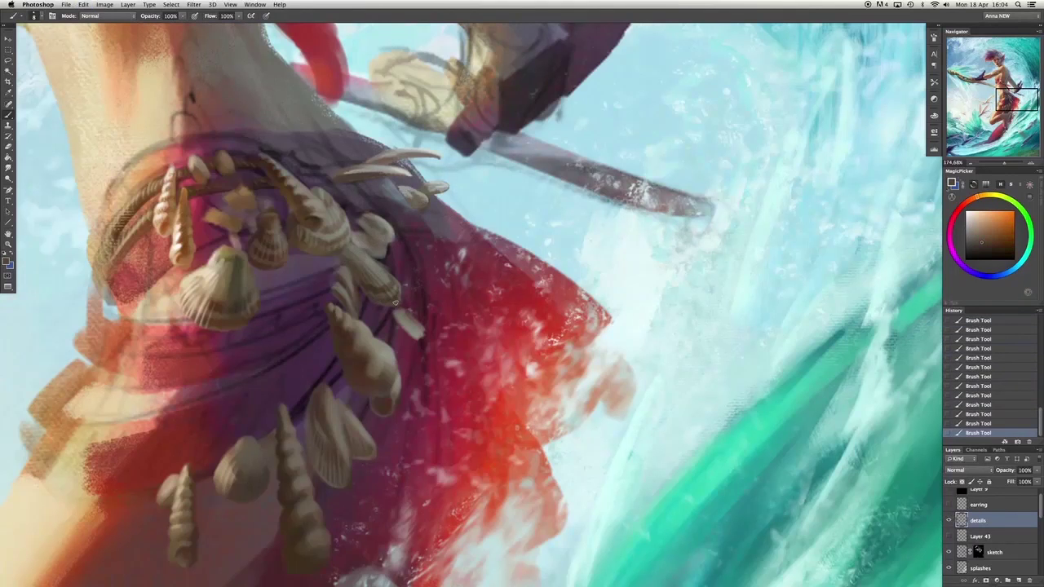
pyautogui.keyDown('alt'); pyautogui.click(237, 196); pyautogui.keyUp('alt')
pyautogui.moveTo(214, 220); pyautogui.dragTo(231, 222)
pyautogui.keyDown('alt'); pyautogui.click(238, 211); pyautogui.keyUp('alt')
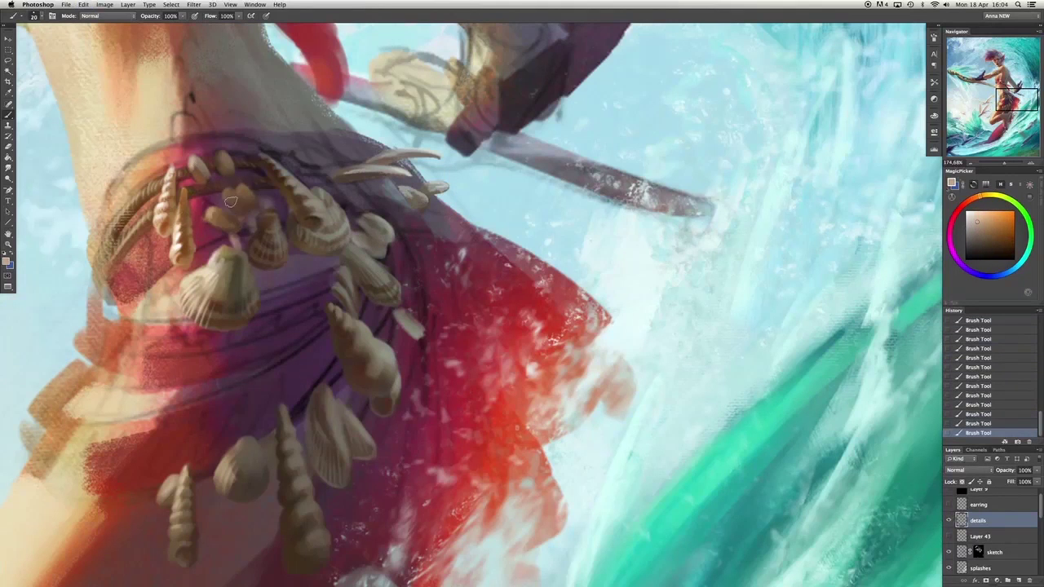
pyautogui.keyDown('alt'); pyautogui.click(242, 196); pyautogui.keyUp('alt')
pyautogui.scroll(-6, 467, 488)
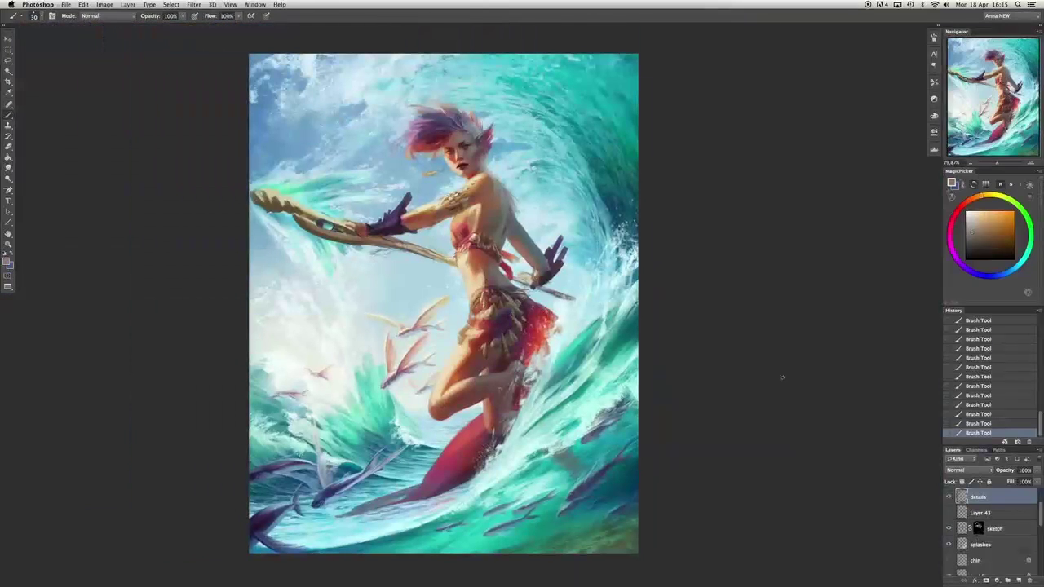
# Add a new layer above Layer 43 and try dark brown strokes under the armband, undoing them.
pyautogui.scroll(8, 781, 377)
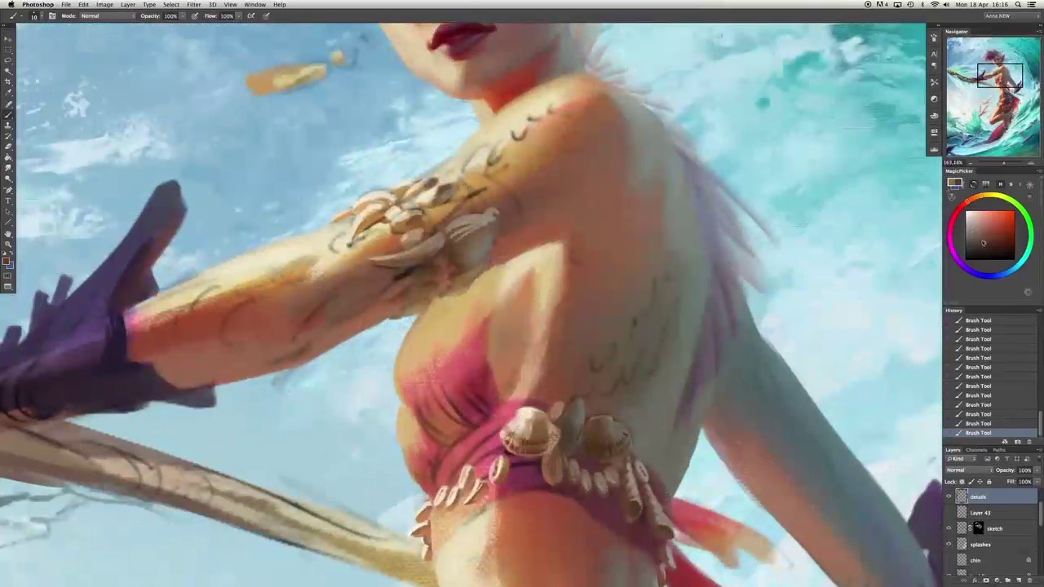
pyautogui.hotkey('ctrl', 'shift', 'alt', 'n')
pyautogui.moveTo(453, 191)
pyautogui.mouseDown()
pyautogui.moveTo(474, 212)
pyautogui.moveTo(450, 193)
pyautogui.moveTo(476, 185)
pyautogui.mouseUp()
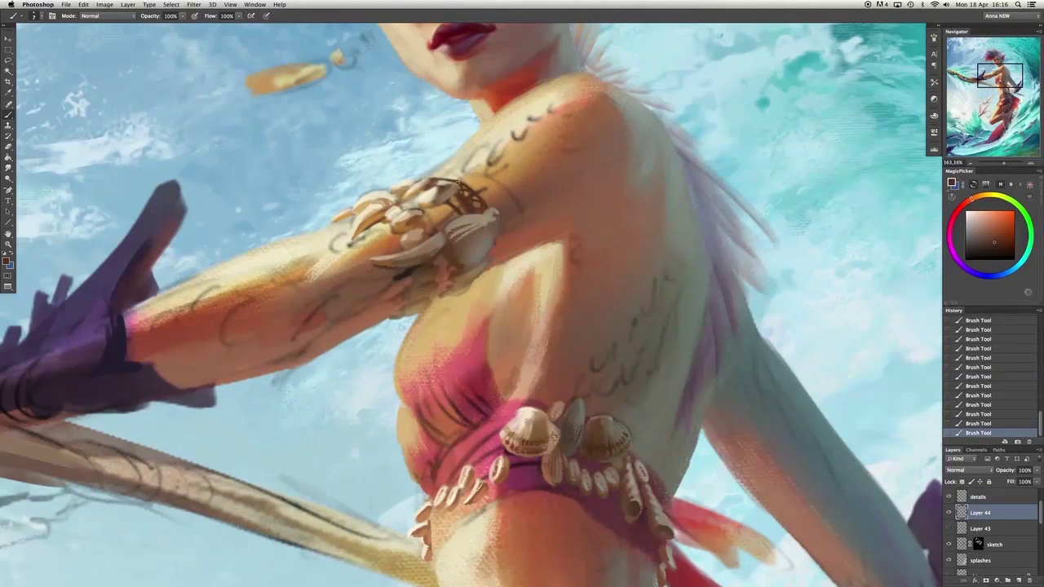
pyautogui.moveTo(403, 204); pyautogui.dragTo(436, 225)
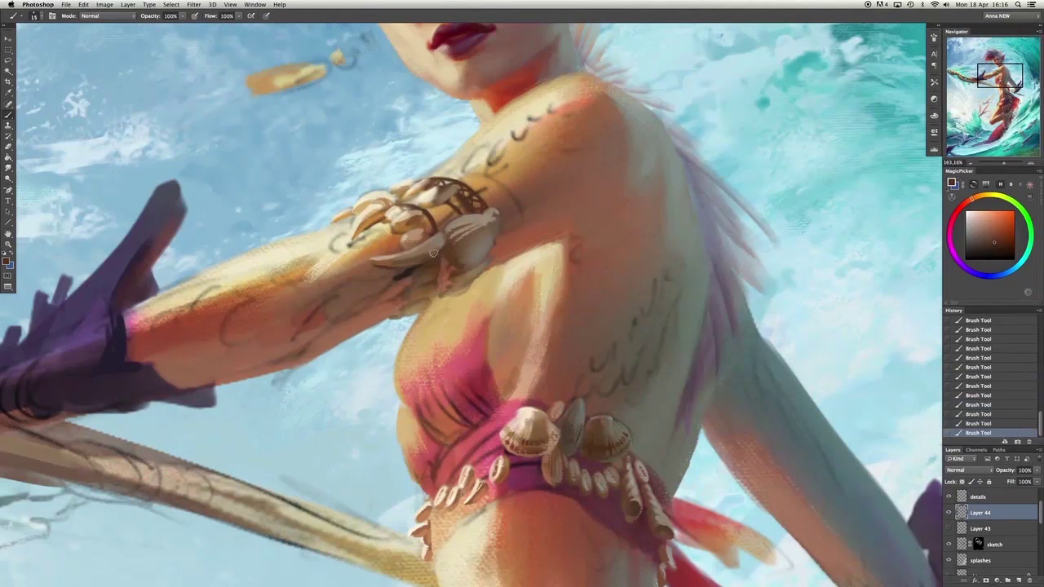
pyautogui.hotkey('ctrl', 'z')
pyautogui.moveTo(473, 279); pyautogui.dragTo(489, 266)
pyautogui.hotkey('ctrl', 'z')
pyautogui.hotkey('ctrl', 'z')
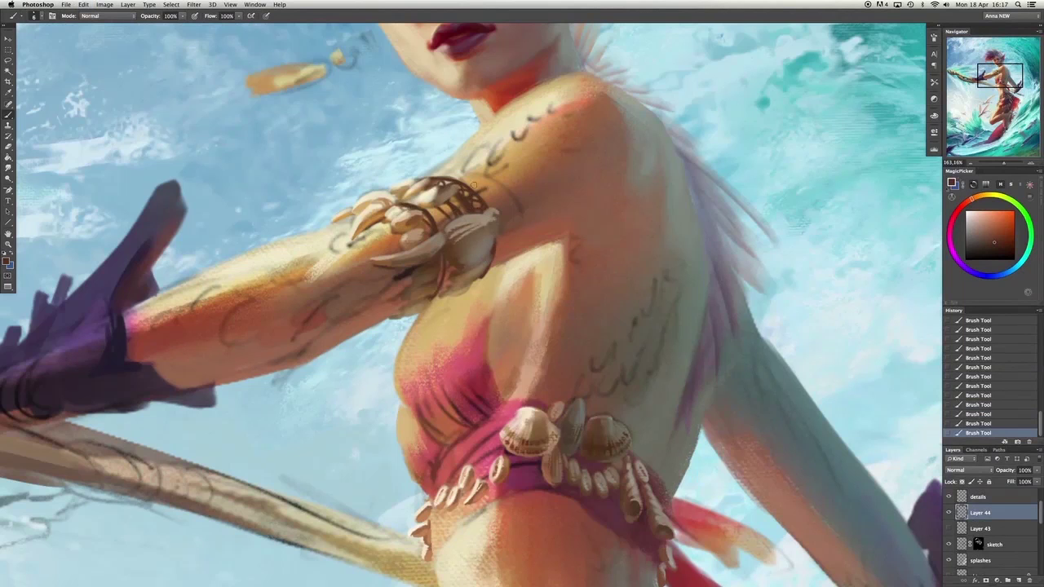
pyautogui.hotkey('ctrl', 'z')
pyautogui.hotkey('ctrl', 'z')
pyautogui.hotkey('ctrl', 'z')
pyautogui.hotkey('ctrl', 'z')
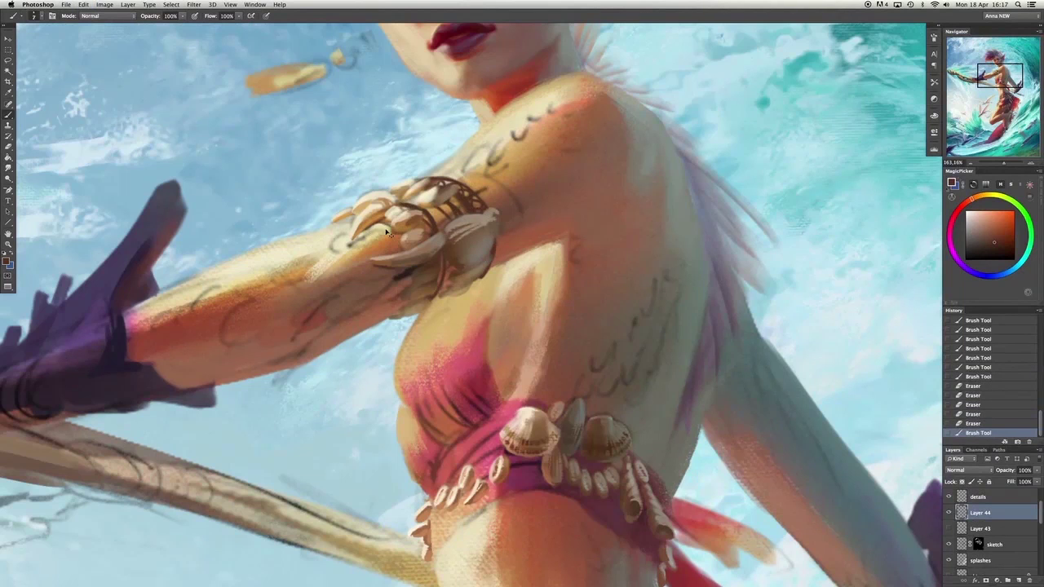
# Paint light orange strokes around the armband, sampling brown, tan and yellow tones and resizing the brush.
pyautogui.keyDown('alt'); pyautogui.click(387, 232); pyautogui.keyUp('alt')
pyautogui.moveTo(400, 211); pyautogui.dragTo(444, 181)
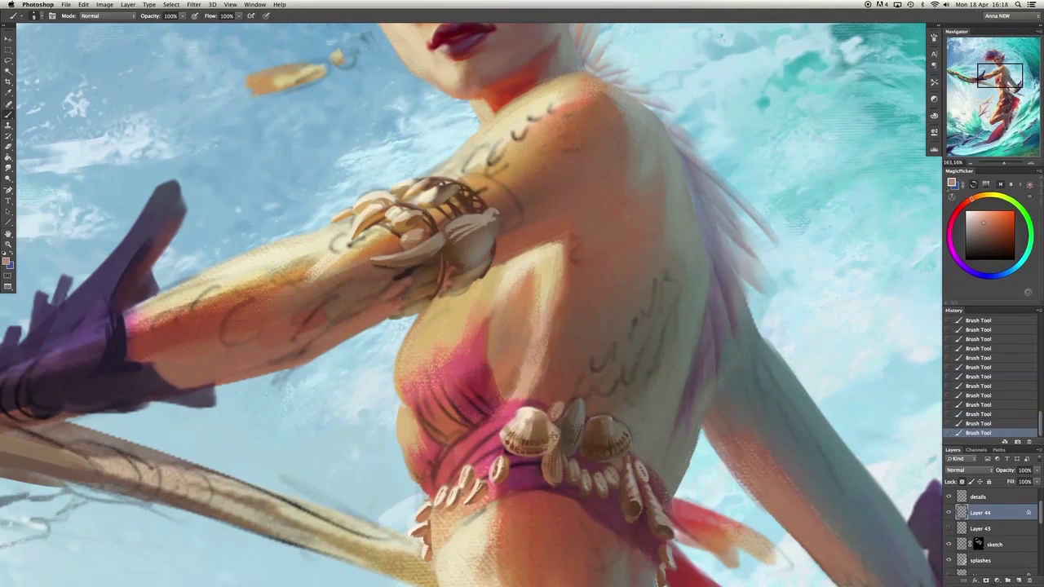
pyautogui.keyDown('alt'); pyautogui.click(452, 184); pyautogui.keyUp('alt')
pyautogui.press(']')
pyautogui.keyDown('alt'); pyautogui.click(494, 248); pyautogui.keyUp('alt')
pyautogui.press('[')
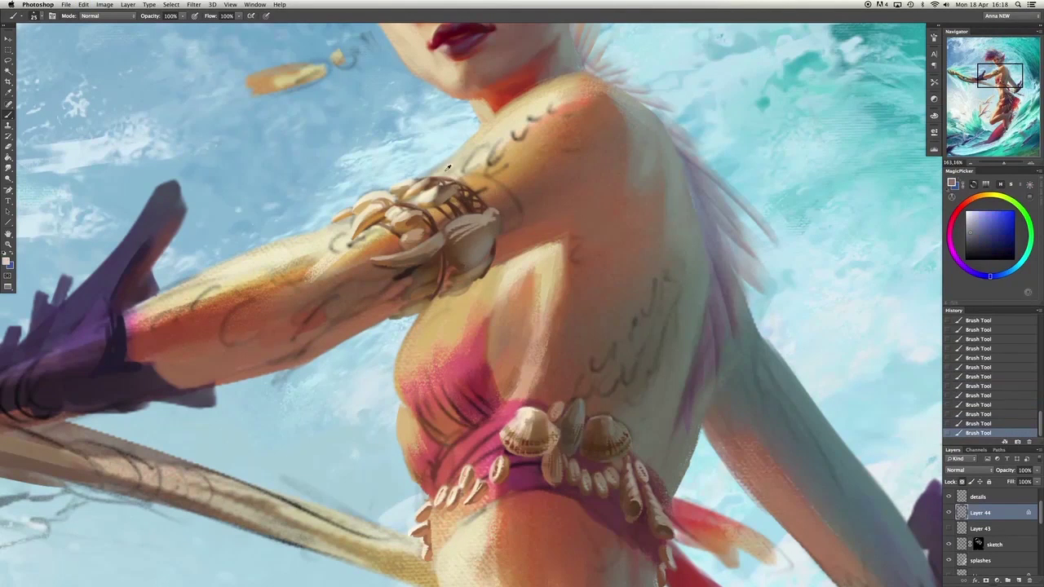
pyautogui.keyDown('alt'); pyautogui.click(445, 193); pyautogui.keyUp('alt')
pyautogui.hotkey('alt', ']')
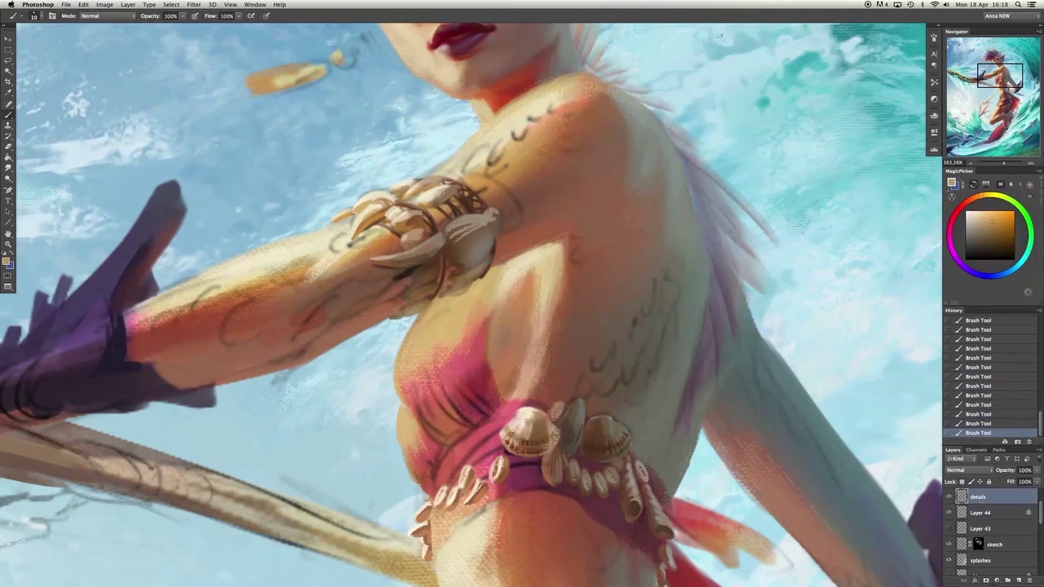
pyautogui.keyDown('alt'); pyautogui.click(434, 195); pyautogui.keyUp('alt')
pyautogui.press('super+alt+z')
pyautogui.press('super+alt+z')
# Repaint small highlight strokes and dabs on the armband.
pyautogui.moveTo(394, 206)
pyautogui.mouseDown()
pyautogui.moveTo(359, 204)
pyautogui.moveTo(382, 193)
pyautogui.mouseUp()
pyautogui.keyDown('alt'); pyautogui.click(404, 196); pyautogui.keyUp('alt')
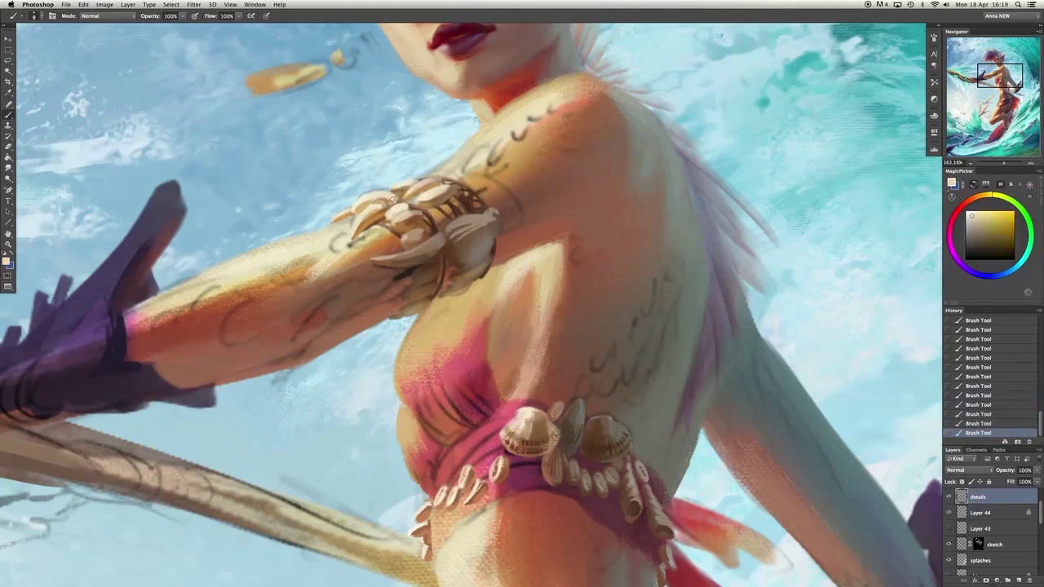
pyautogui.press('super+alt+z')
pyautogui.press('super+alt+z')
pyautogui.press('super+alt+z')
pyautogui.moveTo(380, 207)
pyautogui.mouseDown()
pyautogui.moveTo(463, 168)
pyautogui.moveTo(397, 213)
pyautogui.mouseUp()
pyautogui.rightClick(463, 196)
pyautogui.press('Escape')
pyautogui.keyDown('alt'); pyautogui.click(396, 214); pyautogui.keyUp('alt')
# Sample a range of darker oranges from the armband and the skin beside it.
pyautogui.keyDown('alt'); pyautogui.click(397, 217); pyautogui.keyUp('alt')
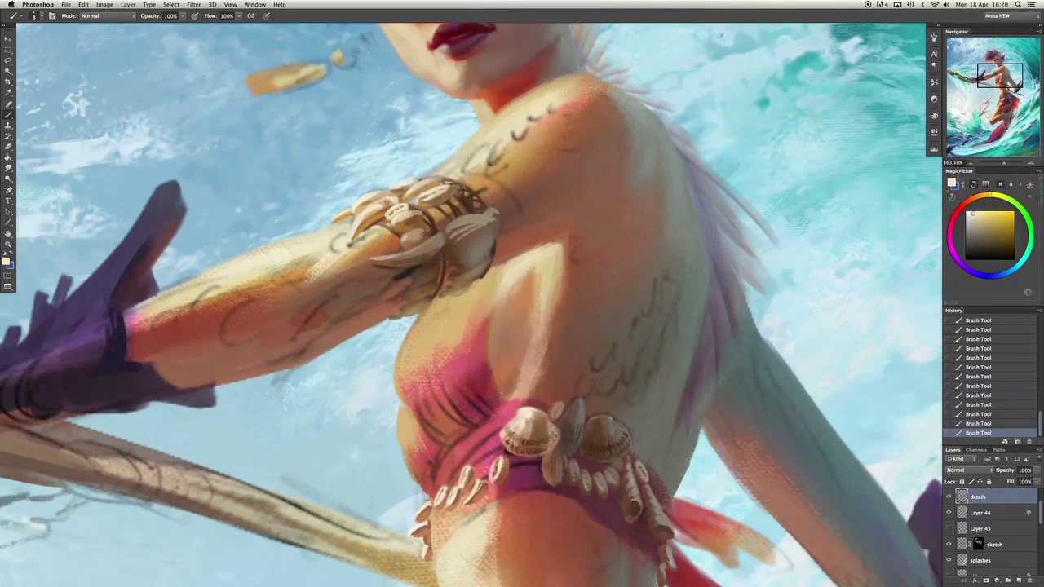
pyautogui.keyDown('alt'); pyautogui.click(403, 224); pyautogui.keyUp('alt')
pyautogui.keyDown('alt'); pyautogui.click(410, 221); pyautogui.keyUp('alt')
pyautogui.keyDown('alt'); pyautogui.click(395, 193); pyautogui.keyUp('alt')
pyautogui.keyDown('alt'); pyautogui.click(423, 204); pyautogui.keyUp('alt')
pyautogui.keyDown('alt'); pyautogui.click(416, 219); pyautogui.keyUp('alt')
pyautogui.keyDown('alt'); pyautogui.click(420, 233); pyautogui.keyUp('alt')
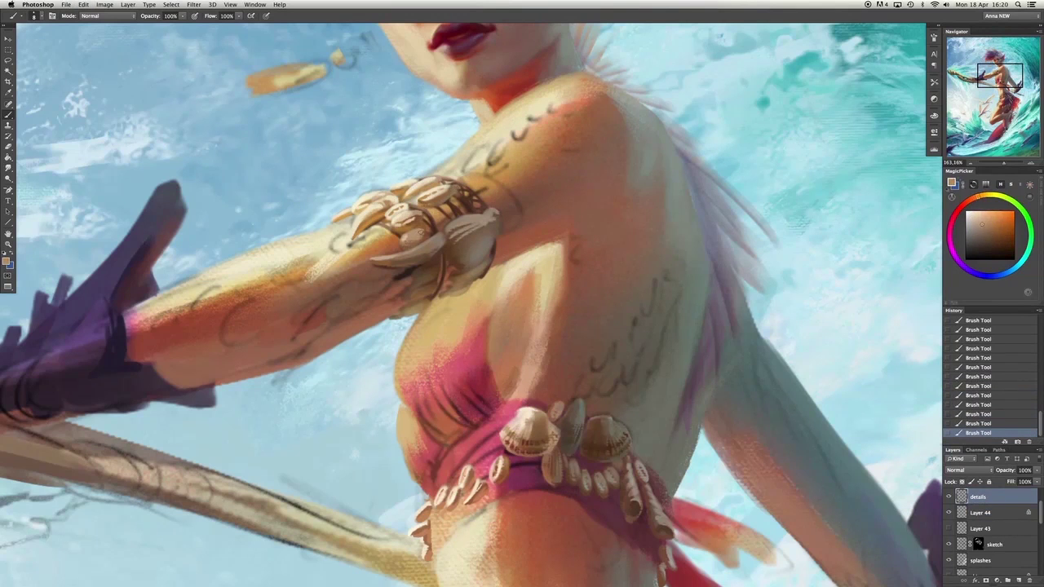
pyautogui.keyDown('alt'); pyautogui.click(422, 307); pyautogui.keyUp('alt')
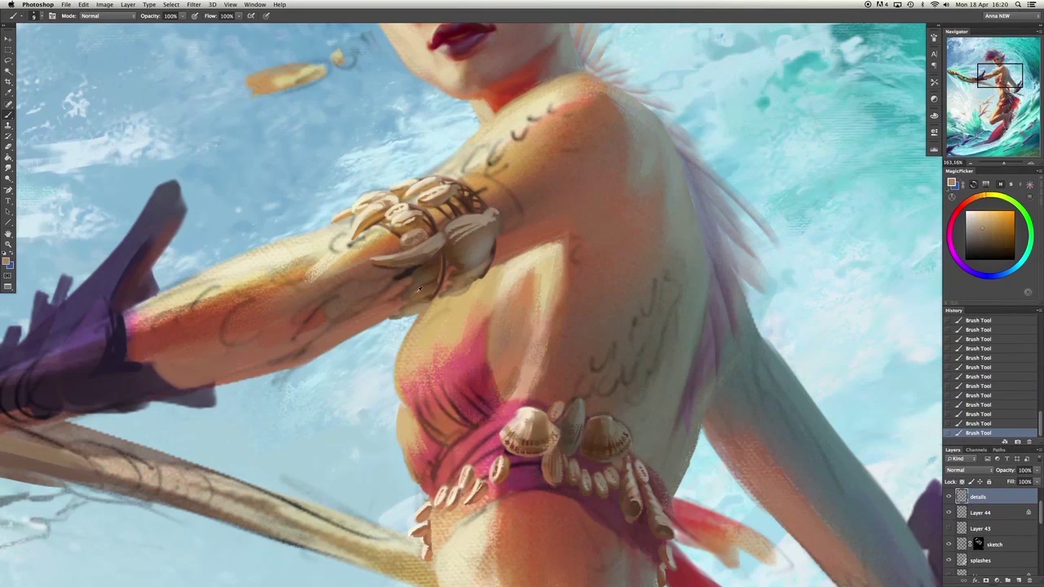
pyautogui.keyDown('alt'); pyautogui.click(418, 296); pyautogui.keyUp('alt')
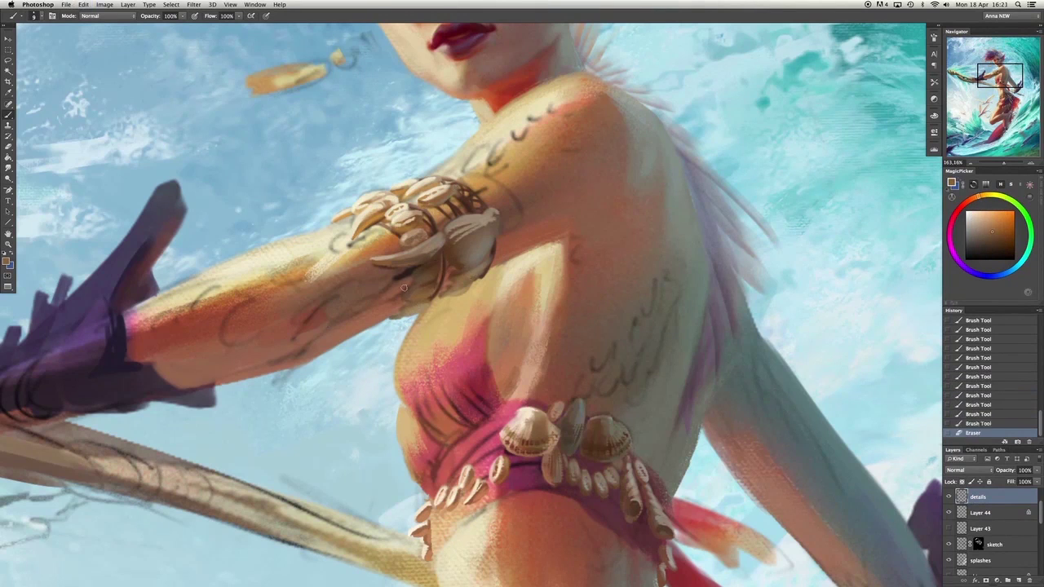
# Move between Layer 44 and the details layer and sample a darker red by the armband.
pyautogui.press('super+alt+z')
pyautogui.press('super+alt+z')
pyautogui.keyDown('alt'); pyautogui.click(400, 237); pyautogui.keyUp('alt')
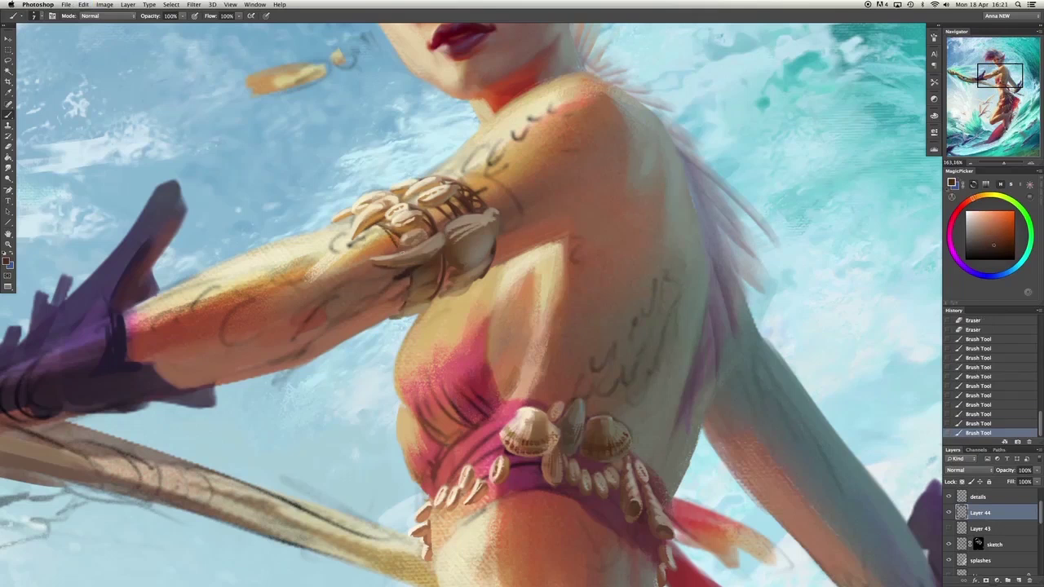
pyautogui.press('super+shift+z')
pyautogui.press('super+shift+z')
pyautogui.keyDown('alt'); pyautogui.click(376, 226); pyautogui.keyUp('alt')
pyautogui.keyDown('alt'); pyautogui.click(469, 266); pyautogui.keyUp('alt')
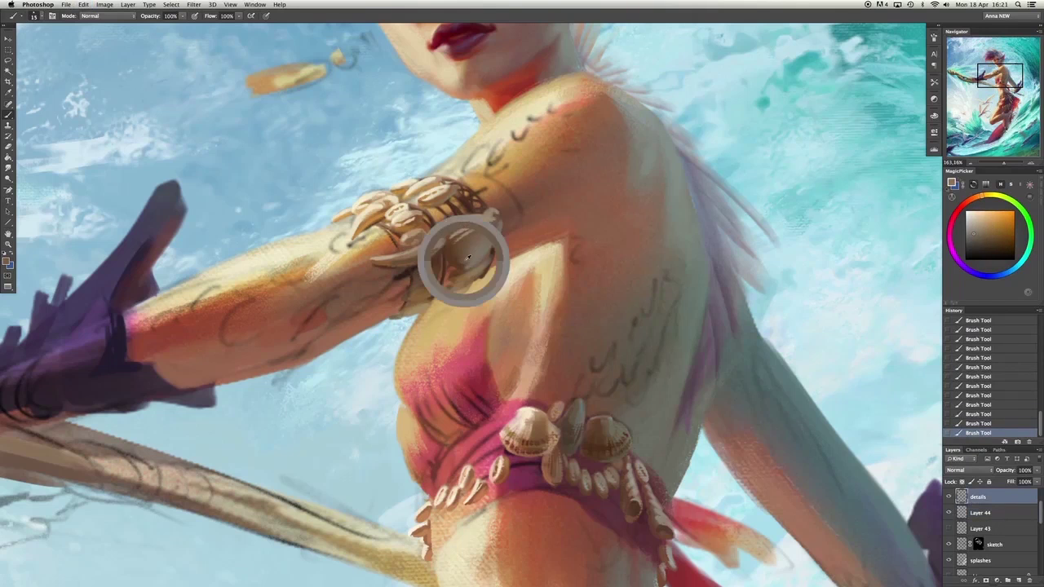
pyautogui.hotkey('alt', '[')
# Move to Layer 43, hide the chin tattoo layer and undo a stroke on the shoulder.
pyautogui.hotkey('alt', '[')
pyautogui.hotkey('alt', ']')
pyautogui.hotkey('alt', ']')
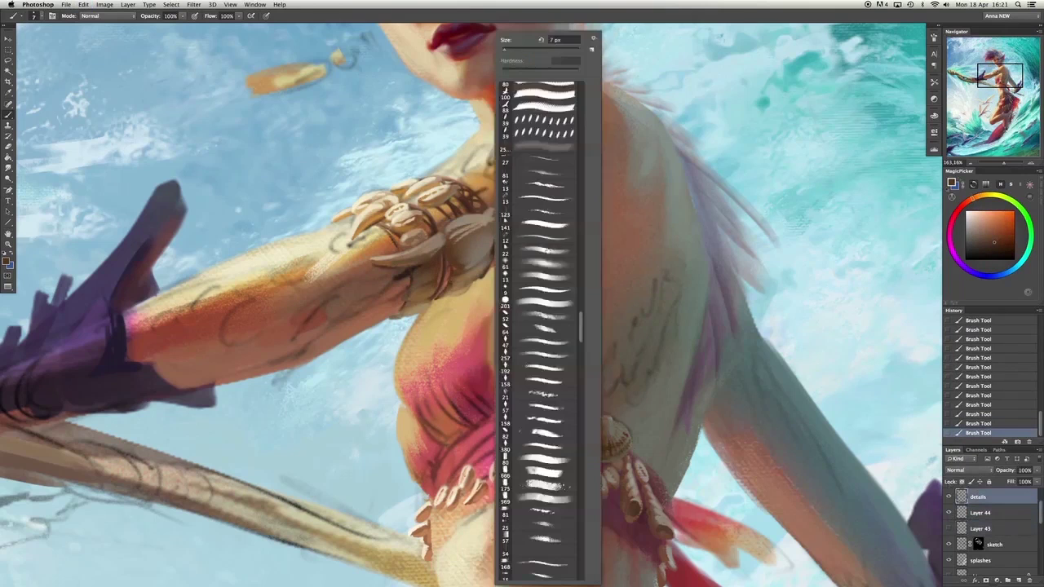
pyautogui.moveTo(909, 418); pyautogui.dragTo(895, 455)
pyautogui.hotkey('alt', '[')
pyautogui.moveTo(522, 245); pyautogui.dragTo(508, 447)
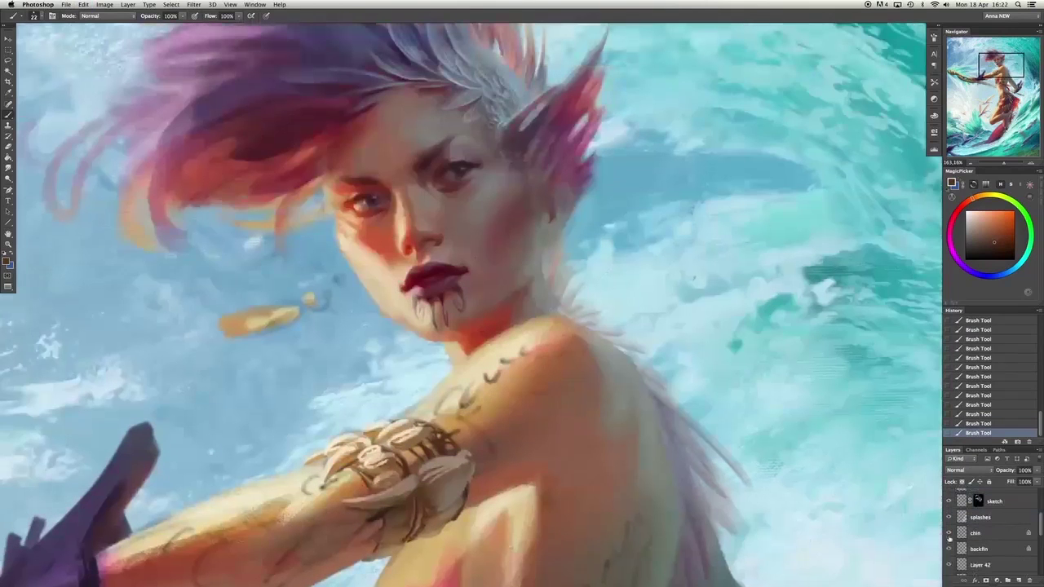
pyautogui.click(947, 533)
pyautogui.scroll(2, 948, 534)
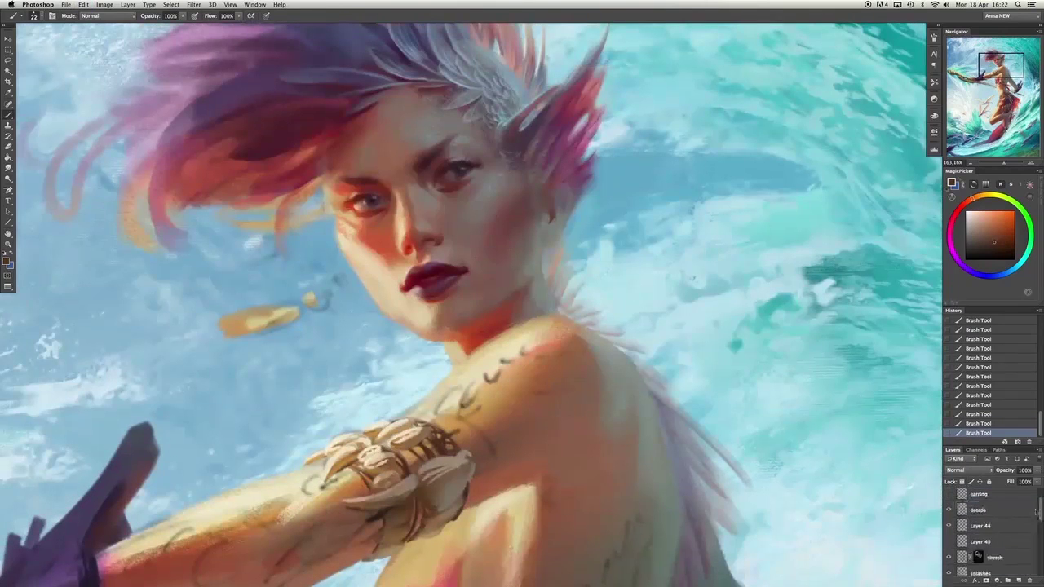
pyautogui.moveTo(485, 481); pyautogui.dragTo(563, 371)
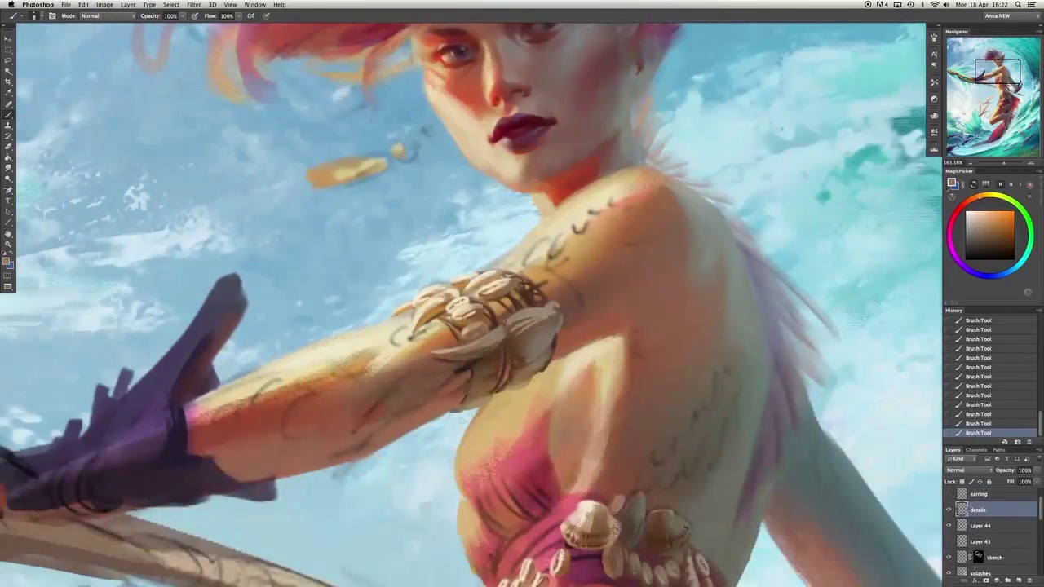
pyautogui.press('super+z')
# Shade the right side of the armband with darker, muted sampled tones.
pyautogui.moveTo(541, 347)
pyautogui.mouseDown()
pyautogui.moveTo(508, 331)
pyautogui.moveTo(526, 359)
pyautogui.mouseUp()
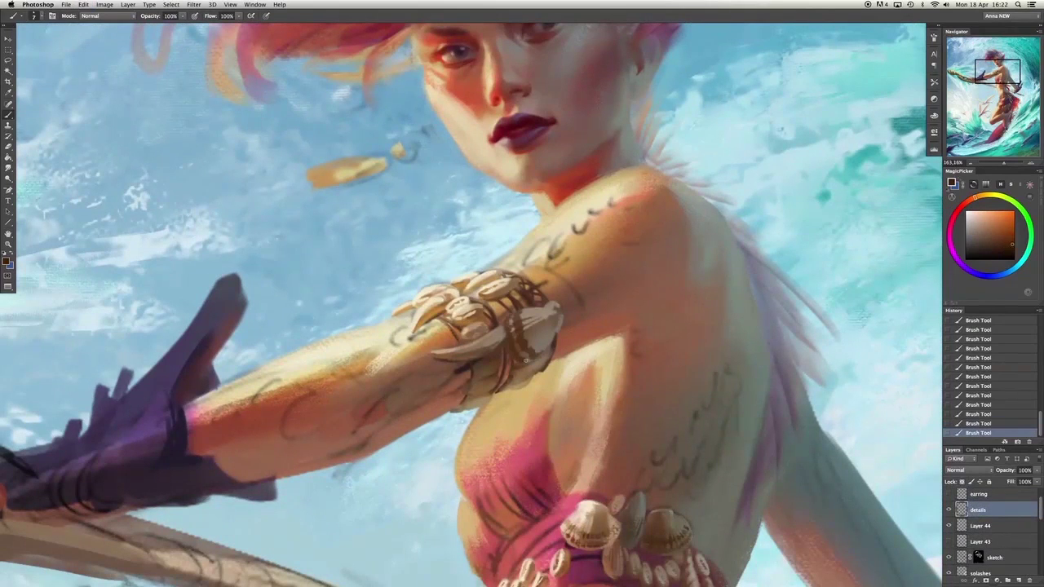
pyautogui.keyDown('alt'); pyautogui.click(531, 318); pyautogui.keyUp('alt')
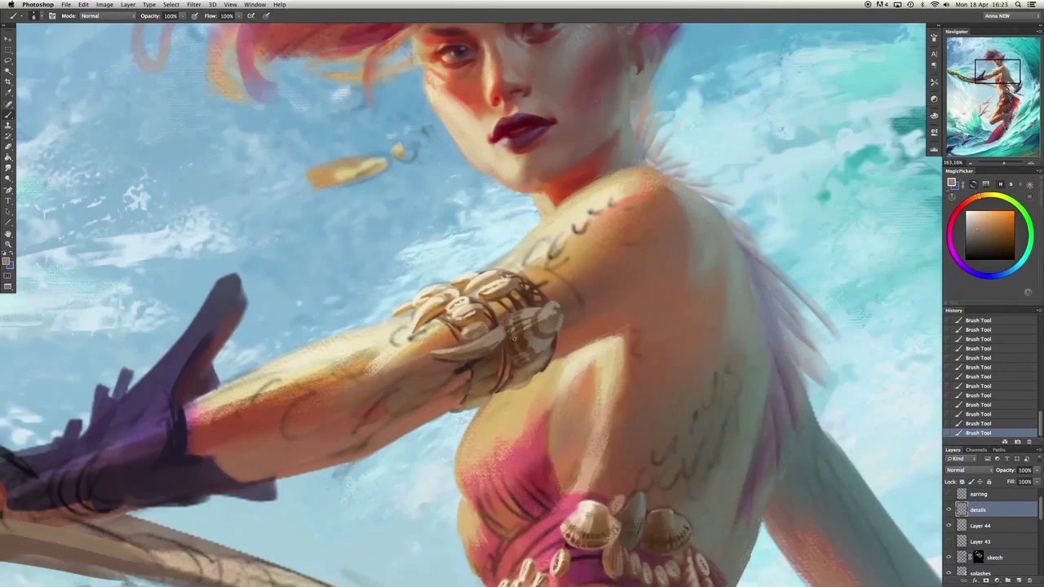
pyautogui.keyDown('alt'); pyautogui.click(556, 342); pyautogui.keyUp('alt')
pyautogui.press('super+alt+z')
pyautogui.press('super+alt+z')
pyautogui.keyDown('alt'); pyautogui.click(557, 314); pyautogui.keyUp('alt')
pyautogui.moveTo(557, 314)
pyautogui.mouseDown()
pyautogui.moveTo(503, 332)
pyautogui.moveTo(540, 320)
pyautogui.mouseUp()
pyautogui.keyDown('alt'); pyautogui.click(542, 314); pyautogui.keyUp('alt')
# Erase the sketch lines below the armband on the sketch layer.
pyautogui.keyDown('alt'); pyautogui.click(483, 294); pyautogui.keyUp('alt')
pyautogui.press('e')
pyautogui.hotkey('alt', '[')
pyautogui.hotkey('alt', '[')
pyautogui.hotkey('alt', '[')
pyautogui.moveTo(460, 359)
pyautogui.mouseDown()
pyautogui.moveTo(451, 384)
pyautogui.moveTo(614, 314)
pyautogui.moveTo(443, 388)
pyautogui.mouseUp()
pyautogui.hotkey('alt', ']')
pyautogui.hotkey('alt', ']')
pyautogui.press('b')
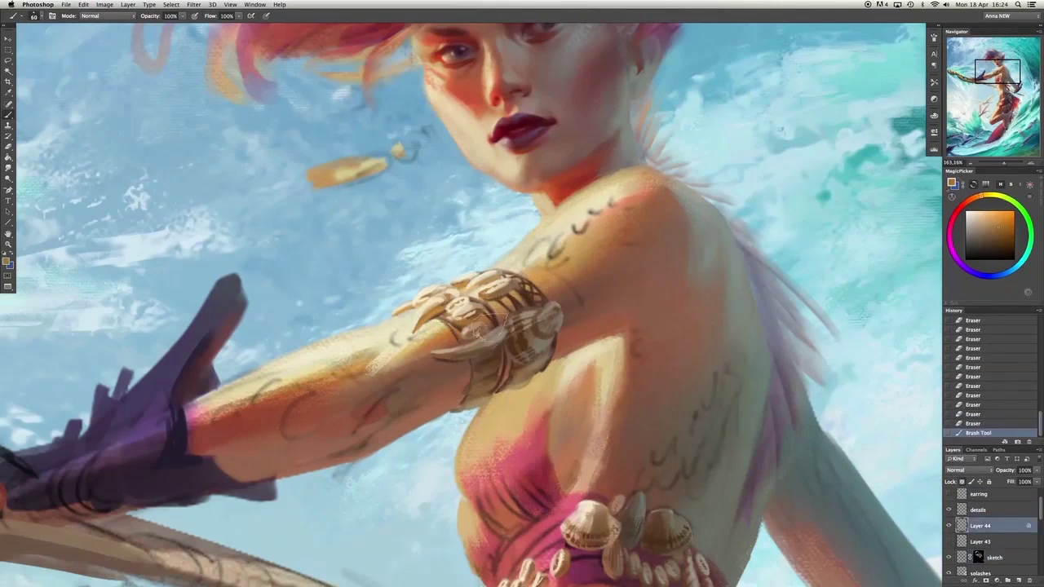
# Dab darker orange onto the armband, alternating between Layer 44 and the details layer.
pyautogui.moveTo(530, 294); pyautogui.dragTo(551, 313)
pyautogui.keyDown('alt'); pyautogui.click(540, 359); pyautogui.keyUp('alt')
pyautogui.hotkey('alt', ']')
pyautogui.keyDown('alt'); pyautogui.click(513, 368); pyautogui.keyUp('alt')
pyautogui.keyDown('alt'); pyautogui.click(541, 345); pyautogui.keyUp('alt')
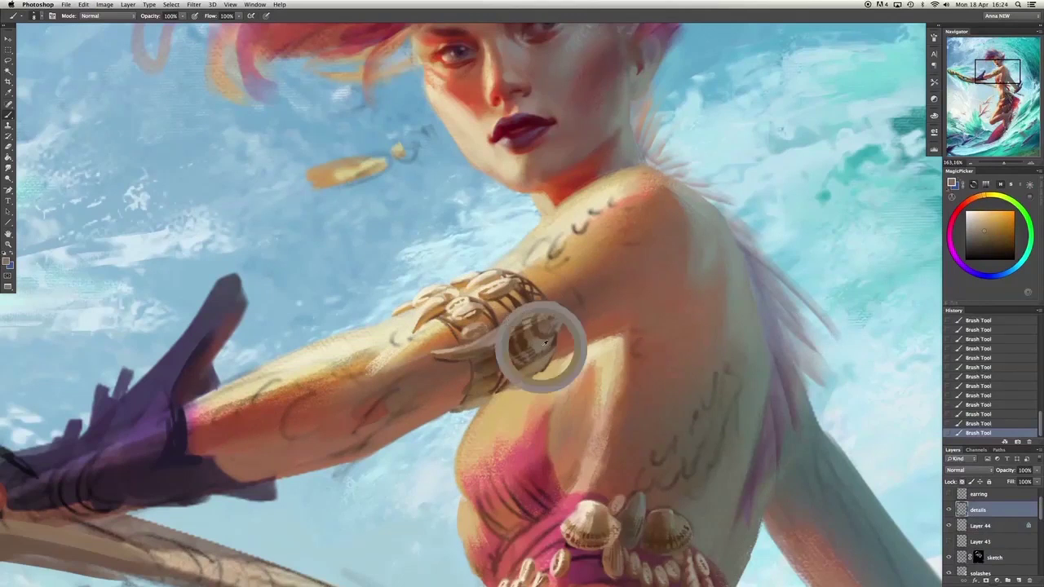
pyautogui.keyDown('alt'); pyautogui.click(490, 400); pyautogui.keyUp('alt')
pyautogui.hotkey('alt', '[')
pyautogui.click(486, 354)
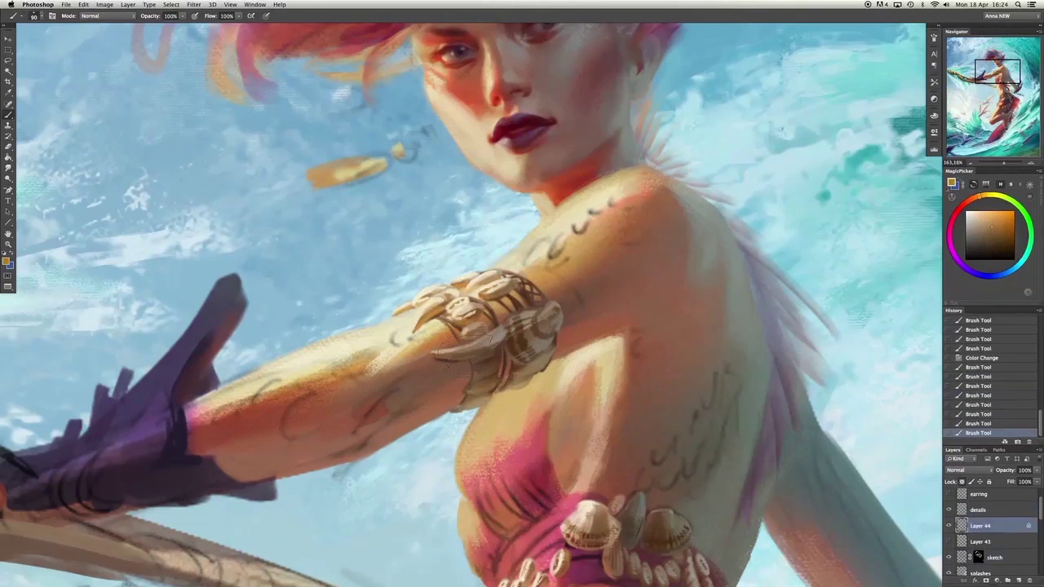
pyautogui.click(485, 352)
# Add small light and dark dabs to the armband using sampled skin tones.
pyautogui.hotkey('alt', ']')
pyautogui.keyDown('alt'); pyautogui.click(596, 349); pyautogui.keyUp('alt')
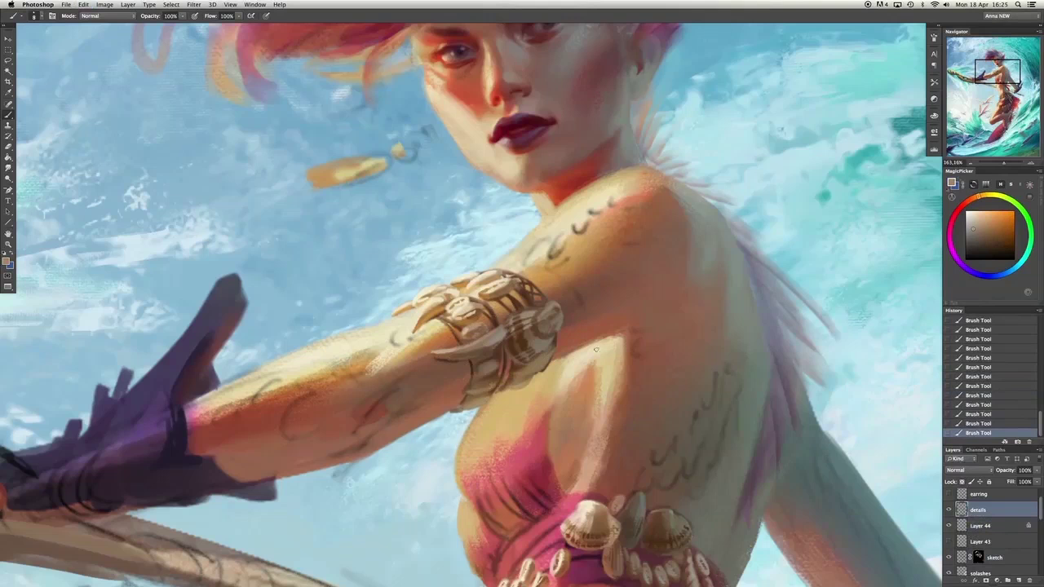
pyautogui.click(492, 396)
pyautogui.keyDown('alt'); pyautogui.click(506, 387); pyautogui.keyUp('alt')
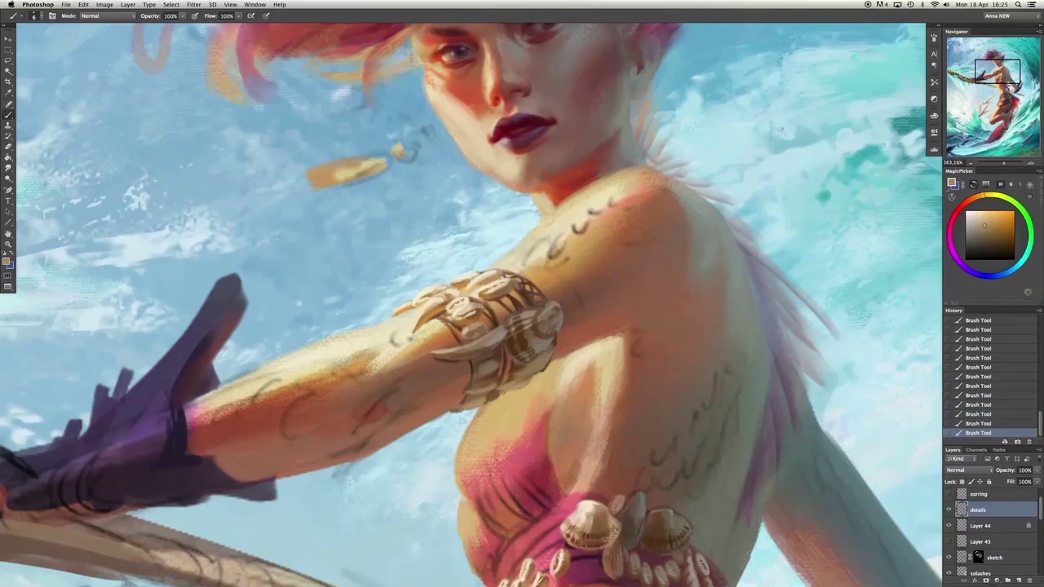
pyautogui.keyDown('alt'); pyautogui.click(492, 397); pyautogui.keyUp('alt')
pyautogui.click(491, 400)
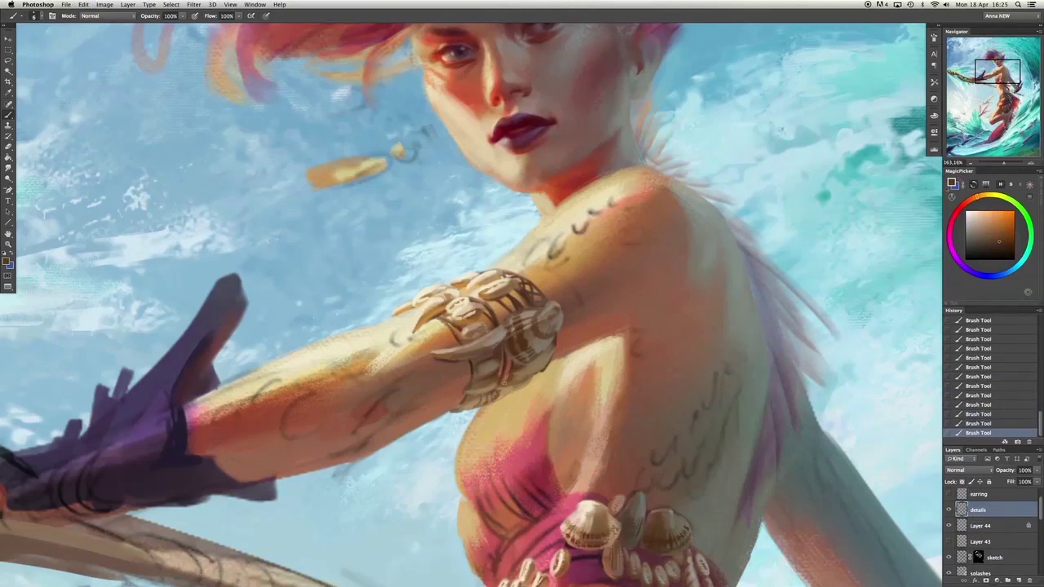
pyautogui.keyDown('alt'); pyautogui.click(511, 381); pyautogui.keyUp('alt')
pyautogui.click(461, 391)
pyautogui.keyDown('alt'); pyautogui.click(491, 365); pyautogui.keyUp('alt')
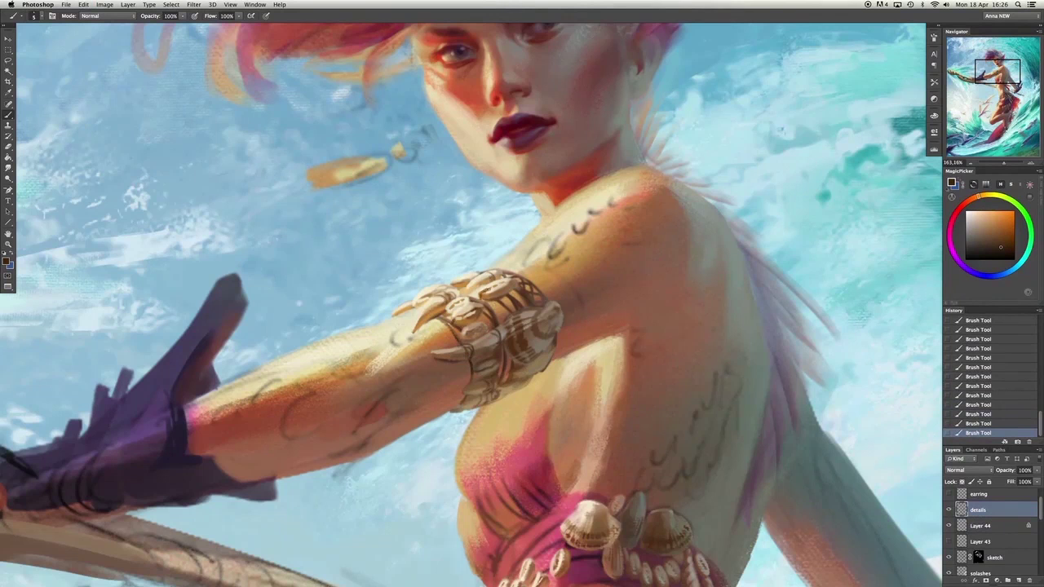
# Shrink the brush to 10 and dab cream and red-orange tones onto the arm.
pyautogui.keyDown('alt'); pyautogui.click(447, 285); pyautogui.keyUp('alt')
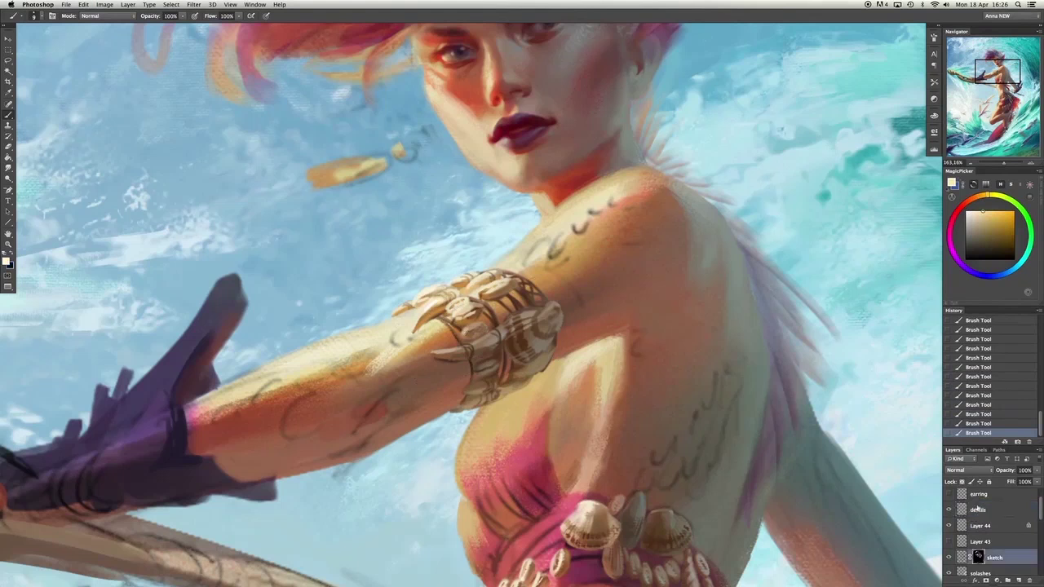
pyautogui.keyDown('alt'); pyautogui.click(431, 330); pyautogui.keyUp('alt')
pyautogui.press('[')
pyautogui.keyDown('alt'); pyautogui.click(463, 363); pyautogui.keyUp('alt')
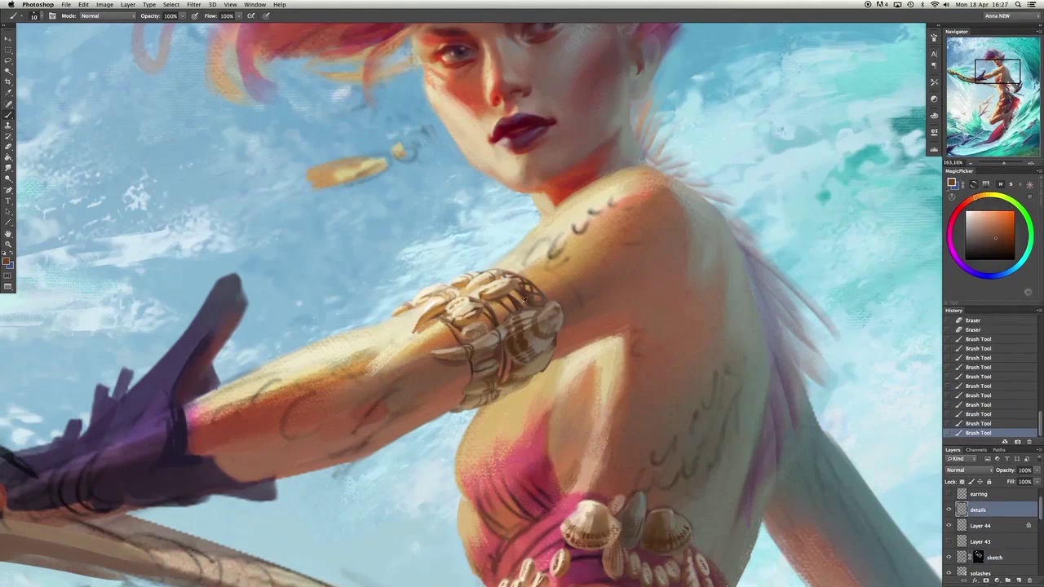
pyautogui.click(473, 292)
pyautogui.keyDown('alt'); pyautogui.click(504, 361); pyautogui.keyUp('alt')
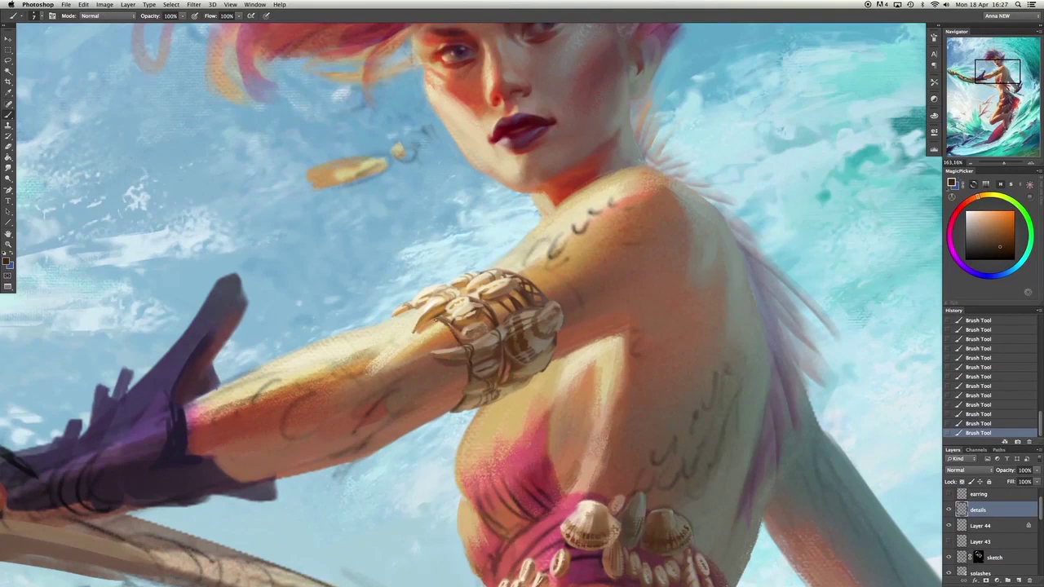
pyautogui.scroll(-3, 465, 484)
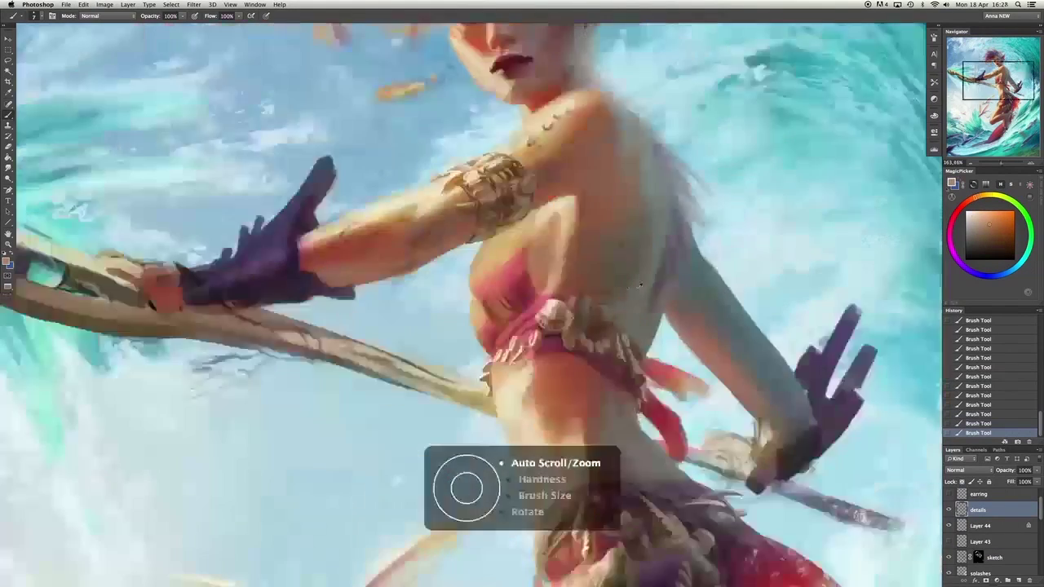
pyautogui.scroll(3, 595, 237)
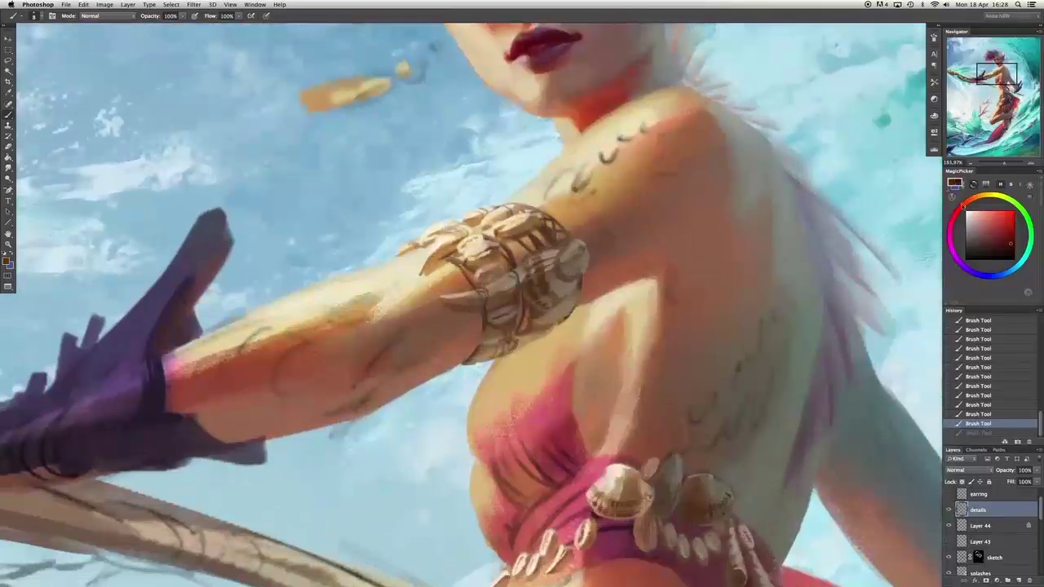
pyautogui.hscroll(3, 522, 288)
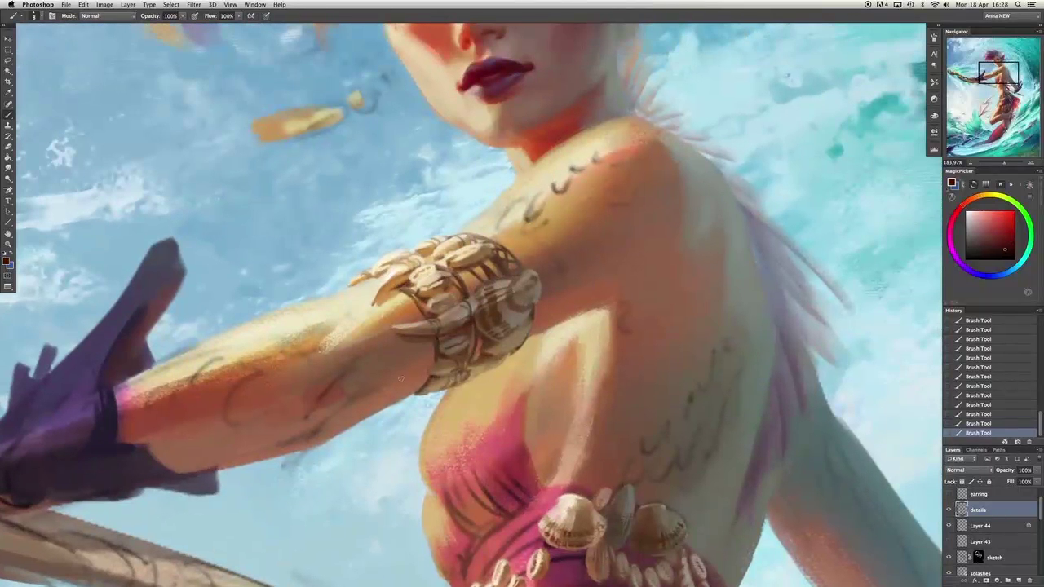
# Sample peach and darker orange tones and adjust brush size across Layer 44 and the details layer.
pyautogui.keyDown('alt'); pyautogui.click(475, 303); pyautogui.keyUp('alt')
pyautogui.keyDown('alt'); pyautogui.click(494, 281); pyautogui.keyUp('alt')
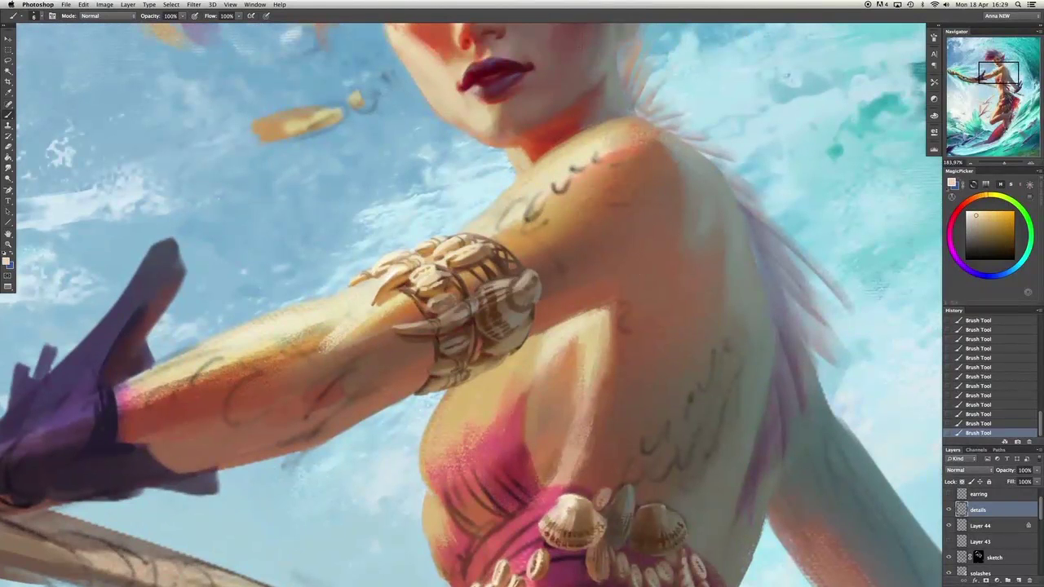
pyautogui.keyDown('alt'); pyautogui.click(519, 285); pyautogui.keyUp('alt')
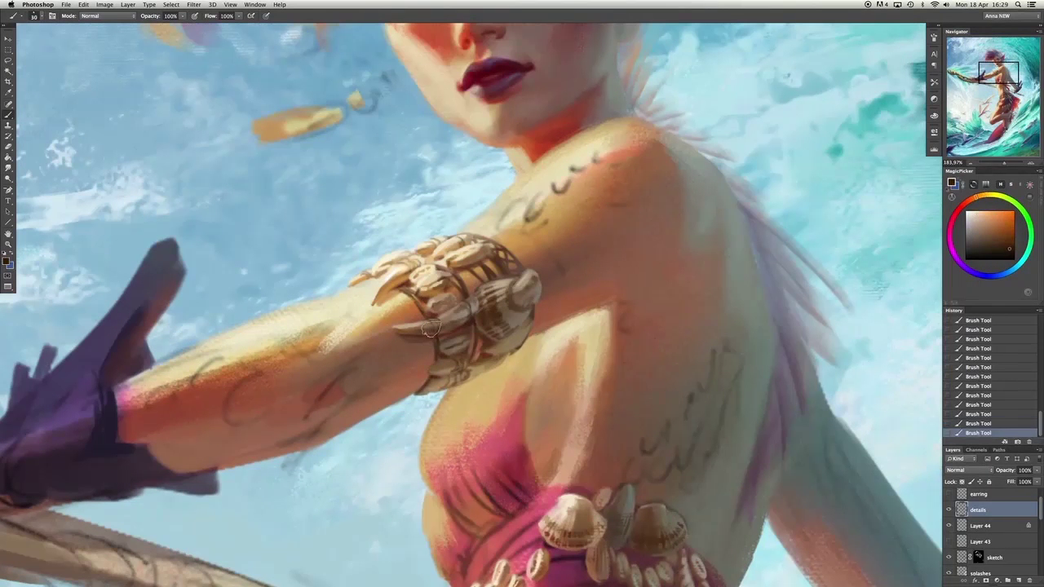
pyautogui.hotkey('alt', '[')
pyautogui.keyDown('alt'); pyautogui.click(486, 269); pyautogui.keyUp('alt')
pyautogui.press(']')
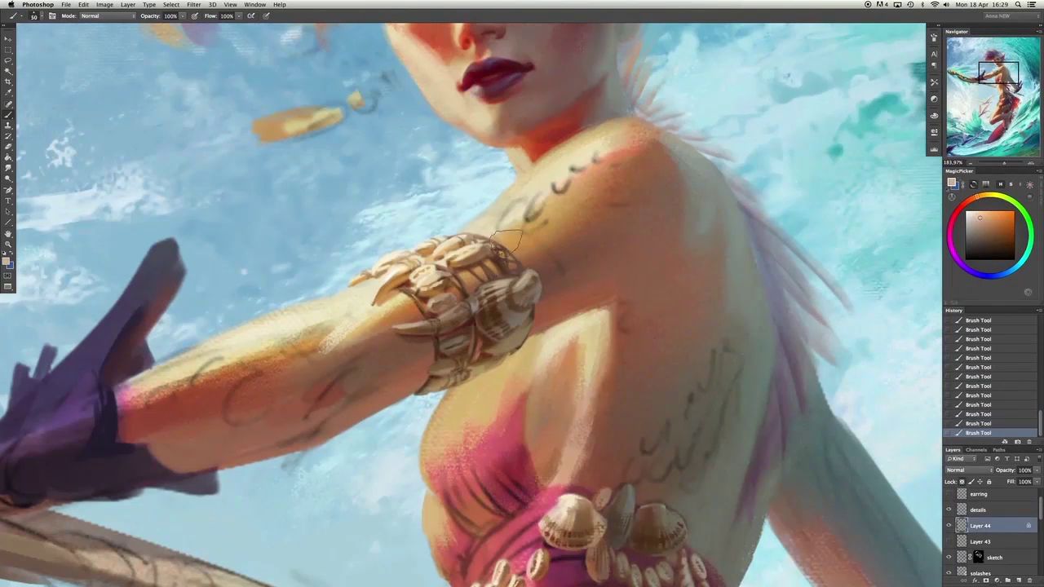
pyautogui.hotkey('alt', ']')
# Paint dark red detail marks on the armband with a smaller brush.
pyautogui.scroll(-5, 465, 291)
pyautogui.scroll(6, 572, 290)
pyautogui.press('[')
pyautogui.press('[')
pyautogui.press('[')
pyautogui.keyDown('alt'); pyautogui.click(536, 334); pyautogui.keyUp('alt')
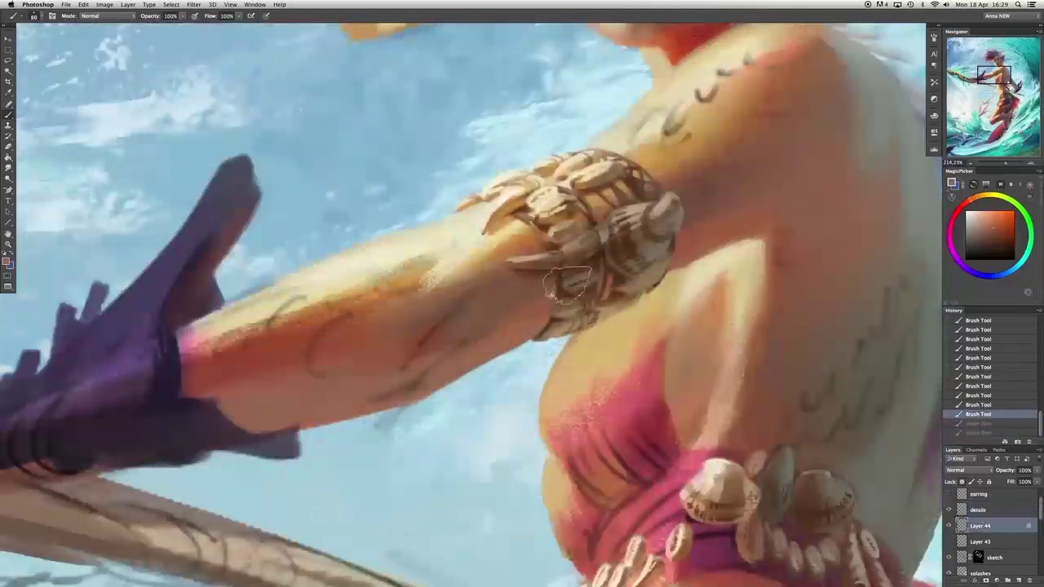
pyautogui.keyDown('alt'); pyautogui.click(553, 327); pyautogui.keyUp('alt')
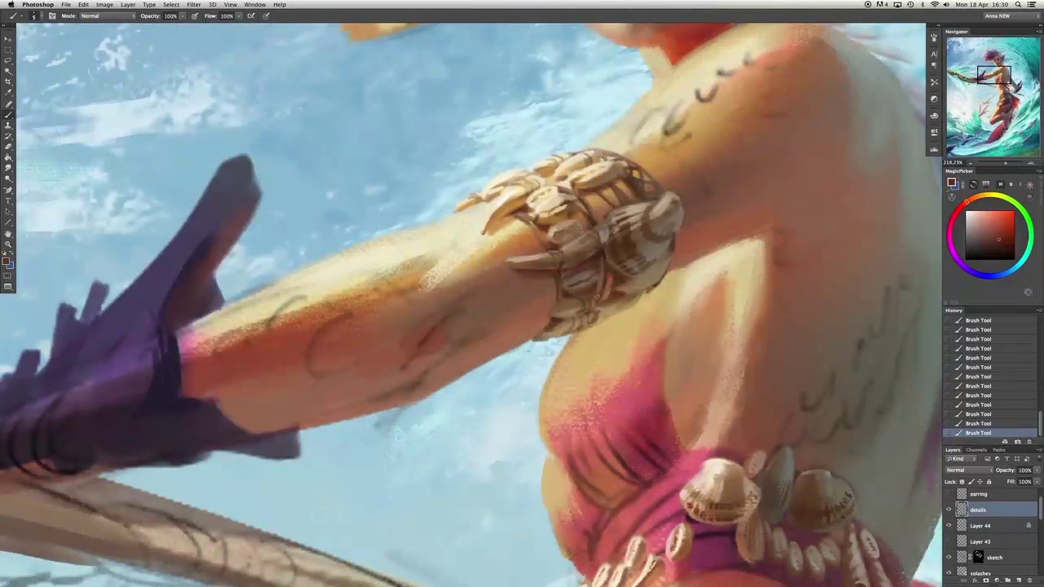
pyautogui.moveTo(608, 269); pyautogui.dragTo(621, 279)
pyautogui.scroll(-5, 619, 294)
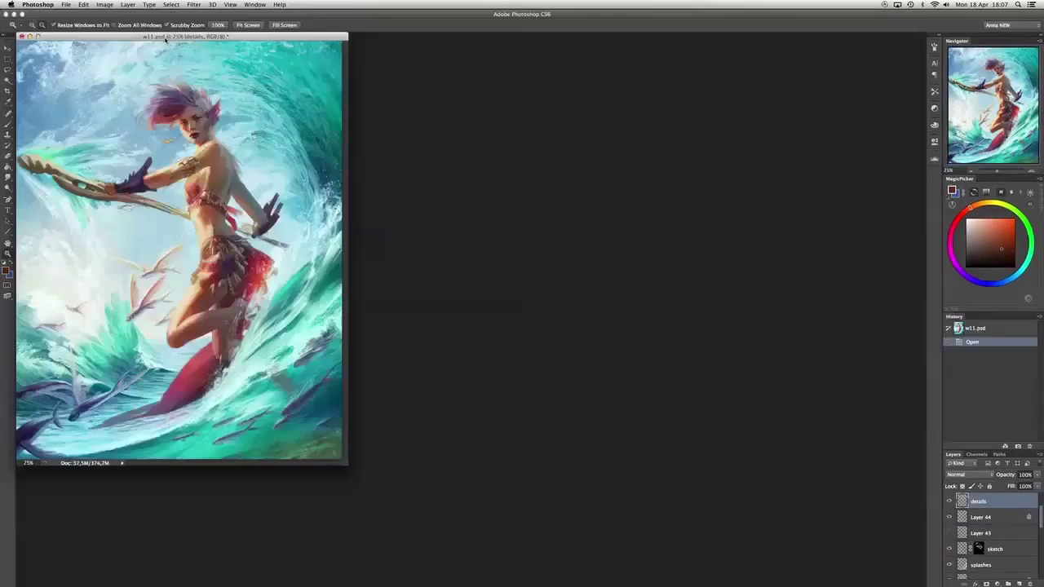
# Paint overlay highlights over the upper arm and armband, then merge the overlay into the details layer.
pyautogui.press('f')
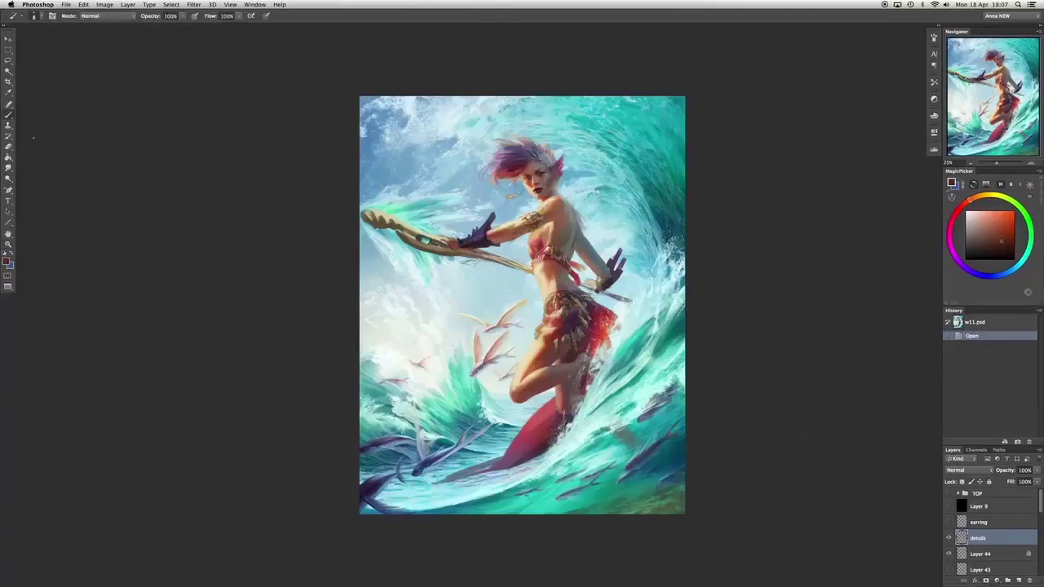
pyautogui.scroll(5, 490, 245)
pyautogui.press('b')
pyautogui.rightClick(455, 35)
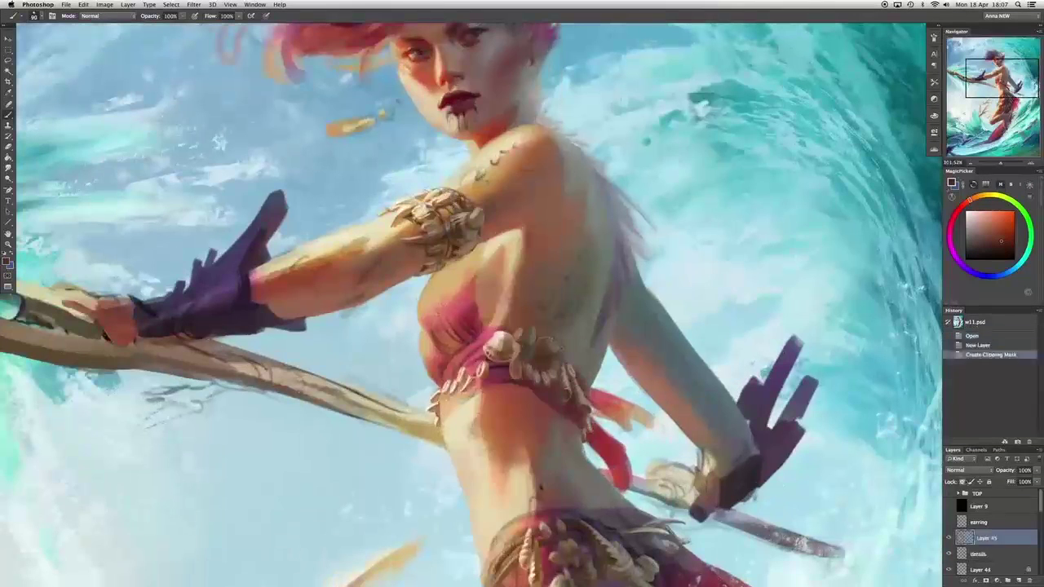
pyautogui.moveTo(425, 187)
pyautogui.mouseDown()
pyautogui.moveTo(400, 269)
pyautogui.moveTo(465, 237)
pyautogui.mouseUp()
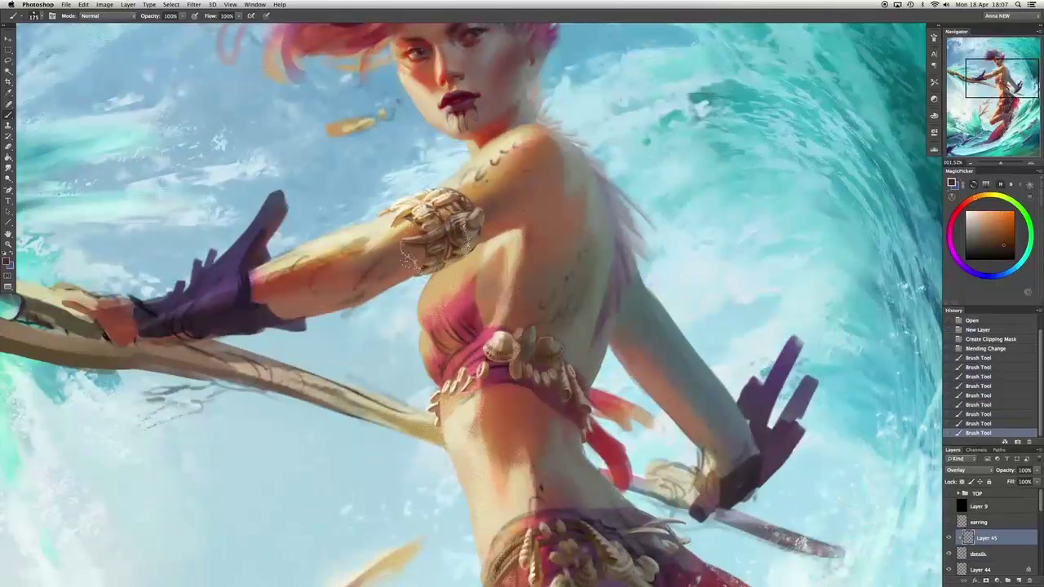
pyautogui.moveTo(440, 269); pyautogui.dragTo(481, 220)
pyautogui.moveTo(433, 244)
pyautogui.mouseDown()
pyautogui.moveTo(522, 204)
pyautogui.moveTo(440, 229)
pyautogui.mouseUp()
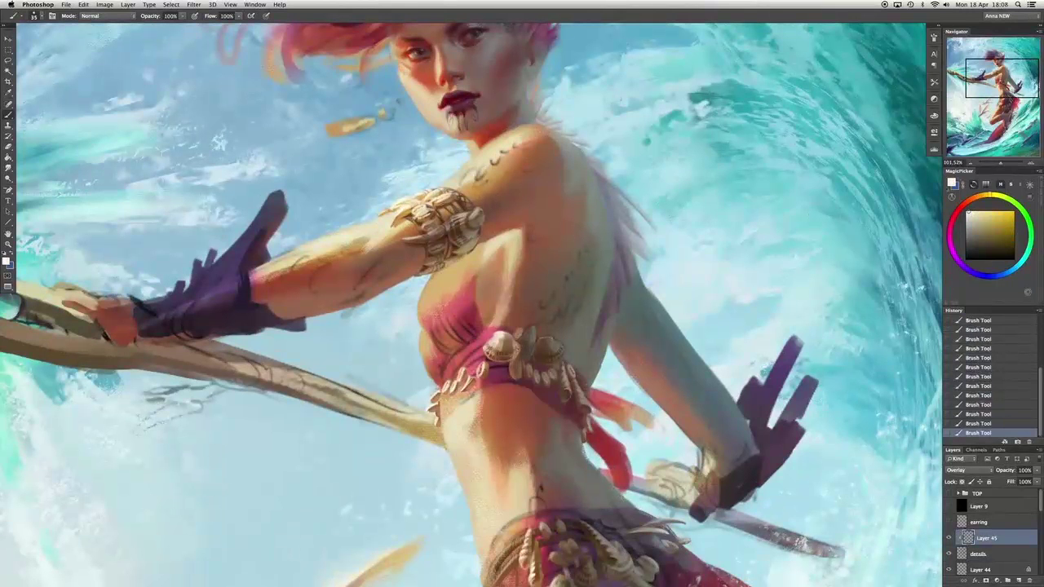
pyautogui.press('super+z')
pyautogui.press('super+z')
pyautogui.press('super+z')
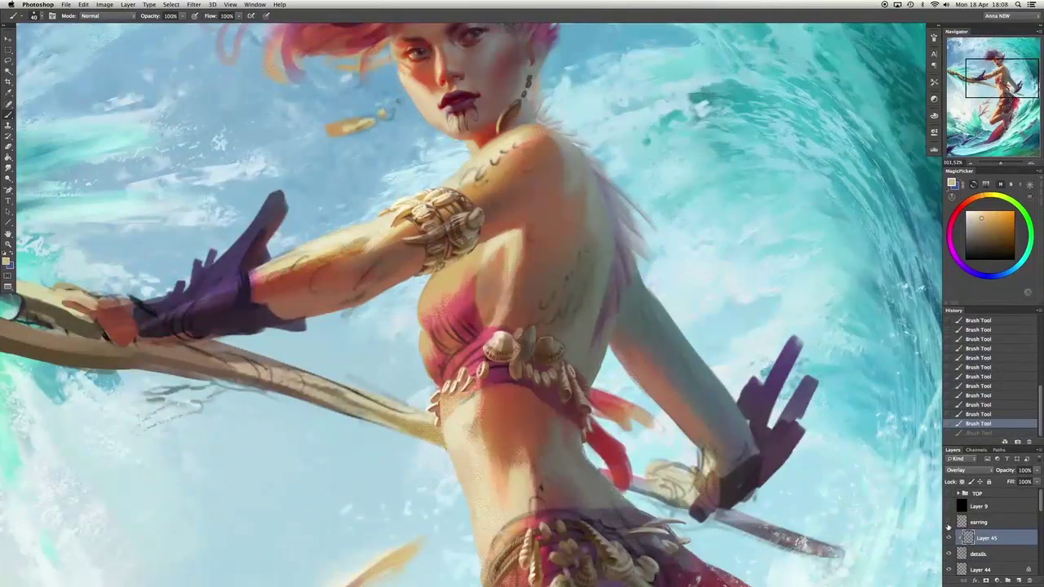
pyautogui.keyDown('alt'); pyautogui.click(402, 218); pyautogui.keyUp('alt')
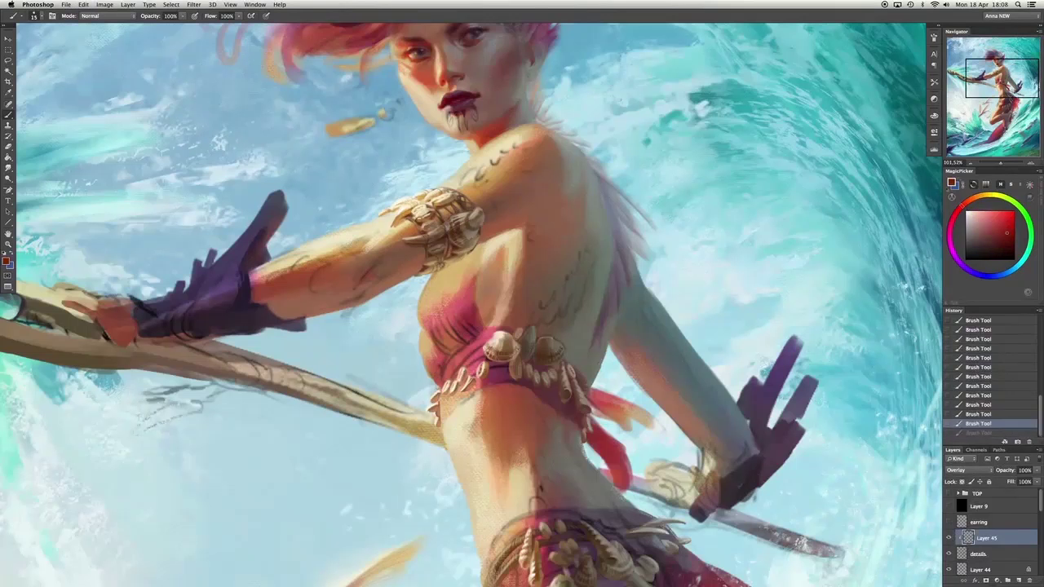
pyautogui.press('super+e')
# Paint colour over the skirt-belt shells and add a pale cyan accent near them.
pyautogui.rightClick(608, 332)
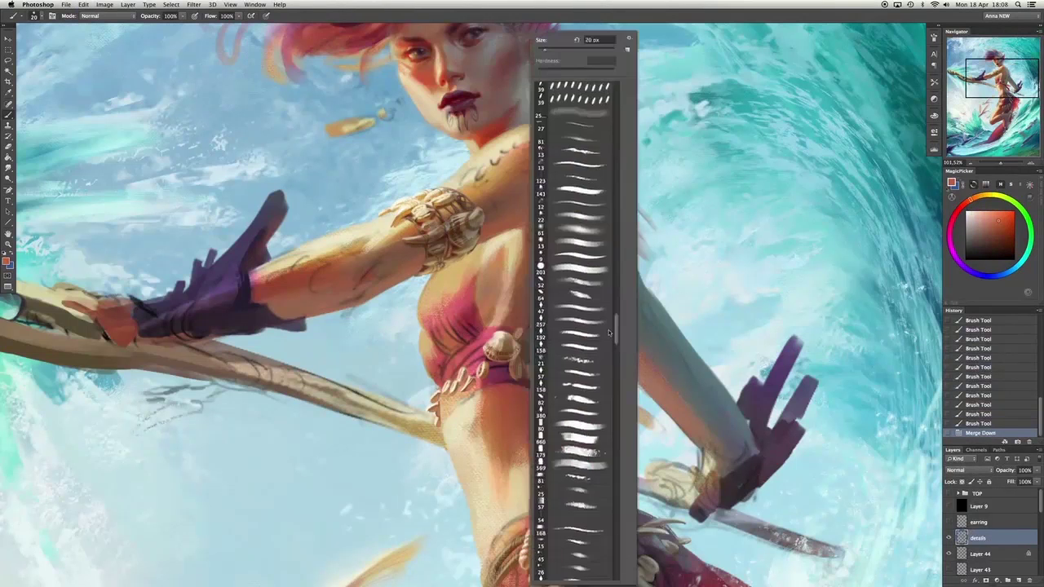
pyautogui.scroll(-1, 609, 332)
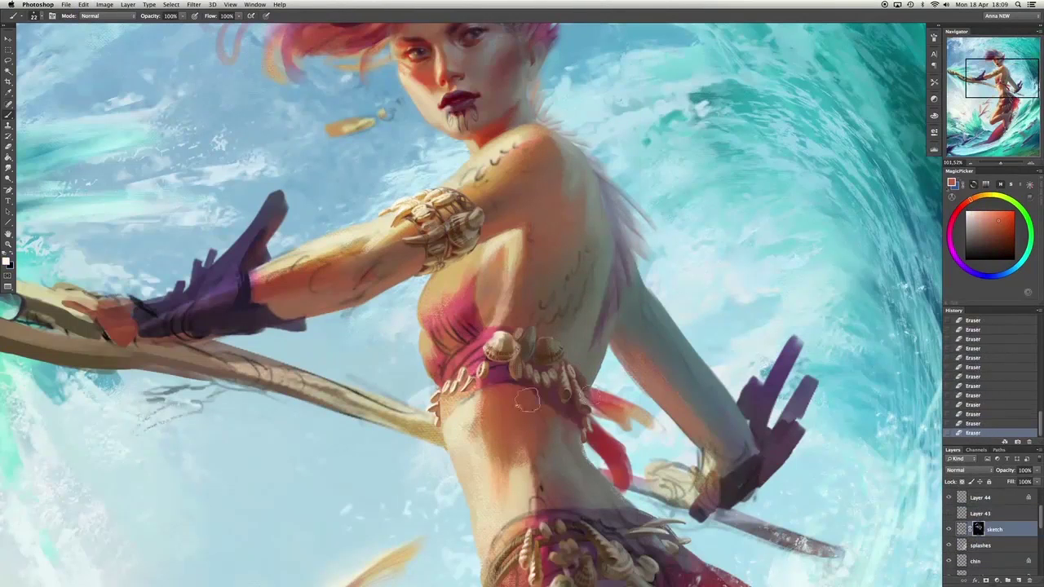
pyautogui.scroll(-10, 526, 400)
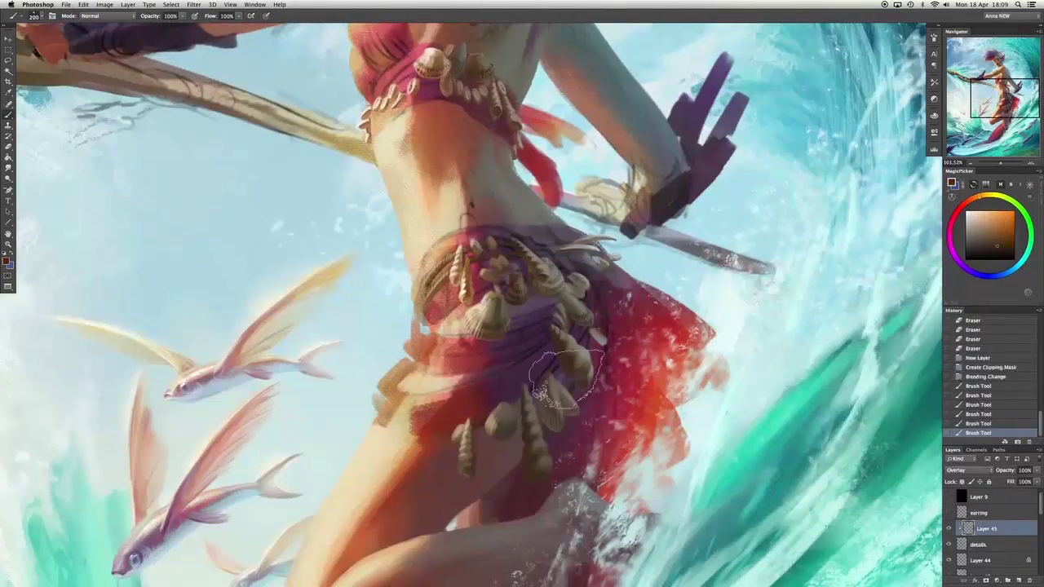
pyautogui.moveTo(567, 379)
pyautogui.mouseDown()
pyautogui.moveTo(571, 422)
pyautogui.moveTo(612, 375)
pyautogui.mouseUp()
pyautogui.moveTo(603, 327); pyautogui.dragTo(571, 351)
pyautogui.moveTo(489, 489)
pyautogui.mouseDown()
pyautogui.moveTo(435, 487)
pyautogui.moveTo(453, 453)
pyautogui.mouseUp()
pyautogui.press('[')
pyautogui.press('[')
pyautogui.press('[')
pyautogui.press('[')
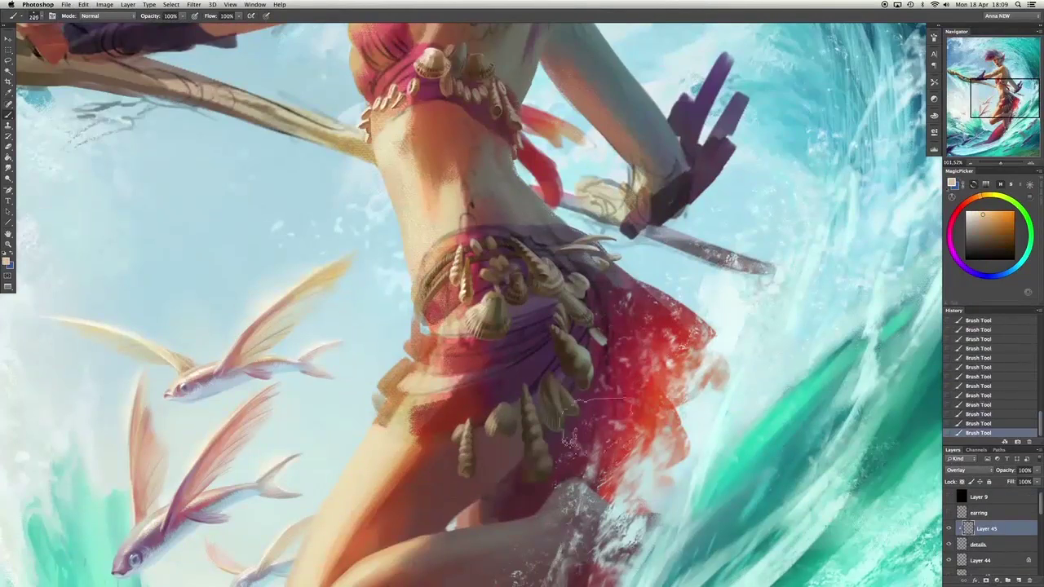
pyautogui.scroll(-5, 453, 452)
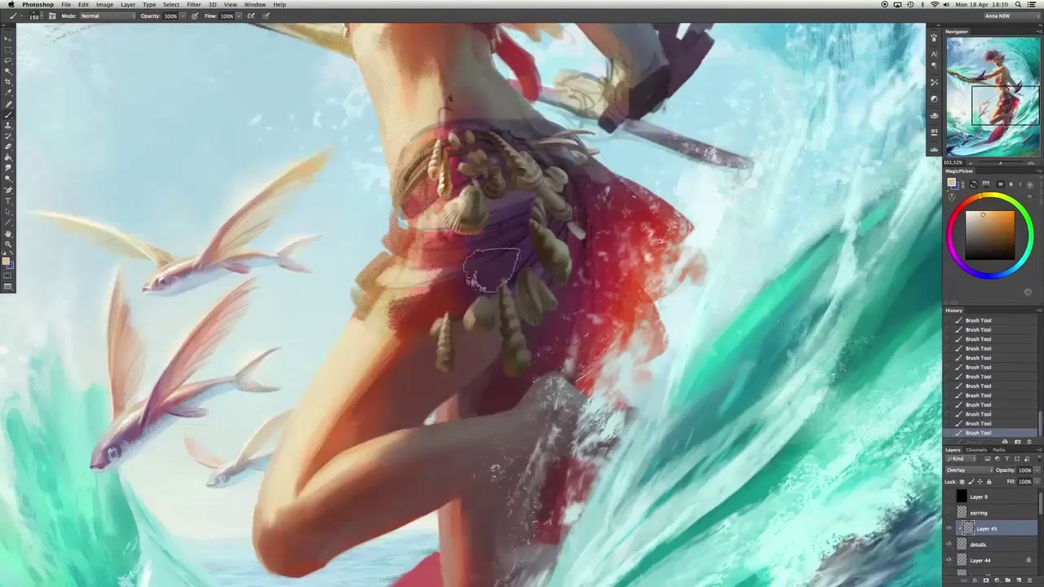
pyautogui.moveTo(492, 269); pyautogui.dragTo(497, 172)
pyautogui.keyDown('alt'); pyautogui.click(497, 171); pyautogui.keyUp('alt')
pyautogui.press('[')
pyautogui.press('[')
pyautogui.press('[')
pyautogui.press('[')
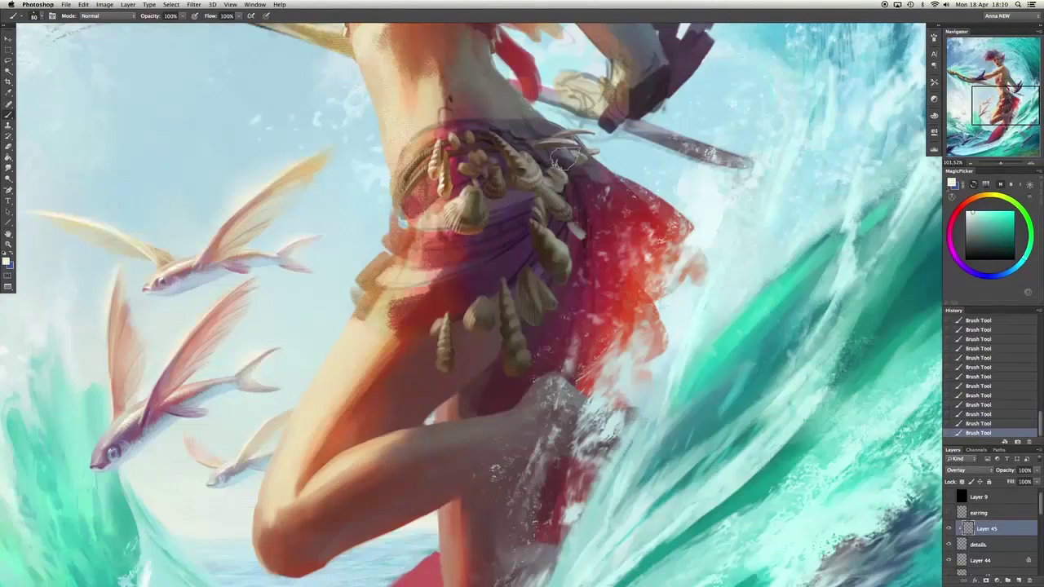
pyautogui.scroll(-3, 542, 279)
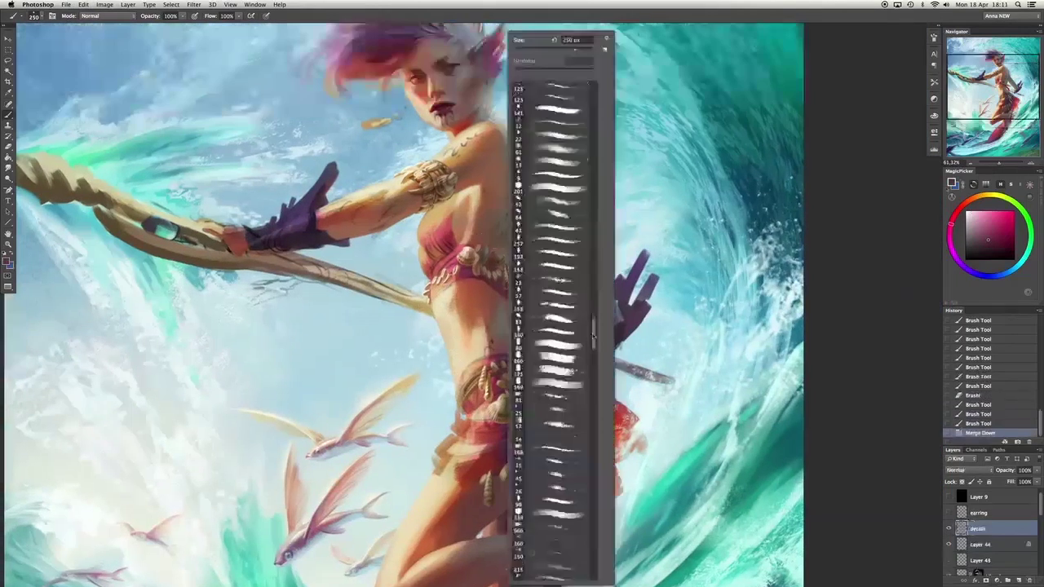
# On a new layer, brush dark vertical stripes from the lower lip down the chin.
pyautogui.press('Escape')
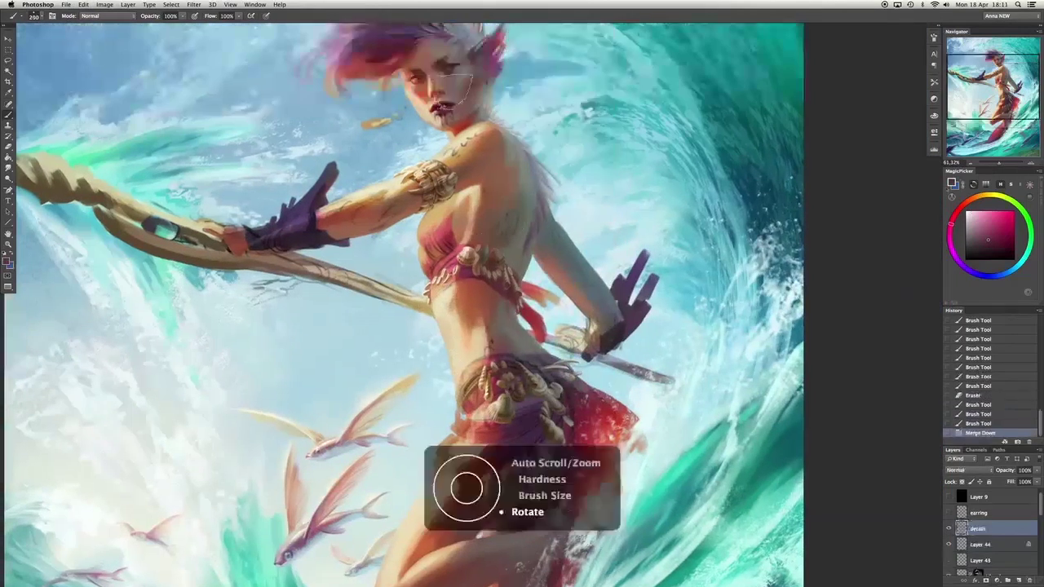
pyautogui.scroll(5, 478, 277)
pyautogui.hotkey('ctrl', 'shift', 'alt', 'n')
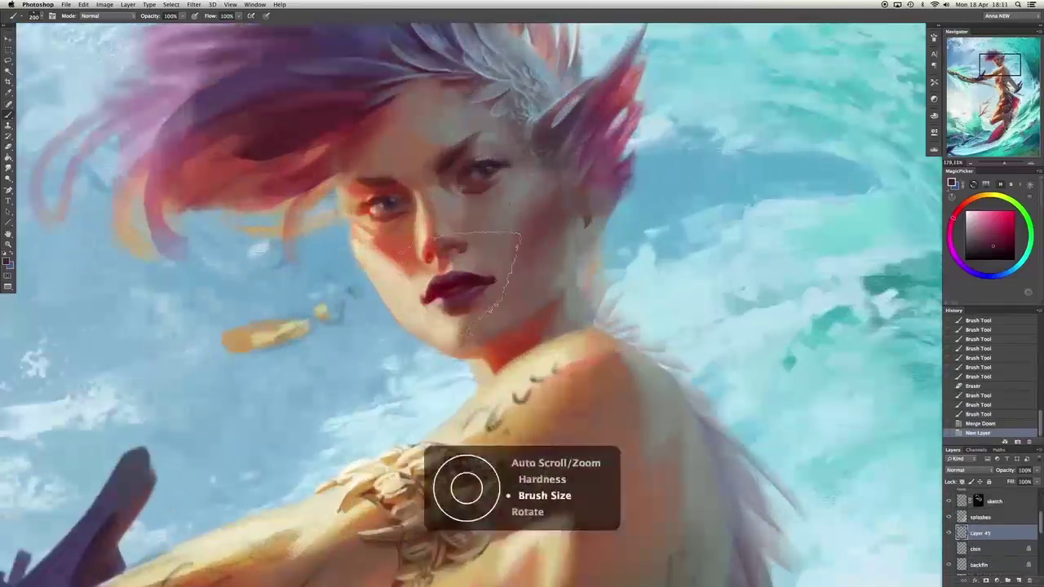
pyautogui.moveTo(451, 310); pyautogui.dragTo(452, 340)
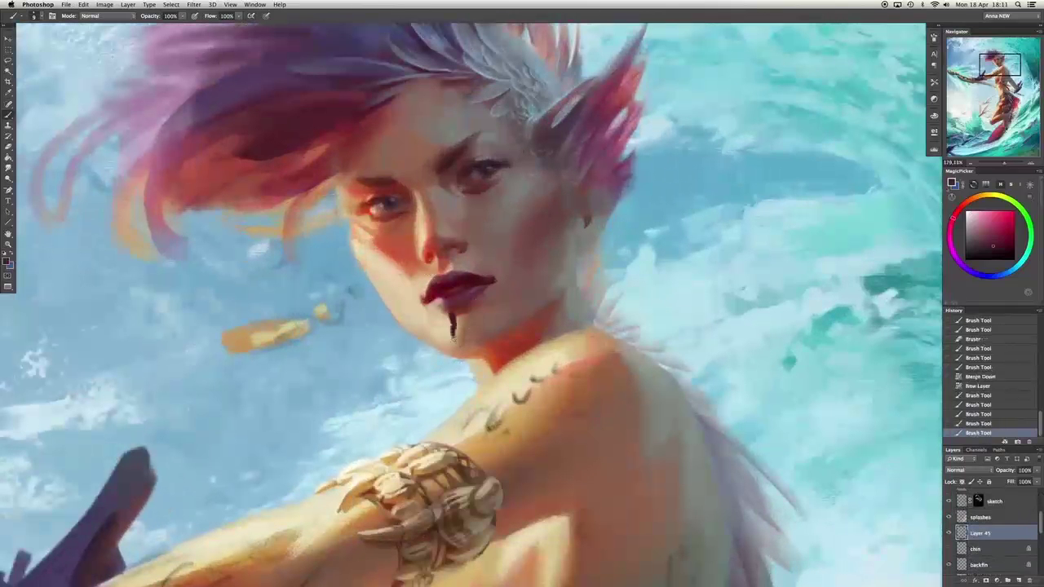
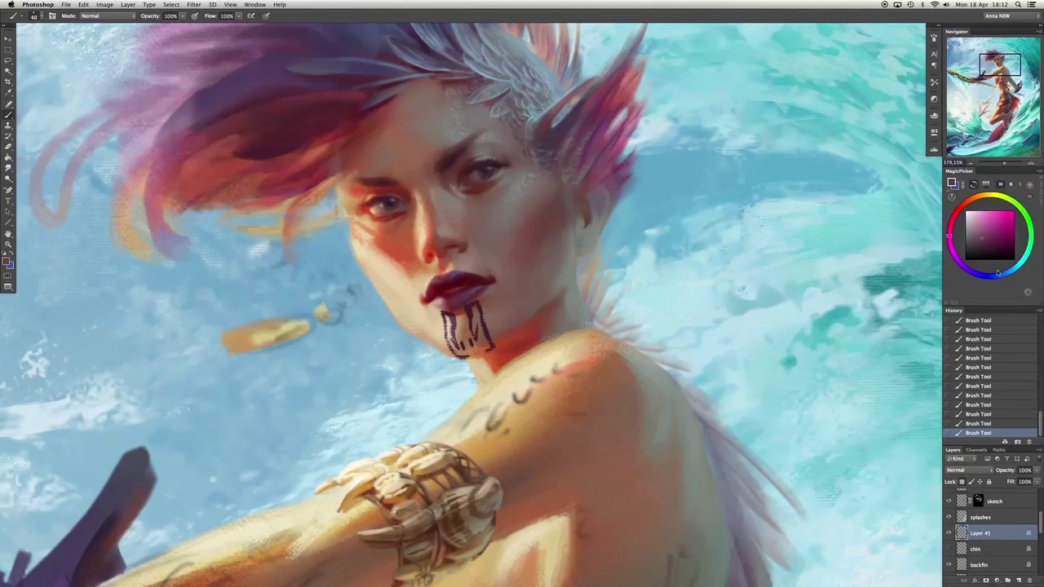
# Compare the last chin stroke, smudge the chin tattoo strokes, then return to a brush preset.
pyautogui.press('super+z')
pyautogui.press('super+z')
pyautogui.press('super+z')
pyautogui.press('super+z')
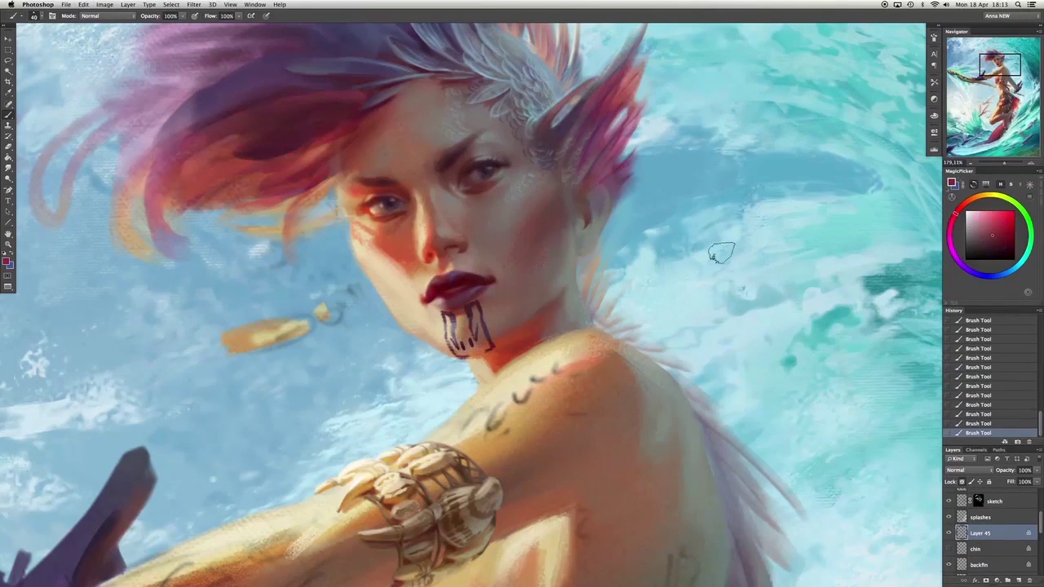
pyautogui.press('super+z')
pyautogui.press('super+z')
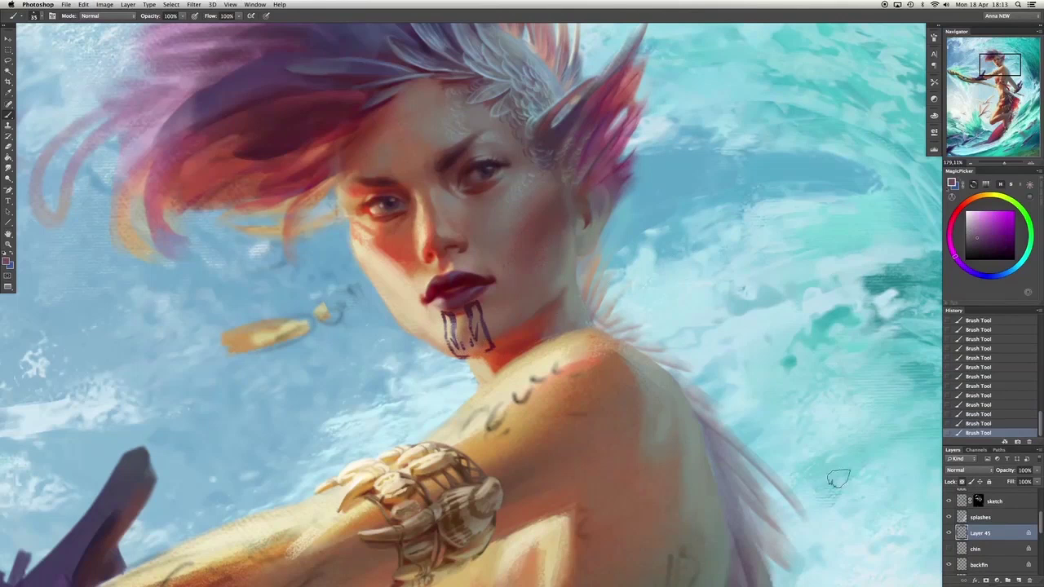
pyautogui.press('r')
pyautogui.moveTo(466, 314); pyautogui.dragTo(487, 286)
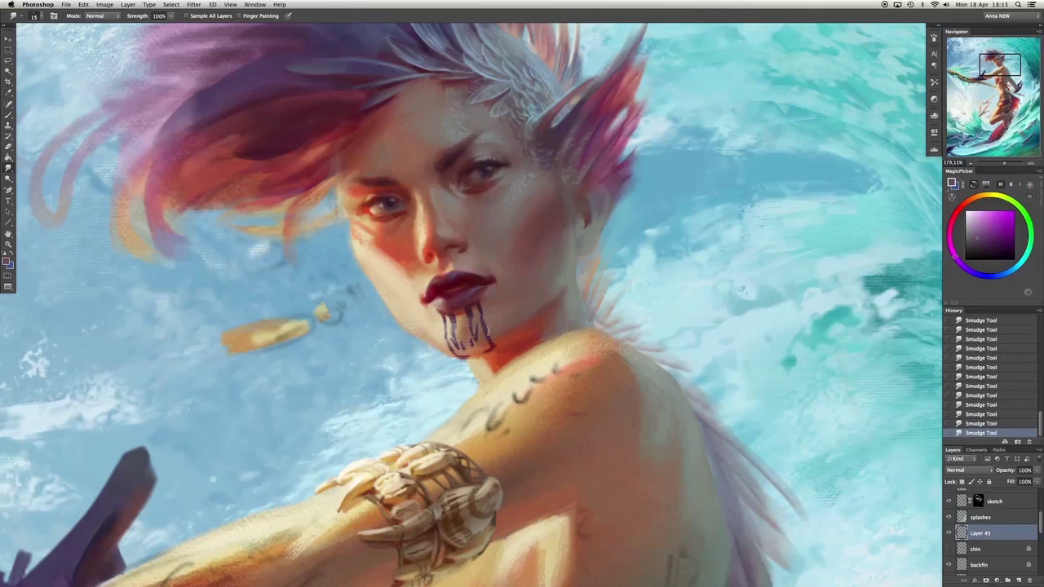
pyautogui.press('b')
pyautogui.rightClick(483, 330)
pyautogui.doubleClick(483, 330)
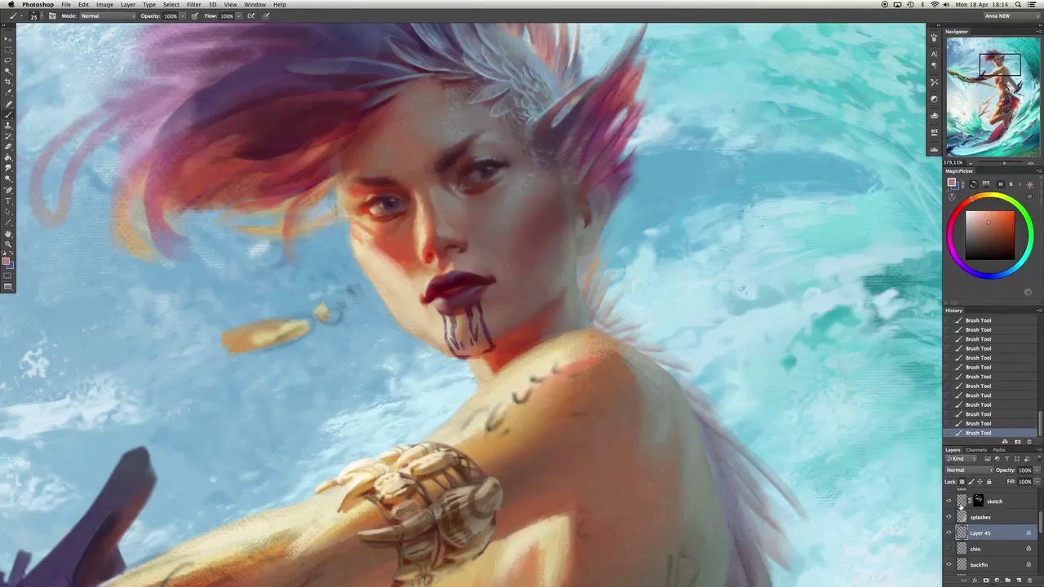
# Toggle the chin layers' visibility to compare them and rename Layer 45 to 'chin2'.
pyautogui.click(975, 549)
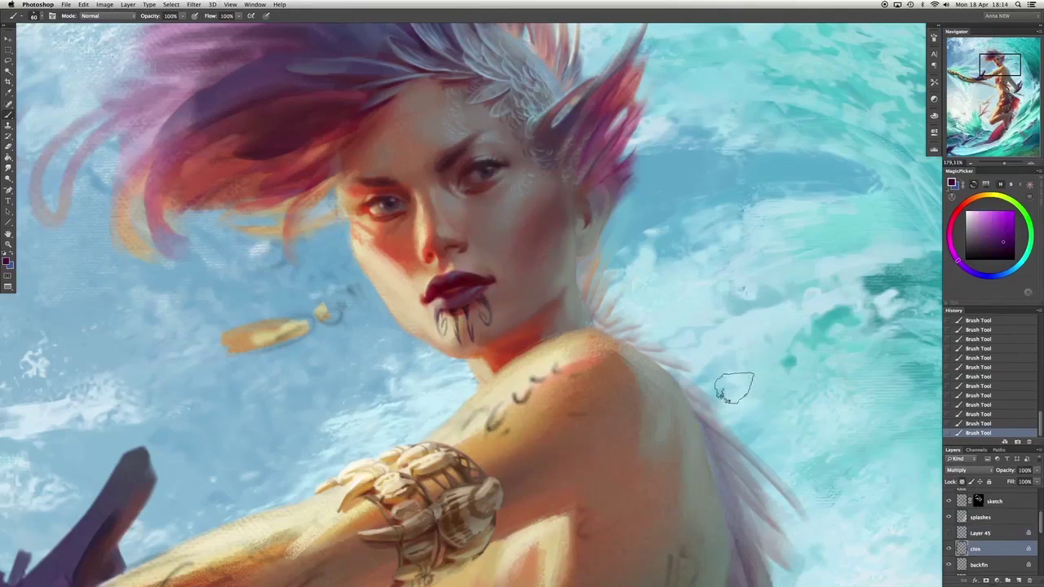
pyautogui.click(949, 549)
pyautogui.click(949, 549)
pyautogui.click(949, 549)
pyautogui.click(949, 532)
pyautogui.doubleClick(979, 533)
pyautogui.write('chin')
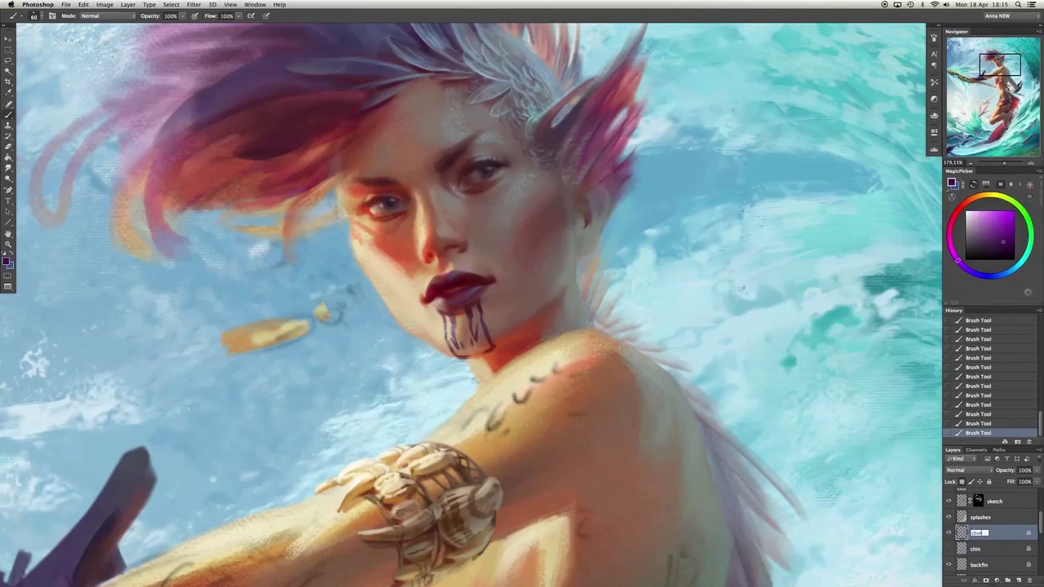
pyautogui.write('2')
pyautogui.press('Return')
pyautogui.click(949, 549)
pyautogui.click(949, 549)
pyautogui.click(948, 549)
pyautogui.scroll(-3, 471, 305)
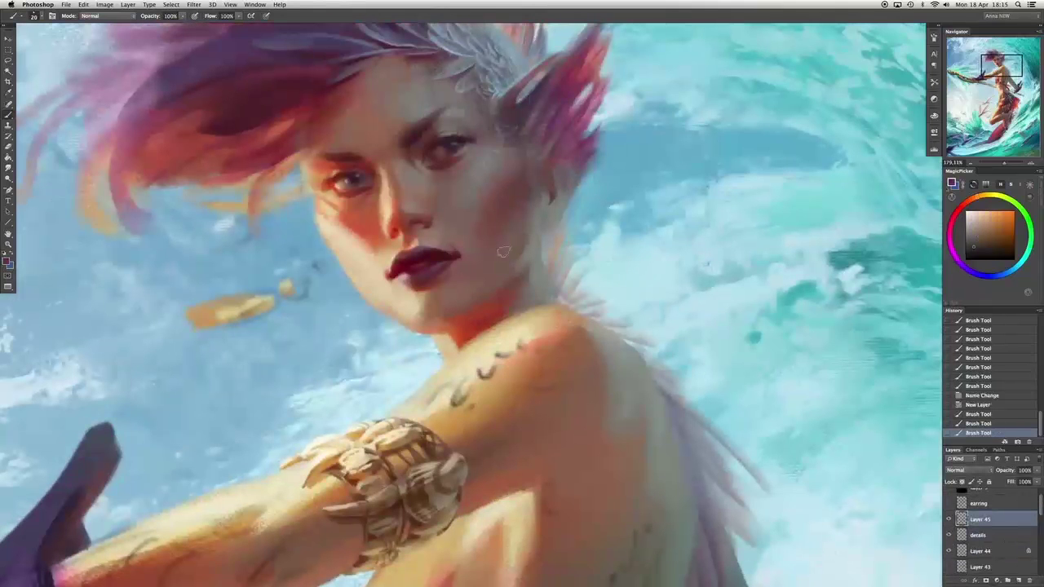
# Paint a dark earring shape, then move and rotate it into place under the ear.
pyautogui.moveTo(525, 235); pyautogui.dragTo(487, 273)
pyautogui.press('super+z')
pyautogui.press('v')
pyautogui.moveTo(526, 285); pyautogui.dragTo(533, 290)
pyautogui.press('b')
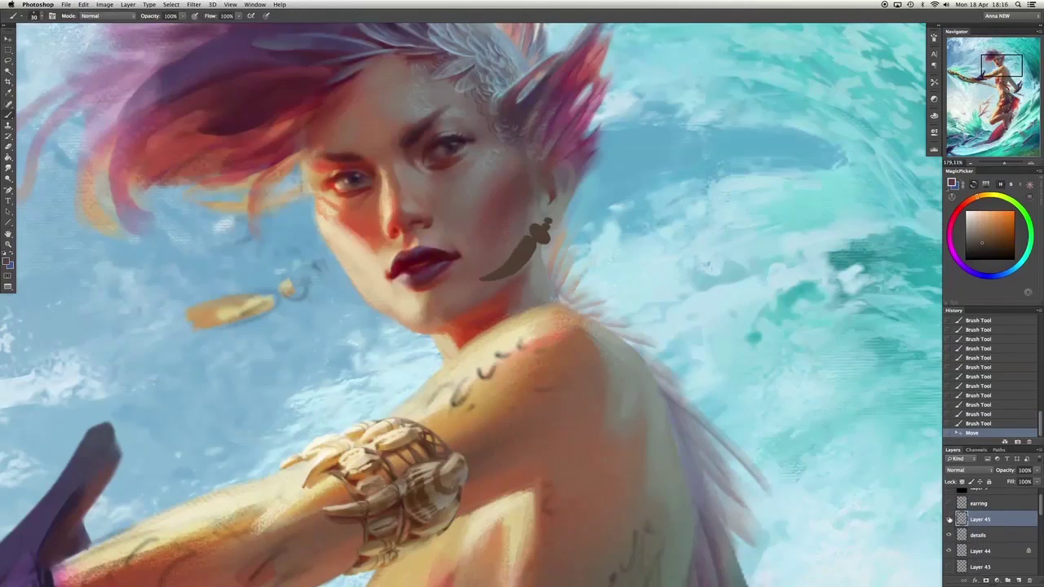
pyautogui.press('super+t')
pyautogui.moveTo(523, 326)
pyautogui.mouseDown()
pyautogui.moveTo(530, 292)
pyautogui.moveTo(512, 290)
pyautogui.moveTo(526, 278)
pyautogui.mouseUp()
pyautogui.press('Return')
# Paint dark beads and a second earring shape, then lasso and warp it into a curved earring.
pyautogui.moveTo(538, 242); pyautogui.dragTo(552, 193)
pyautogui.keyDown('alt'); pyautogui.click(243, 302); pyautogui.keyUp('alt')
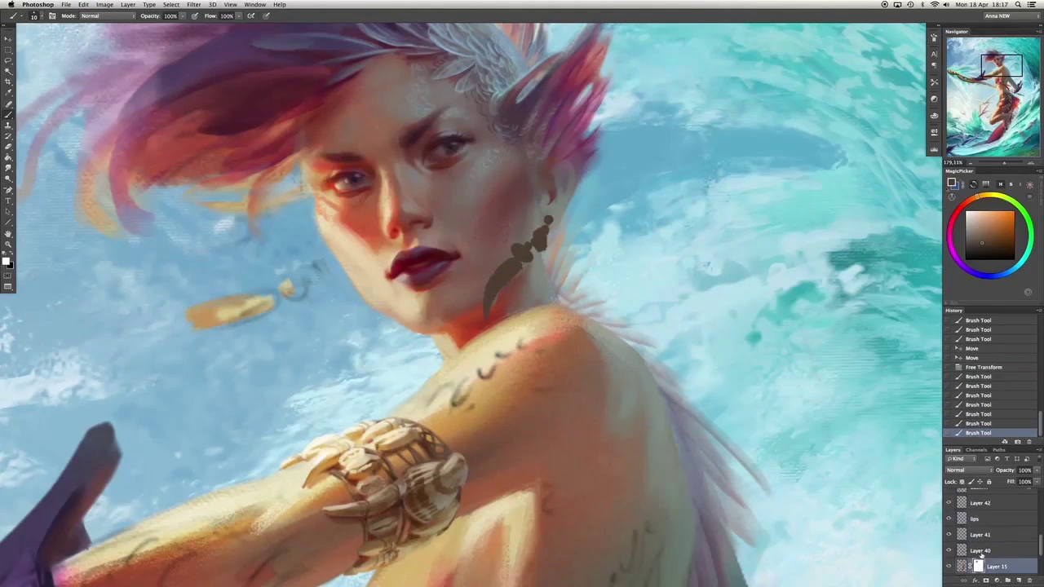
pyautogui.moveTo(216, 309)
pyautogui.mouseDown()
pyautogui.moveTo(315, 282)
pyautogui.moveTo(329, 258)
pyautogui.mouseUp()
pyautogui.press('l')
pyautogui.rightClick(306, 269)
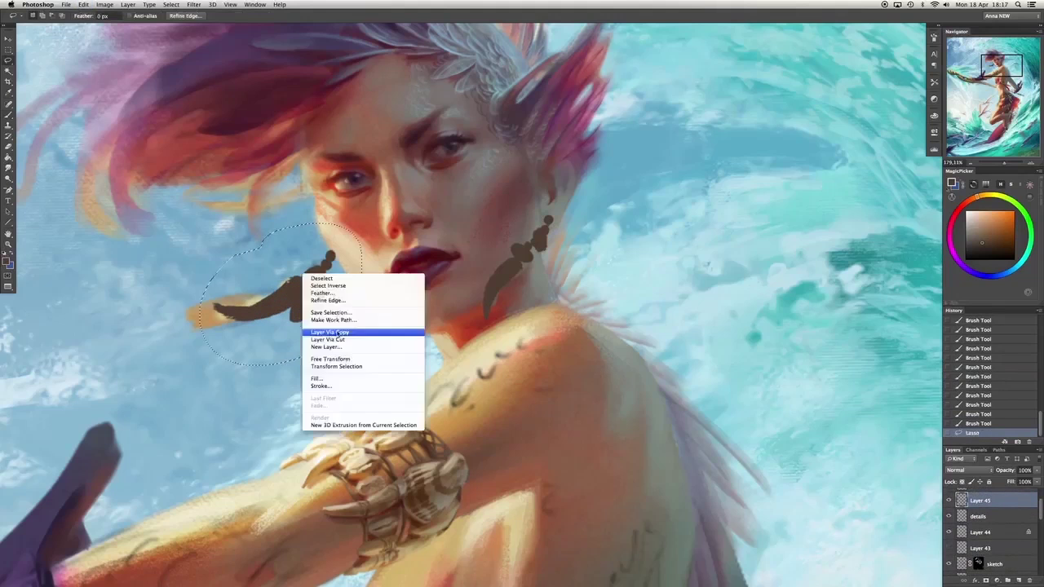
pyautogui.click(332, 328)
pyautogui.rightClick(319, 291)
pyautogui.click(334, 362)
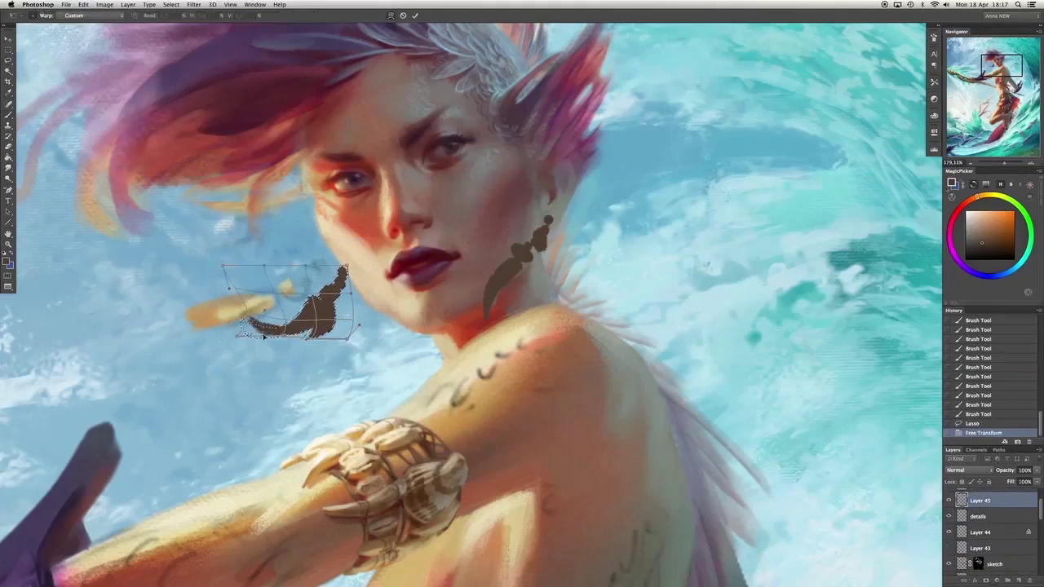
pyautogui.moveTo(263, 310)
pyautogui.mouseDown()
pyautogui.moveTo(269, 327)
pyautogui.moveTo(303, 304)
pyautogui.mouseUp()
pyautogui.press('Return')
pyautogui.hotkey('ctrl', 'd')
# Erase the stray orange stroke beside the left earring.
pyautogui.press('e')
pyautogui.click(253, 302)
pyautogui.click(249, 297)
pyautogui.click(246, 293)
pyautogui.hotkey('alt', '[')
pyautogui.hotkey('alt', '[')
pyautogui.hotkey('alt', '[')
pyautogui.hotkey('alt', '[')
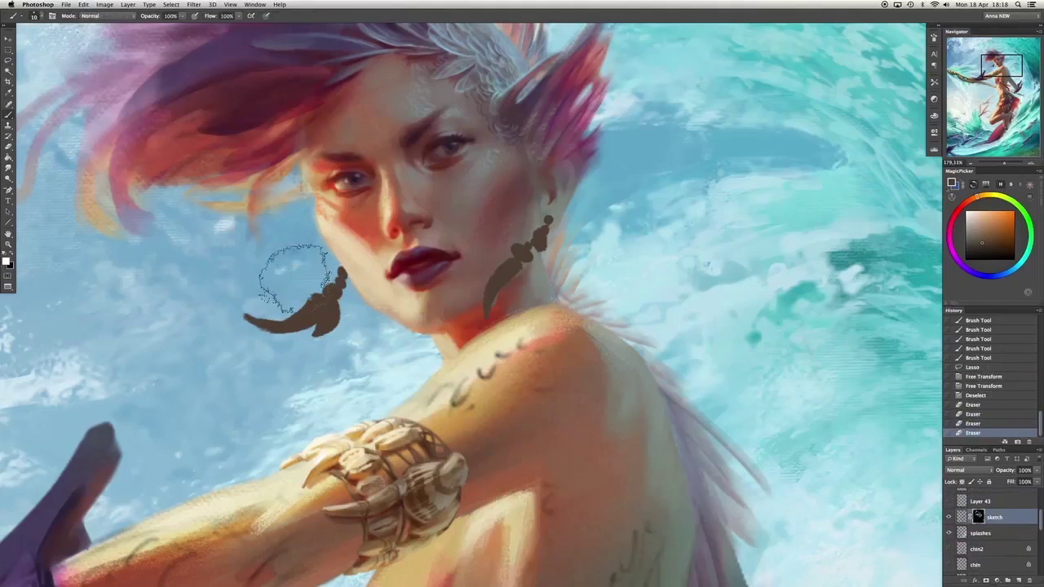
# Brighten the left earring and its chain with lighter sampled orange tones at brush size 20.
pyautogui.scroll(5, 347, 261)
pyautogui.scroll(-2, 457, 294)
pyautogui.hotkey('alt', ']')
pyautogui.press('b')
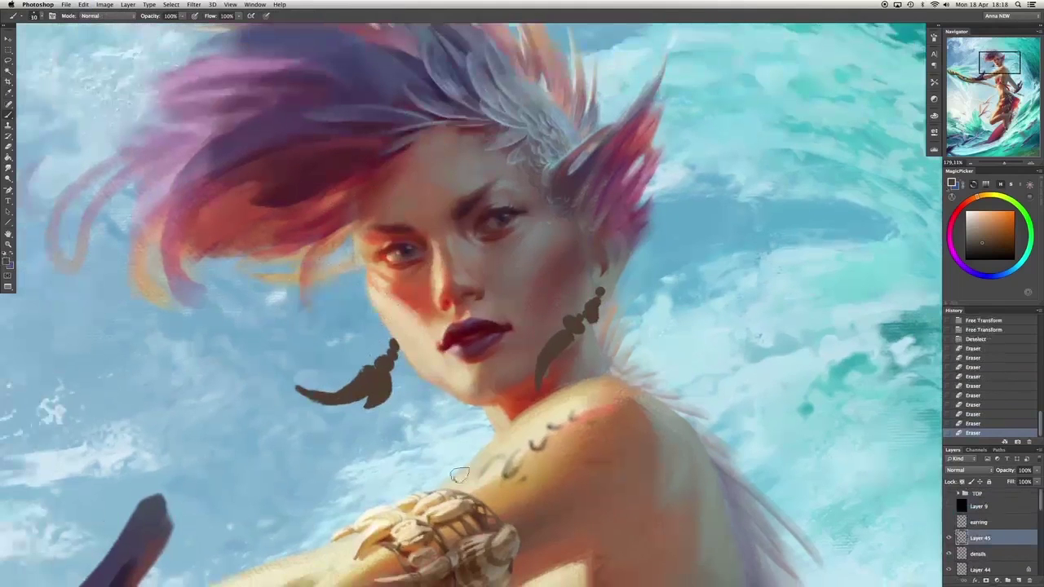
pyautogui.scroll(-2, 332, 339)
pyautogui.moveTo(305, 341); pyautogui.dragTo(377, 329)
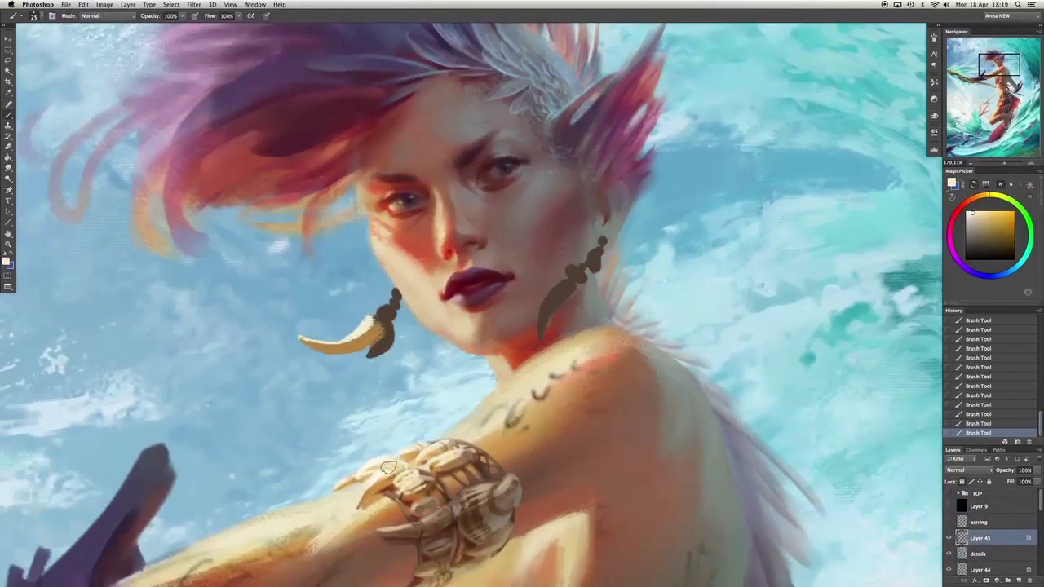
pyautogui.keyDown('alt'); pyautogui.click(363, 335); pyautogui.keyUp('alt')
pyautogui.moveTo(393, 294)
pyautogui.mouseDown()
pyautogui.moveTo(390, 319)
pyautogui.moveTo(385, 311)
pyautogui.mouseUp()
pyautogui.press(']')
pyautogui.keyDown('alt'); pyautogui.click(399, 301); pyautogui.keyUp('alt')
pyautogui.keyDown('alt'); pyautogui.click(383, 311); pyautogui.keyUp('alt')
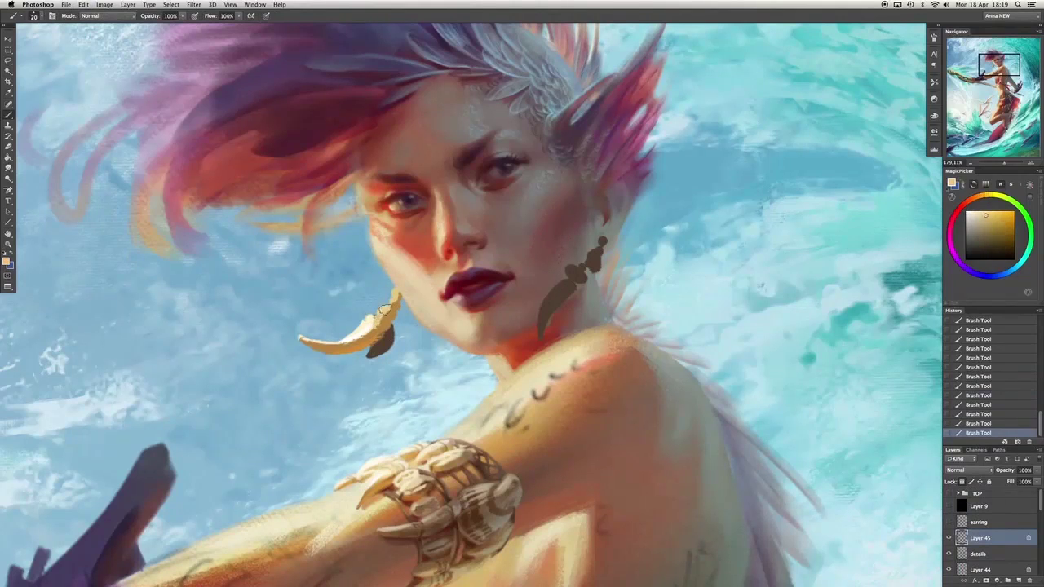
pyautogui.keyDown('alt'); pyautogui.click(380, 348); pyautogui.keyUp('alt')
pyautogui.keyDown('alt'); pyautogui.click(390, 342); pyautogui.keyUp('alt')
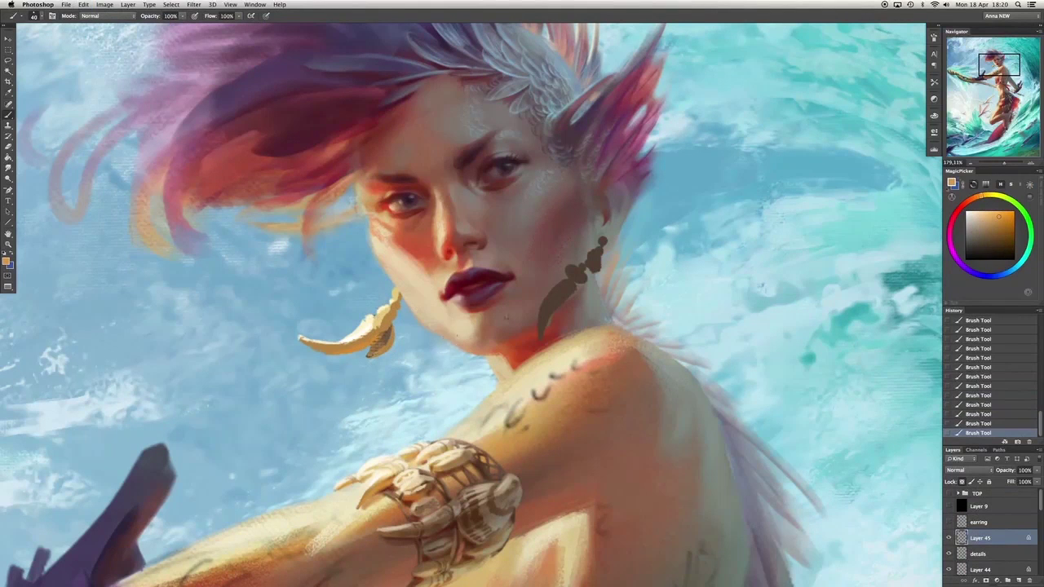
# Highlight the edge of the dark right earring and lighten its upper beads.
pyautogui.keyDown('alt'); pyautogui.click(542, 314); pyautogui.keyUp('alt')
pyautogui.moveTo(543, 305); pyautogui.dragTo(539, 338)
pyautogui.keyDown('alt'); pyautogui.click(576, 282); pyautogui.keyUp('alt')
pyautogui.moveTo(563, 282)
pyautogui.mouseDown()
pyautogui.moveTo(543, 314)
pyautogui.moveTo(563, 294)
pyautogui.mouseUp()
pyautogui.keyDown('alt'); pyautogui.click(607, 248); pyautogui.keyUp('alt')
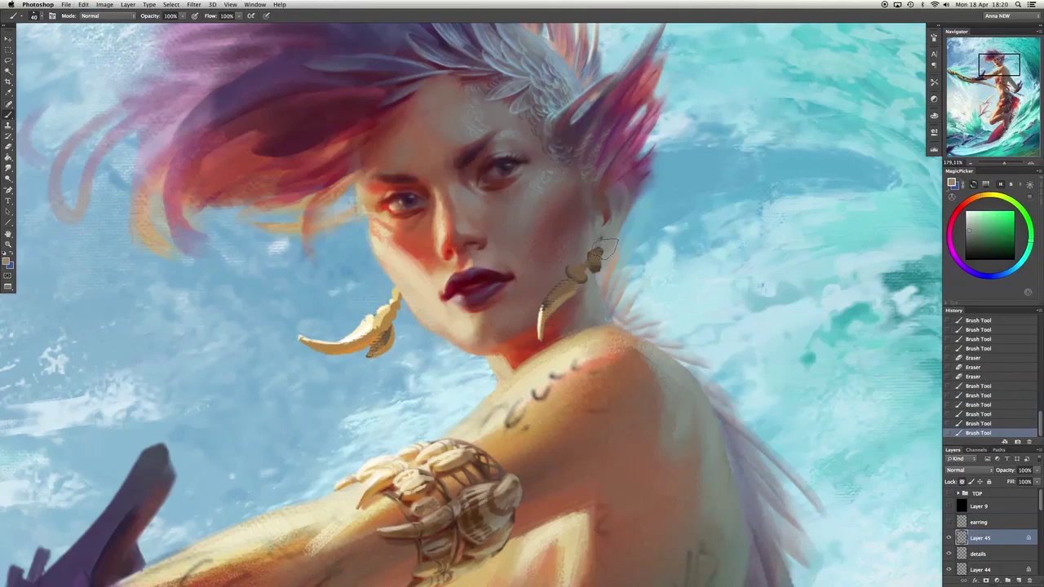
pyautogui.rightClick(630, 245)
pyautogui.moveTo(604, 243); pyautogui.dragTo(597, 255)
pyautogui.click(685, 412)
# Brighten the right earring's tip and hook with orange and pale cyan highlights.
pyautogui.moveTo(506, 374); pyautogui.dragTo(442, 347)
pyautogui.keyDown('alt'); pyautogui.click(442, 347); pyautogui.keyUp('alt')
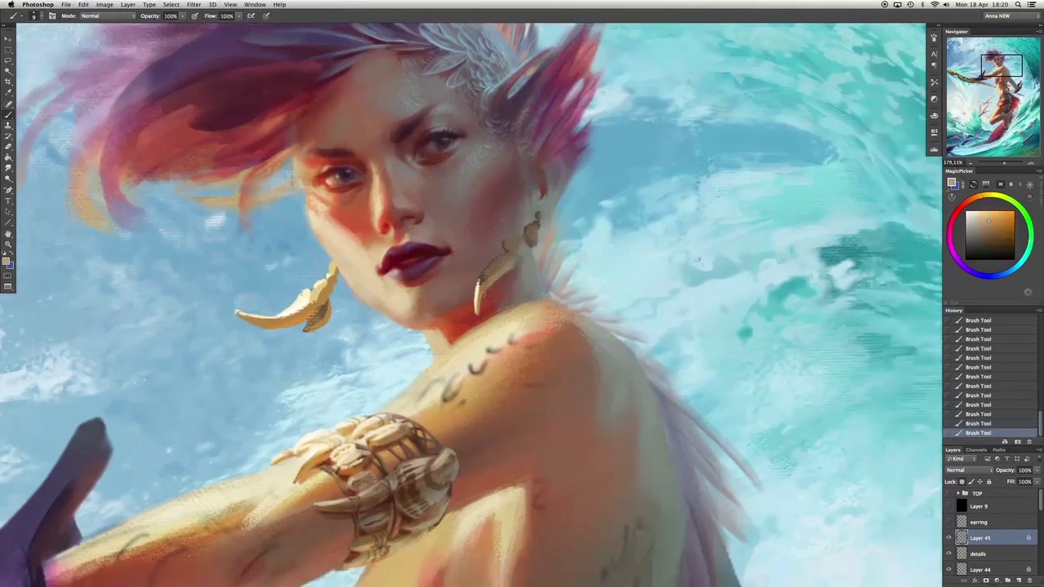
pyautogui.press(']')
pyautogui.moveTo(481, 276)
pyautogui.mouseDown()
pyautogui.moveTo(470, 374)
pyautogui.moveTo(493, 282)
pyautogui.moveTo(438, 385)
pyautogui.moveTo(486, 268)
pyautogui.mouseUp()
pyautogui.keyDown('alt'); pyautogui.click(489, 265); pyautogui.keyUp('alt')
pyautogui.press('[')
pyautogui.keyDown('alt'); pyautogui.click(501, 264); pyautogui.keyUp('alt')
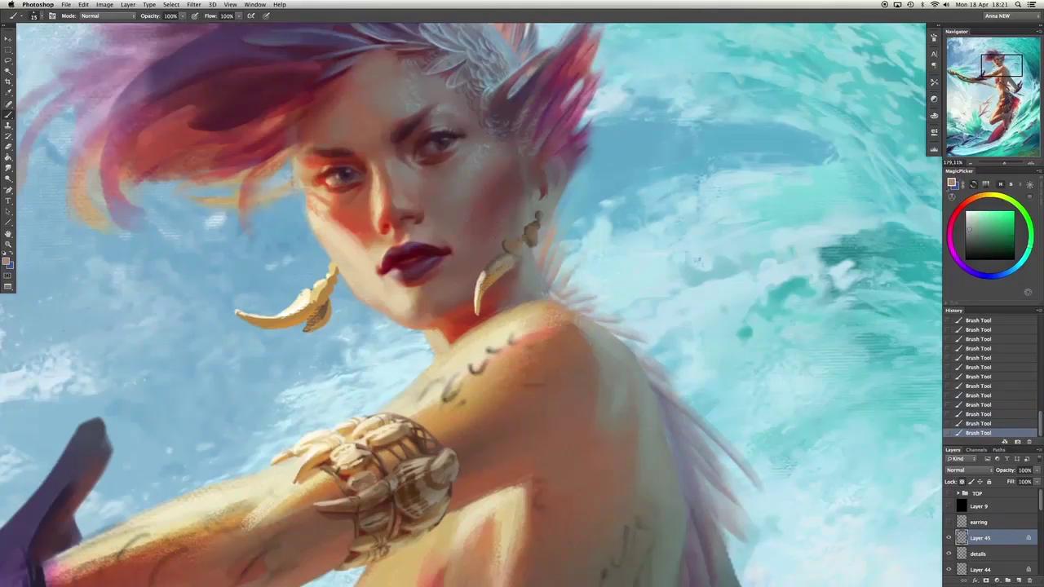
pyautogui.press('[')
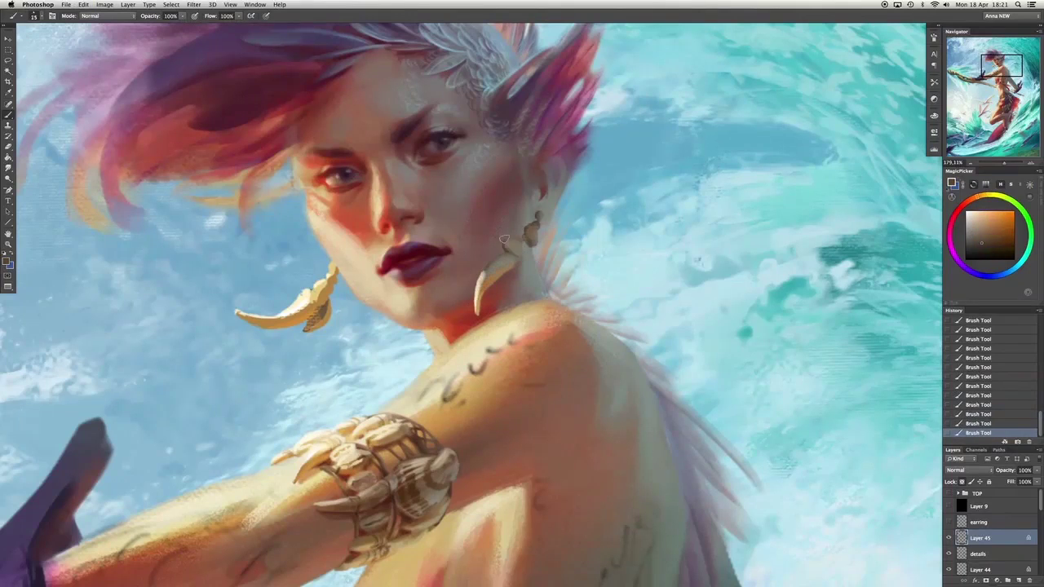
pyautogui.keyDown('alt'); pyautogui.click(545, 247); pyautogui.keyUp('alt')
pyautogui.press(']')
pyautogui.keyDown('alt'); pyautogui.click(510, 257); pyautogui.keyUp('alt')
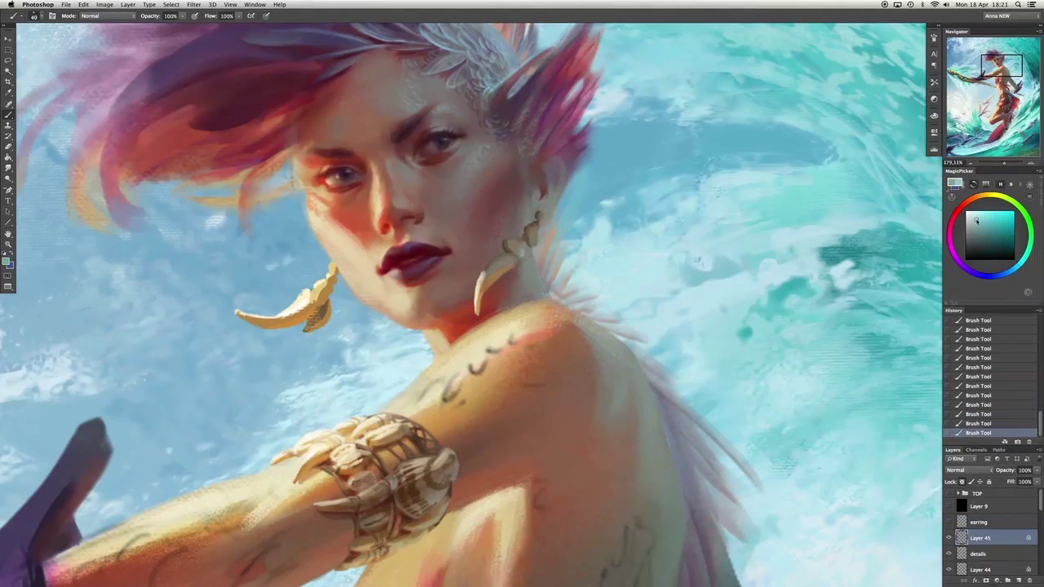
pyautogui.moveTo(507, 259); pyautogui.dragTo(514, 254)
# Add a pale green stroke to the earring hook and switch to a different brush.
pyautogui.keyDown('alt'); pyautogui.click(542, 216); pyautogui.keyUp('alt')
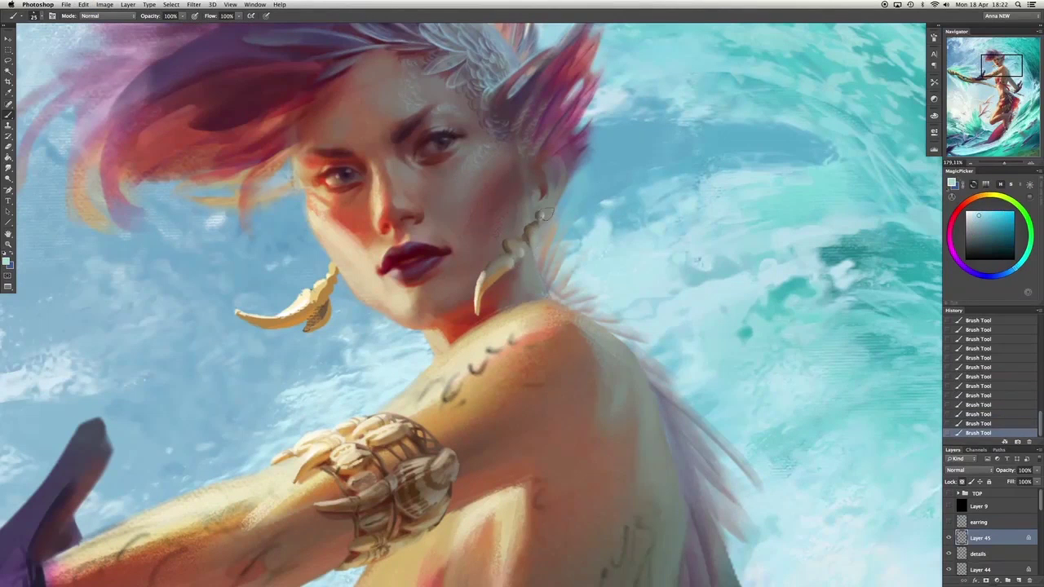
pyautogui.press(']')
pyautogui.press(']')
pyautogui.press(']')
pyautogui.press(']')
pyautogui.press(']')
pyautogui.press(']')
pyautogui.keyDown('alt'); pyautogui.click(534, 196); pyautogui.keyUp('alt')
pyautogui.moveTo(527, 244); pyautogui.dragTo(528, 237)
pyautogui.rightClick(532, 235)
pyautogui.keyDown('alt'); pyautogui.click(530, 232); pyautogui.keyUp('alt')
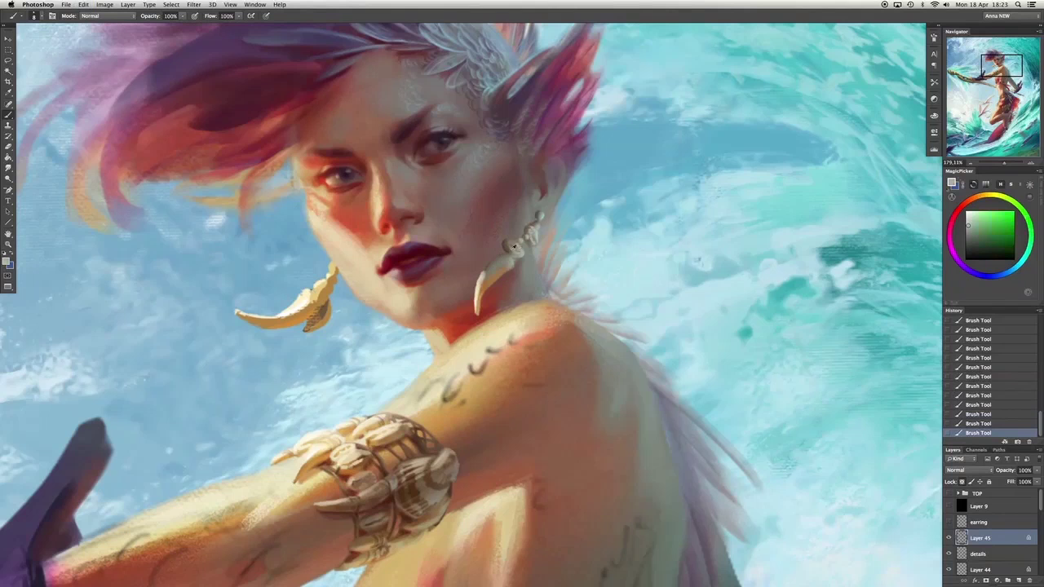
# Paint the left earring in pale cream and warm skin tones sampled from nearby.
pyautogui.keyDown('alt'); pyautogui.click(514, 245); pyautogui.keyUp('alt')
pyautogui.keyDown('alt'); pyautogui.click(551, 205); pyautogui.keyUp('alt')
pyautogui.keyDown('alt'); pyautogui.click(344, 317); pyautogui.keyUp('alt')
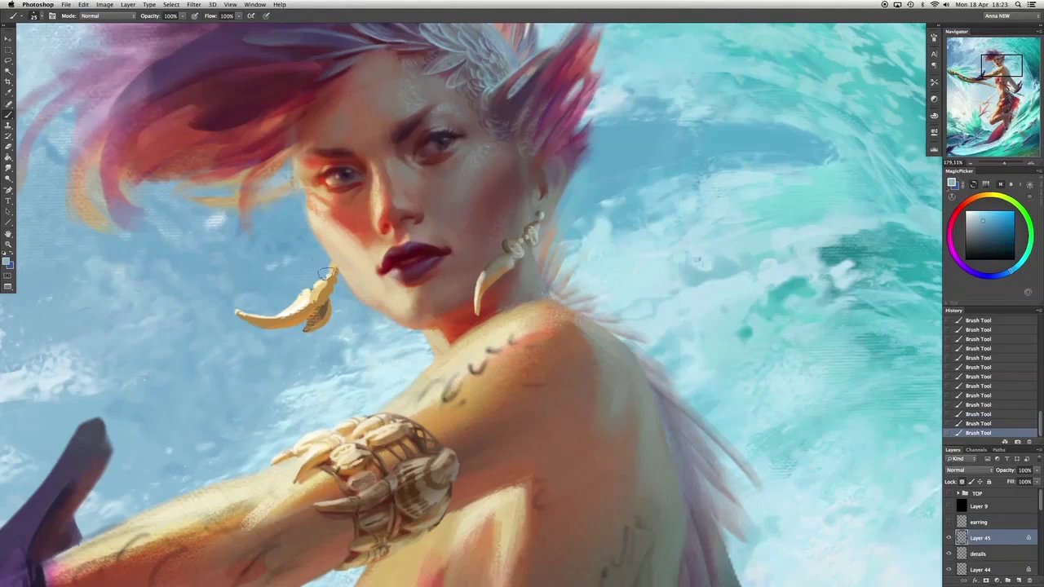
pyautogui.keyDown('alt'); pyautogui.click(392, 305); pyautogui.keyUp('alt')
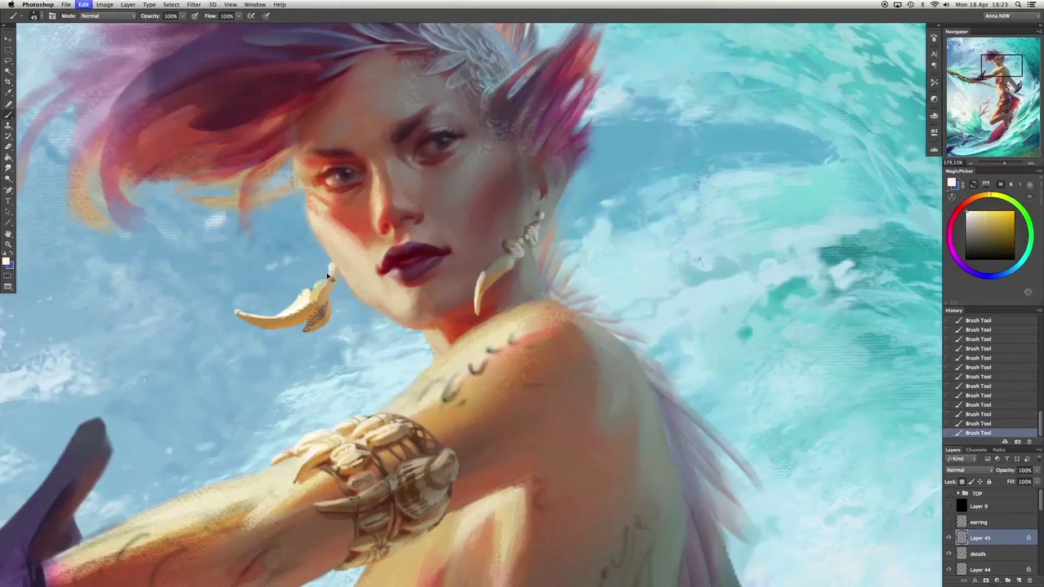
pyautogui.moveTo(343, 304); pyautogui.dragTo(359, 315)
pyautogui.keyDown('alt'); pyautogui.click(343, 434); pyautogui.keyUp('alt')
pyautogui.moveTo(343, 434); pyautogui.dragTo(359, 440)
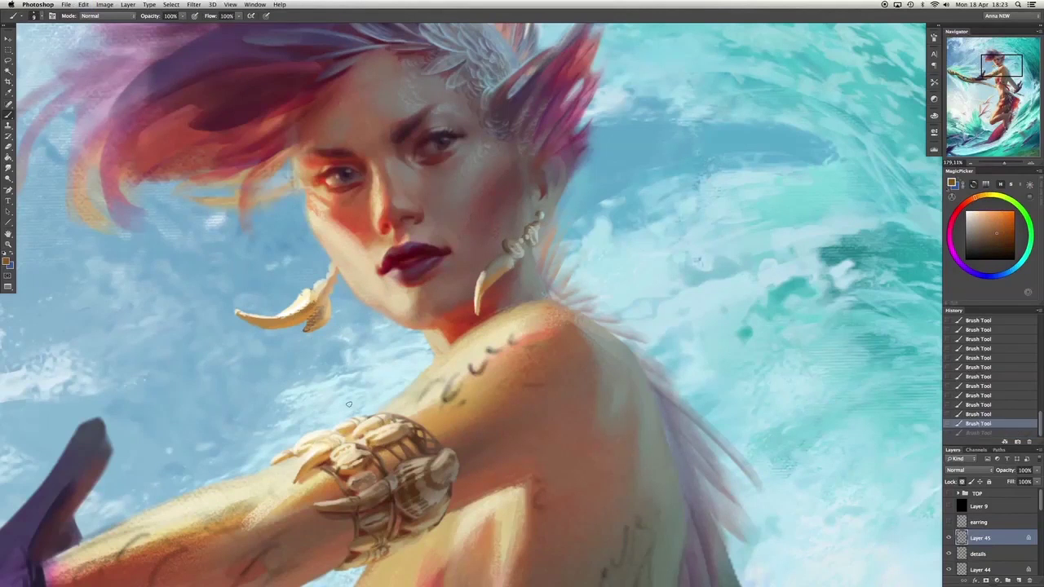
pyautogui.keyDown('alt'); pyautogui.click(322, 294); pyautogui.keyUp('alt')
pyautogui.keyDown('alt'); pyautogui.click(310, 295); pyautogui.keyUp('alt')
pyautogui.keyDown('alt'); pyautogui.click(315, 300); pyautogui.keyUp('alt')
pyautogui.keyDown('alt'); pyautogui.click(326, 288); pyautogui.keyUp('alt')
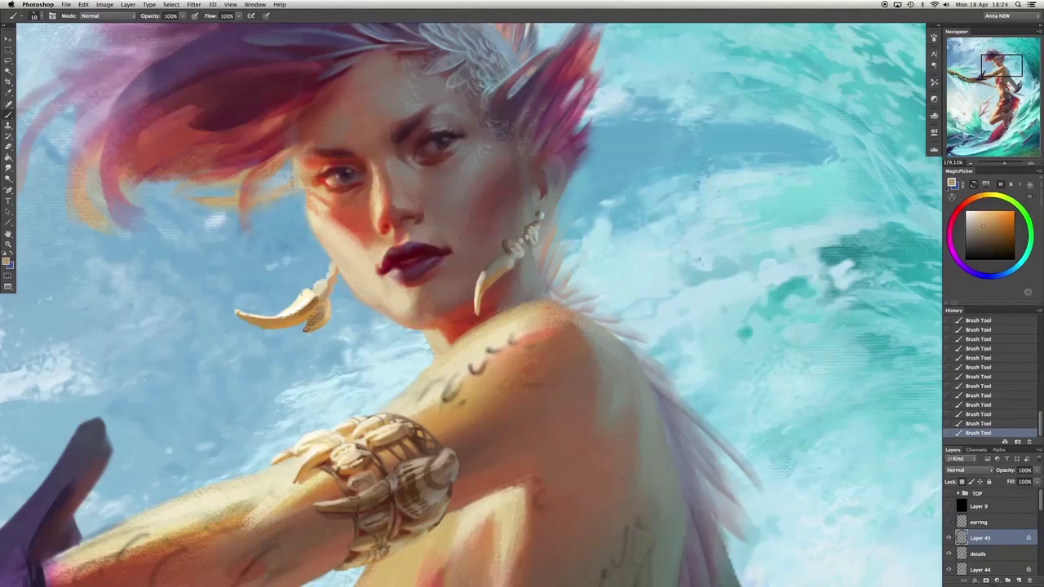
pyautogui.keyDown('alt'); pyautogui.click(326, 292); pyautogui.keyUp('alt')
pyautogui.keyDown('alt'); pyautogui.click(481, 225); pyautogui.keyUp('alt')
pyautogui.moveTo(481, 269)
pyautogui.mouseDown()
pyautogui.moveTo(490, 283)
pyautogui.moveTo(512, 260)
pyautogui.mouseUp()
# Repaint the left earring with orange-brown strokes sampled from the skin and earring.
pyautogui.press('super+z')
pyautogui.keyDown('alt'); pyautogui.click(530, 245); pyautogui.keyUp('alt')
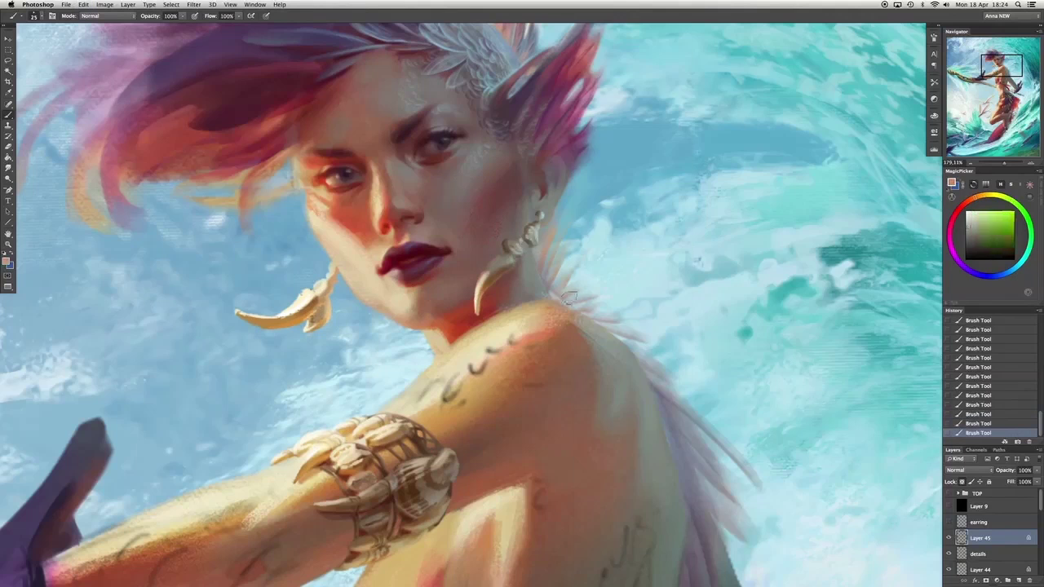
pyautogui.keyDown('alt'); pyautogui.click(506, 255); pyautogui.keyUp('alt')
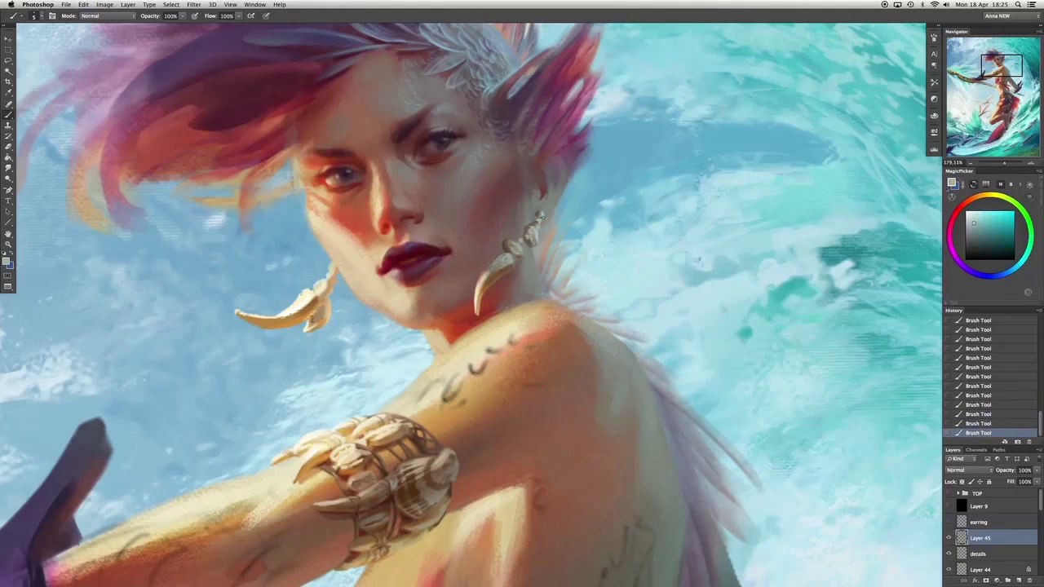
pyautogui.keyDown('alt'); pyautogui.click(506, 261); pyautogui.keyUp('alt')
pyautogui.moveTo(534, 216); pyautogui.dragTo(509, 269)
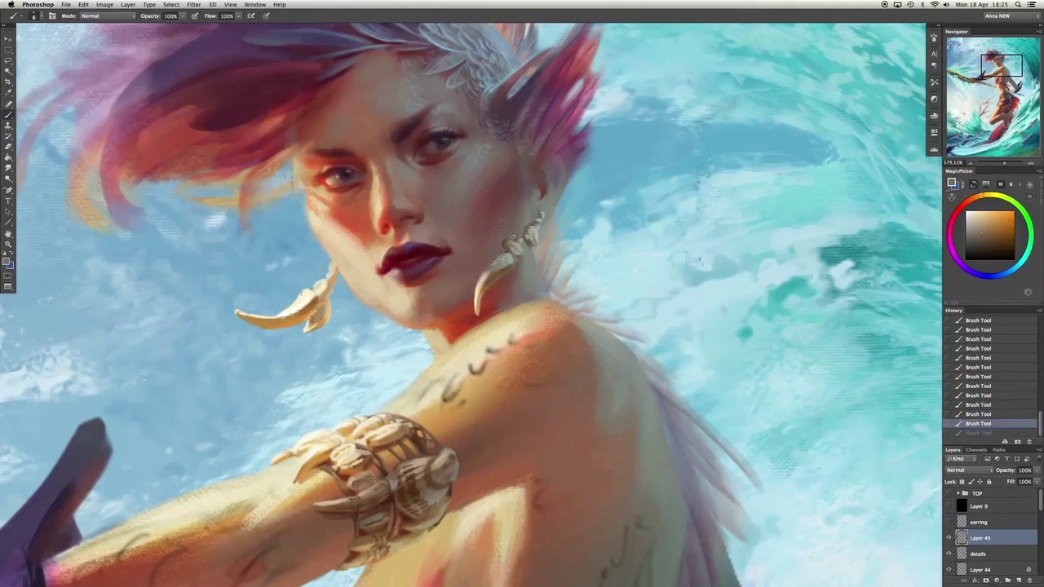
pyautogui.press('x')
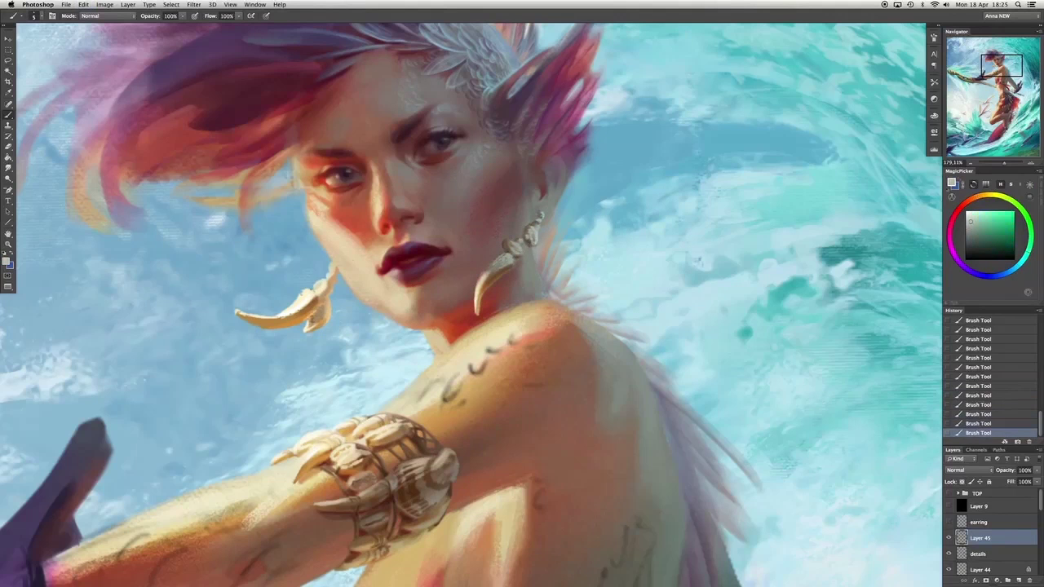
pyautogui.keyDown('alt'); pyautogui.click(324, 295); pyautogui.keyUp('alt')
pyautogui.press('super+alt+z')
pyautogui.press('super+alt+z')
pyautogui.press('super+alt+z')
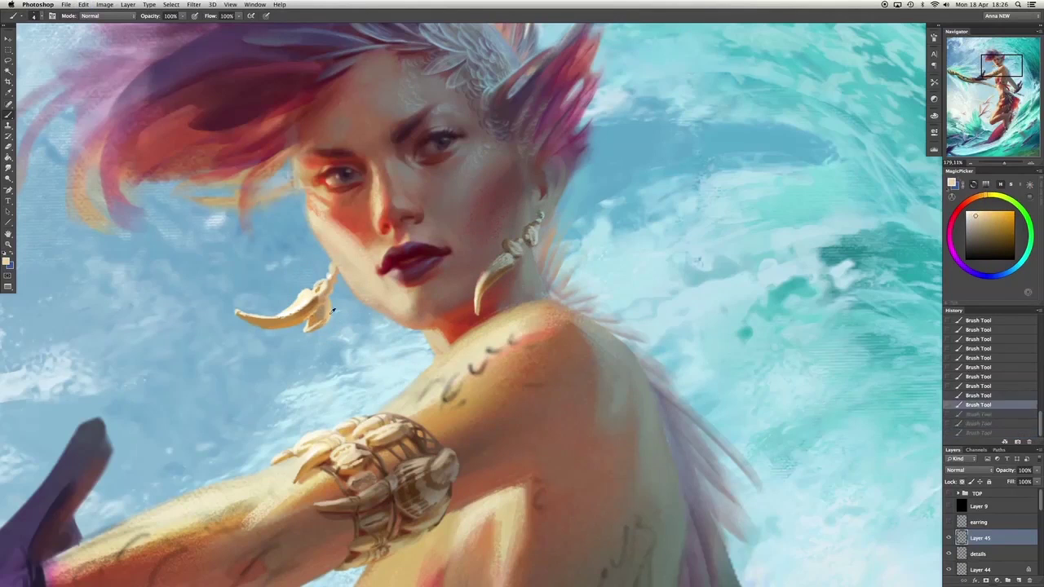
pyautogui.press('super+shift+z')
pyautogui.press('super+shift+z')
pyautogui.press('super+shift+z')
pyautogui.keyDown('alt'); pyautogui.click(314, 306); pyautogui.keyUp('alt')
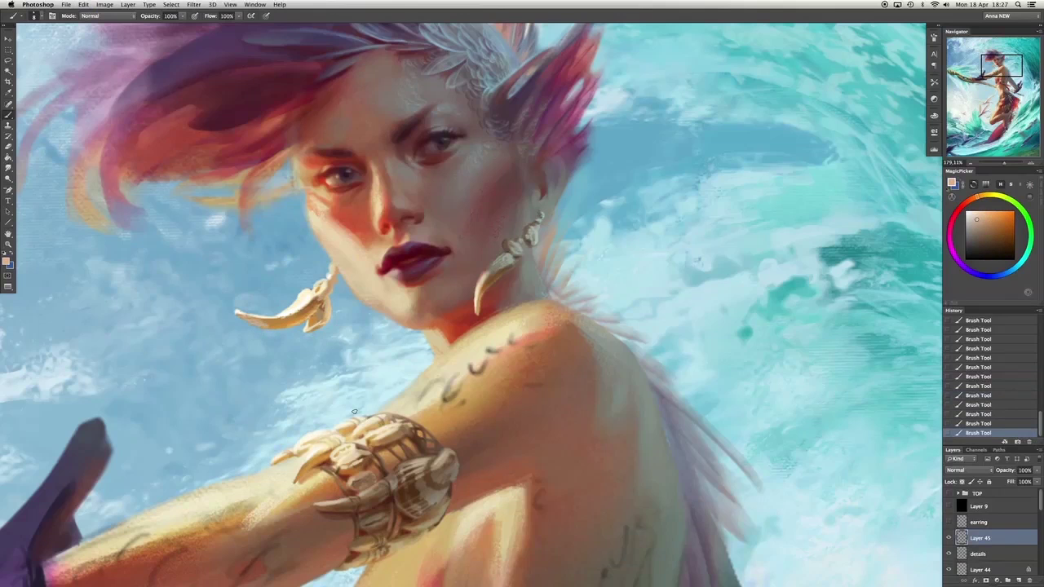
# Shade the left earring with light yellow and cream highlights and orange tones.
pyautogui.press('l')
pyautogui.moveTo(261, 277)
pyautogui.mouseDown()
pyautogui.moveTo(367, 285)
pyautogui.moveTo(245, 367)
pyautogui.moveTo(261, 293)
pyautogui.moveTo(284, 316)
pyautogui.moveTo(314, 304)
pyautogui.moveTo(261, 318)
pyautogui.moveTo(319, 294)
pyautogui.mouseUp()
pyautogui.click(973, 432)
pyautogui.press('b')
pyautogui.keyDown('alt'); pyautogui.click(314, 297); pyautogui.keyUp('alt')
pyautogui.moveTo(245, 320); pyautogui.dragTo(269, 316)
pyautogui.keyDown('alt'); pyautogui.click(267, 320); pyautogui.keyUp('alt')
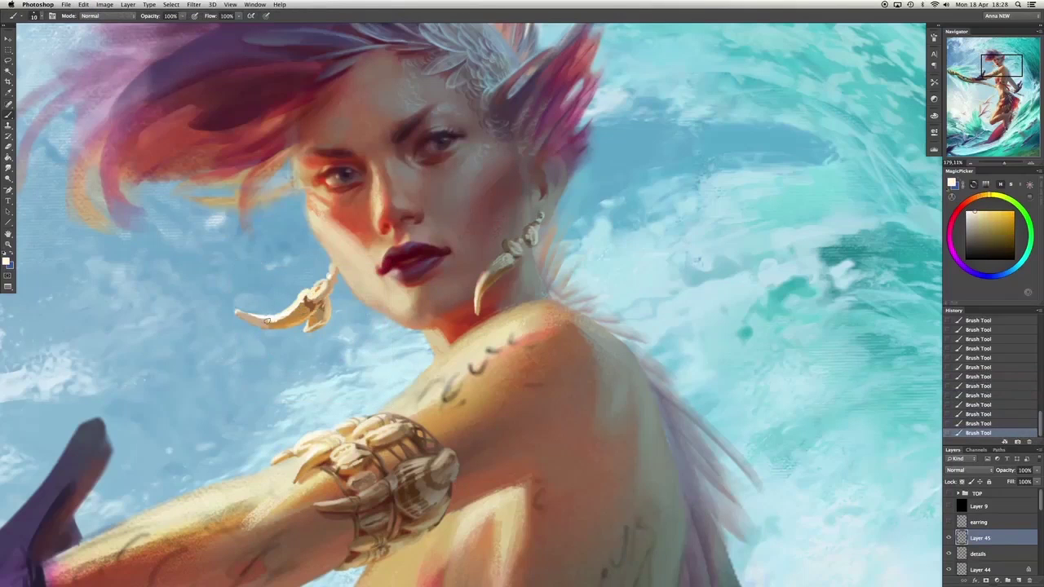
pyautogui.keyDown('alt'); pyautogui.click(299, 303); pyautogui.keyUp('alt')
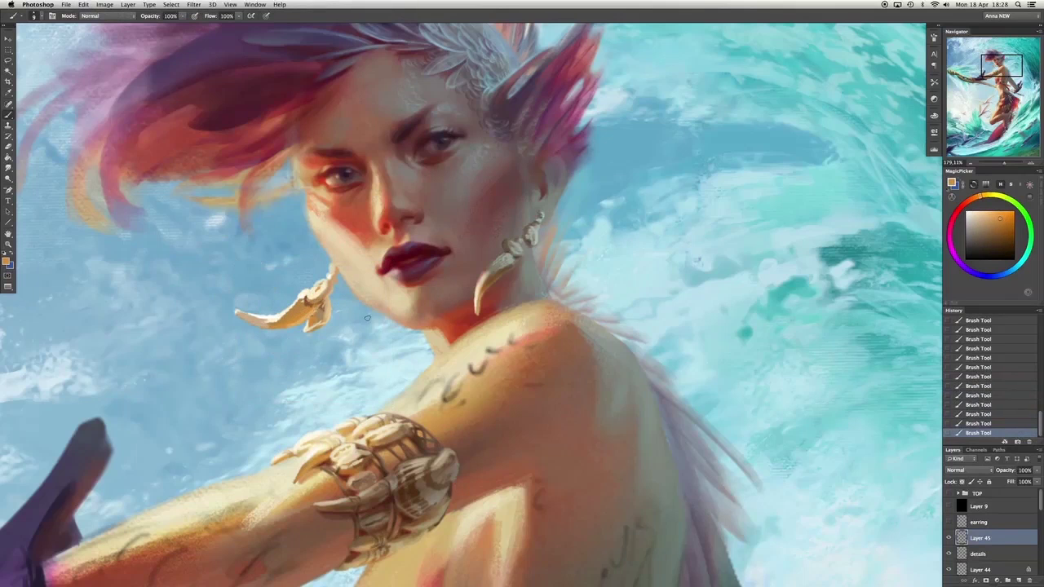
pyautogui.keyDown('alt'); pyautogui.click(273, 312); pyautogui.keyUp('alt')
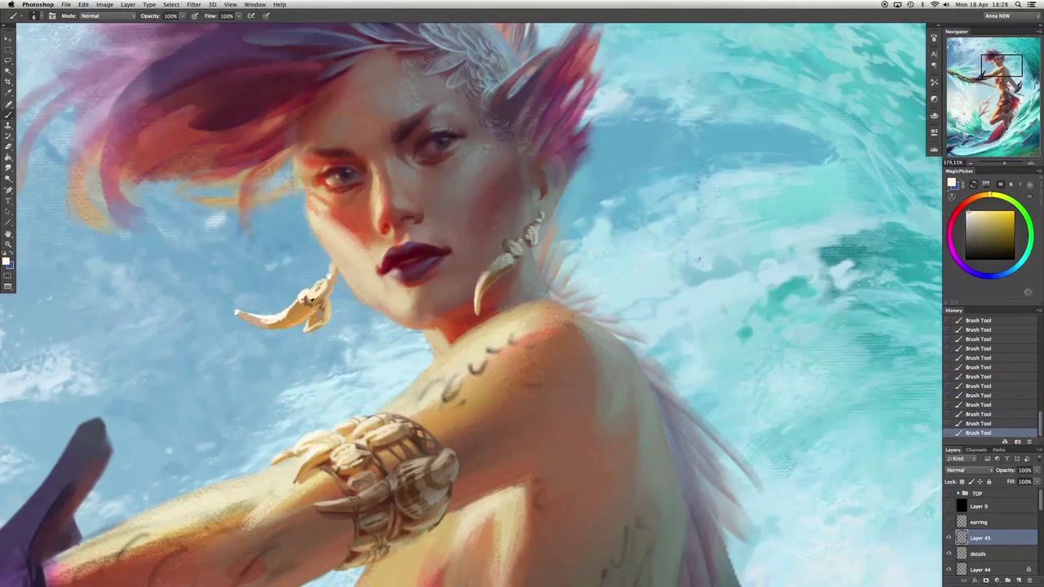
pyautogui.keyDown('alt'); pyautogui.click(318, 290); pyautogui.keyUp('alt')
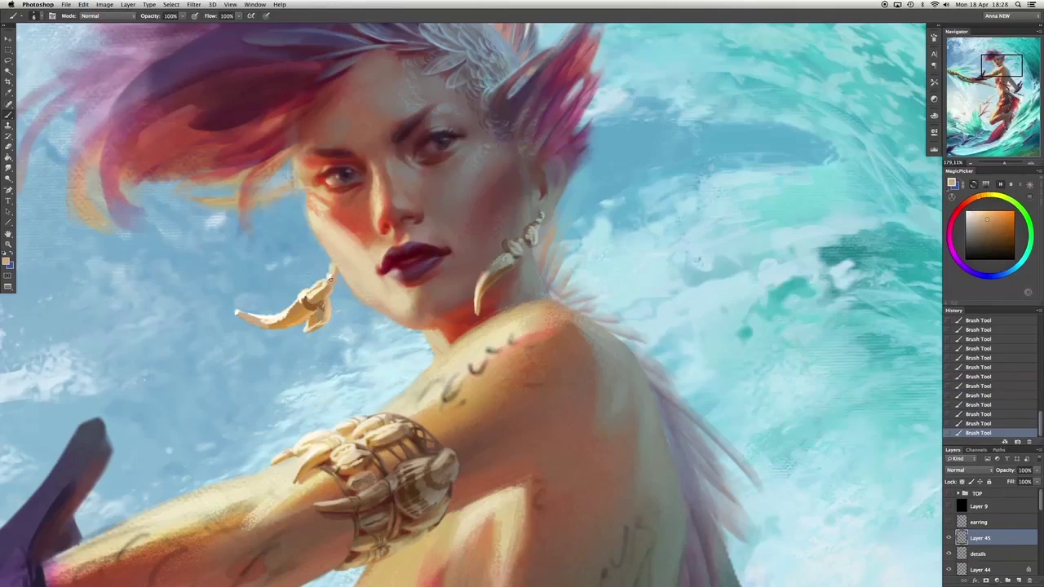
pyautogui.keyDown('alt'); pyautogui.click(331, 266); pyautogui.keyUp('alt')
pyautogui.keyDown('alt'); pyautogui.click(296, 324); pyautogui.keyUp('alt')
# On a new layer above Layer 45, paint dark brown strokes wrapping the earring, then save.
pyautogui.press('super+alt+shift+n')
pyautogui.moveTo(308, 300)
pyautogui.mouseDown()
pyautogui.moveTo(297, 320)
pyautogui.moveTo(300, 302)
pyautogui.mouseUp()
pyautogui.keyDown('alt'); pyautogui.click(315, 303); pyautogui.keyUp('alt')
pyautogui.keyDown('alt'); pyautogui.click(506, 264); pyautogui.keyUp('alt')
pyautogui.press('super+s')
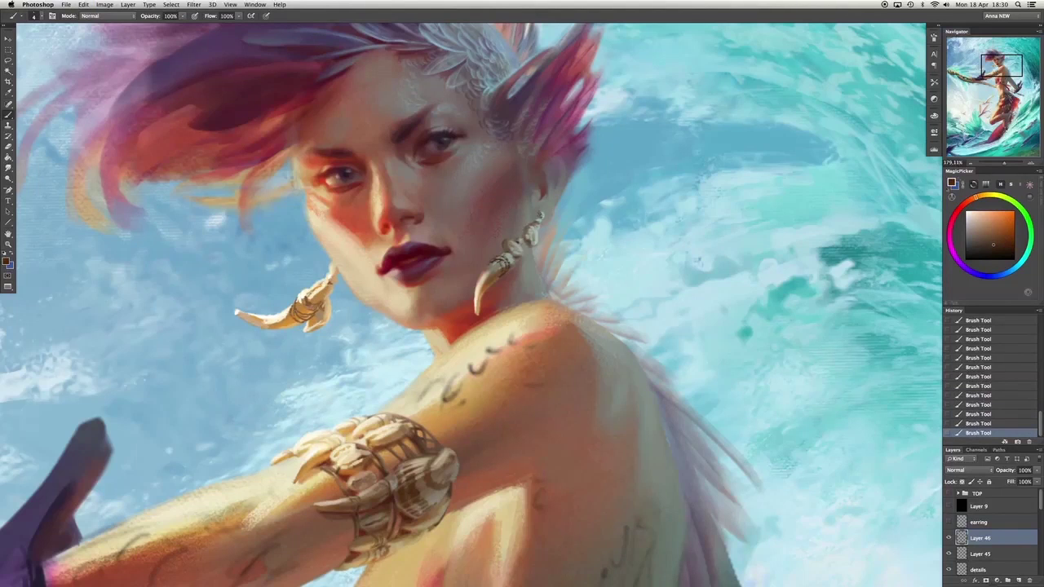
pyautogui.press('super+z')
pyautogui.moveTo(300, 300); pyautogui.dragTo(301, 301)
pyautogui.keyDown('alt'); pyautogui.click(301, 300); pyautogui.keyUp('alt')
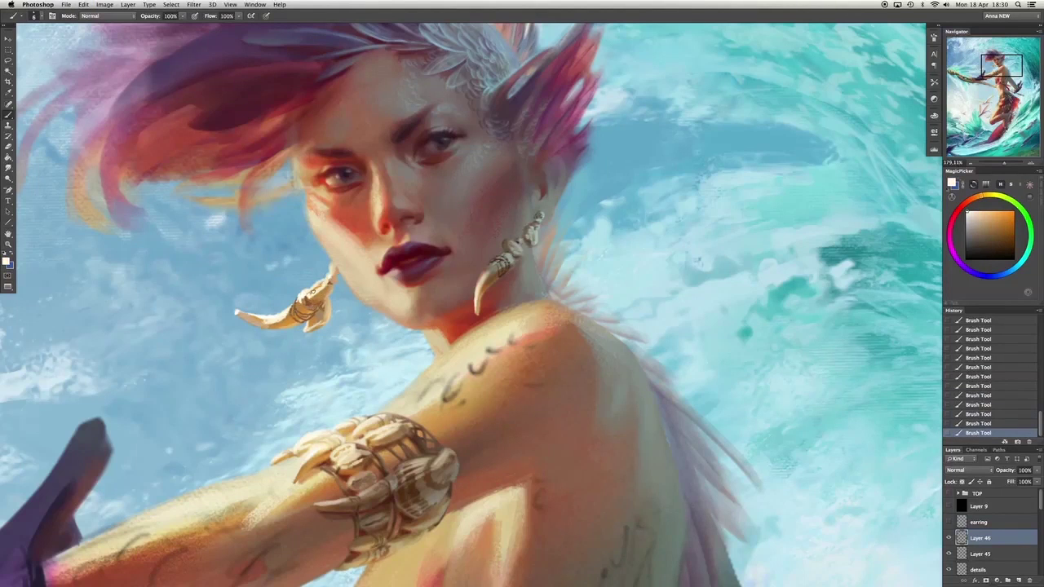
# Merge Layer 46 down, lasso the earring and warp it into a new curve.
pyautogui.press('l')
pyautogui.moveTo(327, 238); pyautogui.dragTo(320, 238)
pyautogui.press('super+e')
pyautogui.press('super+t')
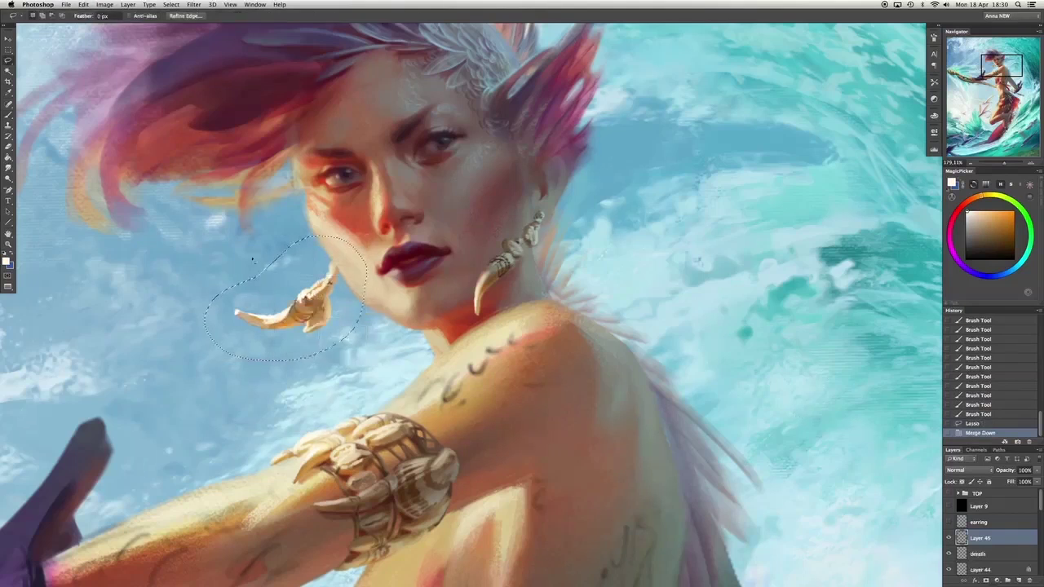
pyautogui.rightClick(274, 294)
pyautogui.click(310, 384)
pyautogui.moveTo(261, 308); pyautogui.dragTo(240, 345)
pyautogui.press('Return')
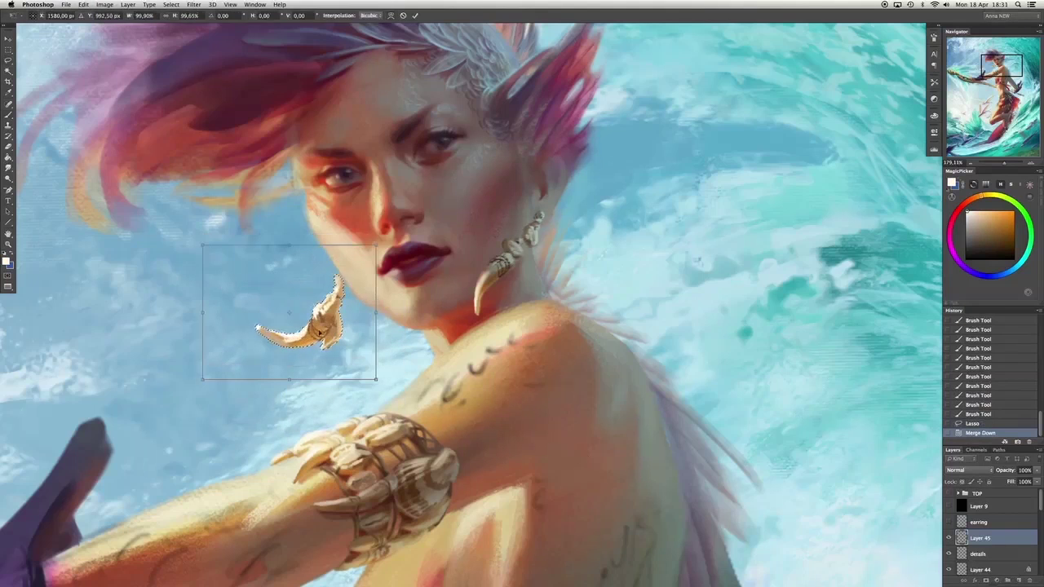
pyautogui.press('super+d')
# Paint sky colour beside the earring and its hook near the neck, then merge into details.
pyautogui.press('b')
pyautogui.doubleClick(382, 321)
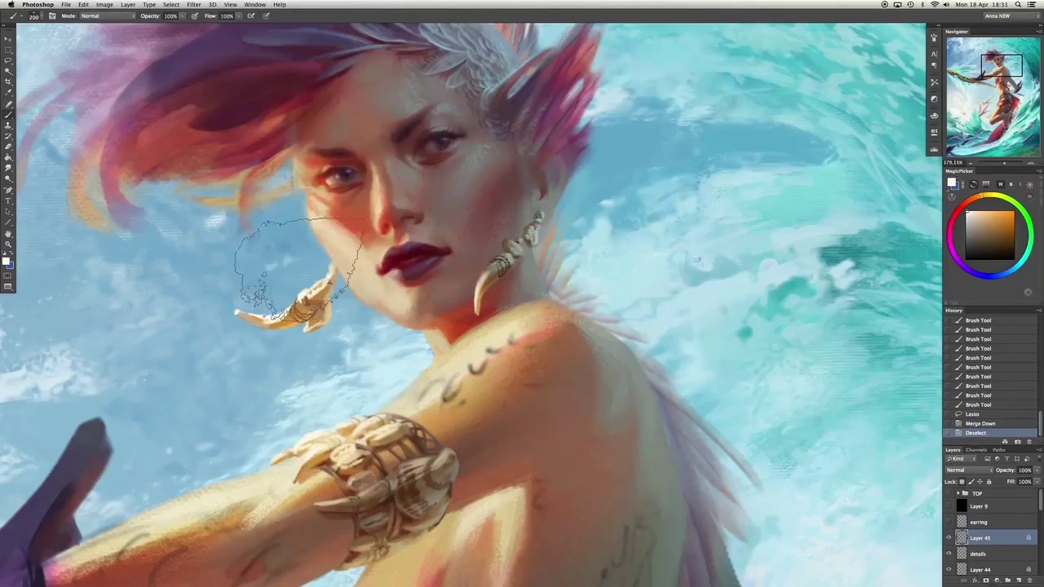
pyautogui.moveTo(310, 286)
pyautogui.mouseDown()
pyautogui.moveTo(327, 265)
pyautogui.moveTo(332, 276)
pyautogui.mouseUp()
pyautogui.keyDown('alt'); pyautogui.click(286, 346); pyautogui.keyUp('alt')
pyautogui.keyDown('alt'); pyautogui.click(342, 176); pyautogui.keyUp('alt')
pyautogui.keyDown('alt'); pyautogui.click(334, 265); pyautogui.keyUp('alt')
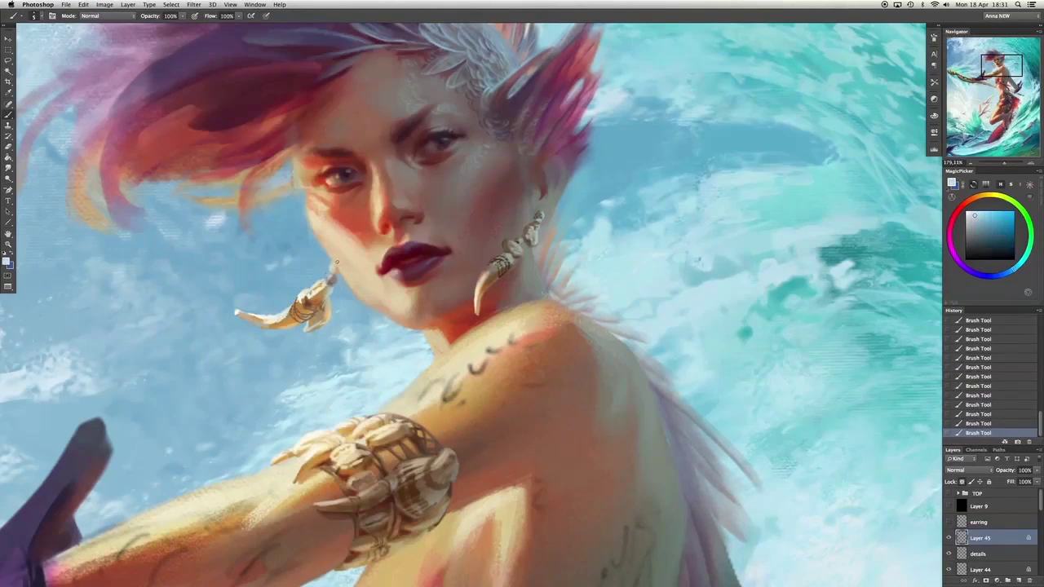
pyautogui.press(']')
pyautogui.press(']')
pyautogui.keyDown('alt'); pyautogui.click(334, 265); pyautogui.keyUp('alt')
pyautogui.keyDown('alt'); pyautogui.click(698, 260); pyautogui.keyUp('alt')
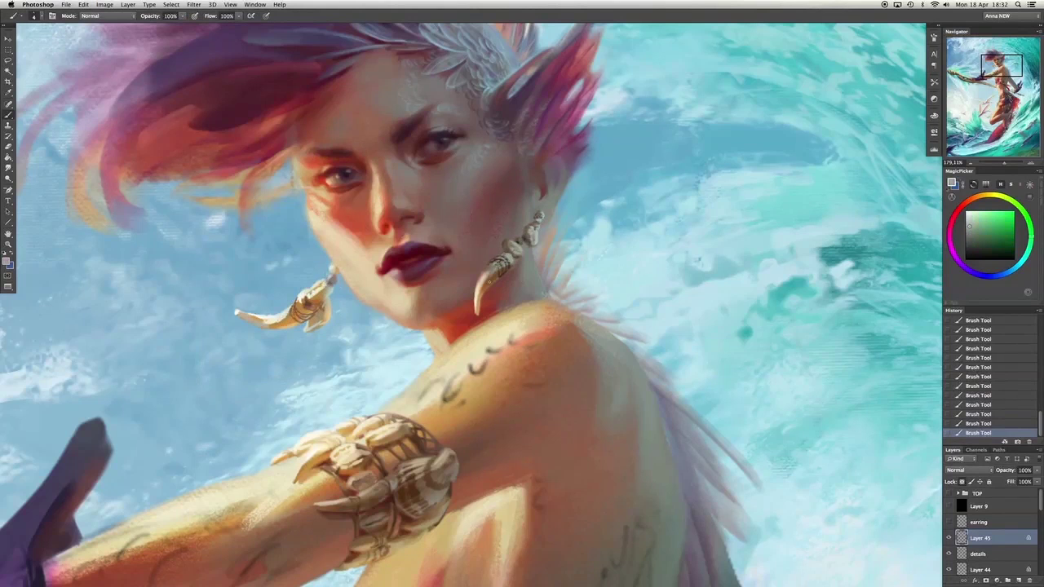
pyautogui.hotkey('ctrl', 'e')
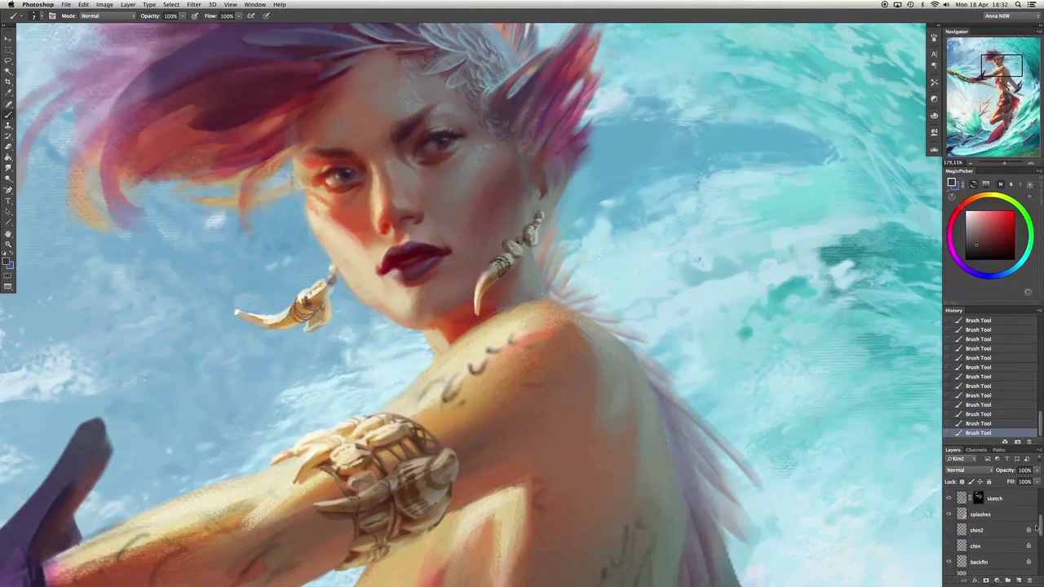
# Zoom in on the skirt's shell belt and rework one shell with erasing and orange-brown paint.
pyautogui.hotkey('ctrl', '+')
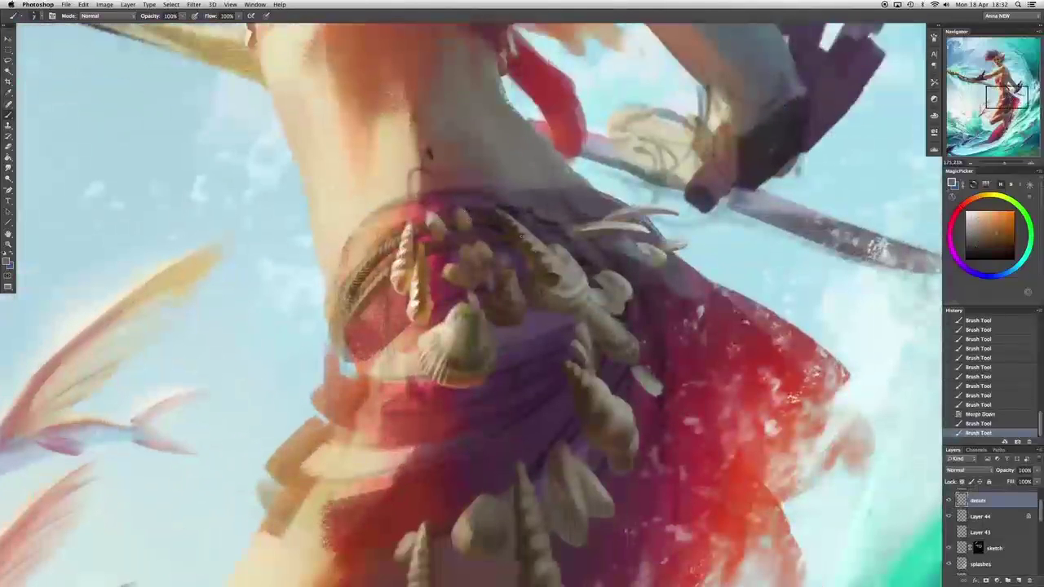
pyautogui.click(440, 216)
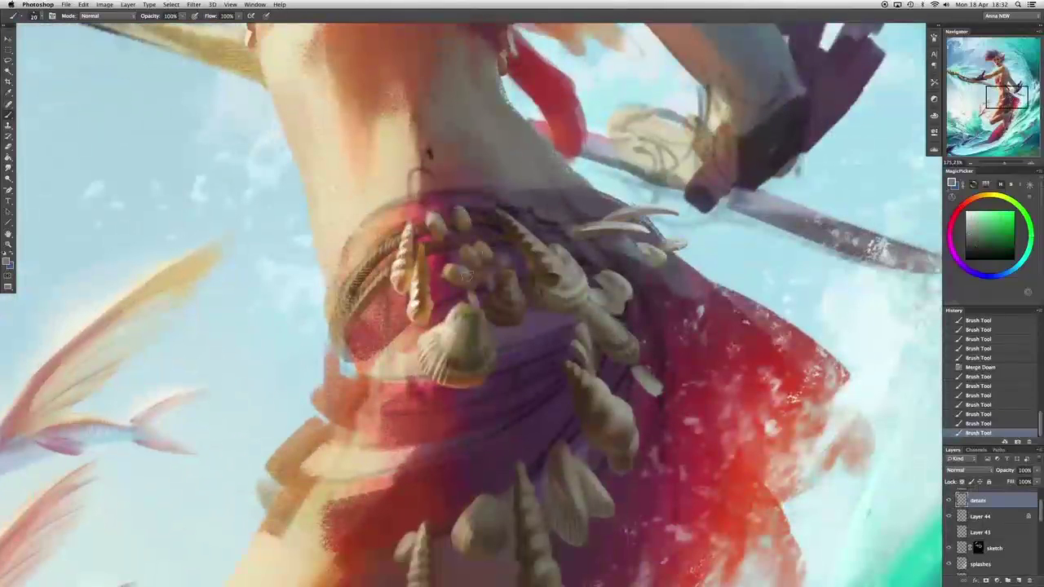
pyautogui.moveTo(467, 275); pyautogui.dragTo(494, 270)
pyautogui.press('e')
pyautogui.click(590, 233)
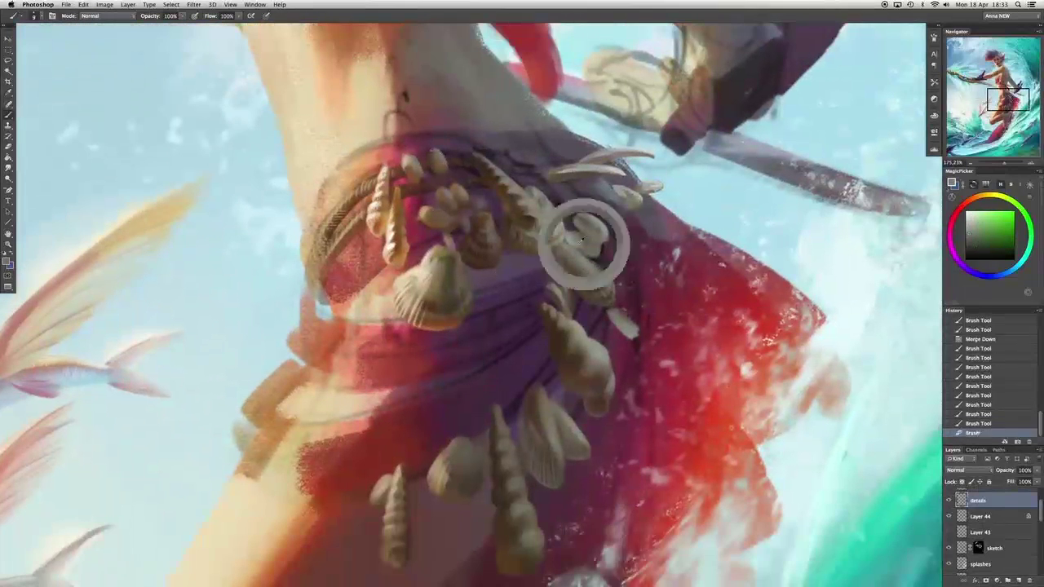
pyautogui.press('b')
pyautogui.click(590, 234)
pyautogui.keyDown('alt'); pyautogui.click(589, 234); pyautogui.keyUp('alt')
# Add small strokes and red accents to the shells on the belt.
pyautogui.click(437, 197)
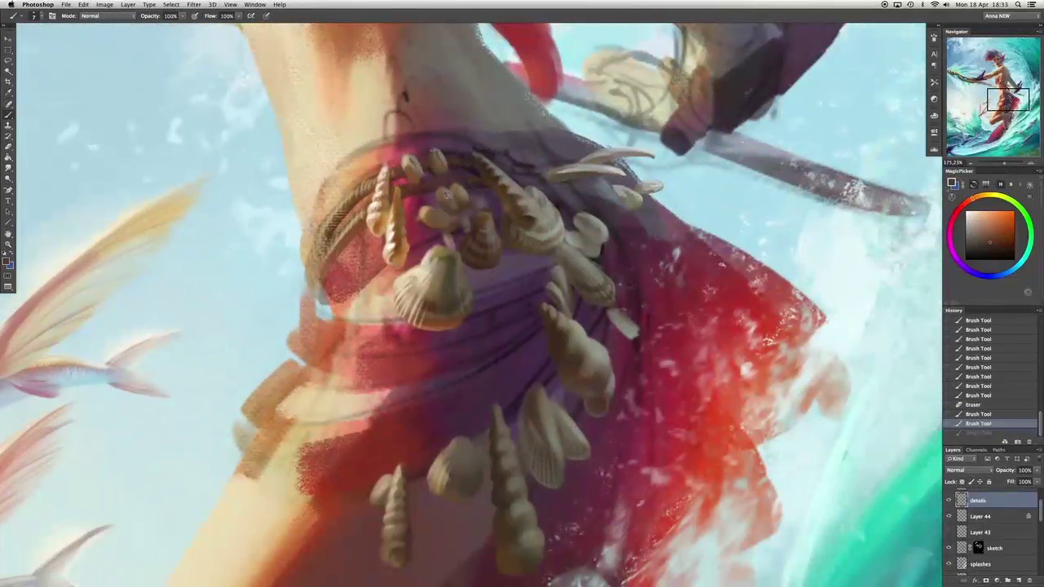
pyautogui.click(437, 197)
pyautogui.click(437, 197)
pyautogui.keyDown('alt'); pyautogui.click(437, 196); pyautogui.keyUp('alt')
pyautogui.click(437, 197)
pyautogui.click(437, 197)
pyautogui.keyDown('alt'); pyautogui.click(444, 208); pyautogui.keyUp('alt')
pyautogui.click(444, 208)
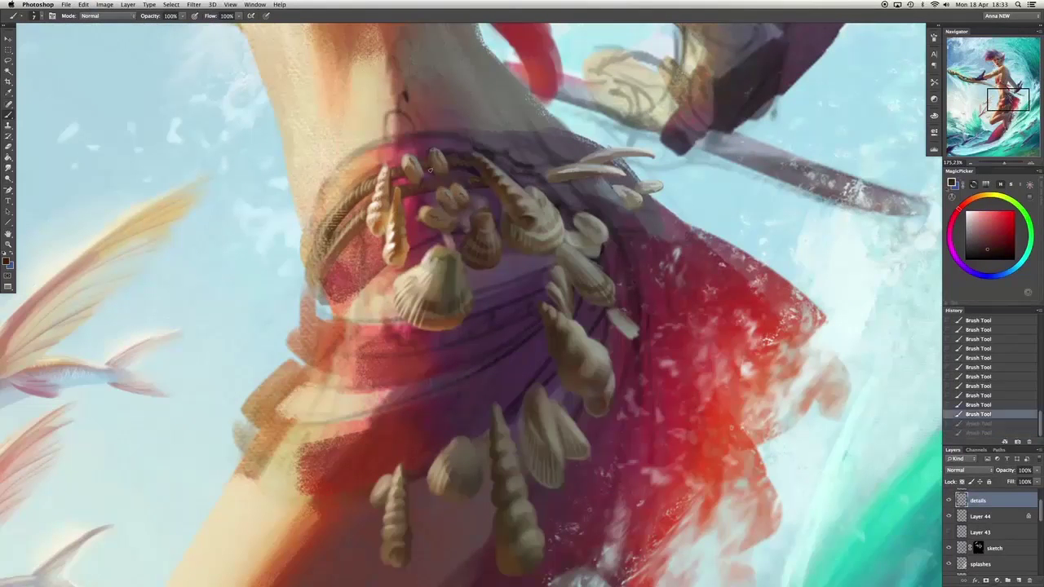
pyautogui.click(451, 218)
pyautogui.keyDown('alt'); pyautogui.click(397, 190); pyautogui.keyUp('alt')
pyautogui.click(397, 189)
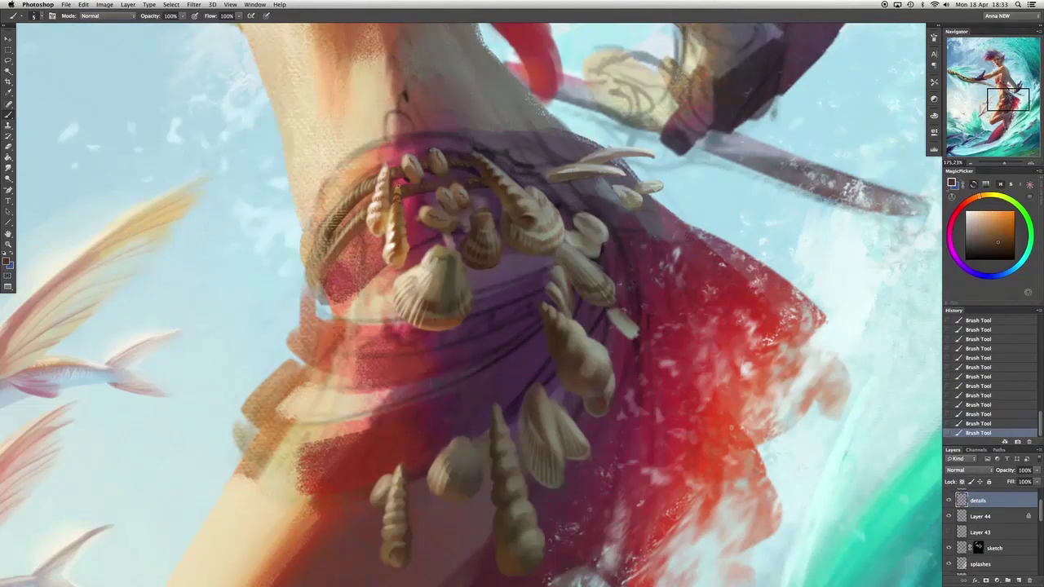
pyautogui.keyDown('alt'); pyautogui.click(401, 179); pyautogui.keyUp('alt')
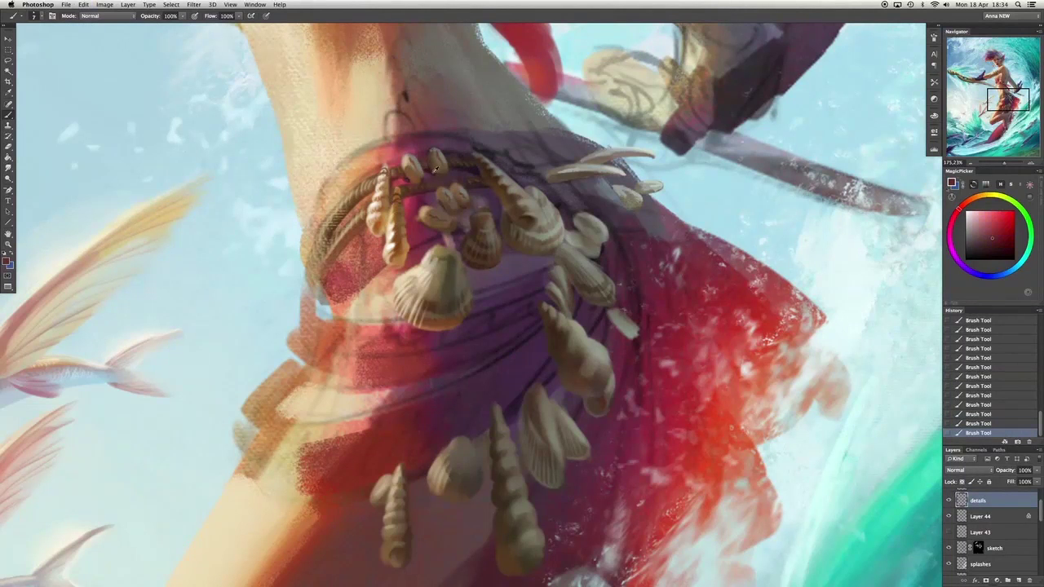
# Redo the shell strokes in pinkish red and add a dark edge on a shell's left side.
pyautogui.scroll(2, 410, 219)
pyautogui.keyDown('alt'); pyautogui.click(447, 209); pyautogui.keyUp('alt')
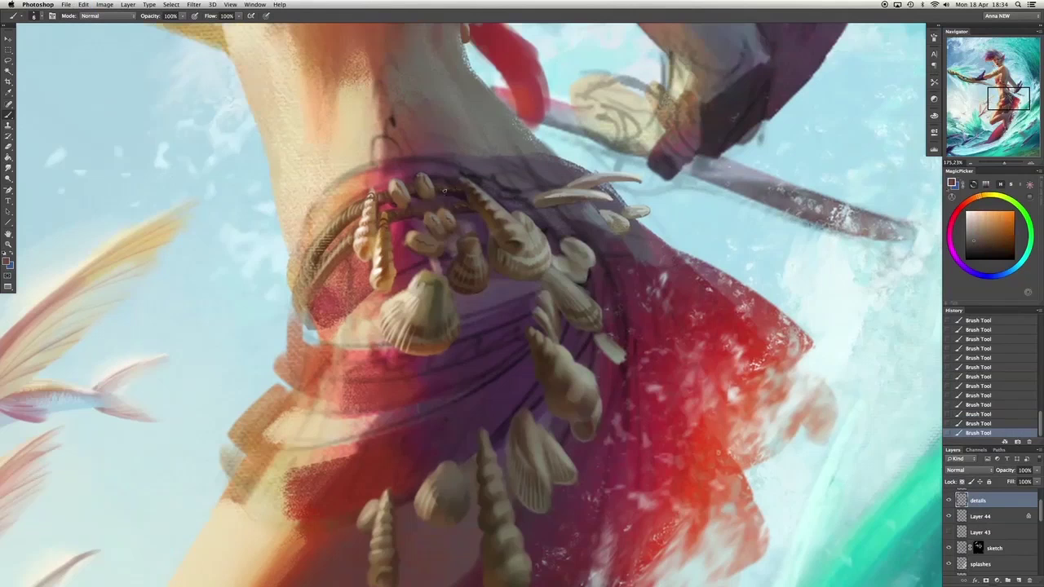
pyautogui.press('super+alt+z')
pyautogui.press('super+alt+z')
pyautogui.keyDown('alt'); pyautogui.click(426, 211); pyautogui.keyUp('alt')
pyautogui.click(425, 210)
pyautogui.keyDown('alt'); pyautogui.click(467, 208); pyautogui.keyUp('alt')
pyautogui.moveTo(540, 203); pyautogui.dragTo(551, 194)
pyautogui.keyDown('alt'); pyautogui.click(479, 207); pyautogui.keyUp('alt')
# Add small red-brown touches to the shells, then zoom out to check the belt.
pyautogui.moveTo(460, 236); pyautogui.dragTo(645, 153)
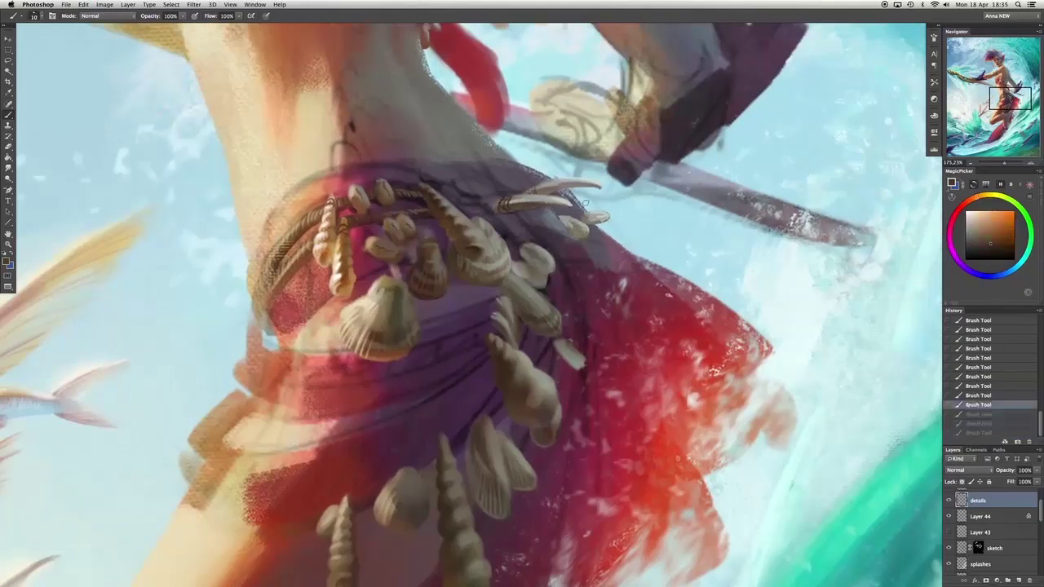
pyautogui.keyDown('alt'); pyautogui.click(460, 210); pyautogui.keyUp('alt')
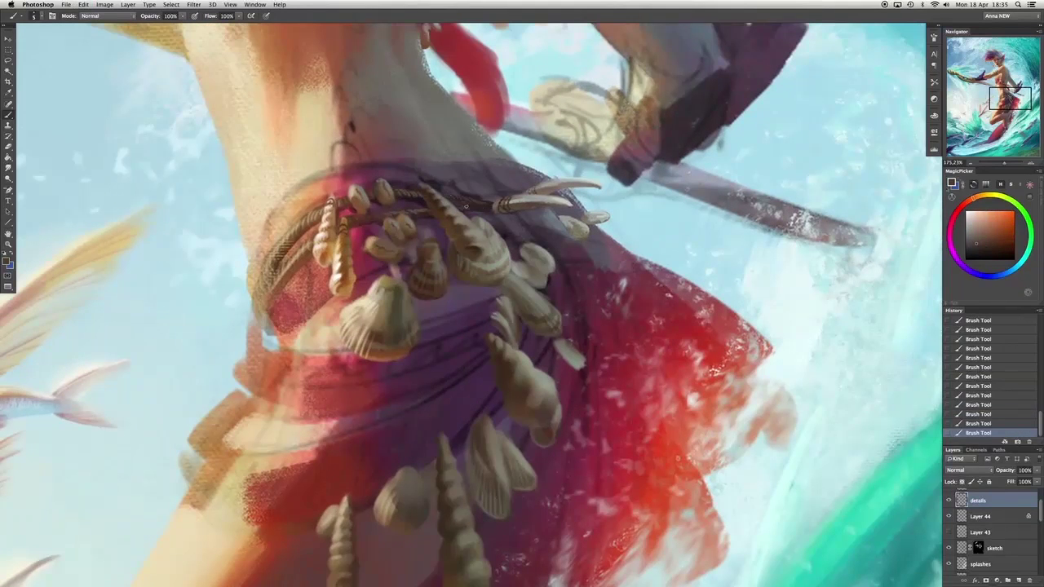
pyautogui.keyDown('alt'); pyautogui.click(403, 187); pyautogui.keyUp('alt')
pyautogui.click(407, 189)
pyautogui.keyDown('alt'); pyautogui.click(452, 196); pyautogui.keyUp('alt')
pyautogui.click(604, 265)
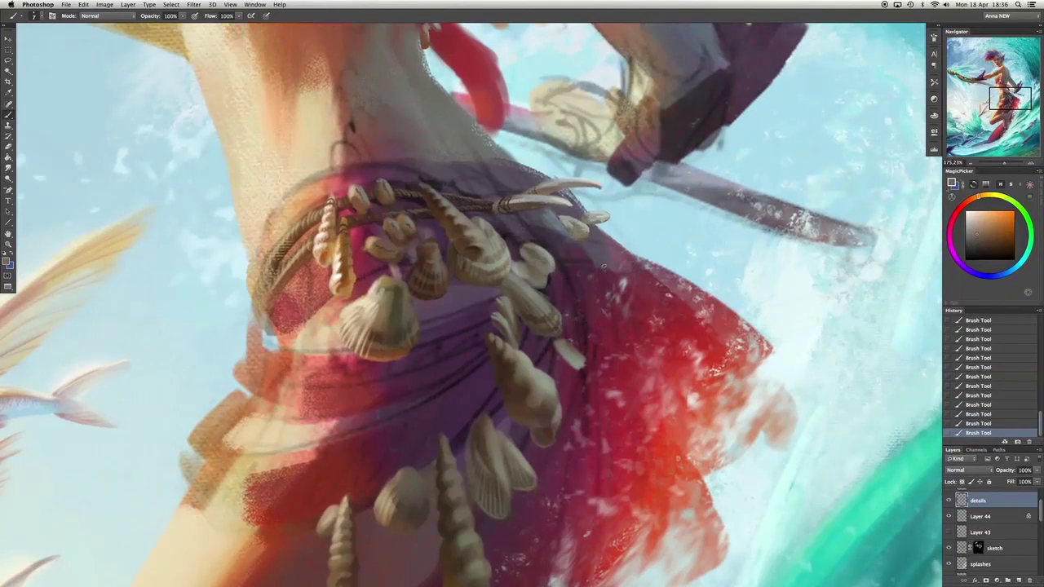
pyautogui.moveTo(287, 249); pyautogui.dragTo(458, 258)
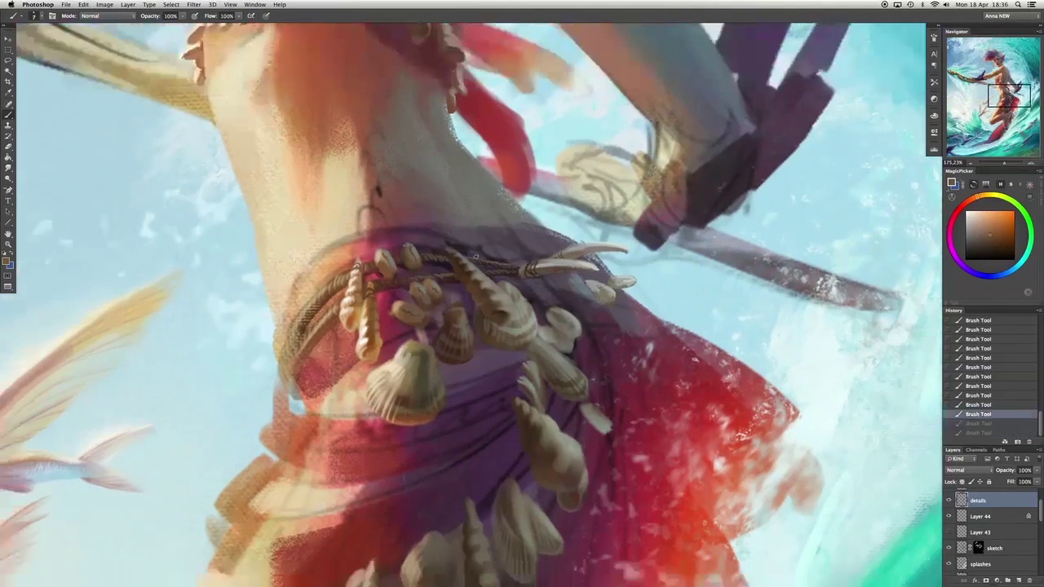
pyautogui.keyDown('alt'); pyautogui.click(459, 257); pyautogui.keyUp('alt')
pyautogui.keyDown('alt'); pyautogui.click(347, 269); pyautogui.keyUp('alt')
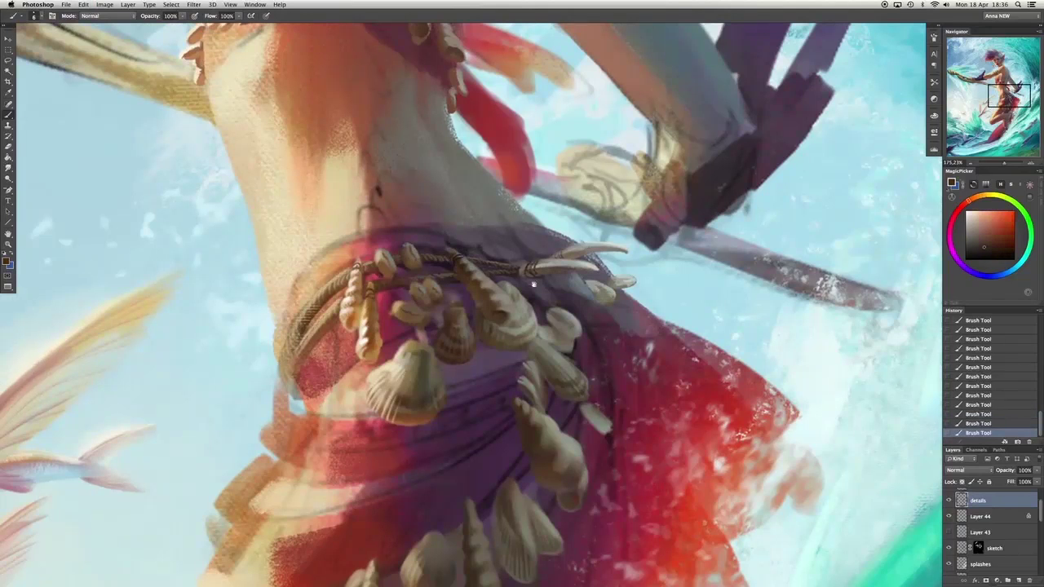
pyautogui.scroll(10, 471, 303)
pyautogui.scroll(-5, 352, 278)
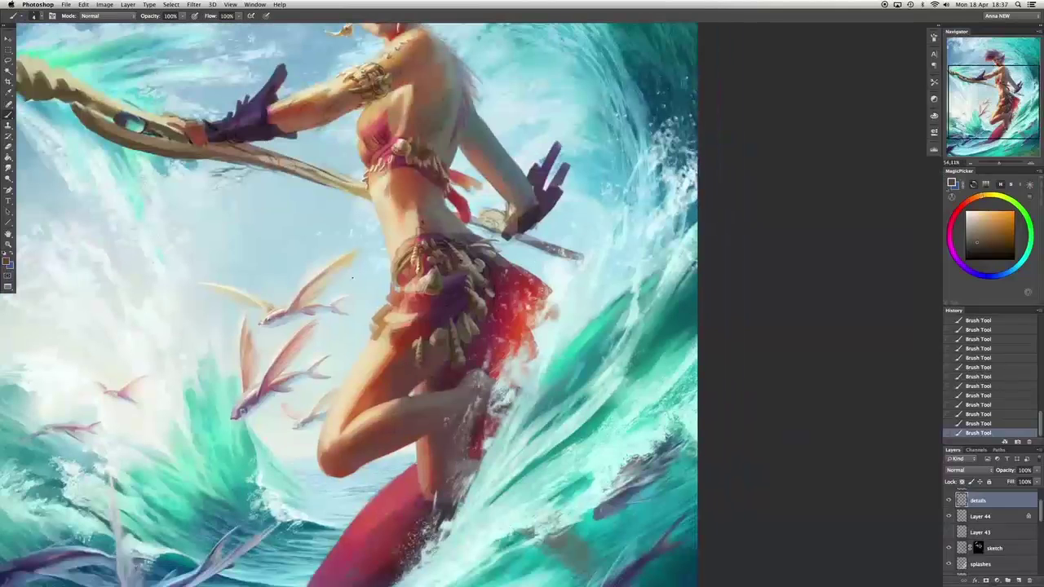
# Undo the last erase stroke on the leg while zooming in and out around it.
pyautogui.scroll(5, 352, 279)
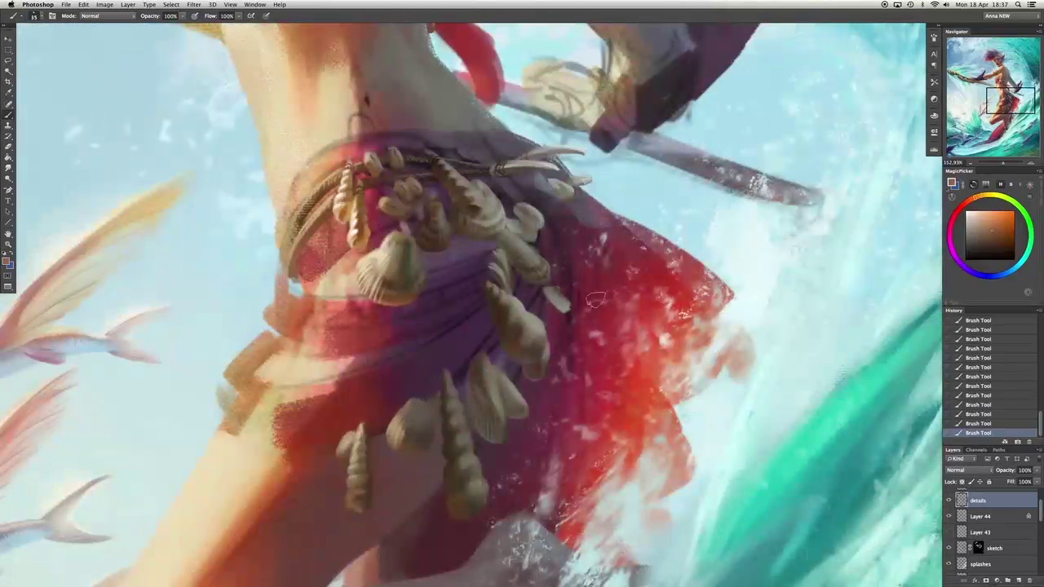
pyautogui.scroll(-3, 950, 518)
pyautogui.scroll(-5, 950, 517)
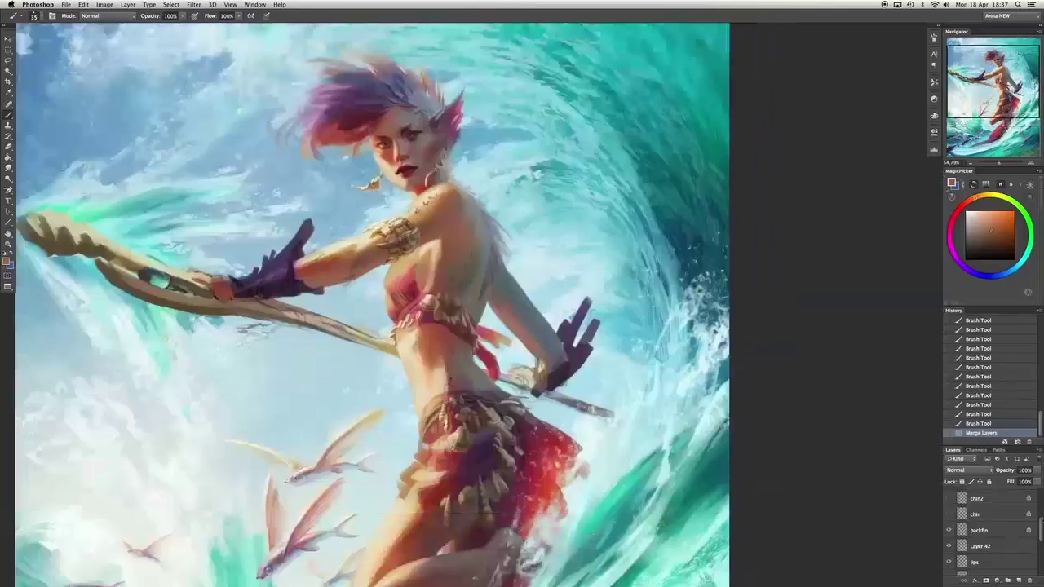
pyautogui.scroll(5, 949, 461)
pyautogui.scroll(-5, 680, 450)
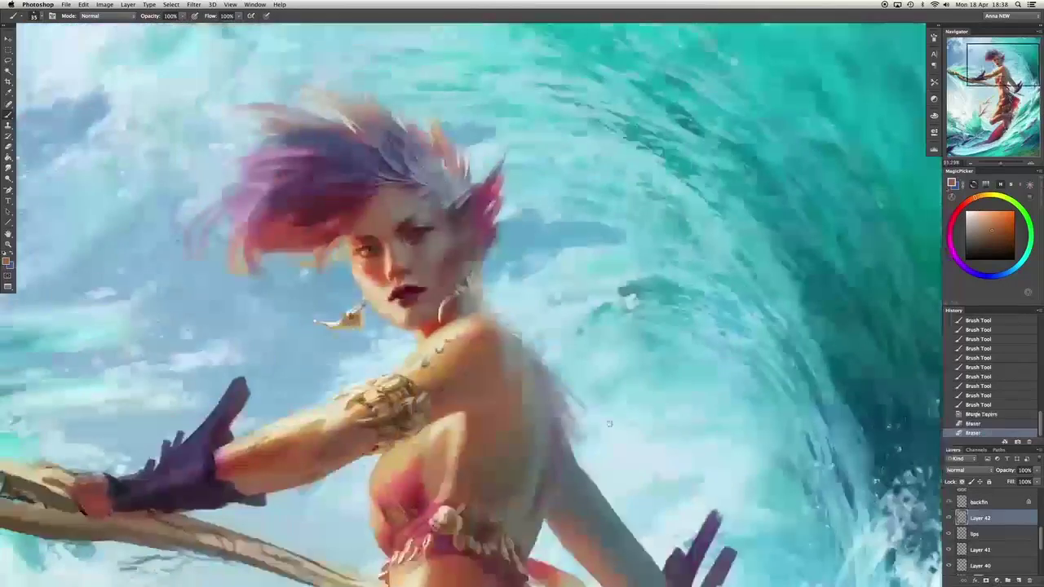
pyautogui.scroll(5, 679, 449)
pyautogui.scroll(-5, 679, 450)
pyautogui.press('super+z')
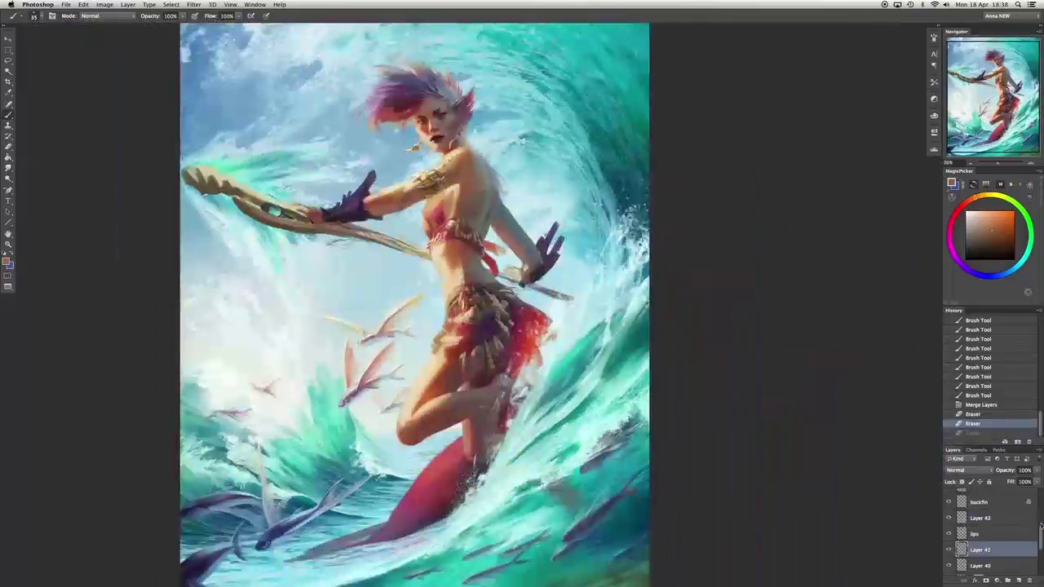
pyautogui.scroll(-1, 947, 541)
pyautogui.scroll(3, 490, 367)
# Lasso the area around the leg and free-transform it to reshape it.
pyautogui.press('l')
pyautogui.moveTo(489, 343); pyautogui.dragTo(473, 404)
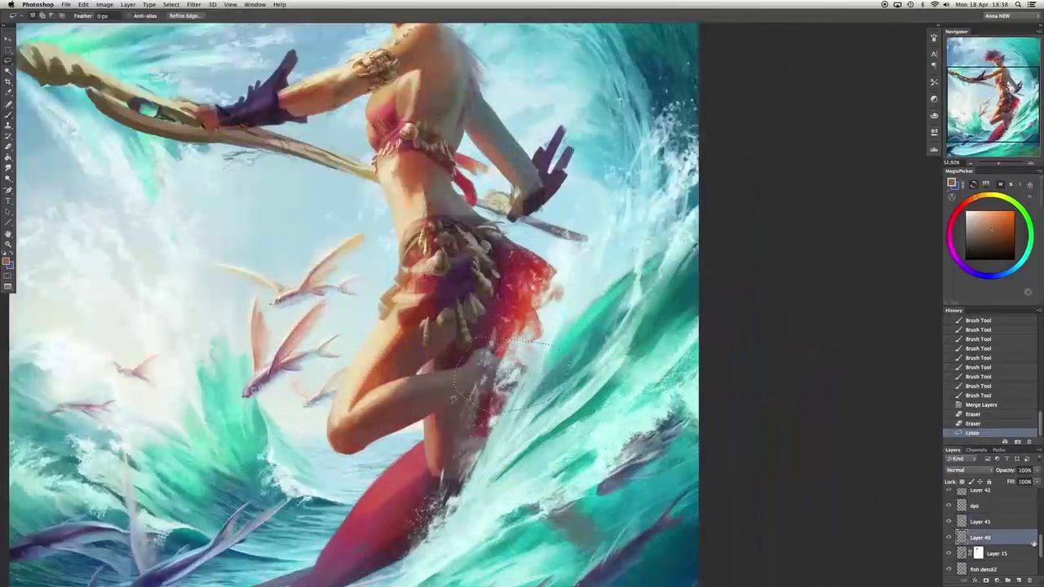
pyautogui.press('super+t')
pyautogui.press('Return')
pyautogui.press('super+d')
# Paint skin tones over the knee area, then fit the whole painting in view.
pyautogui.scroll(3, 420, 341)
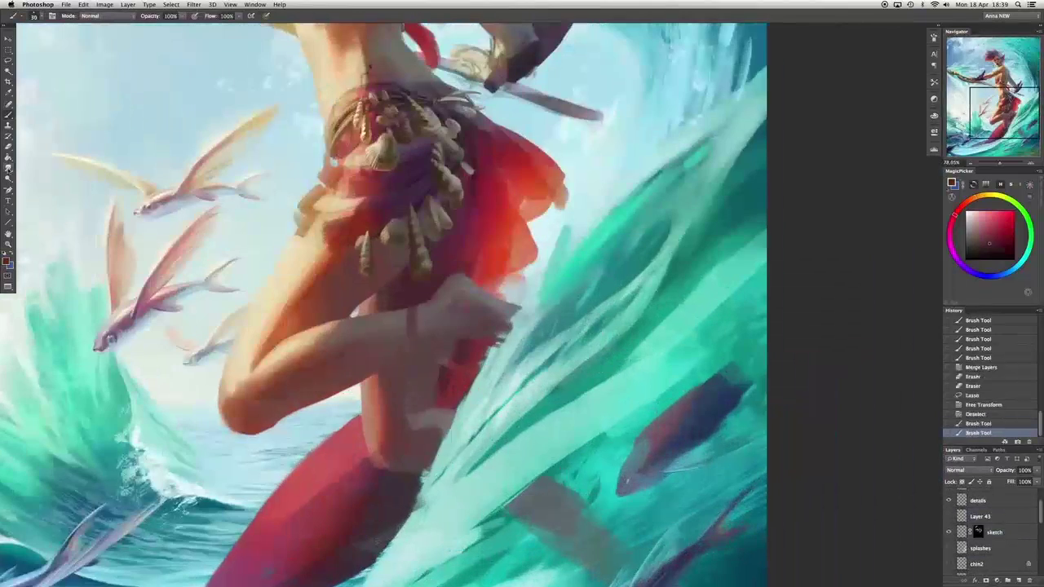
pyautogui.moveTo(408, 315); pyautogui.dragTo(418, 341)
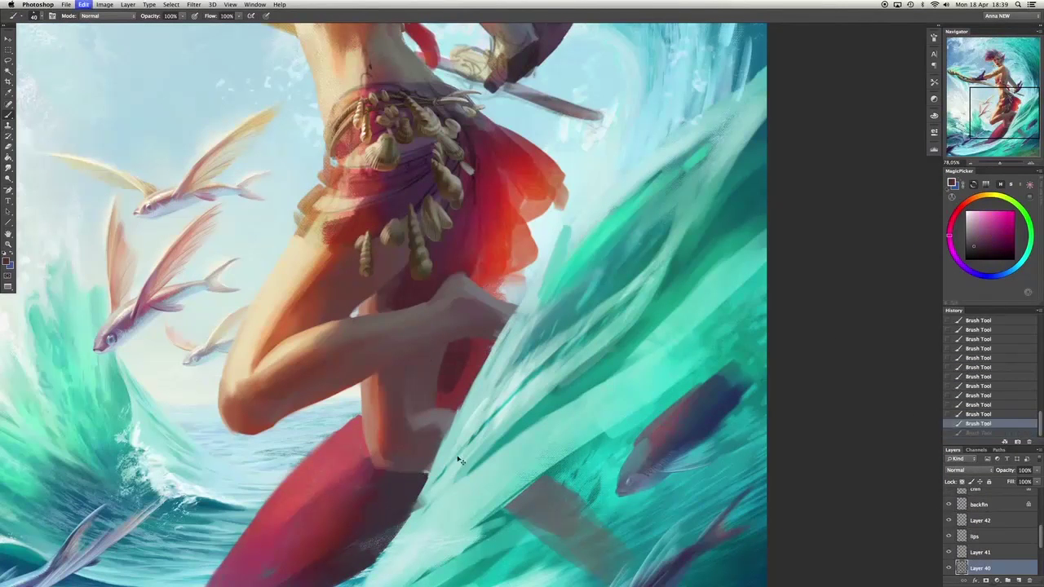
pyautogui.moveTo(422, 473); pyautogui.dragTo(455, 408)
pyautogui.scroll(2, 454, 408)
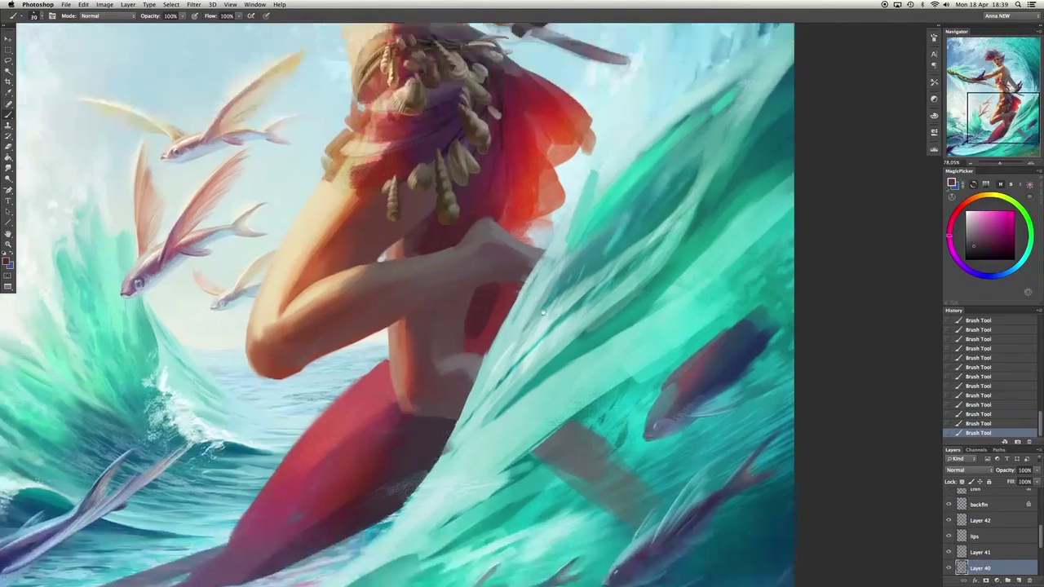
pyautogui.click(514, 333)
pyautogui.press('super+z')
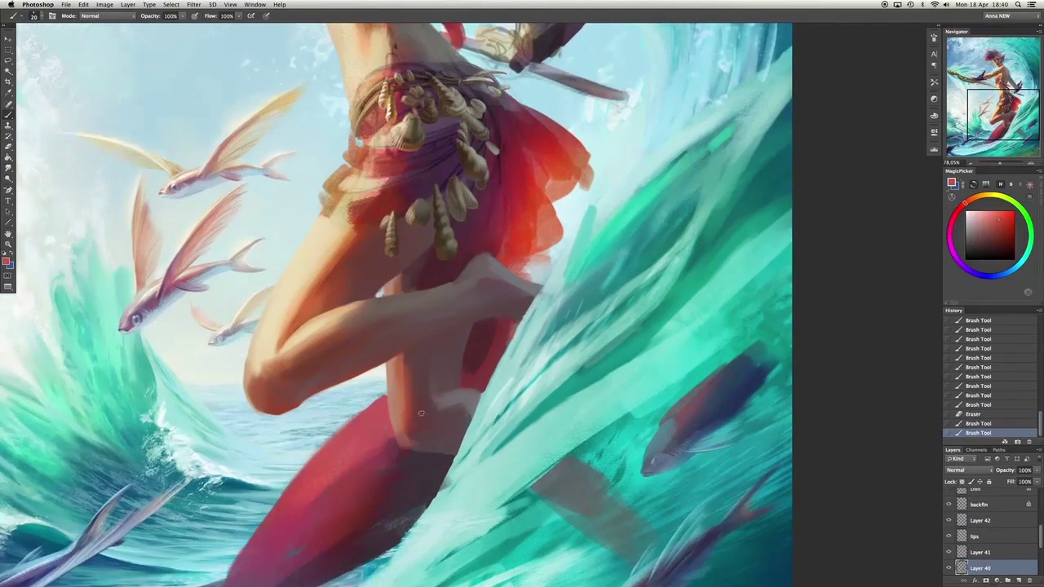
pyautogui.press('super+0')
pyautogui.scroll(-2, 996, 538)
# Merge several layers down into fish detail2 and rename that layer.
pyautogui.keyDown('shift'); pyautogui.click(1005, 545); pyautogui.keyUp('shift')
pyautogui.press('super+e')
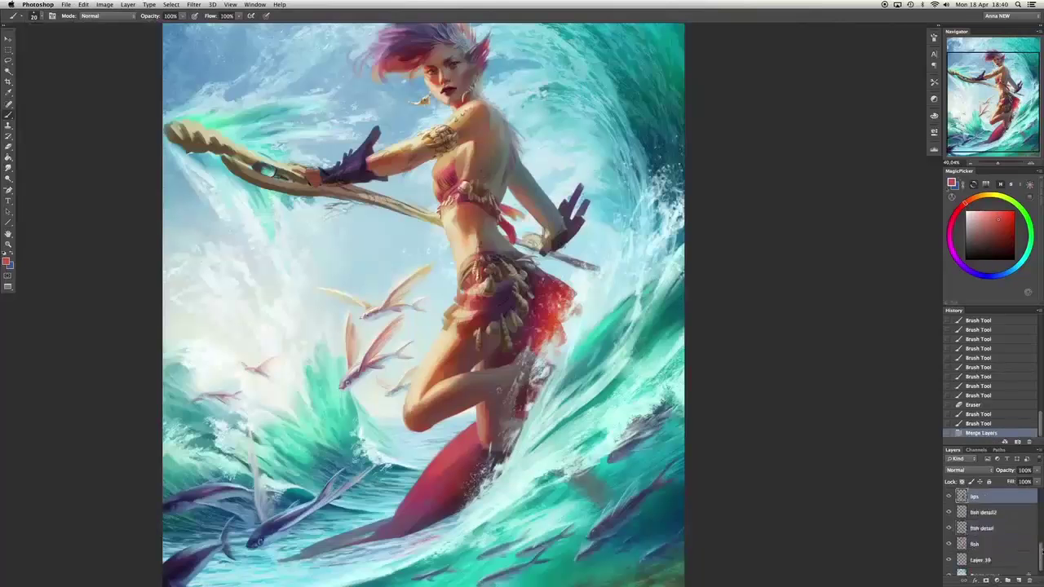
pyautogui.press('super+e')
pyautogui.press('super+e')
pyautogui.press('super+minus')
pyautogui.press('super+e')
pyautogui.doubleClick(985, 552)
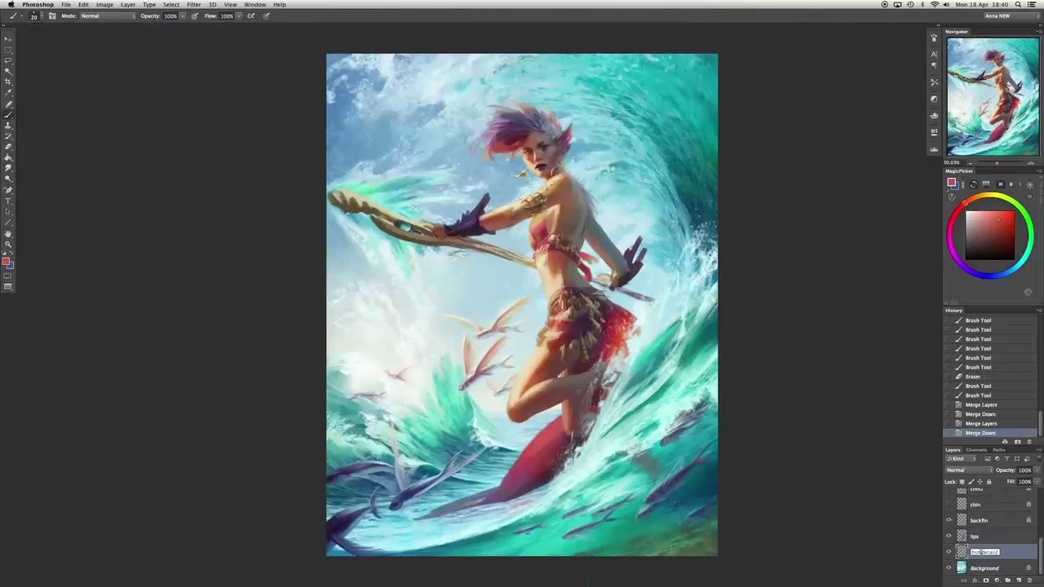
# Delete the details layer and move the sketch layer lower in the stack.
pyautogui.scroll(2, 948, 512)
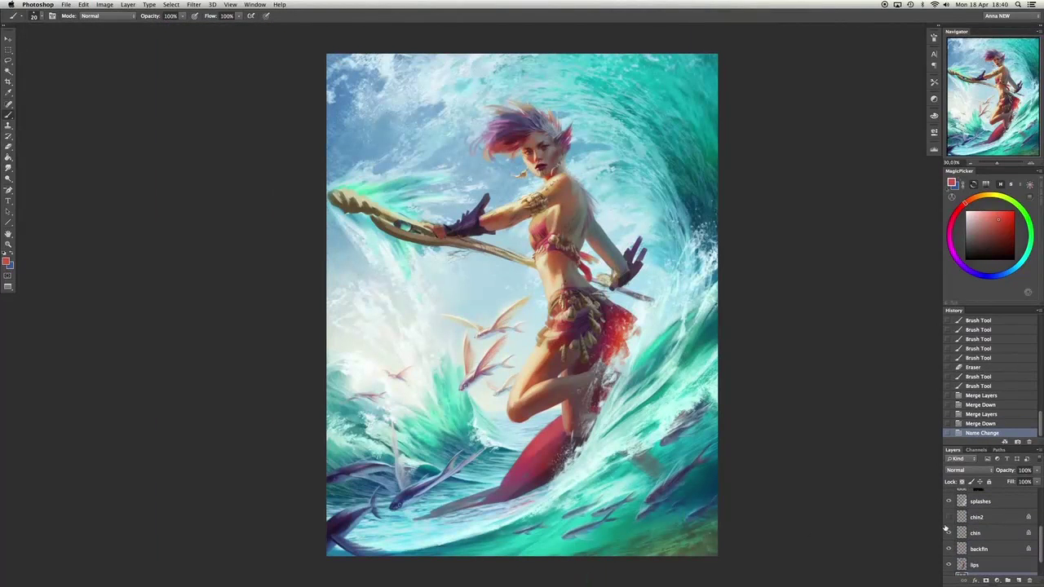
pyautogui.scroll(3, 948, 517)
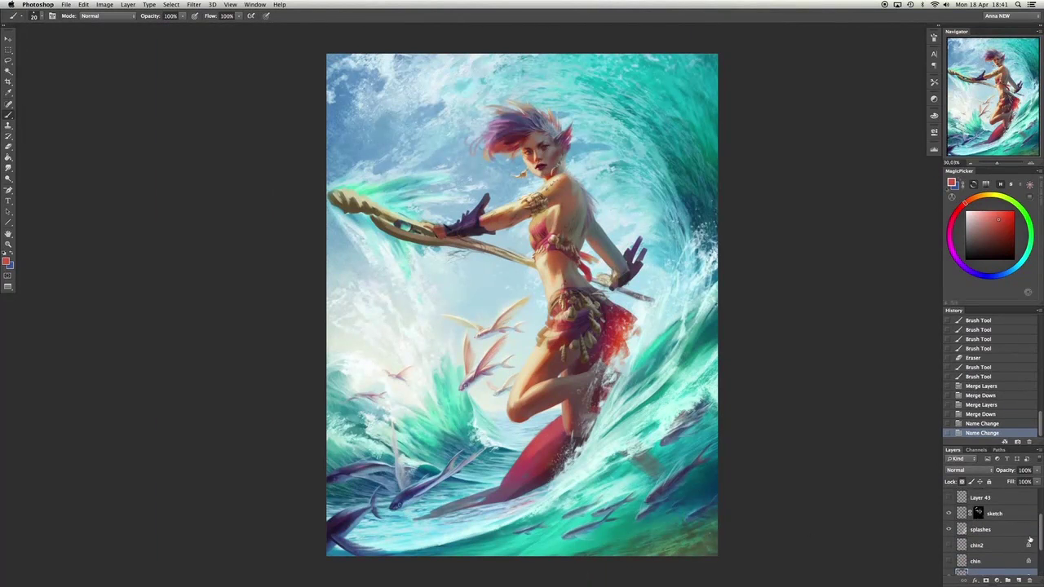
pyautogui.press('BackSpace')
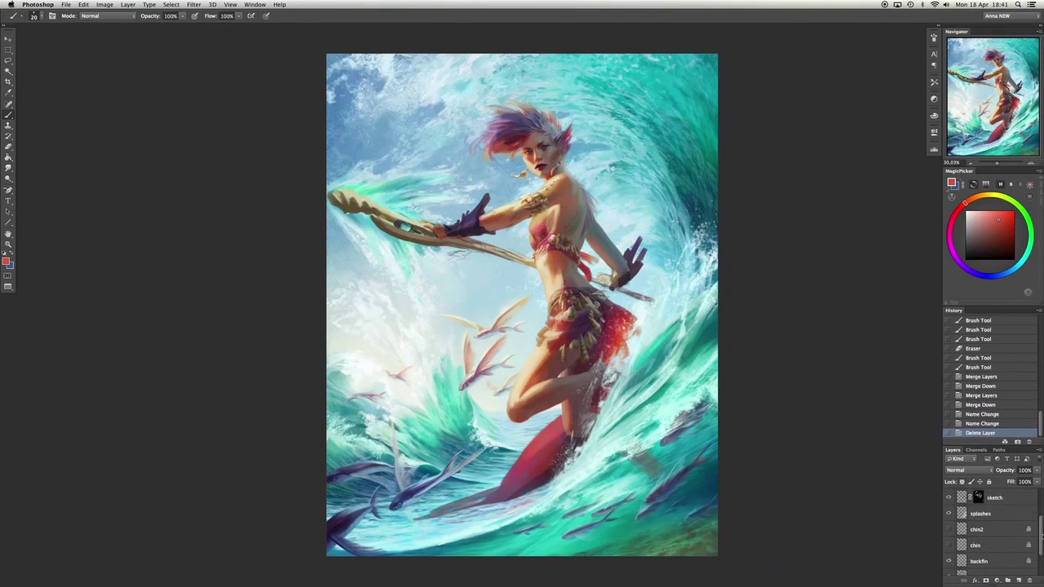
pyautogui.moveTo(999, 510); pyautogui.dragTo(998, 545)
pyautogui.hotkey('ctrl', 'z')
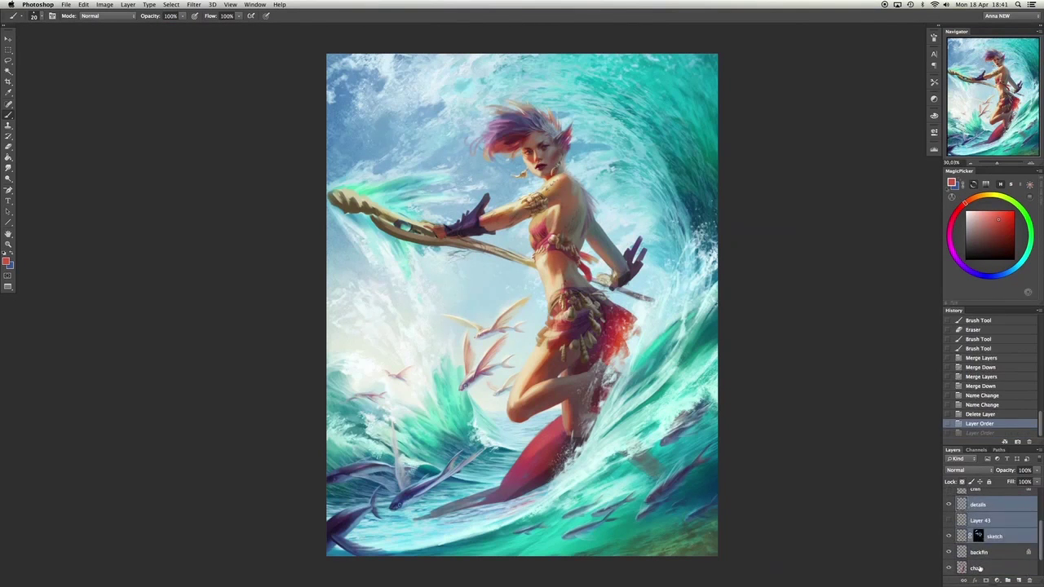
pyautogui.hotkey('ctrl', '+')
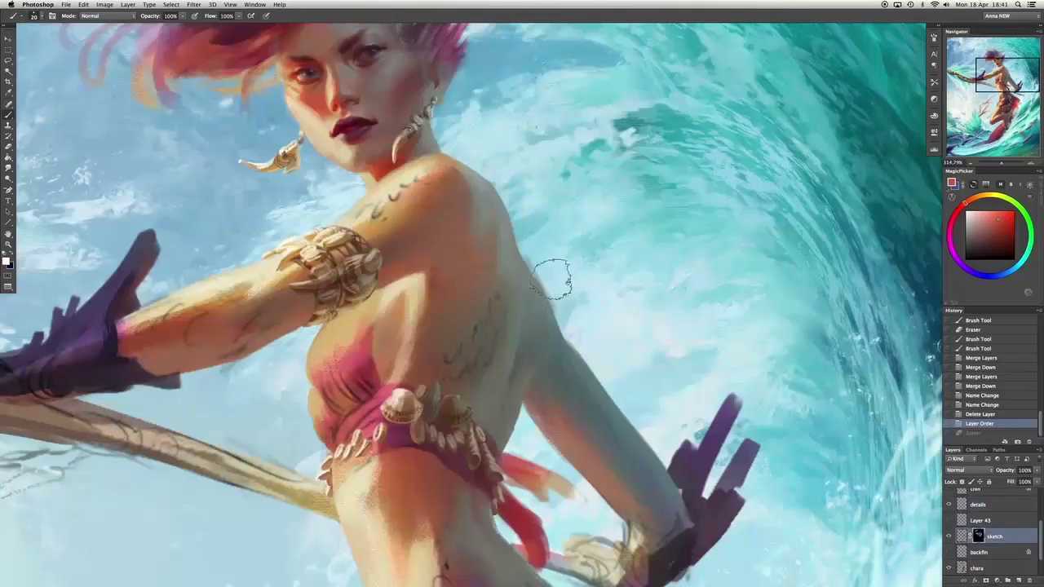
# Erase the stray and leftover sketch lines across the torso.
pyautogui.moveTo(518, 197); pyautogui.dragTo(527, 206)
pyautogui.moveTo(530, 339); pyautogui.dragTo(579, 359)
pyautogui.moveTo(447, 326); pyautogui.dragTo(547, 347)
pyautogui.scroll(-6, 489, 343)
pyautogui.moveTo(471, 351); pyautogui.dragTo(473, 363)
pyautogui.scroll(-4, 489, 358)
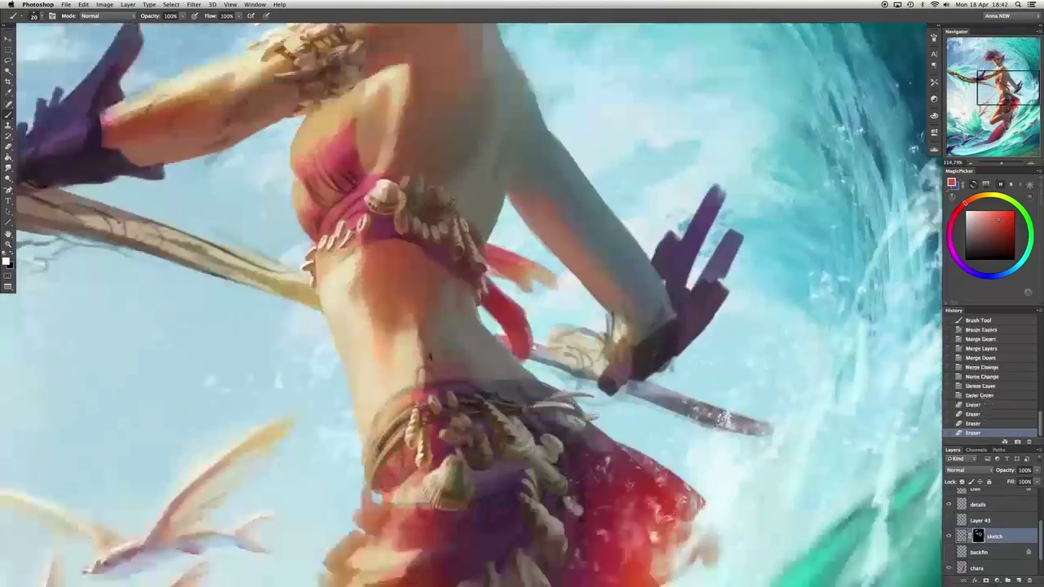
pyautogui.scroll(4, 342, 375)
pyautogui.moveTo(322, 367); pyautogui.dragTo(336, 384)
pyautogui.scroll(10, 335, 377)
# Paint teal and light teal strokes onto the wave at the right and upper wave.
pyautogui.hotkey('alt', '[')
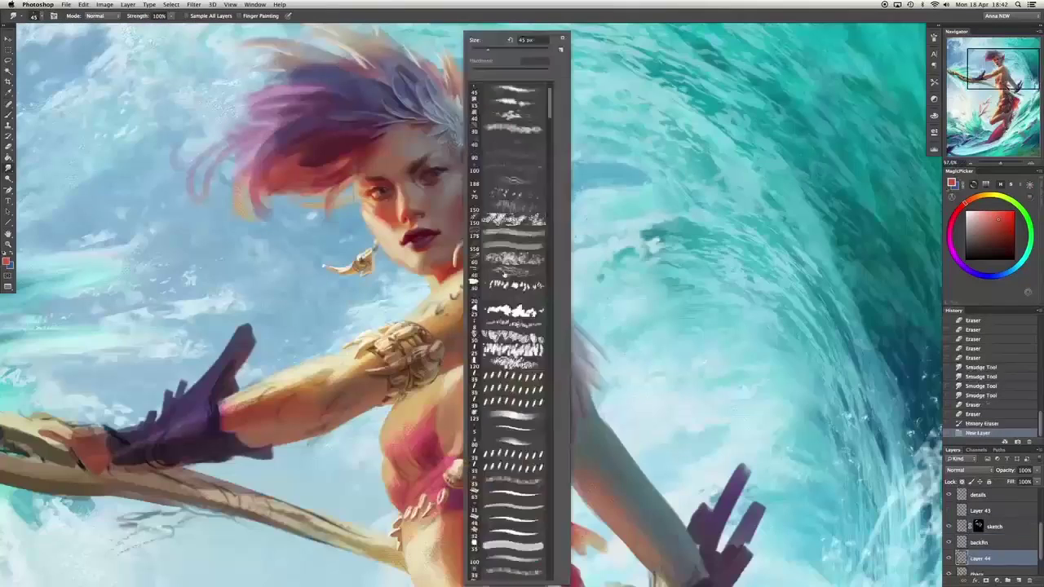
pyautogui.press('b')
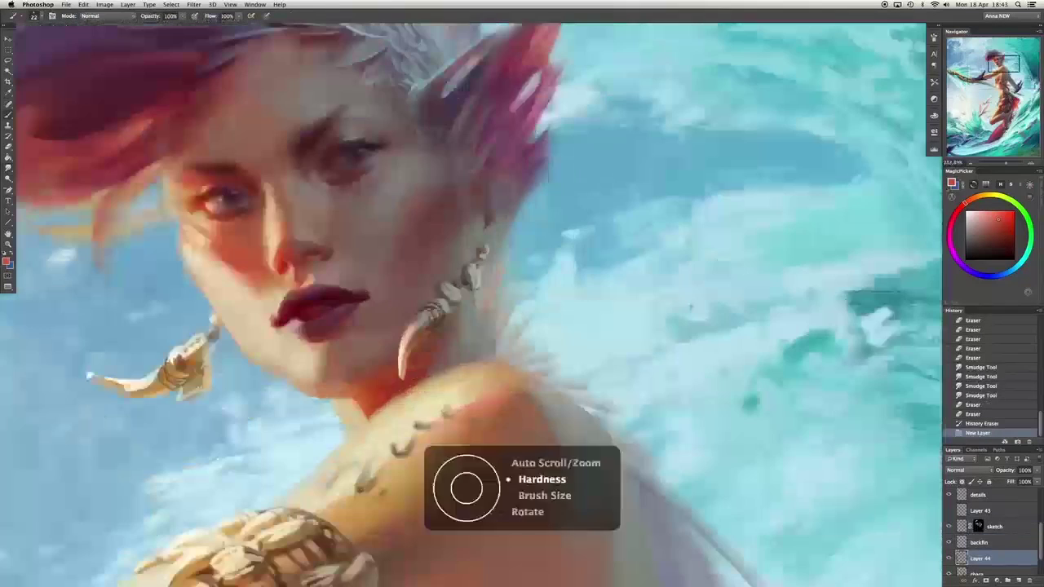
pyautogui.moveTo(848, 298); pyautogui.dragTo(938, 302)
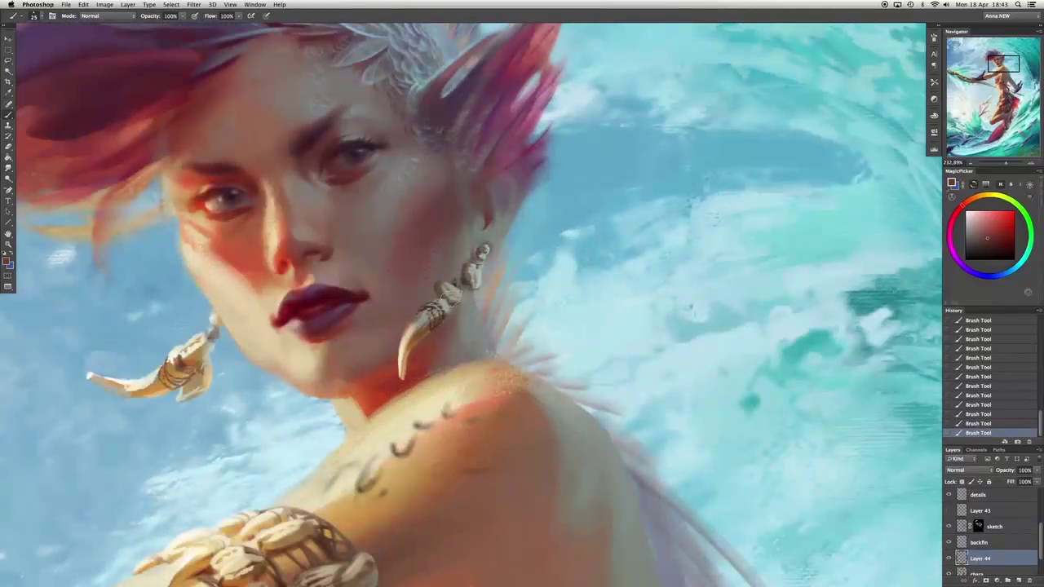
pyautogui.moveTo(881, 220); pyautogui.dragTo(938, 281)
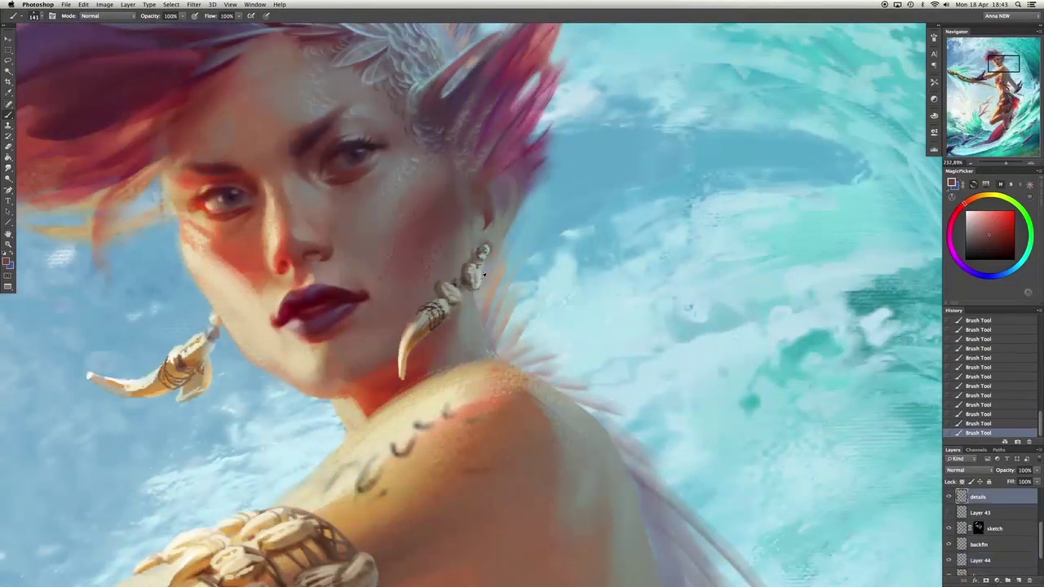
# Sample a light teal and try a pale stroke beside the earring on the details layer, then undo it.
pyautogui.click(973, 223)
pyautogui.click(987, 495)
pyautogui.moveTo(496, 236)
pyautogui.mouseDown()
pyautogui.moveTo(502, 257)
pyautogui.moveTo(501, 242)
pyautogui.mouseUp()
pyautogui.hotkey('ctrl', 'z')
# Return to Layer 44 and sample pale cyan beside the earring and pinks from the hair.
pyautogui.keyDown('alt'); pyautogui.click(503, 240); pyautogui.keyUp('alt')
pyautogui.keyDown('alt'); pyautogui.click(500, 241); pyautogui.keyUp('alt')
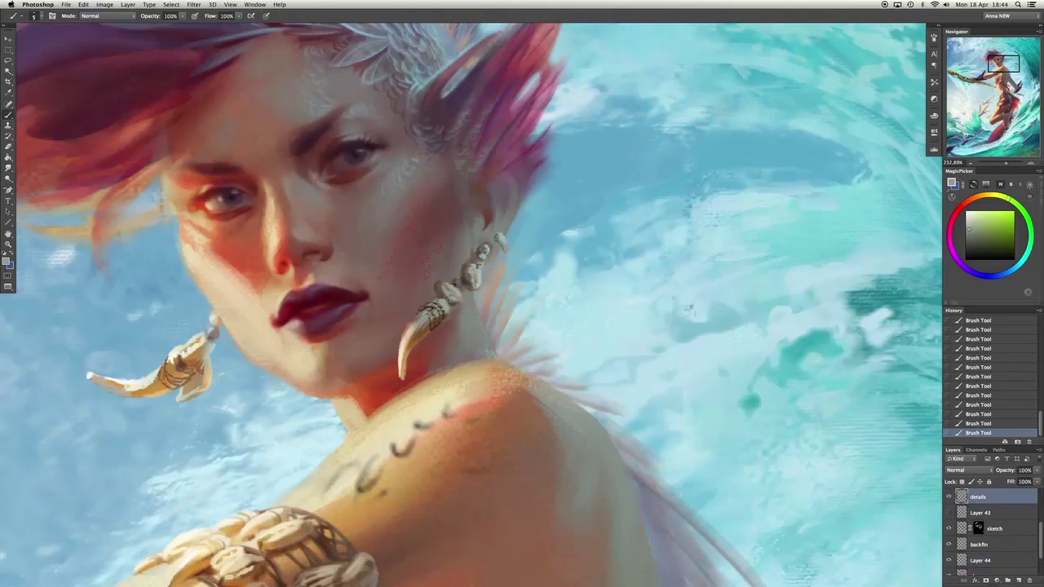
pyautogui.keyDown('ctrl'); pyautogui.click(499, 242); pyautogui.keyUp('ctrl')
pyautogui.keyDown('alt'); pyautogui.click(500, 218); pyautogui.keyUp('alt')
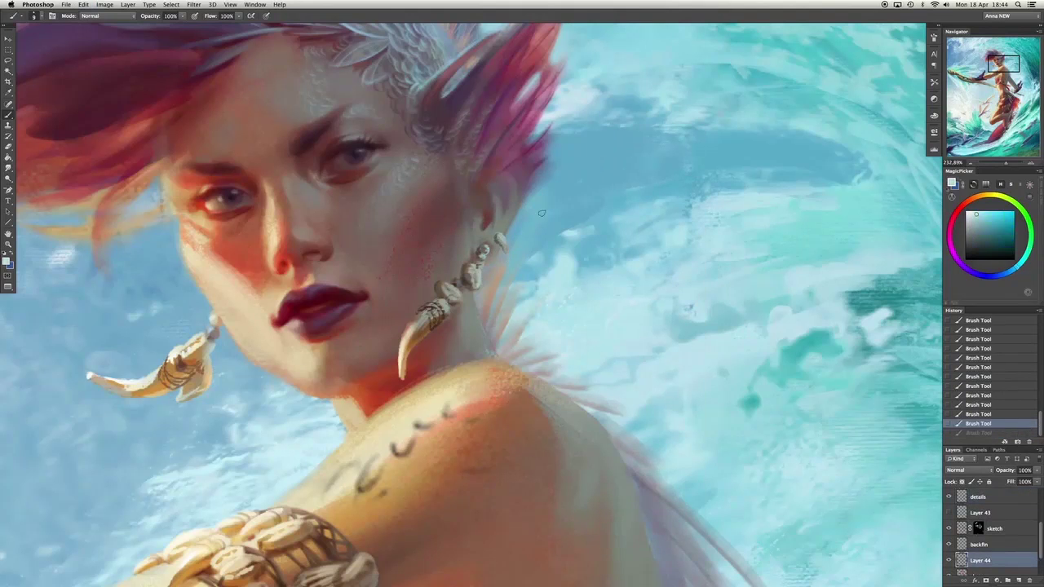
pyautogui.keyDown('alt'); pyautogui.click(480, 174); pyautogui.keyUp('alt')
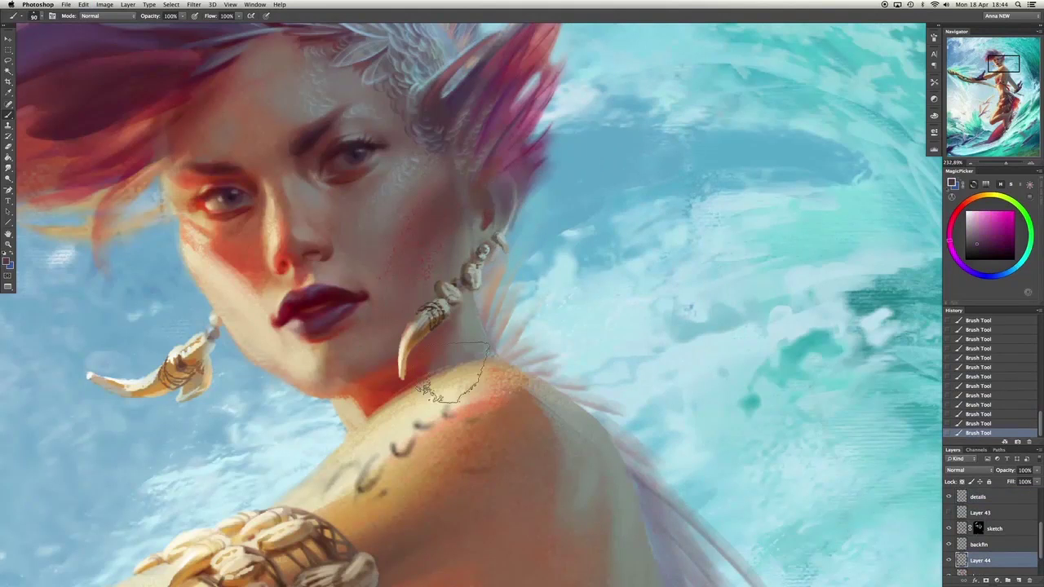
pyautogui.keyDown('alt'); pyautogui.click(480, 174); pyautogui.keyUp('alt')
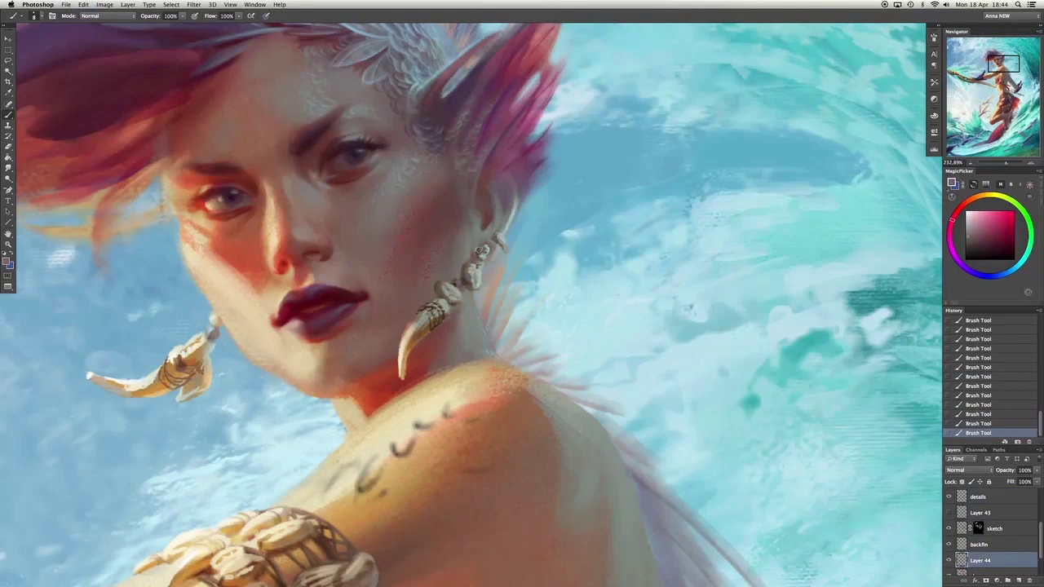
pyautogui.scroll(3, 496, 187)
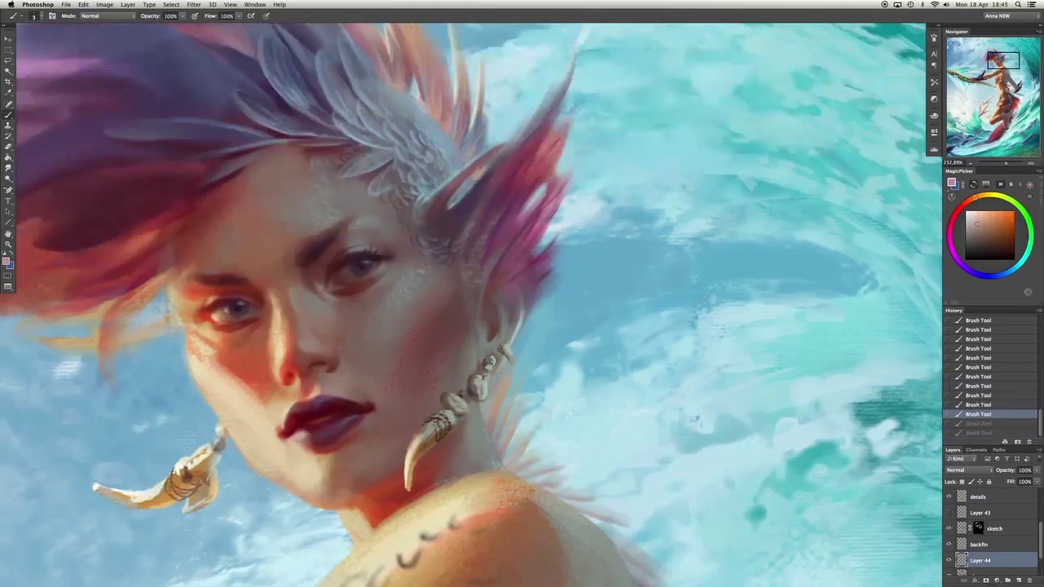
pyautogui.scroll(3, 429, 224)
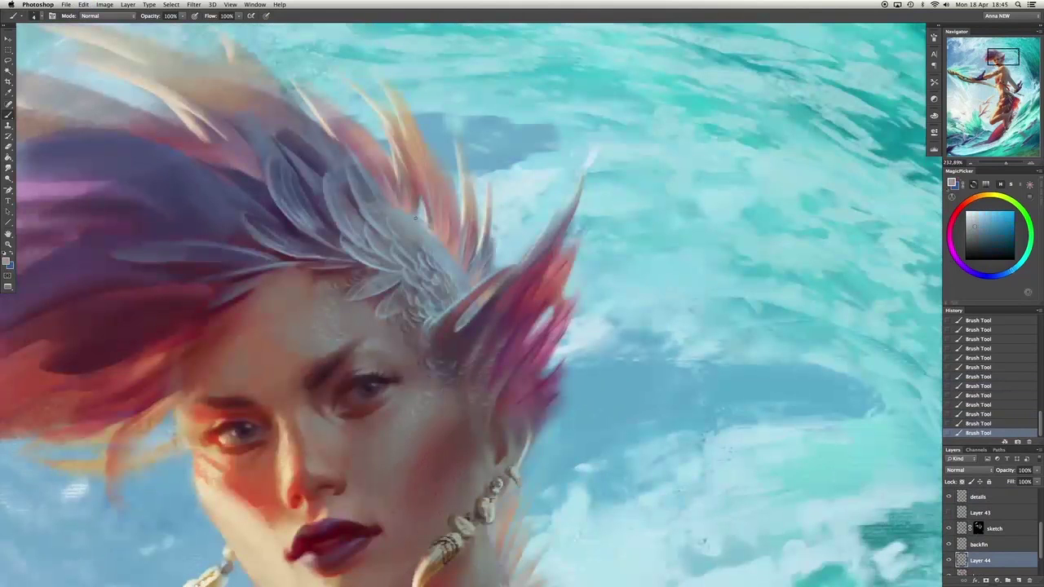
# Paint small strokes into the pink hair.
pyautogui.keyDown('alt'); pyautogui.click(430, 224); pyautogui.keyUp('alt')
pyautogui.moveTo(422, 172); pyautogui.dragTo(435, 210)
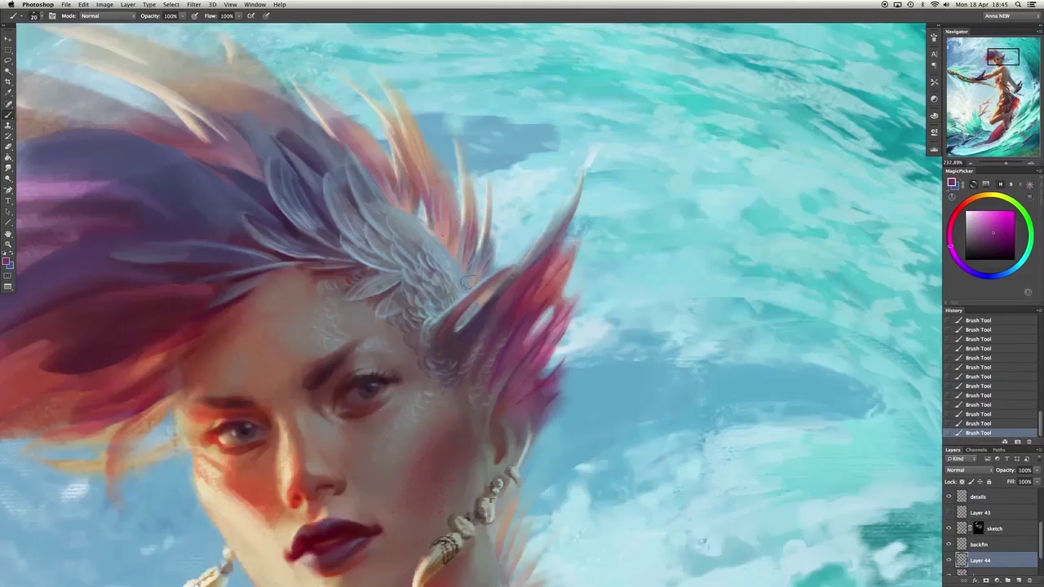
pyautogui.scroll(-2, 315, 104)
pyautogui.hscroll(-2, 315, 103)
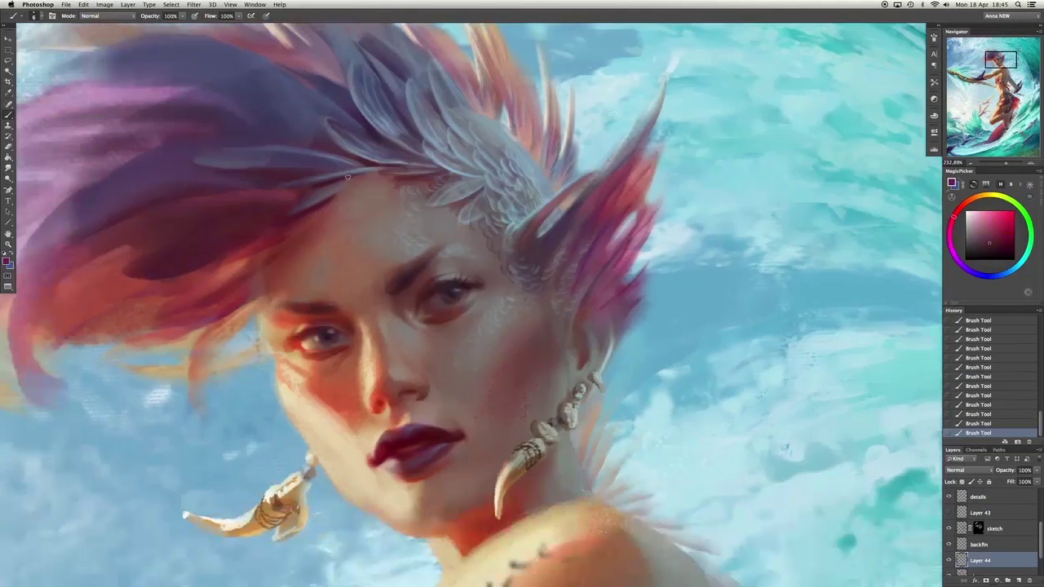
# Pick a light blue from the painting and switch to a different brush preset.
pyautogui.keyDown('alt'); pyautogui.click(351, 178); pyautogui.keyUp('alt')
pyautogui.rightClick(522, 346)
pyautogui.doubleClick(489, 391)
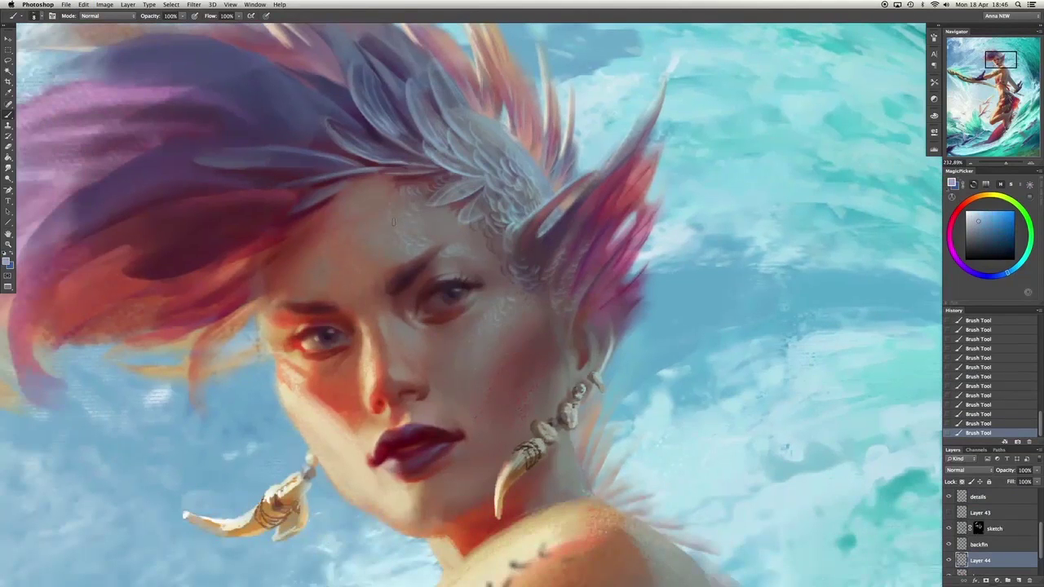
pyautogui.scroll(-2, 378, 198)
pyautogui.scroll(5, 383, 311)
pyautogui.hscroll(-2, 382, 311)
# Sample magenta and greyer blue, undoing and restoring the last hair stroke to compare.
pyautogui.keyDown('alt'); pyautogui.click(383, 311); pyautogui.keyUp('alt')
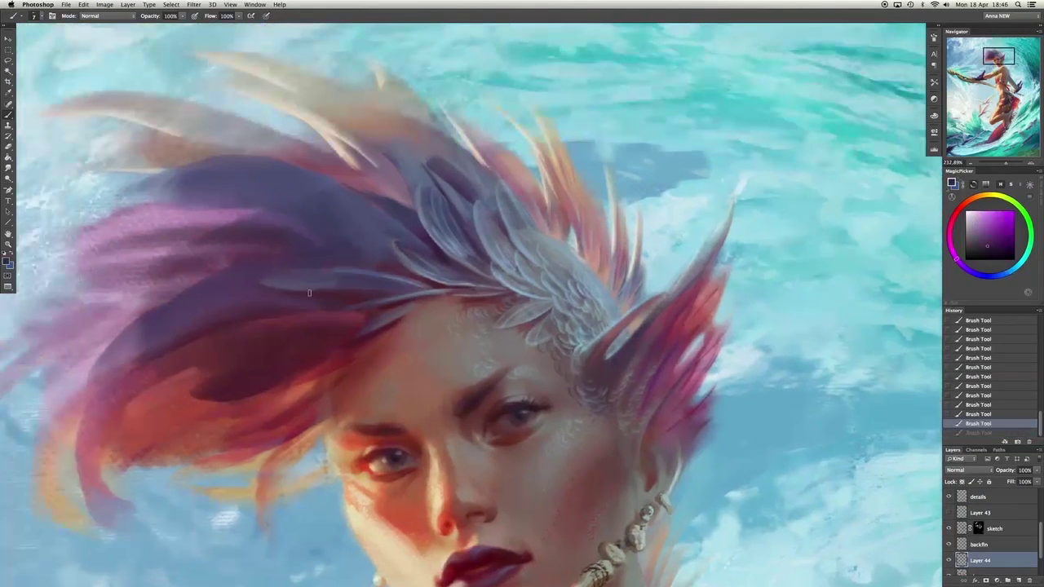
pyautogui.press('super+z')
pyautogui.press('super+z')
pyautogui.scroll(1, 357, 211)
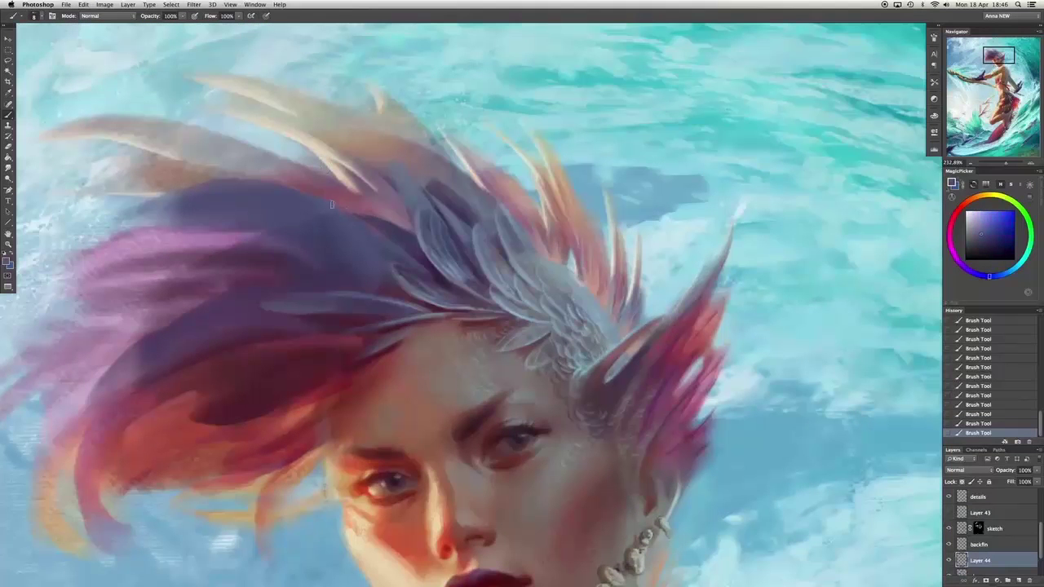
pyautogui.keyDown('alt'); pyautogui.click(464, 272); pyautogui.keyUp('alt')
pyautogui.keyDown('alt'); pyautogui.click(435, 193); pyautogui.keyUp('alt')
pyautogui.press('super+z')
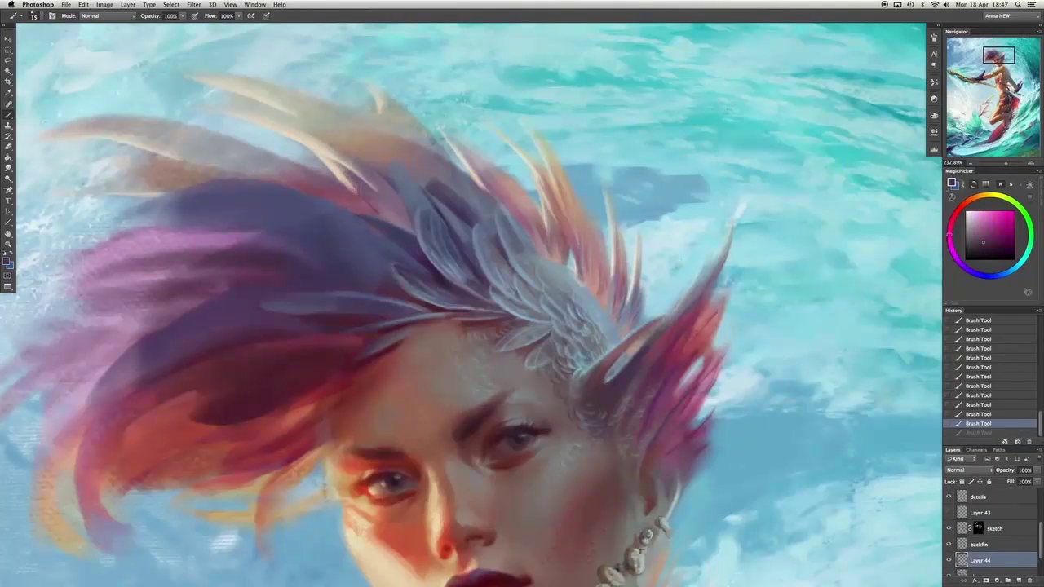
pyautogui.press('super+z')
# Sample blue, violet-blue and magenta-pink hair tones and test a stroke along the hair, then undo it.
pyautogui.keyDown('alt'); pyautogui.click(581, 269); pyautogui.keyUp('alt')
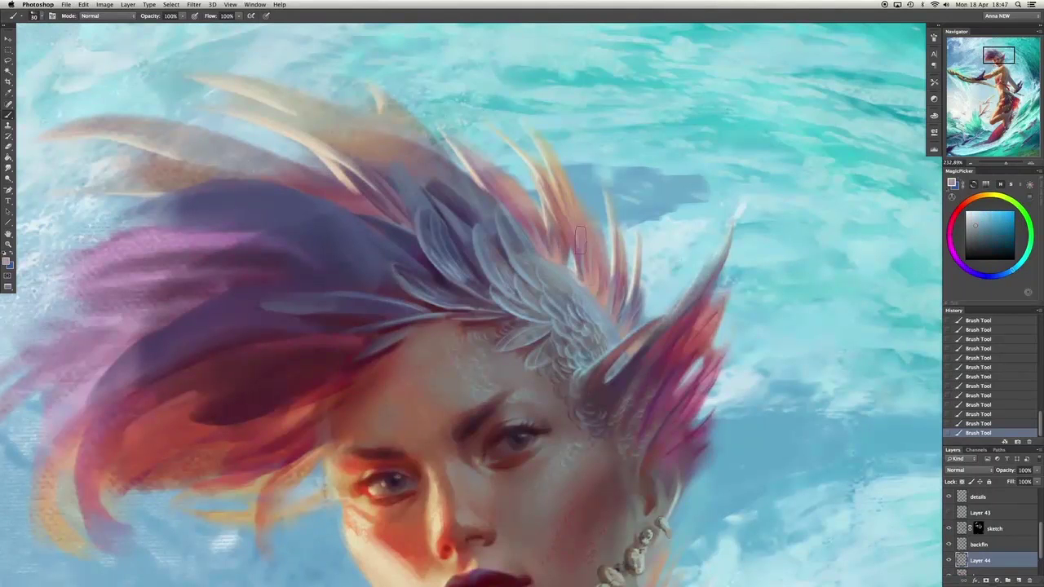
pyautogui.keyDown('alt'); pyautogui.click(534, 241); pyautogui.keyUp('alt')
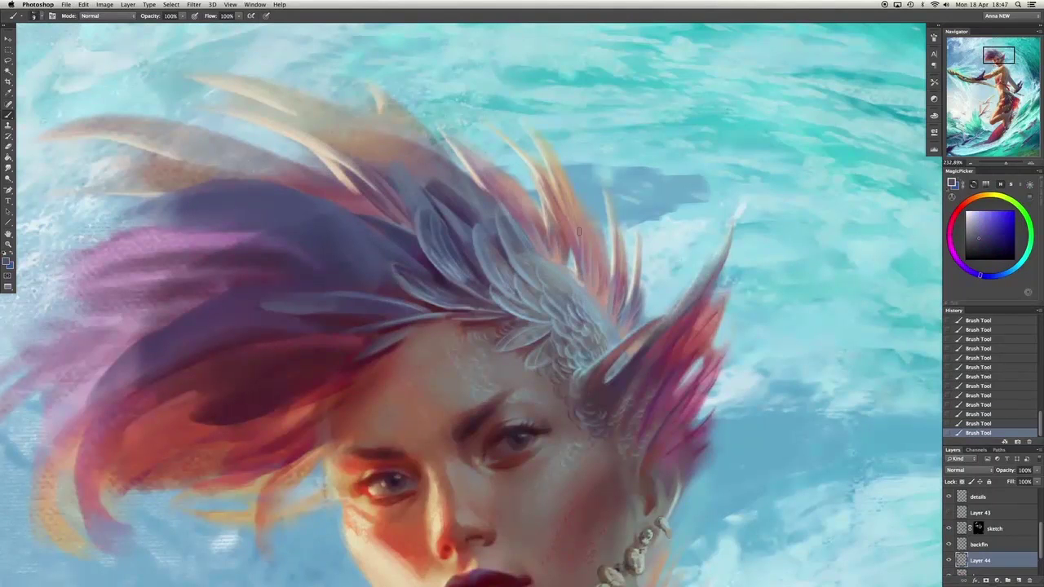
pyautogui.keyDown('alt'); pyautogui.click(566, 224); pyautogui.keyUp('alt')
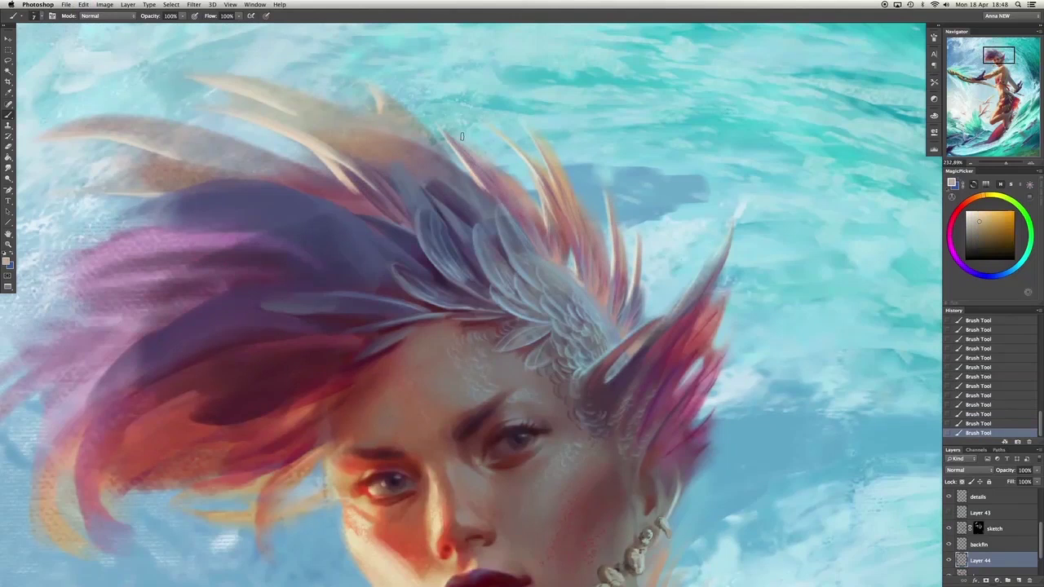
pyautogui.moveTo(328, 178); pyautogui.dragTo(373, 175)
pyautogui.scroll(-5, 373, 174)
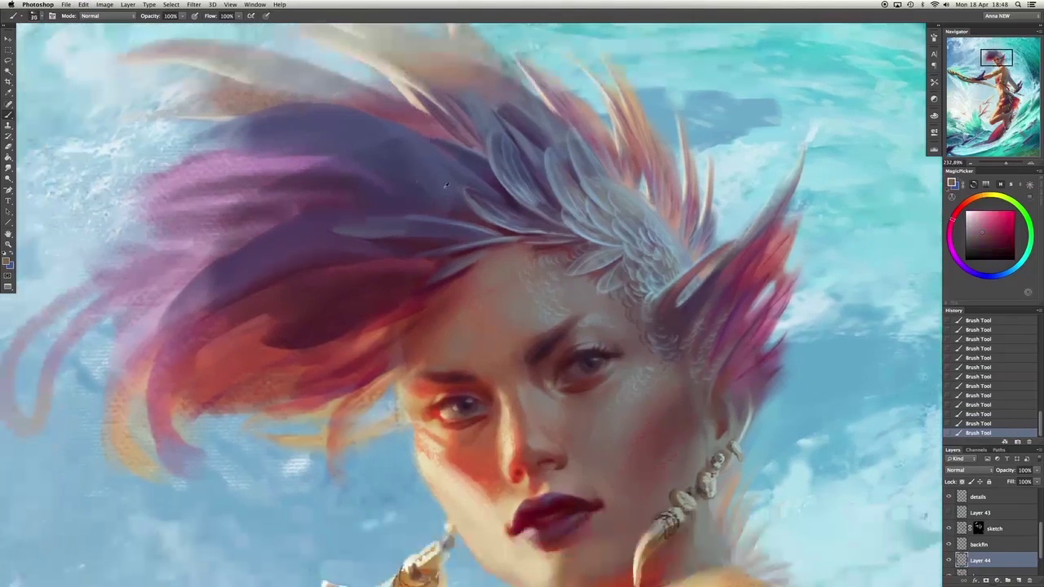
pyautogui.hscroll(-5, 374, 120)
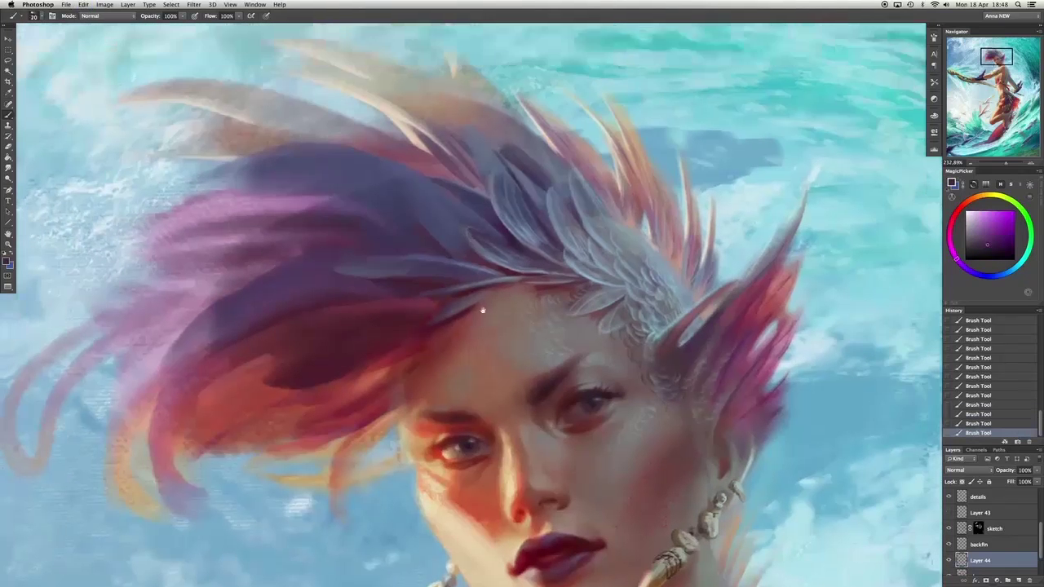
pyautogui.press('super+z')
pyautogui.press('super+z')
pyautogui.press('super+z')
pyautogui.press('super+z')
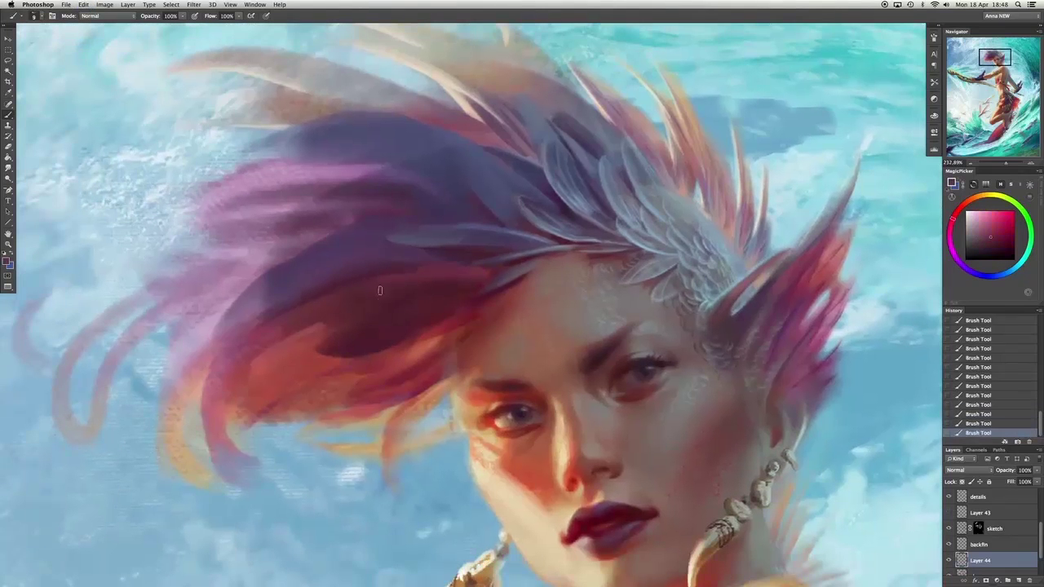
pyautogui.press('super+z')
pyautogui.scroll(5, 481, 282)
pyautogui.press('super+z')
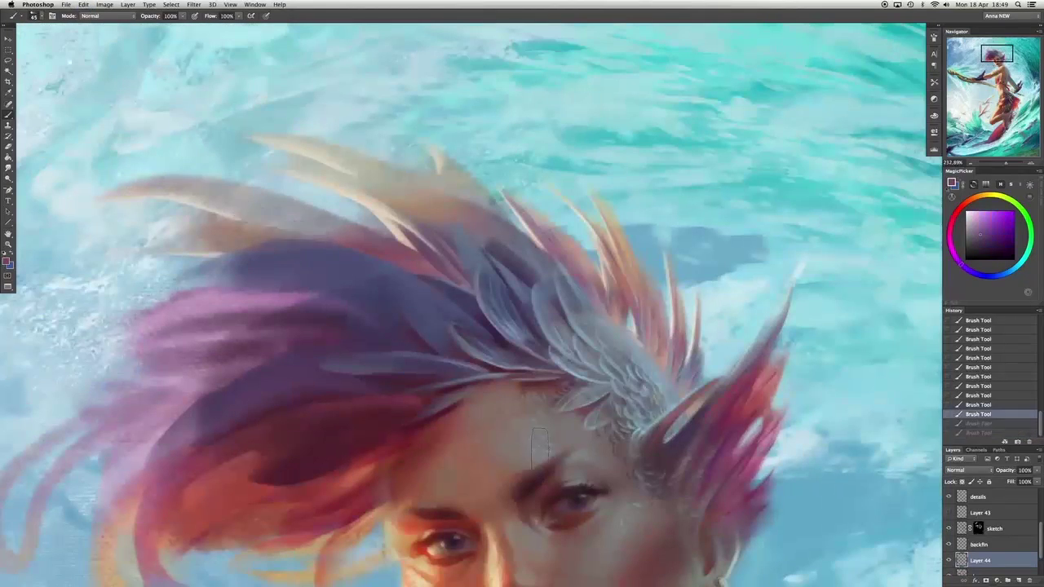
pyautogui.scroll(-12, 435, 260)
# Sample light cyan and light blue, undoing the last brush stroke.
pyautogui.keyDown('alt'); pyautogui.click(797, 187); pyautogui.keyUp('alt')
pyautogui.scroll(6, 677, 170)
pyautogui.hscroll(5, 571, 196)
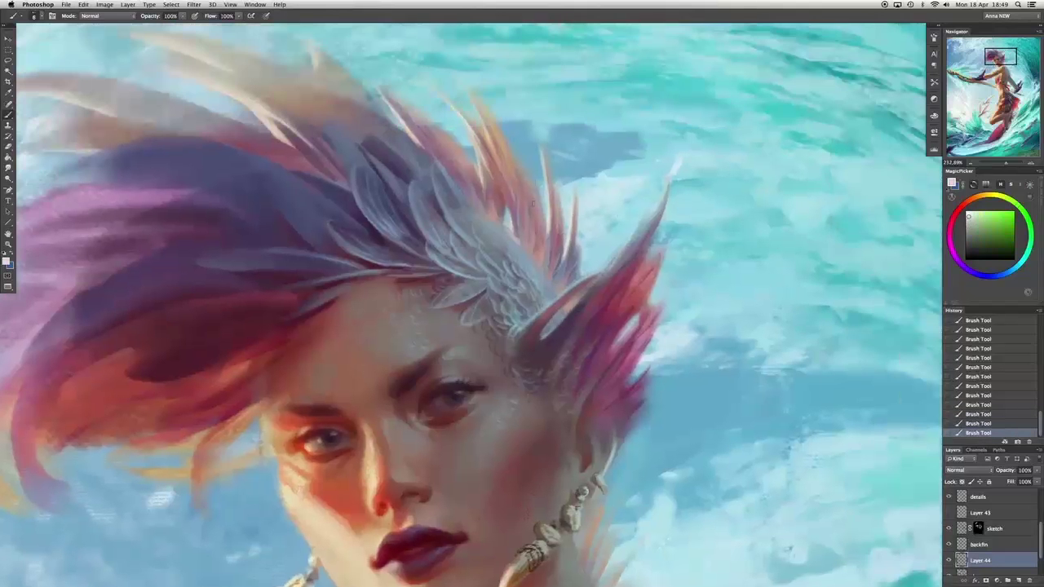
pyautogui.hscroll(2, 434, 125)
pyautogui.keyDown('alt'); pyautogui.click(518, 259); pyautogui.keyUp('alt')
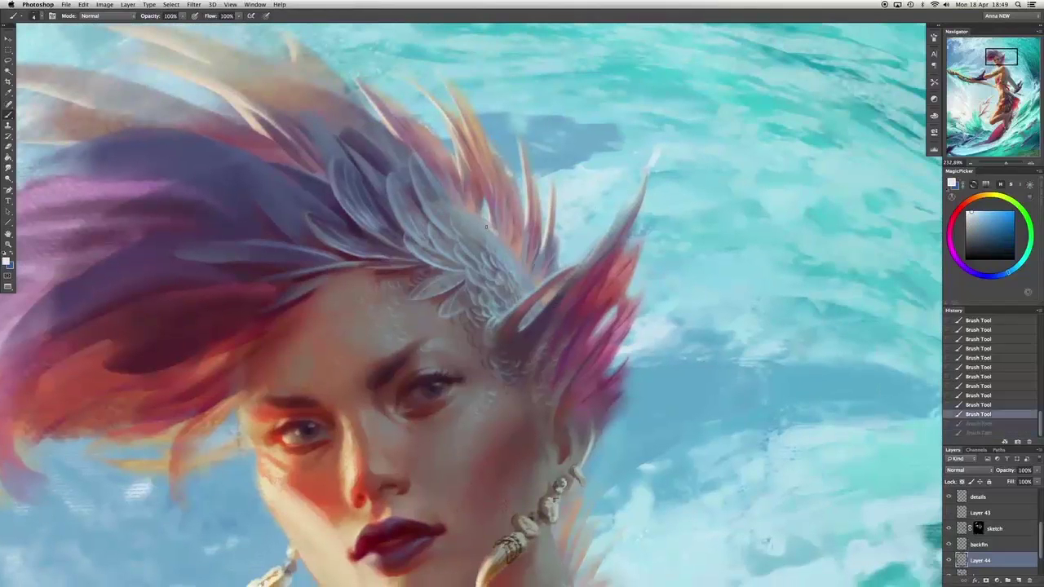
pyautogui.press('super+z')
# Dab darker blue and light cyan strokes into the hair.
pyautogui.keyDown('alt'); pyautogui.click(571, 332); pyautogui.keyUp('alt')
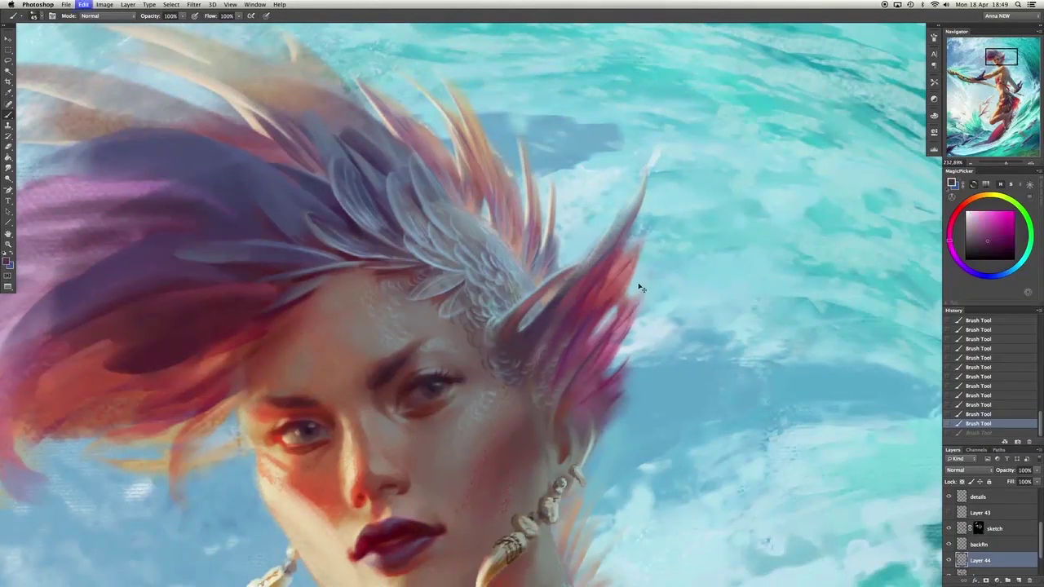
pyautogui.click(638, 287)
pyautogui.scroll(-5, 542, 325)
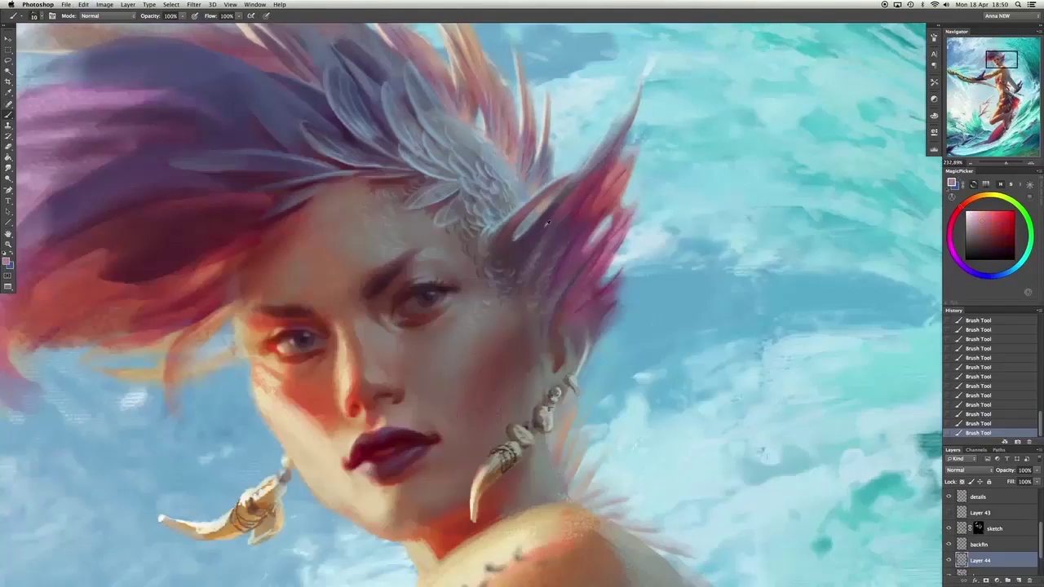
pyautogui.scroll(3, 629, 183)
pyautogui.scroll(-5, 620, 261)
pyautogui.keyDown('alt'); pyautogui.click(620, 269); pyautogui.keyUp('alt')
pyautogui.moveTo(614, 282)
pyautogui.mouseDown()
pyautogui.moveTo(633, 240)
pyautogui.moveTo(621, 263)
pyautogui.mouseUp()
# Paint an orange-red stroke near the cheek, sample light peach, then undo the last two strokes.
pyautogui.hscroll(-4, 621, 264)
pyautogui.scroll(1, 621, 264)
pyautogui.keyDown('alt'); pyautogui.click(359, 273); pyautogui.keyUp('alt')
pyautogui.moveTo(351, 294); pyautogui.dragTo(363, 259)
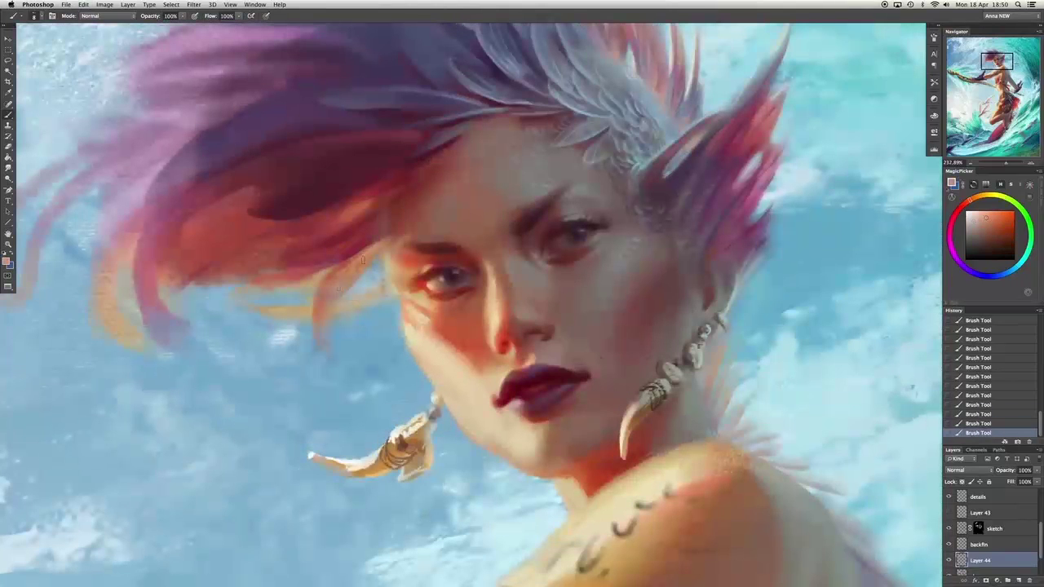
pyautogui.scroll(2, 319, 307)
pyautogui.hscroll(-2, 319, 306)
pyautogui.keyDown('alt'); pyautogui.click(371, 394); pyautogui.keyUp('alt')
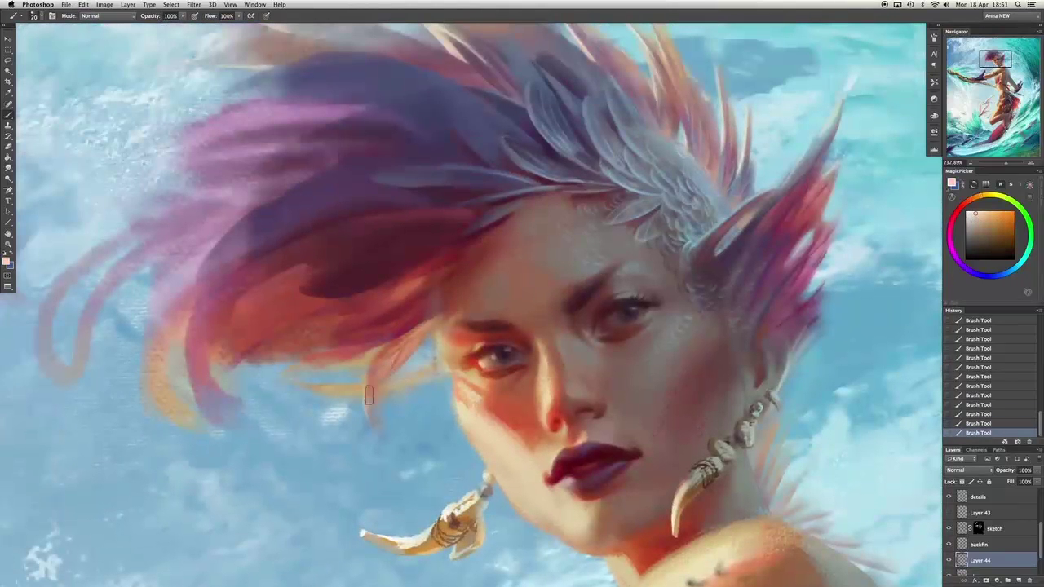
pyautogui.scroll(-2, 370, 377)
pyautogui.hotkey('ctrl', 'alt', 'z')
pyautogui.hotkey('ctrl', 'alt', 'z')
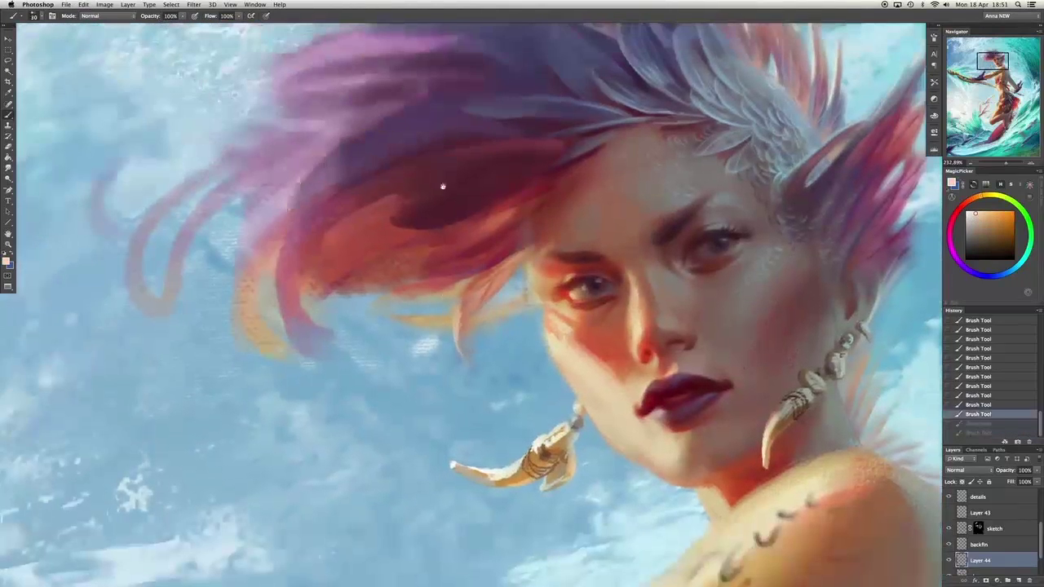
pyautogui.scroll(-5, 443, 182)
pyautogui.scroll(4, 511, 295)
# Add pink shading and orange-peach skin strokes on the waist, comparing with undo and redo.
pyautogui.hotkey('ctrl', 'shift', 'z')
pyautogui.hotkey('ctrl', 'shift', 'z')
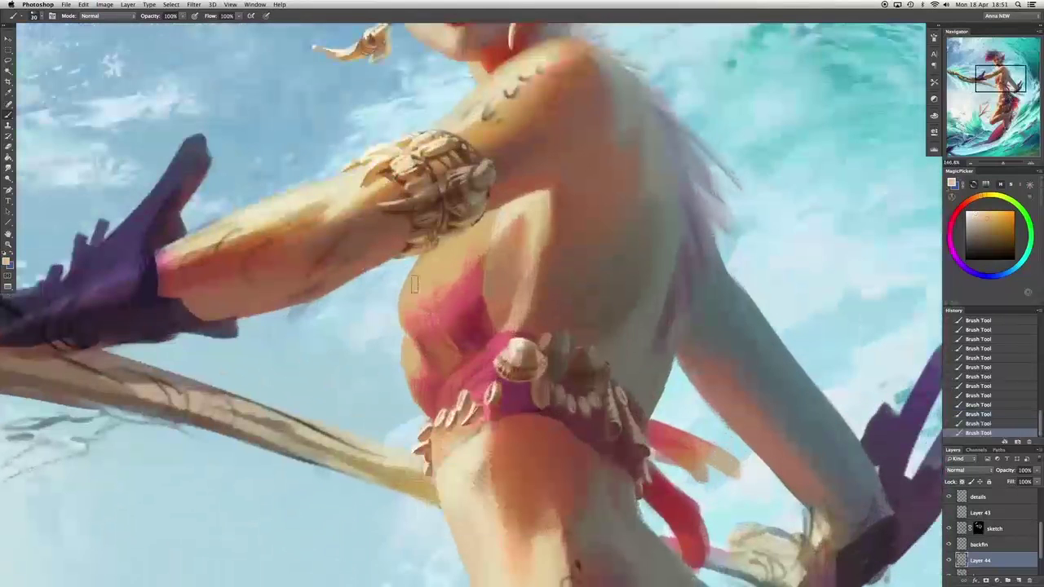
pyautogui.keyDown('alt'); pyautogui.click(416, 284); pyautogui.keyUp('alt')
pyautogui.moveTo(424, 351)
pyautogui.mouseDown()
pyautogui.moveTo(440, 359)
pyautogui.moveTo(462, 342)
pyautogui.mouseUp()
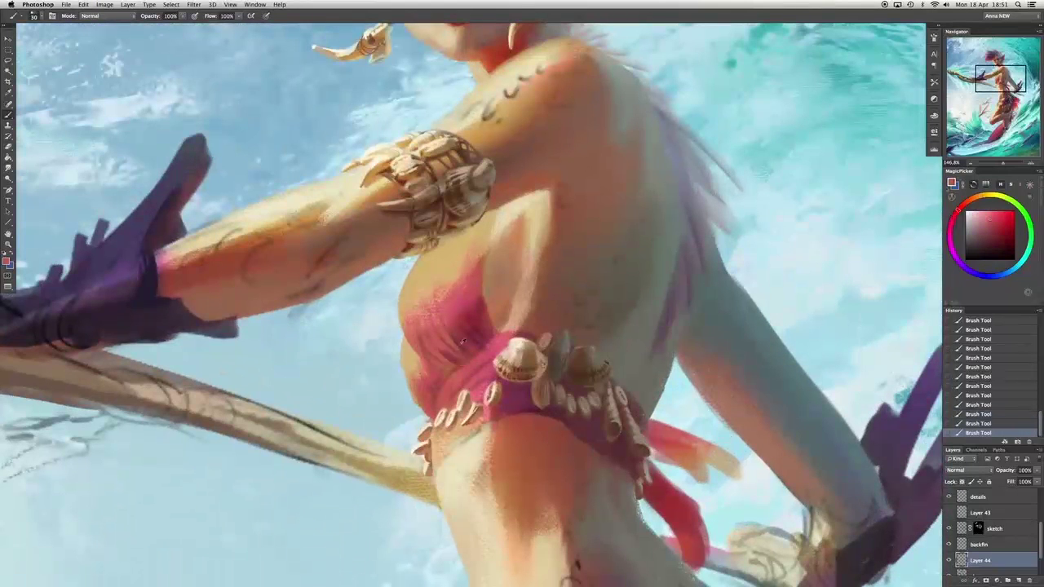
pyautogui.keyDown('alt'); pyautogui.click(439, 367); pyautogui.keyUp('alt')
pyautogui.moveTo(416, 367)
pyautogui.mouseDown()
pyautogui.moveTo(527, 264)
pyautogui.moveTo(469, 327)
pyautogui.moveTo(453, 379)
pyautogui.mouseUp()
pyautogui.keyDown('alt'); pyautogui.click(528, 264); pyautogui.keyUp('alt')
pyautogui.keyDown('alt'); pyautogui.click(460, 365); pyautogui.keyUp('alt')
pyautogui.press('super+alt+z')
pyautogui.press('super+alt+z')
pyautogui.press('super+alt+z')
pyautogui.press('super+alt+z')
pyautogui.press('super+alt+z')
pyautogui.press('super+alt+z')
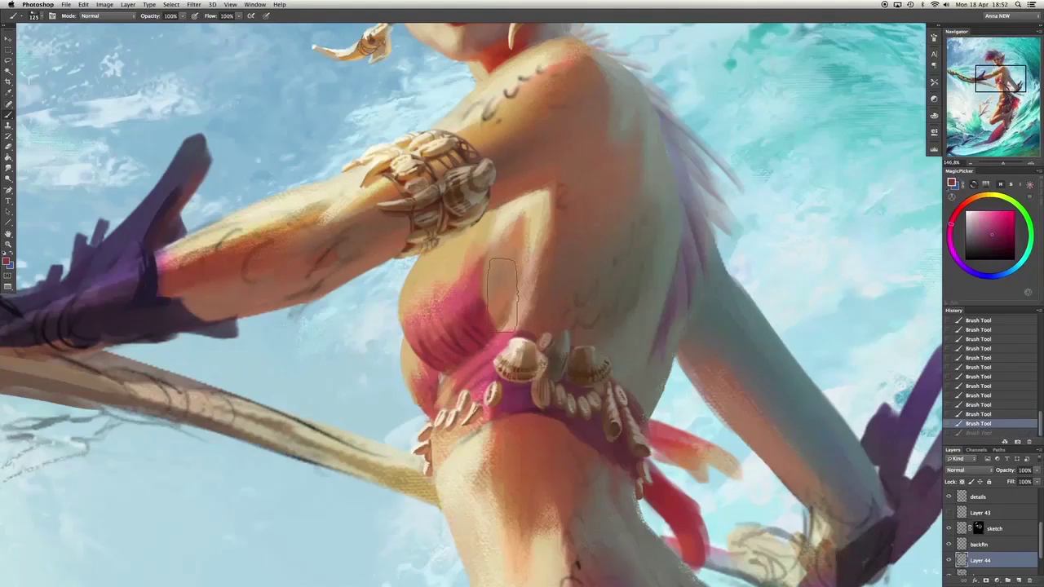
pyautogui.press('super+shift+z')
pyautogui.press('super+shift+z')
pyautogui.press('super+shift+z')
pyautogui.press('super+shift+z')
pyautogui.press('super+shift+z')
pyautogui.press('super+shift+z')
# Shrink the brush and erase sketch lines on the torso's sketch layer.
pyautogui.press('[')
pyautogui.press('[')
pyautogui.press('[')
pyautogui.press('[')
pyautogui.press('[')
pyautogui.press('[')
pyautogui.press('[')
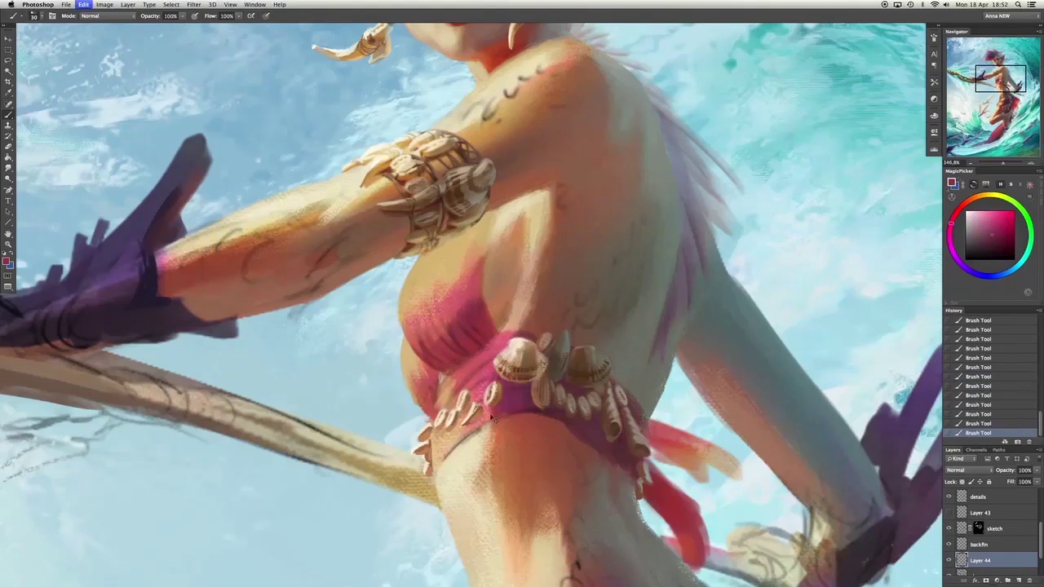
pyautogui.scroll(-2, 493, 419)
pyautogui.keyDown('alt'); pyautogui.click(468, 340); pyautogui.keyUp('alt')
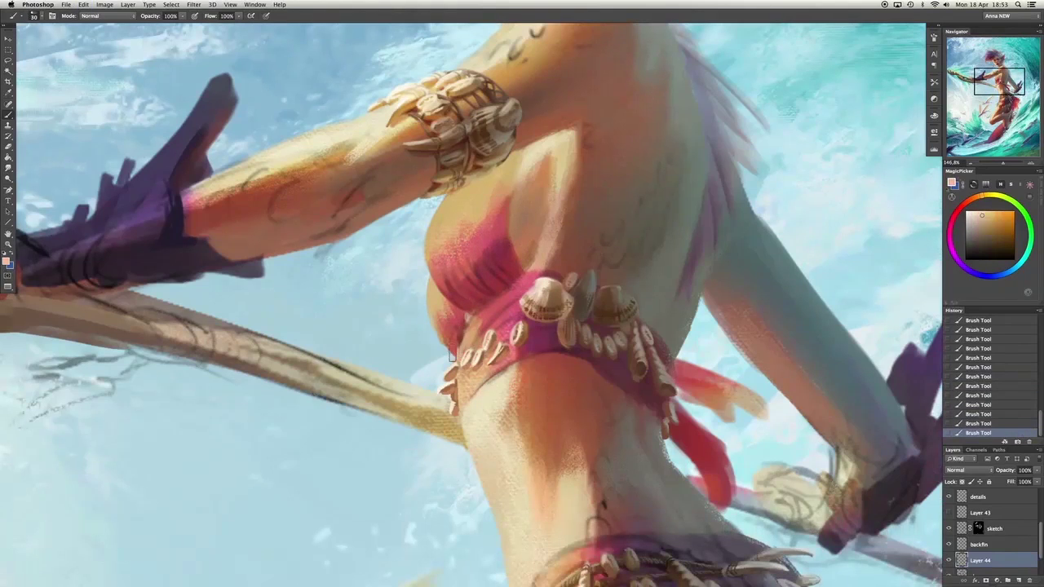
pyautogui.keyDown('alt'); pyautogui.click(442, 302); pyautogui.keyUp('alt')
pyautogui.moveTo(457, 326); pyautogui.dragTo(464, 259)
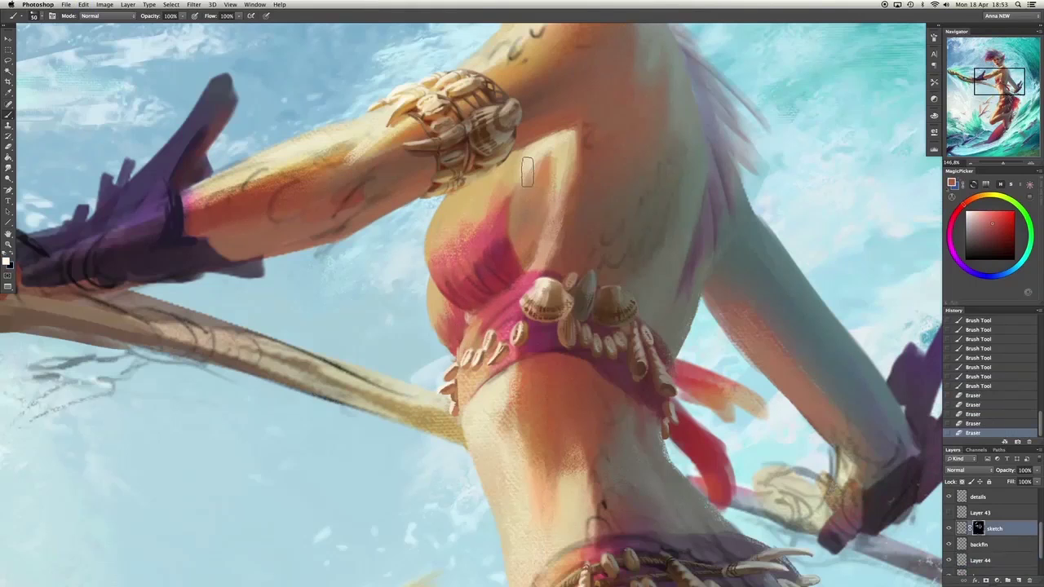
pyautogui.keyDown('super'); pyautogui.click(509, 280); pyautogui.keyUp('super')
# Lighten the chest below the armband with orange-brown skin strokes.
pyautogui.click(489, 189)
pyautogui.moveTo(490, 189)
pyautogui.mouseDown()
pyautogui.moveTo(507, 218)
pyautogui.moveTo(511, 189)
pyautogui.mouseUp()
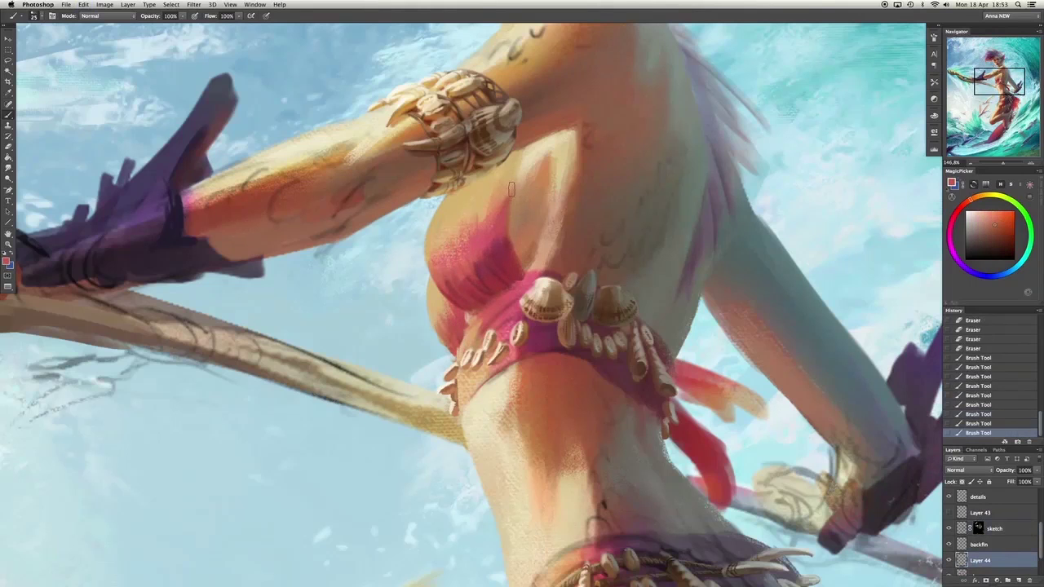
pyautogui.press('super+alt+z')
pyautogui.press('super+alt+z')
pyautogui.press('super+alt+z')
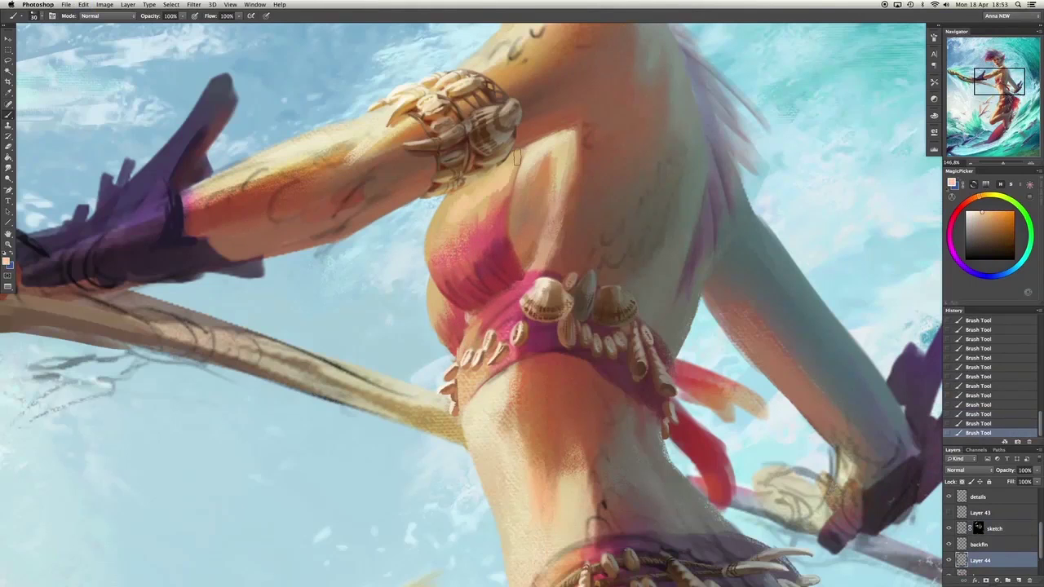
pyautogui.moveTo(458, 203)
pyautogui.mouseDown()
pyautogui.moveTo(445, 243)
pyautogui.moveTo(494, 198)
pyautogui.moveTo(446, 253)
pyautogui.moveTo(452, 206)
pyautogui.moveTo(511, 167)
pyautogui.mouseUp()
# Use a smaller irregular brush tip to paint lighter orange skin strokes near the belt.
pyautogui.rightClick(507, 173)
pyautogui.doubleClick(558, 261)
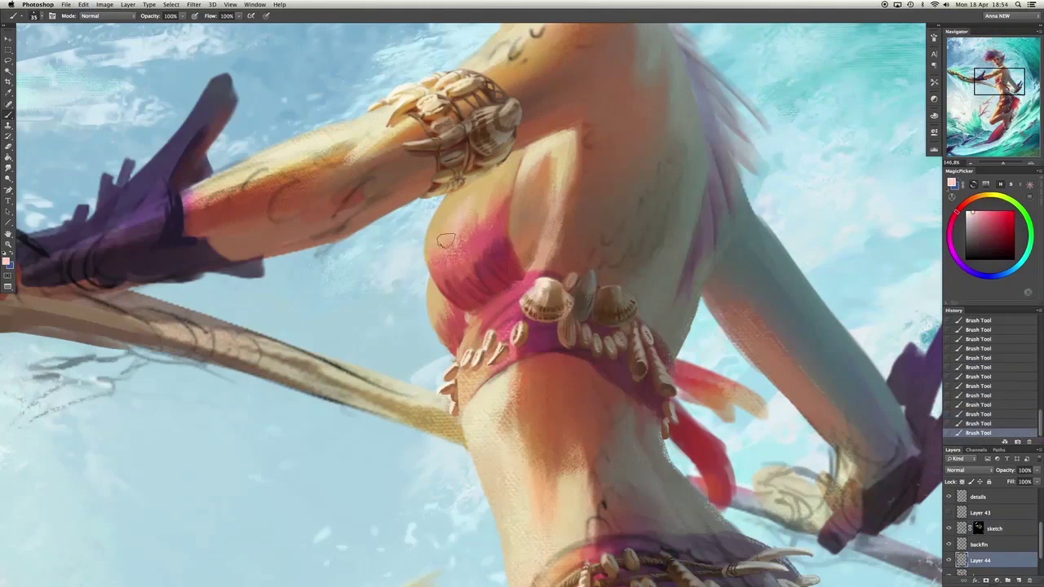
pyautogui.keyDown('alt'); pyautogui.click(444, 318); pyautogui.keyUp('alt')
pyautogui.moveTo(456, 347); pyautogui.dragTo(461, 357)
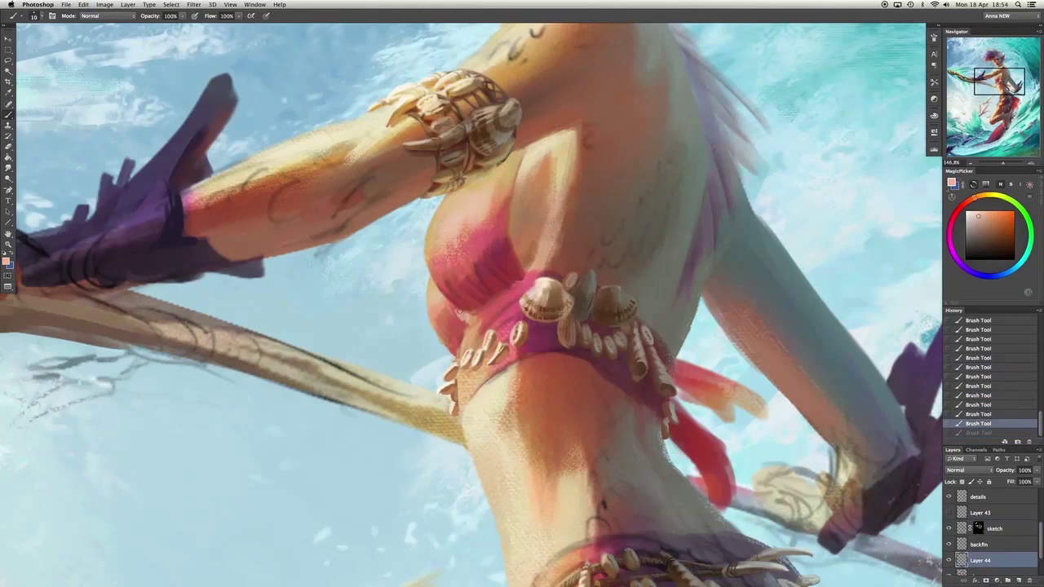
pyautogui.moveTo(457, 312); pyautogui.dragTo(463, 320)
# Erase stray paint near the belt and dab colour on the breast's left edge.
pyautogui.press('e')
pyautogui.moveTo(481, 385)
pyautogui.mouseDown()
pyautogui.moveTo(431, 328)
pyautogui.moveTo(427, 304)
pyautogui.mouseUp()
pyautogui.press('b')
pyautogui.keyDown('alt'); pyautogui.click(429, 310); pyautogui.keyUp('alt')
# Sample several skin colours near the belt and chest, then undo the recent strokes.
pyautogui.keyDown('alt'); pyautogui.click(476, 379); pyautogui.keyUp('alt')
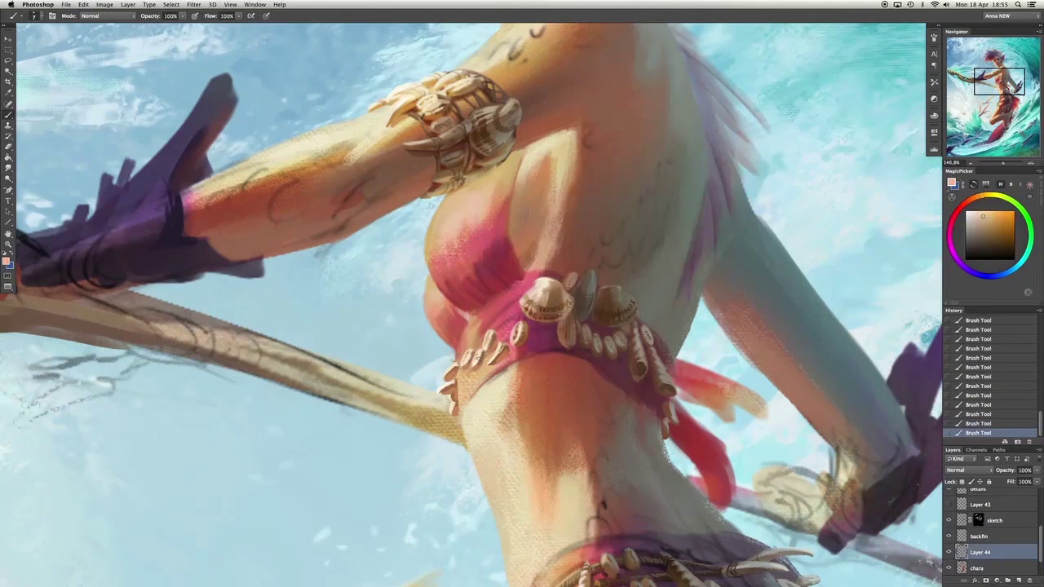
pyautogui.keyDown('alt'); pyautogui.click(467, 210); pyautogui.keyUp('alt')
pyautogui.keyDown('alt'); pyautogui.click(544, 338); pyautogui.keyUp('alt')
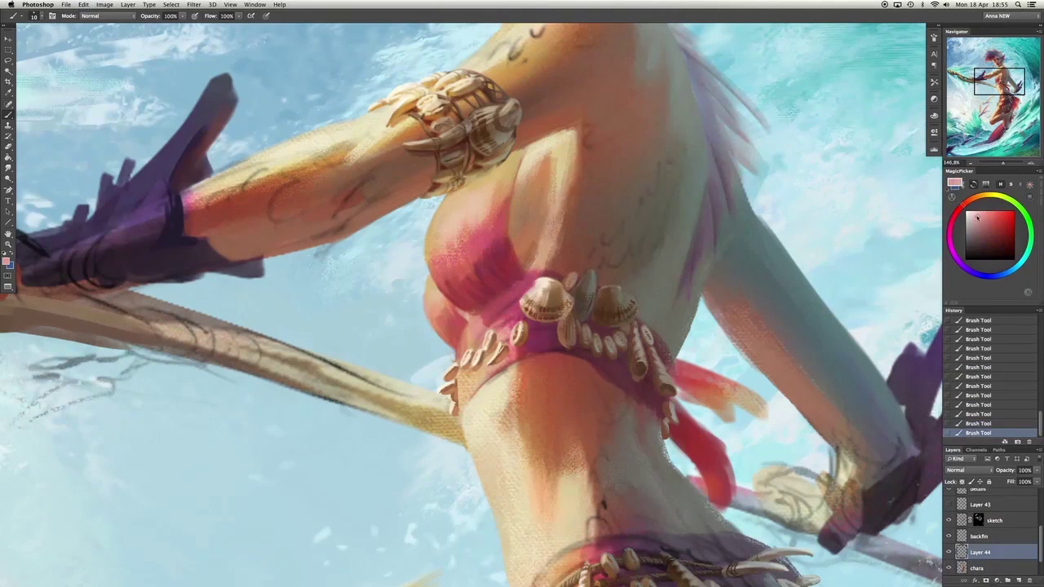
pyautogui.keyDown('alt'); pyautogui.click(490, 183); pyautogui.keyUp('alt')
pyautogui.keyDown('alt'); pyautogui.click(474, 344); pyautogui.keyUp('alt')
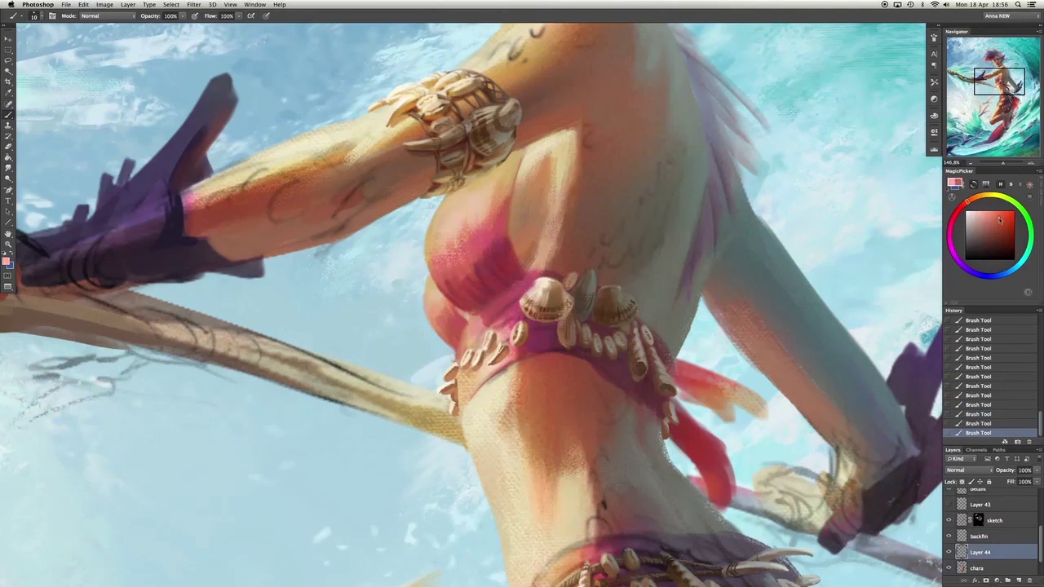
pyautogui.hotkey('ctrl', 'alt', 'z')
pyautogui.hotkey('ctrl', 'alt', 'z')
pyautogui.hotkey('ctrl', 'alt', 'z')
pyautogui.hotkey('ctrl', 'alt', 'z')
pyautogui.hotkey('ctrl', 'alt', 'z')
pyautogui.hotkey('ctrl', 'alt', 'z')
pyautogui.hotkey('ctrl', 'alt', 'z')
pyautogui.hotkey('ctrl', 'alt', 'z')
pyautogui.hotkey('ctrl', 'alt', 'z')
pyautogui.hotkey('ctrl', 'alt', 'z')
pyautogui.moveTo(608, 423); pyautogui.dragTo(563, 358)
# Darken the belt with a short stroke, then sketch on a temporary layer and delete it.
pyautogui.keyDown('alt'); pyautogui.click(629, 319); pyautogui.keyUp('alt')
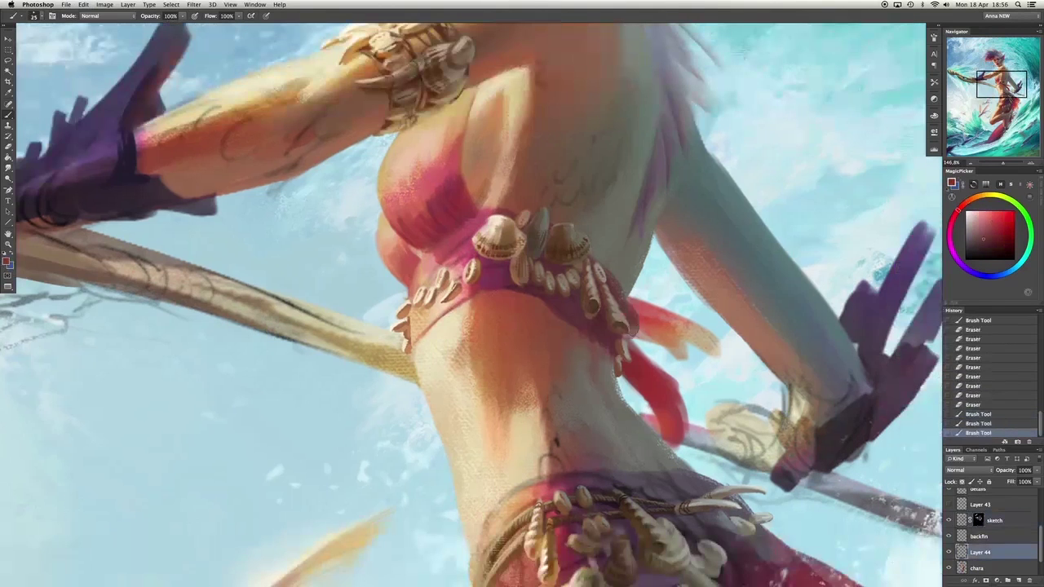
pyautogui.moveTo(476, 295); pyautogui.dragTo(514, 294)
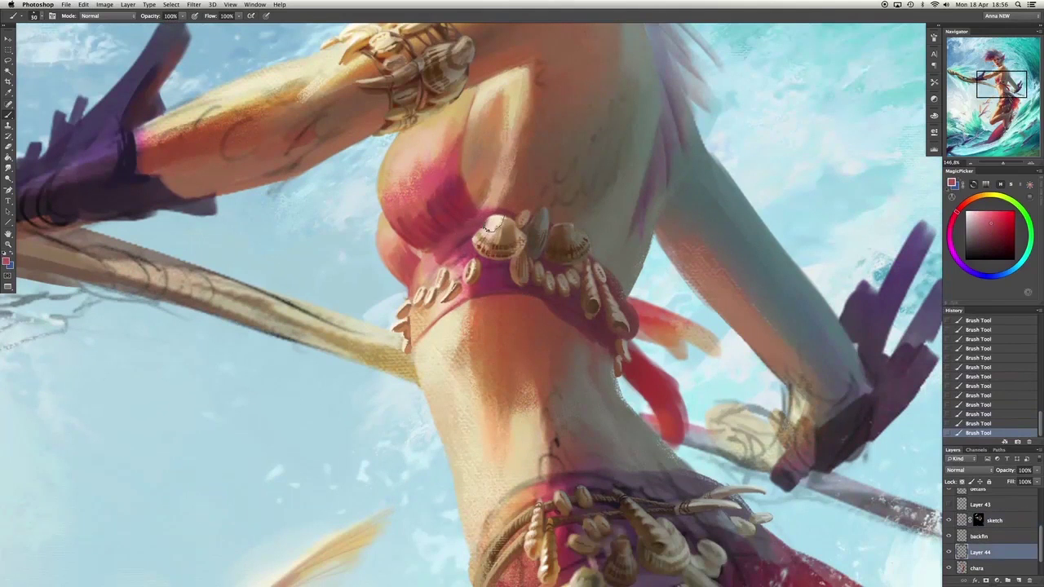
pyautogui.keyDown('alt'); pyautogui.click(517, 202); pyautogui.keyUp('alt')
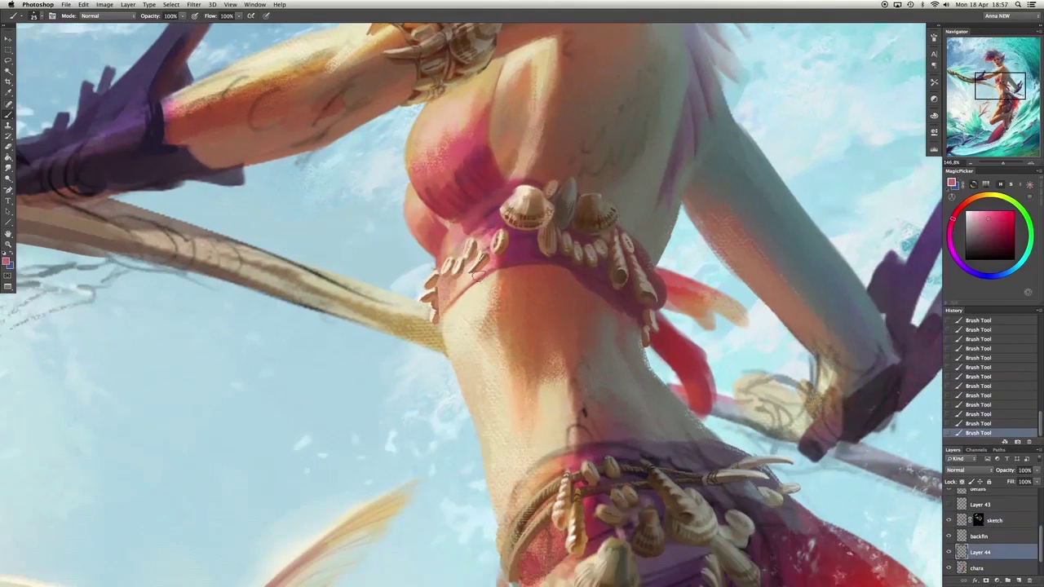
pyautogui.hotkey('ctrl', 'shift', 'alt', 'n')
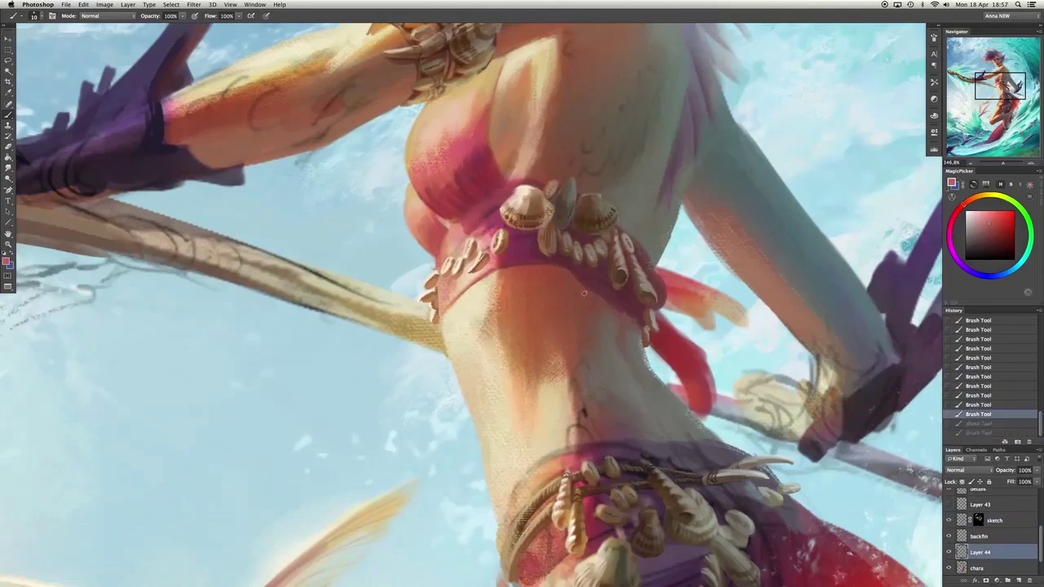
pyautogui.moveTo(554, 367)
pyautogui.mouseDown()
pyautogui.moveTo(571, 444)
pyautogui.moveTo(591, 444)
pyautogui.mouseUp()
pyautogui.press('Delete')
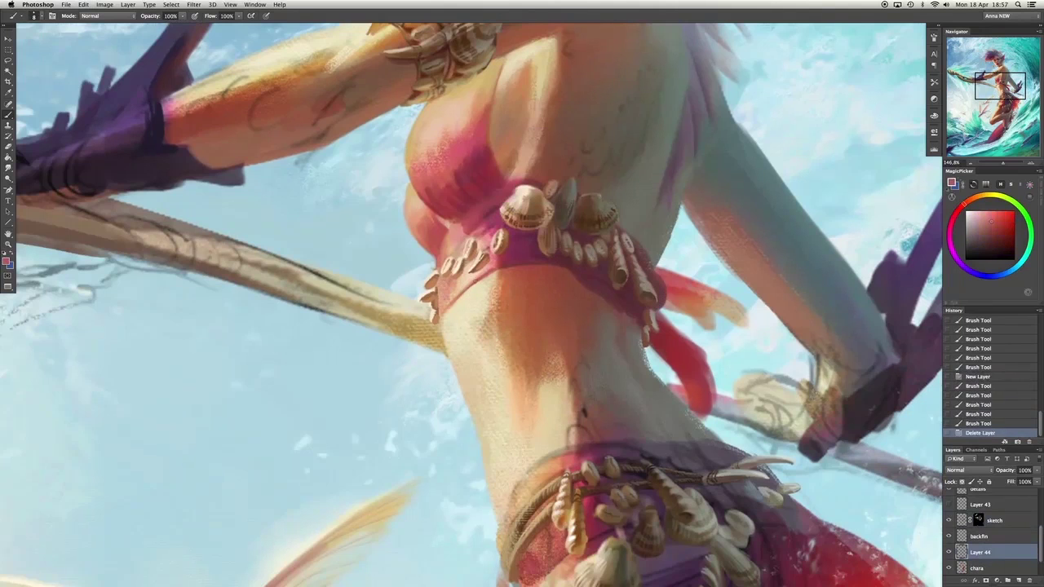
# Sample peach, magenta-red and lighter pink, and paint red and pink skirt folds over the hip.
pyautogui.scroll(-5, 478, 209)
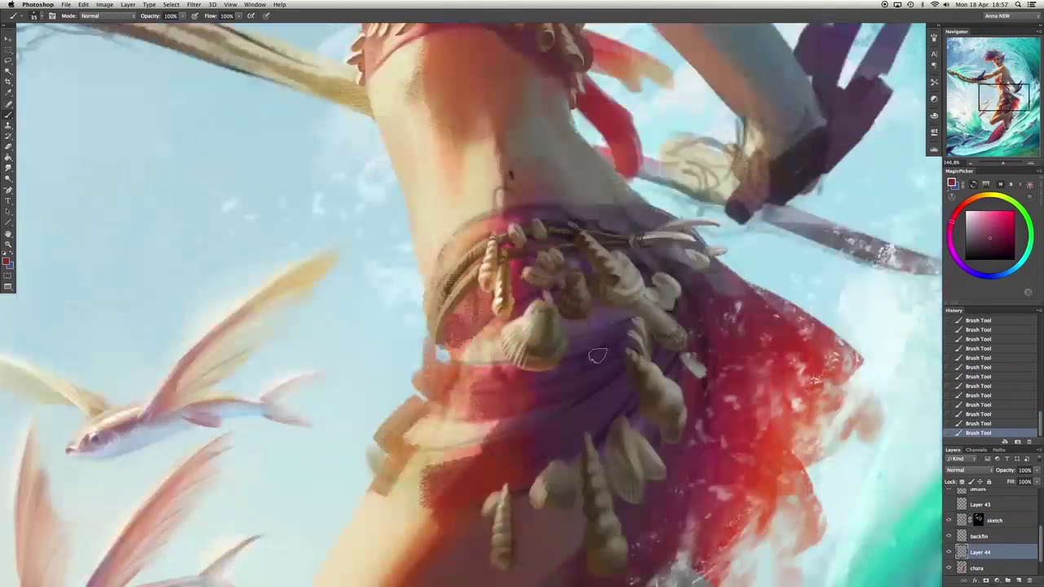
pyautogui.scroll(-5, 515, 315)
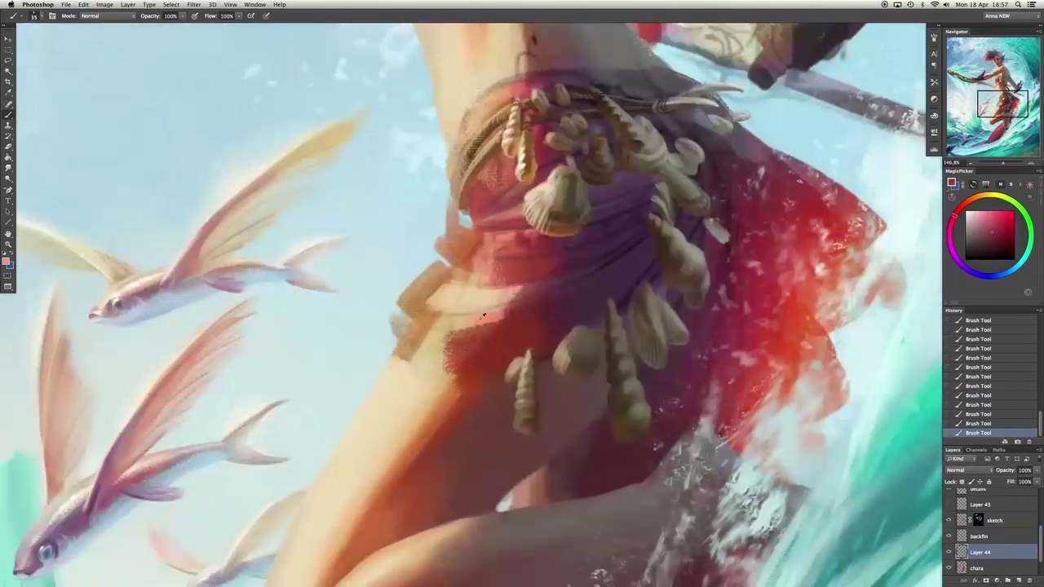
pyautogui.keyDown('alt'); pyautogui.click(478, 263); pyautogui.keyUp('alt')
pyautogui.keyDown('alt'); pyautogui.click(477, 314); pyautogui.keyUp('alt')
pyautogui.moveTo(477, 318)
pyautogui.mouseDown()
pyautogui.moveTo(489, 340)
pyautogui.moveTo(524, 288)
pyautogui.mouseUp()
pyautogui.keyDown('alt'); pyautogui.click(449, 264); pyautogui.keyUp('alt')
pyautogui.moveTo(457, 230); pyautogui.dragTo(479, 211)
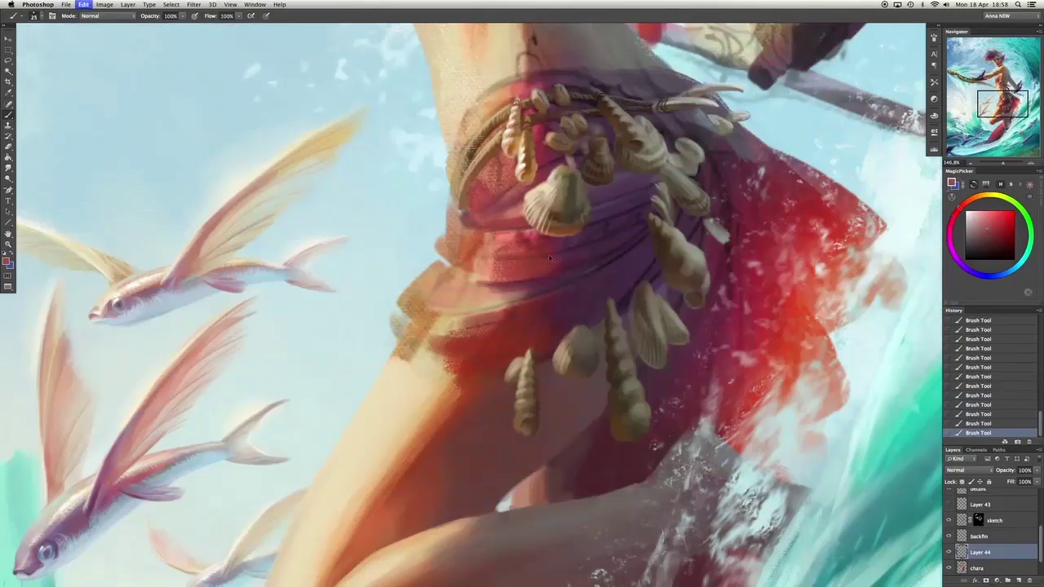
pyautogui.moveTo(461, 267); pyautogui.dragTo(488, 222)
# Undo a deeper red stroke on the left hip and erase stray marks on the details layer.
pyautogui.keyDown('alt'); pyautogui.click(517, 268); pyautogui.keyUp('alt')
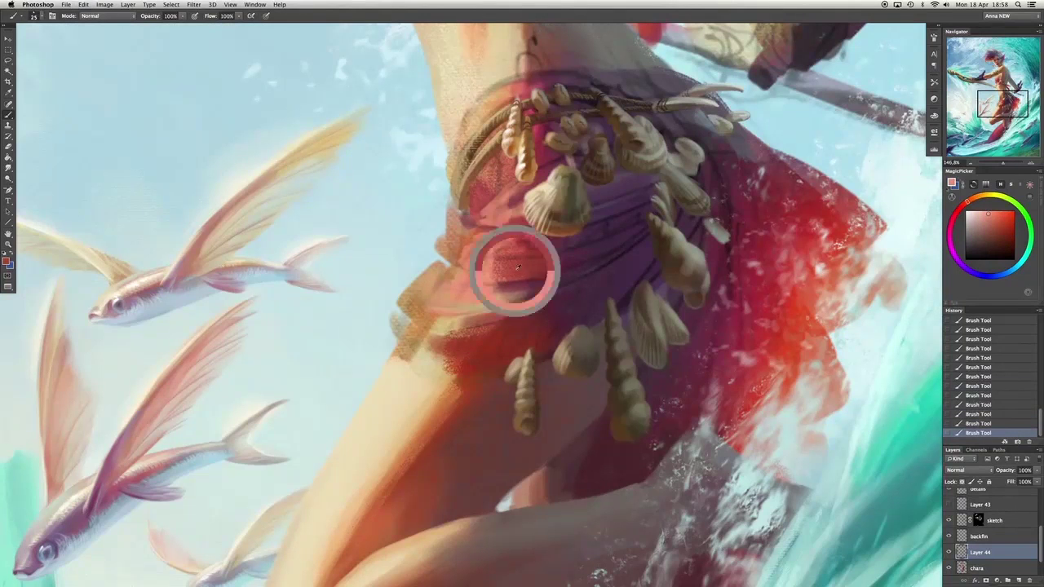
pyautogui.moveTo(506, 314)
pyautogui.mouseDown()
pyautogui.moveTo(428, 326)
pyautogui.moveTo(416, 347)
pyautogui.moveTo(491, 359)
pyautogui.mouseUp()
pyautogui.hotkey('ctrl', 'z')
pyautogui.keyDown('alt'); pyautogui.click(517, 350); pyautogui.keyUp('alt')
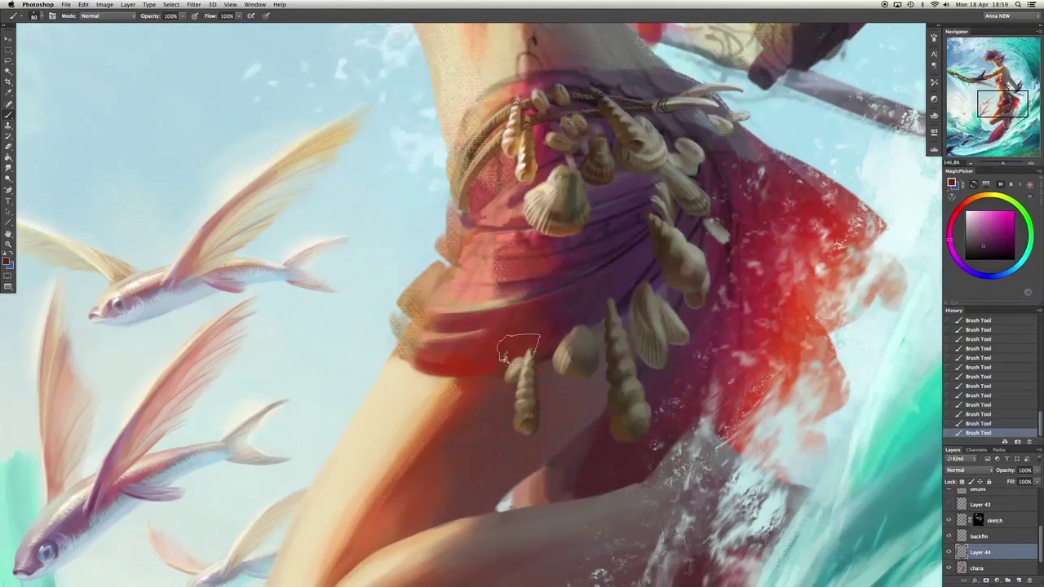
pyautogui.hotkey('alt', ']')
pyautogui.hotkey('alt', ']')
pyautogui.hotkey('alt', ']')
pyautogui.moveTo(596, 333); pyautogui.dragTo(604, 321)
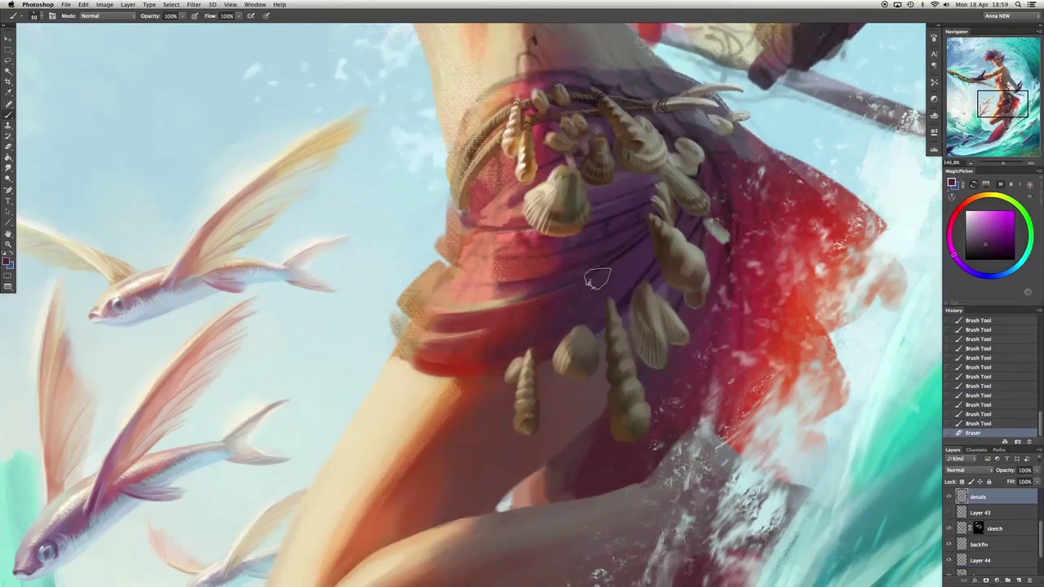
pyautogui.hotkey('alt', '[')
pyautogui.hotkey('alt', '[')
pyautogui.hotkey('alt', '[')
pyautogui.hotkey('alt', '[')
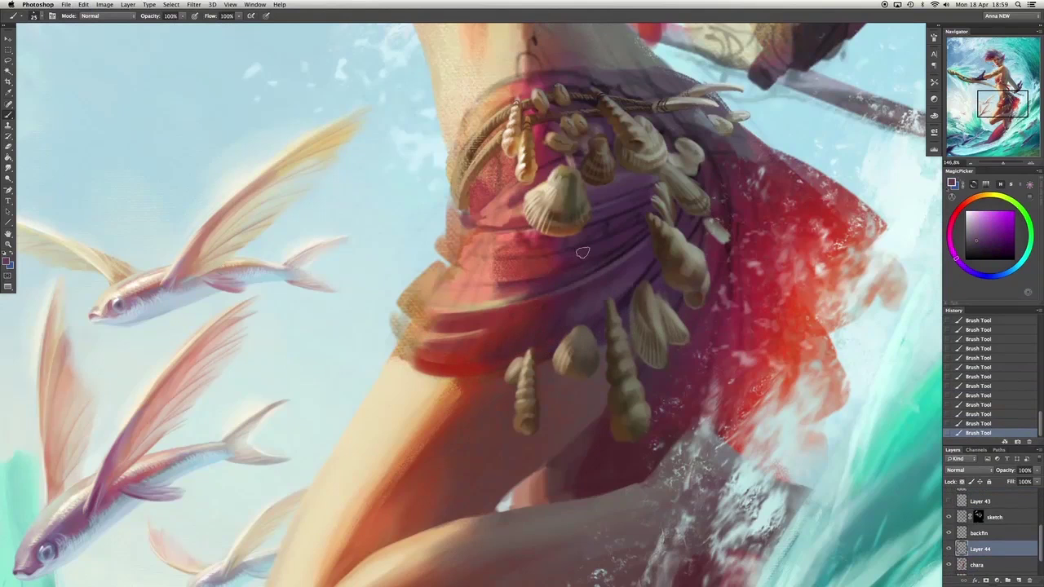
# Rotate the skirt view and sample muted pinkish red, purple, orange-brown and a pale greenish colour.
pyautogui.keyDown('alt'); pyautogui.click(530, 265); pyautogui.keyUp('alt')
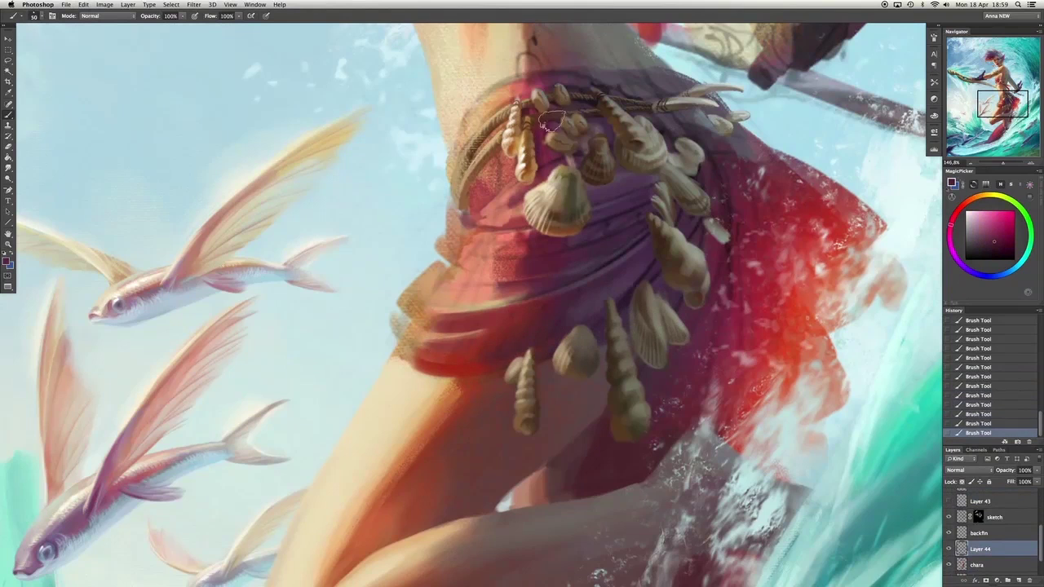
pyautogui.moveTo(551, 121); pyautogui.dragTo(534, 168)
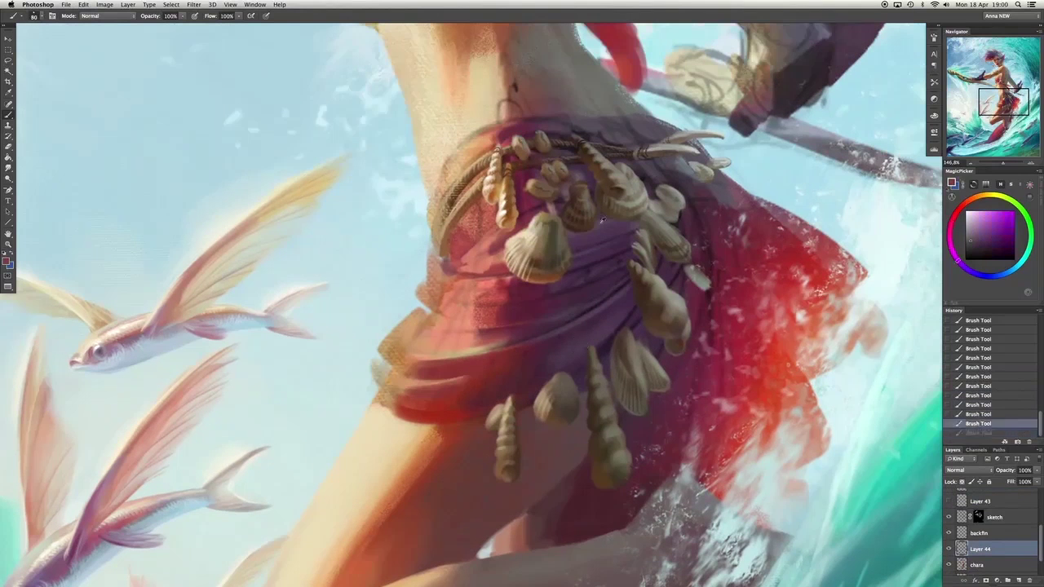
pyautogui.hotkey('alt', ']')
pyautogui.hotkey('alt', ']')
pyautogui.hotkey('alt', ']')
pyautogui.hotkey('alt', ']')
pyautogui.keyDown('alt'); pyautogui.click(584, 177); pyautogui.keyUp('alt')
pyautogui.hotkey('ctrl', 'z')
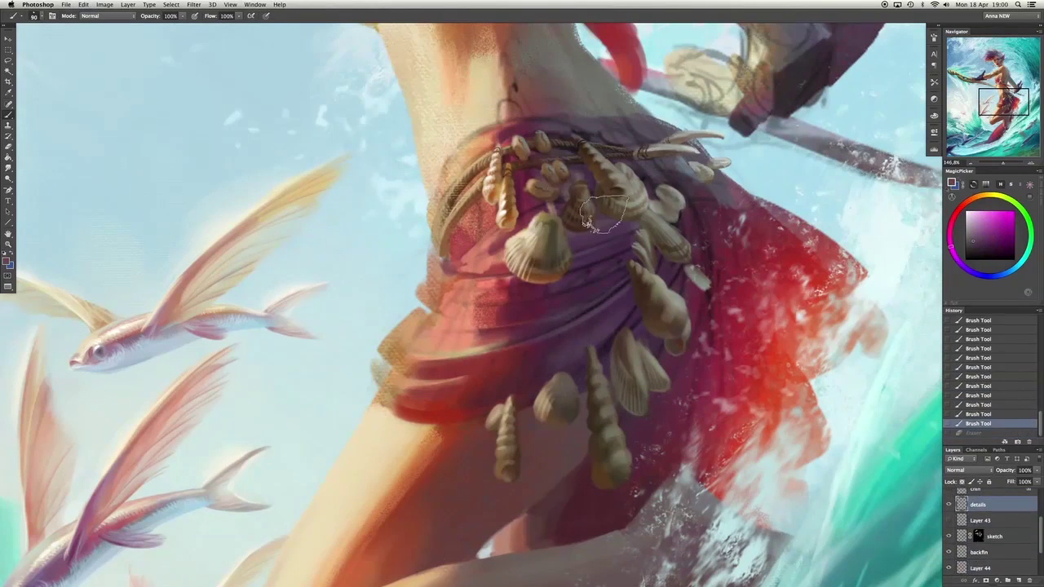
pyautogui.keyDown('alt'); pyautogui.click(604, 213); pyautogui.keyUp('alt')
pyautogui.click(604, 214)
pyautogui.keyDown('alt'); pyautogui.click(574, 179); pyautogui.keyUp('alt')
pyautogui.keyDown('alt'); pyautogui.click(574, 179); pyautogui.keyUp('alt')
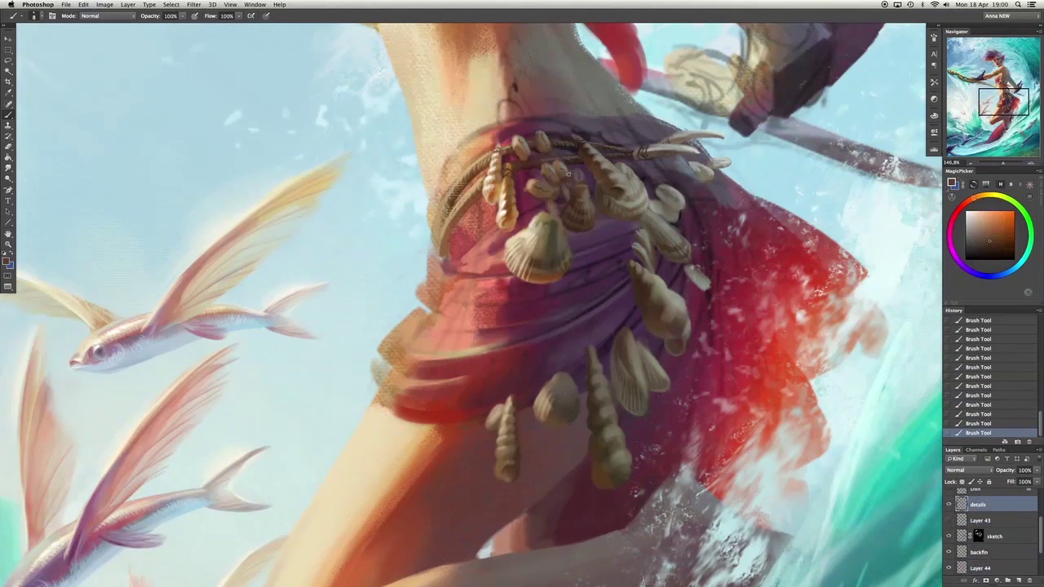
pyautogui.keyDown('alt'); pyautogui.click(574, 179); pyautogui.keyUp('alt')
pyautogui.keyDown('alt'); pyautogui.click(575, 179); pyautogui.keyUp('alt')
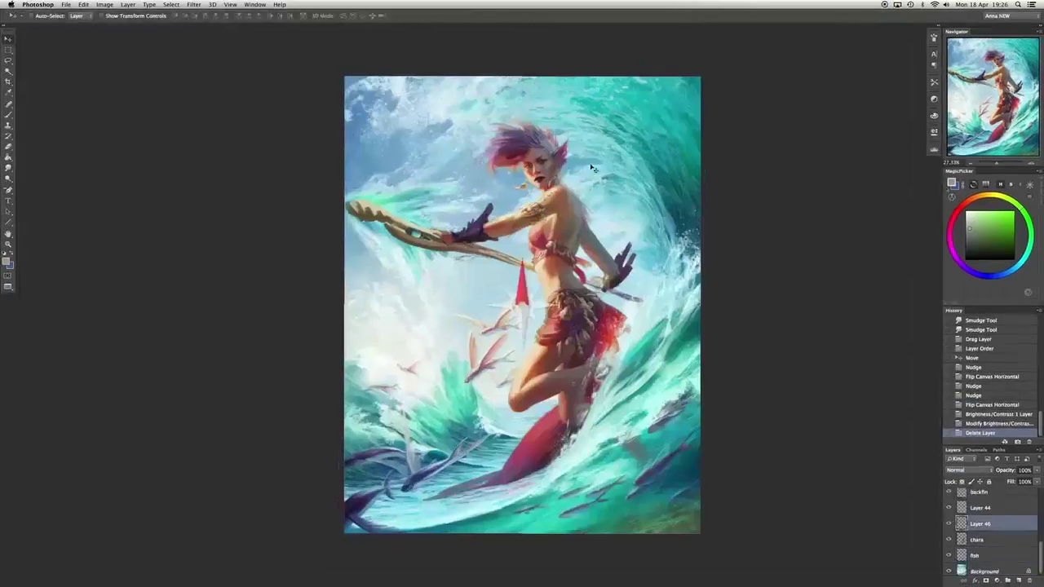
# Erase the paint across the shoulder.
pyautogui.scroll(5, 539, 188)
pyautogui.press('e')
pyautogui.scroll(3, 462, 490)
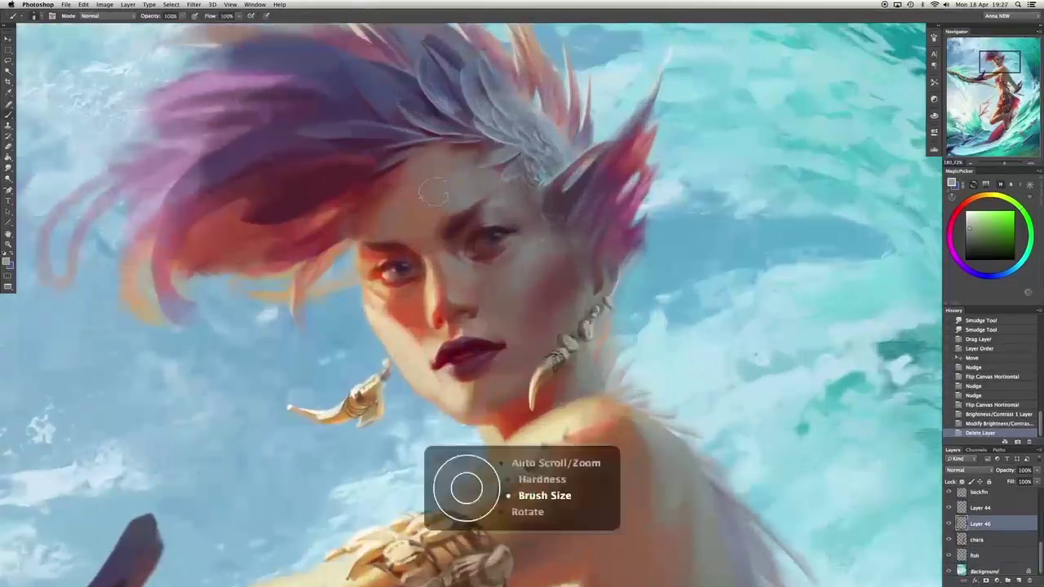
pyautogui.moveTo(432, 490); pyautogui.dragTo(612, 489)
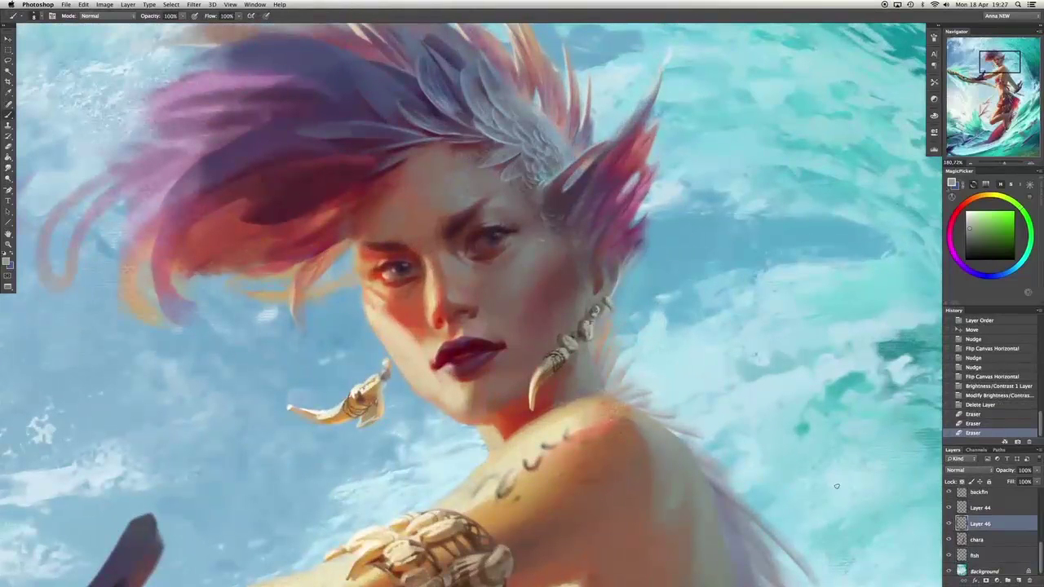
# On Layer 44, paint light orange and dusky pink-red strands into the hair with a new brush.
pyautogui.hotkey('alt', ']')
pyautogui.press('b')
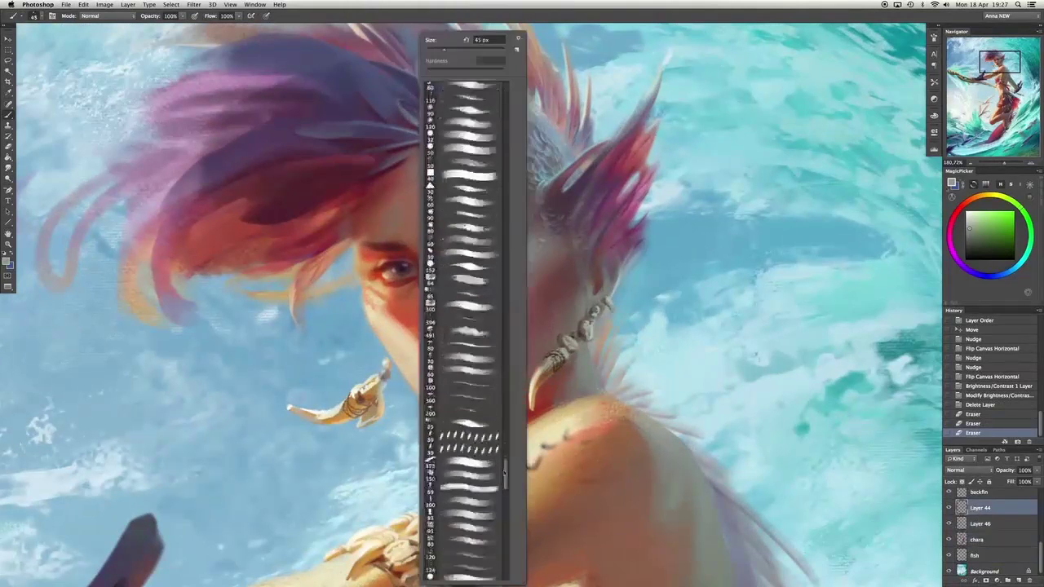
pyautogui.moveTo(389, 523); pyautogui.dragTo(466, 486)
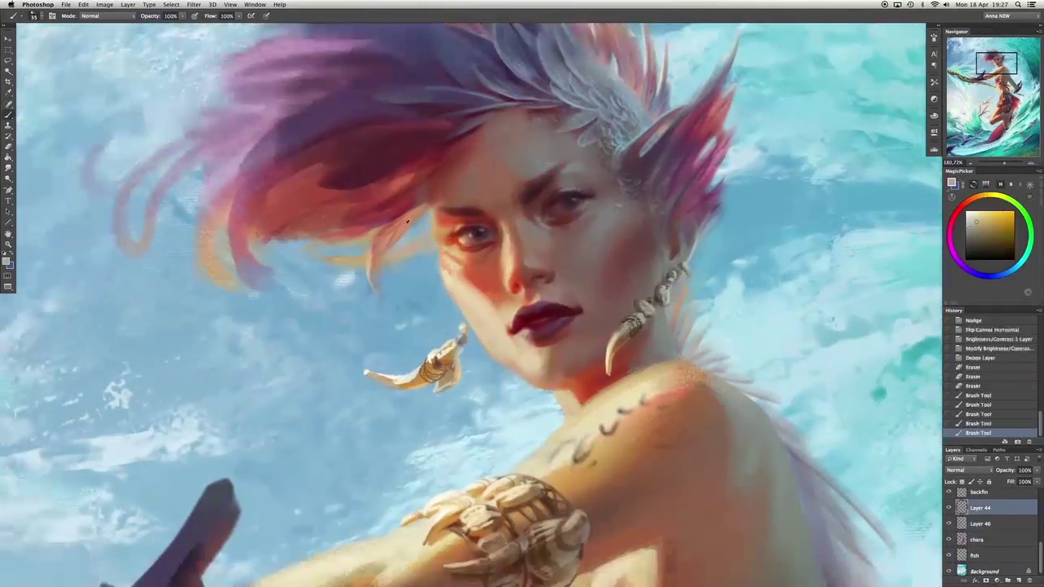
pyautogui.click(960, 235)
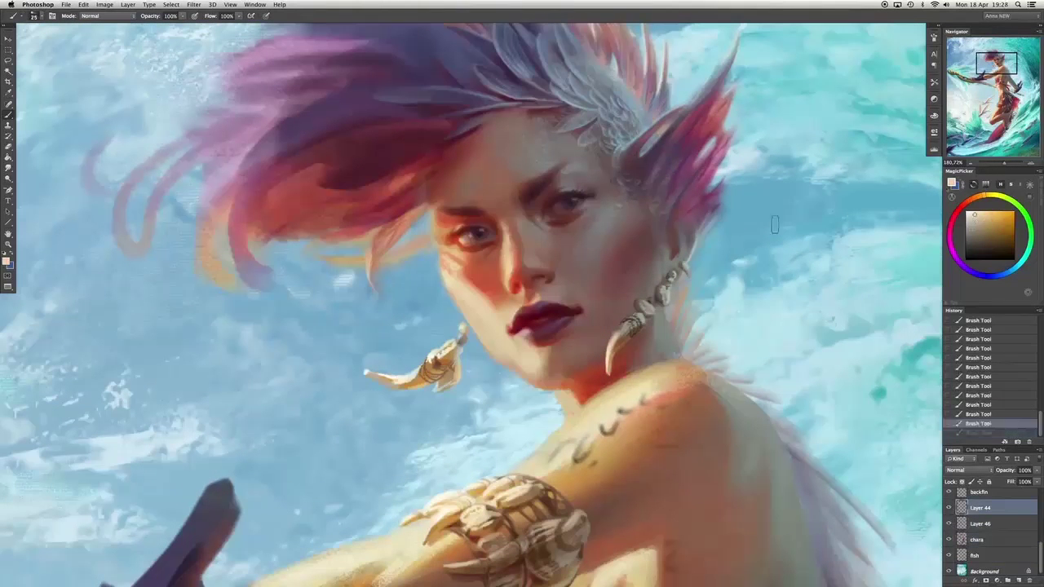
pyautogui.click(982, 209)
pyautogui.click(367, 258)
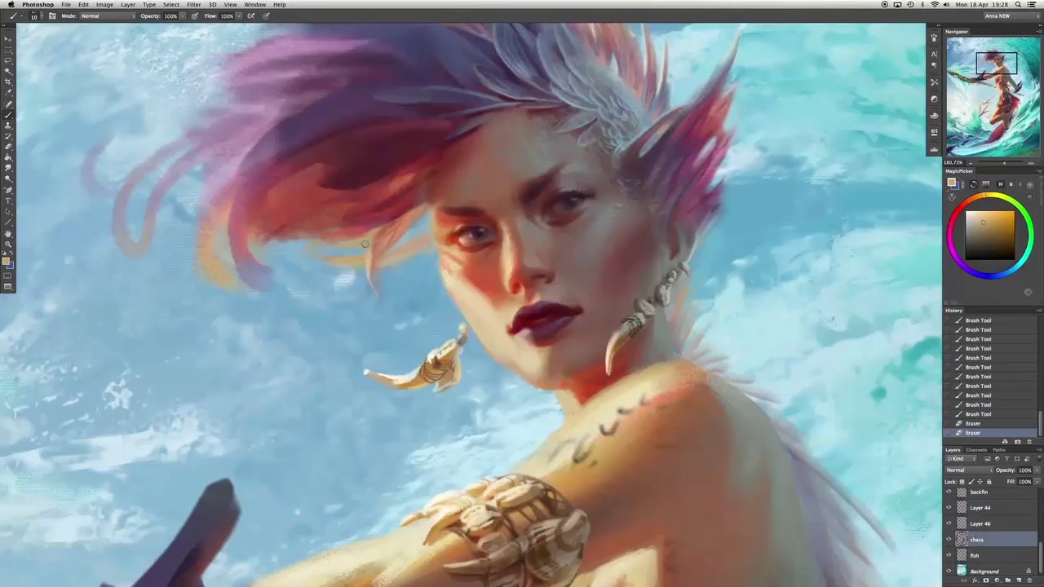
pyautogui.keyDown('alt'); pyautogui.click(422, 219); pyautogui.keyUp('alt')
pyautogui.moveTo(431, 249)
pyautogui.mouseDown()
pyautogui.moveTo(424, 214)
pyautogui.moveTo(416, 233)
pyautogui.mouseUp()
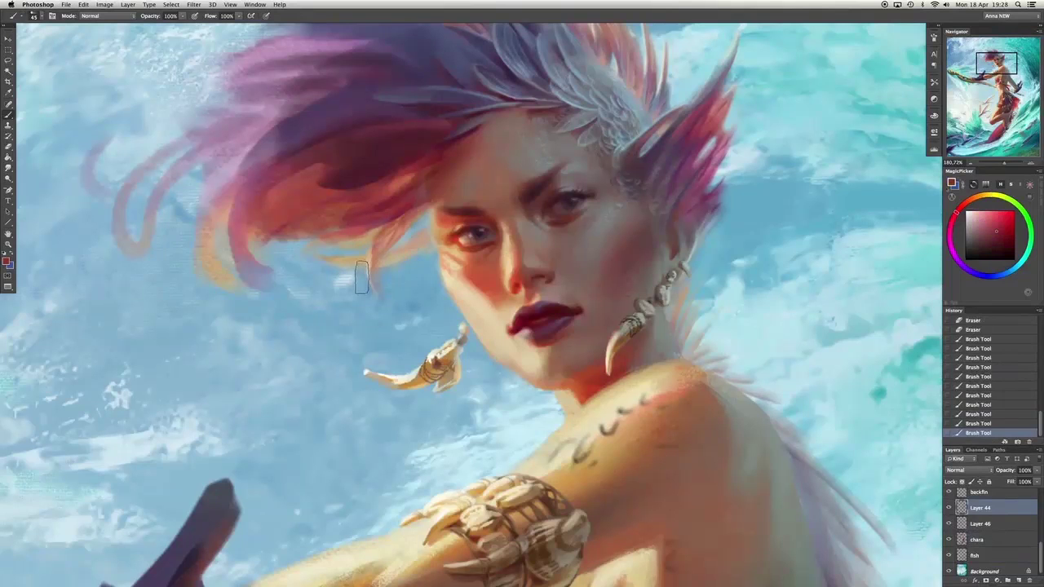
pyautogui.moveTo(228, 220); pyautogui.dragTo(244, 236)
pyautogui.keyDown('alt'); pyautogui.click(342, 248); pyautogui.keyUp('alt')
pyautogui.moveTo(343, 248); pyautogui.dragTo(341, 248)
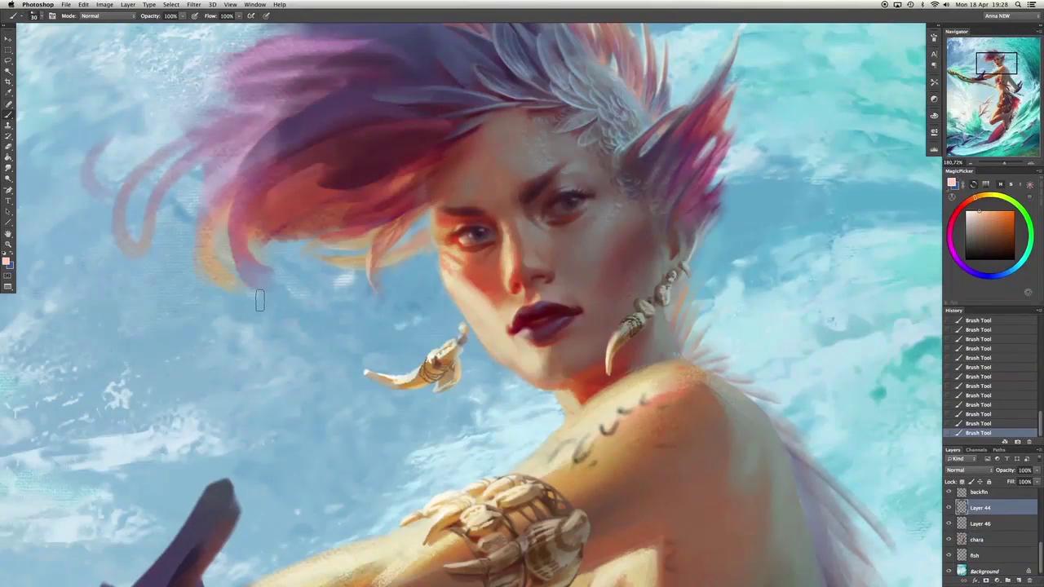
# On the backfin layer, paint pink-magenta and purple strokes along the feathery shoulder and hair edge.
pyautogui.hotkey('alt', ']')
pyautogui.moveTo(568, 512); pyautogui.dragTo(466, 482)
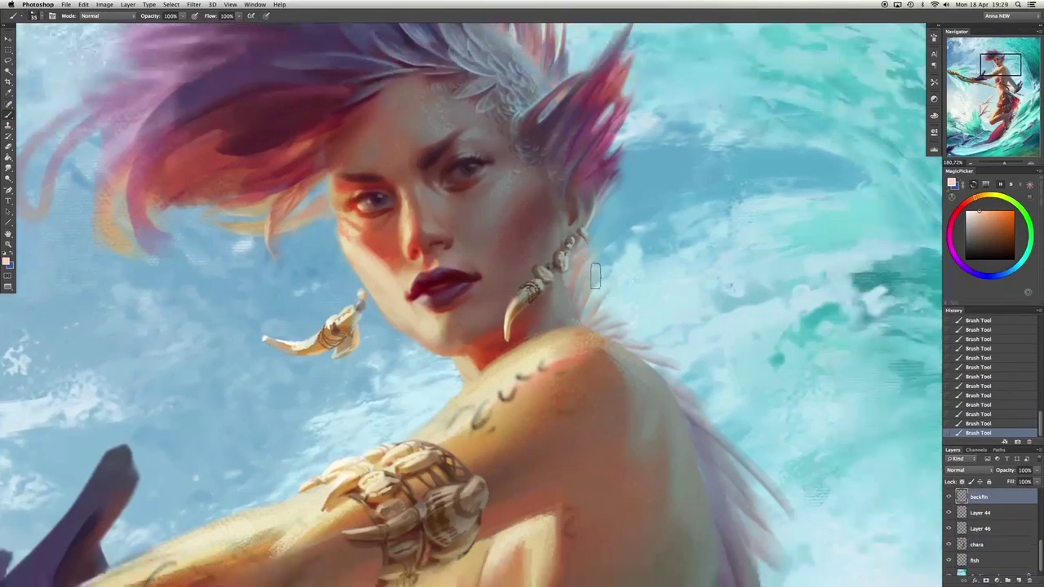
pyautogui.moveTo(614, 282); pyautogui.dragTo(621, 327)
pyautogui.moveTo(538, 325); pyautogui.dragTo(584, 250)
pyautogui.keyDown('alt'); pyautogui.click(574, 285); pyautogui.keyUp('alt')
pyautogui.moveTo(573, 286)
pyautogui.mouseDown()
pyautogui.moveTo(582, 319)
pyautogui.moveTo(450, 177)
pyautogui.moveTo(494, 216)
pyautogui.moveTo(542, 289)
pyautogui.moveTo(566, 363)
pyautogui.mouseUp()
pyautogui.press('e')
pyautogui.click(577, 324)
pyautogui.keyDown('alt'); pyautogui.click(543, 290); pyautogui.keyUp('alt')
pyautogui.moveTo(596, 431); pyautogui.dragTo(628, 321)
# Sample a light sea blue from the background and undo the last brush stroke.
pyautogui.keyDown('alt'); pyautogui.click(813, 246); pyautogui.keyUp('alt')
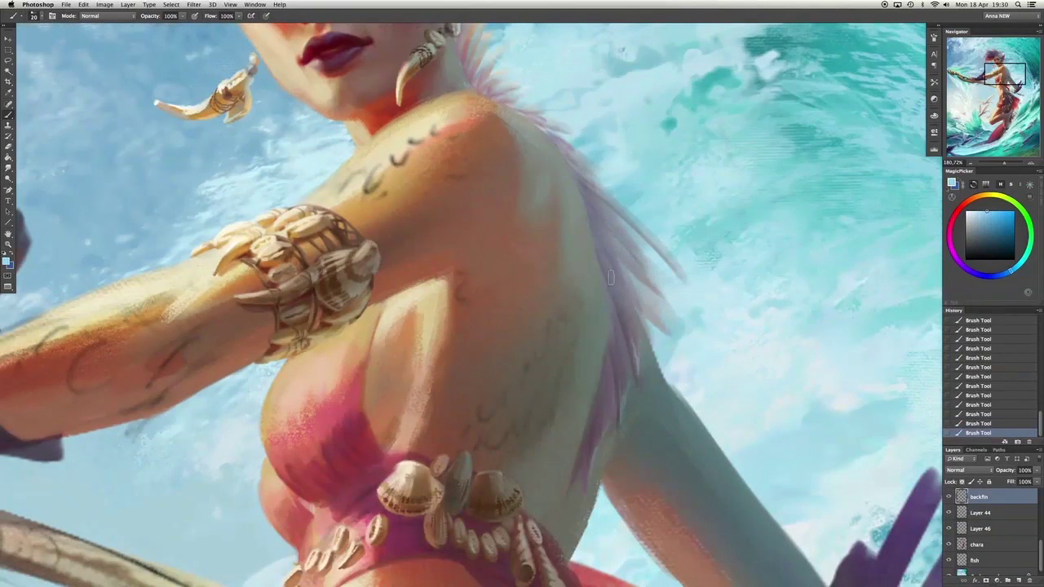
pyautogui.scroll(-5, 606, 209)
pyautogui.scroll(5, 522, 106)
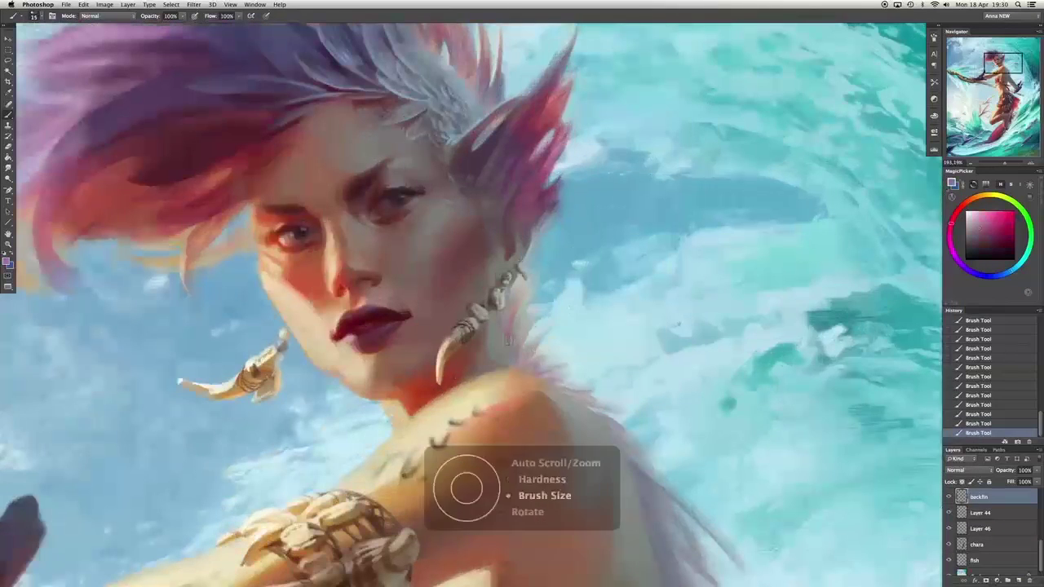
pyautogui.hotkey('ctrl', 'z')
pyautogui.scroll(-5, 582, 214)
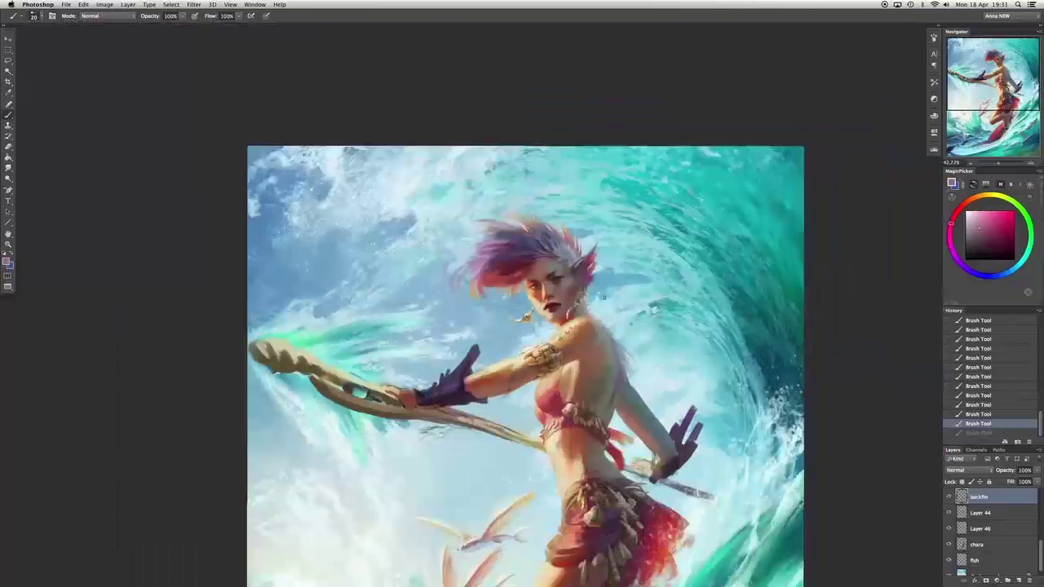
# Restore the undone stroke, choose a brush preset, and paint a skin-tone stroke on the torso.
pyautogui.scroll(5, 573, 315)
pyautogui.scroll(5, 572, 316)
pyautogui.hotkey('ctrl', 'z')
pyautogui.rightClick(592, 261)
pyautogui.doubleClick(609, 245)
pyautogui.keyDown('alt'); pyautogui.click(577, 257); pyautogui.keyUp('alt')
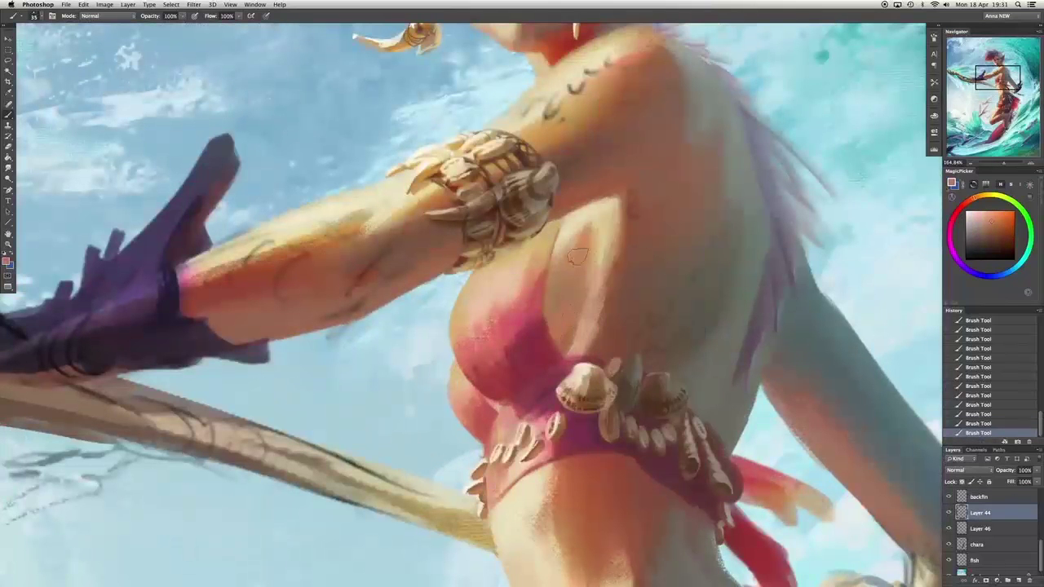
pyautogui.keyDown('alt'); pyautogui.click(571, 359); pyautogui.keyUp('alt')
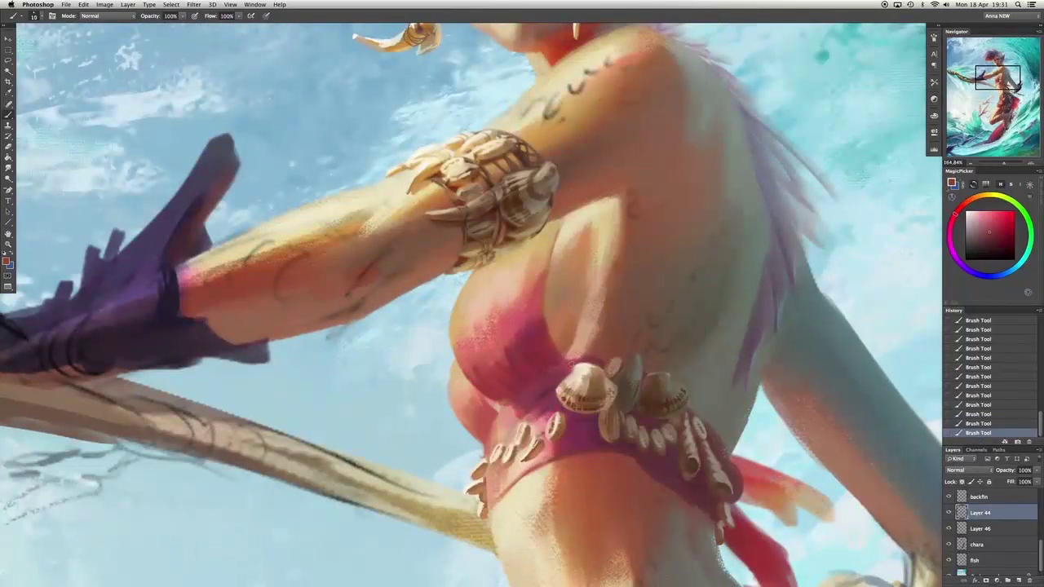
pyautogui.moveTo(564, 359); pyautogui.dragTo(593, 358)
# Sample the bikini's dark pink and an orange-brown skin tone for the ribs and bikini top.
pyautogui.keyDown('alt'); pyautogui.click(571, 355); pyautogui.keyUp('alt')
pyautogui.keyDown('alt'); pyautogui.click(553, 370); pyautogui.keyUp('alt')
pyautogui.keyDown('alt'); pyautogui.click(584, 359); pyautogui.keyUp('alt')
pyautogui.scroll(-1, 577, 349)
pyautogui.keyDown('alt'); pyautogui.click(569, 322); pyautogui.keyUp('alt')
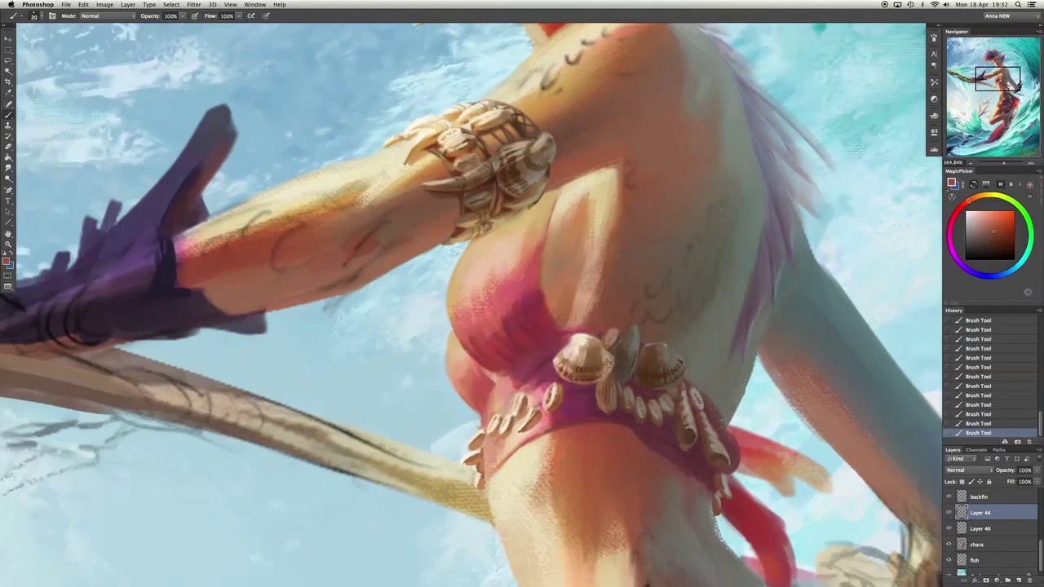
pyautogui.keyDown('alt'); pyautogui.click(620, 257); pyautogui.keyUp('alt')
pyautogui.scroll(-5, 581, 351)
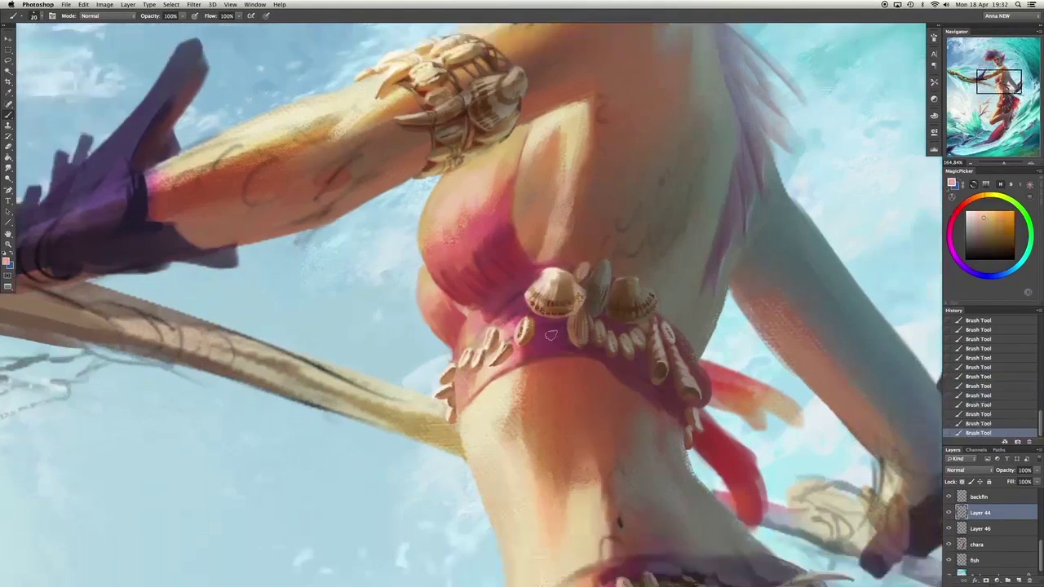
pyautogui.rightClick(579, 355)
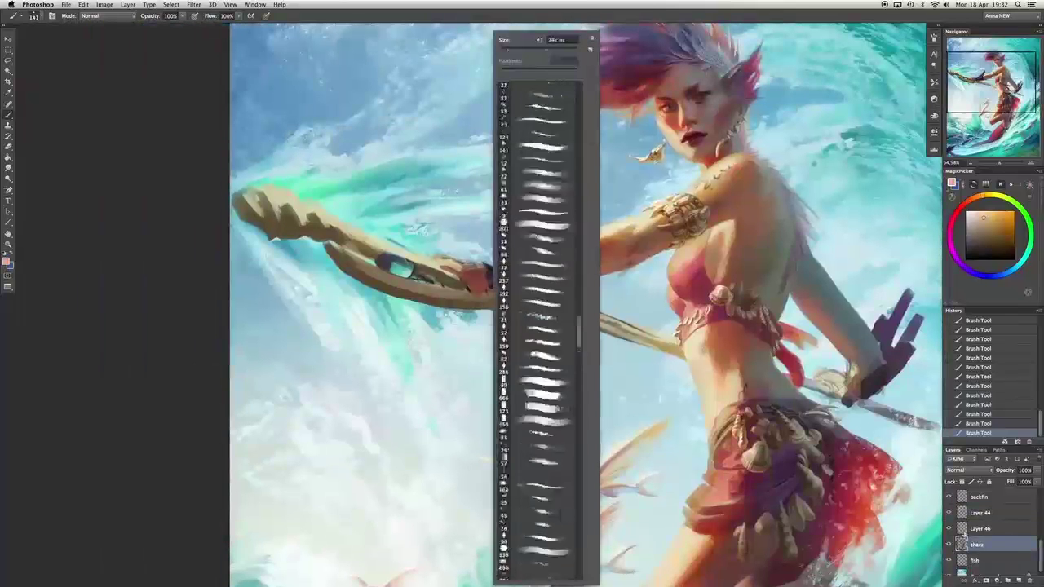
# Lasso around the whole staff and cut it onto its own layer with Layer via Cut.
pyautogui.press('Escape')
pyautogui.press('l')
pyautogui.moveTo(236, 267); pyautogui.dragTo(435, 251)
pyautogui.scroll(-3, 665, 331)
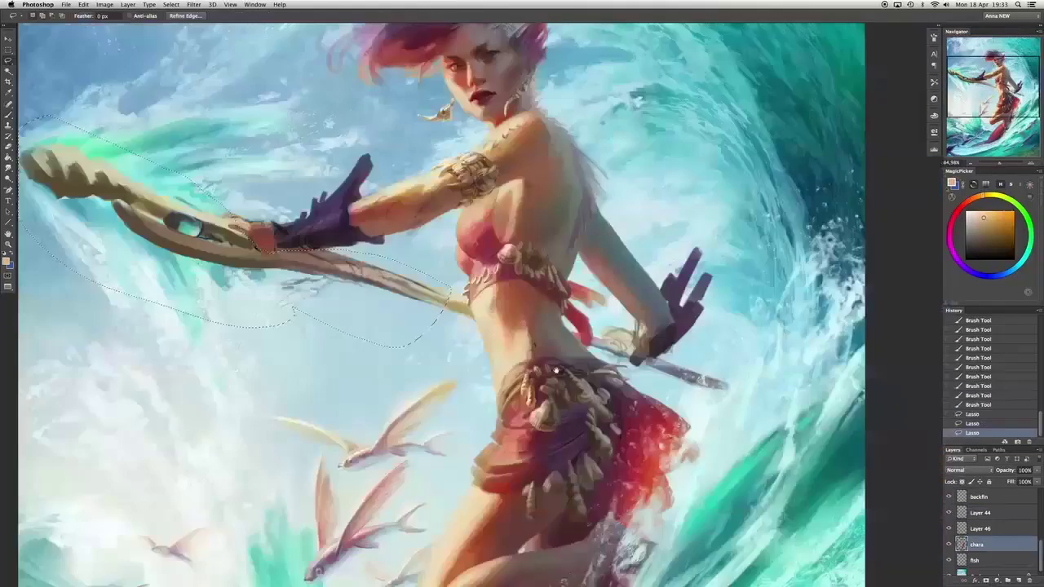
pyautogui.scroll(5, 765, 441)
pyautogui.scroll(-3, 359, 271)
pyautogui.moveTo(24, 224); pyautogui.dragTo(381, 300)
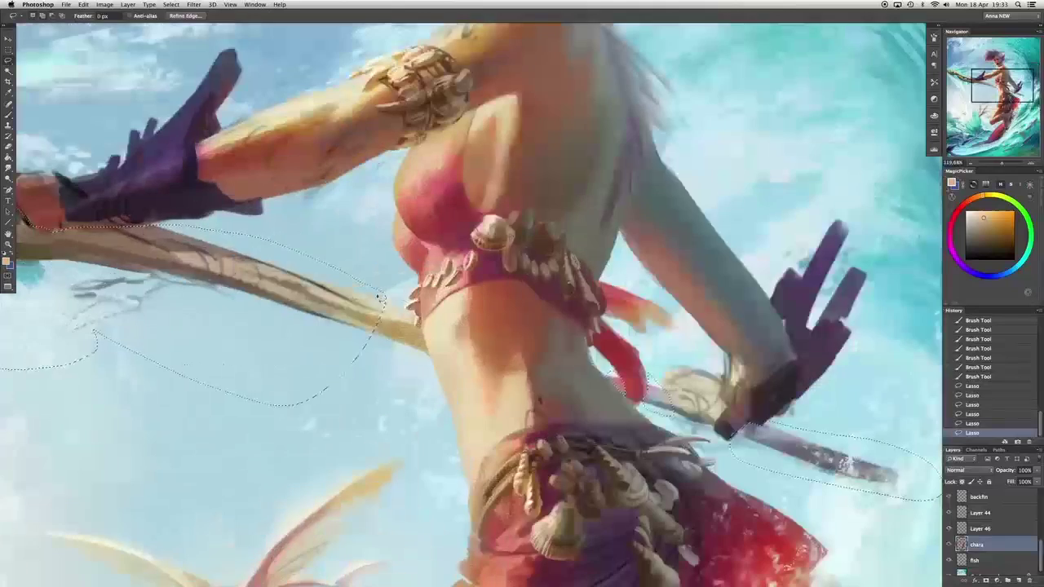
pyautogui.scroll(3, 337, 347)
pyautogui.scroll(-5, 440, 430)
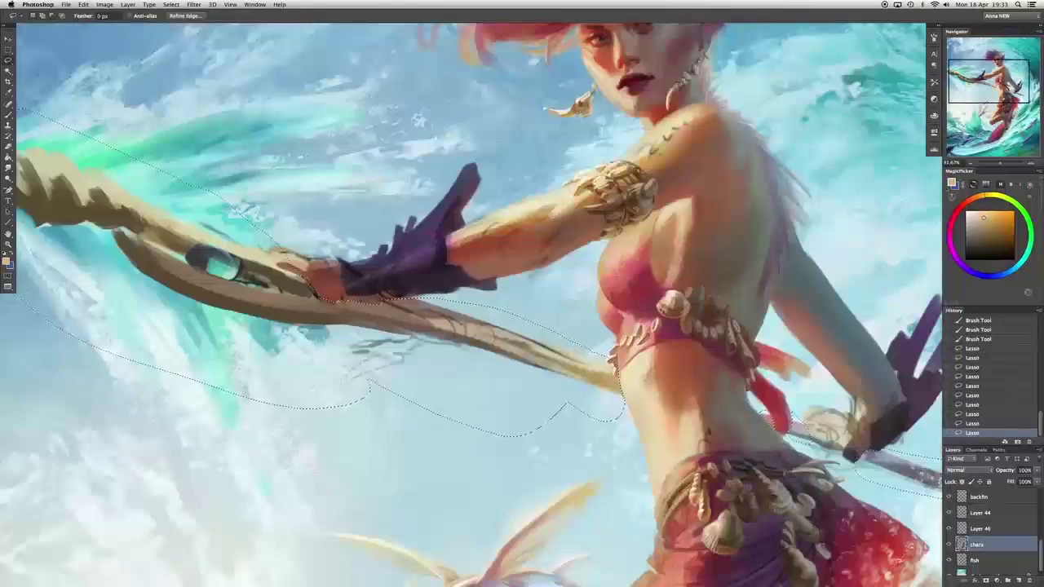
pyautogui.scroll(-2, 417, 382)
pyautogui.rightClick(710, 396)
pyautogui.click(746, 459)
# Repaint strokes along the staff shaft with the Brush tool.
pyautogui.scroll(2, 457, 441)
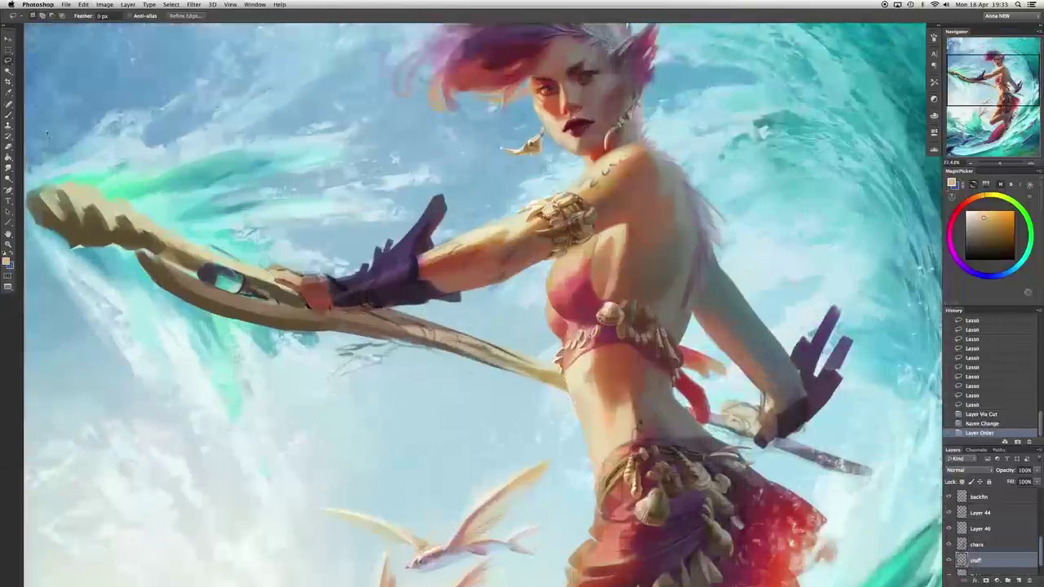
pyautogui.press('b')
pyautogui.rightClick(440, 331)
pyautogui.press('Escape')
pyautogui.scroll(2, 440, 330)
pyautogui.moveTo(497, 367)
pyautogui.mouseDown()
pyautogui.moveTo(571, 343)
pyautogui.moveTo(662, 347)
pyautogui.moveTo(718, 374)
pyautogui.mouseUp()
pyautogui.moveTo(656, 357); pyautogui.dragTo(737, 379)
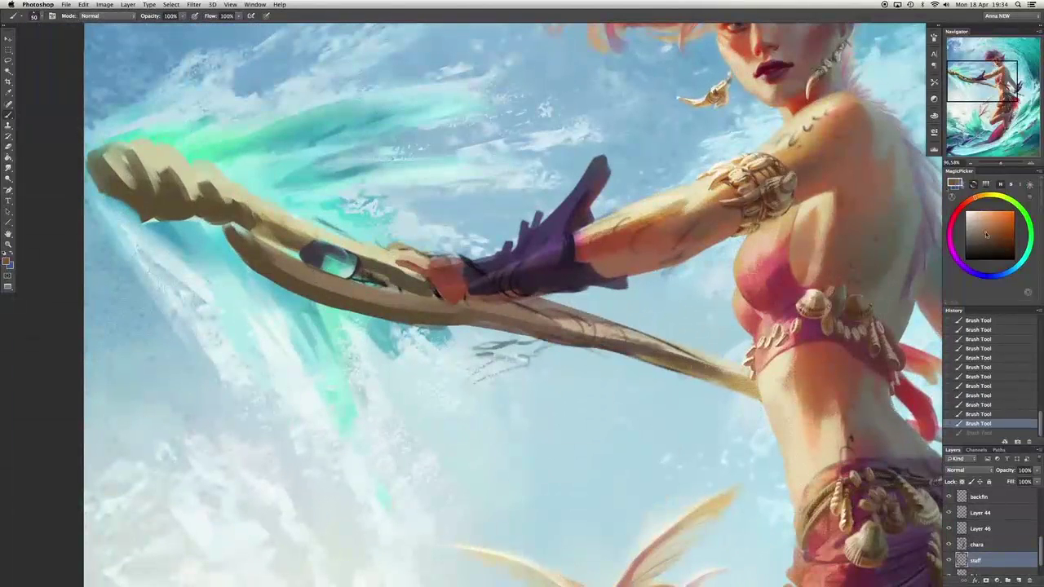
pyautogui.moveTo(628, 343); pyautogui.dragTo(646, 350)
# With a larger brush, paint dark brown over the staff tip and erase its lower curve.
pyautogui.press(']')
pyautogui.press(']')
pyautogui.press(']')
pyautogui.press(']')
pyautogui.moveTo(147, 167)
pyautogui.mouseDown()
pyautogui.moveTo(174, 187)
pyautogui.moveTo(333, 238)
pyautogui.mouseUp()
pyautogui.moveTo(346, 276); pyautogui.dragTo(289, 263)
pyautogui.moveTo(285, 269); pyautogui.dragTo(241, 215)
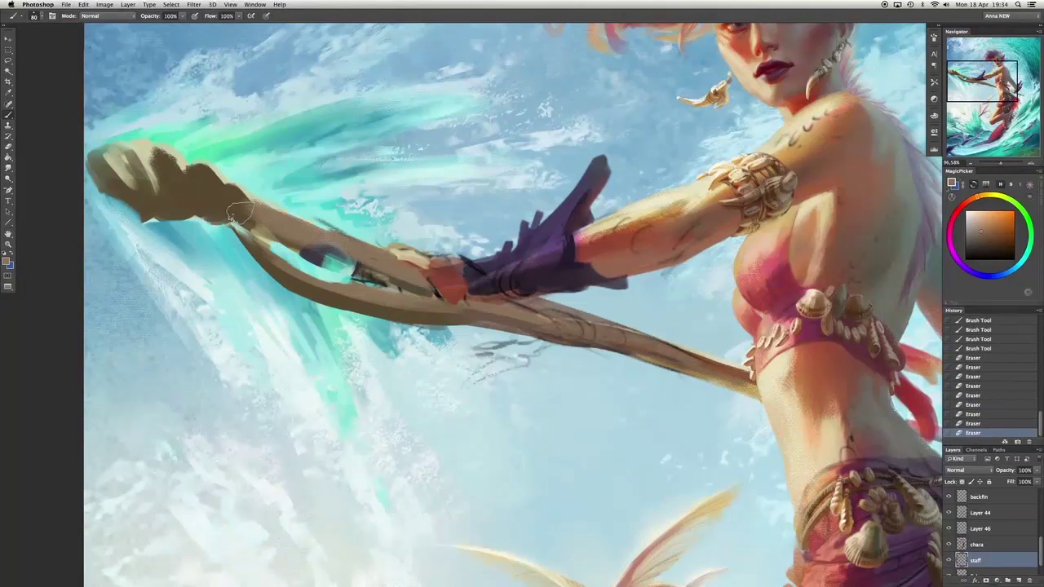
pyautogui.moveTo(216, 137)
pyautogui.mouseDown()
pyautogui.moveTo(171, 204)
pyautogui.moveTo(216, 200)
pyautogui.moveTo(235, 243)
pyautogui.moveTo(186, 254)
pyautogui.mouseUp()
pyautogui.hotkey('ctrl', 'alt', 'z')
pyautogui.hotkey('ctrl', 'alt', 'z')
pyautogui.hotkey('ctrl', 'alt', 'z')
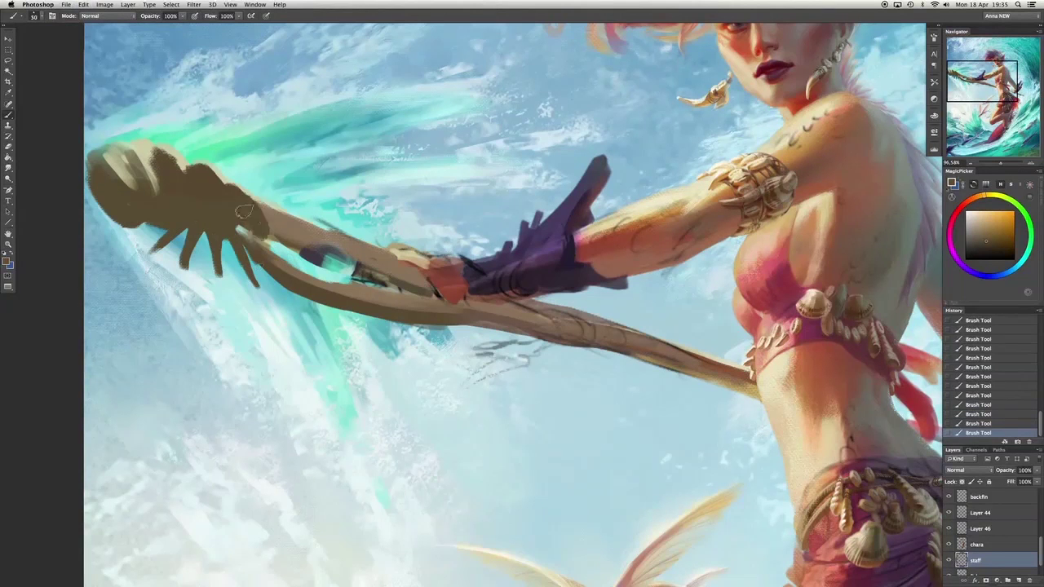
pyautogui.press(']')
pyautogui.press(']')
pyautogui.press(']')
pyautogui.press(']')
pyautogui.press(']')
pyautogui.moveTo(117, 211)
pyautogui.mouseDown()
pyautogui.moveTo(98, 163)
pyautogui.moveTo(237, 184)
pyautogui.moveTo(81, 123)
pyautogui.moveTo(135, 195)
pyautogui.moveTo(155, 183)
pyautogui.mouseUp()
pyautogui.hotkey('ctrl', 'z')
# Draw thin brown spikes at the staff tip, erase the spikes below it, and pick pale cream.
pyautogui.hotkey('ctrl', 'z')
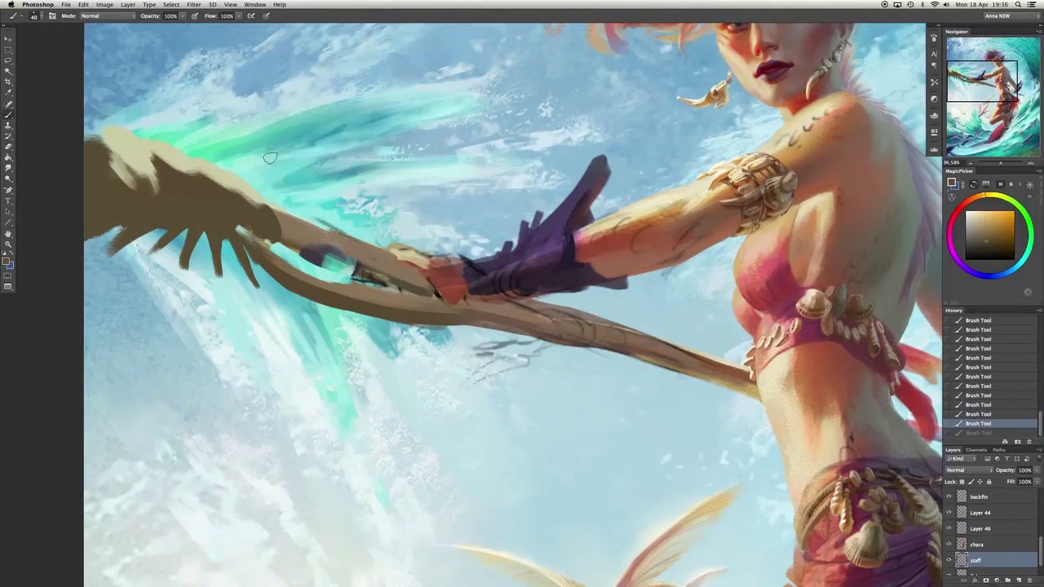
pyautogui.moveTo(244, 187)
pyautogui.mouseDown()
pyautogui.moveTo(359, 236)
pyautogui.moveTo(428, 219)
pyautogui.mouseUp()
pyautogui.hotkey('ctrl', 'z')
pyautogui.moveTo(357, 245); pyautogui.dragTo(390, 210)
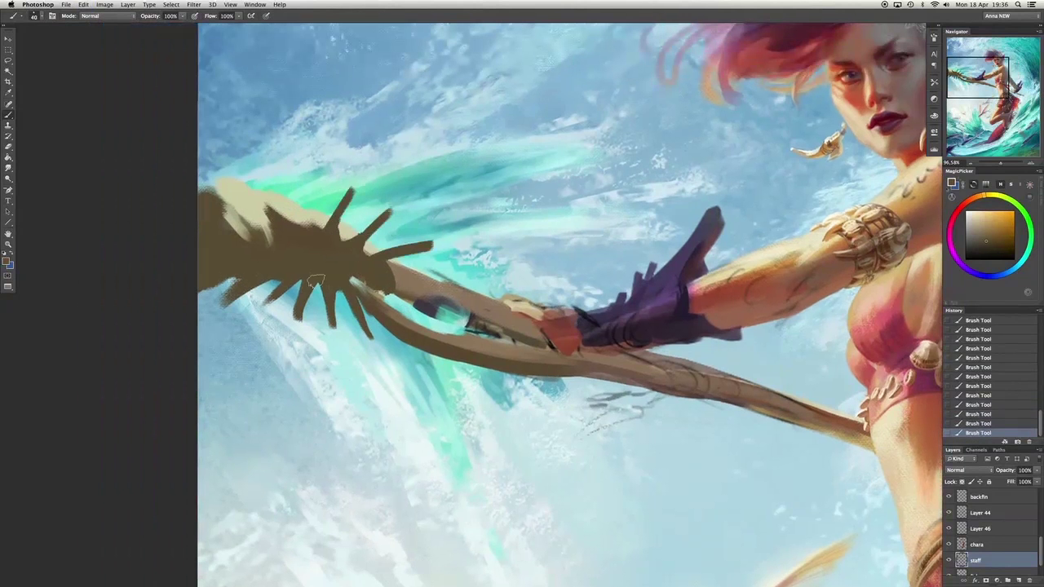
pyautogui.press('e')
pyautogui.moveTo(358, 326); pyautogui.dragTo(288, 310)
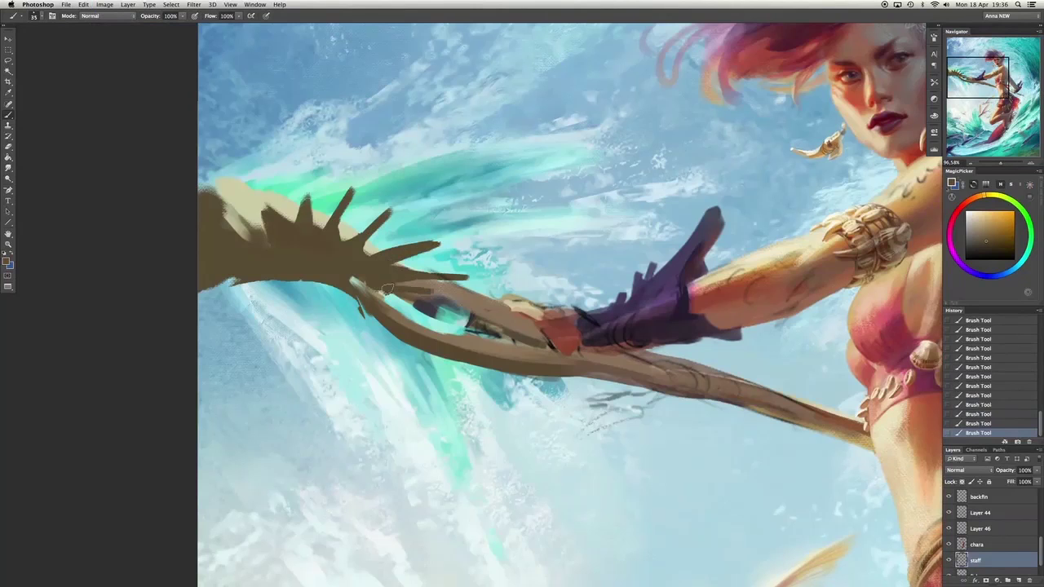
pyautogui.keyDown('alt'); pyautogui.click(343, 198); pyautogui.keyUp('alt')
# Highlight the staff in pale grey-green, retouch its shaft in orange-brown, and erase sketch lines below.
pyautogui.keyDown('alt'); pyautogui.click(362, 273); pyautogui.keyUp('alt')
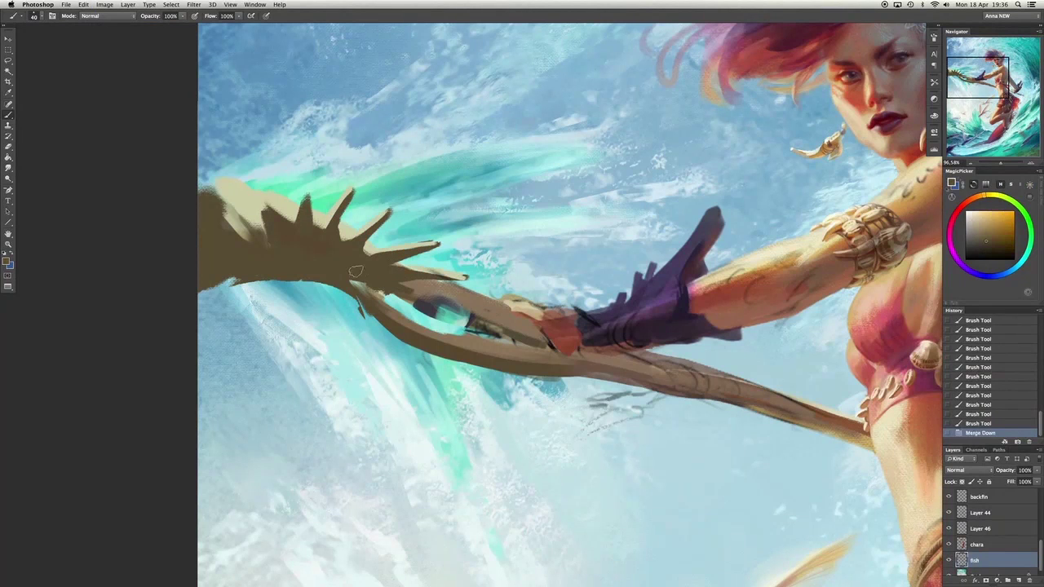
pyautogui.moveTo(310, 260)
pyautogui.mouseDown()
pyautogui.moveTo(330, 280)
pyautogui.moveTo(292, 243)
pyautogui.moveTo(538, 338)
pyautogui.mouseUp()
pyautogui.press('b')
pyautogui.keyDown('alt'); pyautogui.click(440, 310); pyautogui.keyUp('alt')
pyautogui.moveTo(440, 285); pyautogui.dragTo(506, 304)
pyautogui.press(']')
pyautogui.keyDown('alt'); pyautogui.click(444, 300); pyautogui.keyUp('alt')
pyautogui.moveTo(383, 287); pyautogui.dragTo(469, 316)
pyautogui.press('e')
pyautogui.moveTo(539, 379); pyautogui.dragTo(624, 402)
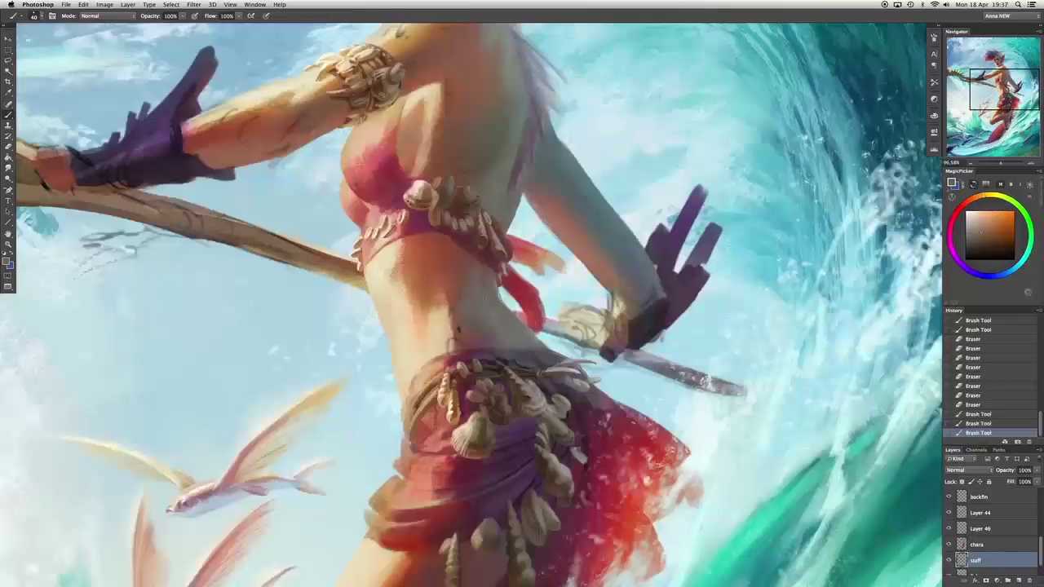
# Paint near the sword hilt, darken the blade, and erase stray paint on the figure.
pyautogui.moveTo(545, 326); pyautogui.dragTo(570, 339)
pyautogui.moveTo(632, 359); pyautogui.dragTo(747, 390)
pyautogui.press('e')
pyautogui.moveTo(515, 310)
pyautogui.mouseDown()
pyautogui.moveTo(551, 319)
pyautogui.moveTo(616, 373)
pyautogui.mouseUp()
# Paint brown curves on the staff, lock its transparency, repaint the lower edge, and add a pale yellow highlight.
pyautogui.hotkey('alt', ']')
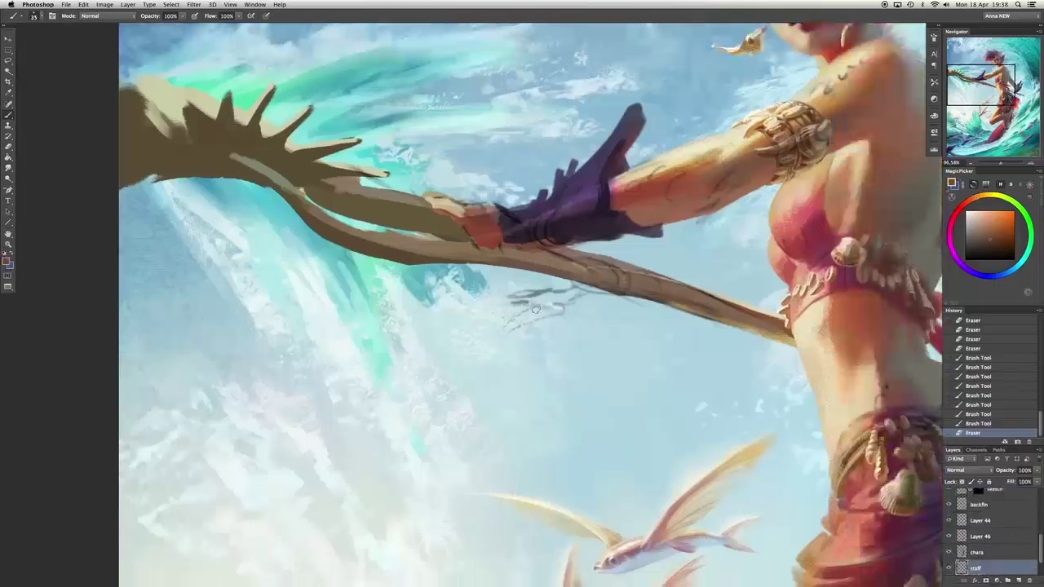
pyautogui.moveTo(539, 310); pyautogui.dragTo(512, 341)
pyautogui.moveTo(545, 308); pyautogui.dragTo(560, 318)
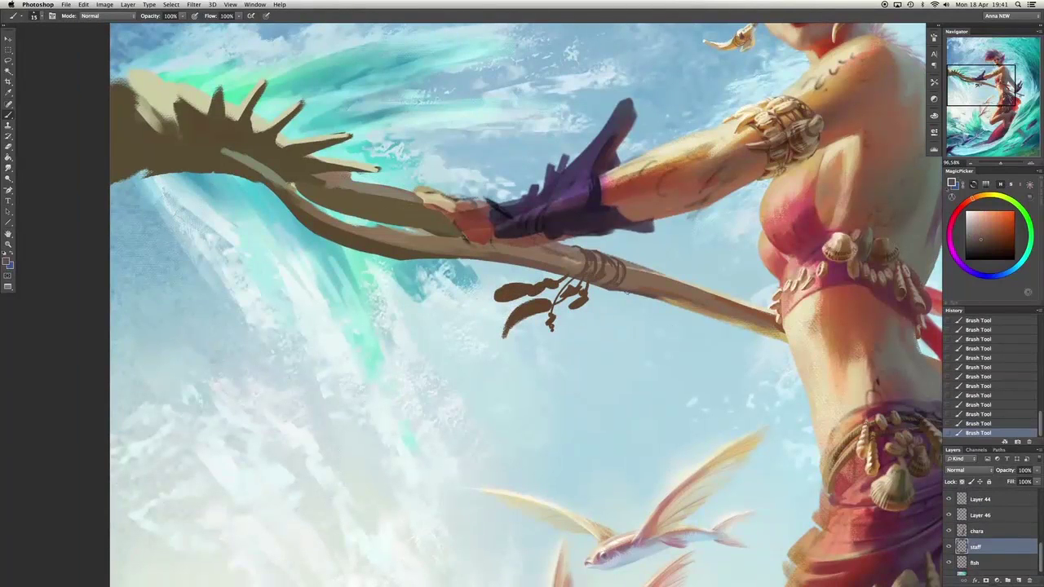
pyautogui.moveTo(621, 270); pyautogui.dragTo(692, 277)
pyautogui.press('/')
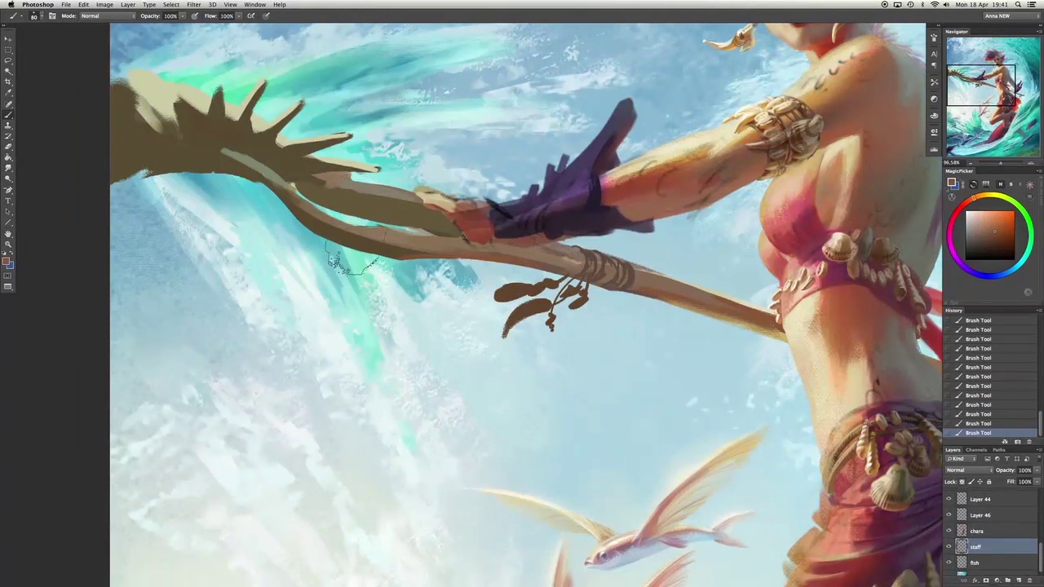
pyautogui.moveTo(351, 211)
pyautogui.mouseDown()
pyautogui.moveTo(428, 230)
pyautogui.moveTo(412, 243)
pyautogui.mouseUp()
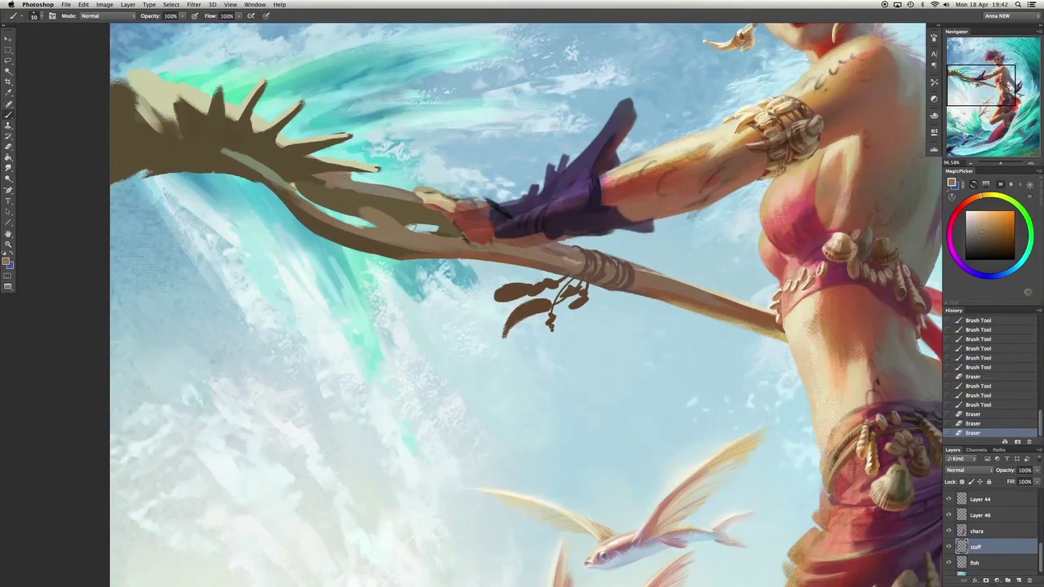
pyautogui.keyDown('alt'); pyautogui.click(683, 279); pyautogui.keyUp('alt')
pyautogui.moveTo(656, 273); pyautogui.dragTo(644, 266)
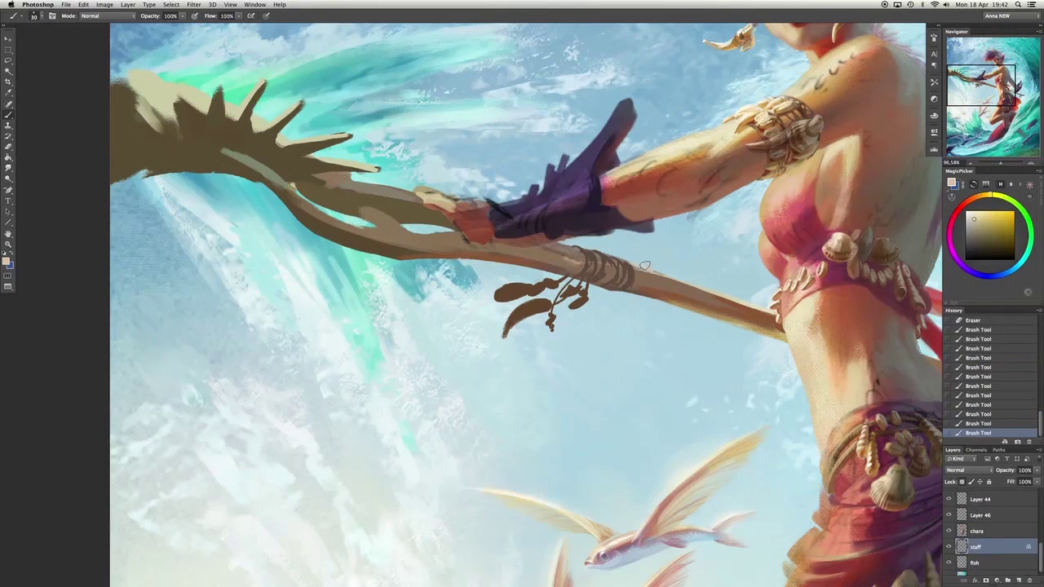
# Lasso-select the staff binding, cut it onto a new layer, then merge it back down.
pyautogui.press('w')
pyautogui.click(582, 245)
pyautogui.press('l')
pyautogui.moveTo(396, 106); pyautogui.dragTo(140, 269)
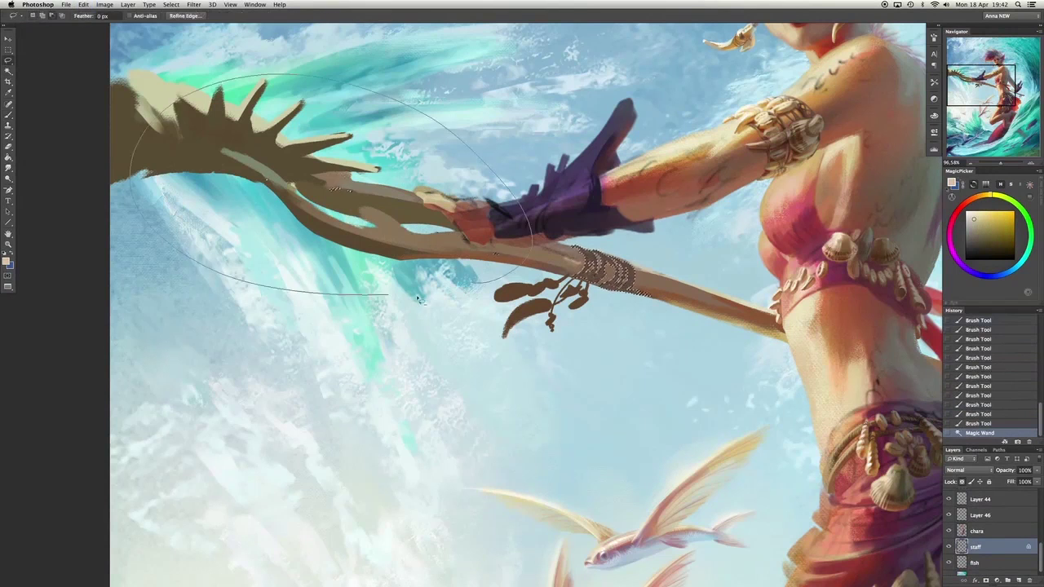
pyautogui.moveTo(603, 269); pyautogui.dragTo(440, 310)
pyautogui.hotkey('ctrl', 'j')
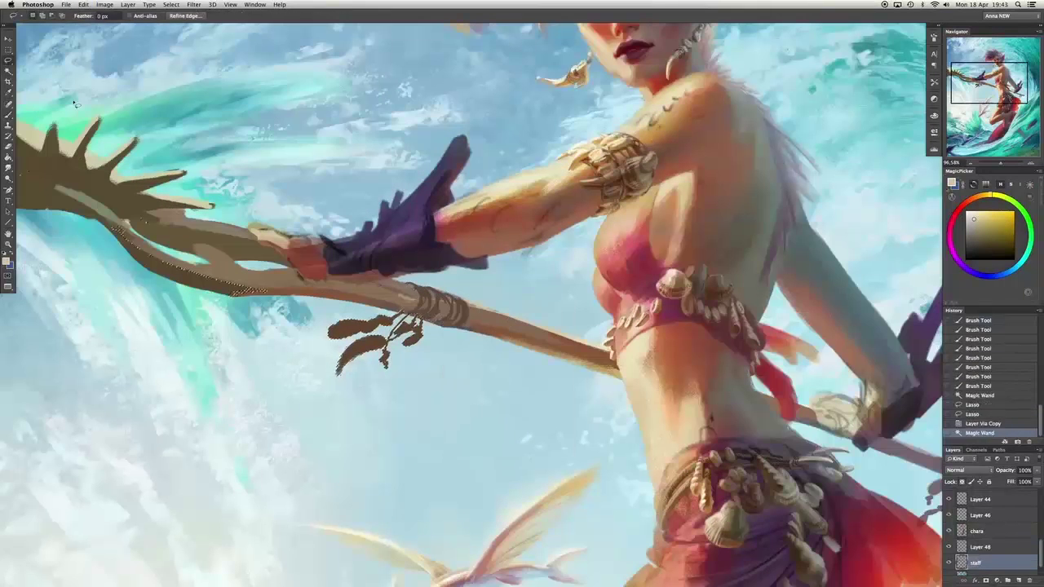
pyautogui.moveTo(880, 447); pyautogui.dragTo(653, 304)
pyautogui.scroll(5, 677, 318)
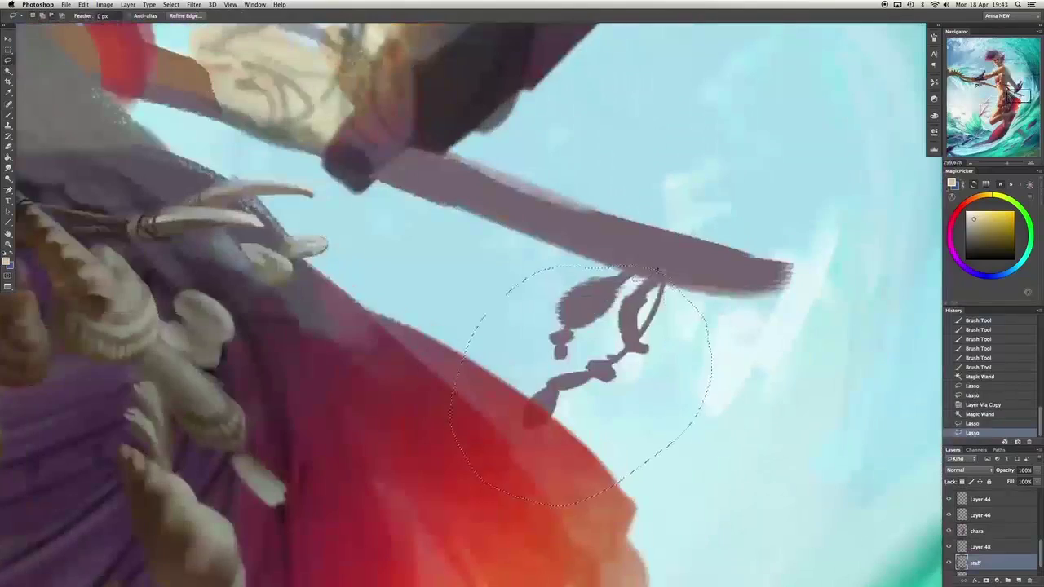
pyautogui.scroll(-6, 678, 318)
pyautogui.hotkey('ctrl', 'shift', 'j')
pyautogui.hotkey('ctrl', 'e')
pyautogui.press('b')
# Paint brown leaf shapes hanging below the staff and lighten the staff and its spiky head.
pyautogui.scroll(4, 348, 284)
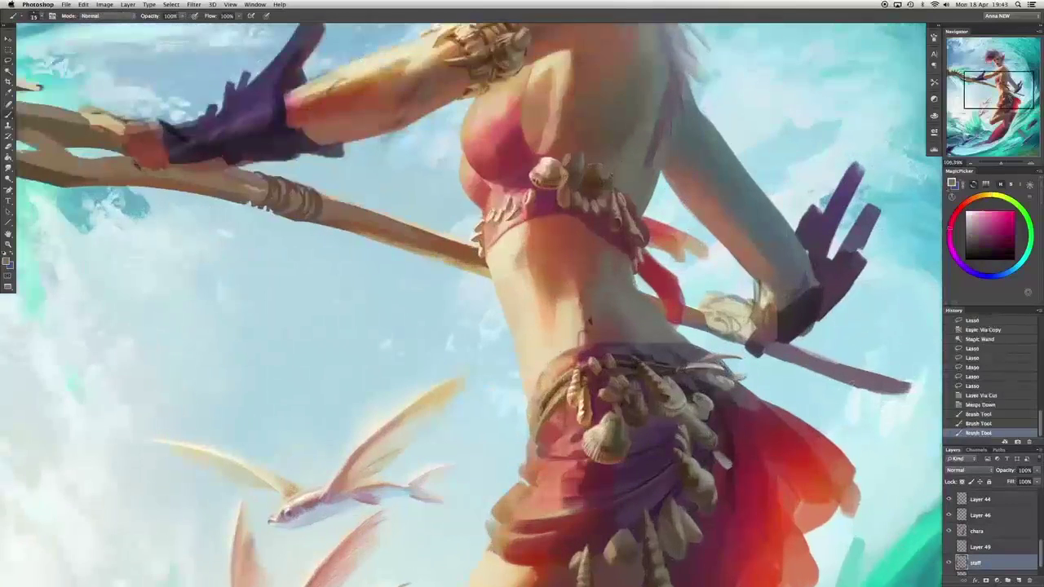
pyautogui.hscroll(-5, 471, 304)
pyautogui.hscroll(-8, 472, 304)
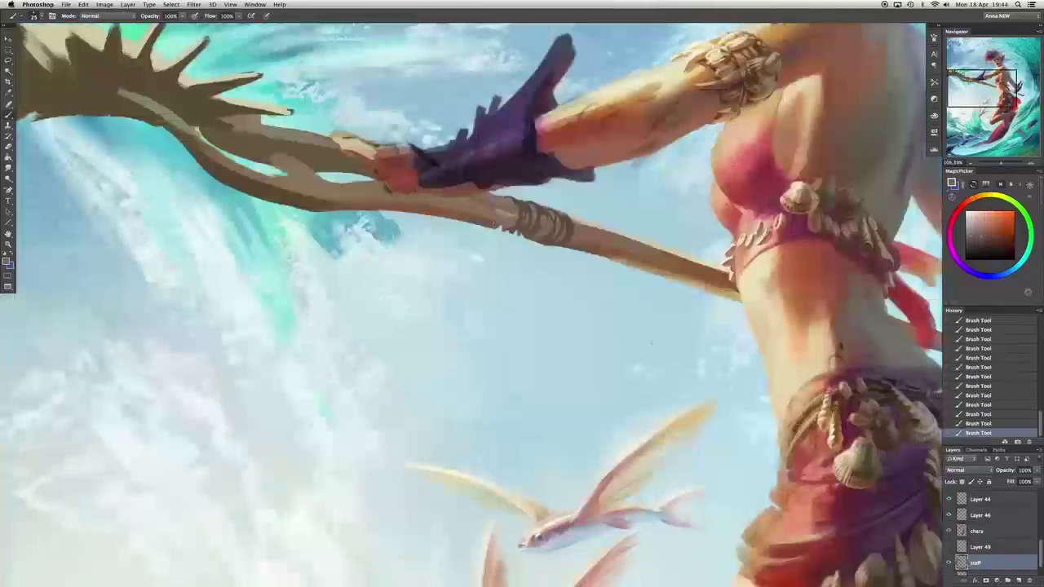
pyautogui.moveTo(433, 237); pyautogui.dragTo(522, 286)
pyautogui.hscroll(-4, 366, 221)
pyautogui.keyDown('alt'); pyautogui.click(371, 201); pyautogui.keyUp('alt')
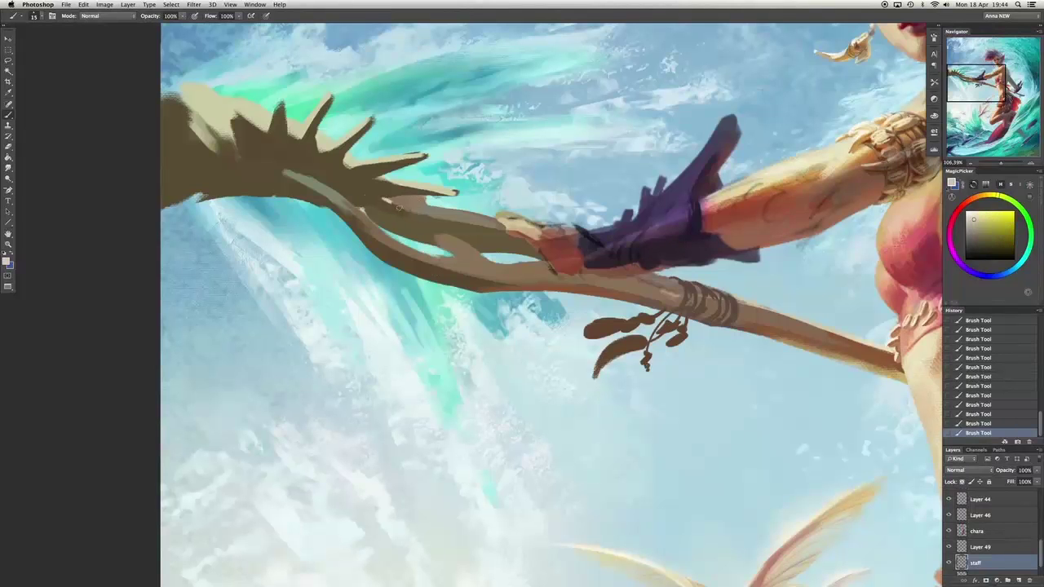
pyautogui.press('e')
pyautogui.moveTo(385, 200); pyautogui.dragTo(432, 218)
pyautogui.press('b')
pyautogui.moveTo(212, 106)
pyautogui.mouseDown()
pyautogui.moveTo(206, 145)
pyautogui.moveTo(243, 167)
pyautogui.moveTo(211, 181)
pyautogui.moveTo(243, 189)
pyautogui.moveTo(200, 196)
pyautogui.mouseUp()
# With a size 45 brush, add brown and light tan strokes near the staff tip and end.
pyautogui.keyDown('alt'); pyautogui.click(202, 149); pyautogui.keyUp('alt')
pyautogui.press('[')
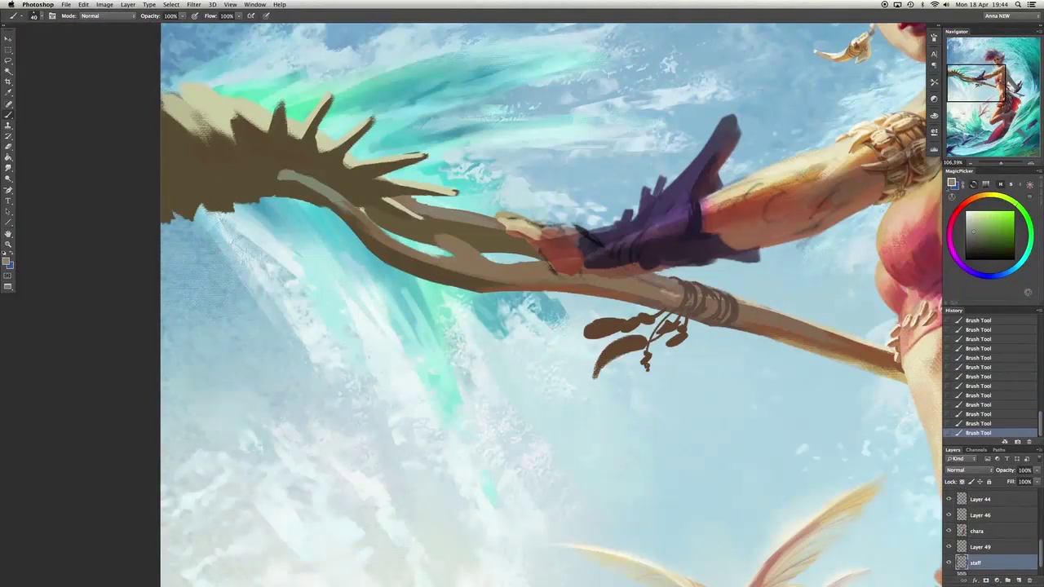
pyautogui.moveTo(294, 175); pyautogui.dragTo(303, 171)
pyautogui.keyDown('alt'); pyautogui.click(863, 339); pyautogui.keyUp('alt')
pyautogui.moveTo(456, 200); pyautogui.dragTo(432, 206)
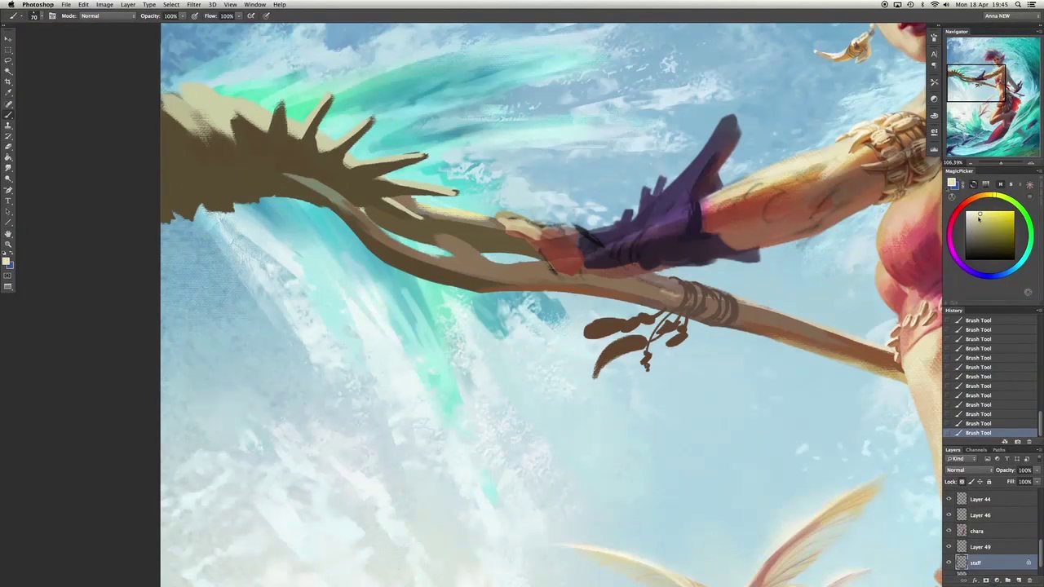
pyautogui.click(974, 222)
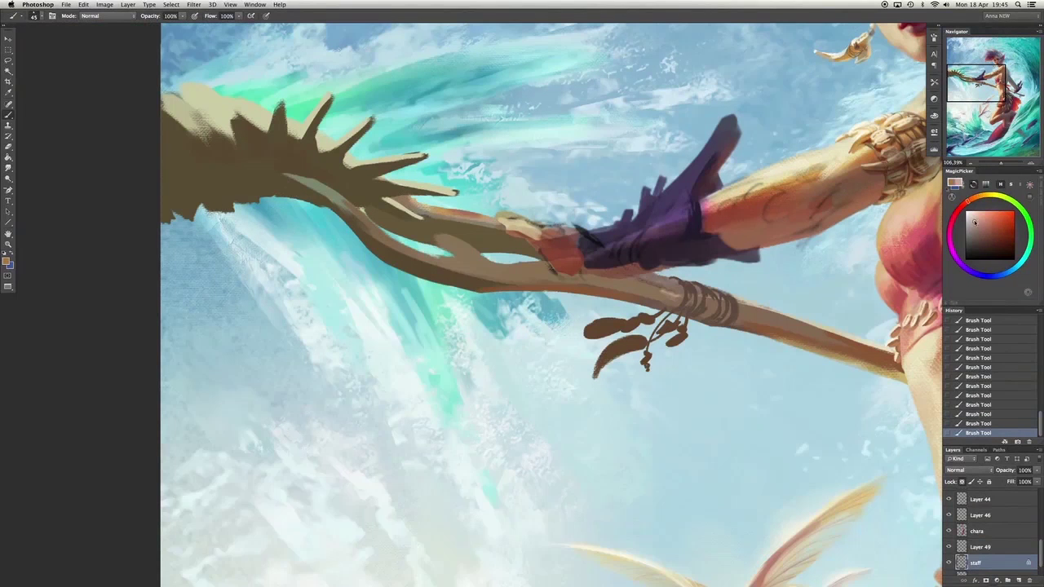
pyautogui.keyDown('alt'); pyautogui.click(473, 212); pyautogui.keyUp('alt')
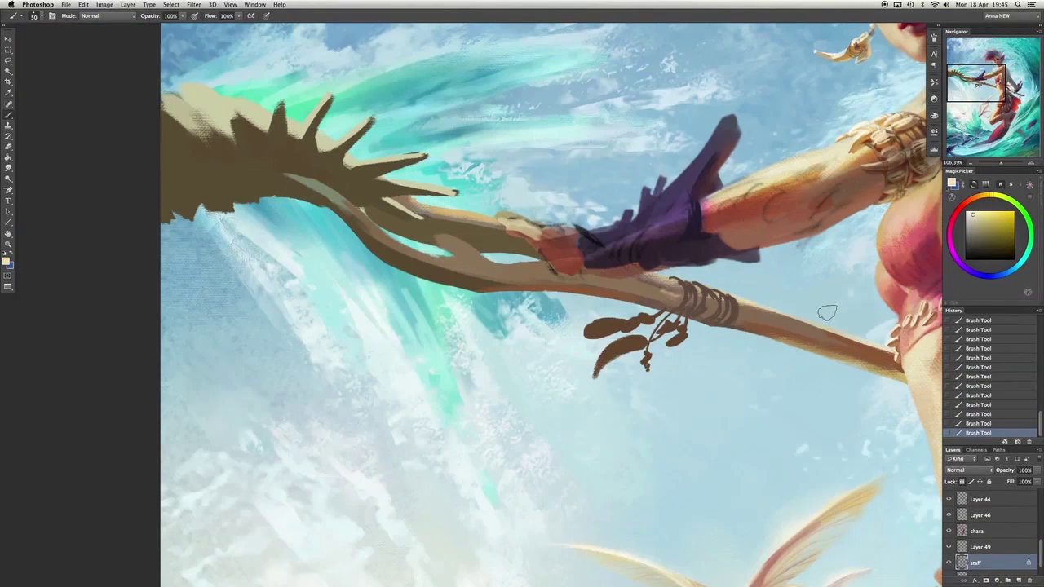
pyautogui.moveTo(827, 310); pyautogui.dragTo(346, 167)
pyautogui.keyDown('alt'); pyautogui.click(803, 346); pyautogui.keyUp('alt')
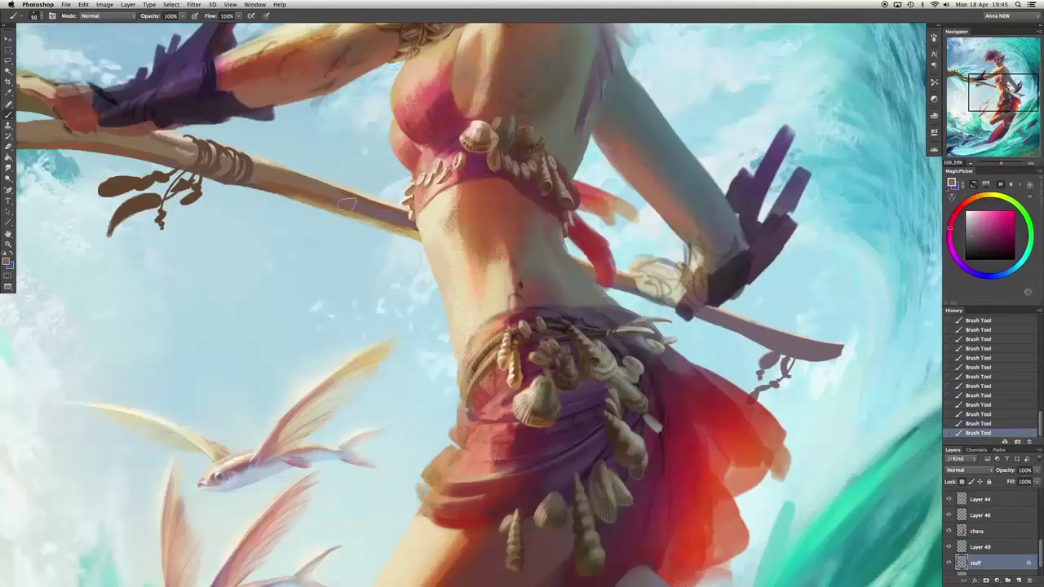
pyautogui.moveTo(783, 346); pyautogui.dragTo(852, 359)
pyautogui.moveTo(293, 194)
pyautogui.mouseDown()
pyautogui.moveTo(657, 282)
pyautogui.moveTo(643, 275)
pyautogui.mouseUp()
pyautogui.keyDown('alt'); pyautogui.click(640, 283); pyautogui.keyUp('alt')
# Undo recent staff strokes, reshape the brown leaf, and darken the staff's upper edge.
pyautogui.press('super+alt+z')
pyautogui.press('super+alt+z')
pyautogui.press('super+alt+z')
pyautogui.press('super+alt+z')
pyautogui.press('super+alt+z')
pyautogui.press('super+alt+z')
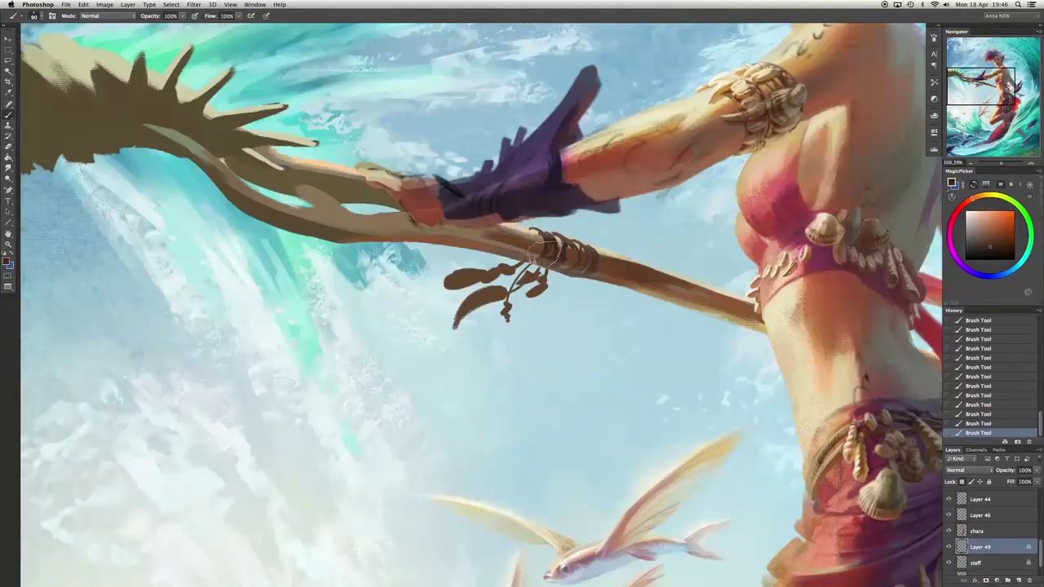
pyautogui.press('x')
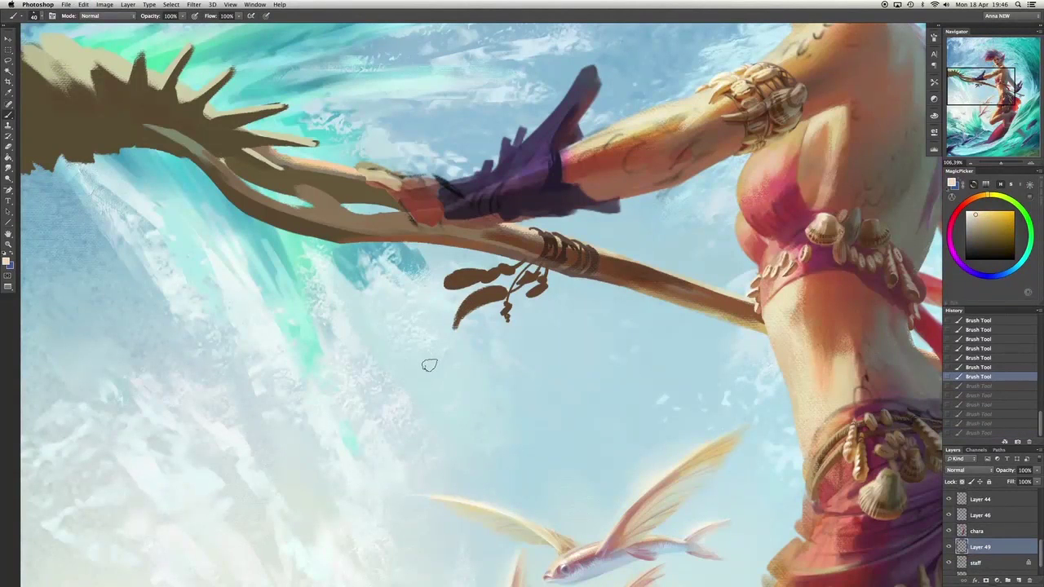
pyautogui.moveTo(473, 310); pyautogui.dragTo(438, 282)
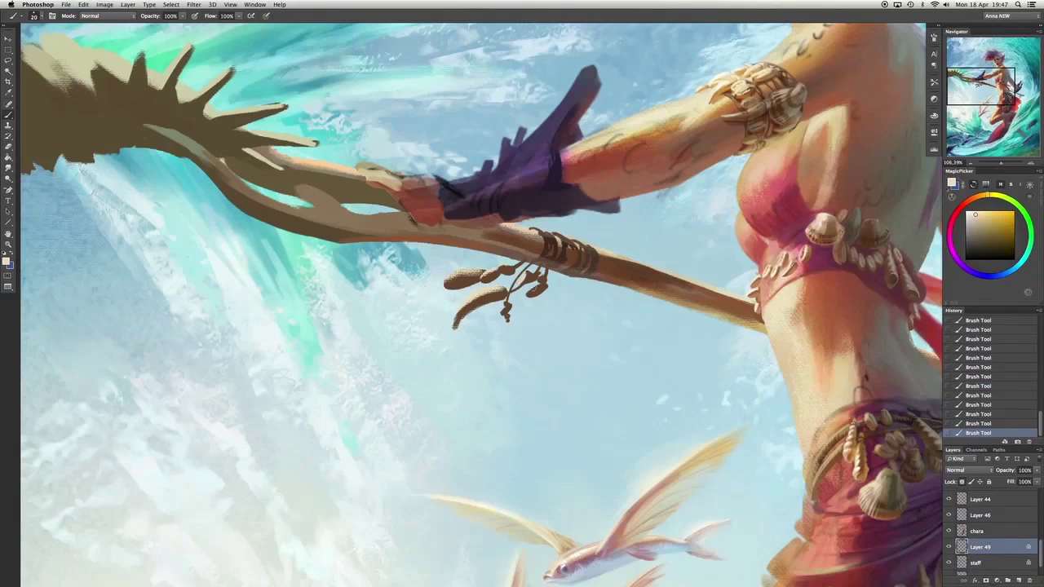
pyautogui.keyDown('alt'); pyautogui.click(471, 314); pyautogui.keyUp('alt')
pyautogui.press('x')
pyautogui.press(']')
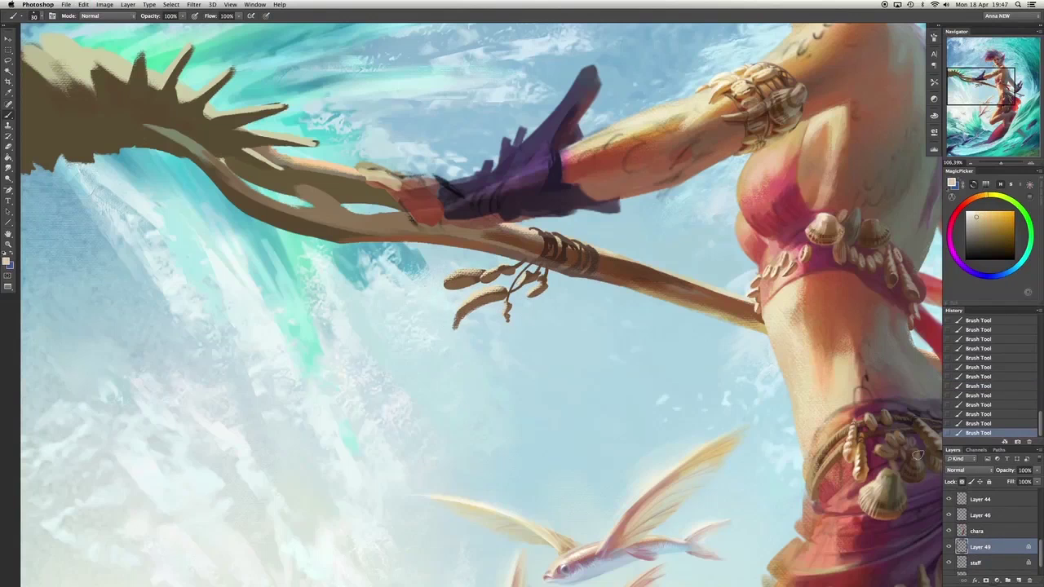
pyautogui.keyDown('ctrl'); pyautogui.click(650, 280); pyautogui.keyUp('ctrl')
pyautogui.keyDown('alt'); pyautogui.click(650, 280); pyautogui.keyUp('alt')
pyautogui.moveTo(367, 218); pyautogui.dragTo(480, 242)
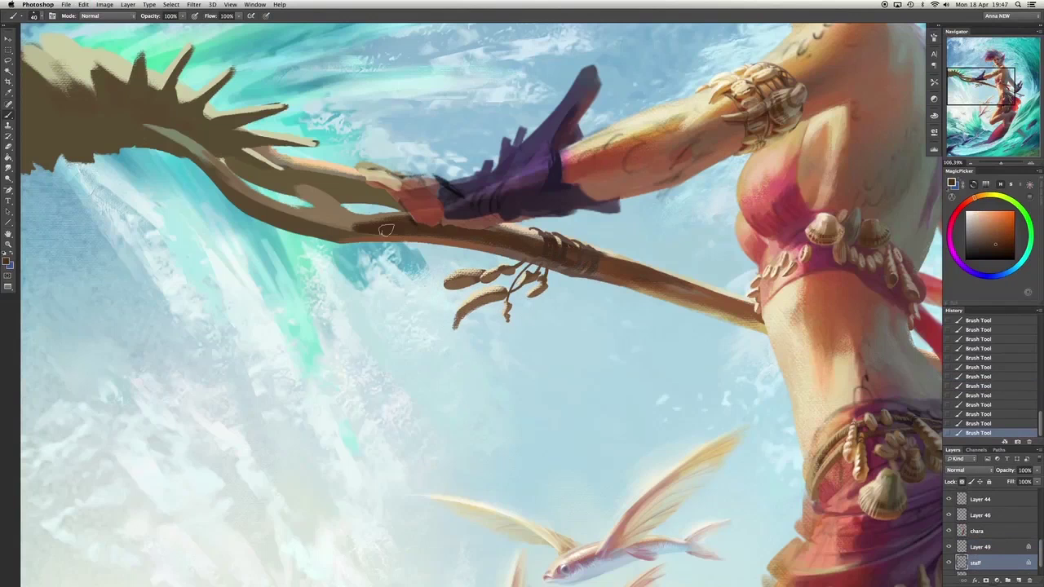
# With a size 50 brush, extend the dark upper edge along the staff, undoing and repainting strokes.
pyautogui.press(']')
pyautogui.moveTo(386, 230); pyautogui.dragTo(542, 272)
pyautogui.moveTo(400, 210); pyautogui.dragTo(455, 245)
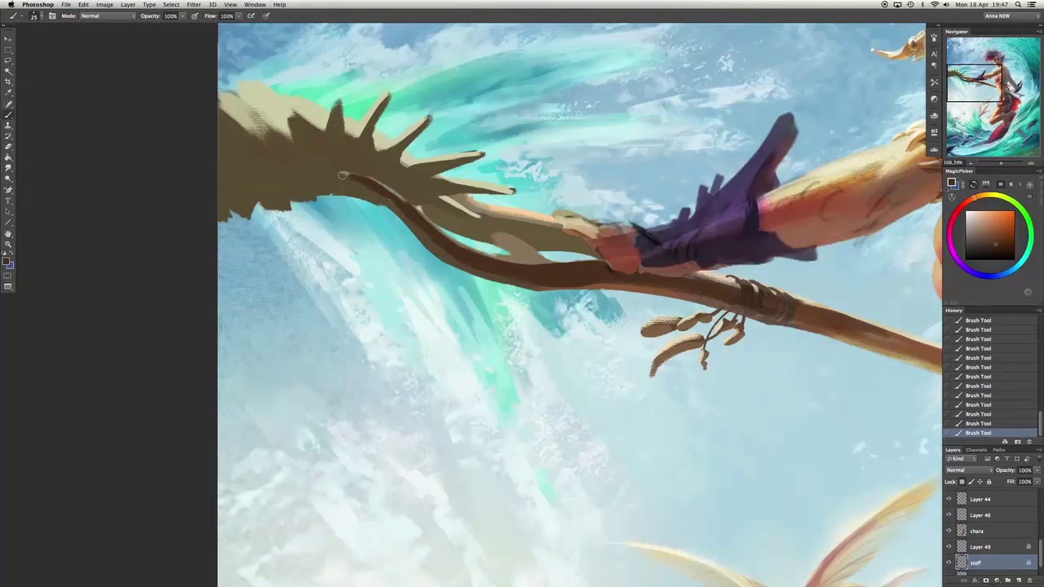
pyautogui.moveTo(571, 234)
pyautogui.mouseDown()
pyautogui.moveTo(482, 221)
pyautogui.moveTo(333, 171)
pyautogui.mouseUp()
pyautogui.press('super+alt+z')
pyautogui.press('super+alt+z')
pyautogui.moveTo(759, 302); pyautogui.dragTo(709, 287)
pyautogui.keyDown('alt'); pyautogui.click(538, 229); pyautogui.keyUp('alt')
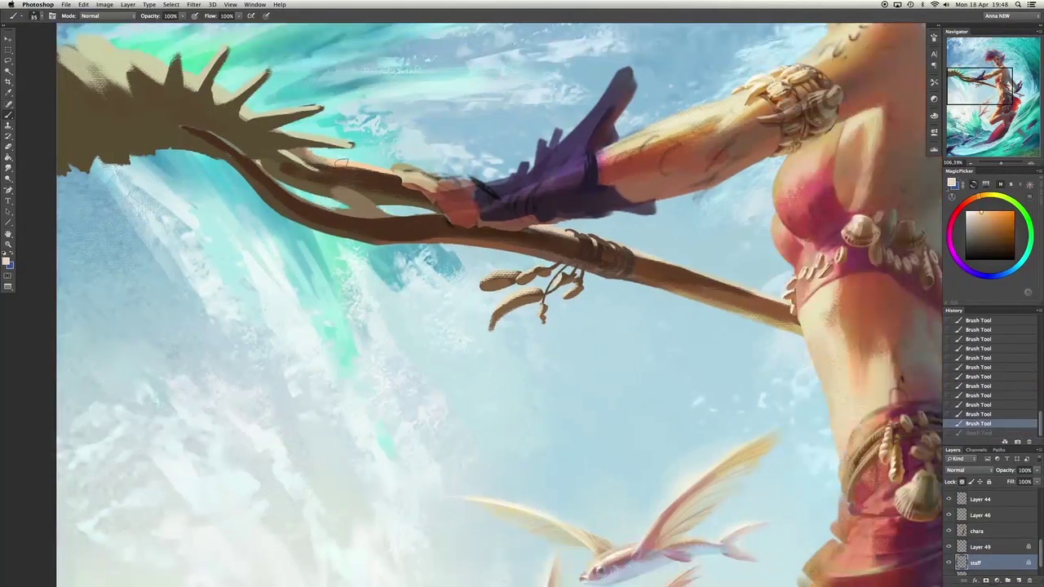
pyautogui.press('[')
pyautogui.press('[')
pyautogui.press('[')
pyautogui.press('[')
pyautogui.scroll(-3, 490, 302)
pyautogui.press('super+alt+z')
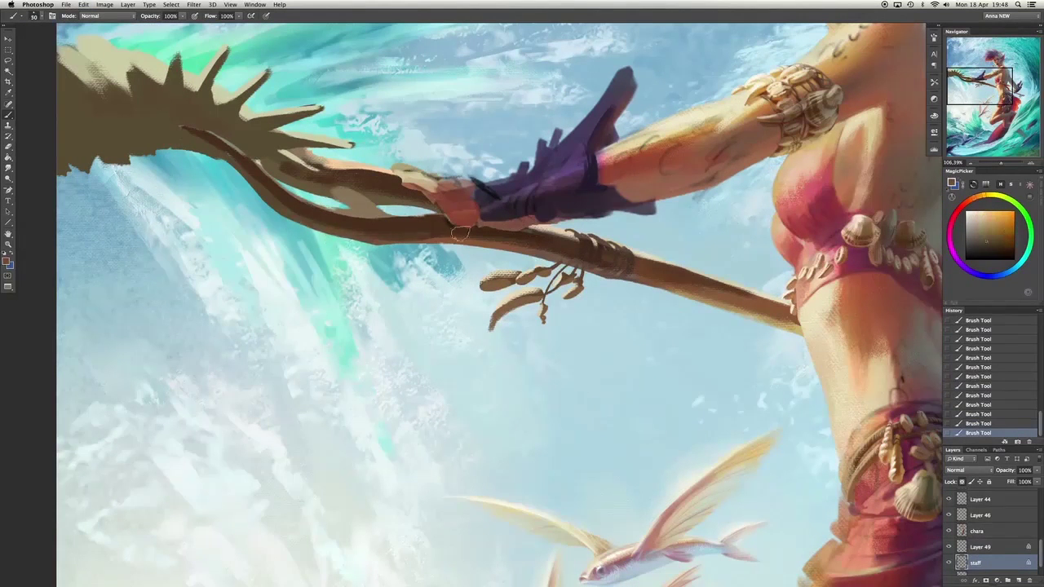
pyautogui.scroll(-3, 490, 302)
pyautogui.scroll(1, 746, 208)
# Sample a red-orange and toggle the staff-spike stroke on and off to compare.
pyautogui.press('super+shift+z')
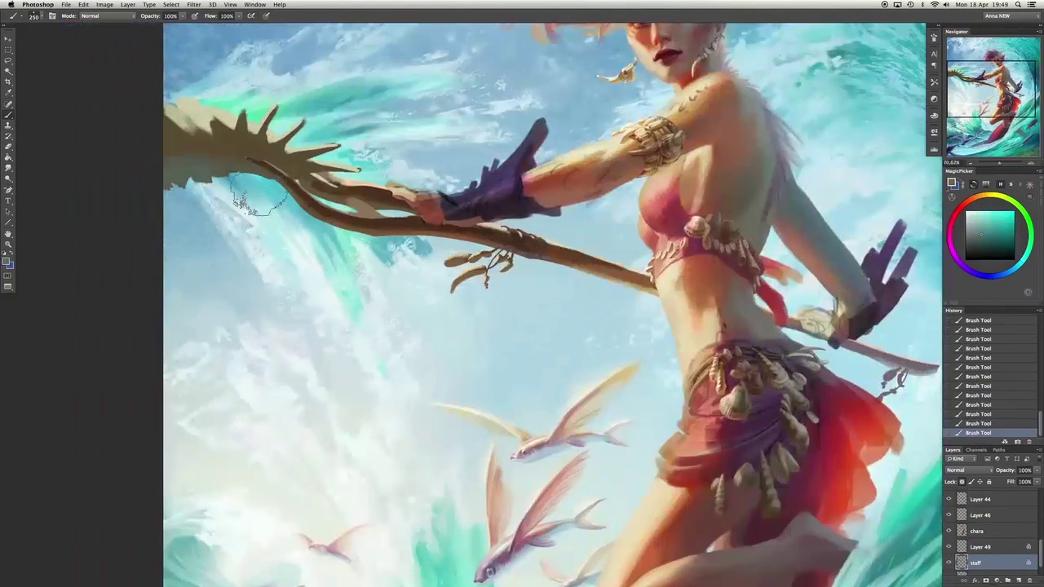
pyautogui.press('[')
pyautogui.press('[')
pyautogui.press('[')
pyautogui.press('[')
pyautogui.keyDown('alt'); pyautogui.click(184, 143); pyautogui.keyUp('alt')
pyautogui.press('super+alt+z')
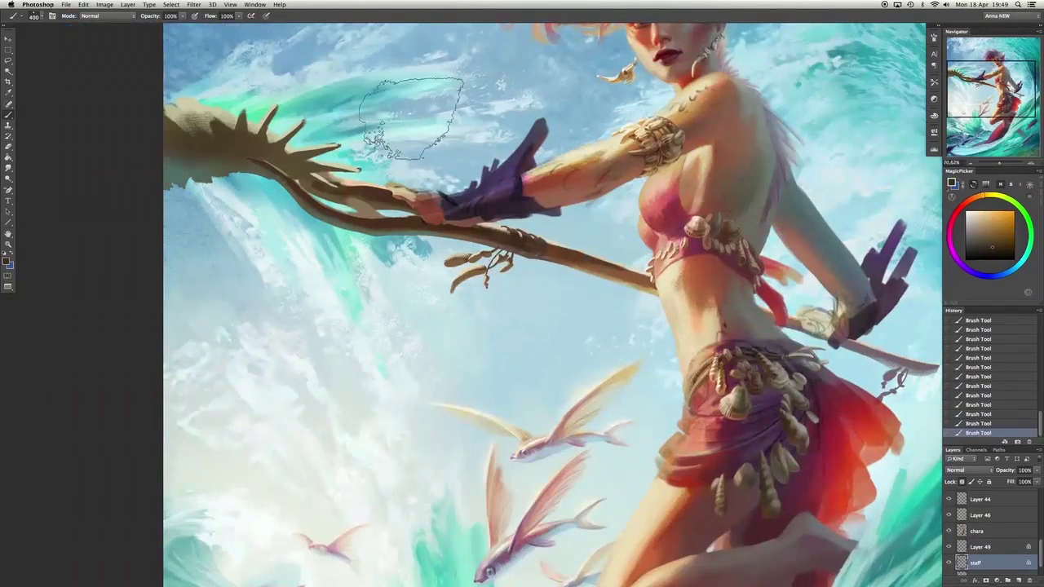
pyautogui.press('super+shift+z')
pyautogui.press('super+alt+z')
pyautogui.press('super+shift+z')
pyautogui.press('super+alt+z')
pyautogui.press('super+shift+z')
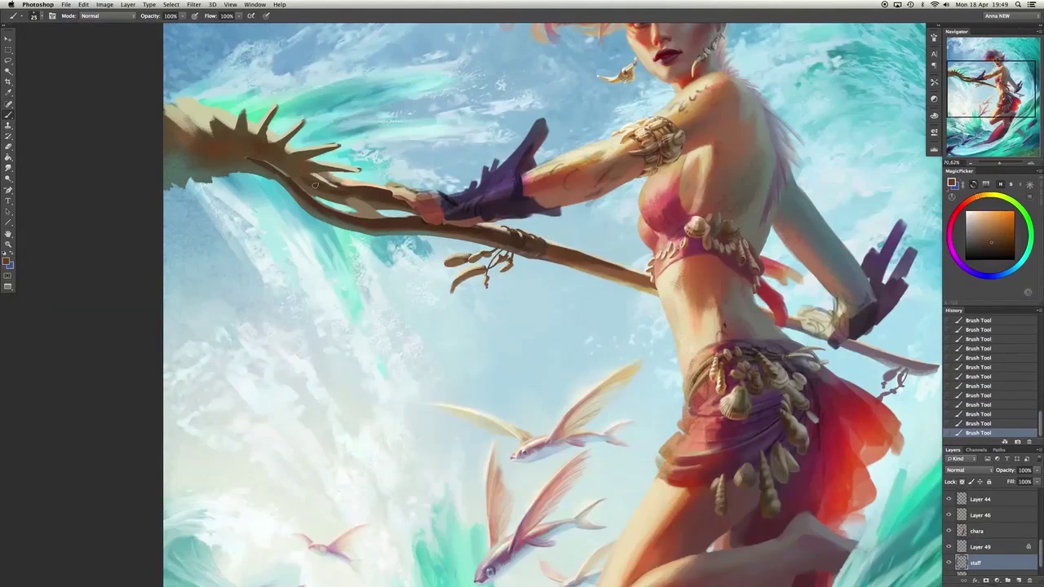
# Try a pale yellow-white stroke and cyan at the staff's left end, then undo them.
pyautogui.keyDown('alt'); pyautogui.click(355, 165); pyautogui.keyUp('alt')
pyautogui.press(']')
pyautogui.press(']')
pyautogui.press(']')
pyautogui.press(']')
pyautogui.press(']')
pyautogui.press(']')
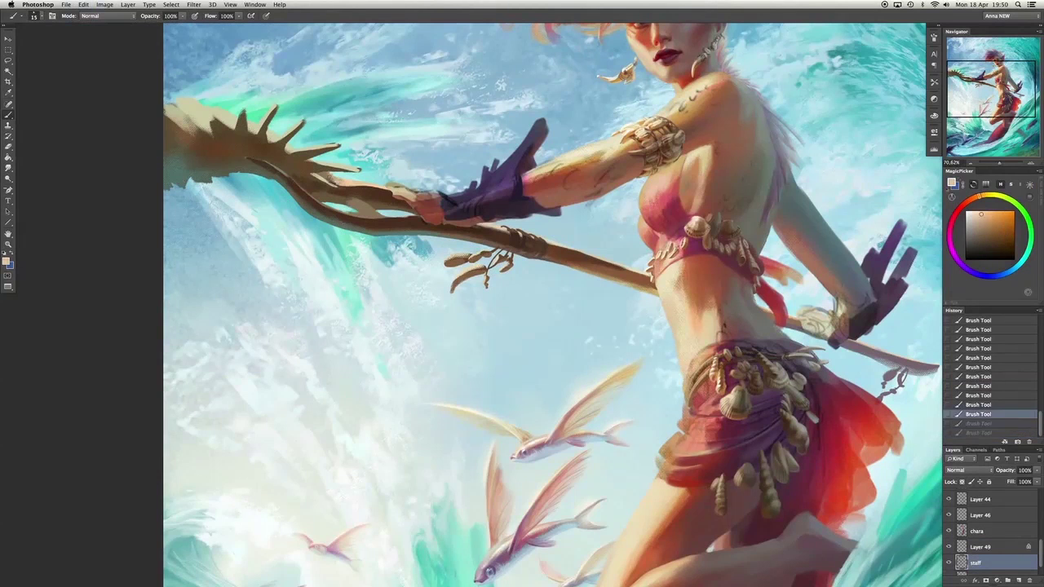
pyautogui.keyDown('alt'); pyautogui.click(272, 102); pyautogui.keyUp('alt')
pyautogui.press('super+alt+z')
pyautogui.moveTo(275, 103); pyautogui.dragTo(304, 124)
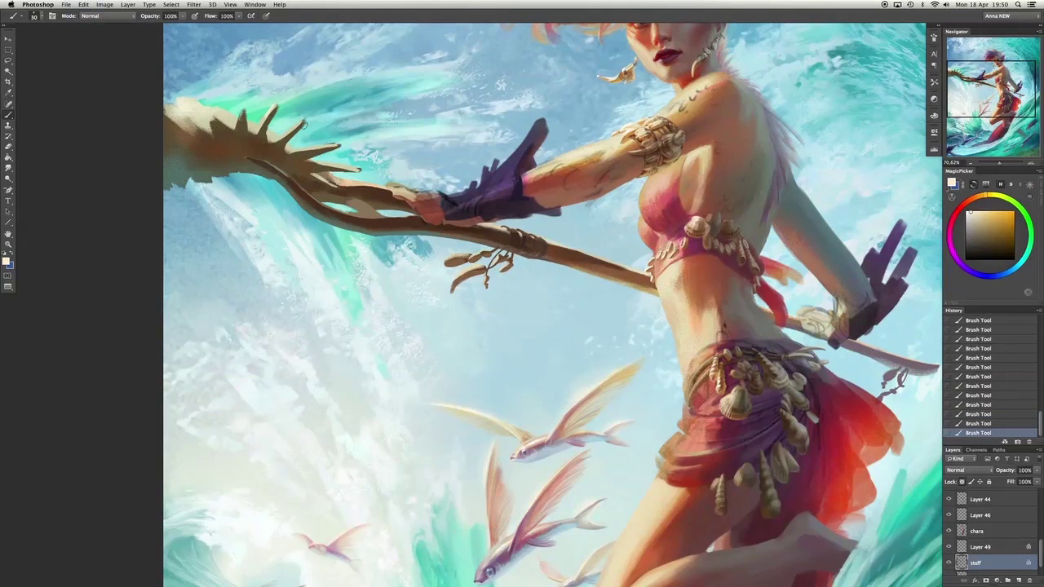
pyautogui.keyDown('alt'); pyautogui.click(265, 129); pyautogui.keyUp('alt')
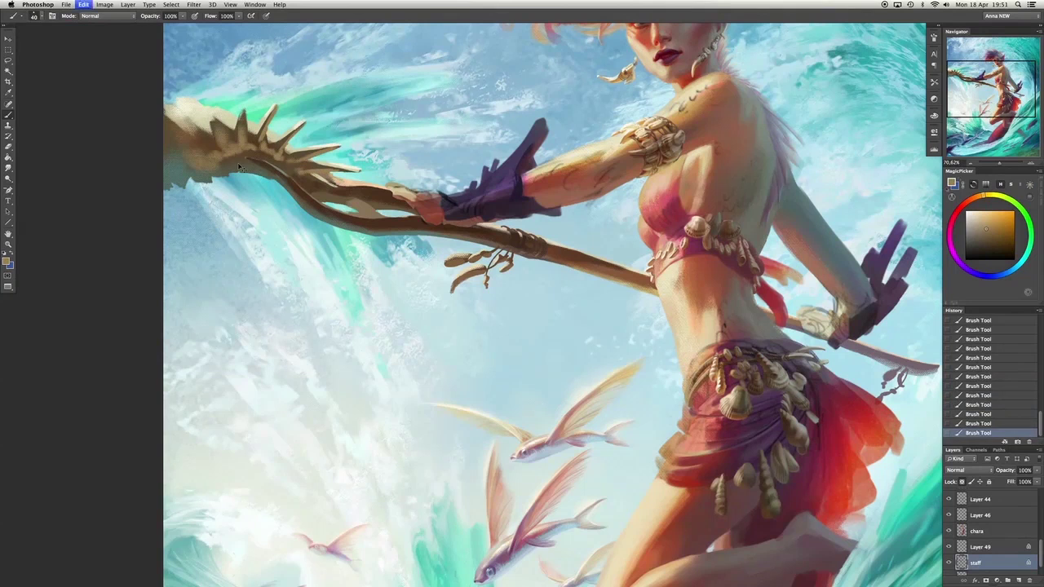
pyautogui.press('super+alt+z')
pyautogui.press('super+alt+z')
pyautogui.keyDown('alt'); pyautogui.click(237, 190); pyautogui.keyUp('alt')
pyautogui.moveTo(233, 192); pyautogui.dragTo(277, 183)
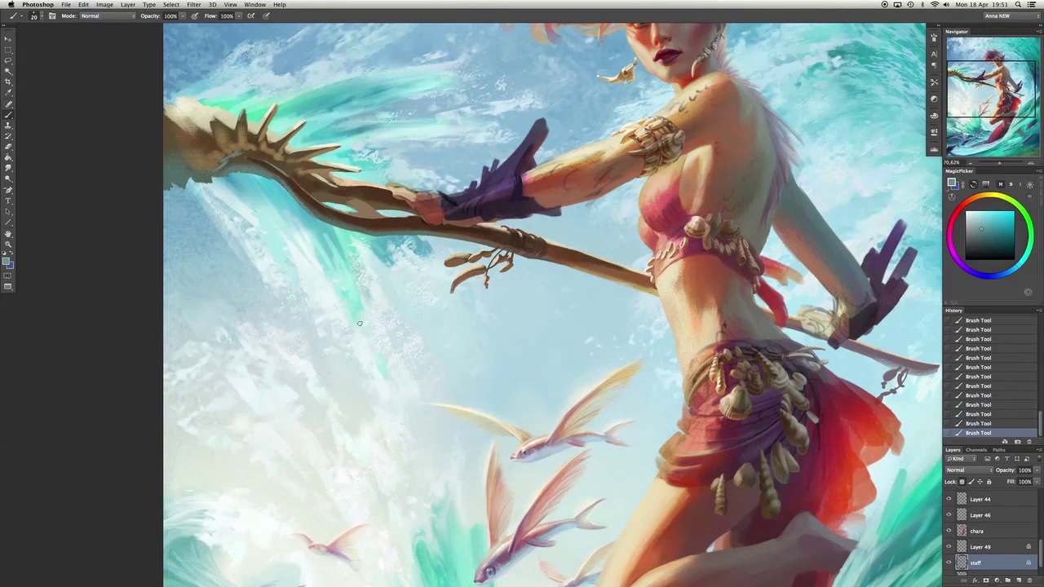
pyautogui.press('super+alt+z')
pyautogui.press('super+alt+z')
pyautogui.press('super+alt+z')
# Paint new orange strokes on the staff and resample its colour at brush size 50.
pyautogui.scroll(-1, 987, 530)
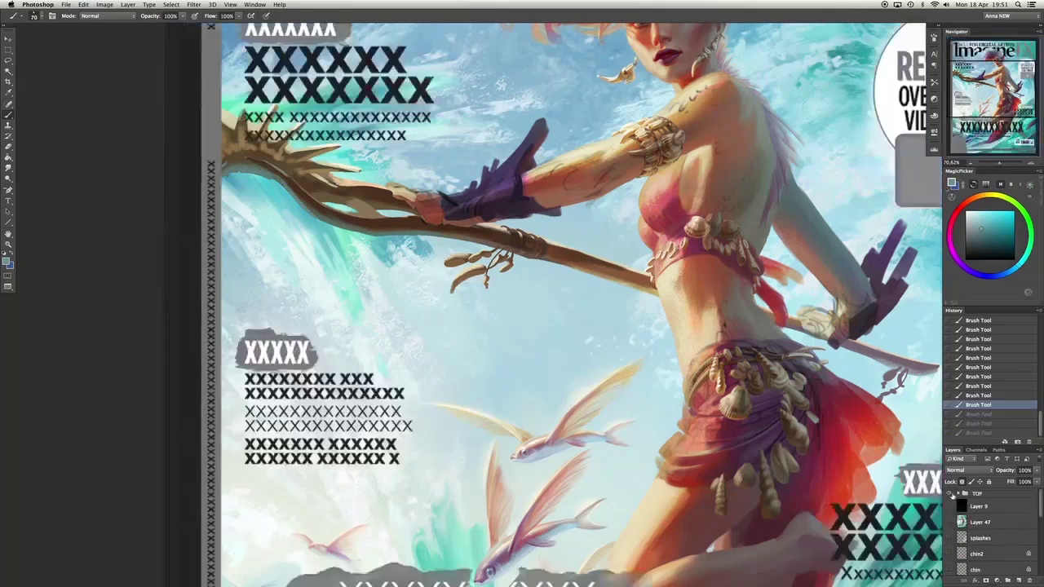
pyautogui.hscroll(3, 522, 302)
pyautogui.keyDown('alt'); pyautogui.click(716, 319); pyautogui.keyUp('alt')
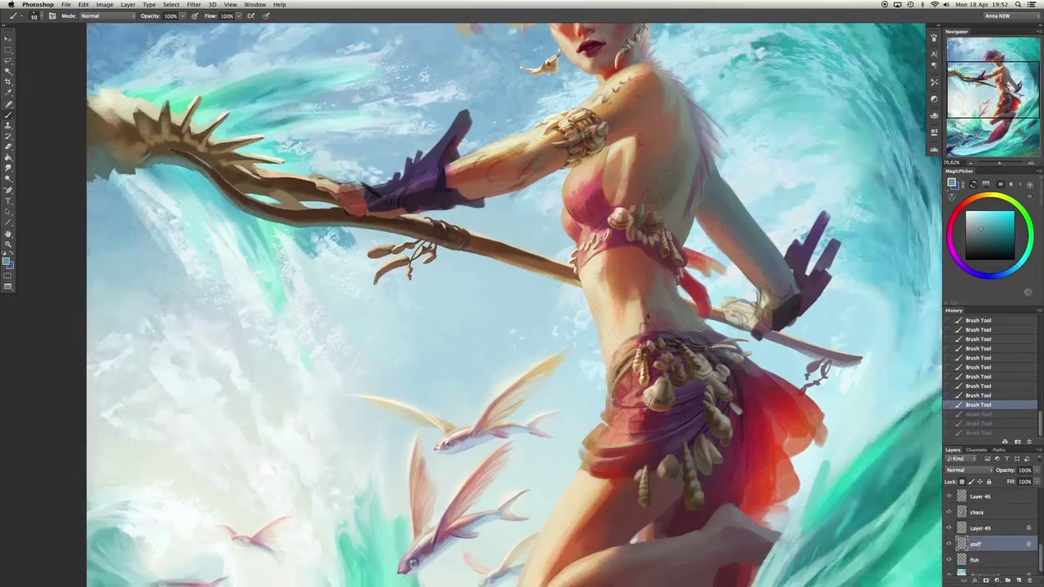
pyautogui.moveTo(701, 310); pyautogui.dragTo(726, 327)
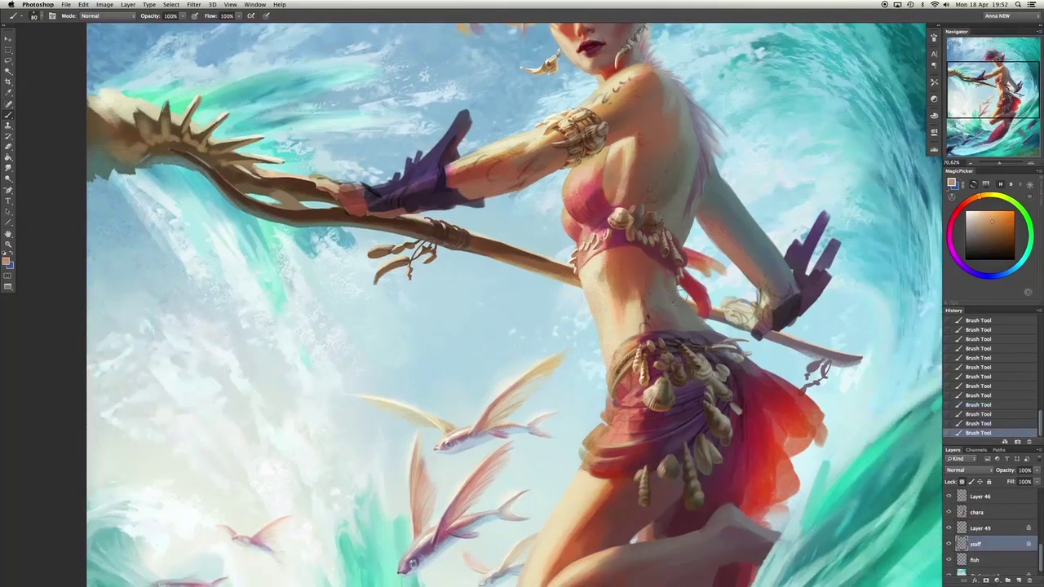
pyautogui.keyDown('alt'); pyautogui.click(483, 245); pyautogui.keyUp('alt')
pyautogui.press('[')
pyautogui.press('[')
pyautogui.press('[')
pyautogui.press('[')
pyautogui.press('[')
pyautogui.press('[')
pyautogui.press('[')
pyautogui.press('[')
pyautogui.press('[')
pyautogui.press('[')
pyautogui.press('[')
pyautogui.press('[')
pyautogui.press(']')
pyautogui.press(']')
pyautogui.press(']')
pyautogui.press(']')
pyautogui.press(']')
pyautogui.press(']')
pyautogui.press(']')
# Compare lighter and greyer shades on the staff by toggling the last stroke.
pyautogui.hotkey('ctrl', 'z')
pyautogui.click(974, 224)
pyautogui.press(']')
pyautogui.press(']')
pyautogui.press(']')
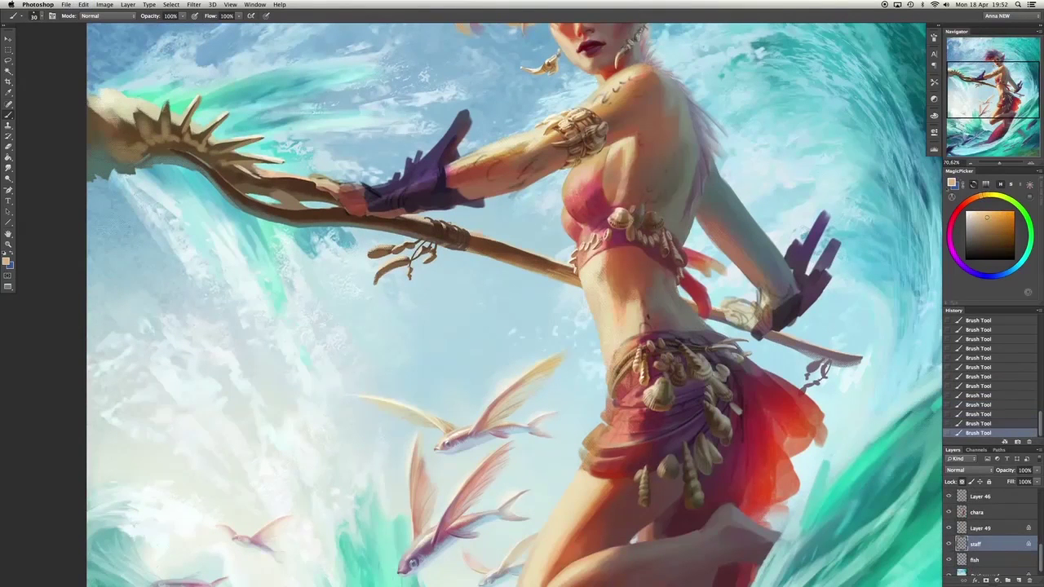
pyautogui.hotkey('ctrl', 'z')
pyautogui.hotkey('ctrl', 'z')
pyautogui.hotkey('ctrl', 'z')
pyautogui.hotkey('ctrl', 'z')
pyautogui.hotkey('ctrl', 'z')
pyautogui.hotkey('ctrl', 'z')
pyautogui.keyDown('alt'); pyautogui.click(237, 171); pyautogui.keyUp('alt')
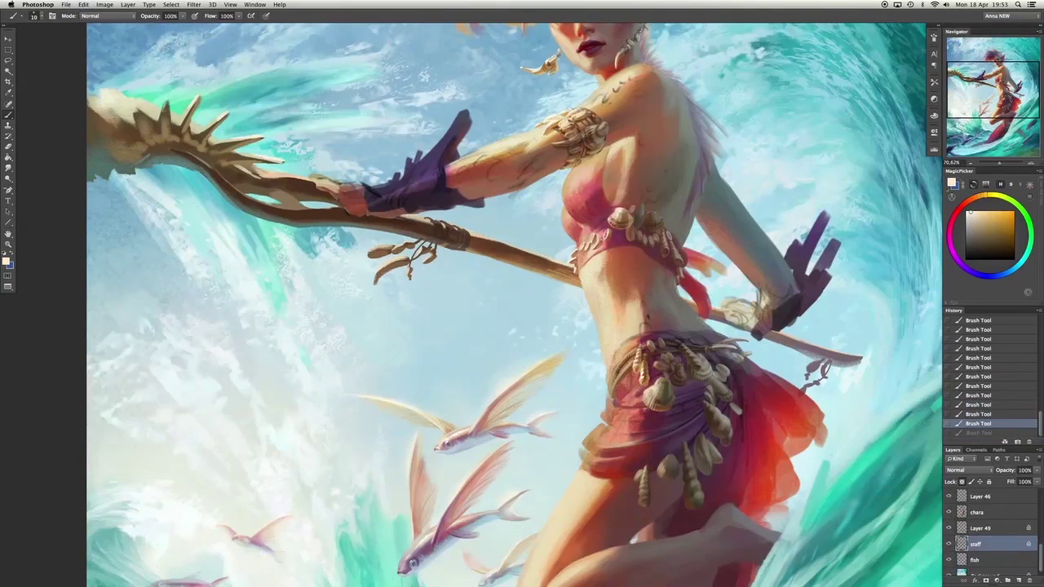
pyautogui.hotkey('ctrl', 'z')
pyautogui.hotkey('ctrl', 'z')
pyautogui.hotkey('ctrl', 'z')
pyautogui.hotkey('ctrl', 'z')
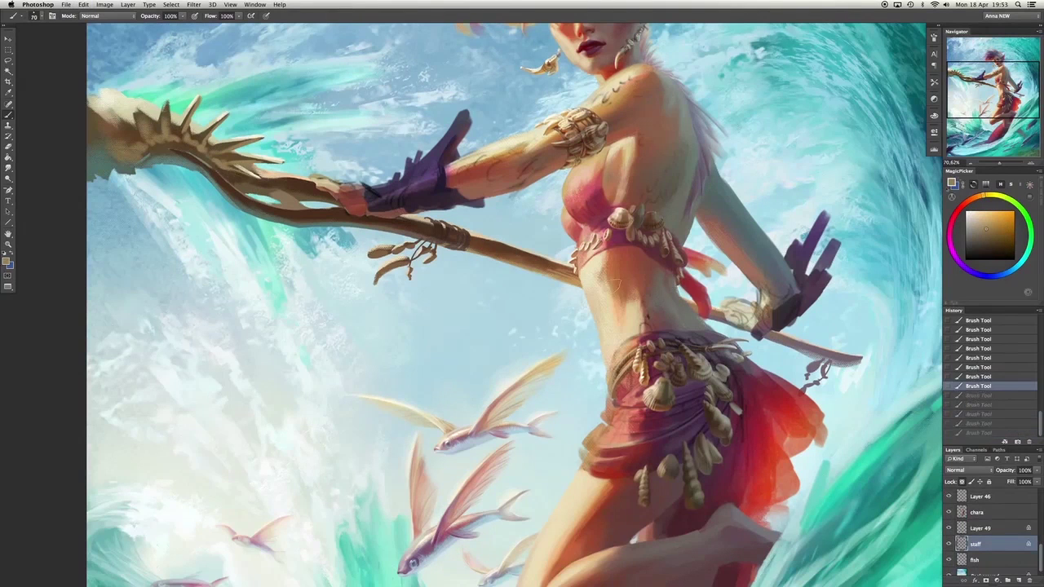
# Test green and orange-red strokes at brush size 125, then resample the staff's orange-brown.
pyautogui.keyDown('alt'); pyautogui.click(808, 346); pyautogui.keyUp('alt')
pyautogui.press(']')
pyautogui.press(']')
pyautogui.press(']')
pyautogui.press(']')
pyautogui.press(']')
pyautogui.press(']')
pyautogui.press(']')
pyautogui.press(']')
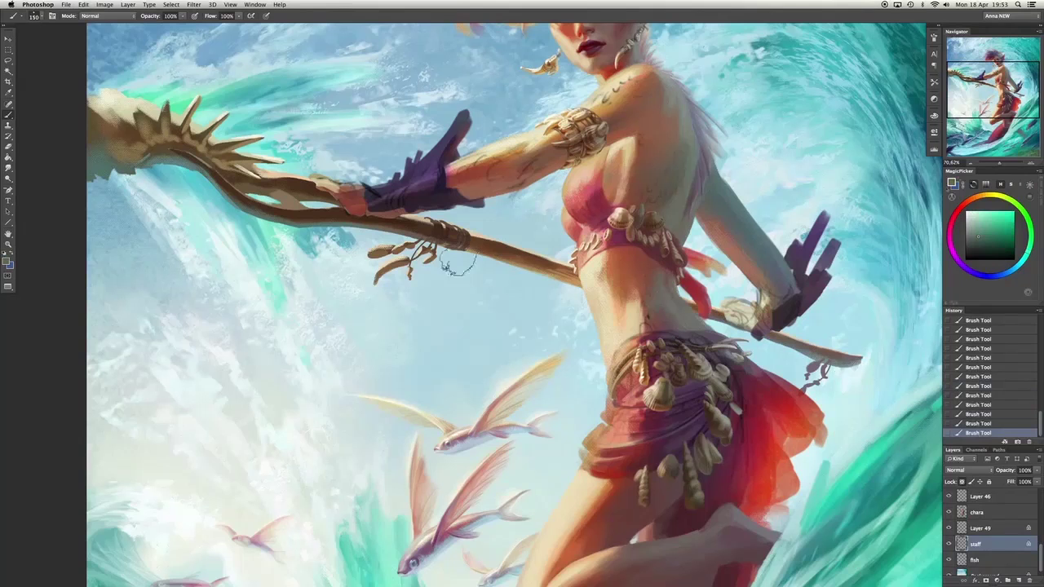
pyautogui.hotkey('ctrl', 'z')
pyautogui.hotkey('ctrl', 'z')
pyautogui.keyDown('alt'); pyautogui.click(514, 273); pyautogui.keyUp('alt')
pyautogui.hotkey('ctrl', 'z')
pyautogui.hotkey('ctrl', 'z')
pyautogui.press('[')
pyautogui.press('[')
pyautogui.press('[')
pyautogui.press('[')
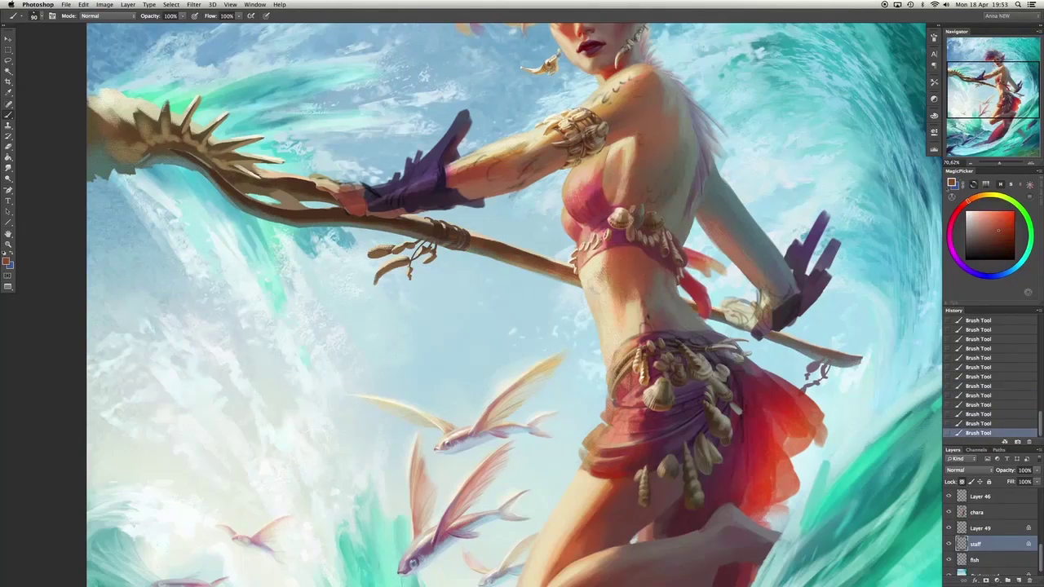
pyautogui.hotkey('ctrl', 'z')
pyautogui.keyDown('alt'); pyautogui.click(320, 204); pyautogui.keyUp('alt')
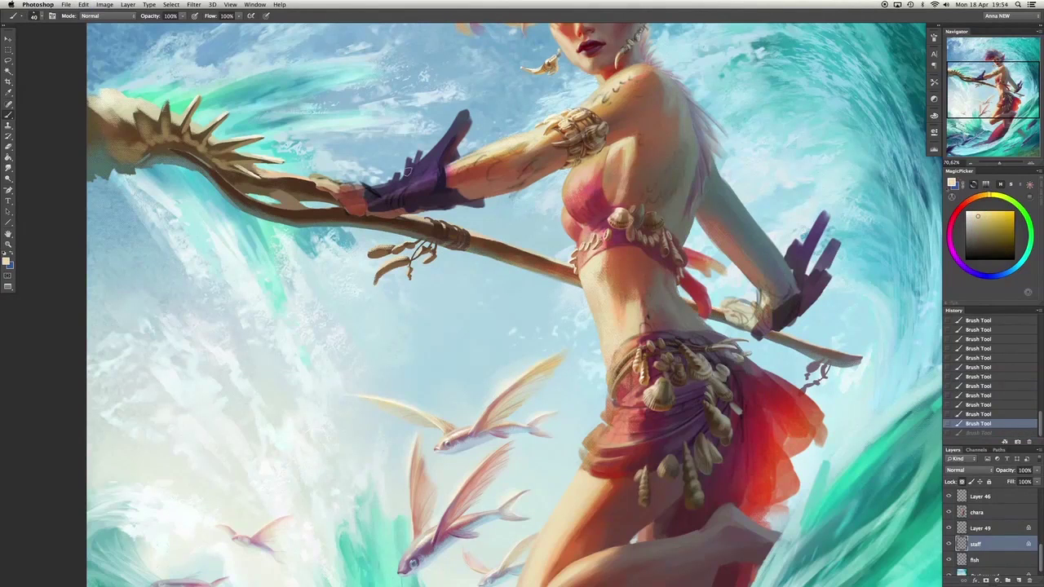
pyautogui.hotkey('ctrl', 'z')
pyautogui.press('[')
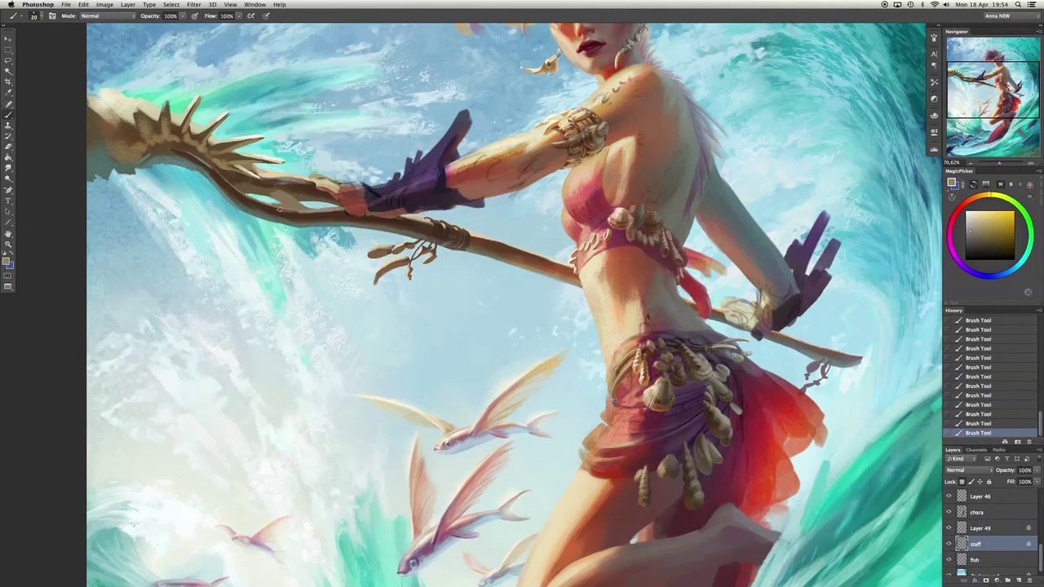
pyautogui.keyDown('alt'); pyautogui.click(326, 205); pyautogui.keyUp('alt')
# Paint fine light peach strokes along the staff shaft near the gloved hand.
pyautogui.hotkey('ctrl', 'alt', 'z')
pyautogui.hotkey('ctrl', 'alt', 'z')
pyautogui.press('[')
pyautogui.press('[')
pyautogui.moveTo(416, 225); pyautogui.dragTo(530, 256)
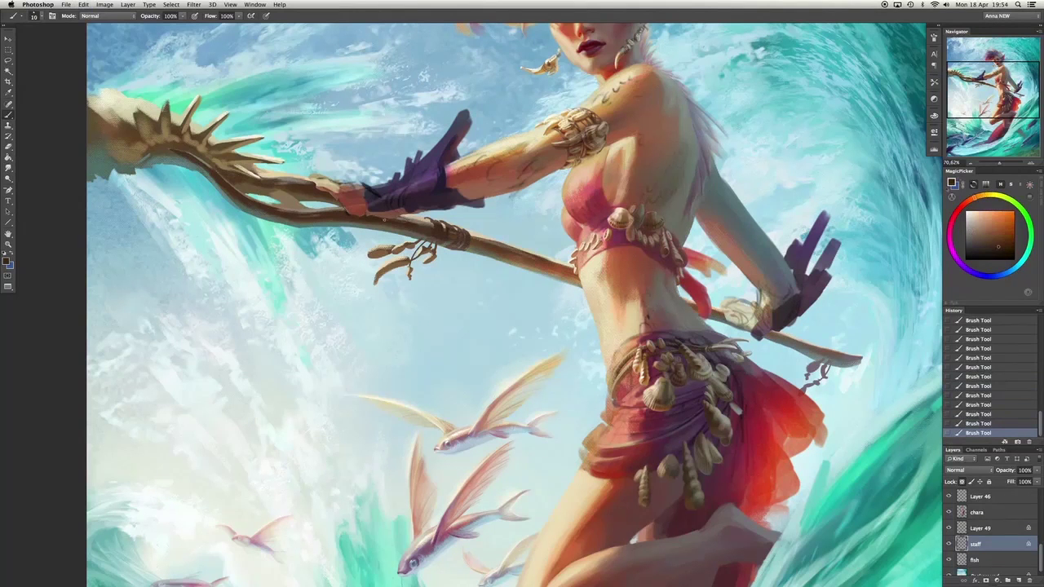
pyautogui.keyDown('alt'); pyautogui.click(394, 221); pyautogui.keyUp('alt')
pyautogui.keyDown('alt'); pyautogui.click(261, 176); pyautogui.keyUp('alt')
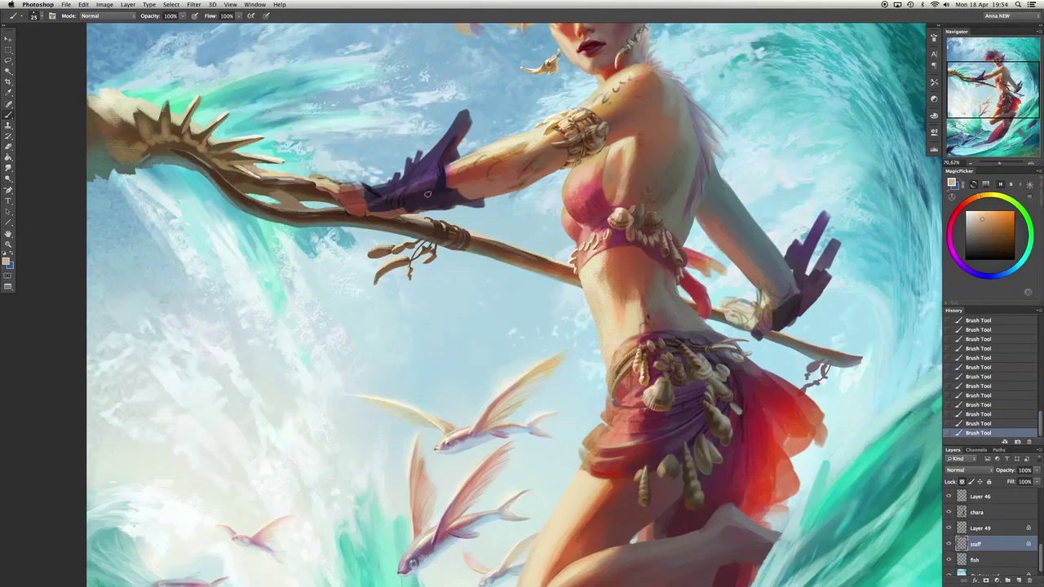
pyautogui.keyDown('alt'); pyautogui.click(897, 227); pyautogui.keyUp('alt')
pyautogui.hotkey('ctrl', 'z')
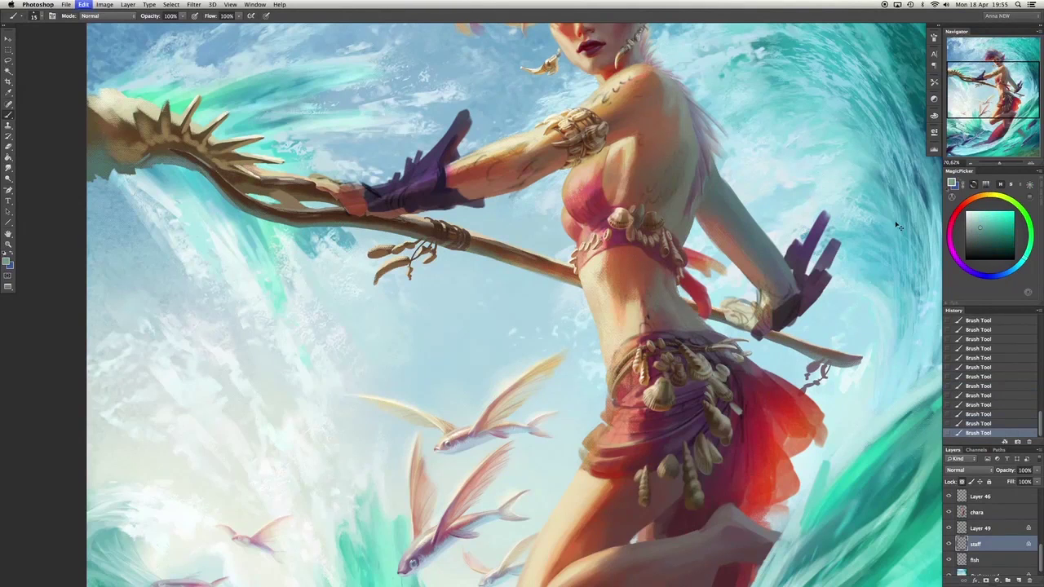
pyautogui.hotkey('ctrl', 'z')
pyautogui.moveTo(242, 193); pyautogui.dragTo(303, 198)
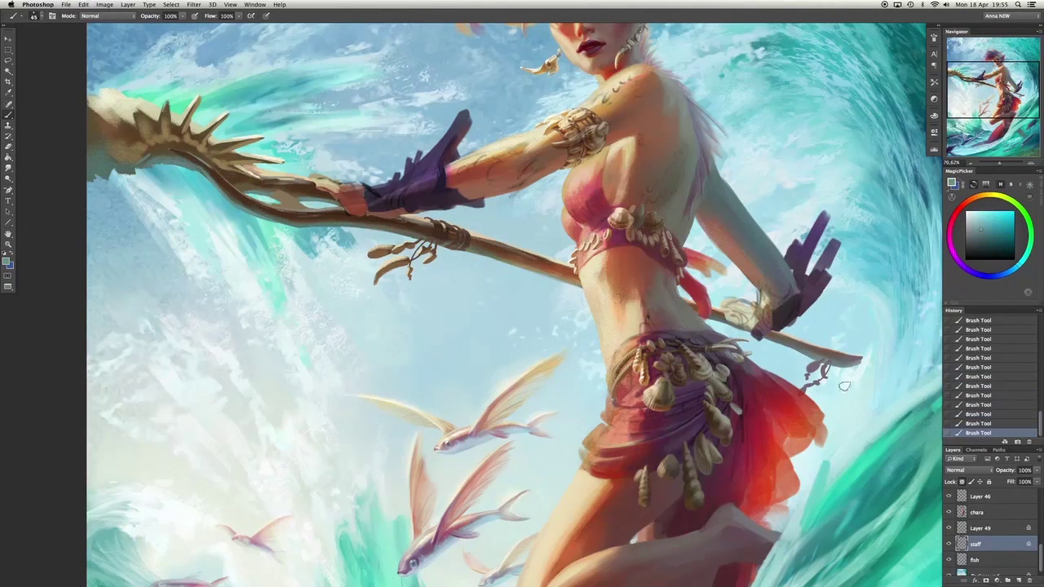
pyautogui.keyDown('alt'); pyautogui.click(857, 356); pyautogui.keyUp('alt')
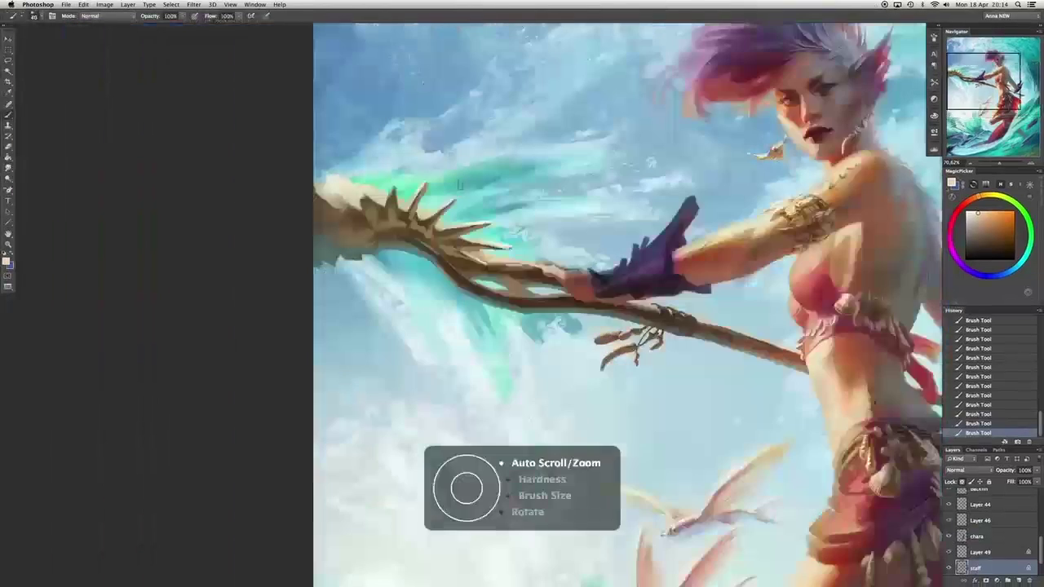
# Paint a reddish then purple-brown shading band under the spikes, with a light tan highlight along it.
pyautogui.scroll(5, 459, 186)
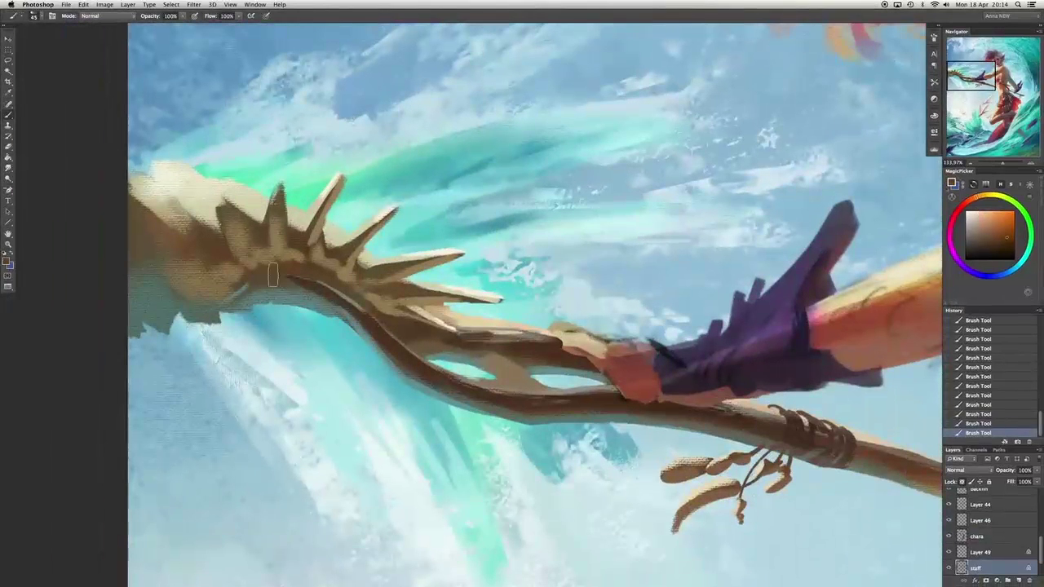
pyautogui.click(974, 236)
pyautogui.moveTo(245, 281); pyautogui.dragTo(335, 286)
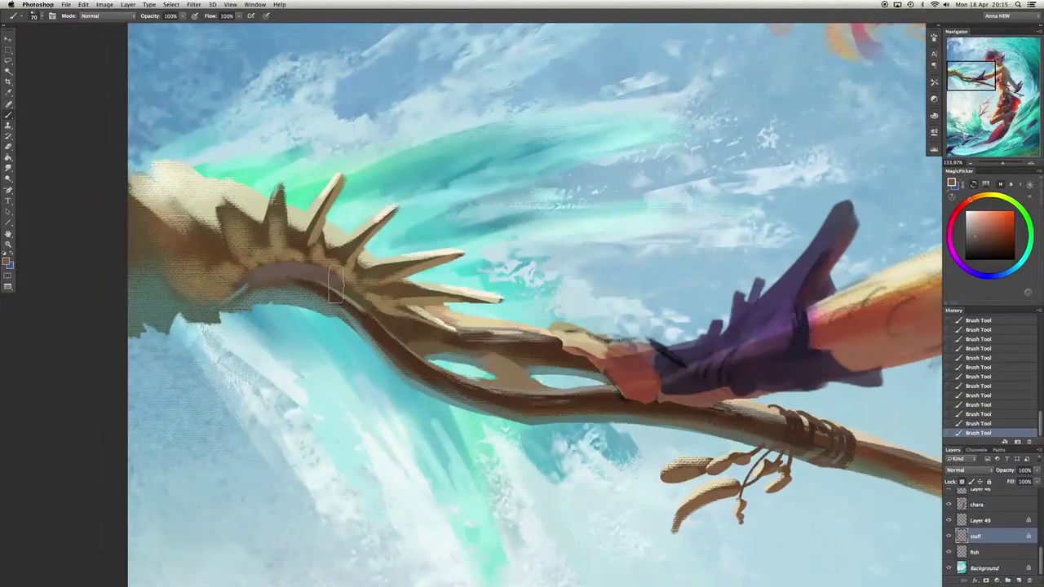
pyautogui.moveTo(244, 282)
pyautogui.mouseDown()
pyautogui.moveTo(322, 290)
pyautogui.moveTo(270, 294)
pyautogui.moveTo(318, 290)
pyautogui.mouseUp()
pyautogui.click(999, 237)
pyautogui.moveTo(253, 281)
pyautogui.mouseDown()
pyautogui.moveTo(326, 278)
pyautogui.moveTo(322, 290)
pyautogui.mouseUp()
pyautogui.click(989, 229)
pyautogui.moveTo(271, 264); pyautogui.dragTo(321, 266)
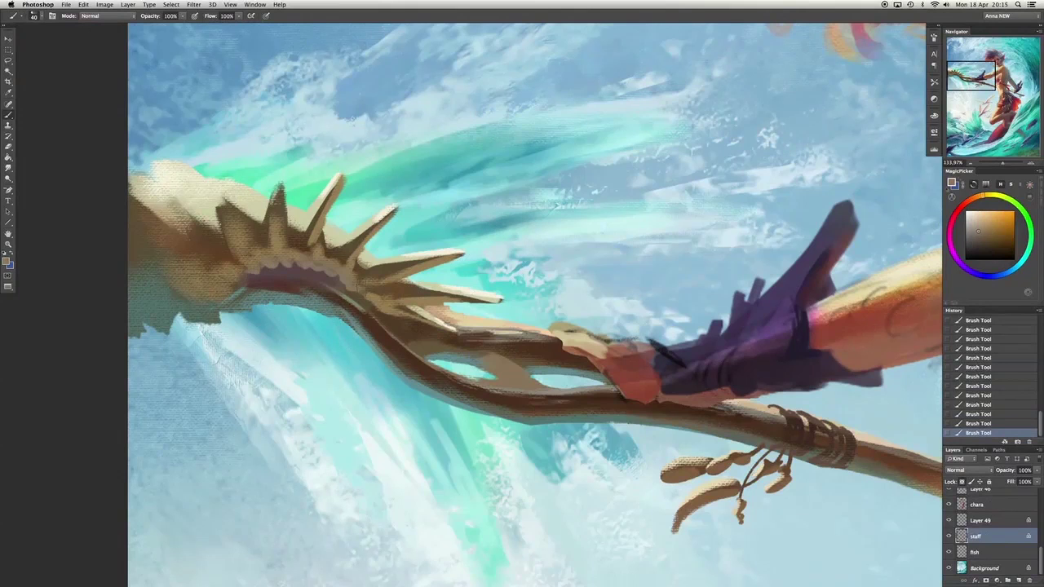
# Sample tan from the staff's lower tail and repaint the tail's lower left in tan.
pyautogui.keyDown('alt'); pyautogui.click(321, 277); pyautogui.keyUp('alt')
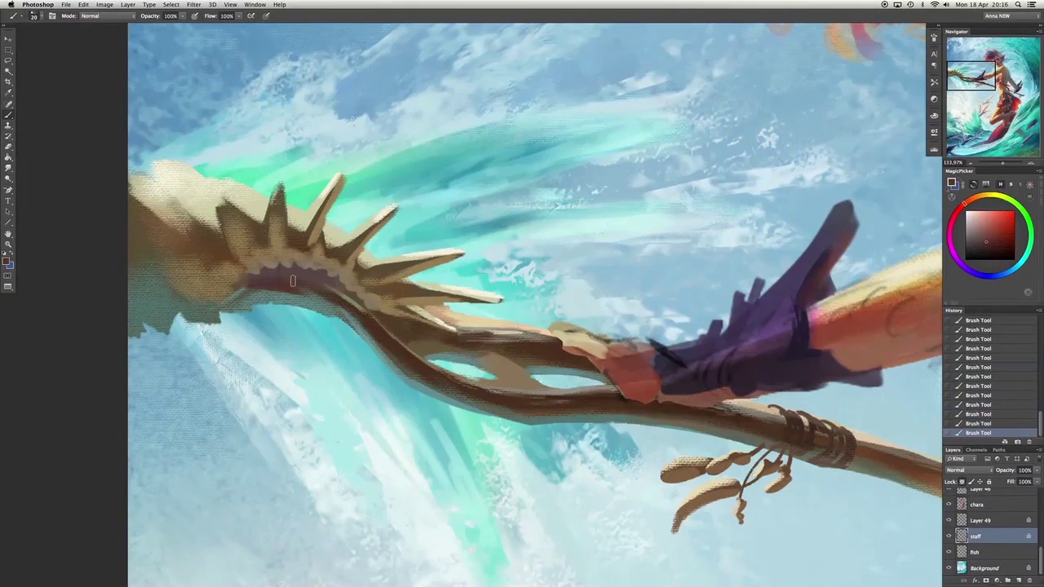
pyautogui.press('x')
pyautogui.press('[')
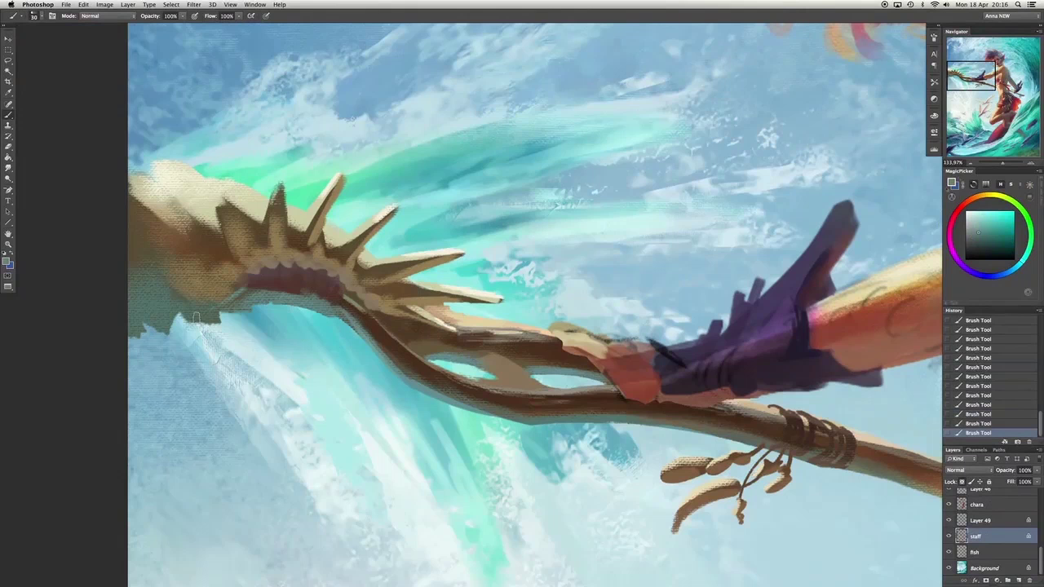
pyautogui.keyDown('alt'); pyautogui.click(254, 299); pyautogui.keyUp('alt')
pyautogui.press(']')
pyautogui.press(']')
pyautogui.press(']')
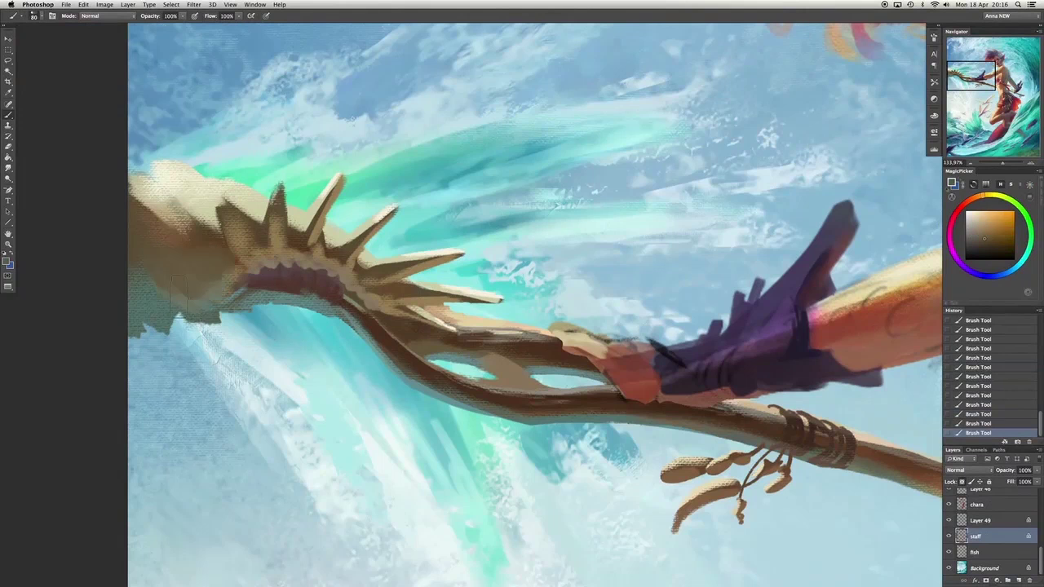
pyautogui.moveTo(184, 285); pyautogui.dragTo(203, 243)
# Touch up the spike tips with a smaller brush and lighten the upper-right spike's tip.
pyautogui.press('[')
pyautogui.press('[')
pyautogui.press('[')
pyautogui.press('[')
pyautogui.moveTo(278, 193); pyautogui.dragTo(275, 167)
pyautogui.moveTo(342, 245); pyautogui.dragTo(341, 232)
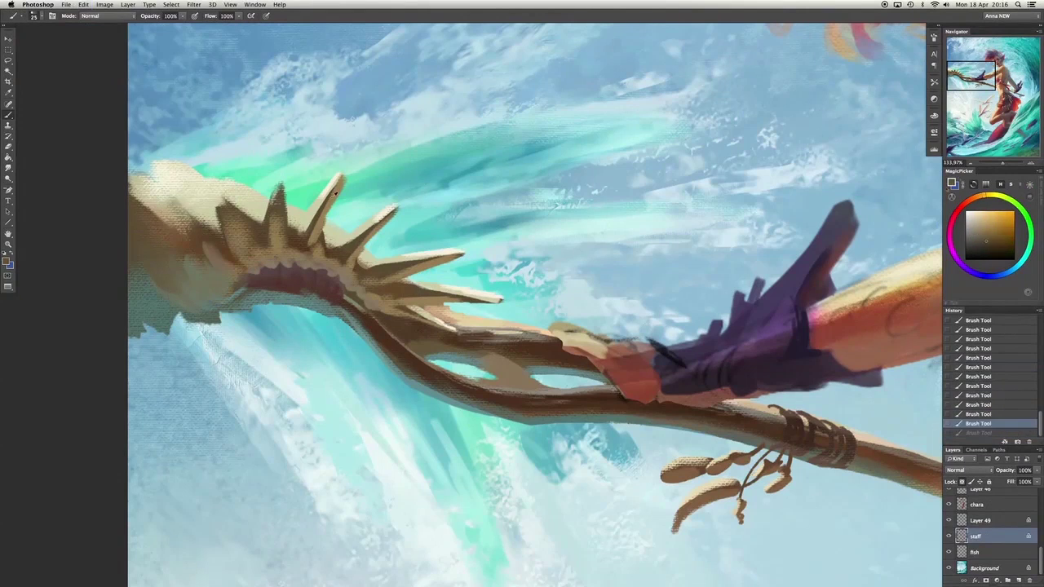
pyautogui.moveTo(343, 186); pyautogui.dragTo(348, 170)
pyautogui.keyDown('alt'); pyautogui.click(341, 177); pyautogui.keyUp('alt')
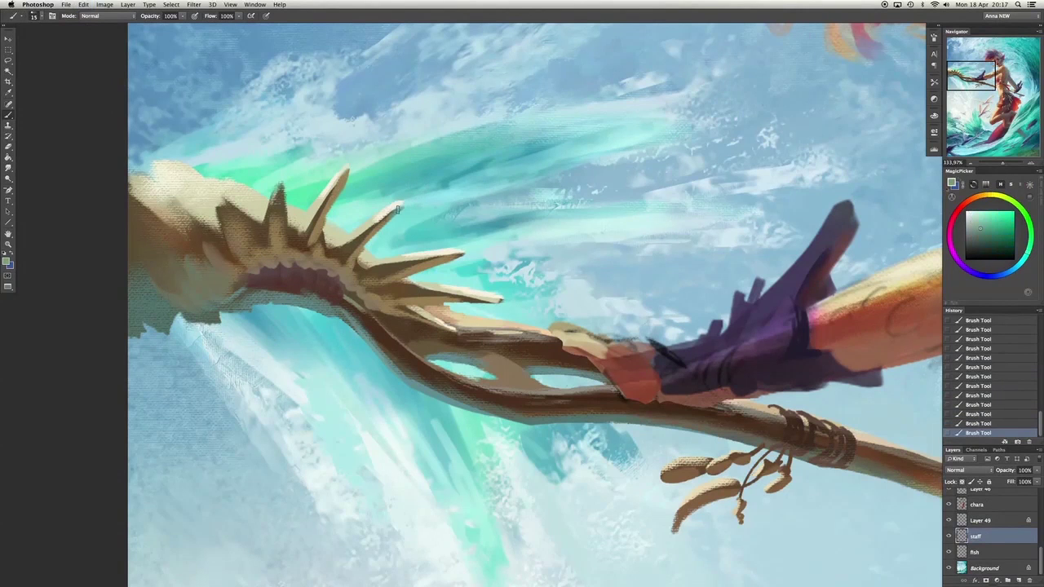
pyautogui.moveTo(384, 213); pyautogui.dragTo(399, 204)
# Shade the spikes with reddish-brown strokes, undoing a cream stroke along the way.
pyautogui.press('[')
pyautogui.press('[')
pyautogui.keyDown('alt'); pyautogui.click(481, 298); pyautogui.keyUp('alt')
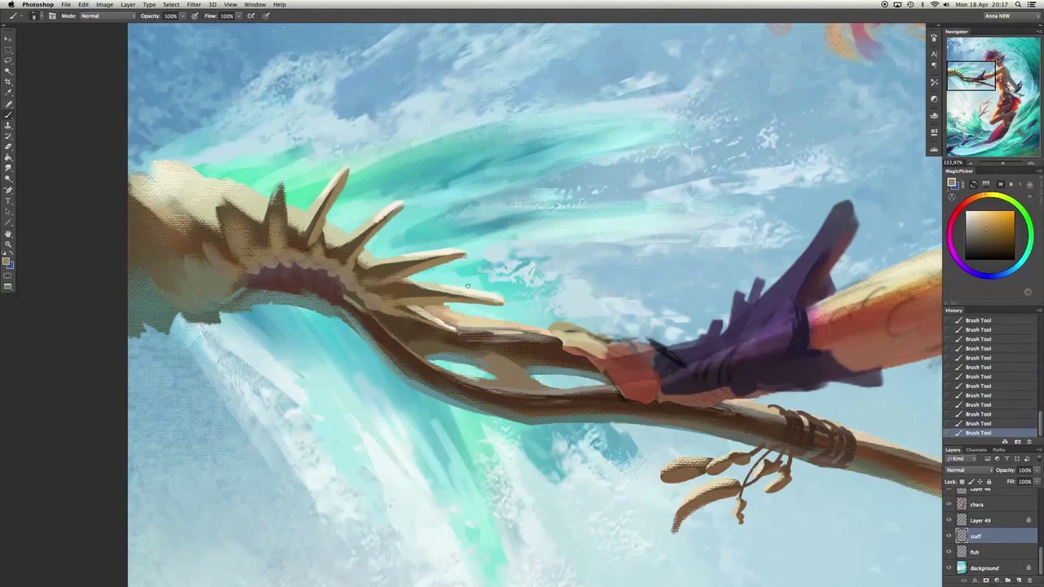
pyautogui.keyDown('alt'); pyautogui.click(373, 236); pyautogui.keyUp('alt')
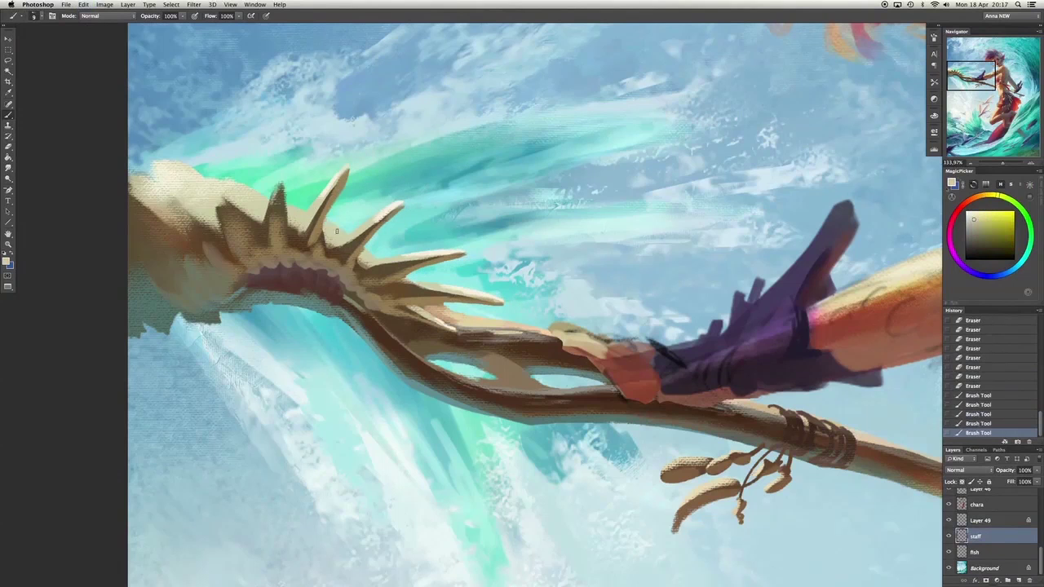
pyautogui.press(']')
pyautogui.press(']')
pyautogui.press(']')
pyautogui.press(']')
pyautogui.hotkey('ctrl', 'z')
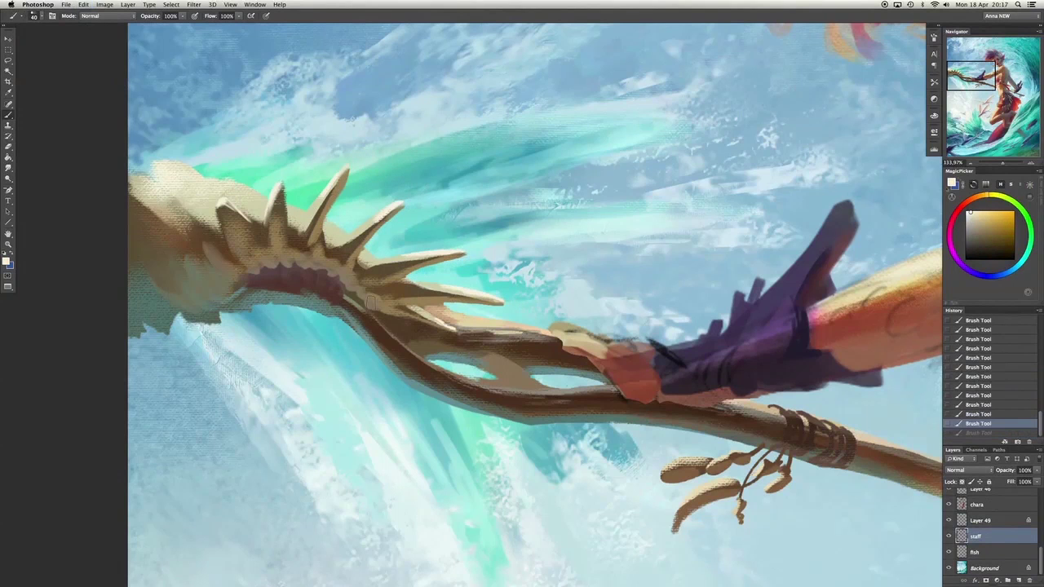
pyautogui.click(990, 236)
pyautogui.moveTo(369, 243); pyautogui.dragTo(359, 230)
pyautogui.hotkey('ctrl', 'z')
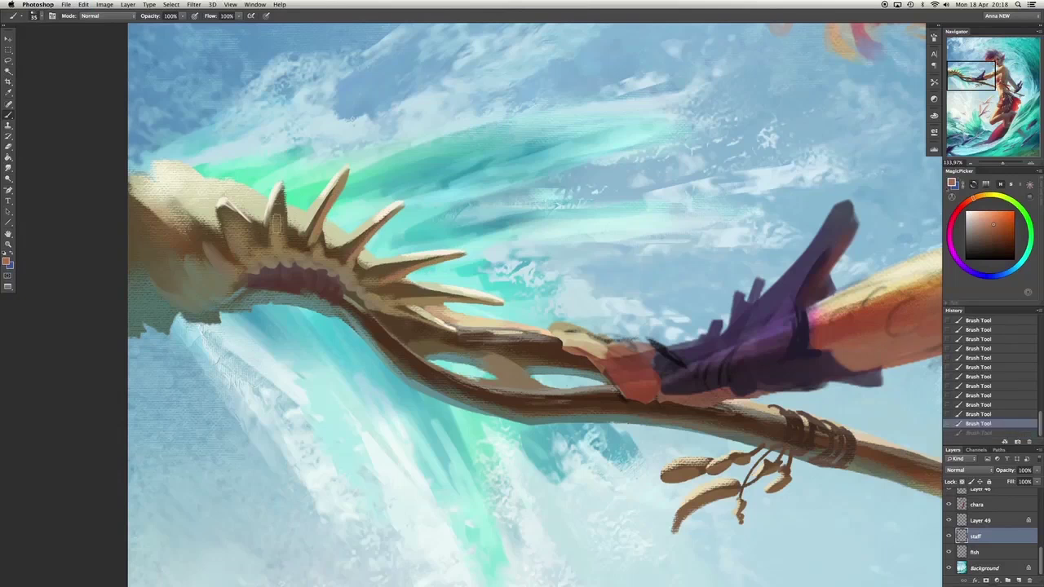
pyautogui.moveTo(285, 233); pyautogui.dragTo(284, 193)
# Try peach, purple-magenta and blue colours on the spikes, undoing and comparing strokes.
pyautogui.click(988, 216)
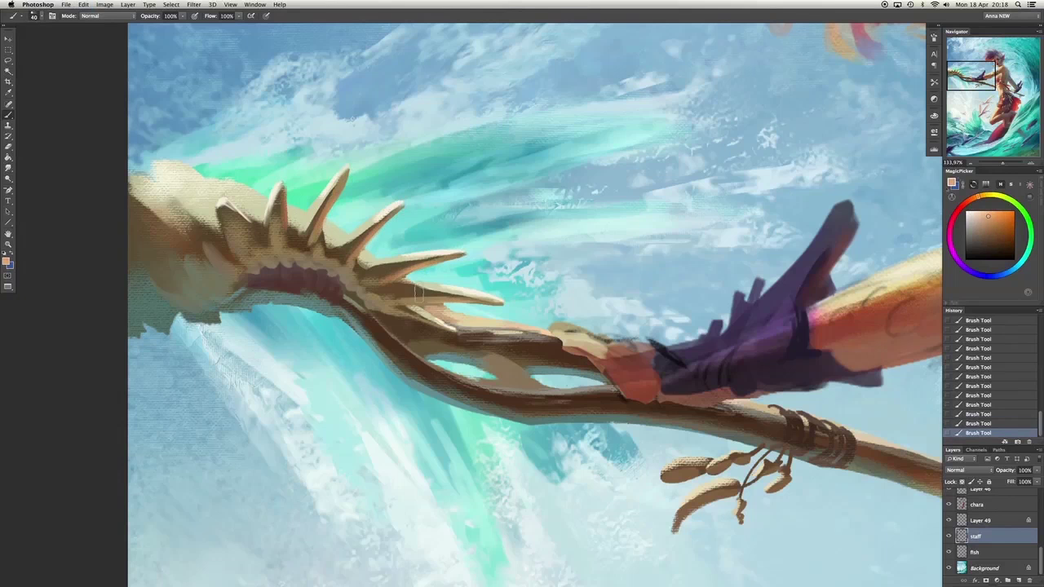
pyautogui.keyDown('alt'); pyautogui.click(867, 226); pyautogui.keyUp('alt')
pyautogui.hotkey('ctrl', 'z')
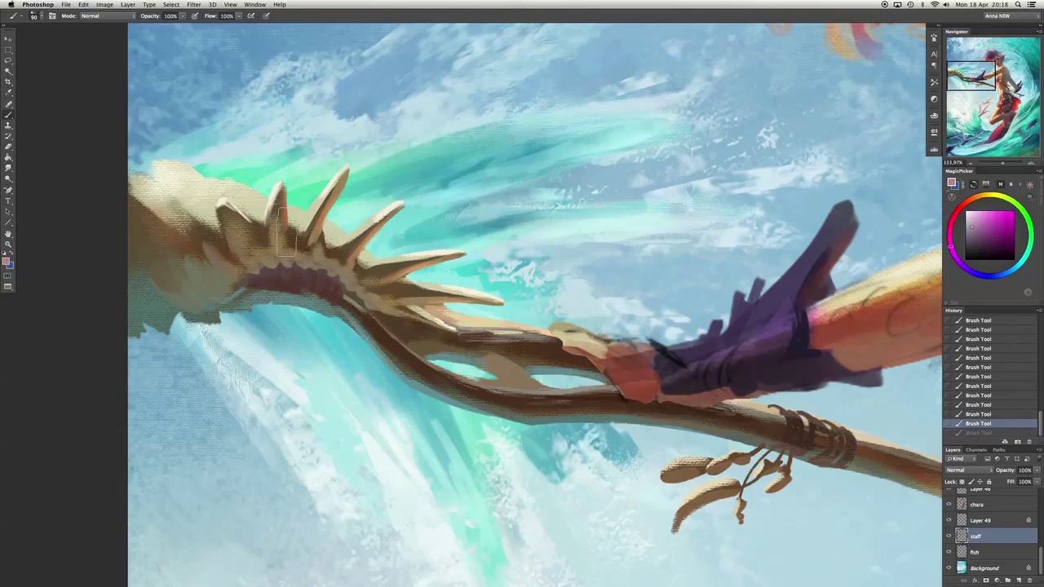
pyautogui.hotkey('ctrl', 'z')
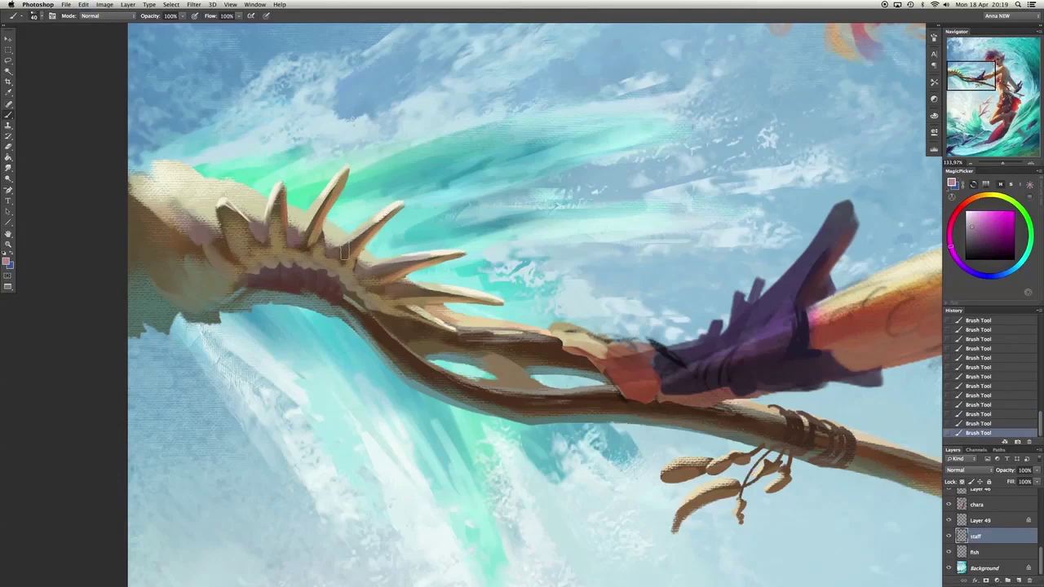
pyautogui.hotkey('ctrl', 'z')
pyautogui.press('x')
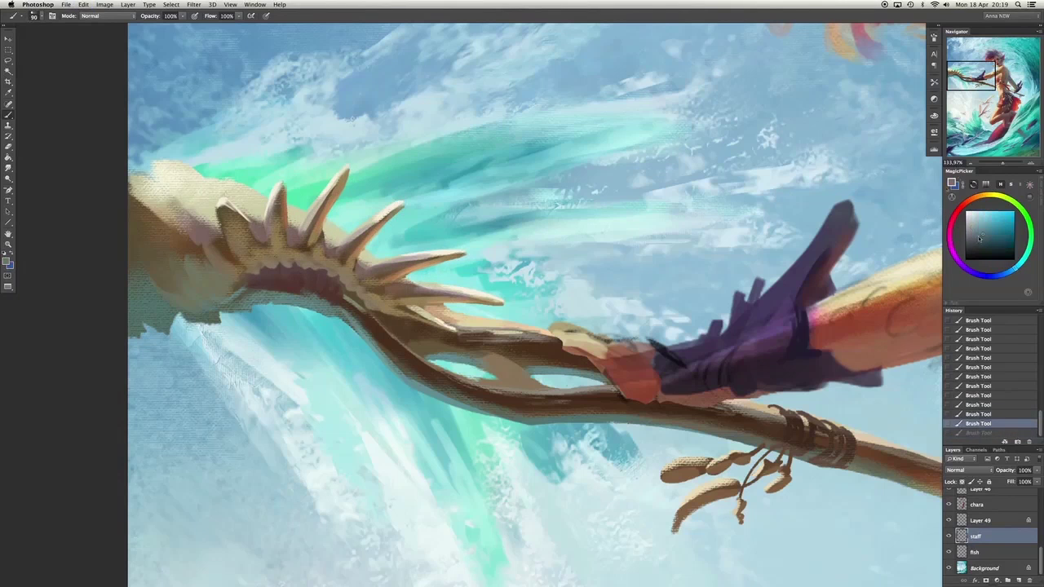
pyautogui.press(']')
pyautogui.press(']')
pyautogui.press(']')
pyautogui.hotkey('ctrl', 'z')
pyautogui.hotkey('ctrl', 'z')
pyautogui.press('[')
pyautogui.press('[')
pyautogui.press('[')
pyautogui.press('[')
pyautogui.press('[')
pyautogui.hotkey('ctrl', 'z')
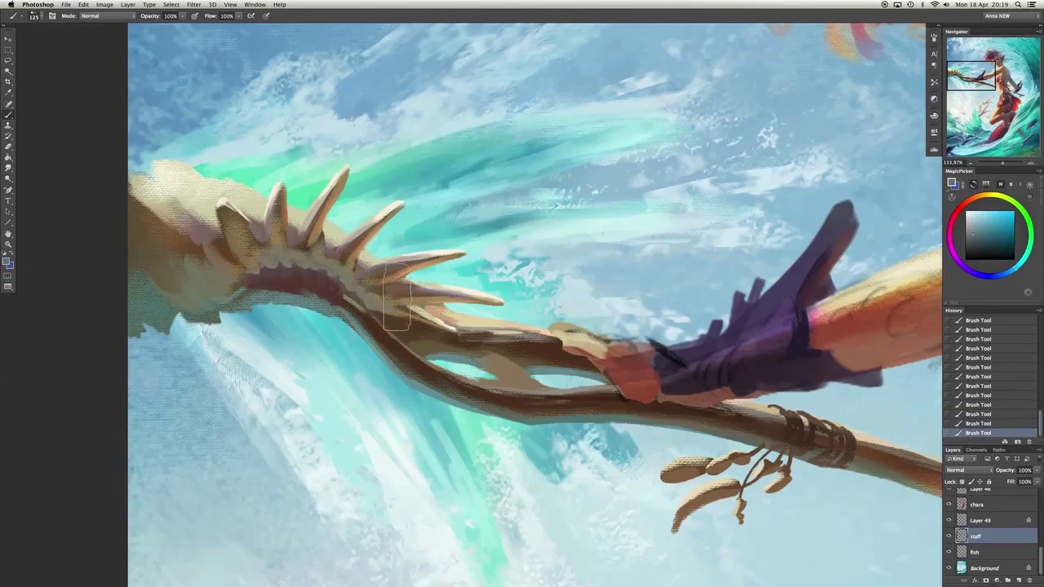
# Sample beige from the staff and step back and forth through recent strokes to compare them.
pyautogui.keyDown('alt'); pyautogui.click(300, 255); pyautogui.keyUp('alt')
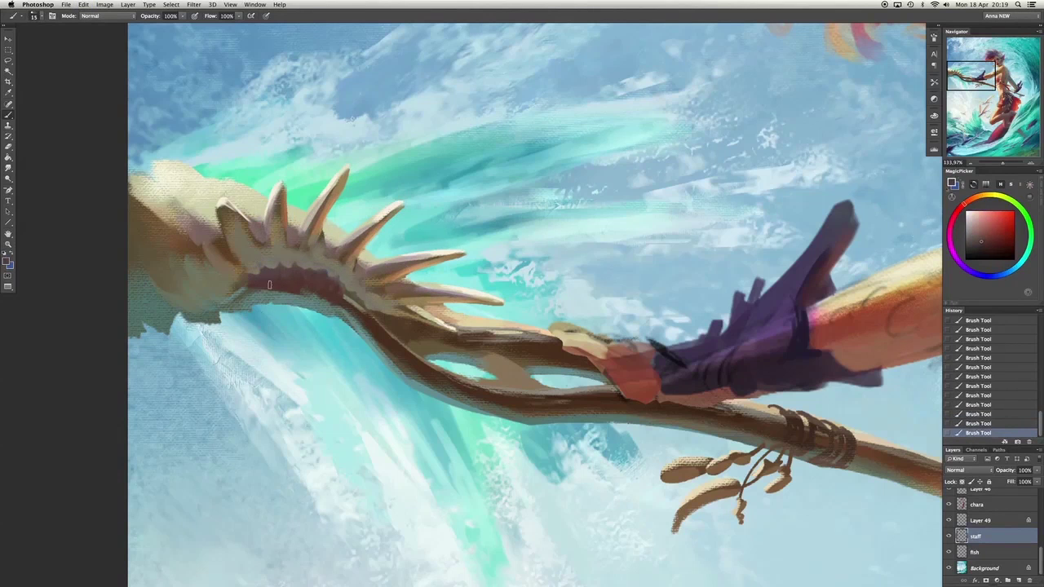
pyautogui.hotkey('ctrl', 'z')
pyautogui.hotkey('ctrl', 'z')
pyautogui.hotkey('ctrl', 'alt', 'z')
pyautogui.hotkey('ctrl', 'alt', 'z')
pyautogui.hotkey('ctrl', 'alt', 'z')
pyautogui.hotkey('ctrl', 'alt', 'z')
pyautogui.hotkey('ctrl', 'alt', 'z')
pyautogui.hotkey('ctrl', 'shift', 'z')
pyautogui.hotkey('ctrl', 'shift', 'z')
pyautogui.hotkey('ctrl', 'shift', 'z')
pyautogui.hotkey('ctrl', 'shift', 'z')
pyautogui.hotkey('ctrl', 'shift', 'z')
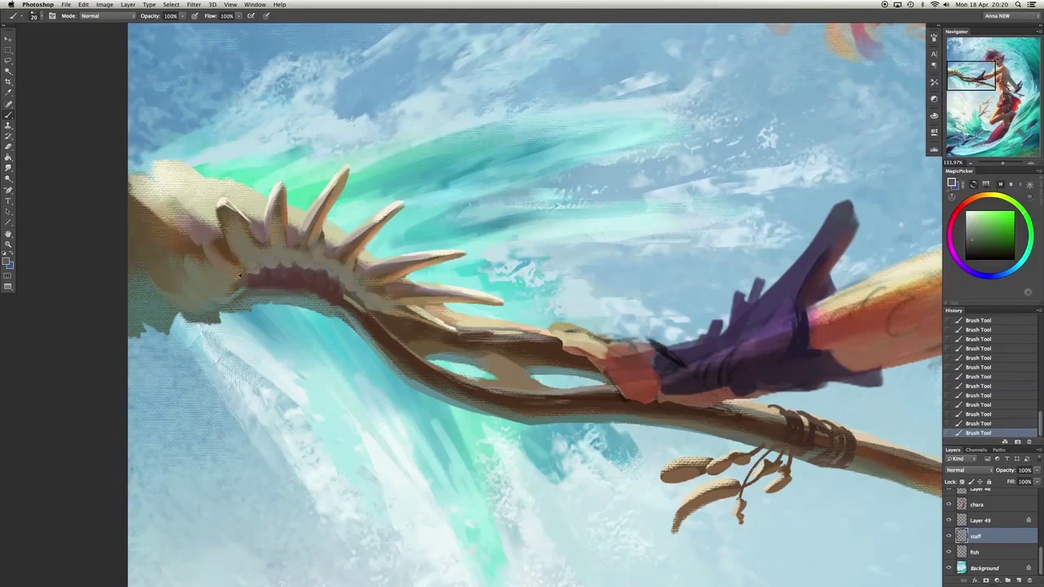
pyautogui.press('[')
pyautogui.hotkey('ctrl', 'z')
pyautogui.hotkey('ctrl', 'z')
pyautogui.hotkey('ctrl', 'z')
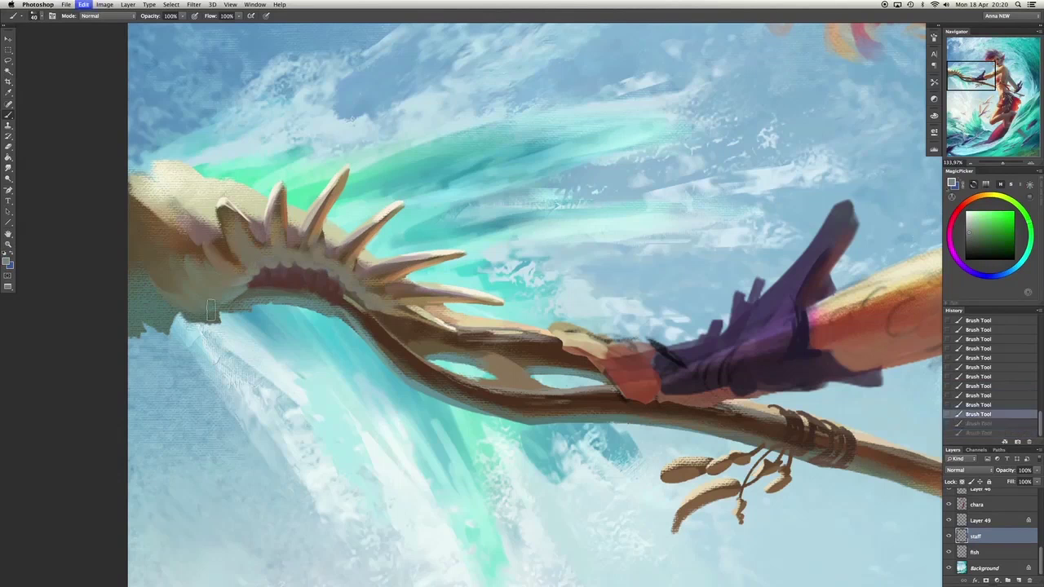
pyautogui.hotkey('ctrl', 'z')
pyautogui.hotkey('ctrl', 'z')
pyautogui.hotkey('ctrl', 'z')
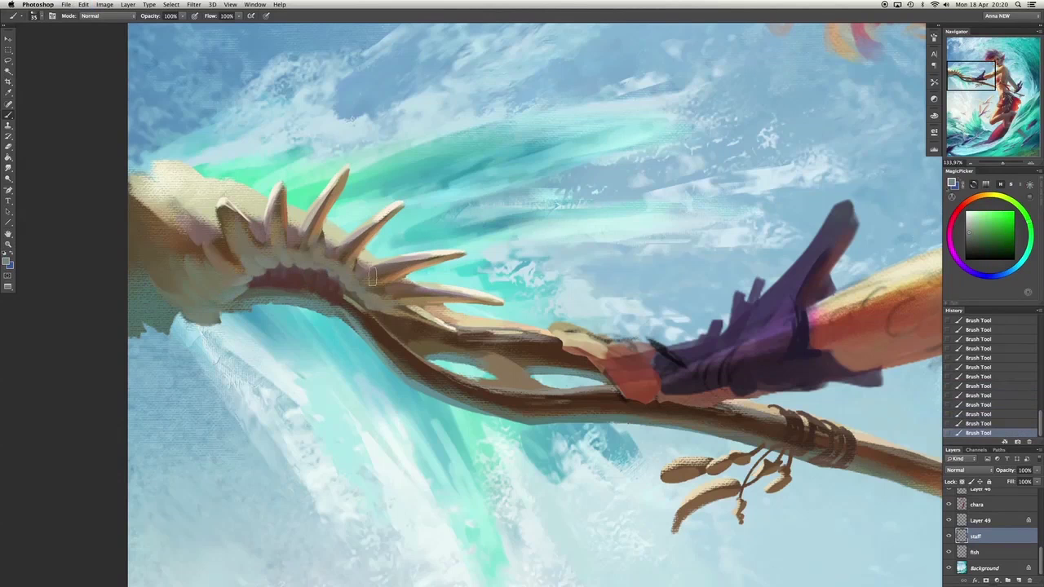
pyautogui.keyDown('alt'); pyautogui.click(373, 276); pyautogui.keyUp('alt')
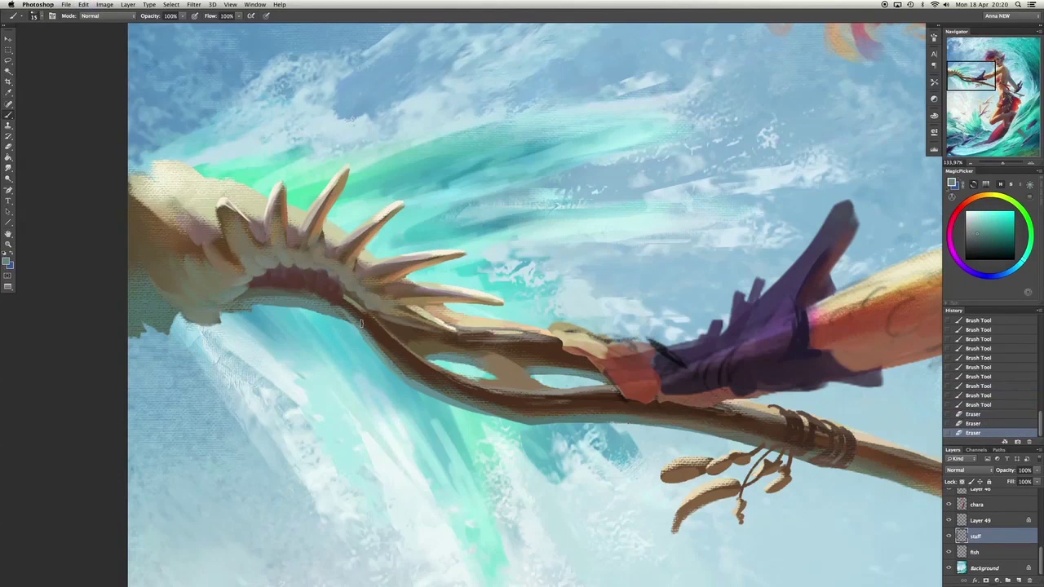
# Cover the dark patch under the shell's jaw with tan strokes at brush size 60.
pyautogui.moveTo(204, 326)
pyautogui.mouseDown()
pyautogui.moveTo(135, 314)
pyautogui.moveTo(253, 322)
pyautogui.moveTo(225, 315)
pyautogui.moveTo(245, 304)
pyautogui.mouseUp()
pyautogui.hotkey('ctrl', 'alt', 'z')
pyautogui.hotkey('ctrl', 'alt', 'z')
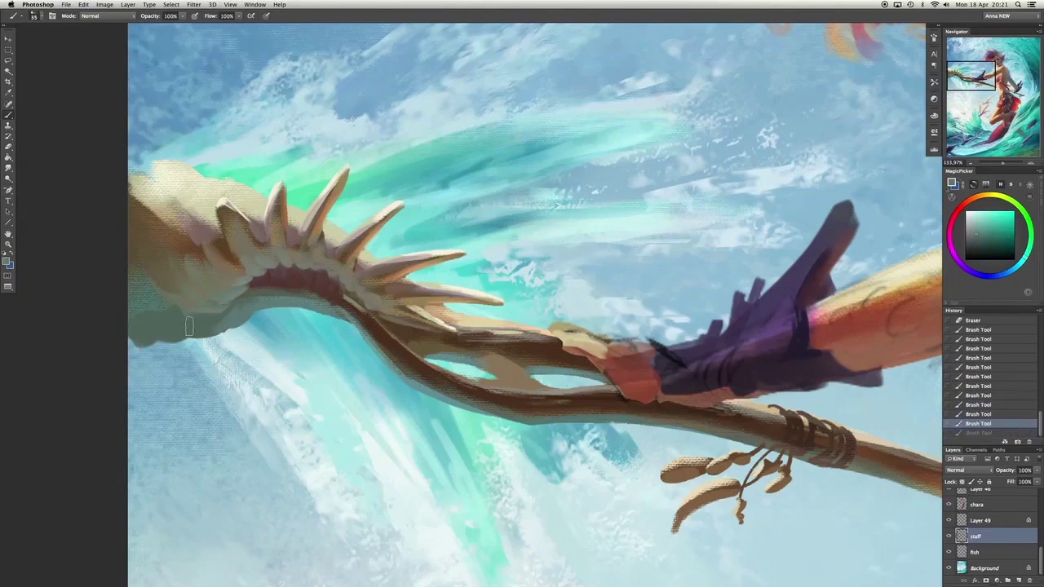
pyautogui.press(']')
pyautogui.press(']')
pyautogui.press(']')
pyautogui.press(']')
pyautogui.press(']')
pyautogui.press(']')
pyautogui.press(']')
pyautogui.press(']')
pyautogui.press('[')
pyautogui.press('[')
pyautogui.press('[')
pyautogui.press('[')
pyautogui.press('[')
pyautogui.moveTo(155, 327); pyautogui.dragTo(220, 322)
pyautogui.moveTo(155, 277)
pyautogui.mouseDown()
pyautogui.moveTo(188, 310)
pyautogui.moveTo(163, 334)
pyautogui.mouseUp()
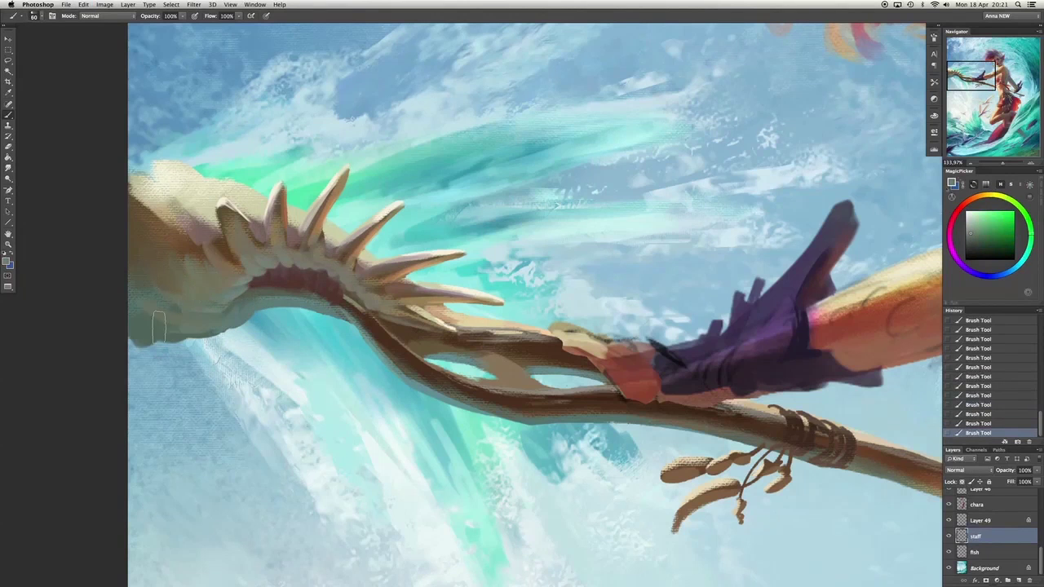
pyautogui.hotkey('ctrl', 'z')
pyautogui.moveTo(337, 332)
pyautogui.mouseDown()
pyautogui.moveTo(429, 359)
pyautogui.moveTo(465, 341)
pyautogui.mouseUp()
# Paint more strokes under the jaw with a newly chosen colour.
pyautogui.keyDown('alt'); pyautogui.click(429, 351); pyautogui.keyUp('alt')
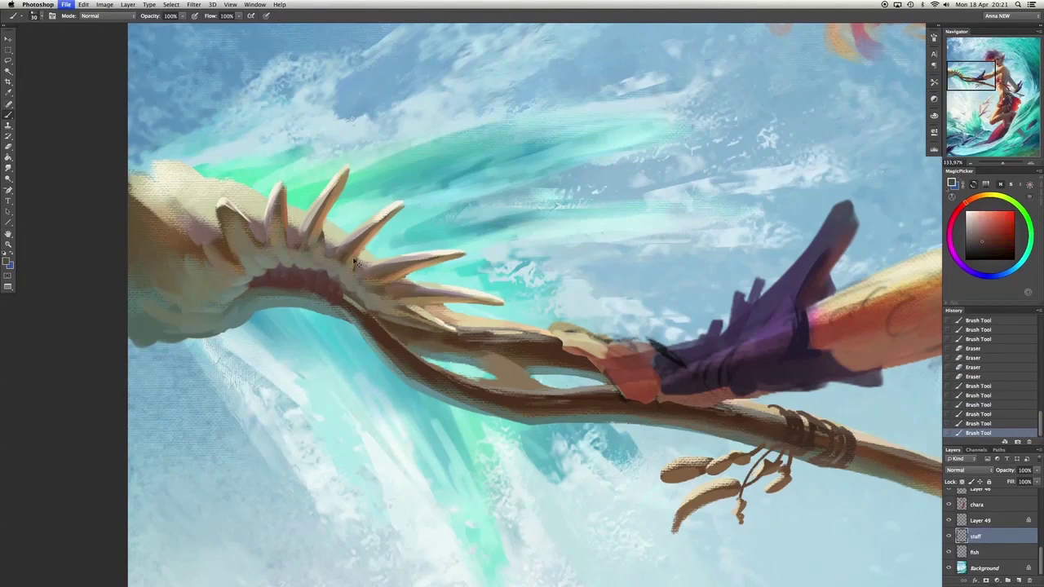
pyautogui.keyDown('alt'); pyautogui.click(295, 285); pyautogui.keyUp('alt')
pyautogui.moveTo(342, 289); pyautogui.dragTo(408, 326)
pyautogui.press('[')
pyautogui.press('[')
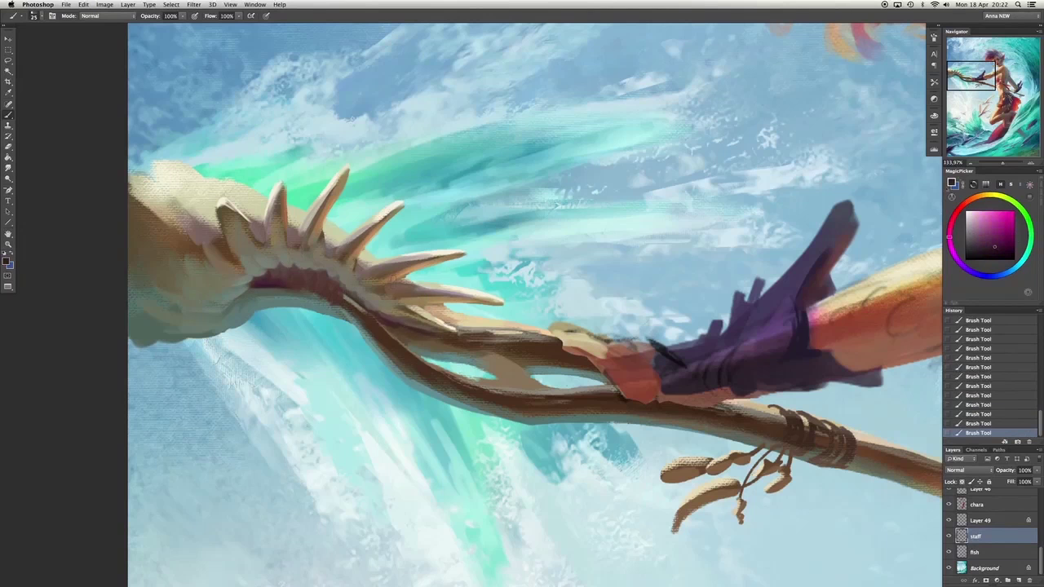
# Add pale cream highlights along the spines nearest the jaw with a size-15 brush.
pyautogui.keyDown('alt'); pyautogui.click(604, 351); pyautogui.keyUp('alt')
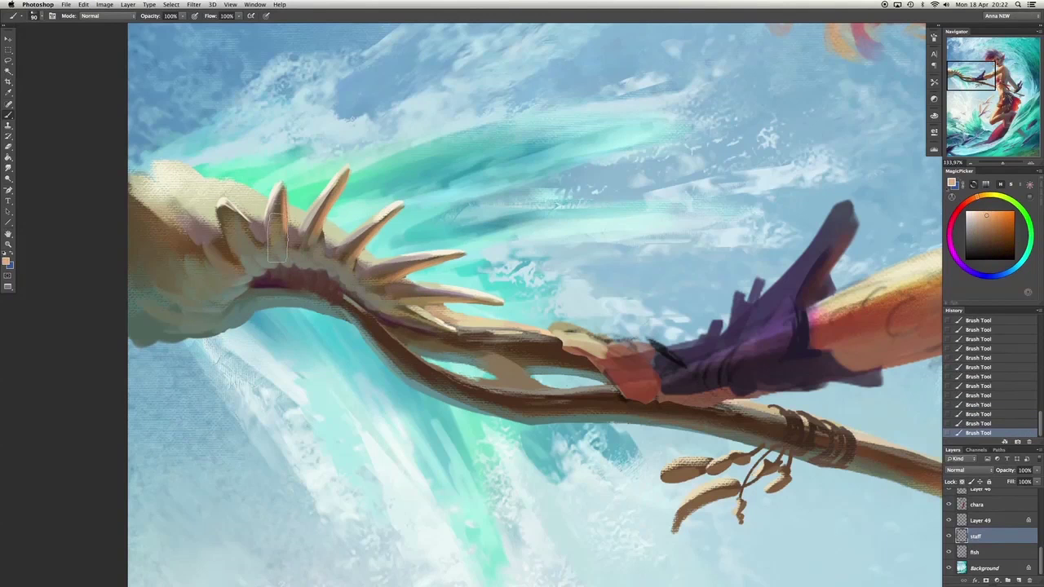
pyautogui.keyDown('alt'); pyautogui.click(328, 238); pyautogui.keyUp('alt')
pyautogui.moveTo(371, 265); pyautogui.dragTo(367, 243)
pyautogui.moveTo(400, 287); pyautogui.dragTo(448, 281)
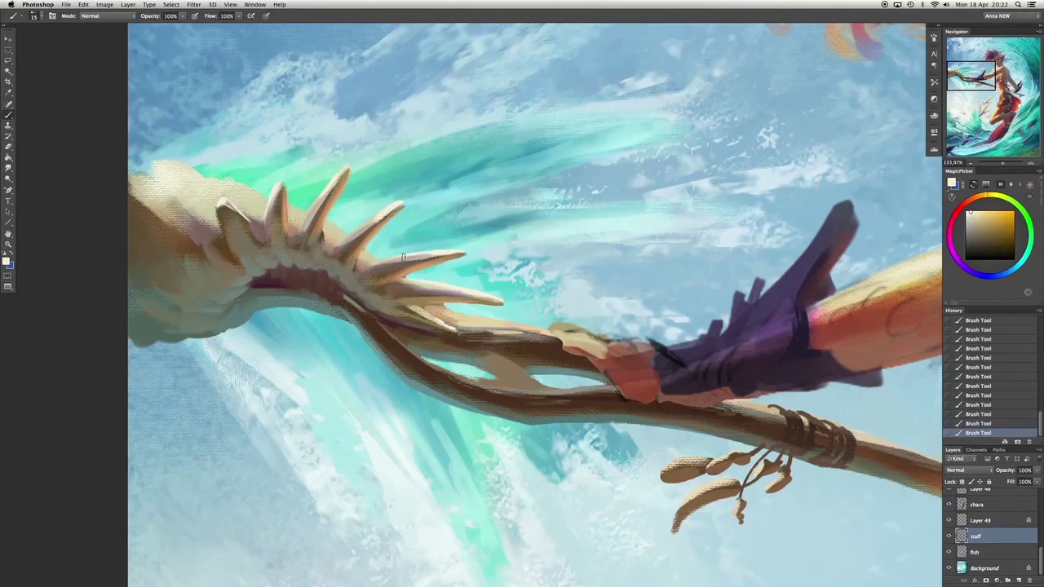
pyautogui.moveTo(319, 202)
pyautogui.mouseDown()
pyautogui.moveTo(300, 230)
pyautogui.moveTo(294, 224)
pyautogui.mouseUp()
pyautogui.press('[')
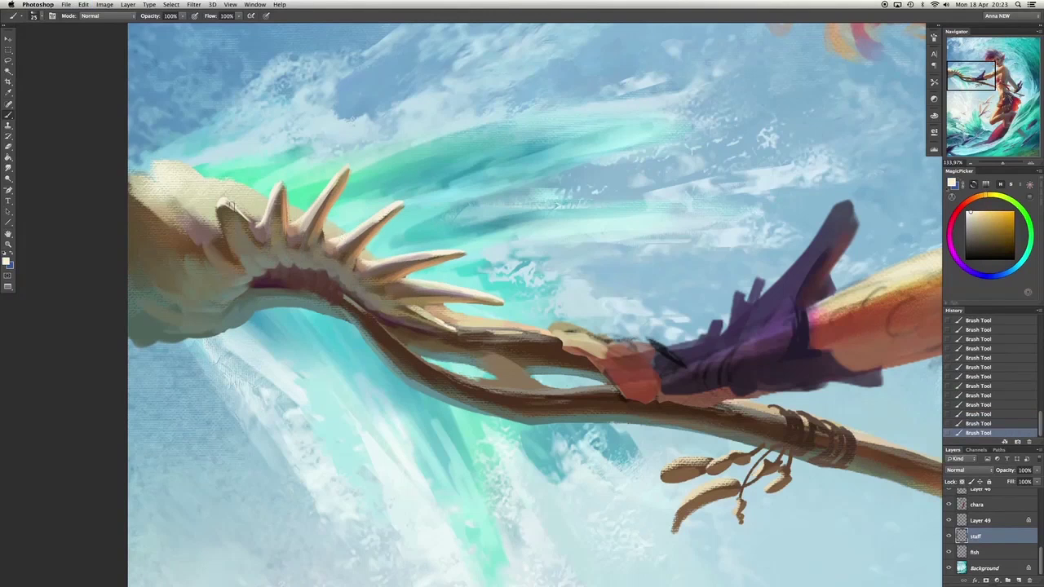
pyautogui.moveTo(231, 205)
pyautogui.mouseDown()
pyautogui.moveTo(203, 199)
pyautogui.moveTo(213, 221)
pyautogui.moveTo(246, 210)
pyautogui.moveTo(291, 222)
pyautogui.moveTo(247, 205)
pyautogui.moveTo(333, 237)
pyautogui.mouseUp()
pyautogui.click(983, 230)
pyautogui.click(1006, 222)
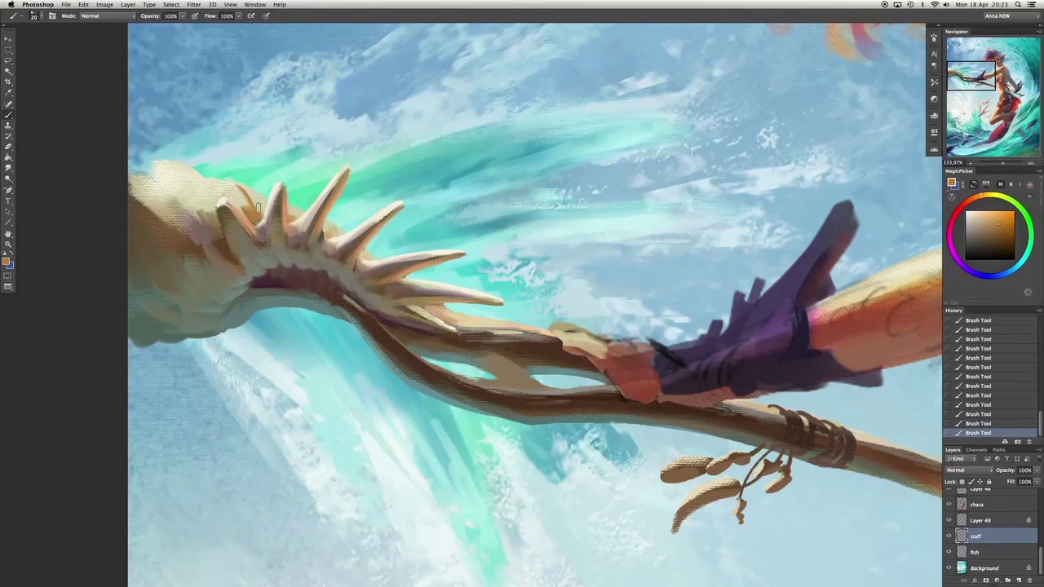
pyautogui.keyDown('alt'); pyautogui.click(160, 171); pyautogui.keyUp('alt')
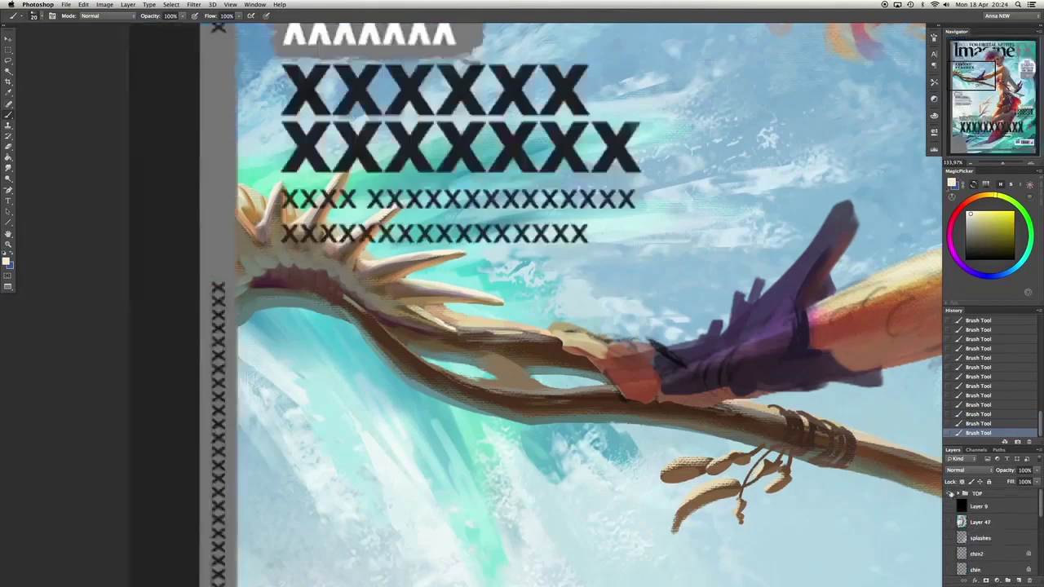
# Sample orange, tan and cream from the shell and paint a stroke along its mouth.
pyautogui.keyDown('alt'); pyautogui.click(242, 258); pyautogui.keyUp('alt')
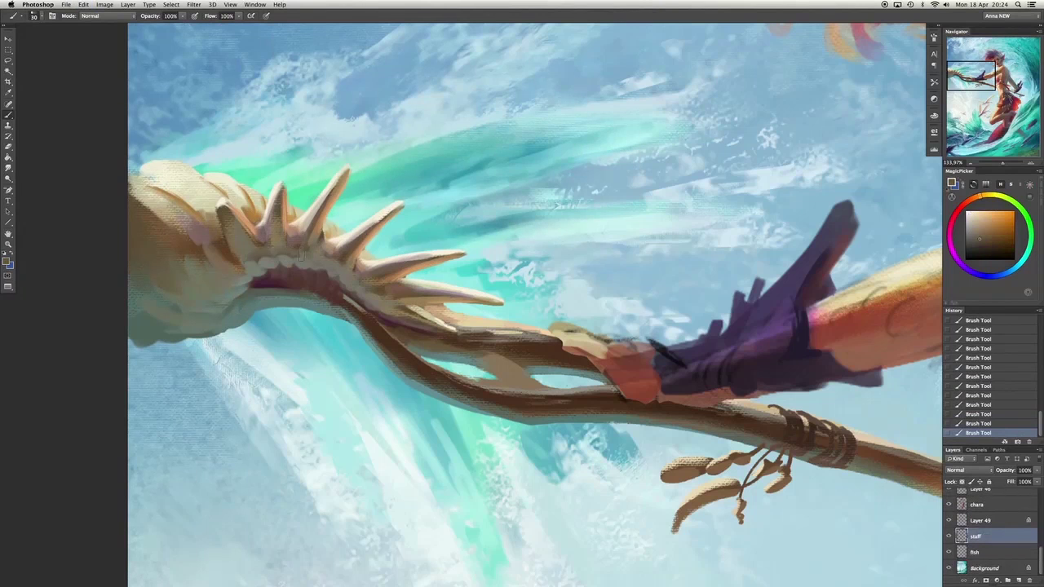
pyautogui.keyDown('alt'); pyautogui.click(358, 285); pyautogui.keyUp('alt')
pyautogui.keyDown('alt'); pyautogui.click(201, 213); pyautogui.keyUp('alt')
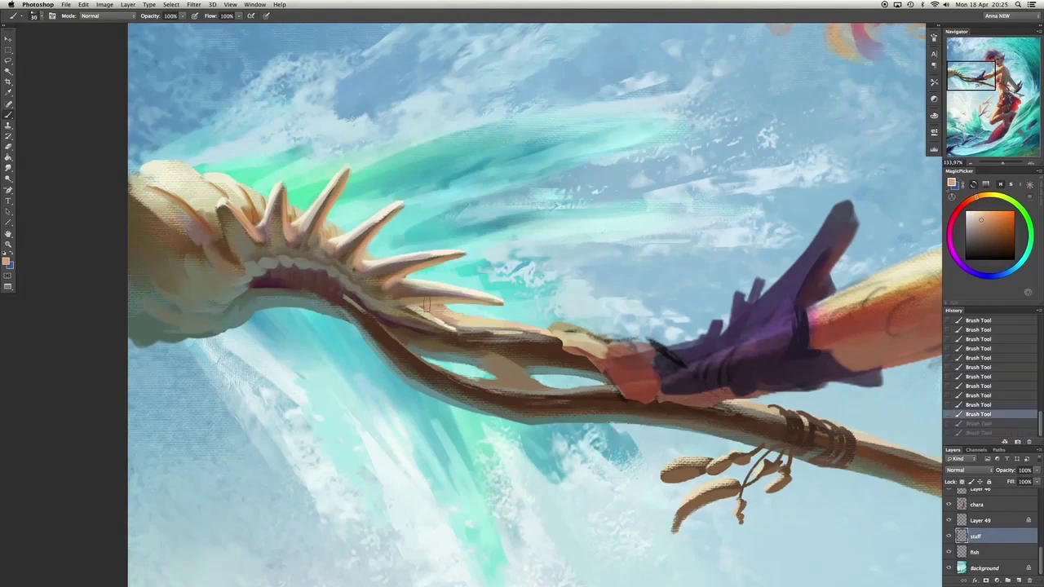
pyautogui.keyDown('alt'); pyautogui.click(441, 308); pyautogui.keyUp('alt')
pyautogui.hotkey('ctrl', 'z')
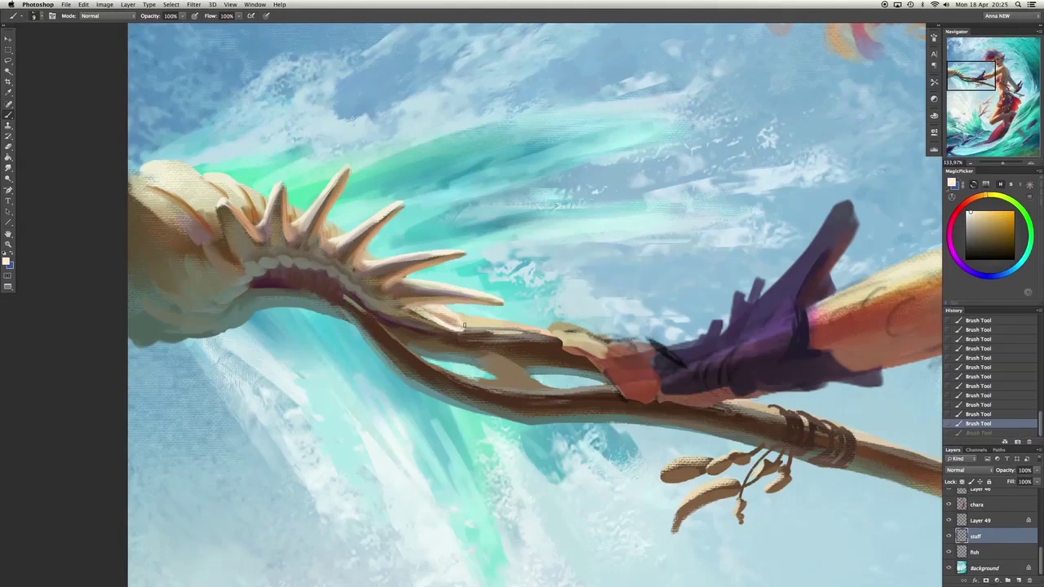
pyautogui.press(']')
pyautogui.keyDown('alt'); pyautogui.click(441, 339); pyautogui.keyUp('alt')
pyautogui.moveTo(314, 294); pyautogui.dragTo(338, 307)
pyautogui.keyDown('alt'); pyautogui.click(369, 313); pyautogui.keyUp('alt')
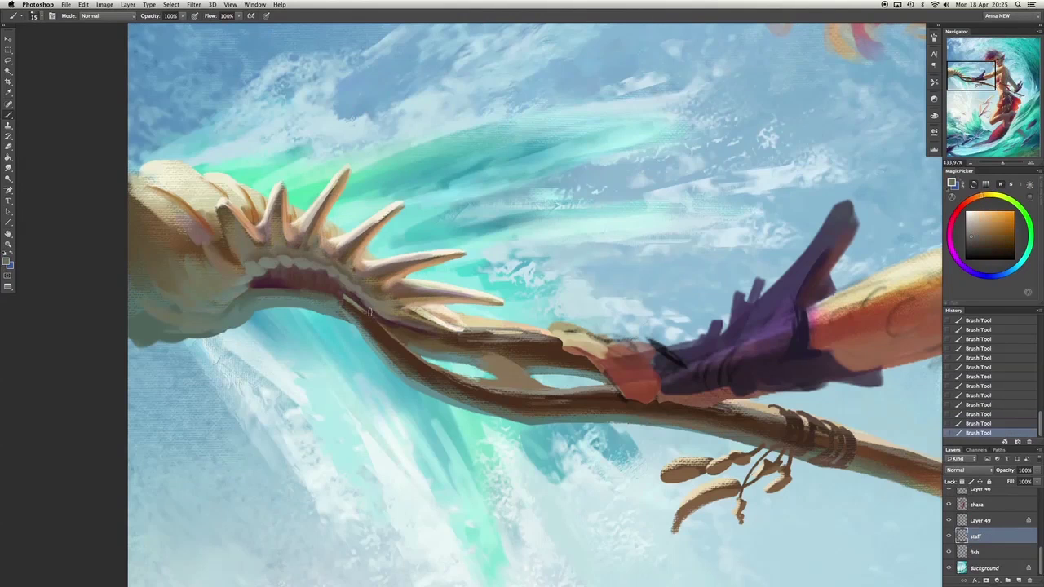
pyautogui.press('[')
# Remove a stray dark blue stroke beside the staff and target the staff layer.
pyautogui.keyDown('alt'); pyautogui.click(400, 338); pyautogui.keyUp('alt')
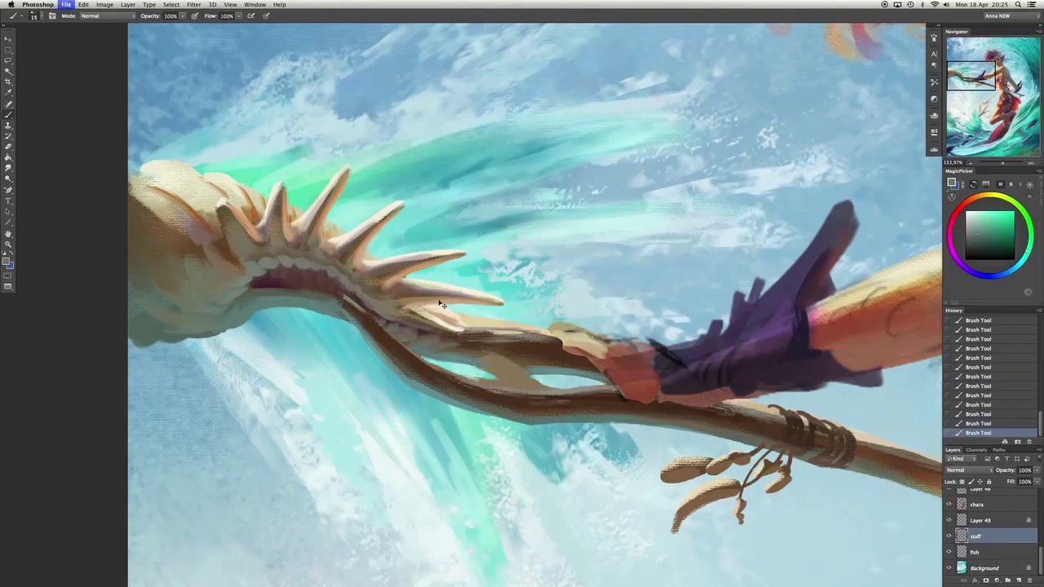
pyautogui.click(995, 277)
pyautogui.moveTo(486, 363)
pyautogui.mouseDown()
pyautogui.moveTo(535, 379)
pyautogui.moveTo(475, 348)
pyautogui.moveTo(538, 381)
pyautogui.mouseUp()
pyautogui.hotkey('ctrl', 'z')
pyautogui.hotkey('ctrl', 'z')
pyautogui.press('e')
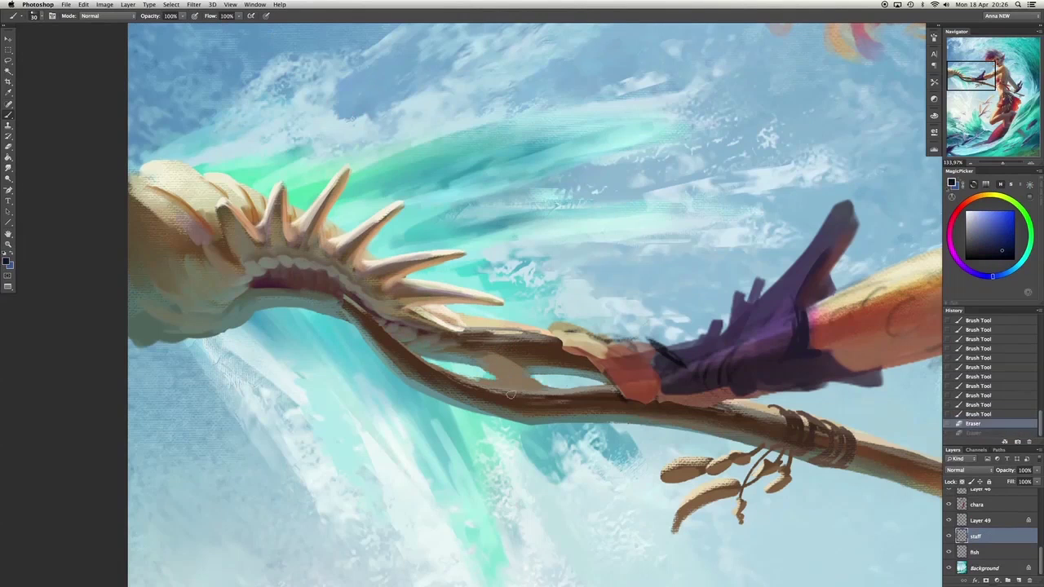
pyautogui.scroll(3, 956, 508)
pyautogui.scroll(-3, 956, 508)
pyautogui.click(977, 536)
# Add small touches near the shell's mouth and a beige stroke near the spines.
pyautogui.moveTo(244, 299); pyautogui.dragTo(279, 280)
pyautogui.keyDown('alt'); pyautogui.click(268, 286); pyautogui.keyUp('alt')
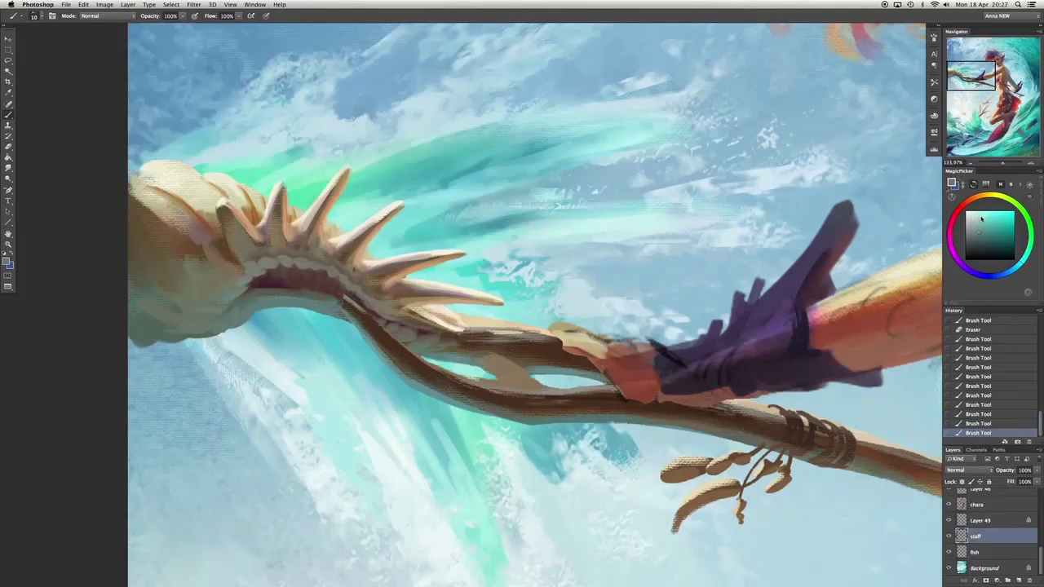
pyautogui.hotkey('ctrl', 'z')
pyautogui.keyDown('alt'); pyautogui.click(204, 191); pyautogui.keyUp('alt')
pyautogui.moveTo(196, 179); pyautogui.dragTo(218, 230)
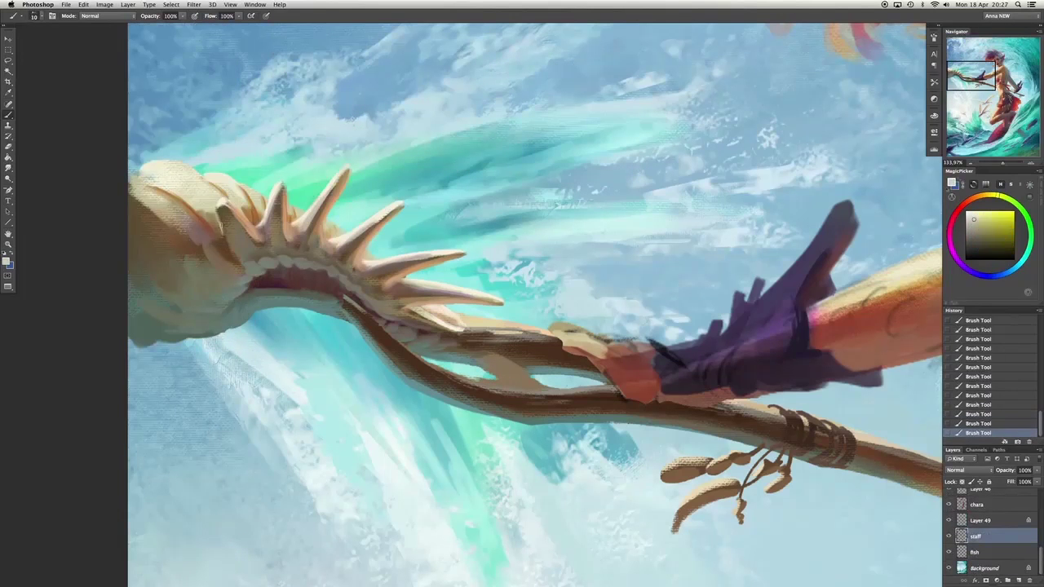
pyautogui.keyDown('alt'); pyautogui.click(230, 254); pyautogui.keyUp('alt')
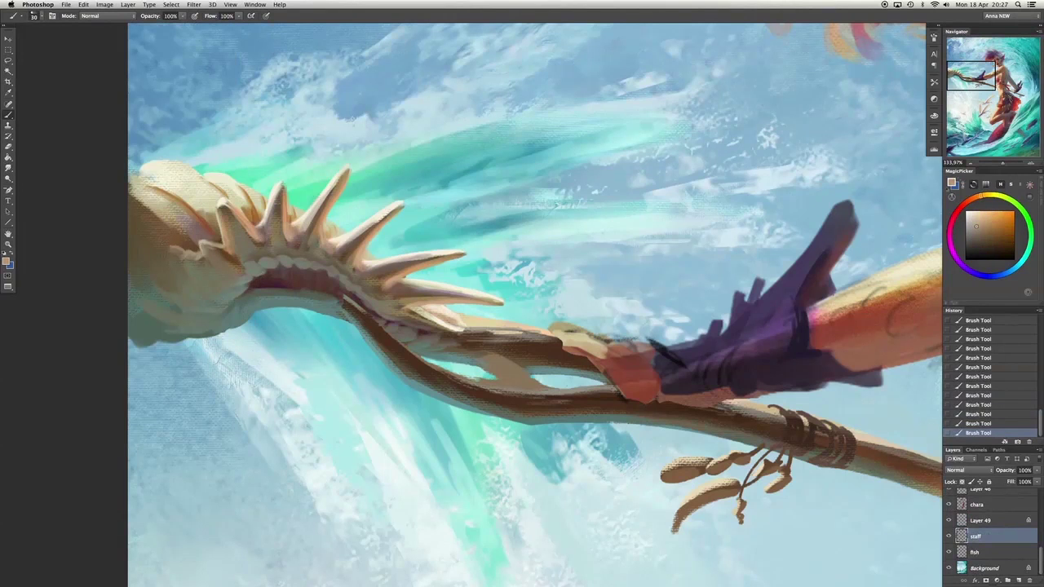
# Repaint the shell's left edge lighter with sampled yellow and reddish-brown, discarding a darker edge stroke.
pyautogui.moveTo(163, 245); pyautogui.dragTo(140, 204)
pyautogui.keyDown('alt'); pyautogui.click(139, 177); pyautogui.keyUp('alt')
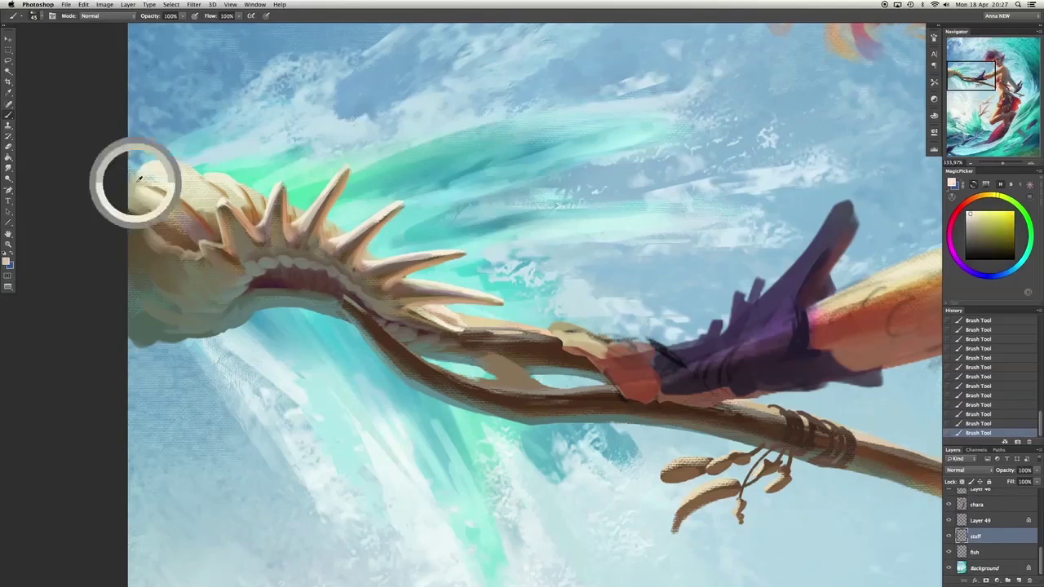
pyautogui.keyDown('alt'); pyautogui.click(219, 190); pyautogui.keyUp('alt')
pyautogui.press(']')
pyautogui.press(']')
pyautogui.press(']')
pyautogui.press(']')
pyautogui.press(']')
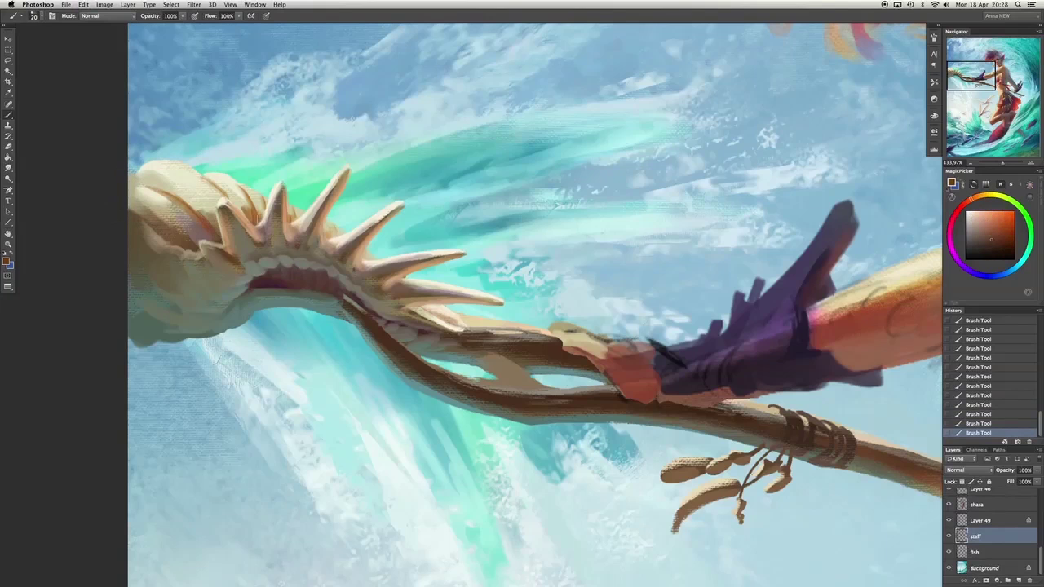
pyautogui.click(198, 214)
pyautogui.keyDown('alt'); pyautogui.click(154, 189); pyautogui.keyUp('alt')
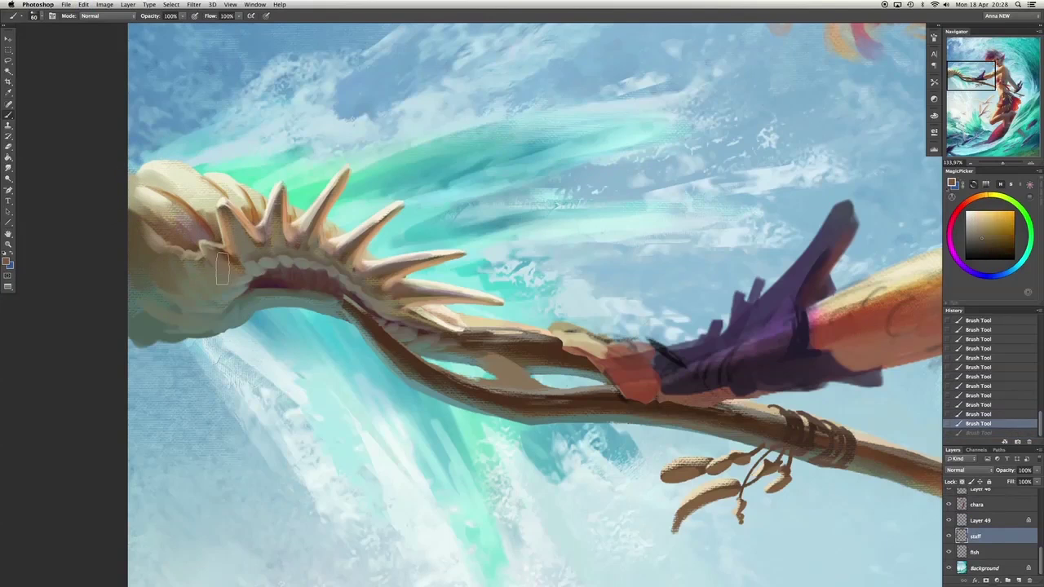
pyautogui.press(']')
pyautogui.press(']')
pyautogui.press(']')
pyautogui.press(']')
pyautogui.moveTo(151, 245)
pyautogui.mouseDown()
pyautogui.moveTo(147, 310)
pyautogui.moveTo(144, 254)
pyautogui.mouseUp()
pyautogui.hotkey('ctrl', 'z')
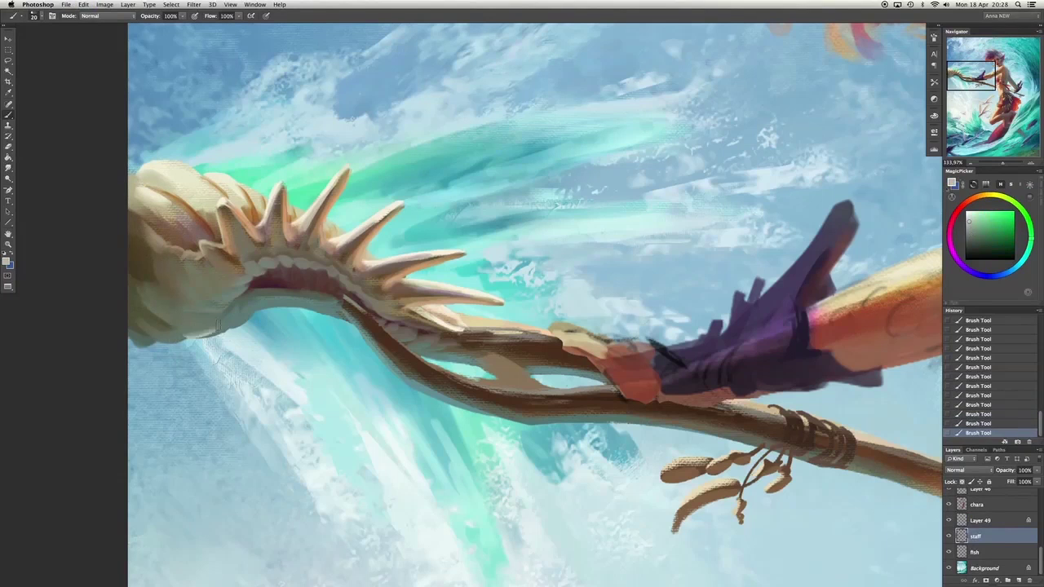
# Paint light teal sampled from the sea under the shell's underside.
pyautogui.keyDown('alt'); pyautogui.click(234, 324); pyautogui.keyUp('alt')
pyautogui.hotkey('ctrl', 'z')
pyautogui.moveTo(249, 324); pyautogui.dragTo(349, 298)
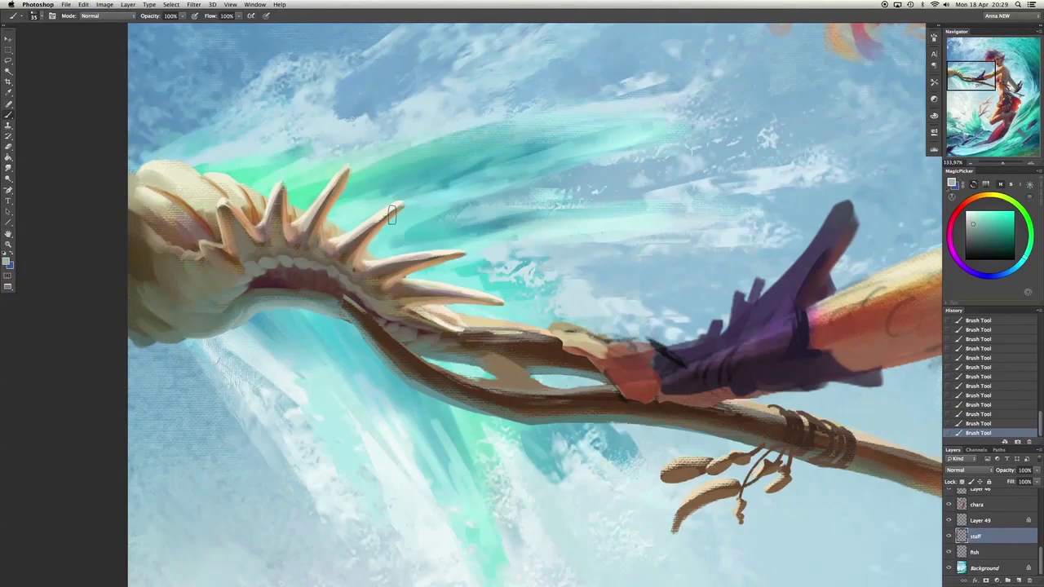
pyautogui.hotkey('ctrl', 'alt', 'z')
pyautogui.hotkey('ctrl', 'alt', 'z')
pyautogui.hotkey('ctrl', 'alt', 'z')
pyautogui.hotkey('ctrl', 'alt', 'z')
pyautogui.hotkey('ctrl', 'alt', 'z')
pyautogui.hotkey('ctrl', 'alt', 'z')
pyautogui.hotkey('ctrl', 'alt', 'z')
pyautogui.hotkey('ctrl', 'alt', 'z')
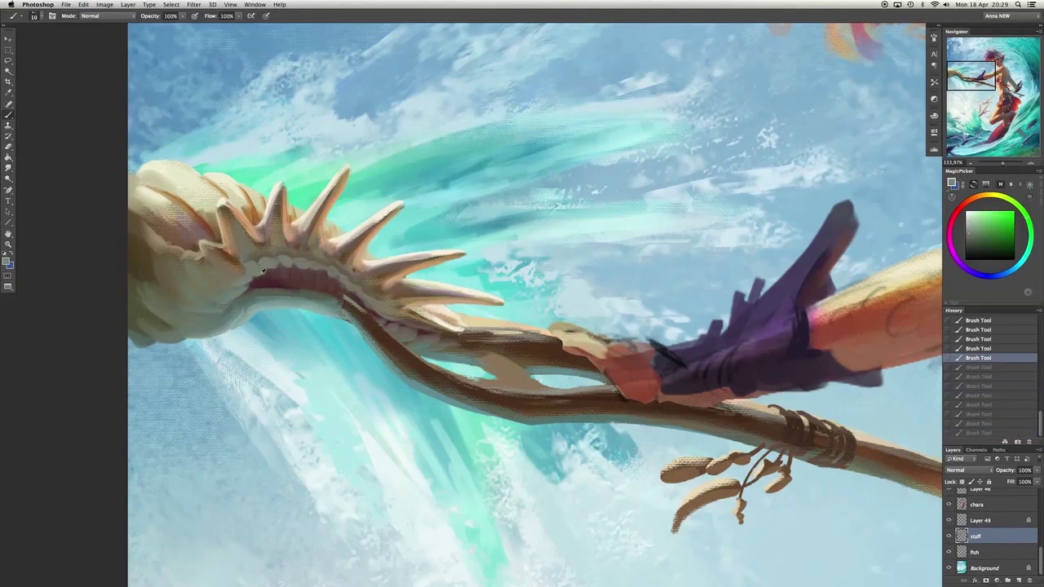
pyautogui.hotkey('ctrl', 'shift', 'z')
pyautogui.hotkey('ctrl', 'shift', 'z')
pyautogui.hotkey('ctrl', 'shift', 'z')
pyautogui.hotkey('ctrl', 'shift', 'z')
pyautogui.hotkey('ctrl', 'shift', 'z')
pyautogui.hotkey('ctrl', 'shift', 'z')
pyautogui.hotkey('ctrl', 'shift', 'z')
pyautogui.hotkey('ctrl', 'shift', 'z')
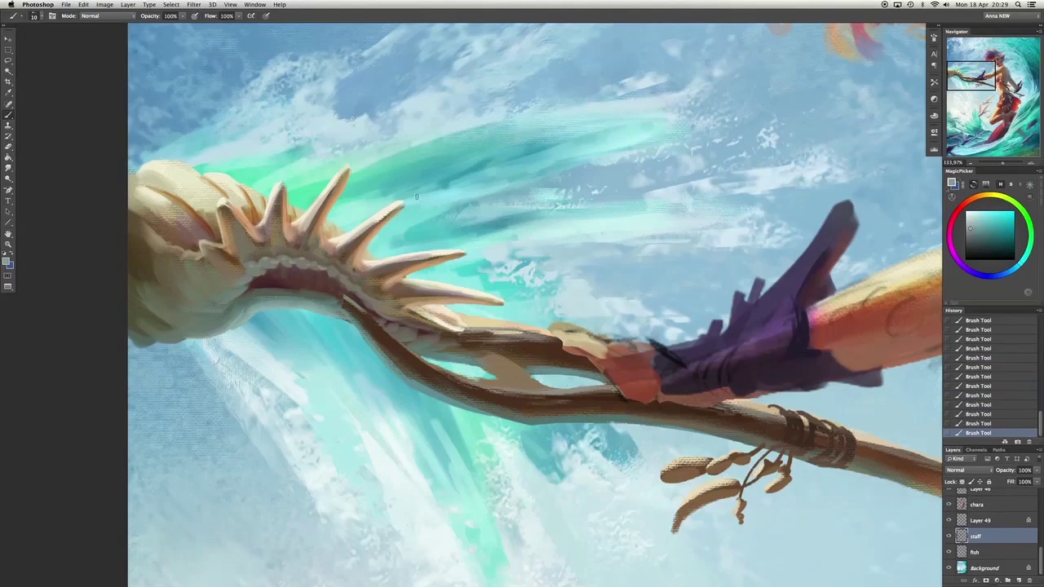
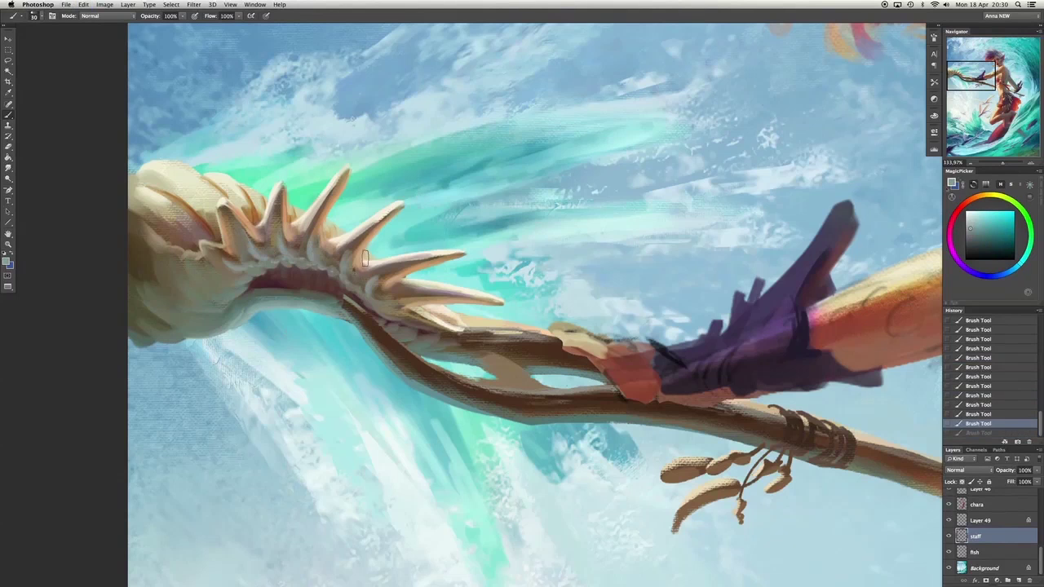
# Sample pale, orange and brown shell tones and repaint the shell spines in a lighter tone.
pyautogui.keyDown('alt'); pyautogui.click(299, 212); pyautogui.keyUp('alt')
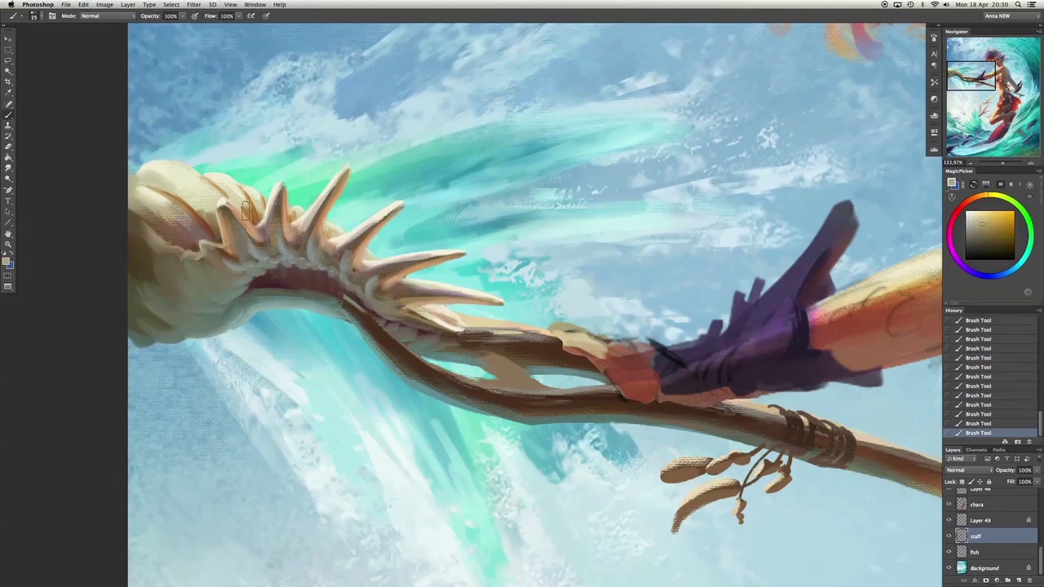
pyautogui.keyDown('alt'); pyautogui.click(188, 208); pyautogui.keyUp('alt')
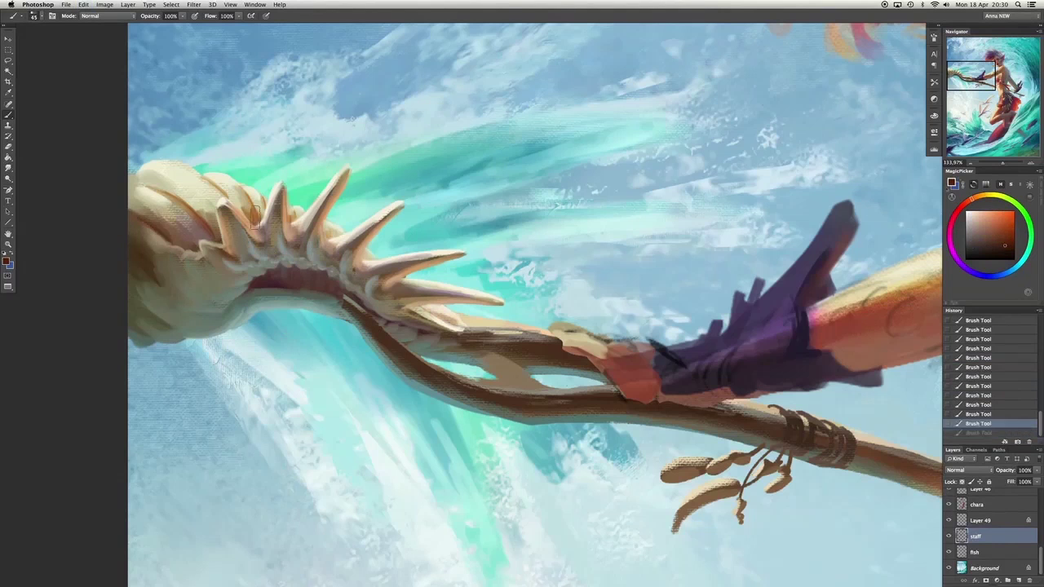
pyautogui.keyDown('alt'); pyautogui.click(236, 222); pyautogui.keyUp('alt')
pyautogui.keyDown('alt'); pyautogui.click(240, 196); pyautogui.keyUp('alt')
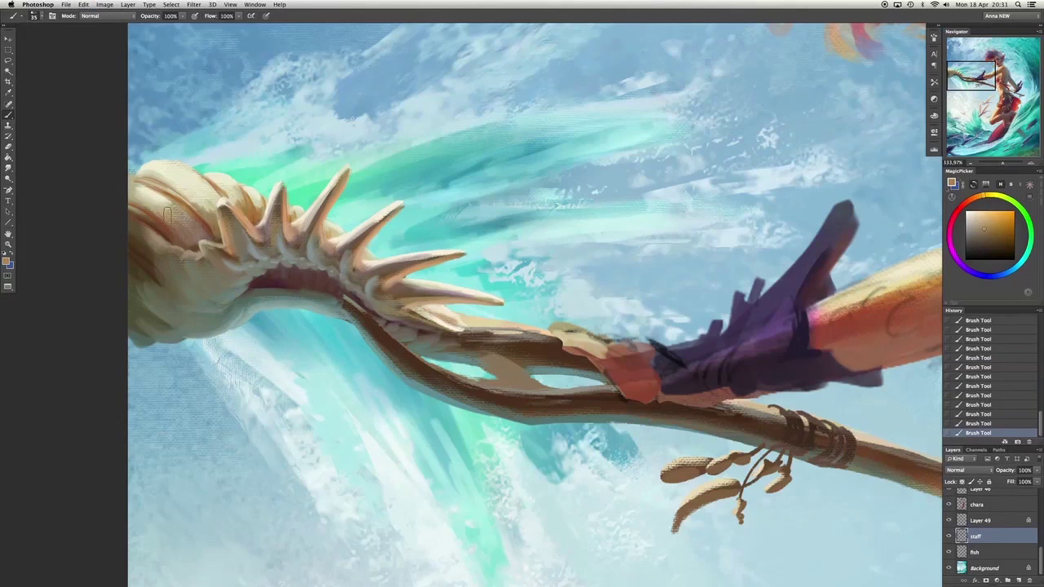
pyautogui.keyDown('alt'); pyautogui.click(171, 214); pyautogui.keyUp('alt')
pyautogui.keyDown('alt'); pyautogui.click(245, 202); pyautogui.keyUp('alt')
pyautogui.keyDown('alt'); pyautogui.click(197, 203); pyautogui.keyUp('alt')
pyautogui.hotkey('ctrl', 'alt', 'z')
pyautogui.hotkey('ctrl', 'alt', 'z')
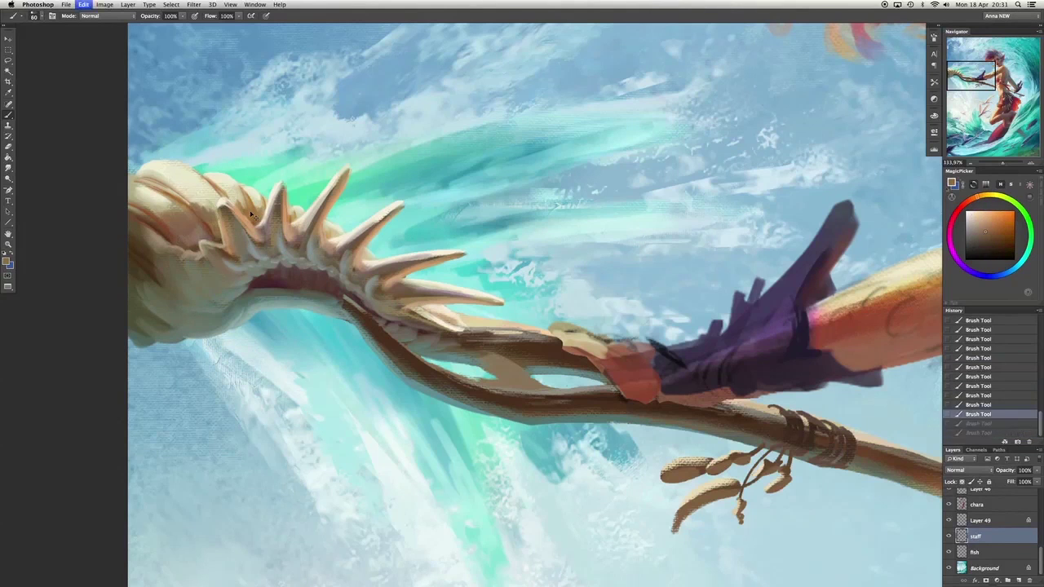
pyautogui.moveTo(251, 215)
pyautogui.mouseDown()
pyautogui.moveTo(236, 196)
pyautogui.moveTo(228, 204)
pyautogui.moveTo(283, 186)
pyautogui.mouseUp()
# Repaint the staff shaft below the shell with sampled orange and dark red using a larger brush.
pyautogui.keyDown('alt'); pyautogui.click(237, 208); pyautogui.keyUp('alt')
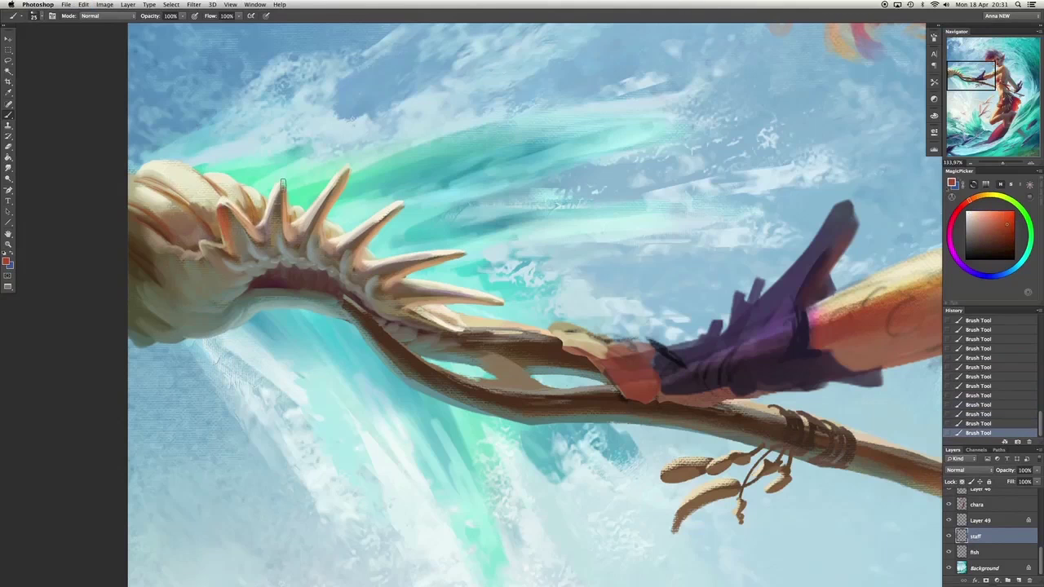
pyautogui.keyDown('alt'); pyautogui.click(669, 107); pyautogui.keyUp('alt')
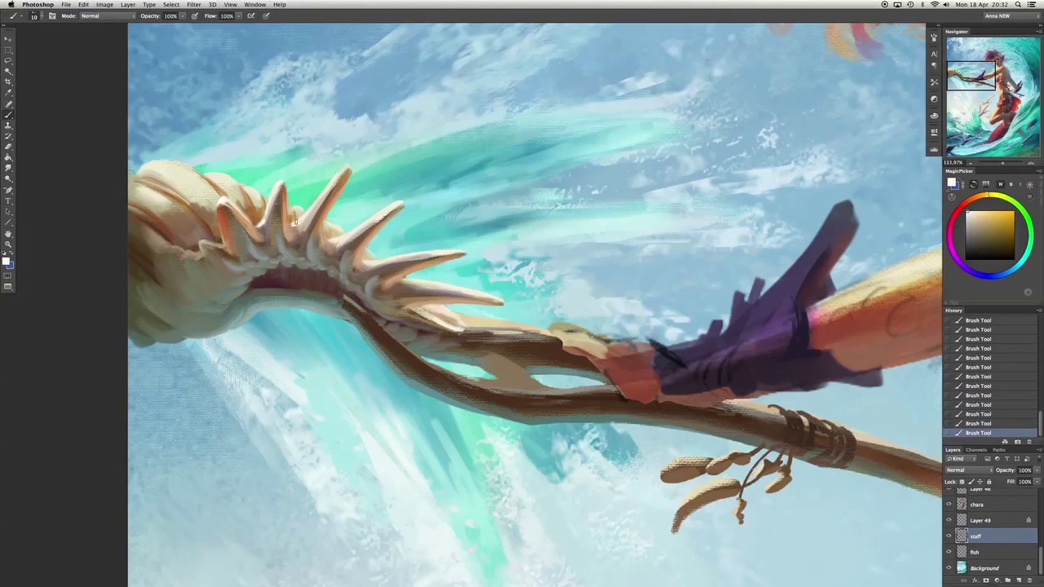
pyautogui.hotkey('ctrl', 'alt', 'z')
pyautogui.keyDown('alt'); pyautogui.click(408, 302); pyautogui.keyUp('alt')
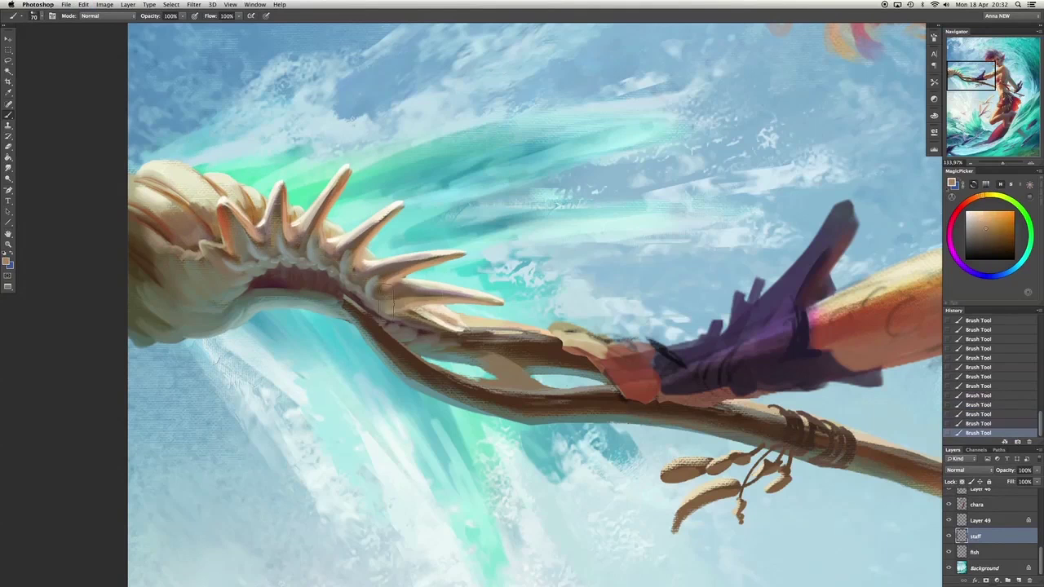
pyautogui.hotkey('ctrl', 'alt', 'z')
pyautogui.hotkey('ctrl', 'alt', 'z')
pyautogui.press(']')
pyautogui.press(']')
pyautogui.press(']')
pyautogui.press(']')
pyautogui.moveTo(522, 359)
pyautogui.mouseDown()
pyautogui.moveTo(457, 326)
pyautogui.moveTo(420, 322)
pyautogui.moveTo(416, 334)
pyautogui.mouseUp()
pyautogui.keyDown('alt'); pyautogui.click(408, 318); pyautogui.keyUp('alt')
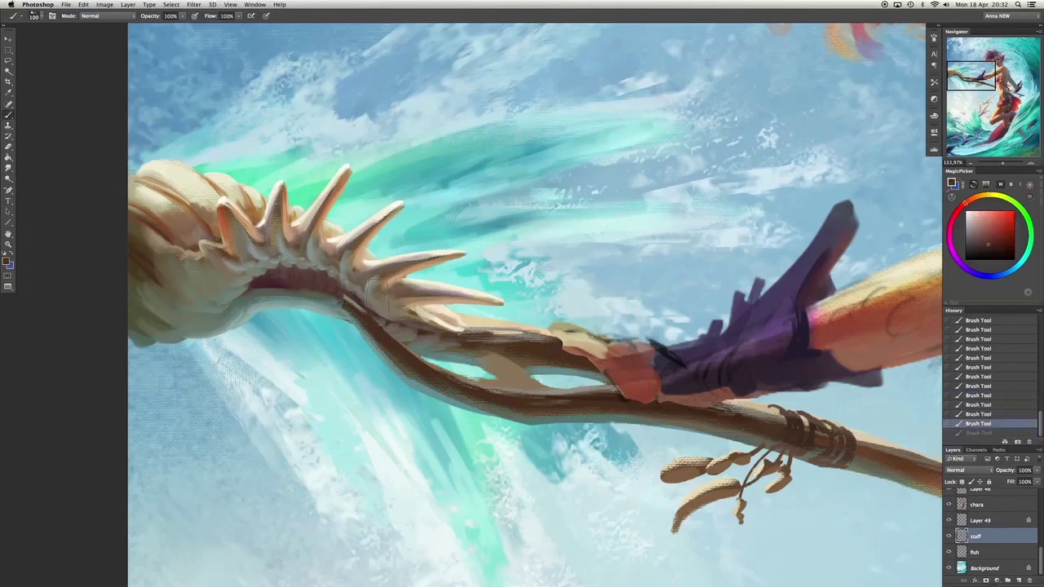
pyautogui.moveTo(367, 302); pyautogui.dragTo(477, 359)
# Paint fine orange and cream strokes along the shell's top ridges with a smaller brush.
pyautogui.keyDown('alt'); pyautogui.click(232, 261); pyautogui.keyUp('alt')
pyautogui.press('[')
pyautogui.press('[')
pyautogui.press('[')
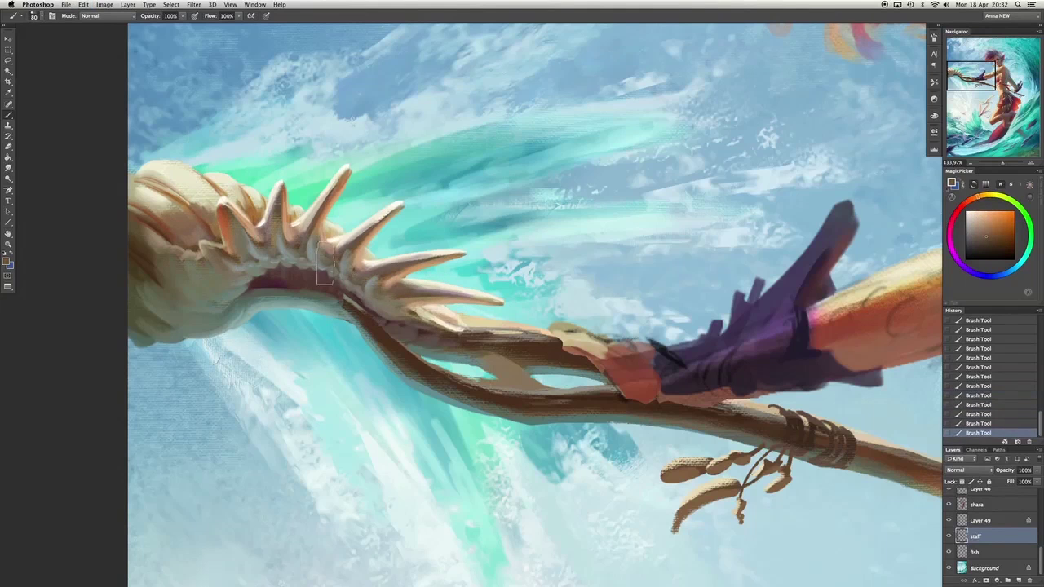
pyautogui.press('[')
pyautogui.press('[')
pyautogui.press('[')
pyautogui.press('[')
pyautogui.press('[')
pyautogui.press('[')
pyautogui.press('[')
pyautogui.moveTo(145, 173)
pyautogui.mouseDown()
pyautogui.moveTo(192, 208)
pyautogui.moveTo(236, 204)
pyautogui.mouseUp()
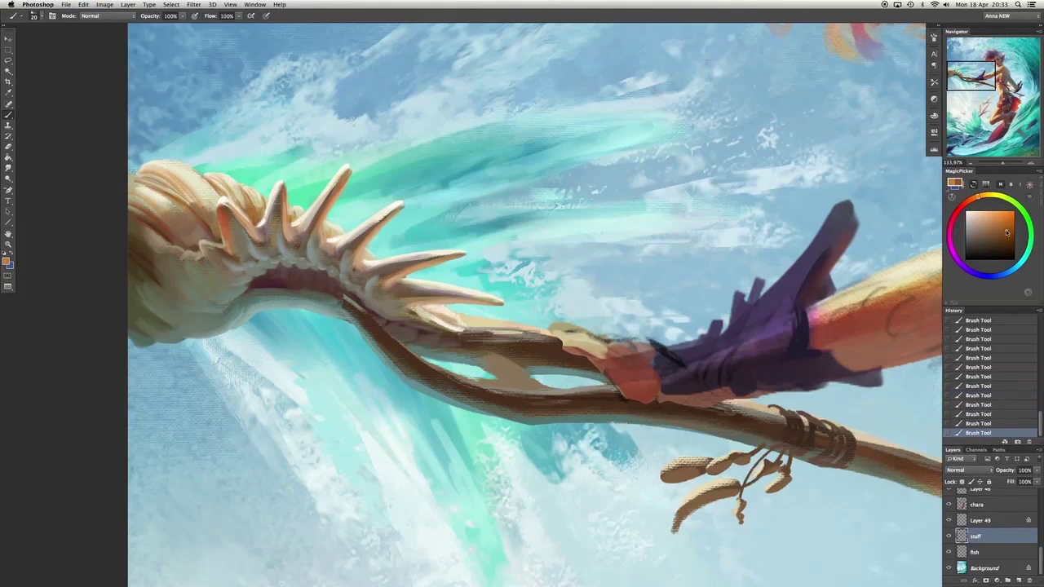
pyautogui.keyDown('alt'); pyautogui.click(211, 229); pyautogui.keyUp('alt')
pyautogui.press(']')
pyautogui.press(']')
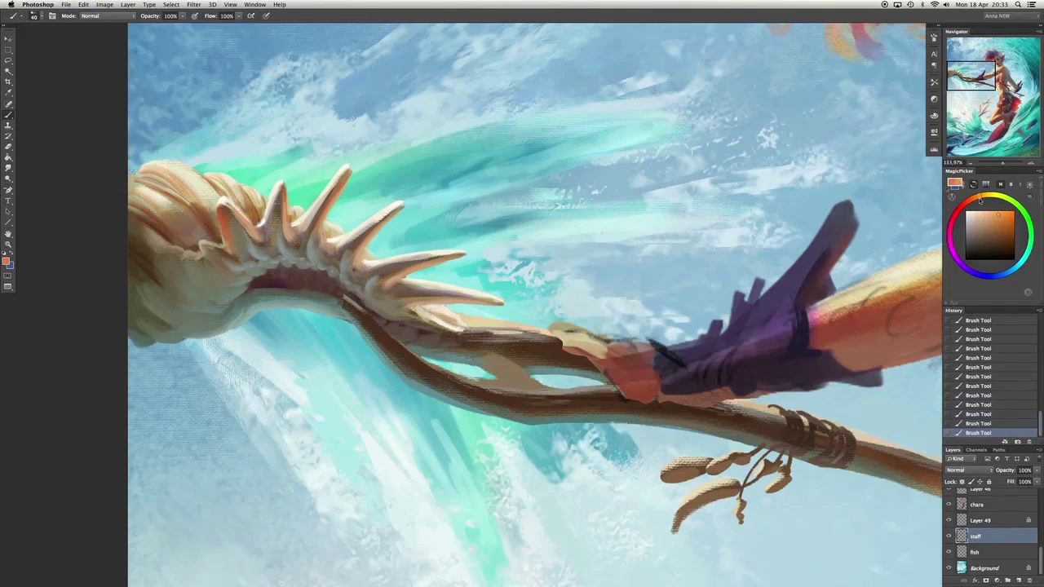
pyautogui.keyDown('alt'); pyautogui.click(235, 189); pyautogui.keyUp('alt')
pyautogui.press('[')
pyautogui.press('[')
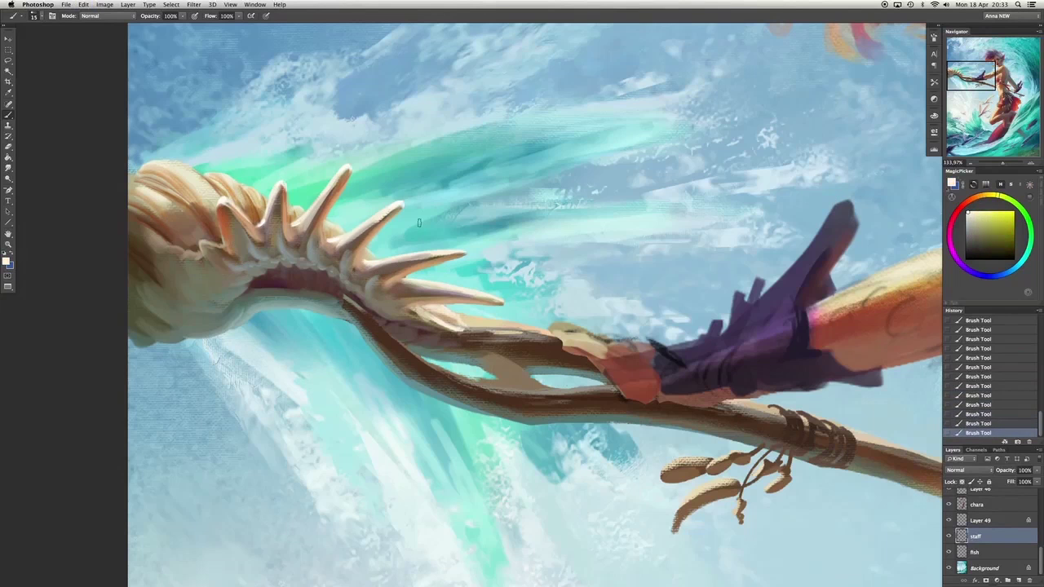
pyautogui.keyDown('alt'); pyautogui.click(462, 258); pyautogui.keyUp('alt')
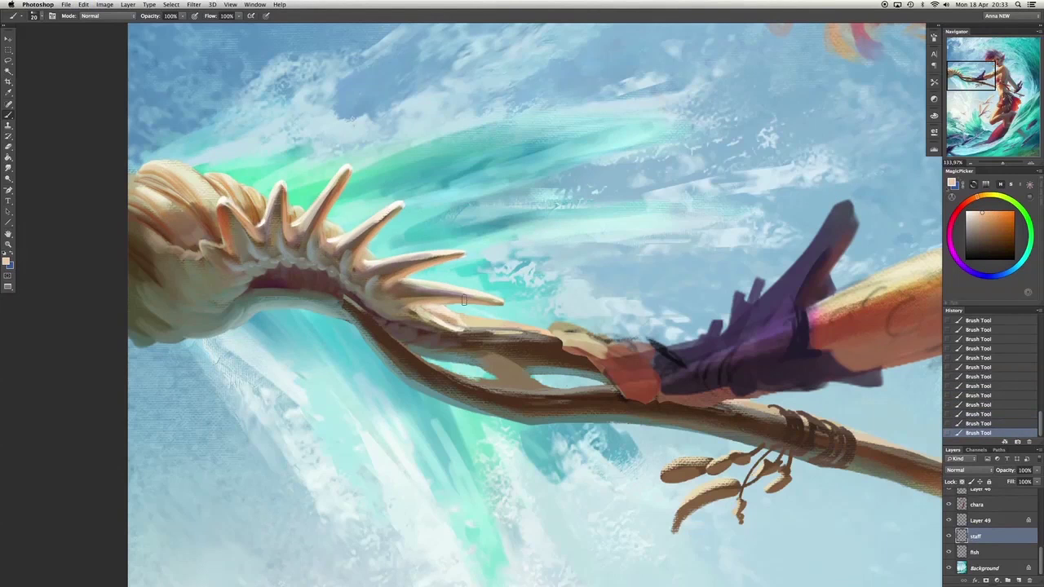
pyautogui.keyDown('alt'); pyautogui.click(205, 214); pyautogui.keyUp('alt')
pyautogui.press(']')
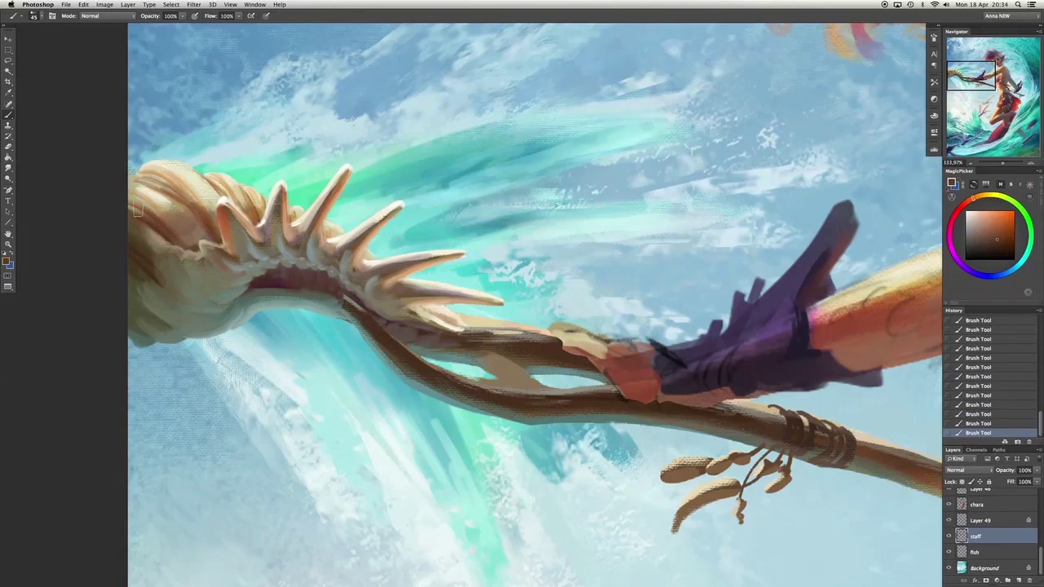
pyautogui.keyDown('alt'); pyautogui.click(189, 229); pyautogui.keyUp('alt')
# Brighten the top of the shell with pale cream, comparing strokes by undoing and redoing.
pyautogui.keyDown('alt'); pyautogui.click(167, 261); pyautogui.keyUp('alt')
pyautogui.press(']')
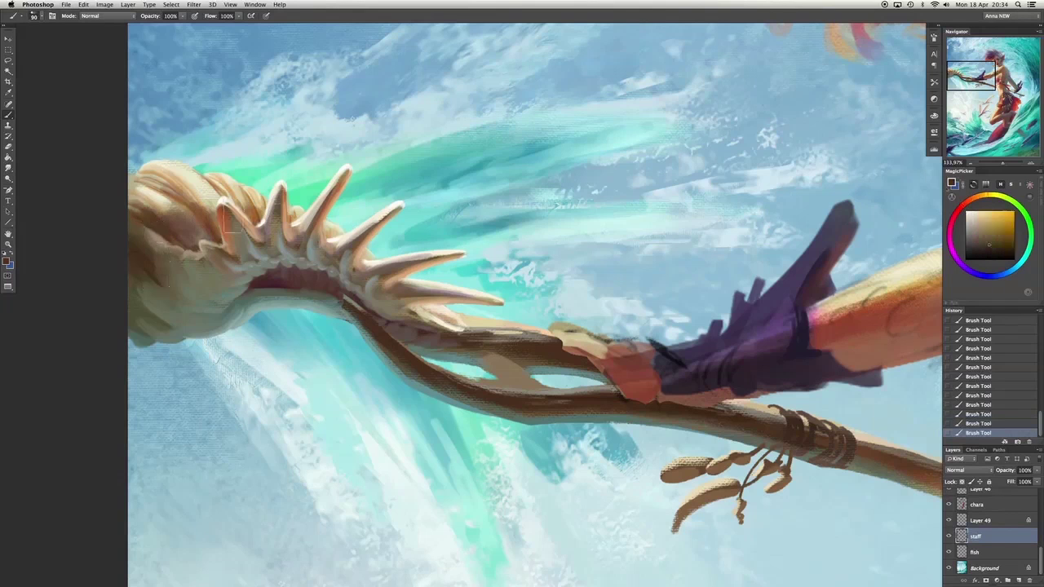
pyautogui.hotkey('ctrl', 'z')
pyautogui.keyDown('alt'); pyautogui.click(131, 222); pyautogui.keyUp('alt')
pyautogui.hotkey('ctrl', 'z')
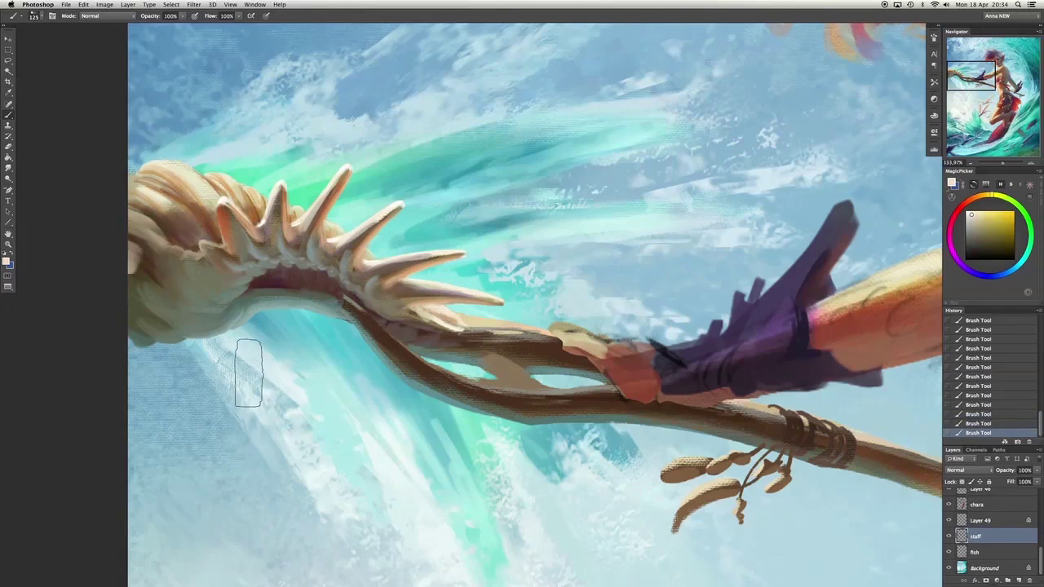
pyautogui.hotkey('ctrl', 'z')
pyautogui.moveTo(163, 184); pyautogui.dragTo(214, 182)
pyautogui.press('[')
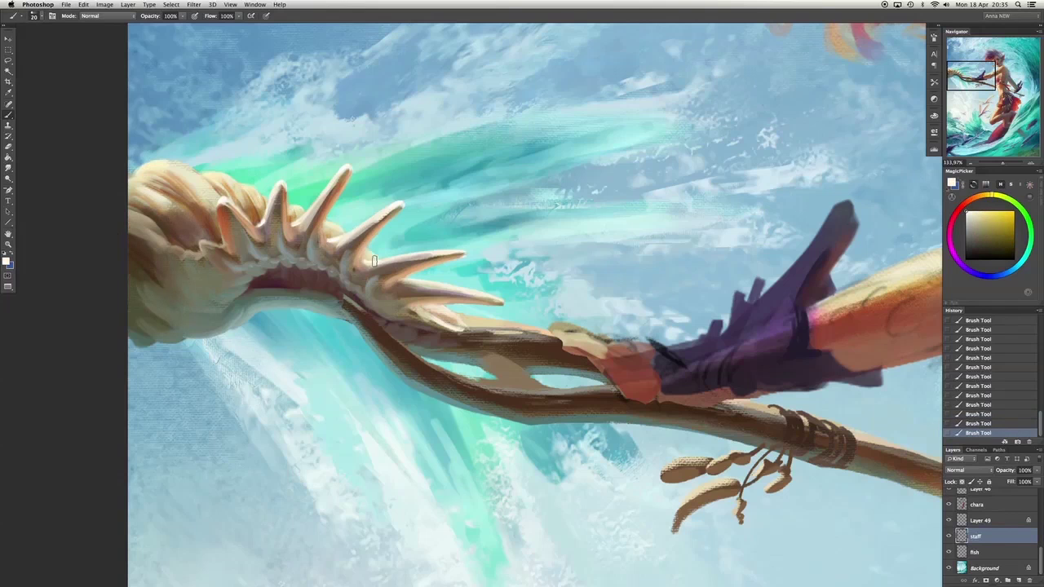
pyautogui.moveTo(166, 181); pyautogui.dragTo(202, 170)
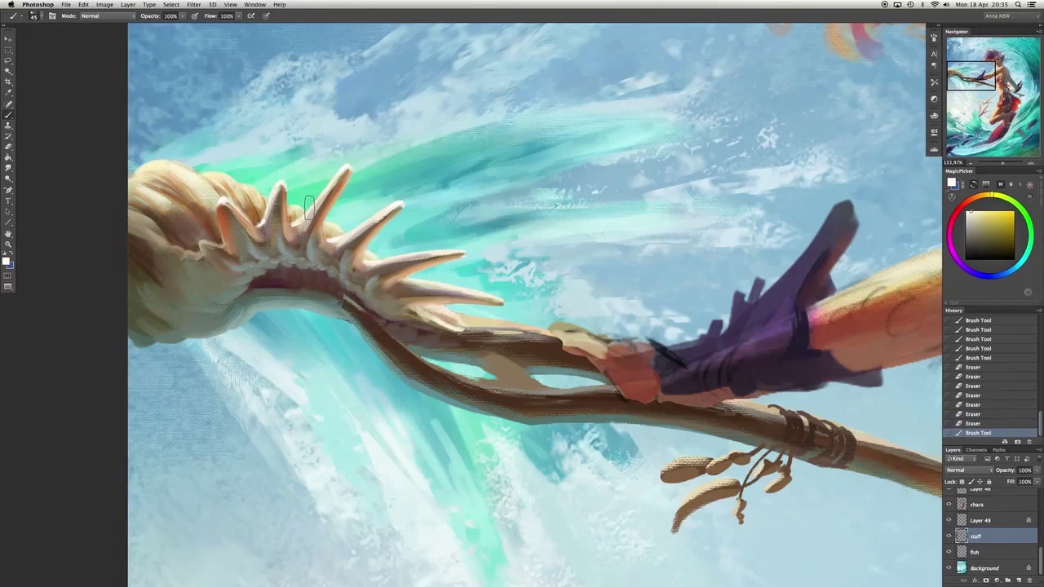
pyautogui.hotkey('ctrl', 'z')
pyautogui.hotkey('ctrl', 'z')
pyautogui.hotkey('ctrl', 'z')
pyautogui.hotkey('ctrl', 'z')
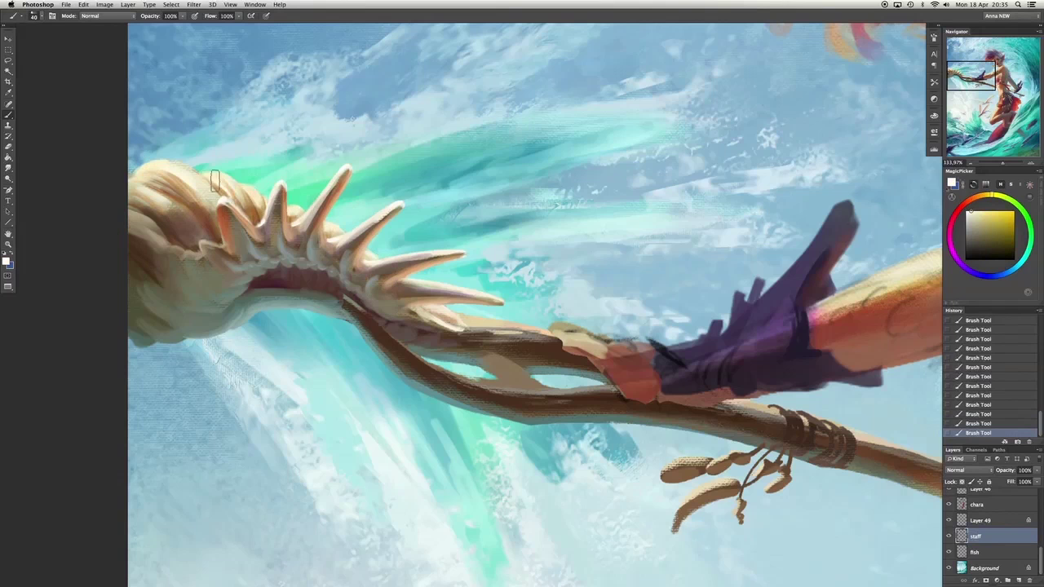
pyautogui.press('super+z')
# Paint light strokes along the shell's upper edge with a finer brush.
pyautogui.press('super+z')
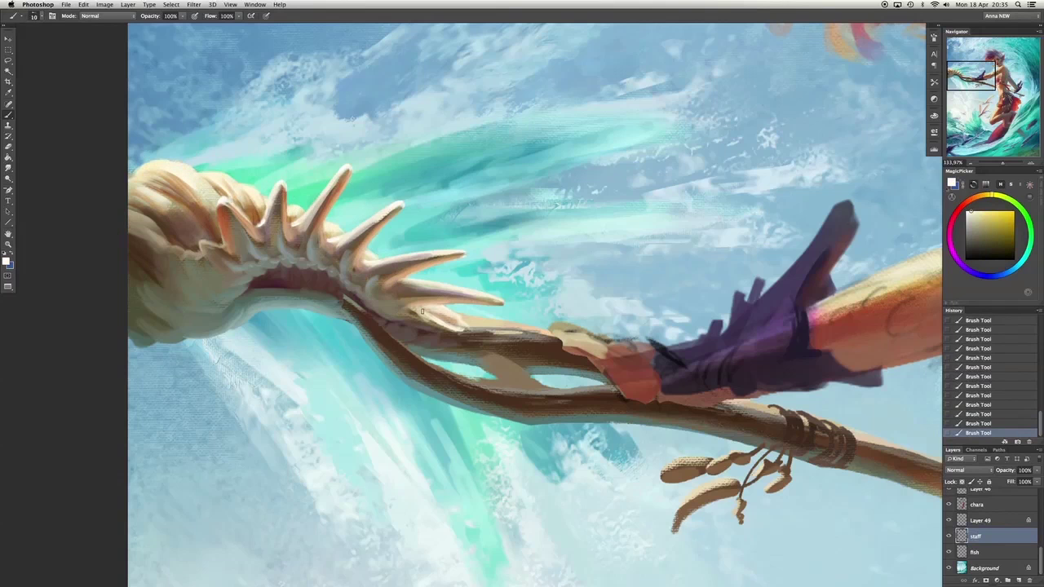
pyautogui.keyDown('alt'); pyautogui.click(422, 310); pyautogui.keyUp('alt')
pyautogui.press('super+z')
pyautogui.press('super+z')
pyautogui.press('super+z')
pyautogui.press('super+z')
pyautogui.press('super+z')
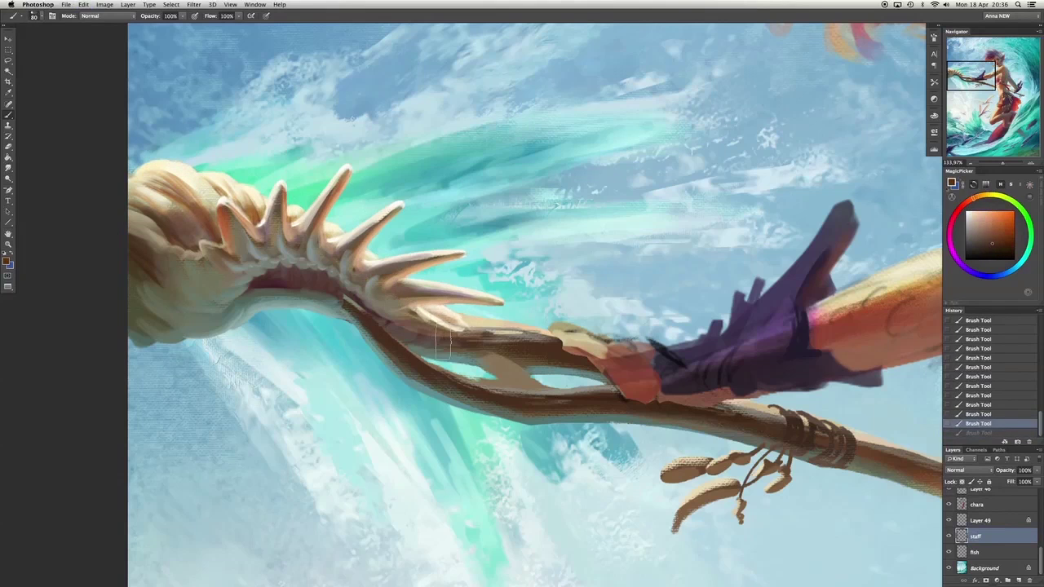
pyautogui.press('super+z')
pyautogui.press('x')
pyautogui.press('x')
pyautogui.press('super+z')
pyautogui.press('[')
pyautogui.press('[')
pyautogui.press('super+z')
pyautogui.press('x')
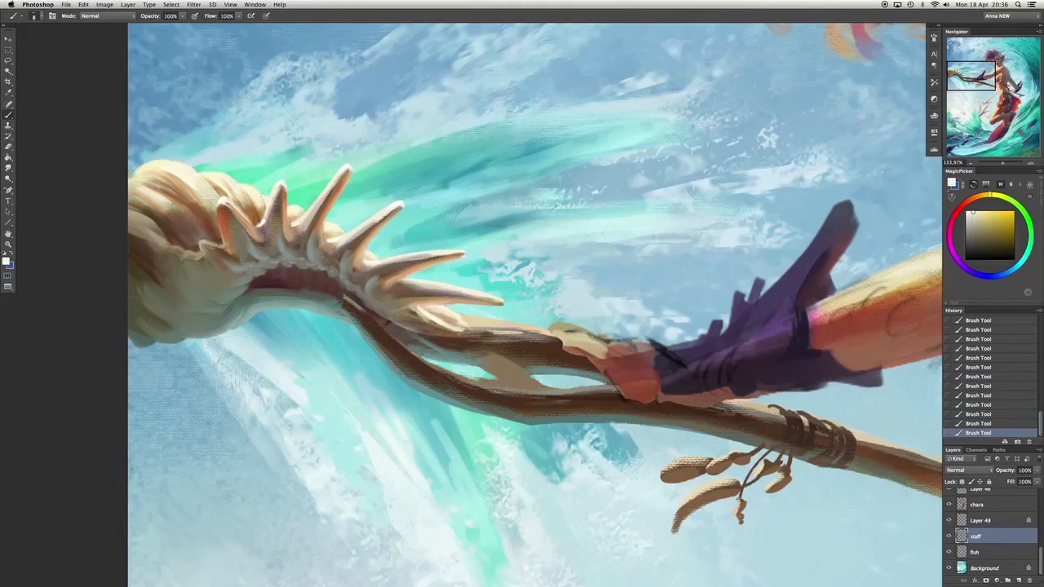
pyautogui.moveTo(163, 173)
pyautogui.mouseDown()
pyautogui.moveTo(204, 204)
pyautogui.moveTo(209, 194)
pyautogui.mouseUp()
# Sample cream, brown, teal and yellow-orange tones from the shell head and wave.
pyautogui.keyDown('alt'); pyautogui.click(204, 204); pyautogui.keyUp('alt')
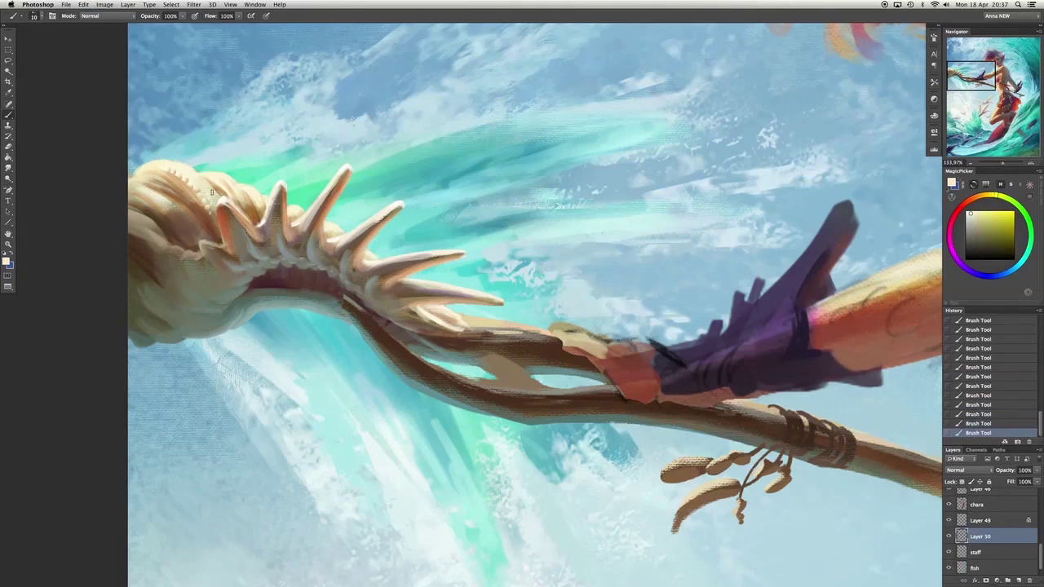
pyautogui.press('x')
pyautogui.press('x')
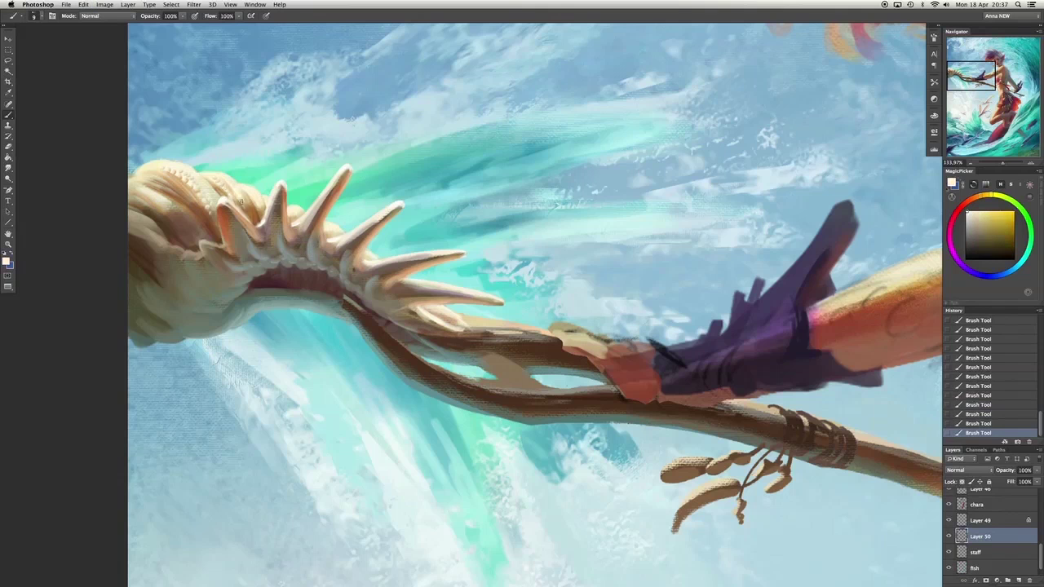
pyautogui.click(248, 203)
pyautogui.keyDown('alt'); pyautogui.click(294, 213); pyautogui.keyUp('alt')
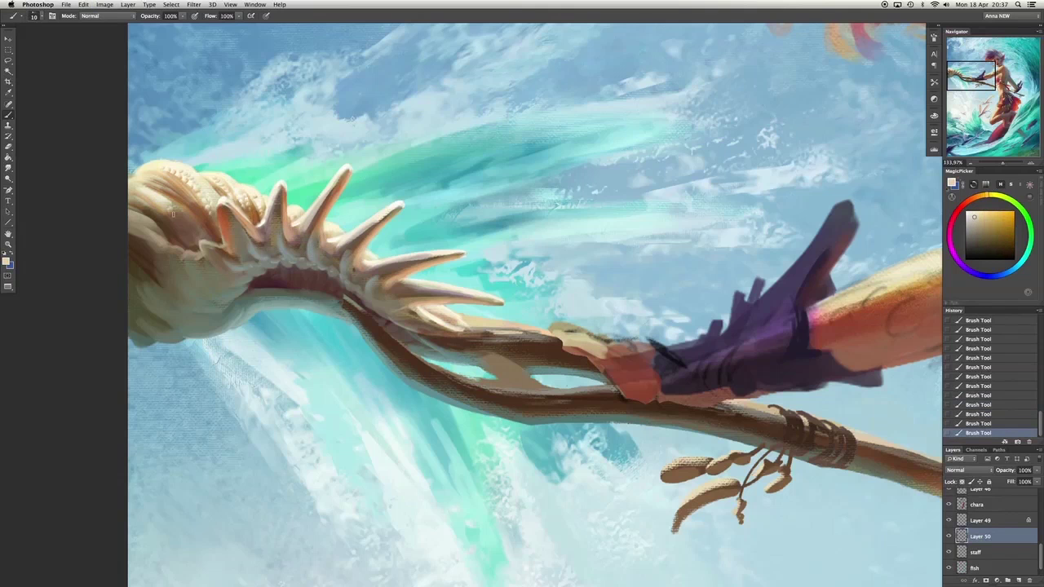
pyautogui.keyDown('alt'); pyautogui.click(205, 235); pyautogui.keyUp('alt')
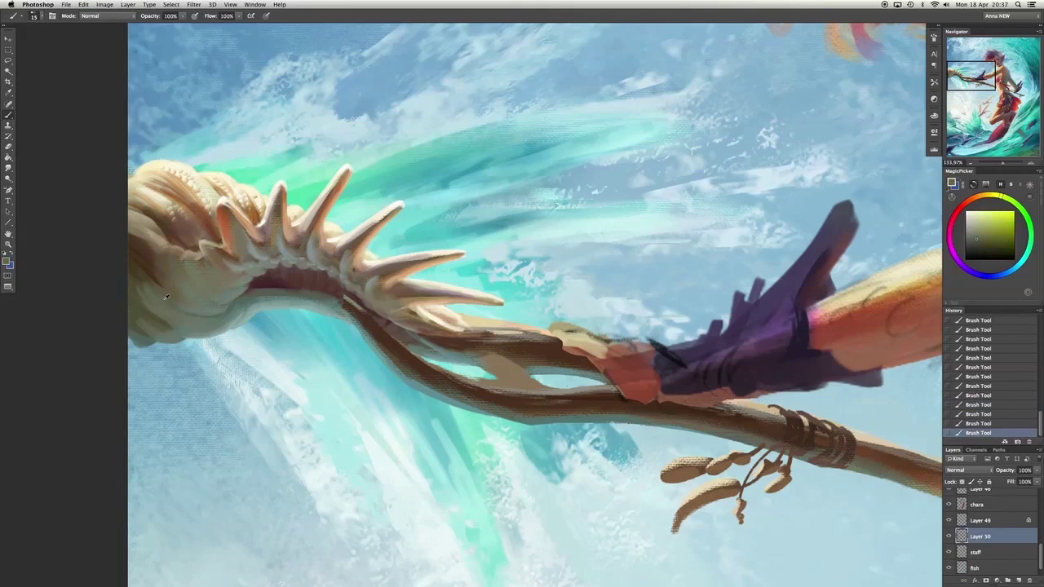
pyautogui.keyDown('alt'); pyautogui.click(224, 324); pyautogui.keyUp('alt')
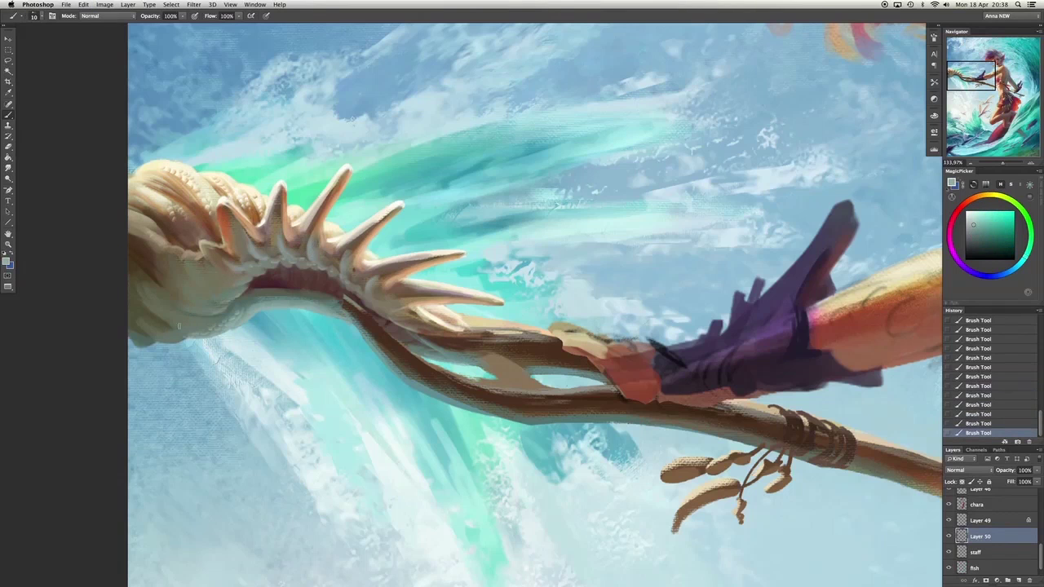
pyautogui.keyDown('alt'); pyautogui.click(131, 292); pyautogui.keyUp('alt')
pyautogui.keyDown('alt'); pyautogui.click(176, 300); pyautogui.keyUp('alt')
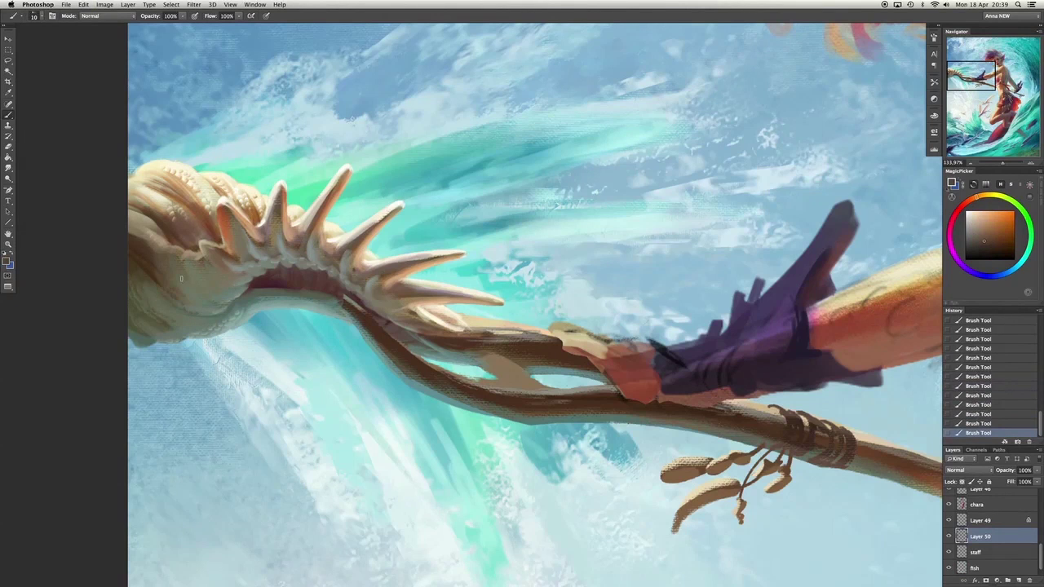
pyautogui.keyDown('alt'); pyautogui.click(181, 279); pyautogui.keyUp('alt')
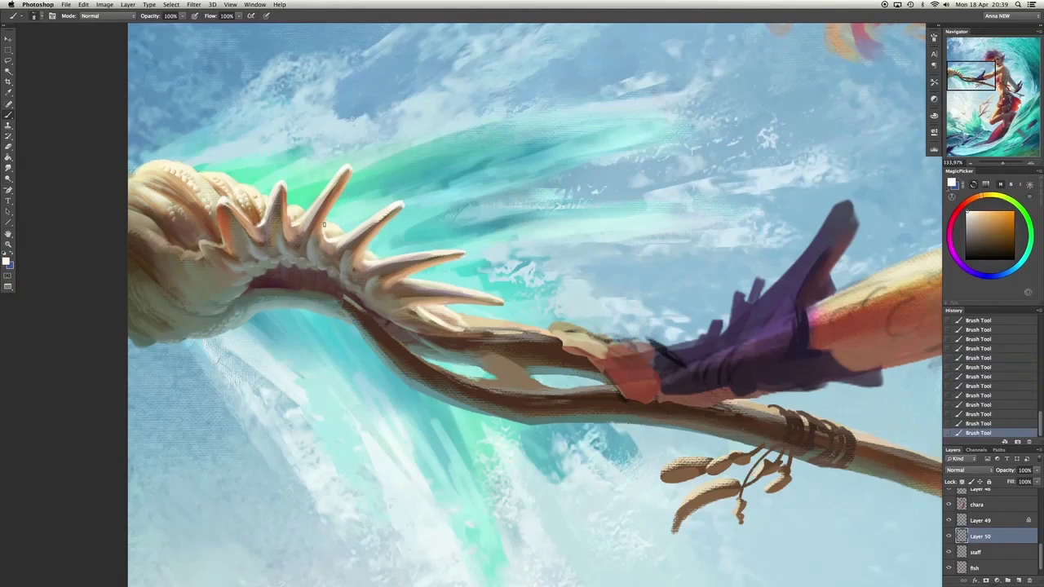
# Add light cream touches near the spikes, resizing the brush from 50 to 40 to 15.
pyautogui.keyDown('alt'); pyautogui.click(365, 261); pyautogui.keyUp('alt')
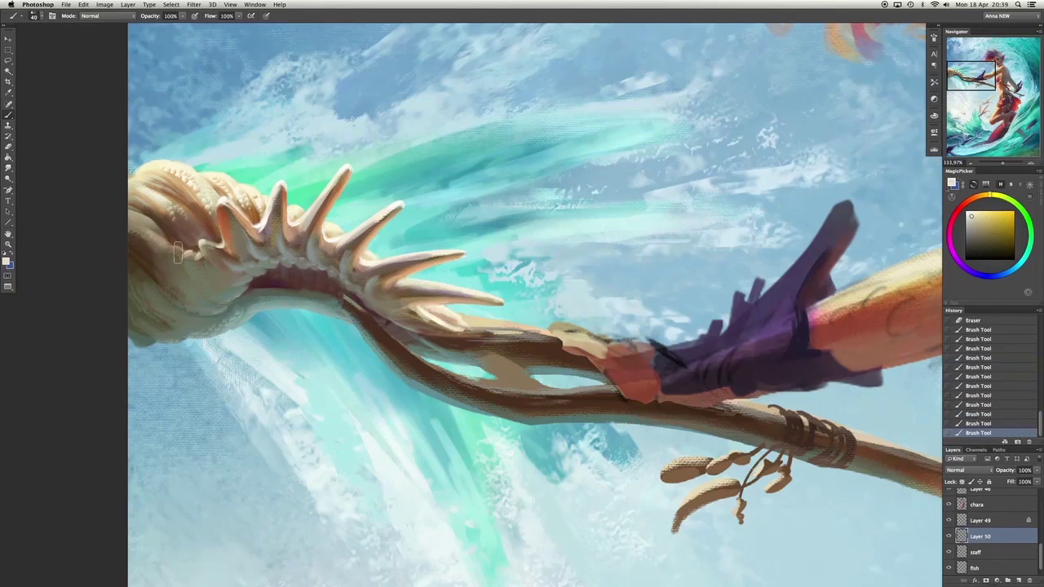
pyautogui.keyDown('alt'); pyautogui.click(265, 197); pyautogui.keyUp('alt')
pyautogui.hotkey('ctrl', 'z')
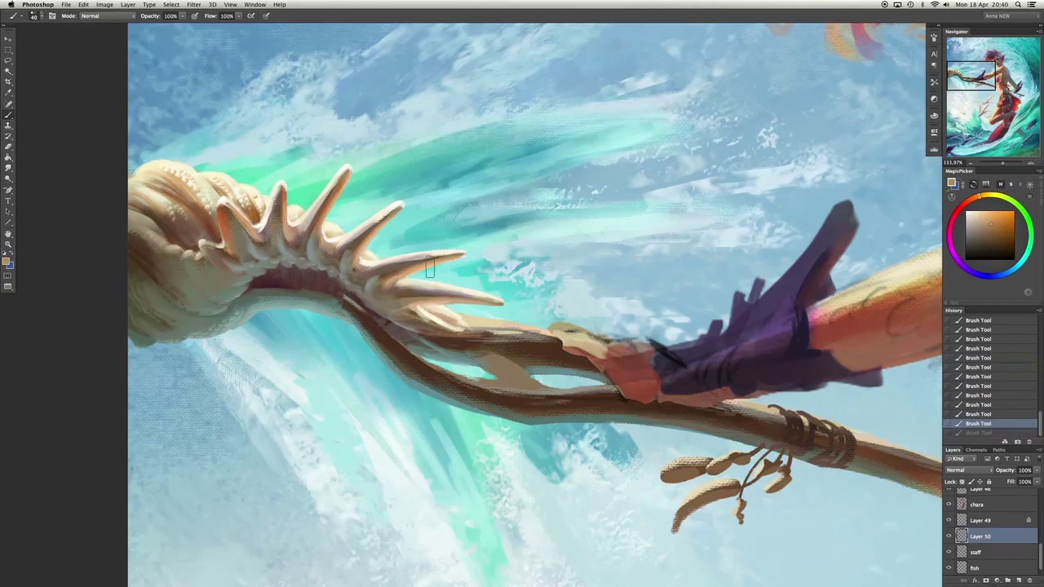
pyautogui.hotkey('ctrl', 'z')
pyautogui.hotkey('ctrl', 'z')
pyautogui.hotkey('ctrl', 'z')
pyautogui.keyDown('alt'); pyautogui.click(372, 241); pyautogui.keyUp('alt')
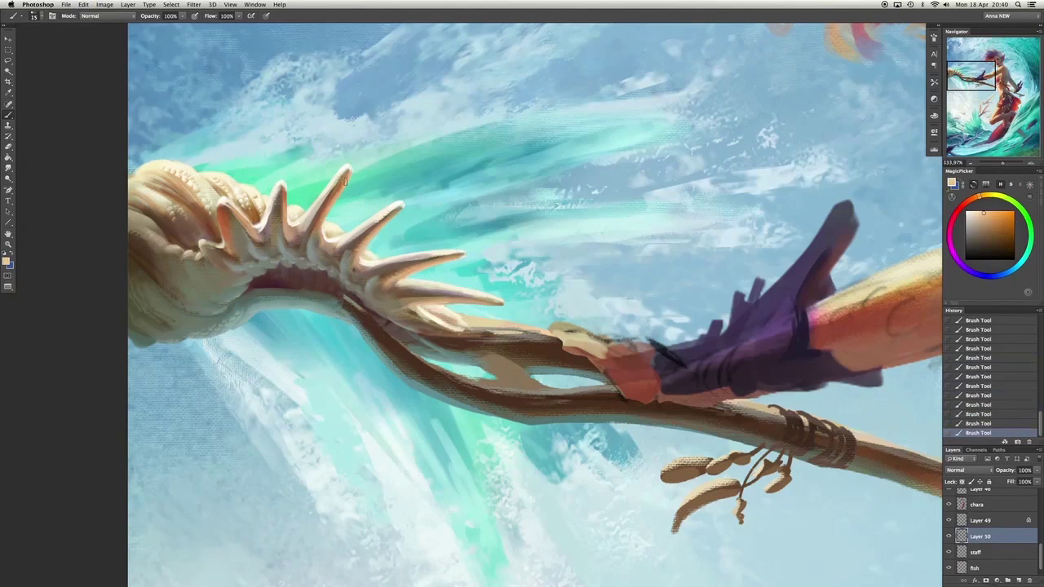
pyautogui.moveTo(248, 219); pyautogui.dragTo(251, 208)
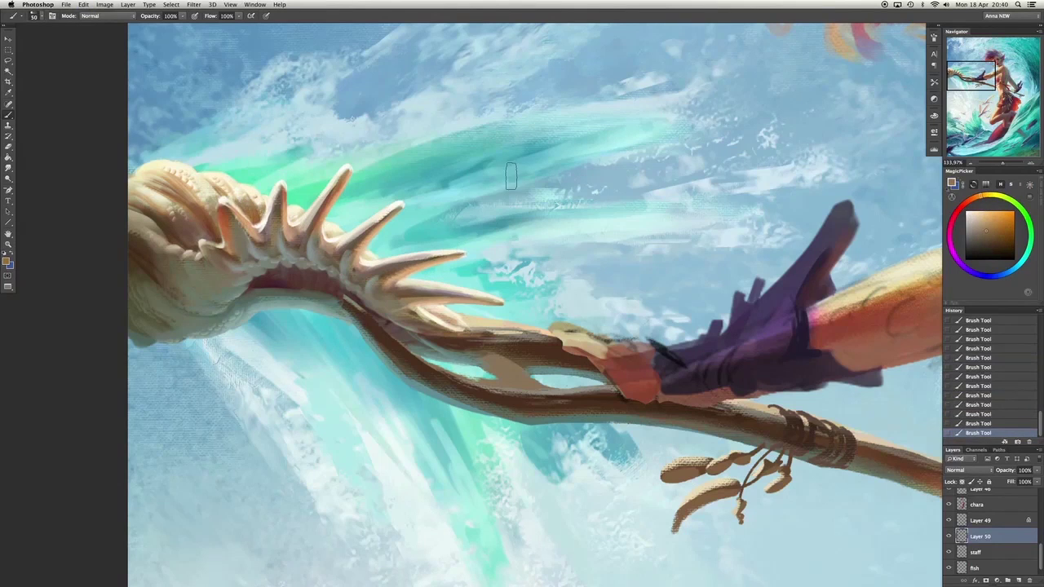
pyautogui.keyDown('alt'); pyautogui.click(424, 236); pyautogui.keyUp('alt')
pyautogui.press('[')
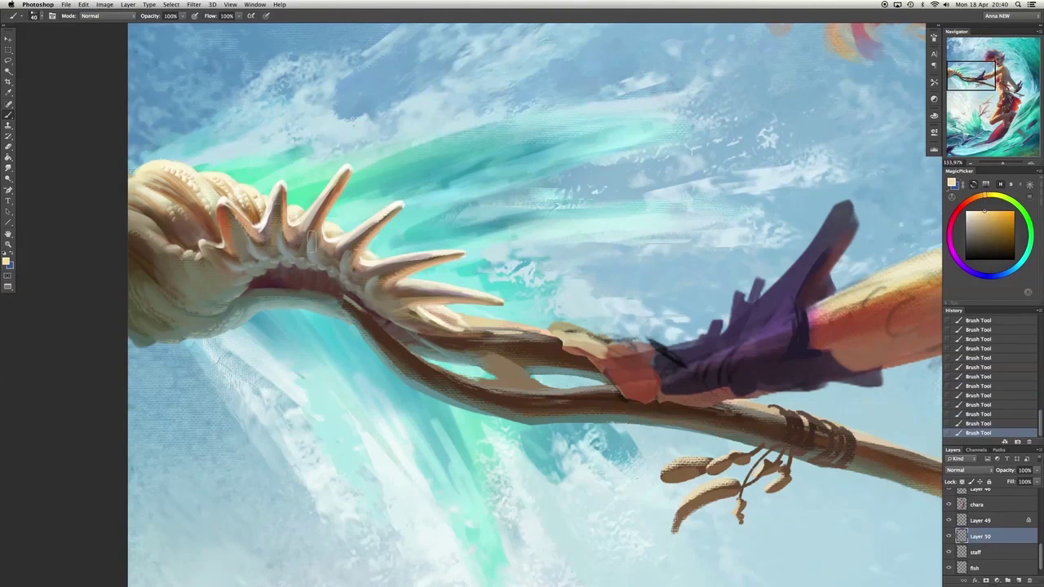
pyautogui.keyDown('alt'); pyautogui.click(236, 242); pyautogui.keyUp('alt')
pyautogui.hotkey('ctrl', 'z')
pyautogui.hotkey('ctrl', 'z')
pyautogui.press('[')
pyautogui.press('[')
pyautogui.press('[')
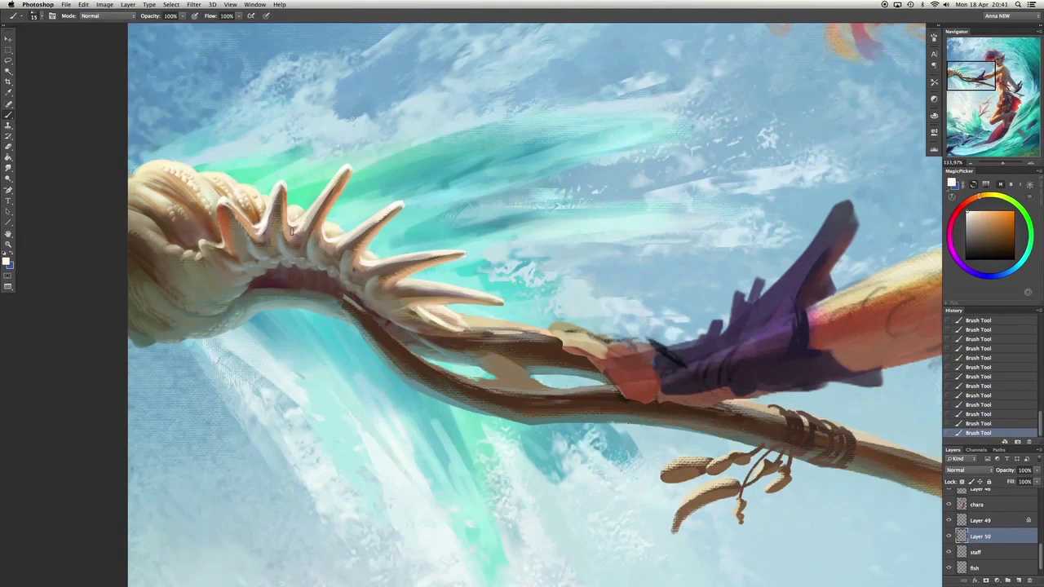
# Dab cream and orange-brown highlights on the staff below the spikes, undoing the last two strokes.
pyautogui.keyDown('alt'); pyautogui.click(457, 292); pyautogui.keyUp('alt')
pyautogui.keyDown('alt'); pyautogui.click(469, 326); pyautogui.keyUp('alt')
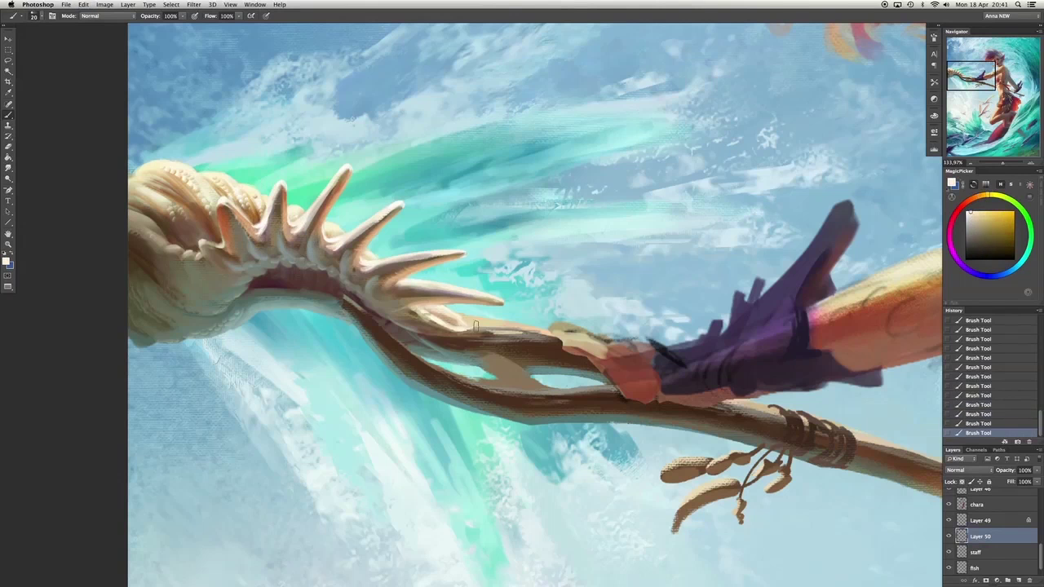
pyautogui.keyDown('alt'); pyautogui.click(506, 331); pyautogui.keyUp('alt')
pyautogui.keyDown('alt'); pyautogui.click(529, 336); pyautogui.keyUp('alt')
pyautogui.keyDown('alt'); pyautogui.click(527, 334); pyautogui.keyUp('alt')
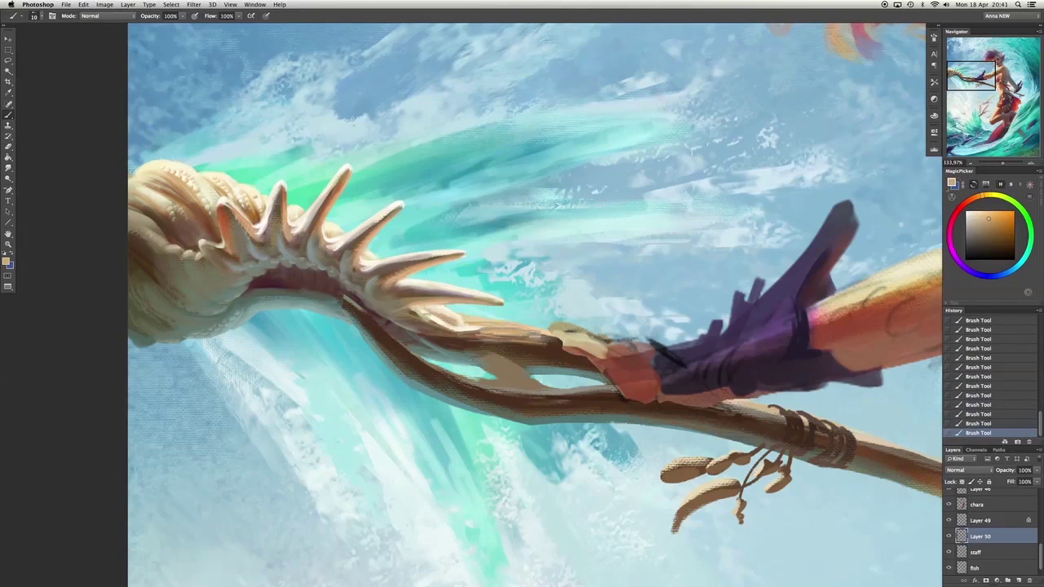
pyautogui.keyDown('alt'); pyautogui.click(542, 347); pyautogui.keyUp('alt')
pyautogui.keyDown('alt'); pyautogui.click(503, 326); pyautogui.keyUp('alt')
pyautogui.keyDown('alt'); pyautogui.click(501, 331); pyautogui.keyUp('alt')
pyautogui.hotkey('ctrl', 'alt', 'z')
pyautogui.hotkey('ctrl', 'alt', 'z')
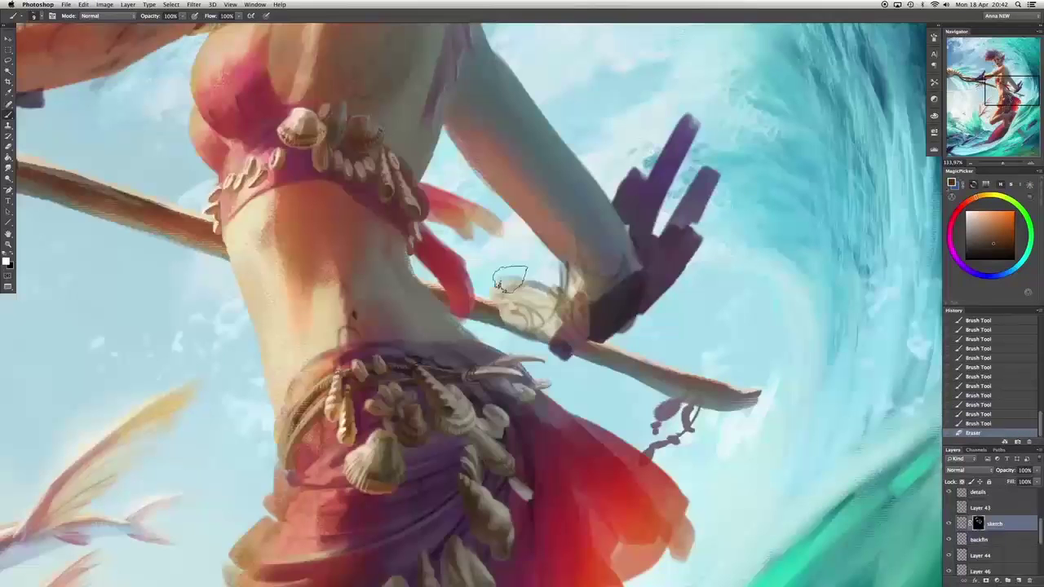
# Merge Layer 50 into the staff layer and dab small strokes on the staff.
pyautogui.hotkey('ctrl', 'e')
pyautogui.scroll(-8, 471, 305)
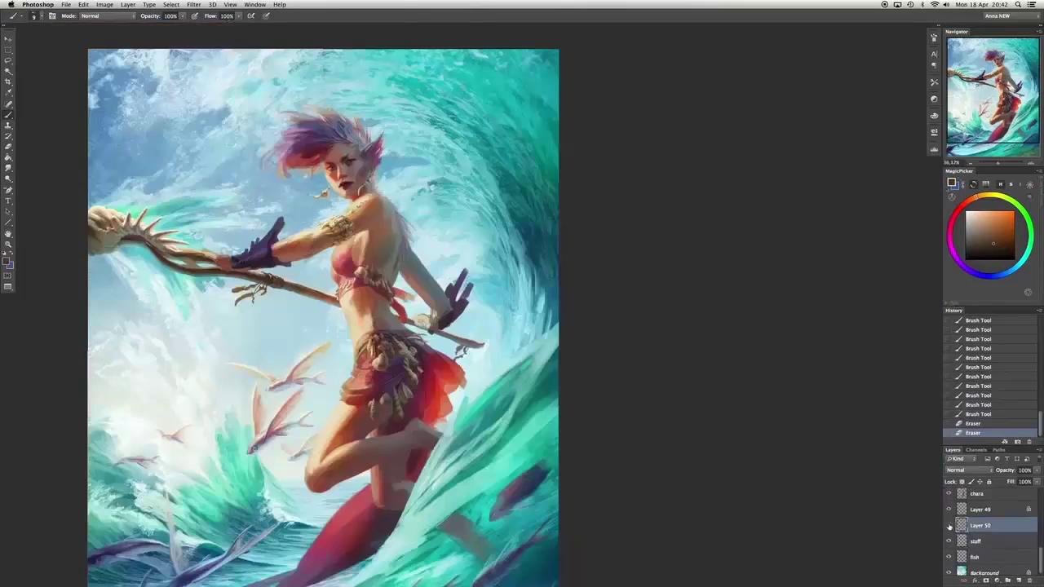
pyautogui.scroll(8, 472, 305)
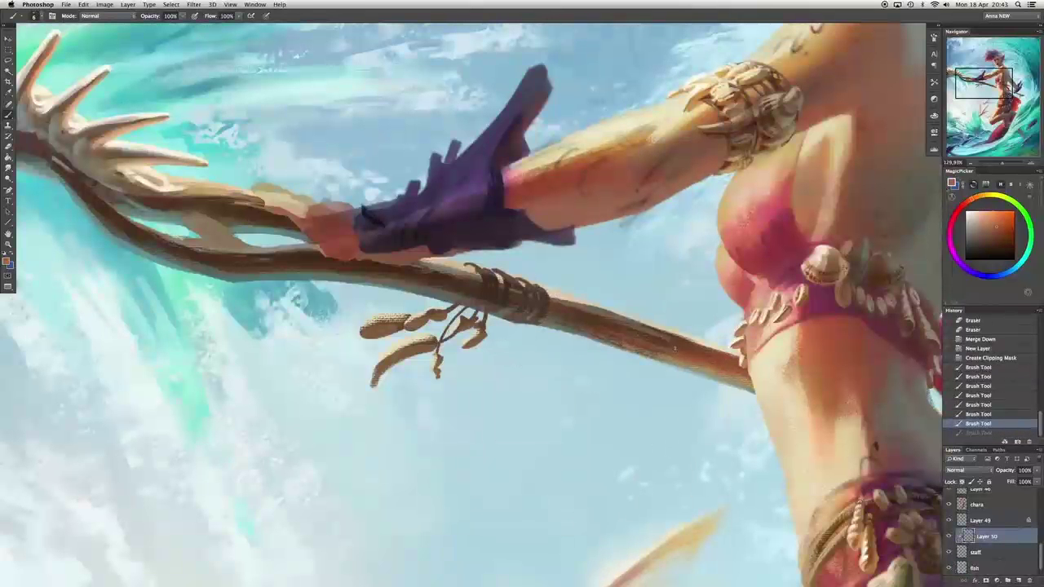
pyautogui.moveTo(657, 350); pyautogui.dragTo(698, 359)
pyautogui.click(544, 318)
pyautogui.keyDown('alt'); pyautogui.click(710, 362); pyautogui.keyUp('alt')
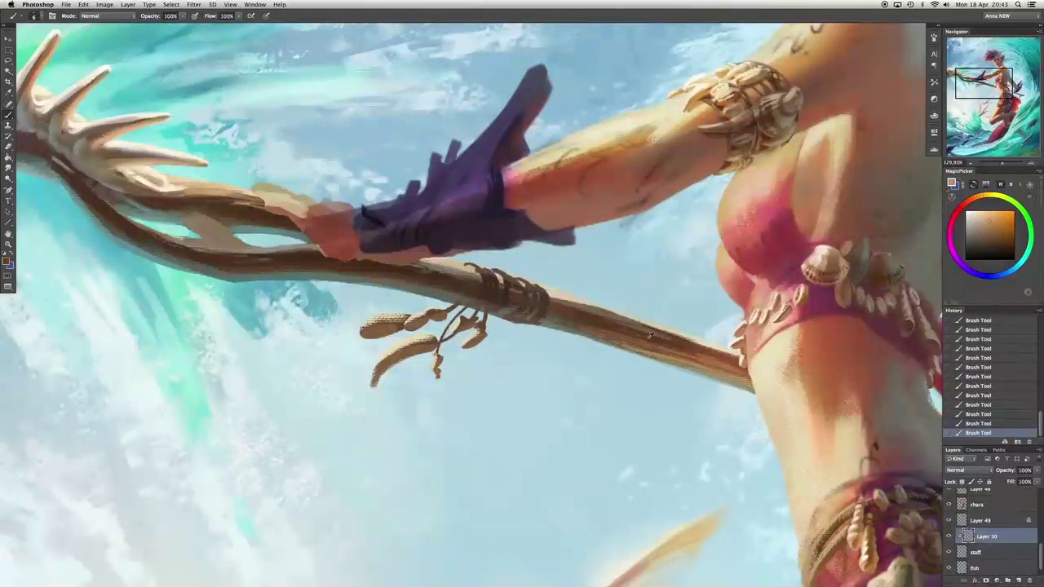
pyautogui.moveTo(56, 170); pyautogui.dragTo(341, 226)
pyautogui.press('super+z')
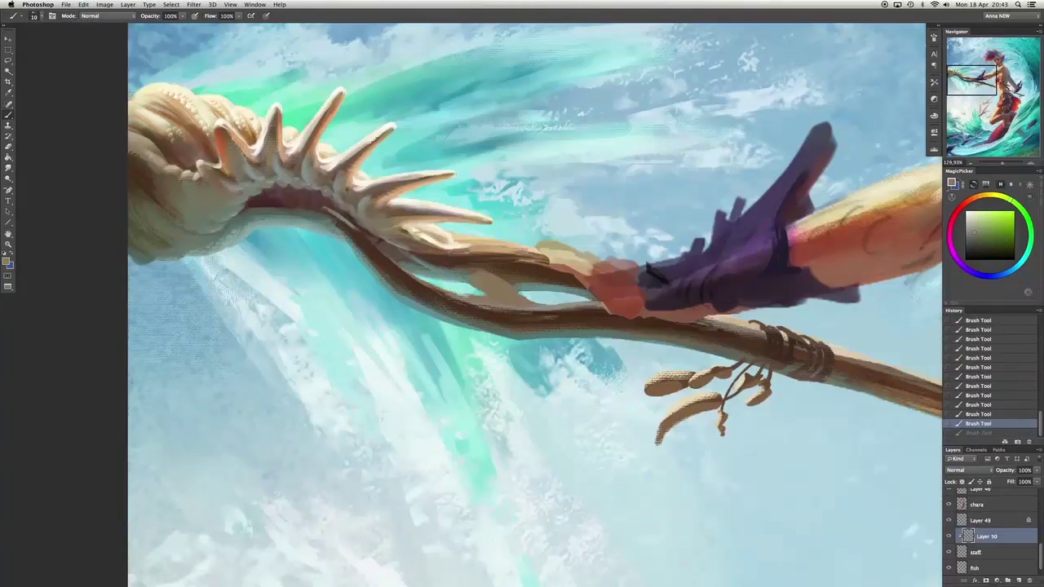
# Repaint the staff with dark and lighter orange strokes running down its length.
pyautogui.keyDown('alt'); pyautogui.click(330, 212); pyautogui.keyUp('alt')
pyautogui.moveTo(334, 220); pyautogui.dragTo(375, 276)
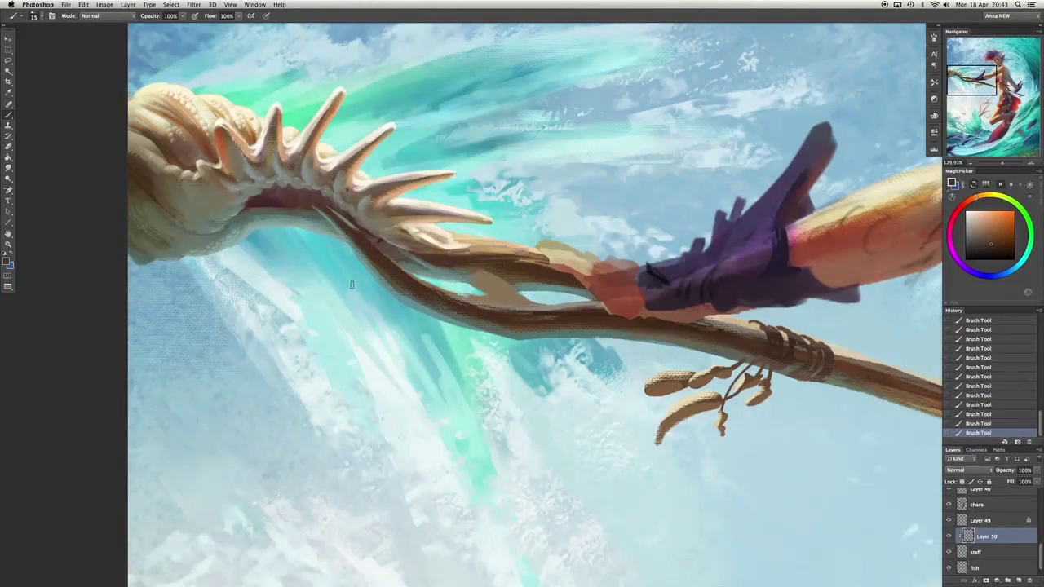
pyautogui.keyDown('alt'); pyautogui.click(323, 207); pyautogui.keyUp('alt')
pyautogui.moveTo(326, 210); pyautogui.dragTo(438, 292)
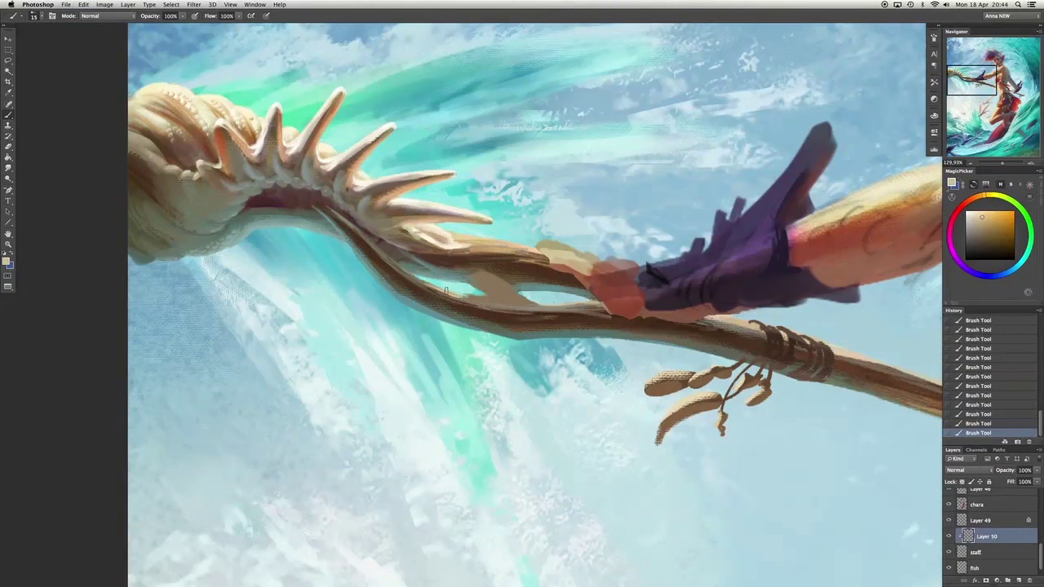
pyautogui.keyDown('alt'); pyautogui.click(324, 212); pyautogui.keyUp('alt')
pyautogui.moveTo(326, 213); pyautogui.dragTo(163, 233)
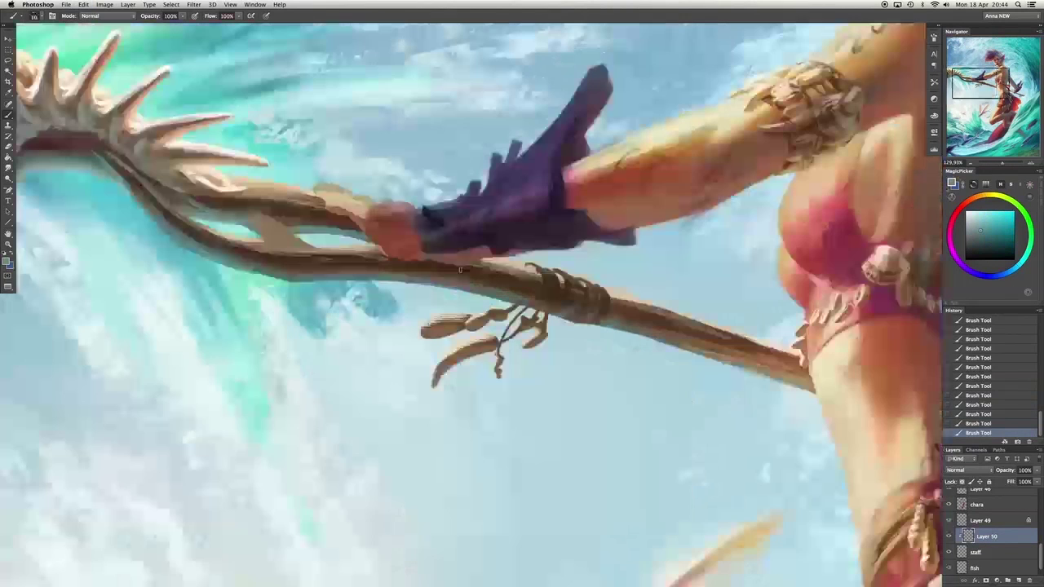
pyautogui.moveTo(547, 344); pyautogui.dragTo(664, 373)
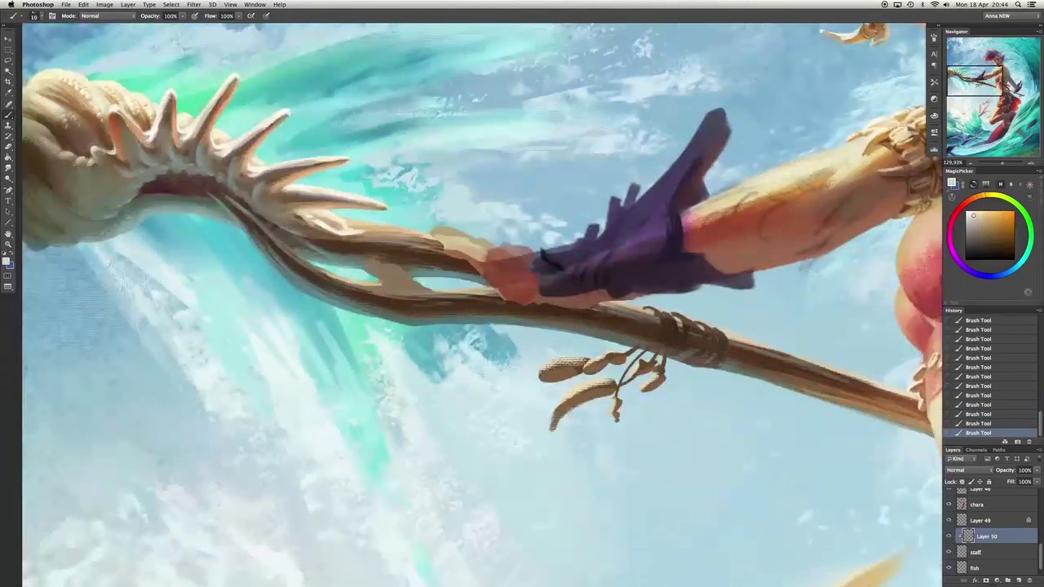
pyautogui.press('super+z')
pyautogui.keyDown('alt'); pyautogui.click(324, 242); pyautogui.keyUp('alt')
pyautogui.moveTo(324, 243); pyautogui.dragTo(287, 236)
pyautogui.keyDown('alt'); pyautogui.click(286, 236); pyautogui.keyUp('alt')
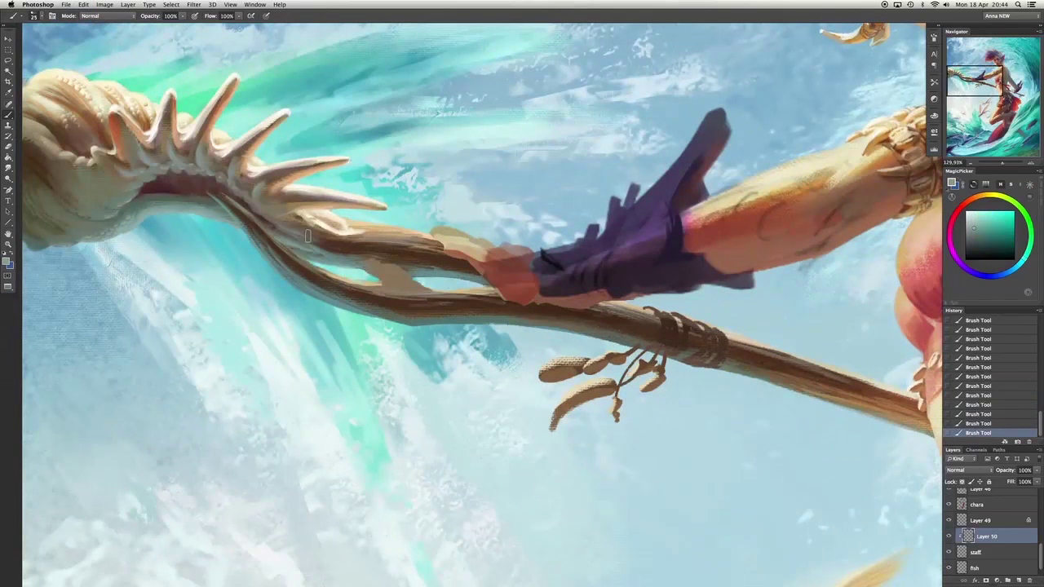
pyautogui.moveTo(362, 276); pyautogui.dragTo(310, 277)
# Sample browns and paint a short stroke where the staff meets the hip.
pyautogui.moveTo(372, 236); pyautogui.dragTo(383, 238)
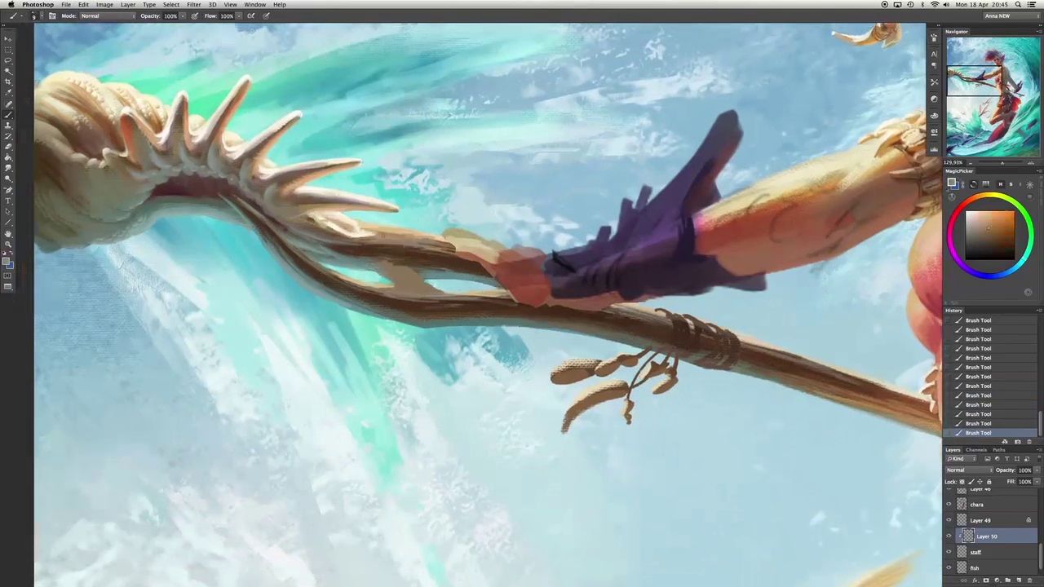
pyautogui.keyDown('alt'); pyautogui.click(408, 240); pyautogui.keyUp('alt')
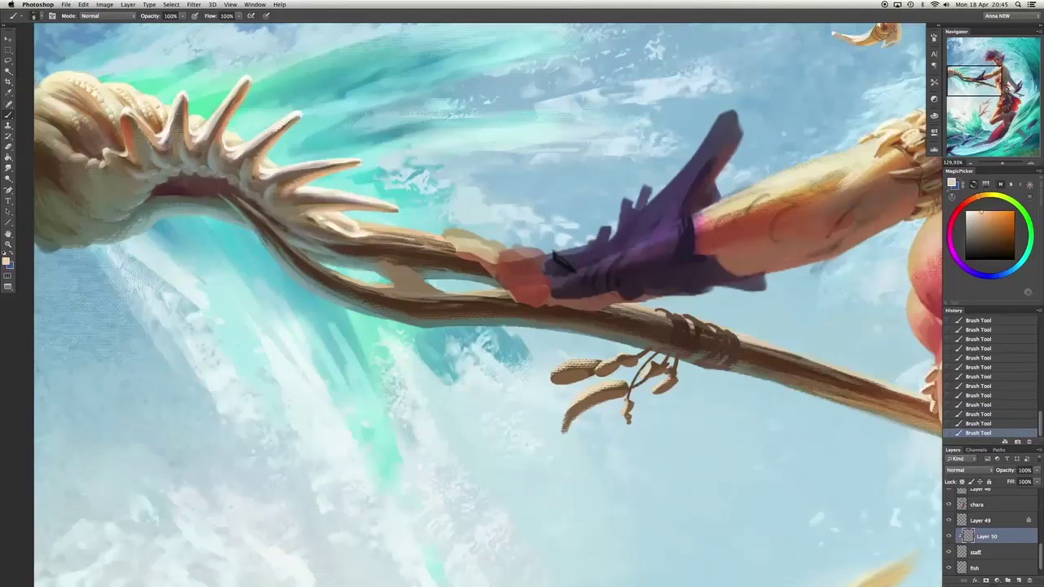
pyautogui.moveTo(563, 259); pyautogui.dragTo(511, 223)
pyautogui.keyDown('alt'); pyautogui.click(172, 139); pyautogui.keyUp('alt')
pyautogui.keyDown('alt'); pyautogui.click(340, 154); pyautogui.keyUp('alt')
pyautogui.moveTo(280, 295); pyautogui.dragTo(349, 353)
pyautogui.keyDown('alt'); pyautogui.click(349, 353); pyautogui.keyUp('alt')
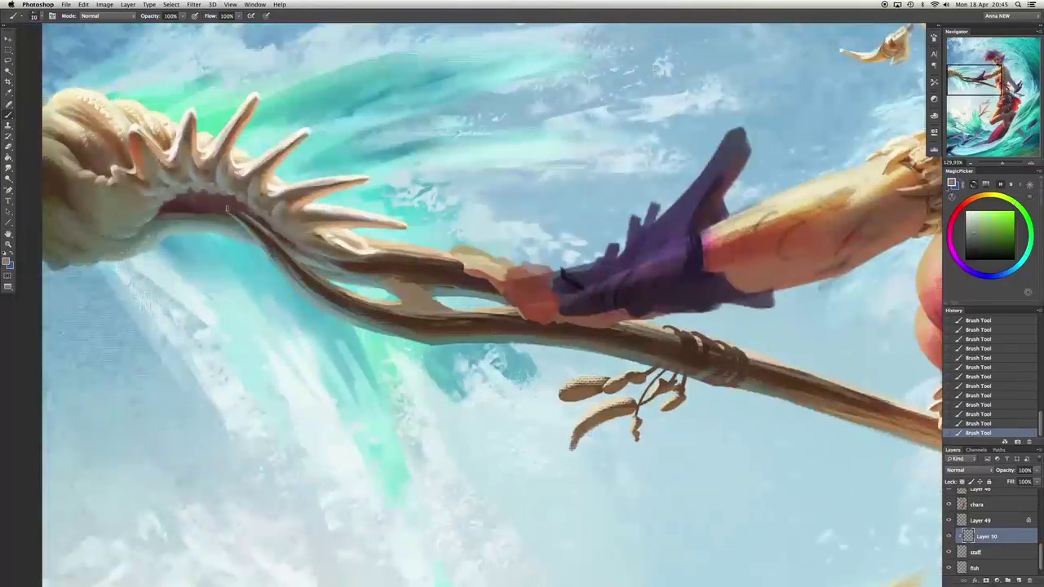
pyautogui.moveTo(878, 435); pyautogui.dragTo(348, 259)
pyautogui.keyDown('alt'); pyautogui.click(788, 367); pyautogui.keyUp('alt')
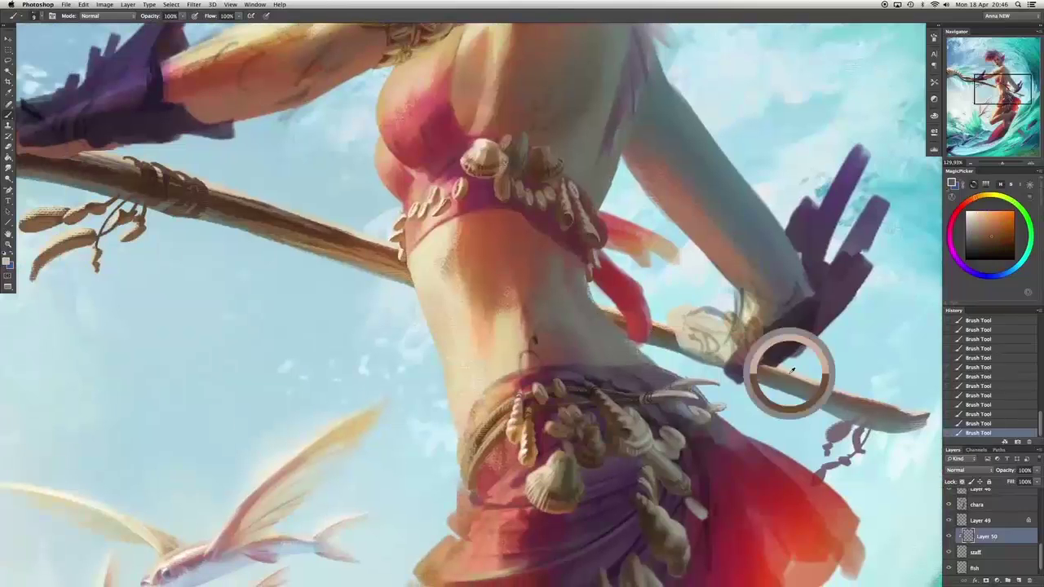
pyautogui.keyDown('alt'); pyautogui.click(662, 346); pyautogui.keyUp('alt')
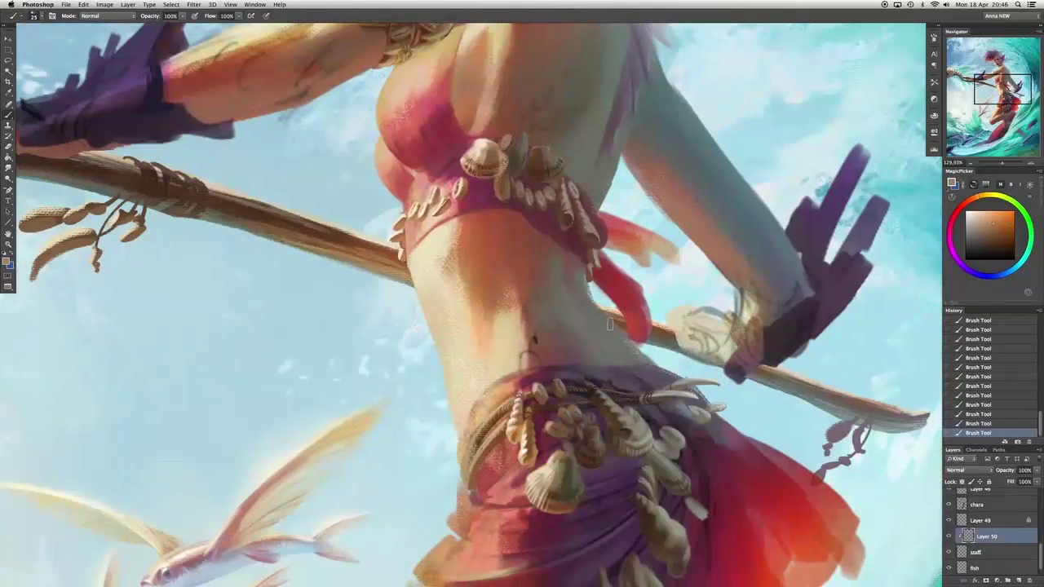
pyautogui.moveTo(606, 318); pyautogui.dragTo(734, 391)
# Switch to a 6 px brush preset and paint a thin stroke along the staff near the hand.
pyautogui.moveTo(160, 204); pyautogui.dragTo(402, 282)
pyautogui.keyDown('alt'); pyautogui.click(402, 281); pyautogui.keyUp('alt')
pyautogui.hotkey('ctrl', 'z')
pyautogui.rightClick(510, 282)
pyautogui.scroll(-5, 554, 327)
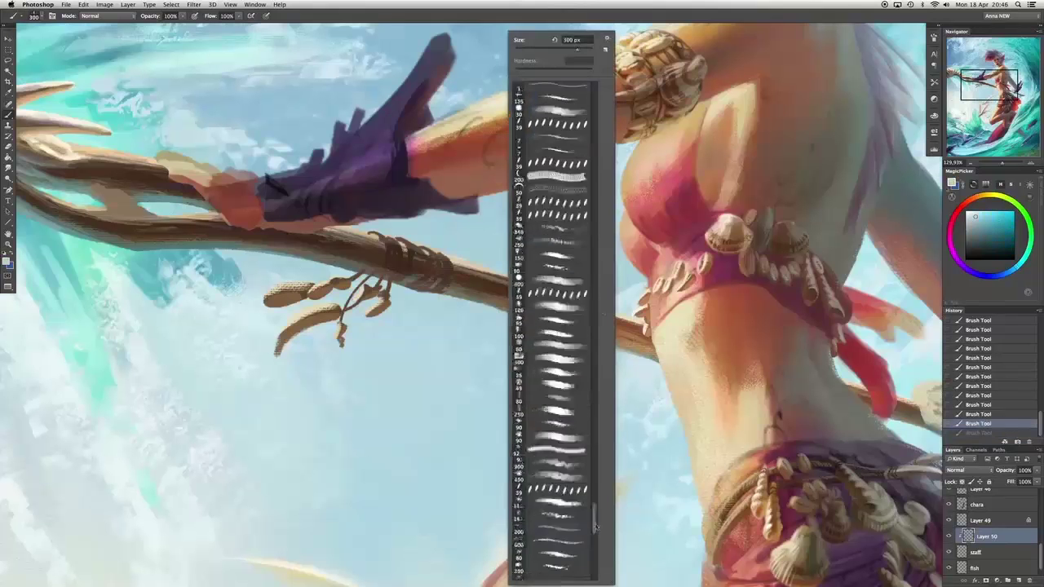
pyautogui.click(557, 512)
pyautogui.doubleClick(562, 287)
pyautogui.rightClick(473, 269)
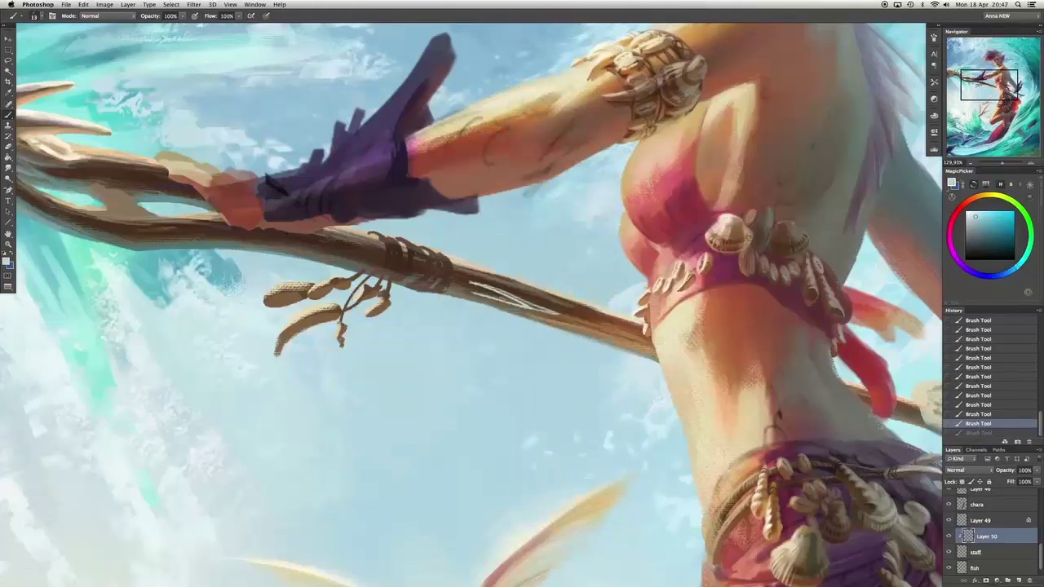
pyautogui.keyDown('alt'); pyautogui.click(506, 299); pyautogui.keyUp('alt')
pyautogui.moveTo(547, 330); pyautogui.dragTo(616, 334)
# Paint dark brown strokes on the staff near the hand.
pyautogui.keyDown('alt'); pyautogui.click(361, 244); pyautogui.keyUp('alt')
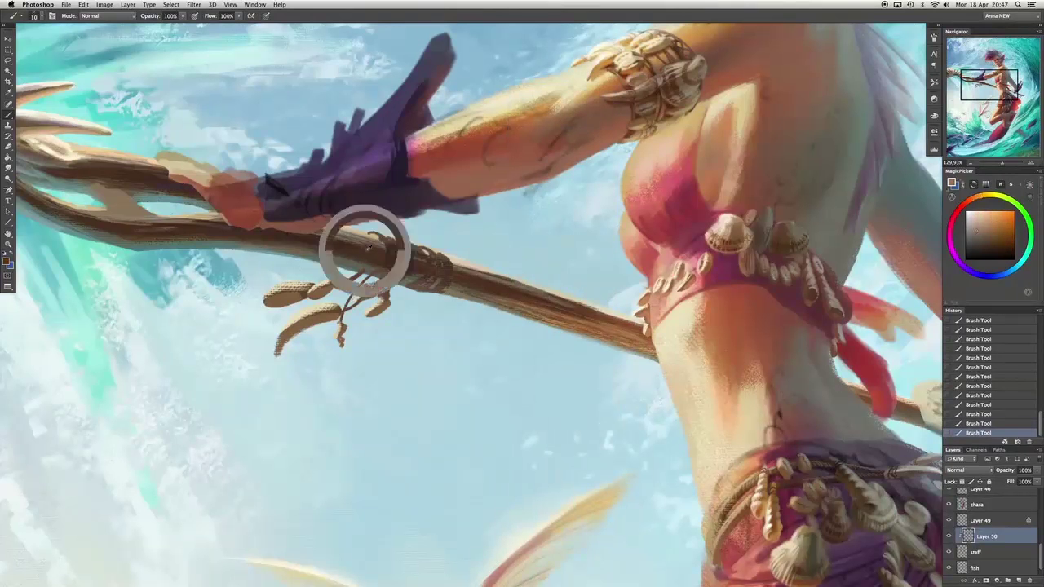
pyautogui.keyDown('alt'); pyautogui.click(625, 331); pyautogui.keyUp('alt')
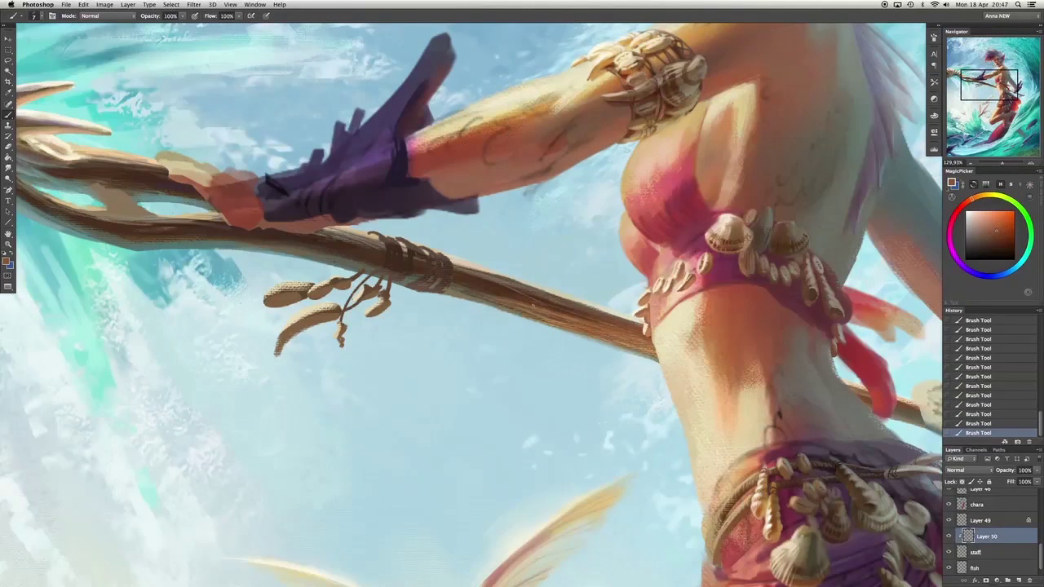
pyautogui.moveTo(490, 326); pyautogui.dragTo(734, 395)
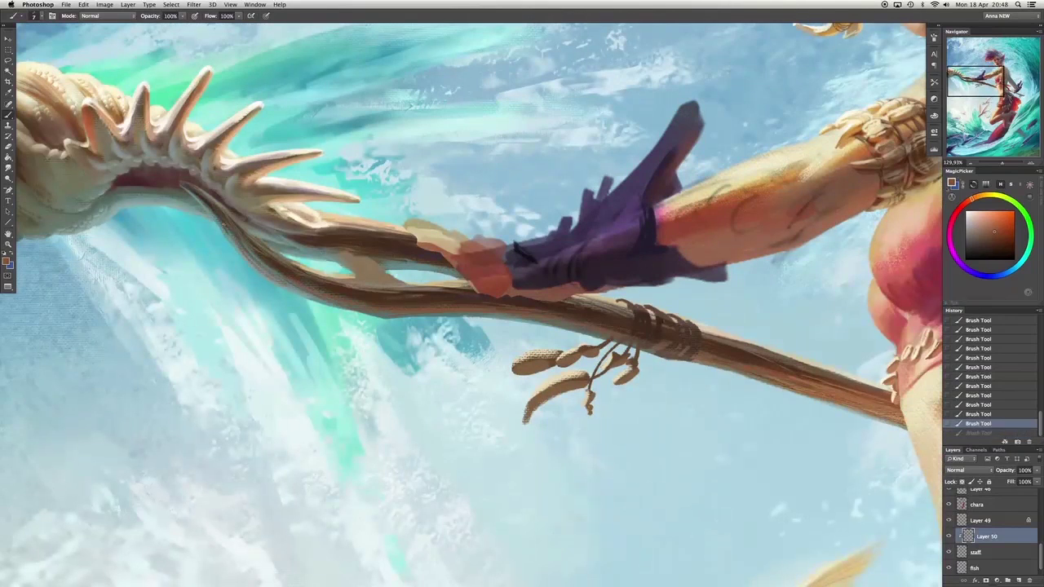
pyautogui.keyDown('alt'); pyautogui.click(255, 255); pyautogui.keyUp('alt')
pyautogui.moveTo(233, 241); pyautogui.dragTo(278, 273)
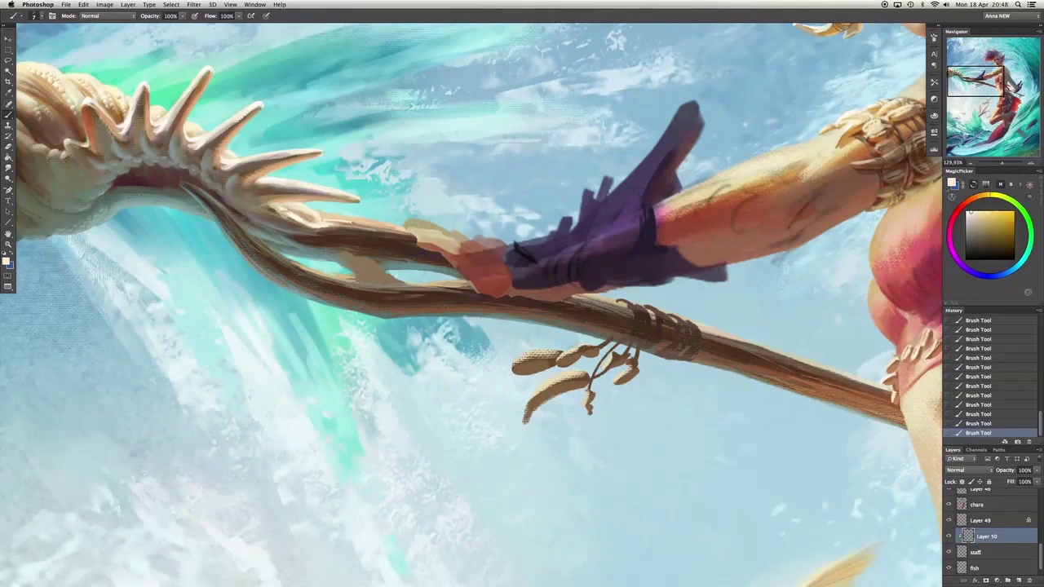
# Select the staff layer and merge Layer 50 down into it.
pyautogui.keyDown('shift'); pyautogui.click(976, 552); pyautogui.keyUp('shift')
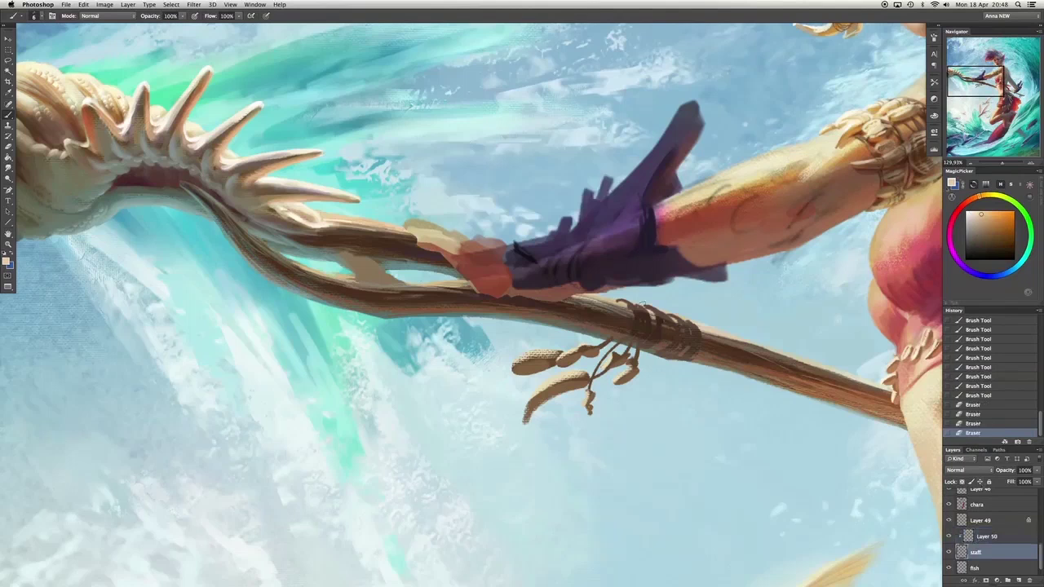
pyautogui.scroll(2, 397, 316)
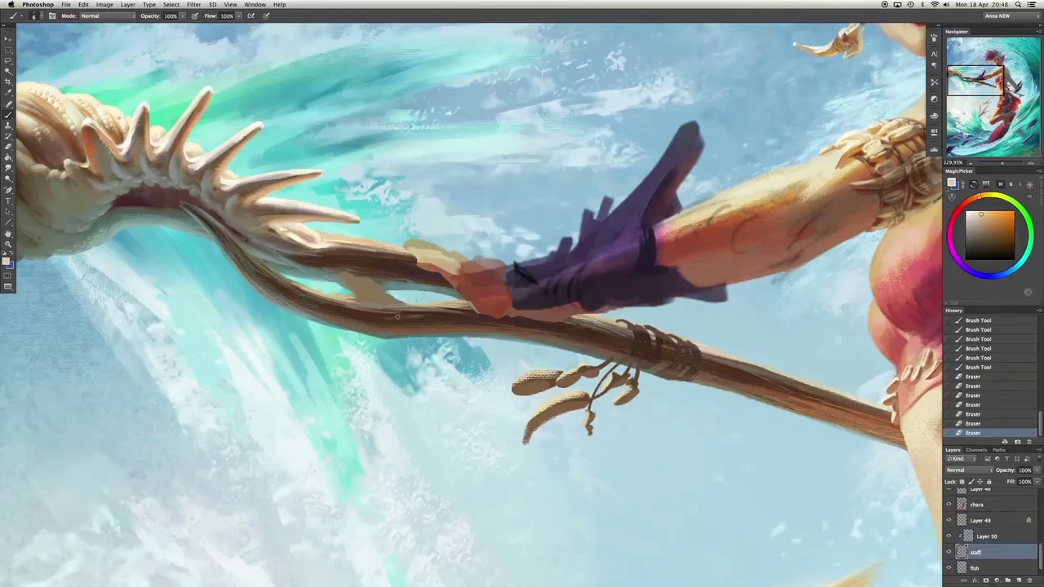
pyautogui.hotkey('ctrl', 'e')
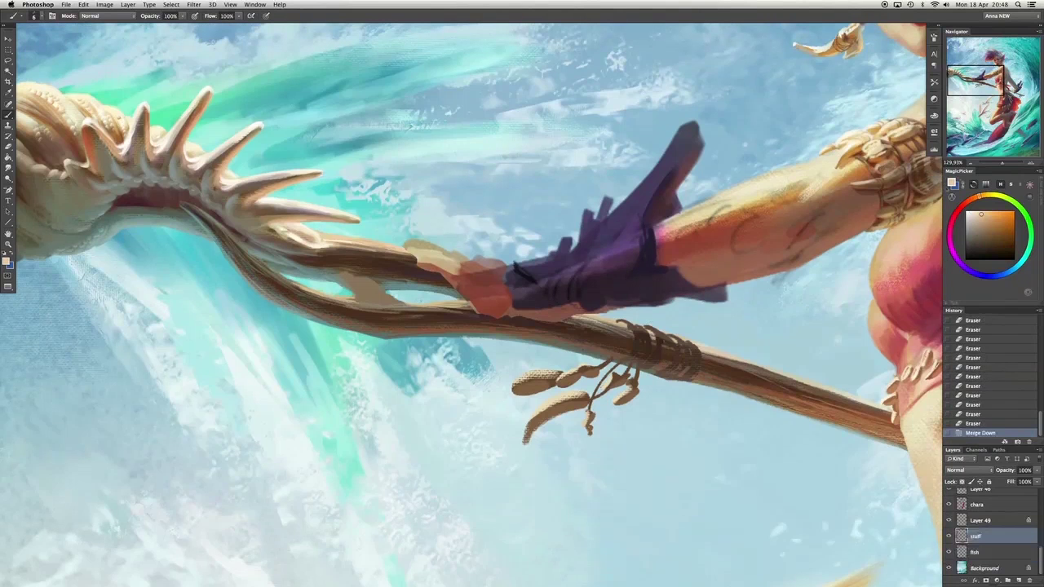
pyautogui.press('b')
pyautogui.rightClick(201, 160)
# Paint first strokes on the staff in a colour sampled from it and name the layer 'staff deco'.
pyautogui.press('Escape')
pyautogui.keyDown('alt'); pyautogui.click(151, 127); pyautogui.keyUp('alt')
pyautogui.click(153, 128)
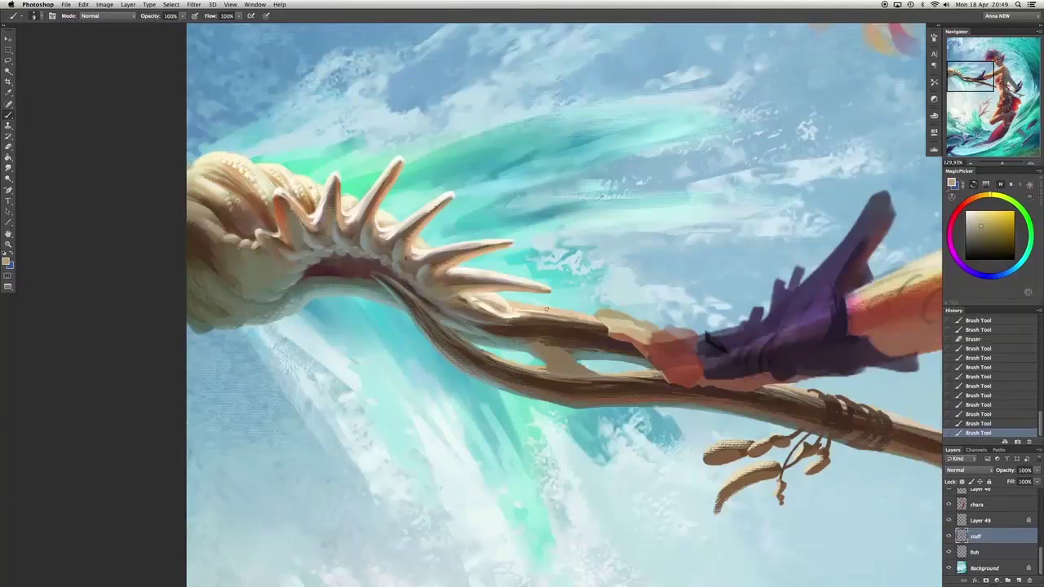
pyautogui.moveTo(509, 314); pyautogui.dragTo(601, 318)
pyautogui.moveTo(600, 318); pyautogui.dragTo(404, 253)
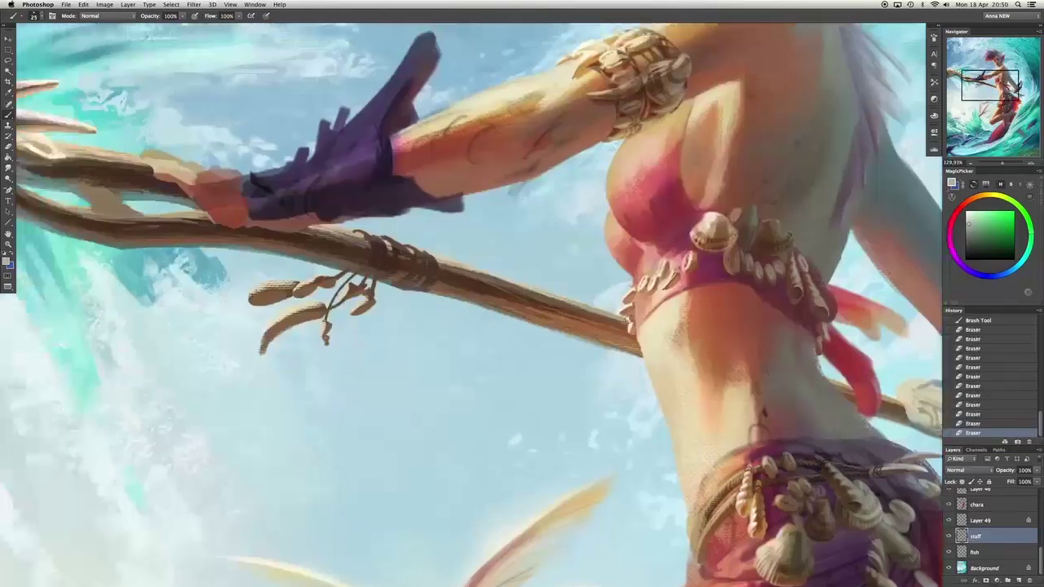
pyautogui.moveTo(600, 313); pyautogui.dragTo(613, 315)
pyautogui.hotkey('ctrl', 'alt', 'z')
pyautogui.hotkey('ctrl', 'alt', 'z')
pyautogui.hotkey('ctrl', 'alt', 'z')
pyautogui.scroll(-4, 633, 339)
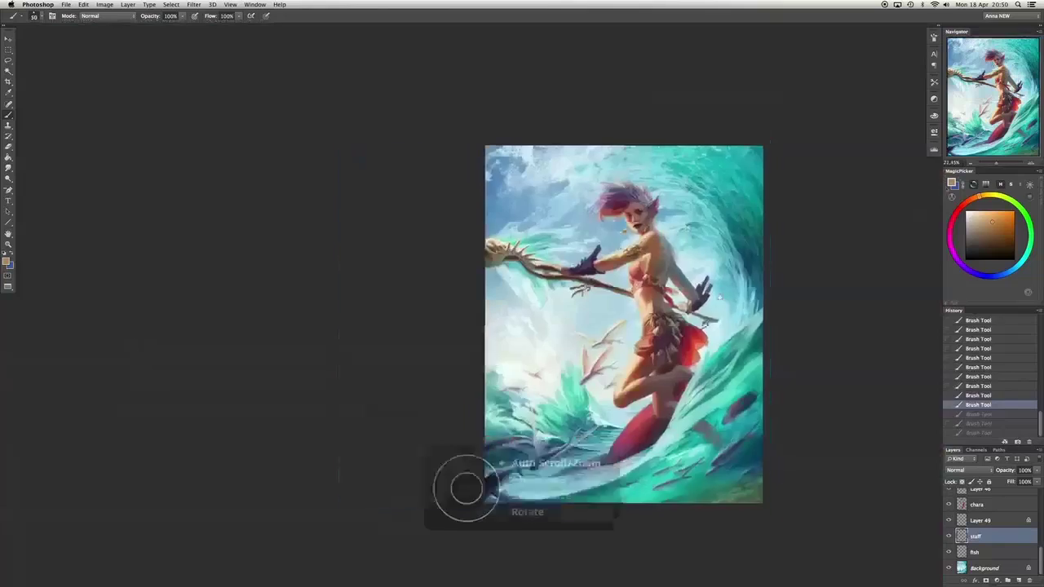
pyautogui.scroll(5, 632, 339)
pyautogui.hotkey('ctrl', 'shift', 'z')
pyautogui.hotkey('ctrl', 'shift', 'z')
pyautogui.hotkey('ctrl', 'shift', 'z')
pyautogui.scroll(-5, 466, 487)
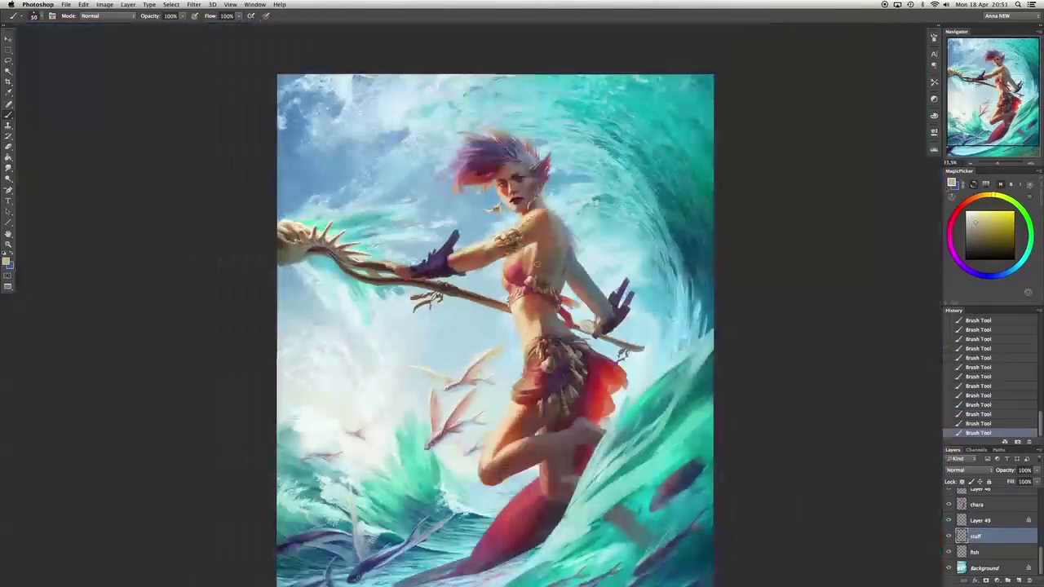
pyautogui.click(981, 520)
pyautogui.press('Return')
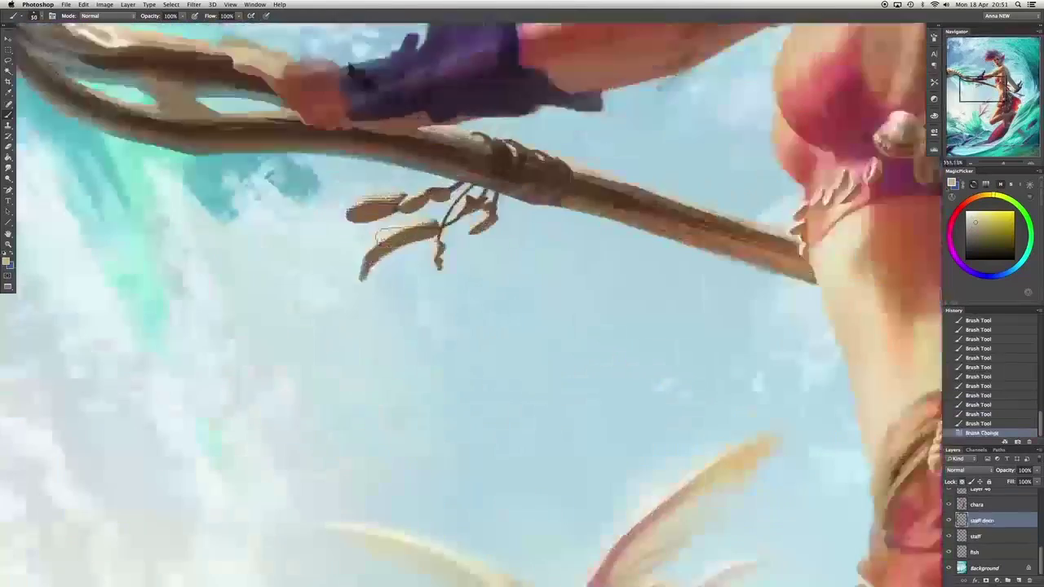
# Lighten and reshape the lower seed pod using lighter colours sampled from the staff.
pyautogui.scroll(5, 421, 276)
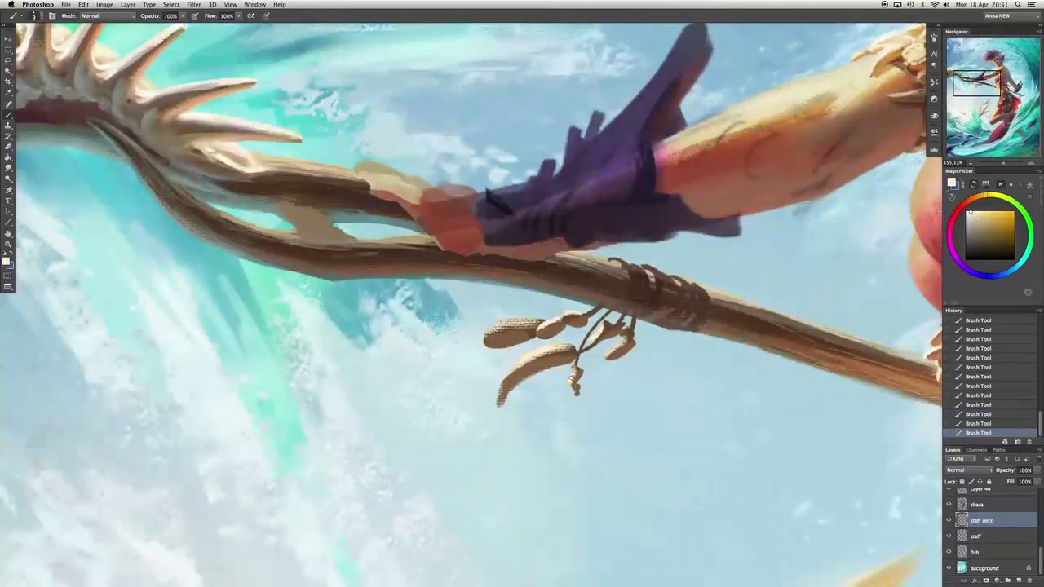
pyautogui.hscroll(2, 471, 304)
pyautogui.keyDown('alt'); pyautogui.click(422, 329); pyautogui.keyUp('alt')
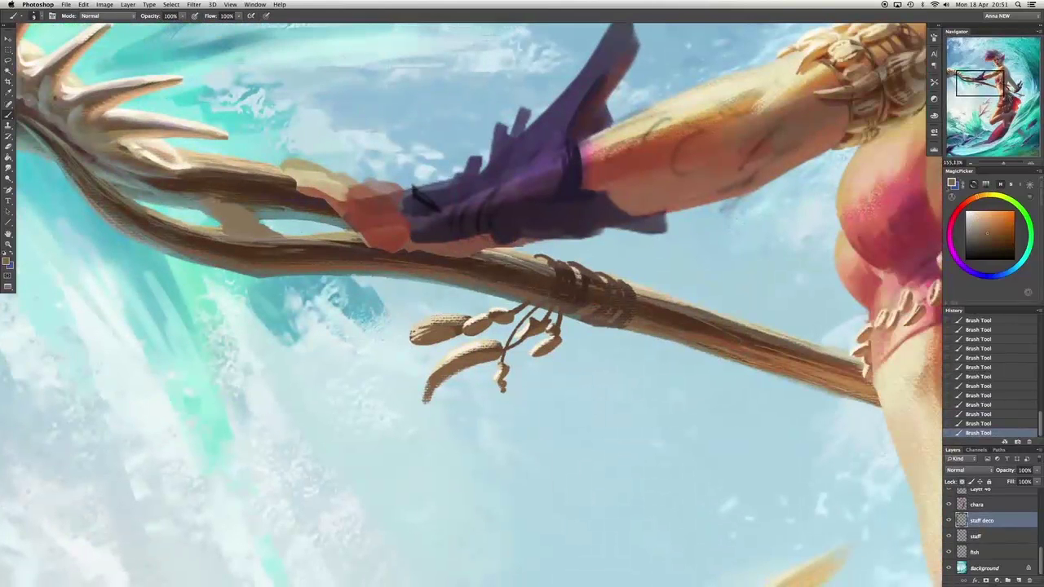
pyautogui.keyDown('alt'); pyautogui.click(437, 321); pyautogui.keyUp('alt')
pyautogui.rightClick(555, 297)
pyautogui.keyDown('alt'); pyautogui.click(408, 334); pyautogui.keyUp('alt')
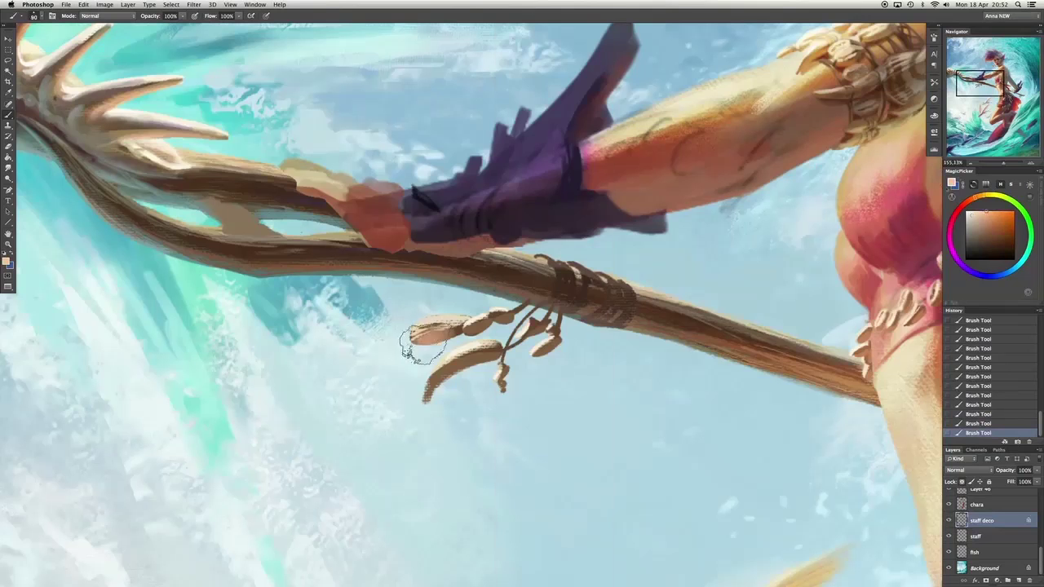
pyautogui.moveTo(465, 330)
pyautogui.mouseDown()
pyautogui.moveTo(493, 326)
pyautogui.moveTo(432, 401)
pyautogui.moveTo(497, 354)
pyautogui.mouseUp()
pyautogui.moveTo(563, 343); pyautogui.dragTo(517, 350)
# Paint dark reddish-brown rope wraps over the staff binding.
pyautogui.keyDown('alt'); pyautogui.click(571, 286); pyautogui.keyUp('alt')
pyautogui.moveTo(563, 270)
pyautogui.mouseDown()
pyautogui.moveTo(555, 314)
pyautogui.moveTo(571, 306)
pyautogui.mouseUp()
pyautogui.moveTo(620, 282); pyautogui.dragTo(628, 314)
pyautogui.moveTo(594, 269); pyautogui.dragTo(620, 322)
pyautogui.moveTo(571, 286); pyautogui.dragTo(546, 314)
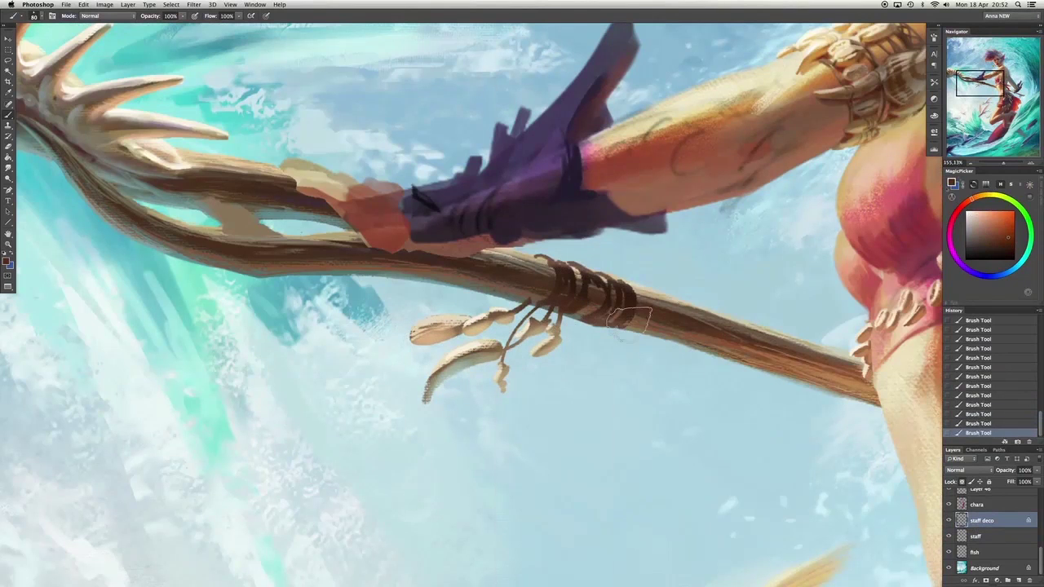
# Paint the staff end beside the skirt with sampled muted red and light pink tones.
pyautogui.keyDown('alt'); pyautogui.click(457, 349); pyautogui.keyUp('alt')
pyautogui.keyDown('alt'); pyautogui.click(459, 366); pyautogui.keyUp('alt')
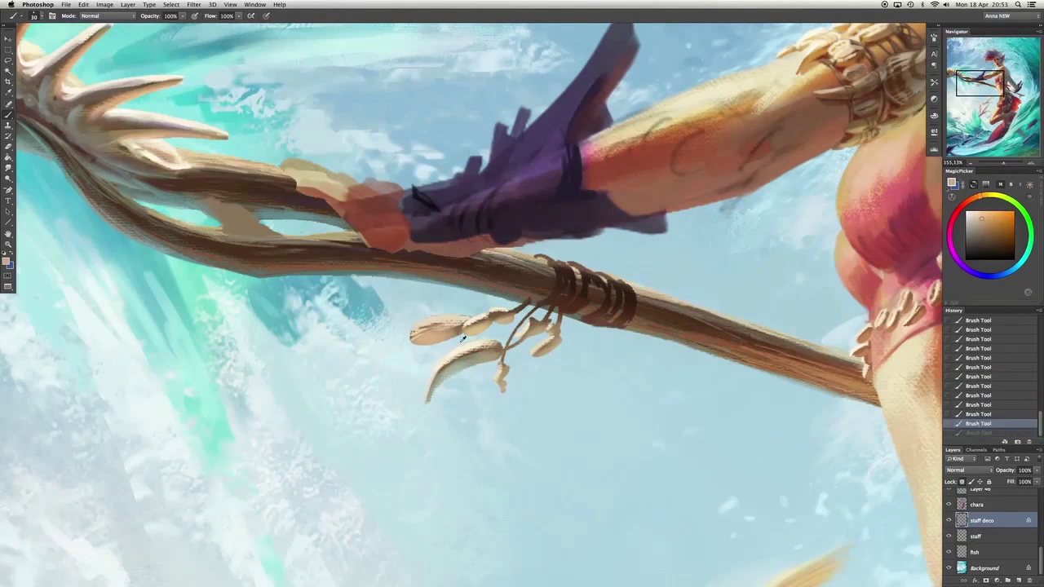
pyautogui.press(']')
pyautogui.press(']')
pyautogui.press(']')
pyautogui.press(']')
pyautogui.hscroll(10, 773, 328)
pyautogui.scroll(-5, 772, 328)
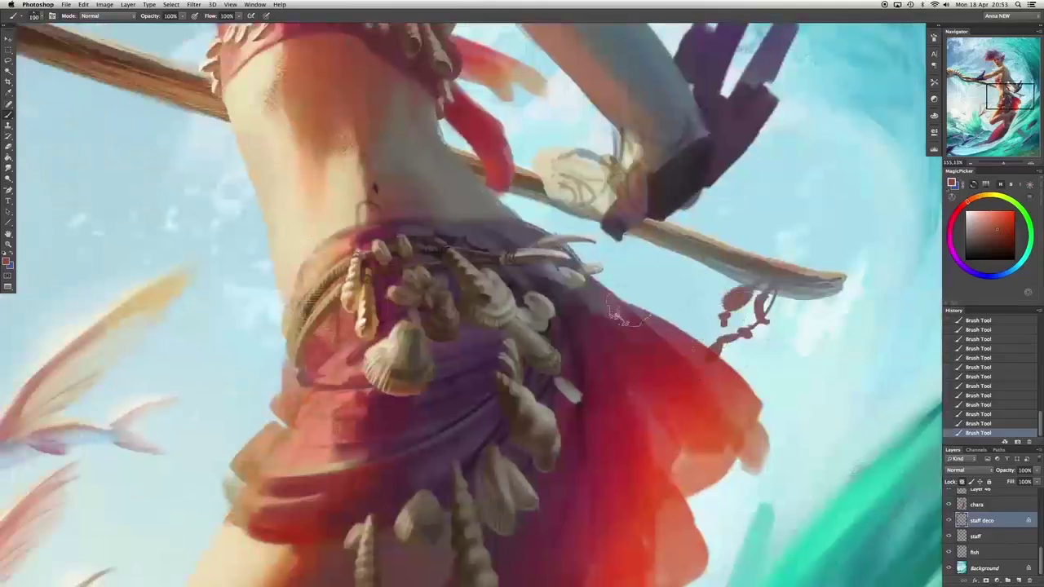
pyautogui.keyDown('alt'); pyautogui.click(703, 351); pyautogui.keyUp('alt')
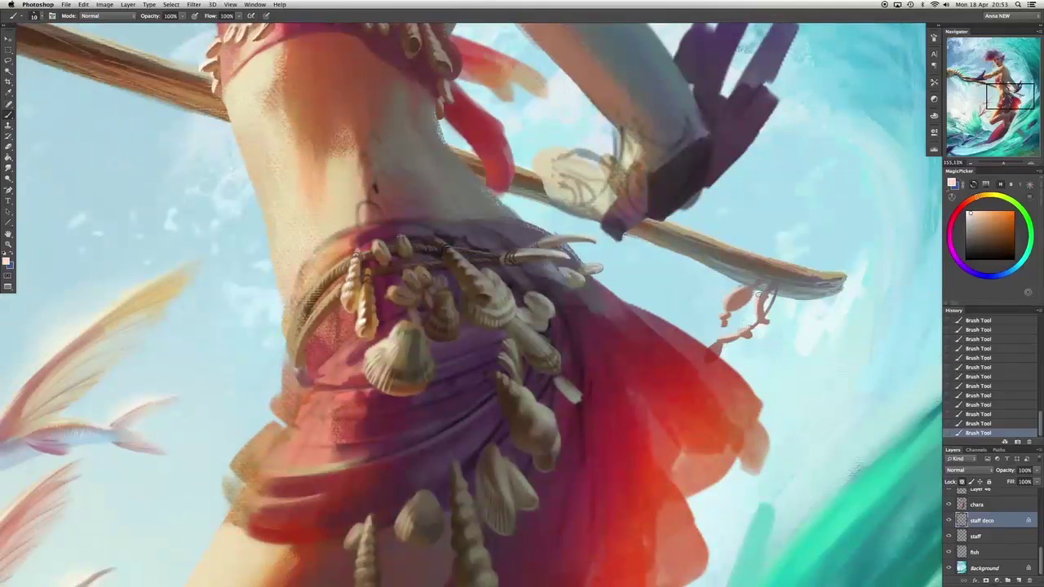
pyautogui.moveTo(751, 308); pyautogui.dragTo(759, 331)
pyautogui.keyDown('alt'); pyautogui.click(746, 335); pyautogui.keyUp('alt')
pyautogui.press(']')
pyautogui.press(']')
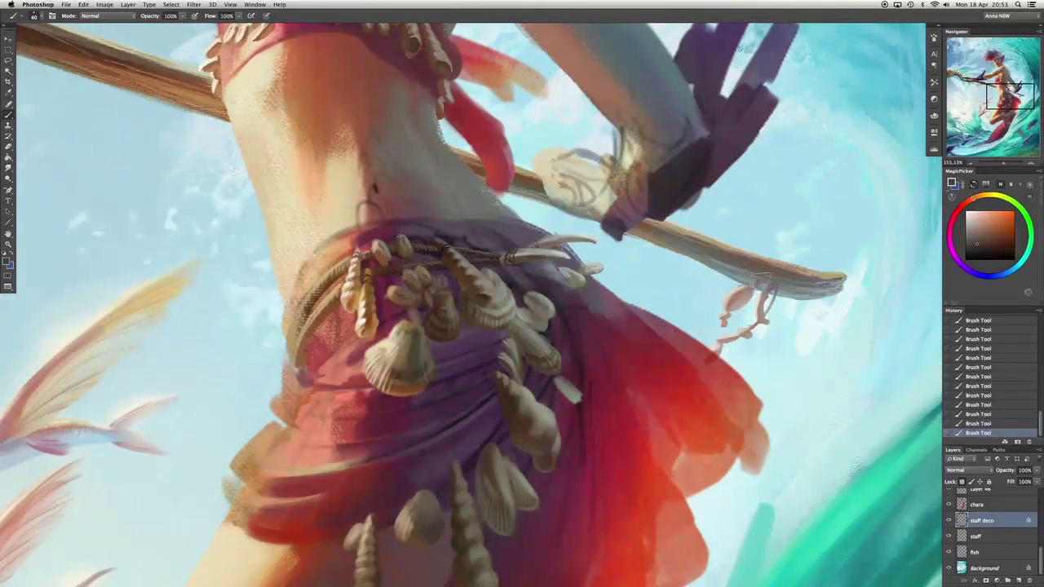
pyautogui.hscroll(-10, 473, 301)
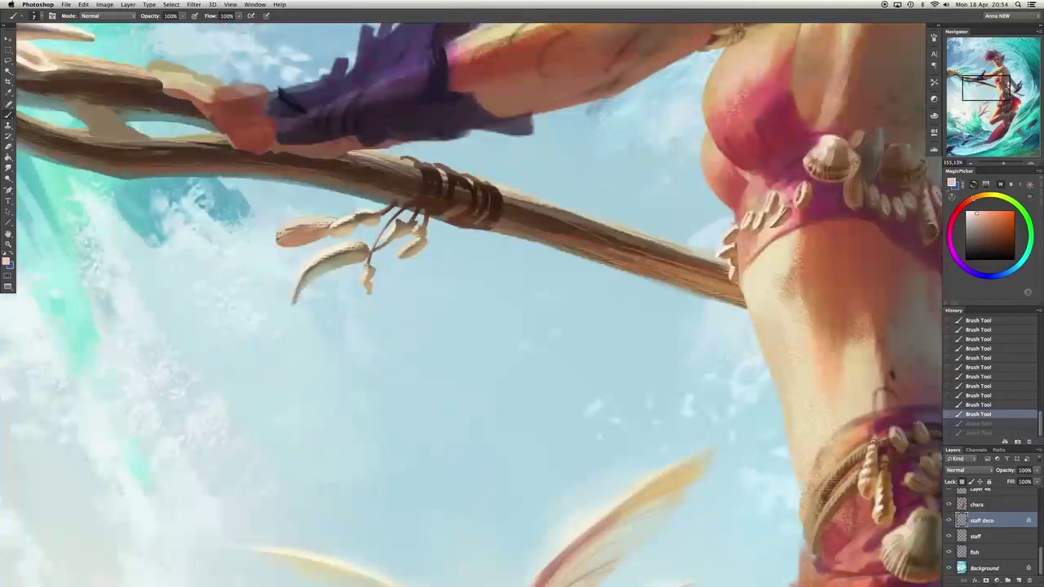
# Touch up the hanging pod with small dark, cream and orange-red strokes.
pyautogui.press('x')
pyautogui.press('x')
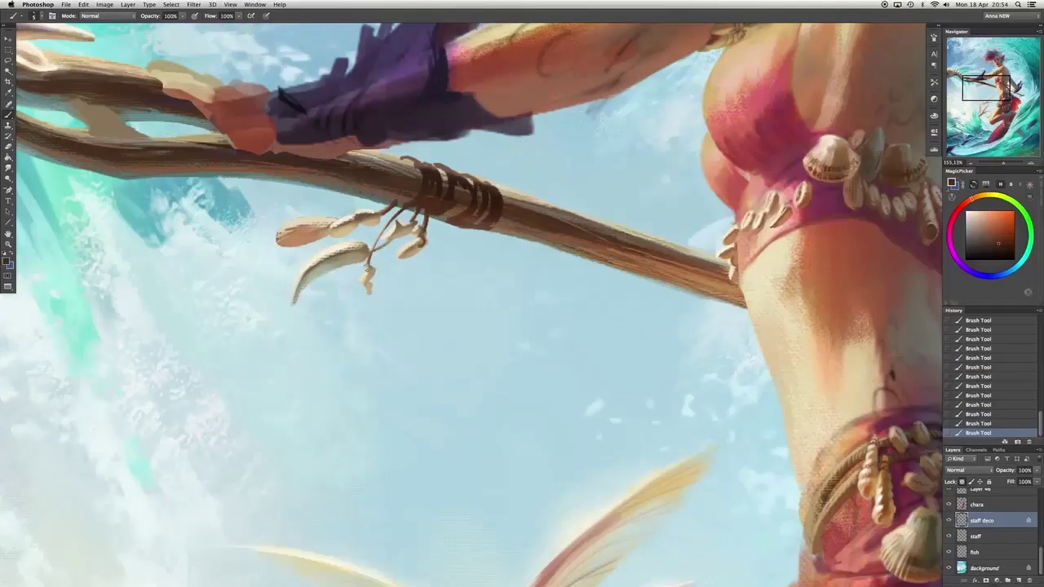
pyautogui.keyDown('alt'); pyautogui.click(364, 272); pyautogui.keyUp('alt')
pyautogui.moveTo(341, 245); pyautogui.dragTo(351, 259)
pyautogui.keyDown('alt'); pyautogui.click(338, 221); pyautogui.keyUp('alt')
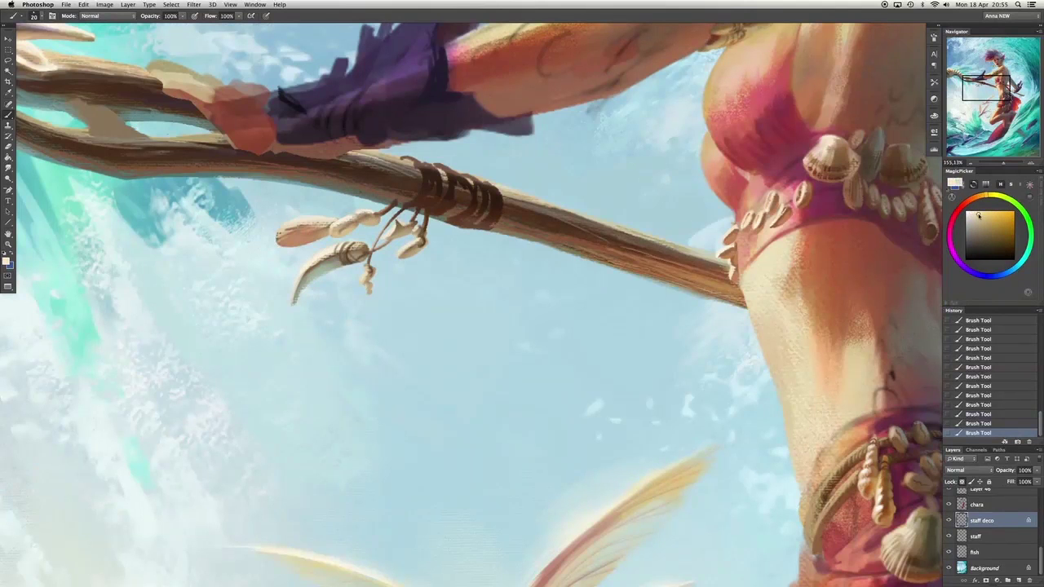
pyautogui.keyDown('alt'); pyautogui.click(279, 233); pyautogui.keyUp('alt')
pyautogui.click(65, 4)
pyautogui.keyDown('alt'); pyautogui.click(306, 219); pyautogui.keyUp('alt')
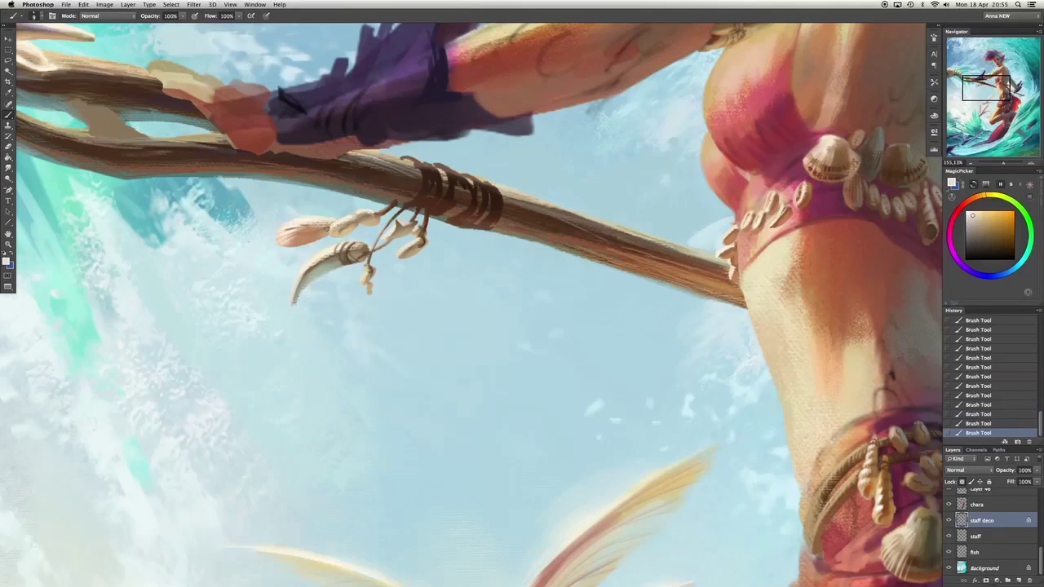
pyautogui.moveTo(318, 220); pyautogui.dragTo(330, 235)
pyautogui.keyDown('alt'); pyautogui.click(326, 233); pyautogui.keyUp('alt')
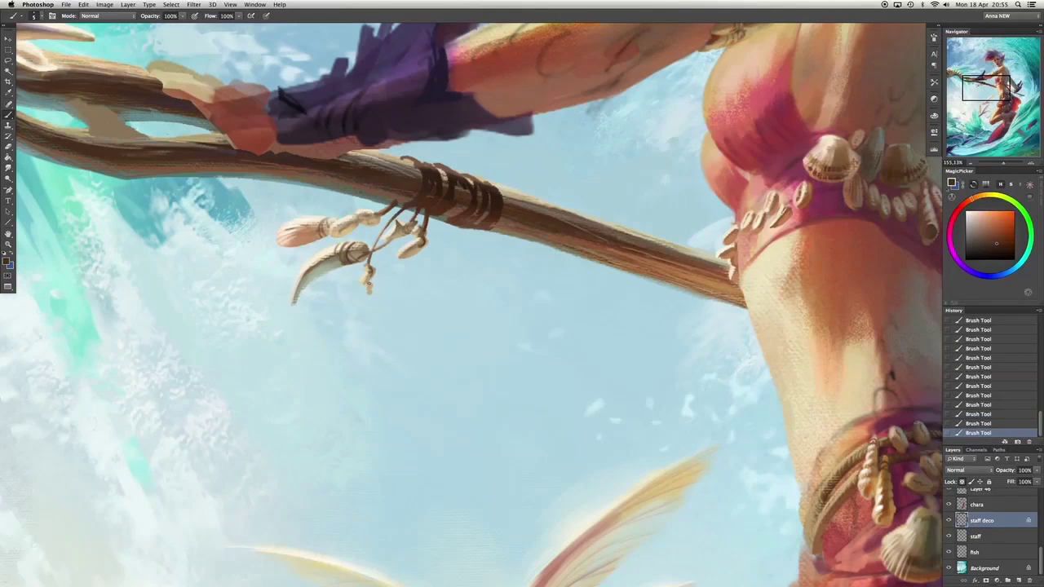
# Add lighter and darker rope strokes to the staff binding, then create a new empty layer.
pyautogui.keyDown('alt'); pyautogui.click(414, 159); pyautogui.keyUp('alt')
pyautogui.moveTo(418, 159); pyautogui.dragTo(447, 164)
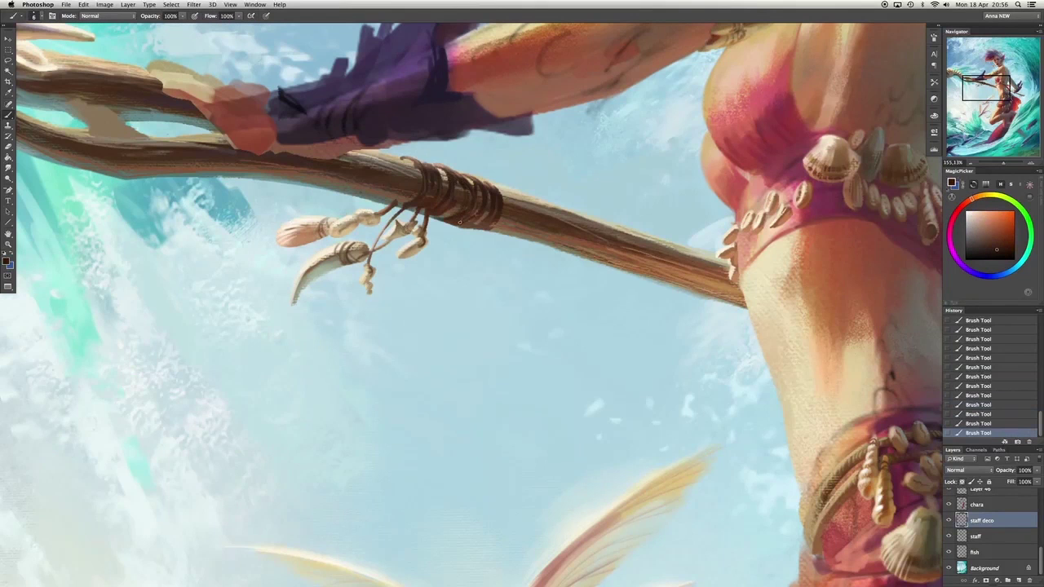
pyautogui.keyDown('alt'); pyautogui.click(479, 206); pyautogui.keyUp('alt')
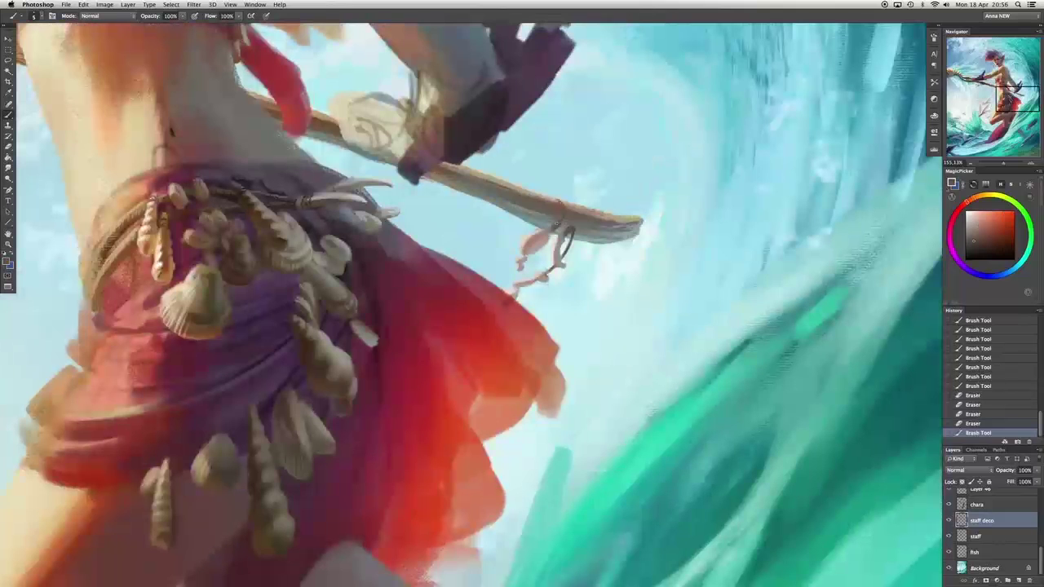
pyautogui.moveTo(551, 220)
pyautogui.mouseDown()
pyautogui.moveTo(538, 229)
pyautogui.moveTo(571, 213)
pyautogui.moveTo(577, 233)
pyautogui.moveTo(579, 212)
pyautogui.mouseUp()
pyautogui.moveTo(543, 196); pyautogui.dragTo(561, 201)
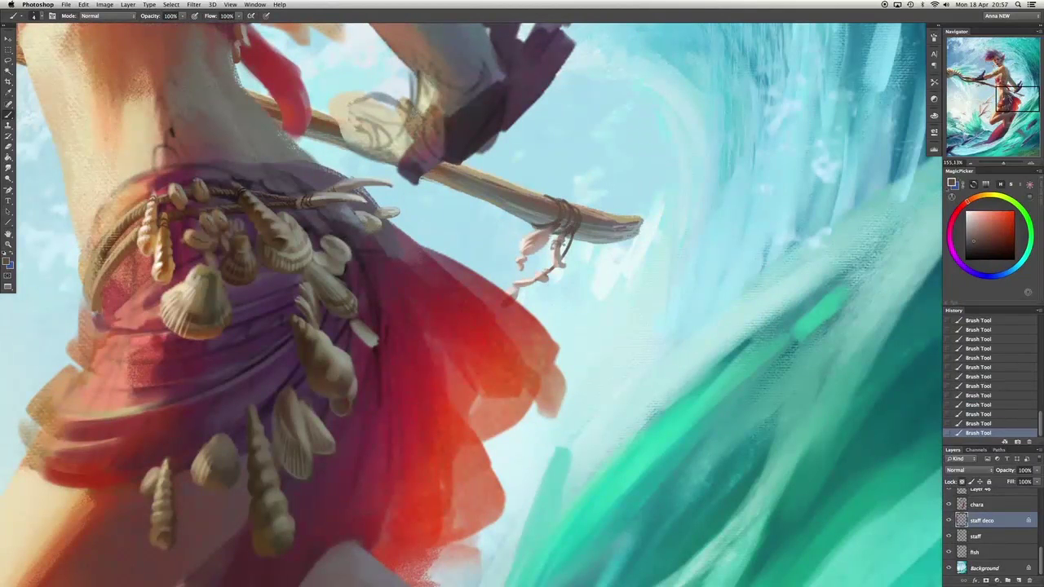
pyautogui.keyDown('alt'); pyautogui.click(530, 282); pyautogui.keyUp('alt')
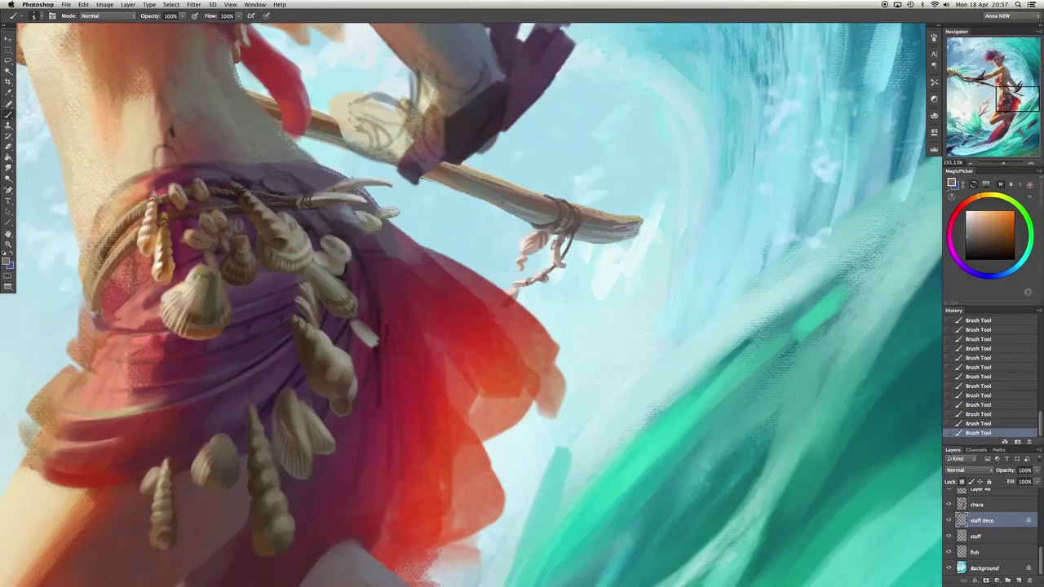
pyautogui.press('super+alt+shift+n')
# Clip the new painted layer to staff deco and merge it down.
pyautogui.press('super+alt+g')
pyautogui.press('super+0')
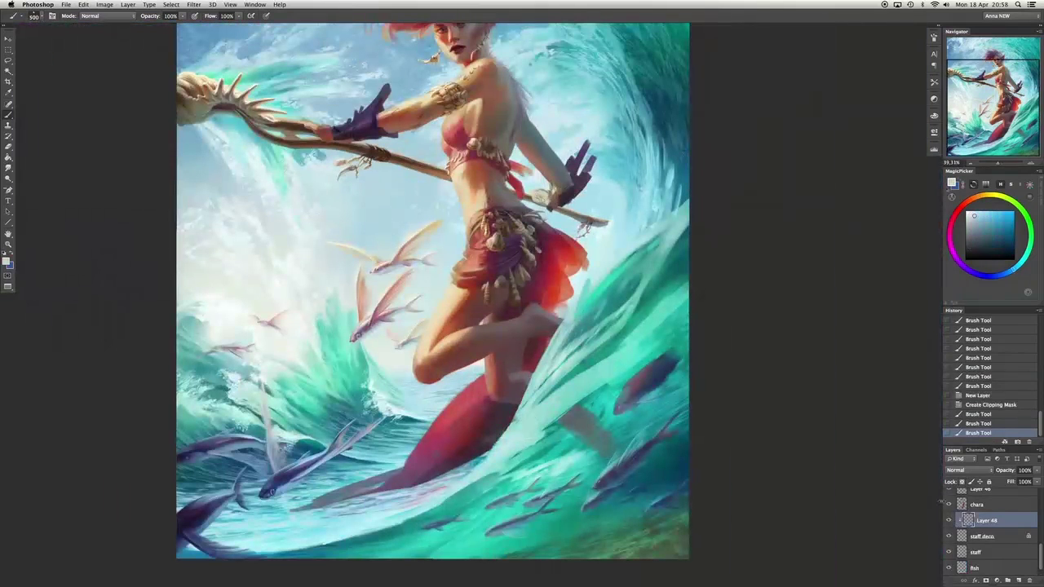
pyautogui.keyDown('alt'); pyautogui.click(568, 246); pyautogui.keyUp('alt')
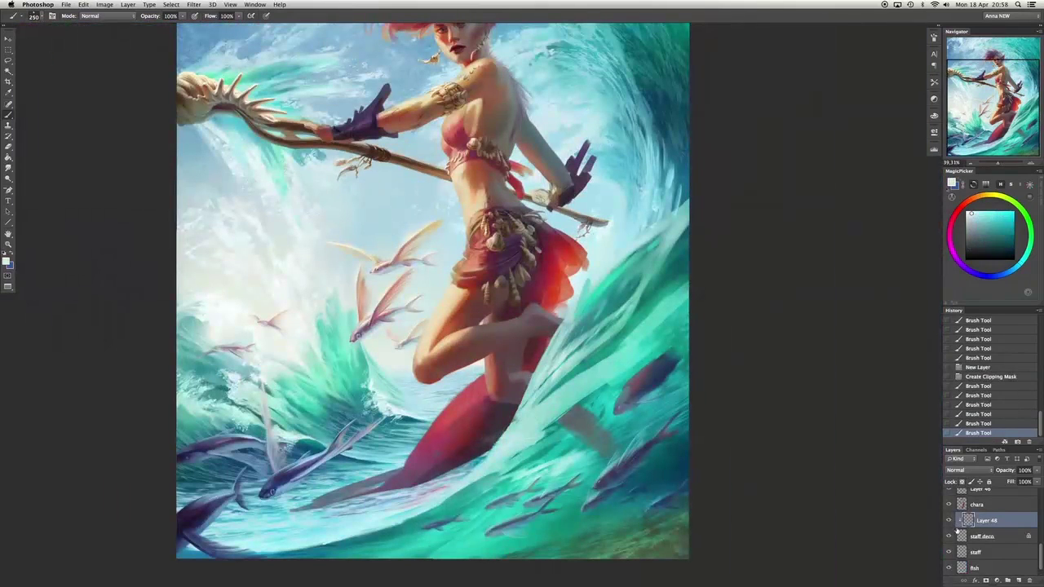
pyautogui.press('super+e')
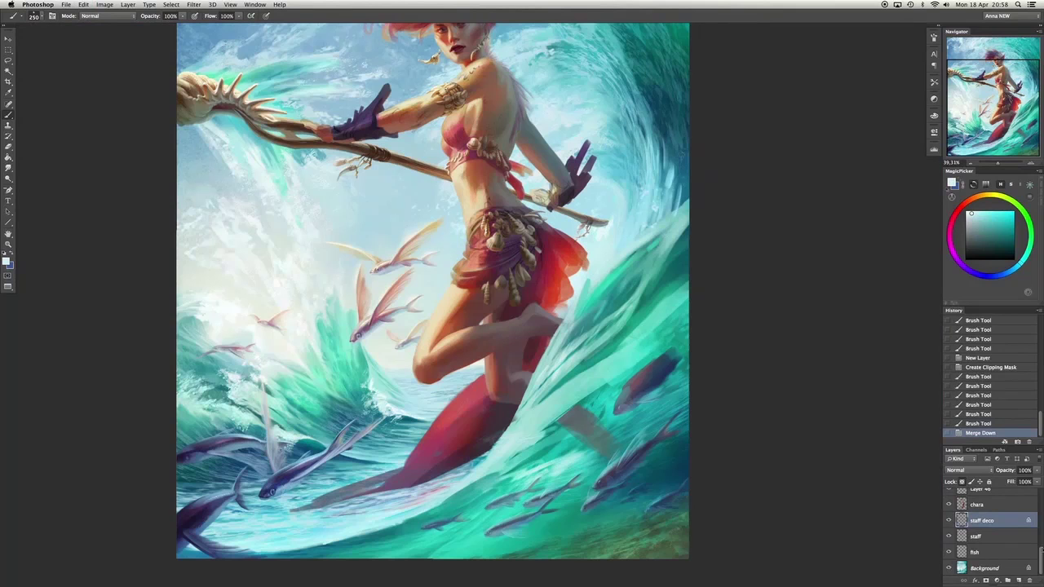
# Toggle the TOP group cover on and off, then merge the chara layer down.
pyautogui.scroll(5, 992, 545)
pyautogui.click(949, 494)
pyautogui.click(950, 494)
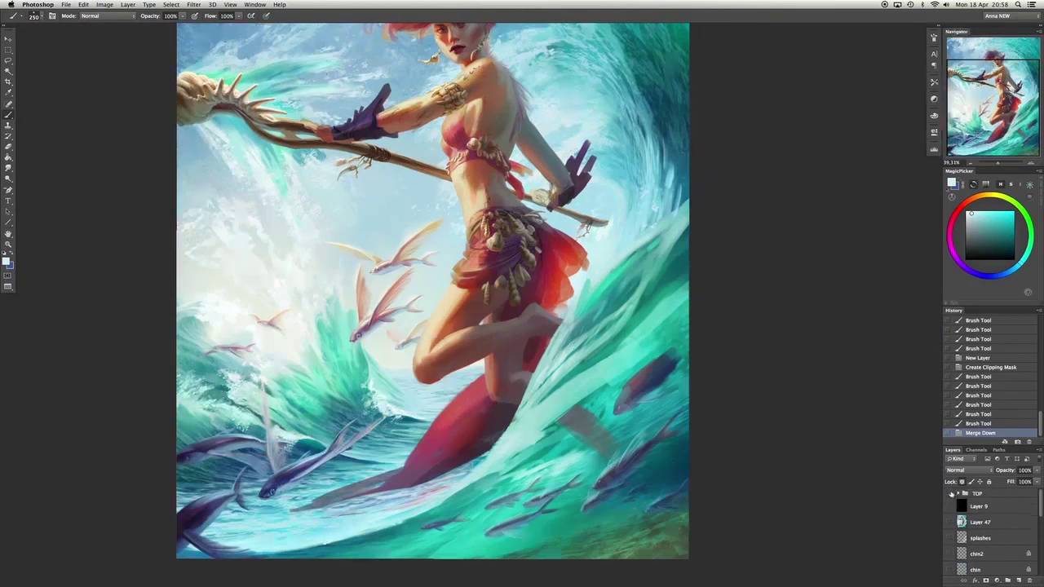
pyautogui.click(949, 494)
pyautogui.click(949, 493)
pyautogui.scroll(-5, 987, 530)
pyautogui.click(981, 529)
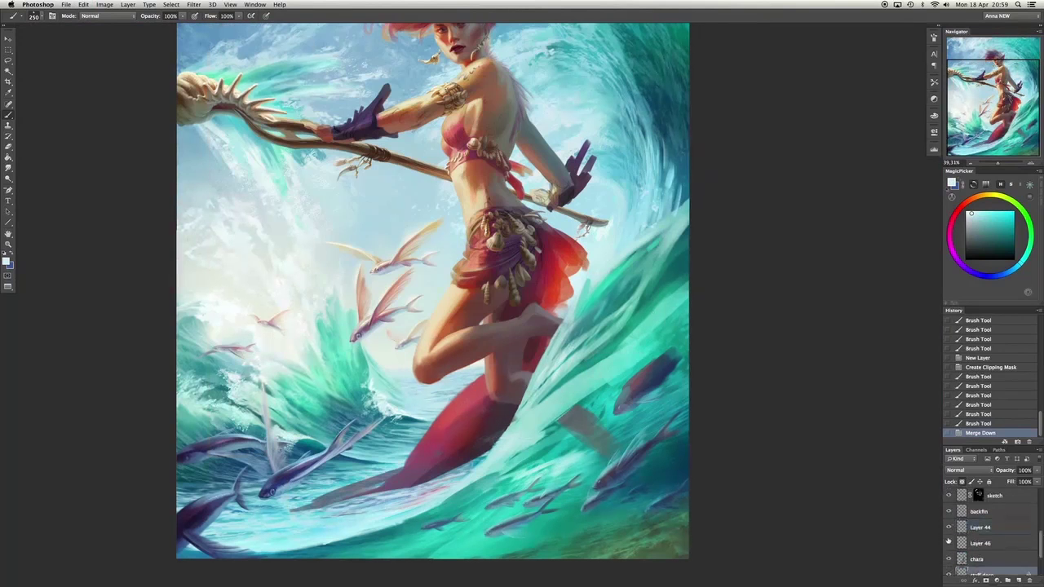
pyautogui.press('super+e')
# Add a clipped Overlay layer above details with a purple 300 px brush.
pyautogui.press('super+shift+alt+n')
pyautogui.press('super+alt+g')
pyautogui.click(969, 471)
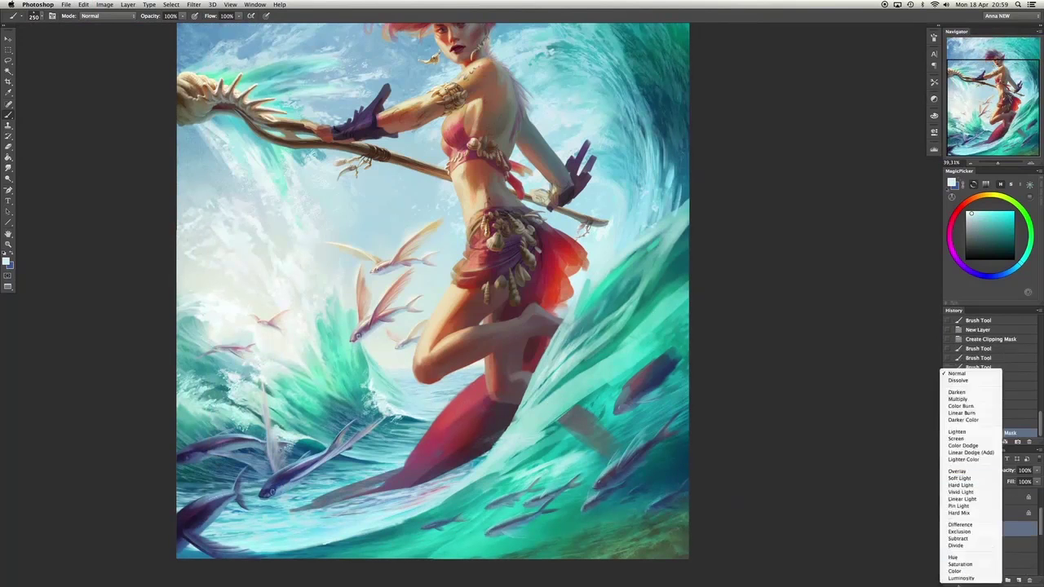
pyautogui.click(974, 480)
pyautogui.press('x')
pyautogui.press(']')
# Tint the skirt with dark violet and teal Overlay strokes.
pyautogui.moveTo(522, 237)
pyautogui.mouseDown()
pyautogui.moveTo(563, 294)
pyautogui.moveTo(489, 236)
pyautogui.moveTo(554, 228)
pyautogui.moveTo(555, 269)
pyautogui.moveTo(547, 261)
pyautogui.mouseUp()
pyautogui.keyDown('alt'); pyautogui.click(530, 245); pyautogui.keyUp('alt')
pyautogui.press('[')
pyautogui.keyDown('alt'); pyautogui.click(589, 303); pyautogui.keyUp('alt')
pyautogui.press('x')
pyautogui.press('x')
pyautogui.press(']')
pyautogui.moveTo(522, 196); pyautogui.dragTo(555, 220)
pyautogui.press('super+z')
pyautogui.press('super+z')
pyautogui.press('super+z')
pyautogui.press('[')
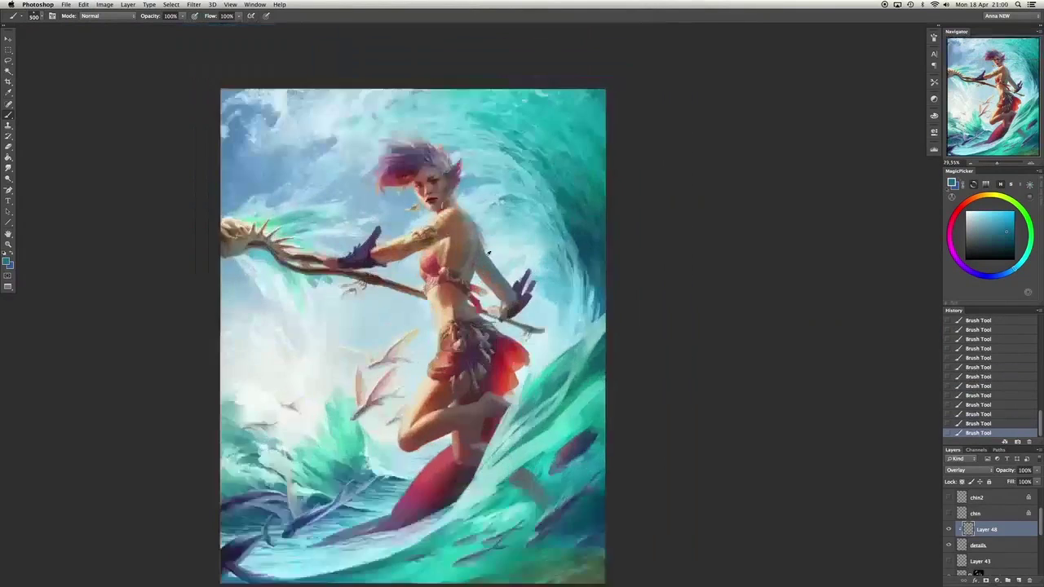
pyautogui.scroll(3, 464, 206)
pyautogui.scroll(-4, 445, 153)
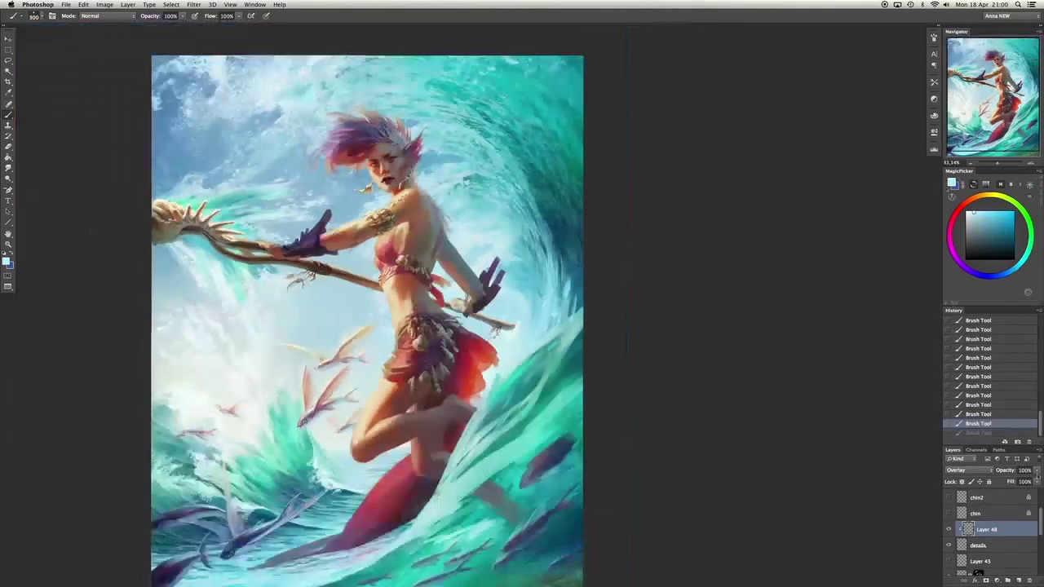
pyautogui.scroll(5, 383, 244)
# Merge the overlay tint into details and add a fresh clipped layer above it.
pyautogui.press('super+0')
pyautogui.press('super+e')
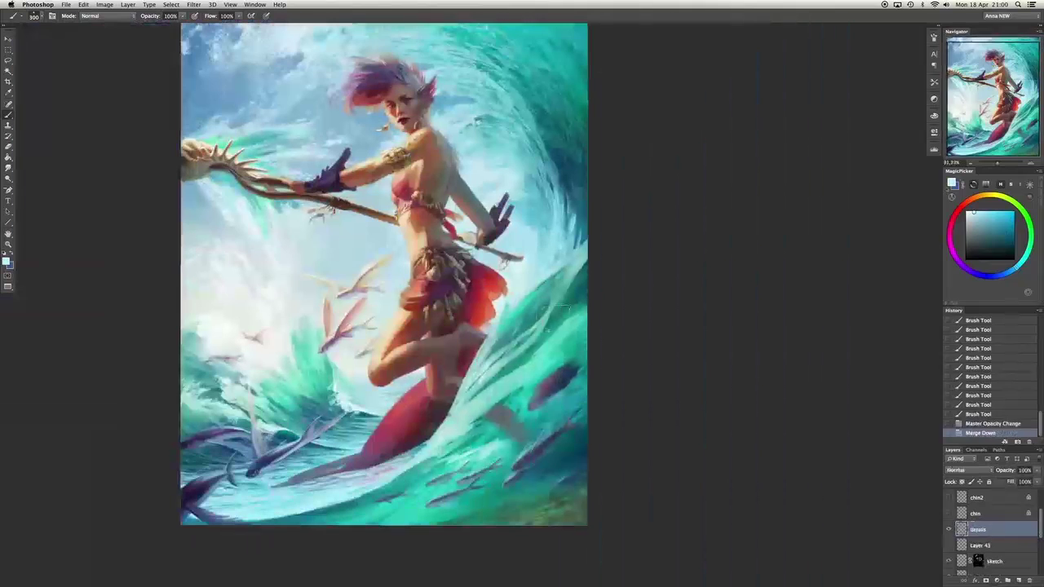
pyautogui.press('alt+shift+super+n')
pyautogui.press('alt+super+g')
pyautogui.scroll(5, 383, 131)
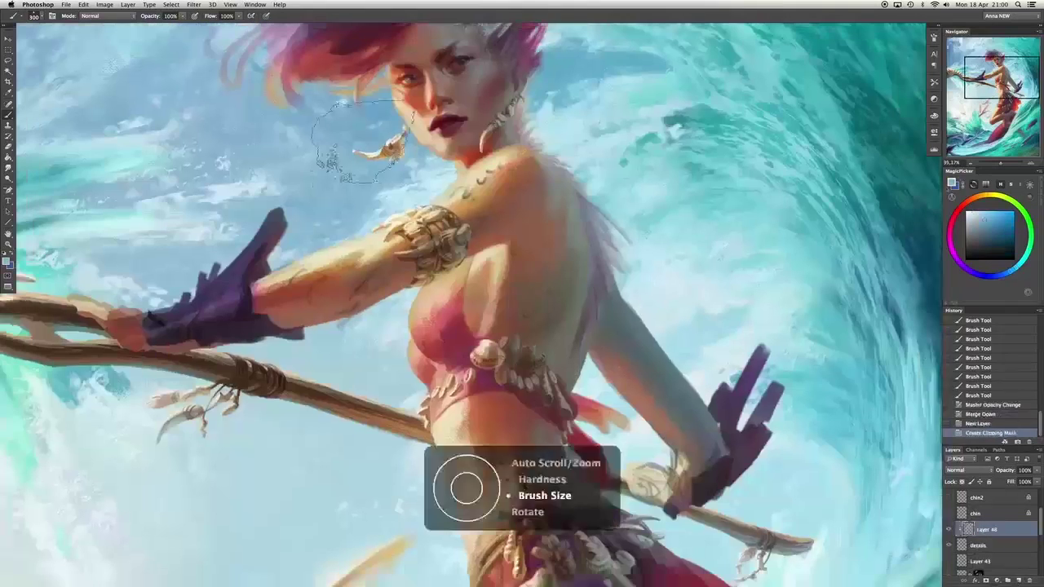
# Paint trial strokes on the clipped layer, then step back in History to remove them.
pyautogui.moveTo(359, 163); pyautogui.dragTo(391, 155)
pyautogui.moveTo(702, 457); pyautogui.dragTo(717, 469)
pyautogui.scroll(-4, 722, 465)
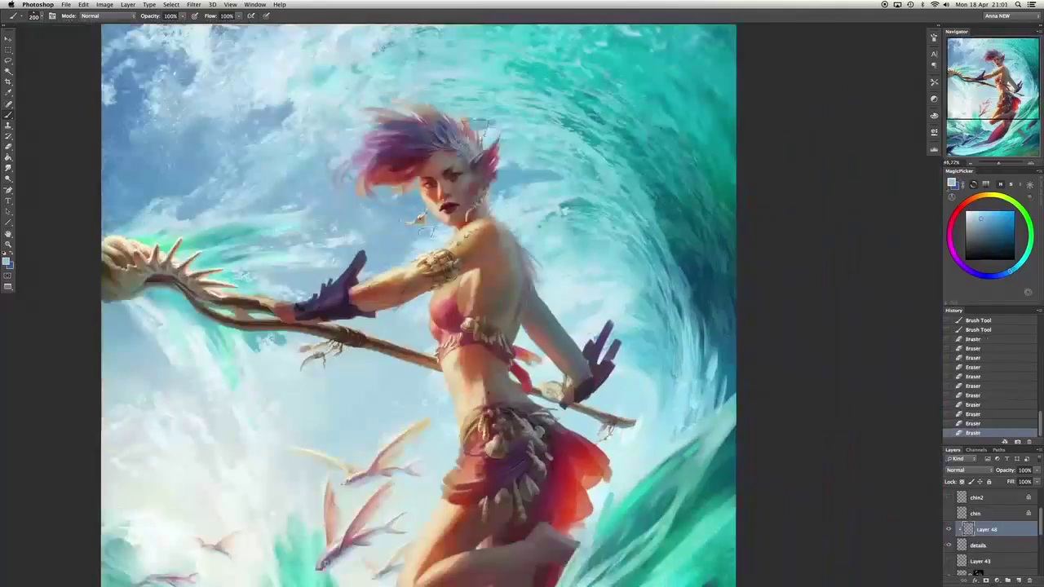
pyautogui.scroll(2, 522, 294)
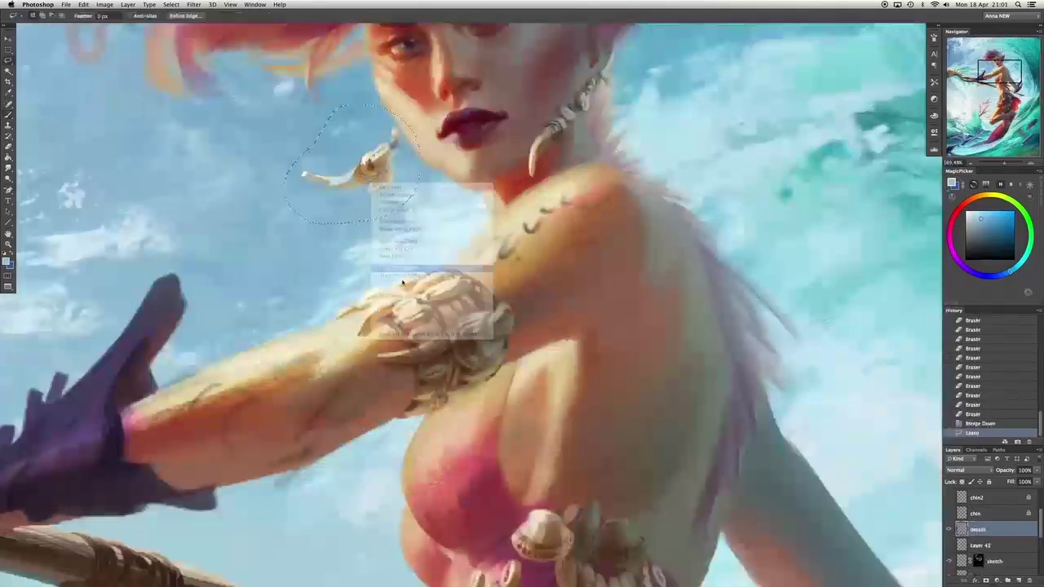
pyautogui.press('super+0')
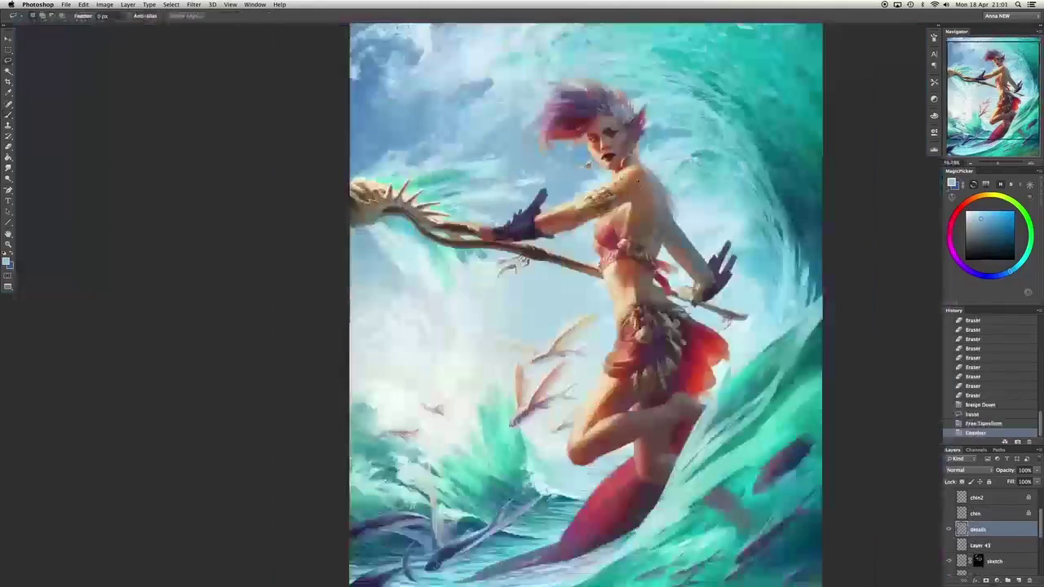
pyautogui.press('alt+super+z')
pyautogui.press('alt+super+z')
pyautogui.press('alt+super+z')
# Create empty Layer 44 between Layer 48 and chara and zoom in on the skirt.
pyautogui.scroll(5, 663, 246)
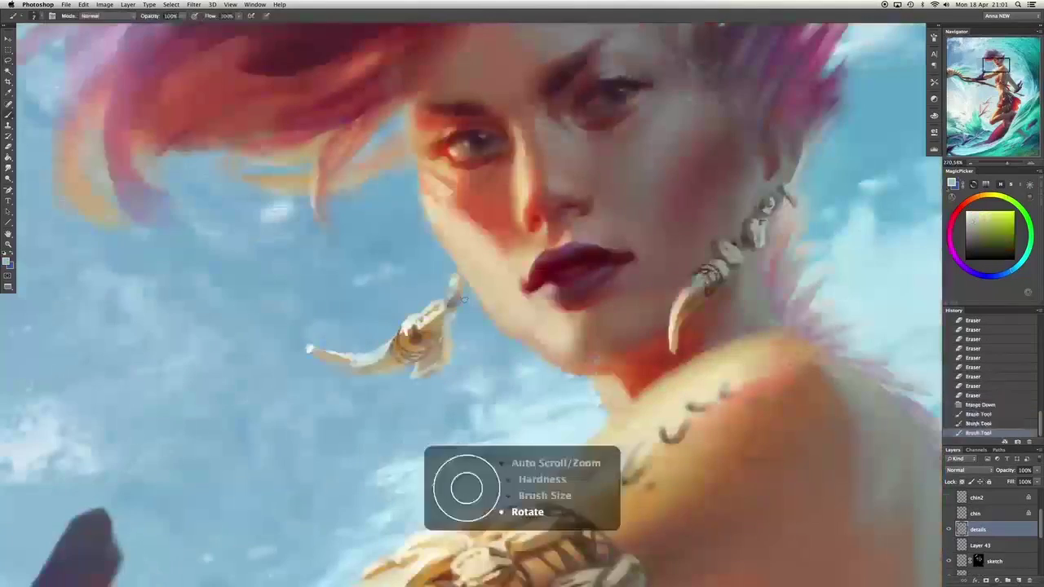
pyautogui.scroll(-5, 473, 302)
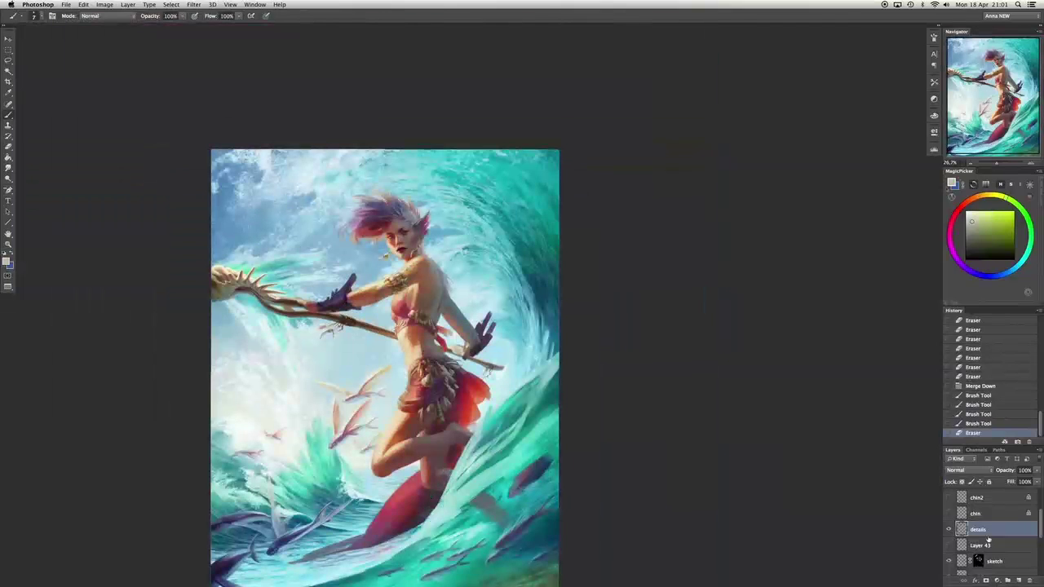
pyautogui.press('alt+shift+super+n')
pyautogui.press('super+equal')
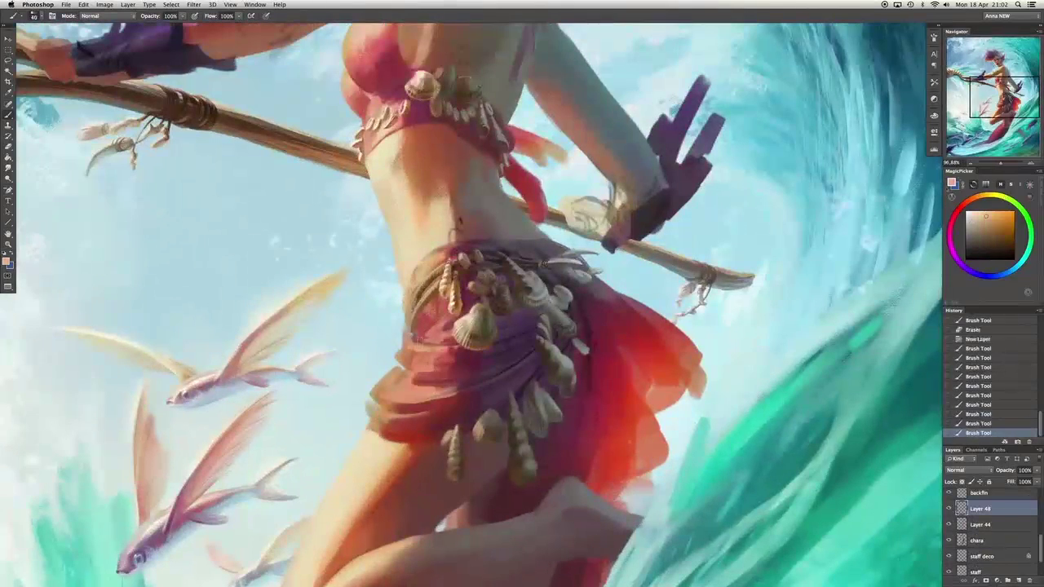
# Paint small strokes along the shell belt, sampling pink-red and maroon skirt shades.
pyautogui.keyDown('alt'); pyautogui.click(424, 261); pyautogui.keyUp('alt')
pyautogui.moveTo(418, 251); pyautogui.dragTo(436, 285)
pyautogui.keyDown('alt'); pyautogui.click(428, 269); pyautogui.keyUp('alt')
pyautogui.keyDown('alt'); pyautogui.click(423, 324); pyautogui.keyUp('alt')
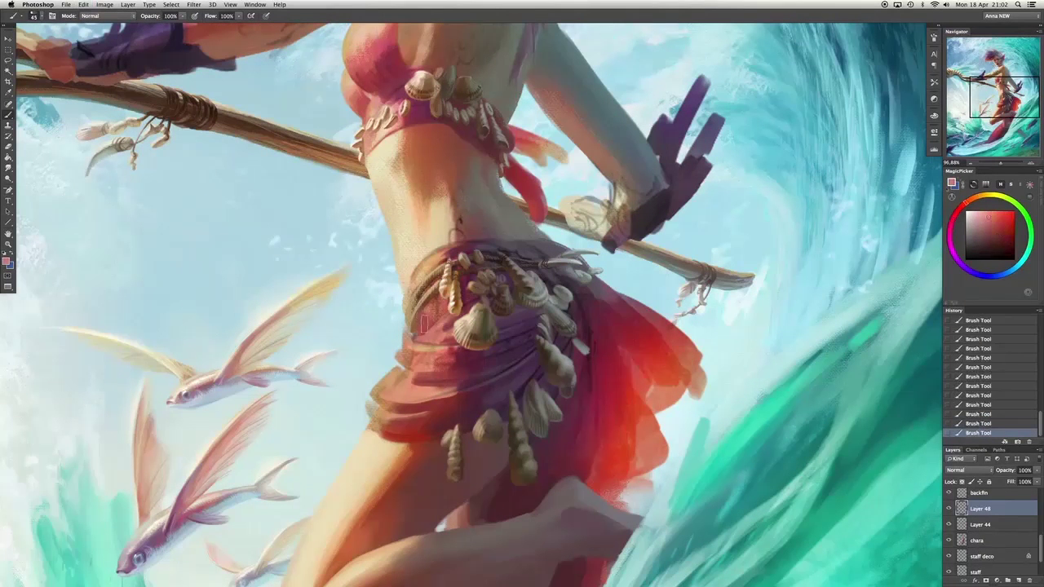
pyautogui.keyDown('alt'); pyautogui.click(471, 374); pyautogui.keyUp('alt')
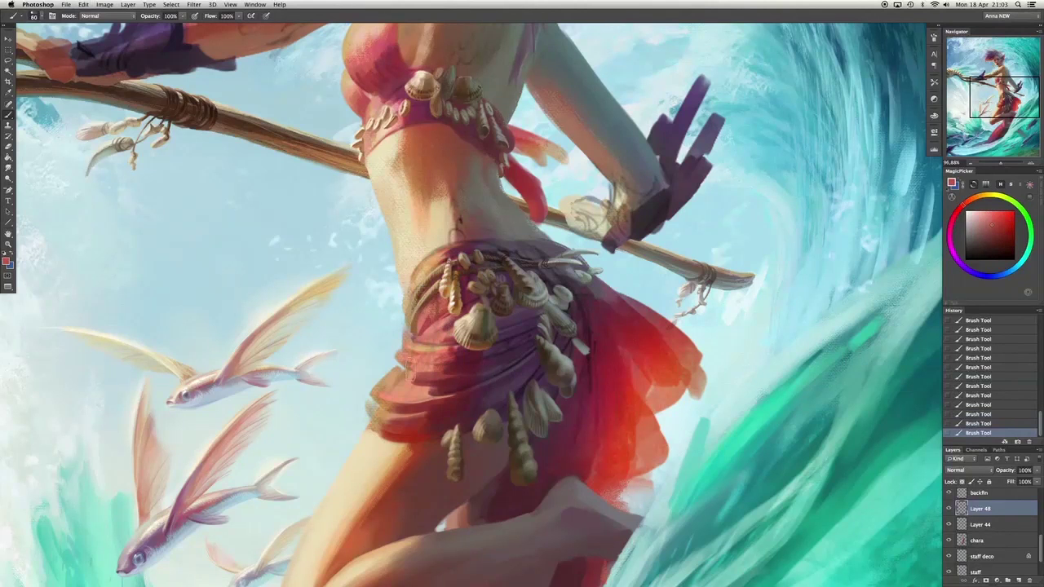
pyautogui.keyDown('alt'); pyautogui.click(439, 392); pyautogui.keyUp('alt')
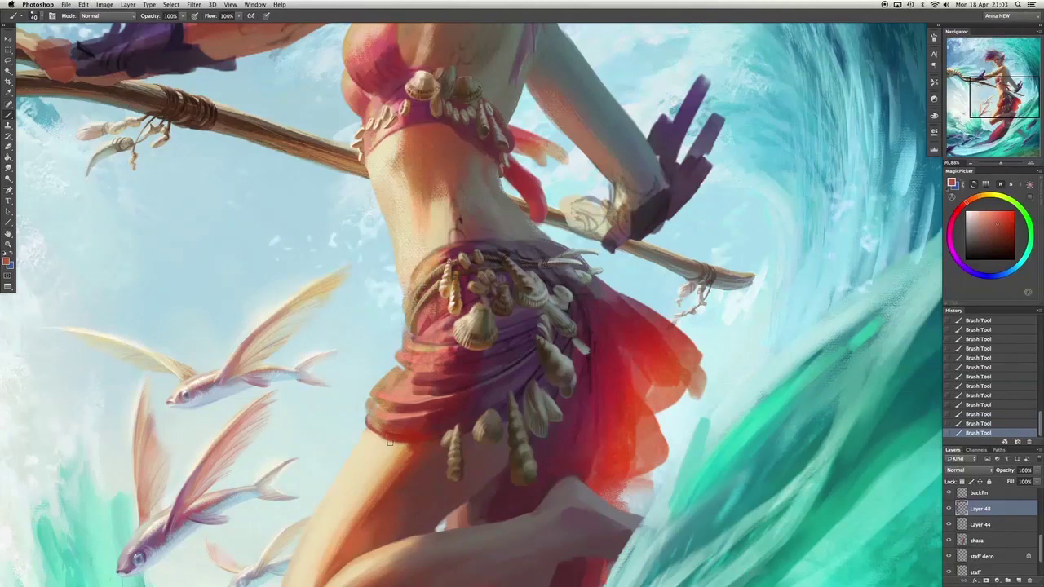
pyautogui.keyDown('alt'); pyautogui.click(424, 433); pyautogui.keyUp('alt')
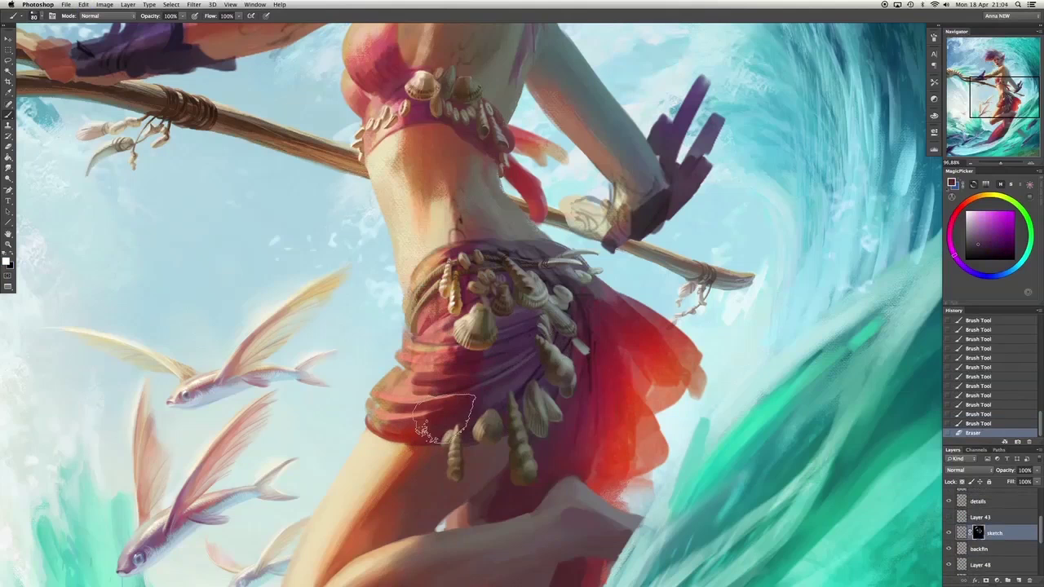
# Erase sketch lines over the skirt up to the belt and return to brushing on Layer 48.
pyautogui.moveTo(593, 358); pyautogui.dragTo(475, 416)
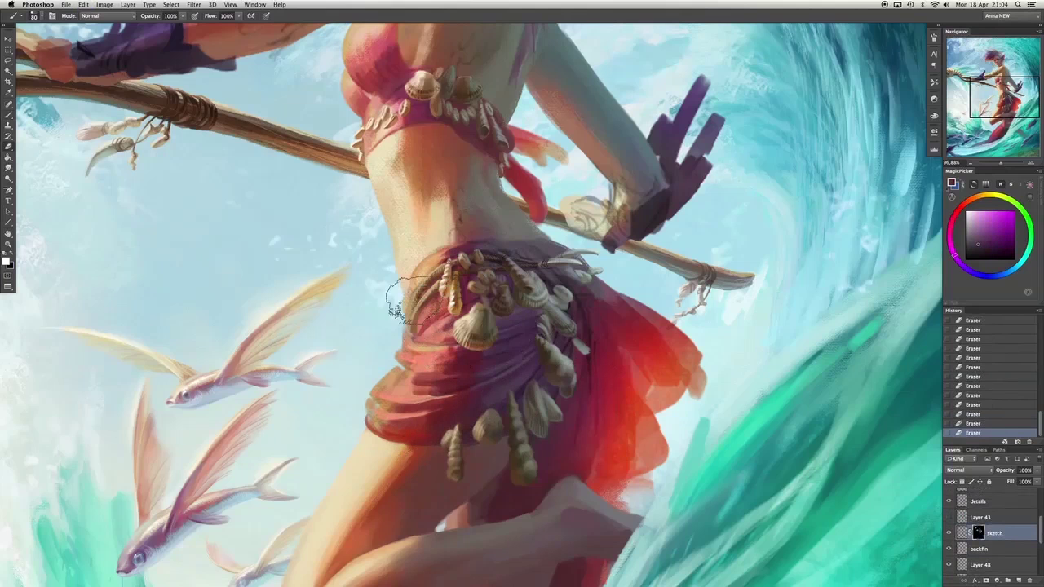
pyautogui.moveTo(483, 231); pyautogui.dragTo(562, 279)
pyautogui.hotkey('alt', '[')
pyautogui.hotkey('alt', '[')
pyautogui.press('b')
pyautogui.click(399, 366)
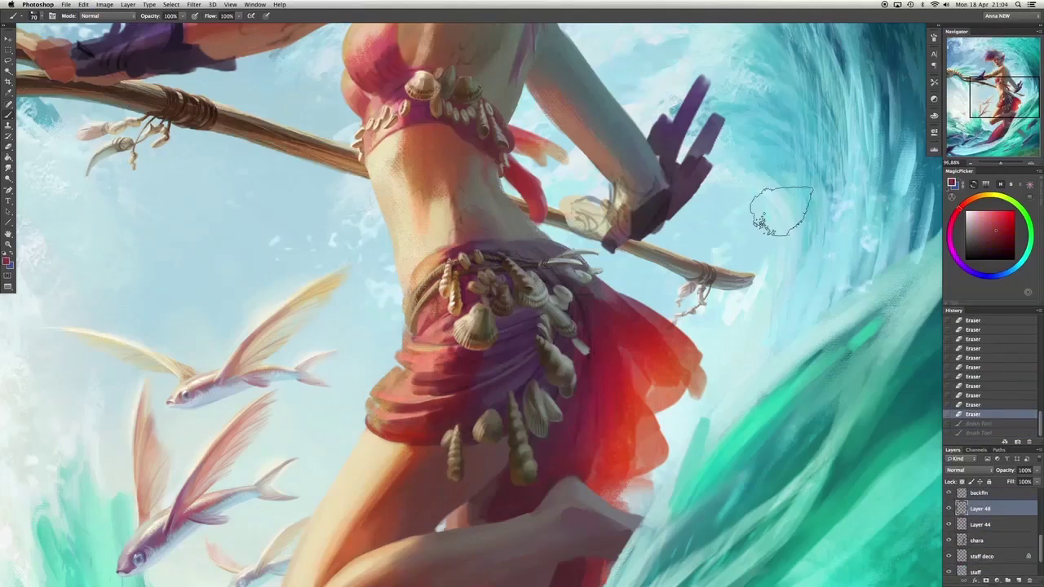
# Dab dark purple onto the skirt folds, undoing the missed strokes.
pyautogui.click(997, 220)
pyautogui.click(430, 328)
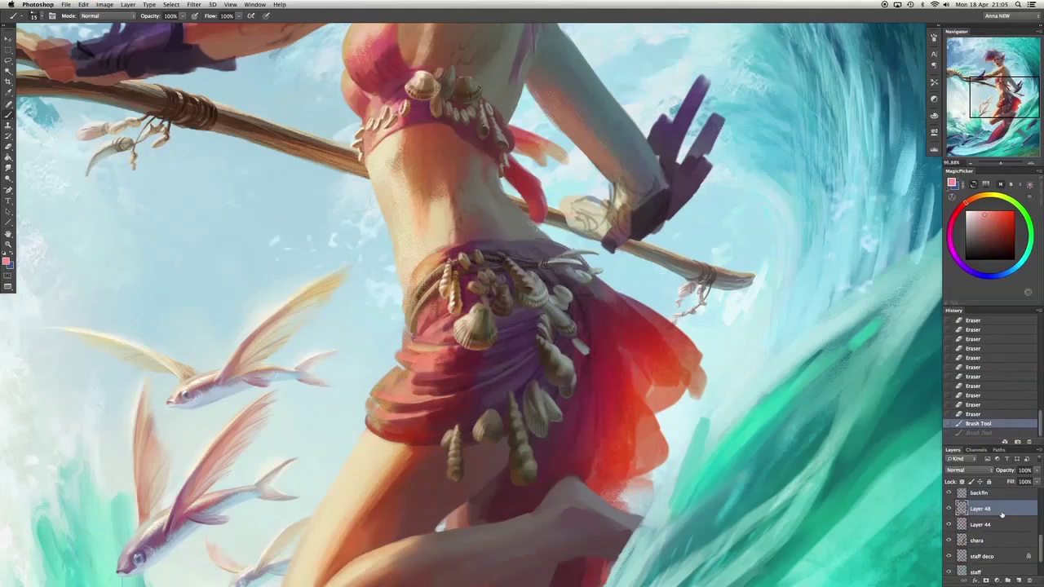
pyautogui.keyDown('alt'); pyautogui.click(484, 245); pyautogui.keyUp('alt')
pyautogui.moveTo(484, 244)
pyautogui.mouseDown()
pyautogui.moveTo(424, 327)
pyautogui.moveTo(457, 294)
pyautogui.mouseUp()
pyautogui.keyDown('alt'); pyautogui.click(503, 223); pyautogui.keyUp('alt')
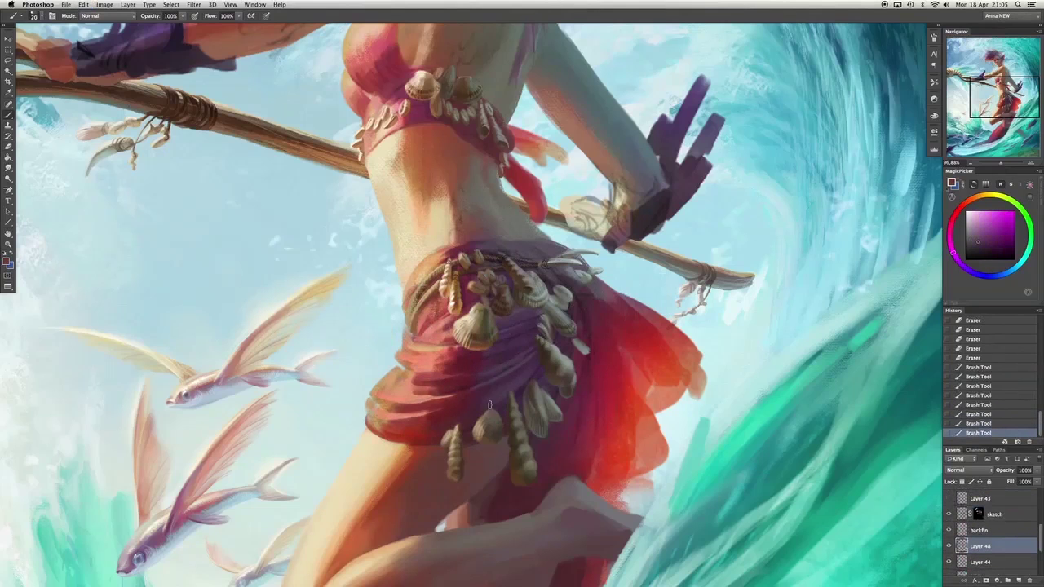
pyautogui.press('super+alt+z')
pyautogui.moveTo(623, 316)
pyautogui.mouseDown()
pyautogui.moveTo(582, 219)
pyautogui.moveTo(599, 275)
pyautogui.moveTo(559, 315)
pyautogui.mouseUp()
pyautogui.press('super+alt+z')
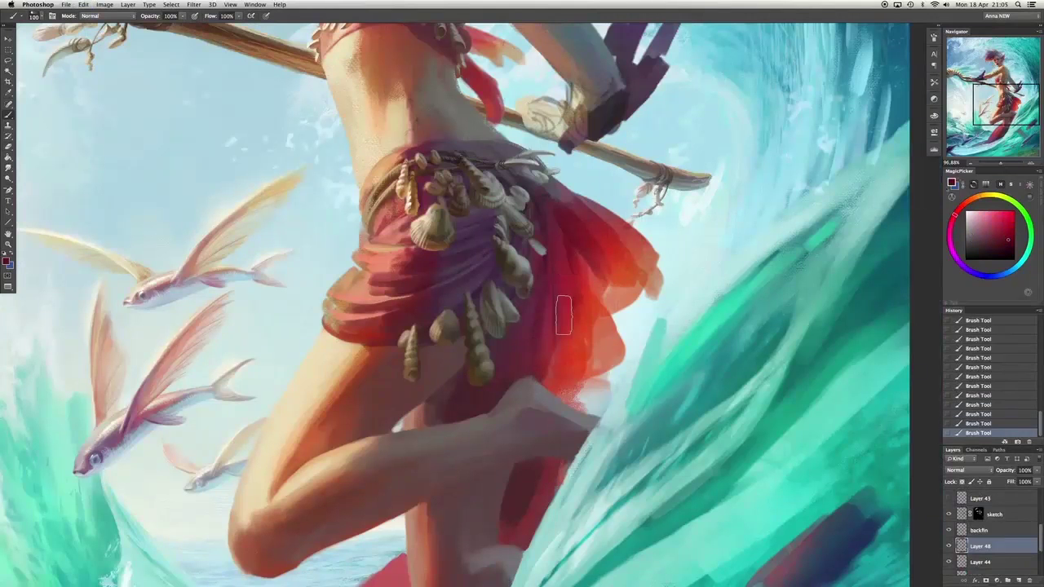
# Paint magenta-purple folds down the centre of the skirt.
pyautogui.click(951, 226)
pyautogui.click(989, 244)
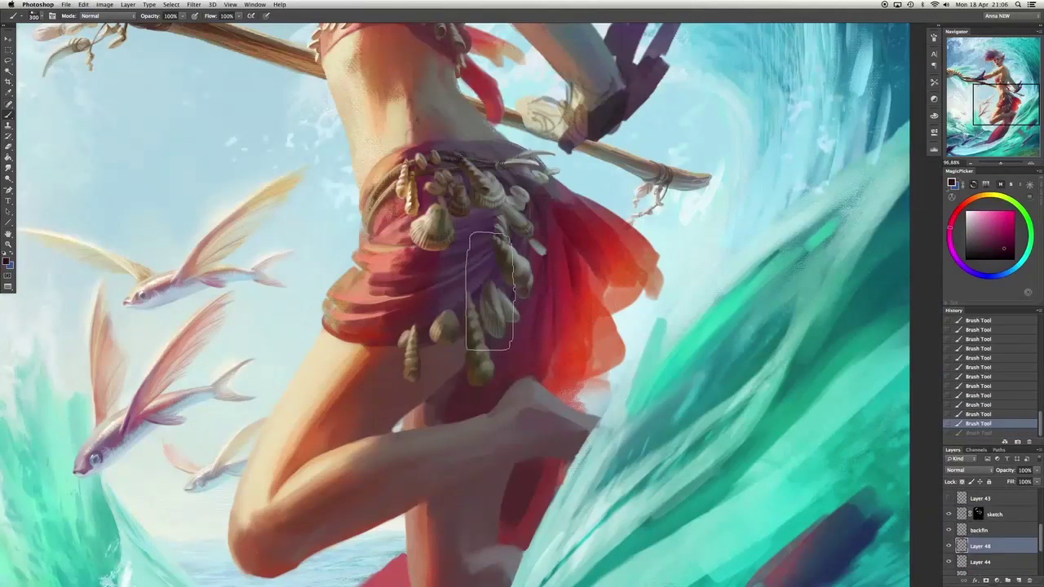
pyautogui.moveTo(461, 237); pyautogui.dragTo(456, 351)
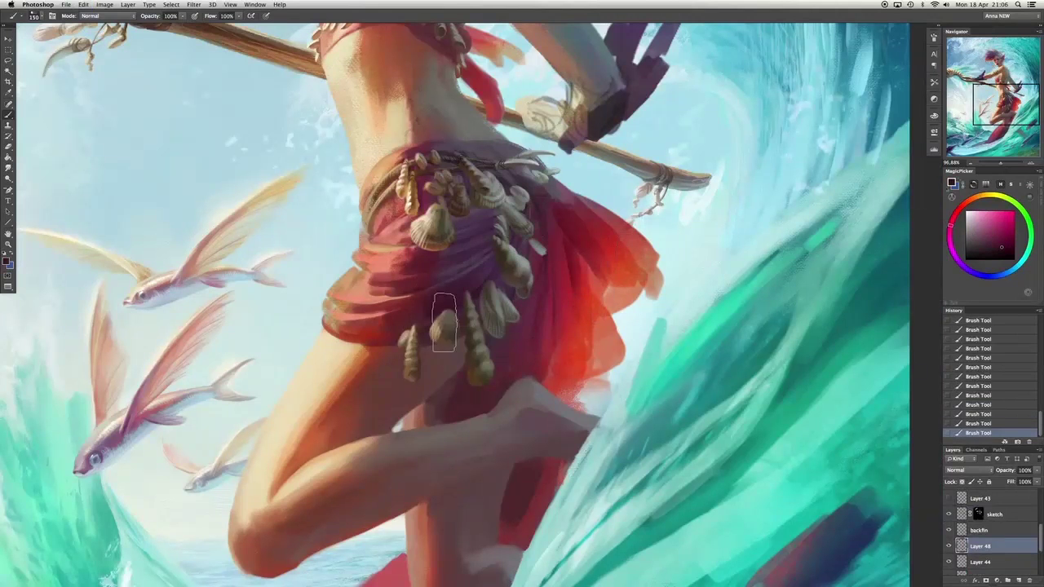
pyautogui.press(']')
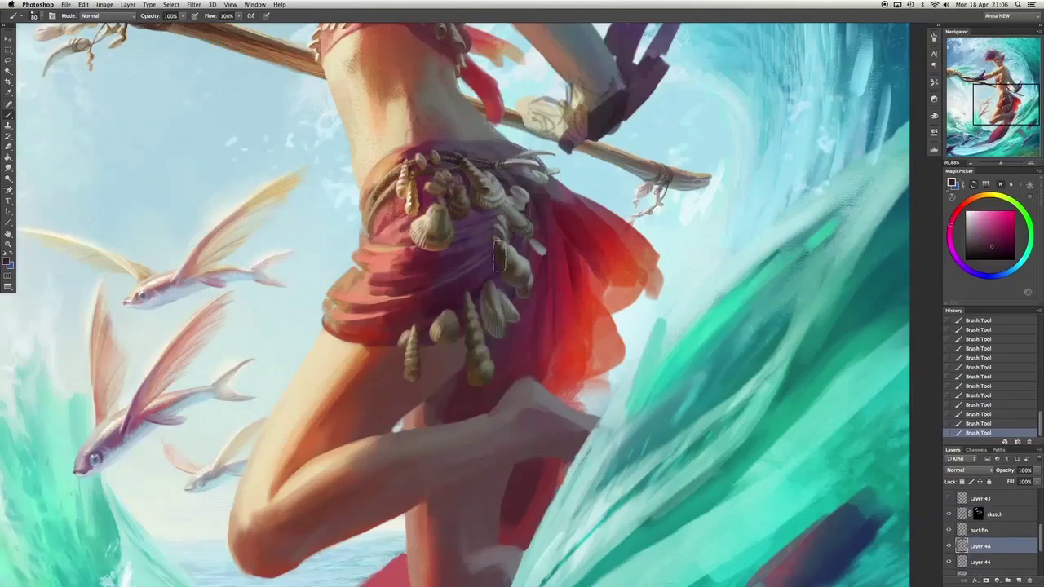
pyautogui.keyDown('alt'); pyautogui.click(361, 327); pyautogui.keyUp('alt')
pyautogui.press('super+z')
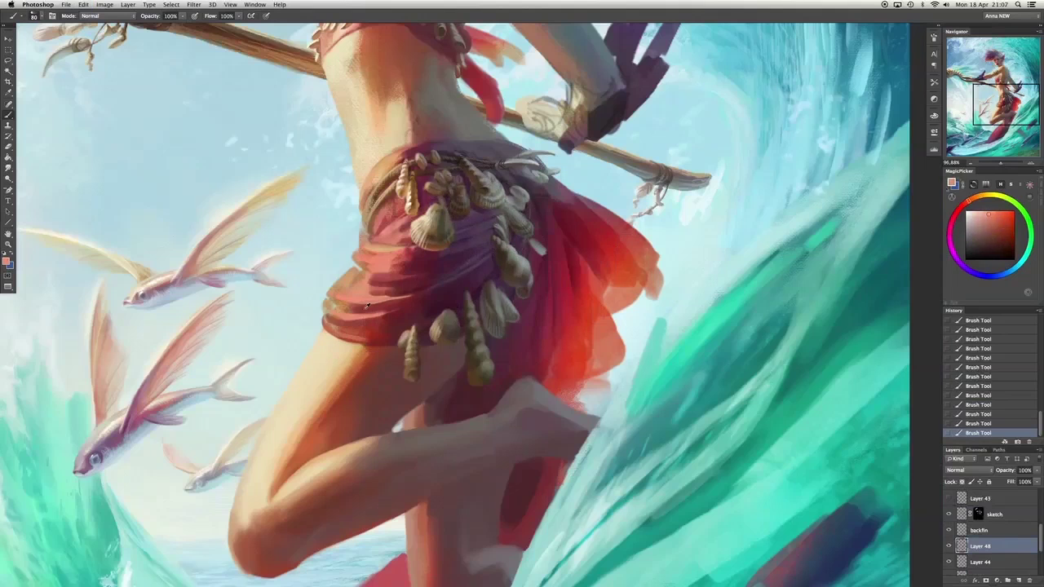
# Rework the left skirt edge with sampled orange-red and darker red, undoing misses.
pyautogui.keyDown('alt'); pyautogui.click(361, 309); pyautogui.keyUp('alt')
pyautogui.keyDown('alt'); pyautogui.click(393, 284); pyautogui.keyUp('alt')
pyautogui.moveTo(384, 281); pyautogui.dragTo(354, 269)
pyautogui.press('super+z')
pyautogui.press('super+z')
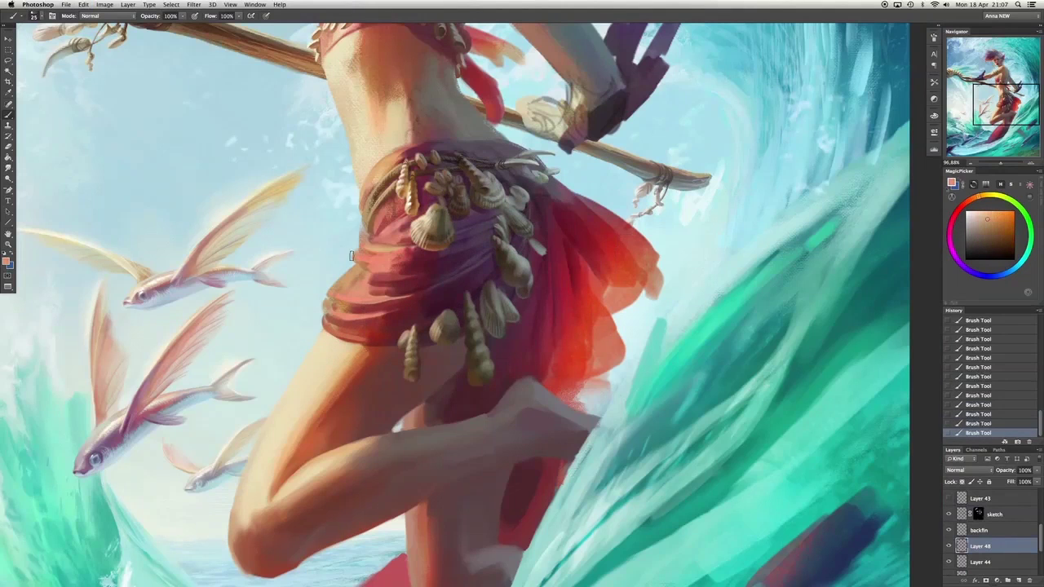
pyautogui.keyDown('alt'); pyautogui.click(364, 235); pyautogui.keyUp('alt')
pyautogui.press('super+z')
pyautogui.press('super+z')
pyautogui.press('super+z')
# Darken the lower skirt, touch up its upper edge, and erase the stray patch near the arm.
pyautogui.keyDown('alt'); pyautogui.click(383, 286); pyautogui.keyUp('alt')
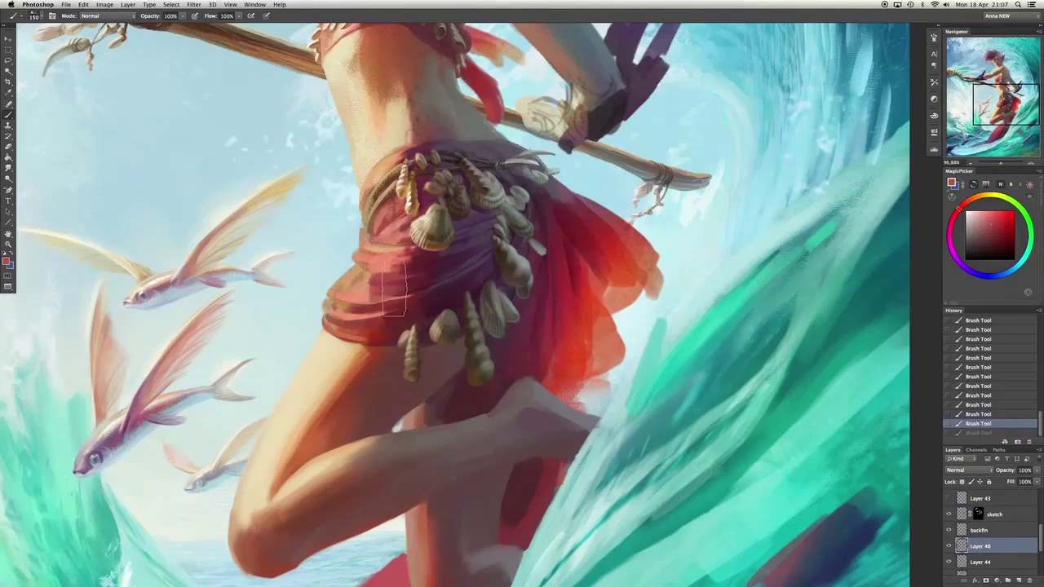
pyautogui.moveTo(400, 257); pyautogui.dragTo(387, 314)
pyautogui.keyDown('alt'); pyautogui.click(392, 200); pyautogui.keyUp('alt')
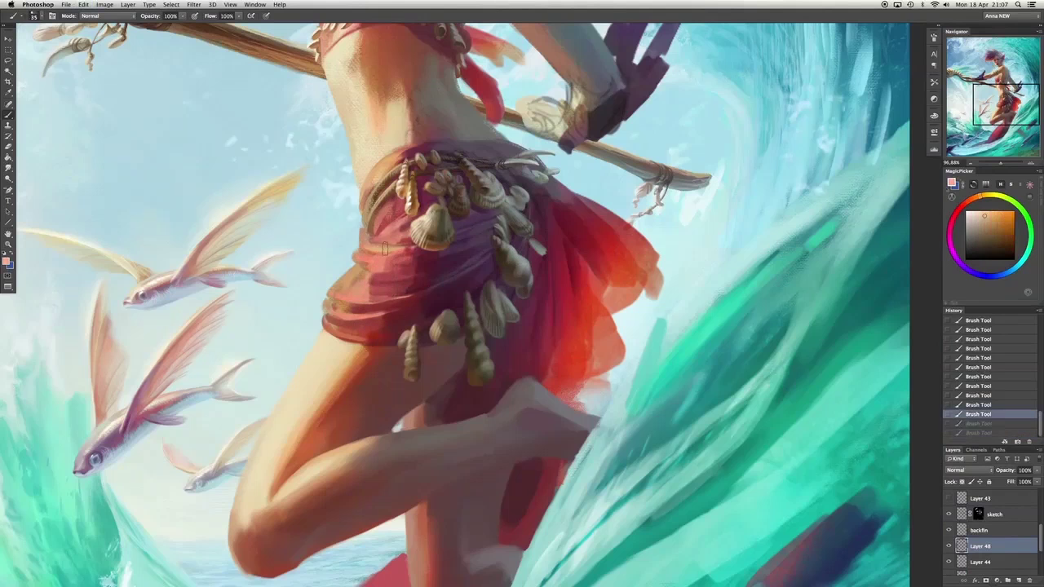
pyautogui.moveTo(396, 204); pyautogui.dragTo(404, 214)
pyautogui.keyDown('alt'); pyautogui.click(400, 157); pyautogui.keyUp('alt')
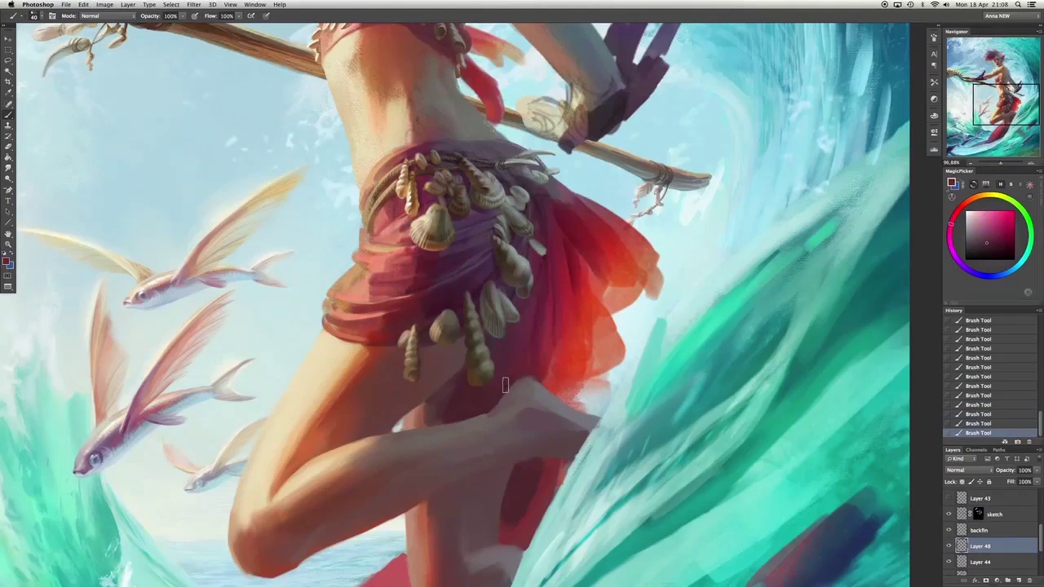
pyautogui.scroll(-5, 505, 385)
pyautogui.press('super+z')
pyautogui.press('e')
pyautogui.moveTo(481, 308)
pyautogui.mouseDown()
pyautogui.moveTo(412, 330)
pyautogui.moveTo(436, 323)
pyautogui.moveTo(460, 285)
pyautogui.mouseUp()
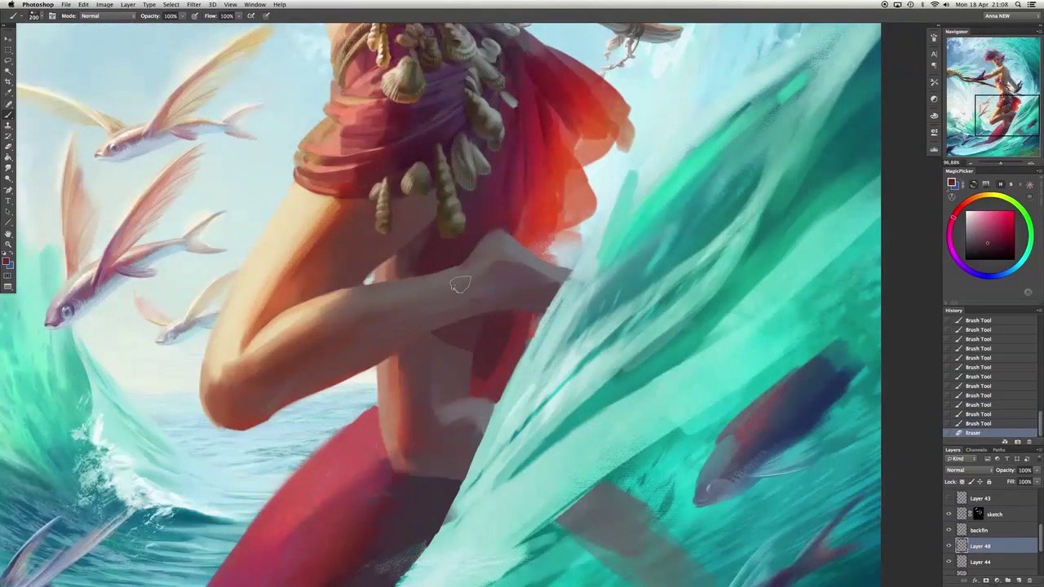
# Add small touch-up strokes on the leg and below the belt, then pick a purple colour.
pyautogui.moveTo(525, 309)
pyautogui.mouseDown()
pyautogui.moveTo(545, 213)
pyautogui.moveTo(552, 243)
pyautogui.mouseUp()
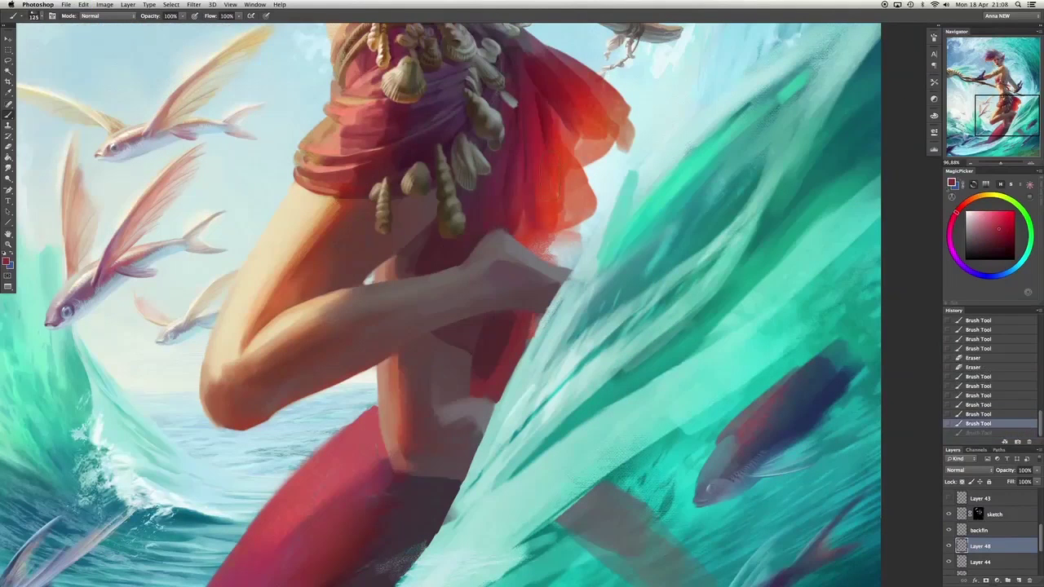
pyautogui.scroll(5, 522, 245)
pyautogui.moveTo(498, 269)
pyautogui.mouseDown()
pyautogui.moveTo(476, 211)
pyautogui.moveTo(459, 208)
pyautogui.moveTo(454, 238)
pyautogui.mouseUp()
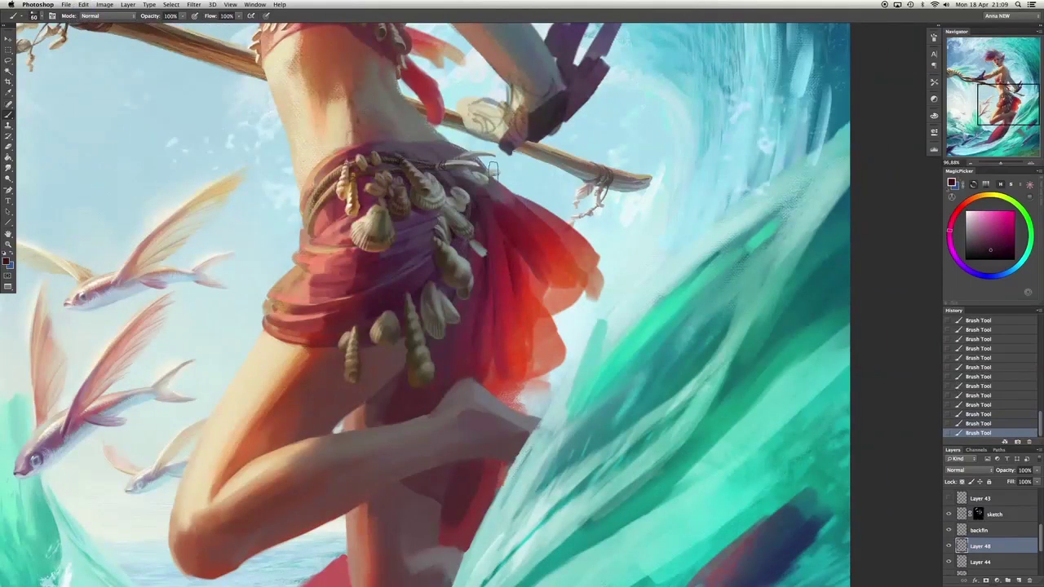
pyautogui.moveTo(493, 169); pyautogui.dragTo(483, 214)
pyautogui.keyDown('alt'); pyautogui.click(443, 155); pyautogui.keyUp('alt')
# Erase a bit of sketch over the belt on the sketch layer, then undo those erasures.
pyautogui.press('e')
pyautogui.click(398, 159)
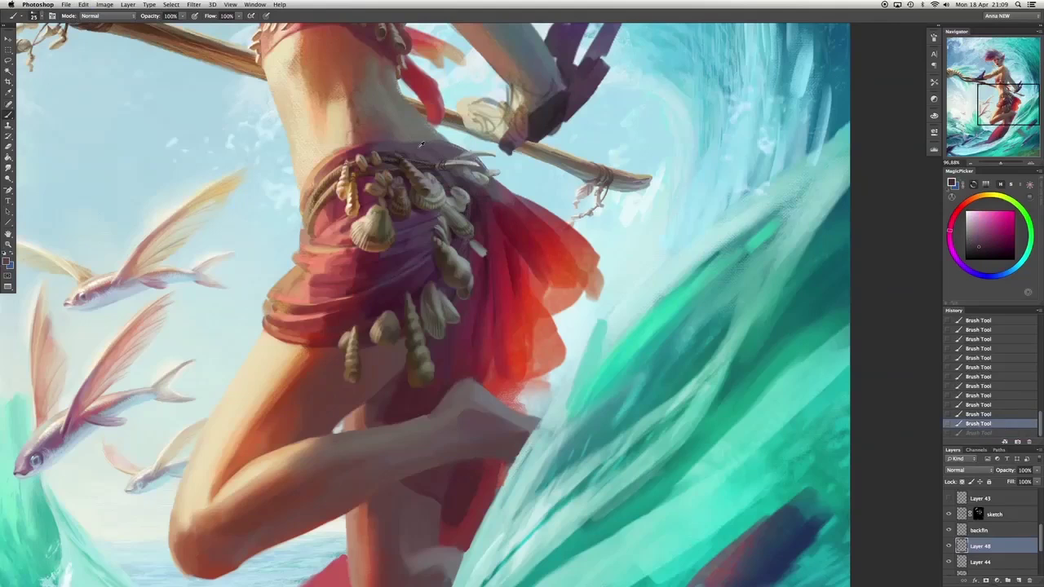
pyautogui.keyDown('super'); pyautogui.click(399, 161); pyautogui.keyUp('super')
pyautogui.press('super+alt+z')
pyautogui.press('super+alt+z')
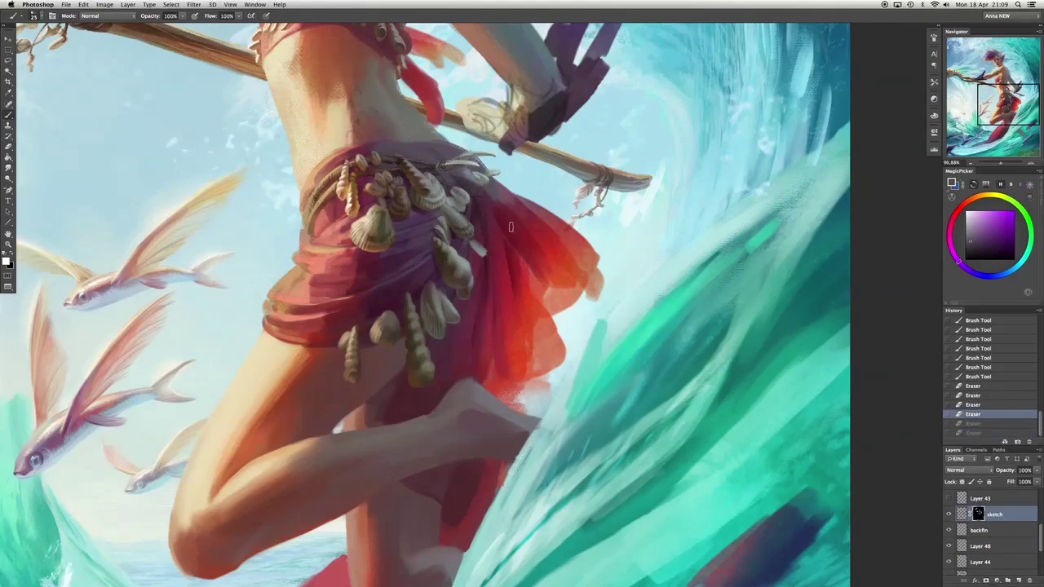
# On Layer 48, paint pink strokes on the skirt, erase stray upper-body paint and touch up the torso.
pyautogui.keyDown('super'); pyautogui.click(511, 226); pyautogui.keyUp('super')
pyautogui.keyDown('alt'); pyautogui.click(383, 351); pyautogui.keyUp('alt')
pyautogui.press('b')
pyautogui.moveTo(392, 335); pyautogui.dragTo(400, 327)
pyautogui.press('super+z')
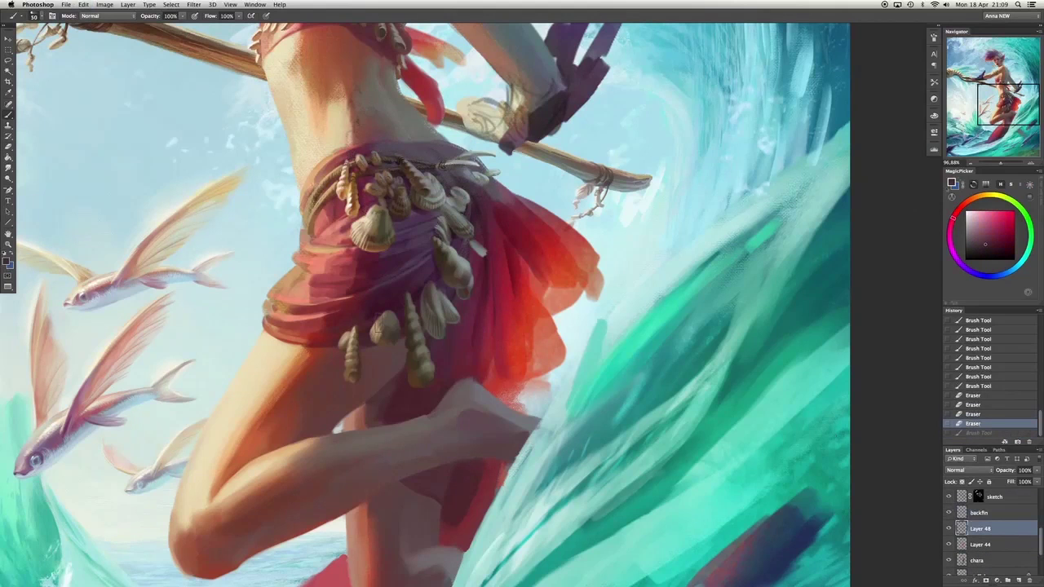
pyautogui.press('r')
pyautogui.moveTo(489, 326)
pyautogui.mouseDown()
pyautogui.moveTo(457, 269)
pyautogui.moveTo(459, 234)
pyautogui.moveTo(522, 310)
pyautogui.mouseUp()
pyautogui.press('e')
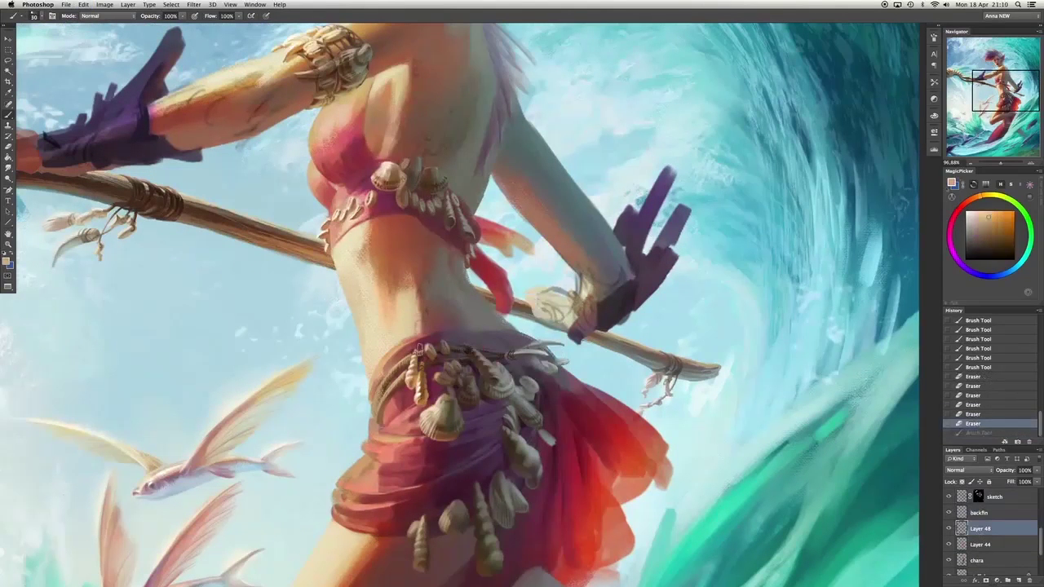
pyautogui.moveTo(391, 323); pyautogui.dragTo(412, 351)
# Erase leftover sketch lines near the staff on the sketch layer and zoom out.
pyautogui.click(995, 497)
pyautogui.scroll(-3, 490, 302)
pyautogui.moveTo(563, 281); pyautogui.dragTo(603, 298)
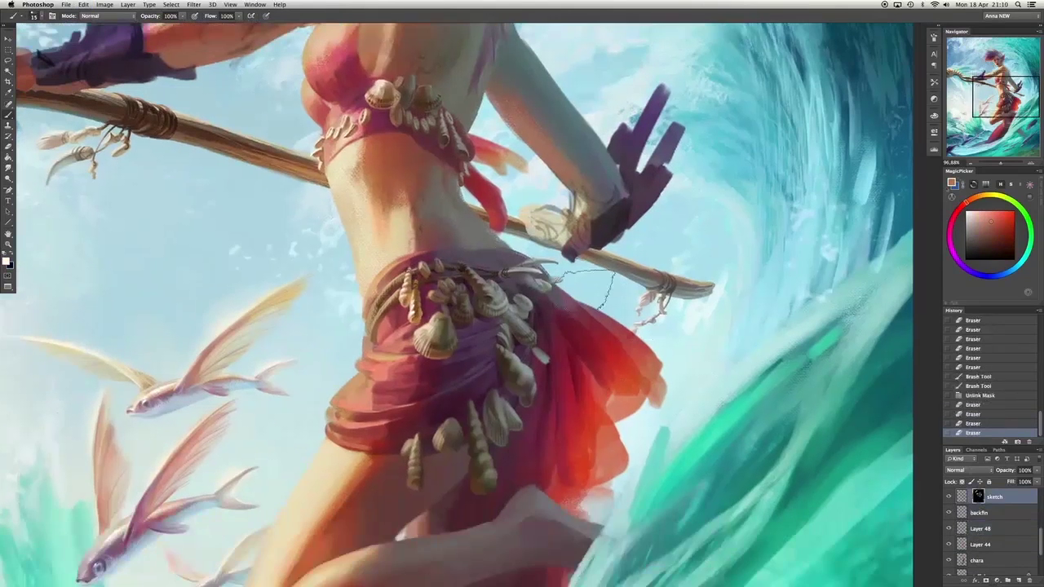
pyautogui.scroll(-5, 489, 302)
pyautogui.scroll(-2, 490, 301)
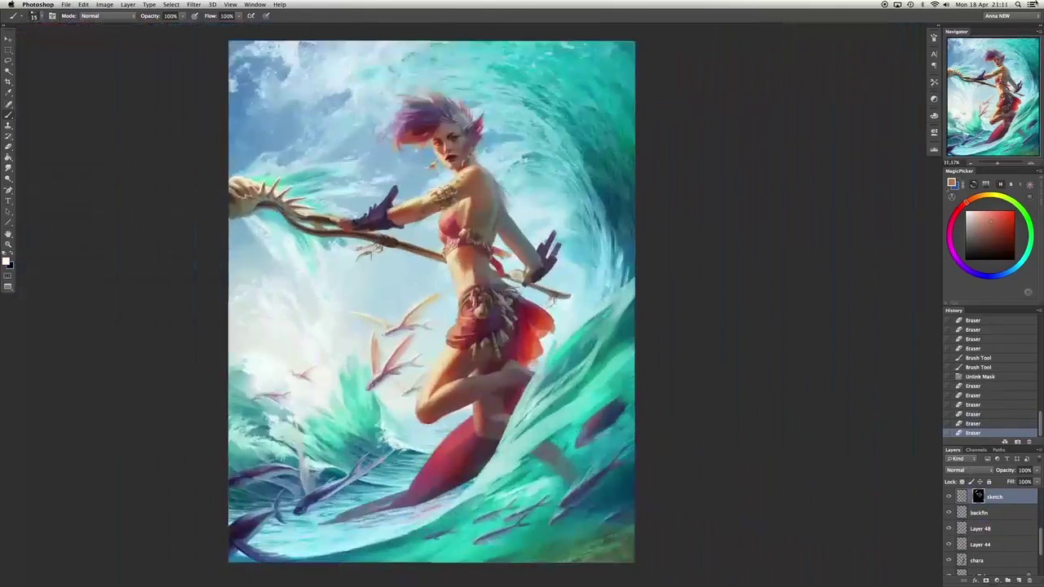
# On the chara layer, nudge the copied facial piece left and erase its hard edges.
pyautogui.scroll(5, 522, 302)
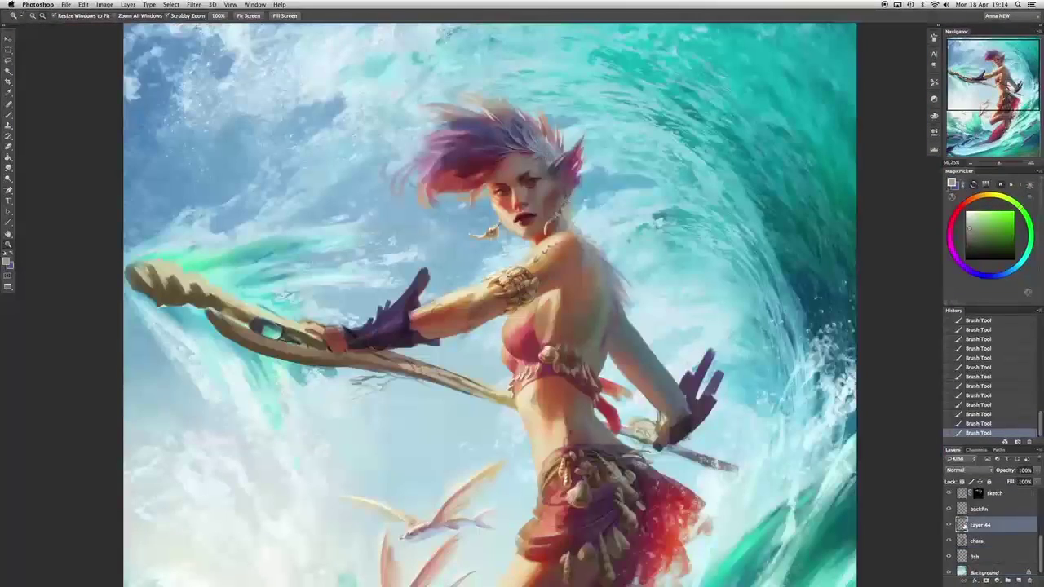
pyautogui.click(979, 540)
pyautogui.scroll(5, 527, 173)
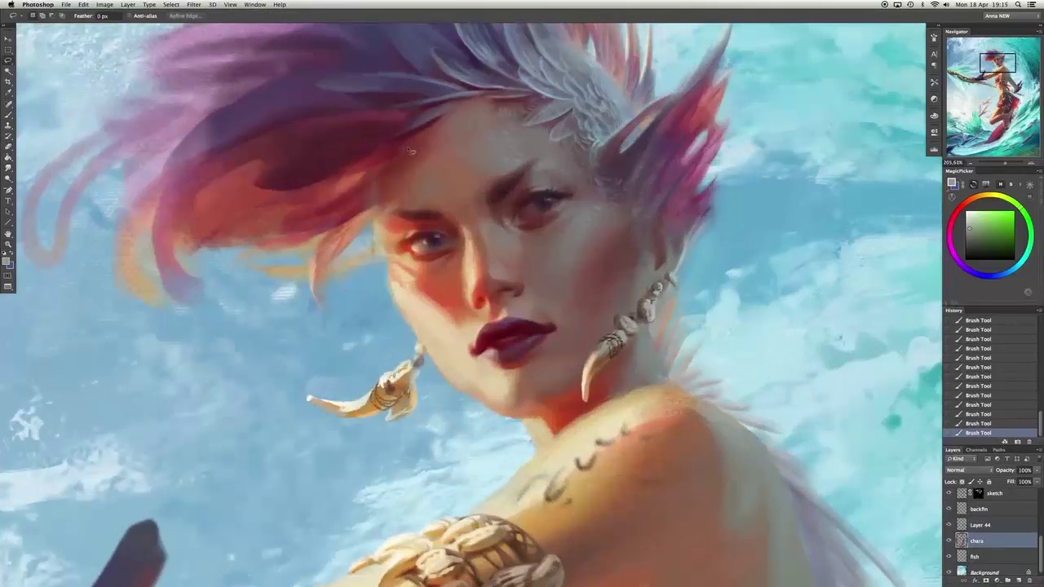
pyautogui.click(8, 38)
pyautogui.press('Left')
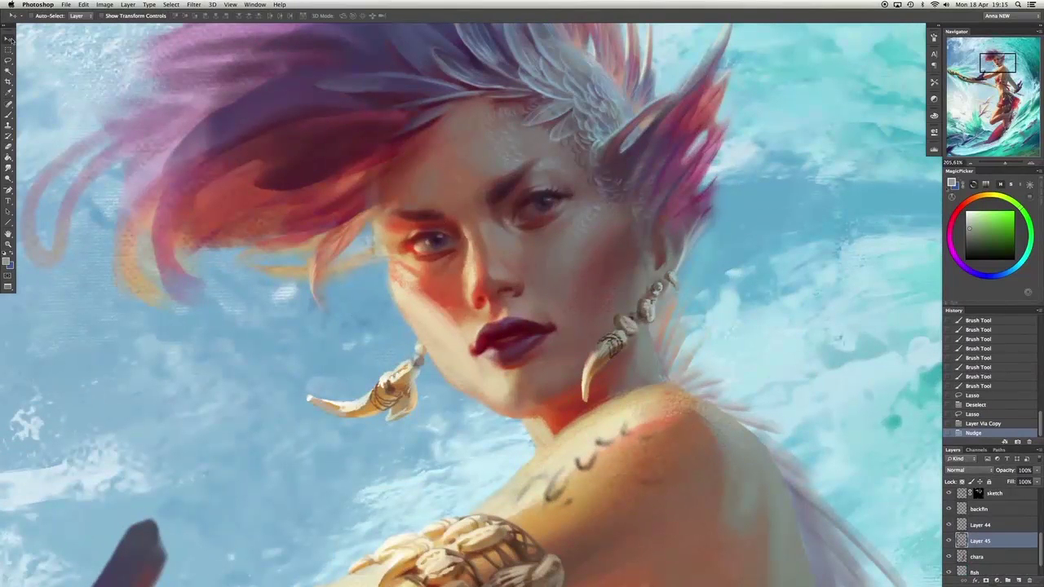
pyautogui.press('e')
pyautogui.moveTo(456, 220); pyautogui.dragTo(465, 270)
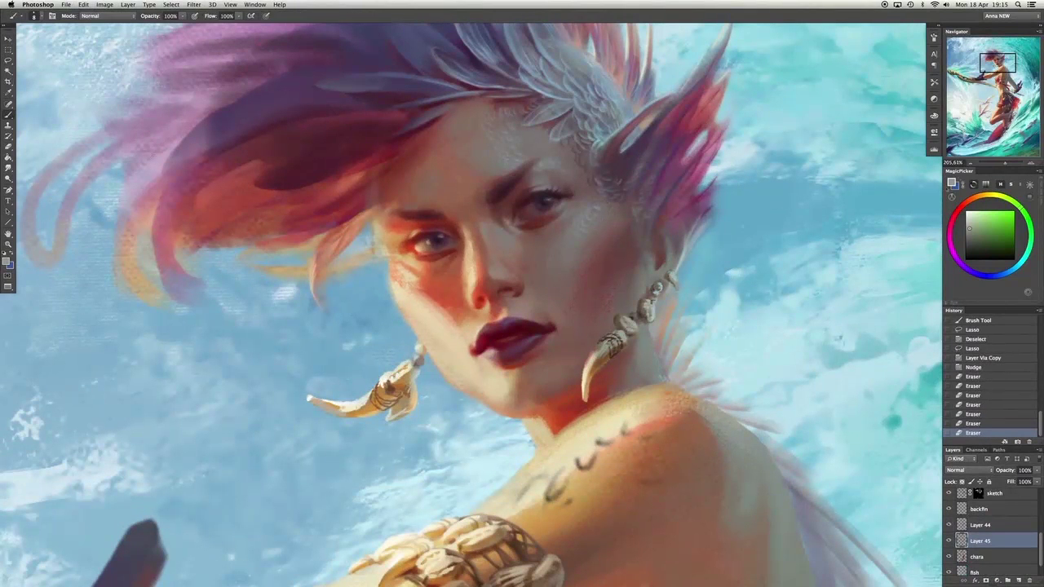
# Copy the lassoed eye area to its own layer, nudge it left, soften its edges and merge down.
pyautogui.press('l')
pyautogui.hotkey('alt', '[')
pyautogui.moveTo(546, 238); pyautogui.dragTo(502, 162)
pyautogui.hotkey('ctrl', 'j')
pyautogui.click(8, 39)
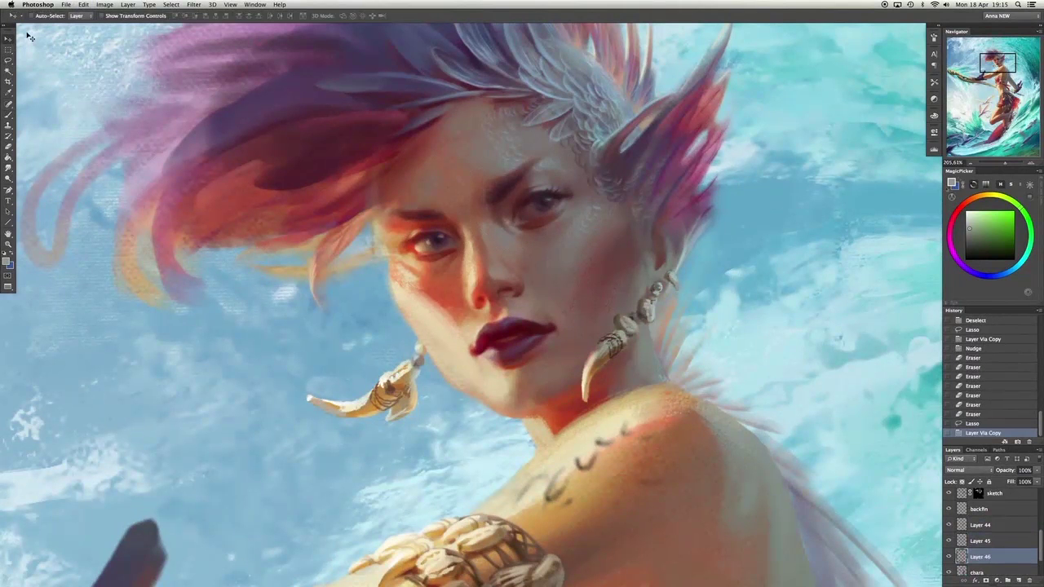
pyautogui.press('Left')
pyautogui.press('e')
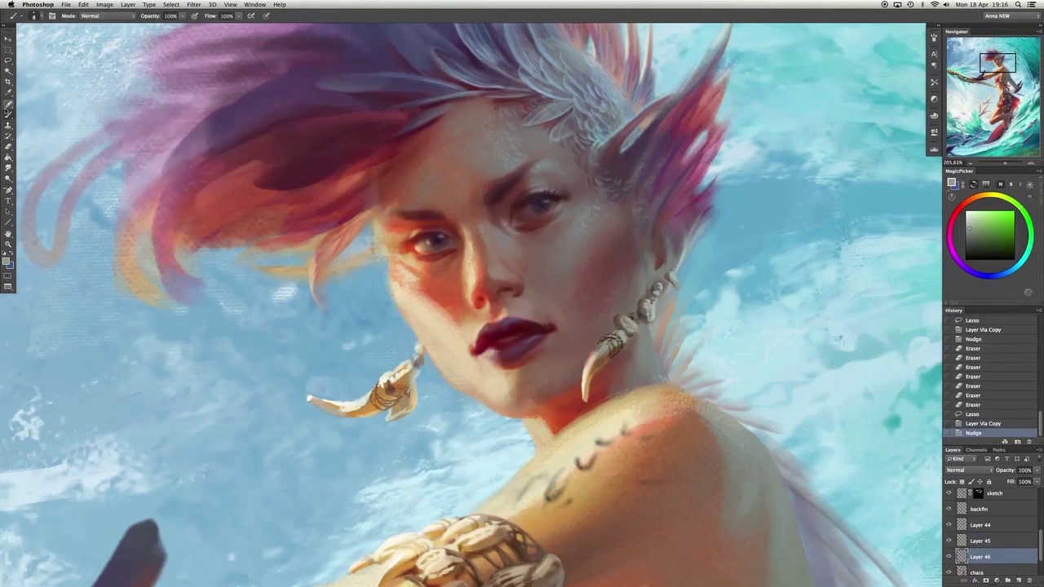
pyautogui.moveTo(490, 188)
pyautogui.mouseDown()
pyautogui.moveTo(482, 237)
pyautogui.moveTo(546, 238)
pyautogui.moveTo(480, 161)
pyautogui.mouseUp()
pyautogui.hotkey('ctrl', 'e')
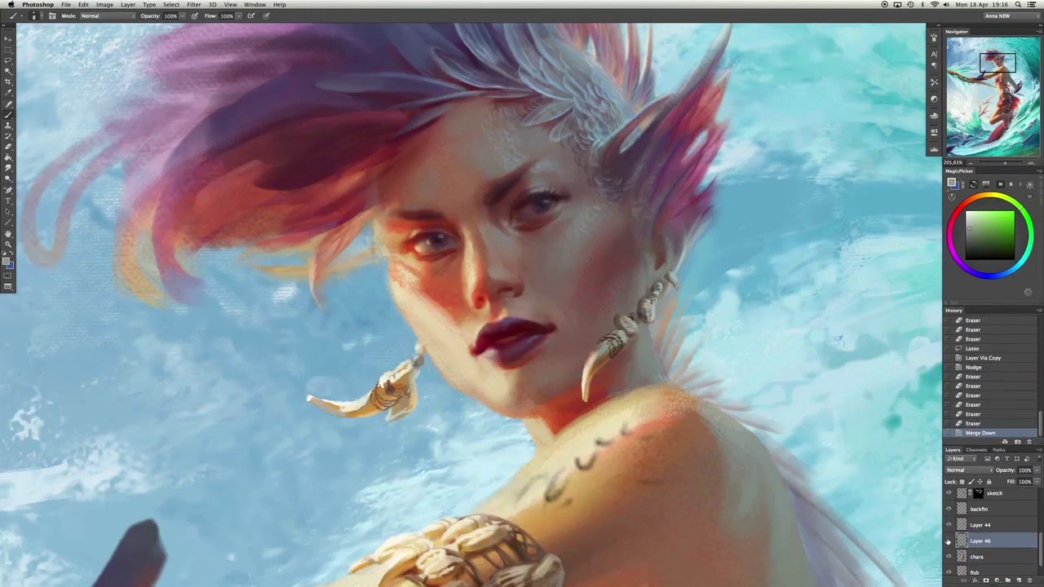
# Erase a small area of the face on the chara layer and lasso the cheek and jaw.
pyautogui.click(979, 556)
pyautogui.moveTo(398, 252); pyautogui.dragTo(416, 300)
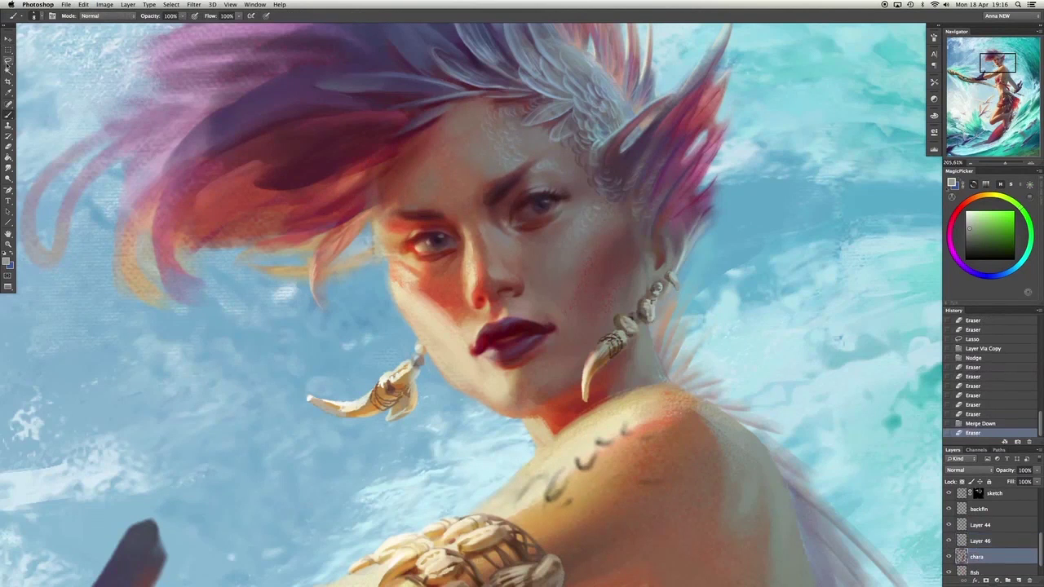
pyautogui.press('l')
pyautogui.moveTo(447, 337); pyautogui.dragTo(379, 242)
# Warp the selected cheek downward to reshape the jawline and confirm.
pyautogui.hotkey('ctrl', 't')
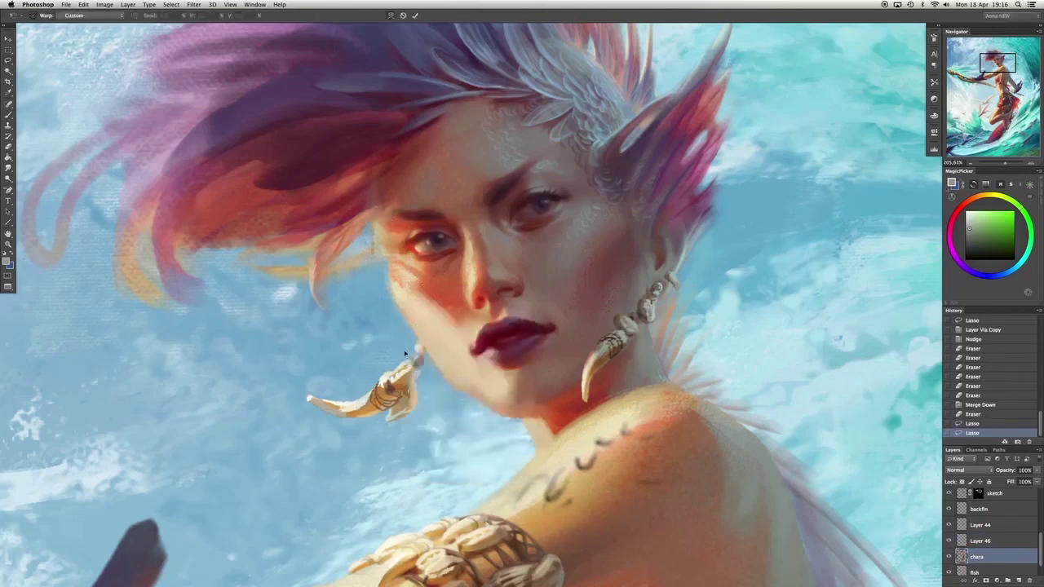
pyautogui.moveTo(424, 319); pyautogui.dragTo(445, 389)
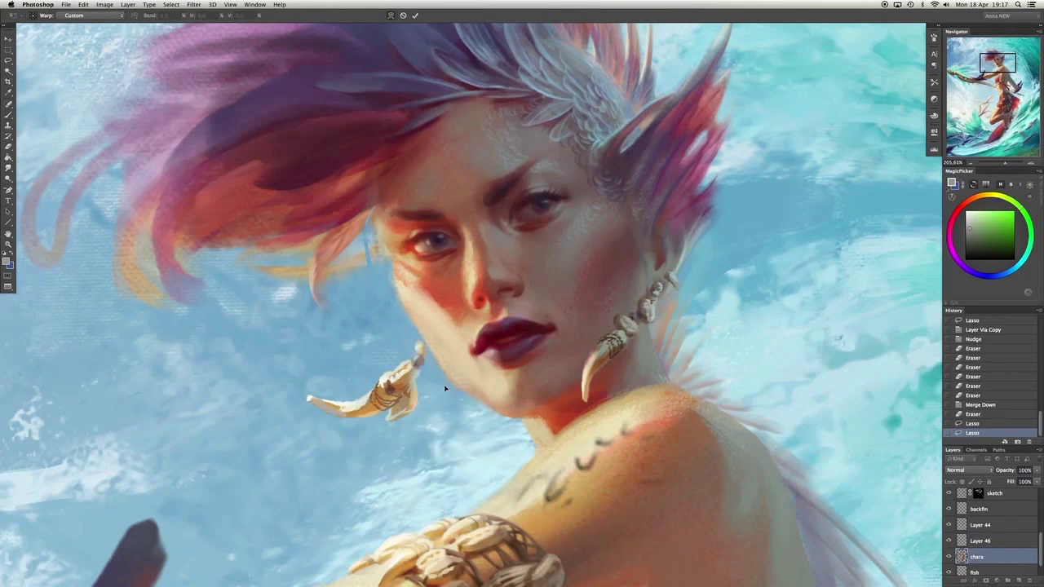
pyautogui.press('Return')
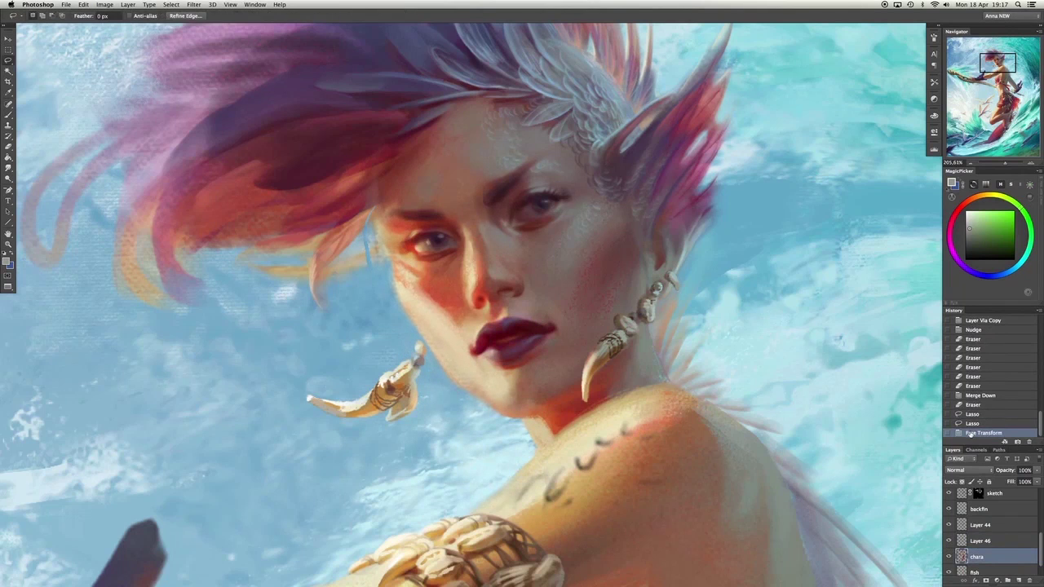
# Smudge the hair strands beside the forehead softer, save as w11-1.psd and merge the character layers.
pyautogui.press('r')
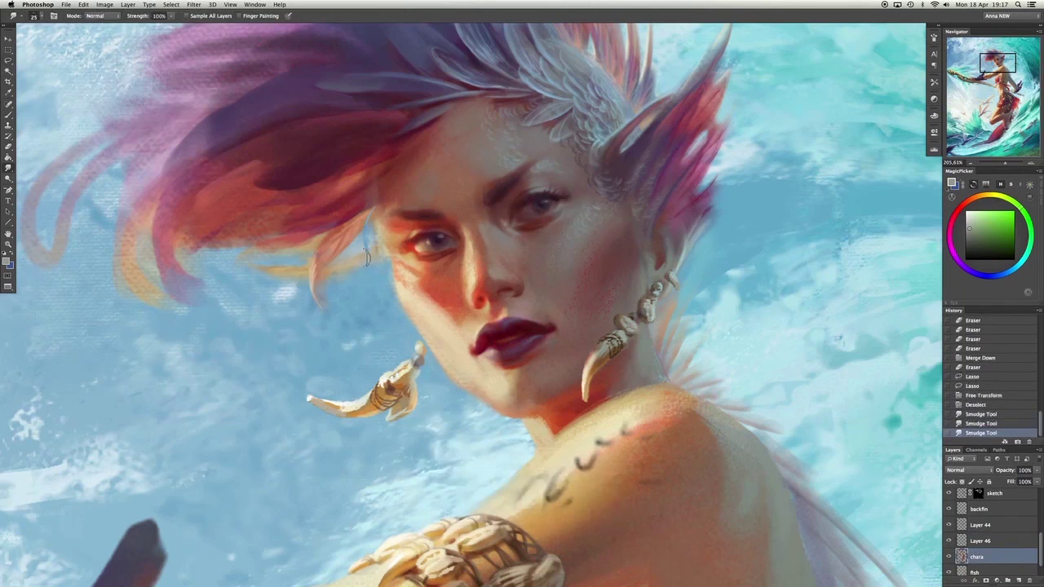
pyautogui.moveTo(366, 263); pyautogui.dragTo(375, 219)
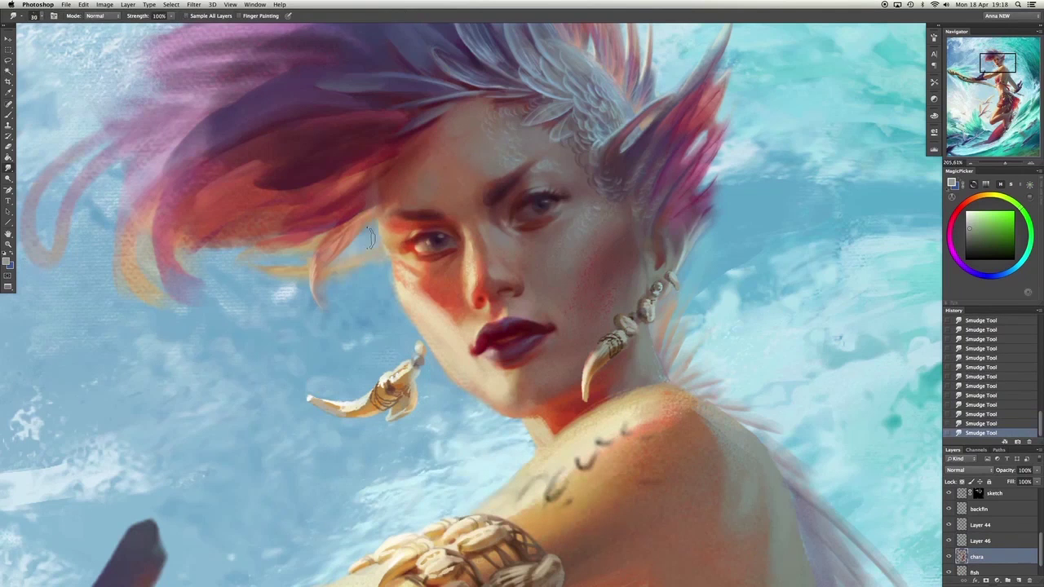
pyautogui.moveTo(380, 250)
pyautogui.mouseDown()
pyautogui.moveTo(400, 181)
pyautogui.moveTo(385, 242)
pyautogui.moveTo(392, 213)
pyautogui.mouseUp()
pyautogui.hotkey('ctrl', 'shift', 's')
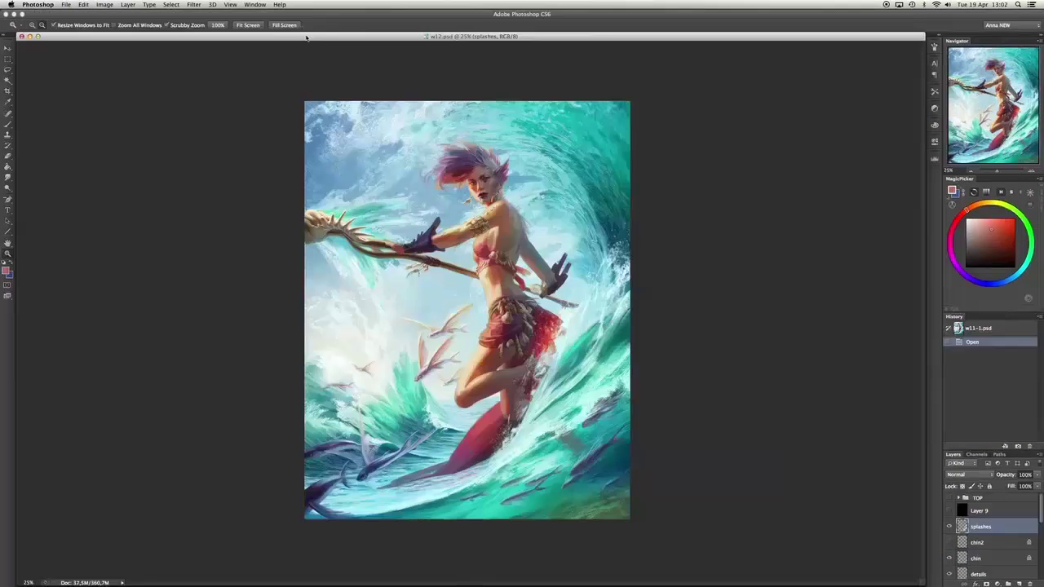
pyautogui.hotkey('ctrl', 'e')
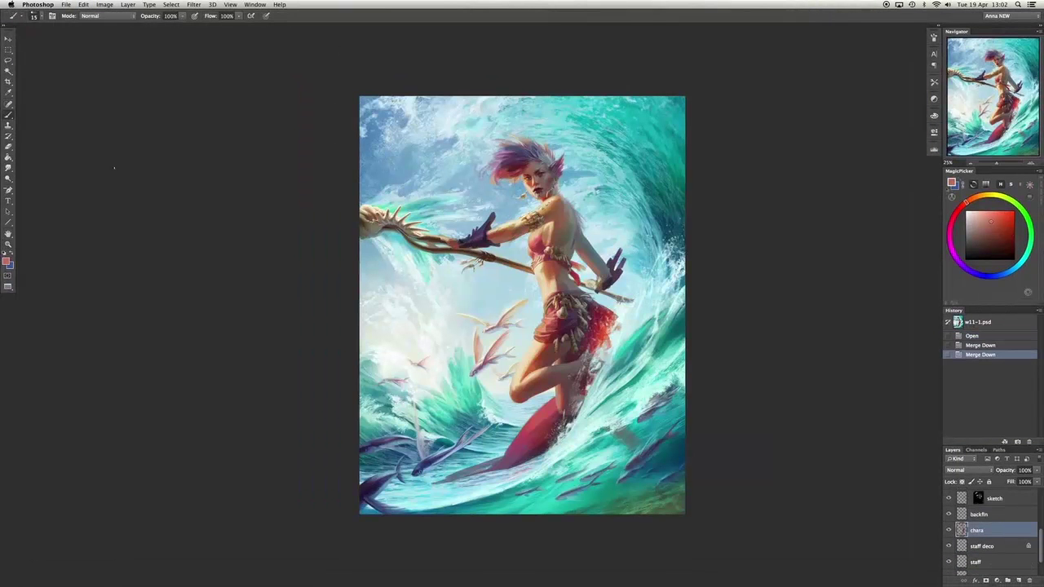
# Merge another layer into chara, mask part of its edge and paint torso skin on a new layer.
pyautogui.hotkey('ctrl', 'e')
pyautogui.scroll(5, 348, 333)
pyautogui.scroll(2, 444, 314)
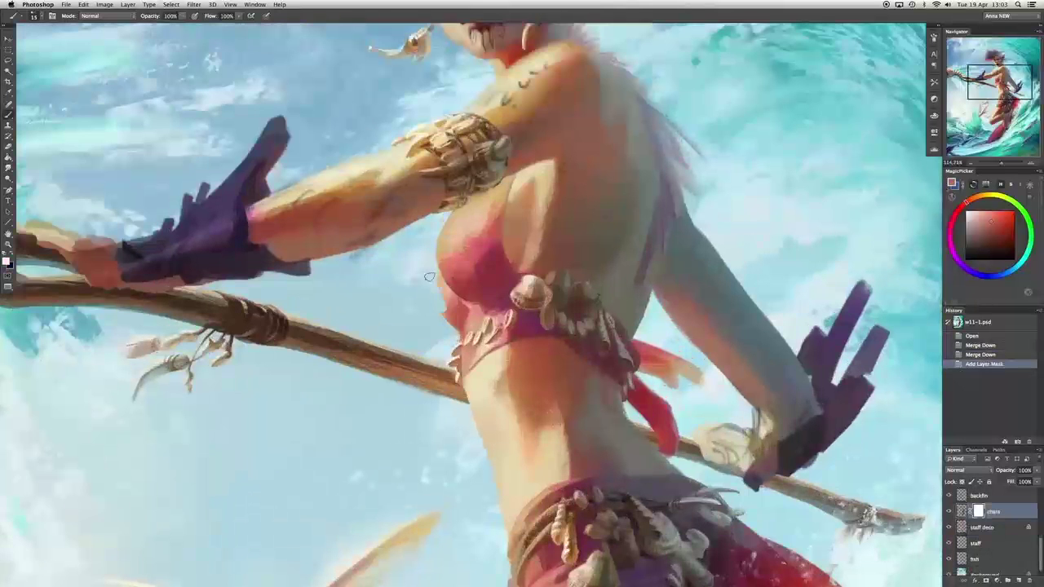
pyautogui.moveTo(458, 294)
pyautogui.mouseDown()
pyautogui.moveTo(445, 314)
pyautogui.moveTo(457, 286)
pyautogui.mouseUp()
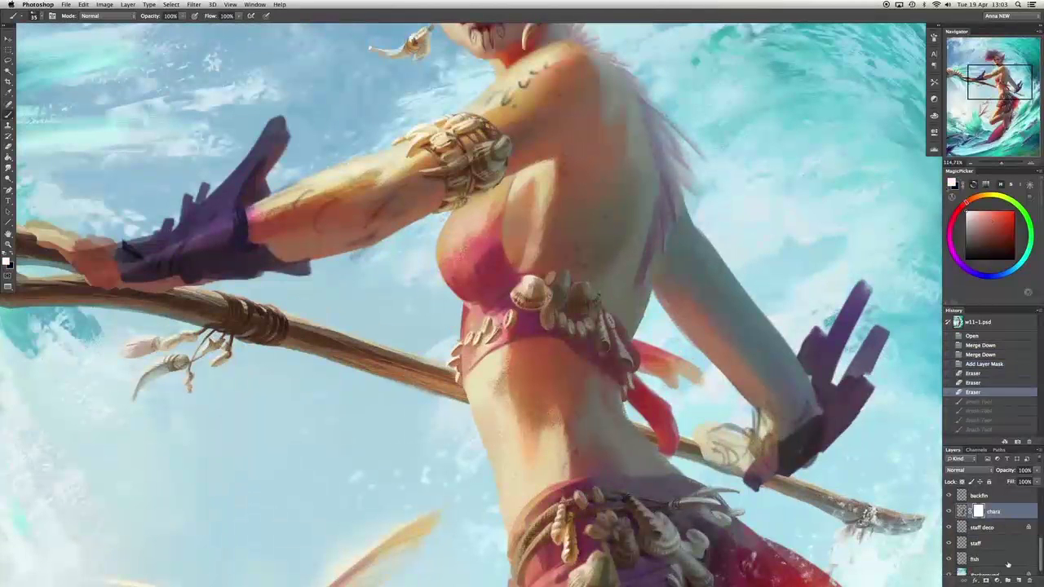
pyautogui.hotkey('ctrl', 'shift', 'alt', 'n')
pyautogui.moveTo(490, 245)
pyautogui.mouseDown()
pyautogui.moveTo(540, 211)
pyautogui.moveTo(522, 282)
pyautogui.mouseUp()
# Shrink the brush to 30, sample orange-red and pink skin tones, switch brush preset and stroke the torso.
pyautogui.press('[')
pyautogui.press('[')
pyautogui.press('[')
pyautogui.press('[')
pyautogui.press('[')
pyautogui.press('[')
pyautogui.press('[')
pyautogui.press('[')
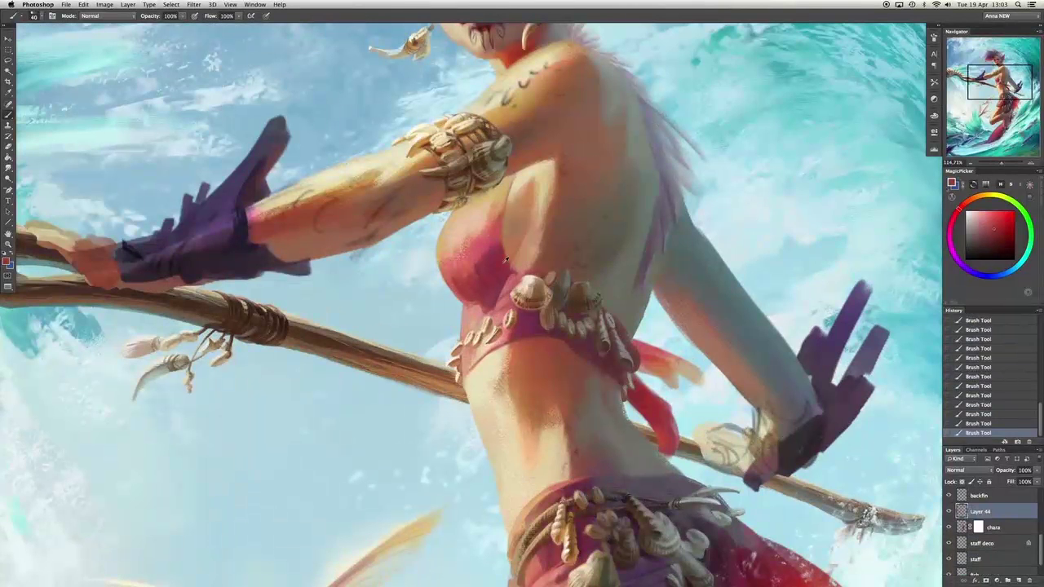
pyautogui.keyDown('alt'); pyautogui.click(522, 261); pyautogui.keyUp('alt')
pyautogui.keyDown('alt'); pyautogui.click(504, 259); pyautogui.keyUp('alt')
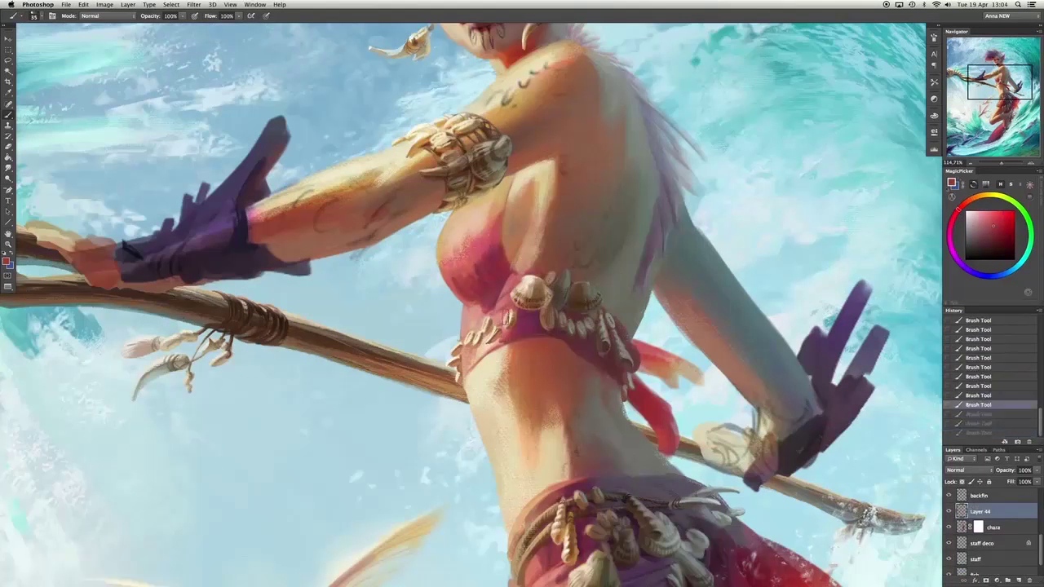
pyautogui.hotkey('ctrl', 'z')
pyautogui.rightClick(476, 327)
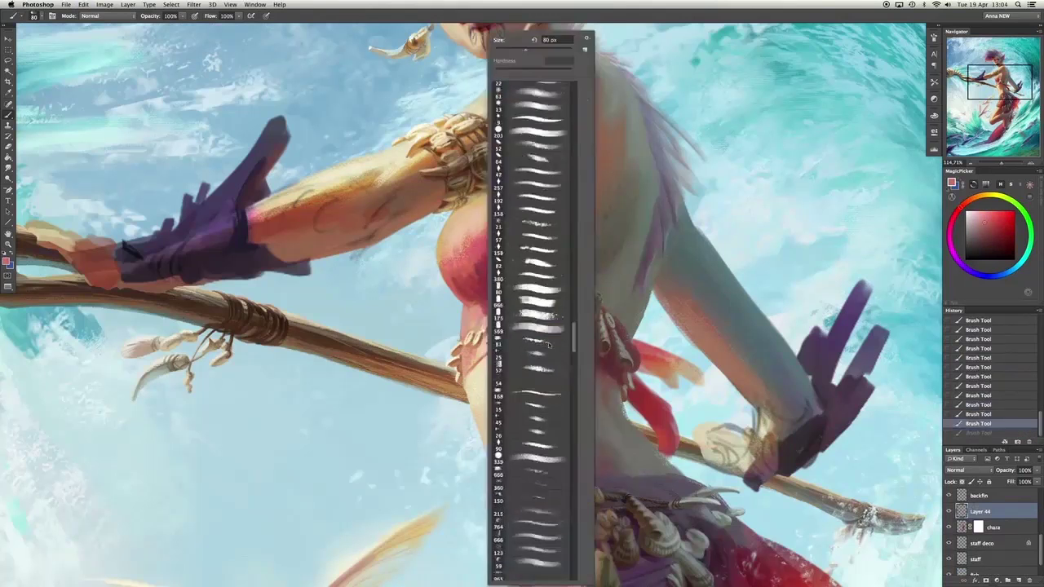
pyautogui.doubleClick(535, 310)
pyautogui.moveTo(494, 298); pyautogui.dragTo(479, 311)
# Sample peach, muted green and shoulder colours and paint short strokes on the shoulder.
pyautogui.keyDown('alt'); pyautogui.click(473, 327); pyautogui.keyUp('alt')
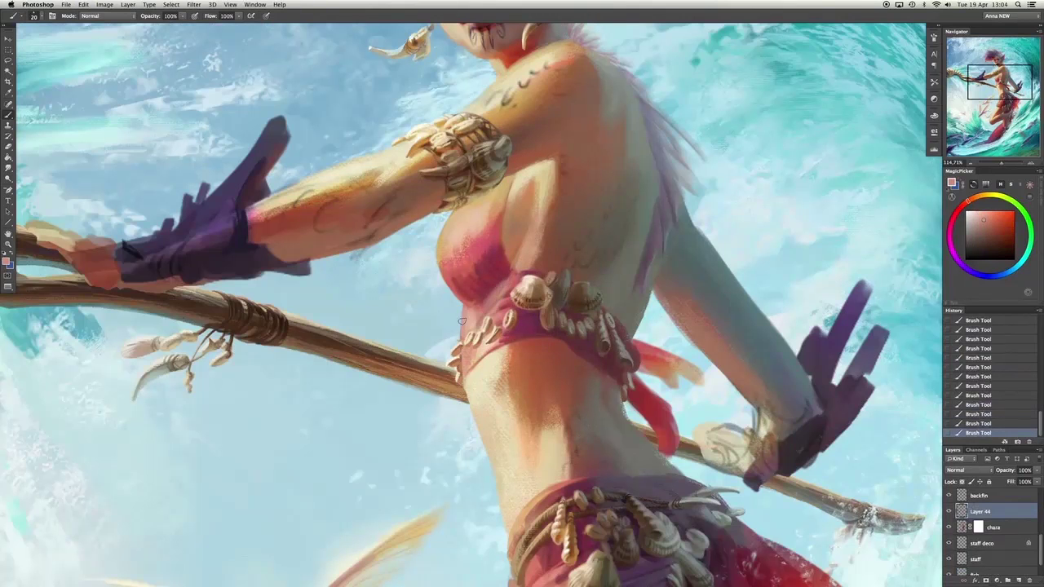
pyautogui.keyDown('alt'); pyautogui.click(539, 178); pyautogui.keyUp('alt')
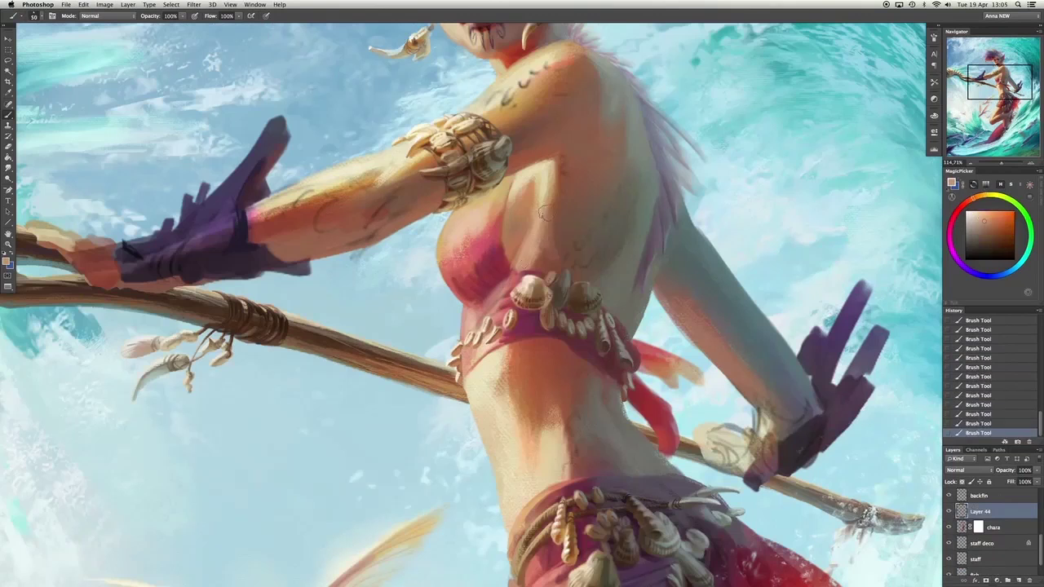
pyautogui.keyDown('alt'); pyautogui.click(544, 152); pyautogui.keyUp('alt')
pyautogui.keyDown('alt'); pyautogui.click(602, 135); pyautogui.keyUp('alt')
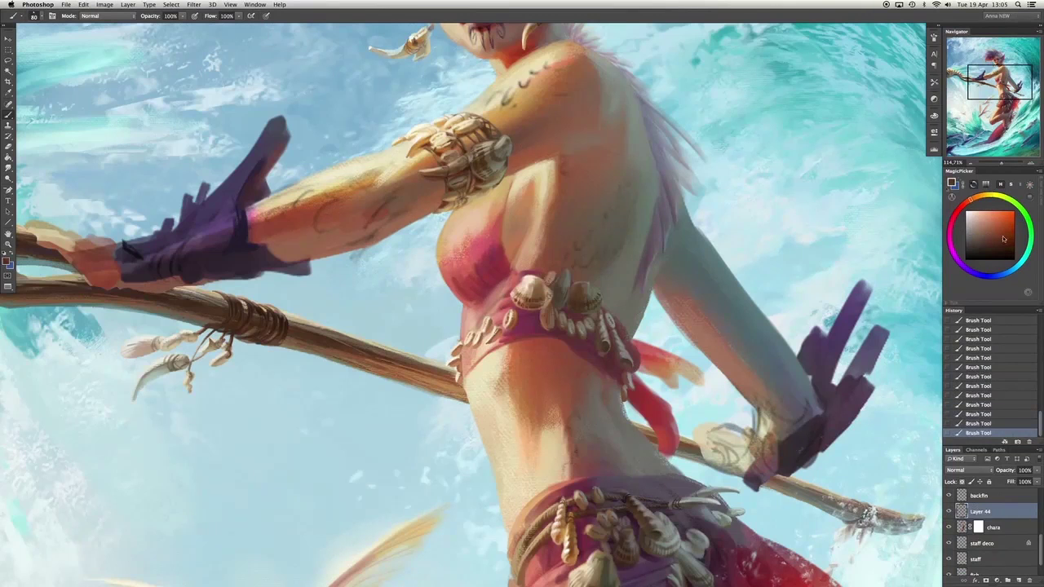
pyautogui.moveTo(571, 122)
pyautogui.mouseDown()
pyautogui.moveTo(595, 114)
pyautogui.moveTo(588, 130)
pyautogui.mouseUp()
pyautogui.keyDown('alt'); pyautogui.click(588, 131); pyautogui.keyUp('alt')
pyautogui.moveTo(620, 164); pyautogui.dragTo(622, 186)
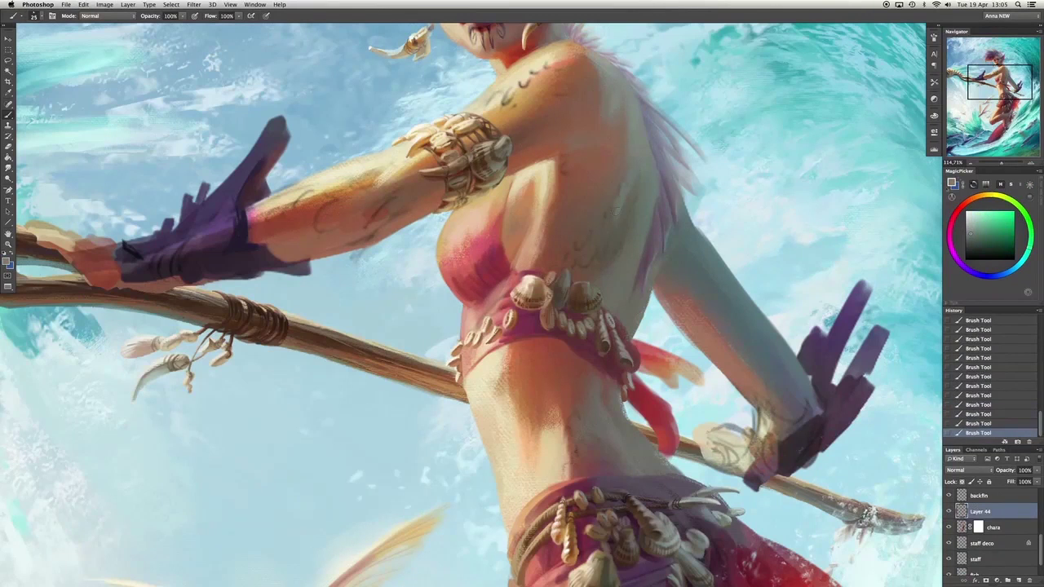
# Erase on the character's mask, then paint peach skin over the arm and torso on Layer 44.
pyautogui.hotkey('alt', '[')
pyautogui.press('e')
pyautogui.moveTo(394, 186); pyautogui.dragTo(375, 151)
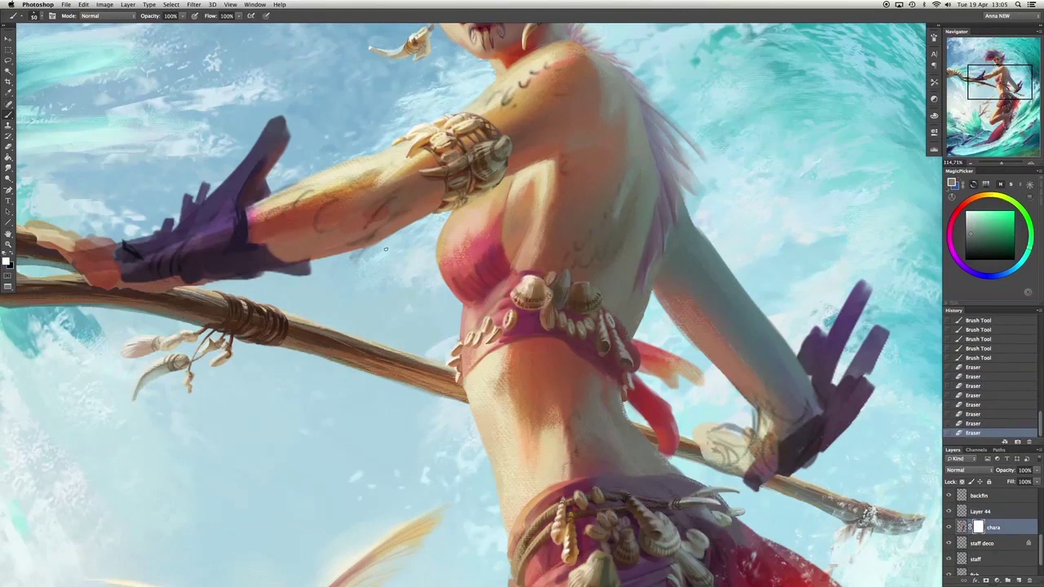
pyautogui.hotkey('alt', ']')
pyautogui.press('b')
pyautogui.keyDown('alt'); pyautogui.click(477, 95); pyautogui.keyUp('alt')
pyautogui.moveTo(473, 91)
pyautogui.mouseDown()
pyautogui.moveTo(507, 96)
pyautogui.moveTo(443, 185)
pyautogui.moveTo(468, 222)
pyautogui.mouseUp()
# Paint a lighter orange shoulder stroke and erase rough character edges on the chara layer.
pyautogui.keyDown('alt'); pyautogui.click(506, 95); pyautogui.keyUp('alt')
pyautogui.keyDown('alt'); pyautogui.click(469, 210); pyautogui.keyUp('alt')
pyautogui.keyDown('alt'); pyautogui.click(338, 269); pyautogui.keyUp('alt')
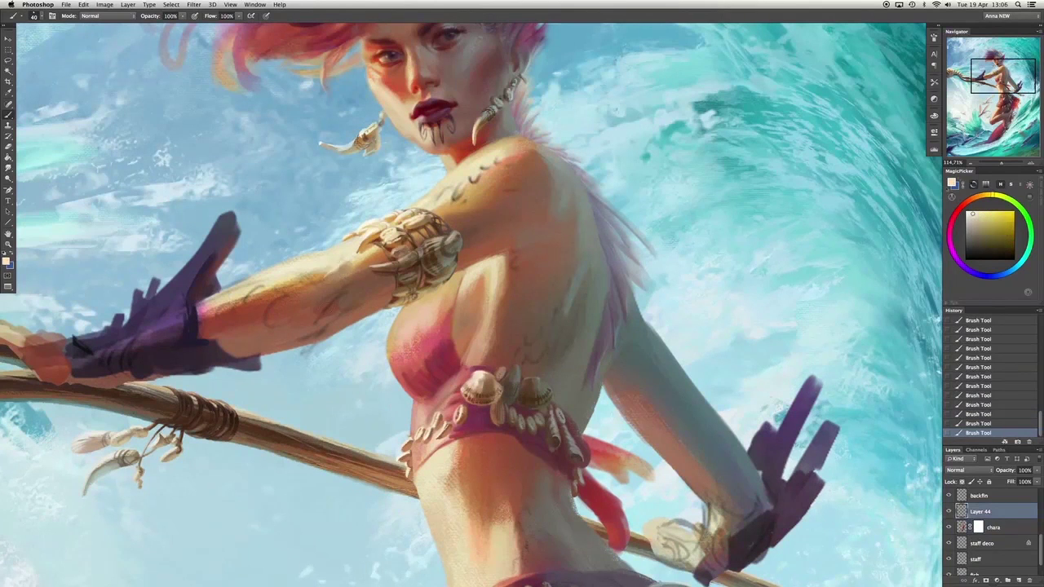
pyautogui.moveTo(359, 261); pyautogui.dragTo(371, 285)
pyautogui.hotkey('alt', '[')
pyautogui.press('e')
pyautogui.moveTo(300, 253); pyautogui.dragTo(353, 230)
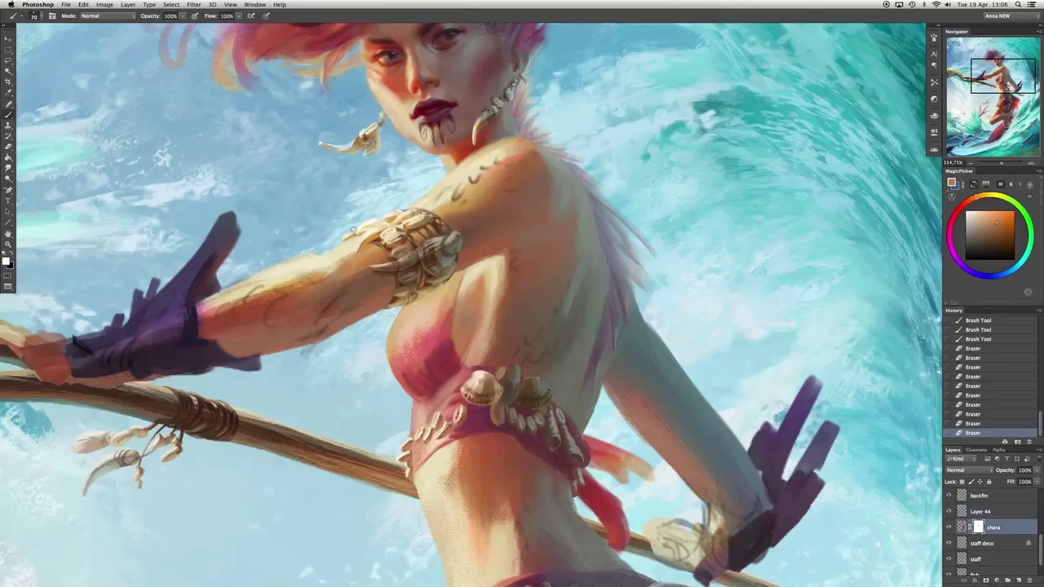
pyautogui.hotkey('alt', ']')
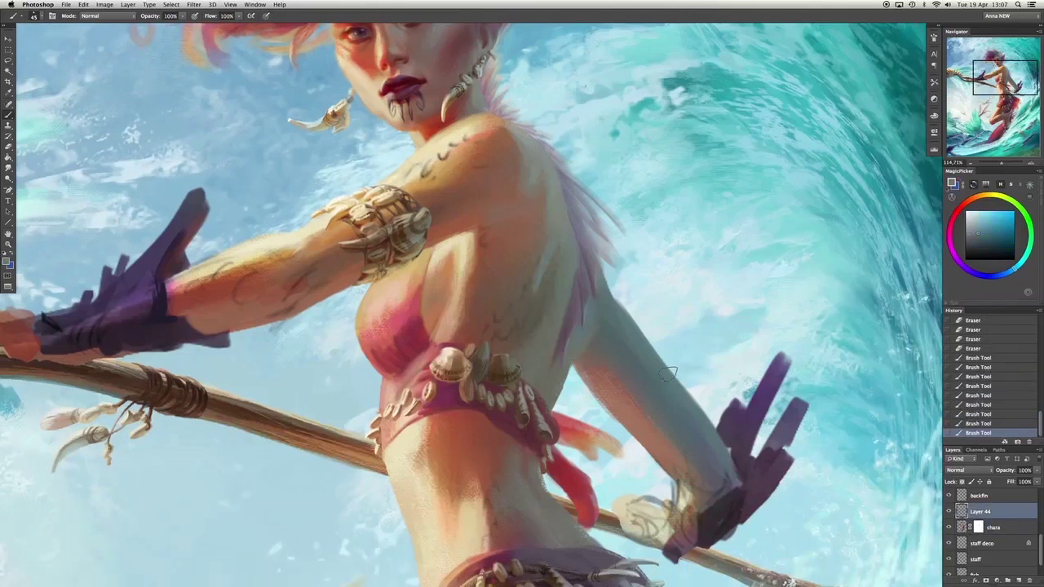
# Enlarge the brush to 70, paint soft light on the shoulder and shade the torso orange-brown.
pyautogui.press(']')
pyautogui.press(']')
pyautogui.press(']')
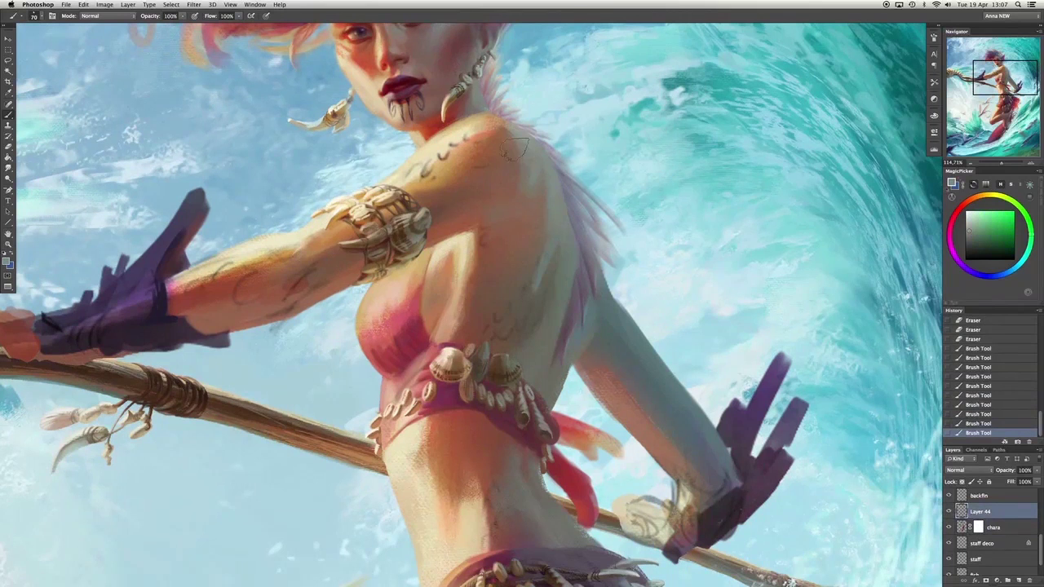
pyautogui.keyDown('alt'); pyautogui.click(452, 215); pyautogui.keyUp('alt')
pyautogui.moveTo(481, 198); pyautogui.dragTo(424, 237)
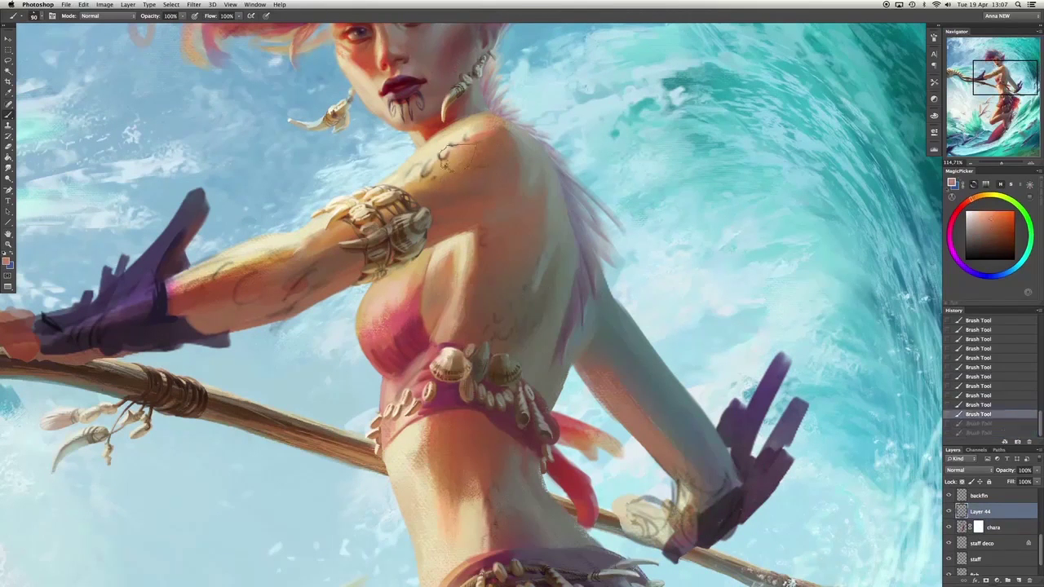
pyautogui.moveTo(432, 184); pyautogui.dragTo(392, 218)
pyautogui.keyDown('alt'); pyautogui.click(344, 317); pyautogui.keyUp('alt')
pyautogui.scroll(-2, 344, 318)
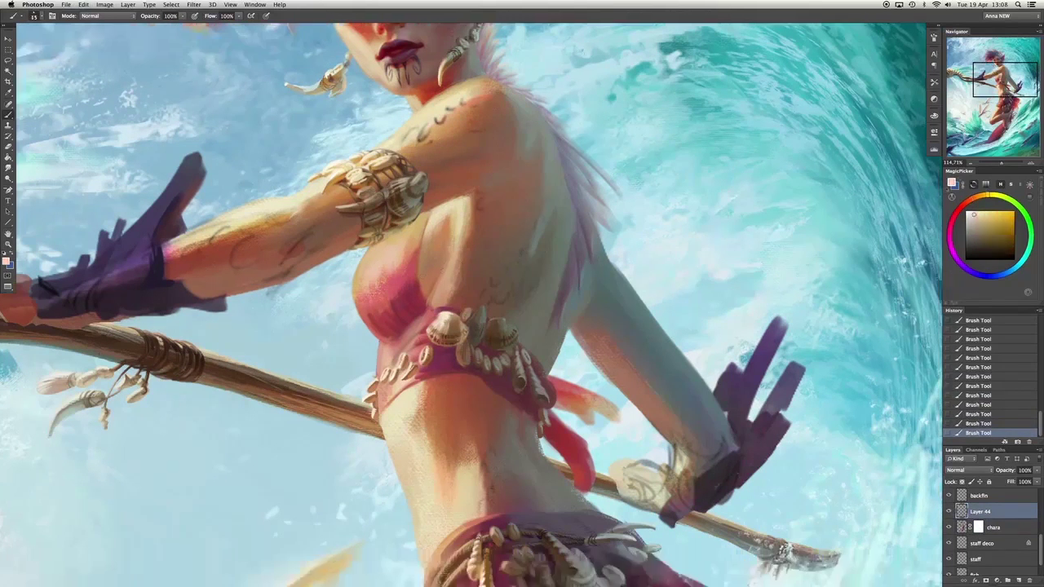
pyautogui.keyDown('alt'); pyautogui.click(444, 281); pyautogui.keyUp('alt')
pyautogui.moveTo(454, 266)
pyautogui.mouseDown()
pyautogui.moveTo(460, 228)
pyautogui.moveTo(474, 248)
pyautogui.moveTo(441, 253)
pyautogui.mouseUp()
# Redo the belly with a light peach stroke after undoing strokes and the recent chara erasing.
pyautogui.scroll(-2, 367, 310)
pyautogui.keyDown('alt'); pyautogui.click(361, 319); pyautogui.keyUp('alt')
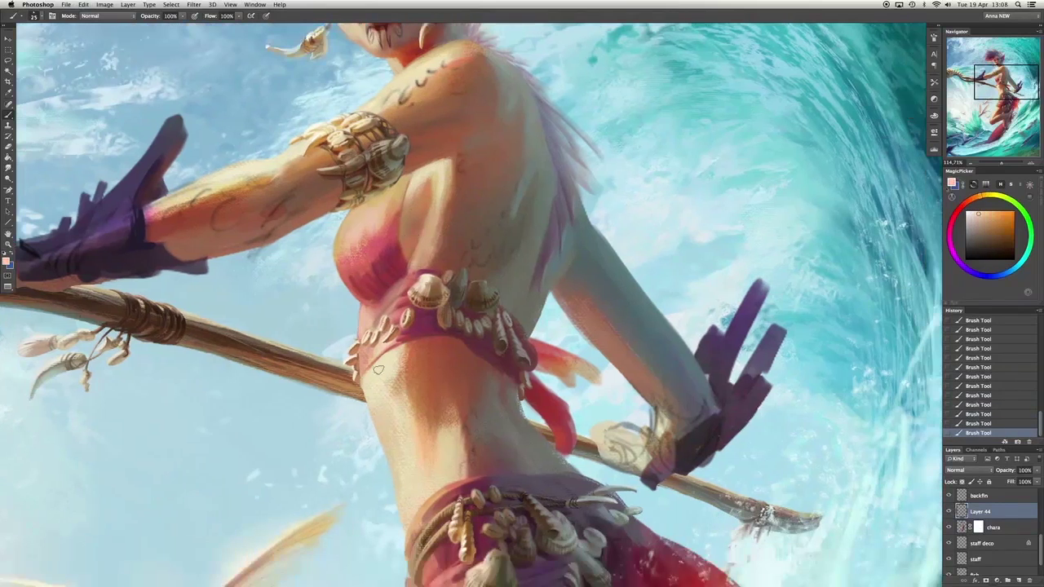
pyautogui.keyDown('alt'); pyautogui.click(414, 398); pyautogui.keyUp('alt')
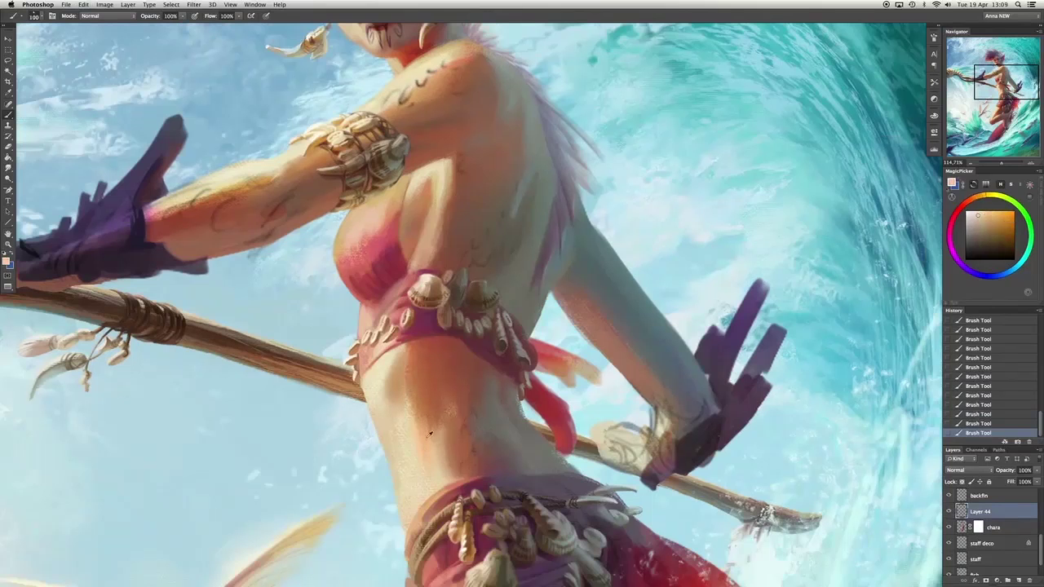
pyautogui.press('super+alt+z')
pyautogui.press('super+alt+z')
pyautogui.press('super+alt+z')
pyautogui.keyDown('alt'); pyautogui.click(417, 418); pyautogui.keyUp('alt')
pyautogui.moveTo(412, 431); pyautogui.dragTo(437, 457)
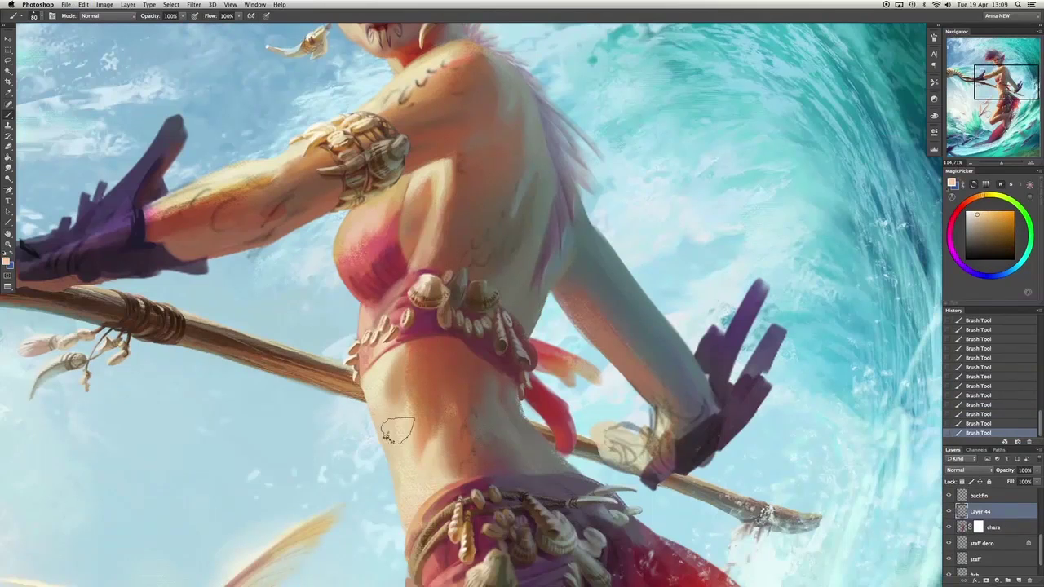
pyautogui.hotkey('alt', '[')
pyautogui.press('super+alt+z')
pyautogui.press('super+alt+z')
pyautogui.press('super+alt+z')
pyautogui.press('super+alt+z')
pyautogui.press('super+alt+z')
pyautogui.hotkey('alt', ']')
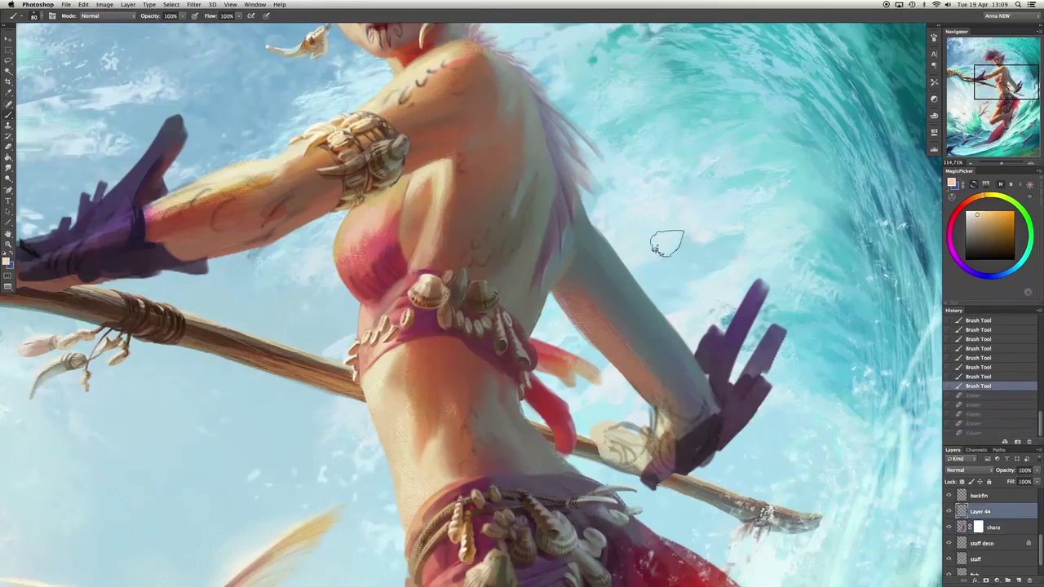
# Sample fresh skin tones and paint short smoothing strokes on the torso and near the belly.
pyautogui.hscroll(-5, 664, 240)
pyautogui.keyDown('alt'); pyautogui.click(461, 228); pyautogui.keyUp('alt')
pyautogui.moveTo(457, 230); pyautogui.dragTo(468, 224)
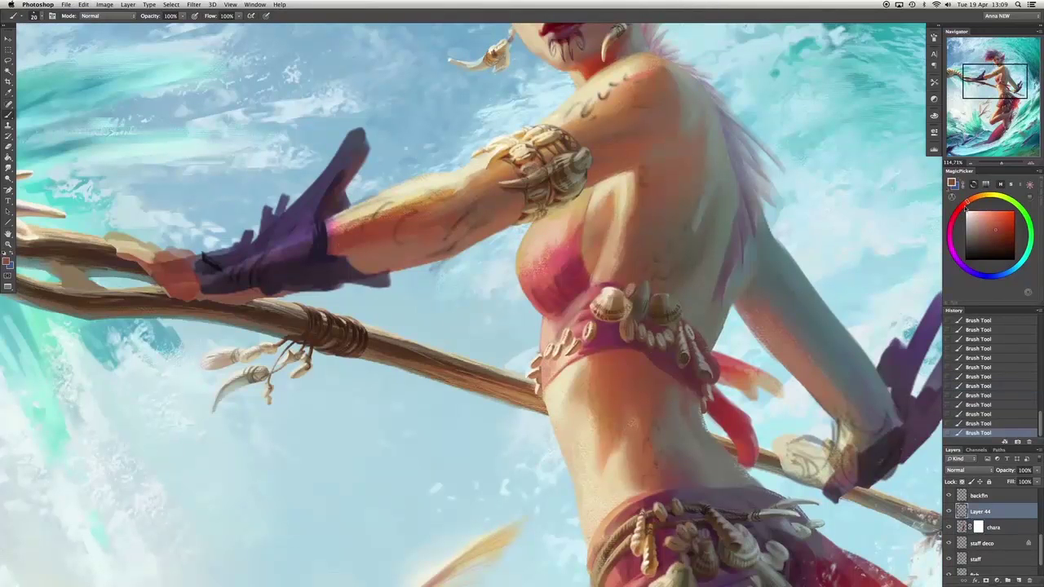
pyautogui.keyDown('alt'); pyautogui.click(583, 370); pyautogui.keyUp('alt')
pyautogui.moveTo(583, 370); pyautogui.dragTo(649, 369)
pyautogui.keyDown('alt'); pyautogui.click(618, 413); pyautogui.keyUp('alt')
pyautogui.scroll(-3, 559, 361)
pyautogui.keyDown('alt'); pyautogui.click(631, 410); pyautogui.keyUp('alt')
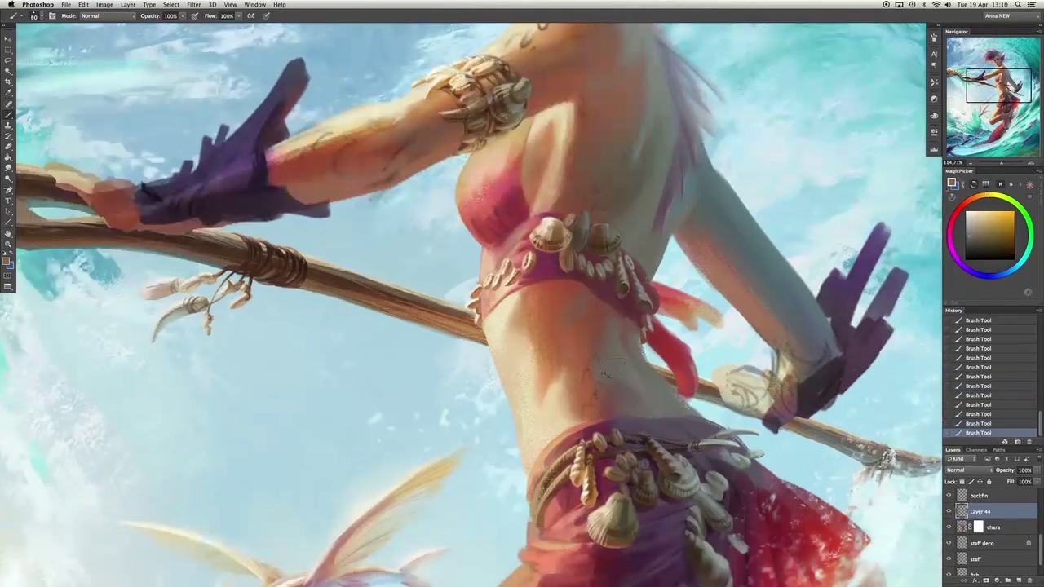
pyautogui.moveTo(558, 425); pyautogui.dragTo(560, 424)
# Pick a yellow highlight, then add a cool teal stroke sampled from the sky on the torso.
pyautogui.keyDown('alt'); pyautogui.click(592, 389); pyautogui.keyUp('alt')
pyautogui.keyDown('alt'); pyautogui.click(593, 309); pyautogui.keyUp('alt')
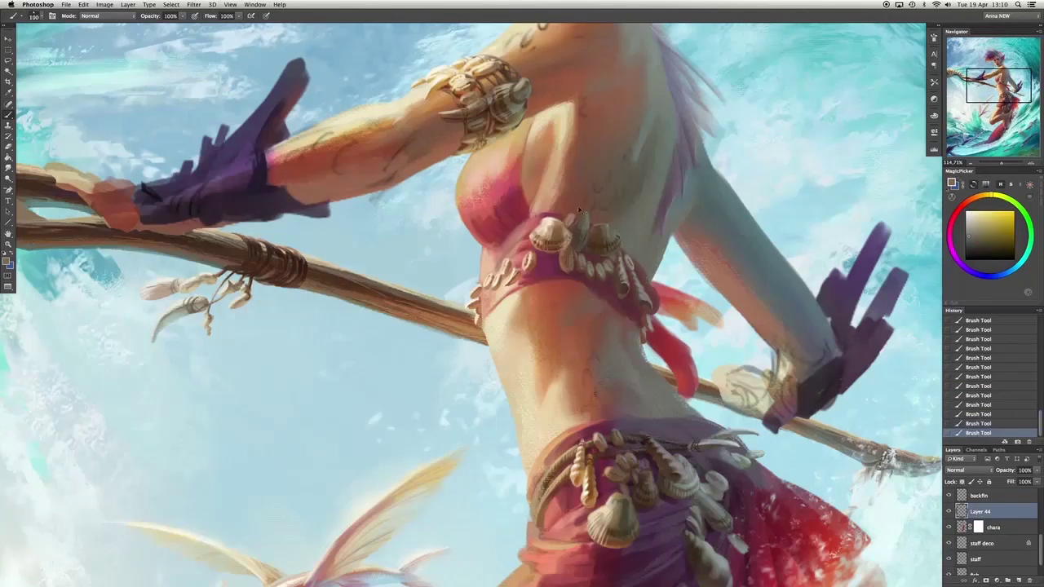
pyautogui.hscroll(3, 542, 351)
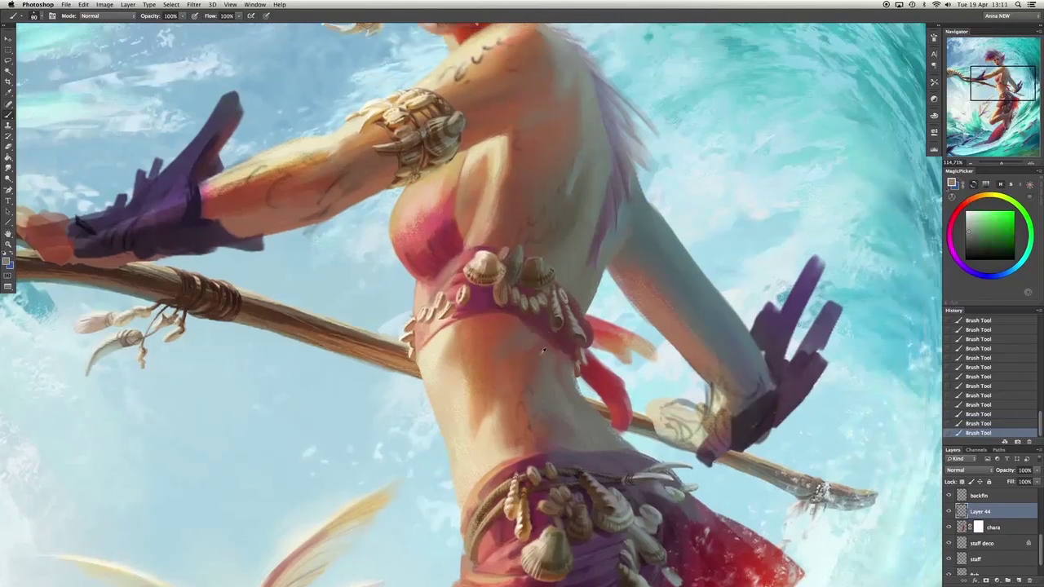
pyautogui.keyDown('alt'); pyautogui.click(526, 368); pyautogui.keyUp('alt')
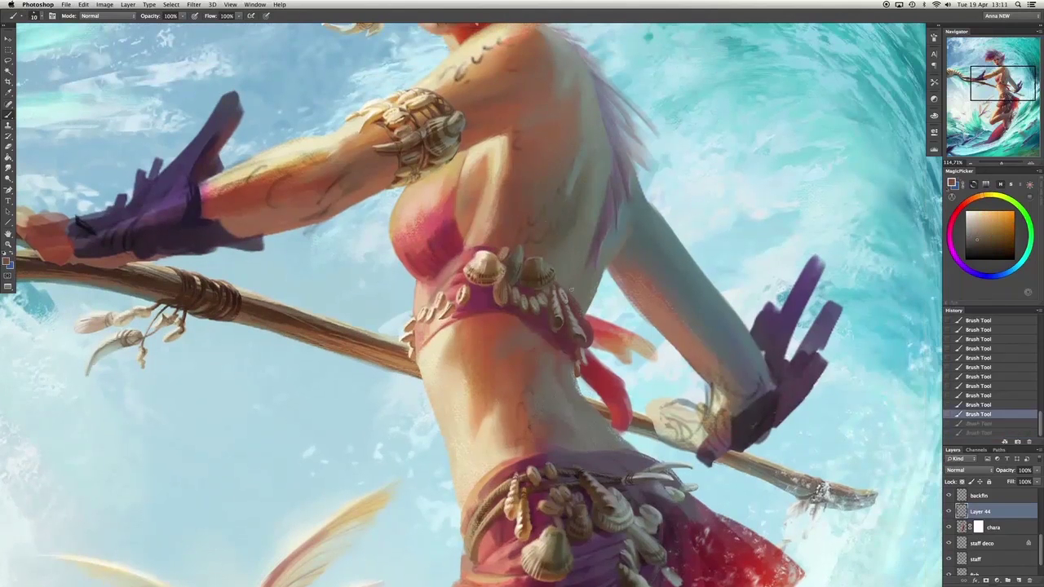
pyautogui.moveTo(581, 265); pyautogui.dragTo(584, 268)
pyautogui.keyDown('alt'); pyautogui.click(654, 213); pyautogui.keyUp('alt')
pyautogui.hotkey('alt', '[')
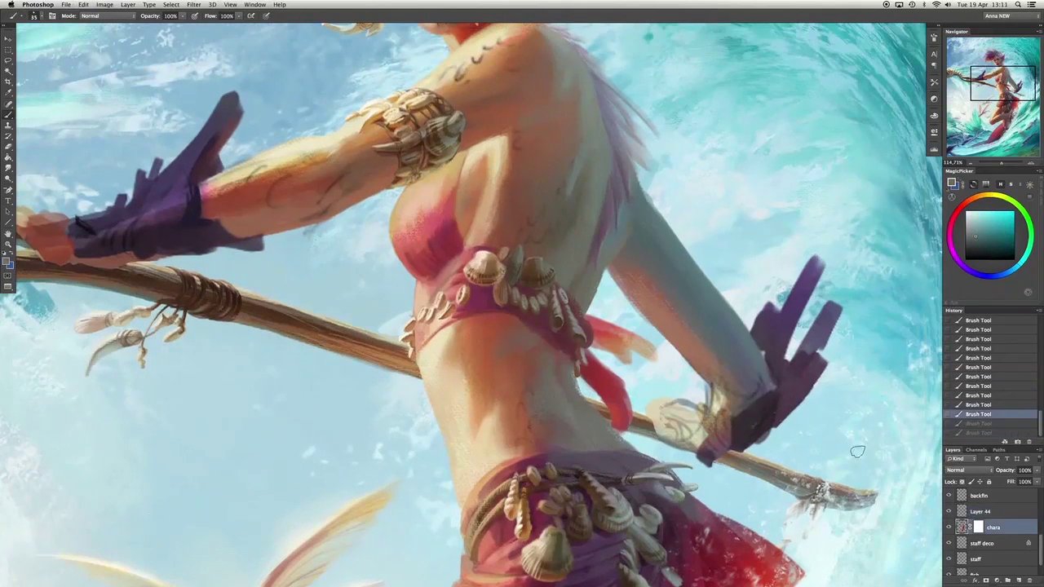
# Lasso the right hand on the chara layer, reshape it with Free Transform, and deselect.
pyautogui.press('l')
pyautogui.moveTo(856, 440); pyautogui.dragTo(799, 455)
pyautogui.hotkey('ctrl', 't')
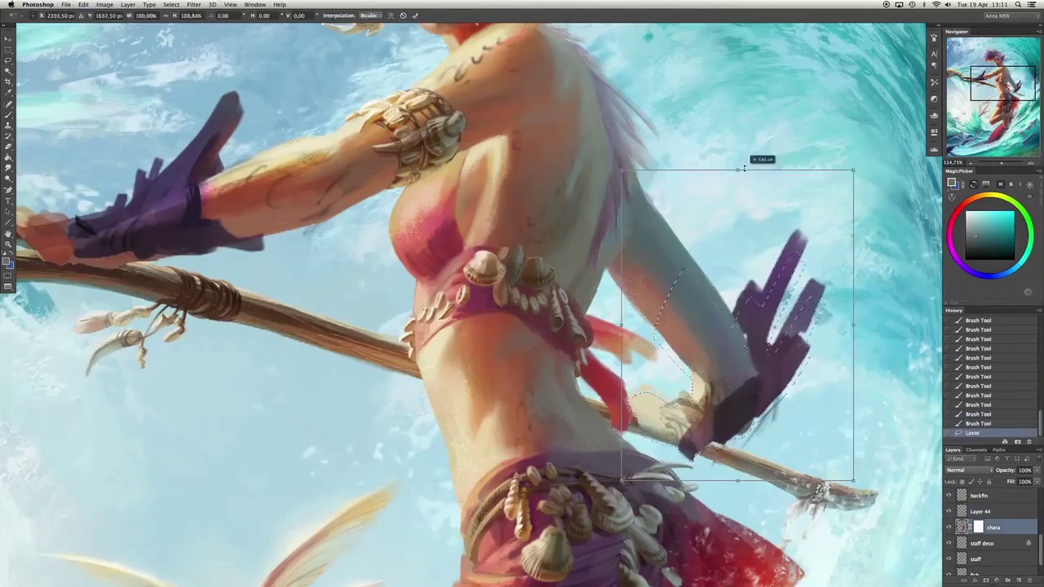
pyautogui.press('Return')
pyautogui.hotkey('ctrl', 'd')
pyautogui.hotkey('ctrl', 'alt', 'z')
pyautogui.hotkey('ctrl', 'alt', 'z')
pyautogui.hotkey('ctrl', 'alt', 'z')
pyautogui.click(974, 432)
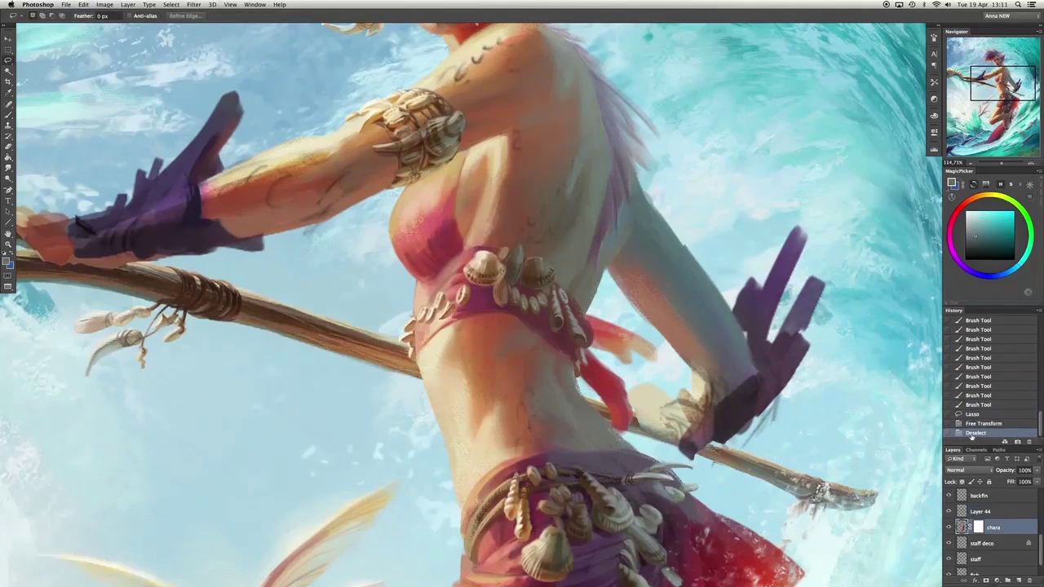
# Make a freehand selection on the sketch layer, then deselect and return to the chara layer.
pyautogui.hotkey('alt', ']')
pyautogui.hotkey('alt', ']')
pyautogui.hotkey('alt', ']')
pyautogui.moveTo(685, 361)
pyautogui.mouseDown()
pyautogui.moveTo(677, 473)
pyautogui.moveTo(732, 450)
pyautogui.mouseUp()
pyautogui.press('b')
pyautogui.hotkey('ctrl', 'd')
pyautogui.hotkey('alt', '[')
pyautogui.hotkey('alt', '[')
pyautogui.hotkey('alt', '[')
# Fill in sampled cream strokes around the staff beside the hand, erasing stray paint.
pyautogui.keyDown('alt'); pyautogui.click(653, 390); pyautogui.keyUp('alt')
pyautogui.press('e')
pyautogui.press('b')
pyautogui.moveTo(644, 385); pyautogui.dragTo(665, 377)
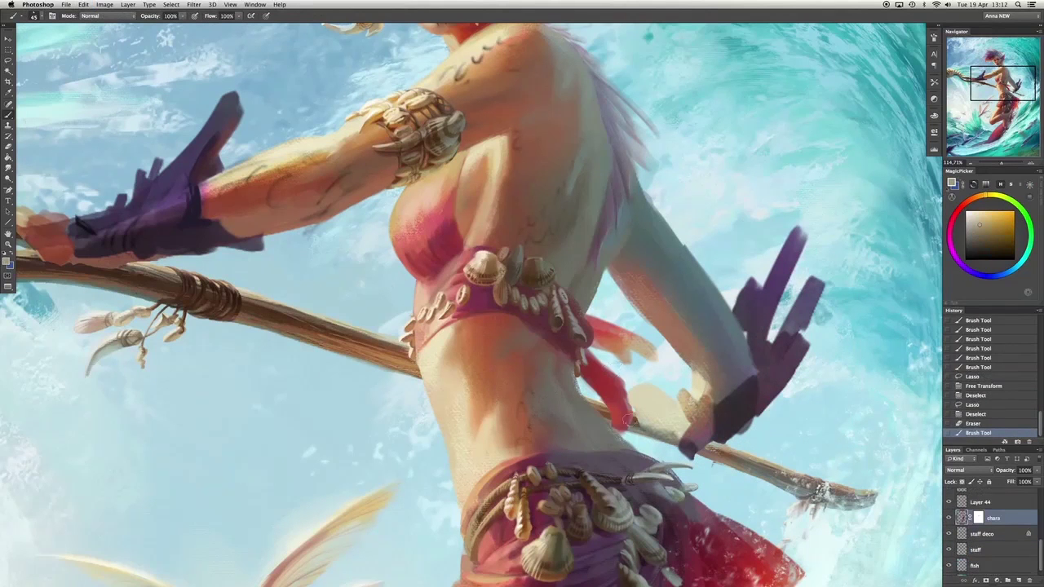
pyautogui.keyDown('alt'); pyautogui.click(645, 422); pyautogui.keyUp('alt')
pyautogui.moveTo(636, 433); pyautogui.dragTo(665, 434)
pyautogui.keyDown('alt'); pyautogui.click(652, 408); pyautogui.keyUp('alt')
pyautogui.moveTo(648, 400); pyautogui.dragTo(662, 430)
pyautogui.keyDown('alt'); pyautogui.click(690, 376); pyautogui.keyUp('alt')
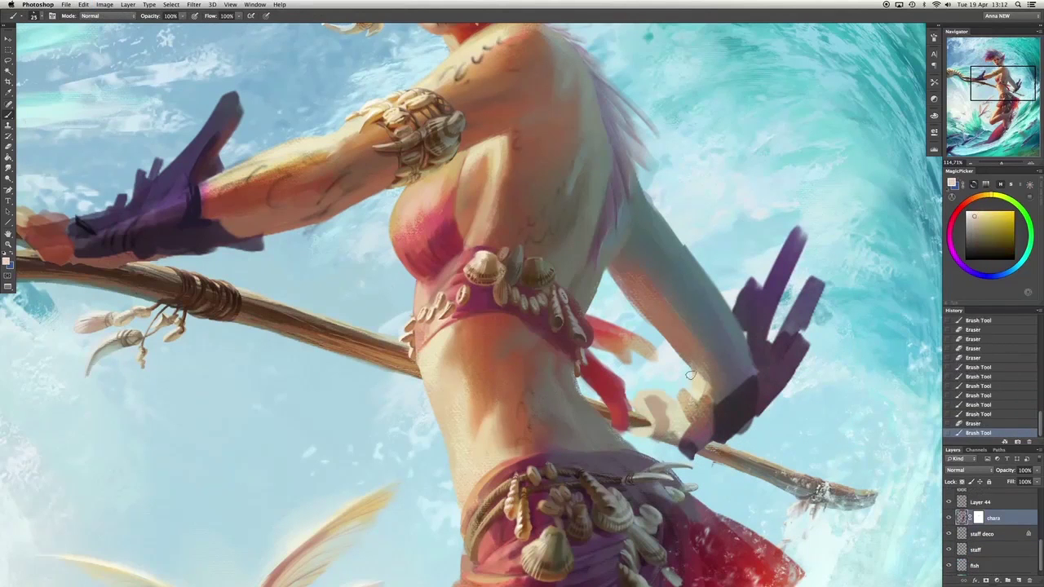
pyautogui.moveTo(690, 375); pyautogui.dragTo(708, 396)
pyautogui.moveTo(708, 396); pyautogui.dragTo(783, 485)
pyautogui.hotkey('alt', ']')
pyautogui.hotkey('alt', ']')
pyautogui.hotkey('alt', ']')
# Erase the sketch lines over the raised arm and shoulder.
pyautogui.press('e')
pyautogui.moveTo(277, 244); pyautogui.dragTo(335, 212)
pyautogui.moveTo(383, 302); pyautogui.dragTo(412, 281)
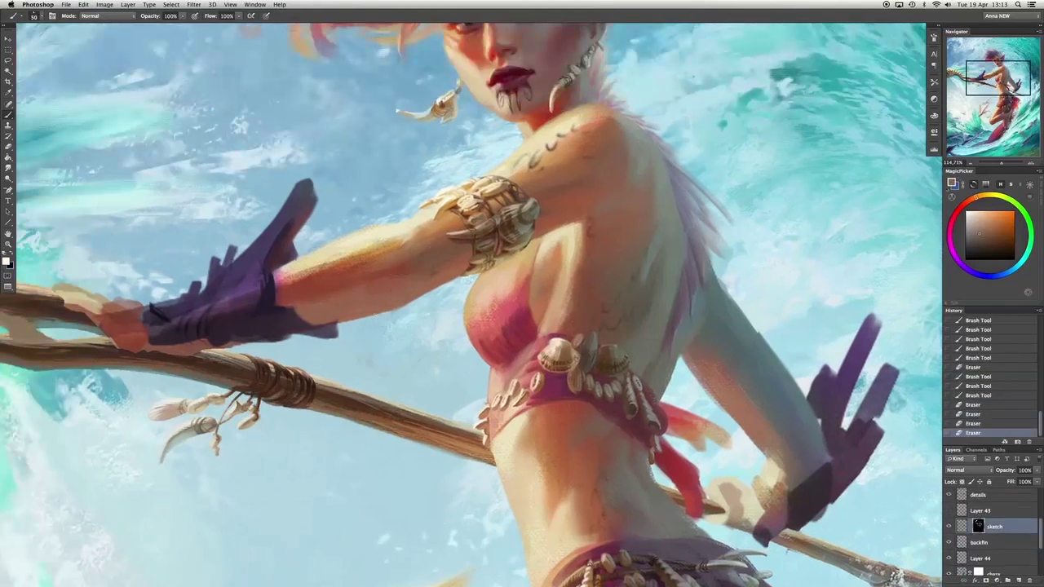
pyautogui.moveTo(286, 277); pyautogui.dragTo(444, 286)
pyautogui.moveTo(432, 220); pyautogui.dragTo(530, 155)
# On Layer 44, soften the forearm with short strokes of sampled orange-tan skin tones.
pyautogui.click(987, 558)
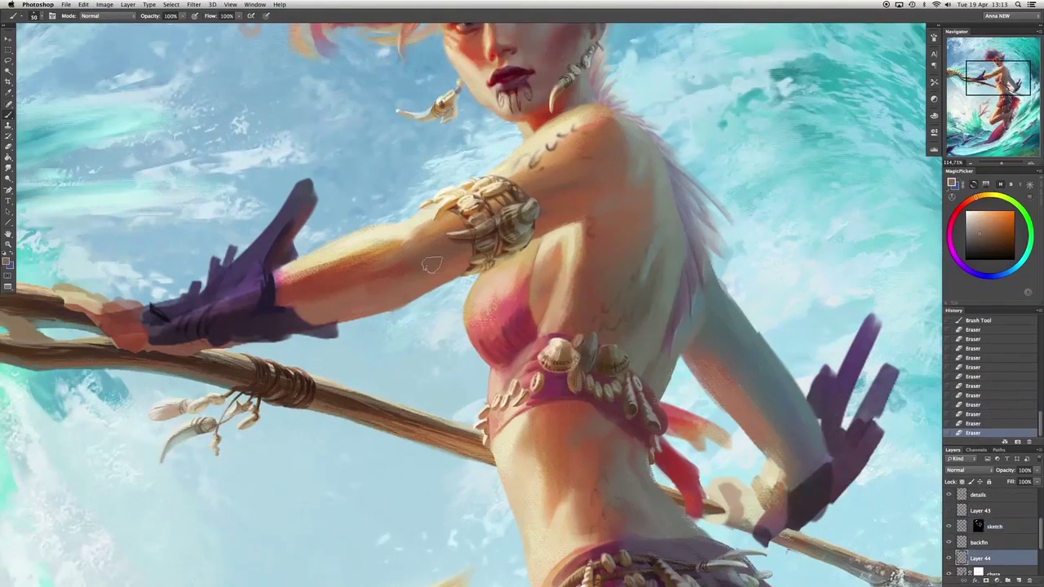
pyautogui.press('x')
pyautogui.press('x')
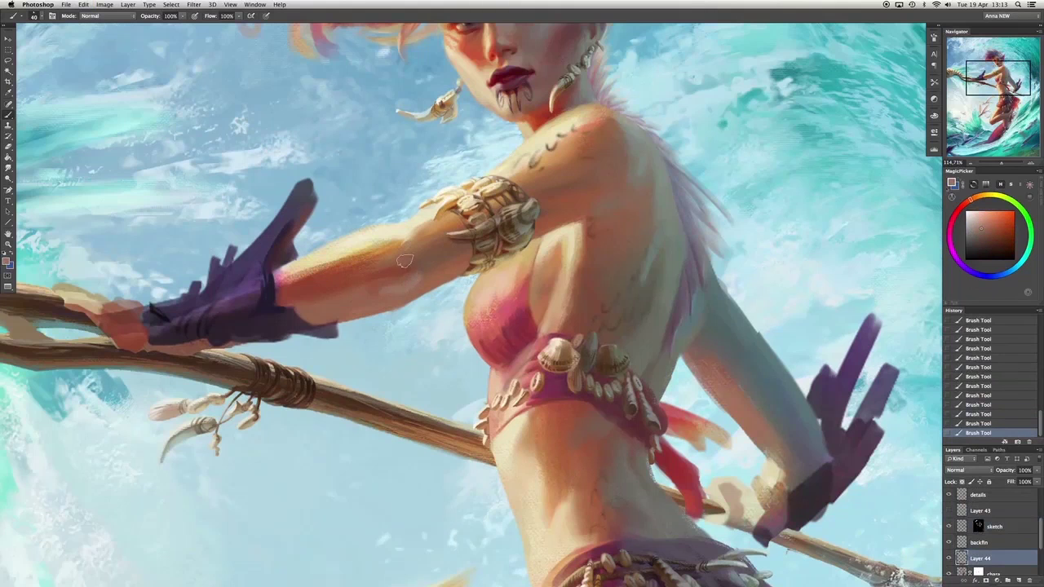
pyautogui.moveTo(404, 261); pyautogui.dragTo(392, 278)
pyautogui.keyDown('alt'); pyautogui.click(390, 279); pyautogui.keyUp('alt')
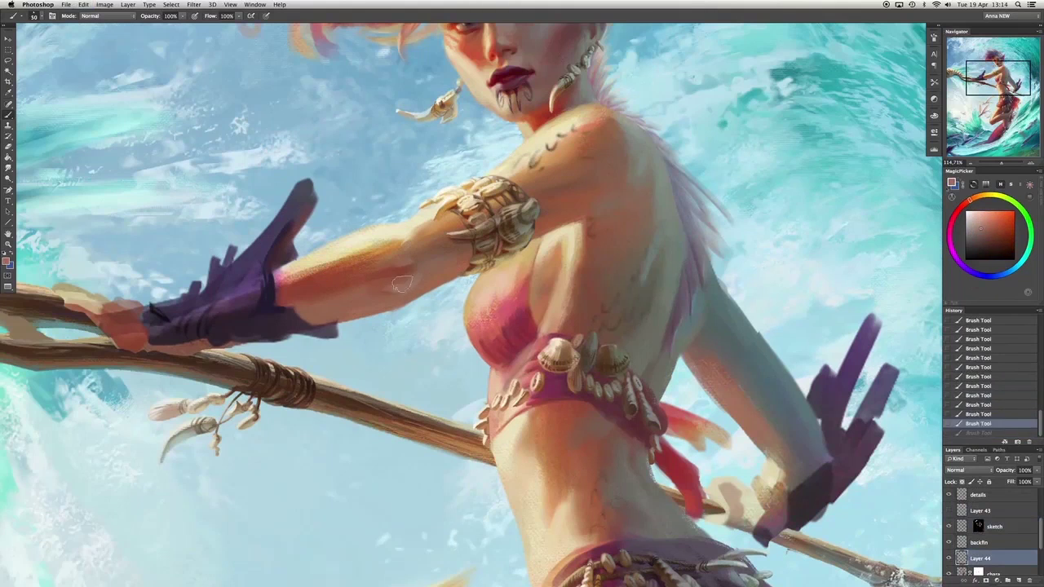
pyautogui.press('super+z')
pyautogui.press('super+shift+z')
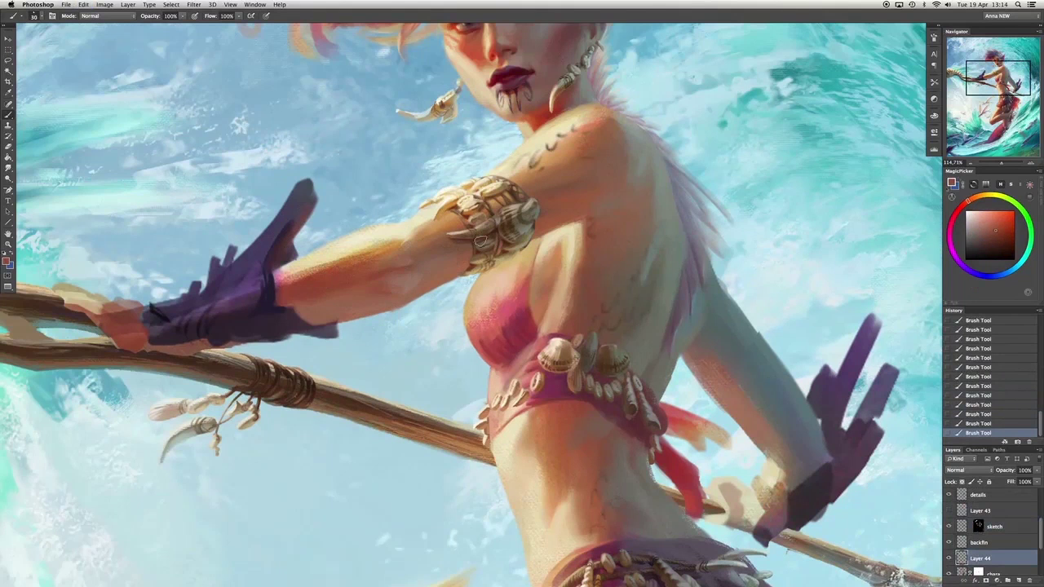
pyautogui.keyDown('alt'); pyautogui.click(399, 243); pyautogui.keyUp('alt')
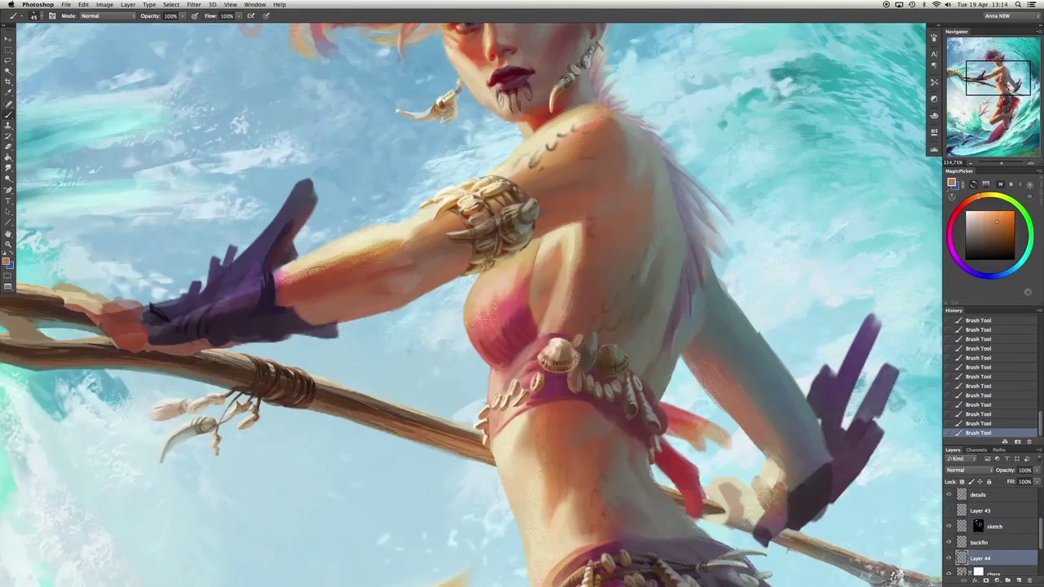
pyautogui.moveTo(277, 282); pyautogui.dragTo(308, 256)
pyautogui.keyDown('alt'); pyautogui.click(310, 255); pyautogui.keyUp('alt')
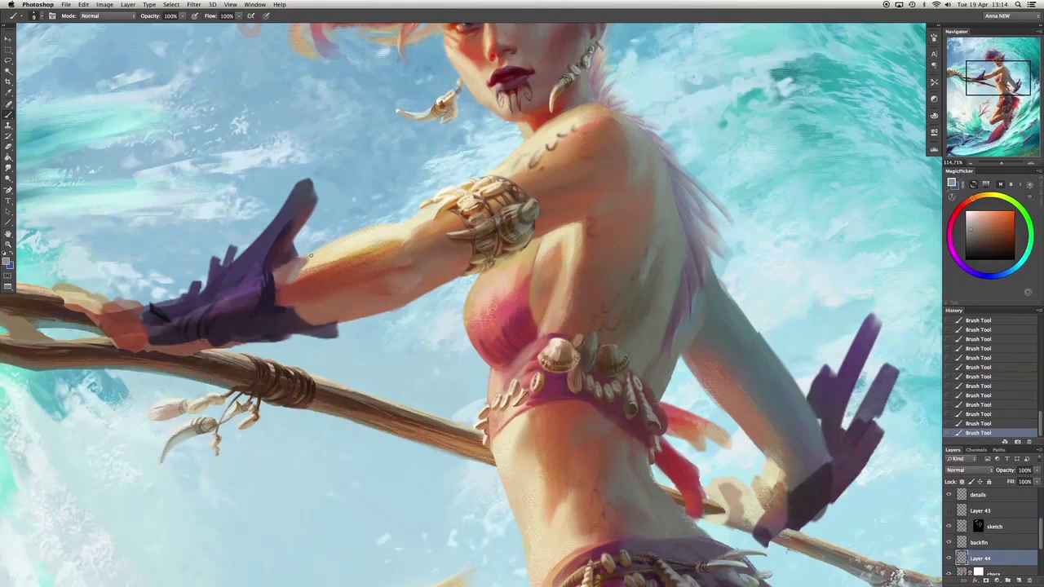
pyautogui.keyDown('alt'); pyautogui.click(294, 277); pyautogui.keyUp('alt')
pyautogui.keyDown('alt'); pyautogui.click(314, 259); pyautogui.keyUp('alt')
pyautogui.keyDown('alt'); pyautogui.click(310, 253); pyautogui.keyUp('alt')
pyautogui.keyDown('alt'); pyautogui.click(294, 269); pyautogui.keyUp('alt')
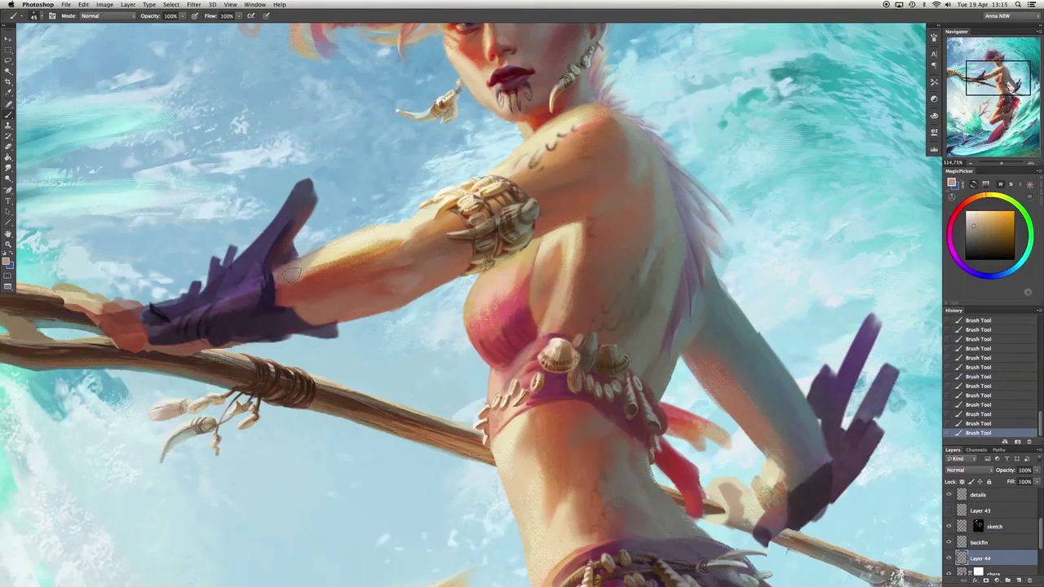
# Blend and soften the upper arm with armband-sampled tones, enlarging the brush to 100.
pyautogui.press('e')
pyautogui.moveTo(351, 241); pyautogui.dragTo(424, 220)
pyautogui.press('b')
pyautogui.moveTo(290, 273); pyautogui.dragTo(314, 257)
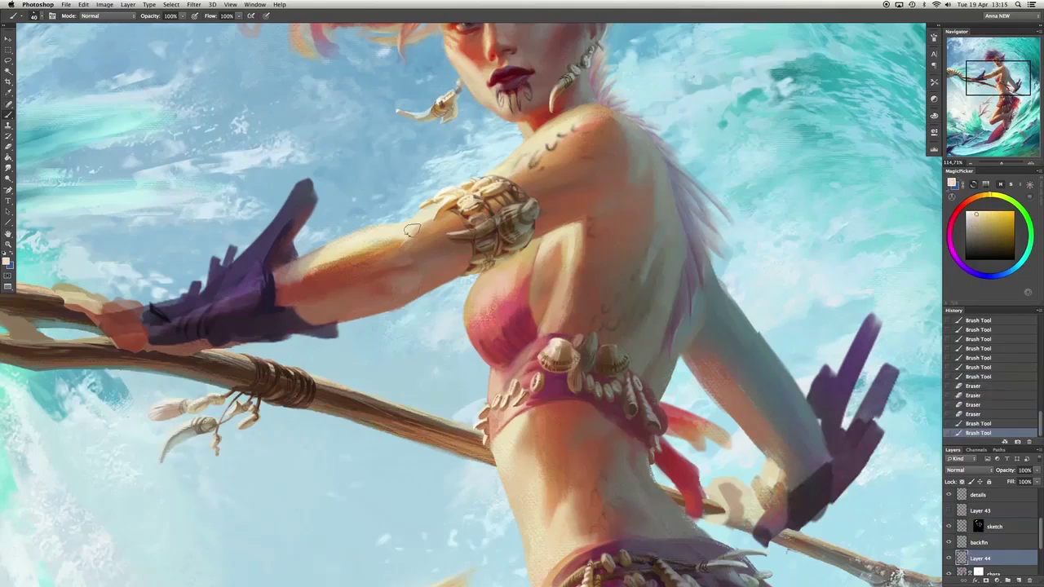
pyautogui.keyDown('alt'); pyautogui.click(412, 233); pyautogui.keyUp('alt')
pyautogui.moveTo(421, 231); pyautogui.dragTo(383, 245)
pyautogui.moveTo(326, 285); pyautogui.dragTo(408, 233)
pyautogui.keyDown('alt'); pyautogui.click(366, 264); pyautogui.keyUp('alt')
pyautogui.press(']')
pyautogui.press(']')
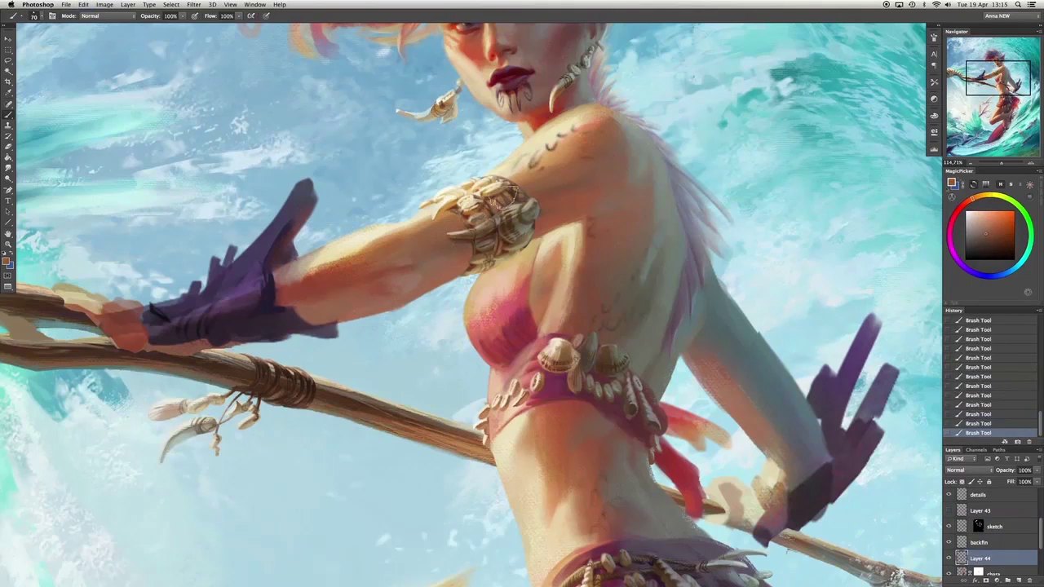
pyautogui.keyDown('alt'); pyautogui.click(490, 200); pyautogui.keyUp('alt')
pyautogui.press('super+alt+z')
pyautogui.press('super+alt+z')
pyautogui.press('super+alt+z')
pyautogui.press('super+alt+z')
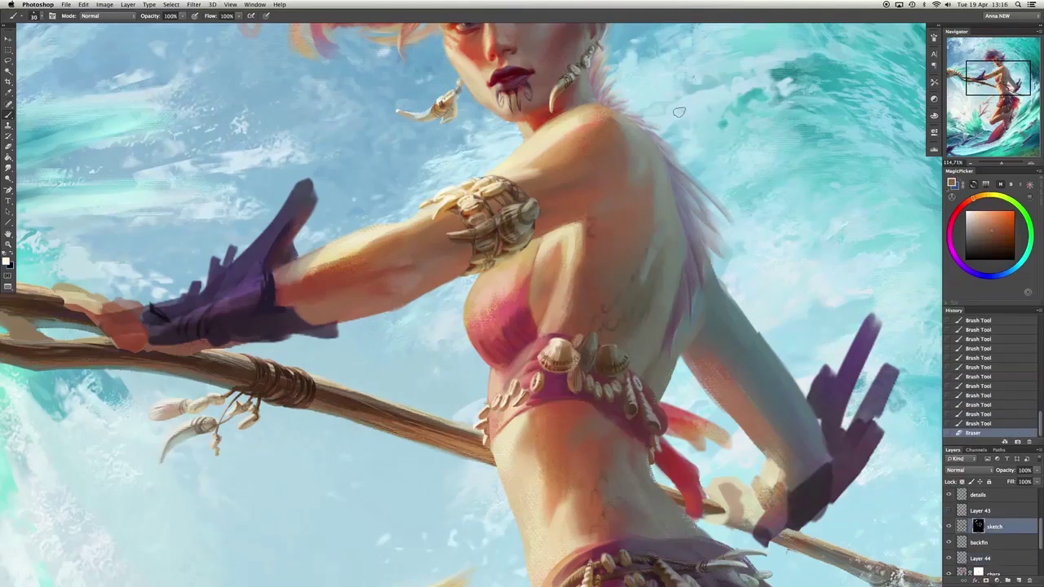
# Paint highlights on the shoulder with a size-20 brush and erase stray bits nearby.
pyautogui.keyDown('alt'); pyautogui.click(540, 156); pyautogui.keyUp('alt')
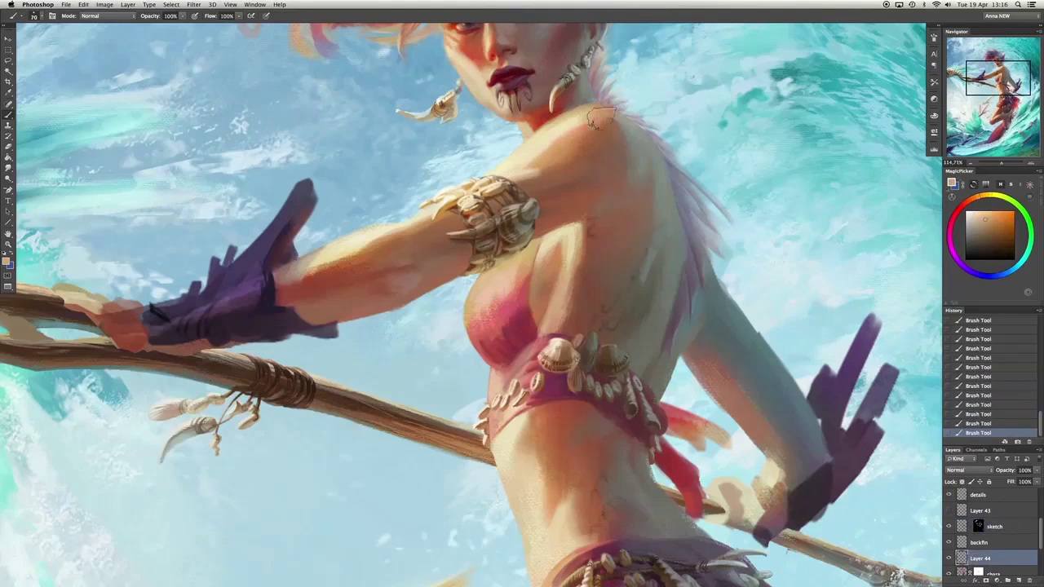
pyautogui.moveTo(571, 118); pyautogui.dragTo(594, 122)
pyautogui.moveTo(514, 164); pyautogui.dragTo(529, 160)
pyautogui.moveTo(581, 119); pyautogui.dragTo(586, 124)
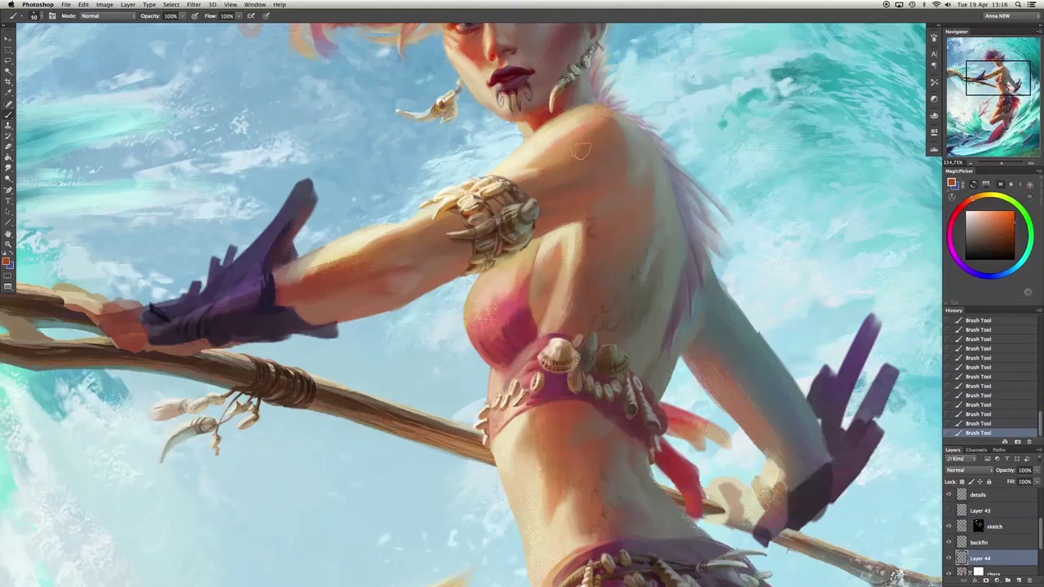
pyautogui.press('[')
pyautogui.press('[')
pyautogui.press('[')
pyautogui.press('[')
pyautogui.press('[')
pyautogui.moveTo(541, 182); pyautogui.dragTo(546, 169)
pyautogui.keyDown('alt'); pyautogui.click(541, 179); pyautogui.keyUp('alt')
pyautogui.press('e')
pyautogui.moveTo(602, 138); pyautogui.dragTo(571, 143)
pyautogui.hotkey('alt', '[')
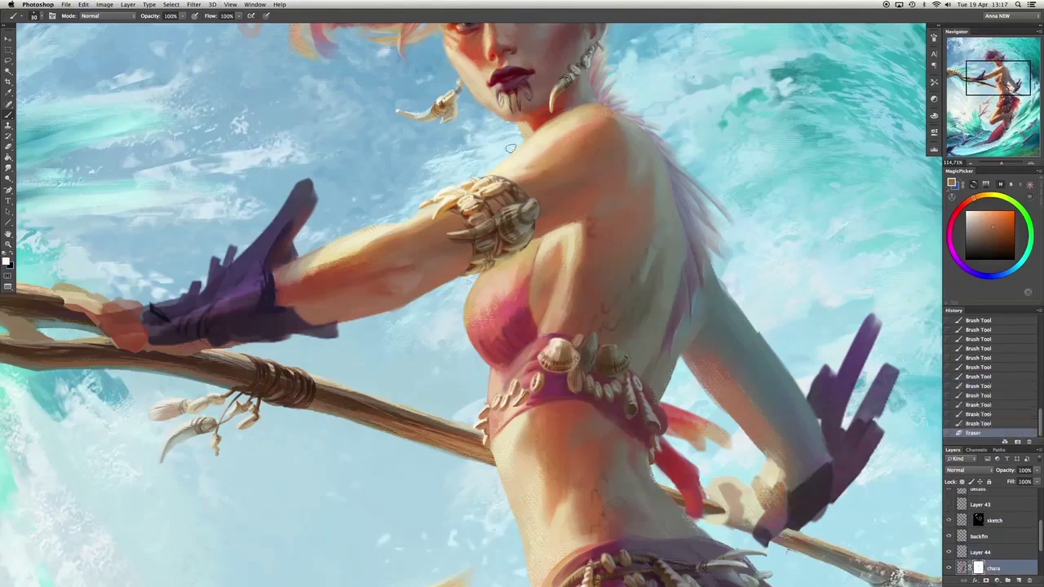
pyautogui.click(982, 553)
pyautogui.moveTo(507, 160); pyautogui.dragTo(498, 166)
pyautogui.hotkey('alt', '[')
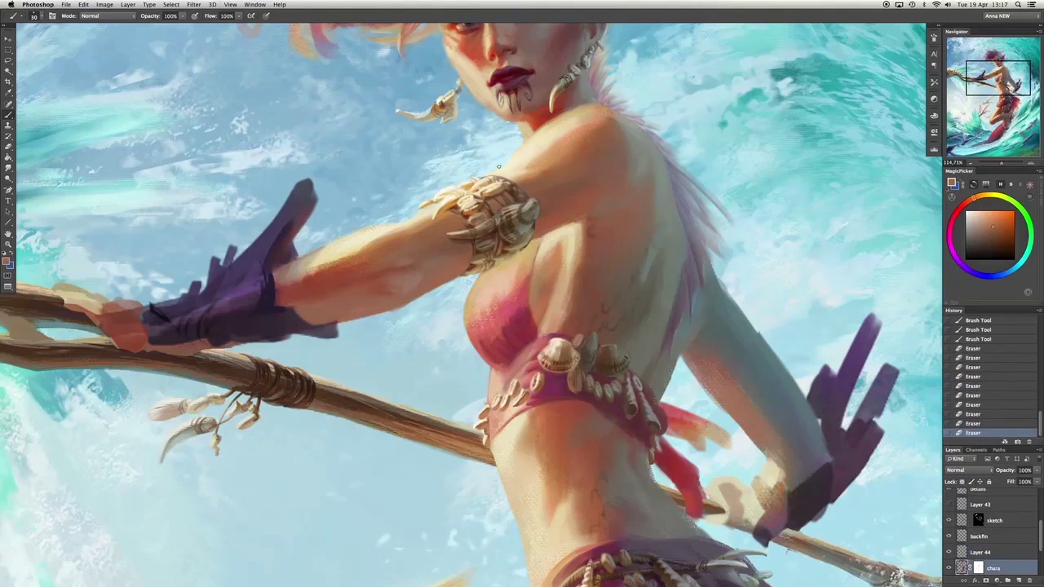
pyautogui.hotkey('alt', ']')
# Warm and smooth the upper arm and shoulder with cream and orange, darkening the forearm.
pyautogui.keyDown('alt'); pyautogui.click(434, 210); pyautogui.keyUp('alt')
pyautogui.moveTo(403, 226)
pyautogui.mouseDown()
pyautogui.moveTo(353, 245)
pyautogui.moveTo(387, 239)
pyautogui.mouseUp()
pyautogui.keyDown('alt'); pyautogui.click(350, 261); pyautogui.keyUp('alt')
pyautogui.moveTo(326, 270)
pyautogui.mouseDown()
pyautogui.moveTo(702, 191)
pyautogui.moveTo(602, 181)
pyautogui.mouseUp()
pyautogui.moveTo(457, 245); pyautogui.dragTo(318, 308)
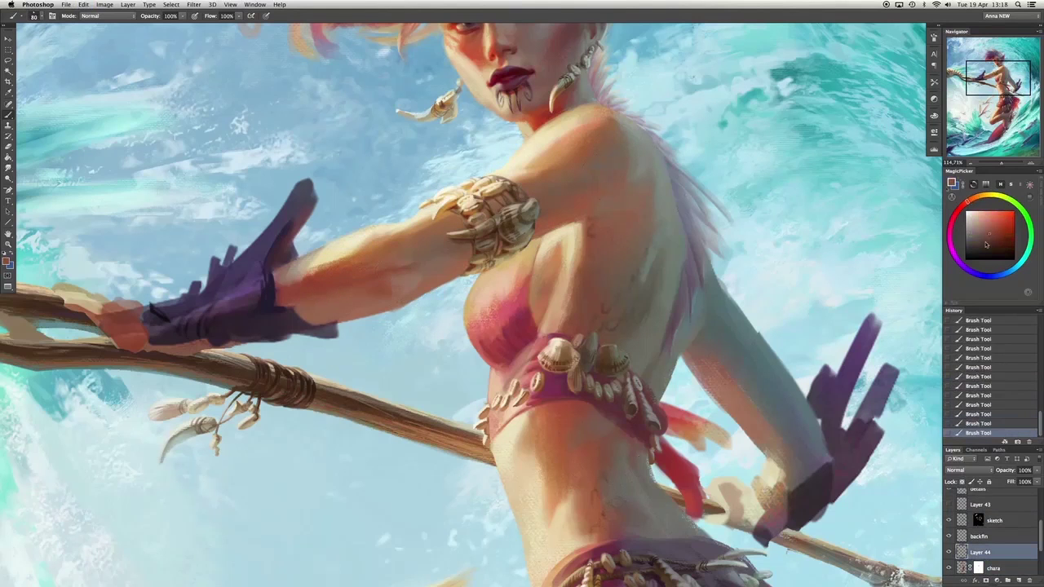
pyautogui.moveTo(405, 273); pyautogui.dragTo(278, 322)
pyautogui.press(']')
pyautogui.press(']')
pyautogui.press(']')
pyautogui.press(']')
# Cut the lassoed area to its own layer with Layer Via Cut, restack it, and merge it down into Layer 44.
pyautogui.hotkey('alt', ']')
pyautogui.hotkey('alt', ']')
pyautogui.hotkey('alt', ']')
pyautogui.hotkey('alt', ']')
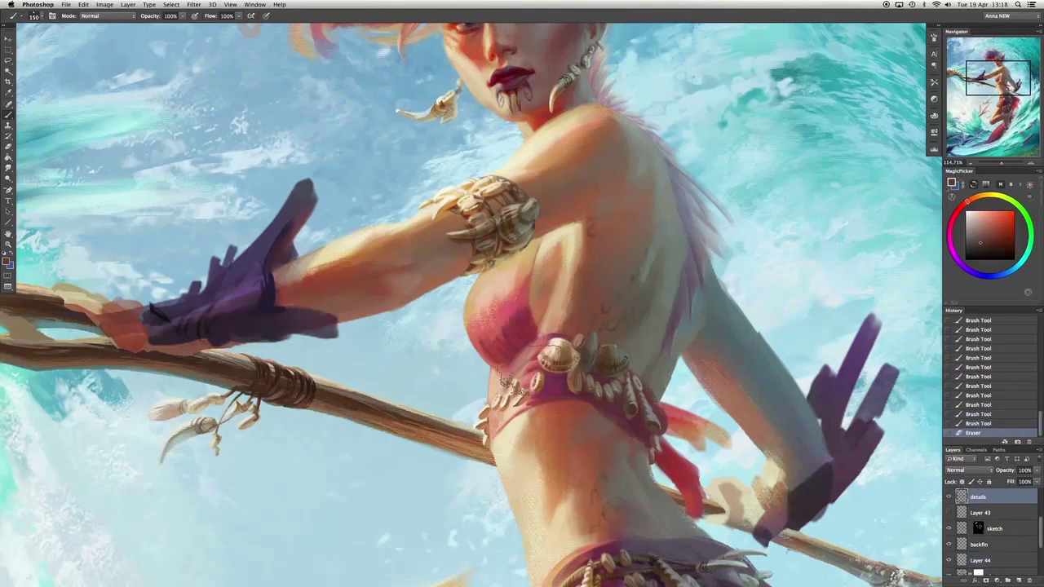
pyautogui.rightClick(303, 206)
pyautogui.click(351, 279)
pyautogui.hotkey('ctrl', '[')
pyautogui.hotkey('ctrl', 'e')
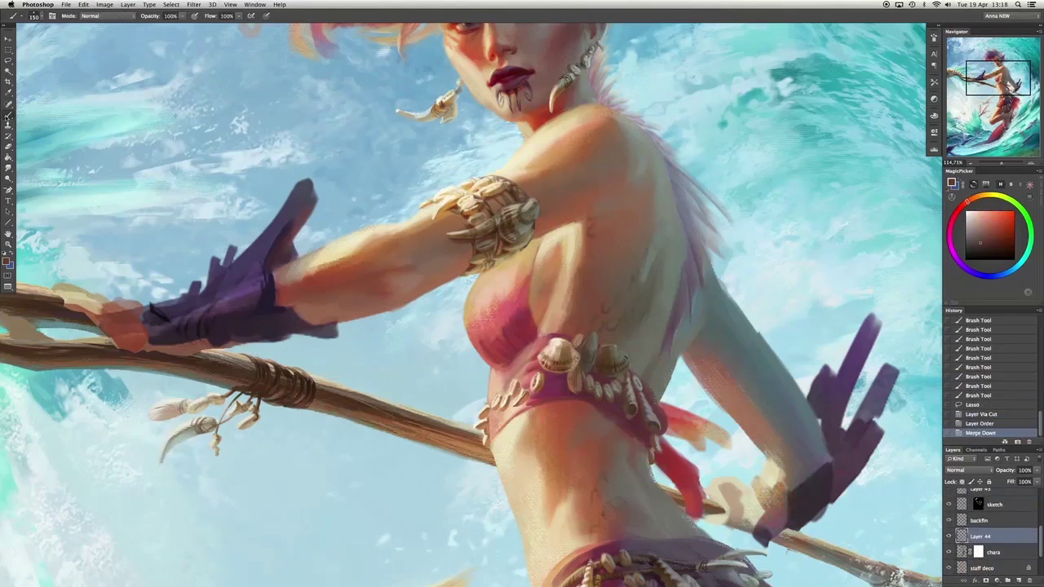
# With a size-175 brush, try a ribcage stroke, undo it, and paint the skin in a new colour.
pyautogui.press(']')
pyautogui.click(654, 319)
pyautogui.hotkey('ctrl', 'z')
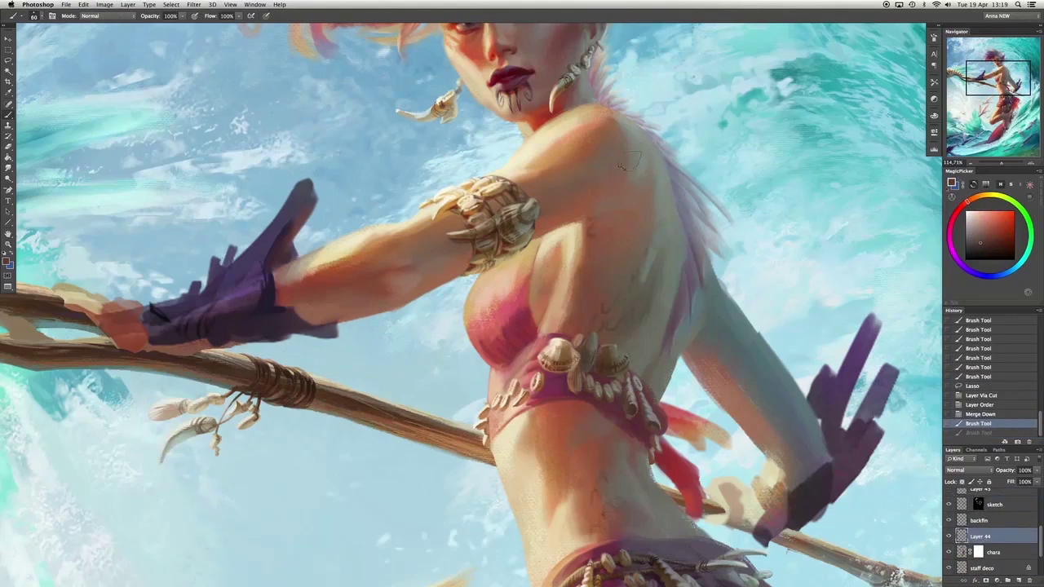
pyautogui.scroll(3, 630, 160)
pyautogui.keyDown('alt'); pyautogui.click(630, 238); pyautogui.keyUp('alt')
pyautogui.click(629, 237)
# Repaint the shoulder highlight with sampled peach skin colour, shrinking the brush to 25.
pyautogui.moveTo(599, 201); pyautogui.dragTo(620, 218)
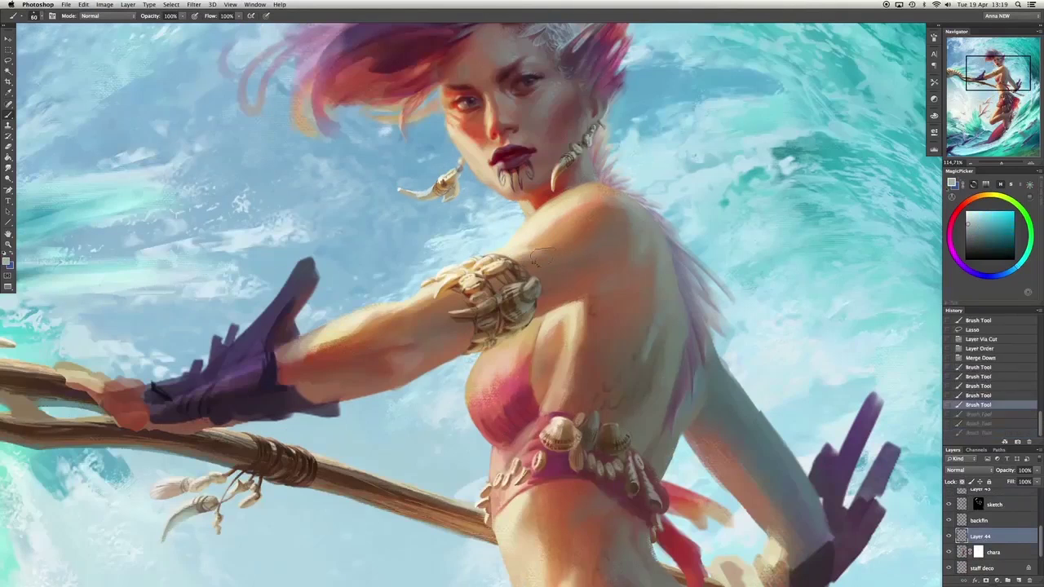
pyautogui.keyDown('alt'); pyautogui.click(571, 220); pyautogui.keyUp('alt')
pyautogui.moveTo(538, 244)
pyautogui.mouseDown()
pyautogui.moveTo(563, 219)
pyautogui.moveTo(604, 216)
pyautogui.mouseUp()
pyautogui.keyDown('alt'); pyautogui.click(762, 220); pyautogui.keyUp('alt')
pyautogui.press('[')
pyautogui.press('[')
pyautogui.press('[')
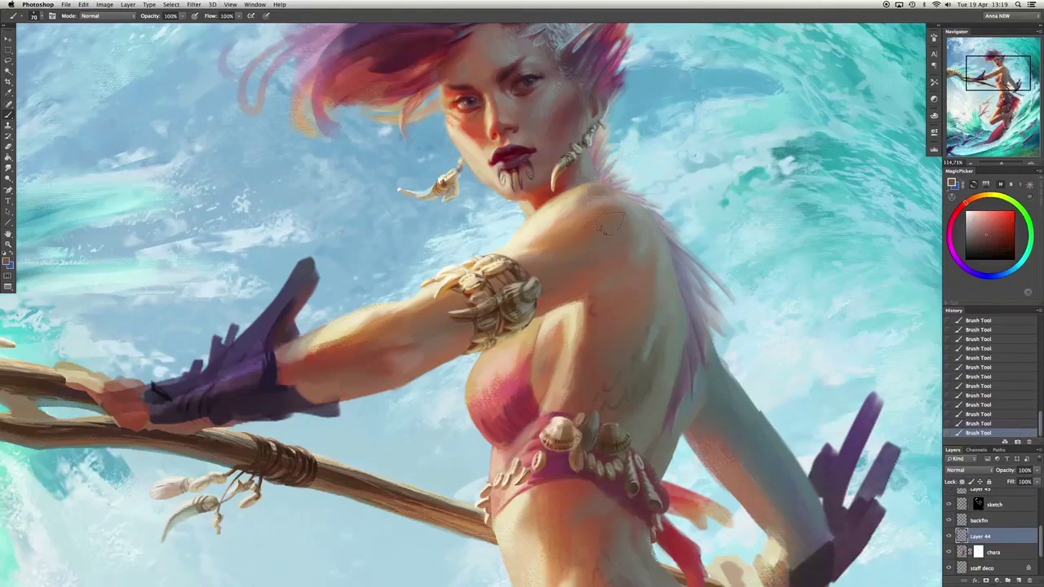
pyautogui.hotkey('ctrl', 'z')
# Try orange skin tones on the shoulder, undoing and redoing strokes to compare.
pyautogui.keyDown('alt'); pyautogui.click(611, 254); pyautogui.keyUp('alt')
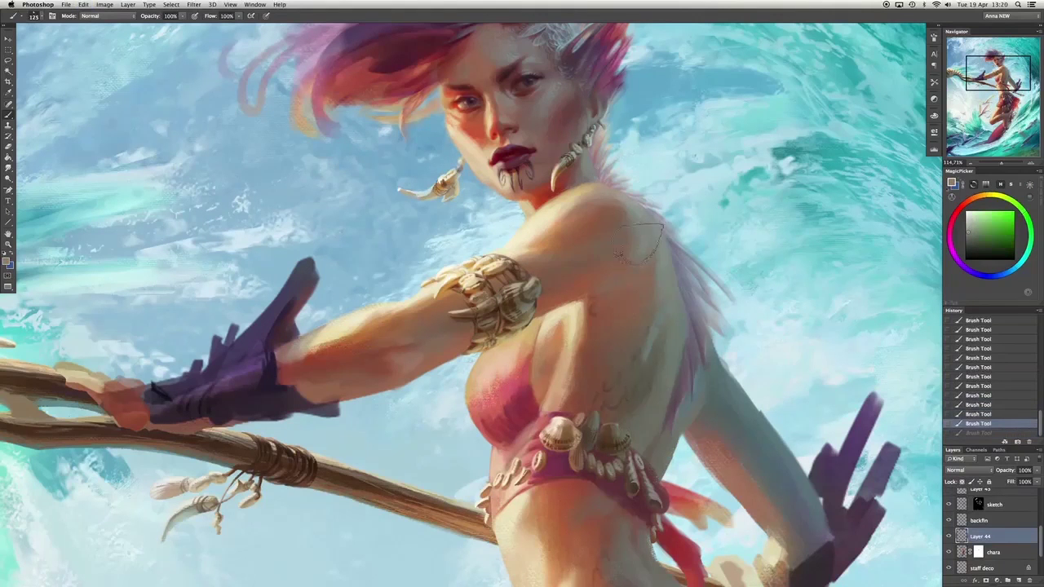
pyautogui.hotkey('ctrl', 'alt', 'z')
pyautogui.keyDown('alt'); pyautogui.click(612, 257); pyautogui.keyUp('alt')
pyautogui.hotkey('ctrl', 'alt', 'z')
pyautogui.press(']')
pyautogui.press(']')
pyautogui.press(']')
pyautogui.hotkey('ctrl', 'shift', 'z')
pyautogui.hotkey('ctrl', 'shift', 'z')
pyautogui.hotkey('ctrl', 'shift', 'z')
pyautogui.press('[')
pyautogui.press('[')
pyautogui.press('[')
pyautogui.press('[')
pyautogui.press('[')
pyautogui.press('[')
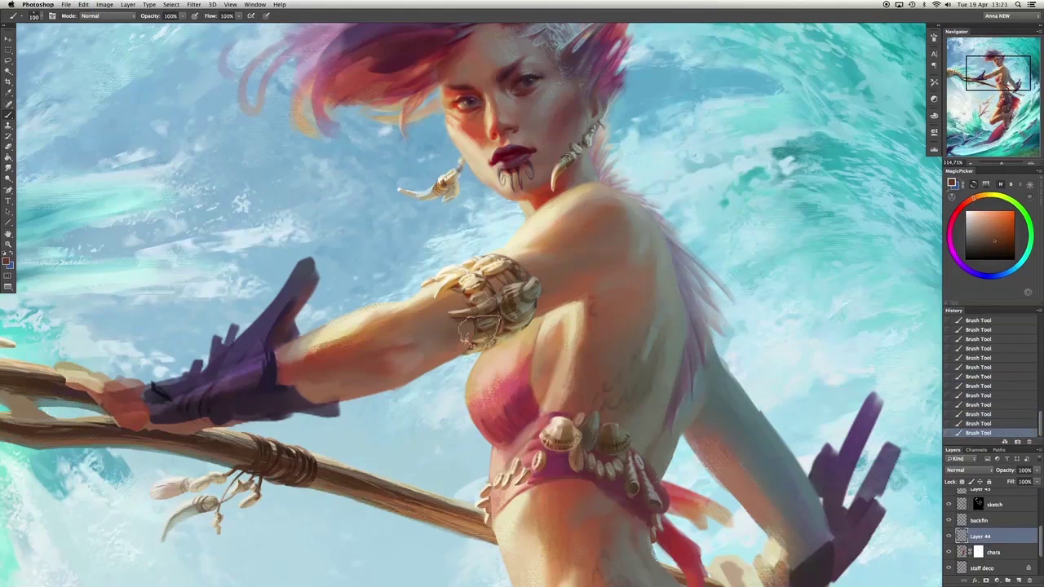
pyautogui.hotkey('ctrl', 'alt', 'z')
pyautogui.hotkey('ctrl', 'shift', 'z')
pyautogui.keyDown('alt'); pyautogui.click(457, 346); pyautogui.keyUp('alt')
pyautogui.hotkey('ctrl', 'alt', 'z')
# Repaint the upper arm in light cream and add reddish-brown strokes to the purple glove.
pyautogui.keyDown('alt'); pyautogui.click(415, 327); pyautogui.keyUp('alt')
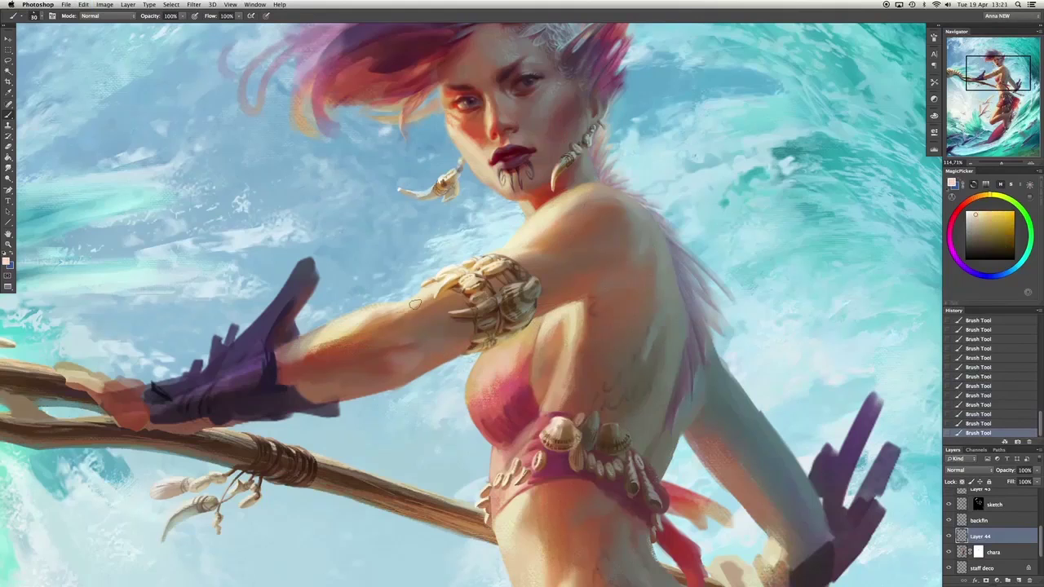
pyautogui.moveTo(400, 320); pyautogui.dragTo(378, 313)
pyautogui.keyDown('alt'); pyautogui.click(400, 378); pyautogui.keyUp('alt')
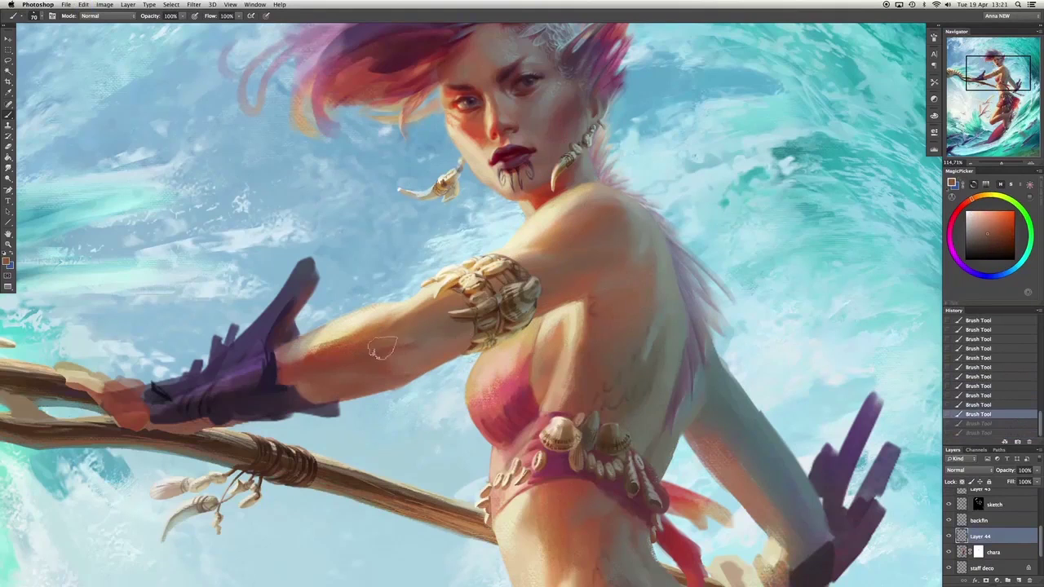
pyautogui.scroll(-2, 892, 244)
pyautogui.moveTo(293, 351); pyautogui.dragTo(376, 335)
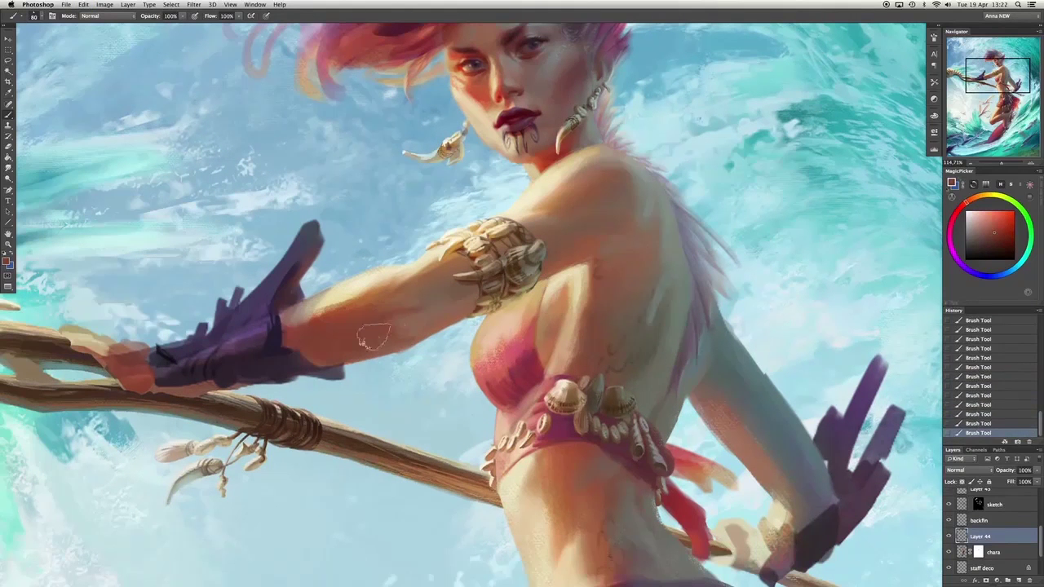
pyautogui.moveTo(314, 359)
pyautogui.mouseDown()
pyautogui.moveTo(359, 349)
pyautogui.moveTo(334, 351)
pyautogui.mouseUp()
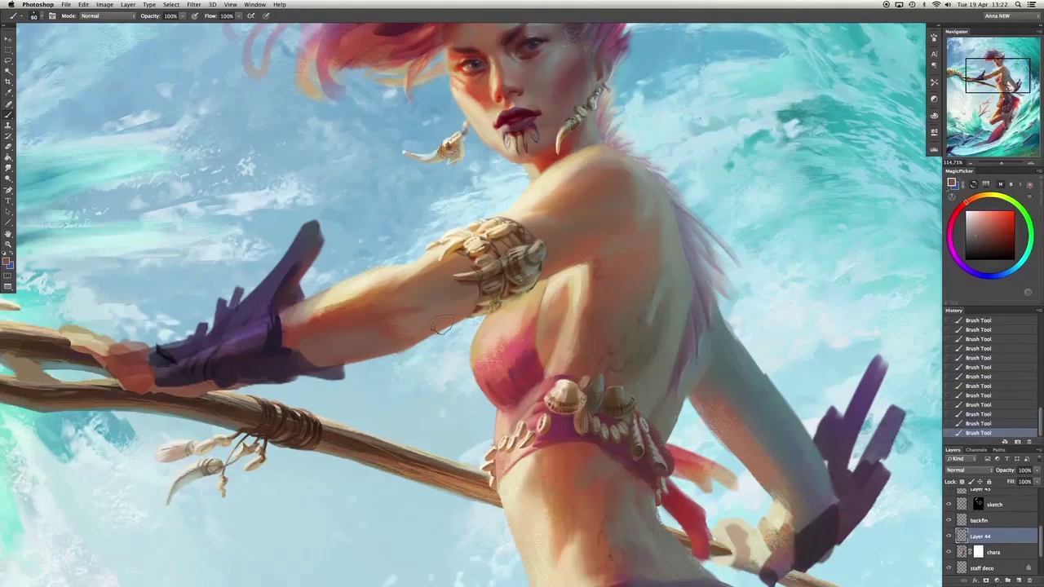
pyautogui.hotkey('ctrl', 'z')
pyautogui.hotkey('ctrl', 'z')
pyautogui.hotkey('ctrl', 'z')
pyautogui.hotkey('ctrl', 'z')
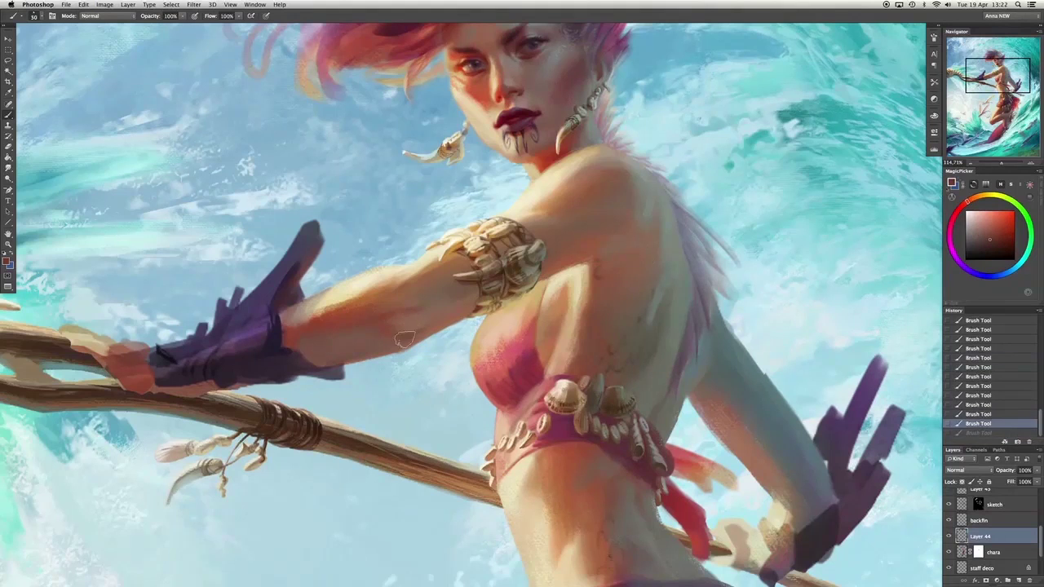
# Resample arm skin colours, shrink the brush to 50 then 40, and compare strokes.
pyautogui.keyDown('alt'); pyautogui.click(299, 313); pyautogui.keyUp('alt')
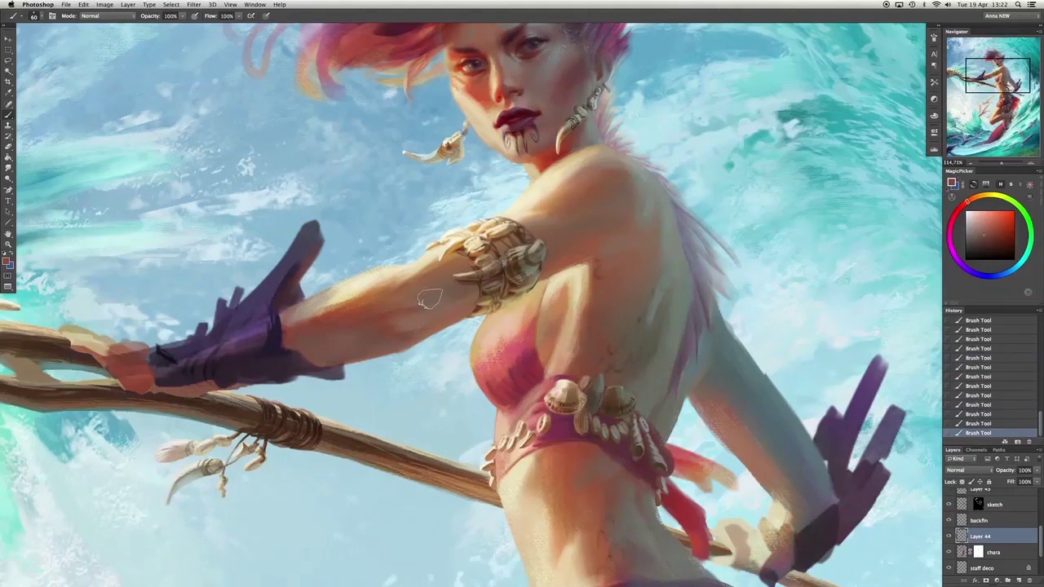
pyautogui.hotkey('ctrl', 'z')
pyautogui.hotkey('ctrl', 'z')
pyautogui.hotkey('ctrl', 'z')
pyautogui.hotkey('ctrl', 'z')
pyautogui.hotkey('ctrl', 'z')
pyautogui.hotkey('ctrl', 'z')
pyautogui.hotkey('ctrl', 'z')
pyautogui.hotkey('ctrl', 'z')
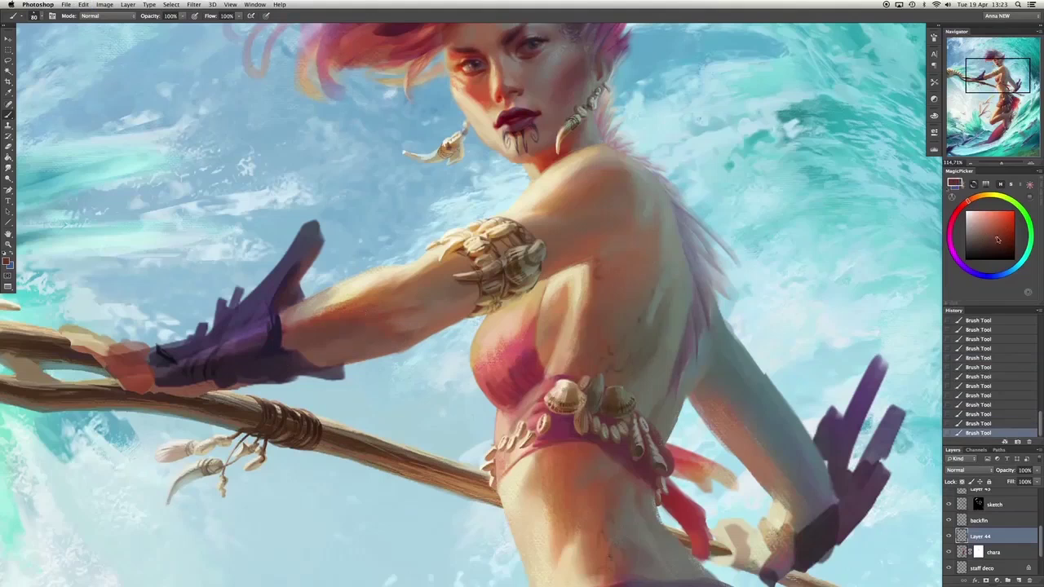
pyautogui.press('[')
pyautogui.press('[')
pyautogui.hotkey('ctrl', 'z')
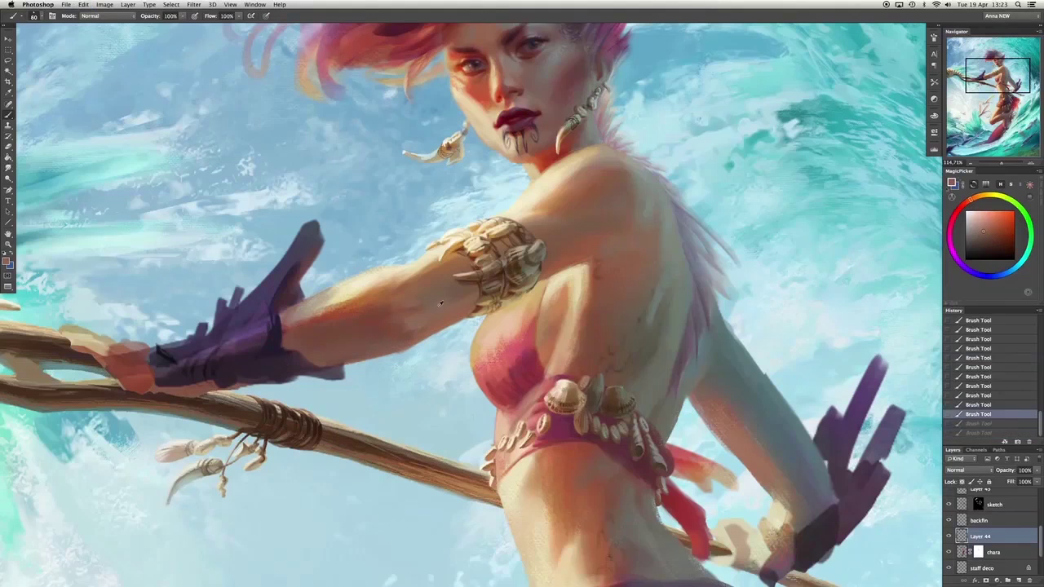
pyautogui.hotkey('ctrl', 'z')
pyautogui.press('[')
pyautogui.keyDown('alt'); pyautogui.click(454, 295); pyautogui.keyUp('alt')
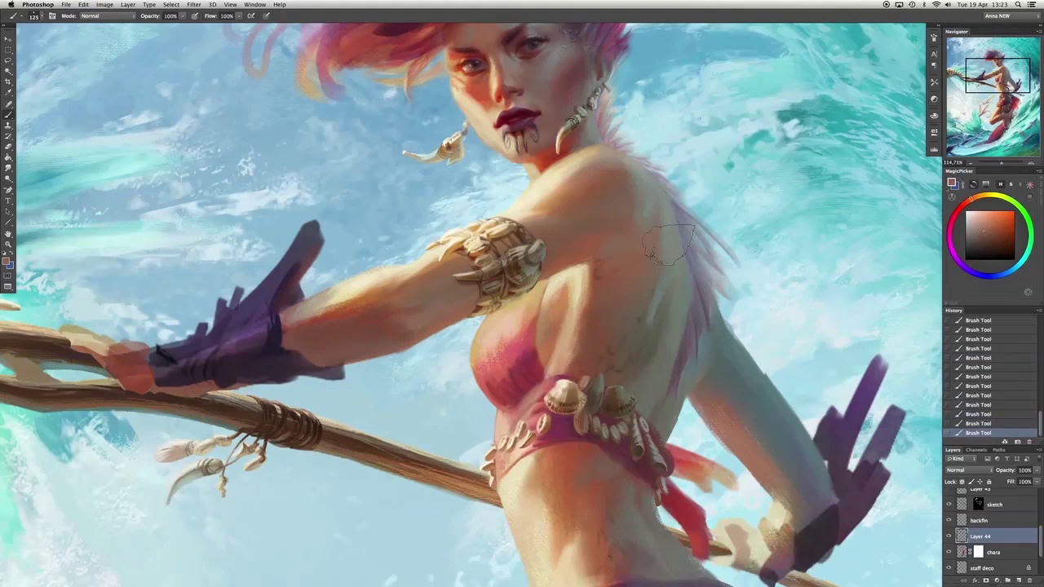
pyautogui.hotkey('ctrl', 'z')
pyautogui.hotkey('ctrl', 'z')
# Sample more arm tones at brush size 35, compare recent strokes, then lasso around the armband and shoulder.
pyautogui.keyDown('alt'); pyautogui.click(560, 375); pyautogui.keyUp('alt')
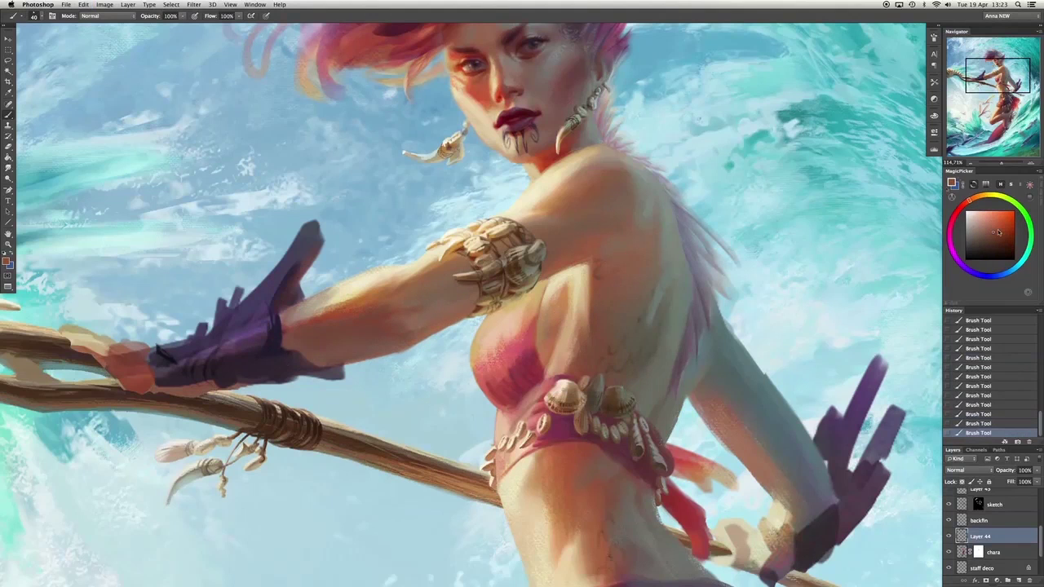
pyautogui.hotkey('ctrl', 'z')
pyautogui.keyDown('alt'); pyautogui.click(563, 357); pyautogui.keyUp('alt')
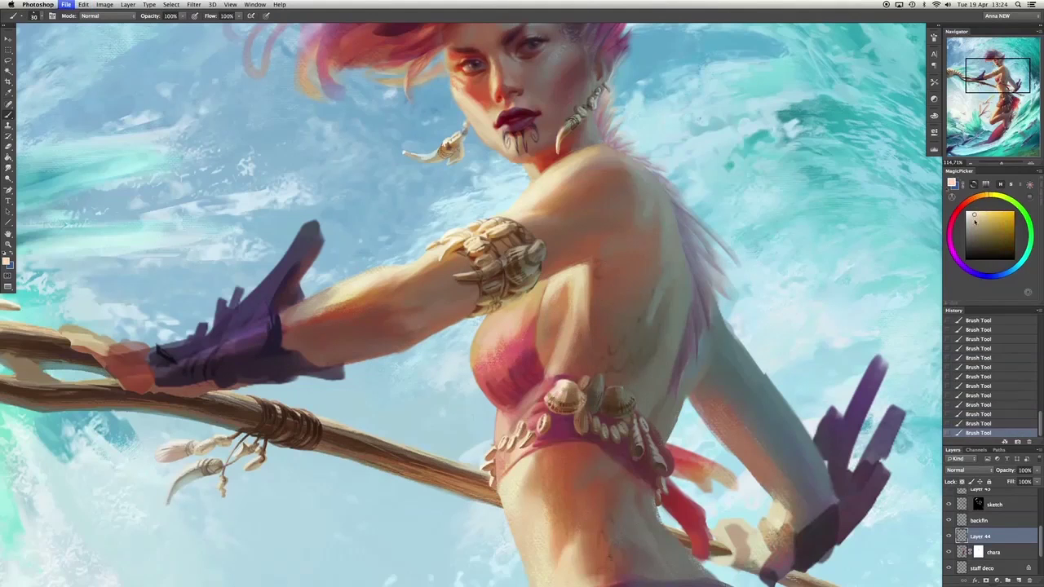
pyautogui.press('[')
pyautogui.keyDown('alt'); pyautogui.click(584, 282); pyautogui.keyUp('alt')
pyautogui.keyDown('alt'); pyautogui.click(597, 252); pyautogui.keyUp('alt')
pyautogui.hotkey('ctrl', 'z')
pyautogui.hotkey('ctrl', 'alt', 'z')
pyautogui.hotkey('ctrl', 'alt', 'z')
pyautogui.hotkey('ctrl', 'alt', 'z')
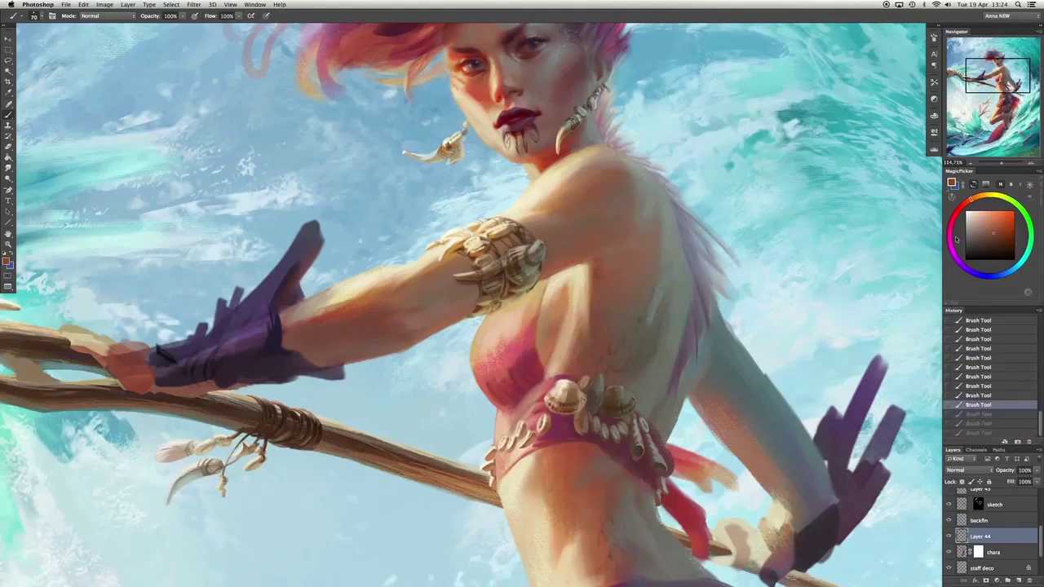
pyautogui.hotkey('ctrl', 'shift', 'z')
pyautogui.hotkey('ctrl', 'shift', 'z')
pyautogui.hotkey('ctrl', 'shift', 'z')
pyautogui.press('[')
pyautogui.keyDown('alt'); pyautogui.click(550, 248); pyautogui.keyUp('alt')
pyautogui.press('l')
pyautogui.moveTo(478, 329); pyautogui.dragTo(515, 263)
# Warp the outlined shoulder area into shape, apply the transformation and deselect.
pyautogui.rightClick(517, 262)
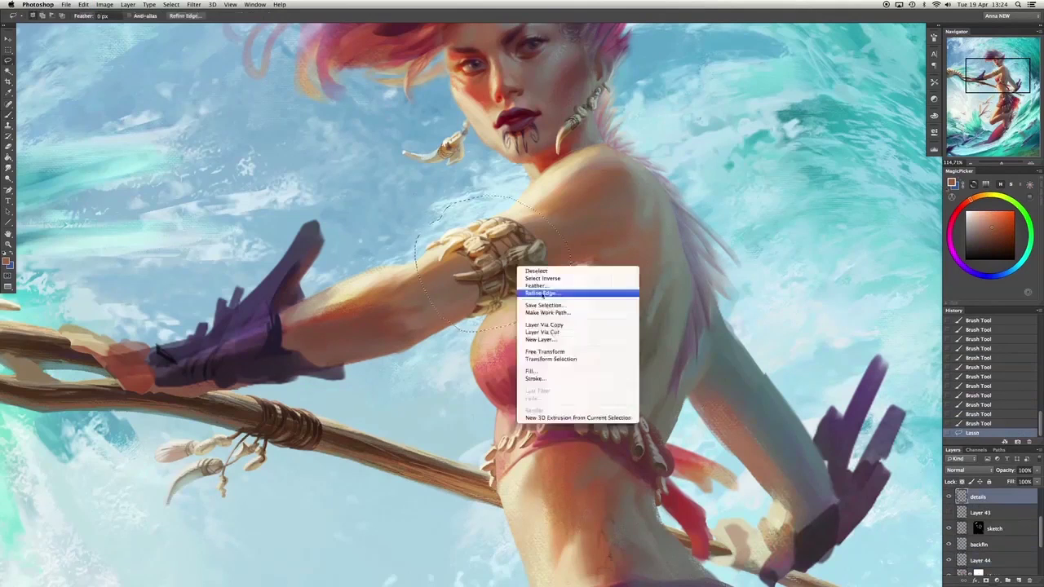
pyautogui.click(522, 320)
pyautogui.press('b')
pyautogui.press('Return')
pyautogui.hotkey('ctrl', 'd')
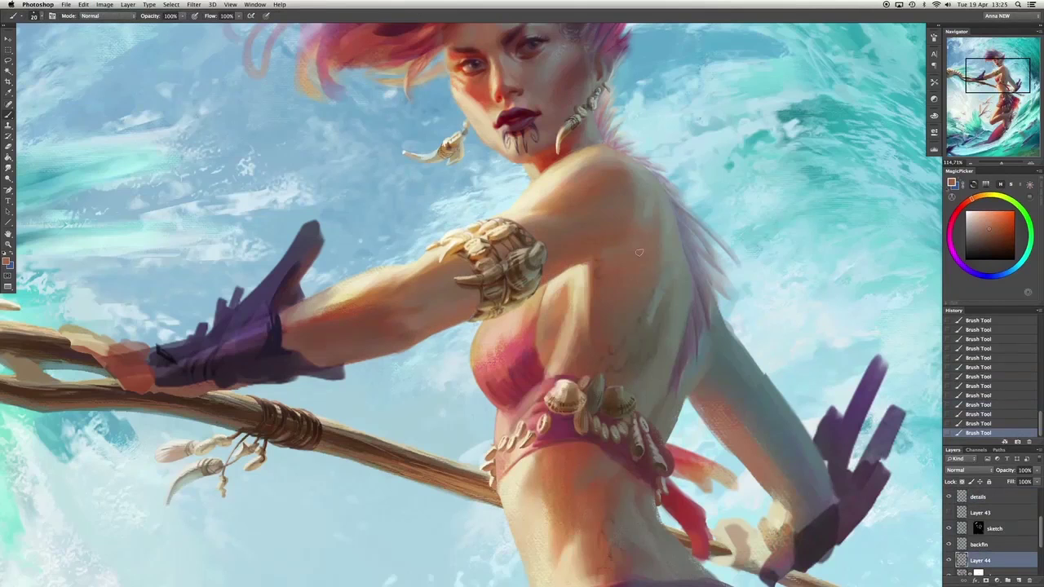
# Paint darker orange-brown strokes on the arm, discarding a trial dark purple tattoo line.
pyautogui.press('[')
pyautogui.keyDown('alt'); pyautogui.click(480, 292); pyautogui.keyUp('alt')
pyautogui.moveTo(457, 285); pyautogui.dragTo(434, 279)
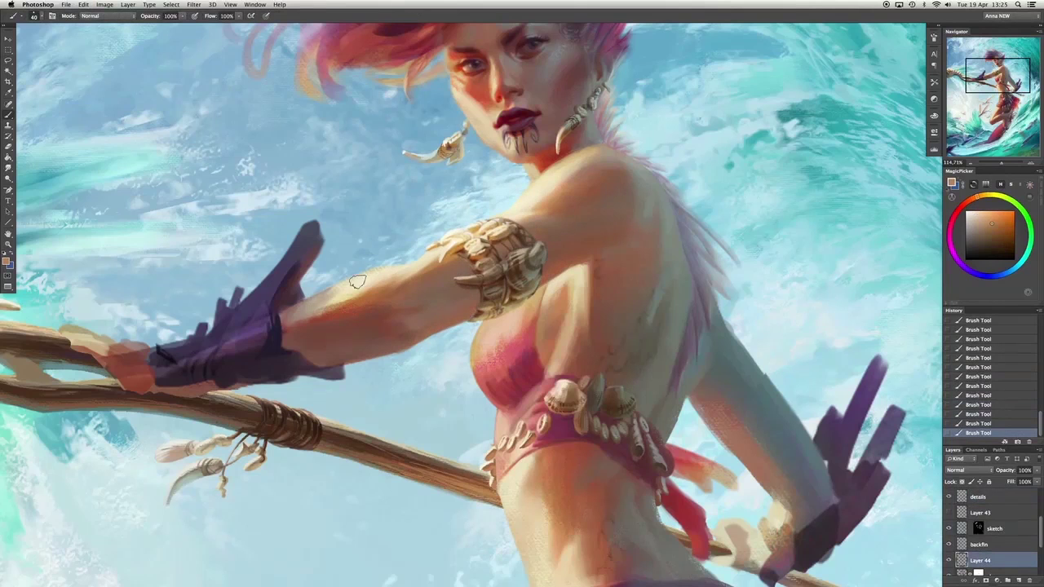
pyautogui.press('[')
pyautogui.keyDown('alt'); pyautogui.click(310, 343); pyautogui.keyUp('alt')
pyautogui.moveTo(349, 287); pyautogui.dragTo(290, 334)
pyautogui.hotkey('ctrl', 'alt', 'z')
pyautogui.hotkey('ctrl', 'alt', 'z')
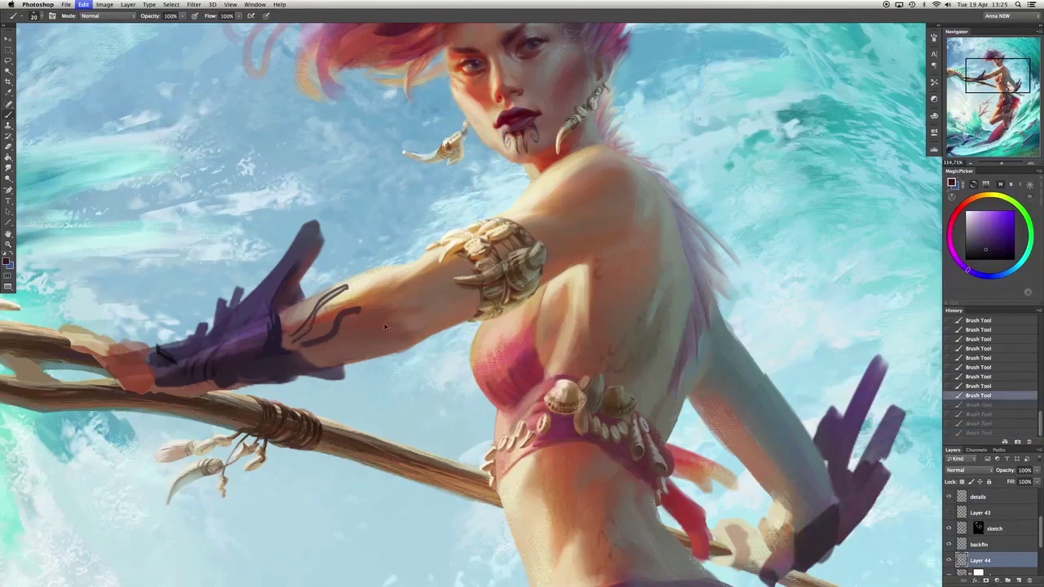
pyautogui.press(']')
pyautogui.keyDown('alt'); pyautogui.click(400, 326); pyautogui.keyUp('alt')
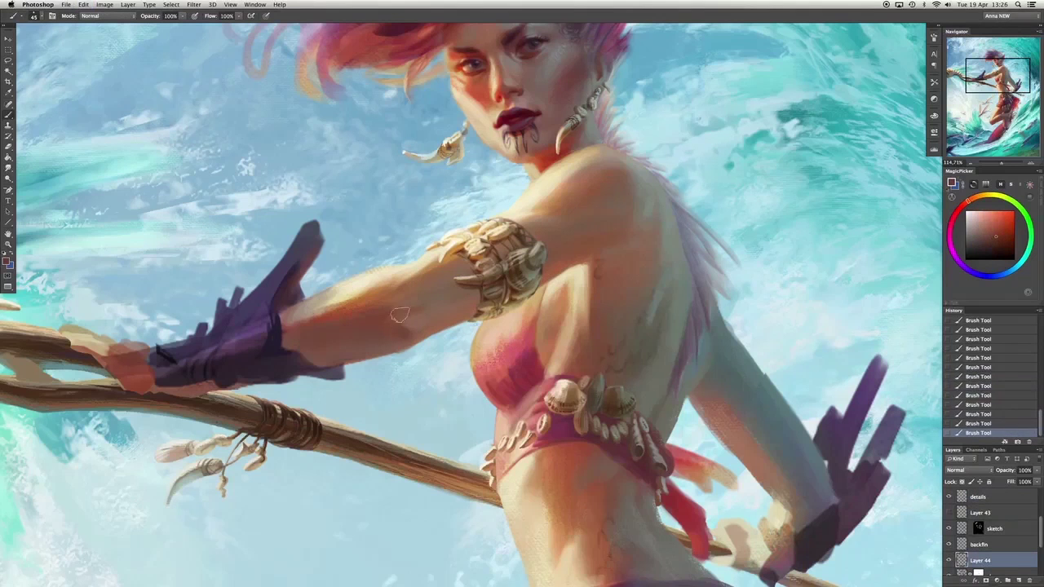
pyautogui.hotkey('ctrl', 'alt', 'z')
# Try a short lighter skin-tone stroke on the arm, then undo it.
pyautogui.moveTo(412, 292); pyautogui.dragTo(433, 281)
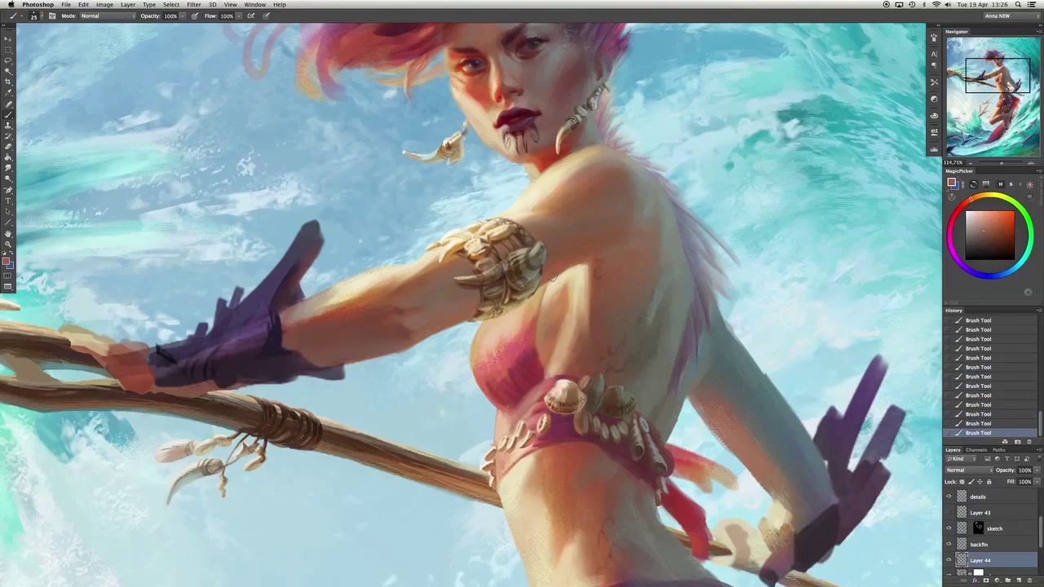
pyautogui.keyDown('alt'); pyautogui.click(414, 320); pyautogui.keyUp('alt')
pyautogui.press(']')
pyautogui.press(']')
pyautogui.press(']')
pyautogui.press('[')
pyautogui.press('[')
pyautogui.press('[')
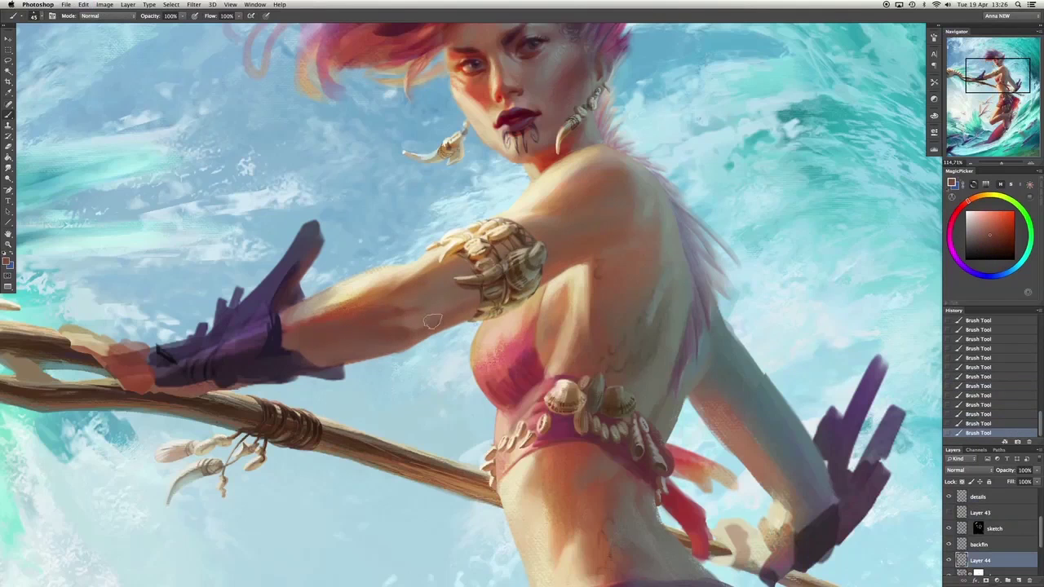
pyautogui.hotkey('ctrl', 'z')
pyautogui.hotkey('ctrl', 'z')
pyautogui.hotkey('ctrl', 'z')
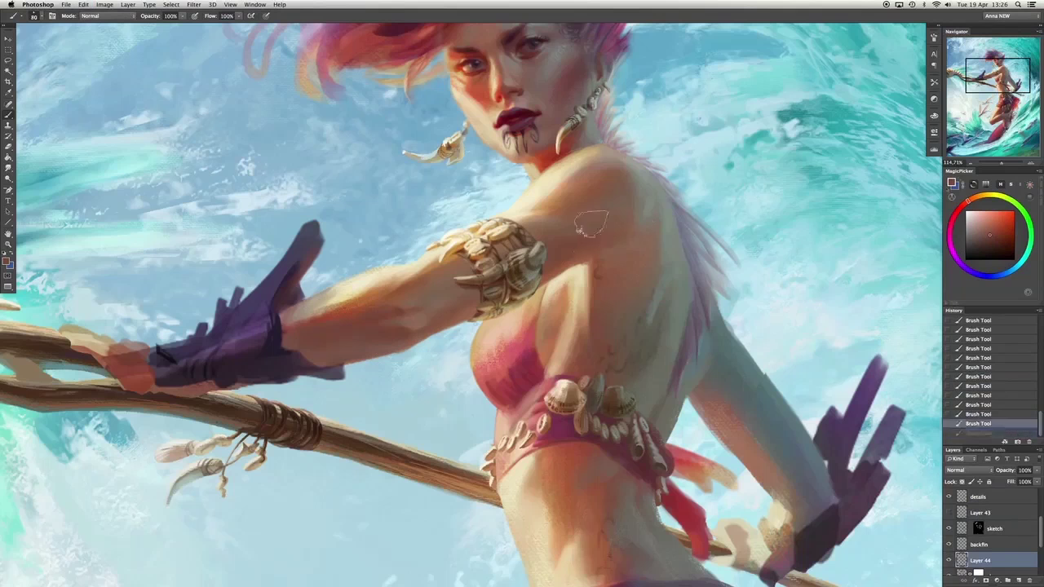
# Repaint the shoulder with sampled light yellow and darker orange tones, undoing rejected strokes.
pyautogui.keyDown('alt'); pyautogui.click(570, 218); pyautogui.keyUp('alt')
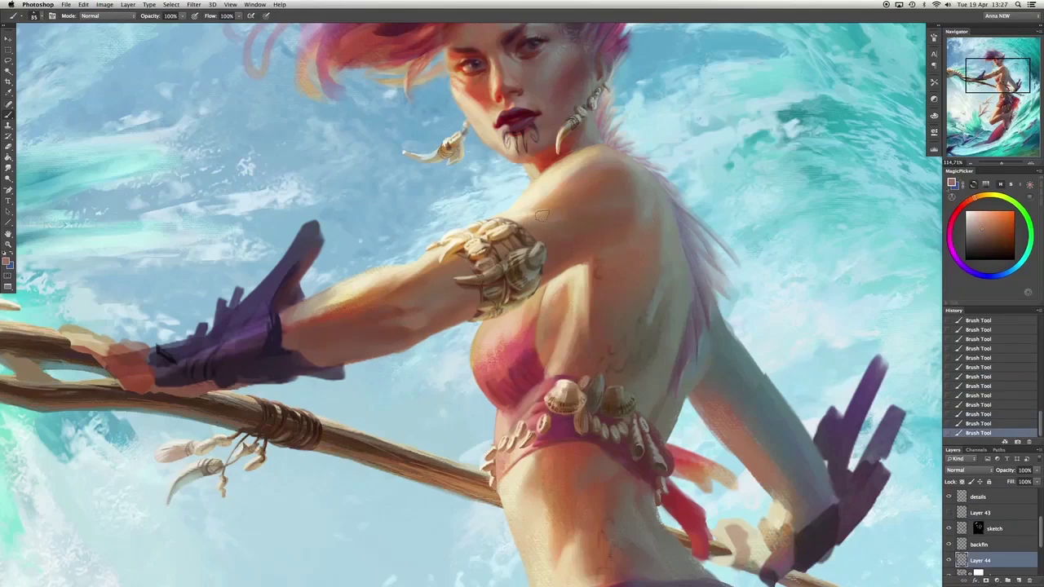
pyautogui.moveTo(542, 219); pyautogui.dragTo(553, 210)
pyautogui.hotkey('ctrl', 'z')
pyautogui.hotkey('ctrl', 'z')
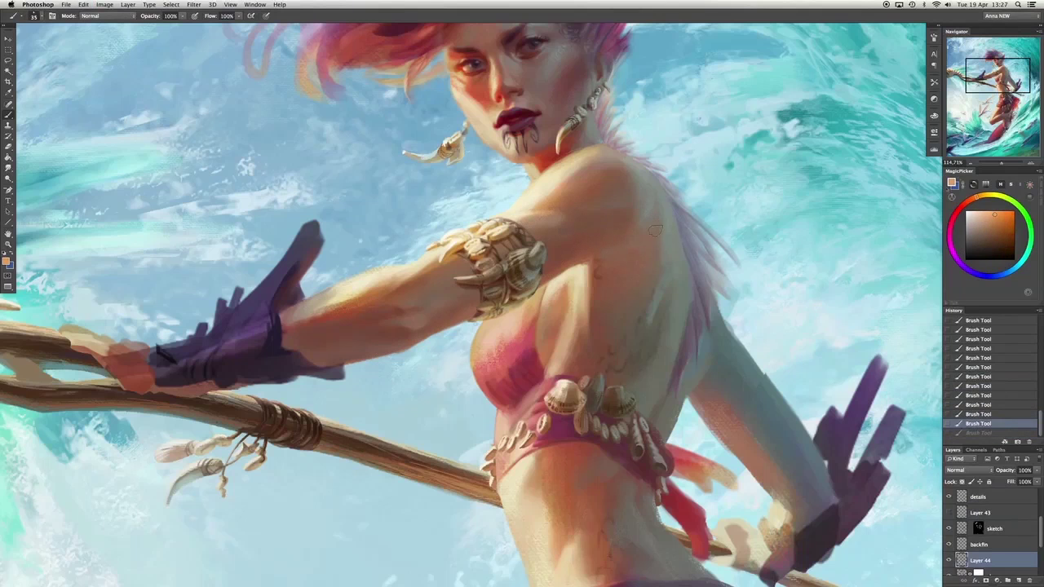
pyautogui.keyDown('alt'); pyautogui.click(515, 211); pyautogui.keyUp('alt')
pyautogui.keyDown('alt'); pyautogui.click(562, 192); pyautogui.keyUp('alt')
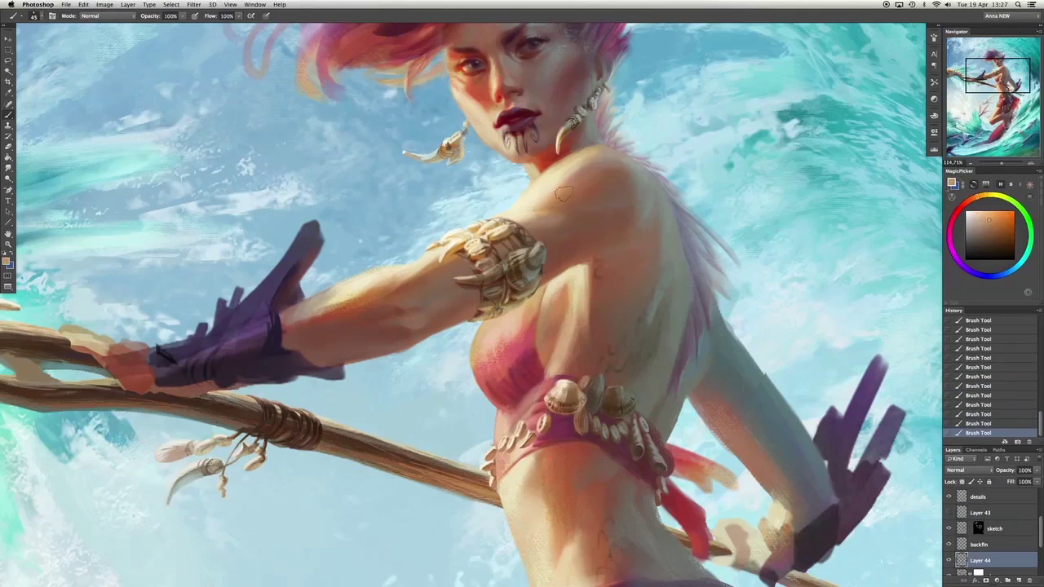
pyautogui.keyDown('alt'); pyautogui.click(620, 217); pyautogui.keyUp('alt')
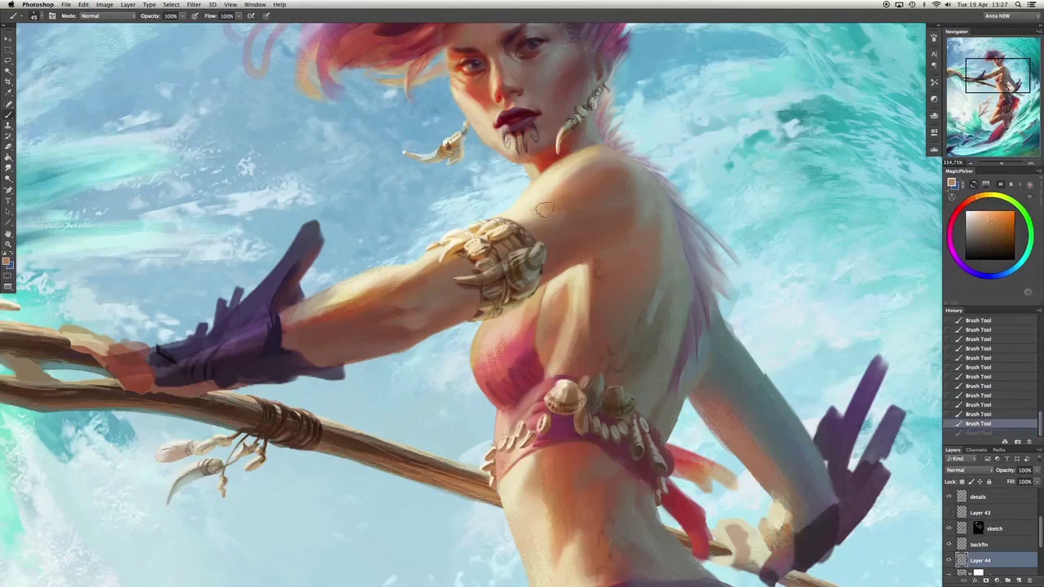
pyautogui.moveTo(522, 241); pyautogui.dragTo(591, 171)
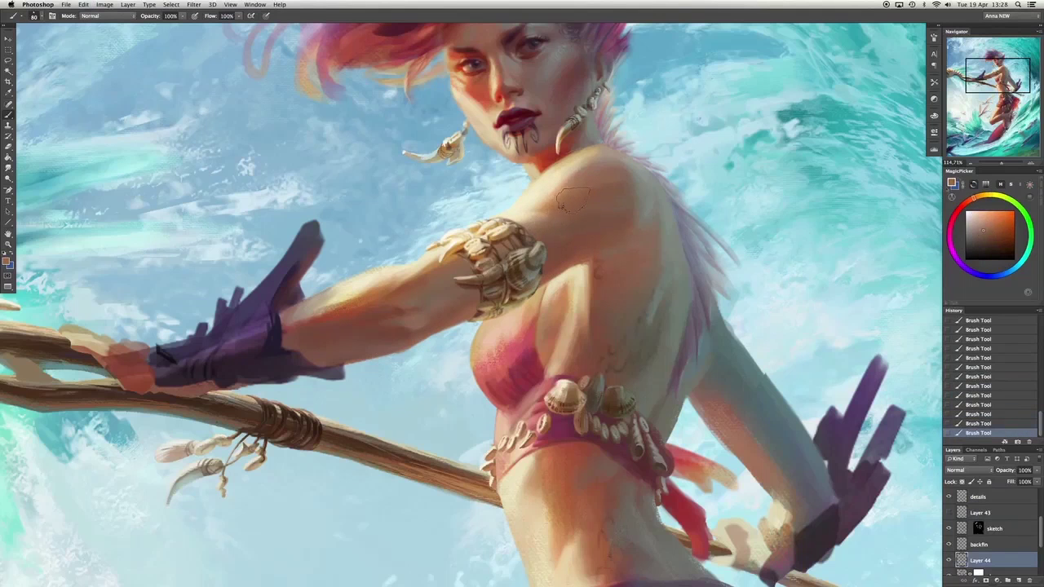
pyautogui.press('alt+super+z')
pyautogui.press('alt+super+z')
pyautogui.press(']')
# Paint fresh shoulder and upper-arm strokes in the sampled orange skin tone.
pyautogui.moveTo(603, 178); pyautogui.dragTo(576, 225)
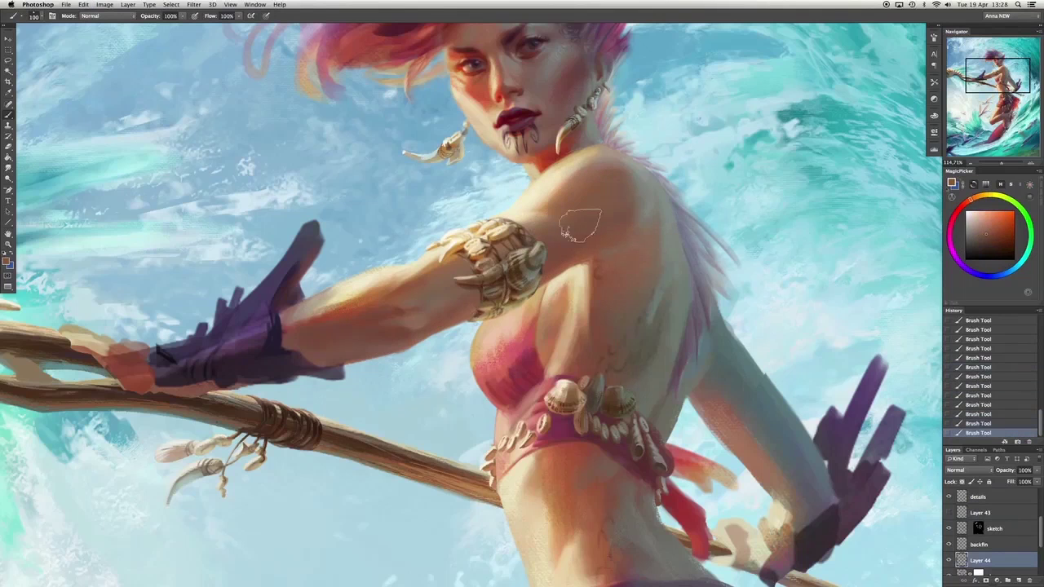
pyautogui.press(']')
pyautogui.press(']')
pyautogui.press(']')
pyautogui.press(']')
pyautogui.press('[')
pyautogui.press('[')
pyautogui.press('[')
pyautogui.press('[')
pyautogui.press('[')
pyautogui.press('alt+super+z')
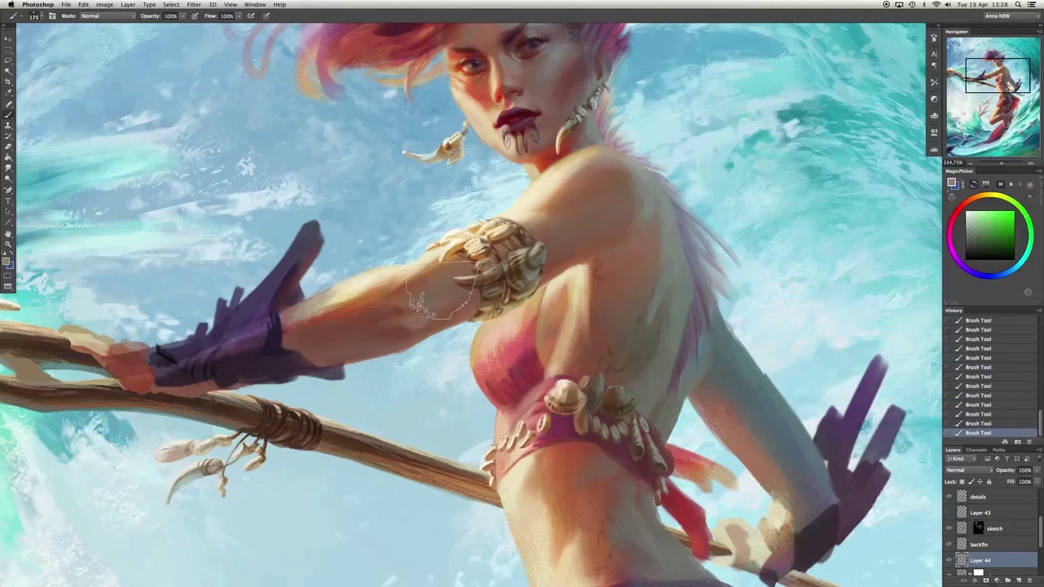
pyautogui.keyDown('alt'); pyautogui.click(642, 269); pyautogui.keyUp('alt')
pyautogui.moveTo(626, 174)
pyautogui.mouseDown()
pyautogui.moveTo(640, 245)
pyautogui.moveTo(571, 278)
pyautogui.moveTo(563, 245)
pyautogui.moveTo(588, 269)
pyautogui.mouseUp()
pyautogui.hotkey('alt', ']')
pyautogui.hotkey('alt', ']')
# Erase the stray sketch lines over the shoulder on the sketch layer.
pyautogui.press('e')
pyautogui.moveTo(588, 269); pyautogui.dragTo(515, 274)
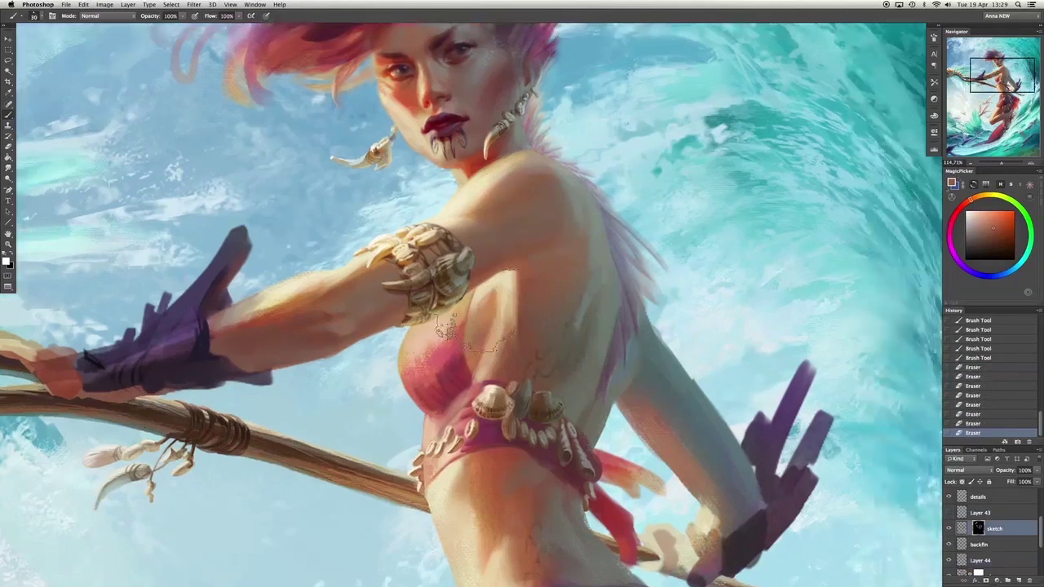
pyautogui.hotkey('alt', '[')
pyautogui.hotkey('alt', '[')
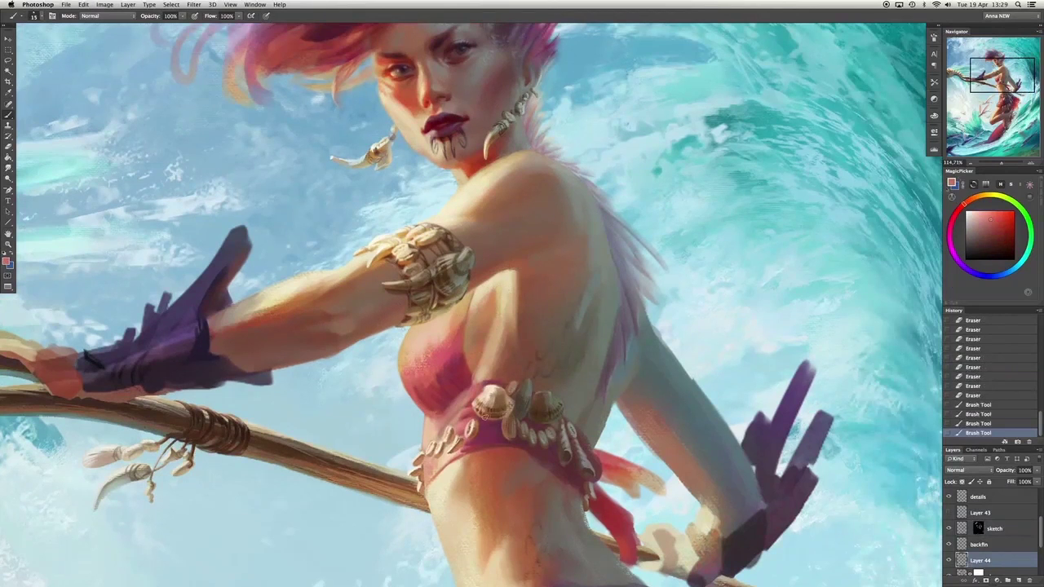
# Paint sampled chest and orange skin tones near the chest and beside the belt.
pyautogui.moveTo(404, 383)
pyautogui.mouseDown()
pyautogui.moveTo(418, 408)
pyautogui.moveTo(418, 375)
pyautogui.mouseUp()
pyautogui.keyDown('alt'); pyautogui.click(444, 412); pyautogui.keyUp('alt')
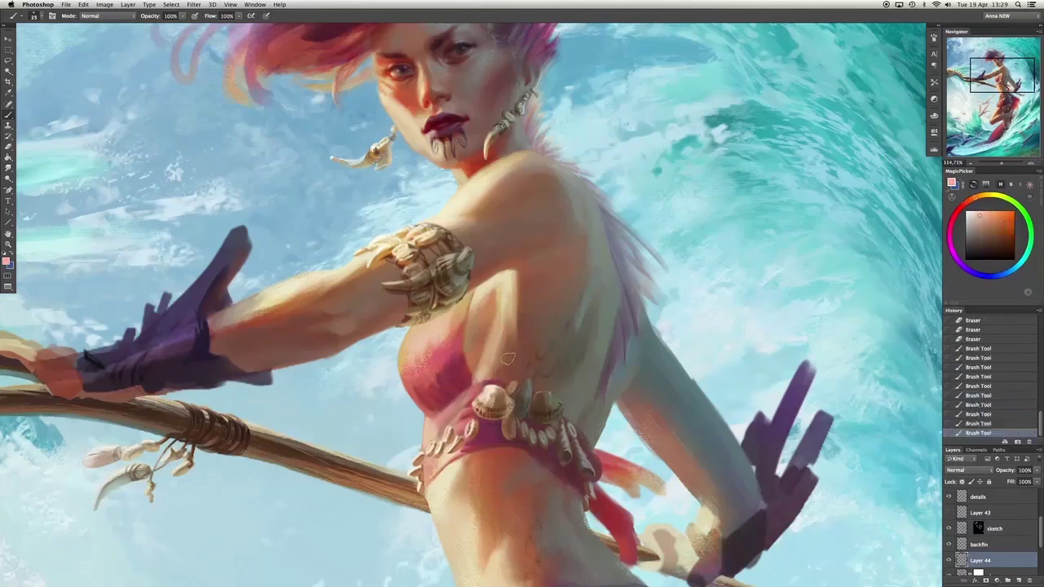
pyautogui.moveTo(445, 412); pyautogui.dragTo(506, 359)
pyautogui.keyDown('alt'); pyautogui.click(429, 447); pyautogui.keyUp('alt')
pyautogui.moveTo(429, 448)
pyautogui.mouseDown()
pyautogui.moveTo(459, 390)
pyautogui.moveTo(475, 395)
pyautogui.moveTo(438, 431)
pyautogui.mouseUp()
pyautogui.keyDown('alt'); pyautogui.click(495, 407); pyautogui.keyUp('alt')
# Undo two belt-side strokes and repaint the skin beside the belt.
pyautogui.keyDown('alt'); pyautogui.click(445, 428); pyautogui.keyUp('alt')
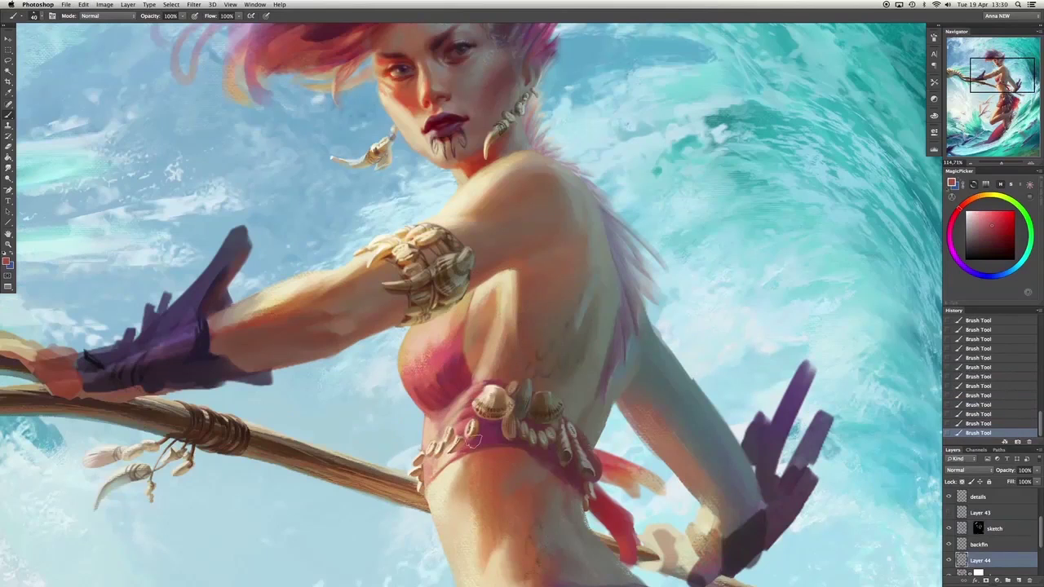
pyautogui.keyDown('alt'); pyautogui.click(437, 461); pyautogui.keyUp('alt')
pyautogui.press('super+alt+z')
pyautogui.press('super+alt+z')
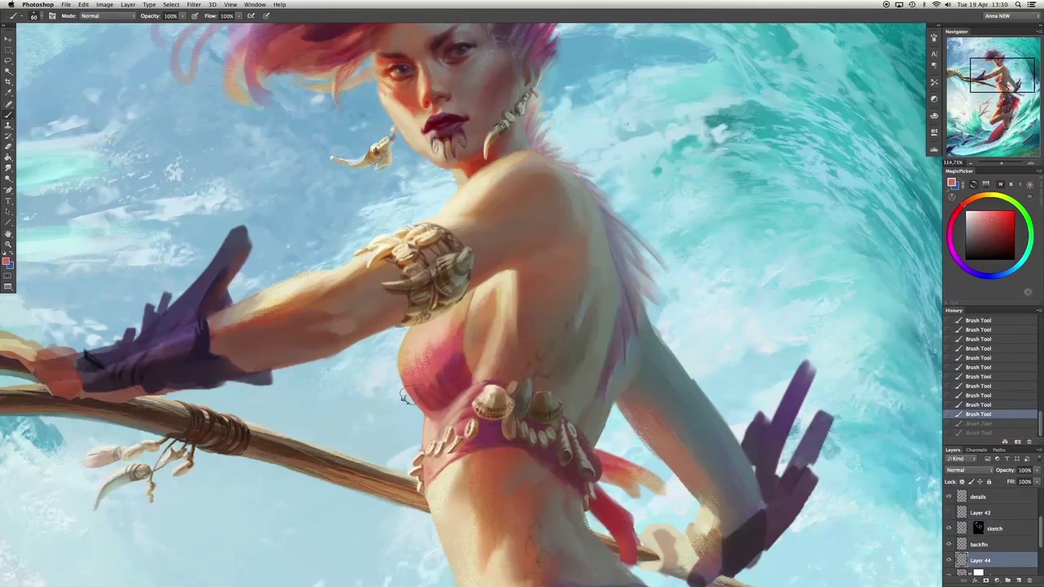
pyautogui.moveTo(414, 413); pyautogui.dragTo(404, 387)
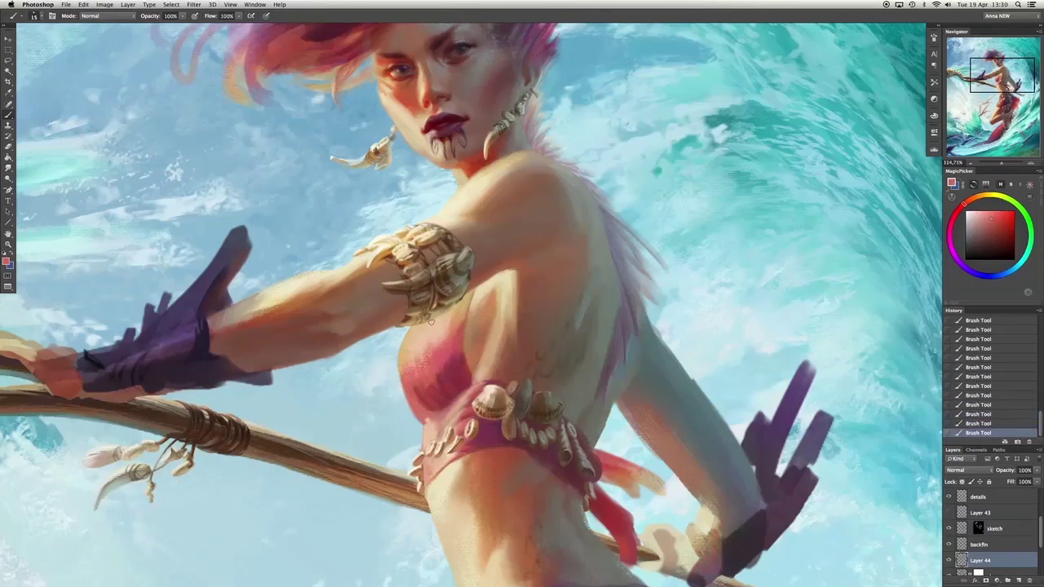
pyautogui.keyDown('alt'); pyautogui.click(427, 422); pyautogui.keyUp('alt')
pyautogui.keyDown('alt'); pyautogui.click(399, 371); pyautogui.keyUp('alt')
# Smooth the belly skin with pale yellow and warmer orange tones.
pyautogui.hotkey('alt', '[')
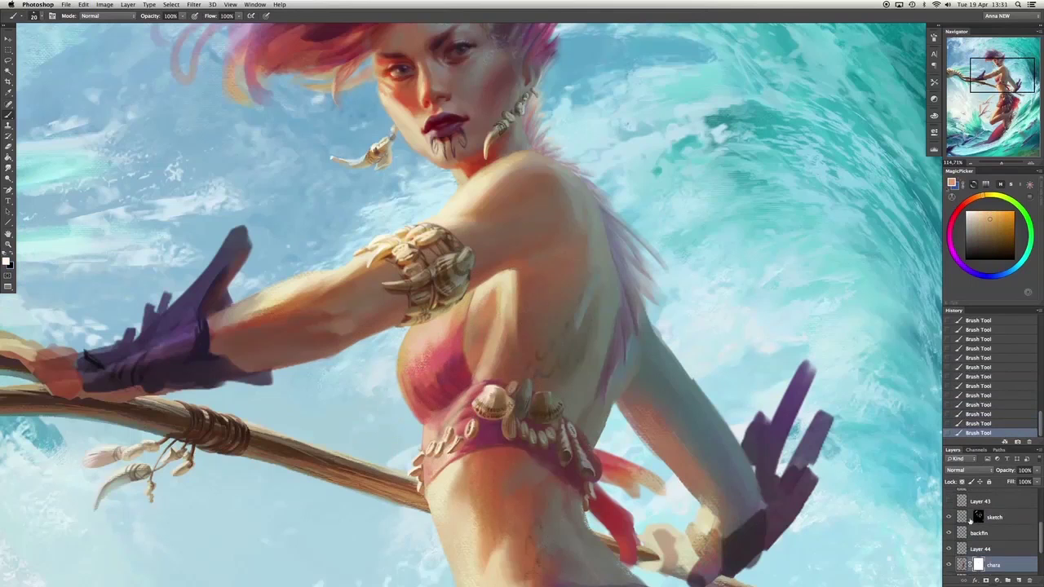
pyautogui.moveTo(407, 519); pyautogui.dragTo(384, 390)
pyautogui.hotkey('alt', ']')
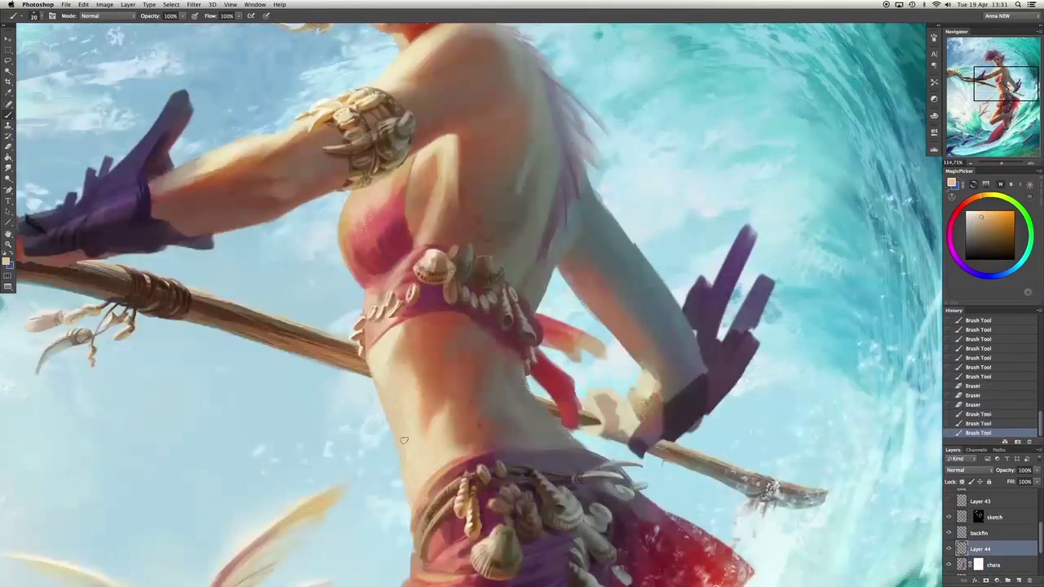
pyautogui.moveTo(404, 441)
pyautogui.mouseDown()
pyautogui.moveTo(408, 506)
pyautogui.moveTo(396, 465)
pyautogui.moveTo(392, 371)
pyautogui.mouseUp()
pyautogui.keyDown('alt'); pyautogui.click(398, 416); pyautogui.keyUp('alt')
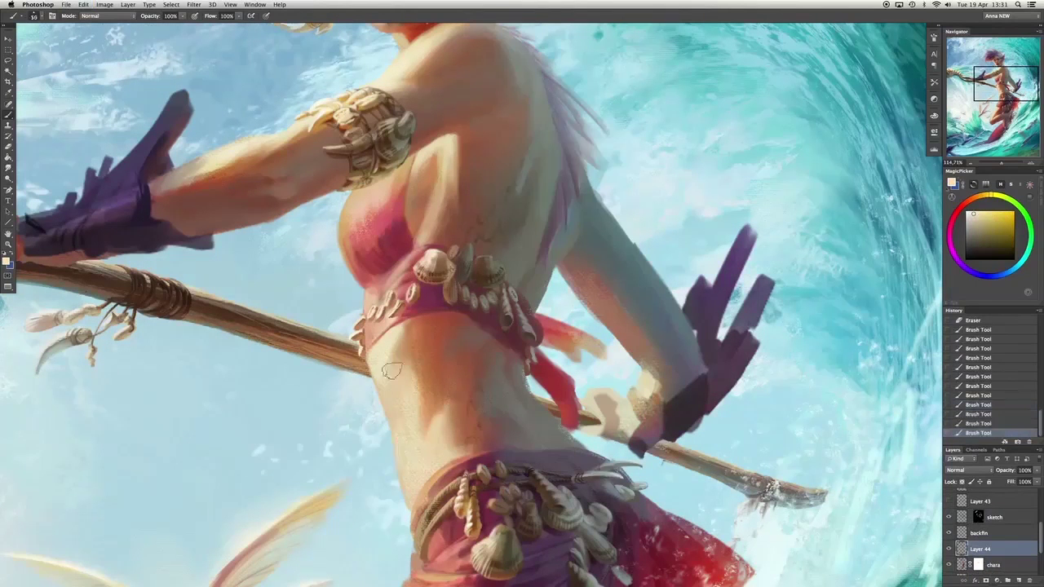
pyautogui.keyDown('alt'); pyautogui.click(398, 437); pyautogui.keyUp('alt')
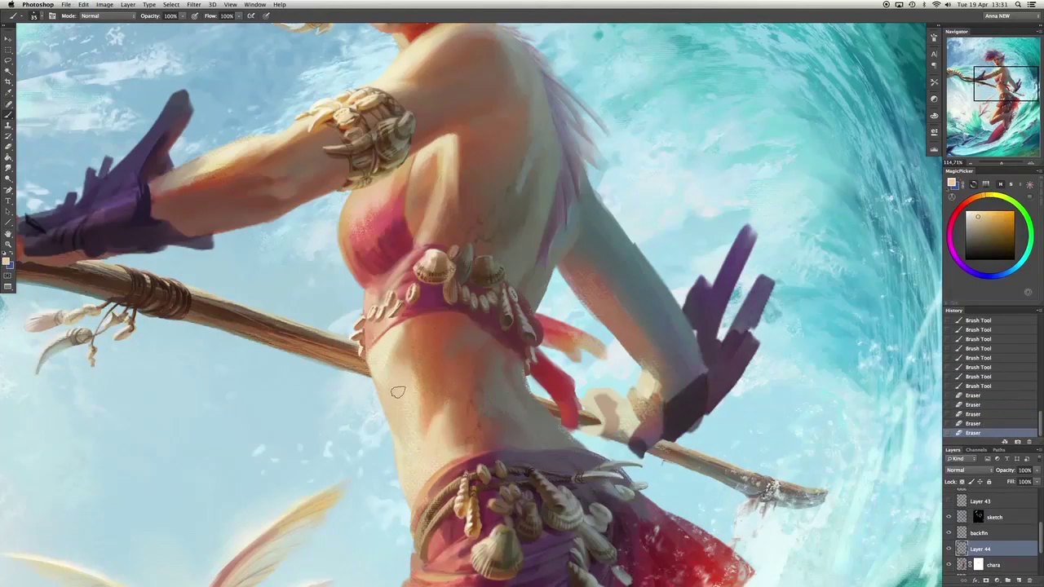
pyautogui.keyDown('alt'); pyautogui.click(473, 358); pyautogui.keyUp('alt')
pyautogui.moveTo(469, 352); pyautogui.dragTo(494, 343)
pyautogui.moveTo(457, 377); pyautogui.dragTo(448, 358)
# Paint the waist skin using tones sampled around the waist and skirt.
pyautogui.keyDown('alt'); pyautogui.click(522, 448); pyautogui.keyUp('alt')
pyautogui.moveTo(514, 453)
pyautogui.mouseDown()
pyautogui.moveTo(489, 437)
pyautogui.moveTo(512, 448)
pyautogui.mouseUp()
pyautogui.keyDown('alt'); pyautogui.click(478, 432); pyautogui.keyUp('alt')
pyautogui.moveTo(538, 363); pyautogui.dragTo(548, 356)
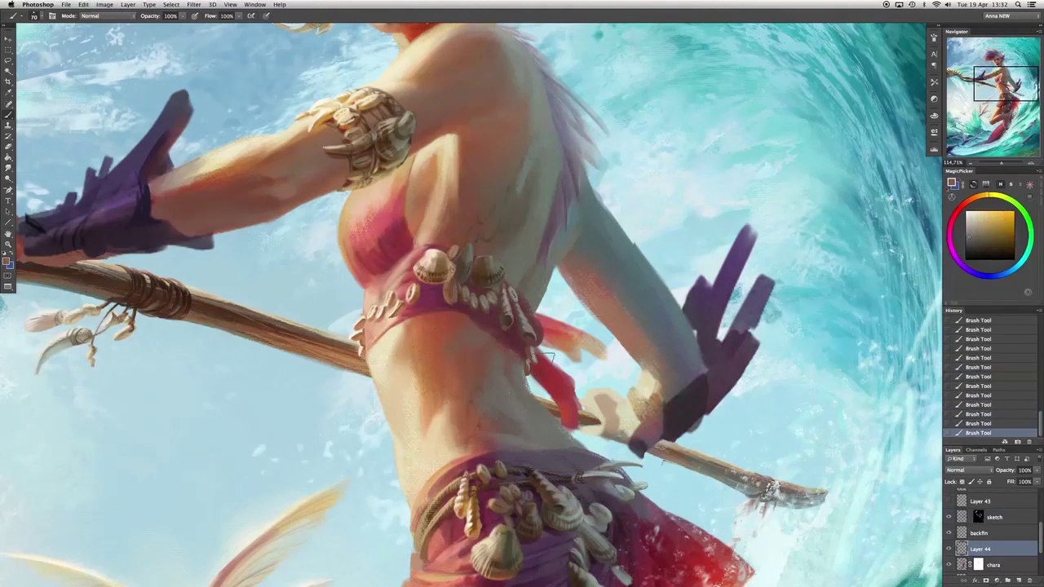
pyautogui.keyDown('alt'); pyautogui.click(489, 432); pyautogui.keyUp('alt')
pyautogui.keyDown('alt'); pyautogui.click(502, 441); pyautogui.keyUp('alt')
pyautogui.keyDown('alt'); pyautogui.click(484, 441); pyautogui.keyUp('alt')
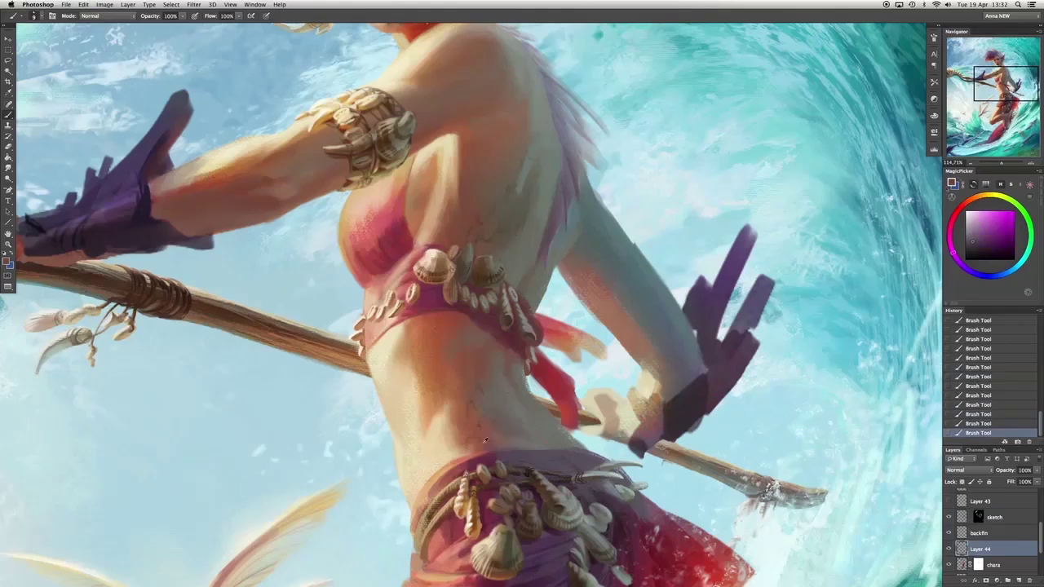
# Dab orange-red and pinker tones at the waist, undoing unwanted dabs.
pyautogui.moveTo(473, 383); pyautogui.dragTo(485, 390)
pyautogui.keyDown('alt'); pyautogui.click(530, 441); pyautogui.keyUp('alt')
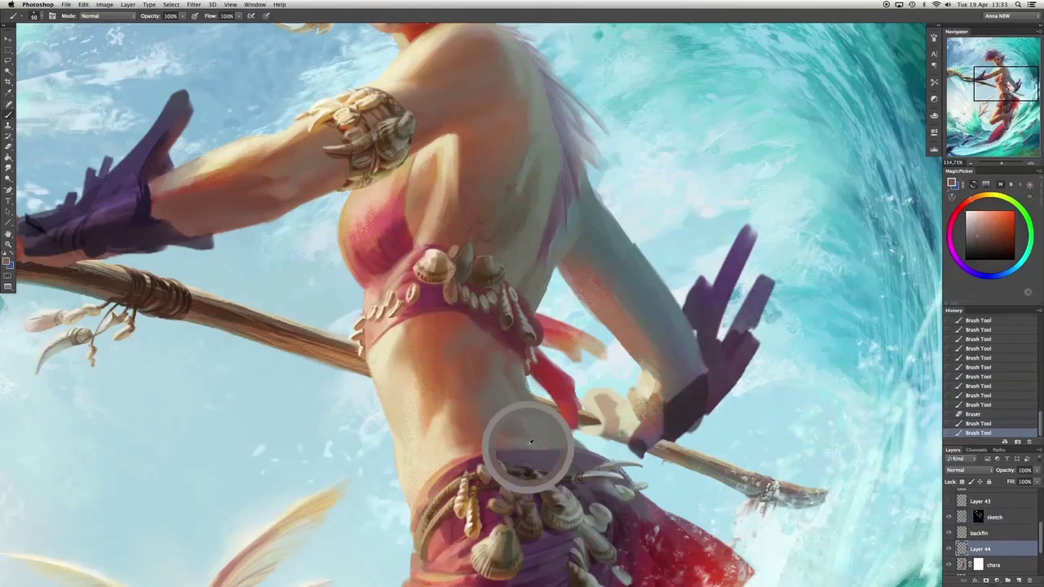
pyautogui.moveTo(469, 424)
pyautogui.mouseDown()
pyautogui.moveTo(483, 418)
pyautogui.moveTo(492, 438)
pyautogui.mouseUp()
pyautogui.keyDown('alt'); pyautogui.click(530, 444); pyautogui.keyUp('alt')
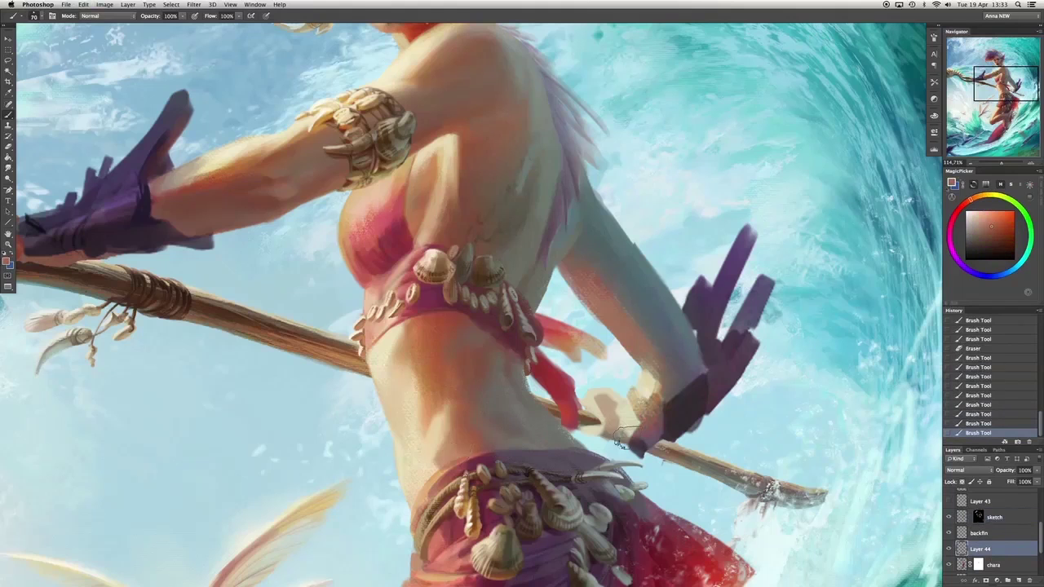
pyautogui.press('super+z')
pyautogui.press('super+z')
pyautogui.press('super+z')
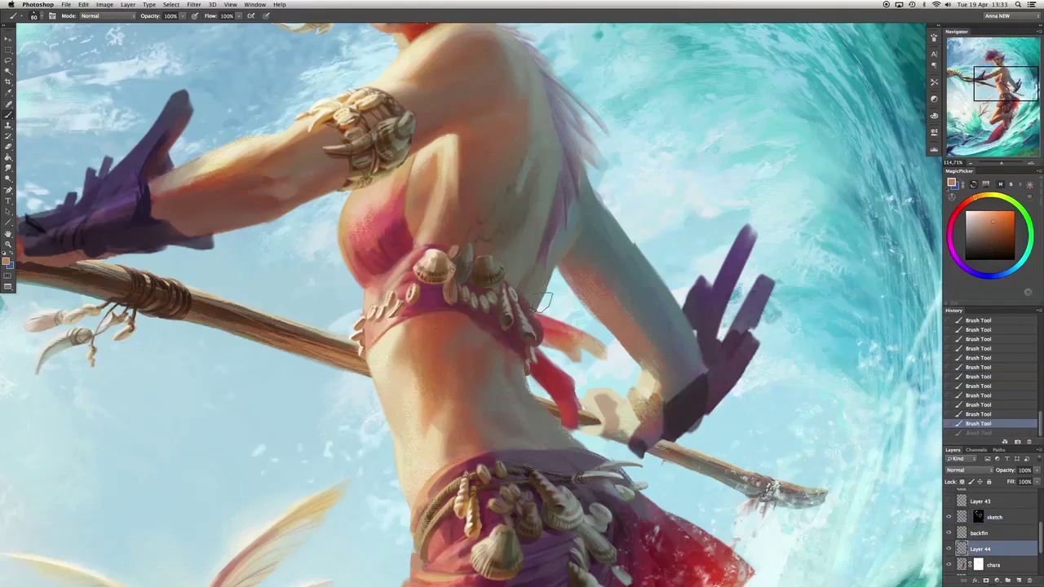
pyautogui.keyDown('alt'); pyautogui.click(466, 378); pyautogui.keyUp('alt')
pyautogui.press('super+z')
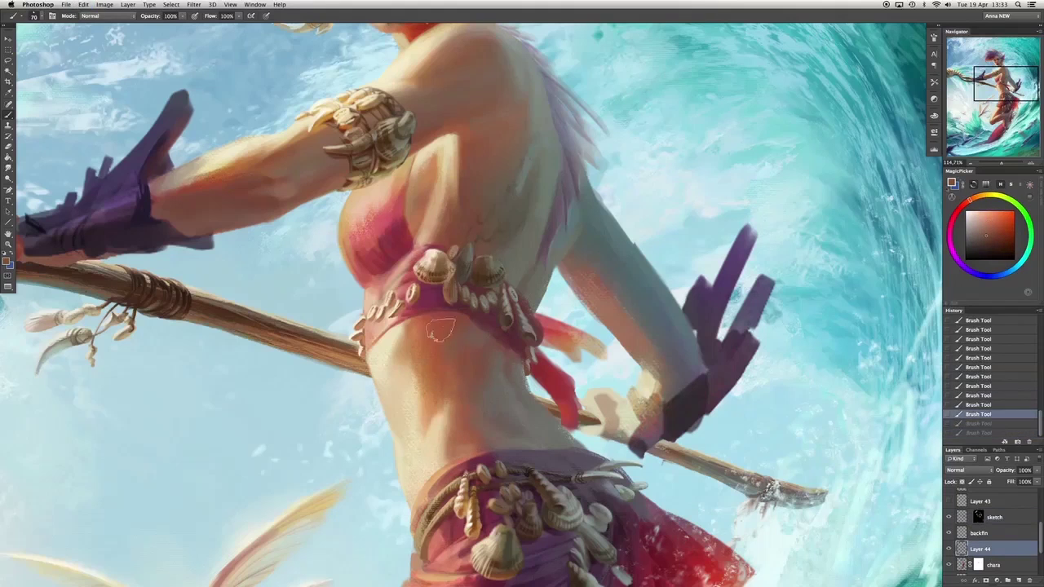
# Paint light peach strokes over the belt shells and dab skin colour on the chest.
pyautogui.click(506, 277)
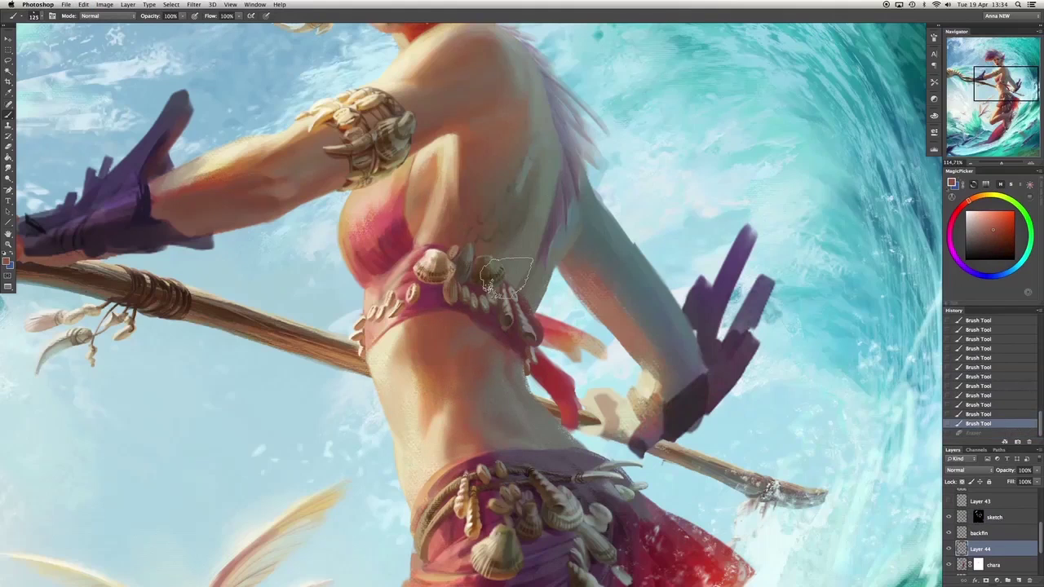
pyautogui.keyDown('alt'); pyautogui.click(429, 204); pyautogui.keyUp('alt')
pyautogui.click(405, 262)
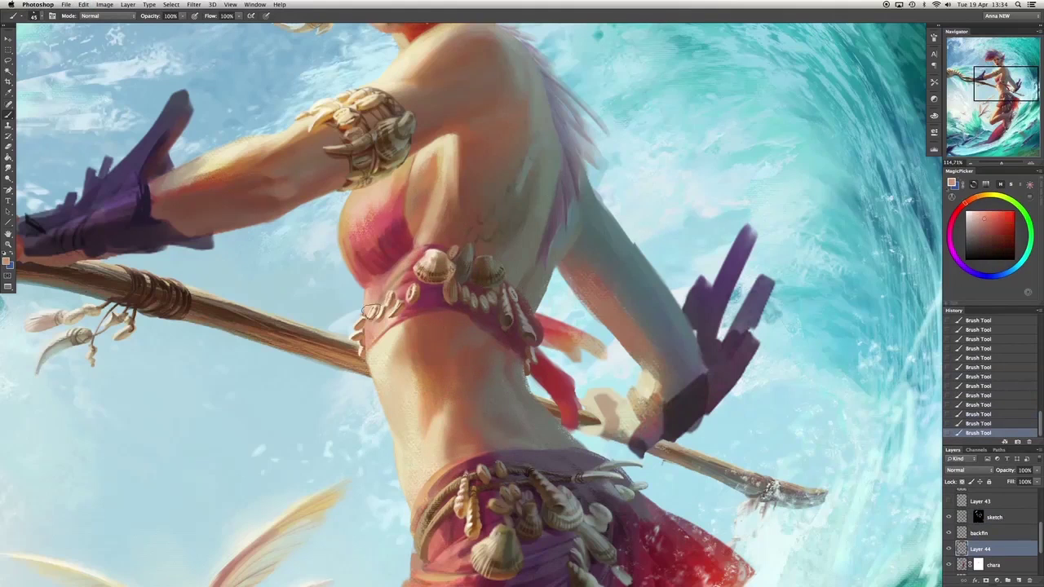
pyautogui.moveTo(383, 305); pyautogui.dragTo(404, 287)
pyautogui.keyDown('alt'); pyautogui.click(434, 145); pyautogui.keyUp('alt')
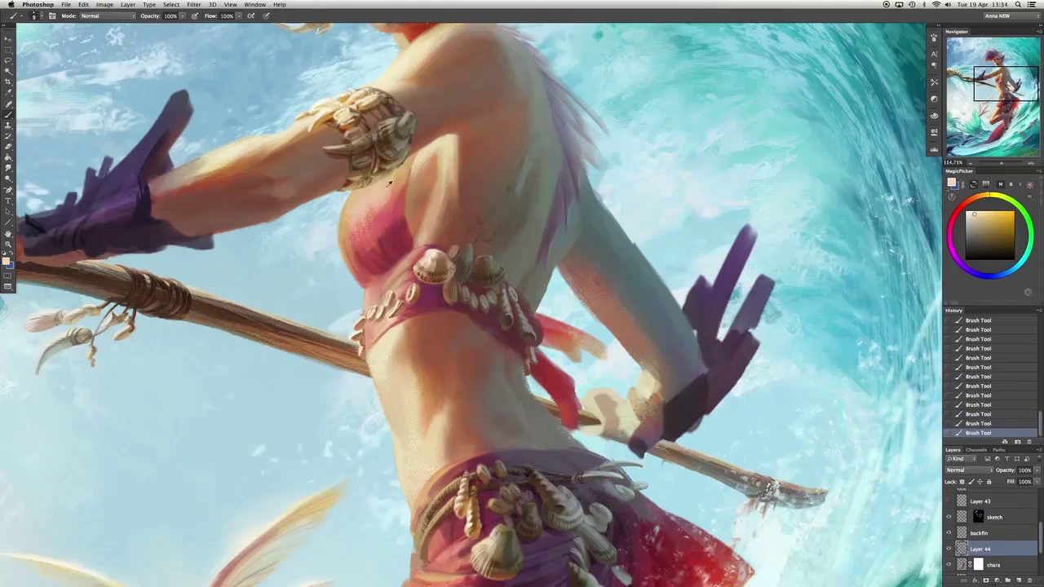
pyautogui.click(433, 156)
# Revise recent strokes and dab the sampled waistband colour beside the waistband.
pyautogui.press('super+alt+z')
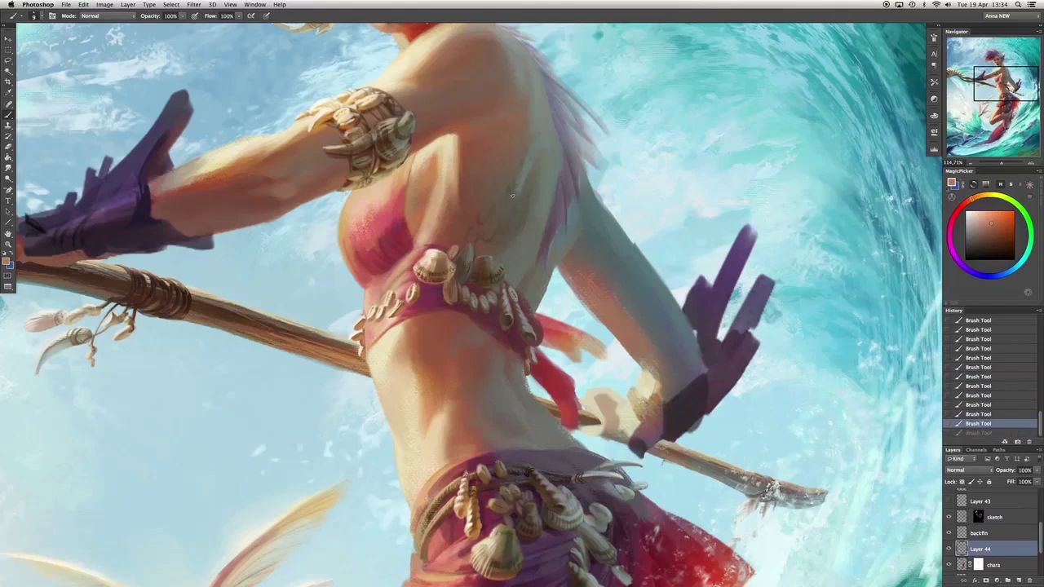
pyautogui.keyDown('alt'); pyautogui.click(423, 326); pyautogui.keyUp('alt')
pyautogui.press('super+alt+z')
pyautogui.press('super+alt+z')
pyautogui.press('super+alt+z')
pyautogui.keyDown('alt'); pyautogui.click(470, 324); pyautogui.keyUp('alt')
pyautogui.press('super+shift+z')
pyautogui.press('super+shift+z')
pyautogui.press('super+shift+z')
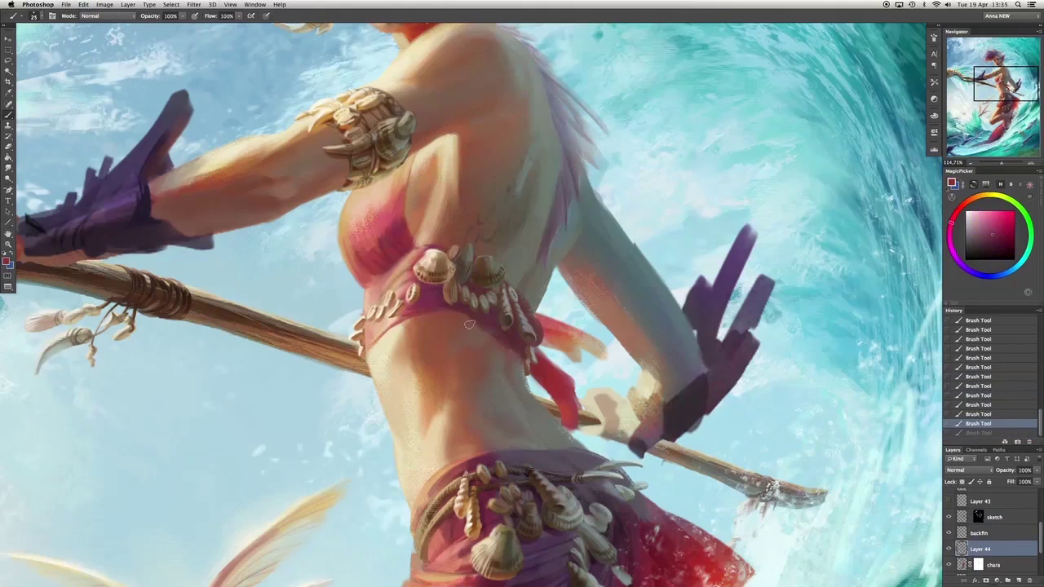
pyautogui.press('super+shift+z')
pyautogui.keyDown('alt'); pyautogui.click(477, 317); pyautogui.keyUp('alt')
pyautogui.press('super+alt+z')
pyautogui.click(438, 307)
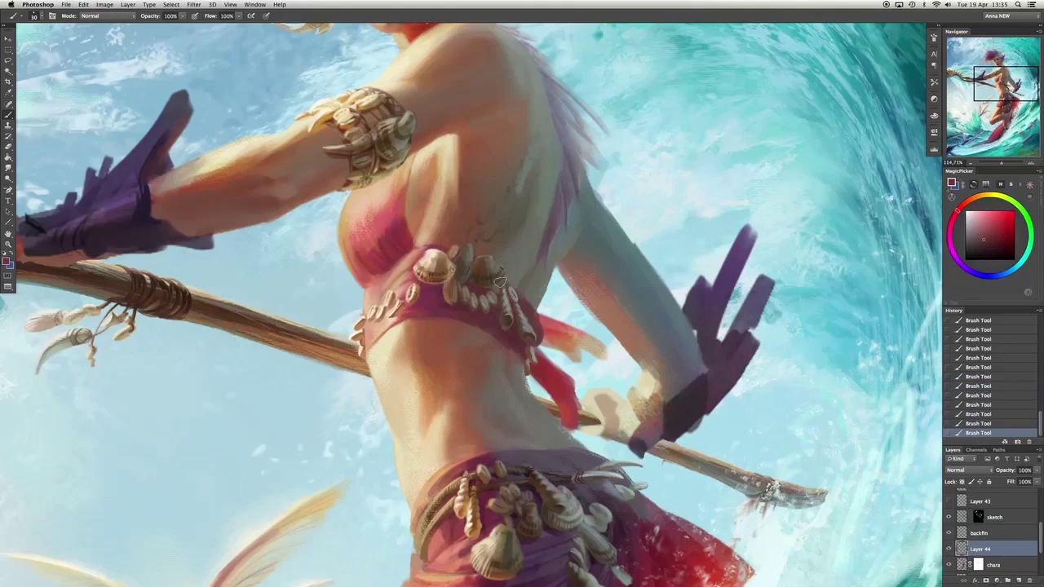
pyautogui.keyDown('alt'); pyautogui.click(397, 246); pyautogui.keyUp('alt')
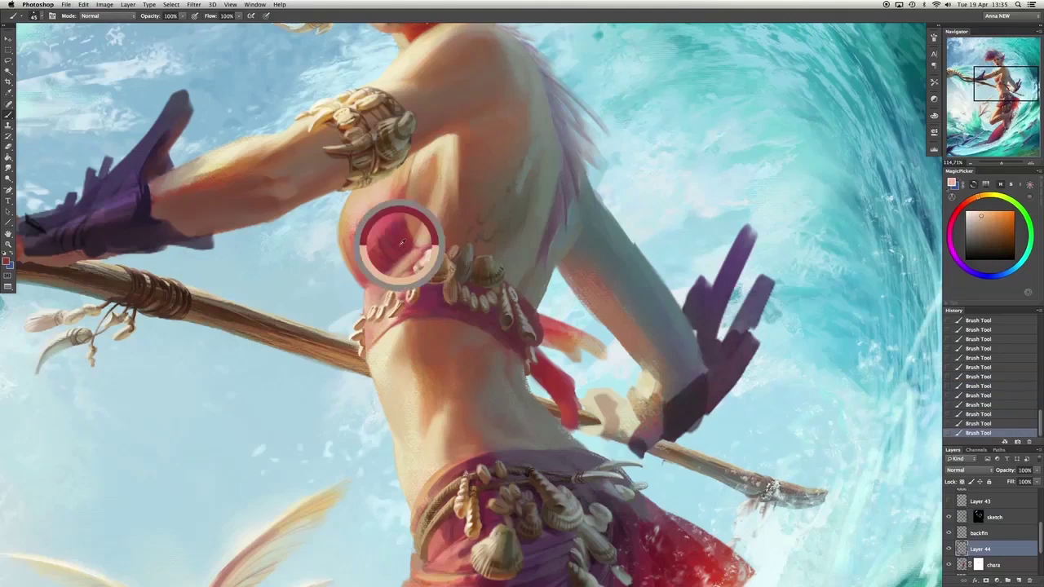
pyautogui.keyDown('alt'); pyautogui.click(370, 331); pyautogui.keyUp('alt')
# Paint a soft lighter, yellower skin stroke on the shoulder.
pyautogui.scroll(5, 450, 241)
pyautogui.hscroll(-3, 450, 240)
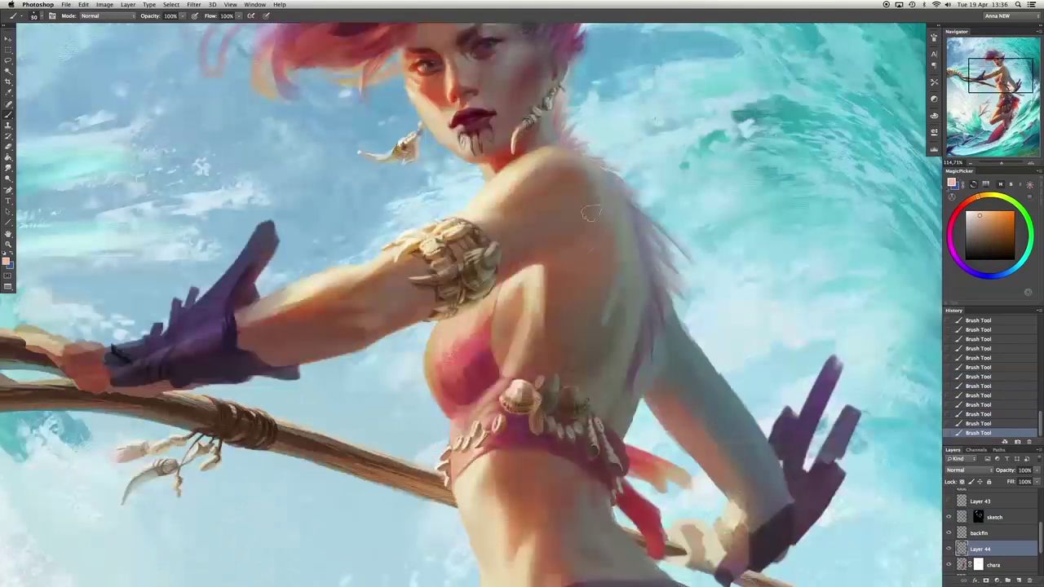
pyautogui.keyDown('alt'); pyautogui.click(584, 301); pyautogui.keyUp('alt')
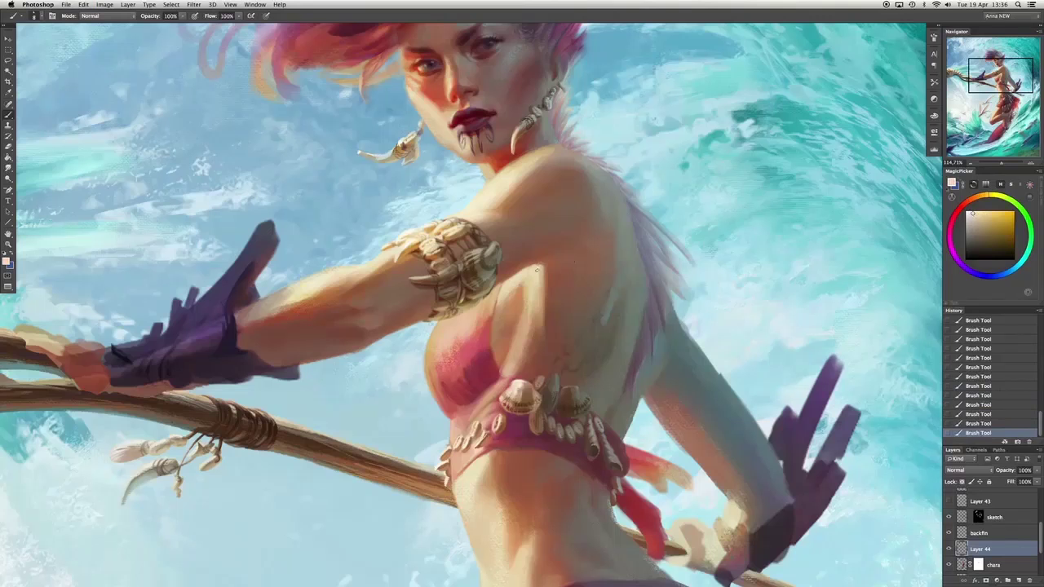
pyautogui.moveTo(535, 269); pyautogui.dragTo(536, 223)
# Try lightening the forearm beside the purple glove and compare with the stroke undone.
pyautogui.keyDown('alt'); pyautogui.click(555, 160); pyautogui.keyUp('alt')
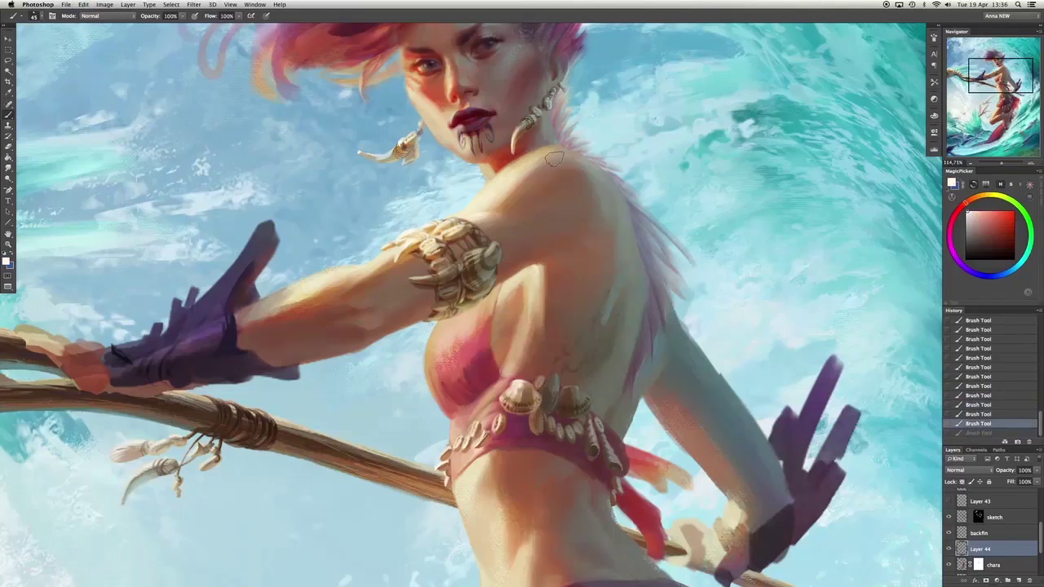
pyautogui.keyDown('alt'); pyautogui.click(367, 291); pyautogui.keyUp('alt')
pyautogui.keyDown('alt'); pyautogui.click(335, 285); pyautogui.keyUp('alt')
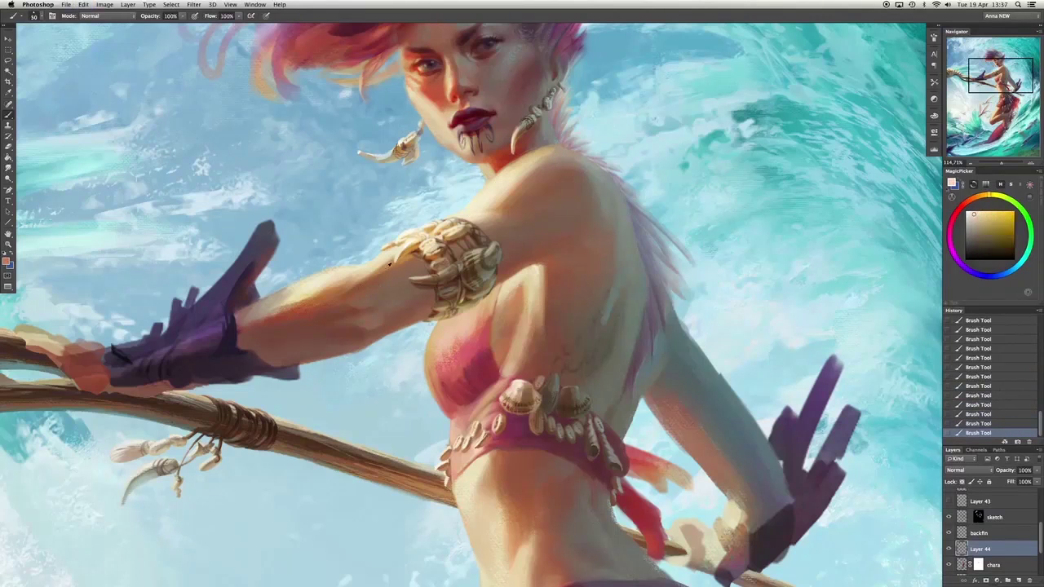
pyautogui.keyDown('alt'); pyautogui.click(374, 259); pyautogui.keyUp('alt')
pyautogui.keyDown('alt'); pyautogui.click(368, 267); pyautogui.keyUp('alt')
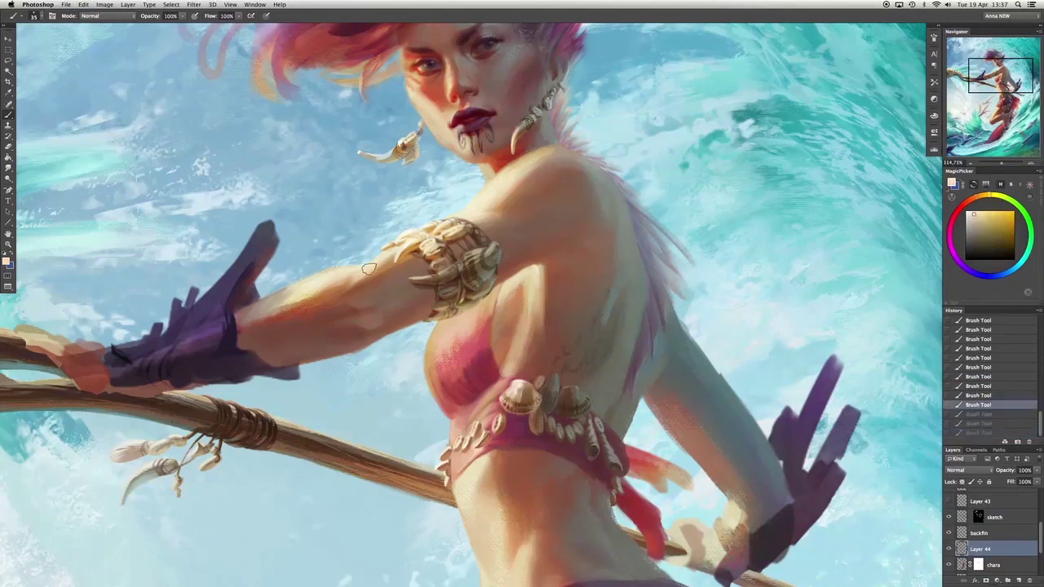
pyautogui.keyDown('alt'); pyautogui.click(259, 326); pyautogui.keyUp('alt')
pyautogui.moveTo(259, 327); pyautogui.dragTo(294, 314)
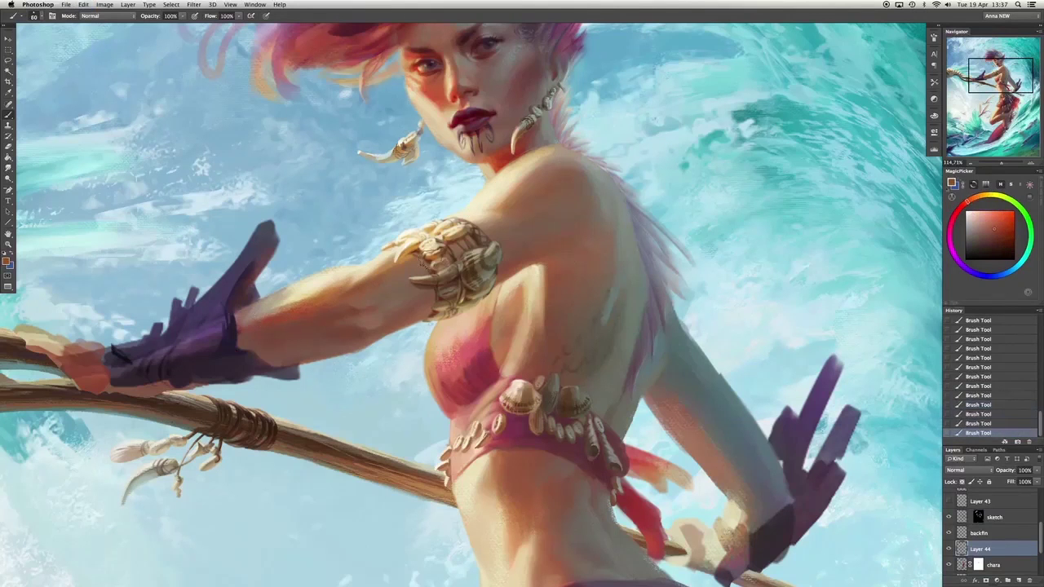
pyautogui.press('super+z')
pyautogui.press('super+z')
pyautogui.press('super+z')
pyautogui.press('super+z')
pyautogui.press('super+z')
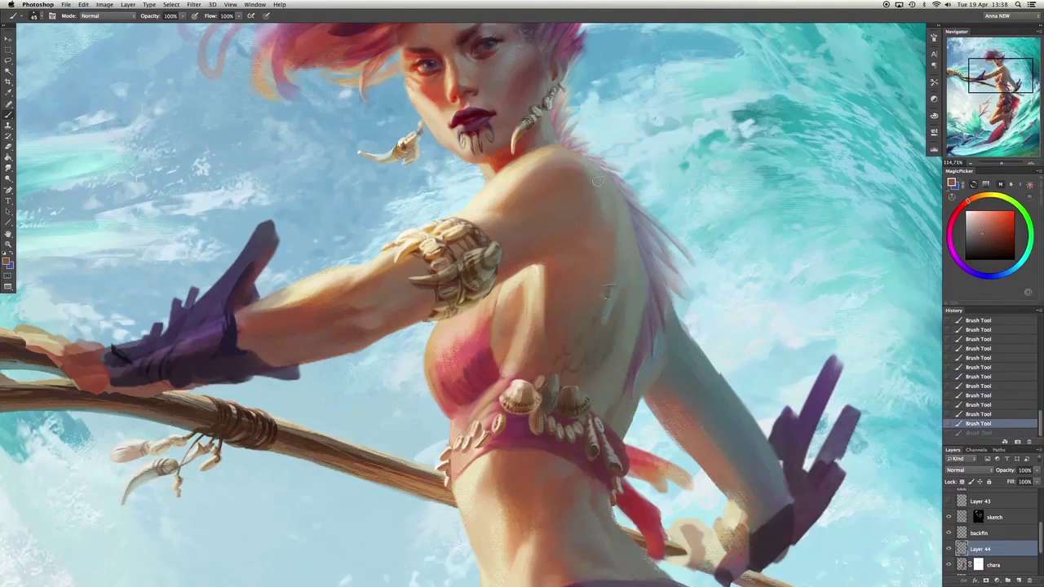
# Erase stray paint beside the lower arm on the chara layer.
pyautogui.scroll(-5, 598, 181)
pyautogui.hotkey('alt', '[')
pyautogui.press('e')
pyautogui.moveTo(620, 264); pyautogui.dragTo(645, 193)
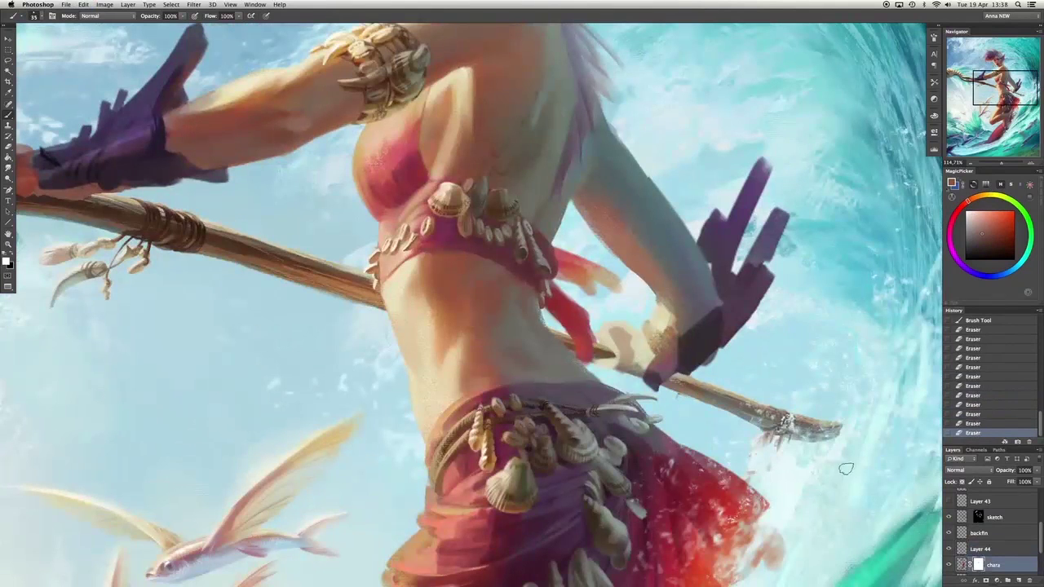
pyautogui.hotkey('alt', ']')
pyautogui.press('b')
# Paint strokes along the lower arm and small dark blue touches near the hand.
pyautogui.moveTo(662, 314); pyautogui.dragTo(668, 322)
pyautogui.keyDown('alt'); pyautogui.click(702, 292); pyautogui.keyUp('alt')
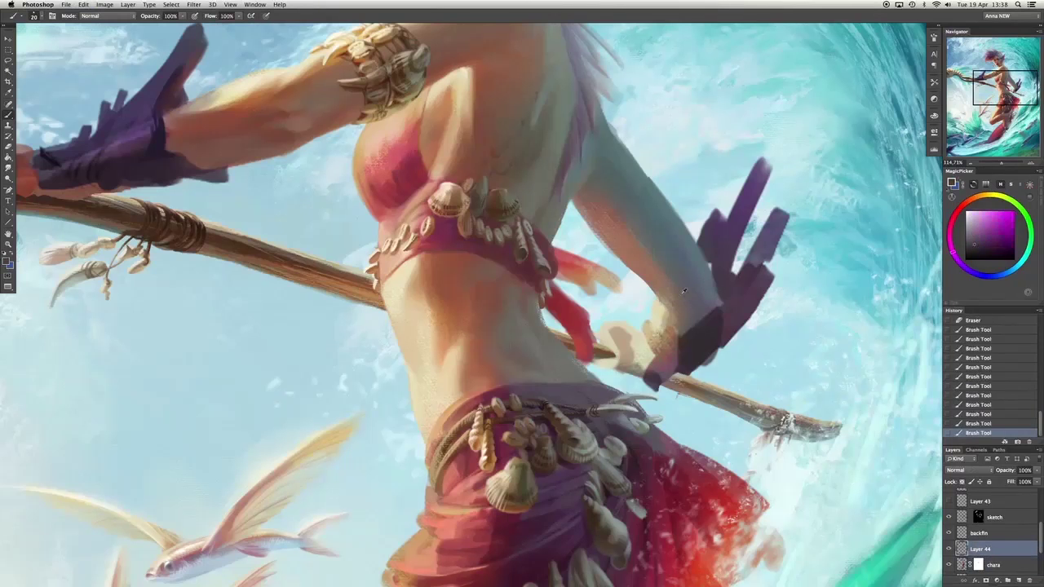
pyautogui.moveTo(701, 292); pyautogui.dragTo(708, 277)
pyautogui.keyDown('alt'); pyautogui.click(715, 286); pyautogui.keyUp('alt')
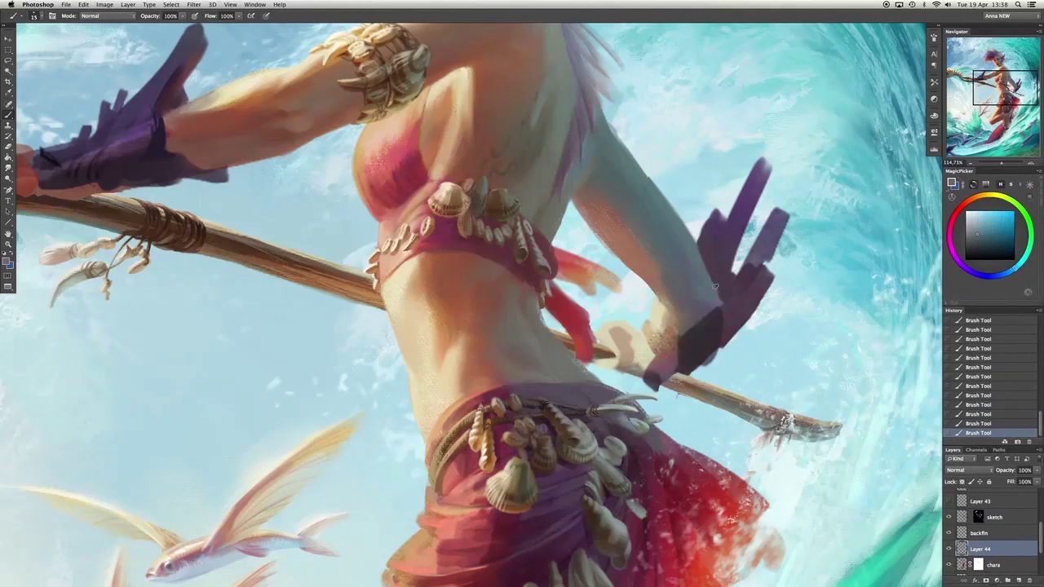
pyautogui.hotkey('alt', '[')
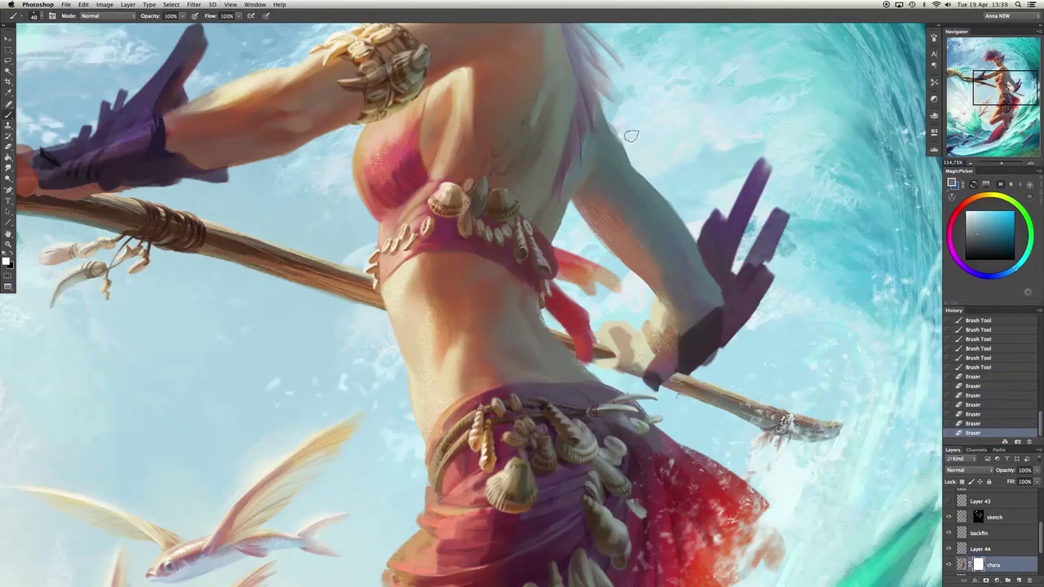
pyautogui.hotkey('alt', ']')
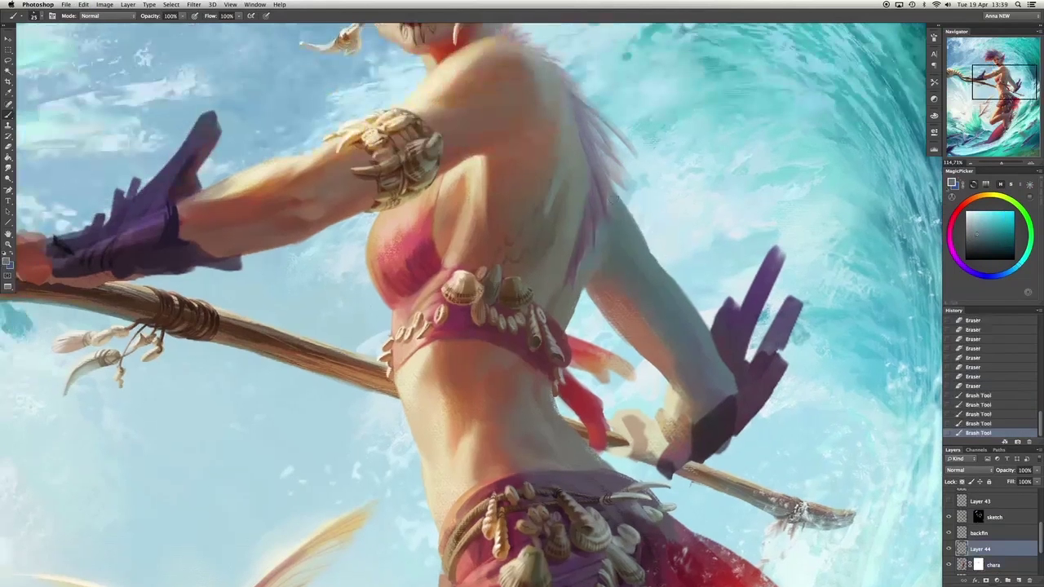
# Repaint the feathered back-arm edge, reverting a trial erase.
pyautogui.moveTo(612, 142); pyautogui.dragTo(608, 208)
pyautogui.moveTo(636, 191); pyautogui.dragTo(624, 232)
pyautogui.moveTo(603, 188); pyautogui.dragTo(592, 200)
pyautogui.press('e')
pyautogui.moveTo(628, 330)
pyautogui.mouseDown()
pyautogui.moveTo(622, 346)
pyautogui.moveTo(635, 349)
pyautogui.mouseUp()
pyautogui.hotkey('ctrl', 'z')
pyautogui.press('b')
# Add light purple strokes to the wrist and sample tan skin colours there.
pyautogui.keyDown('alt'); pyautogui.click(632, 363); pyautogui.keyUp('alt')
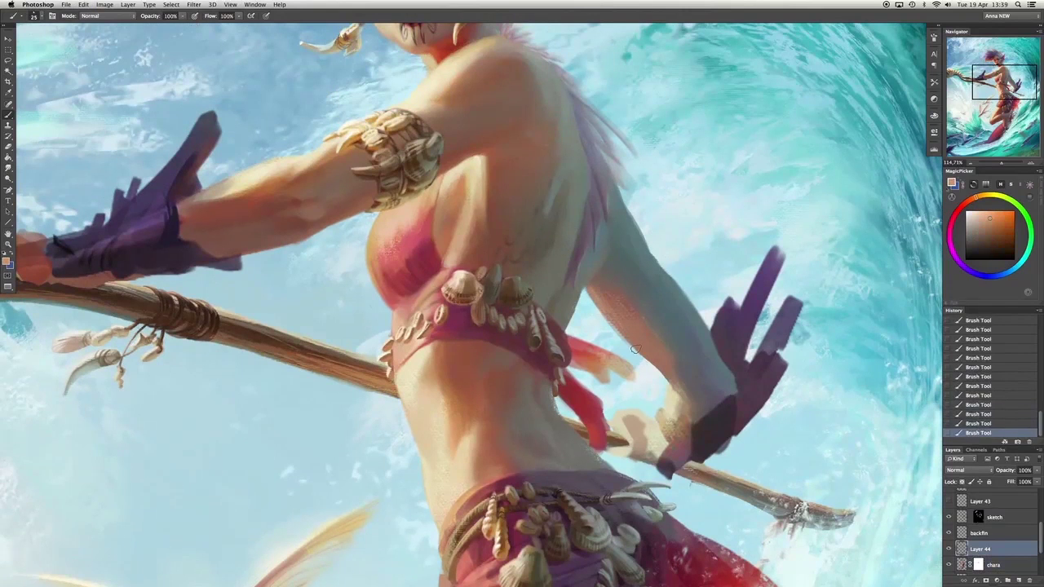
pyautogui.keyDown('alt'); pyautogui.click(681, 408); pyautogui.keyUp('alt')
pyautogui.hotkey('ctrl', 'alt', 'z')
pyautogui.hotkey('ctrl', 'alt', 'z')
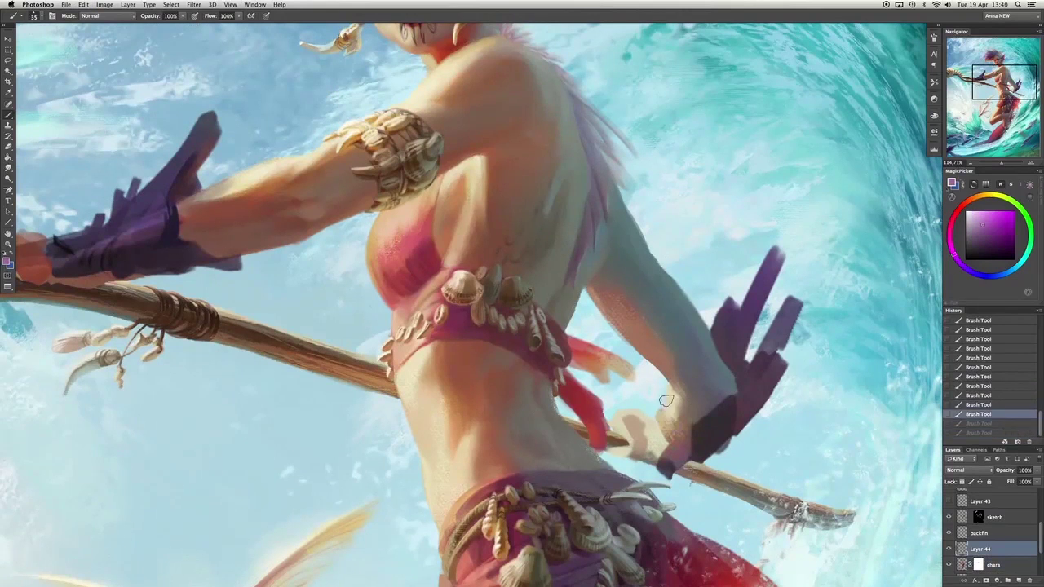
pyautogui.moveTo(666, 400); pyautogui.dragTo(660, 422)
pyautogui.keyDown('alt'); pyautogui.click(666, 430); pyautogui.keyUp('alt')
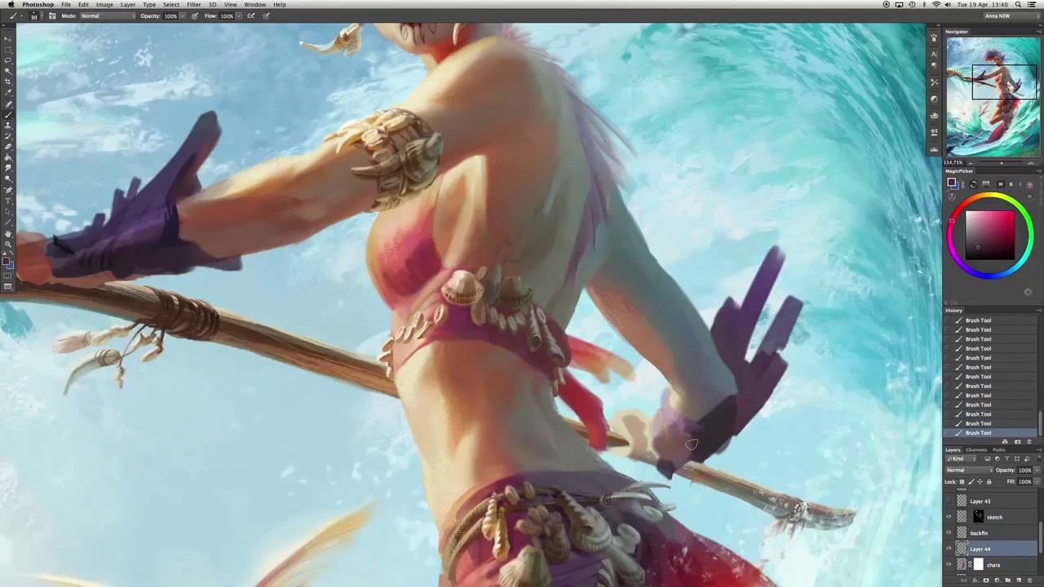
pyautogui.keyDown('alt'); pyautogui.click(712, 399); pyautogui.keyUp('alt')
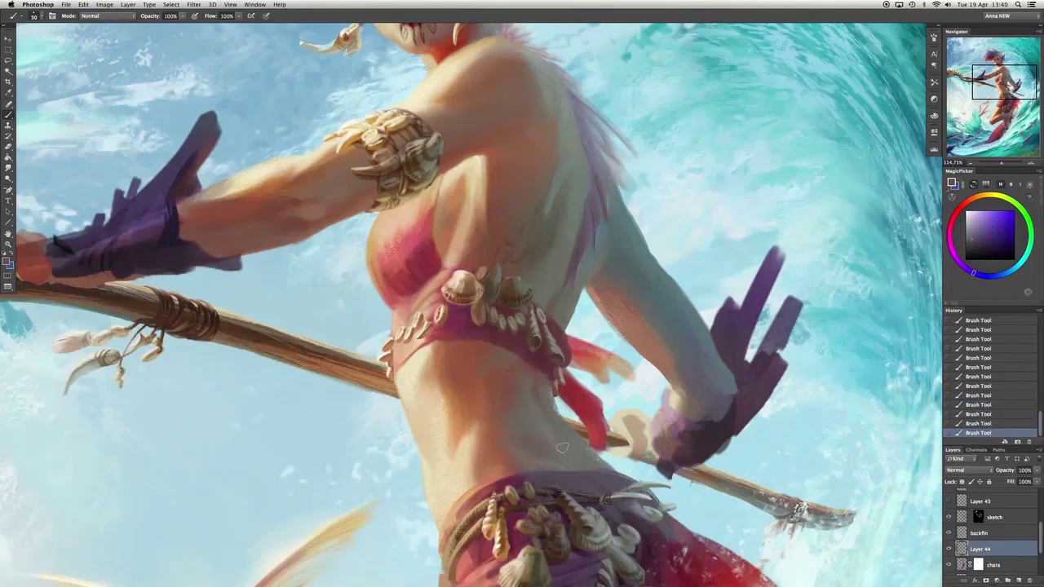
pyautogui.keyDown('alt'); pyautogui.click(672, 399); pyautogui.keyUp('alt')
pyautogui.hotkey('alt', '[')
# Cut the selection onto a new layer, reorder it, and merge Layer 44 down into chara.
pyautogui.press('l')
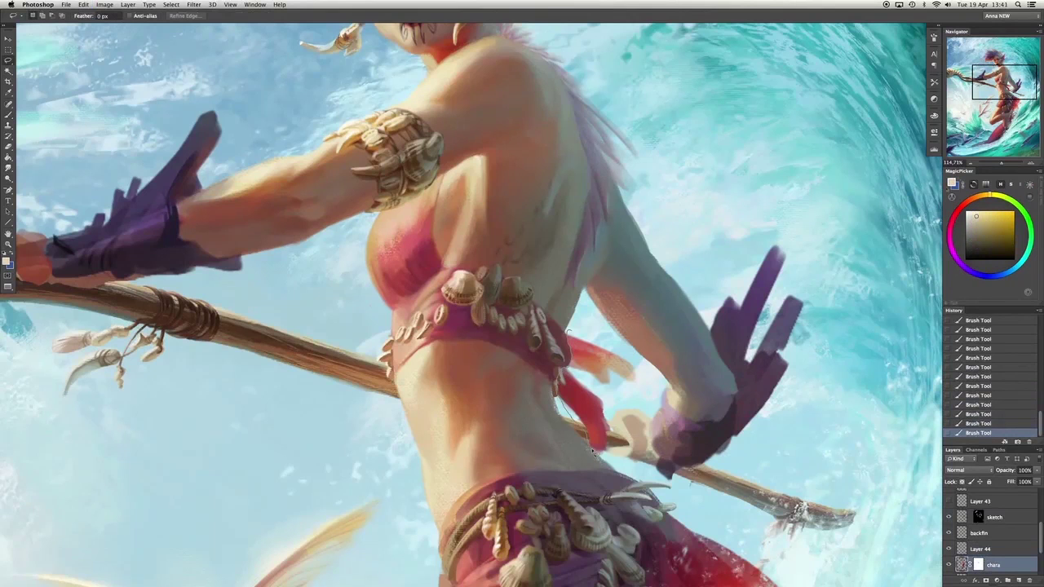
pyautogui.hotkey('ctrl', 'shift', 'j')
pyautogui.hotkey('ctrl', ']')
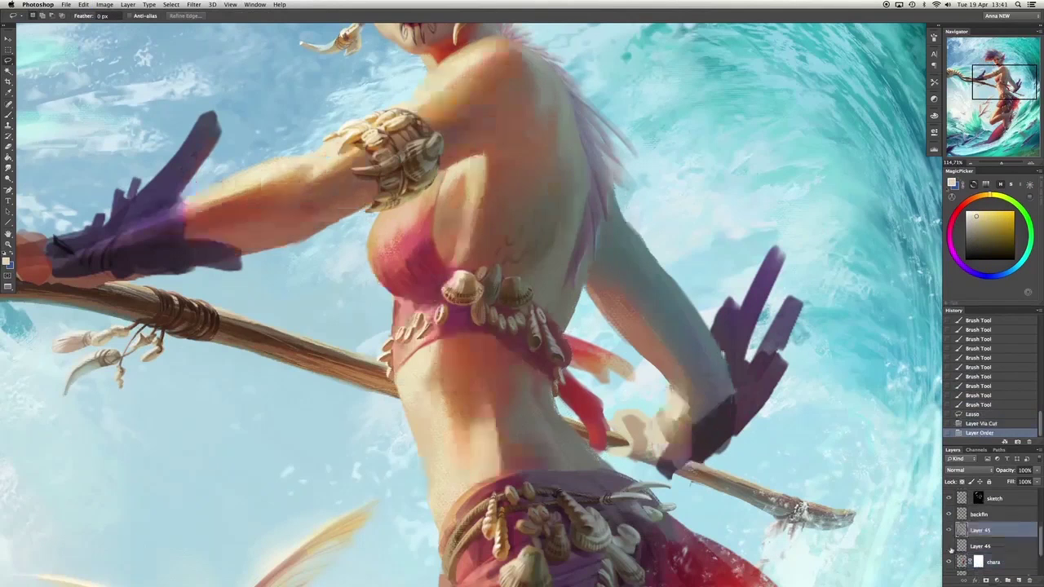
pyautogui.press('b')
pyautogui.hotkey('ctrl', 'e')
# Lasso the raised back hand and warp it up and to the left, then deselect.
pyautogui.press('l')
pyautogui.moveTo(734, 225)
pyautogui.mouseDown()
pyautogui.moveTo(618, 383)
pyautogui.moveTo(653, 483)
pyautogui.moveTo(840, 359)
pyautogui.moveTo(805, 403)
pyautogui.mouseUp()
pyautogui.rightClick(711, 368)
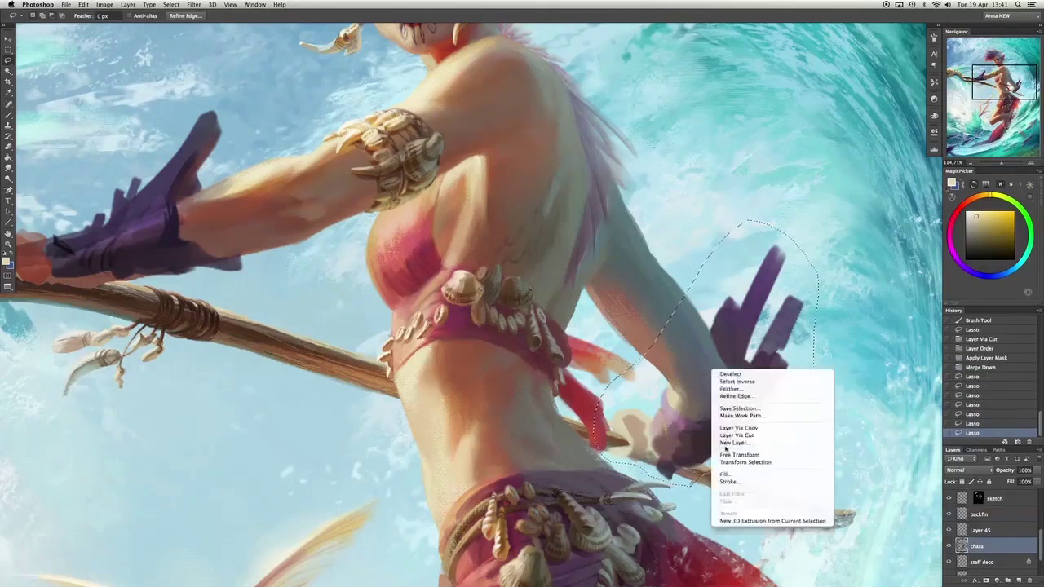
pyautogui.click(738, 452)
pyautogui.rightClick(653, 302)
pyautogui.click(657, 368)
pyautogui.moveTo(657, 367)
pyautogui.mouseDown()
pyautogui.moveTo(690, 303)
pyautogui.moveTo(742, 253)
pyautogui.moveTo(769, 240)
pyautogui.moveTo(782, 256)
pyautogui.mouseUp()
pyautogui.press('l')
pyautogui.press('Return')
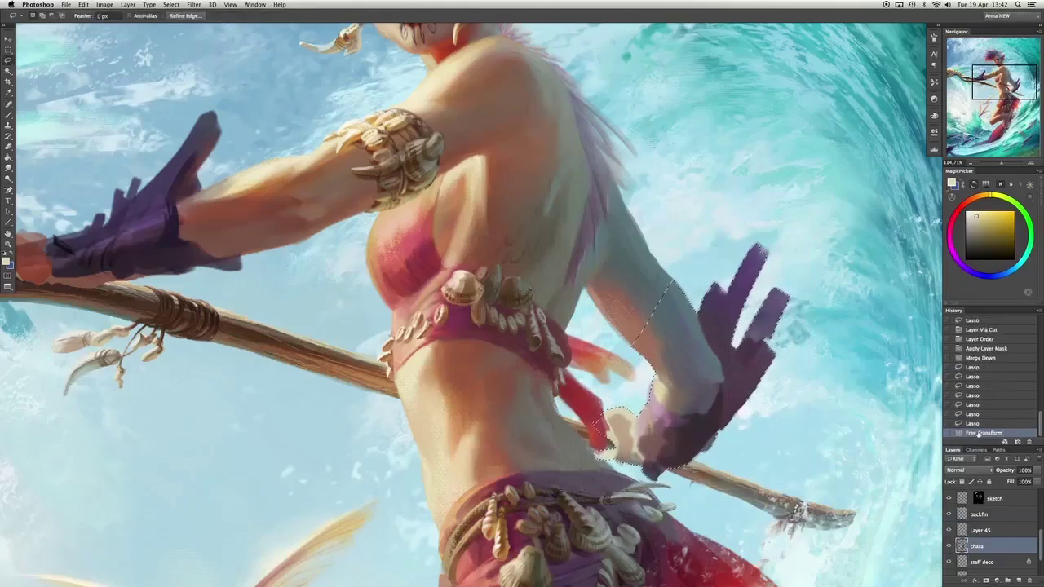
pyautogui.hotkey('ctrl', 'd')
# Add a new empty Layer 46 beneath chara and pick a cyan brush colour.
pyautogui.press('b')
pyautogui.keyDown('alt'); pyautogui.click(630, 466); pyautogui.keyUp('alt')
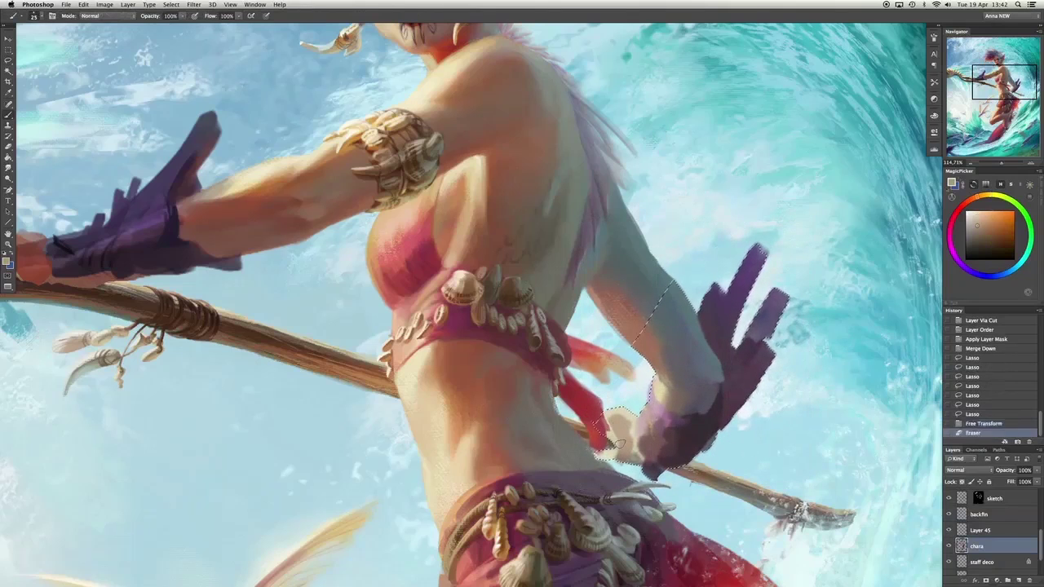
pyautogui.hotkey('ctrl', 'z')
pyautogui.press('l')
pyautogui.hotkey('ctrl', 'shift', 'alt', 'n')
pyautogui.hotkey('ctrl', '[')
pyautogui.press('b')
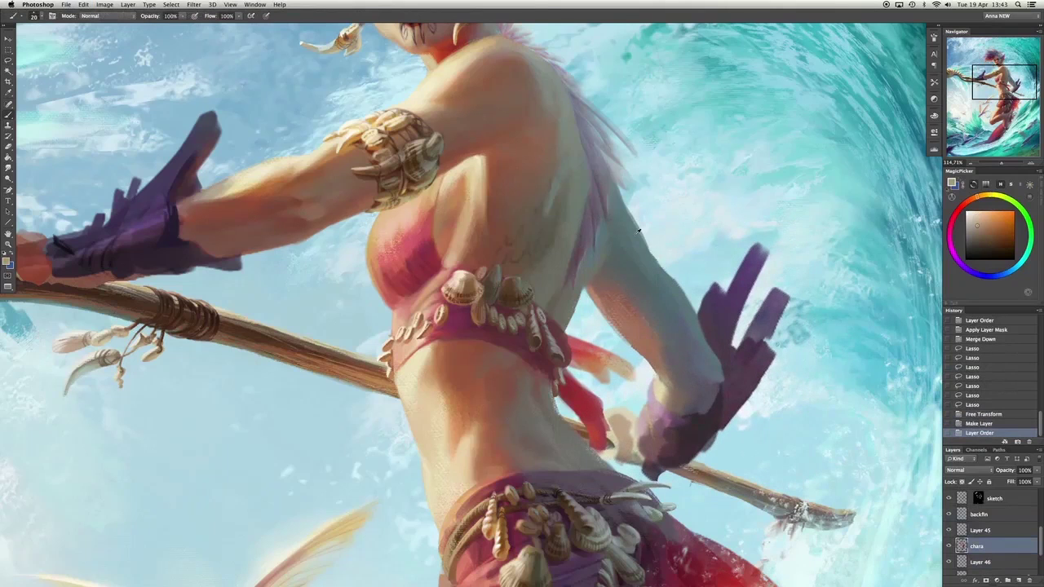
pyautogui.click(1002, 220)
# Move chara above Layer 45 and brush dark red-orange shading on the chest, back and torso.
pyautogui.moveTo(585, 449); pyautogui.dragTo(599, 461)
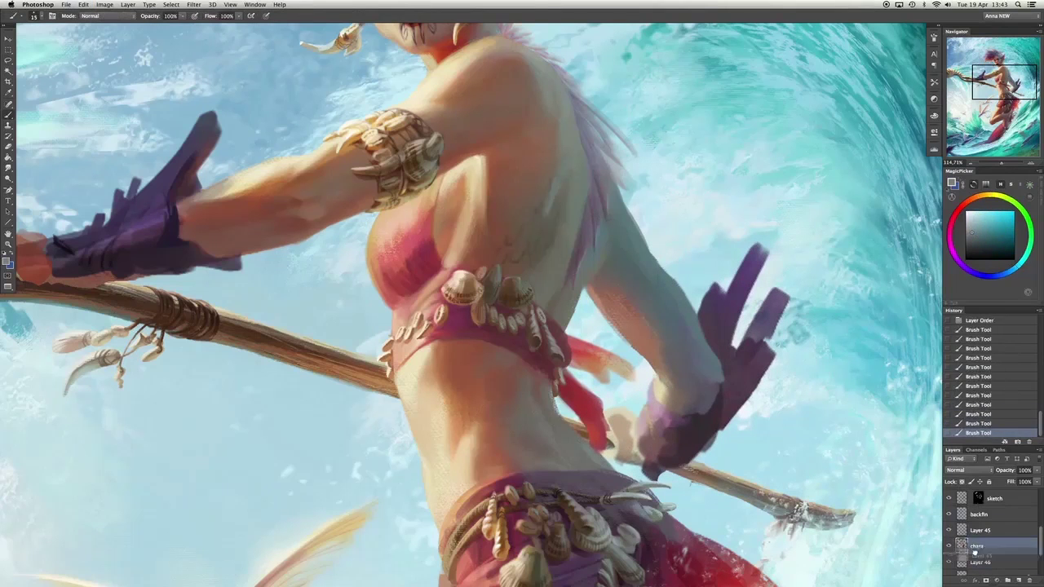
pyautogui.hotkey('ctrl', ']')
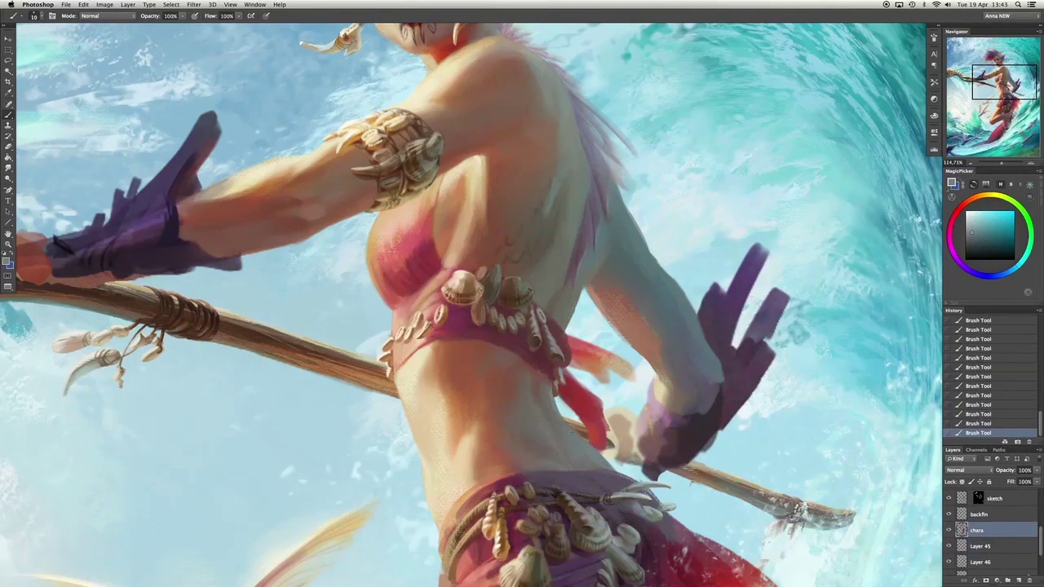
pyautogui.keyDown('alt'); pyautogui.click(512, 398); pyautogui.keyUp('alt')
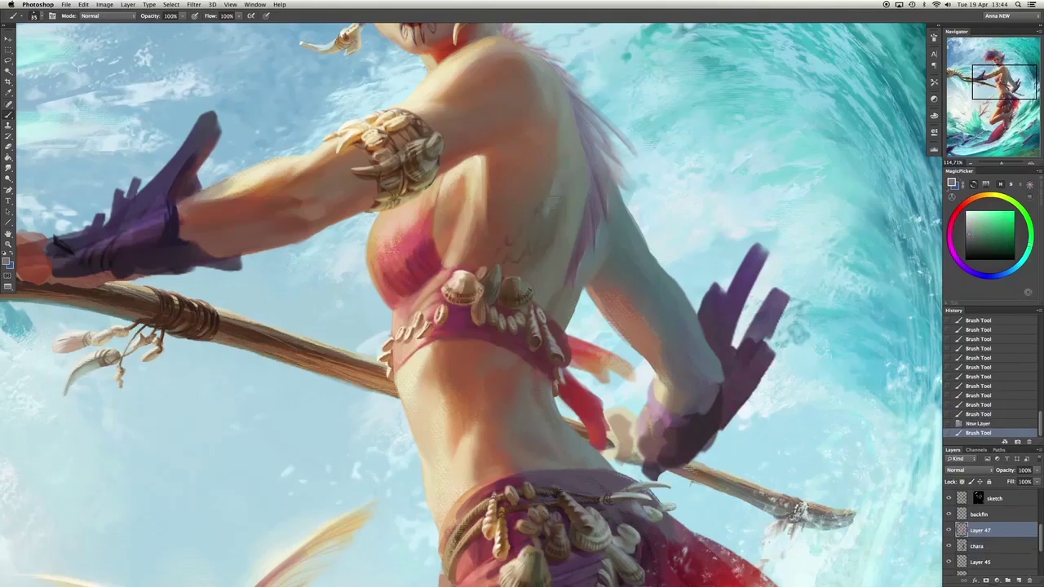
pyautogui.moveTo(547, 197); pyautogui.dragTo(563, 218)
pyautogui.moveTo(489, 232); pyautogui.dragTo(522, 252)
pyautogui.moveTo(485, 175); pyautogui.dragTo(485, 216)
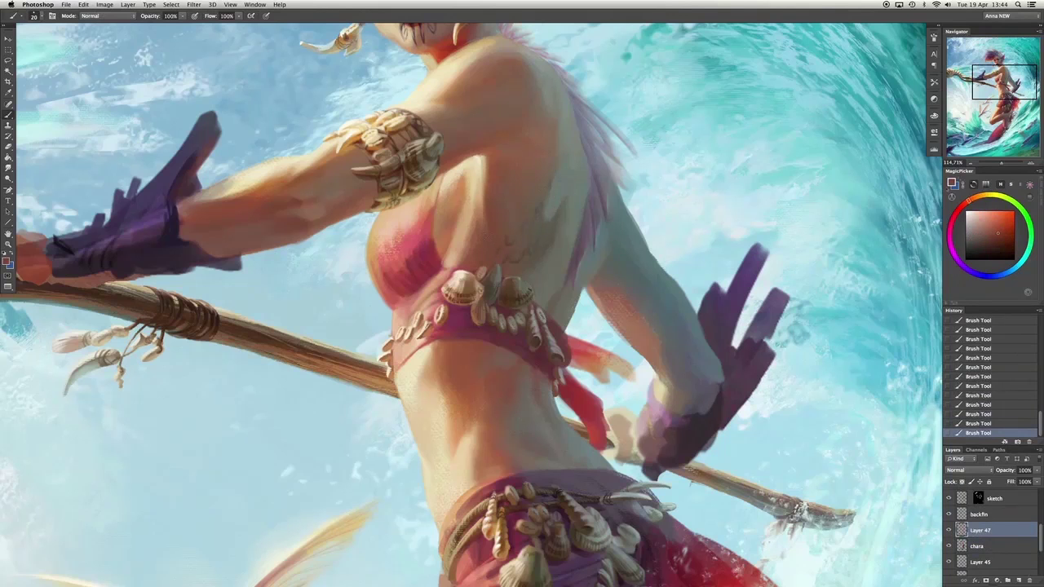
# Swap colours and resize the brush, undoing and redoing the last stroke to compare.
pyautogui.press('x')
pyautogui.press('x')
pyautogui.press(']')
pyautogui.press(']')
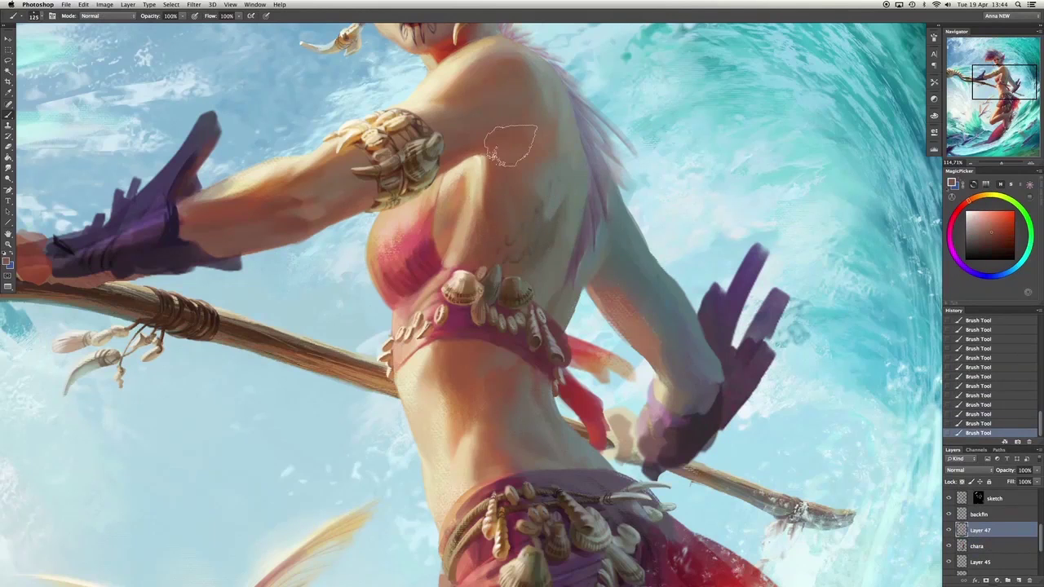
pyautogui.hotkey('ctrl', 'z')
pyautogui.press('[')
pyautogui.press('[')
pyautogui.press('[')
pyautogui.press('[')
pyautogui.press('[')
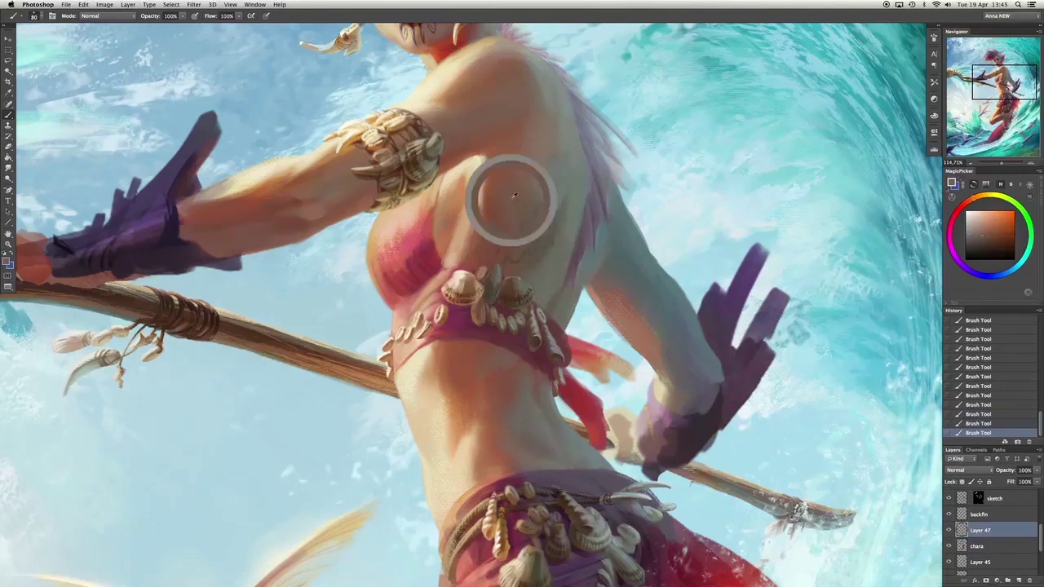
pyautogui.press('x')
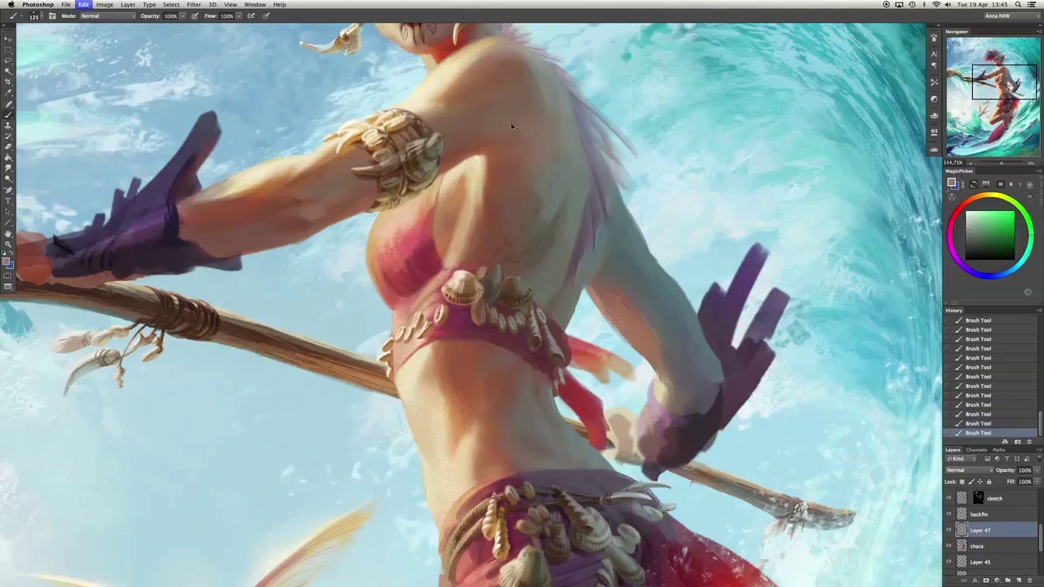
pyautogui.press(']')
pyautogui.press(']')
pyautogui.press(']')
pyautogui.press(']')
pyautogui.press(']')
pyautogui.press('[')
pyautogui.press('[')
pyautogui.press('[')
pyautogui.press('[')
pyautogui.press('[')
pyautogui.press('[')
pyautogui.press('[')
pyautogui.hotkey('ctrl', 'z')
pyautogui.hotkey('ctrl', 'z')
pyautogui.hotkey('ctrl', 'z')
pyautogui.hotkey('ctrl', 'z')
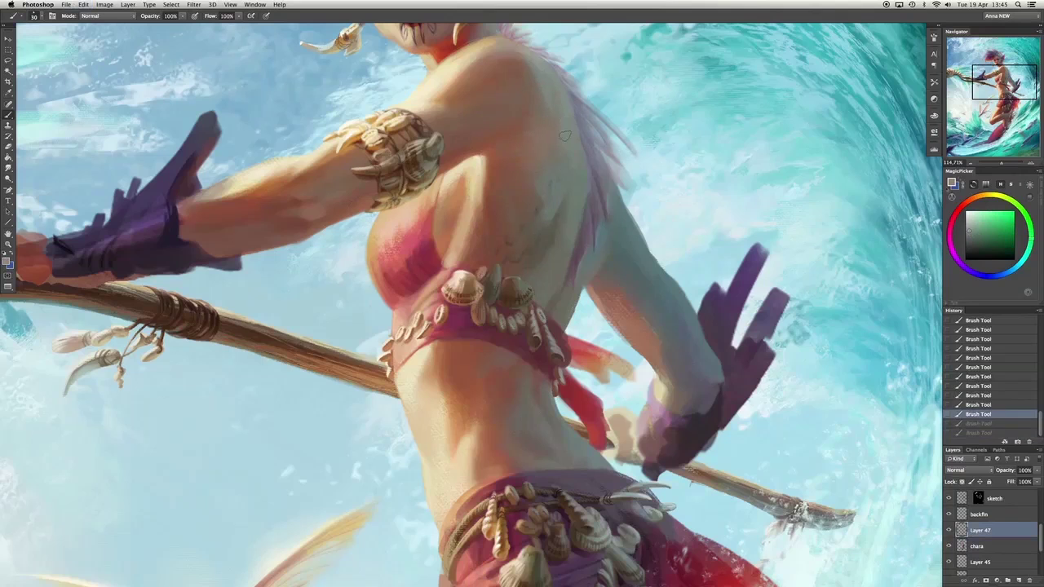
pyautogui.hotkey('ctrl', 'z')
pyautogui.press(']')
pyautogui.scroll(3, 565, 180)
pyautogui.click(977, 546)
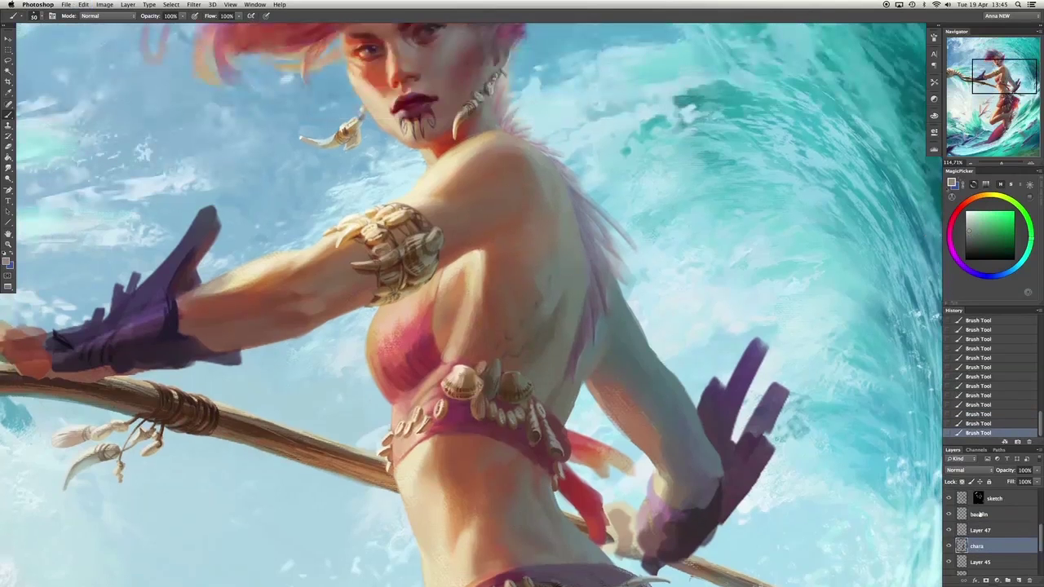
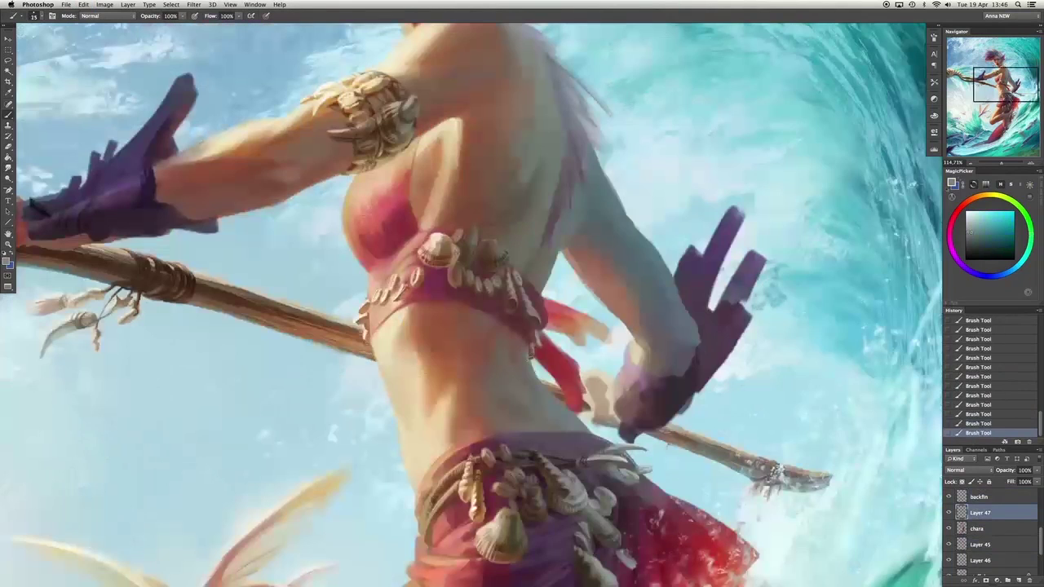
# Sample torso skin tones and add light strokes near the arm and neck, correcting misfires.
pyautogui.keyDown('alt'); pyautogui.click(394, 407); pyautogui.keyUp('alt')
pyautogui.keyDown('alt'); pyautogui.click(404, 459); pyautogui.keyUp('alt')
pyautogui.hotkey('ctrl', 'alt', 'z')
pyautogui.hotkey('ctrl', 'alt', 'z')
pyautogui.click(536, 369)
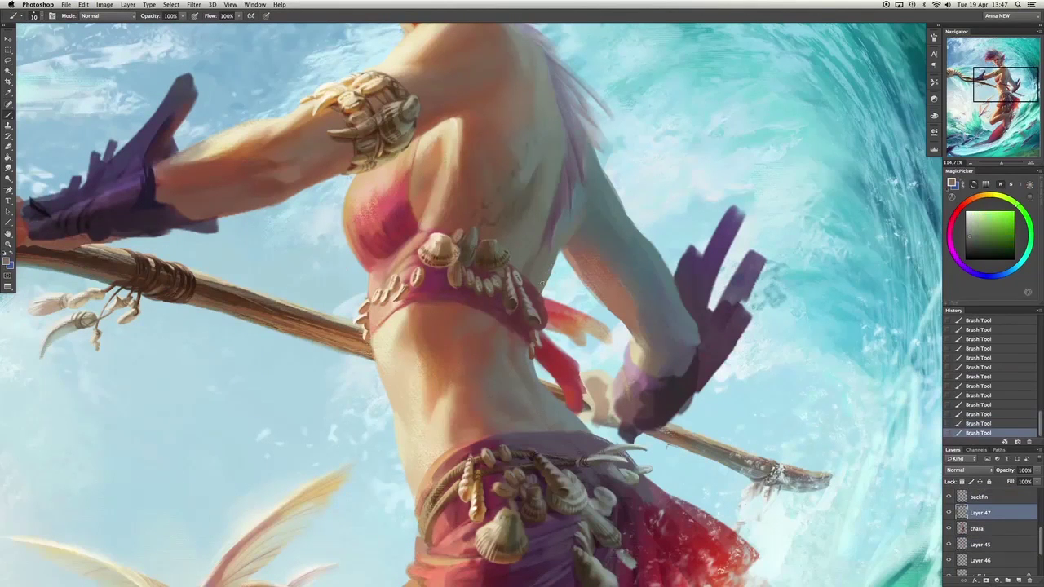
pyautogui.keyDown('alt'); pyautogui.click(570, 215); pyautogui.keyUp('alt')
pyautogui.moveTo(553, 283); pyautogui.dragTo(549, 281)
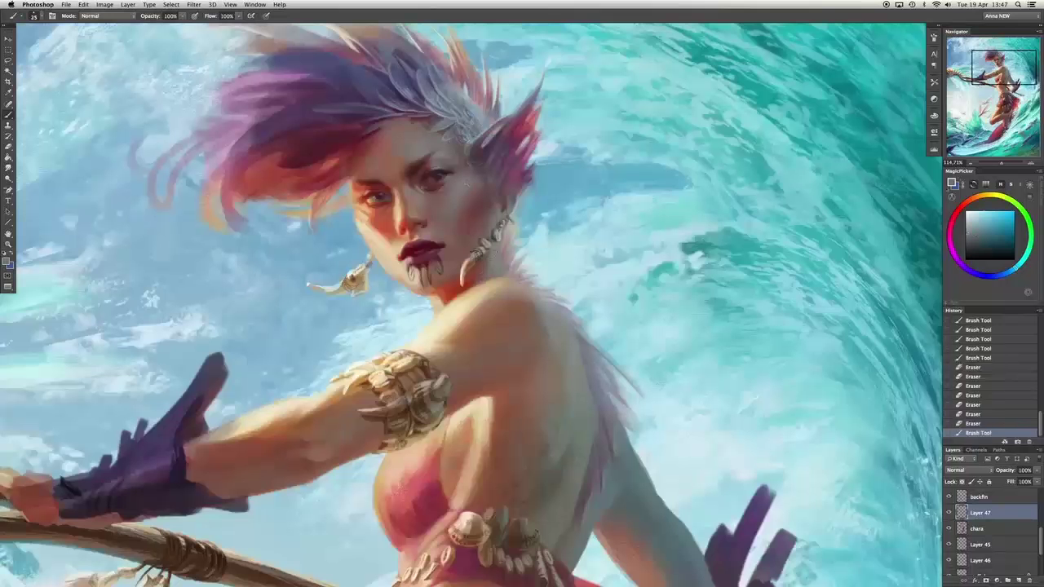
pyautogui.click(492, 260)
pyautogui.click(494, 257)
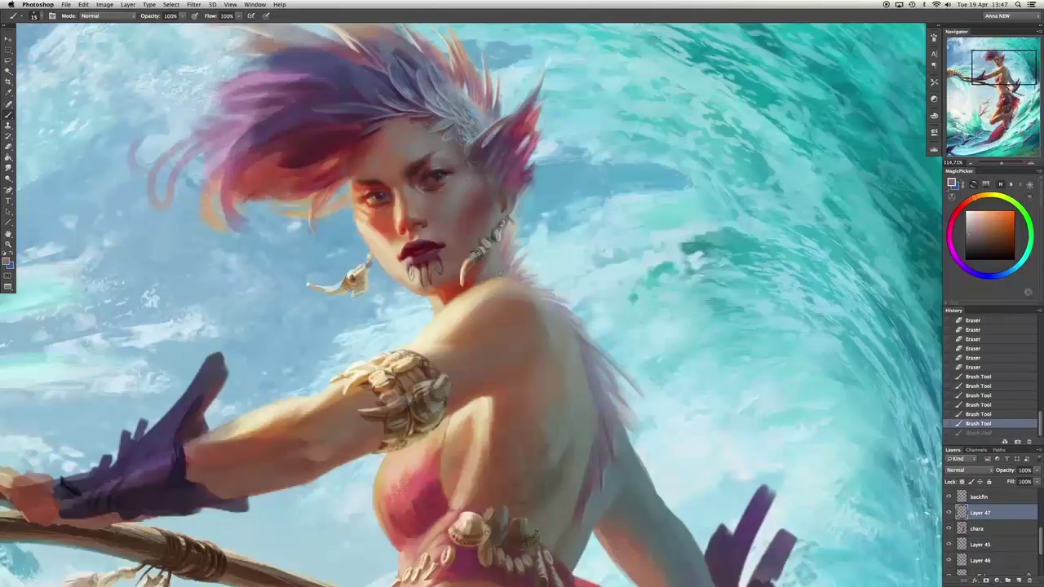
pyautogui.click(494, 254)
# Paint red and deeper red dabs on the neck, redoing strokes that didn't work.
pyautogui.keyDown('alt'); pyautogui.click(552, 457); pyautogui.keyUp('alt')
pyautogui.click(480, 271)
pyautogui.keyDown('alt'); pyautogui.click(483, 270); pyautogui.keyUp('alt')
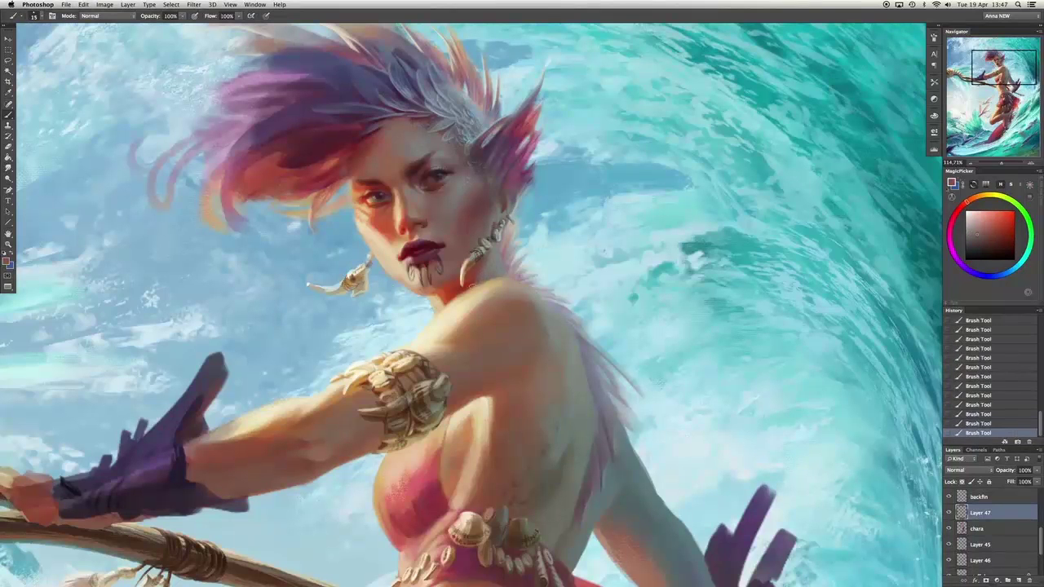
pyautogui.click(491, 270)
pyautogui.click(491, 270)
pyautogui.keyDown('alt'); pyautogui.click(480, 279); pyautogui.keyUp('alt')
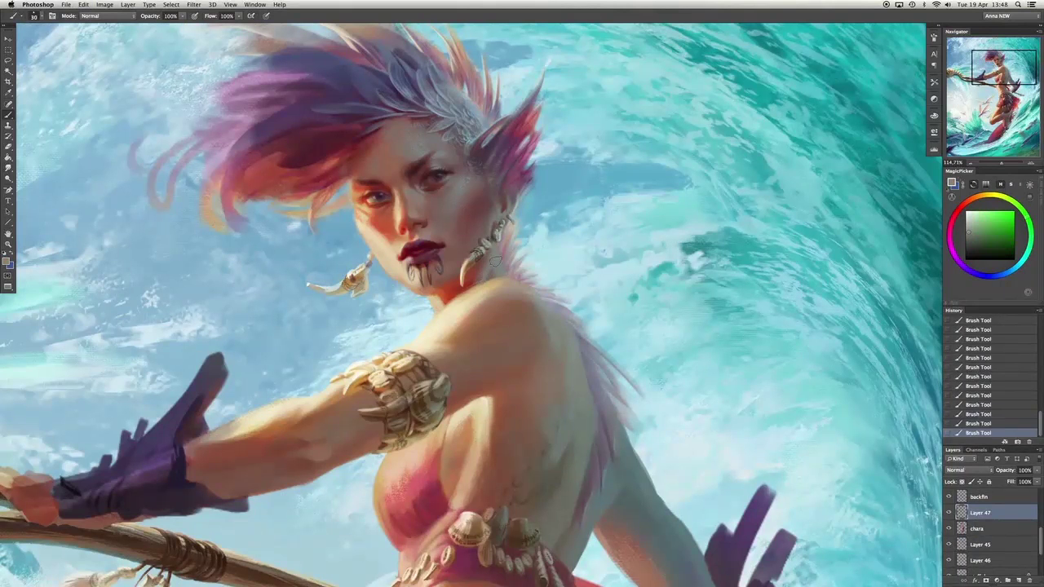
pyautogui.hotkey('ctrl', 'alt', 'z')
pyautogui.hotkey('ctrl', 'alt', 'z')
pyautogui.click(483, 255)
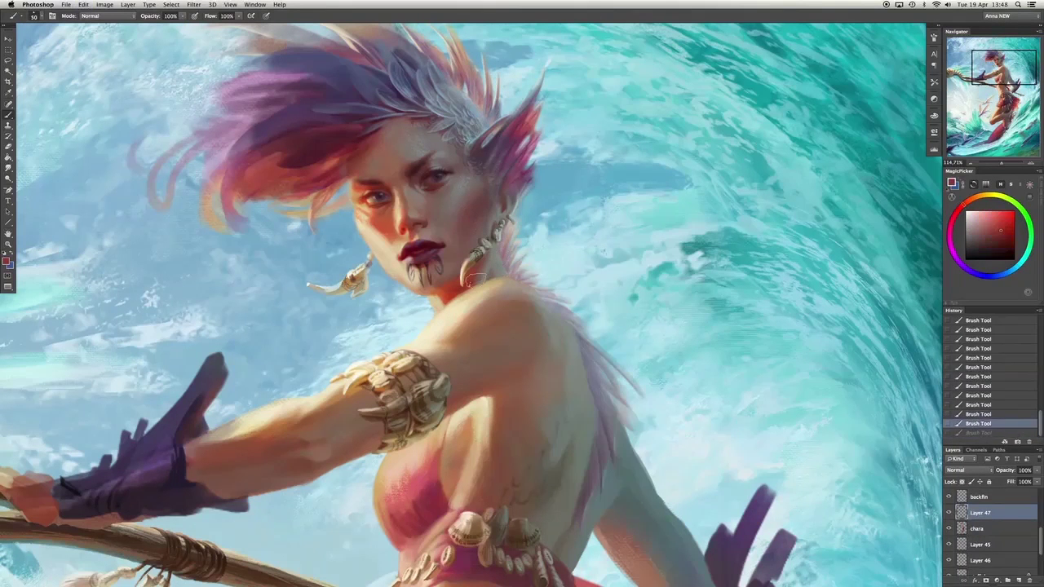
pyautogui.keyDown('alt'); pyautogui.click(480, 264); pyautogui.keyUp('alt')
# Resample warm and reddish tones and repaint the shoulder with a textured brush at size 60.
pyautogui.keyDown('alt'); pyautogui.click(435, 303); pyautogui.keyUp('alt')
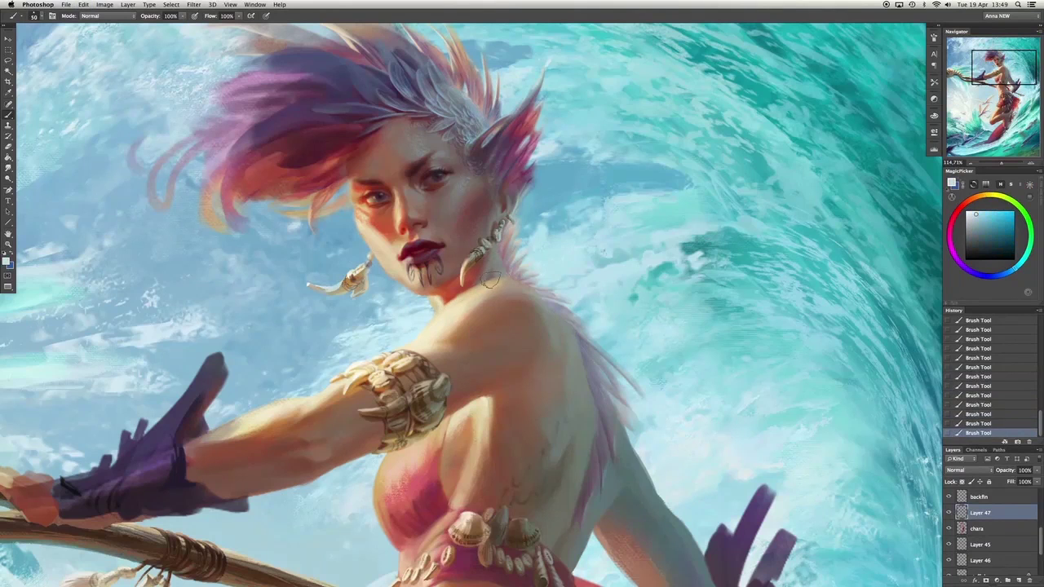
pyautogui.keyDown('alt'); pyautogui.click(520, 281); pyautogui.keyUp('alt')
pyautogui.scroll(-3, 528, 304)
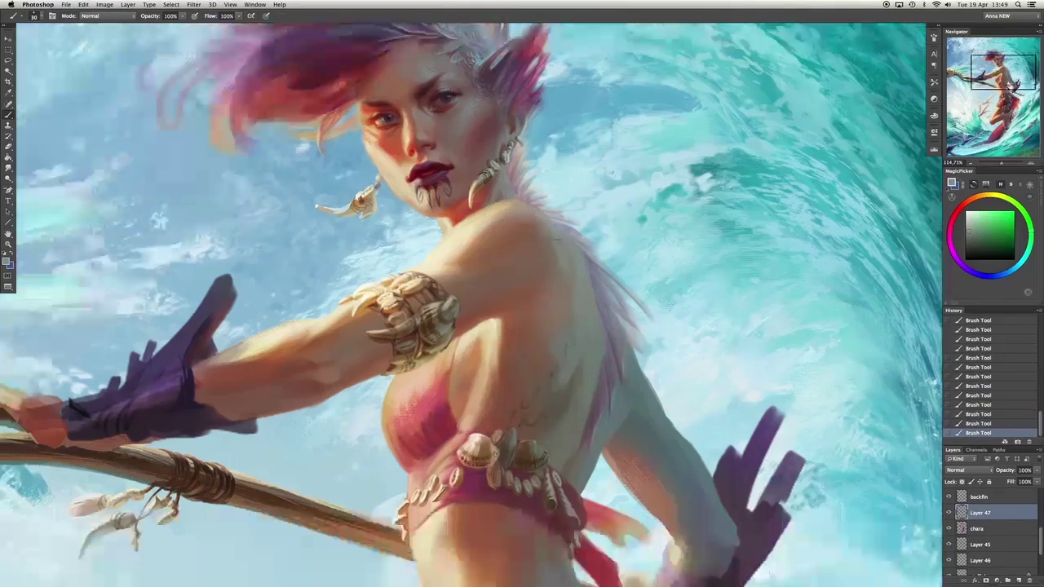
pyautogui.keyDown('alt'); pyautogui.click(571, 269); pyautogui.keyUp('alt')
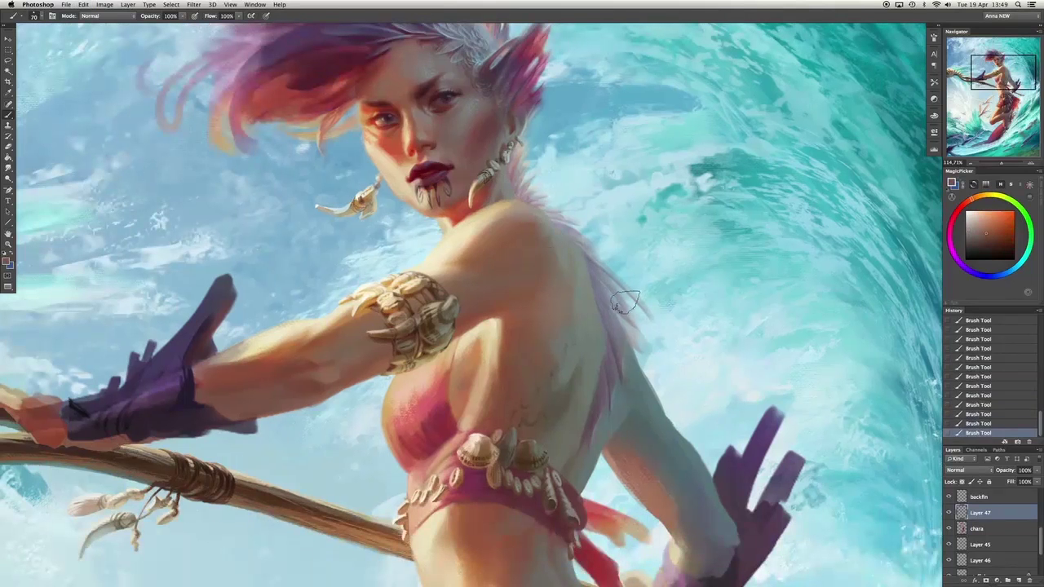
pyautogui.keyDown('alt'); pyautogui.click(485, 264); pyautogui.keyUp('alt')
pyautogui.keyDown('alt'); pyautogui.click(451, 272); pyautogui.keyUp('alt')
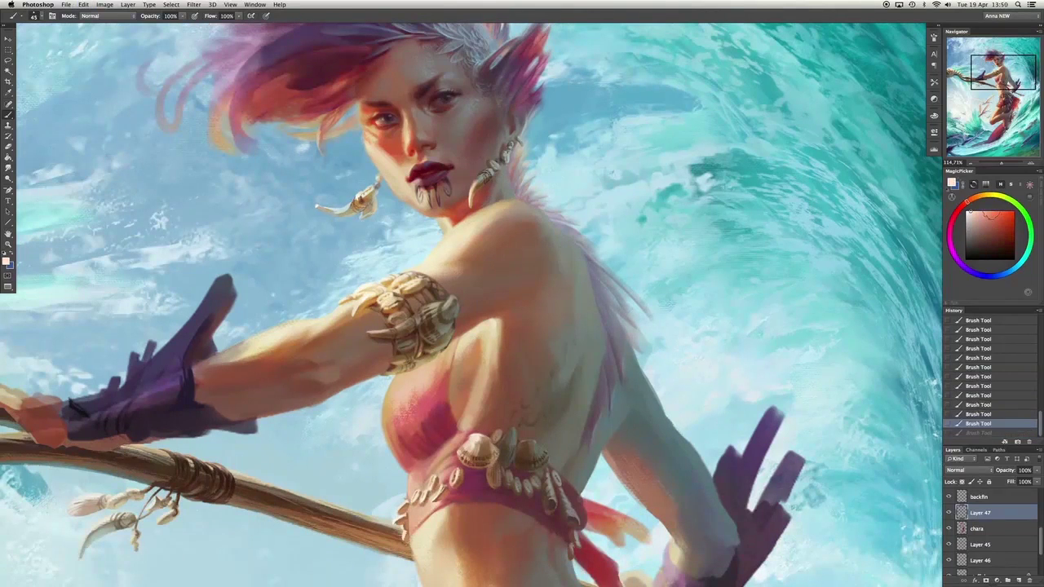
pyautogui.keyDown('alt'); pyautogui.click(457, 253); pyautogui.keyUp('alt')
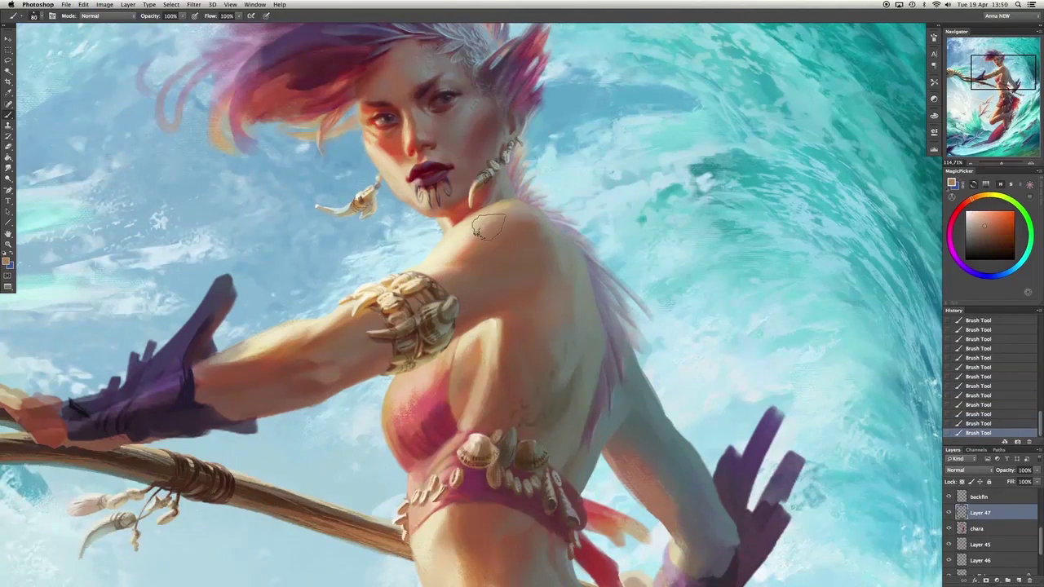
pyautogui.press('super+z')
pyautogui.press('[')
pyautogui.press('[')
pyautogui.press('[')
pyautogui.press('[')
pyautogui.press('[')
pyautogui.moveTo(522, 266); pyautogui.dragTo(545, 300)
# Add faint pale yellow highlight strokes across the torso.
pyautogui.keyDown('alt'); pyautogui.click(489, 393); pyautogui.keyUp('alt')
pyautogui.keyDown('alt'); pyautogui.click(472, 416); pyautogui.keyUp('alt')
pyautogui.moveTo(472, 412)
pyautogui.mouseDown()
pyautogui.moveTo(472, 426)
pyautogui.moveTo(482, 399)
pyautogui.mouseUp()
pyautogui.keyDown('alt'); pyautogui.click(473, 431); pyautogui.keyUp('alt')
# Touch up the glove with sampled blue-grey and purple tones, undoing the light-blue stroke.
pyautogui.scroll(-3, 473, 305)
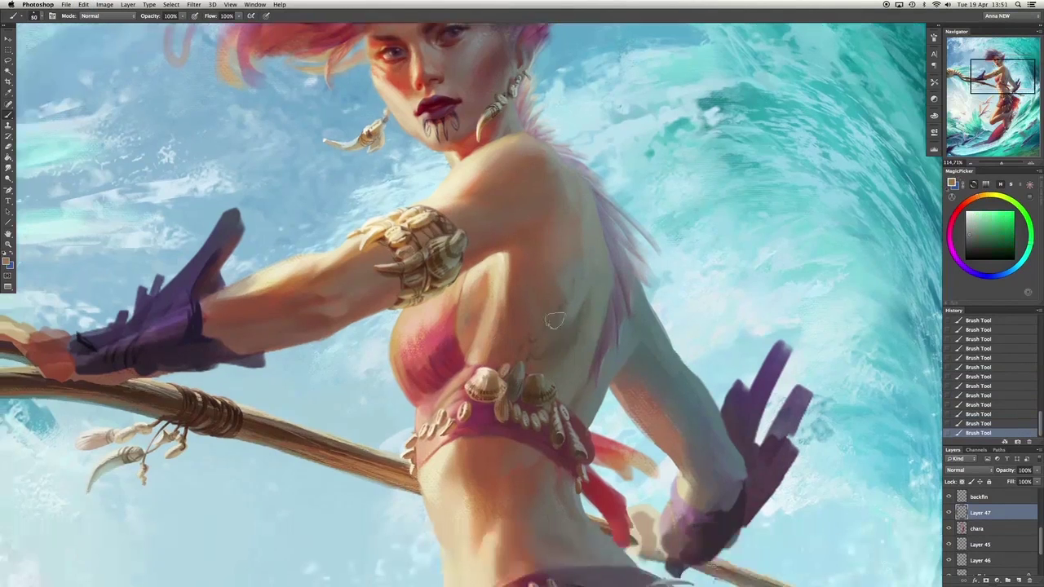
pyautogui.keyDown('alt'); pyautogui.click(653, 356); pyautogui.keyUp('alt')
pyautogui.scroll(-3, 652, 356)
pyautogui.hscroll(3, 653, 356)
pyautogui.keyDown('alt'); pyautogui.click(665, 385); pyautogui.keyUp('alt')
pyautogui.keyDown('alt'); pyautogui.click(666, 404); pyautogui.keyUp('alt')
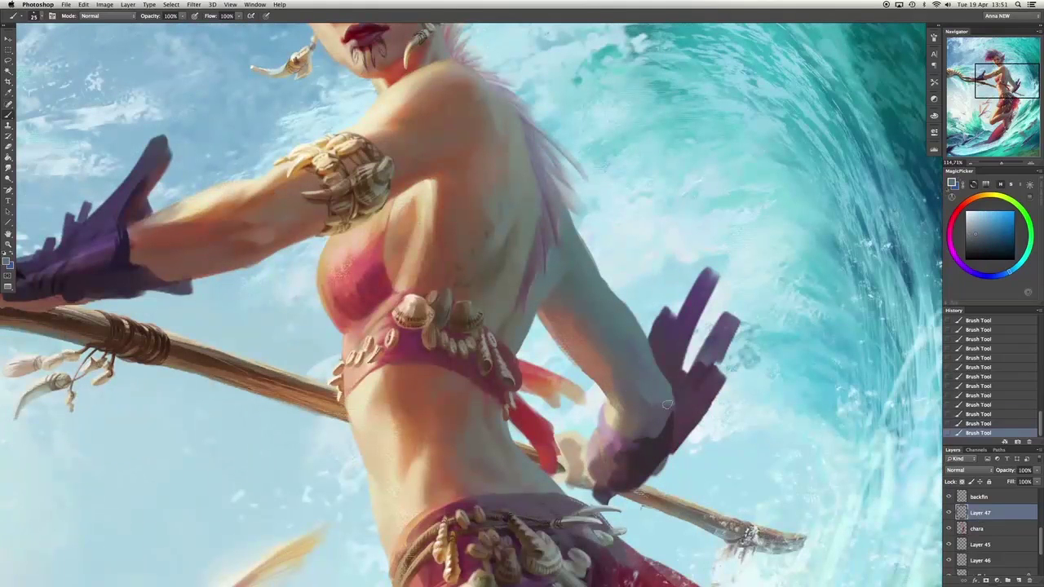
pyautogui.hotkey('ctrl', 'z')
pyautogui.keyDown('alt'); pyautogui.click(646, 438); pyautogui.keyUp('alt')
# Darken and smooth the forearm near the glove with orange skin tones, brush sizes 25–60.
pyautogui.keyDown('alt'); pyautogui.click(611, 349); pyautogui.keyUp('alt')
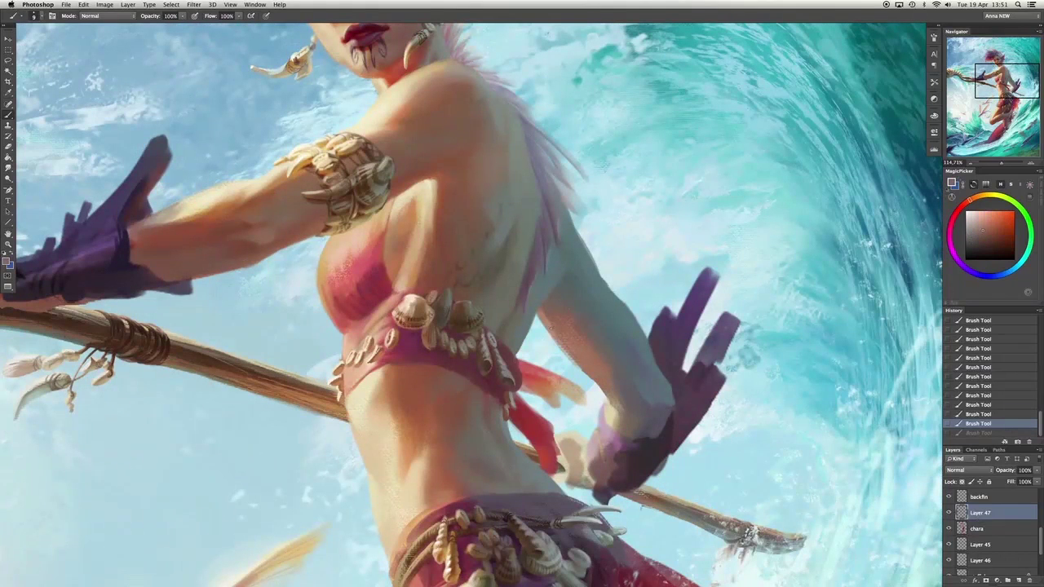
pyautogui.click(612, 348)
pyautogui.click(263, 260)
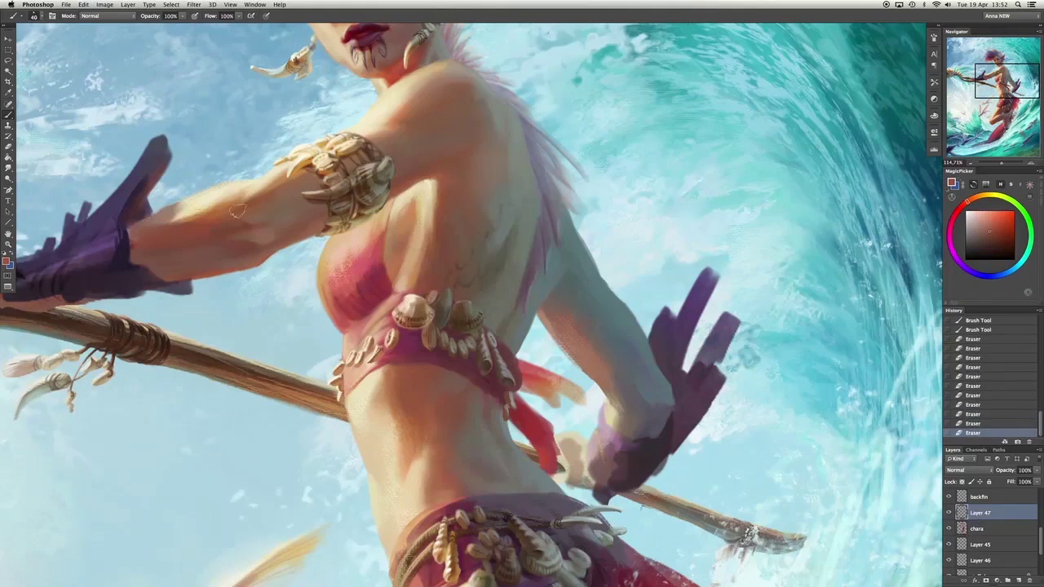
pyautogui.moveTo(210, 213)
pyautogui.mouseDown()
pyautogui.moveTo(150, 219)
pyautogui.moveTo(146, 237)
pyautogui.moveTo(158, 237)
pyautogui.mouseUp()
pyautogui.click(172, 211)
pyautogui.keyDown('alt'); pyautogui.click(167, 240); pyautogui.keyUp('alt')
pyautogui.press(']')
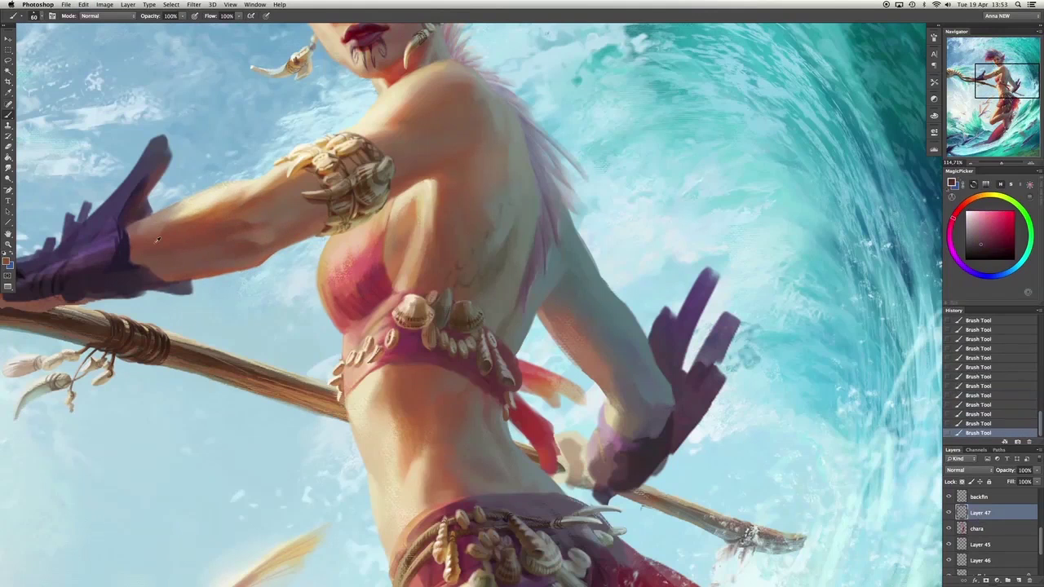
pyautogui.press('[')
pyautogui.press('[')
pyautogui.press('[')
pyautogui.keyDown('alt'); pyautogui.click(187, 213); pyautogui.keyUp('alt')
pyautogui.moveTo(196, 200); pyautogui.dragTo(167, 216)
pyautogui.press('super+z')
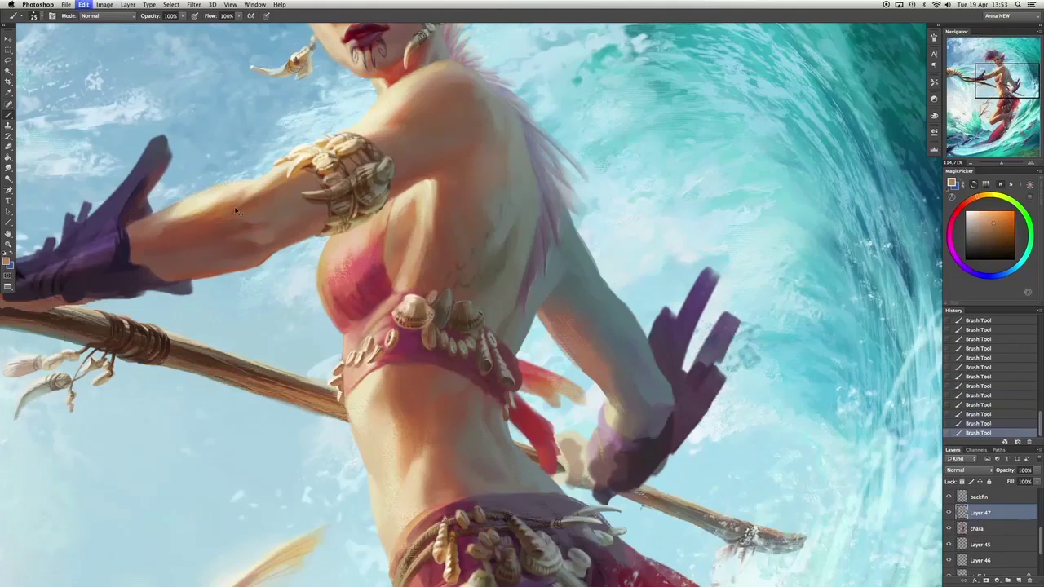
pyautogui.press(']')
pyautogui.press(']')
pyautogui.press(']')
# Repaint the upper arm with sampled orange skin hues, undoing a stray stroke.
pyautogui.keyDown('alt'); pyautogui.click(188, 248); pyautogui.keyUp('alt')
pyautogui.keyDown('alt'); pyautogui.click(256, 190); pyautogui.keyUp('alt')
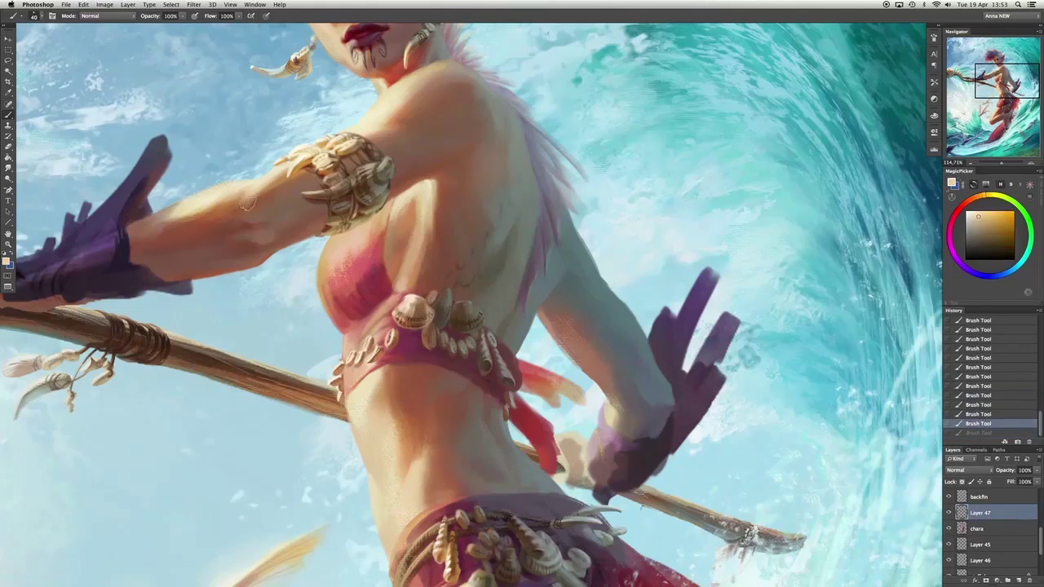
pyautogui.moveTo(245, 204); pyautogui.dragTo(212, 203)
pyautogui.keyDown('alt'); pyautogui.click(207, 204); pyautogui.keyUp('alt')
pyautogui.keyDown('alt'); pyautogui.click(258, 238); pyautogui.keyUp('alt')
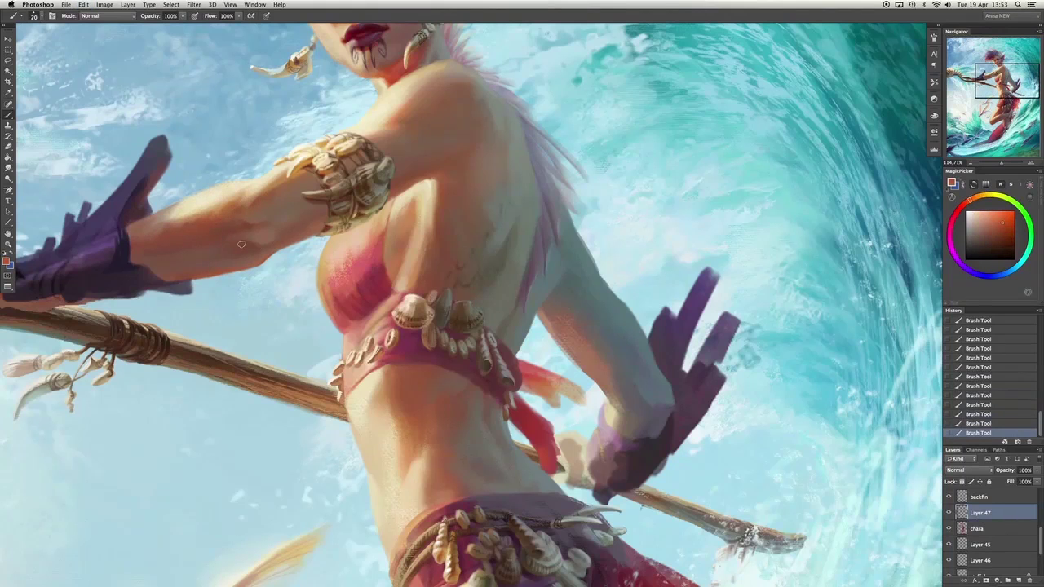
pyautogui.keyDown('alt'); pyautogui.click(278, 243); pyautogui.keyUp('alt')
pyautogui.click(278, 243)
pyautogui.keyDown('alt'); pyautogui.click(275, 254); pyautogui.keyUp('alt')
pyautogui.hotkey('ctrl', 'z')
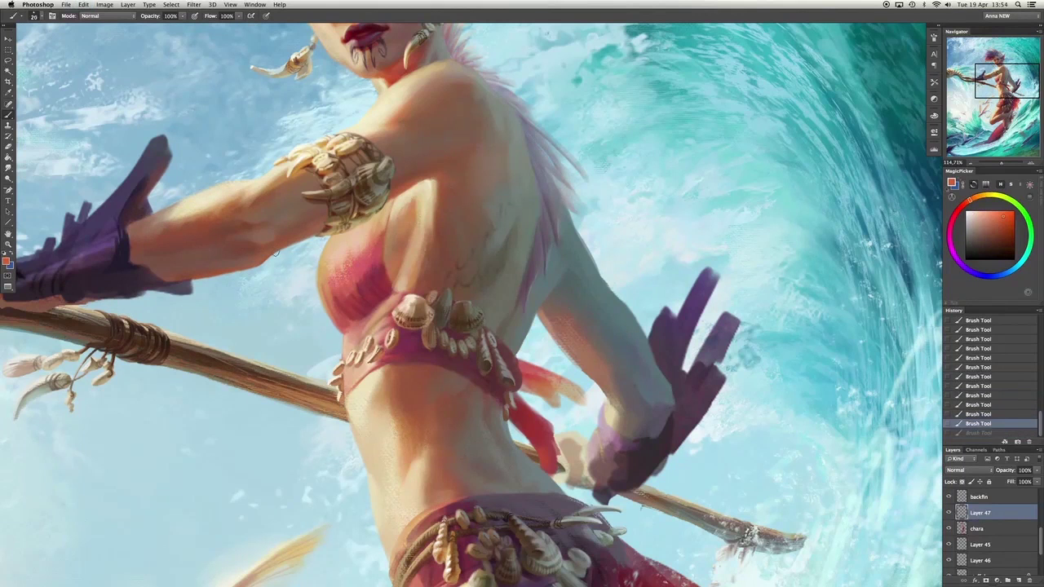
pyautogui.click(268, 234)
# Dab yellow-beige skin tone and a dark violet stroke near the hand and glove.
pyautogui.moveTo(663, 402); pyautogui.dragTo(585, 370)
pyautogui.keyDown('alt'); pyautogui.click(585, 369); pyautogui.keyUp('alt')
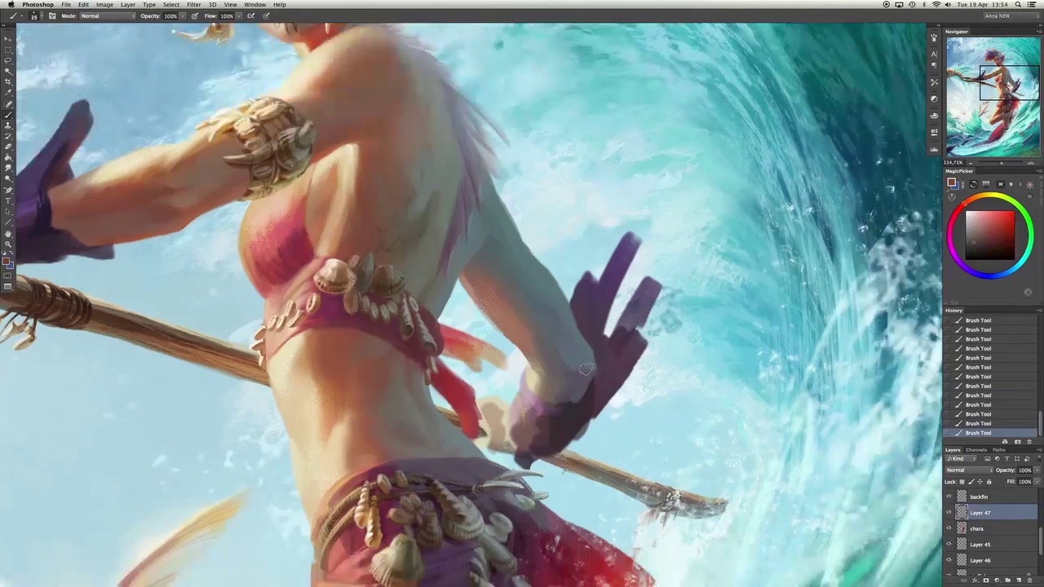
pyautogui.keyDown('alt'); pyautogui.click(531, 334); pyautogui.keyUp('alt')
pyautogui.click(531, 333)
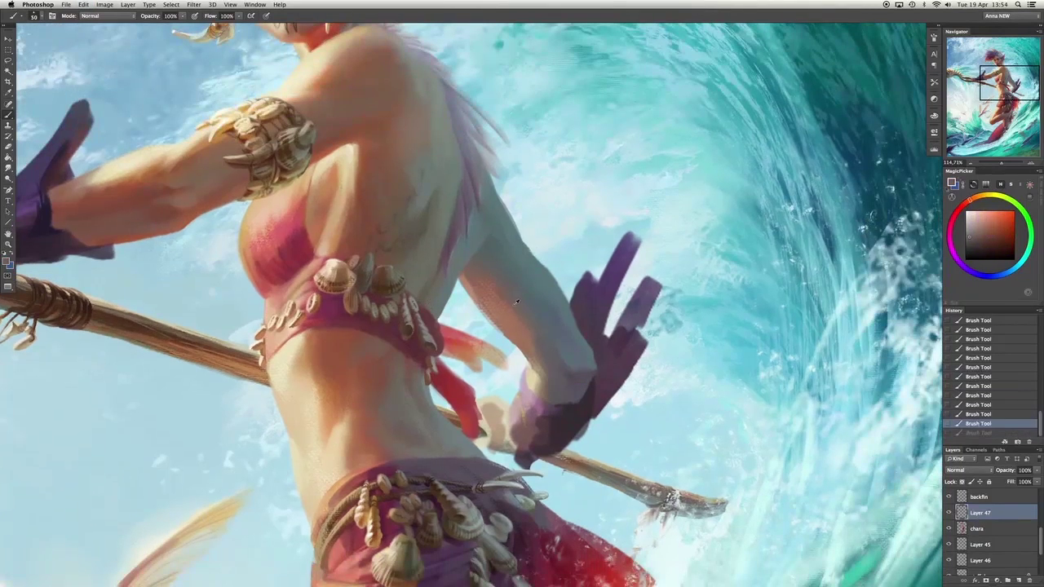
pyautogui.keyDown('alt'); pyautogui.click(520, 363); pyautogui.keyUp('alt')
pyautogui.click(520, 363)
pyautogui.keyDown('alt'); pyautogui.click(466, 292); pyautogui.keyUp('alt')
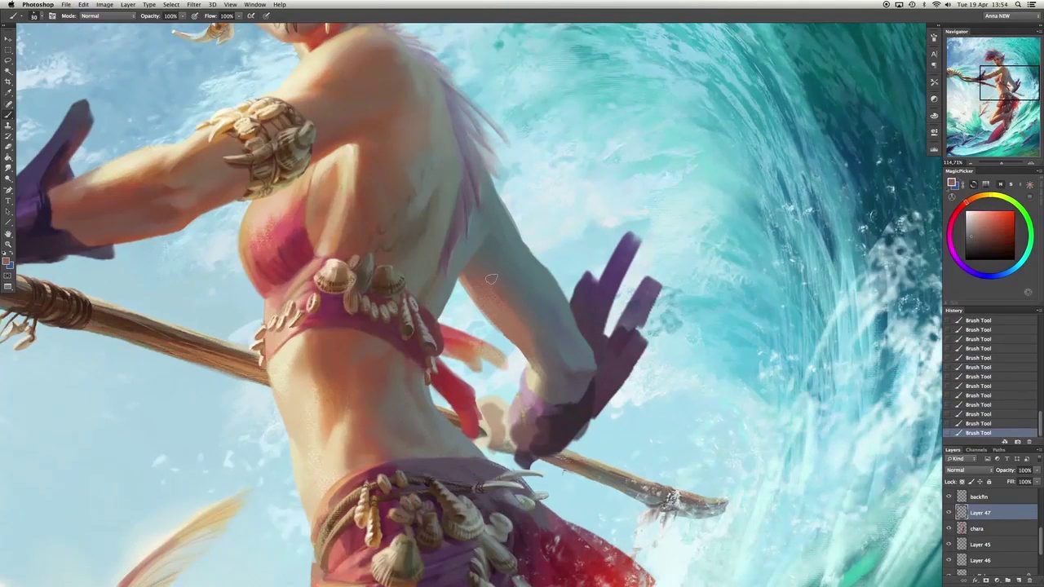
pyautogui.press(']')
pyautogui.press(']')
pyautogui.press(']')
pyautogui.press(']')
pyautogui.press(']')
pyautogui.press(']')
pyautogui.click(495, 293)
pyautogui.press('[')
pyautogui.press('[')
pyautogui.press('[')
# Paint light cyan and orange-brown strokes along the arm edge.
pyautogui.keyDown('alt'); pyautogui.click(489, 210); pyautogui.keyUp('alt')
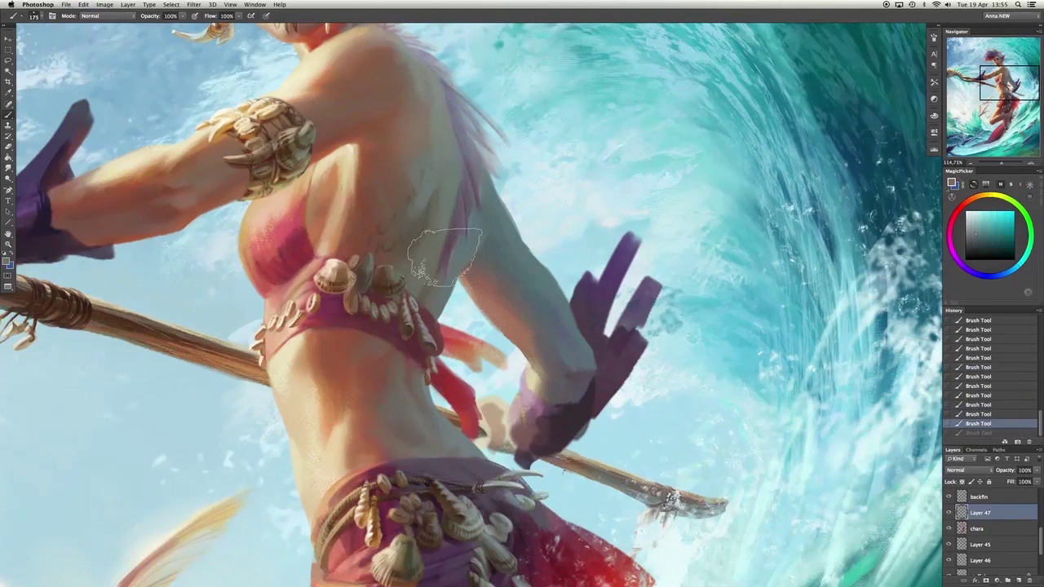
pyautogui.keyDown('alt'); pyautogui.click(483, 229); pyautogui.keyUp('alt')
pyautogui.moveTo(522, 229)
pyautogui.mouseDown()
pyautogui.moveTo(578, 344)
pyautogui.moveTo(481, 179)
pyautogui.mouseUp()
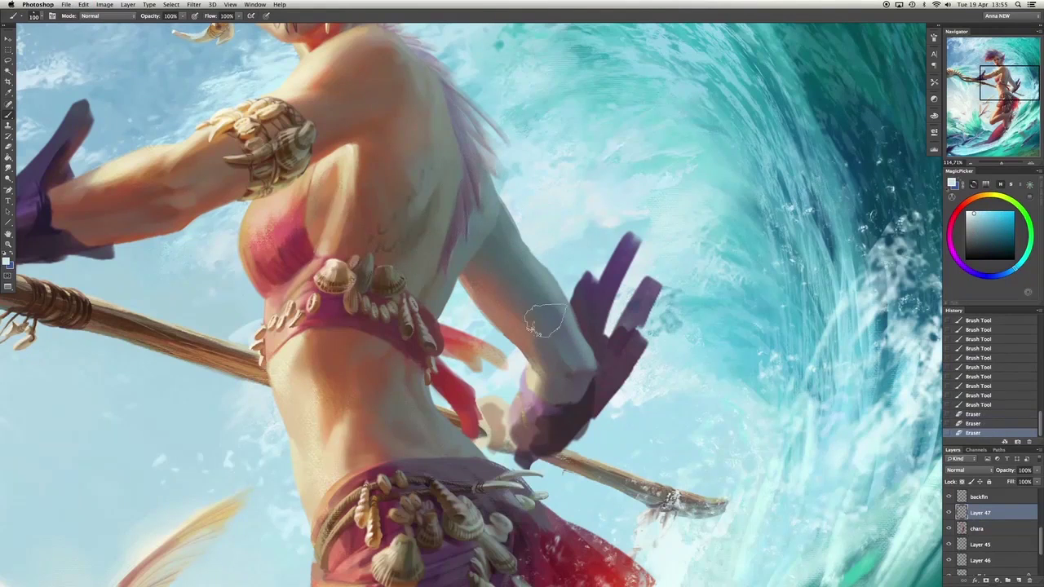
pyautogui.keyDown('alt'); pyautogui.click(572, 338); pyautogui.keyUp('alt')
pyautogui.press(']')
pyautogui.moveTo(547, 310); pyautogui.dragTo(562, 331)
pyautogui.moveTo(562, 334); pyautogui.dragTo(565, 355)
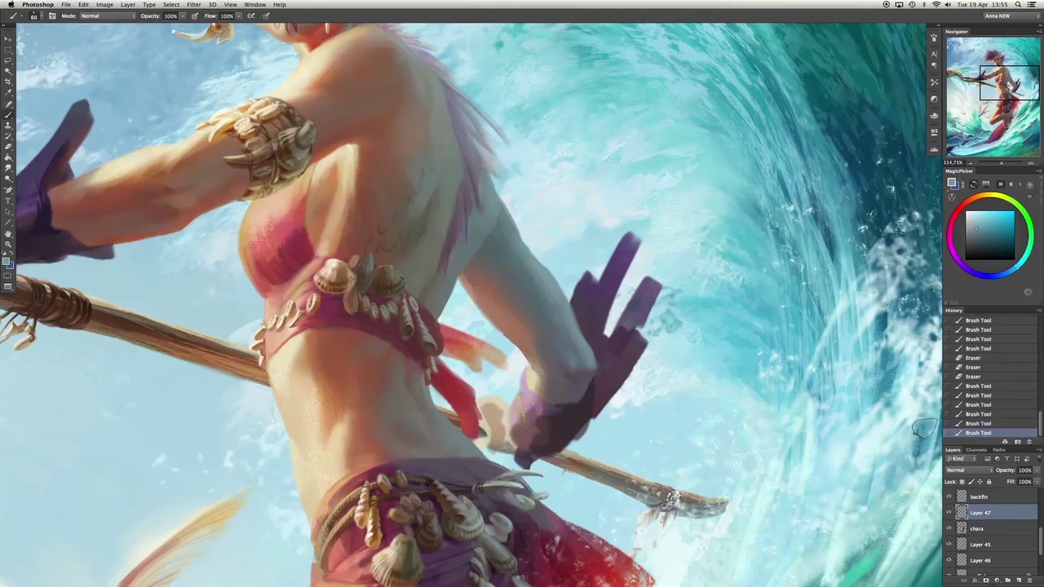
pyautogui.press('super+alt+z')
pyautogui.press('super+alt+z')
pyautogui.press('super+shift+z')
pyautogui.click(1000, 215)
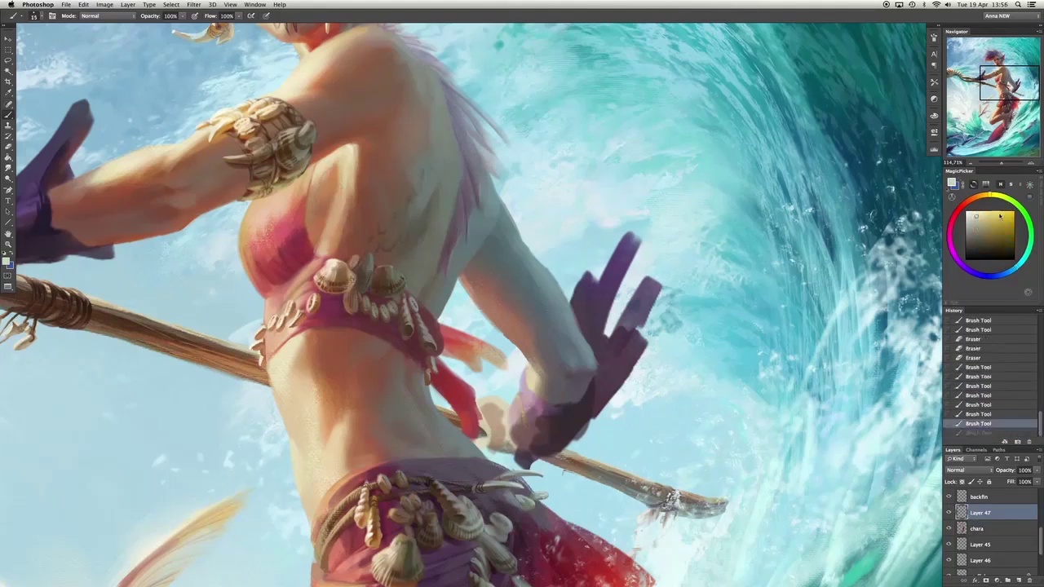
pyautogui.keyDown('alt'); pyautogui.click(519, 349); pyautogui.keyUp('alt')
pyautogui.moveTo(519, 349); pyautogui.dragTo(523, 353)
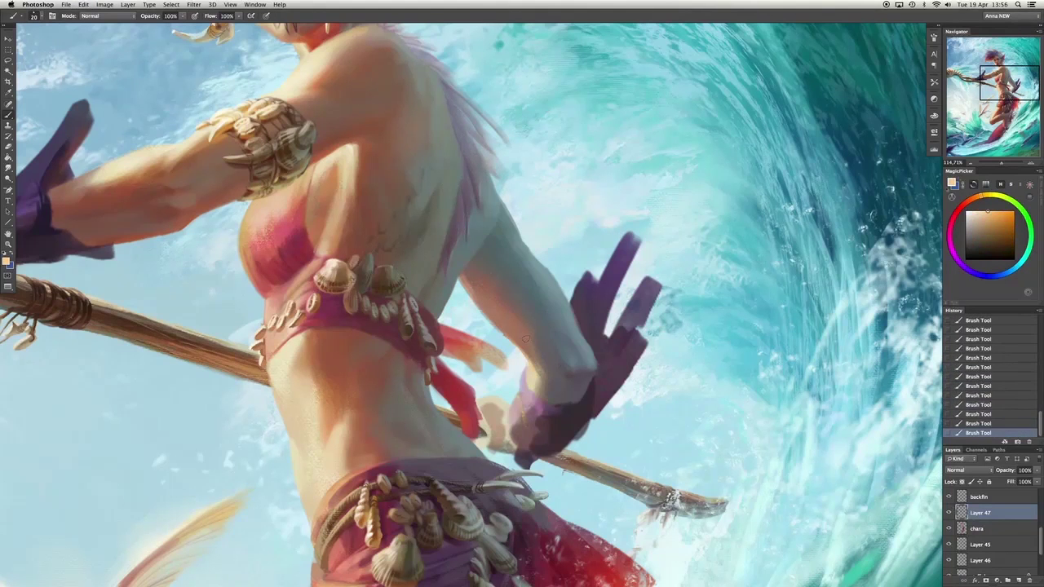
# Add reddish shading on the bikini side and upper torso, reverting the last strokes.
pyautogui.keyDown('alt'); pyautogui.click(285, 252); pyautogui.keyUp('alt')
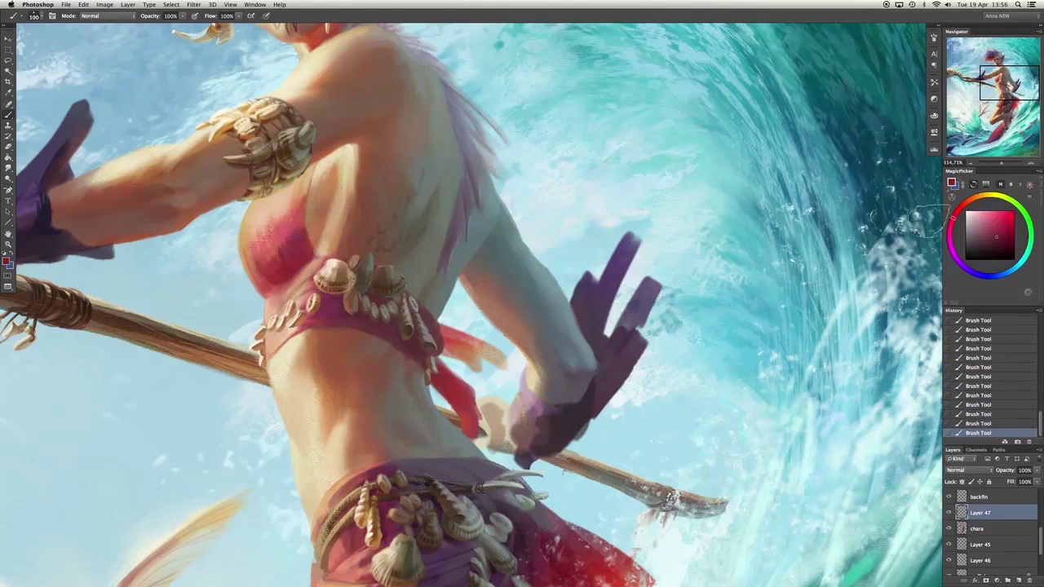
pyautogui.moveTo(281, 281); pyautogui.dragTo(269, 249)
pyautogui.moveTo(329, 181)
pyautogui.mouseDown()
pyautogui.moveTo(399, 206)
pyautogui.moveTo(365, 210)
pyautogui.mouseUp()
pyautogui.moveTo(330, 260); pyautogui.dragTo(319, 270)
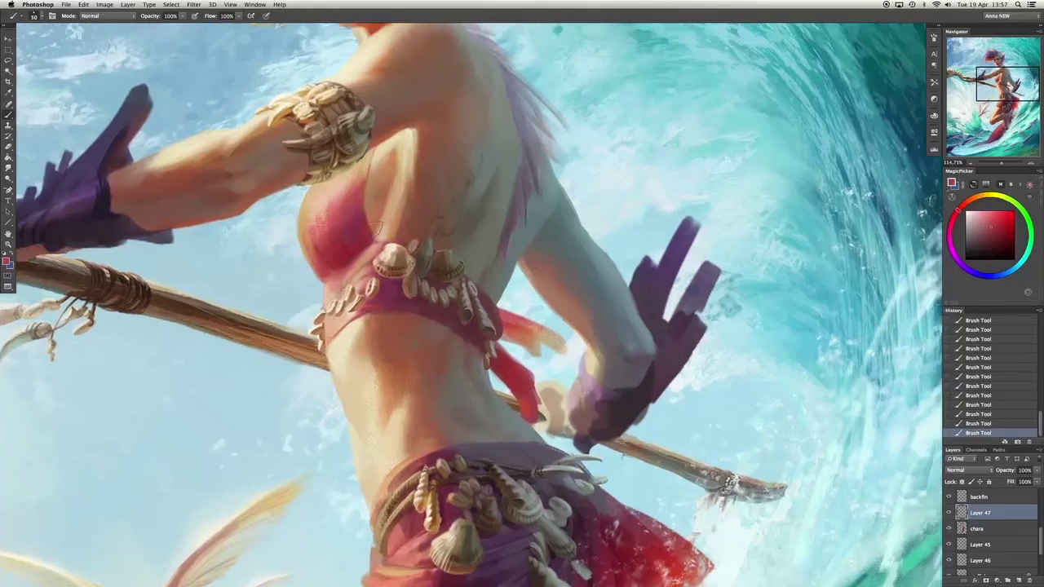
pyautogui.moveTo(374, 227)
pyautogui.mouseDown()
pyautogui.moveTo(361, 213)
pyautogui.moveTo(371, 163)
pyautogui.moveTo(382, 165)
pyautogui.moveTo(348, 31)
pyautogui.mouseUp()
pyautogui.keyDown('alt'); pyautogui.click(367, 196); pyautogui.keyUp('alt')
pyautogui.keyDown('alt'); pyautogui.click(384, 159); pyautogui.keyUp('alt')
pyautogui.press('super+alt+z')
pyautogui.press('super+alt+z')
pyautogui.keyDown('alt'); pyautogui.click(371, 162); pyautogui.keyUp('alt')
pyautogui.press(']')
pyautogui.press(']')
pyautogui.press(']')
# Add a faint belly stroke, then lasso the upper arm and apply a first free transform.
pyautogui.moveTo(383, 269); pyautogui.dragTo(390, 267)
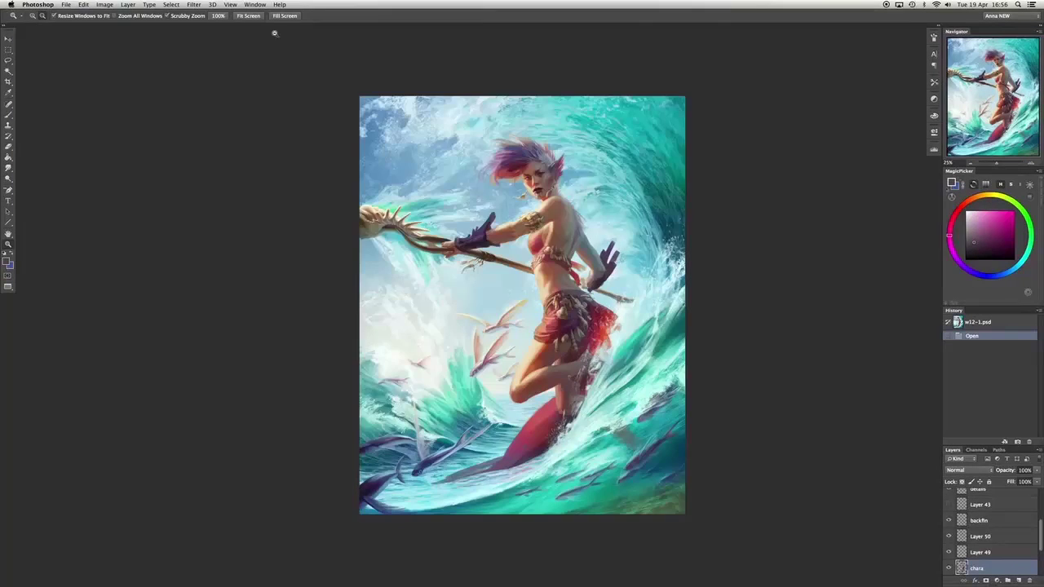
pyautogui.scroll(6, 499, 216)
pyautogui.press('l')
pyautogui.moveTo(553, 212); pyautogui.dragTo(539, 236)
pyautogui.press('super+t')
pyautogui.press('Return')
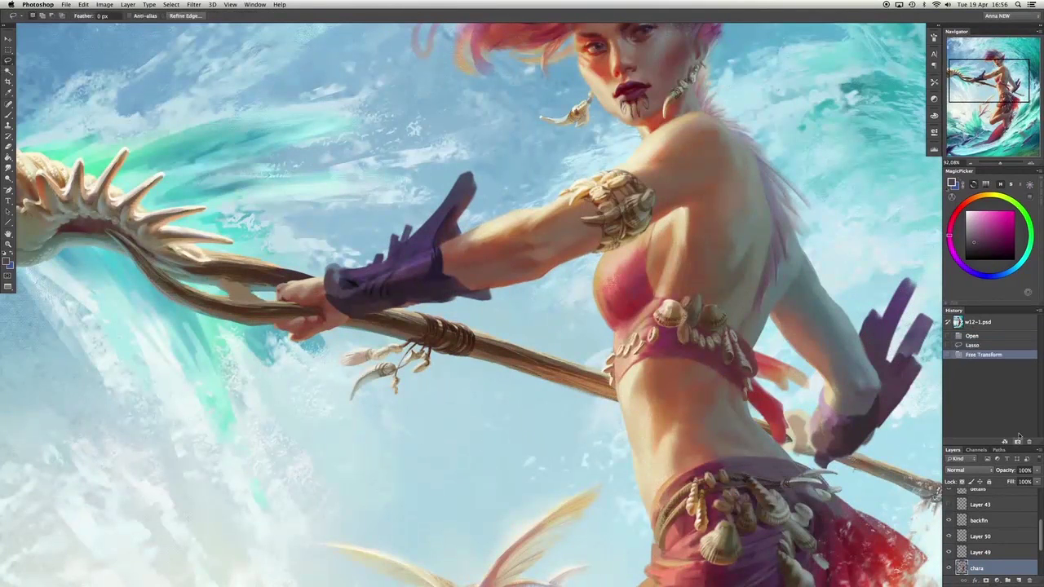
# Warp the upper arm's edge near the armband, apply it and deselect.
pyautogui.rightClick(513, 231)
pyautogui.click(539, 319)
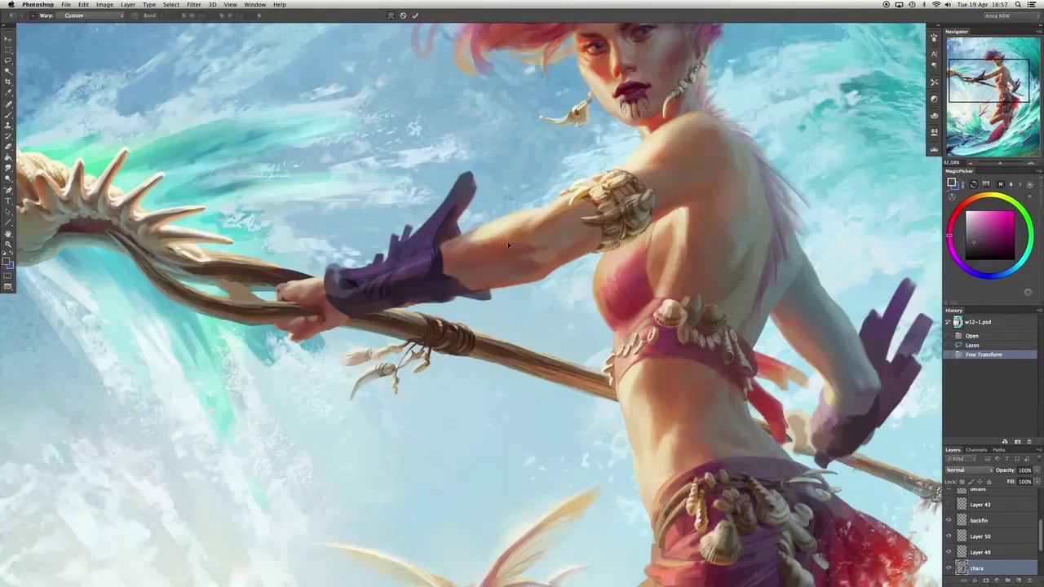
pyautogui.moveTo(534, 227); pyautogui.dragTo(561, 209)
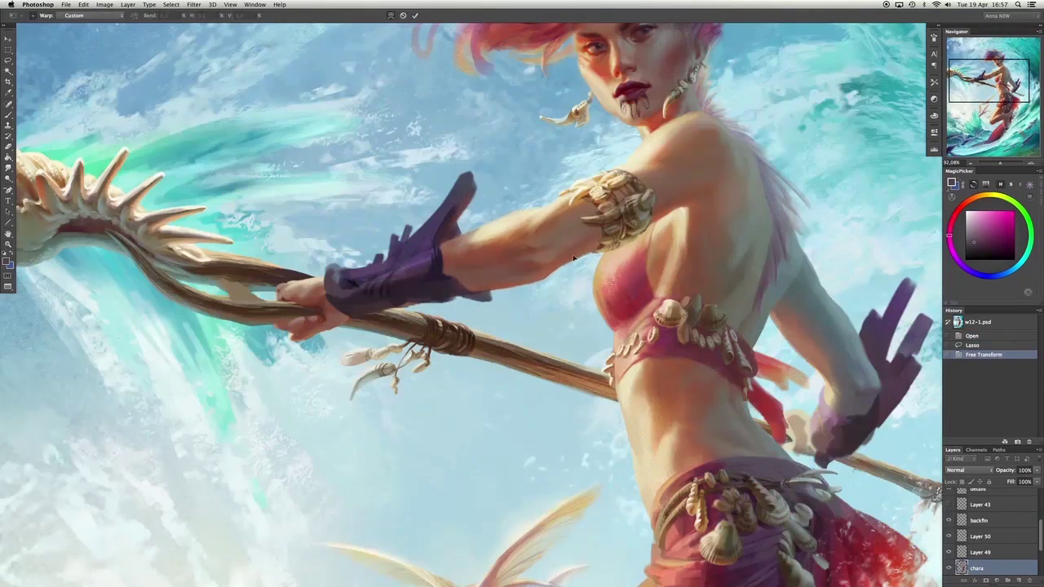
pyautogui.click(13, 117)
pyautogui.press('Return')
pyautogui.hotkey('ctrl', 'd')
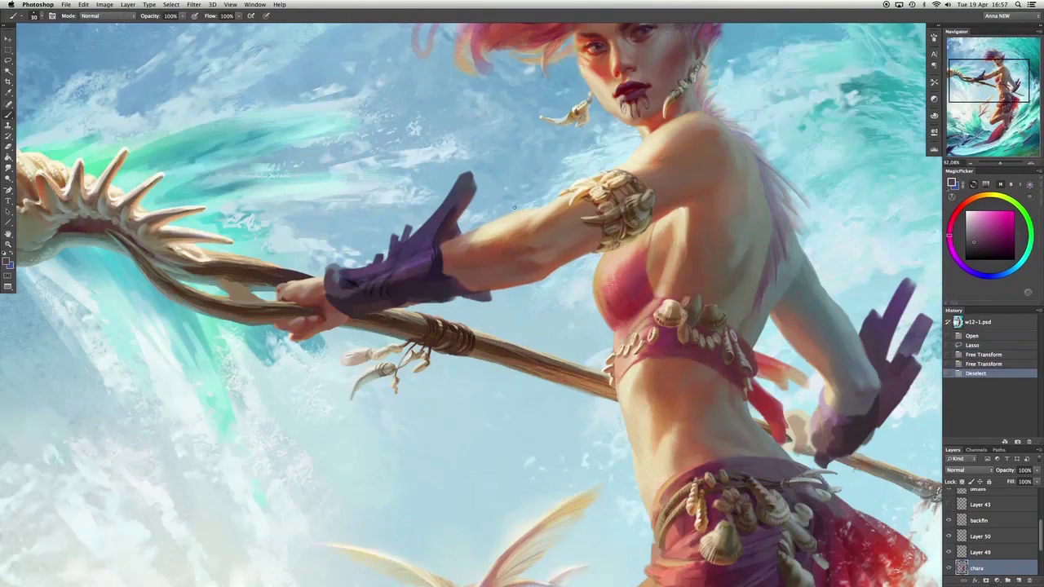
# Repaint the arm and belt shells, adding short warm strokes on the forearm.
pyautogui.scroll(3, 571, 195)
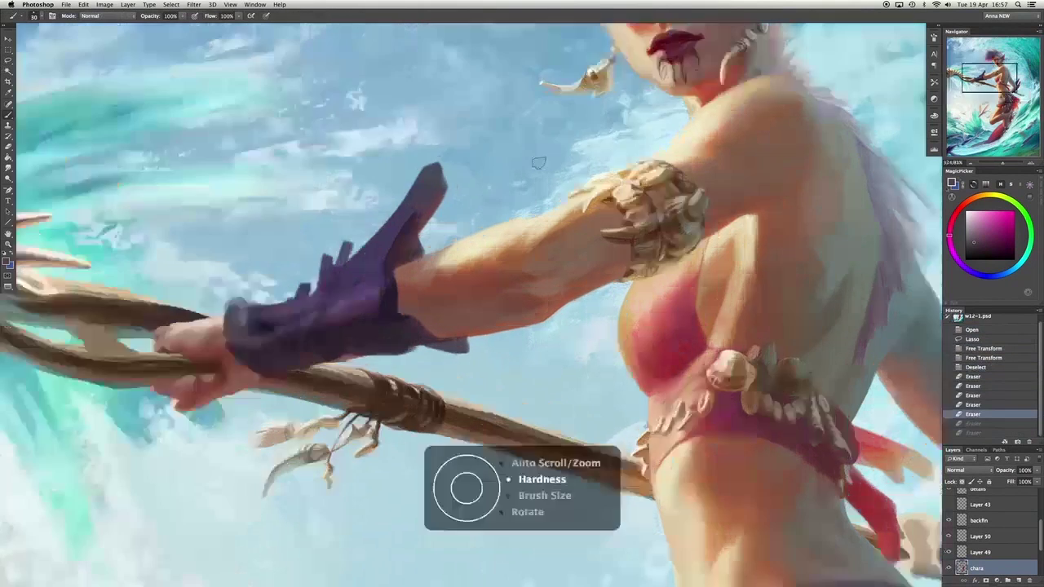
pyautogui.moveTo(718, 367); pyautogui.dragTo(799, 383)
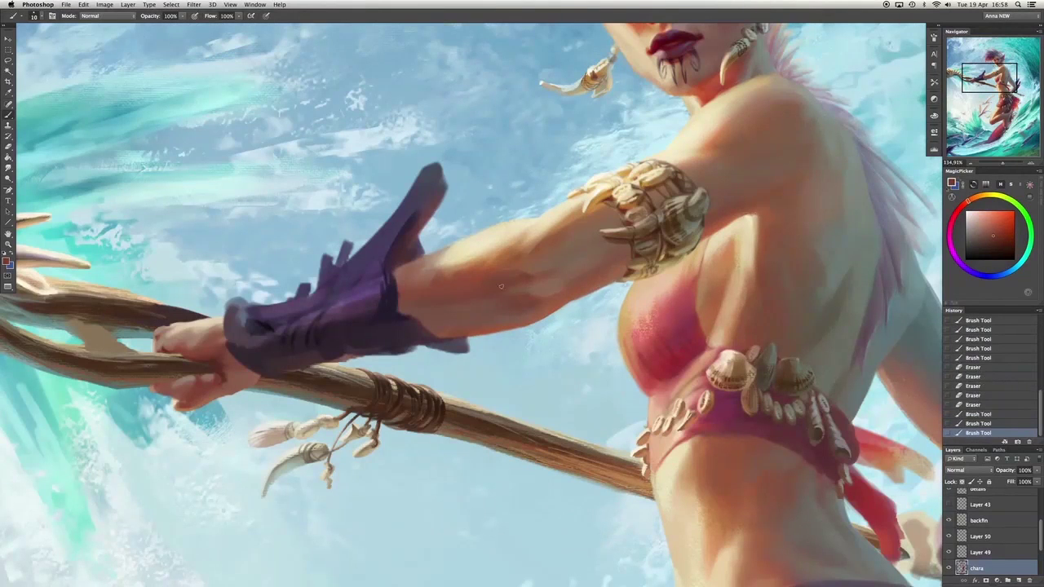
pyautogui.moveTo(500, 287)
pyautogui.mouseDown()
pyautogui.moveTo(403, 305)
pyautogui.moveTo(493, 257)
pyautogui.moveTo(482, 274)
pyautogui.moveTo(516, 264)
pyautogui.moveTo(512, 291)
pyautogui.moveTo(523, 289)
pyautogui.moveTo(509, 308)
pyautogui.moveTo(460, 293)
pyautogui.moveTo(568, 246)
pyautogui.moveTo(548, 266)
pyautogui.moveTo(410, 296)
pyautogui.moveTo(451, 278)
pyautogui.moveTo(565, 299)
pyautogui.moveTo(405, 287)
pyautogui.moveTo(479, 272)
pyautogui.moveTo(424, 280)
pyautogui.moveTo(486, 311)
pyautogui.moveTo(494, 279)
pyautogui.mouseUp()
pyautogui.press('super+z')
pyautogui.keyDown('alt'); pyautogui.click(568, 246); pyautogui.keyUp('alt')
pyautogui.keyDown('alt'); pyautogui.click(424, 282); pyautogui.keyUp('alt')
pyautogui.keyDown('alt'); pyautogui.click(417, 307); pyautogui.keyUp('alt')
pyautogui.moveTo(436, 302)
pyautogui.mouseDown()
pyautogui.moveTo(465, 281)
pyautogui.moveTo(467, 295)
pyautogui.mouseUp()
pyautogui.hotkey('ctrl', 'z')
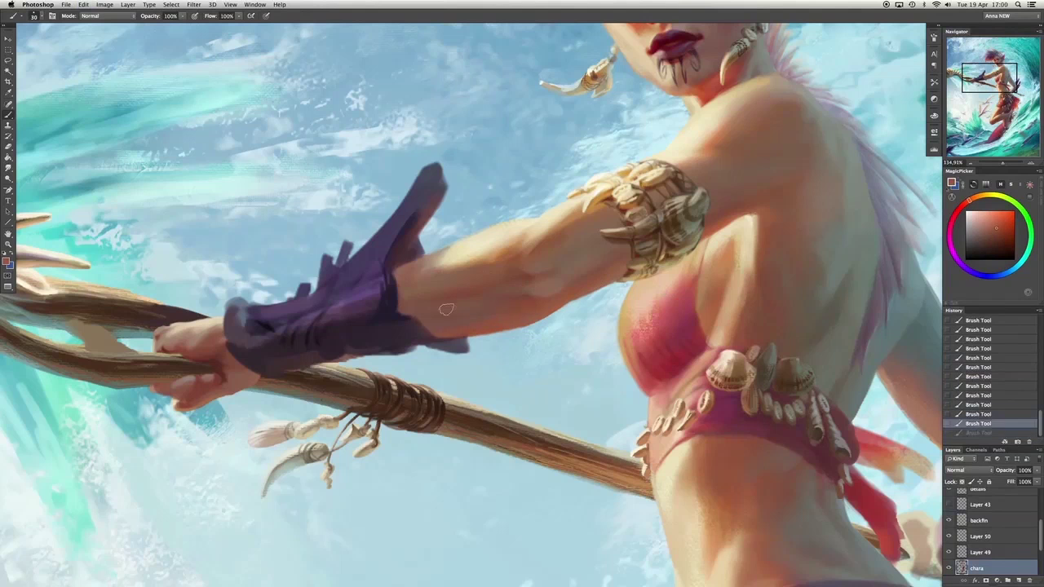
# Resample the forearm skin and lay a broader, redder stroke across the forearm.
pyautogui.keyDown('alt'); pyautogui.click(436, 262); pyautogui.keyUp('alt')
pyautogui.moveTo(407, 276); pyautogui.dragTo(432, 269)
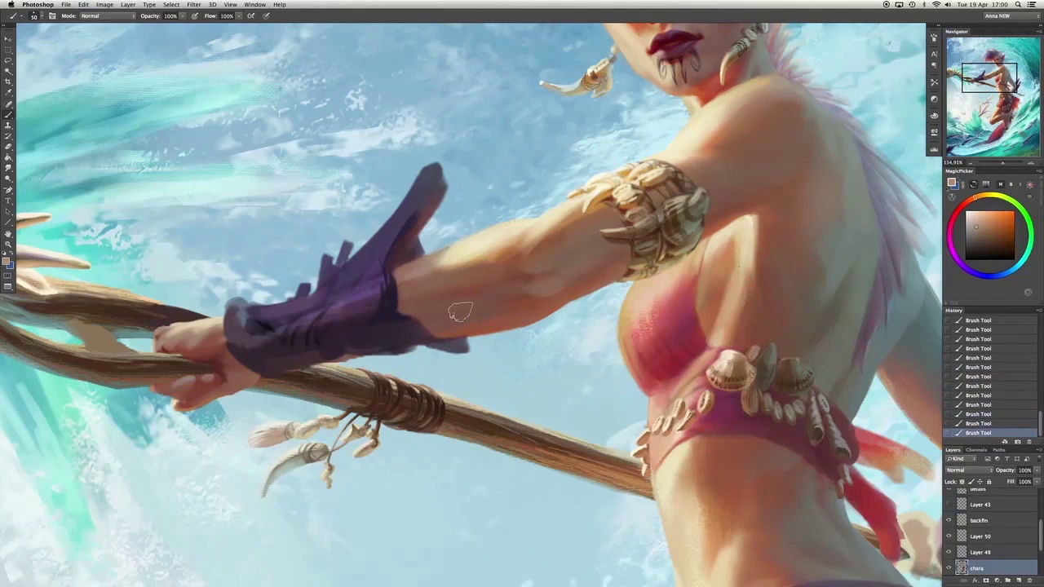
pyautogui.hotkey('ctrl', 'z')
pyautogui.press(']')
pyautogui.press(']')
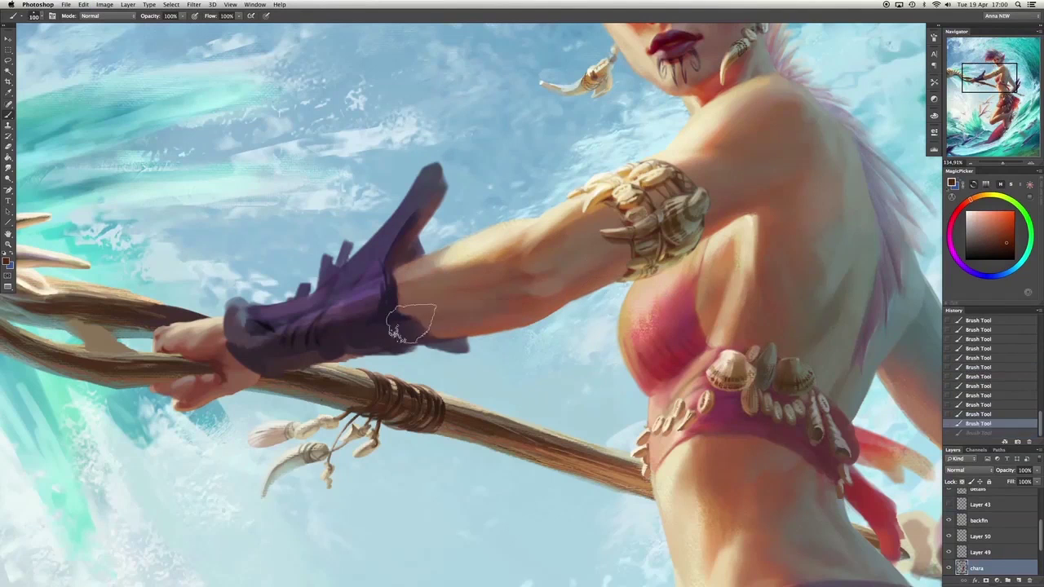
pyautogui.keyDown('alt'); pyautogui.click(716, 251); pyautogui.keyUp('alt')
pyautogui.moveTo(461, 318); pyautogui.dragTo(490, 294)
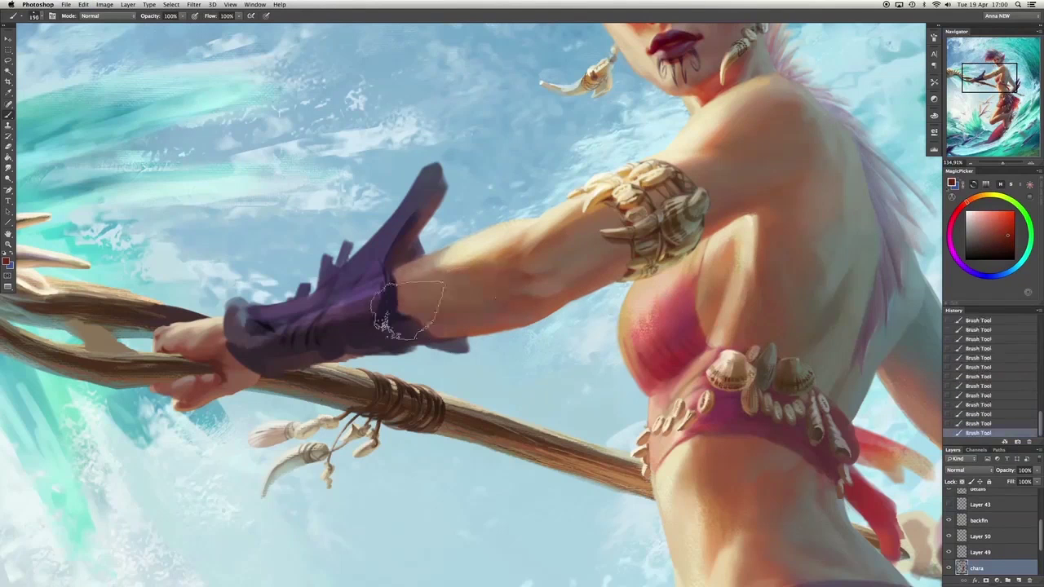
pyautogui.press(']')
pyautogui.press('e')
# Dab dark red shading onto the hand gripping the staff.
pyautogui.moveTo(564, 282); pyautogui.dragTo(662, 285)
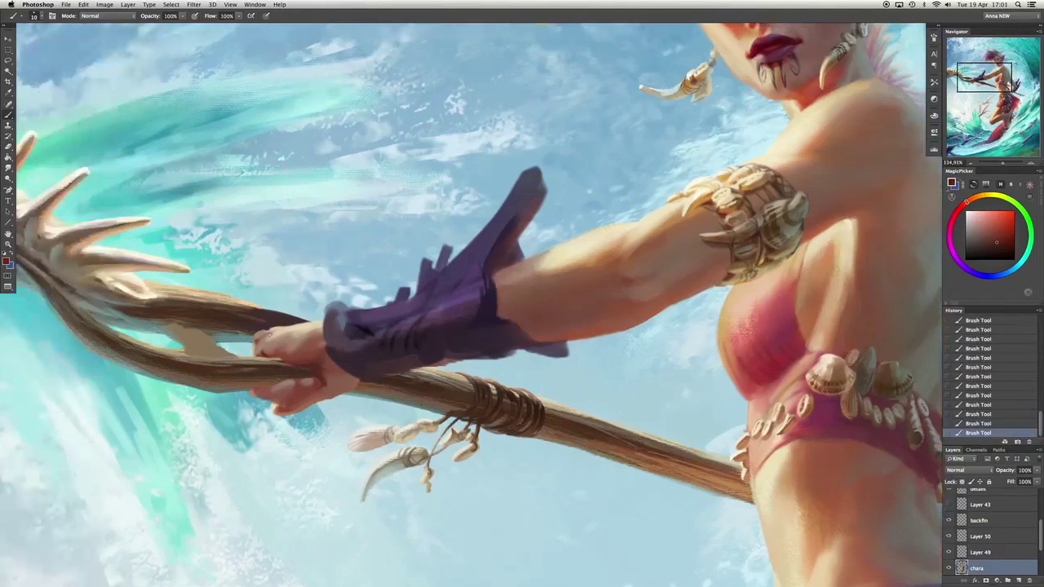
pyautogui.keyDown('alt'); pyautogui.click(324, 375); pyautogui.keyUp('alt')
pyautogui.moveTo(324, 374); pyautogui.dragTo(286, 405)
pyautogui.keyDown('alt'); pyautogui.click(253, 347); pyautogui.keyUp('alt')
pyautogui.keyDown('alt'); pyautogui.click(641, 318); pyautogui.keyUp('alt')
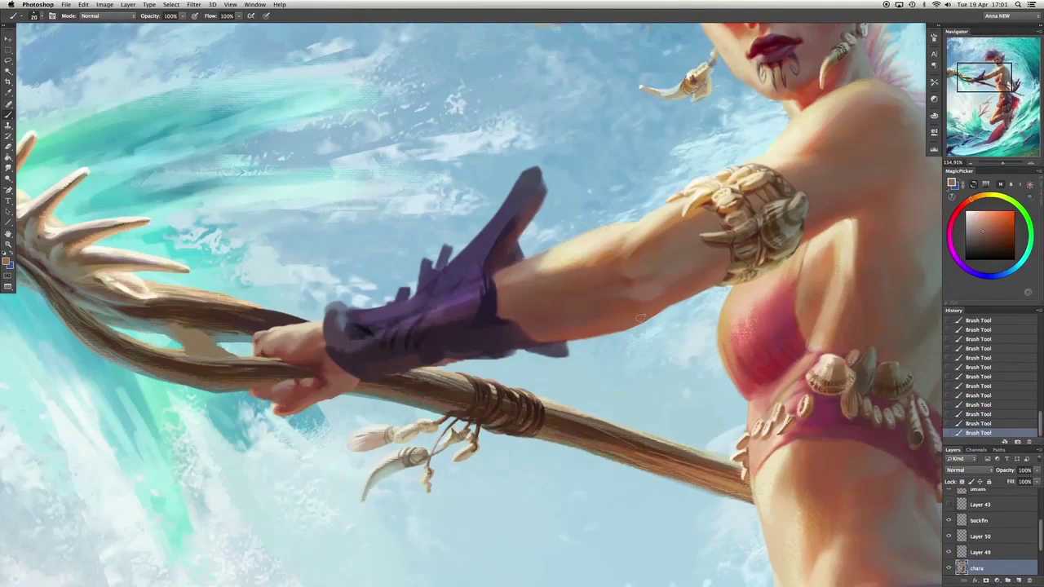
# Shade along the bent leg and knee using sampled orange, peach and red skin tones.
pyautogui.moveTo(568, 316); pyautogui.dragTo(301, 356)
pyautogui.keyDown('alt'); pyautogui.click(310, 268); pyautogui.keyUp('alt')
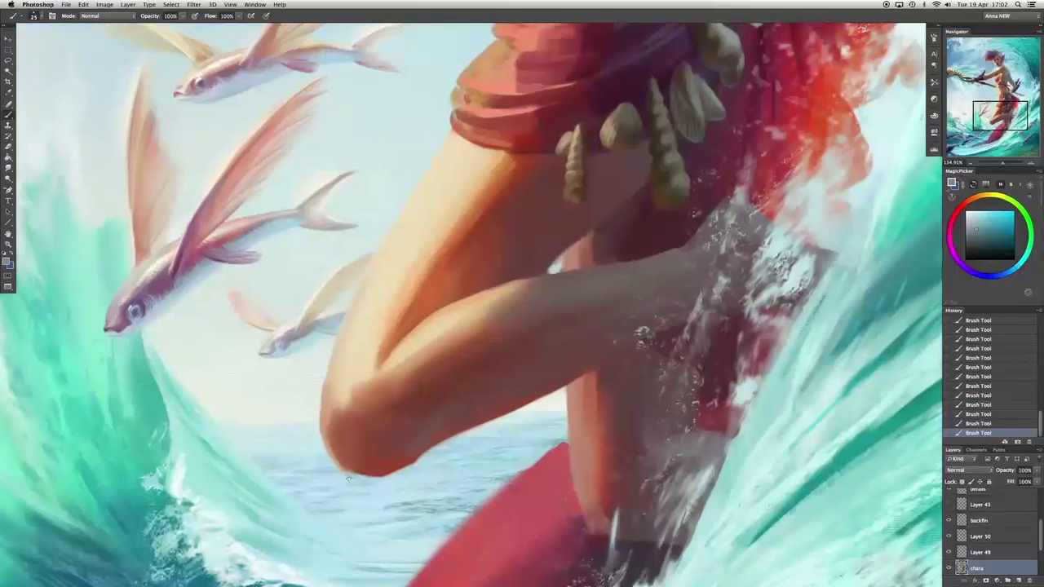
pyautogui.press('super+alt+z')
pyautogui.press('super+alt+z')
pyautogui.press('super+alt+z')
pyautogui.press('super+alt+z')
pyautogui.keyDown('alt'); pyautogui.click(414, 313); pyautogui.keyUp('alt')
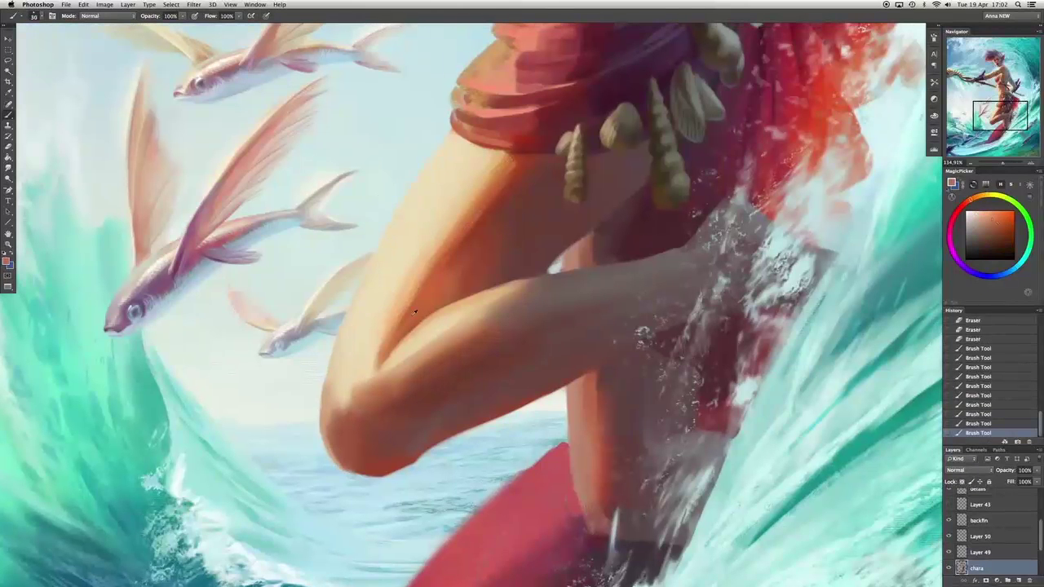
pyautogui.moveTo(414, 312)
pyautogui.mouseDown()
pyautogui.moveTo(384, 303)
pyautogui.moveTo(345, 354)
pyautogui.mouseUp()
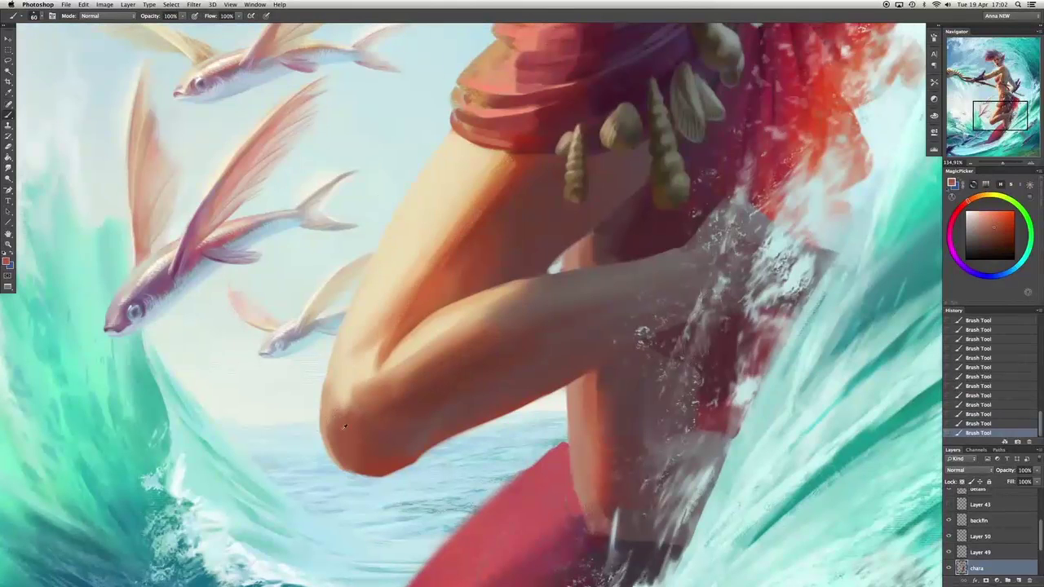
pyautogui.keyDown('alt'); pyautogui.click(397, 352); pyautogui.keyUp('alt')
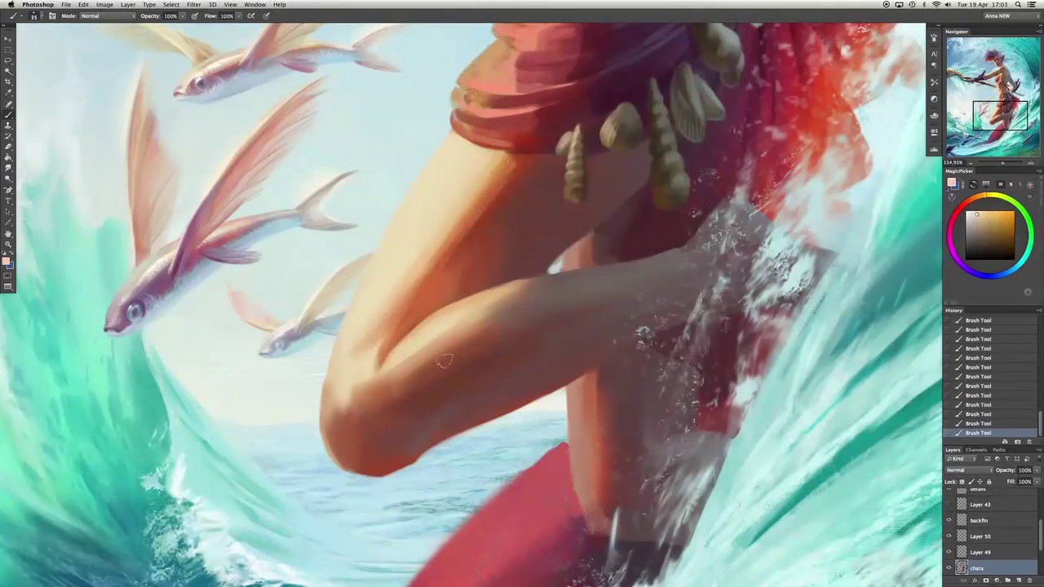
pyautogui.keyDown('alt'); pyautogui.click(407, 395); pyautogui.keyUp('alt')
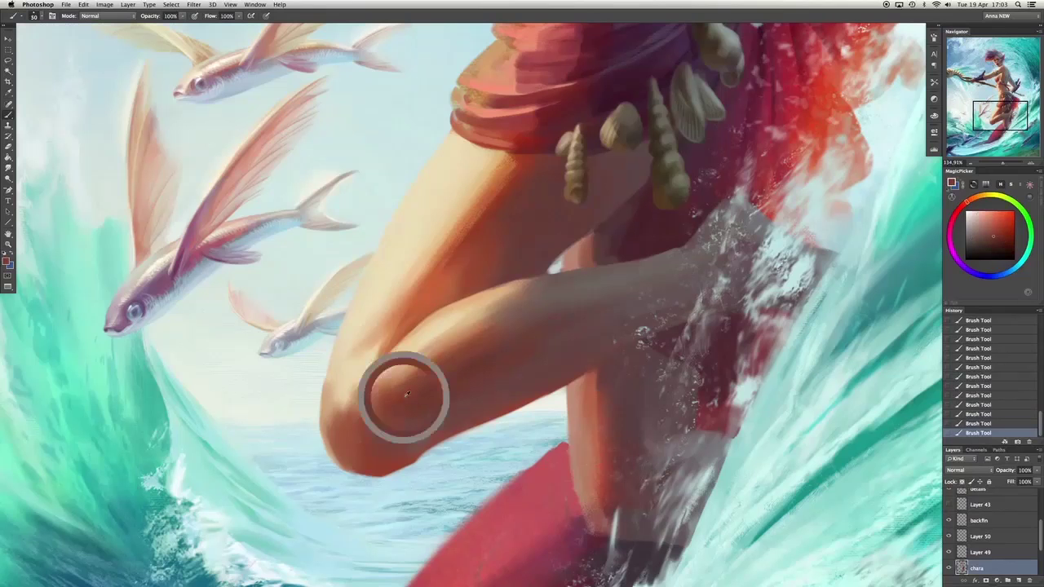
pyautogui.keyDown('alt'); pyautogui.click(338, 396); pyautogui.keyUp('alt')
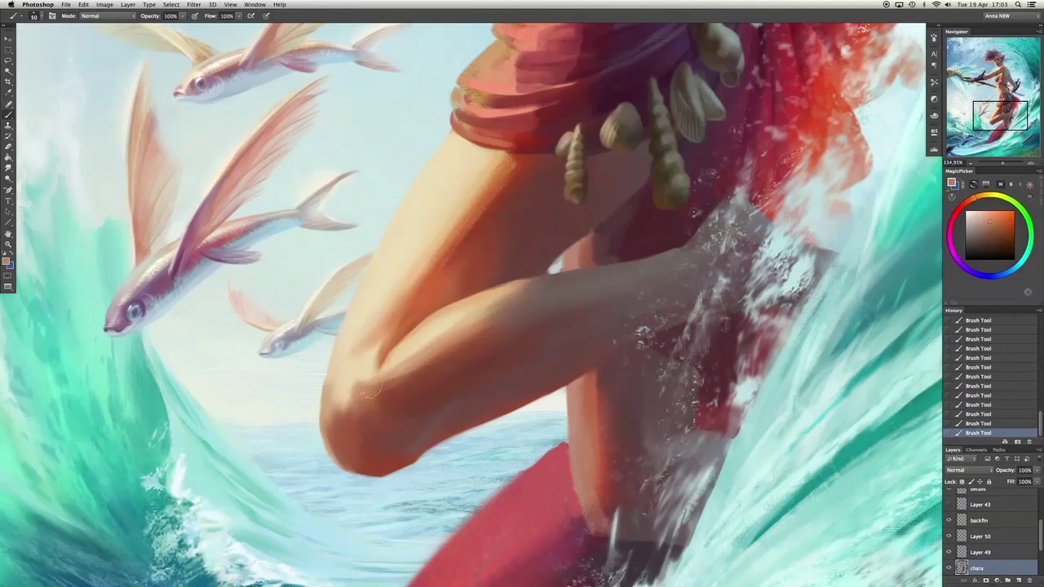
pyautogui.keyDown('alt'); pyautogui.moveTo(369, 393); pyautogui.dragTo(472, 341); pyautogui.keyUp('alt')
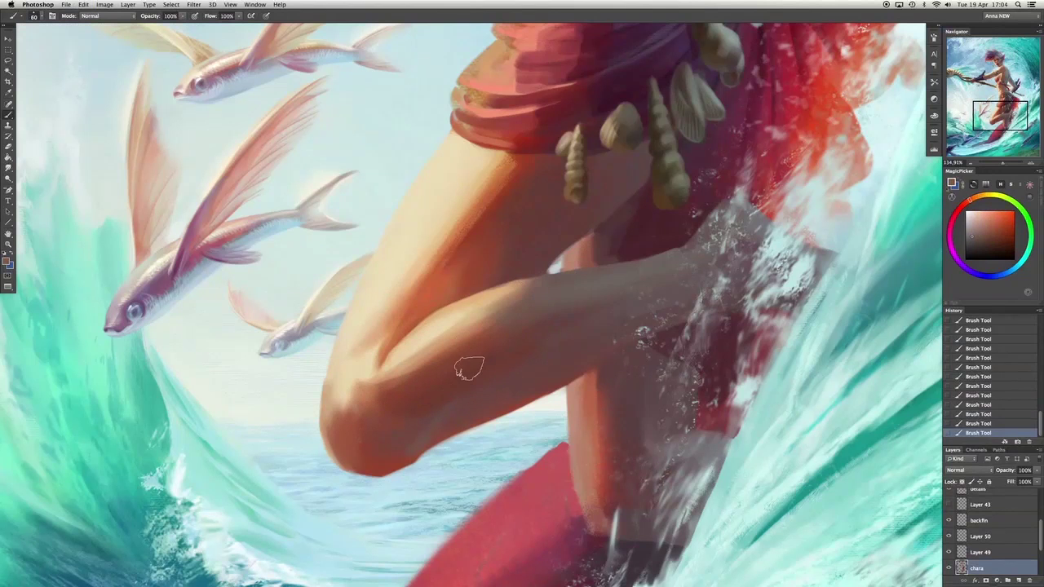
# Try darker strokes on the thigh, undo them, and sample fresh skin tones from the leg.
pyautogui.keyDown('alt'); pyautogui.click(502, 234); pyautogui.keyUp('alt')
pyautogui.moveTo(459, 235); pyautogui.dragTo(375, 326)
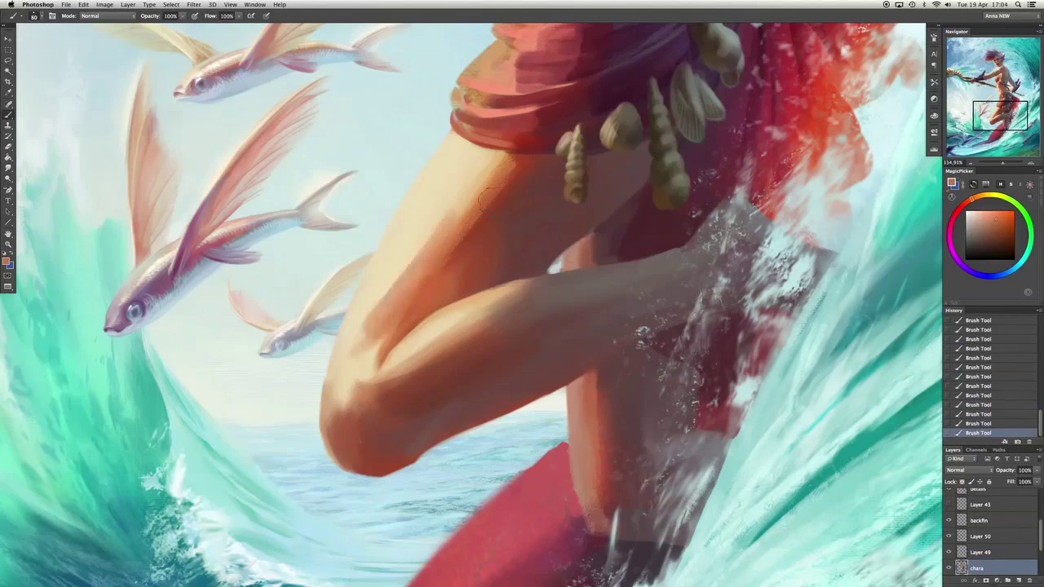
pyautogui.hotkey('ctrl', 'z')
pyautogui.keyDown('alt'); pyautogui.click(448, 216); pyautogui.keyUp('alt')
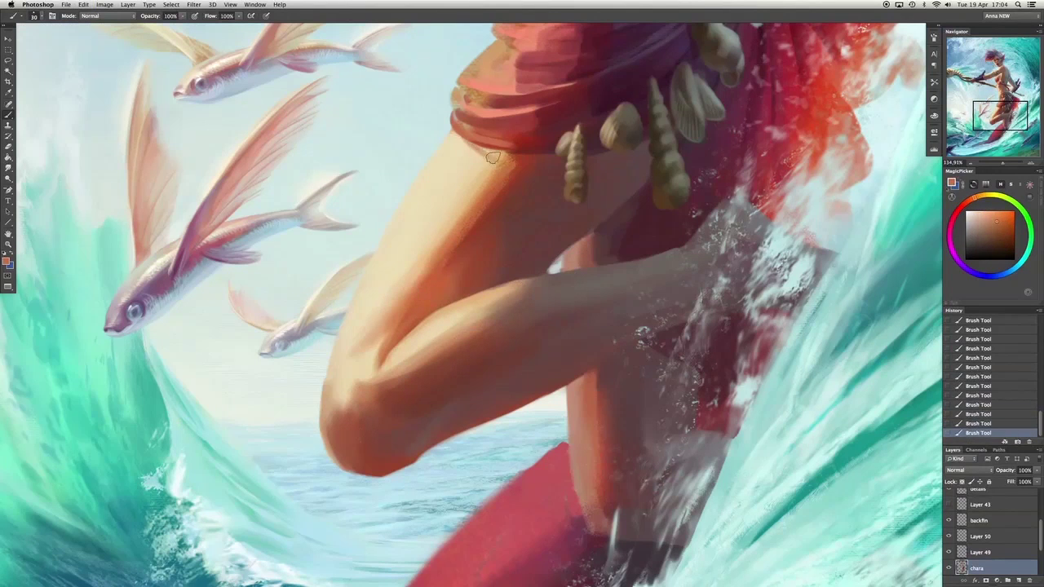
pyautogui.keyDown('alt'); pyautogui.click(492, 158); pyautogui.keyUp('alt')
pyautogui.keyDown('alt'); pyautogui.click(451, 196); pyautogui.keyUp('alt')
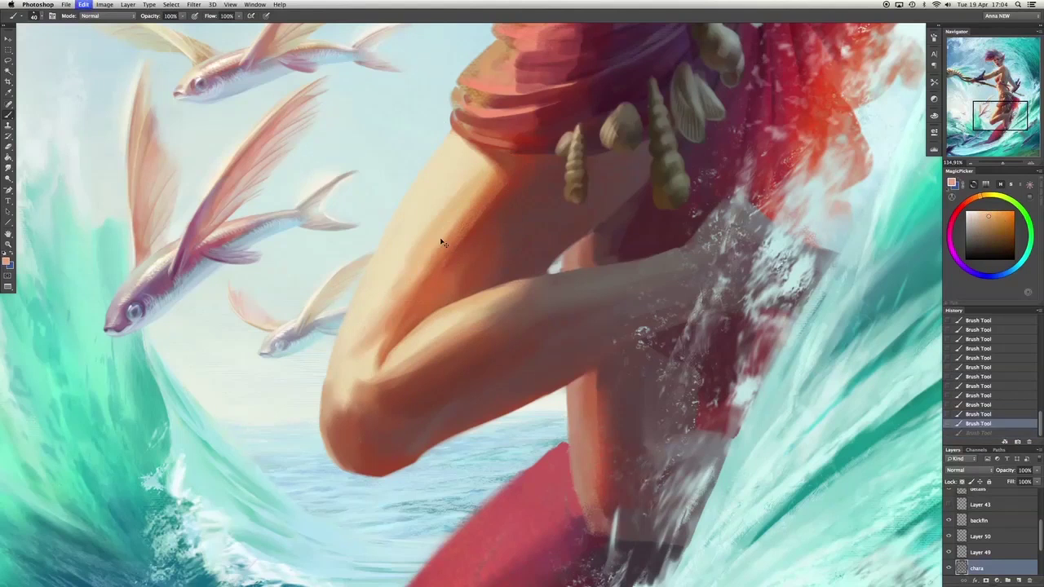
pyautogui.keyDown('alt'); pyautogui.click(441, 240); pyautogui.keyUp('alt')
pyautogui.keyDown('alt'); pyautogui.click(481, 176); pyautogui.keyUp('alt')
pyautogui.press(']')
pyautogui.press('[')
pyautogui.press('[')
pyautogui.press('[')
pyautogui.press('[')
pyautogui.keyDown('alt'); pyautogui.click(420, 301); pyautogui.keyUp('alt')
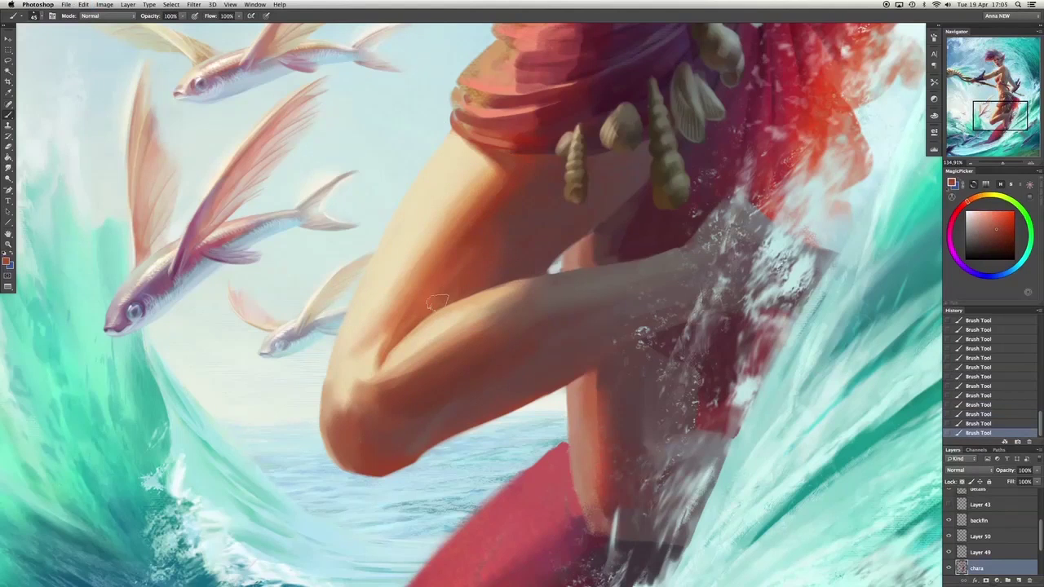
# Paint peach and dark red shading strokes over the thigh and leg.
pyautogui.moveTo(480, 252); pyautogui.dragTo(465, 245)
pyautogui.press(']')
pyautogui.keyDown('alt'); pyautogui.click(560, 224); pyautogui.keyUp('alt')
pyautogui.press('[')
pyautogui.moveTo(560, 224)
pyautogui.mouseDown()
pyautogui.moveTo(478, 260)
pyautogui.moveTo(560, 239)
pyautogui.mouseUp()
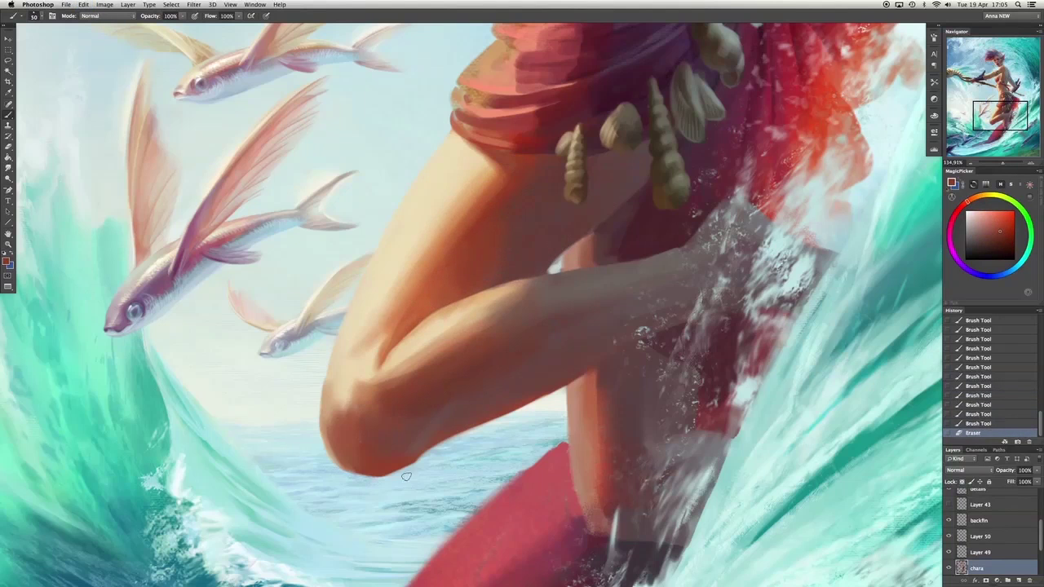
pyautogui.press('b')
pyautogui.keyDown('alt'); pyautogui.click(400, 412); pyautogui.keyUp('alt')
pyautogui.moveTo(400, 412)
pyautogui.mouseDown()
pyautogui.moveTo(391, 400)
pyautogui.moveTo(400, 366)
pyautogui.moveTo(424, 331)
pyautogui.moveTo(515, 306)
pyautogui.mouseUp()
pyautogui.keyDown('alt'); pyautogui.click(493, 256); pyautogui.keyUp('alt')
pyautogui.press('[')
pyautogui.press('[')
pyautogui.moveTo(494, 255)
pyautogui.mouseDown()
pyautogui.moveTo(522, 273)
pyautogui.moveTo(551, 269)
pyautogui.mouseUp()
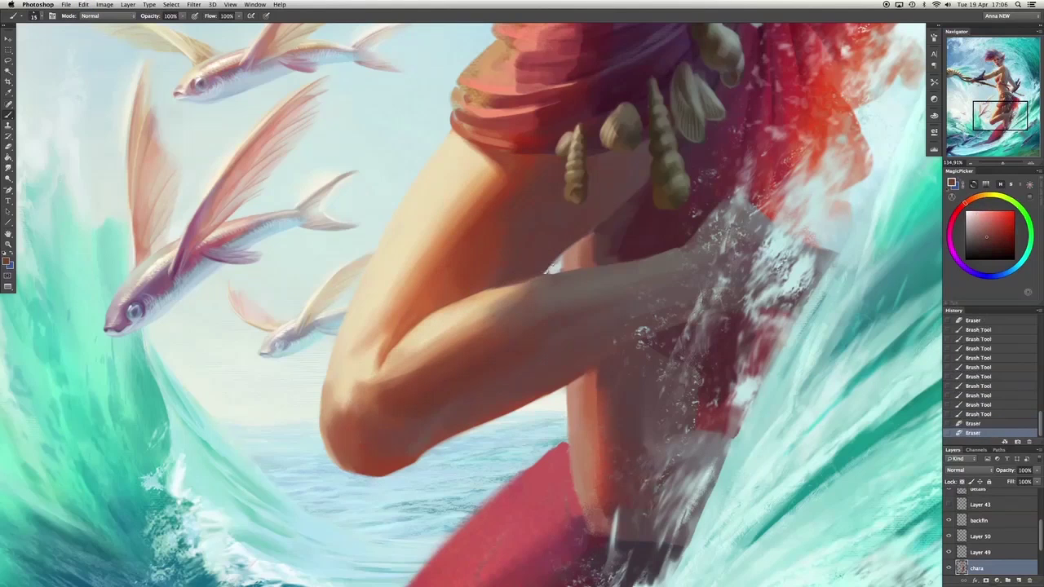
# Darken the thigh below the skirt's hanging shells and hide the water splash over the leg.
pyautogui.moveTo(634, 186); pyautogui.dragTo(569, 254)
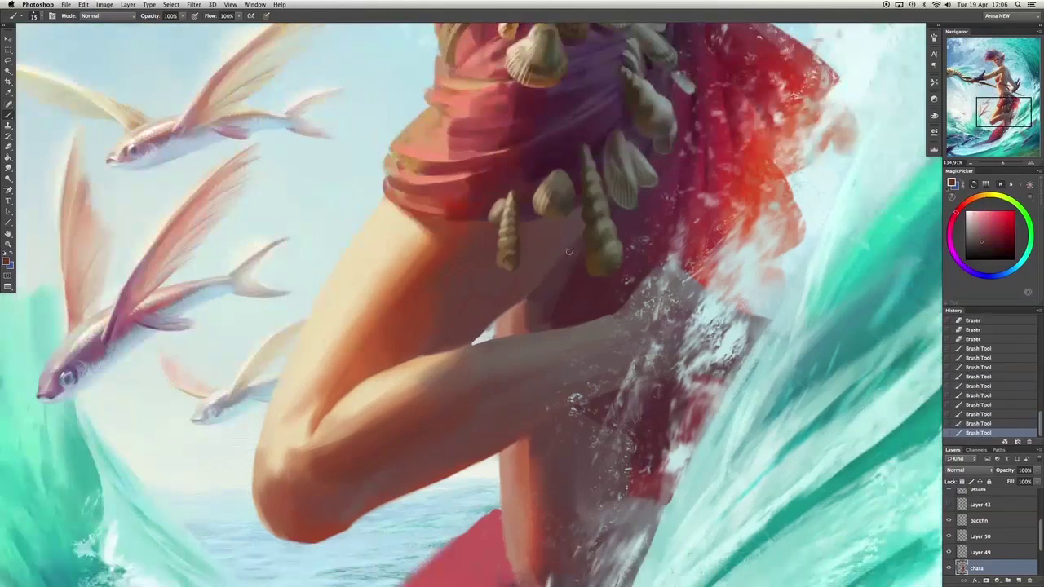
pyautogui.keyDown('alt'); pyautogui.click(569, 252); pyautogui.keyUp('alt')
pyautogui.moveTo(525, 318)
pyautogui.mouseDown()
pyautogui.moveTo(523, 332)
pyautogui.moveTo(481, 331)
pyautogui.moveTo(476, 341)
pyautogui.mouseUp()
pyautogui.press('e')
pyautogui.press('b')
pyautogui.moveTo(577, 268); pyautogui.dragTo(571, 244)
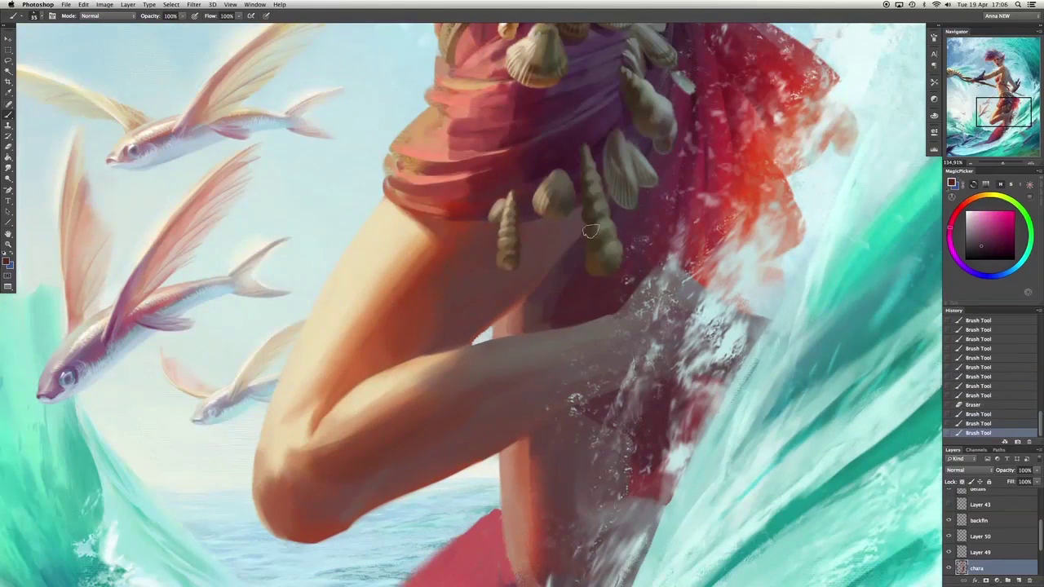
pyautogui.hotkey('ctrl', 'z')
pyautogui.keyDown('alt'); pyautogui.click(596, 212); pyautogui.keyUp('alt')
pyautogui.keyDown('ctrl'); pyautogui.click(522, 279); pyautogui.keyUp('ctrl')
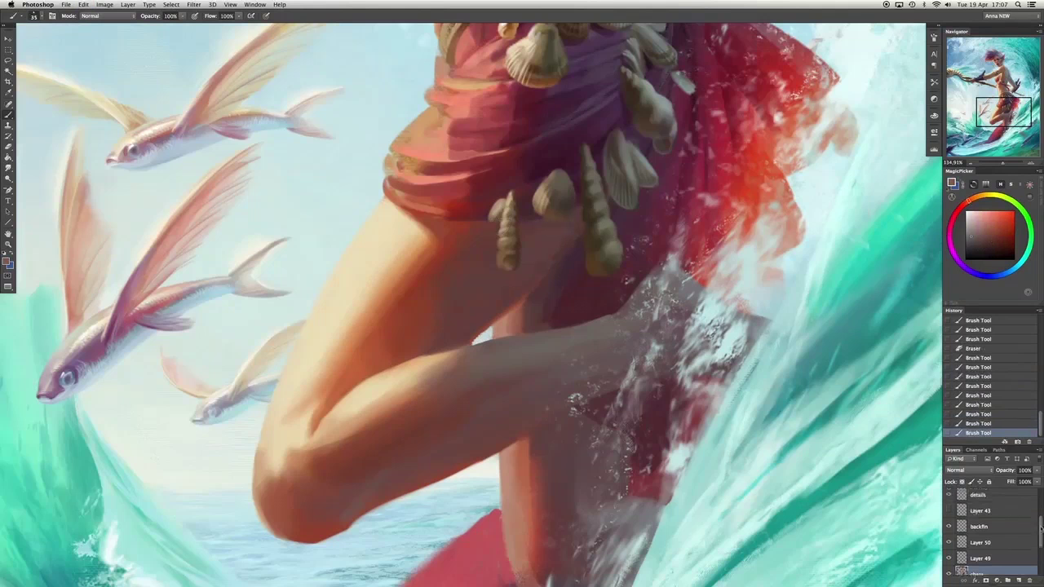
pyautogui.hotkey('ctrl', ',')
# On the chara layer, paint faint shading strokes along the arm.
pyautogui.keyDown('alt'); pyautogui.click(653, 287); pyautogui.keyUp('alt')
pyautogui.keyDown('ctrl'); pyautogui.click(653, 288); pyautogui.keyUp('ctrl')
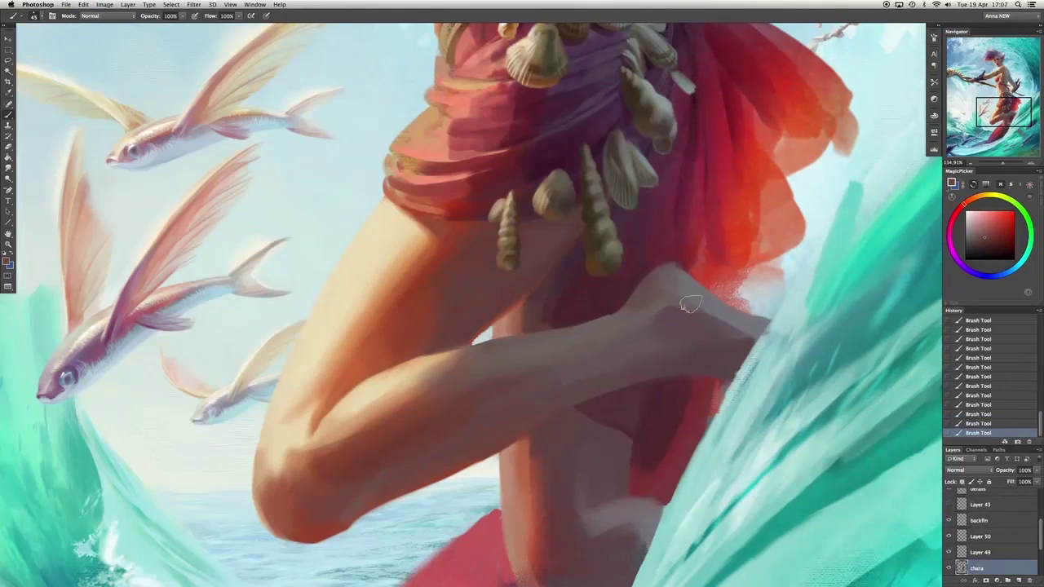
pyautogui.scroll(-3, 507, 320)
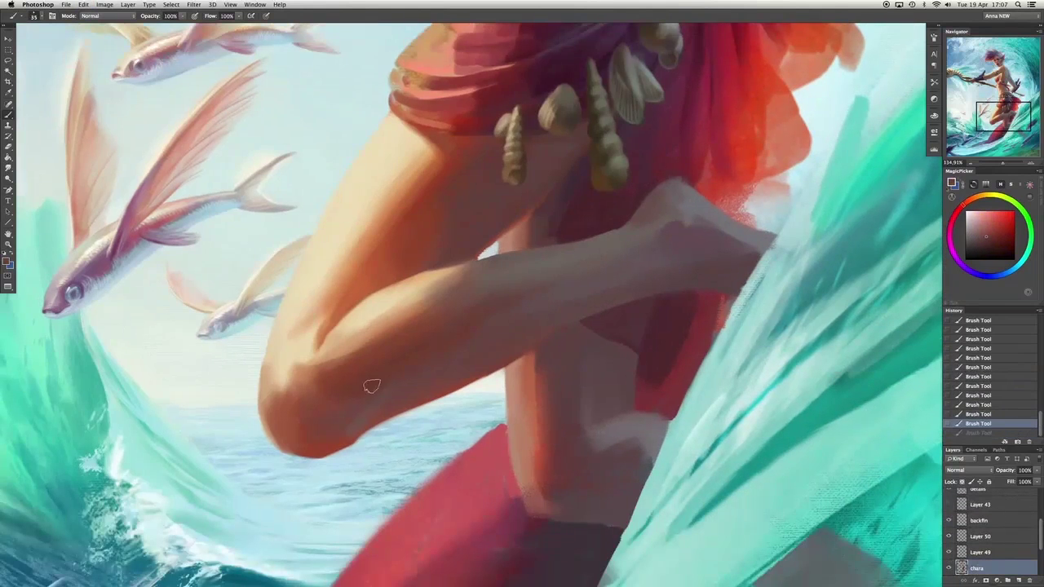
pyautogui.moveTo(371, 386); pyautogui.dragTo(457, 326)
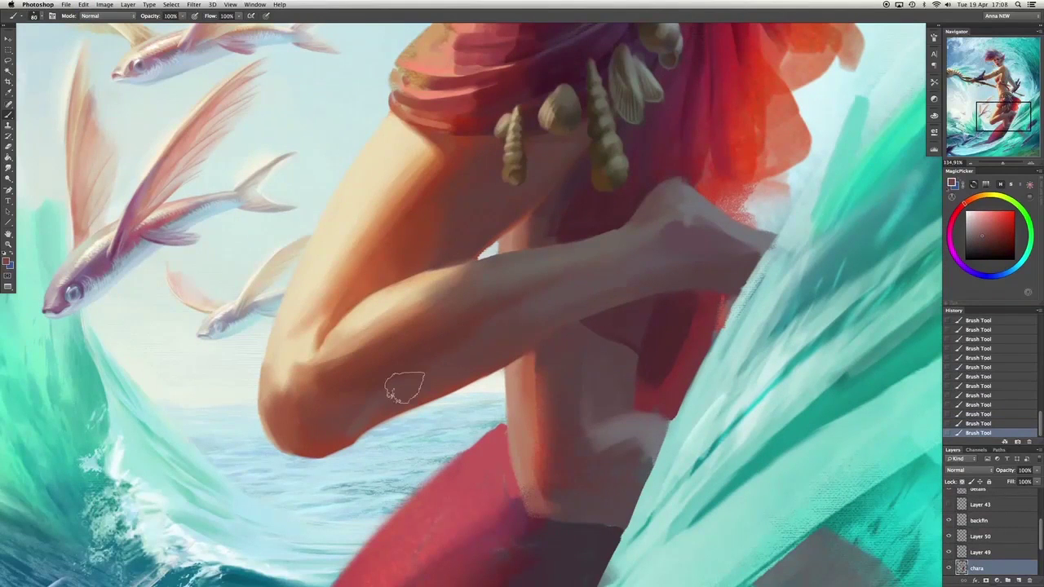
pyautogui.moveTo(694, 198); pyautogui.dragTo(681, 185)
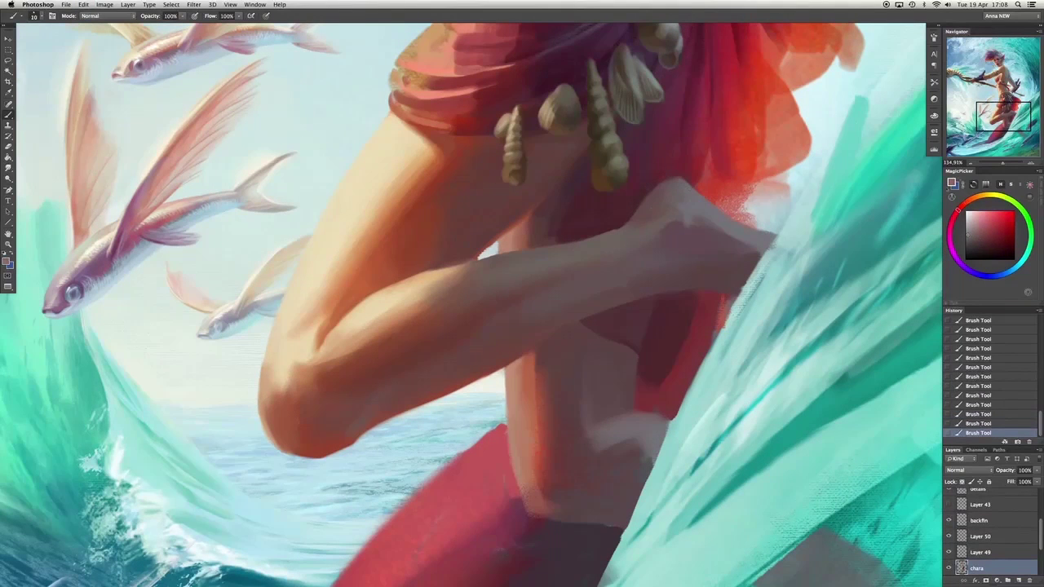
pyautogui.moveTo(626, 232); pyautogui.dragTo(633, 217)
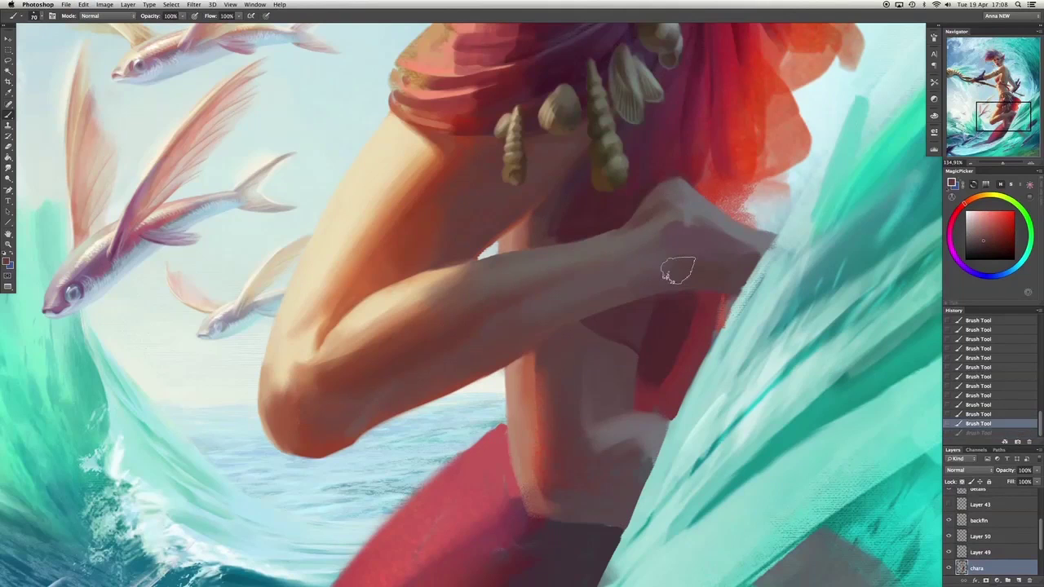
pyautogui.moveTo(676, 268); pyautogui.dragTo(675, 280)
# Sample warm and pink skin colours and paint small light strokes on the torso.
pyautogui.moveTo(535, 425); pyautogui.dragTo(489, 428)
pyautogui.keyDown('alt'); pyautogui.click(478, 345); pyautogui.keyUp('alt')
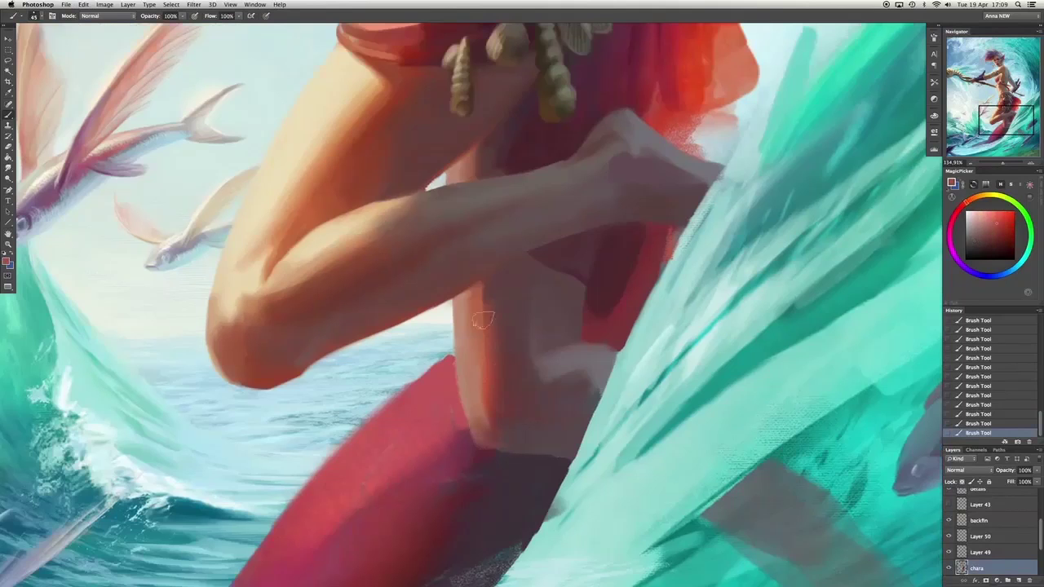
pyautogui.moveTo(452, 347); pyautogui.dragTo(602, 233)
pyautogui.keyDown('alt'); pyautogui.click(601, 233); pyautogui.keyUp('alt')
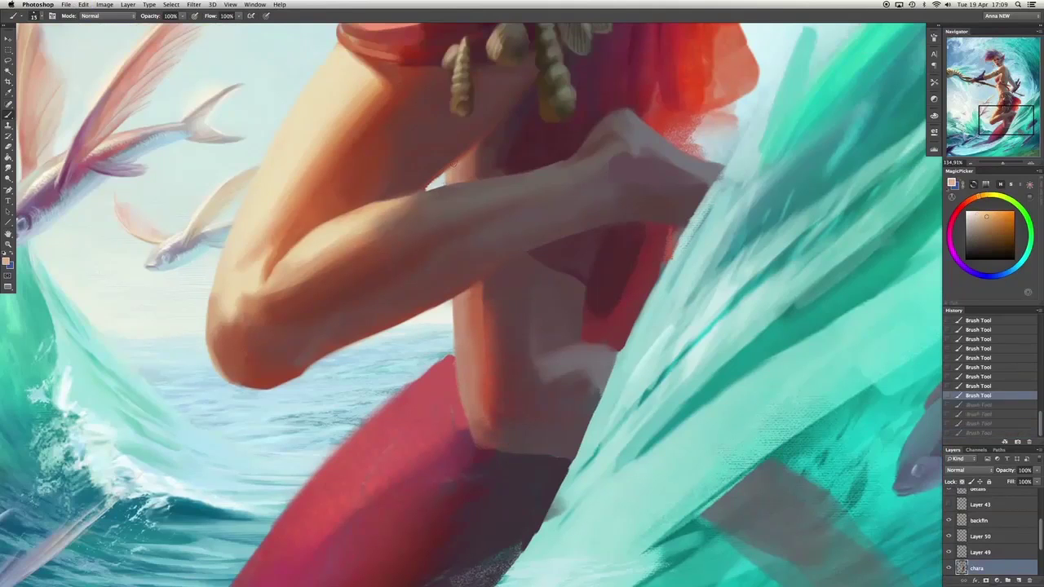
pyautogui.keyDown('alt'); pyautogui.click(559, 371); pyautogui.keyUp('alt')
pyautogui.moveTo(563, 355); pyautogui.dragTo(547, 298)
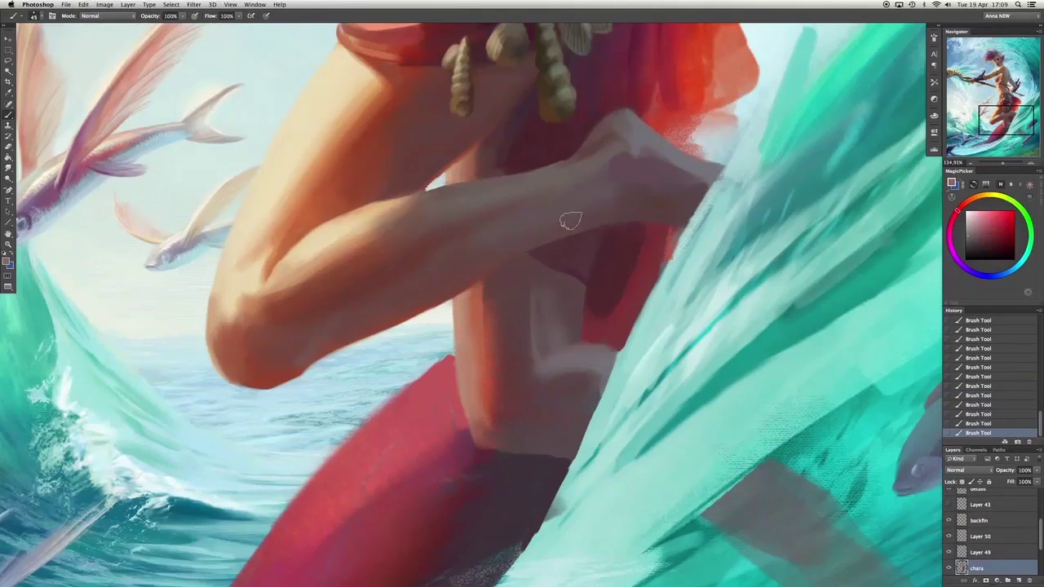
pyautogui.keyDown('alt'); pyautogui.click(505, 410); pyautogui.keyUp('alt')
pyautogui.press('super+alt+z')
pyautogui.press('super+alt+z')
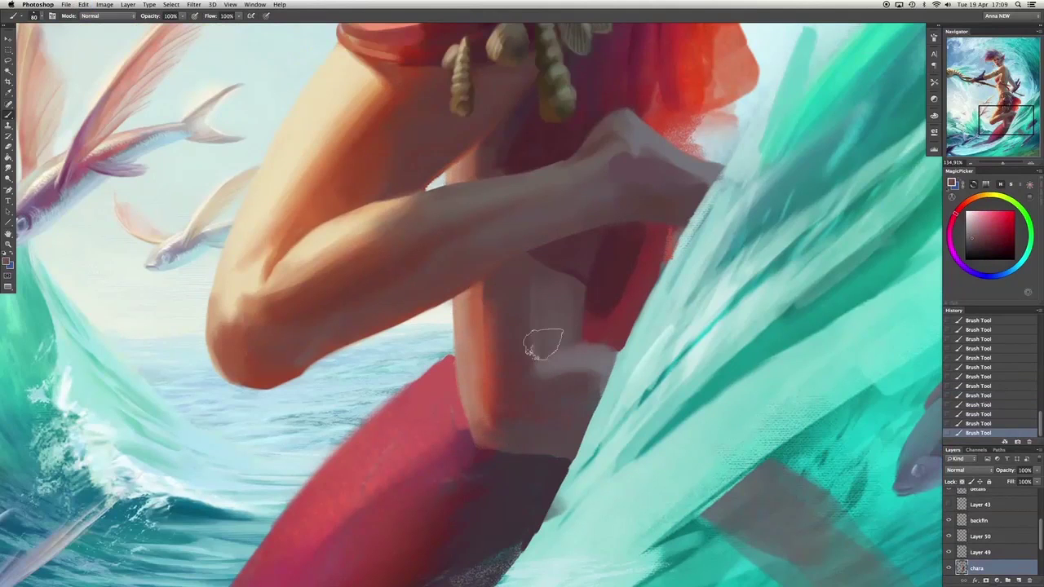
# Paint light strokes on the lower torso and darken its left edge.
pyautogui.moveTo(539, 324)
pyautogui.mouseDown()
pyautogui.moveTo(554, 373)
pyautogui.moveTo(541, 368)
pyautogui.moveTo(585, 369)
pyautogui.mouseUp()
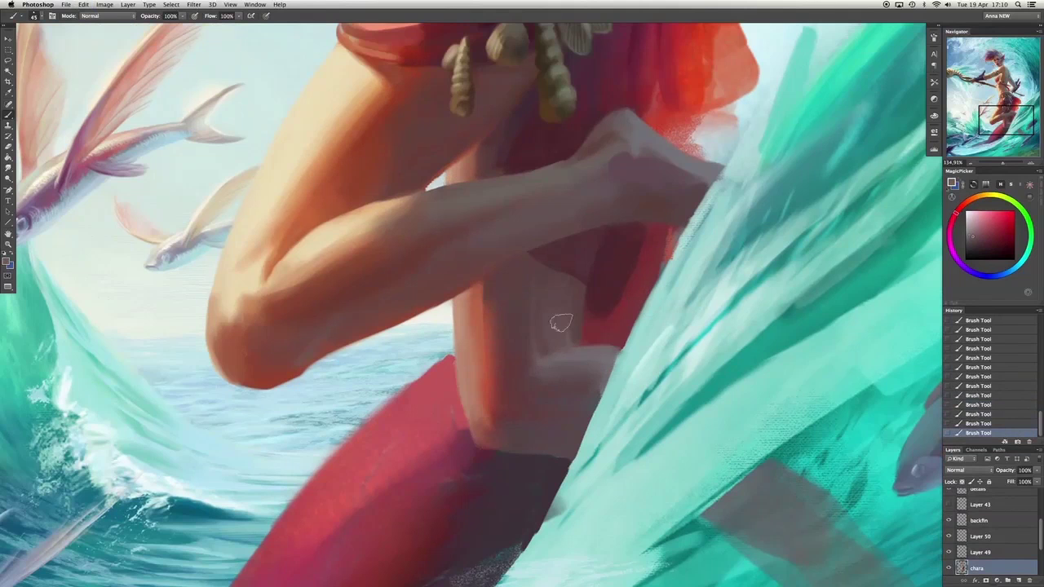
pyautogui.keyDown('alt'); pyautogui.click(557, 284); pyautogui.keyUp('alt')
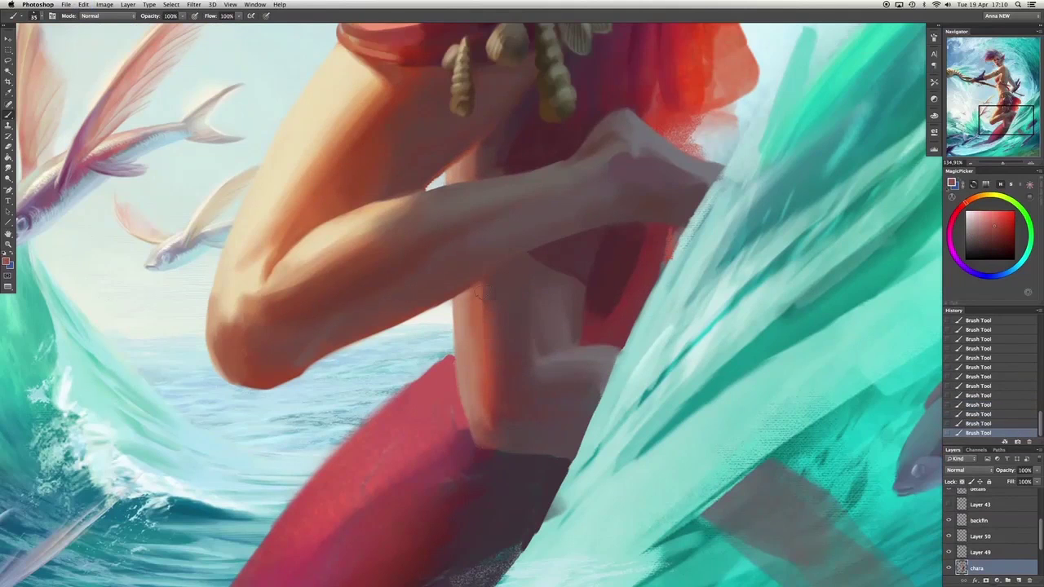
pyautogui.keyDown('alt'); pyautogui.click(479, 292); pyautogui.keyUp('alt')
pyautogui.moveTo(479, 292); pyautogui.dragTo(485, 412)
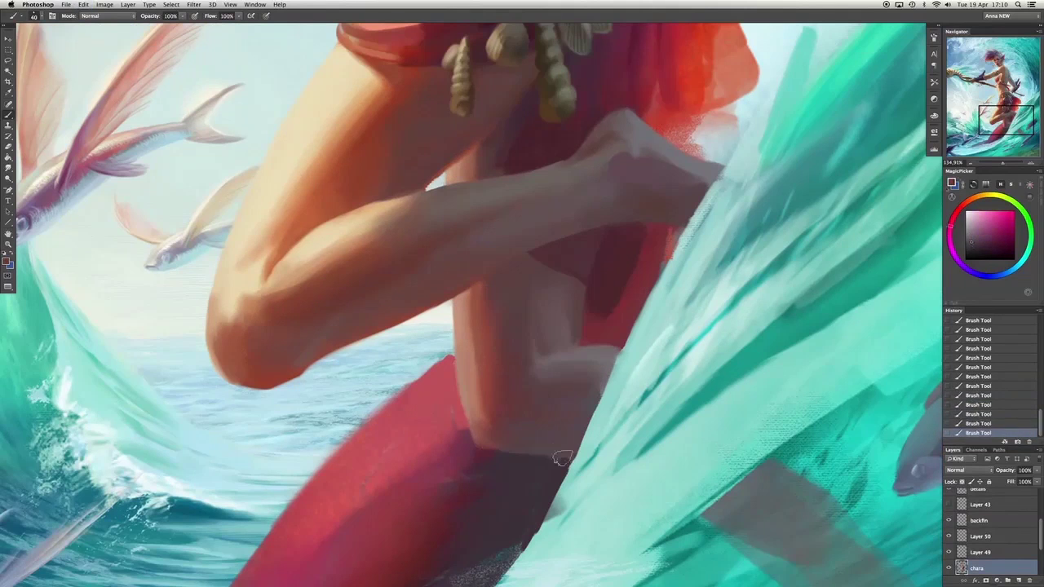
# Try muted teal over the grey patch in the wave, then undo it.
pyautogui.moveTo(535, 464); pyautogui.dragTo(439, 309)
pyautogui.keyDown('alt'); pyautogui.click(717, 318); pyautogui.keyUp('alt')
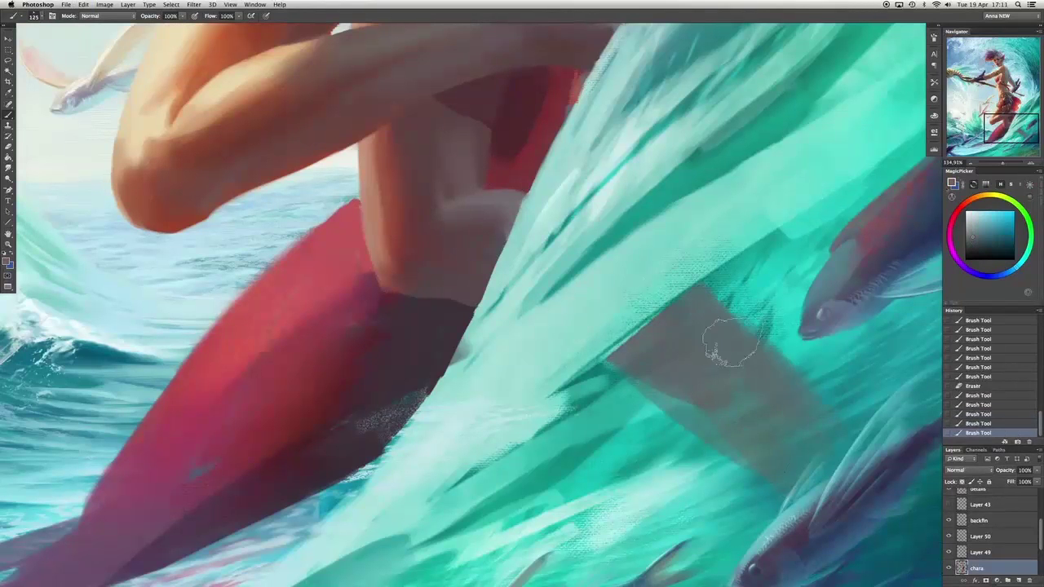
pyautogui.press('[')
pyautogui.press('[')
pyautogui.press('[')
pyautogui.moveTo(645, 391); pyautogui.dragTo(775, 485)
pyautogui.hotkey('ctrl', 'alt', 'z')
pyautogui.hotkey('ctrl', 'alt', 'z')
pyautogui.hotkey('ctrl', 'alt', 'z')
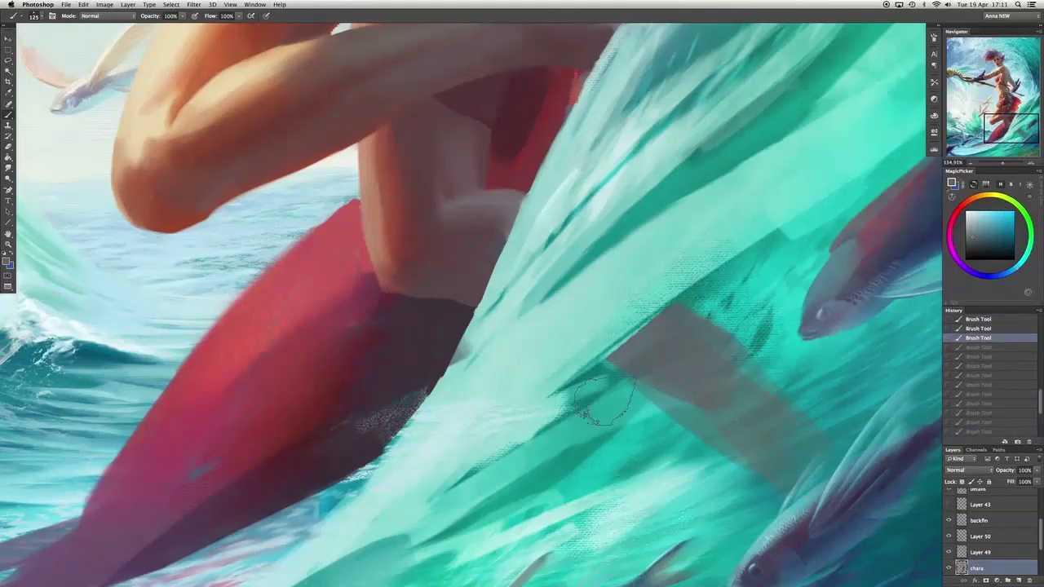
pyautogui.keyDown('alt'); pyautogui.click(506, 214); pyautogui.keyUp('alt')
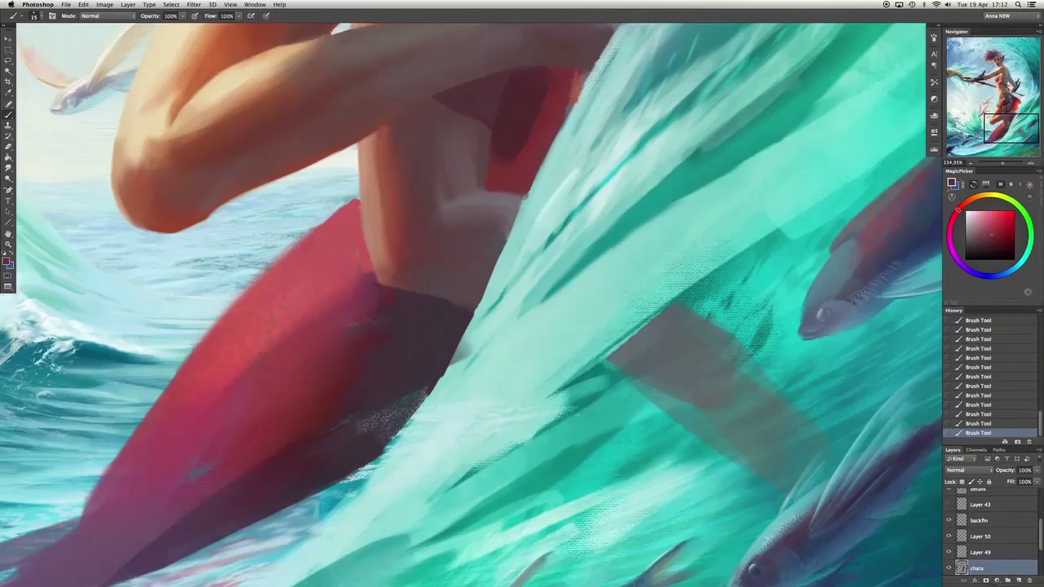
# Dab paint onto the hand and arm, comparing the elbow edge with repeated undos.
pyautogui.scroll(6, 535, 277)
pyautogui.click(610, 181)
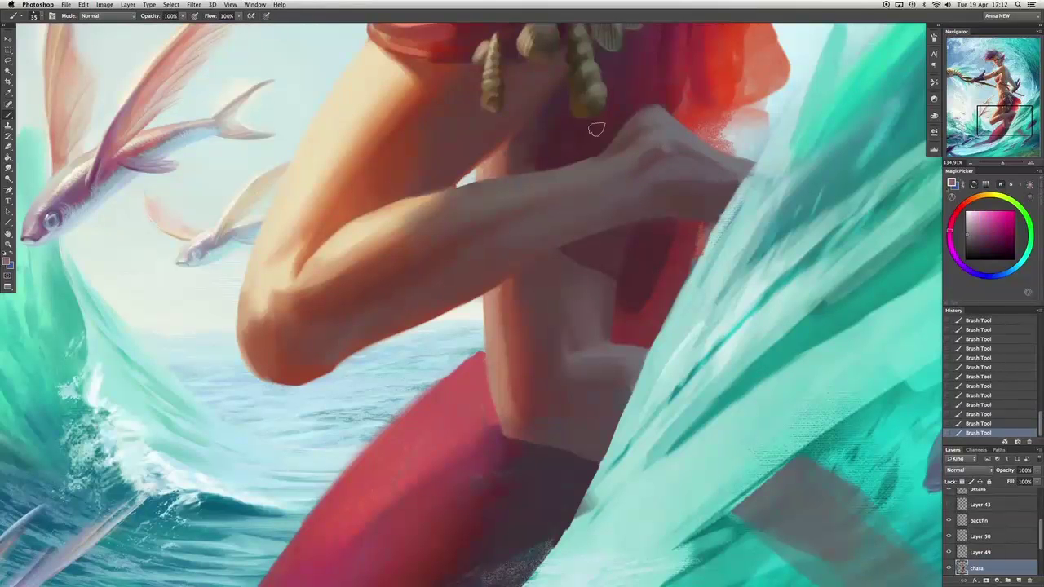
pyautogui.hotkey('ctrl', 'alt', 'z')
pyautogui.hotkey('ctrl', 'alt', 'z')
pyautogui.hotkey('ctrl', 'alt', 'z')
pyautogui.hotkey('ctrl', 'alt', 'z')
pyautogui.hotkey('ctrl', 'alt', 'z')
pyautogui.hotkey('ctrl', 'alt', 'z')
pyautogui.hotkey('ctrl', 'alt', 'z')
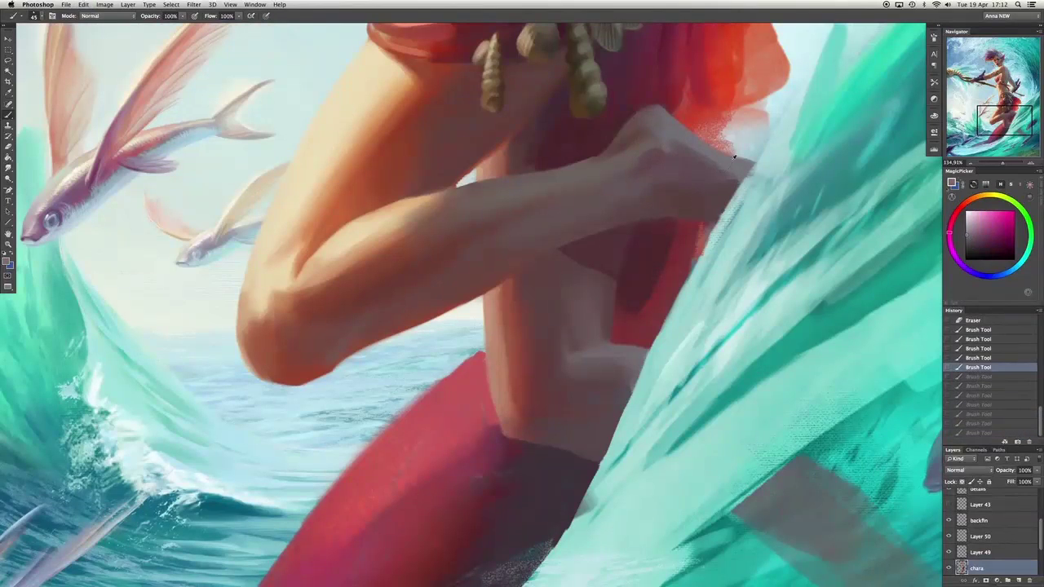
pyautogui.click(644, 129)
pyautogui.moveTo(486, 289); pyautogui.dragTo(416, 308)
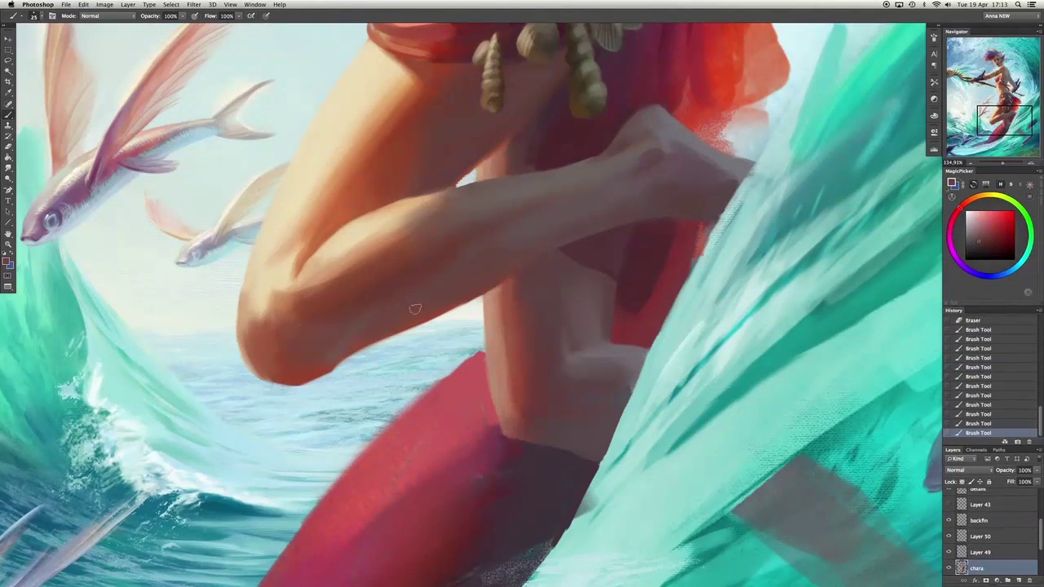
pyautogui.hotkey('ctrl', 'z')
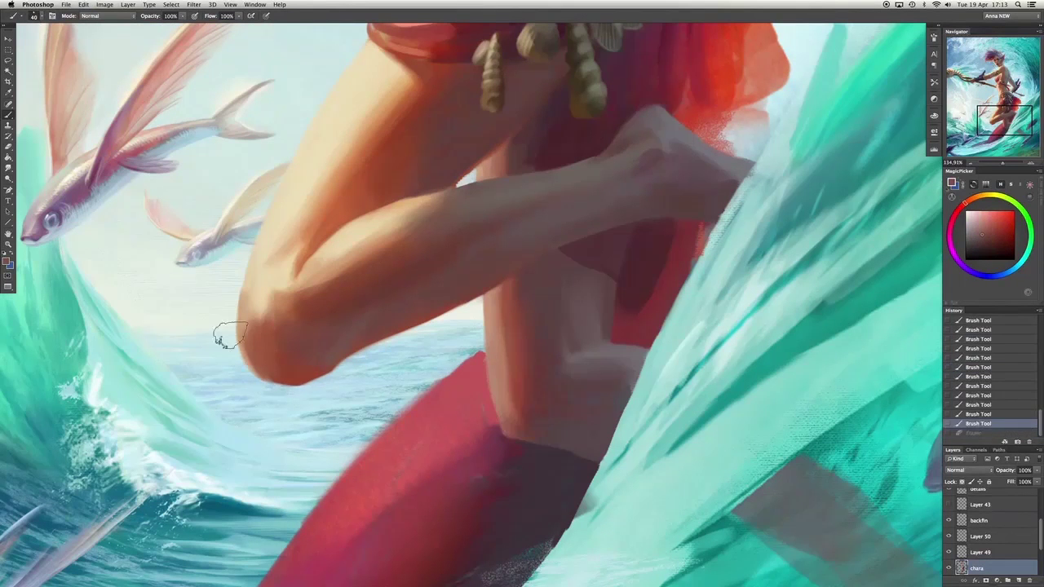
pyautogui.hotkey('ctrl', 'z')
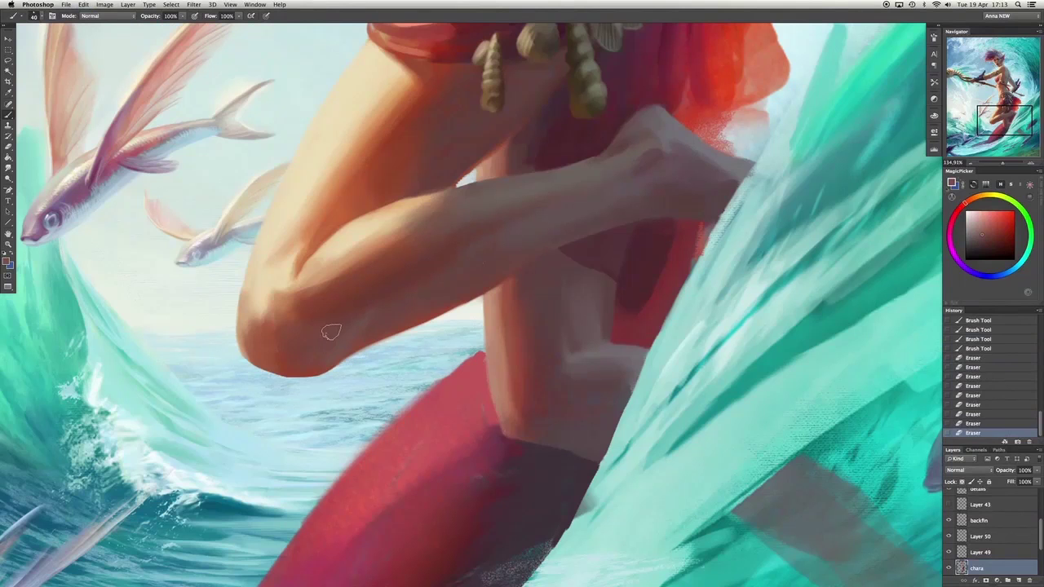
pyautogui.hotkey('ctrl', 'z')
# With a larger brush, dab paint near the elbow and undo a trial upper-leg stroke.
pyautogui.press(']')
pyautogui.press(']')
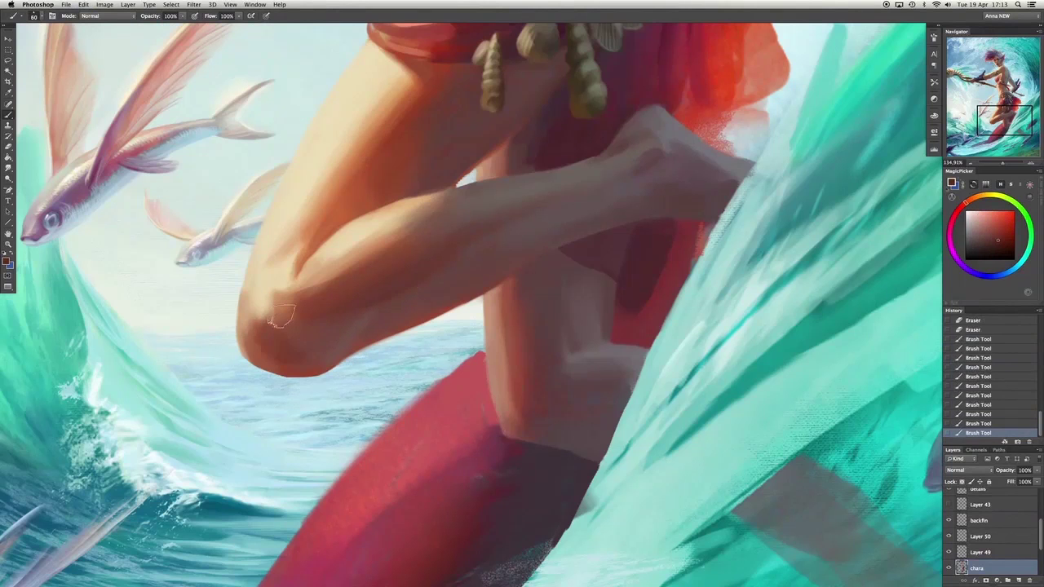
pyautogui.click(281, 316)
pyautogui.scroll(5, 447, 267)
pyautogui.moveTo(490, 215); pyautogui.dragTo(412, 330)
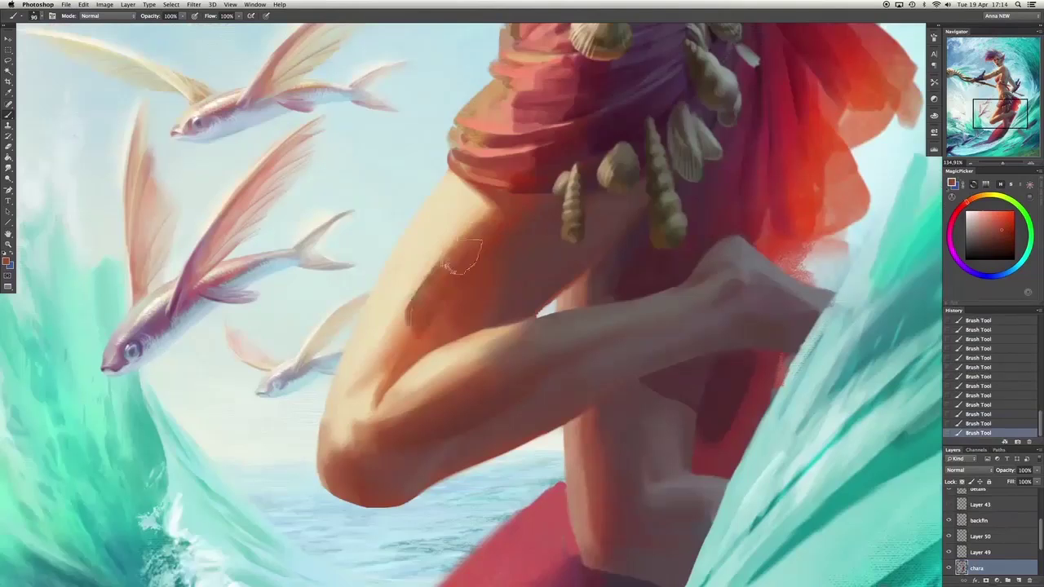
pyautogui.hotkey('ctrl', 'z')
# Add a new layer above chara and shade the upper thigh with orange strokes.
pyautogui.click(1017, 580)
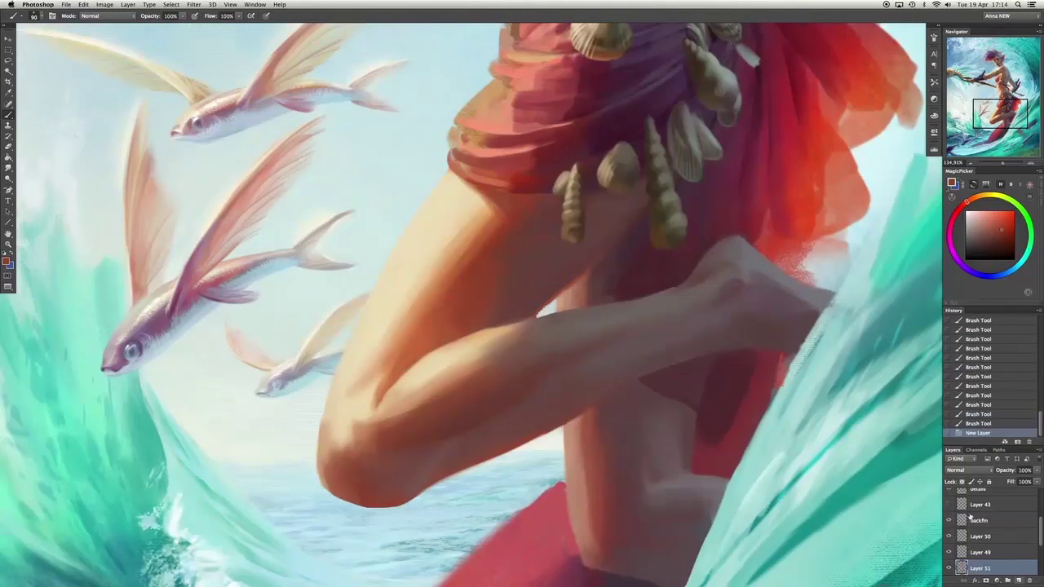
pyautogui.moveTo(485, 200); pyautogui.dragTo(462, 235)
pyautogui.moveTo(499, 196); pyautogui.dragTo(385, 364)
pyautogui.moveTo(479, 186); pyautogui.dragTo(356, 390)
pyautogui.moveTo(441, 245); pyautogui.dragTo(393, 316)
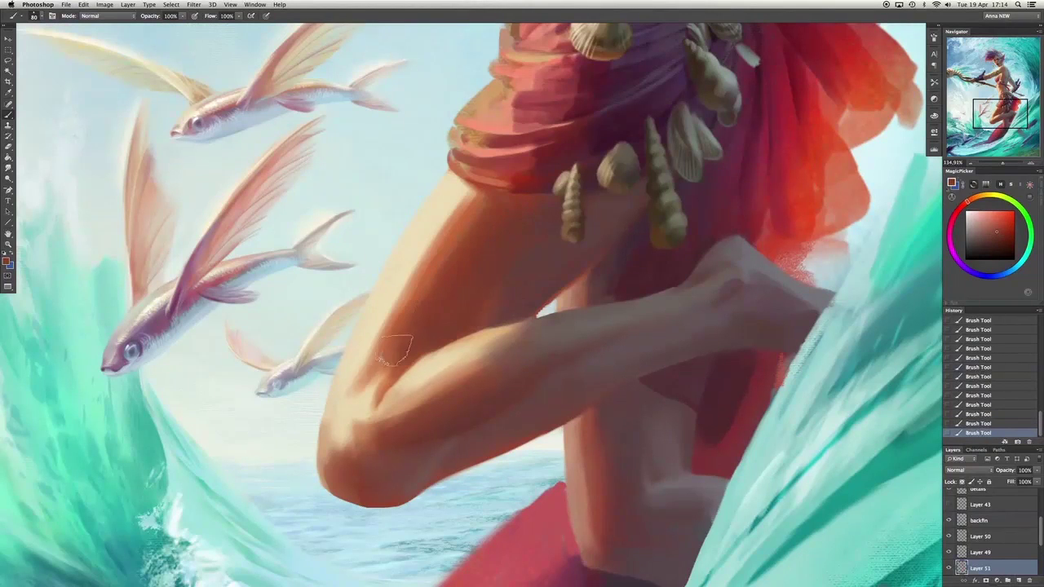
pyautogui.moveTo(380, 380); pyautogui.dragTo(384, 387)
pyautogui.keyDown('alt'); pyautogui.click(412, 346); pyautogui.keyUp('alt')
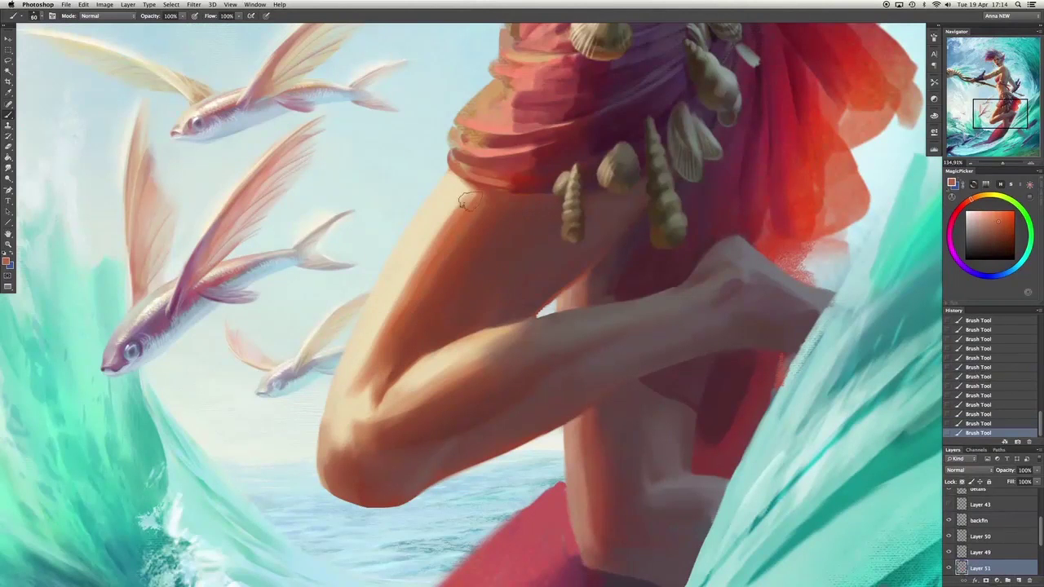
pyautogui.moveTo(522, 230)
pyautogui.mouseDown()
pyautogui.moveTo(490, 228)
pyautogui.moveTo(375, 351)
pyautogui.mouseUp()
# With a soft eraser preset, flip the canvas horizontally and soften the leg's edge.
pyautogui.press('e')
pyautogui.rightClick(448, 274)
pyautogui.doubleClick(457, 244)
pyautogui.press('h')
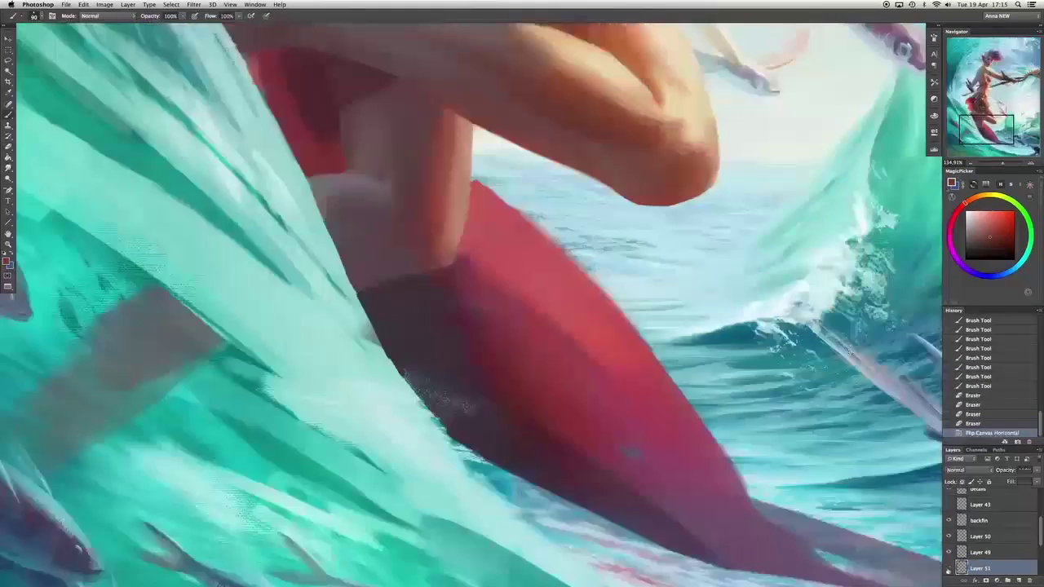
pyautogui.moveTo(625, 403)
pyautogui.mouseDown()
pyautogui.moveTo(622, 359)
pyautogui.moveTo(584, 274)
pyautogui.moveTo(576, 299)
pyautogui.moveTo(600, 336)
pyautogui.mouseUp()
pyautogui.press('b')
# Repaint the elbow and forearm with a darker sampled tone, undoing stray strokes.
pyautogui.keyDown('alt'); pyautogui.click(595, 327); pyautogui.keyUp('alt')
pyautogui.hotkey('ctrl', 'alt', 'z')
pyautogui.hotkey('ctrl', 'alt', 'z')
pyautogui.keyDown('alt'); pyautogui.click(620, 330); pyautogui.keyUp('alt')
pyautogui.press('[')
pyautogui.press('[')
pyautogui.press('[')
pyautogui.press('[')
pyautogui.press('[')
pyautogui.moveTo(601, 439); pyautogui.dragTo(624, 434)
pyautogui.moveTo(426, 400); pyautogui.dragTo(560, 454)
pyautogui.hotkey('ctrl', 'alt', 'z')
pyautogui.hotkey('ctrl', 'alt', 'z')
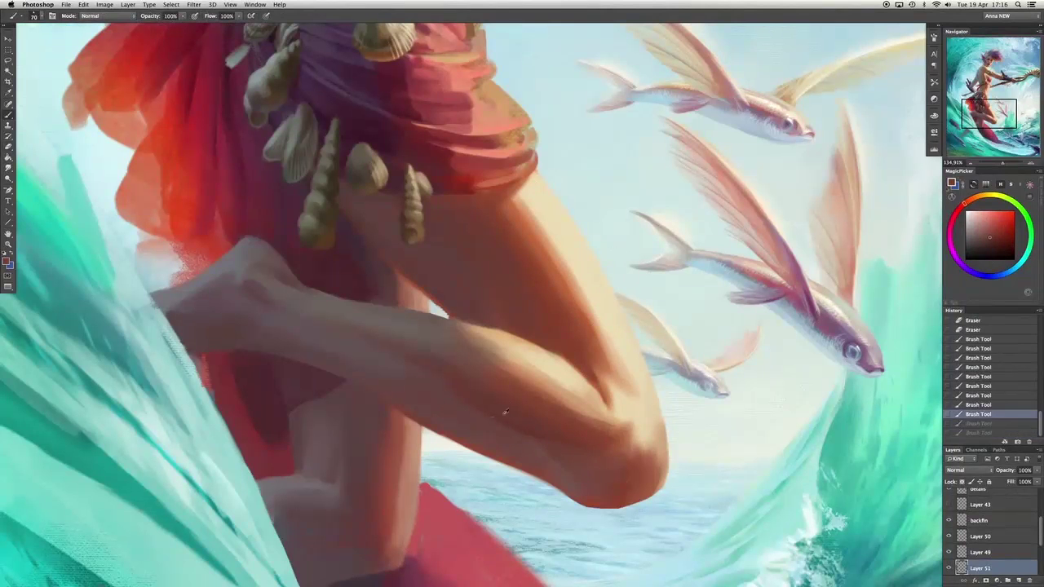
pyautogui.moveTo(504, 423); pyautogui.dragTo(546, 439)
# Add more forearm strokes with a sampled lighter orange, adjusting brush size.
pyautogui.keyDown('alt'); pyautogui.click(399, 326); pyautogui.keyUp('alt')
pyautogui.moveTo(399, 326)
pyautogui.mouseDown()
pyautogui.moveTo(531, 387)
pyautogui.moveTo(412, 320)
pyautogui.moveTo(535, 358)
pyautogui.moveTo(435, 342)
pyautogui.moveTo(521, 343)
pyautogui.moveTo(509, 285)
pyautogui.moveTo(427, 319)
pyautogui.moveTo(477, 330)
pyautogui.mouseUp()
pyautogui.keyDown('alt'); pyautogui.click(488, 353); pyautogui.keyUp('alt')
pyautogui.press('[')
pyautogui.press('[')
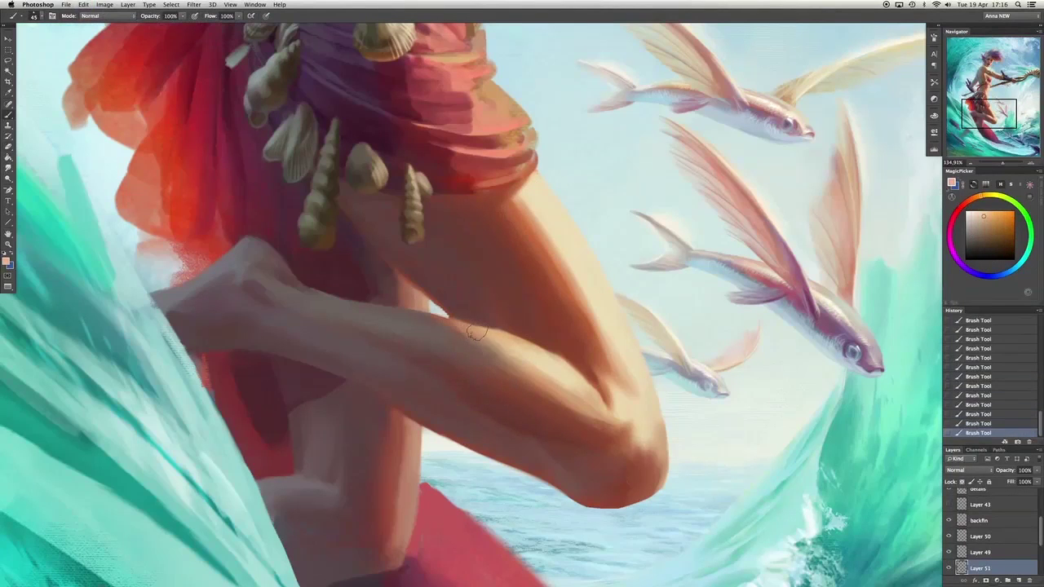
pyautogui.press(']')
pyautogui.press(']')
pyautogui.press(']')
pyautogui.press(']')
pyautogui.press(']')
pyautogui.press(']')
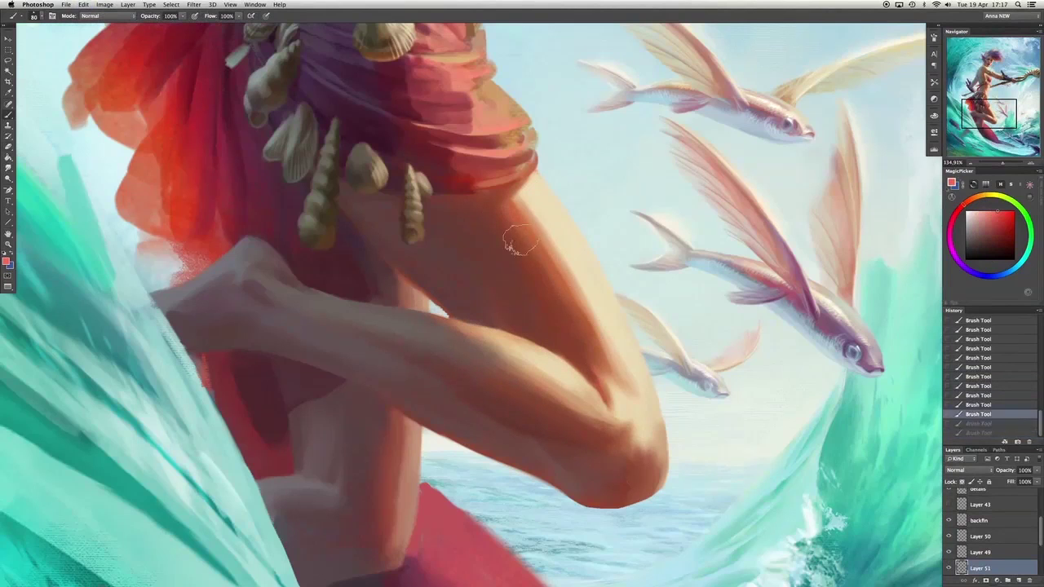
pyautogui.press('[')
pyautogui.press('[')
pyautogui.press('[')
pyautogui.press('[')
pyautogui.press('[')
pyautogui.hotkey('ctrl', 'alt', 'z')
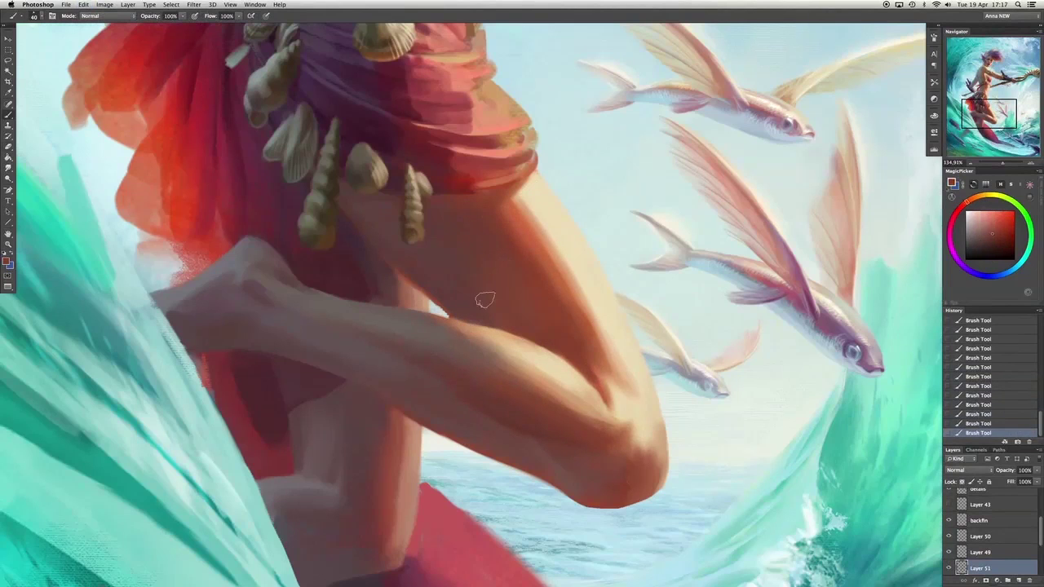
# Paint dark red on the hip below the shells and along the cloth edge.
pyautogui.keyDown('alt'); pyautogui.click(338, 195); pyautogui.keyUp('alt')
pyautogui.moveTo(359, 200); pyautogui.dragTo(431, 291)
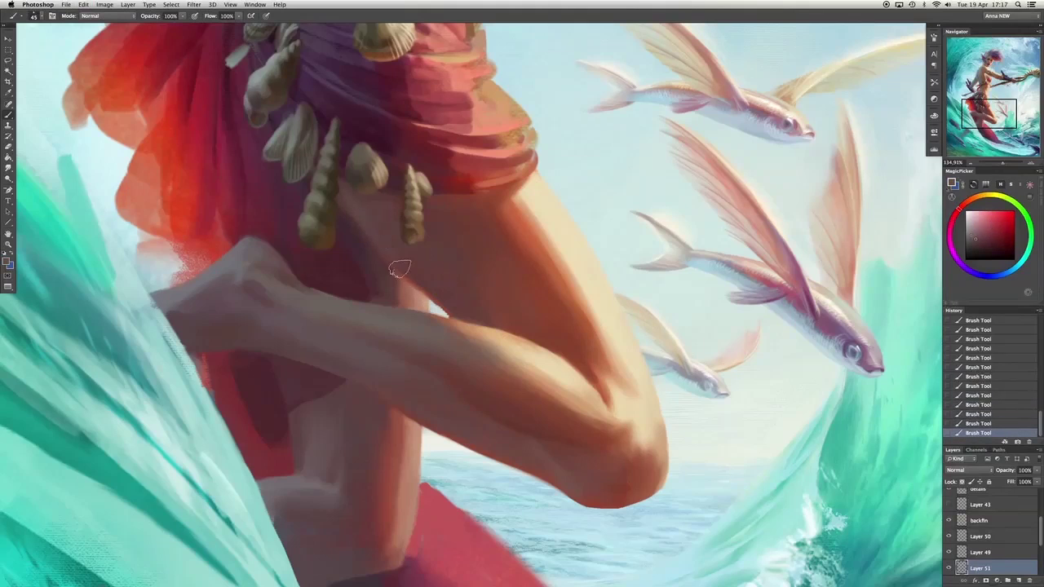
pyautogui.keyDown('alt'); pyautogui.click(467, 208); pyautogui.keyUp('alt')
pyautogui.press(']')
pyautogui.press(']')
pyautogui.press(']')
pyautogui.press(']')
pyautogui.press(']')
pyautogui.press(']')
pyautogui.press(']')
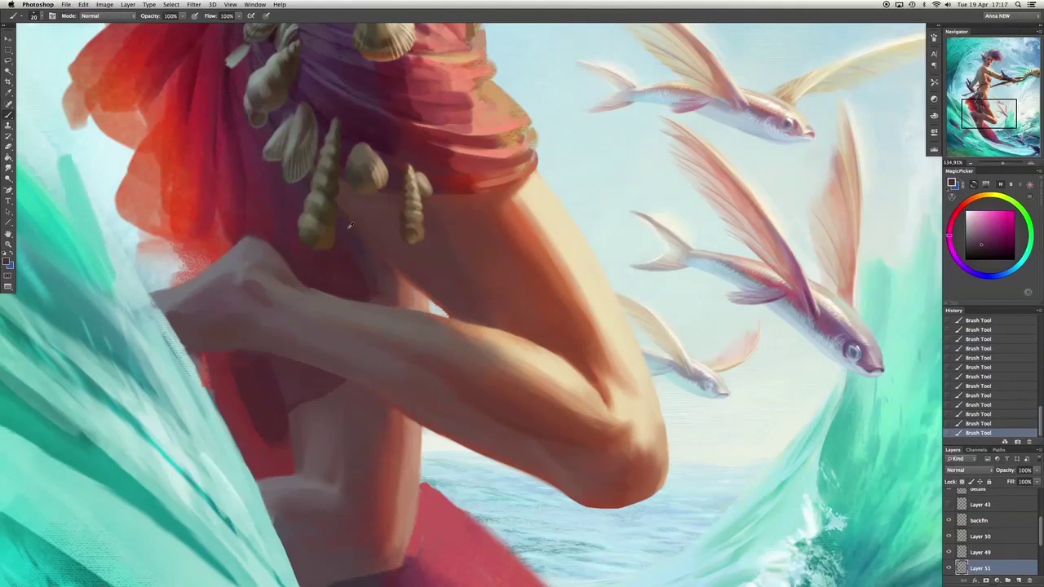
pyautogui.keyDown('alt'); pyautogui.click(351, 225); pyautogui.keyUp('alt')
pyautogui.click(364, 197)
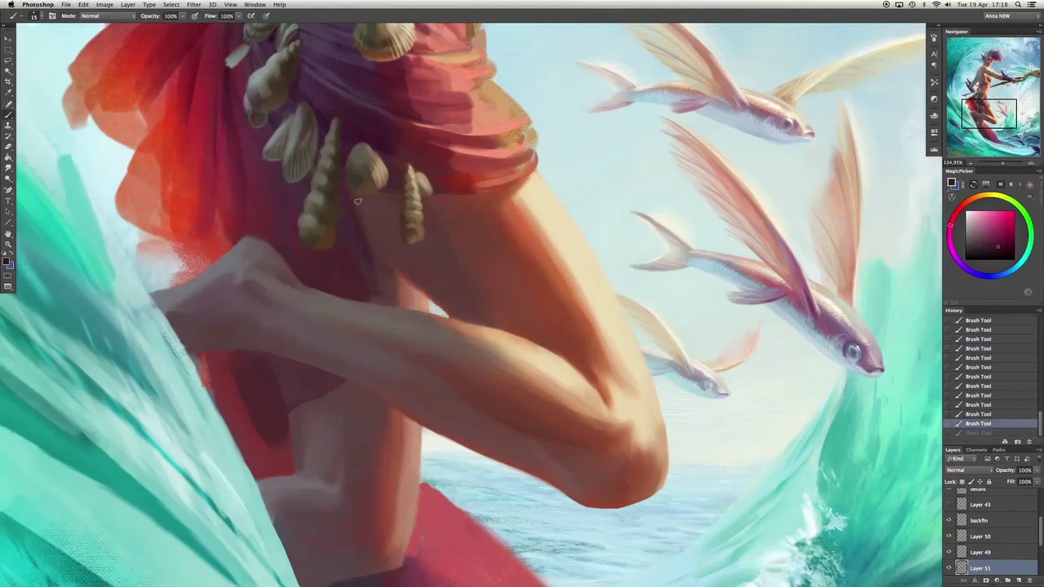
pyautogui.keyDown('alt'); pyautogui.click(452, 187); pyautogui.keyUp('alt')
pyautogui.moveTo(447, 190)
pyautogui.mouseDown()
pyautogui.moveTo(532, 194)
pyautogui.moveTo(522, 211)
pyautogui.mouseUp()
pyautogui.keyDown('alt'); pyautogui.click(539, 212); pyautogui.keyUp('alt')
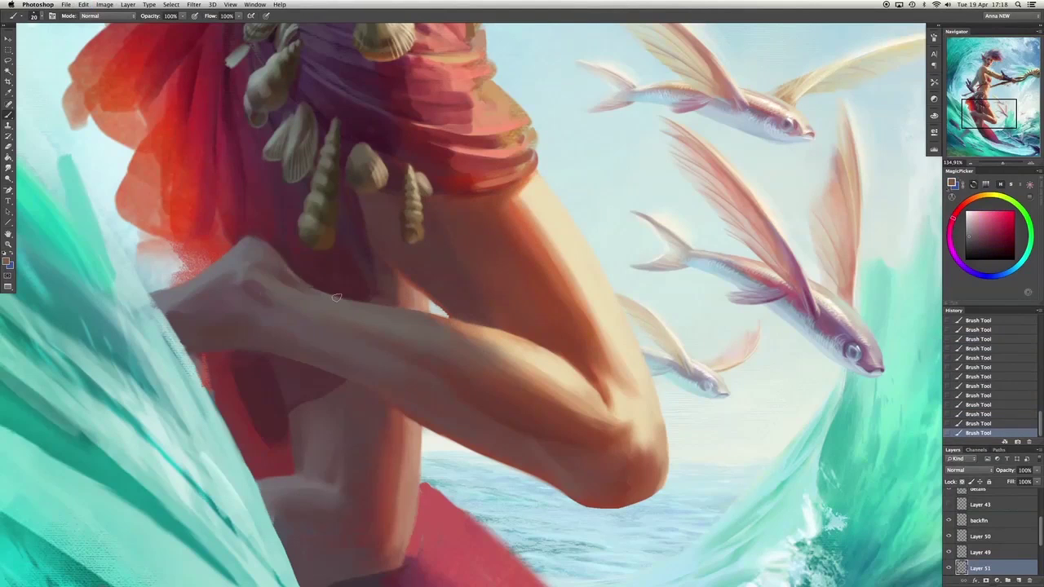
# Repaint the hand's edge and add light orange skin strokes near the waist and forearm.
pyautogui.keyDown('alt'); pyautogui.click(172, 302); pyautogui.keyUp('alt')
pyautogui.moveTo(163, 304); pyautogui.dragTo(203, 282)
pyautogui.moveTo(143, 322); pyautogui.dragTo(203, 257)
pyautogui.moveTo(432, 367); pyautogui.dragTo(424, 408)
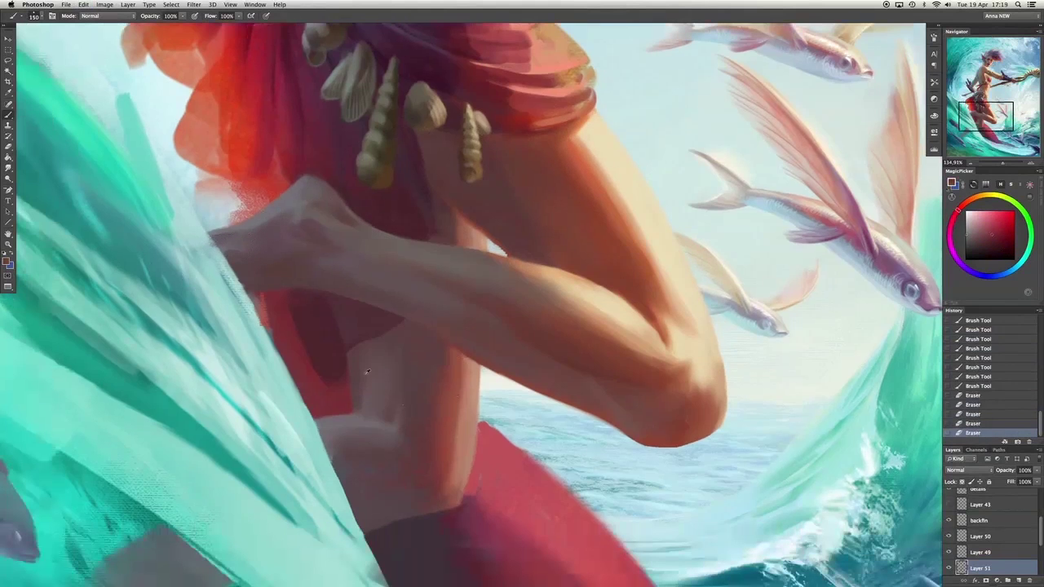
pyautogui.moveTo(347, 383)
pyautogui.mouseDown()
pyautogui.moveTo(342, 355)
pyautogui.moveTo(359, 408)
pyautogui.moveTo(351, 375)
pyautogui.mouseUp()
pyautogui.moveTo(359, 404); pyautogui.dragTo(361, 366)
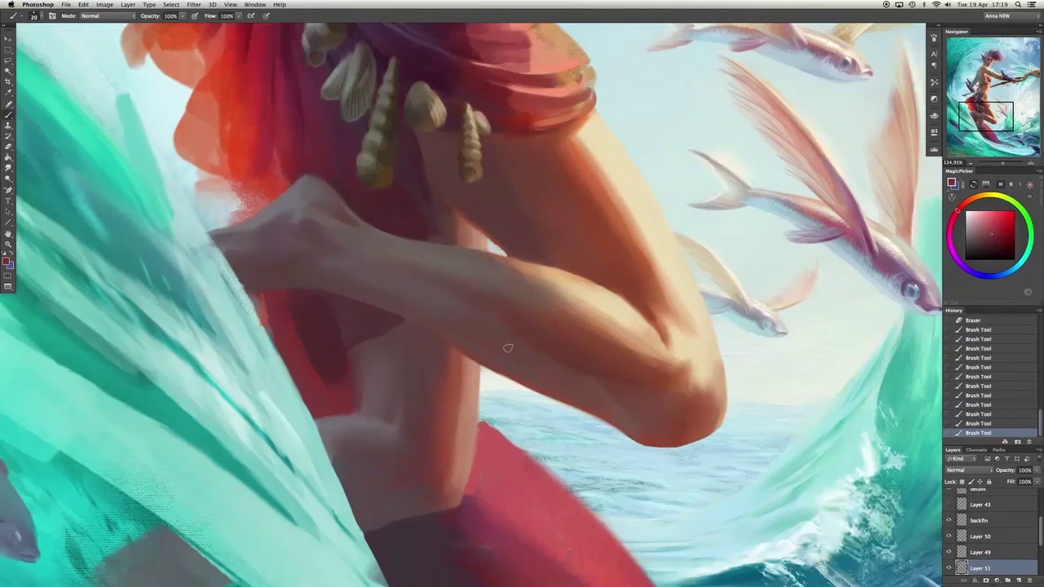
pyautogui.keyDown('alt'); pyautogui.click(473, 383); pyautogui.keyUp('alt')
pyautogui.moveTo(470, 400); pyautogui.dragTo(472, 412)
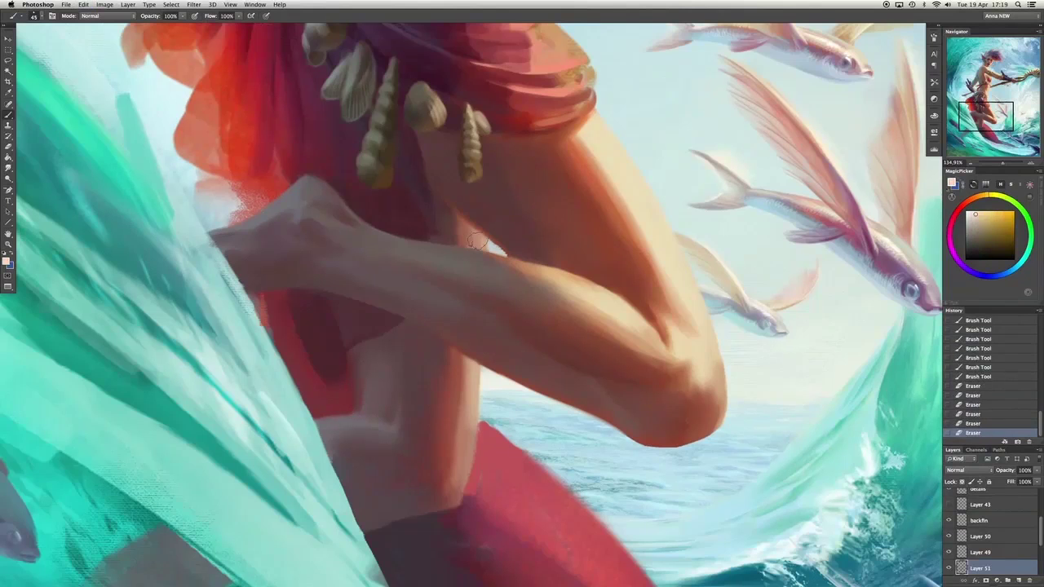
pyautogui.moveTo(477, 242); pyautogui.dragTo(483, 246)
# Bring the wave into view and paint over the brown patch with a larger brush.
pyautogui.hscroll(-3, 481, 244)
pyautogui.moveTo(415, 416); pyautogui.dragTo(397, 426)
pyautogui.hscroll(-10, 396, 427)
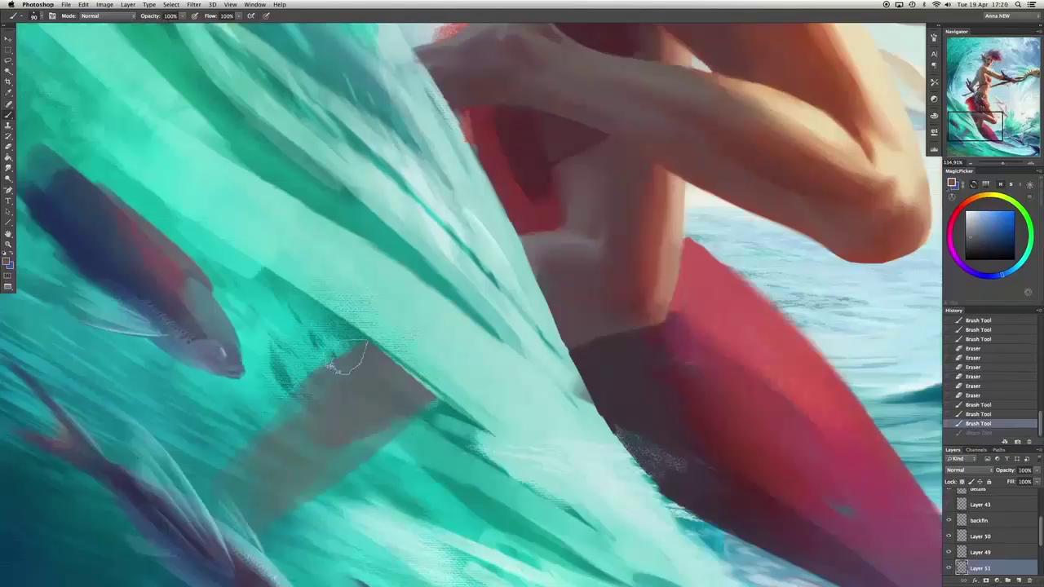
pyautogui.press(']')
pyautogui.press(']')
pyautogui.press(']')
pyautogui.press(']')
pyautogui.moveTo(333, 369); pyautogui.dragTo(336, 374)
# Merge Layer 51 down into chara and smudge the brown patch into the water.
pyautogui.press('super+e')
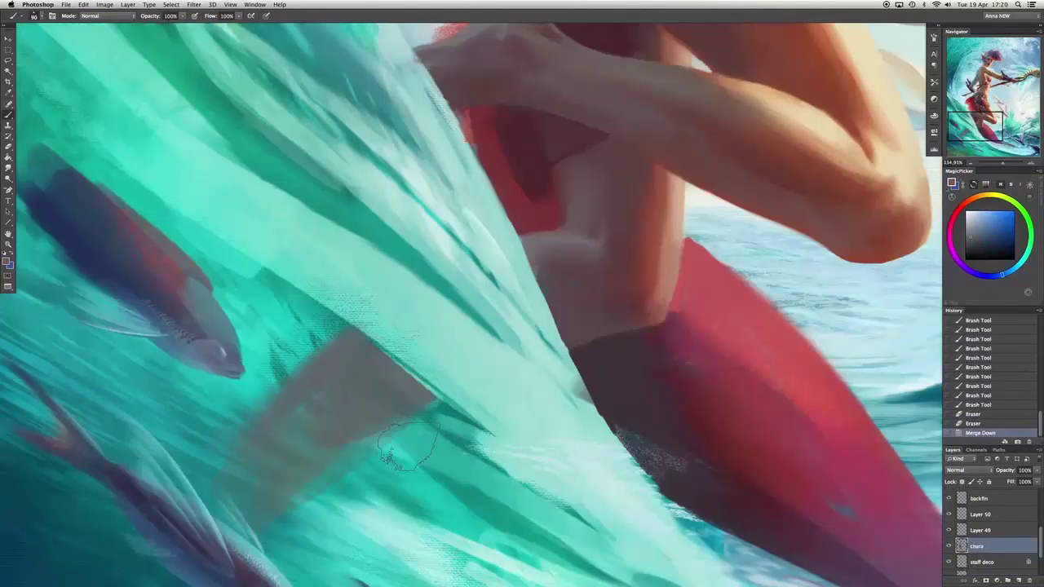
pyautogui.press('r')
pyautogui.moveTo(327, 392); pyautogui.dragTo(359, 408)
pyautogui.rightClick(359, 412)
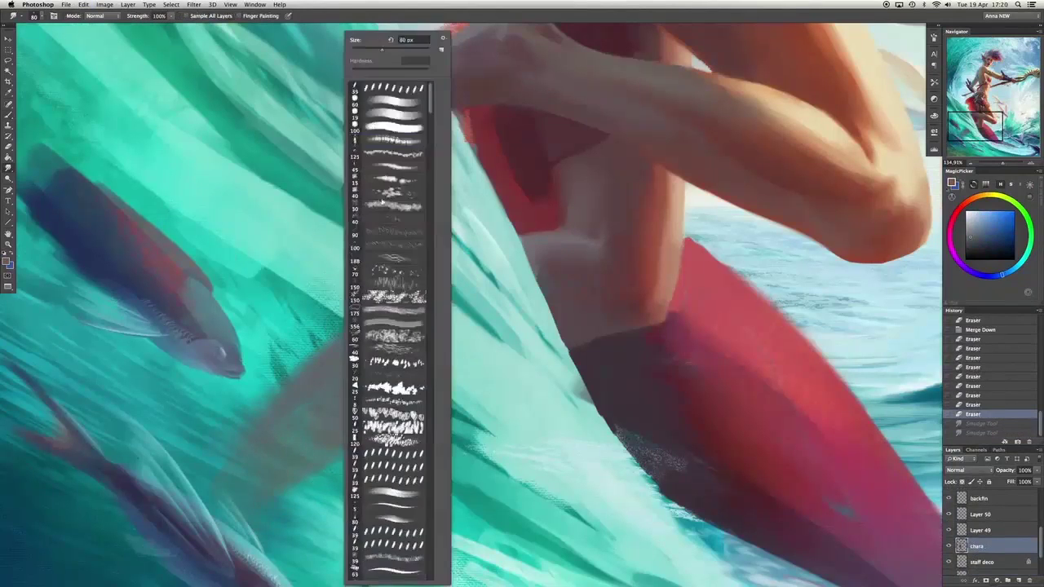
pyautogui.press('Escape')
pyautogui.moveTo(323, 367); pyautogui.dragTo(279, 423)
pyautogui.press('b')
# Create a new layer above chara, flip the canvas, and paint small strokes near the knee.
pyautogui.scroll(5, 245, 440)
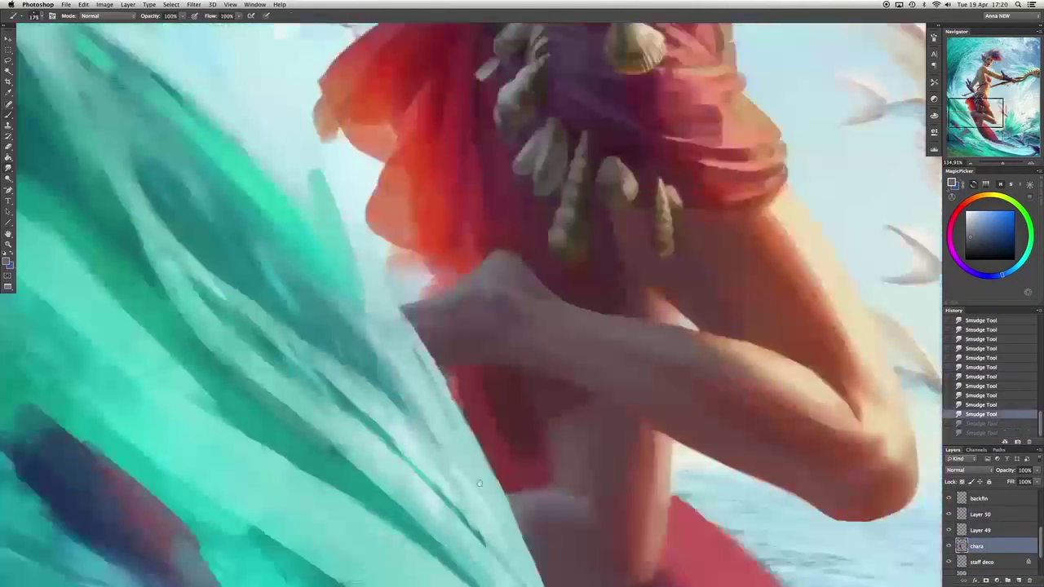
pyautogui.hscroll(5, 531, 403)
pyautogui.press('super+shift+alt+n')
pyautogui.moveTo(433, 284)
pyautogui.mouseDown()
pyautogui.moveTo(419, 291)
pyautogui.moveTo(443, 310)
pyautogui.moveTo(412, 220)
pyautogui.mouseUp()
pyautogui.press('super+shift+h')
pyautogui.moveTo(667, 264); pyautogui.dragTo(659, 266)
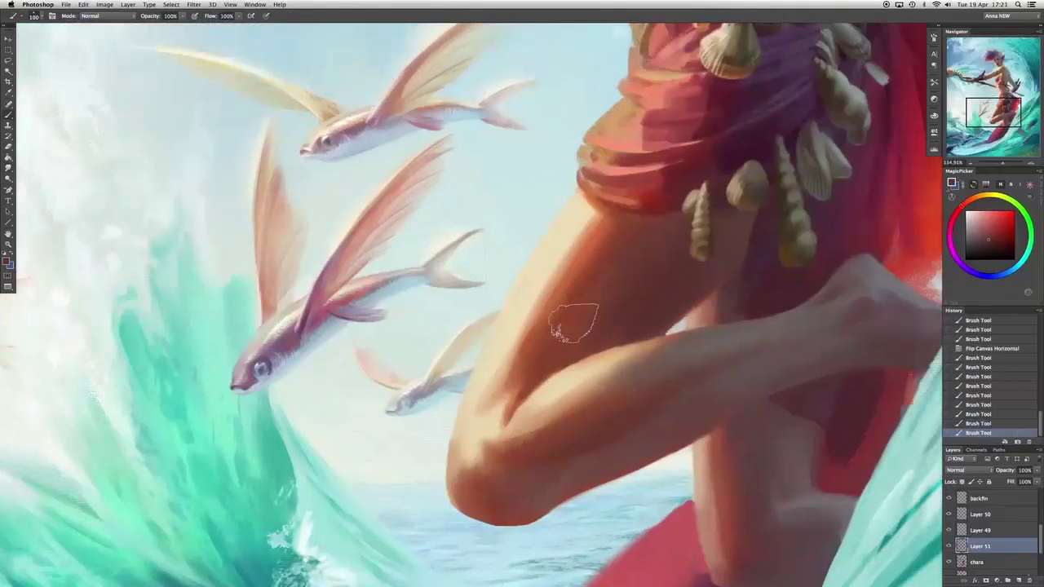
pyautogui.keyDown('alt'); pyautogui.click(563, 326); pyautogui.keyUp('alt')
pyautogui.moveTo(538, 384)
pyautogui.mouseDown()
pyautogui.moveTo(514, 388)
pyautogui.moveTo(494, 361)
pyautogui.mouseUp()
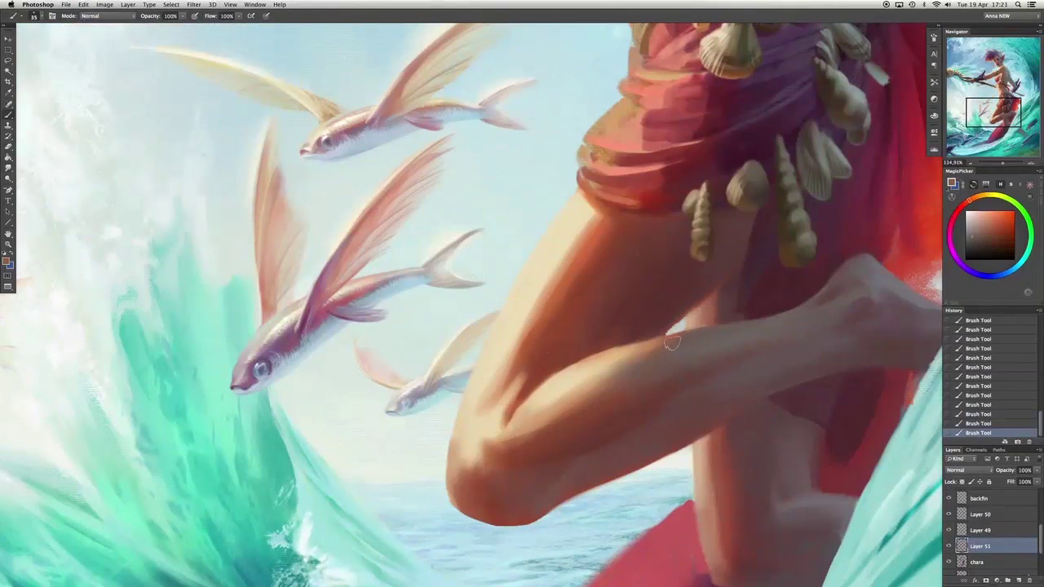
pyautogui.press('super+z')
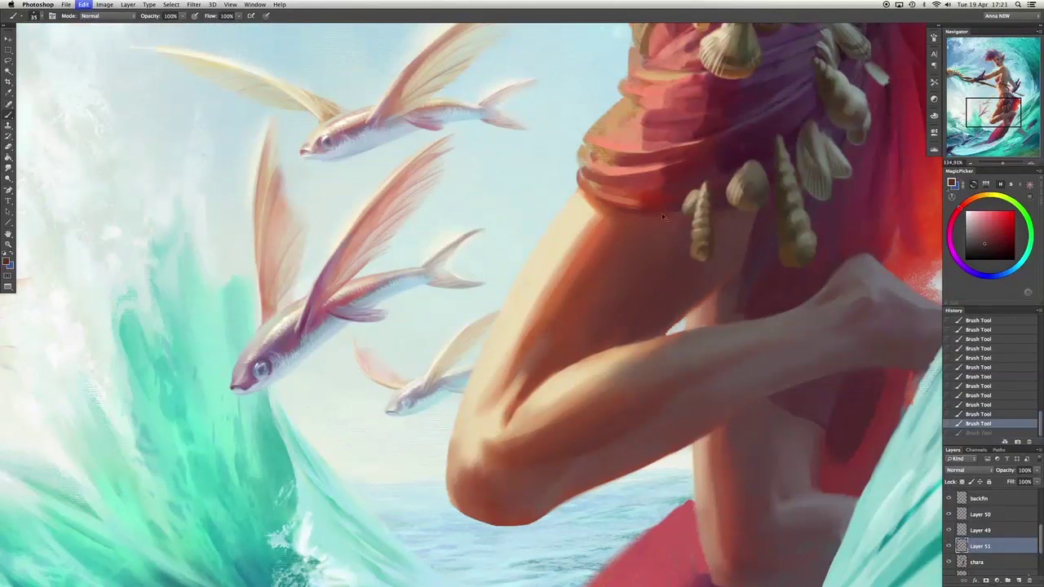
pyautogui.press('super+shift+z')
# Lighten the dark crease on the leg and test darker red forearm strokes, undoing them.
pyautogui.hscroll(3, 604, 306)
pyautogui.scroll(2, 587, 290)
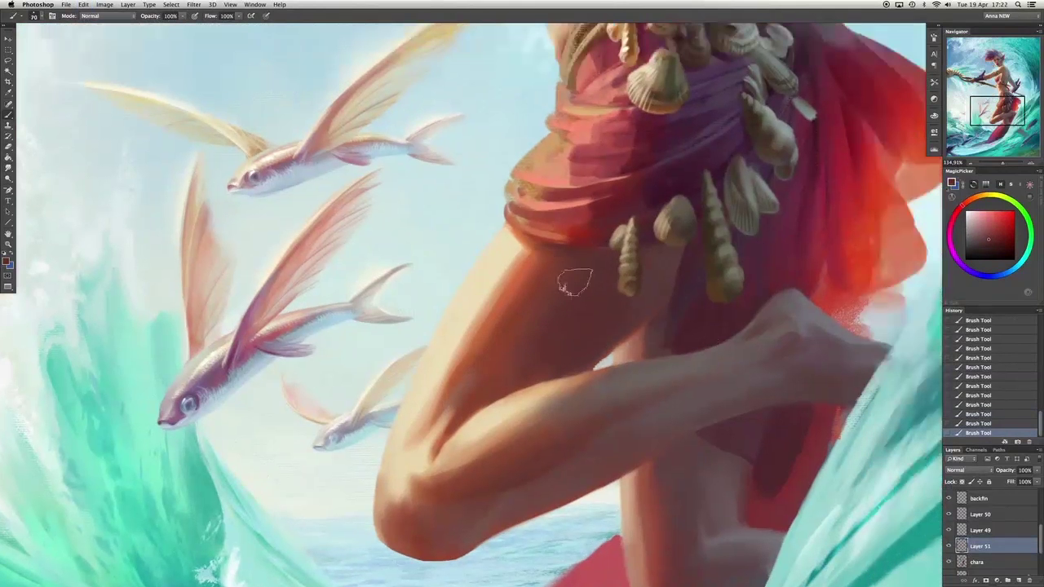
pyautogui.keyDown('alt'); pyautogui.click(430, 438); pyautogui.keyUp('alt')
pyautogui.moveTo(430, 438); pyautogui.dragTo(456, 384)
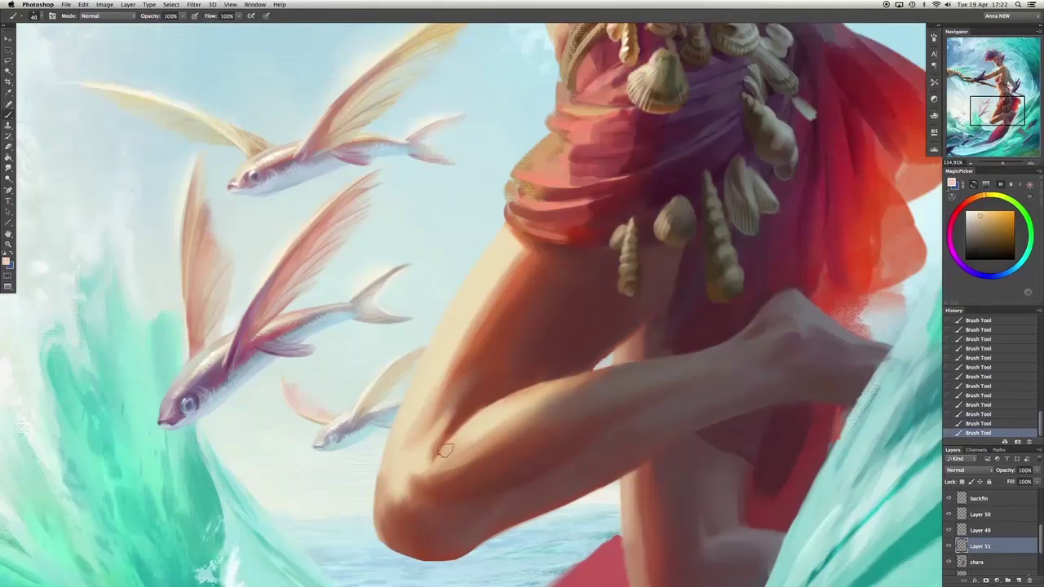
pyautogui.click(999, 231)
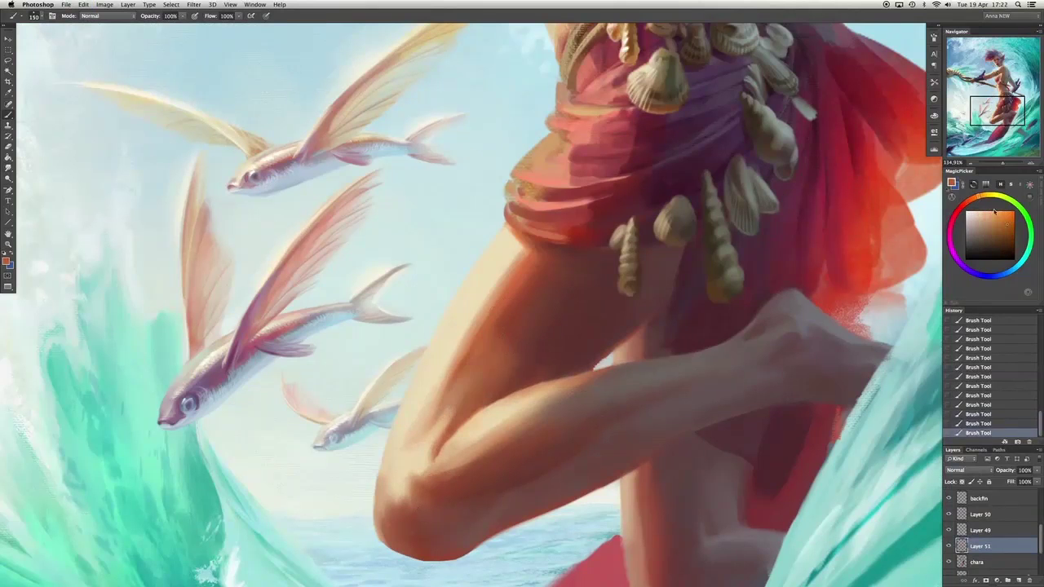
pyautogui.hotkey('ctrl', 'z')
pyautogui.moveTo(472, 400); pyautogui.dragTo(433, 420)
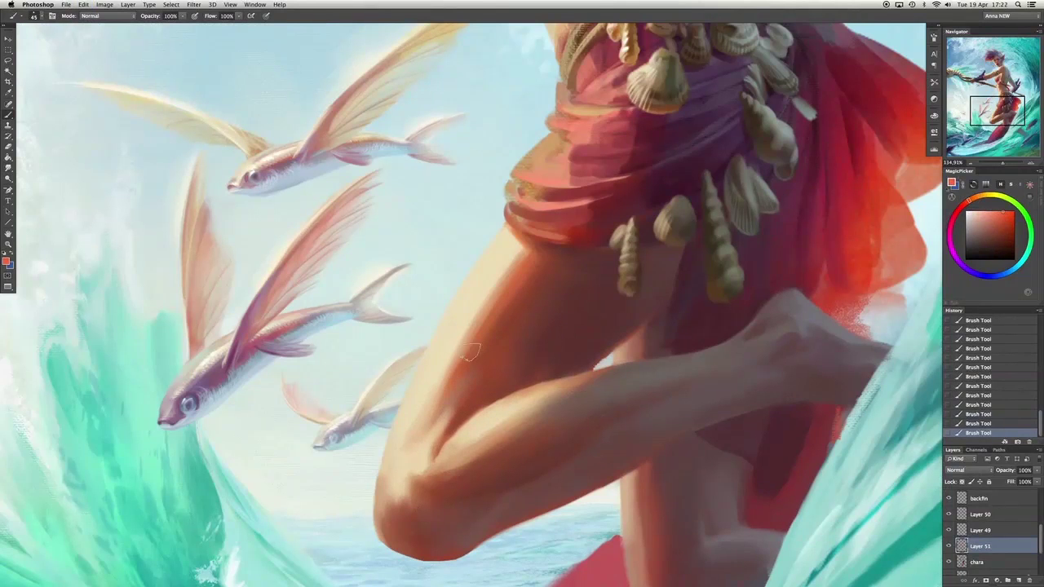
pyautogui.click(1008, 231)
pyautogui.hotkey('ctrl', 'z')
pyautogui.hotkey('ctrl', 'z')
pyautogui.hotkey('ctrl', 'z')
pyautogui.hotkey('ctrl', 'z')
pyautogui.hotkey('ctrl', 'z')
pyautogui.hotkey('ctrl', 'z')
pyautogui.hotkey('ctrl', 'z')
pyautogui.hotkey('ctrl', 'z')
pyautogui.hotkey('ctrl', 'z')
pyautogui.hotkey('ctrl', 'z')
pyautogui.hotkey('ctrl', 'z')
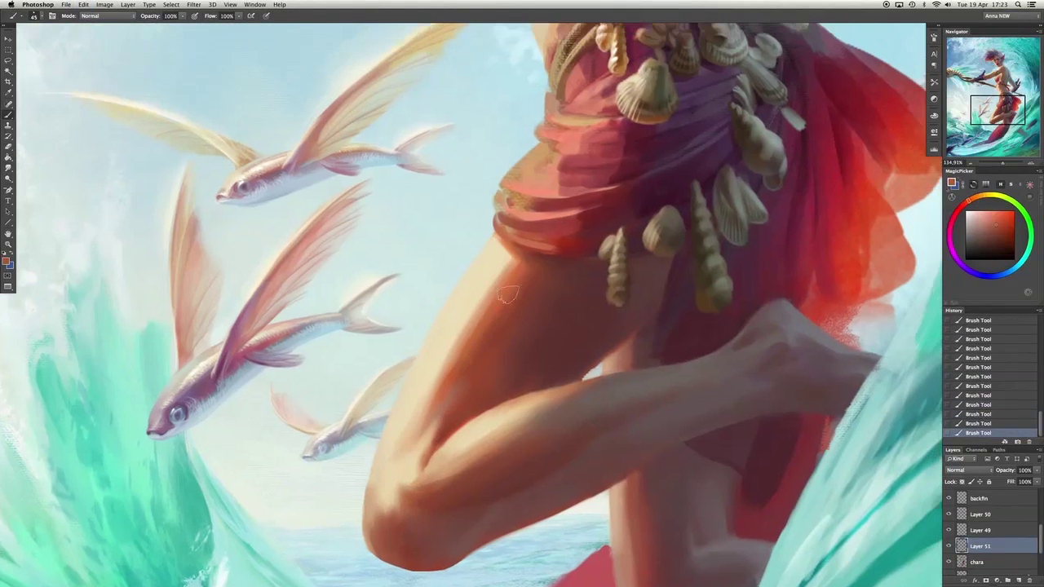
pyautogui.hotkey('ctrl', 'alt', 'z')
pyautogui.hotkey('ctrl', 'alt', 'z')
# Paint sampled warm tones over the thigh, then reorder the layers.
pyautogui.keyDown('alt'); pyautogui.click(543, 285); pyautogui.keyUp('alt')
pyautogui.press(']')
pyautogui.press(']')
pyautogui.press(']')
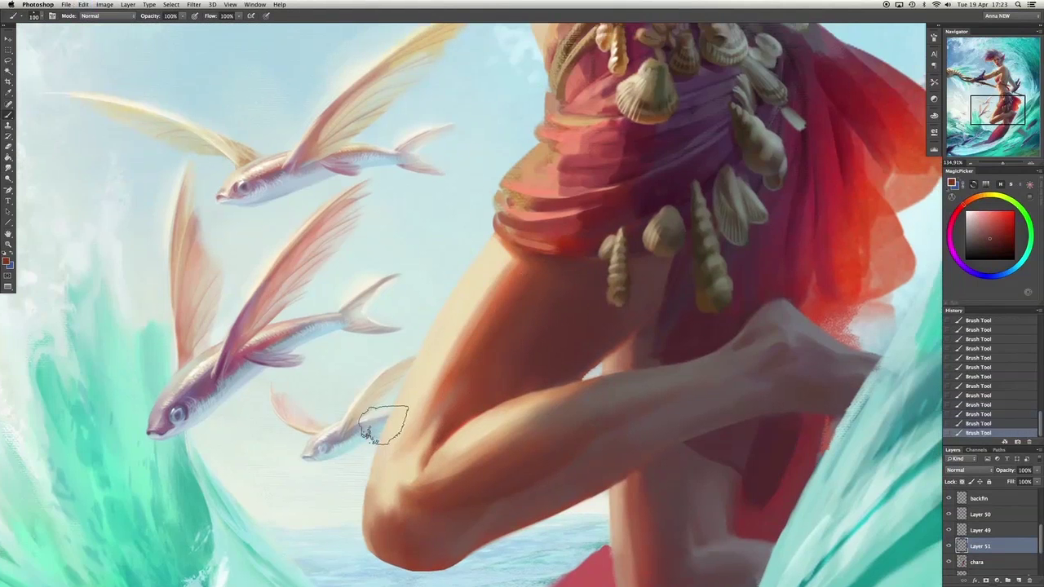
pyautogui.moveTo(527, 331); pyautogui.dragTo(541, 285)
pyautogui.moveTo(603, 310); pyautogui.dragTo(641, 294)
pyautogui.keyDown('alt'); pyautogui.click(587, 349); pyautogui.keyUp('alt')
pyautogui.press('[')
pyautogui.press('[')
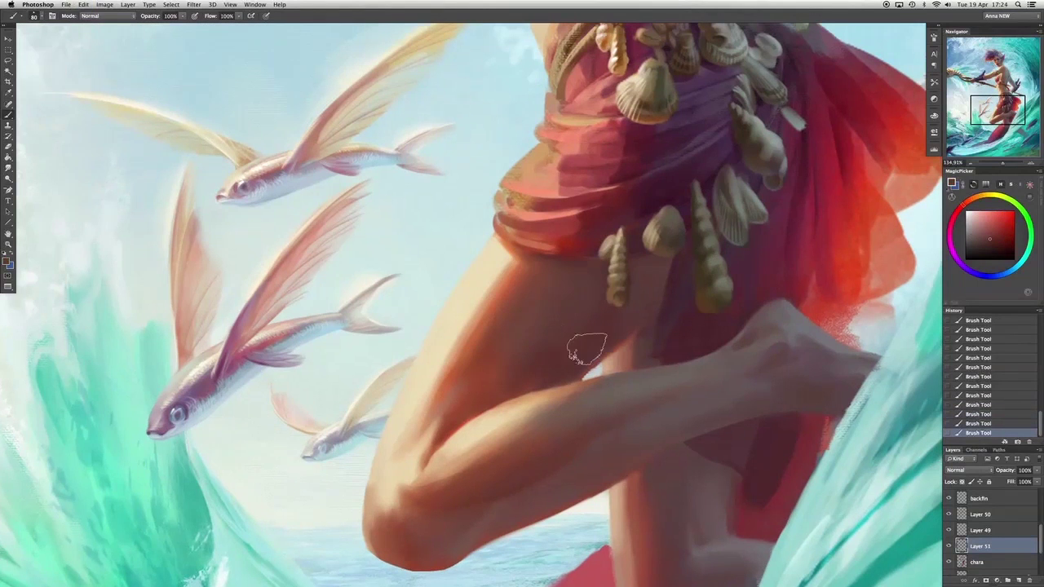
pyautogui.keyDown('alt'); pyautogui.click(483, 288); pyautogui.keyUp('alt')
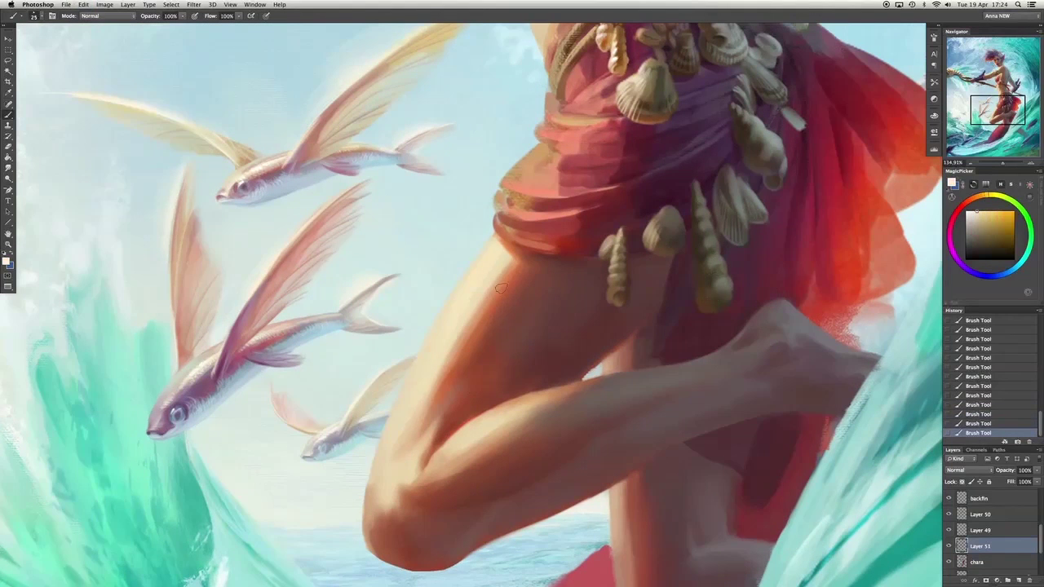
pyautogui.scroll(10, 482, 283)
pyautogui.hotkey('ctrl', ']')
# Undo the layer reorder, select Layer 50, and touch up the hand with sampled peach and cream tones.
pyautogui.hotkey('ctrl', 'z')
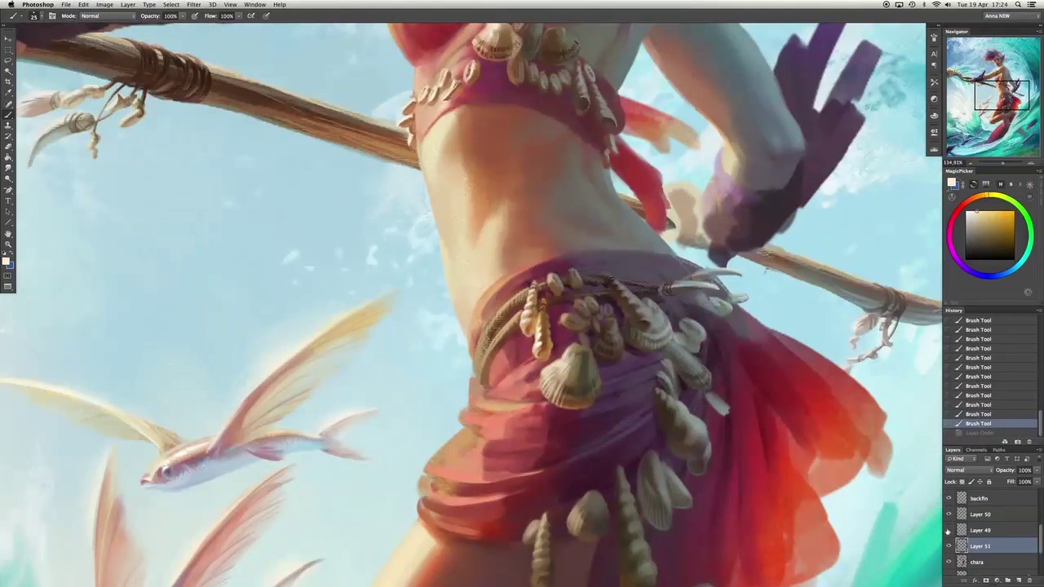
pyautogui.click(963, 514)
pyautogui.click(673, 270)
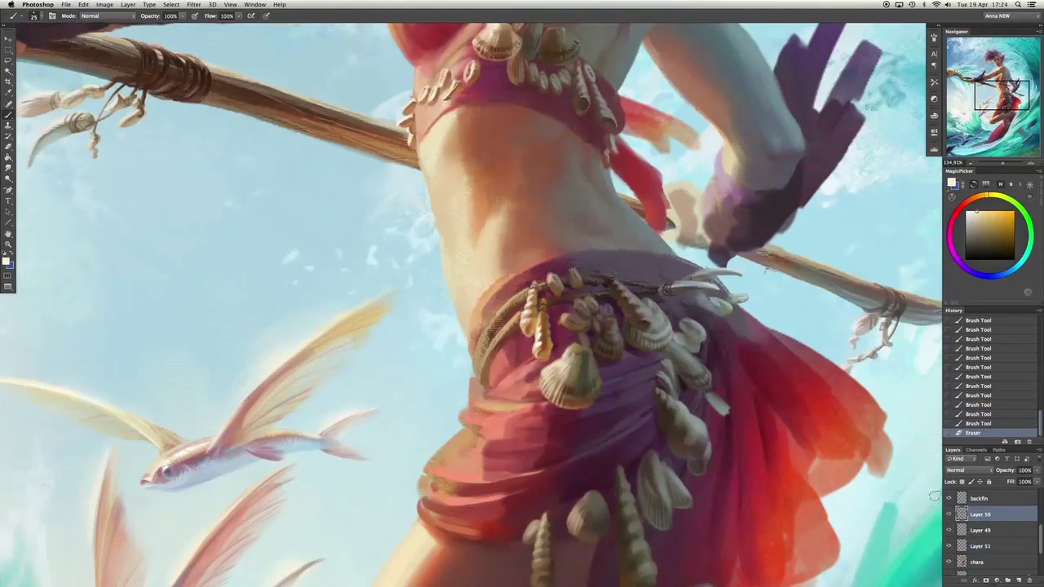
pyautogui.moveTo(466, 487)
pyautogui.mouseDown()
pyautogui.moveTo(536, 395)
pyautogui.moveTo(538, 186)
pyautogui.mouseUp()
pyautogui.click(232, 263)
pyautogui.click(237, 257)
pyautogui.moveTo(270, 259); pyautogui.dragTo(296, 314)
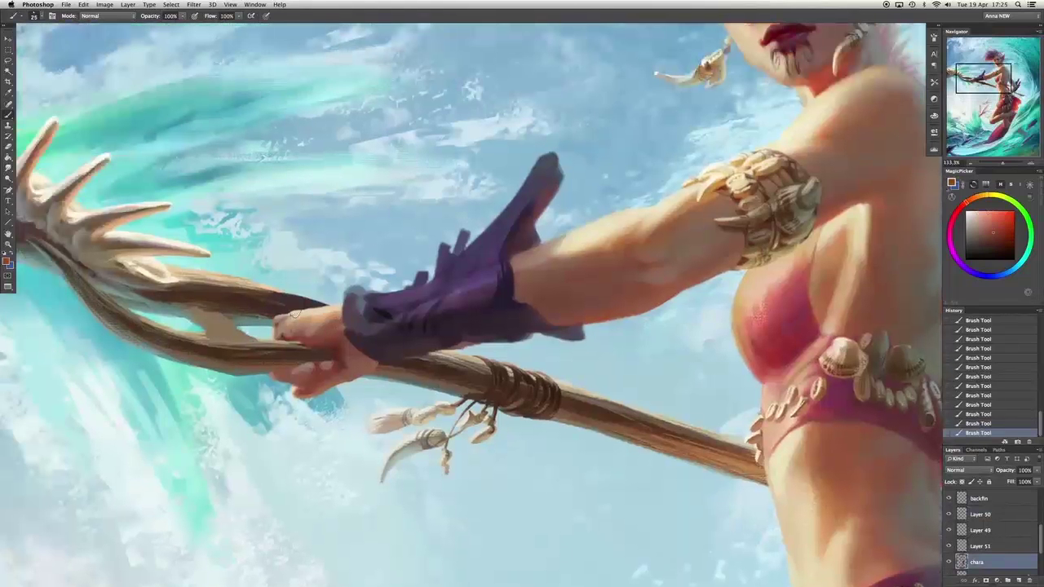
pyautogui.keyDown('alt'); pyautogui.click(315, 314); pyautogui.keyUp('alt')
pyautogui.keyDown('alt'); pyautogui.click(315, 310); pyautogui.keyUp('alt')
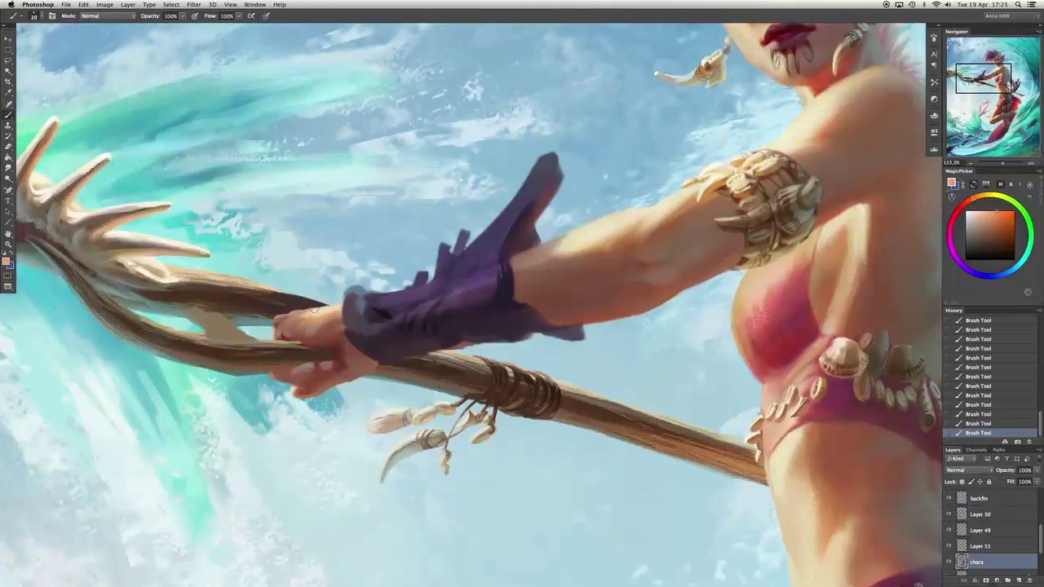
pyautogui.keyDown('alt'); pyautogui.click(291, 324); pyautogui.keyUp('alt')
pyautogui.keyDown('alt'); pyautogui.click(779, 144); pyautogui.keyUp('alt')
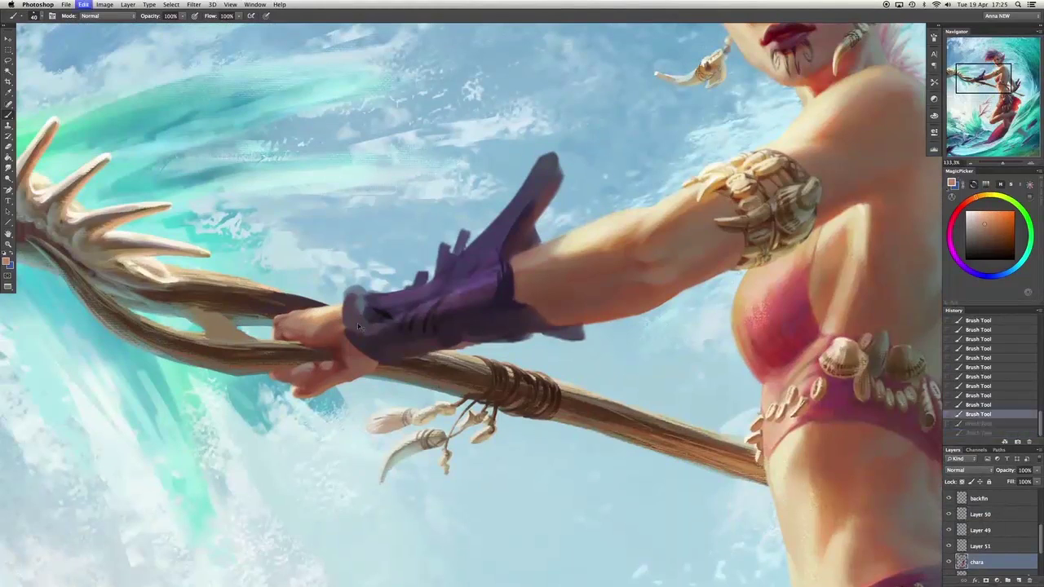
pyautogui.click(778, 145)
# On Layer 51, paint skin strokes under the elbow and across the arm and torso.
pyautogui.moveTo(347, 300)
pyautogui.mouseDown()
pyautogui.moveTo(559, 375)
pyautogui.moveTo(579, 333)
pyautogui.mouseUp()
pyautogui.keyDown('alt'); pyautogui.click(449, 344); pyautogui.keyUp('alt')
pyautogui.hotkey('alt', ']')
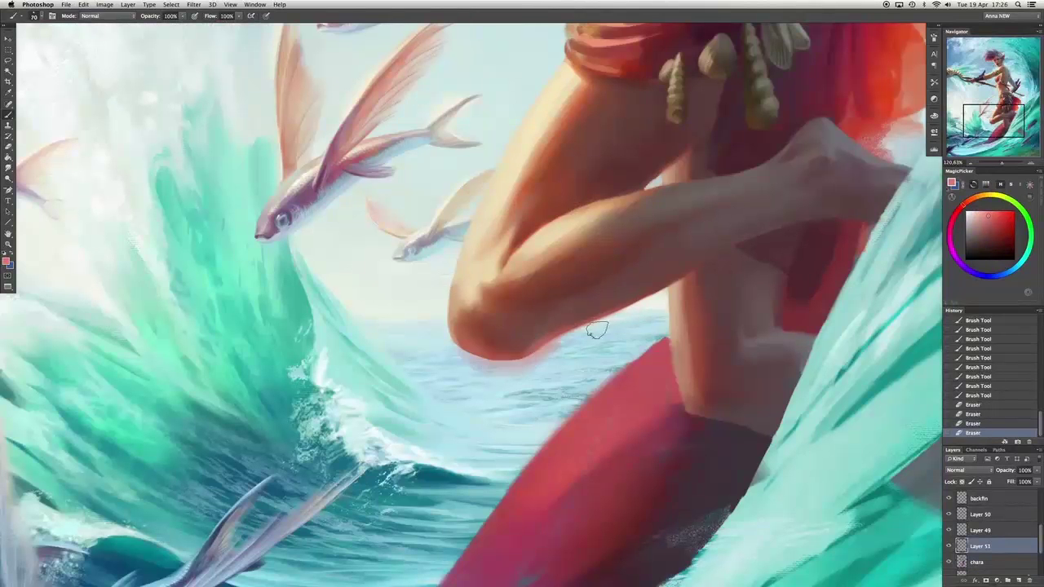
pyautogui.moveTo(487, 372)
pyautogui.mouseDown()
pyautogui.moveTo(528, 364)
pyautogui.moveTo(475, 364)
pyautogui.mouseUp()
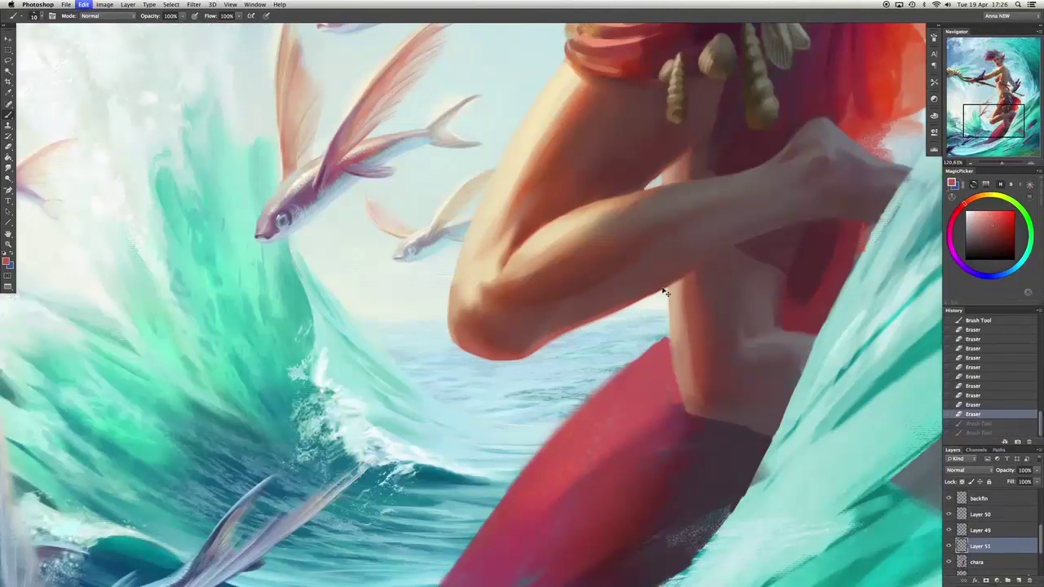
pyautogui.moveTo(742, 320); pyautogui.dragTo(563, 352)
pyautogui.moveTo(587, 294)
pyautogui.mouseDown()
pyautogui.moveTo(636, 322)
pyautogui.moveTo(652, 350)
pyautogui.mouseUp()
pyautogui.moveTo(612, 310); pyautogui.dragTo(592, 358)
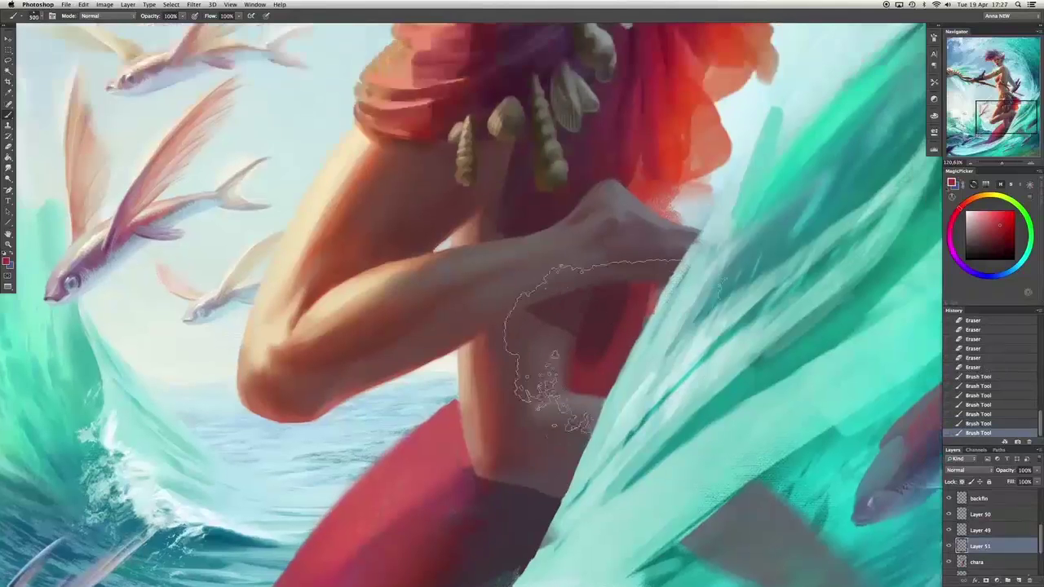
# Repaint the elbow area with a new skin colour and brighten the torso's left edge.
pyautogui.scroll(-3, 571, 343)
pyautogui.moveTo(493, 358)
pyautogui.mouseDown()
pyautogui.moveTo(514, 375)
pyautogui.moveTo(475, 397)
pyautogui.mouseUp()
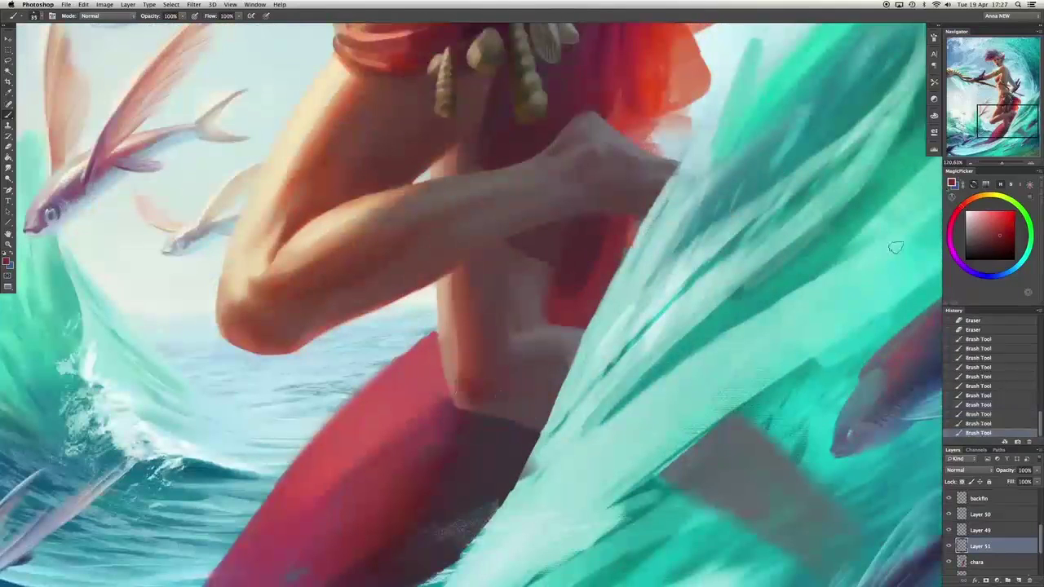
pyautogui.press('super+alt+z')
pyautogui.press('super+alt+z')
pyautogui.keyDown('alt'); pyautogui.click(312, 292); pyautogui.keyUp('alt')
pyautogui.moveTo(306, 288); pyautogui.dragTo(322, 298)
pyautogui.moveTo(302, 294); pyautogui.dragTo(319, 304)
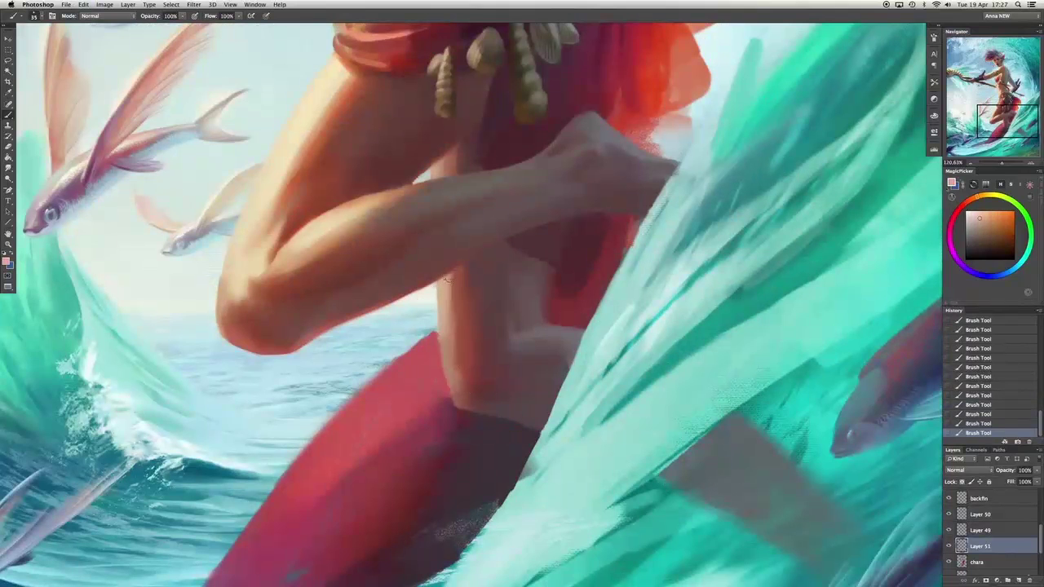
pyautogui.moveTo(447, 279); pyautogui.dragTo(458, 349)
# Paint along the torso's left edge with sampled tones, undoing the unwanted faint strokes.
pyautogui.keyDown('alt'); pyautogui.click(433, 421); pyautogui.keyUp('alt')
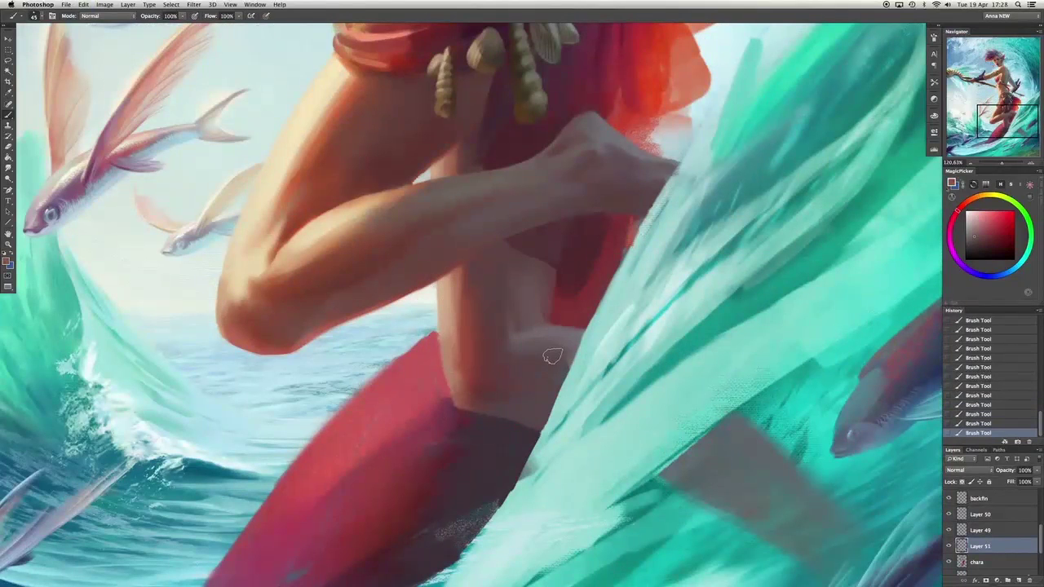
pyautogui.scroll(-5, 522, 326)
pyautogui.scroll(5, 513, 269)
pyautogui.keyDown('alt'); pyautogui.click(625, 275); pyautogui.keyUp('alt')
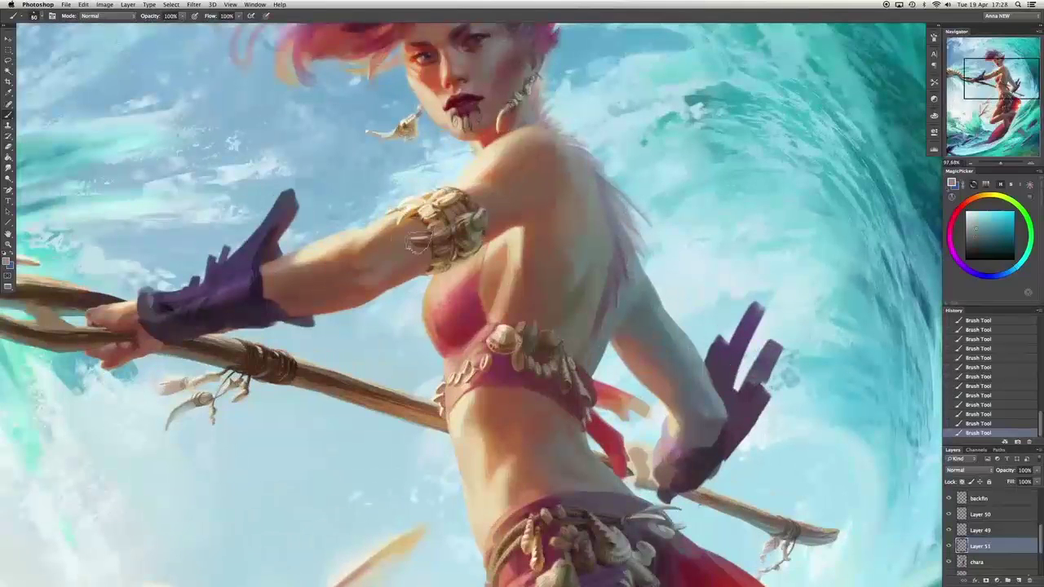
pyautogui.hotkey('ctrl', 'z')
pyautogui.moveTo(417, 318); pyautogui.dragTo(408, 327)
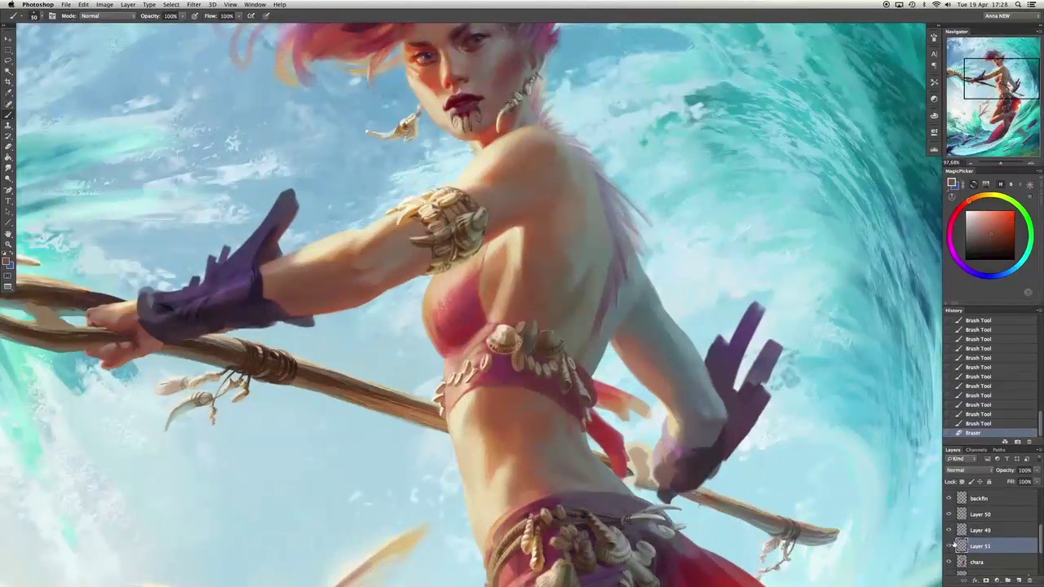
pyautogui.scroll(2, 583, 341)
pyautogui.hotkey('ctrl', 'alt', 'z')
pyautogui.hotkey('ctrl', 'alt', 'z')
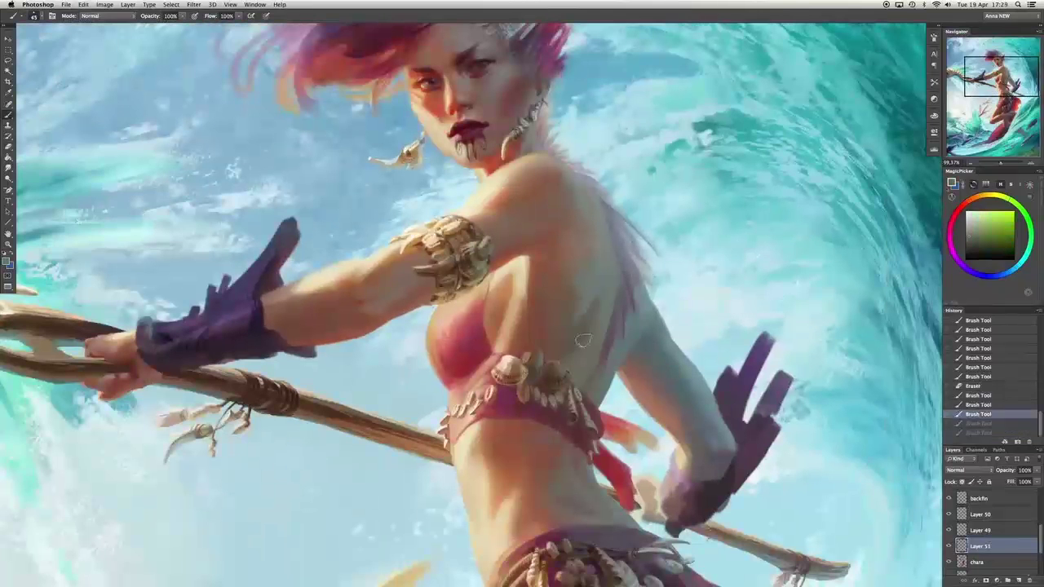
pyautogui.keyDown('alt'); pyautogui.click(583, 341); pyautogui.keyUp('alt')
pyautogui.moveTo(596, 329); pyautogui.dragTo(604, 350)
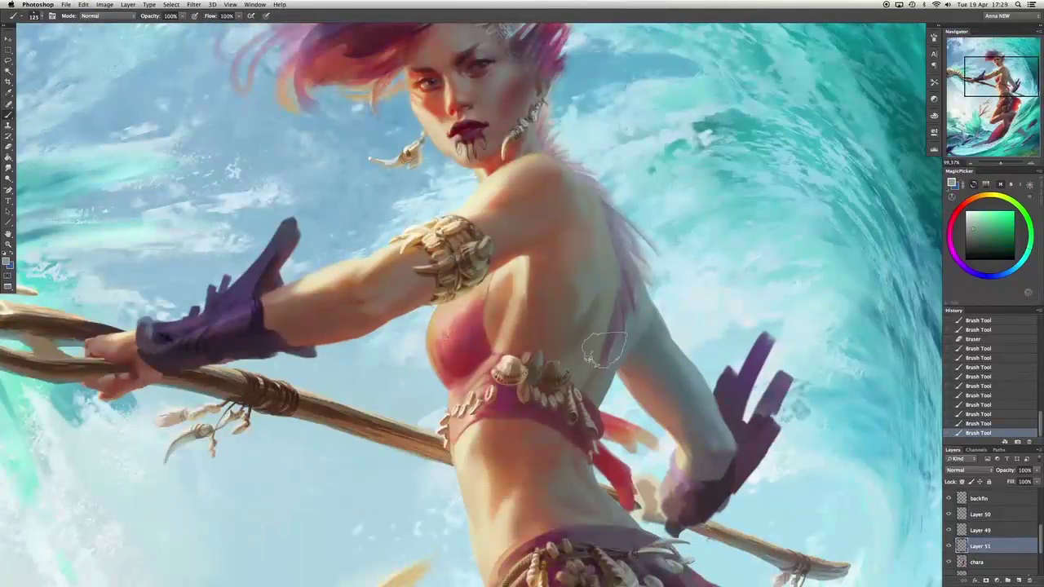
pyautogui.hotkey('ctrl', 'alt', 'z')
pyautogui.hotkey('ctrl', 'alt', 'z')
# Add a warm red stroke on the torso and erase around the arm.
pyautogui.keyDown('alt'); pyautogui.click(575, 269); pyautogui.keyUp('alt')
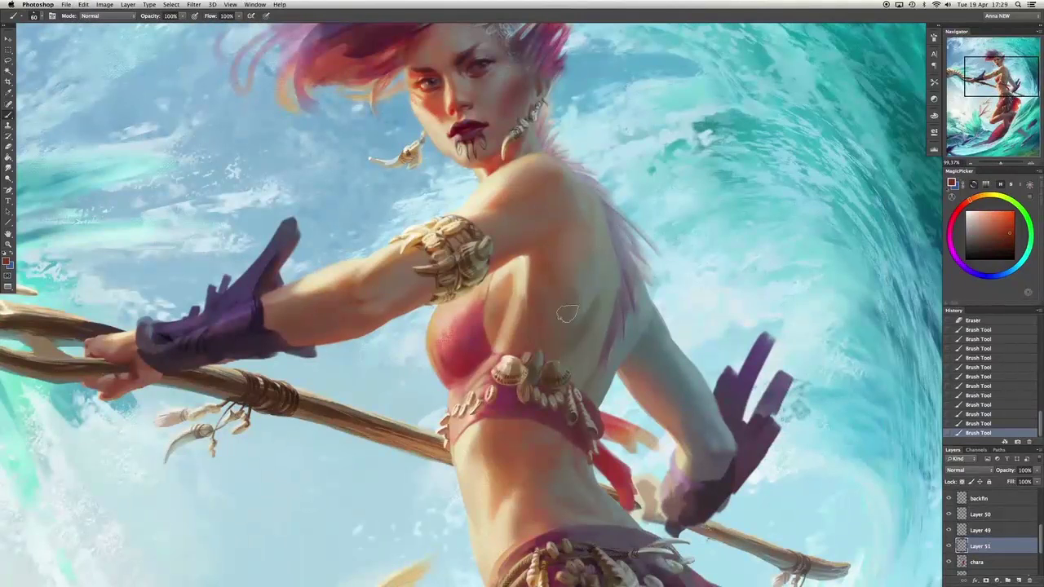
pyautogui.moveTo(543, 260); pyautogui.dragTo(548, 291)
pyautogui.keyDown('alt'); pyautogui.click(554, 266); pyautogui.keyUp('alt')
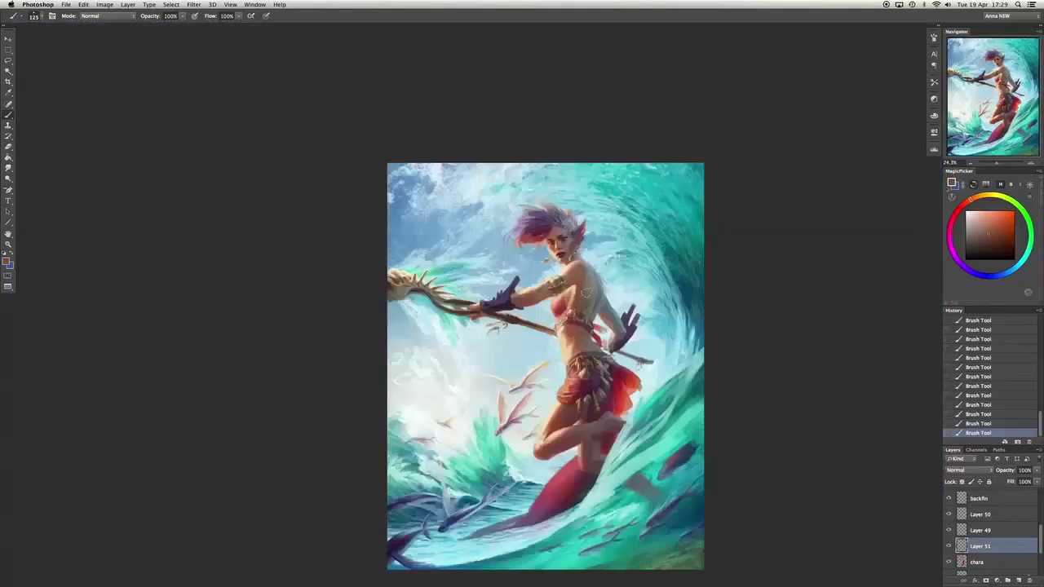
pyautogui.click(526, 298)
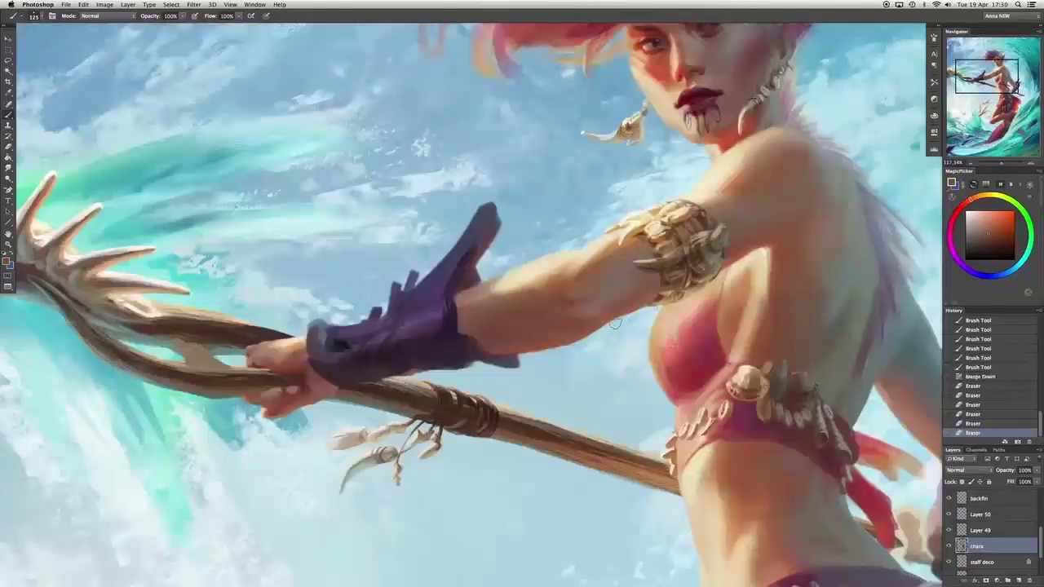
pyautogui.moveTo(616, 323); pyautogui.dragTo(695, 180)
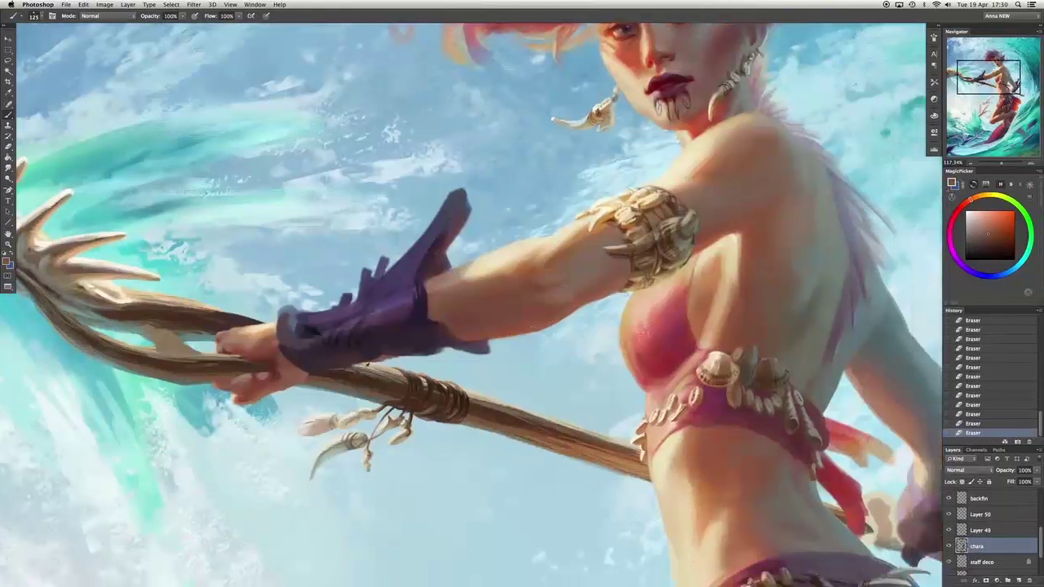
# Enlarge the brush and sample the glove's purple and the shoulder's warm light tone.
pyautogui.keyDown('alt'); pyautogui.click(375, 351); pyautogui.keyUp('alt')
pyautogui.keyDown('alt'); pyautogui.click(303, 326); pyautogui.keyUp('alt')
pyautogui.press(']')
pyautogui.press(']')
pyautogui.press(']')
pyautogui.press(']')
pyautogui.keyDown('alt'); pyautogui.click(705, 259); pyautogui.keyUp('alt')
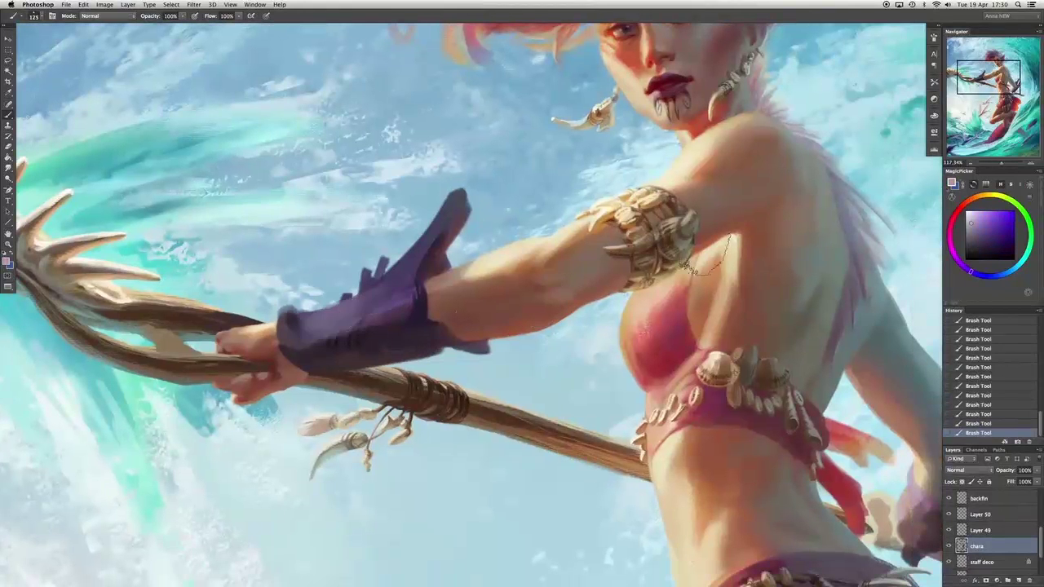
pyautogui.keyDown('alt'); pyautogui.click(692, 172); pyautogui.keyUp('alt')
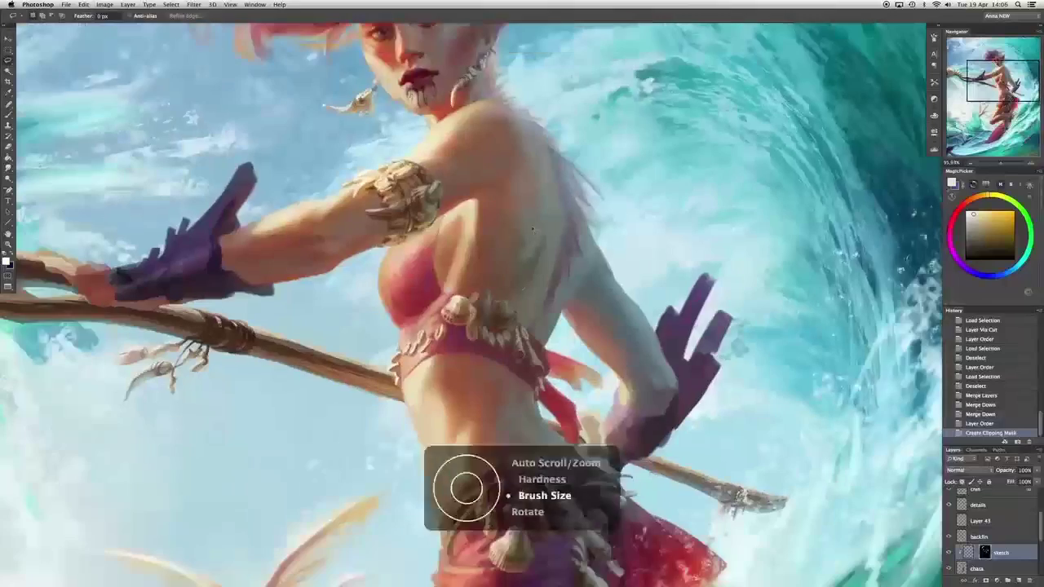
# Erase stray sketch lines on the figure and merge the sketch layer down into chara.
pyautogui.press('e')
pyautogui.moveTo(522, 260); pyautogui.dragTo(542, 283)
pyautogui.hotkey('ctrl', '0')
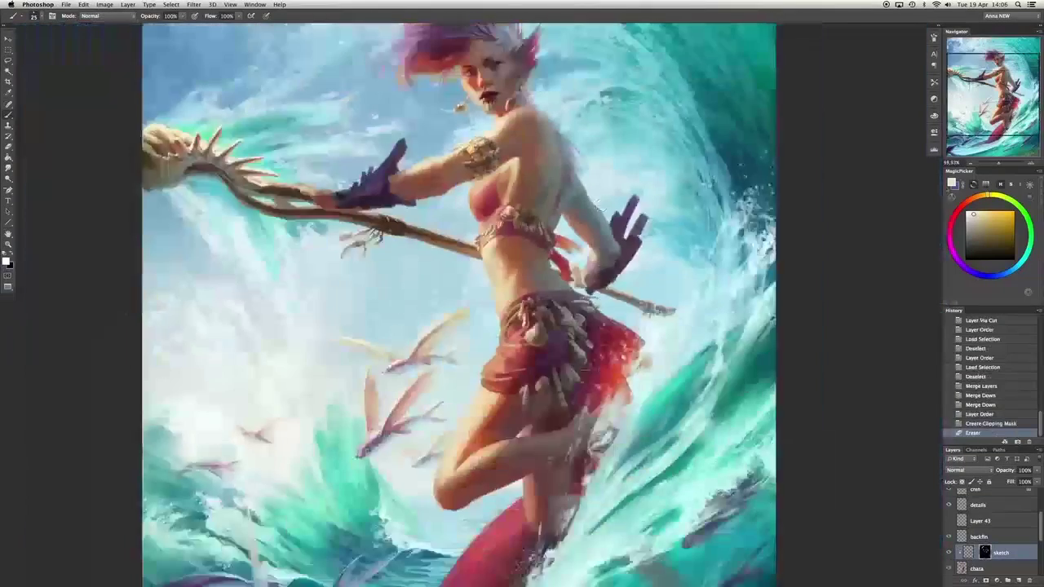
pyautogui.hotkey('ctrl', '+')
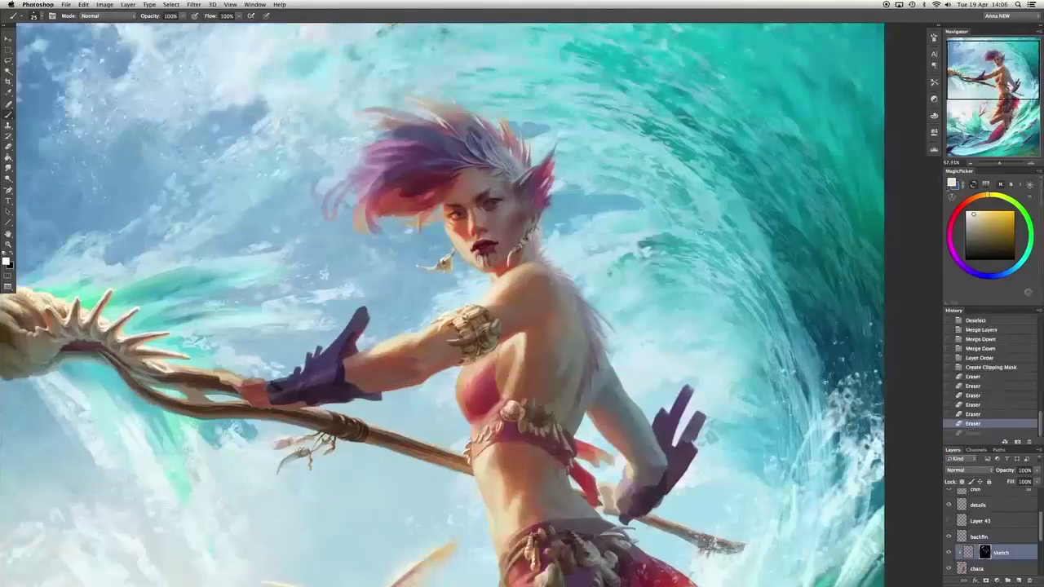
pyautogui.hotkey('ctrl', 'e')
# Lasso the woman's midriff and copy it onto its own layer, Layer 50, with Layer via Copy.
pyautogui.press('l')
pyautogui.scroll(3, 491, 241)
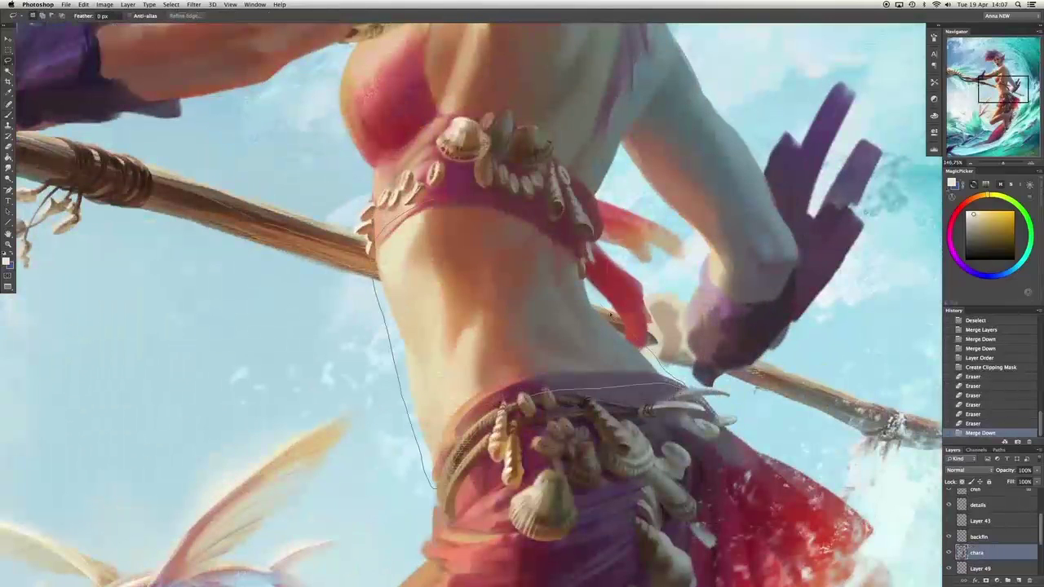
pyautogui.moveTo(607, 314); pyautogui.dragTo(571, 235)
pyautogui.rightClick(490, 274)
pyautogui.click(547, 333)
# Warp the copied midriff, pulling both waist sides inward and reshaping the belly.
pyautogui.moveTo(468, 329)
pyautogui.mouseDown()
pyautogui.moveTo(680, 235)
pyautogui.moveTo(659, 245)
pyautogui.mouseUp()
pyautogui.moveTo(377, 347); pyautogui.dragTo(410, 351)
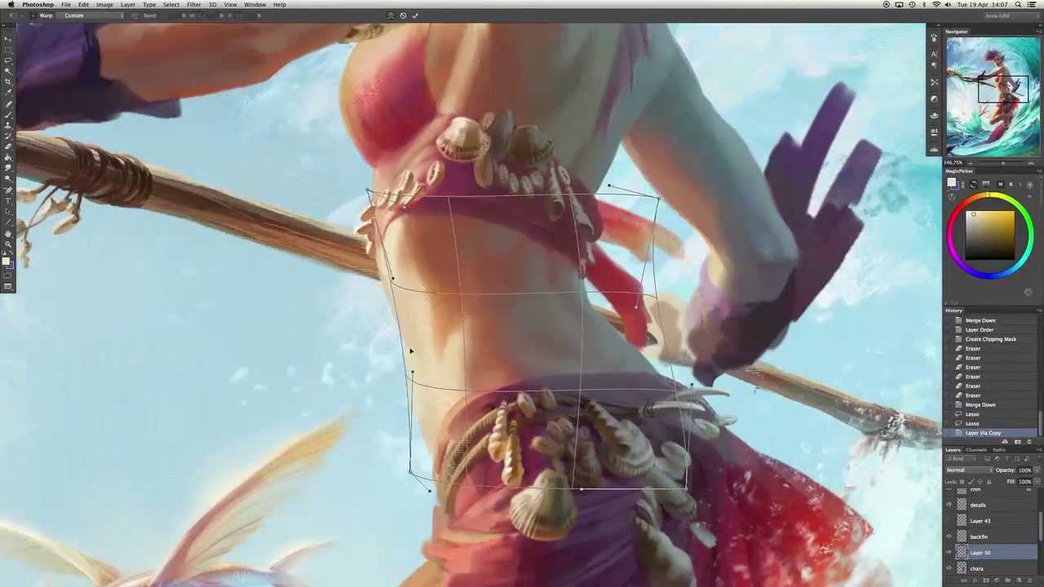
pyautogui.moveTo(392, 278); pyautogui.dragTo(376, 304)
pyautogui.moveTo(522, 391); pyautogui.dragTo(531, 406)
pyautogui.moveTo(390, 285); pyautogui.dragTo(396, 289)
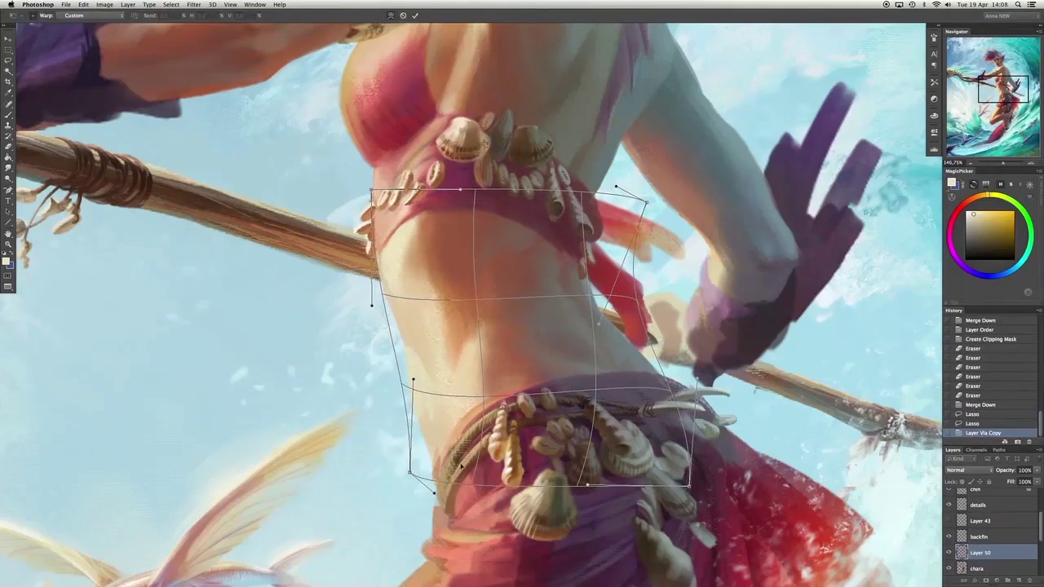
pyautogui.moveTo(420, 386); pyautogui.dragTo(398, 396)
pyautogui.moveTo(472, 440); pyautogui.dragTo(473, 447)
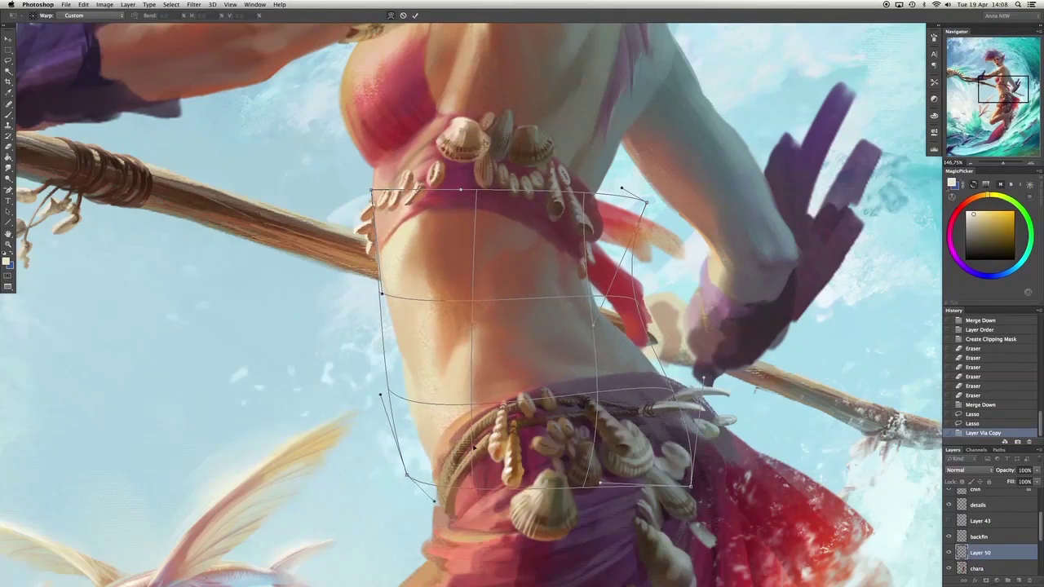
pyautogui.moveTo(549, 377); pyautogui.dragTo(542, 373)
# Commit the midriff warp, deselect, and begin a second warp on the midriff.
pyautogui.hotkey('ctrl', 'd')
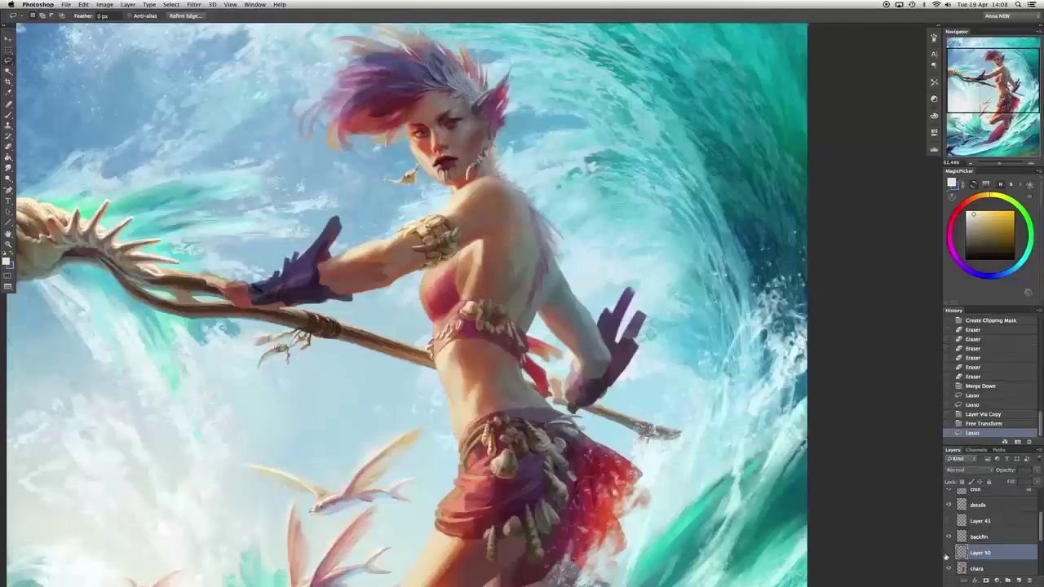
pyautogui.hotkey('ctrl', '+')
pyautogui.hotkey('ctrl', 't')
pyautogui.rightClick(508, 398)
pyautogui.click(530, 436)
# Bulge the belly's right side outward, apply the warp, and fit the painting in view.
pyautogui.moveTo(490, 383); pyautogui.dragTo(604, 403)
pyautogui.press('Return')
pyautogui.hotkey('ctrl', '0')
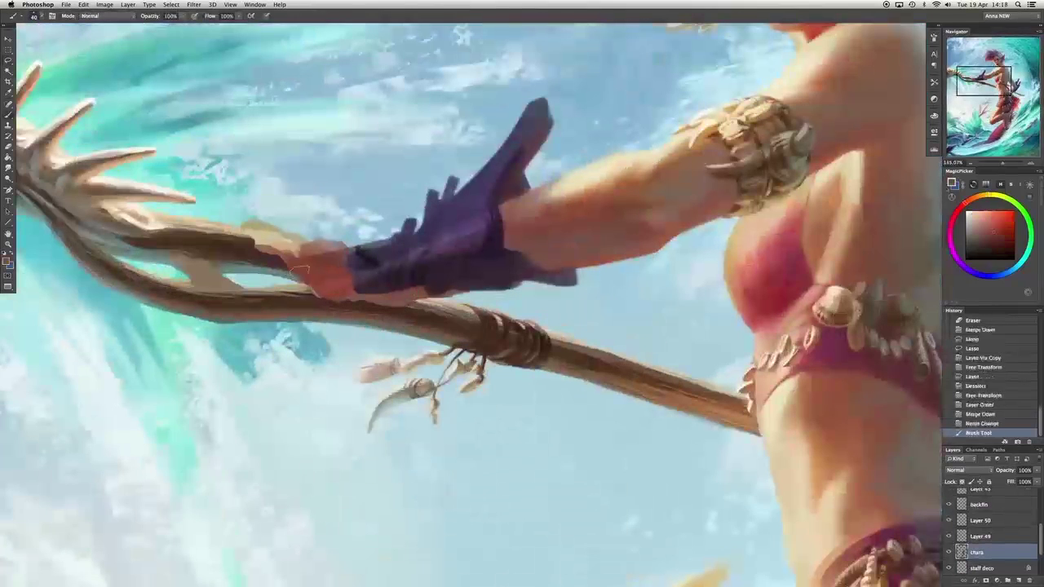
# Block in orange and red over the wrist, then start saving the painting under a new name.
pyautogui.moveTo(300, 270)
pyautogui.mouseDown()
pyautogui.moveTo(321, 245)
pyautogui.moveTo(294, 281)
pyautogui.mouseUp()
pyautogui.moveTo(281, 235)
pyautogui.mouseDown()
pyautogui.moveTo(318, 309)
pyautogui.moveTo(301, 334)
pyautogui.moveTo(318, 330)
pyautogui.moveTo(333, 290)
pyautogui.mouseUp()
pyautogui.moveTo(375, 334)
pyautogui.mouseDown()
pyautogui.moveTo(343, 384)
pyautogui.moveTo(349, 310)
pyautogui.moveTo(383, 326)
pyautogui.mouseUp()
pyautogui.press('e')
pyautogui.hotkey('ctrl', 'z')
pyautogui.hotkey('ctrl', 'z')
pyautogui.moveTo(318, 352); pyautogui.dragTo(375, 330)
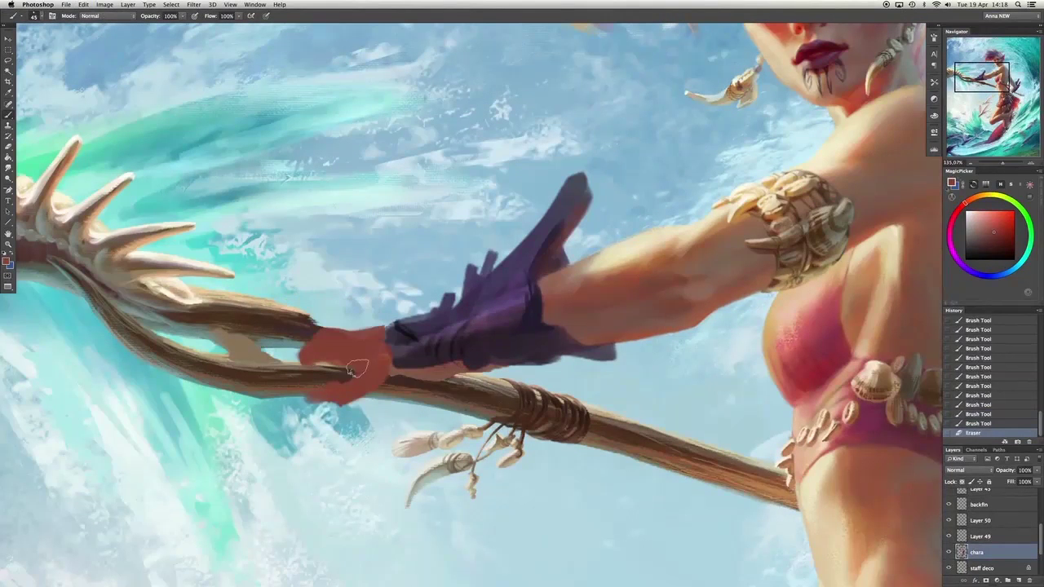
pyautogui.moveTo(347, 363)
pyautogui.mouseDown()
pyautogui.moveTo(399, 383)
pyautogui.moveTo(363, 375)
pyautogui.moveTo(302, 387)
pyautogui.moveTo(294, 351)
pyautogui.moveTo(363, 334)
pyautogui.mouseUp()
pyautogui.hotkey('alt', '[')
pyautogui.hotkey('alt', '[')
pyautogui.click(65, 4)
pyautogui.click(77, 82)
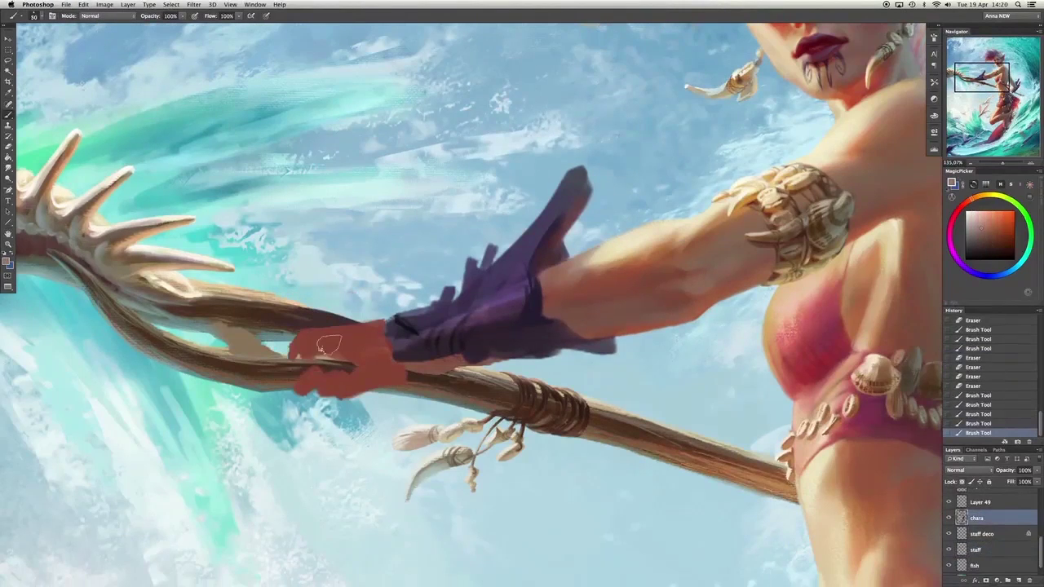
# Paint red over the staff below the hand, extend the glove's lower edge, and tidy the red patch.
pyautogui.moveTo(314, 338); pyautogui.dragTo(371, 329)
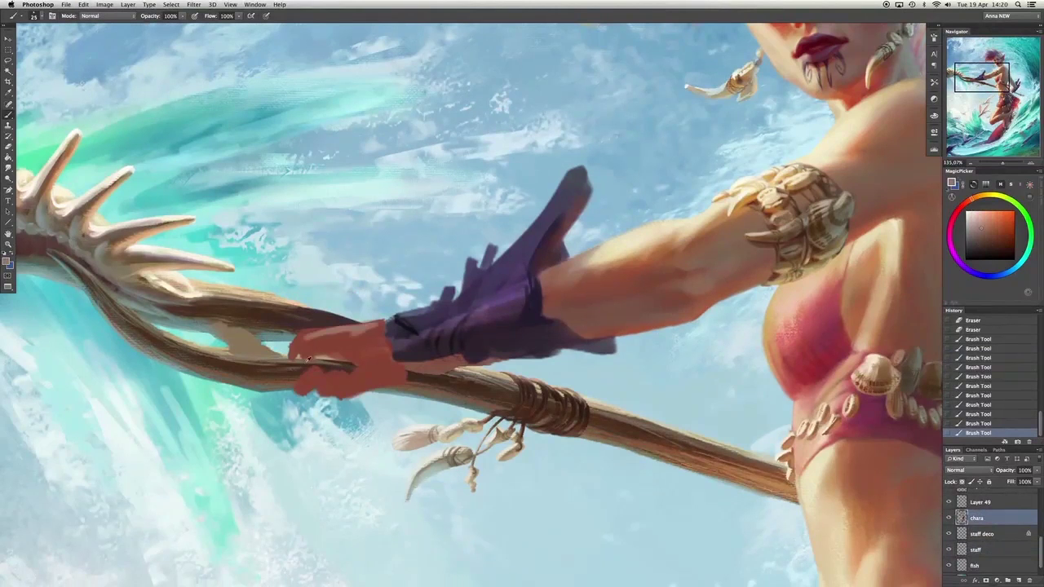
pyautogui.keyDown('alt'); pyautogui.click(310, 385); pyautogui.keyUp('alt')
pyautogui.moveTo(310, 385)
pyautogui.mouseDown()
pyautogui.moveTo(383, 385)
pyautogui.moveTo(337, 402)
pyautogui.mouseUp()
pyautogui.moveTo(400, 359); pyautogui.dragTo(477, 366)
pyautogui.moveTo(385, 331); pyautogui.dragTo(403, 341)
pyautogui.keyDown('alt'); pyautogui.click(322, 338); pyautogui.keyUp('alt')
pyautogui.moveTo(314, 337); pyautogui.dragTo(296, 351)
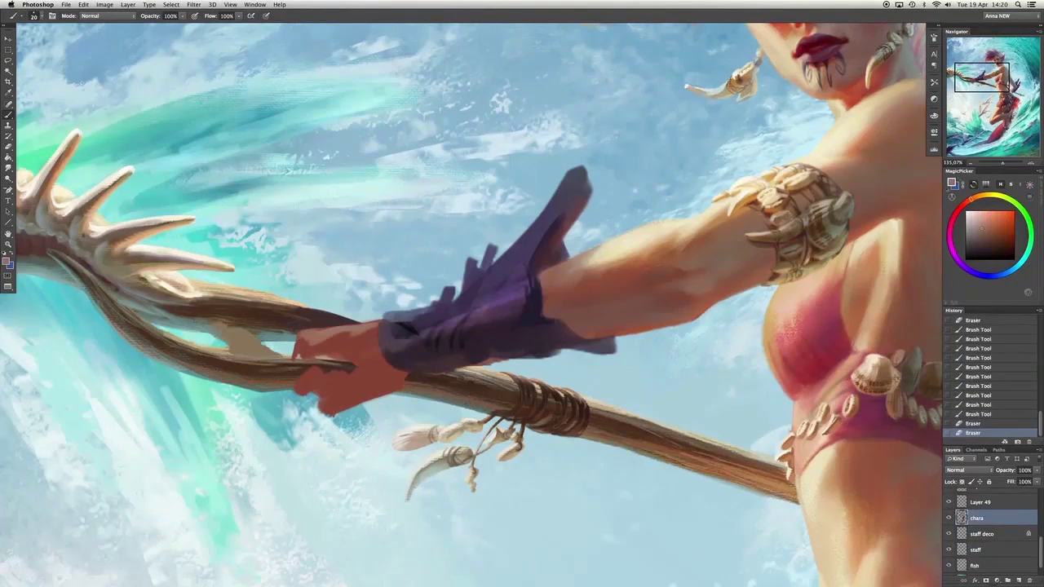
pyautogui.keyDown('alt'); pyautogui.click(314, 372); pyautogui.keyUp('alt')
pyautogui.keyDown('alt'); pyautogui.click(369, 311); pyautogui.keyUp('alt')
pyautogui.keyDown('alt'); pyautogui.click(351, 337); pyautogui.keyUp('alt')
pyautogui.moveTo(359, 334); pyautogui.dragTo(317, 337)
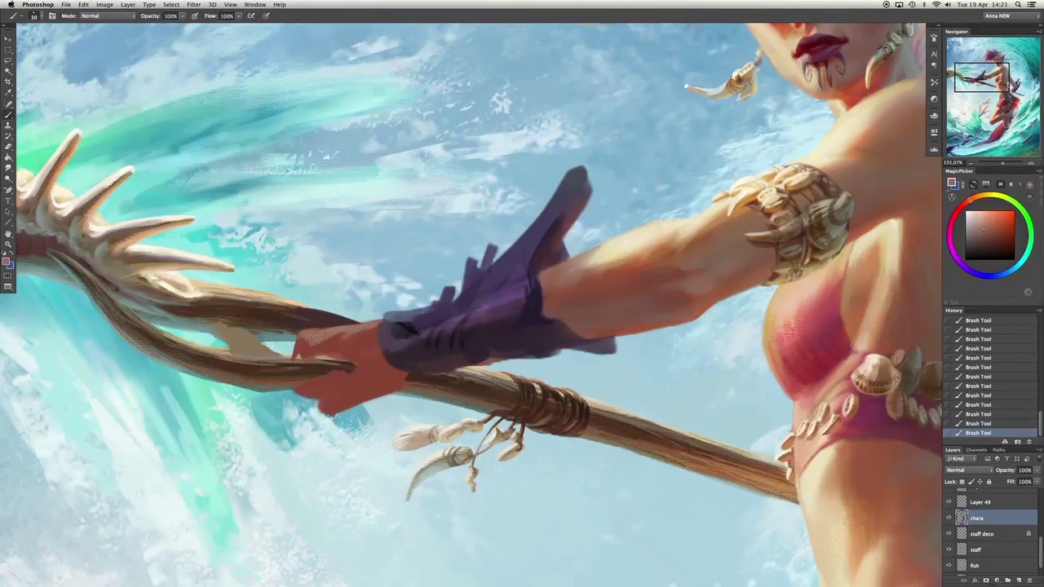
# Rework the hand with sampled arm skin tones, trim its edge near the staff, and repaint the glove edge purple.
pyautogui.keyDown('alt'); pyautogui.click(559, 269); pyautogui.keyUp('alt')
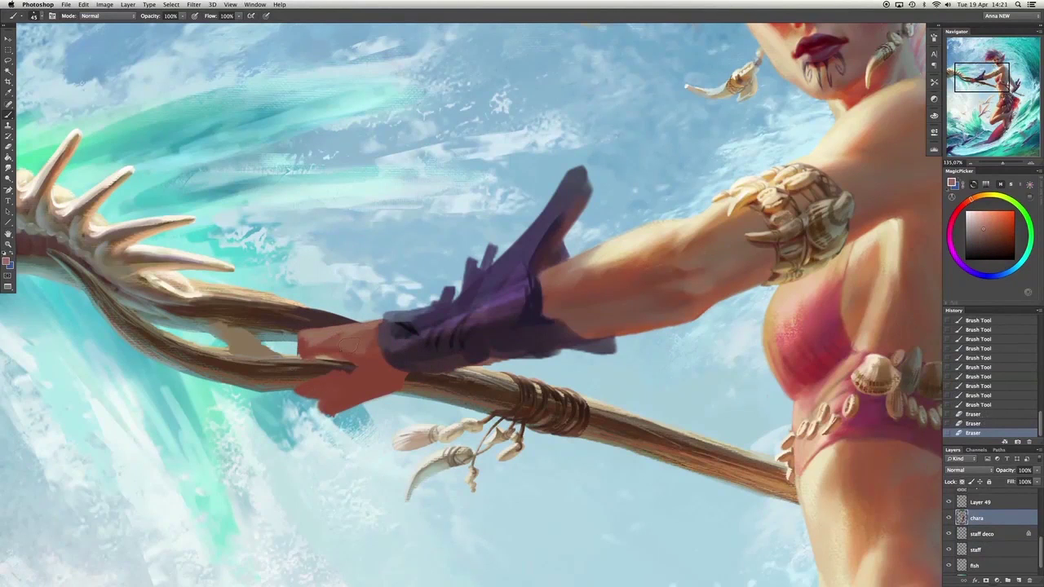
pyautogui.moveTo(366, 386)
pyautogui.mouseDown()
pyautogui.moveTo(321, 392)
pyautogui.moveTo(401, 376)
pyautogui.moveTo(359, 398)
pyautogui.mouseUp()
pyautogui.keyDown('alt'); pyautogui.click(639, 280); pyautogui.keyUp('alt')
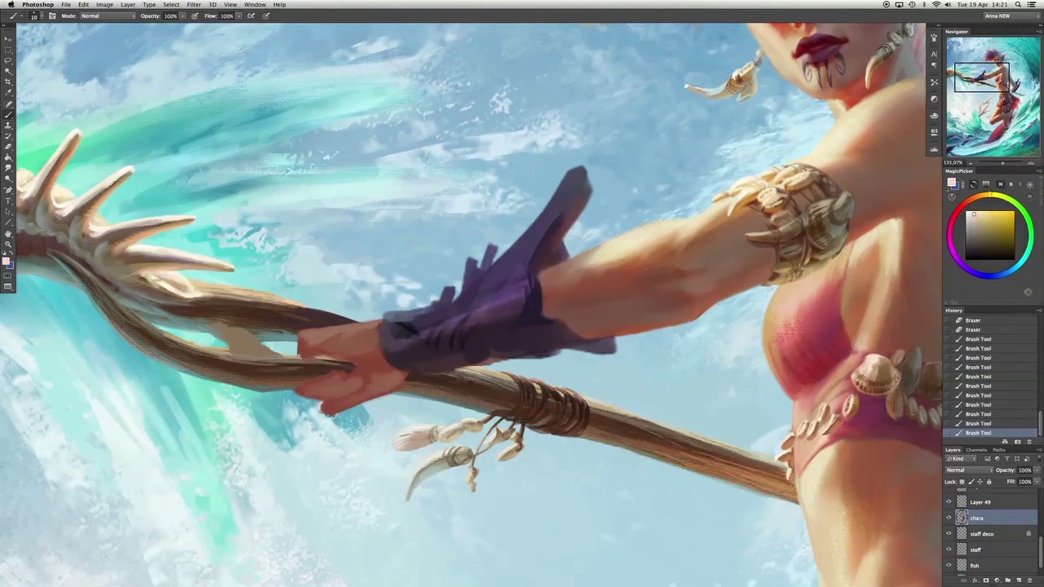
pyautogui.moveTo(336, 336); pyautogui.dragTo(314, 338)
pyautogui.keyDown('alt'); pyautogui.click(310, 343); pyautogui.keyUp('alt')
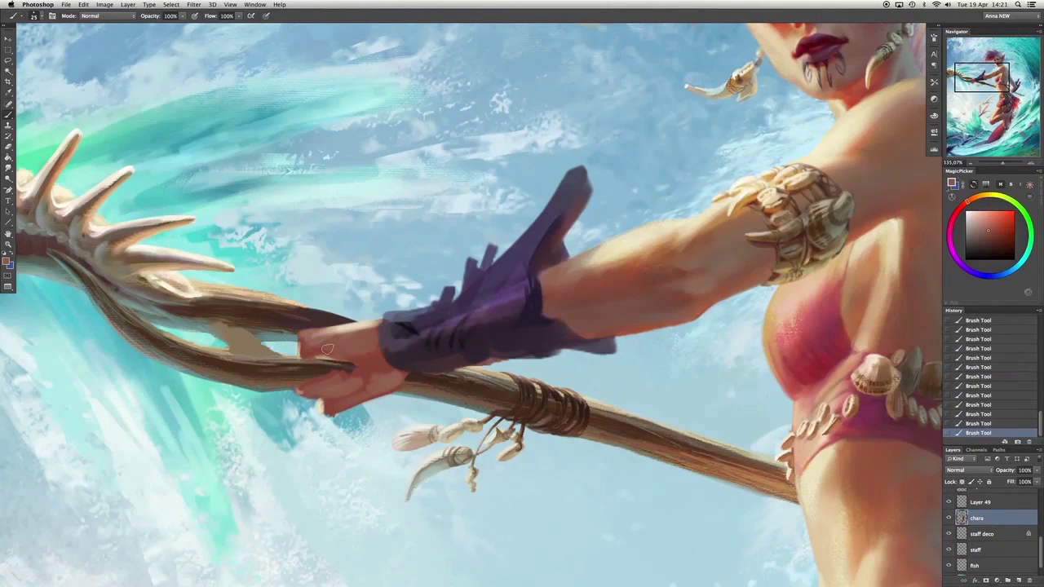
pyautogui.press('e')
pyautogui.moveTo(348, 355)
pyautogui.mouseDown()
pyautogui.moveTo(359, 324)
pyautogui.moveTo(304, 331)
pyautogui.moveTo(331, 334)
pyautogui.moveTo(319, 330)
pyautogui.mouseUp()
pyautogui.keyDown('alt'); pyautogui.click(387, 320); pyautogui.keyUp('alt')
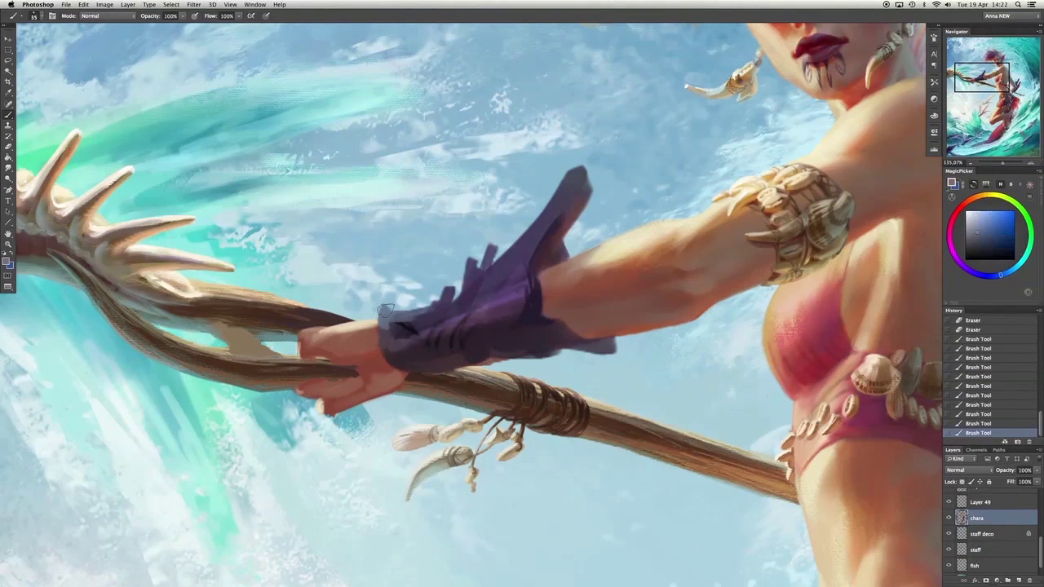
pyautogui.moveTo(380, 317)
pyautogui.mouseDown()
pyautogui.moveTo(442, 312)
pyautogui.moveTo(426, 337)
pyautogui.moveTo(472, 294)
pyautogui.mouseUp()
# With a smaller brush, repaint the thumb along the staff and add red, orange and peach skin strokes.
pyautogui.press('[')
pyautogui.press('[')
pyautogui.keyDown('alt'); pyautogui.click(387, 390); pyautogui.keyUp('alt')
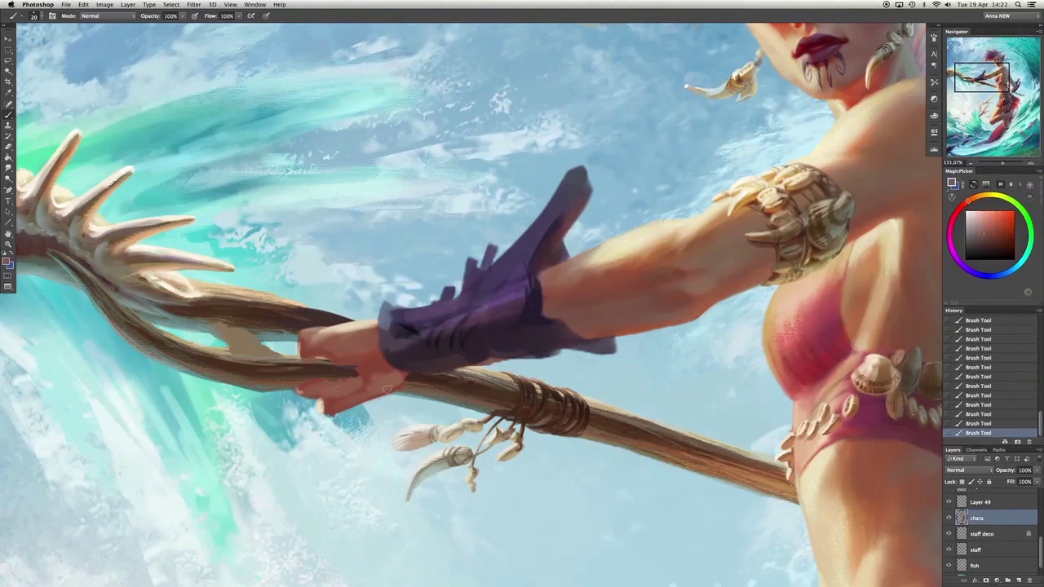
pyautogui.moveTo(337, 409); pyautogui.dragTo(321, 411)
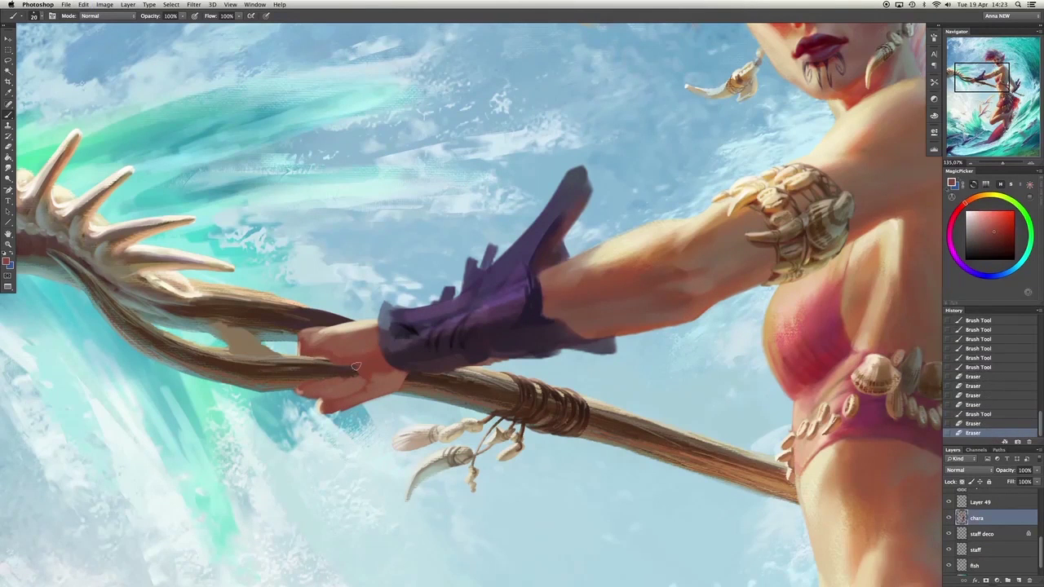
pyautogui.moveTo(356, 367)
pyautogui.mouseDown()
pyautogui.moveTo(575, 266)
pyautogui.moveTo(352, 340)
pyautogui.mouseUp()
pyautogui.keyDown('alt'); pyautogui.click(708, 253); pyautogui.keyUp('alt')
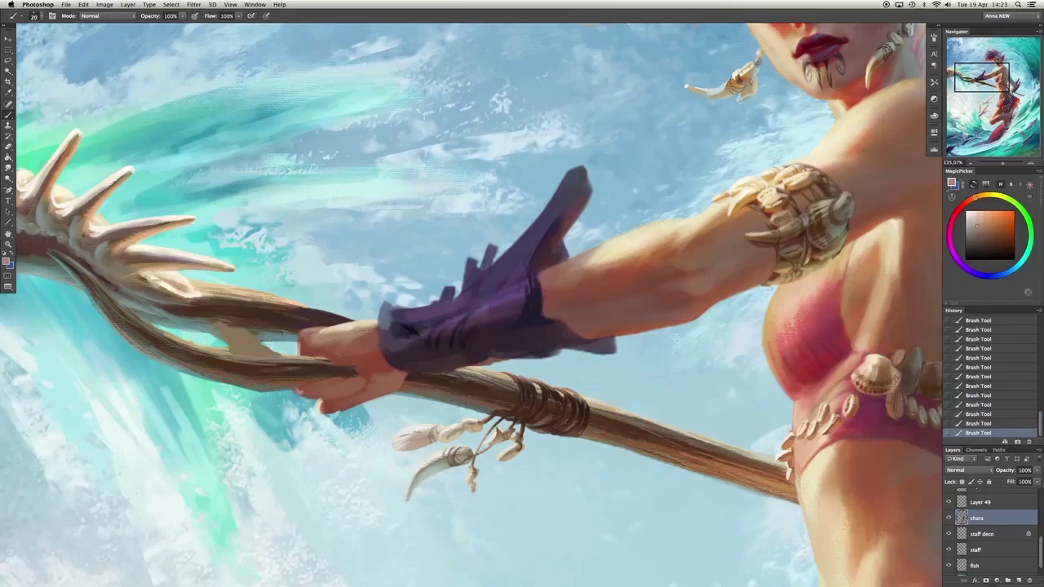
pyautogui.press(']')
pyautogui.keyDown('alt'); pyautogui.click(404, 360); pyautogui.keyUp('alt')
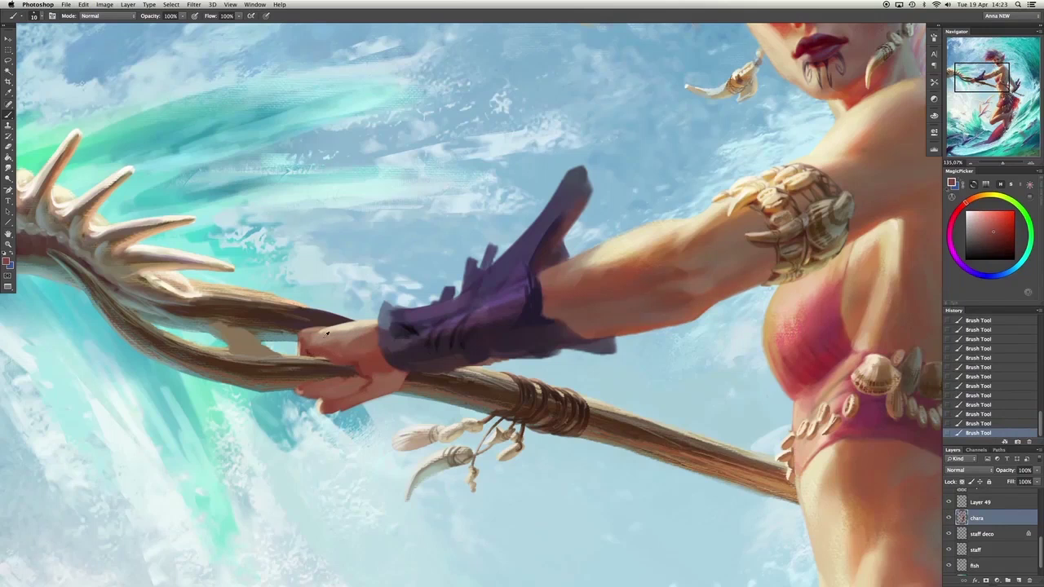
pyautogui.keyDown('alt'); pyautogui.click(327, 333); pyautogui.keyUp('alt')
pyautogui.moveTo(361, 340)
pyautogui.mouseDown()
pyautogui.moveTo(371, 343)
pyautogui.moveTo(371, 328)
pyautogui.mouseUp()
pyautogui.keyDown('alt'); pyautogui.click(361, 328); pyautogui.keyUp('alt')
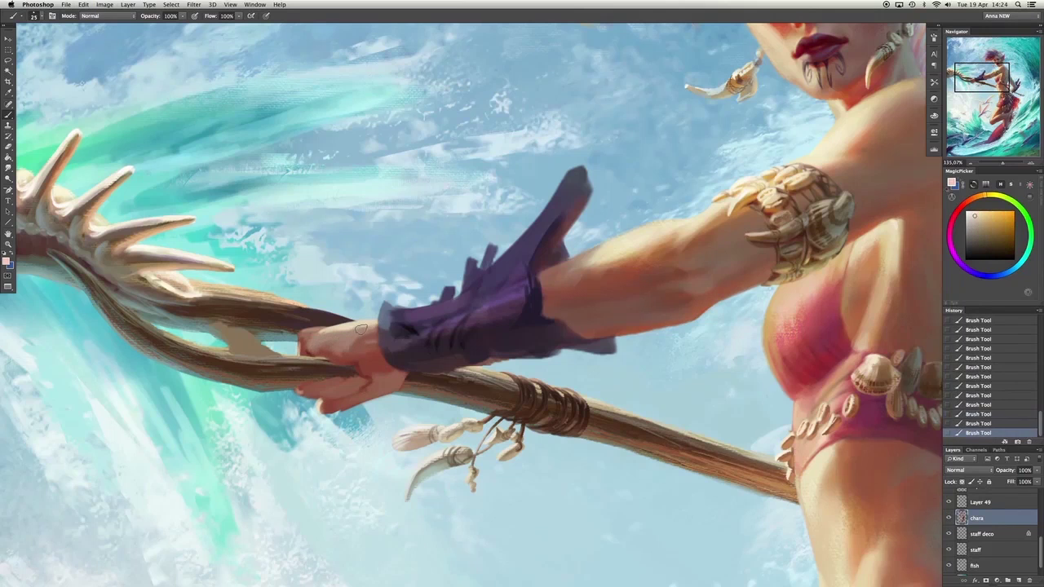
# Lasso the hand and rotate it to a new angle on the staff with Free Transform.
pyautogui.press('l')
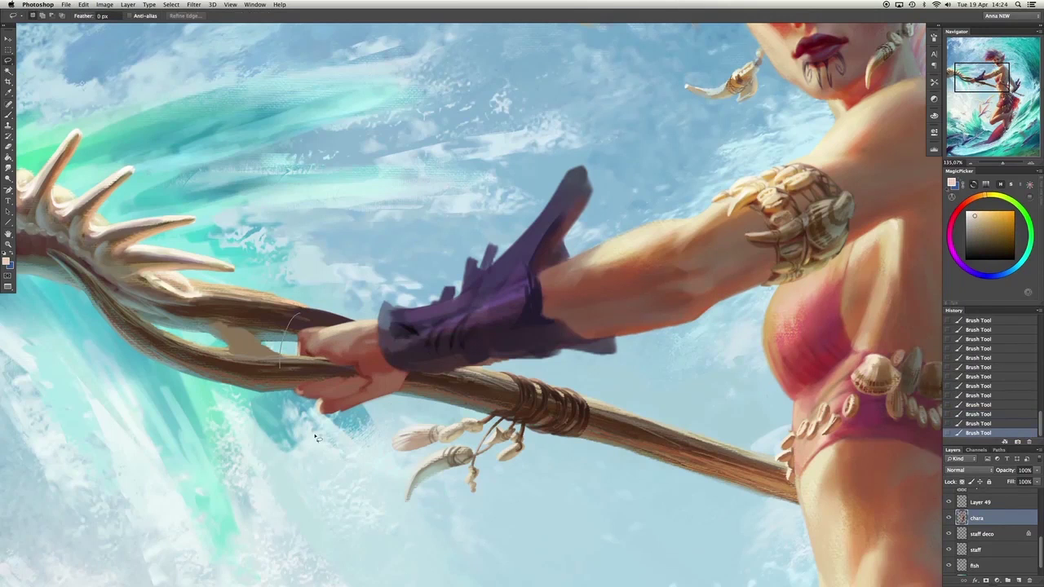
pyautogui.moveTo(376, 372); pyautogui.dragTo(384, 369)
pyautogui.rightClick(323, 307)
pyautogui.click(351, 399)
pyautogui.moveTo(359, 404)
pyautogui.mouseDown()
pyautogui.moveTo(382, 397)
pyautogui.moveTo(375, 409)
pyautogui.mouseUp()
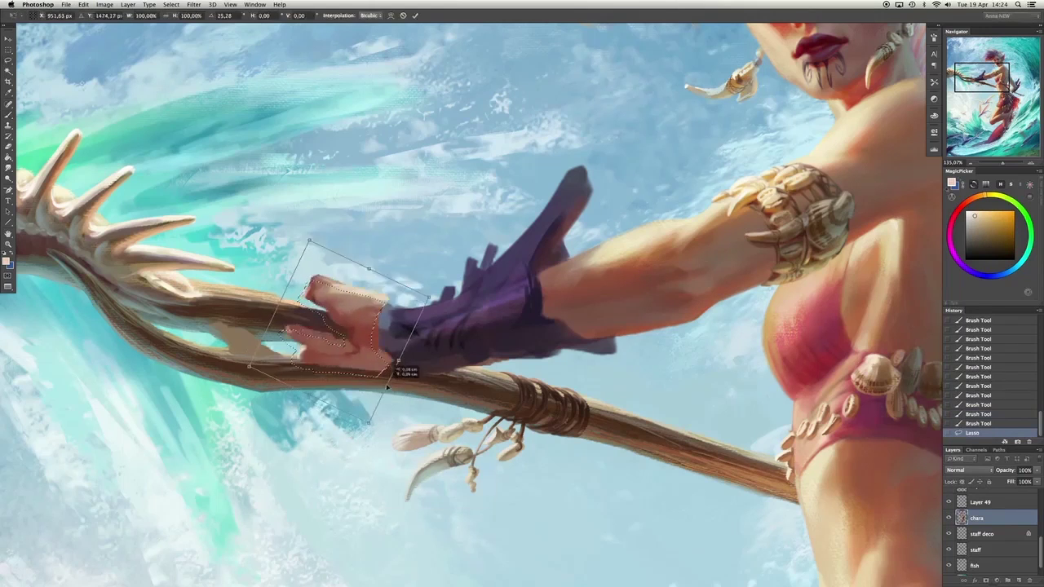
pyautogui.press('Return')
pyautogui.hotkey('ctrl', 'd')
# Copy the reselected hand onto a new layer placed below chara.
pyautogui.click(975, 423)
pyautogui.hotkey('ctrl', 'shift', 'alt', 'n')
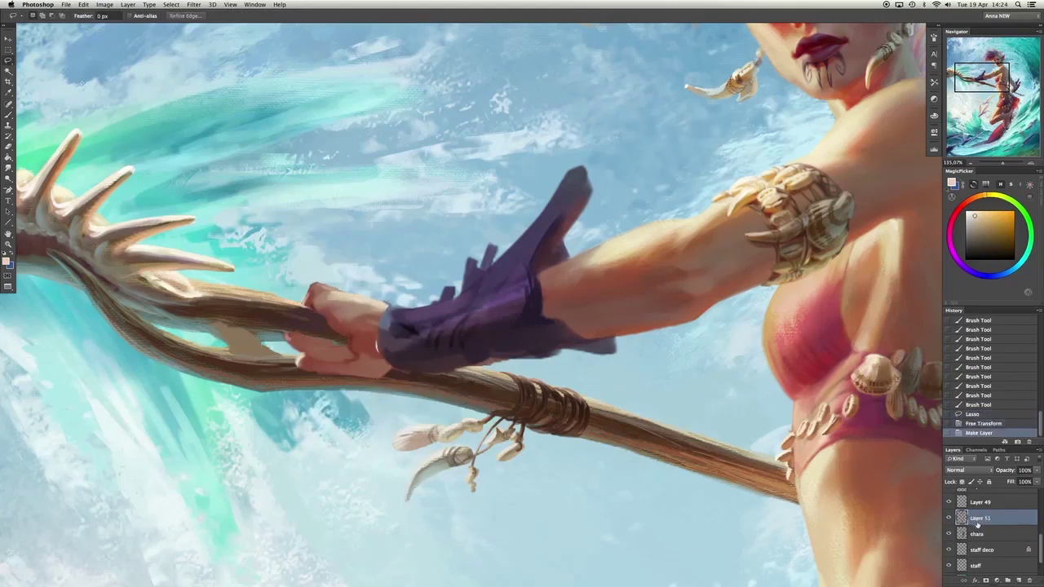
pyautogui.hotkey('ctrl', '[')
pyautogui.press('b')
# Repaint the hand's upper and lower edges, erasing lightly and comparing earlier history states.
pyautogui.moveTo(310, 290); pyautogui.dragTo(300, 303)
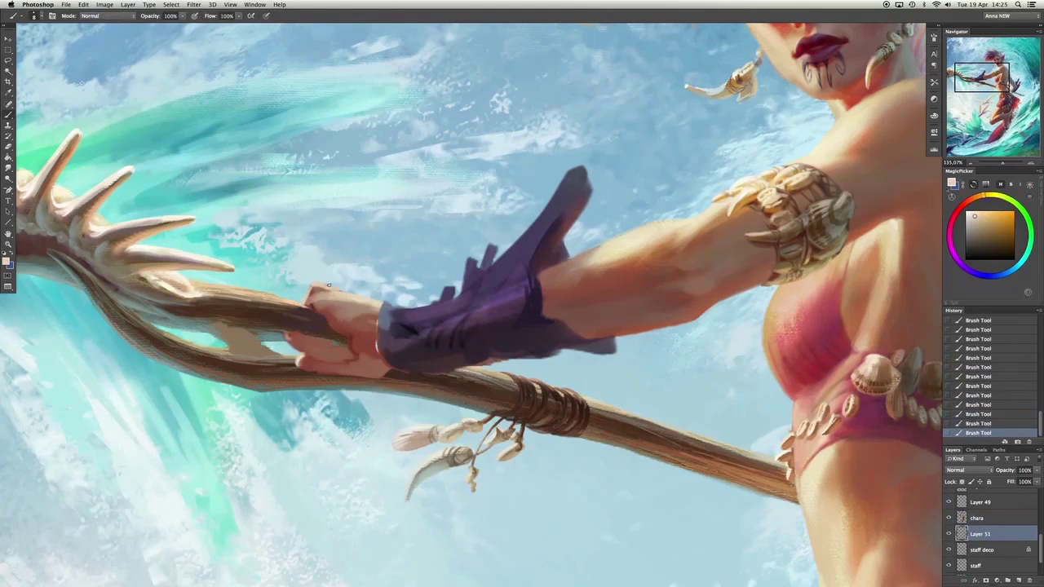
pyautogui.keyDown('alt'); pyautogui.click(278, 328); pyautogui.keyUp('alt')
pyautogui.moveTo(291, 369); pyautogui.dragTo(390, 369)
pyautogui.hotkey('ctrl', 'z')
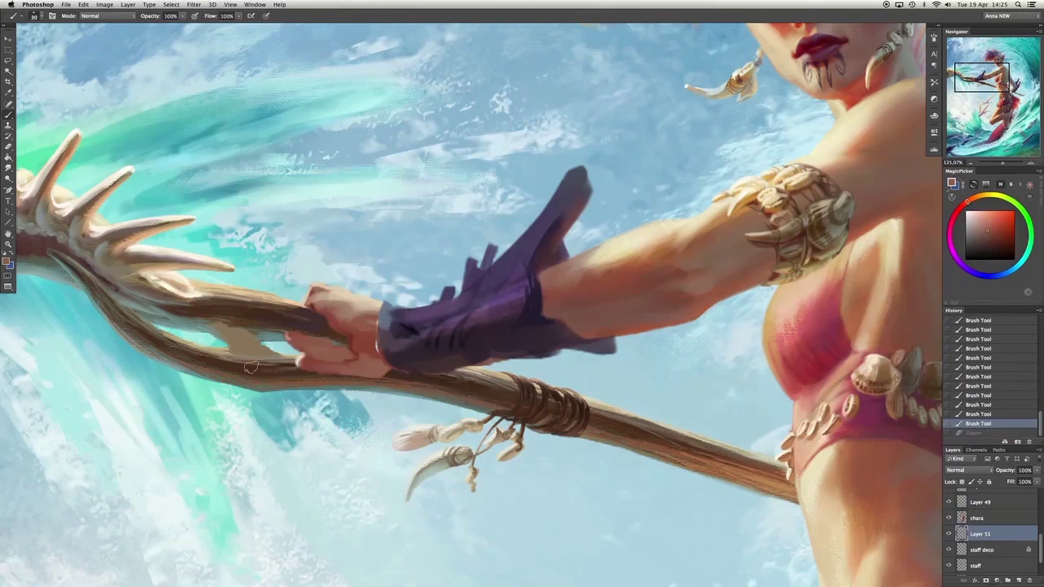
pyautogui.press('e')
pyautogui.moveTo(282, 332); pyautogui.dragTo(332, 369)
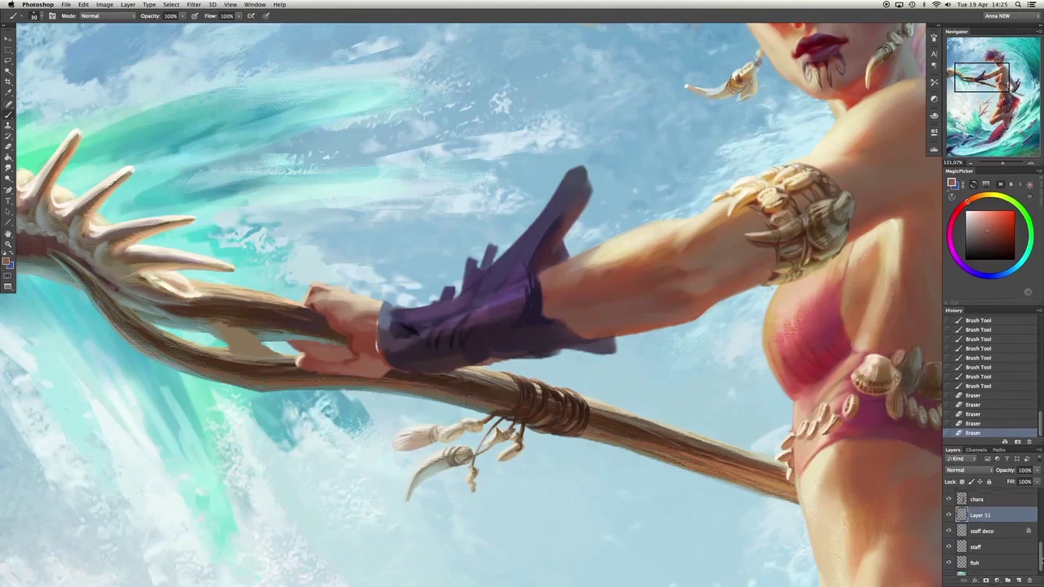
pyautogui.scroll(3, 978, 375)
pyautogui.click(979, 331)
pyautogui.click(979, 359)
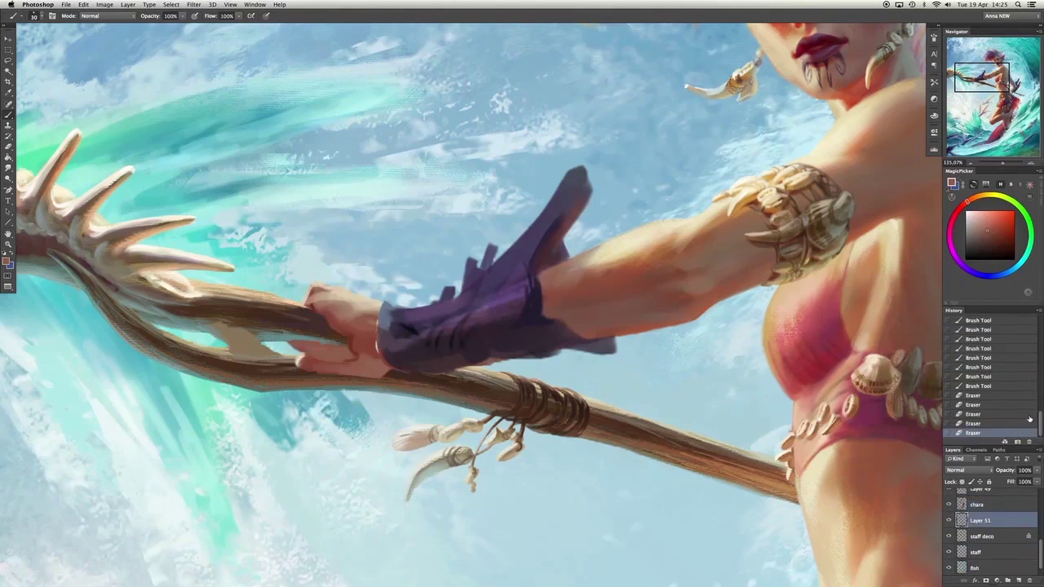
pyautogui.scroll(2, 978, 361)
pyautogui.click(978, 361)
# Paint skin-orange and dark red strokes on the hand with an enlarged brush.
pyautogui.moveTo(323, 339)
pyautogui.mouseDown()
pyautogui.moveTo(339, 378)
pyautogui.moveTo(412, 379)
pyautogui.moveTo(356, 412)
pyautogui.mouseUp()
pyautogui.press('e')
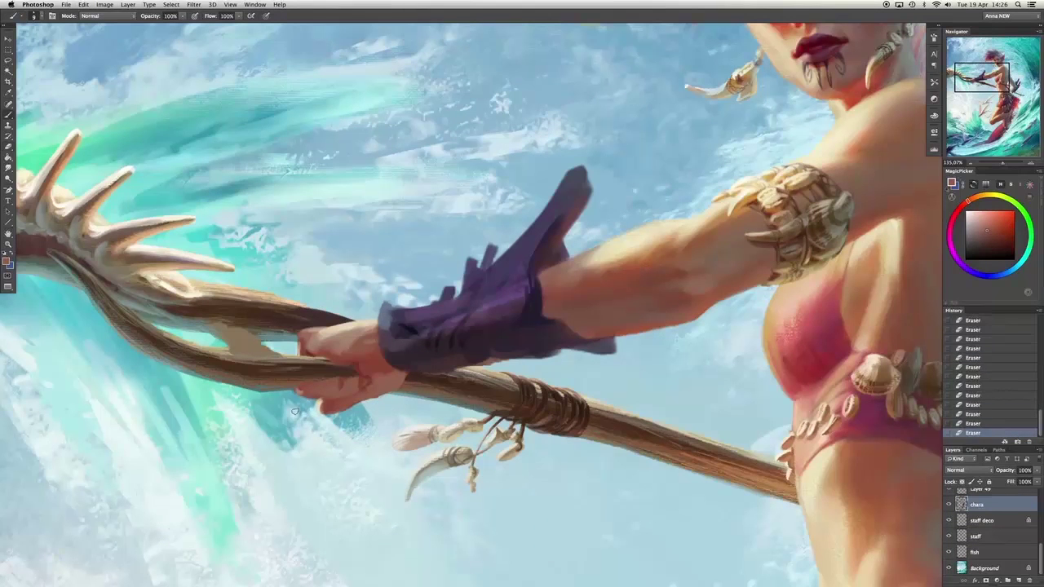
pyautogui.hotkey('ctrl', 'alt', 'z')
pyautogui.hotkey('ctrl', 'alt', 'z')
pyautogui.hotkey('ctrl', 'alt', 'z')
pyautogui.hotkey('ctrl', 'alt', 'z')
pyautogui.hotkey('ctrl', 'alt', 'z')
pyautogui.hotkey('ctrl', 'alt', 'z')
pyautogui.hotkey('ctrl', 'alt', 'z')
pyautogui.hotkey('ctrl', 'alt', 'z')
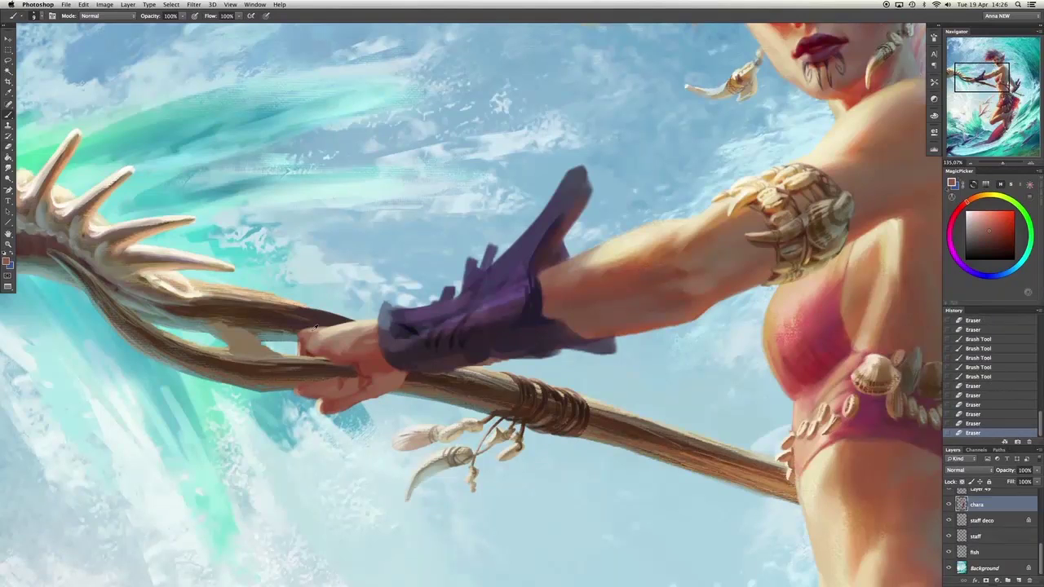
pyautogui.keyDown('alt'); pyautogui.click(315, 328); pyautogui.keyUp('alt')
pyautogui.moveTo(310, 330)
pyautogui.mouseDown()
pyautogui.moveTo(303, 336)
pyautogui.moveTo(320, 331)
pyautogui.moveTo(303, 344)
pyautogui.mouseUp()
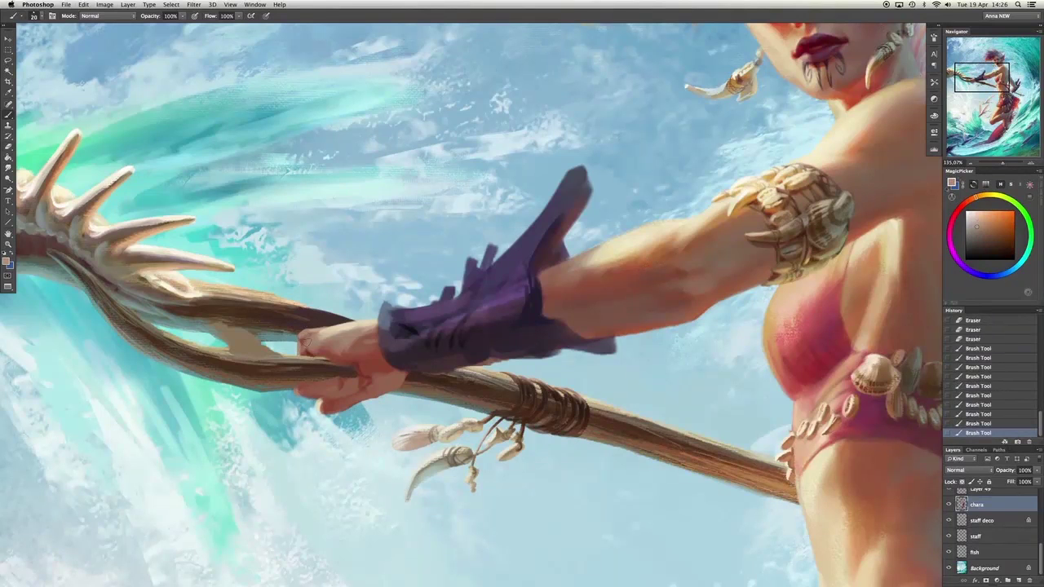
pyautogui.keyDown('alt'); pyautogui.click(331, 361); pyautogui.keyUp('alt')
pyautogui.hotkey('ctrl', 'z')
pyautogui.press(']')
pyautogui.press(']')
pyautogui.press(']')
pyautogui.press(']')
pyautogui.press(']')
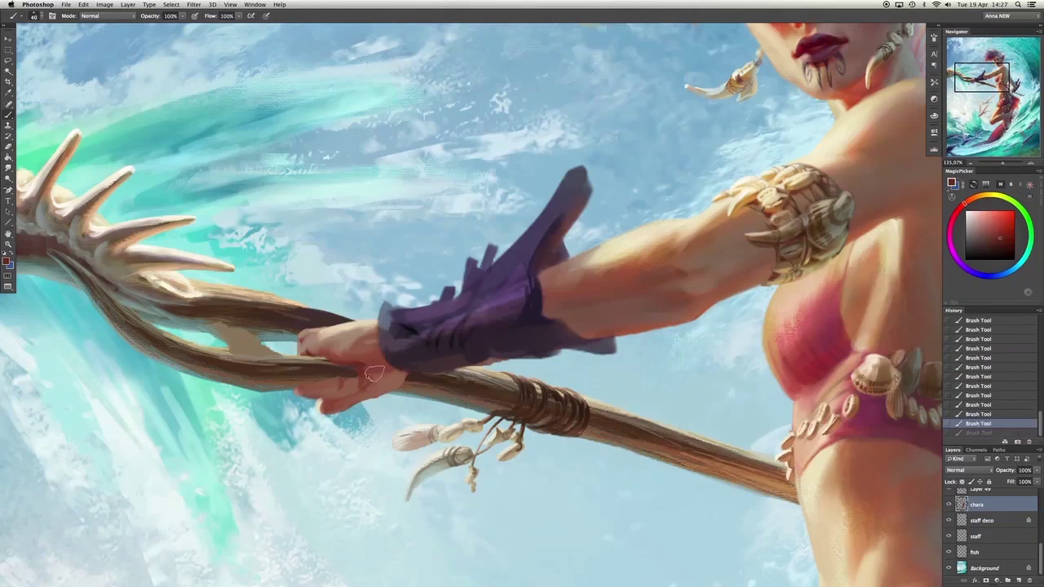
# Dab small strokes on the hand, then paint dark magenta glove strokes near it with a finer brush.
pyautogui.moveTo(359, 346); pyautogui.dragTo(345, 350)
pyautogui.keyDown('alt'); pyautogui.click(345, 351); pyautogui.keyUp('alt')
pyautogui.keyDown('alt'); pyautogui.click(336, 339); pyautogui.keyUp('alt')
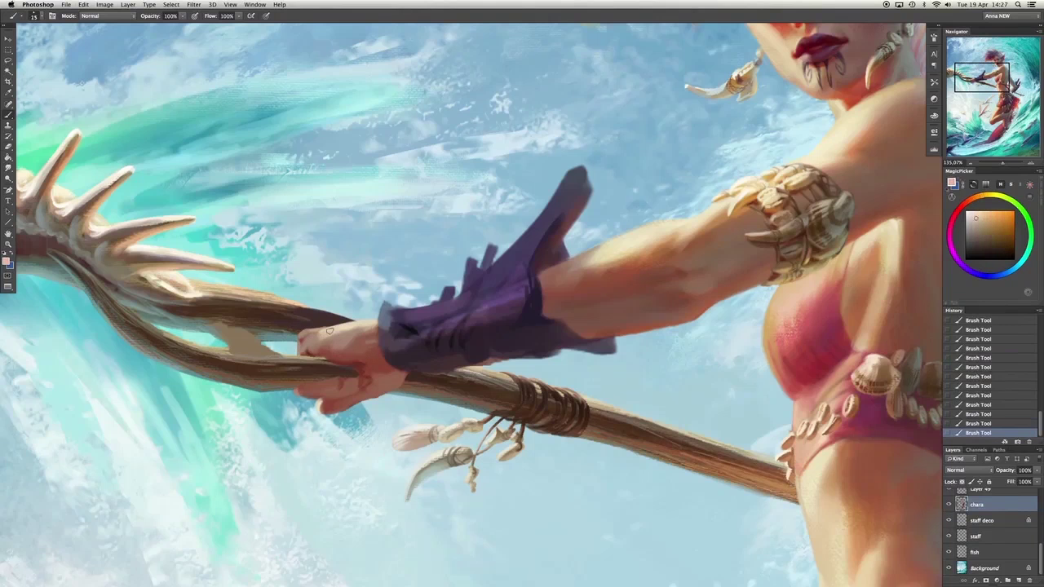
pyautogui.hotkey('ctrl', 'z')
pyautogui.click(382, 333)
pyautogui.keyDown('alt'); pyautogui.click(391, 356); pyautogui.keyUp('alt')
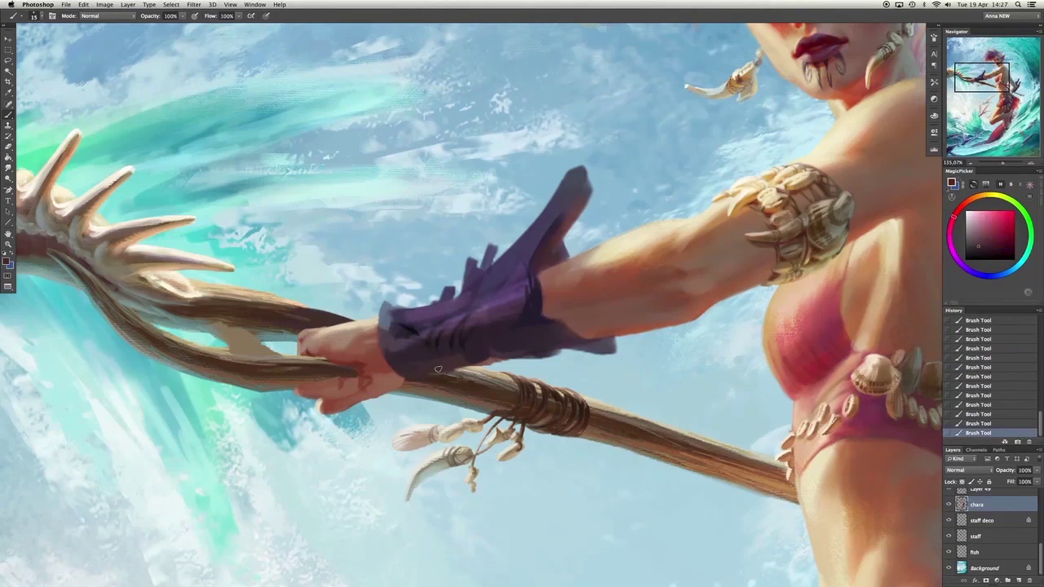
pyautogui.press('[')
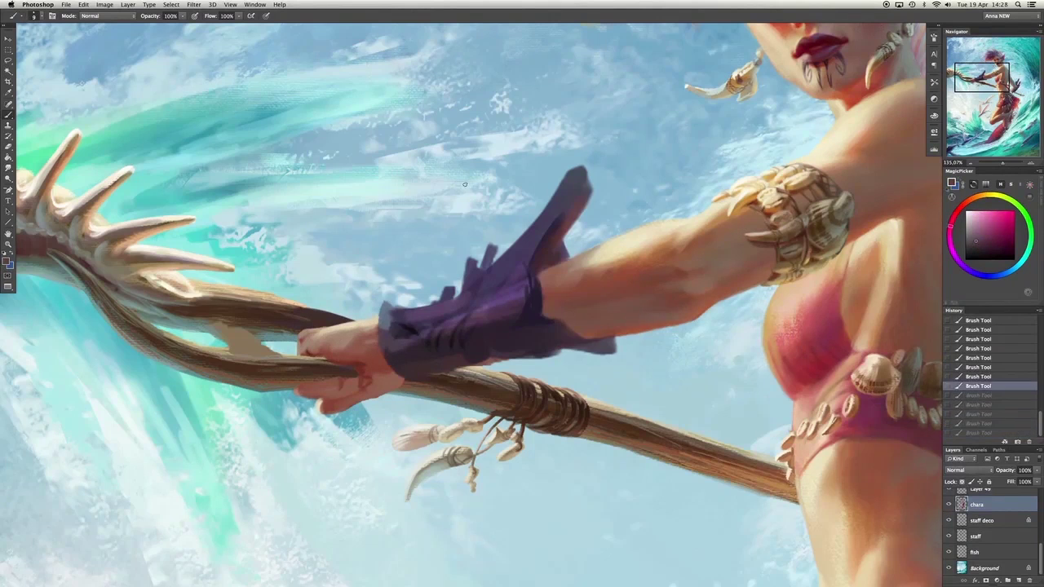
pyautogui.moveTo(351, 359); pyautogui.dragTo(376, 363)
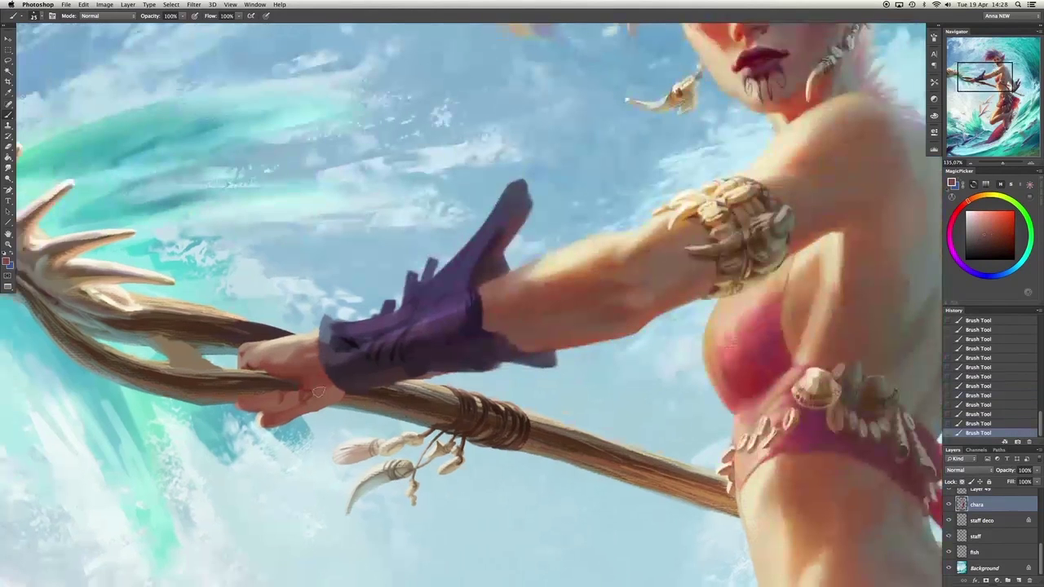
pyautogui.click(311, 387)
pyautogui.click(337, 395)
pyautogui.hotkey('ctrl', 'z')
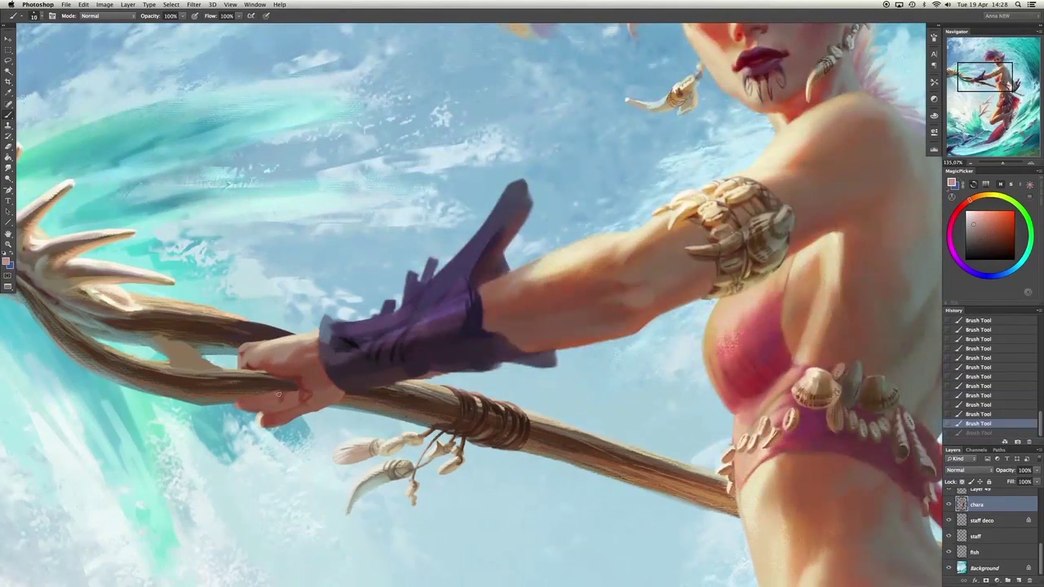
# Dab darker and light orange tones onto the hand and lighten the lower thumb.
pyautogui.click(277, 395)
pyautogui.keyDown('alt'); pyautogui.click(278, 395); pyautogui.keyUp('alt')
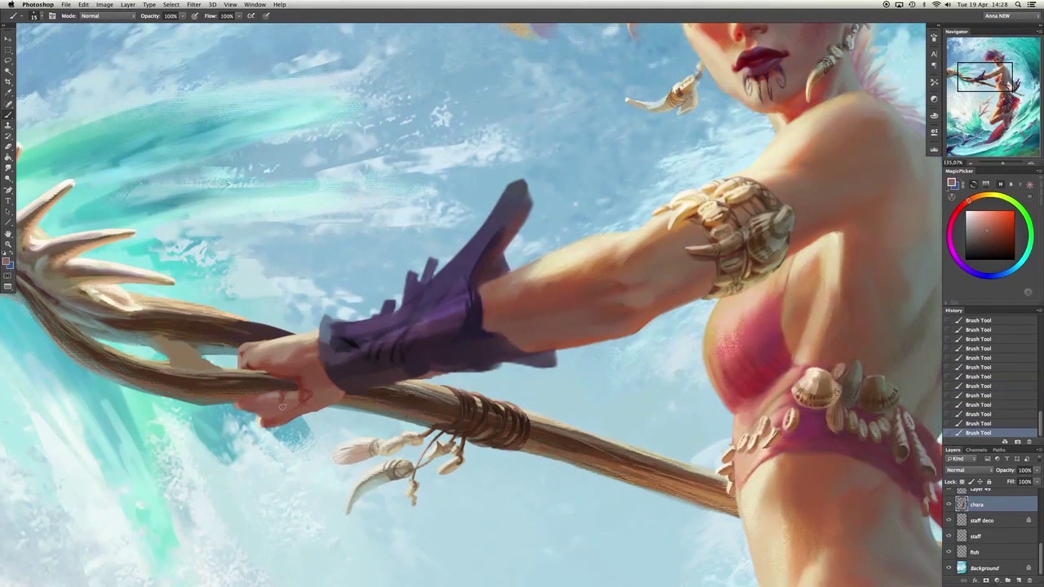
pyautogui.click(253, 379)
pyautogui.hotkey('ctrl', 'z')
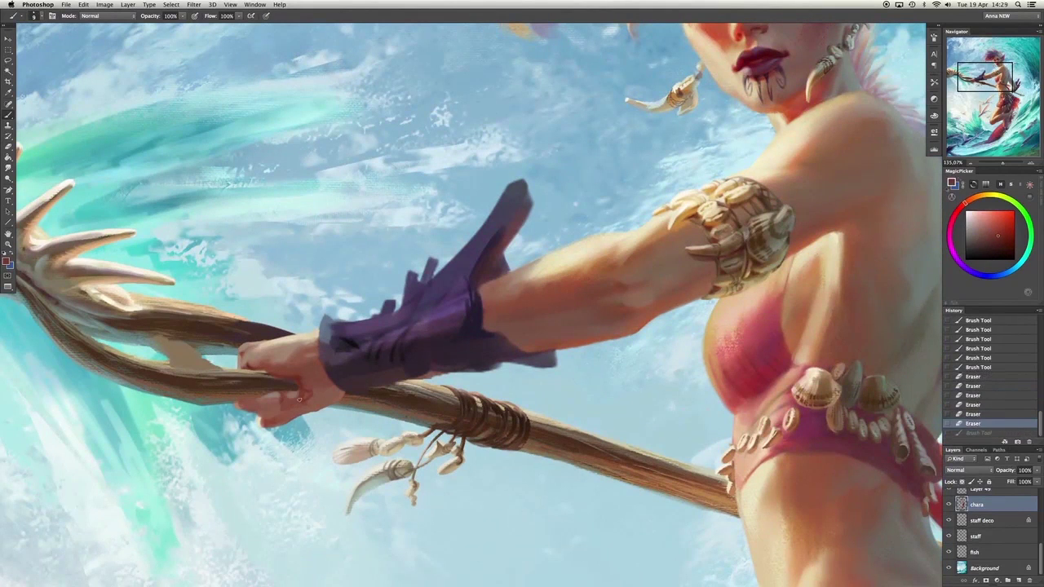
pyautogui.hotkey('ctrl', 'z')
pyautogui.click(298, 381)
pyautogui.click(308, 395)
pyautogui.keyDown('alt'); pyautogui.click(308, 394); pyautogui.keyUp('alt')
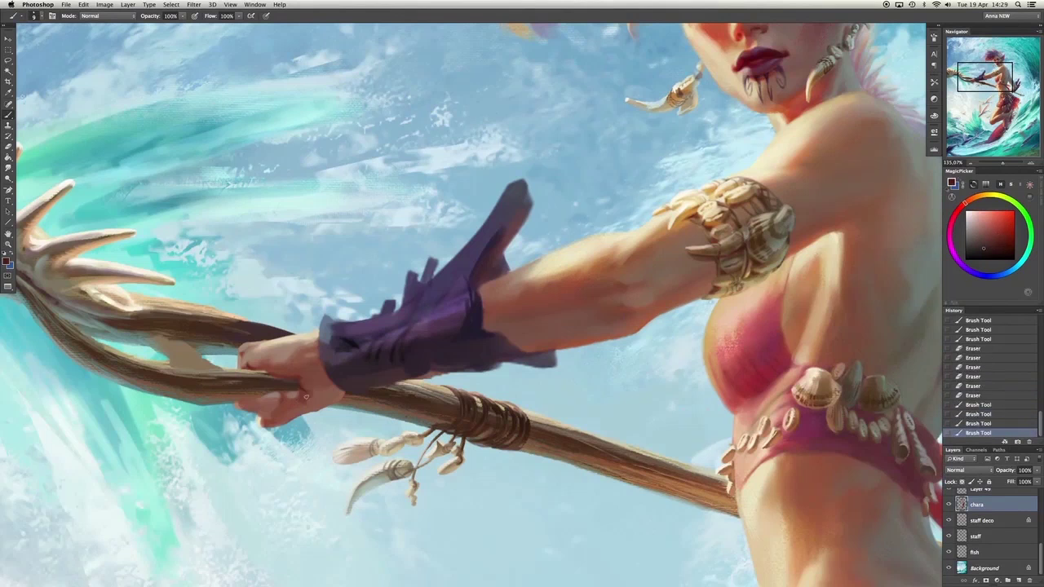
pyautogui.click(295, 365)
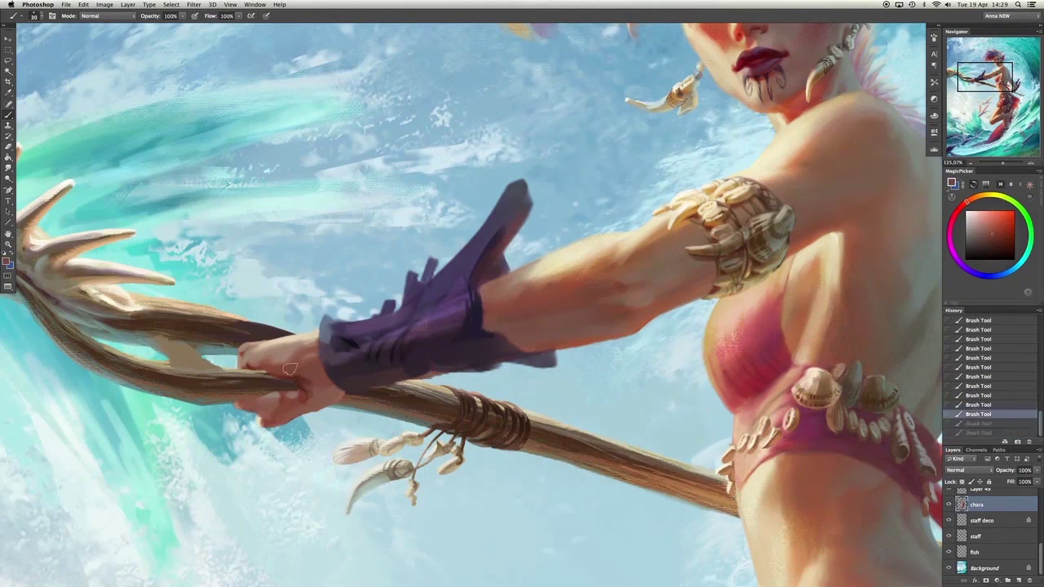
pyautogui.keyDown('alt'); pyautogui.click(209, 352); pyautogui.keyUp('alt')
pyautogui.keyDown('alt'); pyautogui.click(268, 415); pyautogui.keyUp('alt')
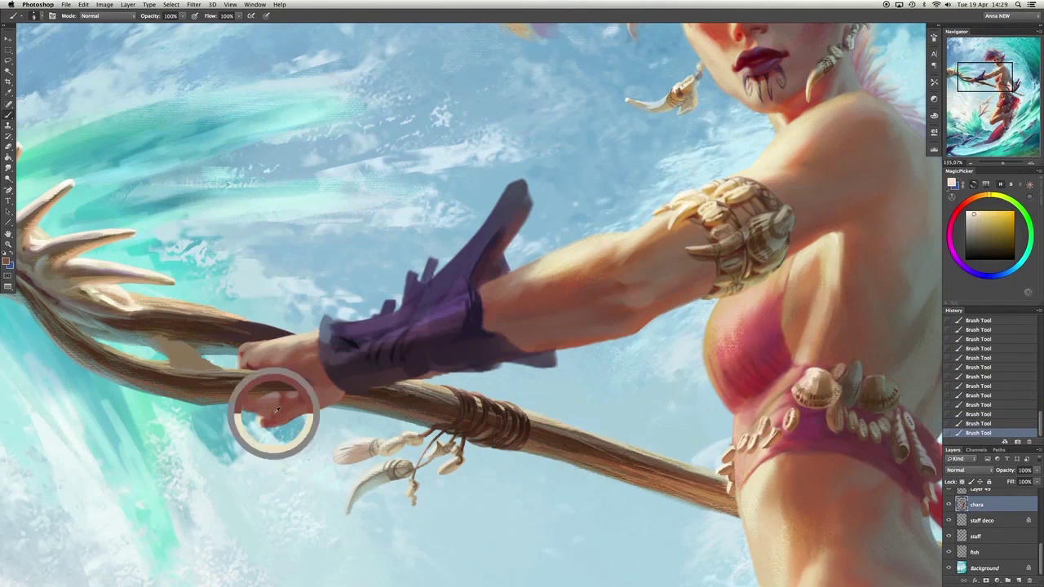
pyautogui.click(289, 413)
pyautogui.keyDown('alt'); pyautogui.click(300, 387); pyautogui.keyUp('alt')
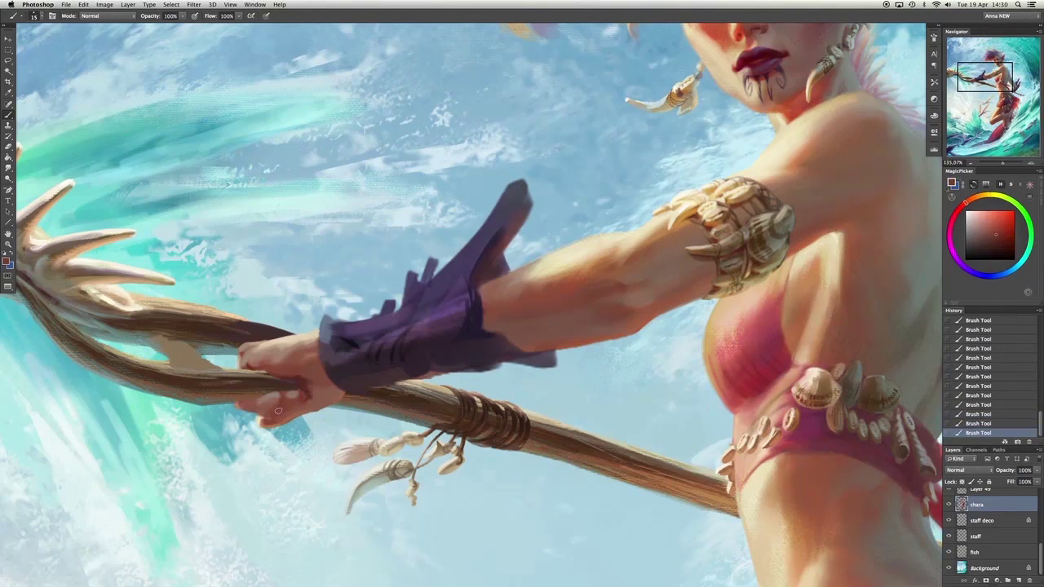
# Add a highlight and new skin shade to the hand, extending the glove's purple over its edge.
pyautogui.keyDown('alt'); pyautogui.click(314, 392); pyautogui.keyUp('alt')
pyautogui.click(315, 392)
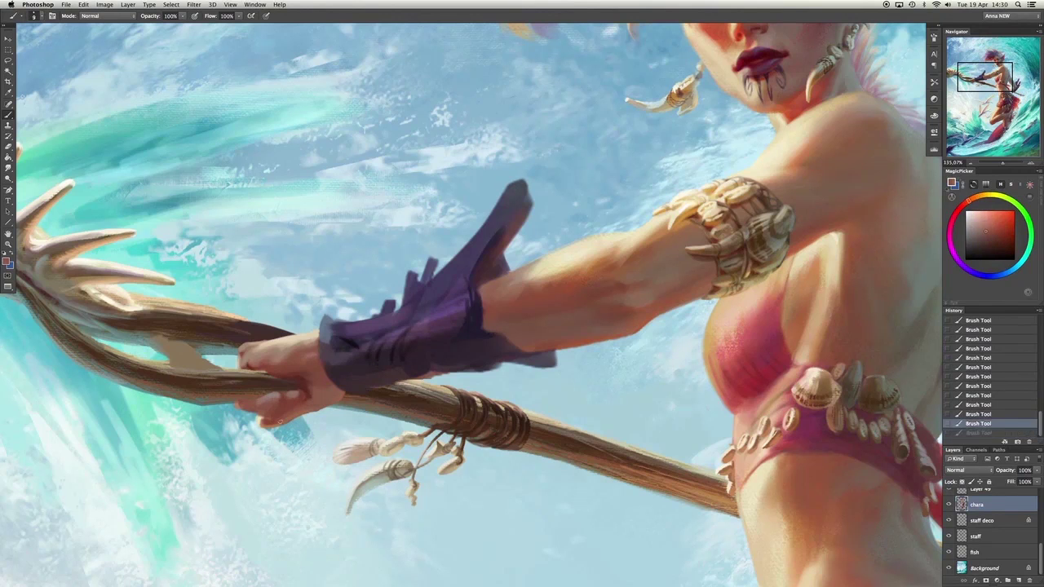
pyautogui.keyDown('alt'); pyautogui.click(261, 424); pyautogui.keyUp('alt')
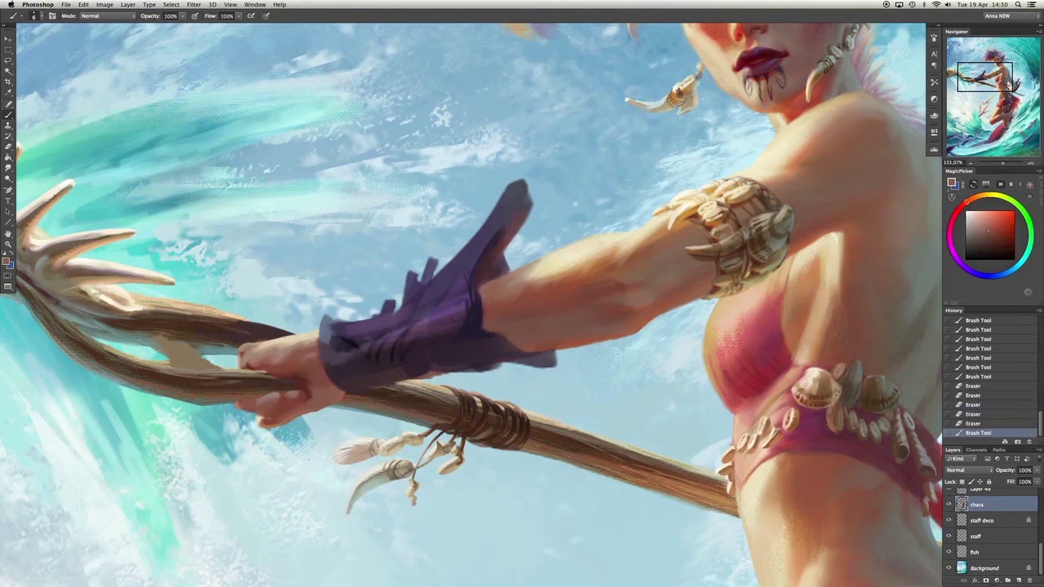
pyautogui.keyDown('alt'); pyautogui.click(281, 348); pyautogui.keyUp('alt')
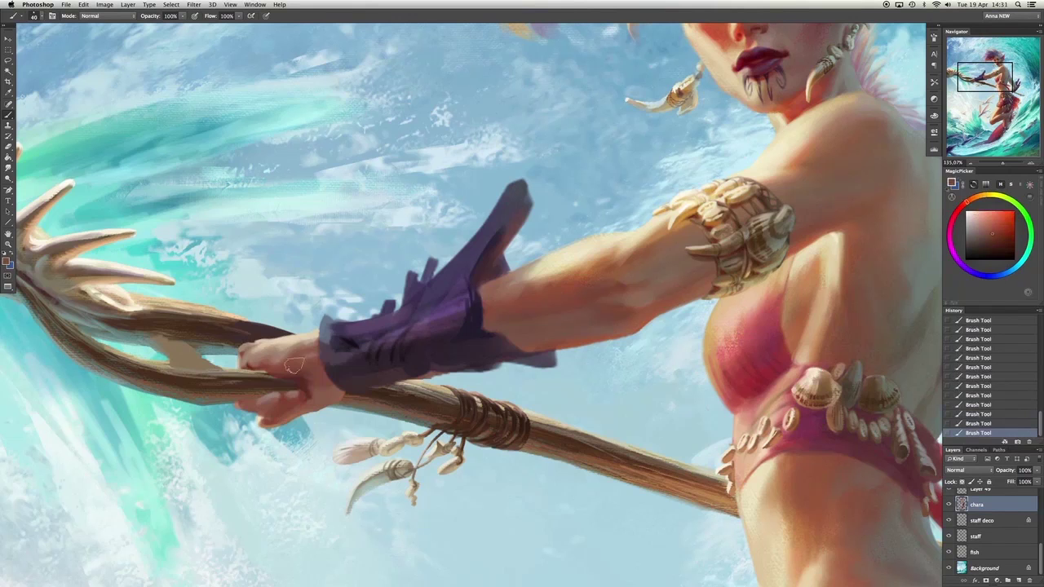
pyautogui.moveTo(288, 359)
pyautogui.mouseDown()
pyautogui.moveTo(306, 376)
pyautogui.moveTo(299, 371)
pyautogui.moveTo(299, 343)
pyautogui.moveTo(327, 375)
pyautogui.moveTo(312, 328)
pyautogui.mouseUp()
pyautogui.keyDown('alt'); pyautogui.click(315, 343); pyautogui.keyUp('alt')
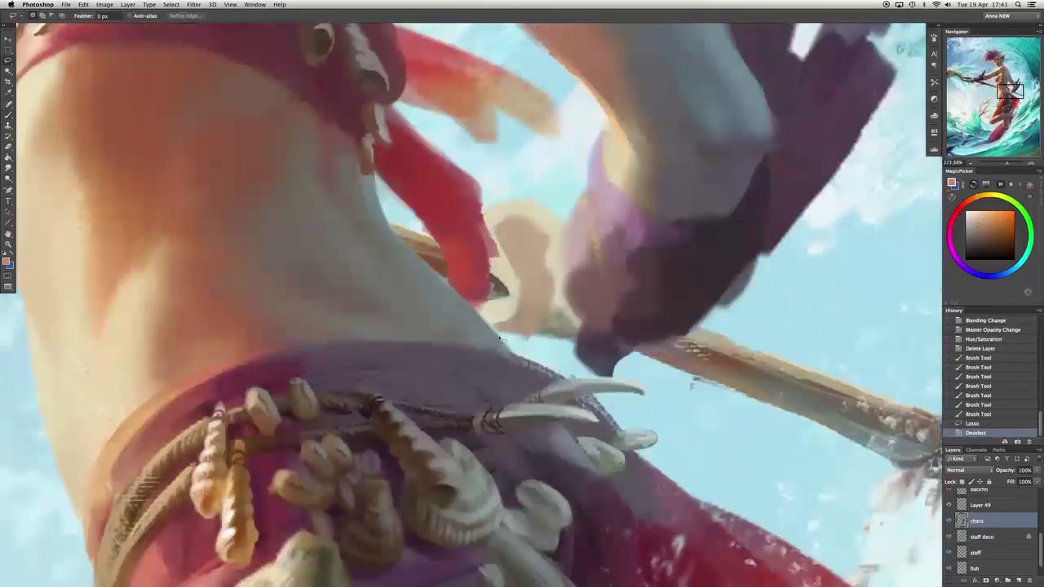
# Cut the area around the hand to Layer 50 and repaint where the hand meets the staff.
pyautogui.moveTo(677, 74); pyautogui.dragTo(669, 78)
pyautogui.scroll(3, 523, 312)
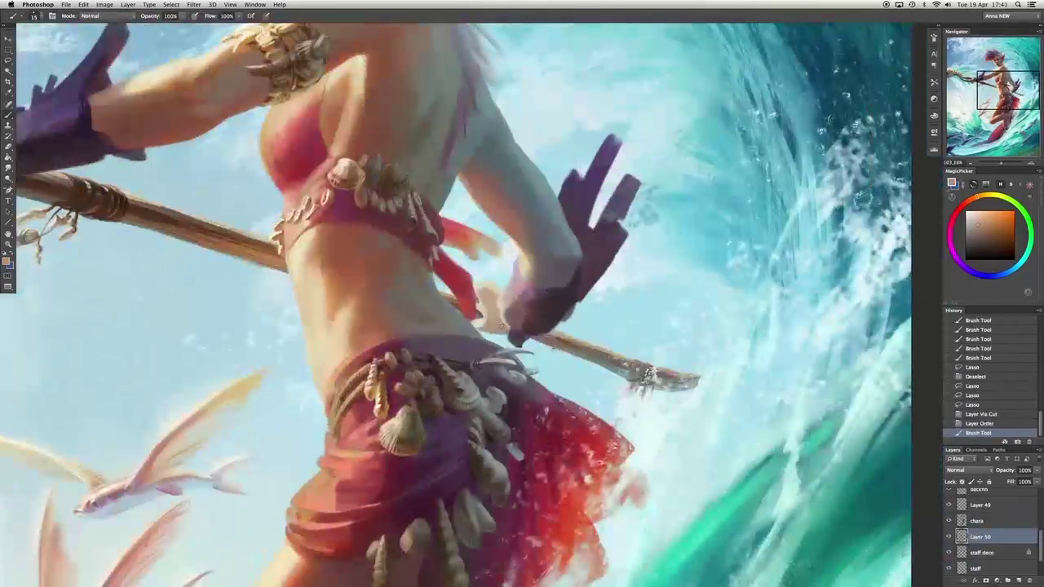
pyautogui.moveTo(501, 326)
pyautogui.mouseDown()
pyautogui.moveTo(514, 326)
pyautogui.moveTo(489, 294)
pyautogui.moveTo(488, 257)
pyautogui.mouseUp()
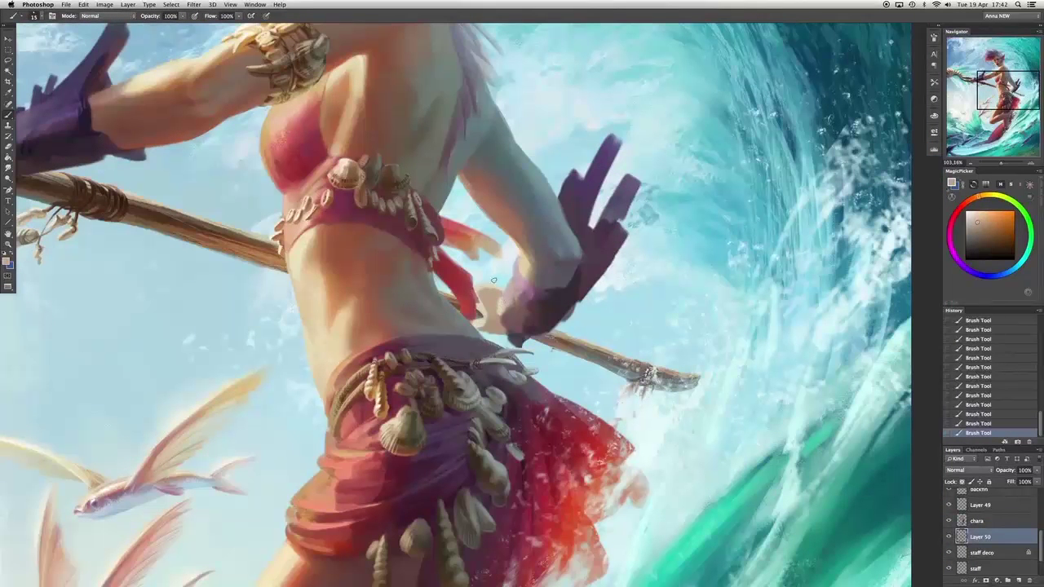
pyautogui.moveTo(492, 306); pyautogui.dragTo(486, 325)
pyautogui.moveTo(492, 310); pyautogui.dragTo(486, 324)
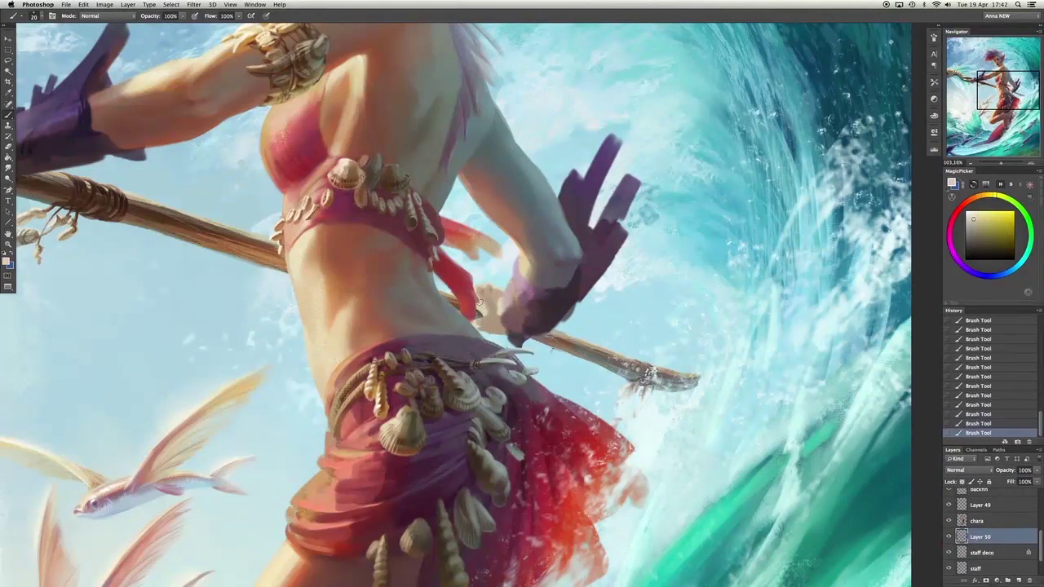
pyautogui.hotkey('ctrl', 'z')
# Sample red, skin, dark red and pale cream tones and paint short strokes over the wrist.
pyautogui.keyDown('alt'); pyautogui.click(414, 255); pyautogui.keyUp('alt')
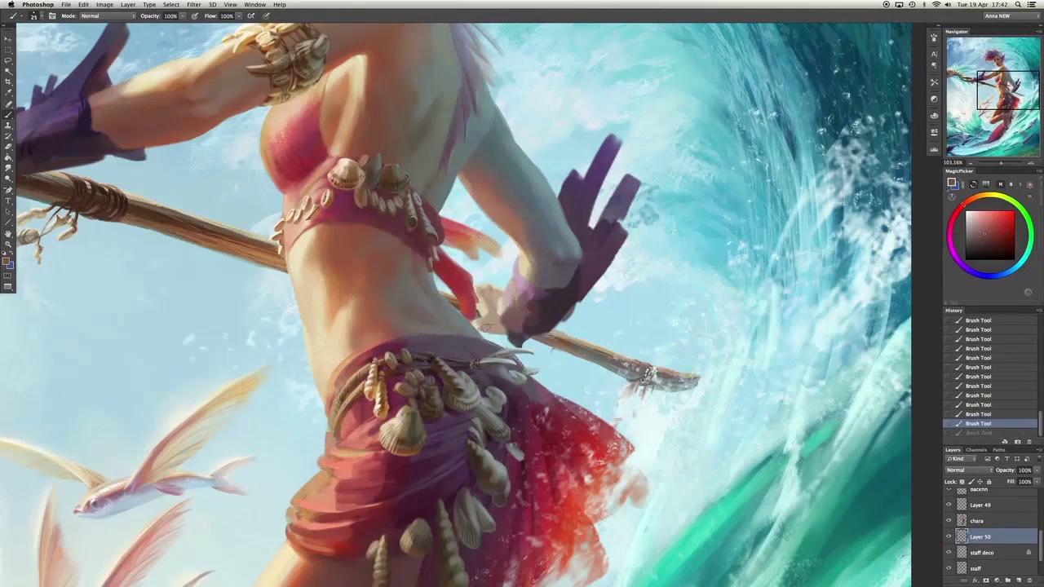
pyautogui.click(490, 302)
pyautogui.hotkey('ctrl', 'z')
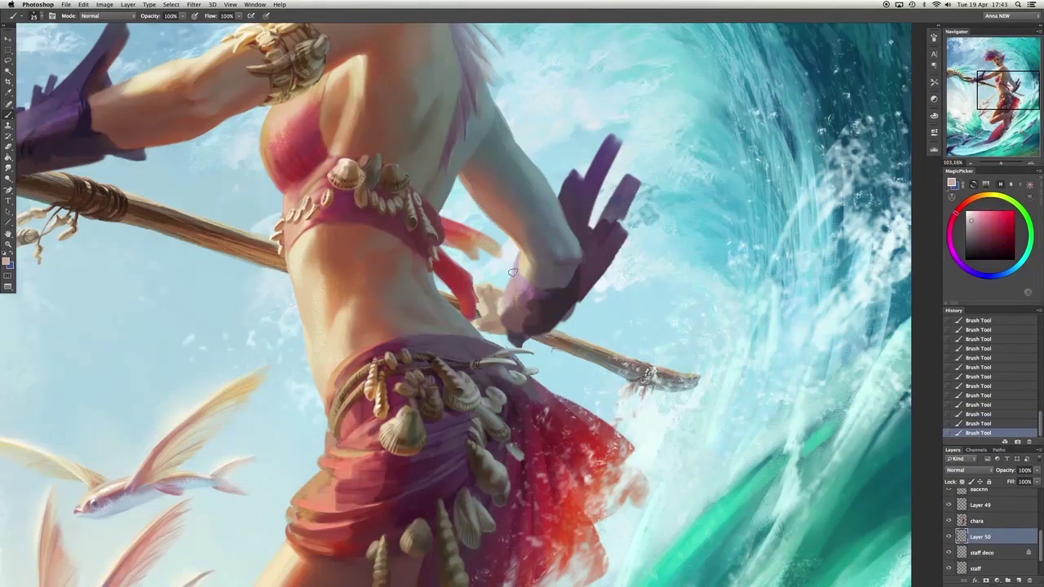
pyautogui.keyDown('alt'); pyautogui.click(500, 291); pyautogui.keyUp('alt')
pyautogui.moveTo(503, 316); pyautogui.dragTo(491, 338)
pyautogui.keyDown('alt'); pyautogui.click(522, 290); pyautogui.keyUp('alt')
pyautogui.moveTo(531, 296); pyautogui.dragTo(510, 328)
pyautogui.keyDown('alt'); pyautogui.click(536, 281); pyautogui.keyUp('alt')
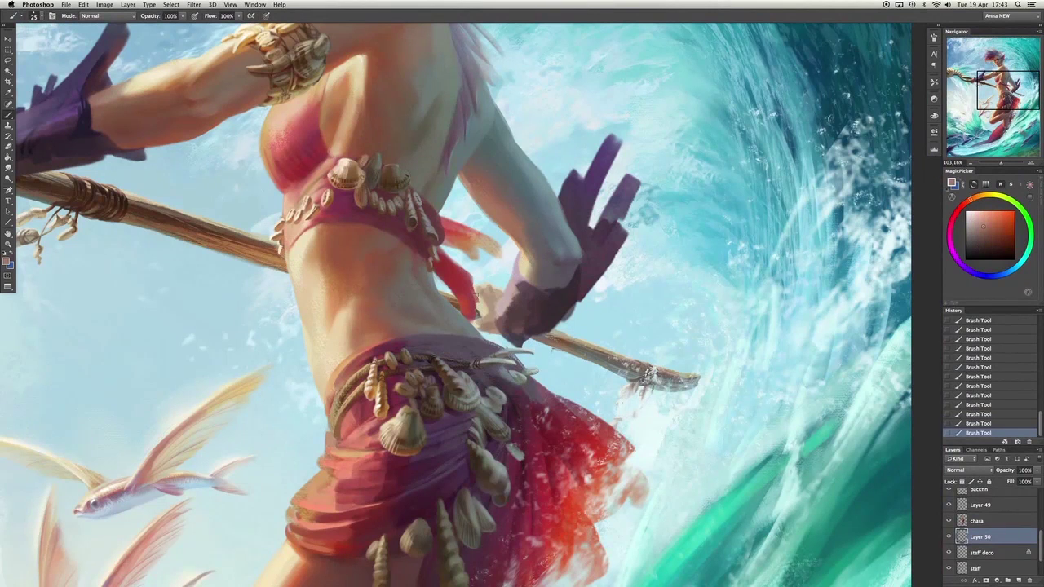
pyautogui.keyDown('alt'); pyautogui.click(519, 314); pyautogui.keyUp('alt')
pyautogui.keyDown('alt'); pyautogui.click(481, 316); pyautogui.keyUp('alt')
# On the chara layer, add red marks and small refining strokes around the left hand and staff.
pyautogui.moveTo(490, 326); pyautogui.dragTo(344, 233)
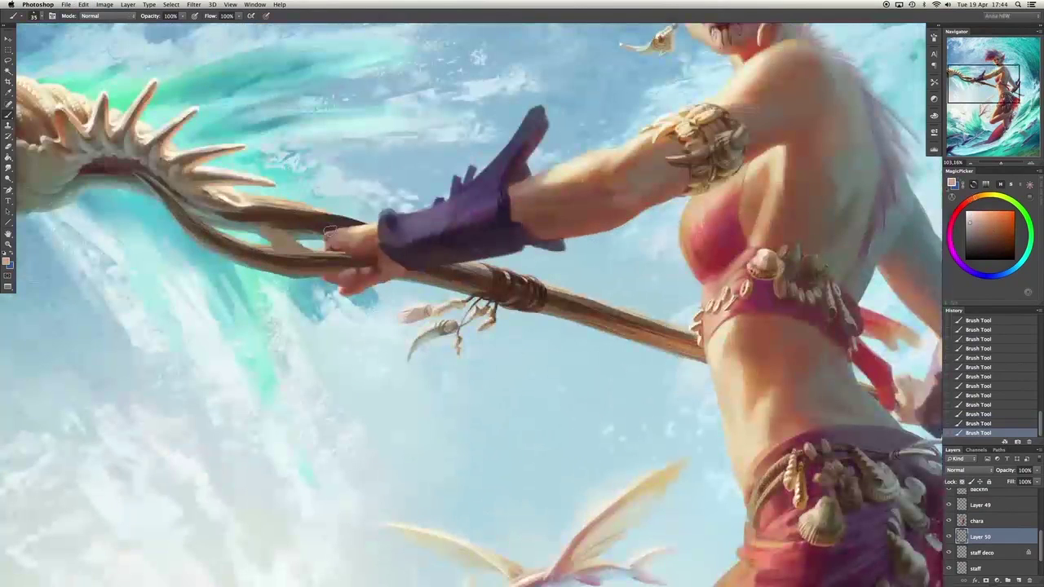
pyautogui.hotkey('alt', ']')
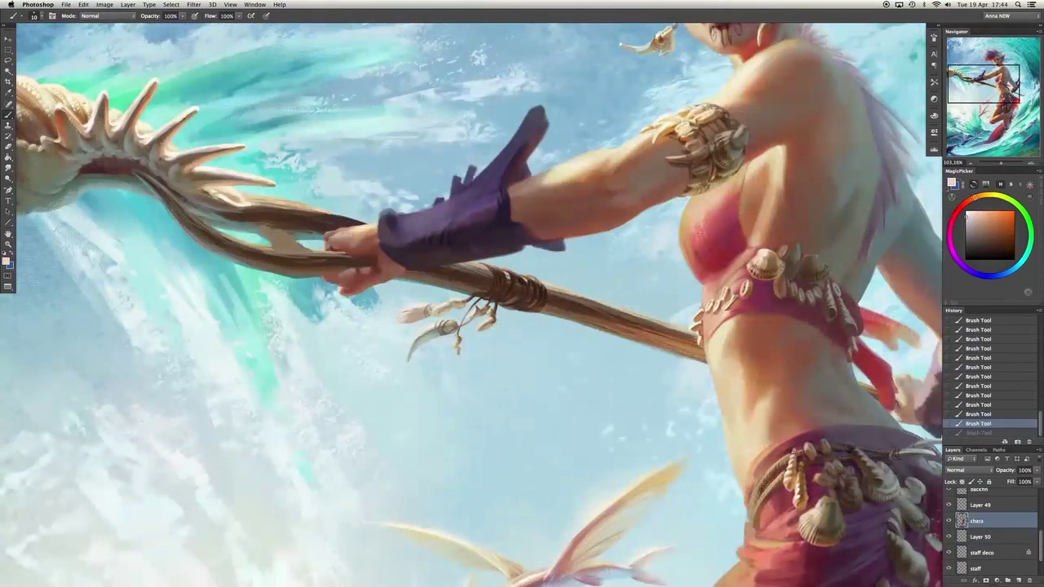
pyautogui.keyDown('alt'); pyautogui.click(362, 242); pyautogui.keyUp('alt')
pyautogui.moveTo(351, 238); pyautogui.dragTo(377, 230)
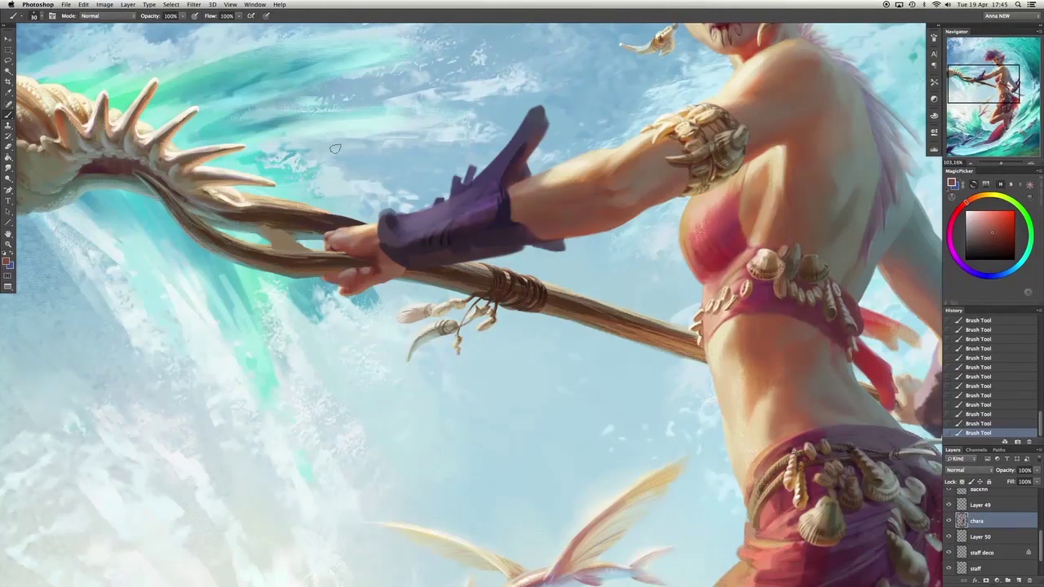
pyautogui.scroll(3, 335, 148)
pyautogui.moveTo(377, 281)
pyautogui.mouseDown()
pyautogui.moveTo(391, 280)
pyautogui.moveTo(311, 299)
pyautogui.moveTo(327, 292)
pyautogui.mouseUp()
pyautogui.moveTo(326, 292); pyautogui.dragTo(343, 287)
pyautogui.moveTo(343, 288); pyautogui.dragTo(359, 284)
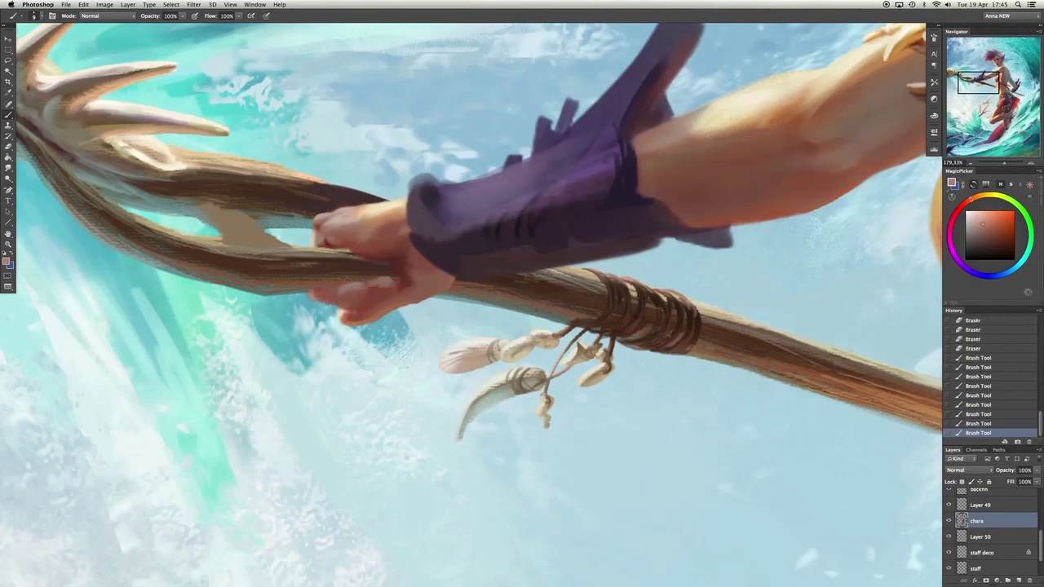
# At brush size 20, touch up the hand with a pale skin tone and a darker red.
pyautogui.press(']')
pyautogui.keyDown('alt'); pyautogui.click(367, 275); pyautogui.keyUp('alt')
pyautogui.keyDown('alt'); pyautogui.click(319, 237); pyautogui.keyUp('alt')
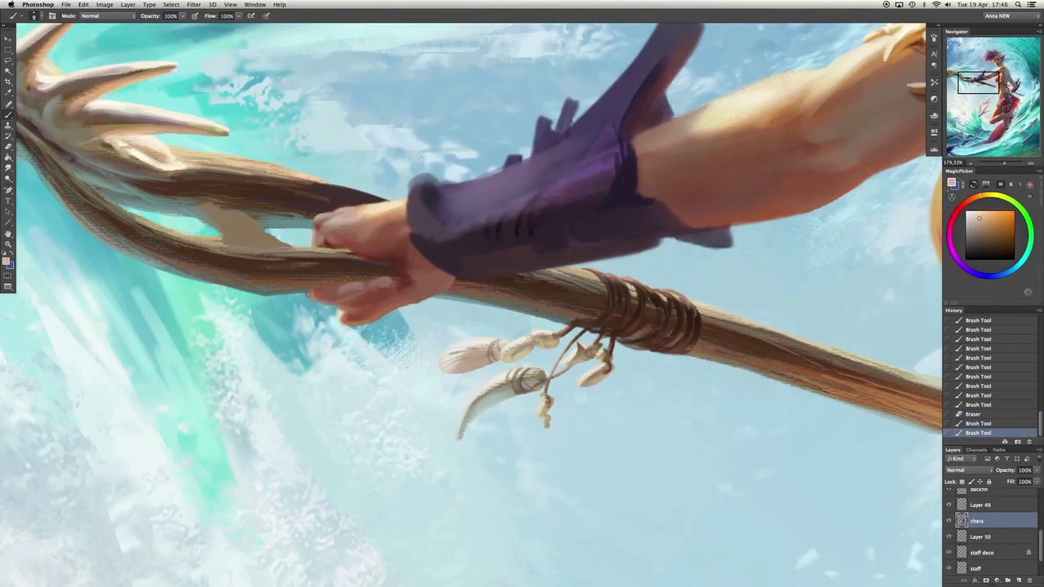
pyautogui.moveTo(319, 238); pyautogui.dragTo(339, 312)
pyautogui.keyDown('alt'); pyautogui.click(414, 282); pyautogui.keyUp('alt')
pyautogui.moveTo(414, 282); pyautogui.dragTo(431, 295)
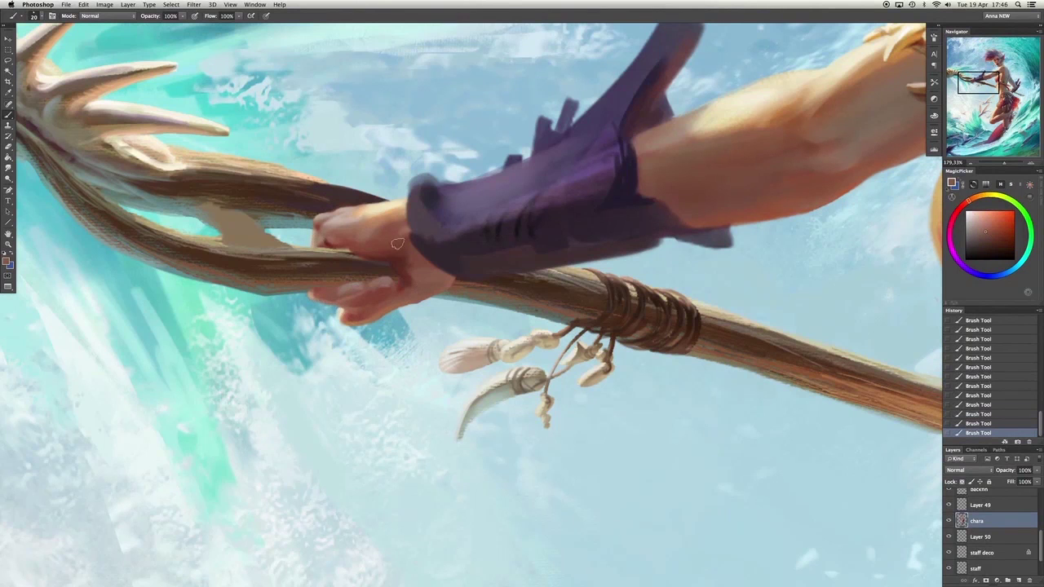
# With a smaller brush, paint a muted darker stroke, then switch to a warm skin tone at size 15.
pyautogui.keyDown('alt'); pyautogui.click(401, 239); pyautogui.keyUp('alt')
pyautogui.keyDown('alt'); pyautogui.click(492, 263); pyautogui.keyUp('alt')
pyautogui.keyDown('alt'); pyautogui.click(439, 178); pyautogui.keyUp('alt')
pyautogui.press('[')
pyautogui.moveTo(587, 237); pyautogui.dragTo(599, 238)
pyautogui.keyDown('alt'); pyautogui.click(661, 192); pyautogui.keyUp('alt')
pyautogui.press(']')
# Paint the hand in a darker skin tone at size 20, then pick a light tone to lighten the wrist.
pyautogui.scroll(-2, 883, 513)
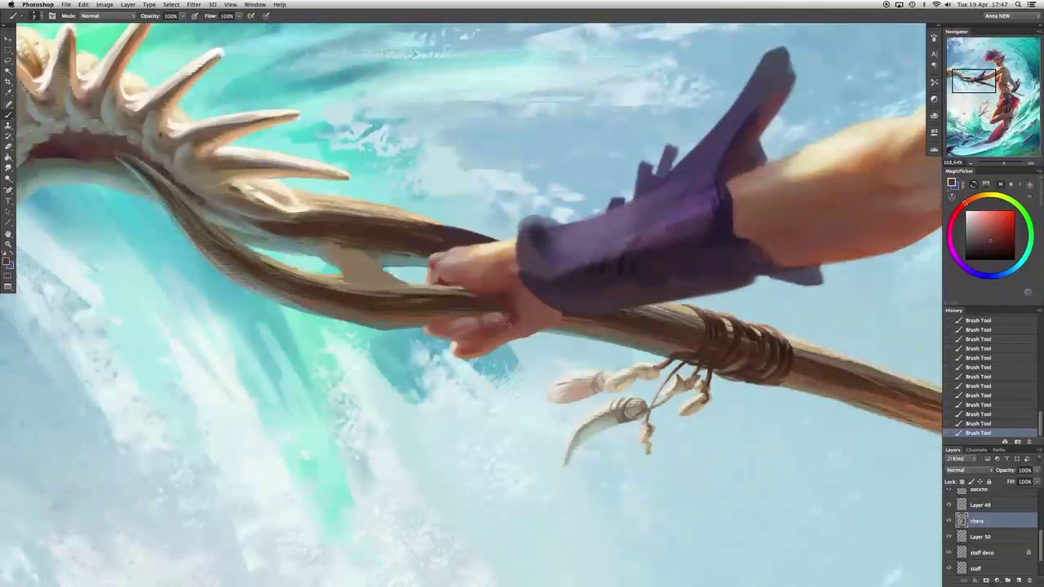
pyautogui.keyDown('alt'); pyautogui.click(473, 334); pyautogui.keyUp('alt')
pyautogui.press(']')
pyautogui.moveTo(472, 338); pyautogui.dragTo(510, 322)
pyautogui.keyDown('alt'); pyautogui.click(491, 329); pyautogui.keyUp('alt')
pyautogui.keyDown('alt'); pyautogui.click(494, 318); pyautogui.keyUp('alt')
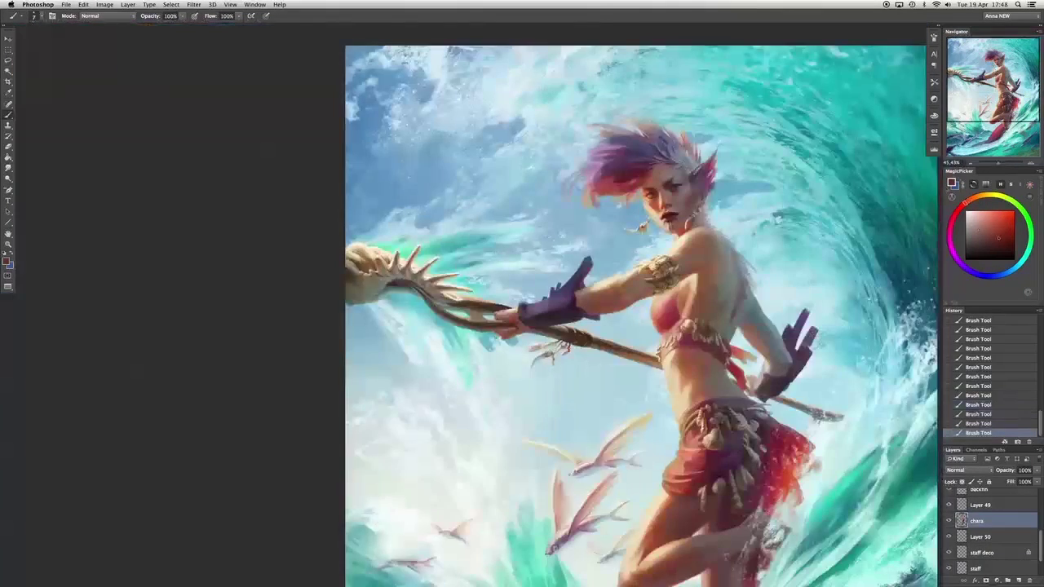
# Merge Layer 50 into the character, fit the whole painting on screen, and select the staff layer.
pyautogui.press('super+0')
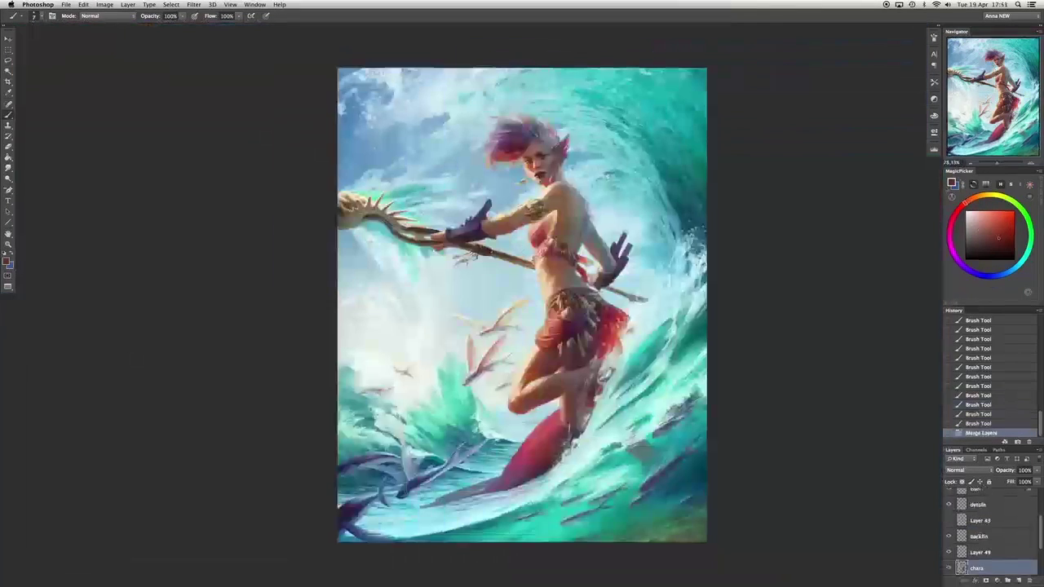
pyautogui.press('super+e')
pyautogui.click(979, 543)
pyautogui.scroll(6, 457, 245)
pyautogui.rightClick(469, 37)
pyautogui.press('Escape')
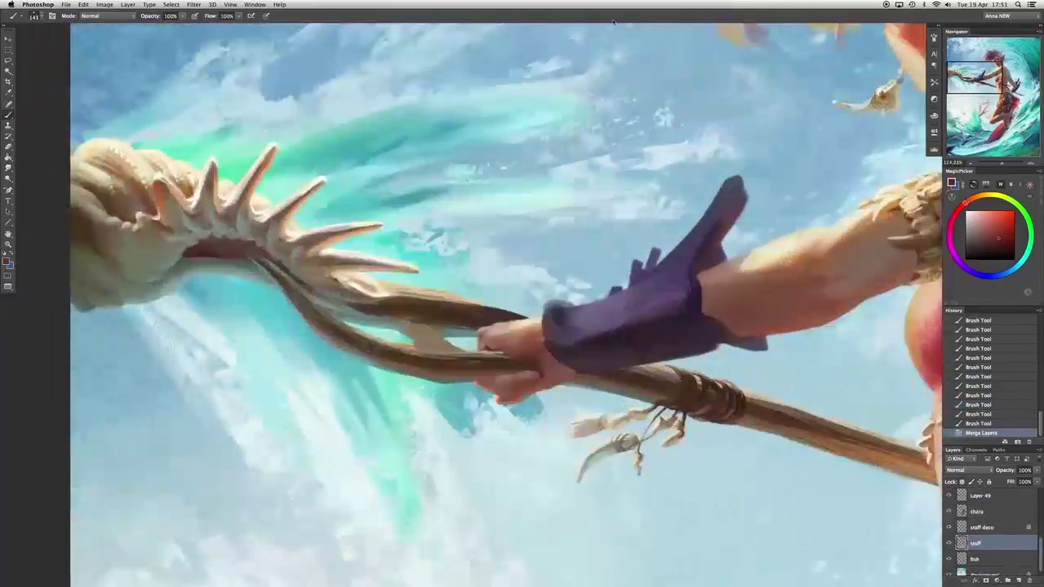
# Duplicate the staff layer and paint light tan strokes along the staff's upper edge.
pyautogui.keyDown('alt'); pyautogui.click(422, 286); pyautogui.keyUp('alt')
pyautogui.press('super+j')
pyautogui.moveTo(418, 290); pyautogui.dragTo(559, 317)
pyautogui.moveTo(473, 302)
pyautogui.mouseDown()
pyautogui.moveTo(425, 283)
pyautogui.moveTo(564, 316)
pyautogui.mouseUp()
pyautogui.keyDown('alt'); pyautogui.click(497, 316); pyautogui.keyUp('alt')
pyautogui.keyDown('alt'); pyautogui.click(421, 346); pyautogui.keyUp('alt')
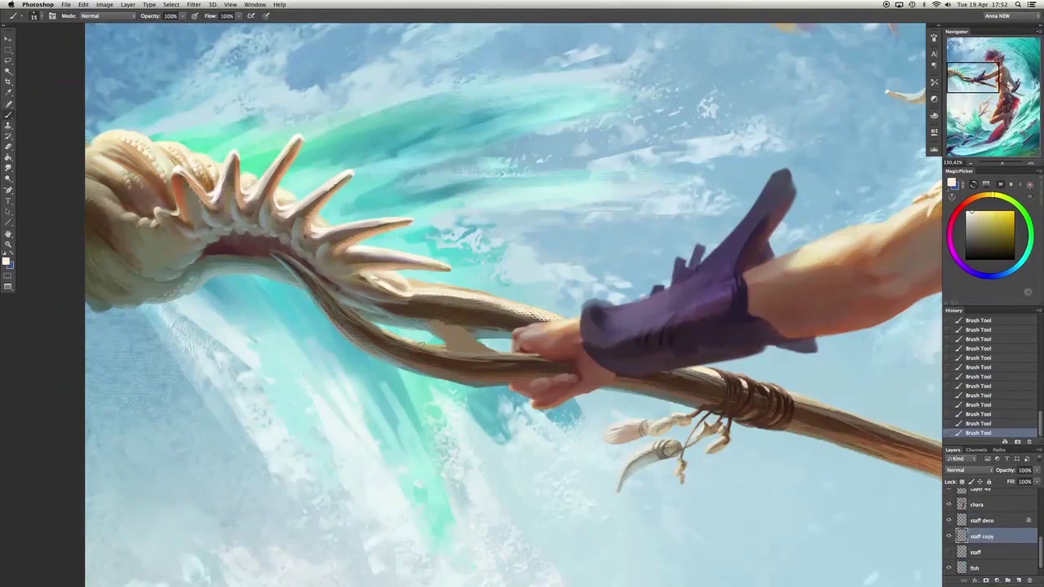
# Undo the recent staff strokes and repaint a long yellow-green stroke along the staff at size 35.
pyautogui.keyDown('alt'); pyautogui.click(306, 276); pyautogui.keyUp('alt')
pyautogui.press(']')
pyautogui.keyDown('alt'); pyautogui.click(362, 318); pyautogui.keyUp('alt')
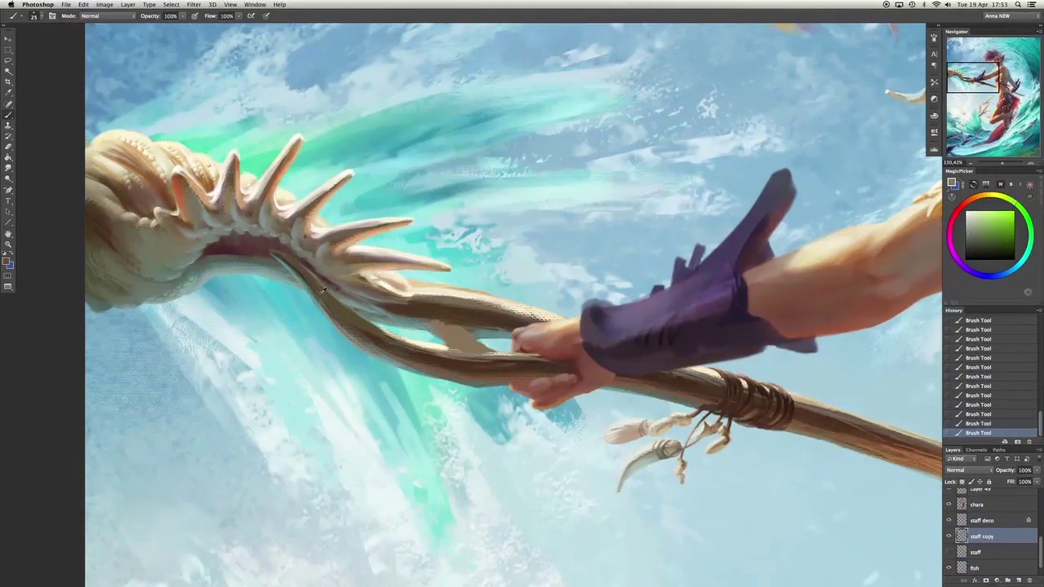
pyautogui.keyDown('alt'); pyautogui.click(376, 325); pyautogui.keyUp('alt')
pyautogui.hotkey('ctrl', 'alt', 'z')
pyautogui.hotkey('ctrl', 'alt', 'z')
pyautogui.keyDown('alt'); pyautogui.click(456, 322); pyautogui.keyUp('alt')
pyautogui.press(']')
pyautogui.press(']')
pyautogui.press(']')
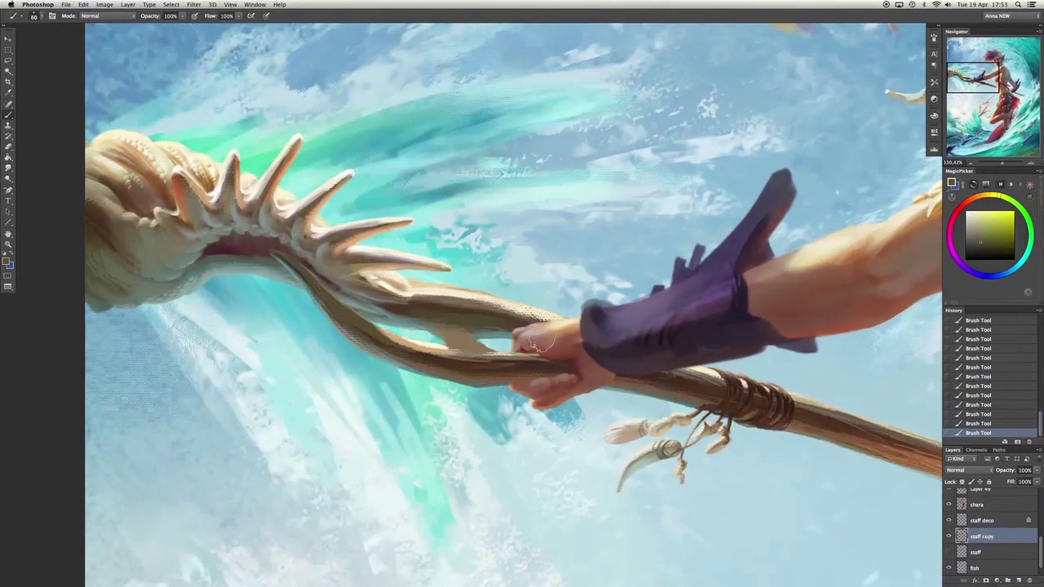
pyautogui.hotkey('ctrl', 'alt', 'z')
pyautogui.moveTo(440, 362); pyautogui.dragTo(625, 366)
pyautogui.press('[')
pyautogui.press('[')
pyautogui.press('[')
pyautogui.keyDown('alt'); pyautogui.click(667, 384); pyautogui.keyUp('alt')
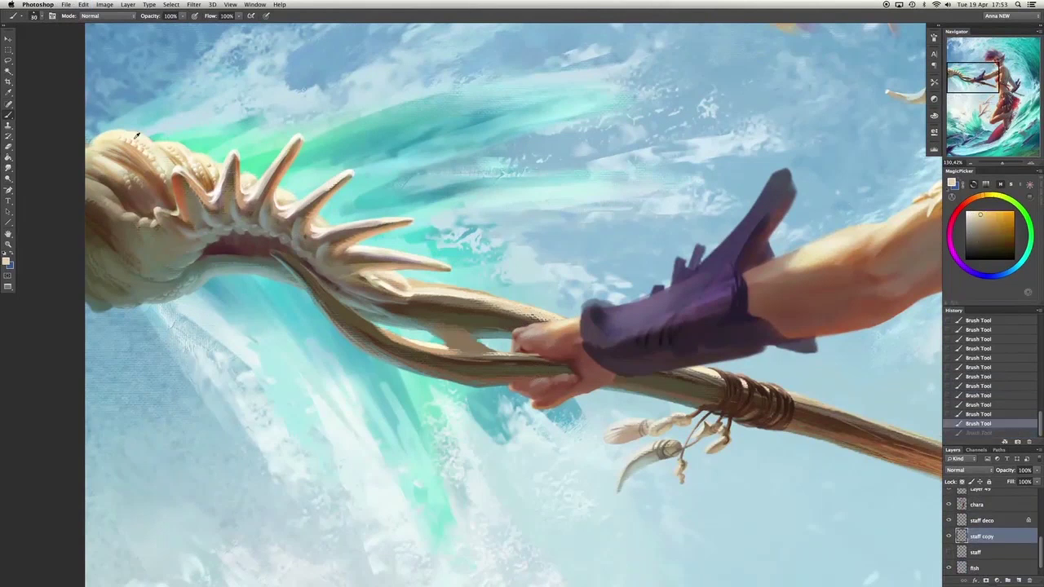
# Add darker orange-brown texture strokes along the staff and where the hand meets it.
pyautogui.scroll(-5, 667, 384)
pyautogui.hscroll(5, 667, 384)
pyautogui.scroll(3, 891, 371)
pyautogui.hscroll(-3, 891, 371)
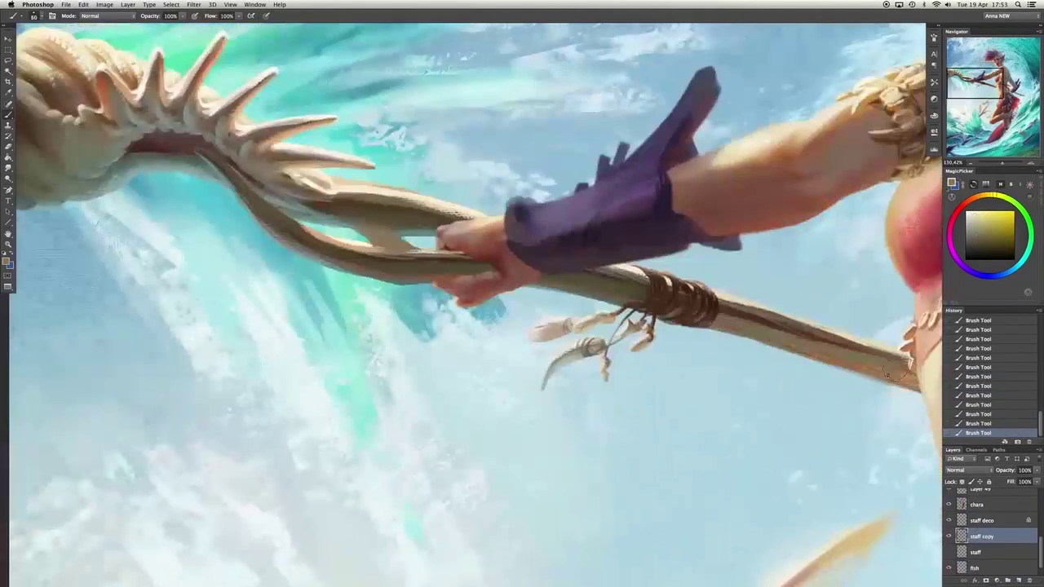
pyautogui.keyDown('alt'); pyautogui.click(873, 381); pyautogui.keyUp('alt')
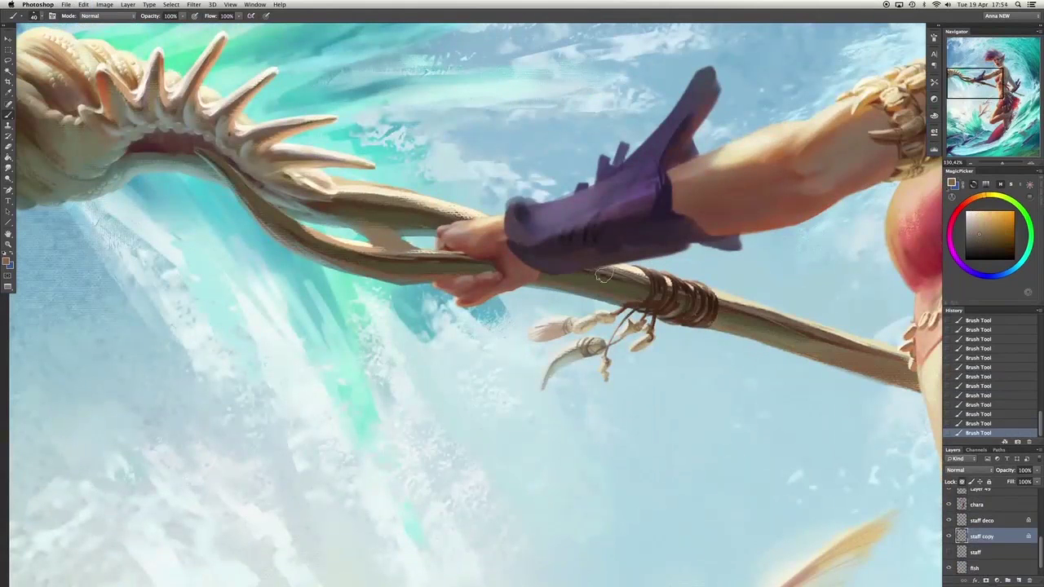
pyautogui.moveTo(735, 317)
pyautogui.mouseDown()
pyautogui.moveTo(845, 346)
pyautogui.moveTo(674, 300)
pyautogui.mouseUp()
pyautogui.keyDown('alt'); pyautogui.click(819, 341); pyautogui.keyUp('alt')
pyautogui.keyDown('alt'); pyautogui.click(459, 268); pyautogui.keyUp('alt')
pyautogui.moveTo(465, 267)
pyautogui.mouseDown()
pyautogui.moveTo(382, 256)
pyautogui.moveTo(485, 261)
pyautogui.mouseUp()
pyautogui.scroll(2, 902, 503)
pyautogui.hscroll(-3, 902, 502)
pyautogui.moveTo(557, 304); pyautogui.dragTo(581, 318)
# Paint a beige-orange stroke along the upper staff, then step back the last two edits.
pyautogui.keyDown('alt'); pyautogui.click(558, 325); pyautogui.keyUp('alt')
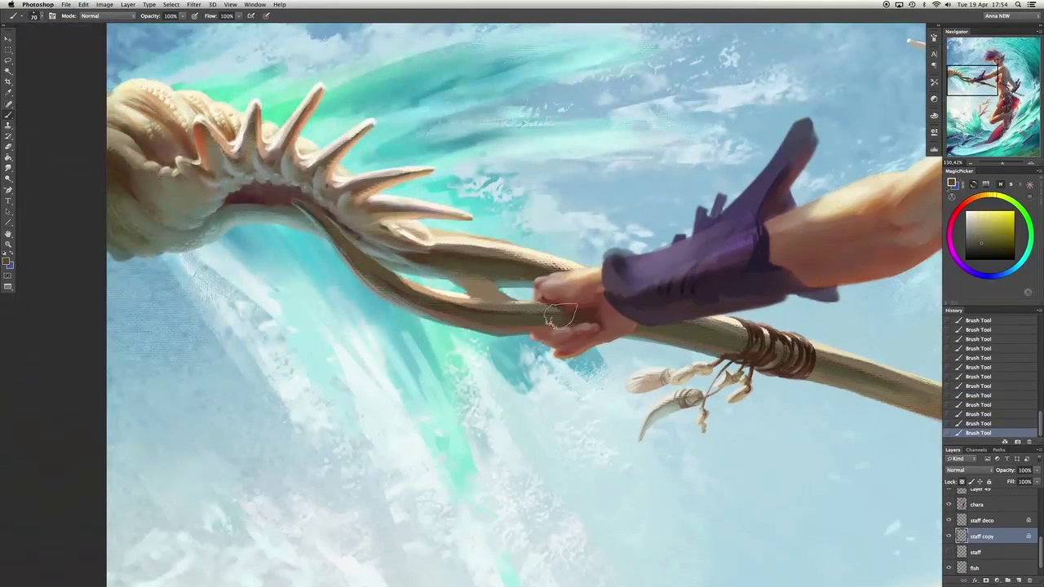
pyautogui.keyDown('alt'); pyautogui.click(369, 274); pyautogui.keyUp('alt')
pyautogui.scroll(1, 368, 274)
pyautogui.hscroll(-1, 368, 274)
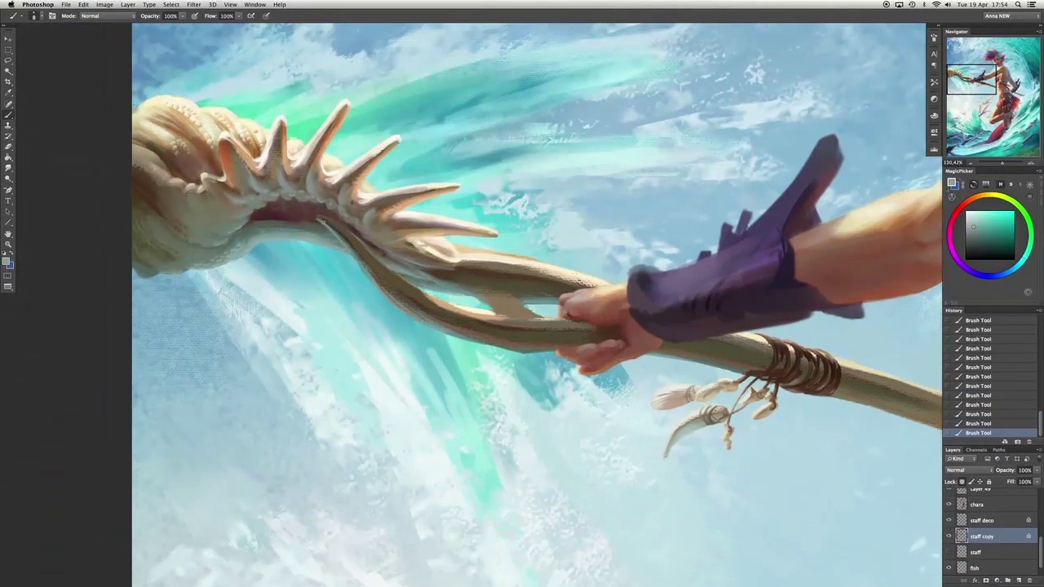
pyautogui.keyDown('alt'); pyautogui.click(540, 324); pyautogui.keyUp('alt')
pyautogui.moveTo(453, 310); pyautogui.dragTo(379, 265)
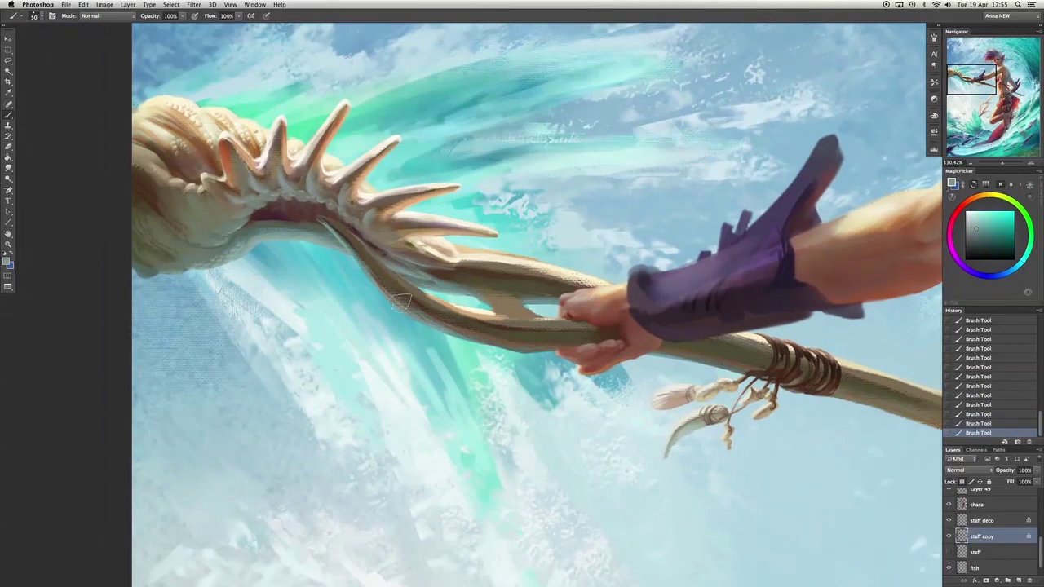
pyautogui.hscroll(5, 571, 342)
pyautogui.scroll(-2, 571, 342)
pyautogui.keyDown('alt'); pyautogui.click(848, 351); pyautogui.keyUp('alt')
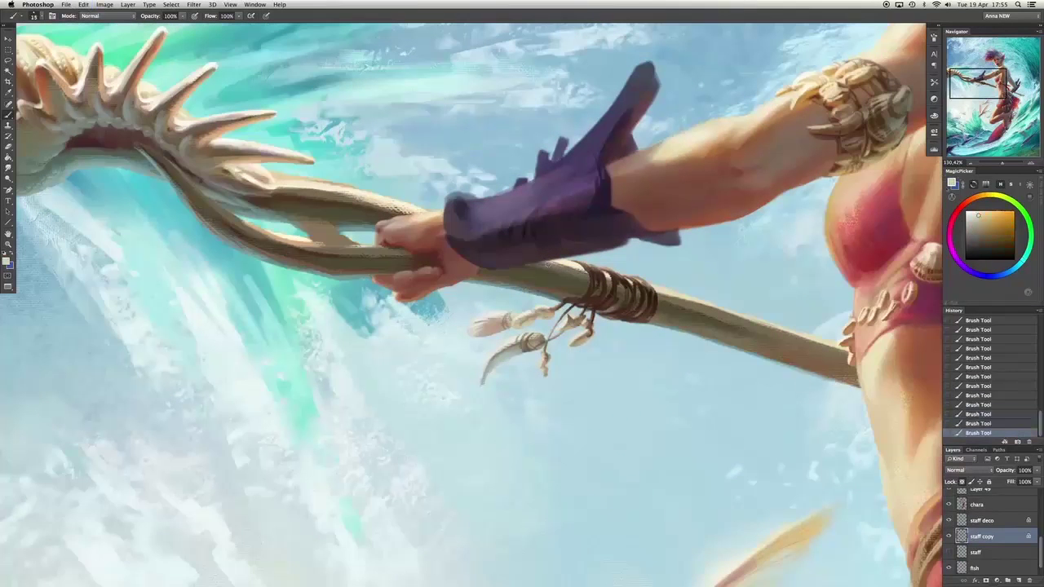
pyautogui.scroll(2, 490, 302)
pyautogui.hscroll(-3, 490, 302)
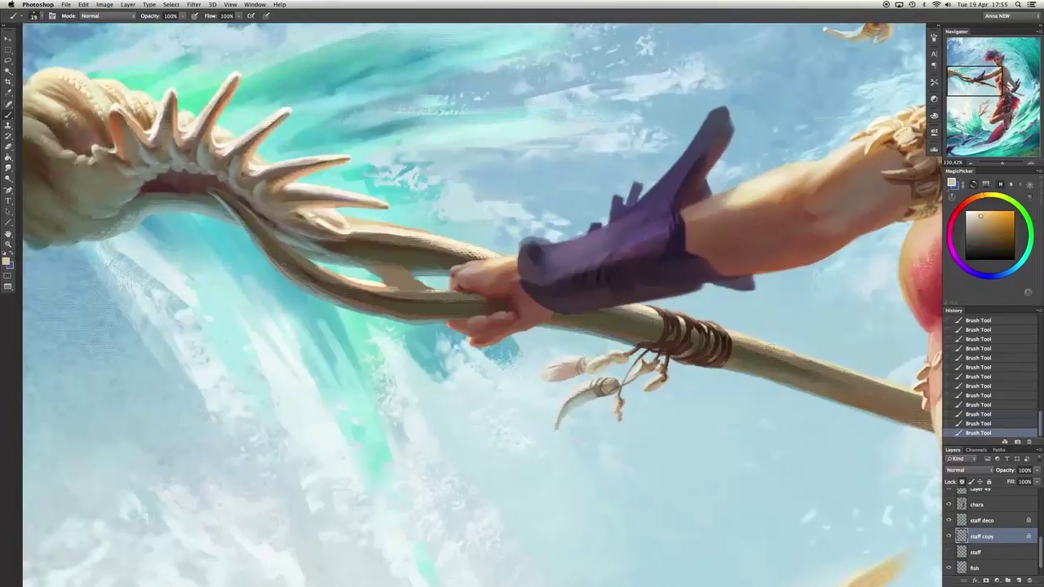
pyautogui.hscroll(10, 375, 220)
pyautogui.scroll(-4, 375, 221)
pyautogui.hscroll(-10, 473, 302)
pyautogui.scroll(4, 473, 302)
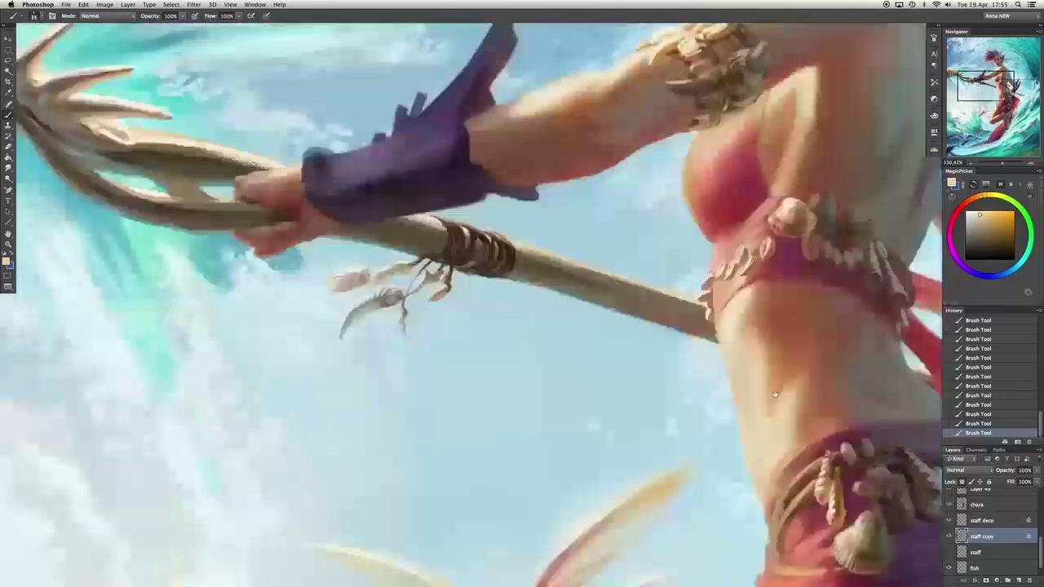
pyautogui.hotkey('ctrl', 'alt', 'z')
pyautogui.hotkey('ctrl', 'alt', 'z')
# Paint and lighten strokes along the twisted staff strands, undoing the final one.
pyautogui.moveTo(473, 338)
pyautogui.mouseDown()
pyautogui.moveTo(468, 366)
pyautogui.moveTo(447, 361)
pyautogui.moveTo(472, 368)
pyautogui.moveTo(560, 343)
pyautogui.mouseUp()
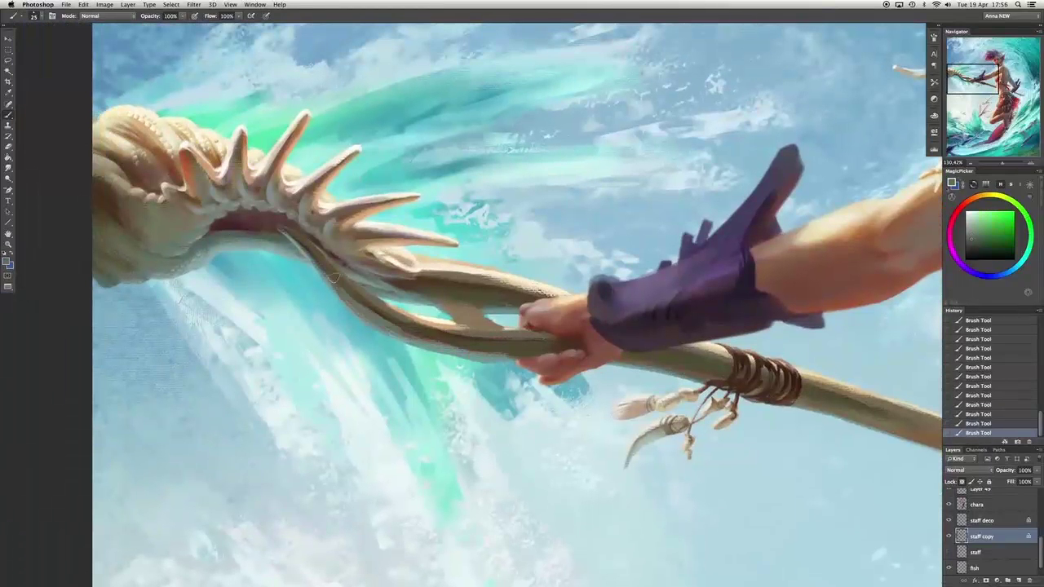
pyautogui.moveTo(309, 256)
pyautogui.mouseDown()
pyautogui.moveTo(325, 280)
pyautogui.moveTo(397, 312)
pyautogui.mouseUp()
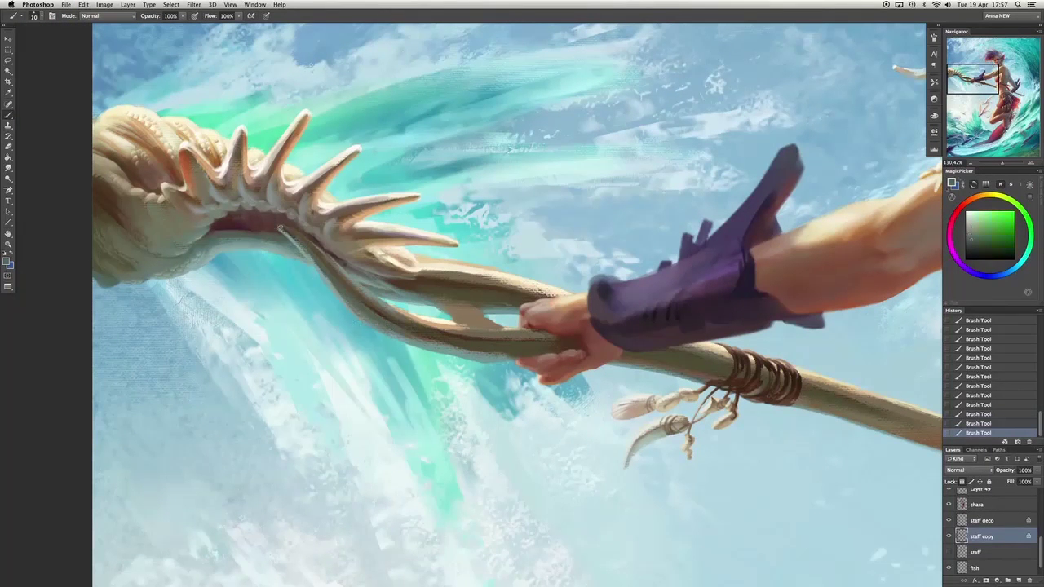
pyautogui.moveTo(276, 227); pyautogui.dragTo(343, 269)
pyautogui.press('super+z')
# On a new layer above staff copy, paint a dark curve under the creature head and switch to the Eraser.
pyautogui.moveTo(710, 423); pyautogui.dragTo(627, 408)
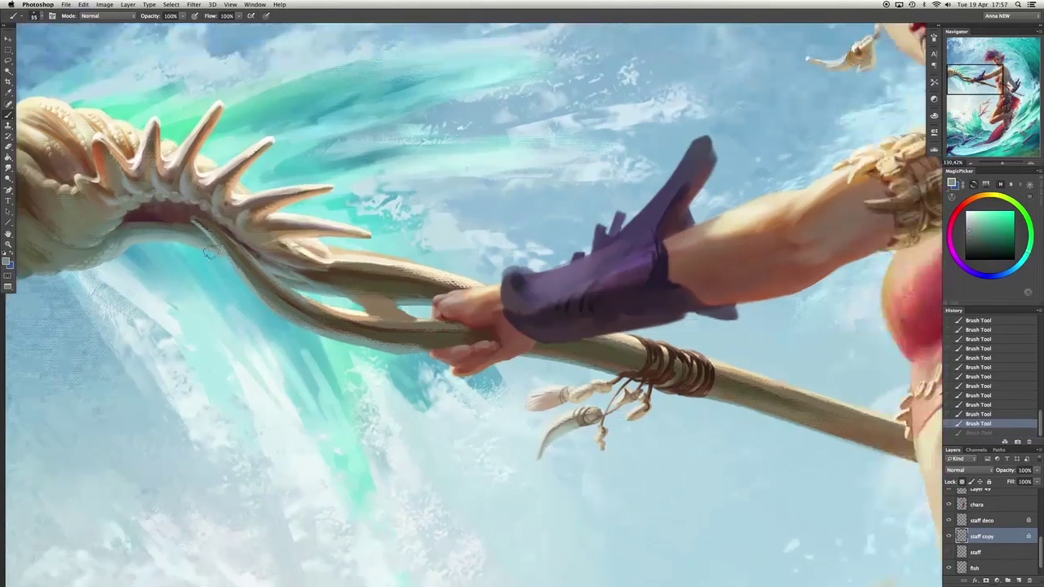
pyautogui.click(1019, 581)
pyautogui.moveTo(204, 222)
pyautogui.mouseDown()
pyautogui.moveTo(157, 244)
pyautogui.moveTo(199, 220)
pyautogui.moveTo(166, 266)
pyautogui.mouseUp()
pyautogui.press('e')
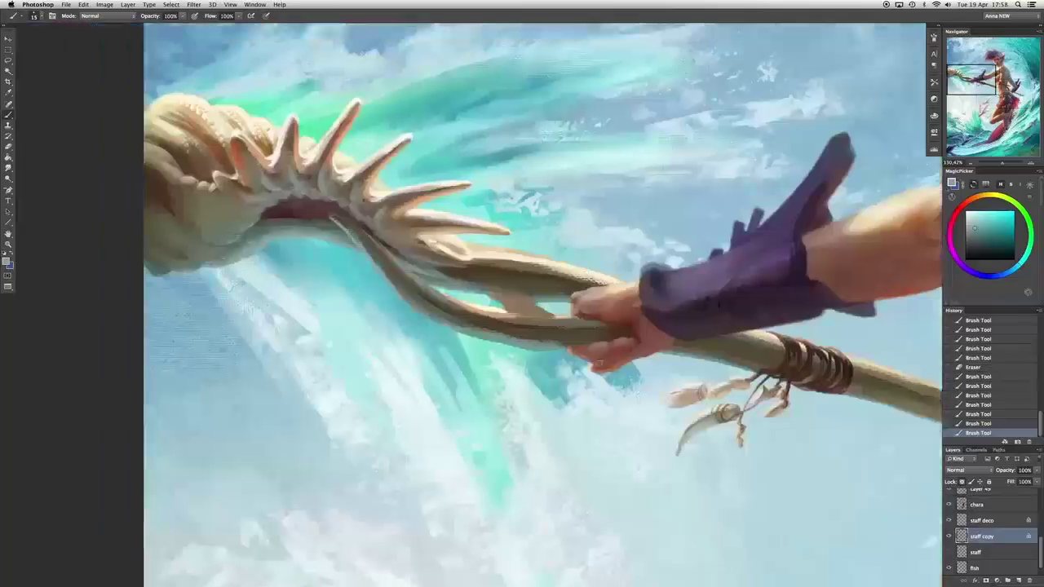
# Choose a different brush preset and paint warm brown rope ridges on the staff strand.
pyautogui.rightClick(503, 269)
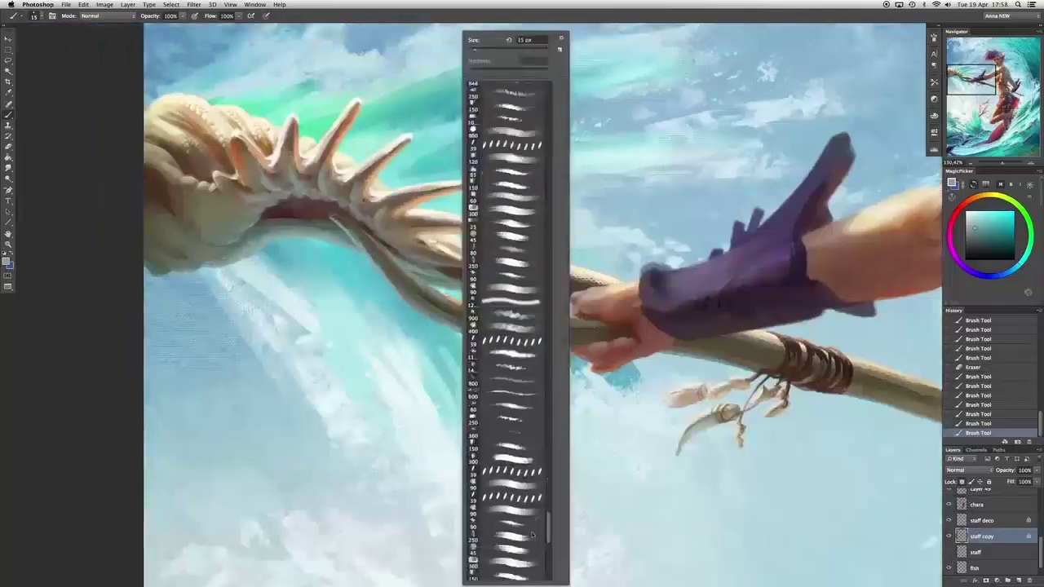
pyautogui.scroll(1, 503, 269)
pyautogui.doubleClick(503, 269)
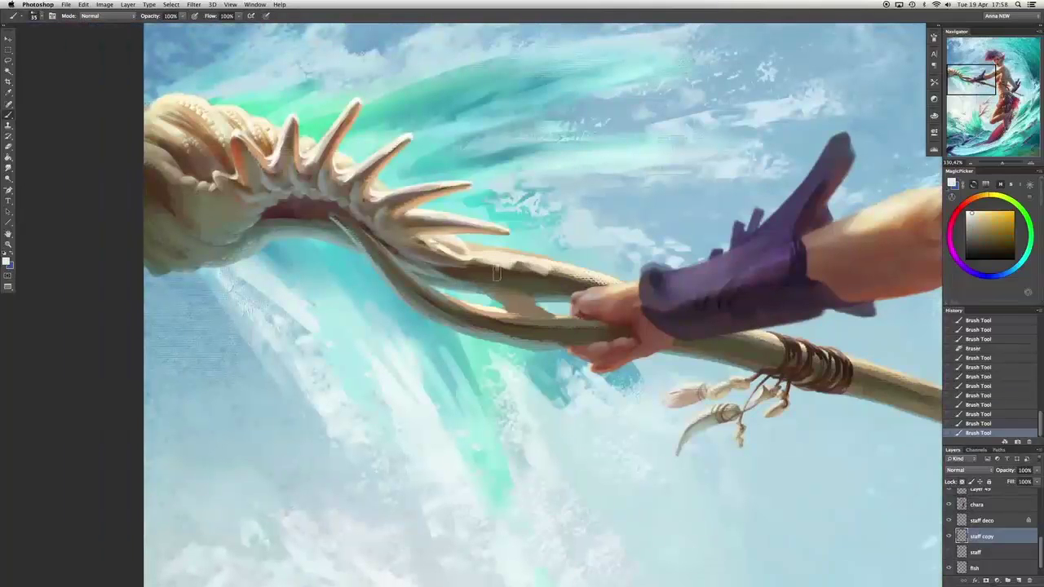
pyautogui.click(496, 273)
pyautogui.keyDown('alt'); pyautogui.click(496, 272); pyautogui.keyUp('alt')
pyautogui.press(']')
pyautogui.click(496, 272)
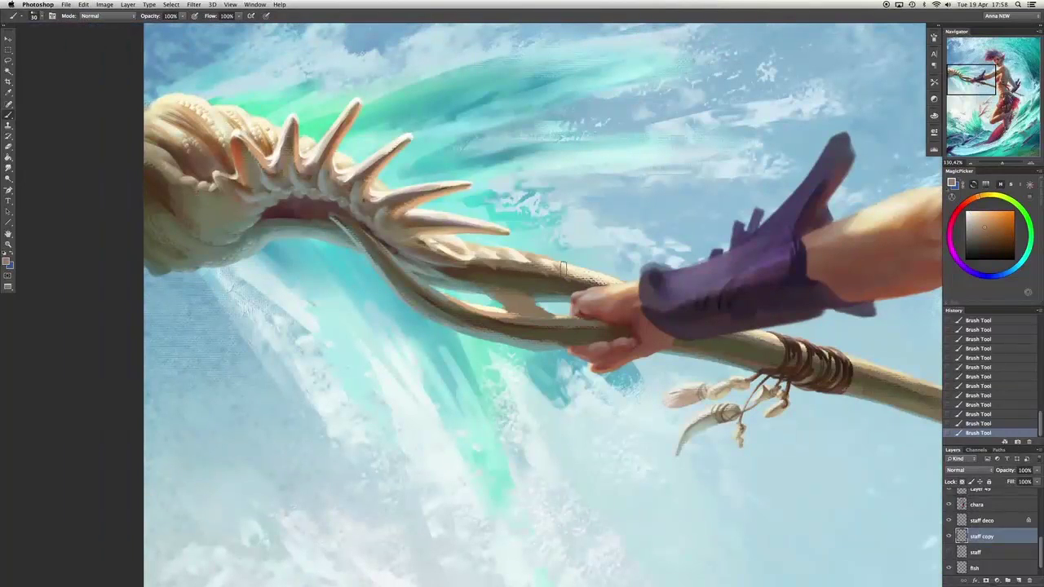
# Paint pale cream twisted ridges near the hand and small strokes along the shaft.
pyautogui.keyDown('alt'); pyautogui.click(562, 269); pyautogui.keyUp('alt')
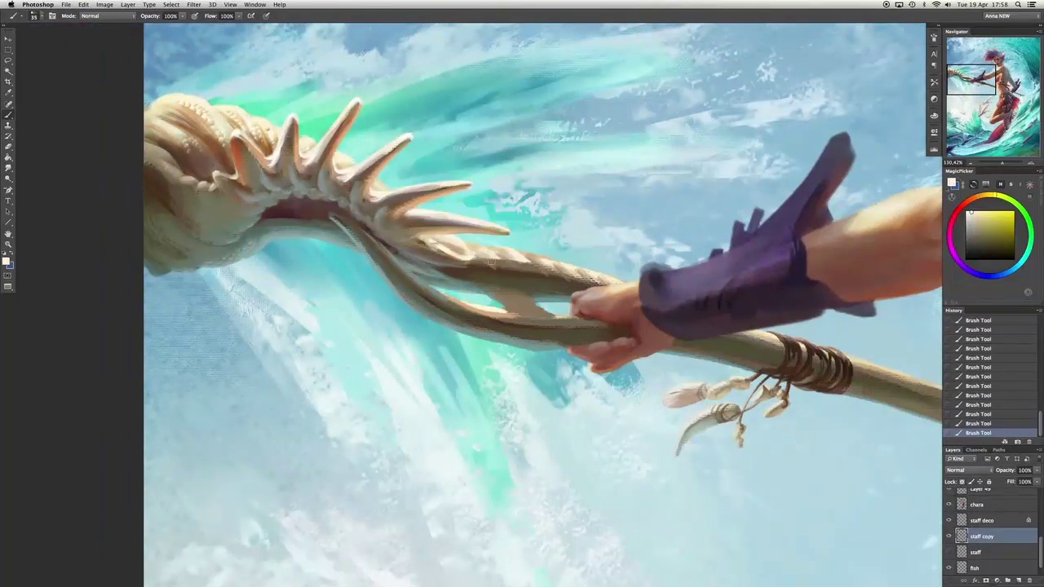
pyautogui.keyDown('alt'); pyautogui.click(473, 274); pyautogui.keyUp('alt')
pyautogui.moveTo(489, 282); pyautogui.dragTo(461, 273)
pyautogui.press(']')
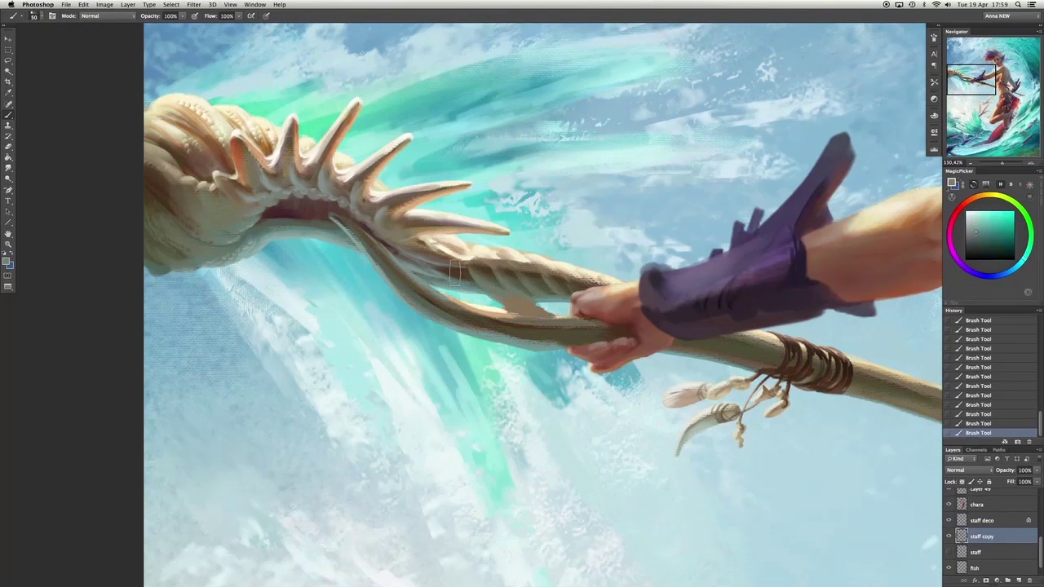
pyautogui.keyDown('alt'); pyautogui.click(324, 182); pyautogui.keyUp('alt')
pyautogui.moveTo(795, 350); pyautogui.dragTo(612, 307)
pyautogui.keyDown('alt'); pyautogui.click(628, 312); pyautogui.keyUp('alt')
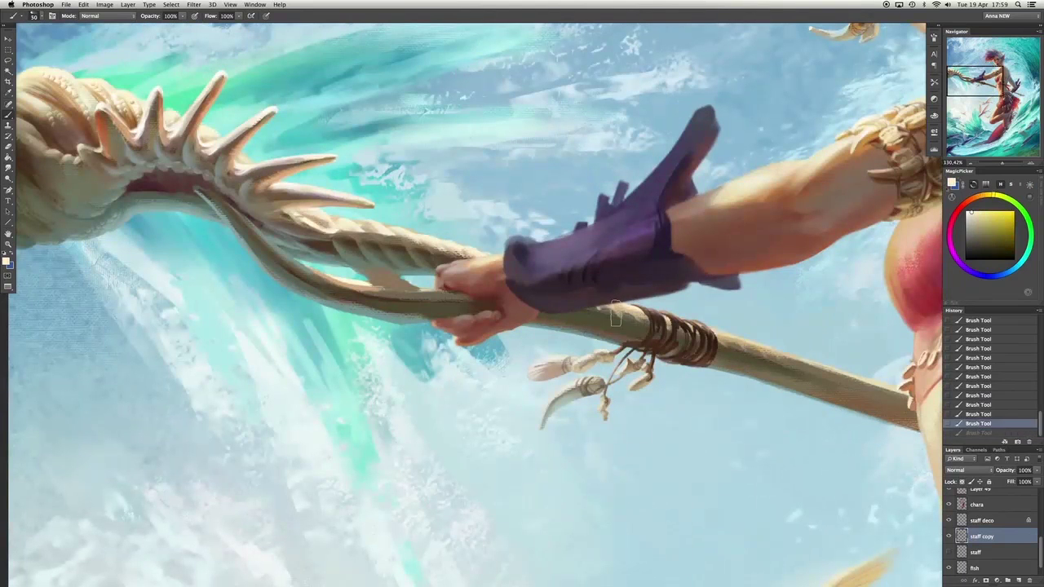
# Add a small stroke along the staff, comparing it via undo while swapping orange and yellow-green colours.
pyautogui.press('super+z')
pyautogui.press('super+z')
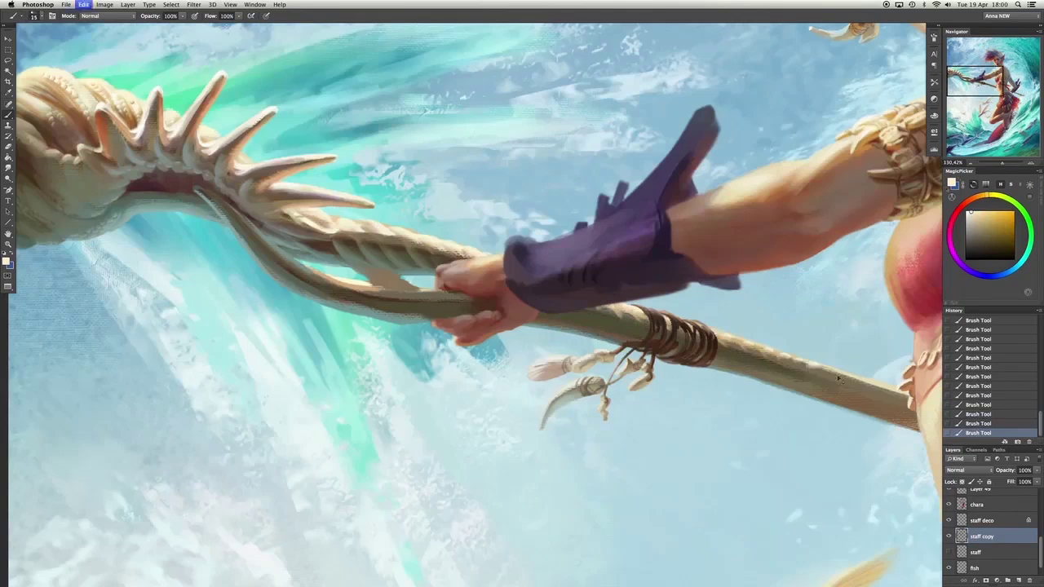
pyautogui.moveTo(807, 373); pyautogui.dragTo(839, 376)
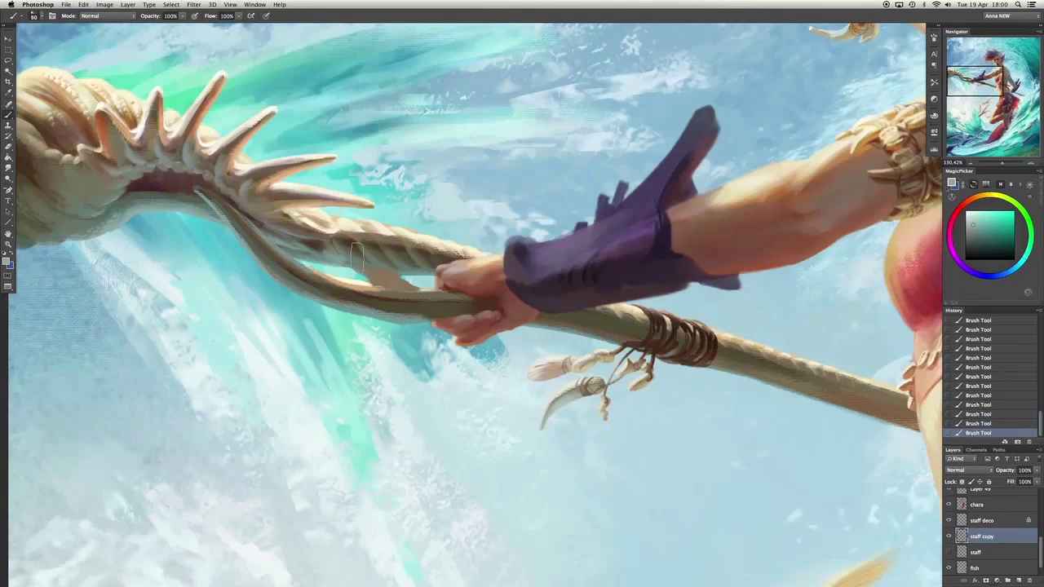
pyautogui.press('super+z')
pyautogui.press('super+z')
pyautogui.click(985, 221)
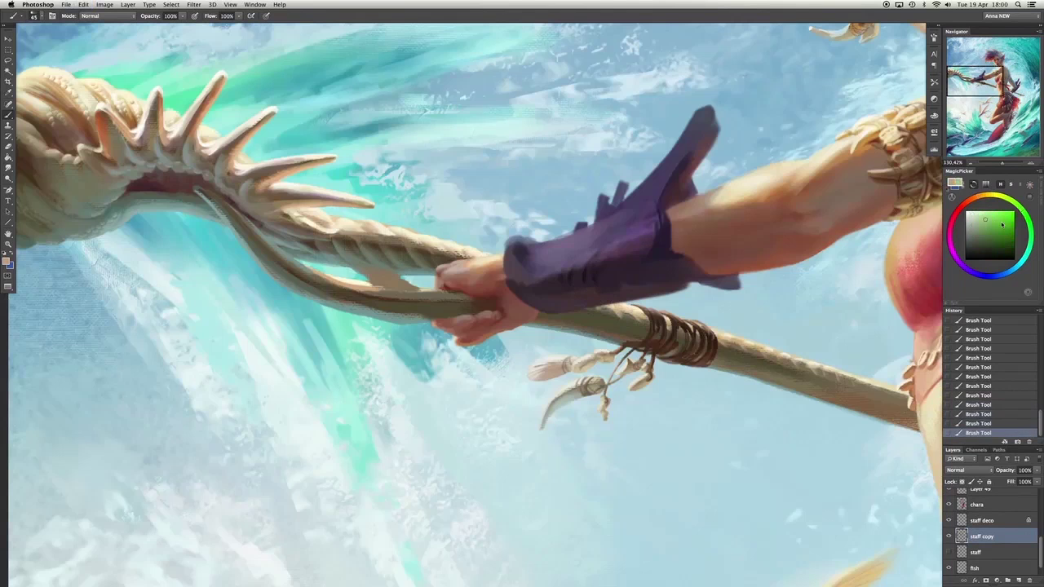
pyautogui.press('x')
pyautogui.press('super+z')
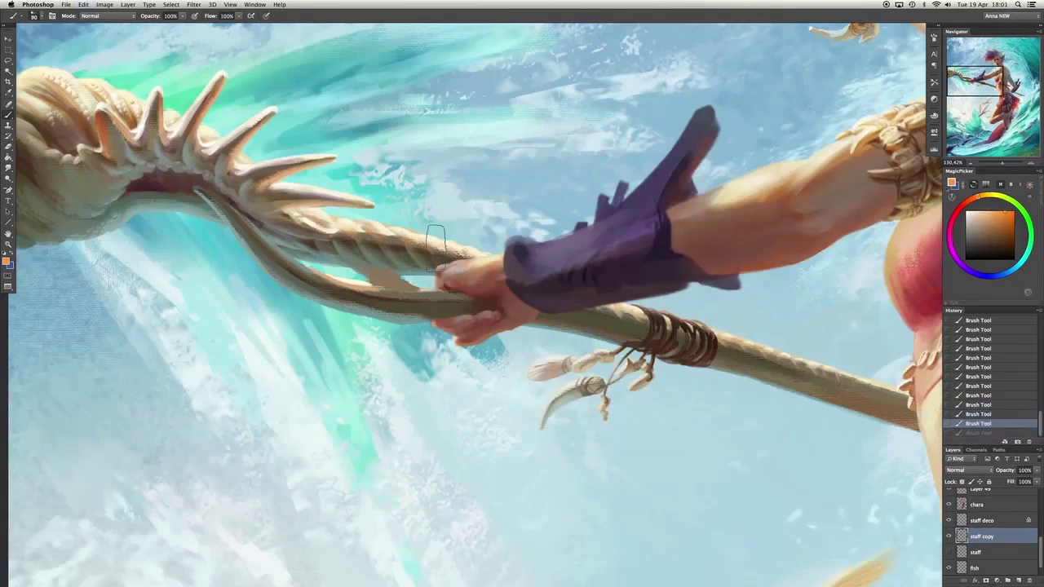
pyautogui.press('super+z')
pyautogui.press('x')
pyautogui.press('super+z')
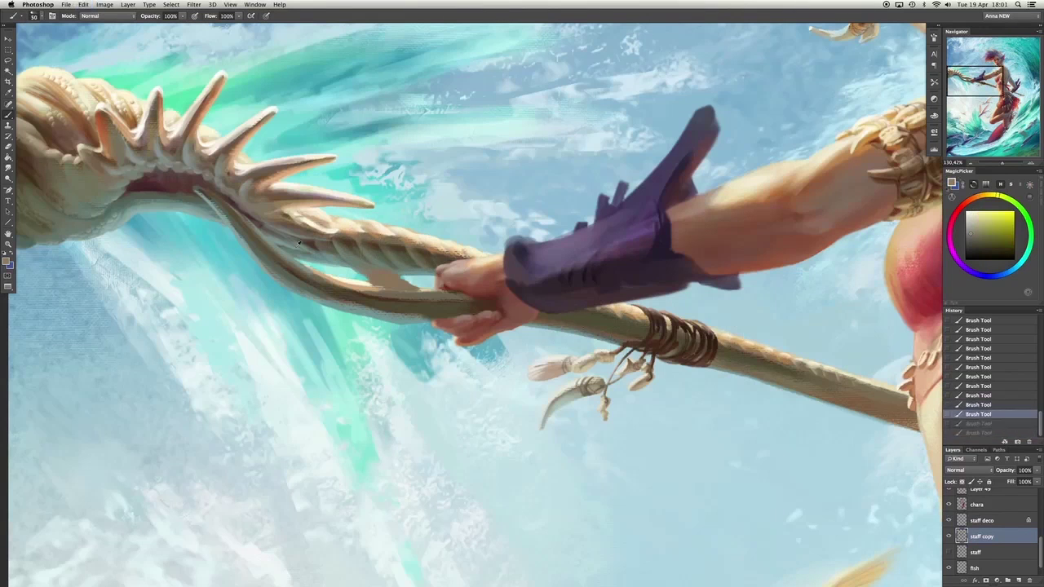
pyautogui.press('x')
pyautogui.press('super+z')
pyautogui.press('super+z')
pyautogui.press('super+z')
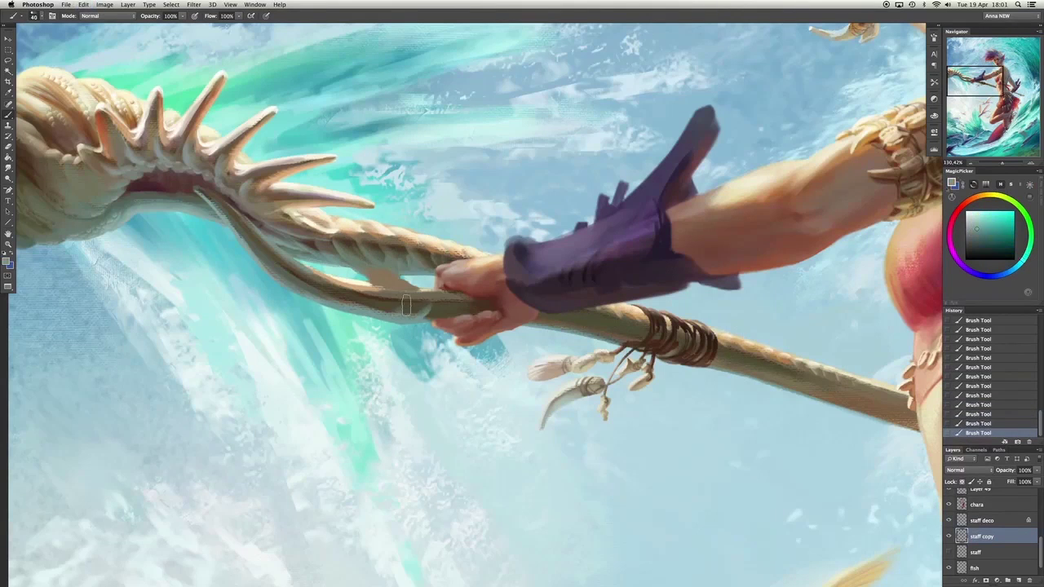
pyautogui.press('super+z')
pyautogui.press('x')
pyautogui.press('super+z')
pyautogui.press('x')
pyautogui.press('x')
pyautogui.press('x')
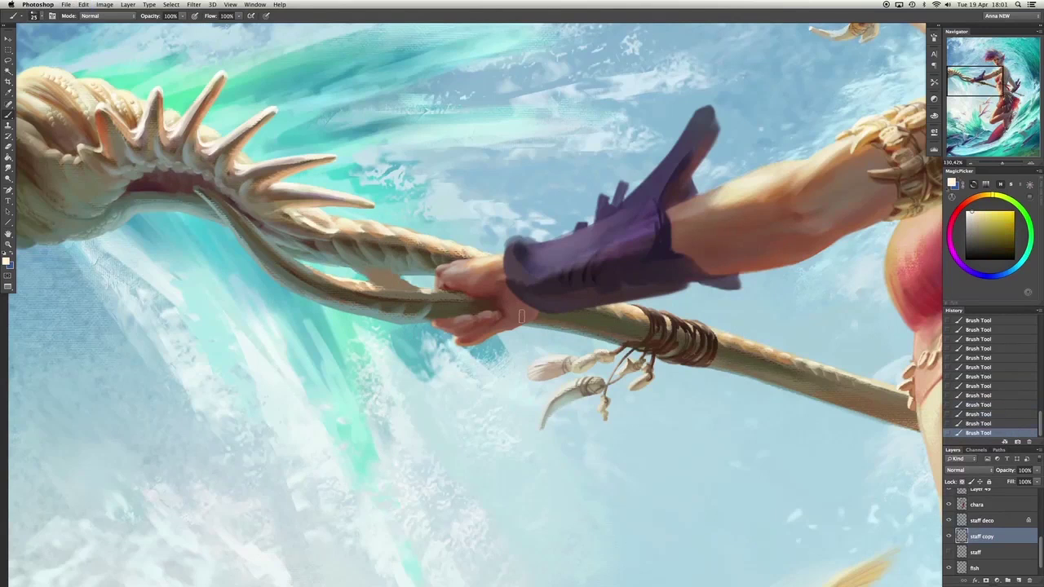
# Keep toggling the last stroke on and off to judge the rope texture on the staff.
pyautogui.hscroll(5, 625, 324)
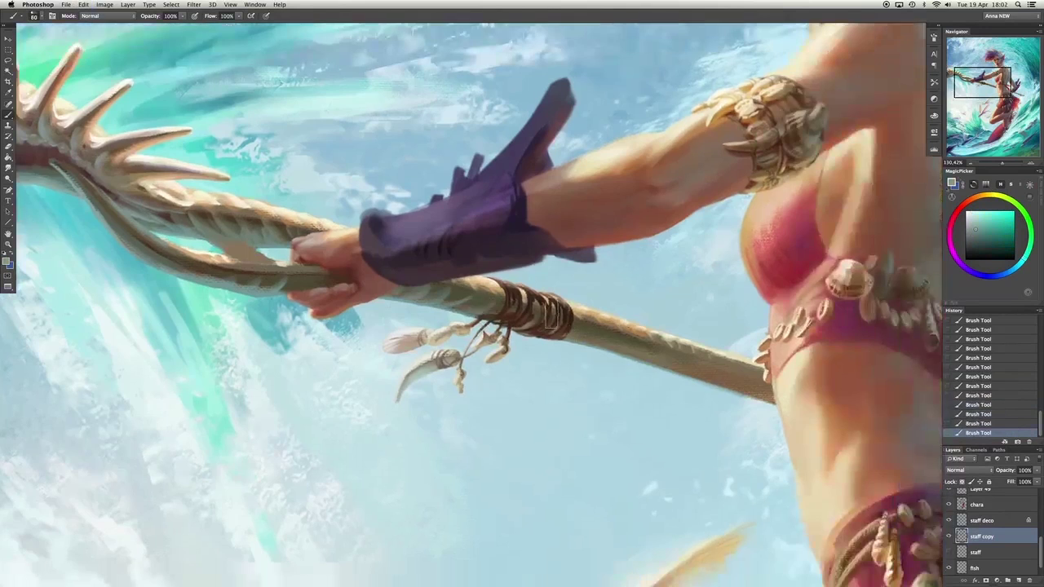
pyautogui.press('super+z')
pyautogui.press('super+z')
pyautogui.press('x')
pyautogui.press('super+z')
pyautogui.press('super+z')
pyautogui.press('super+z')
pyautogui.press('super+z')
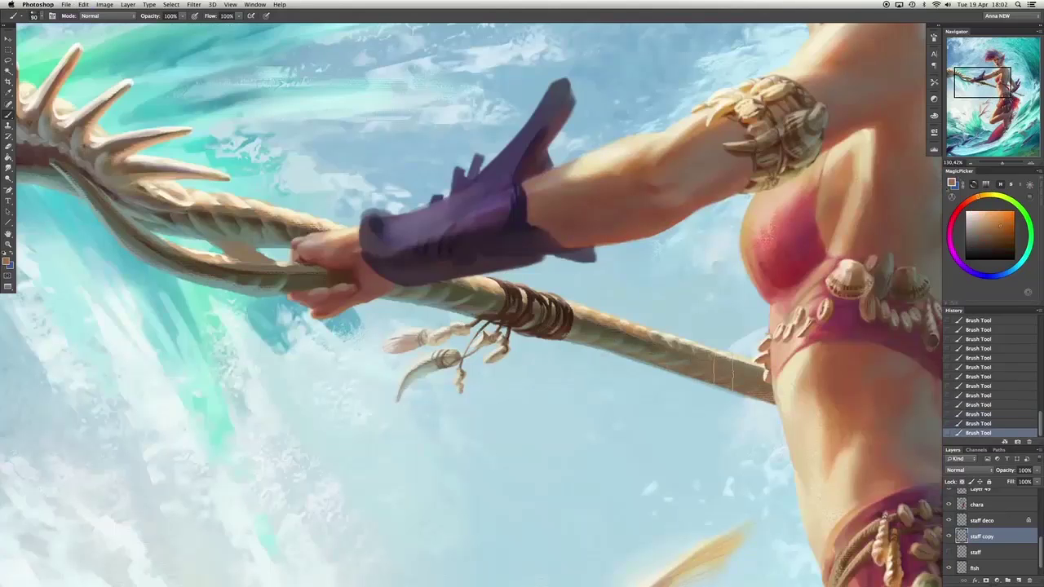
pyautogui.press('super+z')
pyautogui.press('super+z')
pyautogui.hscroll(-5, 792, 284)
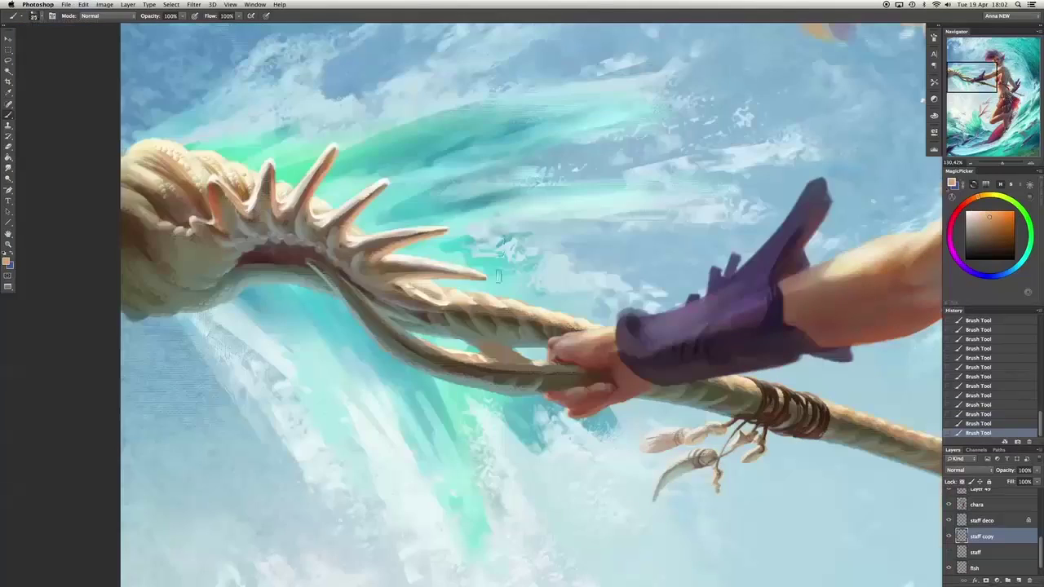
pyautogui.hscroll(10, 734, 327)
pyautogui.scroll(-4, 734, 326)
# Undo and redo the last few brush strokes to compare them.
pyautogui.press('super+z')
pyautogui.press('super+z')
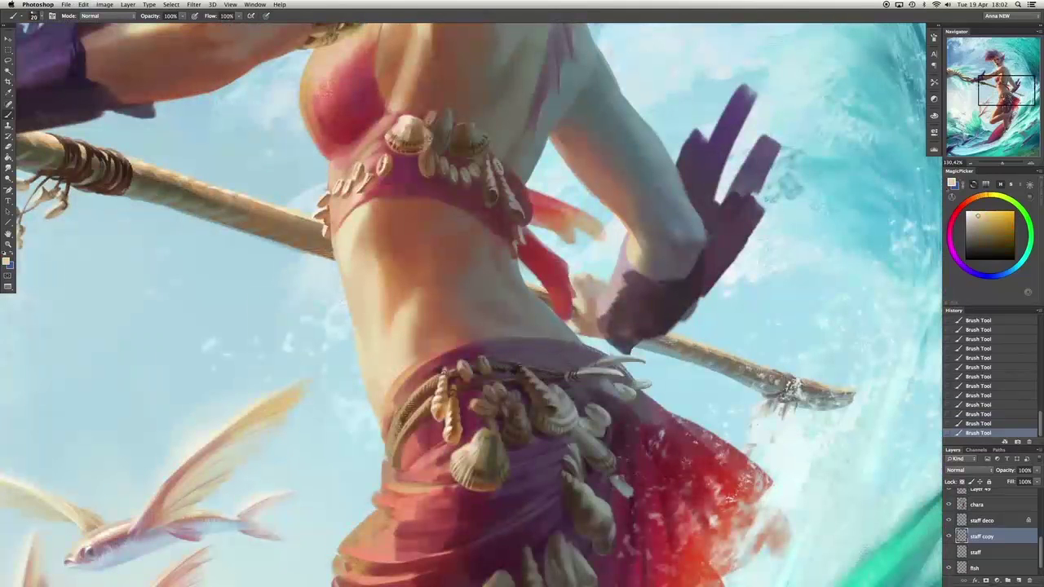
pyautogui.hscroll(-10, 383, 267)
pyautogui.scroll(2, 383, 268)
pyautogui.press('x')
pyautogui.press('super+z')
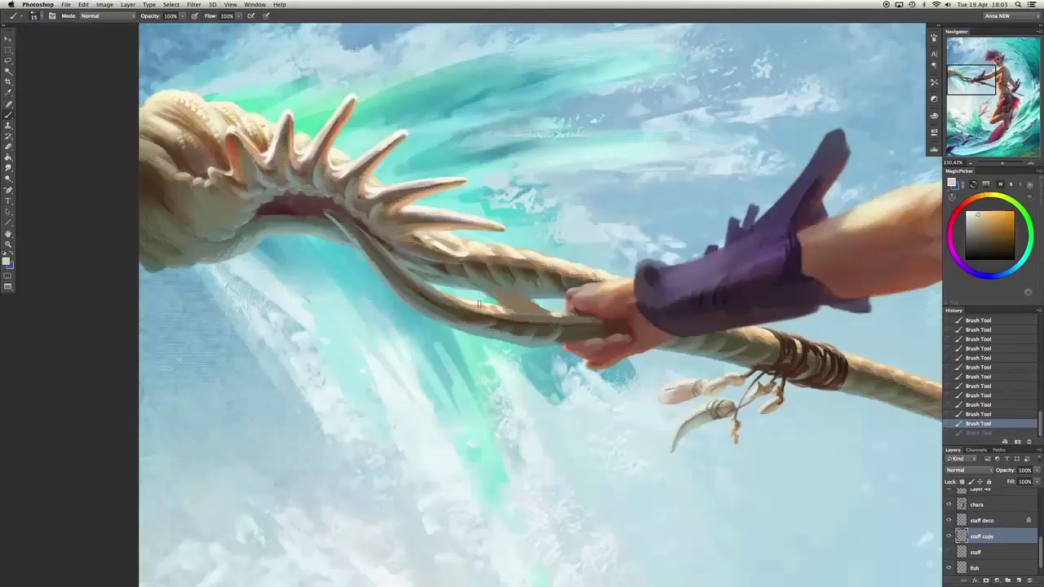
pyautogui.press('super+z')
pyautogui.press('super+shift+z')
pyautogui.press('super+shift+z')
pyautogui.press('super+z')
pyautogui.press('super+z')
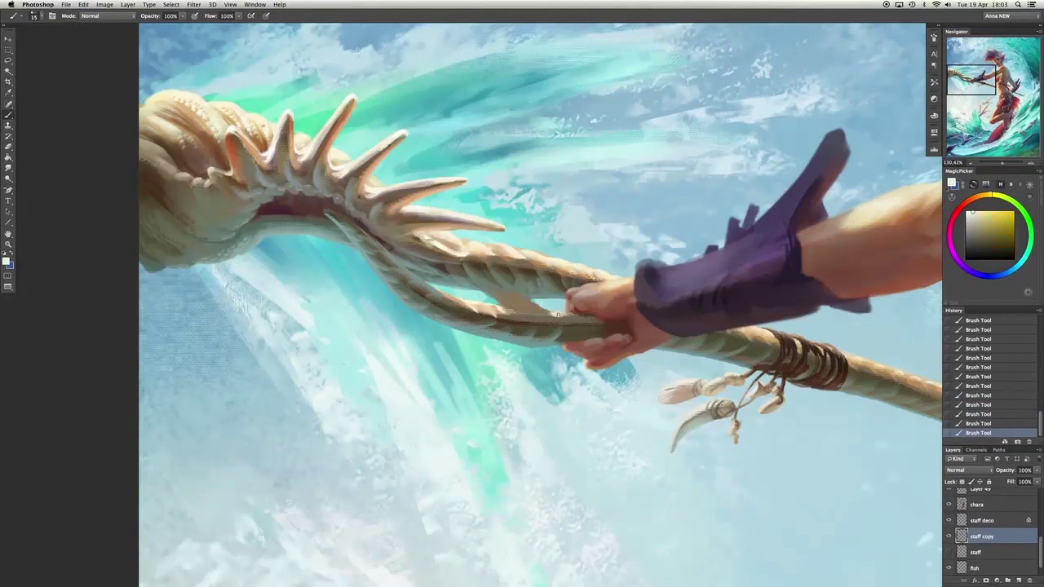
# Shrink the brush to size 9, sample teal from the creature head, and paint light strokes on the staff near the hand.
pyautogui.press('[')
pyautogui.press('[')
pyautogui.keyDown('alt'); pyautogui.click(301, 191); pyautogui.keyUp('alt')
pyautogui.press('super+z')
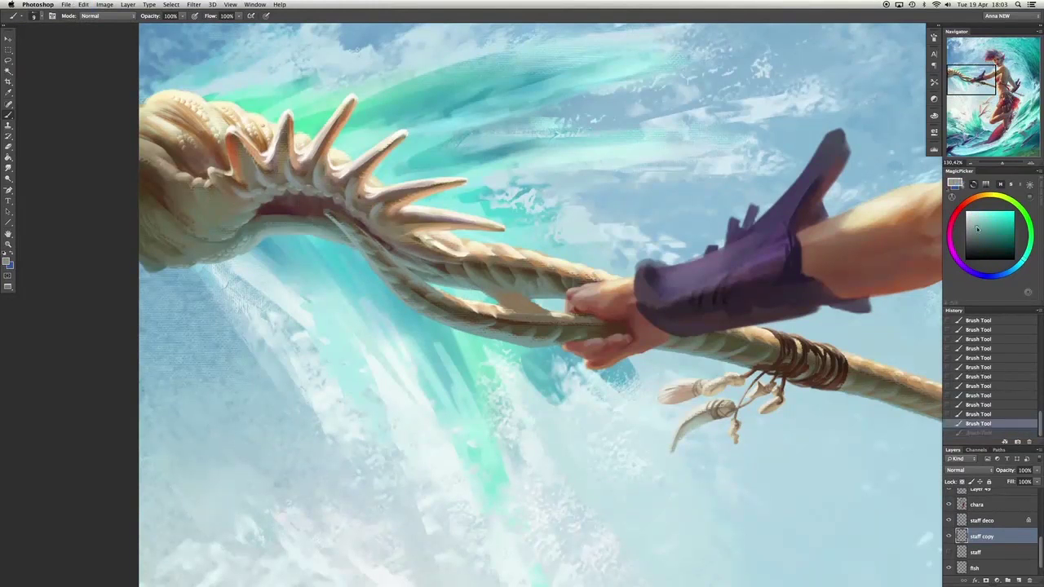
pyautogui.click(379, 272)
pyautogui.keyDown('alt'); pyautogui.click(380, 272); pyautogui.keyUp('alt')
pyautogui.press('super+z')
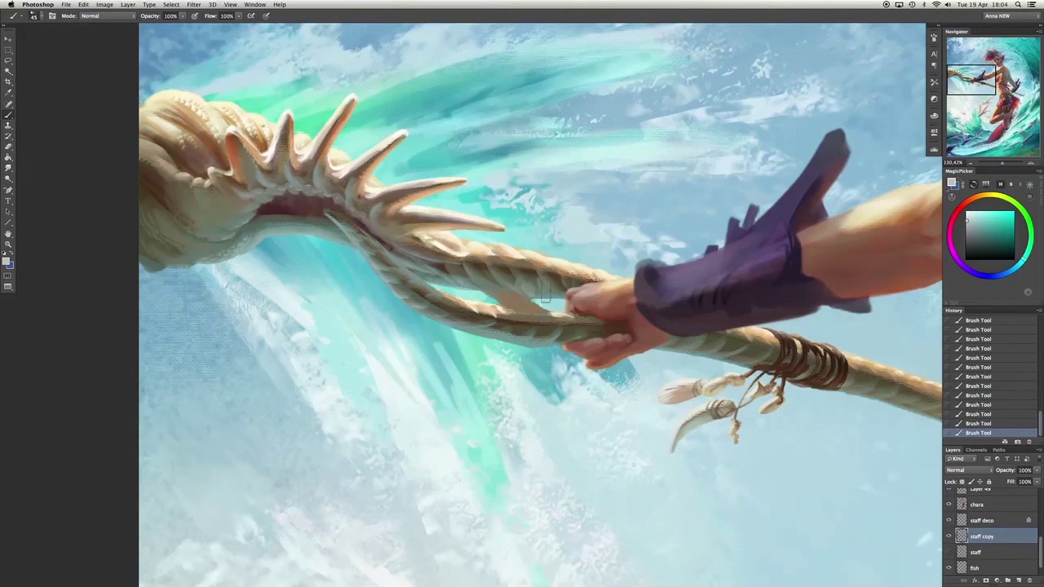
pyautogui.moveTo(545, 297); pyautogui.dragTo(563, 300)
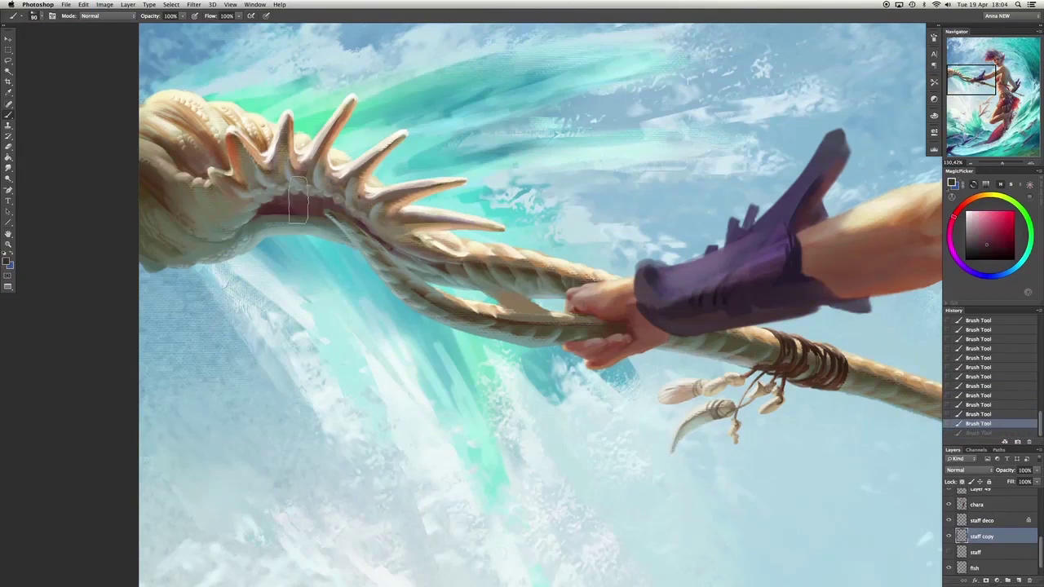
# Pick an orange-brown colour and paint darker rope grooves along the staff.
pyautogui.keyDown('alt'); pyautogui.click(392, 231); pyautogui.keyUp('alt')
pyautogui.keyDown('alt'); pyautogui.click(392, 230); pyautogui.keyUp('alt')
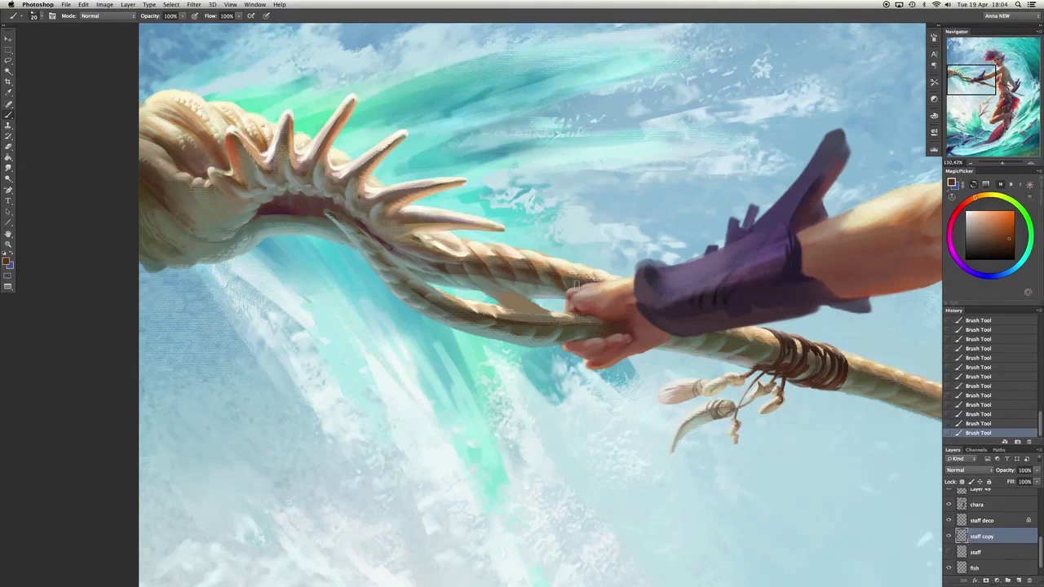
pyautogui.hscroll(5, 722, 341)
pyautogui.scroll(-1, 701, 337)
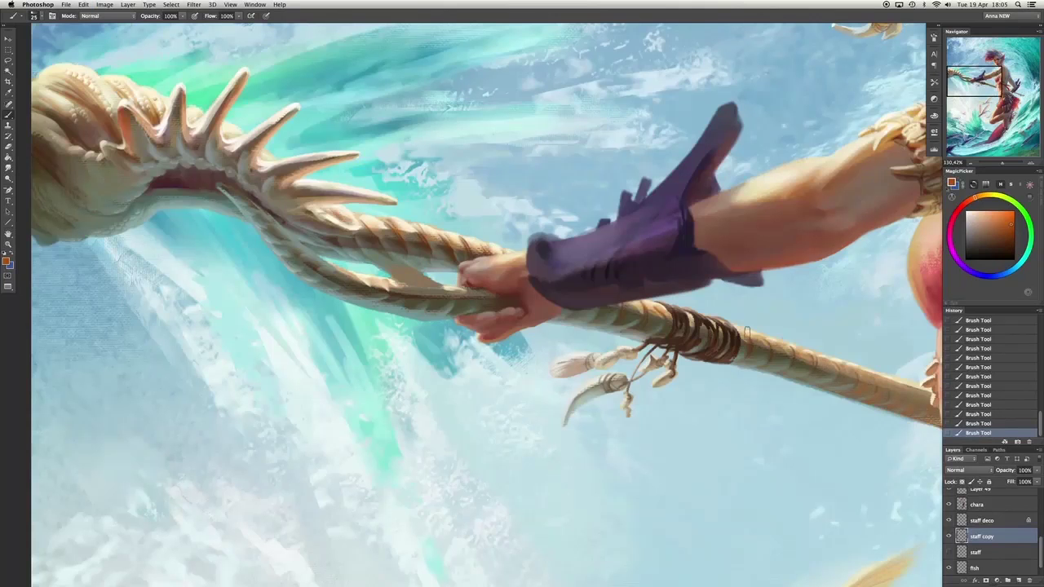
pyautogui.moveTo(349, 294); pyautogui.dragTo(323, 264)
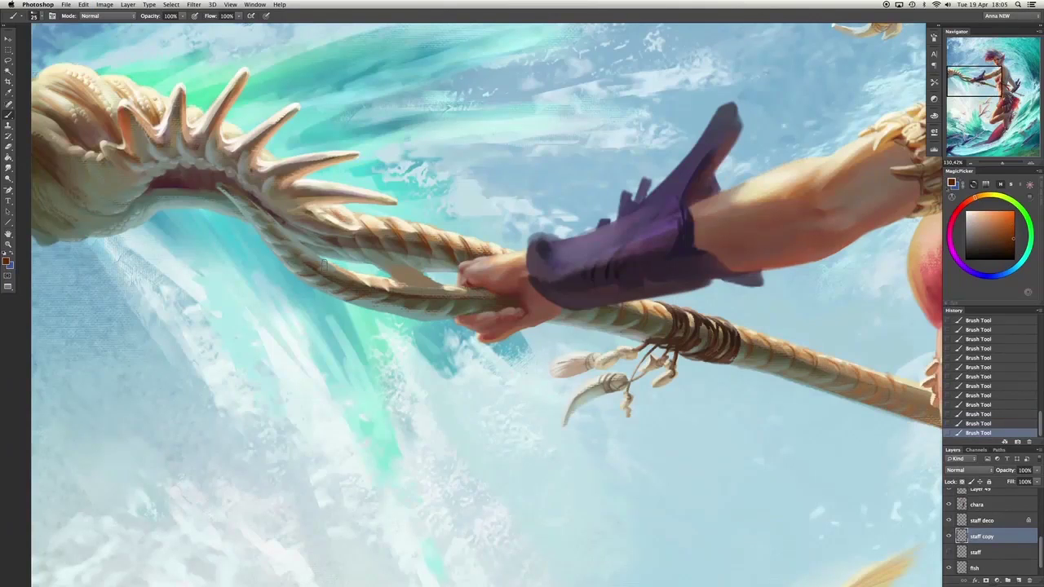
# Sample a light peach tone from the staff for rope highlights.
pyautogui.hscroll(-8, 338, 263)
pyautogui.scroll(3, 338, 263)
pyautogui.keyDown('alt'); pyautogui.click(534, 300); pyautogui.keyUp('alt')
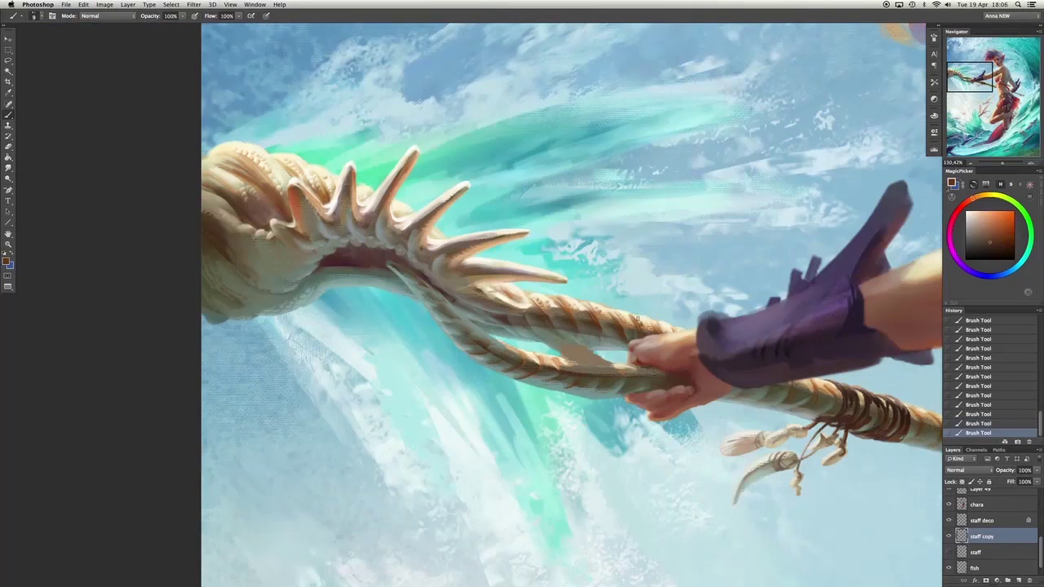
pyautogui.hscroll(8, 641, 324)
pyautogui.scroll(-2, 640, 324)
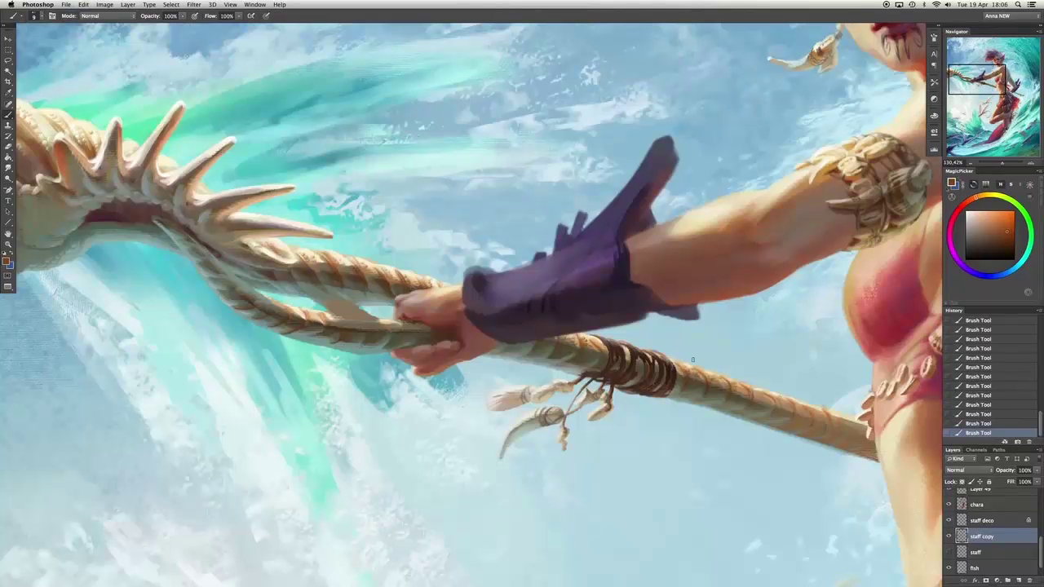
pyautogui.keyDown('alt'); pyautogui.click(584, 341); pyautogui.keyUp('alt')
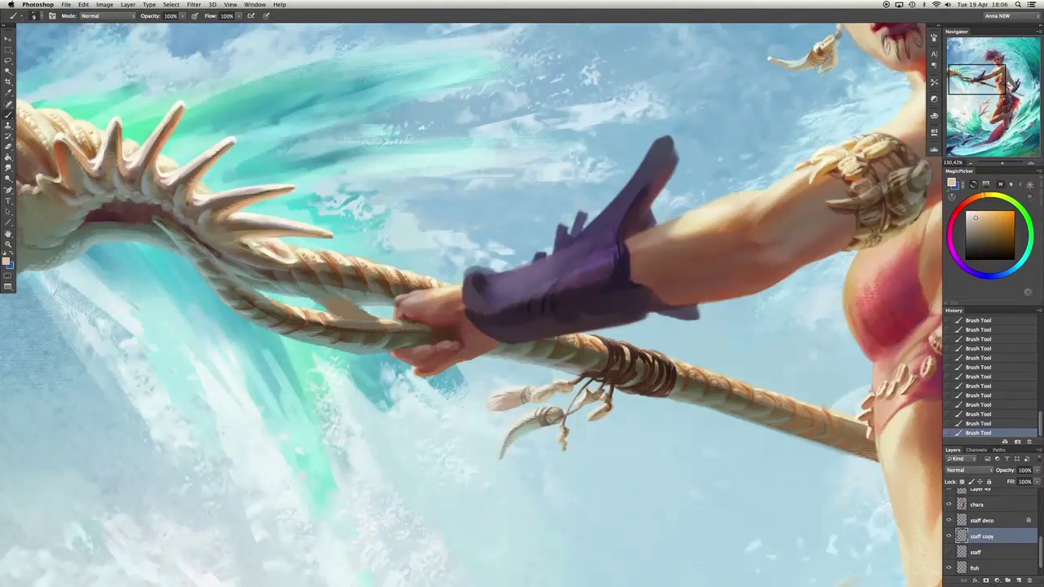
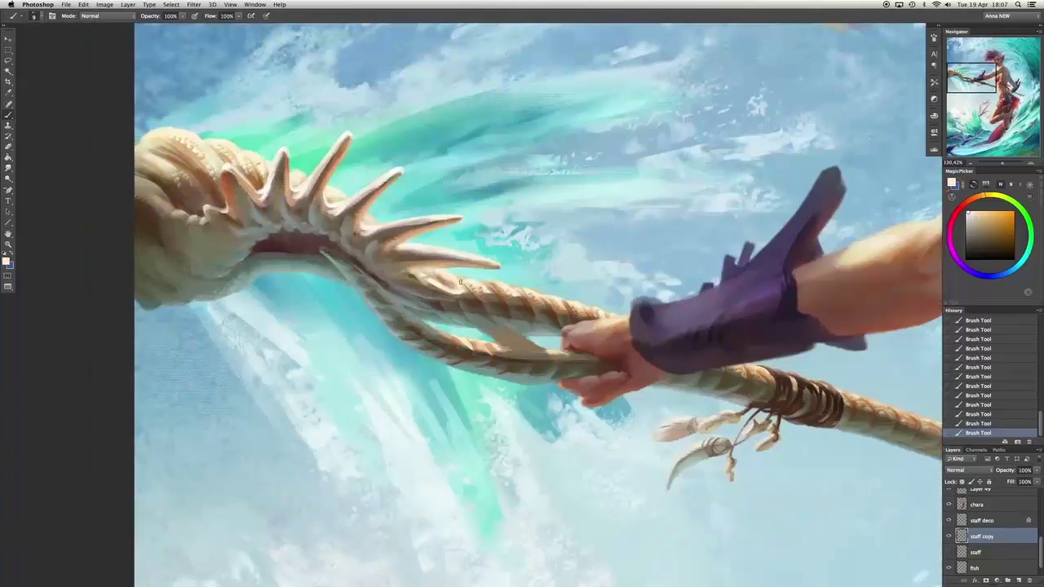
# Sample a muted teal from the painting, then bring the arm into view and zoom out to the whole painting.
pyautogui.keyDown('alt'); pyautogui.click(397, 332); pyautogui.keyUp('alt')
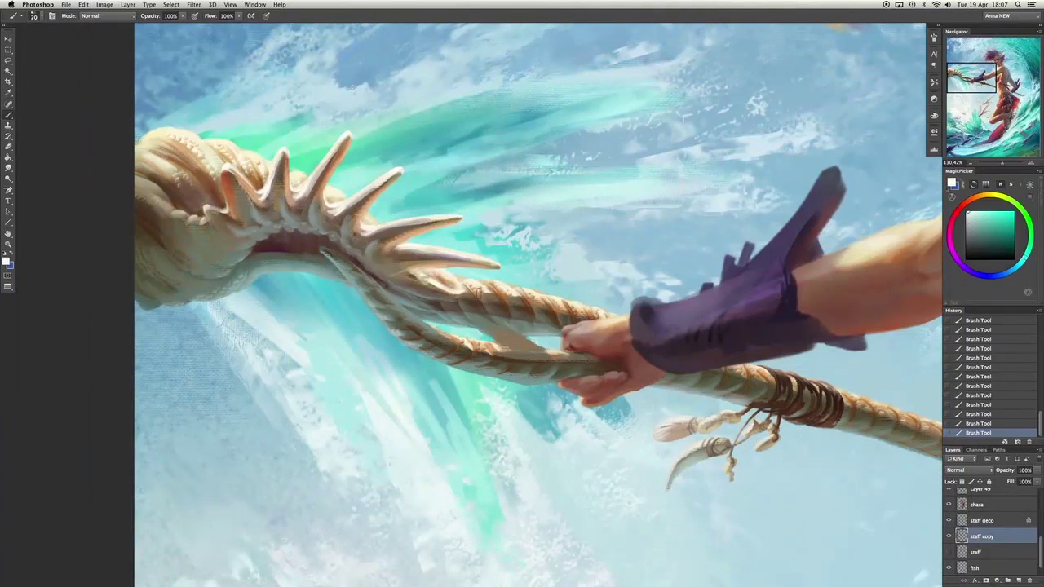
pyautogui.moveTo(877, 400); pyautogui.dragTo(674, 348)
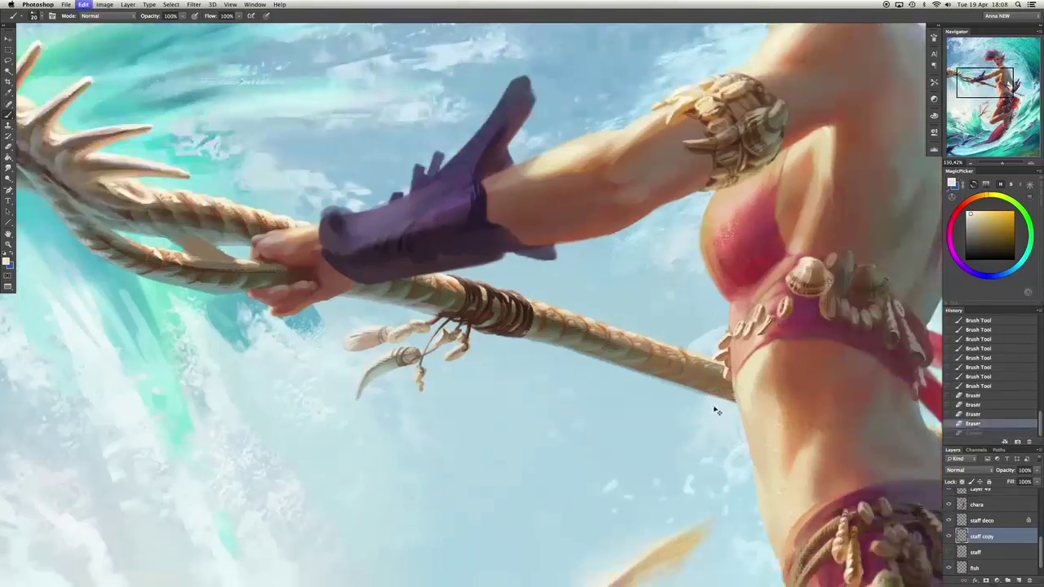
pyautogui.press('super+0')
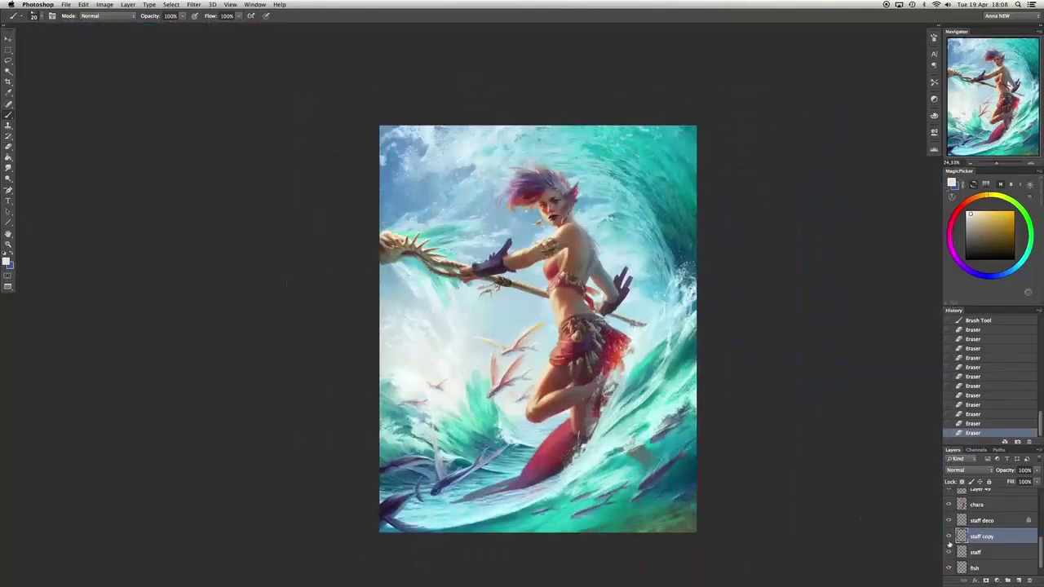
# Scroll around the canvas to frame the shell staff and gloved arm.
pyautogui.scroll(5, 569, 260)
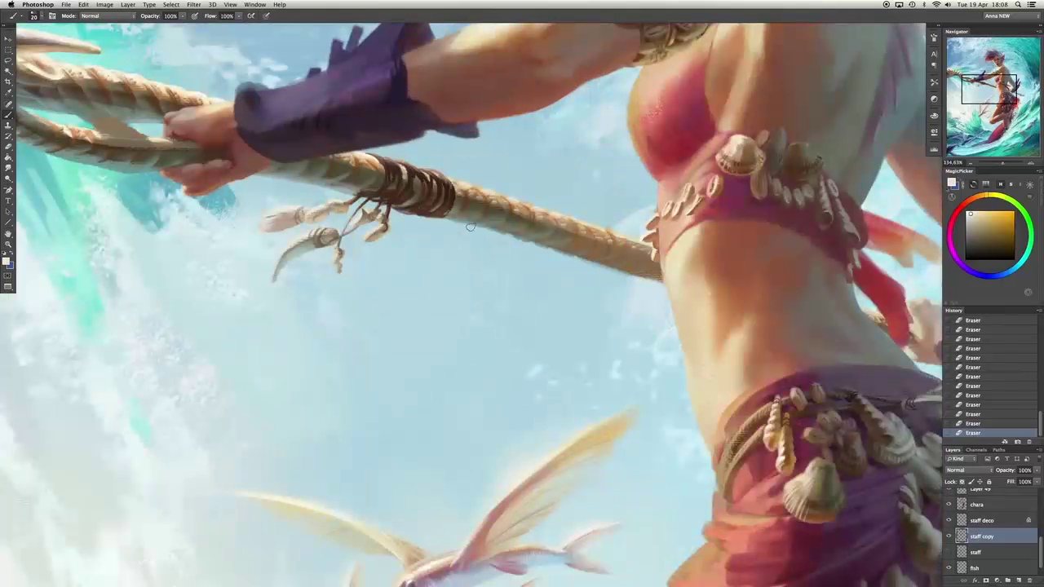
pyautogui.hscroll(-5, 479, 185)
pyautogui.scroll(3, 479, 185)
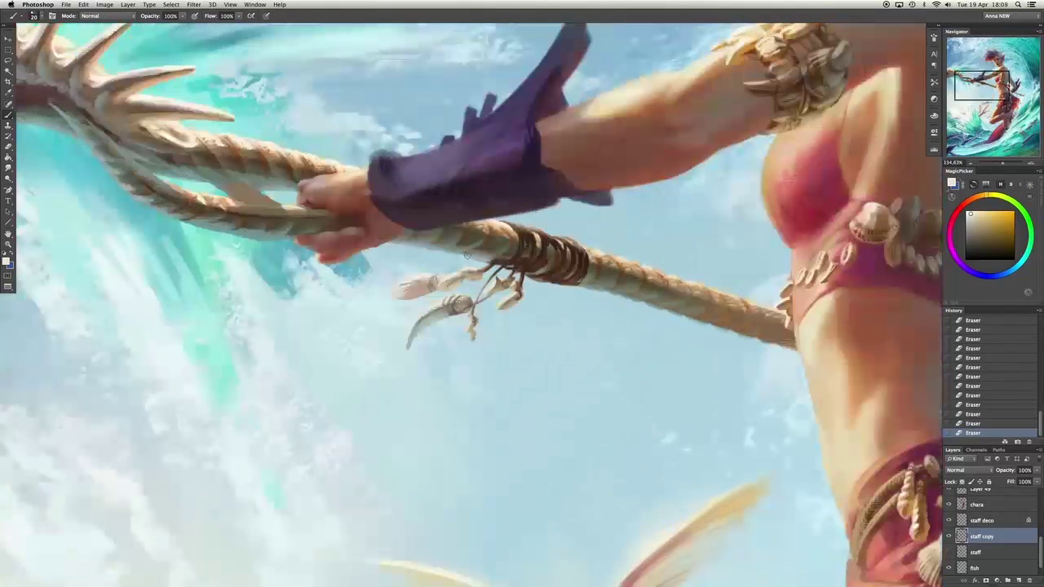
pyautogui.scroll(1, 248, 255)
pyautogui.hscroll(1, 249, 255)
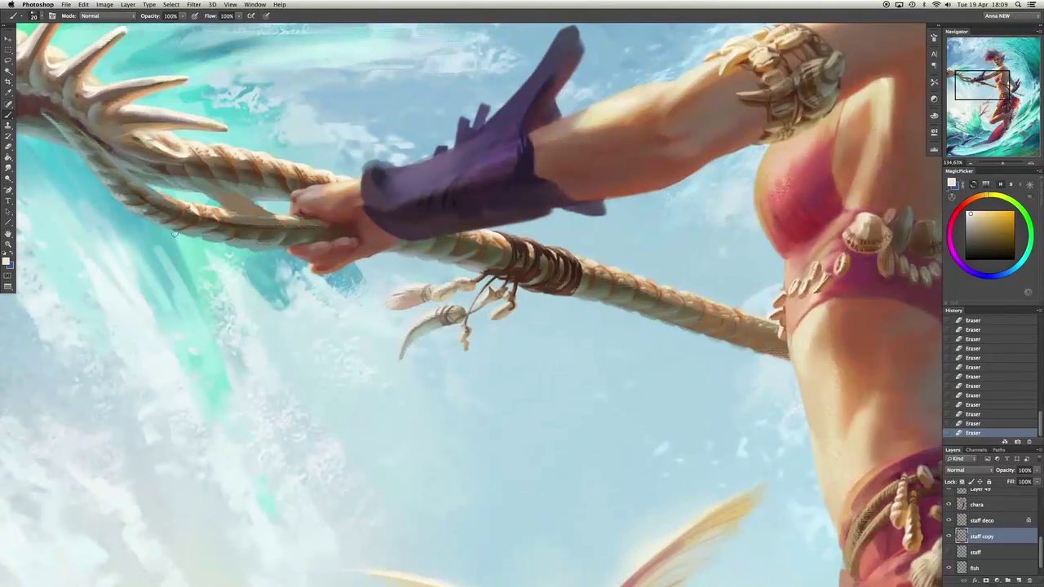
pyautogui.scroll(5, 472, 305)
pyautogui.hscroll(-4, 472, 305)
pyautogui.hscroll(20, 371, 315)
pyautogui.scroll(-8, 371, 315)
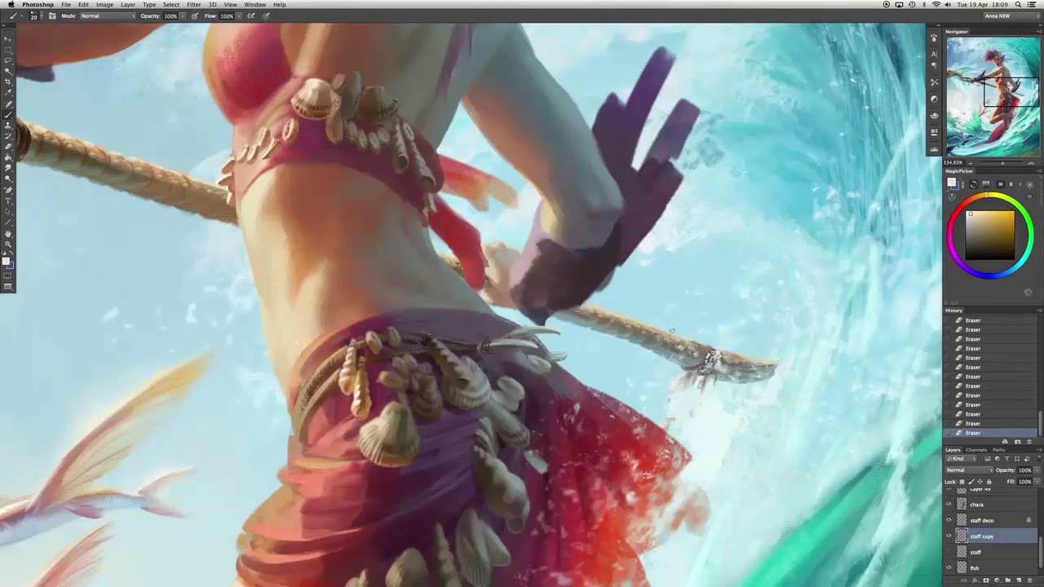
pyautogui.scroll(-10, 473, 302)
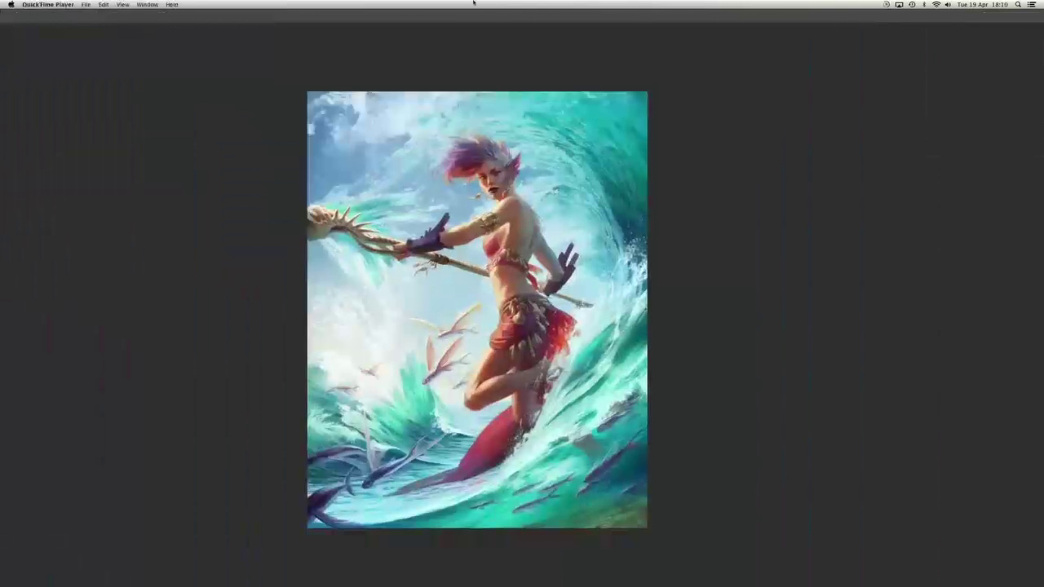
pyautogui.scroll(10, 473, 302)
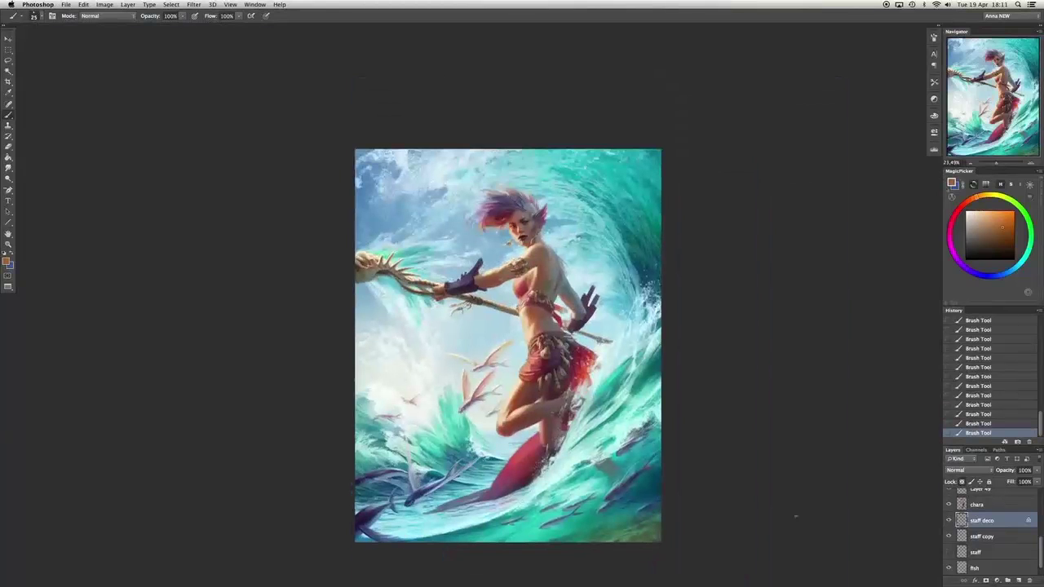
# Add a Curves adjustment layer above the fish layer and bend the curve to retone the fish.
pyautogui.click(975, 568)
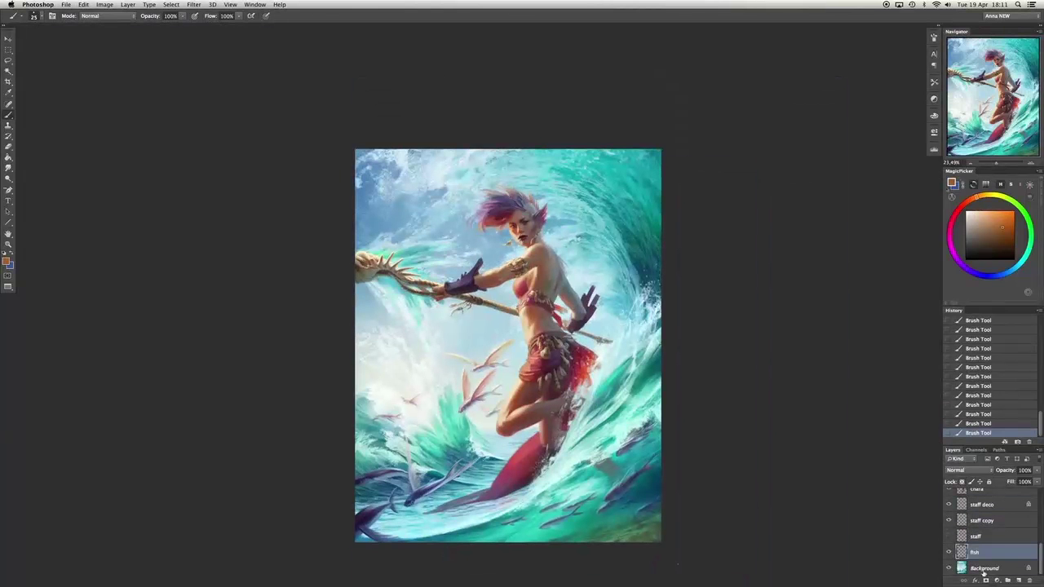
pyautogui.click(132, 4)
pyautogui.click(245, 151)
pyautogui.moveTo(873, 214); pyautogui.dragTo(849, 237)
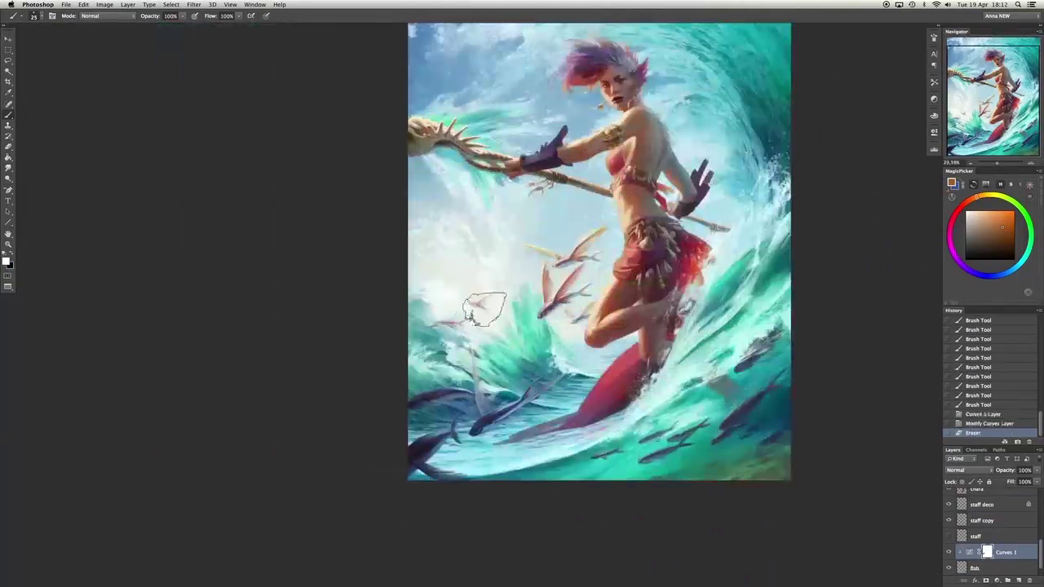
# Outline the lower fish to mask the Curves adjustment around them.
pyautogui.hscroll(5, 610, 241)
pyautogui.scroll(-3, 611, 241)
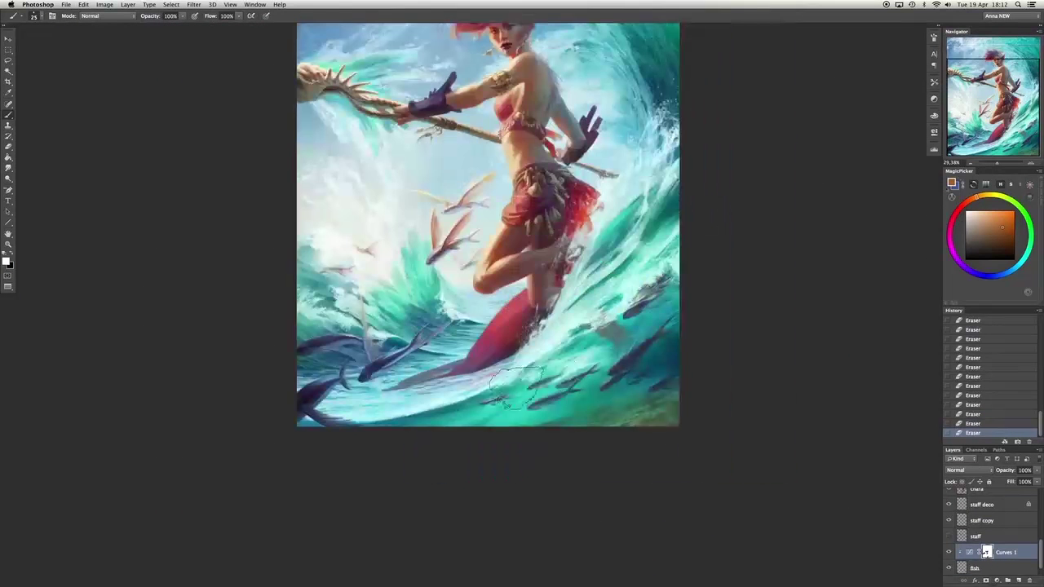
pyautogui.scroll(-3, 611, 390)
pyautogui.scroll(4, 420, 303)
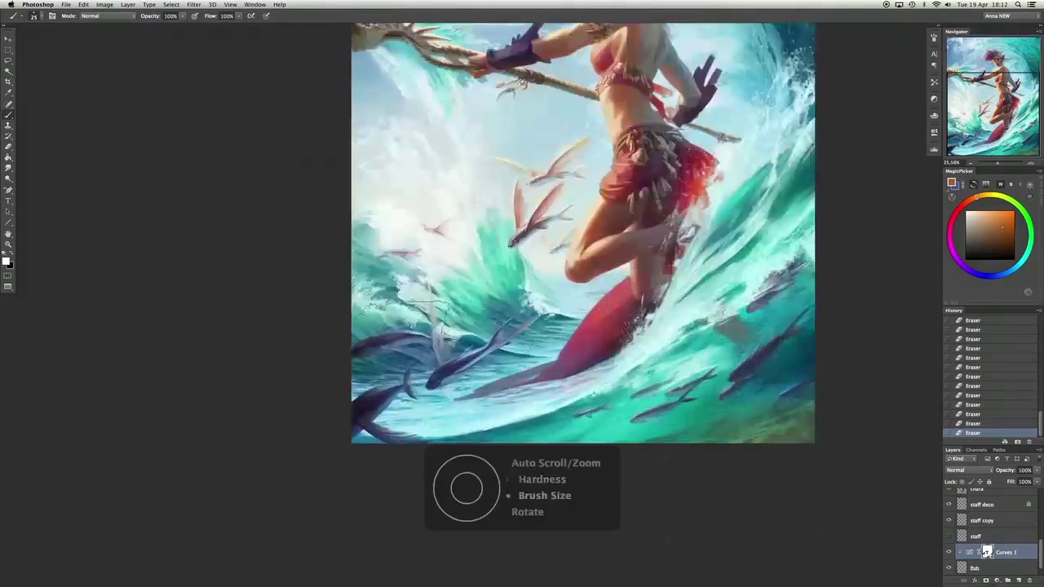
pyautogui.scroll(-4, 420, 304)
pyautogui.scroll(6, 758, 465)
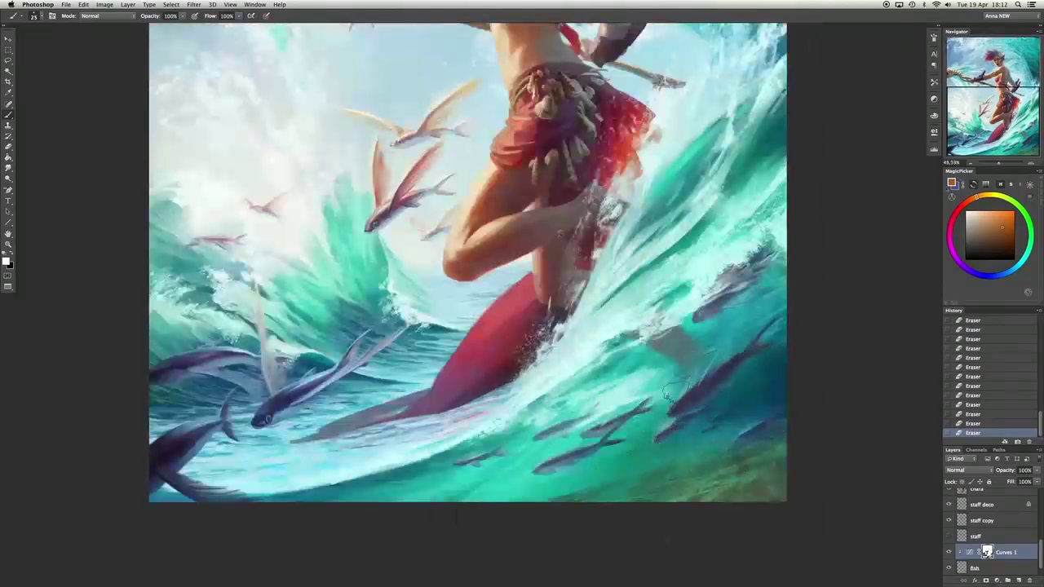
pyautogui.moveTo(648, 407); pyautogui.dragTo(594, 472)
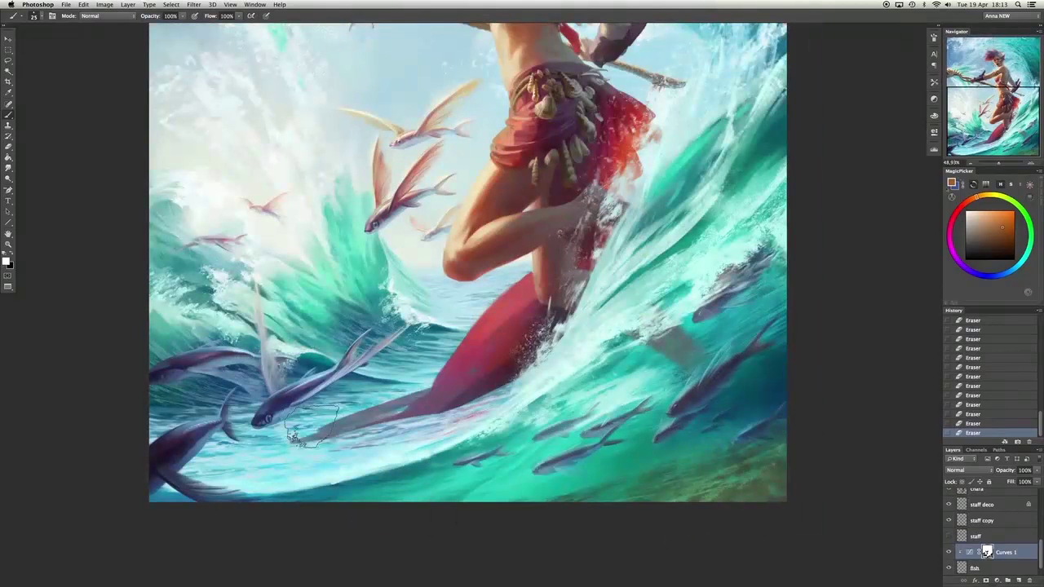
pyautogui.scroll(-3, 409, 224)
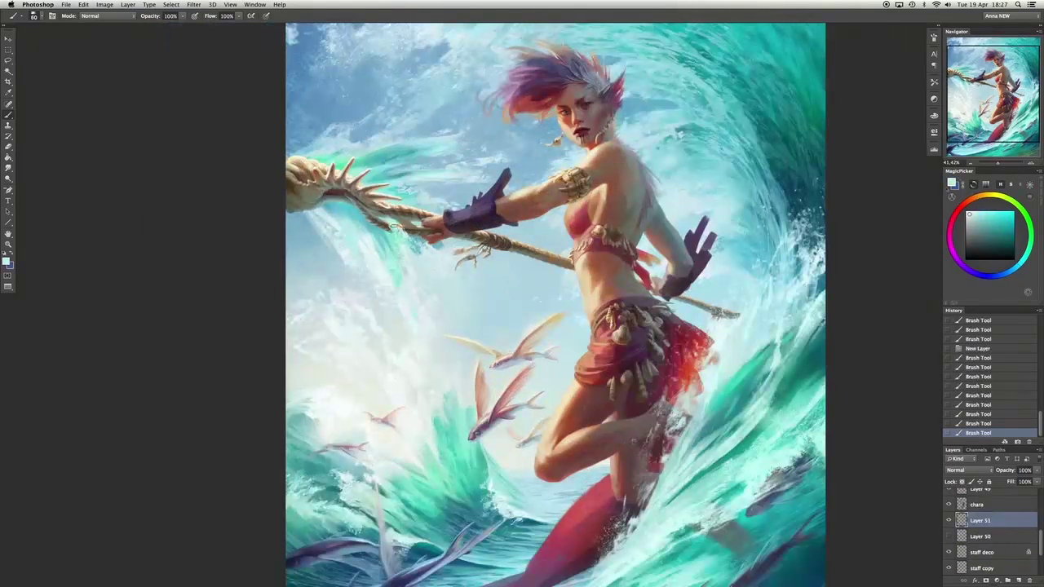
# Repaint the wave left of and below the staff with blue and teal strokes.
pyautogui.moveTo(359, 208)
pyautogui.mouseDown()
pyautogui.moveTo(429, 285)
pyautogui.moveTo(380, 250)
pyautogui.mouseUp()
pyautogui.keyDown('alt'); pyautogui.click(404, 208); pyautogui.keyUp('alt')
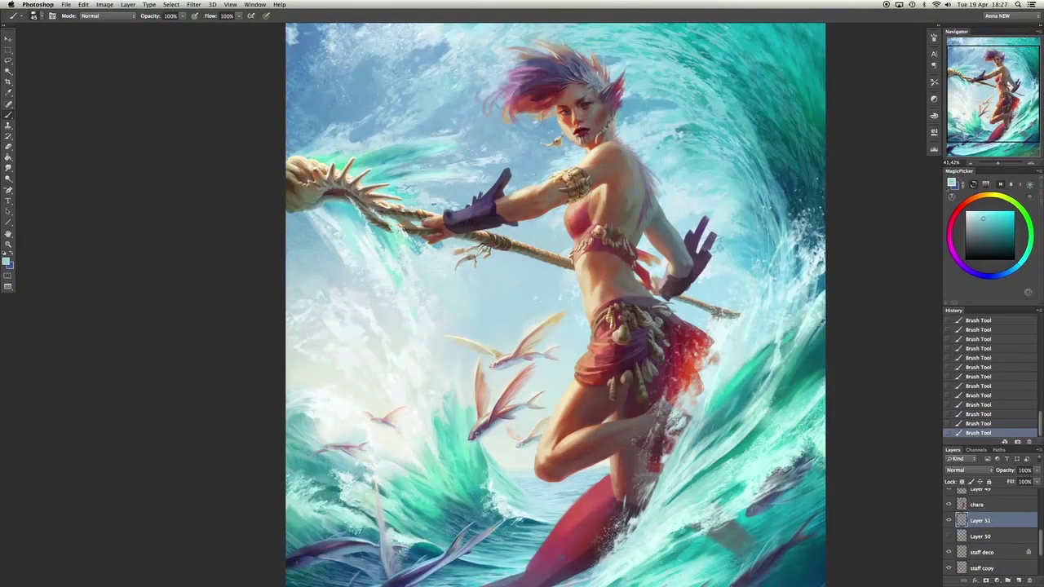
pyautogui.moveTo(400, 209); pyautogui.dragTo(416, 210)
pyautogui.press(']')
pyautogui.press(']')
pyautogui.press(']')
pyautogui.press(']')
pyautogui.press(']')
pyautogui.press(']')
pyautogui.press(']')
pyautogui.press(']')
pyautogui.press(']')
pyautogui.press(']')
pyautogui.press(']')
pyautogui.press(']')
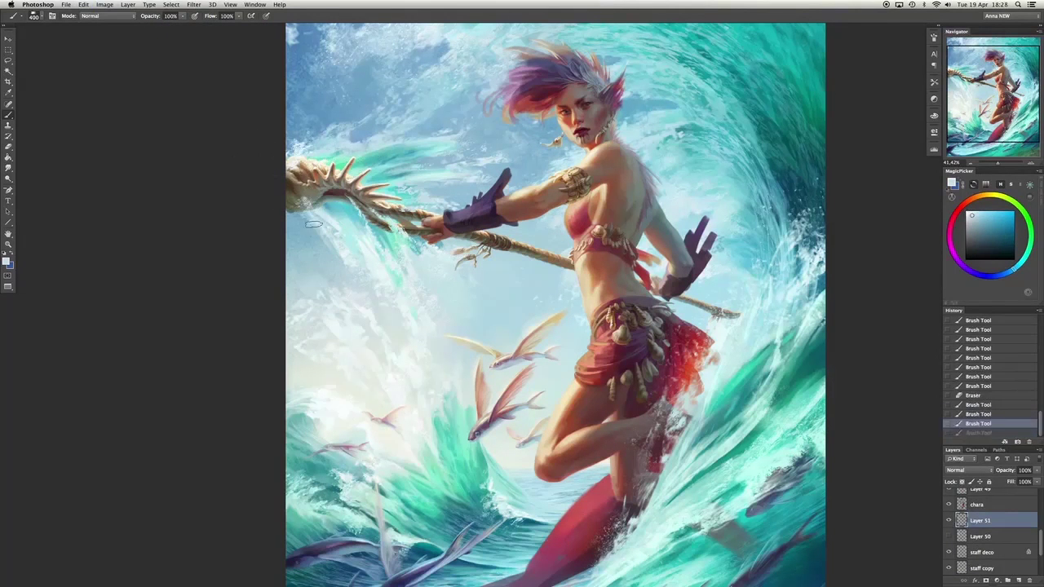
pyautogui.moveTo(326, 129); pyautogui.dragTo(345, 144)
pyautogui.press('[')
pyautogui.press('[')
pyautogui.press('[')
pyautogui.press('[')
pyautogui.press('[')
pyautogui.press('[')
pyautogui.press('[')
pyautogui.press('[')
pyautogui.press('[')
pyautogui.press('[')
pyautogui.press('[')
pyautogui.press('[')
pyautogui.press('[')
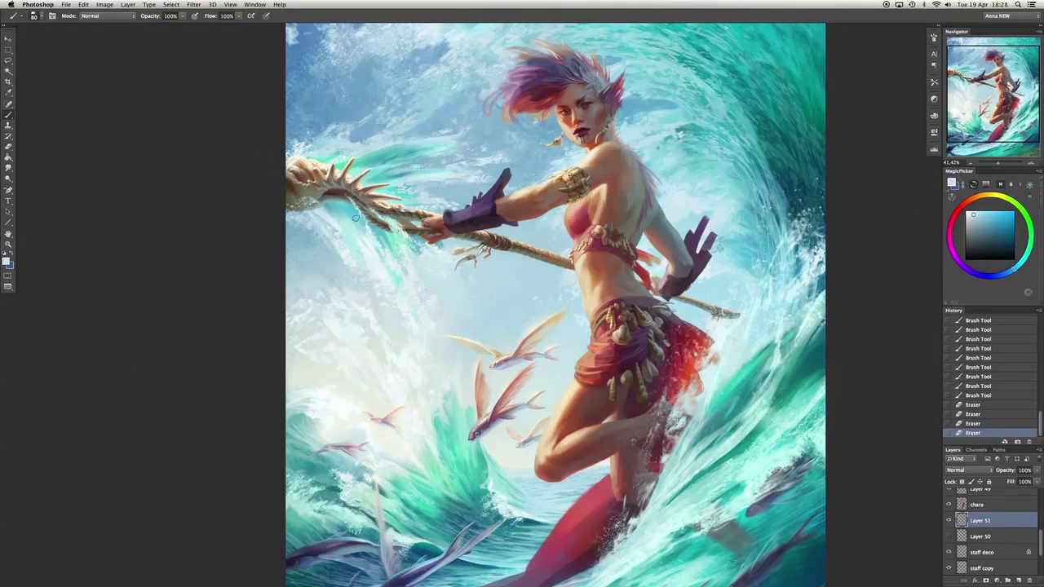
pyautogui.keyDown('alt'); pyautogui.click(357, 213); pyautogui.keyUp('alt')
pyautogui.moveTo(359, 217); pyautogui.dragTo(408, 278)
pyautogui.moveTo(375, 245); pyautogui.dragTo(392, 262)
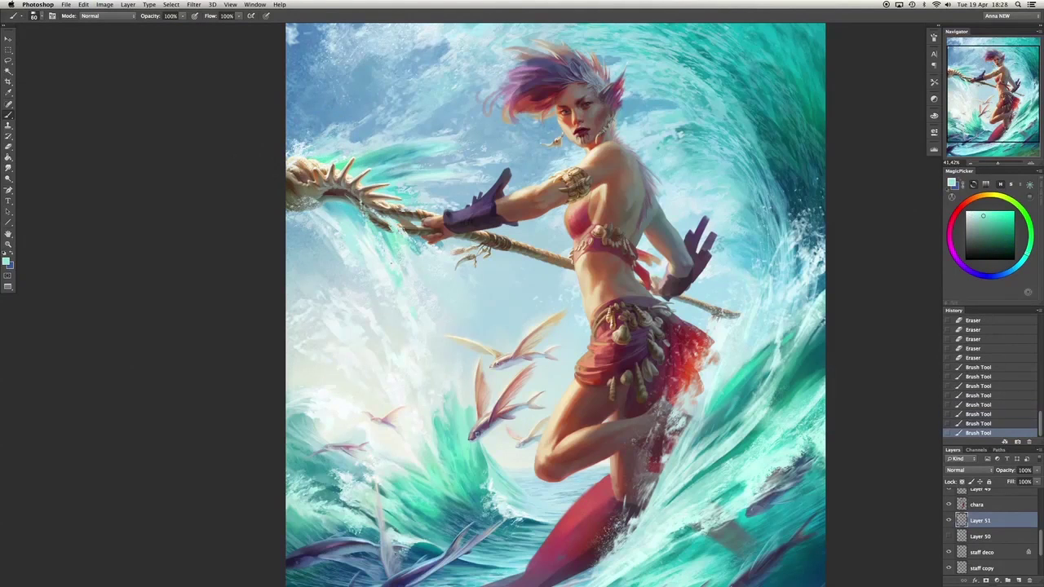
pyautogui.hotkey('ctrl', 'alt', 'z')
pyautogui.hotkey('ctrl', 'alt', 'z')
pyautogui.hotkey('ctrl', 'alt', 'z')
pyautogui.hotkey('ctrl', 'alt', 'z')
pyautogui.hotkey('ctrl', 'alt', 'z')
pyautogui.hotkey('ctrl', 'alt', 'z')
# Add light cyan strokes above the staff.
pyautogui.keyDown('alt'); pyautogui.click(346, 210); pyautogui.keyUp('alt')
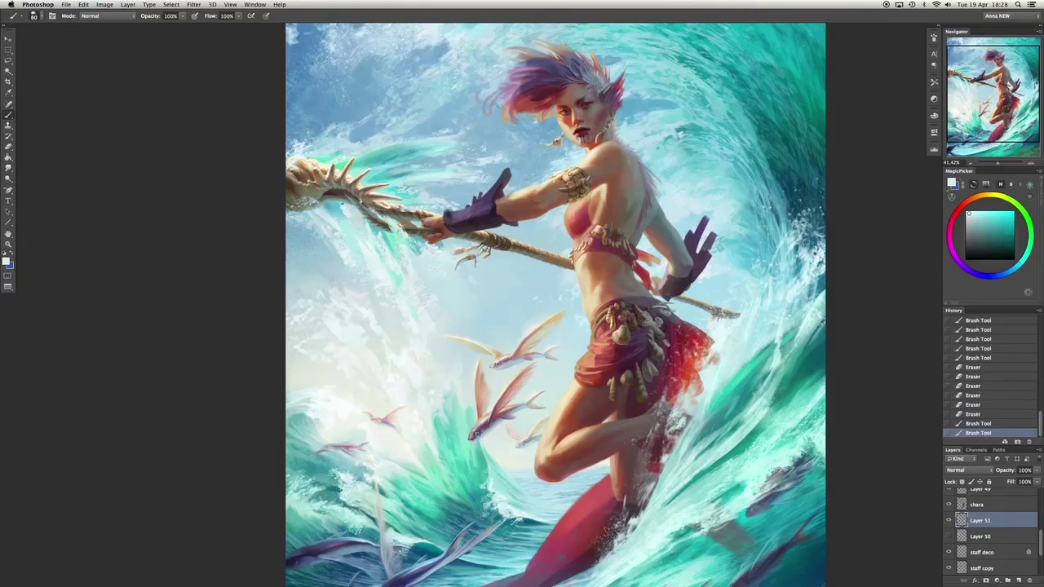
pyautogui.moveTo(334, 201)
pyautogui.mouseDown()
pyautogui.moveTo(400, 171)
pyautogui.moveTo(390, 186)
pyautogui.mouseUp()
pyautogui.keyDown('alt'); pyautogui.click(359, 189); pyautogui.keyUp('alt')
# With a larger brush preset, brighten the upper-left sky and the sky beside the staff.
pyautogui.press(']')
pyautogui.press(']')
pyautogui.press(']')
pyautogui.press(']')
pyautogui.press(']')
pyautogui.press(']')
pyautogui.press(']')
pyautogui.press(']')
pyautogui.press(']')
pyautogui.rightClick(469, 36)
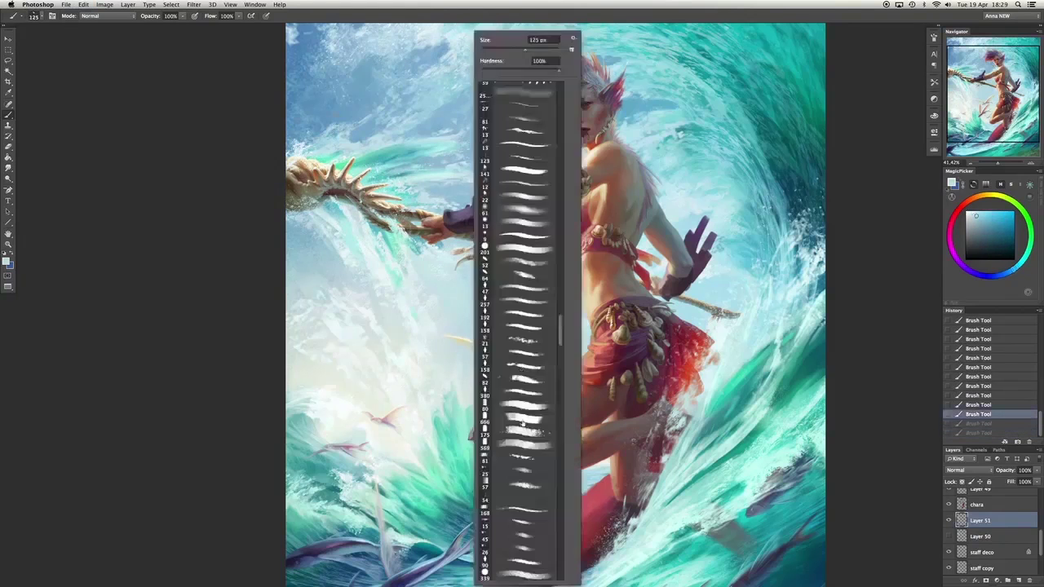
pyautogui.doubleClick(522, 245)
pyautogui.keyDown('alt'); pyautogui.click(405, 140); pyautogui.keyUp('alt')
pyautogui.press(']')
pyautogui.press(']')
pyautogui.press(']')
pyautogui.press(']')
pyautogui.press(']')
pyautogui.press(']')
pyautogui.press(']')
pyautogui.press(']')
pyautogui.press(']')
pyautogui.press(']')
pyautogui.press(']')
pyautogui.press(']')
pyautogui.press(']')
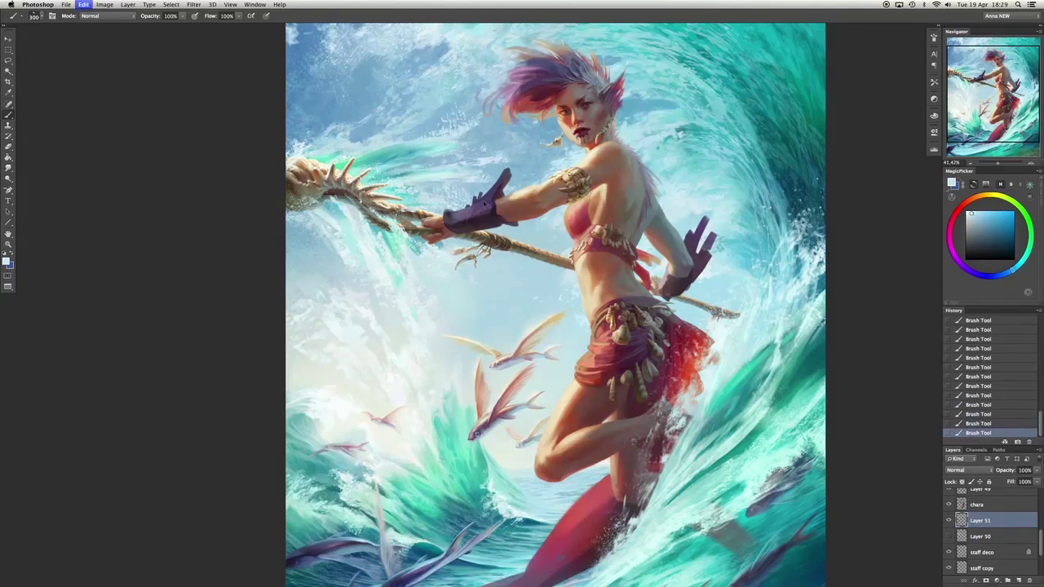
pyautogui.hotkey('ctrl', 'z')
pyautogui.press(']')
pyautogui.press(']')
pyautogui.press(']')
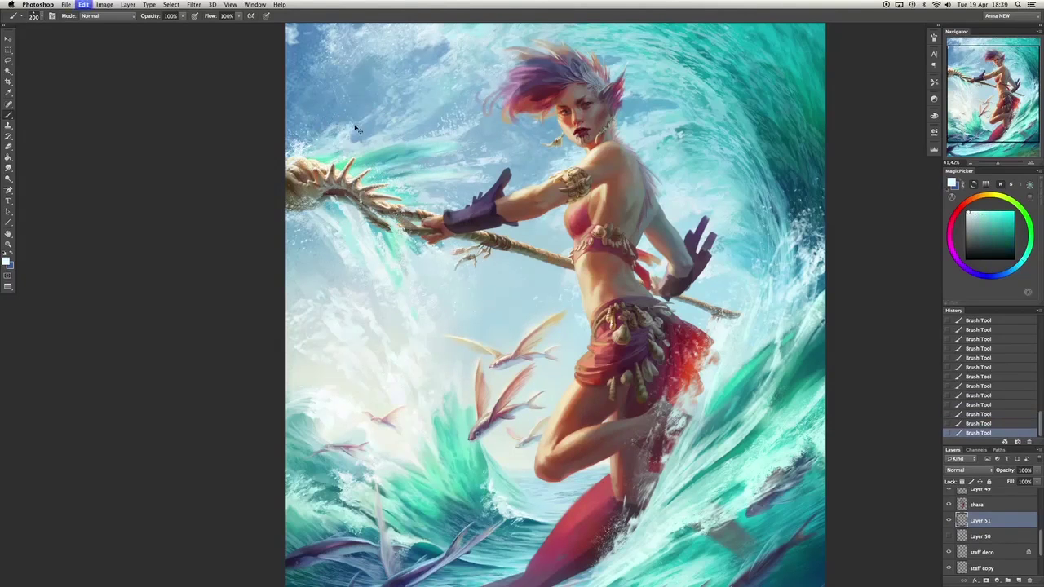
pyautogui.press('[')
pyautogui.press('[')
pyautogui.click(375, 114)
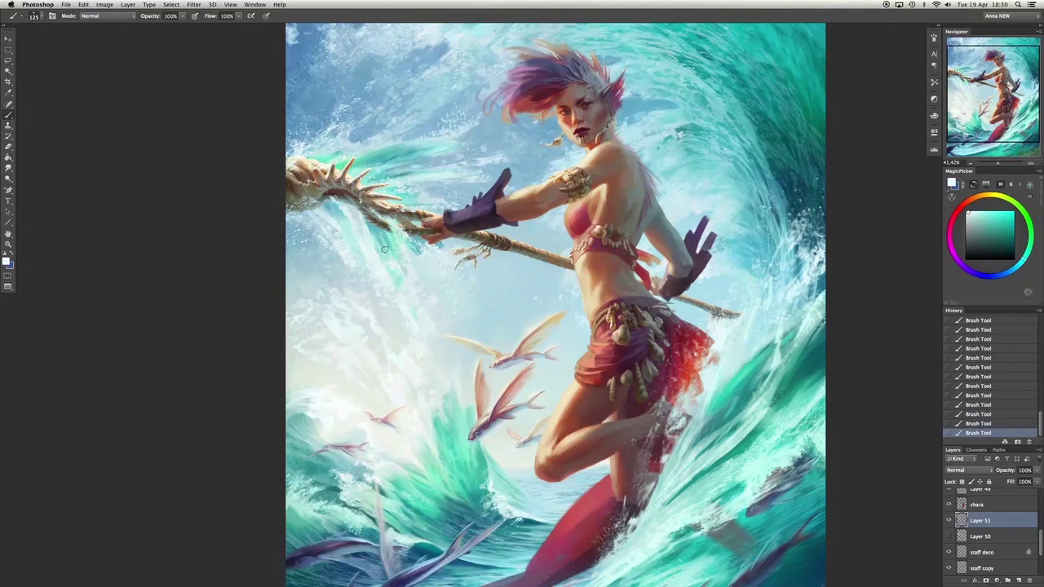
pyautogui.hotkey('ctrl', 'alt', 'z')
pyautogui.hotkey('ctrl', 'alt', 'z')
pyautogui.hotkey('ctrl', 'alt', 'z')
pyautogui.hotkey('ctrl', 'alt', 'z')
pyautogui.hotkey('ctrl', 'alt', 'z')
pyautogui.hotkey('ctrl', 'alt', 'z')
pyautogui.hotkey('ctrl', 'alt', 'z')
pyautogui.keyDown('alt'); pyautogui.click(375, 232); pyautogui.keyUp('alt')
pyautogui.click(371, 224)
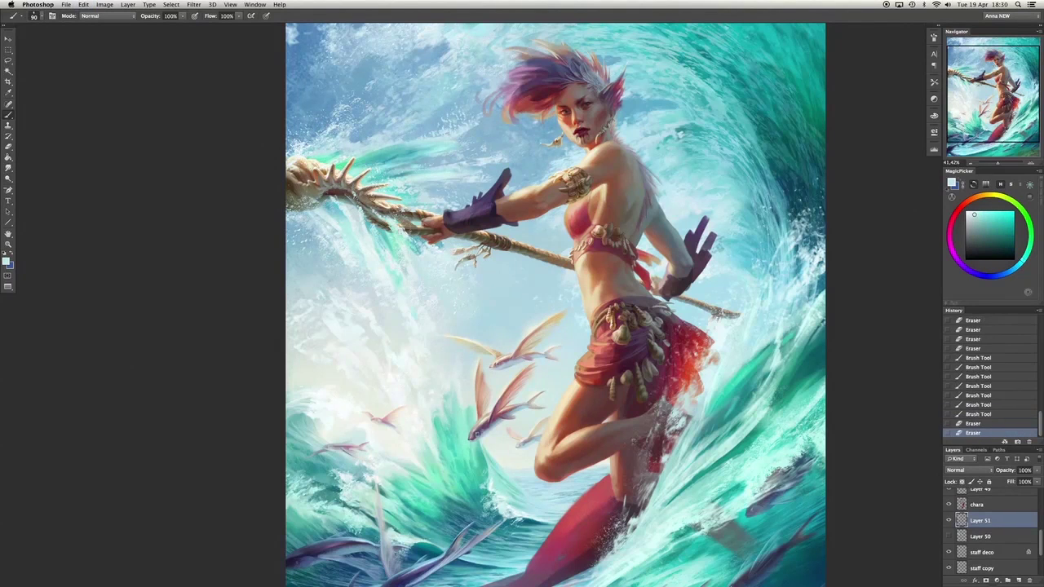
# Paint small strokes above the staff with a smaller brush preset.
pyautogui.rightClick(359, 200)
pyautogui.click(470, 245)
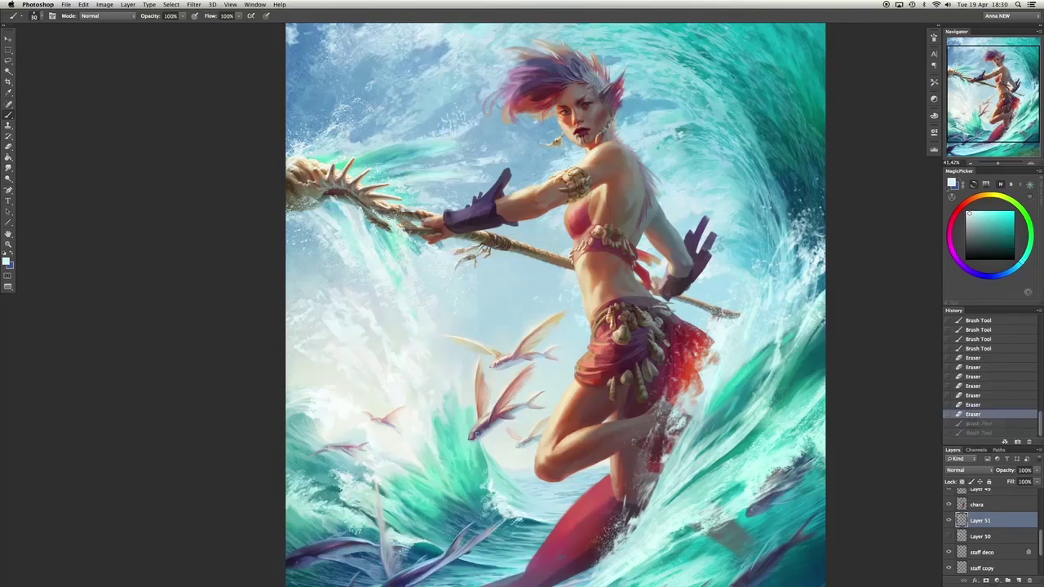
pyautogui.keyDown('alt'); pyautogui.click(351, 214); pyautogui.keyUp('alt')
pyautogui.moveTo(350, 210); pyautogui.dragTo(355, 237)
pyautogui.keyDown('alt'); pyautogui.click(355, 220); pyautogui.keyUp('alt')
pyautogui.press(']')
pyautogui.press(']')
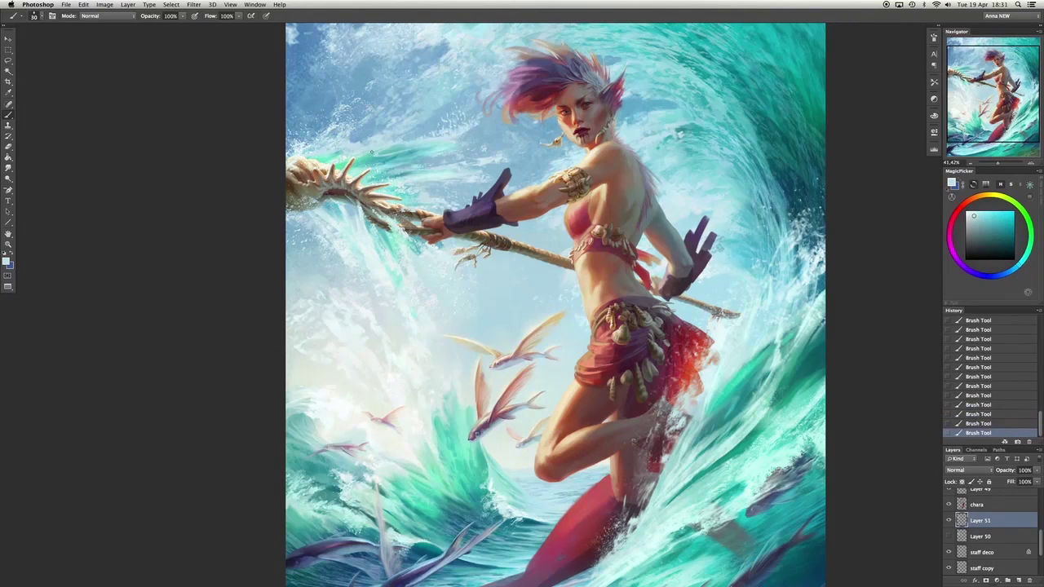
# Add a small bright stroke near the hair and a short stroke in the upper sky.
pyautogui.keyDown('alt'); pyautogui.click(389, 140); pyautogui.keyUp('alt')
pyautogui.rightClick(390, 140)
pyautogui.click(469, 244)
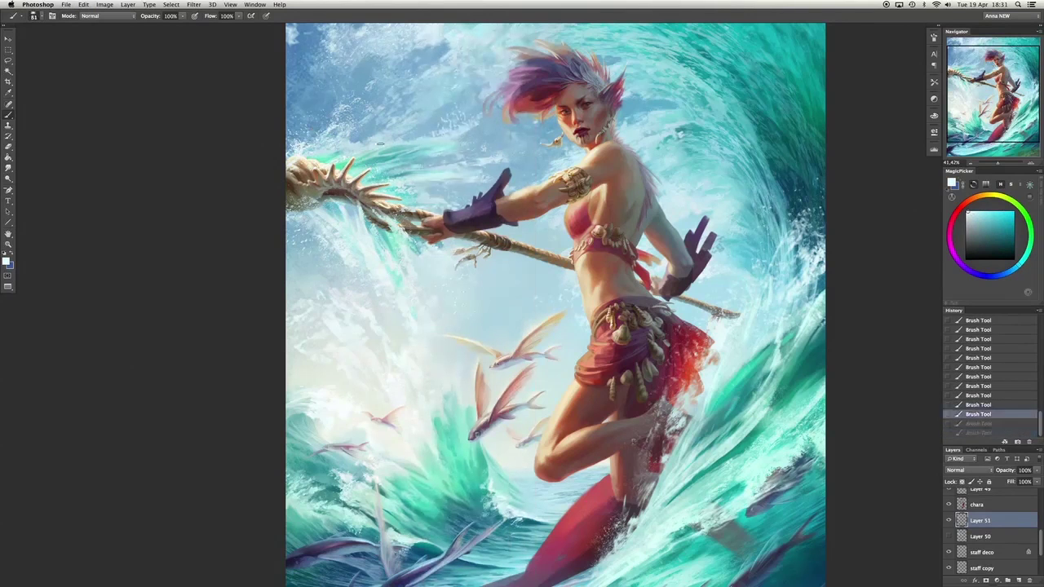
pyautogui.moveTo(404, 139); pyautogui.dragTo(420, 140)
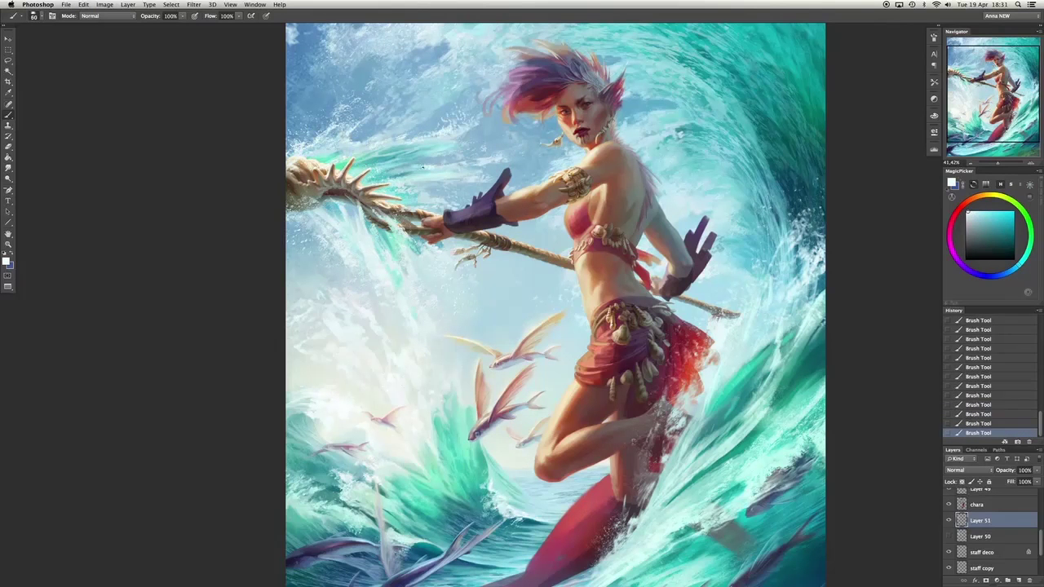
pyautogui.moveTo(388, 115); pyautogui.dragTo(408, 115)
pyautogui.press(']')
pyautogui.press(']')
# Switch to the sketchy textured brush and sample water and greener teal colours from the wave.
pyautogui.rightClick(424, 335)
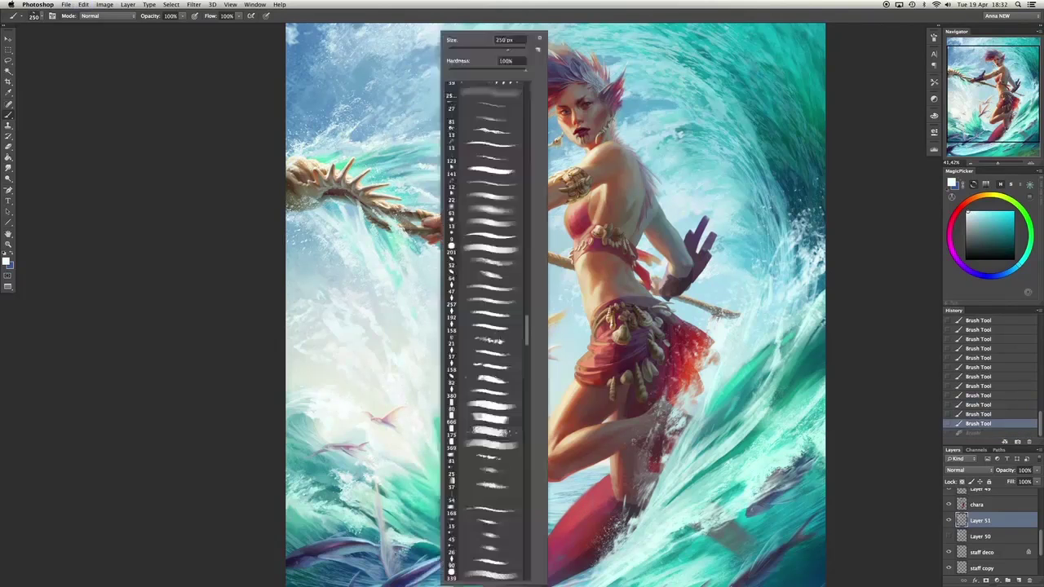
pyautogui.click(440, 123)
pyautogui.press('[')
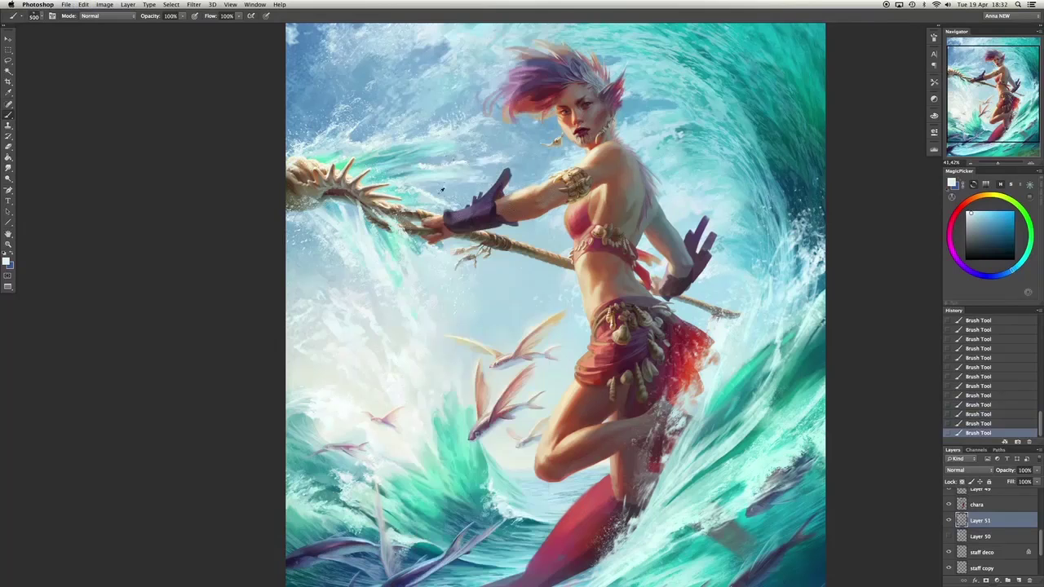
pyautogui.keyDown('alt'); pyautogui.click(359, 239); pyautogui.keyUp('alt')
pyautogui.press(']')
pyautogui.press(']')
pyautogui.press(']')
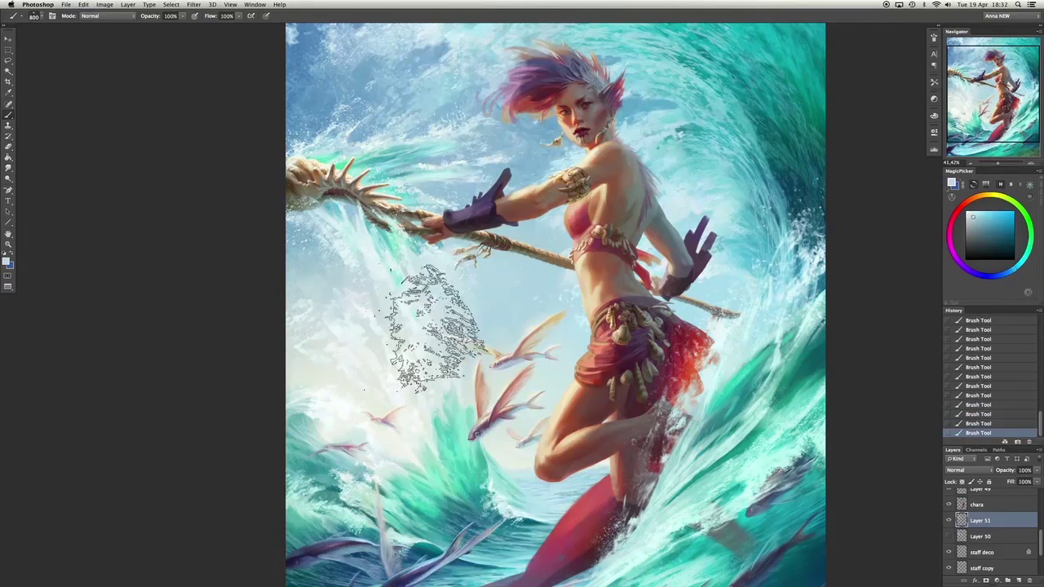
pyautogui.keyDown('alt'); pyautogui.click(432, 297); pyautogui.keyUp('alt')
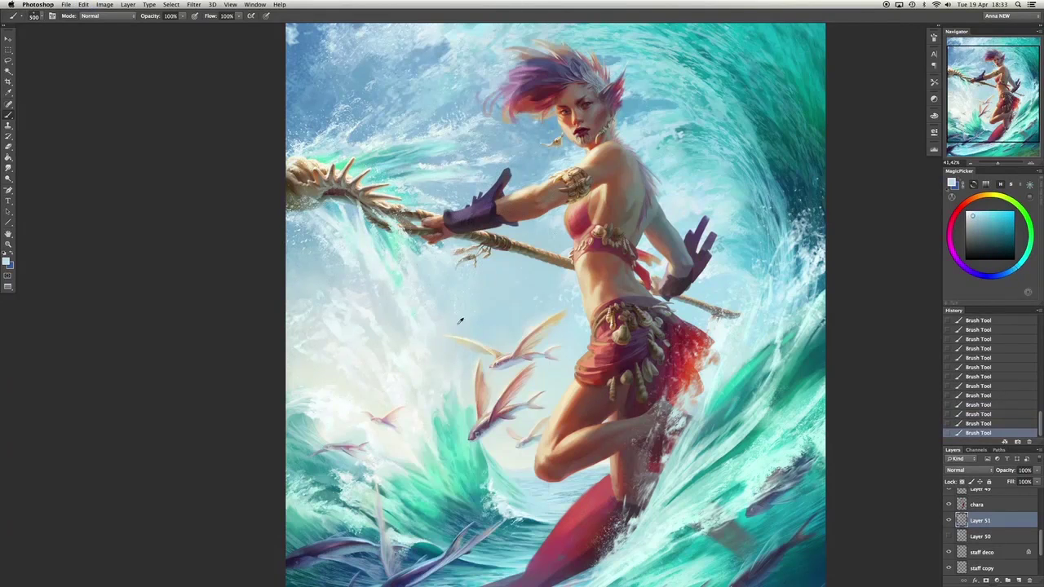
pyautogui.press('[')
pyautogui.press('[')
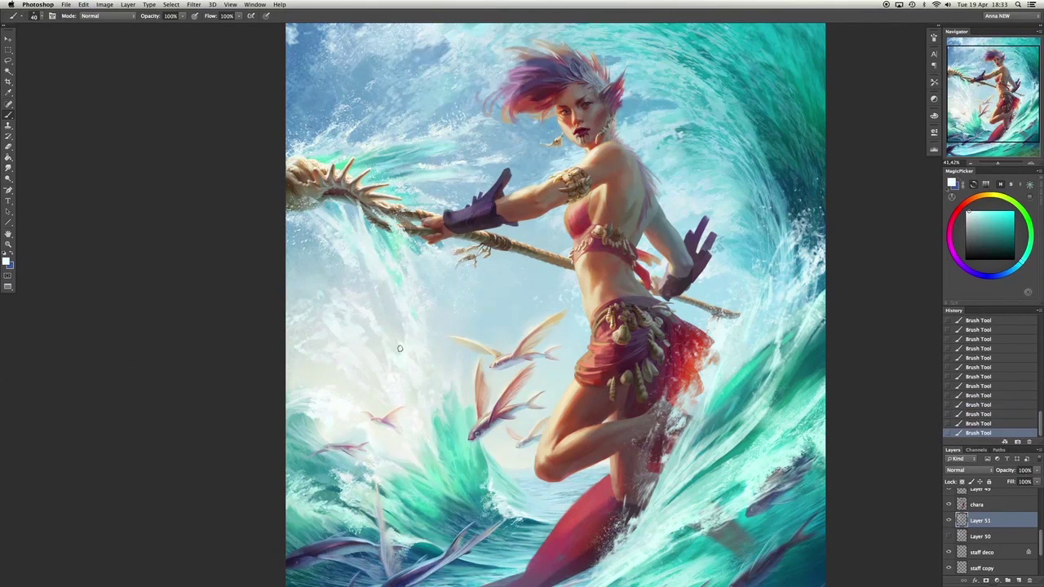
pyautogui.keyDown('alt'); pyautogui.click(427, 274); pyautogui.keyUp('alt')
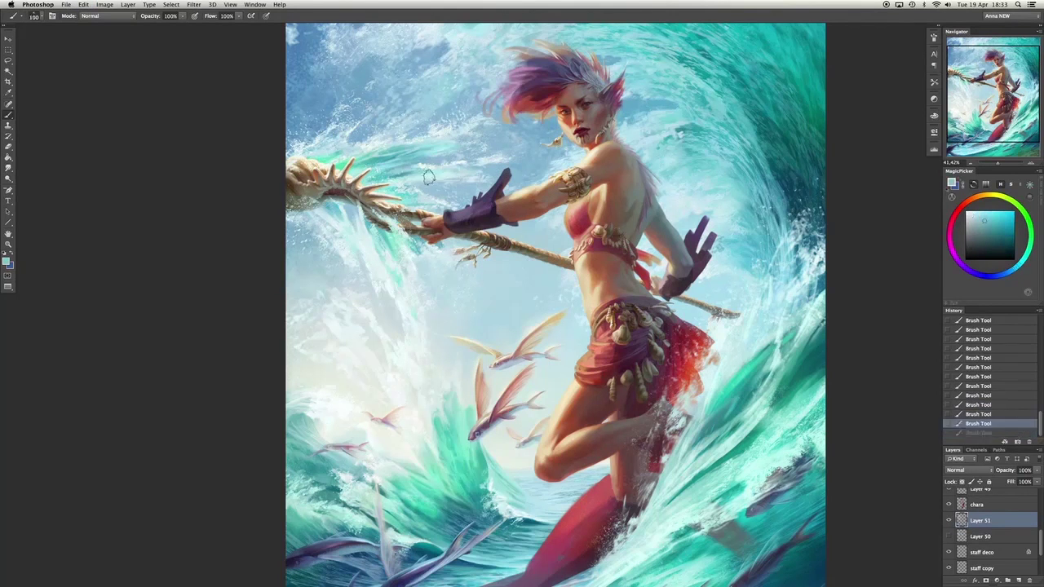
pyautogui.rightClick(463, 288)
pyautogui.doubleClick(519, 242)
pyautogui.keyDown('alt'); pyautogui.click(440, 256); pyautogui.keyUp('alt')
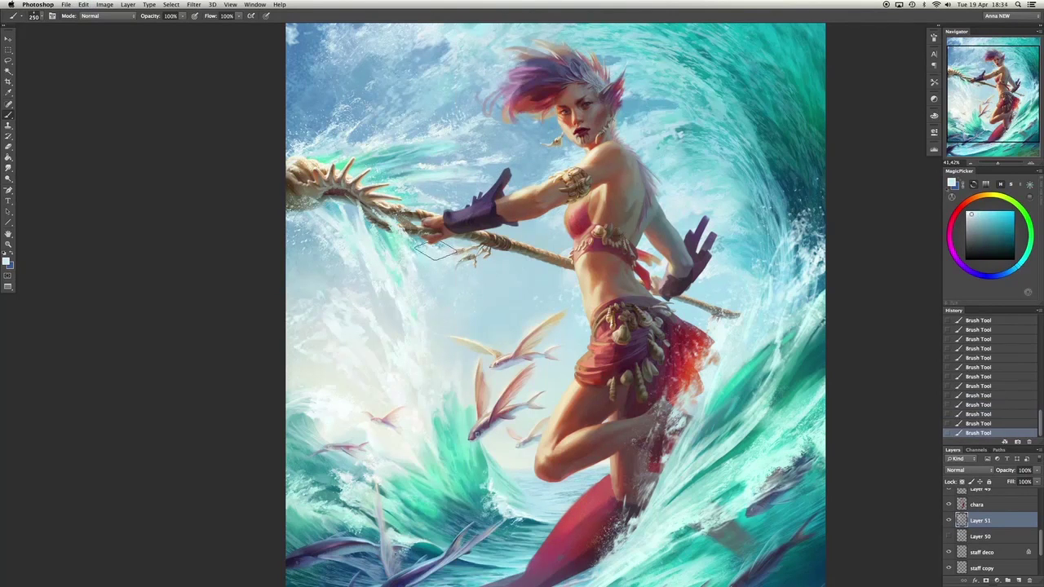
# Paint small teal marks on the spray near the staff, its tip and the hand.
pyautogui.keyDown('alt'); pyautogui.click(440, 268); pyautogui.keyUp('alt')
pyautogui.click(429, 291)
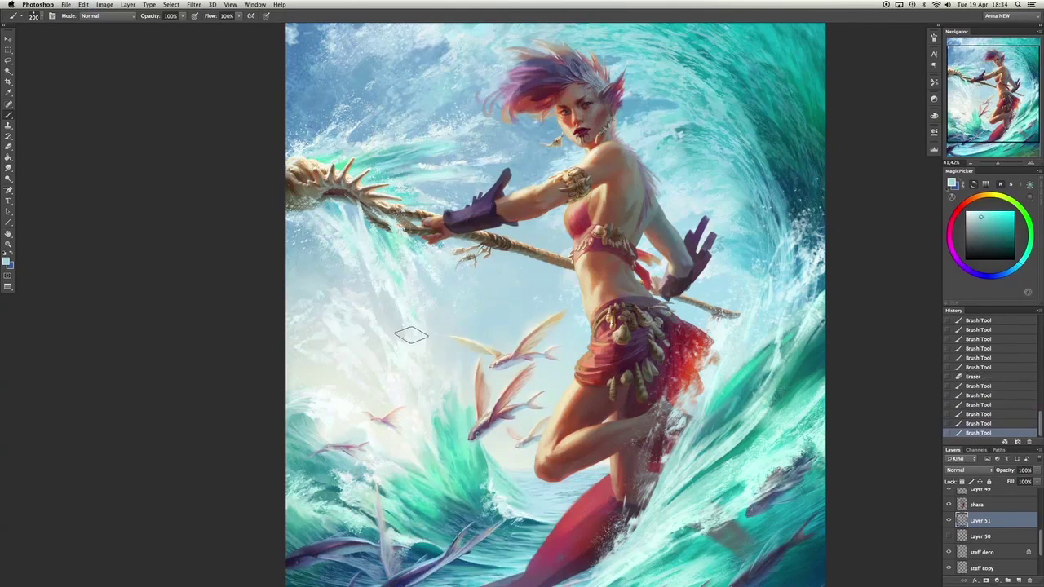
pyautogui.hotkey('ctrl', 'z')
pyautogui.click(361, 264)
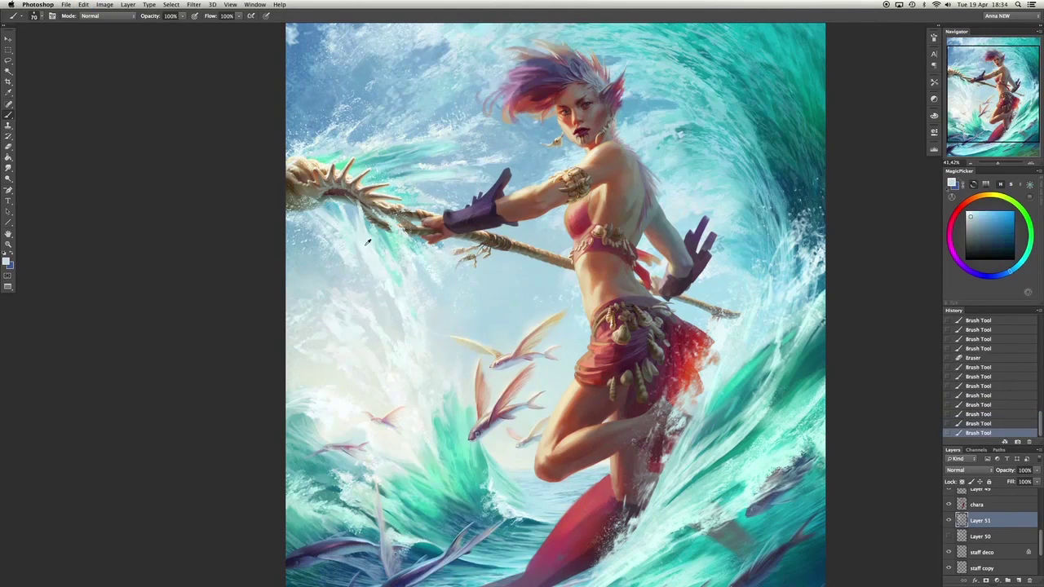
pyautogui.hotkey('ctrl', 'z')
pyautogui.keyDown('alt'); pyautogui.click(345, 209); pyautogui.keyUp('alt')
pyautogui.click(345, 209)
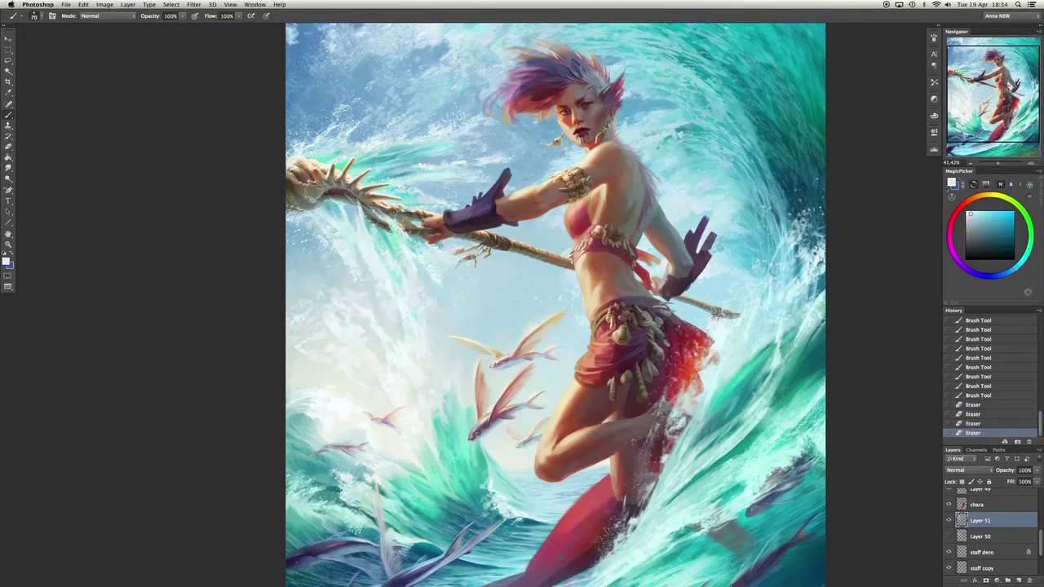
pyautogui.click(355, 211)
pyautogui.click(378, 192)
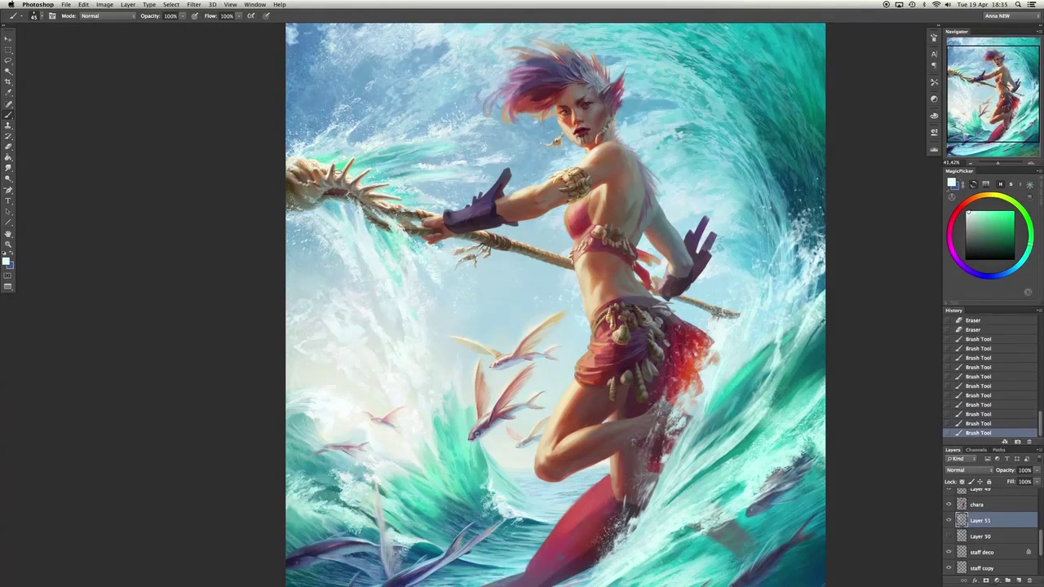
pyautogui.click(323, 157)
pyautogui.moveTo(398, 204)
pyautogui.mouseDown()
pyautogui.moveTo(390, 171)
pyautogui.moveTo(428, 209)
pyautogui.mouseUp()
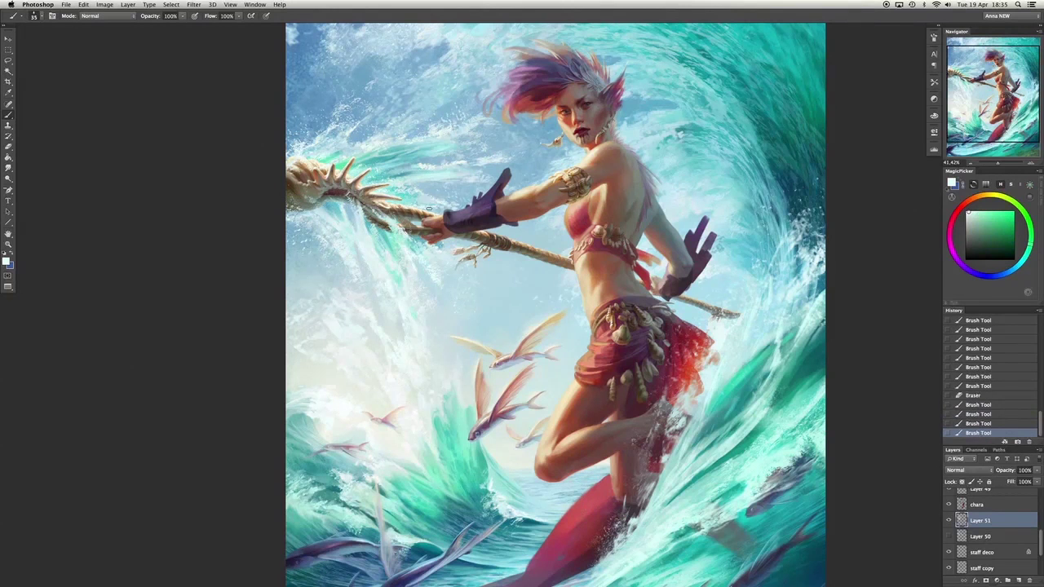
# Rework the staff tip with a larger brush in a greener teal.
pyautogui.keyDown('alt'); pyautogui.click(499, 222); pyautogui.keyUp('alt')
pyautogui.press(']')
pyautogui.press(']')
pyautogui.press(']')
pyautogui.press(']')
pyautogui.press(']')
pyautogui.press(']')
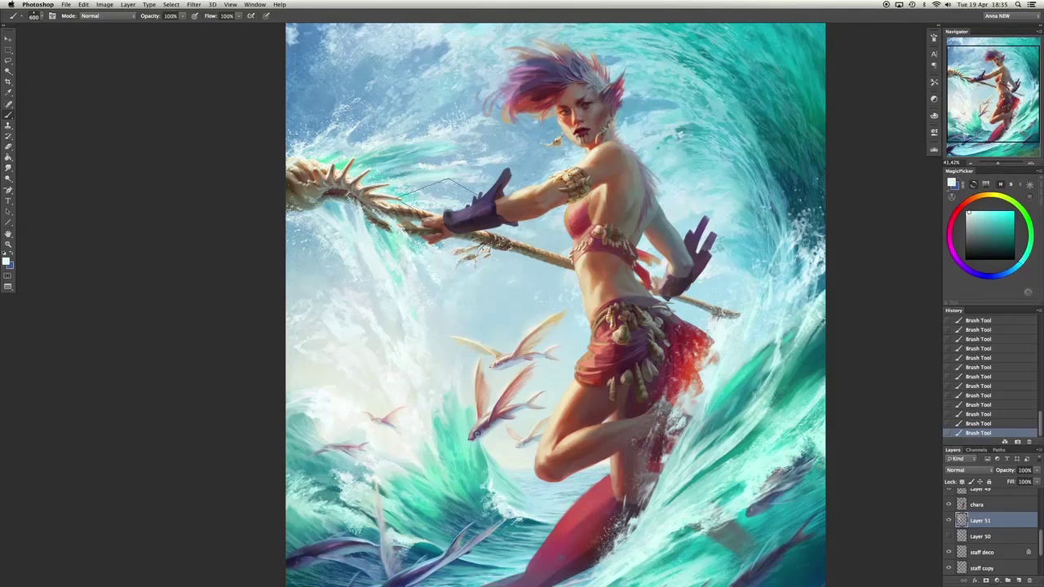
pyautogui.click(495, 315)
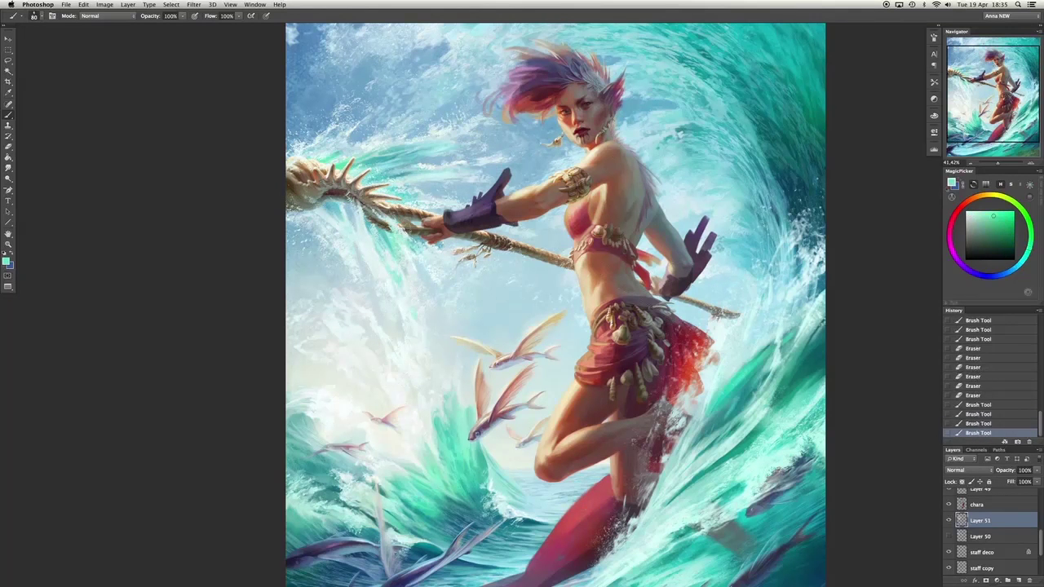
pyautogui.hotkey('ctrl', 'z')
pyautogui.click(323, 161)
pyautogui.keyDown('alt'); pyautogui.click(294, 173); pyautogui.keyUp('alt')
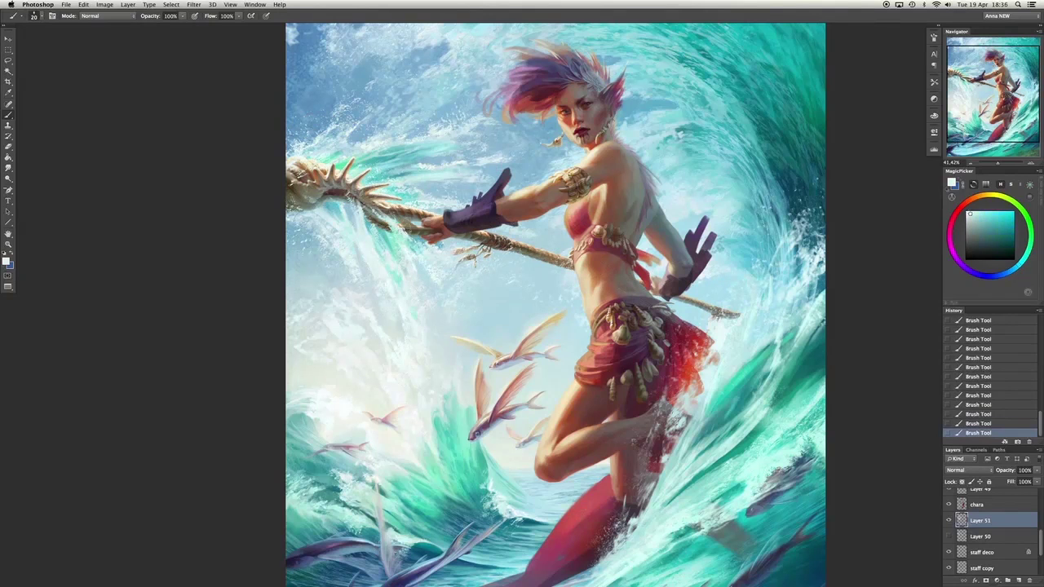
pyautogui.hotkey('ctrl', 'z')
# Erase small bits near the raised hand, then sample a cyan from the water.
pyautogui.press('e')
pyautogui.click(709, 238)
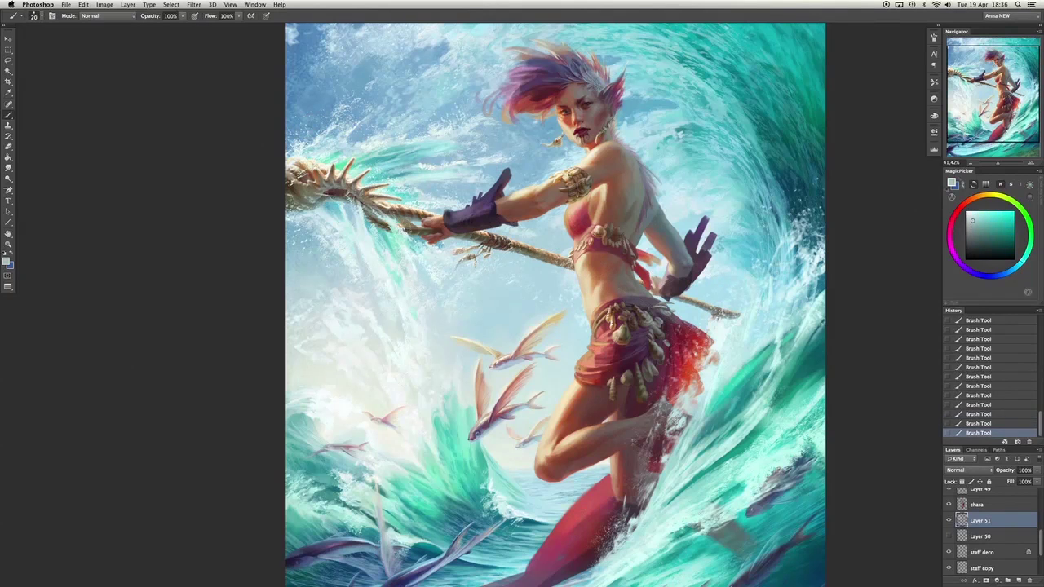
pyautogui.click(711, 240)
pyautogui.click(714, 241)
pyautogui.press('b')
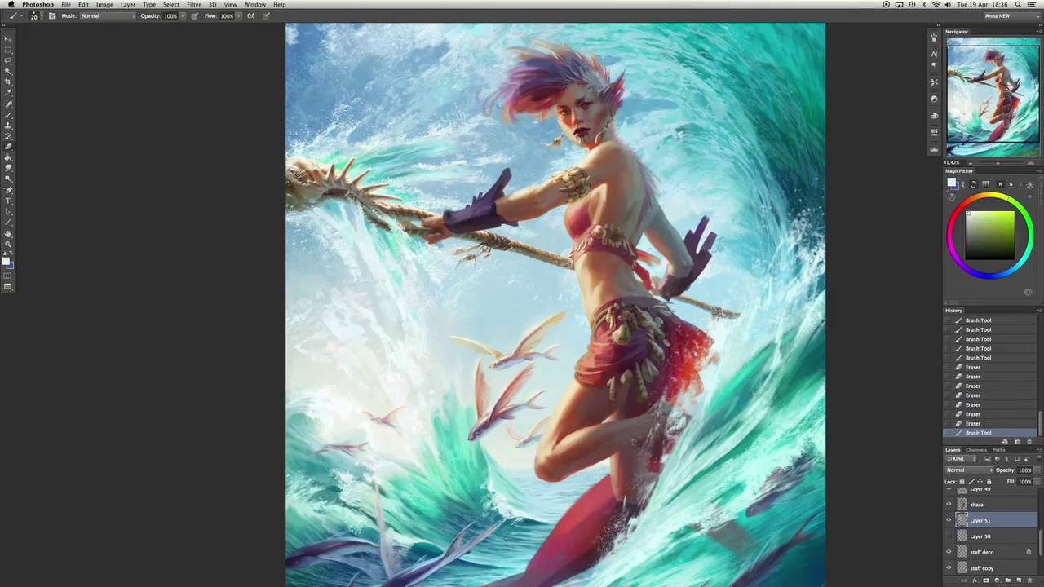
pyautogui.click(970, 212)
pyautogui.hotkey('ctrl', 'z')
pyautogui.hotkey('ctrl', 'z')
pyautogui.hotkey('ctrl', 'z')
pyautogui.hotkey('ctrl', 'z')
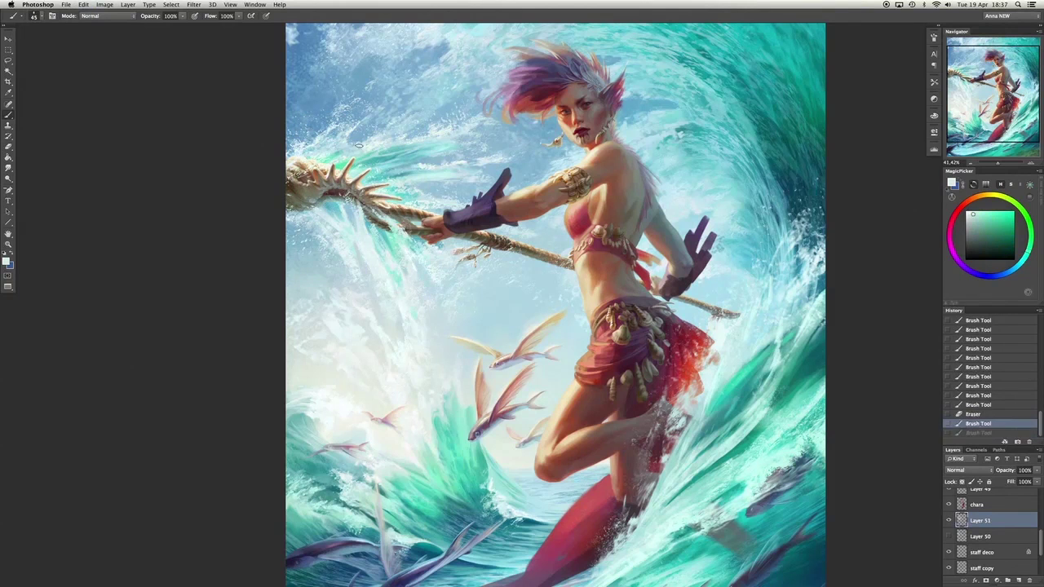
# Paint and erase spray strokes along the spear.
pyautogui.moveTo(396, 214); pyautogui.dragTo(440, 251)
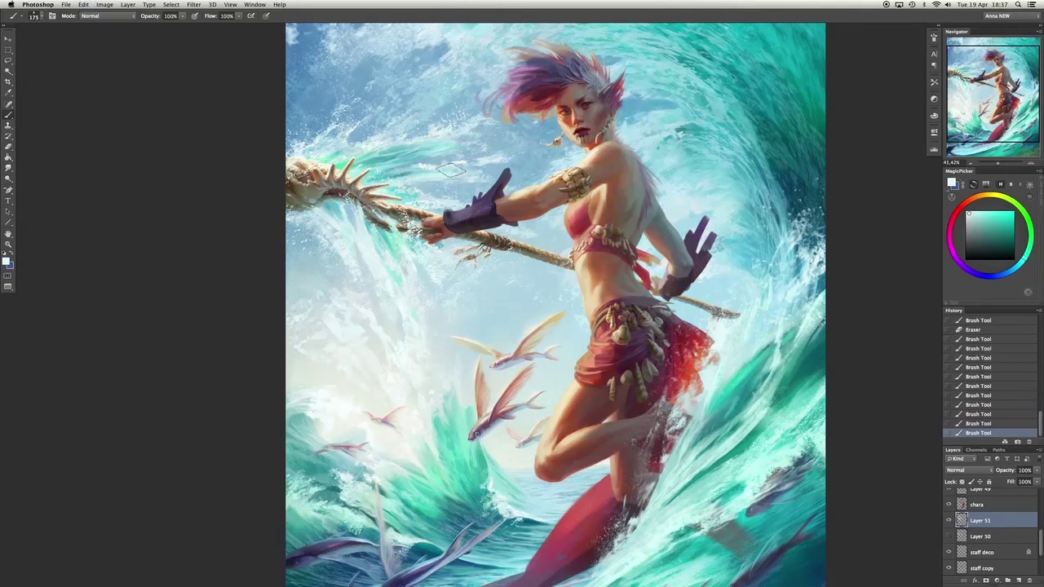
pyautogui.moveTo(451, 169); pyautogui.dragTo(422, 141)
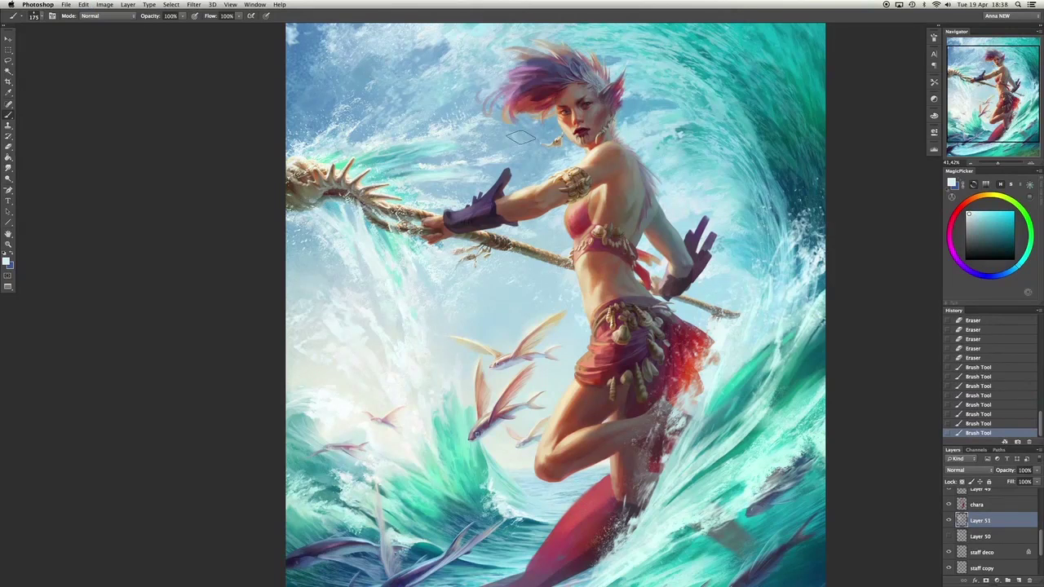
pyautogui.moveTo(402, 254); pyautogui.dragTo(481, 351)
pyautogui.hotkey('ctrl', 'z')
pyautogui.moveTo(367, 236)
pyautogui.mouseDown()
pyautogui.moveTo(505, 293)
pyautogui.moveTo(477, 304)
pyautogui.mouseUp()
pyautogui.moveTo(424, 204); pyautogui.dragTo(466, 302)
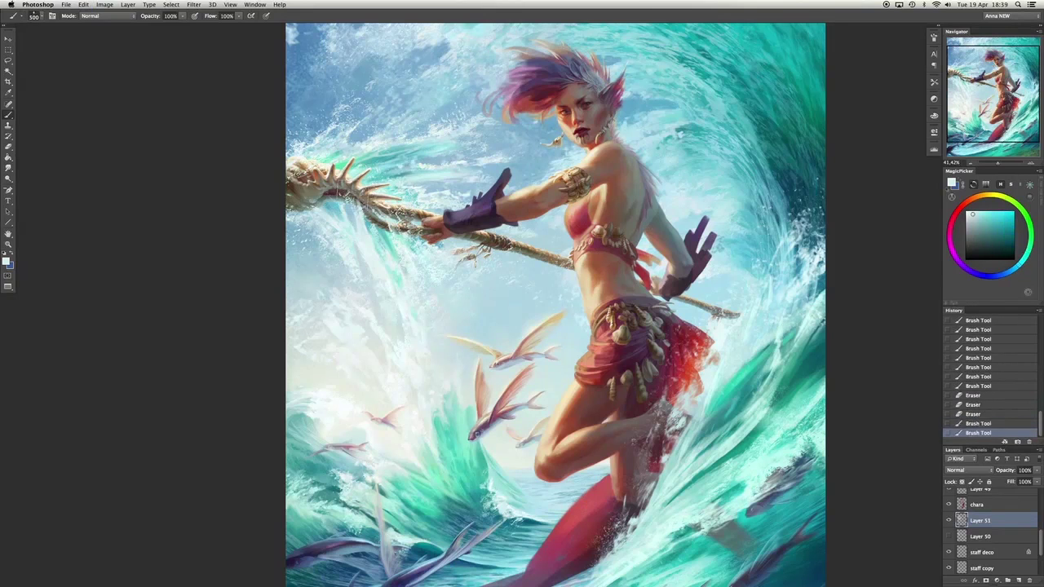
pyautogui.moveTo(383, 106); pyautogui.dragTo(424, 159)
pyautogui.press(']')
pyautogui.hotkey('ctrl', 'z')
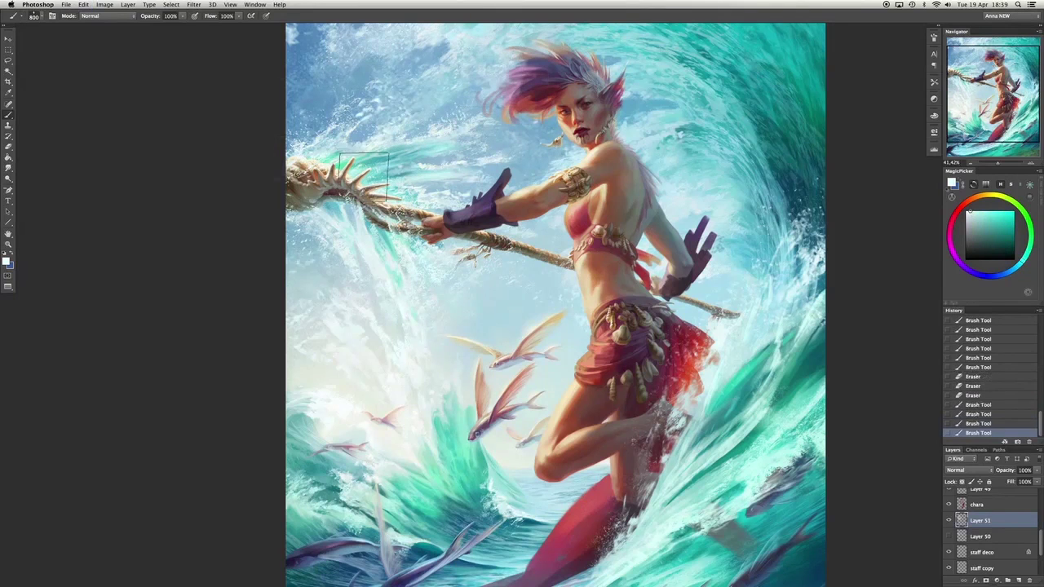
# Paint light blue spray by the staff and trim it with the eraser.
pyautogui.moveTo(363, 176); pyautogui.dragTo(432, 270)
pyautogui.keyDown('alt'); pyautogui.click(454, 319); pyautogui.keyUp('alt')
pyautogui.moveTo(454, 318)
pyautogui.mouseDown()
pyautogui.moveTo(516, 334)
pyautogui.moveTo(433, 319)
pyautogui.moveTo(505, 322)
pyautogui.moveTo(570, 343)
pyautogui.mouseUp()
pyautogui.press('e')
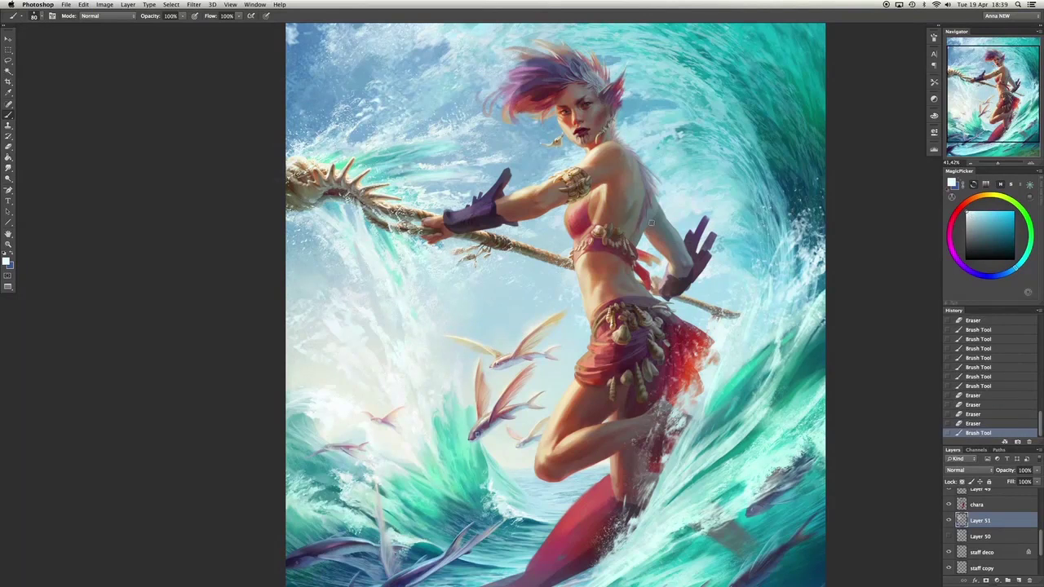
pyautogui.moveTo(533, 245)
pyautogui.mouseDown()
pyautogui.moveTo(495, 275)
pyautogui.moveTo(574, 249)
pyautogui.mouseUp()
pyautogui.press(']')
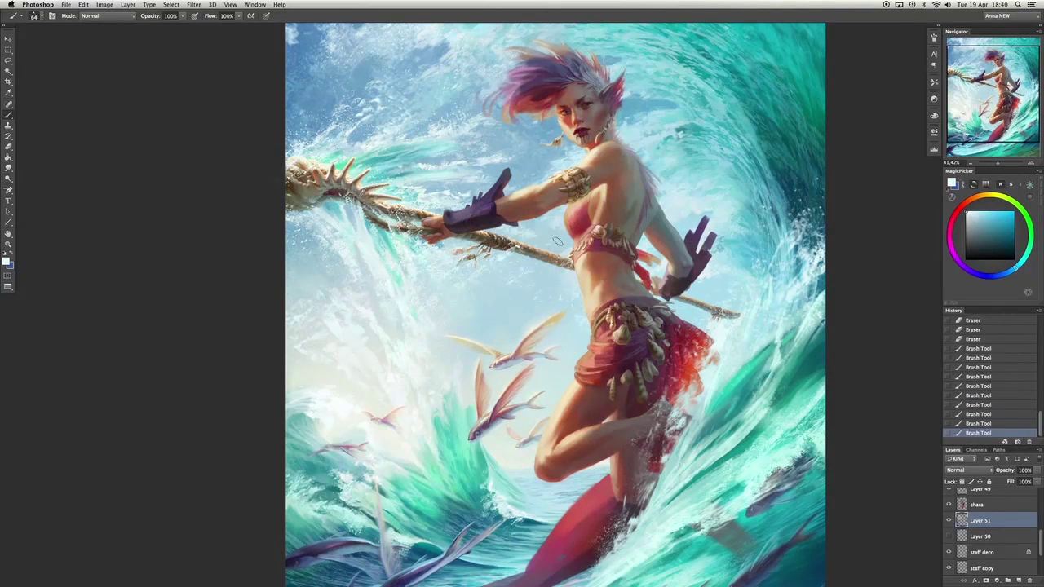
pyautogui.press(']')
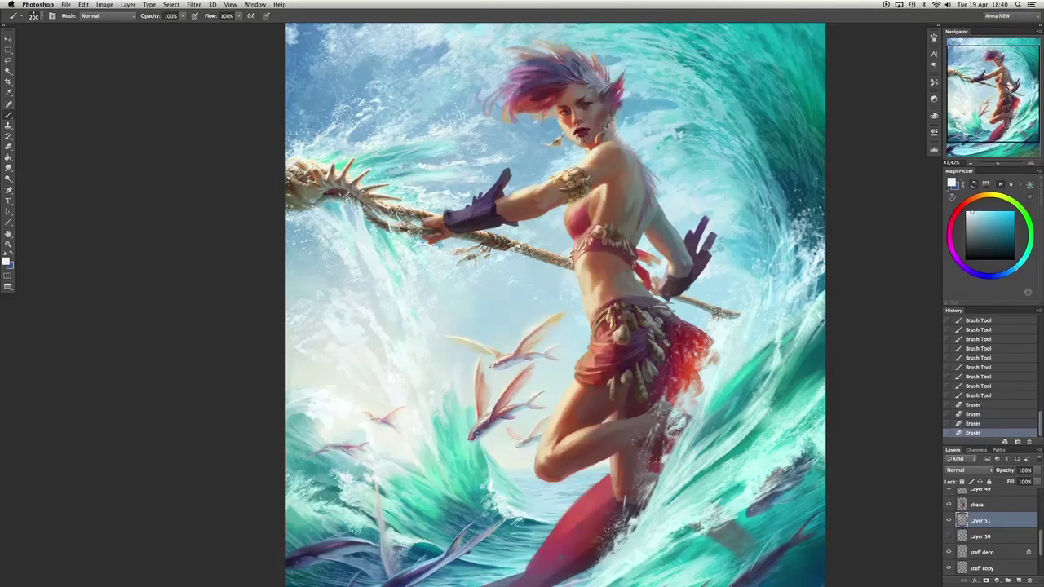
# Erase patches of spray near the spear and chest.
pyautogui.moveTo(520, 248)
pyautogui.mouseDown()
pyautogui.moveTo(534, 181)
pyautogui.moveTo(545, 249)
pyautogui.mouseUp()
pyautogui.moveTo(545, 249); pyautogui.dragTo(563, 259)
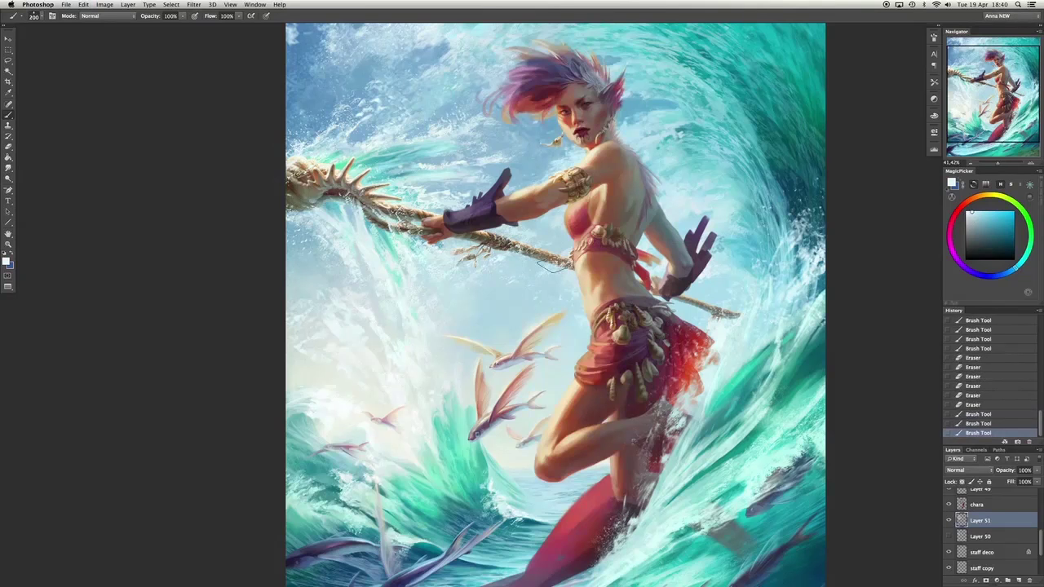
pyautogui.press(']')
pyautogui.hotkey('ctrl', 'alt', 'z')
pyautogui.hotkey('ctrl', 'alt', 'z')
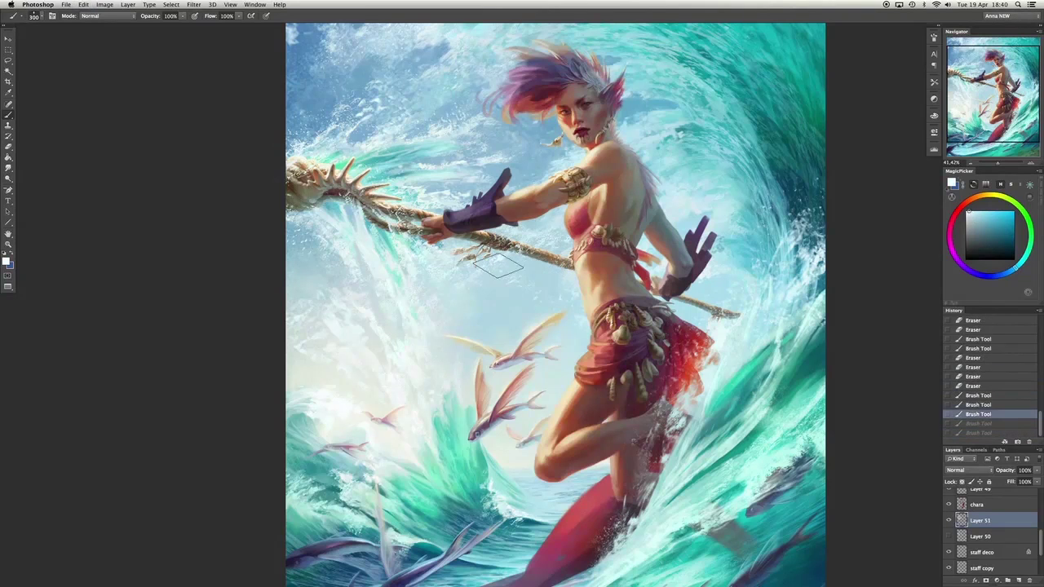
pyautogui.press('e')
pyautogui.moveTo(497, 265); pyautogui.dragTo(562, 219)
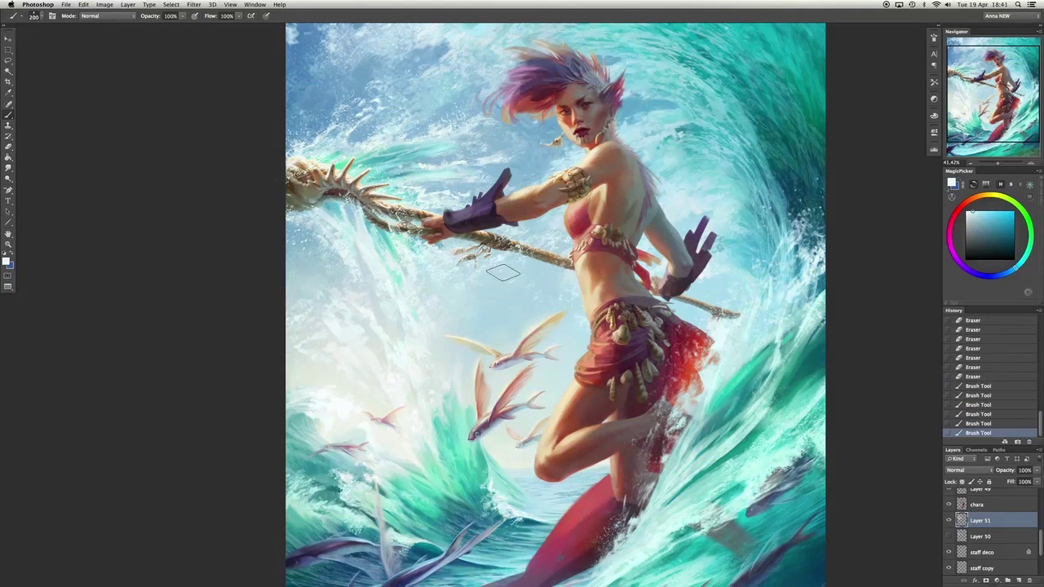
# Sample pale green and pale cyan from the water, and move Layer 51 below the fish layer.
pyautogui.press(']')
pyautogui.press(']')
pyautogui.press(']')
pyautogui.press(']')
pyautogui.press(']')
pyautogui.press(']')
pyautogui.press(']')
pyautogui.press(']')
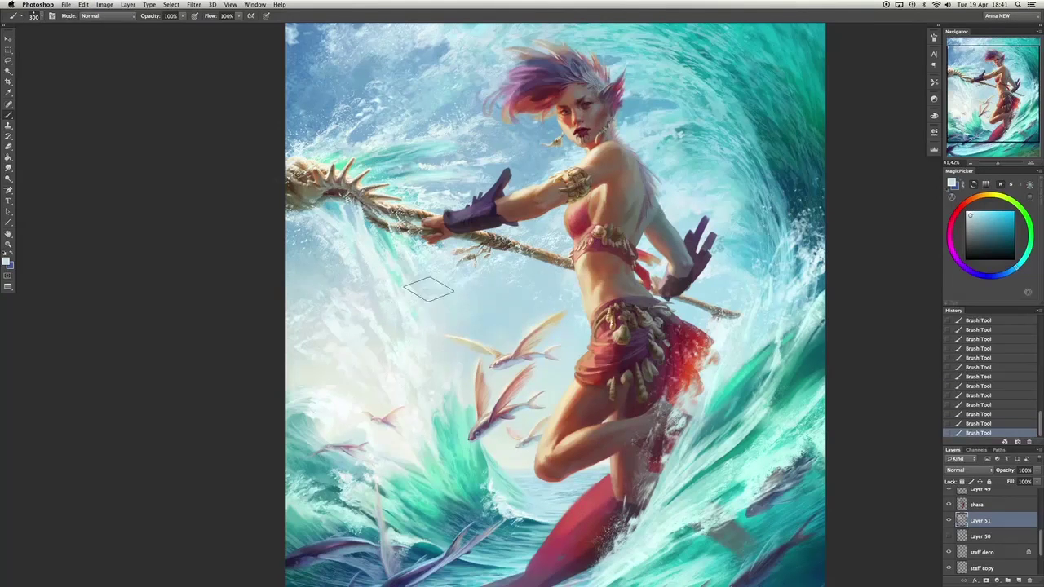
pyautogui.press('[')
pyautogui.press('[')
pyautogui.press('[')
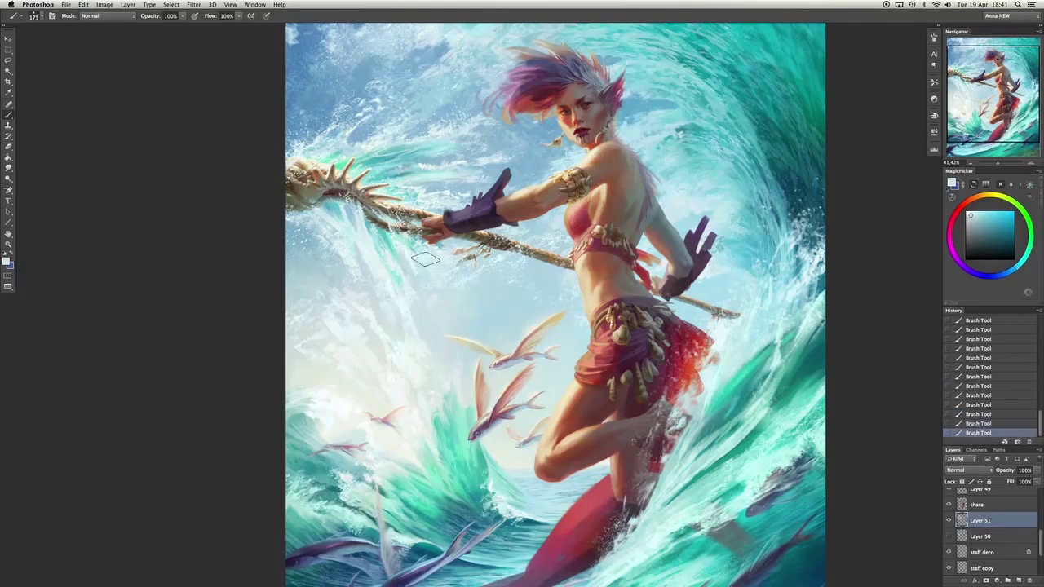
pyautogui.press(']')
pyautogui.press(']')
pyautogui.keyDown('alt'); pyautogui.click(402, 327); pyautogui.keyUp('alt')
pyautogui.press('[')
pyautogui.press('[')
pyautogui.press('[')
pyautogui.keyDown('alt'); pyautogui.click(426, 425); pyautogui.keyUp('alt')
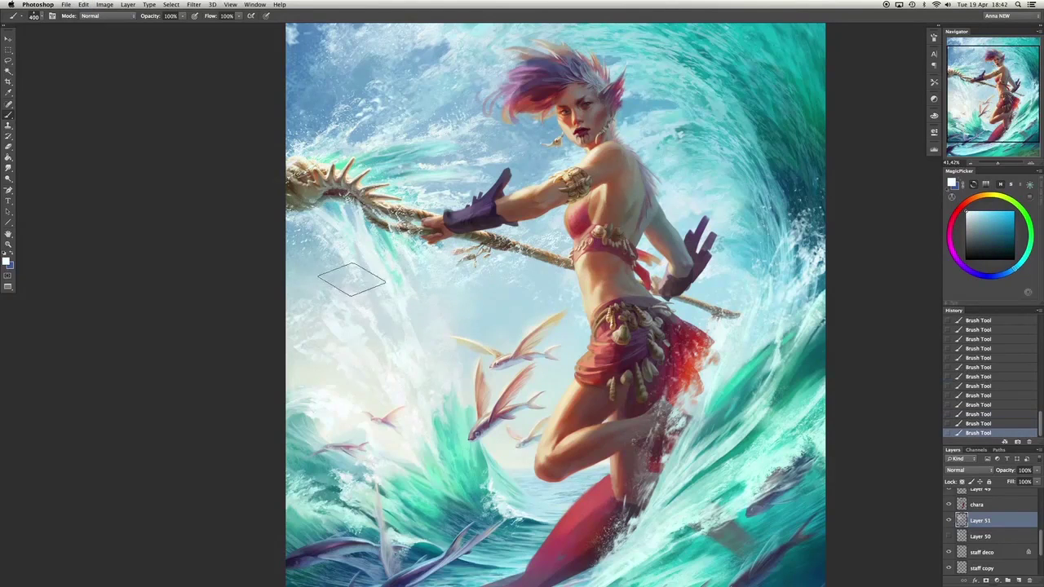
pyautogui.moveTo(983, 521); pyautogui.dragTo(953, 543)
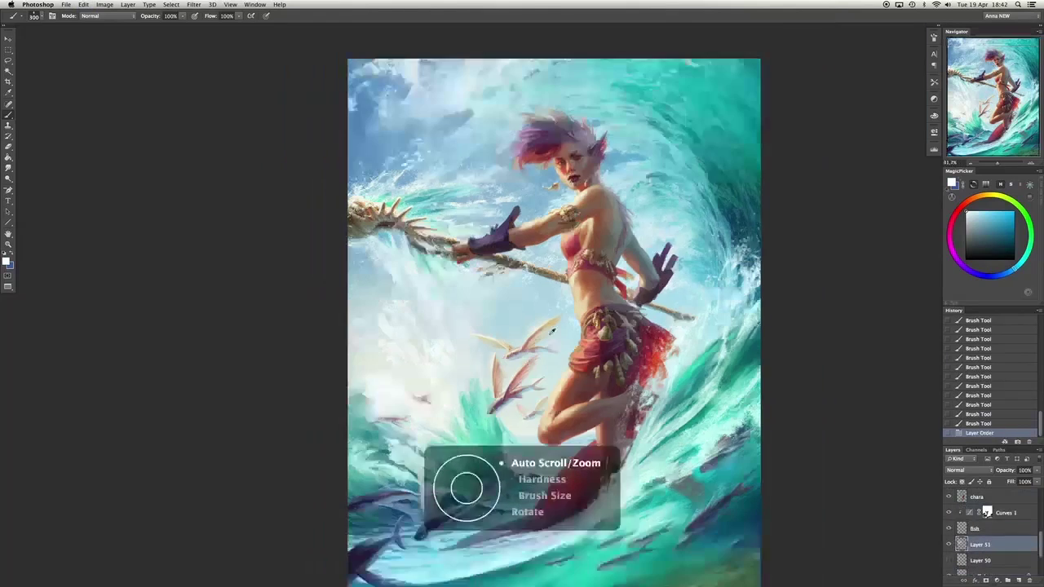
# Zoom in, erase a spray stroke on Layer 51, enlarge the brush and undo.
pyautogui.scroll(2, 367, 416)
pyautogui.press('e')
pyautogui.moveTo(457, 489); pyautogui.dragTo(571, 505)
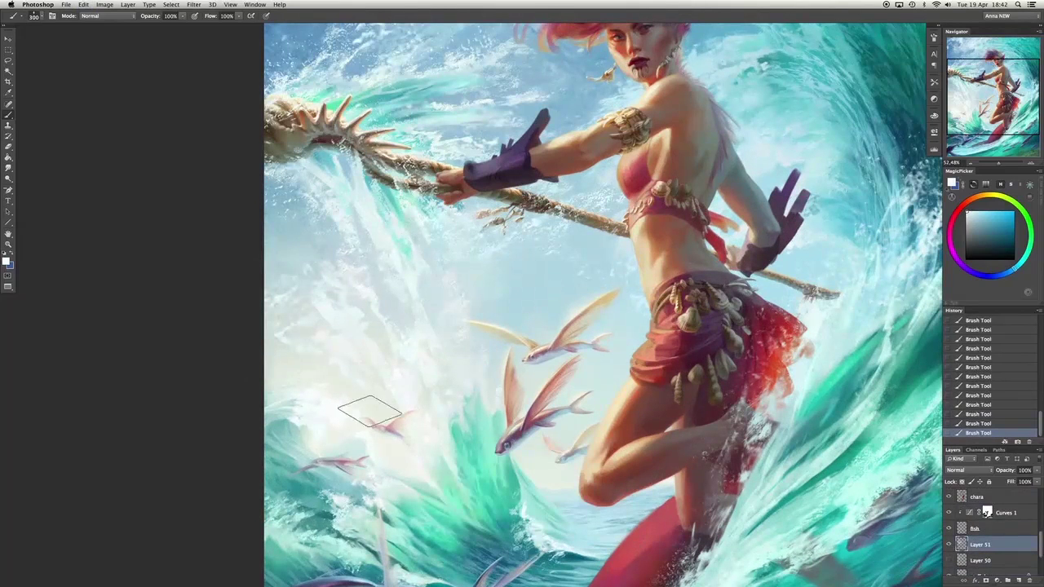
pyautogui.scroll(3, 293, 281)
pyautogui.scroll(-2, 611, 302)
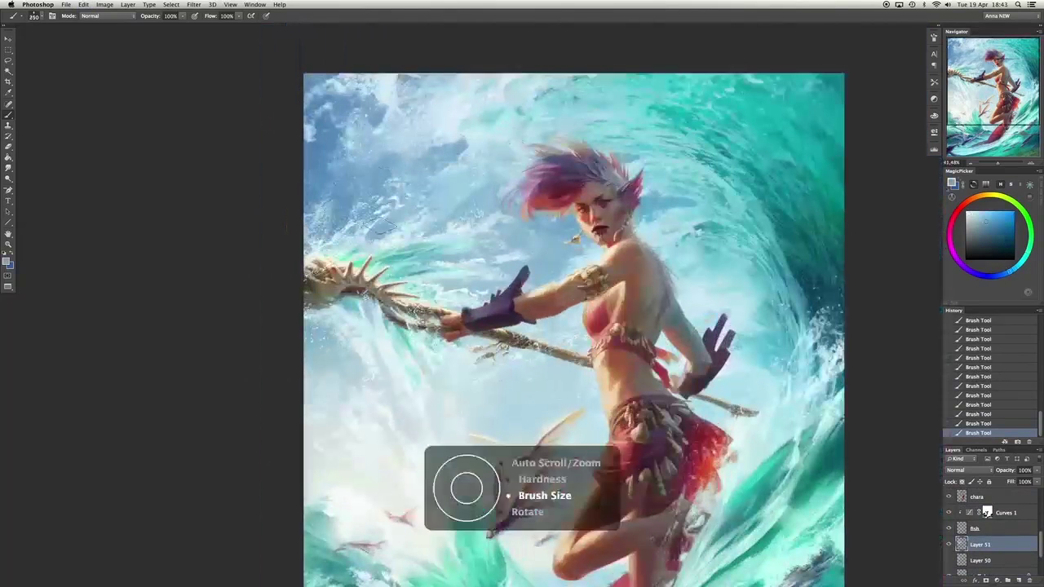
pyautogui.press(']')
pyautogui.hotkey('ctrl', 'z')
# Paint small light cyan strokes into the sky beside the warrior's head.
pyautogui.hotkey('ctrl', 'z')
pyautogui.moveTo(441, 204); pyautogui.dragTo(562, 241)
pyautogui.press('[')
pyautogui.hotkey('ctrl', 'z')
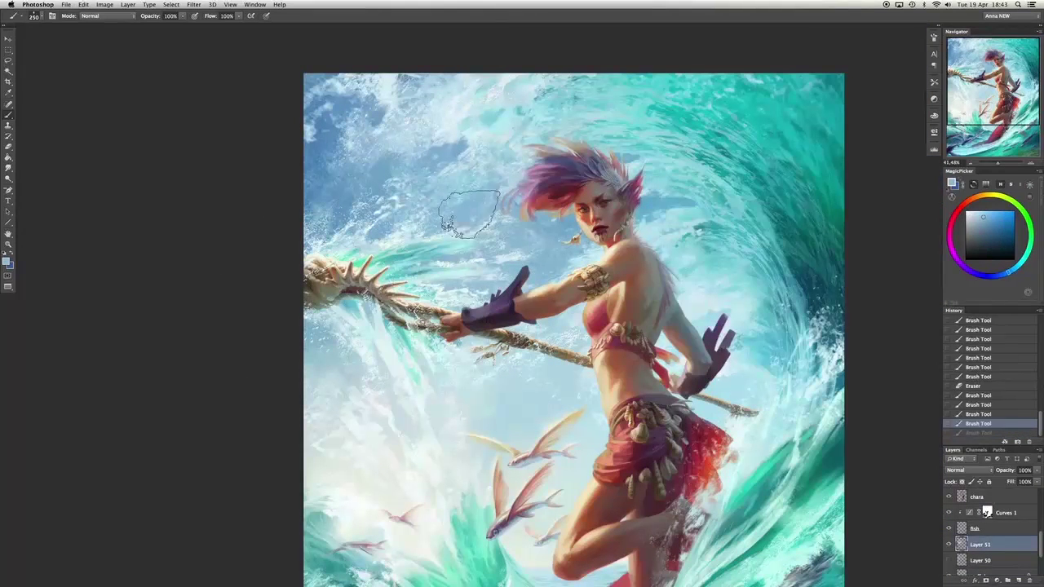
pyautogui.moveTo(476, 234)
pyautogui.mouseDown()
pyautogui.moveTo(531, 245)
pyautogui.moveTo(522, 238)
pyautogui.mouseUp()
pyautogui.keyDown('alt'); pyautogui.click(530, 245); pyautogui.keyUp('alt')
pyautogui.press('[')
pyautogui.moveTo(501, 244)
pyautogui.mouseDown()
pyautogui.moveTo(482, 254)
pyautogui.moveTo(588, 244)
pyautogui.moveTo(538, 269)
pyautogui.mouseUp()
# Paint strokes near the warrior's shoulder, then switch to pale green and undo the last stroke.
pyautogui.moveTo(562, 221); pyautogui.dragTo(522, 273)
pyautogui.moveTo(531, 237); pyautogui.dragTo(510, 281)
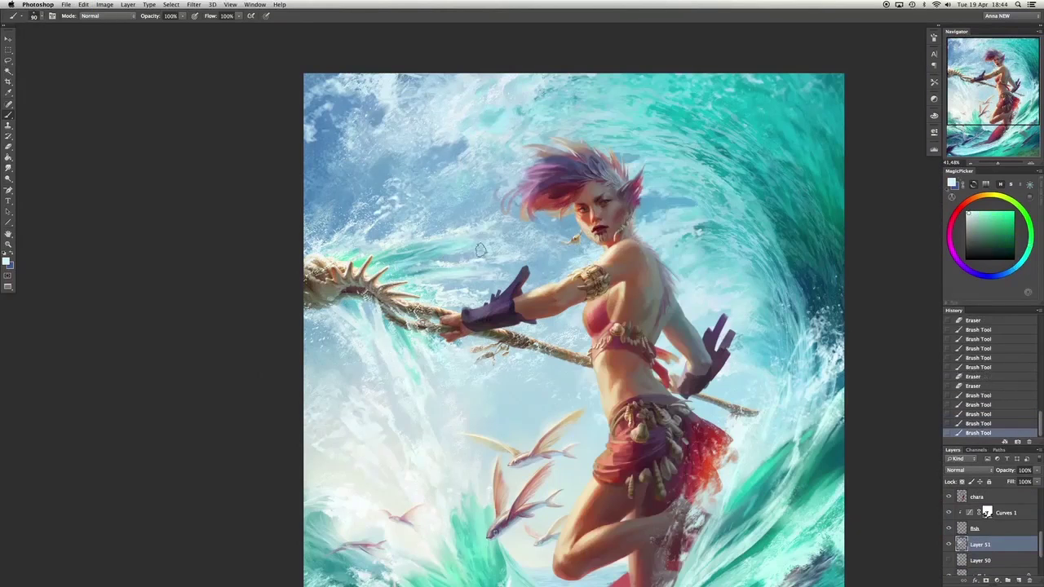
pyautogui.keyDown('alt'); pyautogui.click(482, 249); pyautogui.keyUp('alt')
pyautogui.press('[')
pyautogui.press('[')
pyautogui.press('[')
pyautogui.press('[')
pyautogui.press('[')
pyautogui.press('[')
pyautogui.press('[')
pyautogui.press('[')
pyautogui.press('[')
pyautogui.press('[')
pyautogui.press('[')
pyautogui.press('super+z')
pyautogui.press(']')
pyautogui.press(']')
pyautogui.press(']')
pyautogui.press(']')
pyautogui.press(']')
pyautogui.press(']')
pyautogui.press(']')
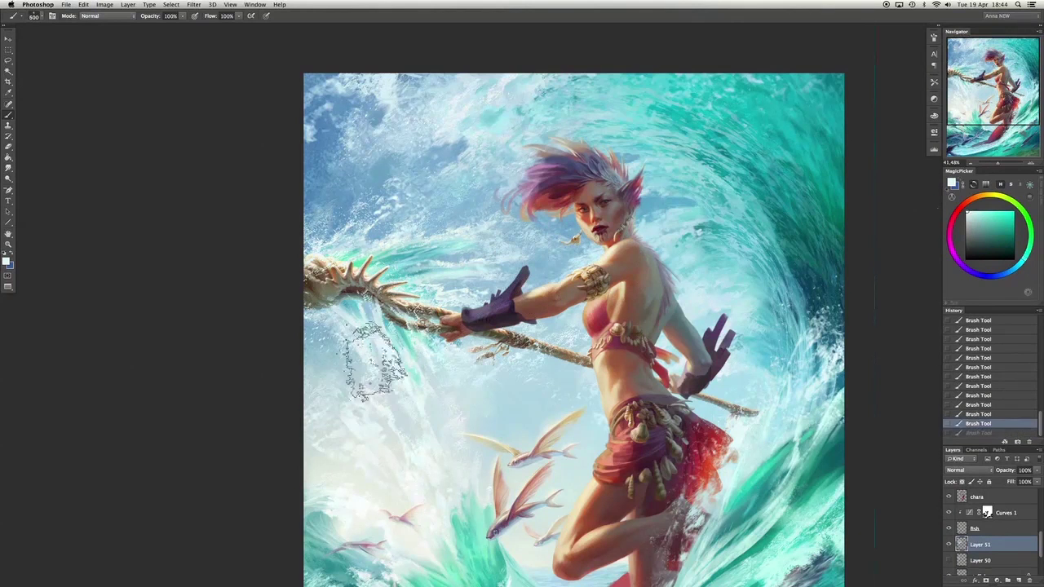
# Redo the undone stroke and enlarge the brush to 500.
pyautogui.scroll(-3, 375, 359)
pyautogui.hscroll(-2, 376, 359)
pyautogui.press('super+z')
pyautogui.press(']')
pyautogui.press(']')
pyautogui.press(']')
pyautogui.press(']')
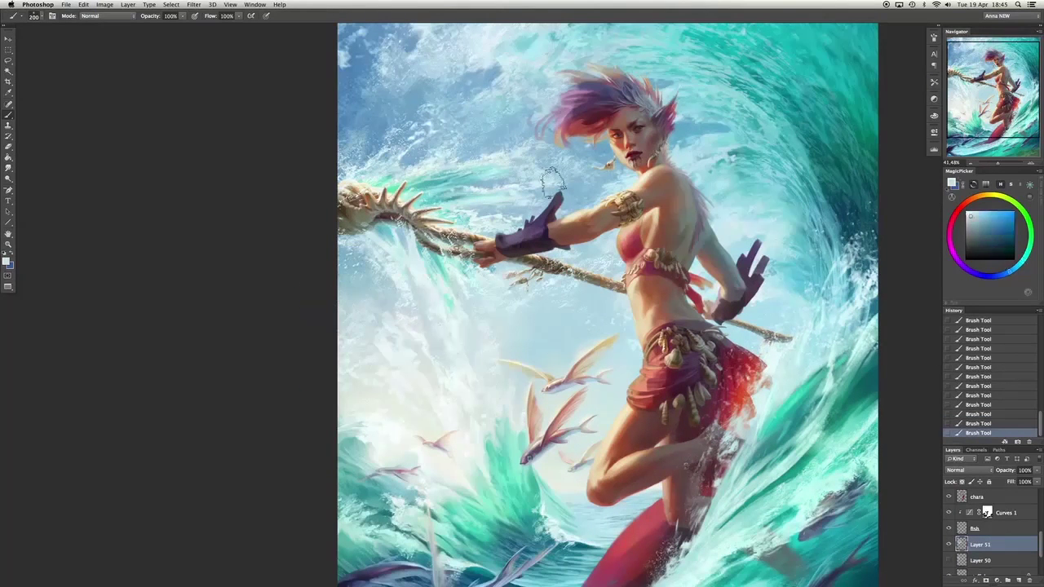
pyautogui.scroll(-3, 534, 314)
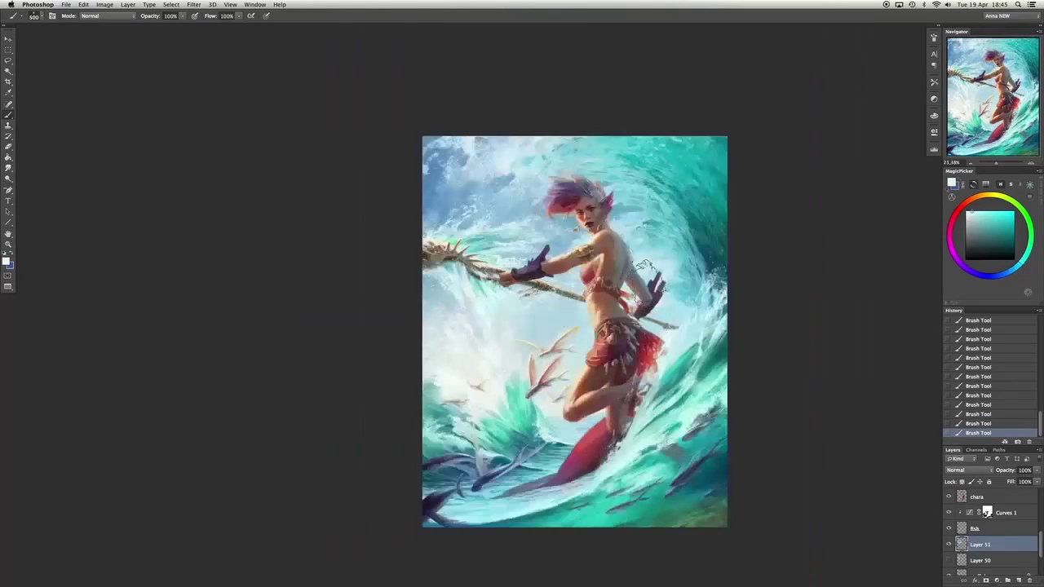
pyautogui.scroll(6, 534, 314)
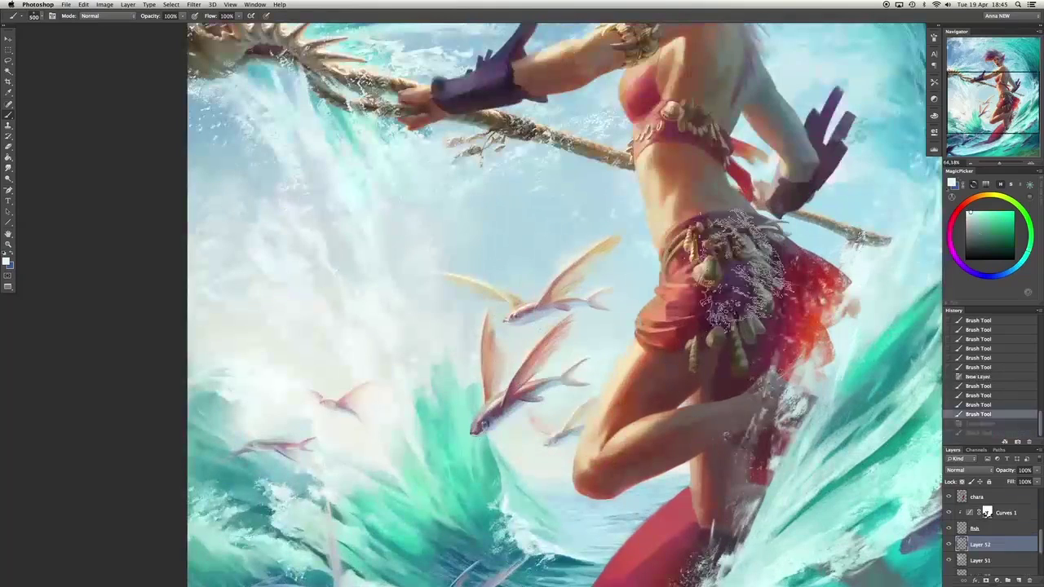
# Paint spray near the flying fish and foam into the wave with a different brush tip.
pyautogui.scroll(-5, 583, 350)
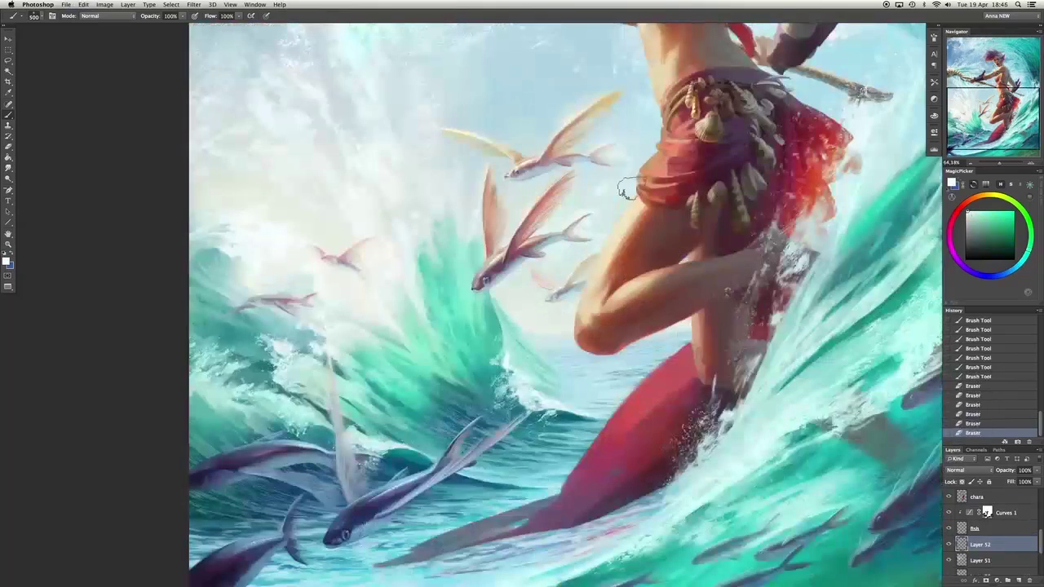
pyautogui.moveTo(604, 187); pyautogui.dragTo(628, 236)
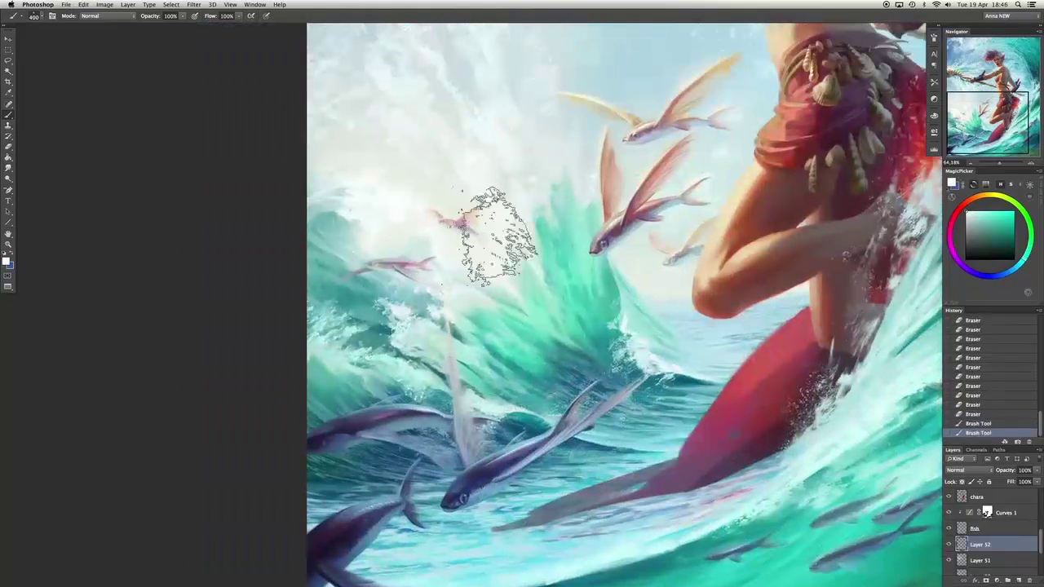
pyautogui.moveTo(497, 237); pyautogui.dragTo(466, 256)
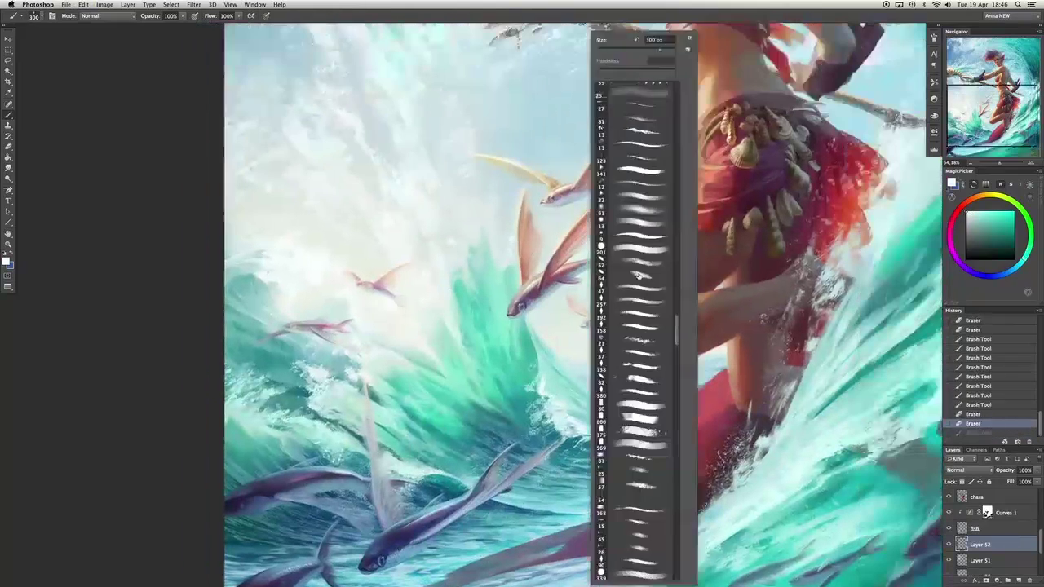
pyautogui.doubleClick(628, 168)
pyautogui.moveTo(628, 167); pyautogui.dragTo(600, 245)
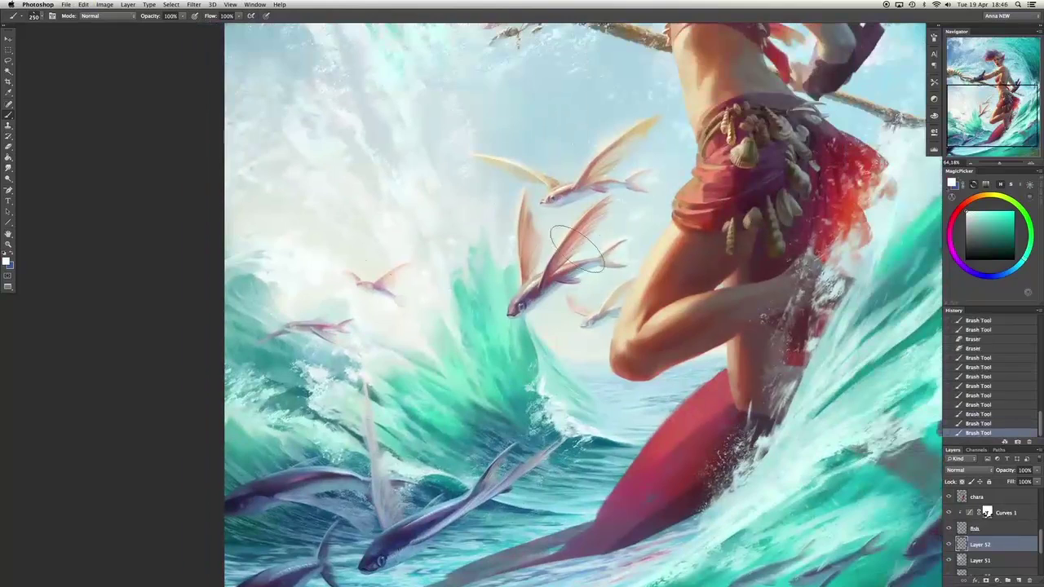
pyautogui.moveTo(379, 283); pyautogui.dragTo(420, 143)
# Toggle undo on the last stroke to compare and enlarge the brush to 700.
pyautogui.hotkey('ctrl', 'z')
pyautogui.hotkey('ctrl', 'z')
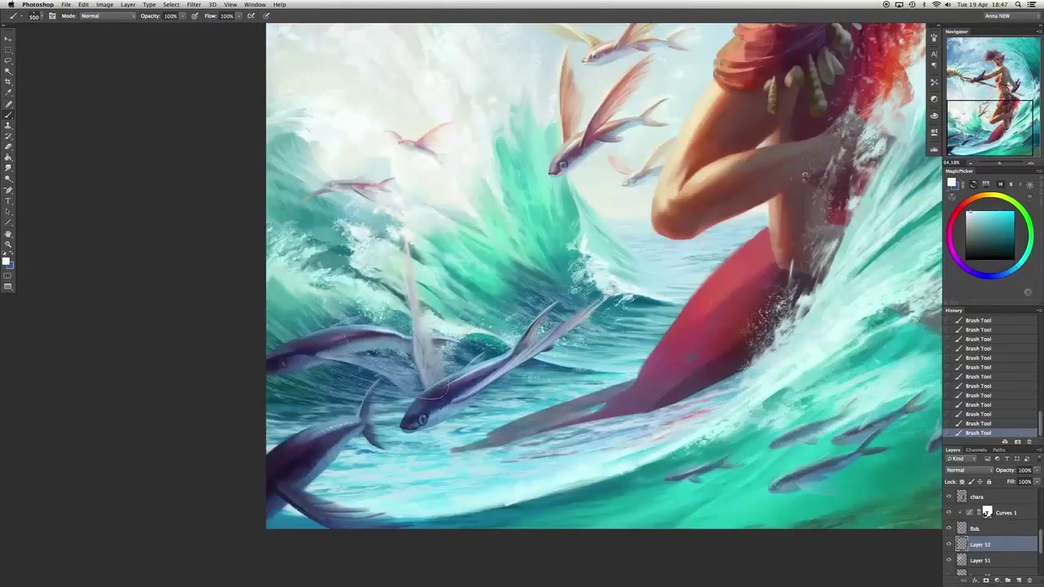
pyautogui.moveTo(693, 457); pyautogui.dragTo(204, 359)
pyautogui.hotkey('ctrl', 'z')
pyautogui.hotkey('ctrl', 'z')
pyautogui.press(']')
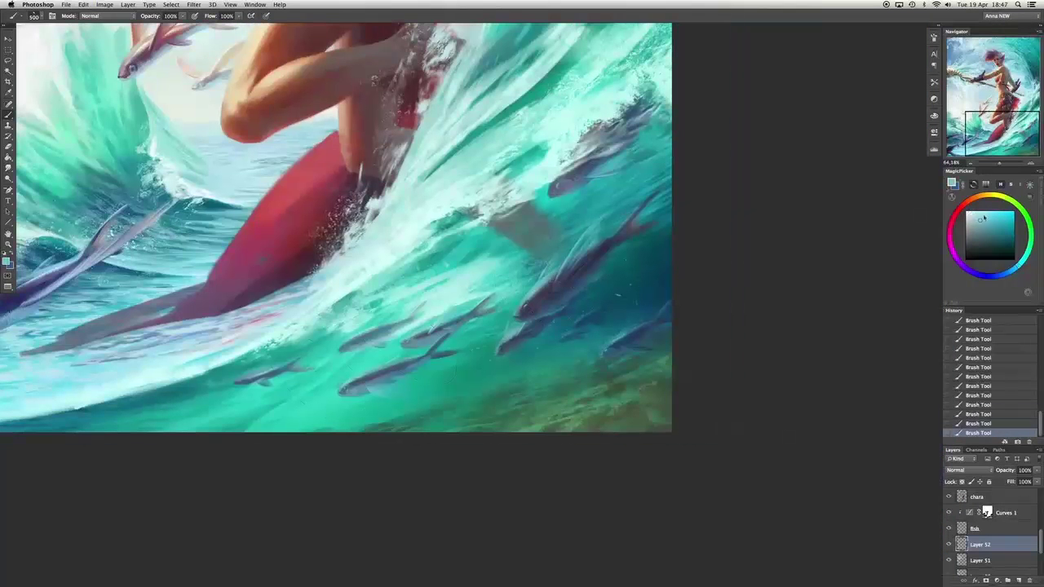
pyautogui.press(']')
pyautogui.press(']')
# Erase part of the strokes near the fish, then repaint small spray strokes around it.
pyautogui.press('e')
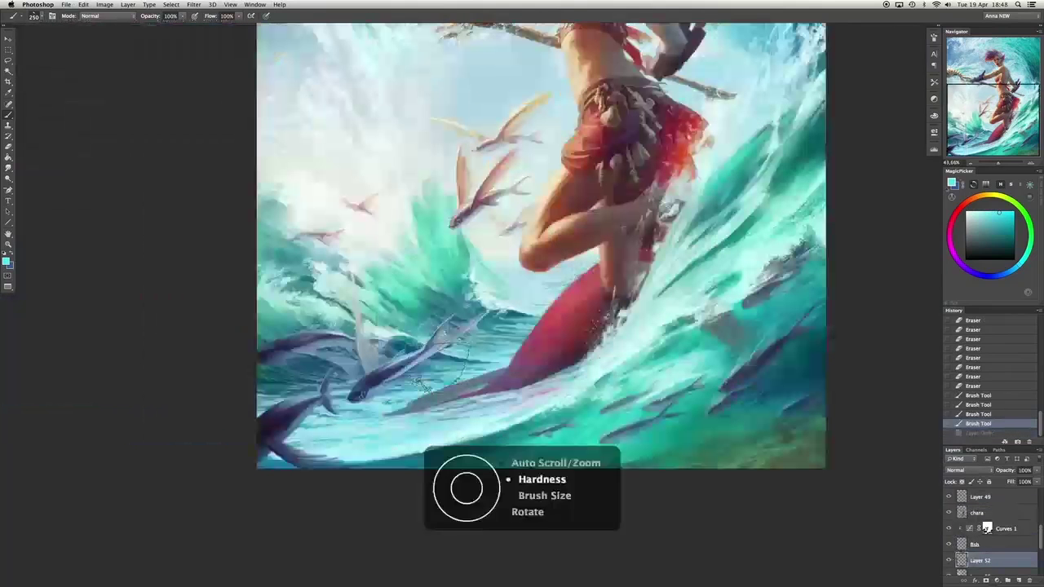
pyautogui.moveTo(338, 363)
pyautogui.mouseDown()
pyautogui.moveTo(360, 344)
pyautogui.moveTo(394, 355)
pyautogui.mouseUp()
pyautogui.moveTo(314, 253); pyautogui.dragTo(298, 269)
pyautogui.press('b')
pyautogui.moveTo(385, 351); pyautogui.dragTo(467, 335)
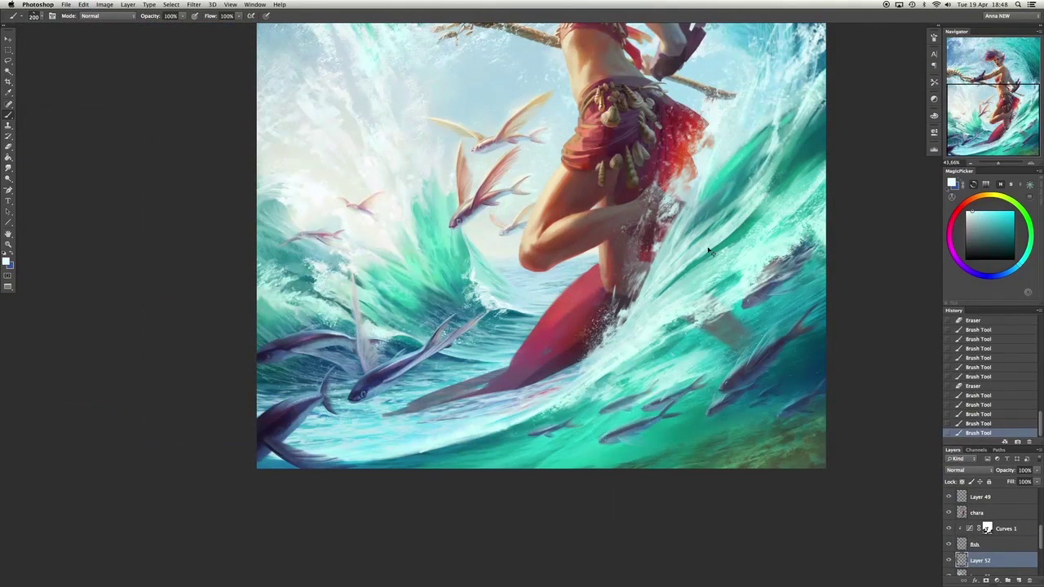
pyautogui.moveTo(359, 301); pyautogui.dragTo(383, 330)
# Pick a new colour and erase stray paint around the staff head on Layer 51.
pyautogui.click(977, 215)
pyautogui.scroll(-3, 602, 244)
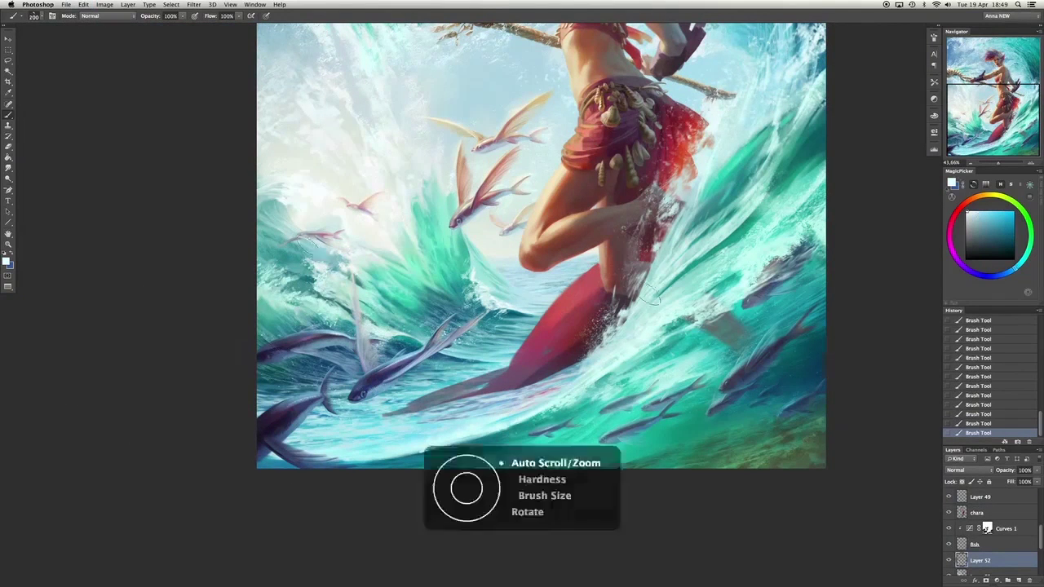
pyautogui.hotkey('alt', '[')
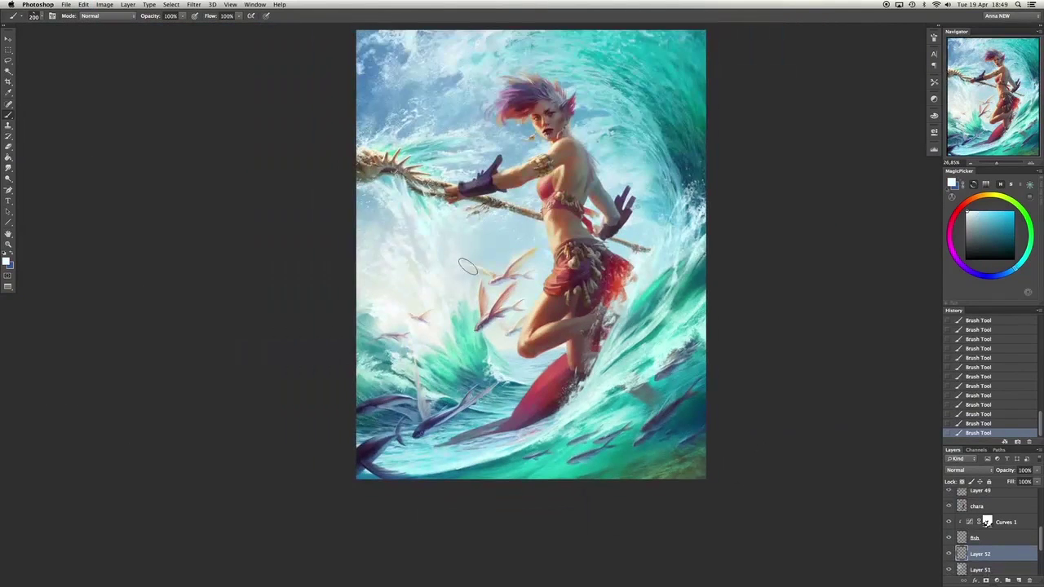
pyautogui.scroll(5, 368, 171)
pyautogui.moveTo(740, 460); pyautogui.dragTo(747, 465)
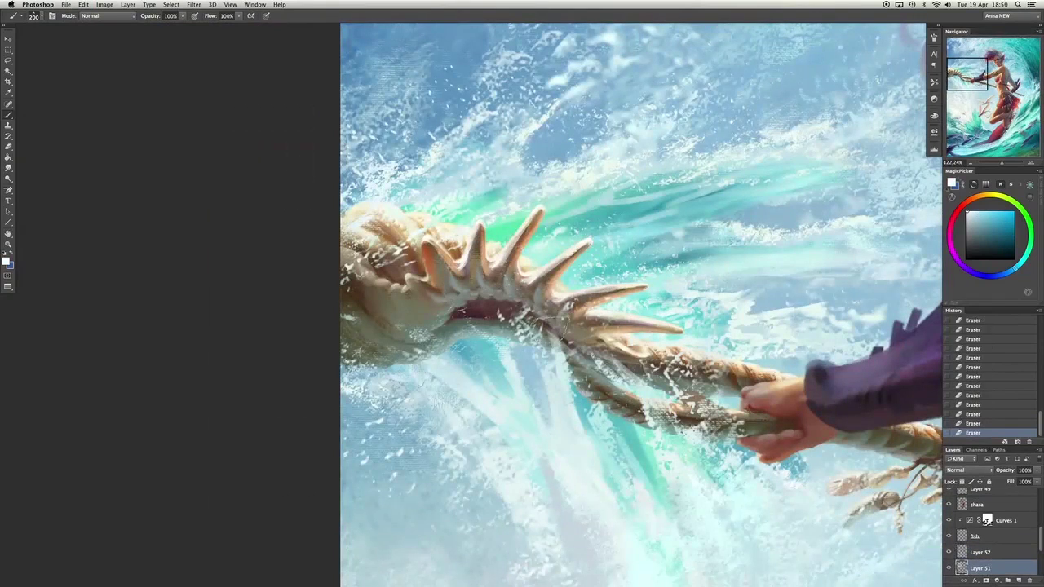
pyautogui.scroll(-5, 641, 304)
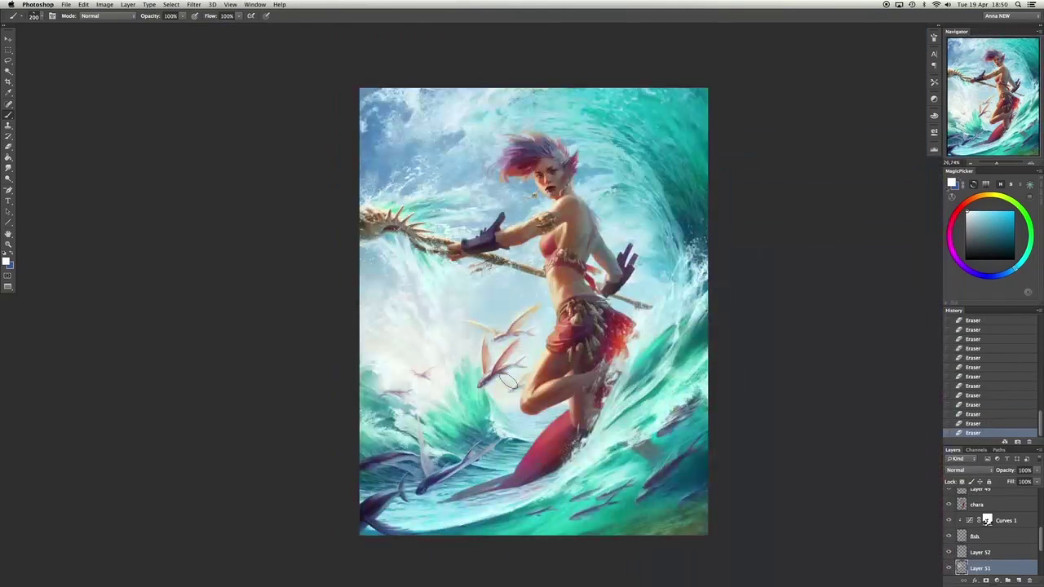
# Add a new empty layer above the chara layer.
pyautogui.hotkey('alt', ']')
pyautogui.hotkey('alt', ']')
pyautogui.hotkey('alt', ']')
pyautogui.hotkey('alt', ']')
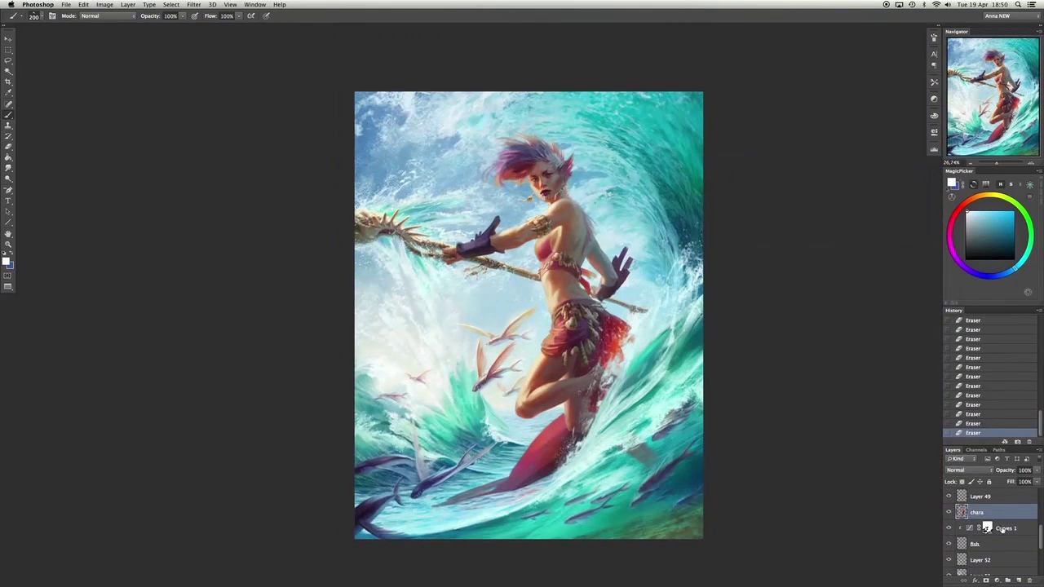
pyautogui.hotkey('ctrl', 'shift', 'alt', 'n')
pyautogui.scroll(5, 495, 353)
# Choose a spray brush and paint white spray near the fish's tail and upper wing.
pyautogui.rightClick(545, 245)
pyautogui.doubleClick(571, 244)
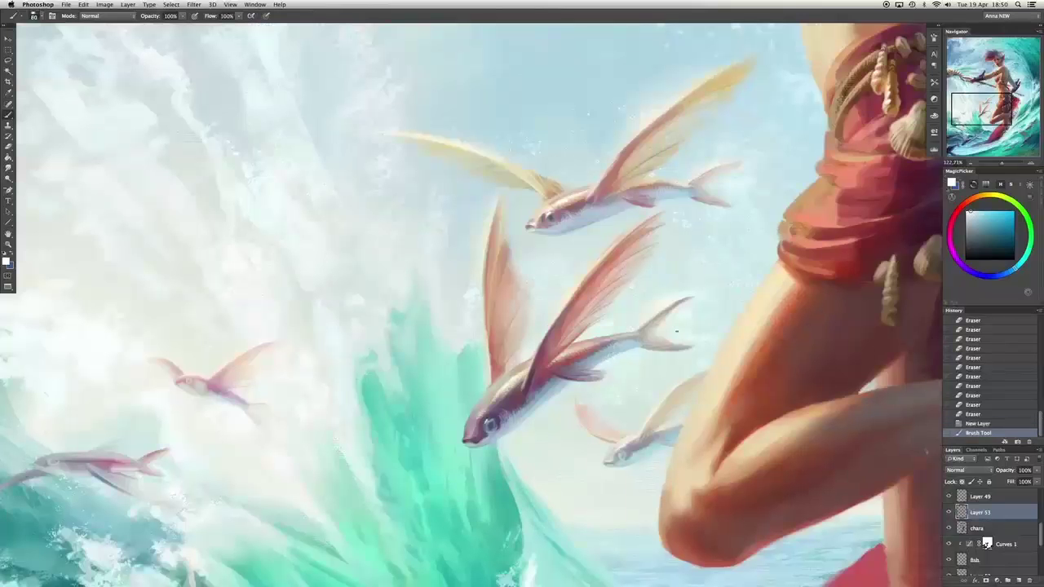
pyautogui.moveTo(726, 189); pyautogui.dragTo(701, 182)
pyautogui.moveTo(669, 153); pyautogui.dragTo(616, 159)
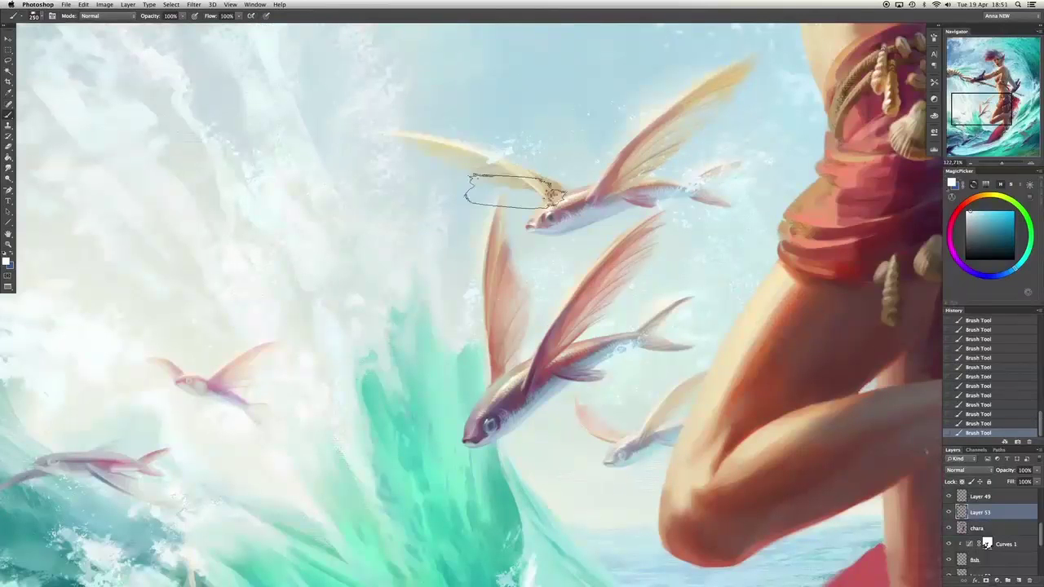
pyautogui.moveTo(425, 386); pyautogui.dragTo(639, 332)
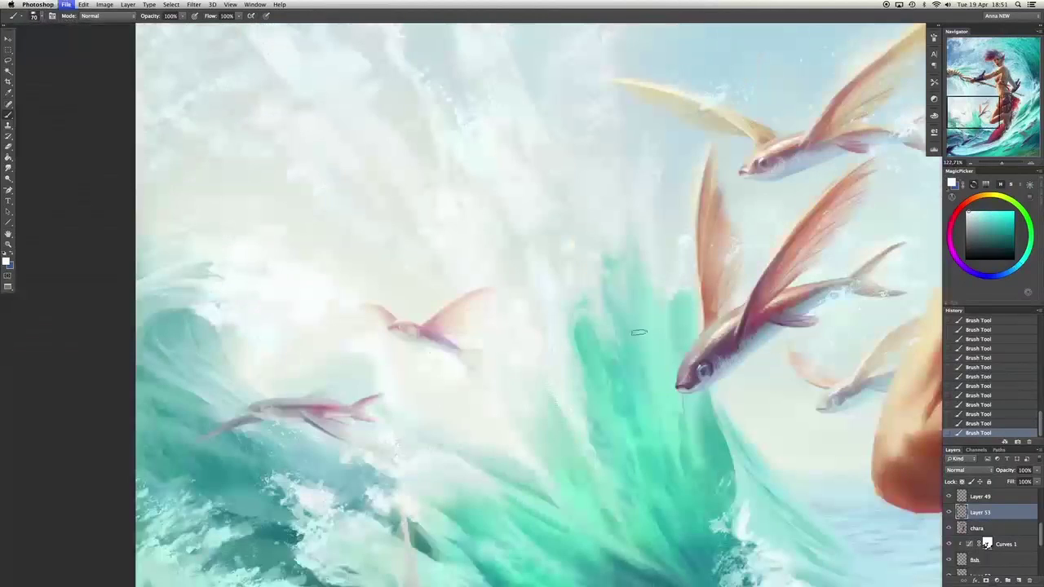
pyautogui.moveTo(442, 345); pyautogui.dragTo(535, 112)
pyautogui.hotkey('ctrl', 'z')
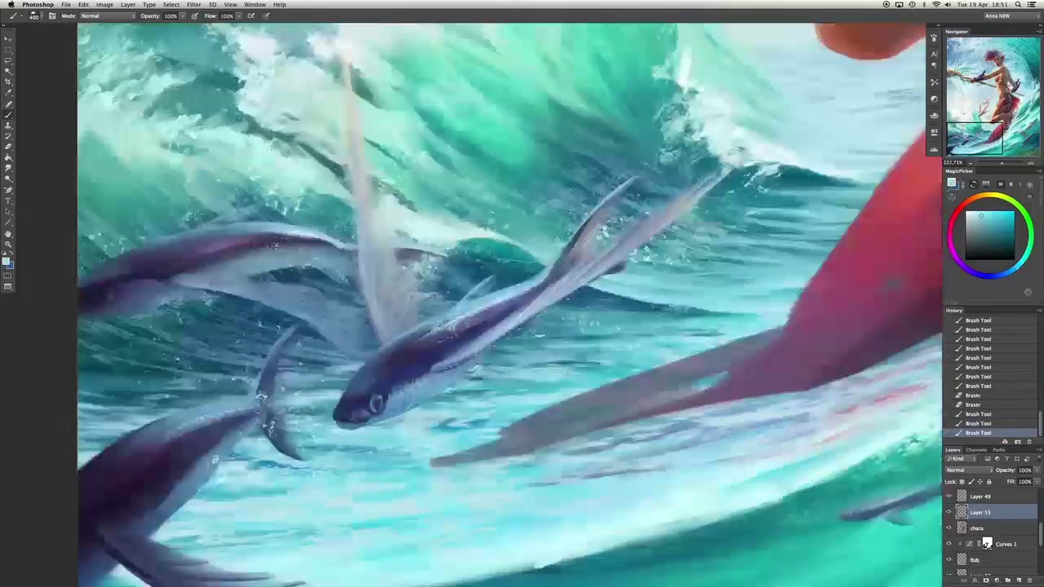
# Paint white spray strokes into the water below the fish.
pyautogui.scroll(-5, 522, 294)
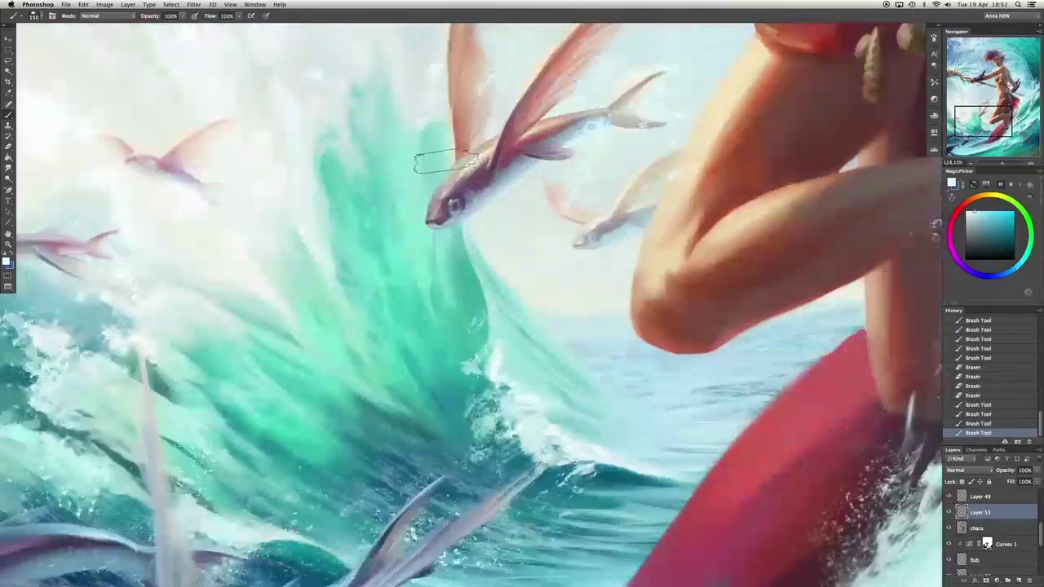
pyautogui.scroll(-5, 603, 283)
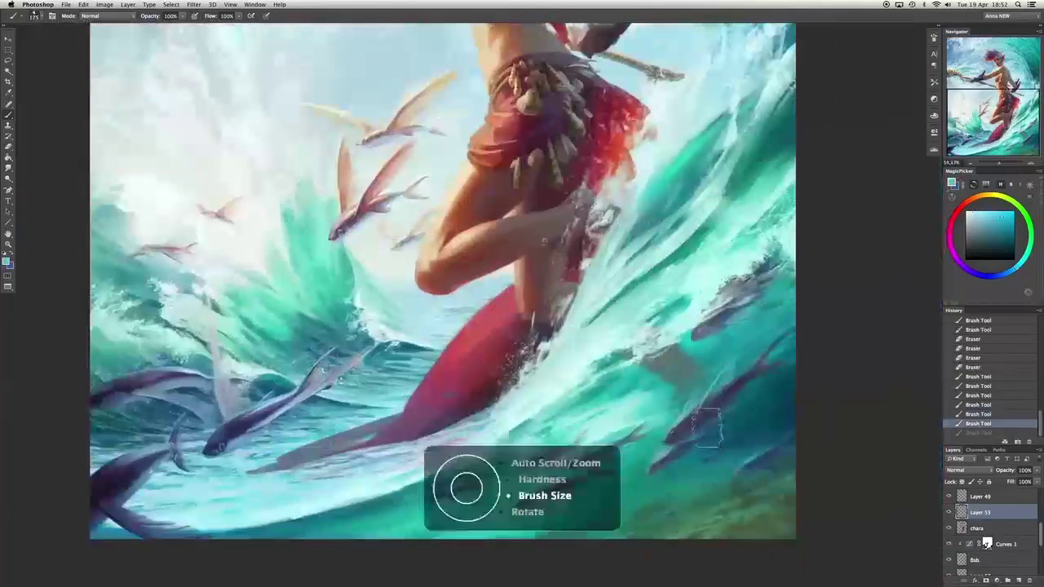
pyautogui.moveTo(530, 391)
pyautogui.mouseDown()
pyautogui.moveTo(620, 359)
pyautogui.moveTo(734, 407)
pyautogui.mouseUp()
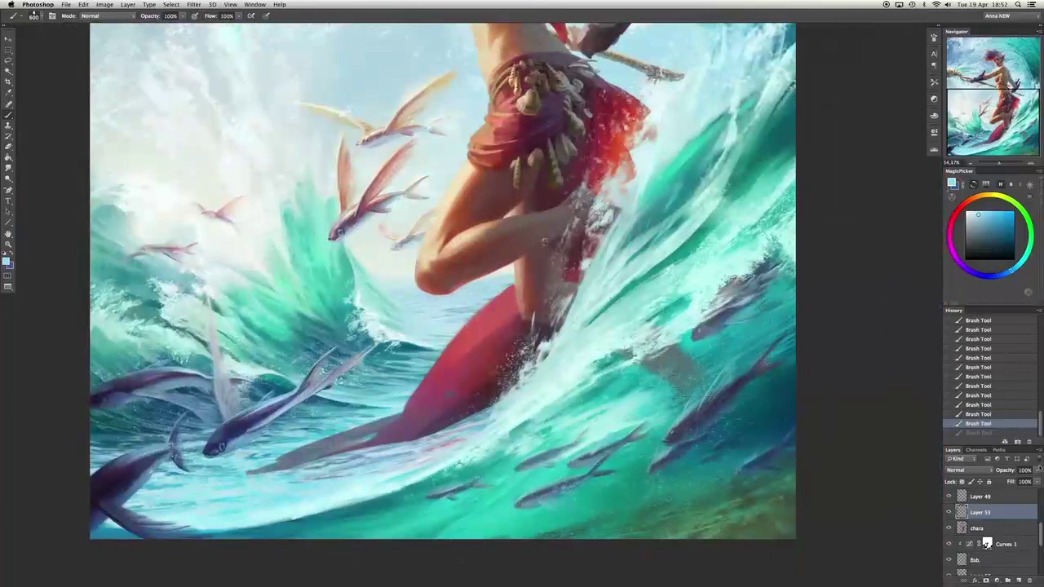
pyautogui.scroll(-3, 522, 277)
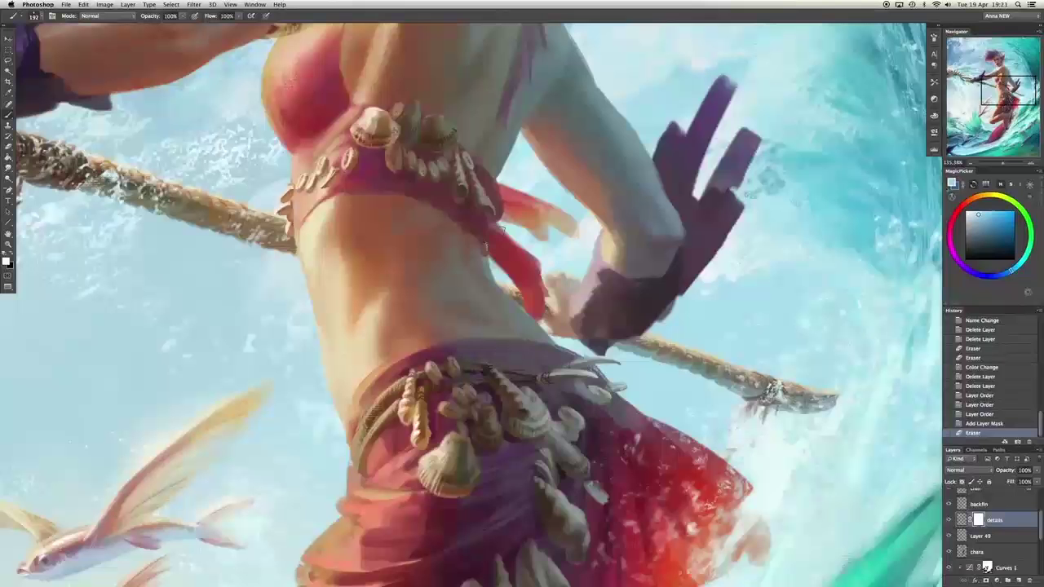
# Choose a brush tip and dab paler red strokes along the waist sash.
pyautogui.rightClick(487, 229)
pyautogui.click(486, 228)
pyautogui.rightClick(490, 230)
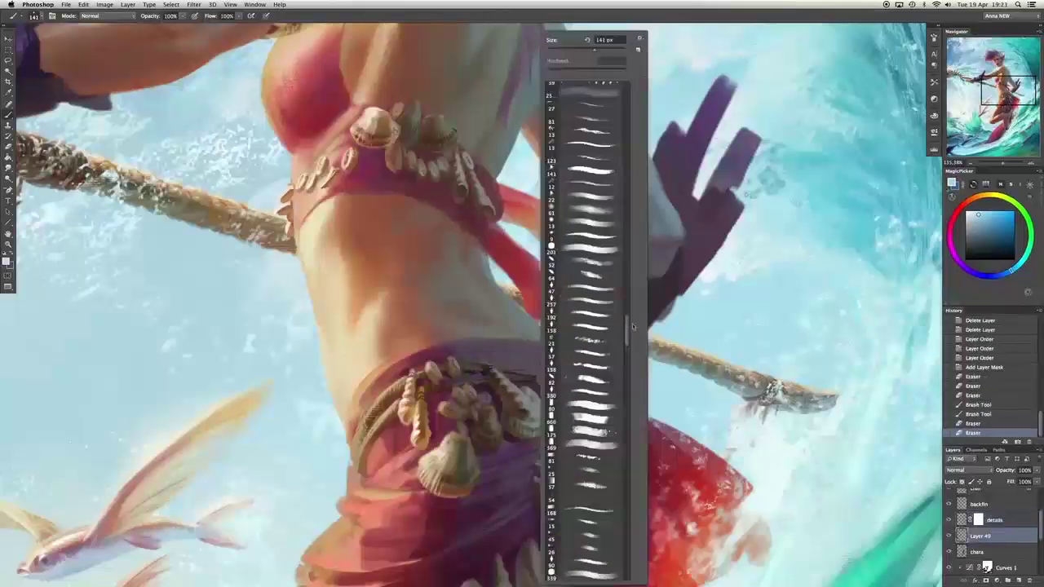
pyautogui.doubleClick(580, 318)
pyautogui.keyDown('alt'); pyautogui.click(489, 227); pyautogui.keyUp('alt')
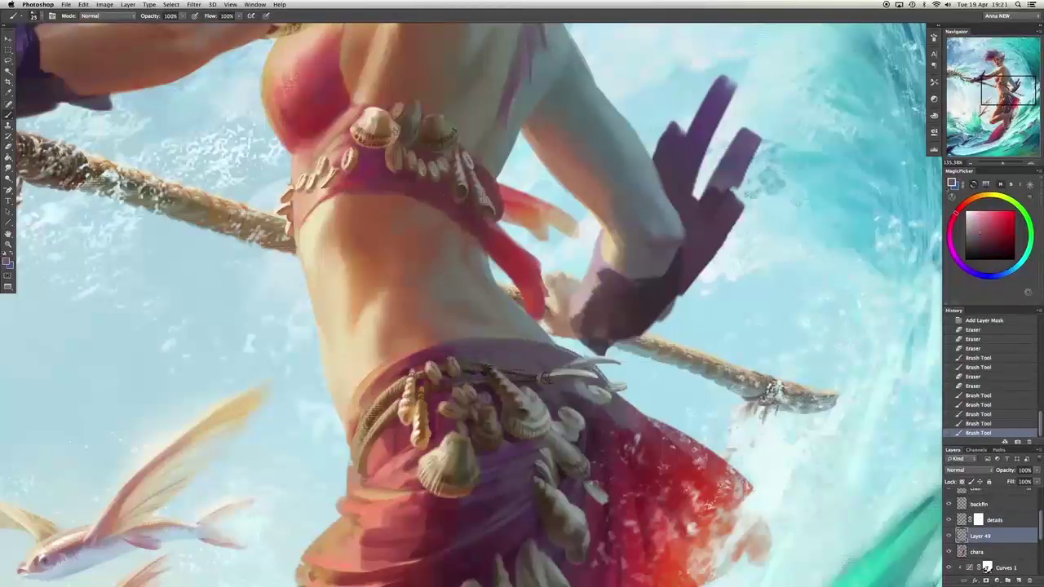
pyautogui.hotkey('ctrl', 'alt', 'z')
pyautogui.hotkey('ctrl', 'alt', 'z')
pyautogui.keyDown('alt'); pyautogui.click(490, 226); pyautogui.keyUp('alt')
pyautogui.moveTo(490, 227); pyautogui.dragTo(497, 181)
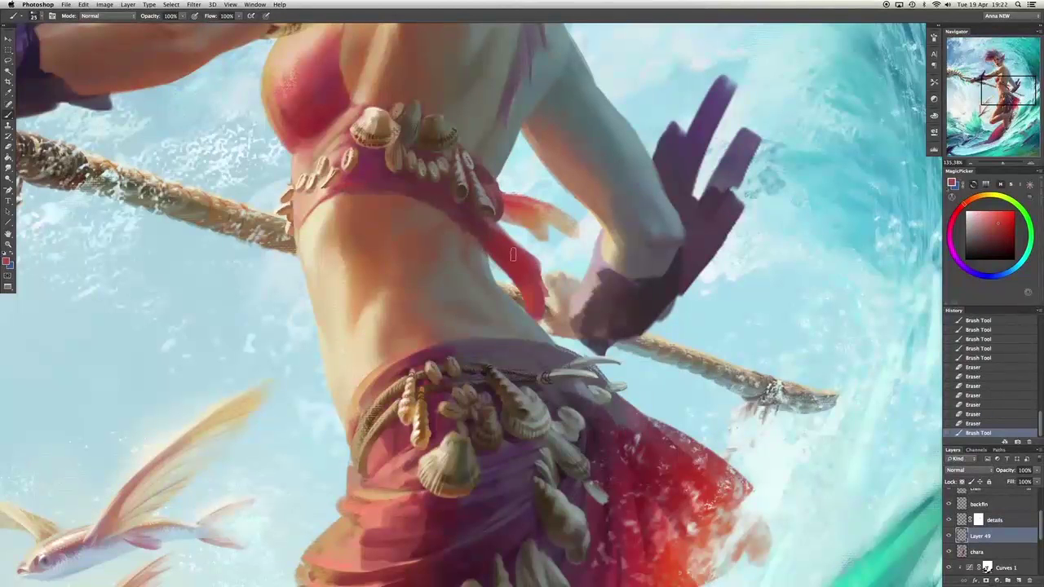
pyautogui.moveTo(513, 259)
pyautogui.mouseDown()
pyautogui.moveTo(513, 304)
pyautogui.moveTo(548, 293)
pyautogui.moveTo(537, 263)
pyautogui.mouseUp()
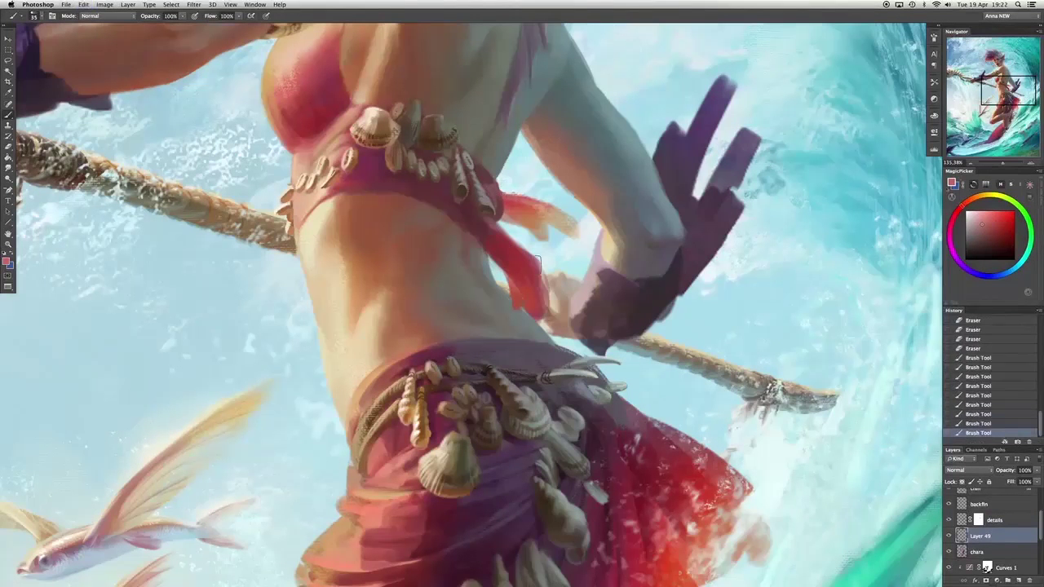
# Repaint the sash in deeper reds, extend its tip and touch up with pinkish red.
pyautogui.keyDown('alt'); pyautogui.click(472, 244); pyautogui.keyUp('alt')
pyautogui.moveTo(472, 245)
pyautogui.mouseDown()
pyautogui.moveTo(483, 214)
pyautogui.moveTo(519, 274)
pyautogui.moveTo(493, 257)
pyautogui.mouseUp()
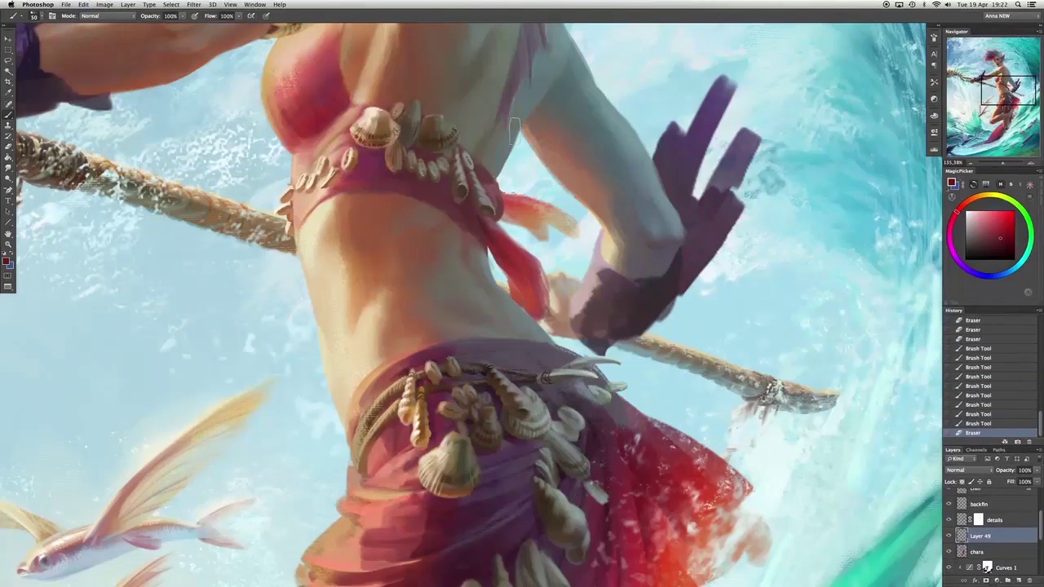
pyautogui.keyDown('alt'); pyautogui.click(506, 272); pyautogui.keyUp('alt')
pyautogui.scroll(3, 482, 265)
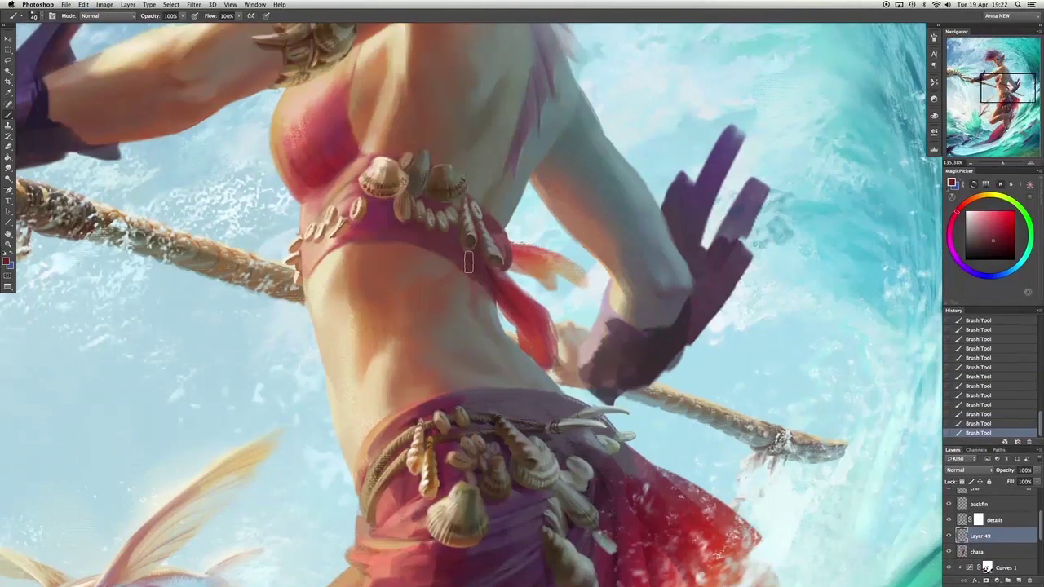
pyautogui.keyDown('alt'); pyautogui.click(573, 273); pyautogui.keyUp('alt')
pyautogui.moveTo(572, 273)
pyautogui.mouseDown()
pyautogui.moveTo(548, 233)
pyautogui.moveTo(558, 285)
pyautogui.moveTo(535, 222)
pyautogui.moveTo(492, 225)
pyautogui.mouseUp()
pyautogui.keyDown('alt'); pyautogui.click(502, 238); pyautogui.keyUp('alt')
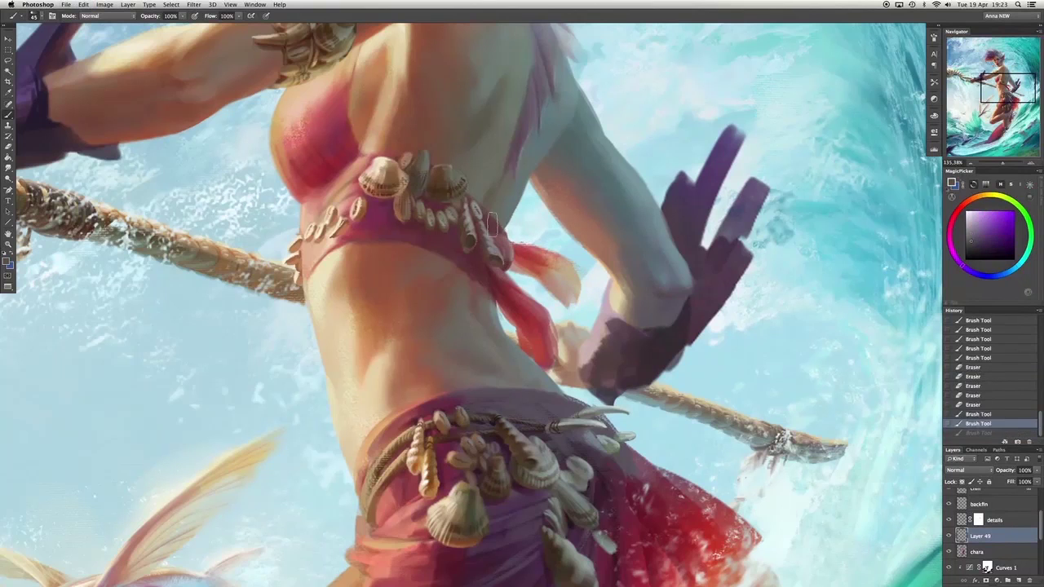
pyautogui.keyDown('alt'); pyautogui.click(469, 275); pyautogui.keyUp('alt')
pyautogui.moveTo(469, 275)
pyautogui.mouseDown()
pyautogui.moveTo(494, 256)
pyautogui.moveTo(487, 269)
pyautogui.moveTo(468, 219)
pyautogui.mouseUp()
# Paint dark red shading strokes on the belly, then undo them.
pyautogui.keyDown('alt'); pyautogui.click(548, 285); pyautogui.keyUp('alt')
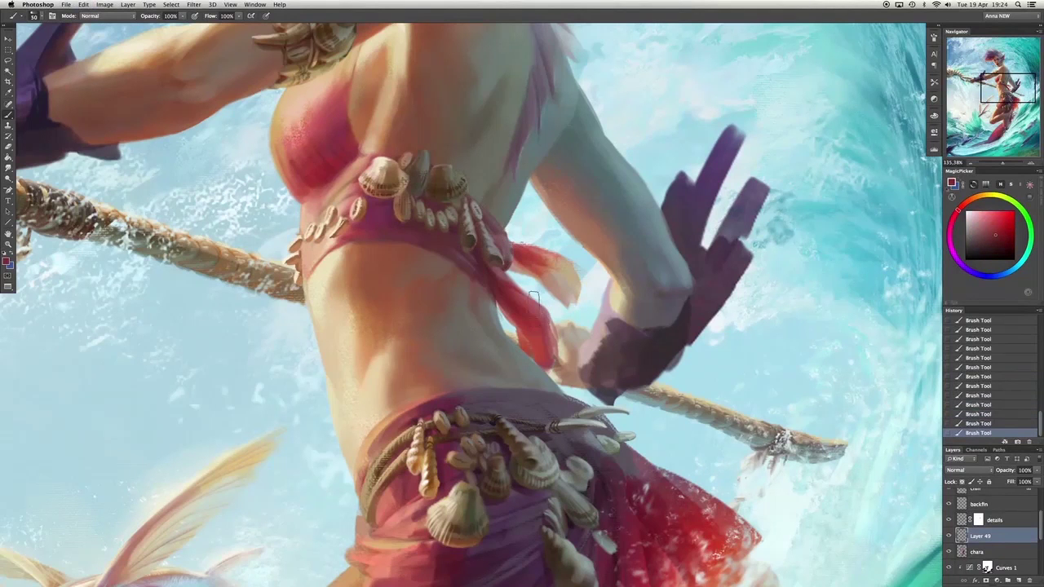
pyautogui.keyDown('alt'); pyautogui.click(537, 322); pyautogui.keyUp('alt')
pyautogui.moveTo(535, 334)
pyautogui.mouseDown()
pyautogui.moveTo(530, 352)
pyautogui.moveTo(507, 359)
pyautogui.moveTo(565, 371)
pyautogui.mouseUp()
pyautogui.hotkey('ctrl', 'z')
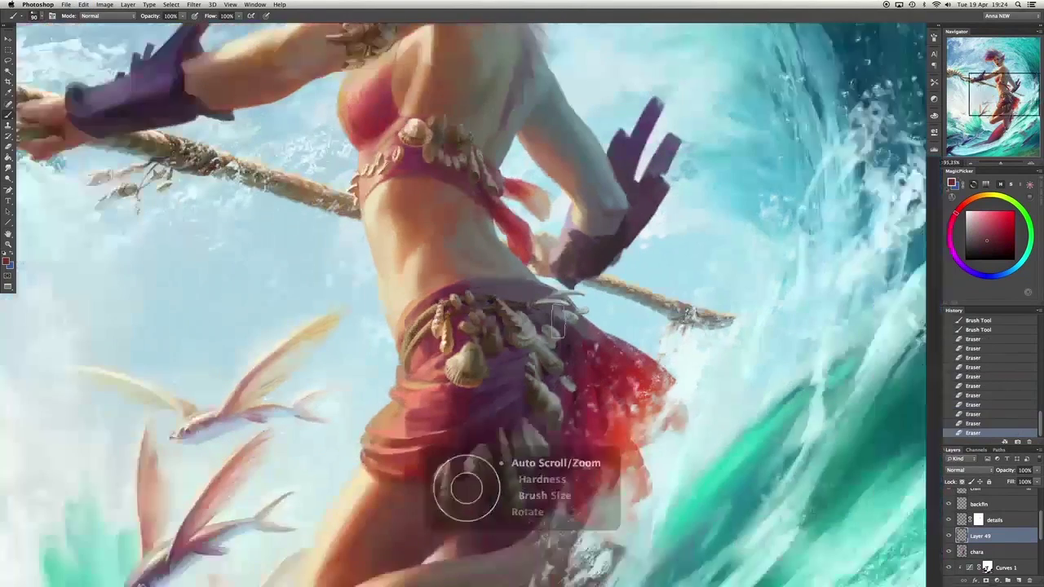
pyautogui.scroll(5, 559, 322)
# Create Layer 50 and paint fold strokes on the hip cloth.
pyautogui.press('super+shift+alt+n')
pyautogui.moveTo(417, 368)
pyautogui.mouseDown()
pyautogui.moveTo(435, 335)
pyautogui.moveTo(444, 346)
pyautogui.mouseUp()
pyautogui.moveTo(440, 383)
pyautogui.mouseDown()
pyautogui.moveTo(452, 401)
pyautogui.moveTo(408, 400)
pyautogui.moveTo(380, 420)
pyautogui.mouseUp()
pyautogui.hotkey('ctrl', 'z')
pyautogui.scroll(-3, 407, 407)
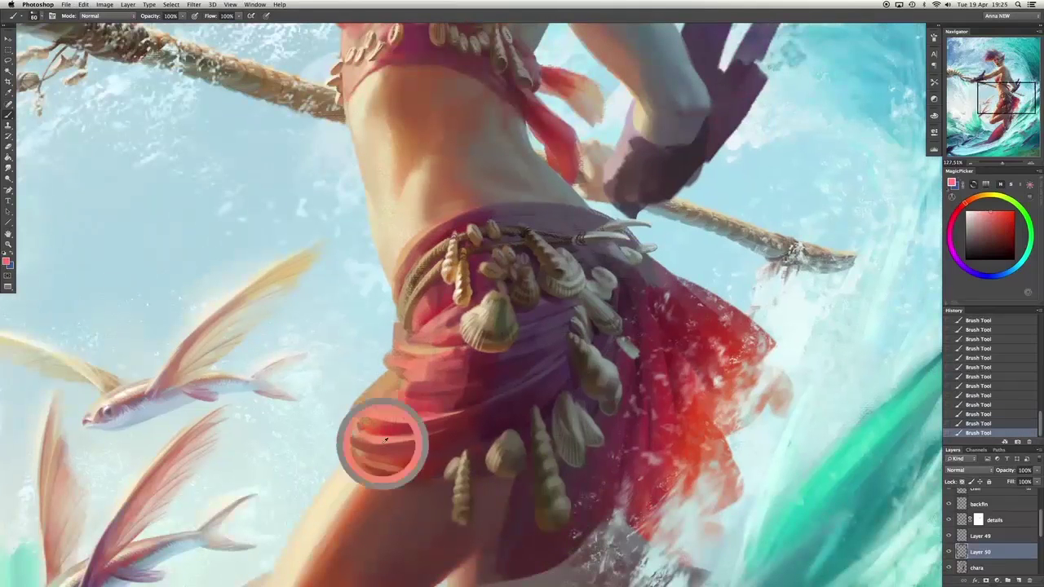
# Compare recent skirt strokes with undo/redo, then sample darker red, blue-grey and purple.
pyautogui.press('super+alt+z')
pyautogui.press('super+alt+z')
pyautogui.press('super+shift+z')
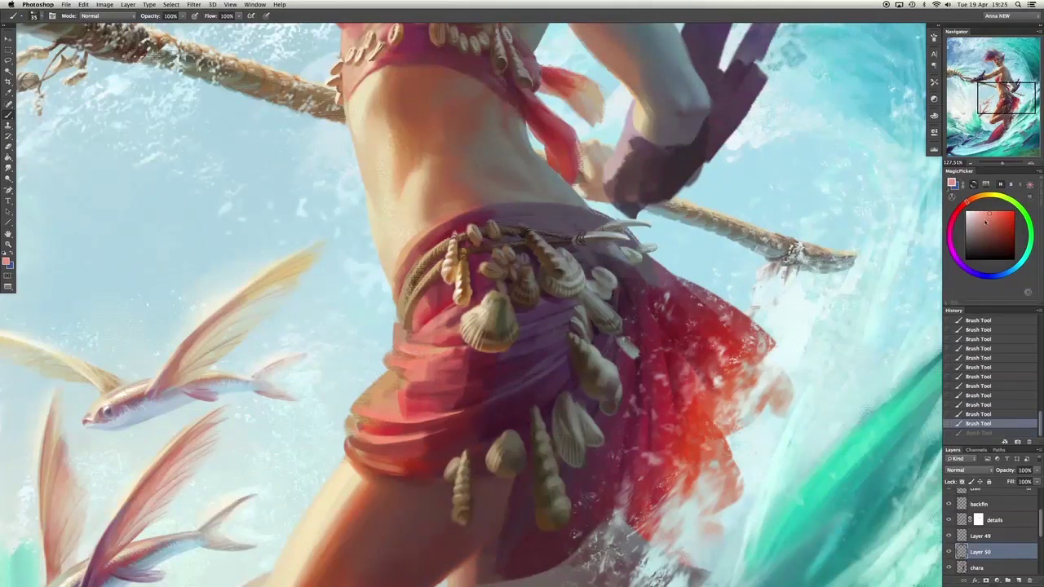
pyautogui.press('super+shift+z')
pyautogui.press('super+alt+z')
pyautogui.press('super+alt+z')
pyautogui.press('super+shift+z')
pyautogui.press('super+shift+z')
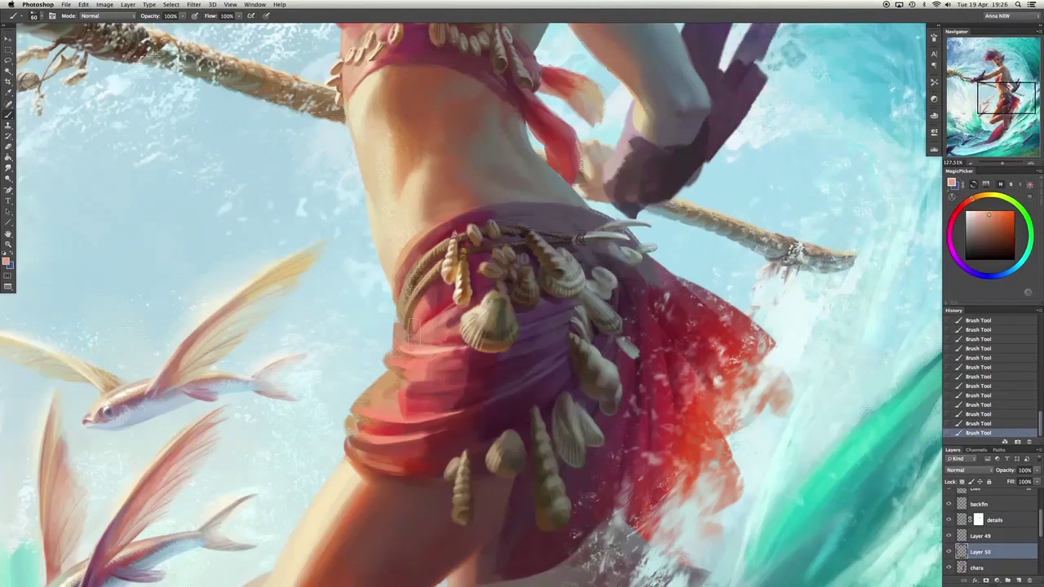
pyautogui.keyDown('alt'); pyautogui.click(463, 263); pyautogui.keyUp('alt')
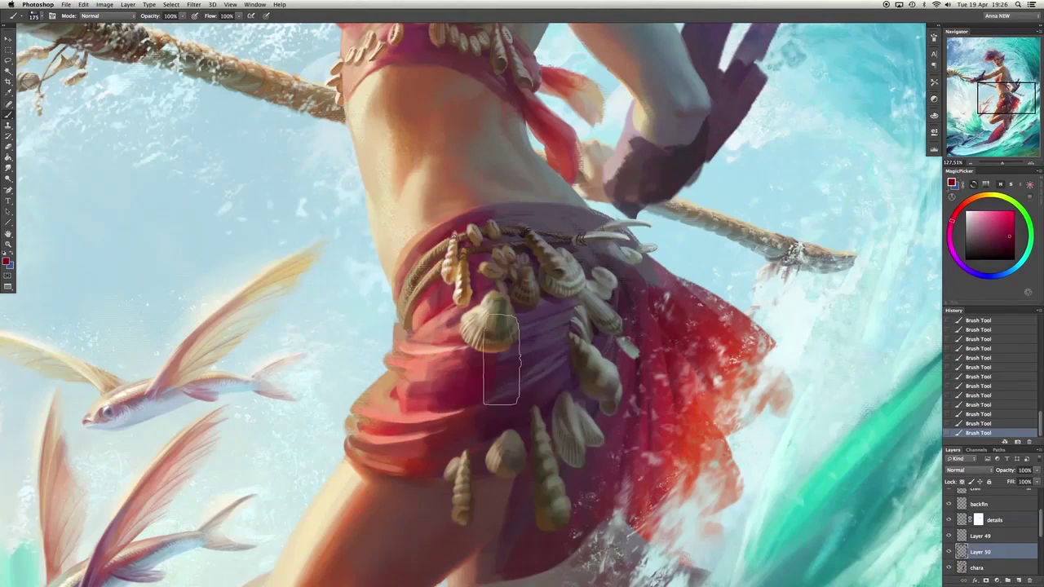
pyautogui.scroll(-5, 481, 384)
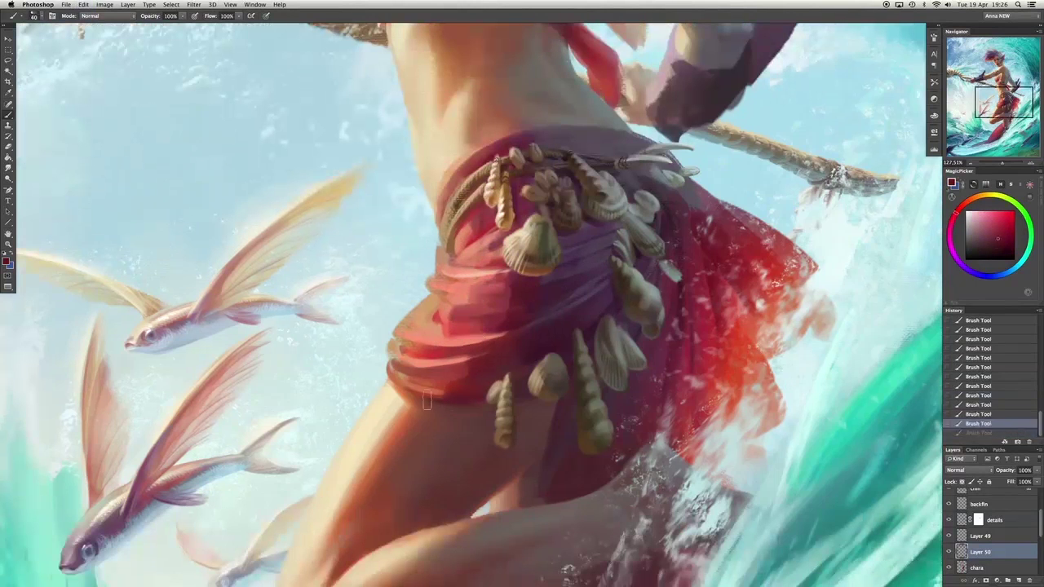
pyautogui.hscroll(3, 595, 325)
pyautogui.keyDown('alt'); pyautogui.click(564, 188); pyautogui.keyUp('alt')
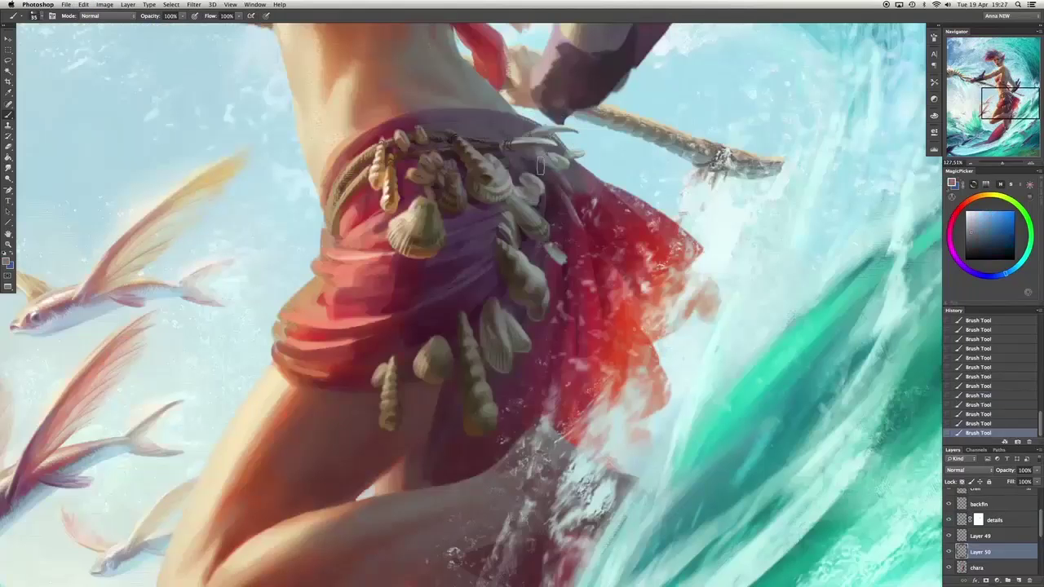
pyautogui.keyDown('alt'); pyautogui.click(546, 189); pyautogui.keyUp('alt')
# Erase and rework the cloth edge, then paint short strokes on the skirt folds.
pyautogui.press('e')
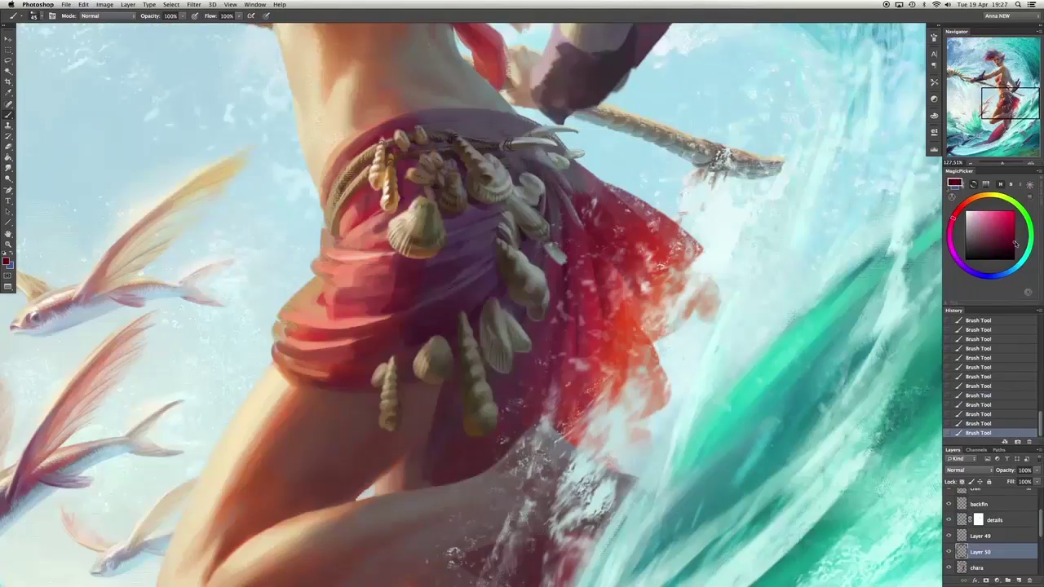
pyautogui.moveTo(571, 228)
pyautogui.mouseDown()
pyautogui.moveTo(575, 261)
pyautogui.moveTo(563, 204)
pyautogui.mouseUp()
pyautogui.press('b')
pyautogui.keyDown('alt'); pyautogui.click(595, 244); pyautogui.keyUp('alt')
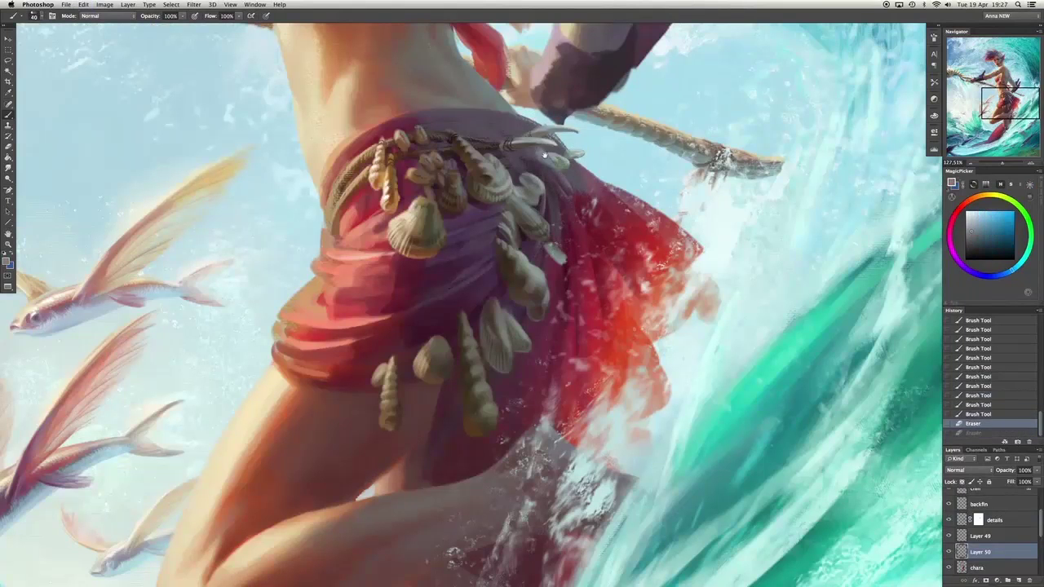
pyautogui.scroll(3, 473, 302)
pyautogui.keyDown('alt'); pyautogui.click(575, 292); pyautogui.keyUp('alt')
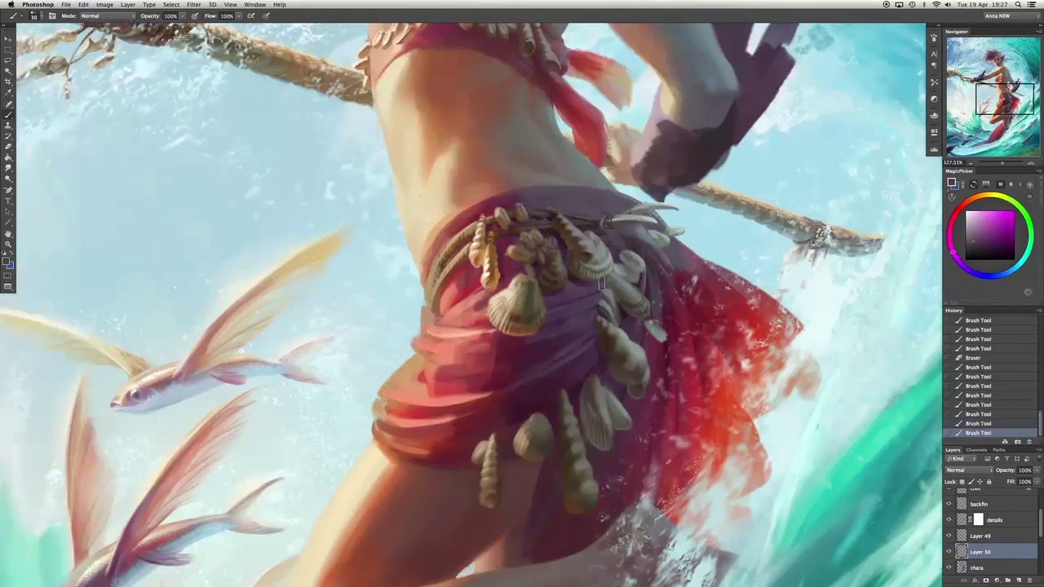
pyautogui.keyDown('alt'); pyautogui.click(541, 349); pyautogui.keyUp('alt')
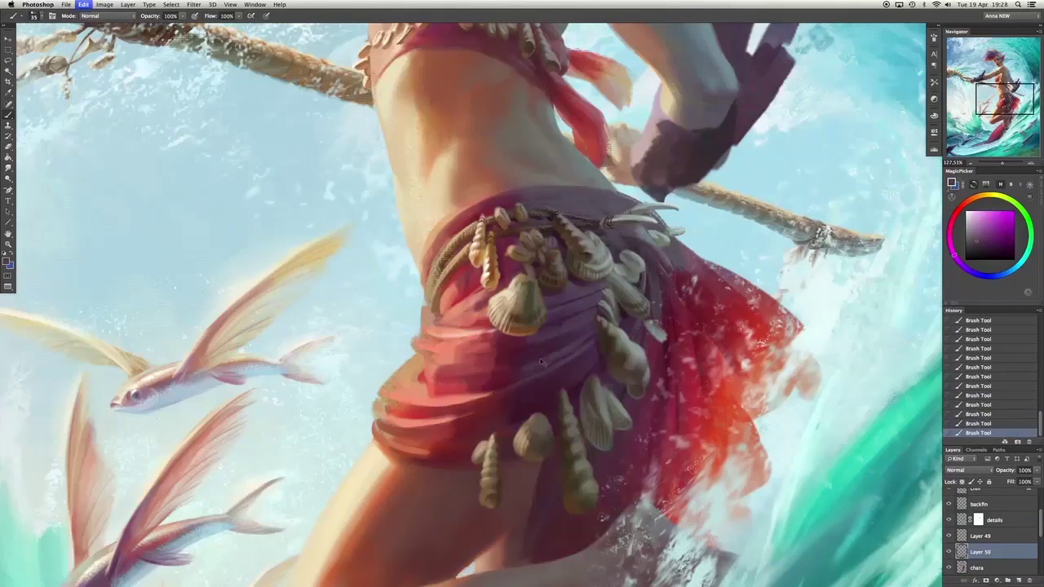
pyautogui.moveTo(539, 352); pyautogui.dragTo(540, 365)
# Sample reds, purples and magentas from the skirt while toggling the last stroke to compare.
pyautogui.keyDown('alt'); pyautogui.click(465, 296); pyautogui.keyUp('alt')
pyautogui.hotkey('ctrl', 'z')
pyautogui.hotkey('ctrl', 'z')
pyautogui.hotkey('ctrl', 'z')
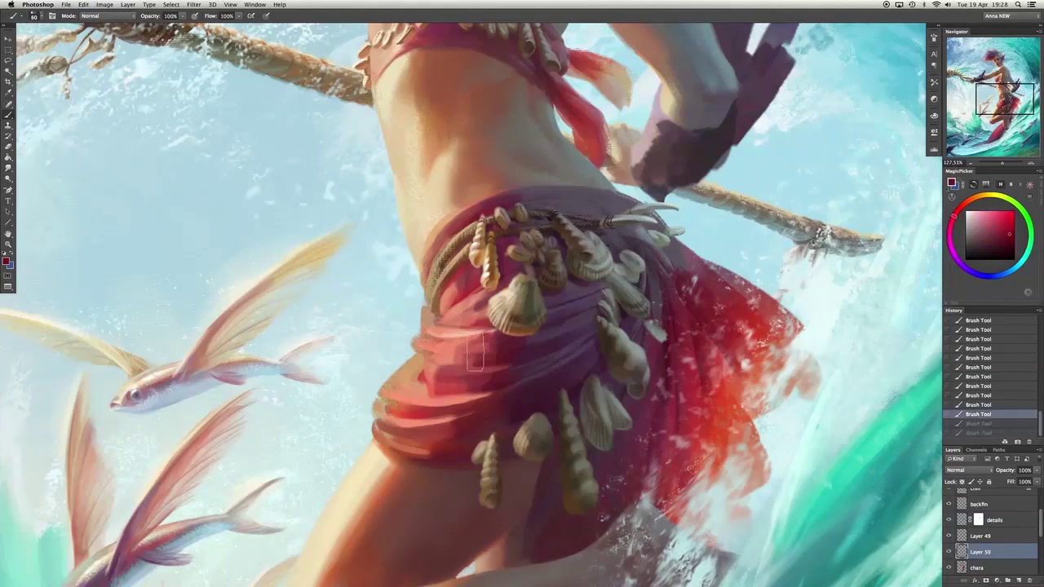
pyautogui.hotkey('ctrl', 'z')
pyautogui.hotkey('ctrl', 'z')
pyautogui.hotkey('ctrl', 'z')
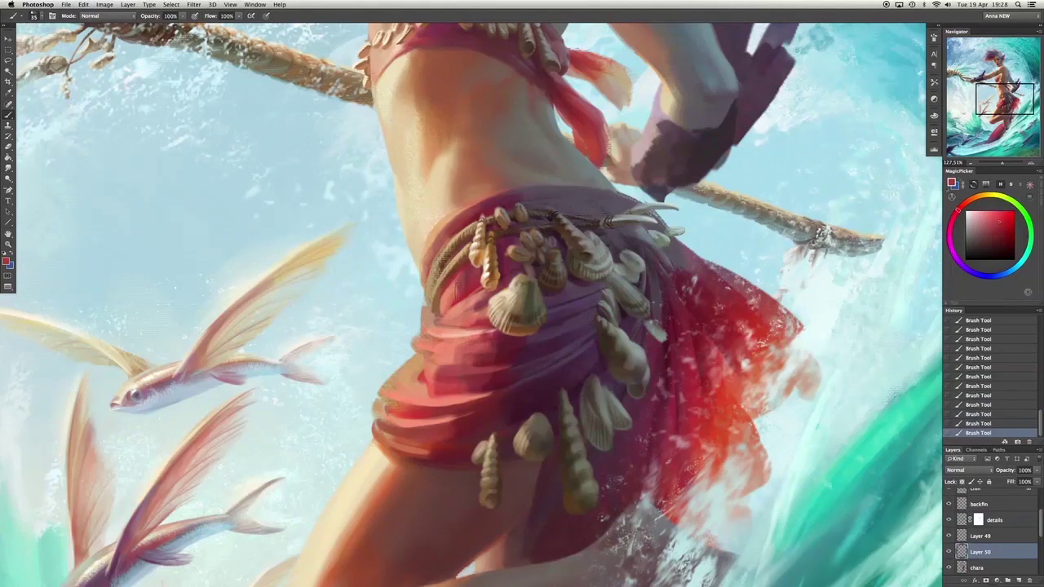
pyautogui.hotkey('ctrl', 'z')
pyautogui.hotkey('ctrl', 'z')
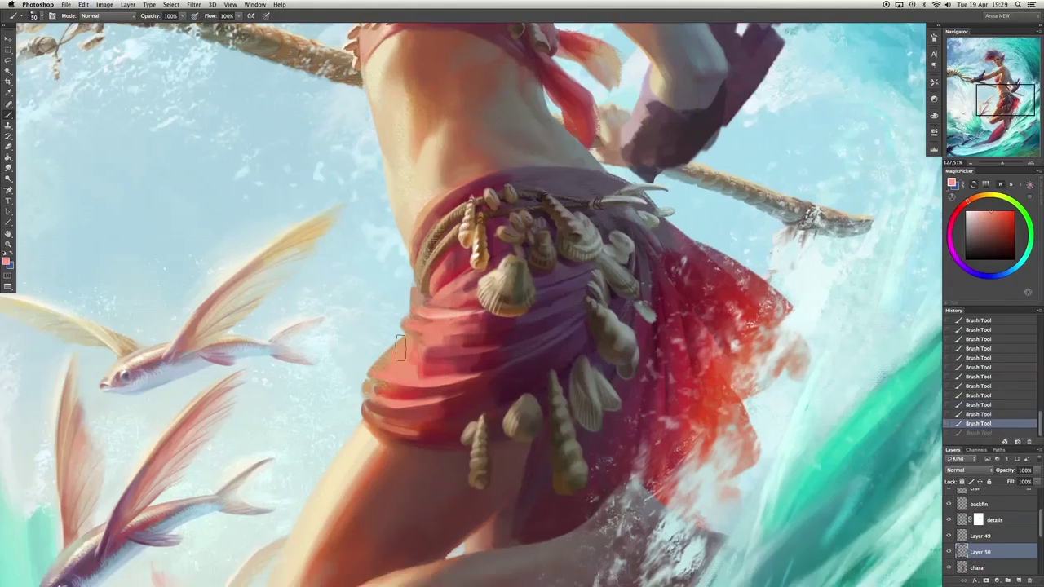
pyautogui.hotkey('ctrl', 'z')
pyautogui.hotkey('ctrl', 'z')
pyautogui.hotkey('ctrl', 'z')
pyautogui.hotkey('ctrl', 'z')
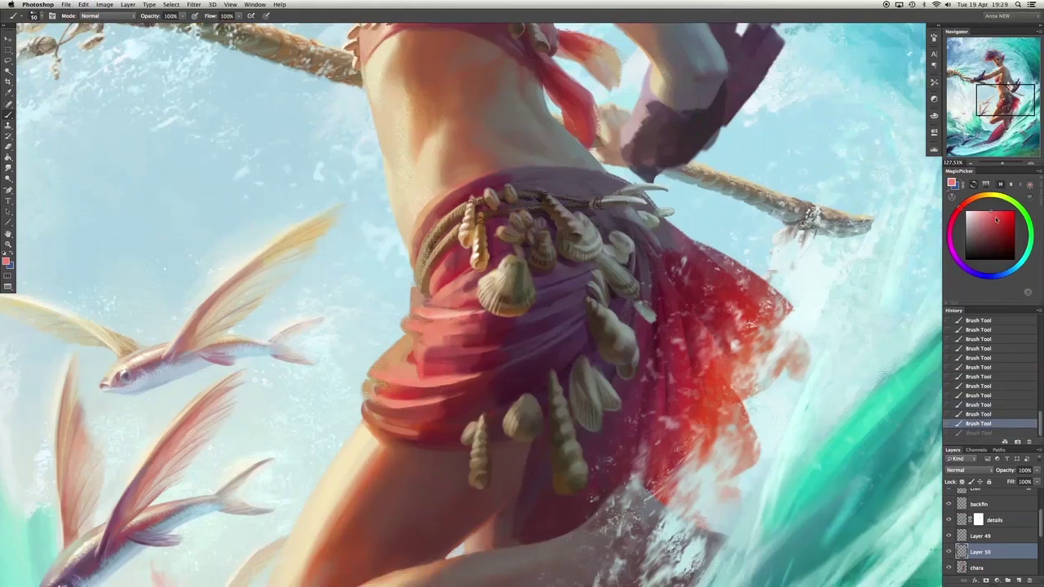
pyautogui.keyDown('alt'); pyautogui.click(576, 277); pyautogui.keyUp('alt')
pyautogui.hotkey('ctrl', 'z')
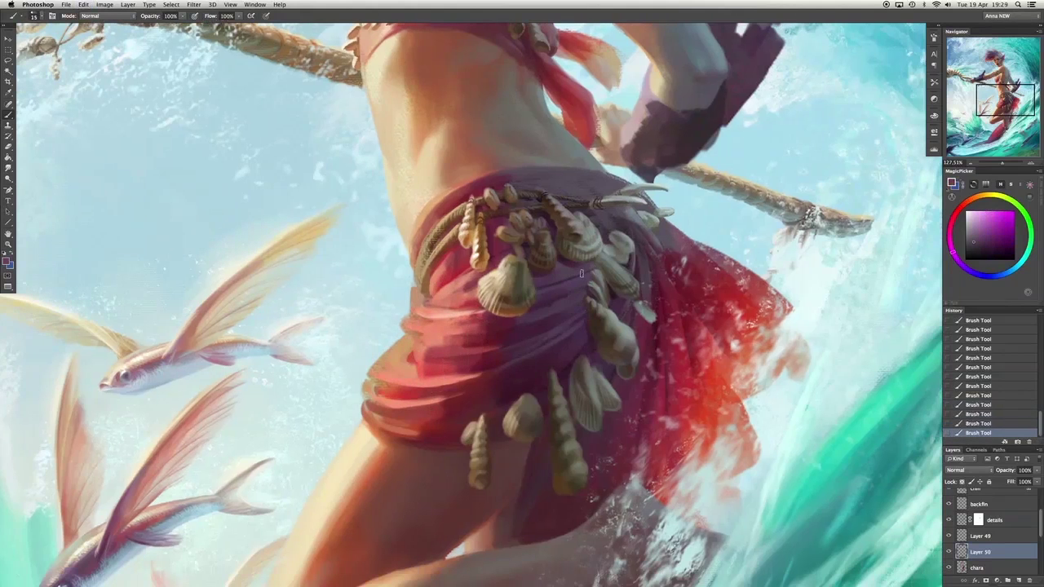
pyautogui.hotkey('ctrl', 'z')
pyautogui.hotkey('ctrl', 'z')
pyautogui.keyDown('alt'); pyautogui.click(563, 330); pyautogui.keyUp('alt')
pyautogui.hotkey('ctrl', 'z')
pyautogui.hotkey('ctrl', 'z')
pyautogui.hotkey('ctrl', 'z')
pyautogui.keyDown('alt'); pyautogui.click(632, 290); pyautogui.keyUp('alt')
pyautogui.keyDown('alt'); pyautogui.click(534, 249); pyautogui.keyUp('alt')
pyautogui.hotkey('ctrl', 'z')
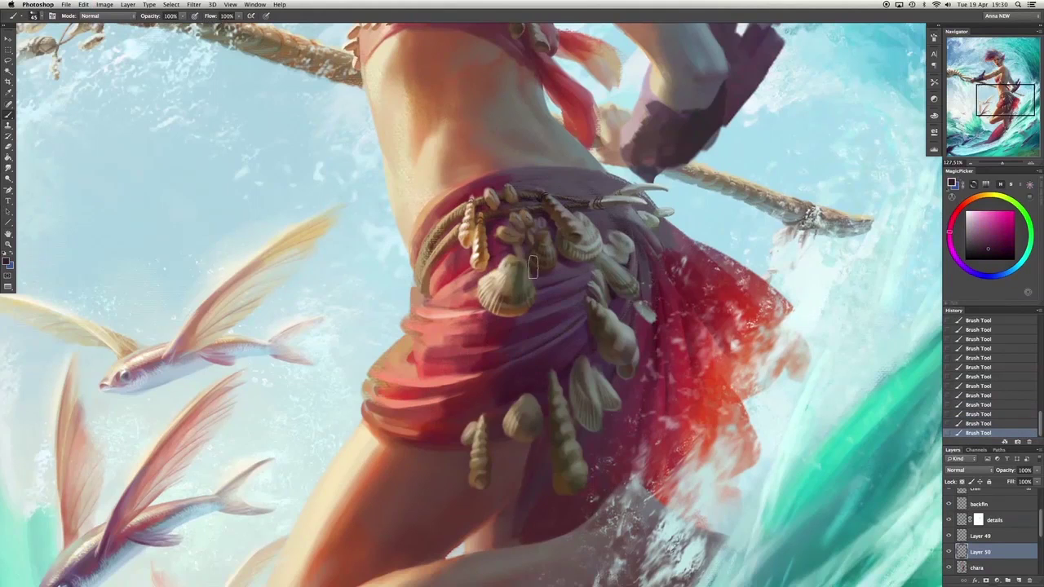
# Erase marks on the details layer, then return to Layer 50.
pyautogui.hscroll(3, 537, 244)
pyautogui.scroll(2, 537, 245)
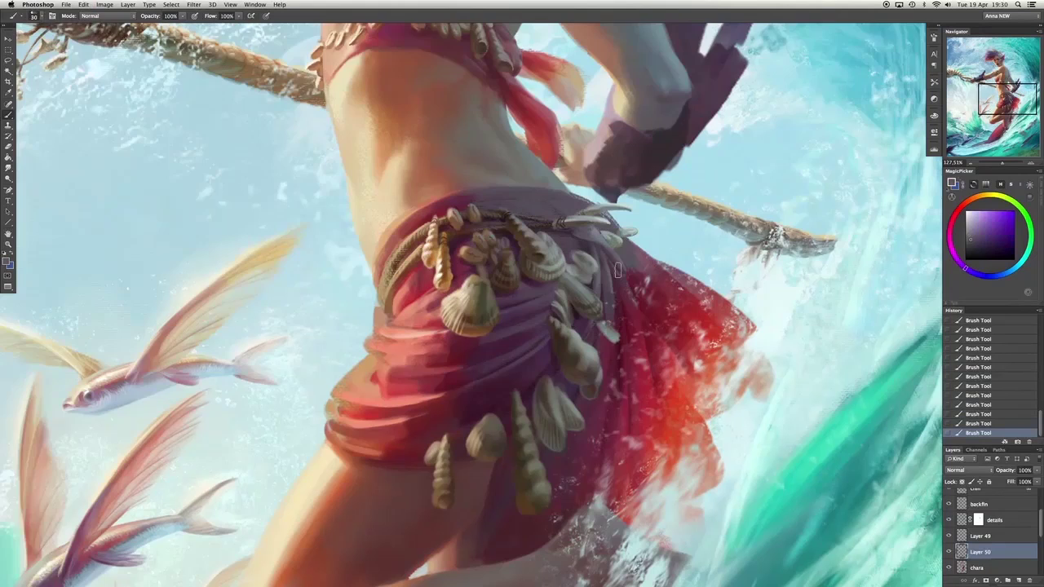
pyautogui.scroll(-2, 617, 271)
pyautogui.hscroll(2, 618, 271)
pyautogui.scroll(-3, 489, 245)
pyautogui.press('e')
pyautogui.hotkey('alt', ']')
pyautogui.hotkey('alt', ']')
pyautogui.moveTo(420, 226); pyautogui.dragTo(449, 235)
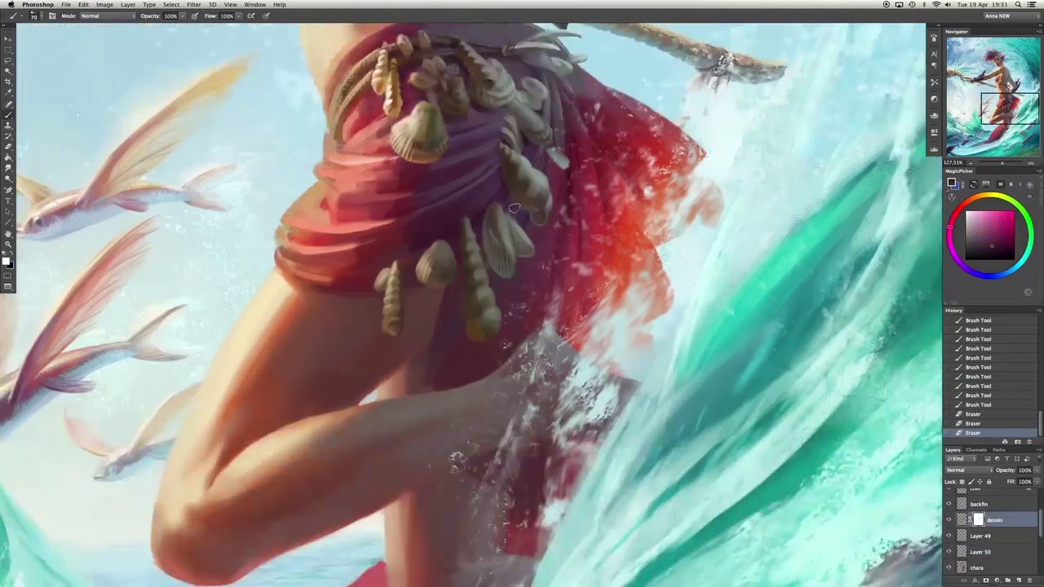
pyautogui.moveTo(514, 208); pyautogui.dragTo(474, 180)
pyautogui.hotkey('alt', '[')
pyautogui.hotkey('alt', '[')
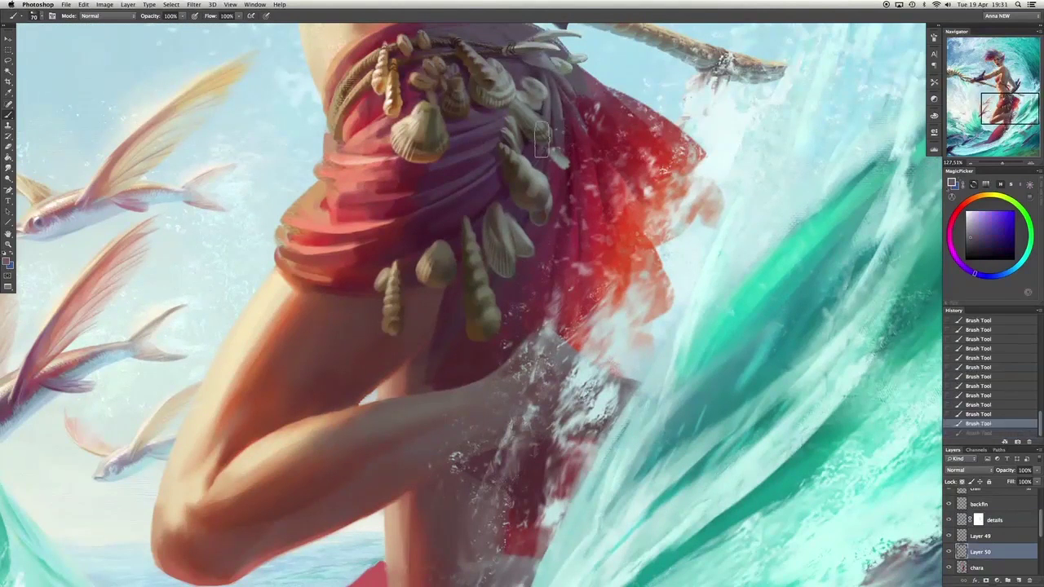
# Sample red and repaint a vertical red fold on the drape, replacing the previous stroke.
pyautogui.scroll(-1, 1038, 531)
pyautogui.scroll(1, 1038, 531)
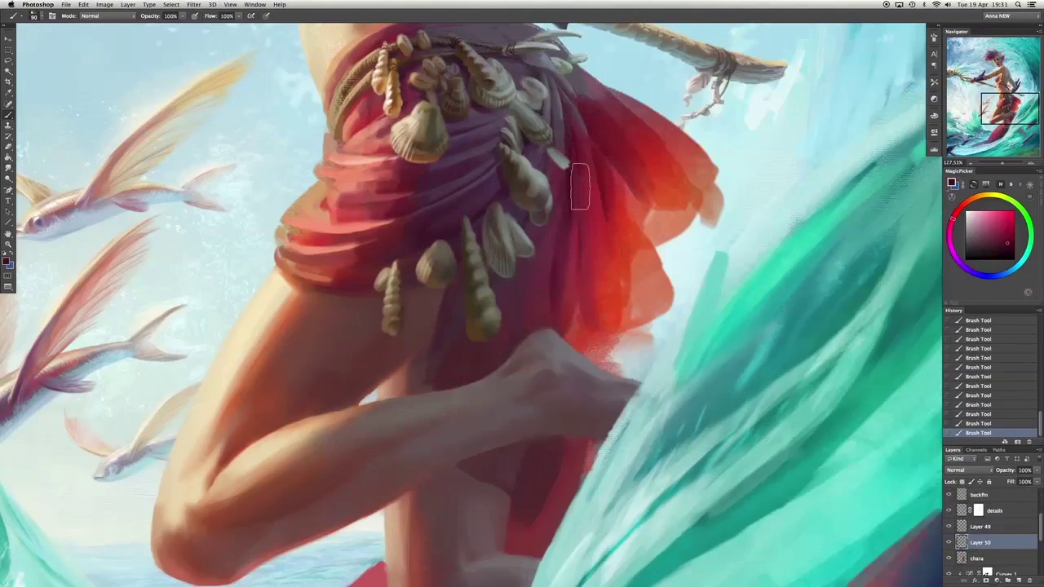
pyautogui.keyDown('alt'); pyautogui.click(581, 188); pyautogui.keyUp('alt')
pyautogui.hotkey('ctrl', 'z')
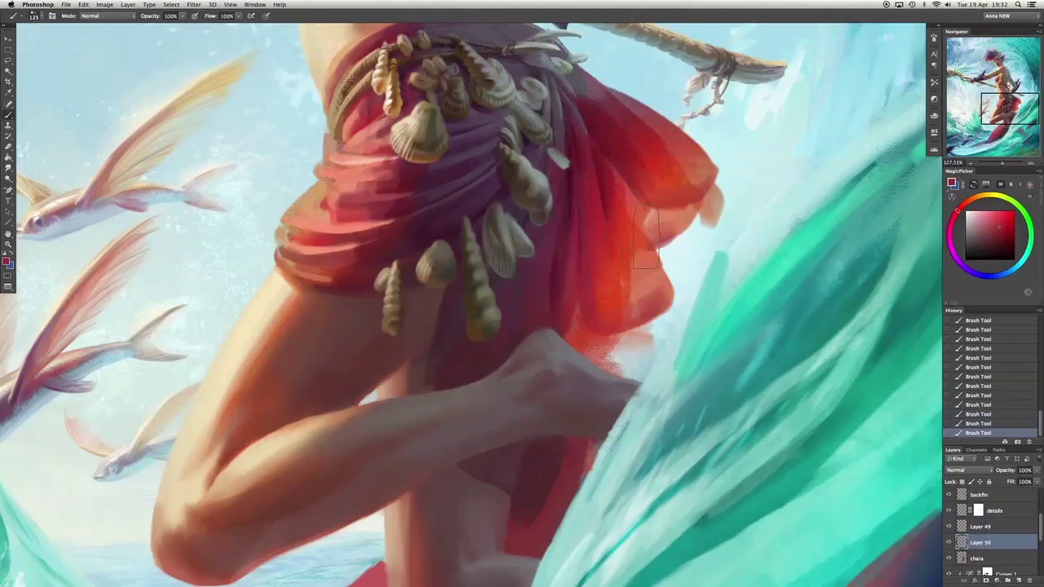
pyautogui.moveTo(659, 235); pyautogui.dragTo(659, 152)
pyautogui.scroll(3, 659, 152)
# Shrink the brush to 100 and paint purple and magenta-pink drape strokes, erasing along its edge.
pyautogui.keyDown('alt'); pyautogui.click(518, 214); pyautogui.keyUp('alt')
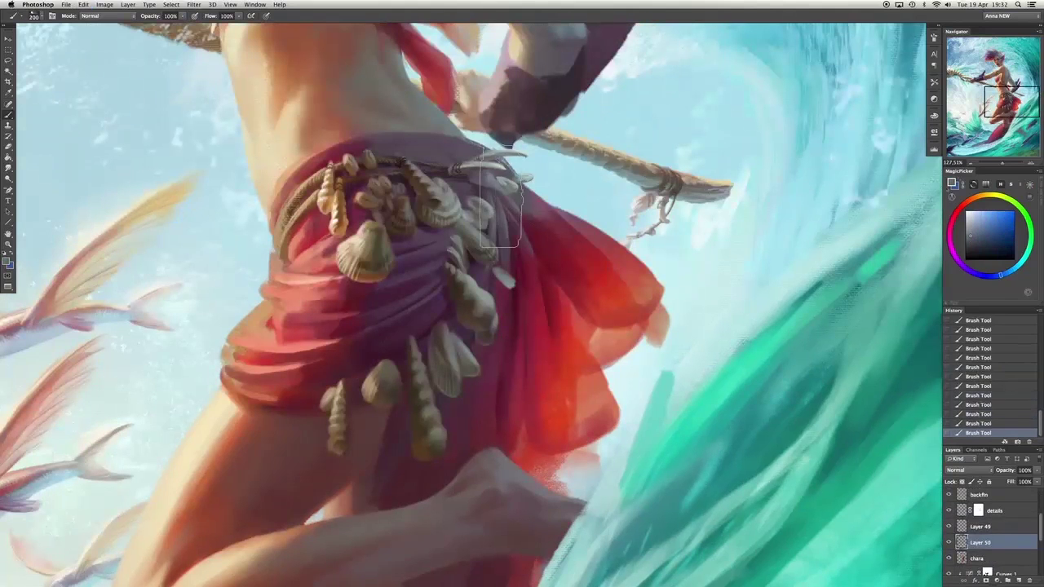
pyautogui.press('[')
pyautogui.keyDown('alt'); pyautogui.click(538, 314); pyautogui.keyUp('alt')
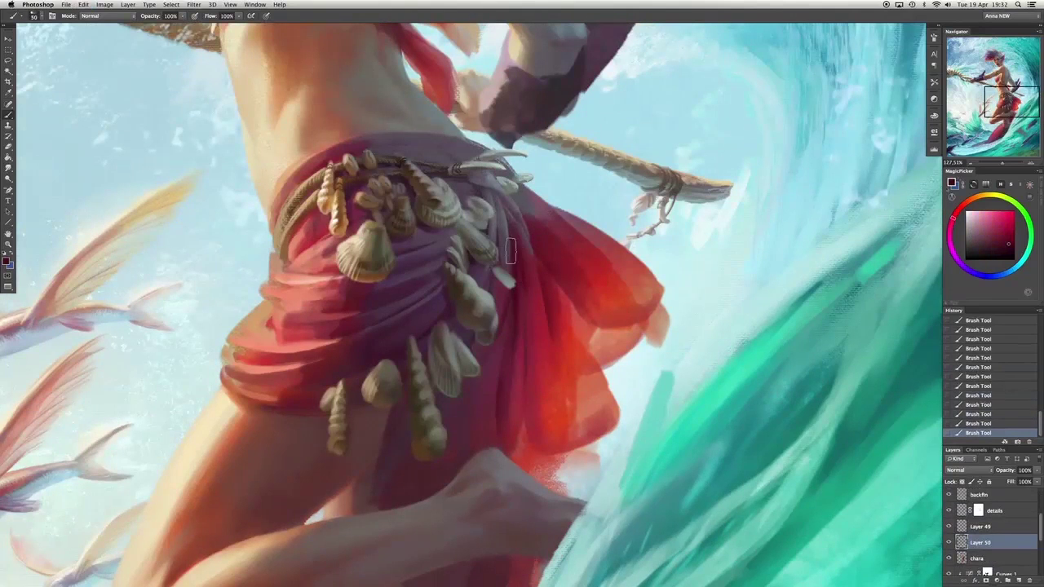
pyautogui.moveTo(498, 277); pyautogui.dragTo(473, 367)
pyautogui.moveTo(532, 408)
pyautogui.mouseDown()
pyautogui.moveTo(530, 254)
pyautogui.moveTo(618, 287)
pyautogui.mouseUp()
pyautogui.keyDown('alt'); pyautogui.click(568, 225); pyautogui.keyUp('alt')
pyautogui.keyDown('alt'); pyautogui.click(531, 210); pyautogui.keyUp('alt')
# Paint light blue and deeper red strokes on the left side of the waist drape.
pyautogui.keyDown('alt'); pyautogui.click(433, 149); pyautogui.keyUp('alt')
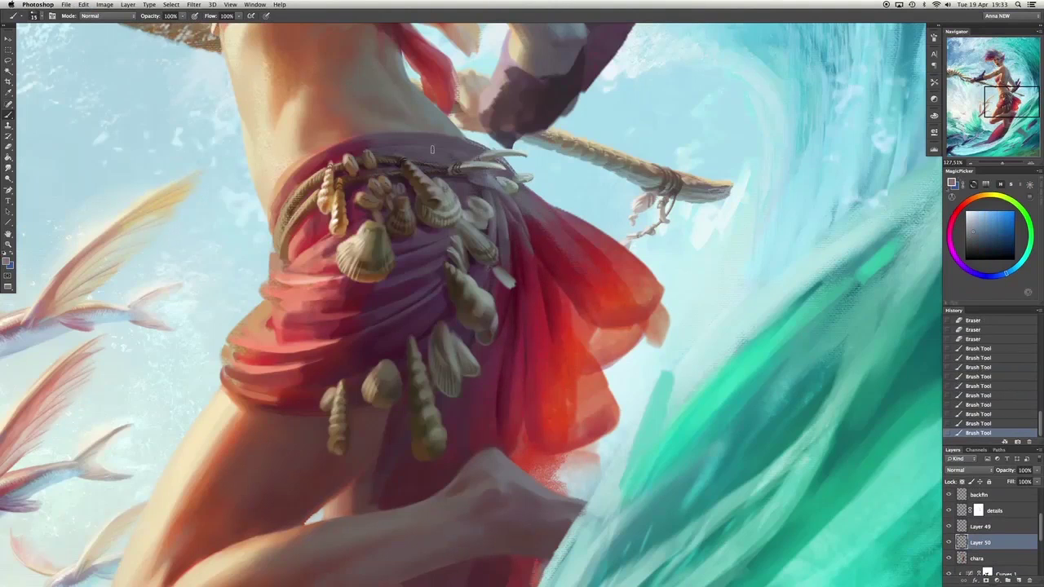
pyautogui.moveTo(416, 151); pyautogui.dragTo(363, 143)
pyautogui.moveTo(355, 199); pyautogui.dragTo(326, 286)
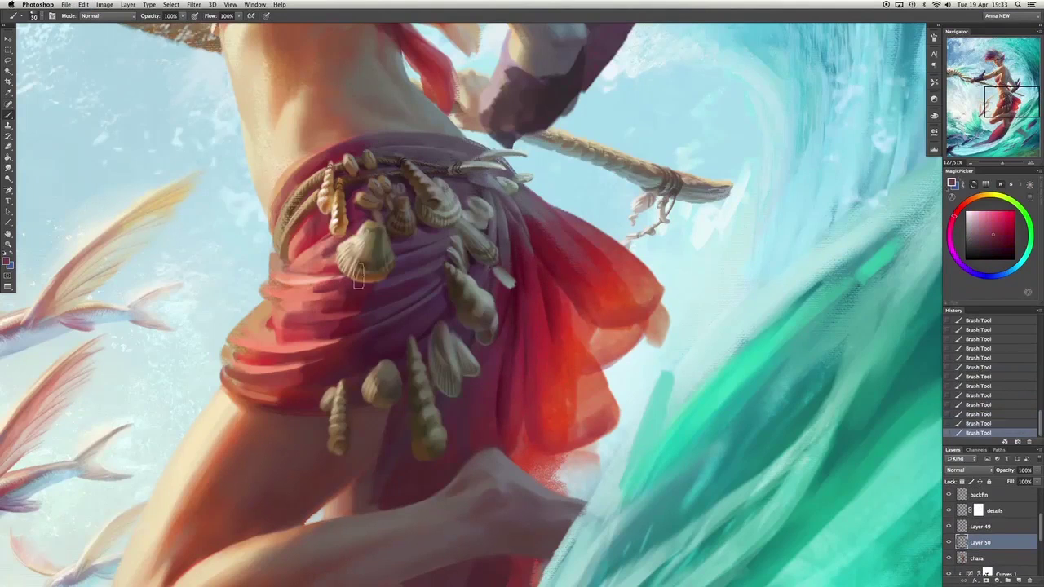
pyautogui.keyDown('alt'); pyautogui.click(322, 277); pyautogui.keyUp('alt')
pyautogui.keyDown('alt'); pyautogui.click(295, 245); pyautogui.keyUp('alt')
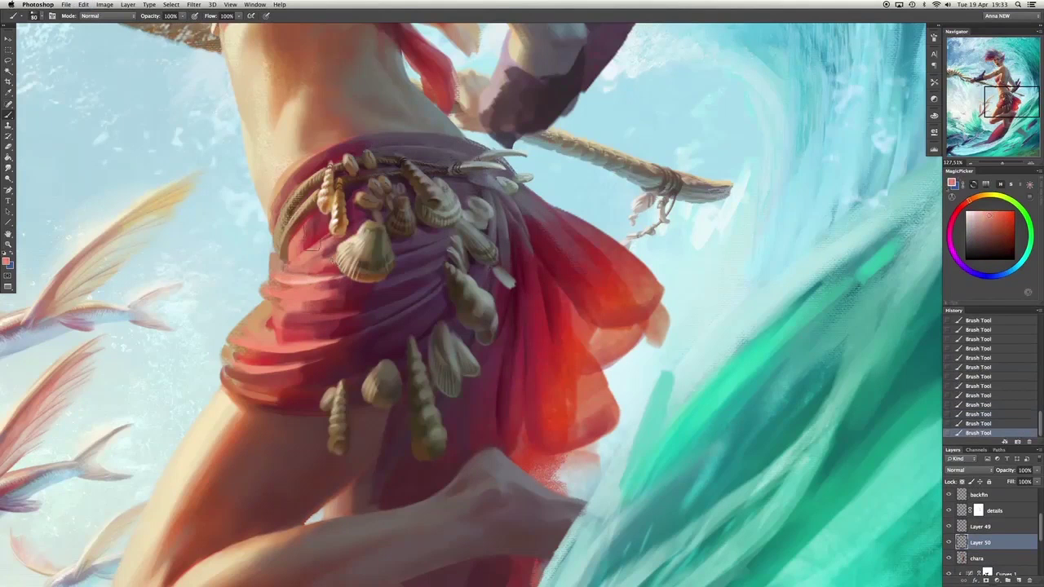
pyautogui.moveTo(296, 245); pyautogui.dragTo(283, 305)
# Erase small bits of the drape, then return to Layer 50 and undo the last stroke.
pyautogui.press('e')
pyautogui.moveTo(284, 225); pyautogui.dragTo(286, 245)
pyautogui.moveTo(300, 253)
pyautogui.mouseDown()
pyautogui.moveTo(305, 271)
pyautogui.moveTo(292, 256)
pyautogui.mouseUp()
pyautogui.hotkey('alt', ']')
pyautogui.hotkey('alt', ']')
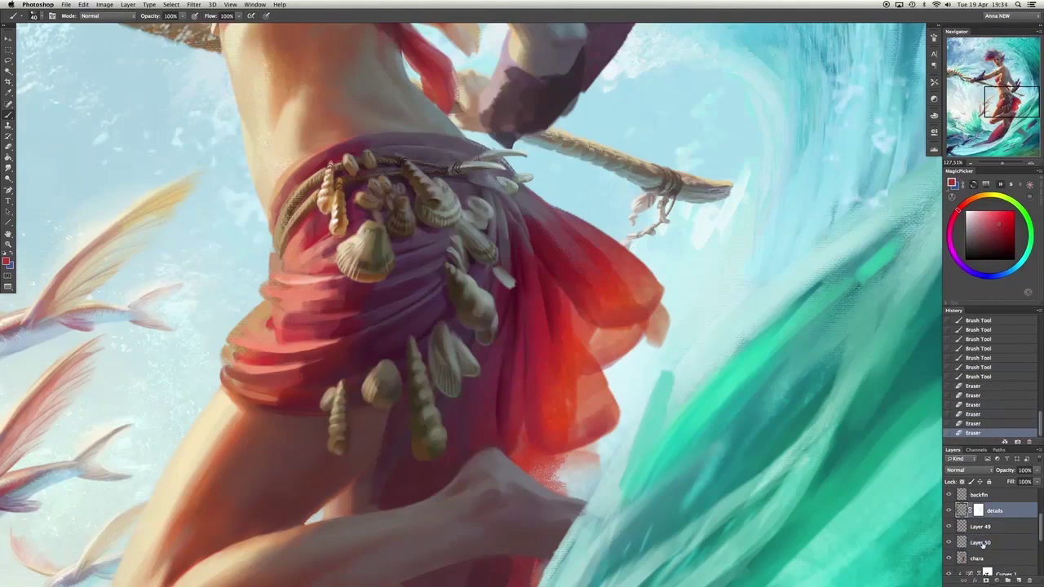
pyautogui.click(981, 544)
pyautogui.scroll(-3, 492, 295)
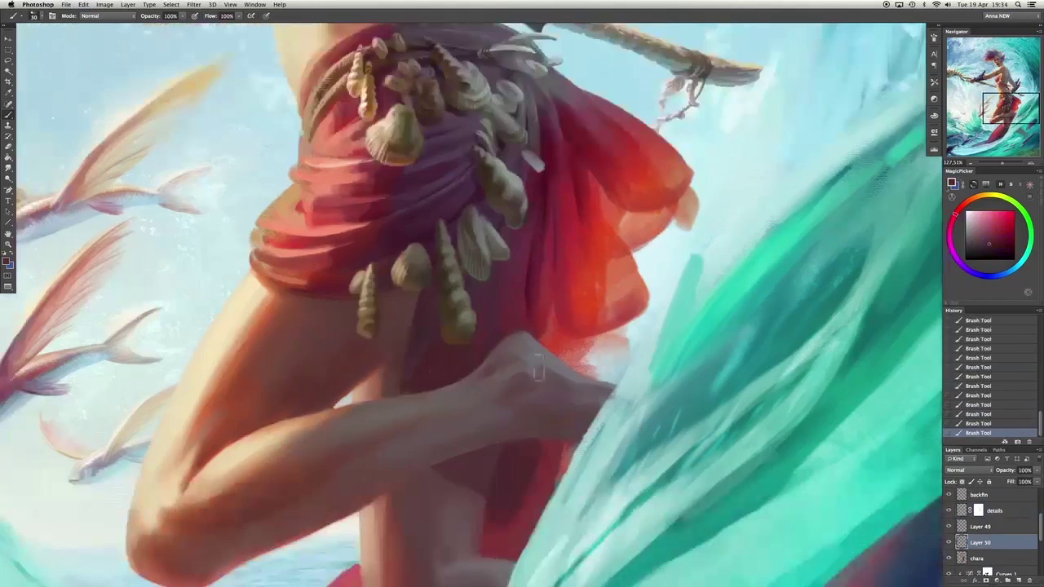
pyautogui.scroll(-2, 430, 362)
pyautogui.press('super+z')
# Paint strokes on the right and upper right of the drape, undoing them to compare.
pyautogui.moveTo(513, 212); pyautogui.dragTo(517, 285)
pyautogui.moveTo(566, 97); pyautogui.dragTo(565, 152)
pyautogui.scroll(2, 513, 188)
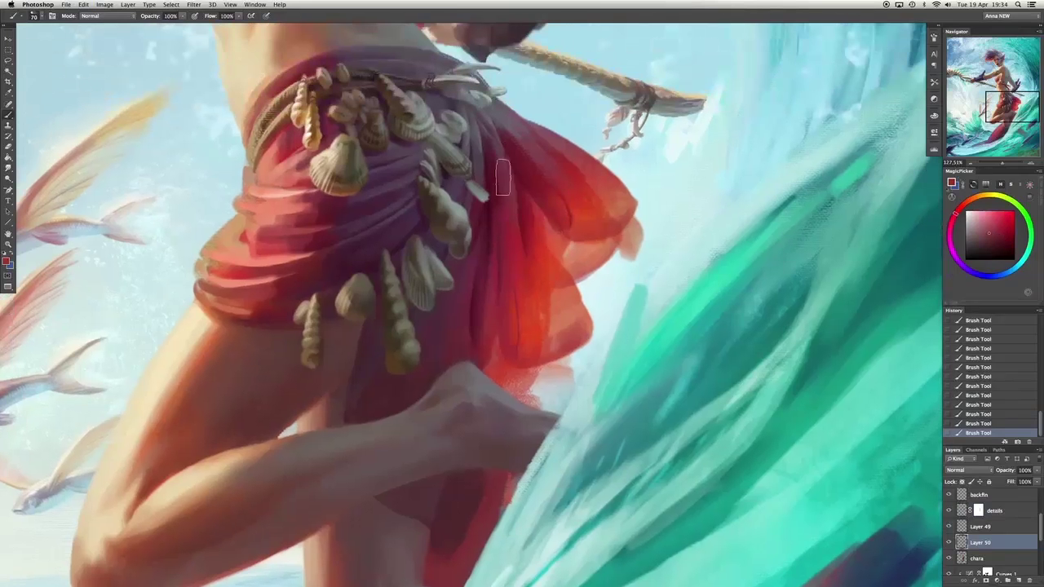
pyautogui.moveTo(535, 140); pyautogui.dragTo(544, 173)
pyautogui.press('super+z')
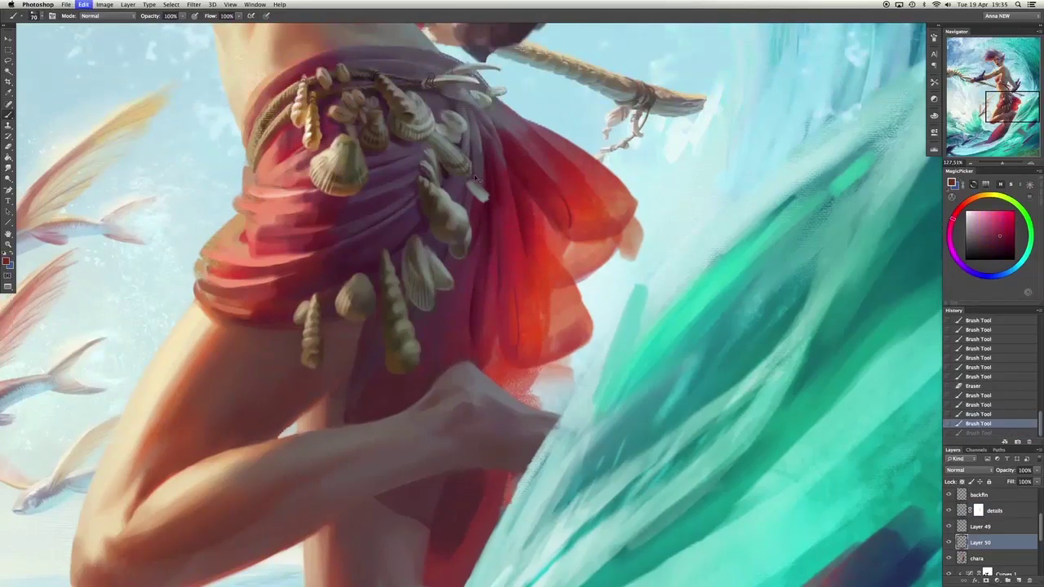
pyautogui.scroll(-2, 481, 261)
pyautogui.press('super+z')
pyautogui.press('super+z')
pyautogui.press('super+z')
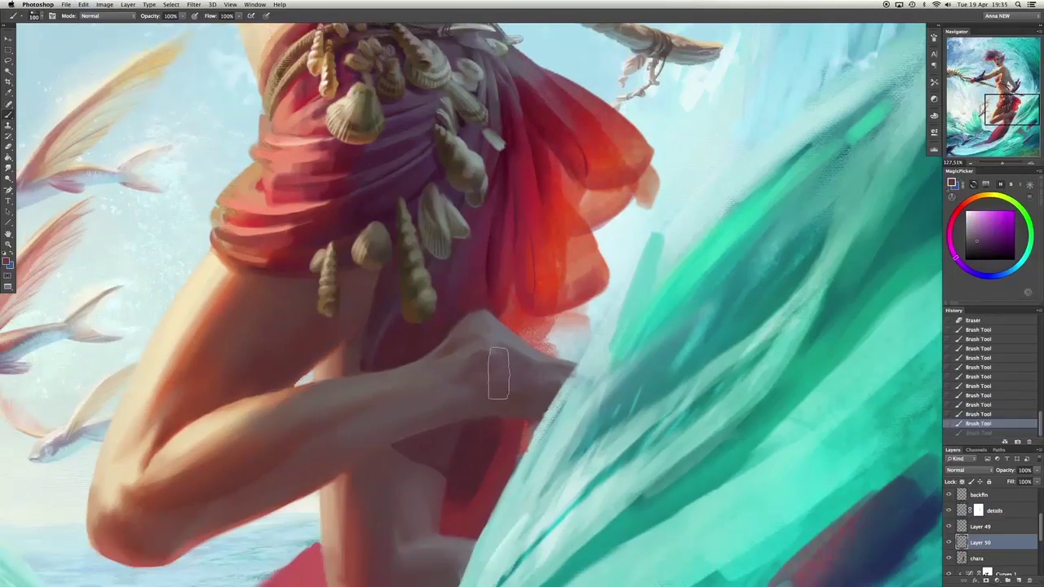
# Paint sampled red over the drape near the hand, then enlarge the brush.
pyautogui.keyDown('alt'); pyautogui.click(466, 455); pyautogui.keyUp('alt')
pyautogui.moveTo(467, 455); pyautogui.dragTo(483, 400)
pyautogui.press(']')
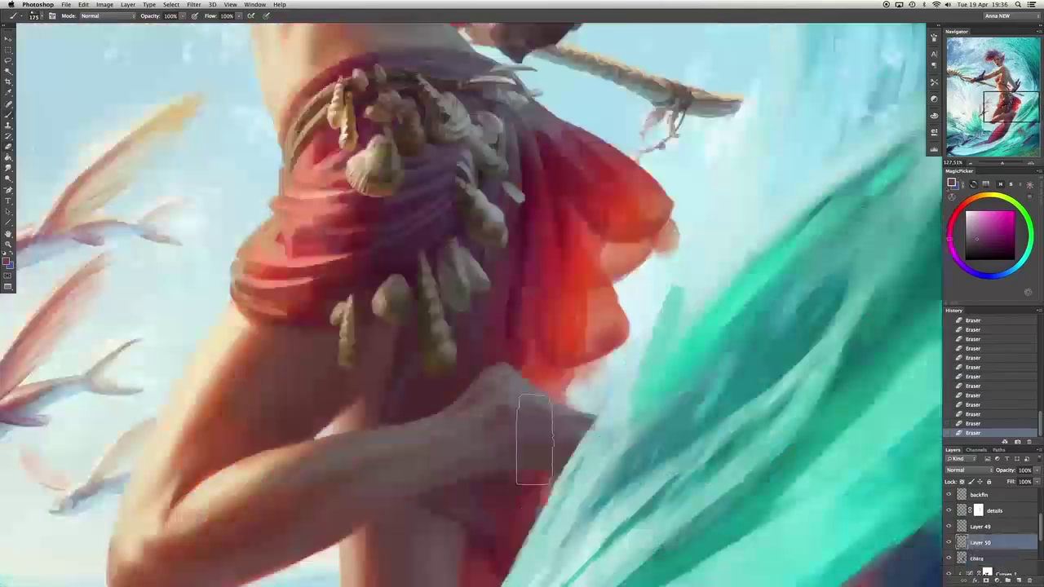
pyautogui.hotkey('alt', ']')
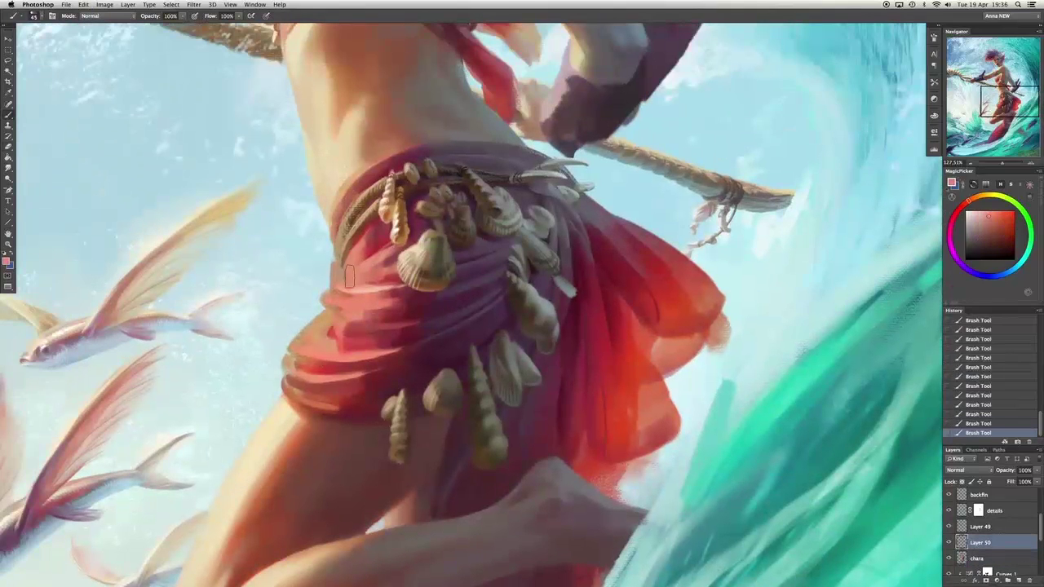
# Sample darker and lighter reds beside the shells and dab a small skirt stroke, then undo it.
pyautogui.keyDown('alt'); pyautogui.click(354, 353); pyautogui.keyUp('alt')
pyautogui.keyDown('alt'); pyautogui.click(383, 234); pyautogui.keyUp('alt')
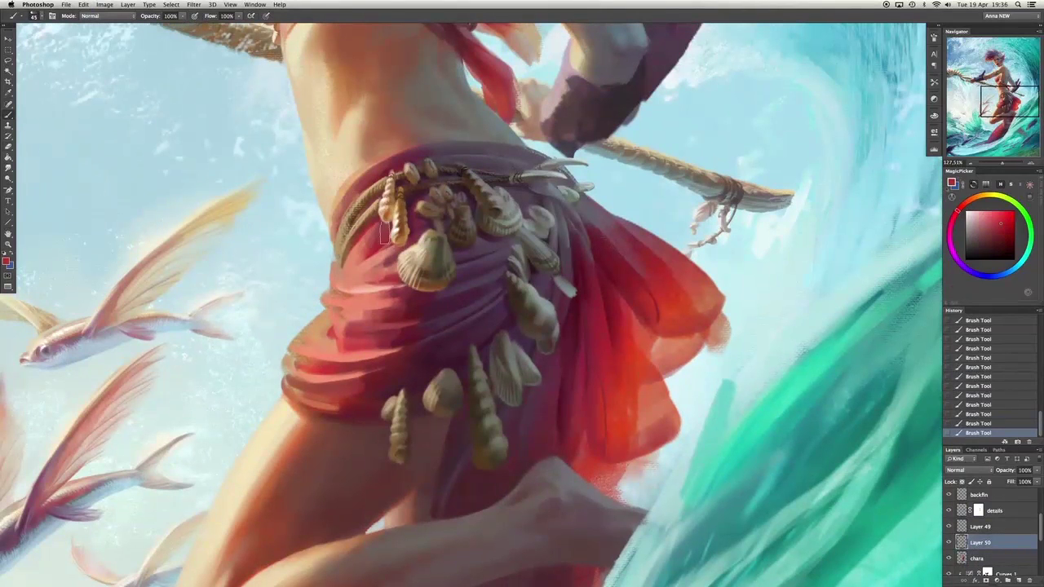
pyautogui.click(375, 302)
pyautogui.keyDown('alt'); pyautogui.click(371, 298); pyautogui.keyUp('alt')
pyautogui.keyDown('alt'); pyautogui.click(355, 287); pyautogui.keyUp('alt')
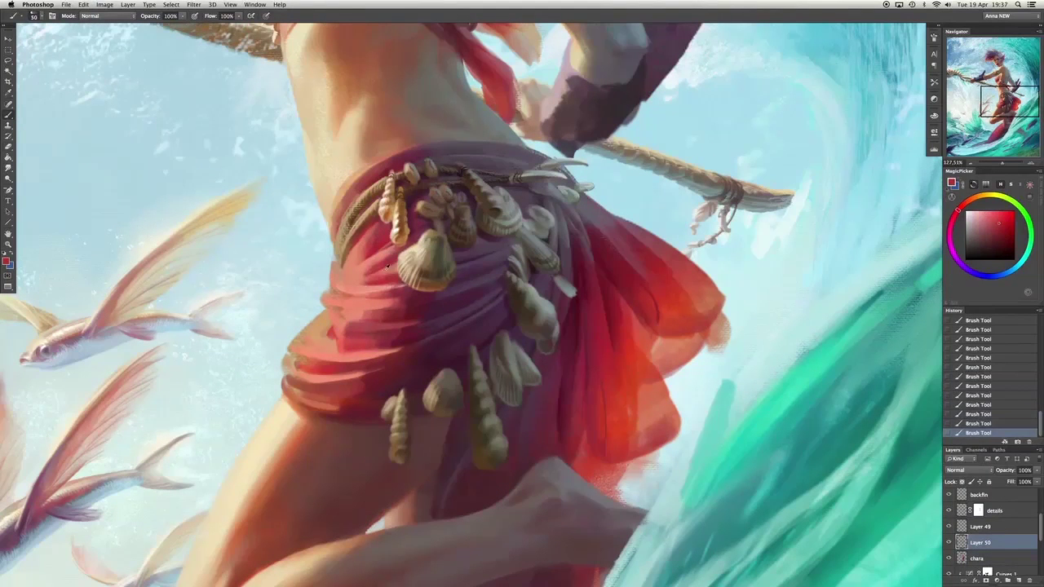
pyautogui.keyDown('alt'); pyautogui.click(388, 270); pyautogui.keyUp('alt')
pyautogui.click(442, 258)
pyautogui.keyDown('alt'); pyautogui.click(384, 256); pyautogui.keyUp('alt')
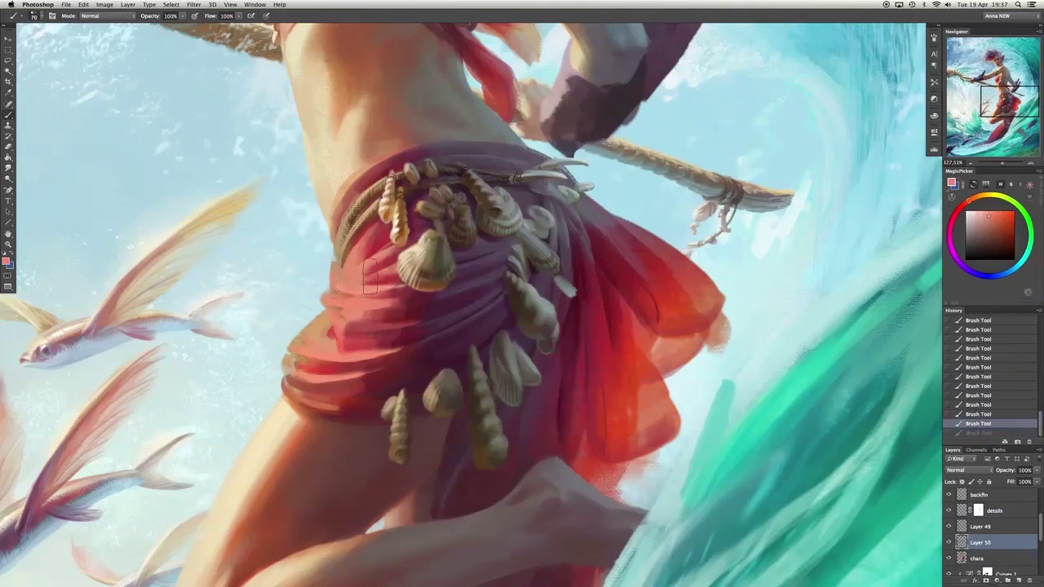
pyautogui.click(381, 276)
pyautogui.hotkey('ctrl', 'alt', 'z')
pyautogui.hotkey('ctrl', 'alt', 'z')
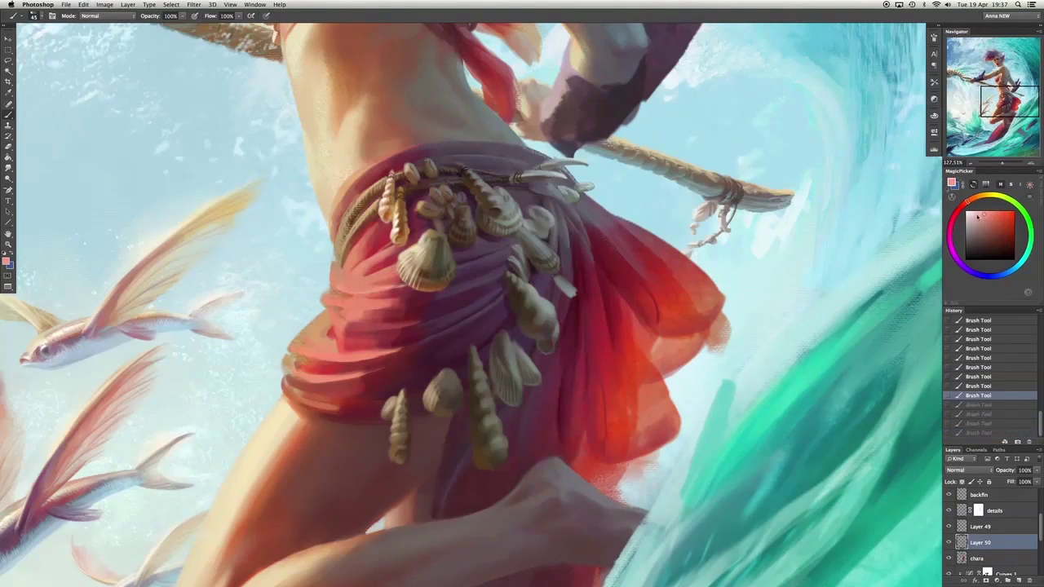
# Paint over the lower skirt with a sampled red, try a pink tone, and undo.
pyautogui.keyDown('alt'); pyautogui.click(364, 389); pyautogui.keyUp('alt')
pyautogui.moveTo(343, 390); pyautogui.dragTo(323, 392)
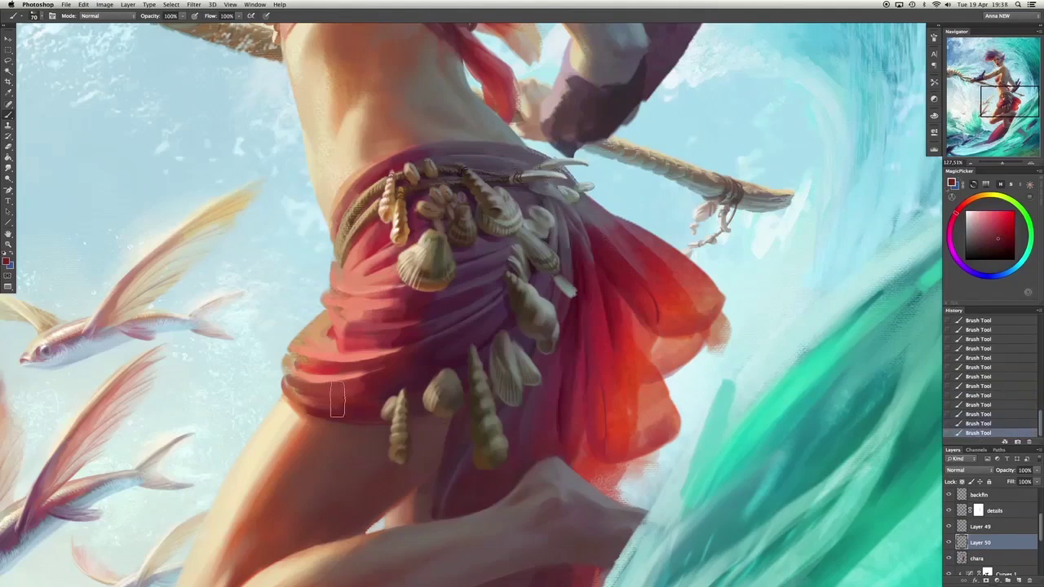
pyautogui.click(326, 400)
pyautogui.click(438, 408)
pyautogui.scroll(2, 527, 308)
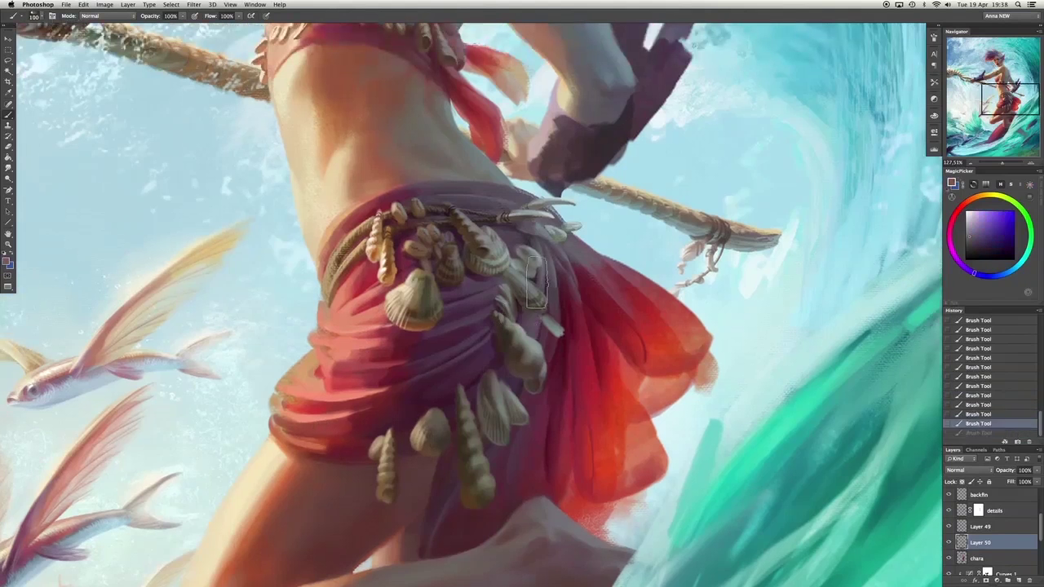
pyautogui.hotkey('ctrl', 'alt', 'z')
# Sample pale blue-grey, skirt reds and the waist colour, then undo the last stroke.
pyautogui.keyDown('alt'); pyautogui.click(517, 237); pyautogui.keyUp('alt')
pyautogui.click(516, 236)
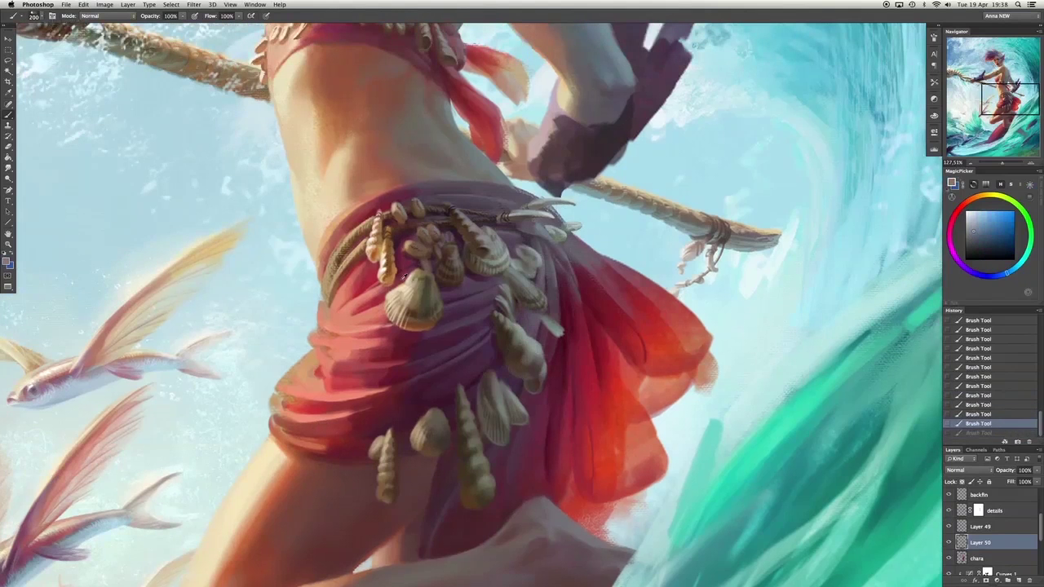
pyautogui.keyDown('alt'); pyautogui.click(385, 319); pyautogui.keyUp('alt')
pyautogui.click(371, 296)
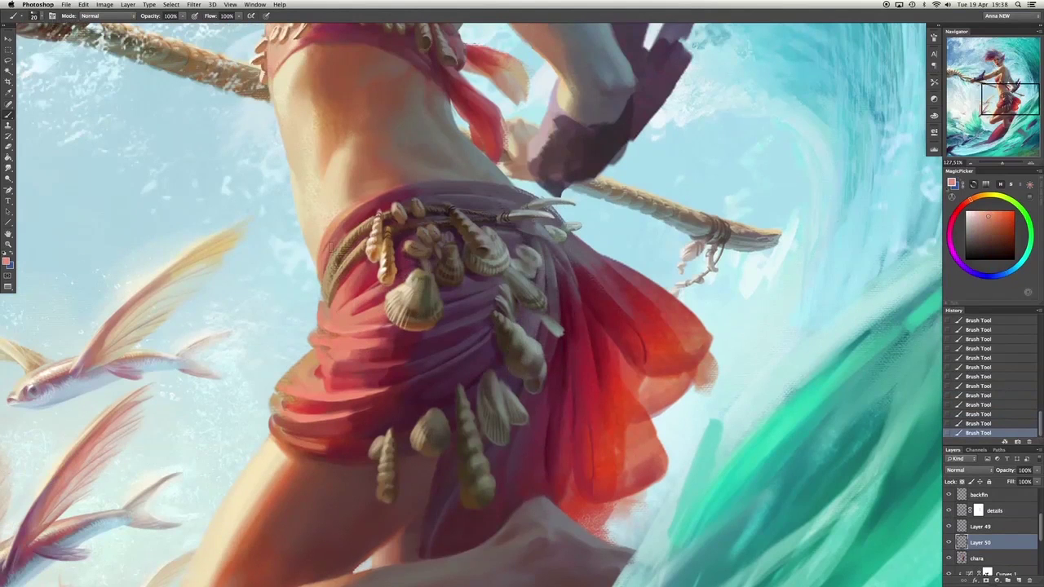
pyautogui.keyDown('alt'); pyautogui.click(368, 209); pyautogui.keyUp('alt')
pyautogui.keyDown('alt'); pyautogui.click(378, 205); pyautogui.keyUp('alt')
pyautogui.hotkey('ctrl', 'alt', 'z')
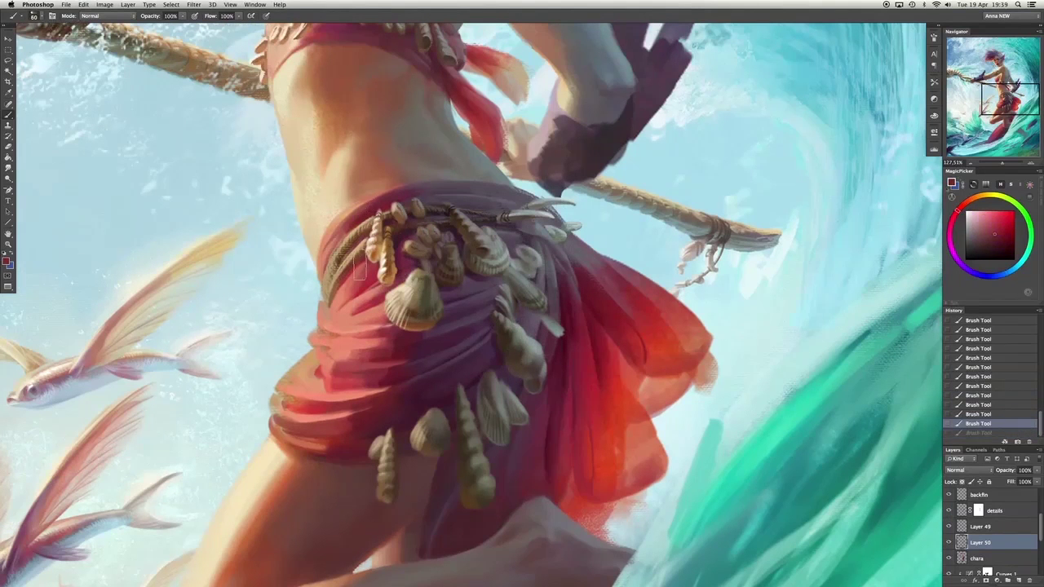
# Paint a brighter red-orange stroke and short red strokes on the skirt, stepping back to compare.
pyautogui.keyDown('alt'); pyautogui.click(360, 269); pyautogui.keyUp('alt')
pyautogui.moveTo(356, 281)
pyautogui.mouseDown()
pyautogui.moveTo(336, 321)
pyautogui.moveTo(370, 384)
pyautogui.mouseUp()
pyautogui.keyDown('alt'); pyautogui.click(351, 343); pyautogui.keyUp('alt')
pyautogui.hotkey('ctrl', 'alt', 'z')
pyautogui.moveTo(330, 342); pyautogui.dragTo(367, 351)
pyautogui.keyDown('alt'); pyautogui.click(323, 342); pyautogui.keyUp('alt')
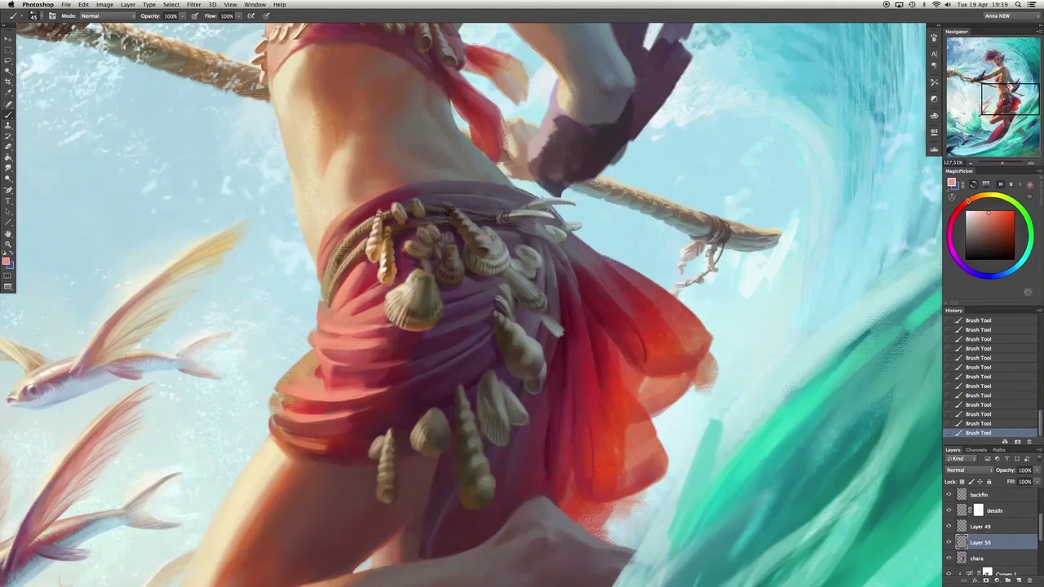
pyautogui.hotkey('ctrl', 'alt', 'z')
pyautogui.hotkey('ctrl', 'alt', 'z')
# Sample darker and lighter reds while redoing the undone skirt strokes.
pyautogui.keyDown('alt'); pyautogui.click(400, 349); pyautogui.keyUp('alt')
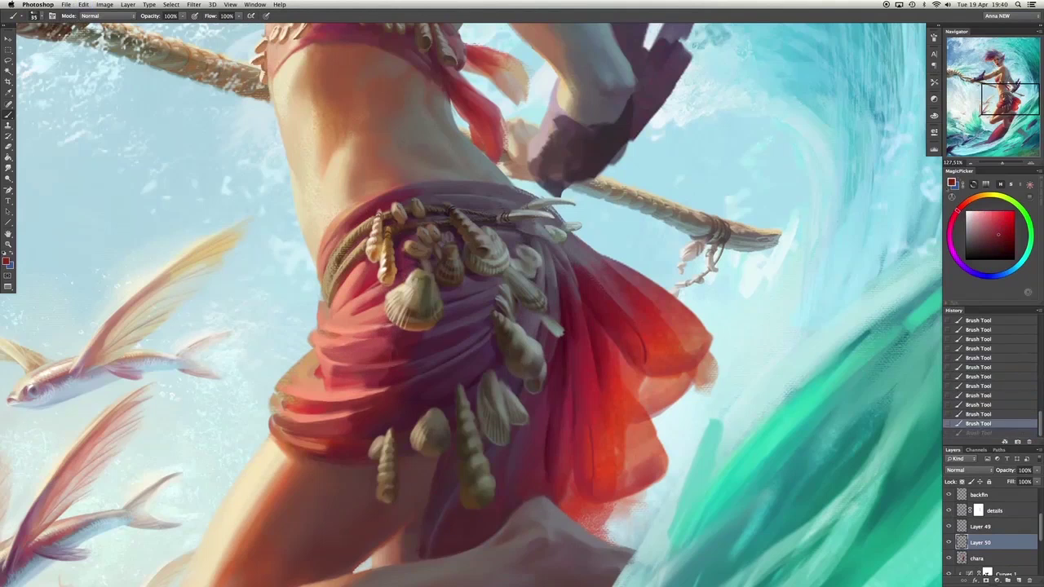
pyautogui.hotkey('ctrl', 'shift', 'z')
pyautogui.hotkey('ctrl', 'shift', 'z')
pyautogui.hotkey('ctrl', 'alt', 'z')
pyautogui.hotkey('ctrl', 'alt', 'z')
pyautogui.keyDown('alt'); pyautogui.click(394, 351); pyautogui.keyUp('alt')
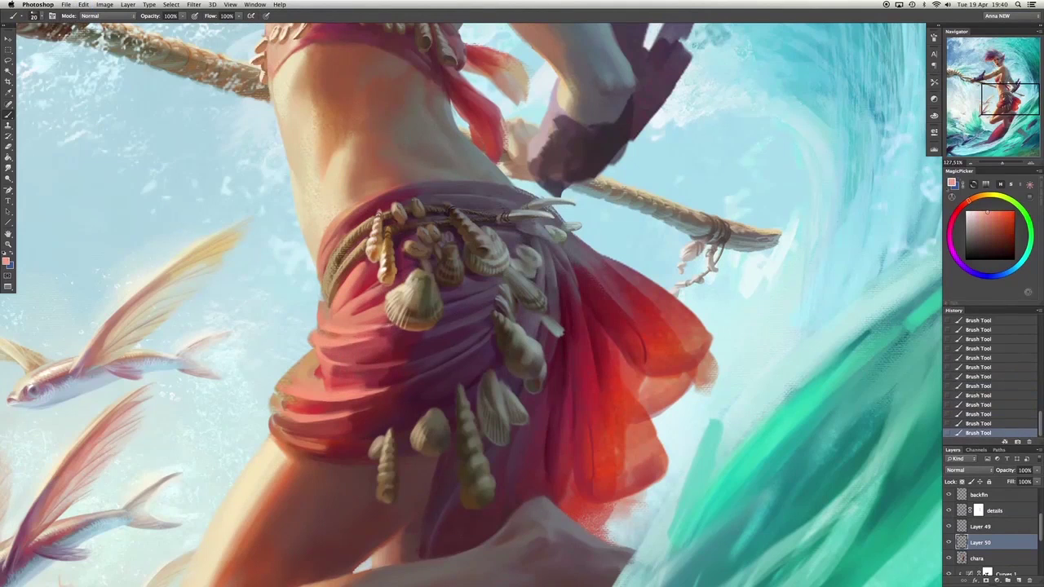
pyautogui.hotkey('ctrl', 'shift', 'z')
pyautogui.keyDown('alt'); pyautogui.click(392, 351); pyautogui.keyUp('alt')
pyautogui.hotkey('ctrl', 'shift', 'z')
# Toggle the last skirt stroke on and off to compare while sampling lighter reds.
pyautogui.keyDown('alt'); pyautogui.click(406, 336); pyautogui.keyUp('alt')
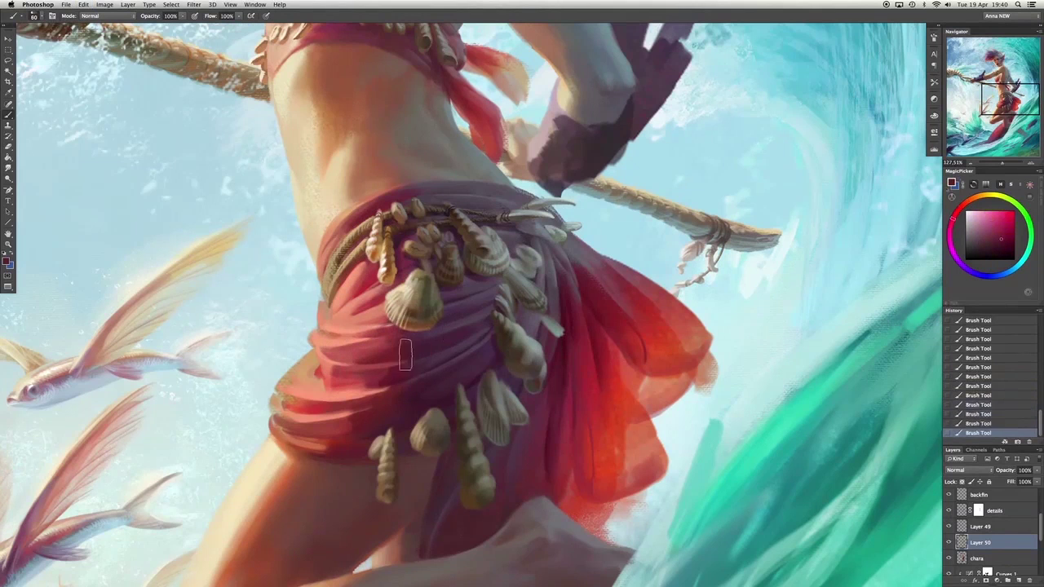
pyautogui.hotkey('ctrl', 'alt', 'z')
pyautogui.hotkey('ctrl', 'alt', 'z')
pyautogui.hotkey('ctrl', 'shift', 'z')
pyautogui.keyDown('alt'); pyautogui.click(391, 367); pyautogui.keyUp('alt')
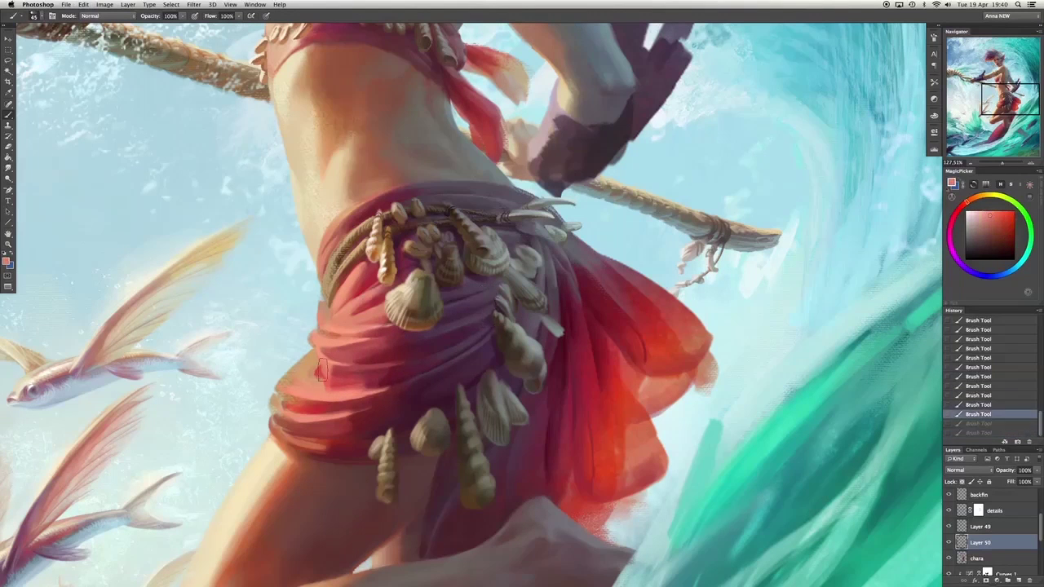
pyautogui.hotkey('ctrl', 'shift', 'z')
pyautogui.keyDown('alt'); pyautogui.click(411, 383); pyautogui.keyUp('alt')
# Darken the skirt's lower-left edge with darker red strokes, undoing the last one.
pyautogui.keyDown('alt'); pyautogui.click(306, 385); pyautogui.keyUp('alt')
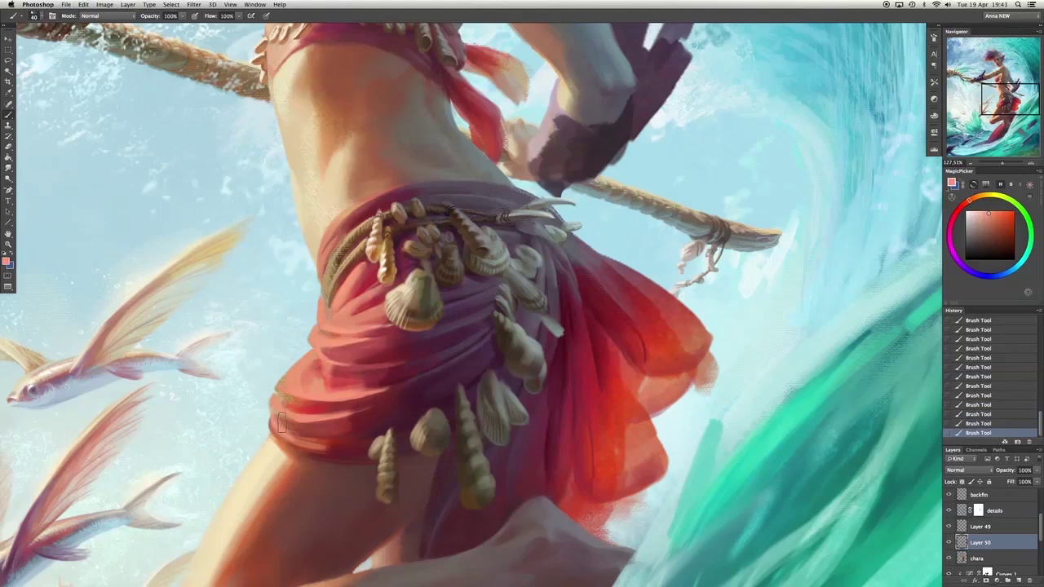
pyautogui.keyDown('alt'); pyautogui.click(277, 416); pyautogui.keyUp('alt')
pyautogui.moveTo(273, 408); pyautogui.dragTo(286, 420)
pyautogui.keyDown('alt'); pyautogui.click(295, 407); pyautogui.keyUp('alt')
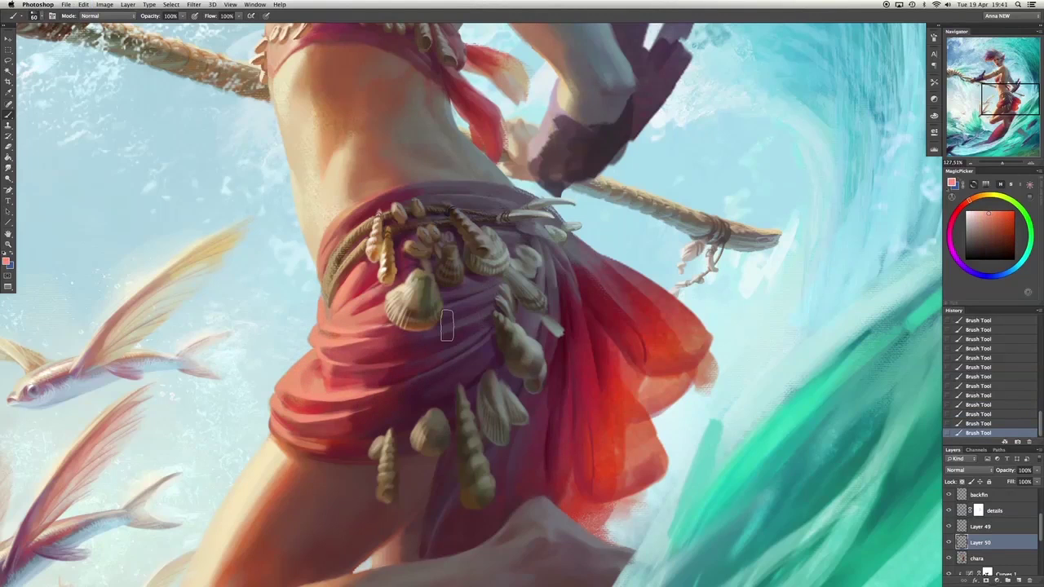
pyautogui.keyDown('alt'); pyautogui.click(389, 379); pyautogui.keyUp('alt')
pyautogui.moveTo(328, 388); pyautogui.dragTo(375, 363)
pyautogui.moveTo(326, 390)
pyautogui.mouseDown()
pyautogui.moveTo(380, 359)
pyautogui.moveTo(325, 371)
pyautogui.moveTo(391, 347)
pyautogui.moveTo(379, 355)
pyautogui.moveTo(392, 391)
pyautogui.mouseUp()
pyautogui.hotkey('ctrl', 'z')
pyautogui.hotkey('ctrl', 'z')
pyautogui.hotkey('ctrl', 'z')
# Dab short salmon-toned strokes across the skirt and compare an orange tone.
pyautogui.keyDown('alt'); pyautogui.click(324, 351); pyautogui.keyUp('alt')
pyautogui.keyDown('alt'); pyautogui.click(320, 367); pyautogui.keyUp('alt')
pyautogui.keyDown('alt'); pyautogui.click(369, 366); pyautogui.keyUp('alt')
pyautogui.moveTo(310, 408); pyautogui.dragTo(392, 346)
pyautogui.keyDown('alt'); pyautogui.click(415, 395); pyautogui.keyUp('alt')
pyautogui.press('super+z')
pyautogui.press('super+z')
pyautogui.press('super+z')
pyautogui.press('super+z')
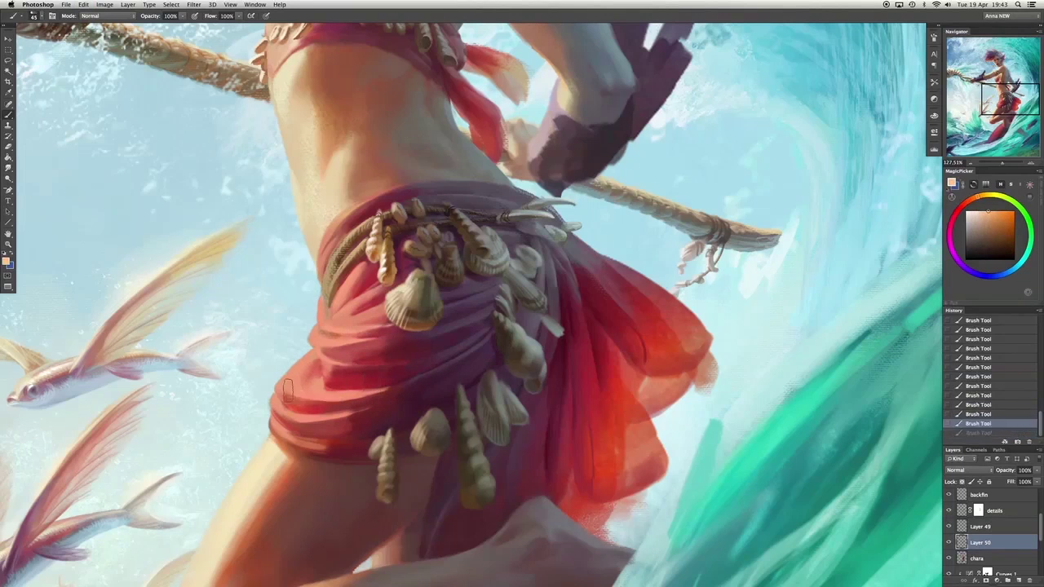
# Compare a redder hue and a dark magenta by toggling undo, then sample red from the torso.
pyautogui.keyDown('alt'); pyautogui.click(501, 265); pyautogui.keyUp('alt')
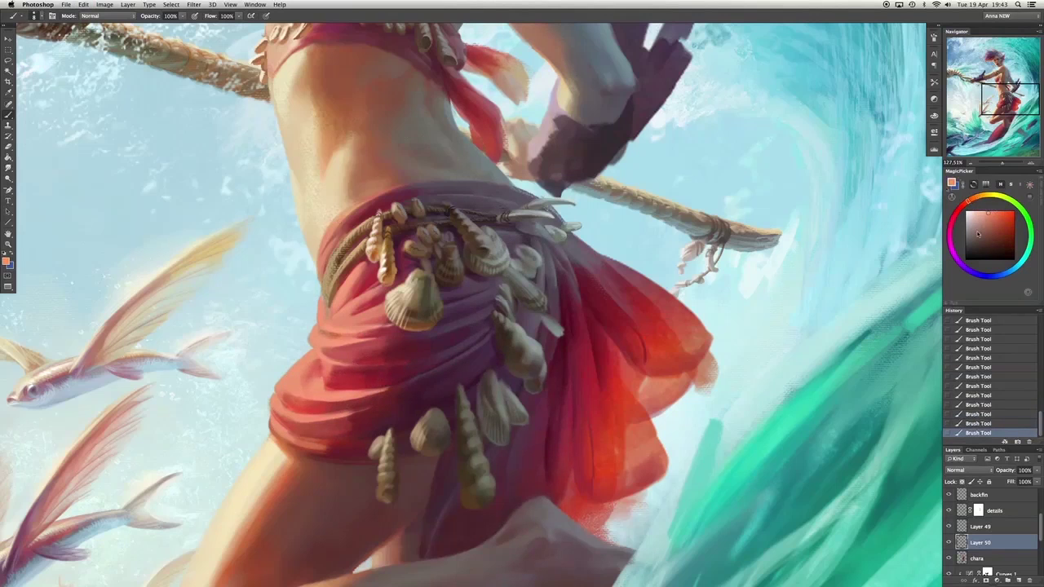
pyautogui.press('super+z')
pyautogui.press('super+z')
pyautogui.press('super+z')
pyautogui.press('super+z')
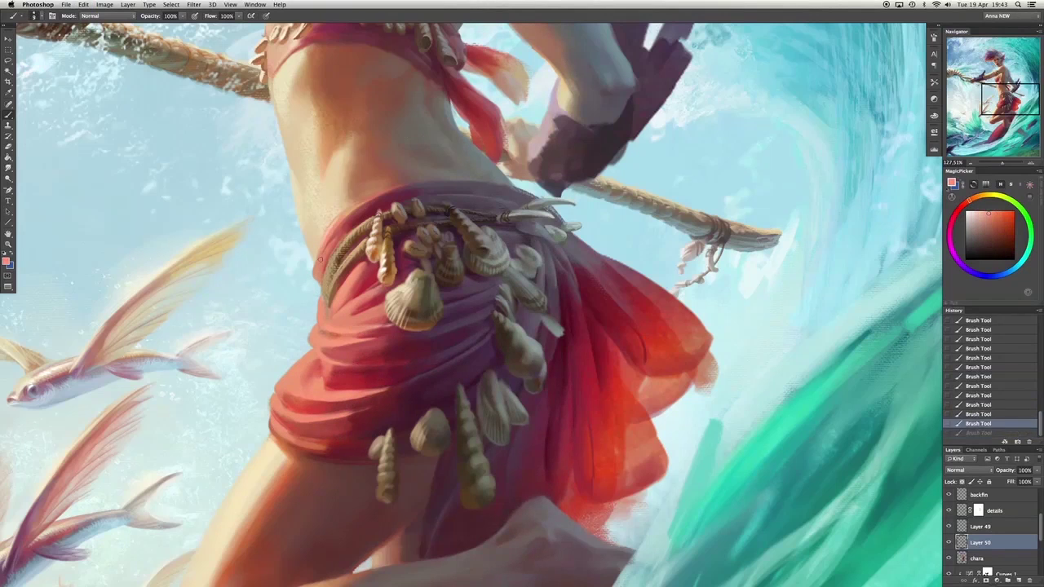
pyautogui.keyDown('alt'); pyautogui.click(356, 271); pyautogui.keyUp('alt')
pyautogui.press('super+z')
pyautogui.press('super+z')
pyautogui.press('super+z')
pyautogui.keyDown('alt'); pyautogui.click(322, 74); pyautogui.keyUp('alt')
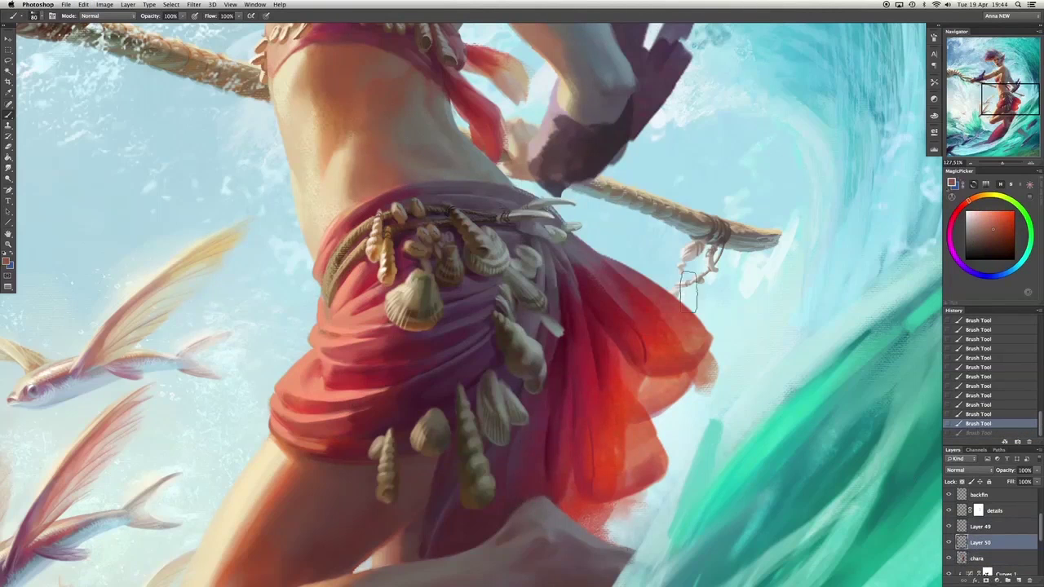
# Erase small bits along the skirt's right side, undo the last erasure, and dab a short stroke.
pyautogui.moveTo(581, 292); pyautogui.dragTo(594, 440)
pyautogui.press('e')
pyautogui.moveTo(571, 359); pyautogui.dragTo(662, 445)
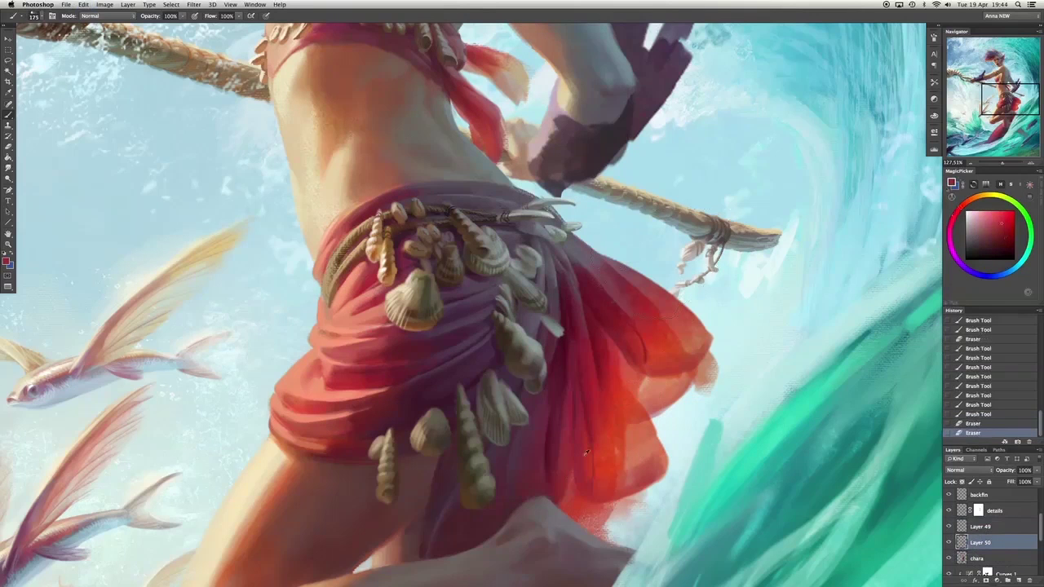
pyautogui.press('super+z')
pyautogui.scroll(-5, 715, 259)
pyautogui.click(516, 447)
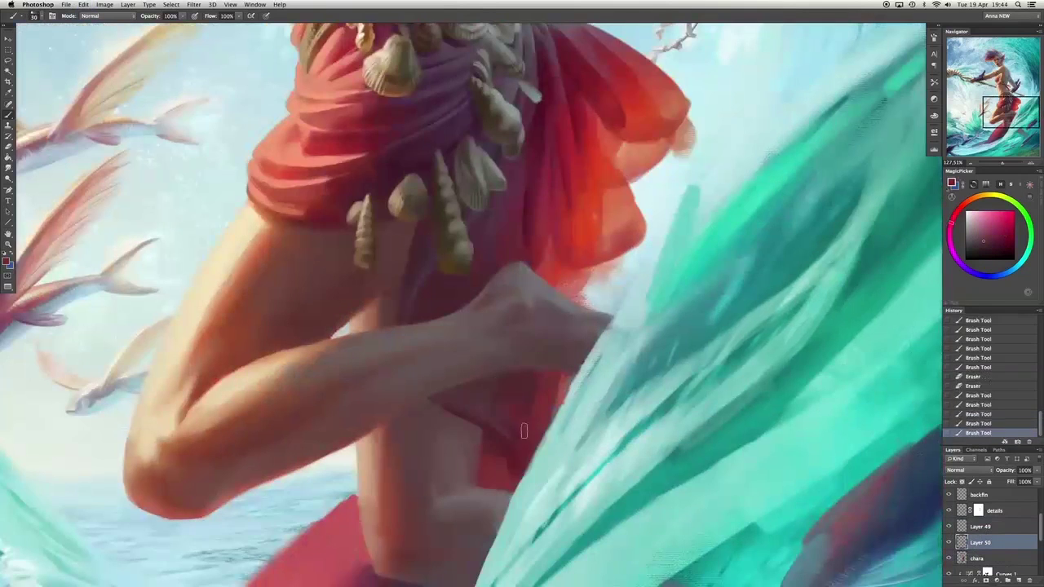
# Paint lighter red diagonal strokes across the skirt tail and bring the lower tail and fish into view.
pyautogui.click(524, 431)
pyautogui.scroll(-5, 481, 428)
pyautogui.moveTo(434, 394); pyautogui.dragTo(539, 303)
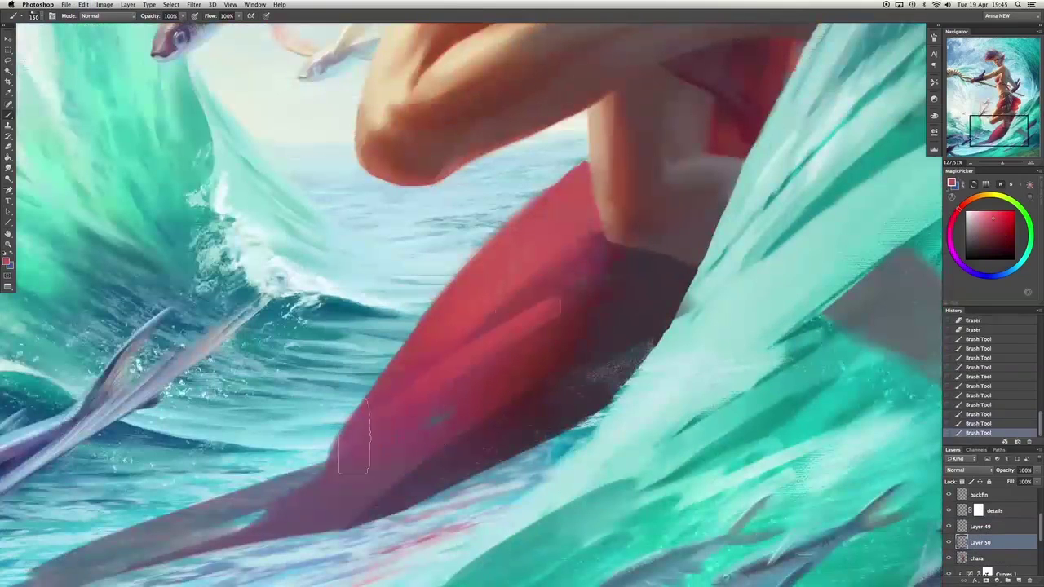
pyautogui.moveTo(351, 444)
pyautogui.mouseDown()
pyautogui.moveTo(576, 286)
pyautogui.moveTo(596, 285)
pyautogui.moveTo(537, 297)
pyautogui.mouseUp()
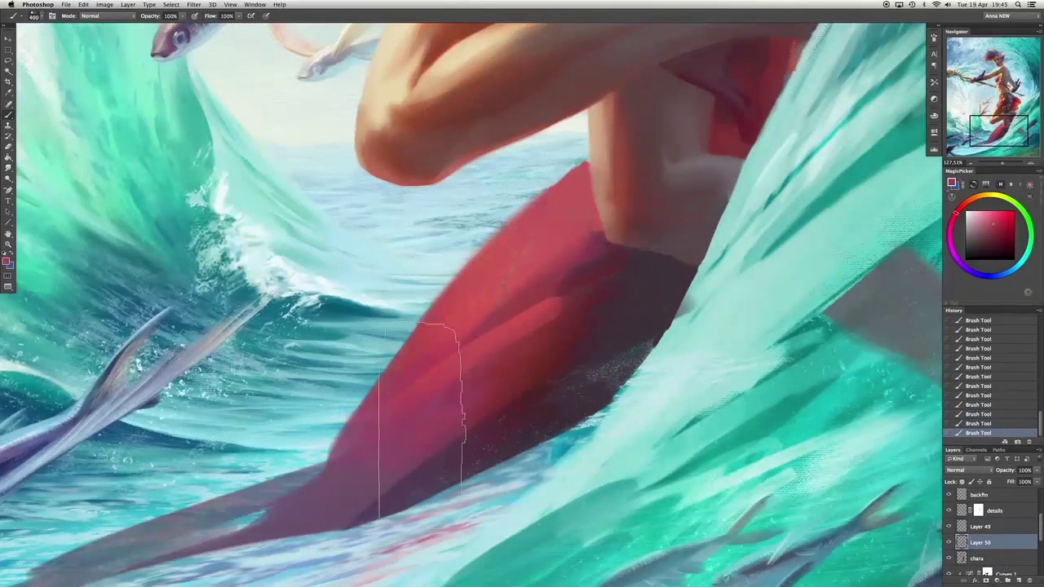
pyautogui.moveTo(378, 440); pyautogui.dragTo(552, 384)
pyautogui.moveTo(489, 404); pyautogui.dragTo(310, 481)
pyautogui.scroll(5, 412, 437)
pyautogui.hscroll(7, 412, 436)
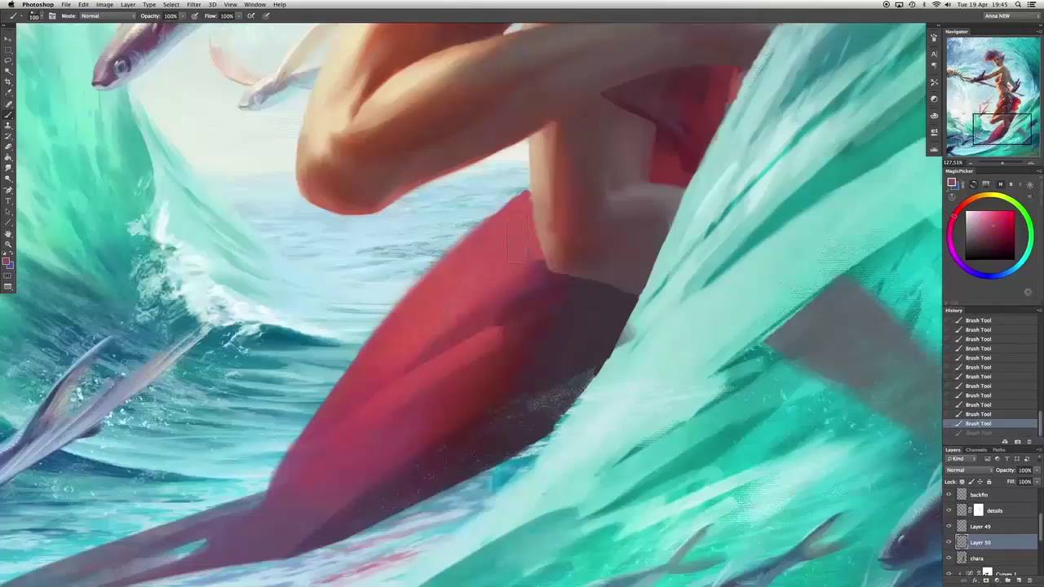
# Undo the last skirt stroke, shrink the brush to about half size, and dab paint on the torso.
pyautogui.press(']')
pyautogui.press(']')
pyautogui.press(']')
pyautogui.press(']')
pyautogui.press(']')
pyautogui.press(']')
pyautogui.press(']')
pyautogui.press(']')
pyautogui.hotkey('ctrl', 'z')
pyautogui.press('[')
pyautogui.press('[')
pyautogui.press('[')
pyautogui.press('[')
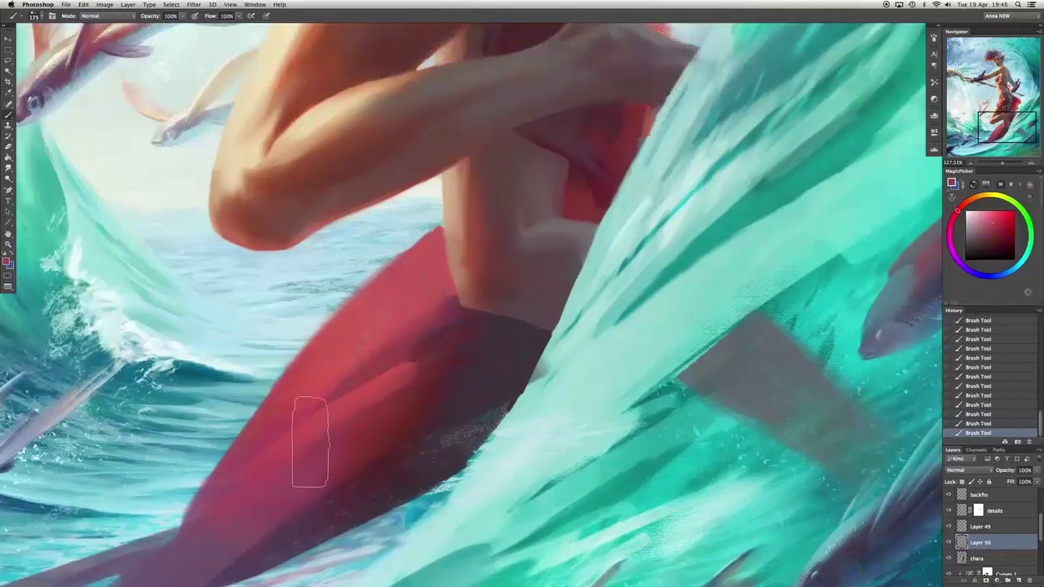
pyautogui.scroll(5, 256, 489)
pyautogui.hscroll(2, 256, 490)
pyautogui.click(522, 398)
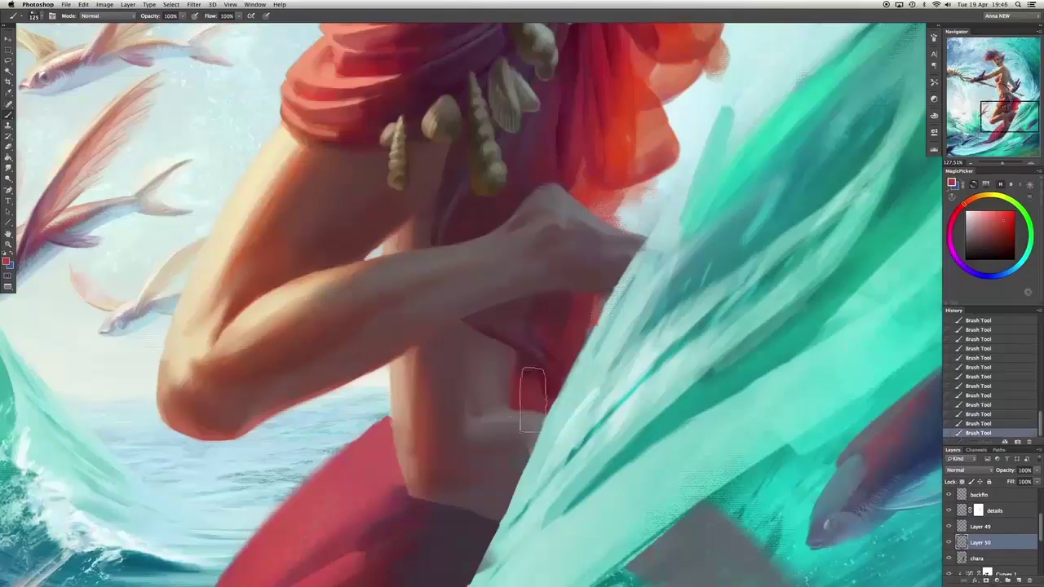
pyautogui.scroll(-3, 522, 398)
pyautogui.scroll(6, 800, 249)
pyautogui.hscroll(-2, 799, 249)
# Repaint the red skirt with a broad stroke, then add small strokes below the shells.
pyautogui.press(']')
pyautogui.press(']')
pyautogui.press(']')
pyautogui.press(']')
pyautogui.press(']')
pyautogui.press(']')
pyautogui.moveTo(597, 369); pyautogui.dragTo(594, 245)
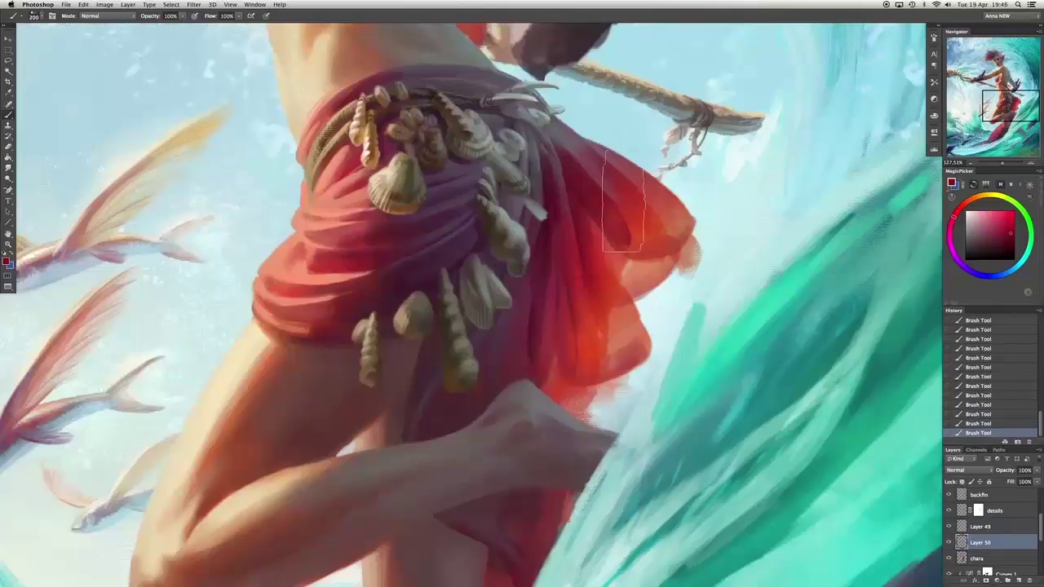
pyautogui.press('[')
pyautogui.press('[')
pyautogui.press('[')
pyautogui.press('[')
pyautogui.press('[')
pyautogui.press('[')
pyautogui.press('[')
pyautogui.press('[')
pyautogui.moveTo(494, 287); pyautogui.dragTo(427, 414)
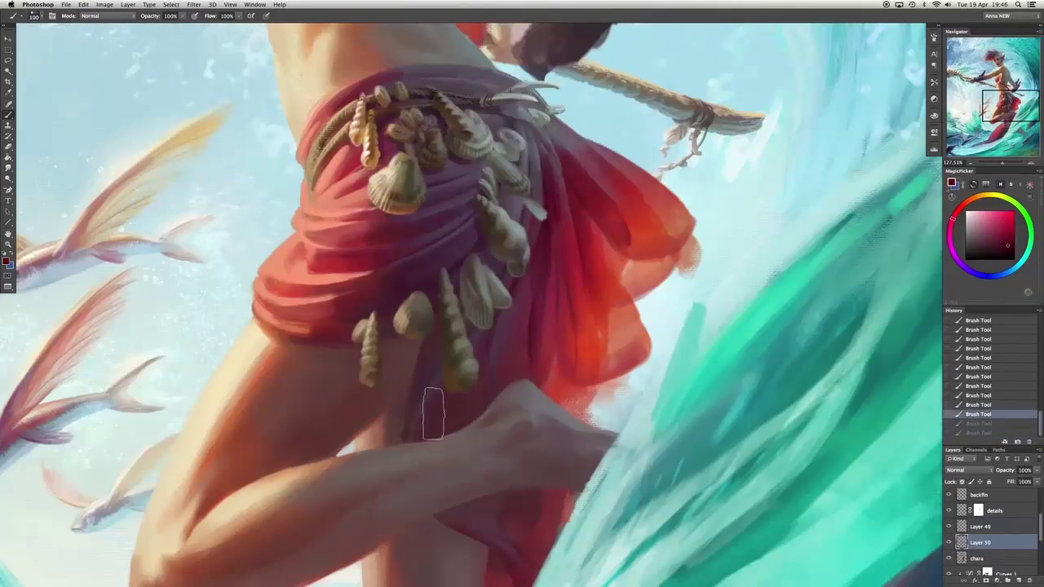
pyautogui.moveTo(396, 498); pyautogui.dragTo(432, 279)
# Touch up the area beside the shells and fit the whole painting on screen.
pyautogui.scroll(3, 506, 236)
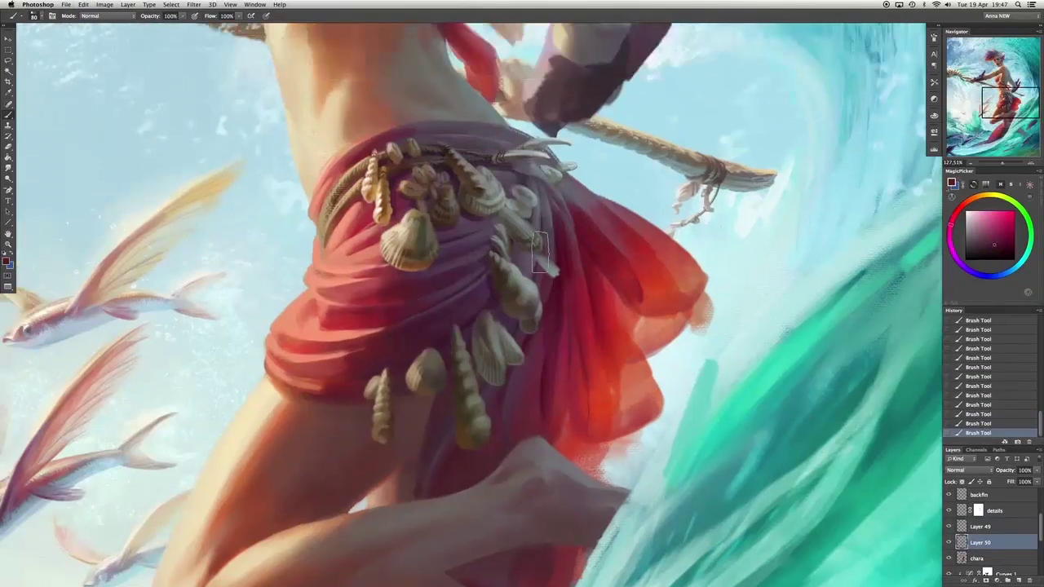
pyautogui.moveTo(465, 220); pyautogui.dragTo(531, 285)
pyautogui.scroll(2, 531, 285)
pyautogui.press(']')
pyautogui.press(']')
pyautogui.press(']')
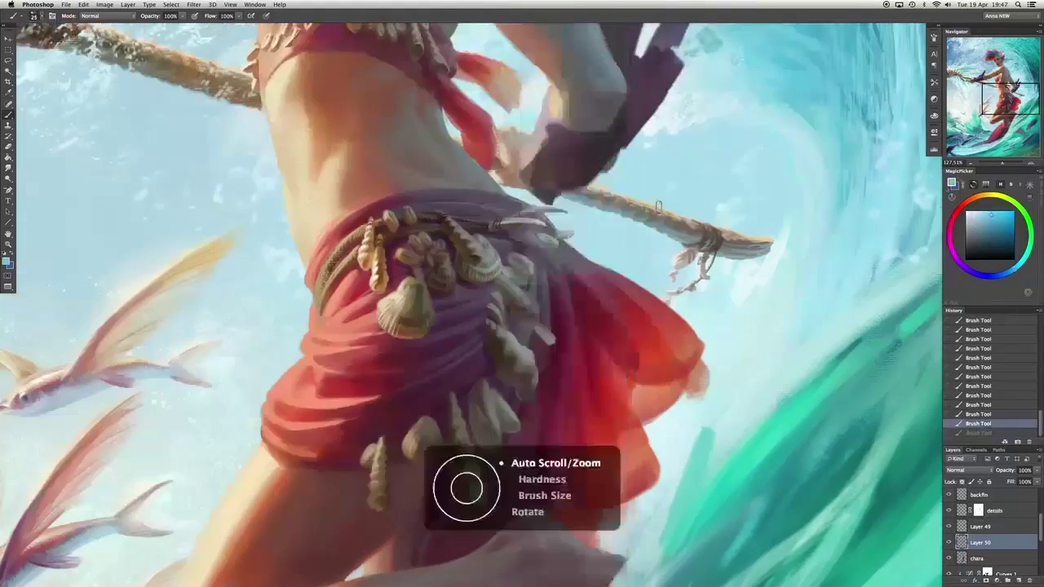
pyautogui.press('super+0')
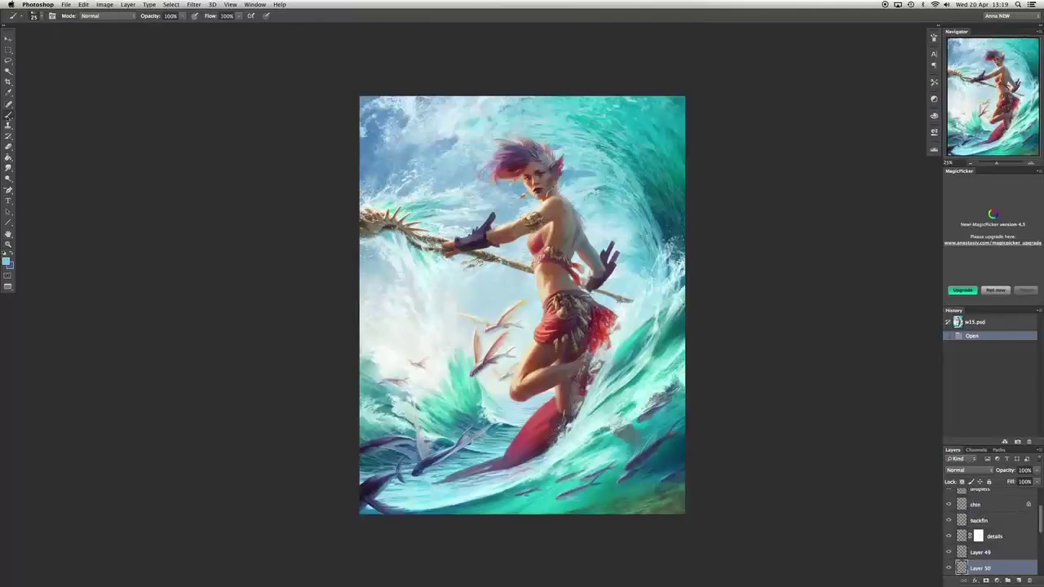
# Select the chara layer and erase a bit of the hair edge.
pyautogui.scroll(-3, 949, 501)
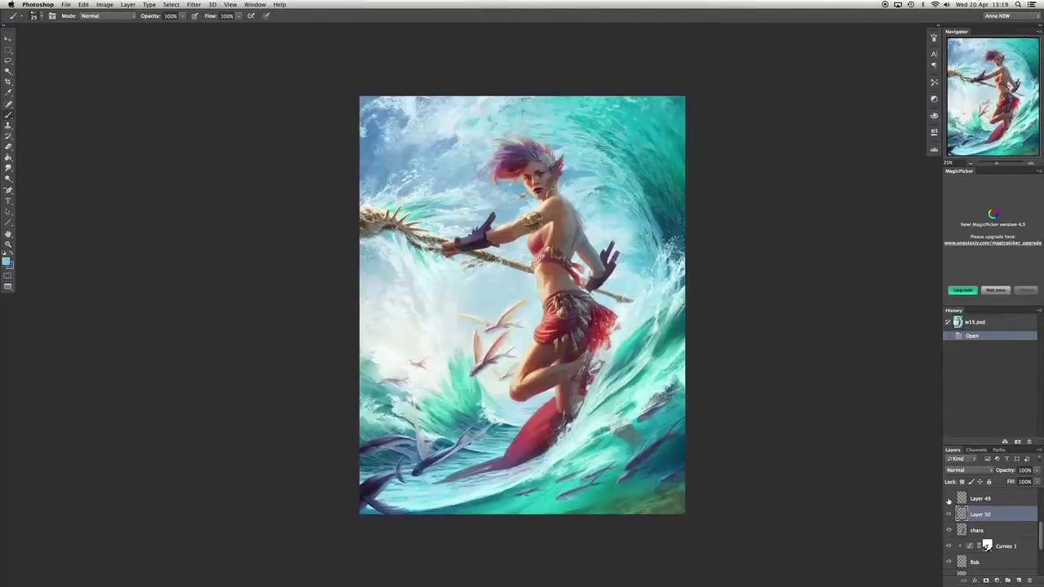
pyautogui.click(985, 532)
pyautogui.scroll(10, 533, 150)
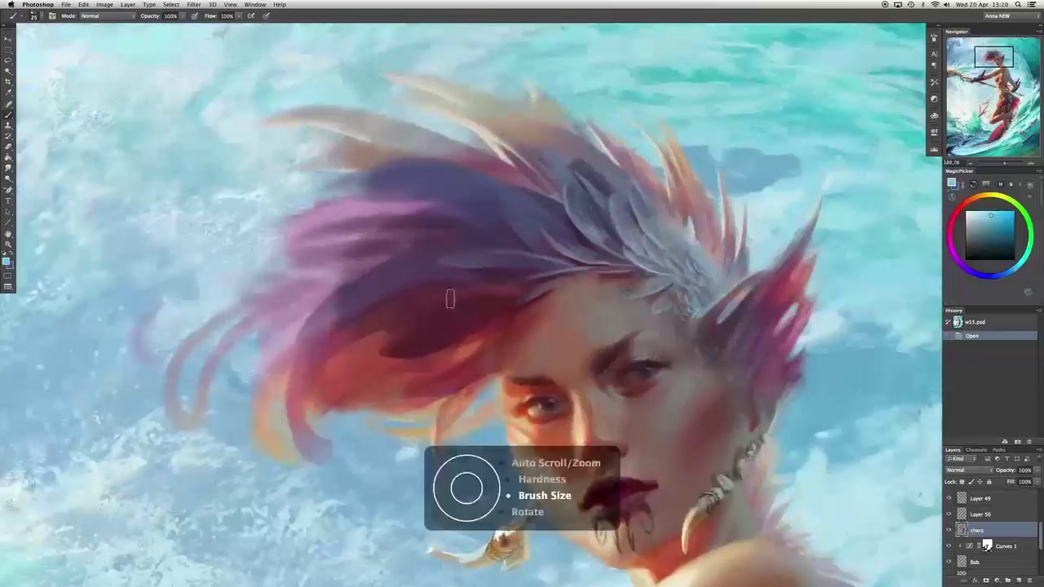
pyautogui.press('e')
pyautogui.moveTo(689, 256); pyautogui.dragTo(702, 244)
# Paint a lighter stroke into the hair, then smudge and erase the left hair strands.
pyautogui.press('b')
pyautogui.moveTo(807, 81); pyautogui.dragTo(783, 90)
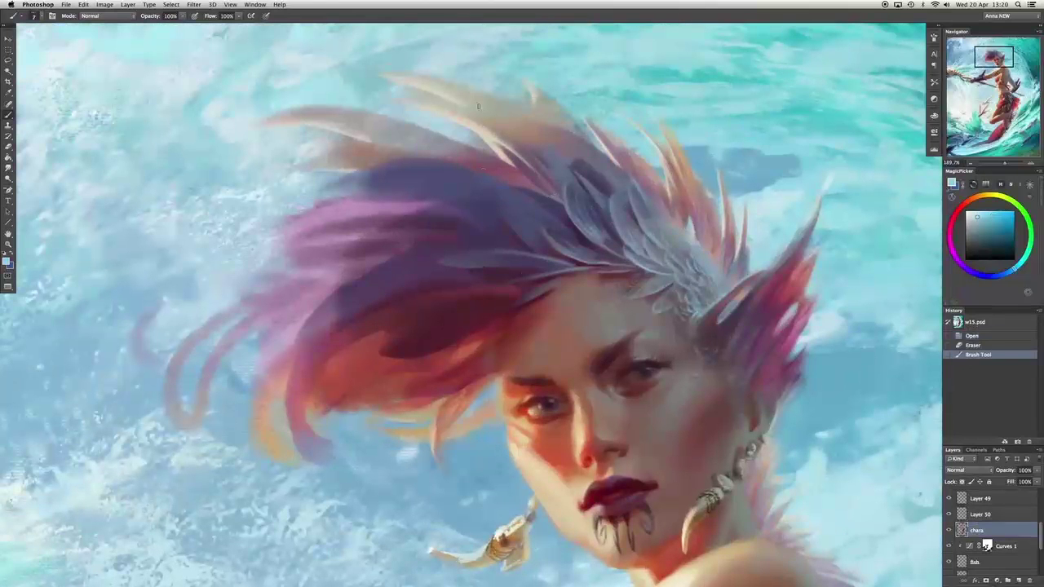
pyautogui.press('r')
pyautogui.moveTo(220, 359); pyautogui.dragTo(140, 338)
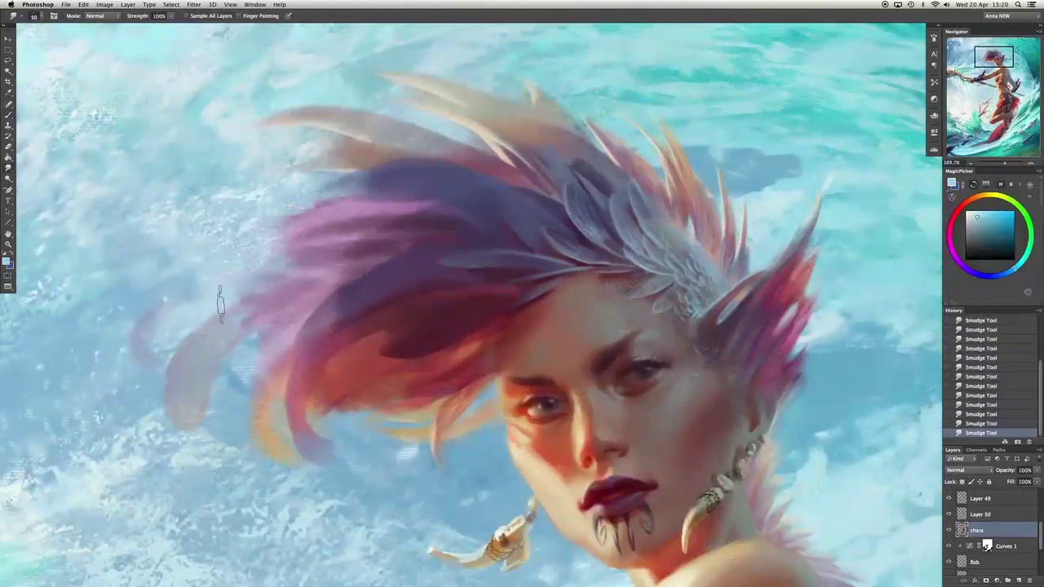
pyautogui.press('e')
pyautogui.moveTo(214, 384)
pyautogui.mouseDown()
pyautogui.moveTo(182, 419)
pyautogui.moveTo(190, 342)
pyautogui.moveTo(147, 286)
pyautogui.mouseUp()
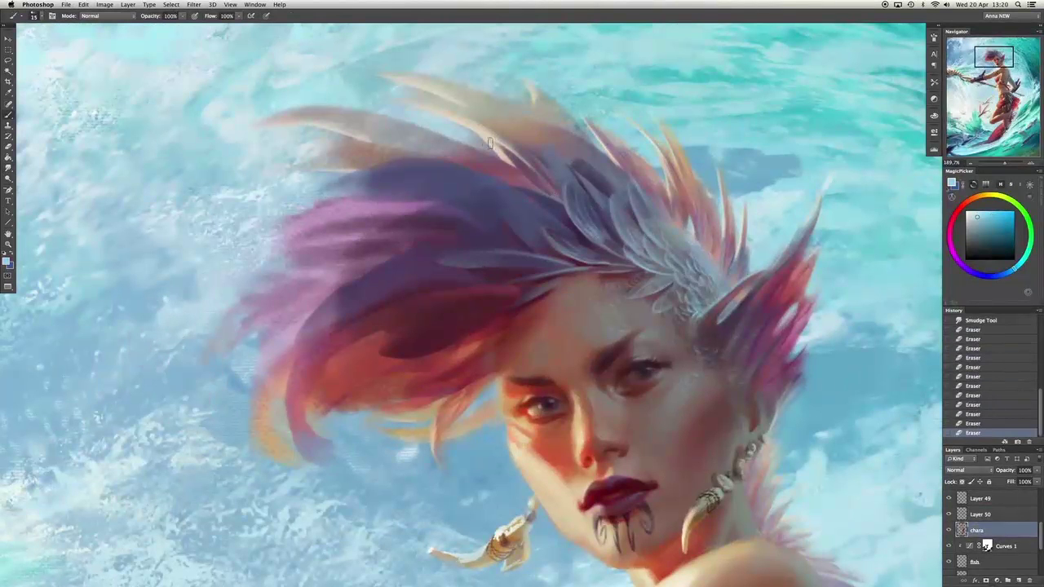
# Sample the hair's pink and paint pink strokes into the hair.
pyautogui.press('F5')
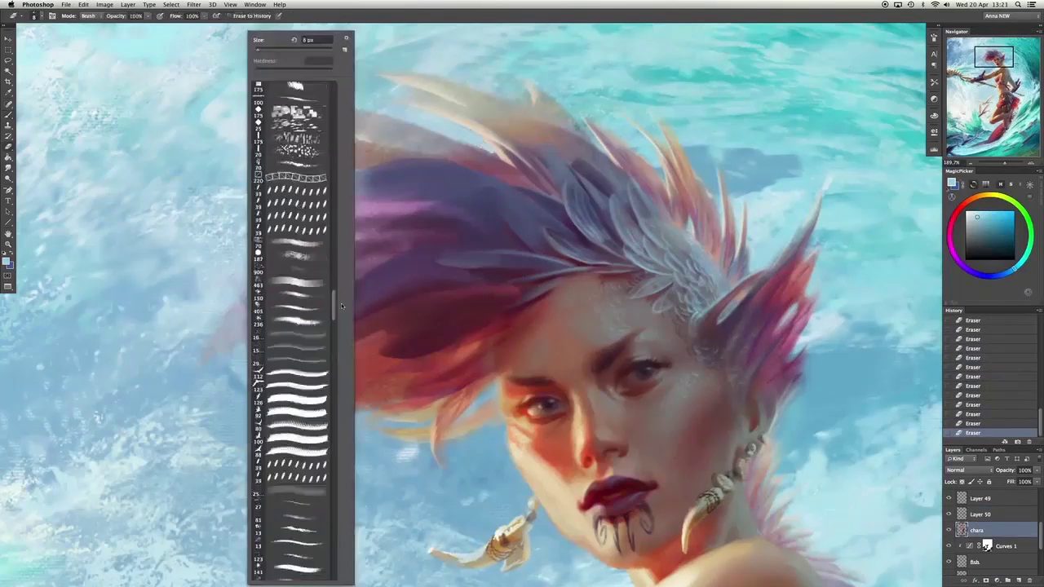
pyautogui.press('F5')
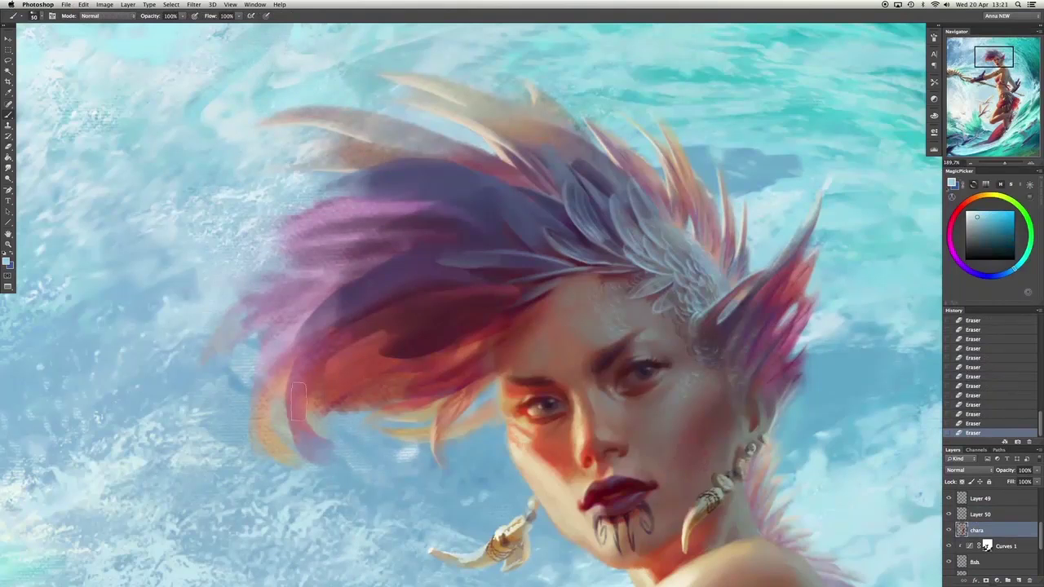
pyautogui.press('b')
pyautogui.keyDown('alt'); pyautogui.click(408, 299); pyautogui.keyUp('alt')
pyautogui.moveTo(408, 299); pyautogui.dragTo(294, 326)
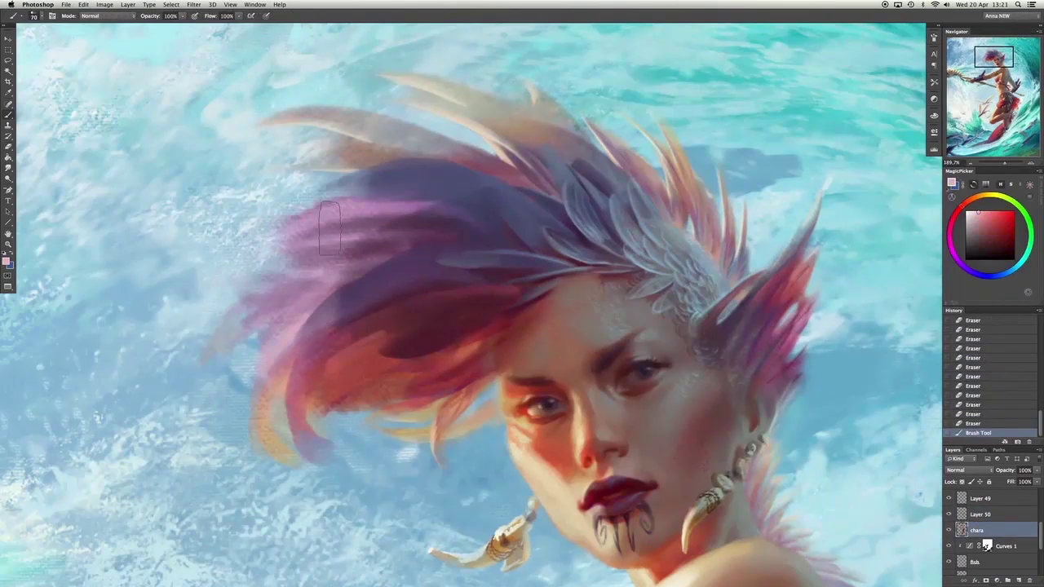
pyautogui.moveTo(330, 228); pyautogui.dragTo(324, 234)
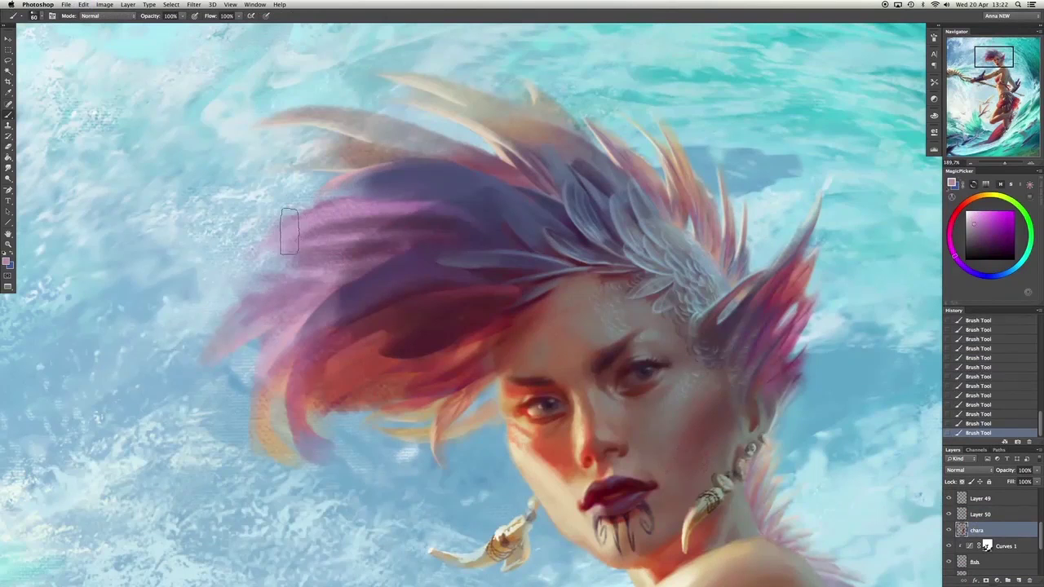
# Try dark greyish blue, red, light pink, orange and pale peach from the hair, comparing strokes with undo.
pyautogui.keyDown('alt'); pyautogui.click(378, 269); pyautogui.keyUp('alt')
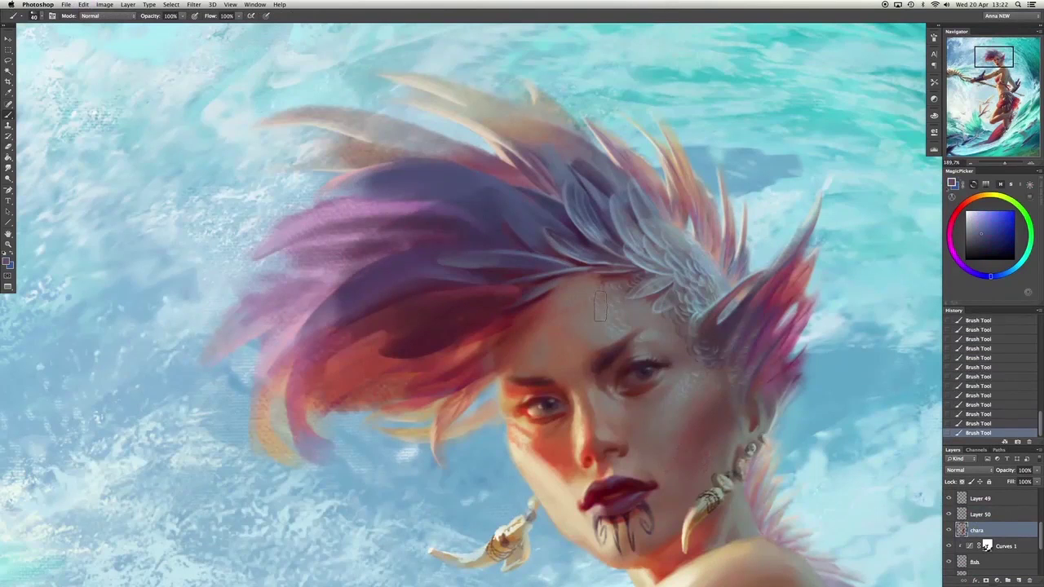
pyautogui.moveTo(405, 398); pyautogui.dragTo(430, 337)
pyautogui.click(1009, 243)
pyautogui.hotkey('ctrl', 'z')
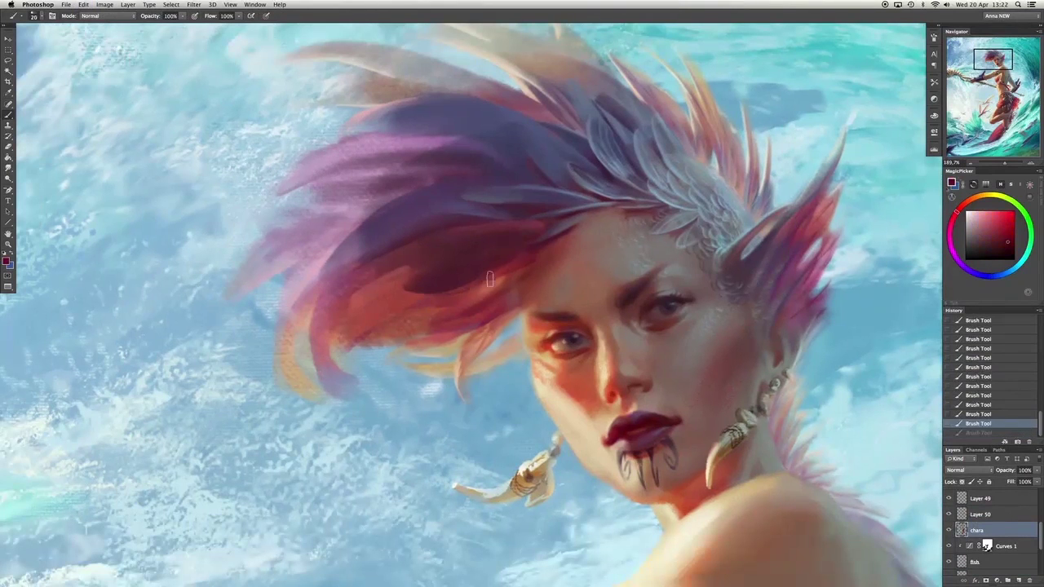
pyautogui.hotkey('ctrl', 'z')
pyautogui.hotkey('ctrl', 'z')
pyautogui.hotkey('ctrl', 'z')
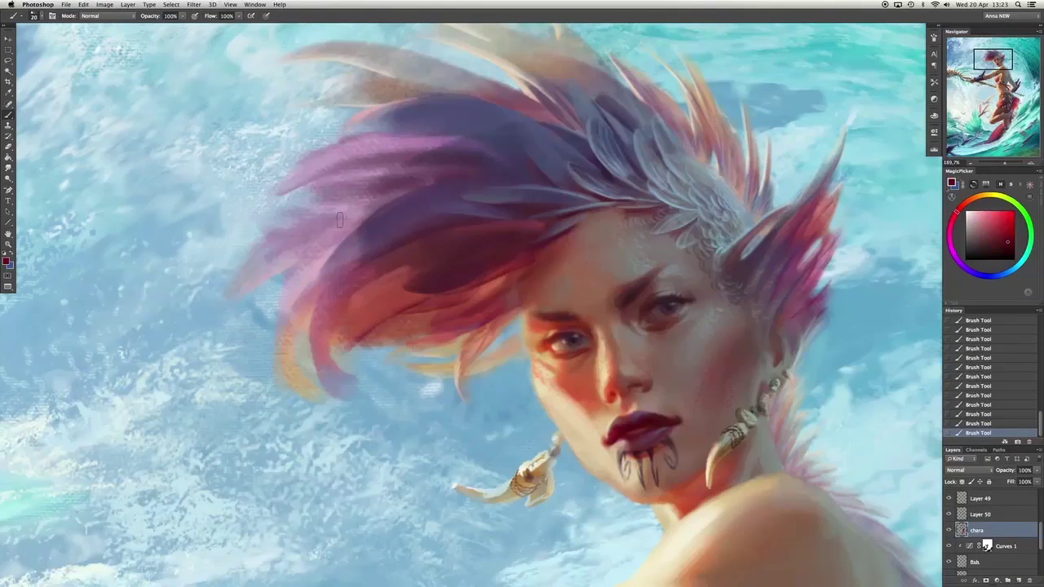
pyautogui.keyDown('alt'); pyautogui.click(849, 253); pyautogui.keyUp('alt')
pyautogui.keyDown('alt'); pyautogui.click(325, 375); pyautogui.keyUp('alt')
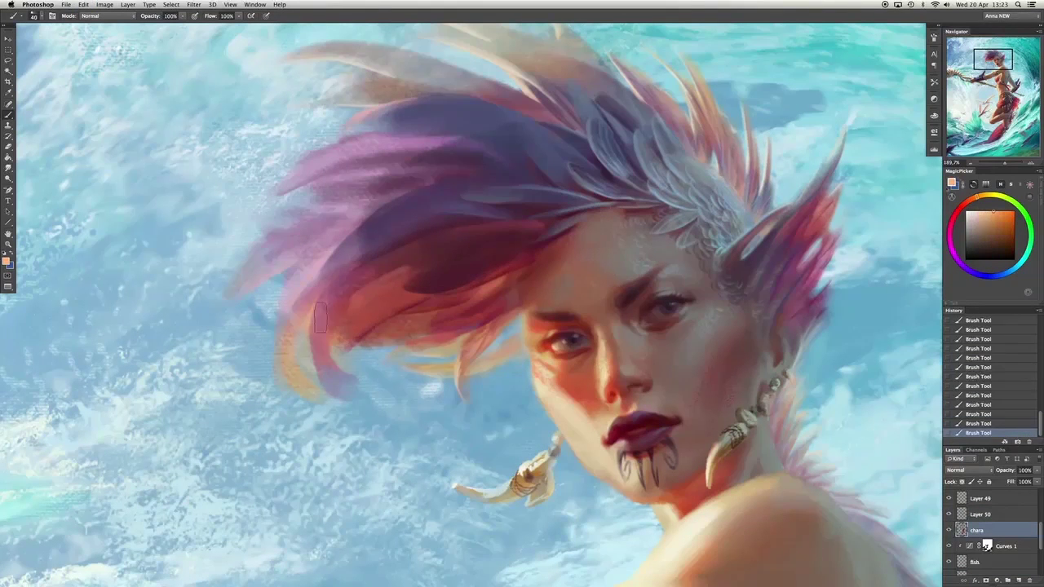
pyautogui.hotkey('ctrl', 'z')
pyautogui.hotkey('ctrl', 'z')
pyautogui.hotkey('ctrl', 'z')
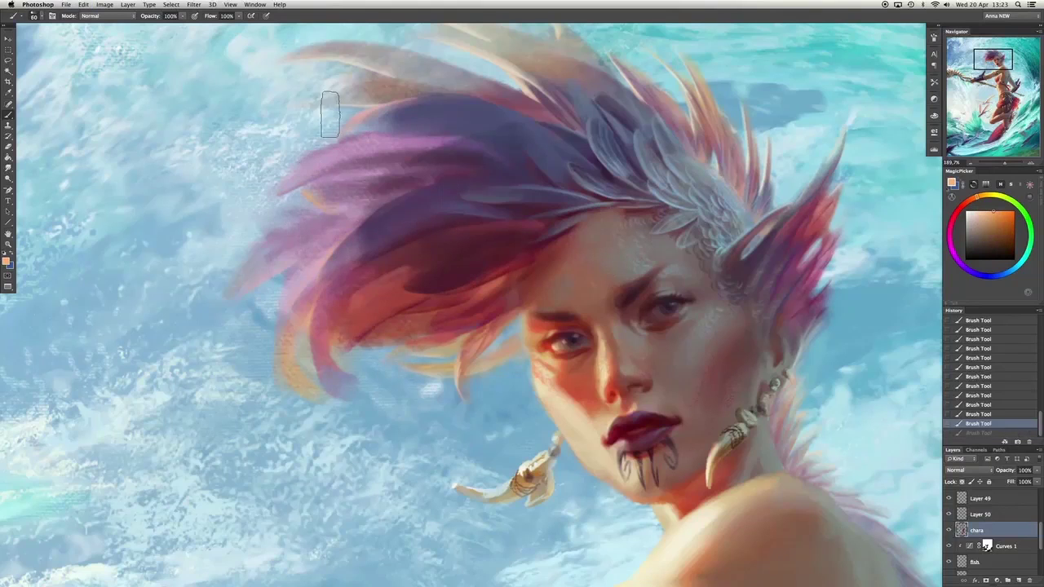
pyautogui.keyDown('alt'); pyautogui.click(329, 110); pyautogui.keyUp('alt')
pyautogui.hotkey('ctrl', 'z')
pyautogui.hotkey('ctrl', 'z')
# Try dark purple, another hair colour and pale cyan, toggling the last hair stroke to compare.
pyautogui.scroll(3, 431, 210)
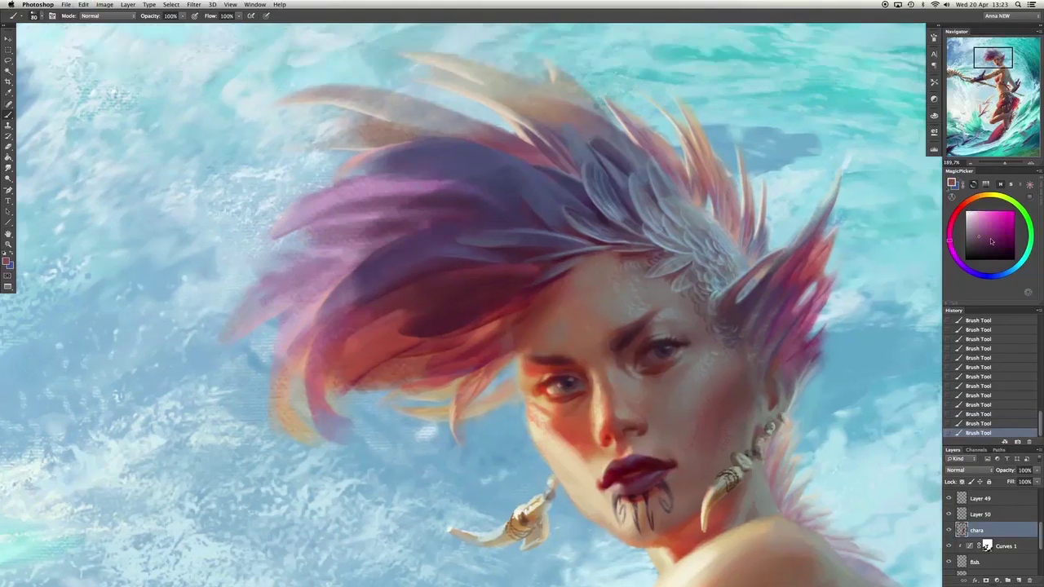
pyautogui.hotkey('ctrl', 'z')
pyautogui.hotkey('ctrl', 'z')
pyautogui.hotkey('ctrl', 'z')
pyautogui.keyDown('alt'); pyautogui.click(575, 193); pyautogui.keyUp('alt')
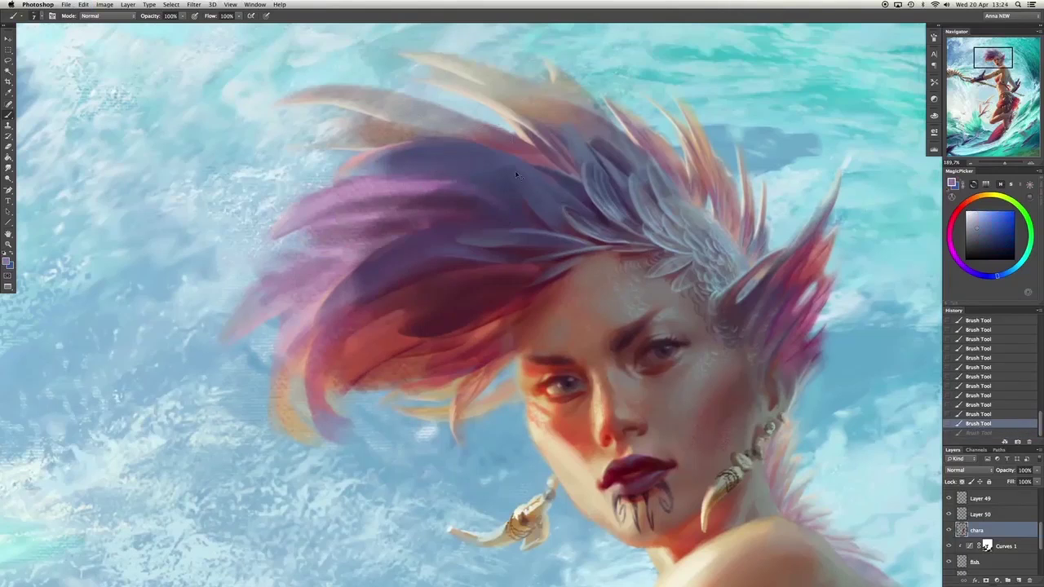
pyautogui.hotkey('ctrl', 'z')
pyautogui.hotkey('ctrl', 'z')
pyautogui.hotkey('ctrl', 'z')
pyautogui.keyDown('alt'); pyautogui.click(546, 236); pyautogui.keyUp('alt')
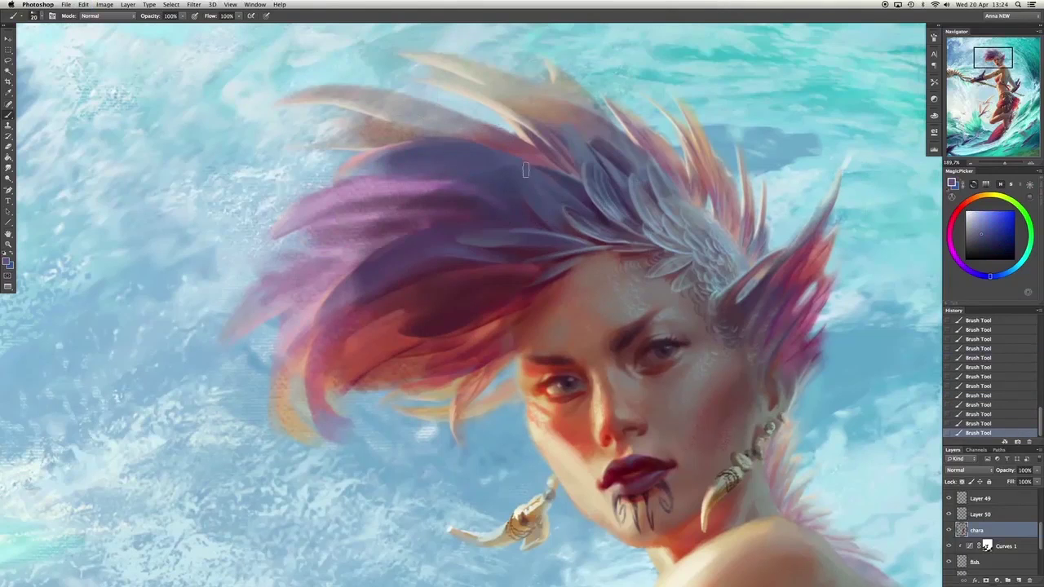
pyautogui.keyDown('alt'); pyautogui.click(621, 209); pyautogui.keyUp('alt')
pyautogui.hotkey('ctrl', 'z')
pyautogui.hotkey('ctrl', 'z')
pyautogui.hotkey('ctrl', 'z')
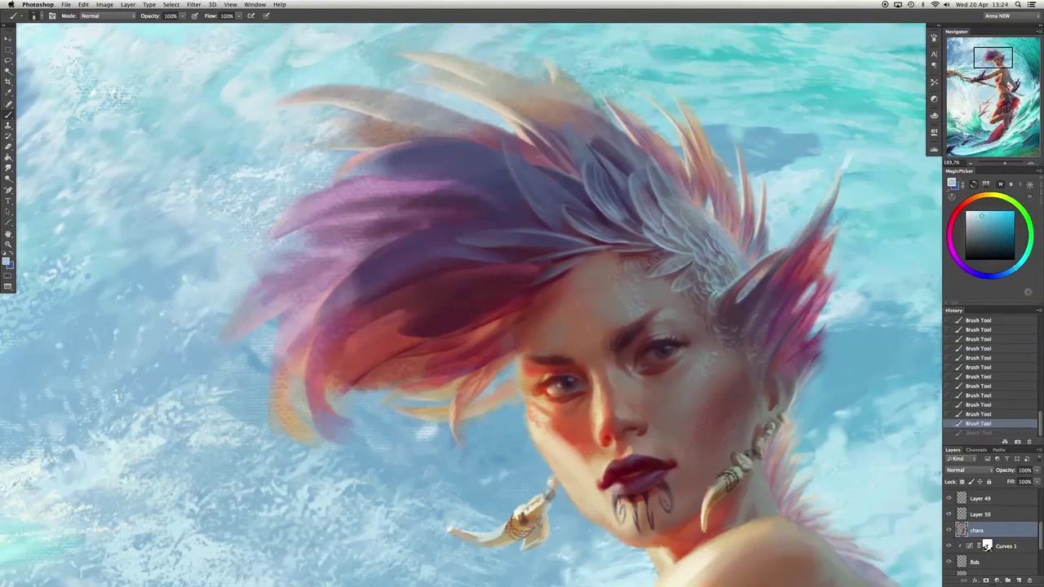
pyautogui.hotkey('ctrl', 'z')
# Try darker hair tones, a darker blue and pink, keeping the last stroke after comparing.
pyautogui.hotkey('ctrl', 'z')
pyautogui.keyDown('alt'); pyautogui.click(609, 246); pyautogui.keyUp('alt')
pyautogui.hotkey('ctrl', 'z')
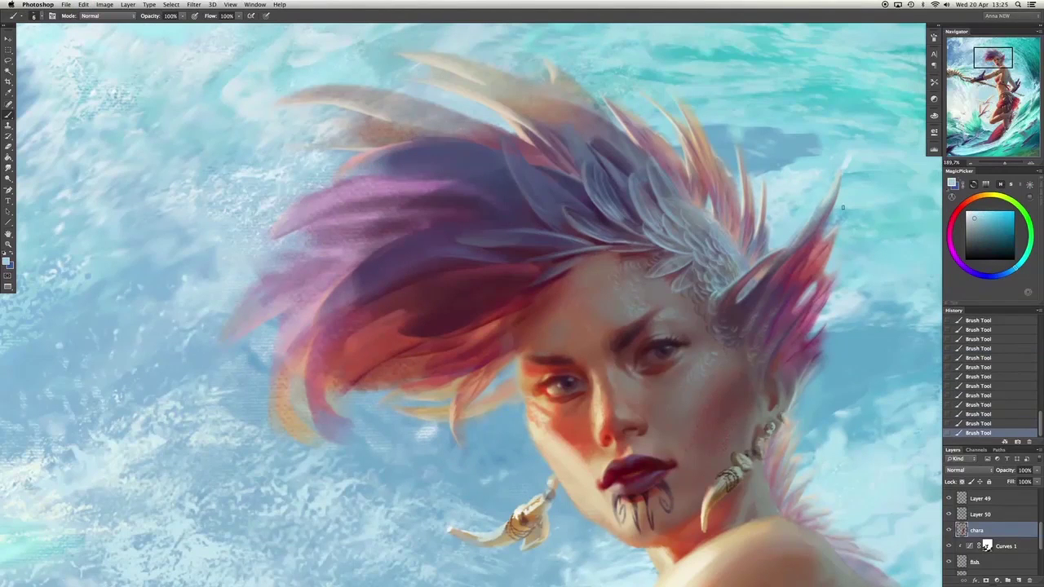
pyautogui.hotkey('ctrl', 'z')
pyautogui.keyDown('alt'); pyautogui.click(541, 237); pyautogui.keyUp('alt')
pyautogui.hotkey('ctrl', 'z')
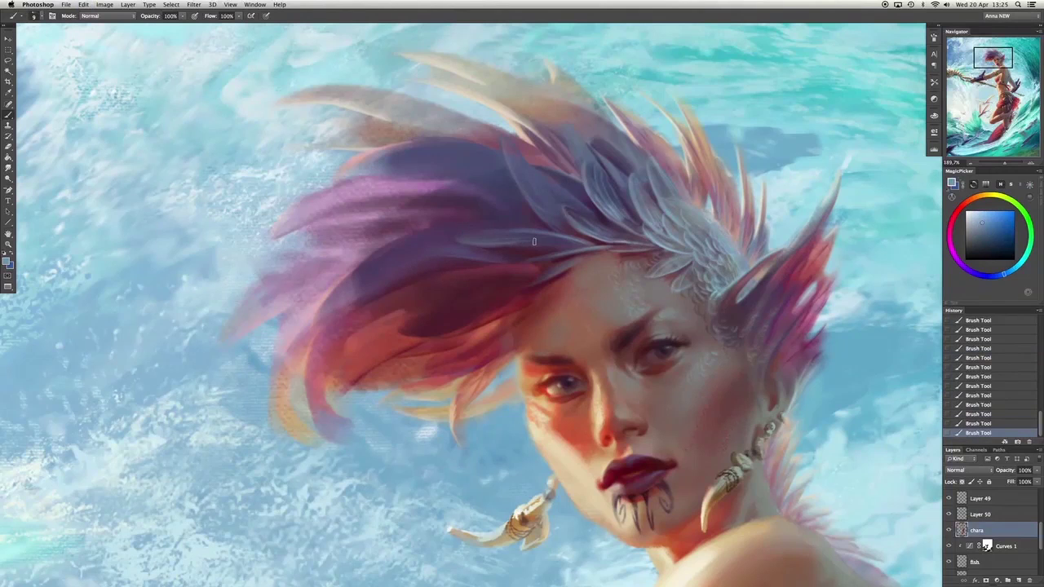
pyautogui.hotkey('ctrl', 'z')
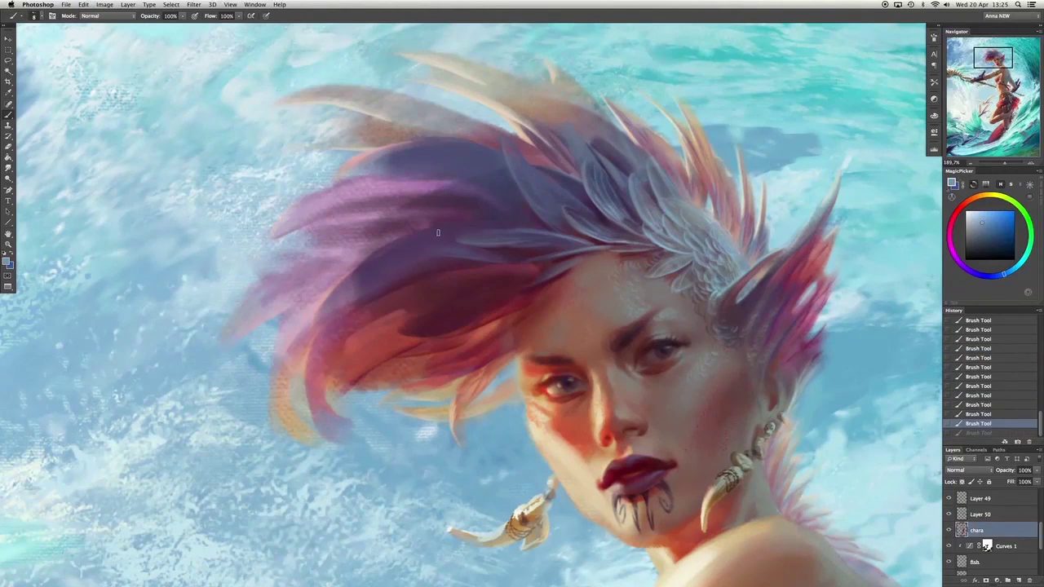
pyautogui.keyDown('alt'); pyautogui.click(380, 233); pyautogui.keyUp('alt')
# Enlarge the brush and sample peach-orange, light blue, dark purple, crimson and dark blue.
pyautogui.press(']')
pyautogui.press(']')
pyautogui.press(']')
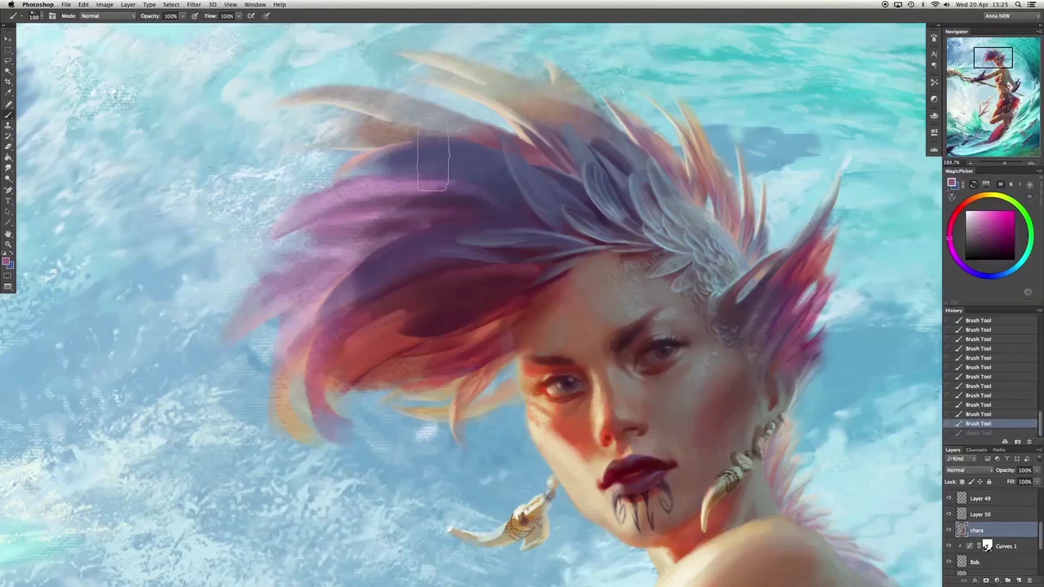
pyautogui.keyDown('alt'); pyautogui.click(625, 94); pyautogui.keyUp('alt')
pyautogui.click(504, 120)
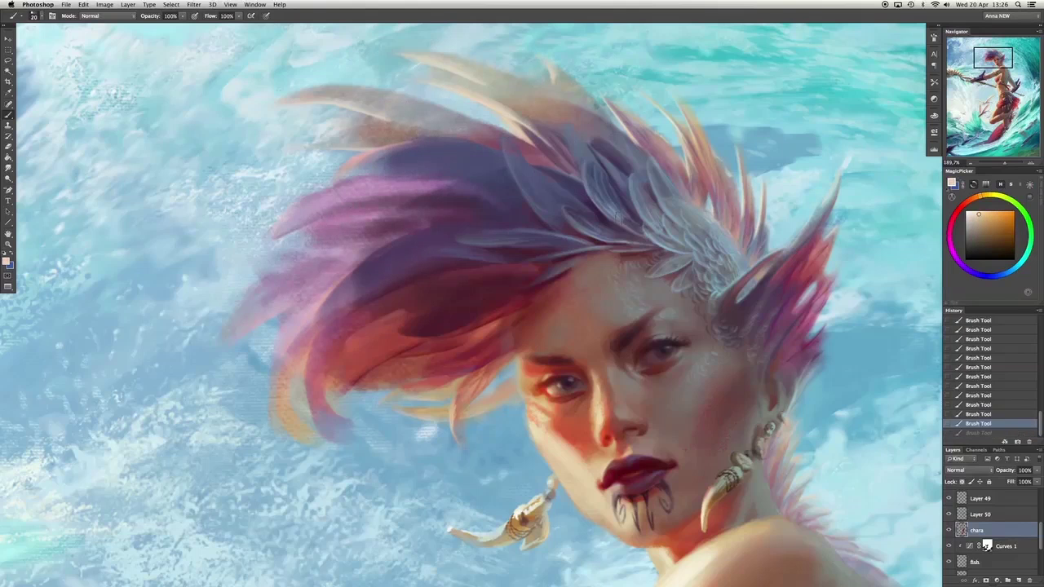
pyautogui.keyDown('alt'); pyautogui.click(563, 88); pyautogui.keyUp('alt')
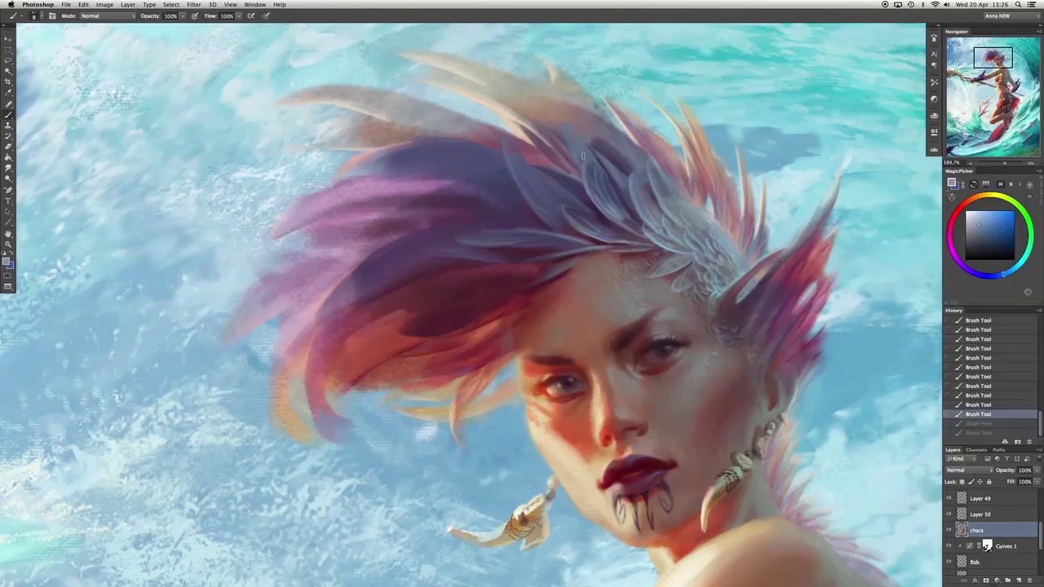
pyautogui.keyDown('alt'); pyautogui.click(544, 235); pyautogui.keyUp('alt')
pyautogui.keyDown('alt'); pyautogui.click(552, 255); pyautogui.keyUp('alt')
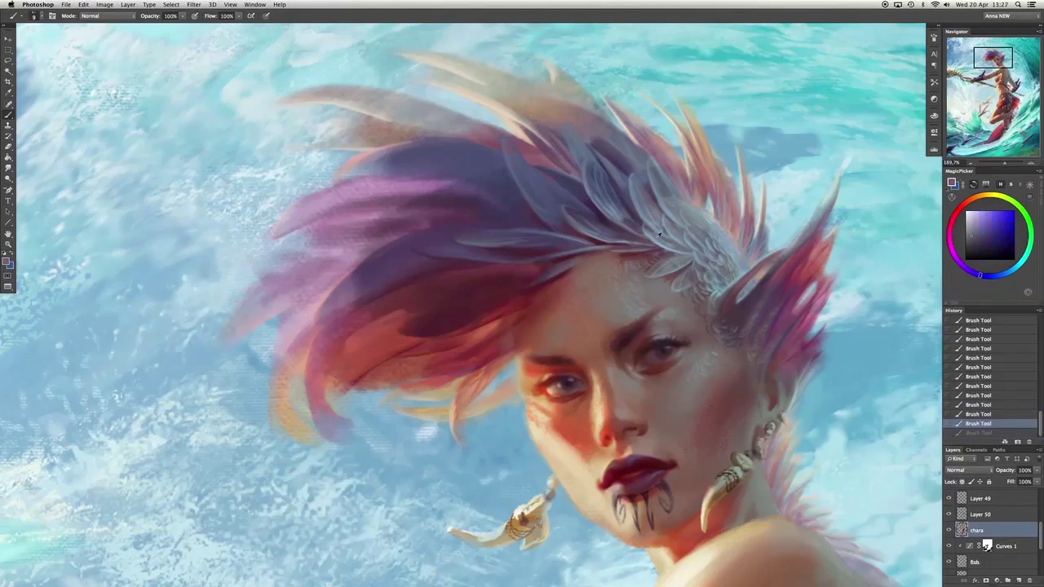
pyautogui.keyDown('alt'); pyautogui.click(498, 260); pyautogui.keyUp('alt')
# Paint short dark magenta and darker red strokes into the hair.
pyautogui.keyDown('alt'); pyautogui.click(424, 259); pyautogui.keyUp('alt')
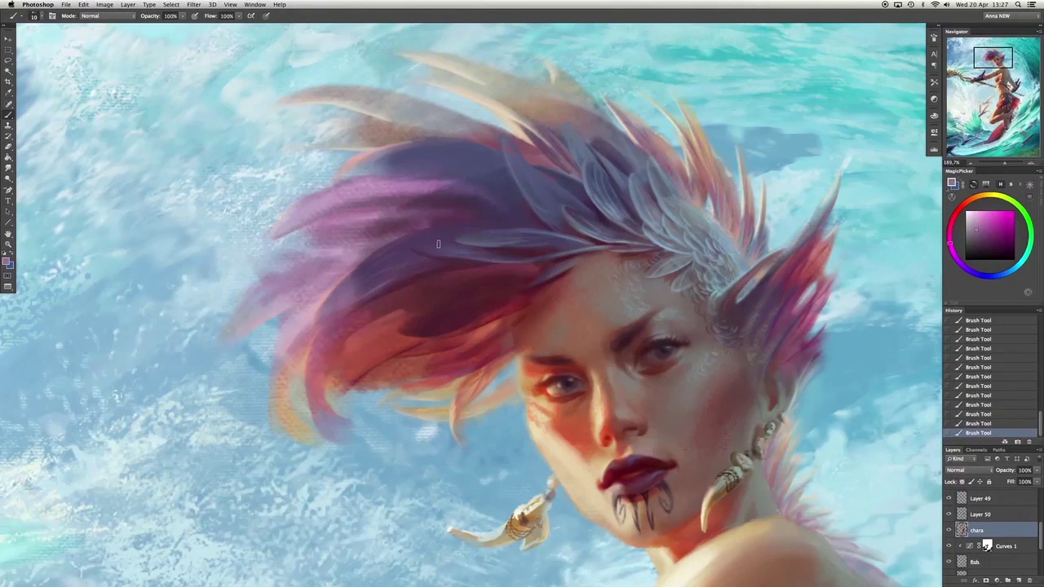
pyautogui.moveTo(359, 320)
pyautogui.mouseDown()
pyautogui.moveTo(400, 352)
pyautogui.moveTo(380, 346)
pyautogui.mouseUp()
pyautogui.keyDown('alt'); pyautogui.click(538, 290); pyautogui.keyUp('alt')
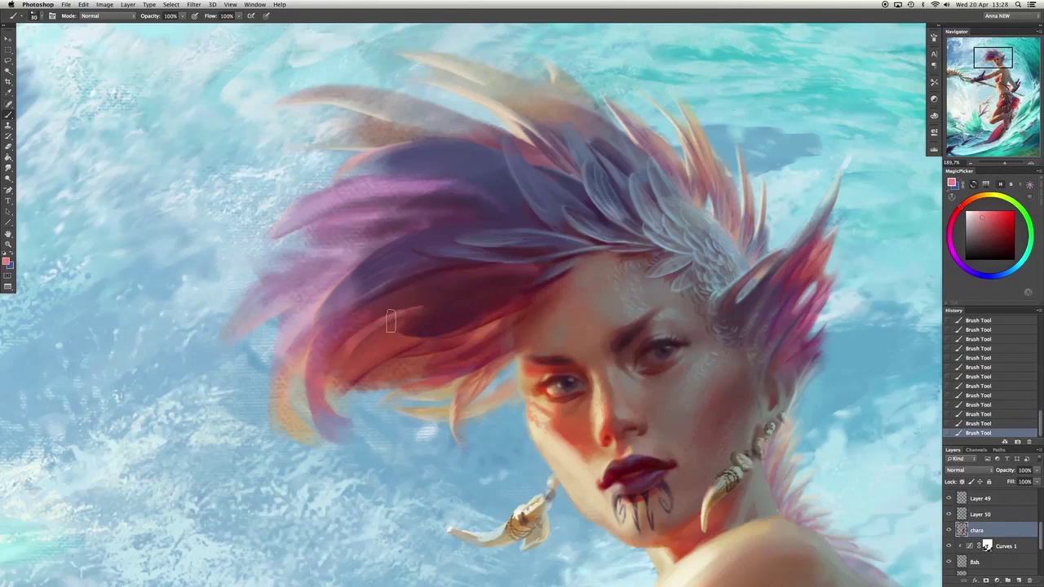
pyautogui.moveTo(523, 259)
pyautogui.mouseDown()
pyautogui.moveTo(523, 275)
pyautogui.moveTo(477, 265)
pyautogui.mouseUp()
# Add darker red dabs, lightly erase some strands, and paint short red strokes in the hair.
pyautogui.keyDown('alt'); pyautogui.click(393, 310); pyautogui.keyUp('alt')
pyautogui.moveTo(440, 330); pyautogui.dragTo(459, 340)
pyautogui.moveTo(356, 388); pyautogui.dragTo(371, 383)
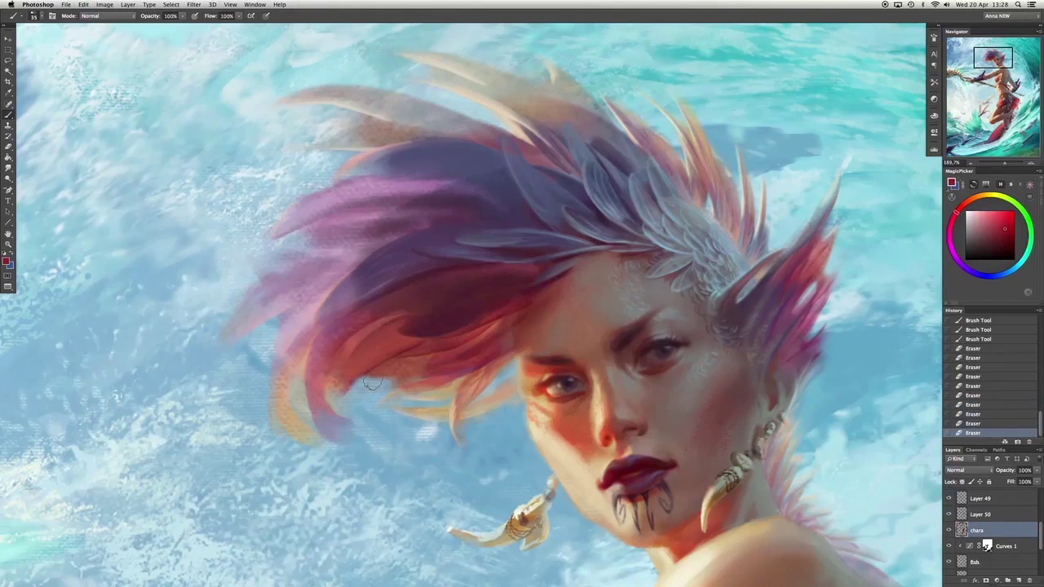
pyautogui.press('b')
pyautogui.keyDown('alt'); pyautogui.click(296, 373); pyautogui.keyUp('alt')
pyautogui.moveTo(301, 335)
pyautogui.mouseDown()
pyautogui.moveTo(317, 426)
pyautogui.moveTo(323, 359)
pyautogui.mouseUp()
pyautogui.keyDown('alt'); pyautogui.click(315, 392); pyautogui.keyUp('alt')
# Paint small pink and light peach strokes along the hair's left and top edges.
pyautogui.keyDown('alt'); pyautogui.click(785, 243); pyautogui.keyUp('alt')
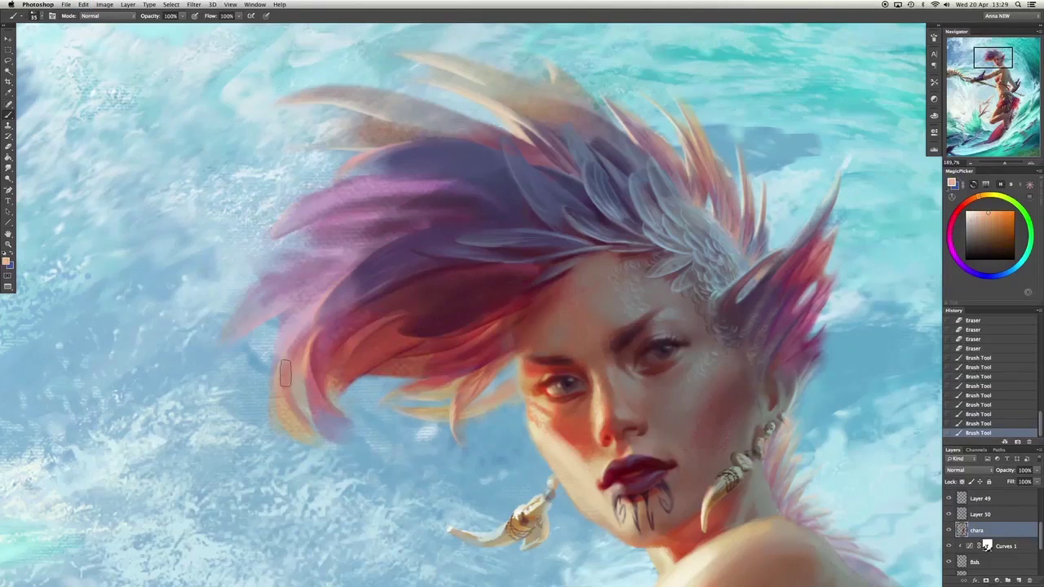
pyautogui.keyDown('alt'); pyautogui.click(282, 335); pyautogui.keyUp('alt')
pyautogui.moveTo(276, 318)
pyautogui.mouseDown()
pyautogui.moveTo(284, 293)
pyautogui.moveTo(324, 274)
pyautogui.moveTo(304, 229)
pyautogui.mouseUp()
pyautogui.keyDown('alt'); pyautogui.click(334, 254); pyautogui.keyUp('alt')
pyautogui.moveTo(306, 269); pyautogui.dragTo(302, 264)
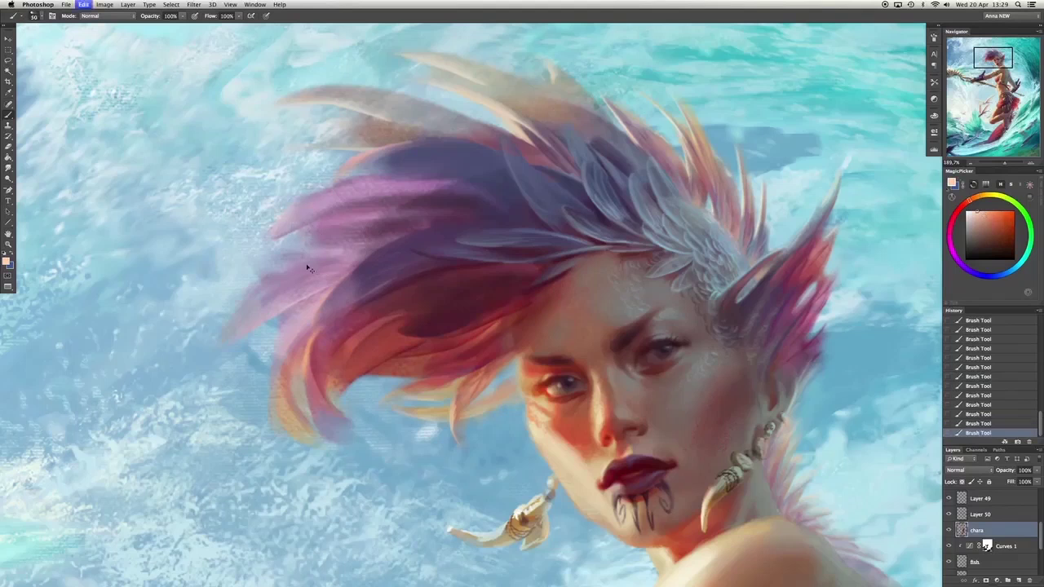
pyautogui.moveTo(249, 359); pyautogui.dragTo(255, 310)
pyautogui.moveTo(322, 159)
pyautogui.mouseDown()
pyautogui.moveTo(327, 147)
pyautogui.moveTo(314, 140)
pyautogui.mouseUp()
pyautogui.moveTo(395, 165); pyautogui.dragTo(356, 163)
# Sample dark blue, muted purple and darker red, comparing the last stroke with undo and redo.
pyautogui.keyDown('alt'); pyautogui.click(417, 184); pyautogui.keyUp('alt')
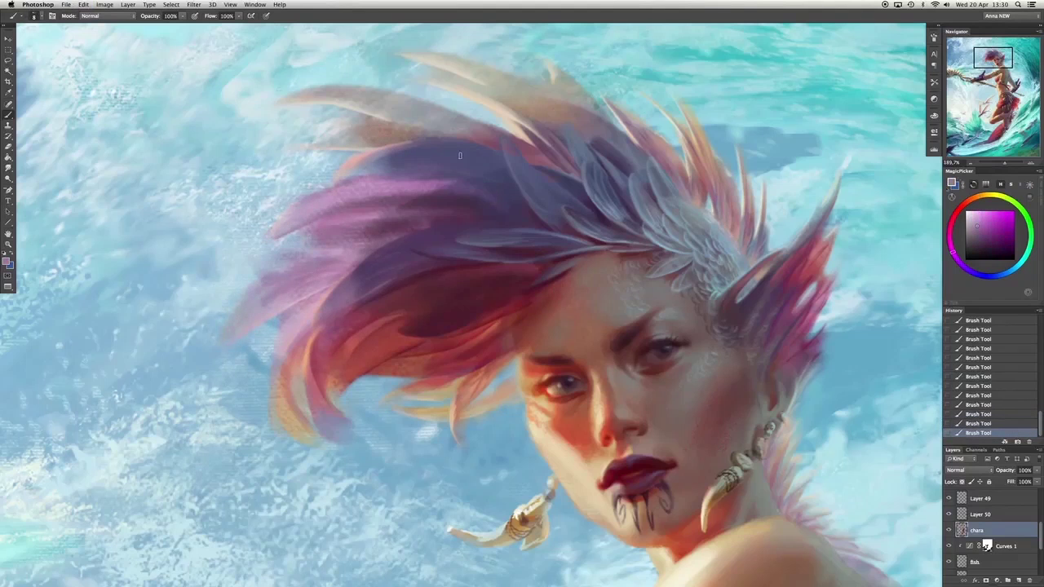
pyautogui.keyDown('alt'); pyautogui.click(363, 169); pyautogui.keyUp('alt')
pyautogui.press('super+z')
pyautogui.press('super+z')
pyautogui.press('super+z')
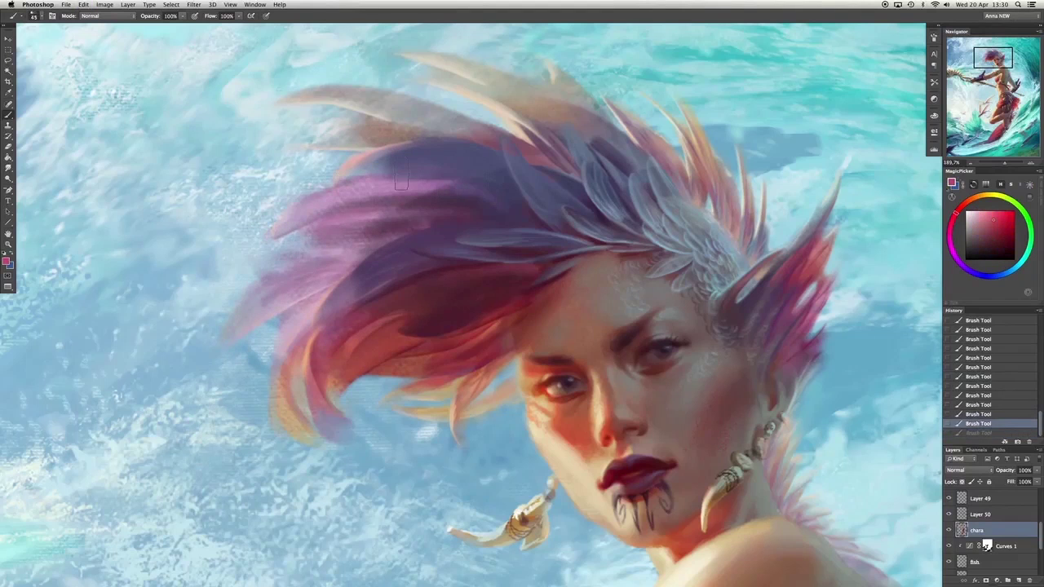
pyautogui.press('super+z')
pyautogui.keyDown('alt'); pyautogui.click(431, 221); pyautogui.keyUp('alt')
pyautogui.press('super+z')
# Trim the left and lower-left hair strands, then try small peach strokes on the hair.
pyautogui.moveTo(274, 259); pyautogui.dragTo(289, 245)
pyautogui.moveTo(301, 412); pyautogui.dragTo(308, 432)
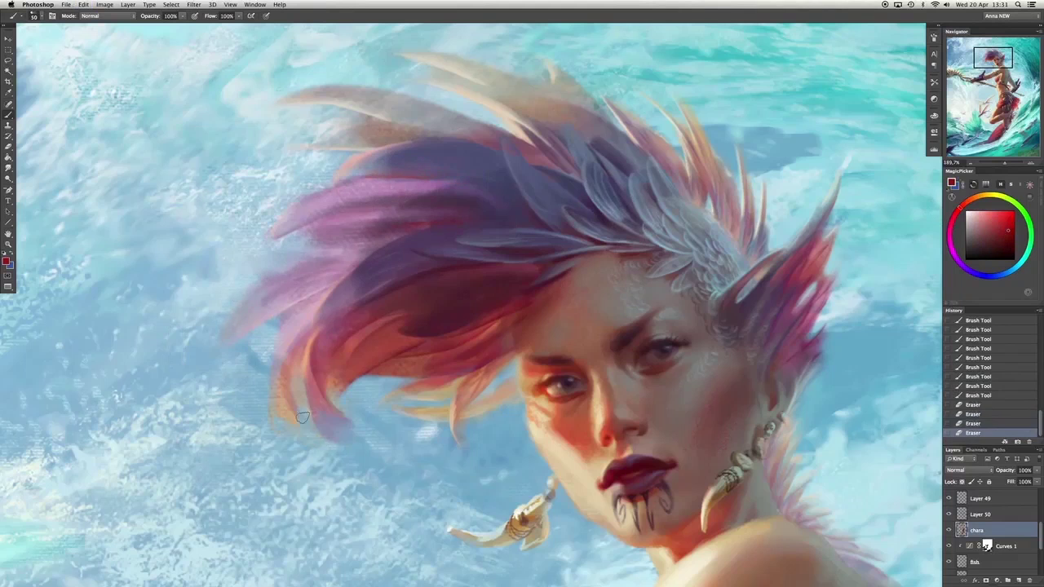
pyautogui.moveTo(292, 388)
pyautogui.mouseDown()
pyautogui.moveTo(303, 421)
pyautogui.moveTo(283, 418)
pyautogui.moveTo(296, 413)
pyautogui.mouseUp()
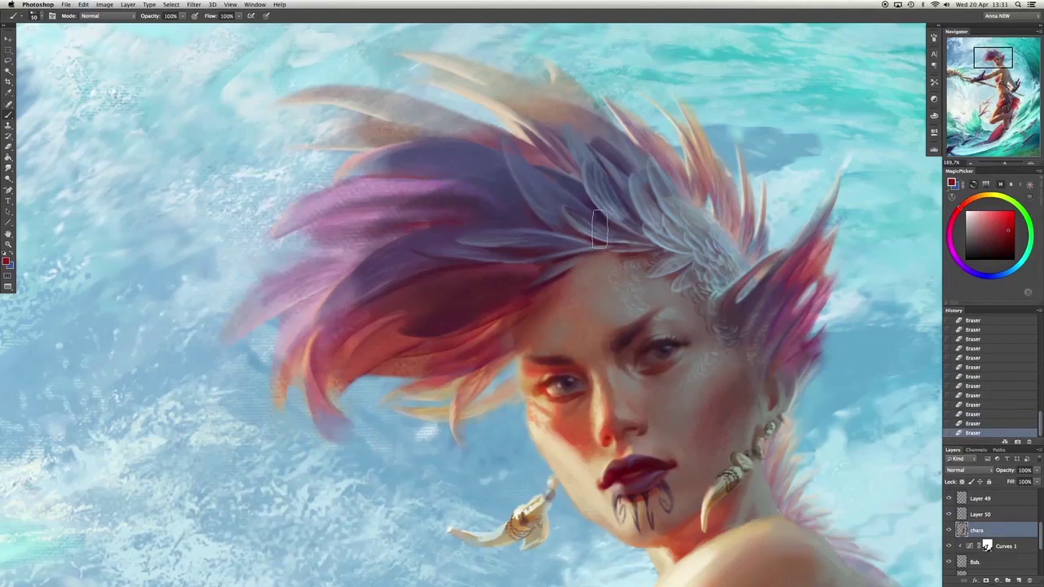
pyautogui.press('b')
pyautogui.keyDown('alt'); pyautogui.click(472, 361); pyautogui.keyUp('alt')
pyautogui.moveTo(457, 363)
pyautogui.mouseDown()
pyautogui.moveTo(400, 374)
pyautogui.moveTo(390, 396)
pyautogui.moveTo(399, 396)
pyautogui.moveTo(380, 377)
pyautogui.mouseUp()
pyautogui.press('super+z')
# Paint blue-grey strokes on the hair and brighten the feathers above the forehead.
pyautogui.press('super+z')
pyautogui.press('super+z')
pyautogui.press('super+z')
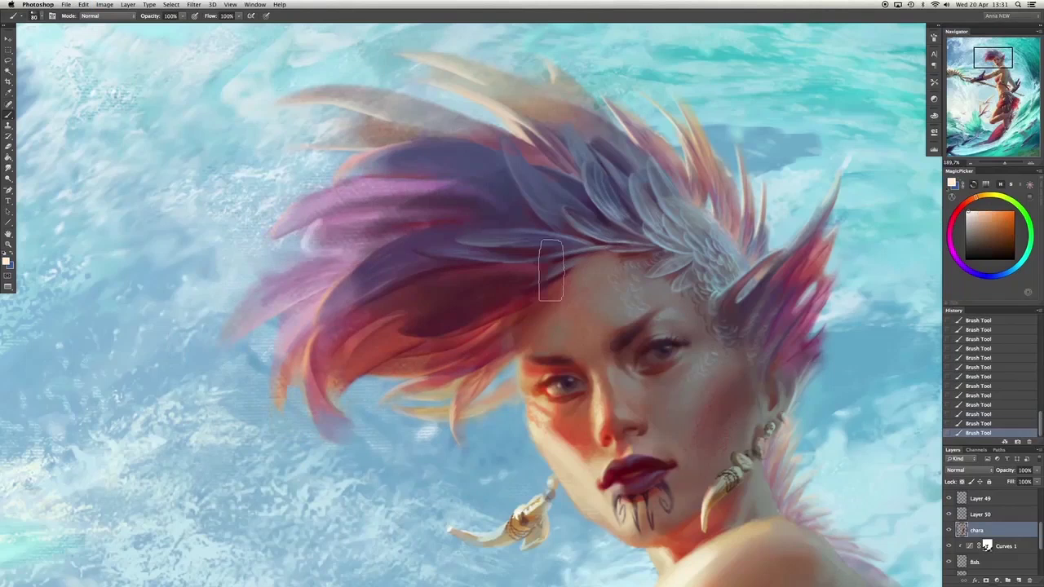
pyautogui.keyDown('alt'); pyautogui.click(352, 223); pyautogui.keyUp('alt')
pyautogui.press('super+z')
pyautogui.press('super+z')
pyautogui.press('super+z')
pyautogui.press('super+z')
pyautogui.press('super+z')
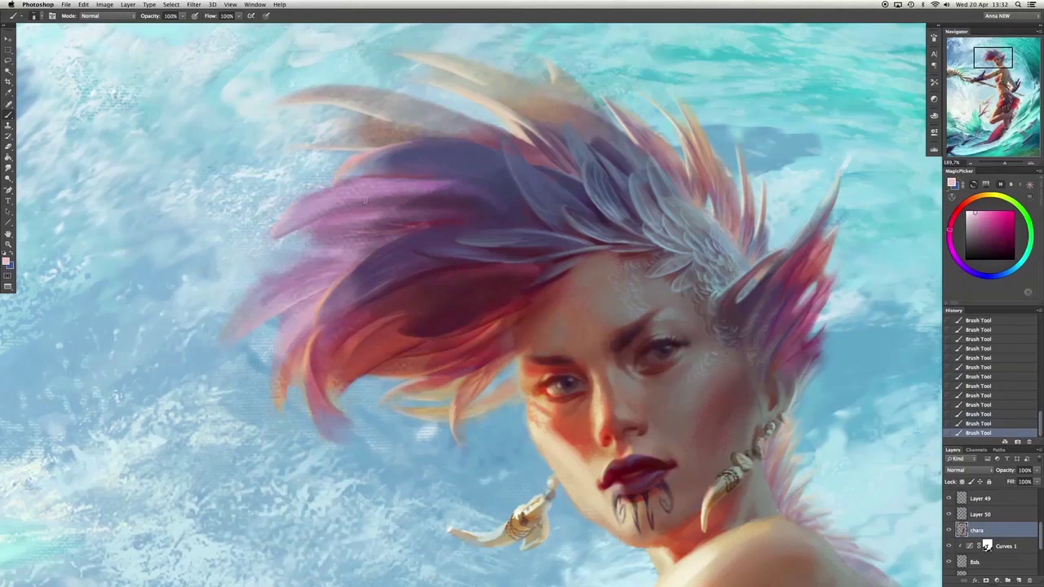
pyautogui.keyDown('alt'); pyautogui.click(433, 254); pyautogui.keyUp('alt')
pyautogui.press(']')
pyautogui.press(']')
pyautogui.moveTo(526, 220); pyautogui.dragTo(444, 176)
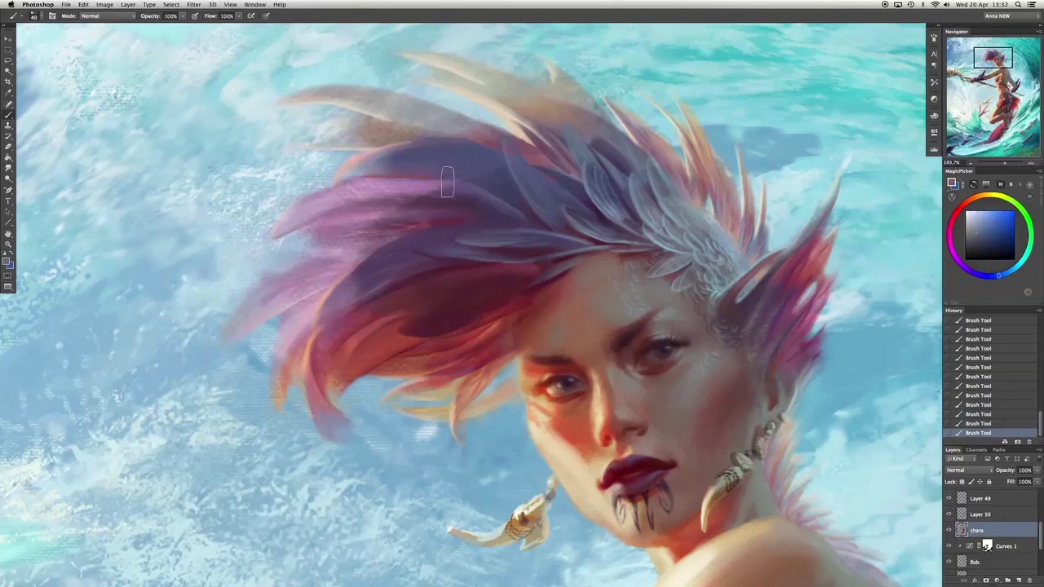
pyautogui.keyDown('alt'); pyautogui.click(584, 140); pyautogui.keyUp('alt')
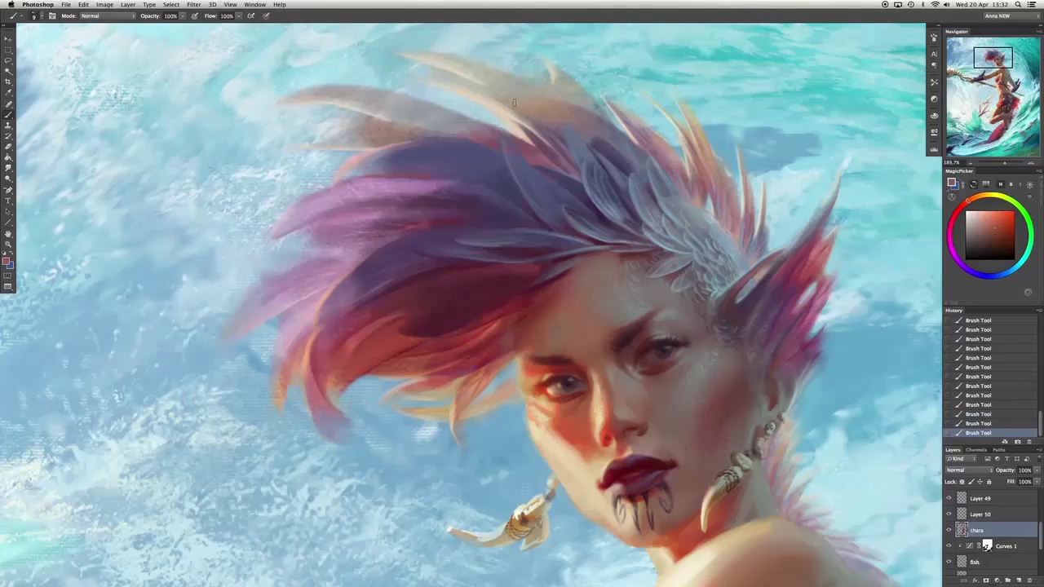
pyautogui.keyDown('alt'); pyautogui.click(659, 175); pyautogui.keyUp('alt')
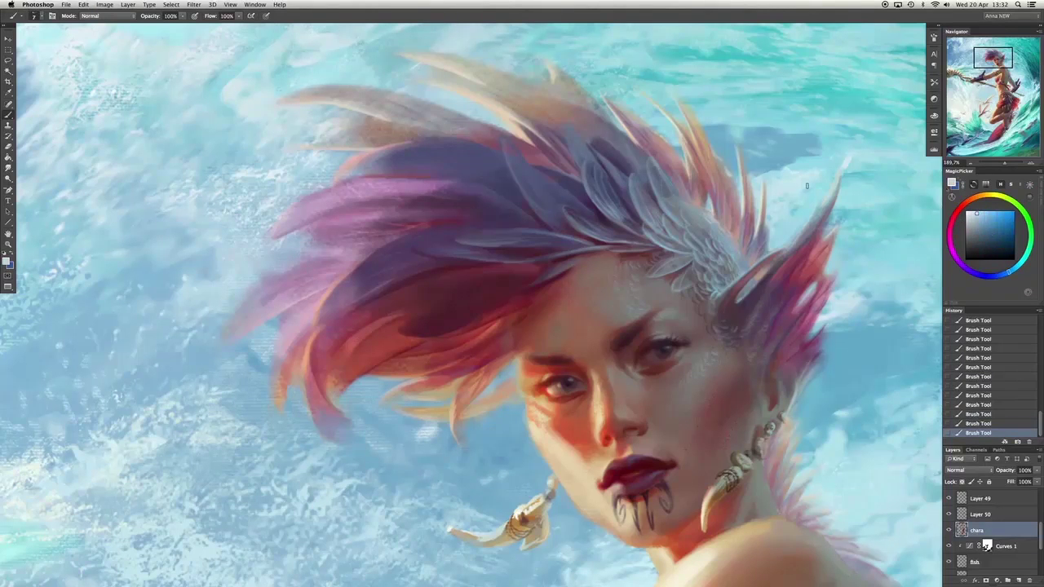
pyautogui.moveTo(483, 187); pyautogui.dragTo(531, 220)
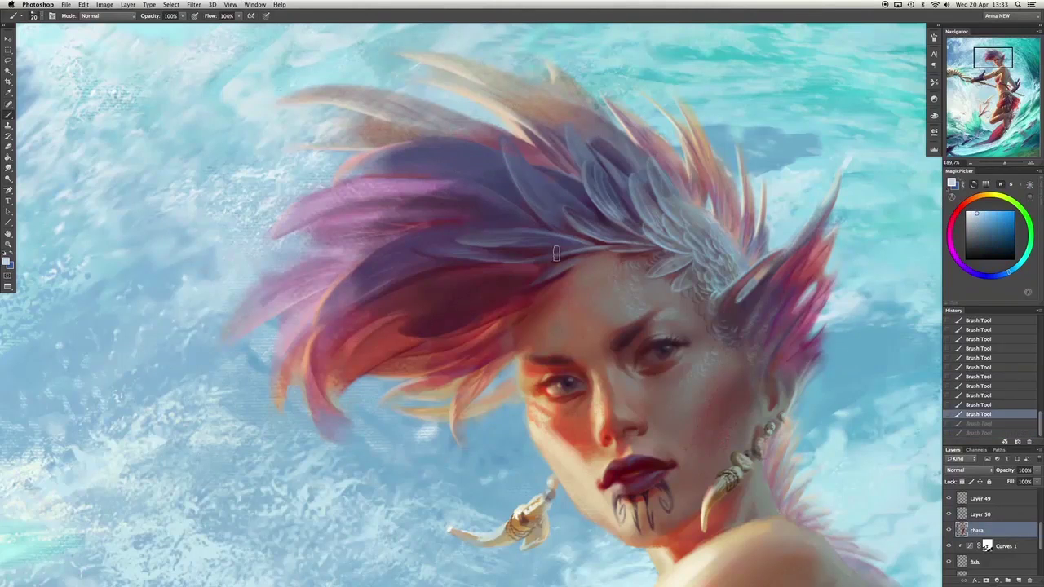
# Paint broad pink-red strokes over the upper hair with a 175 brush, keeping one stroke.
pyautogui.press(']')
pyautogui.press(']')
pyautogui.press(']')
pyautogui.press(']')
pyautogui.keyDown('alt'); pyautogui.click(303, 379); pyautogui.keyUp('alt')
pyautogui.moveTo(360, 173)
pyautogui.mouseDown()
pyautogui.moveTo(429, 168)
pyautogui.moveTo(455, 153)
pyautogui.moveTo(421, 188)
pyautogui.moveTo(364, 166)
pyautogui.moveTo(562, 175)
pyautogui.mouseUp()
pyautogui.press(']')
pyautogui.hotkey('ctrl', 'alt', 'z')
pyautogui.hotkey('ctrl', 'alt', 'z')
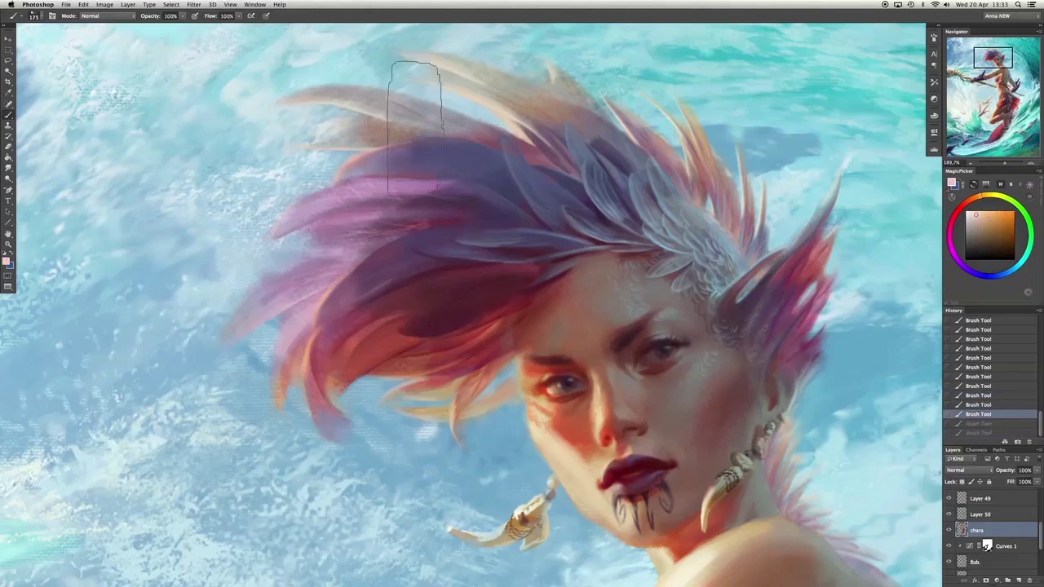
pyautogui.keyDown('alt'); pyautogui.click(461, 134); pyautogui.keyUp('alt')
pyautogui.hotkey('ctrl', 'shift', 'z')
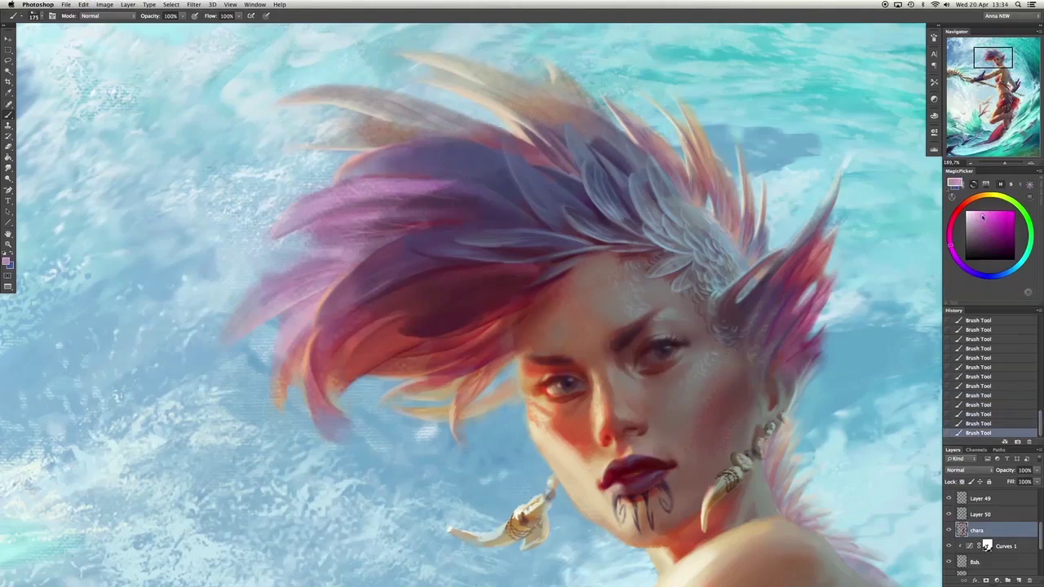
# Shift the colour toward red and paint red strokes into the hair, comparing with undo and redo.
pyautogui.moveTo(965, 203); pyautogui.dragTo(981, 214)
pyautogui.moveTo(400, 215); pyautogui.dragTo(440, 222)
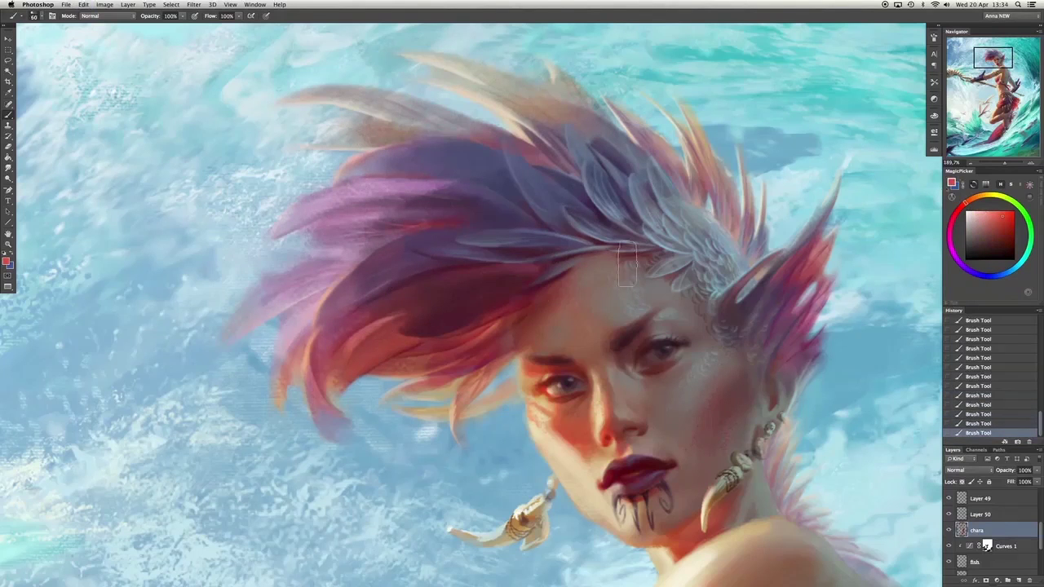
pyautogui.moveTo(560, 302); pyautogui.dragTo(490, 276)
pyautogui.press('x')
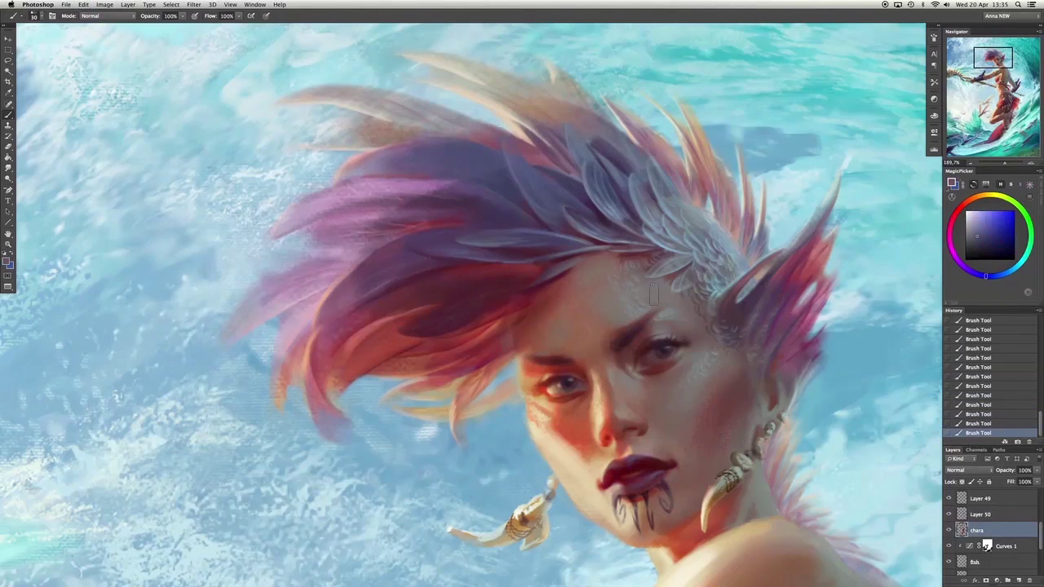
pyautogui.keyDown('alt'); pyautogui.click(670, 249); pyautogui.keyUp('alt')
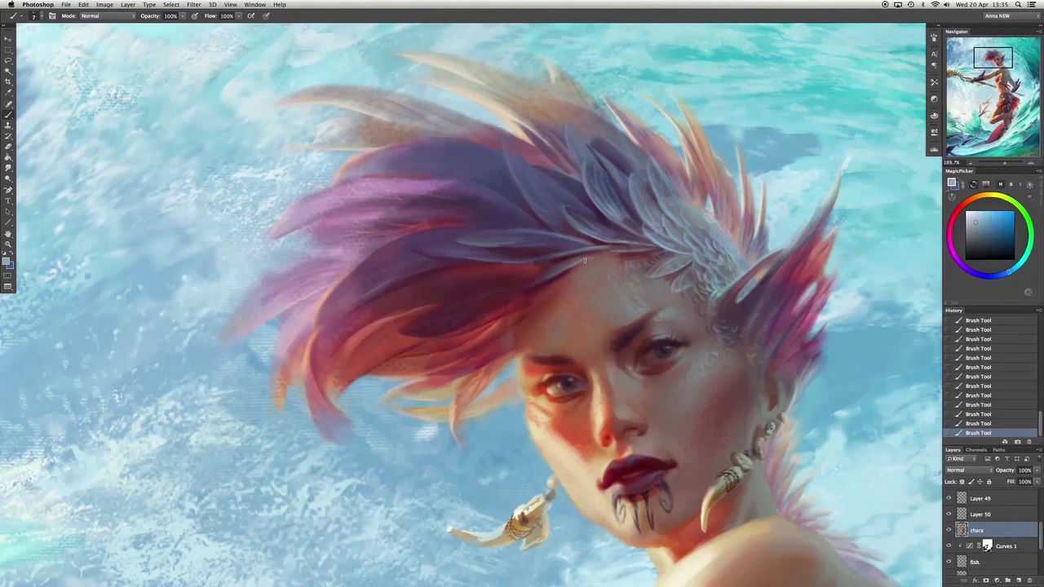
pyautogui.press('super+alt+z')
pyautogui.press('super+alt+z')
pyautogui.press('super+alt+z')
pyautogui.press('super+alt+z')
pyautogui.press('super+shift+z')
pyautogui.press('super+shift+z')
pyautogui.press('super+shift+z')
pyautogui.press('super+shift+z')
pyautogui.scroll(-2, 679, 298)
pyautogui.hscroll(3, 679, 299)
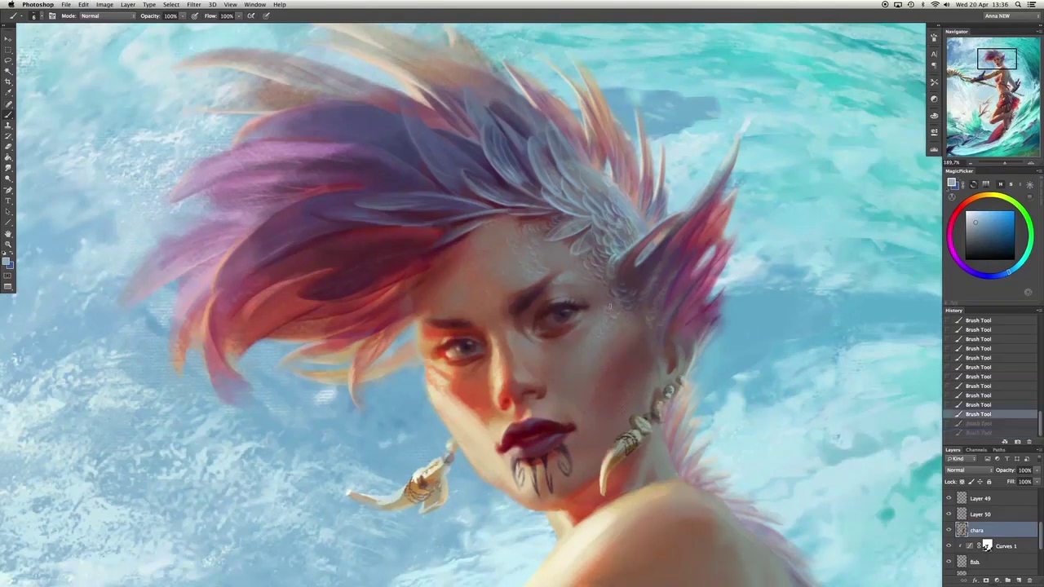
pyautogui.scroll(-1, 617, 310)
pyautogui.hscroll(1, 616, 311)
pyautogui.scroll(2, 565, 172)
pyautogui.hscroll(-1, 565, 172)
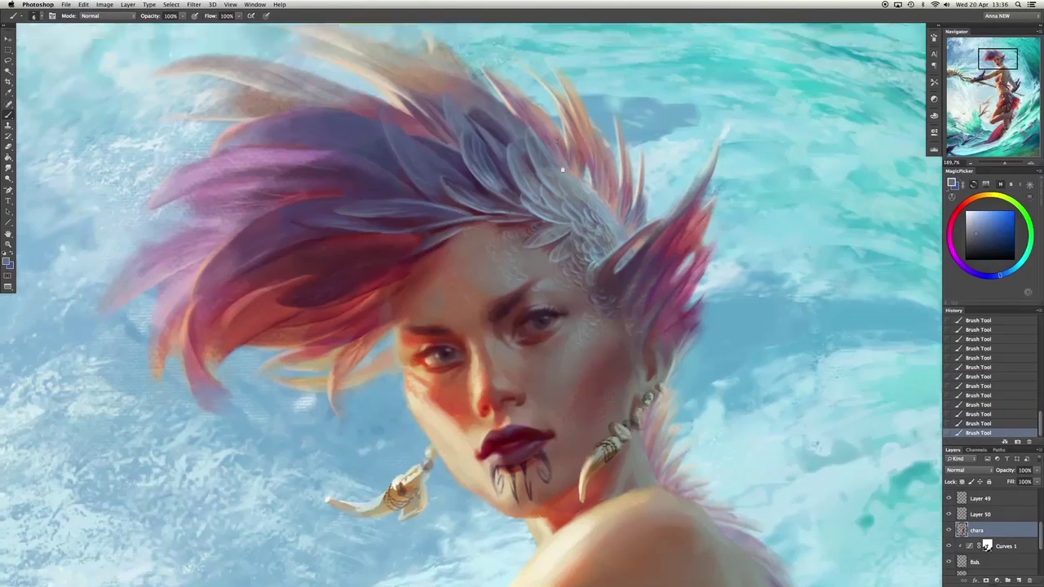
pyautogui.keyDown('alt'); pyautogui.click(540, 187); pyautogui.keyUp('alt')
pyautogui.keyDown('alt'); pyautogui.click(487, 149); pyautogui.keyUp('alt')
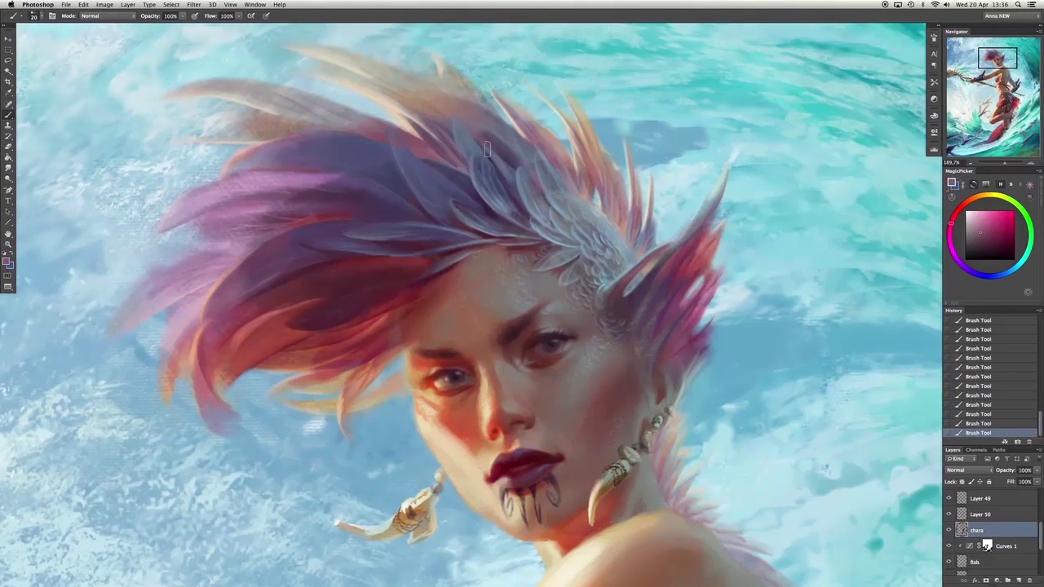
pyautogui.keyDown('alt'); pyautogui.click(535, 195); pyautogui.keyUp('alt')
pyautogui.keyDown('alt'); pyautogui.click(216, 380); pyautogui.keyUp('alt')
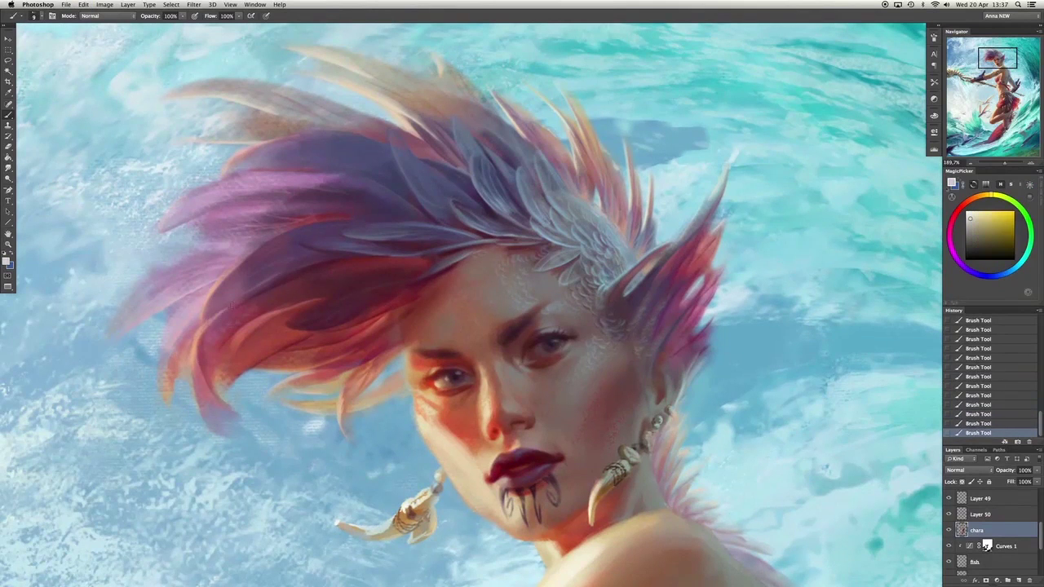
pyautogui.keyDown('alt'); pyautogui.click(225, 351); pyautogui.keyUp('alt')
pyautogui.press('super+alt+z')
pyautogui.press('super+alt+z')
pyautogui.press('super+alt+z')
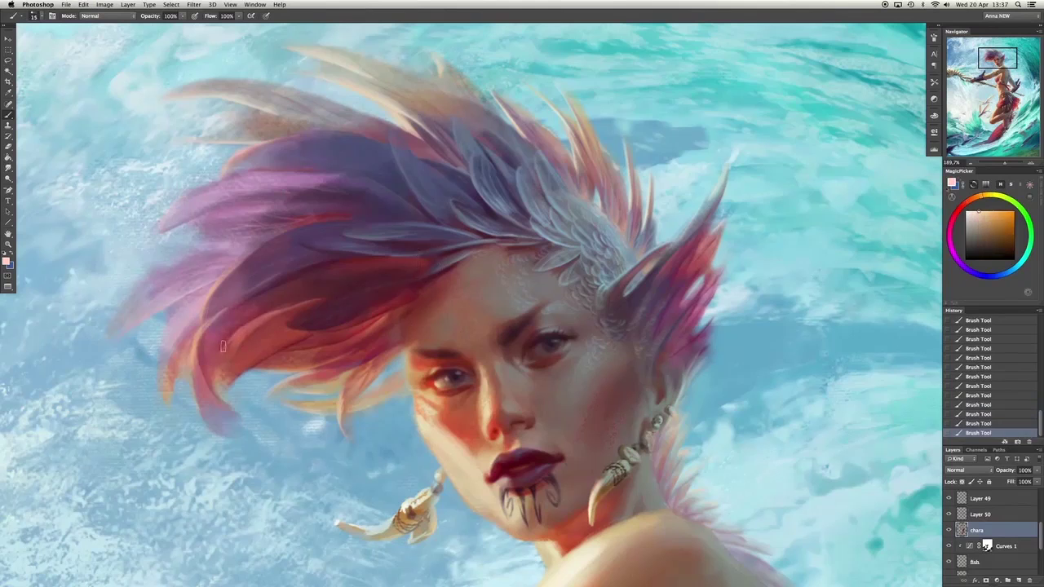
pyautogui.press('super+shift+z')
pyautogui.press('super+shift+z')
pyautogui.press('super+shift+z')
pyautogui.press('super+z')
pyautogui.press('super+z')
pyautogui.keyDown('alt'); pyautogui.click(890, 242); pyautogui.keyUp('alt')
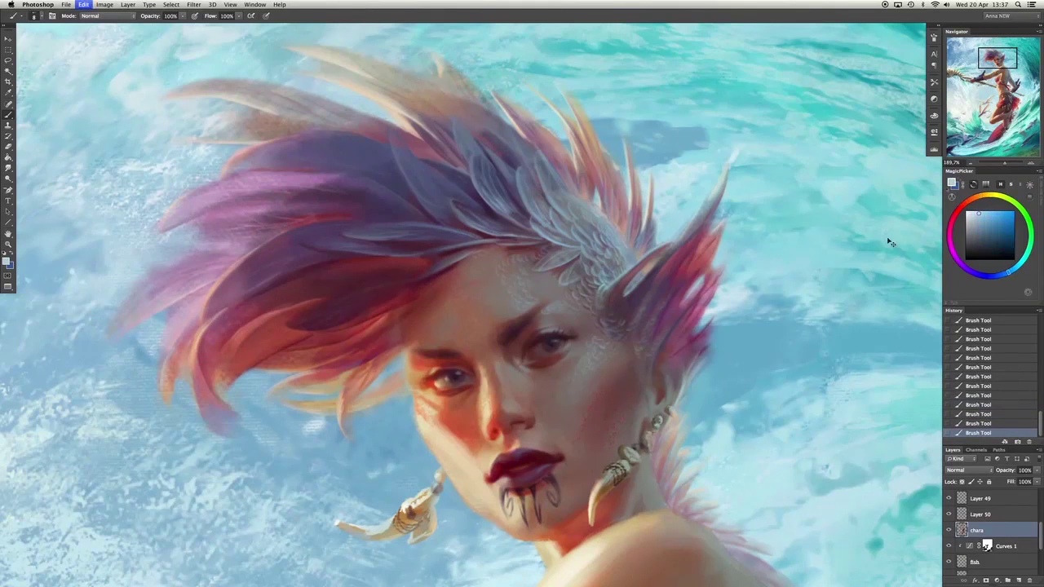
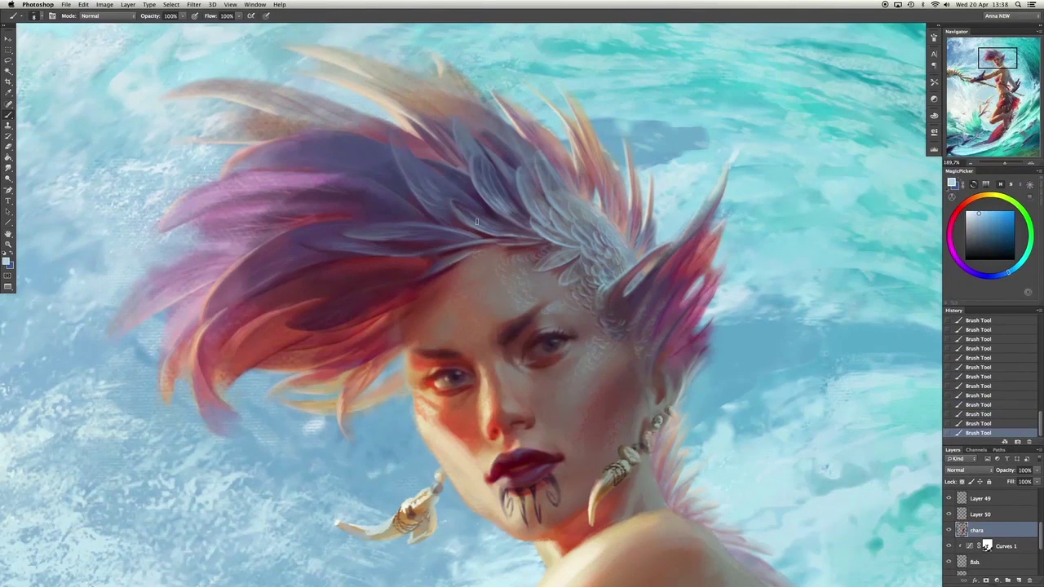
# Paint light strokes on the top, left and right hair spikes, undoing one stray stroke.
pyautogui.moveTo(346, 172); pyautogui.dragTo(372, 178)
pyautogui.press('super+z')
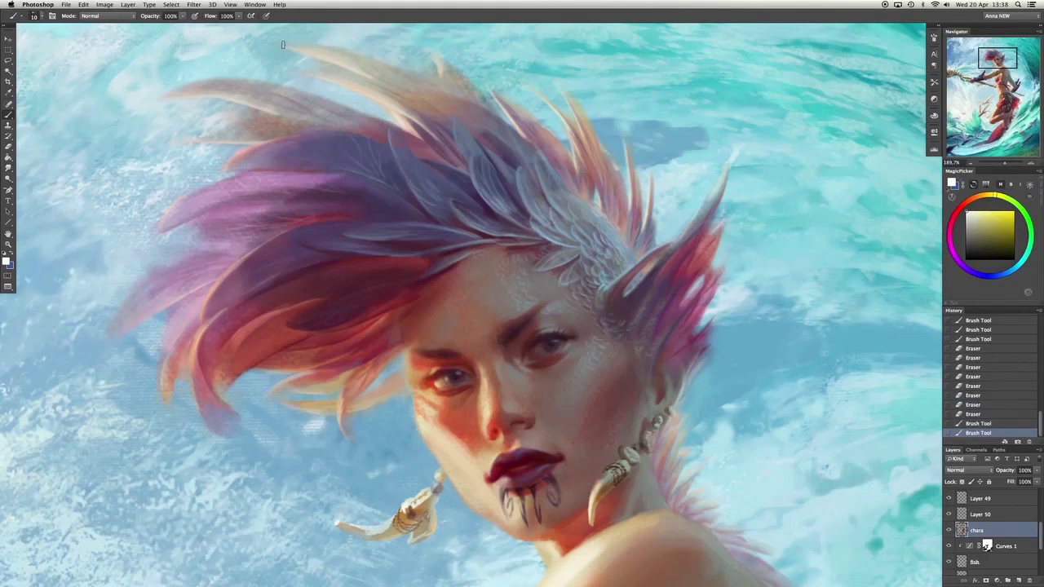
pyautogui.moveTo(204, 309); pyautogui.dragTo(218, 282)
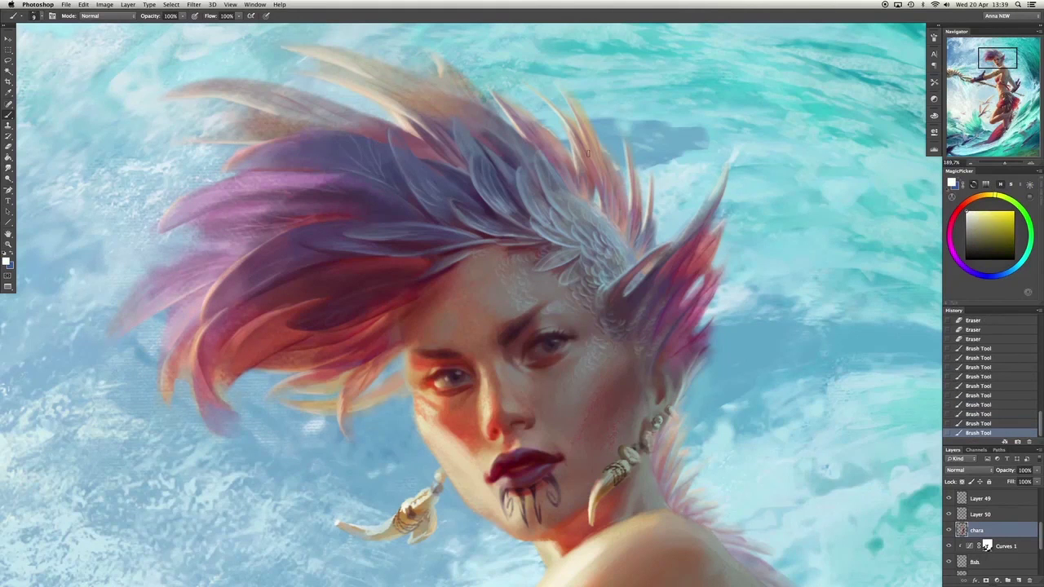
pyautogui.moveTo(725, 155)
pyautogui.mouseDown()
pyautogui.moveTo(728, 177)
pyautogui.moveTo(701, 210)
pyautogui.mouseUp()
# Check the whole painting, then erase and soften the top of the hair.
pyautogui.press('super+0')
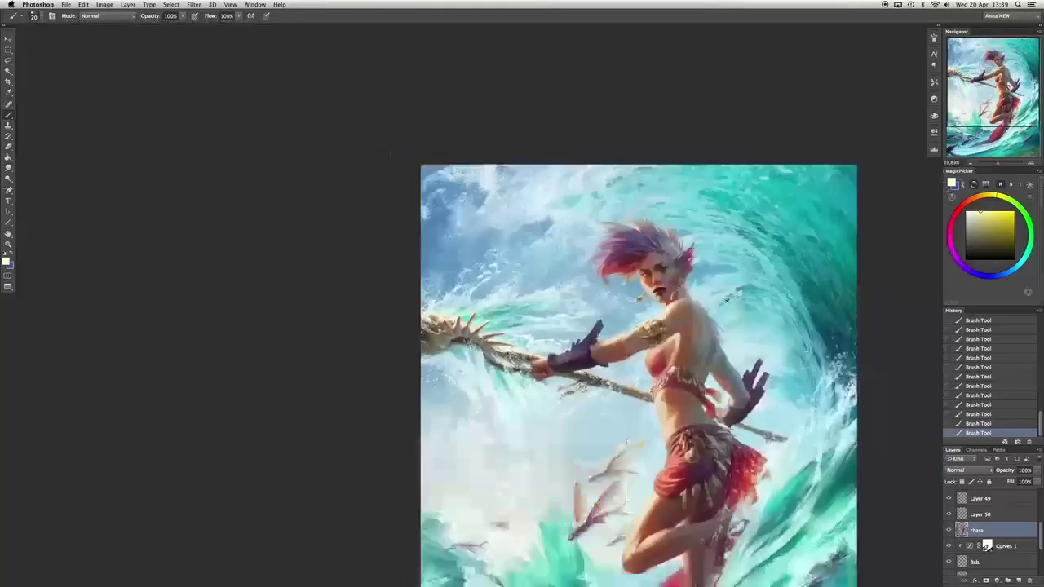
pyautogui.scroll(6, 492, 154)
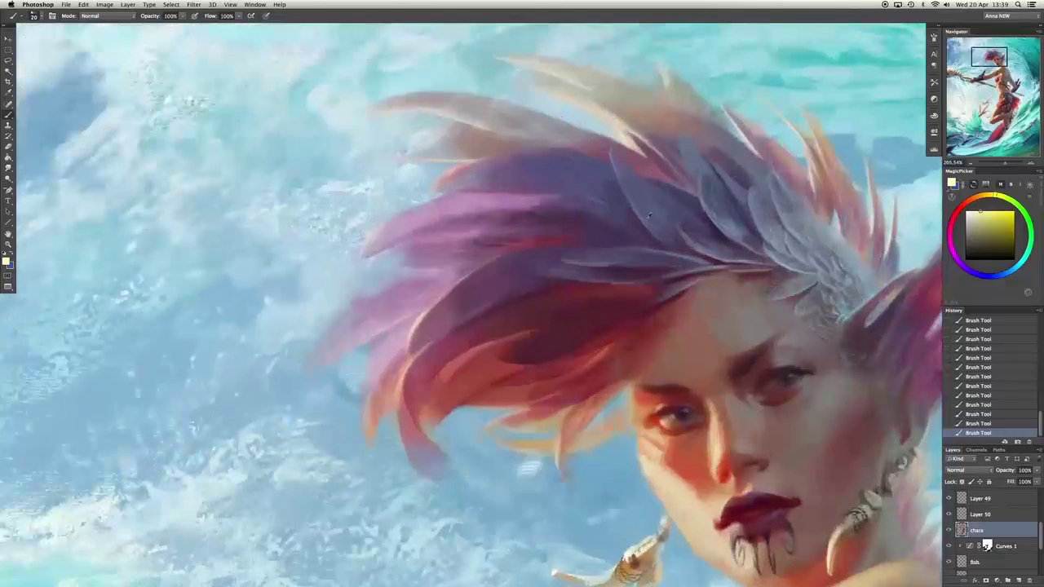
pyautogui.moveTo(516, 206)
pyautogui.mouseDown()
pyautogui.moveTo(378, 208)
pyautogui.moveTo(365, 174)
pyautogui.moveTo(400, 177)
pyautogui.mouseUp()
pyautogui.press('e')
pyautogui.moveTo(395, 186)
pyautogui.mouseDown()
pyautogui.moveTo(379, 173)
pyautogui.moveTo(377, 189)
pyautogui.moveTo(416, 185)
pyautogui.mouseUp()
# Sample blue and purple tones and erase stray strokes along the hair edges.
pyautogui.keyDown('alt'); pyautogui.click(415, 185); pyautogui.keyUp('alt')
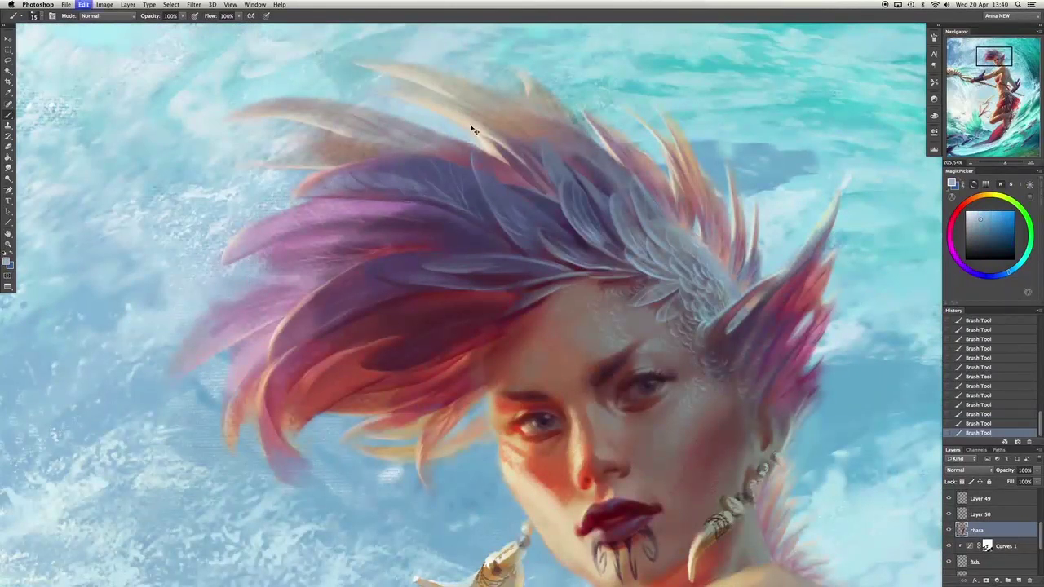
pyautogui.press('super+z')
pyautogui.keyDown('alt'); pyautogui.click(476, 222); pyautogui.keyUp('alt')
pyautogui.press('super+z')
pyautogui.press('super+z')
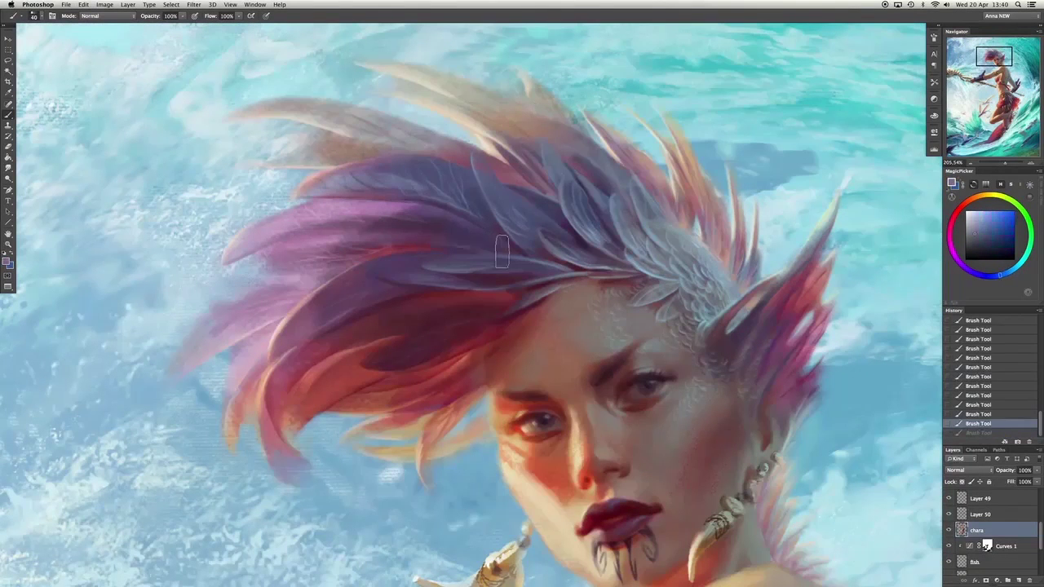
pyautogui.keyDown('alt'); pyautogui.click(501, 251); pyautogui.keyUp('alt')
pyautogui.press('e')
pyautogui.moveTo(502, 251)
pyautogui.mouseDown()
pyautogui.moveTo(372, 228)
pyautogui.moveTo(268, 234)
pyautogui.mouseUp()
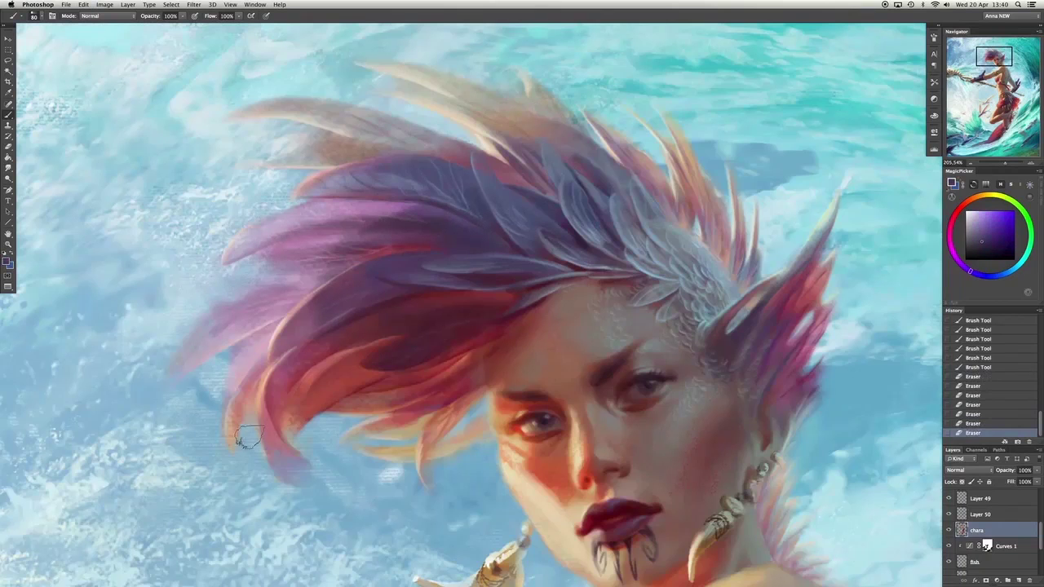
pyautogui.moveTo(249, 439); pyautogui.dragTo(310, 401)
pyautogui.moveTo(294, 473); pyautogui.dragTo(469, 350)
pyautogui.moveTo(359, 392); pyautogui.dragTo(513, 362)
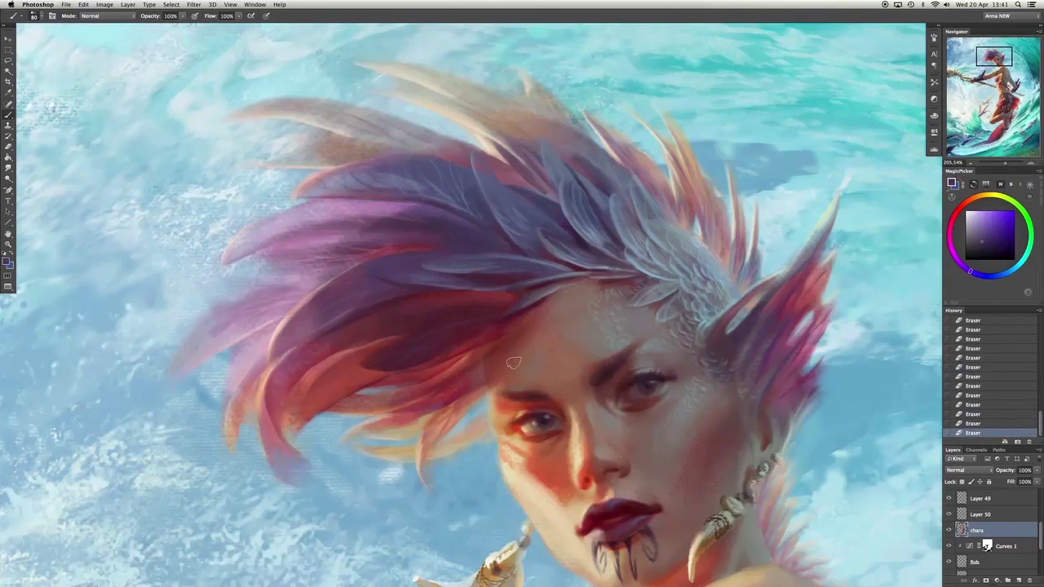
# Paint small orange accent strokes along the top of the hair.
pyautogui.press('b')
pyautogui.moveTo(244, 245); pyautogui.dragTo(277, 237)
pyautogui.keyDown('alt'); pyautogui.click(343, 131); pyautogui.keyUp('alt')
pyautogui.moveTo(367, 159); pyautogui.dragTo(472, 155)
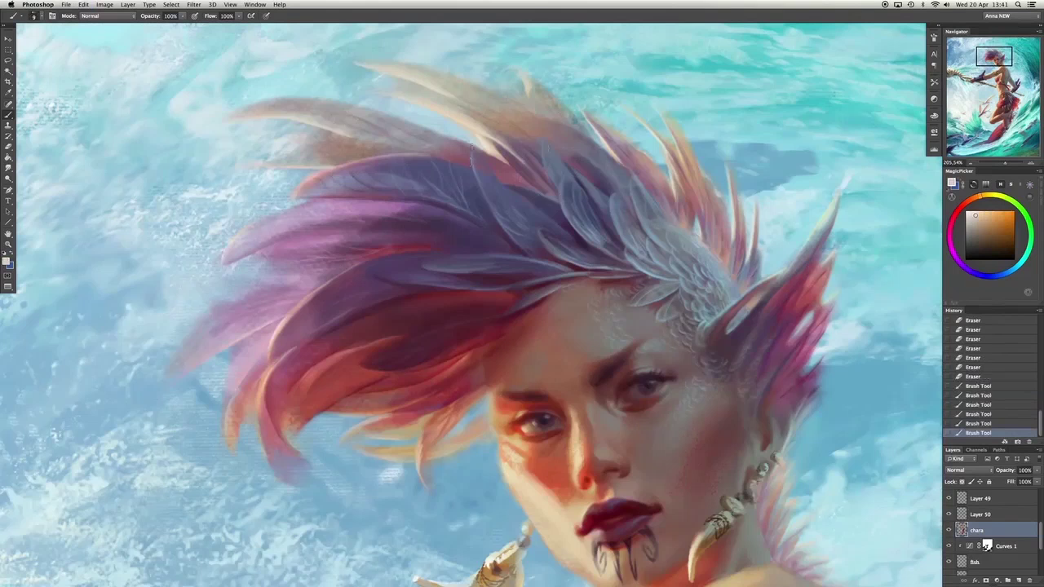
pyautogui.moveTo(542, 138); pyautogui.dragTo(550, 171)
pyautogui.hotkey('ctrl', 'z')
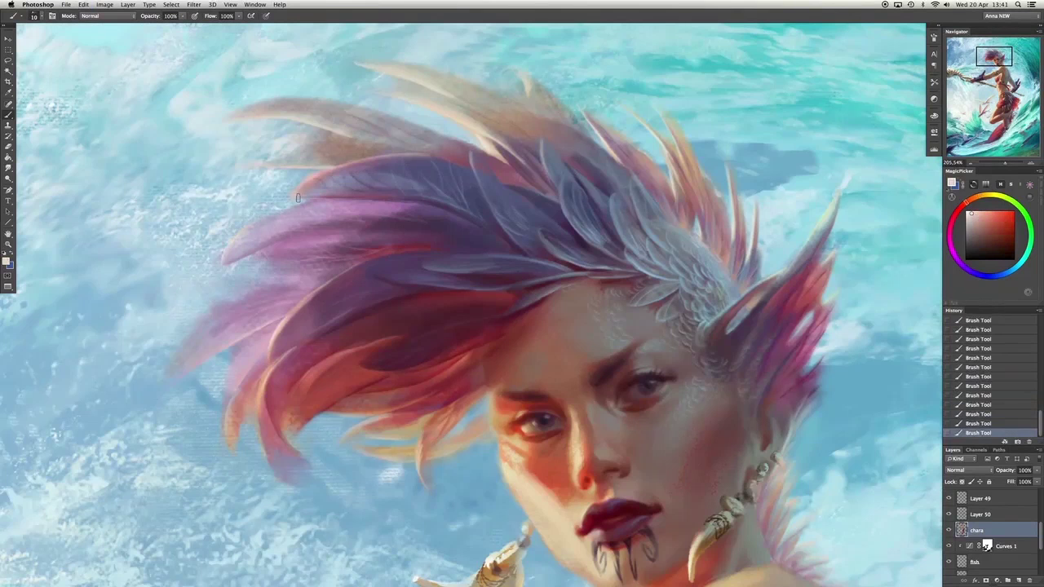
# Add a short red stroke and a broader dark magenta stroke to the hair tips.
pyautogui.keyDown('alt'); pyautogui.click(320, 335); pyautogui.keyUp('alt')
pyautogui.moveTo(296, 331); pyautogui.dragTo(322, 326)
pyautogui.press(']')
pyautogui.press(']')
pyautogui.press(']')
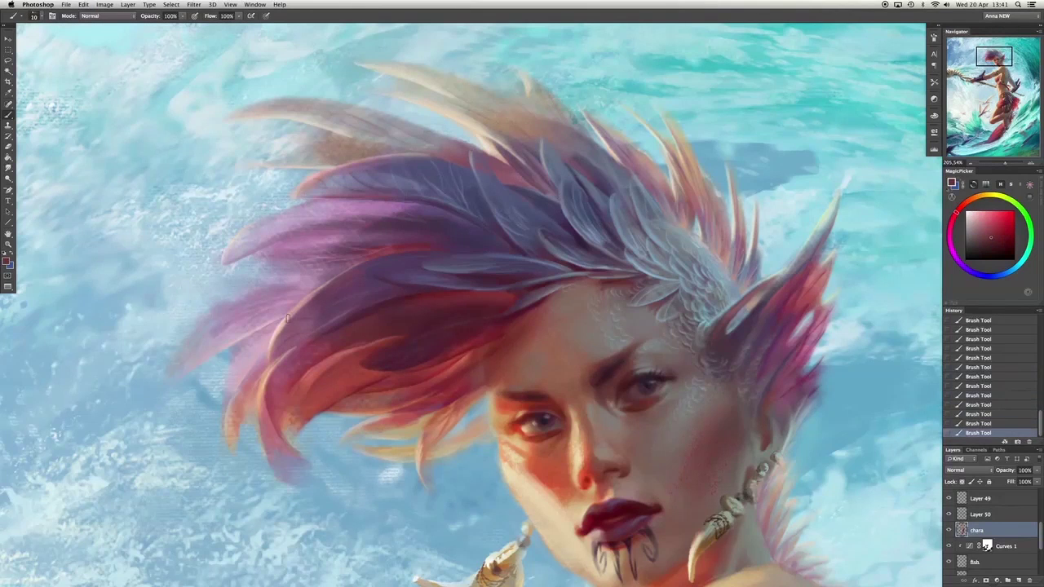
pyautogui.keyDown('alt'); pyautogui.click(515, 180); pyautogui.keyUp('alt')
pyautogui.moveTo(515, 180)
pyautogui.mouseDown()
pyautogui.moveTo(490, 163)
pyautogui.moveTo(451, 184)
pyautogui.mouseUp()
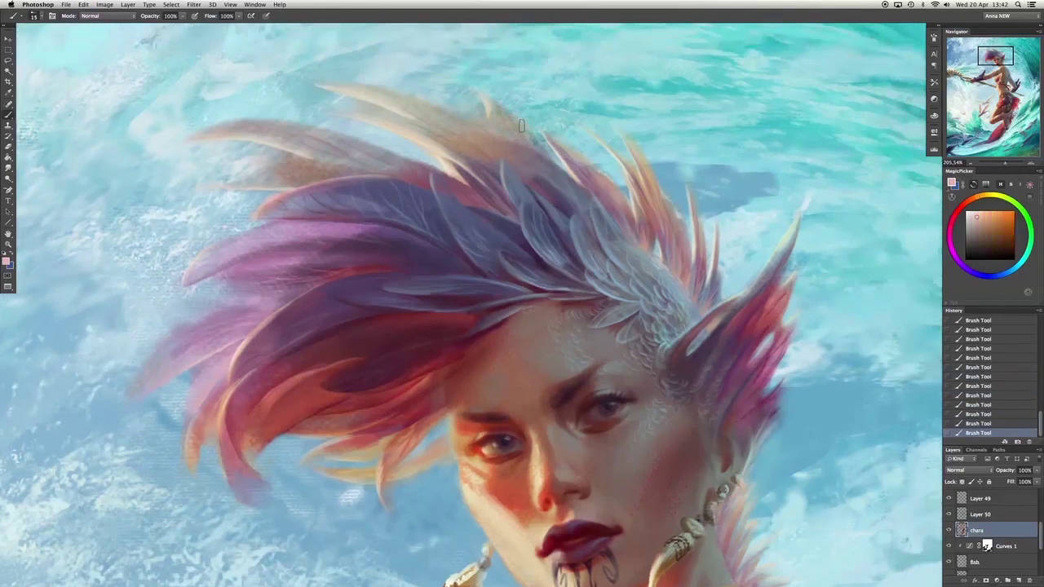
pyautogui.keyDown('alt'); pyautogui.click(671, 373); pyautogui.keyUp('alt')
pyautogui.scroll(-6, 718, 367)
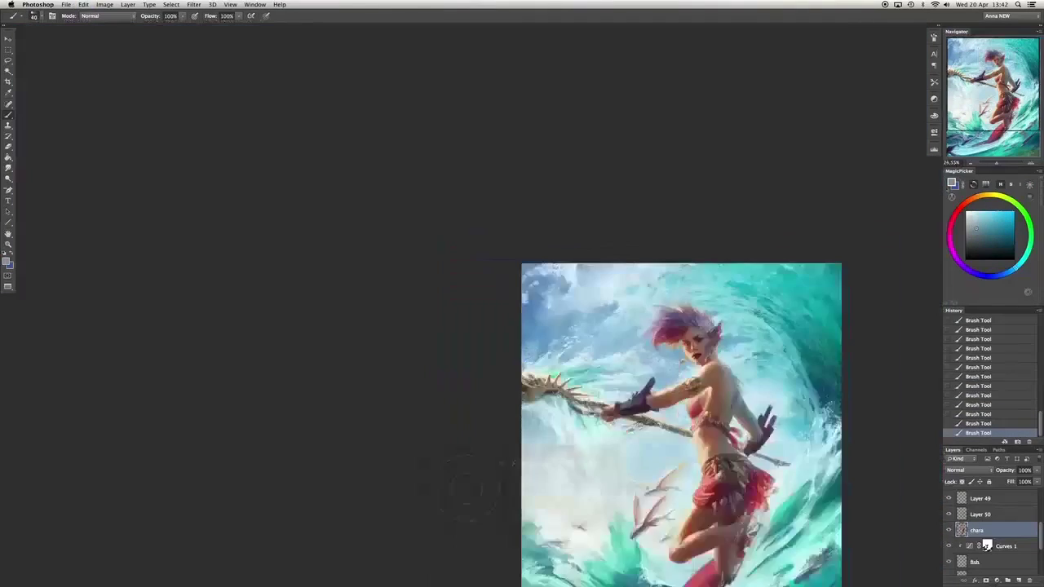
pyautogui.scroll(6, 506, 253)
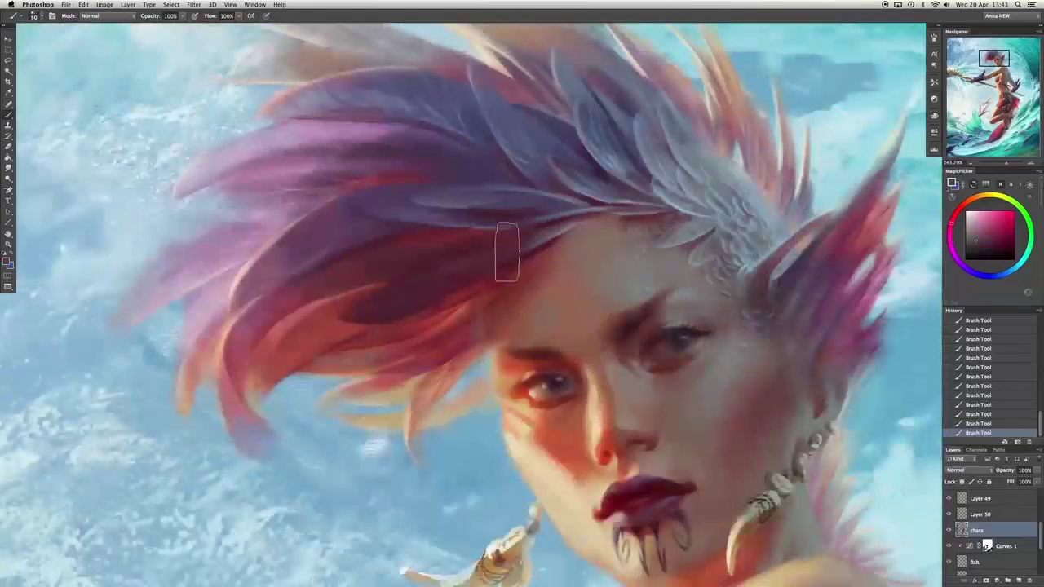
pyautogui.scroll(-6, 454, 239)
pyautogui.scroll(6, 490, 277)
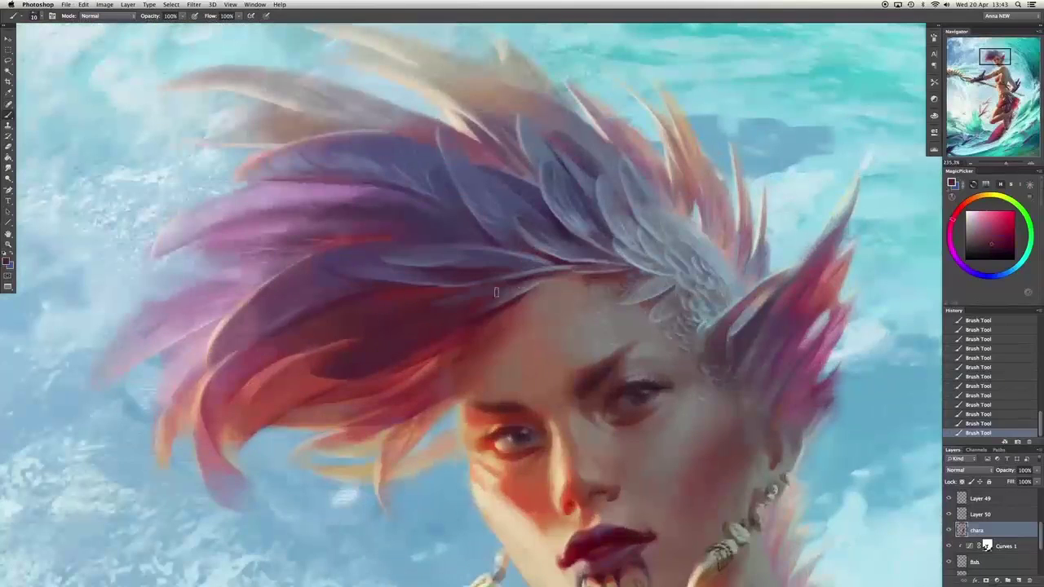
pyautogui.scroll(-6, 514, 289)
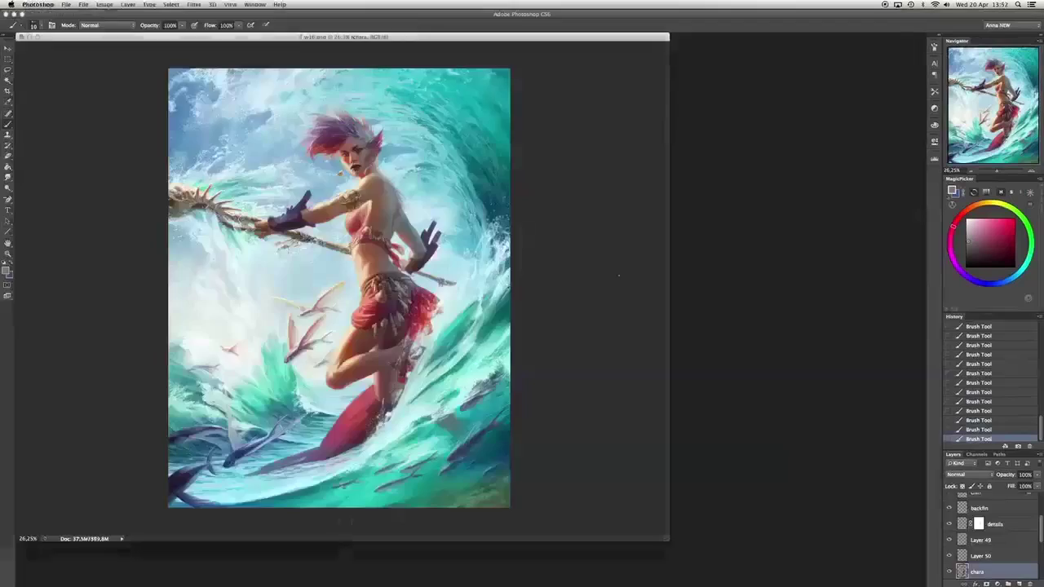
# Darken and erase along the gauntlet's top edge, undoing a trial spike trim.
pyautogui.scroll(5, 473, 302)
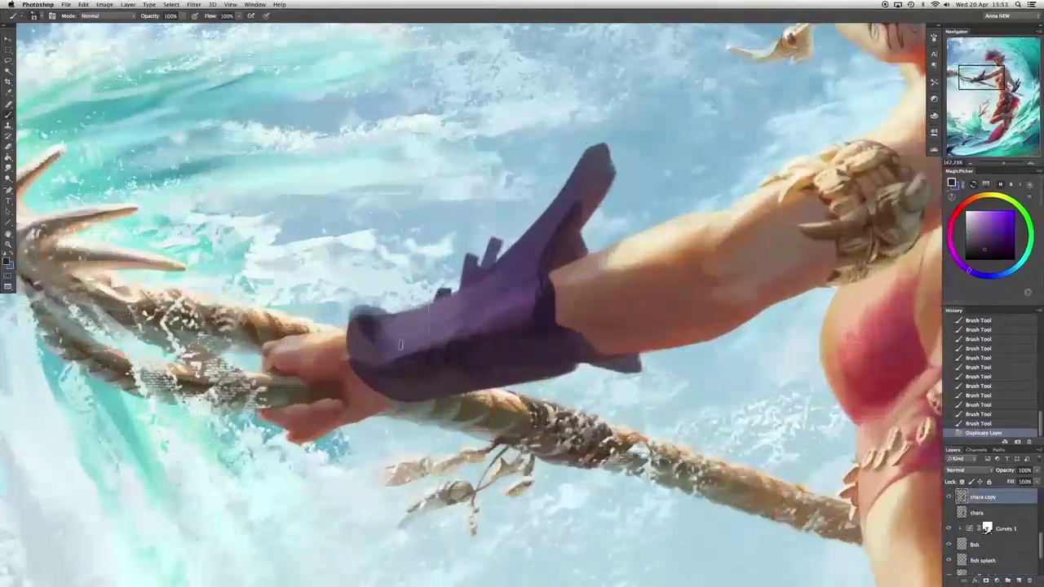
pyautogui.moveTo(368, 359); pyautogui.dragTo(424, 384)
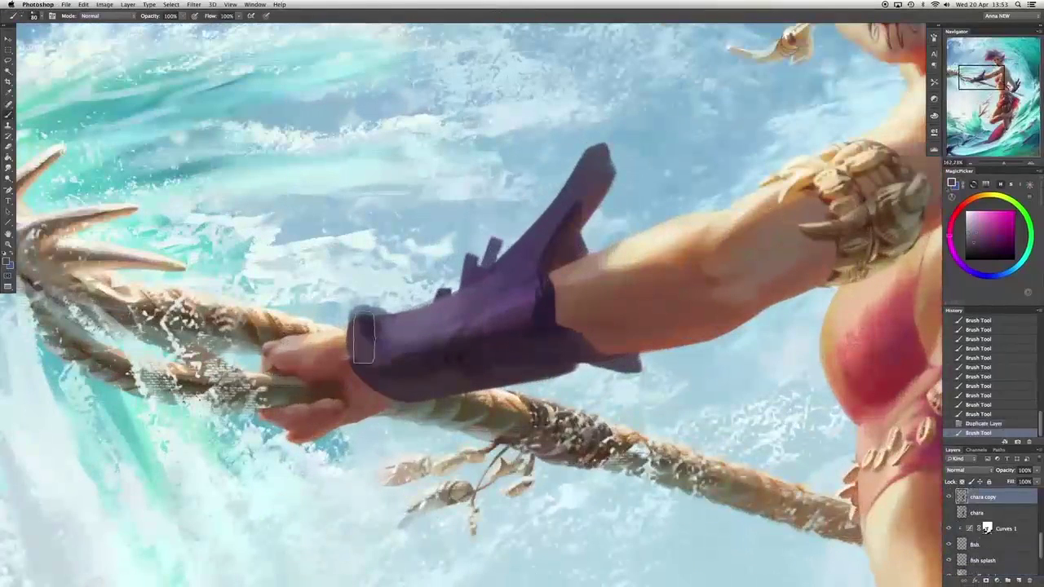
pyautogui.moveTo(351, 326); pyautogui.dragTo(362, 383)
pyautogui.keyDown('alt'); pyautogui.click(368, 313); pyautogui.keyUp('alt')
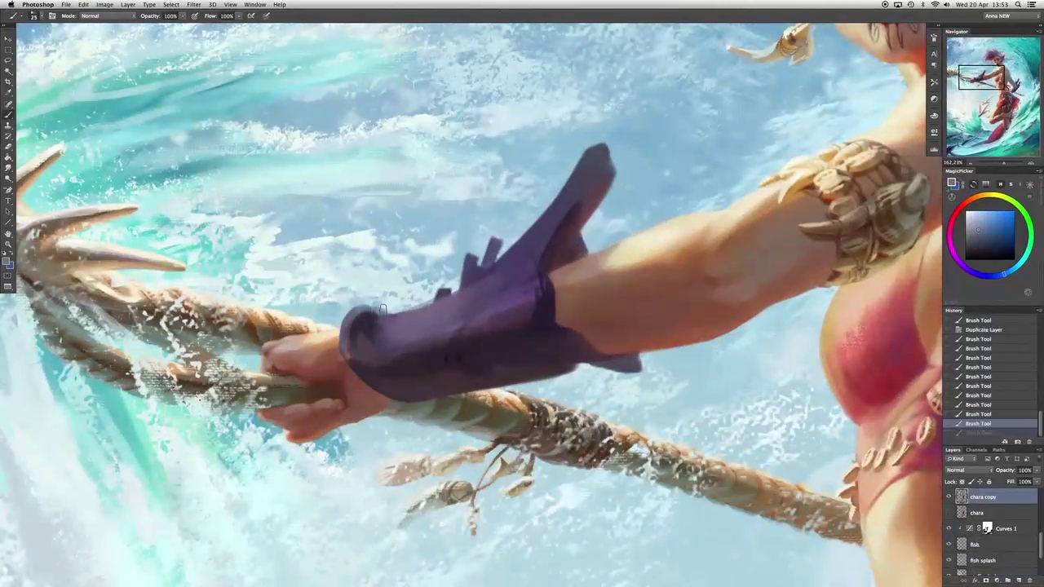
pyautogui.moveTo(377, 314)
pyautogui.mouseDown()
pyautogui.moveTo(382, 328)
pyautogui.moveTo(299, 356)
pyautogui.mouseUp()
pyautogui.press('e')
pyautogui.moveTo(380, 287)
pyautogui.mouseDown()
pyautogui.moveTo(397, 295)
pyautogui.moveTo(420, 266)
pyautogui.mouseUp()
pyautogui.moveTo(522, 176)
pyautogui.mouseDown()
pyautogui.moveTo(495, 194)
pyautogui.moveTo(500, 222)
pyautogui.moveTo(533, 204)
pyautogui.moveTo(514, 226)
pyautogui.moveTo(523, 352)
pyautogui.mouseUp()
pyautogui.press('super+z')
# Repaint the gauntlet's lower edge in light blue and dark purple, plus a broad purple stroke.
pyautogui.press('b')
pyautogui.keyDown('alt'); pyautogui.click(518, 245); pyautogui.keyUp('alt')
pyautogui.moveTo(508, 400)
pyautogui.mouseDown()
pyautogui.moveTo(470, 402)
pyautogui.moveTo(555, 401)
pyautogui.mouseUp()
pyautogui.keyDown('alt'); pyautogui.click(461, 383); pyautogui.keyUp('alt')
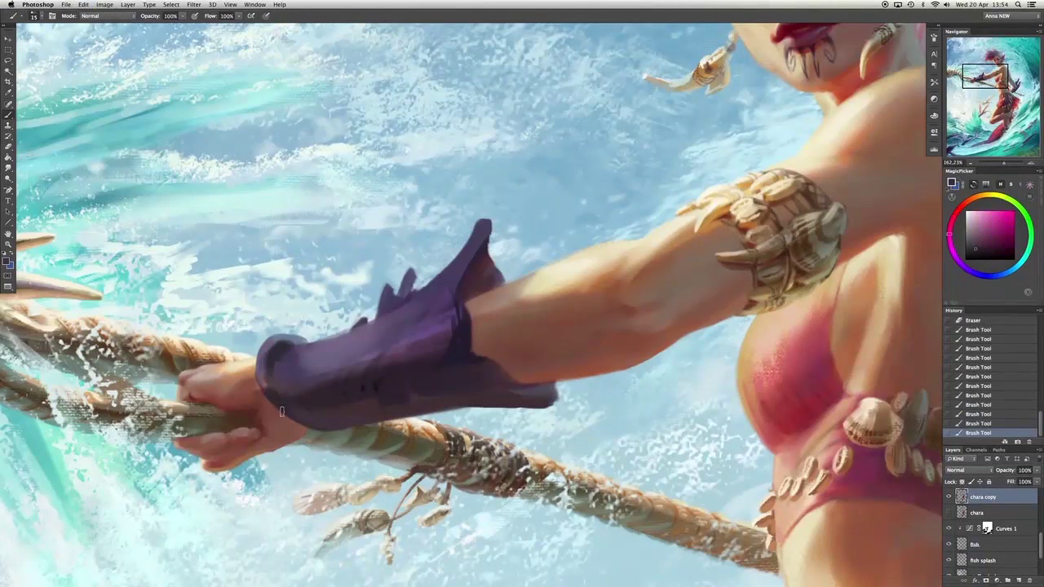
pyautogui.moveTo(281, 412); pyautogui.dragTo(298, 391)
pyautogui.keyDown('alt'); pyautogui.click(306, 327); pyautogui.keyUp('alt')
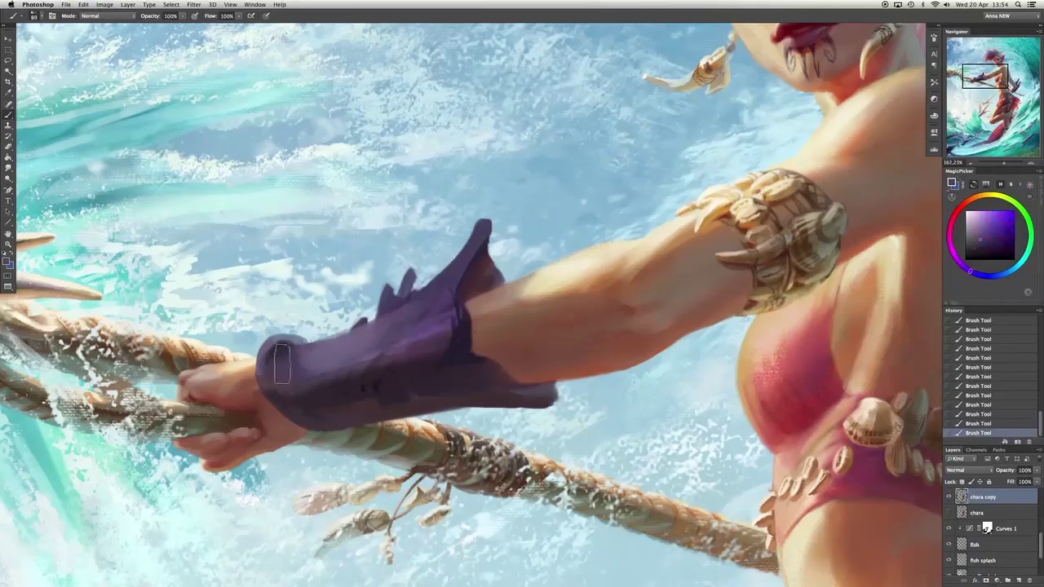
pyautogui.press(']')
pyautogui.moveTo(397, 343); pyautogui.dragTo(287, 367)
pyautogui.press('[')
pyautogui.press('[')
pyautogui.press('[')
pyautogui.press('[')
pyautogui.press('[')
pyautogui.press('[')
pyautogui.press('[')
pyautogui.press('[')
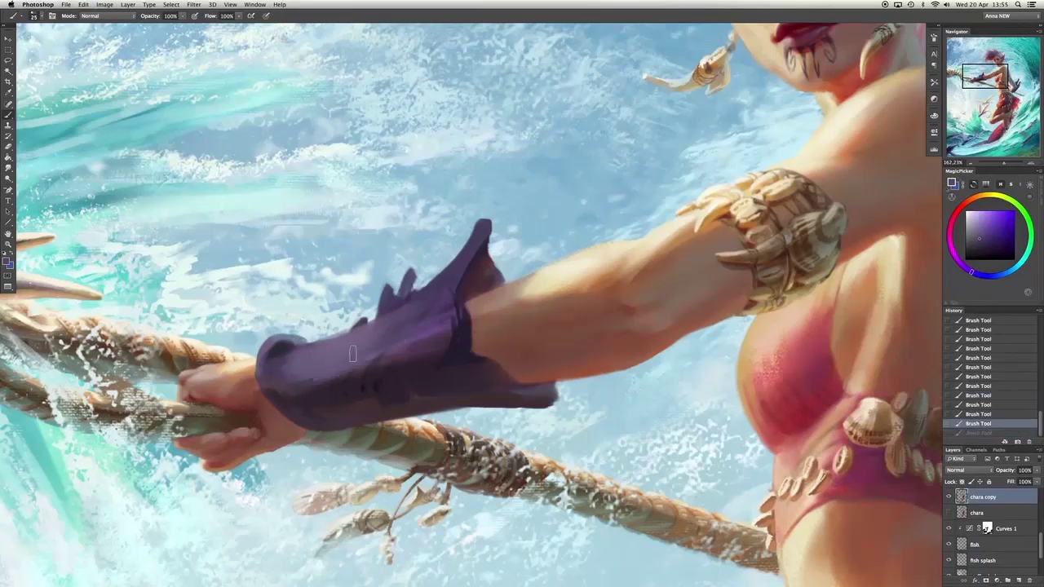
# Try magenta and purple strokes on the gauntlet, undoing the rejected ones.
pyautogui.keyDown('alt'); pyautogui.click(403, 339); pyautogui.keyUp('alt')
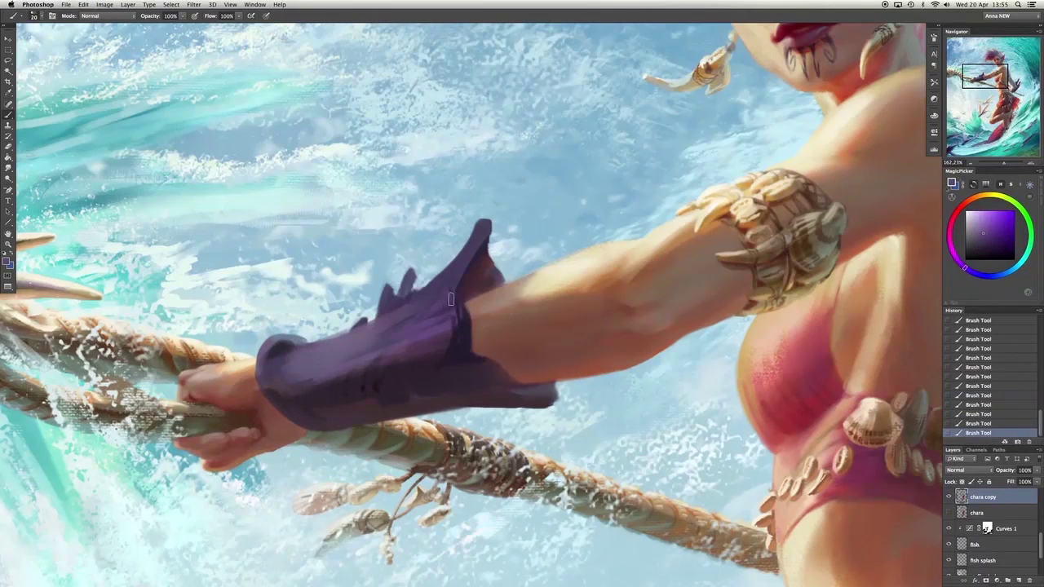
pyautogui.keyDown('alt'); pyautogui.click(451, 338); pyautogui.keyUp('alt')
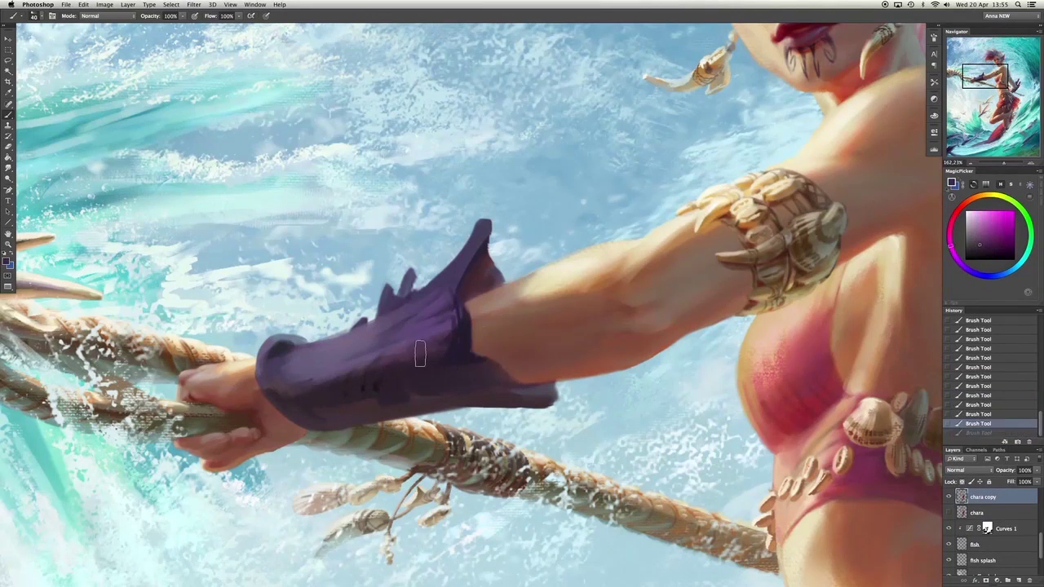
pyautogui.moveTo(420, 349); pyautogui.dragTo(438, 358)
pyautogui.press('super+z')
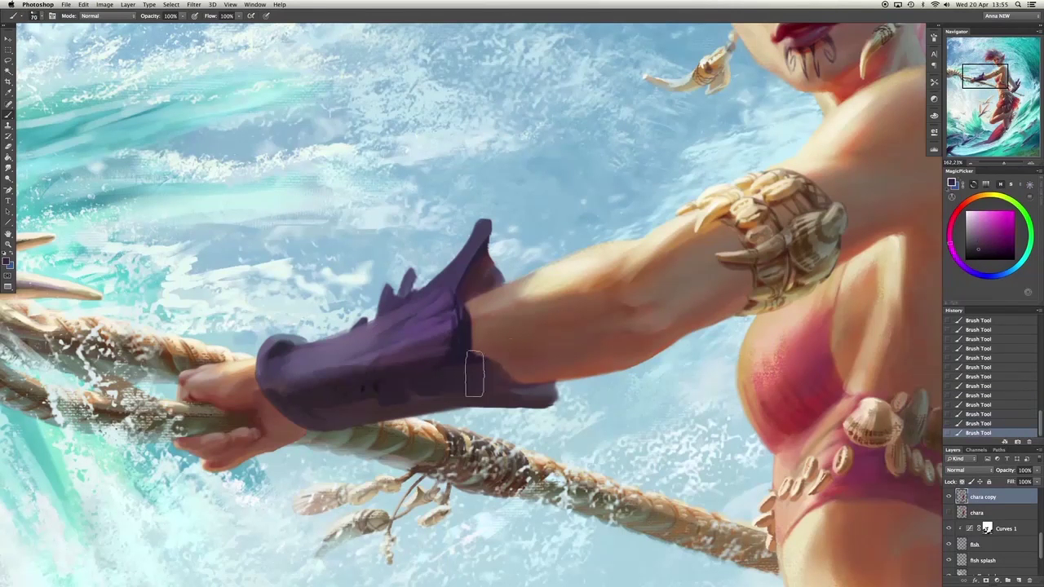
pyautogui.keyDown('alt'); pyautogui.click(288, 357); pyautogui.keyUp('alt')
pyautogui.moveTo(289, 357); pyautogui.dragTo(298, 346)
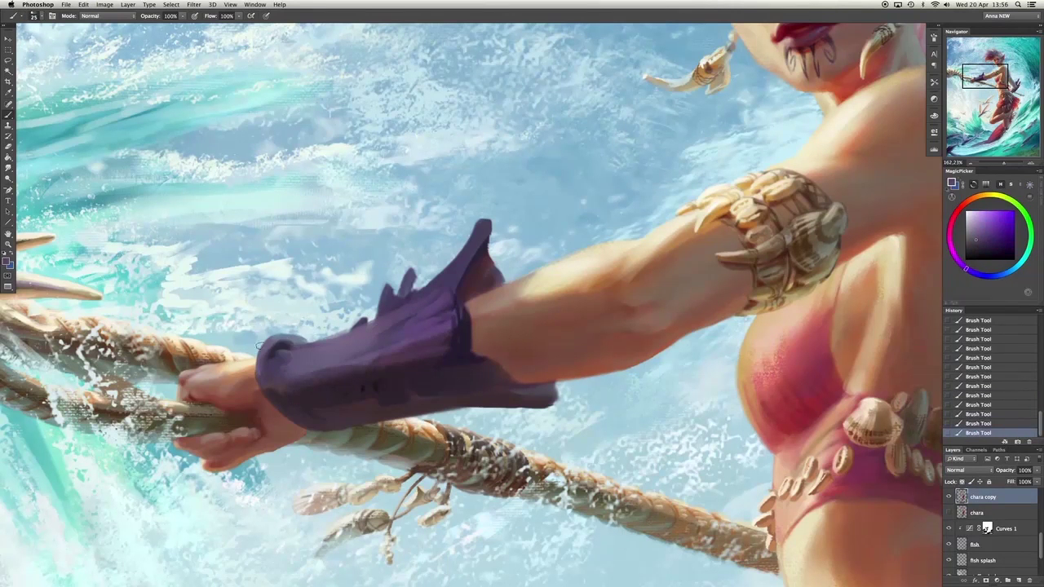
pyautogui.keyDown('alt'); pyautogui.click(302, 343); pyautogui.keyUp('alt')
pyautogui.moveTo(294, 391); pyautogui.dragTo(330, 423)
pyautogui.press('alt+super+z')
pyautogui.press('alt+super+z')
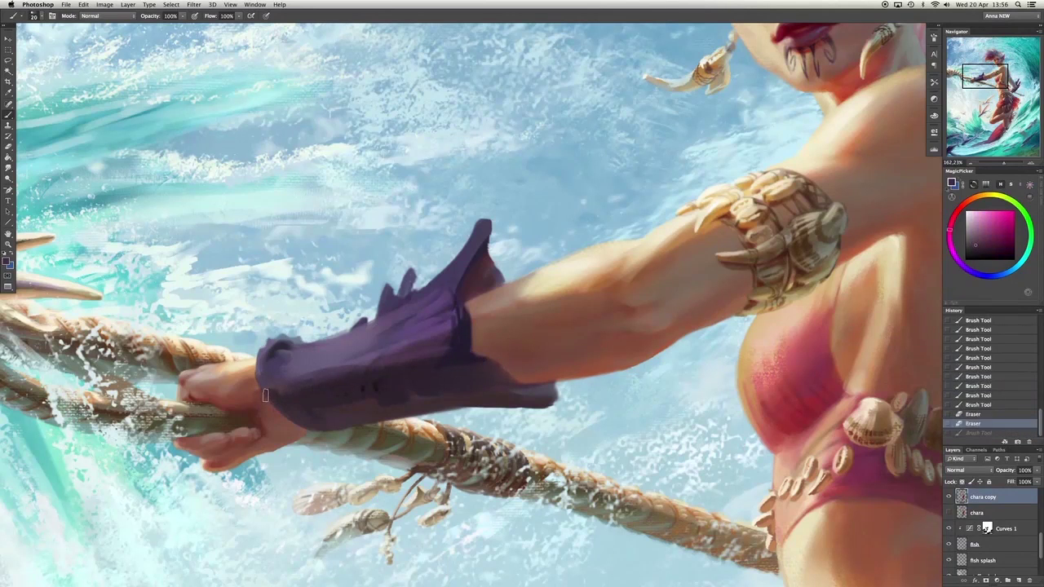
# Darken the gauntlet's lower edge and add short violet strokes.
pyautogui.moveTo(268, 397); pyautogui.dragTo(316, 433)
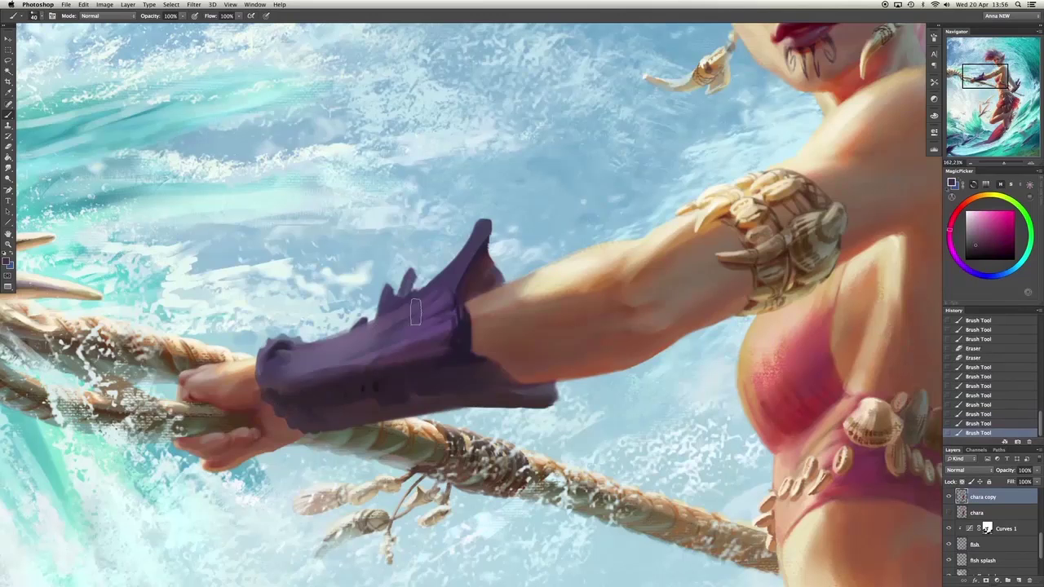
pyautogui.keyDown('alt'); pyautogui.click(415, 311); pyautogui.keyUp('alt')
pyautogui.moveTo(412, 314); pyautogui.dragTo(403, 321)
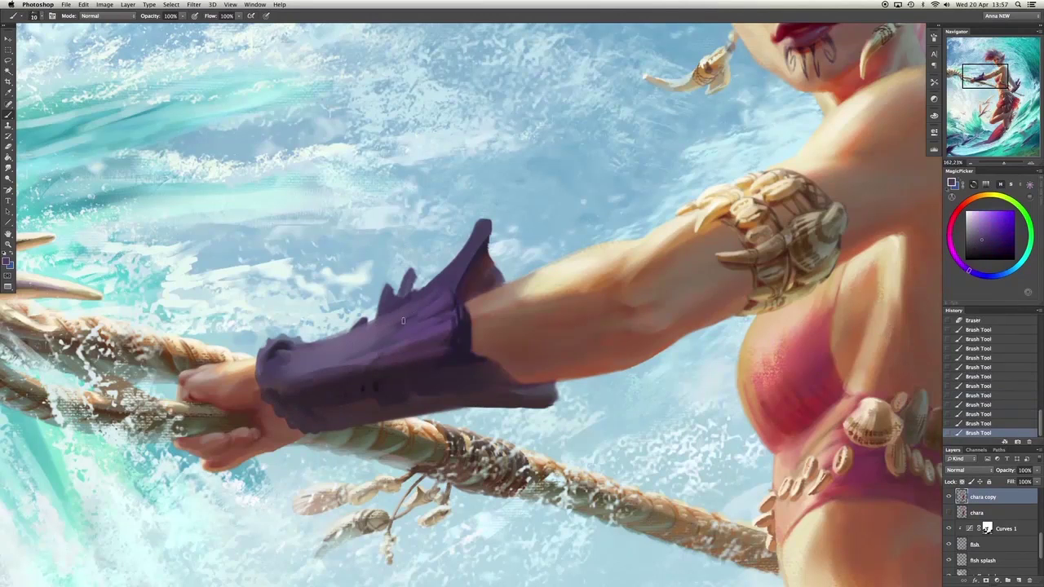
pyautogui.press('super+z')
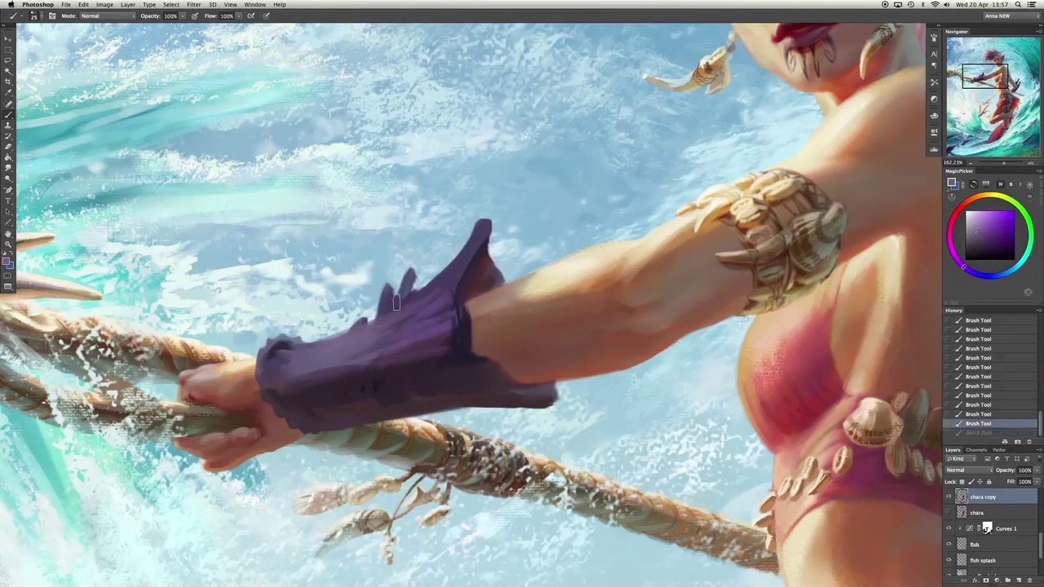
pyautogui.press('super+z')
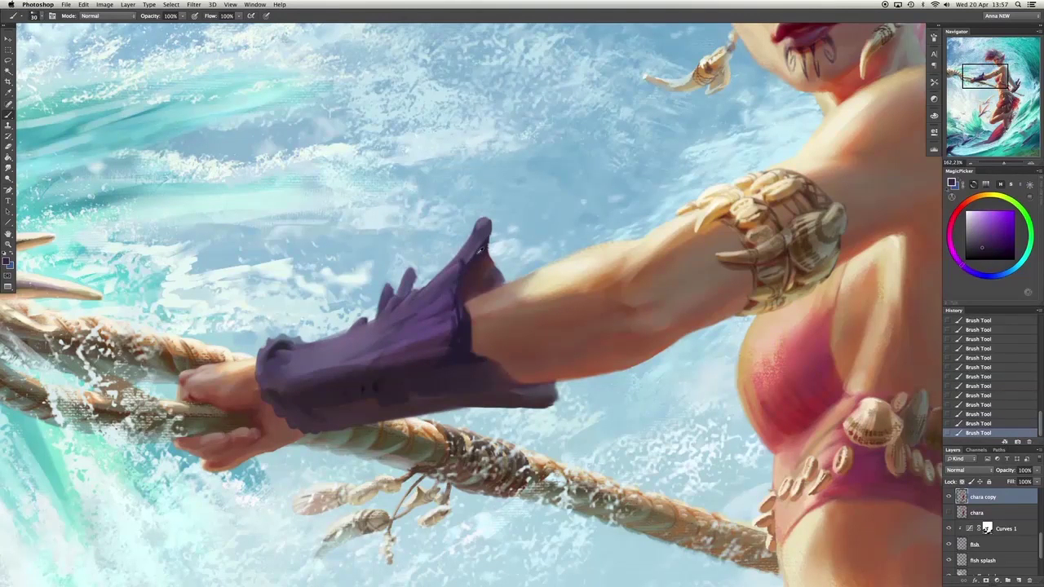
# Trim the bracer tip's right edge and repaint along the bracer's right side.
pyautogui.press('e')
pyautogui.moveTo(492, 236); pyautogui.dragTo(492, 262)
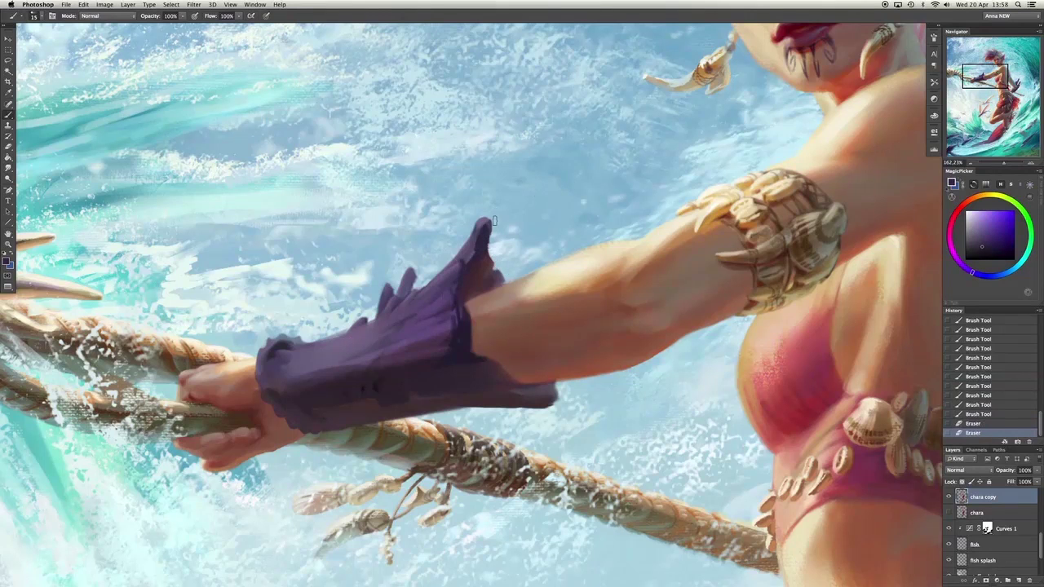
pyautogui.moveTo(494, 220)
pyautogui.mouseDown()
pyautogui.moveTo(484, 226)
pyautogui.moveTo(522, 226)
pyautogui.mouseUp()
pyautogui.press('super+z')
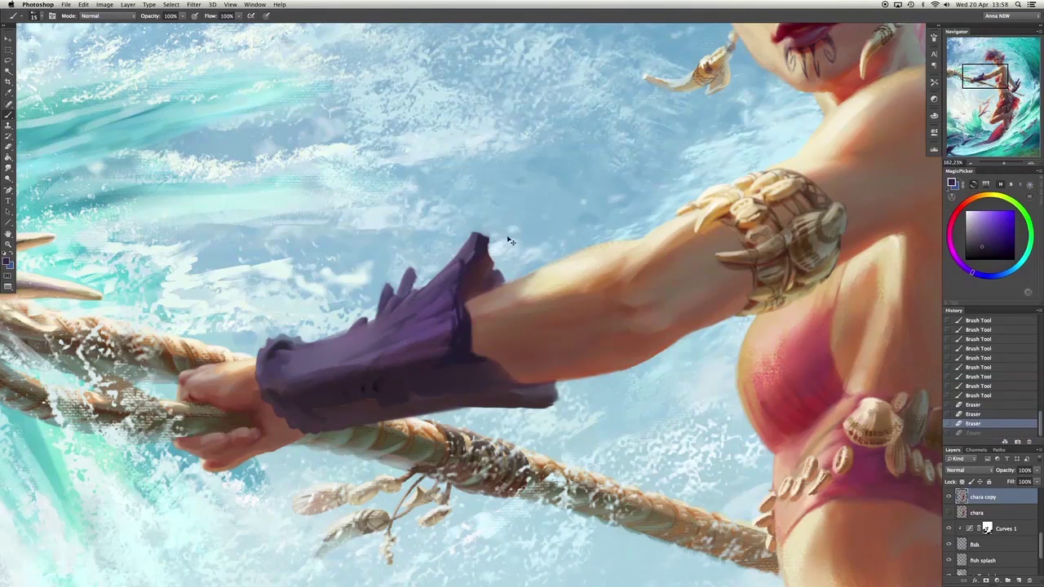
pyautogui.press('b')
pyautogui.moveTo(481, 387); pyautogui.dragTo(501, 399)
pyautogui.moveTo(473, 363); pyautogui.dragTo(461, 367)
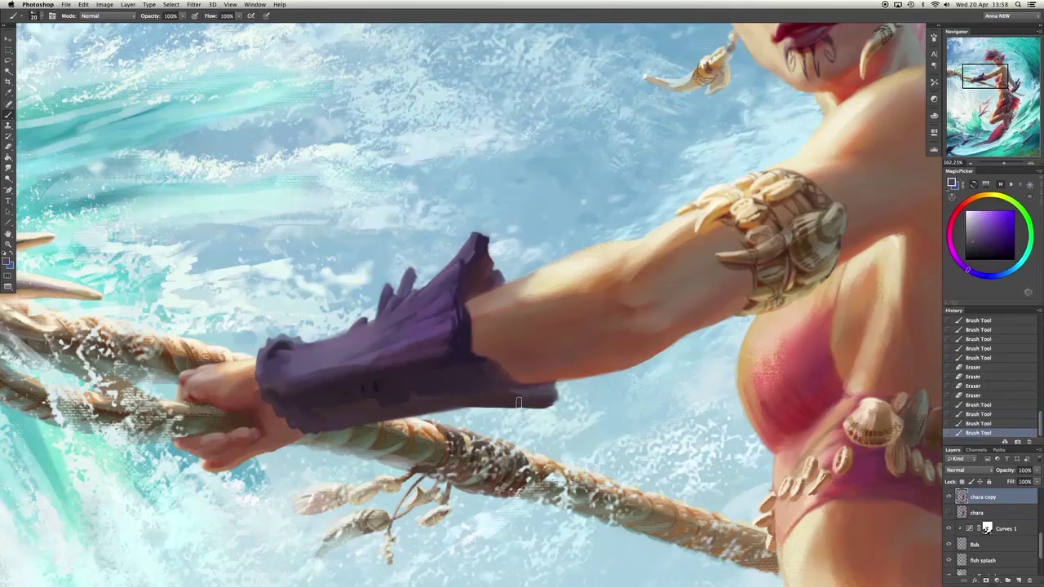
# Sample dark pink, purple and magenta tones from the bracer, toggling the last stroke to compare.
pyautogui.keyDown('alt'); pyautogui.click(476, 357); pyautogui.keyUp('alt')
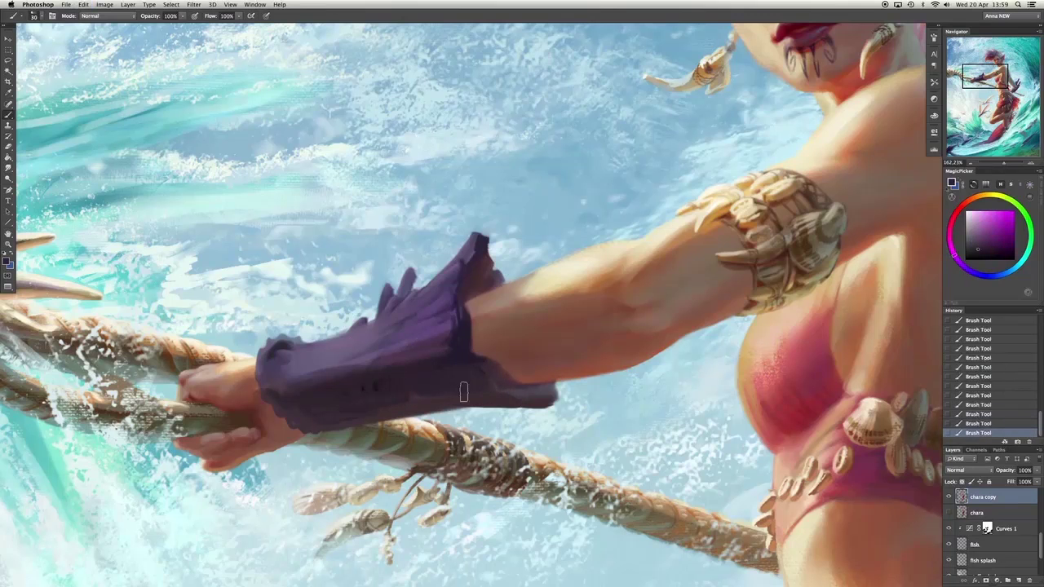
pyautogui.keyDown('alt'); pyautogui.click(450, 323); pyautogui.keyUp('alt')
pyautogui.press('super+z')
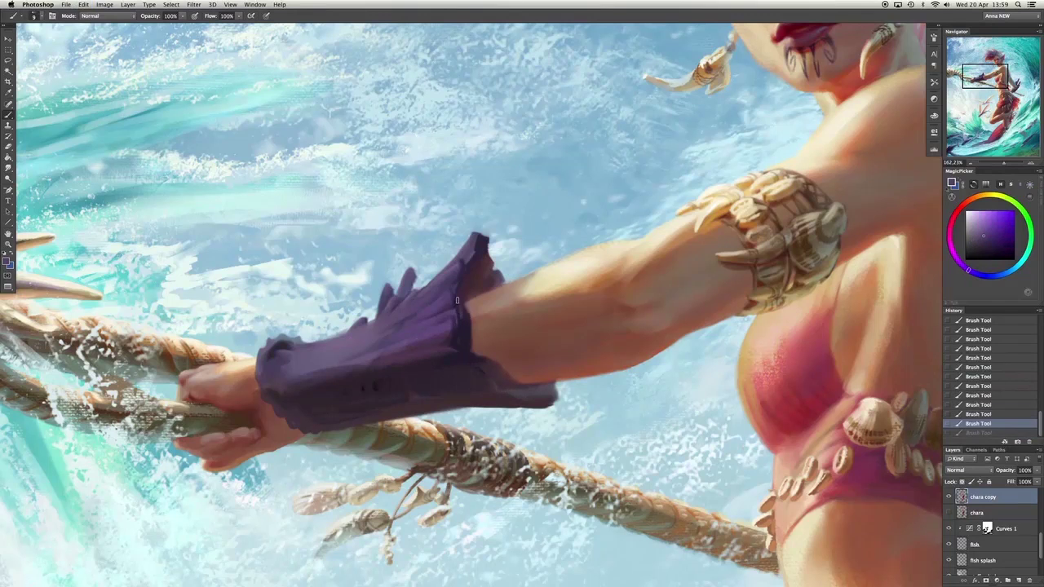
pyautogui.press('super+z')
pyautogui.press('super+z')
pyautogui.press('super+z')
pyautogui.press('super+z')
pyautogui.press('super+z')
pyautogui.keyDown('alt'); pyautogui.click(394, 381); pyautogui.keyUp('alt')
pyautogui.keyDown('alt'); pyautogui.click(391, 368); pyautogui.keyUp('alt')
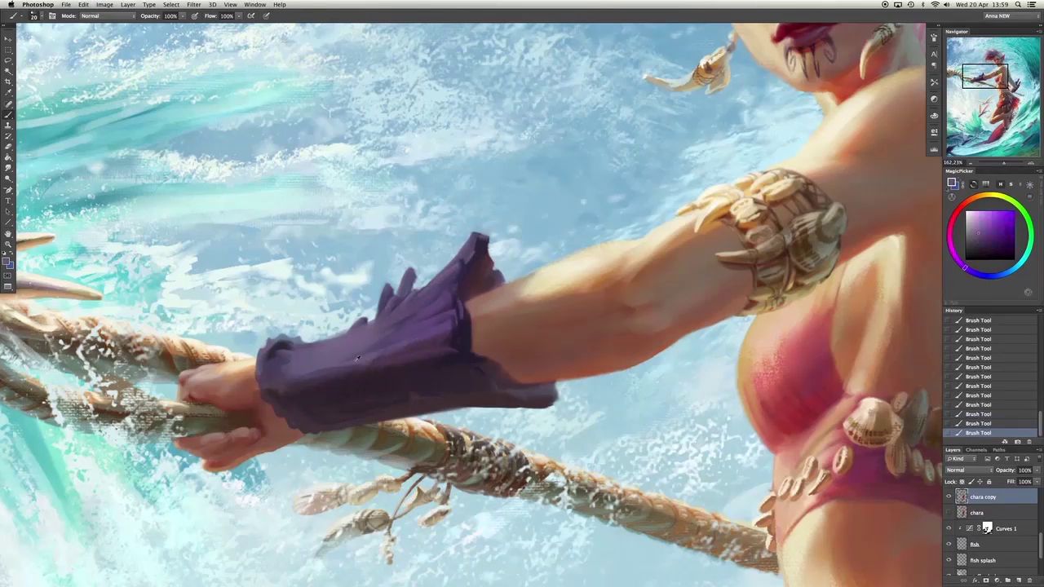
pyautogui.keyDown('alt'); pyautogui.click(399, 350); pyautogui.keyUp('alt')
pyautogui.keyDown('alt'); pyautogui.click(391, 359); pyautogui.keyUp('alt')
pyautogui.keyDown('alt'); pyautogui.click(414, 395); pyautogui.keyUp('alt')
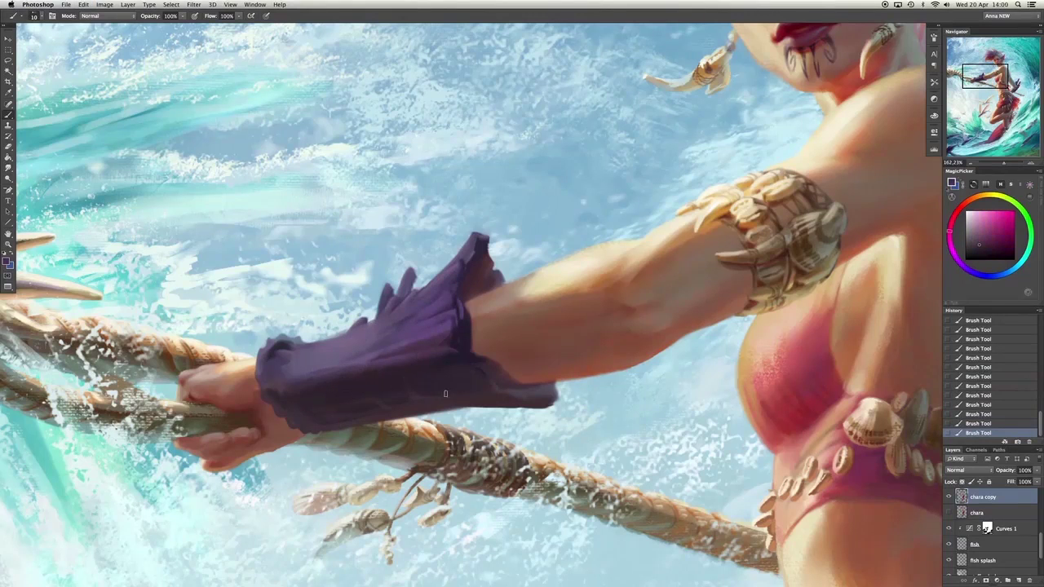
# Sample purples and a magenta along the bracer's right side and edge, comparing with undo.
pyautogui.keyDown('alt'); pyautogui.click(496, 390); pyautogui.keyUp('alt')
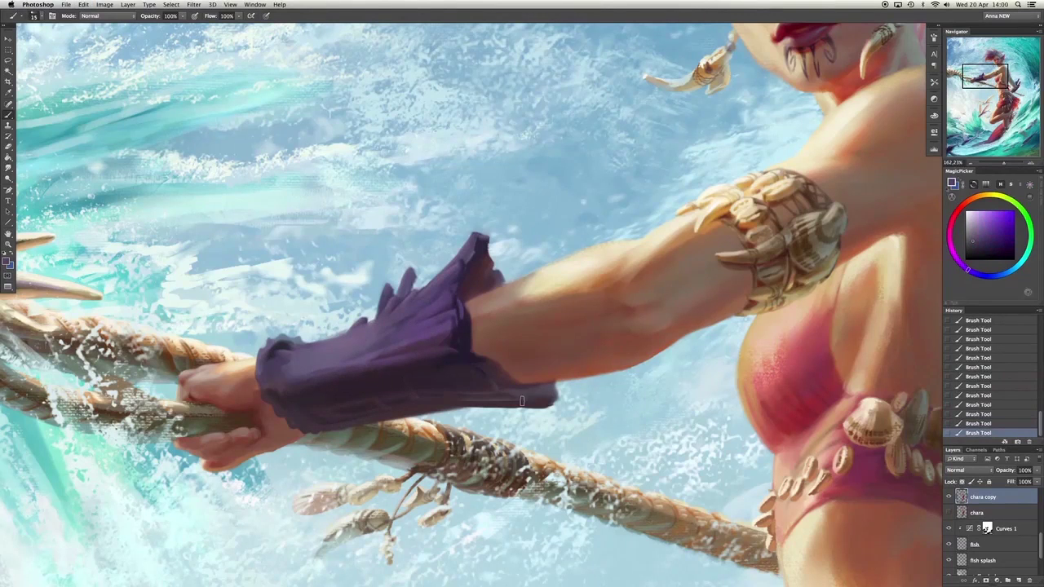
pyautogui.keyDown('alt'); pyautogui.click(478, 353); pyautogui.keyUp('alt')
pyautogui.keyDown('alt'); pyautogui.click(402, 358); pyautogui.keyUp('alt')
pyautogui.press('super+z')
pyautogui.press('super+z')
pyautogui.keyDown('alt'); pyautogui.click(467, 313); pyautogui.keyUp('alt')
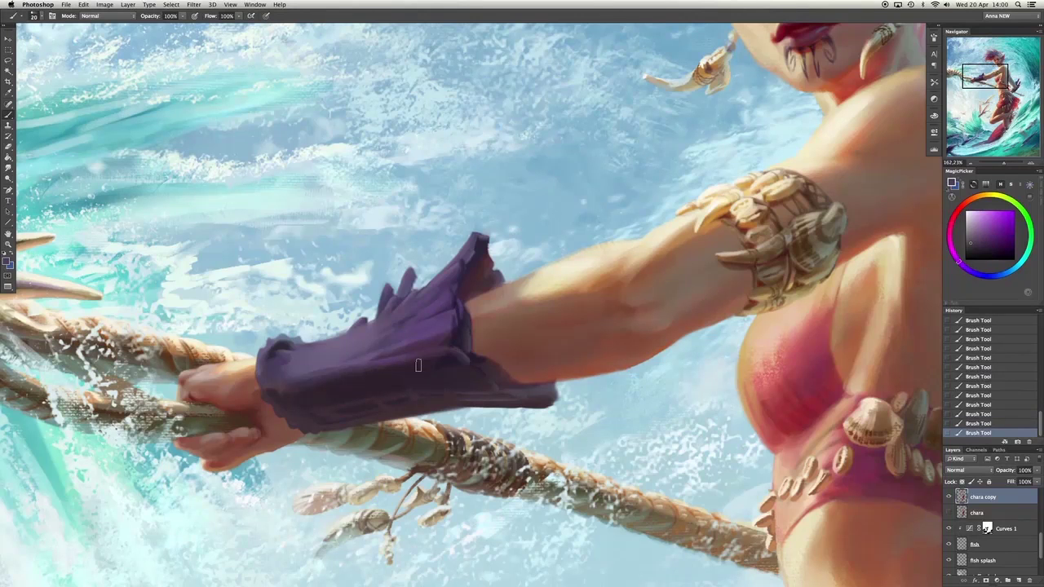
pyautogui.press('super+z')
pyautogui.press('super+z')
pyautogui.keyDown('alt'); pyautogui.click(469, 353); pyautogui.keyUp('alt')
pyautogui.press('super+z')
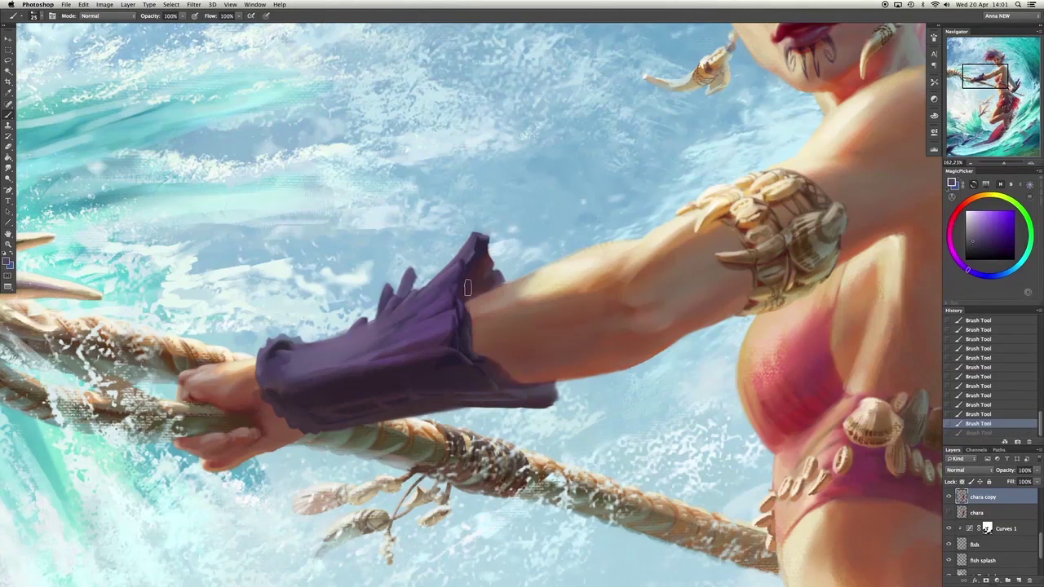
pyautogui.press('super+z')
# Sample redder purple, pinker magenta and bluish purple tones, stepping back and restoring two strokes.
pyautogui.keyDown('alt'); pyautogui.click(450, 309); pyautogui.keyUp('alt')
pyautogui.keyDown('alt'); pyautogui.click(425, 308); pyautogui.keyUp('alt')
pyautogui.press('super+z')
pyautogui.press('super+z')
pyautogui.press('super+z')
pyautogui.press('super+z')
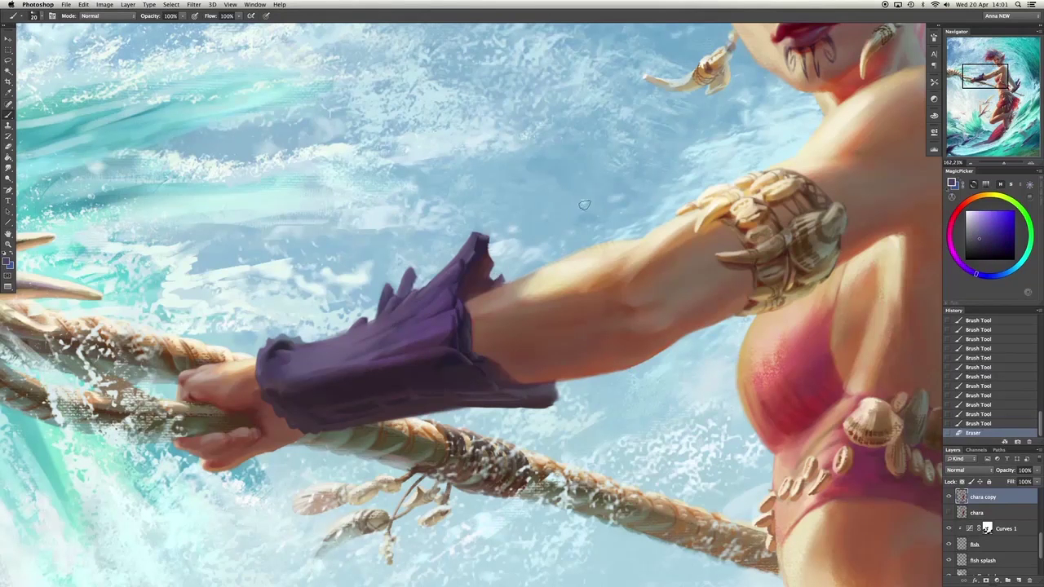
pyautogui.press('super+z')
pyautogui.press('super+z')
pyautogui.keyDown('alt'); pyautogui.click(519, 385); pyautogui.keyUp('alt')
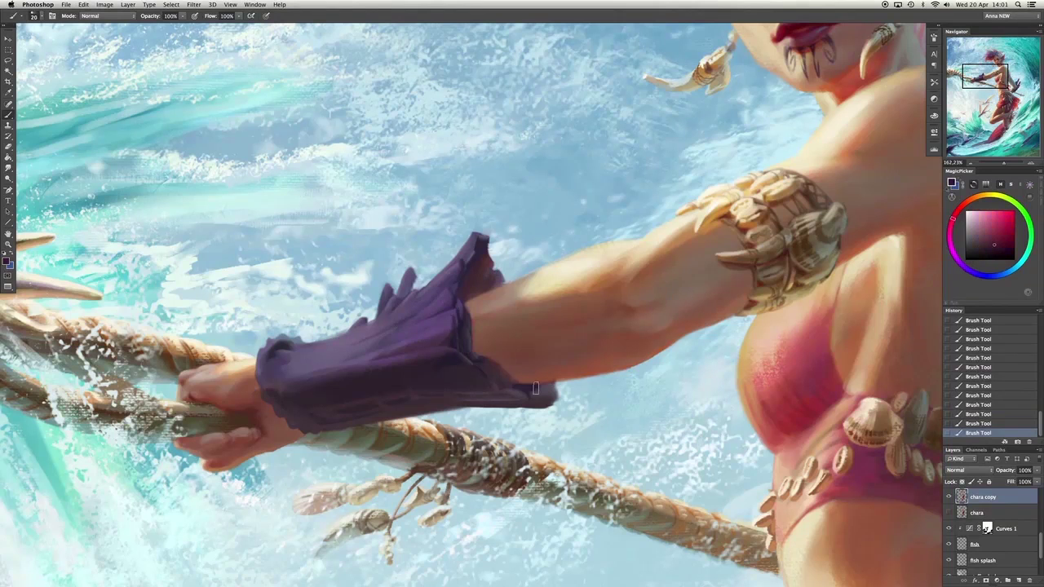
pyautogui.keyDown('alt'); pyautogui.click(530, 385); pyautogui.keyUp('alt')
pyautogui.press('alt+super+z')
pyautogui.press('alt+super+z')
pyautogui.press('shift+super+z')
pyautogui.press('shift+super+z')
pyautogui.keyDown('alt'); pyautogui.click(502, 379); pyautogui.keyUp('alt')
pyautogui.keyDown('alt'); pyautogui.click(471, 335); pyautogui.keyUp('alt')
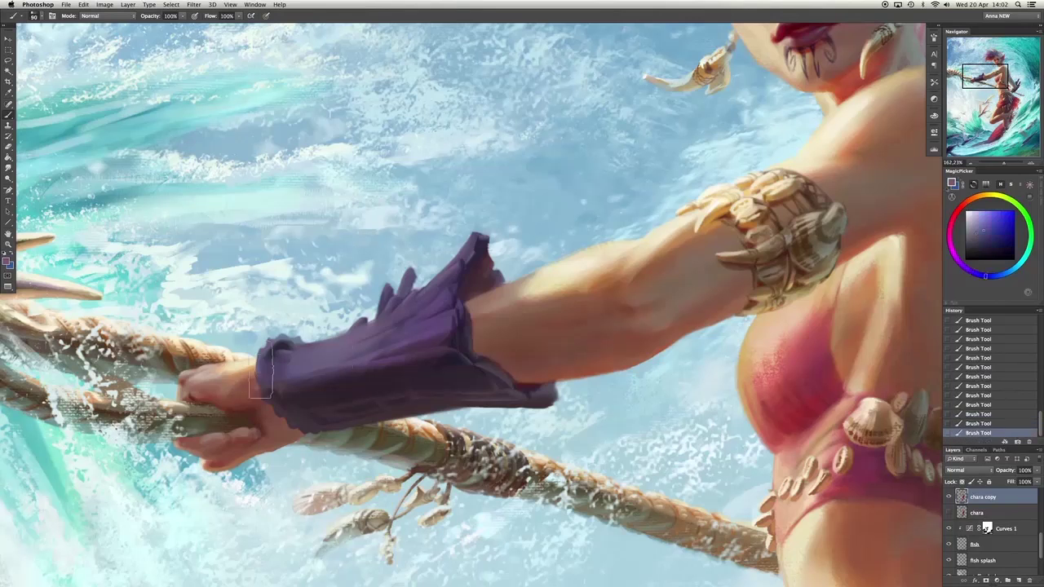
# Slightly darken the bracer's top edge with a small brush in bluish purple.
pyautogui.press('[')
pyautogui.press('[')
pyautogui.press('[')
pyautogui.press('[')
pyautogui.press('[')
pyautogui.press('[')
pyautogui.press('[')
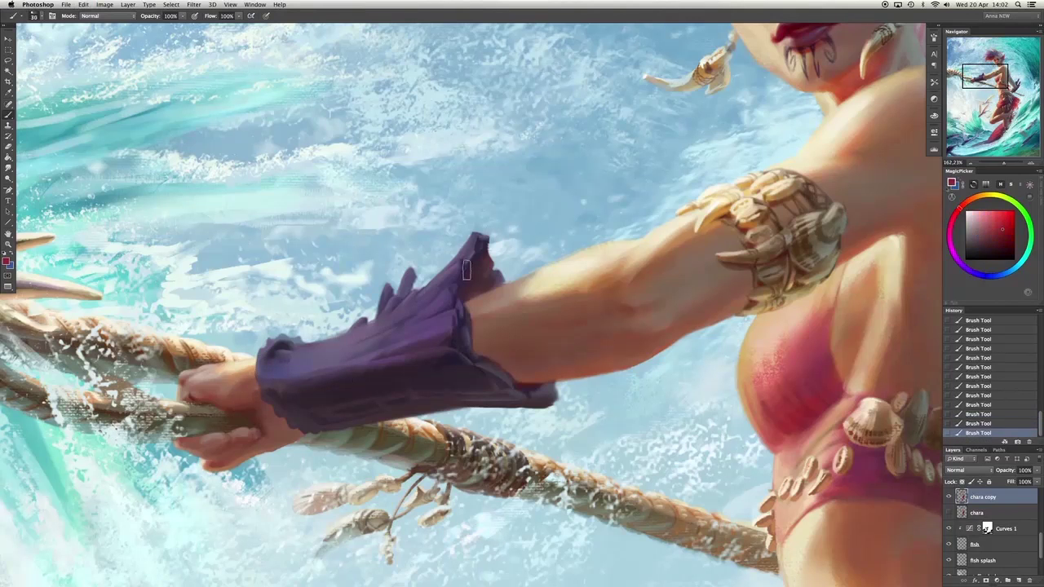
pyautogui.keyDown('alt'); pyautogui.click(473, 259); pyautogui.keyUp('alt')
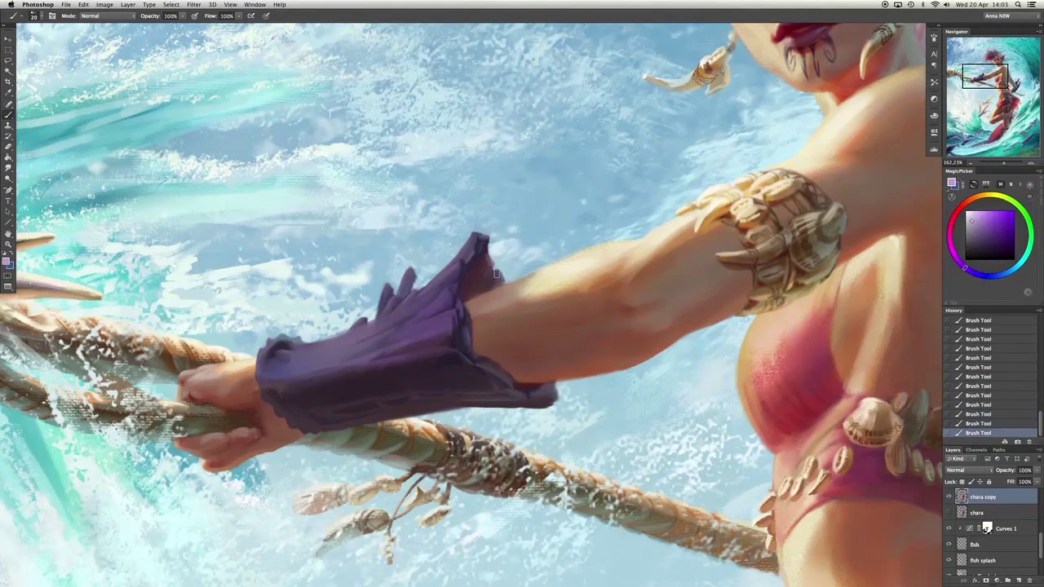
pyautogui.keyDown('alt'); pyautogui.click(277, 413); pyautogui.keyUp('alt')
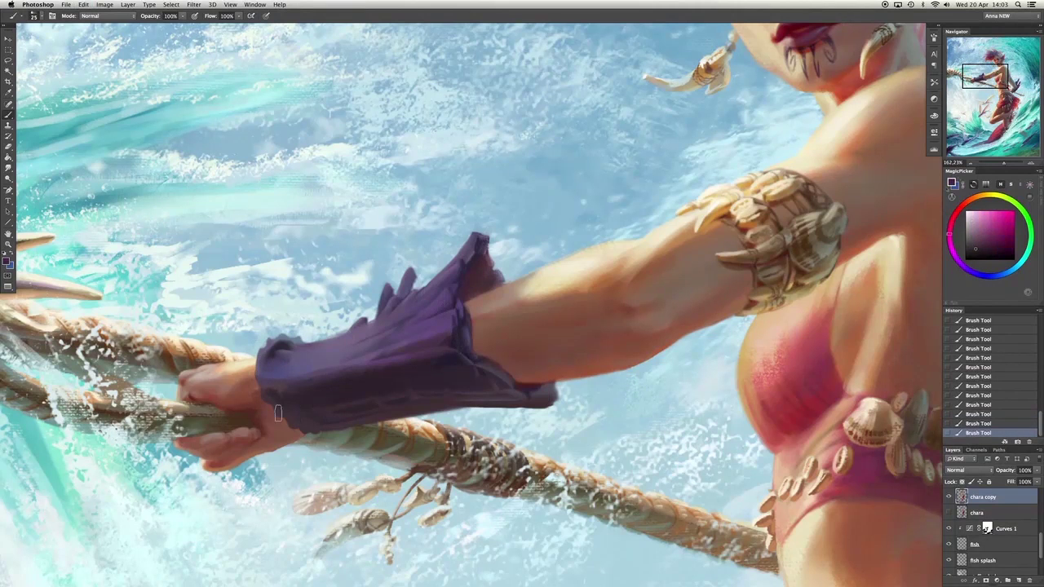
pyautogui.keyDown('alt'); pyautogui.click(289, 345); pyautogui.keyUp('alt')
pyautogui.moveTo(287, 351); pyautogui.dragTo(278, 341)
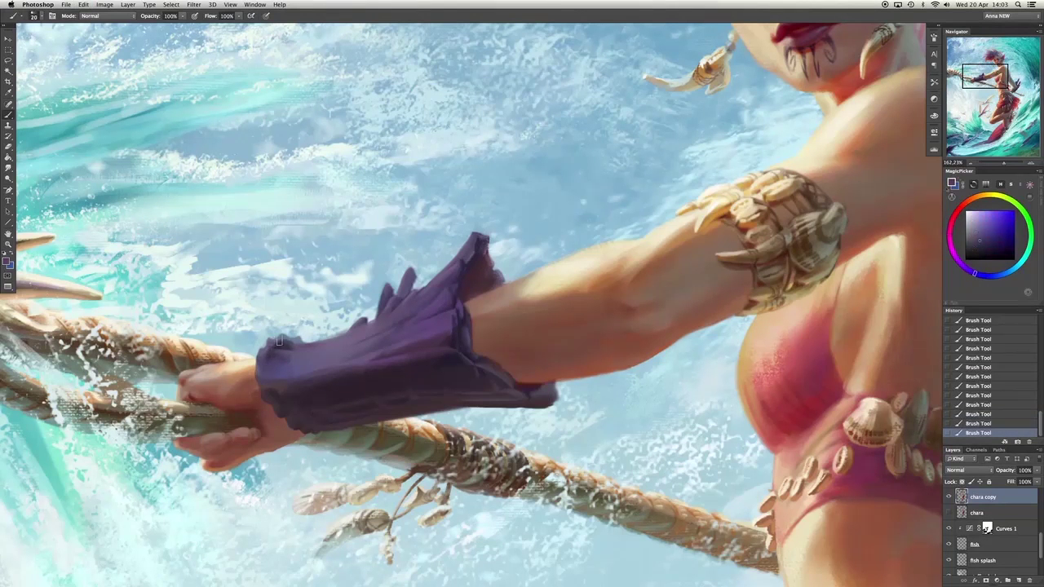
pyautogui.keyDown('alt'); pyautogui.click(206, 432); pyautogui.keyUp('alt')
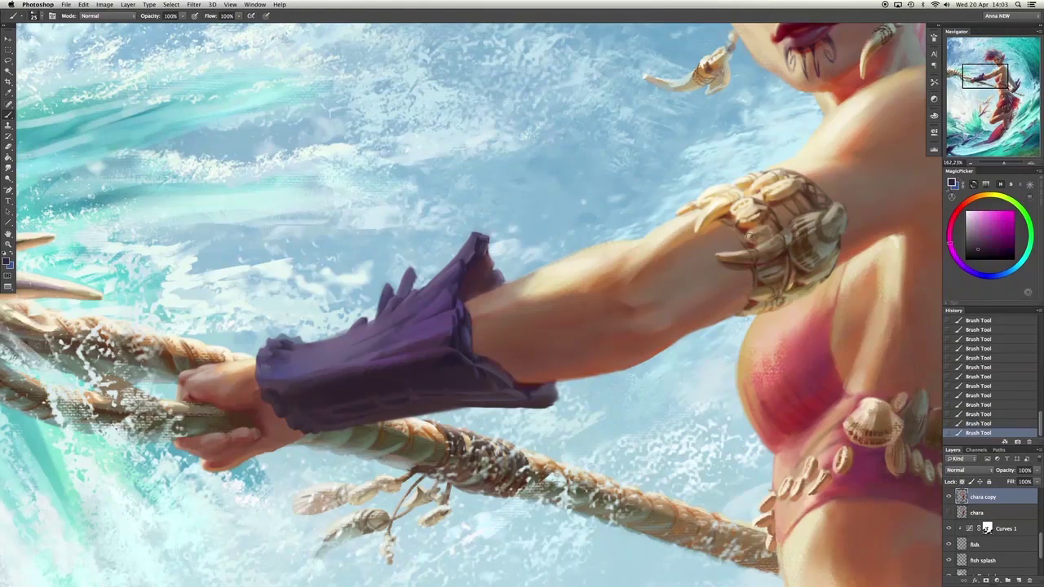
# Add Layer 51 and paint fine detail over the bracer on it.
pyautogui.press('super+shift+alt+n')
pyautogui.press('[')
pyautogui.moveTo(297, 377)
pyautogui.mouseDown()
pyautogui.moveTo(336, 363)
pyautogui.moveTo(392, 362)
pyautogui.moveTo(286, 379)
pyautogui.moveTo(257, 399)
pyautogui.moveTo(280, 369)
pyautogui.moveTo(353, 351)
pyautogui.moveTo(295, 368)
pyautogui.mouseUp()
pyautogui.keyDown('alt'); pyautogui.click(281, 369); pyautogui.keyUp('alt')
# Lighten the top of the purple bracer, sampling purples and toggling strokes to compare.
pyautogui.keyDown('alt'); pyautogui.click(310, 367); pyautogui.keyUp('alt')
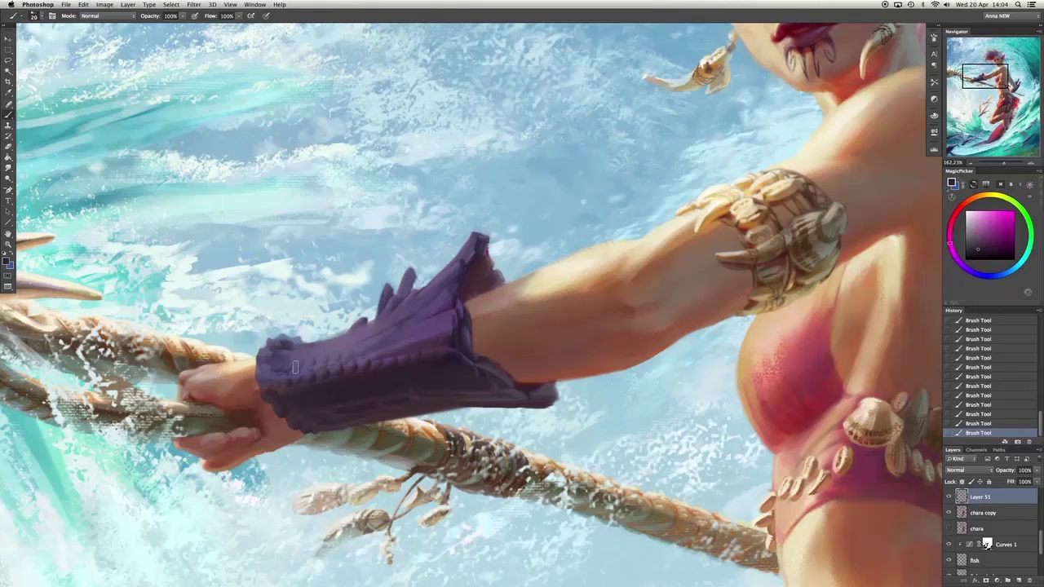
pyautogui.press('super+z')
pyautogui.press('super+z')
pyautogui.keyDown('alt'); pyautogui.click(389, 354); pyautogui.keyUp('alt')
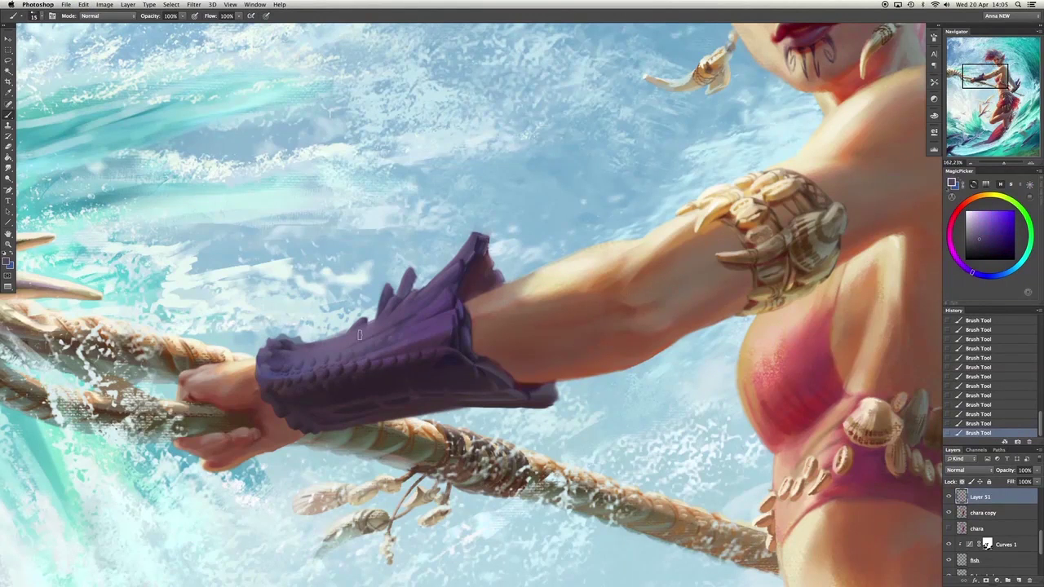
pyautogui.keyDown('alt'); pyautogui.click(369, 328); pyautogui.keyUp('alt')
pyautogui.press('x')
pyautogui.press('super+z')
pyautogui.press('super+z')
pyautogui.press('super+z')
pyautogui.press('super+z')
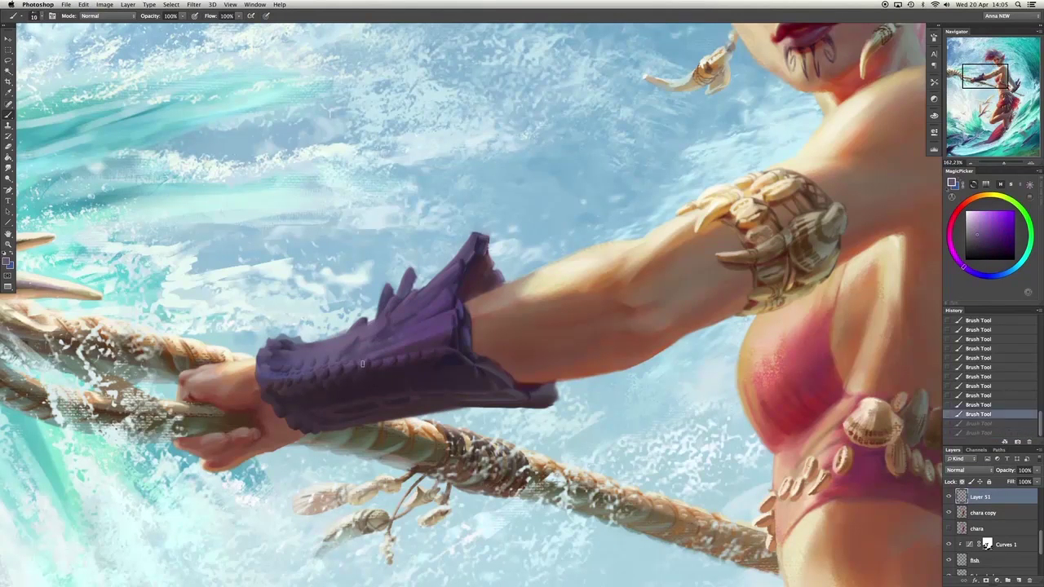
pyautogui.keyDown('alt'); pyautogui.click(379, 343); pyautogui.keyUp('alt')
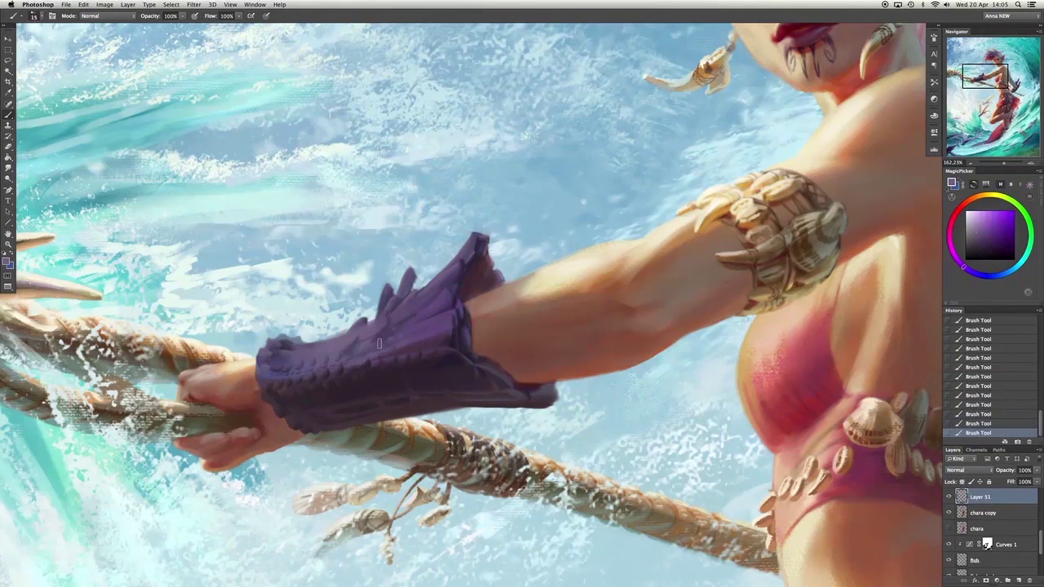
# Adjust brush size and sample blue-violet and dark magenta tones from the bracer.
pyautogui.press(']')
pyautogui.keyDown('alt'); pyautogui.click(329, 354); pyautogui.keyUp('alt')
pyautogui.keyDown('alt'); pyautogui.click(321, 388); pyautogui.keyUp('alt')
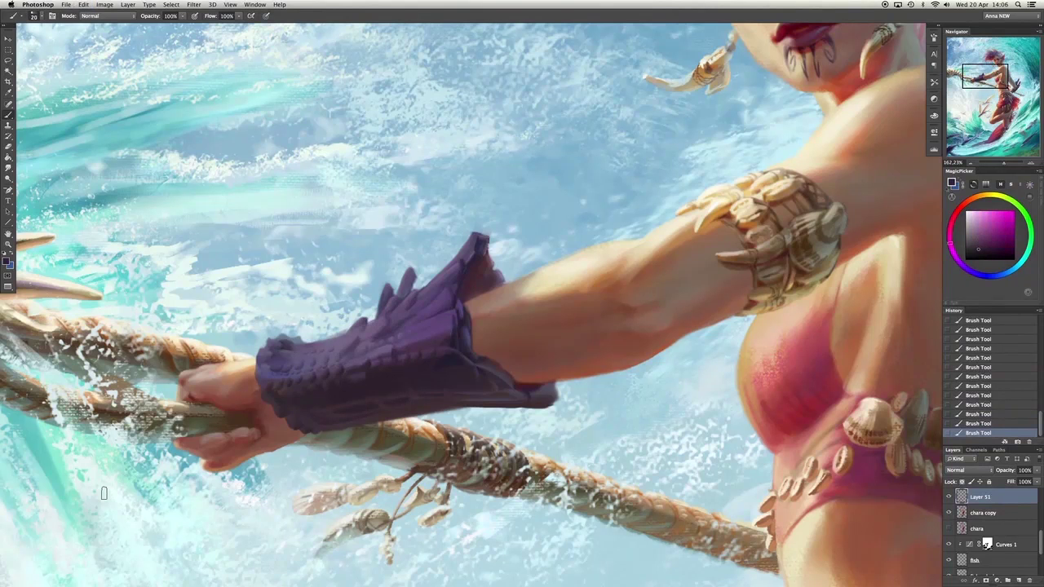
pyautogui.press('[')
pyautogui.press('[')
pyautogui.keyDown('alt'); pyautogui.click(458, 283); pyautogui.keyUp('alt')
# Erase stray paint on chara copy, then paint violet strokes on Layer 51 at size 15.
pyautogui.hotkey('alt', '[')
pyautogui.press('e')
pyautogui.moveTo(516, 392); pyautogui.dragTo(521, 414)
pyautogui.hotkey('alt', ']')
pyautogui.press('b')
pyautogui.press(']')
pyautogui.keyDown('alt'); pyautogui.click(490, 275); pyautogui.keyUp('alt')
pyautogui.moveTo(494, 272)
pyautogui.mouseDown()
pyautogui.moveTo(498, 282)
pyautogui.moveTo(473, 292)
pyautogui.mouseUp()
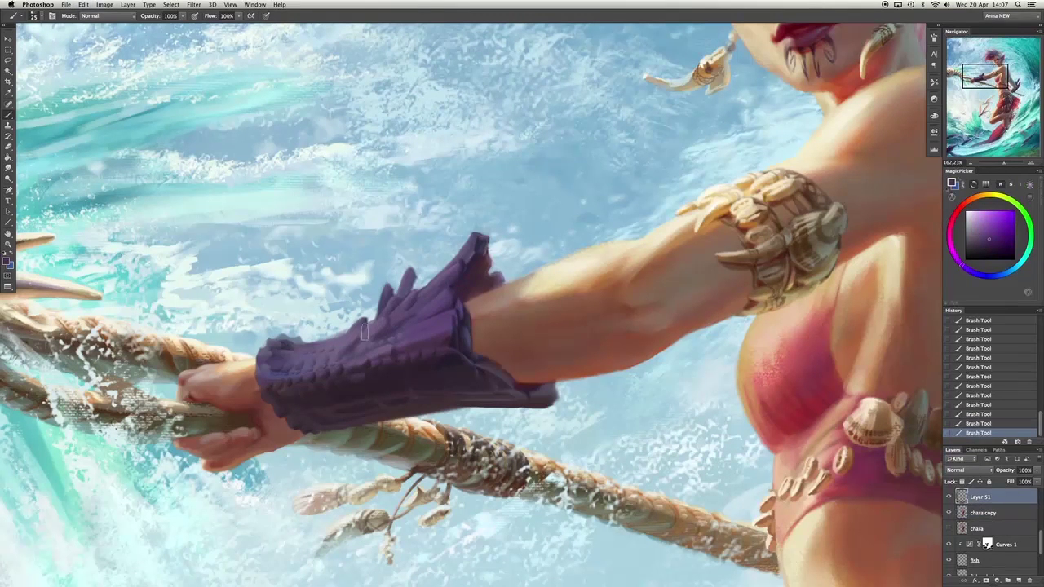
pyautogui.press('super+z')
# Sample bracer purples and paint along the bracer's lower edge.
pyautogui.keyDown('alt'); pyautogui.click(323, 353); pyautogui.keyUp('alt')
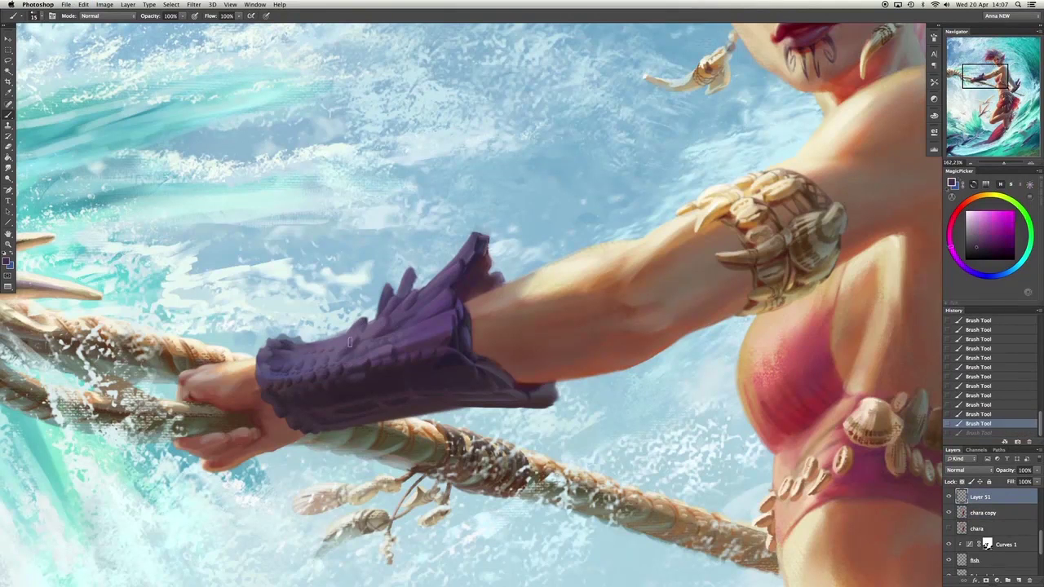
pyautogui.press('super+z')
pyautogui.keyDown('alt'); pyautogui.click(434, 304); pyautogui.keyUp('alt')
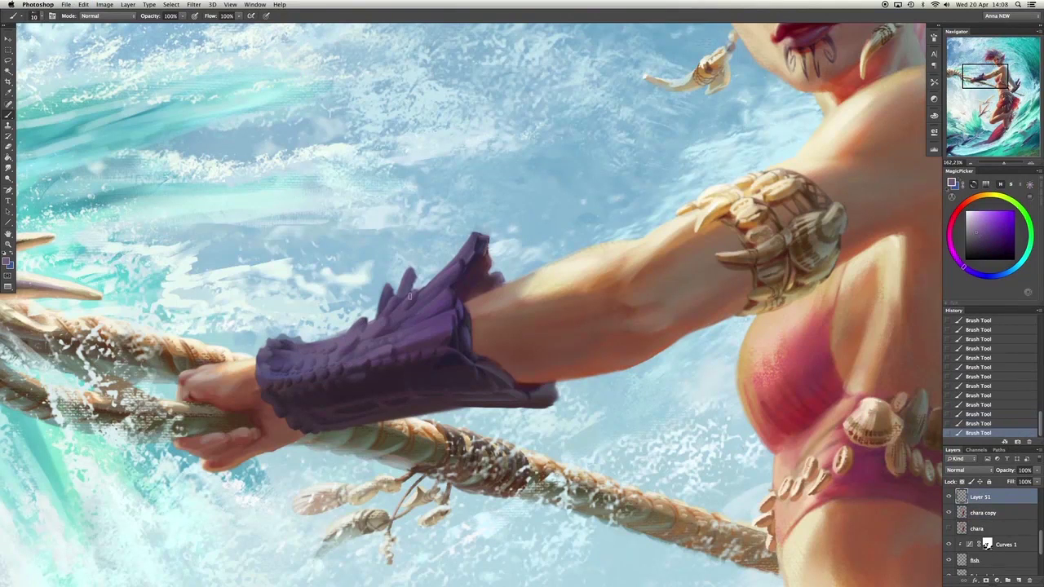
pyautogui.keyDown('alt'); pyautogui.click(354, 383); pyautogui.keyUp('alt')
pyautogui.moveTo(420, 409); pyautogui.dragTo(492, 416)
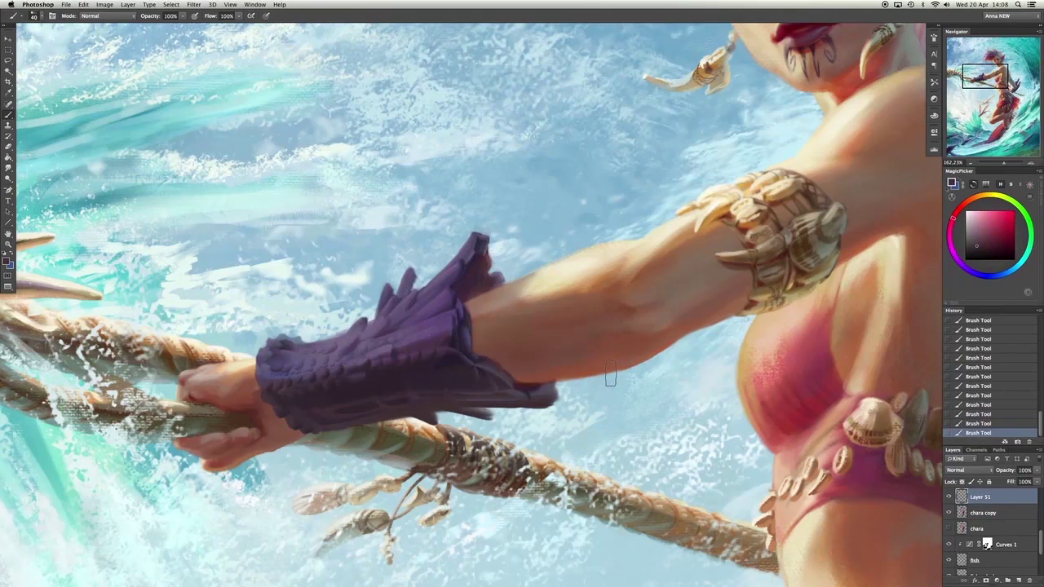
# Dab small purple and deeper-purple accents across the bracer.
pyautogui.keyDown('alt'); pyautogui.click(290, 366); pyautogui.keyUp('alt')
pyautogui.click(274, 354)
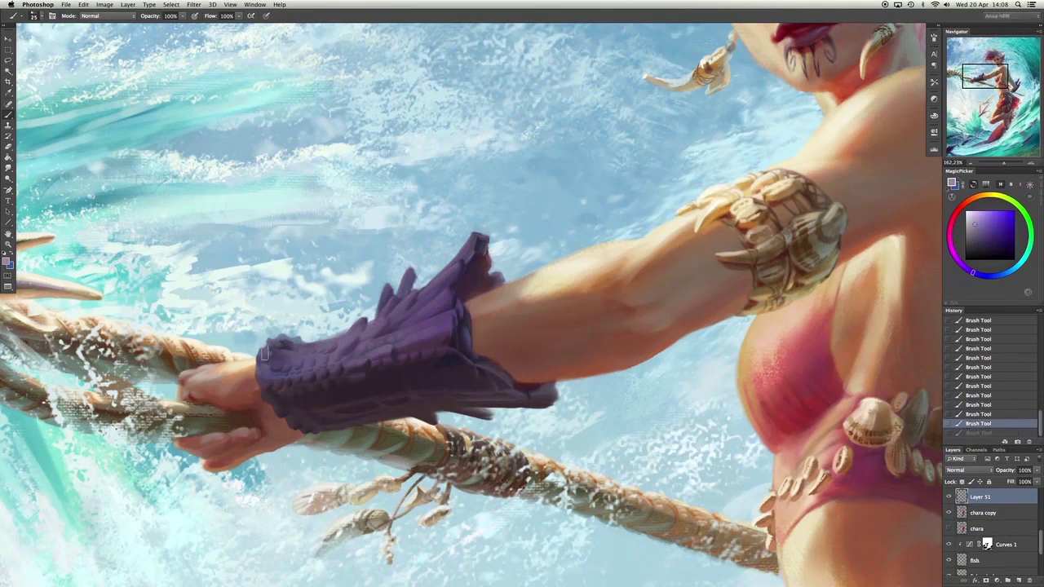
pyautogui.click(319, 347)
pyautogui.click(276, 384)
pyautogui.click(348, 353)
pyautogui.keyDown('alt'); pyautogui.click(402, 325); pyautogui.keyUp('alt')
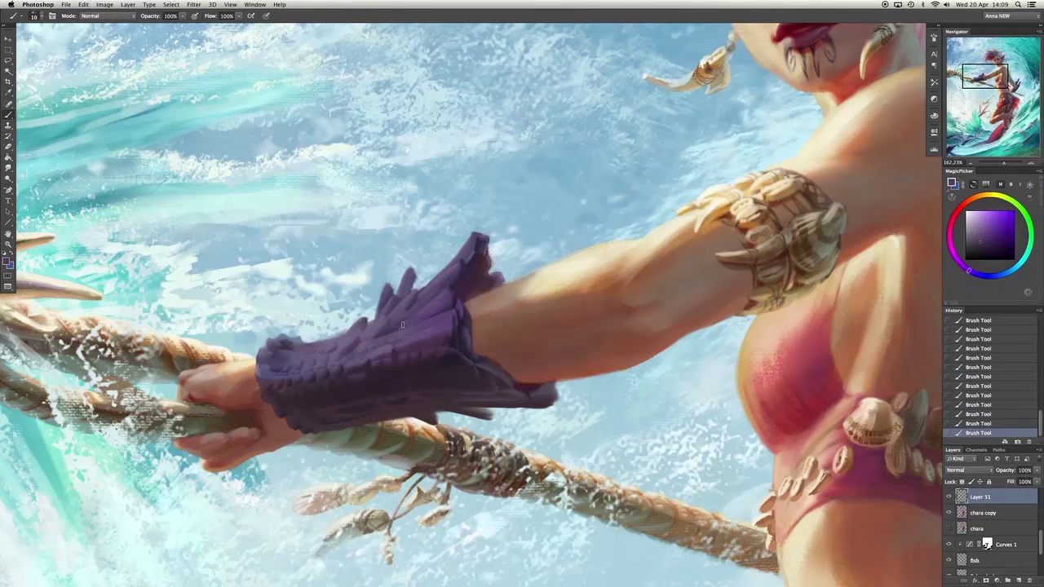
pyautogui.click(401, 313)
pyautogui.click(396, 396)
pyautogui.keyDown('alt'); pyautogui.click(385, 397); pyautogui.keyUp('alt')
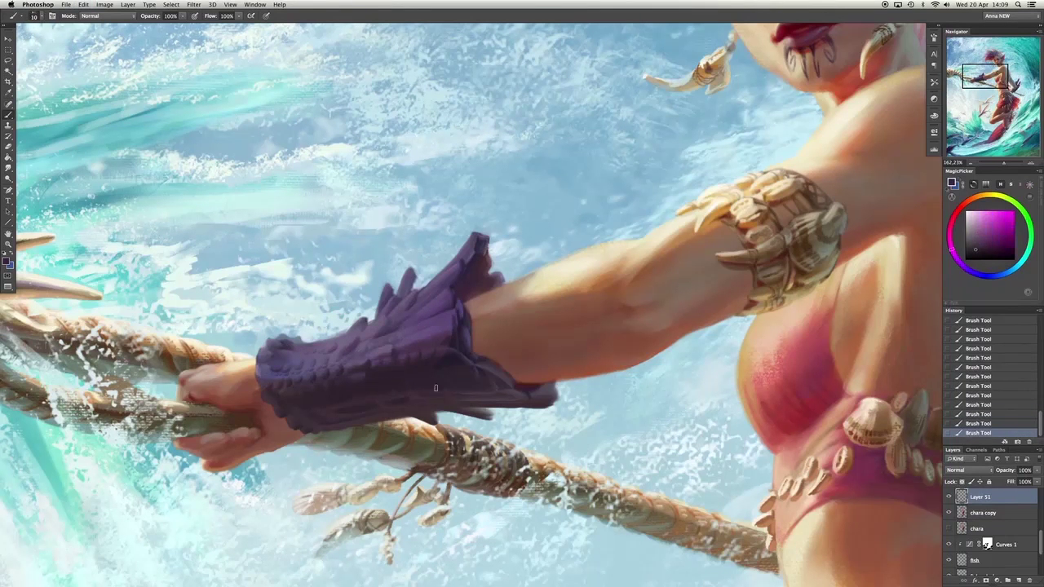
# Dab a brighter magenta onto the bracer and erase part of the rear glove's spikes.
pyautogui.keyDown('alt'); pyautogui.click(425, 412); pyautogui.keyUp('alt')
pyautogui.click(425, 412)
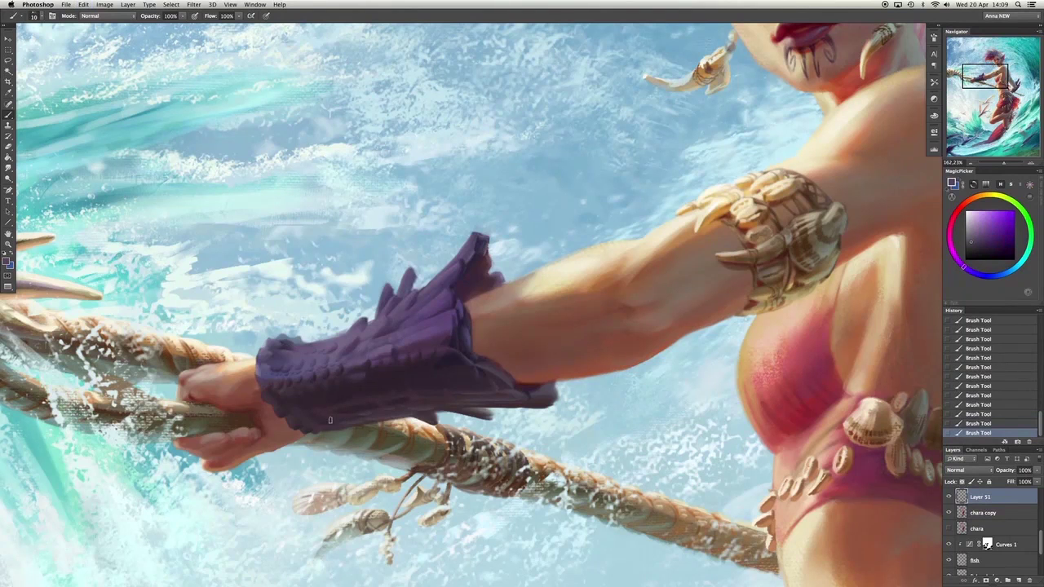
pyautogui.keyDown('alt'); pyautogui.click(411, 419); pyautogui.keyUp('alt')
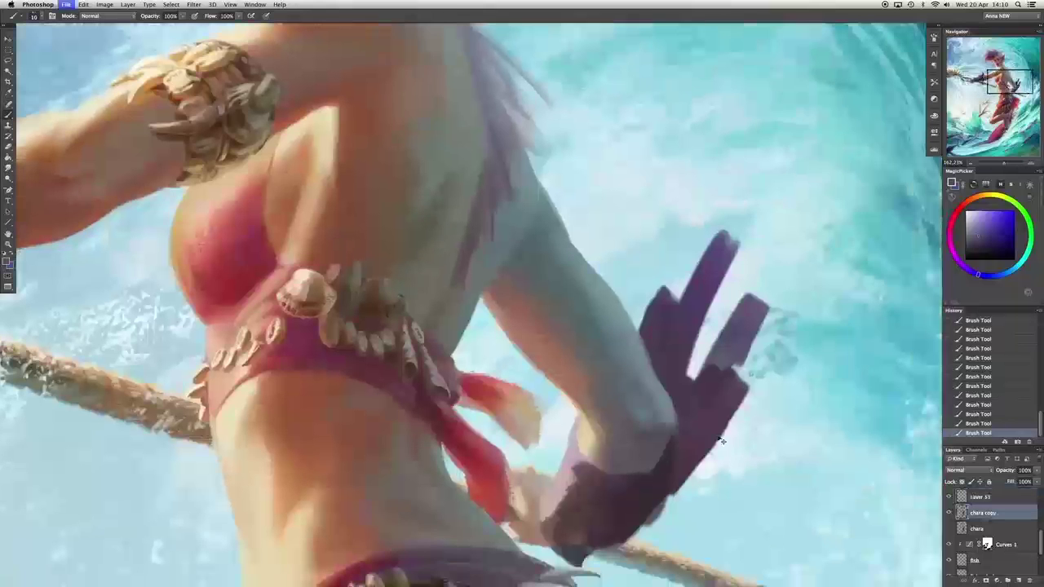
pyautogui.moveTo(718, 245)
pyautogui.mouseDown()
pyautogui.moveTo(707, 342)
pyautogui.moveTo(746, 322)
pyautogui.moveTo(734, 325)
pyautogui.mouseUp()
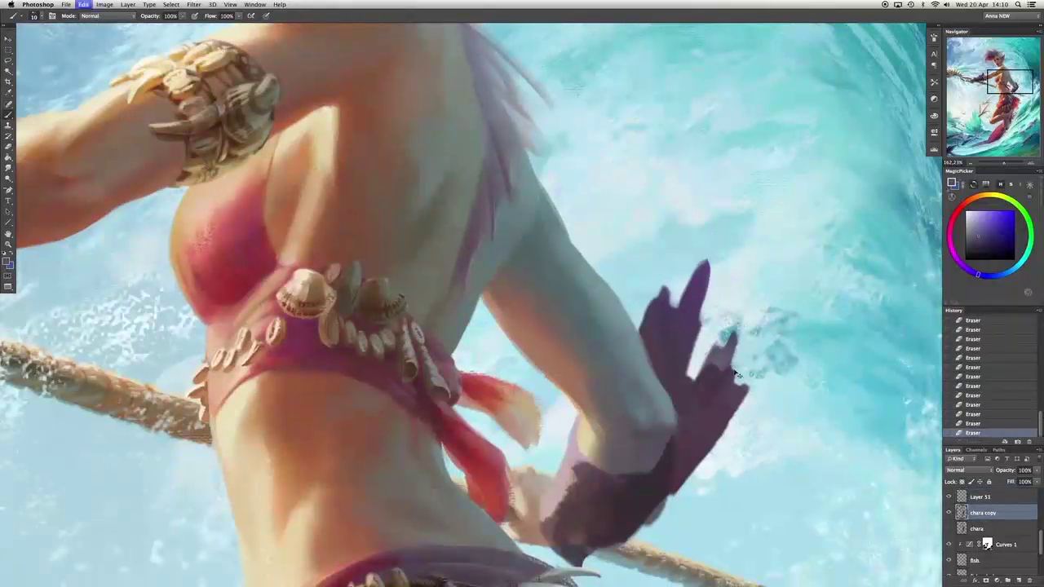
# Add a layer mask to chara copy and erase the rear glove's tall purple fingers.
pyautogui.hotkey('ctrl', 'z')
pyautogui.moveTo(738, 375)
pyautogui.mouseDown()
pyautogui.moveTo(733, 395)
pyautogui.moveTo(639, 358)
pyautogui.moveTo(604, 286)
pyautogui.moveTo(563, 314)
pyautogui.moveTo(645, 371)
pyautogui.moveTo(620, 408)
pyautogui.mouseUp()
pyautogui.hotkey('ctrl', 'z')
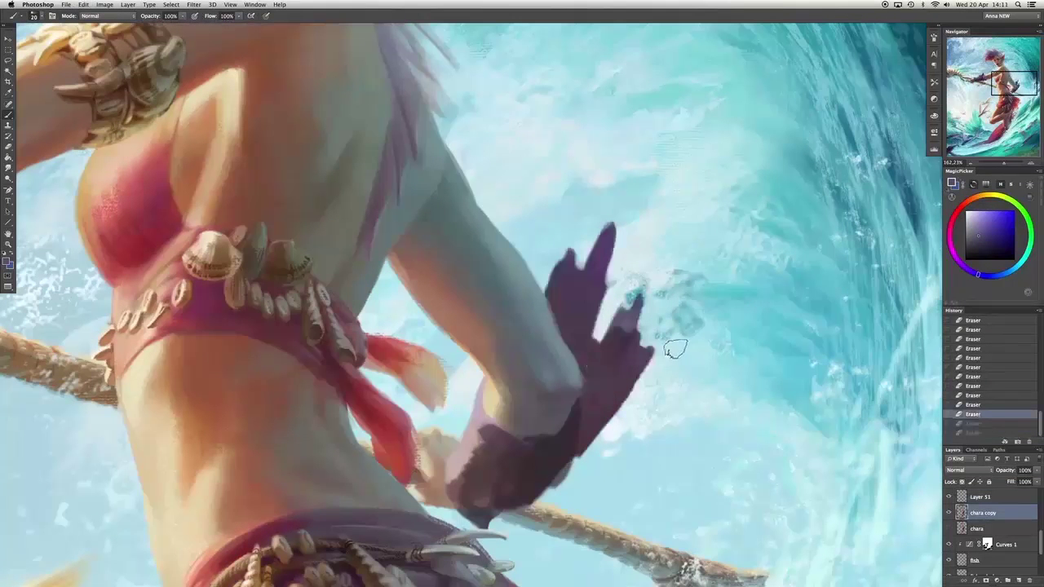
pyautogui.hotkey('ctrl', 'z')
pyautogui.hotkey('ctrl', 'z')
pyautogui.hotkey('ctrl', 'alt', 'm')
pyautogui.moveTo(579, 320)
pyautogui.mouseDown()
pyautogui.moveTo(627, 343)
pyautogui.moveTo(545, 279)
pyautogui.moveTo(592, 347)
pyautogui.moveTo(565, 323)
pyautogui.moveTo(592, 358)
pyautogui.moveTo(610, 414)
pyautogui.moveTo(623, 285)
pyautogui.mouseUp()
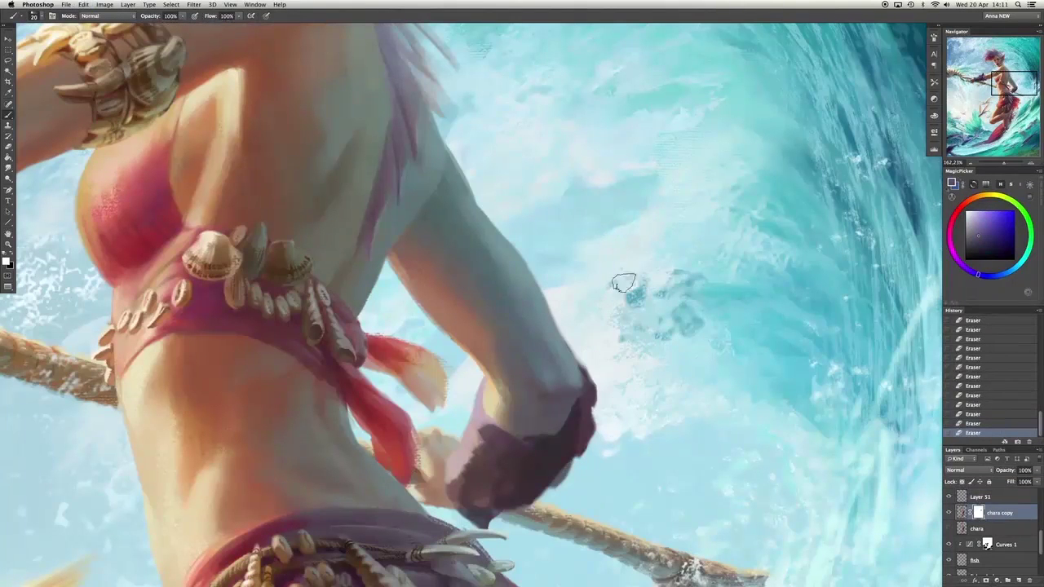
pyautogui.press('Escape')
pyautogui.hotkey('ctrl', 'z')
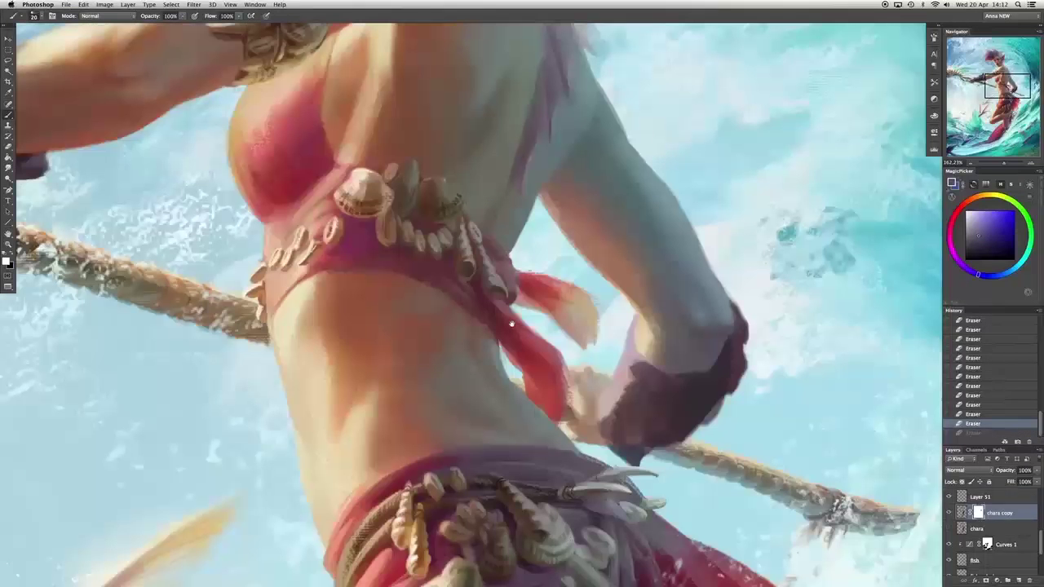
# Repaint the shortened rear glove with dark strokes and its sampled purple.
pyautogui.moveTo(627, 325)
pyautogui.mouseDown()
pyautogui.moveTo(608, 441)
pyautogui.moveTo(640, 356)
pyautogui.mouseUp()
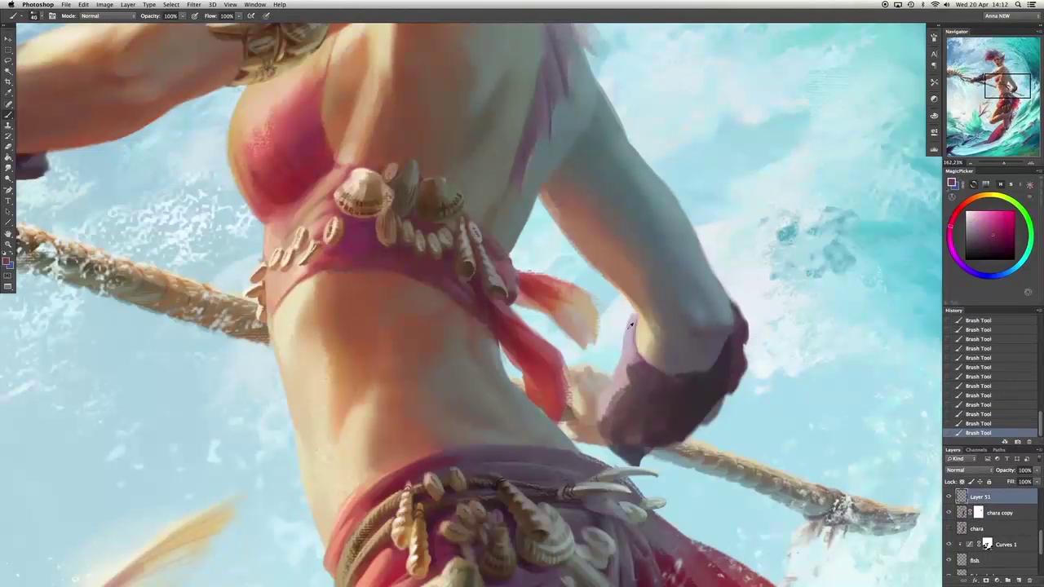
pyautogui.keyDown('alt'); pyautogui.click(634, 457); pyautogui.keyUp('alt')
pyautogui.moveTo(602, 428); pyautogui.dragTo(605, 447)
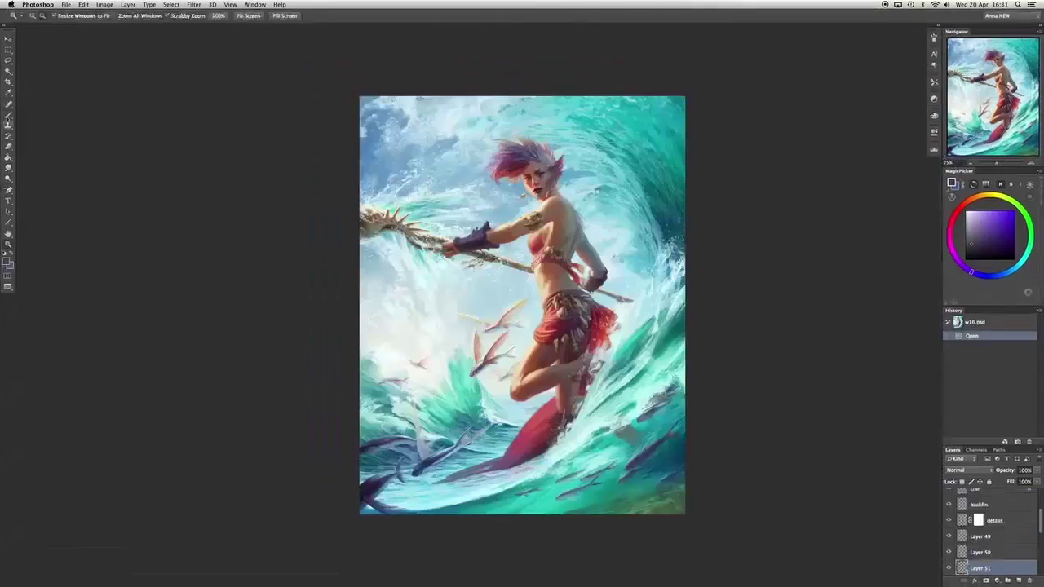
pyautogui.hotkey('ctrl', '+')
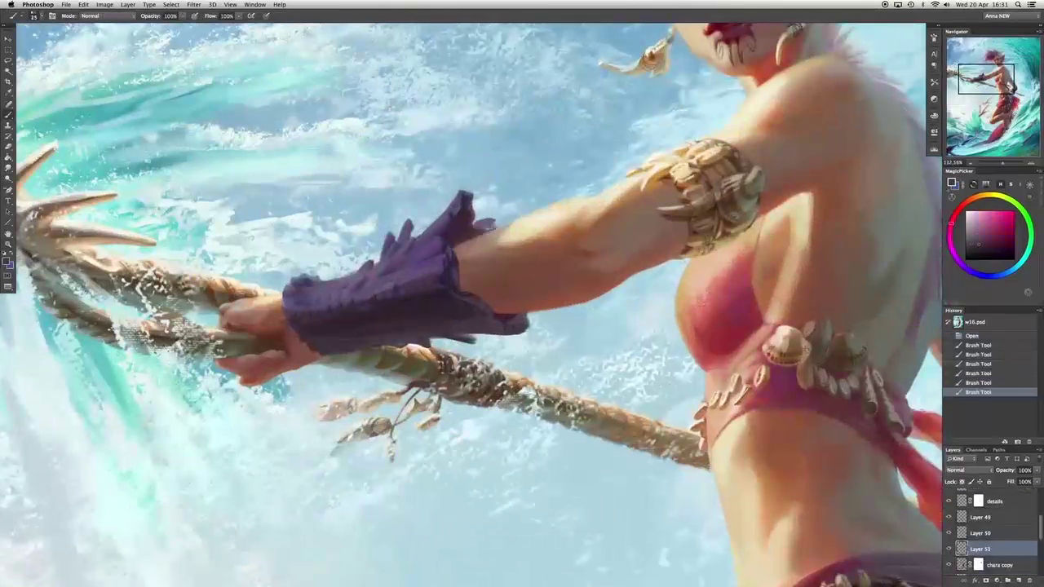
# Paint violet strokes along the front bracer's top and lower edges.
pyautogui.moveTo(487, 225); pyautogui.dragTo(500, 230)
pyautogui.keyDown('alt'); pyautogui.click(480, 219); pyautogui.keyUp('alt')
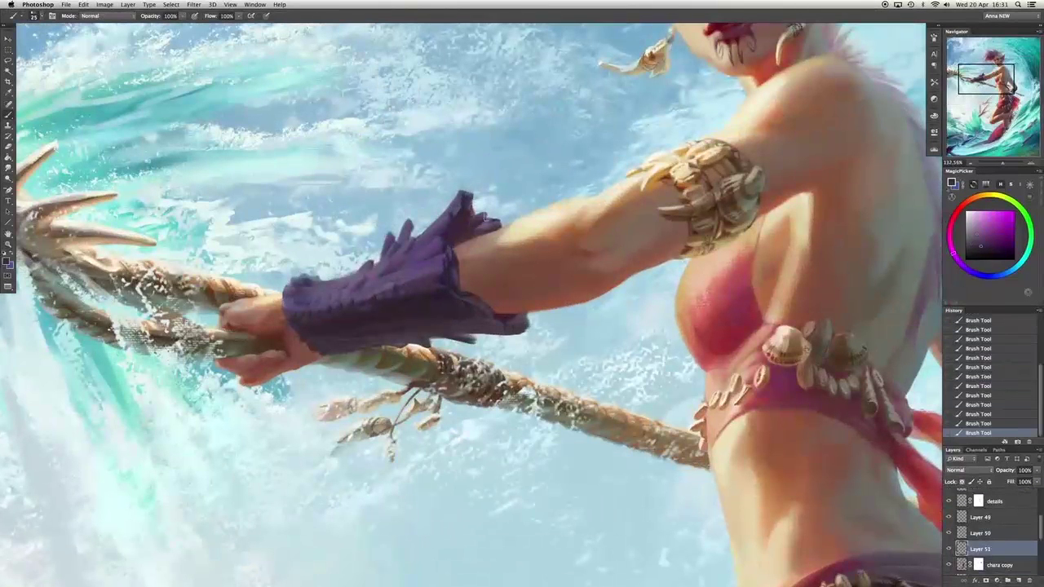
pyautogui.keyDown('alt'); pyautogui.click(516, 316); pyautogui.keyUp('alt')
pyautogui.moveTo(517, 304); pyautogui.dragTo(540, 309)
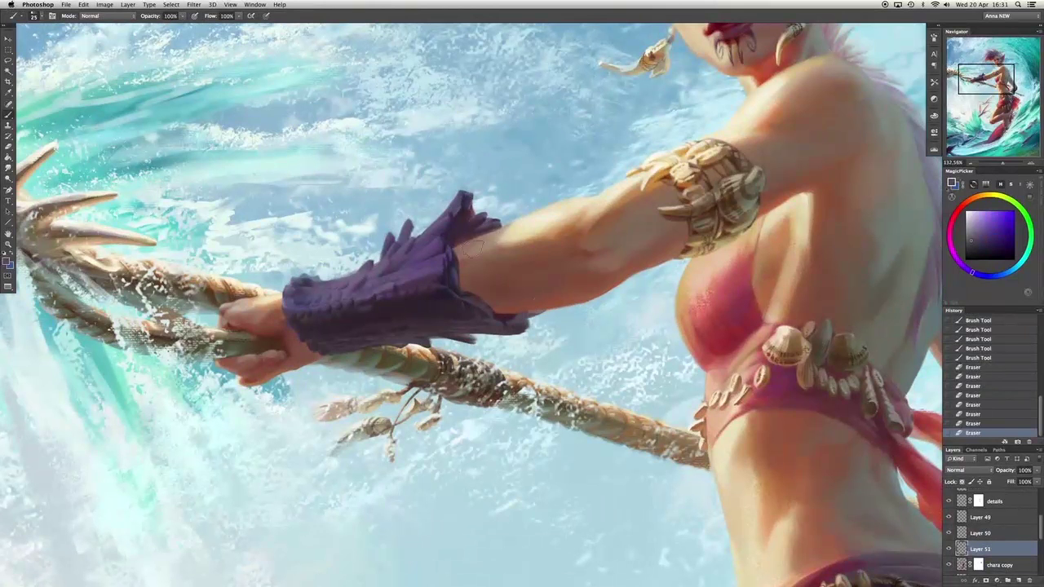
pyautogui.keyDown('alt'); pyautogui.click(498, 222); pyautogui.keyUp('alt')
pyautogui.moveTo(486, 222)
pyautogui.mouseDown()
pyautogui.moveTo(526, 226)
pyautogui.moveTo(513, 237)
pyautogui.moveTo(489, 219)
pyautogui.moveTo(523, 224)
pyautogui.mouseUp()
pyautogui.press('super+alt+z')
pyautogui.keyDown('alt'); pyautogui.click(485, 214); pyautogui.keyUp('alt')
pyautogui.press(']')
# Erase along the bracer edge, toggling Layer 51's visibility to compare.
pyautogui.press('e')
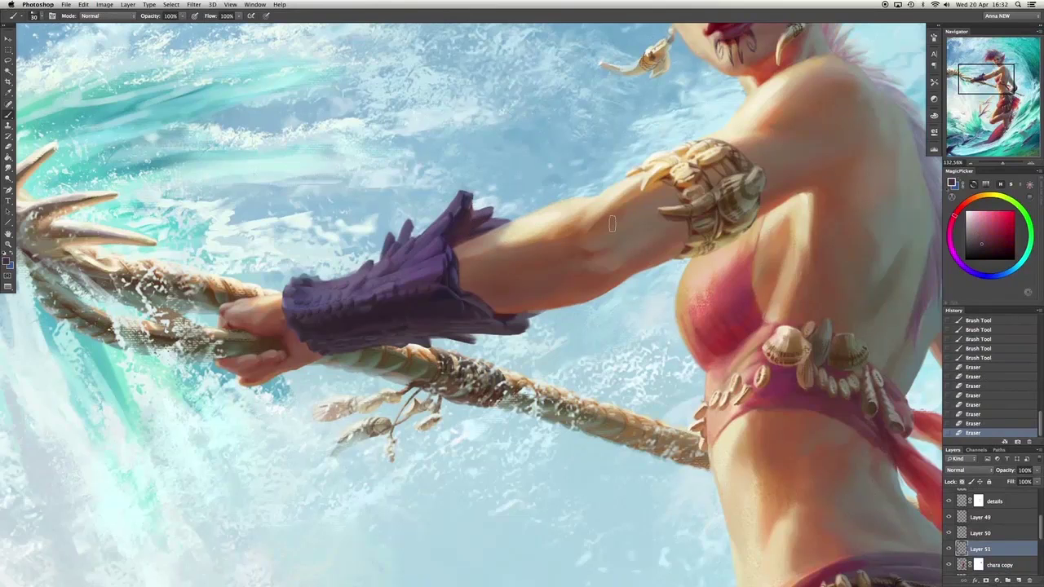
pyautogui.click(950, 550)
pyautogui.click(949, 551)
pyautogui.click(949, 551)
pyautogui.click(949, 550)
pyautogui.hotkey('ctrl', 'z')
pyautogui.hotkey('ctrl', 'z')
pyautogui.hotkey('ctrl', 'z')
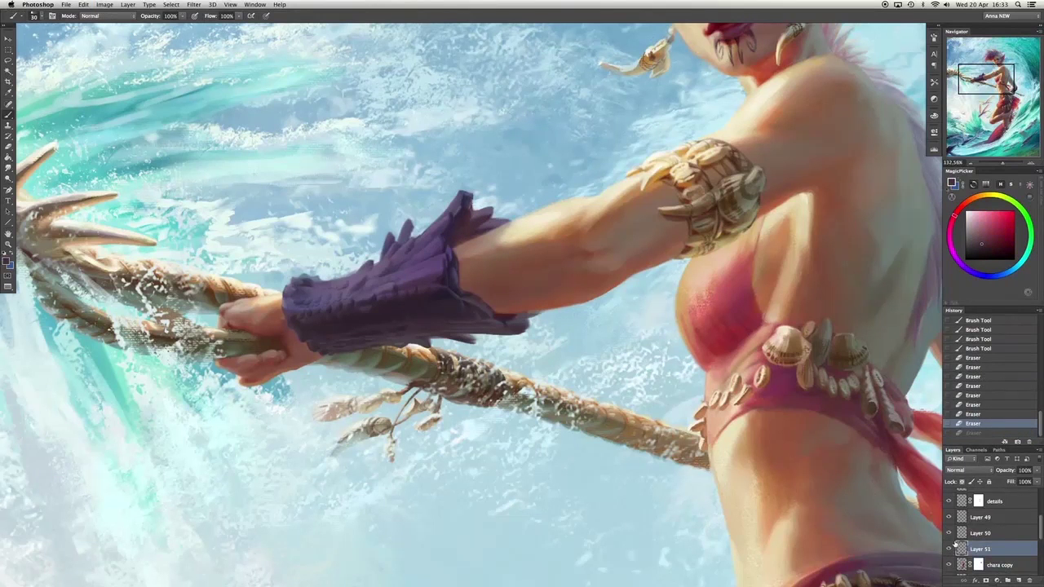
pyautogui.hotkey('ctrl', 'z')
pyautogui.hotkey('ctrl', 'z')
pyautogui.hotkey('ctrl', 'z')
pyautogui.hotkey('ctrl', 'z')
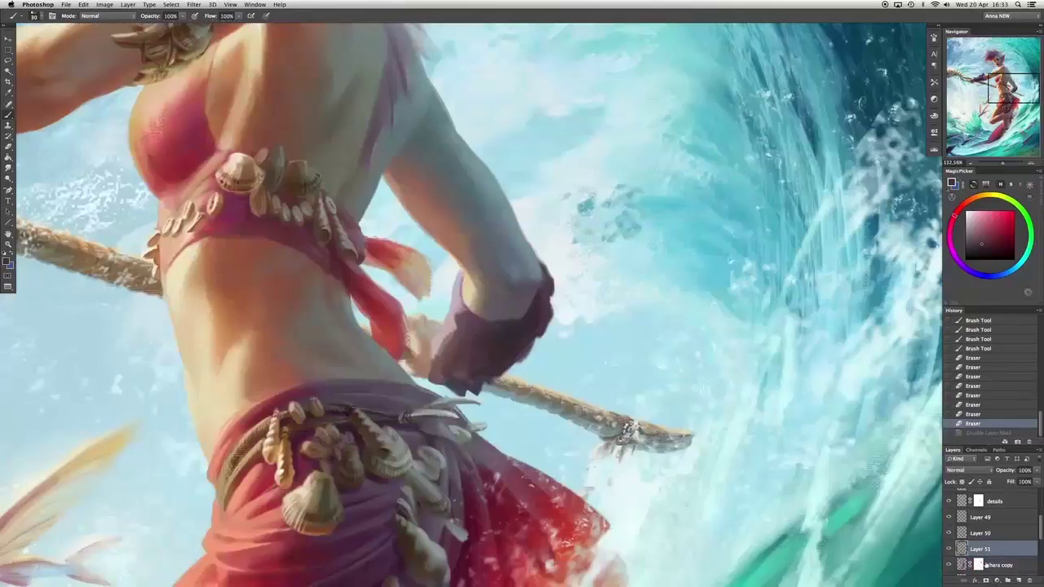
# Paint and trim a finger-shaped spike on the rear glove, then merge chara copy with Layer 51.
pyautogui.moveTo(547, 269); pyautogui.dragTo(549, 251)
pyautogui.moveTo(543, 253)
pyautogui.mouseDown()
pyautogui.moveTo(537, 266)
pyautogui.moveTo(555, 322)
pyautogui.mouseUp()
pyautogui.press('e')
pyautogui.moveTo(540, 248); pyautogui.dragTo(546, 261)
pyautogui.hotkey('ctrl', 'e')
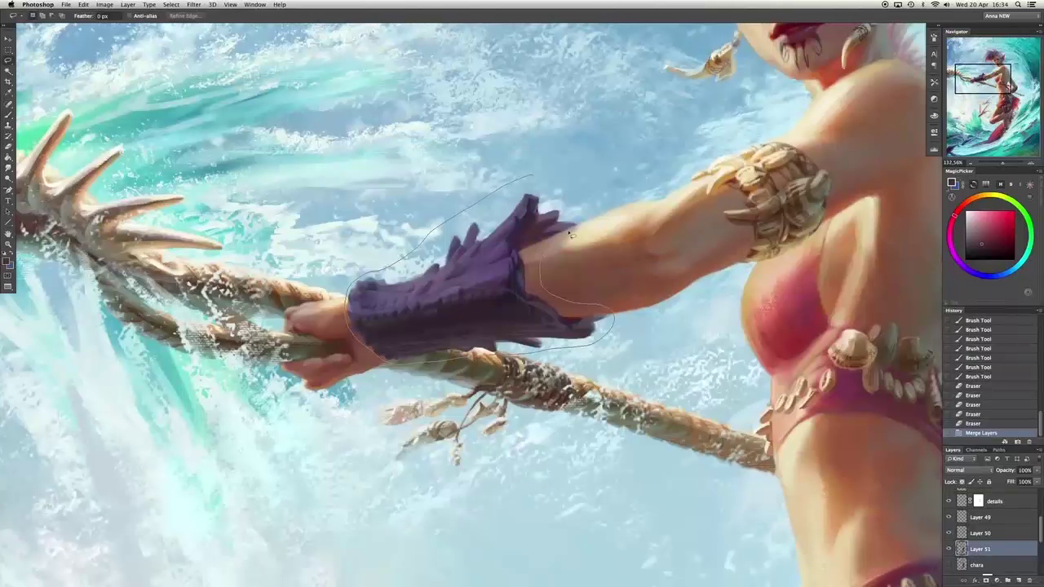
# Warp the selected front bracer so its top edge bends down, then compare in History.
pyautogui.moveTo(571, 234); pyautogui.dragTo(569, 234)
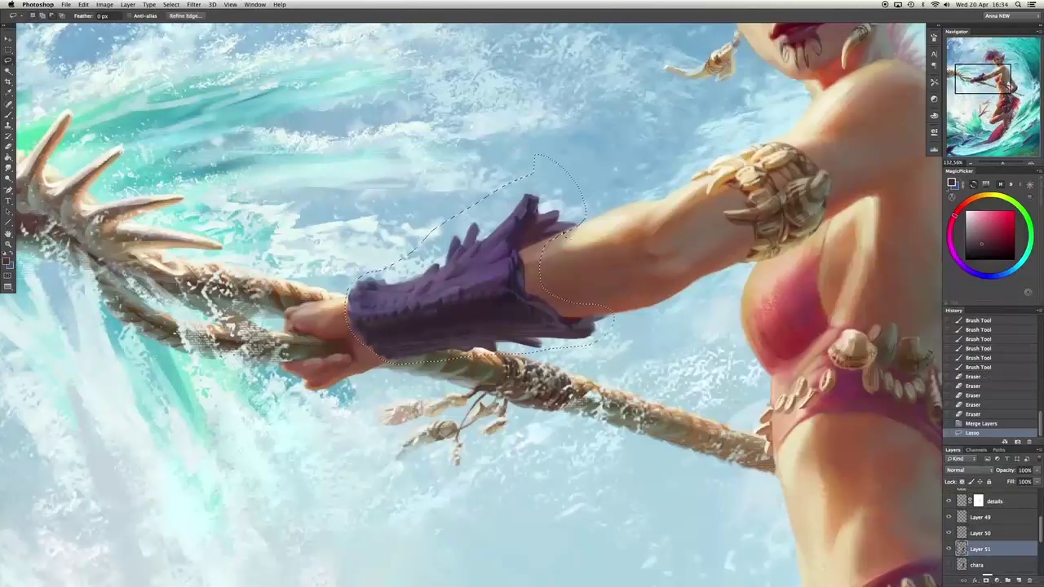
pyautogui.hotkey('ctrl', 't')
pyautogui.moveTo(478, 163); pyautogui.dragTo(478, 194)
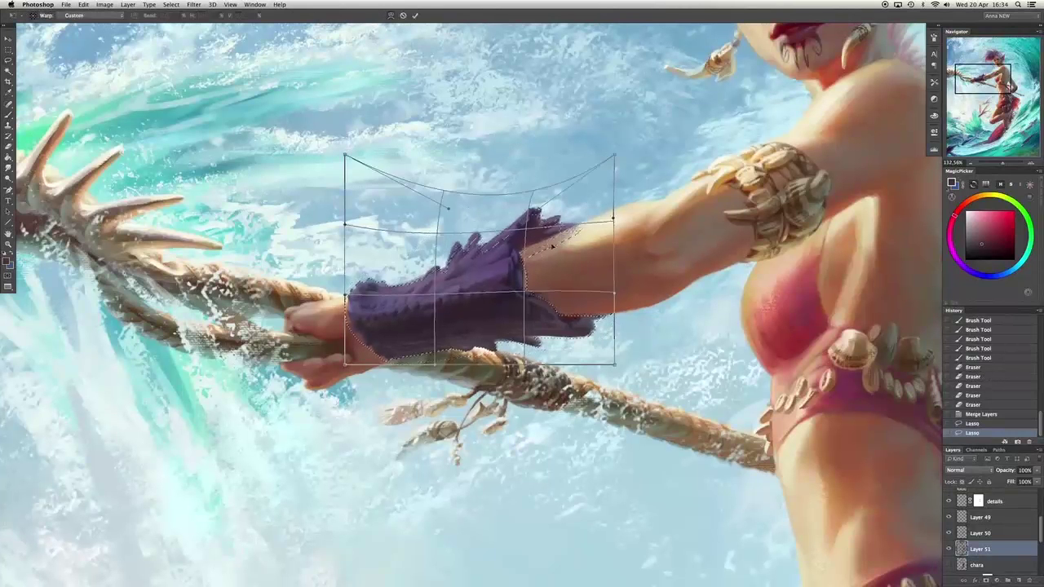
pyautogui.moveTo(613, 362)
pyautogui.mouseDown()
pyautogui.moveTo(571, 335)
pyautogui.moveTo(559, 340)
pyautogui.mouseUp()
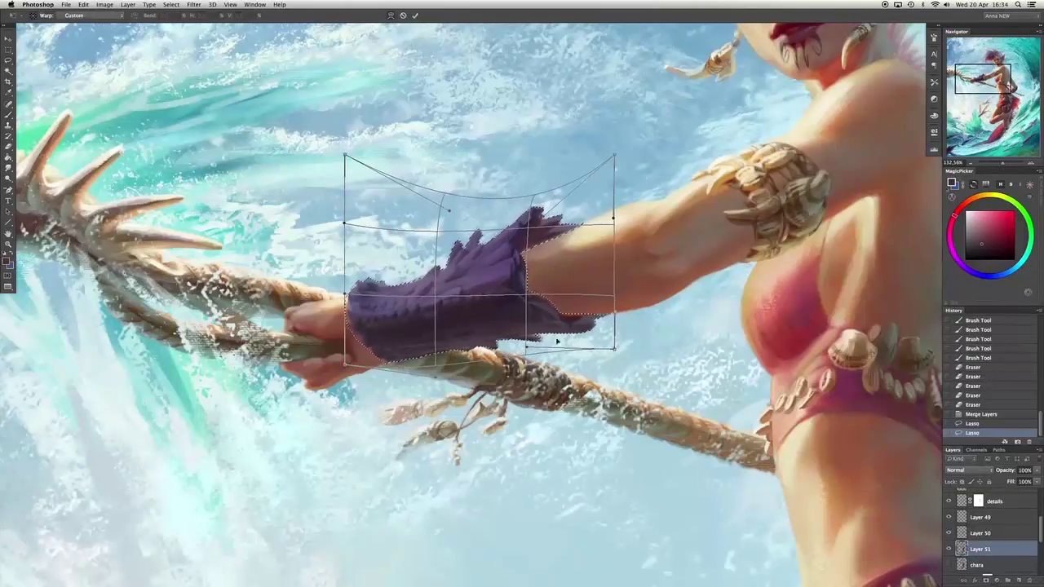
pyautogui.press('Return')
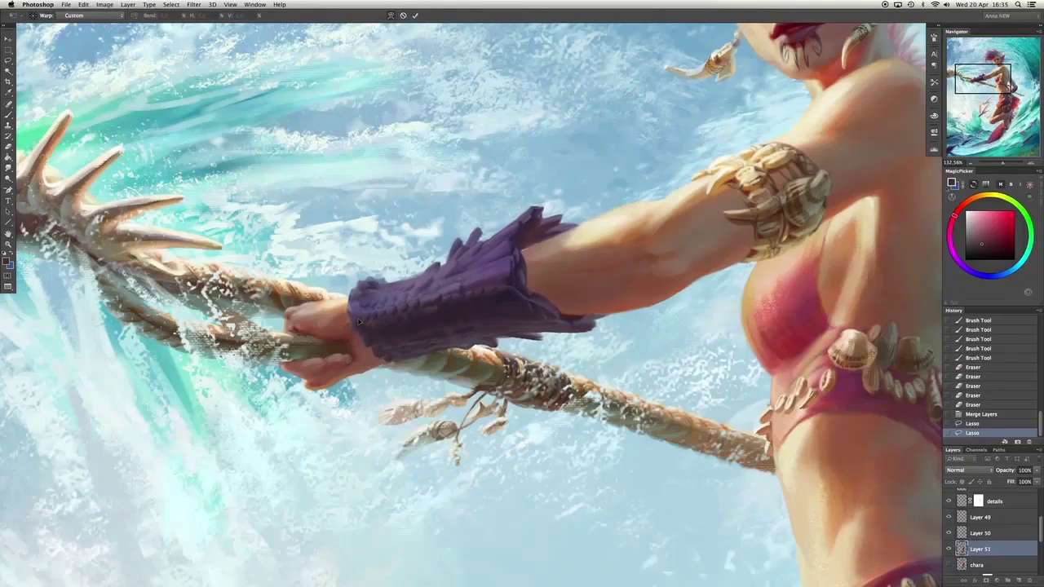
pyautogui.press('Return')
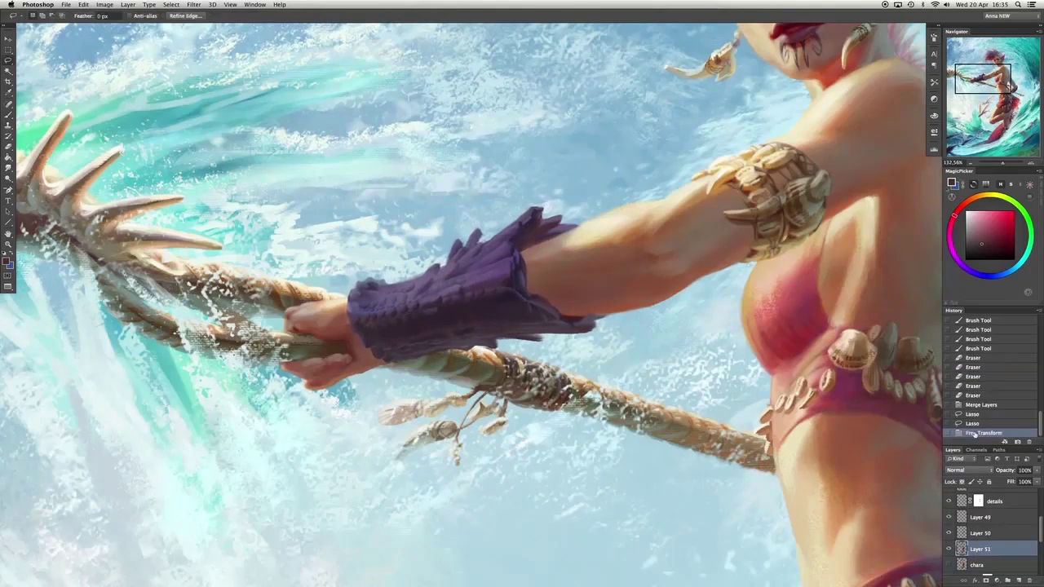
pyautogui.click(972, 425)
# Restore the warped bracer, deselect, and erase to trim its top spikes.
pyautogui.click(973, 433)
pyautogui.hotkey('ctrl', 'd')
pyautogui.press('e')
pyautogui.moveTo(462, 237); pyautogui.dragTo(449, 249)
pyautogui.moveTo(451, 248); pyautogui.dragTo(455, 245)
pyautogui.moveTo(457, 245); pyautogui.dragTo(462, 241)
pyautogui.moveTo(462, 243); pyautogui.dragTo(471, 239)
pyautogui.moveTo(471, 240); pyautogui.dragTo(476, 237)
pyautogui.moveTo(477, 239); pyautogui.dragTo(480, 234)
pyautogui.moveTo(480, 239); pyautogui.dragTo(453, 261)
# Repaint and refine the bracer's top spikes with its sampled purple.
pyautogui.press('b')
pyautogui.keyDown('alt'); pyautogui.click(458, 259); pyautogui.keyUp('alt')
pyautogui.moveTo(452, 261); pyautogui.dragTo(450, 262)
pyautogui.moveTo(450, 262); pyautogui.dragTo(448, 262)
pyautogui.moveTo(447, 262); pyautogui.dragTo(481, 233)
pyautogui.press('e')
pyautogui.press('b')
pyautogui.moveTo(483, 236); pyautogui.dragTo(493, 239)
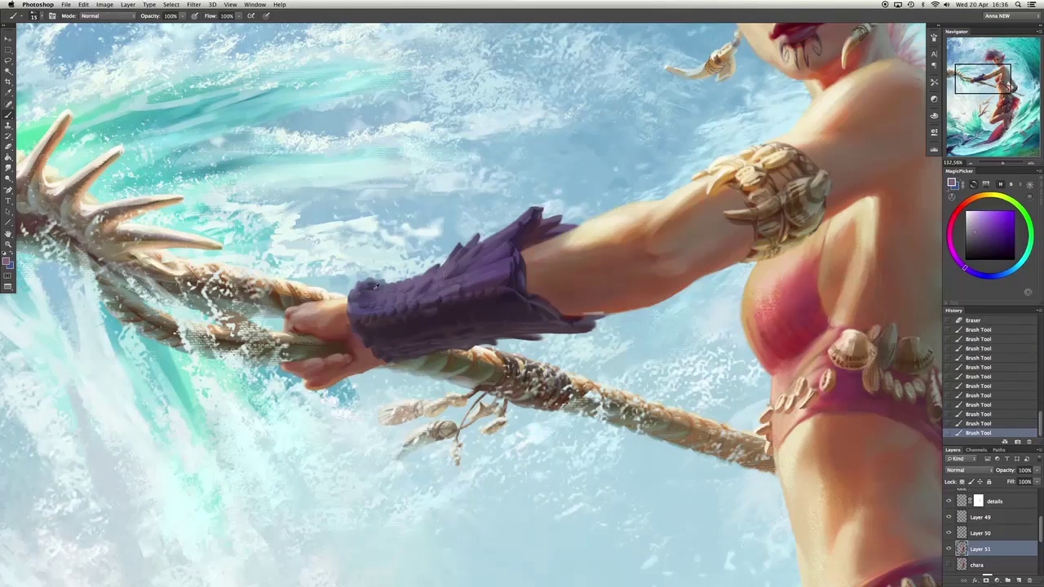
# Bring the rear glove into view and paint strokes with purples sampled from it.
pyautogui.keyDown('alt'); pyautogui.click(612, 303); pyautogui.keyUp('alt')
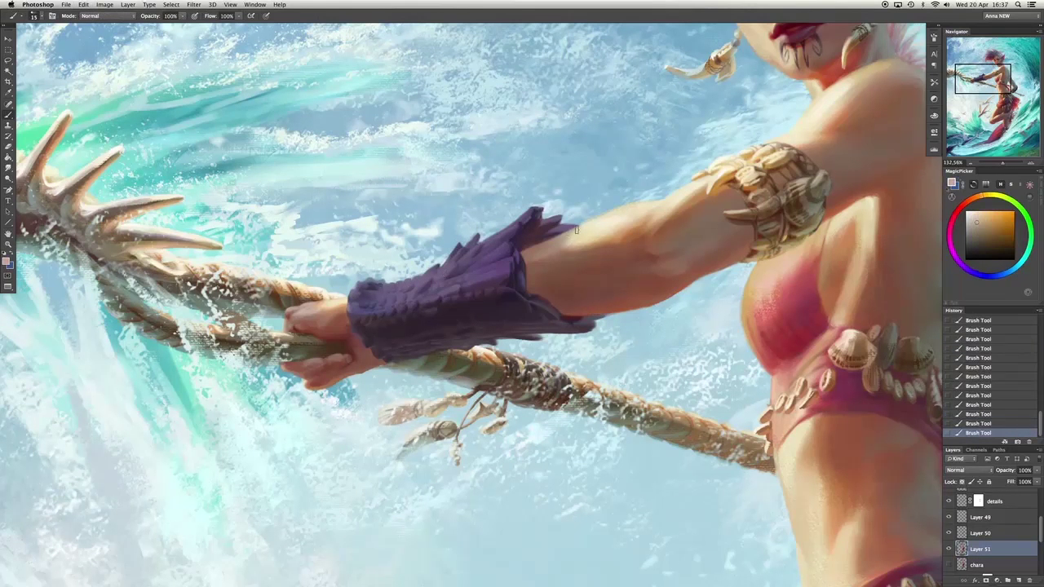
pyautogui.moveTo(561, 237); pyautogui.dragTo(211, 119)
pyautogui.keyDown('alt'); pyautogui.click(708, 302); pyautogui.keyUp('alt')
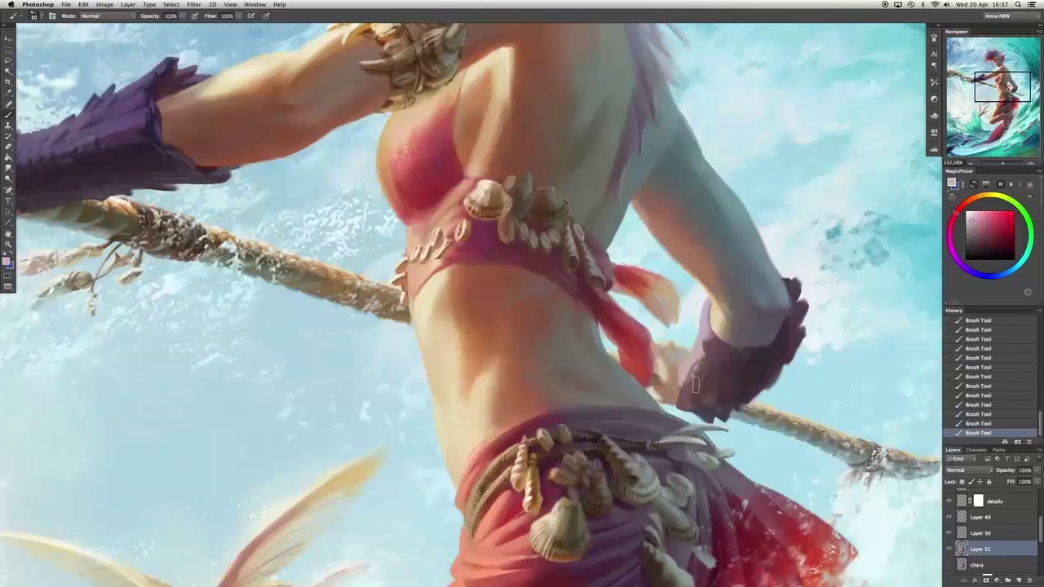
pyautogui.moveTo(682, 393); pyautogui.dragTo(700, 369)
pyautogui.keyDown('alt'); pyautogui.click(701, 339); pyautogui.keyUp('alt')
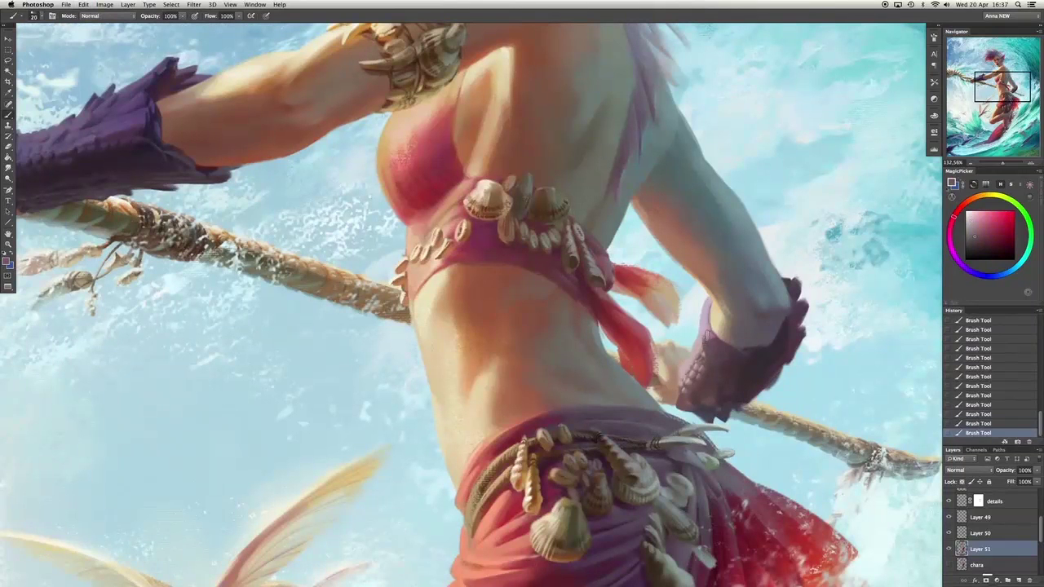
pyautogui.keyDown('alt'); pyautogui.click(704, 303); pyautogui.keyUp('alt')
pyautogui.moveTo(746, 349); pyautogui.dragTo(662, 327)
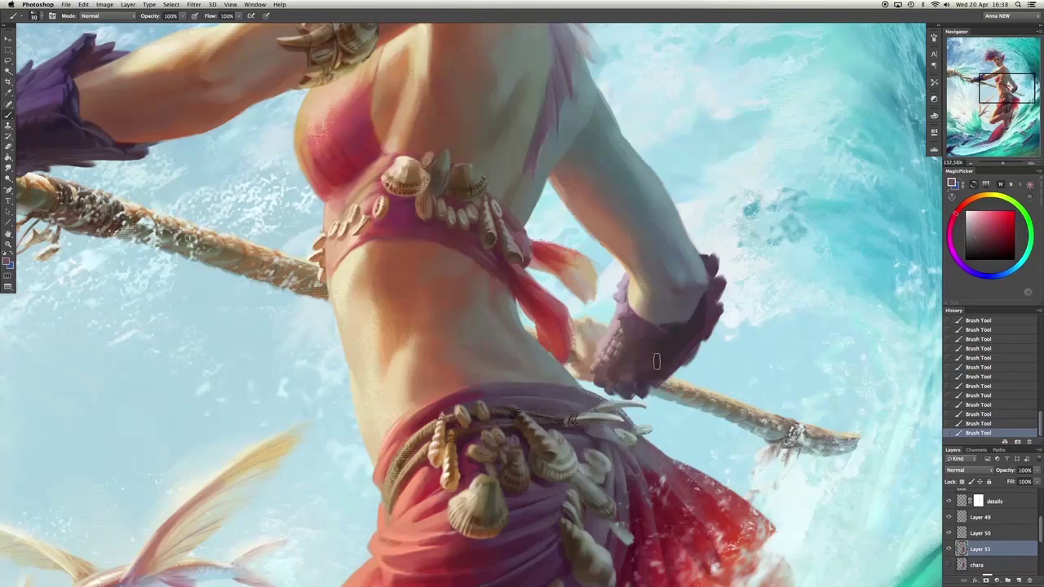
pyautogui.moveTo(657, 361)
pyautogui.mouseDown()
pyautogui.moveTo(605, 371)
pyautogui.moveTo(627, 364)
pyautogui.mouseUp()
# Brush mauve and pinkish-red ruffles along the rear glove's wrist edge.
pyautogui.keyDown('alt'); pyautogui.click(664, 336); pyautogui.keyUp('alt')
pyautogui.moveTo(671, 354)
pyautogui.mouseDown()
pyautogui.moveTo(662, 371)
pyautogui.moveTo(669, 359)
pyautogui.mouseUp()
pyautogui.keyDown('alt'); pyautogui.click(689, 351); pyautogui.keyUp('alt')
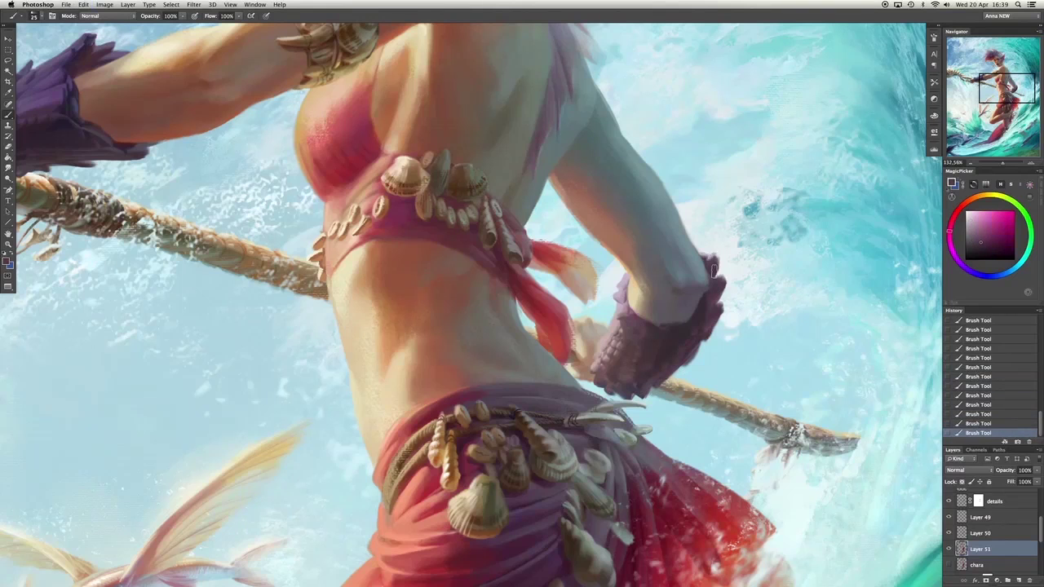
pyautogui.keyDown('alt'); pyautogui.click(710, 307); pyautogui.keyUp('alt')
pyautogui.keyDown('alt'); pyautogui.click(621, 354); pyautogui.keyUp('alt')
pyautogui.keyDown('alt'); pyautogui.click(597, 356); pyautogui.keyUp('alt')
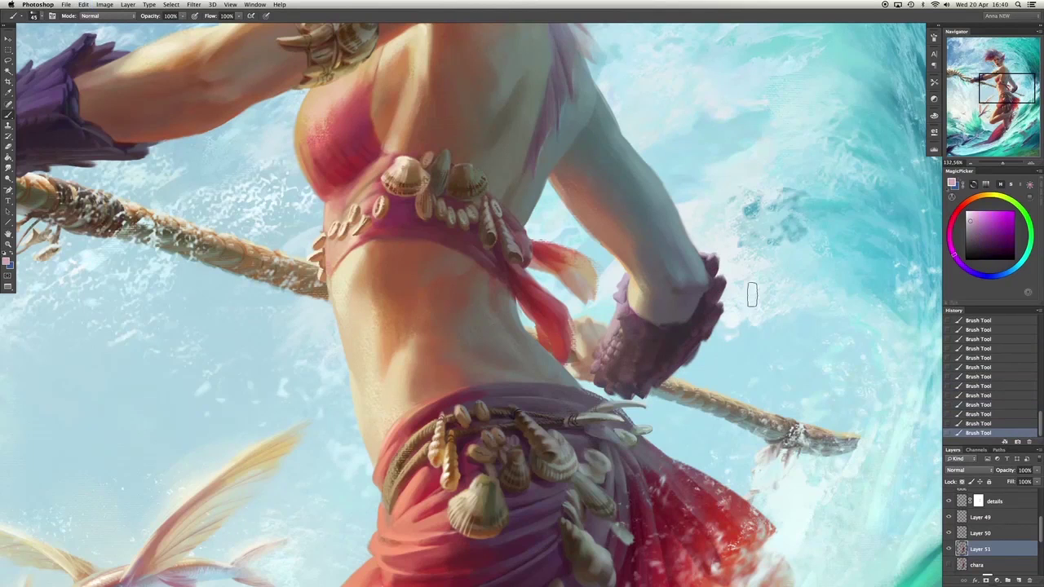
pyautogui.click(970, 219)
pyautogui.keyDown('alt'); pyautogui.click(607, 323); pyautogui.keyUp('alt')
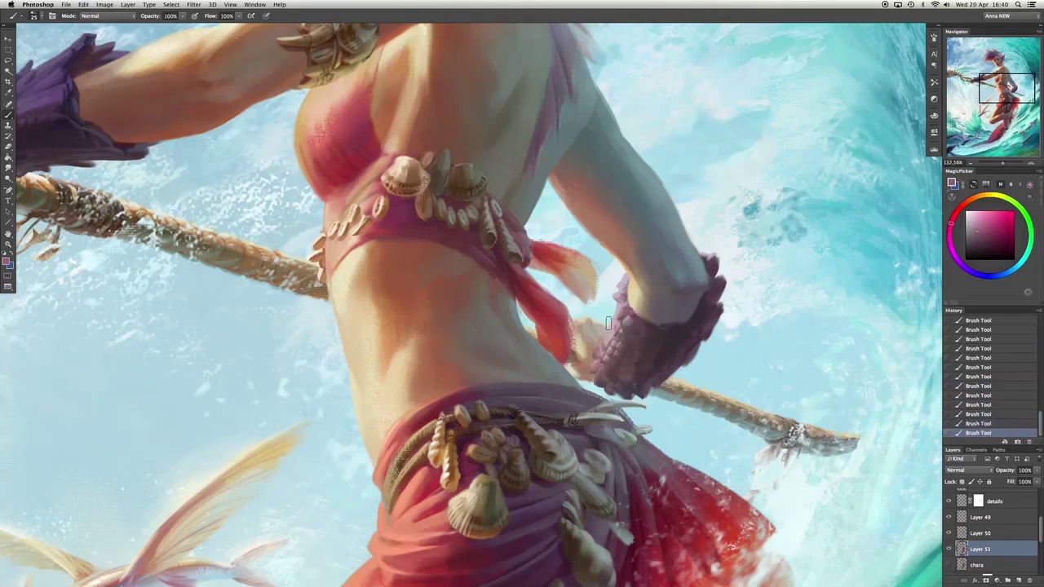
pyautogui.keyDown('alt'); pyautogui.click(601, 381); pyautogui.keyUp('alt')
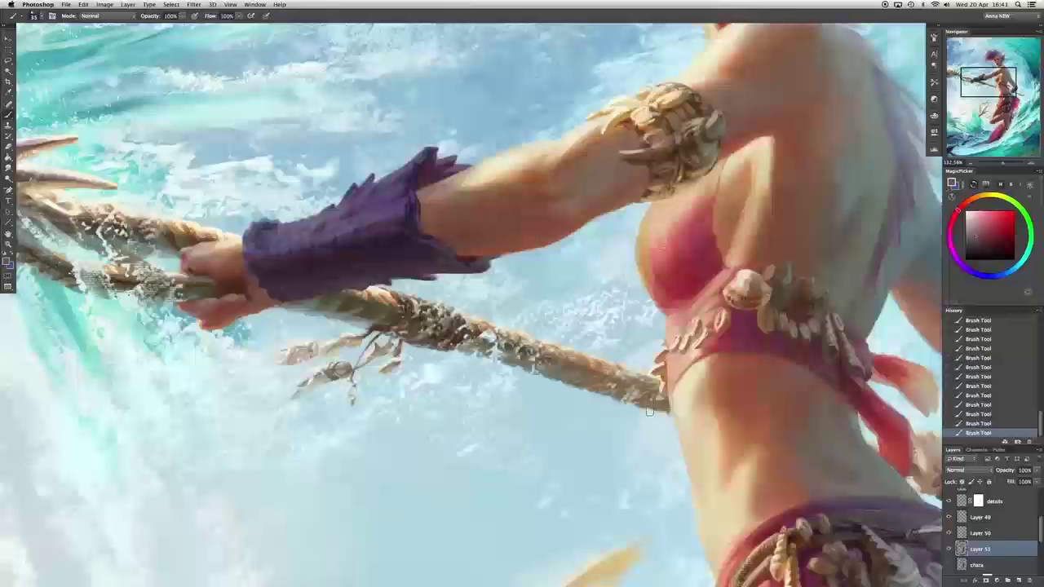
# Try dark cyan and dark magenta strokes on the front bracer, undoing the unwanted ones.
pyautogui.moveTo(273, 298); pyautogui.dragTo(281, 249)
pyautogui.moveTo(408, 277); pyautogui.dragTo(412, 208)
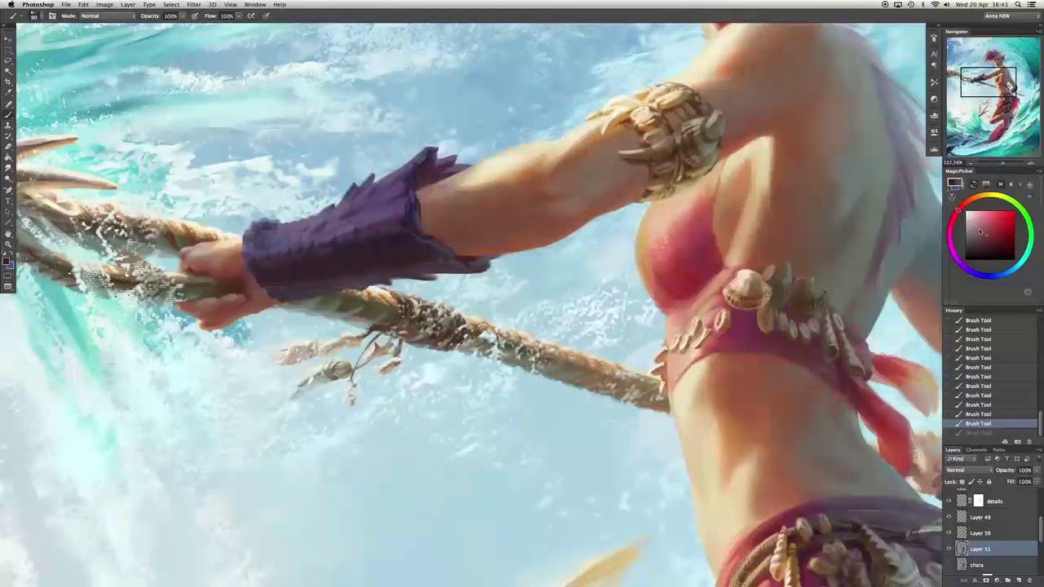
pyautogui.keyDown('alt'); pyautogui.click(413, 224); pyautogui.keyUp('alt')
pyautogui.keyDown('alt'); pyautogui.click(314, 274); pyautogui.keyUp('alt')
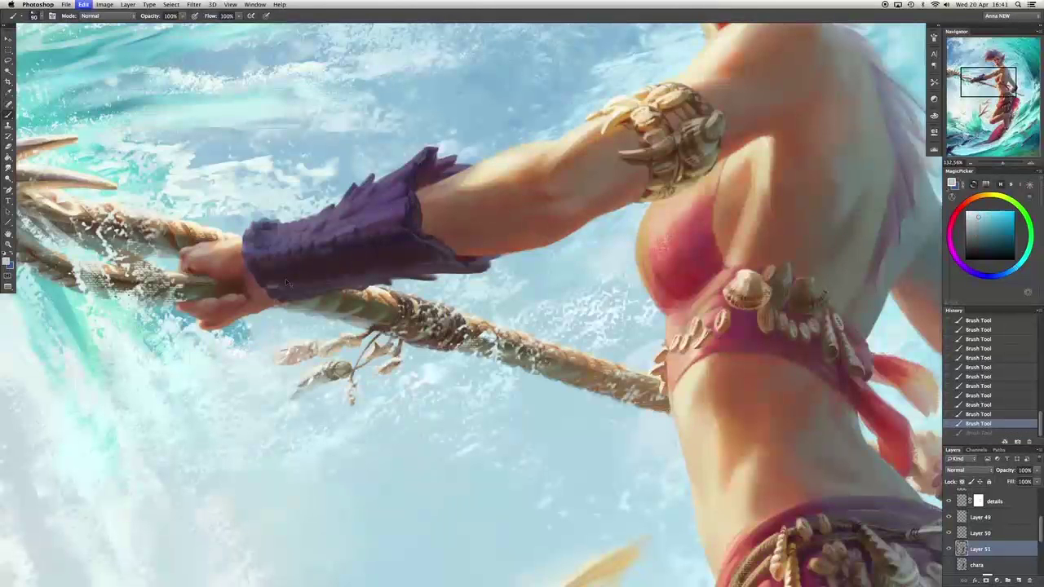
pyautogui.hotkey('ctrl', 'alt', 'z')
pyautogui.hotkey('ctrl', 'alt', 'z')
pyautogui.hotkey('ctrl', 'alt', 'z')
pyautogui.keyDown('alt'); pyautogui.click(363, 274); pyautogui.keyUp('alt')
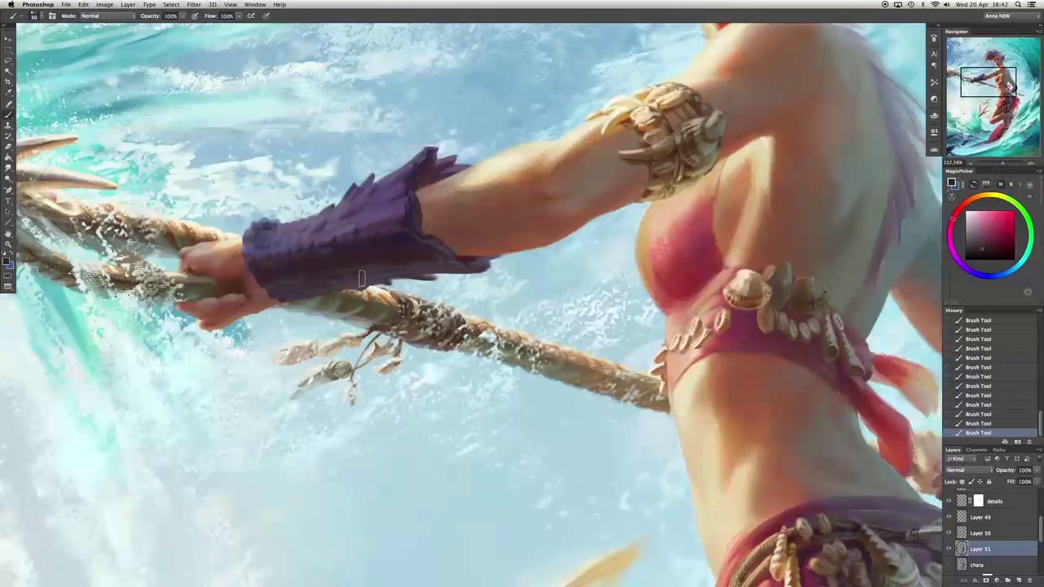
pyautogui.moveTo(346, 281)
pyautogui.mouseDown()
pyautogui.moveTo(338, 263)
pyautogui.moveTo(310, 294)
pyautogui.moveTo(317, 304)
pyautogui.mouseUp()
pyautogui.keyDown('alt'); pyautogui.click(306, 270); pyautogui.keyUp('alt')
pyautogui.hotkey('ctrl', 'z')
pyautogui.hotkey('ctrl', 'z')
pyautogui.hotkey('ctrl', 'z')
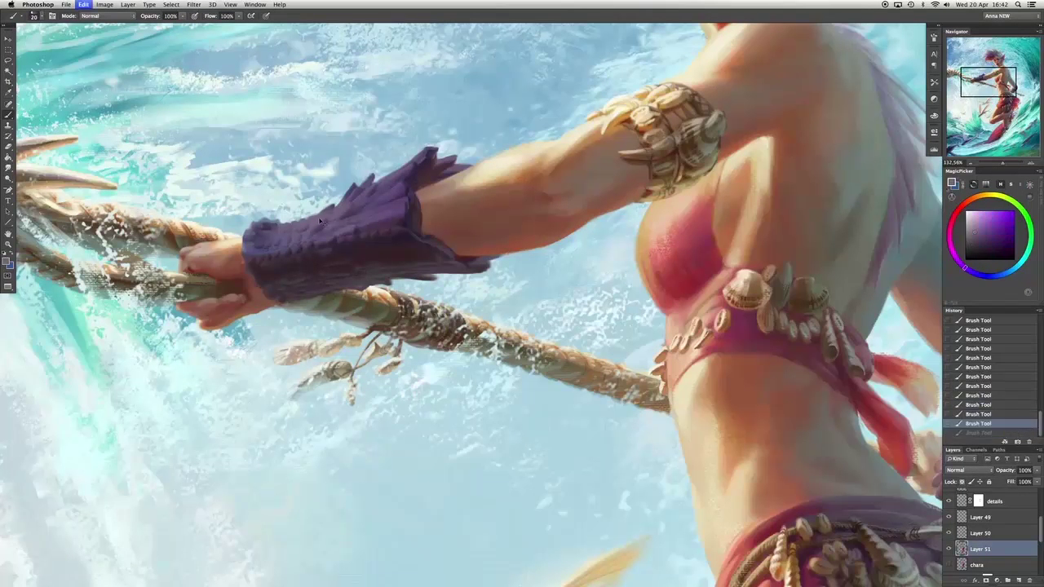
# Touch up the hand with a sampled dark red.
pyautogui.moveTo(245, 245)
pyautogui.mouseDown()
pyautogui.moveTo(253, 236)
pyautogui.moveTo(196, 253)
pyautogui.mouseUp()
pyautogui.hotkey('ctrl', 'z')
pyautogui.keyDown('alt'); pyautogui.click(253, 245); pyautogui.keyUp('alt')
pyautogui.hscroll(10, 199, 251)
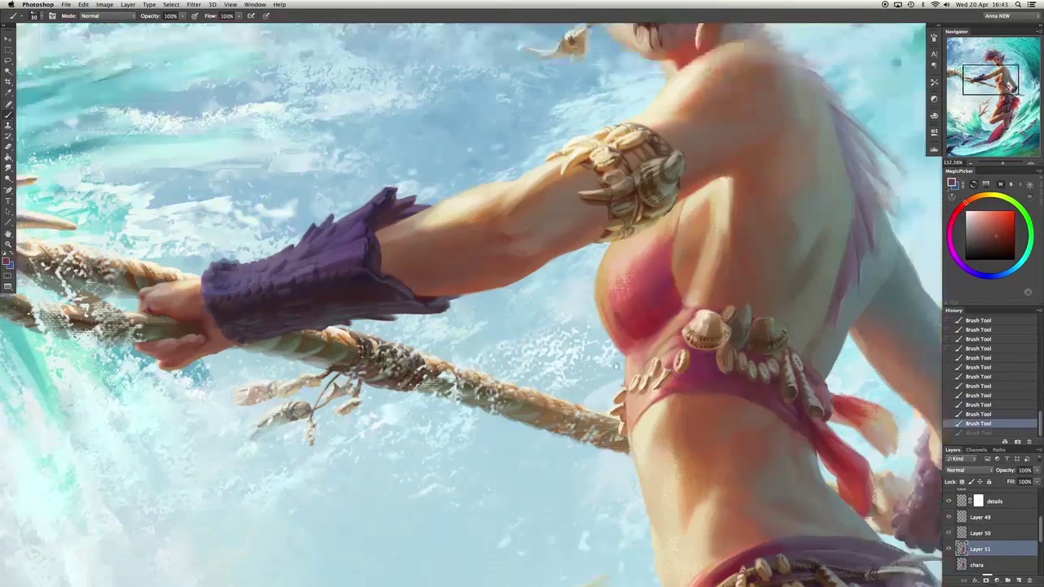
pyautogui.scroll(-5, 408, 326)
pyautogui.scroll(5, 481, 303)
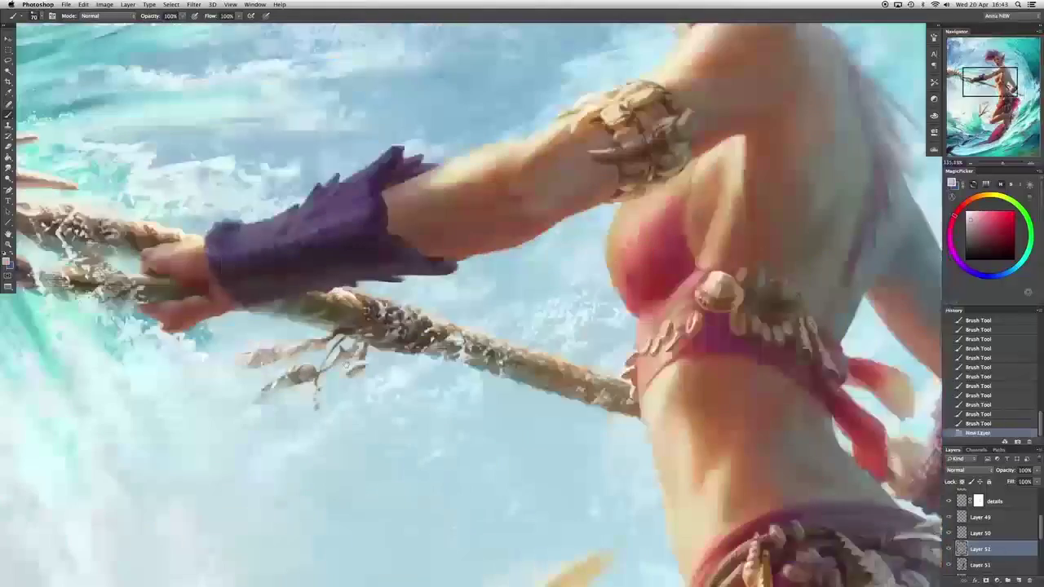
# On a new layer, paint light, cooler highlights across the purple bracer and erase stray marks.
pyautogui.hotkey('ctrl', 'shift', 'n')
pyautogui.moveTo(277, 273); pyautogui.dragTo(331, 252)
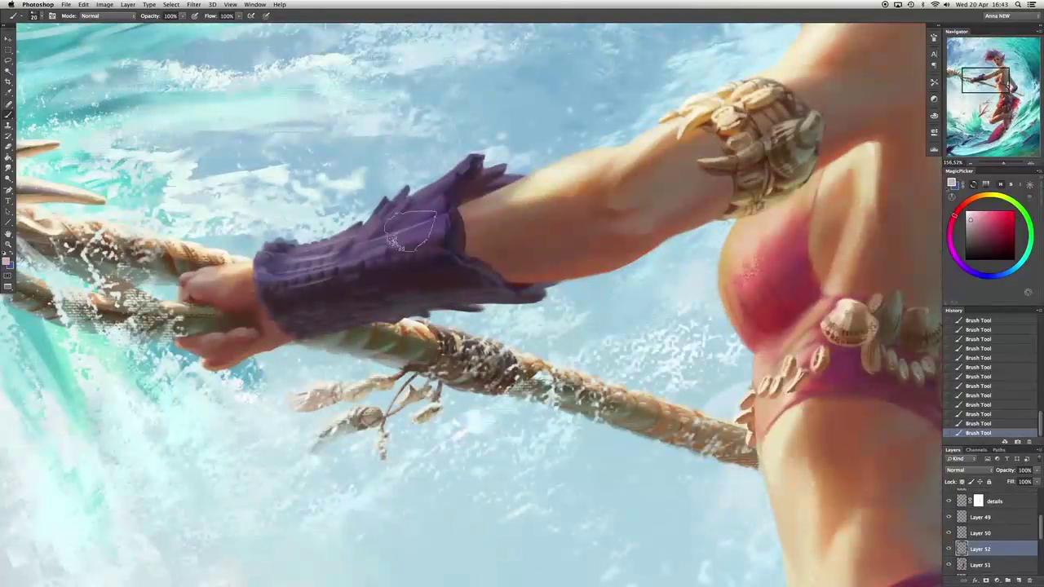
pyautogui.press('e')
pyautogui.moveTo(412, 232); pyautogui.dragTo(420, 257)
pyautogui.press('b')
pyautogui.keyDown('alt'); pyautogui.click(302, 270); pyautogui.keyUp('alt')
pyautogui.moveTo(278, 273); pyautogui.dragTo(330, 265)
pyautogui.moveTo(400, 244); pyautogui.dragTo(481, 228)
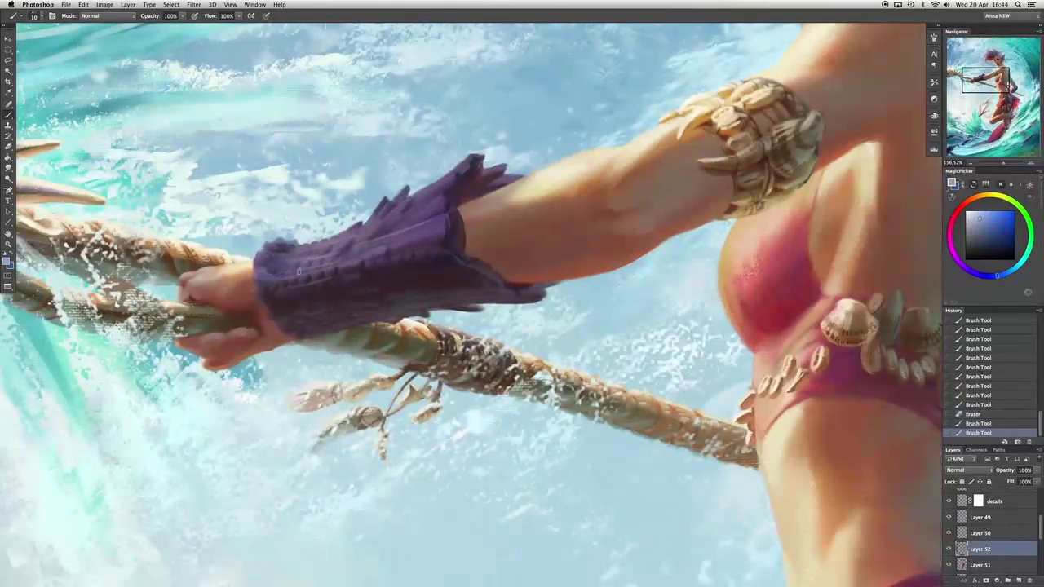
pyautogui.moveTo(251, 286)
pyautogui.mouseDown()
pyautogui.moveTo(442, 240)
pyautogui.moveTo(400, 226)
pyautogui.moveTo(310, 265)
pyautogui.moveTo(419, 229)
pyautogui.moveTo(306, 264)
pyautogui.moveTo(305, 254)
pyautogui.moveTo(408, 220)
pyautogui.mouseUp()
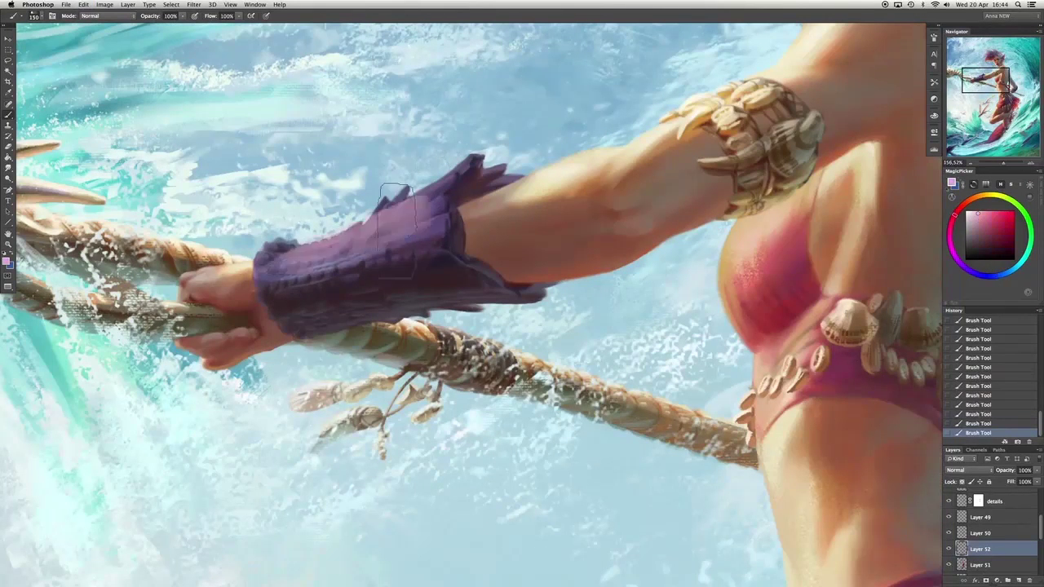
# Paint a pink haze over the bracer, clip the layer, and partly erase the haze.
pyautogui.hotkey('ctrl', 'z')
pyautogui.moveTo(384, 187); pyautogui.dragTo(481, 159)
pyautogui.keyDown('alt'); pyautogui.click(983, 556); pyautogui.keyUp('alt')
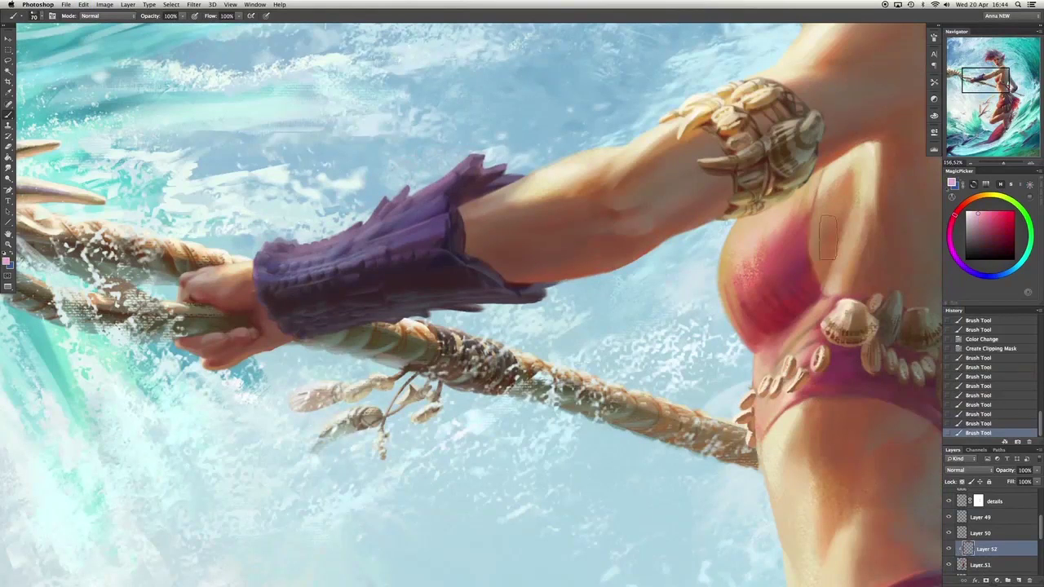
pyautogui.press('[')
pyautogui.press('[')
pyautogui.press('[')
pyautogui.press('[')
pyautogui.press('[')
pyautogui.press('[')
pyautogui.press('[')
pyautogui.press('[')
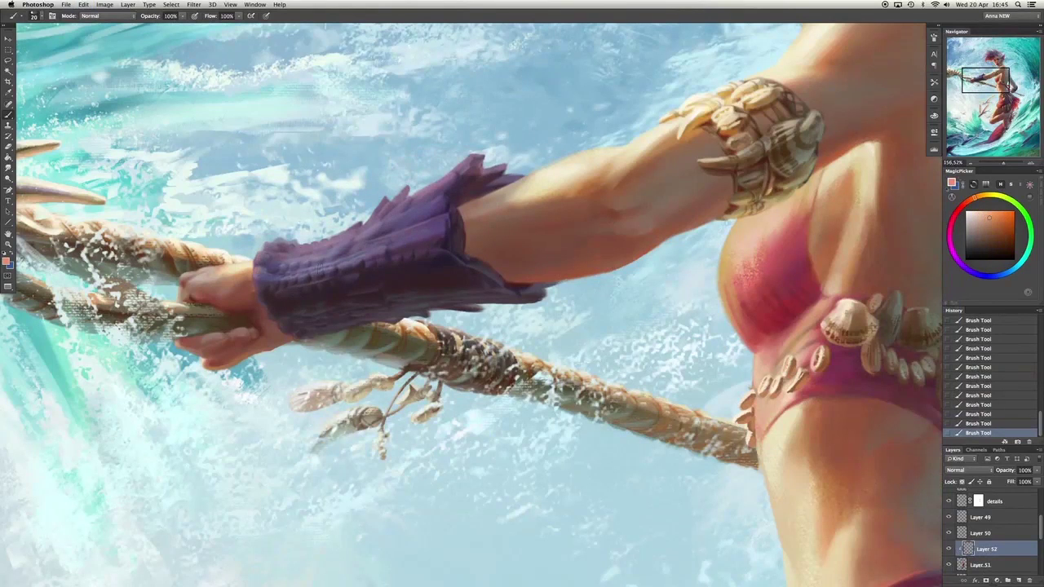
pyautogui.press('e')
pyautogui.moveTo(456, 237)
pyautogui.mouseDown()
pyautogui.moveTo(490, 196)
pyautogui.moveTo(530, 179)
pyautogui.mouseUp()
pyautogui.press('b')
# Repaint the bracer's top edge in pink and retouch it with a darker red.
pyautogui.keyDown('alt'); pyautogui.click(481, 326); pyautogui.keyUp('alt')
pyautogui.press(']')
pyautogui.press(']')
pyautogui.press(']')
pyautogui.press(']')
pyautogui.press(']')
pyautogui.press(']')
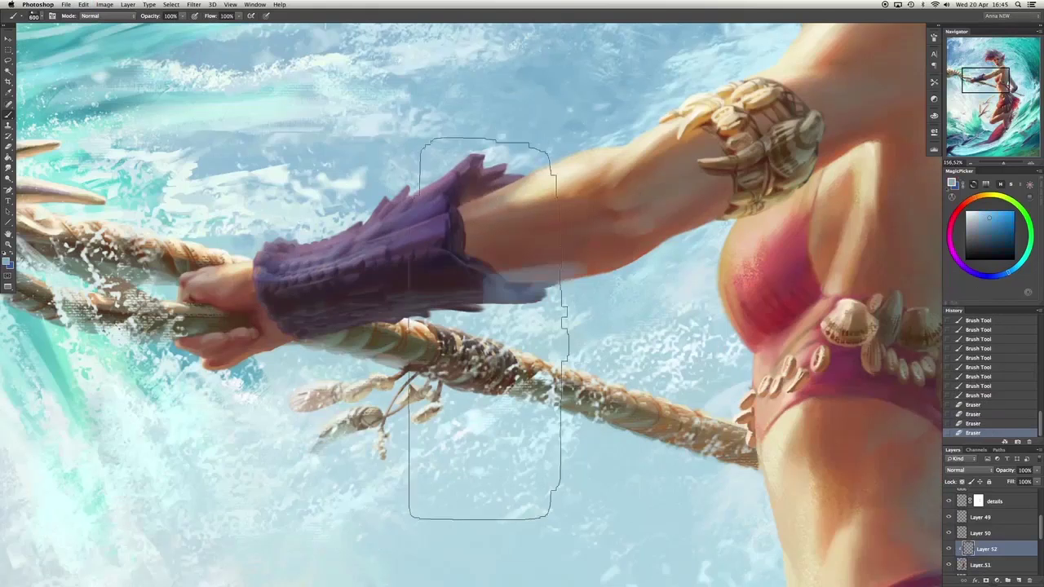
pyautogui.keyDown('alt'); pyautogui.click(723, 285); pyautogui.keyUp('alt')
pyautogui.moveTo(326, 163); pyautogui.dragTo(351, 204)
pyautogui.moveTo(375, 106); pyautogui.dragTo(408, 163)
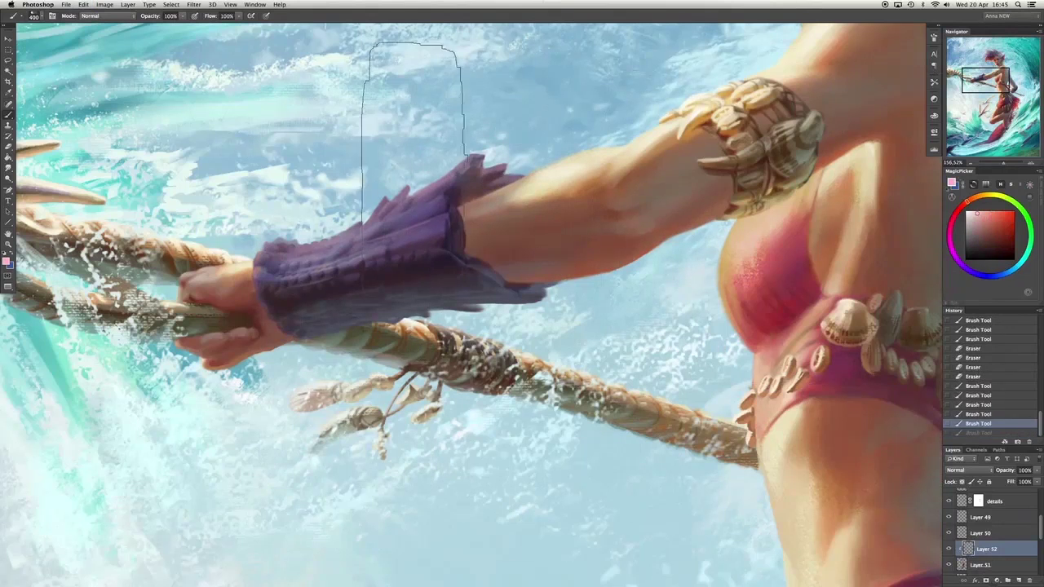
pyautogui.moveTo(414, 106); pyautogui.dragTo(503, 114)
pyautogui.moveTo(505, 162); pyautogui.dragTo(457, 244)
pyautogui.press('[')
pyautogui.press('[')
pyautogui.press('[')
pyautogui.press('[')
pyautogui.press('[')
pyautogui.press('[')
pyautogui.keyDown('alt'); pyautogui.click(456, 200); pyautogui.keyUp('alt')
pyautogui.moveTo(456, 200); pyautogui.dragTo(472, 267)
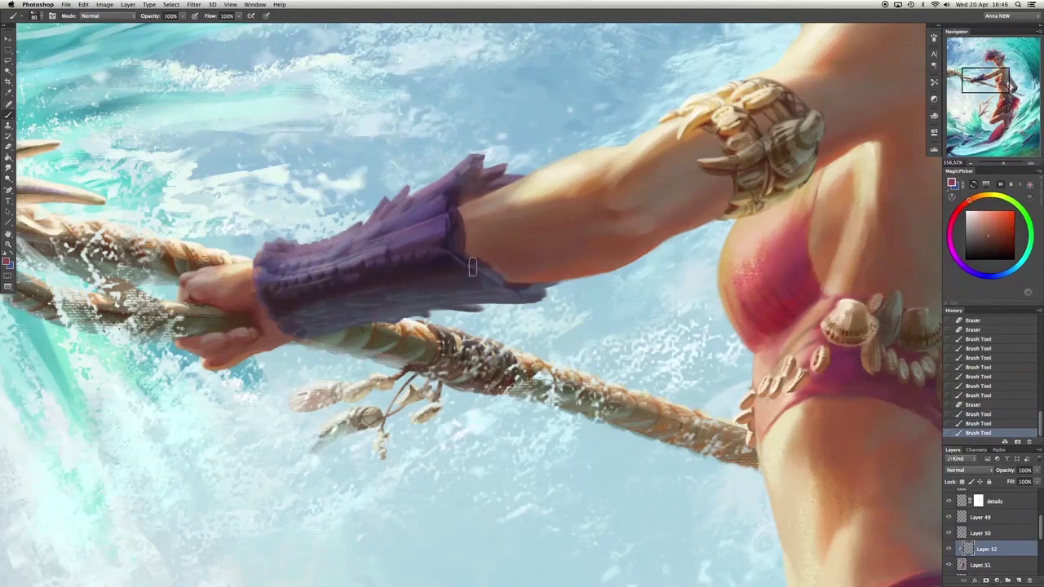
# On another new layer, add purple texture and a light stroke to the bracer.
pyautogui.click(1017, 580)
pyautogui.keyDown('alt'); pyautogui.click(351, 269); pyautogui.keyUp('alt')
pyautogui.moveTo(326, 261)
pyautogui.mouseDown()
pyautogui.moveTo(359, 269)
pyautogui.moveTo(348, 263)
pyautogui.mouseUp()
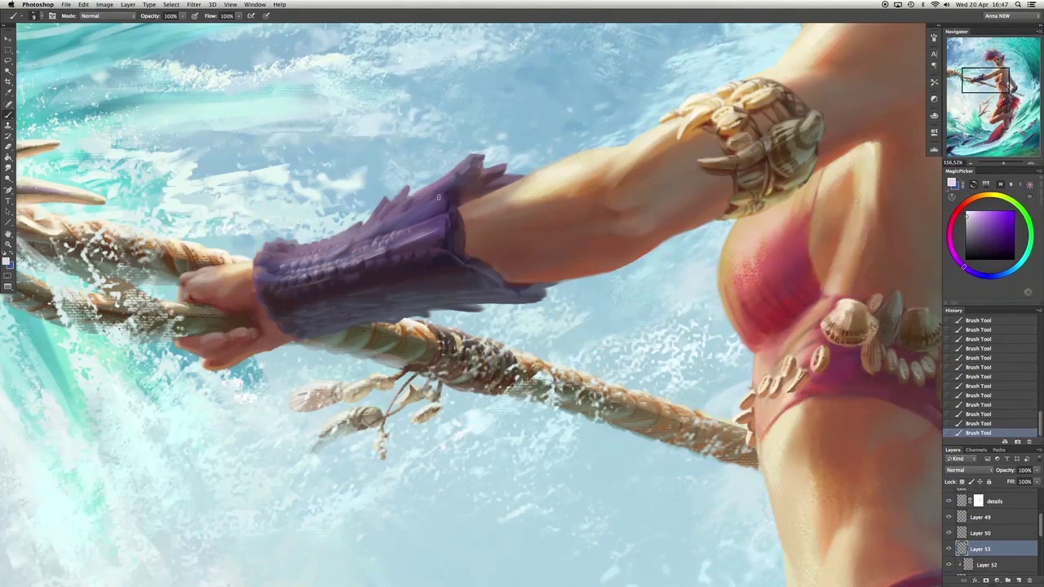
pyautogui.press(']')
pyautogui.press(']')
pyautogui.press(']')
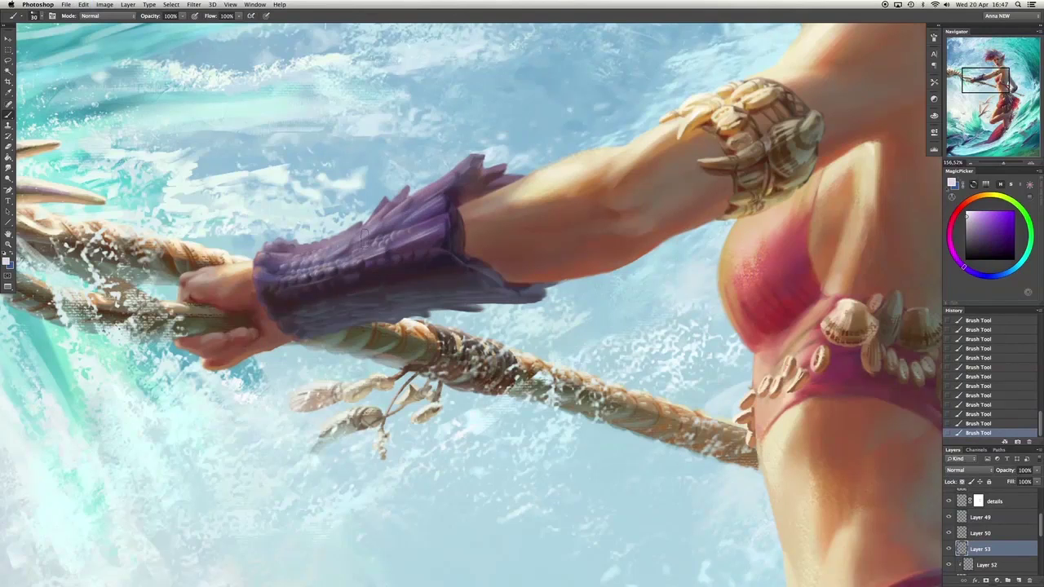
pyautogui.moveTo(274, 255); pyautogui.dragTo(288, 260)
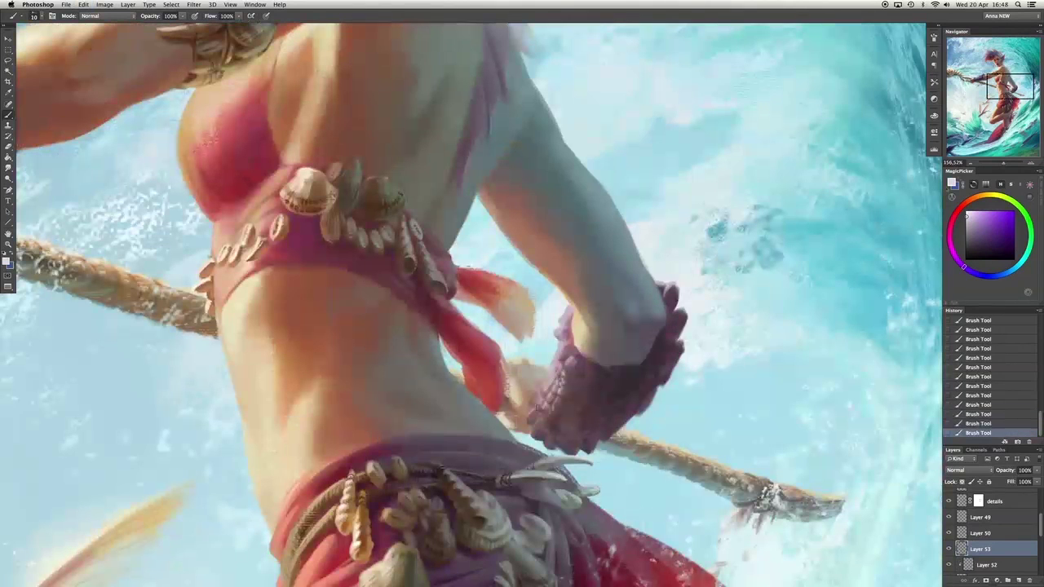
# Clean up the rear wrist cuff's edge, painting and erasing stray marks at the wrist.
pyautogui.moveTo(546, 388); pyautogui.dragTo(532, 419)
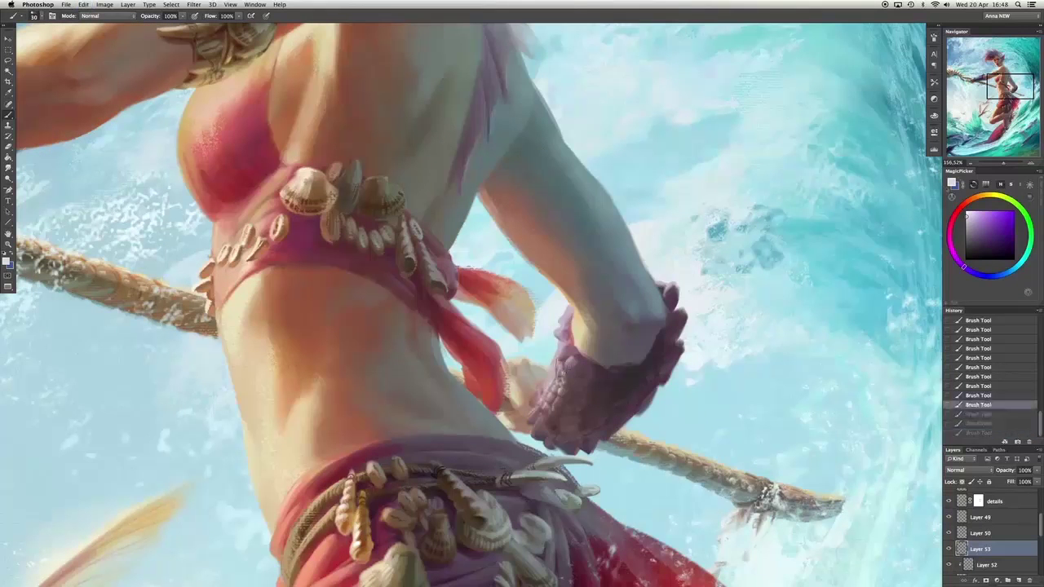
pyautogui.moveTo(566, 355)
pyautogui.mouseDown()
pyautogui.moveTo(566, 377)
pyautogui.moveTo(546, 389)
pyautogui.mouseUp()
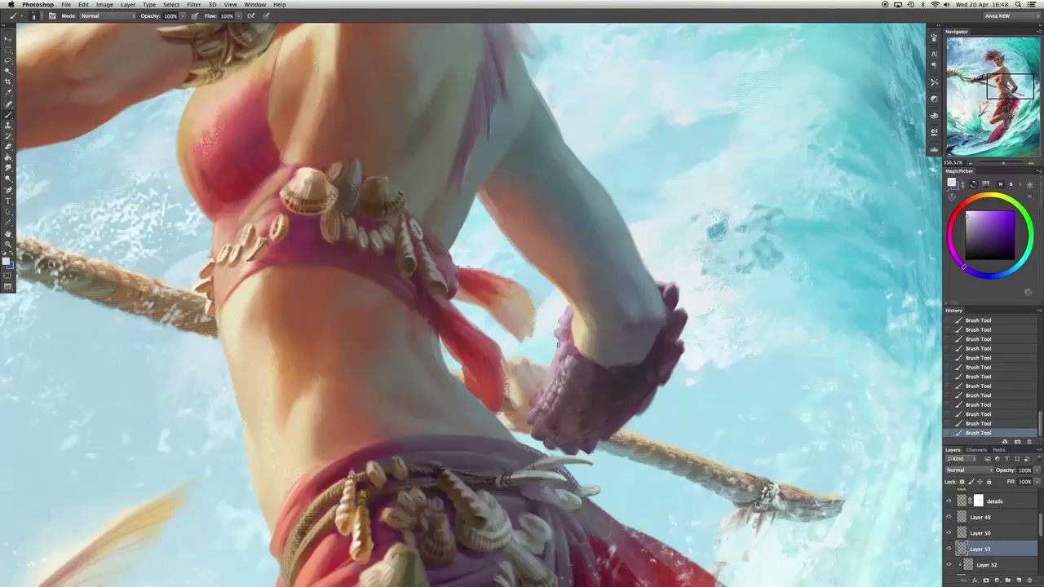
pyautogui.moveTo(558, 341); pyautogui.dragTo(559, 349)
pyautogui.keyDown('alt'); pyautogui.click(659, 269); pyautogui.keyUp('alt')
pyautogui.press('e')
pyautogui.moveTo(669, 281); pyautogui.dragTo(677, 289)
pyautogui.moveTo(682, 294); pyautogui.dragTo(687, 297)
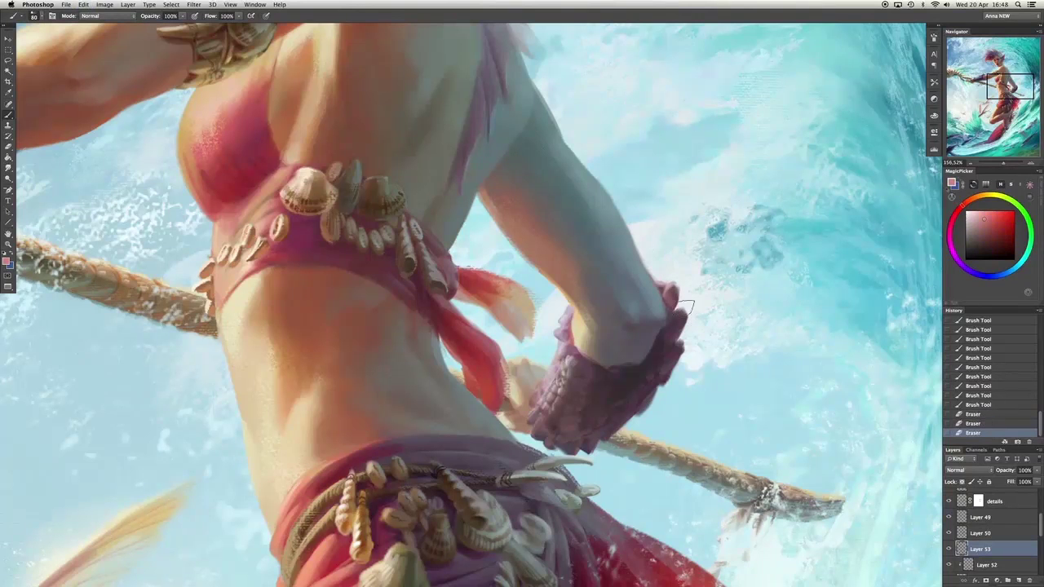
pyautogui.moveTo(653, 236); pyautogui.dragTo(656, 253)
pyautogui.moveTo(645, 261); pyautogui.dragTo(662, 293)
pyautogui.press('b')
pyautogui.moveTo(662, 298)
pyautogui.mouseDown()
pyautogui.moveTo(667, 308)
pyautogui.moveTo(663, 297)
pyautogui.mouseUp()
pyautogui.press('e')
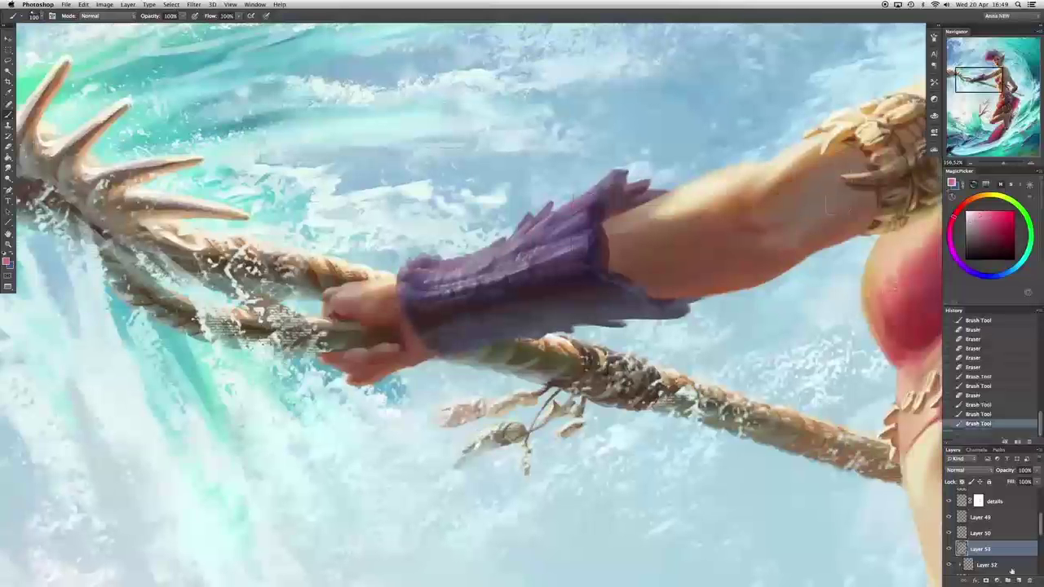
# Paint darker and lighter strokes on both cuffs on a new layer, then merge it down.
pyautogui.click(1017, 579)
pyautogui.keyDown('alt'); pyautogui.click(589, 185); pyautogui.keyUp('alt')
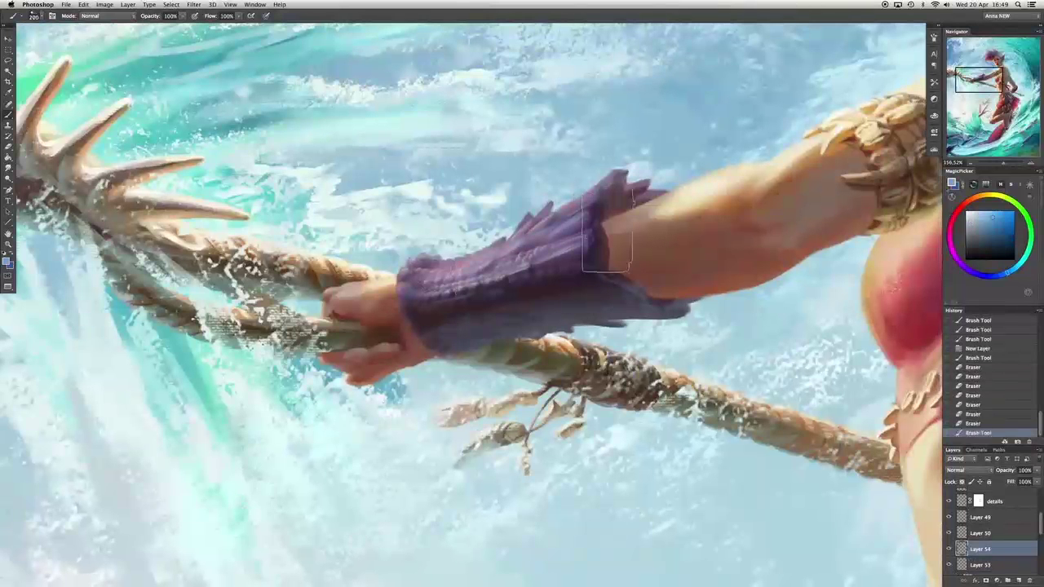
pyautogui.moveTo(607, 231)
pyautogui.mouseDown()
pyautogui.moveTo(596, 245)
pyautogui.moveTo(594, 211)
pyautogui.mouseUp()
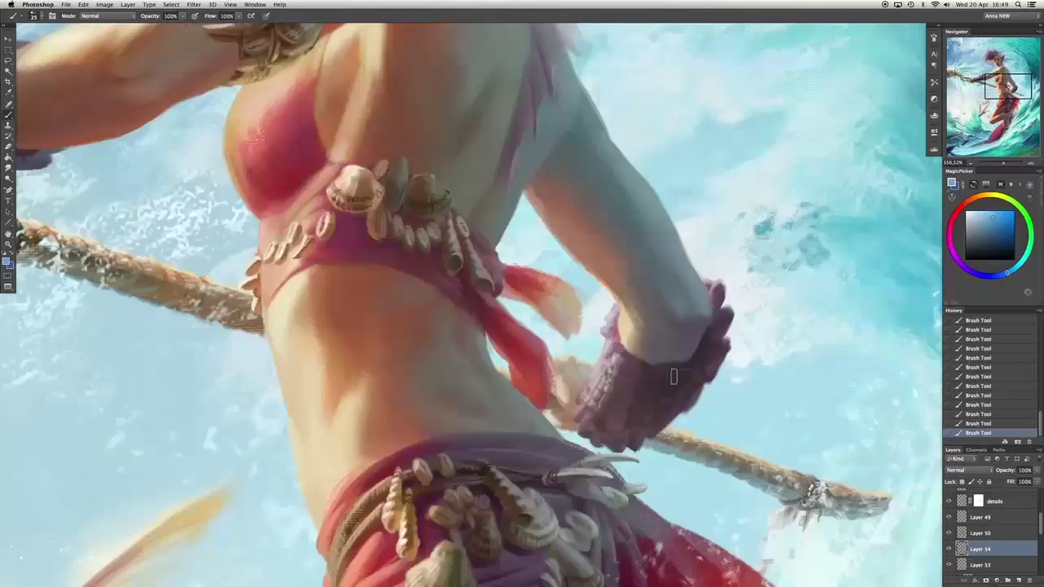
pyautogui.moveTo(676, 373); pyautogui.dragTo(690, 378)
pyautogui.moveTo(711, 339); pyautogui.dragTo(678, 377)
pyautogui.keyDown('alt'); pyautogui.click(608, 326); pyautogui.keyUp('alt')
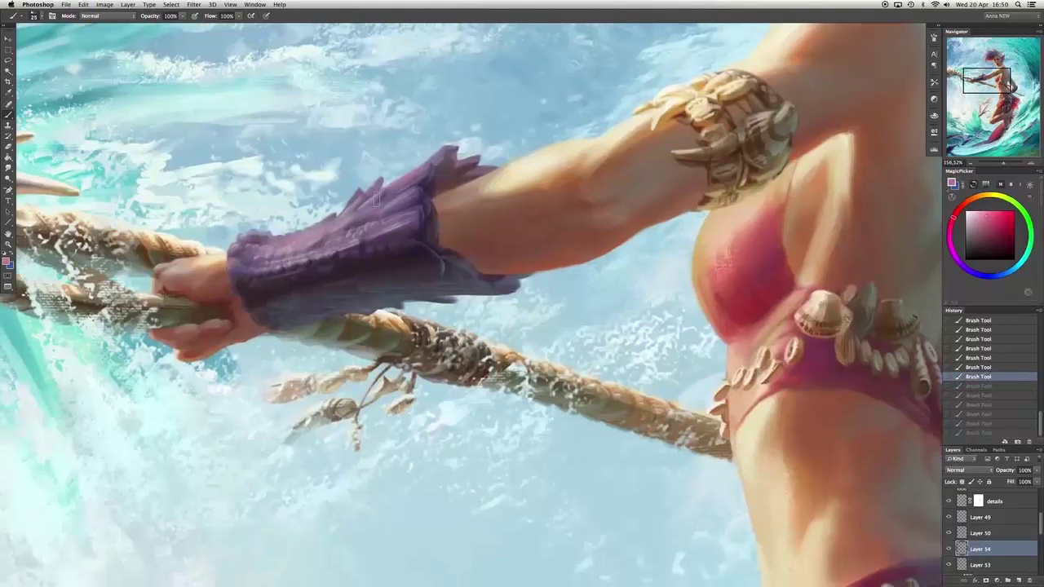
pyautogui.moveTo(421, 196); pyautogui.dragTo(447, 139)
pyautogui.moveTo(368, 224); pyautogui.dragTo(351, 214)
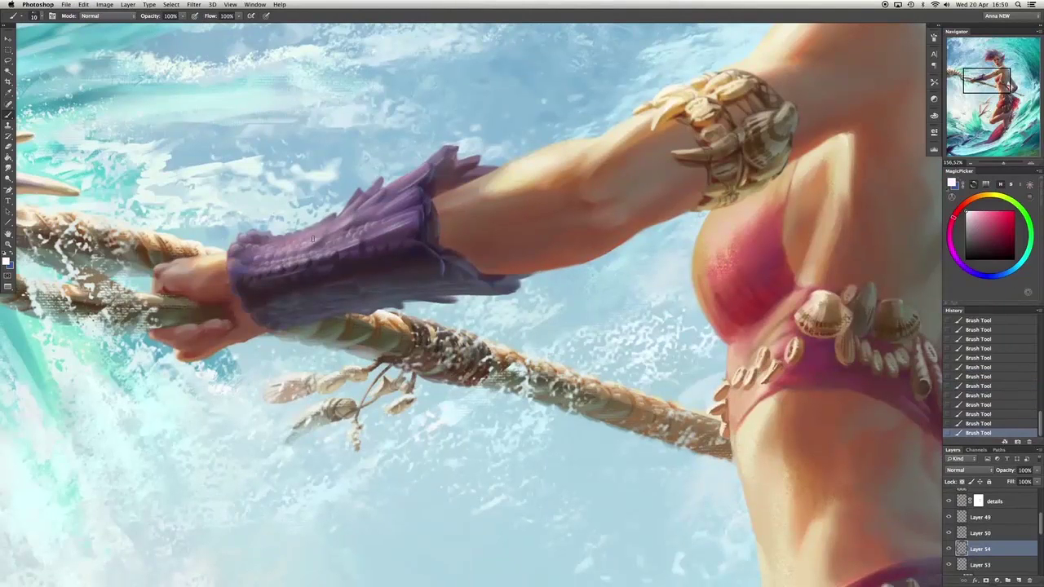
pyautogui.keyDown('alt'); pyautogui.click(391, 208); pyautogui.keyUp('alt')
pyautogui.scroll(-6, 391, 208)
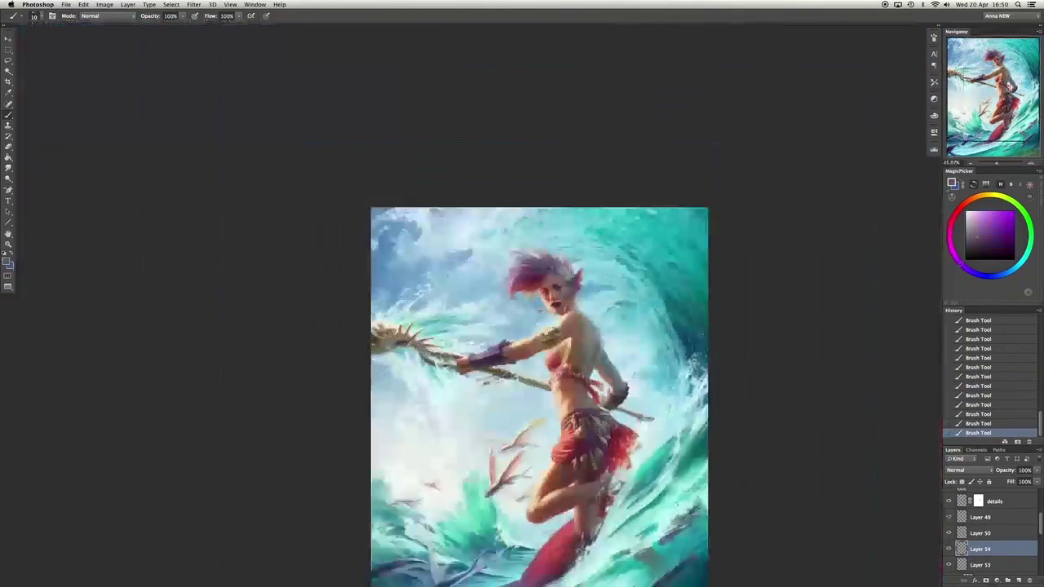
pyautogui.click(979, 565)
pyautogui.hotkey('ctrl', 'e')
pyautogui.hotkey('ctrl', 'e')
pyautogui.hotkey('ctrl', 'e')
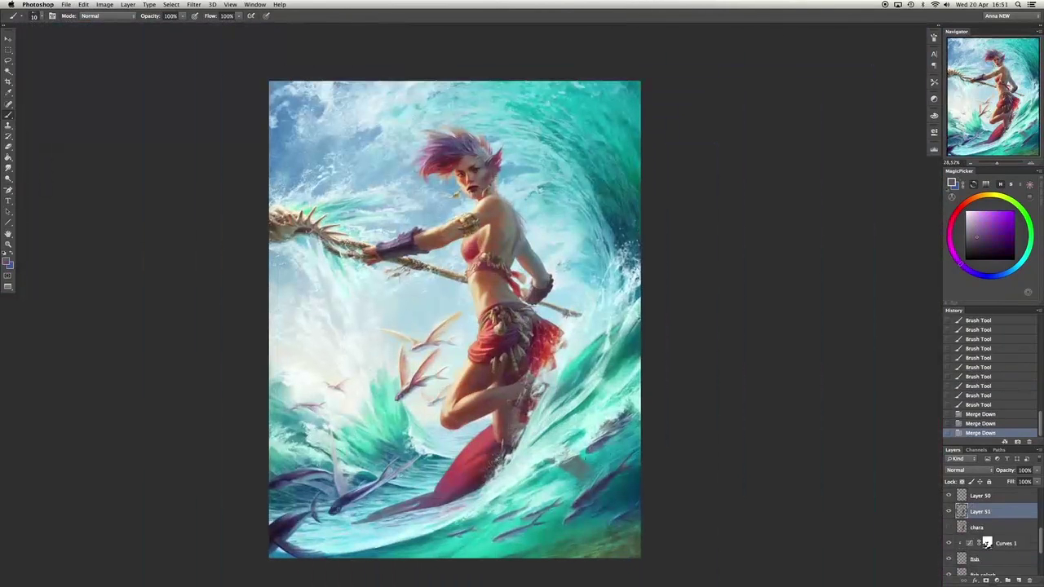
# Add small resampled purple strokes to the merged bracer, redoing one undone stroke.
pyautogui.scroll(6, 346, 254)
pyautogui.keyDown('alt'); pyautogui.click(469, 237); pyautogui.keyUp('alt')
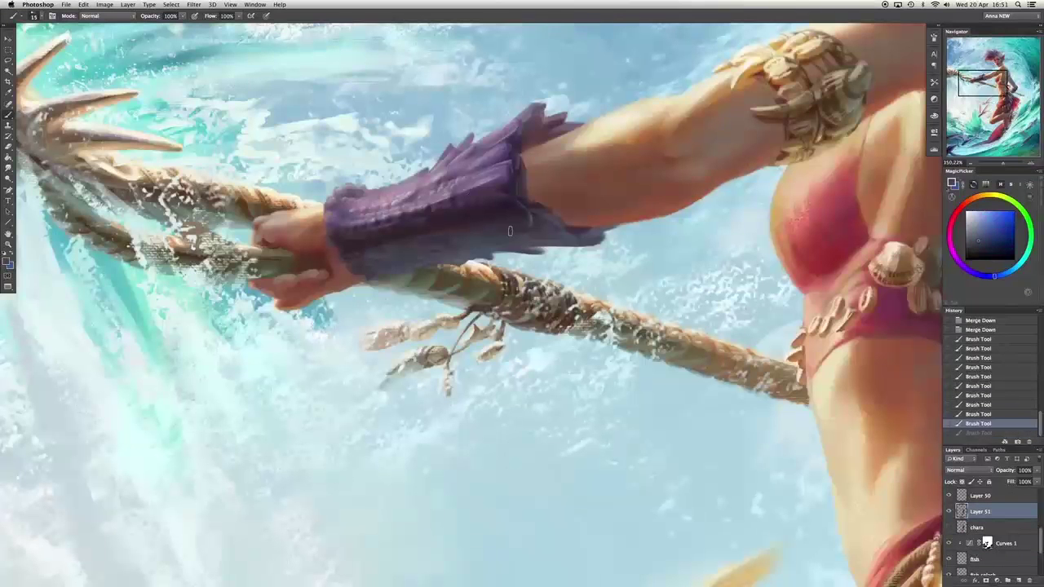
pyautogui.moveTo(457, 239); pyautogui.dragTo(437, 242)
pyautogui.moveTo(513, 239)
pyautogui.mouseDown()
pyautogui.moveTo(407, 247)
pyautogui.moveTo(391, 263)
pyautogui.mouseUp()
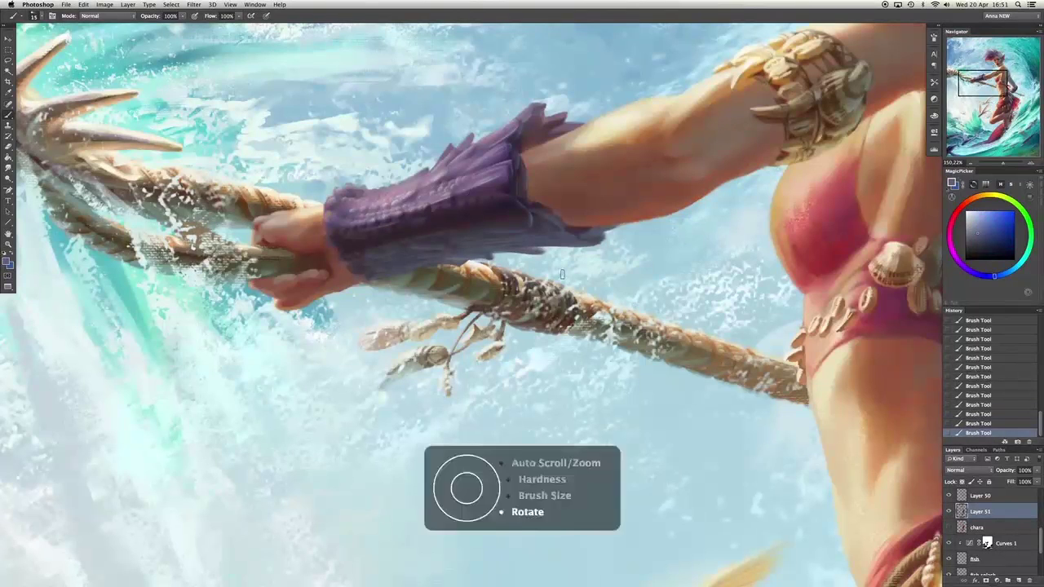
pyautogui.scroll(-5, 532, 222)
pyautogui.scroll(6, 550, 193)
pyautogui.hotkey('ctrl', 'alt', 'z')
pyautogui.hotkey('ctrl', 'alt', 'z')
pyautogui.keyDown('alt'); pyautogui.click(551, 193); pyautogui.keyUp('alt')
pyautogui.moveTo(551, 193); pyautogui.dragTo(563, 233)
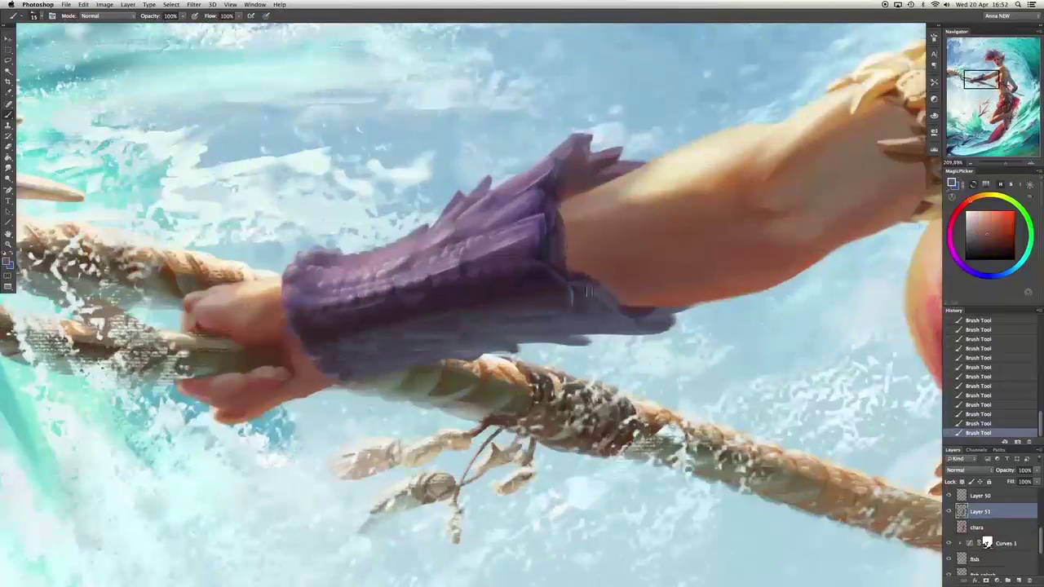
# Delete the unwanted layer, add a fresh one, and paint blue-grey strokes on the upper arm.
pyautogui.scroll(-5, 551, 194)
pyautogui.scroll(5, 481, 214)
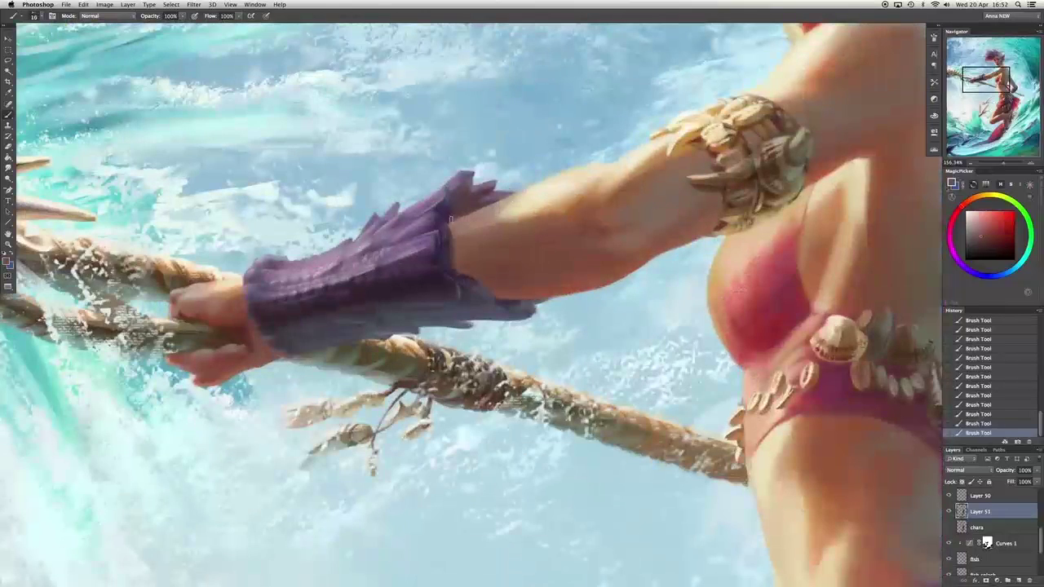
pyautogui.scroll(-2, 488, 308)
pyautogui.scroll(-5, 487, 309)
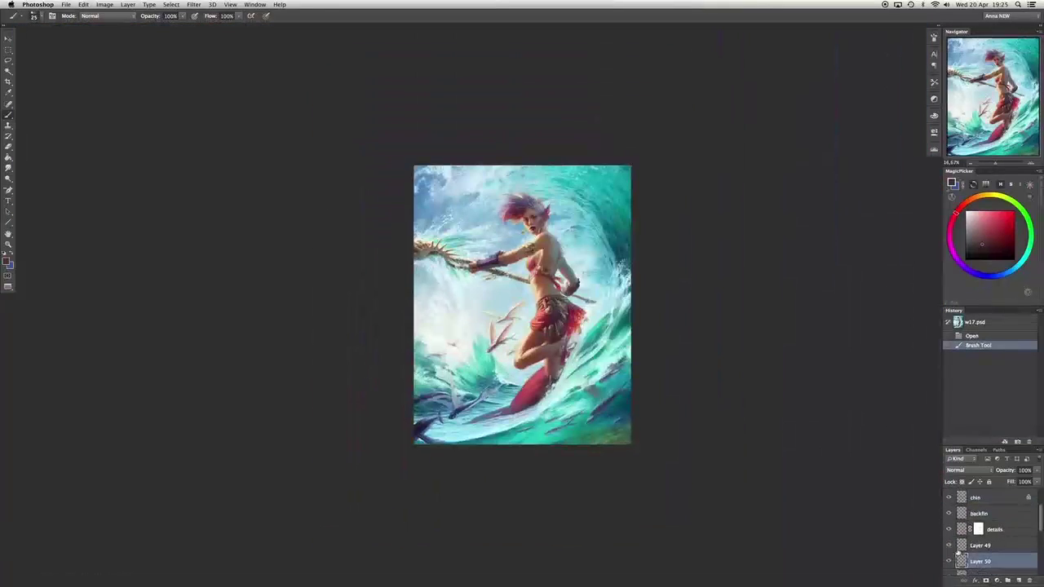
pyautogui.scroll(-2, 991, 539)
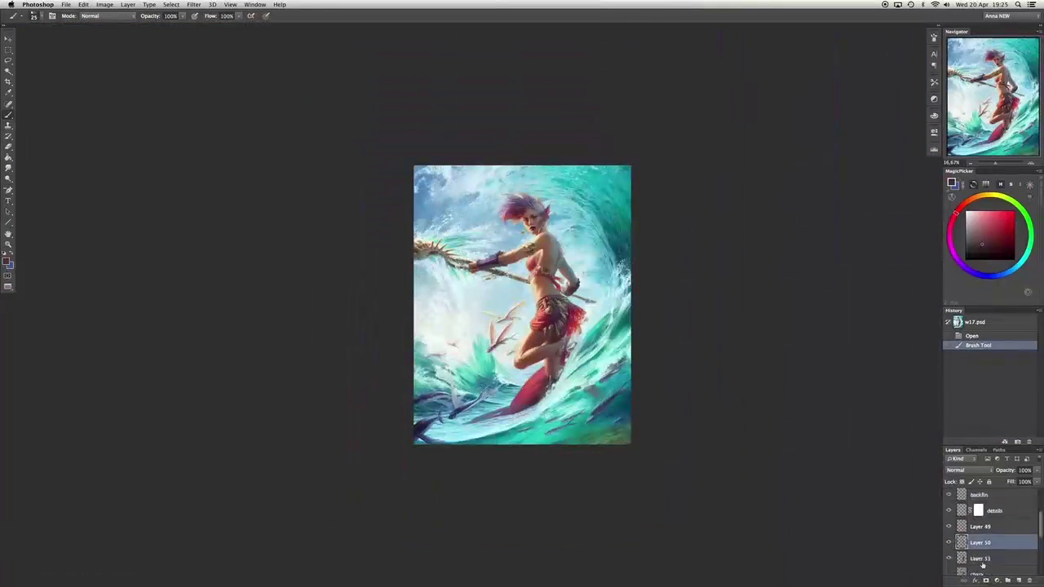
pyautogui.click(1030, 580)
pyautogui.click(1018, 580)
pyautogui.scroll(8, 530, 212)
pyautogui.scroll(-4, 515, 245)
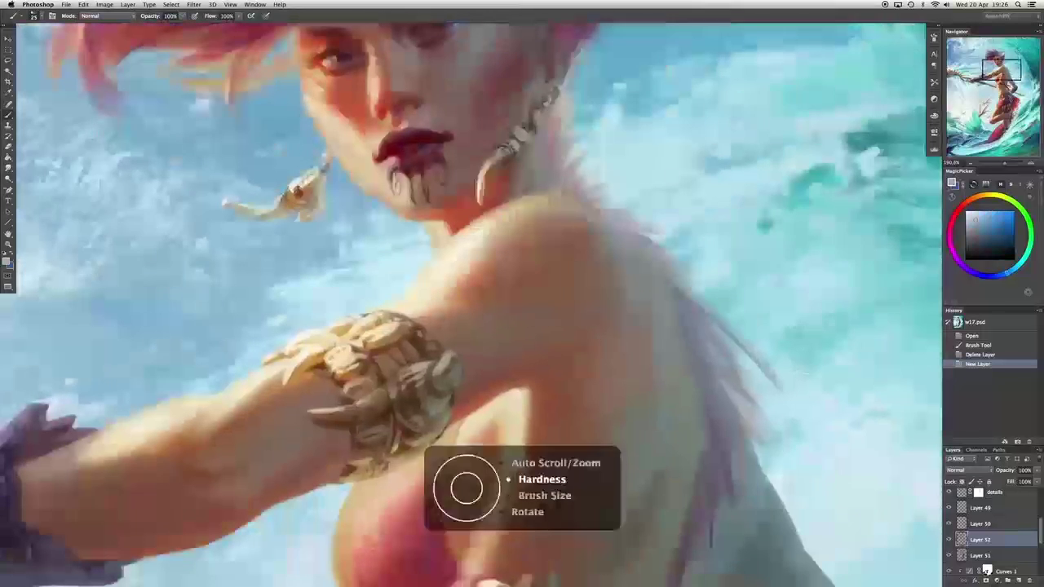
pyautogui.click(464, 338)
pyautogui.moveTo(464, 338)
pyautogui.mouseDown()
pyautogui.moveTo(473, 347)
pyautogui.moveTo(489, 335)
pyautogui.moveTo(478, 358)
pyautogui.mouseUp()
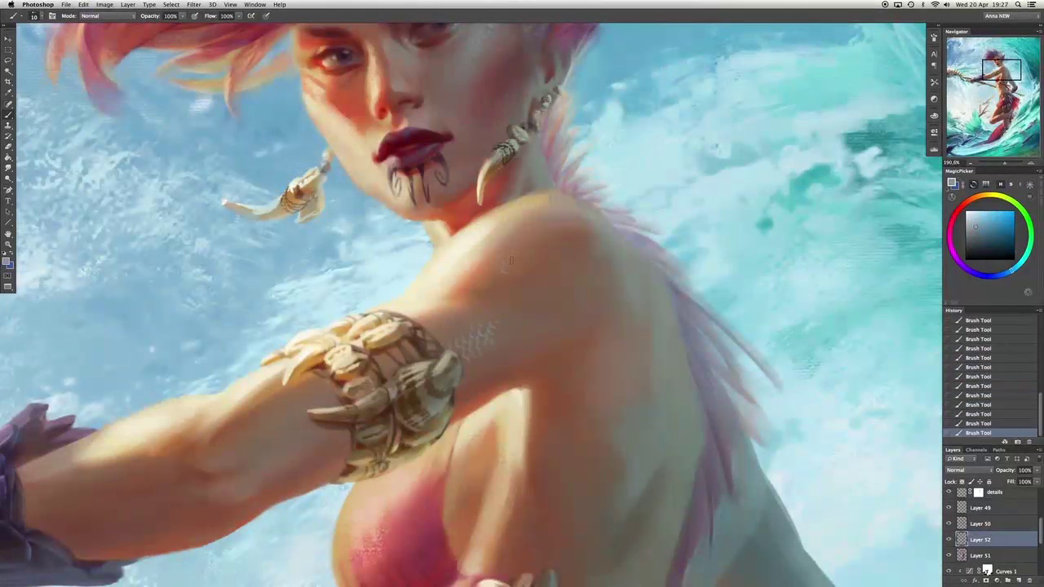
# Paint scale-textured marks near the shoulder and along her side.
pyautogui.moveTo(497, 273); pyautogui.dragTo(510, 266)
pyautogui.scroll(-3, 574, 255)
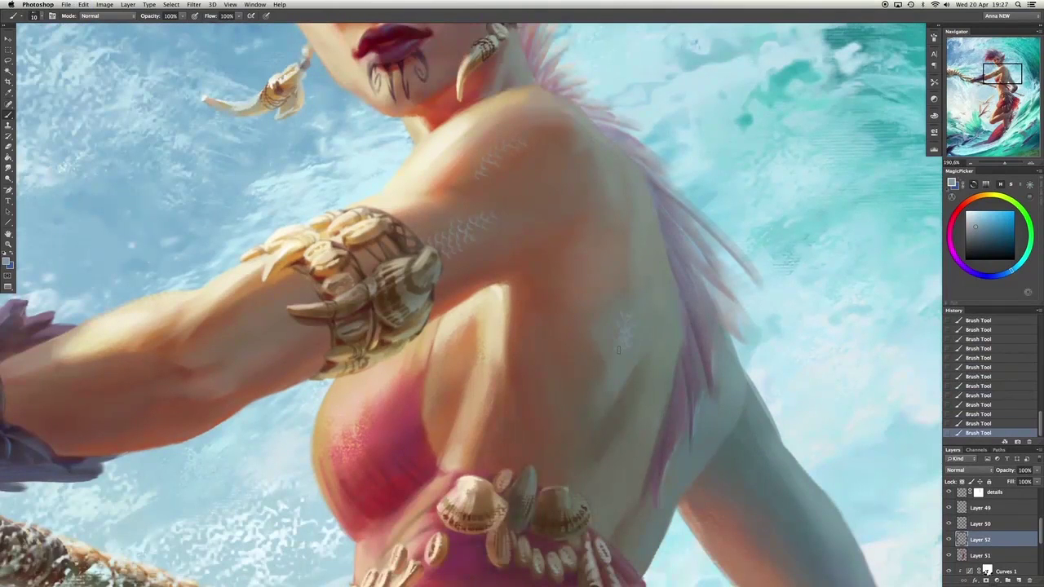
pyautogui.scroll(1, 618, 350)
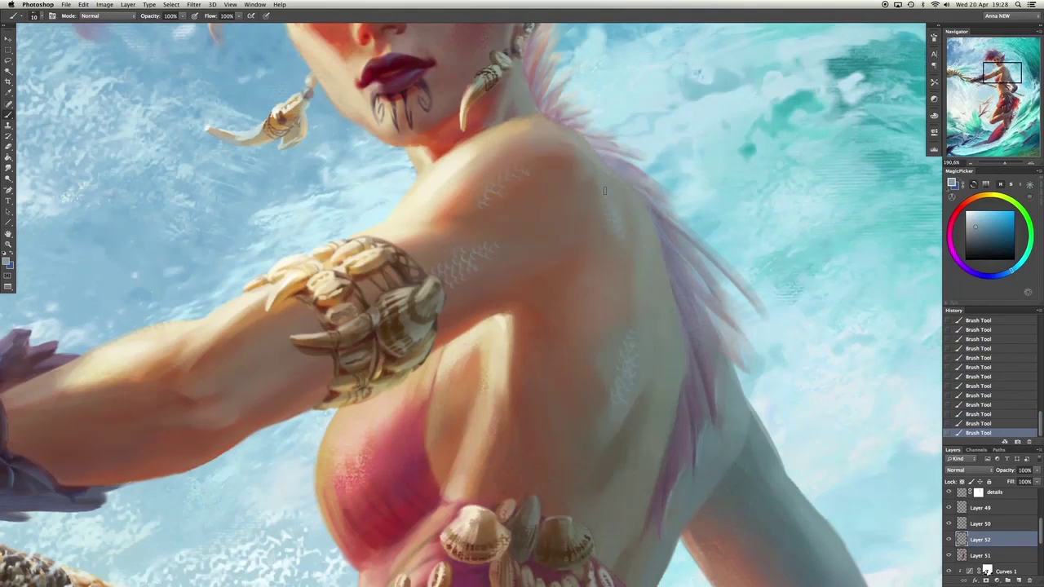
pyautogui.scroll(-2, 601, 294)
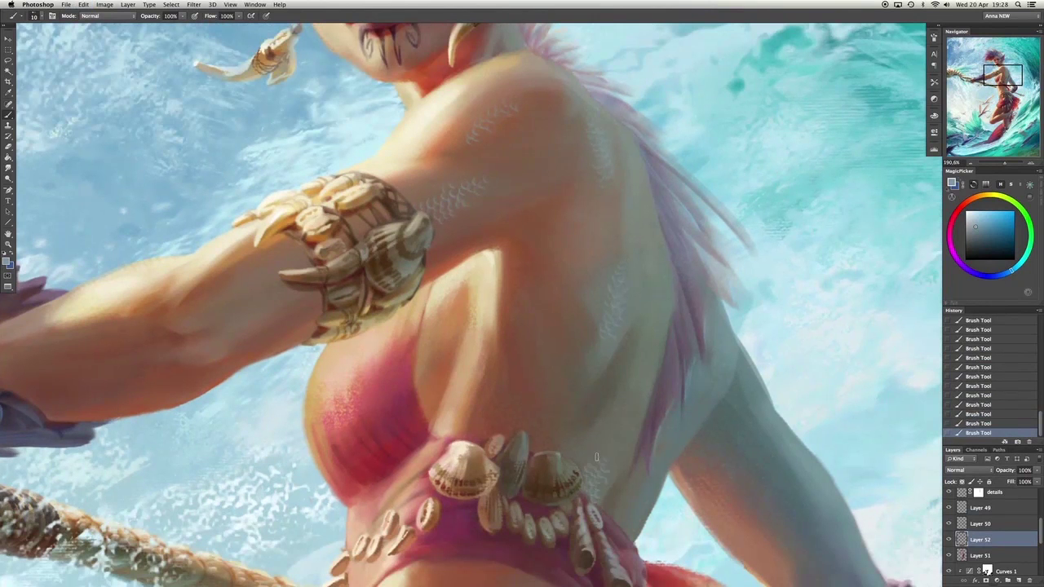
pyautogui.scroll(-2, 596, 458)
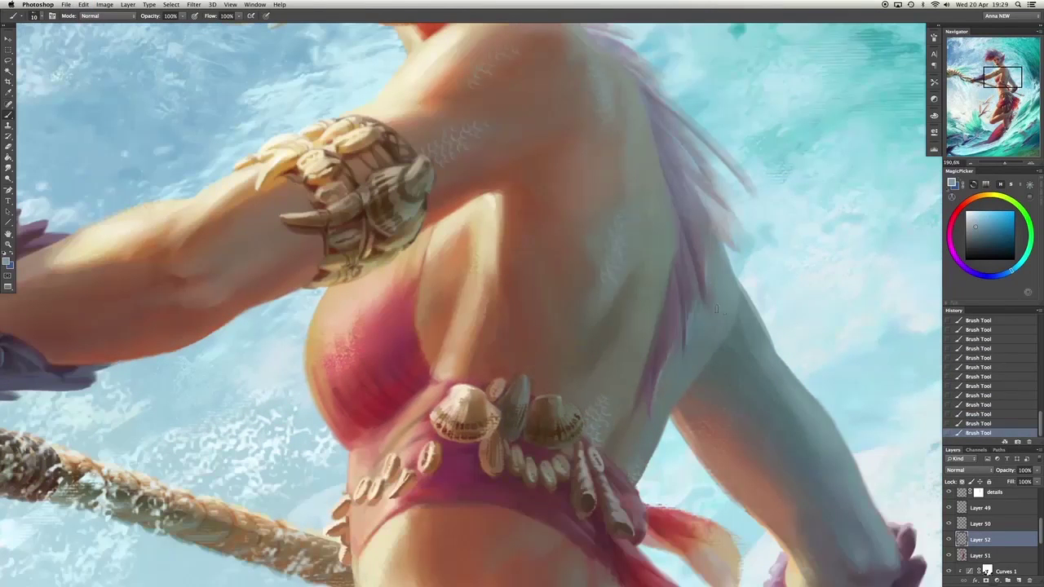
pyautogui.hscroll(3, 738, 312)
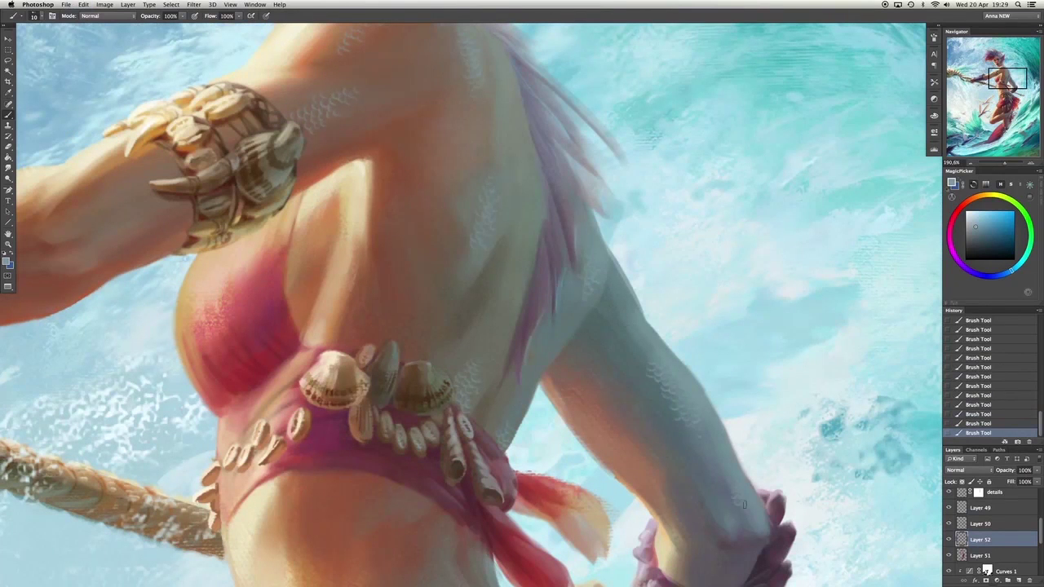
pyautogui.scroll(3, 573, 214)
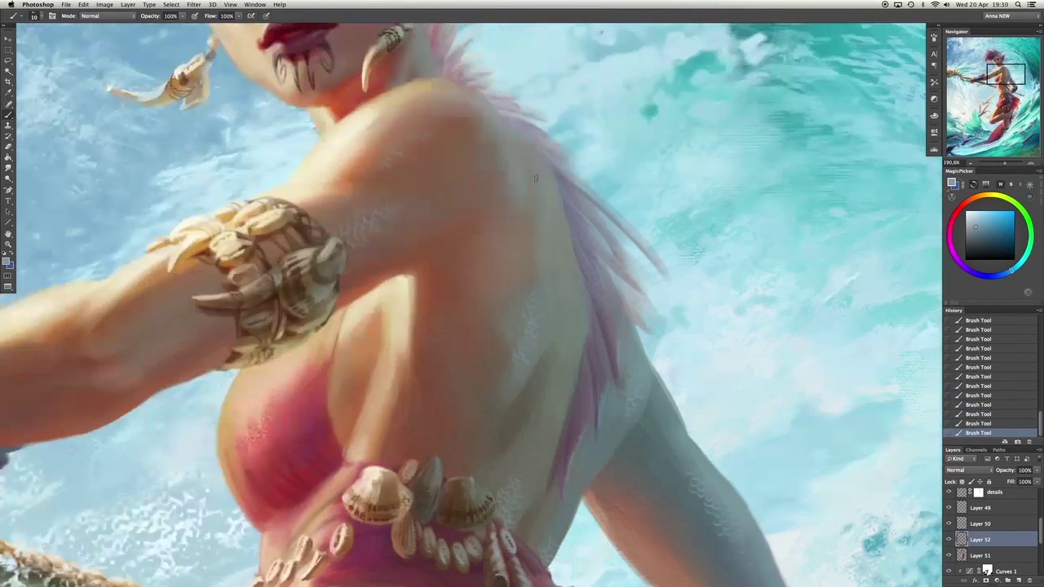
pyautogui.scroll(-9, 505, 448)
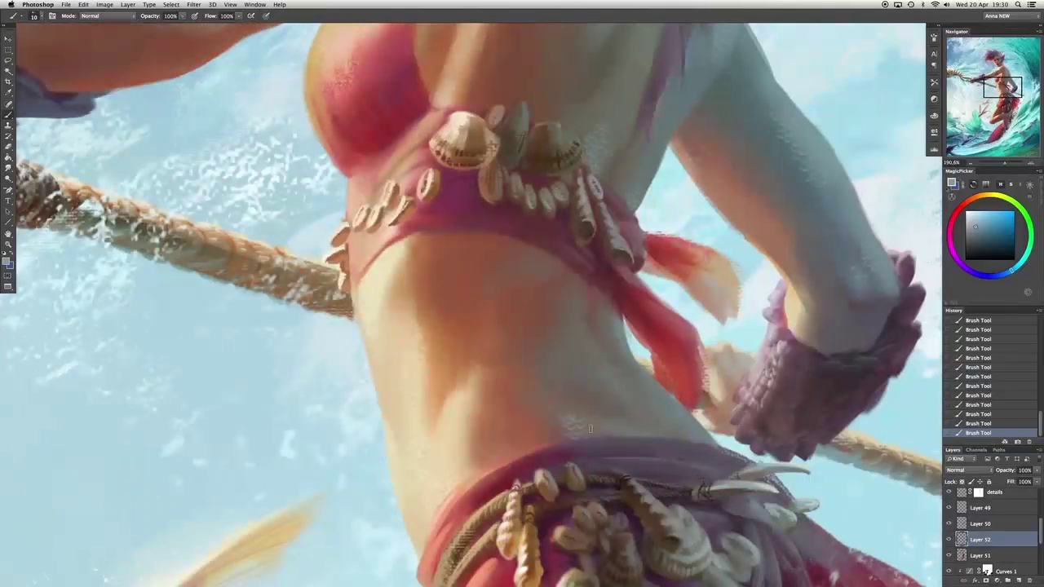
pyautogui.moveTo(574, 351); pyautogui.dragTo(580, 343)
# Add scale-like marks to the upper arm, then bring the upper body and hand into view.
pyautogui.scroll(7, 620, 352)
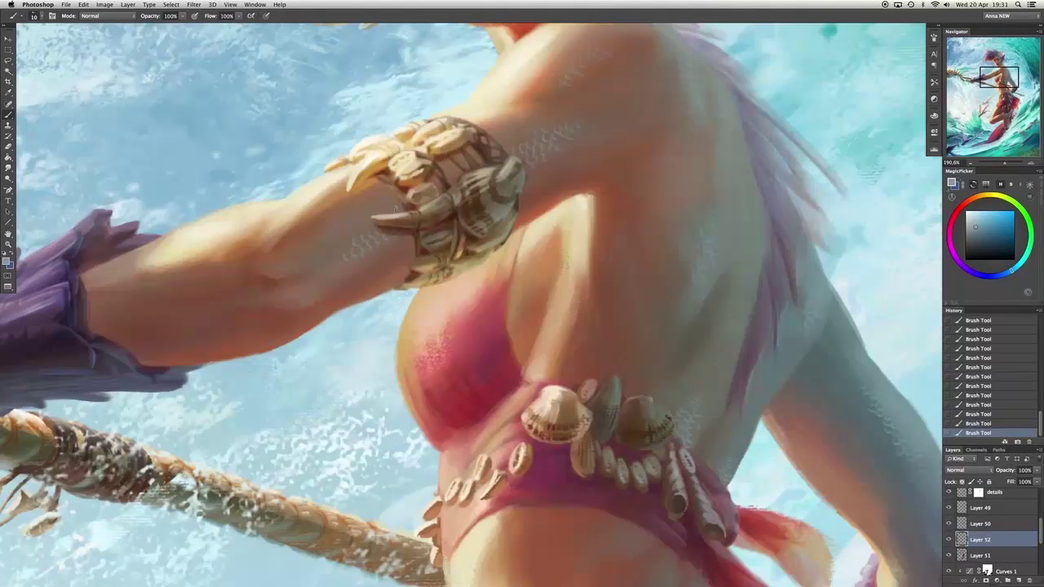
pyautogui.click(297, 266)
pyautogui.scroll(-7, 479, 152)
pyautogui.hscroll(5, 480, 153)
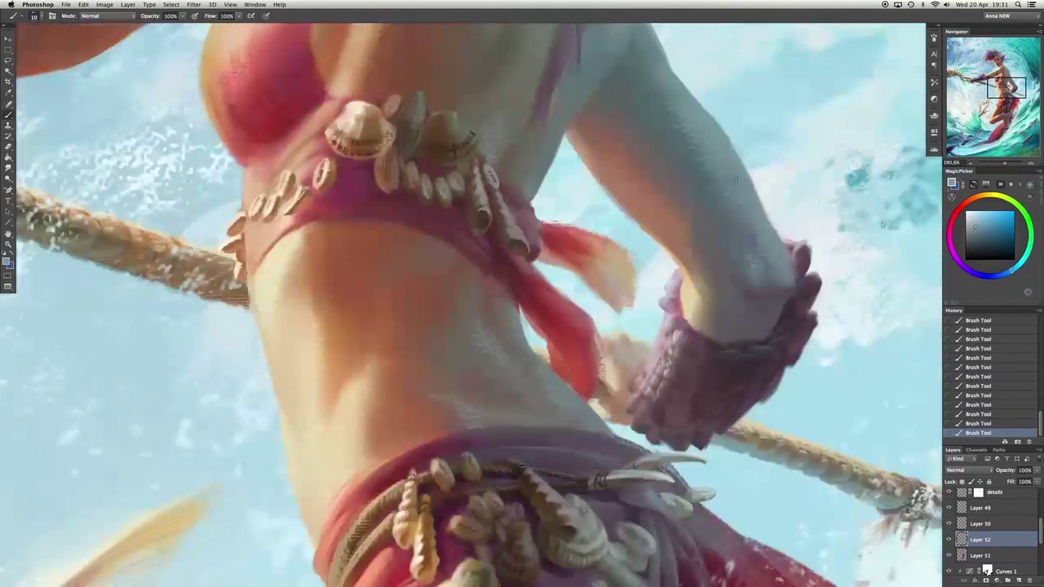
pyautogui.scroll(-3, 735, 181)
pyautogui.hscroll(2, 735, 182)
pyautogui.scroll(8, 397, 292)
pyautogui.hscroll(-11, 397, 293)
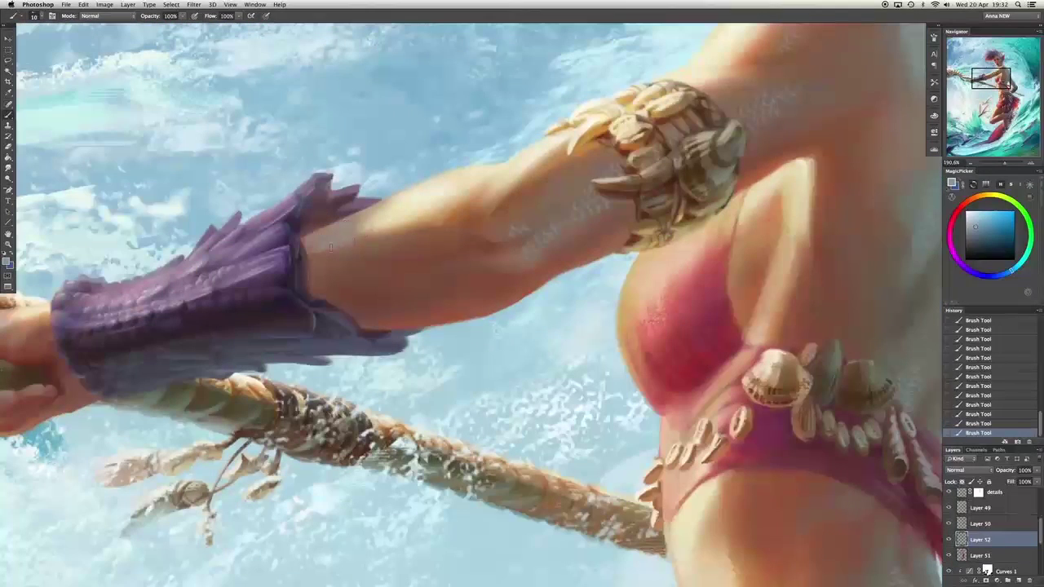
pyautogui.scroll(15, 330, 246)
pyautogui.scroll(-20, 538, 236)
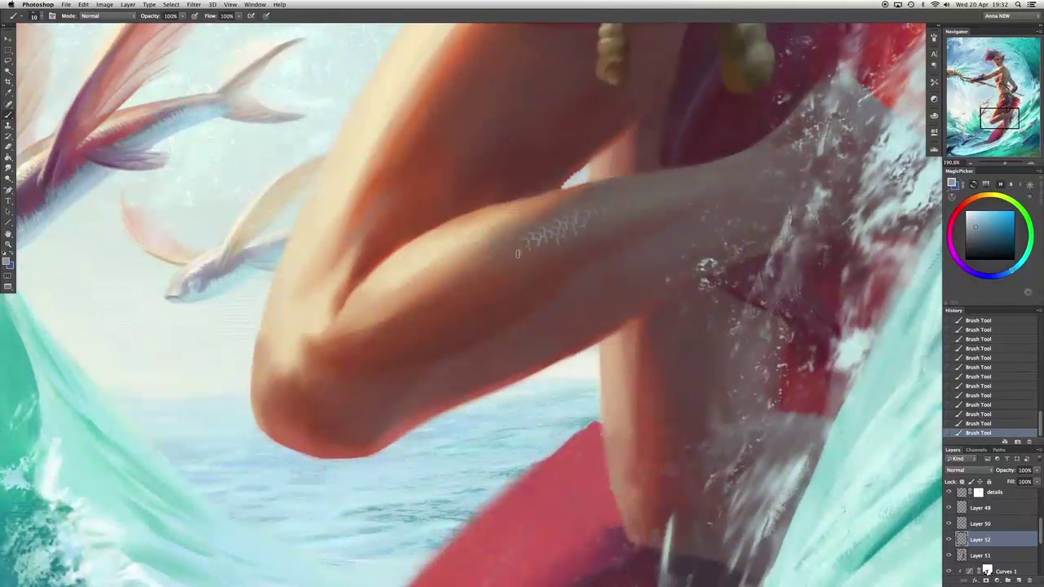
pyautogui.scroll(5, 517, 254)
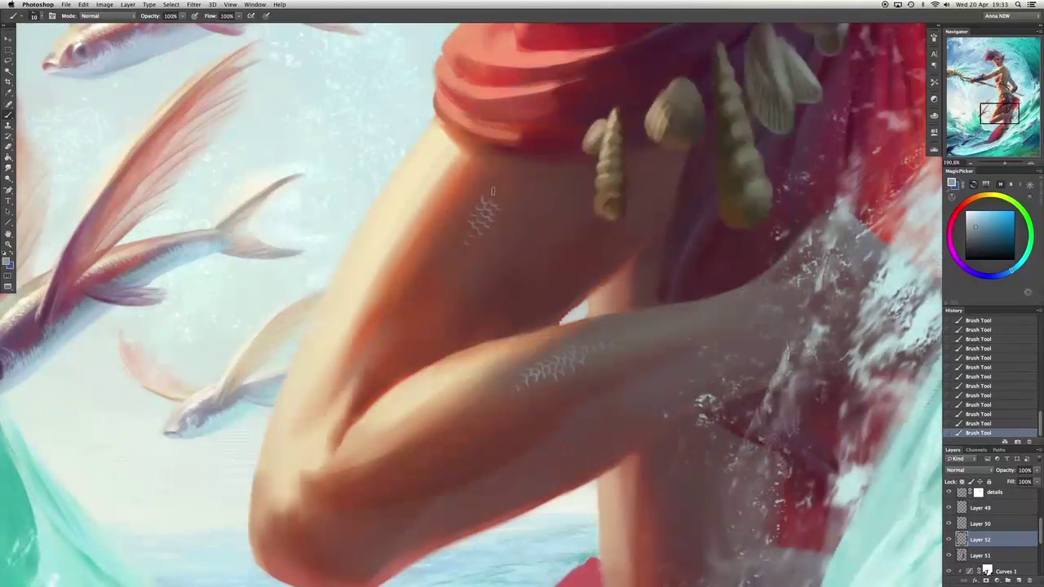
pyautogui.moveTo(493, 191)
pyautogui.mouseDown()
pyautogui.moveTo(511, 180)
pyautogui.moveTo(502, 167)
pyautogui.mouseUp()
pyautogui.hscroll(10, 467, 261)
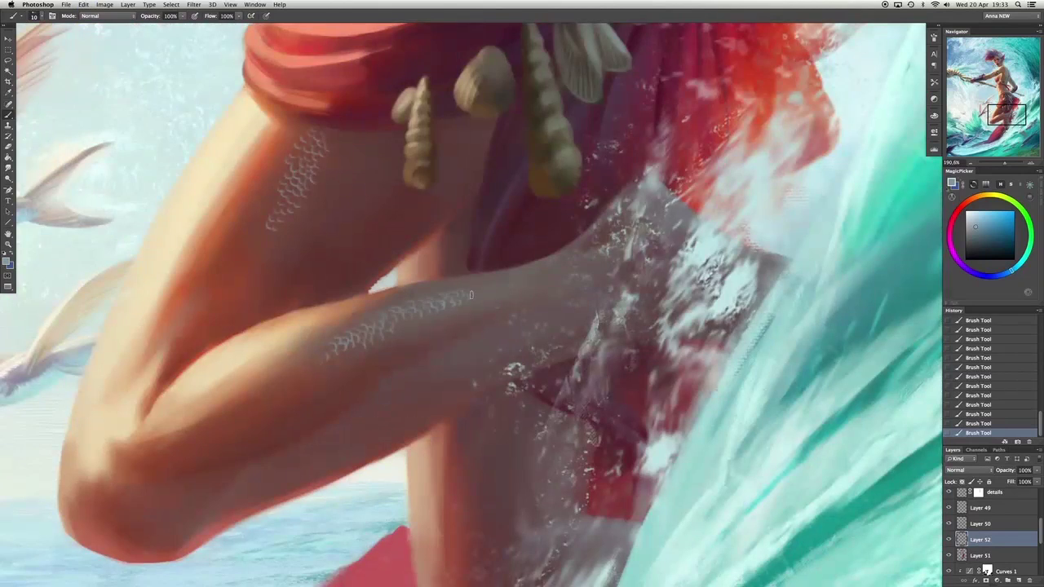
pyautogui.moveTo(471, 294)
pyautogui.mouseDown()
pyautogui.moveTo(462, 484)
pyautogui.moveTo(522, 327)
pyautogui.moveTo(538, 314)
pyautogui.moveTo(571, 342)
pyautogui.mouseUp()
# Pick a brush and paint soft pale sky-coloured strokes near the wrist and along the arm.
pyautogui.press('F5')
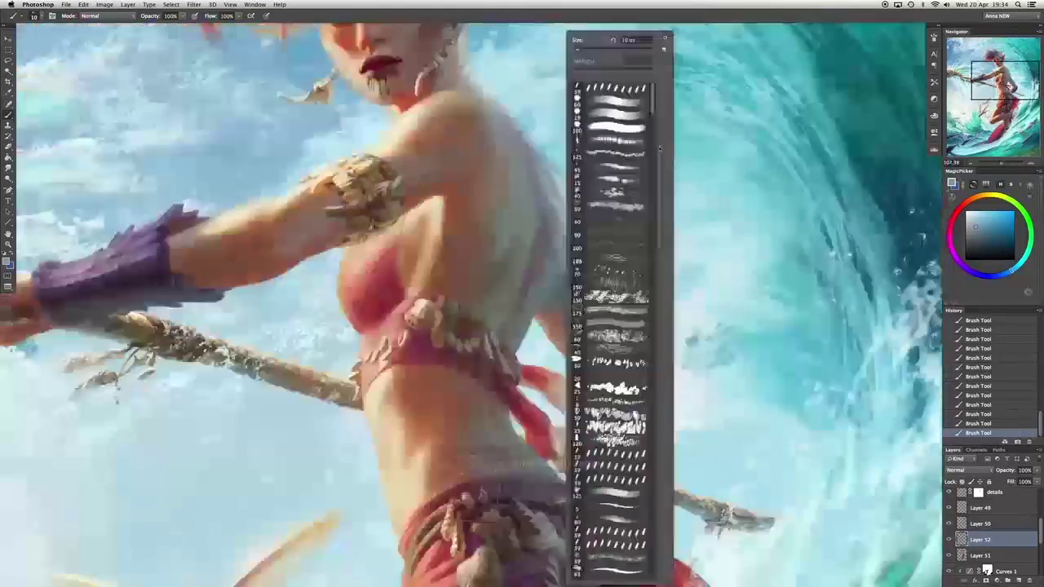
pyautogui.press('F5')
pyautogui.moveTo(466, 482); pyautogui.dragTo(615, 404)
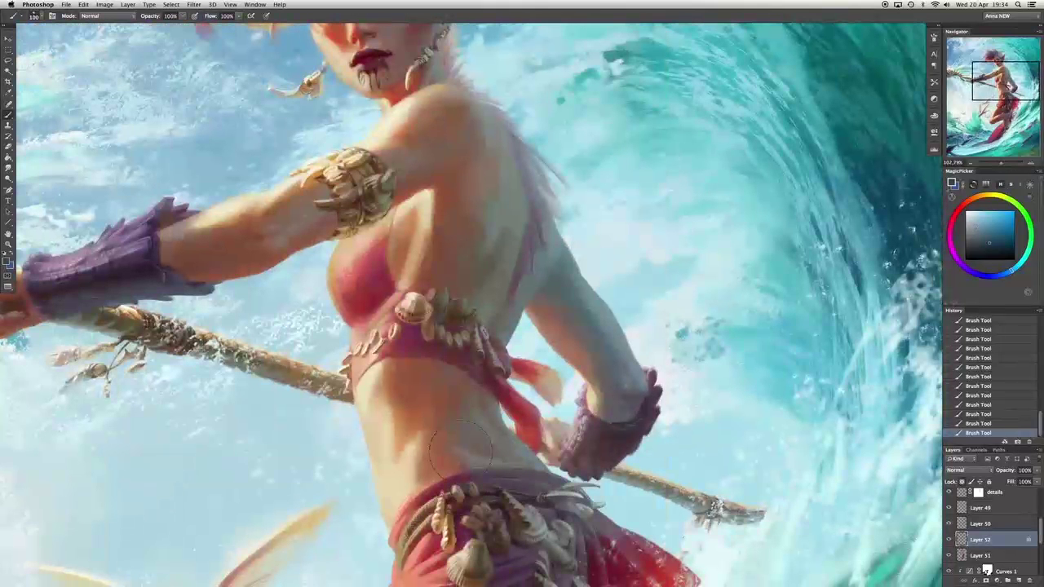
pyautogui.keyDown('alt'); pyautogui.click(571, 195); pyautogui.keyUp('alt')
pyautogui.click(195, 214)
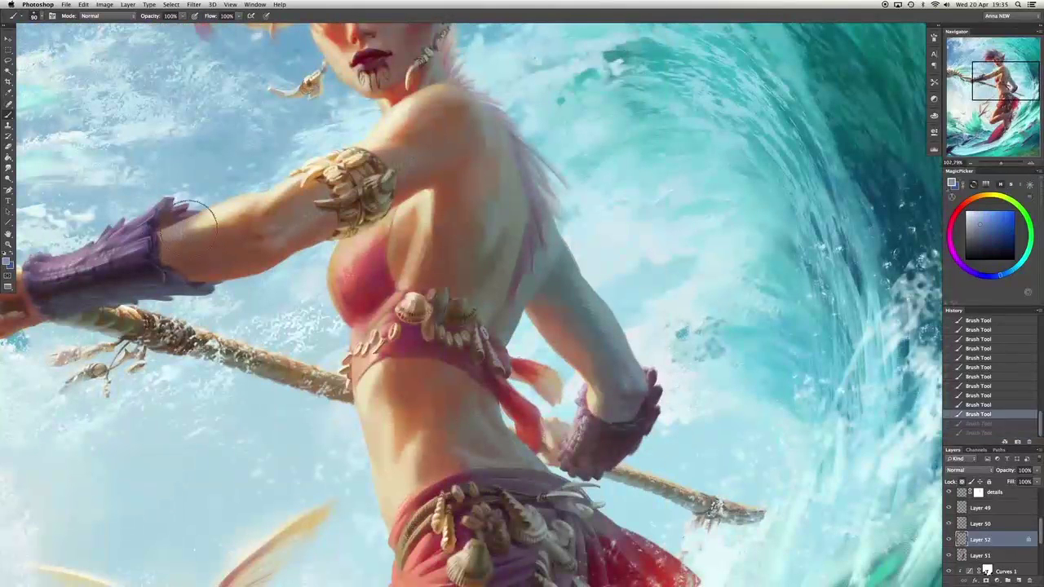
pyautogui.keyDown('alt'); pyautogui.click(720, 233); pyautogui.keyUp('alt')
pyautogui.keyDown('alt'); pyautogui.click(530, 210); pyautogui.keyUp('alt')
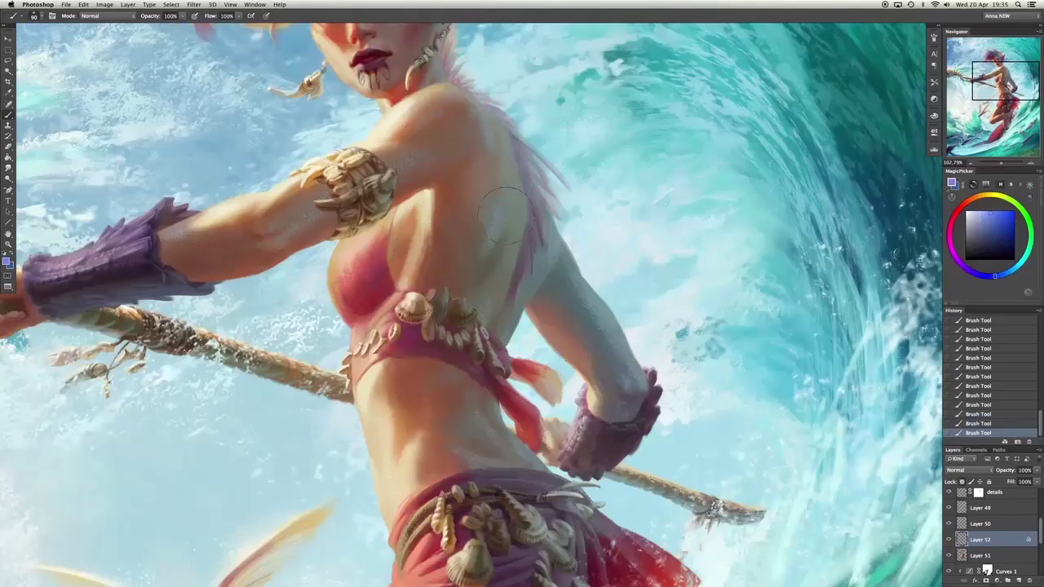
pyautogui.moveTo(579, 233)
pyautogui.mouseDown()
pyautogui.moveTo(611, 311)
pyautogui.moveTo(598, 339)
pyautogui.moveTo(584, 316)
pyautogui.moveTo(630, 363)
pyautogui.mouseUp()
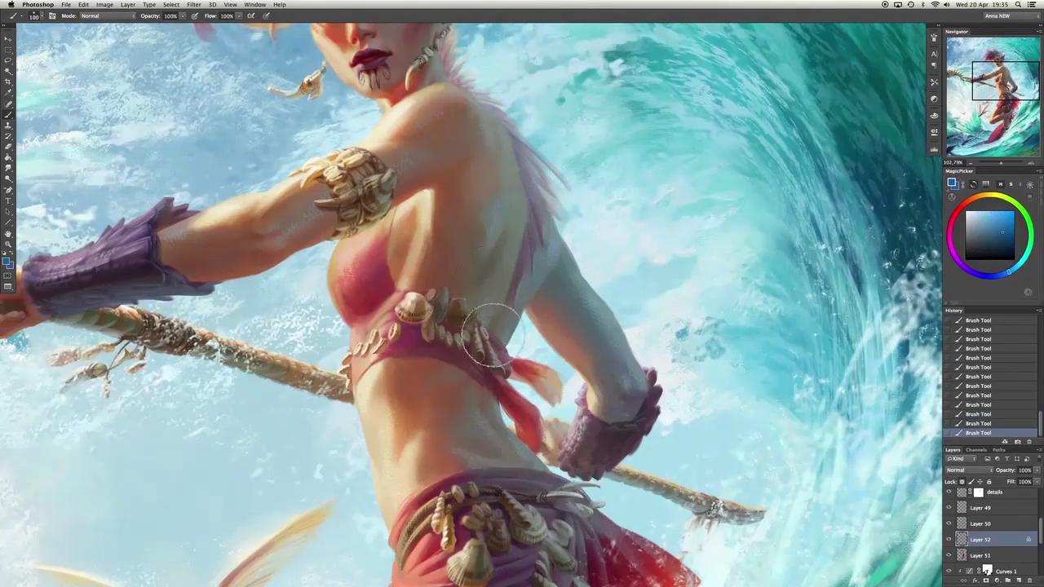
pyautogui.scroll(-10, 422, 273)
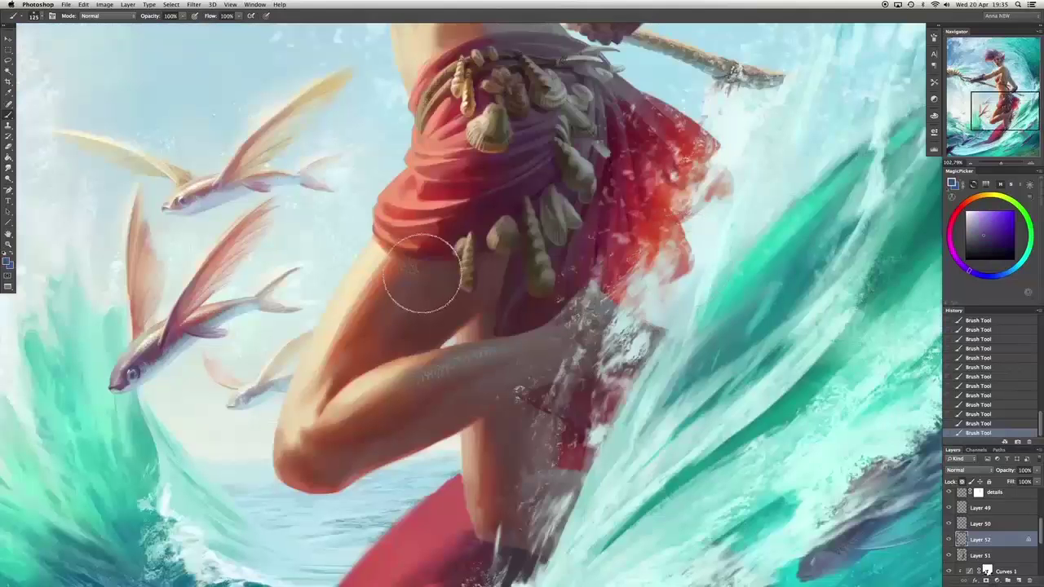
pyautogui.scroll(5, 496, 345)
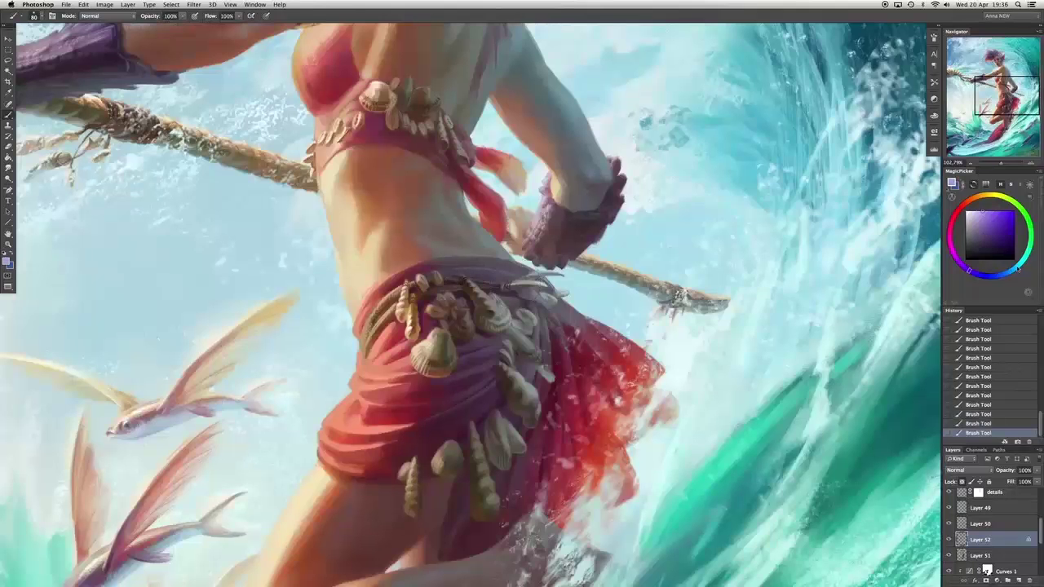
# Erase part of the Curves 1 adjustment and merge it down into the fish layer.
pyautogui.keyDown('alt'); pyautogui.click(885, 461); pyautogui.keyUp('alt')
pyautogui.scroll(2, 885, 461)
pyautogui.press('super+z')
pyautogui.scroll(3, 453, 337)
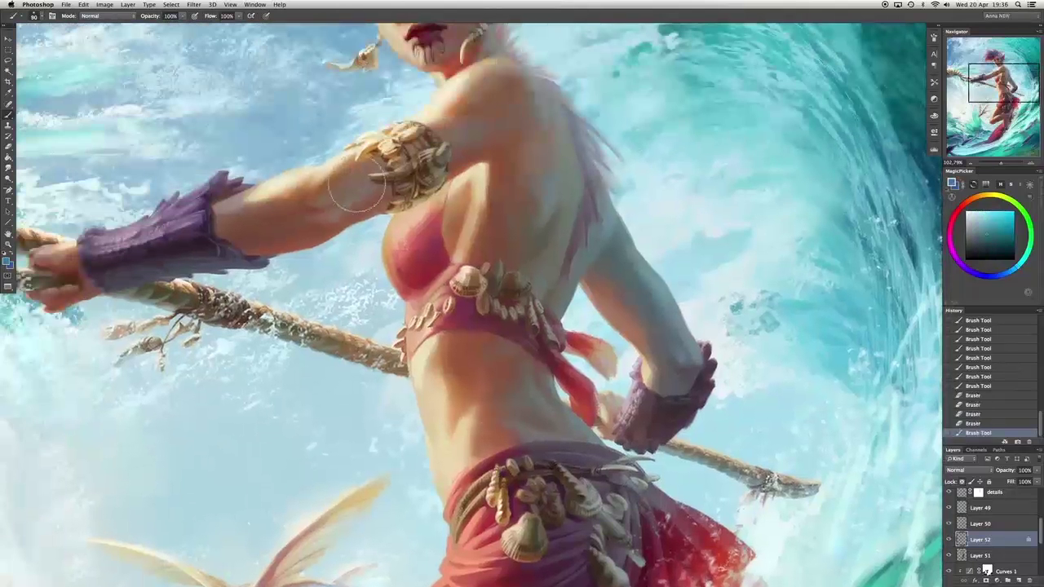
pyautogui.scroll(4, 628, 188)
pyautogui.click(508, 314)
pyautogui.scroll(-8, 508, 314)
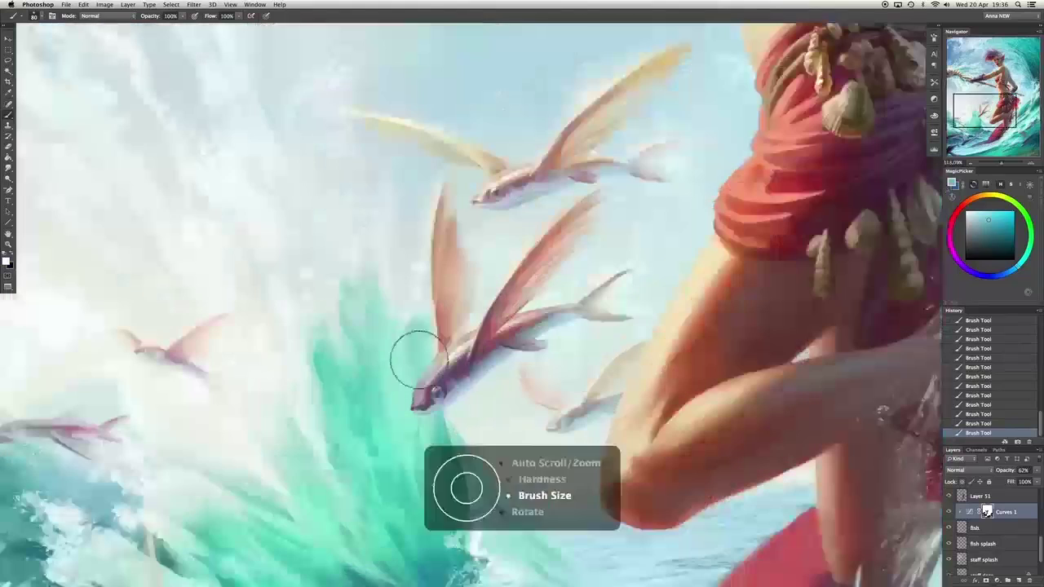
pyautogui.moveTo(534, 280); pyautogui.dragTo(713, 389)
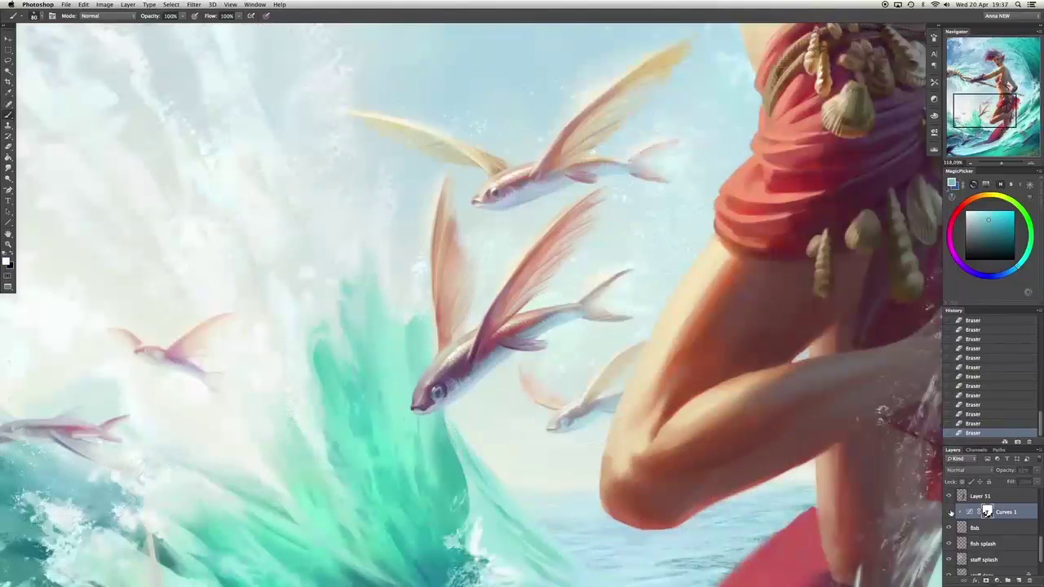
pyautogui.hotkey('ctrl', 'e')
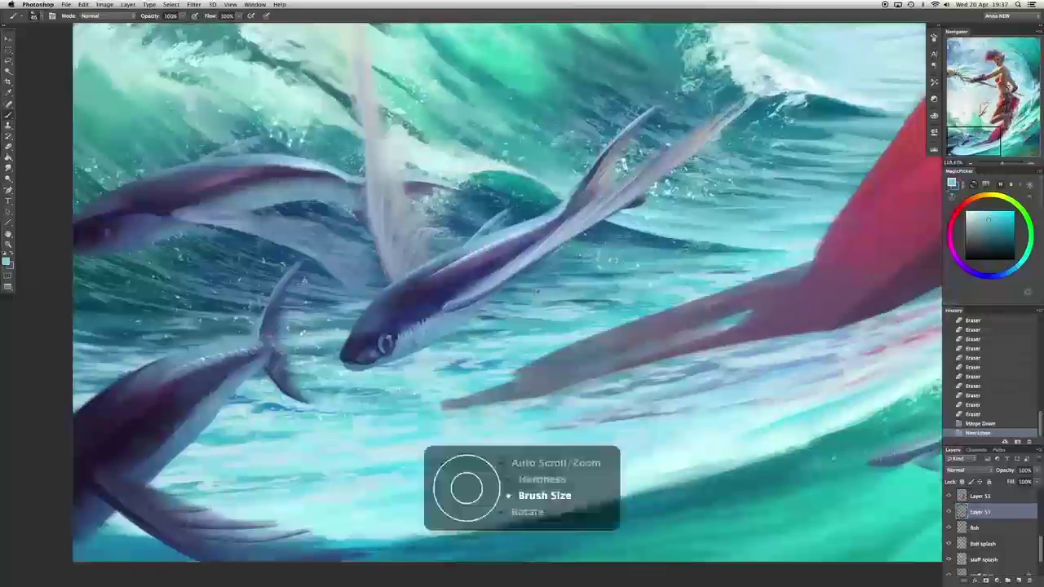
# Paint a small fin on a lower fish and try strokes on the red tail, stepping back the last two.
pyautogui.moveTo(167, 457)
pyautogui.mouseDown()
pyautogui.moveTo(183, 443)
pyautogui.moveTo(206, 447)
pyautogui.moveTo(163, 461)
pyautogui.moveTo(191, 462)
pyautogui.moveTo(210, 437)
pyautogui.moveTo(201, 447)
pyautogui.mouseUp()
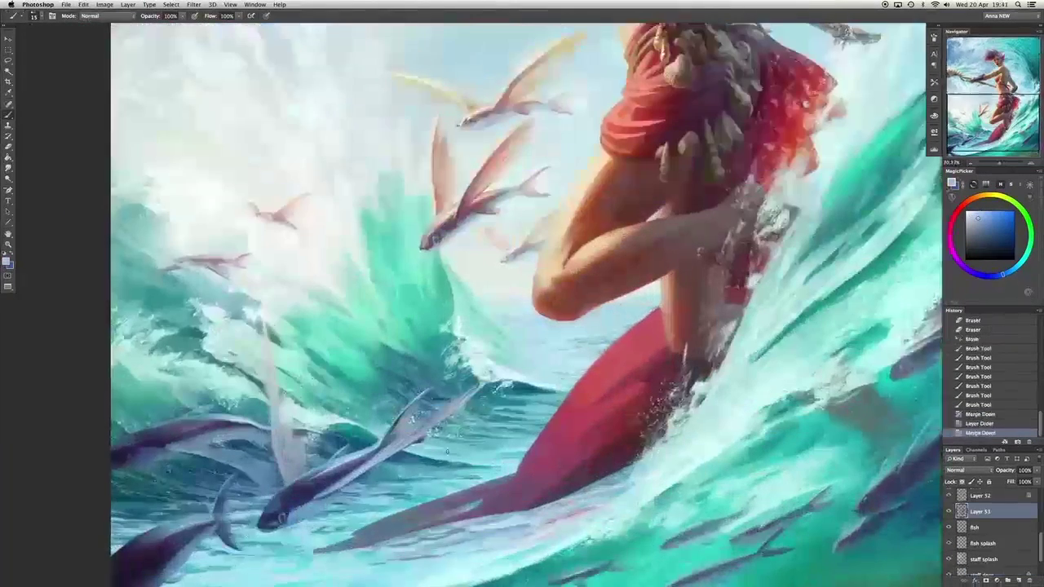
pyautogui.scroll(-3, 447, 451)
pyautogui.moveTo(624, 353); pyautogui.dragTo(628, 349)
pyautogui.moveTo(626, 353); pyautogui.dragTo(628, 351)
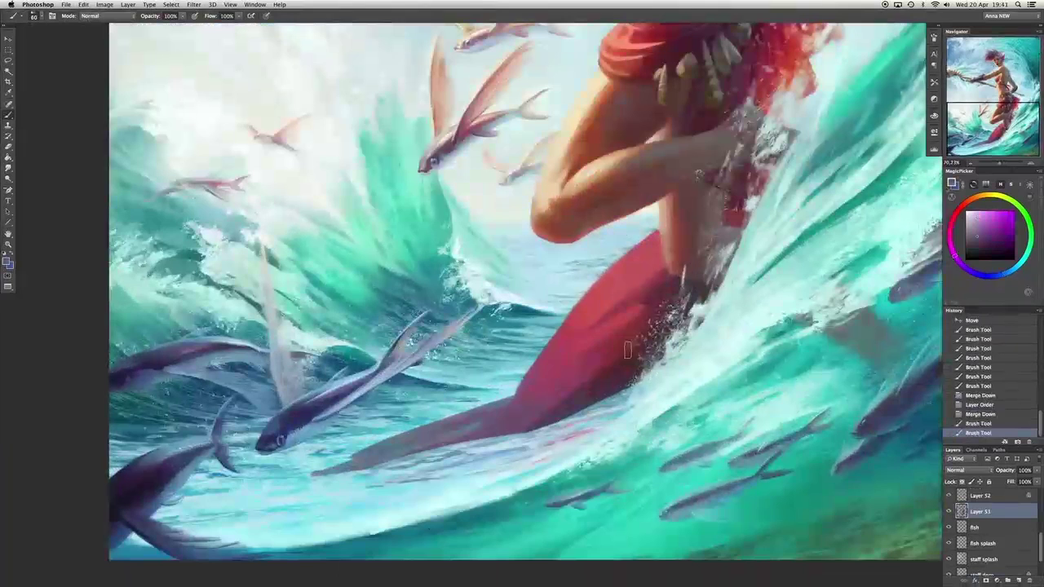
pyautogui.moveTo(554, 364); pyautogui.dragTo(566, 264)
pyautogui.hotkey('ctrl', 'alt', 'z')
pyautogui.hotkey('ctrl', 'alt', 'z')
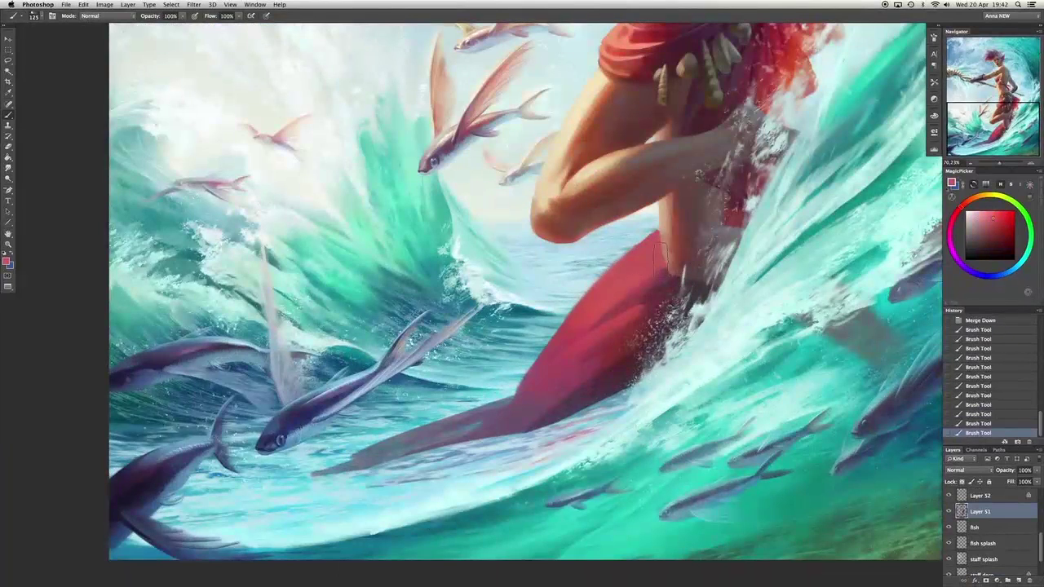
# Paint first pinkish-red and deeper red strokes along the sarong folds below the shell belt.
pyautogui.scroll(3, 546, 310)
pyautogui.click(420, 280)
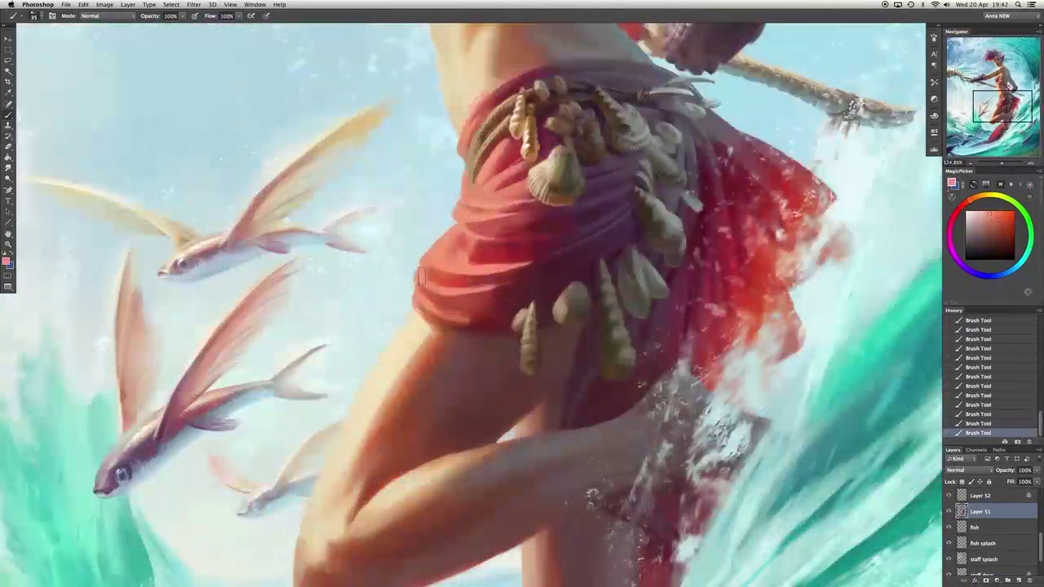
pyautogui.moveTo(428, 313); pyautogui.dragTo(440, 399)
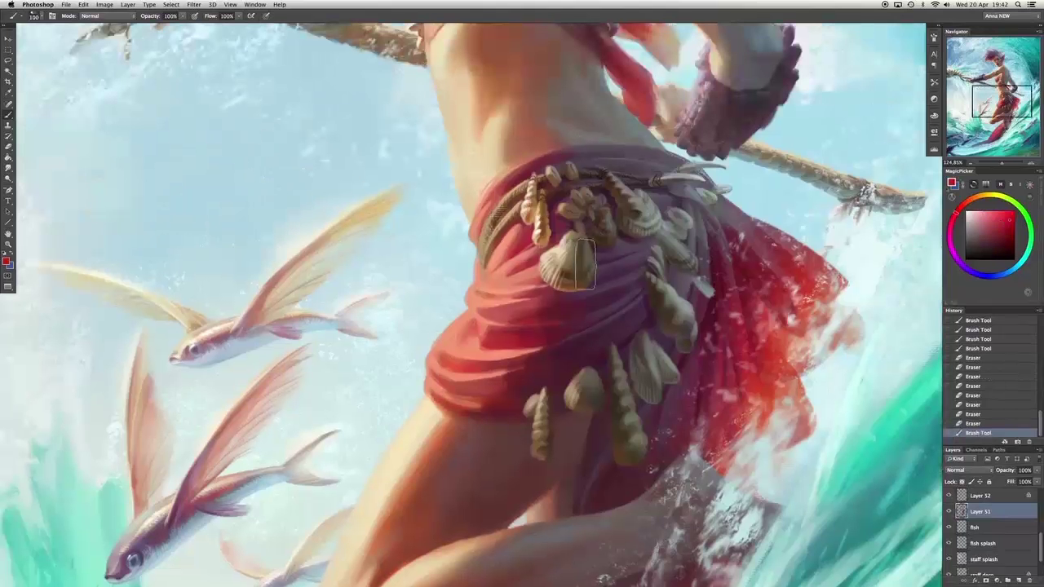
pyautogui.moveTo(580, 244); pyautogui.dragTo(588, 286)
pyautogui.moveTo(978, 219); pyautogui.dragTo(973, 211)
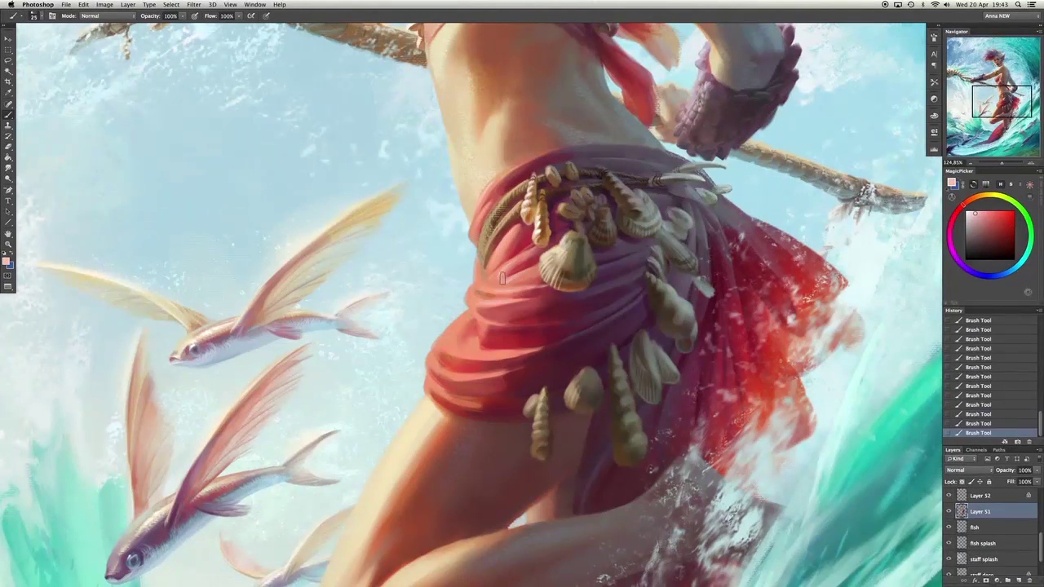
pyautogui.click(502, 278)
pyautogui.keyDown('alt'); pyautogui.click(474, 344); pyautogui.keyUp('alt')
pyautogui.moveTo(474, 344)
pyautogui.mouseDown()
pyautogui.moveTo(478, 325)
pyautogui.moveTo(490, 352)
pyautogui.mouseUp()
pyautogui.keyDown('alt'); pyautogui.click(459, 350); pyautogui.keyUp('alt')
pyautogui.keyDown('alt'); pyautogui.click(507, 353); pyautogui.keyUp('alt')
pyautogui.keyDown('alt'); pyautogui.click(507, 360); pyautogui.keyUp('alt')
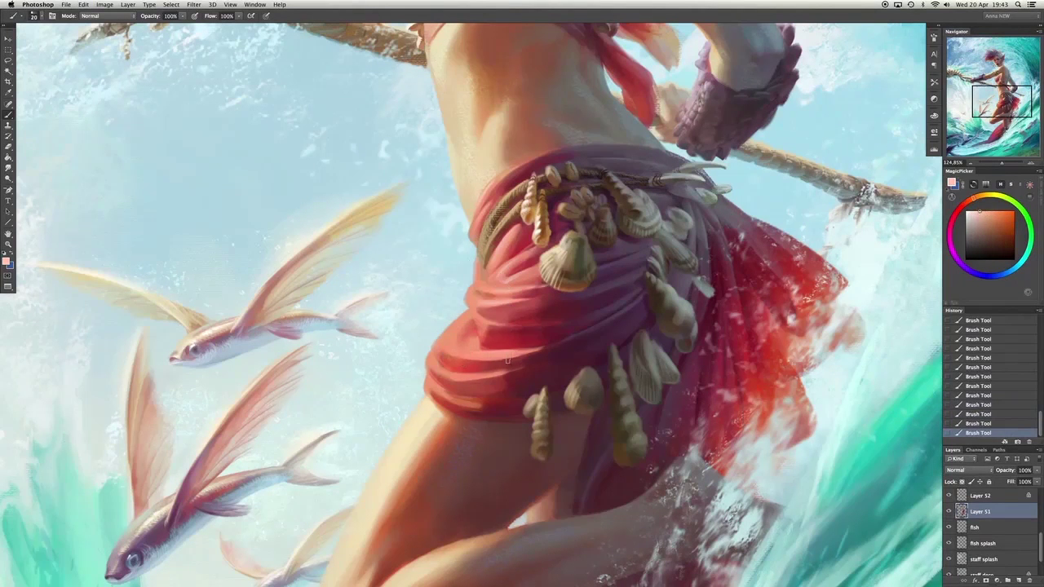
# Switch to a flat rectangular brush tip and paint a short purplish-grey stroke near the shells.
pyautogui.rightClick(612, 367)
pyautogui.press('Escape')
pyautogui.hotkey('ctrl', 'z')
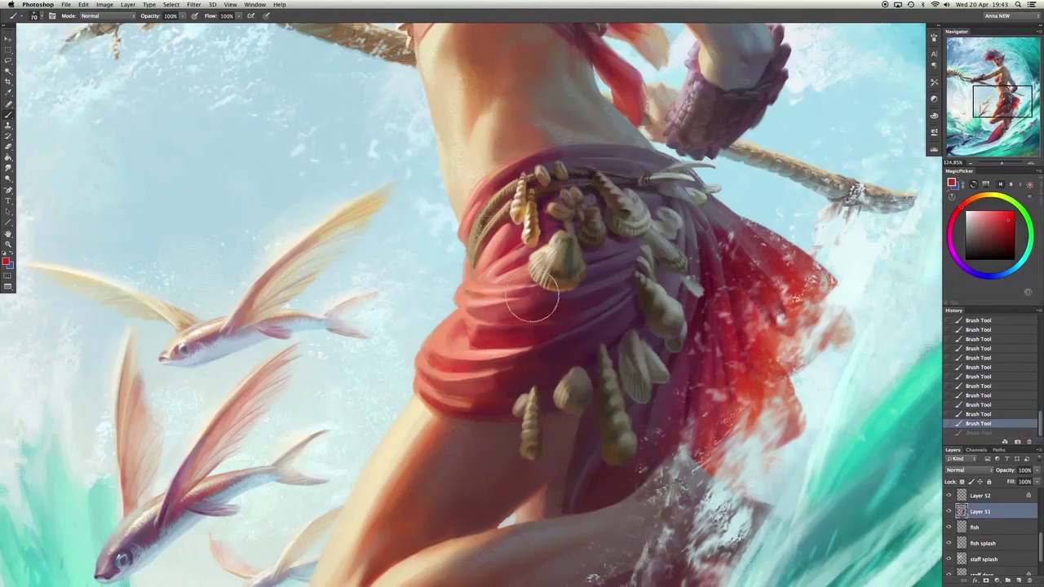
pyautogui.rightClick(584, 386)
pyautogui.doubleClick(588, 259)
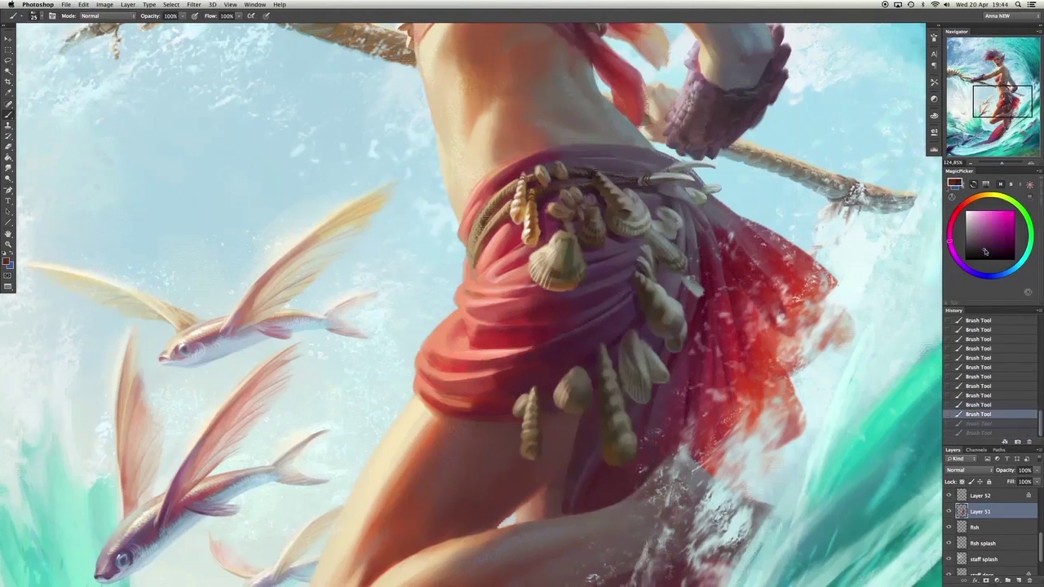
pyautogui.keyDown('alt'); pyautogui.click(649, 194); pyautogui.keyUp('alt')
pyautogui.moveTo(648, 194); pyautogui.dragTo(657, 206)
# Step back through the recent sarong strokes, then redo the three undone strokes.
pyautogui.moveTo(646, 290); pyautogui.dragTo(602, 325)
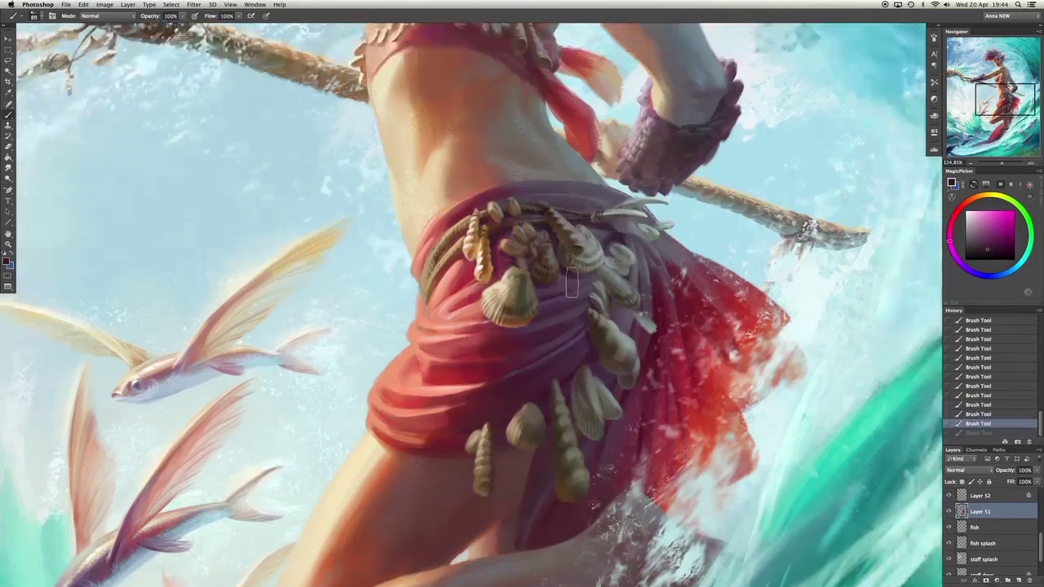
pyautogui.hotkey('ctrl', 'alt', 'z')
pyautogui.hotkey('ctrl', 'alt', 'z')
pyautogui.keyDown('alt'); pyautogui.click(490, 355); pyautogui.keyUp('alt')
pyautogui.hotkey('ctrl', 'alt', 'z')
pyautogui.scroll(3, 490, 355)
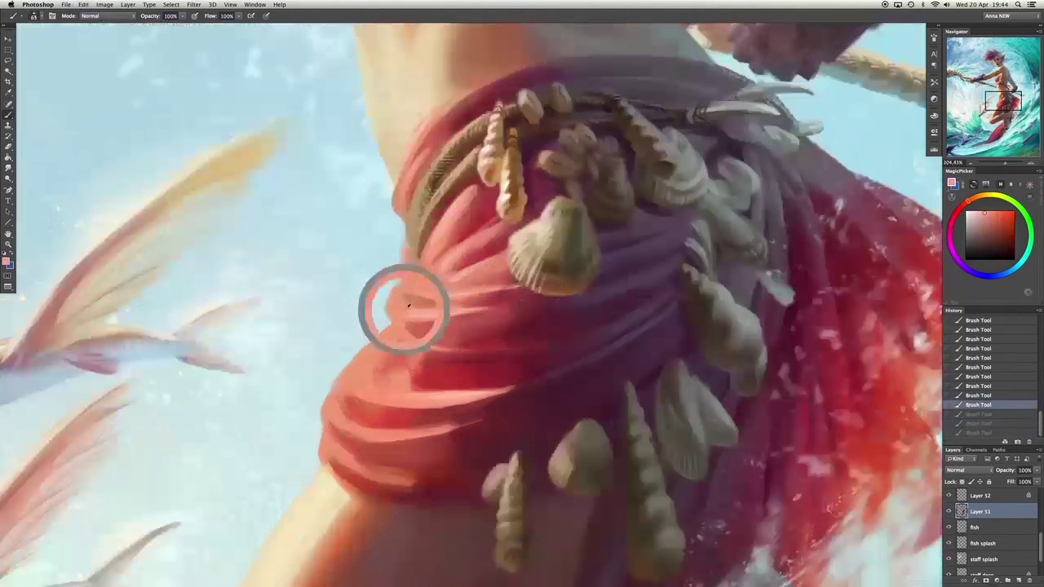
pyautogui.hotkey('ctrl', 'shift', 'z')
pyautogui.hotkey('ctrl', 'shift', 'z')
pyautogui.hotkey('ctrl', 'shift', 'z')
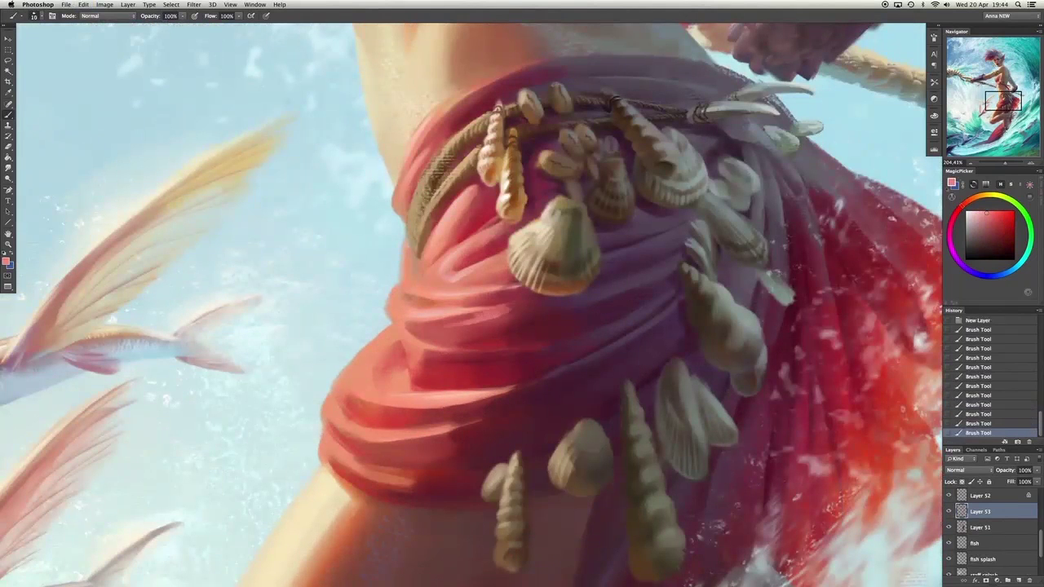
# Paint a thin darker fold line and repaint the fold with sampled orange-red.
pyautogui.moveTo(416, 331); pyautogui.dragTo(432, 319)
pyautogui.keyDown('alt'); pyautogui.click(361, 396); pyautogui.keyUp('alt')
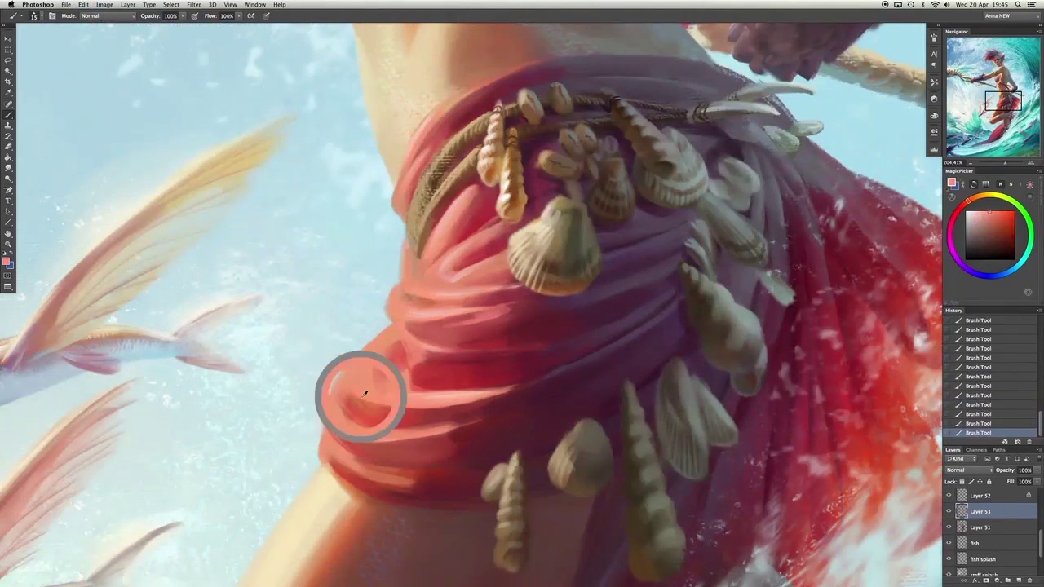
pyautogui.moveTo(413, 403); pyautogui.dragTo(471, 401)
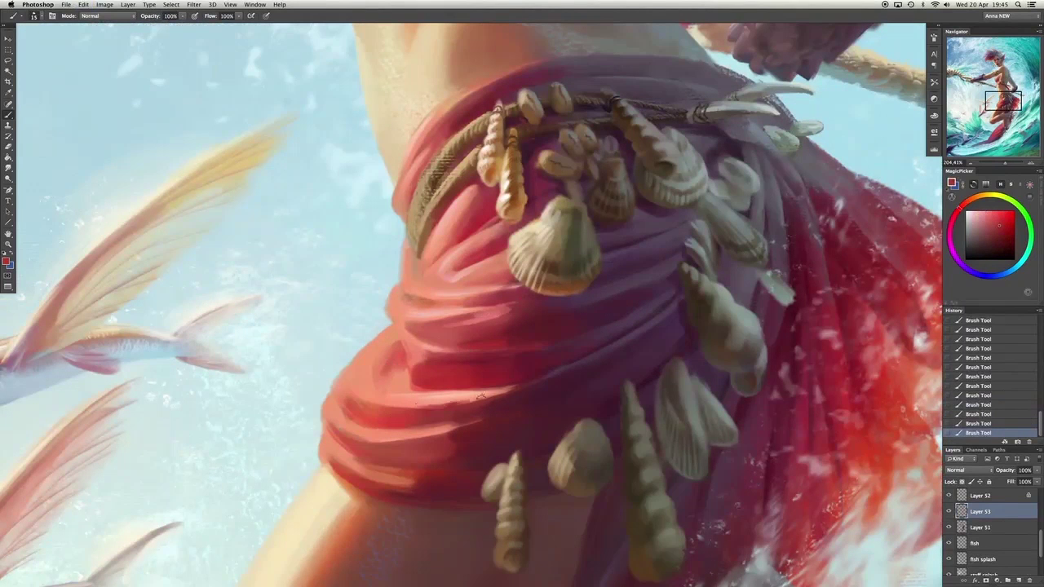
pyautogui.keyDown('alt'); pyautogui.click(415, 345); pyautogui.keyUp('alt')
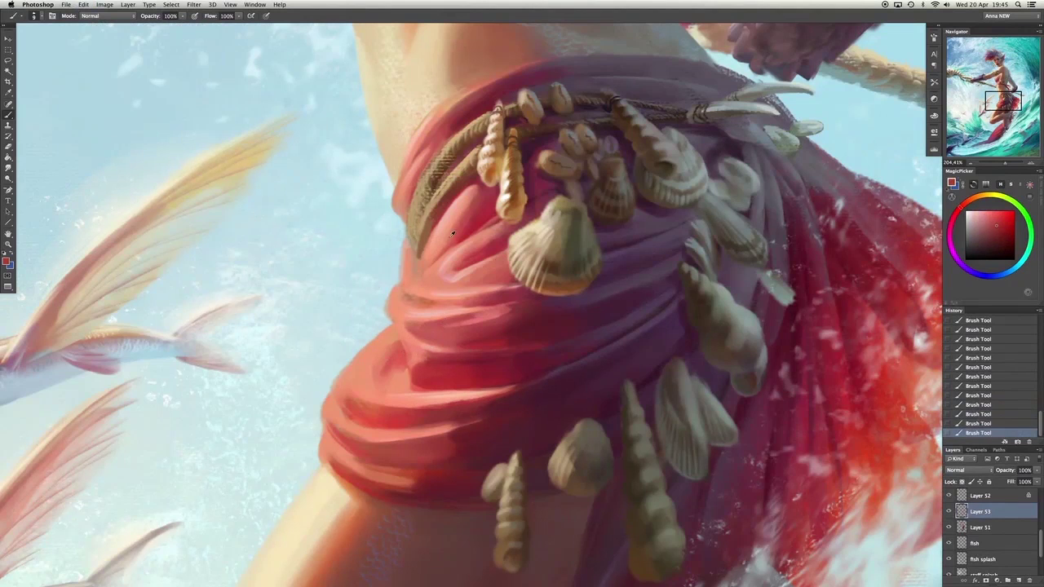
pyautogui.keyDown('alt'); pyautogui.click(493, 266); pyautogui.keyUp('alt')
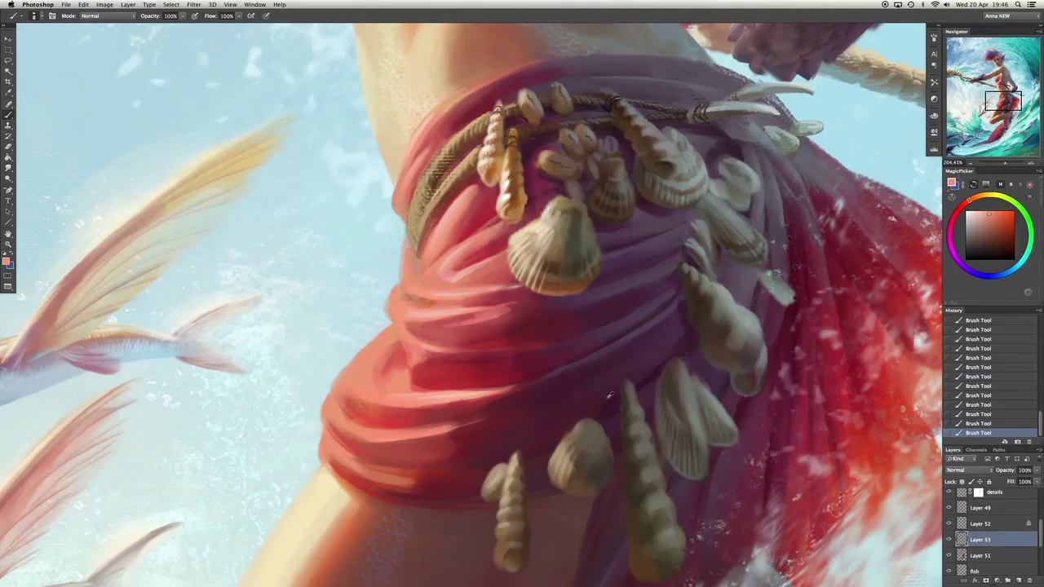
pyautogui.keyDown('alt'); pyautogui.click(614, 336); pyautogui.keyUp('alt')
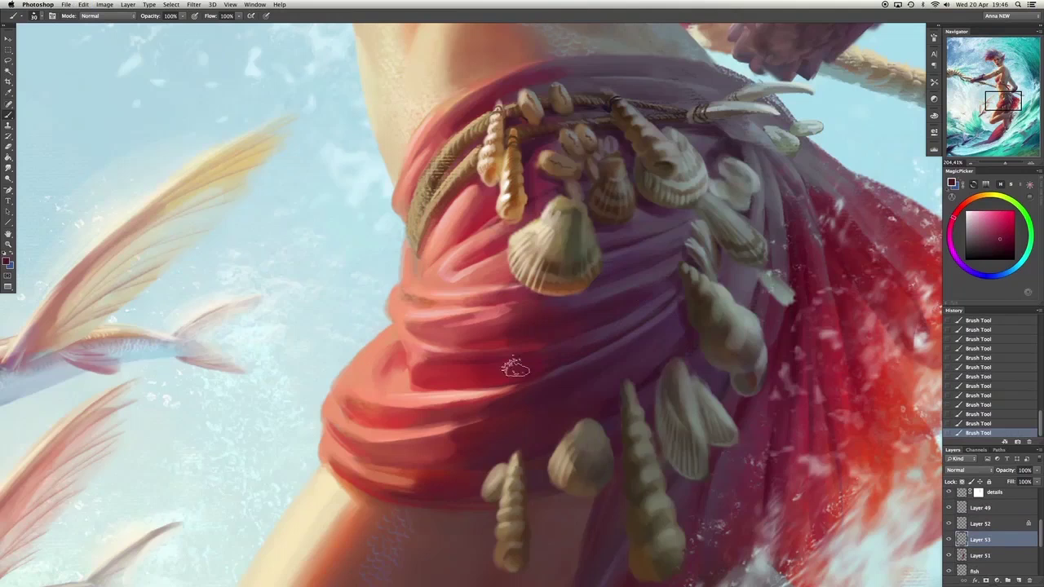
pyautogui.hotkey('ctrl', 'z')
pyautogui.keyDown('alt'); pyautogui.click(438, 367); pyautogui.keyUp('alt')
pyautogui.keyDown('alt'); pyautogui.click(408, 454); pyautogui.keyUp('alt')
pyautogui.moveTo(467, 436)
pyautogui.mouseDown()
pyautogui.moveTo(408, 456)
pyautogui.moveTo(509, 460)
pyautogui.moveTo(338, 414)
pyautogui.moveTo(446, 468)
pyautogui.moveTo(489, 311)
pyautogui.moveTo(383, 447)
pyautogui.mouseUp()
# Add strokes across the lower sarong folds and a pink highlight along an upper fold.
pyautogui.keyDown('alt'); pyautogui.click(487, 315); pyautogui.keyUp('alt')
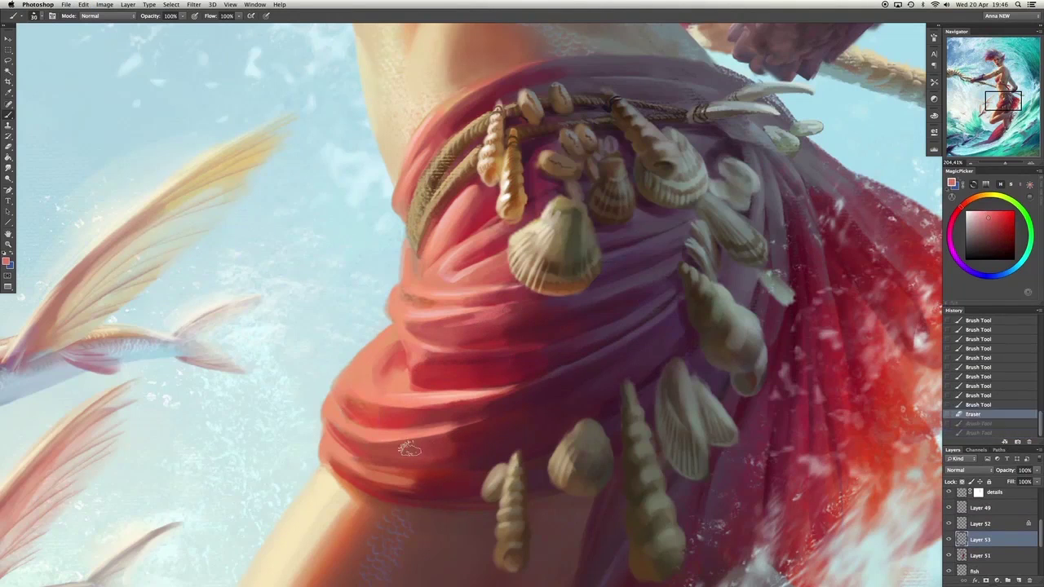
pyautogui.keyDown('alt'); pyautogui.click(400, 477); pyautogui.keyUp('alt')
pyautogui.moveTo(424, 476)
pyautogui.mouseDown()
pyautogui.moveTo(375, 475)
pyautogui.moveTo(473, 477)
pyautogui.mouseUp()
pyautogui.keyDown('alt'); pyautogui.click(471, 474); pyautogui.keyUp('alt')
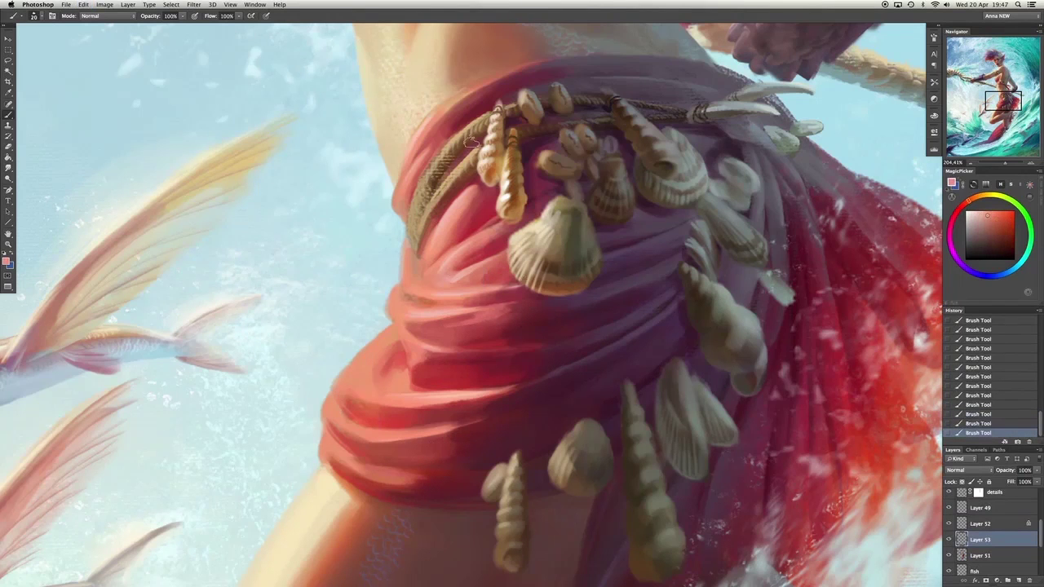
pyautogui.press('super+z')
pyautogui.scroll(2, 481, 155)
pyautogui.keyDown('alt'); pyautogui.click(412, 314); pyautogui.keyUp('alt')
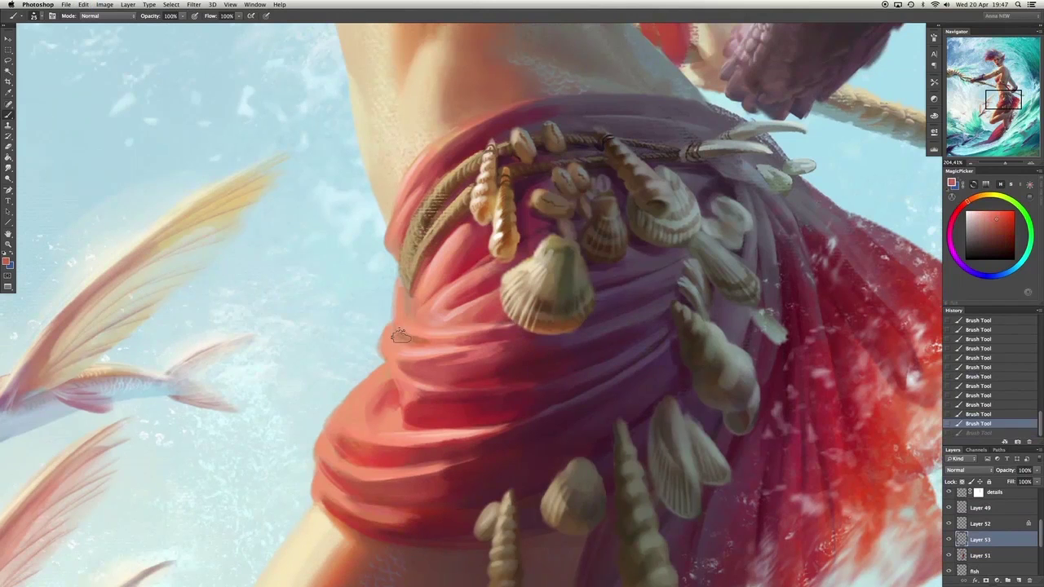
pyautogui.moveTo(412, 326); pyautogui.dragTo(453, 307)
pyautogui.keyDown('alt'); pyautogui.click(413, 362); pyautogui.keyUp('alt')
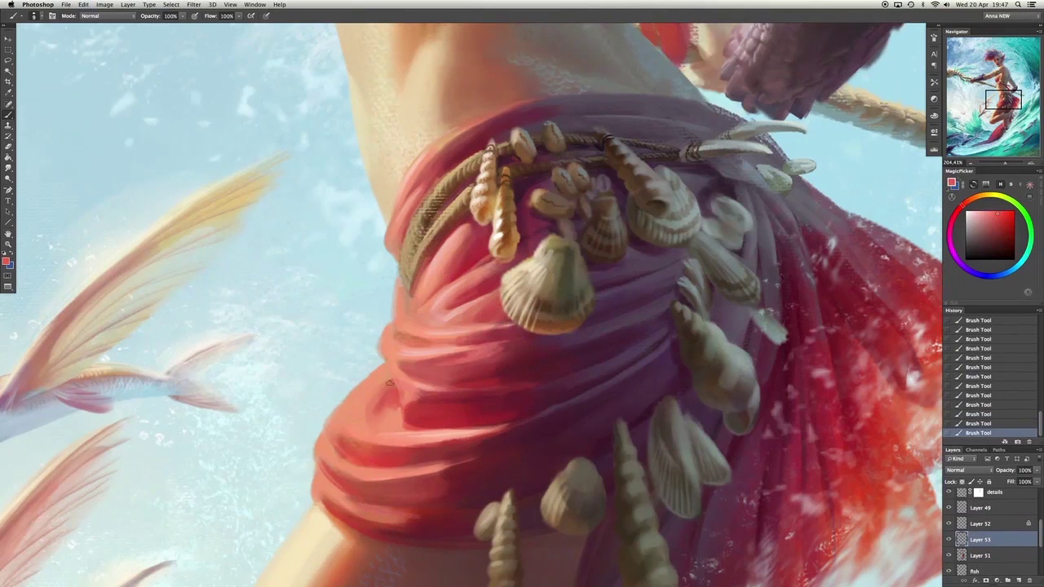
pyautogui.keyDown('alt'); pyautogui.click(351, 461); pyautogui.keyUp('alt')
pyautogui.press('super+alt+z')
pyautogui.press('super+alt+z')
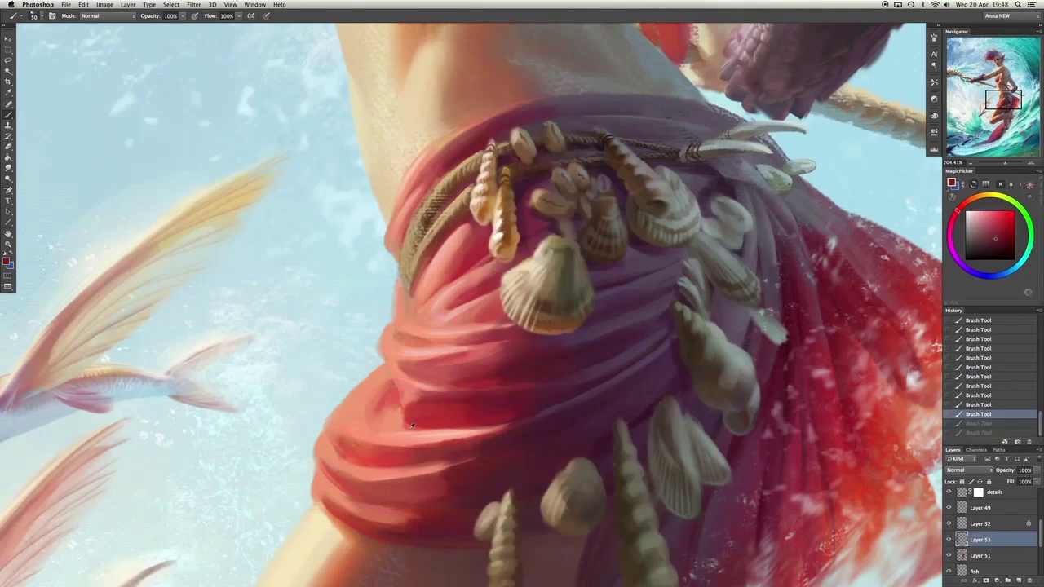
pyautogui.press('super+shift+z')
pyautogui.press('super+shift+z')
# Compare salmon and deeper red strokes, change the brush size, and paint an orange fold stroke.
pyautogui.keyDown('alt'); pyautogui.click(521, 406); pyautogui.keyUp('alt')
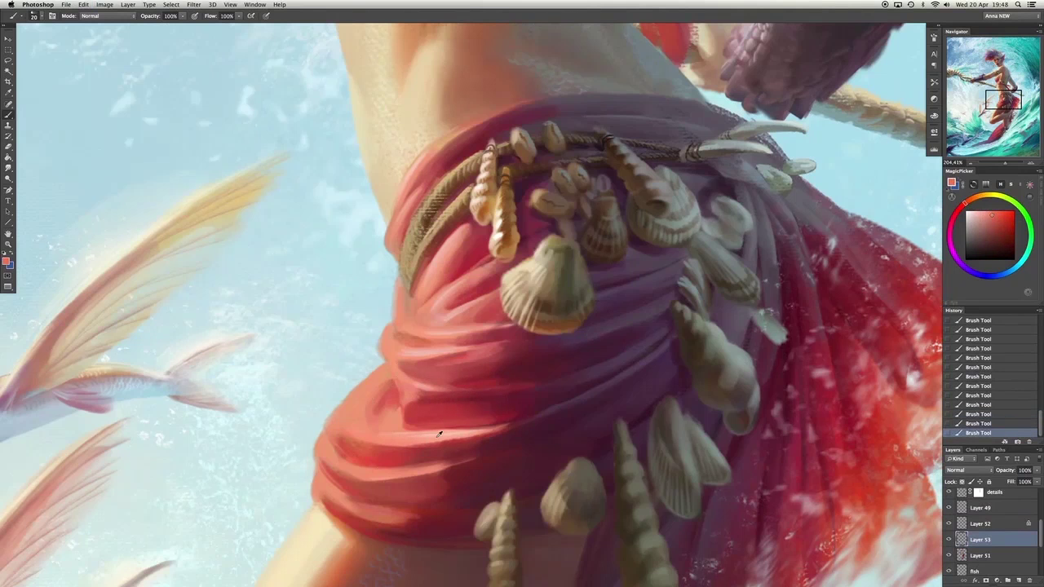
pyautogui.keyDown('alt'); pyautogui.click(362, 432); pyautogui.keyUp('alt')
pyautogui.press('super+z')
pyautogui.keyDown('alt'); pyautogui.click(517, 368); pyautogui.keyUp('alt')
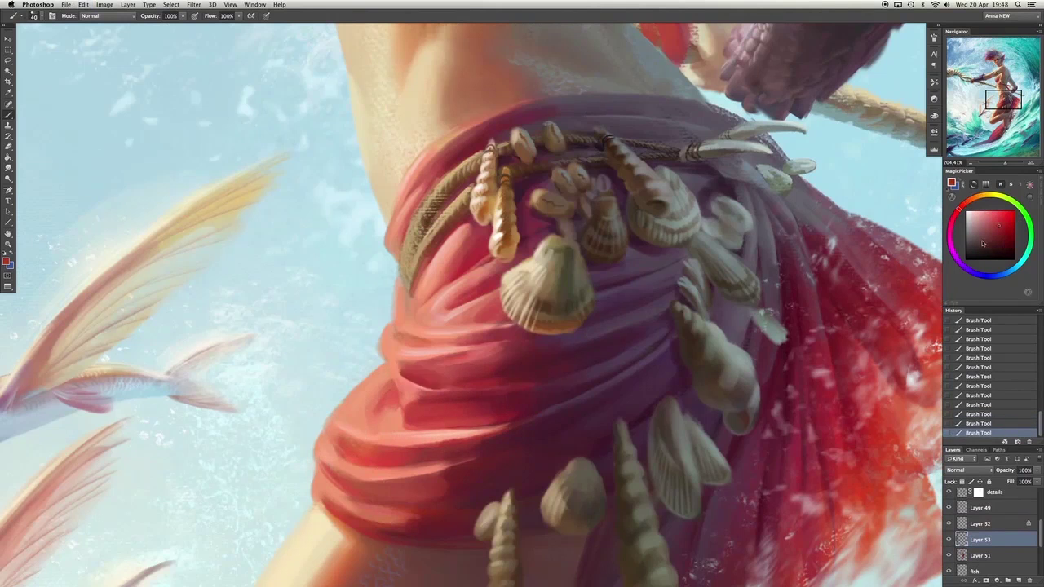
pyautogui.press('super+z')
pyautogui.keyDown('alt'); pyautogui.click(448, 377); pyautogui.keyUp('alt')
pyautogui.rightClick(456, 371)
pyautogui.click(466, 350)
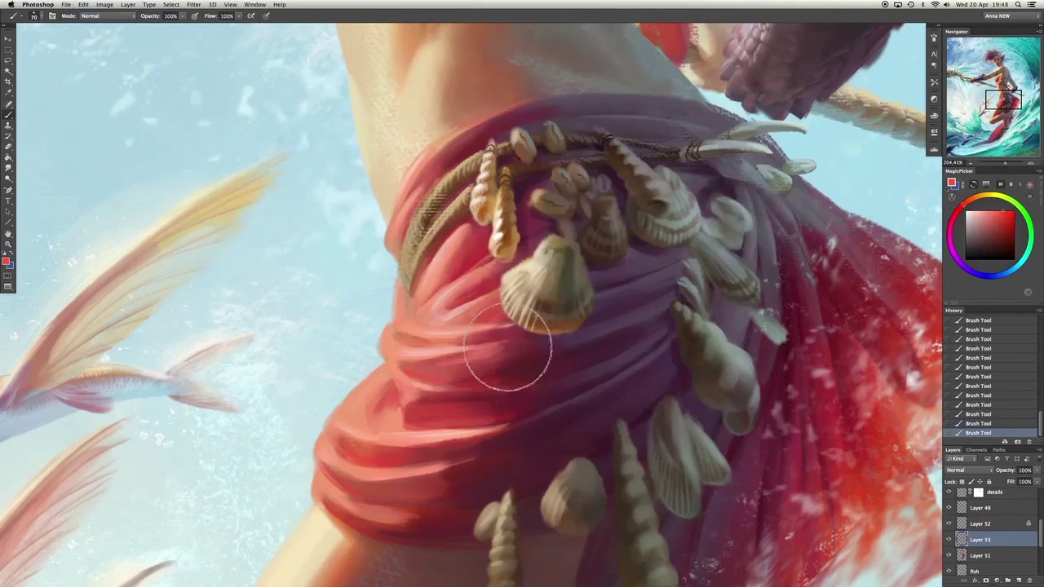
pyautogui.keyDown('alt'); pyautogui.click(482, 359); pyautogui.keyUp('alt')
pyautogui.moveTo(980, 539); pyautogui.dragTo(990, 547)
pyautogui.press('[')
pyautogui.press('[')
pyautogui.press('[')
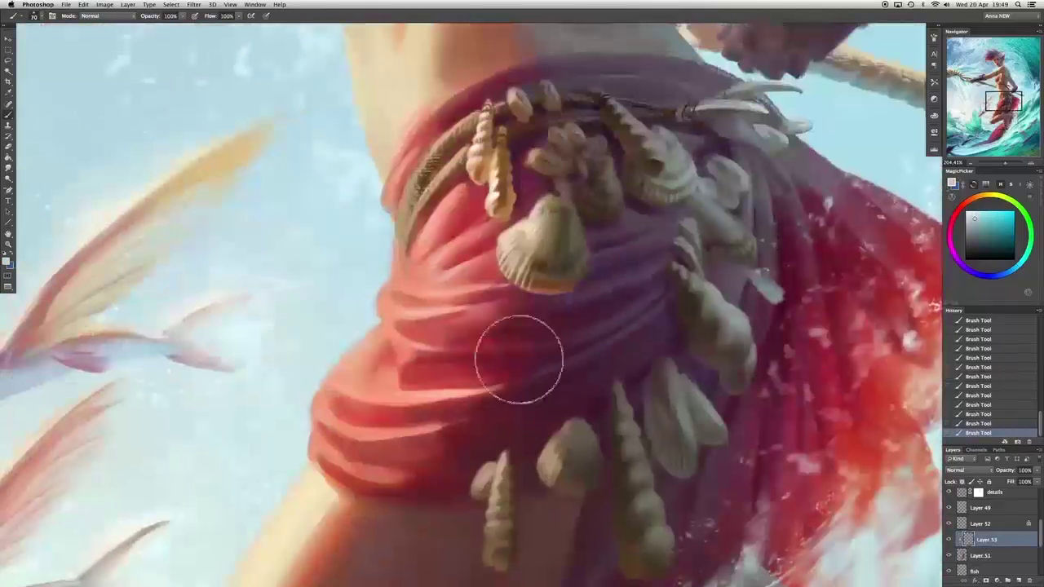
# Undo the last brush stroke and sample a magenta from the fabric.
pyautogui.press('super+z')
pyautogui.scroll(3, 539, 326)
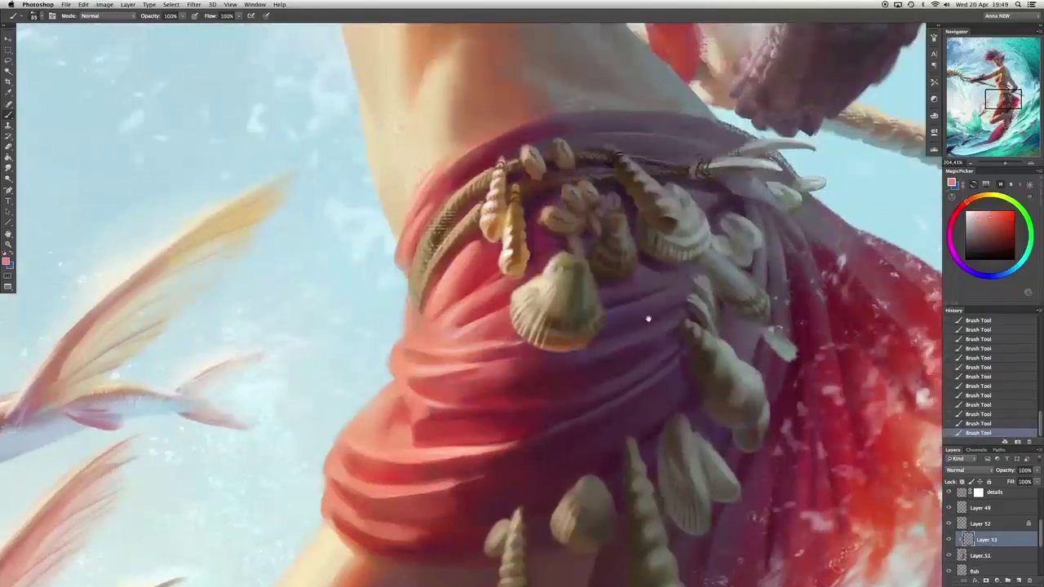
pyautogui.hscroll(5, 555, 343)
pyautogui.keyDown('alt'); pyautogui.click(558, 350); pyautogui.keyUp('alt')
pyautogui.scroll(-10, 522, 277)
# Erase small rough bits along the sarong's lower edge, then brush light strokes over those folds.
pyautogui.press('e')
pyautogui.moveTo(560, 290); pyautogui.dragTo(559, 322)
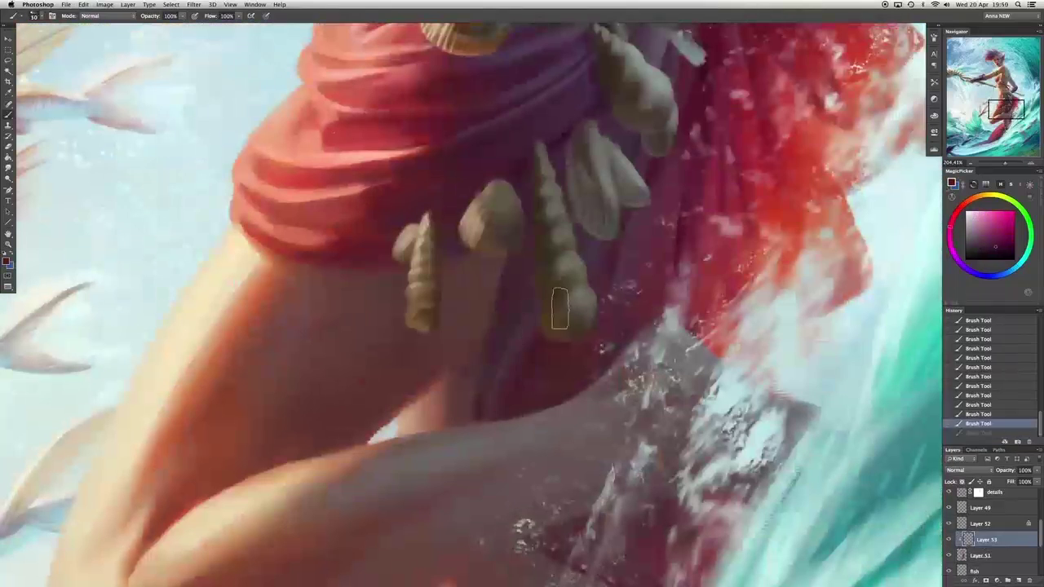
pyautogui.press('b')
pyautogui.moveTo(531, 226)
pyautogui.mouseDown()
pyautogui.moveTo(452, 253)
pyautogui.moveTo(469, 318)
pyautogui.mouseUp()
pyautogui.moveTo(469, 318); pyautogui.dragTo(473, 326)
pyautogui.moveTo(615, 259)
pyautogui.mouseDown()
pyautogui.moveTo(531, 354)
pyautogui.moveTo(551, 418)
pyautogui.moveTo(585, 260)
pyautogui.mouseUp()
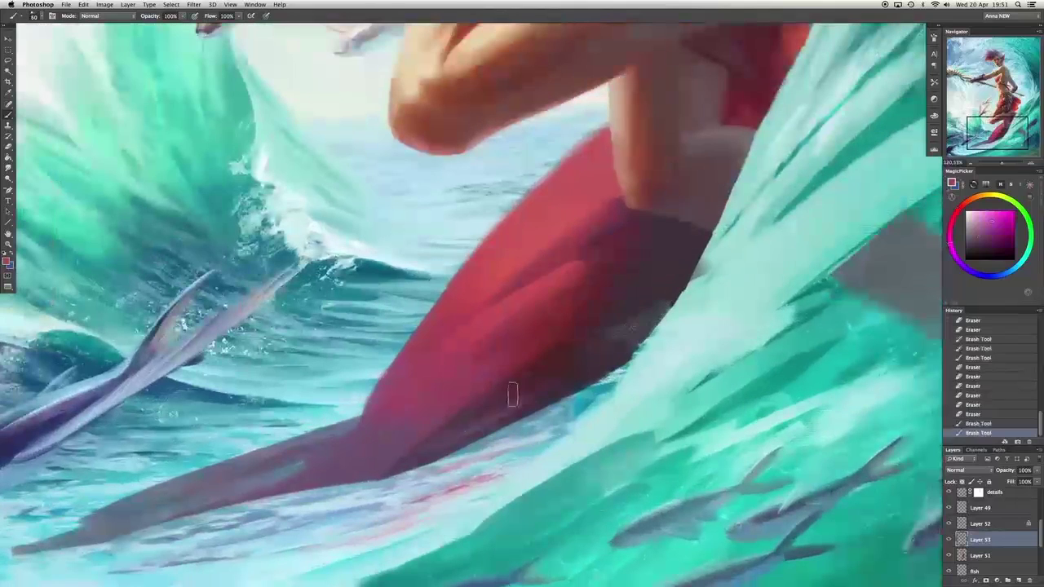
# Merge the paint layer down, add a mask, and hide the red leg cloth's rough edges.
pyautogui.moveTo(625, 322)
pyautogui.mouseDown()
pyautogui.moveTo(533, 322)
pyautogui.moveTo(618, 285)
pyautogui.moveTo(701, 391)
pyautogui.mouseUp()
pyautogui.press('x')
pyautogui.press('super+z')
pyautogui.press('super+e')
pyautogui.click(996, 580)
pyautogui.moveTo(425, 253); pyautogui.dragTo(367, 407)
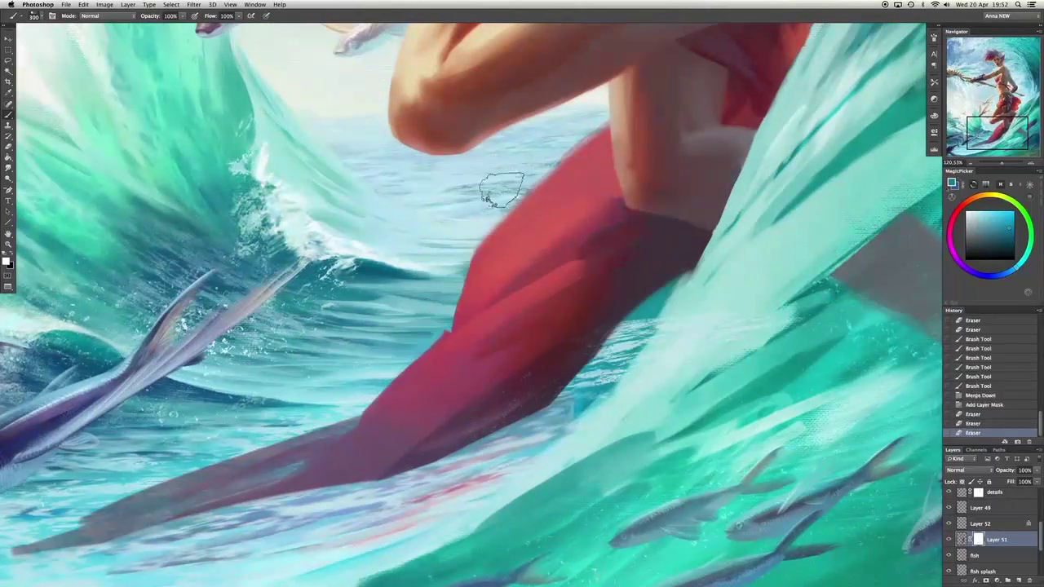
pyautogui.moveTo(571, 146); pyautogui.dragTo(457, 277)
# Alternate brush and eraser to shade the red leg cloth and clean its right edge.
pyautogui.press('b')
pyautogui.moveTo(538, 155); pyautogui.dragTo(490, 269)
pyautogui.moveTo(571, 143); pyautogui.dragTo(498, 245)
pyautogui.moveTo(624, 309)
pyautogui.mouseDown()
pyautogui.moveTo(563, 396)
pyautogui.moveTo(647, 291)
pyautogui.moveTo(620, 359)
pyautogui.mouseUp()
pyautogui.press('e')
pyautogui.moveTo(628, 270); pyautogui.dragTo(702, 327)
pyautogui.press('b')
pyautogui.moveTo(701, 261); pyautogui.dragTo(628, 326)
pyautogui.press(']')
pyautogui.press(']')
pyautogui.press(']')
pyautogui.press(']')
pyautogui.press(']')
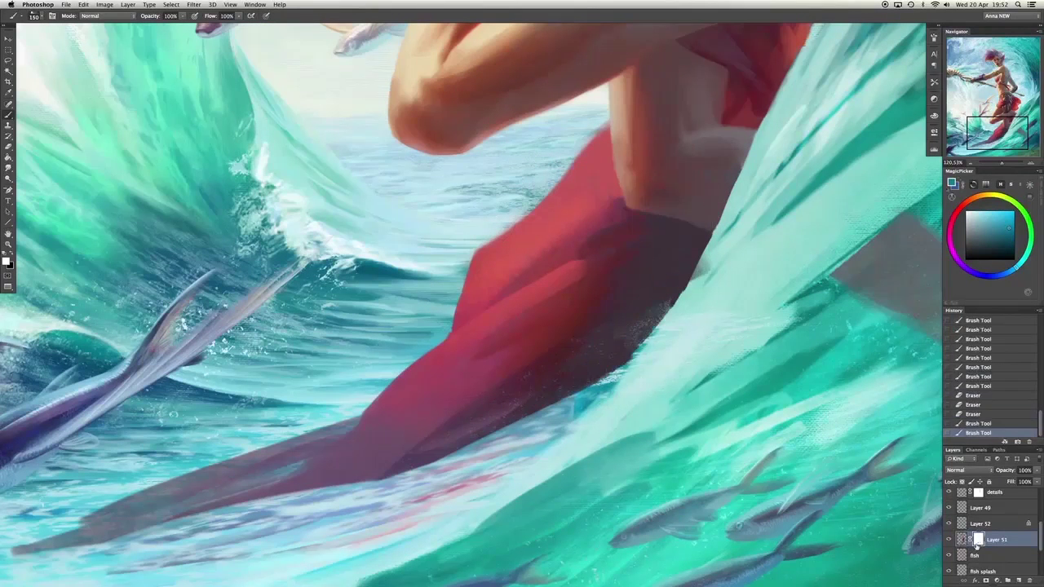
# Add a layer above Layer 51, mask part of the leg edge, and erase the knee shadow on Layer 53.
pyautogui.click(1018, 580)
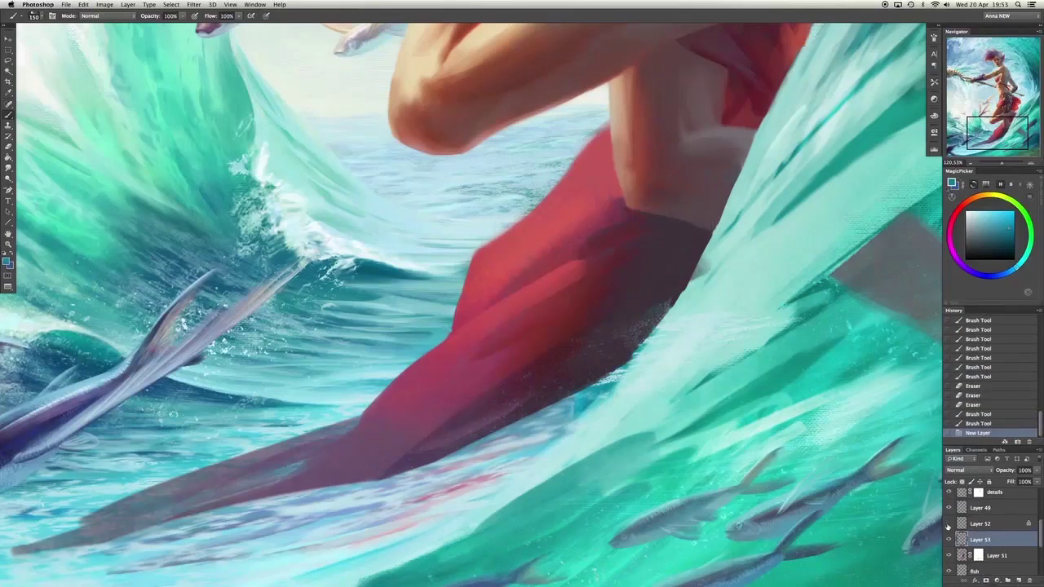
pyautogui.keyDown('alt'); pyautogui.click(561, 205); pyautogui.keyUp('alt')
pyautogui.moveTo(571, 277); pyautogui.dragTo(655, 188)
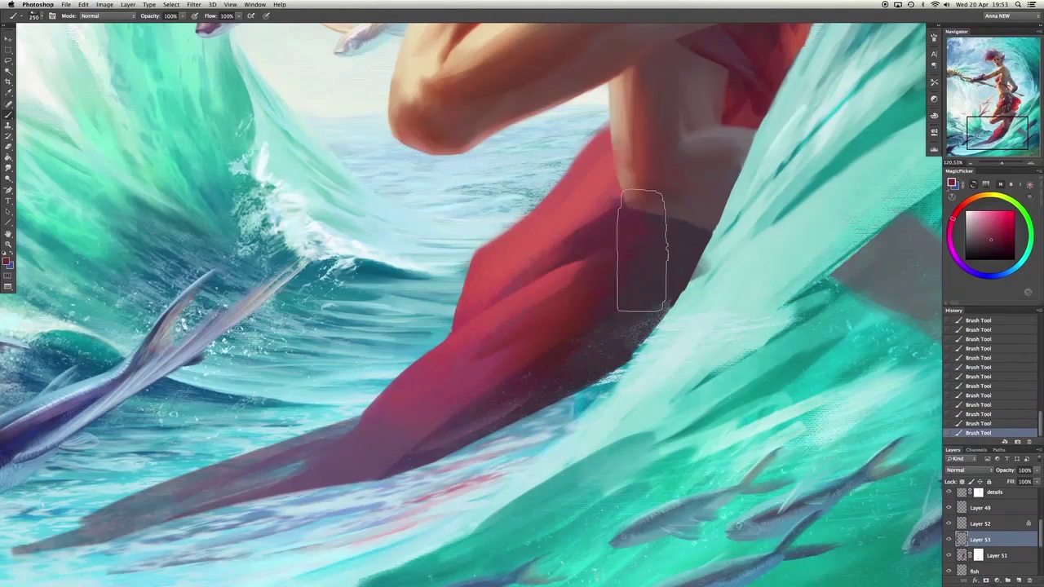
pyautogui.press('[')
pyautogui.press('[')
pyautogui.press('[')
pyautogui.hotkey('ctrl', 'z')
pyautogui.hotkey('alt', '[')
pyautogui.moveTo(459, 439); pyautogui.dragTo(429, 464)
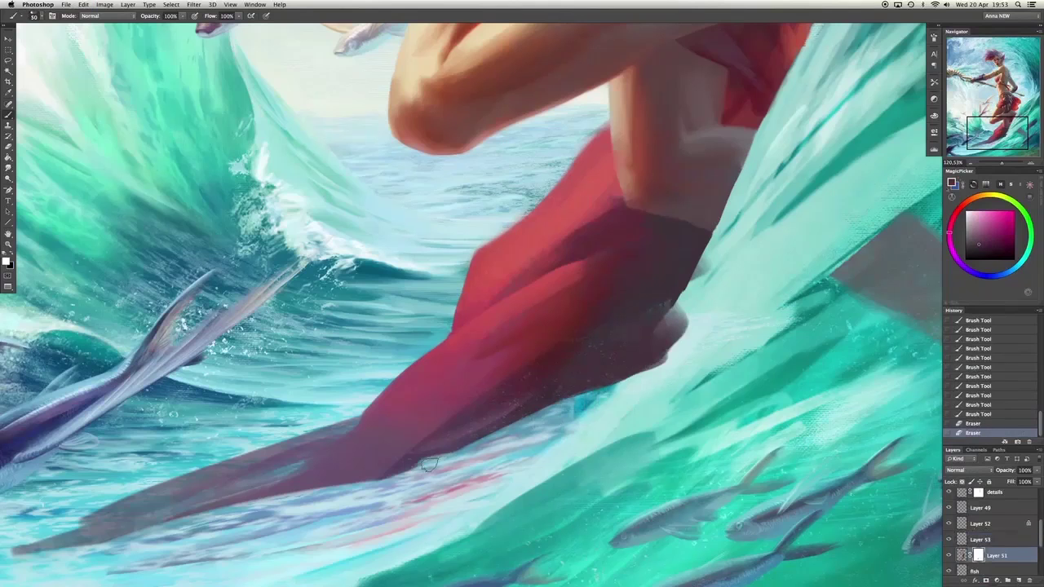
pyautogui.hotkey('alt', ']')
pyautogui.click(748, 311)
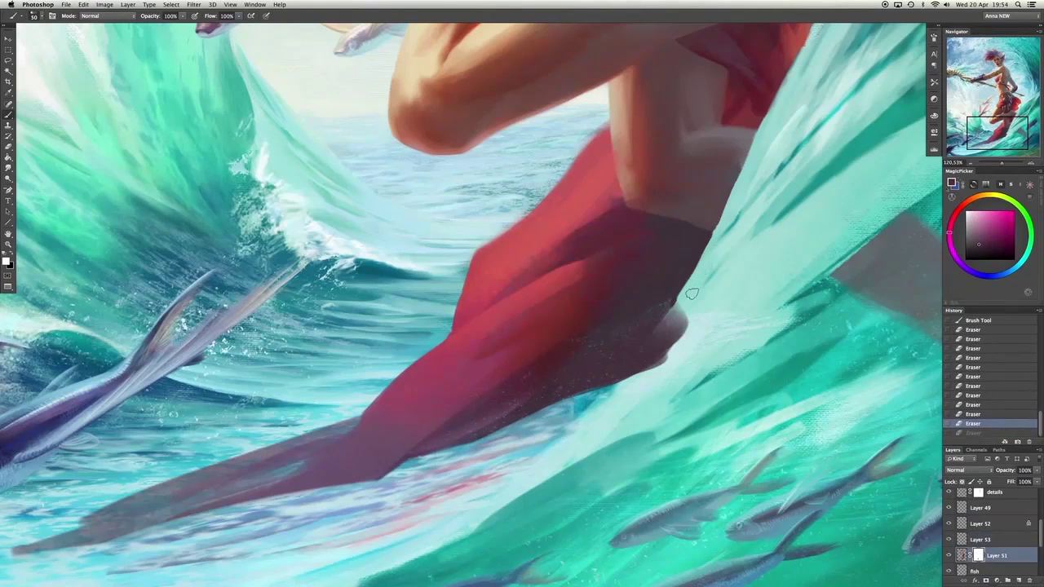
pyautogui.moveTo(688, 291); pyautogui.dragTo(628, 384)
# Lighten and soften the red limb's lower edge.
pyautogui.moveTo(471, 394); pyautogui.dragTo(557, 357)
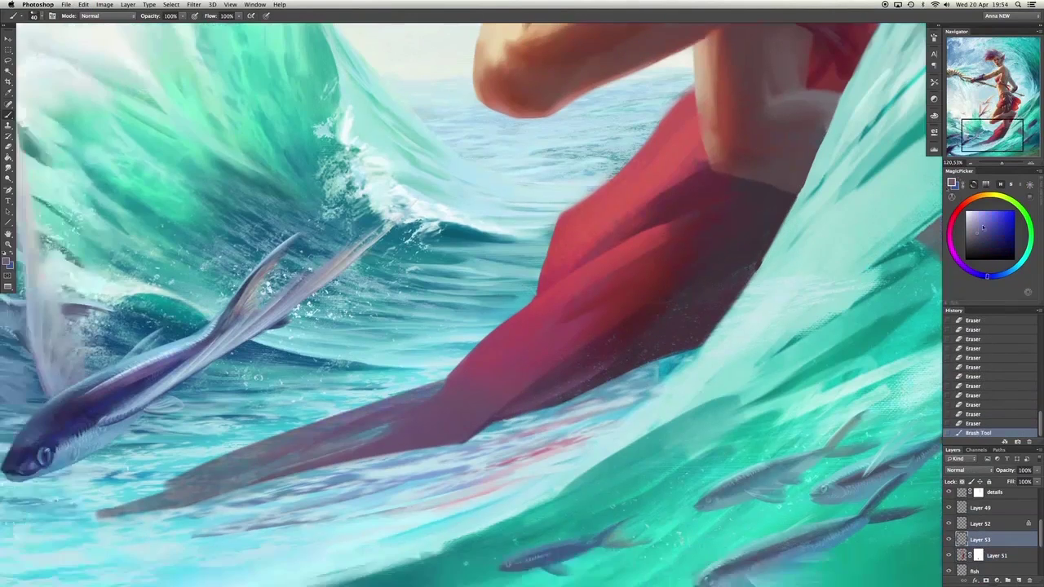
pyautogui.moveTo(387, 410); pyautogui.dragTo(310, 436)
pyautogui.moveTo(388, 418)
pyautogui.mouseDown()
pyautogui.moveTo(351, 430)
pyautogui.moveTo(432, 418)
pyautogui.moveTo(276, 454)
pyautogui.mouseUp()
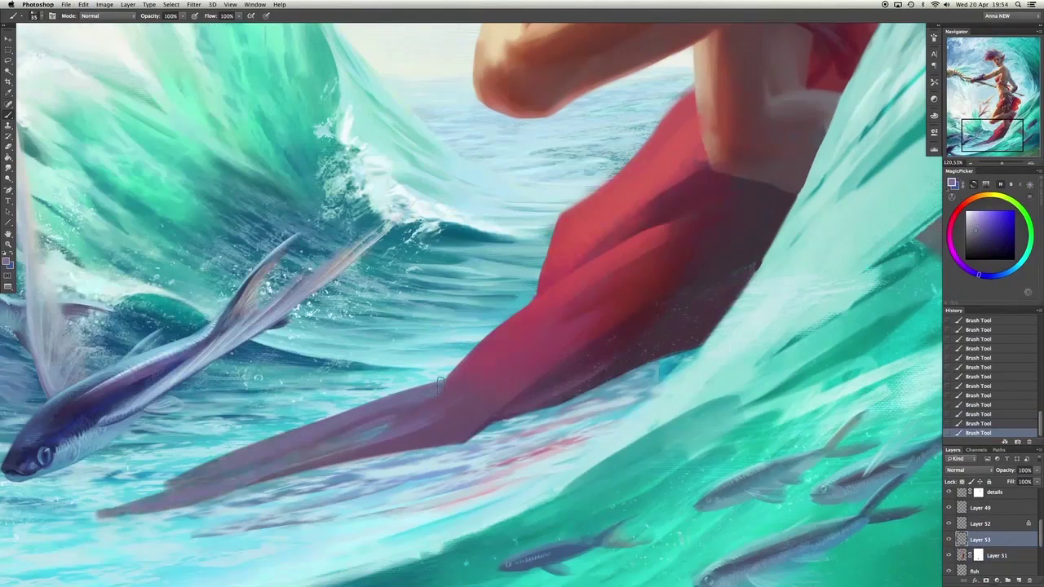
pyautogui.keyDown('alt'); pyautogui.click(455, 378); pyautogui.keyUp('alt')
pyautogui.moveTo(524, 366); pyautogui.dragTo(426, 407)
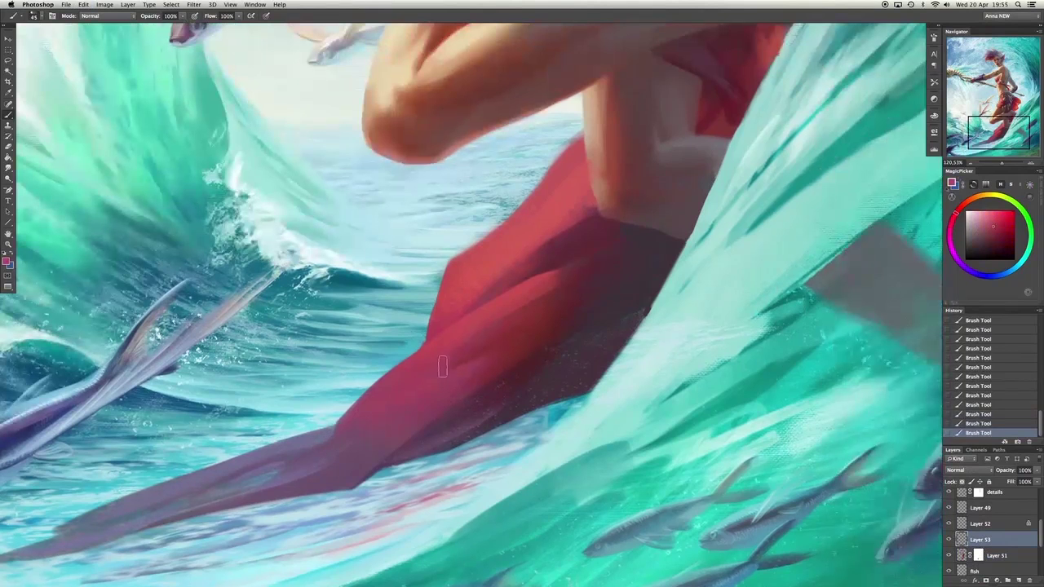
# Soften the red cloth's upper edge with broad light-cyan strokes and erasing.
pyautogui.keyDown('alt'); pyautogui.click(572, 158); pyautogui.keyUp('alt')
pyautogui.moveTo(571, 122)
pyautogui.mouseDown()
pyautogui.moveTo(522, 204)
pyautogui.moveTo(457, 261)
pyautogui.moveTo(489, 245)
pyautogui.mouseUp()
pyautogui.press(']')
pyautogui.moveTo(595, 106); pyautogui.dragTo(506, 236)
pyautogui.moveTo(586, 130); pyautogui.dragTo(515, 219)
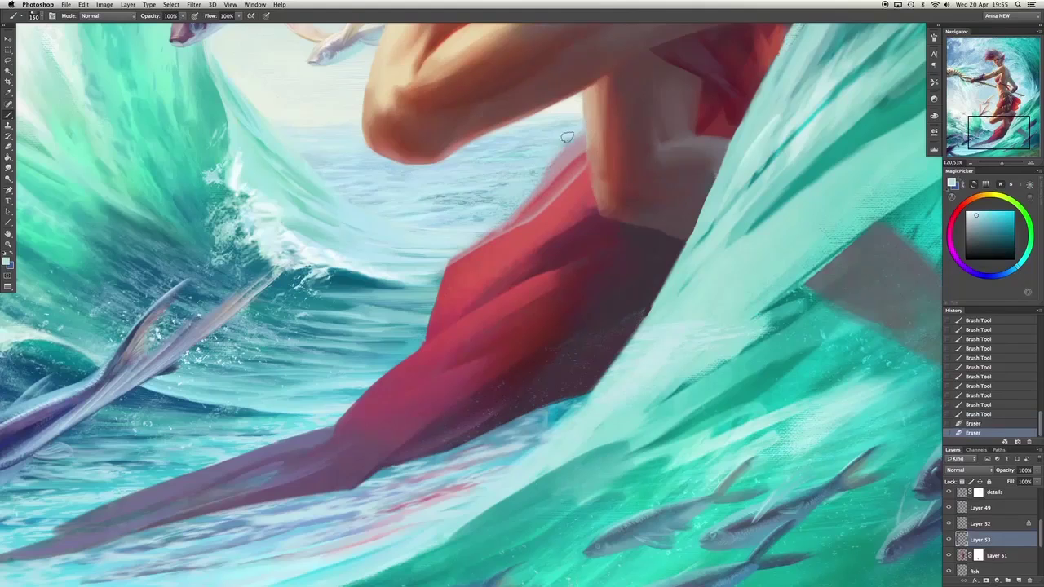
pyautogui.moveTo(567, 137); pyautogui.dragTo(510, 178)
pyautogui.moveTo(477, 244); pyautogui.dragTo(434, 355)
pyautogui.press(']')
pyautogui.press(']')
pyautogui.press(']')
pyautogui.hotkey('ctrl', 'z')
pyautogui.hotkey('ctrl', 'z')
pyautogui.press('[')
pyautogui.press('[')
pyautogui.press('[')
pyautogui.press('[')
pyautogui.press('[')
pyautogui.press('[')
pyautogui.press('[')
pyautogui.press('[')
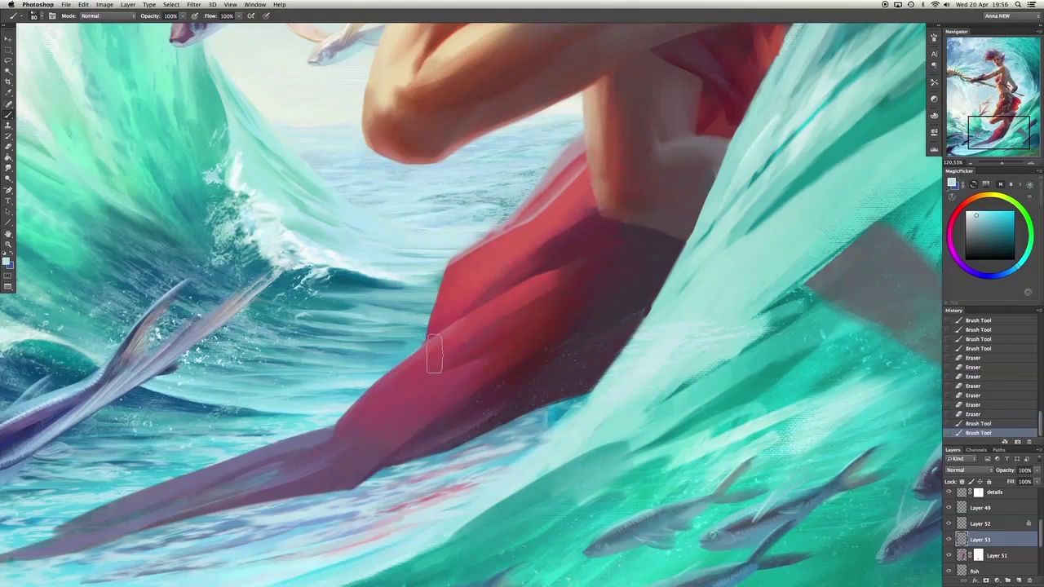
# Paint faint sampled light-blue strokes along the red cloth's trailing tail.
pyautogui.moveTo(347, 435); pyautogui.dragTo(480, 364)
pyautogui.keyDown('alt'); pyautogui.click(456, 398); pyautogui.keyUp('alt')
pyautogui.moveTo(456, 398); pyautogui.dragTo(529, 362)
pyautogui.keyDown('alt'); pyautogui.click(528, 362); pyautogui.keyUp('alt')
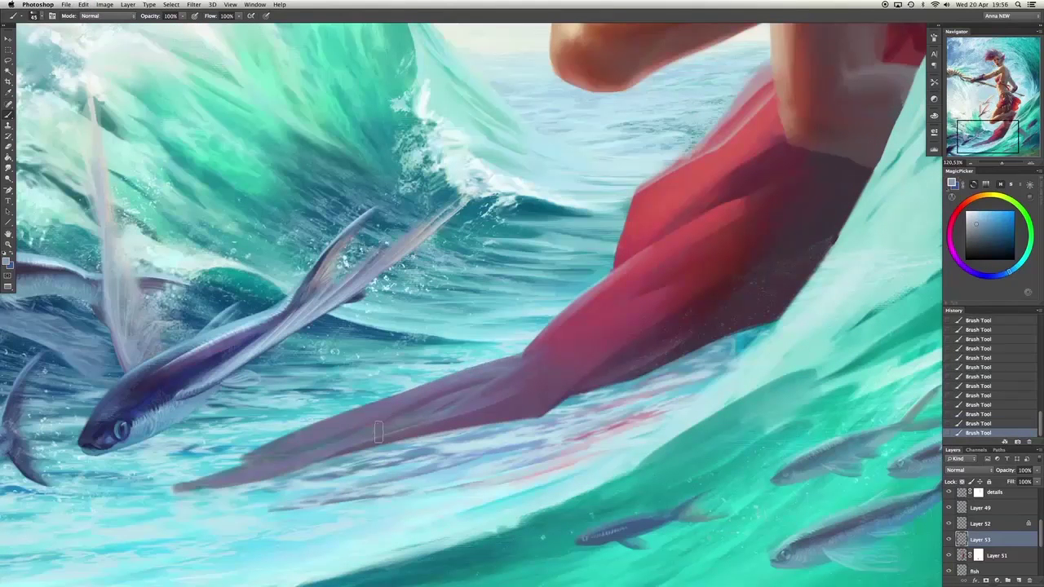
pyautogui.keyDown('alt'); pyautogui.click(560, 397); pyautogui.keyUp('alt')
pyautogui.moveTo(559, 396); pyautogui.dragTo(522, 367)
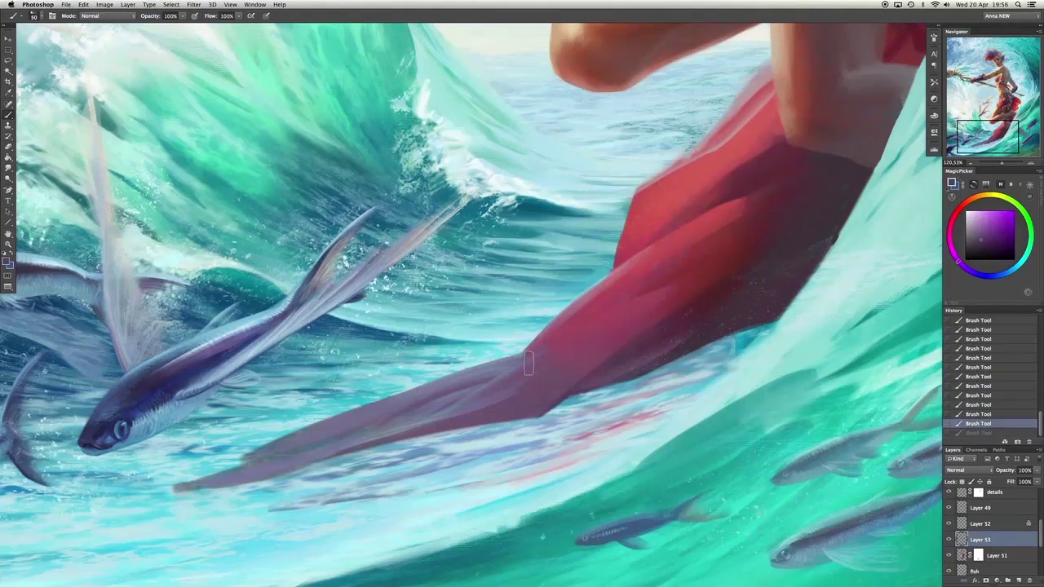
pyautogui.keyDown('alt'); pyautogui.click(550, 305); pyautogui.keyUp('alt')
pyautogui.moveTo(549, 305); pyautogui.dragTo(516, 369)
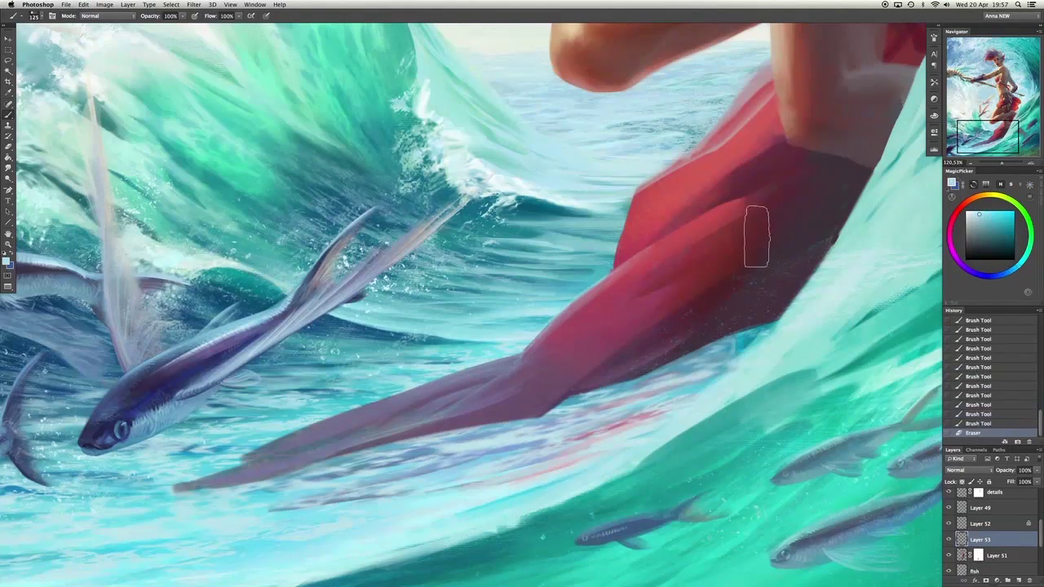
# Undo the last two strokes and repaint the upper red cloth with sampled mauve-red strokes.
pyautogui.moveTo(753, 233); pyautogui.dragTo(627, 271)
pyautogui.press('super+alt+z')
pyautogui.press('super+alt+z')
pyautogui.keyDown('alt'); pyautogui.click(732, 275); pyautogui.keyUp('alt')
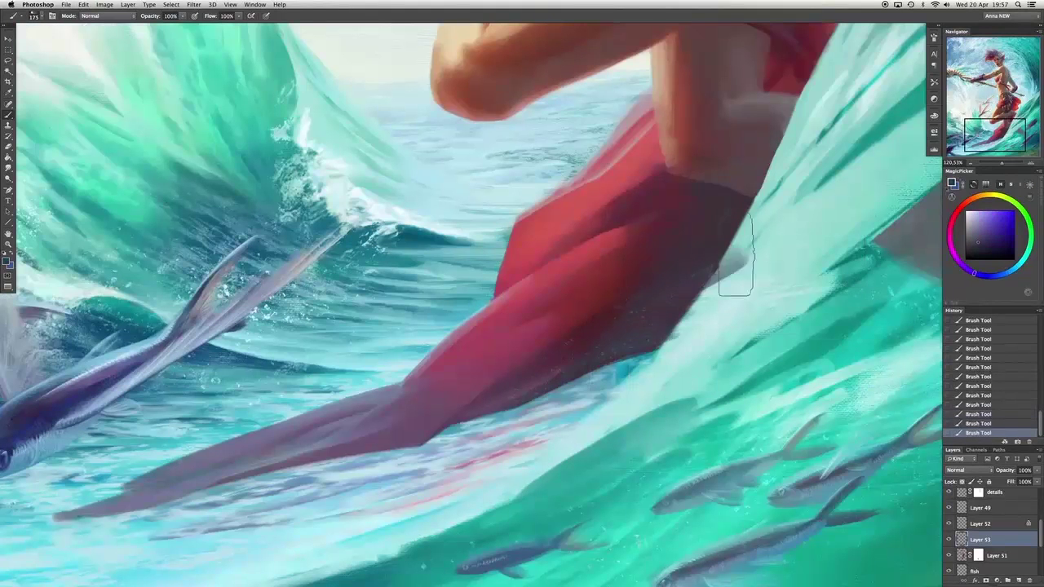
pyautogui.moveTo(731, 275)
pyautogui.mouseDown()
pyautogui.moveTo(686, 331)
pyautogui.moveTo(625, 354)
pyautogui.mouseUp()
pyautogui.moveTo(629, 277); pyautogui.dragTo(613, 343)
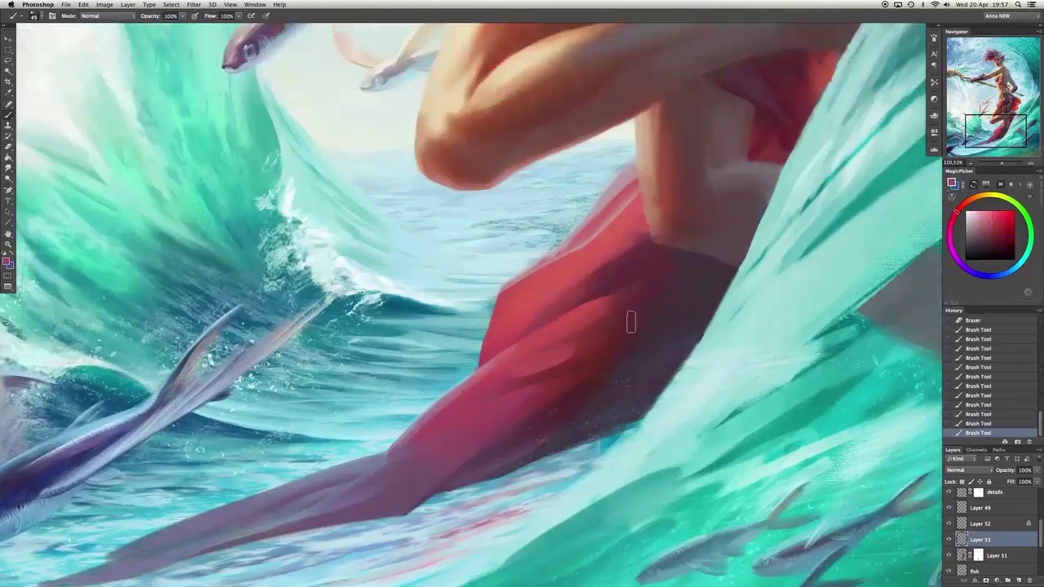
pyautogui.rightClick(698, 310)
pyautogui.click(622, 313)
# With a smaller brush tip, paint light pink highlights on the red sarong folds and erase the excess.
pyautogui.rightClick(622, 312)
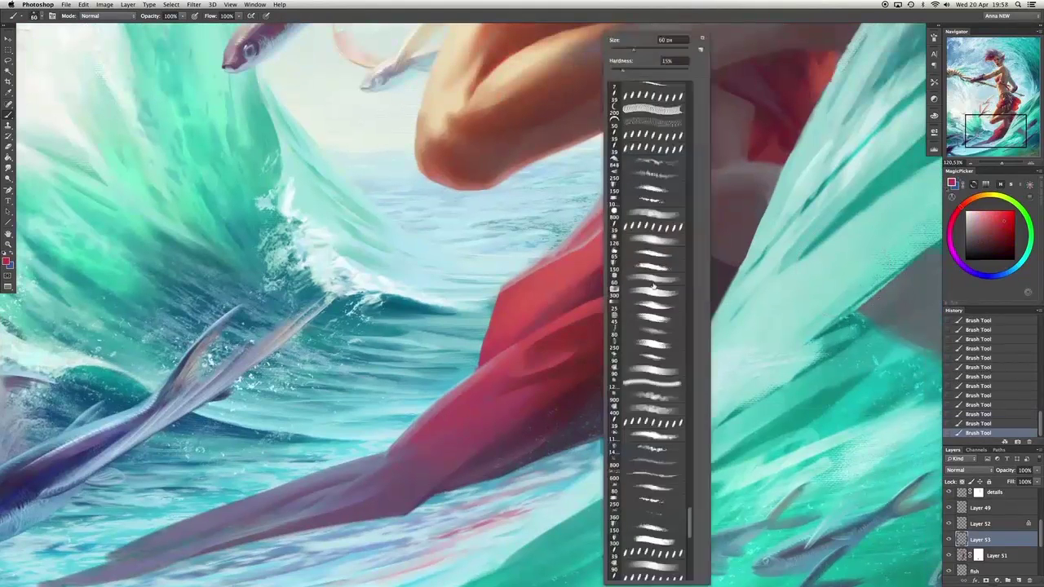
pyautogui.click(623, 312)
pyautogui.moveTo(485, 383)
pyautogui.mouseDown()
pyautogui.moveTo(419, 413)
pyautogui.moveTo(500, 383)
pyautogui.moveTo(470, 405)
pyautogui.moveTo(555, 357)
pyautogui.moveTo(476, 405)
pyautogui.moveTo(542, 315)
pyautogui.moveTo(483, 389)
pyautogui.moveTo(542, 373)
pyautogui.moveTo(586, 342)
pyautogui.mouseUp()
pyautogui.keyDown('alt'); pyautogui.click(501, 378); pyautogui.keyUp('alt')
pyautogui.press('e')
pyautogui.press('b')
pyautogui.moveTo(567, 270); pyautogui.dragTo(559, 281)
pyautogui.moveTo(579, 237)
pyautogui.mouseDown()
pyautogui.moveTo(597, 256)
pyautogui.moveTo(565, 295)
pyautogui.moveTo(614, 280)
pyautogui.moveTo(543, 319)
pyautogui.moveTo(656, 272)
pyautogui.moveTo(571, 310)
pyautogui.moveTo(538, 306)
pyautogui.moveTo(577, 303)
pyautogui.mouseUp()
# Blend the sarong's left edge into the water with teal sampled from the wave, undoing one stroke.
pyautogui.press('b')
pyautogui.keyDown('alt'); pyautogui.click(604, 248); pyautogui.keyUp('alt')
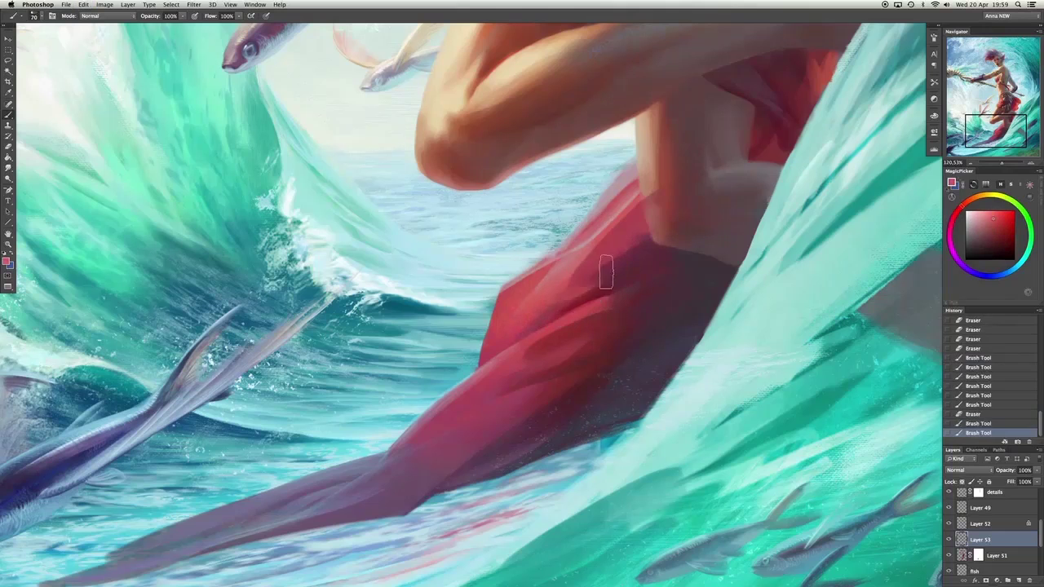
pyautogui.press('b')
pyautogui.keyDown('alt'); pyautogui.click(505, 276); pyautogui.keyUp('alt')
pyautogui.moveTo(529, 286)
pyautogui.mouseDown()
pyautogui.moveTo(505, 317)
pyautogui.moveTo(505, 275)
pyautogui.moveTo(476, 373)
pyautogui.moveTo(511, 279)
pyautogui.moveTo(480, 351)
pyautogui.moveTo(479, 321)
pyautogui.moveTo(481, 374)
pyautogui.mouseUp()
pyautogui.press('b')
pyautogui.keyDown('alt'); pyautogui.click(786, 285); pyautogui.keyUp('alt')
pyautogui.hotkey('ctrl', 'z')
pyautogui.hotkey('ctrl', 'z')
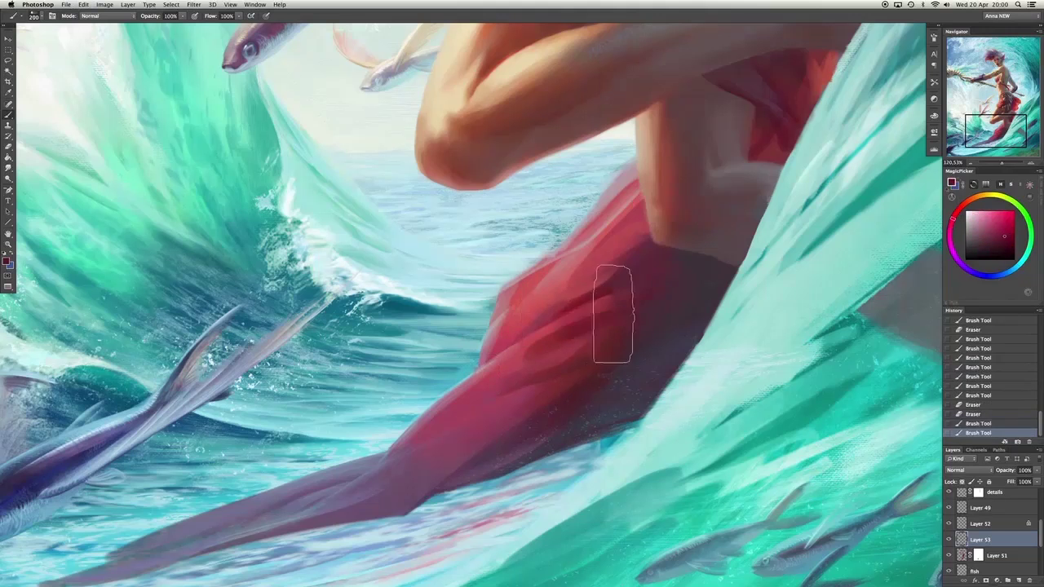
# Add a faint light teal stroke along the sarong's lower edge.
pyautogui.rightClick(660, 310)
pyautogui.press('Return')
pyautogui.hotkey('ctrl', 'z')
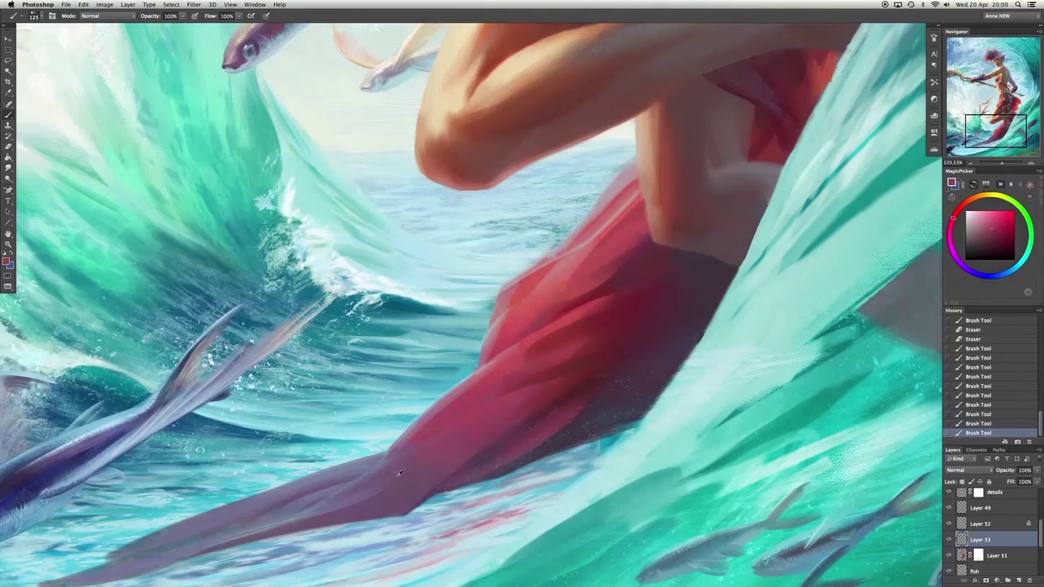
pyautogui.press('x')
pyautogui.hscroll(-5, 456, 457)
pyautogui.scroll(-2, 457, 457)
pyautogui.moveTo(522, 429)
pyautogui.mouseDown()
pyautogui.moveTo(548, 406)
pyautogui.moveTo(457, 445)
pyautogui.mouseUp()
pyautogui.keyDown('alt'); pyautogui.click(559, 364); pyautogui.keyUp('alt')
pyautogui.hscroll(-4, 559, 364)
pyautogui.scroll(-2, 560, 365)
# Apply Layer 51's mask, then erase and repaint the cloth edge near the spray.
pyautogui.rightClick(979, 555)
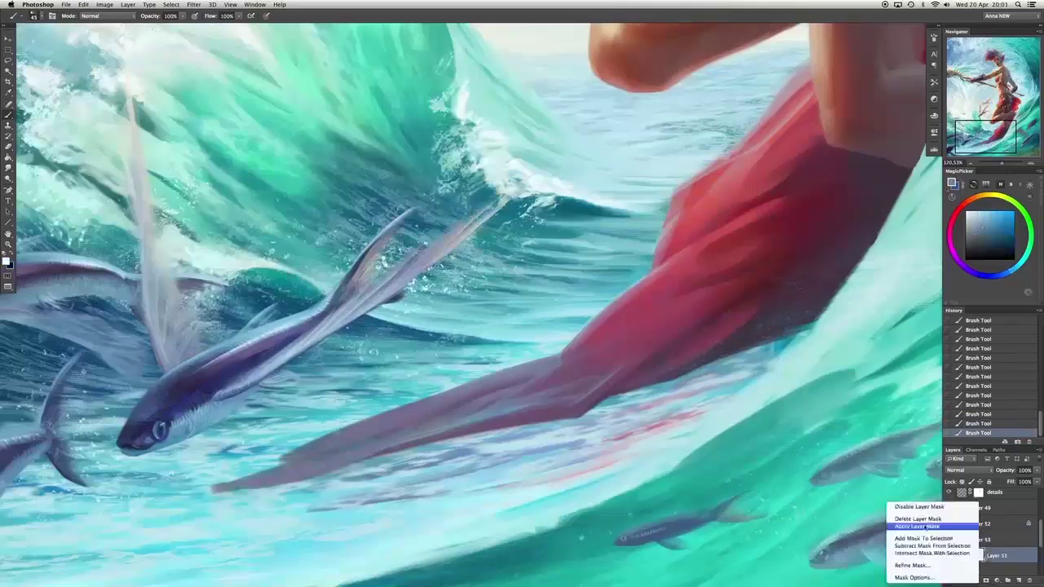
pyautogui.click(914, 522)
pyautogui.press('e')
pyautogui.moveTo(674, 212)
pyautogui.mouseDown()
pyautogui.moveTo(699, 156)
pyautogui.moveTo(700, 196)
pyautogui.mouseUp()
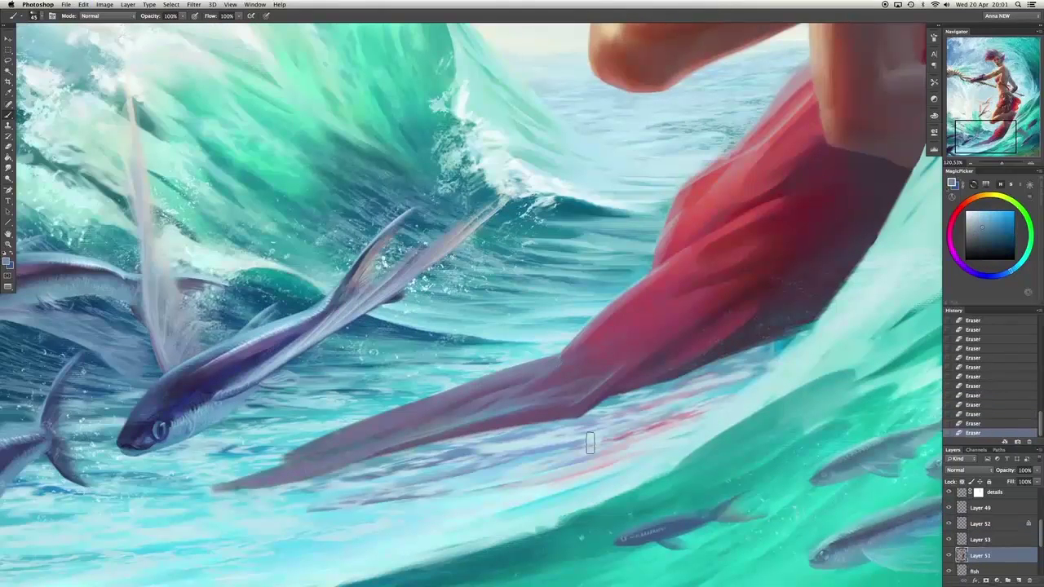
pyautogui.hotkey('alt', ']')
pyautogui.moveTo(591, 443); pyautogui.dragTo(489, 445)
# On Layer 53, soften the sarong tail's edge with teal and sample the dark magenta-red.
pyautogui.keyDown('alt'); pyautogui.click(368, 443); pyautogui.keyUp('alt')
pyautogui.click(368, 443)
pyautogui.keyDown('alt'); pyautogui.click(481, 397); pyautogui.keyUp('alt')
pyautogui.moveTo(481, 396)
pyautogui.mouseDown()
pyautogui.moveTo(396, 419)
pyautogui.moveTo(508, 362)
pyautogui.moveTo(544, 381)
pyautogui.mouseUp()
pyautogui.keyDown('alt'); pyautogui.click(508, 361); pyautogui.keyUp('alt')
pyautogui.keyDown('alt'); pyautogui.click(575, 371); pyautogui.keyUp('alt')
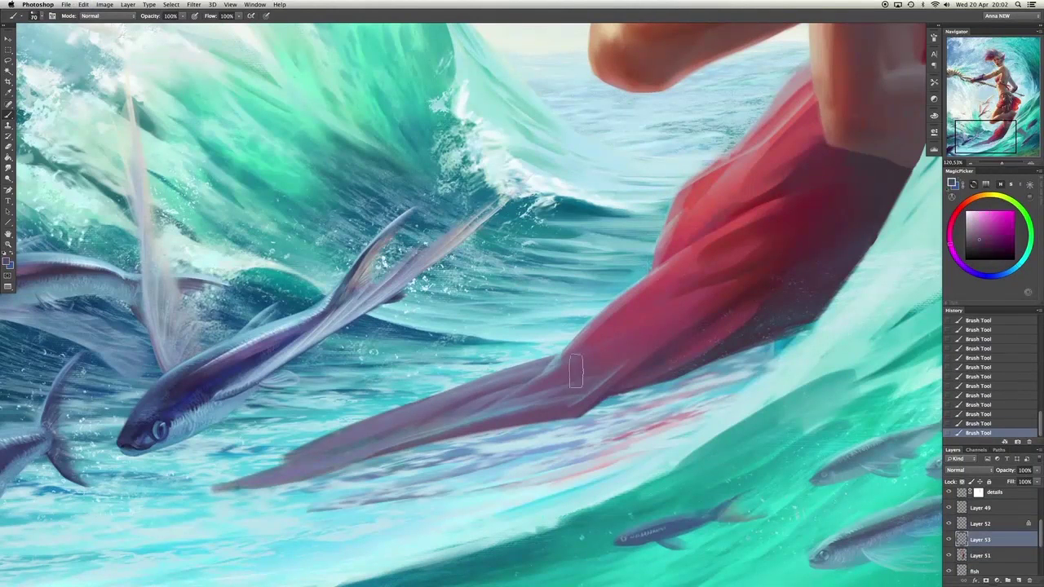
pyautogui.moveTo(662, 322); pyautogui.dragTo(591, 339)
pyautogui.keyDown('alt'); pyautogui.click(592, 338); pyautogui.keyUp('alt')
pyautogui.press('super+alt+z')
pyautogui.hotkey('alt', '[')
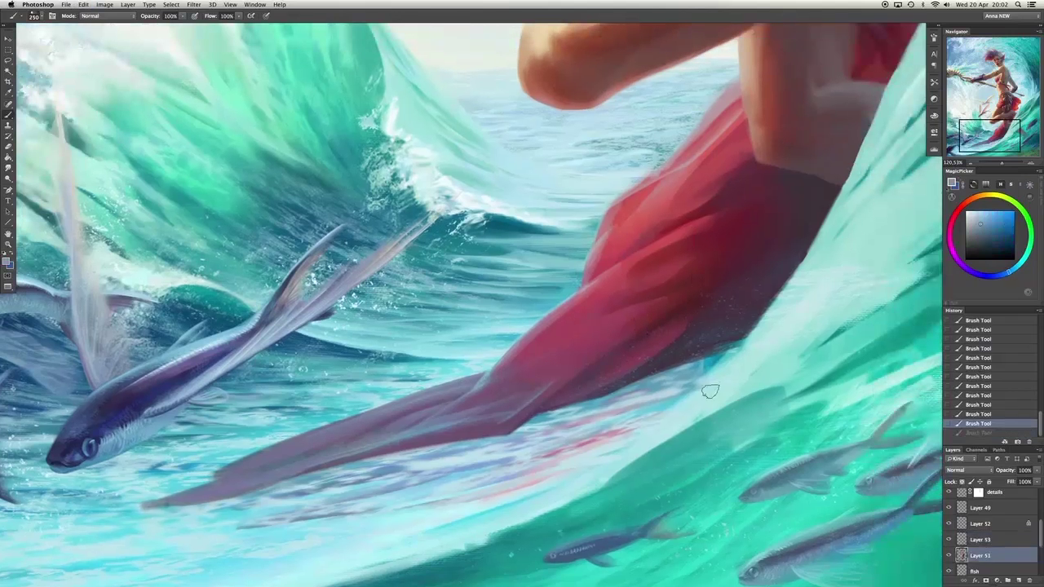
pyautogui.press('super+alt+z')
# Repaint the red cloth near the hip and chest on Layer 53 and merge it down.
pyautogui.moveTo(604, 214); pyautogui.dragTo(548, 207)
pyautogui.click(983, 540)
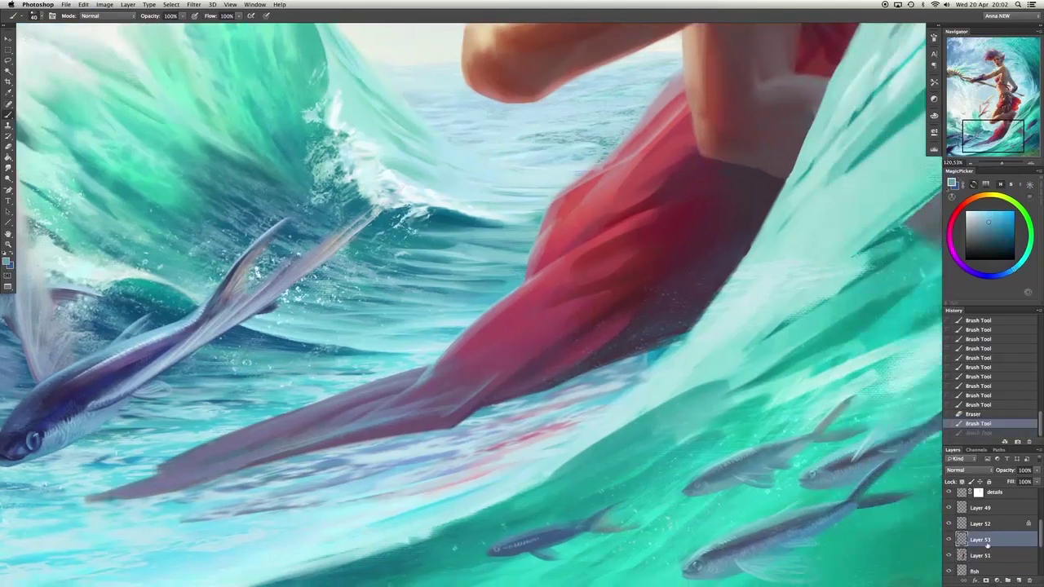
pyautogui.keyDown('alt'); pyautogui.click(676, 310); pyautogui.keyUp('alt')
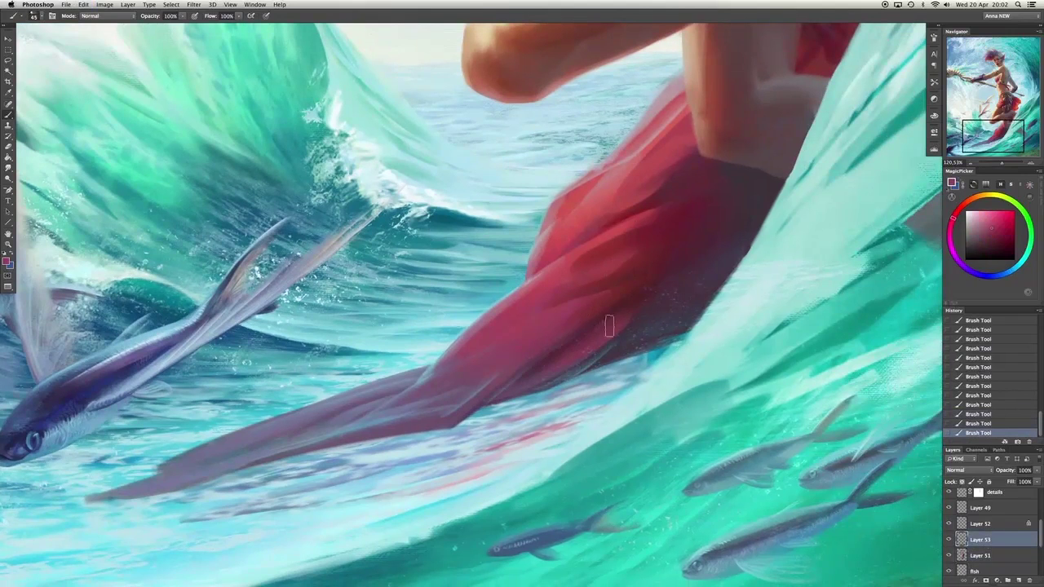
pyautogui.moveTo(774, 198); pyautogui.dragTo(671, 296)
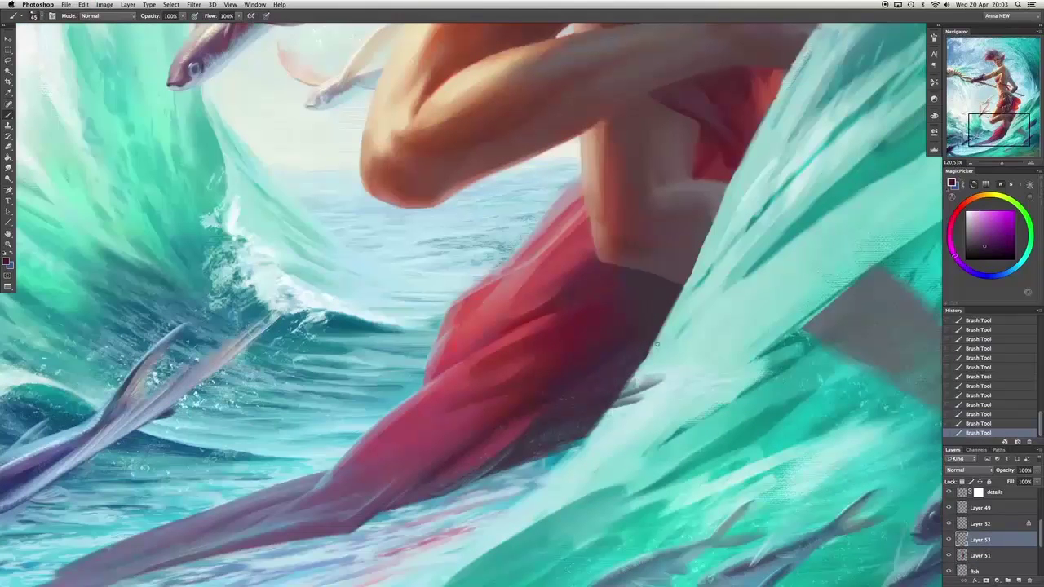
pyautogui.moveTo(540, 293); pyautogui.dragTo(569, 266)
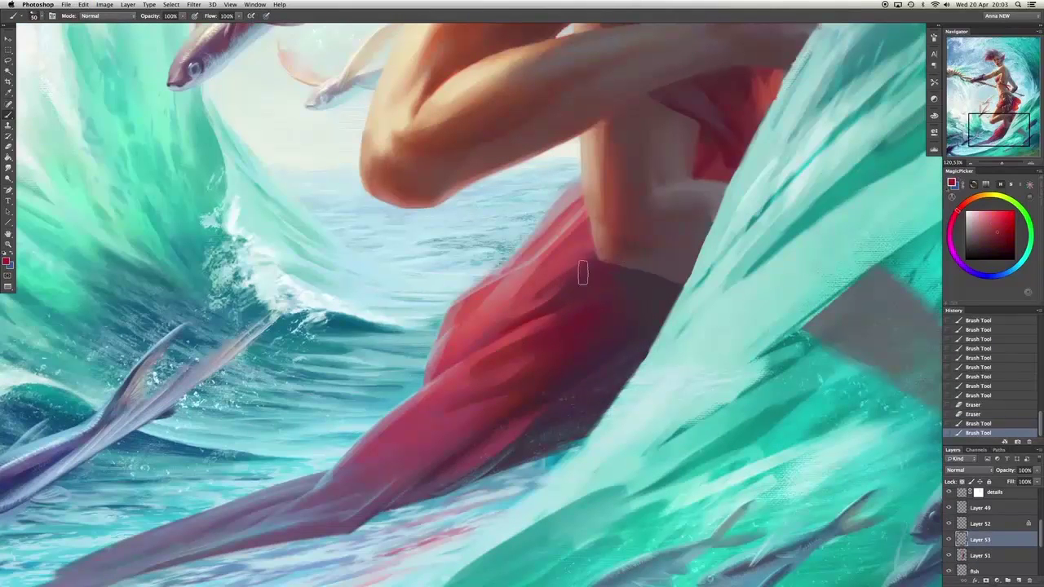
pyautogui.moveTo(493, 339); pyautogui.dragTo(428, 355)
pyautogui.moveTo(594, 220); pyautogui.dragTo(587, 210)
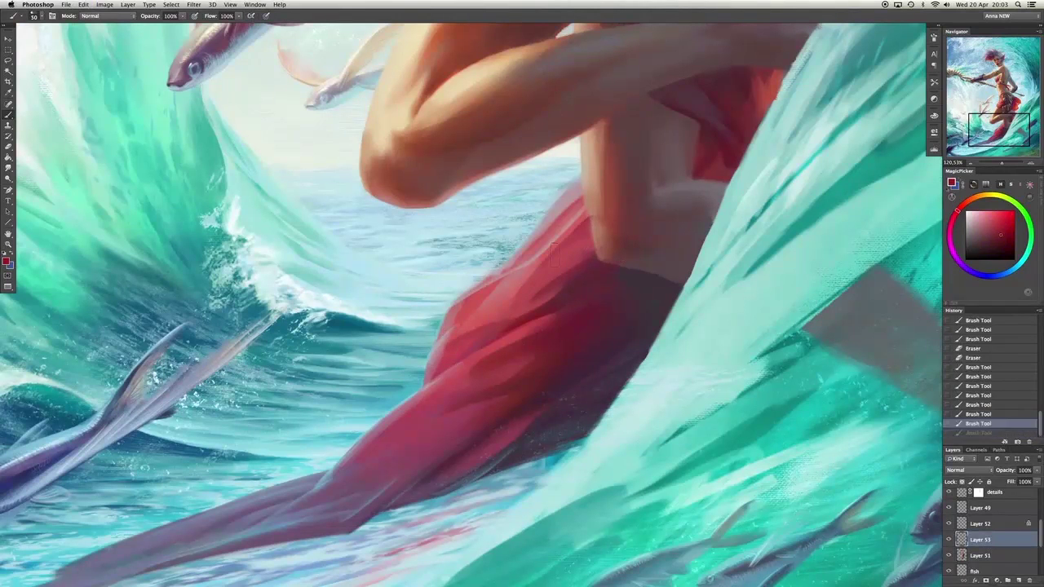
pyautogui.hotkey('ctrl', 'e')
# Tidy the red cloth's right, left and lower edges.
pyautogui.moveTo(522, 269)
pyautogui.mouseDown()
pyautogui.moveTo(449, 330)
pyautogui.moveTo(504, 272)
pyautogui.moveTo(570, 278)
pyautogui.mouseUp()
pyautogui.moveTo(460, 301)
pyautogui.mouseDown()
pyautogui.moveTo(445, 306)
pyautogui.moveTo(425, 375)
pyautogui.moveTo(490, 208)
pyautogui.mouseUp()
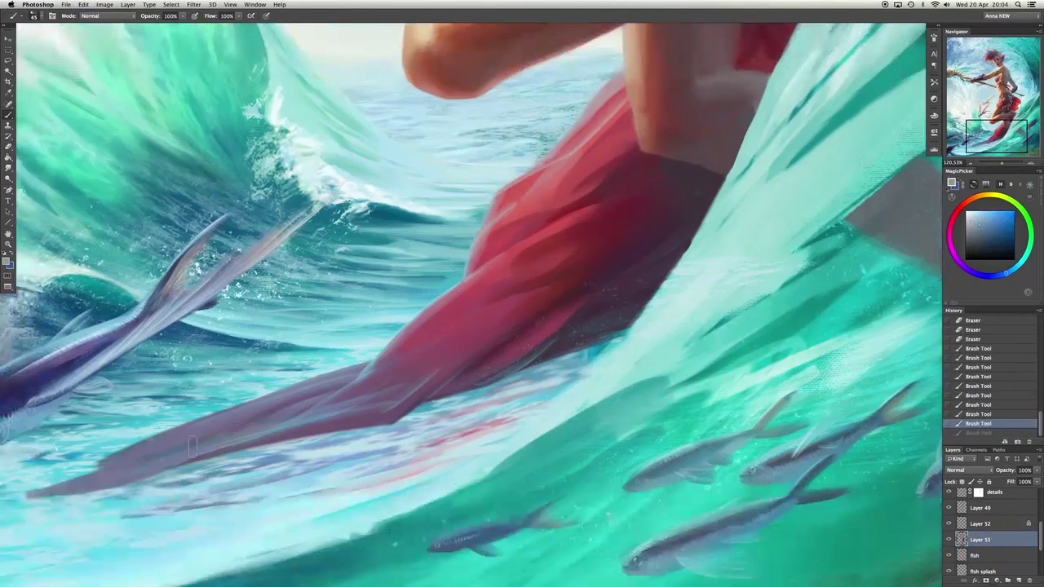
pyautogui.moveTo(188, 444); pyautogui.dragTo(79, 473)
pyautogui.keyDown('alt'); pyautogui.click(159, 447); pyautogui.keyUp('alt')
# On a new layer, touch up the chest and the sarong's reddish-brown edge, then merge into Layer 51.
pyautogui.hotkey('ctrl', 'shift', 'alt', 'n')
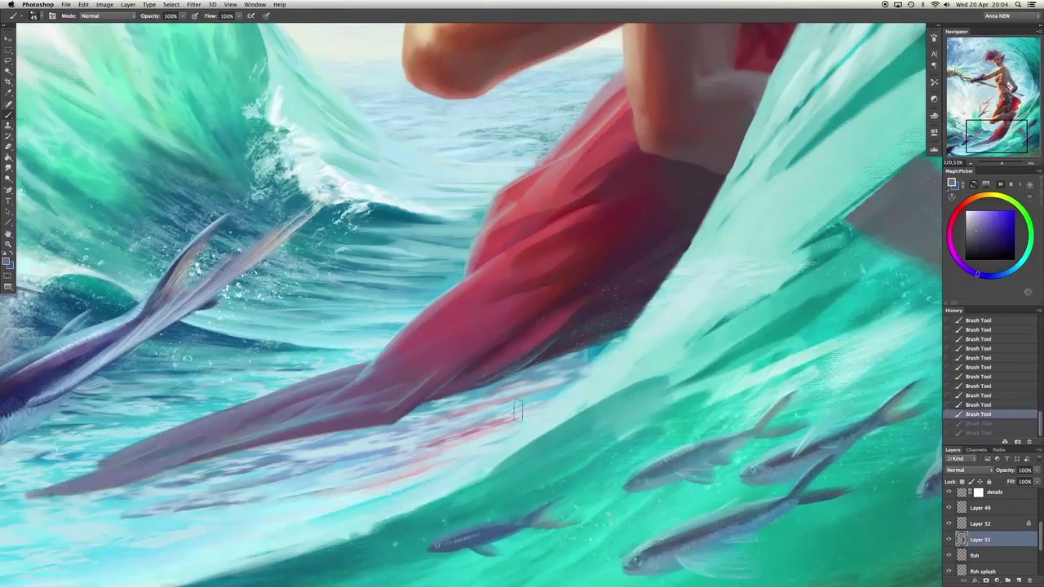
pyautogui.scroll(-3, 543, 313)
pyautogui.moveTo(543, 313); pyautogui.dragTo(528, 294)
pyautogui.moveTo(539, 323); pyautogui.dragTo(526, 288)
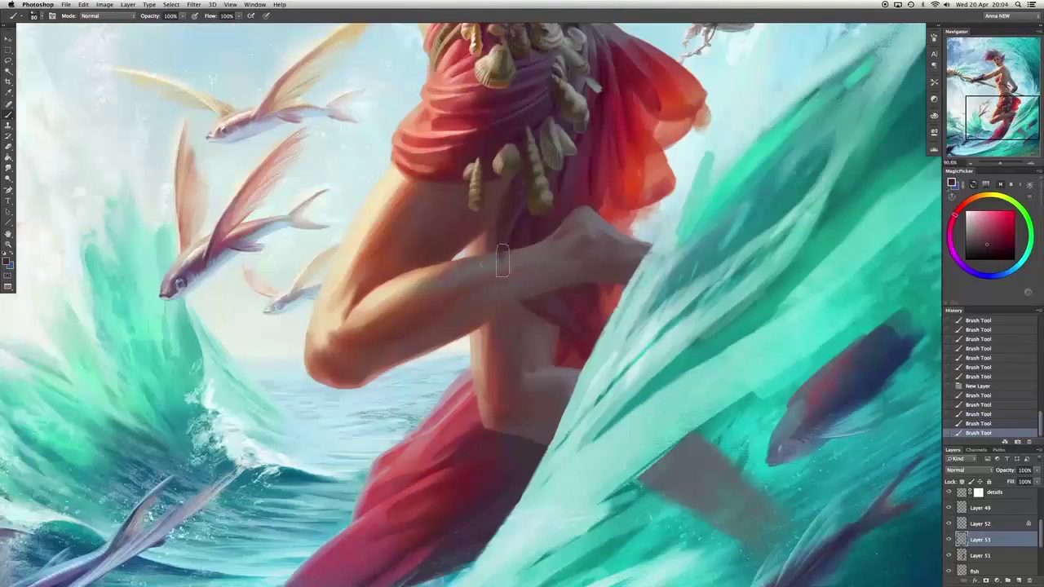
pyautogui.moveTo(592, 400)
pyautogui.mouseDown()
pyautogui.moveTo(585, 351)
pyautogui.moveTo(589, 376)
pyautogui.mouseUp()
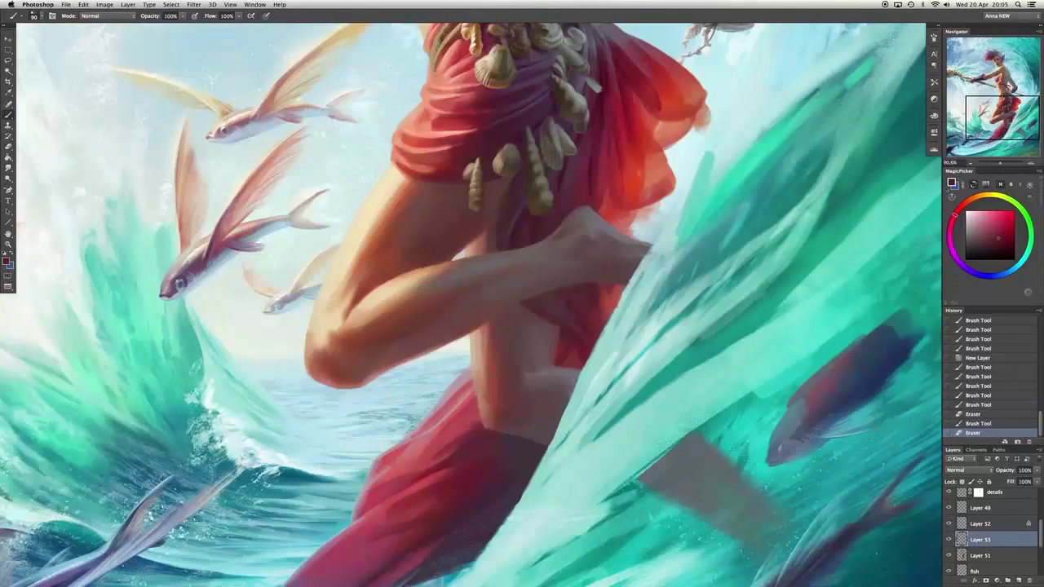
pyautogui.moveTo(666, 171); pyautogui.dragTo(658, 286)
pyautogui.hotkey('ctrl', 'z')
pyautogui.keyDown('alt'); pyautogui.click(659, 285); pyautogui.keyUp('alt')
pyautogui.moveTo(693, 227); pyautogui.dragTo(640, 326)
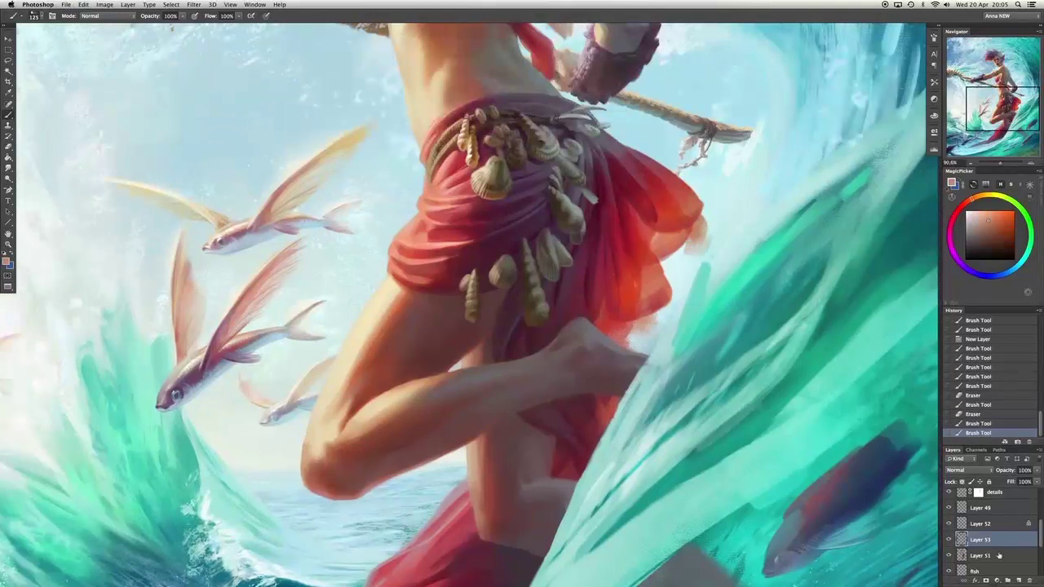
pyautogui.hotkey('ctrl', '0')
pyautogui.hotkey('ctrl', 'e')
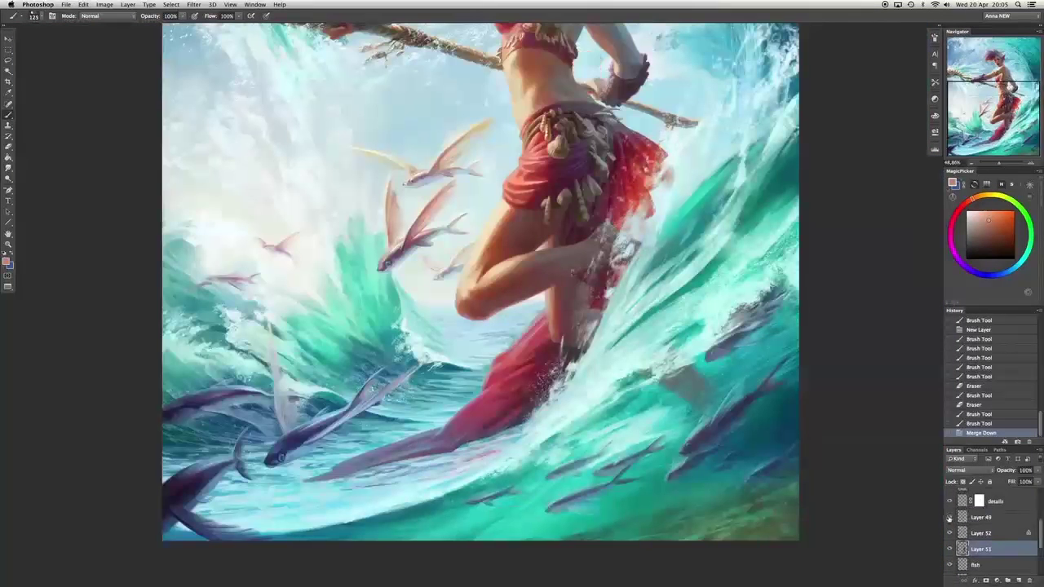
# Rename Layer 52 to 'scales' and add a new empty layer.
pyautogui.doubleClick(975, 533)
pyautogui.write('scales')
pyautogui.press('Tab')
pyautogui.hotkey('ctrl', 'shift', 'alt', 'n')
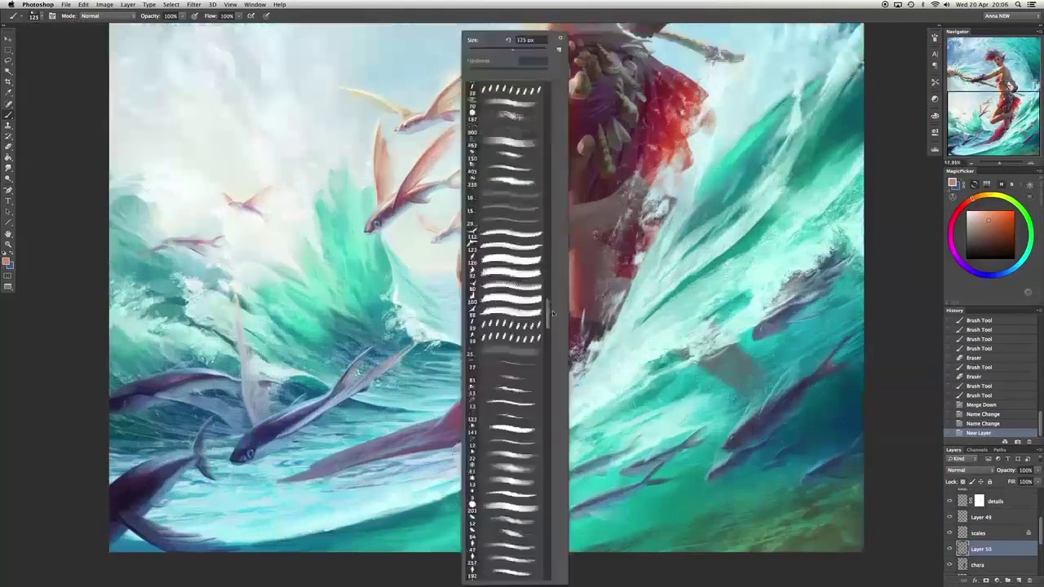
# Spray white foam over the red sarong tail, redoing strokes until the spray looks smooth.
pyautogui.scroll(2, 367, 457)
pyautogui.keyDown('alt'); pyautogui.click(467, 487); pyautogui.keyUp('alt')
pyautogui.moveTo(496, 416); pyautogui.dragTo(517, 406)
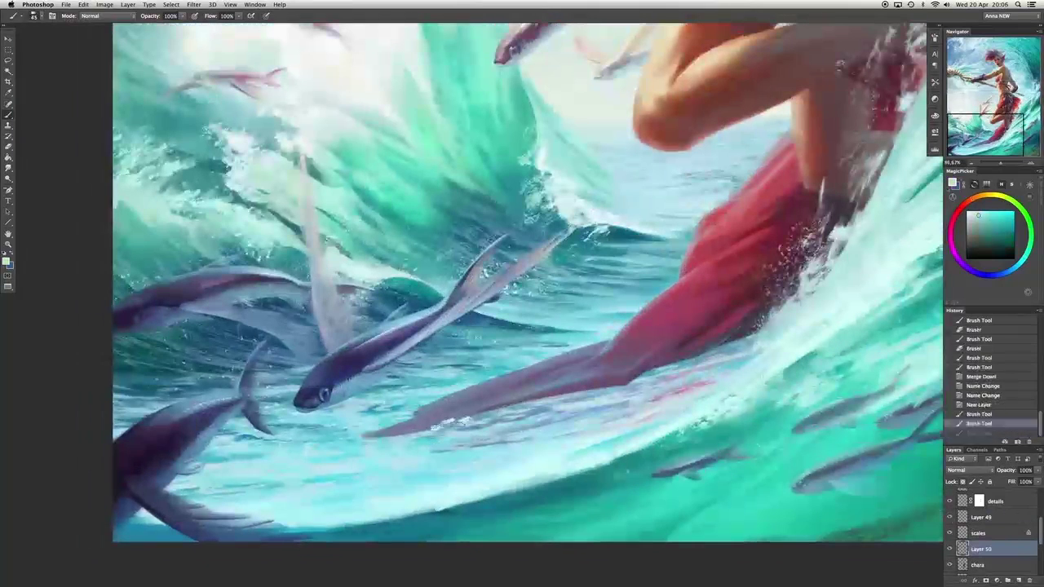
pyautogui.moveTo(429, 429); pyautogui.dragTo(470, 416)
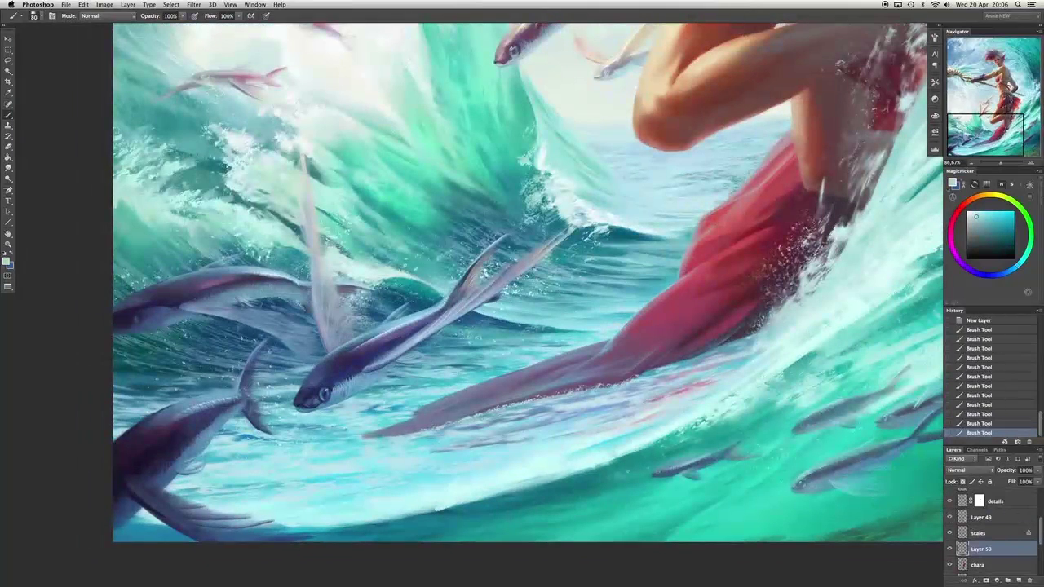
pyautogui.hotkey('ctrl', 'z')
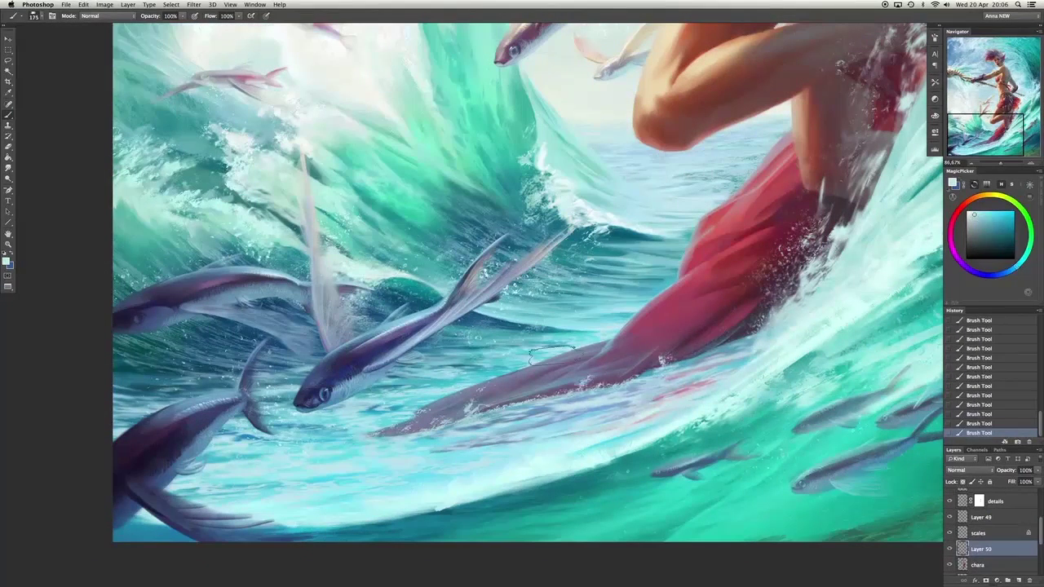
pyautogui.moveTo(667, 360); pyautogui.dragTo(557, 377)
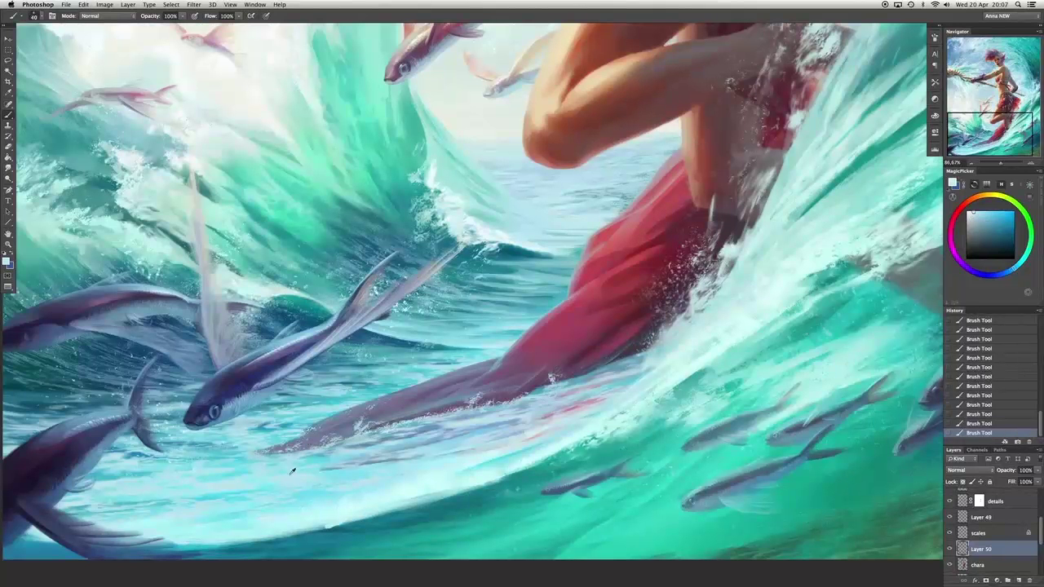
pyautogui.hotkey('ctrl', 'z')
pyautogui.moveTo(461, 403); pyautogui.dragTo(534, 359)
pyautogui.hotkey('ctrl', 'z')
pyautogui.press(']')
pyautogui.moveTo(440, 424); pyautogui.dragTo(539, 380)
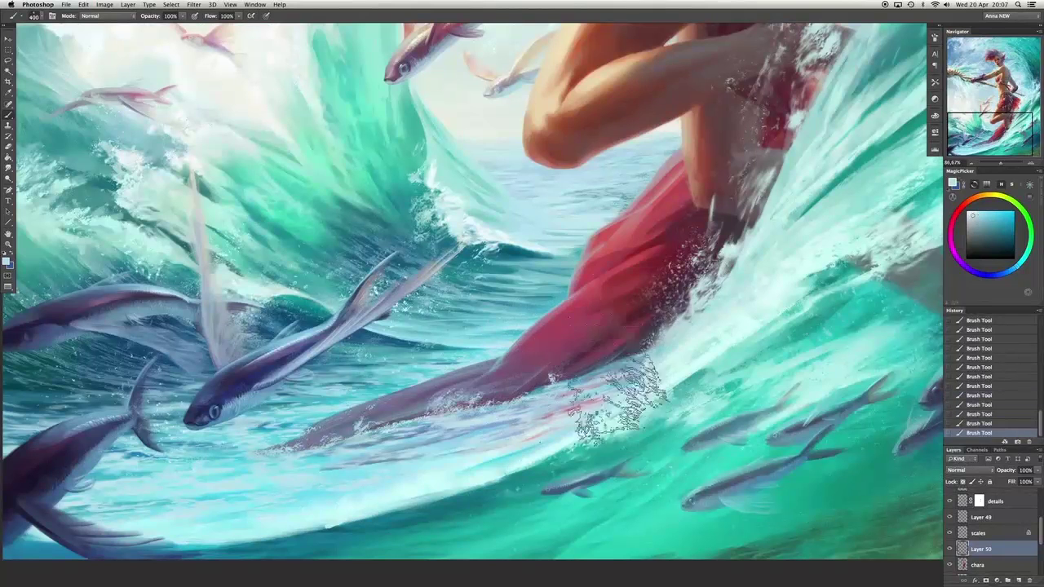
# With a different spray brush, erase over the wrist area to lighten it.
pyautogui.rightClick(620, 371)
pyautogui.click(620, 371)
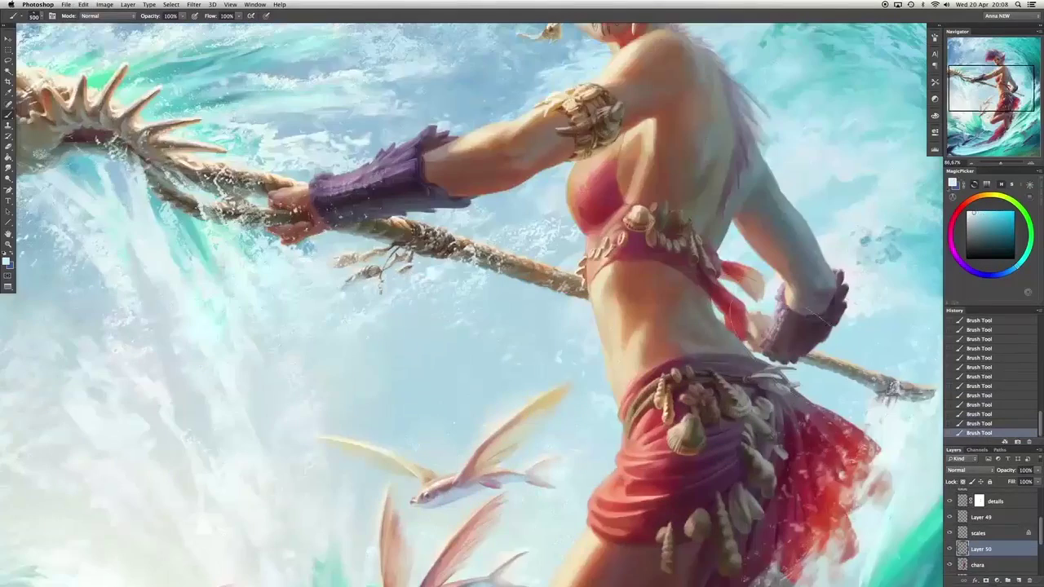
pyautogui.press('e')
pyautogui.moveTo(775, 383); pyautogui.dragTo(841, 334)
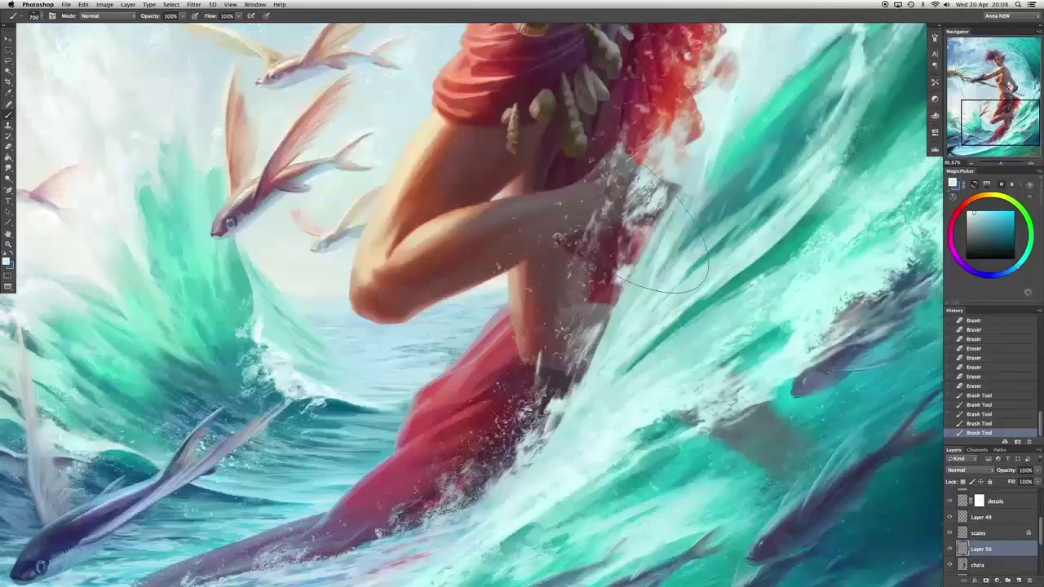
# Pick a lighter foam colour and spray around the skirt near the leg.
pyautogui.rightClick(563, 310)
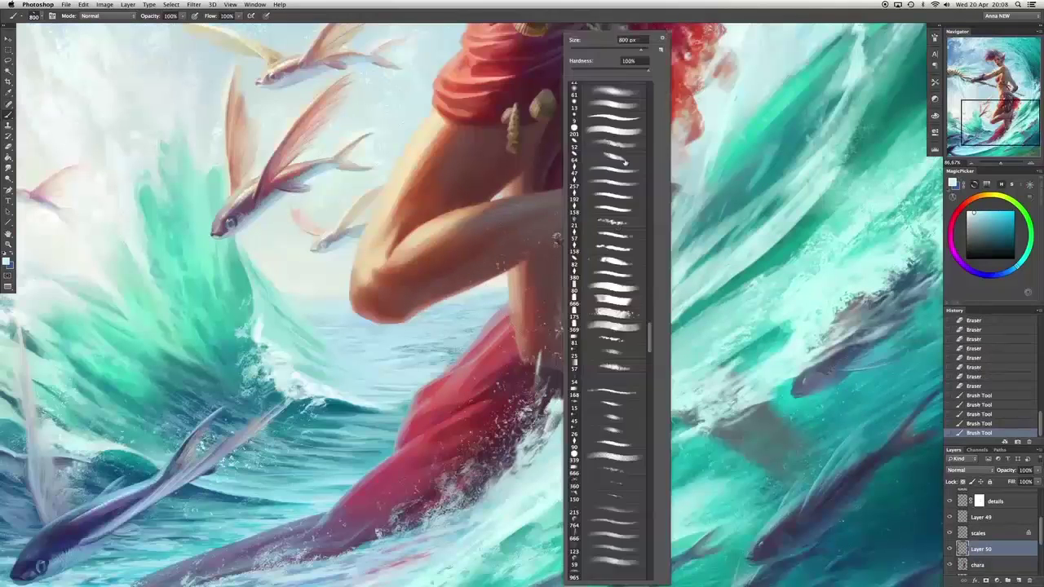
pyautogui.click(526, 310)
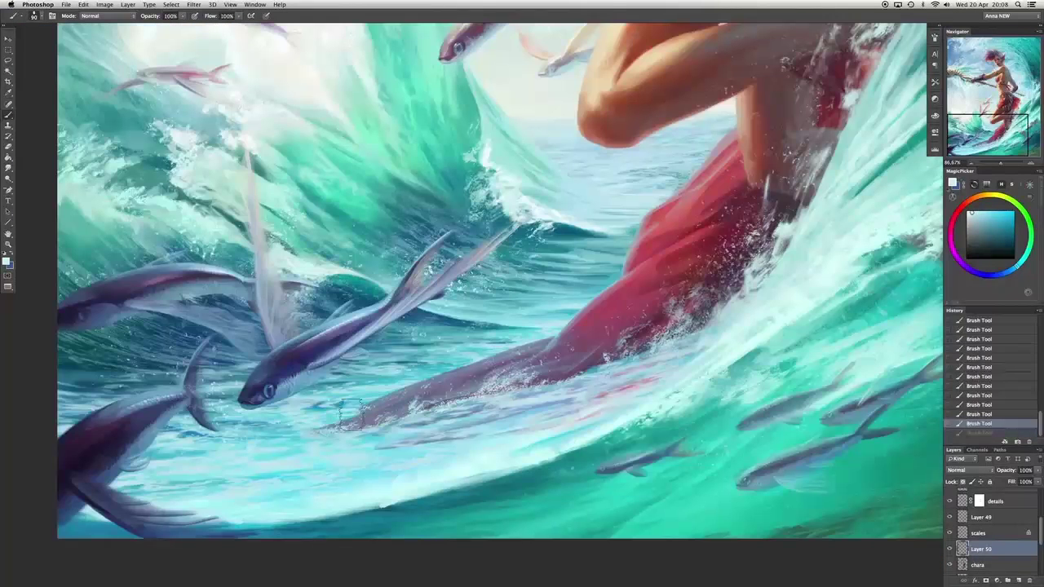
pyautogui.click(980, 223)
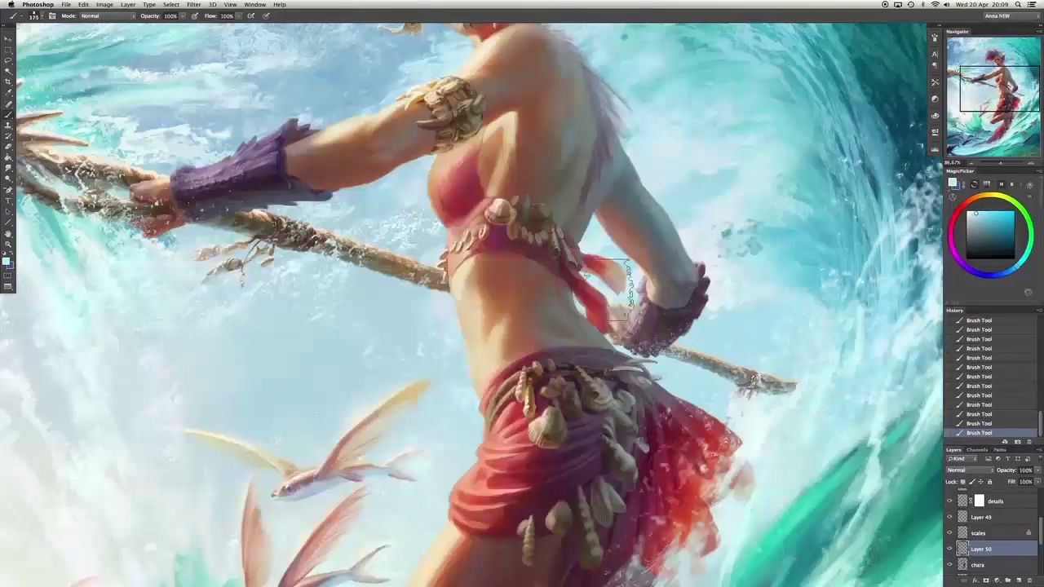
pyautogui.scroll(-3, 622, 290)
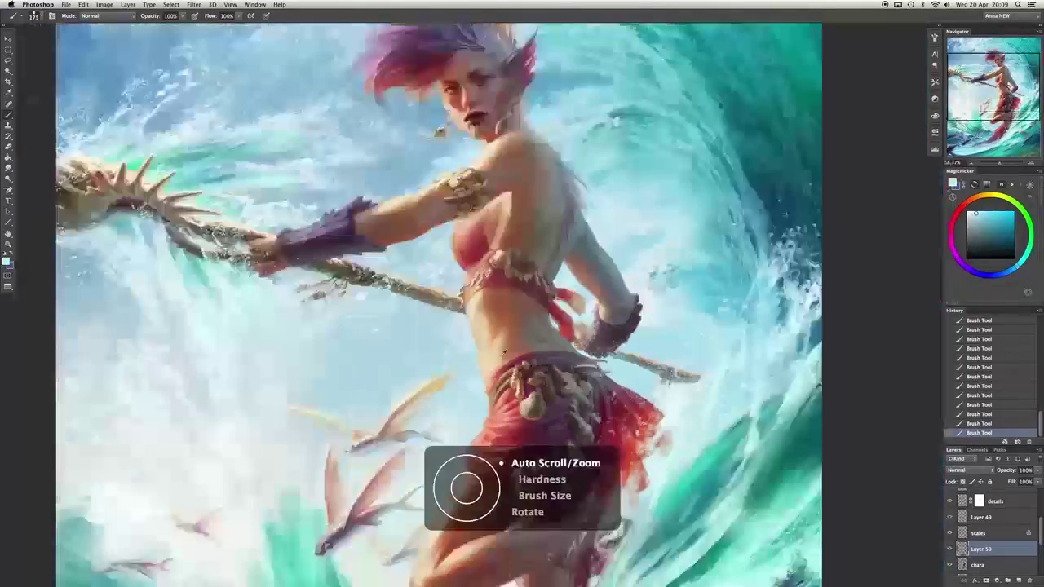
pyautogui.press(']')
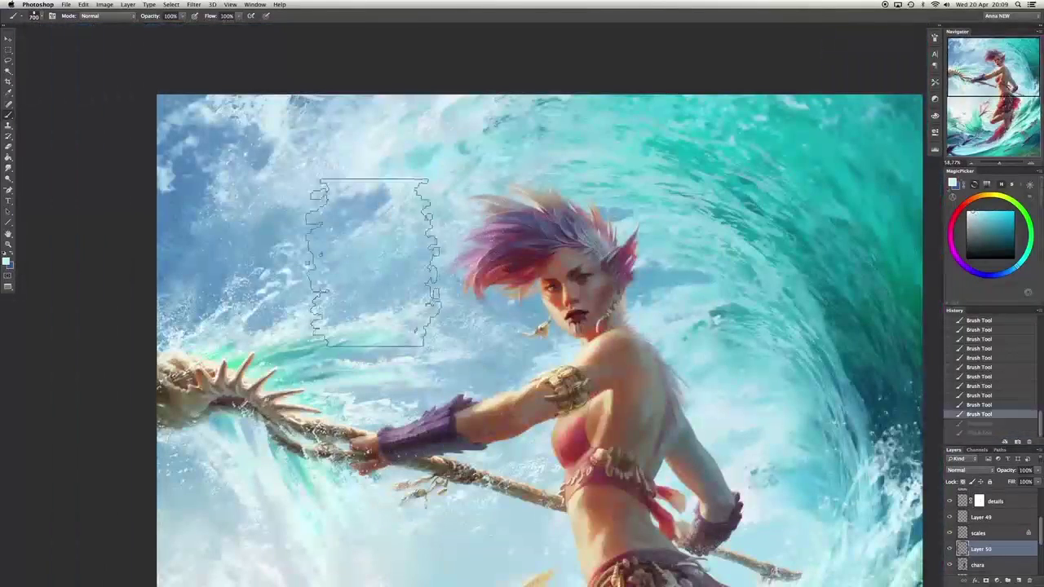
pyautogui.moveTo(652, 277); pyautogui.dragTo(576, 74)
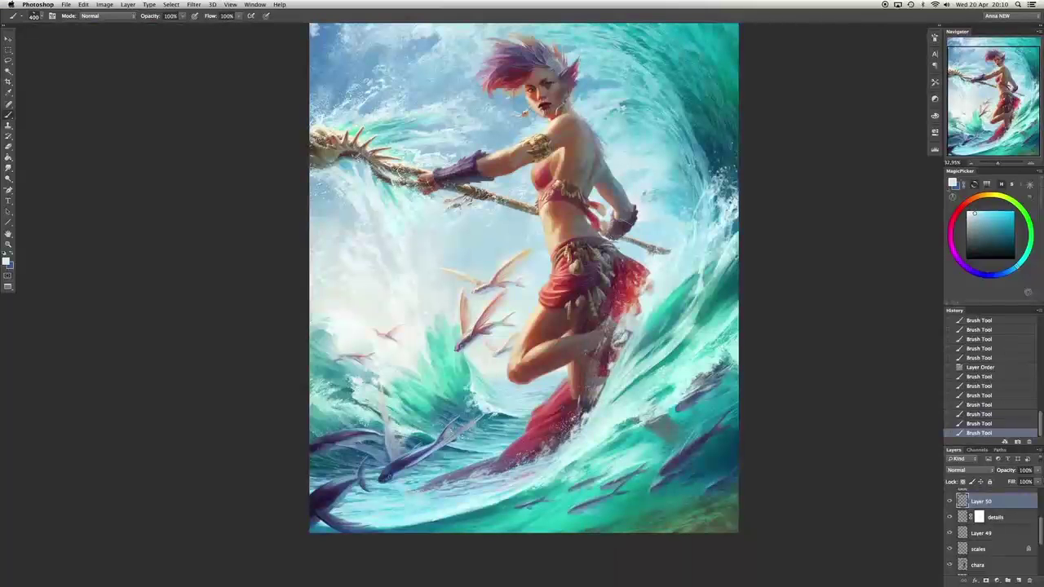
pyautogui.moveTo(590, 326); pyautogui.dragTo(611, 355)
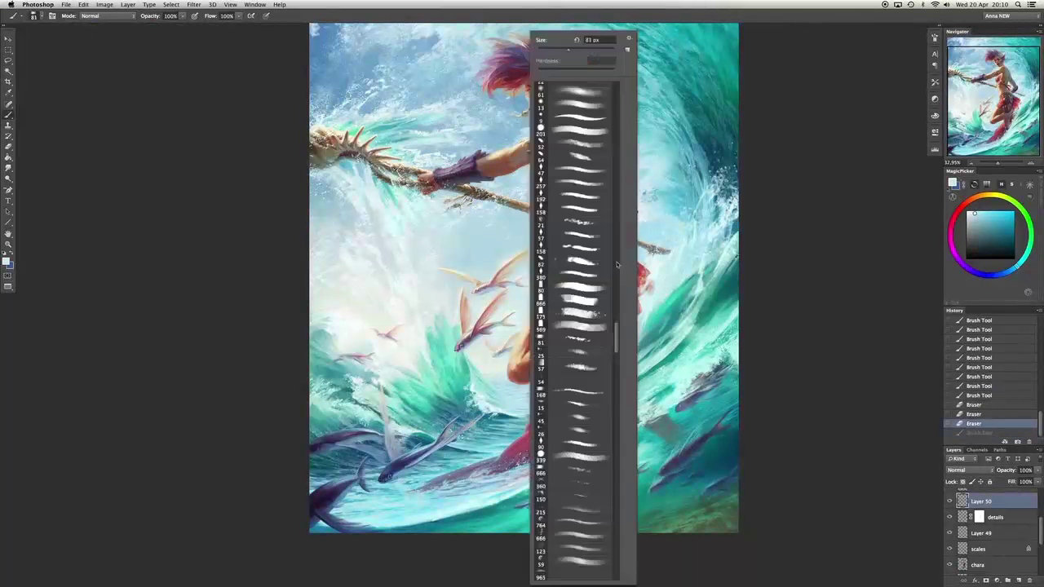
pyautogui.moveTo(581, 273); pyautogui.dragTo(603, 368)
# Add more spray strokes on the skirt and brighten with a dab from another spray brush.
pyautogui.scroll(3, 588, 351)
pyautogui.moveTo(724, 382); pyautogui.dragTo(741, 396)
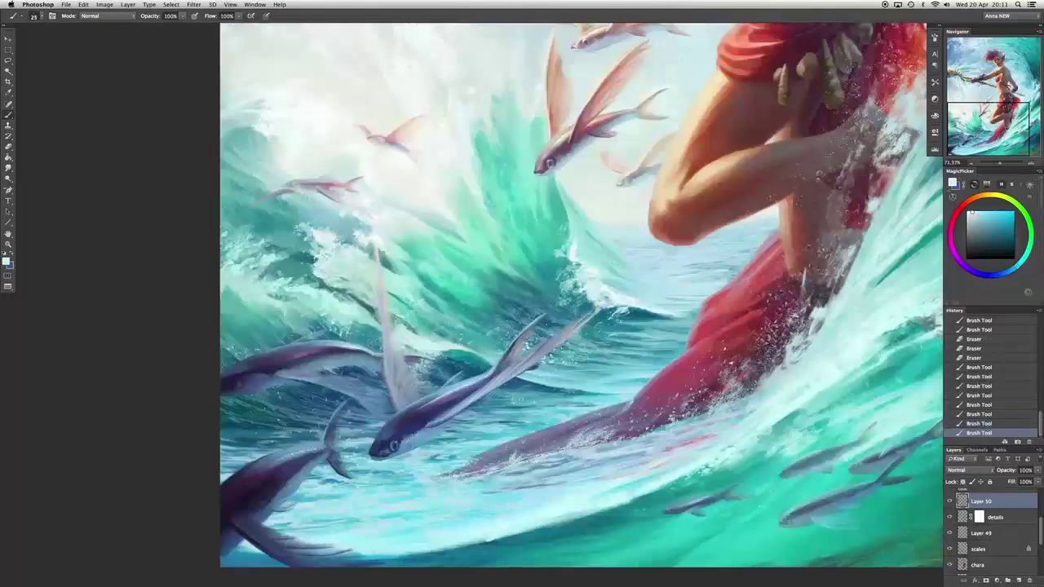
pyautogui.moveTo(483, 456); pyautogui.dragTo(519, 446)
pyautogui.scroll(-3, 466, 487)
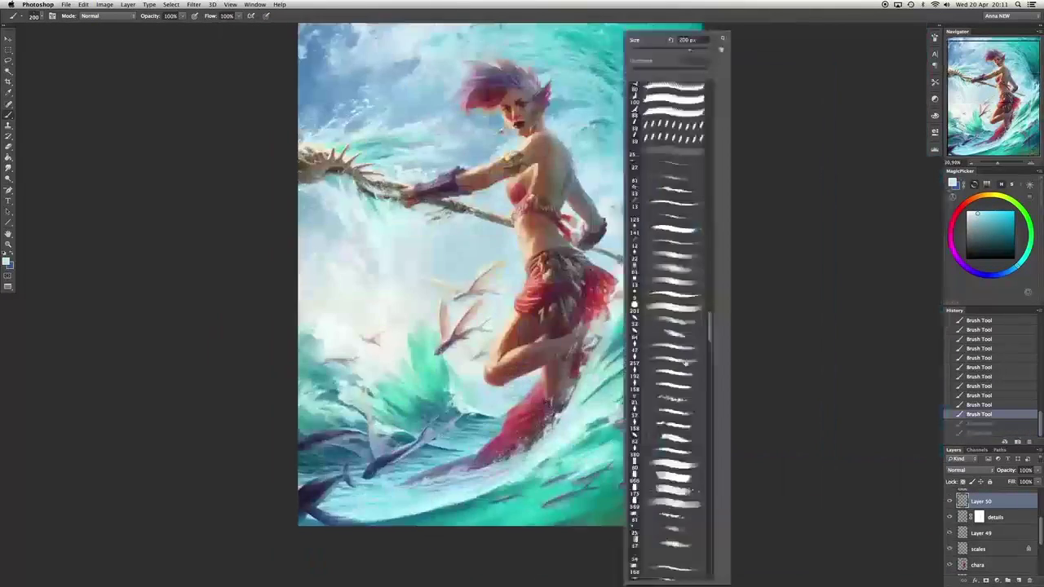
pyautogui.scroll(-2, 466, 488)
pyautogui.hotkey('ctrl', 'z')
pyautogui.rightClick(454, 189)
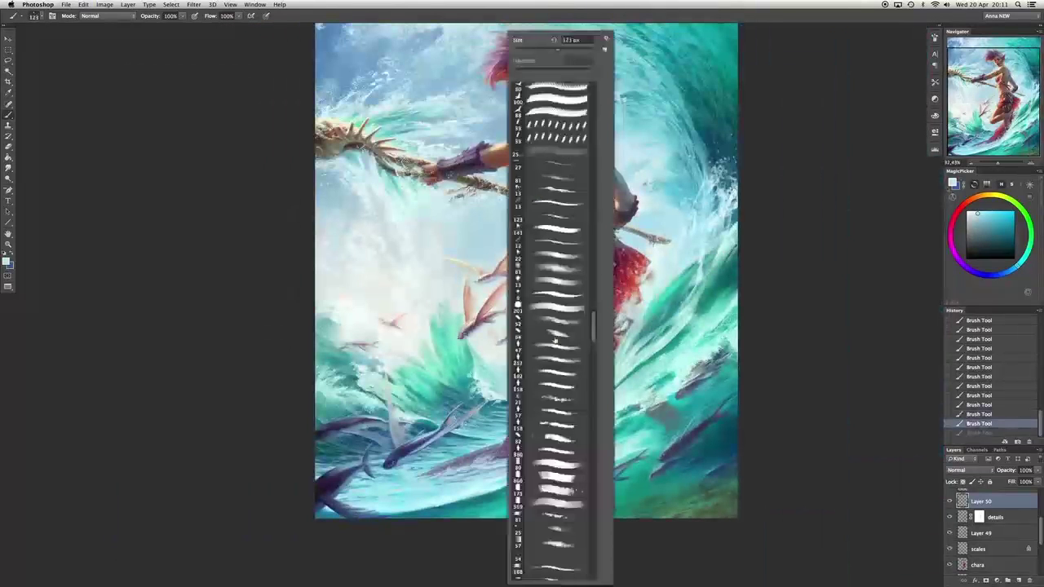
pyautogui.doubleClick(522, 184)
pyautogui.click(512, 186)
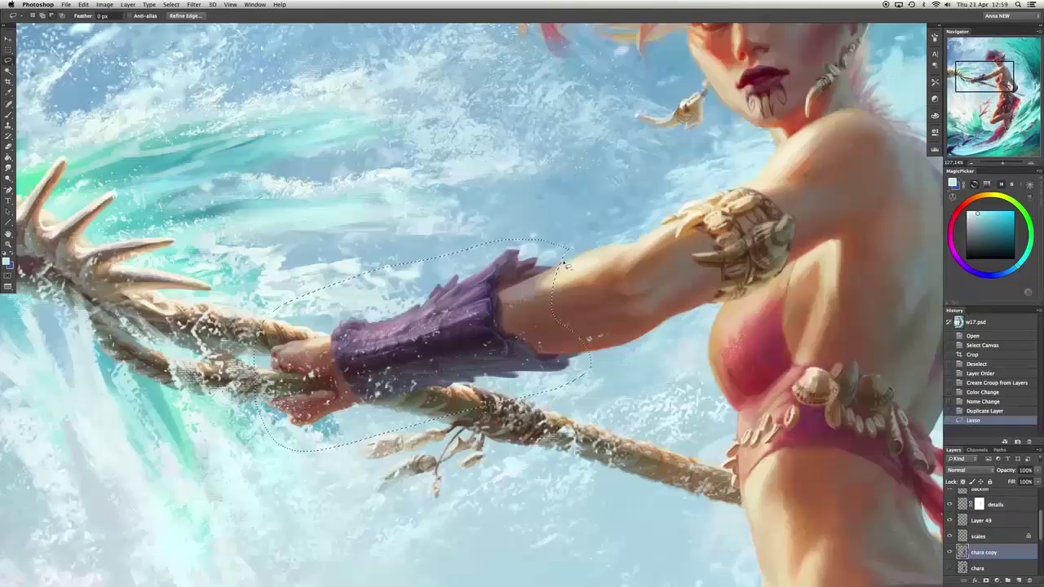
# Cut the lassoed purple bracer onto its own layer and shift it to the right.
pyautogui.hotkey('ctrl', 'z')
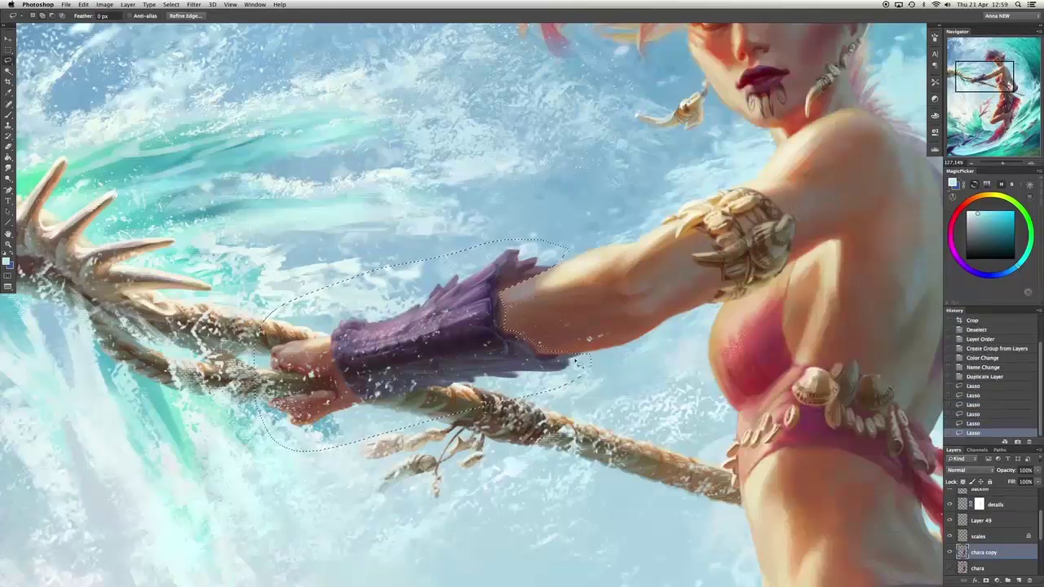
pyautogui.rightClick(517, 275)
pyautogui.click(555, 340)
pyautogui.press('v')
pyautogui.moveTo(454, 347)
pyautogui.mouseDown()
pyautogui.moveTo(533, 333)
pyautogui.moveTo(498, 344)
pyautogui.mouseUp()
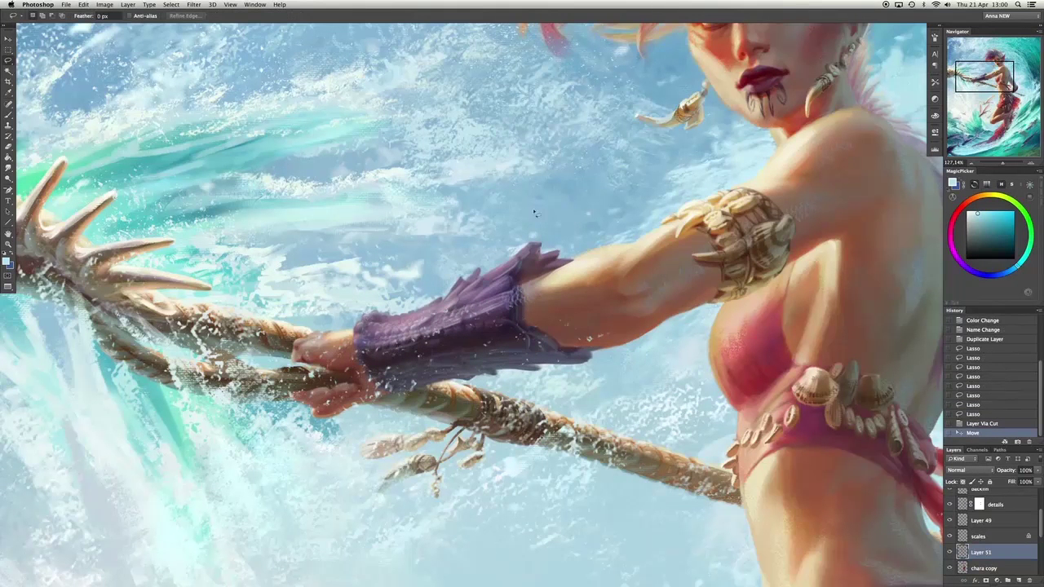
# Warp the bracer to pull its lower edge outward and nudge it slightly right.
pyautogui.hotkey('ctrl', 't')
pyautogui.rightClick(575, 295)
pyautogui.click(586, 345)
pyautogui.moveTo(585, 421); pyautogui.dragTo(613, 421)
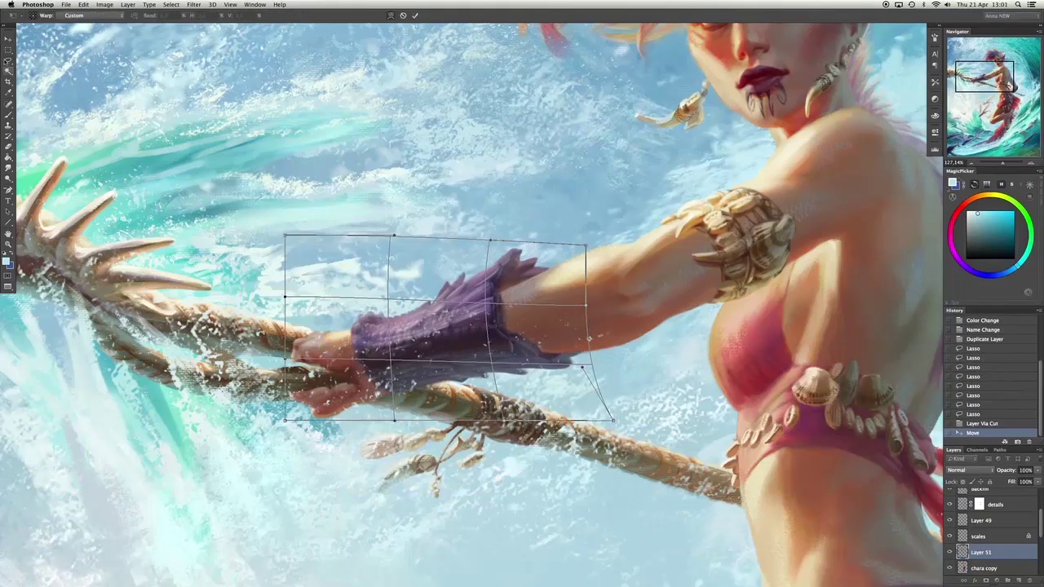
pyautogui.press('Return')
pyautogui.moveTo(426, 317)
pyautogui.mouseDown()
pyautogui.moveTo(453, 300)
pyautogui.moveTo(439, 314)
pyautogui.mouseUp()
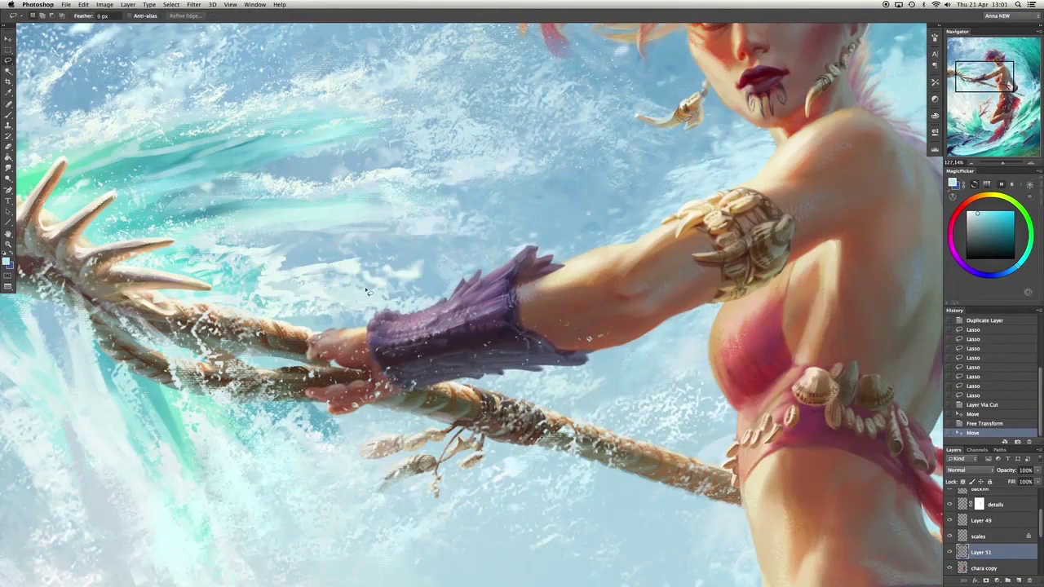
# Add and unlink a mask on the bracer layer, then warp the bracer again.
pyautogui.press('b')
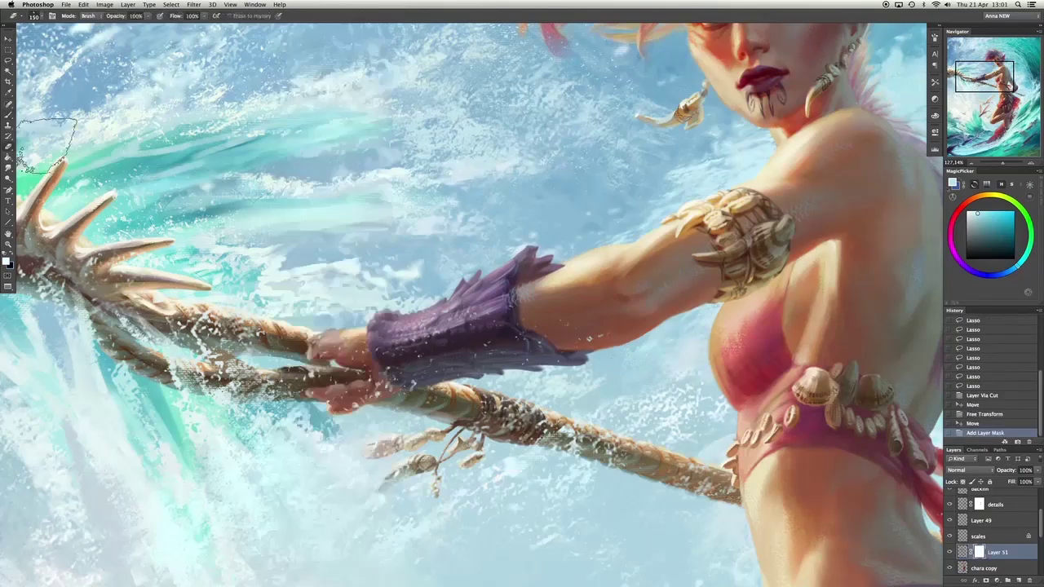
pyautogui.click(973, 553)
pyautogui.hotkey('ctrl', 't')
pyautogui.rightClick(548, 269)
pyautogui.click(558, 318)
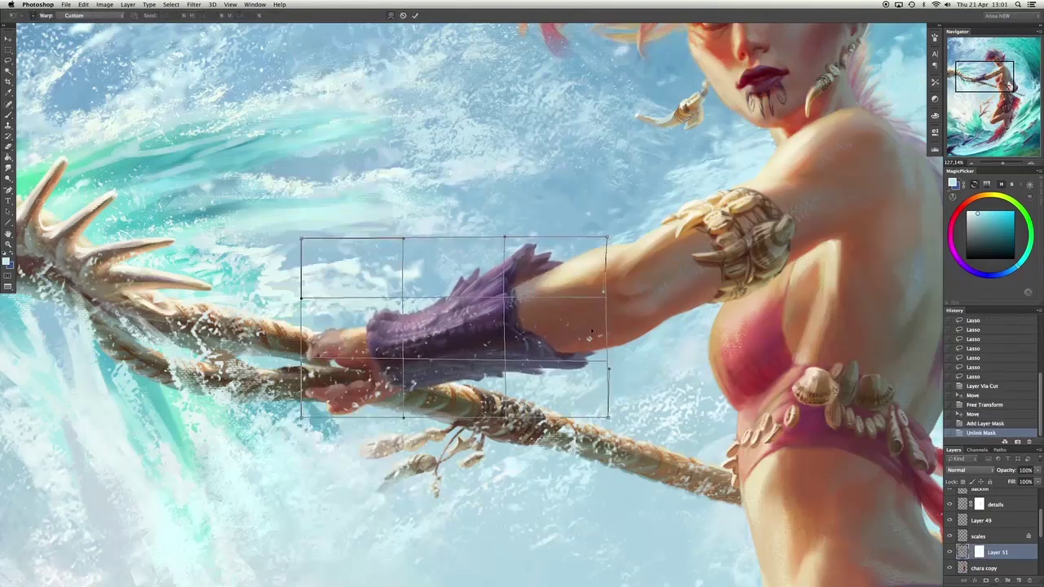
pyautogui.press('Return')
# Delete the extra duplicate layer and remove the bracer layer's mask.
pyautogui.press('l')
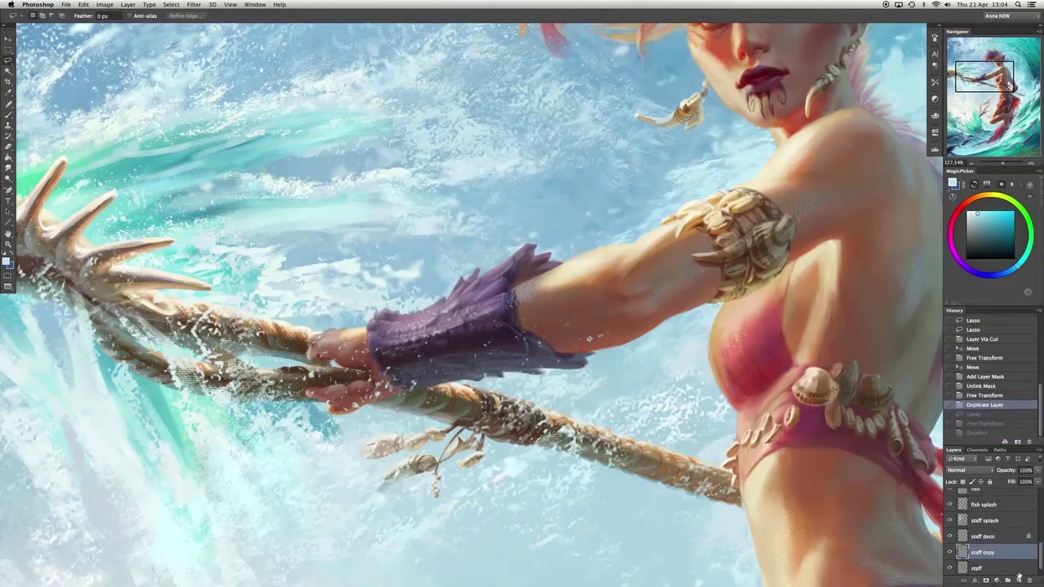
pyautogui.click(1018, 576)
pyautogui.click(1018, 576)
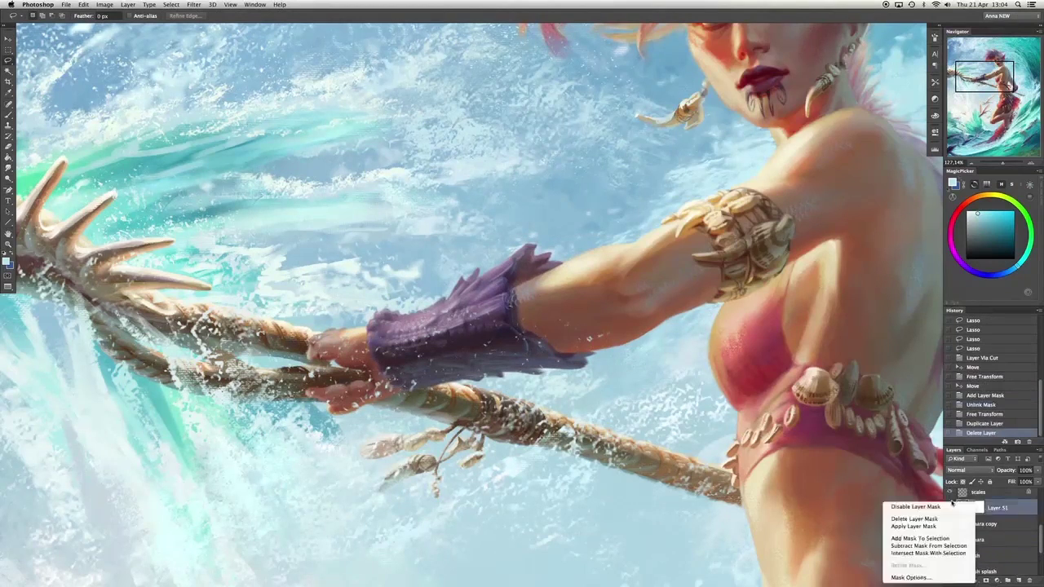
pyautogui.click(913, 570)
# Cut the gripping hand onto its own layer below the bracer and warp it around the staff.
pyautogui.moveTo(331, 308); pyautogui.dragTo(356, 441)
pyautogui.moveTo(402, 407)
pyautogui.mouseDown()
pyautogui.moveTo(408, 361)
pyautogui.moveTo(416, 369)
pyautogui.moveTo(403, 324)
pyautogui.mouseUp()
pyautogui.hotkey('ctrl', 'shift', 'j')
pyautogui.hotkey('ctrl', '[')
pyautogui.hotkey('ctrl', 't')
pyautogui.click(390, 15)
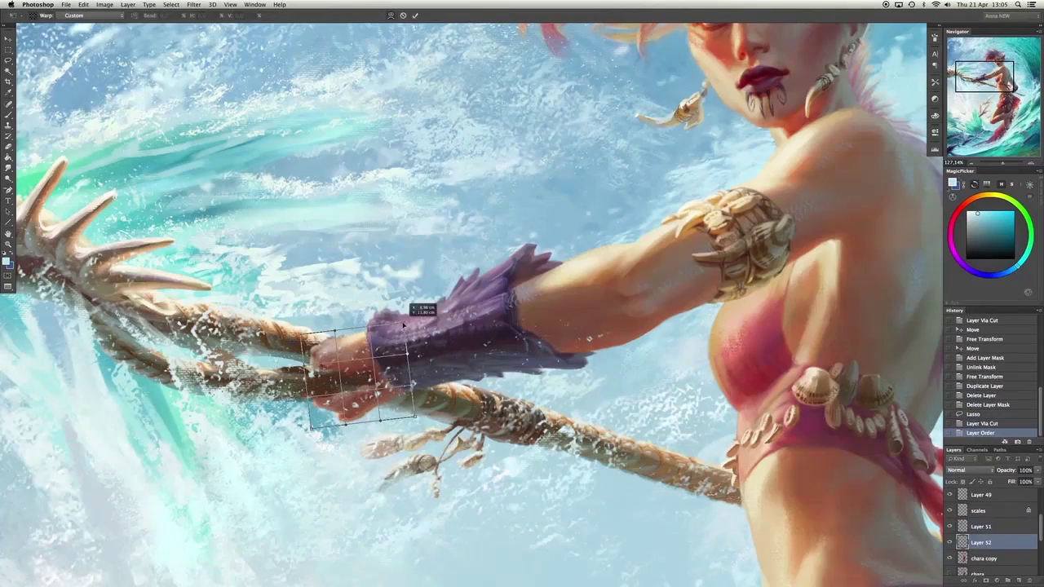
pyautogui.press('Return')
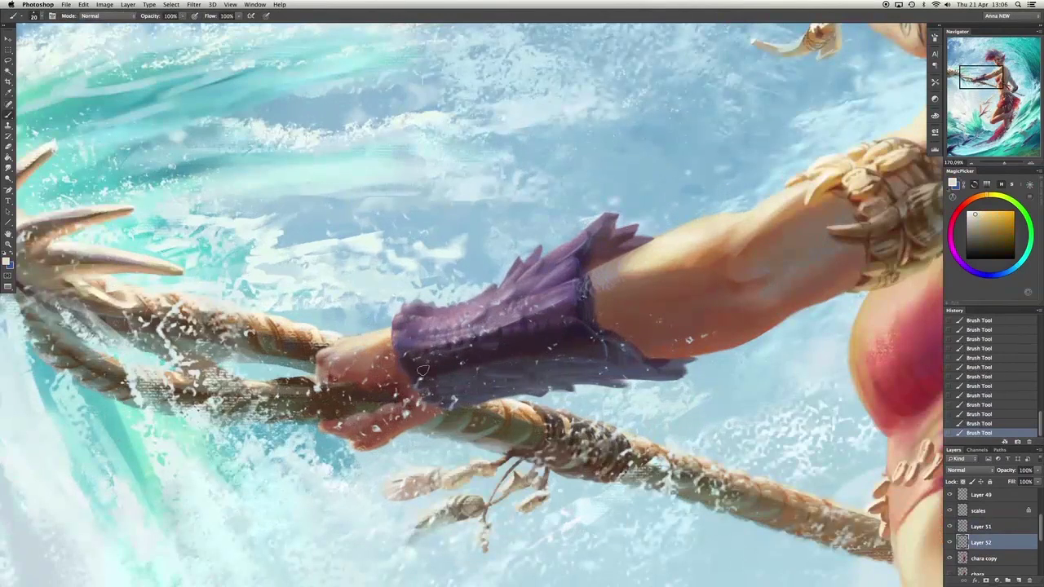
# On the staff layer, pick light yellow with a fine brush and erase stray bits near the hand.
pyautogui.keyDown('super'); pyautogui.click(423, 370); pyautogui.keyUp('super')
pyautogui.rightClick(422, 370)
pyautogui.press('Escape')
pyautogui.keyDown('alt'); pyautogui.click(303, 393); pyautogui.keyUp('alt')
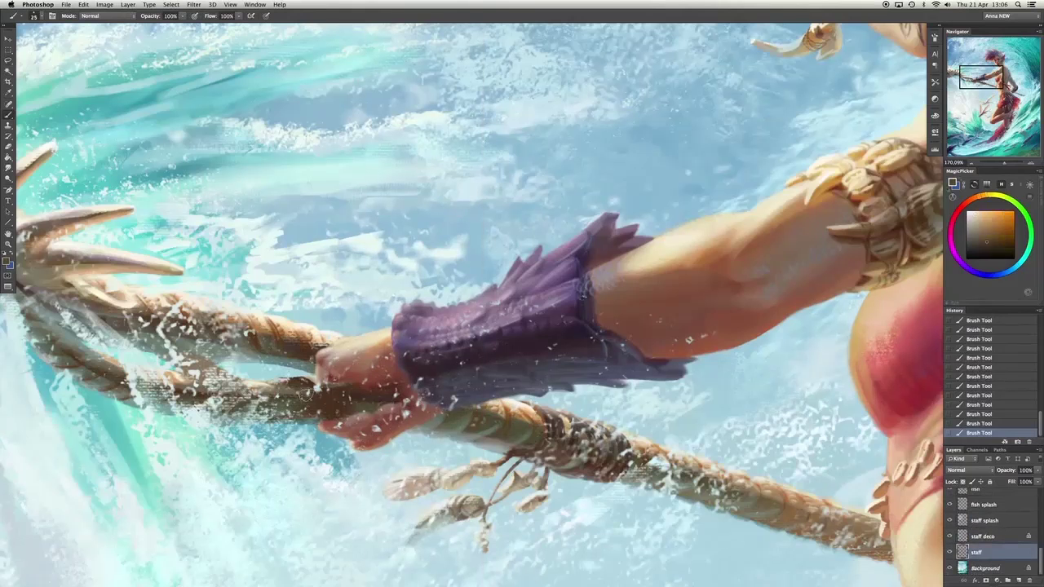
pyautogui.press(']')
pyautogui.press(']')
pyautogui.keyDown('alt'); pyautogui.click(198, 380); pyautogui.keyUp('alt')
pyautogui.press('[')
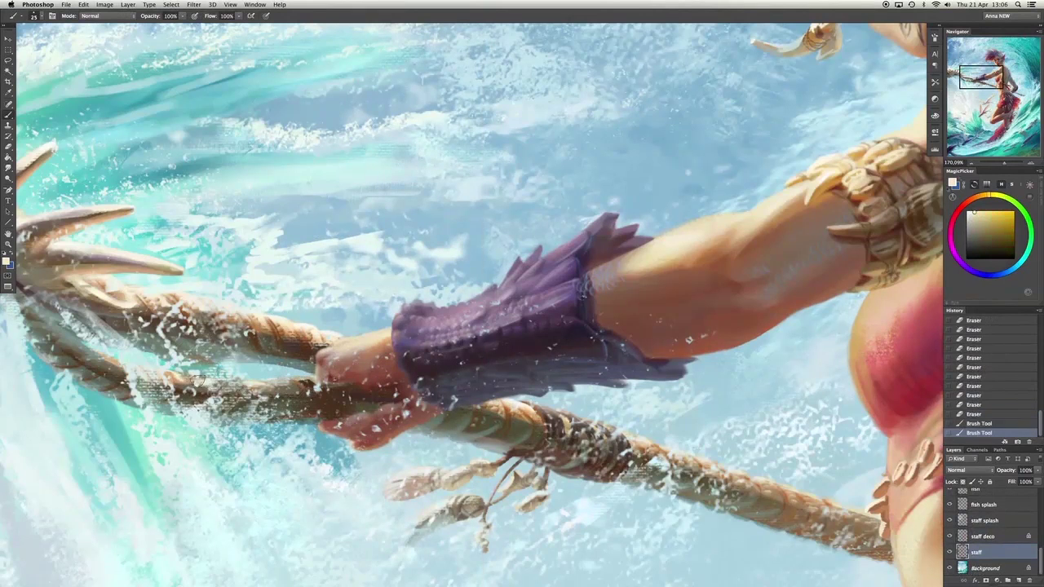
pyautogui.press('e')
pyautogui.moveTo(157, 353); pyautogui.dragTo(179, 372)
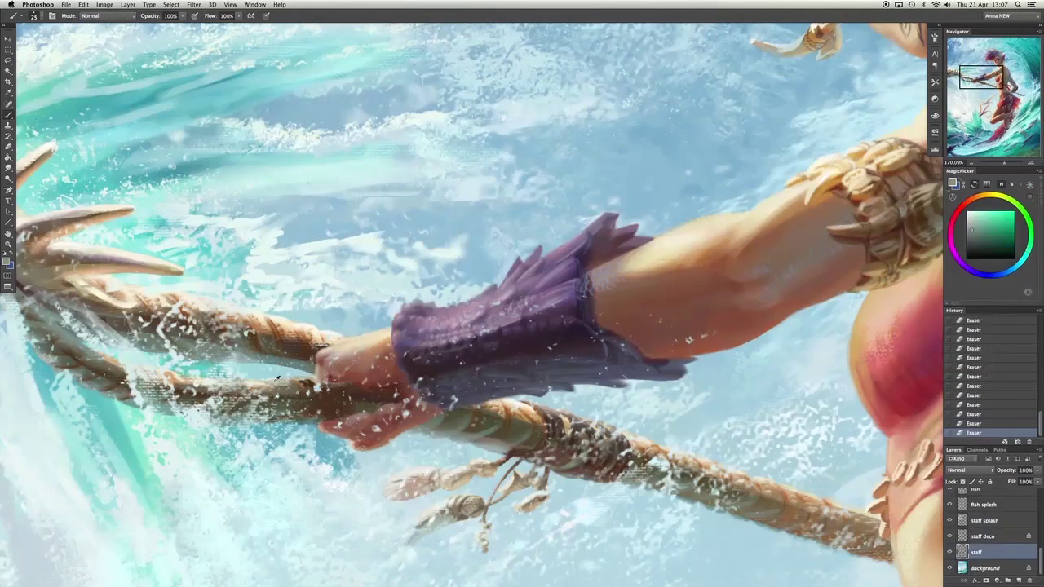
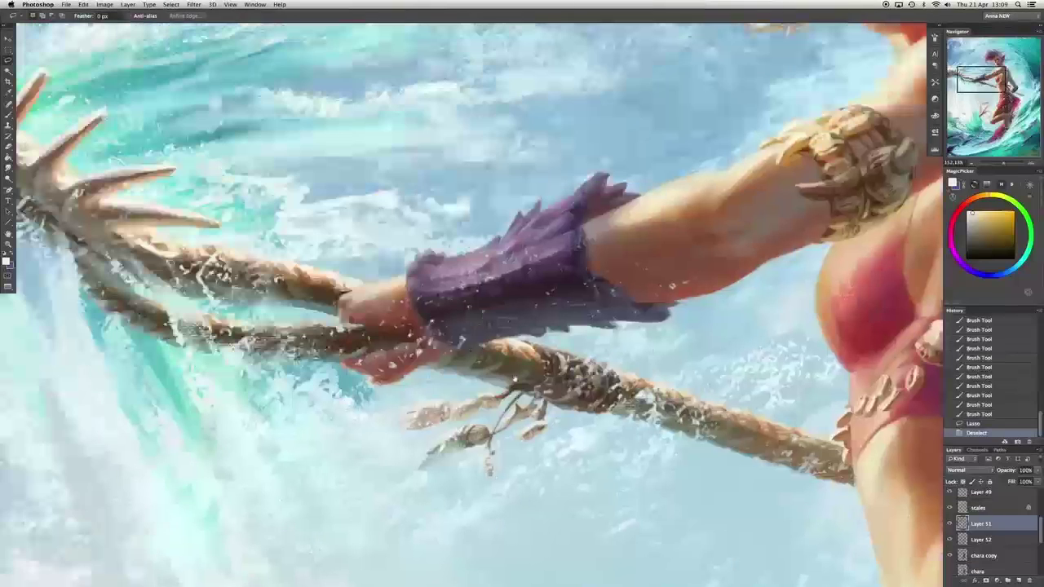
# Nudge the purple cuff and hand layer slightly left with the Move tool.
pyautogui.press('v')
pyautogui.moveTo(576, 273); pyautogui.dragTo(566, 275)
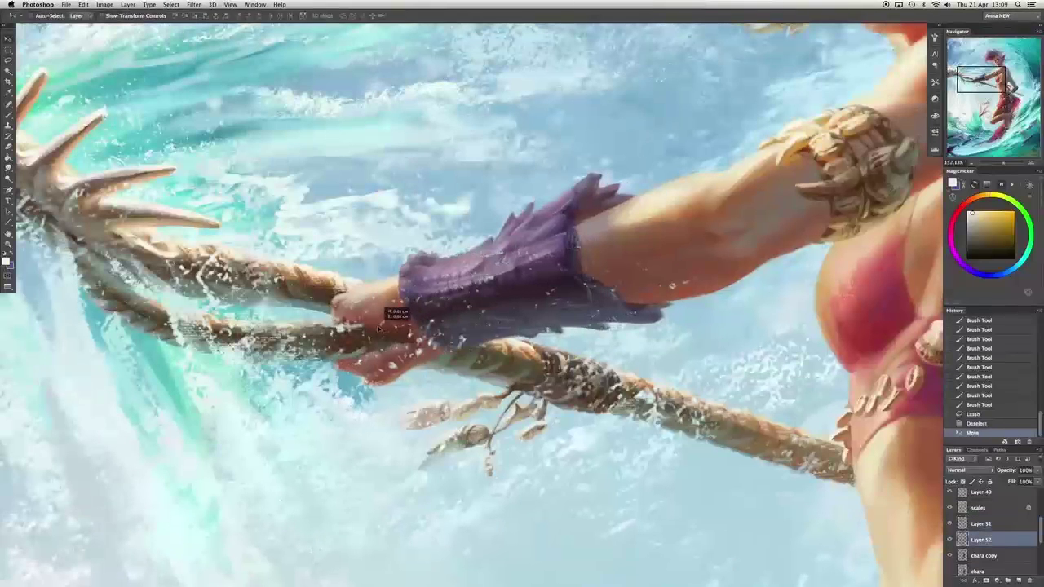
# Nudge the cuff and hand further left and lasso the staff section around the hand.
pyautogui.moveTo(396, 310); pyautogui.dragTo(391, 307)
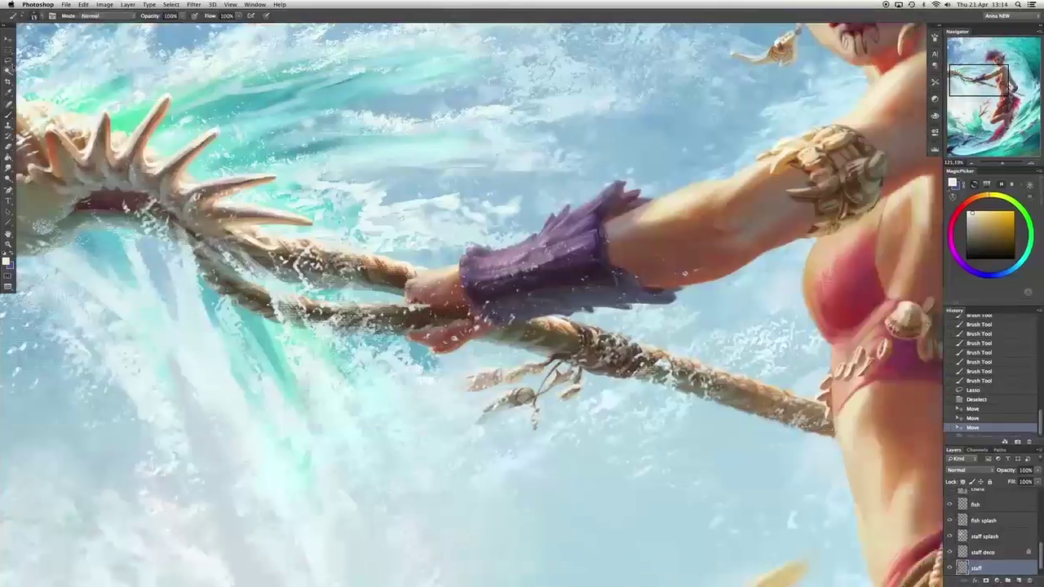
pyautogui.press('l')
pyautogui.moveTo(339, 225); pyautogui.dragTo(295, 282)
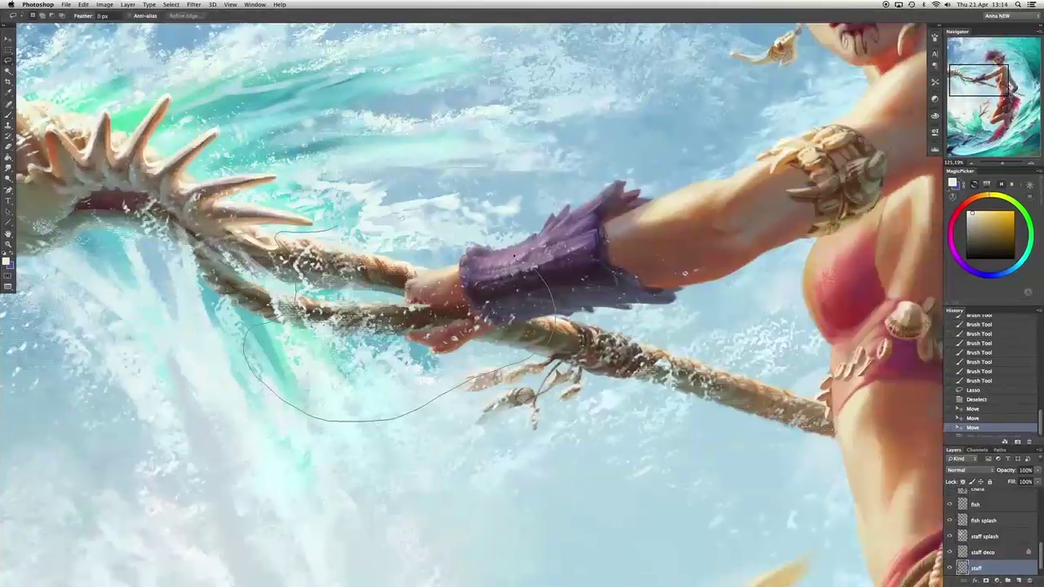
pyautogui.moveTo(516, 256); pyautogui.dragTo(506, 249)
# Warp the lassoed staff section into a new curve and commit the transform.
pyautogui.press('super+t')
pyautogui.rightClick(438, 282)
pyautogui.click(456, 349)
pyautogui.moveTo(359, 318); pyautogui.dragTo(317, 349)
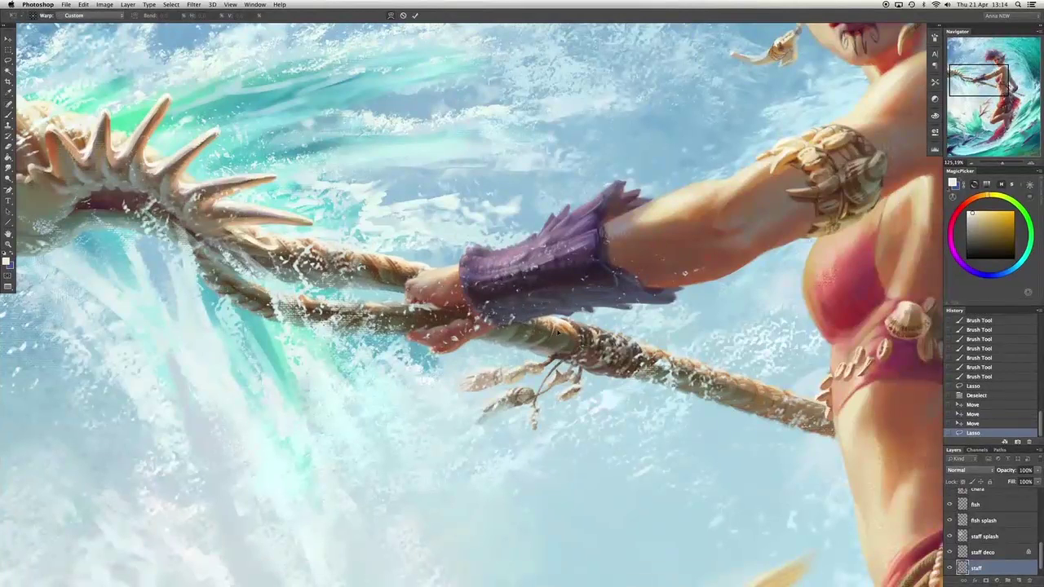
pyautogui.press('Return')
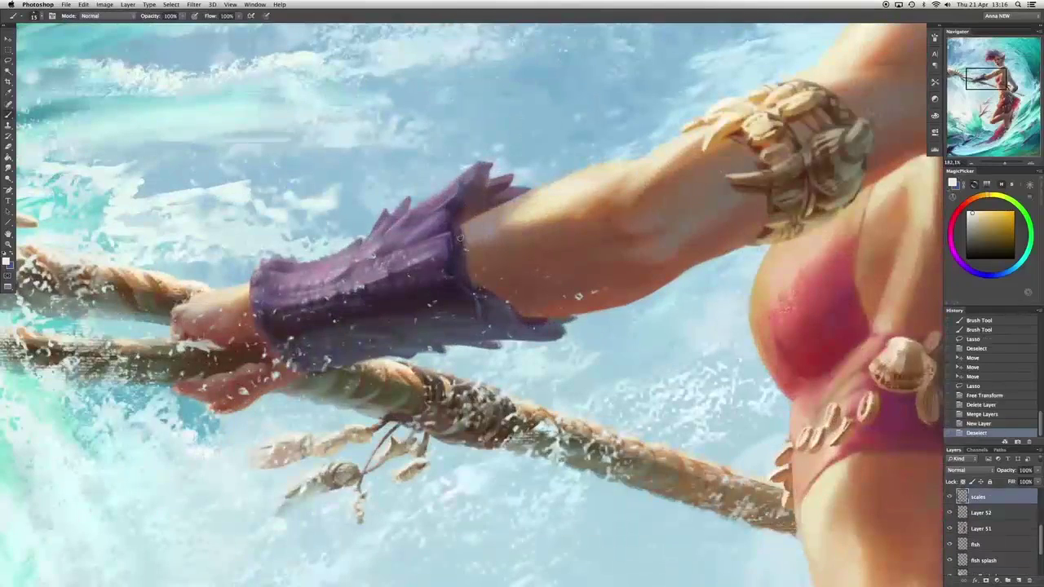
# Paint soft shading over the belly, undoing unwanted strokes.
pyautogui.scroll(5, 459, 237)
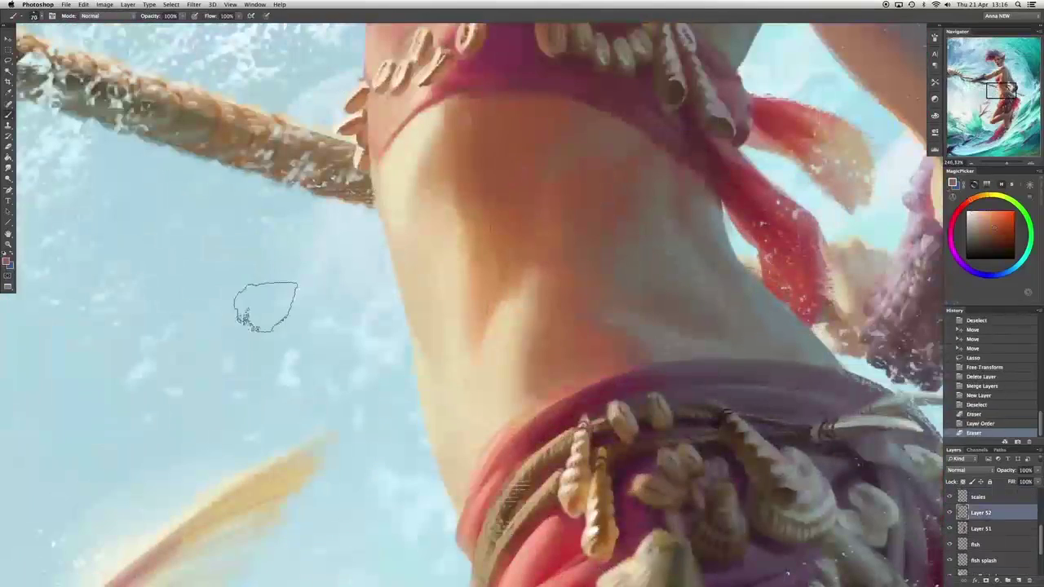
pyautogui.moveTo(571, 183)
pyautogui.mouseDown()
pyautogui.moveTo(552, 221)
pyautogui.moveTo(566, 226)
pyautogui.moveTo(473, 245)
pyautogui.moveTo(503, 161)
pyautogui.mouseUp()
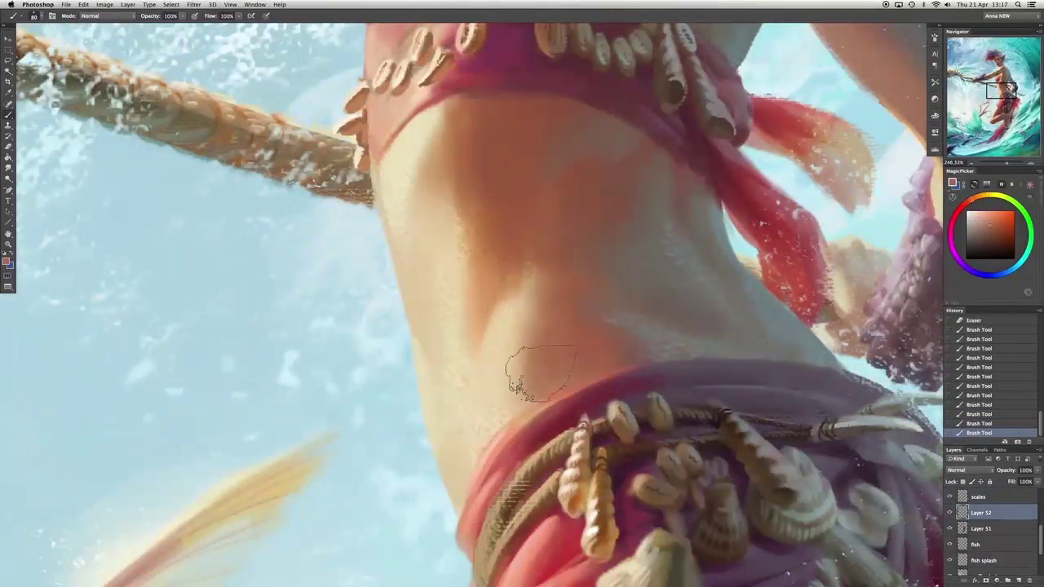
pyautogui.hotkey('ctrl', 'z')
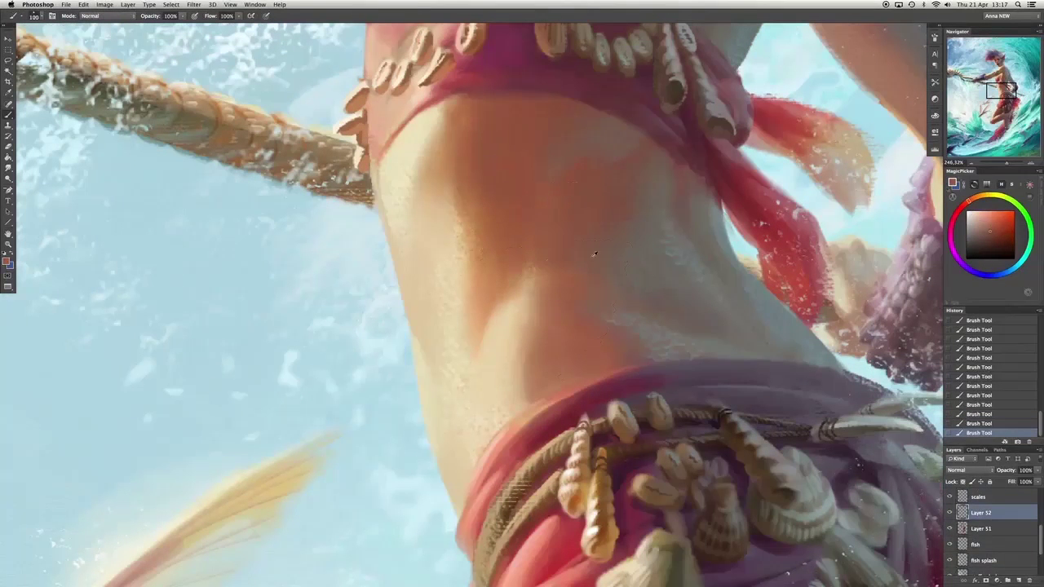
pyautogui.press('super+z')
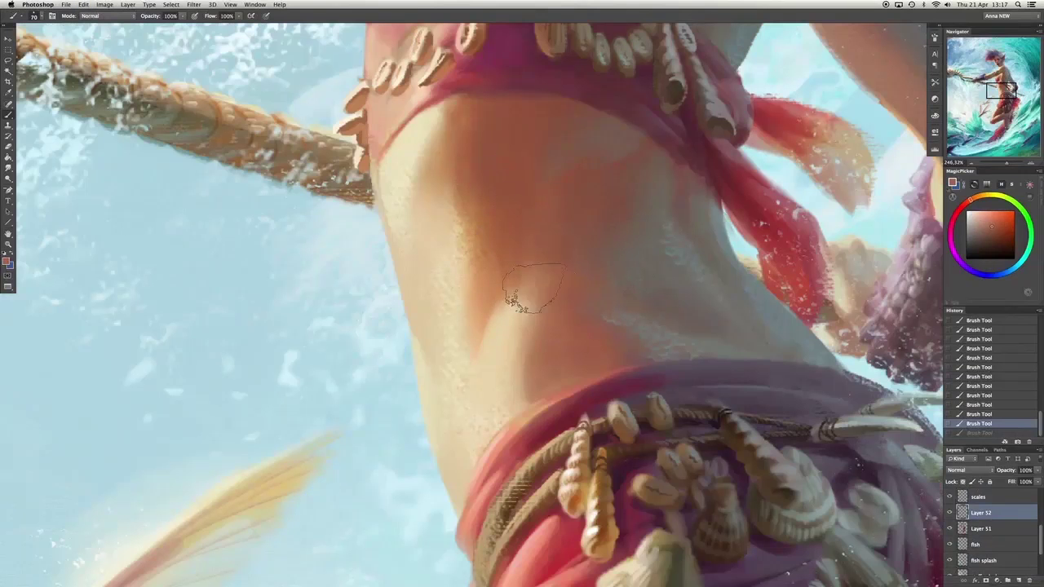
pyautogui.moveTo(523, 253); pyautogui.dragTo(551, 249)
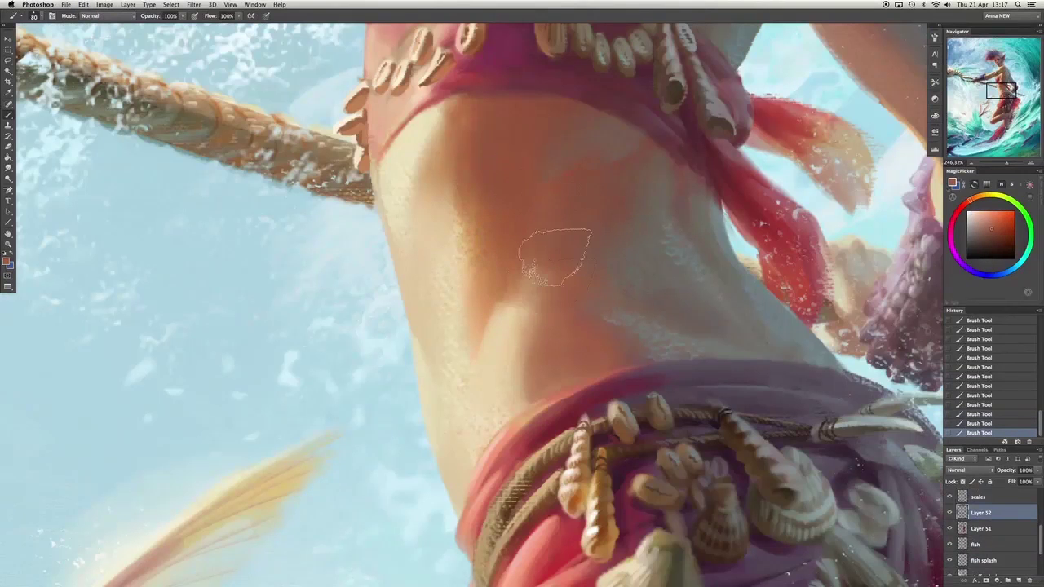
pyautogui.moveTo(525, 326)
pyautogui.mouseDown()
pyautogui.moveTo(489, 456)
pyautogui.moveTo(382, 274)
pyautogui.moveTo(462, 482)
pyautogui.moveTo(952, 515)
pyautogui.mouseUp()
# On a new layer, paint thin hair strands trailing behind the shoulder.
pyautogui.moveTo(911, 469); pyautogui.dragTo(575, 363)
pyautogui.click(1019, 580)
pyautogui.moveTo(461, 484)
pyautogui.mouseDown()
pyautogui.moveTo(572, 223)
pyautogui.moveTo(669, 269)
pyautogui.mouseUp()
pyautogui.moveTo(558, 237); pyautogui.dragTo(646, 246)
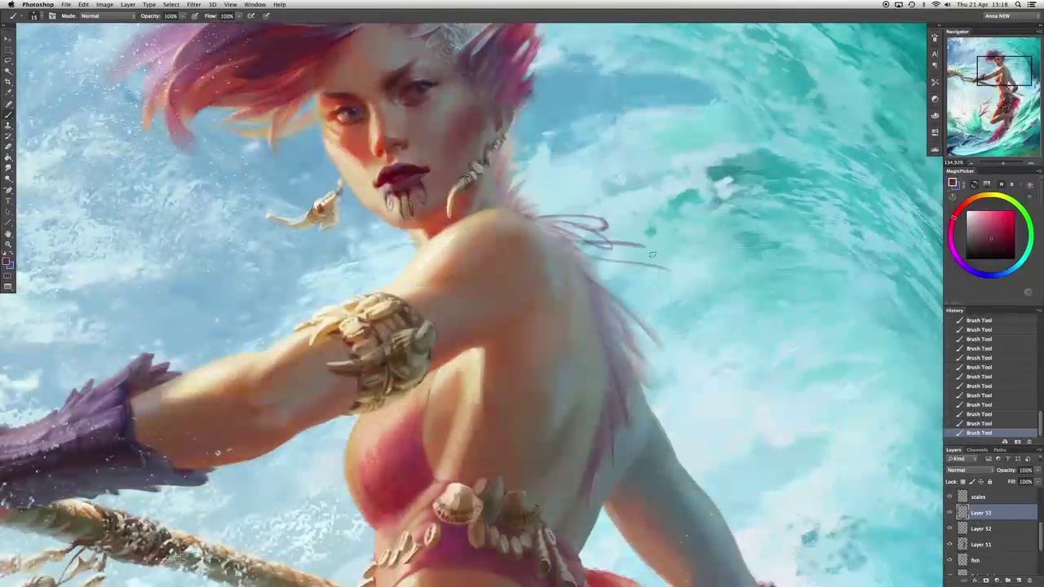
pyautogui.moveTo(549, 220); pyautogui.dragTo(574, 231)
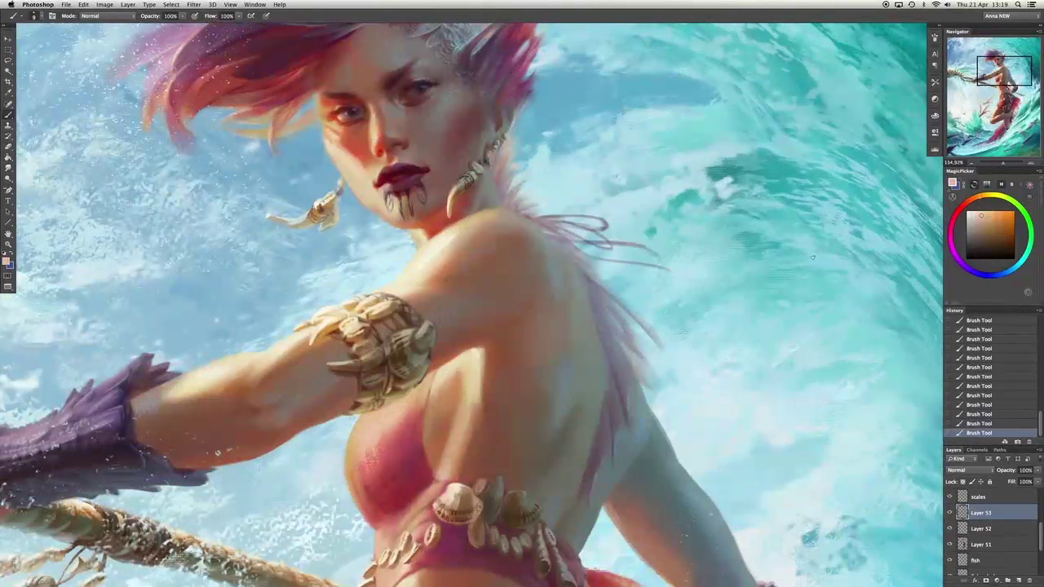
# Paint red and crimson strokes over the hair strands, then add another empty layer.
pyautogui.click(958, 233)
pyautogui.click(970, 198)
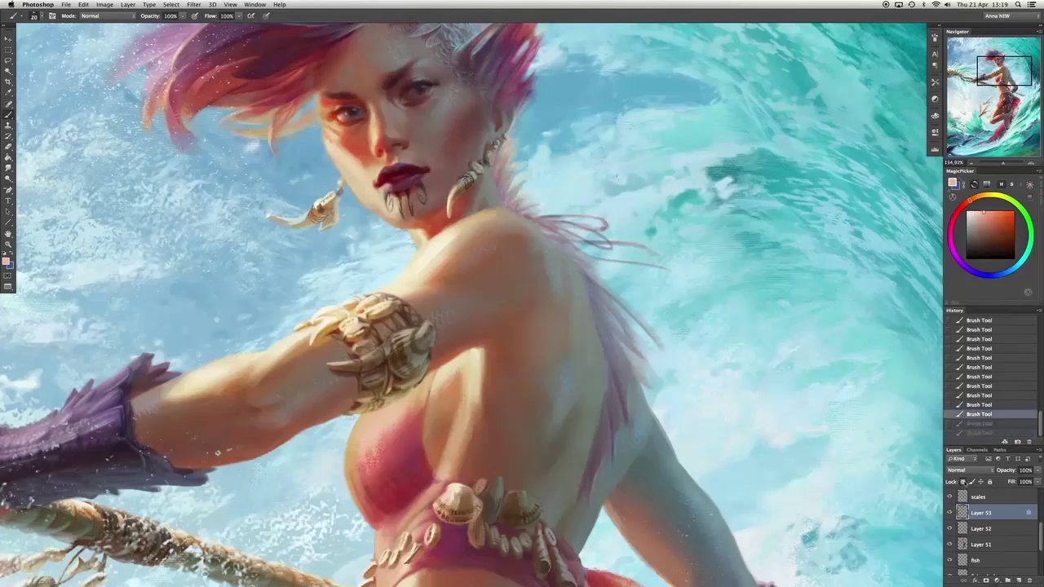
pyautogui.moveTo(568, 221); pyautogui.dragTo(582, 217)
pyautogui.click(960, 211)
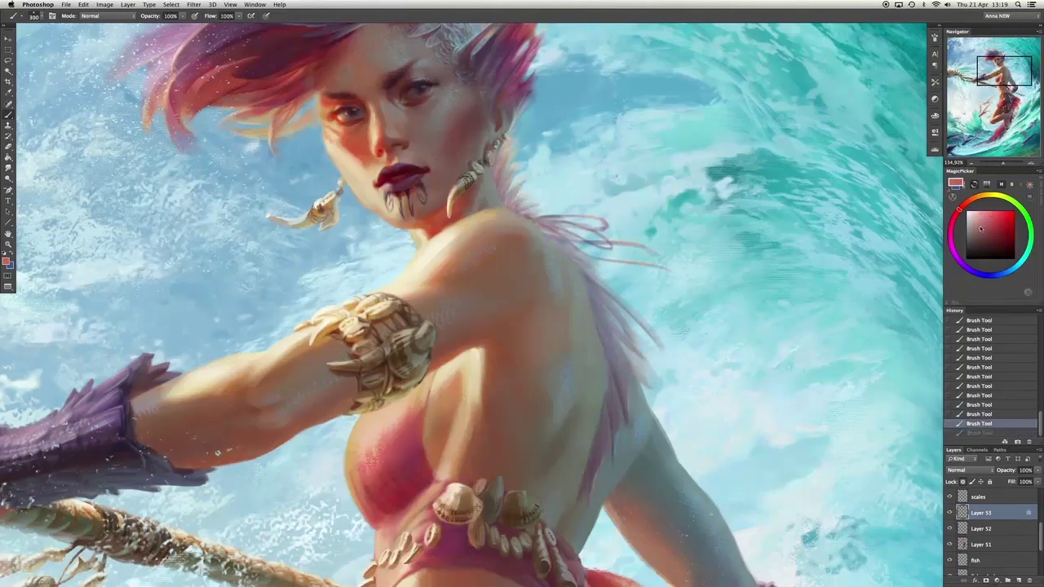
pyautogui.press(']')
pyautogui.press(']')
pyautogui.press(']')
pyautogui.press(']')
pyautogui.press(']')
pyautogui.press(']')
pyautogui.press(']')
pyautogui.press(']')
pyautogui.press(']')
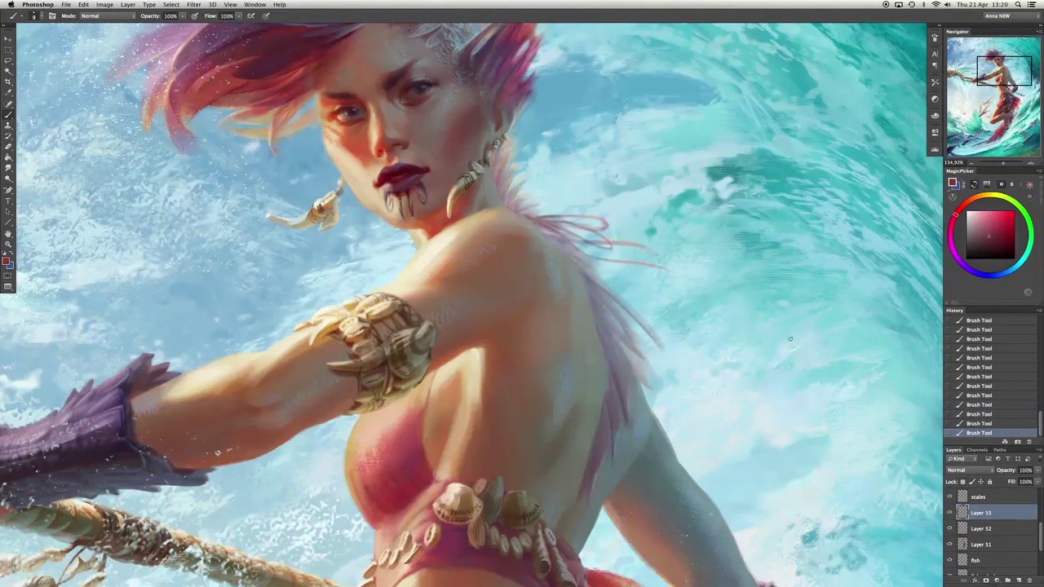
pyautogui.scroll(-5, 523, 326)
pyautogui.hotkey('ctrl', 'alt', 'shift', 'n')
pyautogui.rightClick(483, 34)
# Pick a brush preset and paint strokes on the skirt.
pyautogui.scroll(-1, 526, 327)
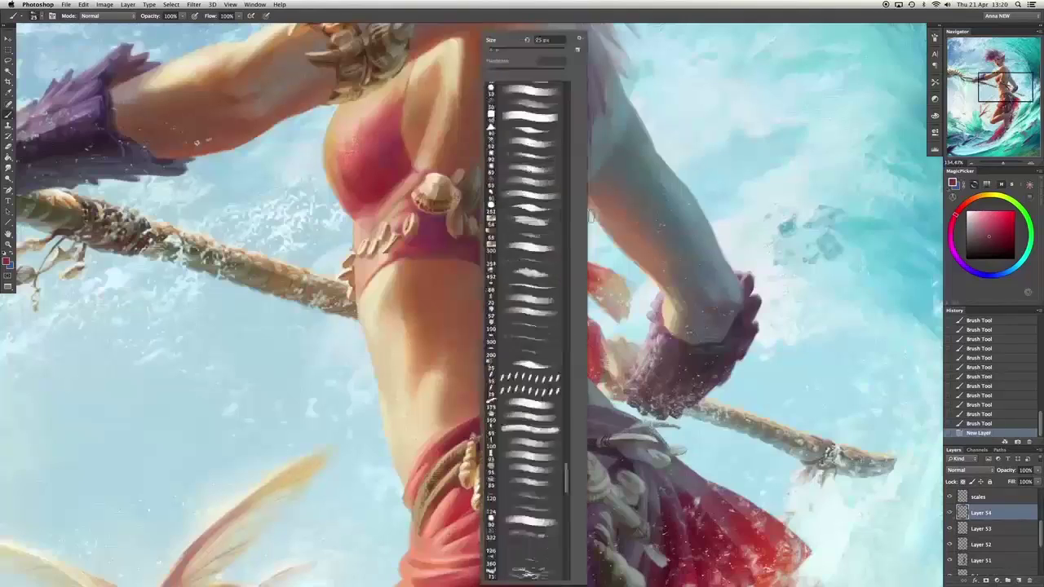
pyautogui.click(591, 216)
pyautogui.scroll(4, 590, 216)
pyautogui.moveTo(522, 343)
pyautogui.mouseDown()
pyautogui.moveTo(545, 325)
pyautogui.moveTo(607, 211)
pyautogui.mouseUp()
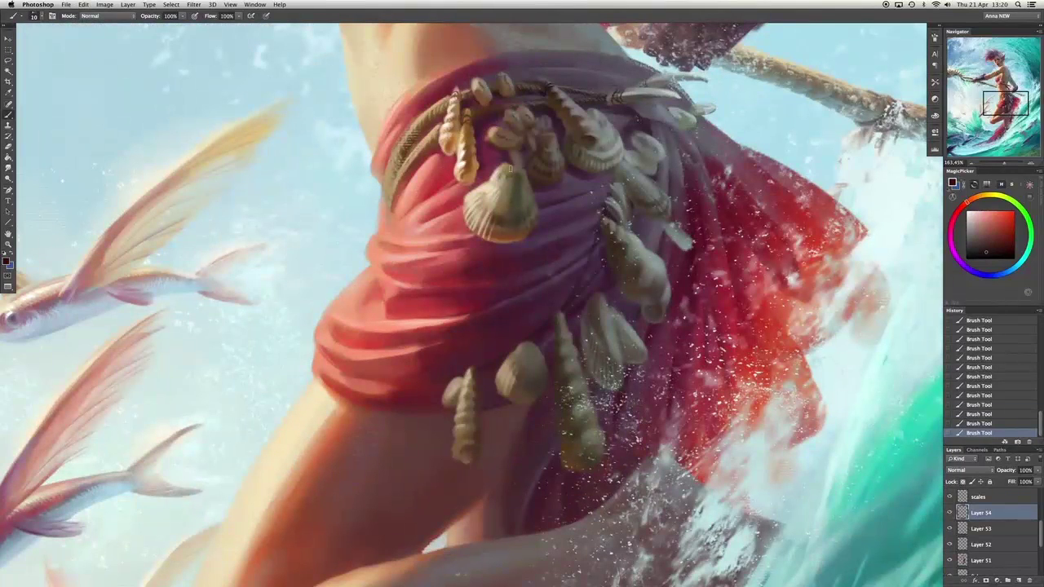
# Sample an orange-brown colour and paint the red top, comparing strokes with undo and redo.
pyautogui.keyDown('alt'); pyautogui.click(475, 130); pyautogui.keyUp('alt')
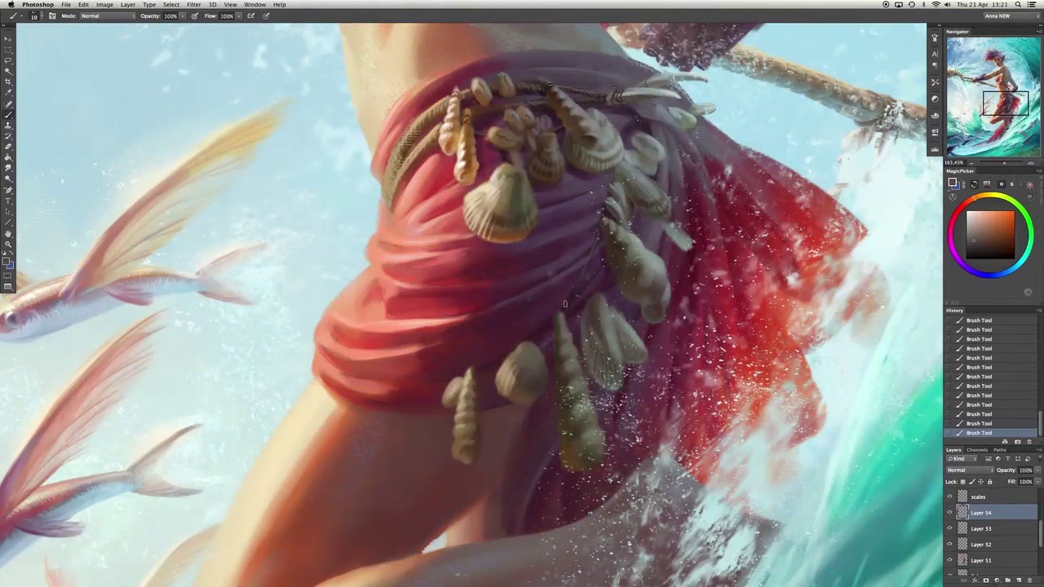
pyautogui.moveTo(457, 204); pyautogui.dragTo(506, 530)
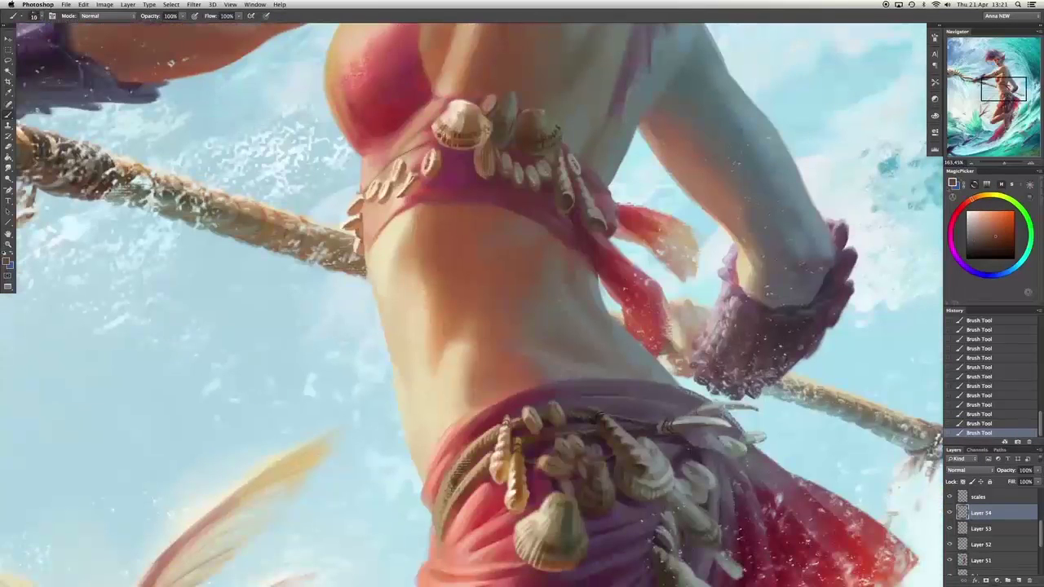
pyautogui.keyDown('alt'); pyautogui.click(408, 146); pyautogui.keyUp('alt')
pyautogui.moveTo(408, 145); pyautogui.dragTo(418, 222)
pyautogui.press('super+z')
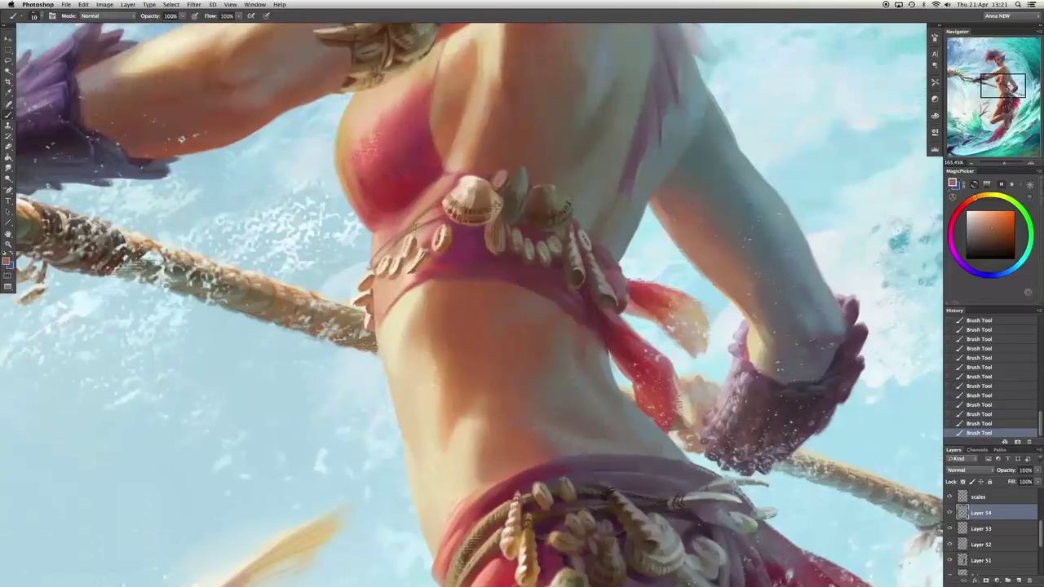
pyautogui.press('super+z')
pyautogui.press('super+z')
pyautogui.press('super+z')
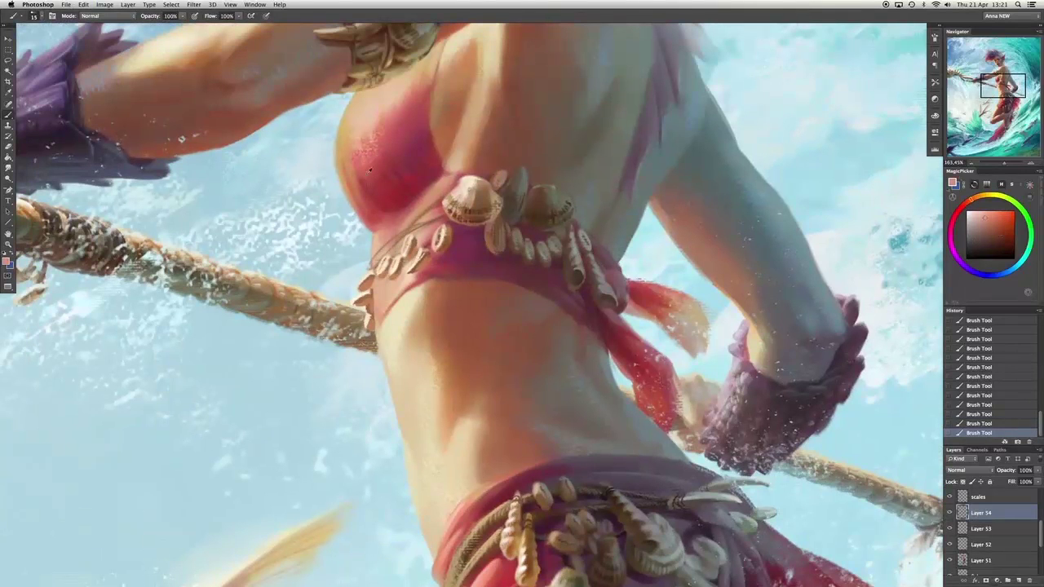
pyautogui.moveTo(434, 179); pyautogui.dragTo(438, 218)
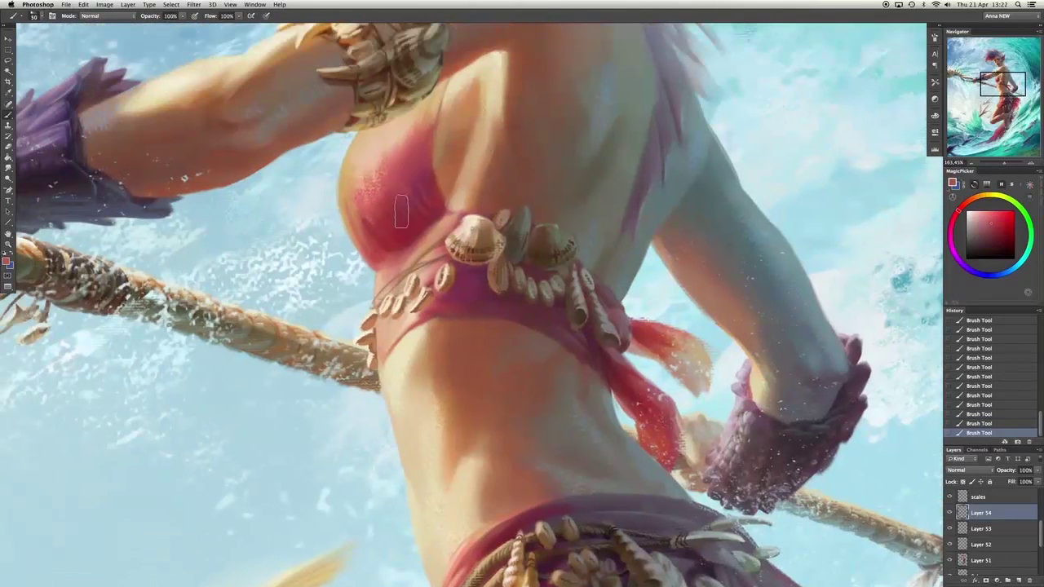
pyautogui.press('alt+super+z')
pyautogui.press('alt+super+z')
pyautogui.press('alt+super+z')
pyautogui.press('alt+super+z')
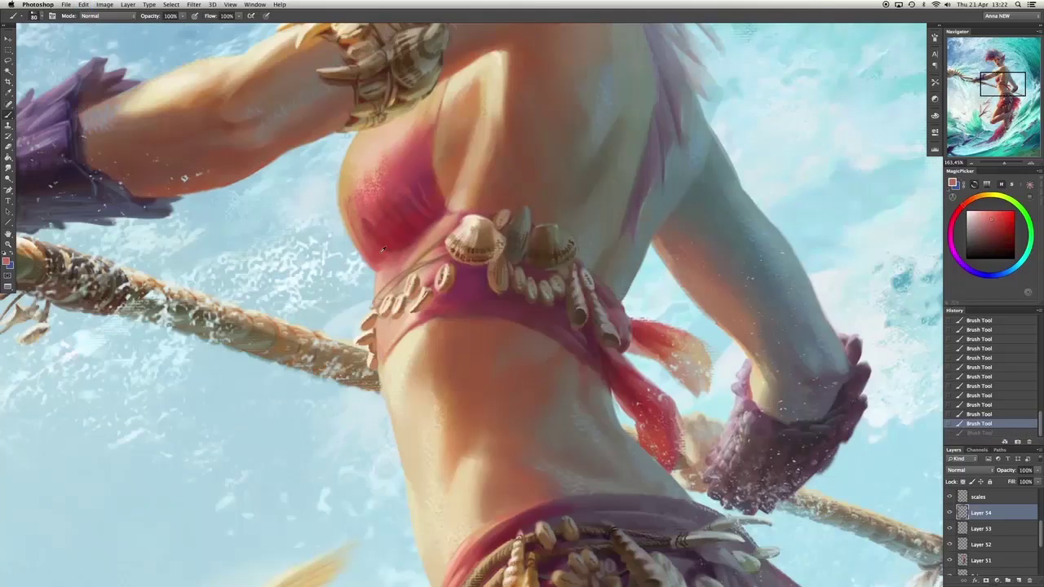
pyautogui.press('shift+super+z')
pyautogui.press('shift+super+z')
pyautogui.press('shift+super+z')
pyautogui.press('shift+super+z')
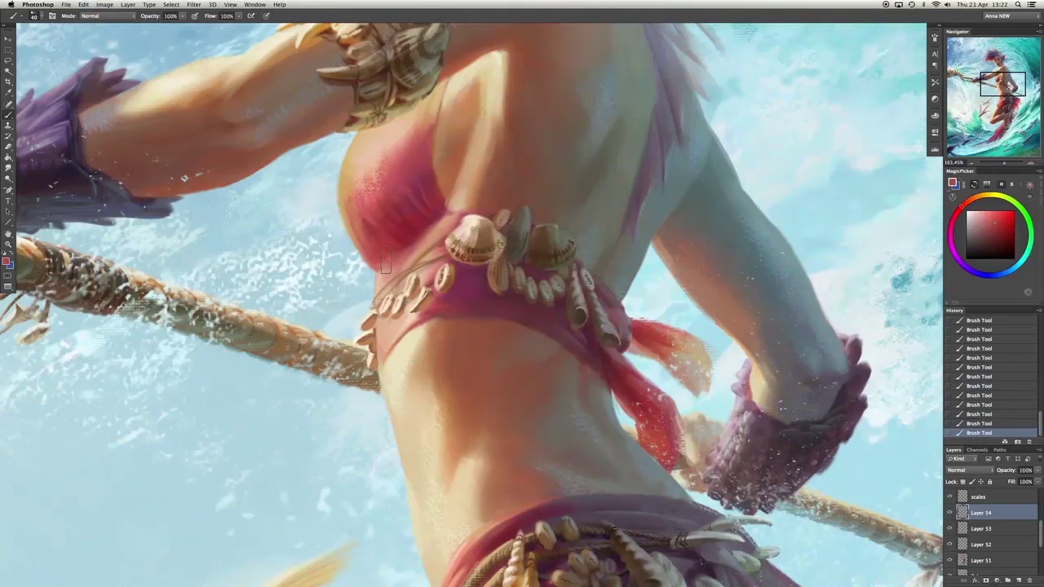
# Sample bust colours and magenta, toggling the last stroke to compare before and after.
pyautogui.keyDown('alt'); pyautogui.click(384, 266); pyautogui.keyUp('alt')
pyautogui.press('super+z')
pyautogui.press('super+z')
pyautogui.keyDown('alt'); pyautogui.click(415, 196); pyautogui.keyUp('alt')
pyautogui.press('super+z')
pyautogui.press('shift+super+z')
pyautogui.press('super+z')
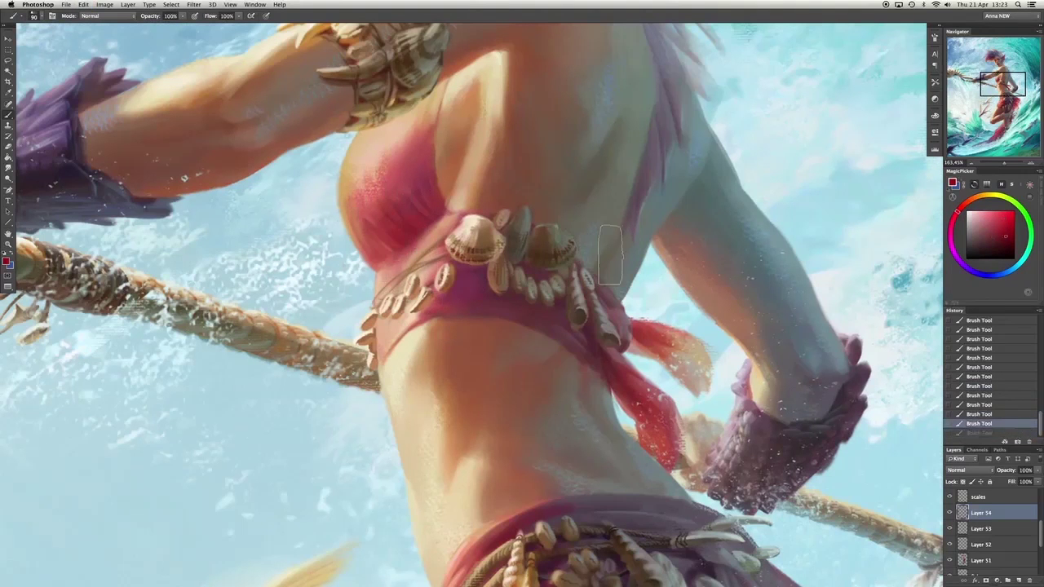
pyautogui.keyDown('alt'); pyautogui.click(532, 261); pyautogui.keyUp('alt')
pyautogui.press('shift+super+z')
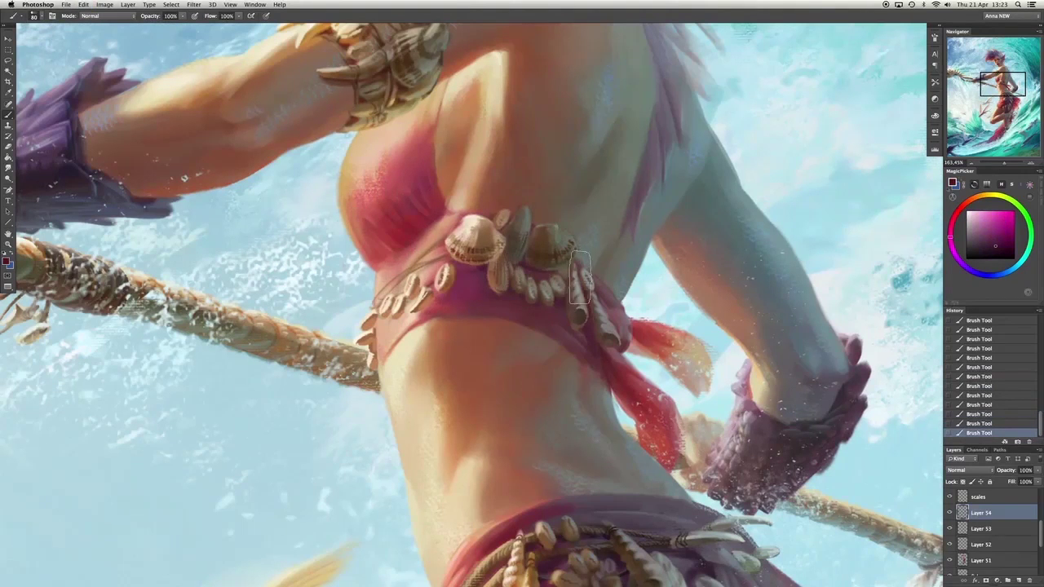
# Paint small green and dark-brown touches around the shell belt, undoing unwanted strokes.
pyautogui.scroll(-10, 571, 373)
pyautogui.keyDown('alt'); pyautogui.click(583, 341); pyautogui.keyUp('alt')
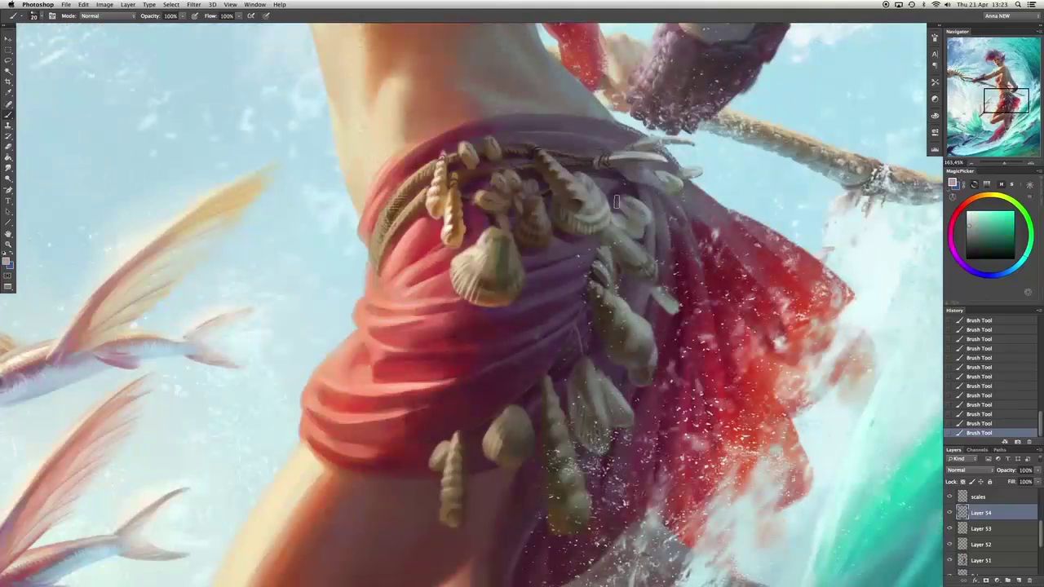
pyautogui.keyDown('alt'); pyautogui.click(623, 170); pyautogui.keyUp('alt')
pyautogui.press('super+0')
pyautogui.scroll(2, 462, 215)
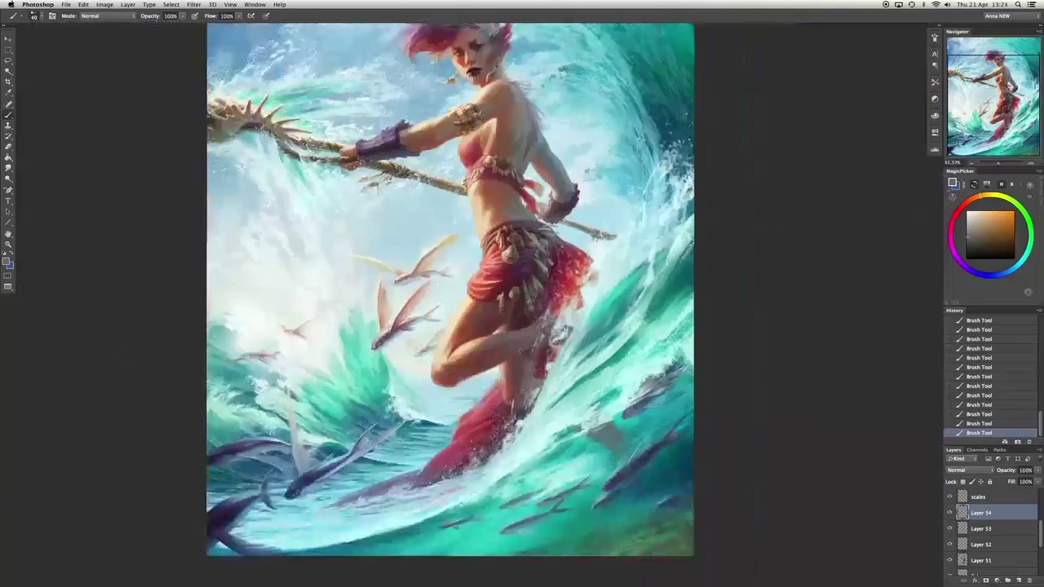
pyautogui.press('super+z')
pyautogui.click(467, 213)
pyautogui.moveTo(456, 228); pyautogui.dragTo(481, 220)
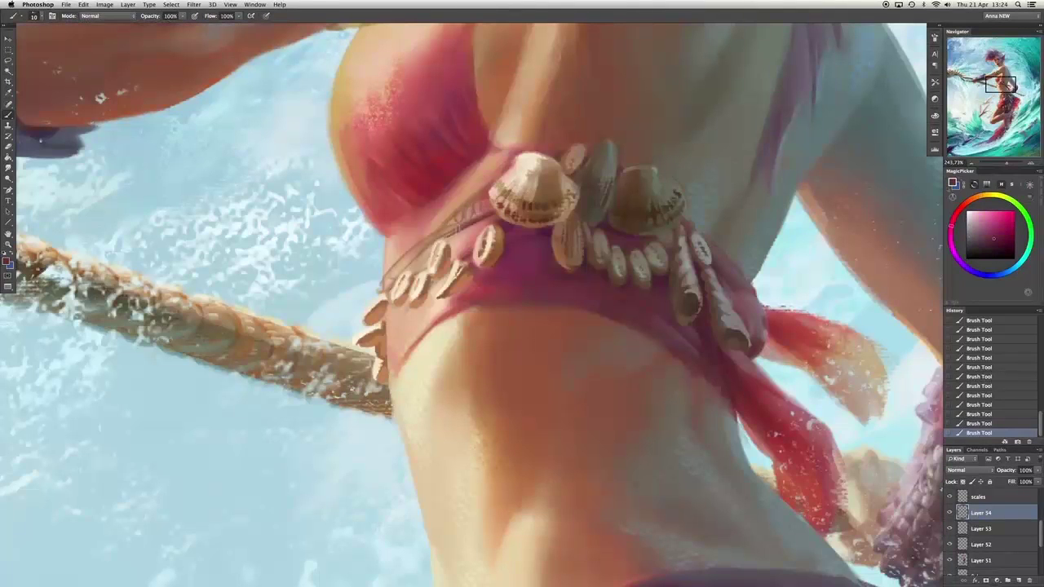
pyautogui.scroll(1, 490, 196)
pyautogui.press('super+z')
pyautogui.press('super+0')
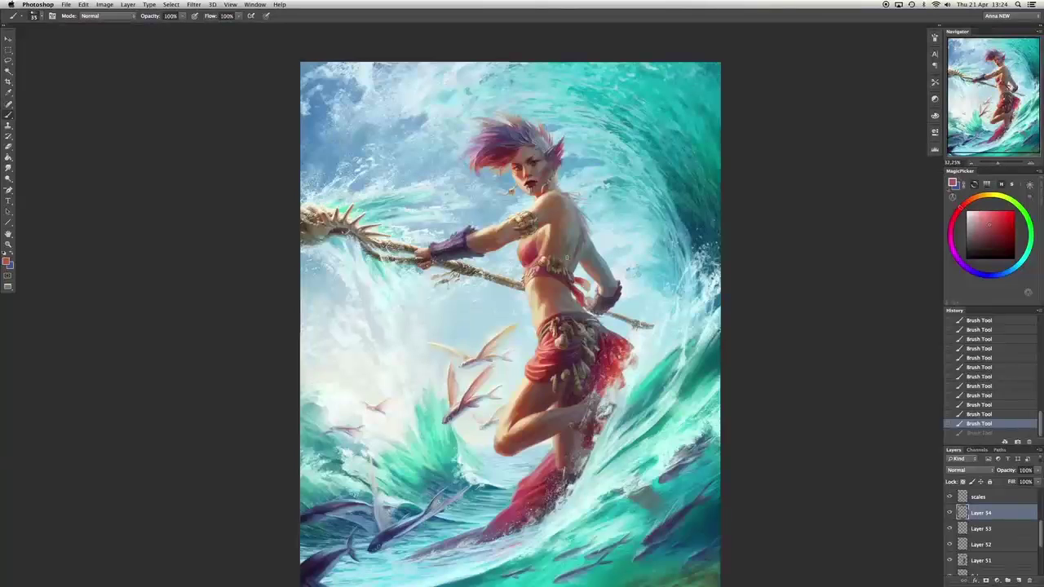
# Add a new layer and paint a pale highlight stroke on the chest.
pyautogui.click(1017, 580)
pyautogui.scroll(3, 594, 223)
pyautogui.moveTo(526, 233); pyautogui.dragTo(503, 286)
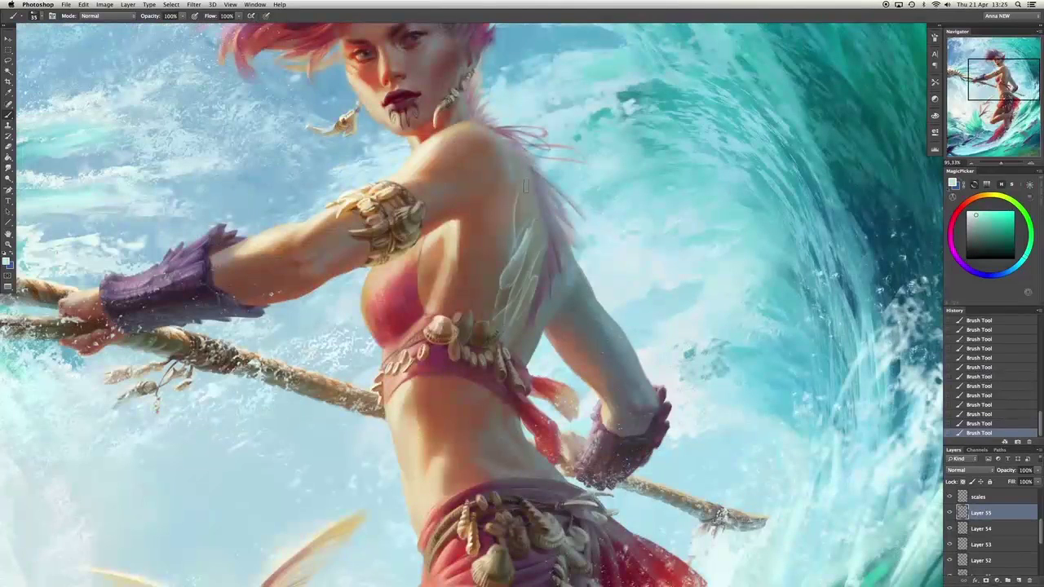
# Brighten the chest and paint pale scale markings across the shoulder and torso.
pyautogui.moveTo(526, 186)
pyautogui.mouseDown()
pyautogui.moveTo(526, 236)
pyautogui.moveTo(490, 280)
pyautogui.mouseUp()
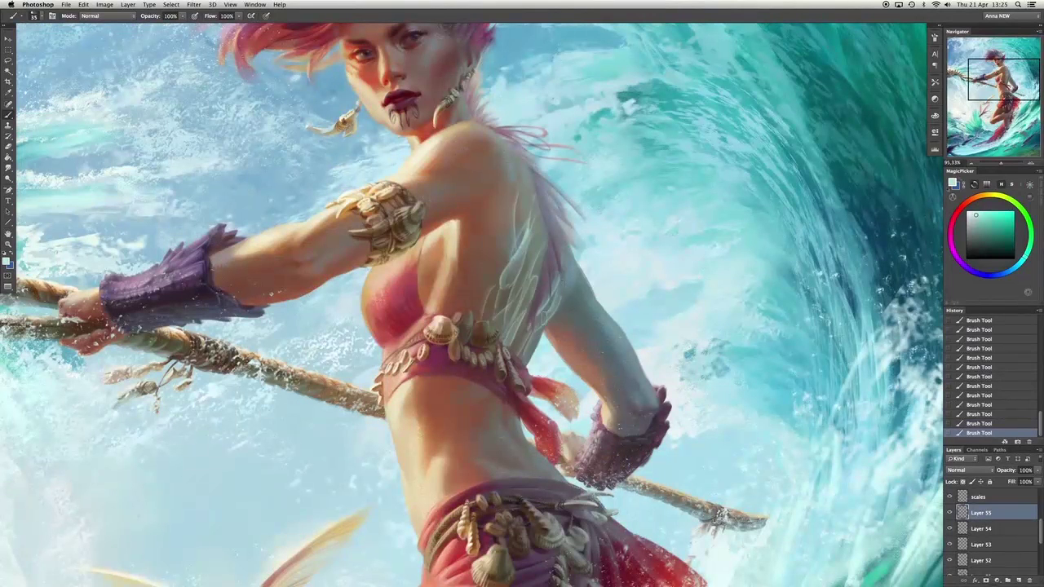
pyautogui.moveTo(456, 208)
pyautogui.mouseDown()
pyautogui.moveTo(474, 164)
pyautogui.moveTo(437, 194)
pyautogui.moveTo(429, 219)
pyautogui.mouseUp()
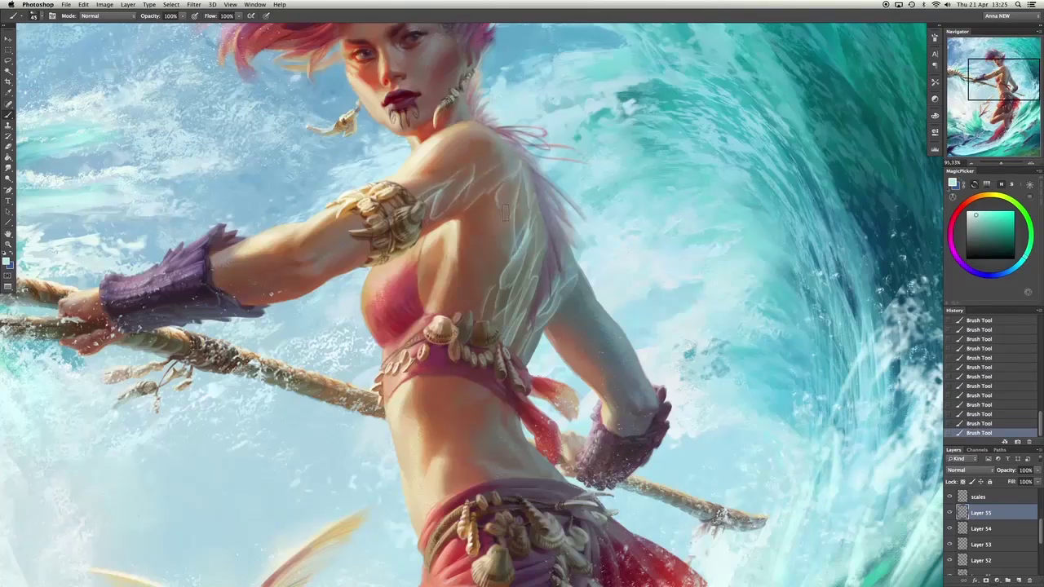
pyautogui.moveTo(515, 448)
pyautogui.mouseDown()
pyautogui.moveTo(517, 436)
pyautogui.moveTo(487, 432)
pyautogui.mouseUp()
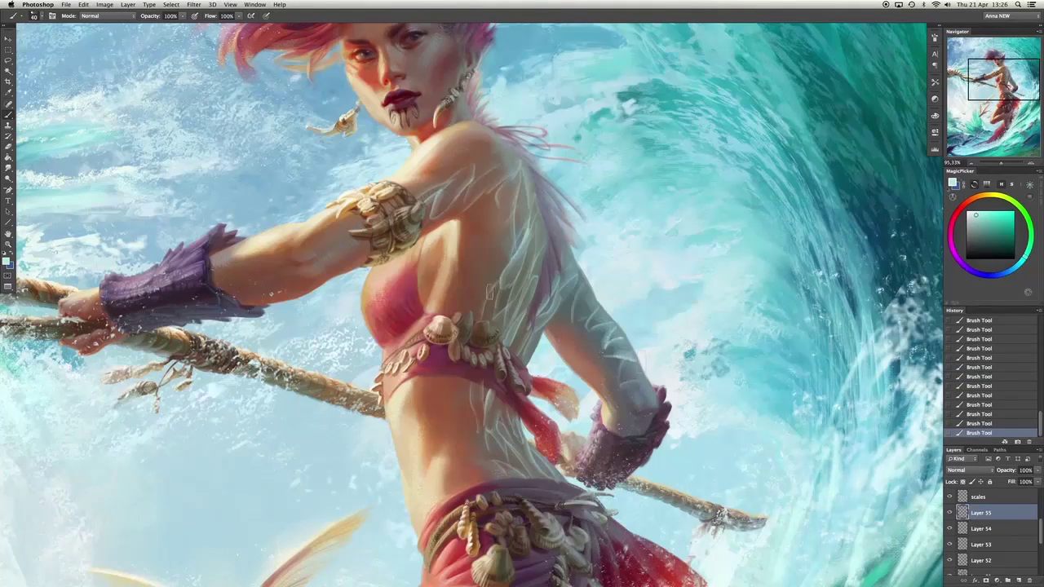
pyautogui.moveTo(481, 314); pyautogui.dragTo(485, 248)
pyautogui.moveTo(499, 175); pyautogui.dragTo(489, 147)
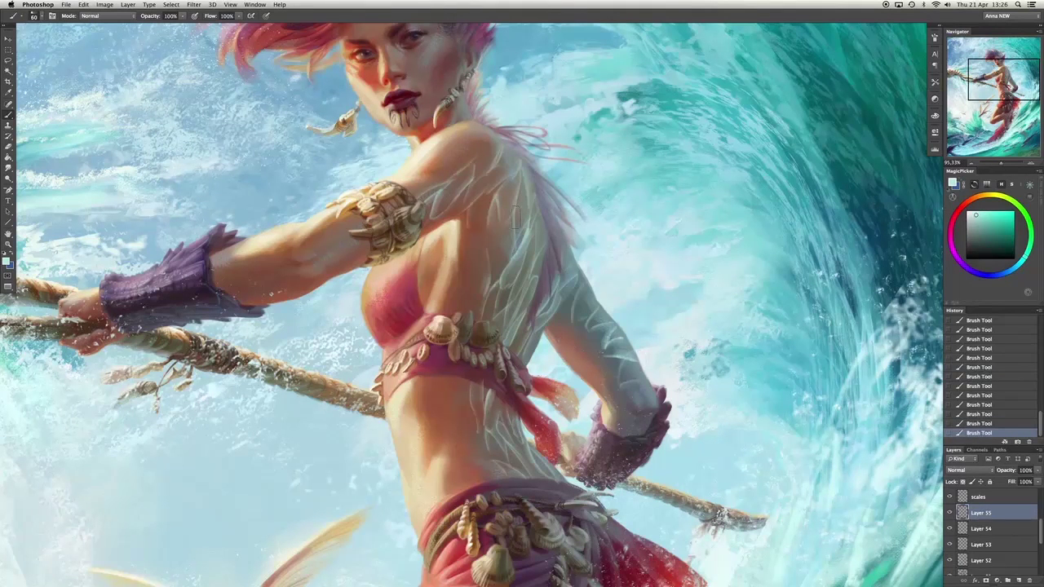
# Paint lavender scales on the skirt cloth beside the shell belt.
pyautogui.scroll(-5, 516, 216)
pyautogui.press('super+z')
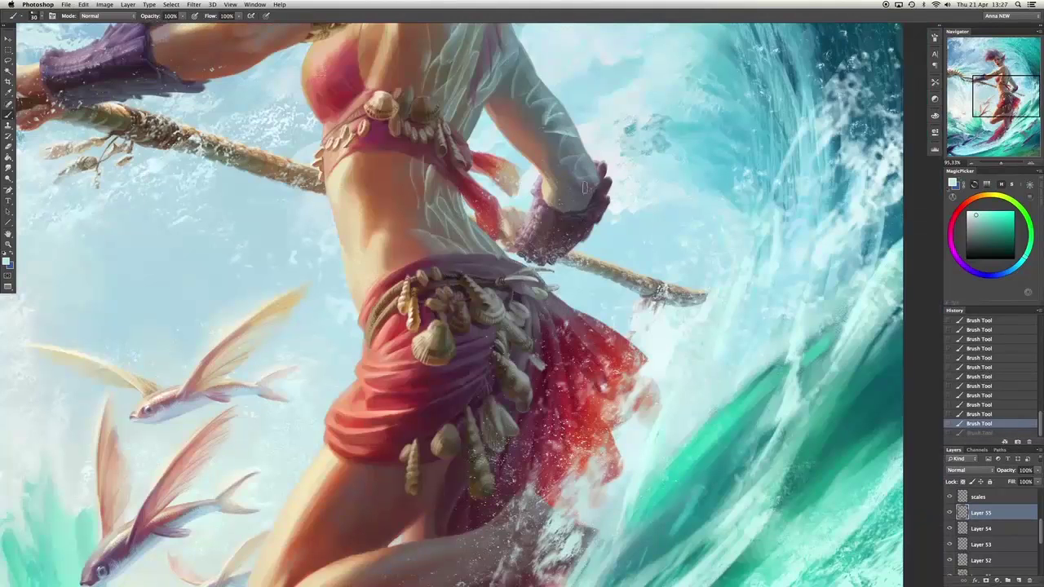
pyautogui.press('super+z')
pyautogui.scroll(-5, 584, 188)
pyautogui.scroll(3, 523, 257)
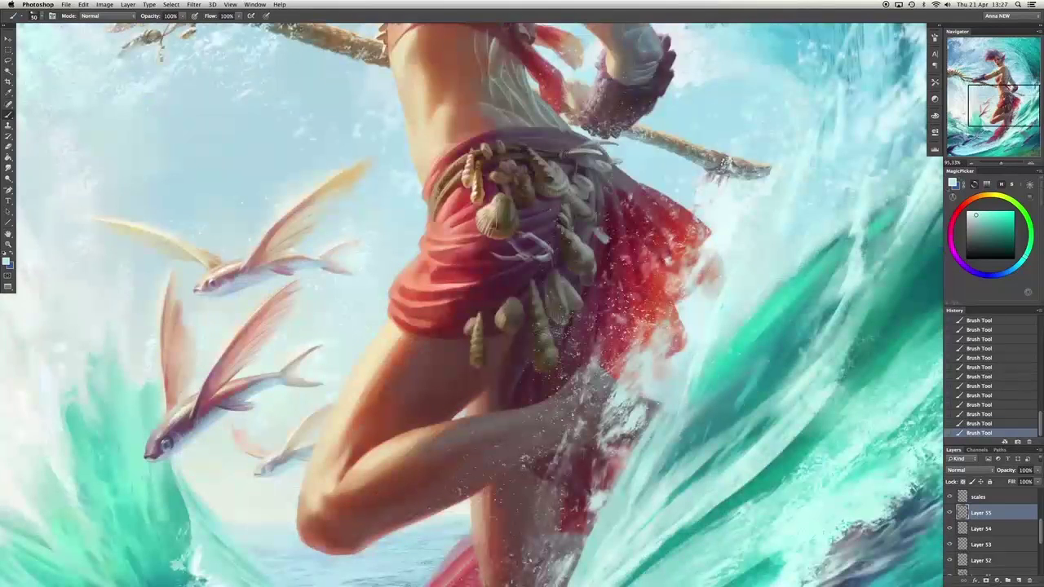
pyautogui.moveTo(558, 202); pyautogui.dragTo(522, 245)
pyautogui.moveTo(493, 268); pyautogui.dragTo(532, 277)
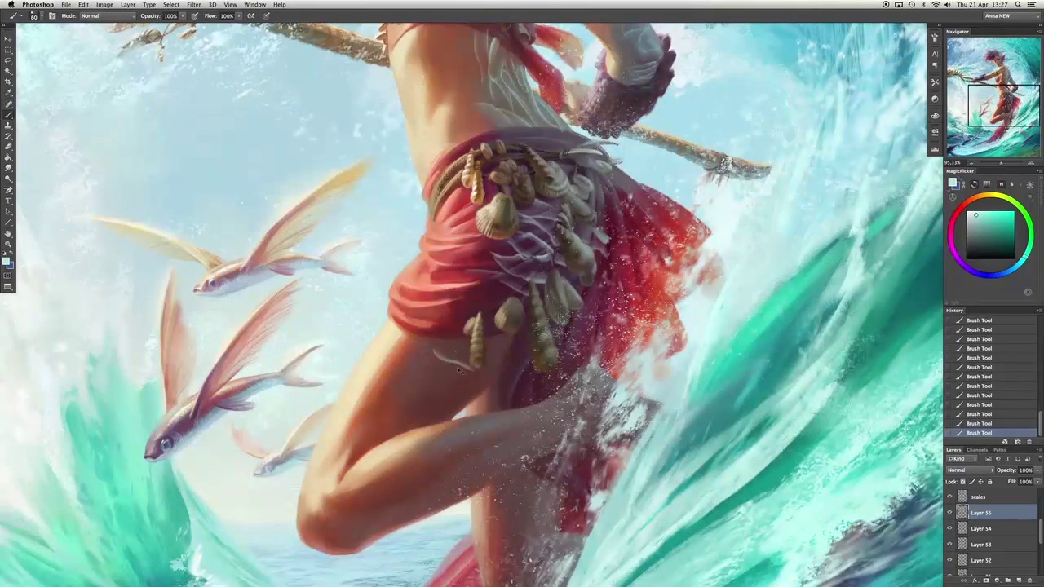
# Paint scale markings on the thigh and review the whole painting.
pyautogui.scroll(-4, 519, 446)
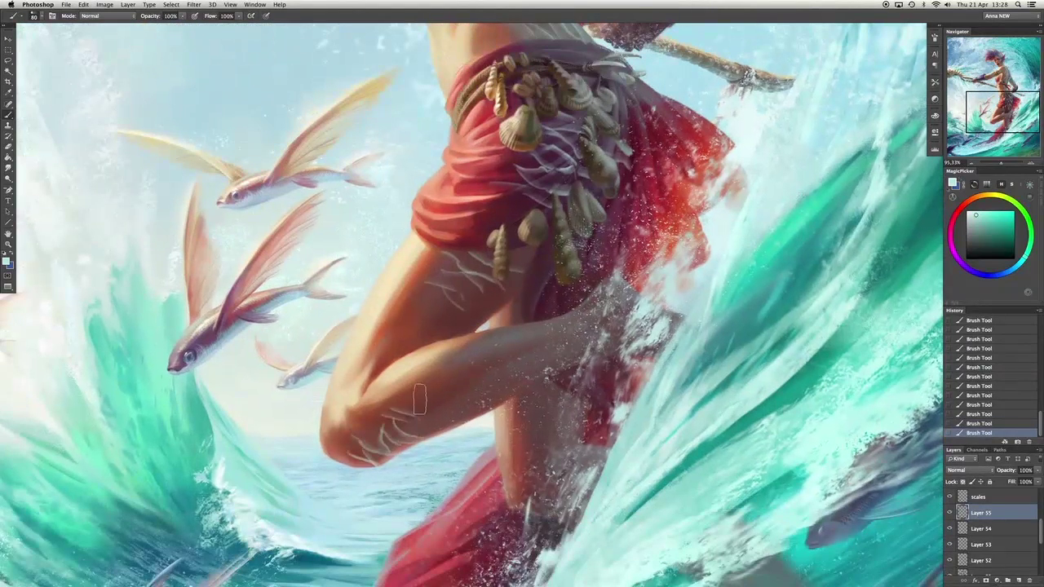
pyautogui.moveTo(419, 400); pyautogui.dragTo(455, 410)
pyautogui.scroll(-3, 546, 334)
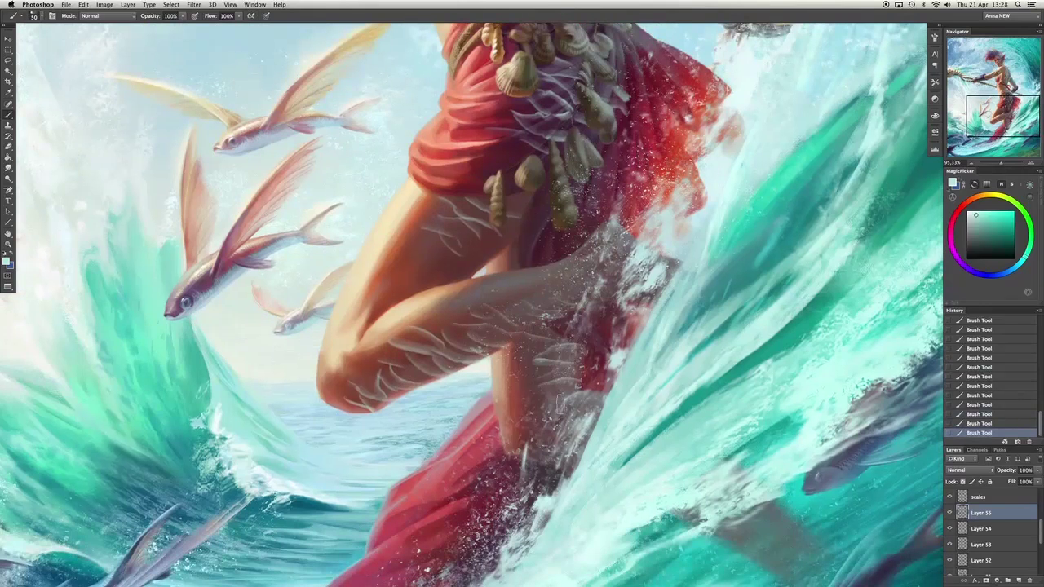
pyautogui.scroll(10, 590, 131)
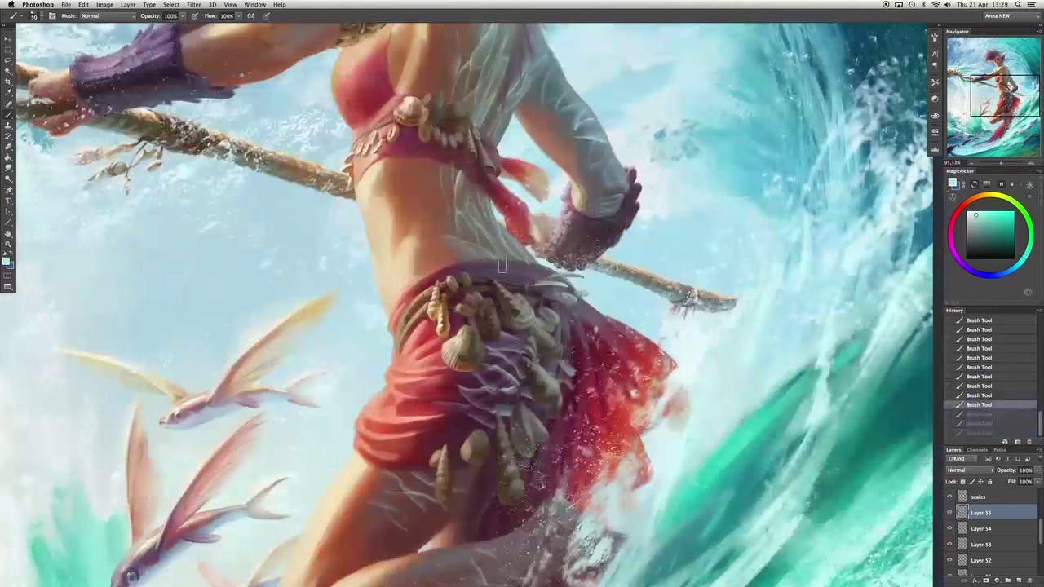
pyautogui.moveTo(557, 326); pyautogui.dragTo(391, 196)
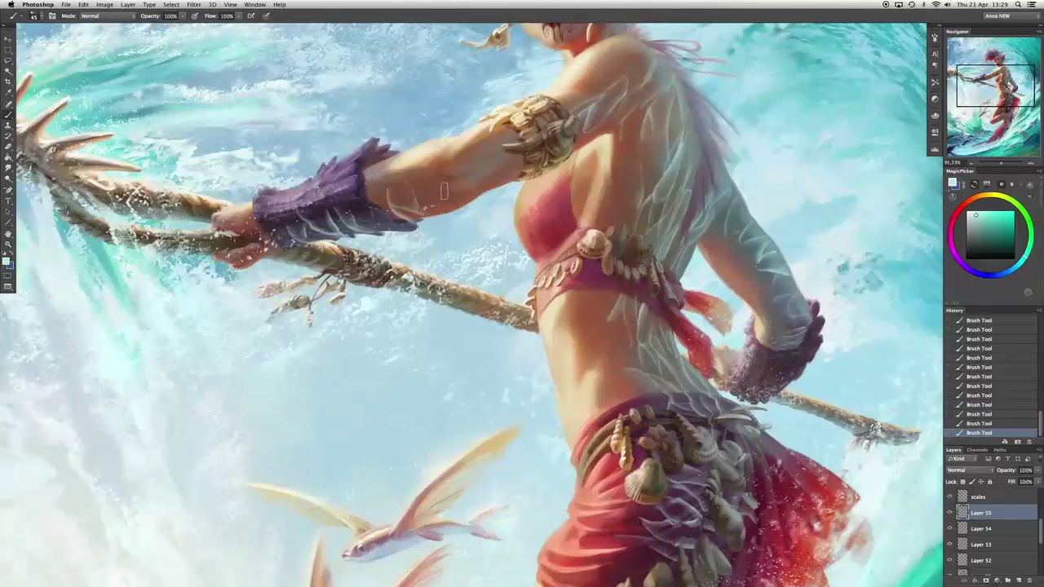
pyautogui.scroll(5, 445, 176)
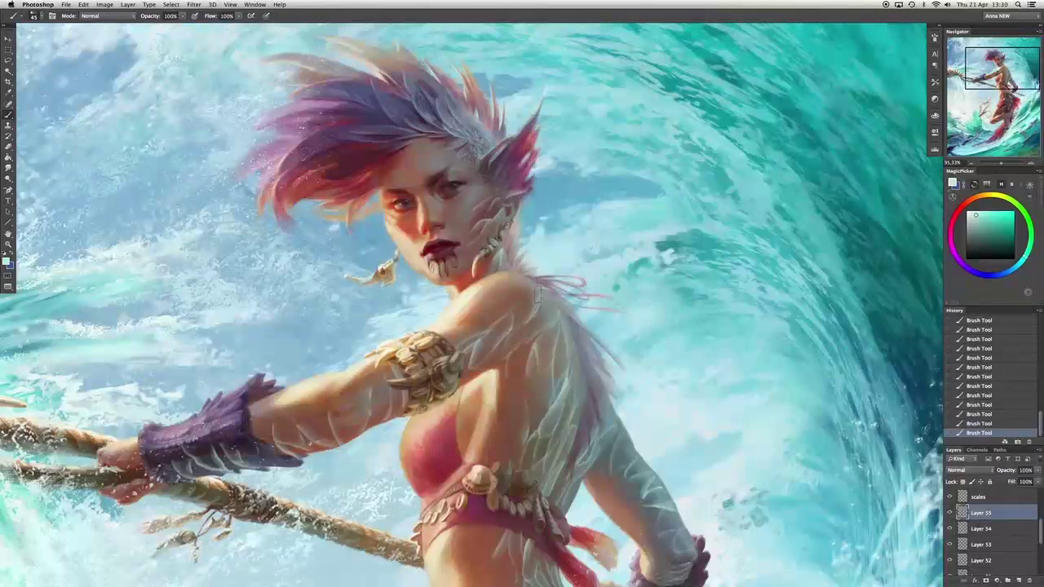
pyautogui.scroll(-10, 537, 292)
pyautogui.scroll(-3, 536, 292)
pyautogui.rightClick(538, 293)
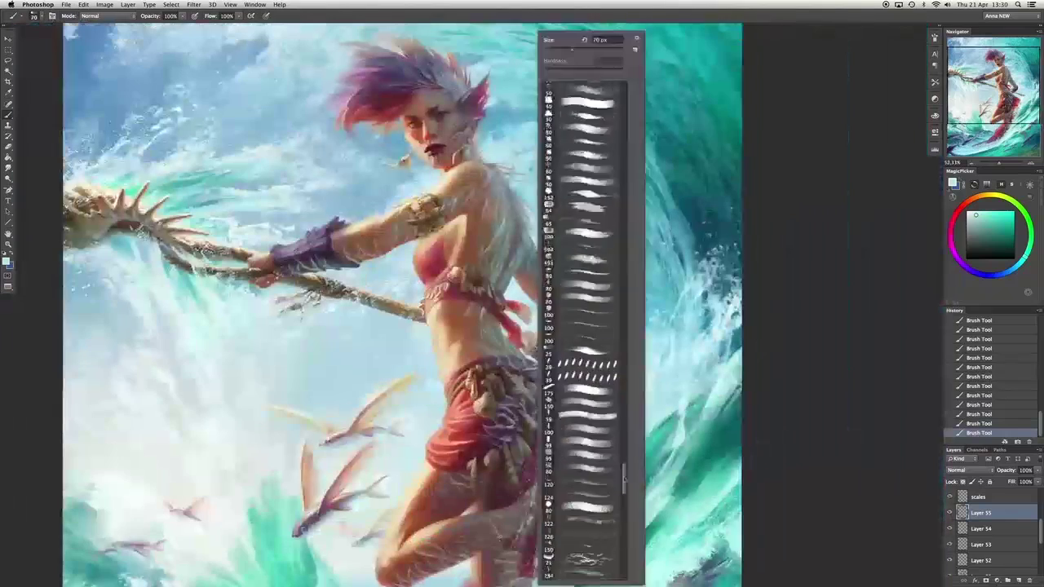
pyautogui.press('Escape')
pyautogui.scroll(-3, 425, 302)
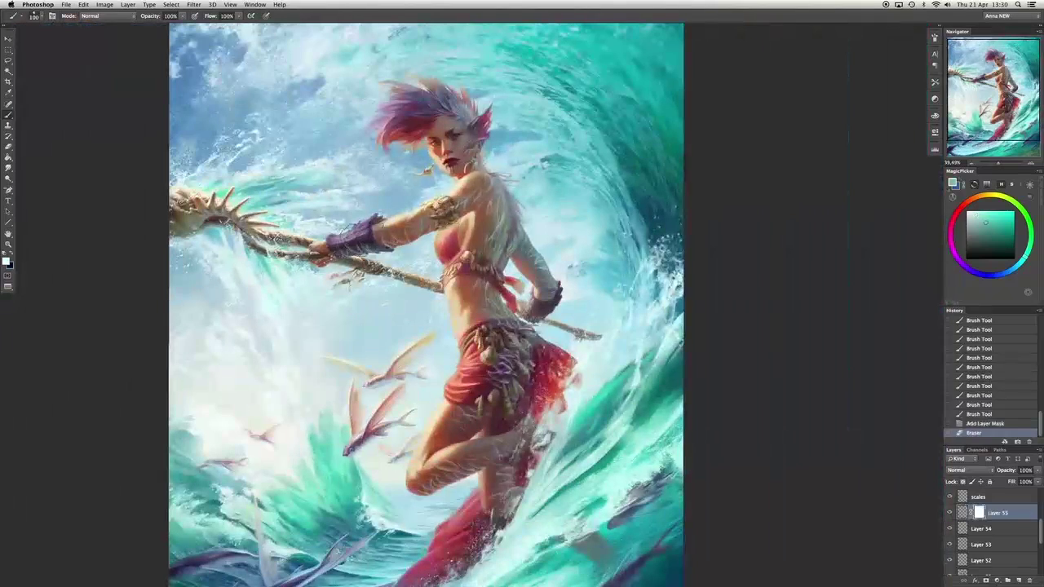
# Mask out the scales near the shoulder and neck, then try and undo a different brush.
pyautogui.moveTo(441, 212)
pyautogui.mouseDown()
pyautogui.moveTo(492, 171)
pyautogui.moveTo(460, 143)
pyautogui.mouseUp()
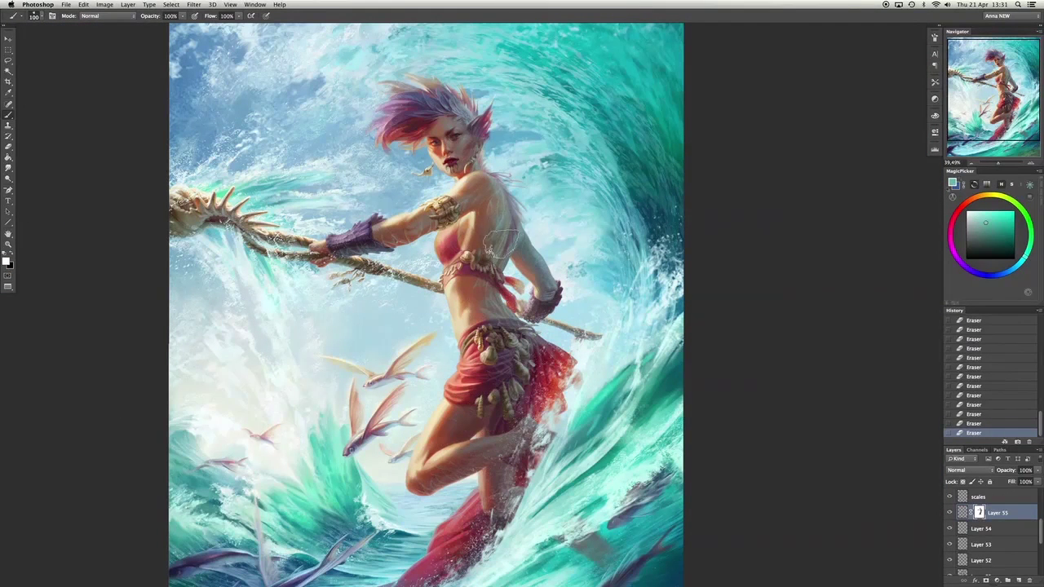
pyautogui.rightClick(462, 349)
pyautogui.doubleClick(479, 397)
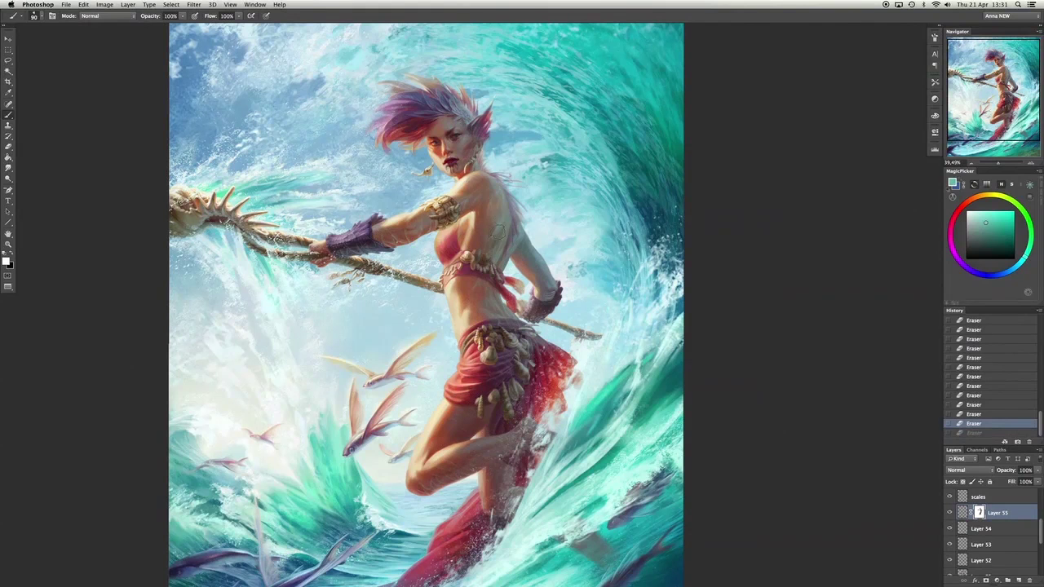
pyautogui.moveTo(499, 218); pyautogui.dragTo(510, 269)
pyautogui.hotkey('ctrl', 'alt', 'z')
pyautogui.hotkey('ctrl', 'alt', 'z')
pyautogui.hotkey('ctrl', 'alt', 'z')
pyautogui.hotkey('ctrl', 'alt', 'z')
# Set the new layer to Overlay and paint light over the skirt, arm and shoulder.
pyautogui.rightClick(522, 484)
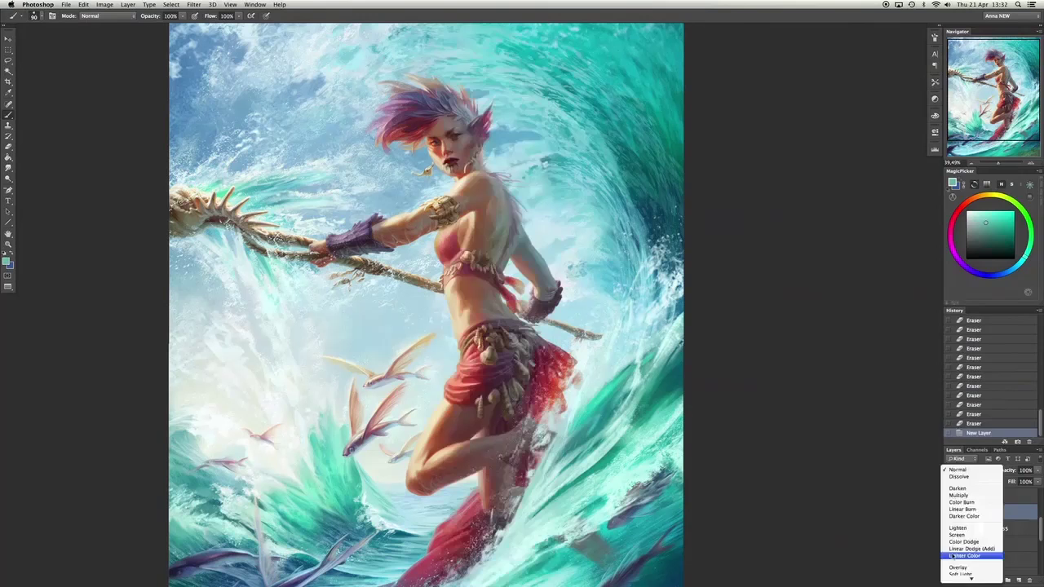
pyautogui.click(958, 548)
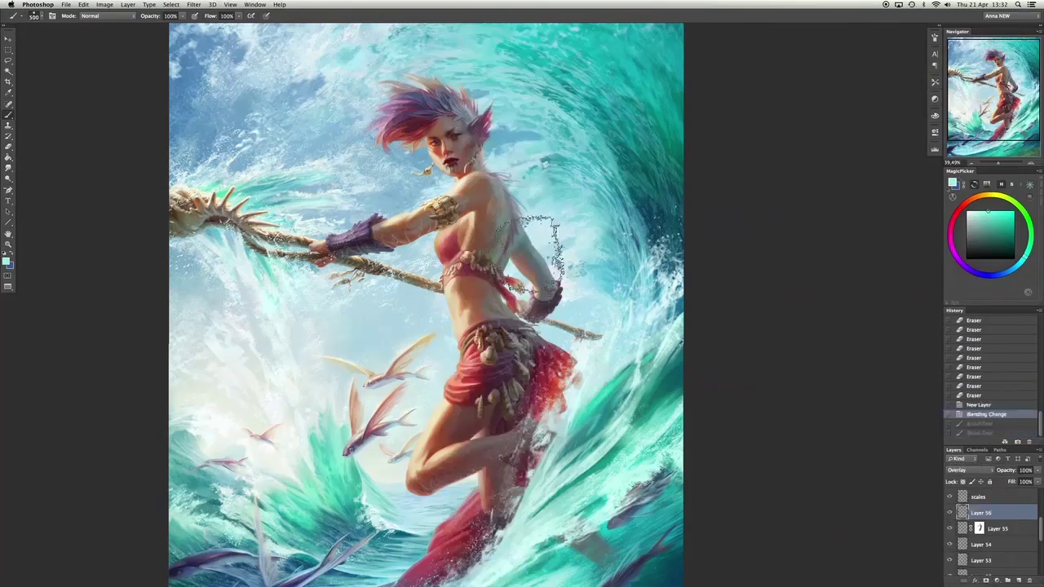
pyautogui.moveTo(534, 375); pyautogui.dragTo(469, 441)
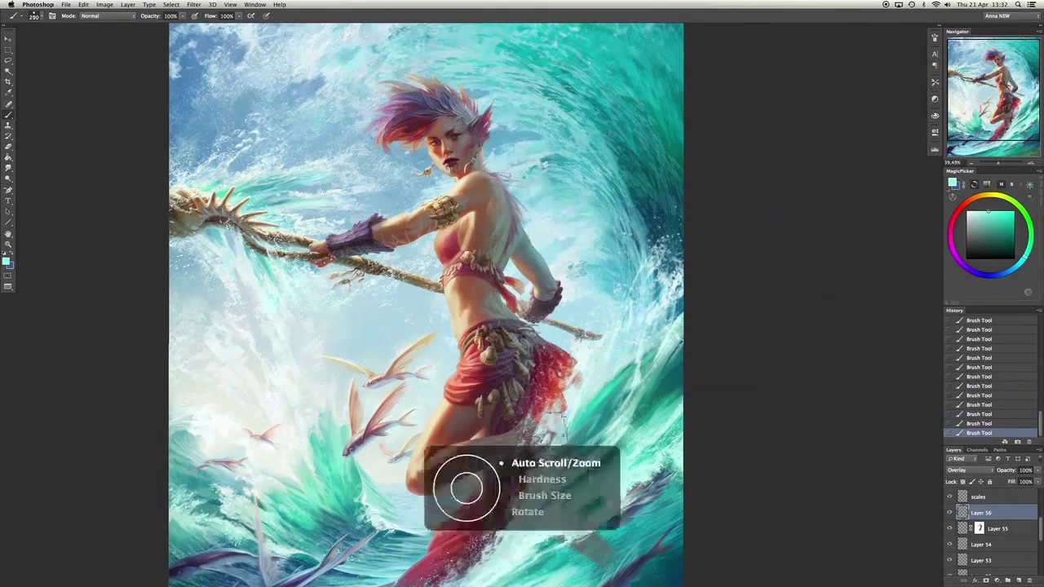
pyautogui.scroll(3, 500, 481)
pyautogui.moveTo(489, 489); pyautogui.dragTo(554, 456)
pyautogui.scroll(5, 536, 221)
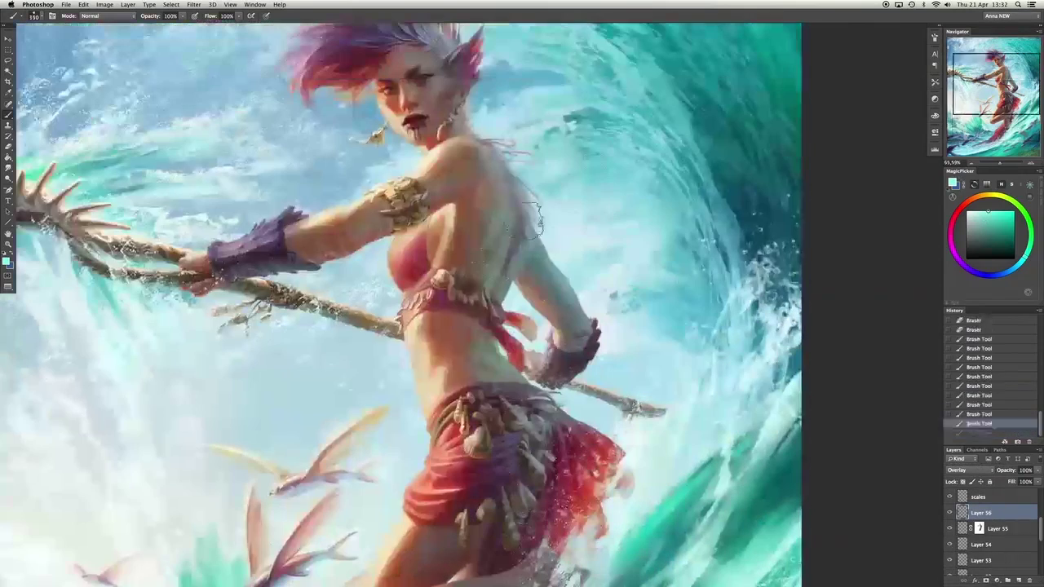
pyautogui.moveTo(534, 221)
pyautogui.mouseDown()
pyautogui.moveTo(618, 233)
pyautogui.moveTo(571, 293)
pyautogui.mouseUp()
pyautogui.press('[')
pyautogui.moveTo(489, 187); pyautogui.dragTo(327, 253)
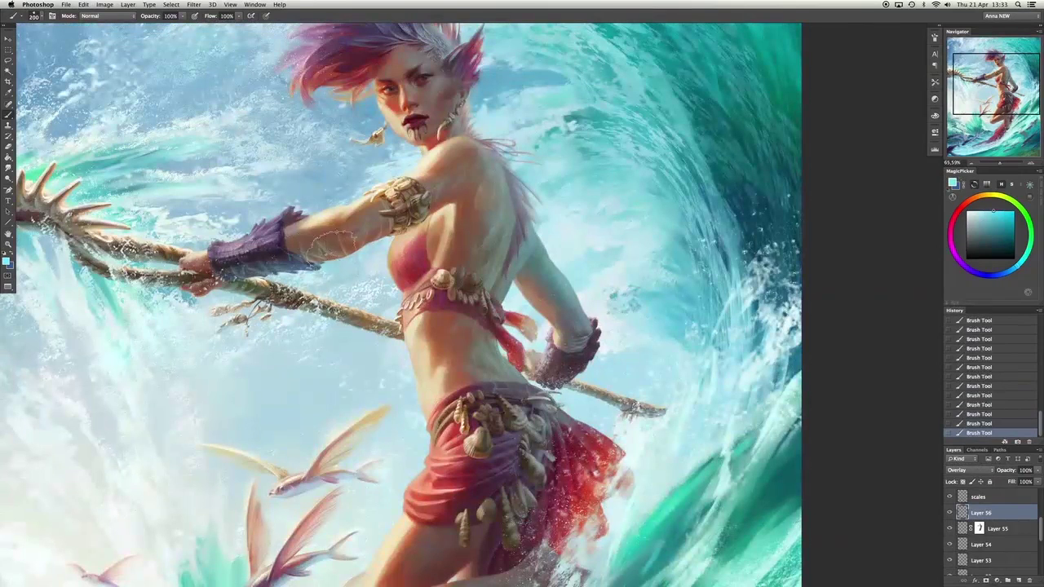
pyautogui.moveTo(545, 278); pyautogui.dragTo(581, 355)
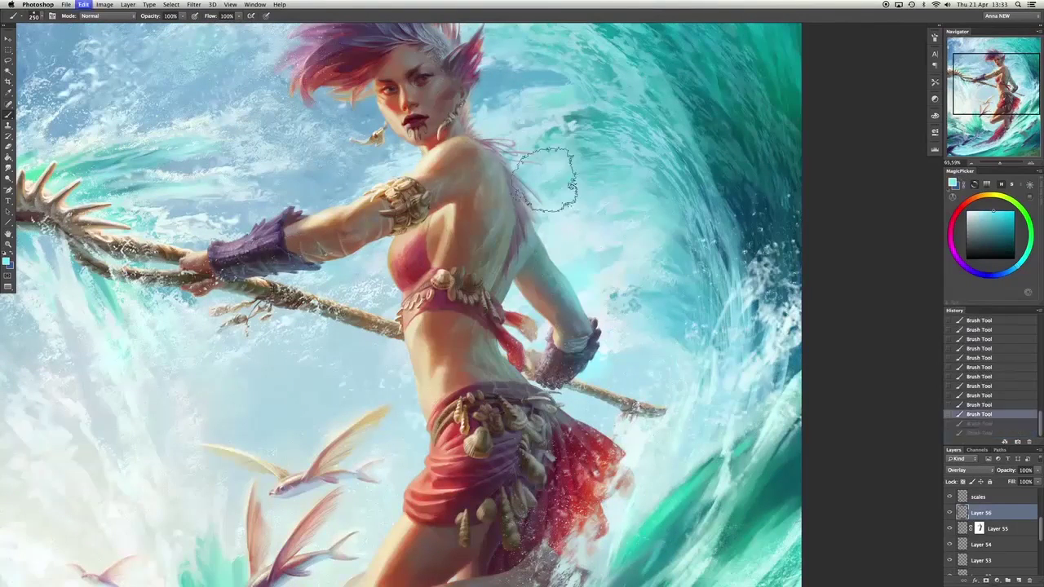
# Lower the scale layer's opacity to 72%, merge it down, and add a new empty layer.
pyautogui.scroll(-3, 675, 327)
pyautogui.hotkey('alt', '[')
pyautogui.press('7')
pyautogui.press('2')
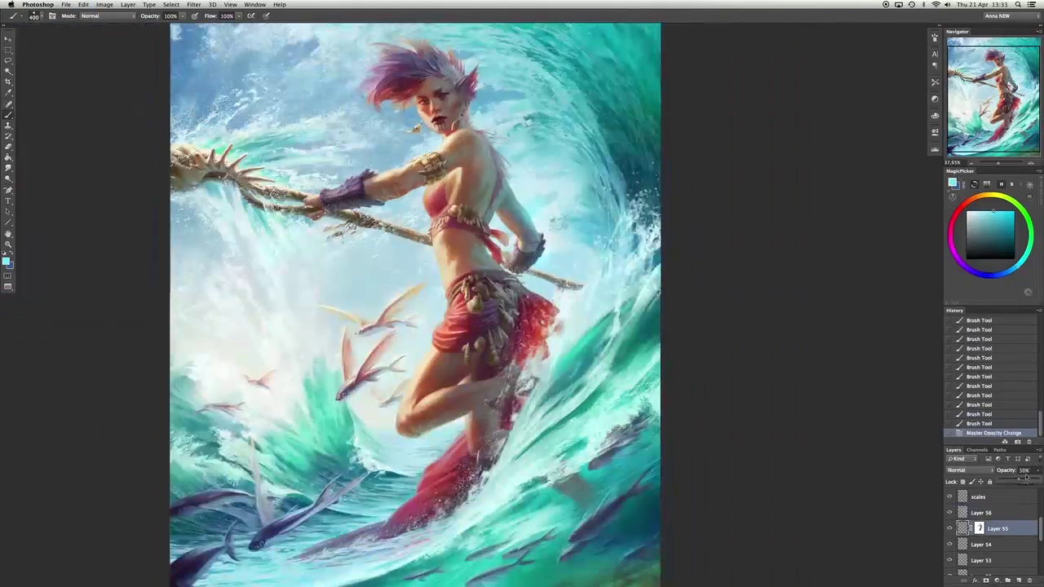
pyautogui.rightClick(592, 416)
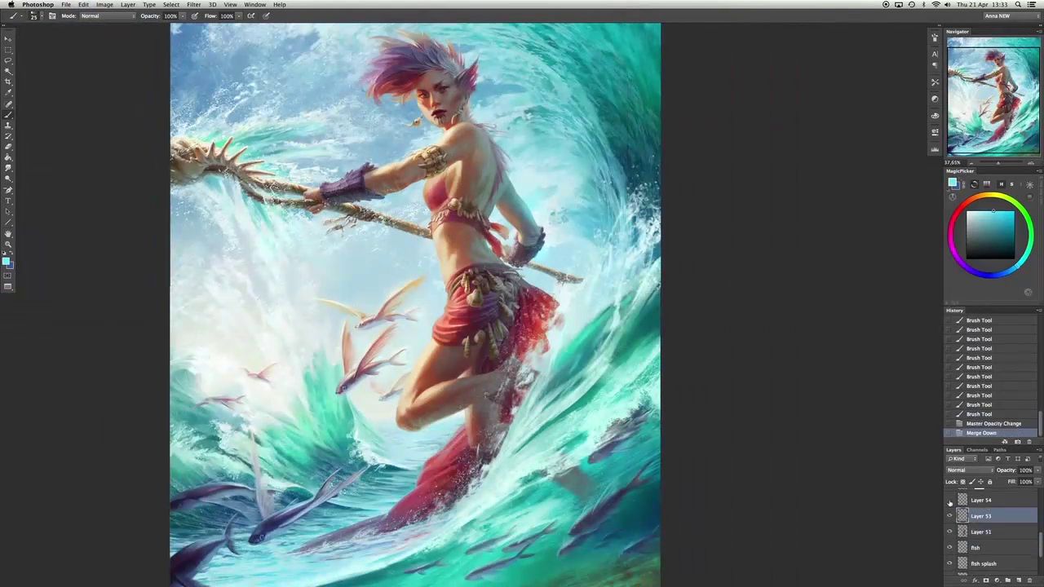
pyautogui.hotkey('ctrl', 'e')
pyautogui.hotkey('ctrl', 'shift', 'alt', 'n')
# Lightly paint over the shoulder on Layer 57 with the brush.
pyautogui.rightClick(454, 126)
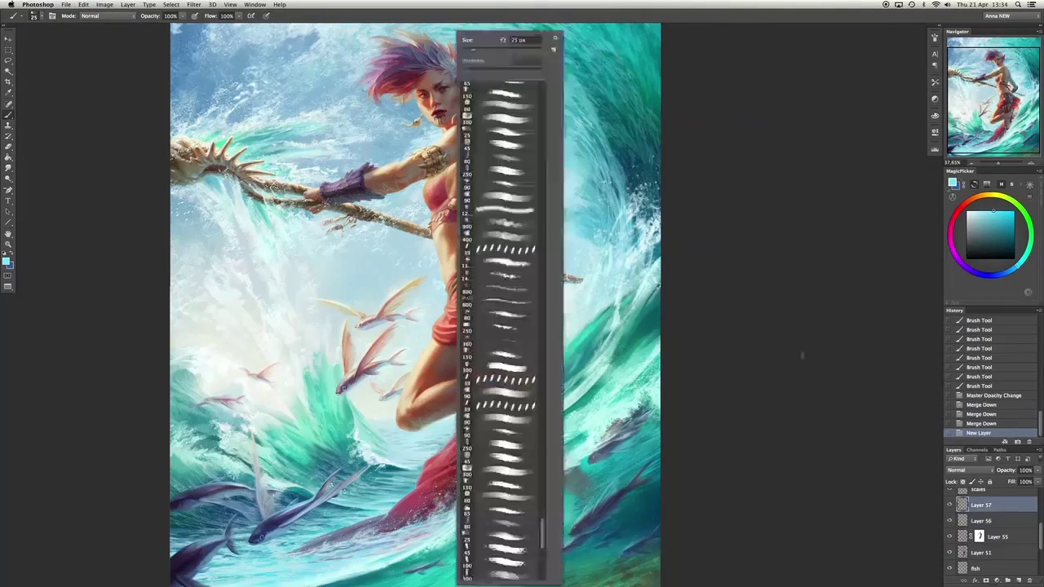
pyautogui.press('Escape')
pyautogui.scroll(3, 448, 126)
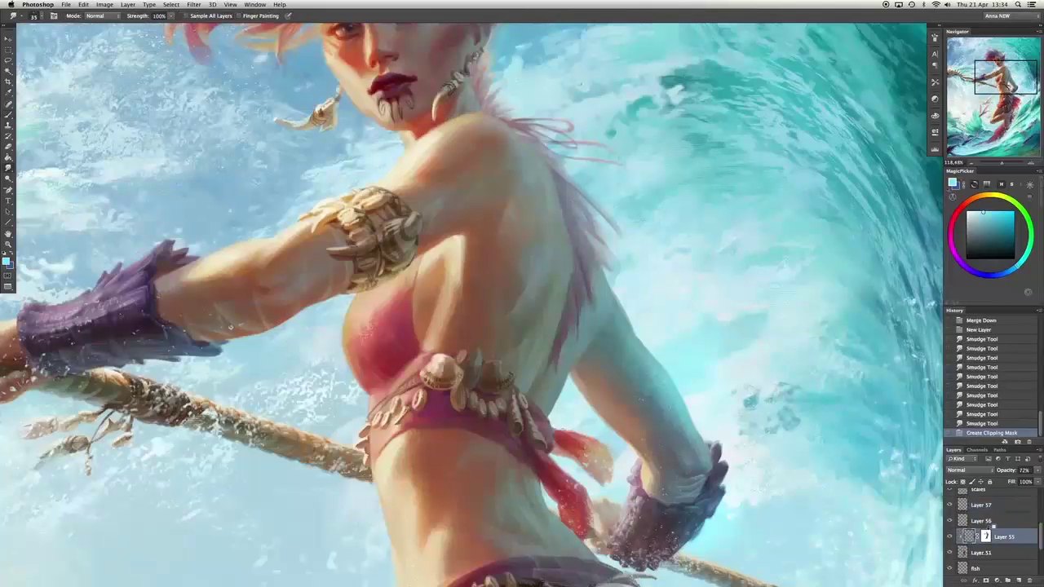
pyautogui.scroll(-15, 473, 304)
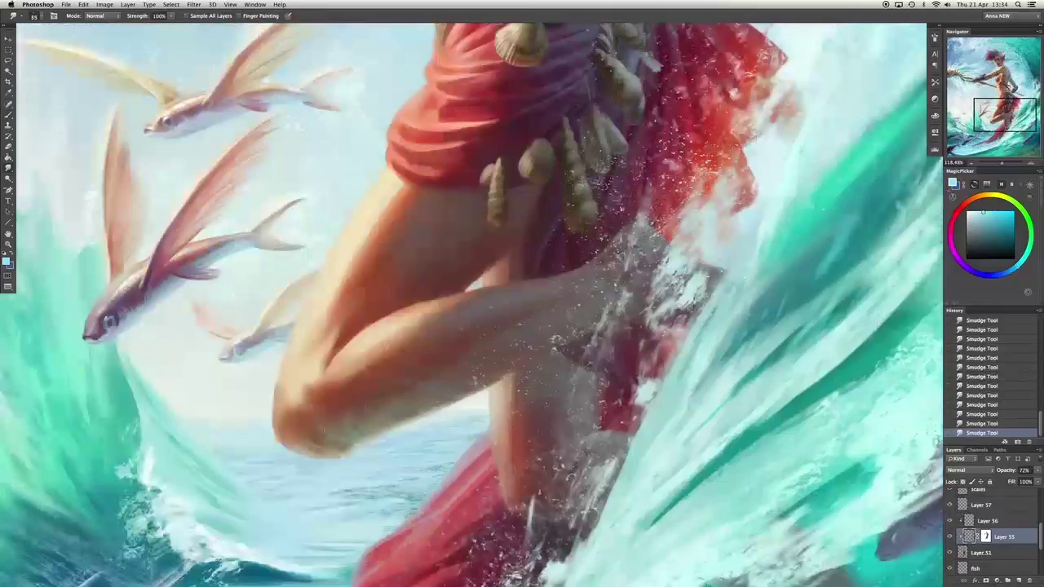
pyautogui.scroll(15, 473, 304)
pyautogui.press('b')
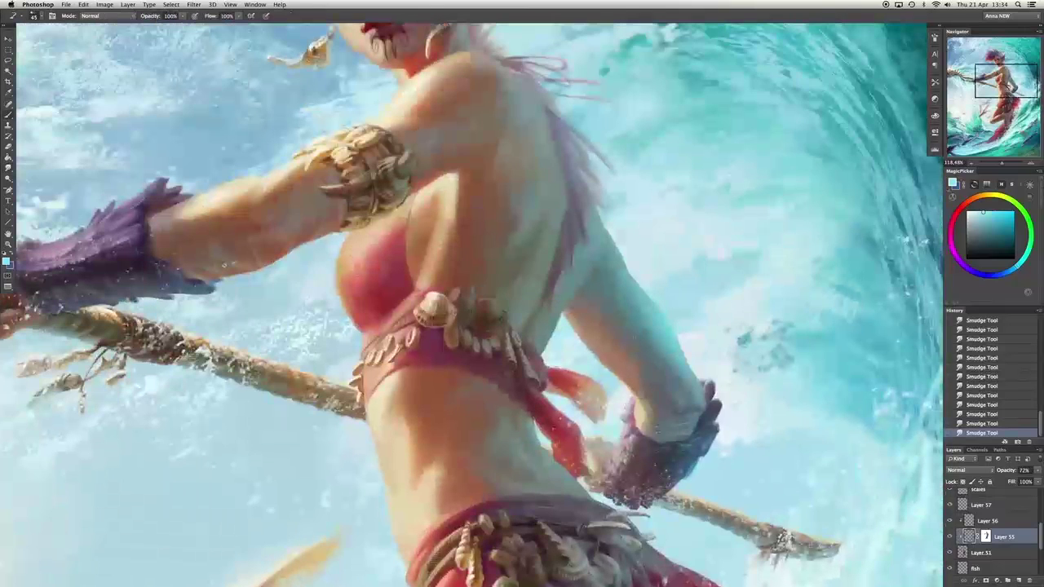
pyautogui.click(981, 505)
pyautogui.moveTo(453, 121)
pyautogui.mouseDown()
pyautogui.moveTo(478, 96)
pyautogui.moveTo(445, 143)
pyautogui.moveTo(514, 247)
pyautogui.mouseUp()
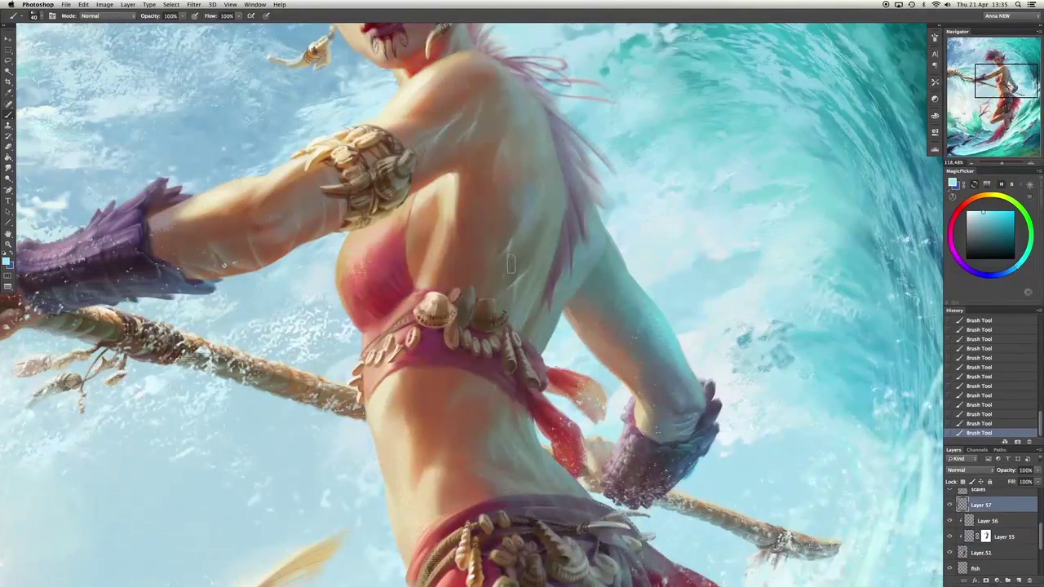
# Undo the last two shoulder brush strokes.
pyautogui.scroll(-5, 473, 304)
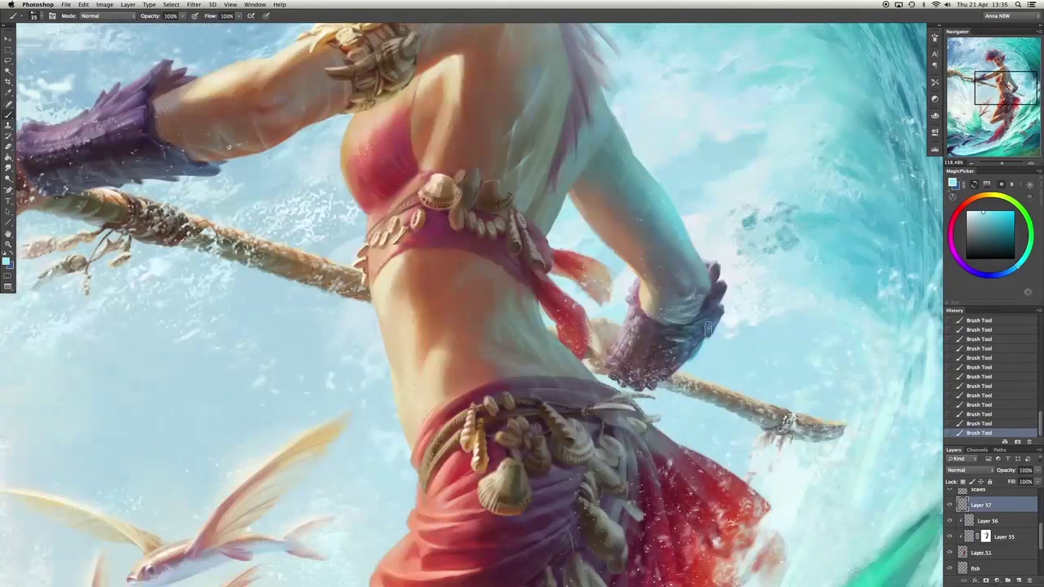
pyautogui.scroll(2, 563, 173)
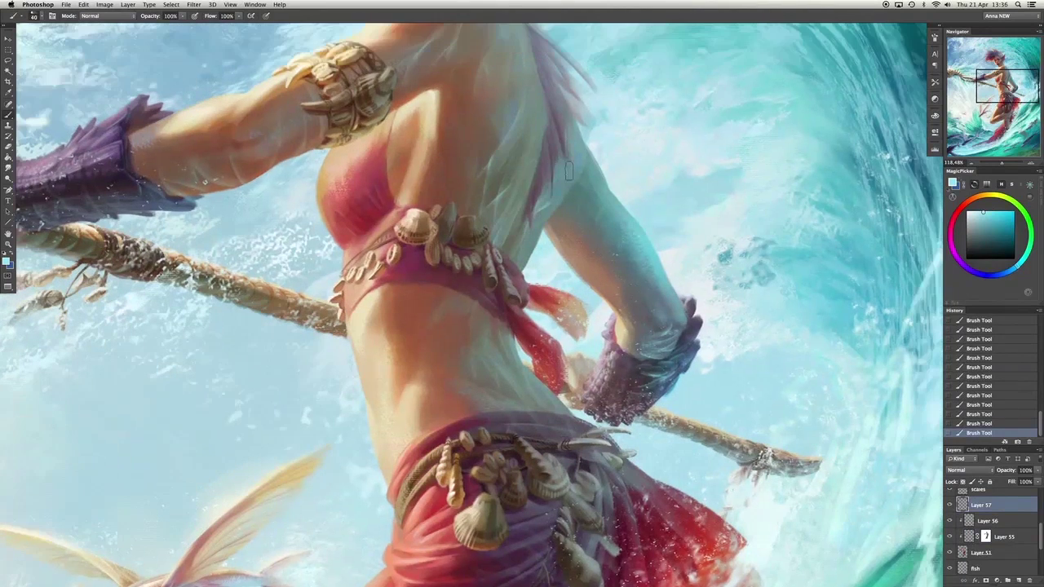
pyautogui.scroll(-5, 616, 211)
pyautogui.scroll(6, 571, 163)
pyautogui.hotkey('ctrl', 'alt', 'z')
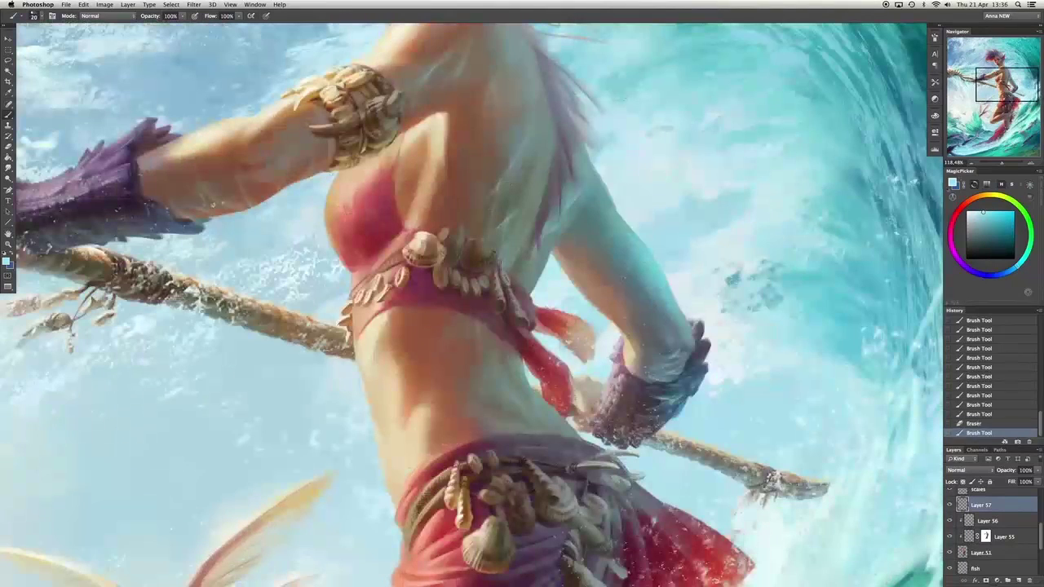
pyautogui.hotkey('ctrl', 'alt', 'z')
pyautogui.scroll(6, 537, 107)
# Paint short strokes on the torso, upper arm, arm and purple wrist cuff.
pyautogui.moveTo(469, 354); pyautogui.dragTo(468, 329)
pyautogui.hscroll(-4, 408, 261)
pyautogui.moveTo(352, 259); pyautogui.dragTo(352, 282)
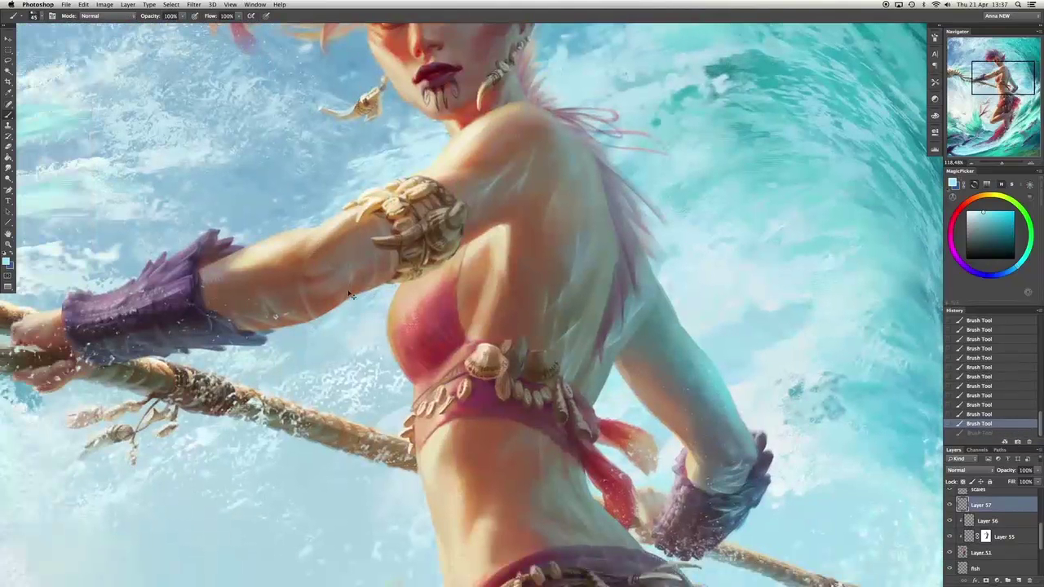
pyautogui.moveTo(272, 315); pyautogui.dragTo(307, 300)
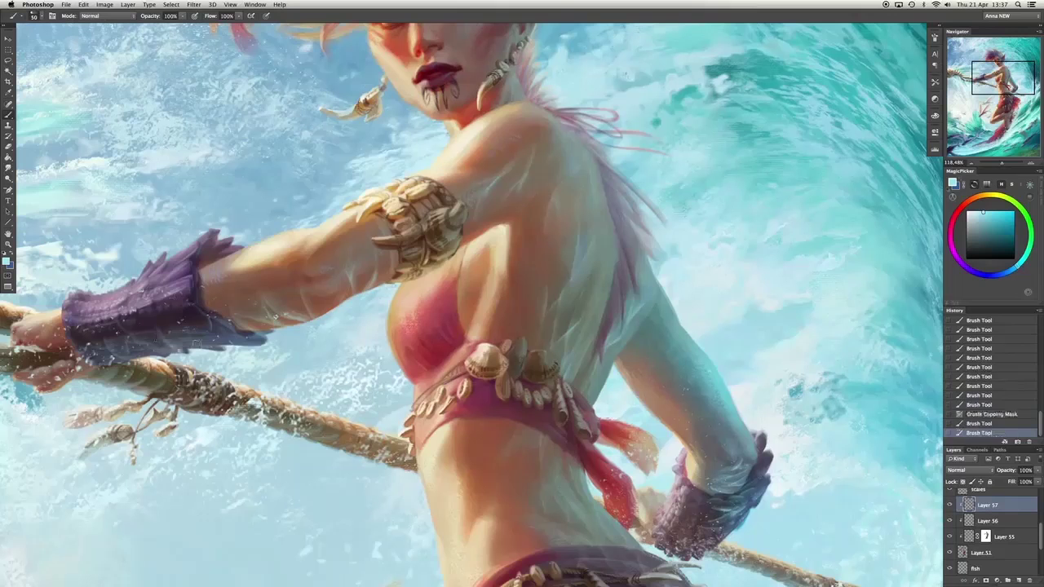
pyautogui.moveTo(179, 343)
pyautogui.mouseDown()
pyautogui.moveTo(117, 343)
pyautogui.moveTo(191, 341)
pyautogui.mouseUp()
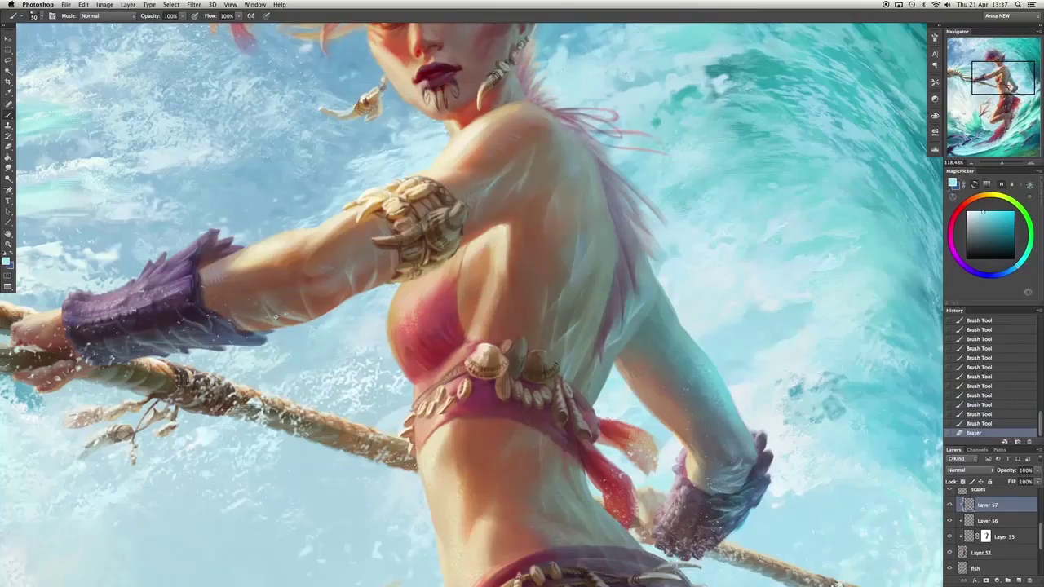
pyautogui.scroll(3, 473, 302)
pyautogui.scroll(-10, 473, 302)
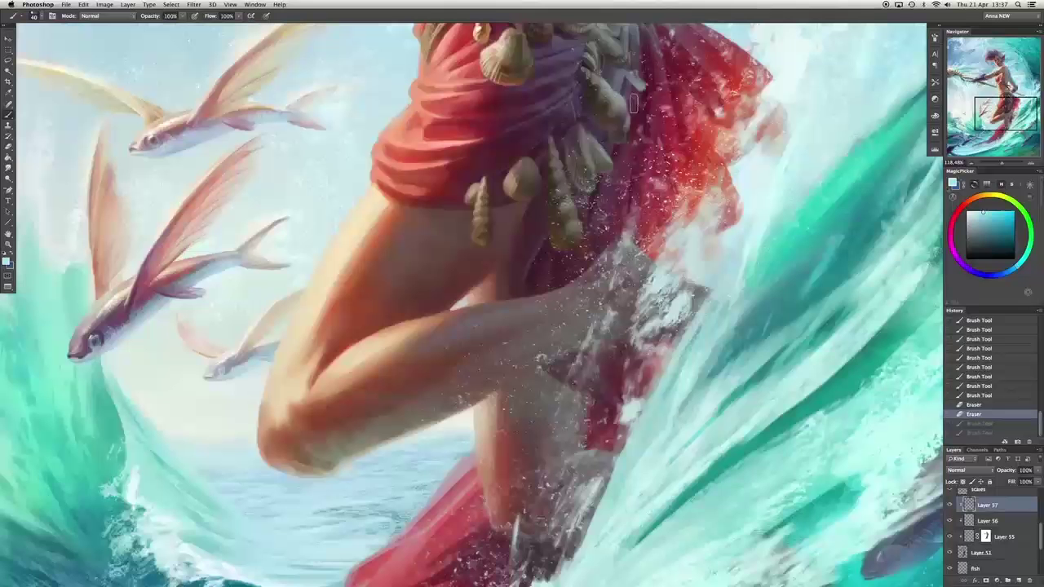
pyautogui.press('super+shift+z')
pyautogui.press('super+shift+z')
# Toggle undo on the last stroke to compare before and after.
pyautogui.hscroll(-3, 524, 385)
pyautogui.scroll(-1, 524, 385)
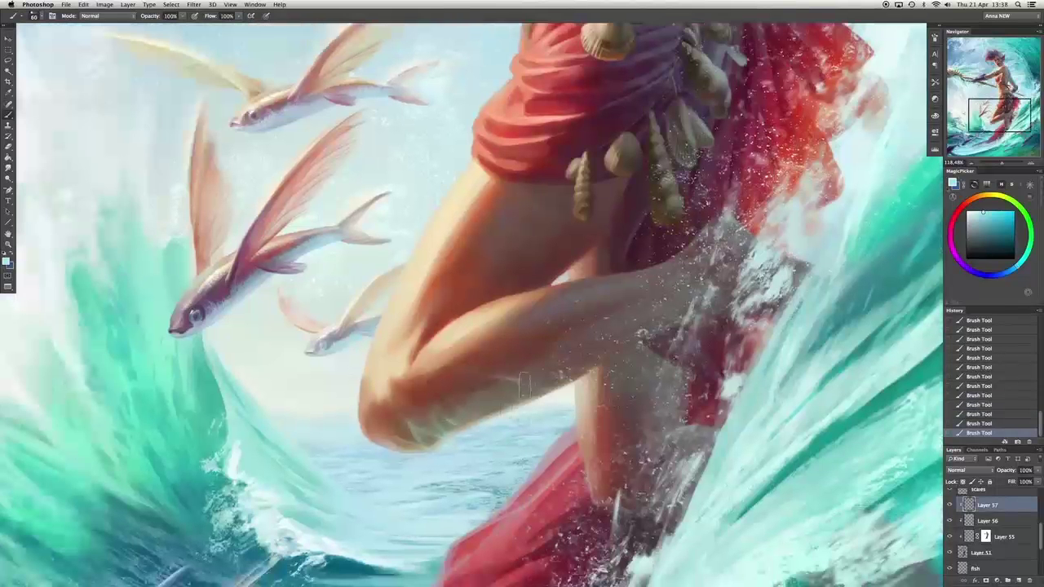
pyautogui.press('super+z')
pyautogui.press('super+z')
pyautogui.press('super+z')
pyautogui.press('super+z')
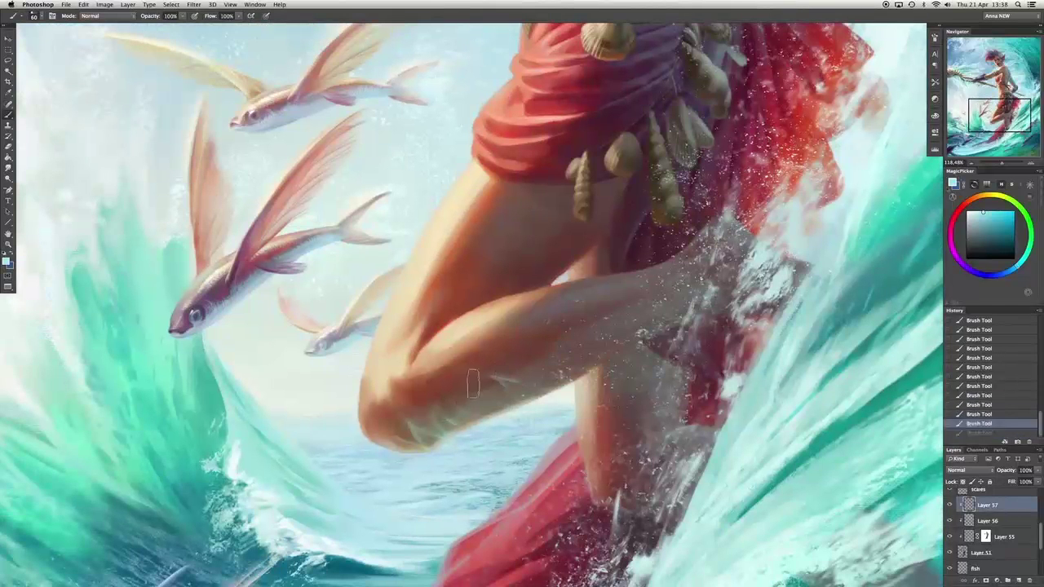
pyautogui.press('super+z')
pyautogui.press('super+z')
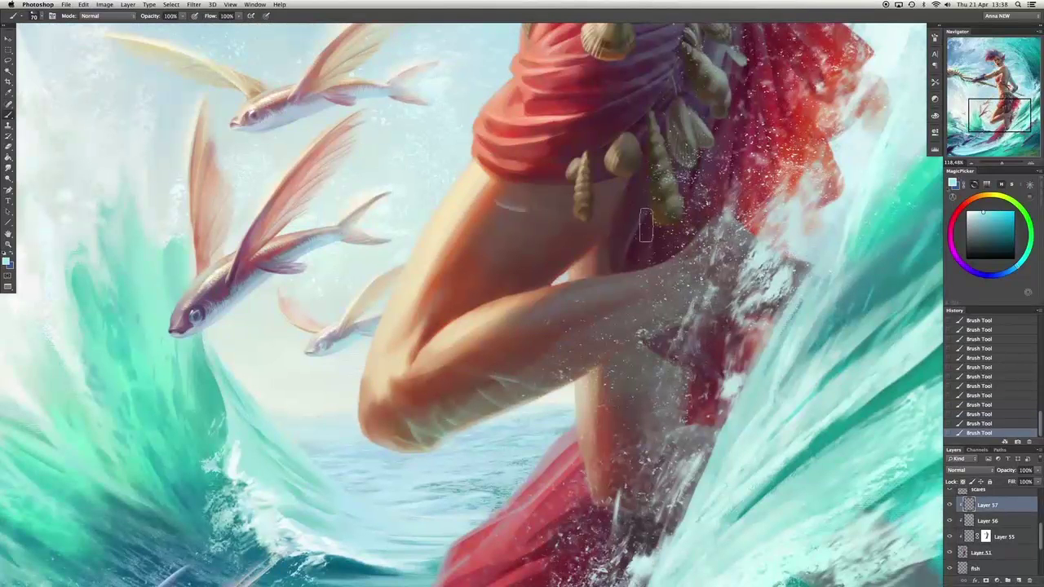
pyautogui.press('super+z')
pyautogui.press('super+z')
pyautogui.press('super+z')
pyautogui.press('super+z')
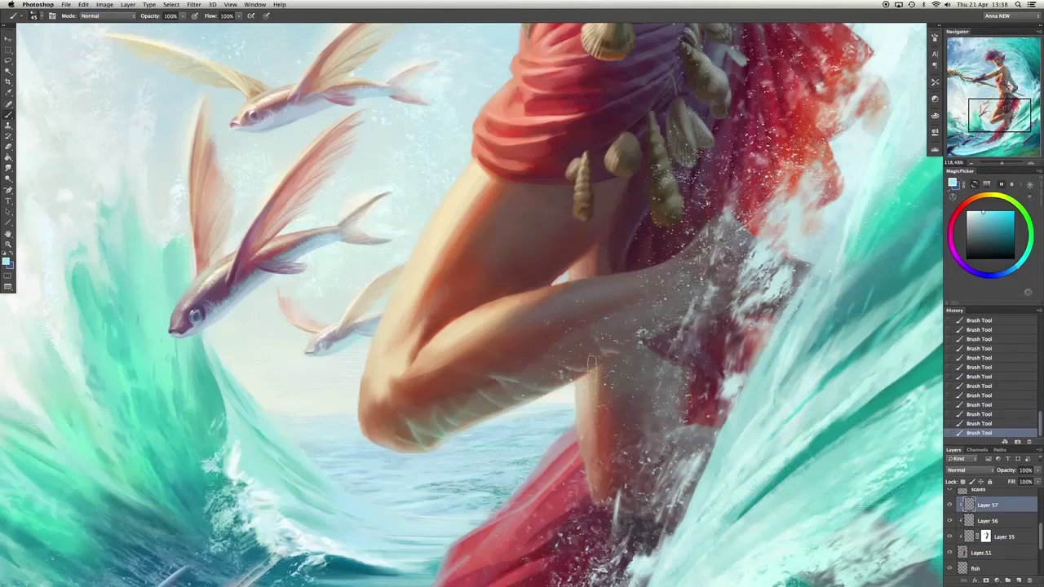
pyautogui.press('super+z')
pyautogui.press('super+z')
# Soften two small spots on the leg with the Eraser, then refine the torso and arm.
pyautogui.press('e')
pyautogui.moveTo(493, 359); pyautogui.dragTo(531, 371)
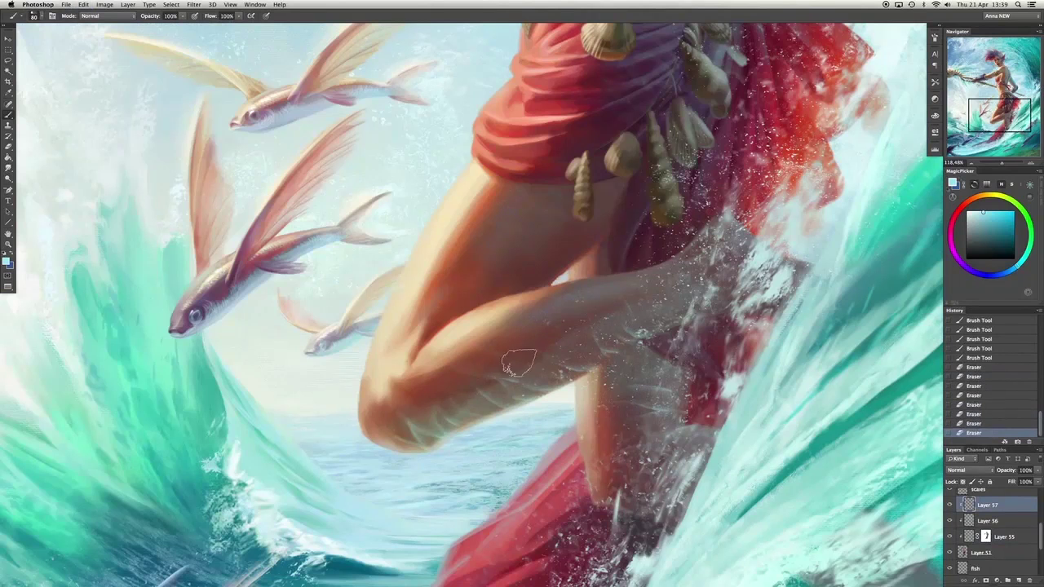
pyautogui.moveTo(383, 392); pyautogui.dragTo(416, 412)
pyautogui.moveTo(570, 412)
pyautogui.mouseDown()
pyautogui.moveTo(713, 280)
pyautogui.moveTo(718, 310)
pyautogui.mouseUp()
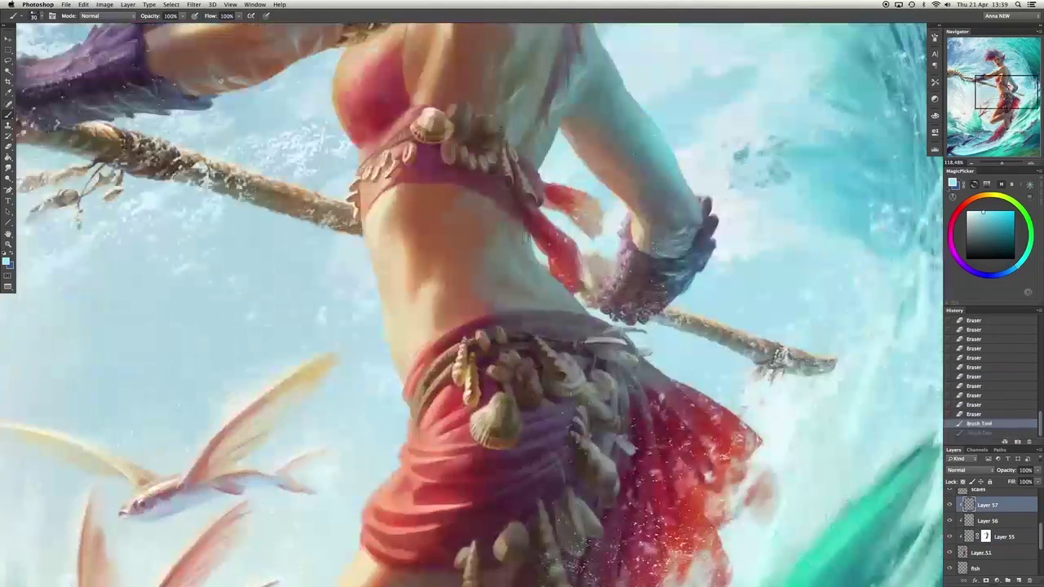
pyautogui.scroll(3, 605, 261)
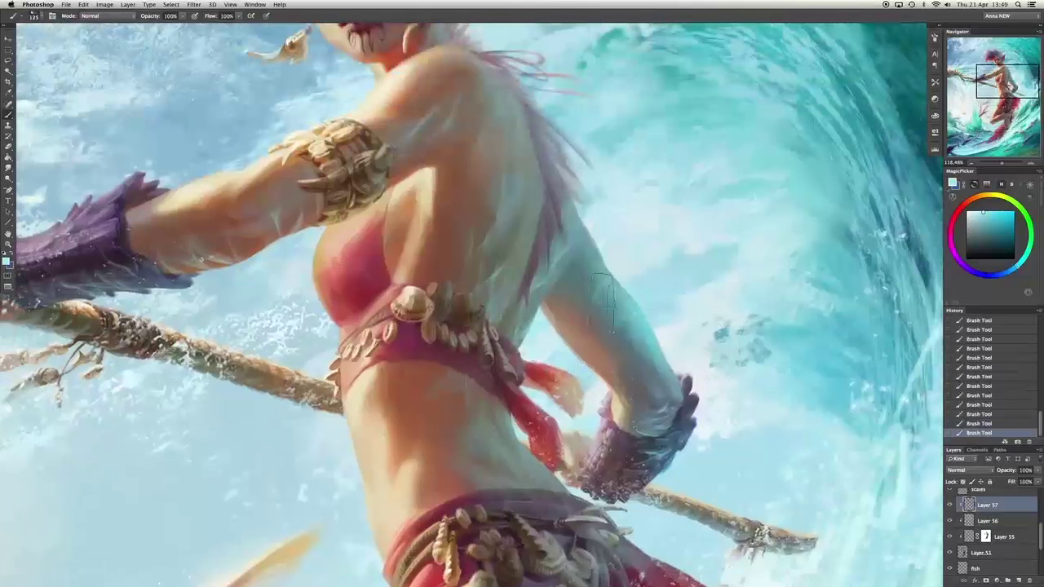
pyautogui.moveTo(605, 296); pyautogui.dragTo(616, 314)
pyautogui.moveTo(638, 212); pyautogui.dragTo(687, 318)
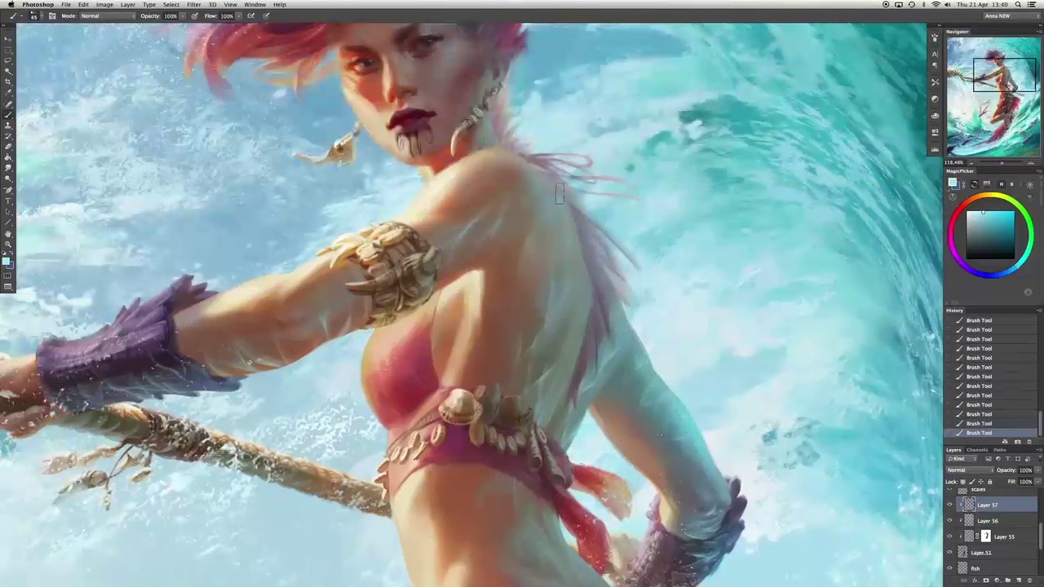
pyautogui.hotkey('ctrl', 'z')
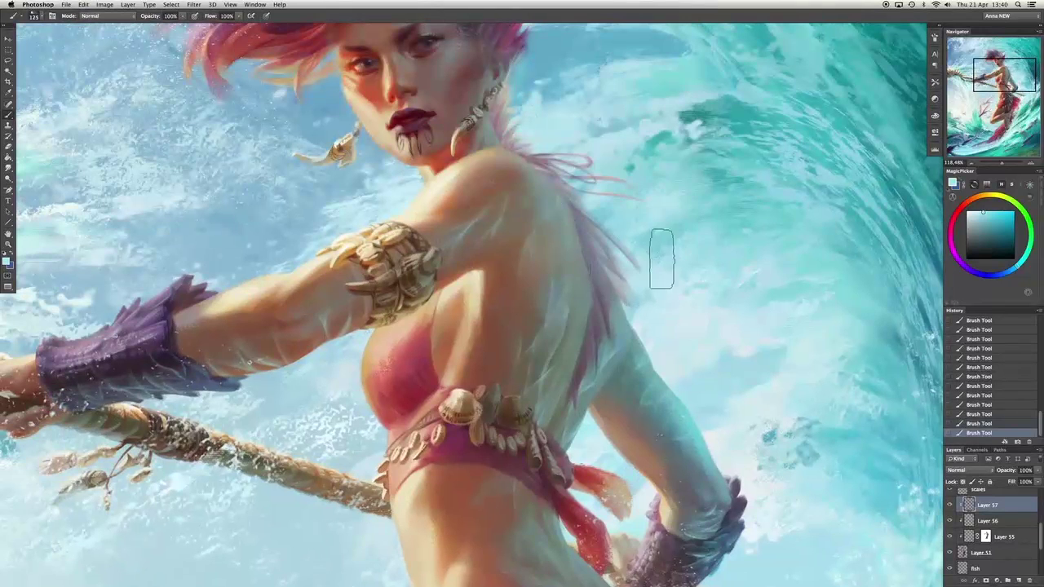
pyautogui.rightClick(620, 318)
pyautogui.press('Return')
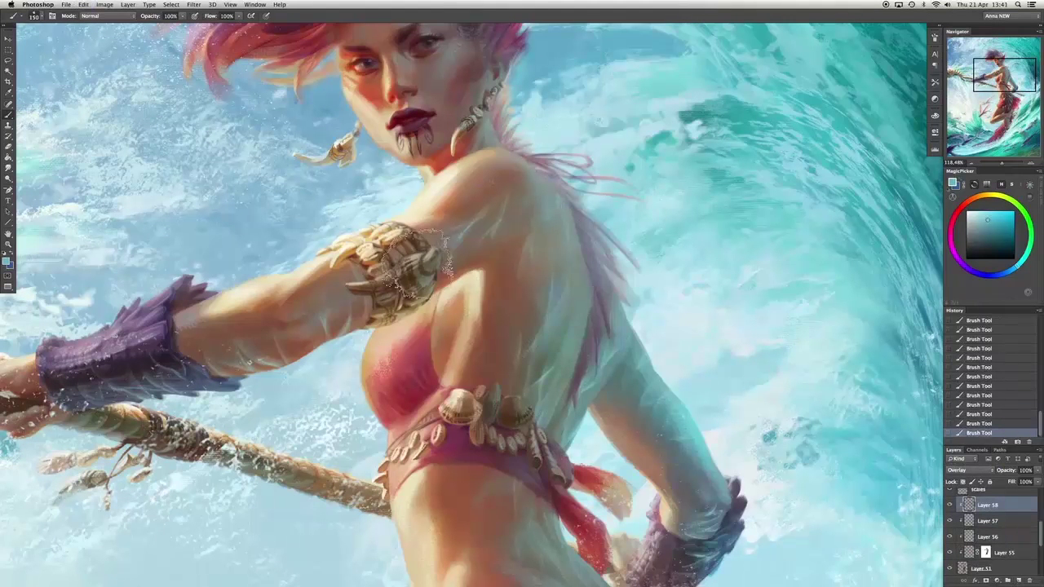
# Dab an accent near the hair and try broad strokes on the staff on Layer 58.
pyautogui.hotkey('ctrl', 'z')
pyautogui.scroll(5, 435, 170)
pyautogui.click(435, 169)
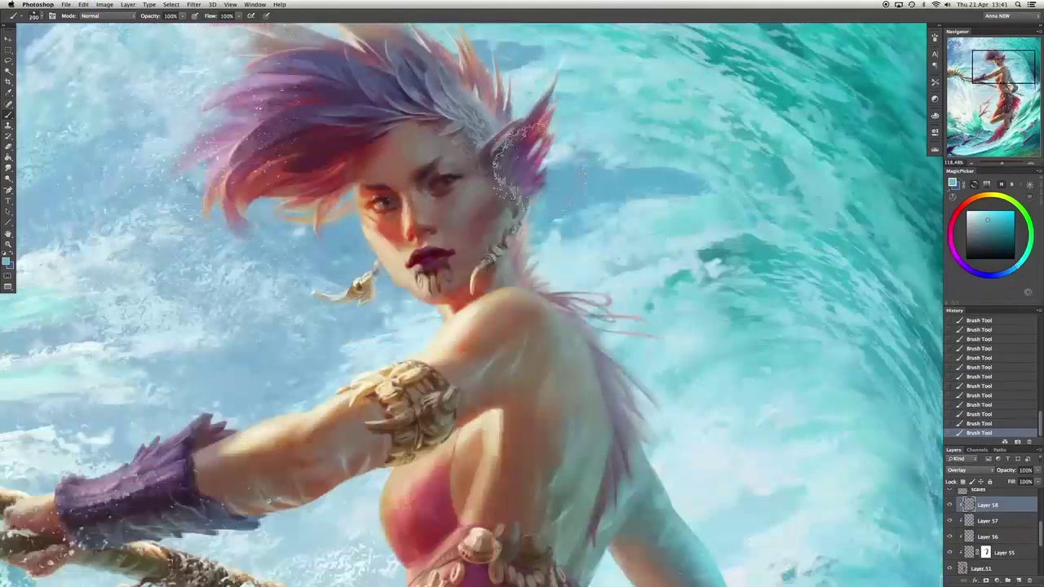
pyautogui.scroll(-5, 434, 169)
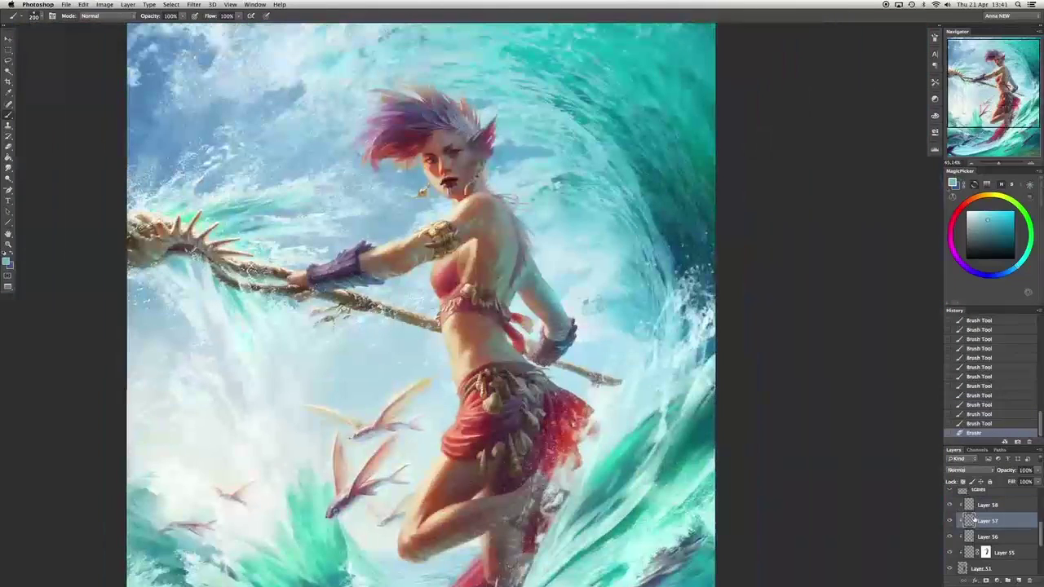
pyautogui.click(985, 532)
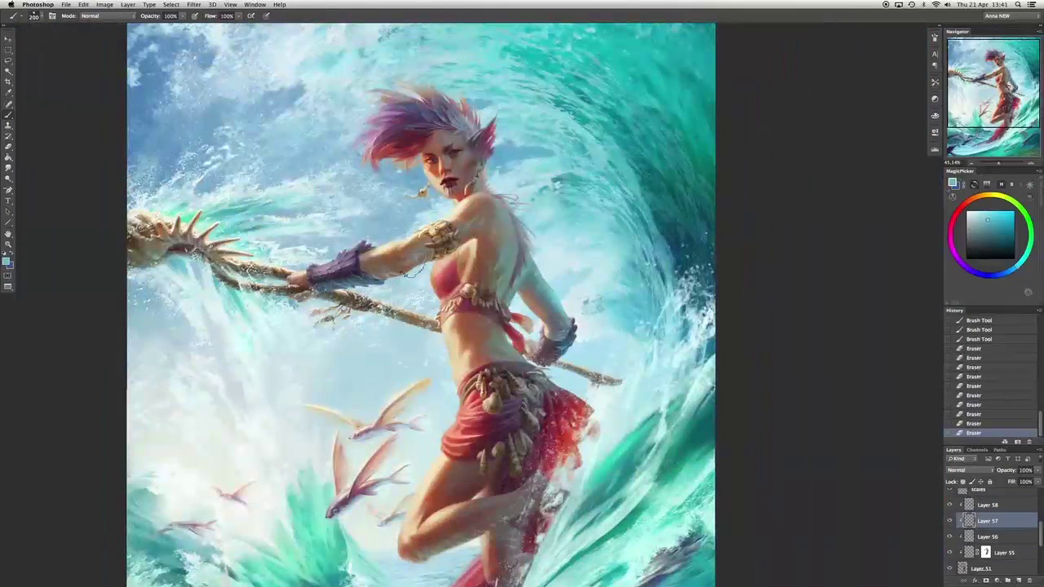
pyautogui.click(987, 505)
pyautogui.moveTo(285, 285); pyautogui.dragTo(309, 301)
pyautogui.press('super+z')
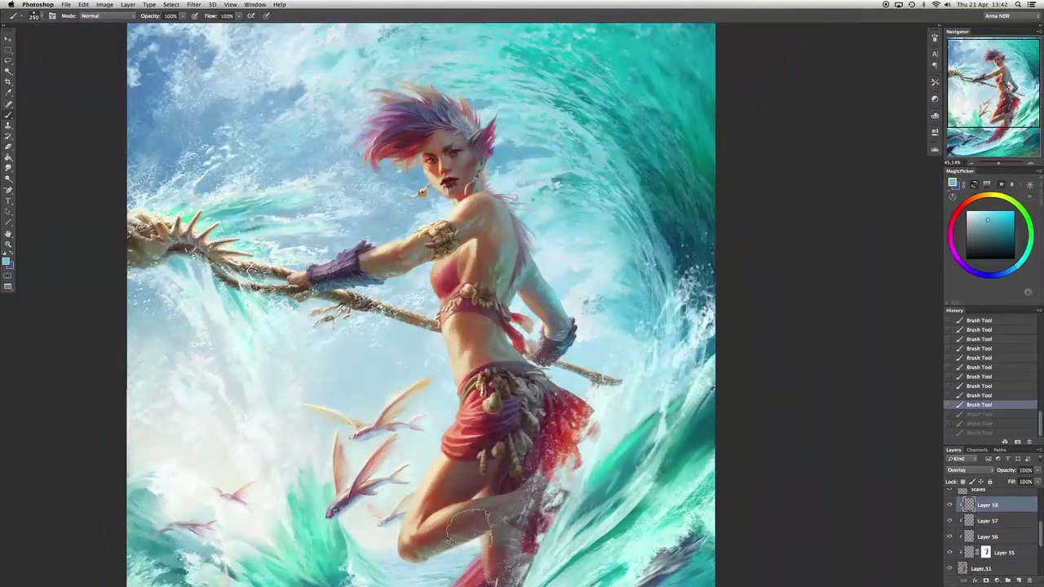
# Paint small Overlay strokes around the leg with a smaller brush.
pyautogui.click(565, 528)
pyautogui.press('[')
pyautogui.press('[')
pyautogui.press('[')
pyautogui.scroll(-5, 505, 343)
pyautogui.moveTo(489, 326); pyautogui.dragTo(522, 351)
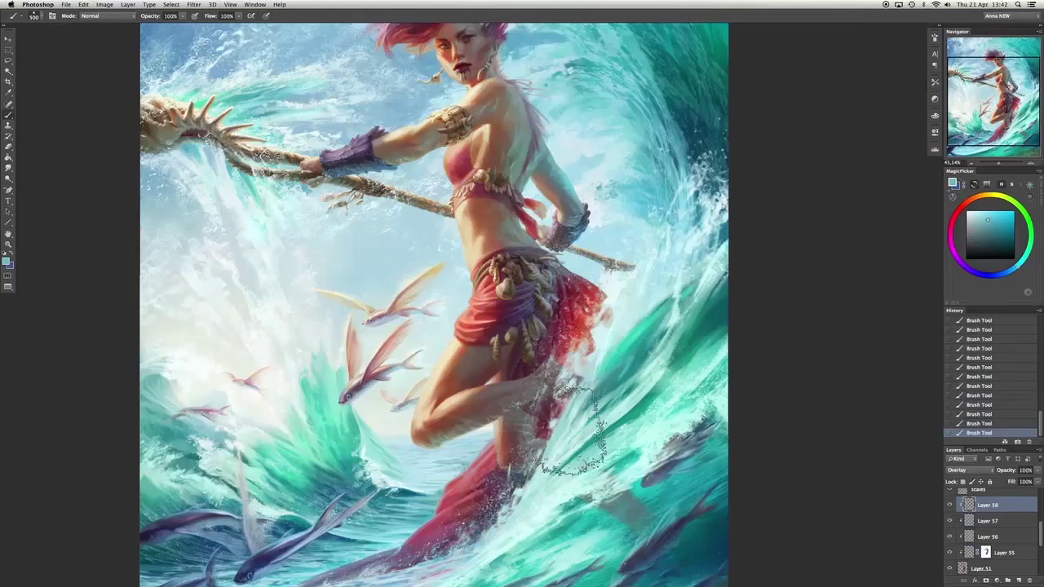
pyautogui.scroll(-3, 489, 367)
pyautogui.moveTo(464, 489); pyautogui.dragTo(491, 397)
# Add Layer 59, clipped and set to Overlay, and pick a lighter blue.
pyautogui.press('super+z')
pyautogui.press('super+alt+shift+n')
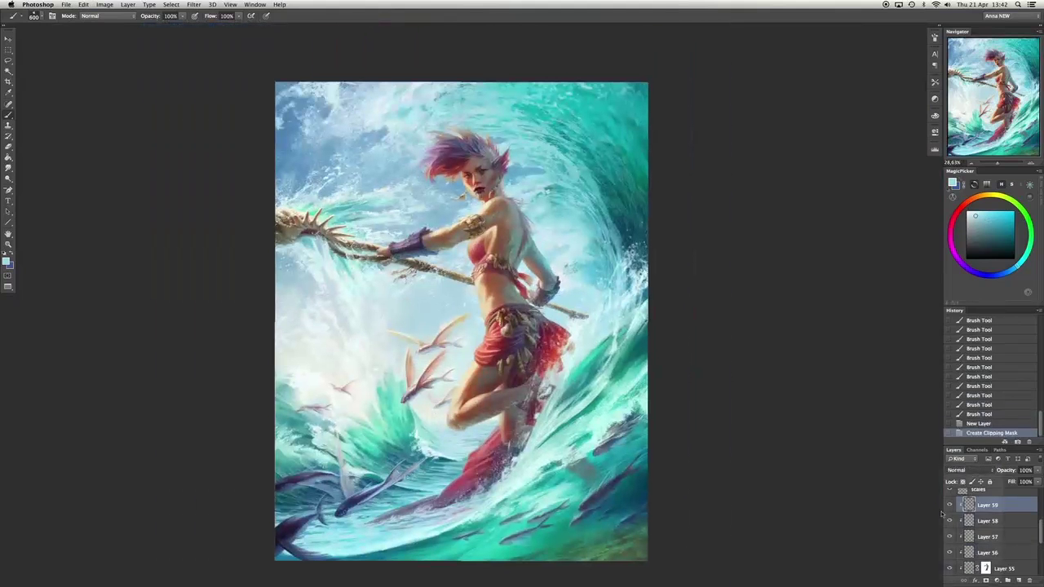
pyautogui.moveTo(509, 229); pyautogui.dragTo(535, 261)
pyautogui.press('super+z')
pyautogui.press('alt+super+z')
pyautogui.press('alt+super+z')
pyautogui.scroll(2, 1038, 516)
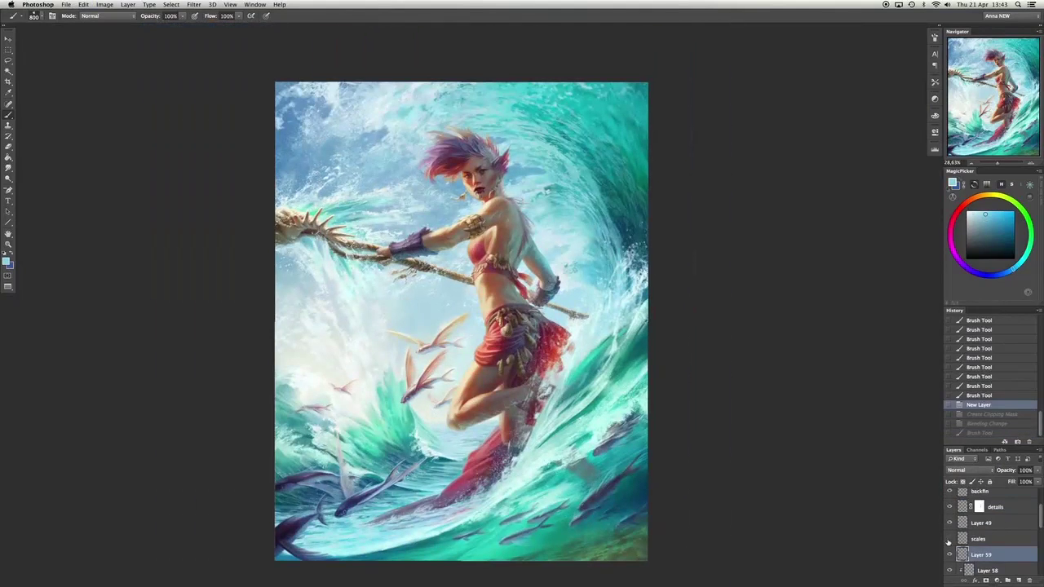
pyautogui.press('super+shift+z')
pyautogui.press('super+shift+z')
pyautogui.press('super+shift+z')
pyautogui.scroll(3, 467, 488)
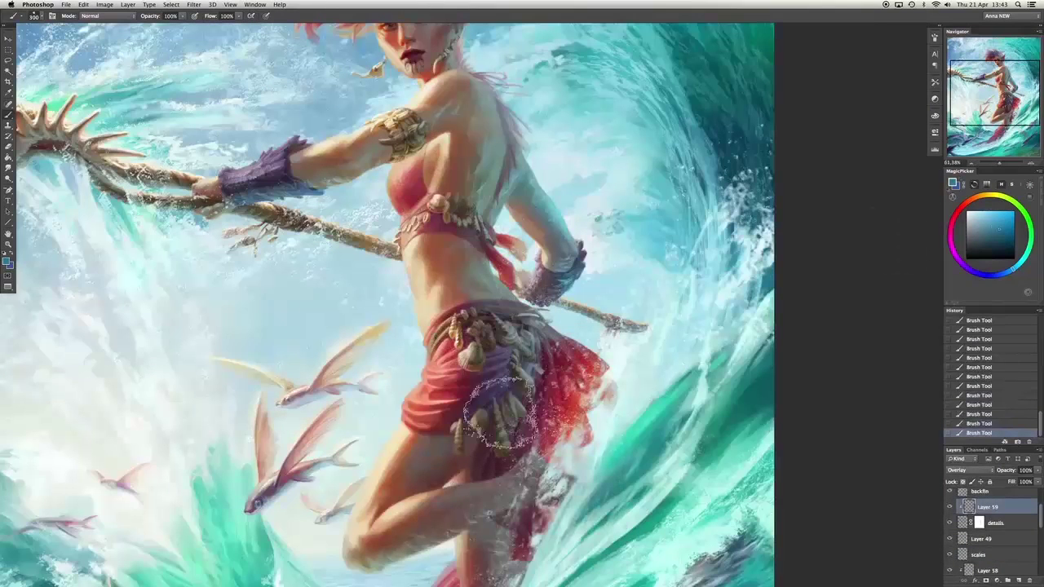
pyautogui.click(981, 213)
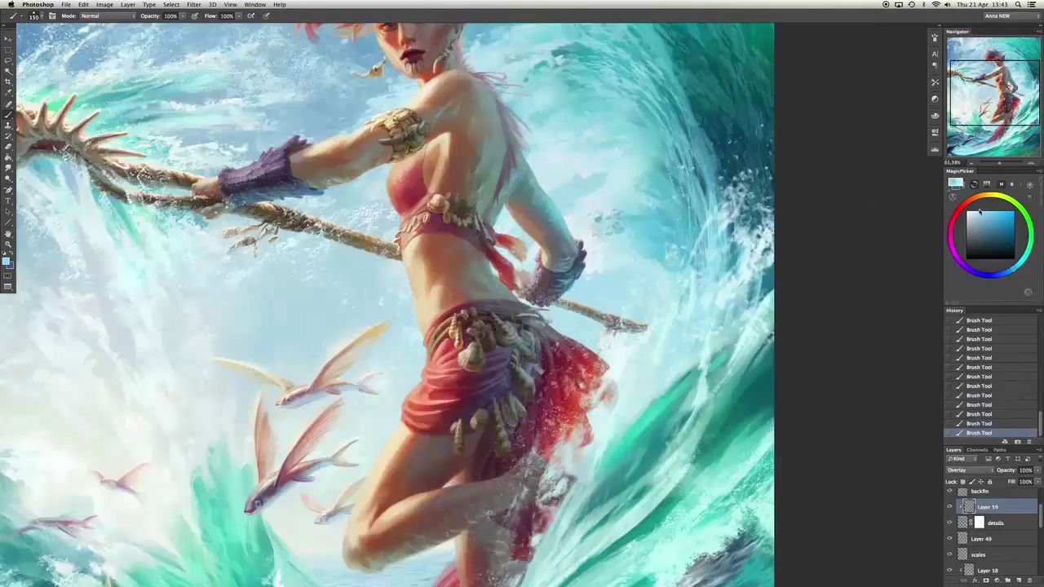
pyautogui.scroll(-5, 981, 213)
pyautogui.scroll(-5, 522, 304)
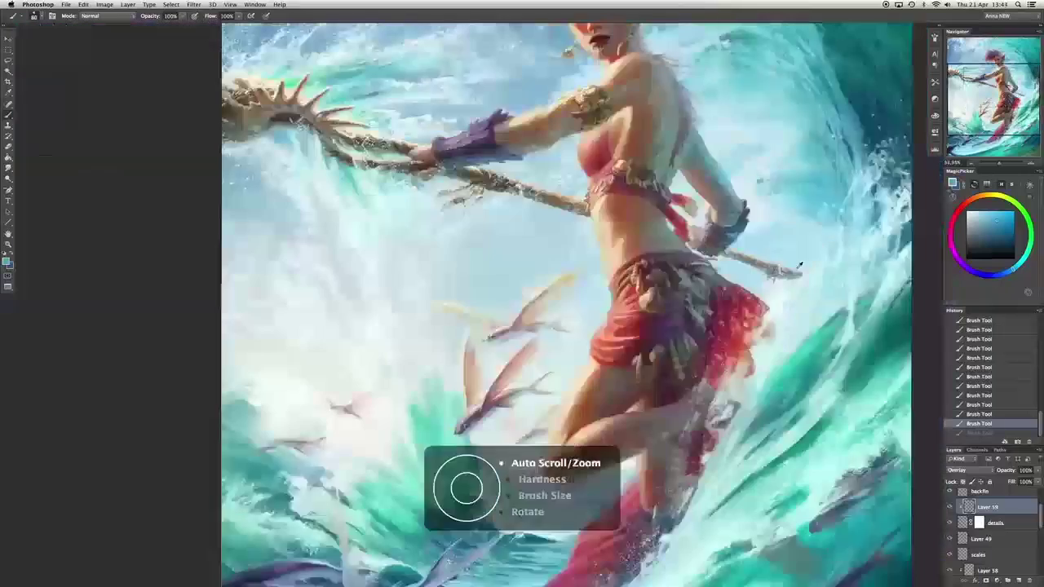
# Add a new clipped layer and paint detail on the skirt and shells.
pyautogui.press('super+shift+alt+n')
pyautogui.press('super+alt+g')
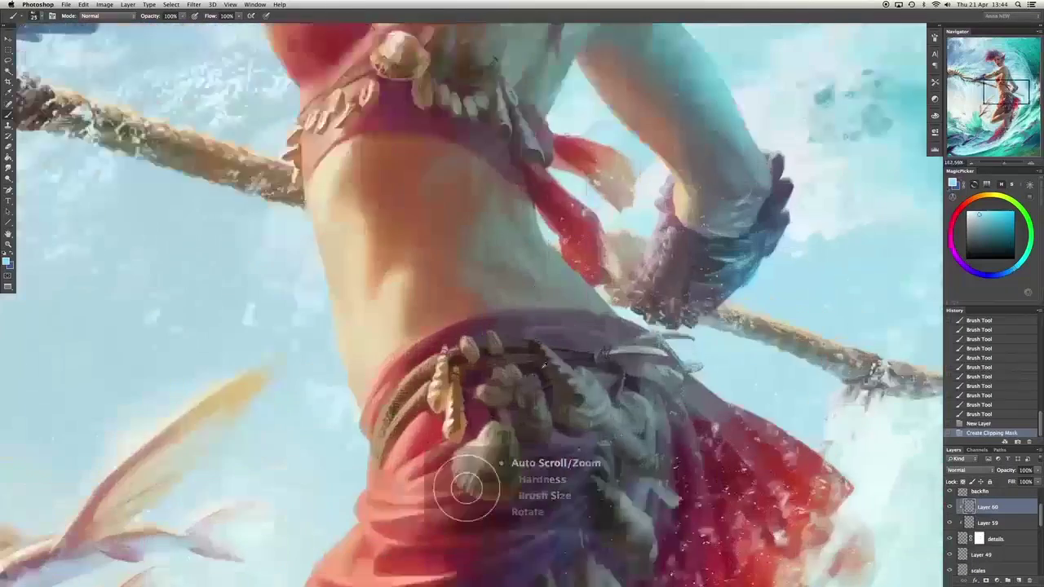
pyautogui.scroll(2, 522, 342)
pyautogui.click(506, 318)
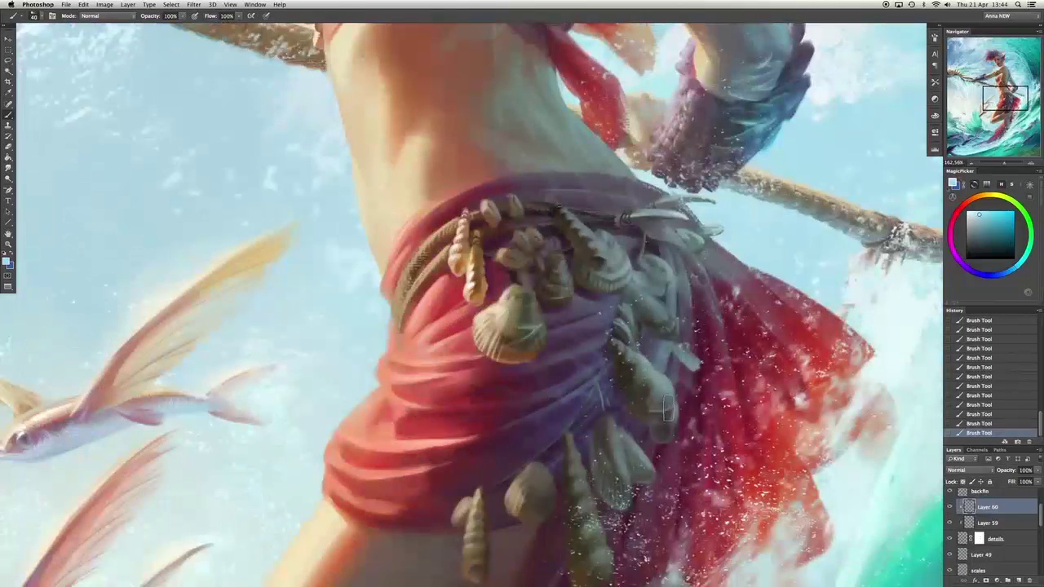
pyautogui.scroll(-4, 665, 408)
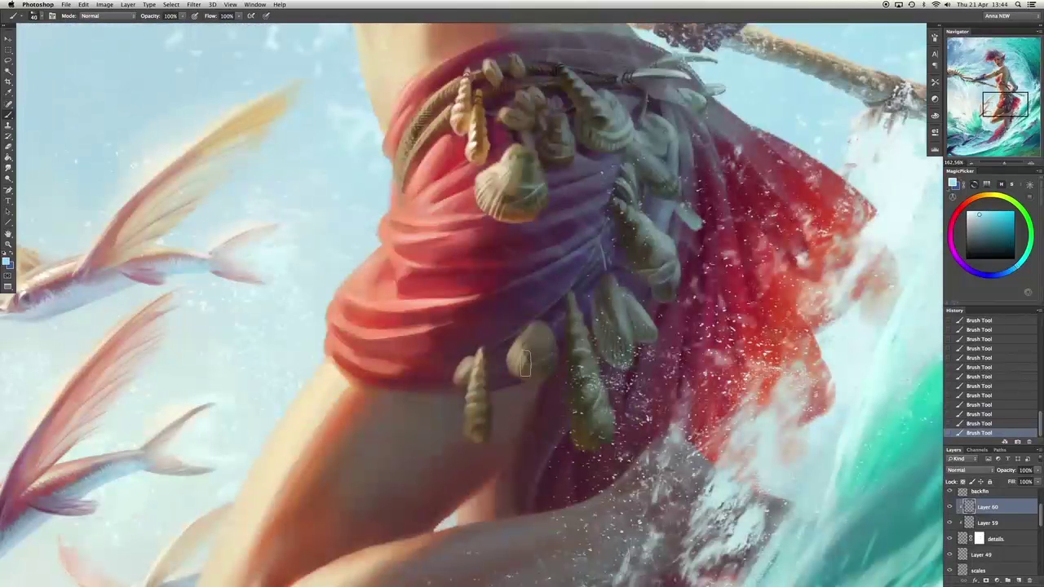
pyautogui.moveTo(483, 407); pyautogui.dragTo(486, 432)
pyautogui.moveTo(589, 414)
pyautogui.mouseDown()
pyautogui.moveTo(608, 418)
pyautogui.moveTo(608, 433)
pyautogui.mouseUp()
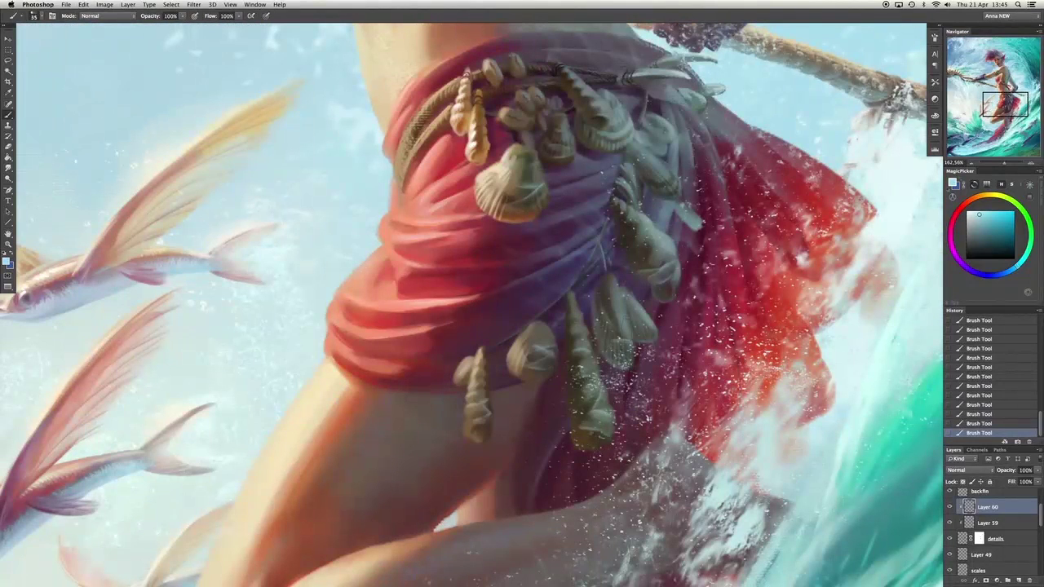
pyautogui.click(649, 271)
# Lighten the shells near the belt, comparing the stroke with undo and redo.
pyautogui.scroll(2, 569, 139)
pyautogui.hscroll(2, 569, 139)
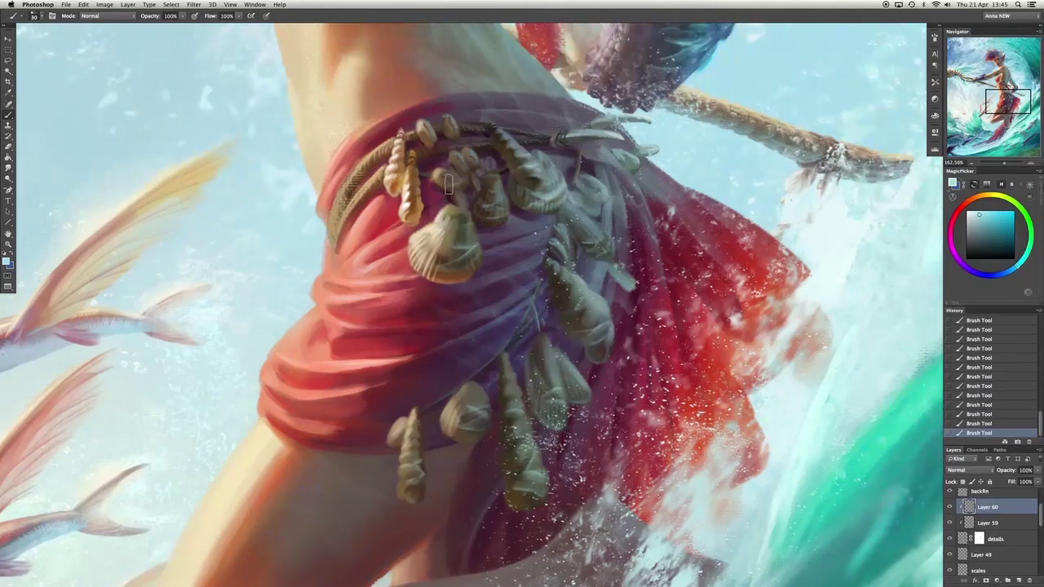
pyautogui.press('super+z')
pyautogui.press('super+z')
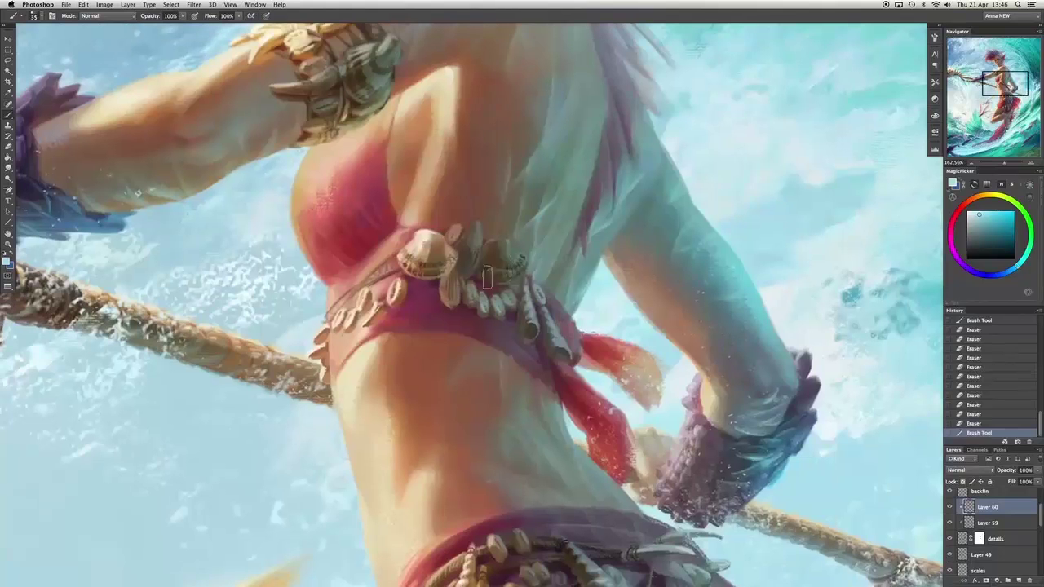
pyautogui.press('super+z')
pyautogui.press('super+z')
pyautogui.moveTo(495, 254)
pyautogui.mouseDown()
pyautogui.moveTo(522, 265)
pyautogui.moveTo(466, 261)
pyautogui.moveTo(531, 330)
pyautogui.mouseUp()
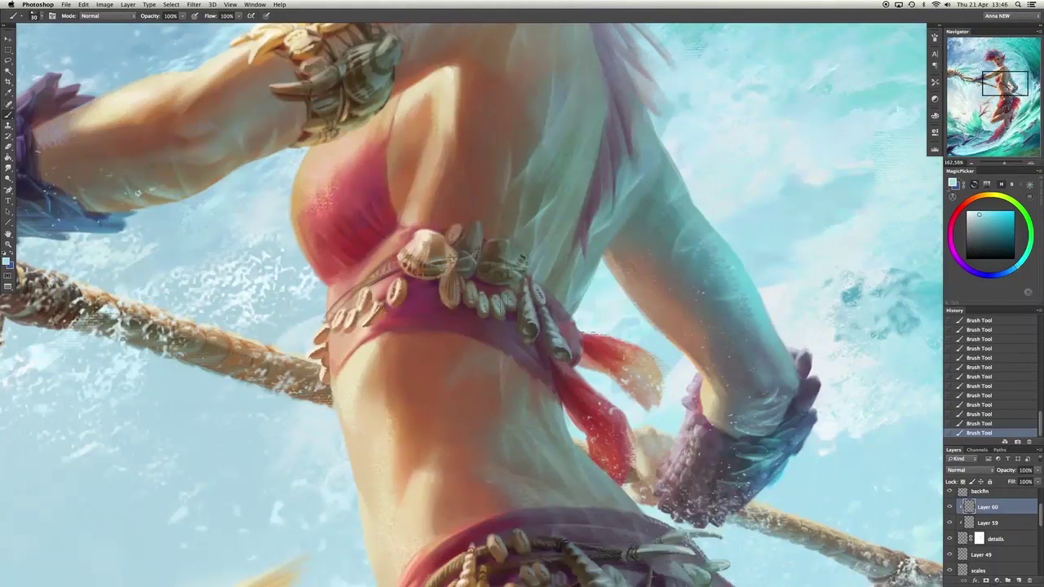
pyautogui.press('super+z')
pyautogui.press('super+z')
pyautogui.press('super+z')
pyautogui.scroll(4, 368, 240)
pyautogui.press('super+z')
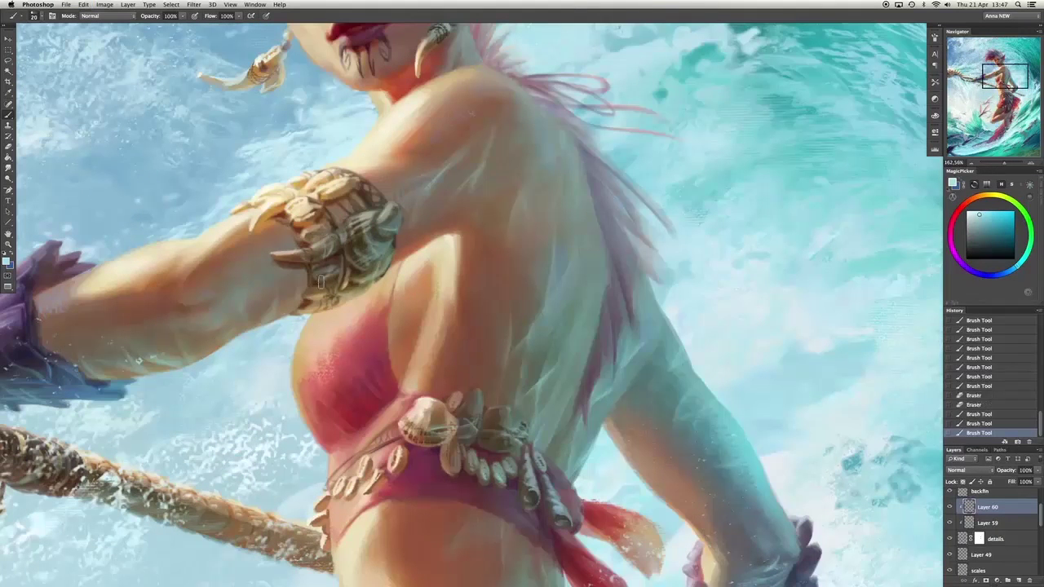
pyautogui.scroll(4, 376, 277)
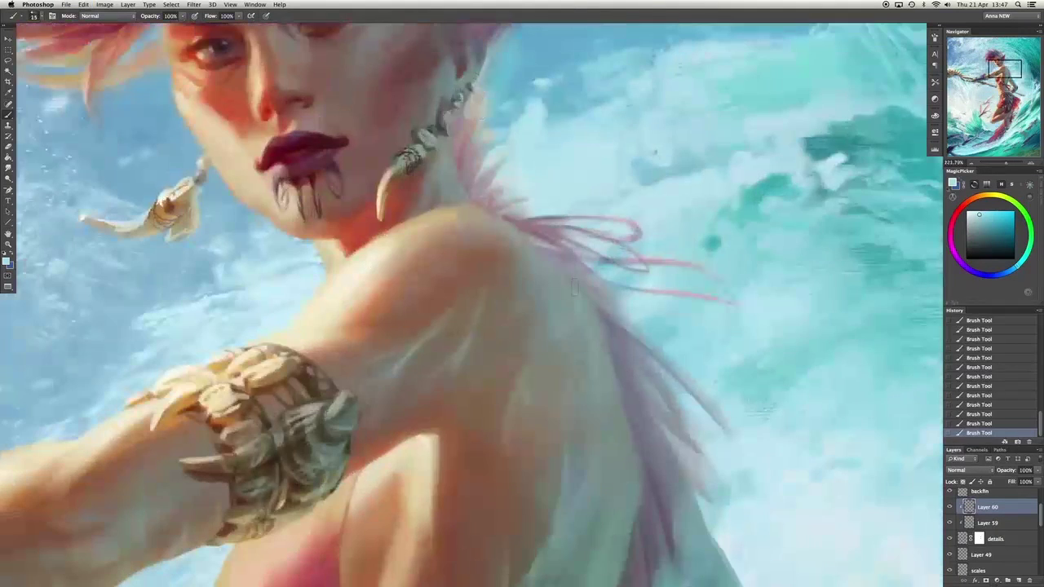
pyautogui.press('super+0')
pyautogui.scroll(5, 464, 227)
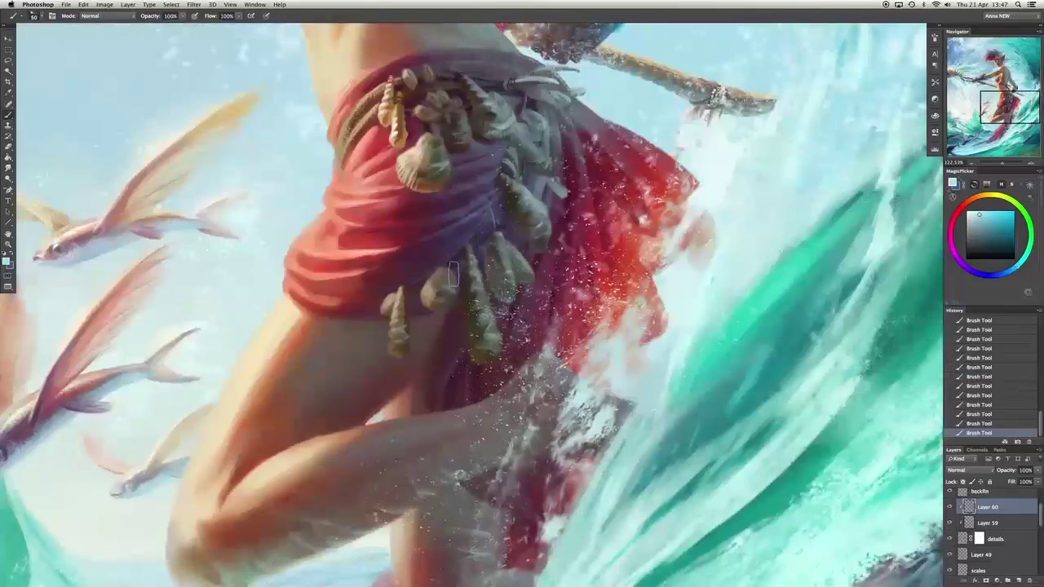
pyautogui.scroll(2, 452, 266)
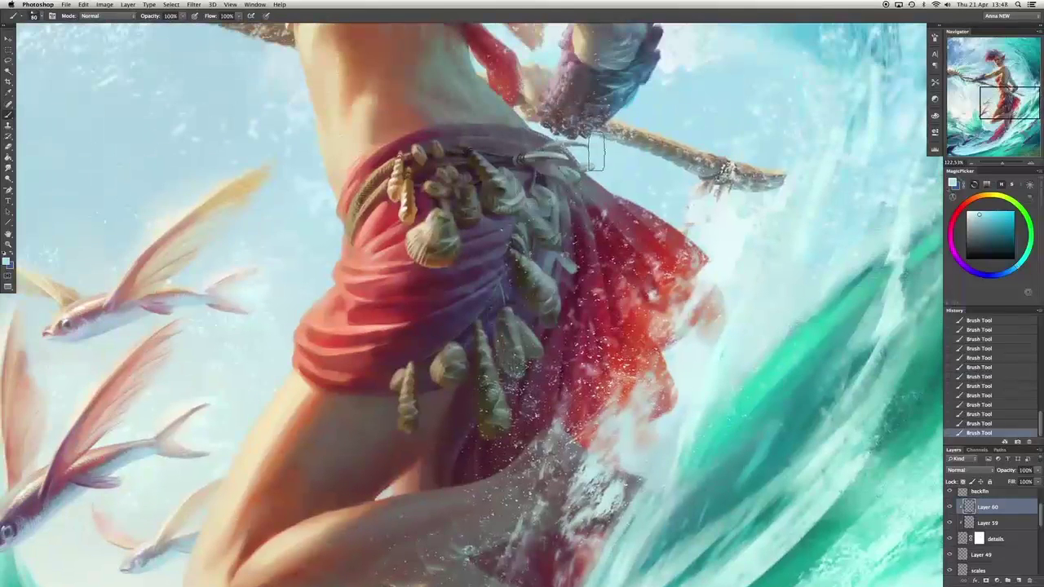
pyautogui.scroll(-5, 595, 152)
# Erase part of the recent strokes and paint shading on the shoulder and back.
pyautogui.scroll(1, 539, 138)
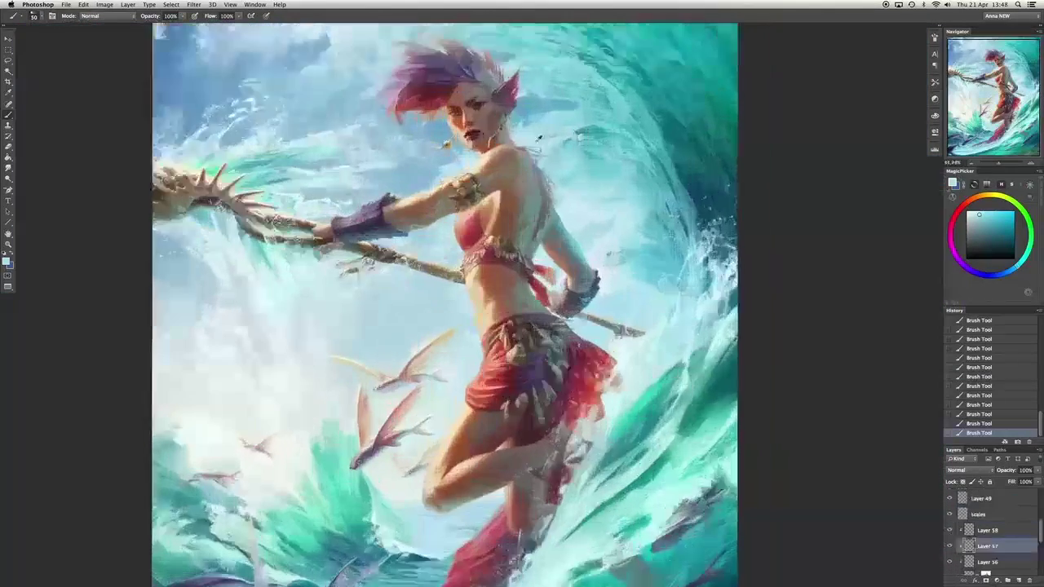
pyautogui.scroll(3, 538, 138)
pyautogui.scroll(-2, 477, 53)
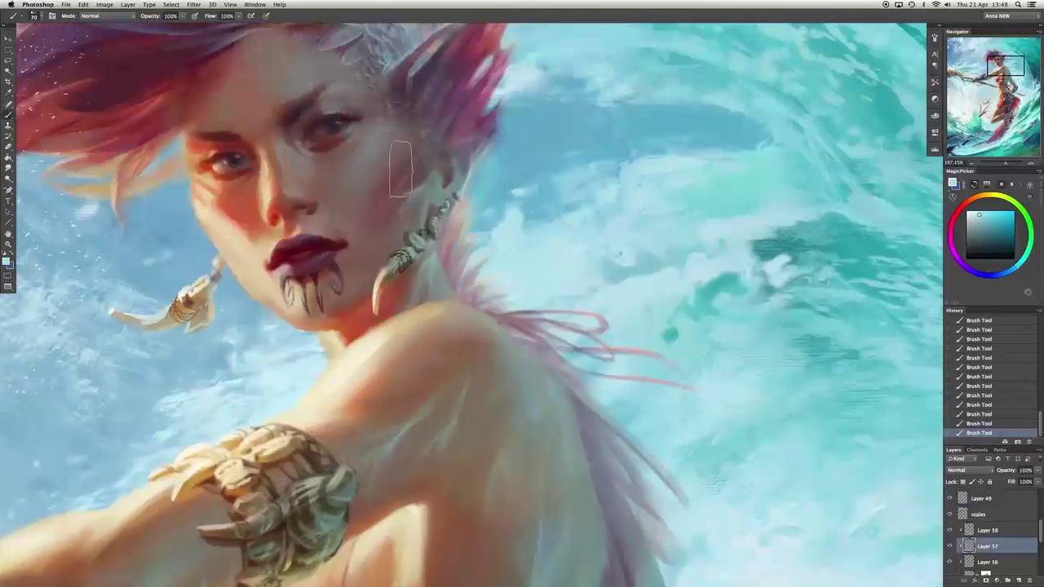
pyautogui.press('e')
pyautogui.moveTo(400, 183); pyautogui.dragTo(383, 208)
pyautogui.scroll(-5, 701, 231)
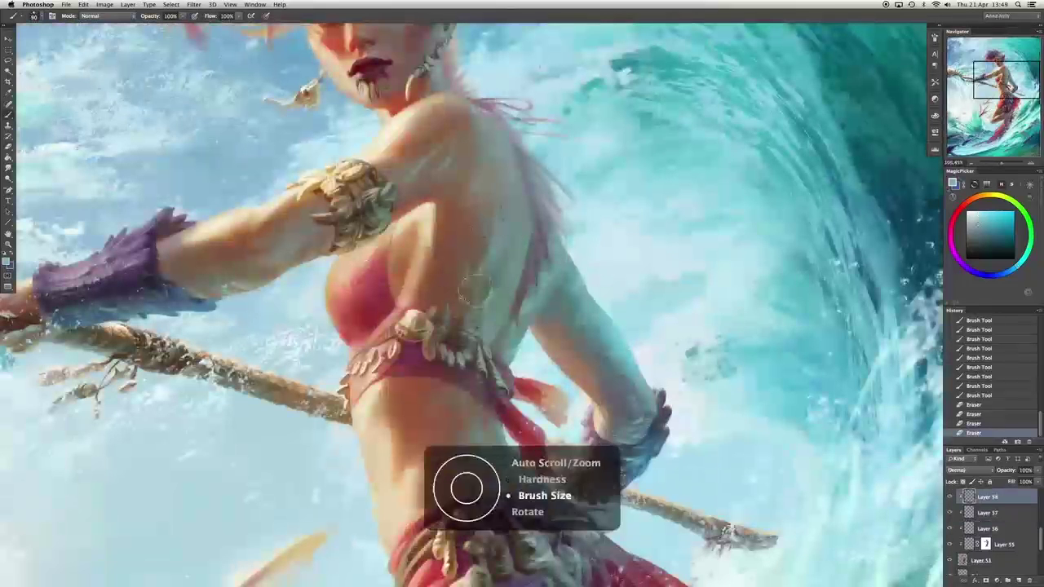
pyautogui.moveTo(497, 175)
pyautogui.mouseDown()
pyautogui.moveTo(489, 221)
pyautogui.moveTo(502, 236)
pyautogui.mouseUp()
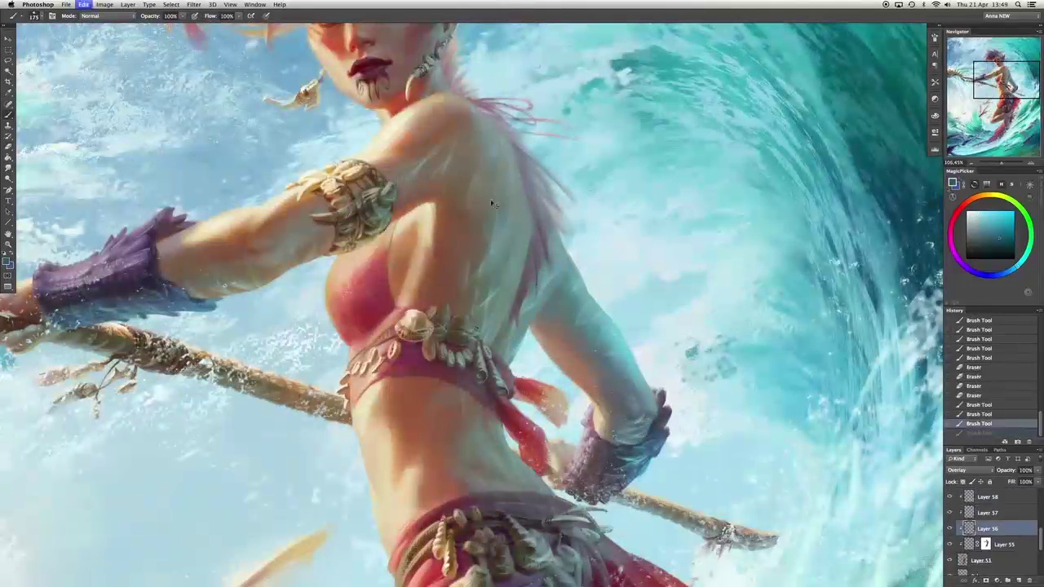
pyautogui.moveTo(490, 130)
pyautogui.mouseDown()
pyautogui.moveTo(457, 183)
pyautogui.moveTo(473, 151)
pyautogui.mouseUp()
pyautogui.press('super+z')
# Repaint the back shading and add strokes near the waist and torso.
pyautogui.moveTo(540, 344); pyautogui.dragTo(529, 371)
pyautogui.moveTo(677, 342); pyautogui.dragTo(708, 408)
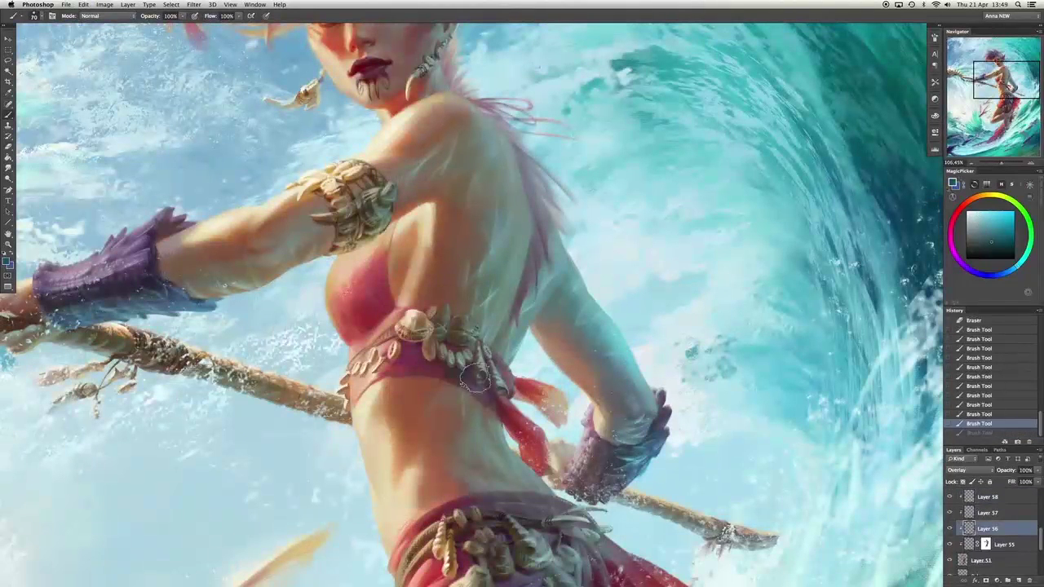
pyautogui.moveTo(452, 367); pyautogui.dragTo(487, 390)
pyautogui.scroll(-5, 536, 393)
pyautogui.press('super+0')
# Enlarge the brush to 200, compare undone strokes, and resample salmon skin and cyan water colours.
pyautogui.moveTo(466, 482); pyautogui.dragTo(489, 482)
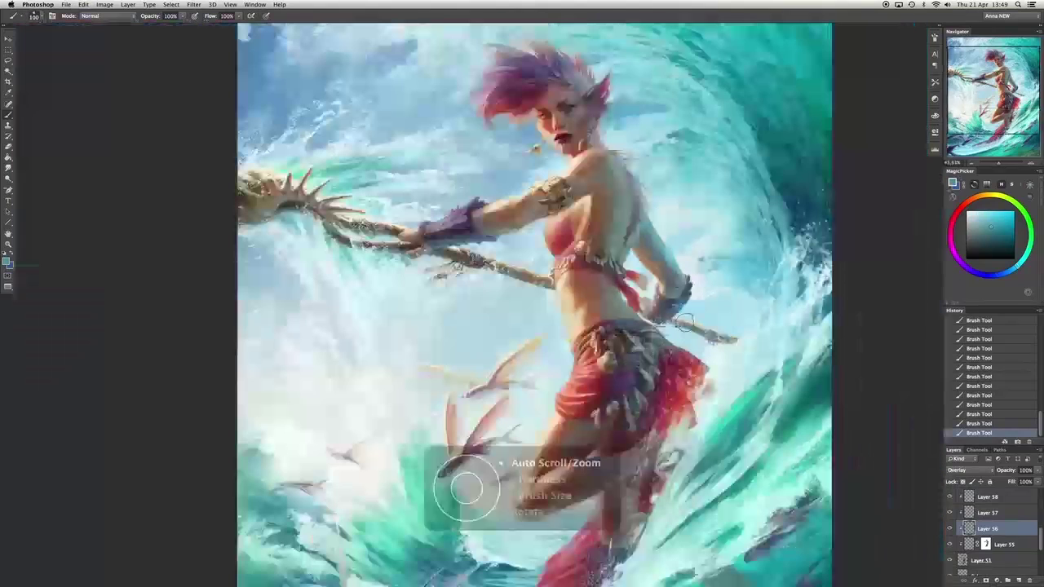
pyautogui.press('alt+super+z')
pyautogui.press('alt+super+z')
pyautogui.keyDown('alt'); pyautogui.click(574, 440); pyautogui.keyUp('alt')
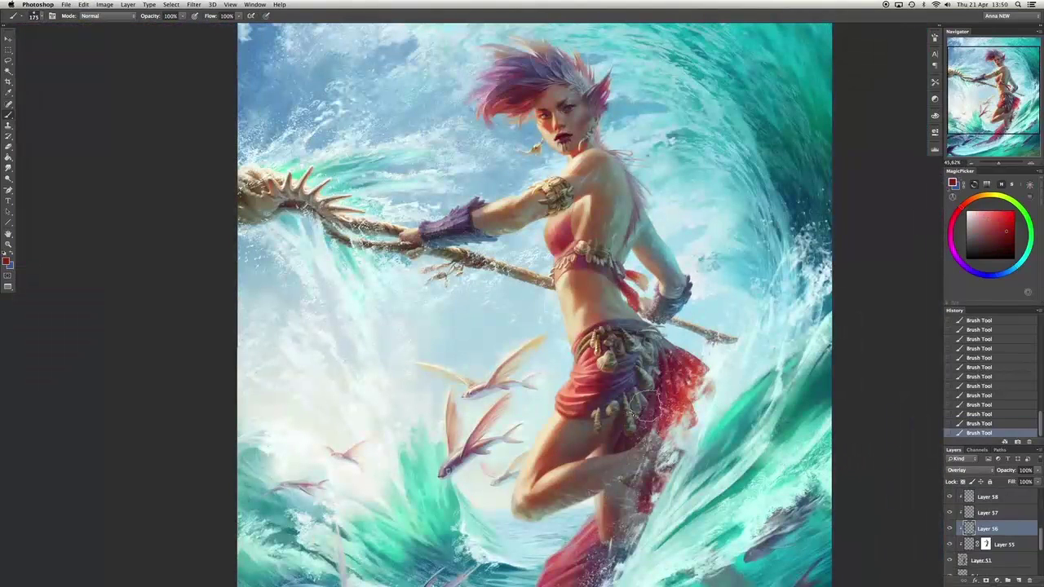
pyautogui.press('[')
pyautogui.press('[')
pyautogui.click(1000, 271)
pyautogui.press('shift+super+z')
pyautogui.press('shift+super+z')
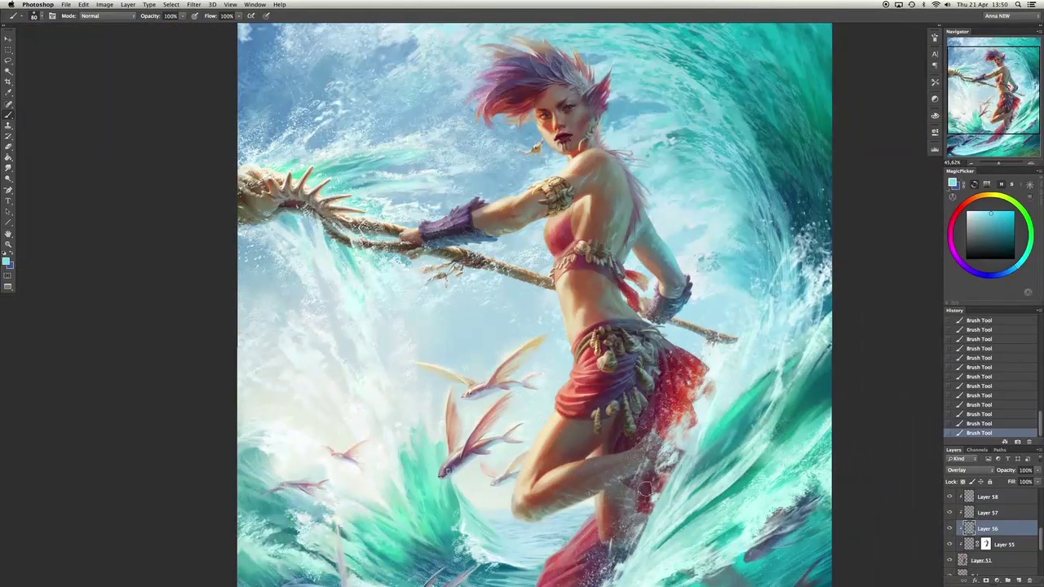
pyautogui.press(']')
pyautogui.press(']')
pyautogui.press(']')
pyautogui.scroll(3, 693, 261)
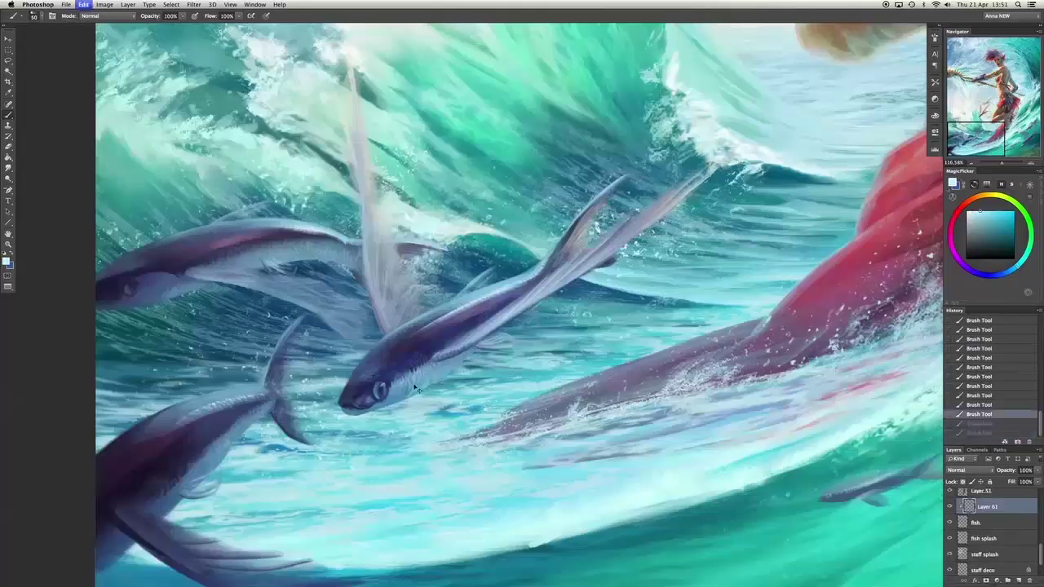
# Repaint the flying fish's belly, the lower-left fish and the underwater fish at right.
pyautogui.moveTo(468, 330); pyautogui.dragTo(432, 373)
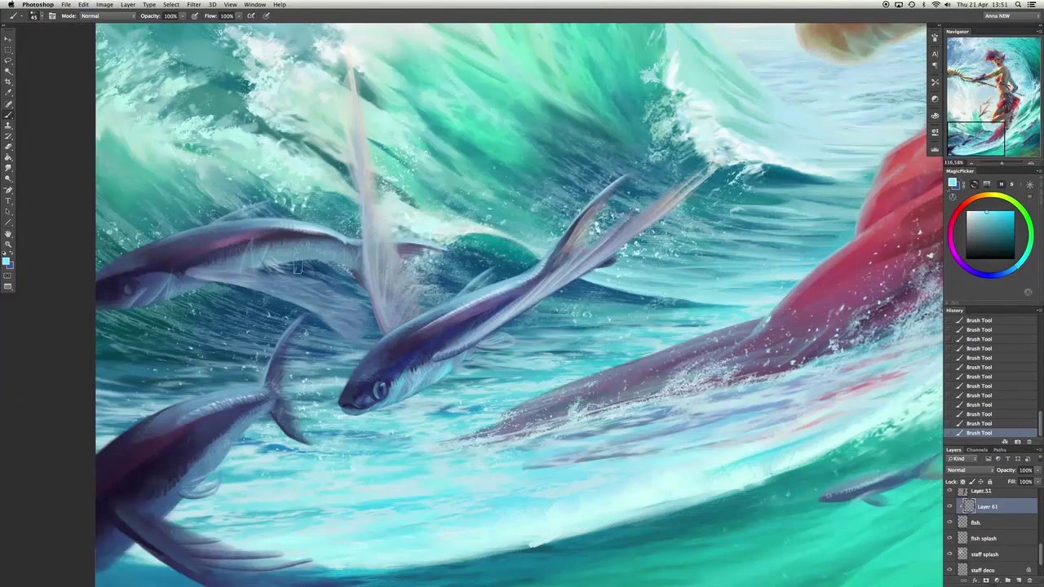
pyautogui.moveTo(226, 412)
pyautogui.mouseDown()
pyautogui.moveTo(228, 442)
pyautogui.moveTo(206, 481)
pyautogui.mouseUp()
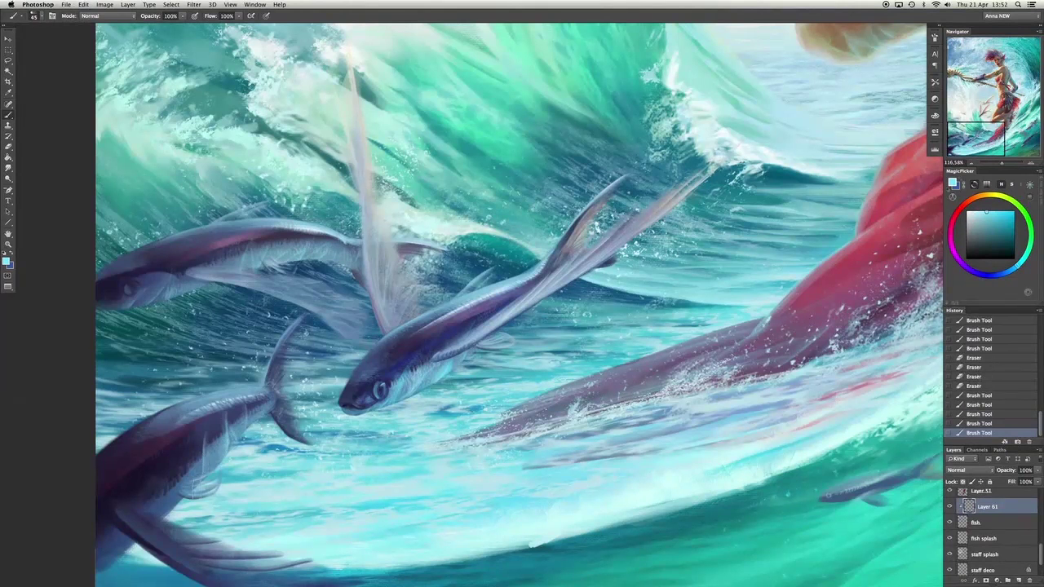
pyautogui.moveTo(168, 428); pyautogui.dragTo(171, 506)
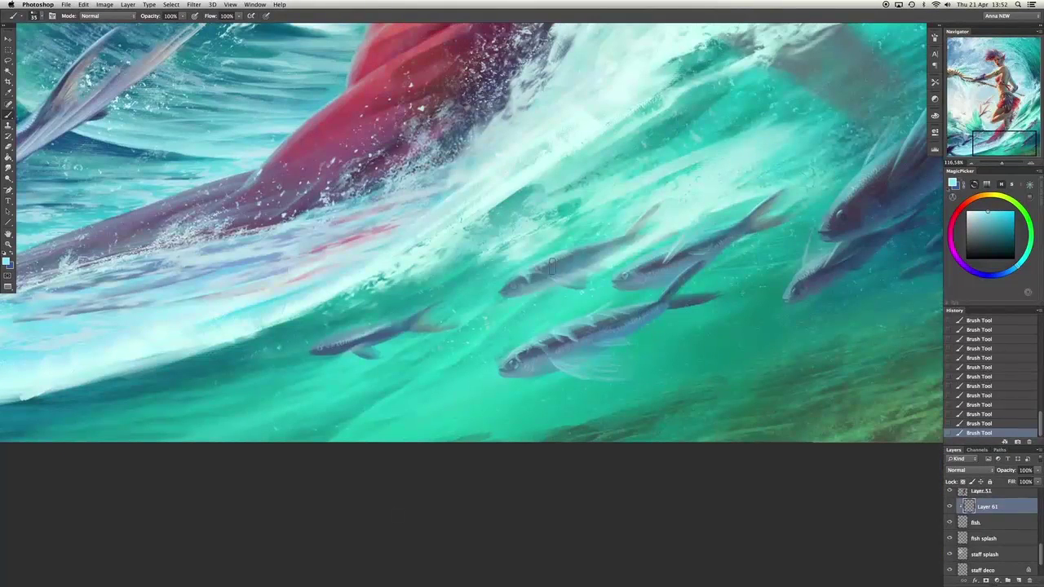
pyautogui.moveTo(662, 234); pyautogui.dragTo(670, 225)
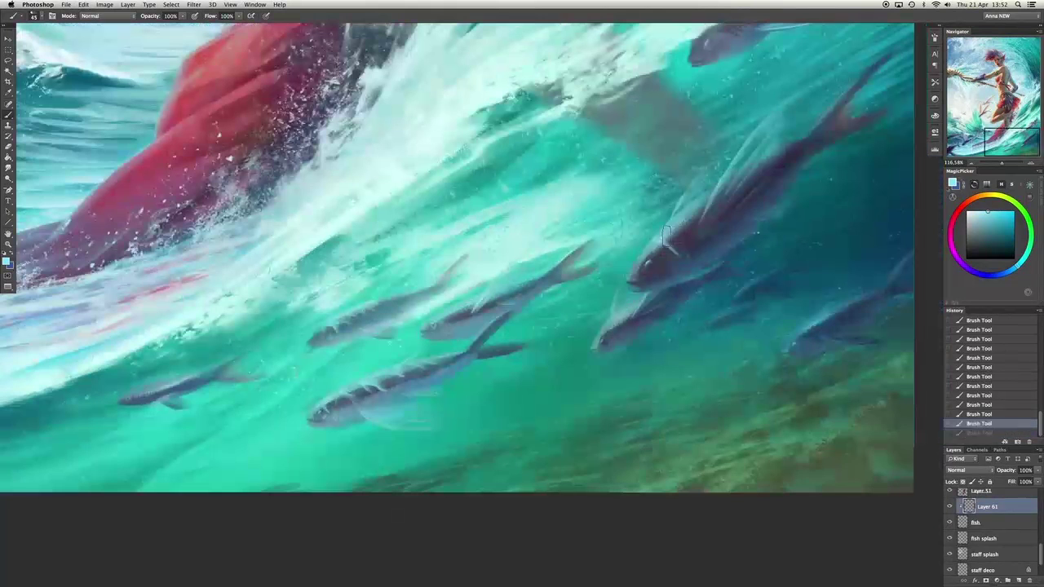
pyautogui.moveTo(646, 260)
pyautogui.mouseDown()
pyautogui.moveTo(687, 235)
pyautogui.moveTo(683, 210)
pyautogui.moveTo(762, 173)
pyautogui.mouseUp()
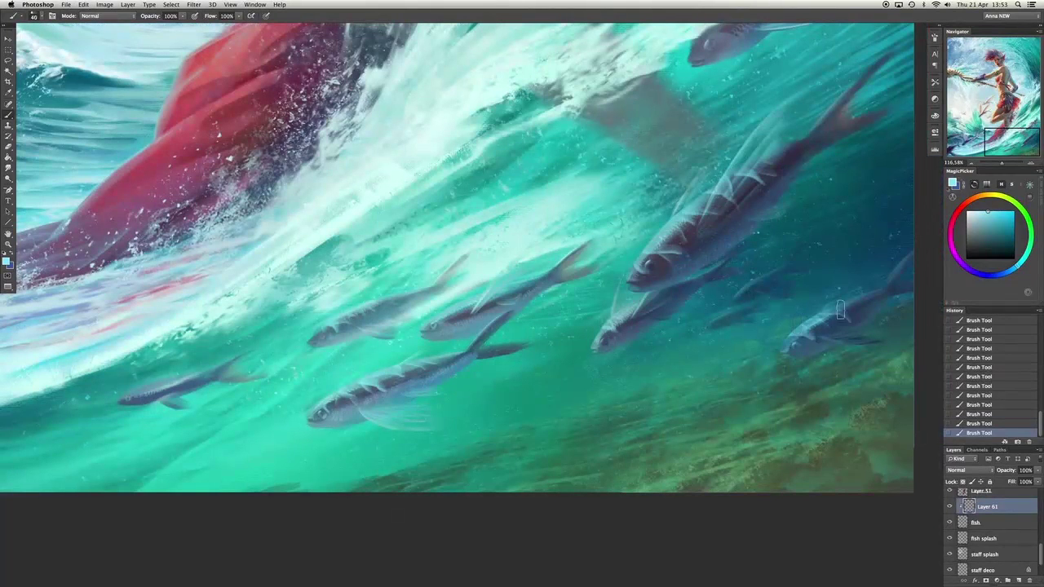
# Erase strokes around the smaller fish and add more strokes to the flying fish.
pyautogui.press('e')
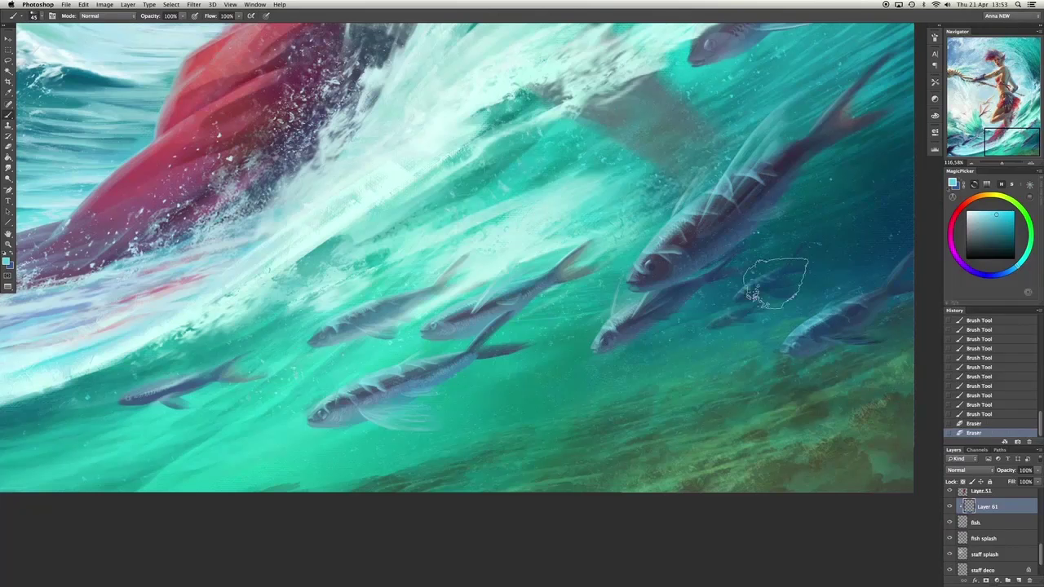
pyautogui.moveTo(770, 280)
pyautogui.mouseDown()
pyautogui.moveTo(753, 157)
pyautogui.moveTo(653, 263)
pyautogui.mouseUp()
pyautogui.scroll(-3, 814, 167)
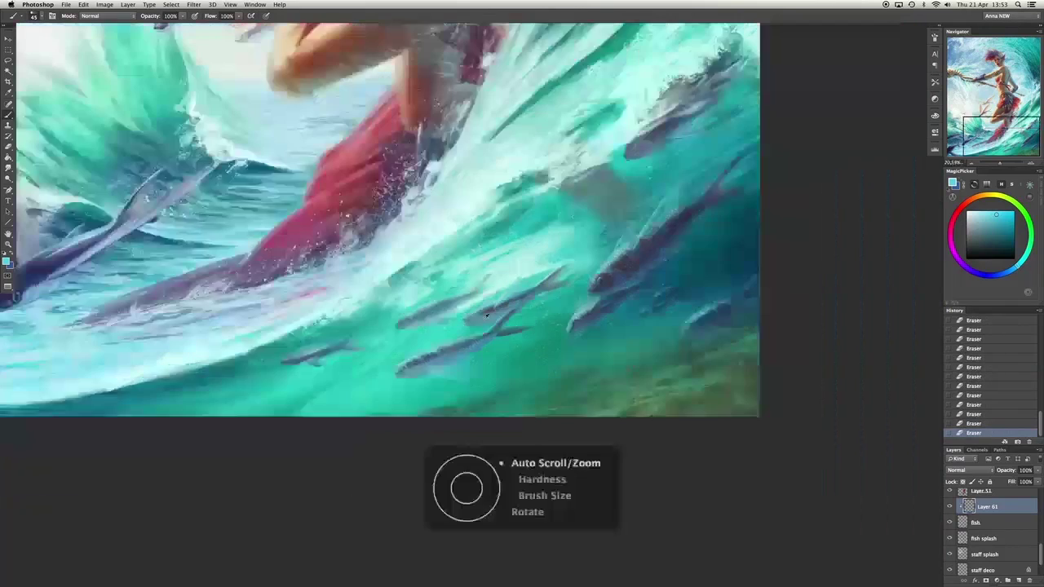
pyautogui.scroll(3, 571, 244)
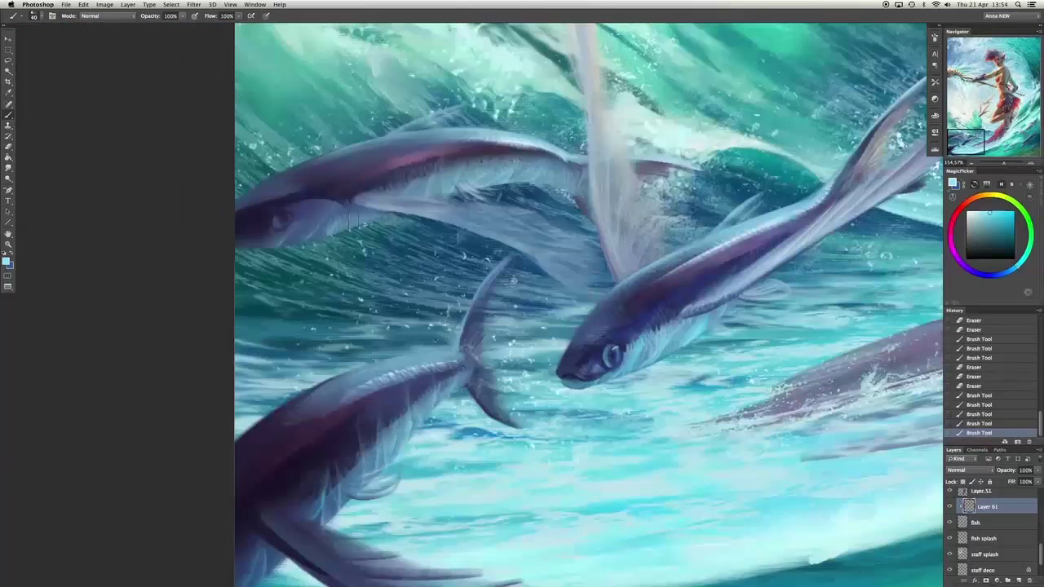
pyautogui.hscroll(5, 522, 302)
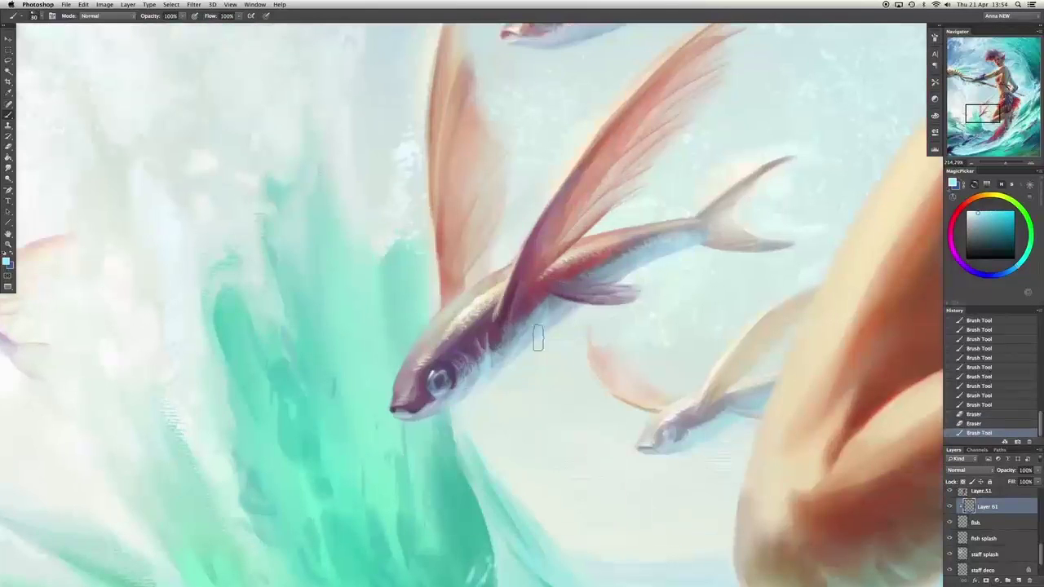
pyautogui.moveTo(539, 334)
pyautogui.mouseDown()
pyautogui.moveTo(668, 230)
pyautogui.moveTo(617, 292)
pyautogui.mouseUp()
pyautogui.scroll(-6, 617, 292)
pyautogui.scroll(5, 673, 338)
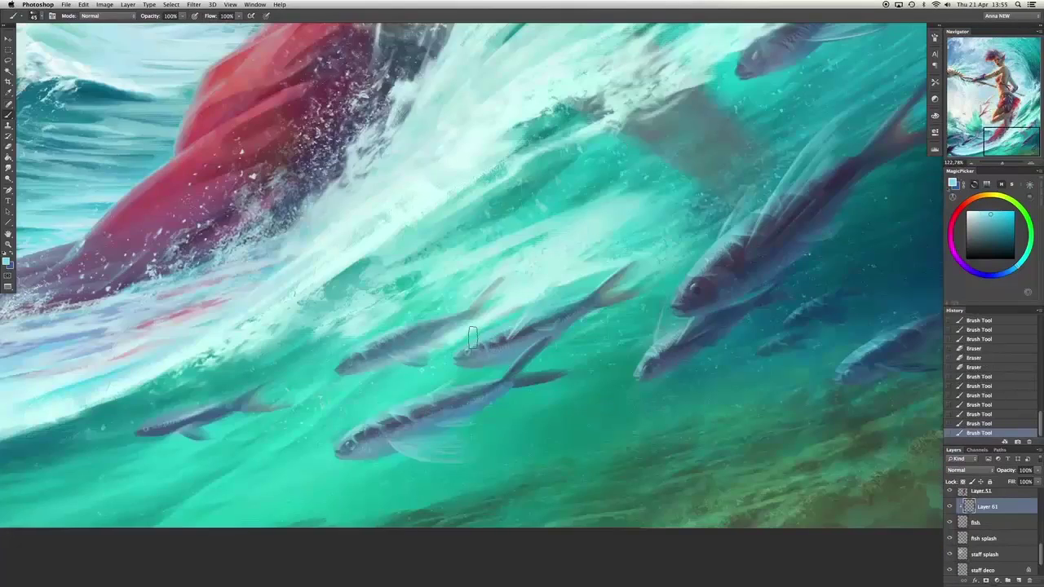
pyautogui.scroll(-6, 402, 382)
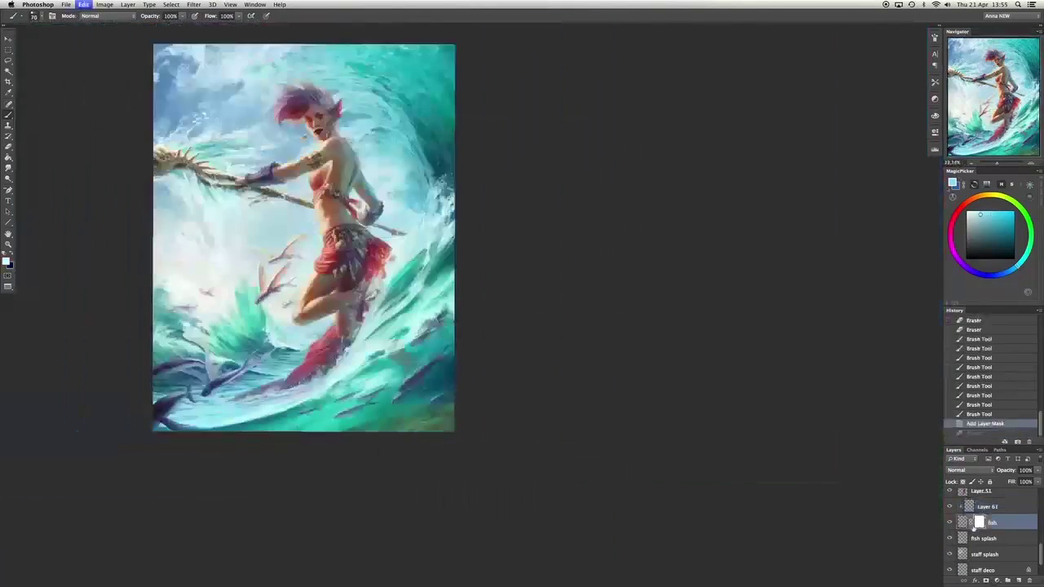
# Soften the torso and shoulder shading at brush size 40, comparing the last stroke.
pyautogui.scroll(6, 326, 435)
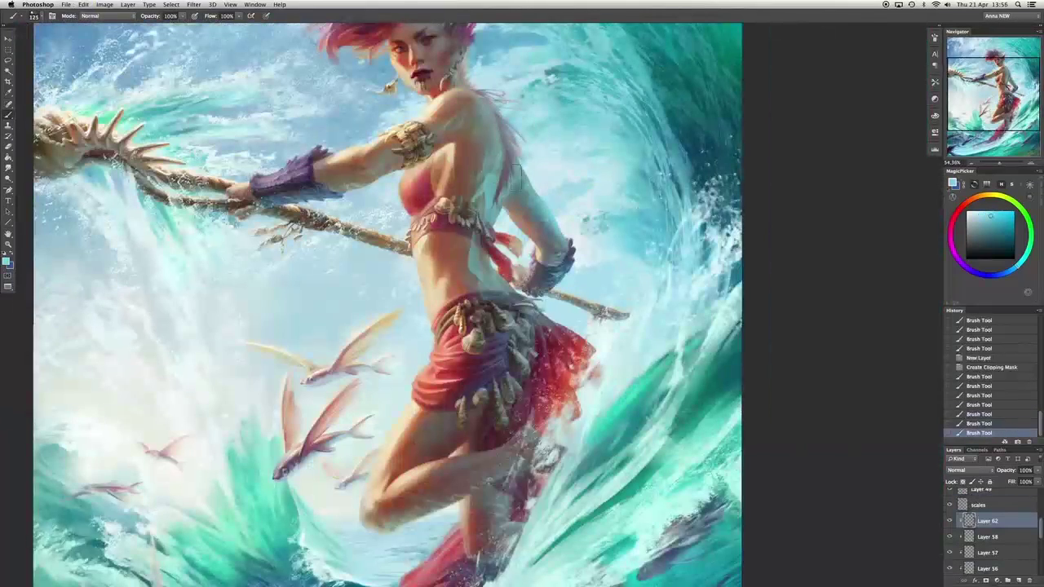
pyautogui.scroll(-3, 572, 180)
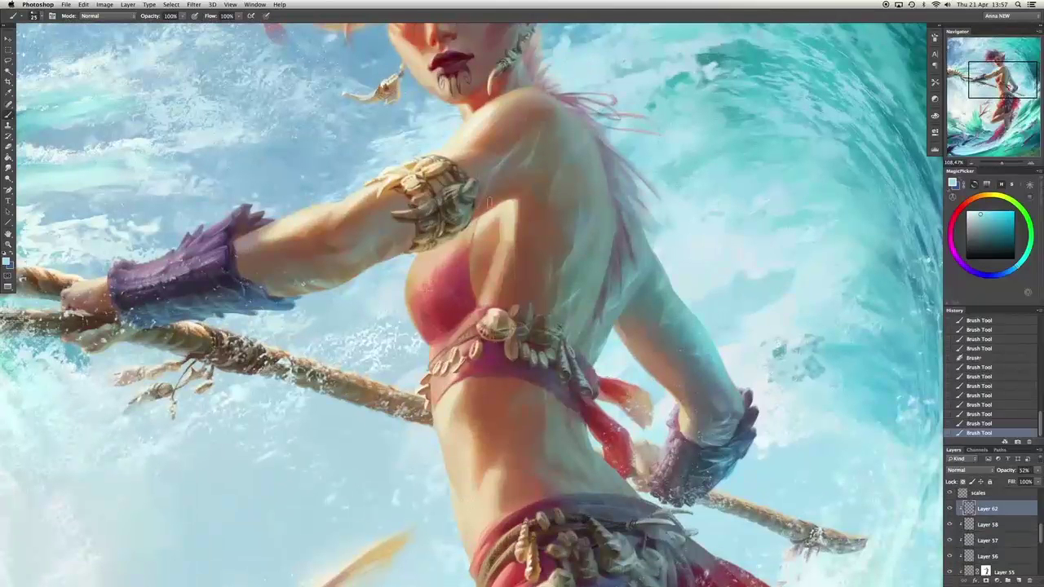
pyautogui.press(']')
pyautogui.moveTo(463, 240); pyautogui.dragTo(534, 161)
pyautogui.moveTo(490, 489); pyautogui.dragTo(389, 248)
pyautogui.press('super+z')
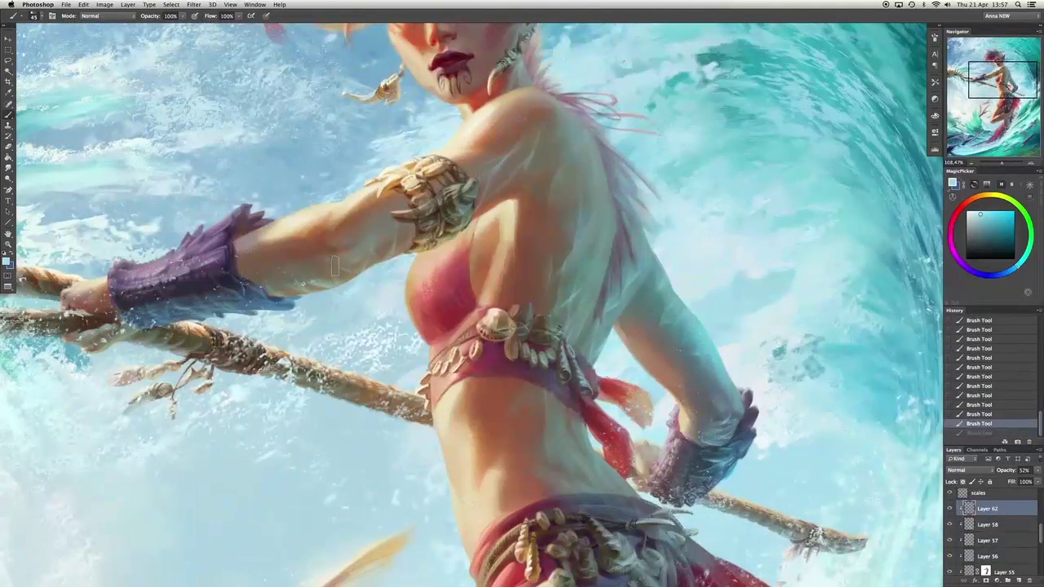
pyautogui.press('super+z')
# Enlarge the brush to 100 and compare the painting with and without the last stroke.
pyautogui.press('super+z')
pyautogui.press('super+z')
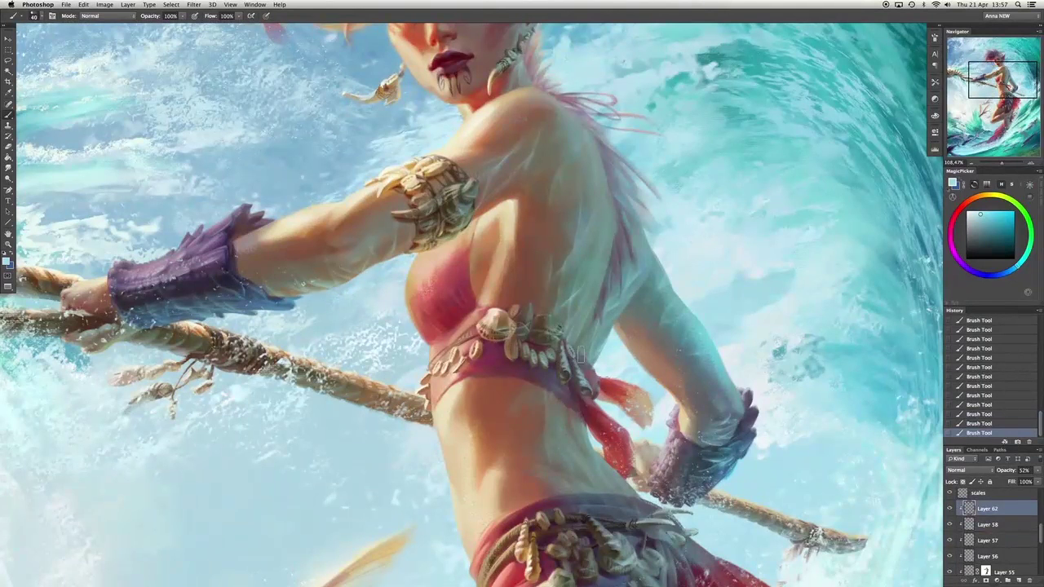
pyautogui.hscroll(5, 580, 355)
pyautogui.press(']')
pyautogui.press(']')
pyautogui.press(']')
pyautogui.press(']')
pyautogui.press(']')
pyautogui.press(']')
pyautogui.press('super+z')
pyautogui.press('super+z')
pyautogui.press('super+z')
pyautogui.press('super+z')
pyautogui.press('super+z')
pyautogui.press('super+z')
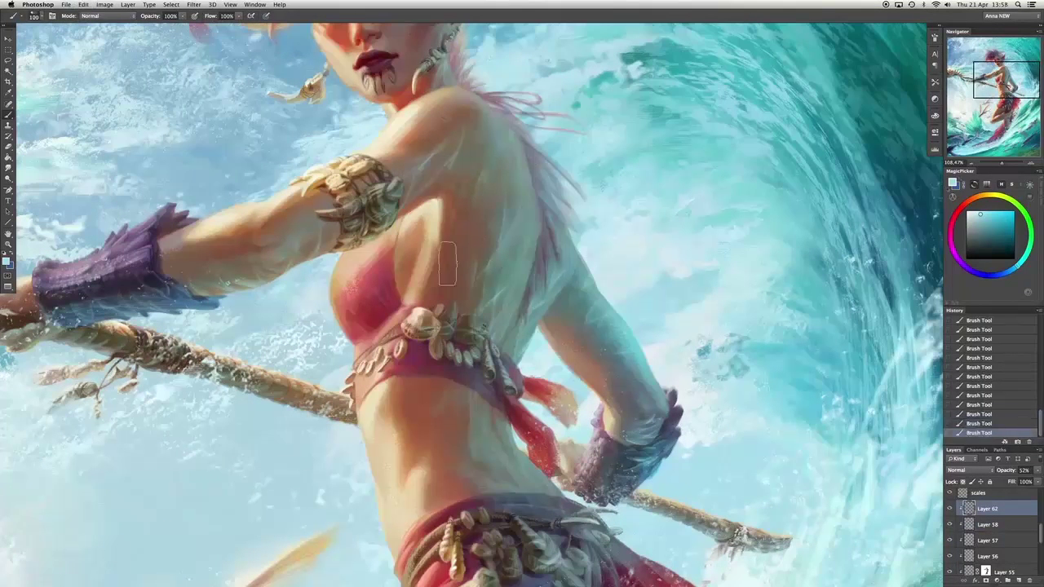
pyautogui.press('super+z')
pyautogui.scroll(-5, 447, 262)
pyautogui.press('super+z')
pyautogui.press('super+z')
pyautogui.press('super+z')
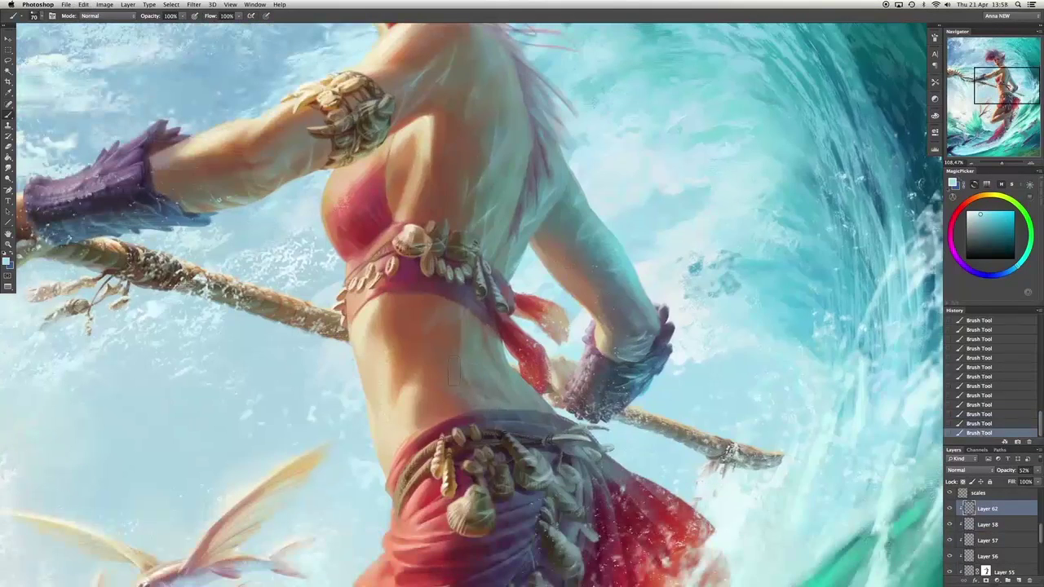
pyautogui.press('super+z')
pyautogui.press('super+z')
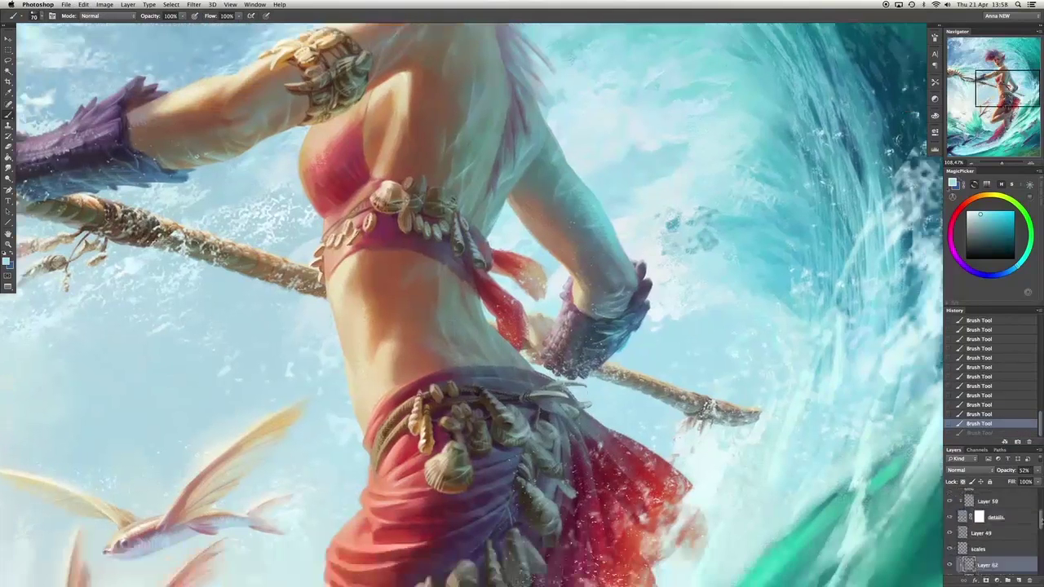
pyautogui.press('super+z')
pyautogui.scroll(-5, 495, 268)
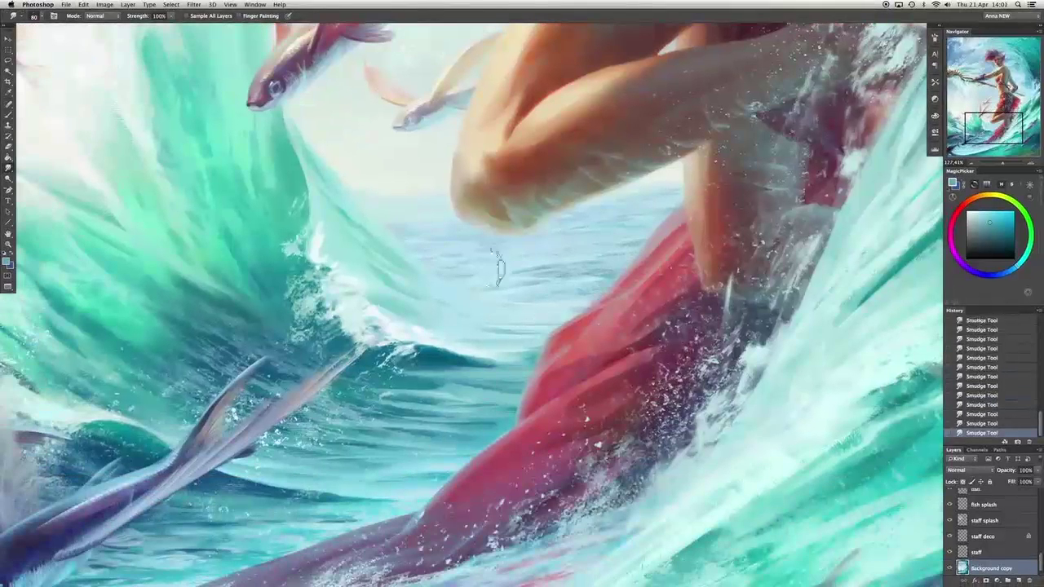
pyautogui.scroll(-5, 565, 235)
pyautogui.rightClick(502, 36)
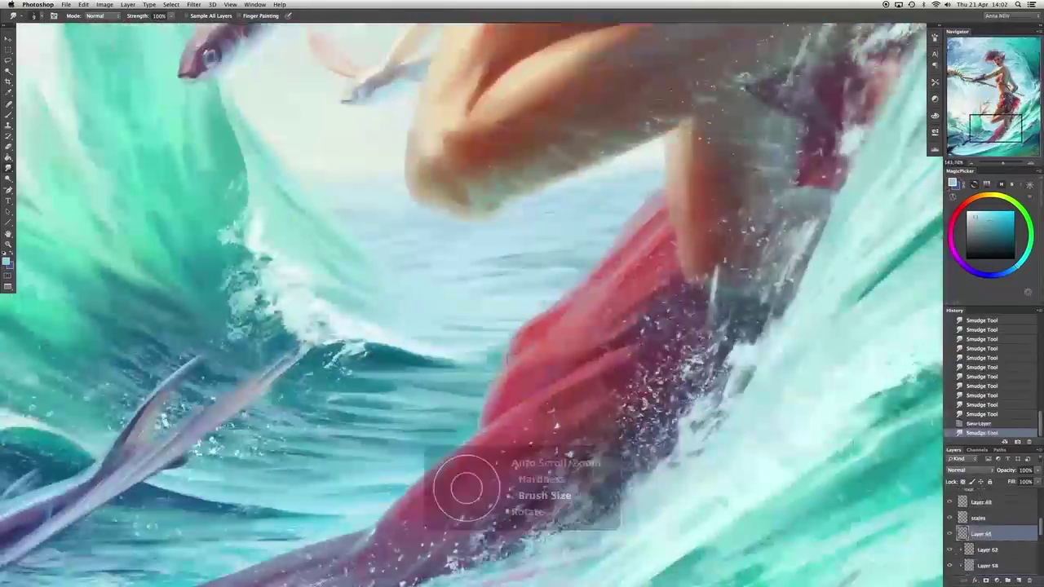
# Pick a brush preset and paint light highlight strokes along the red cloth's upper edge.
pyautogui.rightClick(509, 37)
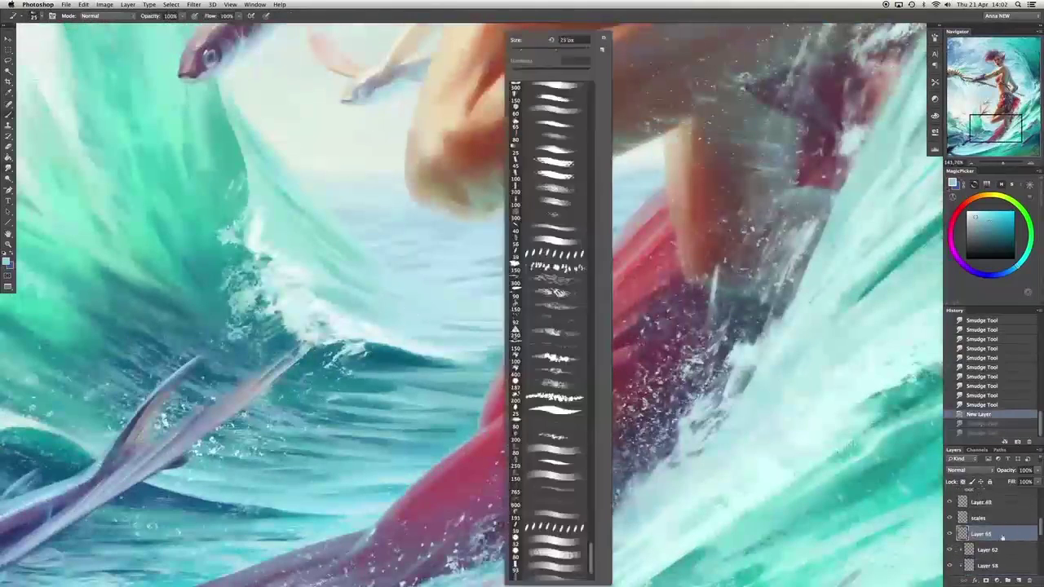
pyautogui.click(530, 354)
pyautogui.click(529, 353)
pyautogui.click(532, 356)
pyautogui.click(530, 352)
pyautogui.moveTo(537, 400); pyautogui.dragTo(560, 384)
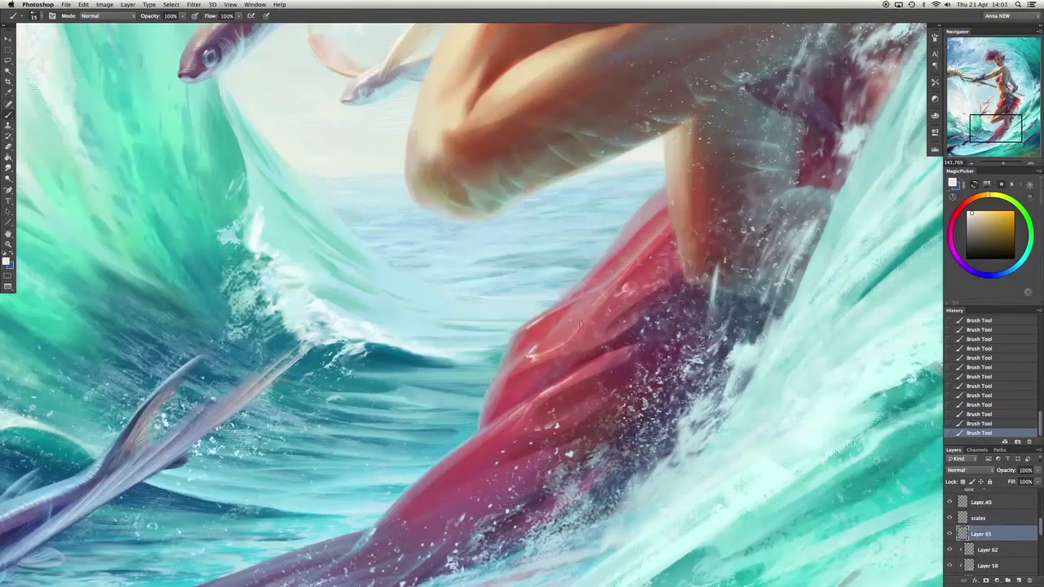
pyautogui.click(575, 327)
pyautogui.moveTo(650, 214); pyautogui.dragTo(602, 292)
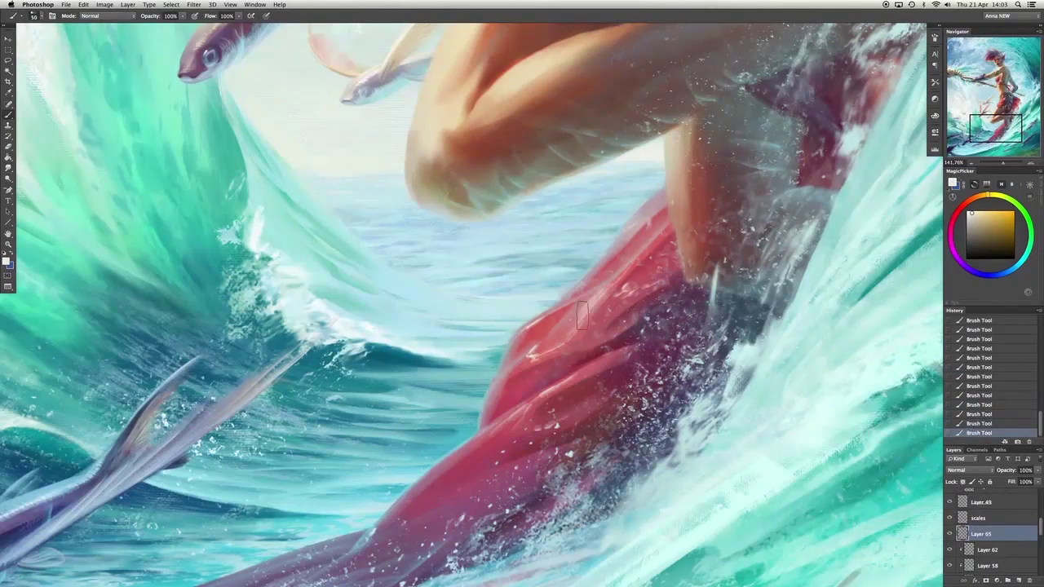
pyautogui.click(581, 316)
# Switch to the Eraser (E) and erase small touches on the thigh below the shell skirt.
pyautogui.scroll(-3, 571, 314)
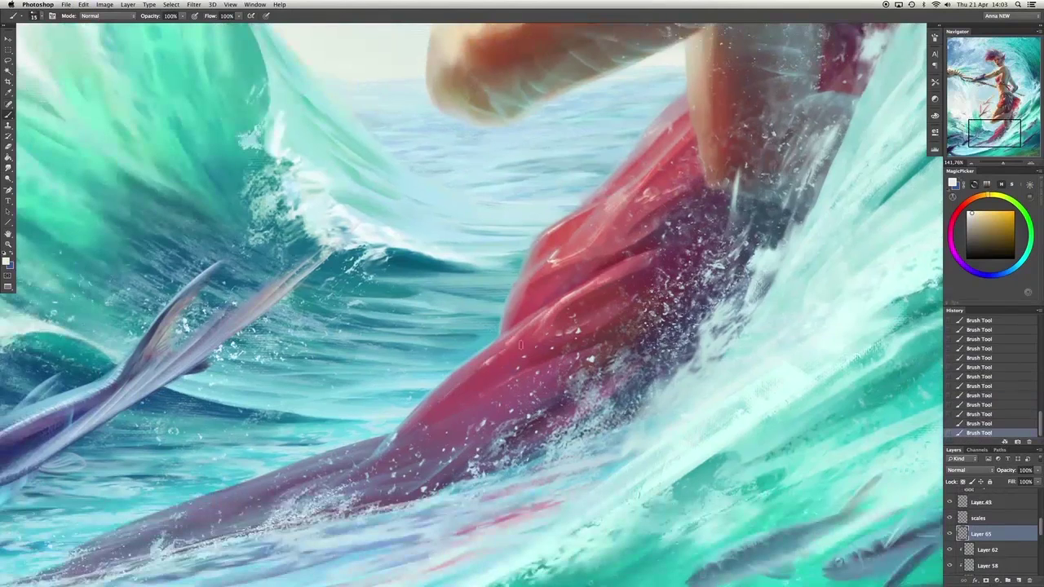
pyautogui.scroll(5, 473, 305)
pyautogui.scroll(-2, 529, 322)
pyautogui.rightClick(528, 322)
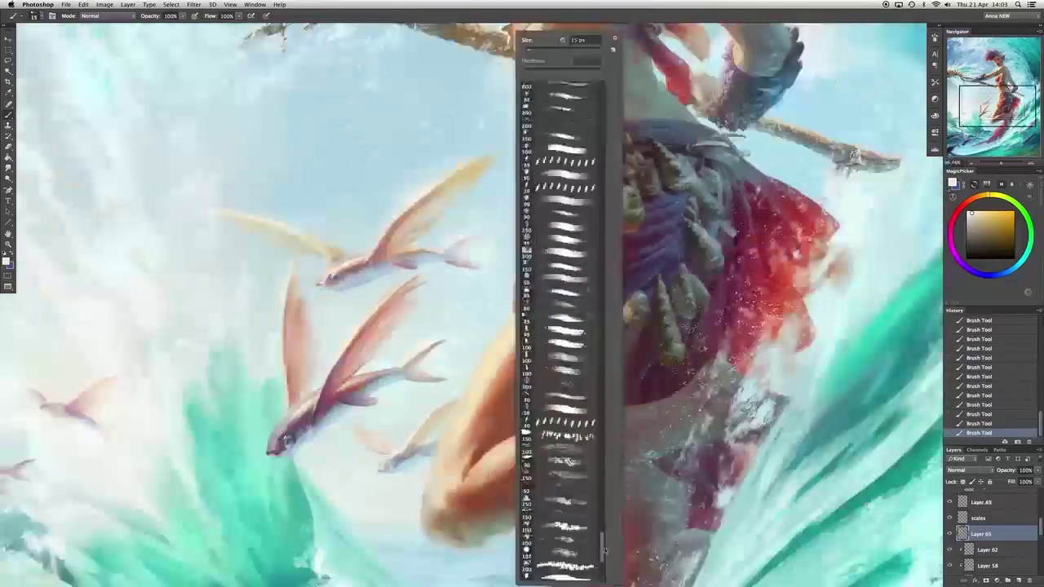
pyautogui.press('Escape')
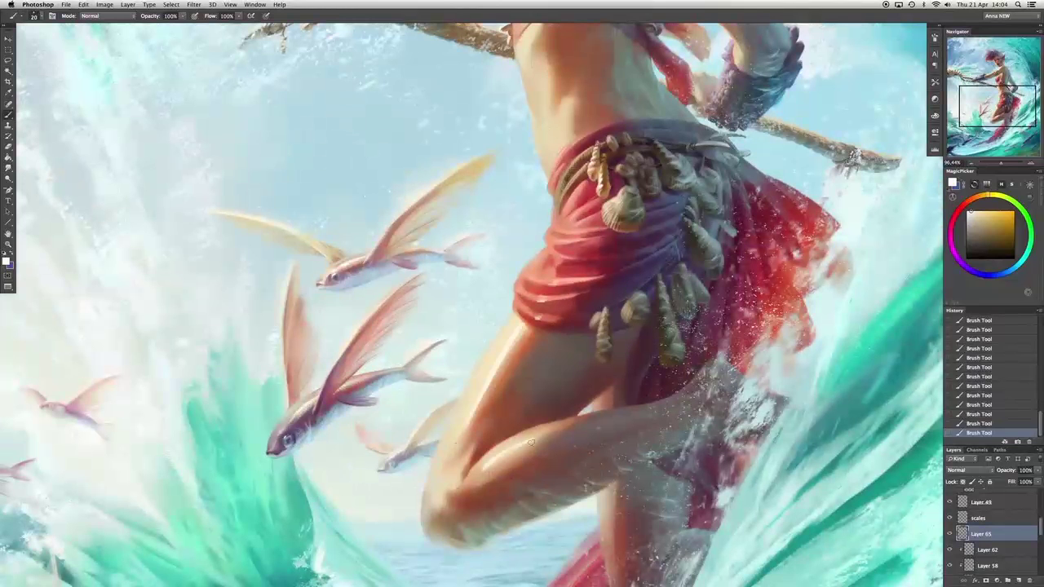
pyautogui.press('e')
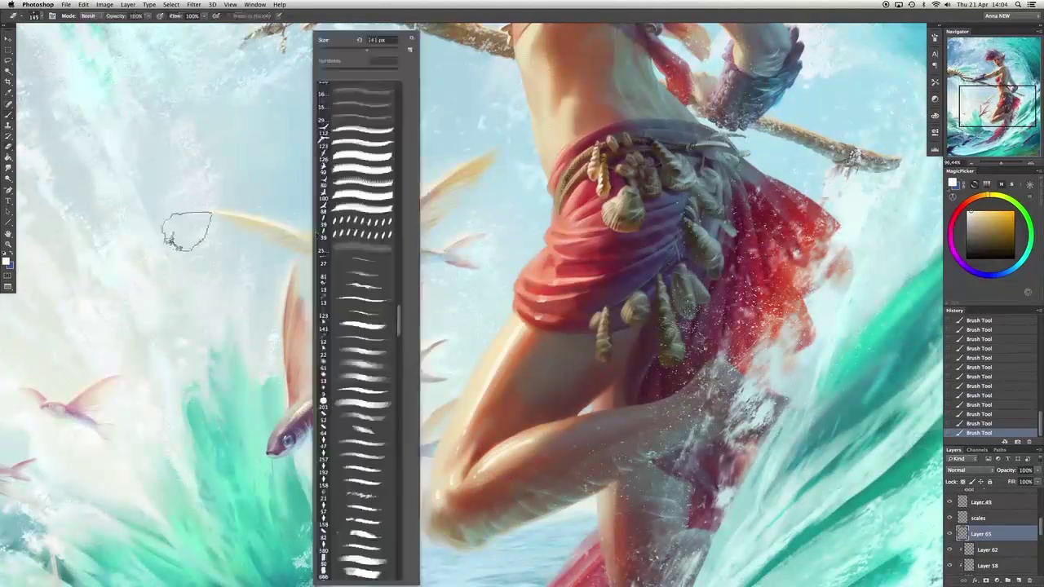
pyautogui.click(515, 333)
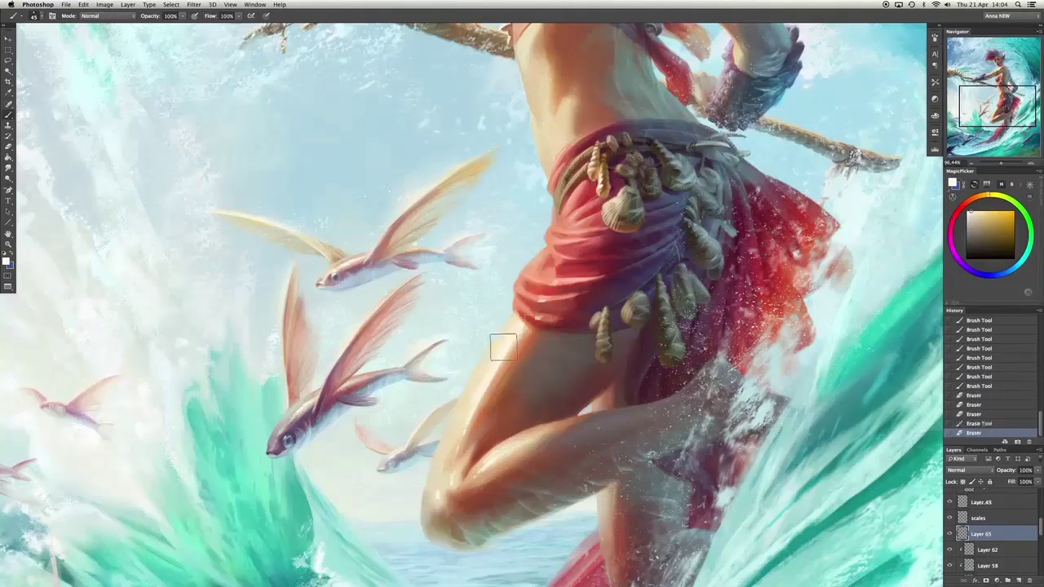
pyautogui.scroll(2, 522, 342)
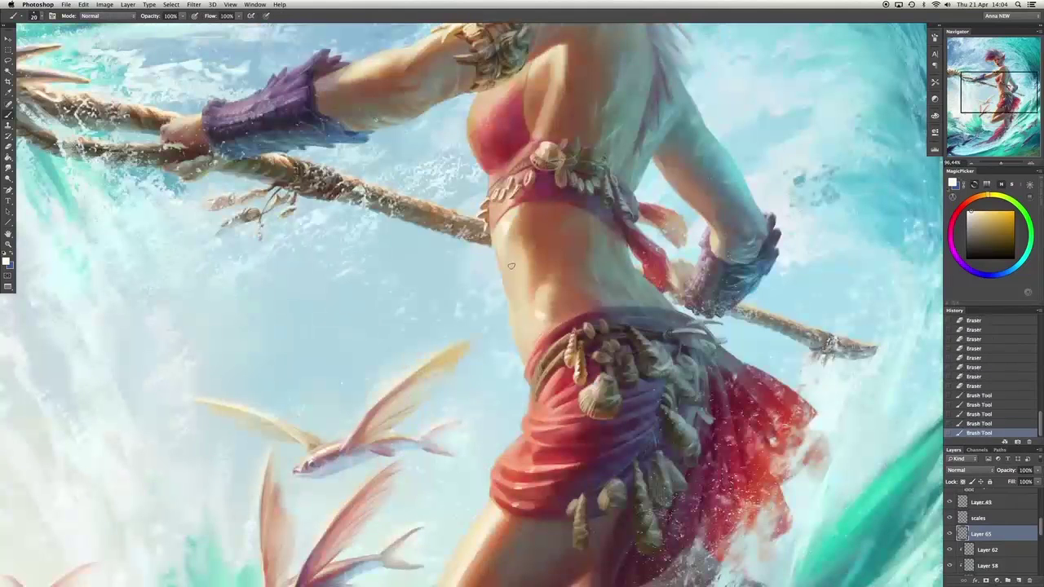
# Undo trial strokes and repaint small touches on the hand and hair.
pyautogui.scroll(2, 511, 228)
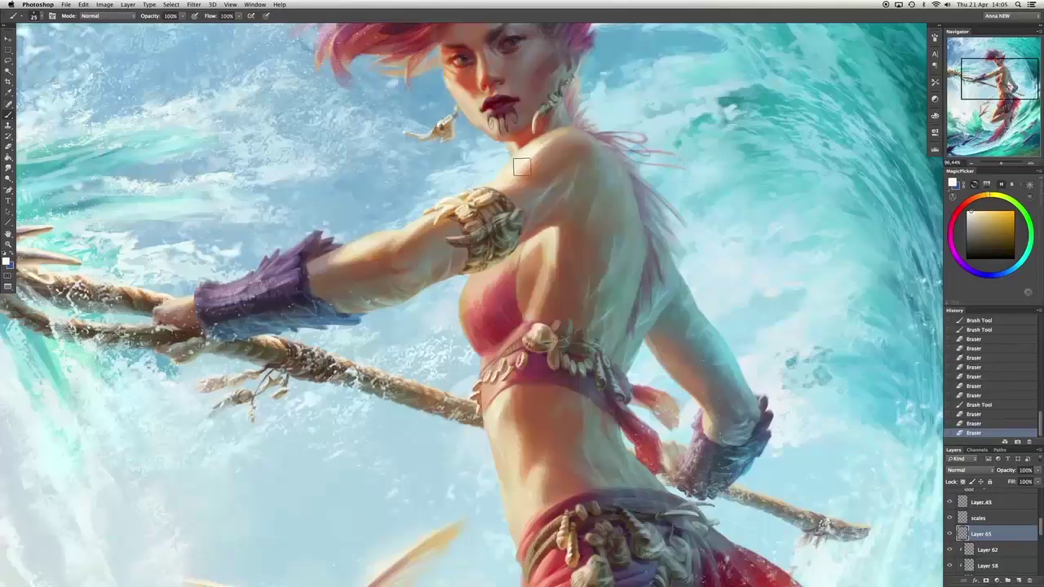
pyautogui.press('super+z')
pyautogui.press('super+z')
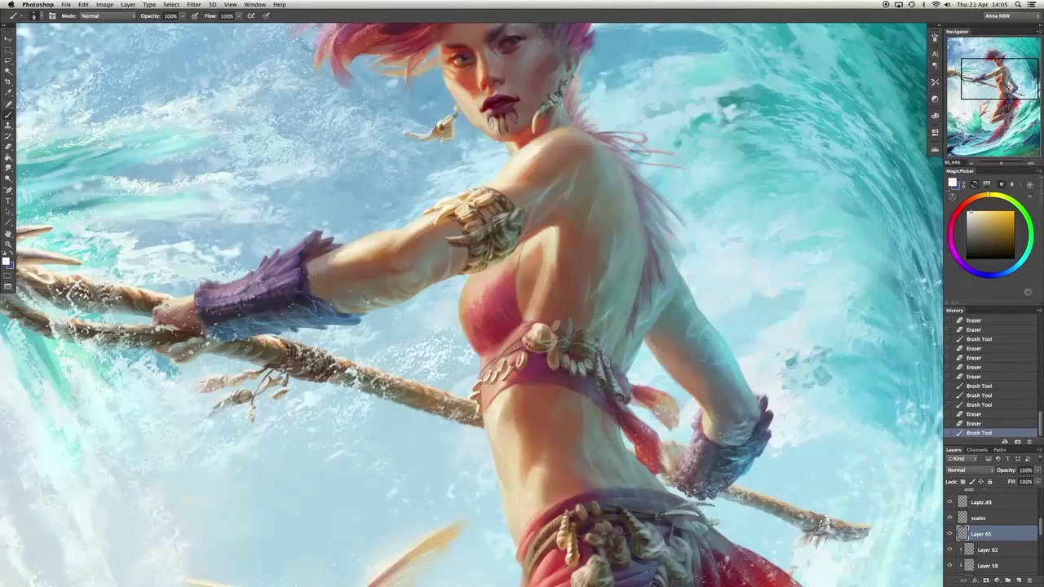
pyautogui.moveTo(166, 304); pyautogui.dragTo(168, 306)
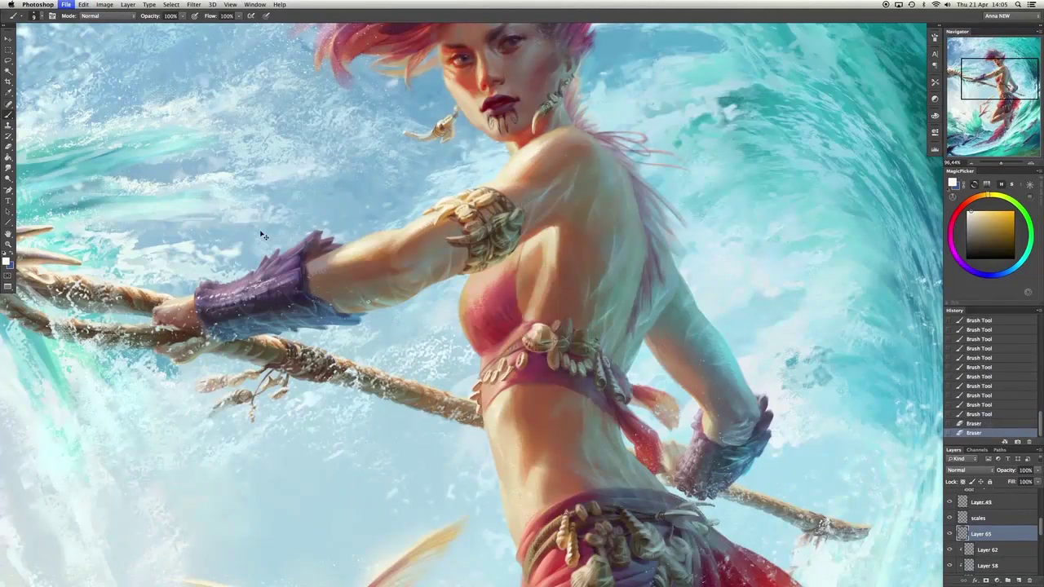
pyautogui.scroll(1, 263, 236)
pyautogui.press('super+z')
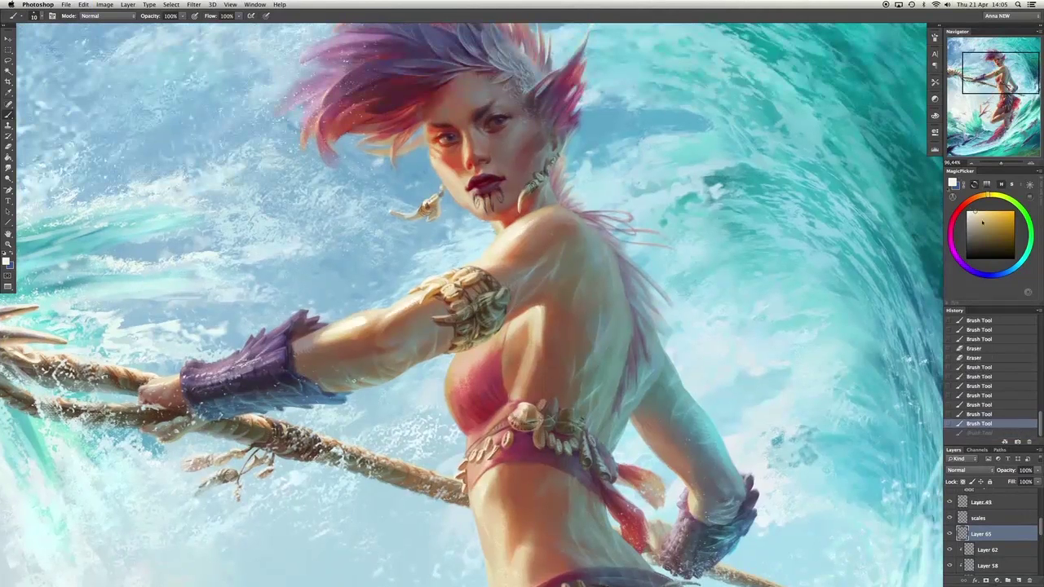
pyautogui.click(402, 120)
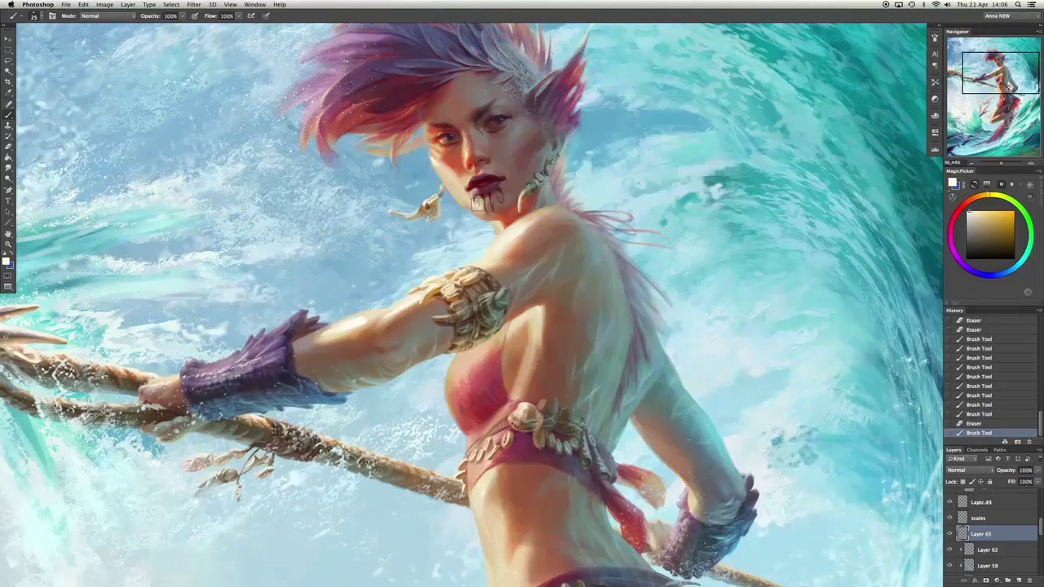
pyautogui.scroll(-3, 451, 235)
# Dab subtle touches on the belly, then erase two small spots there.
pyautogui.click(485, 316)
pyautogui.click(482, 294)
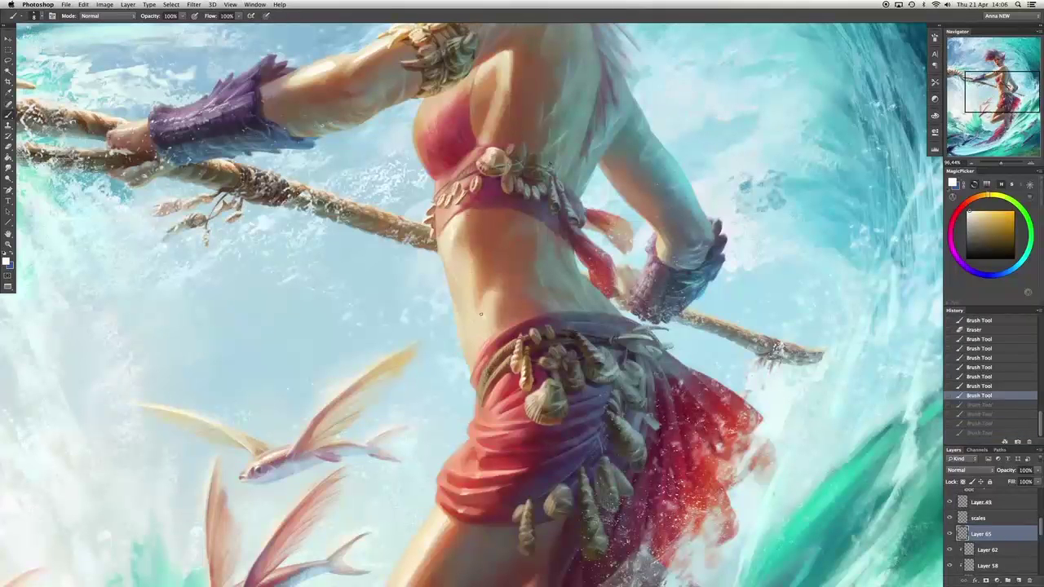
pyautogui.click(477, 289)
pyautogui.click(483, 279)
pyautogui.press('e')
pyautogui.click(457, 304)
pyautogui.click(460, 310)
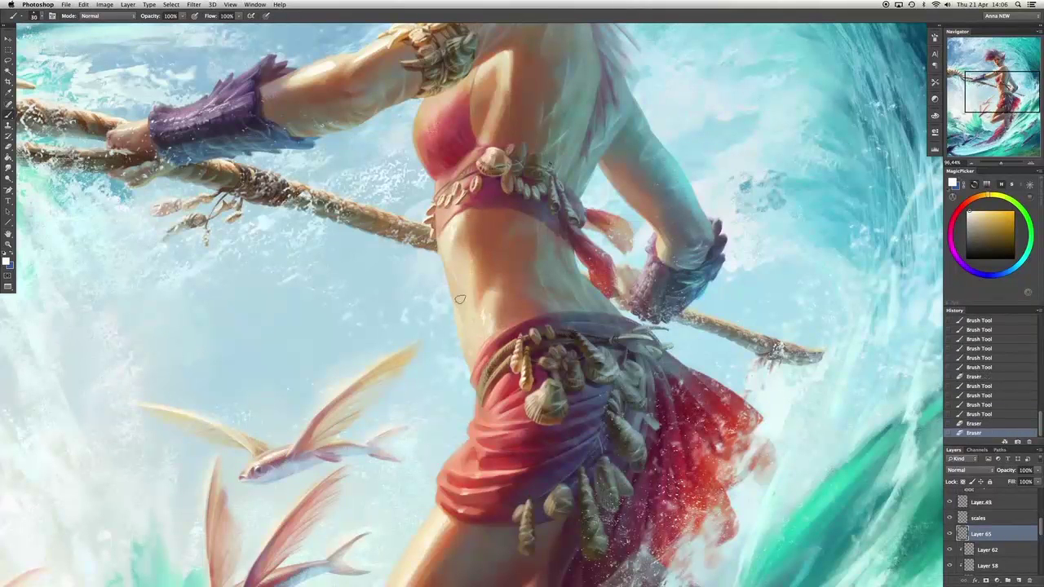
pyautogui.scroll(-5, 489, 310)
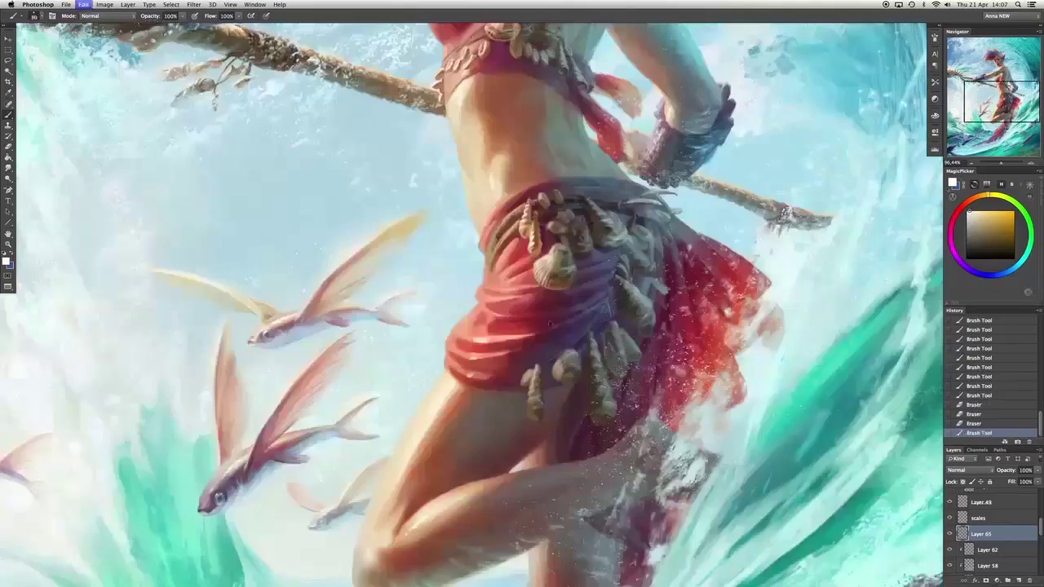
# With the Brush, paint small touches on the leg, chest and neck.
pyautogui.press('b')
pyautogui.click(576, 490)
pyautogui.click(545, 308)
pyautogui.click(540, 245)
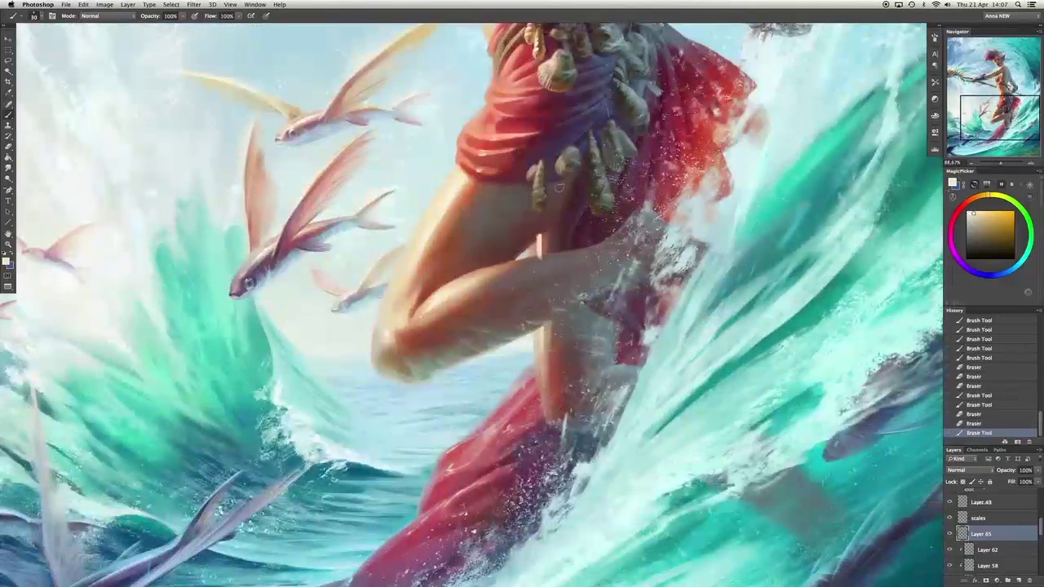
pyautogui.click(537, 236)
pyautogui.scroll(5, 537, 240)
pyautogui.click(493, 238)
pyautogui.click(481, 246)
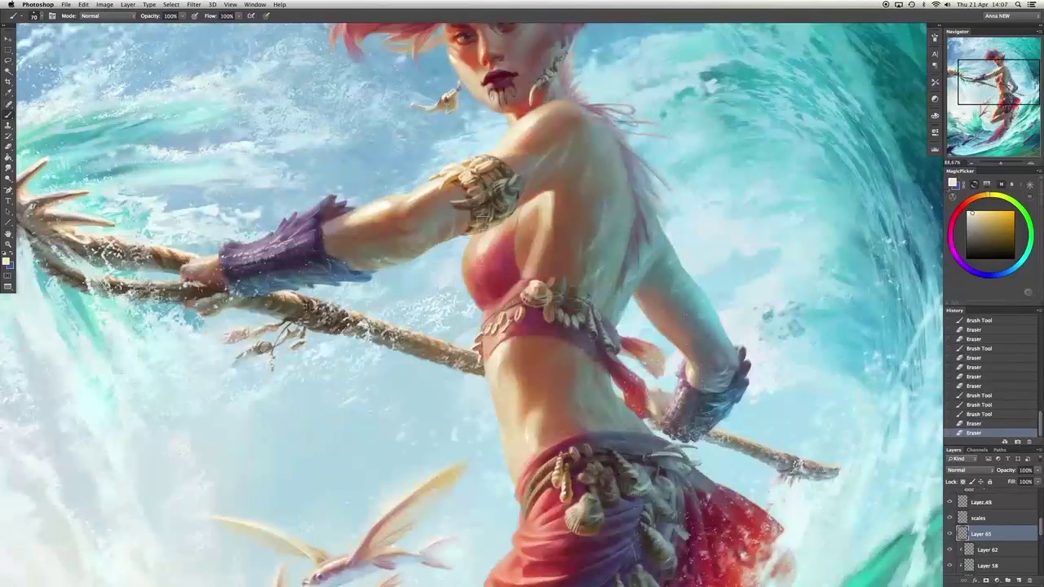
pyautogui.click(522, 138)
pyautogui.scroll(3, 522, 138)
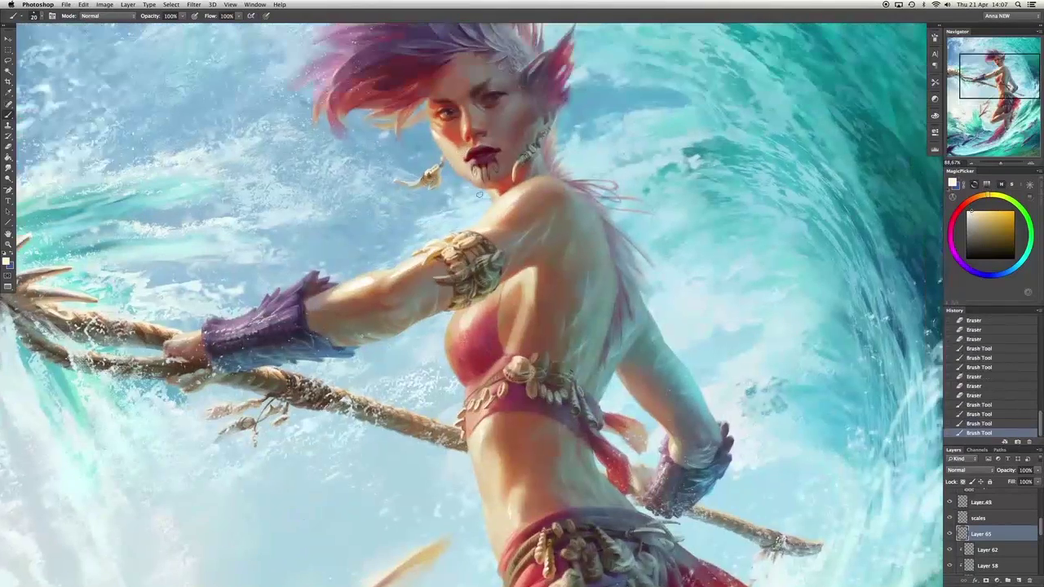
pyautogui.click(425, 216)
# Sample a red from the painting, then swap the painting colour to cyan-blue.
pyautogui.hscroll(-5, 425, 215)
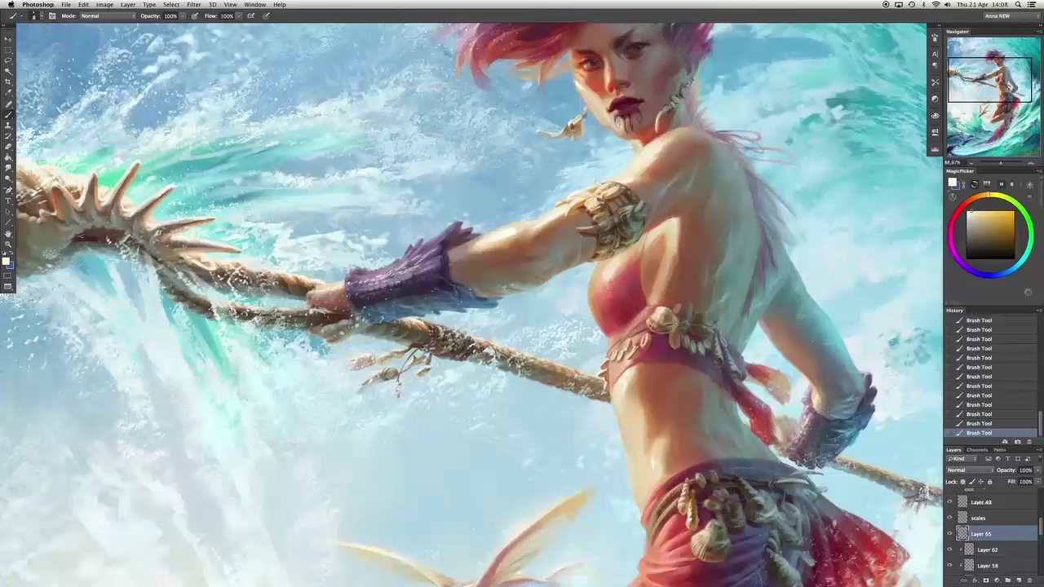
pyautogui.scroll(-5, 481, 476)
pyautogui.hscroll(5, 482, 477)
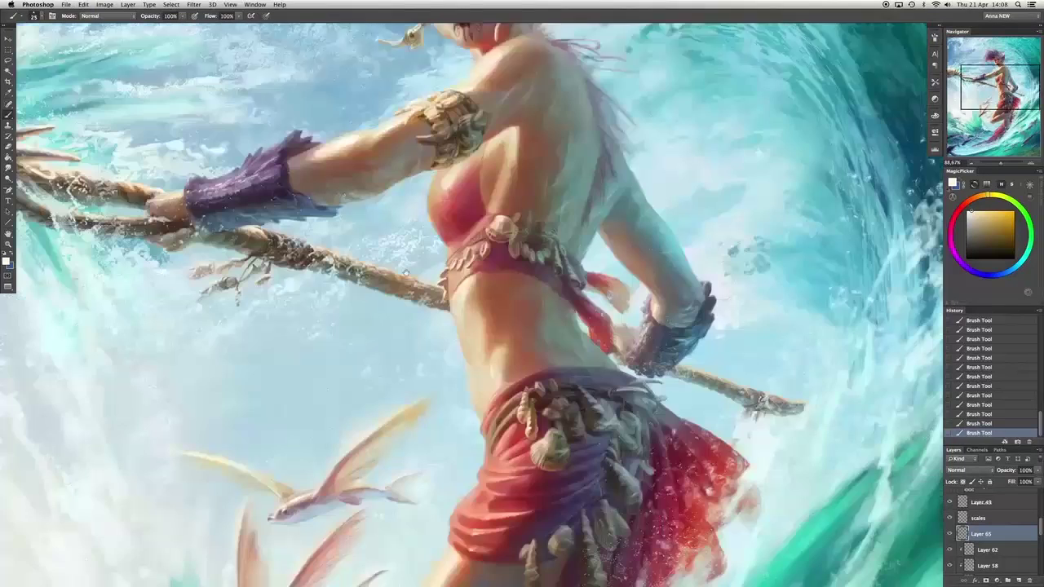
pyautogui.keyDown('alt'); pyautogui.click(482, 477); pyautogui.keyUp('alt')
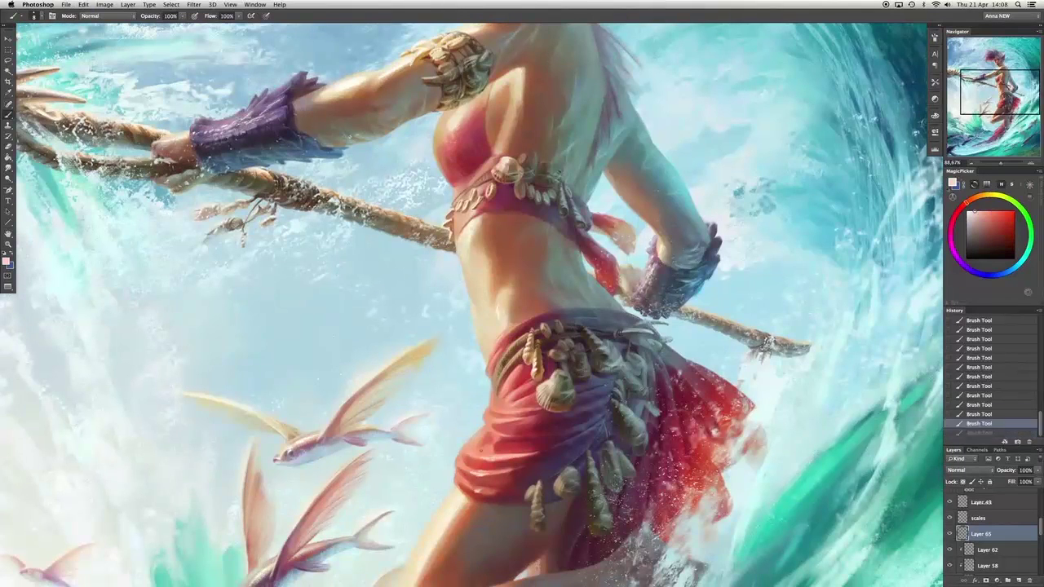
pyautogui.scroll(3, 467, 215)
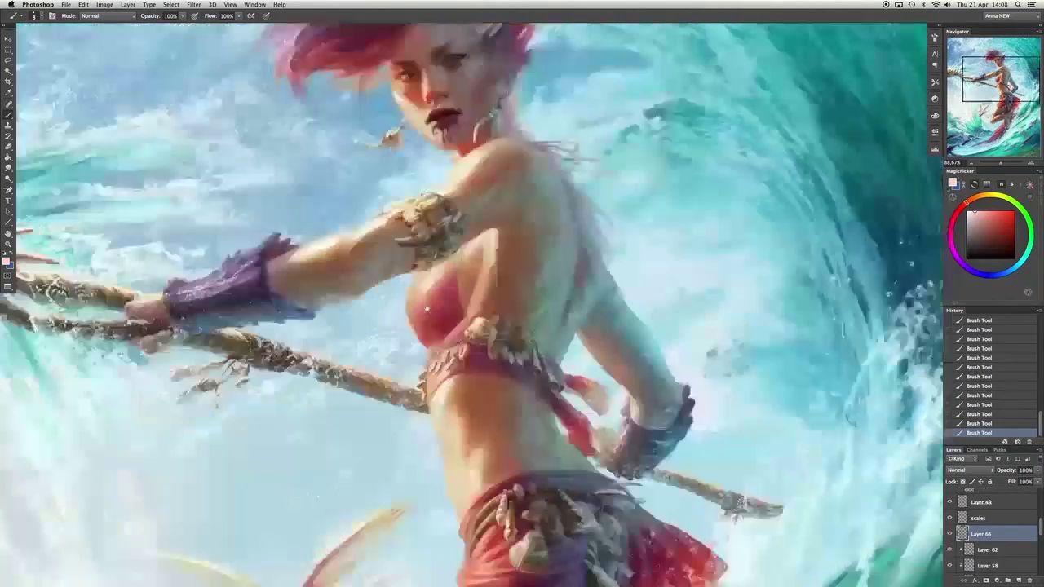
pyautogui.scroll(-6, 482, 261)
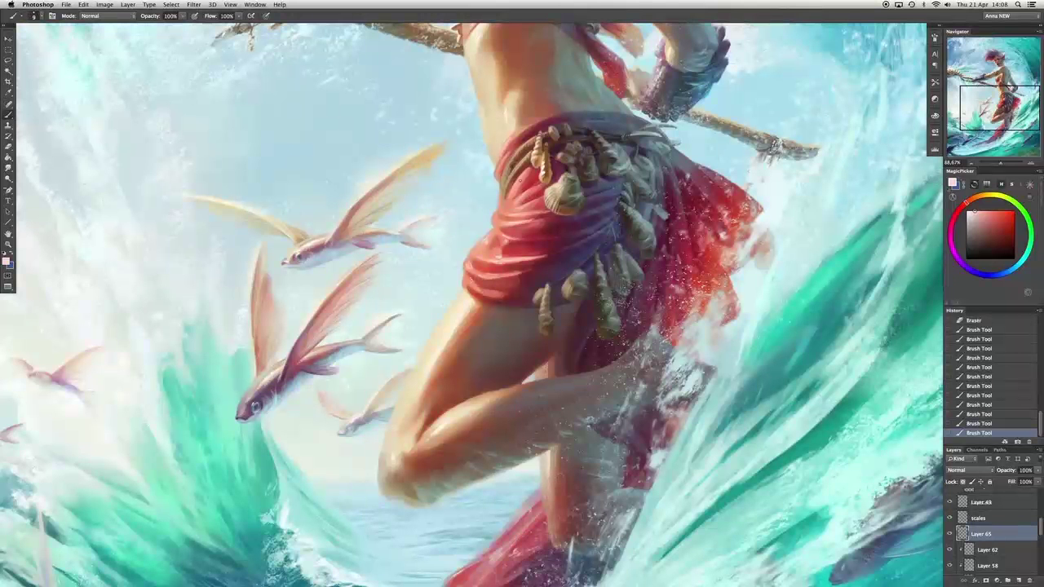
pyautogui.scroll(-3, 488, 276)
pyautogui.scroll(5, 488, 277)
pyautogui.hscroll(2, 487, 276)
pyautogui.press('x')
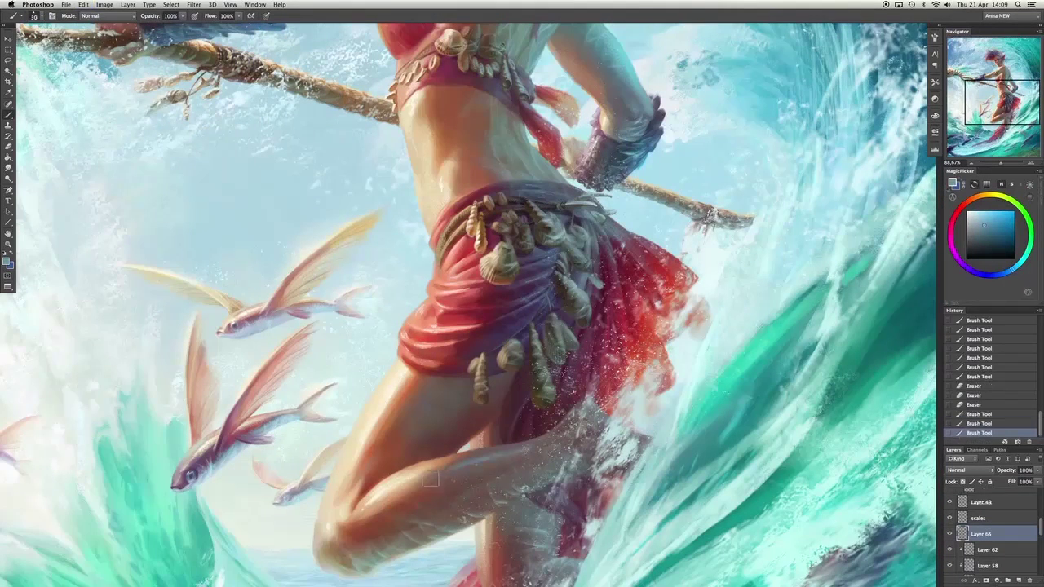
# Paint short brightening strokes near the shoulder, on the waist and along the forearm.
pyautogui.scroll(4, 469, 302)
pyautogui.scroll(3, 500, 163)
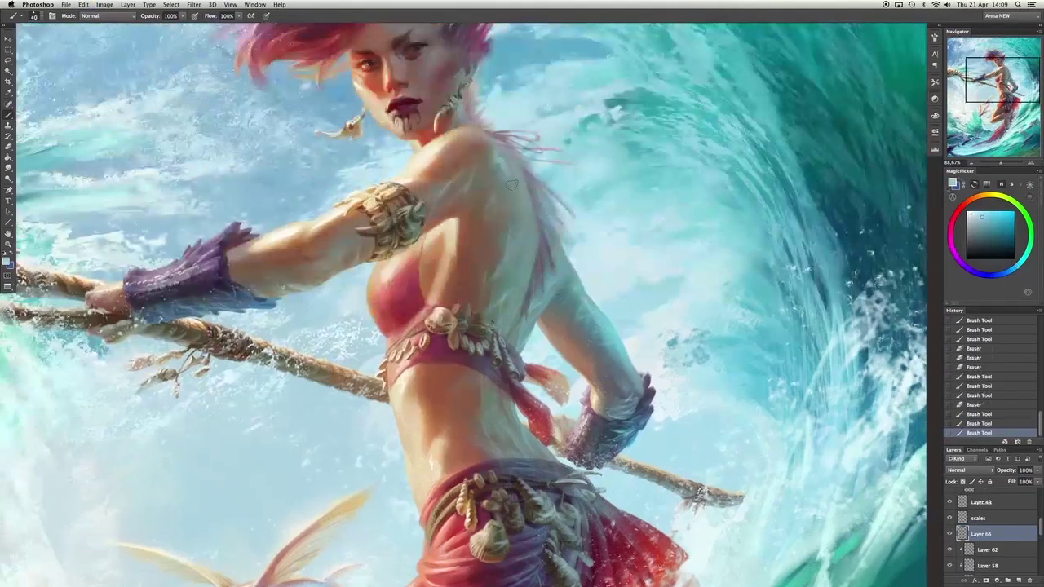
pyautogui.moveTo(505, 175); pyautogui.dragTo(531, 216)
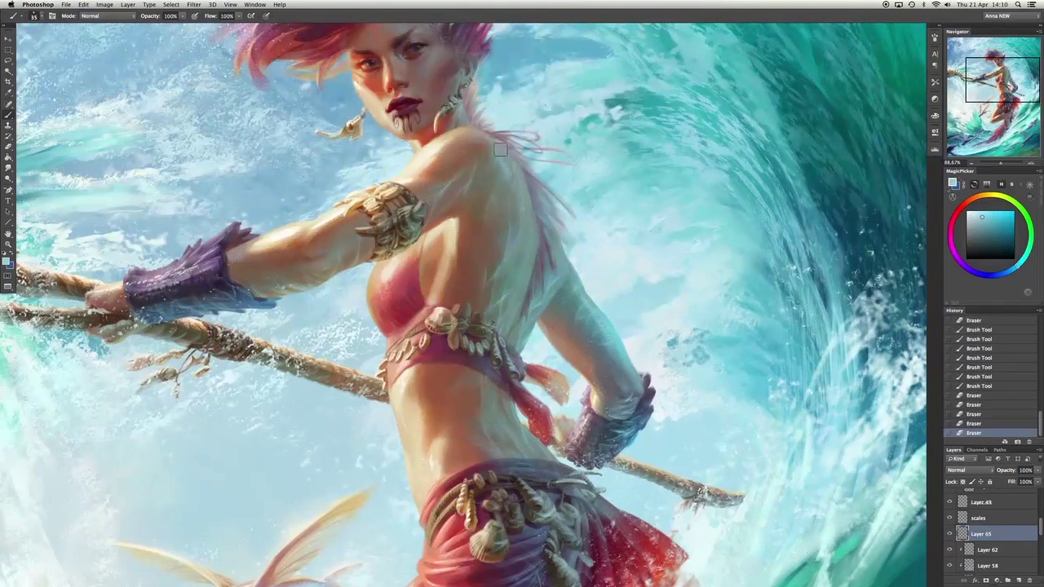
pyautogui.moveTo(502, 159)
pyautogui.mouseDown()
pyautogui.moveTo(464, 185)
pyautogui.moveTo(504, 134)
pyautogui.mouseUp()
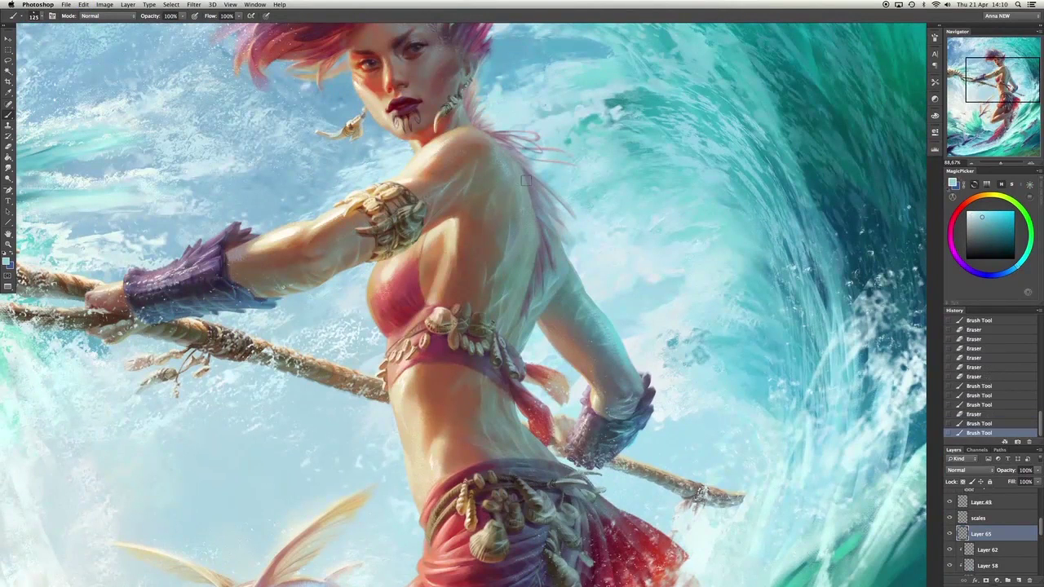
pyautogui.scroll(3, 485, 227)
pyautogui.moveTo(482, 224); pyautogui.dragTo(489, 232)
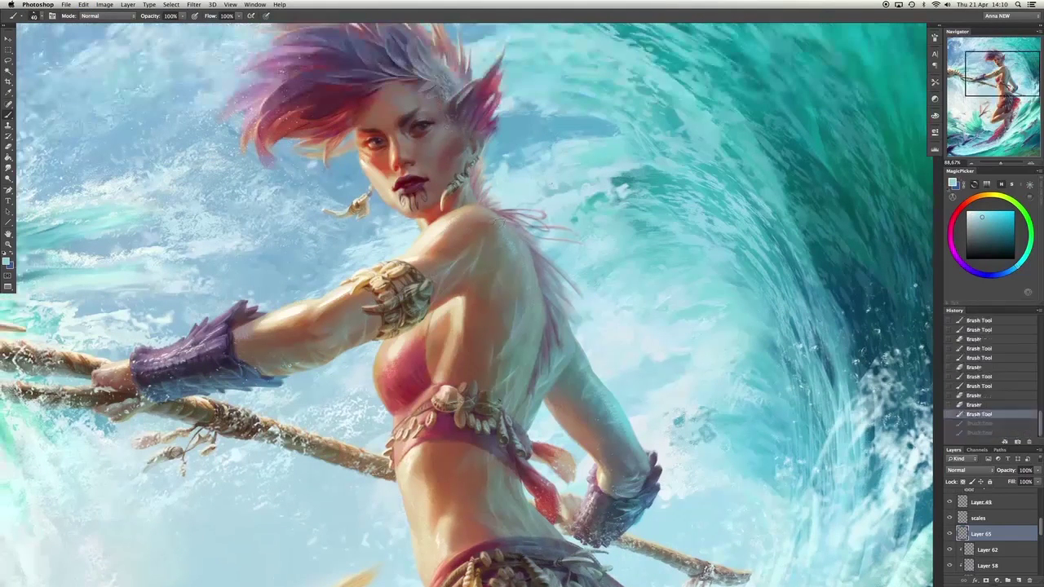
pyautogui.scroll(-5, 522, 245)
pyautogui.moveTo(500, 412); pyautogui.dragTo(506, 389)
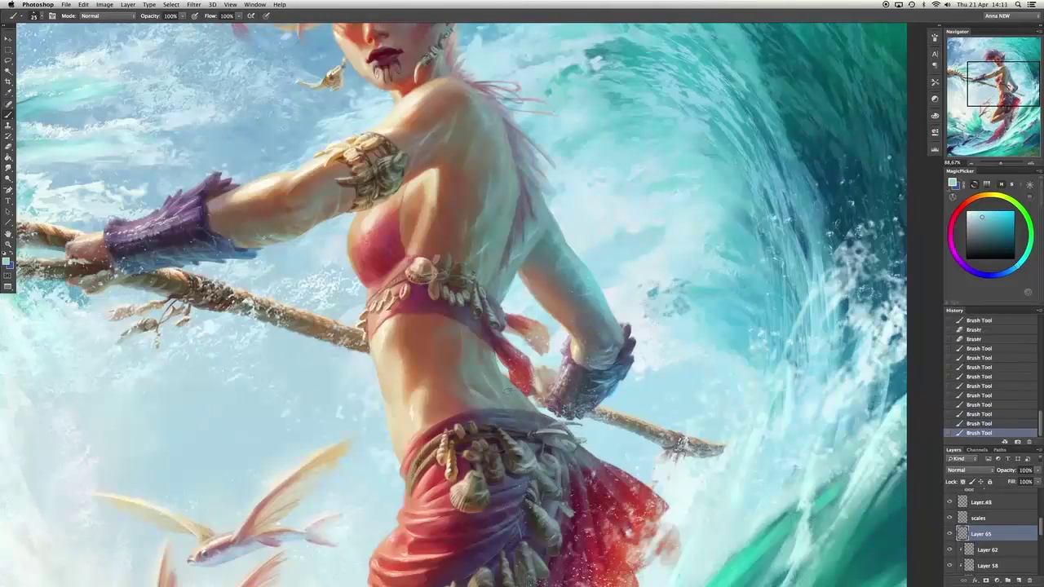
pyautogui.moveTo(611, 332); pyautogui.dragTo(593, 300)
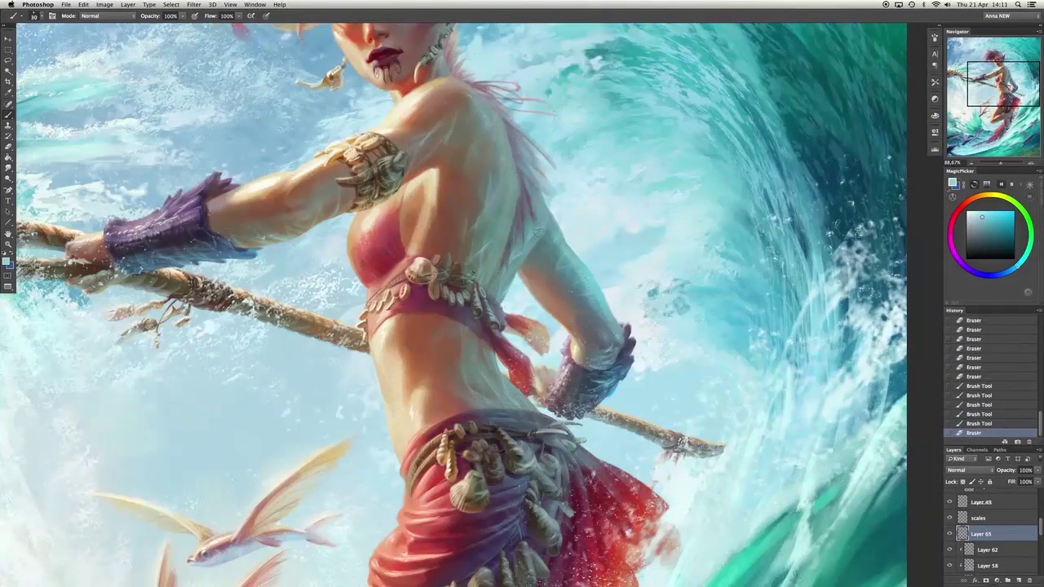
# Erase a small stroke near the shoulder and return to the Brush.
pyautogui.press('e')
pyautogui.moveTo(501, 143); pyautogui.dragTo(505, 187)
pyautogui.press('b')
pyautogui.scroll(-10, 506, 188)
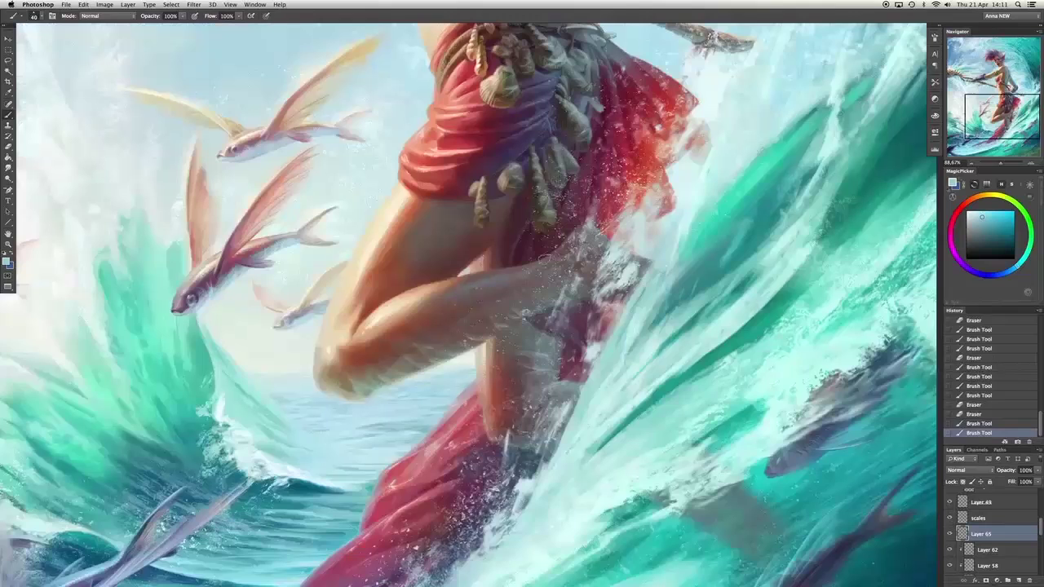
pyautogui.scroll(5, 490, 343)
# Sample a warm skin yellow from the torso as the painting colour.
pyautogui.keyDown('alt'); pyautogui.click(354, 449); pyautogui.keyUp('alt')
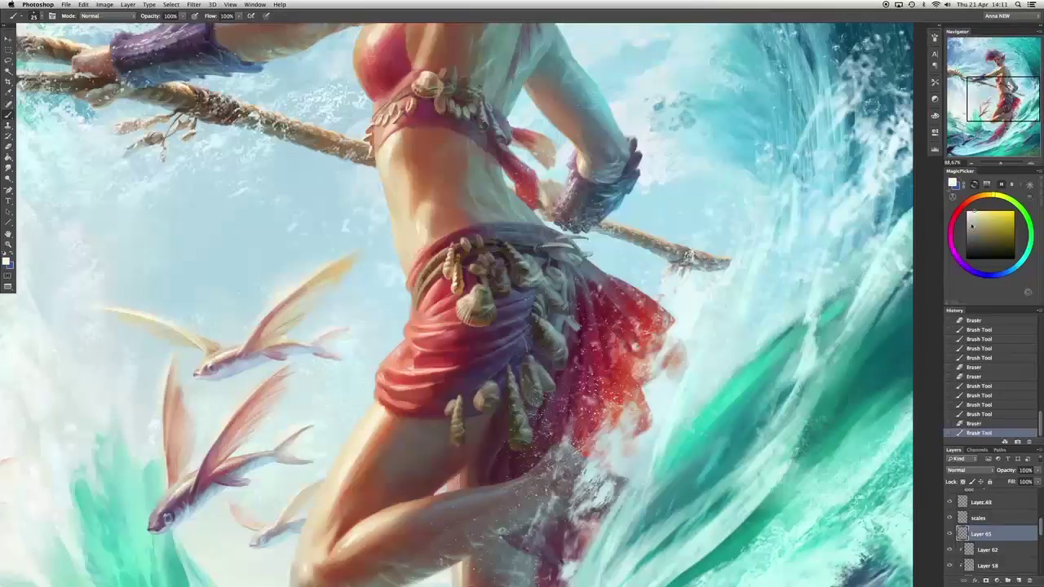
pyautogui.click(353, 450)
pyautogui.scroll(-3, 353, 449)
pyautogui.scroll(2, 512, 371)
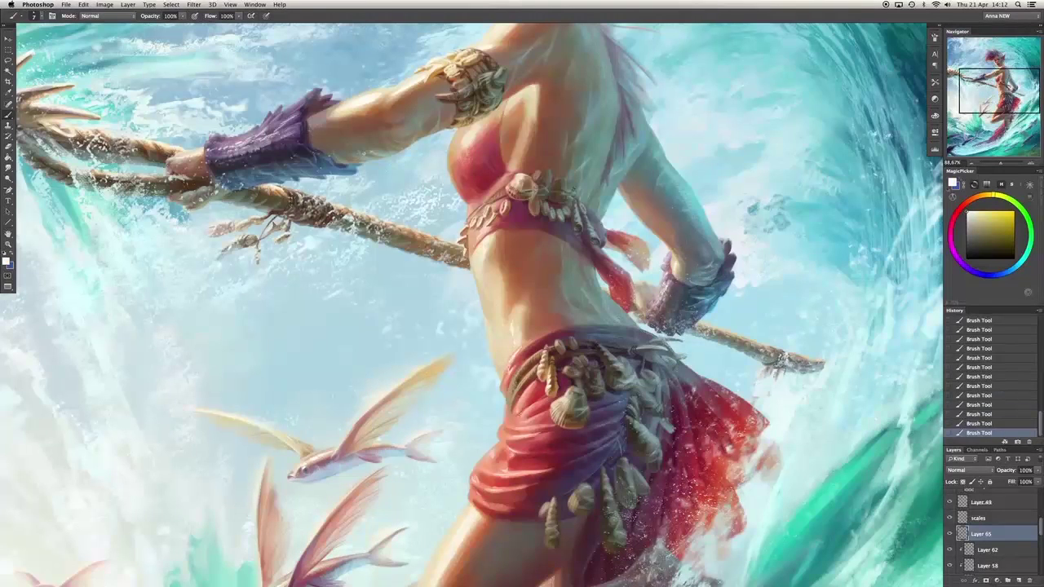
pyautogui.scroll(2, 479, 305)
pyautogui.scroll(3, 516, 127)
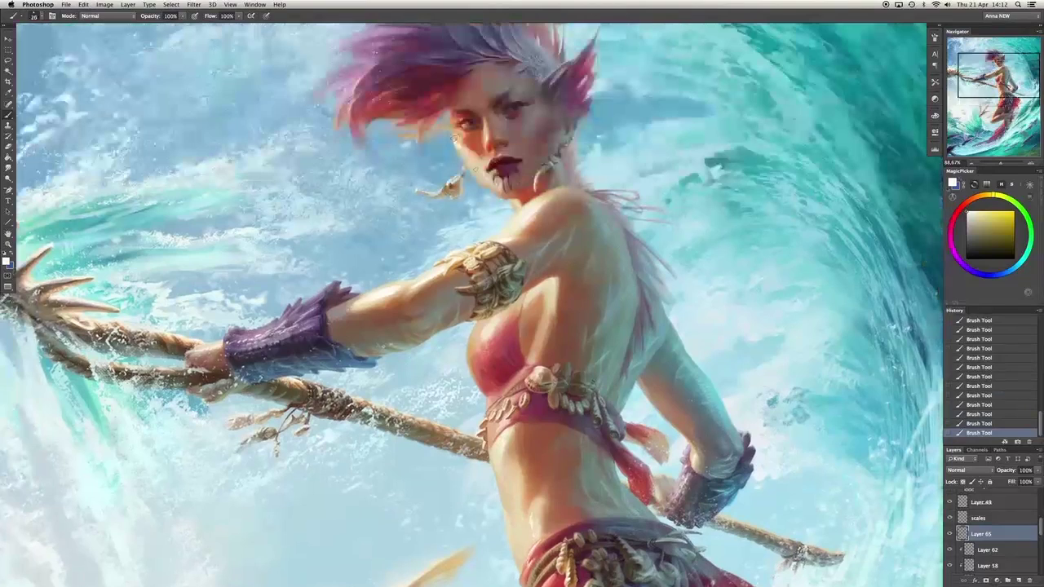
pyautogui.hscroll(-5, 293, 362)
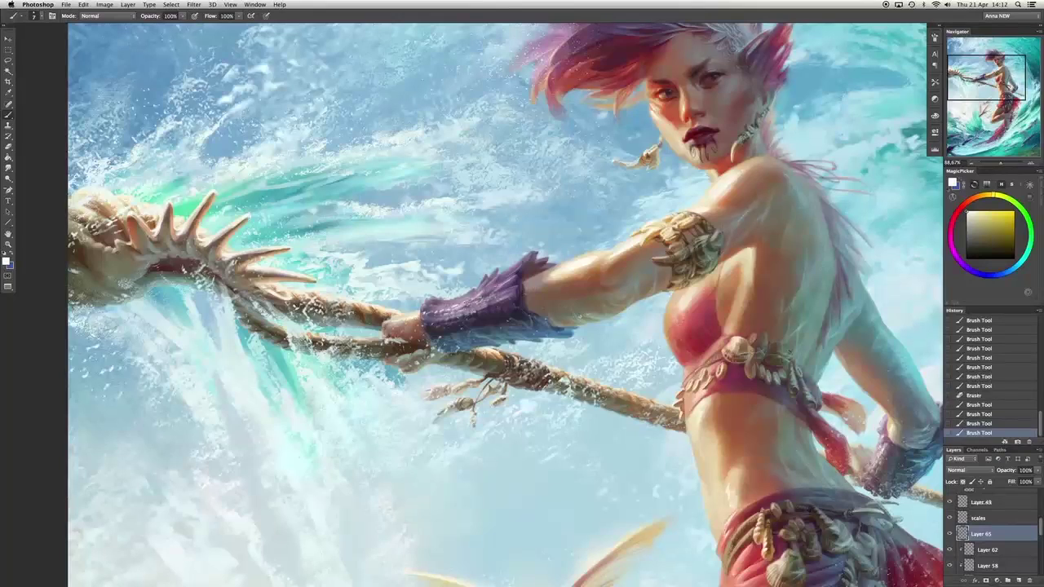
pyautogui.scroll(-15, 506, 302)
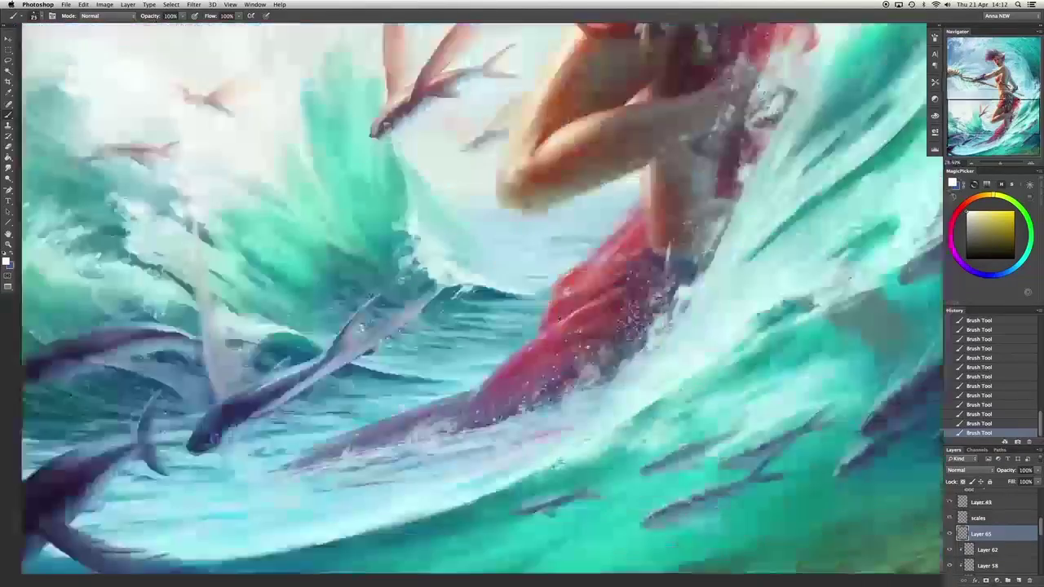
# Erase part of the splash near the red skirt and zoom out to check.
pyautogui.scroll(3, 506, 301)
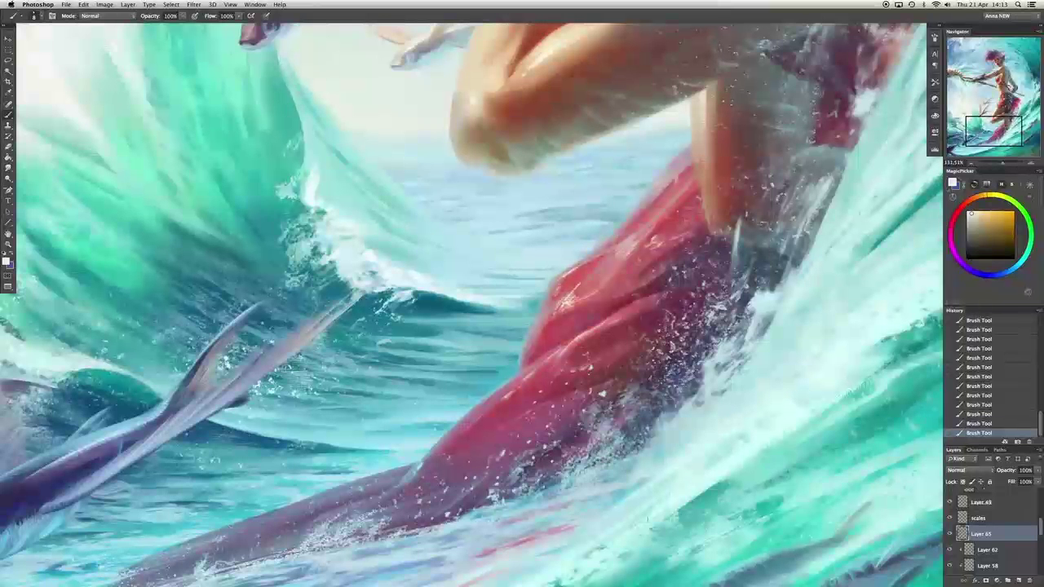
pyautogui.moveTo(584, 341); pyautogui.dragTo(706, 227)
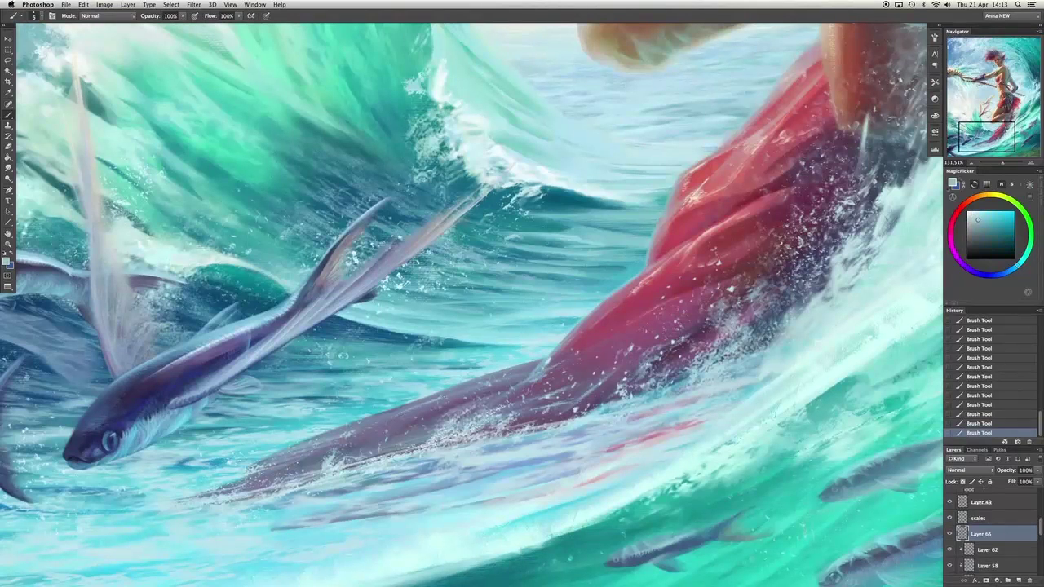
pyautogui.moveTo(587, 351); pyautogui.dragTo(465, 489)
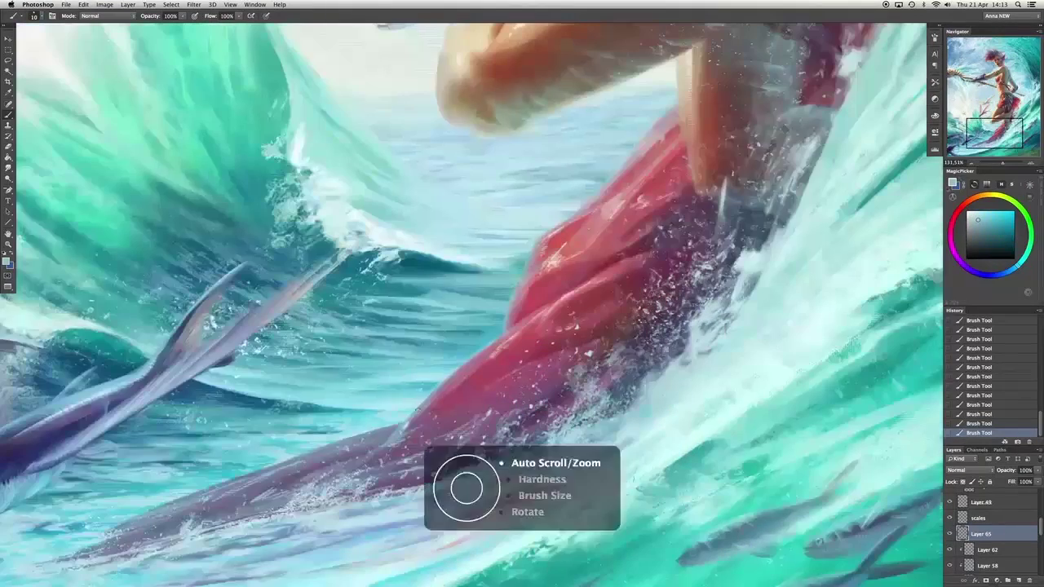
pyautogui.scroll(-5, 465, 489)
pyautogui.scroll(4, 462, 488)
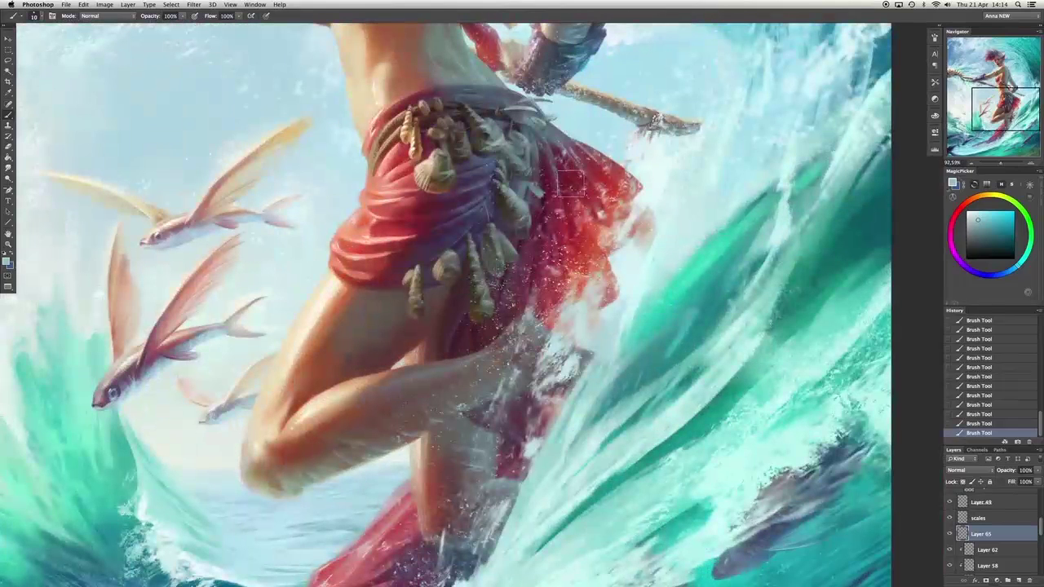
# Step back two brush strokes with Cmd+Alt+Z and zoom in on the torso.
pyautogui.press('super+alt+z')
pyautogui.press('super+alt+z')
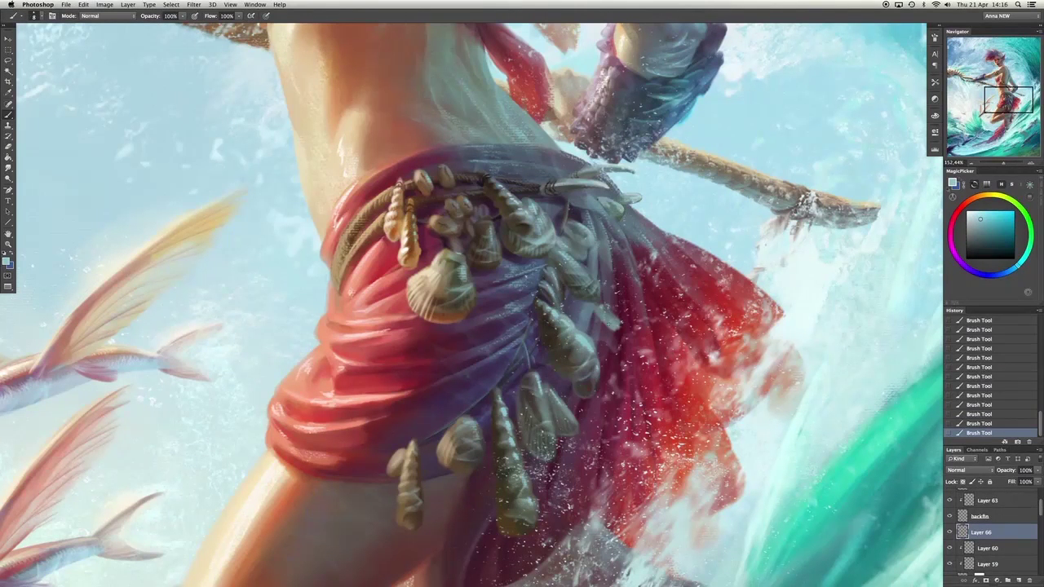
pyautogui.rightClick(465, 482)
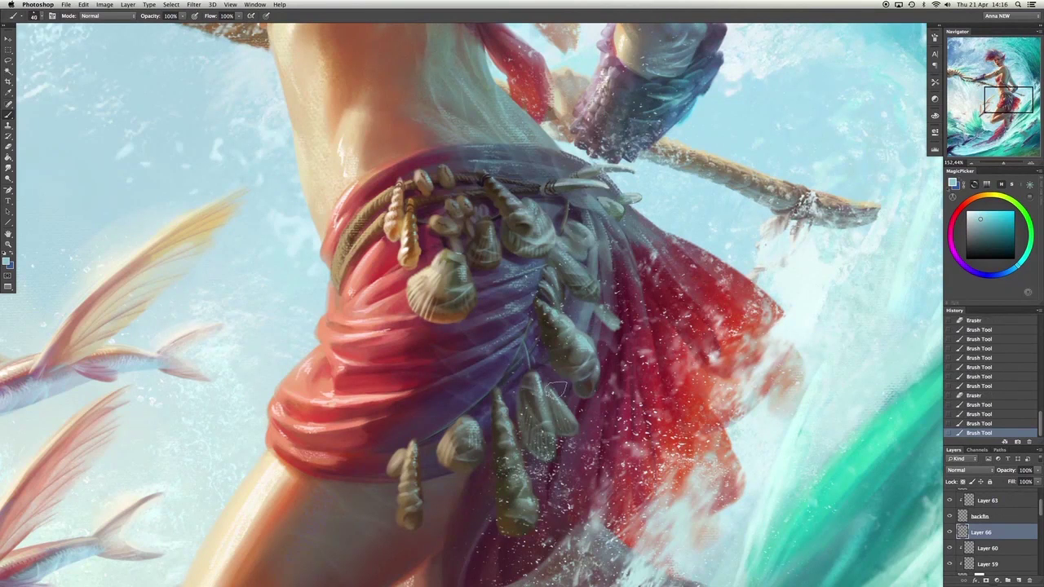
pyautogui.rightClick(462, 482)
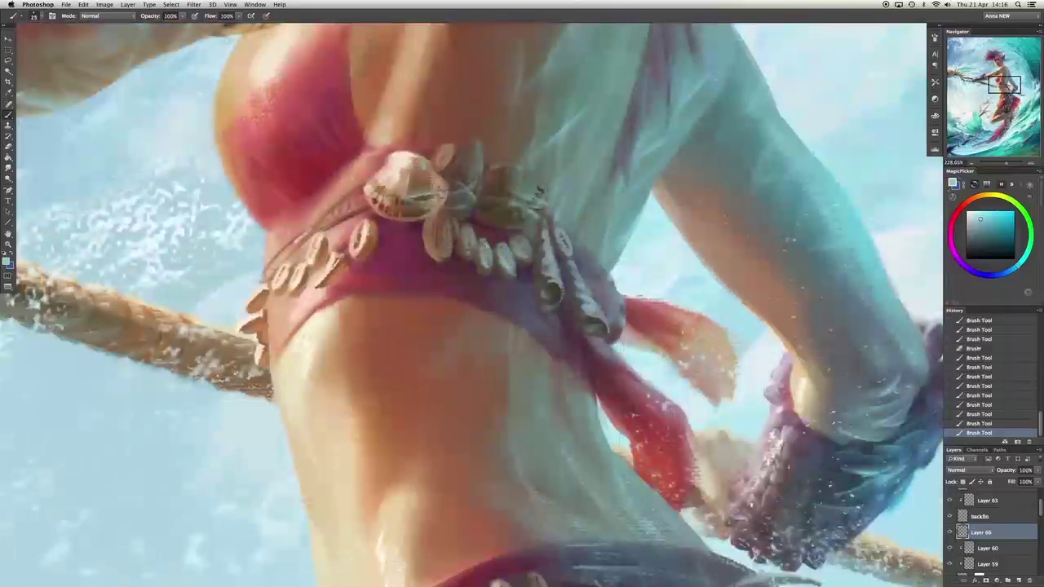
# Redo the last stroke, touch up the torso and arm, undo the final stroke, and zoom out.
pyautogui.press('super+shift+z')
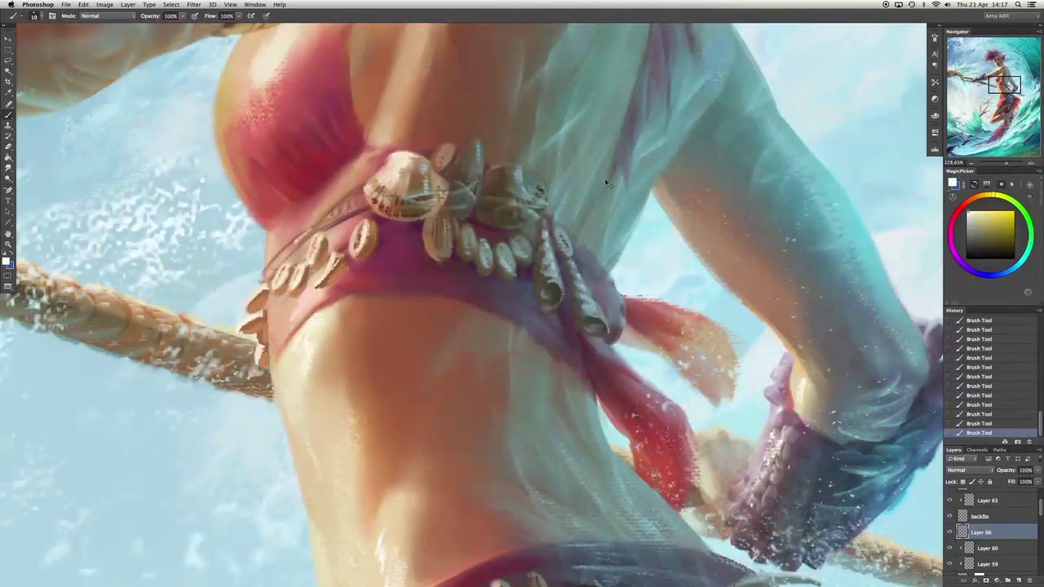
pyautogui.moveTo(312, 261); pyautogui.dragTo(550, 85)
pyautogui.moveTo(562, 359)
pyautogui.mouseDown()
pyautogui.moveTo(457, 212)
pyautogui.moveTo(575, 226)
pyautogui.moveTo(583, 209)
pyautogui.moveTo(607, 267)
pyautogui.mouseUp()
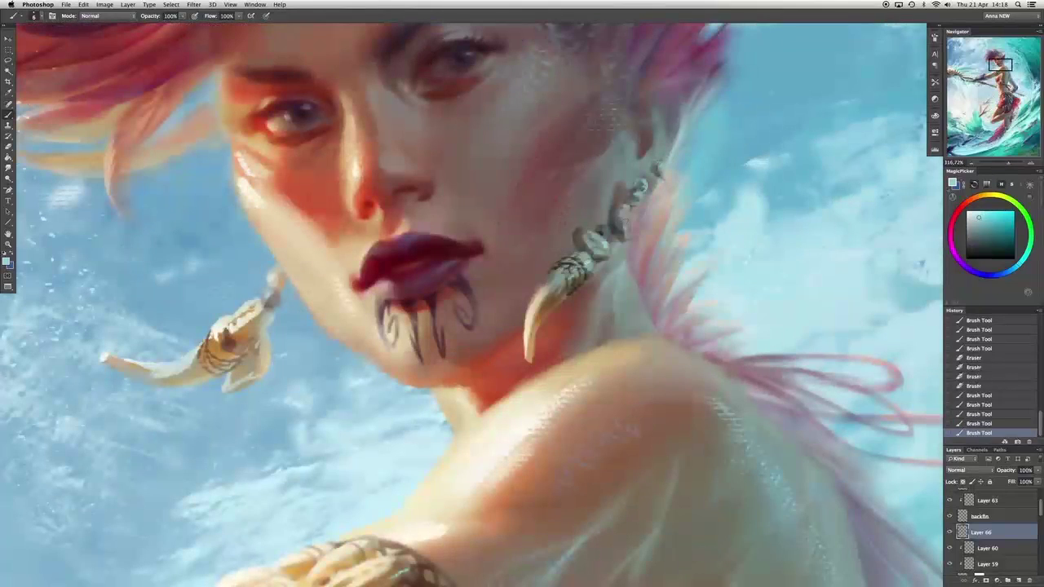
pyautogui.hotkey('ctrl', 'z')
pyautogui.moveTo(466, 484); pyautogui.dragTo(400, 484)
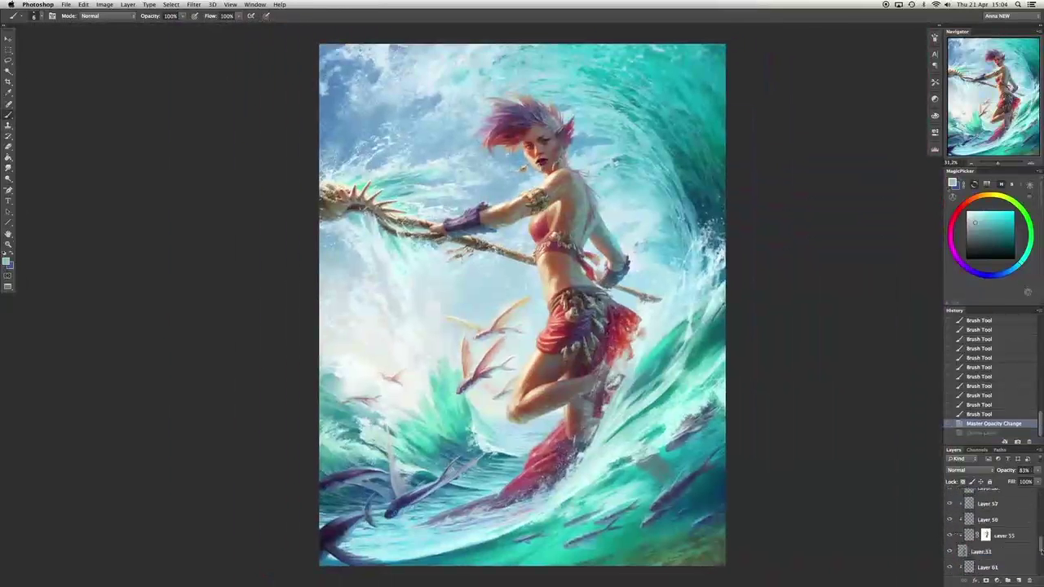
# Smudge the wave edge behind the flying fish with a size 80 Smudge brush.
pyautogui.scroll(5, 391, 490)
pyautogui.press('r')
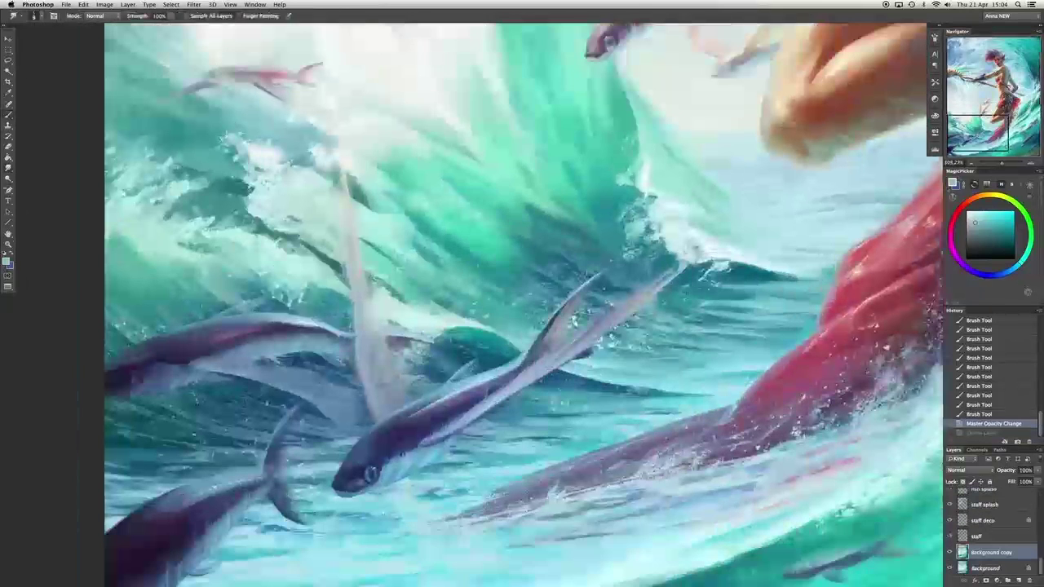
pyautogui.rightClick(502, 245)
pyautogui.click(1023, 555)
pyautogui.moveTo(464, 482); pyautogui.dragTo(522, 482)
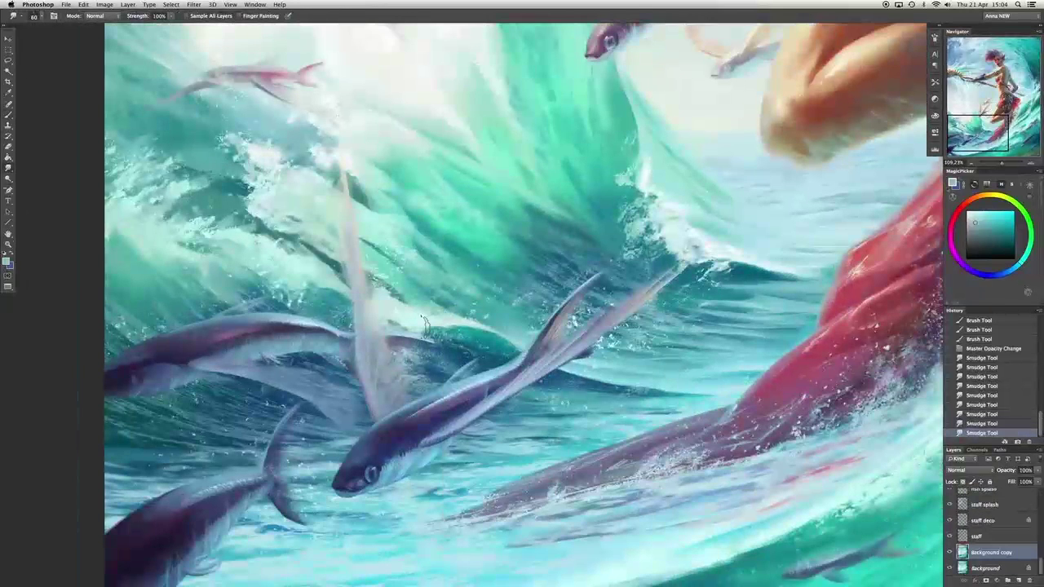
pyautogui.moveTo(675, 274)
pyautogui.mouseDown()
pyautogui.moveTo(691, 249)
pyautogui.moveTo(650, 287)
pyautogui.mouseUp()
# Erase a little on the wave, then sample a saturated teal from it with the Brush.
pyautogui.press('e')
pyautogui.rightClick(769, 218)
pyautogui.press('Escape')
pyautogui.press('b')
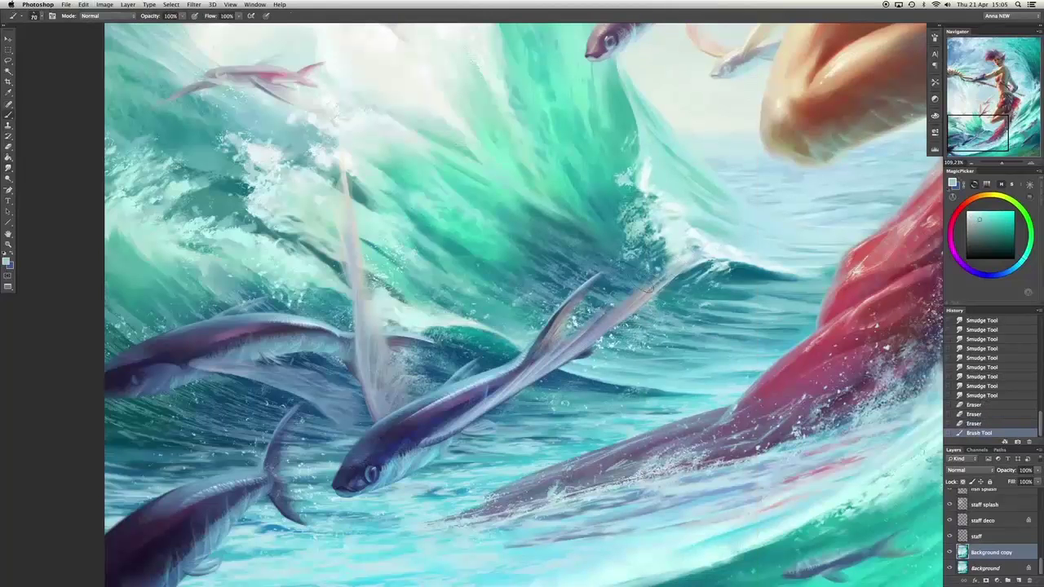
pyautogui.hotkey('ctrl', 'z')
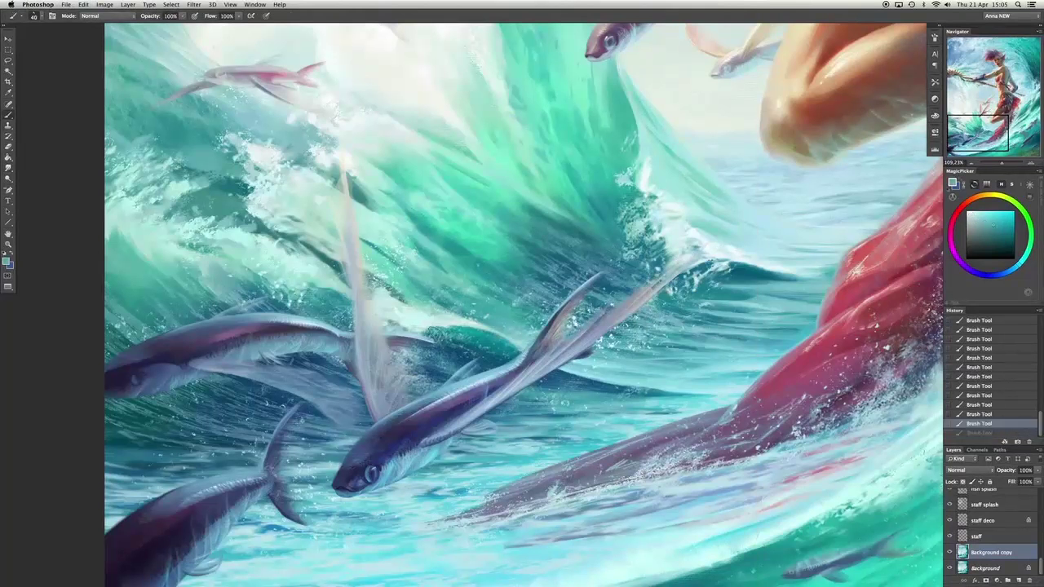
pyautogui.rightClick(685, 253)
pyautogui.press('Escape')
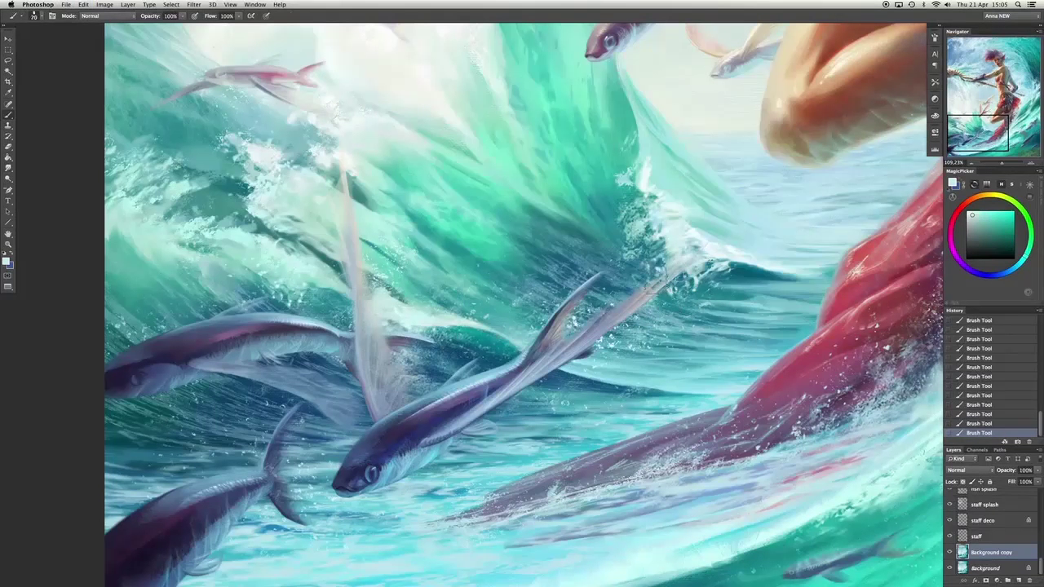
pyautogui.keyDown('alt'); pyautogui.click(688, 305); pyautogui.keyUp('alt')
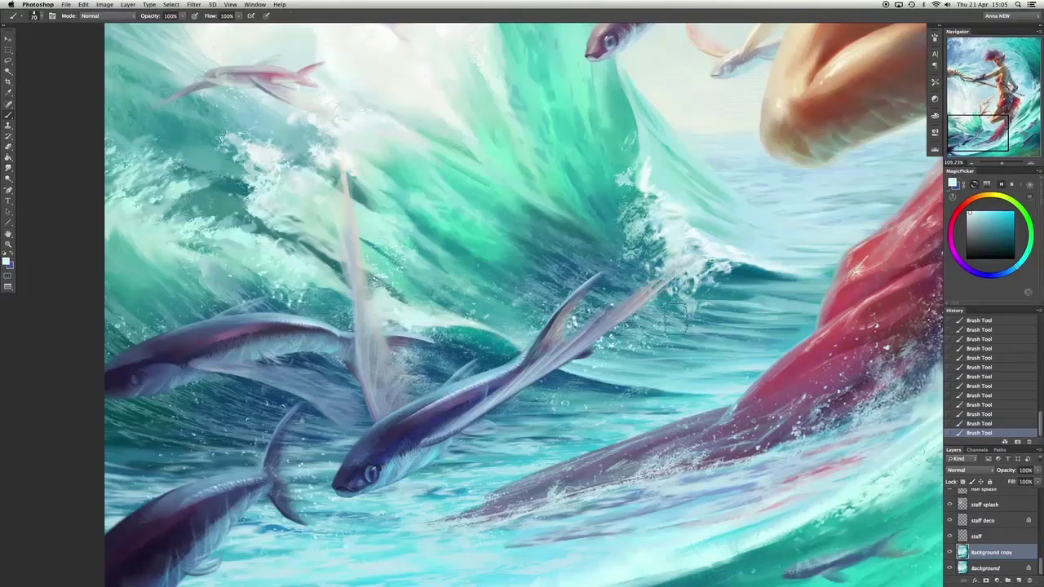
pyautogui.keyDown('alt'); pyautogui.click(432, 325); pyautogui.keyUp('alt')
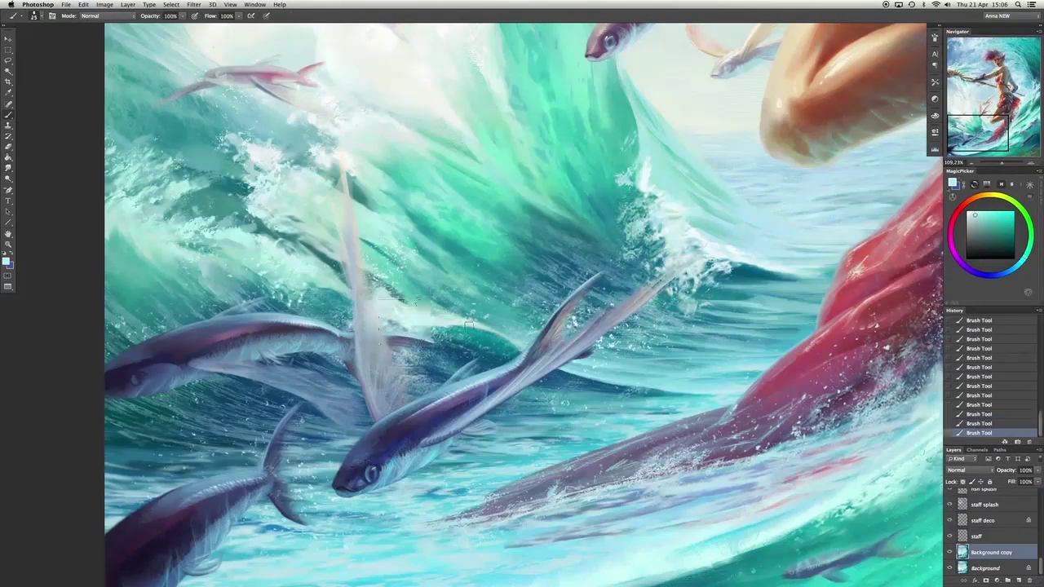
# Bring the torso into view and step back the last two history states.
pyautogui.moveTo(979, 133); pyautogui.dragTo(1007, 89)
pyautogui.press('r')
pyautogui.hotkey('ctrl', 'alt', 'z')
pyautogui.hotkey('ctrl', 'alt', 'z')
pyautogui.rightClick(685, 245)
# Paint cyan strokes across the wave near the elbow, then undo the last one.
pyautogui.press('Escape')
pyautogui.press('b')
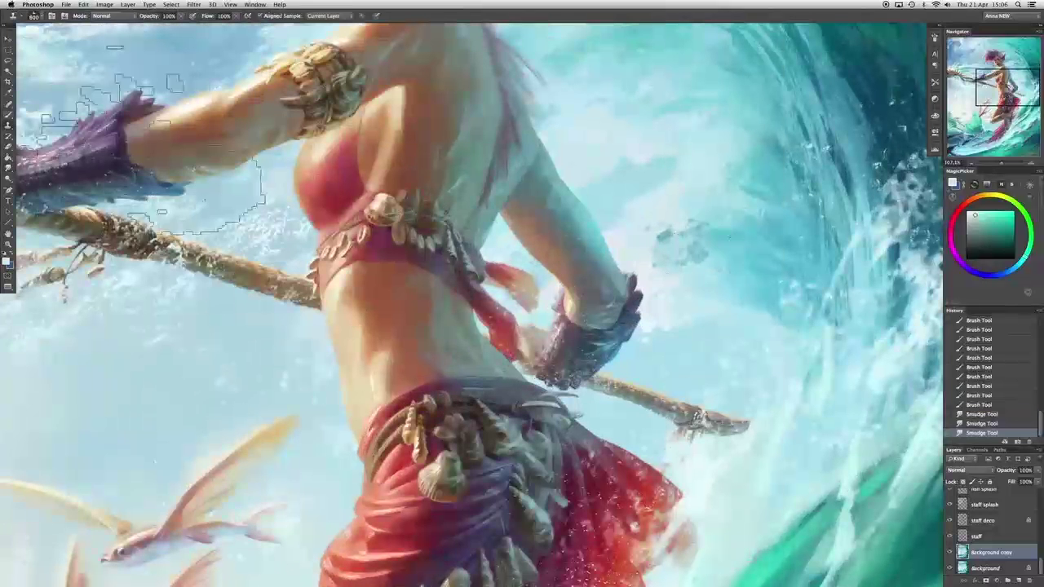
pyautogui.keyDown('alt'); pyautogui.click(632, 282); pyautogui.keyUp('alt')
pyautogui.moveTo(733, 279)
pyautogui.mouseDown()
pyautogui.moveTo(663, 286)
pyautogui.moveTo(702, 280)
pyautogui.moveTo(724, 289)
pyautogui.moveTo(677, 267)
pyautogui.moveTo(658, 305)
pyautogui.moveTo(735, 282)
pyautogui.moveTo(680, 284)
pyautogui.moveTo(720, 267)
pyautogui.mouseUp()
pyautogui.keyDown('alt'); pyautogui.click(703, 202); pyautogui.keyUp('alt')
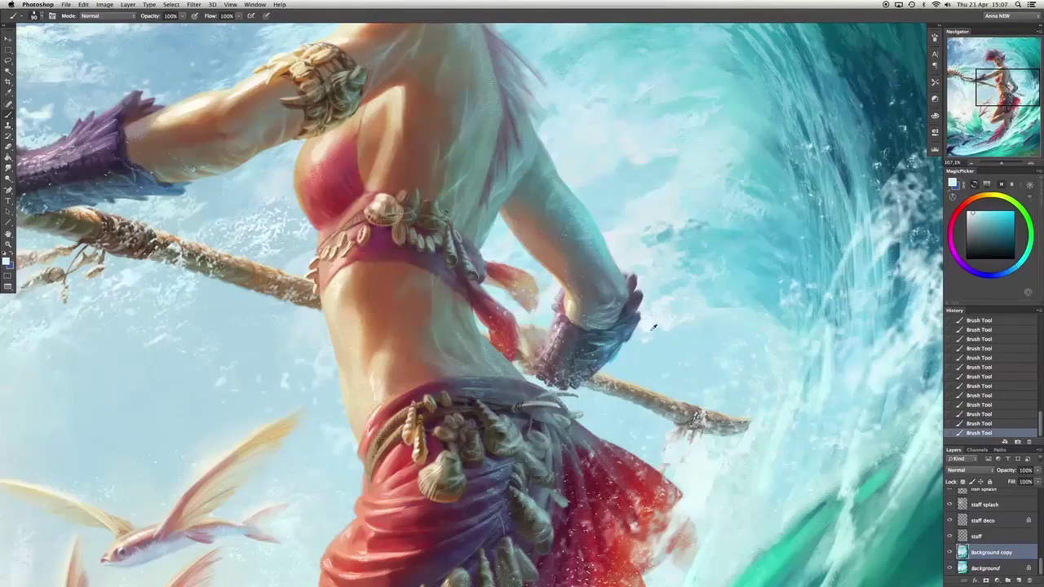
pyautogui.scroll(10, 723, 319)
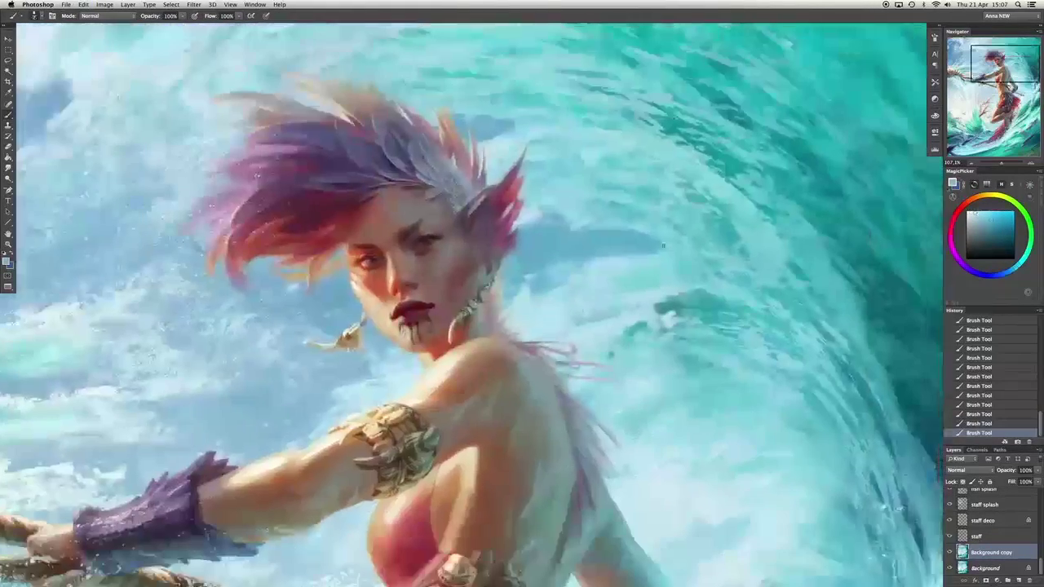
pyautogui.scroll(-15, 664, 245)
pyautogui.hscroll(-10, 663, 245)
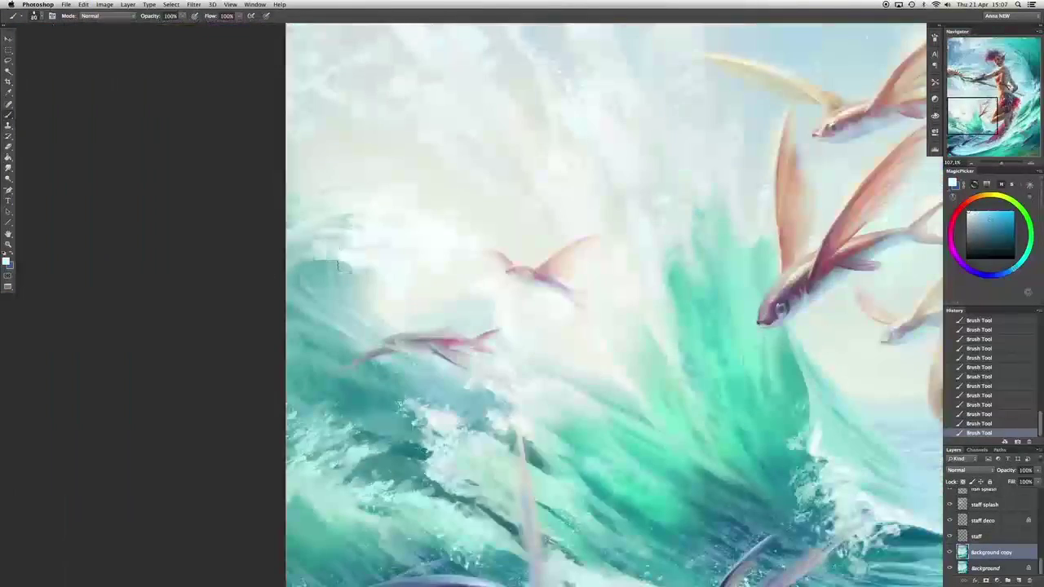
pyautogui.scroll(15, 340, 265)
pyautogui.hscroll(10, 339, 266)
pyautogui.press('super+z')
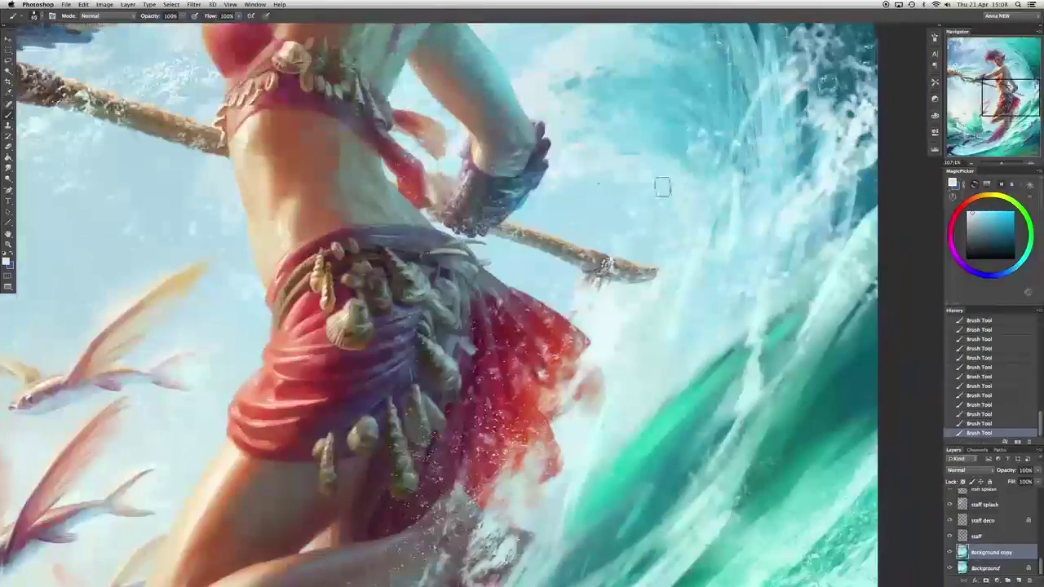
# Choose a different brush tip and fit the whole painting on screen.
pyautogui.press('super+0')
pyautogui.rightClick(662, 188)
pyautogui.scroll(-3, 707, 245)
pyautogui.click(707, 342)
pyautogui.scroll(5, 574, 193)
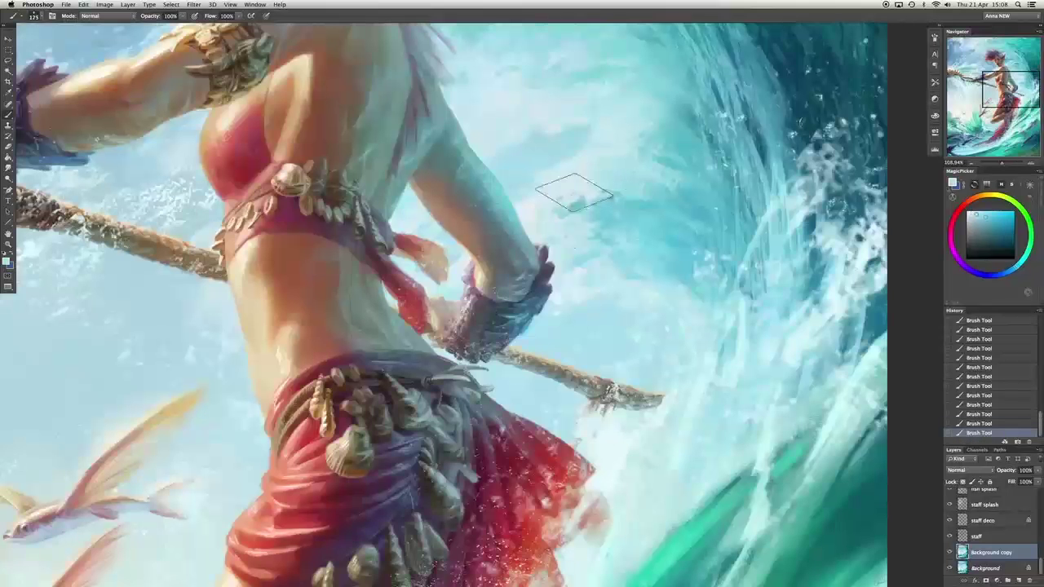
pyautogui.press('super+0')
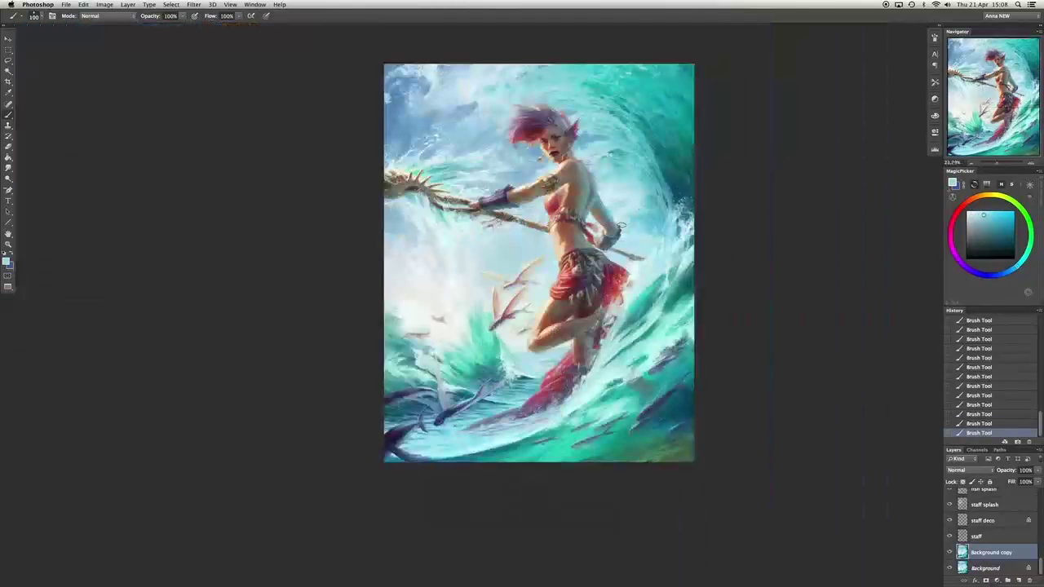
pyautogui.scroll(5, 587, 285)
pyautogui.scroll(-5, 592, 289)
# Duplicate and merge the layer, then set Layer 55 copy to Overlay at 54% opacity.
pyautogui.press('super+j')
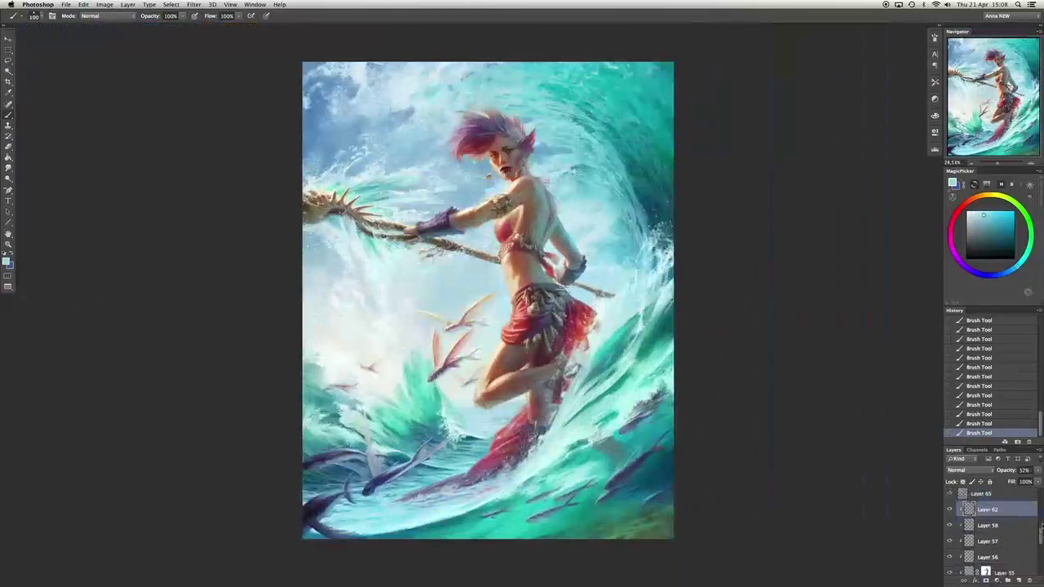
pyautogui.press('BackSpace')
pyautogui.press('BackSpace')
pyautogui.press('BackSpace')
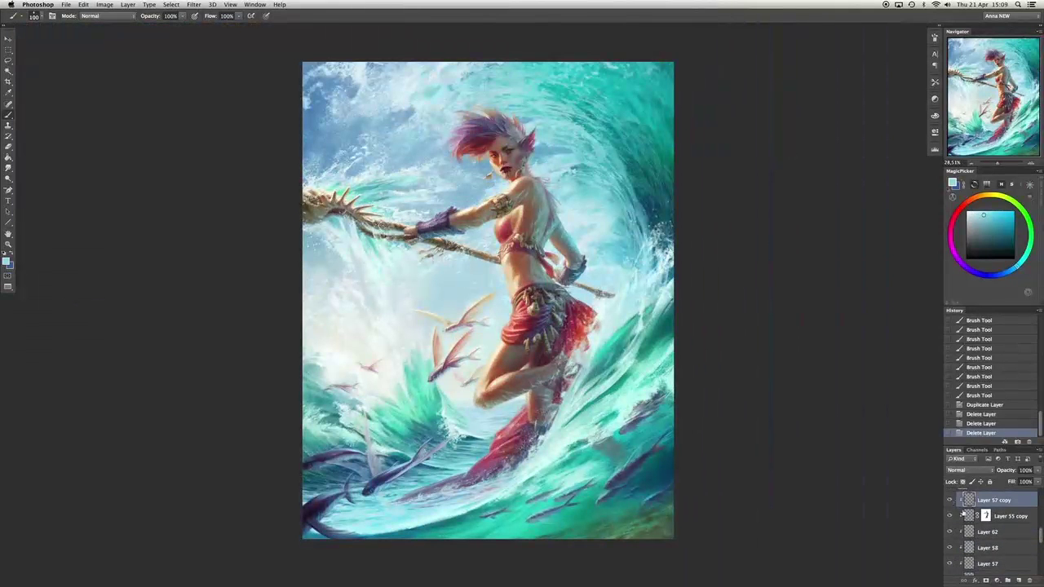
pyautogui.press('super+e')
pyautogui.click(969, 470)
pyautogui.click(967, 543)
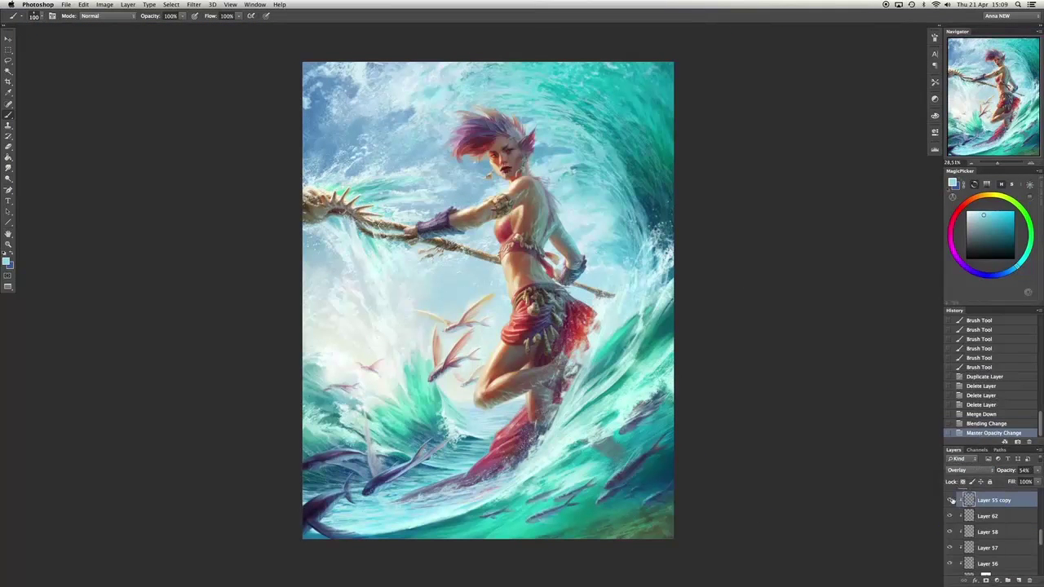
# Add a layer mask to Layer 55 copy and erase the overlay near the staff.
pyautogui.click(987, 580)
pyautogui.scroll(4, 552, 214)
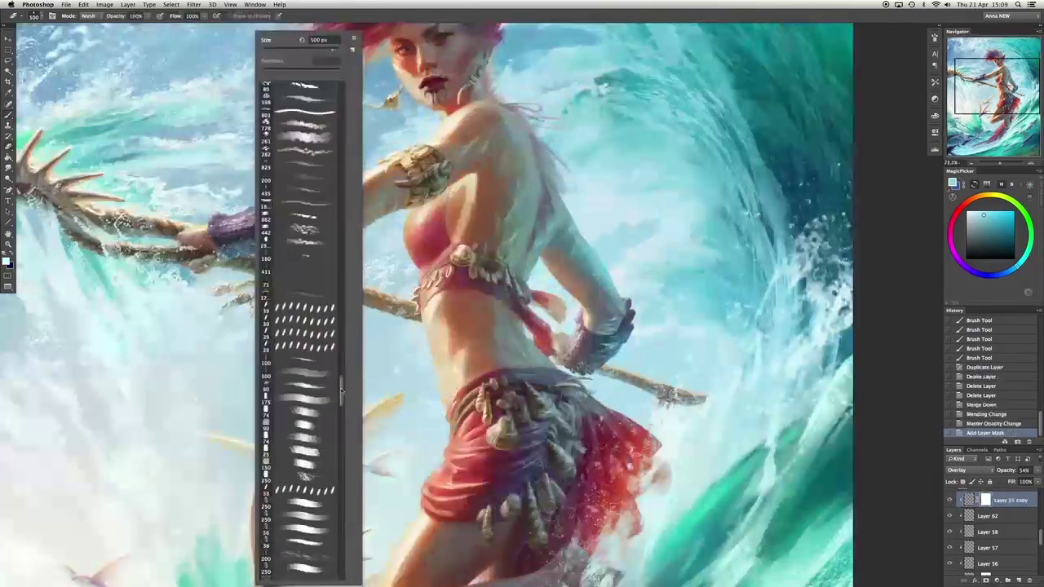
pyautogui.press('e')
pyautogui.moveTo(530, 204); pyautogui.dragTo(563, 200)
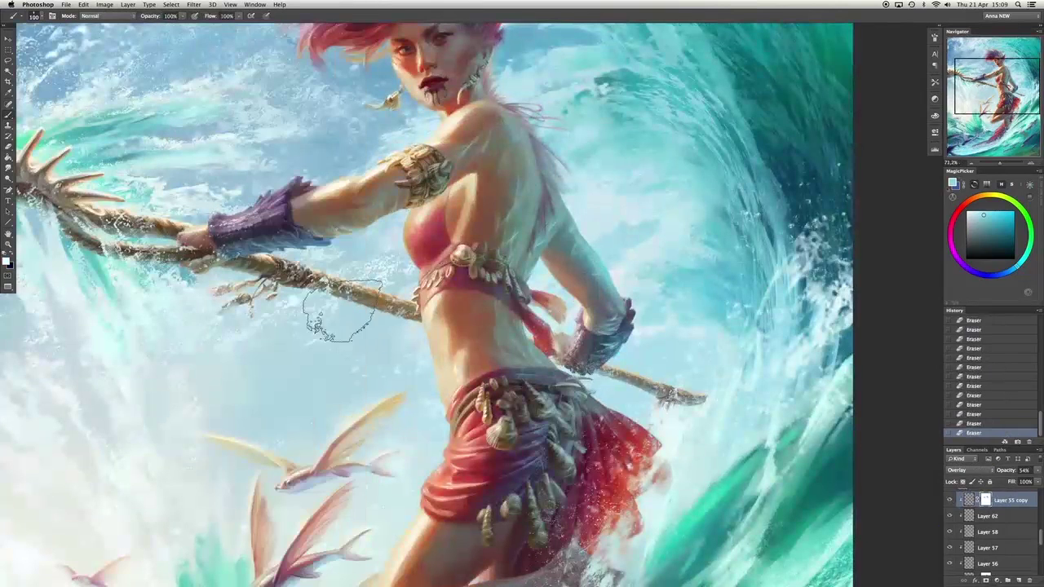
pyautogui.scroll(-5, 653, 398)
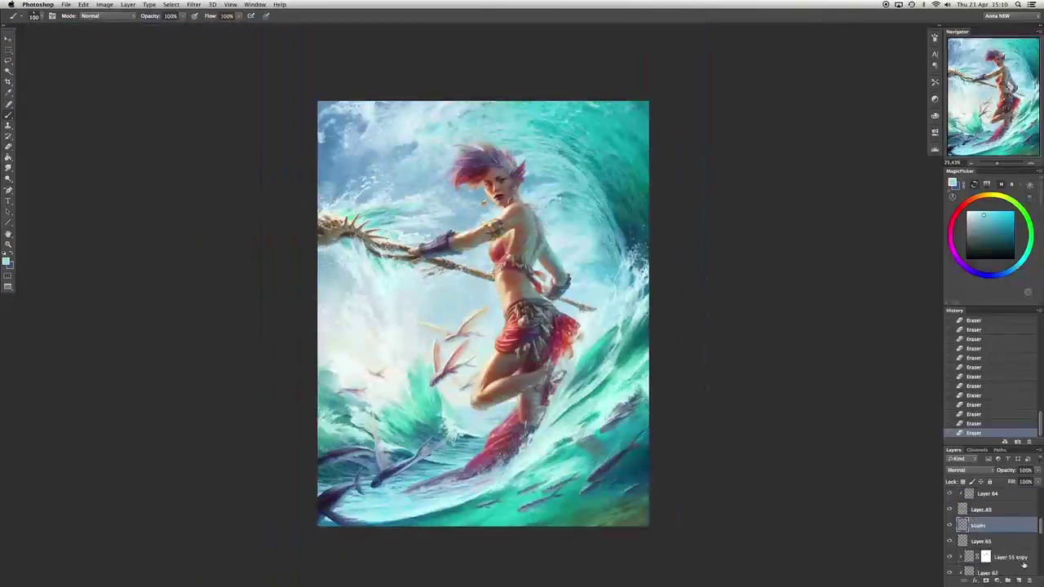
# Load the figure selection, repaint the waist skin with a larger brush, and lower the layer opacity to 66%.
pyautogui.scroll(3, 666, 288)
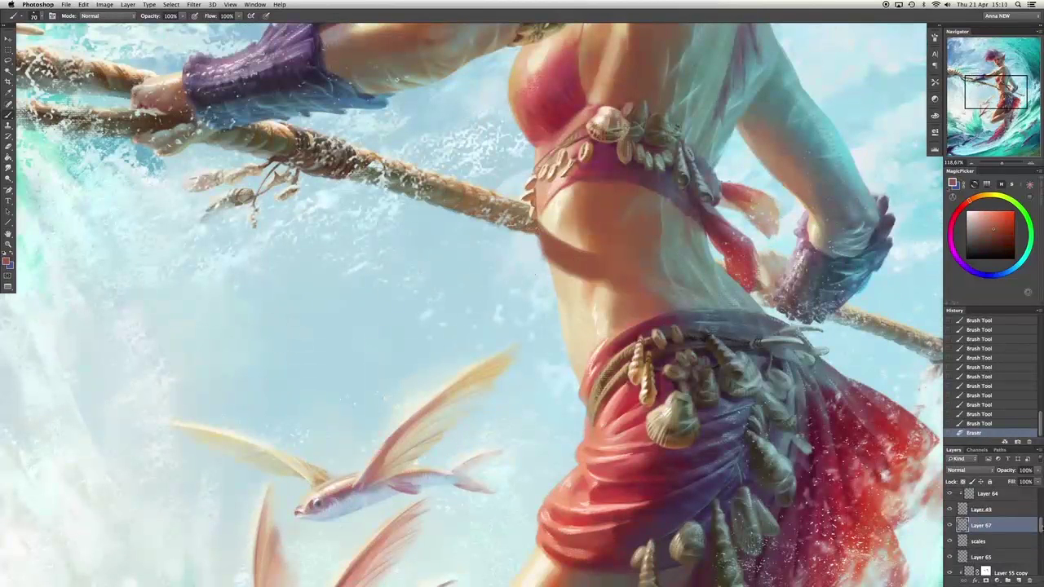
pyautogui.keyDown('super'); pyautogui.click(985, 572); pyautogui.keyUp('super')
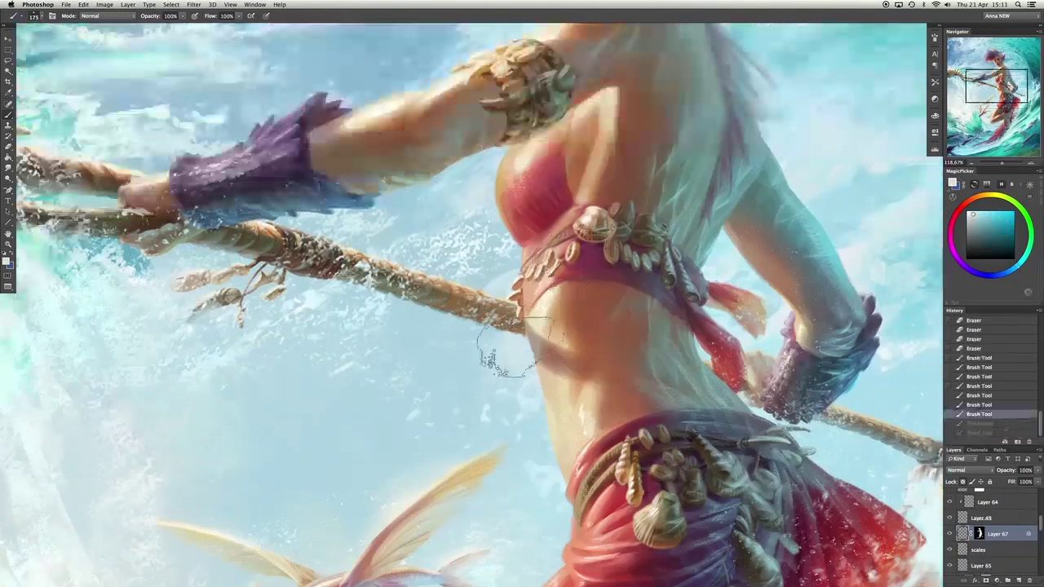
pyautogui.press(']')
pyautogui.press(']')
pyautogui.moveTo(545, 329); pyautogui.dragTo(555, 330)
pyautogui.moveTo(514, 281); pyautogui.dragTo(555, 302)
pyautogui.moveTo(522, 343); pyautogui.dragTo(547, 392)
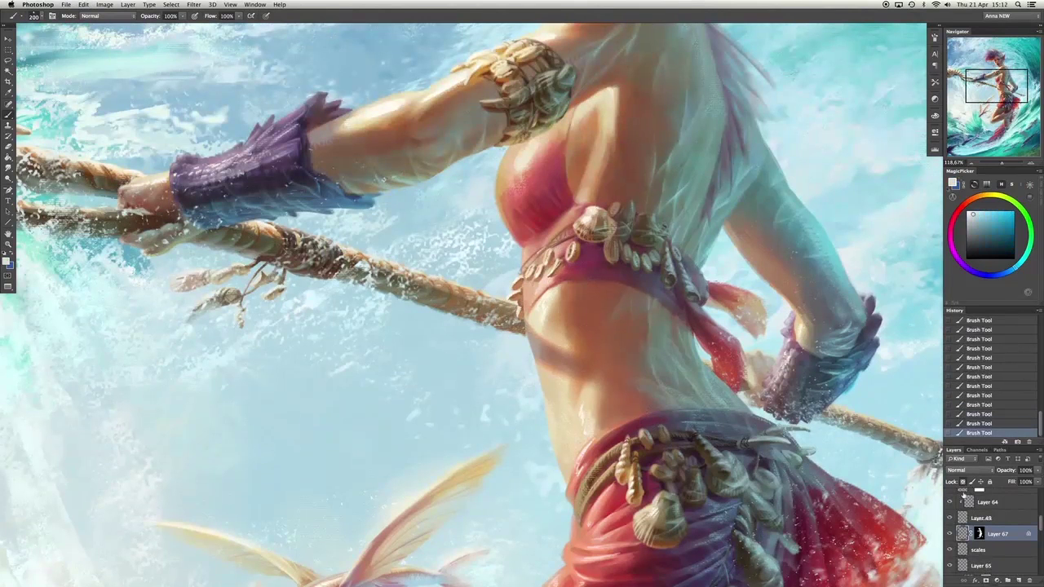
pyautogui.moveTo(1037, 470); pyautogui.dragTo(1027, 480)
# Smudge the waist shading to blend it and erase excess paint around the waist.
pyautogui.press('r')
pyautogui.moveTo(550, 318); pyautogui.dragTo(559, 330)
pyautogui.moveTo(554, 322)
pyautogui.mouseDown()
pyautogui.moveTo(532, 327)
pyautogui.moveTo(553, 352)
pyautogui.moveTo(531, 326)
pyautogui.mouseUp()
pyautogui.press('[')
pyautogui.press('[')
pyautogui.press('[')
pyautogui.press('e')
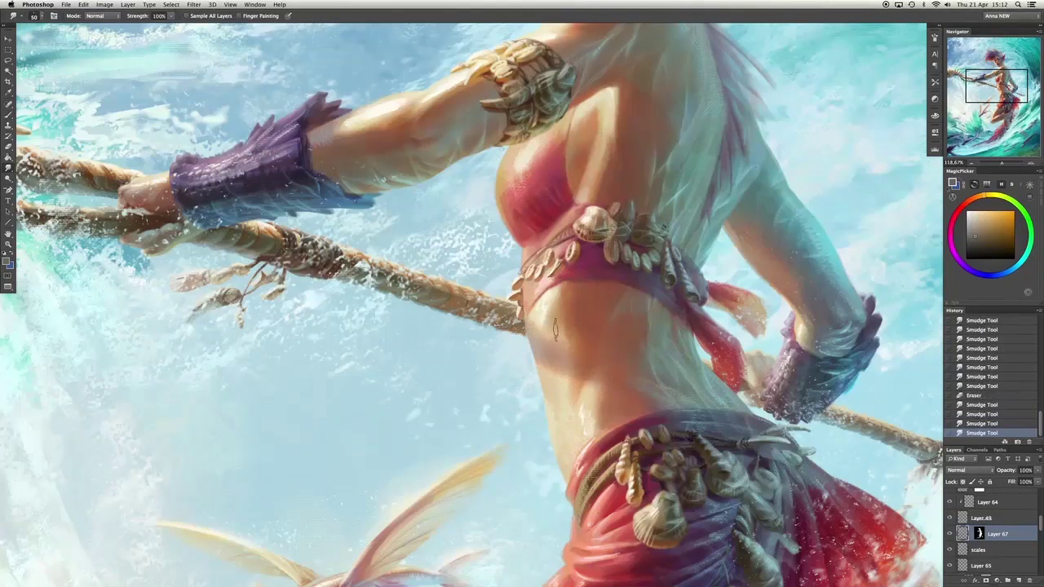
pyautogui.moveTo(555, 396)
pyautogui.mouseDown()
pyautogui.moveTo(562, 342)
pyautogui.moveTo(555, 375)
pyautogui.moveTo(580, 441)
pyautogui.mouseUp()
# Paint a darker edge along the leg, sample teal and orange-brown skin tones, and smudge the leg edge.
pyautogui.press('b')
pyautogui.scroll(-5, 513, 463)
pyautogui.press('super+alt+z')
pyautogui.press('super+alt+z')
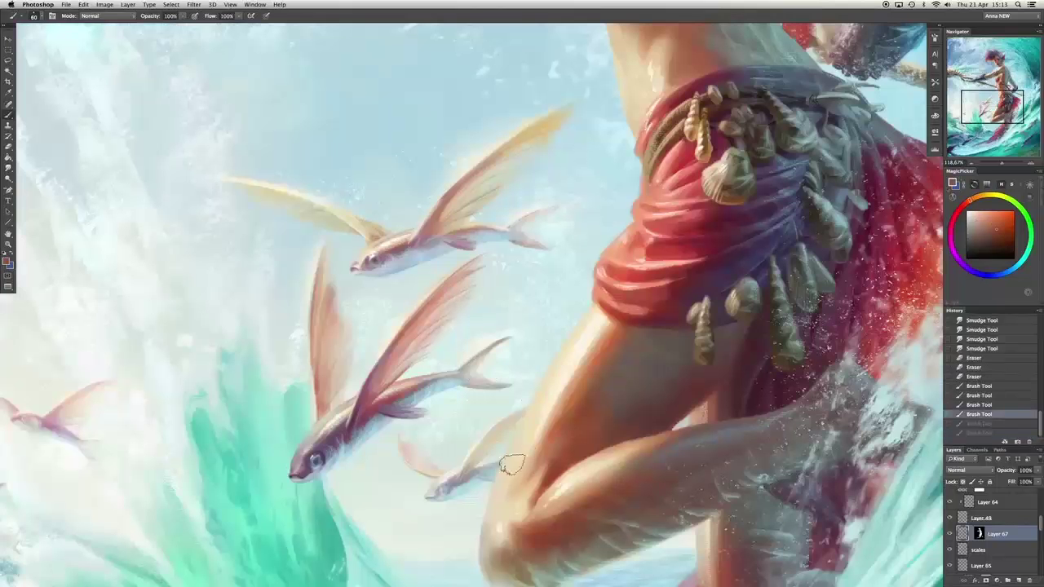
pyautogui.moveTo(512, 463); pyautogui.dragTo(517, 427)
pyautogui.moveTo(514, 494); pyautogui.dragTo(534, 359)
pyautogui.scroll(-3, 522, 457)
pyautogui.keyDown('alt'); pyautogui.click(518, 342); pyautogui.keyUp('alt')
pyautogui.press(']')
pyautogui.press(']')
pyautogui.press(']')
pyautogui.press(']')
pyautogui.press(']')
pyautogui.keyDown('alt'); pyautogui.click(779, 297); pyautogui.keyUp('alt')
pyautogui.press('r')
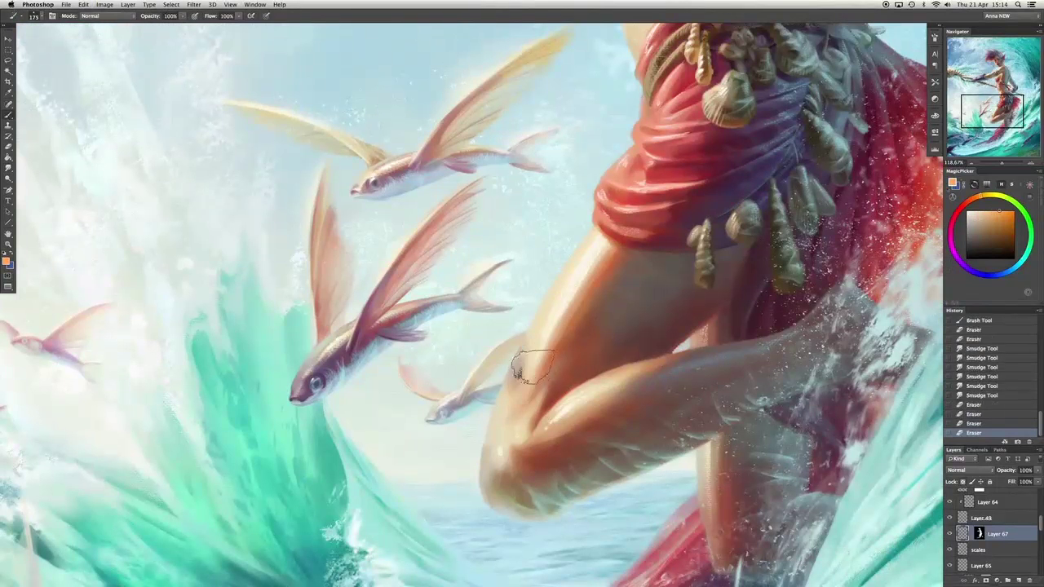
pyautogui.moveTo(530, 318)
pyautogui.mouseDown()
pyautogui.moveTo(522, 407)
pyautogui.moveTo(514, 391)
pyautogui.mouseUp()
# Lasso part of the knee and shift those pixels to reshape it, then deselect and clean up stray paint.
pyautogui.press('e')
pyautogui.press('l')
pyautogui.moveTo(535, 273); pyautogui.dragTo(529, 276)
pyautogui.press('v')
pyautogui.moveTo(514, 420)
pyautogui.mouseDown()
pyautogui.moveTo(506, 432)
pyautogui.moveTo(518, 431)
pyautogui.mouseUp()
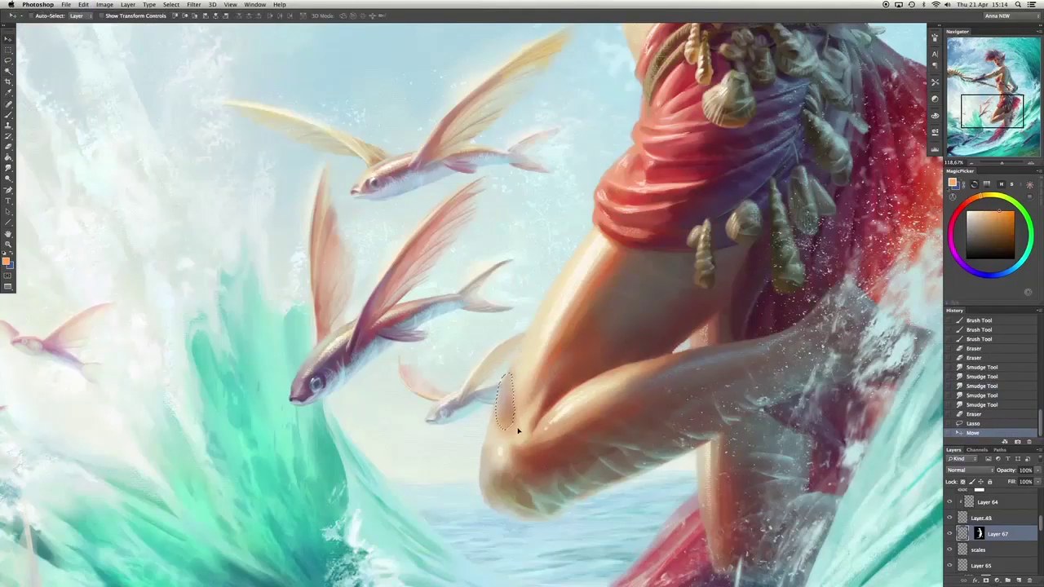
pyautogui.hotkey('ctrl', 'd')
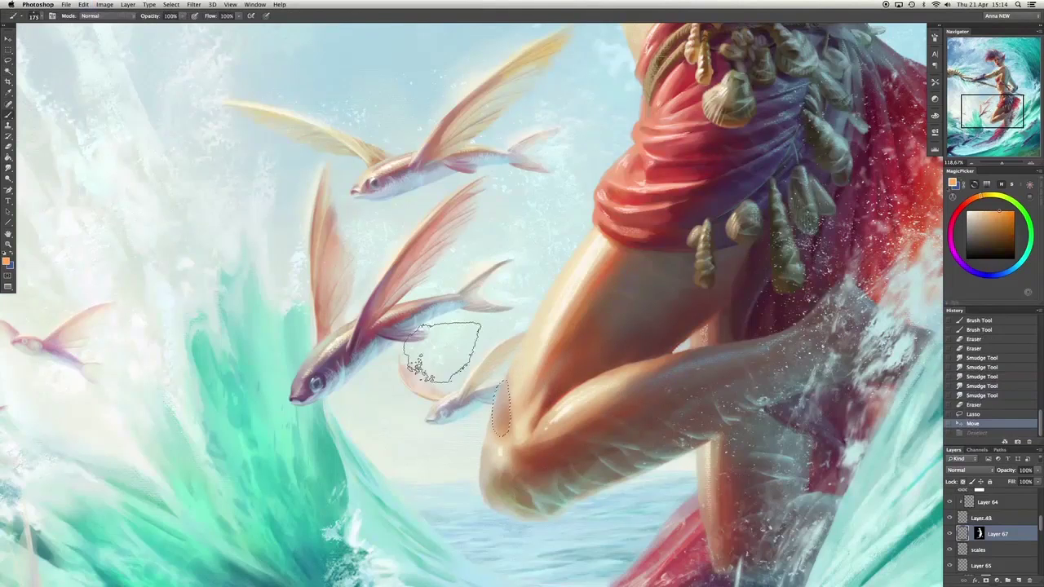
pyautogui.press('b')
pyautogui.moveTo(531, 437); pyautogui.dragTo(517, 419)
# Add a new Layer 68 clipped to the layer below, repaint the knee, then return to Layer 67.
pyautogui.hotkey('ctrl', 'alt', 'shift', 'n')
pyautogui.hotkey('ctrl', 'alt', 'g')
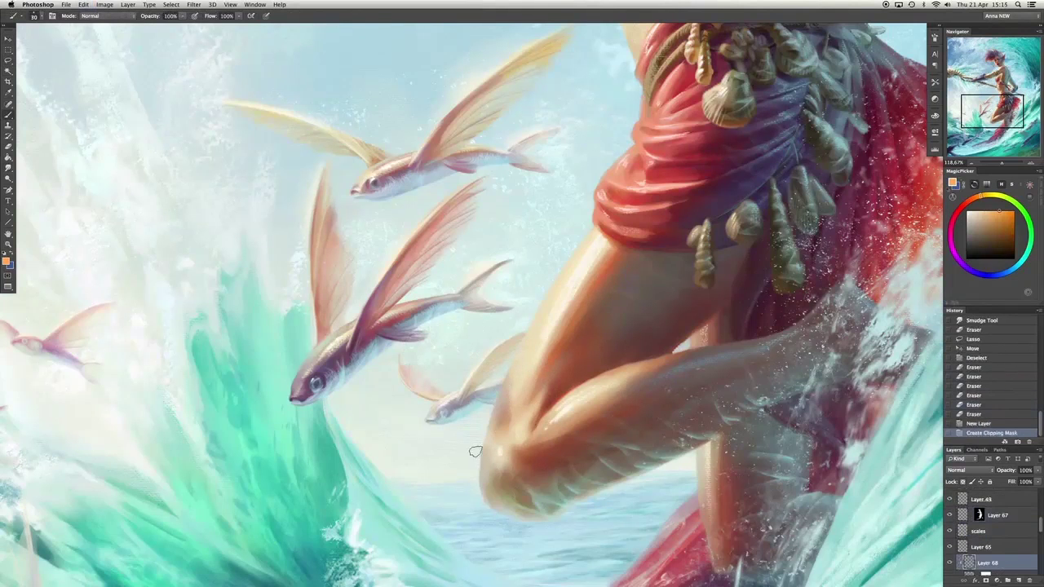
pyautogui.moveTo(478, 449)
pyautogui.mouseDown()
pyautogui.moveTo(476, 519)
pyautogui.moveTo(494, 479)
pyautogui.moveTo(466, 443)
pyautogui.mouseUp()
pyautogui.keyDown('ctrl'); pyautogui.click(504, 401); pyautogui.keyUp('ctrl')
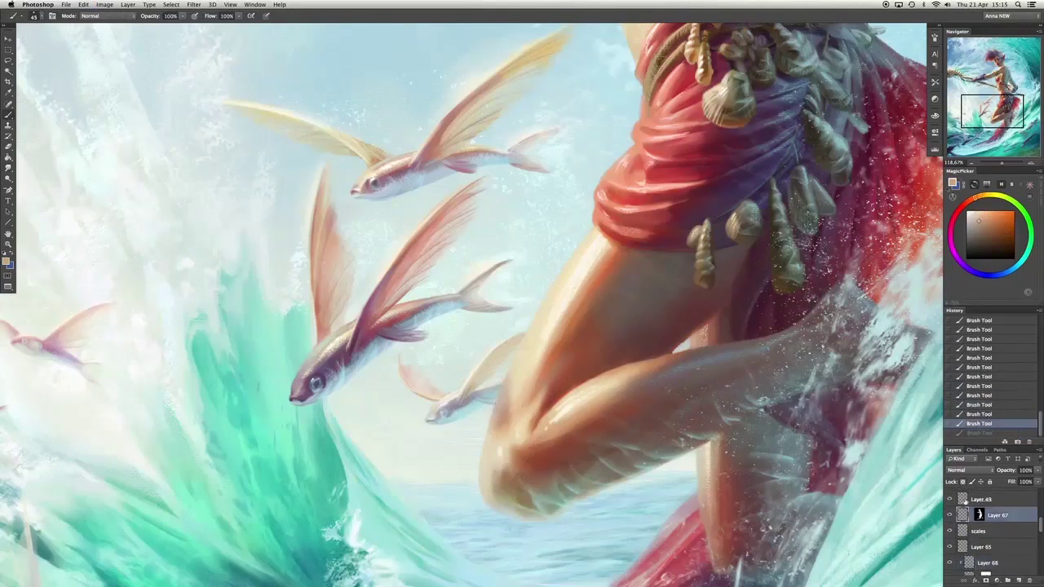
pyautogui.hotkey('ctrl', '0')
# Lower Layer 67 to 81% opacity, add Layer 69, and move it below the fish layer.
pyautogui.moveTo(1038, 471); pyautogui.dragTo(1031, 480)
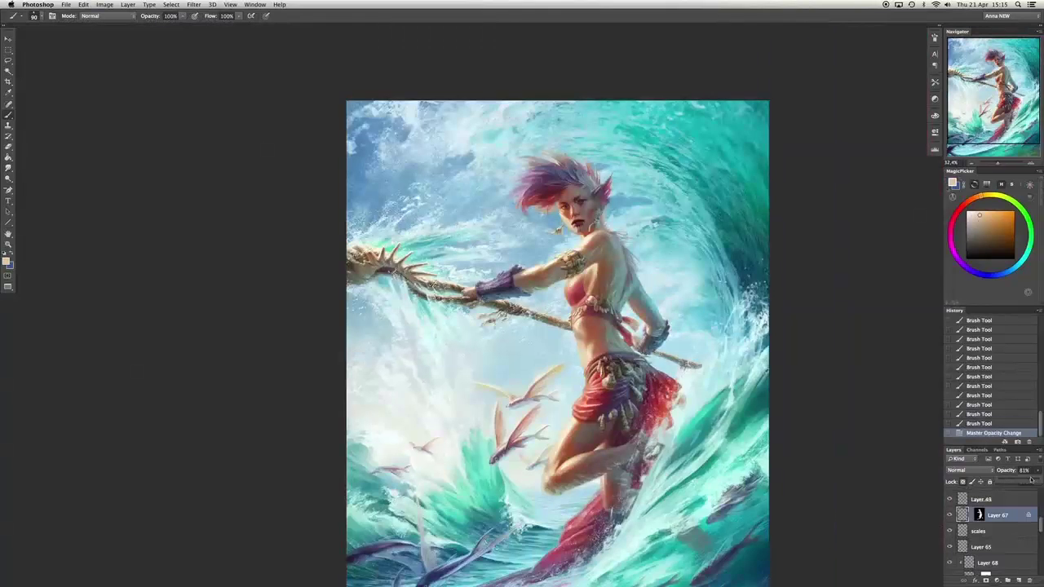
pyautogui.scroll(-2, 414, 339)
pyautogui.hotkey('ctrl', 'shift', 'alt', 'n')
pyautogui.scroll(3, 653, 509)
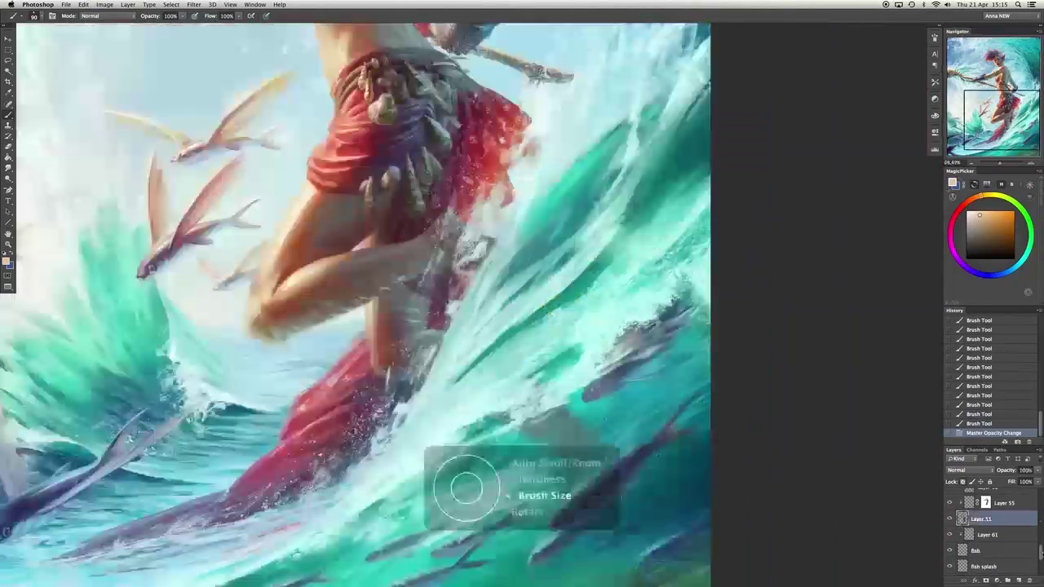
pyautogui.moveTo(461, 486); pyautogui.dragTo(587, 438)
pyautogui.scroll(-3, 354, 302)
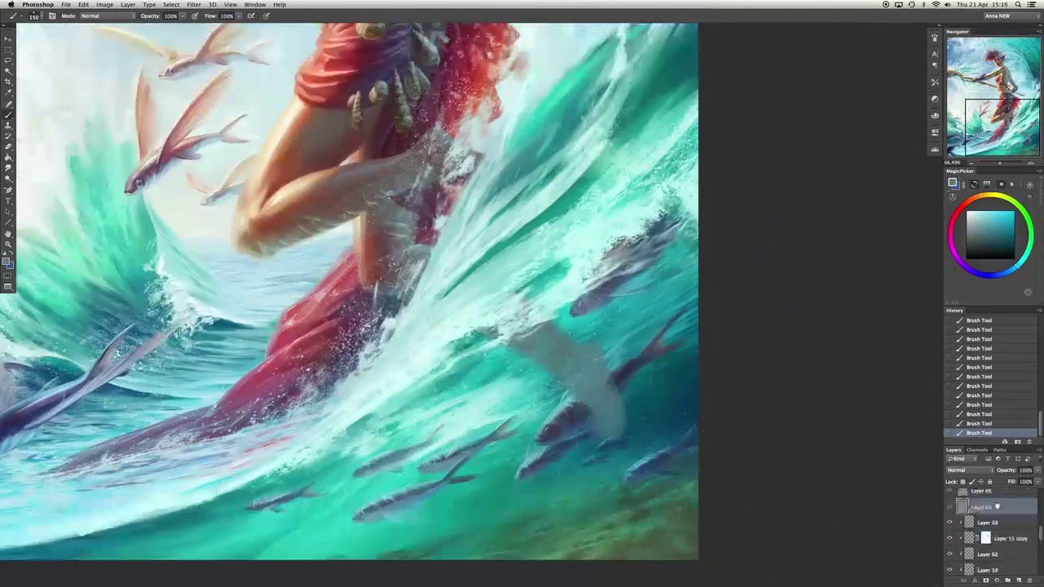
pyautogui.moveTo(982, 534); pyautogui.dragTo(990, 555)
# Add Layer 70 and paint teal water over the wave's right side with a chosen brush preset.
pyautogui.keyDown('alt'); pyautogui.click(611, 375); pyautogui.keyUp('alt')
pyautogui.hotkey('ctrl', 'shift', 'alt', 'n')
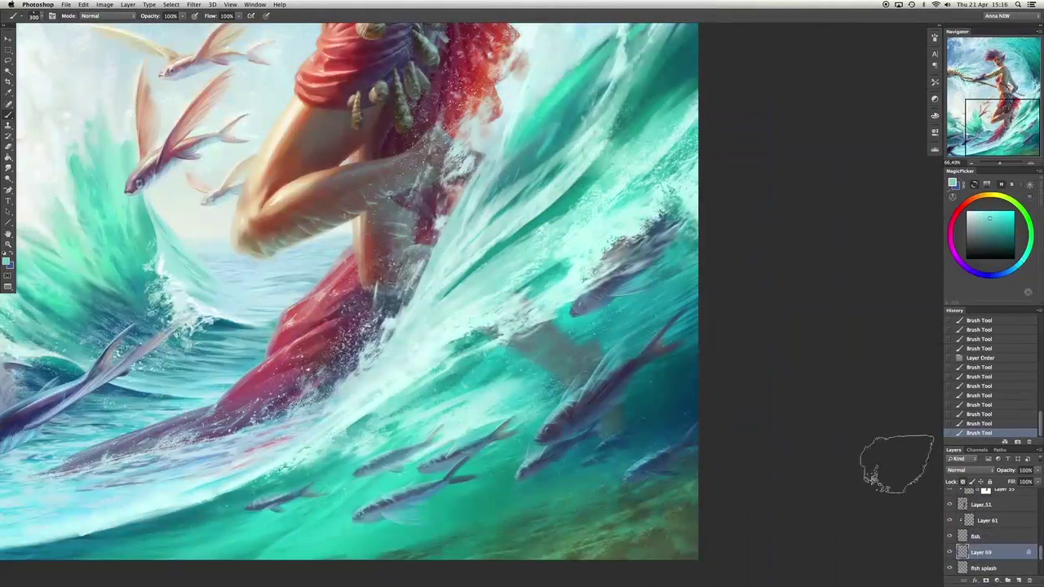
pyautogui.rightClick(571, 351)
pyautogui.doubleClick(570, 354)
pyautogui.moveTo(628, 408); pyautogui.dragTo(656, 402)
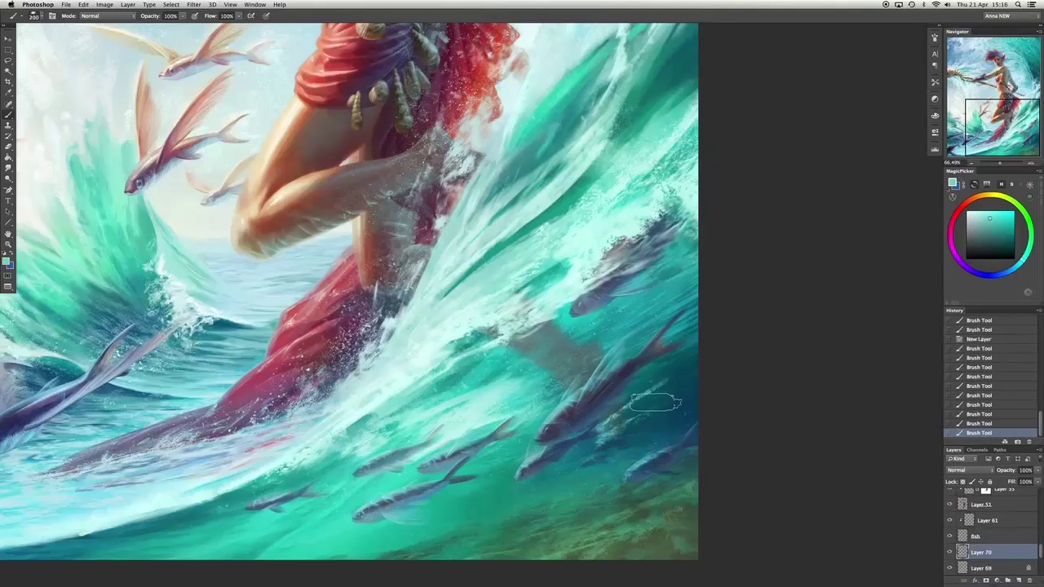
pyautogui.moveTo(991, 557); pyautogui.dragTo(989, 561)
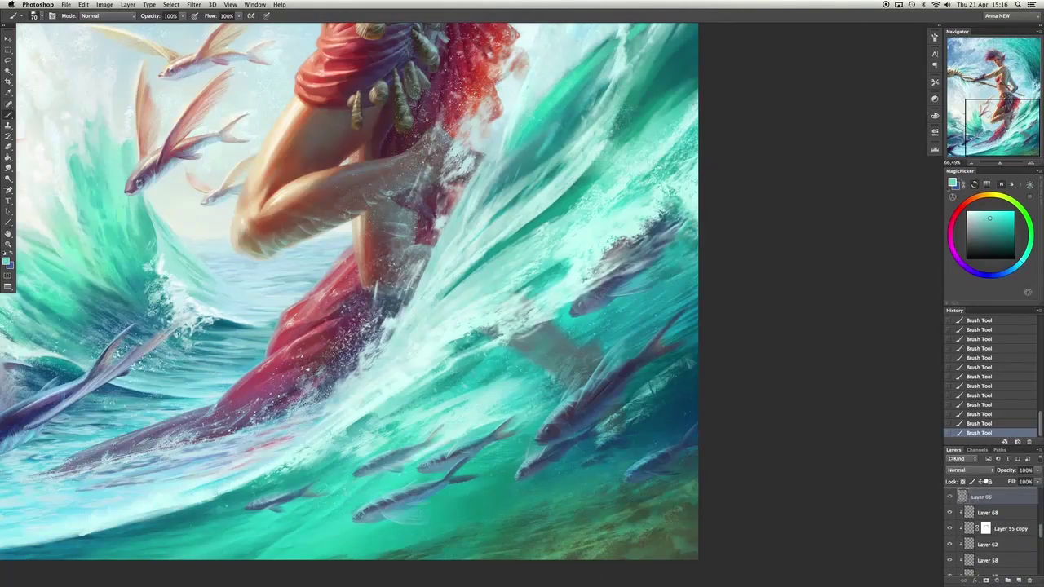
# Paint more teal water strokes over the fish on the right, varying brush size and undoing the last.
pyautogui.rightClick(548, 359)
pyautogui.press('Return')
pyautogui.moveTo(562, 346); pyautogui.dragTo(575, 355)
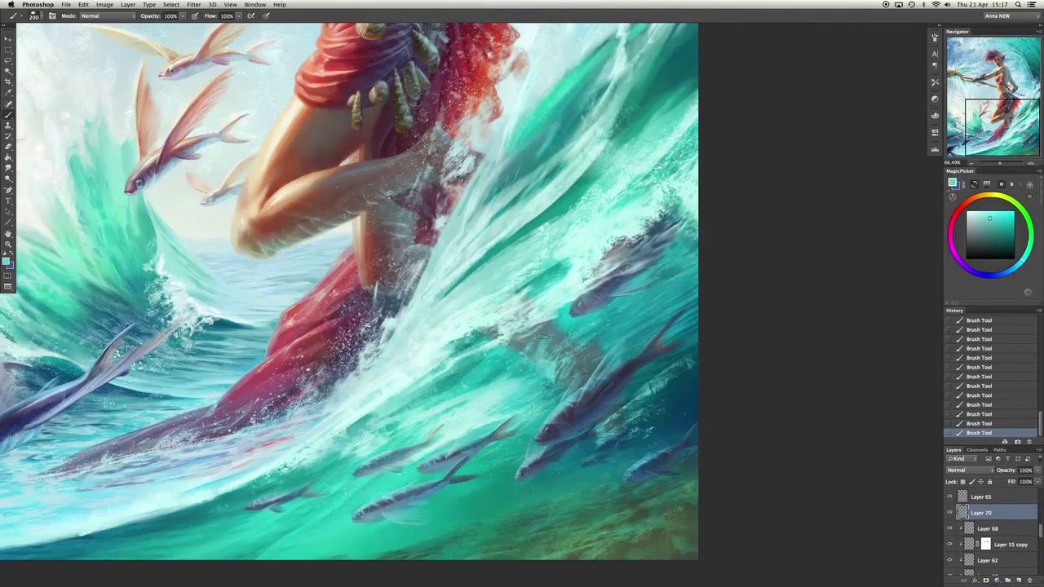
pyautogui.press('[')
pyautogui.moveTo(586, 304); pyautogui.dragTo(610, 396)
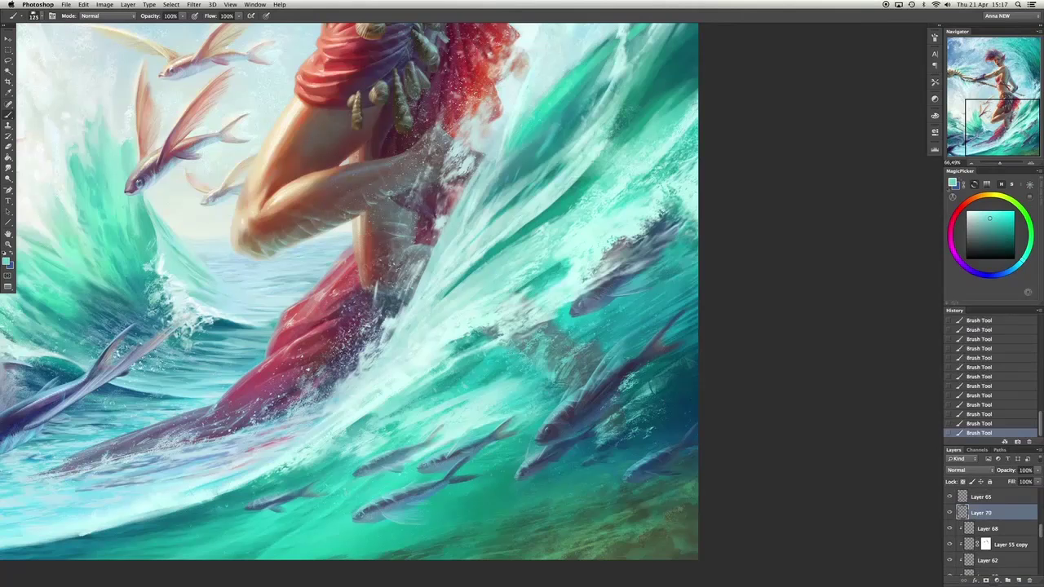
pyautogui.rightClick(549, 344)
pyautogui.press('Return')
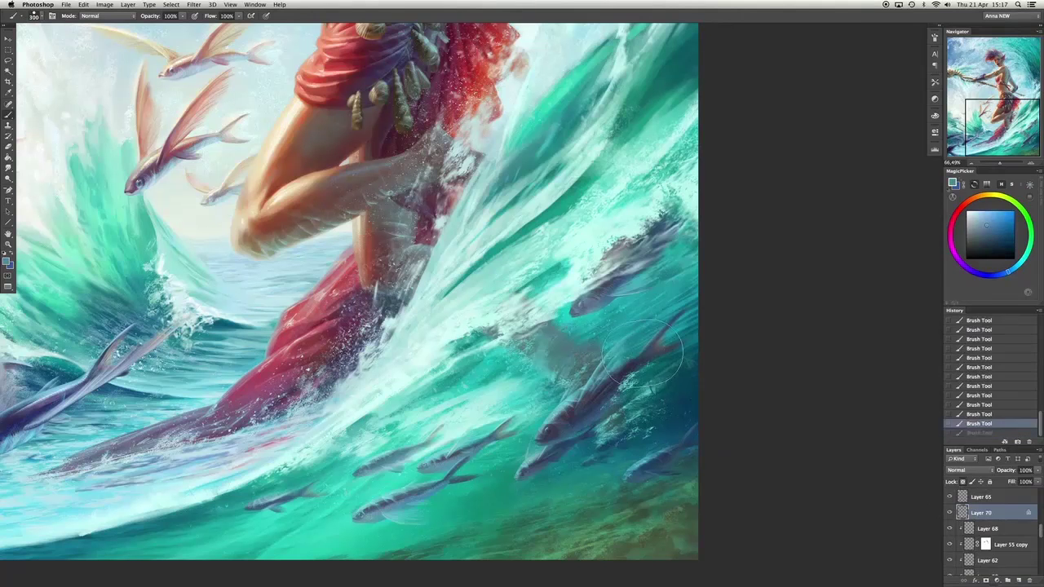
pyautogui.moveTo(643, 350); pyautogui.dragTo(620, 383)
pyautogui.rightClick(583, 391)
pyautogui.press('Return')
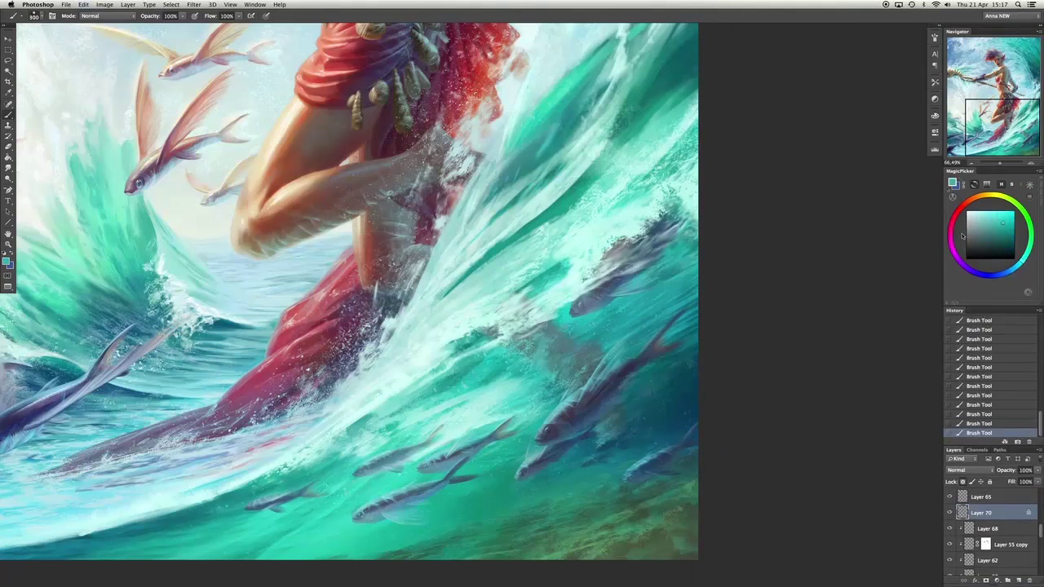
pyautogui.hotkey('ctrl', 'z')
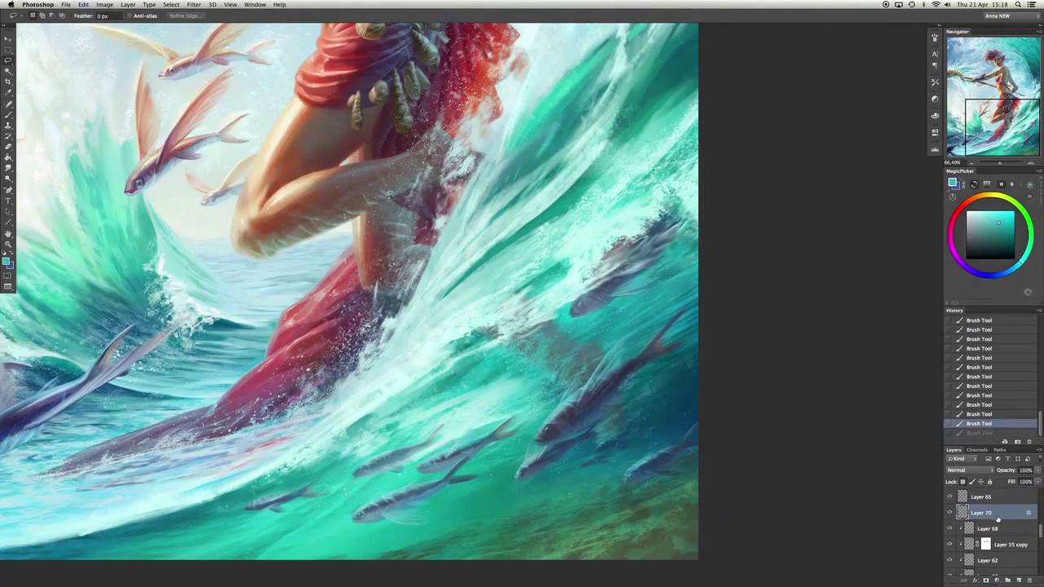
# Move Layer 70 lower, label the layers violet, cut a water region onto its own layer, and clip layers.
pyautogui.moveTo(997, 519); pyautogui.dragTo(995, 550)
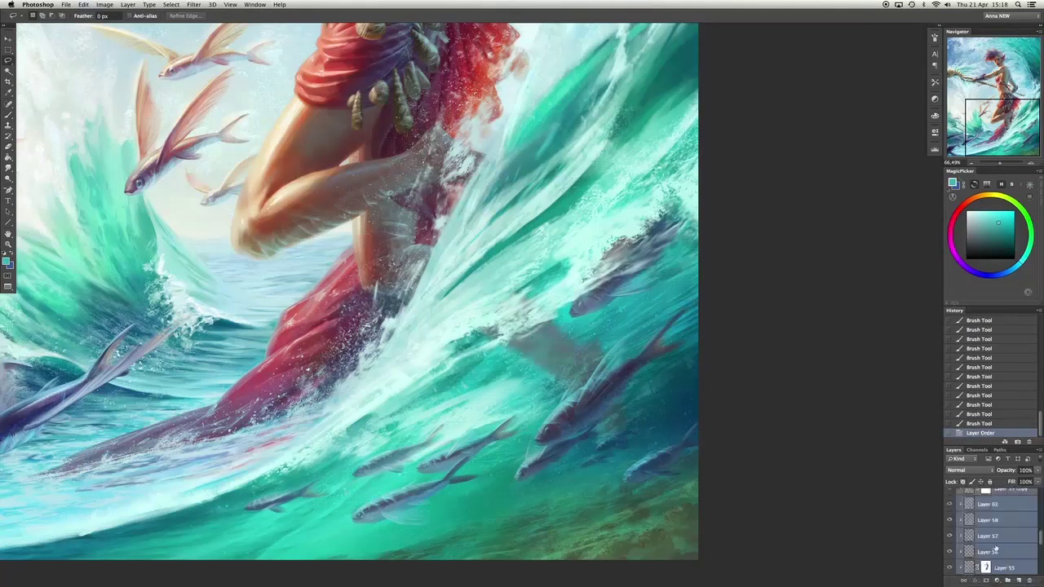
pyautogui.rightClick(995, 550)
pyautogui.click(959, 513)
pyautogui.moveTo(599, 500); pyautogui.dragTo(600, 500)
pyautogui.hotkey('ctrl', 'shift', 'j')
pyautogui.hotkey('ctrl', '[')
pyautogui.hotkey('ctrl', 'alt', 'g')
pyautogui.hotkey('ctrl', 'alt', 'g')
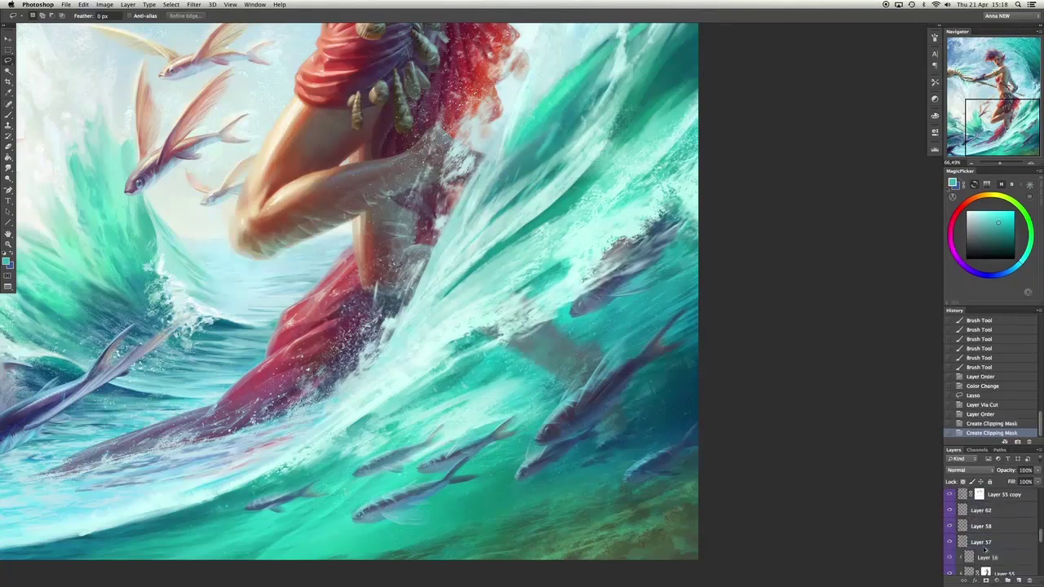
pyautogui.hotkey('ctrl', '[')
pyautogui.hotkey('ctrl', 'alt', 'g')
pyautogui.hotkey('ctrl', 'alt', 'g')
pyautogui.hotkey('ctrl', 'alt', 'g')
pyautogui.hotkey('ctrl', 'alt', 'g')
pyautogui.hotkey('ctrl', 'alt', 'g')
pyautogui.hotkey('ctrl', 'alt', 'g')
# Merge the leg layer into the one below and name the result 'back leg'.
pyautogui.rightClick(1003, 548)
pyautogui.click(957, 536)
pyautogui.hotkey('ctrl', '[')
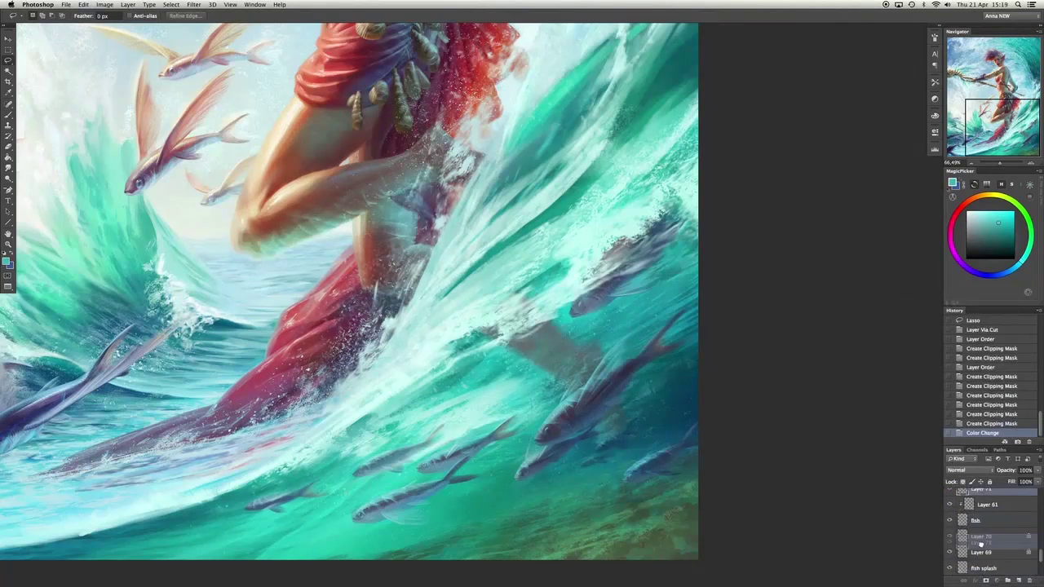
pyautogui.hotkey('ctrl', 'e')
pyautogui.click(957, 523)
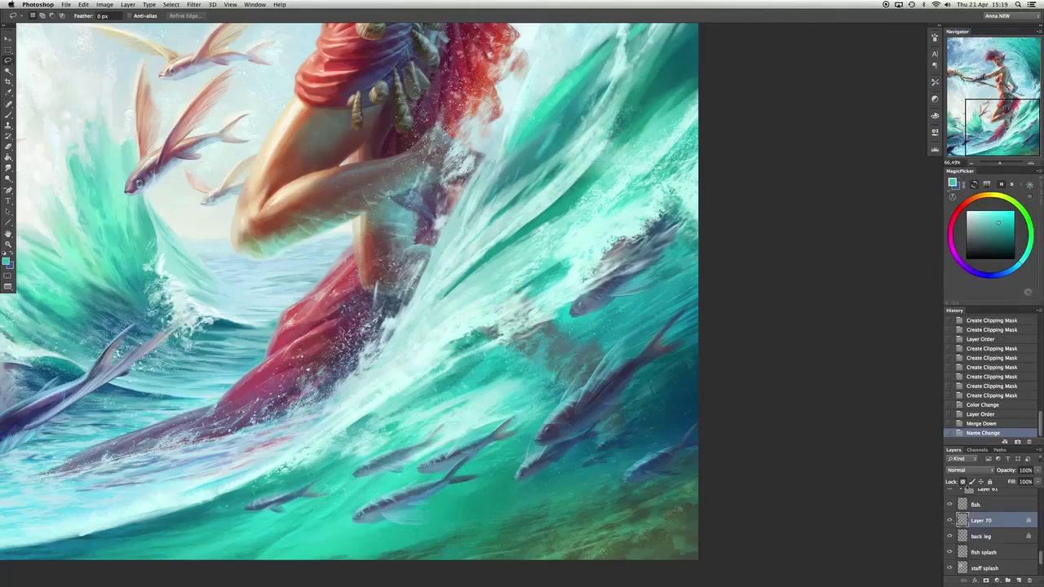
# Smudge the water beside the submerged leg, then choose a new brush preset.
pyautogui.moveTo(522, 489); pyautogui.dragTo(583, 326)
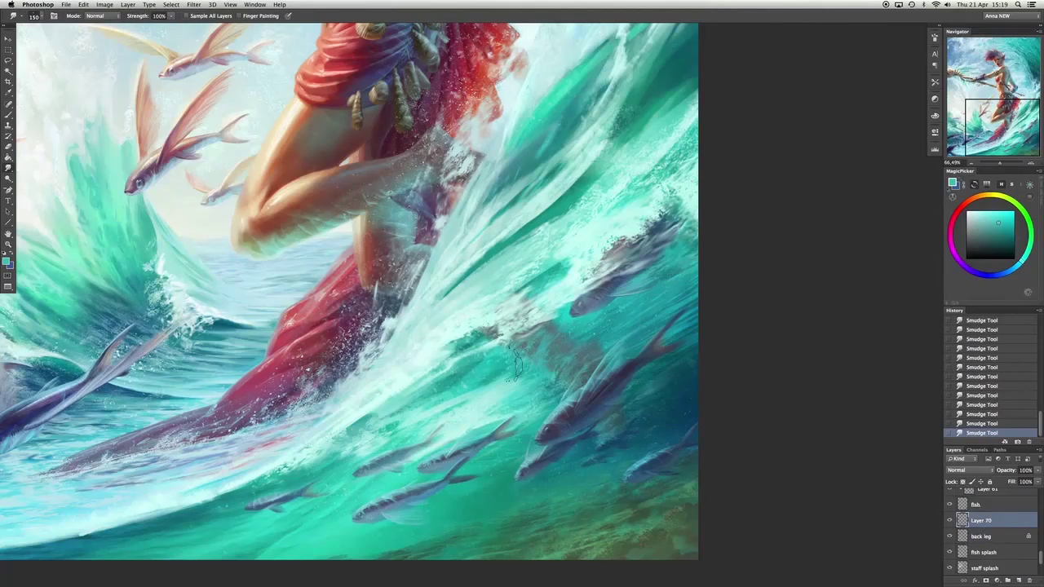
pyautogui.press('b')
pyautogui.rightClick(516, 363)
pyautogui.scroll(-1, 604, 367)
pyautogui.doubleClick(607, 408)
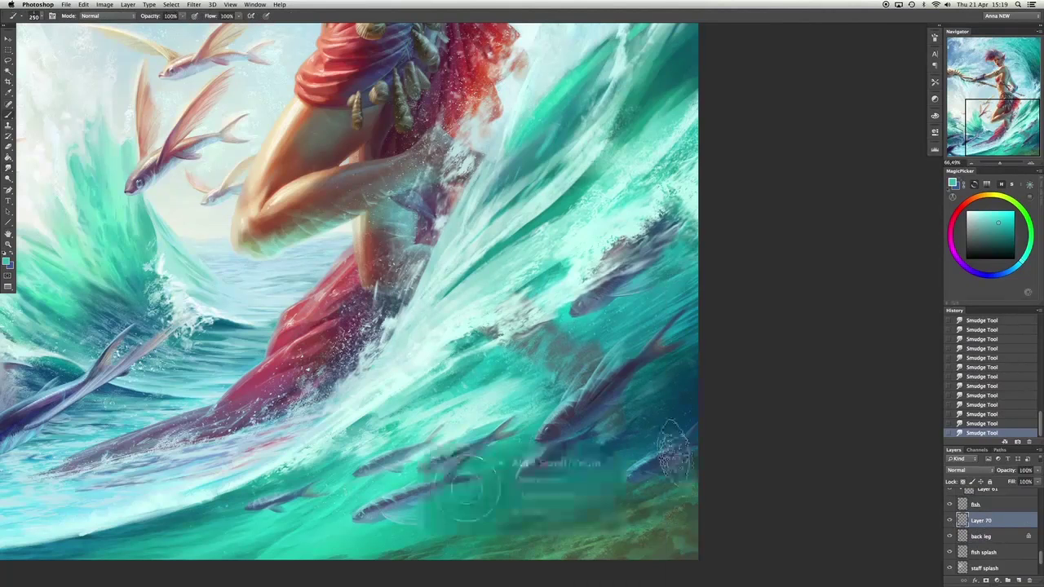
pyautogui.press('super+0')
pyautogui.scroll(-2, 987, 530)
# On the fish splash layer, dab light cyan spray near the submerged leg.
pyautogui.click(985, 528)
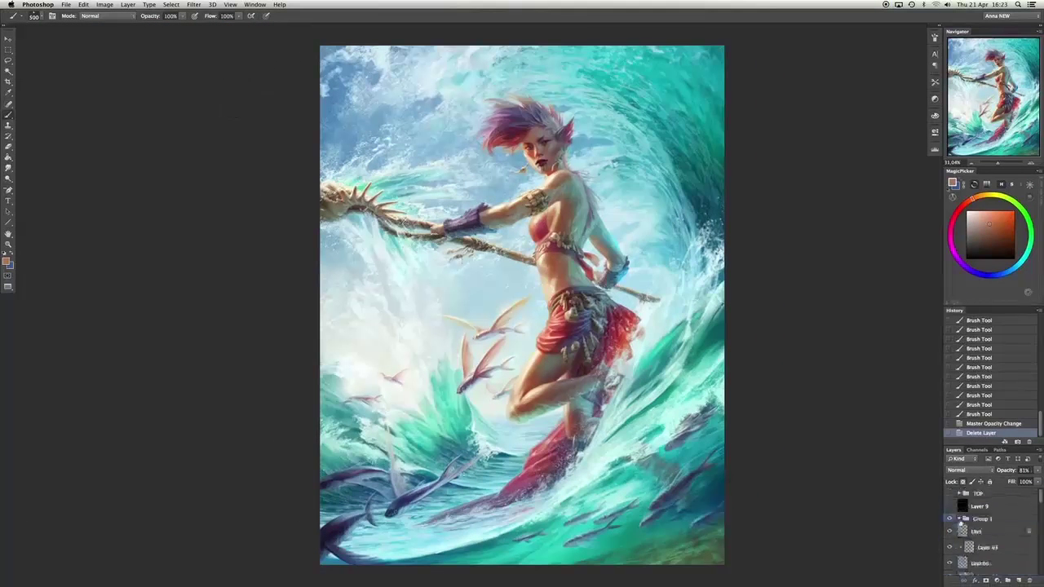
pyautogui.rightClick(596, 41)
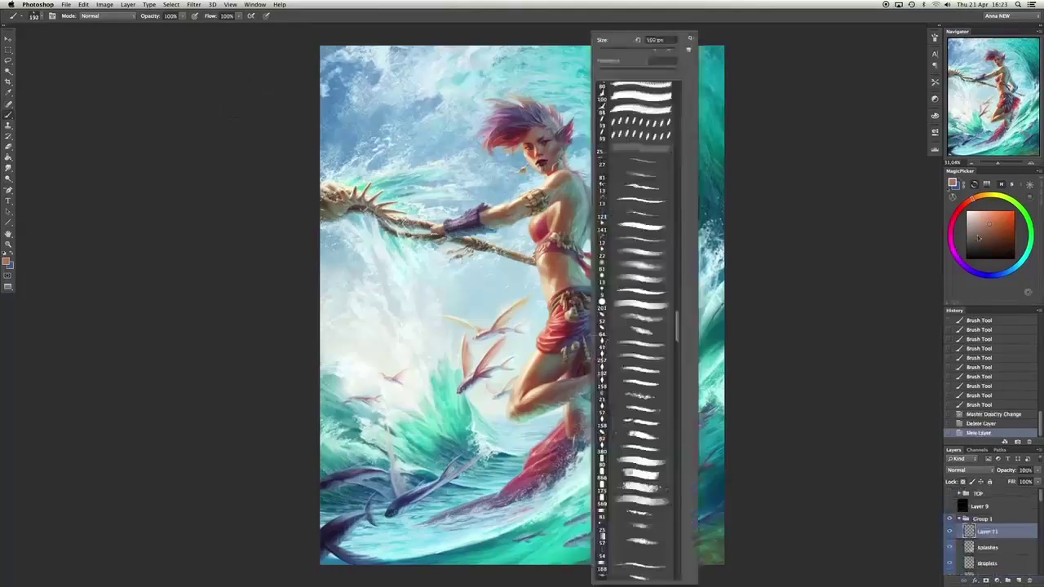
pyautogui.press('Return')
pyautogui.click(640, 314)
pyautogui.keyDown('alt'); pyautogui.click(590, 399); pyautogui.keyUp('alt')
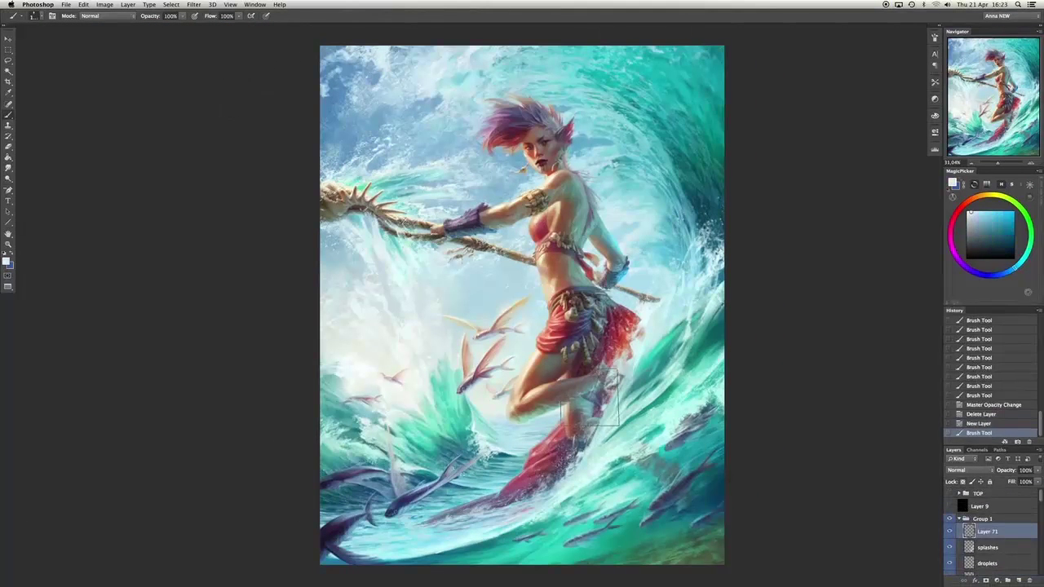
pyautogui.click(590, 397)
pyautogui.click(599, 383)
pyautogui.click(650, 295)
pyautogui.scroll(3, 445, 238)
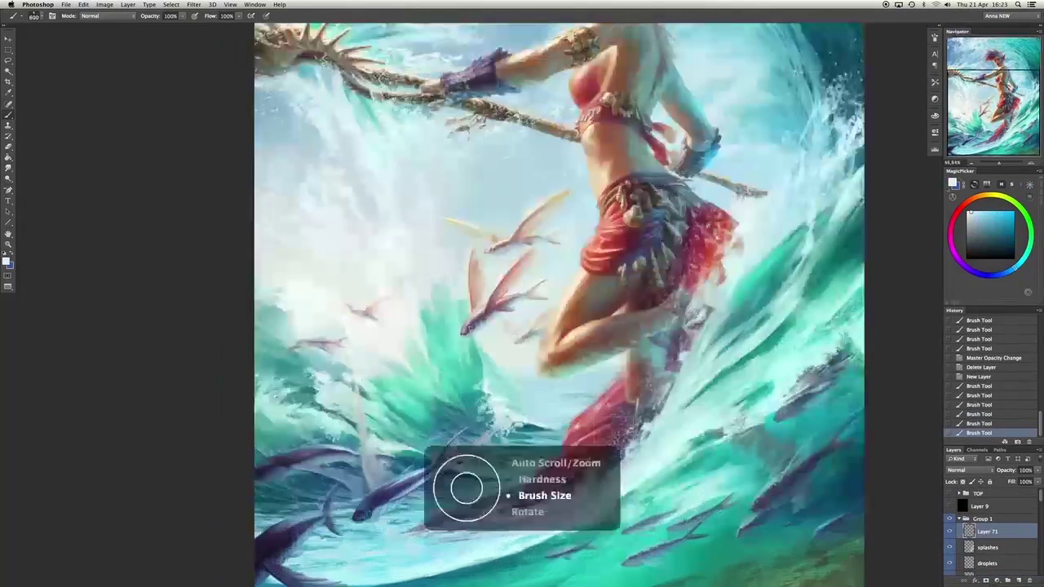
pyautogui.scroll(-2, 445, 238)
# Paint spray along the wave's right side with a different brush and colour, adjusting the brush between 200 and 500.
pyautogui.rightClick(698, 245)
pyautogui.press('Return')
pyautogui.moveTo(669, 457); pyautogui.dragTo(734, 506)
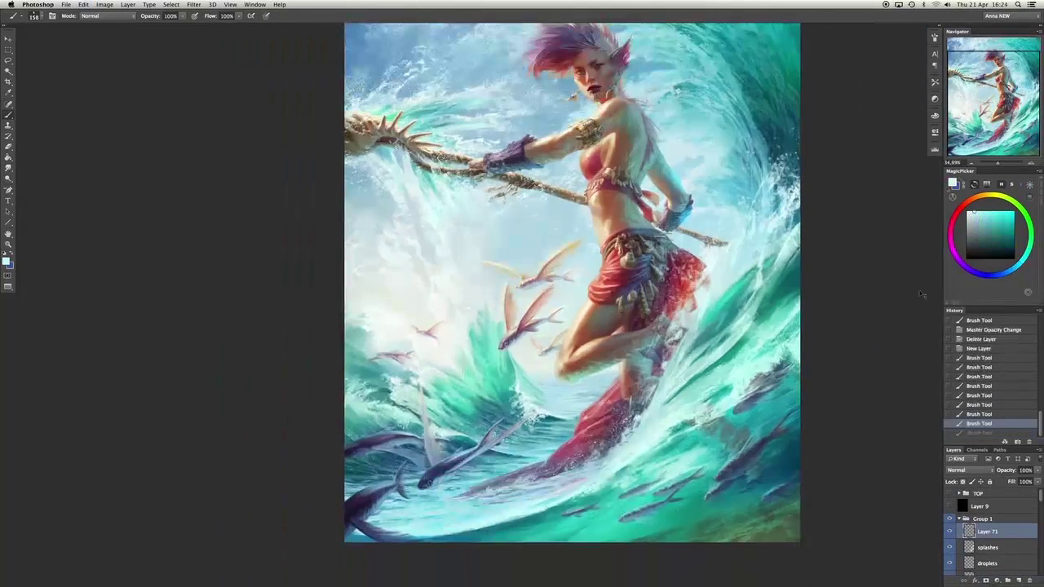
pyautogui.moveTo(701, 392); pyautogui.dragTo(734, 424)
pyautogui.hotkey('ctrl', 'z')
pyautogui.click(972, 214)
pyautogui.click(663, 367)
pyautogui.press('[')
pyautogui.press('[')
pyautogui.press('[')
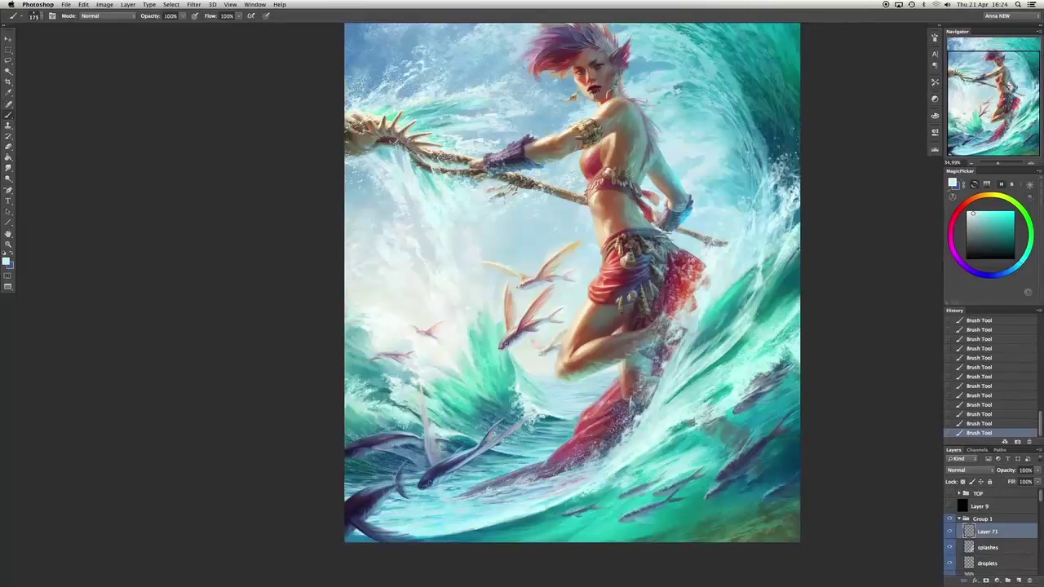
pyautogui.hotkey('ctrl', 'z')
pyautogui.hotkey('ctrl', 'z')
pyautogui.press(']')
pyautogui.press(']')
pyautogui.press(']')
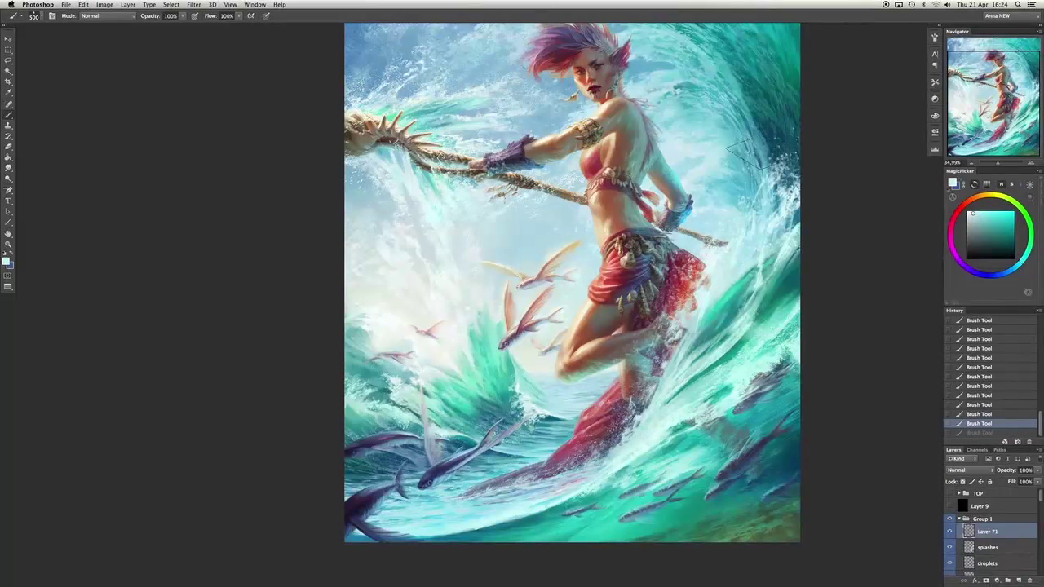
# On Layer 56 copy, erase the overlay glow on the thigh and knee.
pyautogui.hotkey('alt', '[')
pyautogui.hotkey('alt', '[')
pyautogui.hotkey('alt', '[')
pyautogui.hotkey('alt', '[')
pyautogui.hotkey('alt', '[')
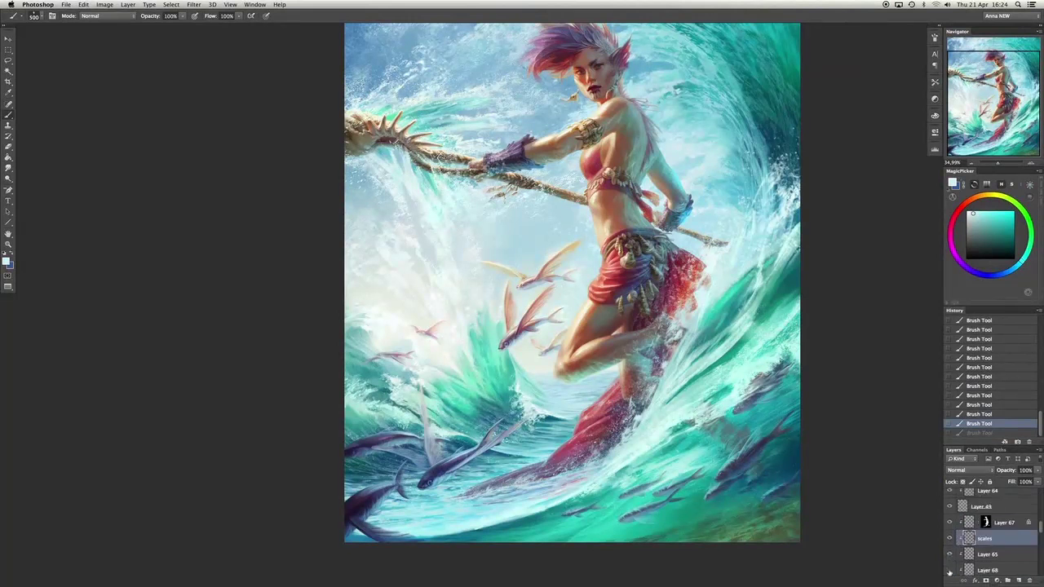
pyautogui.hotkey('alt', '[')
pyautogui.hotkey('alt', '[')
pyautogui.hotkey('alt', '[')
pyautogui.hotkey('alt', '[')
pyautogui.hotkey('alt', '[')
pyautogui.hotkey('alt', '[')
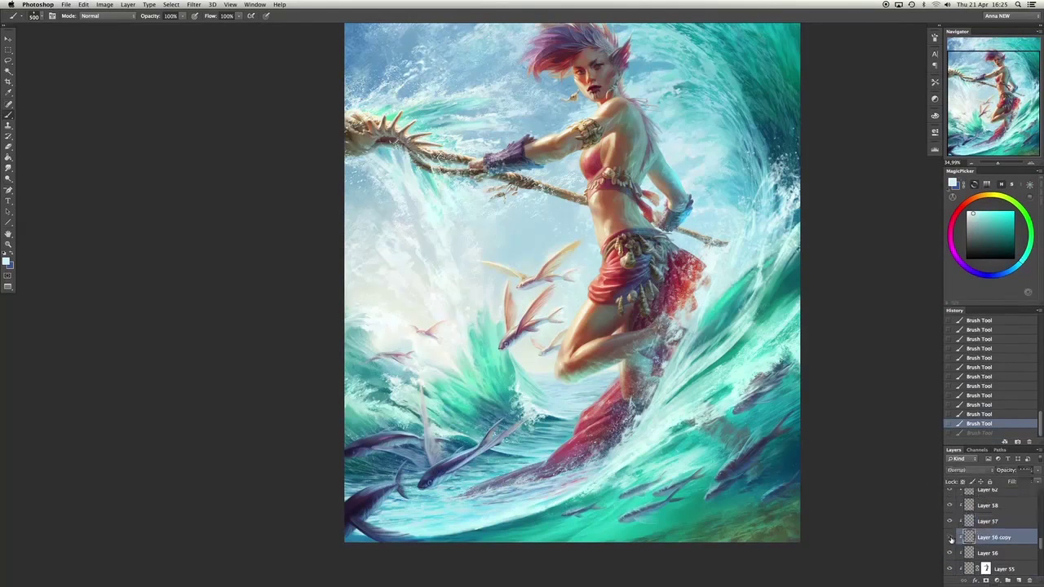
pyautogui.moveTo(604, 457); pyautogui.dragTo(457, 522)
pyautogui.hotkey('ctrl', 'z')
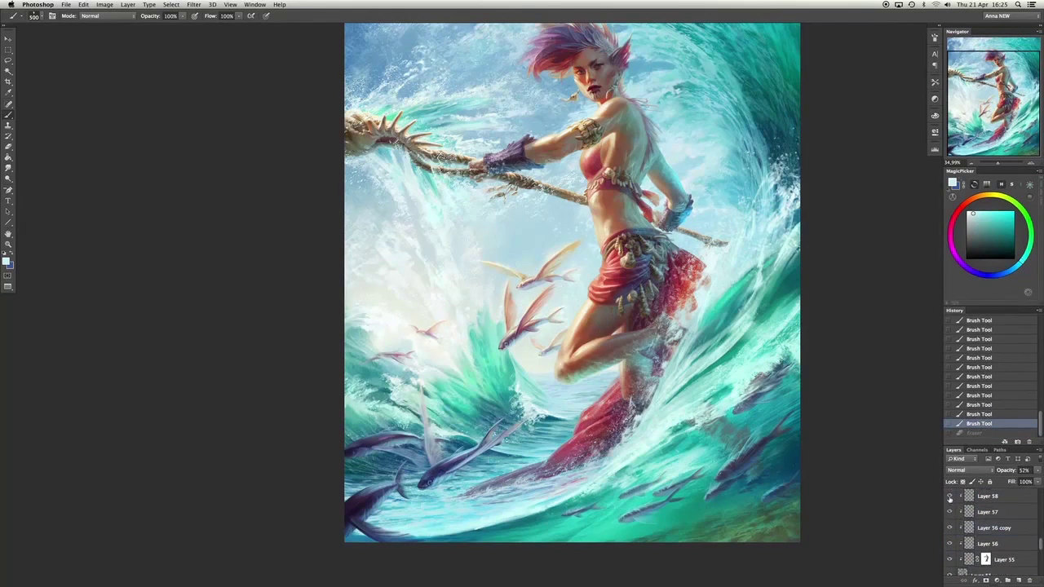
pyautogui.press('e')
pyautogui.press('b')
pyautogui.moveTo(563, 359); pyautogui.dragTo(661, 376)
pyautogui.moveTo(563, 363)
pyautogui.mouseDown()
pyautogui.moveTo(653, 379)
pyautogui.moveTo(669, 407)
pyautogui.mouseUp()
pyautogui.moveTo(563, 342)
pyautogui.mouseDown()
pyautogui.moveTo(656, 383)
pyautogui.moveTo(657, 371)
pyautogui.mouseUp()
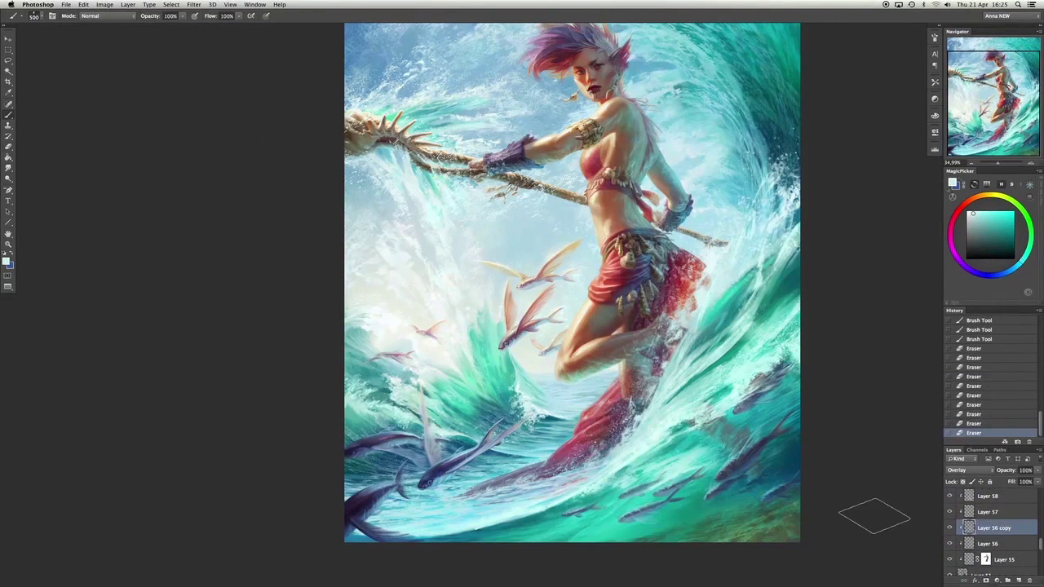
# Paint white spray strokes around the submerged leg and wave, redoing one stroke.
pyautogui.scroll(10, 949, 535)
pyautogui.moveTo(652, 204); pyautogui.dragTo(726, 261)
pyautogui.moveTo(644, 327); pyautogui.dragTo(693, 375)
pyautogui.hotkey('ctrl', 'z')
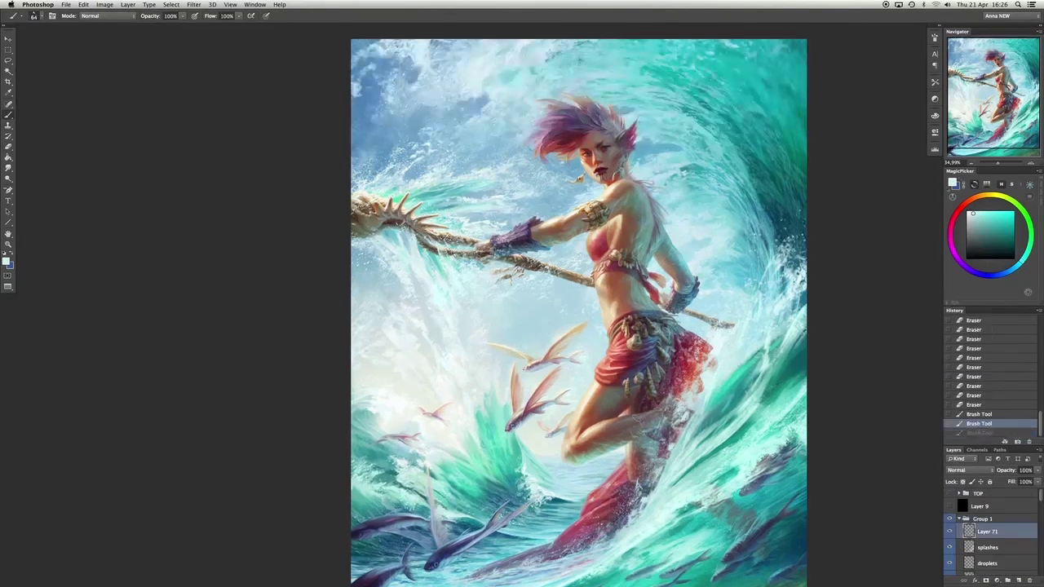
pyautogui.moveTo(677, 294); pyautogui.dragTo(738, 342)
pyautogui.moveTo(674, 287); pyautogui.dragTo(741, 346)
pyautogui.moveTo(703, 316); pyautogui.dragTo(738, 347)
pyautogui.moveTo(705, 318); pyautogui.dragTo(734, 346)
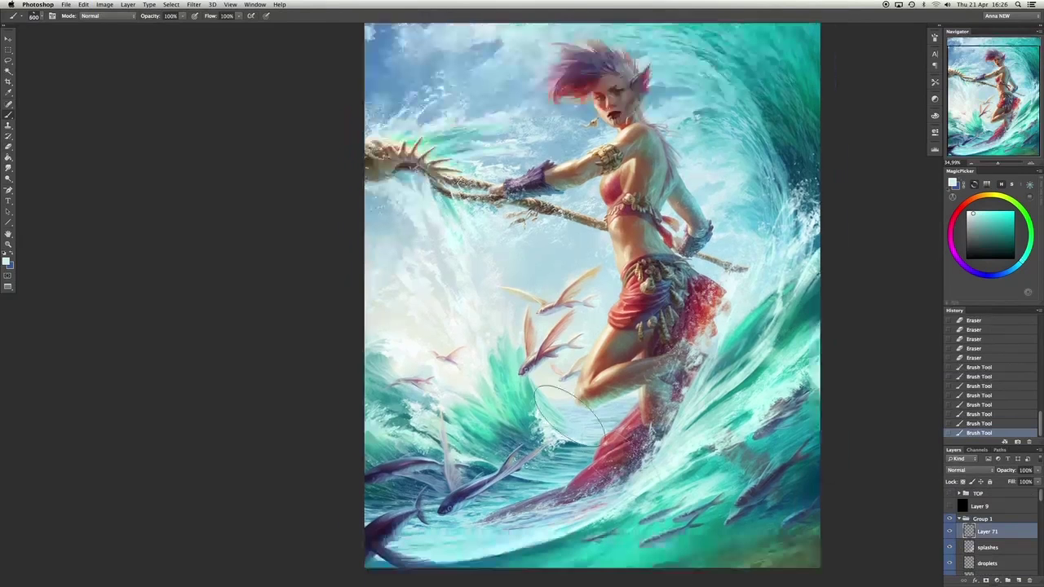
pyautogui.moveTo(537, 390); pyautogui.dragTo(584, 445)
pyautogui.moveTo(538, 391); pyautogui.dragTo(581, 441)
pyautogui.scroll(2, 593, 296)
# Return to Layer 71 in Group 1 and set the eraser brush size to 250.
pyautogui.hotkey('alt', '[')
pyautogui.hotkey('alt', '[')
pyautogui.press('r')
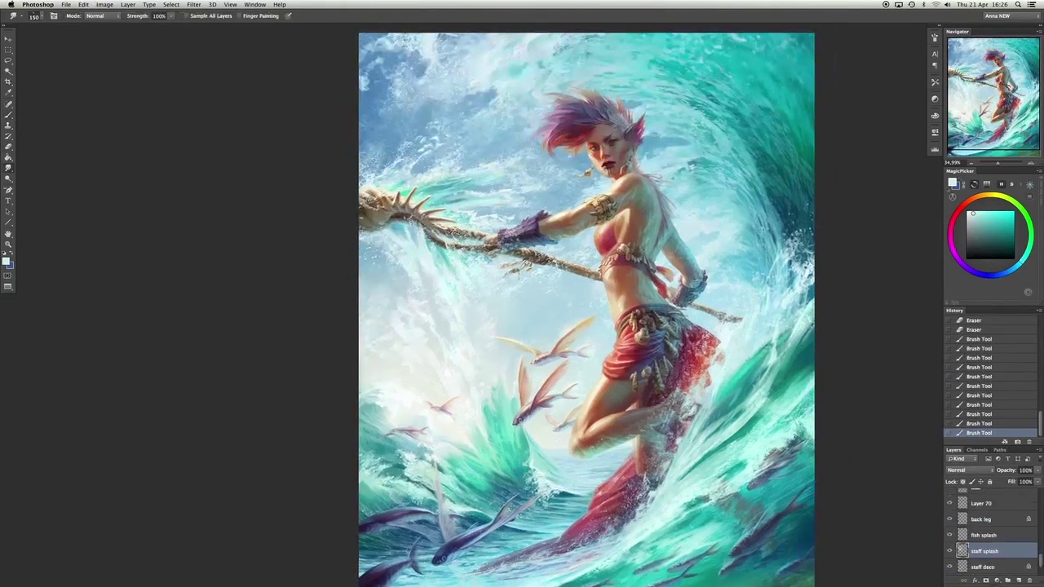
pyautogui.scroll(3, 522, 293)
pyautogui.scroll(-3, 522, 293)
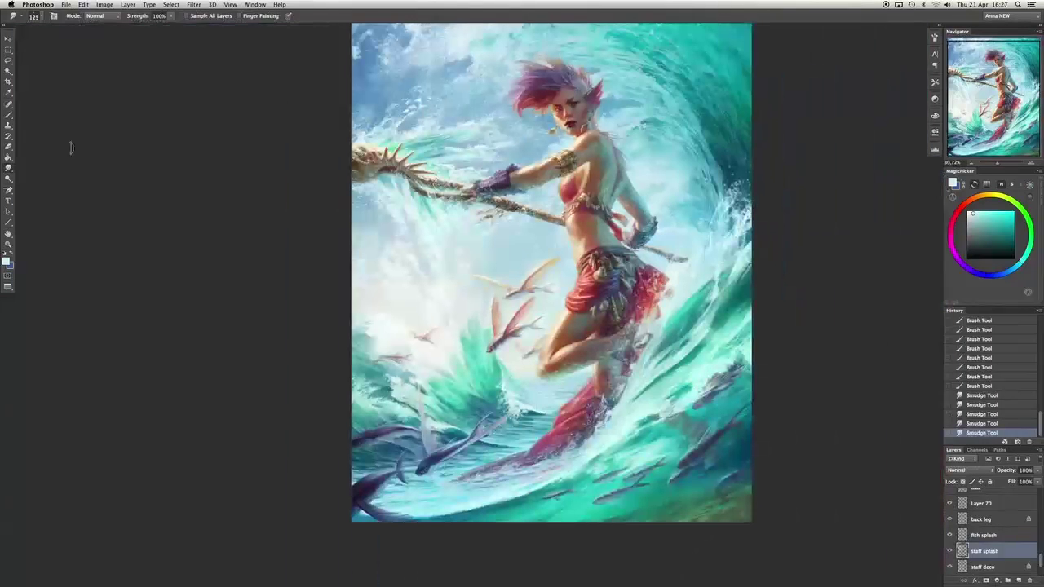
pyautogui.press('b')
pyautogui.rightClick(622, 33)
pyautogui.press('Return')
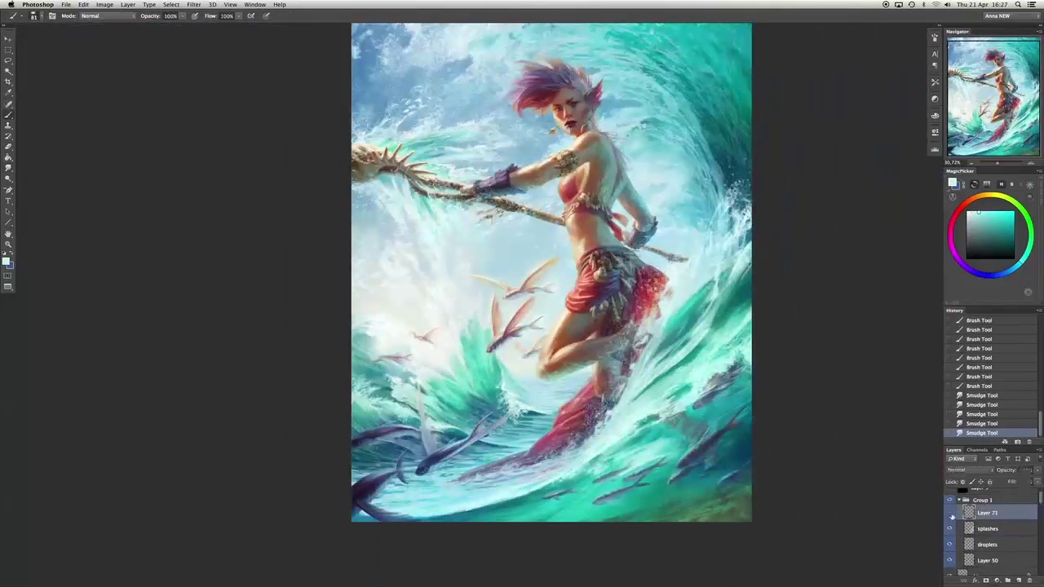
pyautogui.hotkey('alt', ']')
pyautogui.hotkey('alt', ']')
pyautogui.press('e')
pyautogui.hotkey('ctrl', 'z')
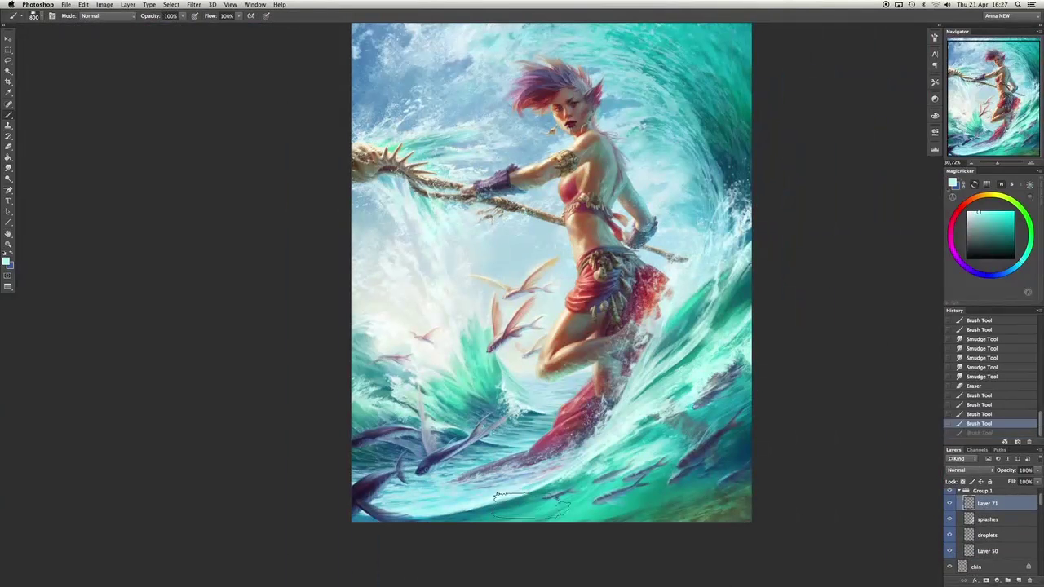
pyautogui.press(']')
pyautogui.press(']')
pyautogui.press(']')
pyautogui.press(']')
pyautogui.press(']')
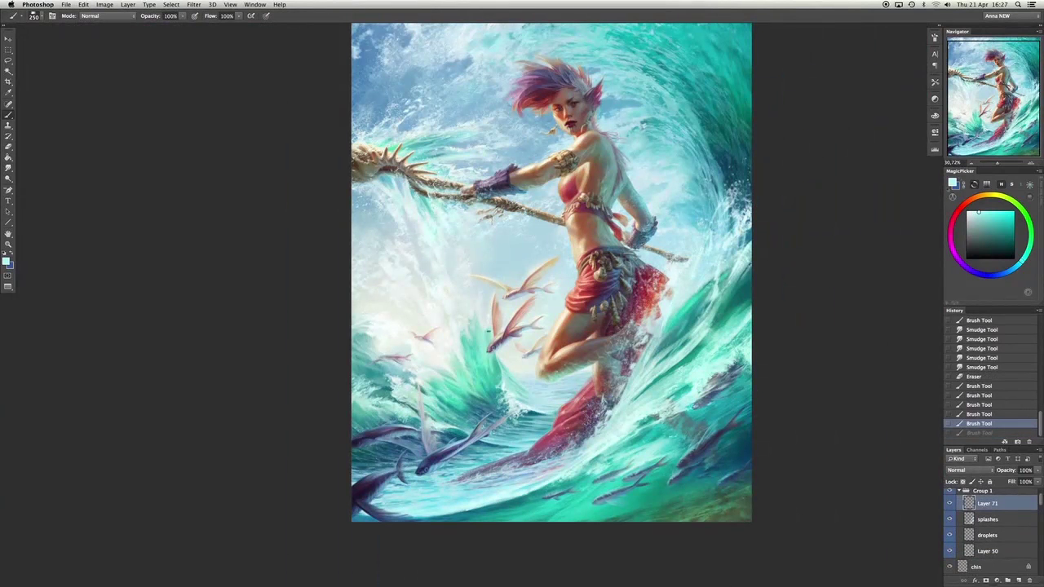
# Add a new layer above droplets and paint spray over the wave beside the flying fish.
pyautogui.click(987, 536)
pyautogui.press('super+shift+alt+n')
pyautogui.scroll(5, 434, 352)
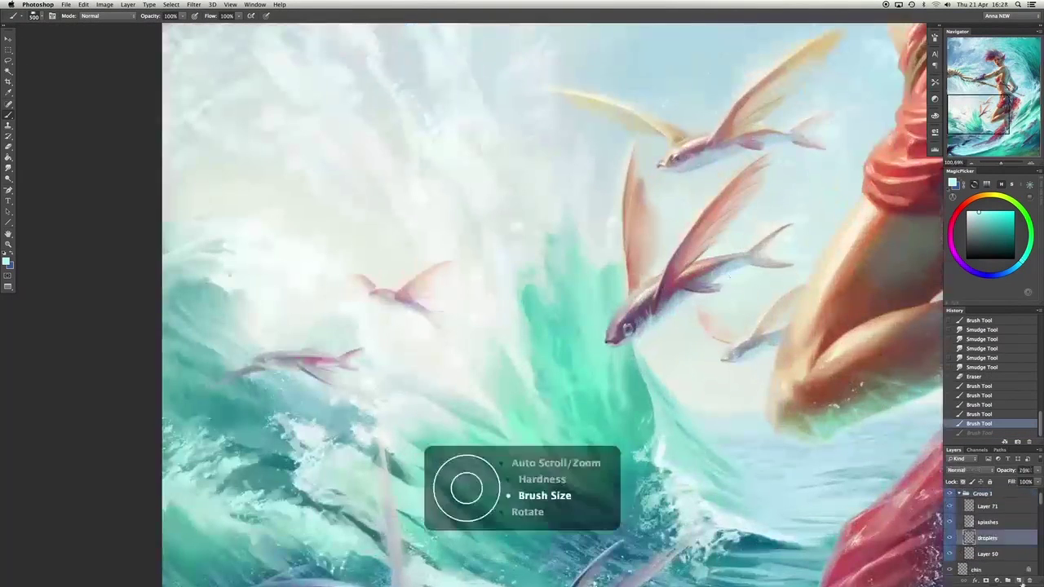
pyautogui.moveTo(712, 278); pyautogui.dragTo(742, 262)
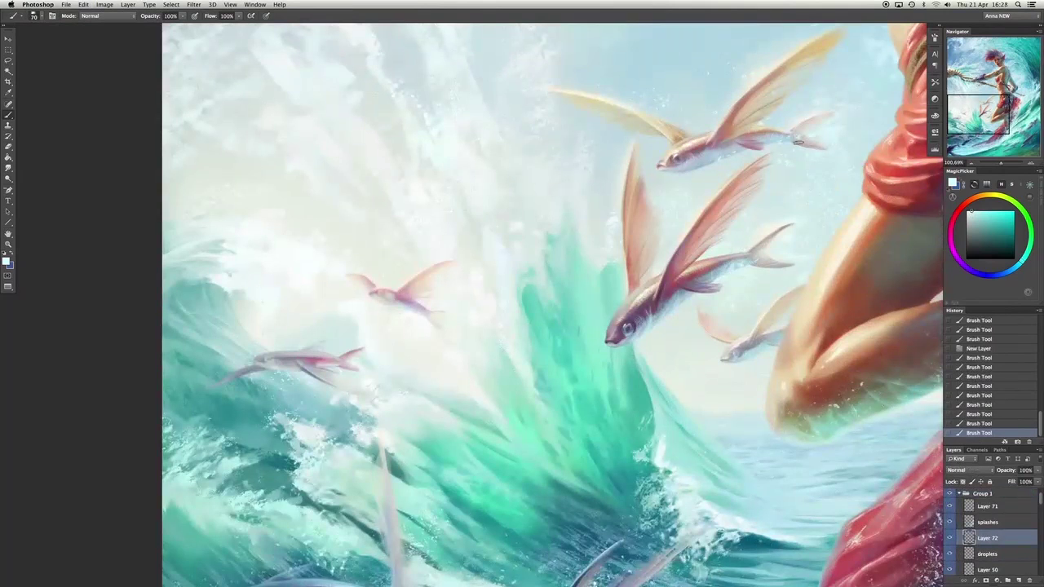
pyautogui.scroll(-10, 554, 301)
pyautogui.hscroll(-5, 554, 302)
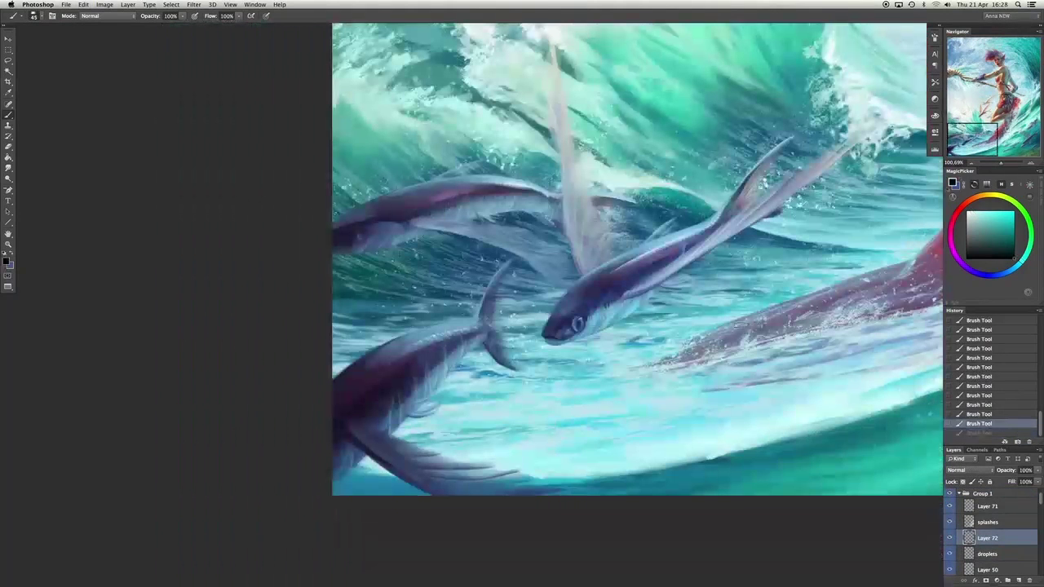
# Shrink the brush to 150 and paint more spray near the leg.
pyautogui.press('[')
pyautogui.press('[')
pyautogui.press('[')
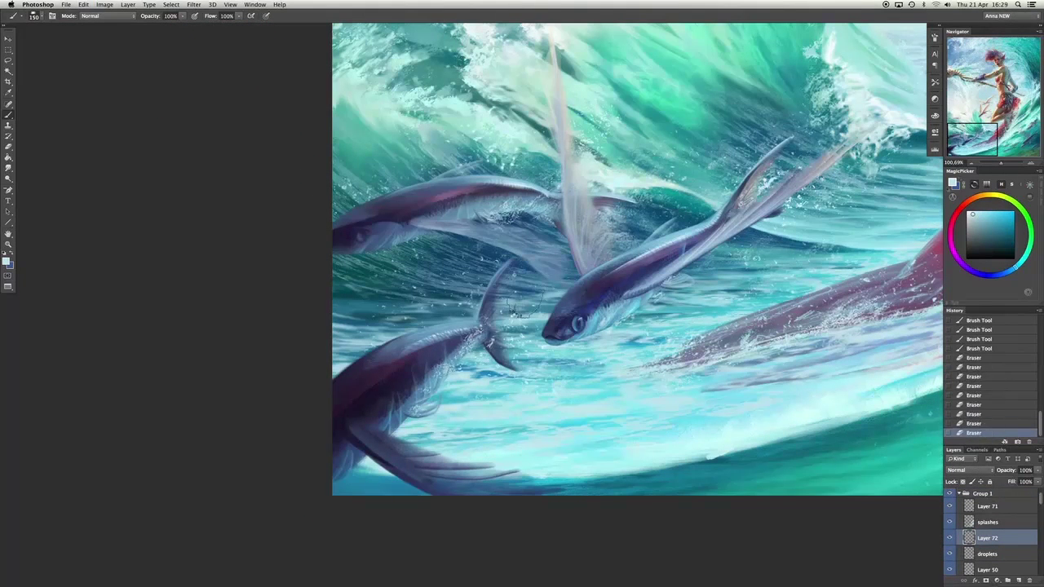
pyautogui.scroll(-5, 512, 307)
pyautogui.scroll(8, 593, 173)
pyautogui.moveTo(551, 186); pyautogui.dragTo(576, 186)
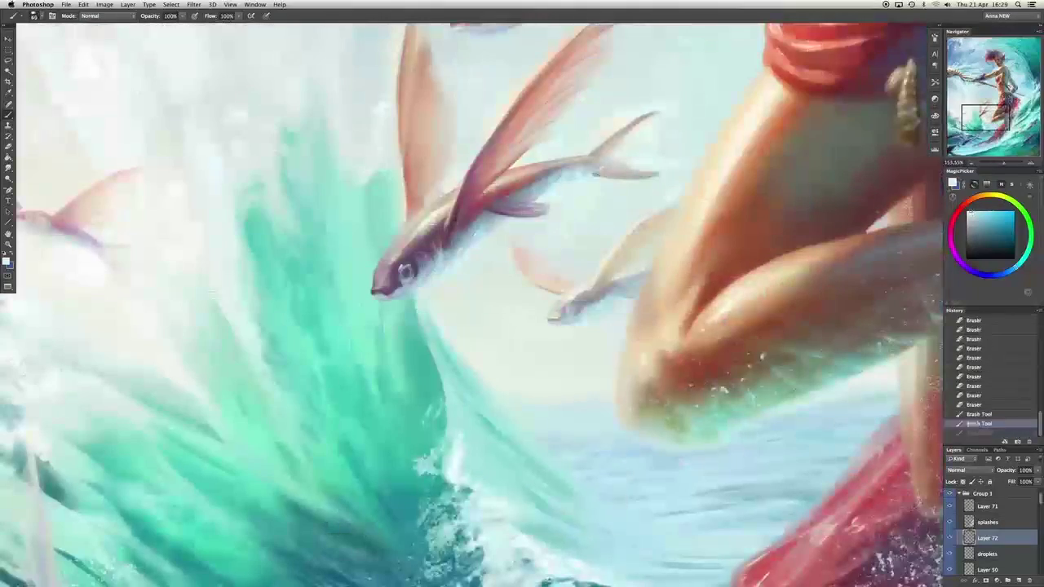
pyautogui.scroll(-5, 594, 173)
pyautogui.scroll(5, 522, 302)
pyautogui.scroll(-5, 522, 302)
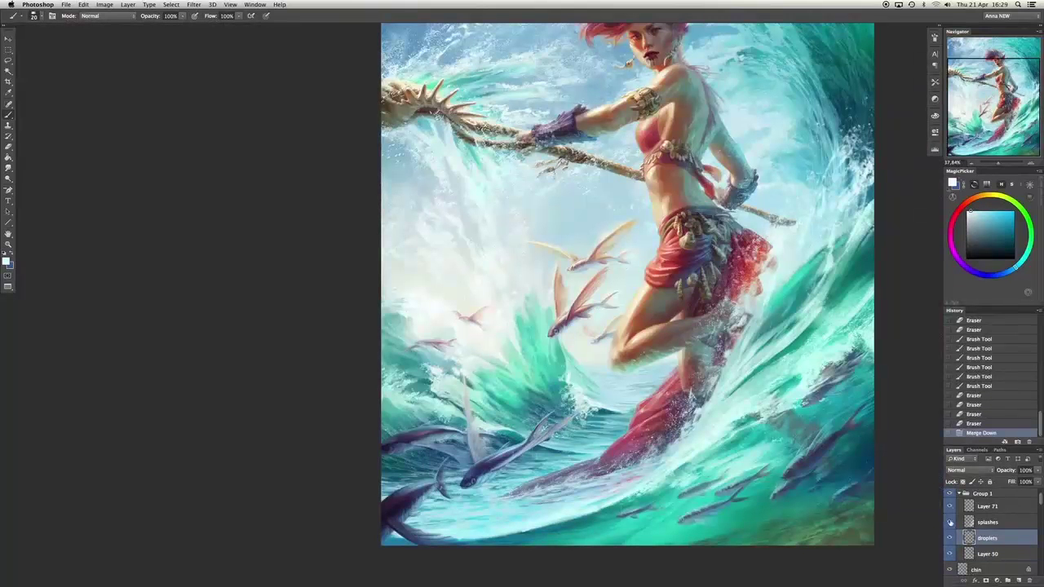
# Move Layer 71 next to droplets and merge Layers 71 and 72 into splashes.
pyautogui.click(960, 509)
pyautogui.moveTo(989, 512); pyautogui.dragTo(950, 524)
pyautogui.press('super+z')
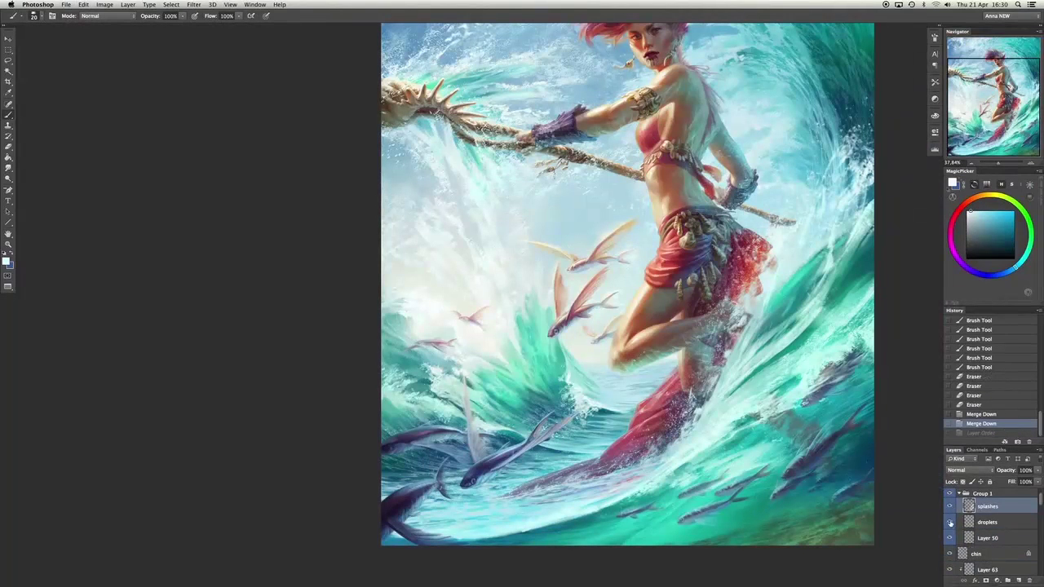
pyautogui.press('super+shift+z')
pyautogui.scroll(-3, 628, 286)
pyautogui.press('super+e')
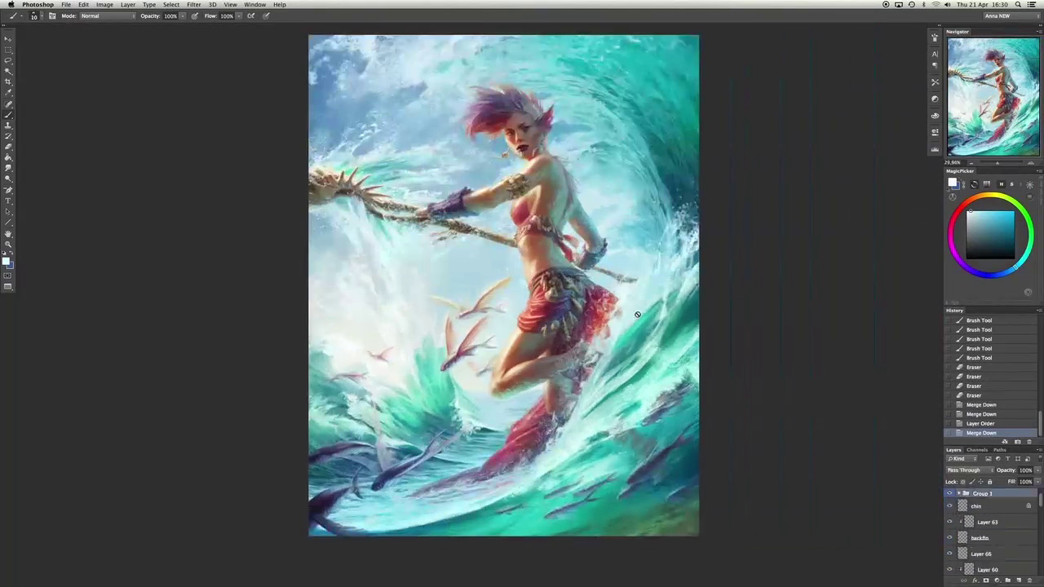